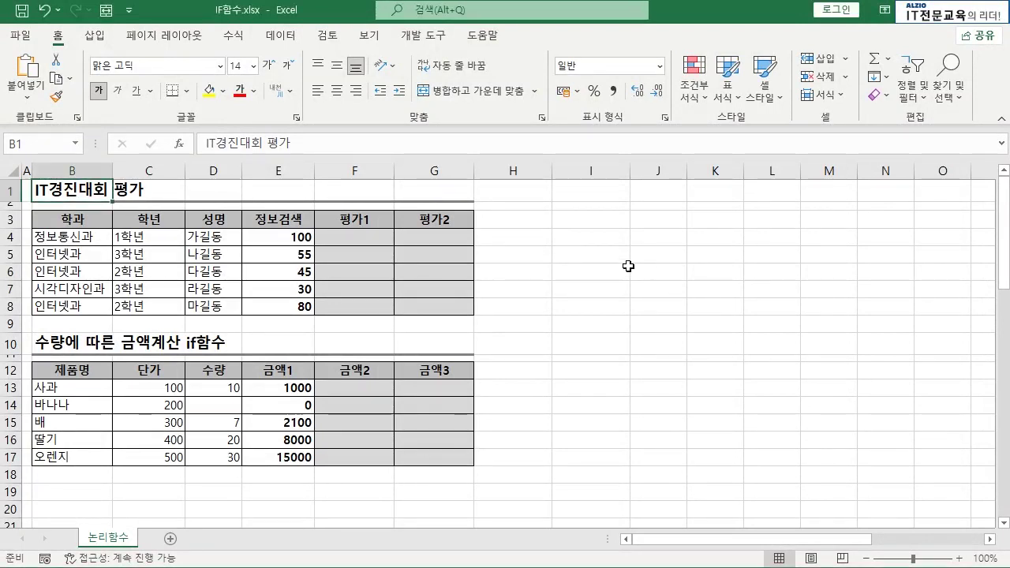
- Start an IF function in cell I3 and open the help article for IF
{"action": "left_click", "coordinate": [581, 221]}
{"action": "type", "text": "=if"}
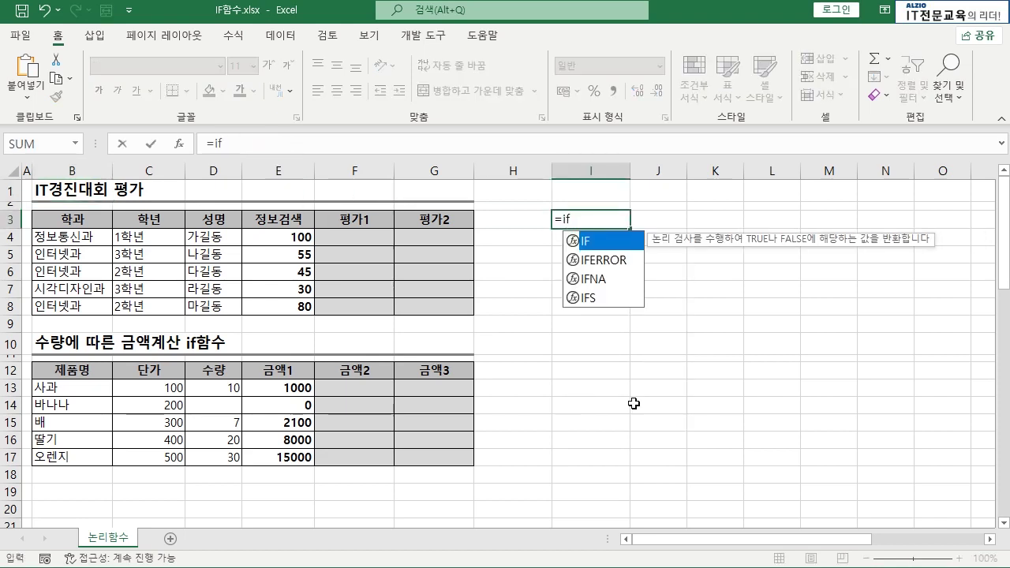
{"action": "key", "text": "Tab"}
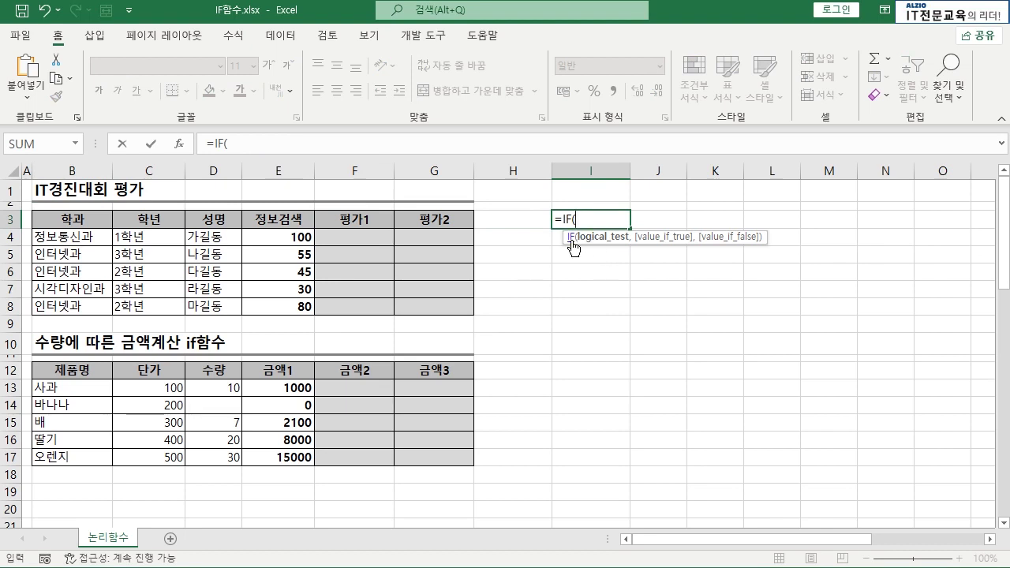
{"action": "left_click", "coordinate": [572, 240]}
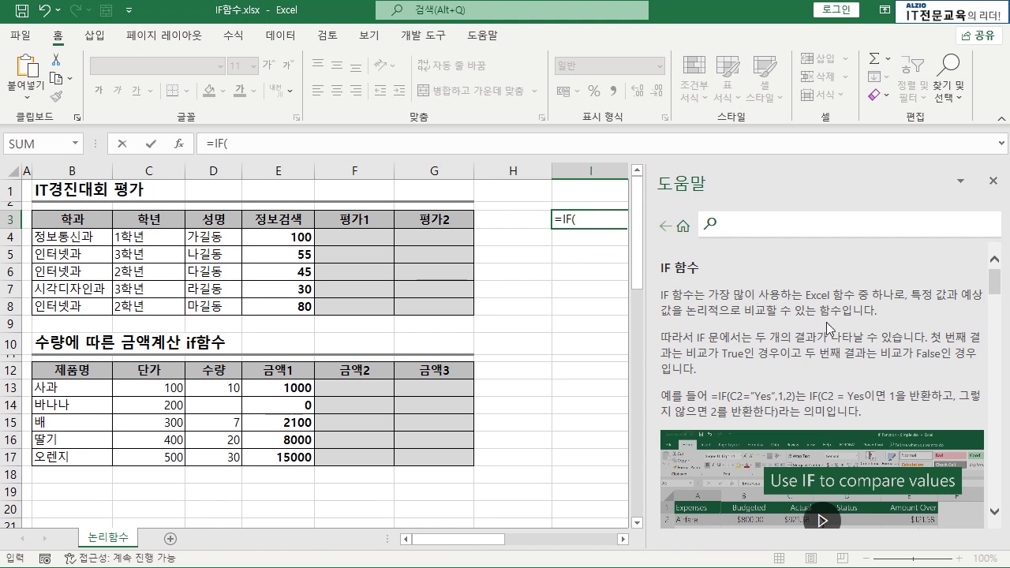
- Read the IF help article, examining the example =IF(C2="Yes",1,2) argument by argument and the simple IF examples further down
{"action": "scroll", "coordinate": [845, 323], "scroll_direction": "down", "scroll_amount": 5}
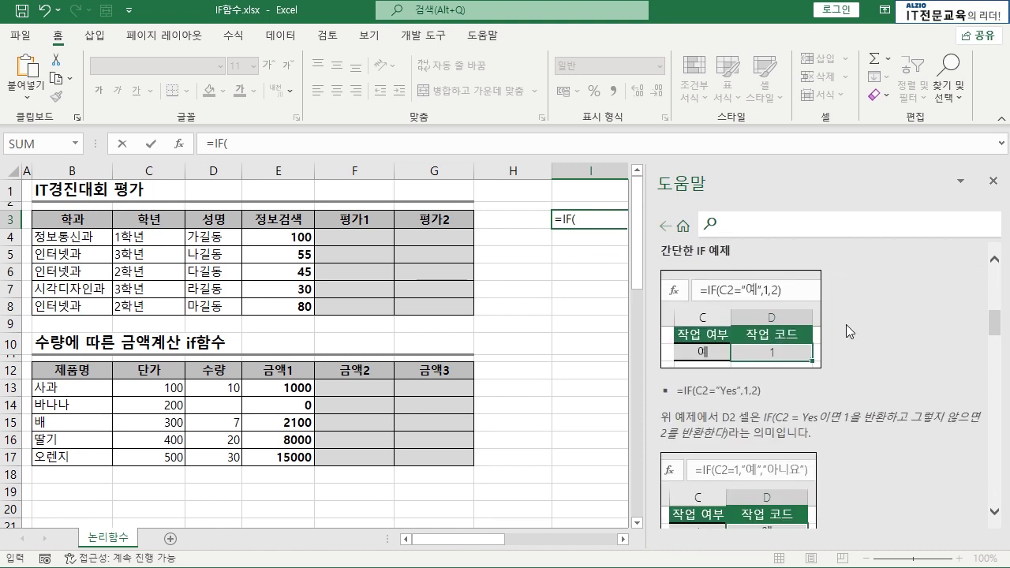
{"action": "scroll", "coordinate": [846, 325], "scroll_direction": "down", "scroll_amount": 1}
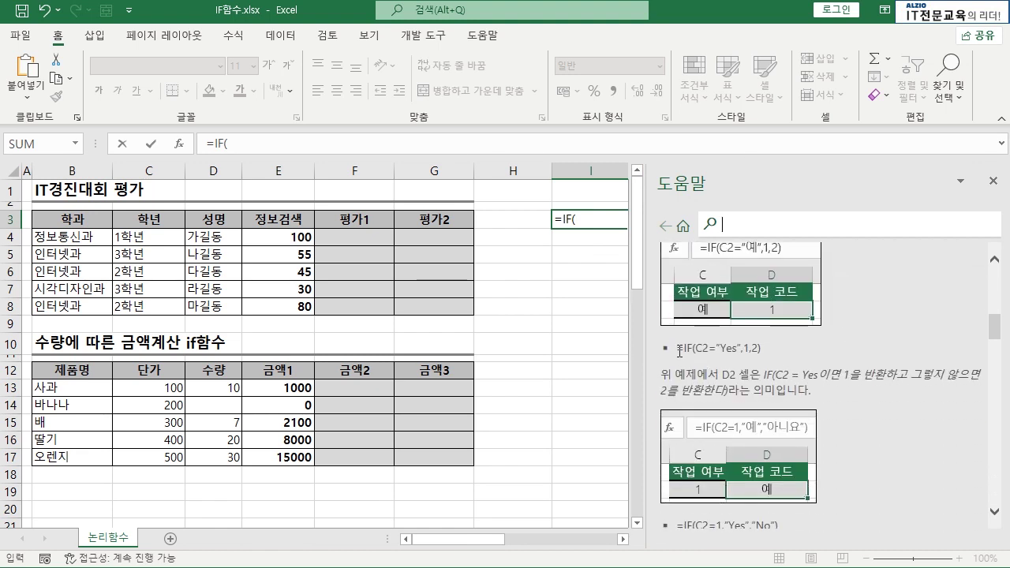
{"action": "left_click_drag", "start_coordinate": [677, 348], "coordinate": [765, 348]}
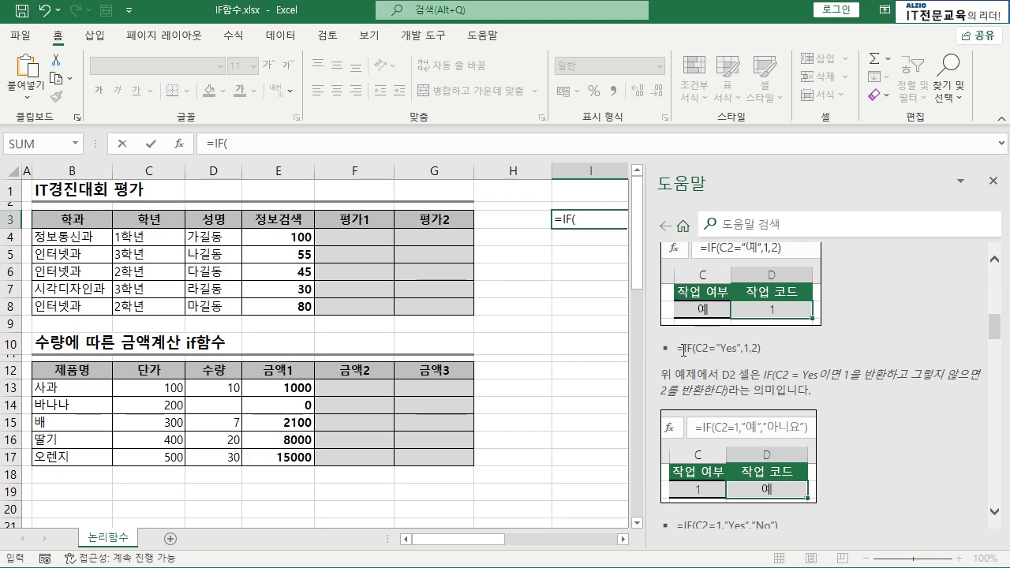
{"action": "left_click_drag", "start_coordinate": [698, 348], "coordinate": [740, 348]}
{"action": "scroll", "coordinate": [757, 348], "scroll_direction": "up", "scroll_amount": 5}
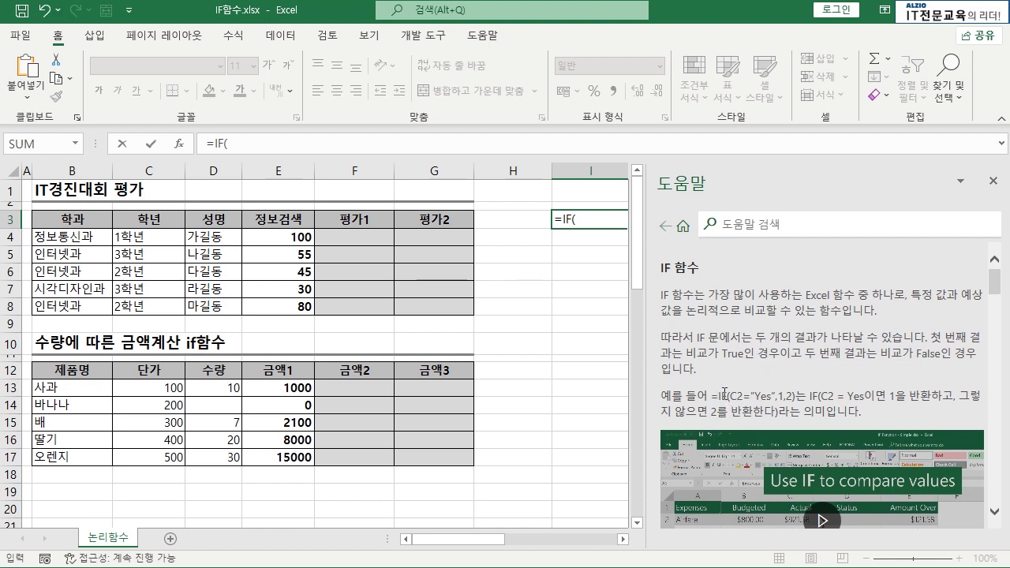
{"action": "left_click_drag", "start_coordinate": [730, 393], "coordinate": [777, 394]}
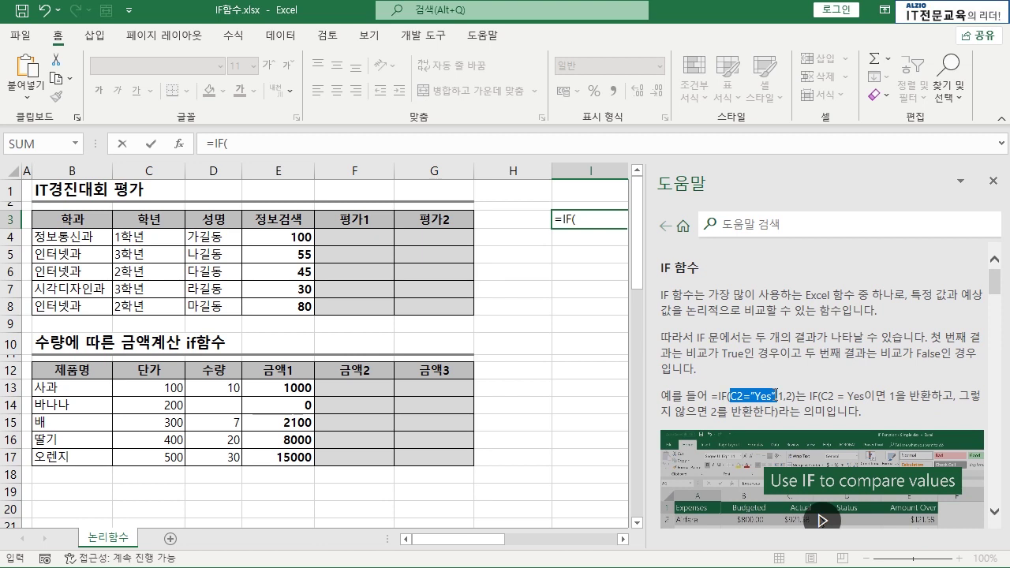
{"action": "left_click", "coordinate": [785, 394]}
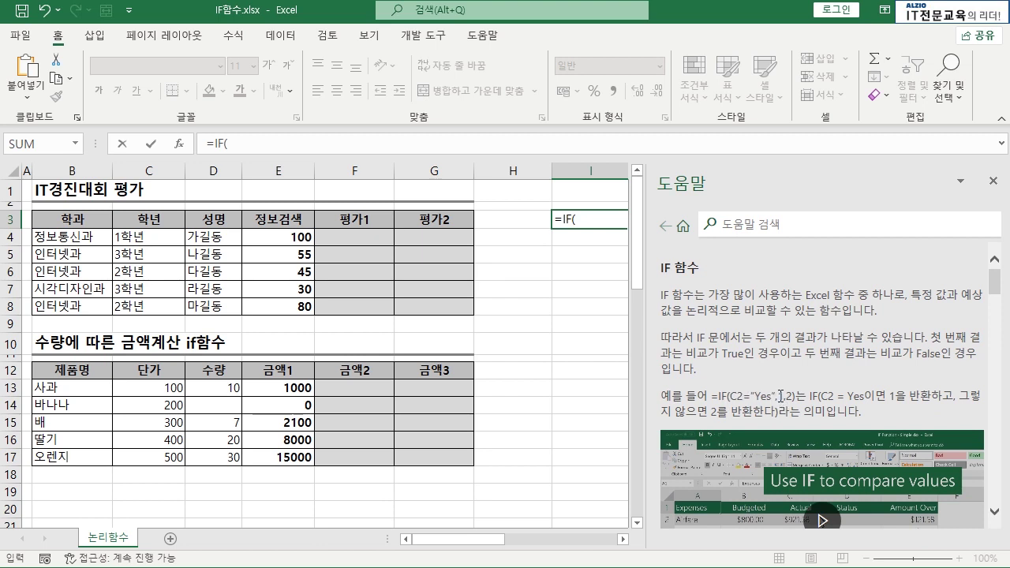
{"action": "left_click_drag", "start_coordinate": [777, 395], "coordinate": [789, 394]}
{"action": "left_click_drag", "start_coordinate": [785, 395], "coordinate": [795, 396]}
{"action": "scroll", "coordinate": [867, 365], "scroll_direction": "down", "scroll_amount": 10}
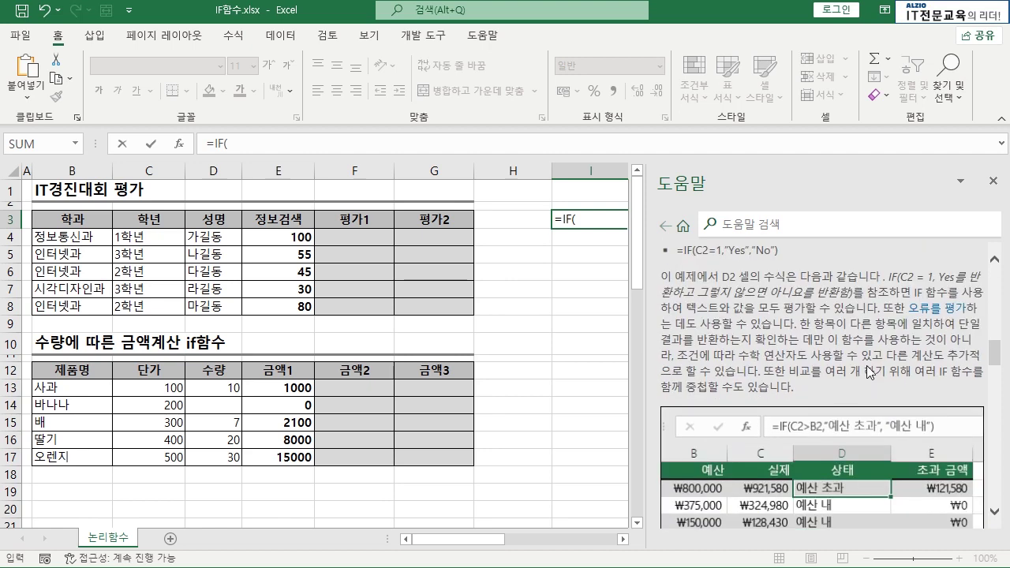
{"action": "scroll", "coordinate": [868, 371], "scroll_direction": "down", "scroll_amount": 6}
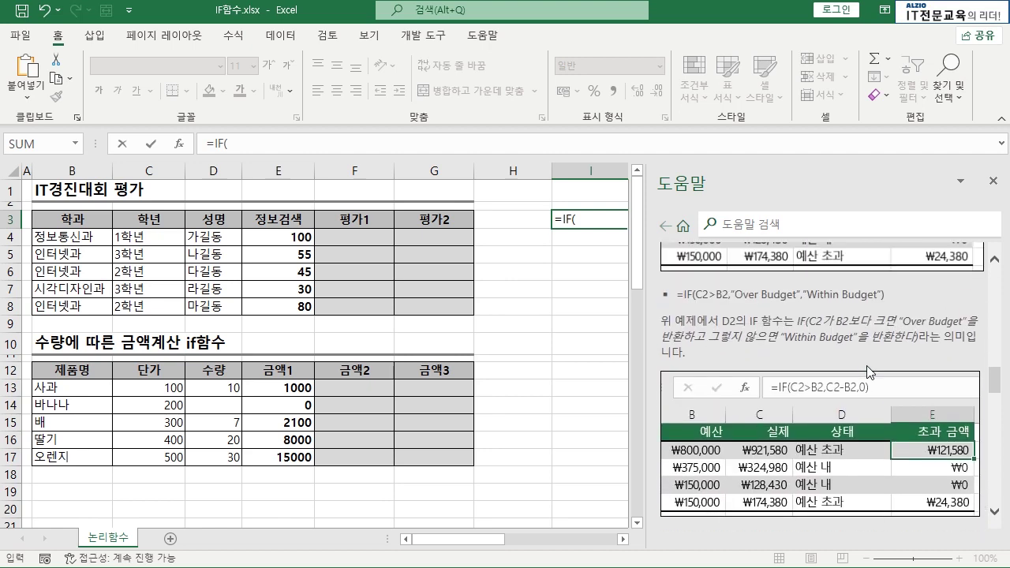
{"action": "scroll", "coordinate": [892, 365], "scroll_direction": "up", "scroll_amount": 15}
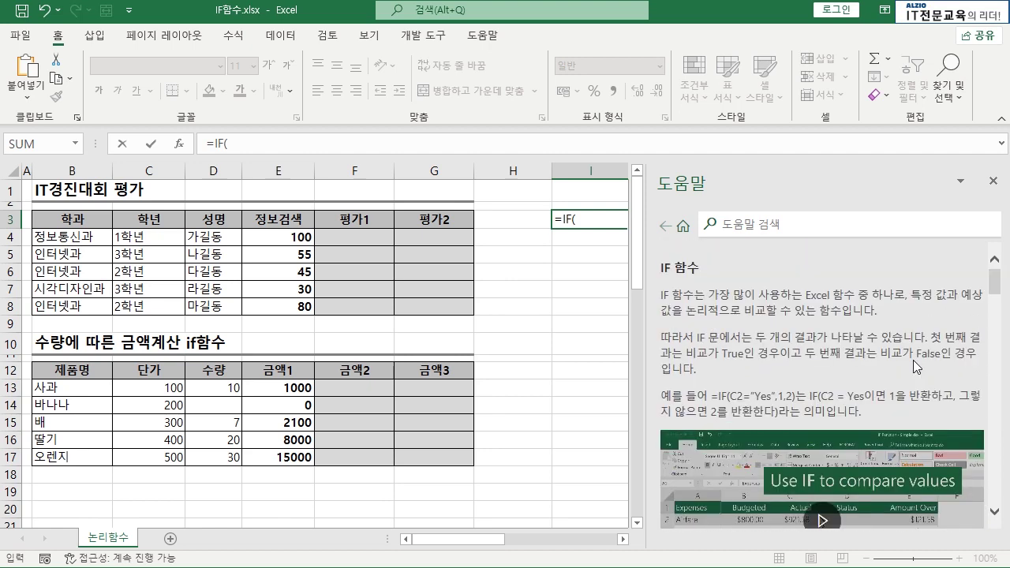
- Review the help text on the True and False results of IF and its example, and close the help
{"action": "left_click_drag", "start_coordinate": [755, 337], "coordinate": [814, 343]}
{"action": "left_click", "coordinate": [814, 342]}
{"action": "mouse_move", "coordinate": [929, 340]}
{"action": "left_mouse_down"}
{"action": "mouse_move", "coordinate": [684, 354]}
{"action": "mouse_move", "coordinate": [930, 356]}
{"action": "left_mouse_up"}
{"action": "left_click", "coordinate": [773, 357]}
{"action": "left_click", "coordinate": [930, 356]}
{"action": "left_click_drag", "start_coordinate": [729, 395], "coordinate": [793, 397]}
{"action": "left_click", "coordinate": [787, 400]}
{"action": "left_click", "coordinate": [992, 181]}
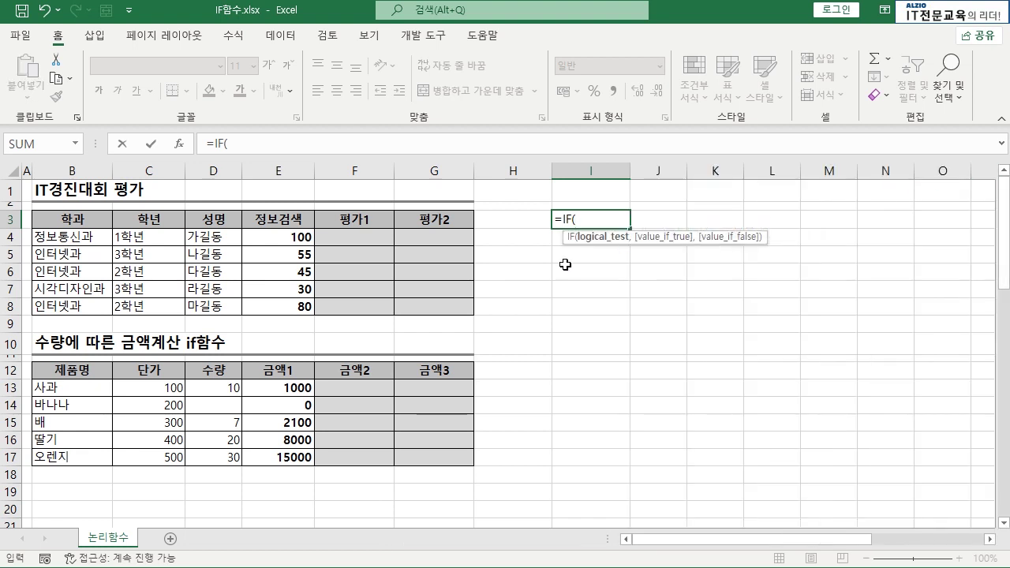
{"action": "key", "text": "BackSpace"}
{"action": "key", "text": "BackSpace"}
{"action": "key", "text": "BackSpace"}
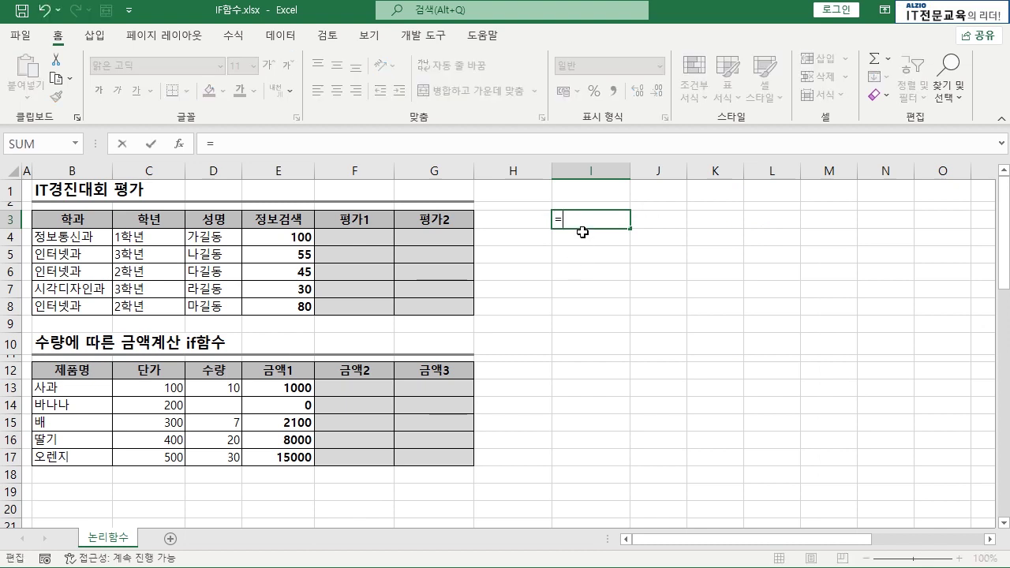
{"action": "type", "text": "IF("}
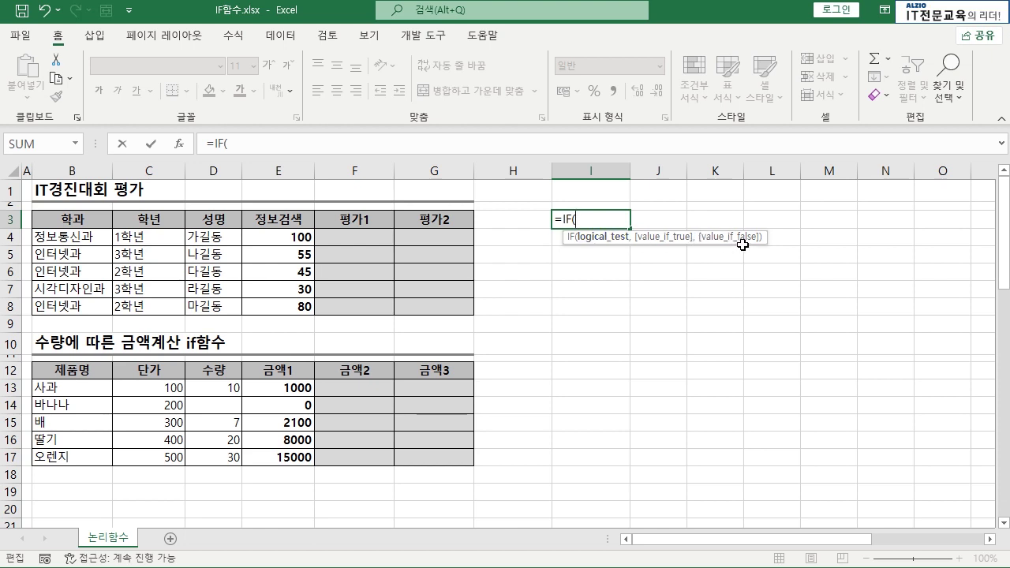
{"action": "key", "text": "Escape"}
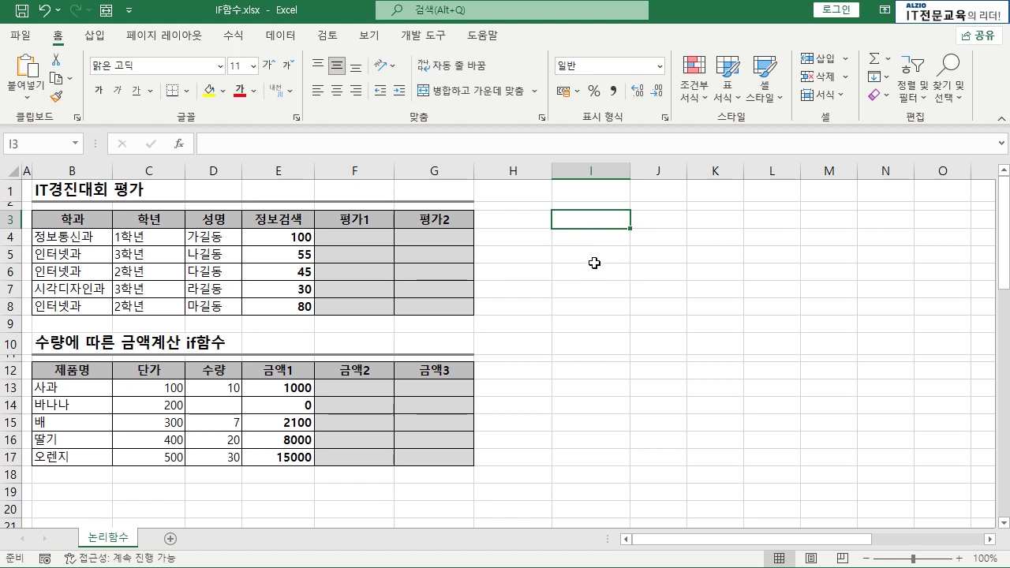
{"action": "left_click", "coordinate": [297, 238]}
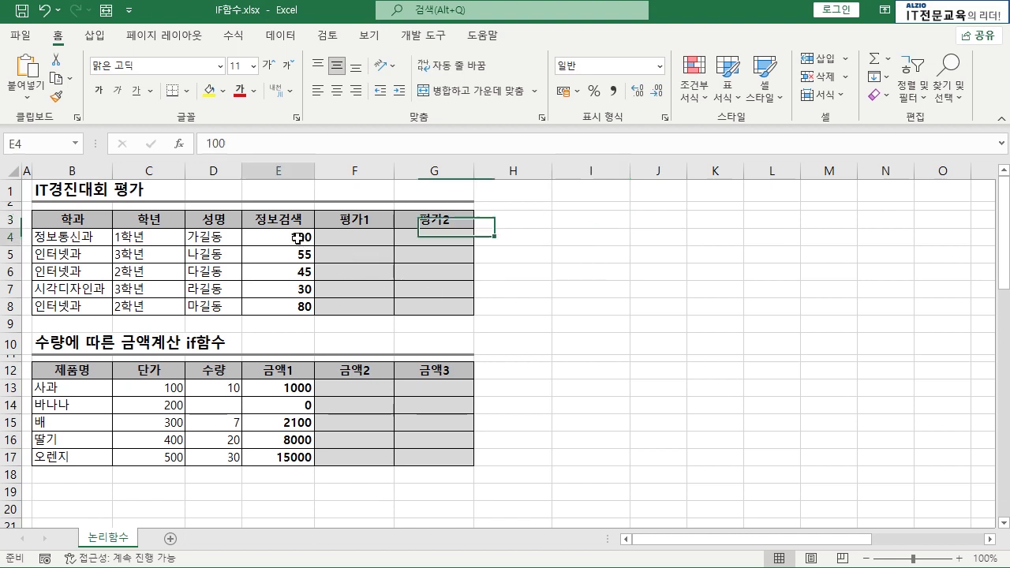
{"action": "left_click_drag", "start_coordinate": [296, 238], "coordinate": [303, 306]}
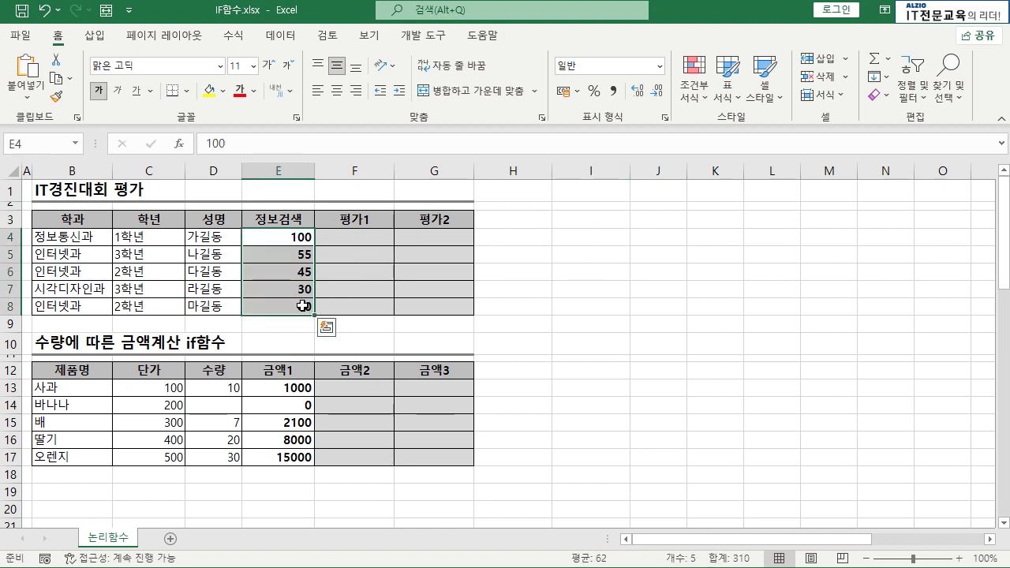
{"action": "left_click", "coordinate": [359, 235]}
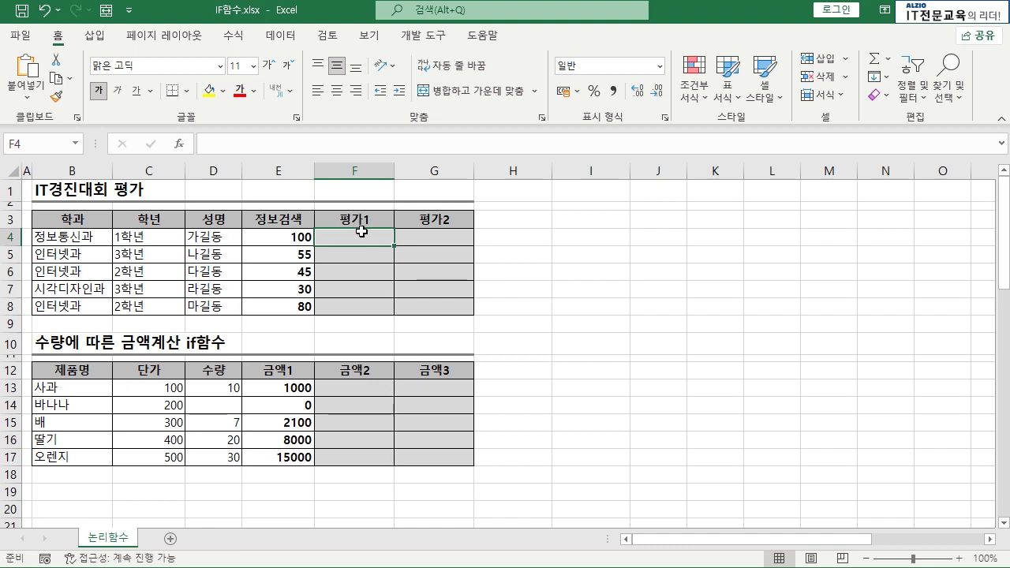
{"action": "left_click", "coordinate": [300, 237]}
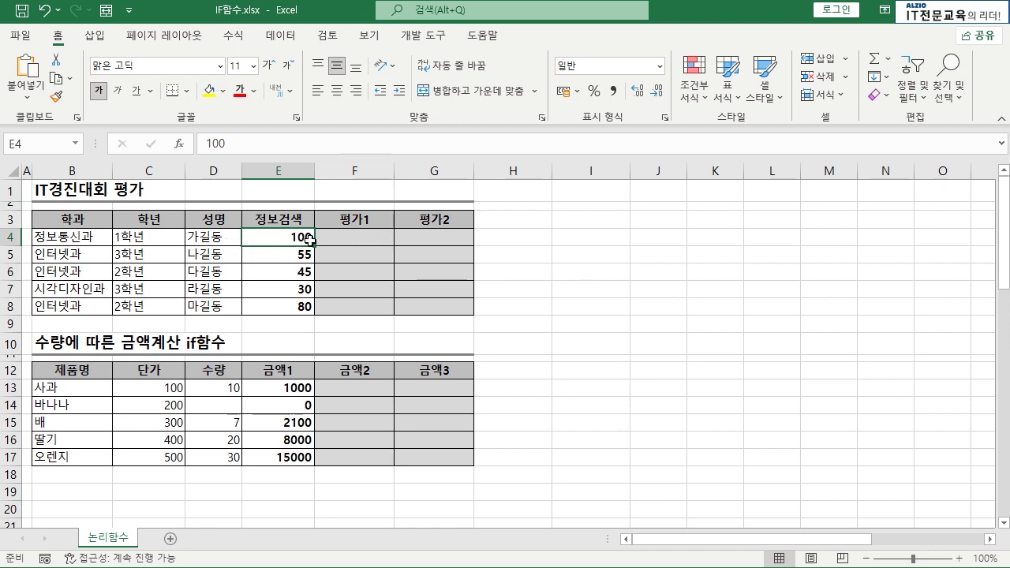
- Enter the formula =IF(E4>=80,"합격","불합격") in cell F4 of the 평가1 column
{"action": "left_click", "coordinate": [340, 237]}
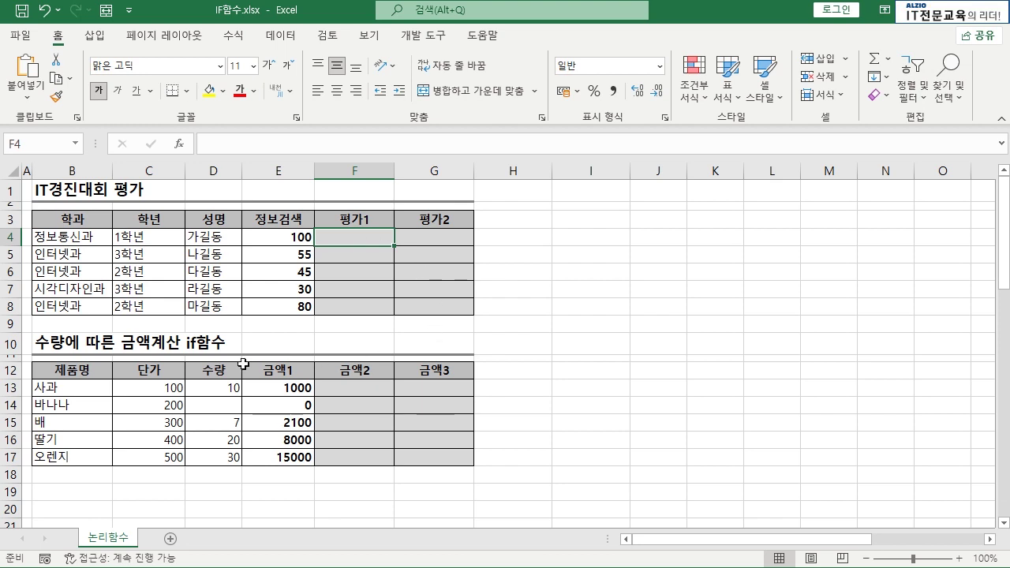
{"action": "type", "text": "=f"}
{"action": "key", "text": "BackSpace"}
{"action": "type", "text": "if"}
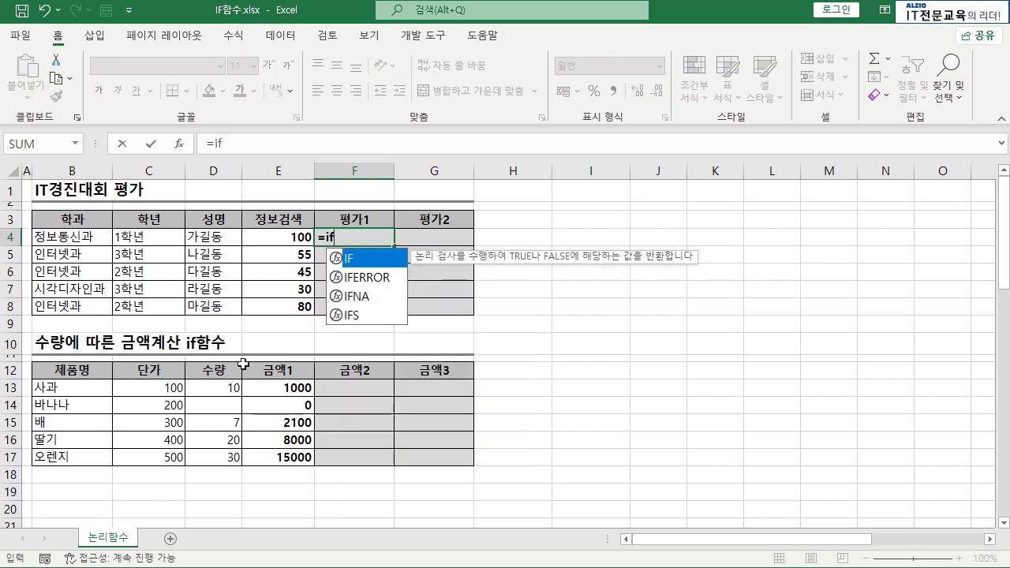
{"action": "key", "text": "Tab"}
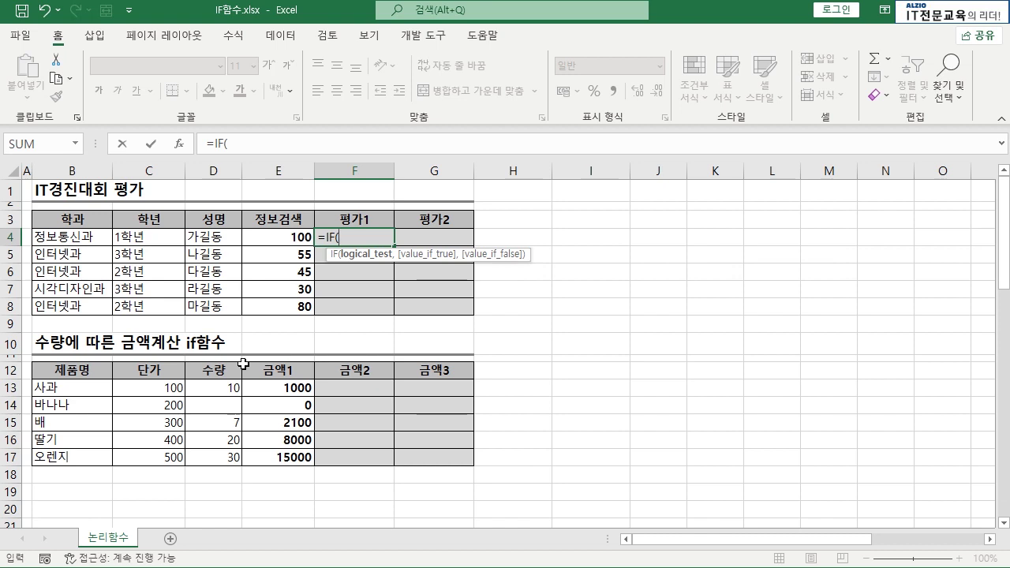
{"action": "left_click", "coordinate": [281, 239]}
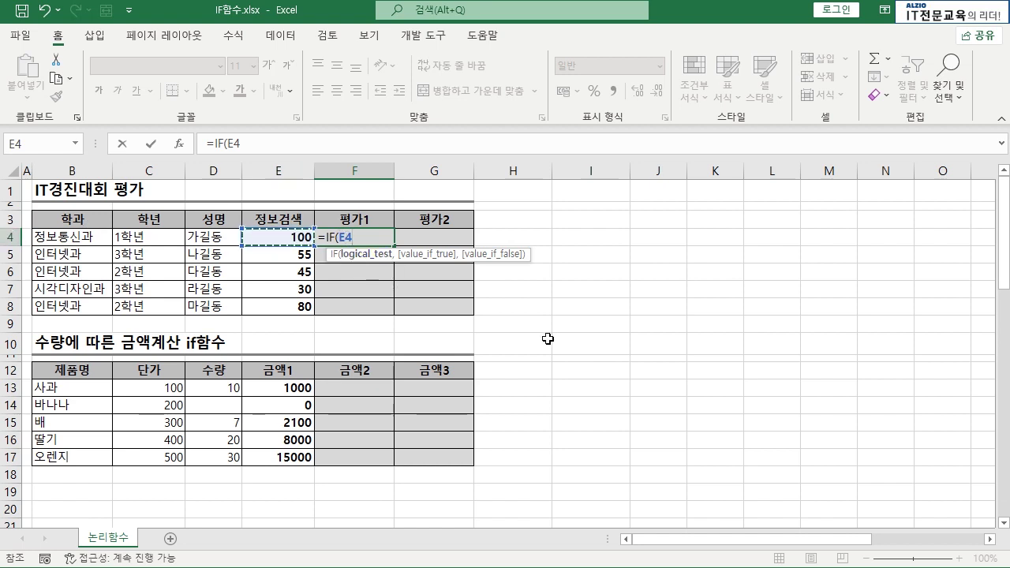
{"action": "type", "text": ">=80"}
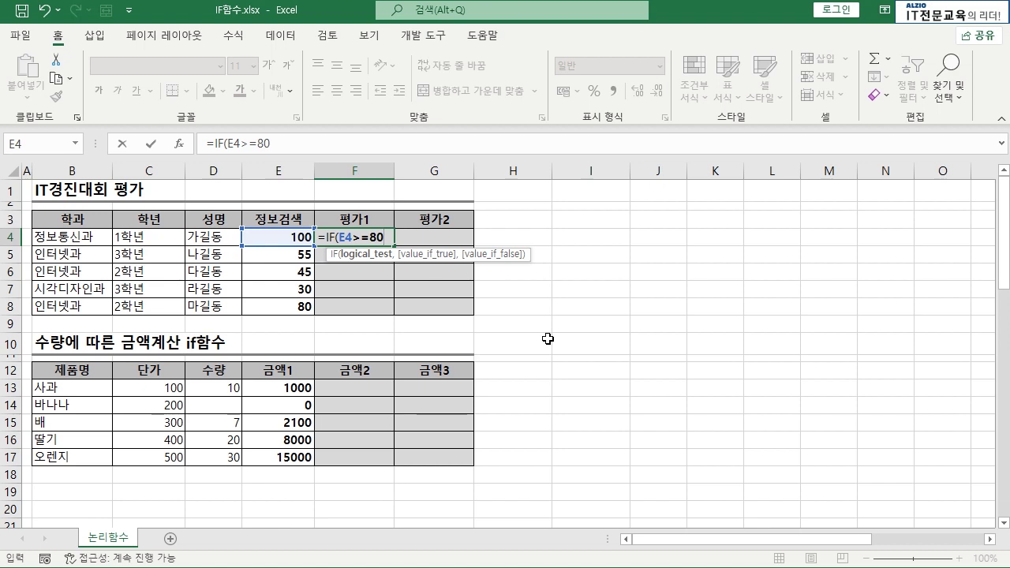
{"action": "type", "text": ","}
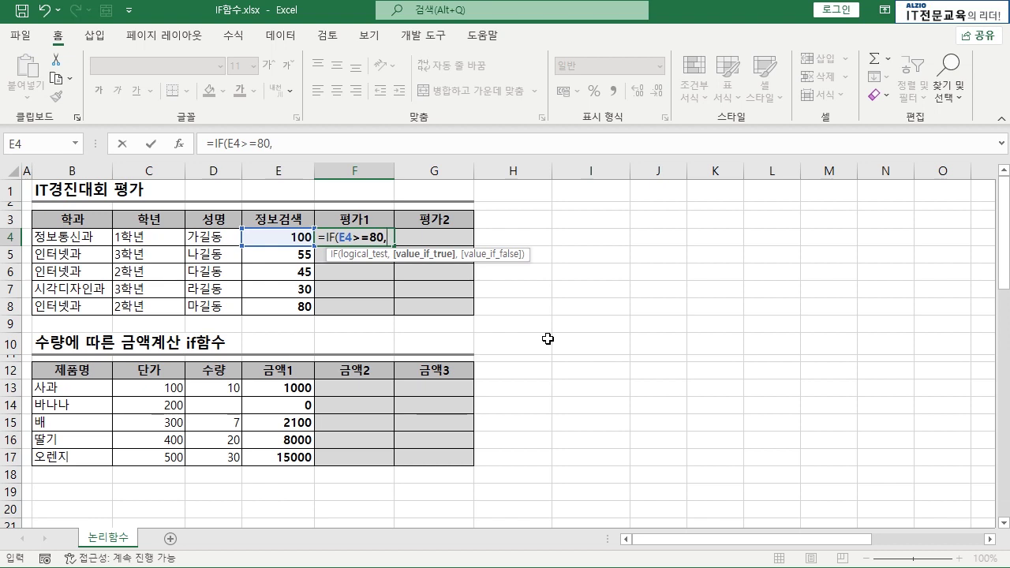
{"action": "type", "text": "\"합격\","}
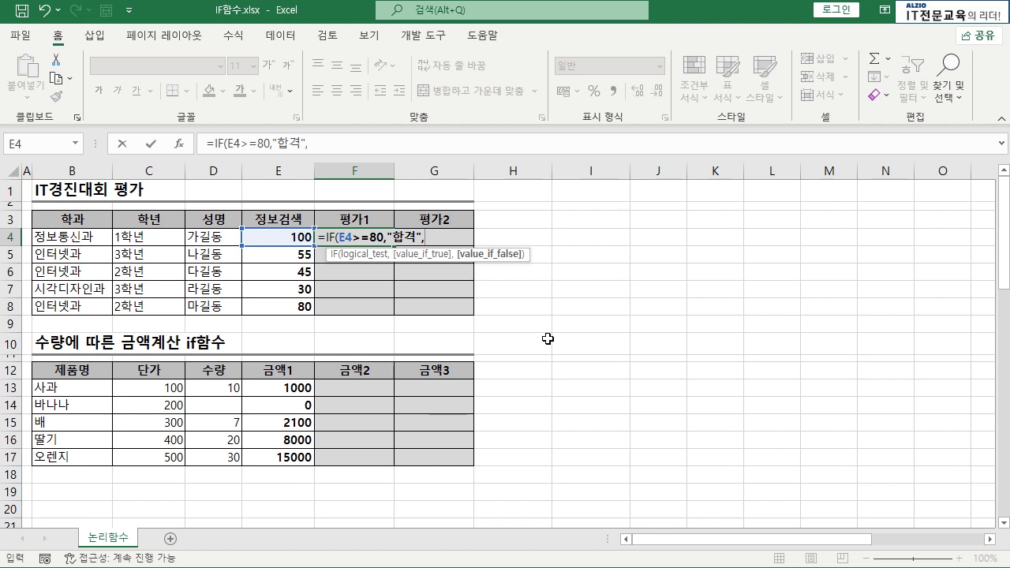
{"action": "type", "text": "불합격\")"}
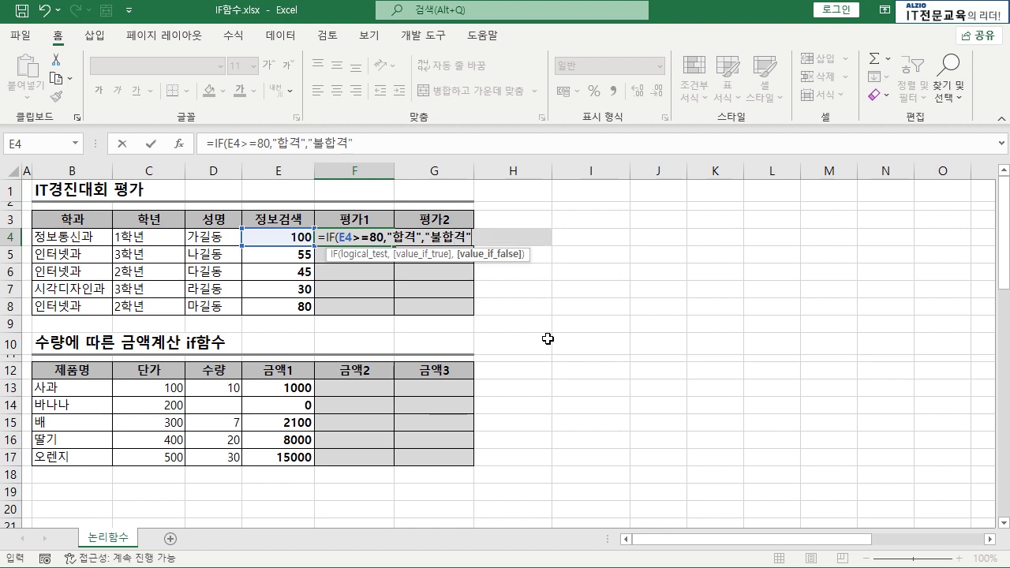
{"action": "key", "text": "Return"}
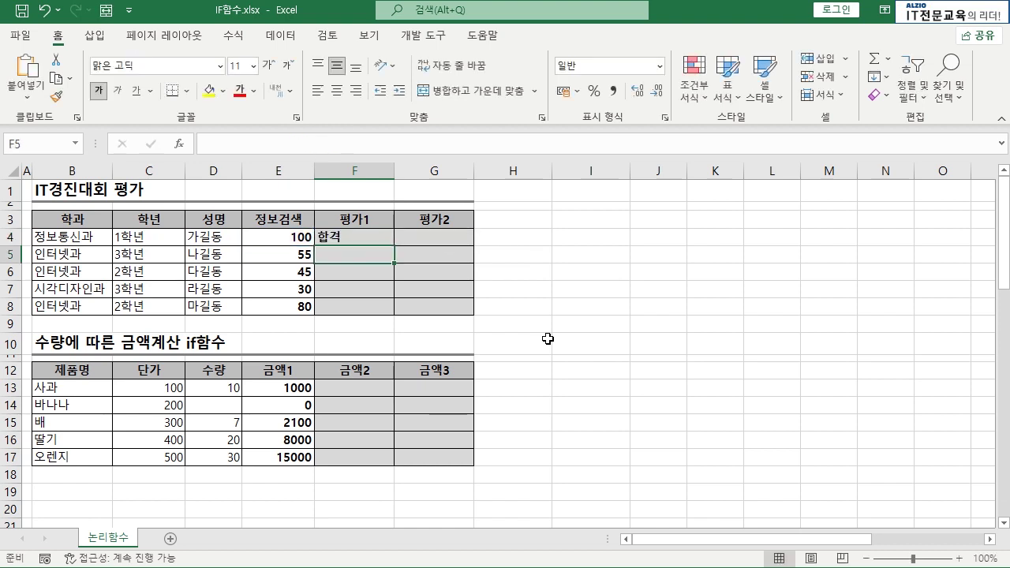
- Copy the IF formula from F4 down the 평가1 column to F8
{"action": "left_click", "coordinate": [366, 225]}
{"action": "left_click", "coordinate": [365, 237]}
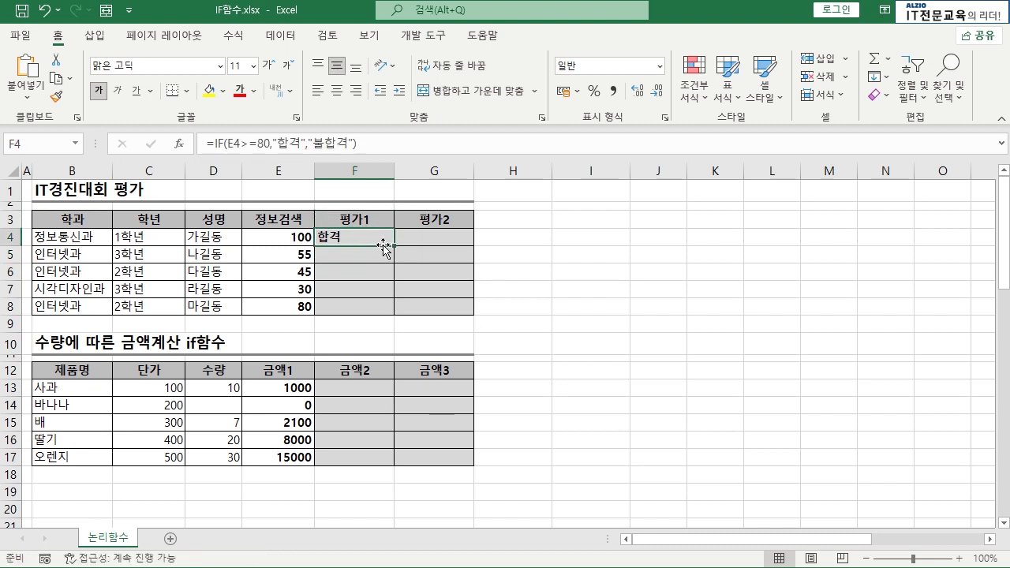
{"action": "double_click", "coordinate": [394, 245]}
- Compare the 정보검색 scores in E4:E8 with the 평가1 results in F4:F8
{"action": "left_click", "coordinate": [352, 237]}
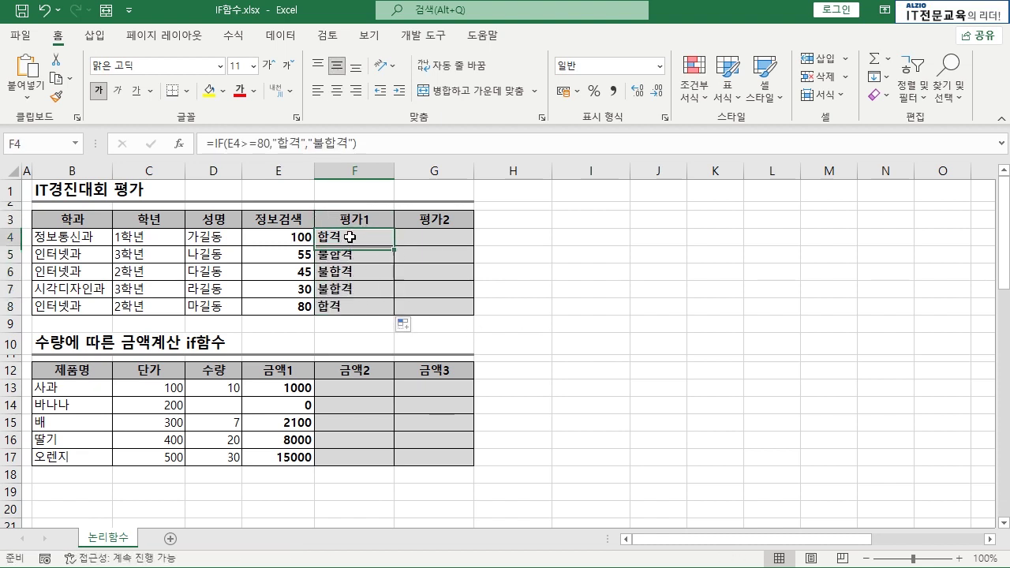
{"action": "left_click", "coordinate": [301, 306]}
{"action": "left_click", "coordinate": [303, 237]}
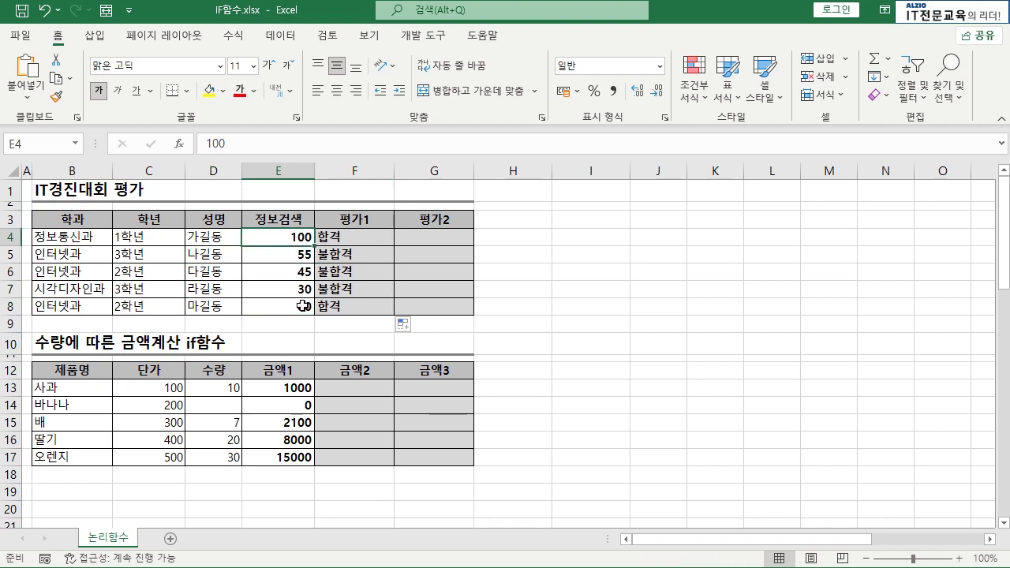
{"action": "left_click", "coordinate": [303, 306]}
{"action": "left_click", "coordinate": [338, 308]}
{"action": "left_click_drag", "start_coordinate": [300, 254], "coordinate": [354, 289]}
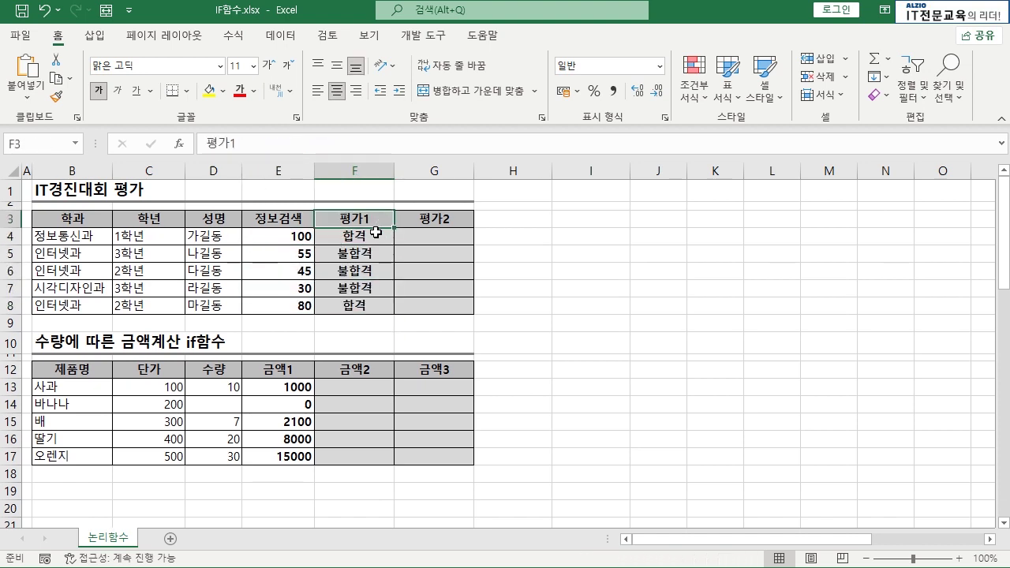
{"action": "left_click_drag", "start_coordinate": [378, 237], "coordinate": [379, 306]}
{"action": "left_click", "coordinate": [379, 306]}
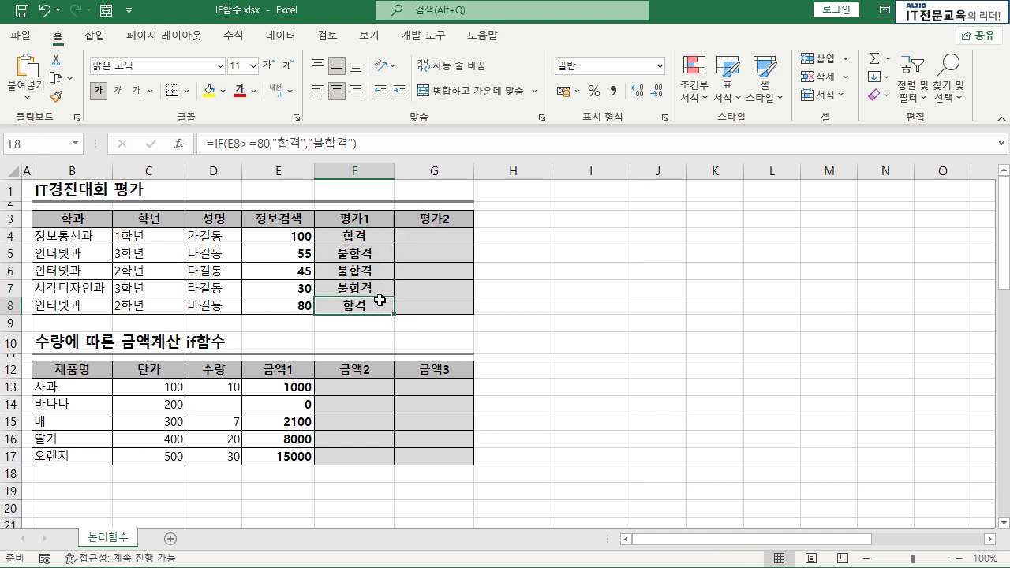
- Clear the 수량 value of 딸기 in cell D16 of the amount table
{"action": "left_click", "coordinate": [426, 232]}
{"action": "left_click", "coordinate": [355, 385]}
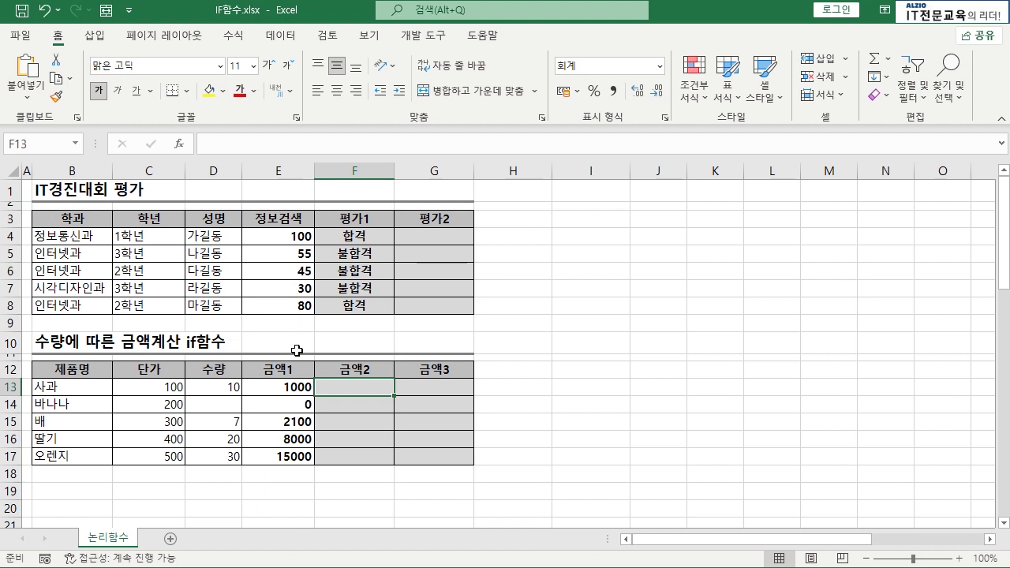
{"action": "left_click", "coordinate": [236, 406]}
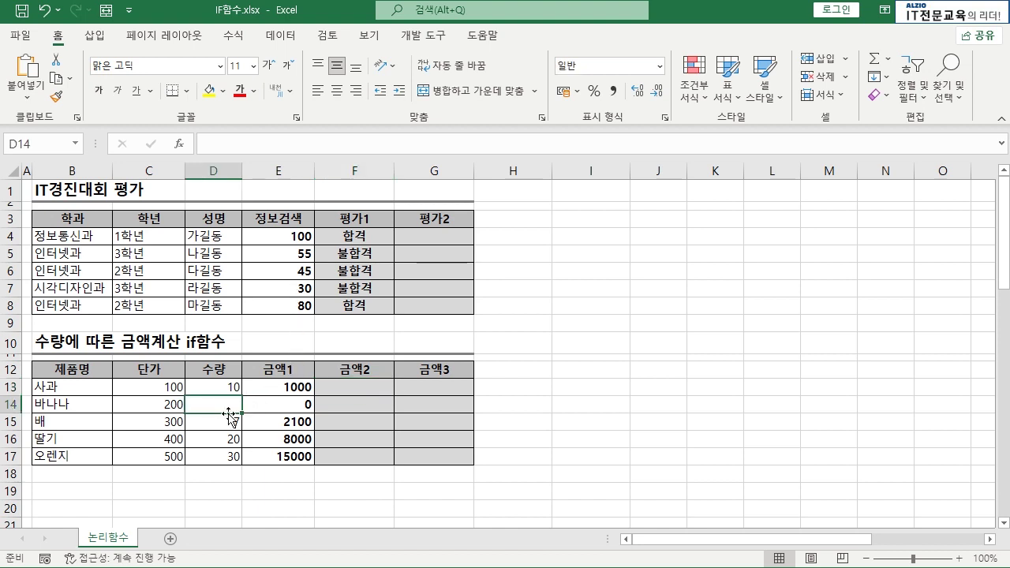
{"action": "left_click", "coordinate": [222, 439]}
{"action": "key", "text": "Delete"}
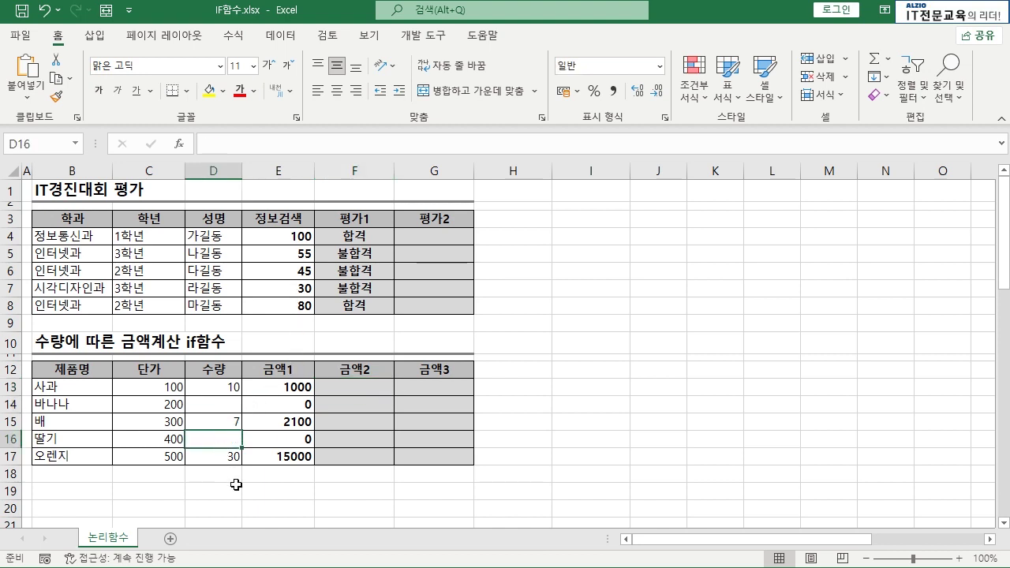
- Examine the filled and blank 수량 cells and the 단가 values that the 금액2 column depends on
{"action": "left_click", "coordinate": [231, 409]}
{"action": "left_click", "coordinate": [355, 385]}
{"action": "left_click_drag", "start_coordinate": [69, 387], "coordinate": [384, 395]}
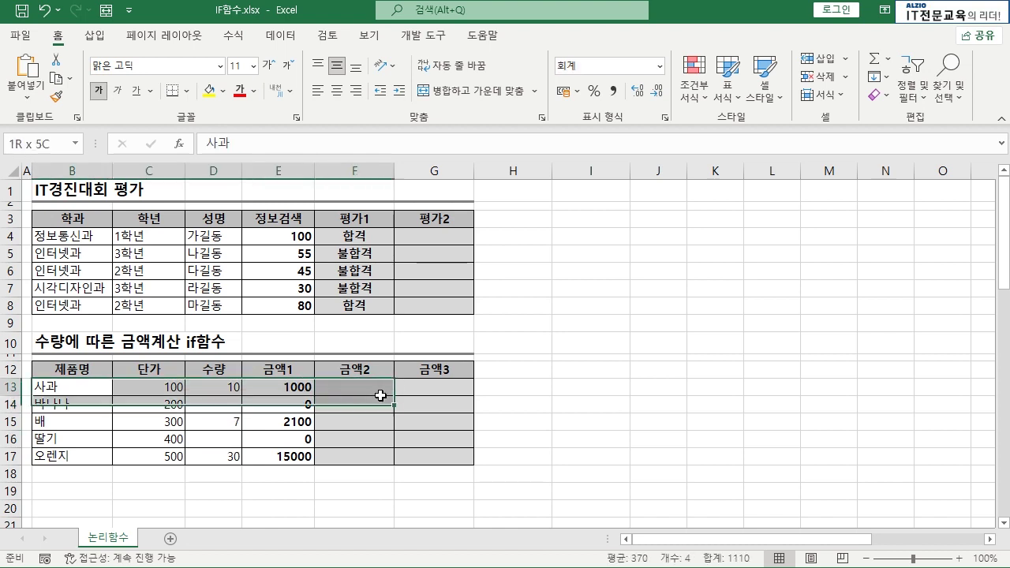
{"action": "left_click", "coordinate": [371, 390]}
{"action": "left_click", "coordinate": [229, 387]}
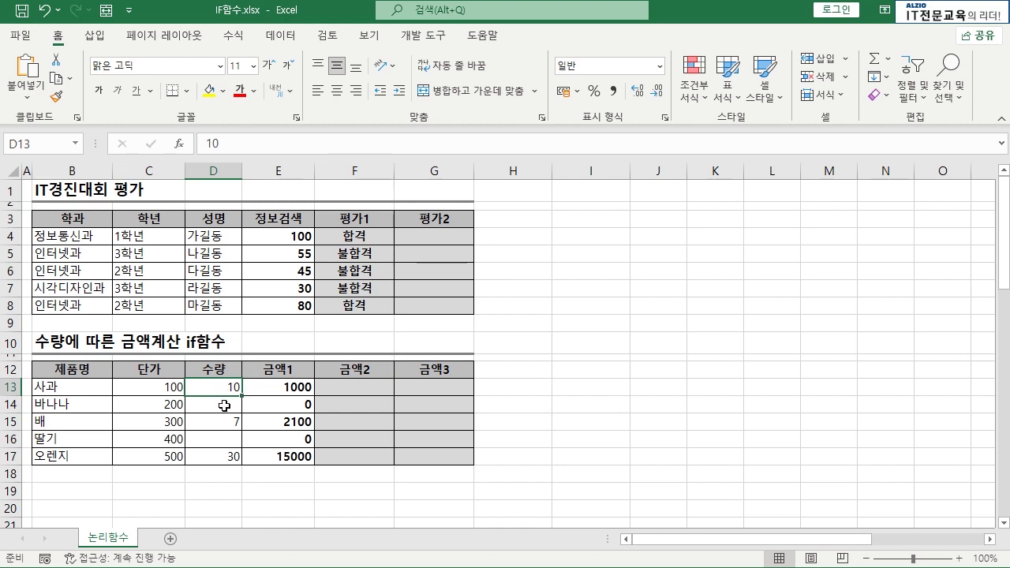
{"action": "left_click", "coordinate": [225, 405]}
{"action": "left_click", "coordinate": [237, 437]}
{"action": "left_click", "coordinate": [234, 409]}
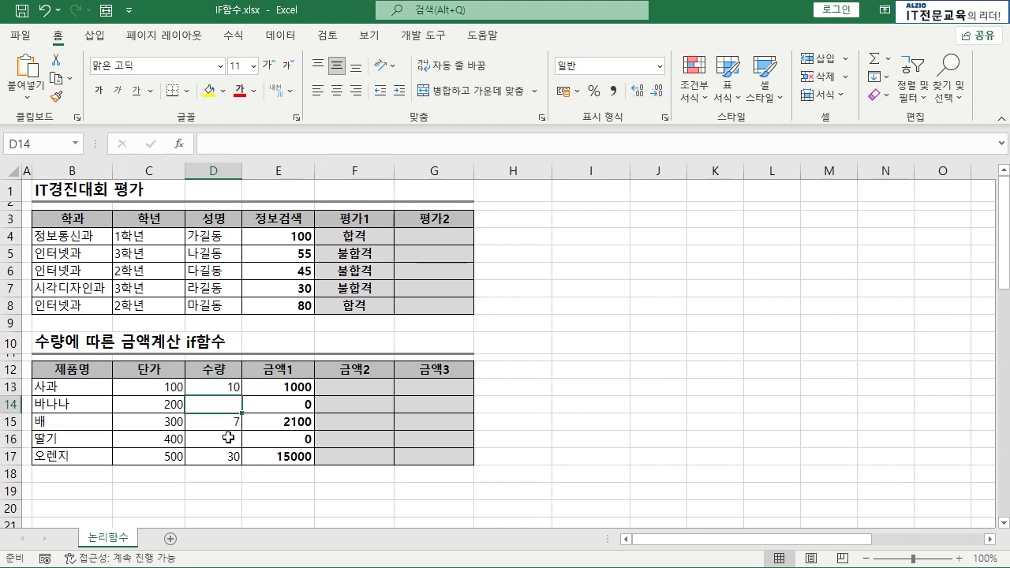
{"action": "left_click", "coordinate": [229, 437]}
{"action": "left_click", "coordinate": [226, 386]}
{"action": "left_click", "coordinate": [345, 388]}
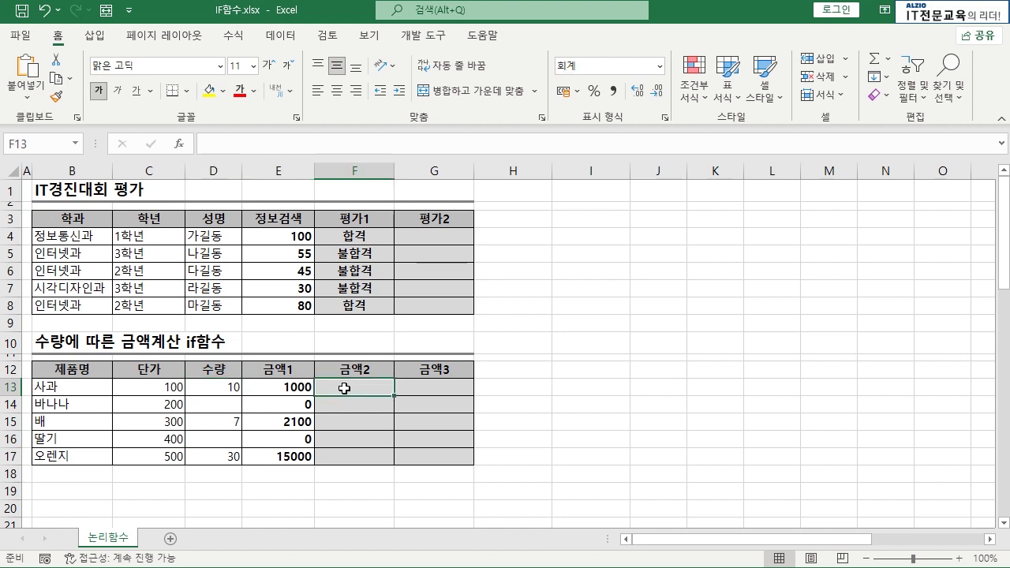
{"action": "left_click", "coordinate": [174, 388]}
{"action": "left_click", "coordinate": [224, 389]}
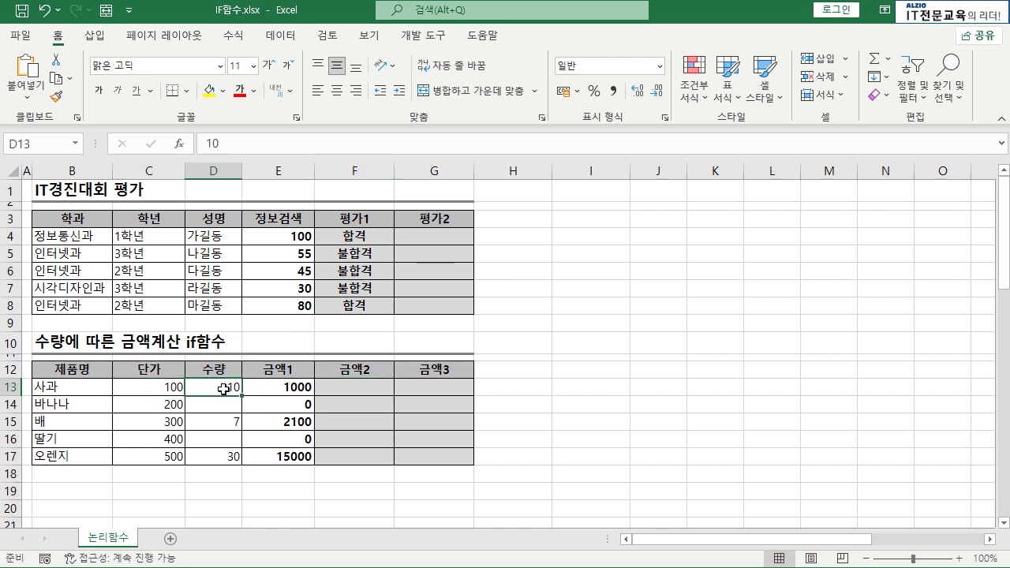
- Enter the formula =IF(D13="","수량미입력",C13*D13) in cell F13 of the 금액2 column
{"action": "left_click", "coordinate": [367, 390]}
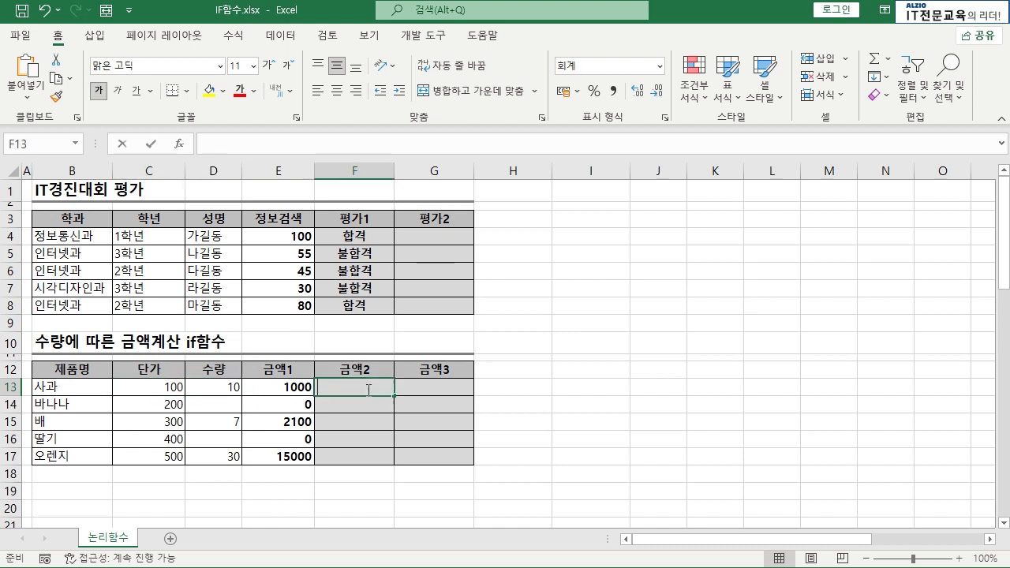
{"action": "type", "text": "=if"}
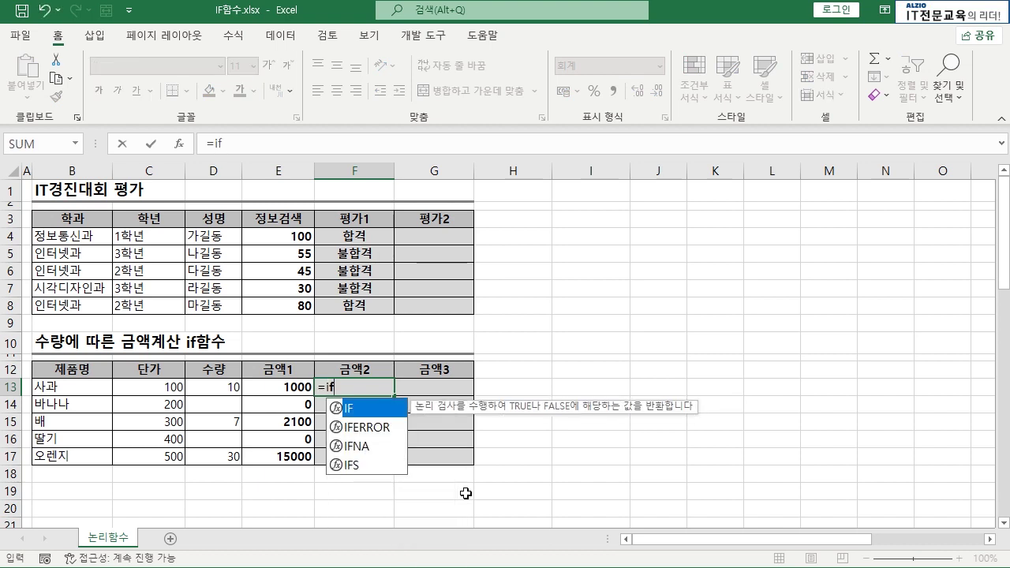
{"action": "key", "text": "Tab"}
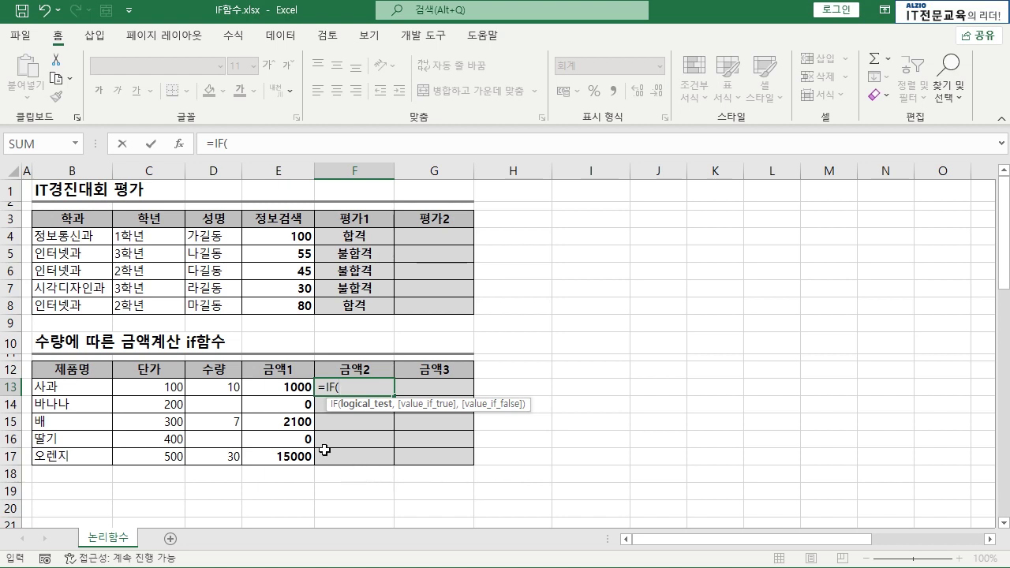
{"action": "left_click", "coordinate": [231, 389]}
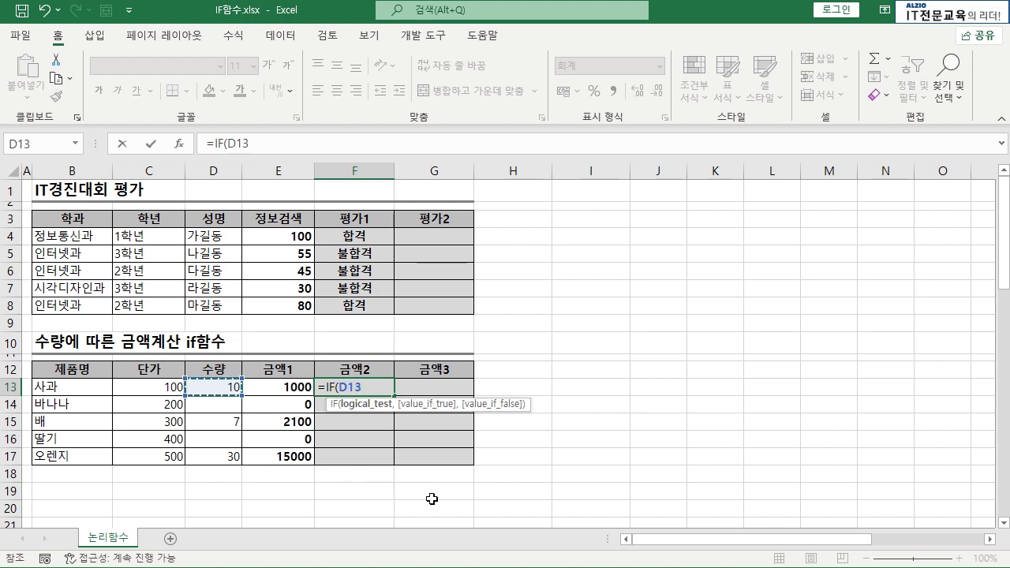
{"action": "type", "text": "=\"\","}
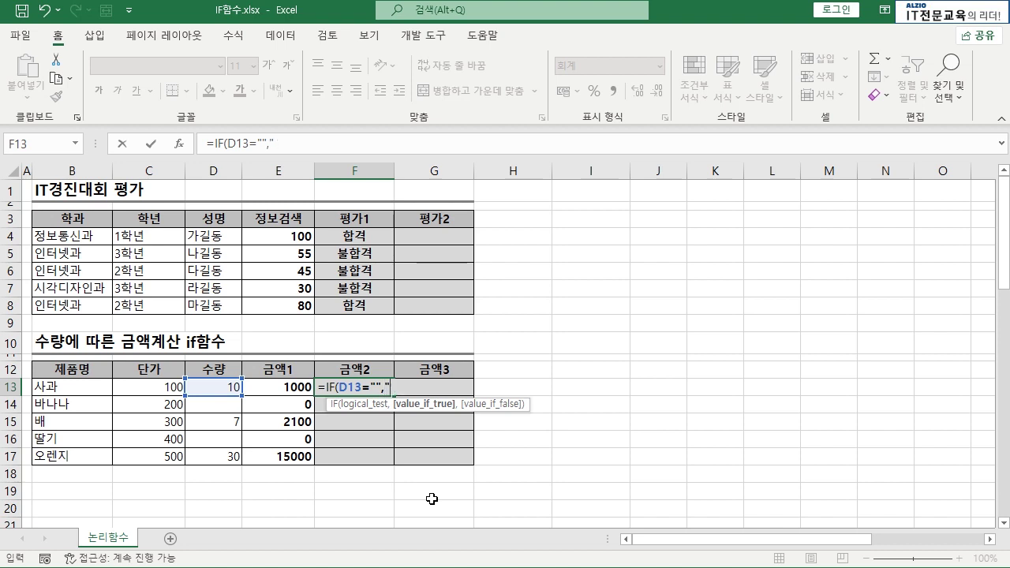
{"action": "type", "text": "수량ㅁ"}
{"action": "type", "text": "미입력\""}
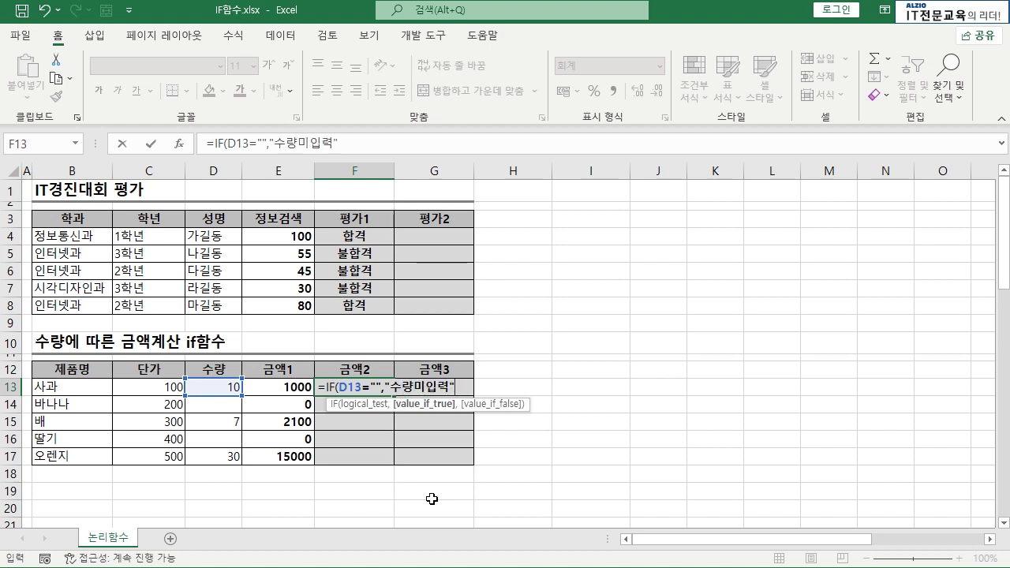
{"action": "type", "text": ","}
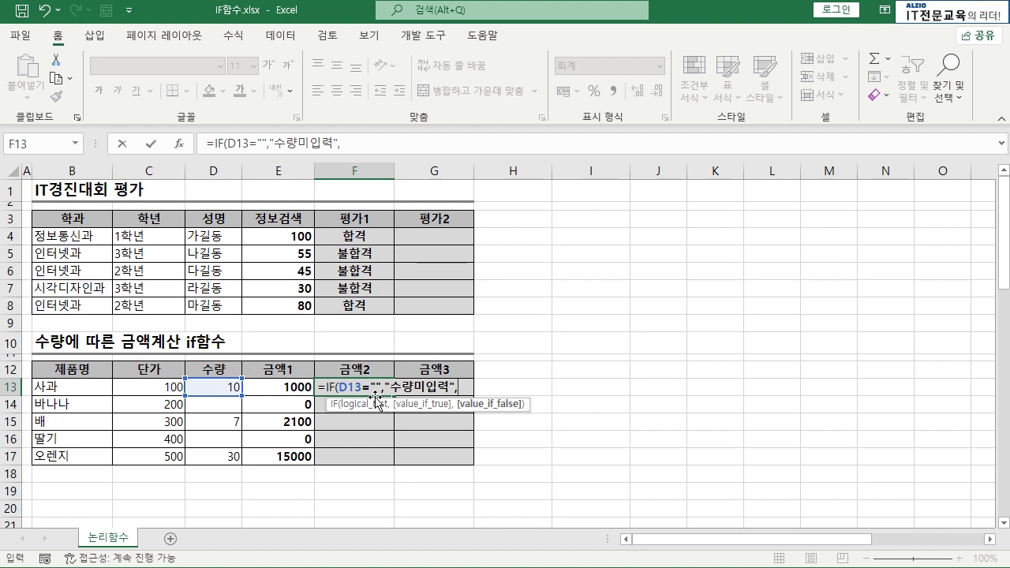
{"action": "left_click", "coordinate": [159, 387]}
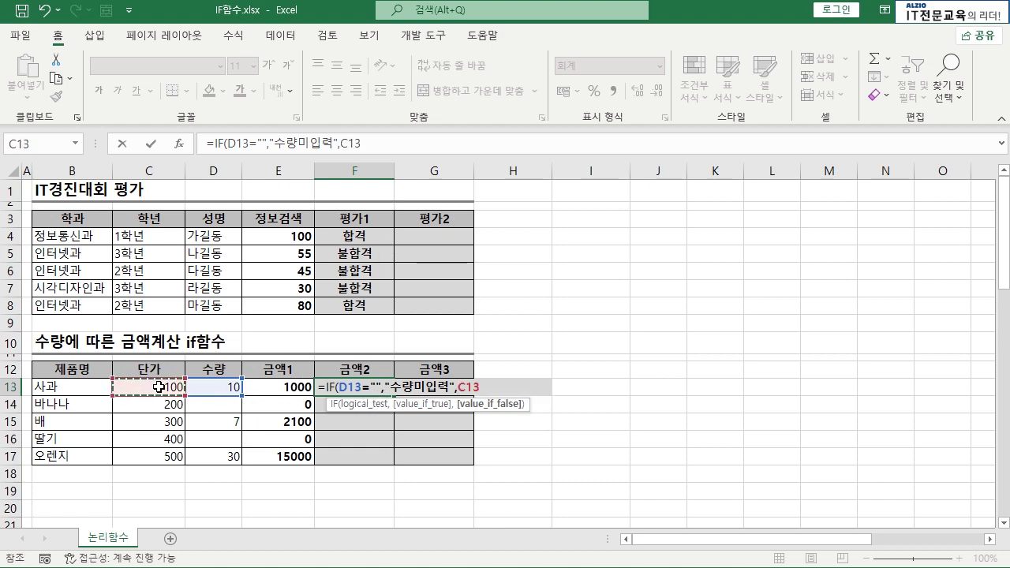
{"action": "type", "text": "*"}
{"action": "left_click", "coordinate": [202, 388]}
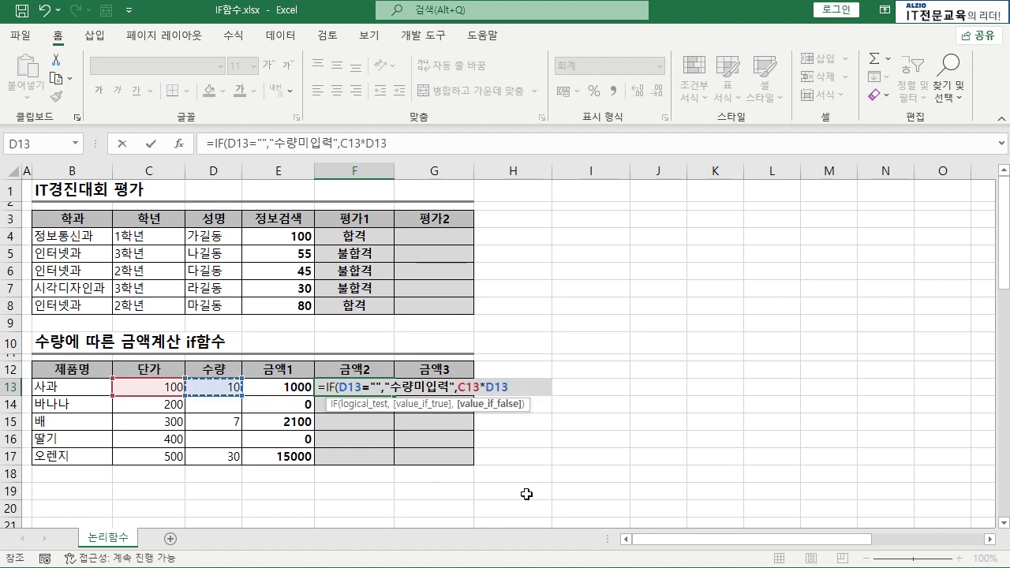
{"action": "type", "text": ")"}
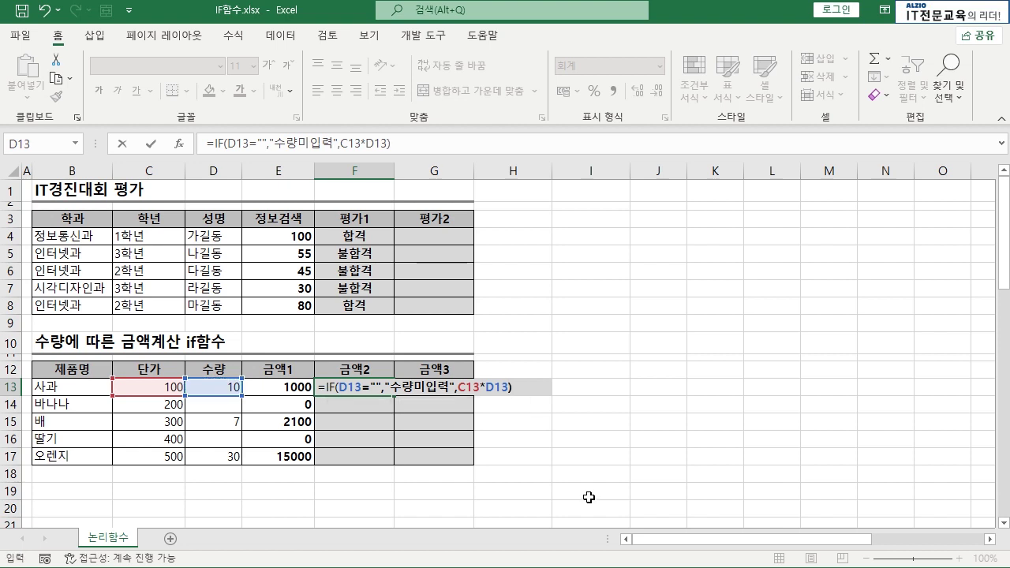
{"action": "key", "text": "Return"}
- Copy the IF formula from F13 down the 금액2 column to F17
{"action": "left_click", "coordinate": [174, 387]}
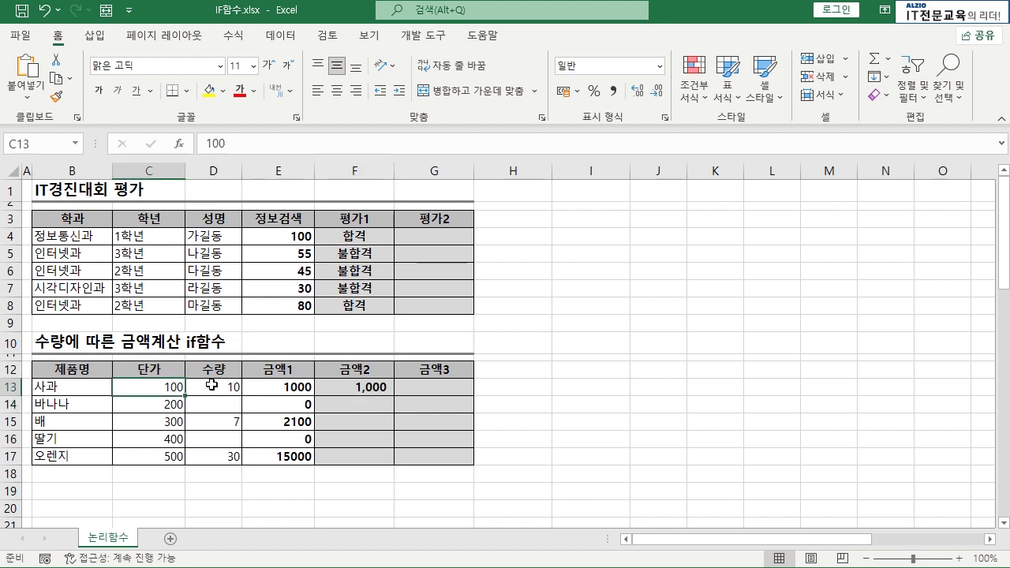
{"action": "left_click", "coordinate": [214, 386]}
{"action": "left_click", "coordinate": [362, 388]}
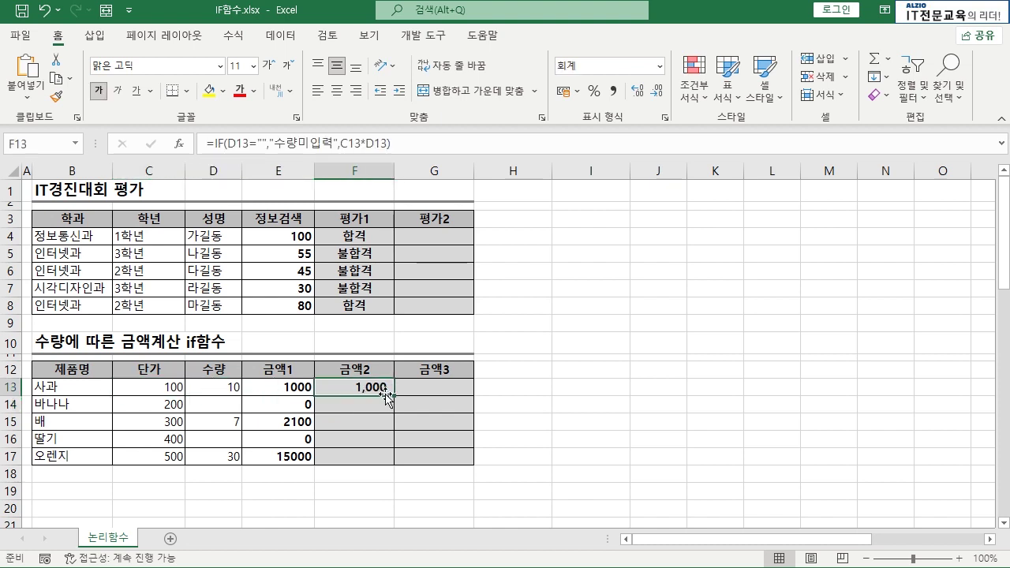
{"action": "double_click", "coordinate": [386, 395]}
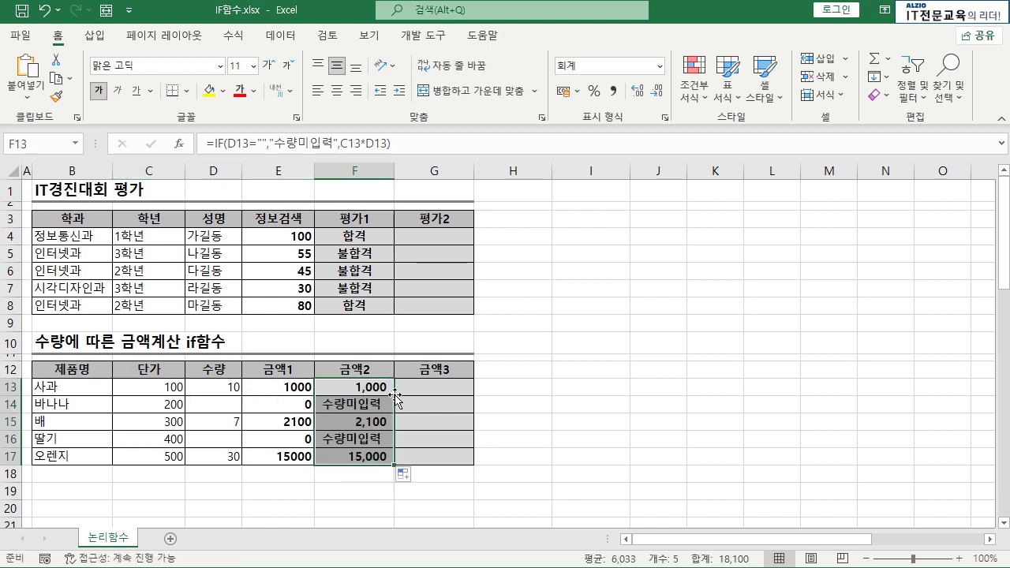
- Compare the 수량 entries in rows 14 to 17 with their 금액2 results
{"action": "left_click", "coordinate": [219, 407]}
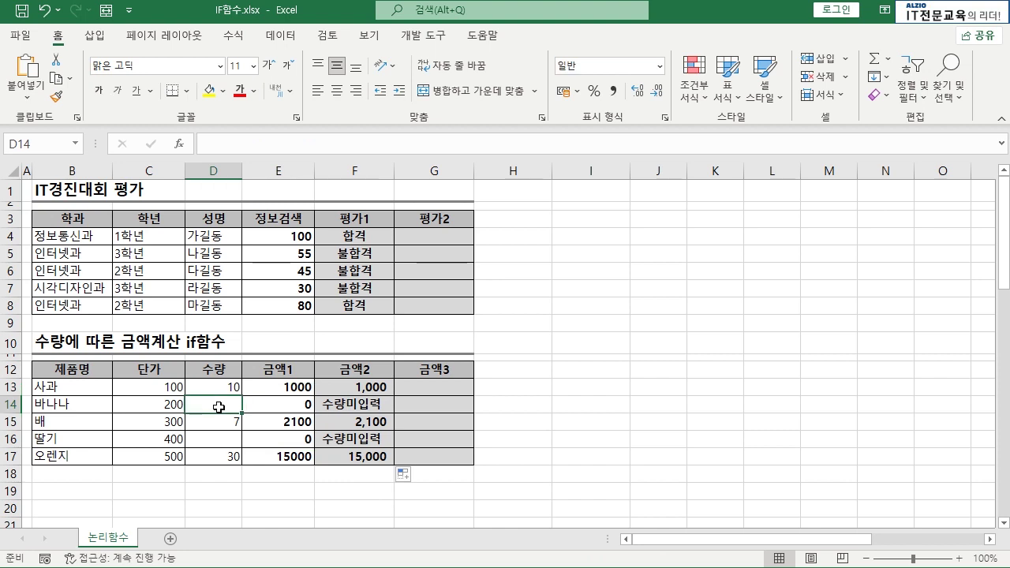
{"action": "left_click", "coordinate": [359, 404]}
{"action": "left_click", "coordinate": [239, 421]}
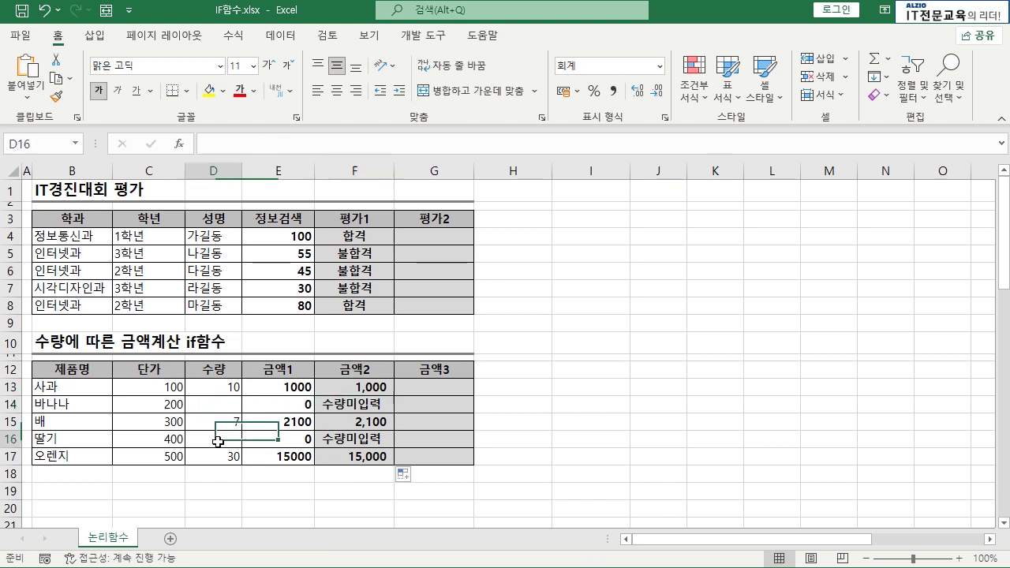
{"action": "left_click", "coordinate": [236, 440]}
{"action": "left_click", "coordinate": [338, 440]}
{"action": "left_click_drag", "start_coordinate": [169, 422], "coordinate": [371, 422]}
{"action": "left_click_drag", "start_coordinate": [171, 455], "coordinate": [355, 454]}
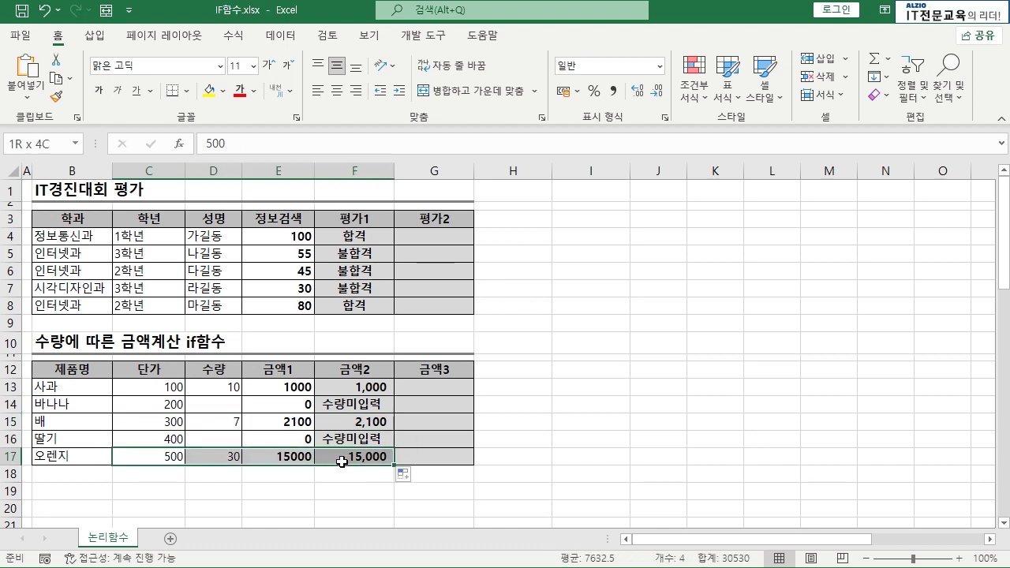
{"action": "left_click", "coordinate": [337, 469]}
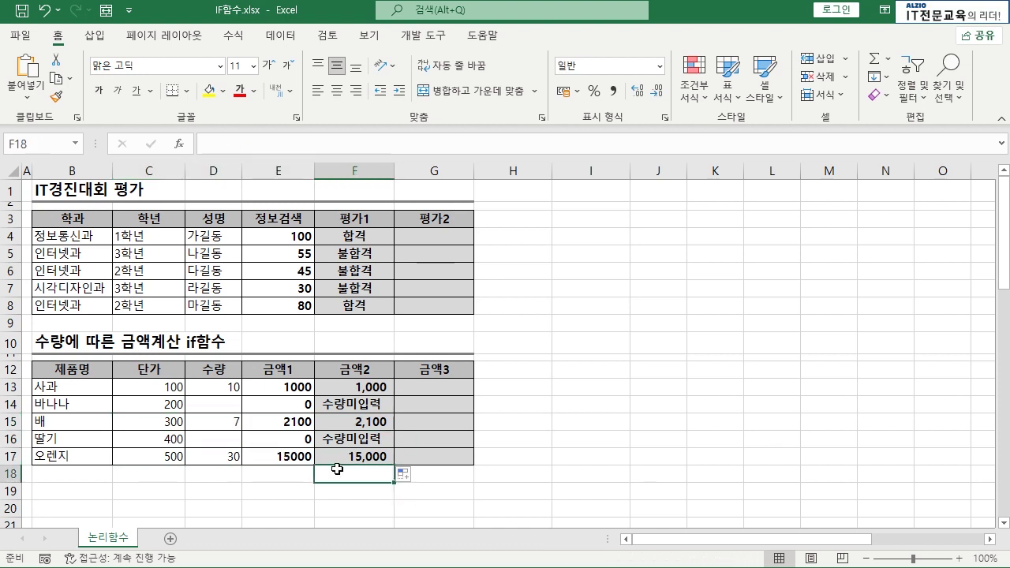
- Review the IF formulas in the 평가1 and 금액2 columns and the 평가2 and 금액3 cells still without formulas
{"action": "left_click", "coordinate": [371, 404]}
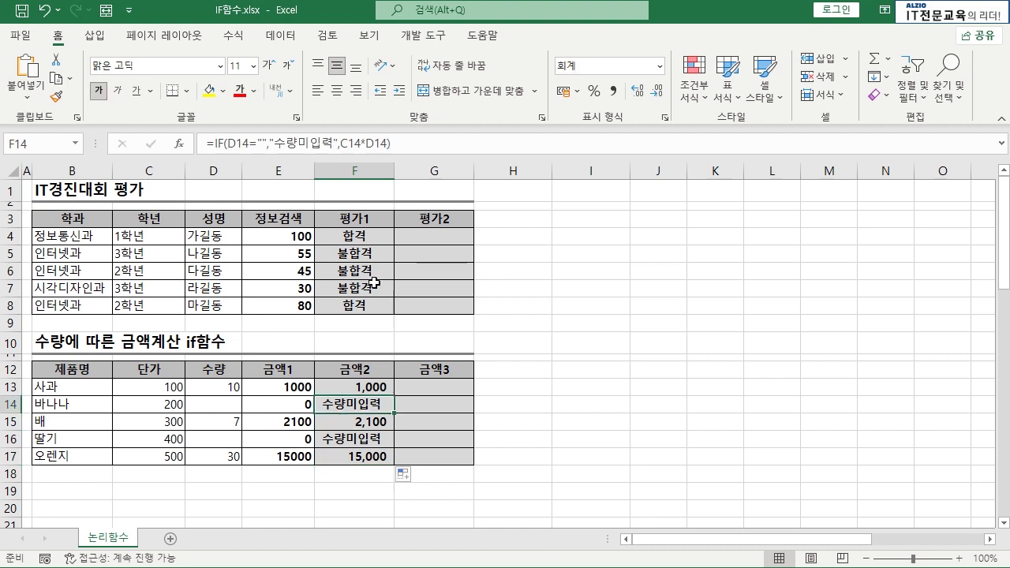
{"action": "left_click_drag", "start_coordinate": [371, 236], "coordinate": [369, 305]}
{"action": "left_click_drag", "start_coordinate": [367, 387], "coordinate": [367, 456]}
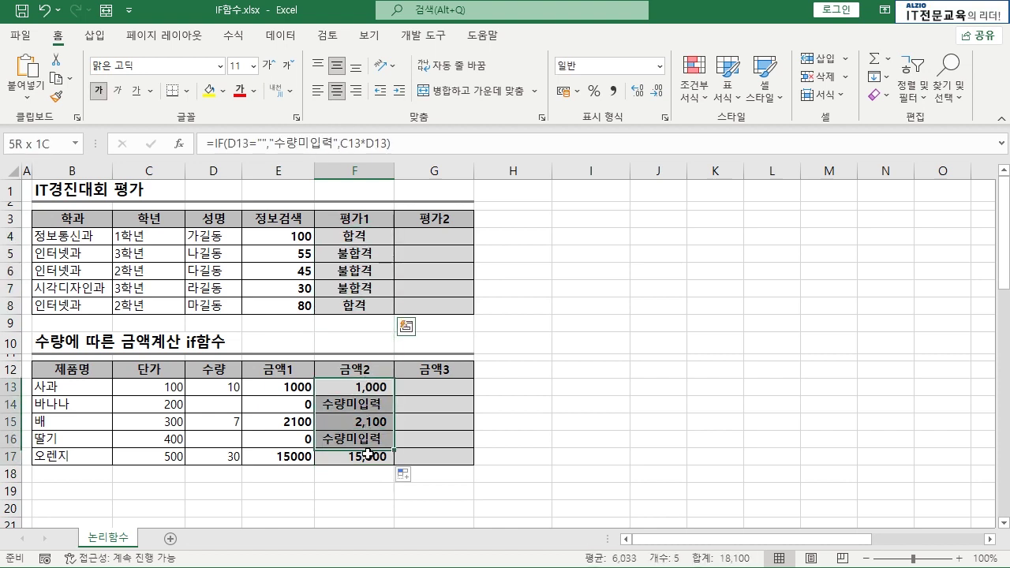
{"action": "left_click", "coordinate": [355, 439]}
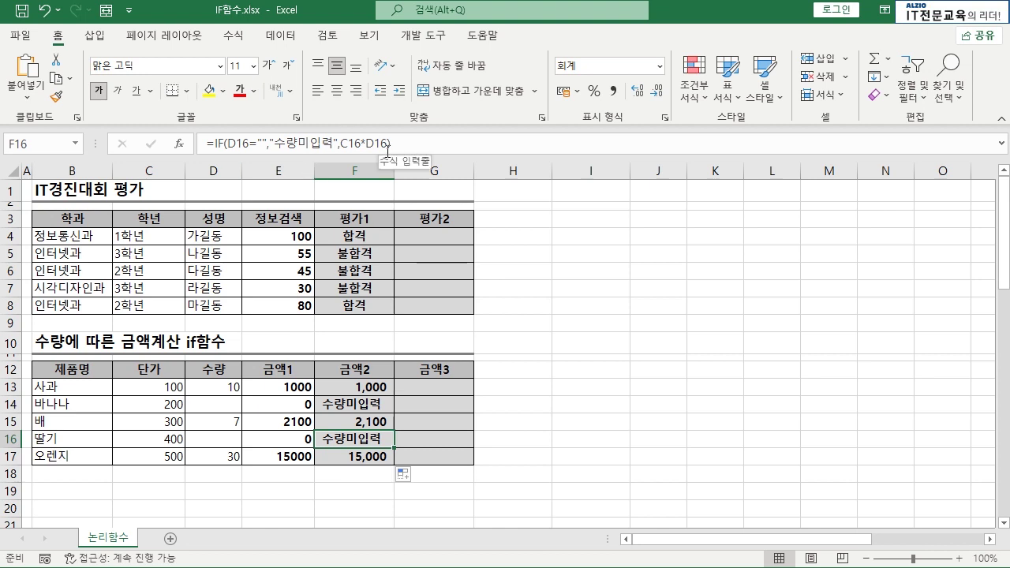
{"action": "left_click_drag", "start_coordinate": [368, 235], "coordinate": [364, 298]}
{"action": "left_click", "coordinate": [440, 237]}
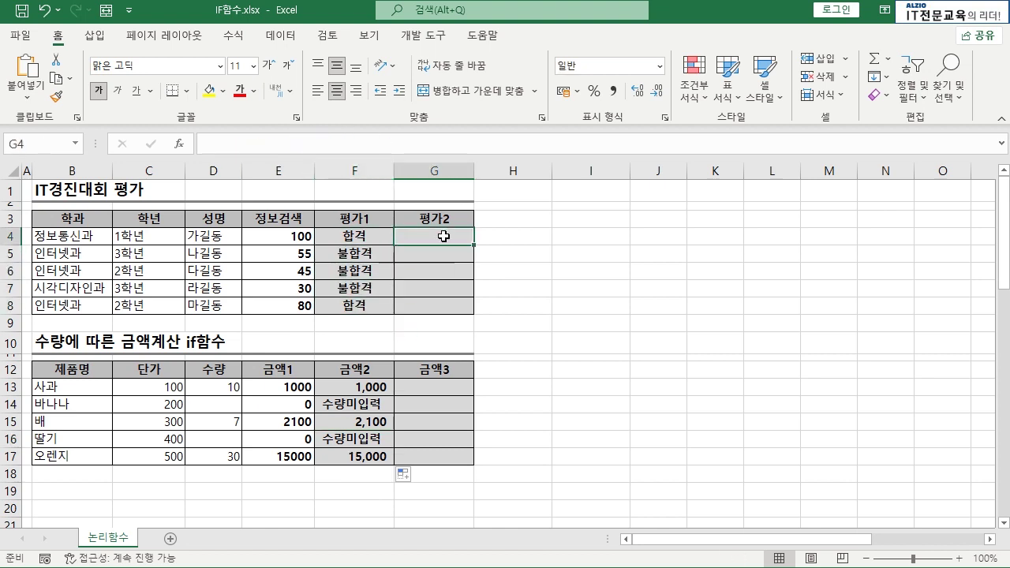
{"action": "key", "text": "ctrl+z"}
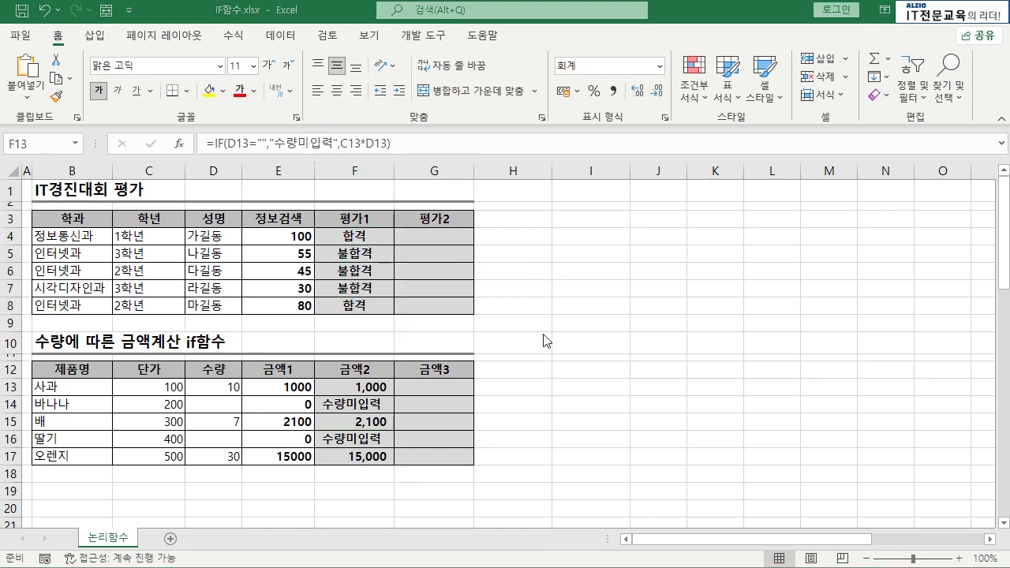
{"action": "left_click_drag", "start_coordinate": [438, 387], "coordinate": [440, 455]}
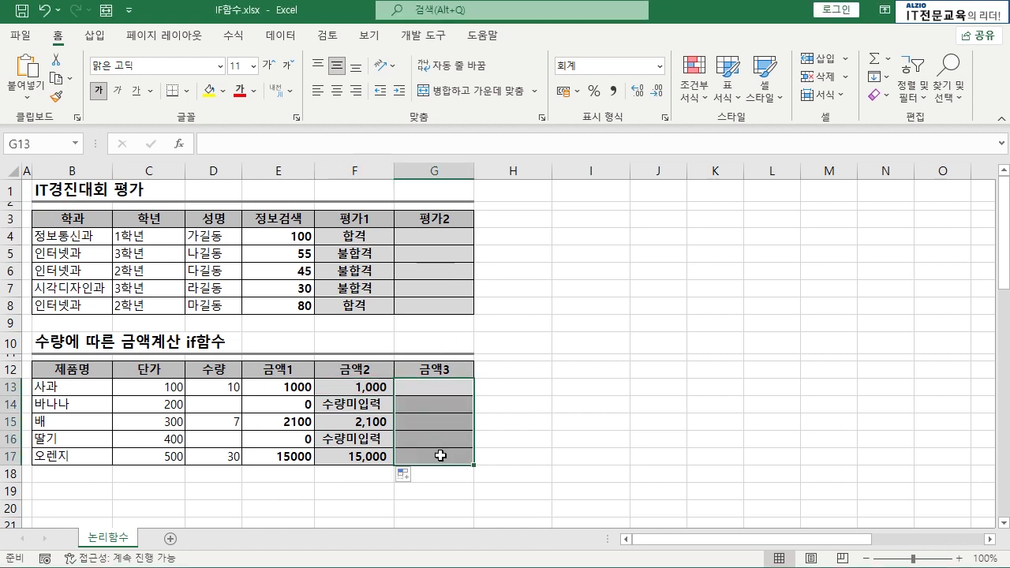
{"action": "left_click", "coordinate": [444, 388]}
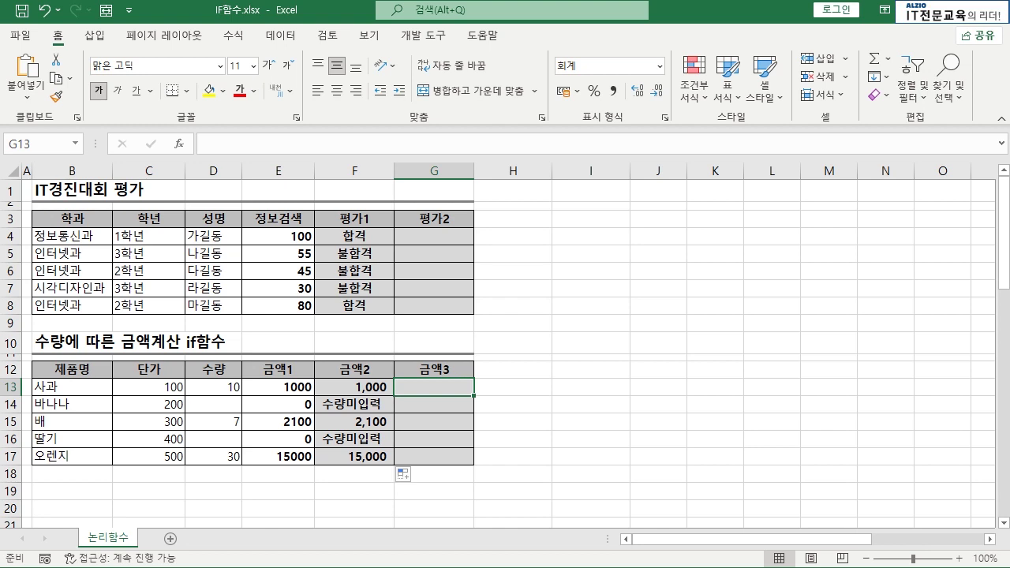
- Open the formula in F13 for editing and highlight its logical test D13=""
{"action": "left_click", "coordinate": [367, 389]}
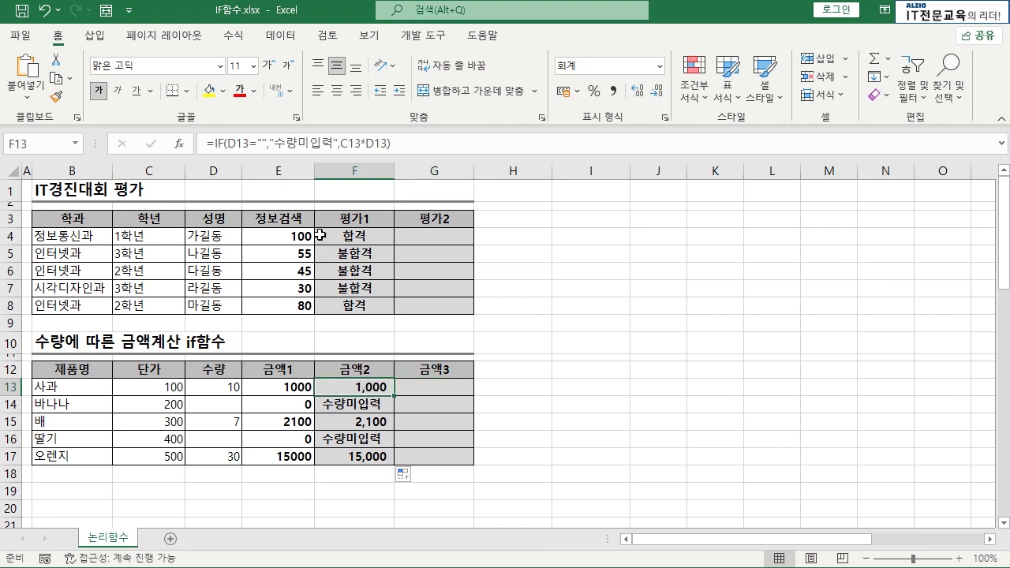
{"action": "left_click", "coordinate": [254, 144]}
{"action": "key", "text": "shift+Right"}
{"action": "key", "text": "shift+Right"}
{"action": "key", "text": "shift+Right"}
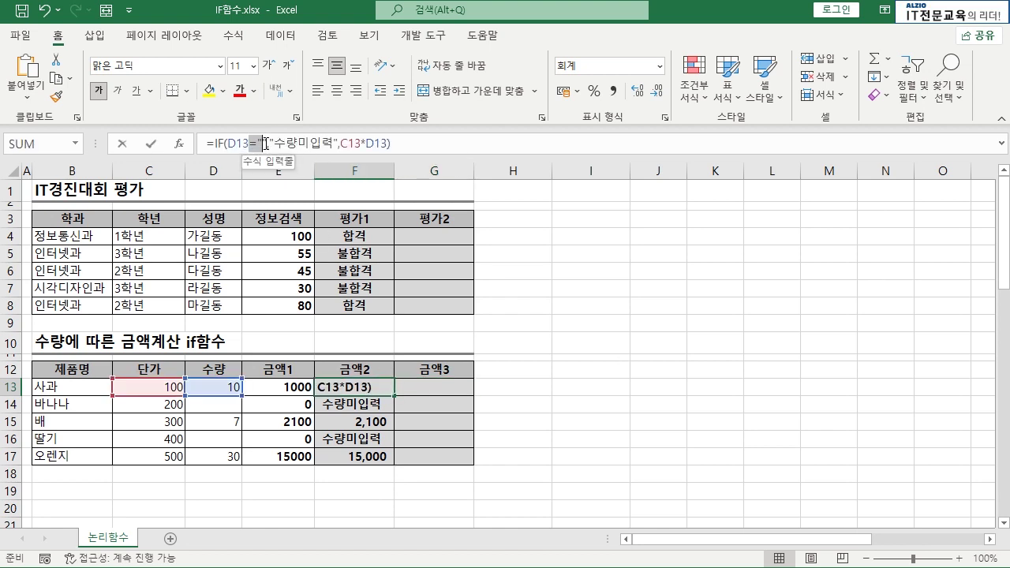
{"action": "key", "text": "shift+Left"}
{"action": "key", "text": "shift+Left"}
{"action": "key", "text": "shift+Left"}
{"action": "key", "text": "shift+Left"}
{"action": "key", "text": "shift+Left"}
{"action": "key", "text": "shift+Left"}
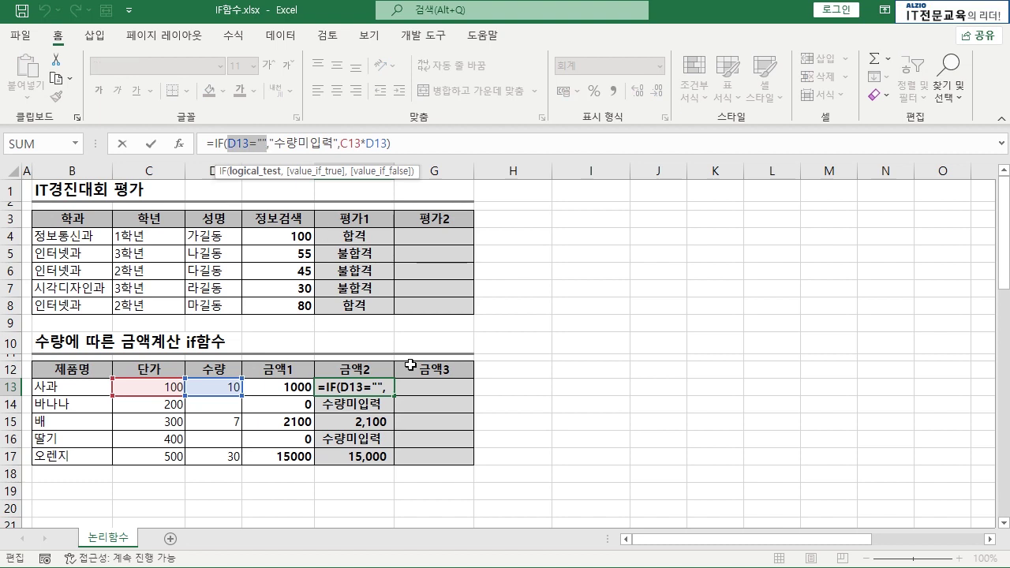
- Leave the F13 formula as it is and start an IF formula in G13 with the logical test D13<>""
{"action": "key", "text": "Escape"}
{"action": "left_click", "coordinate": [433, 389]}
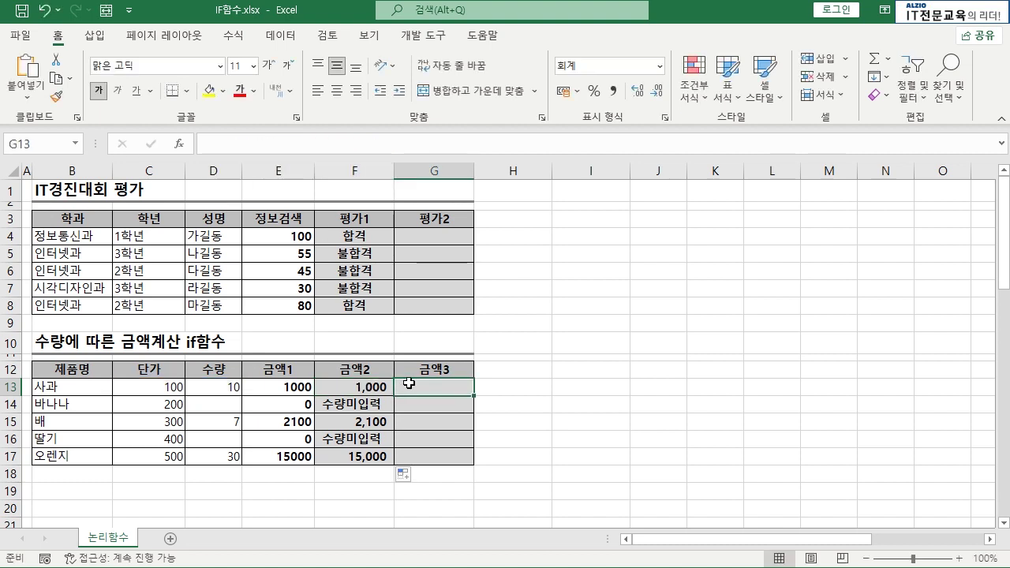
{"action": "left_click", "coordinate": [380, 388]}
{"action": "left_click", "coordinate": [426, 387]}
{"action": "type", "text": "=IF("}
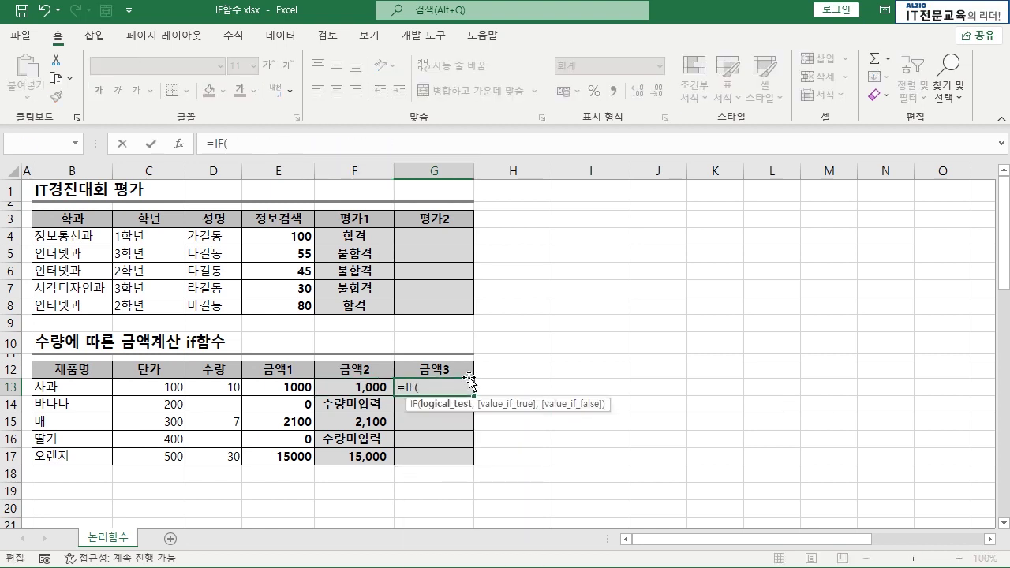
{"action": "left_click", "coordinate": [230, 388]}
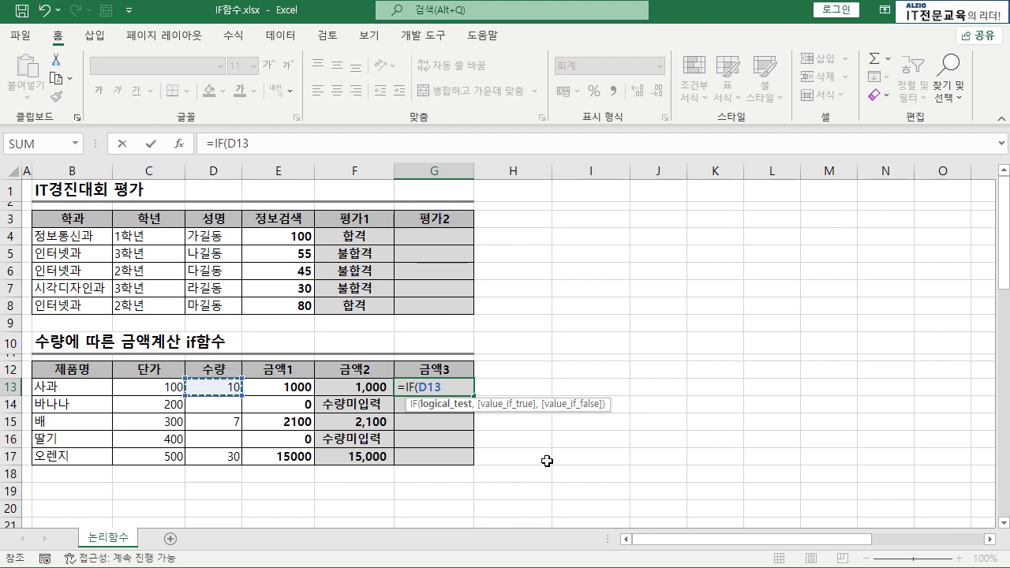
{"action": "type", "text": "<>\"\","}
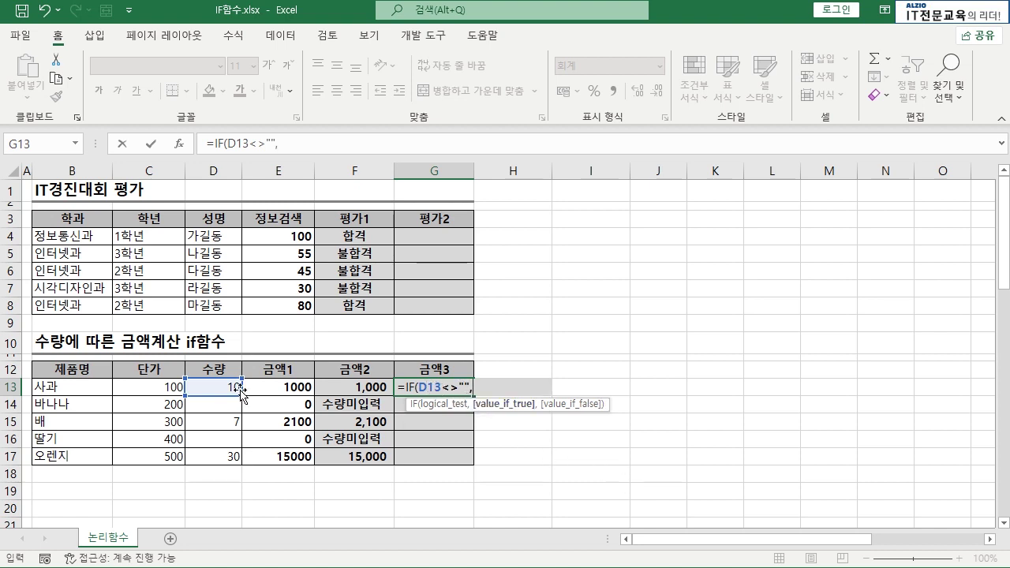
- Complete the G13 formula with C13*D13 if true and "수량미입력" if false, and copy it down the 금액3 column to G17
{"action": "left_click", "coordinate": [164, 390]}
{"action": "type", "text": "*"}
{"action": "left_click", "coordinate": [216, 386]}
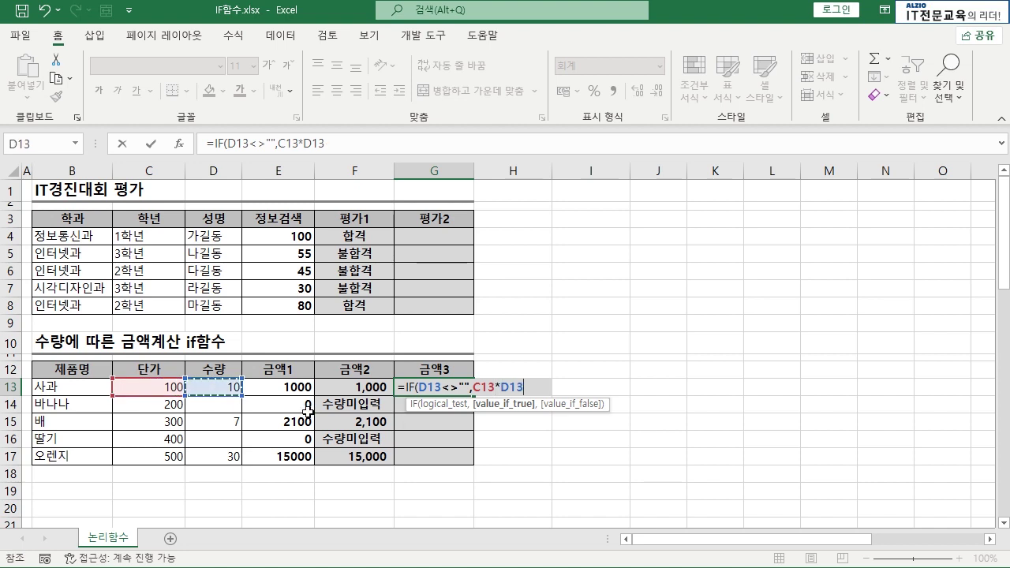
{"action": "type", "text": ","}
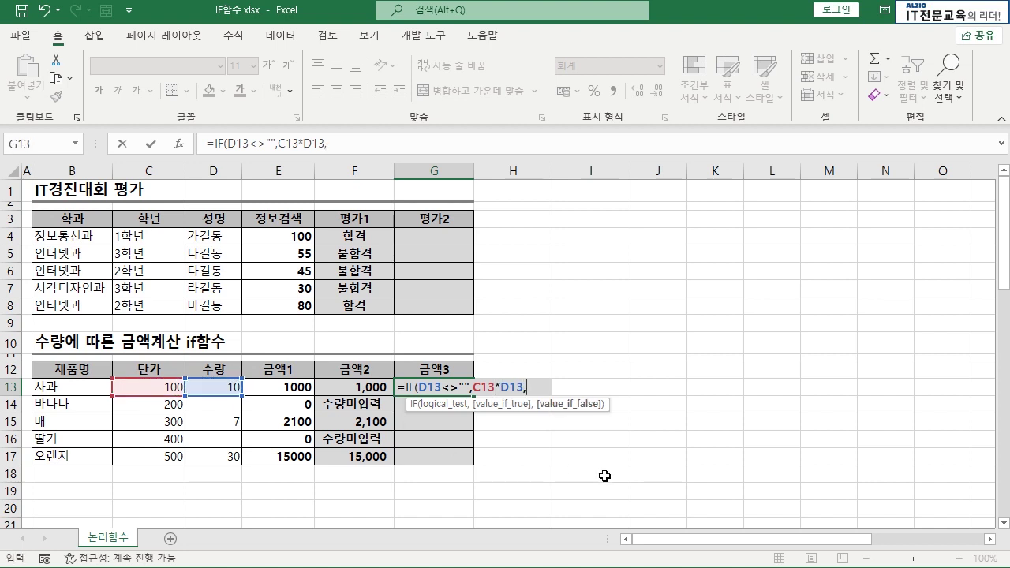
{"action": "type", "text": "\""}
{"action": "type", "text": "수량밍"}
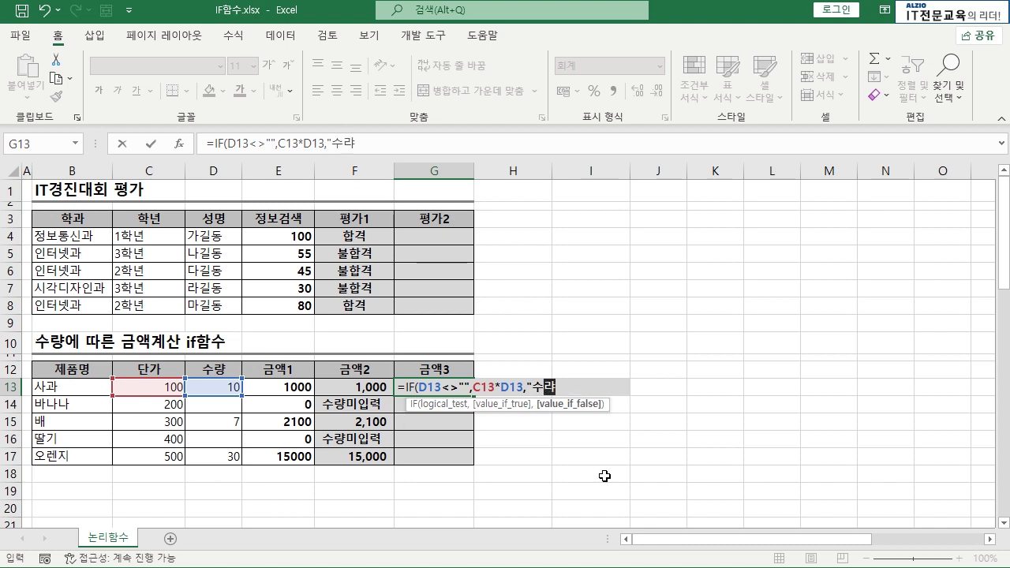
{"action": "type", "text": "입력\")"}
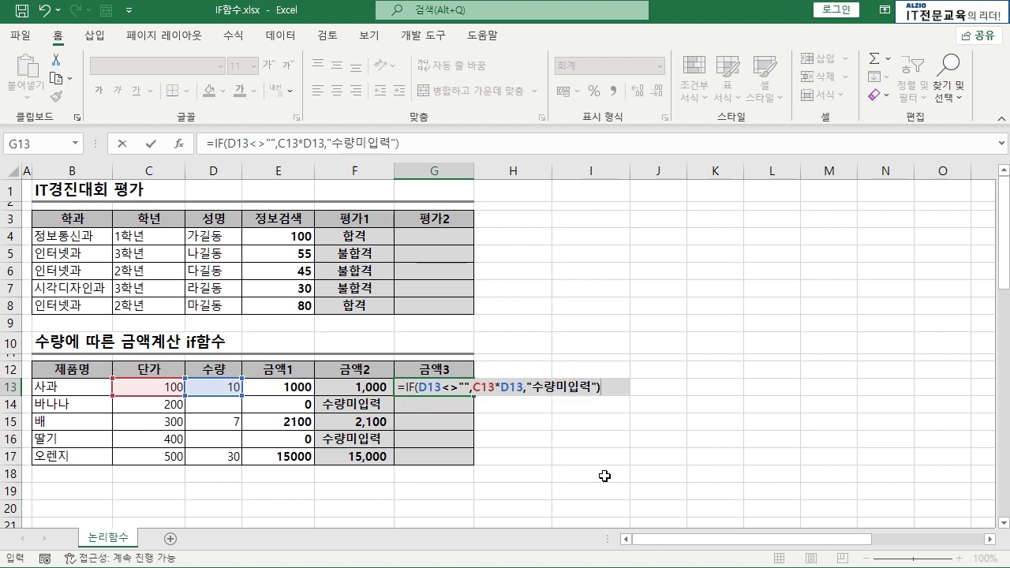
{"action": "key", "text": "Return"}
{"action": "left_click", "coordinate": [453, 382]}
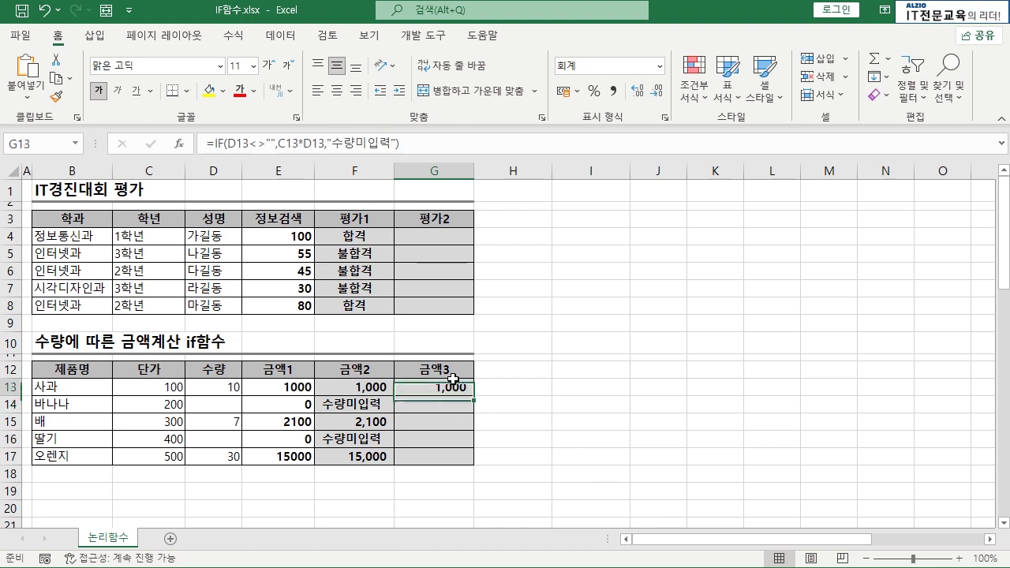
{"action": "left_click_drag", "start_coordinate": [473, 393], "coordinate": [473, 464]}
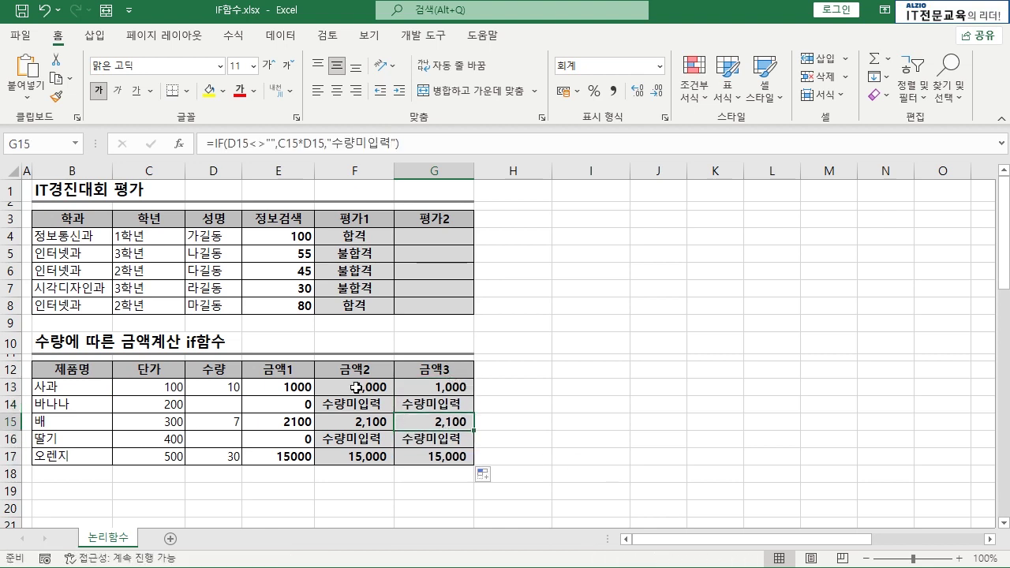
- Compare the IF formulas in F13 and G13 of the 금액2 and 금액3 columns
{"action": "left_click", "coordinate": [419, 386]}
{"action": "left_click", "coordinate": [380, 403]}
{"action": "left_click", "coordinate": [377, 388]}
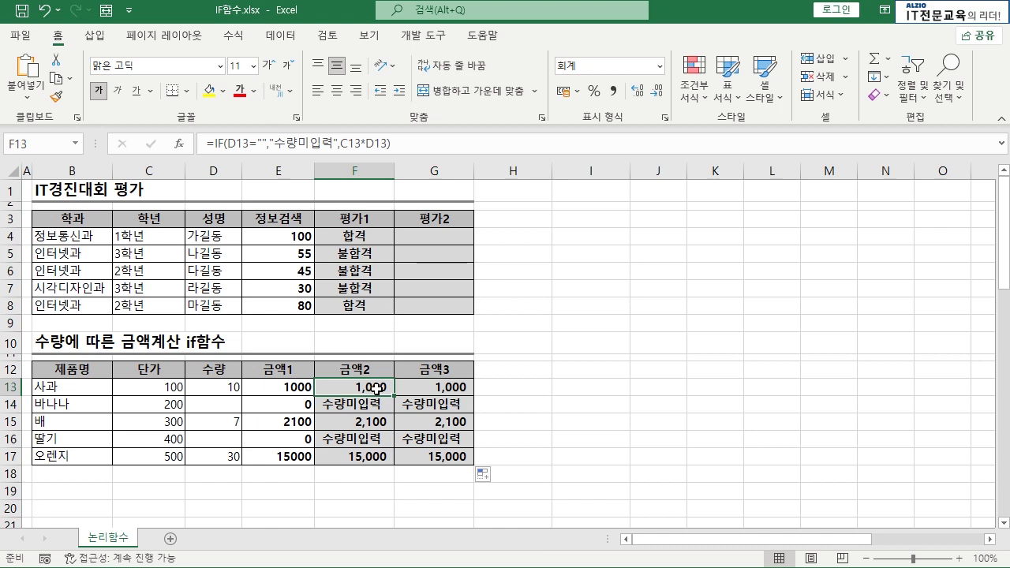
{"action": "left_click", "coordinate": [444, 388]}
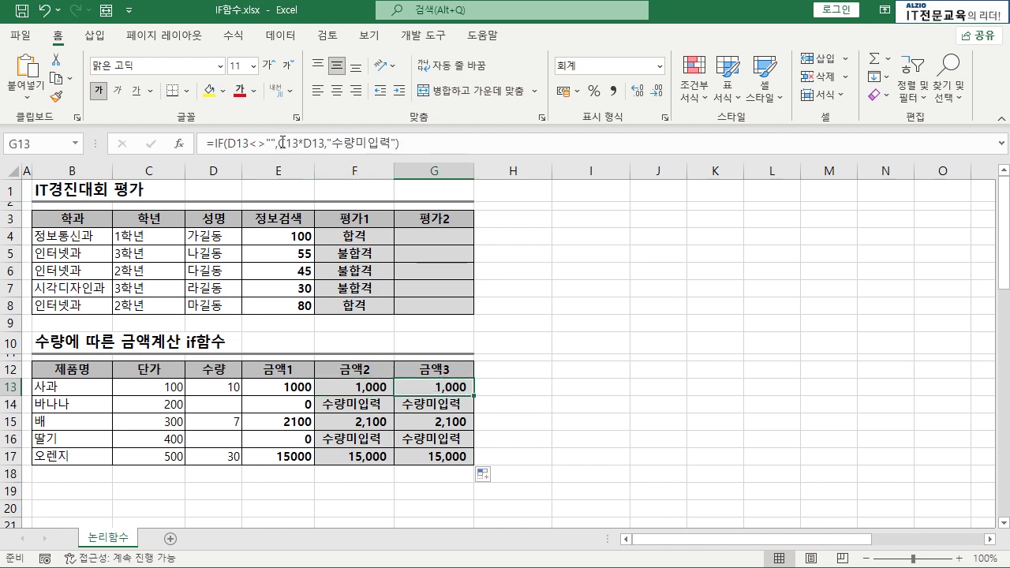
{"action": "left_click", "coordinate": [367, 387]}
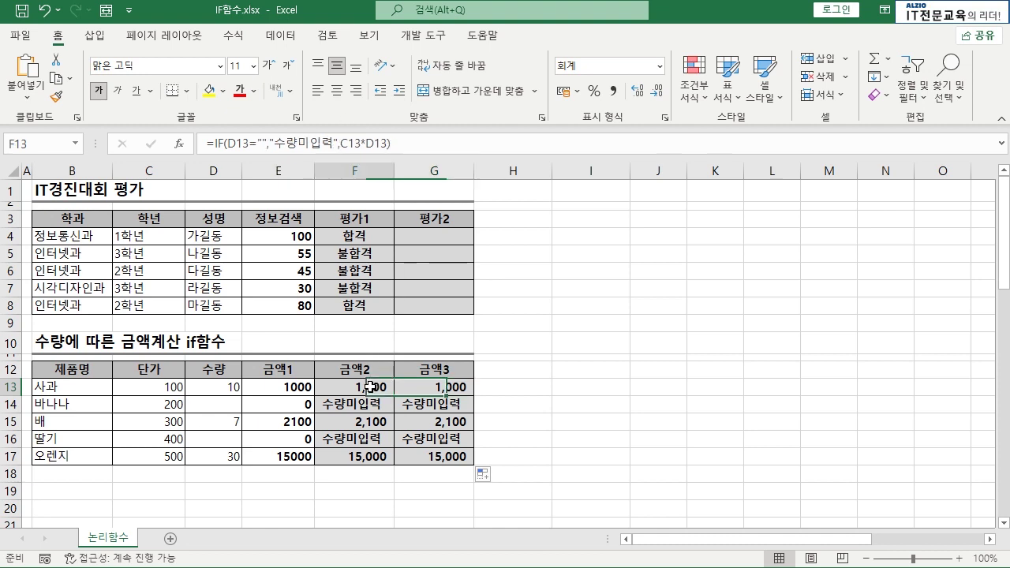
{"action": "left_click", "coordinate": [406, 386]}
- Review the 평가1 formula in F4 and the 정보검색 score in E4 against the empty 평가2 cells
{"action": "left_click_drag", "start_coordinate": [424, 235], "coordinate": [424, 264]}
{"action": "left_click", "coordinate": [425, 234]}
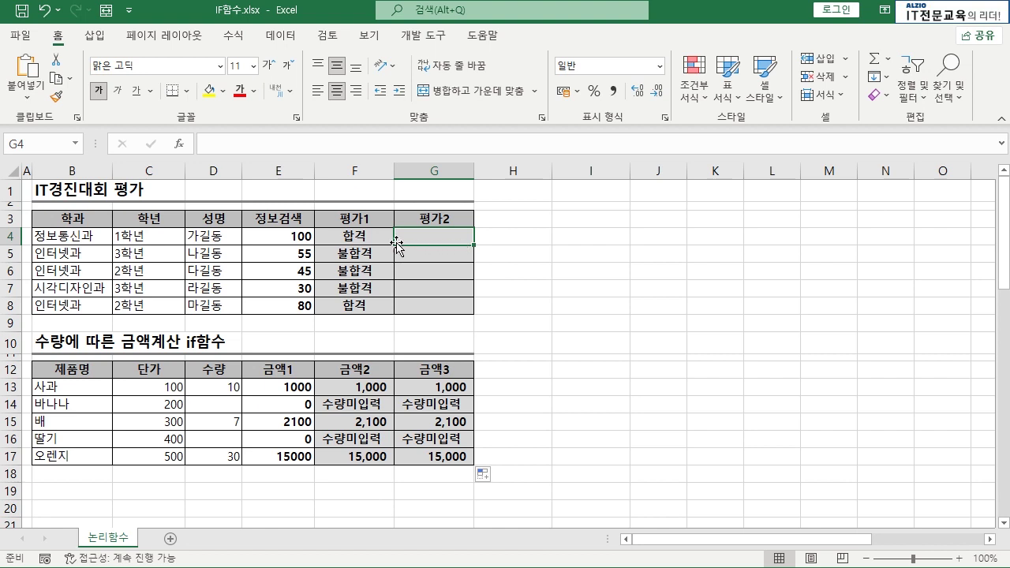
{"action": "left_click", "coordinate": [357, 240]}
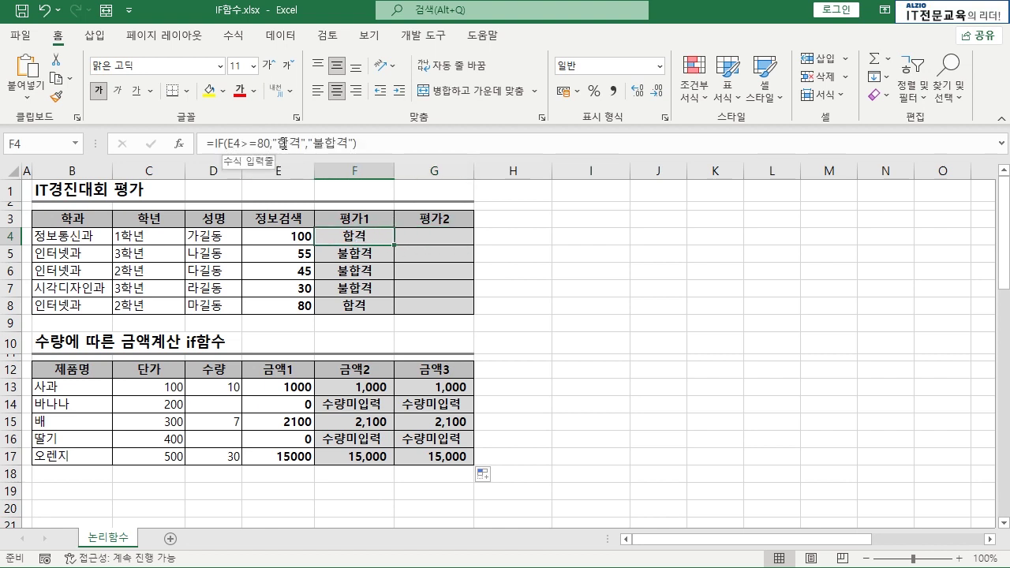
{"action": "left_click", "coordinate": [418, 239]}
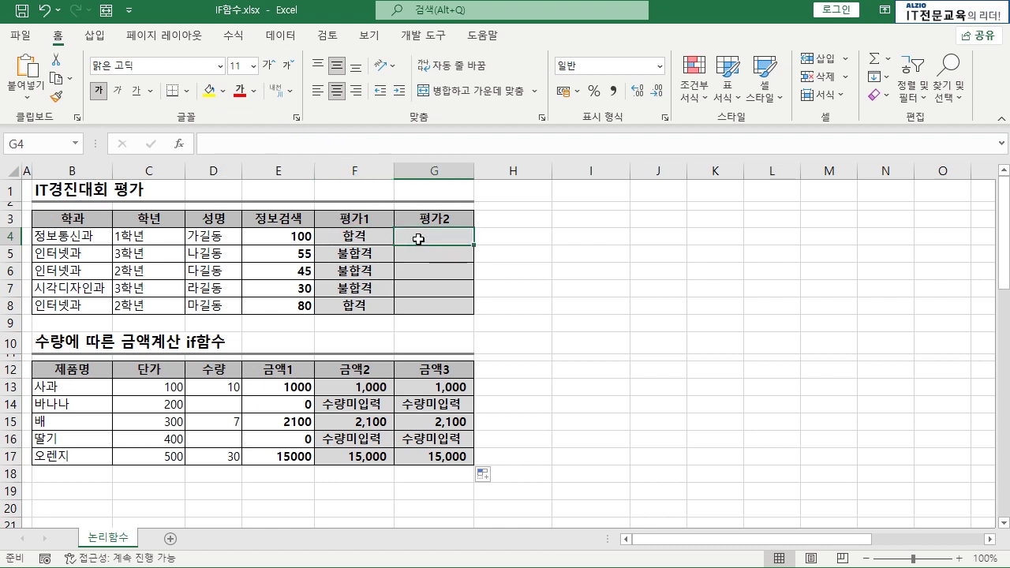
{"action": "left_click", "coordinate": [293, 233]}
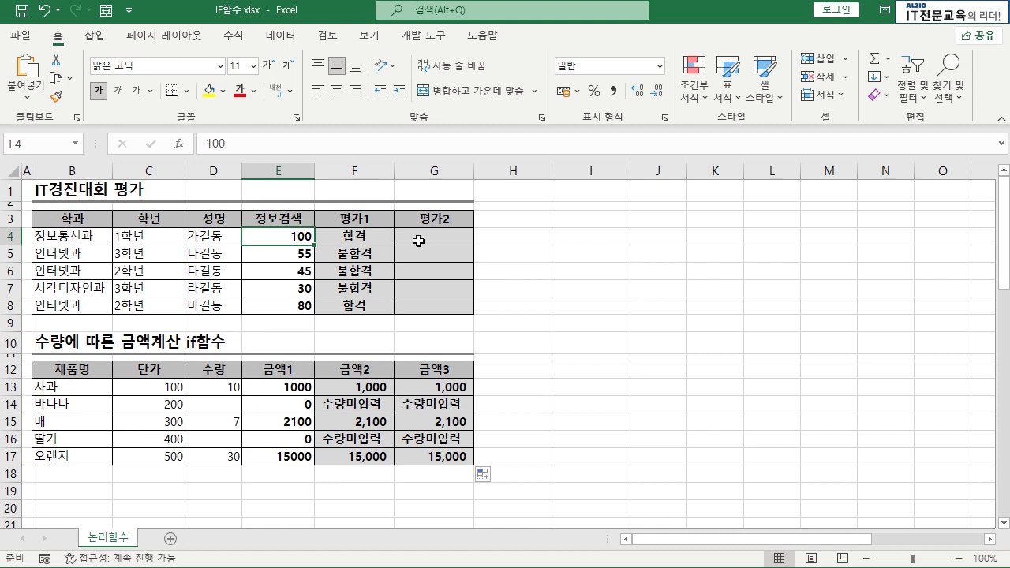
{"action": "left_click", "coordinate": [518, 240]}
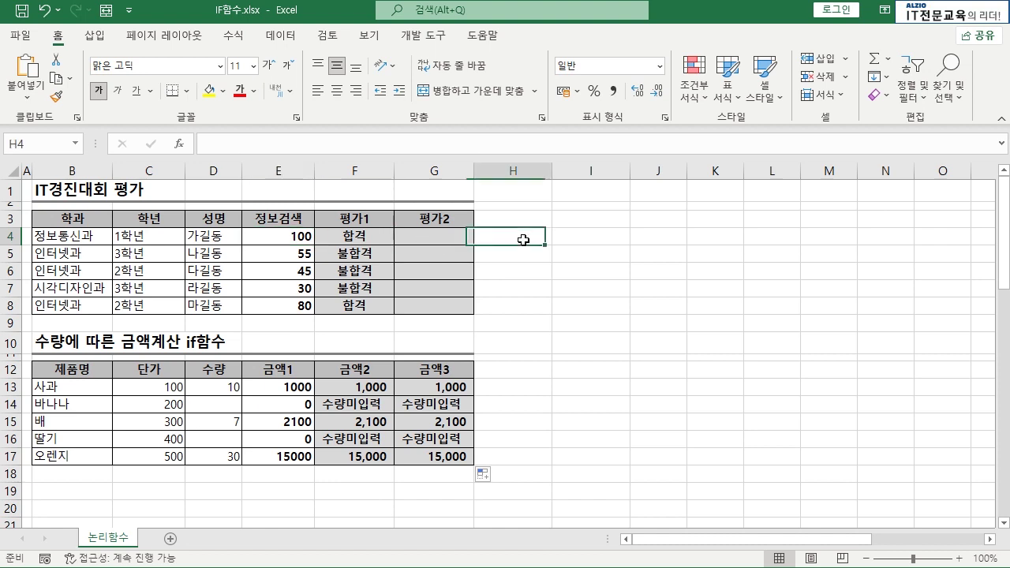
- Start an IF formula in G4 that tests E4>=80 and returns "합격" if true
{"action": "left_click", "coordinate": [413, 235]}
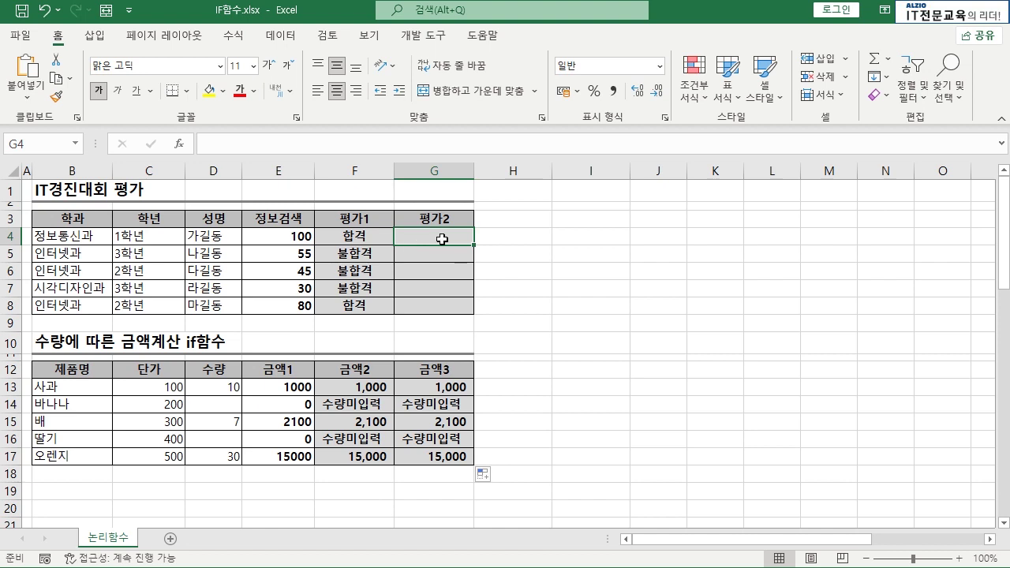
{"action": "type", "text": "="}
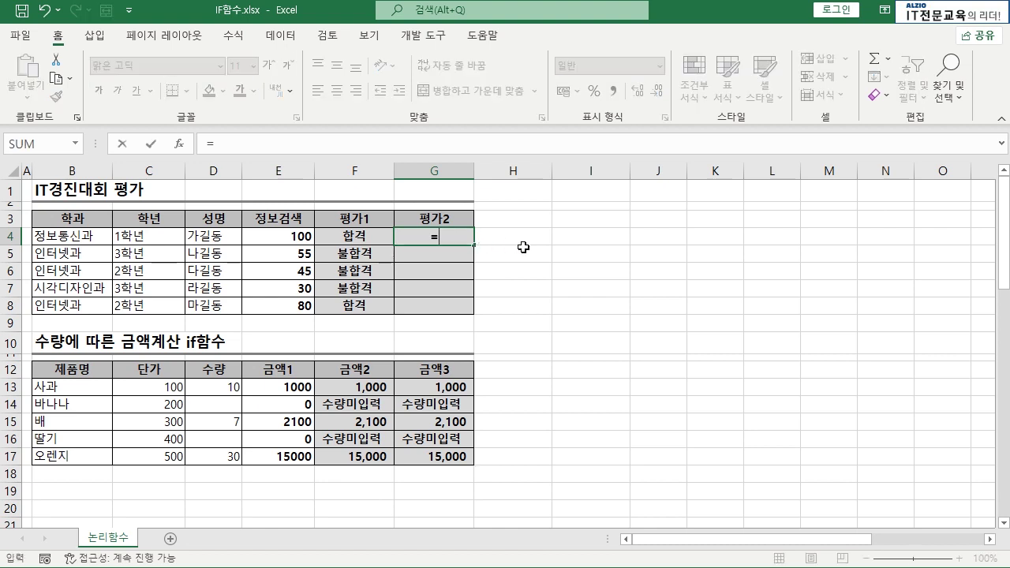
{"action": "type", "text": "if("}
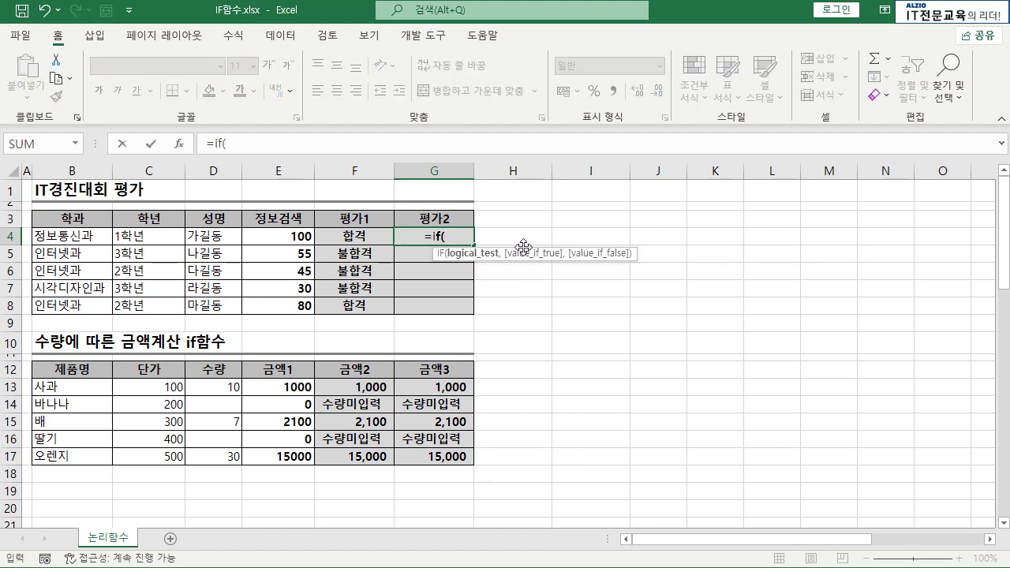
{"action": "key", "text": "BackSpace"}
{"action": "key", "text": "Tab"}
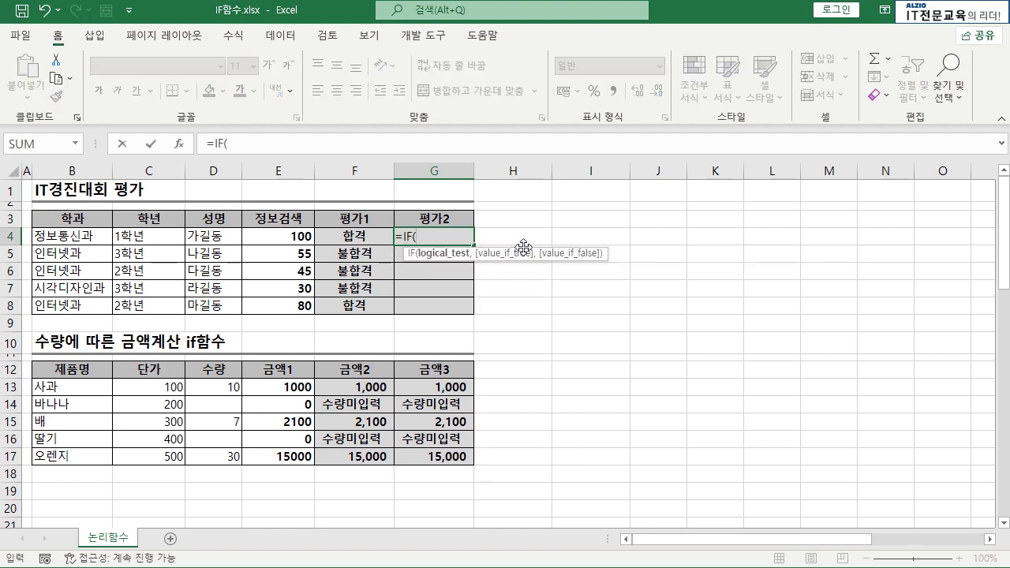
{"action": "left_click", "coordinate": [308, 240]}
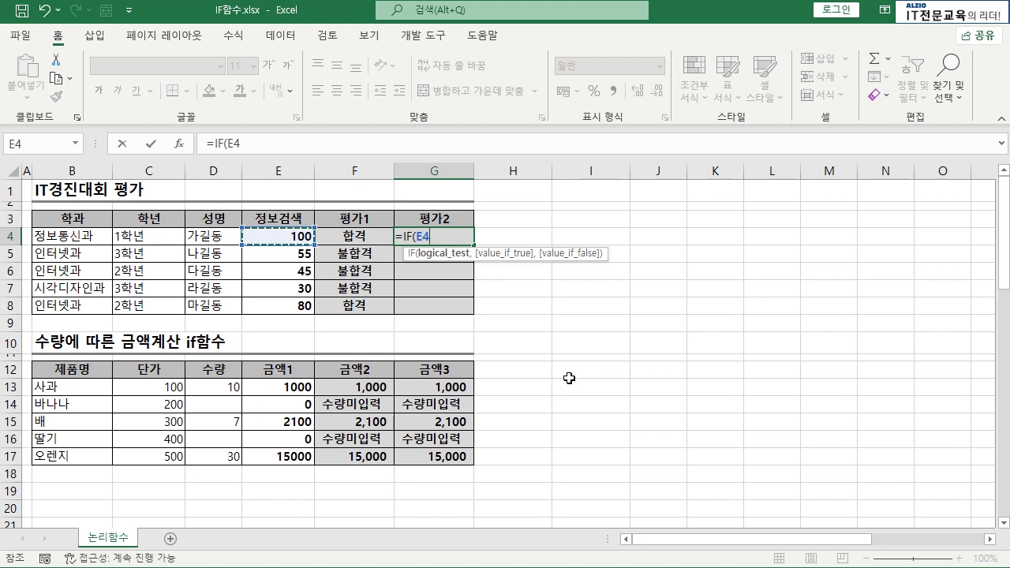
{"action": "type", "text": ">=80,"}
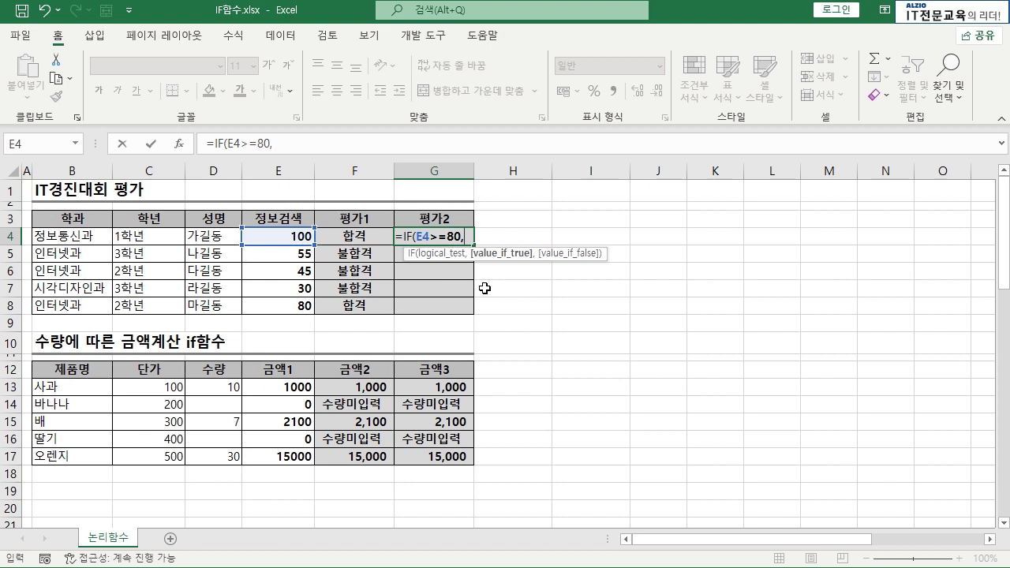
{"action": "type", "text": "\""}
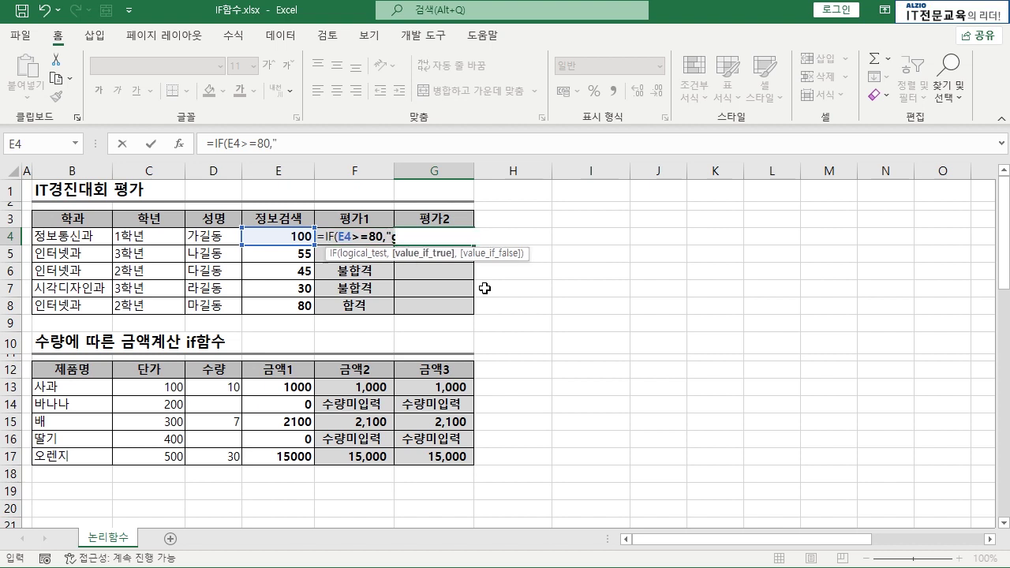
{"action": "type", "text": "합격"}
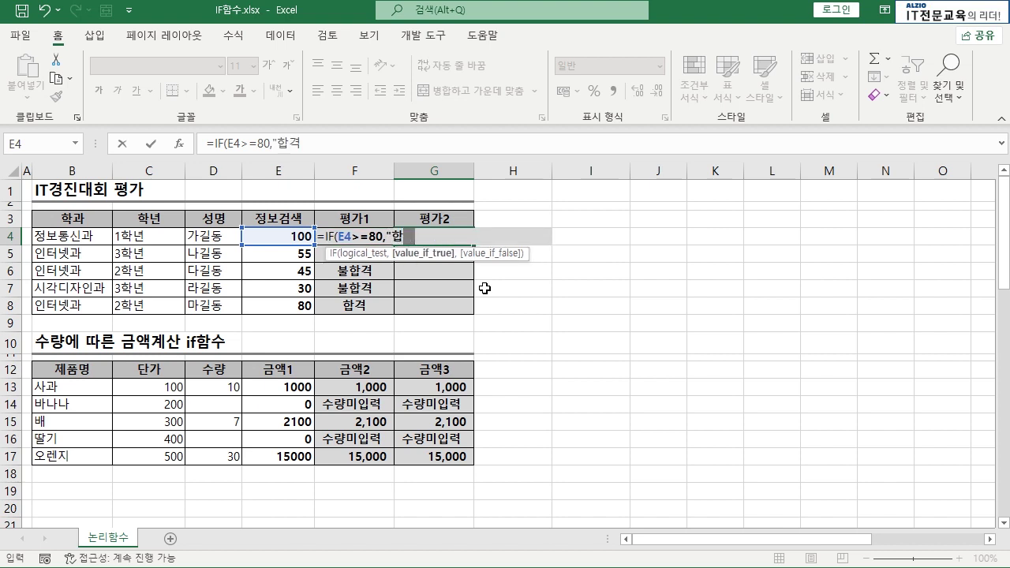
{"action": "type", "text": "\","}
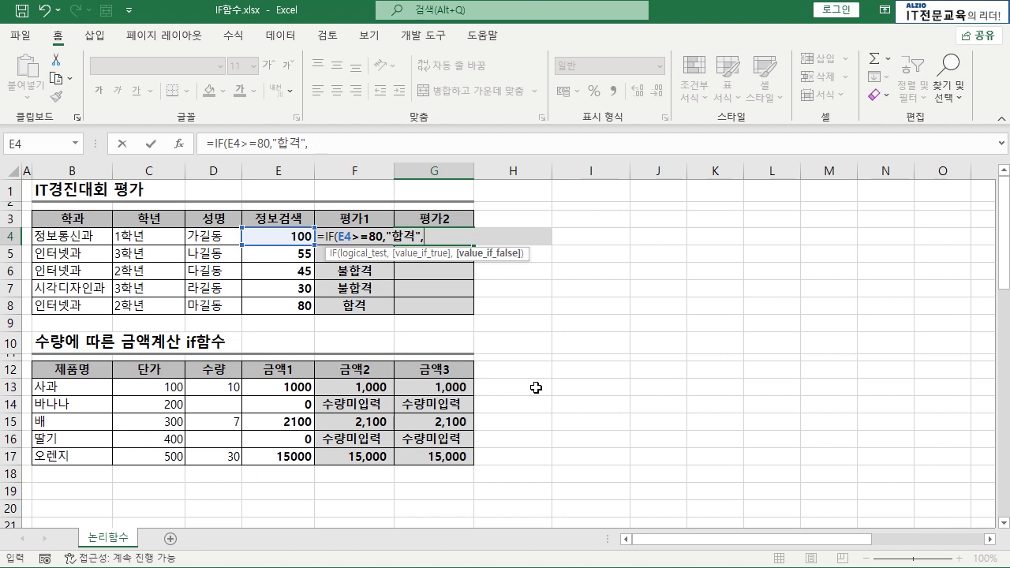
- Nest an IF in the false argument of the G4 formula that tests E4>=40 and returns "재시험" if true
{"action": "type", "text": "IF"}
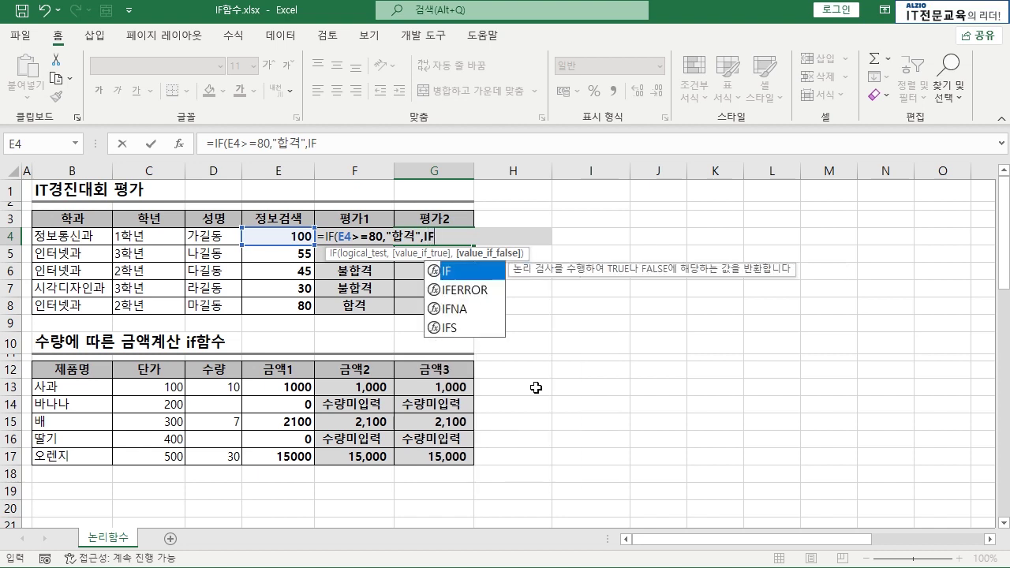
{"action": "type", "text": "("}
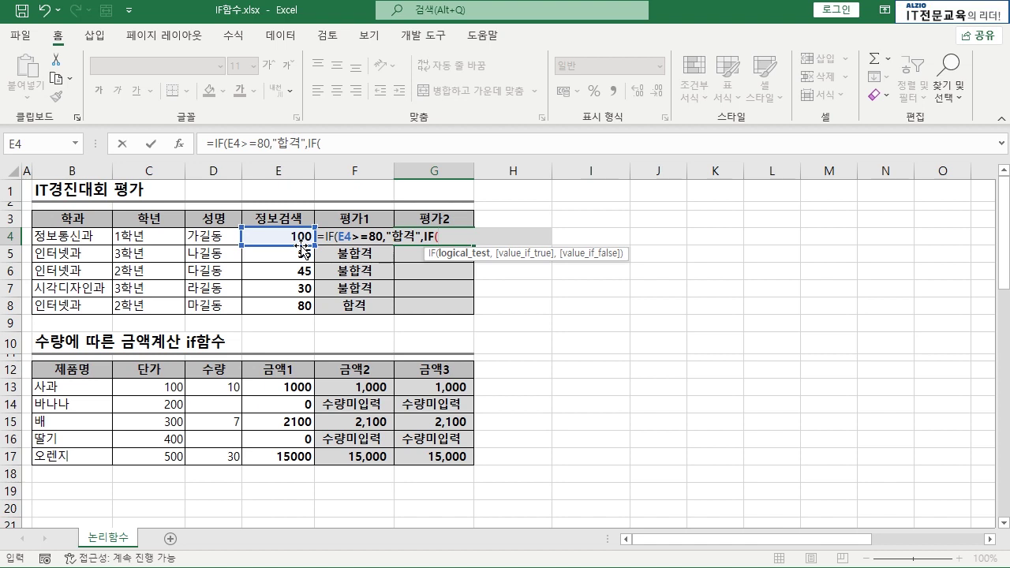
{"action": "left_click", "coordinate": [263, 235]}
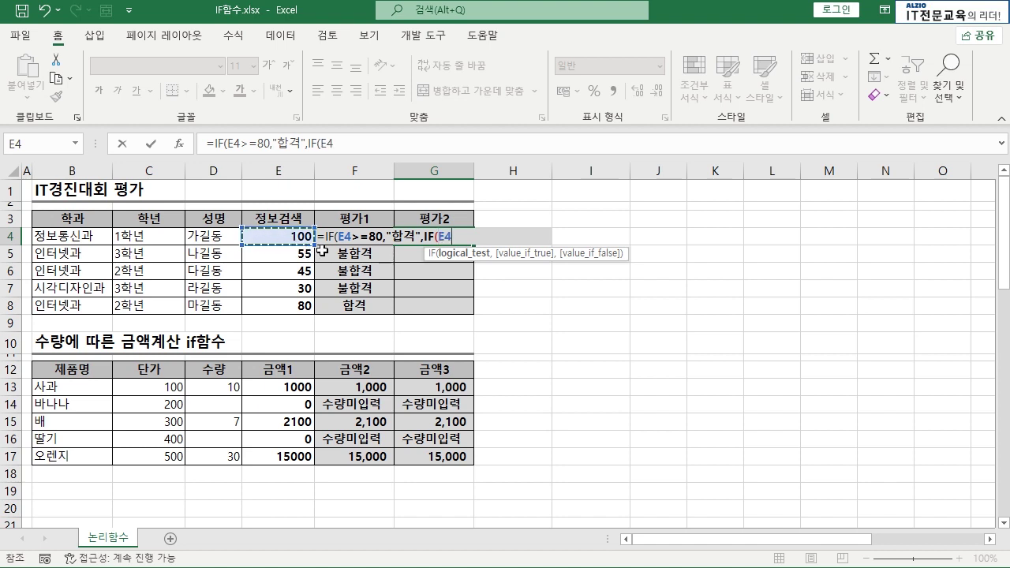
{"action": "type", "text": ">=40"}
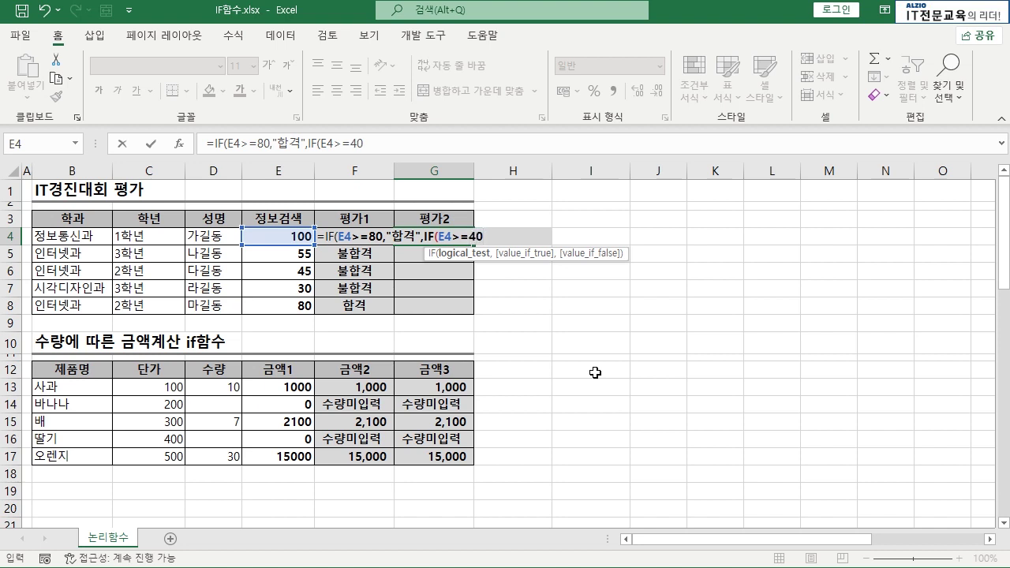
{"action": "type", "text": ","}
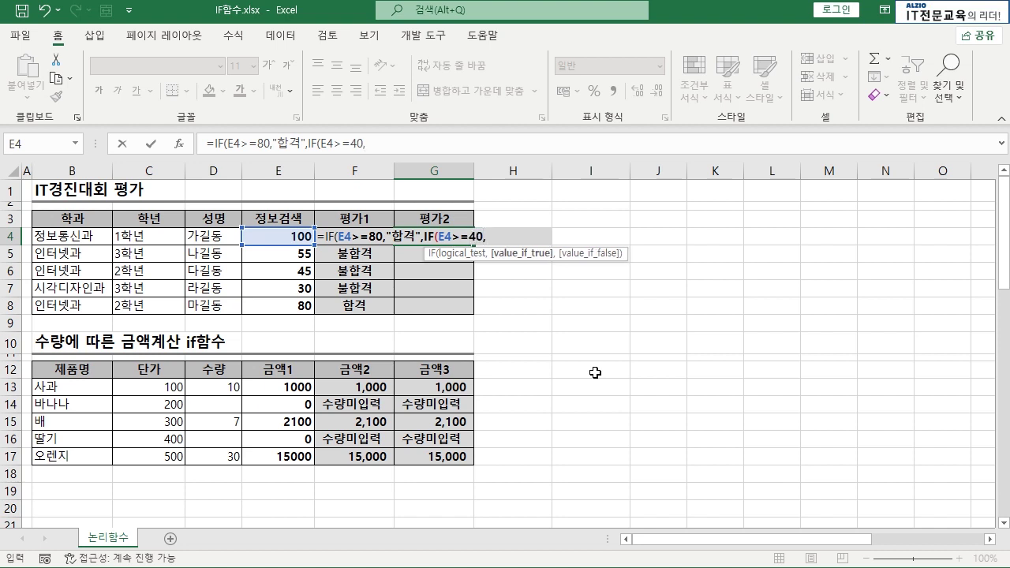
{"action": "type", "text": "\"재시험\""}
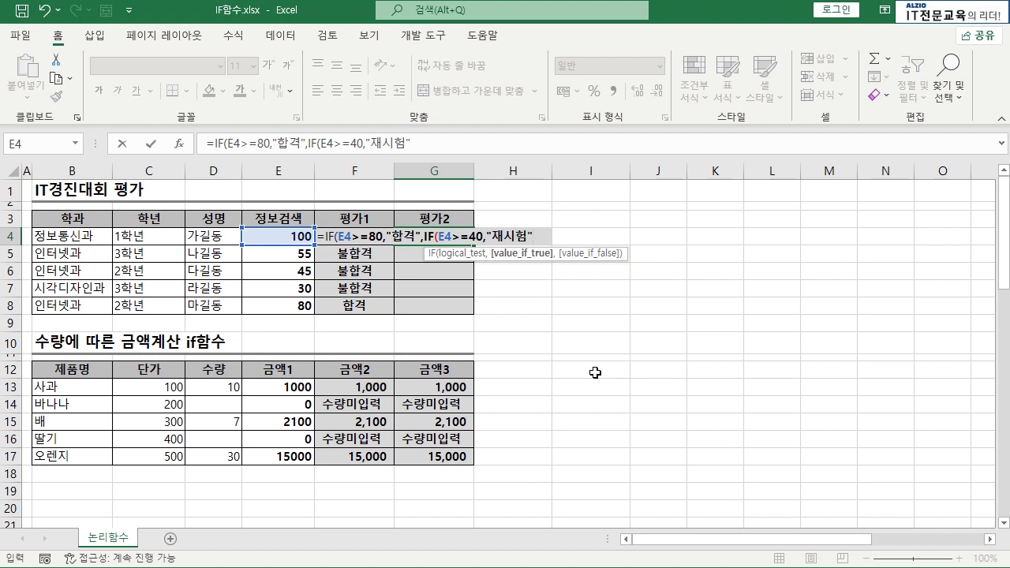
- Complete the nested IF in G4 with "불합격" as its false value and copy the formula down the 평가2 column to G8
{"action": "type", "text": ",\"불합"}
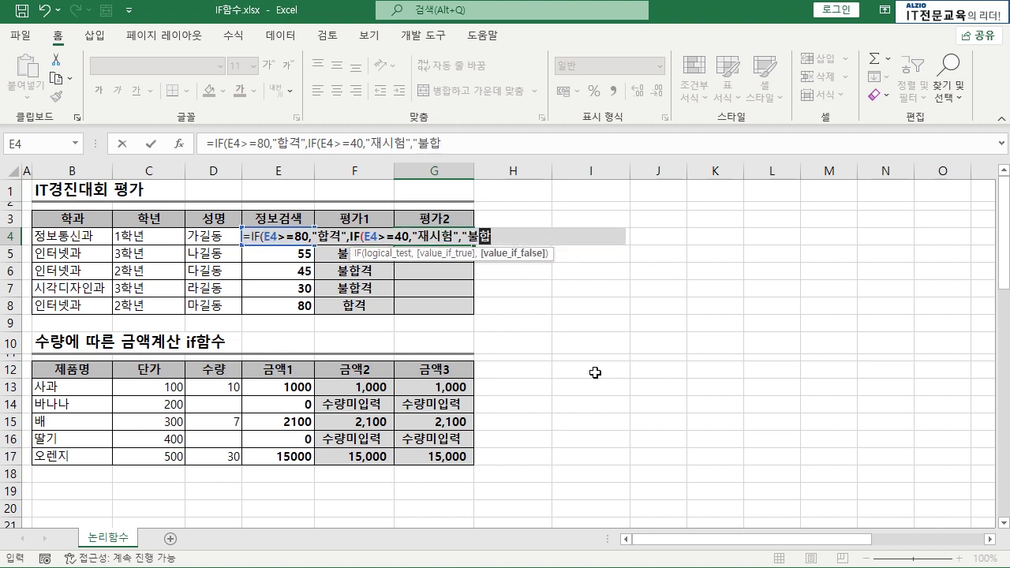
{"action": "type", "text": "격\")"}
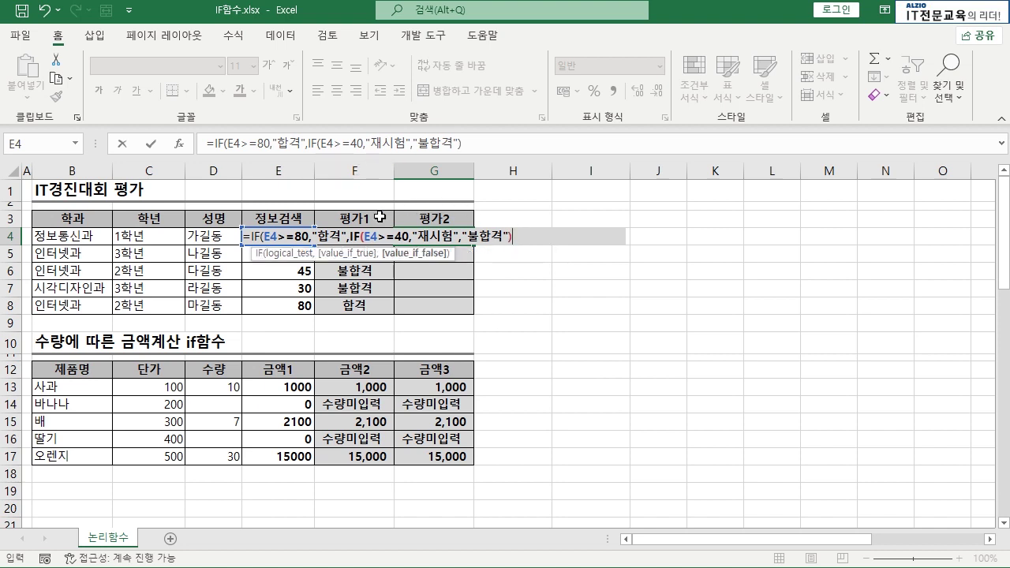
{"action": "left_click", "coordinate": [517, 237]}
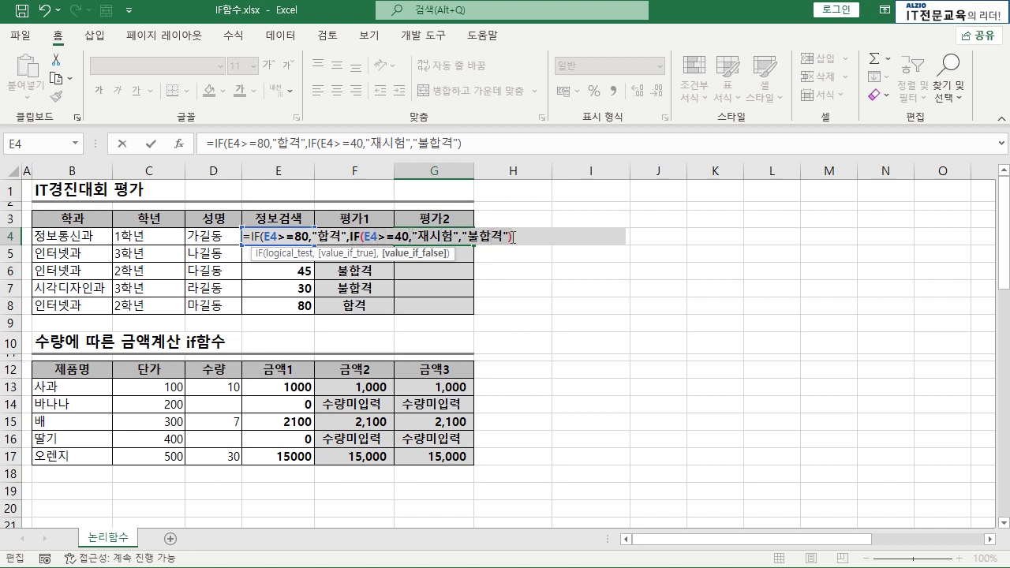
{"action": "type", "text": ")"}
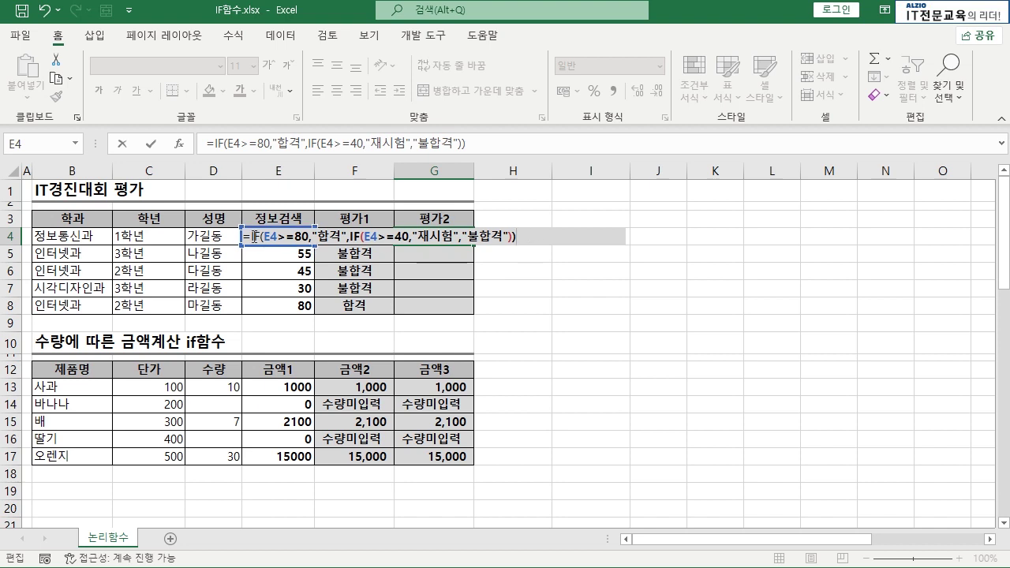
{"action": "key", "text": "Return"}
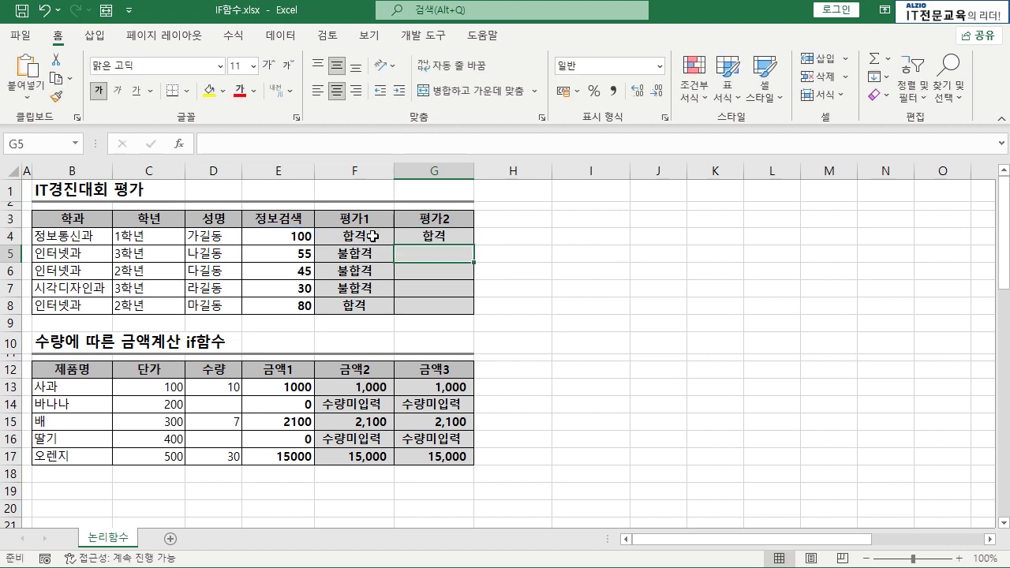
{"action": "left_click", "coordinate": [456, 235]}
{"action": "double_click", "coordinate": [474, 243]}
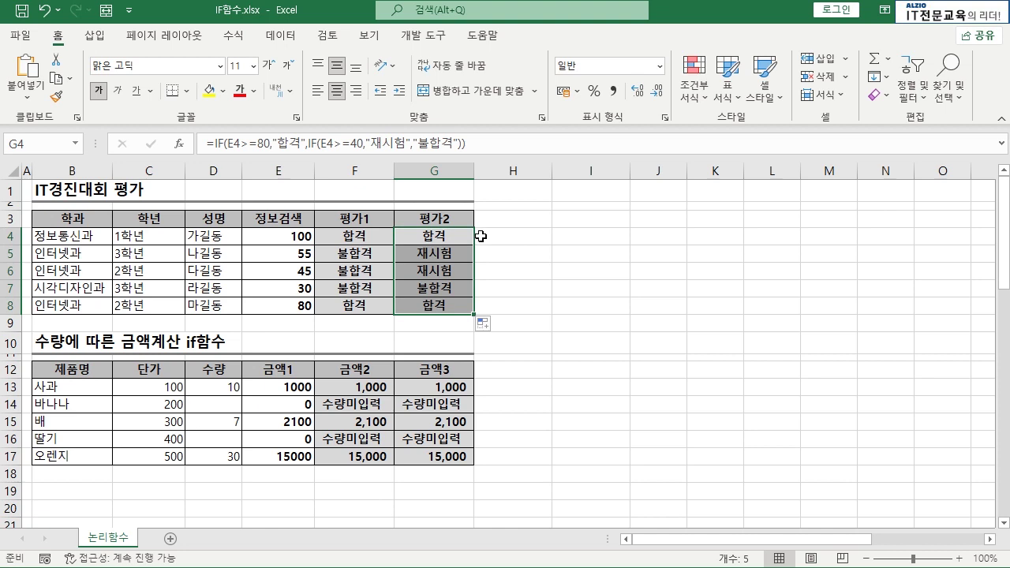
- Check the 평가2 results in rows 4 to 8 against the 정보검색 scores and the 평가1 results
{"action": "left_click", "coordinate": [444, 236]}
{"action": "left_click", "coordinate": [438, 307]}
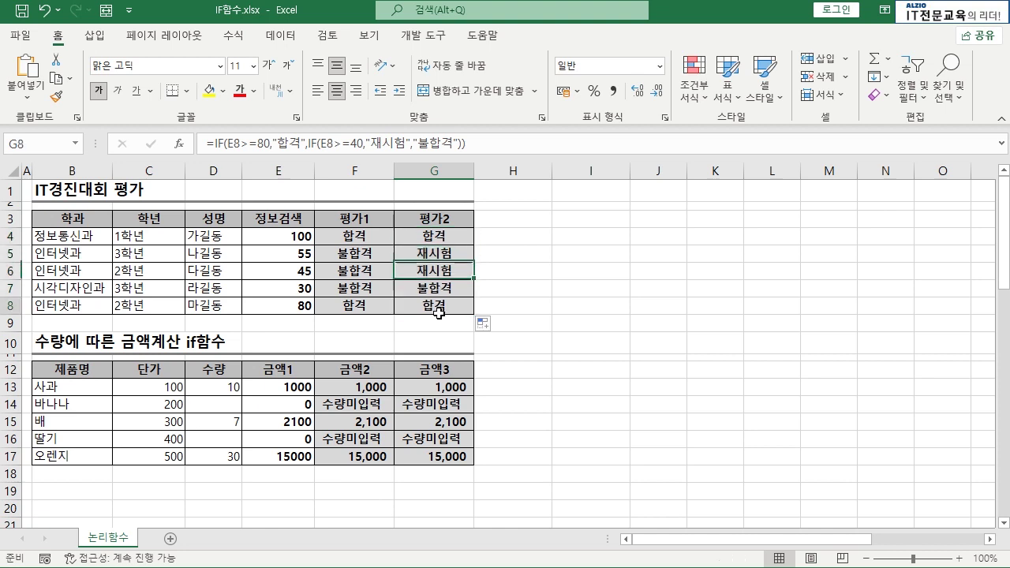
{"action": "left_click", "coordinate": [434, 241]}
{"action": "left_click_drag", "start_coordinate": [308, 256], "coordinate": [428, 266]}
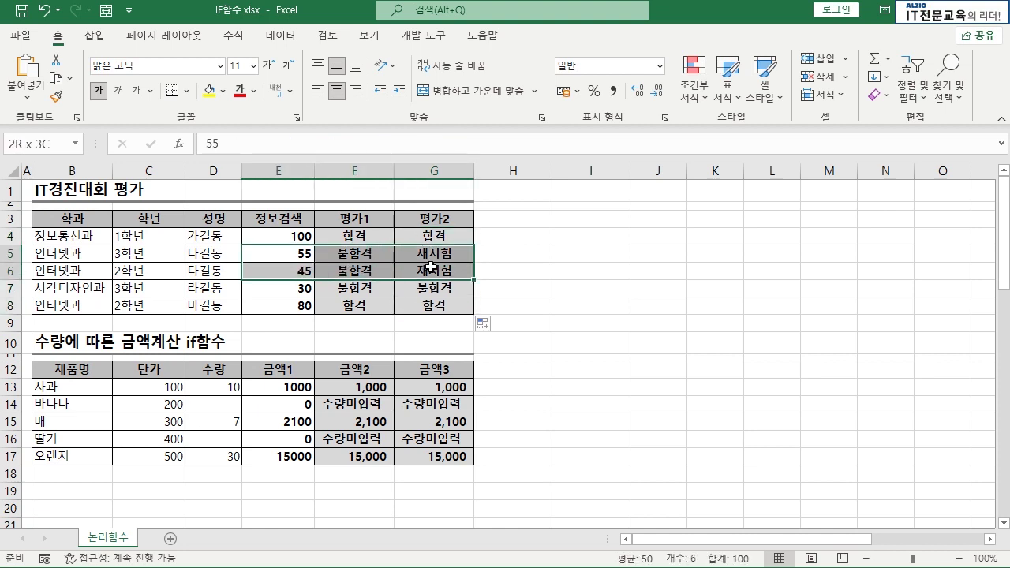
{"action": "left_click_drag", "start_coordinate": [284, 292], "coordinate": [434, 289]}
{"action": "left_click", "coordinate": [434, 289]}
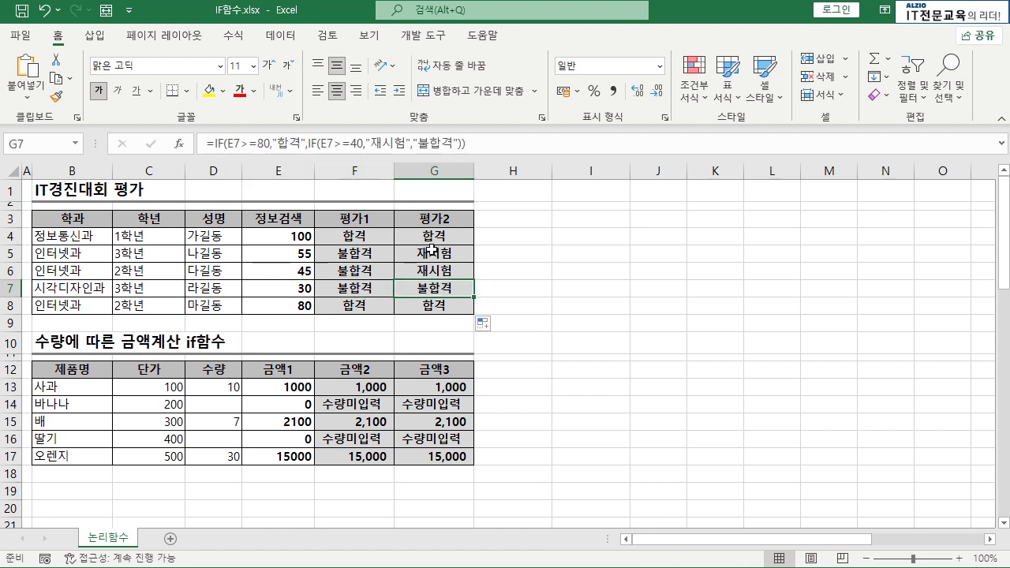
- Examine the outer and nested IF parts of the G4 formula and compare it with the single IF in F4
{"action": "left_click", "coordinate": [432, 236]}
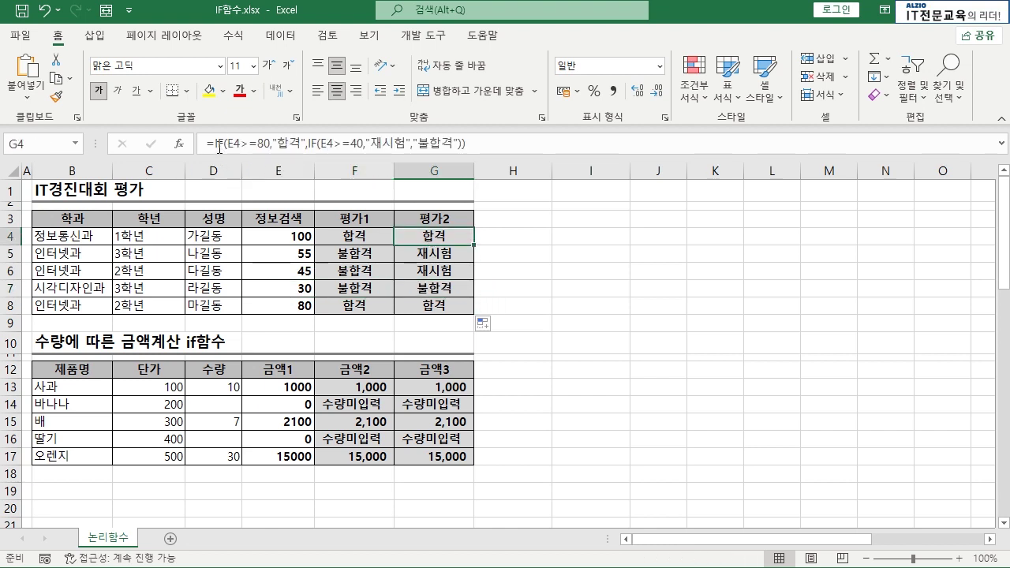
{"action": "left_click_drag", "start_coordinate": [215, 143], "coordinate": [305, 142]}
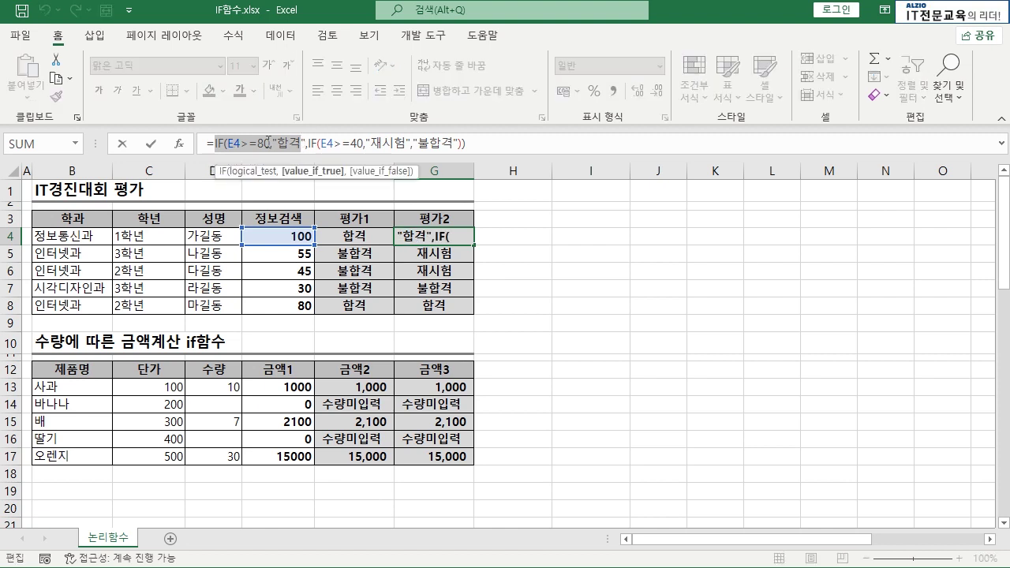
{"action": "double_click", "coordinate": [293, 143]}
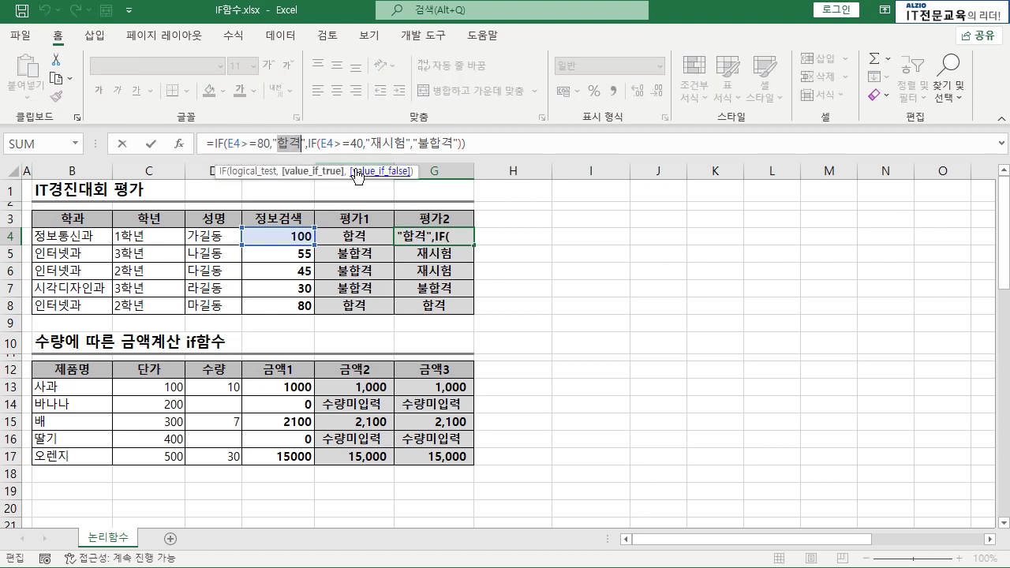
{"action": "left_click_drag", "start_coordinate": [308, 142], "coordinate": [460, 143]}
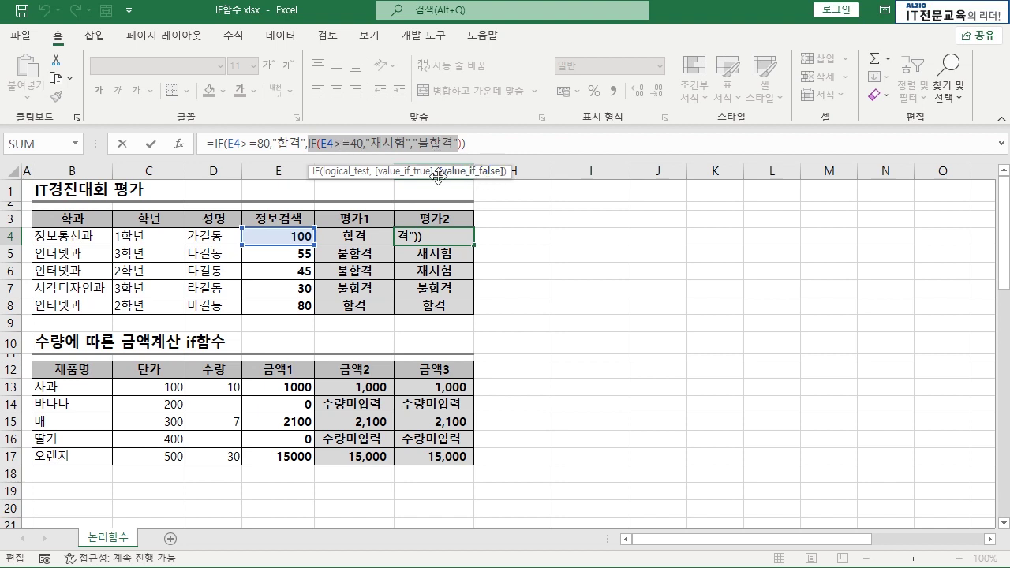
{"action": "key", "text": "ctrl+Return"}
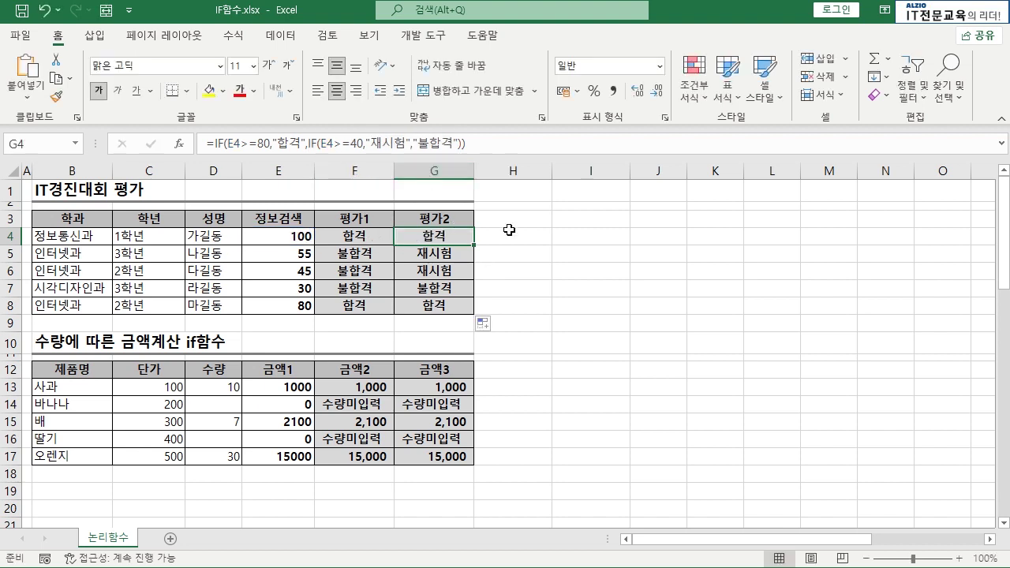
{"action": "left_click", "coordinate": [366, 234]}
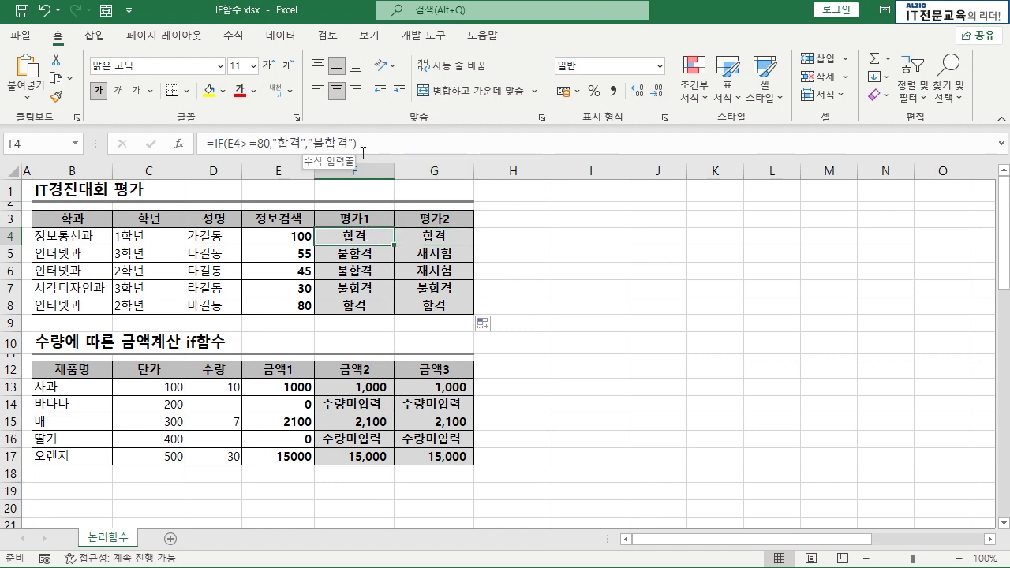
{"action": "left_click", "coordinate": [447, 234]}
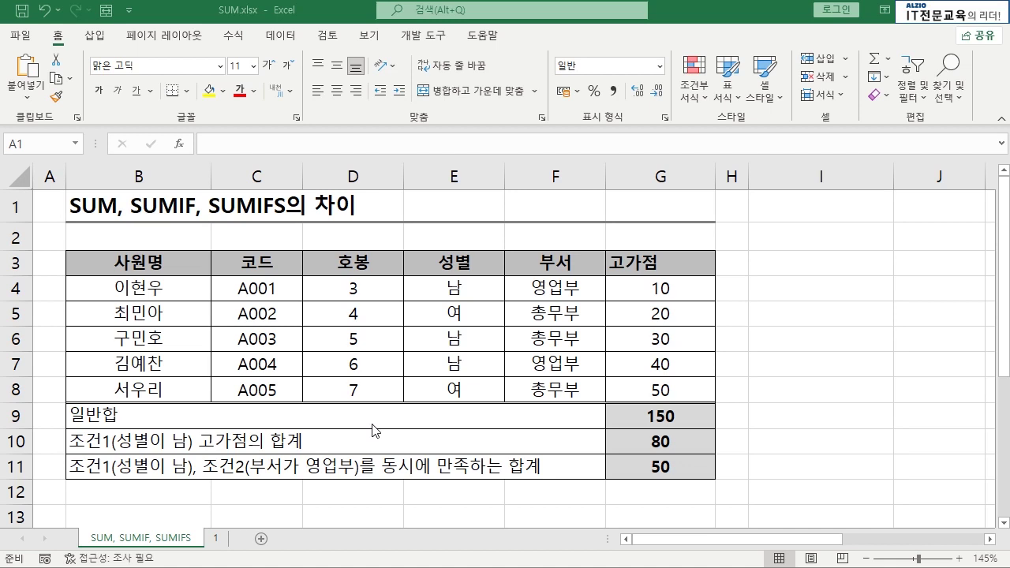
- Switch to the SUM.xlsx workbook and start a SUM formula in cell I3 of the SUM, SUMIF, SUMIFS sheet
{"action": "left_click", "coordinate": [95, 208]}
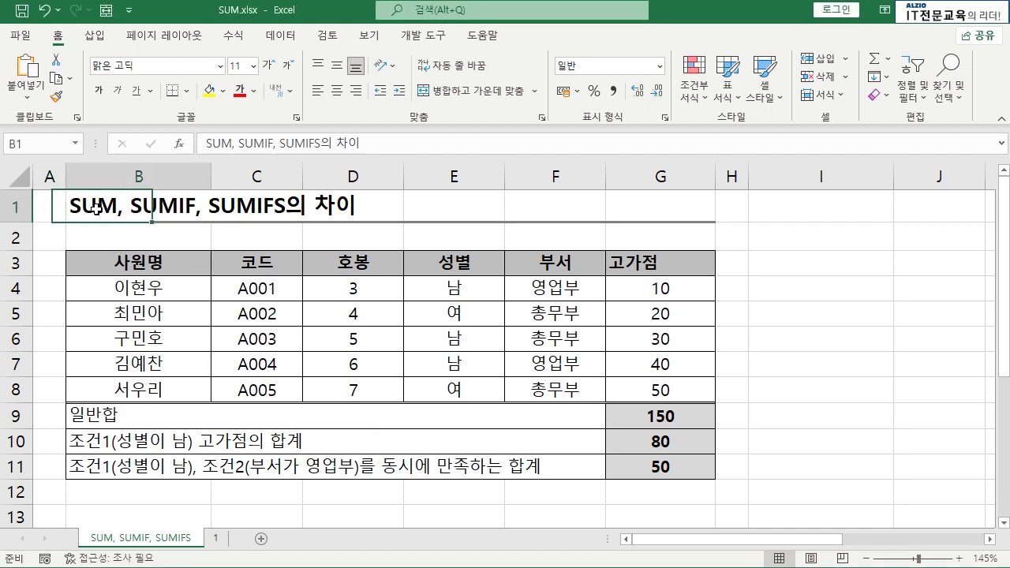
{"action": "left_click", "coordinate": [785, 268]}
{"action": "type", "text": "=ㄴ"}
{"action": "key", "text": "BackSpace"}
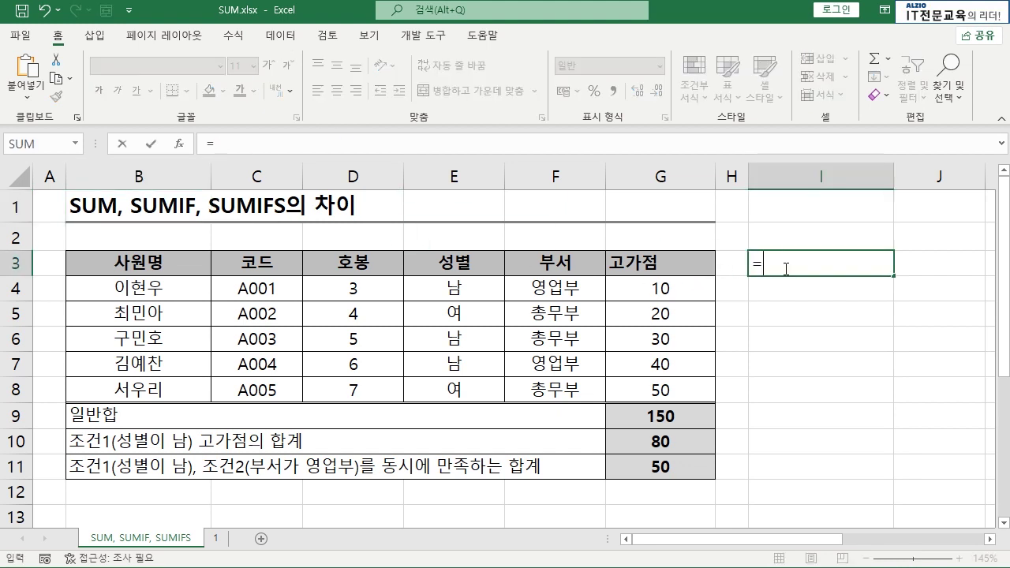
{"action": "type", "text": "sum("}
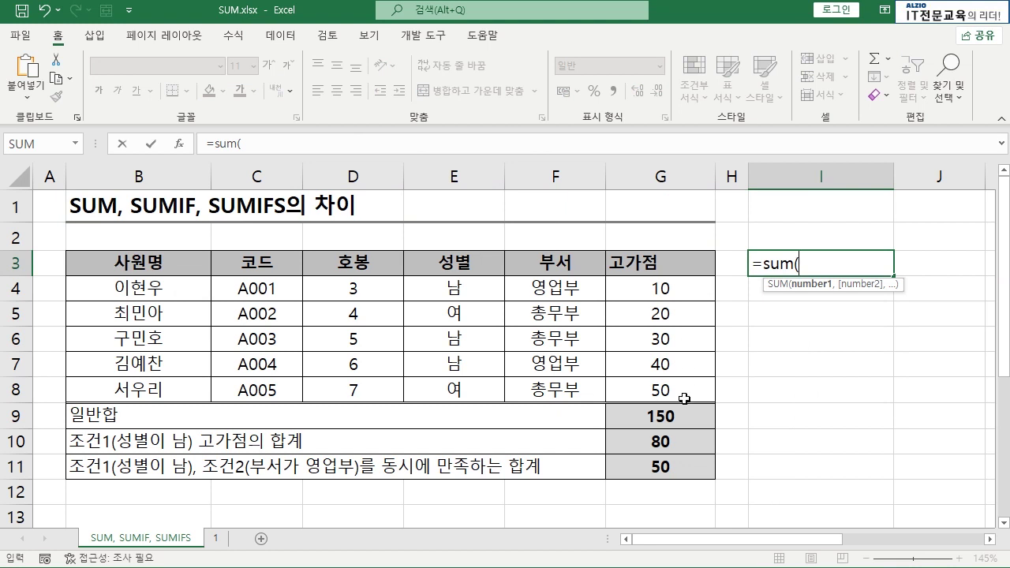
- Open the SUM function's help, read through the =SUM(A2:A10) example and the remaining topics, and close the help
{"action": "left_click", "coordinate": [779, 284]}
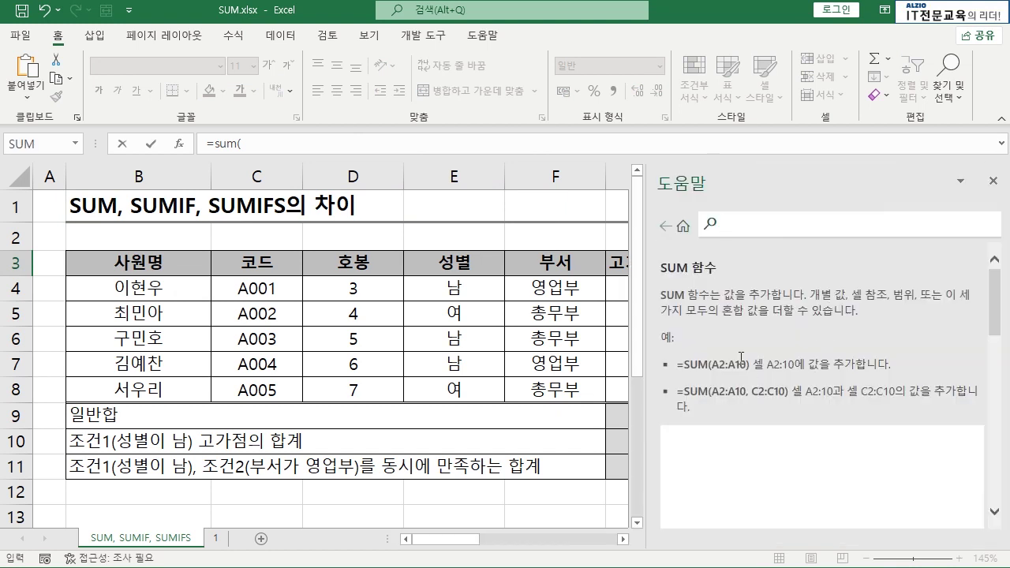
{"action": "left_click_drag", "start_coordinate": [684, 365], "coordinate": [747, 368]}
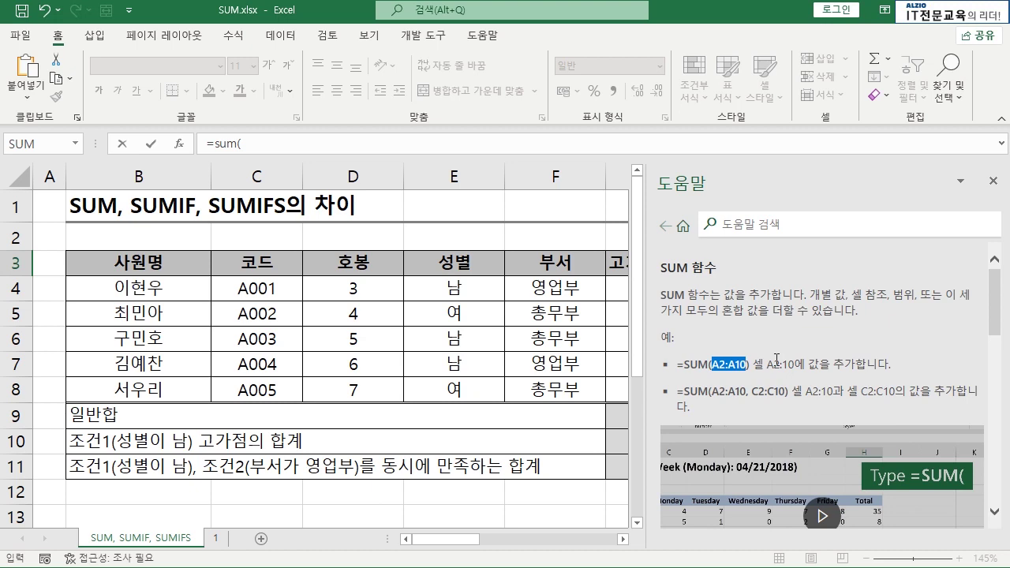
{"action": "scroll", "coordinate": [791, 335], "scroll_direction": "down", "scroll_amount": 10}
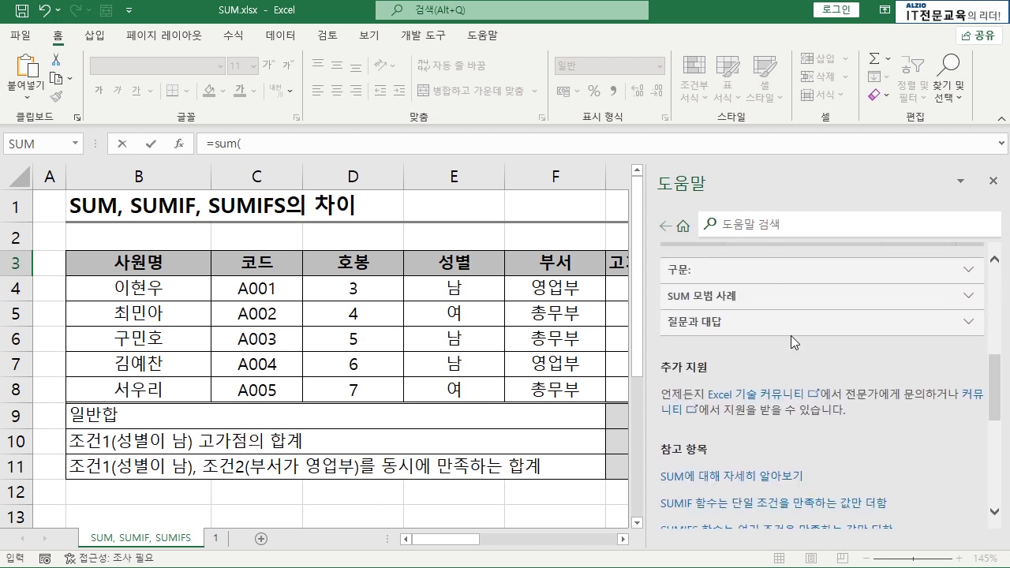
{"action": "scroll", "coordinate": [811, 395], "scroll_direction": "down", "scroll_amount": 5}
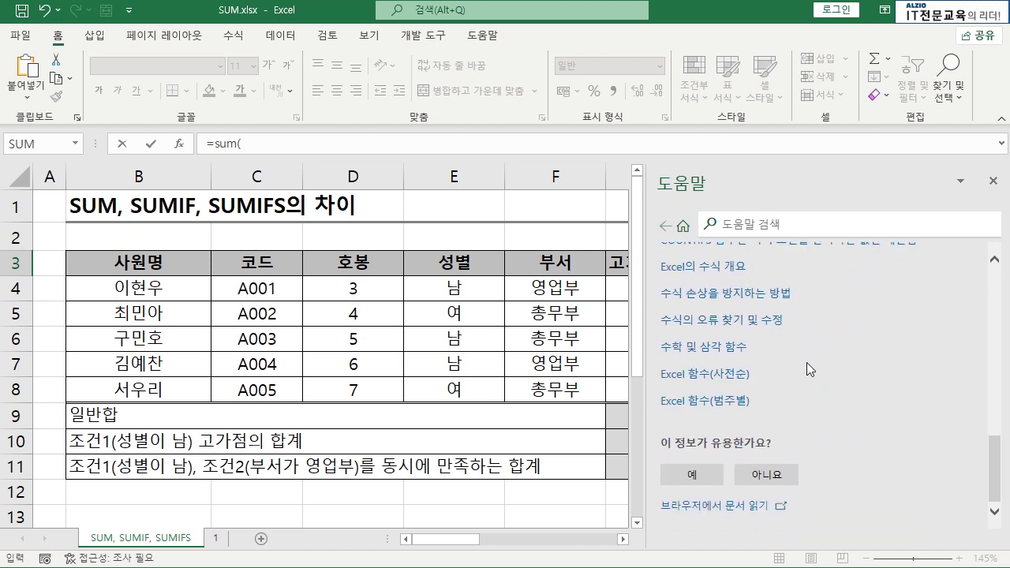
{"action": "left_click", "coordinate": [993, 180]}
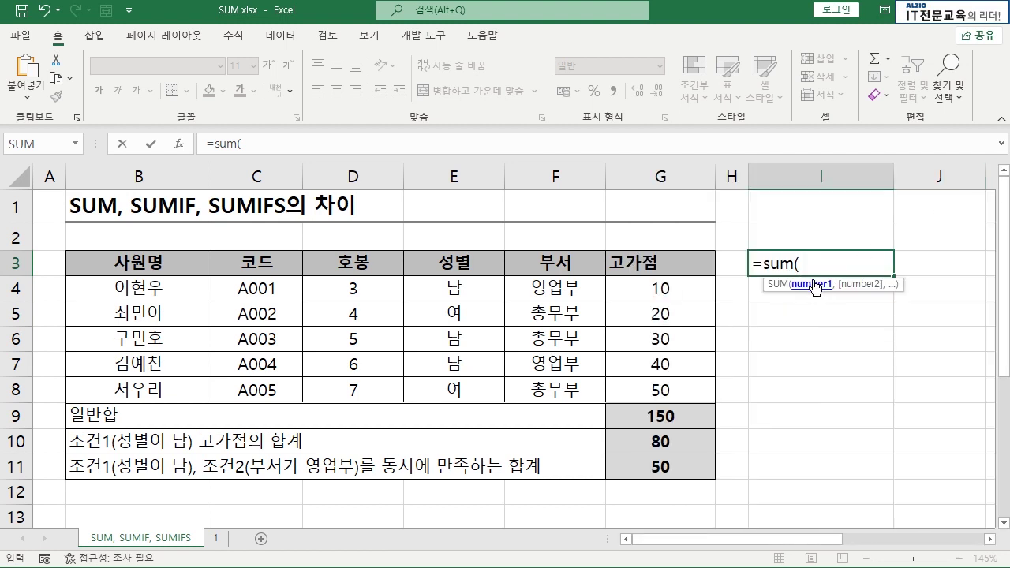
- Change the function in the unfinished I3 formula to SUMIF
{"action": "key", "text": "BackSpace"}
{"action": "type", "text": "if"}
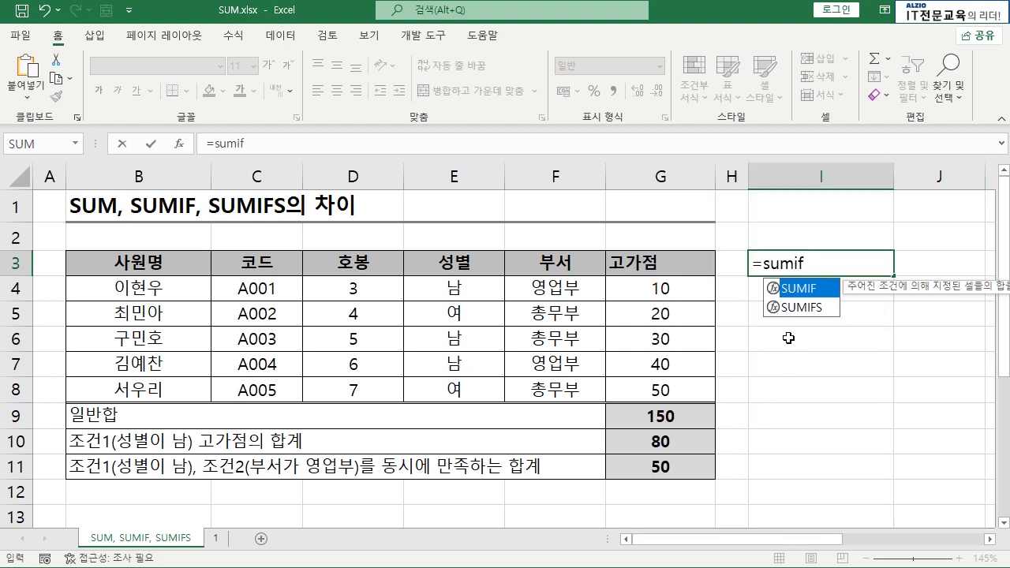
{"action": "type", "text": "("}
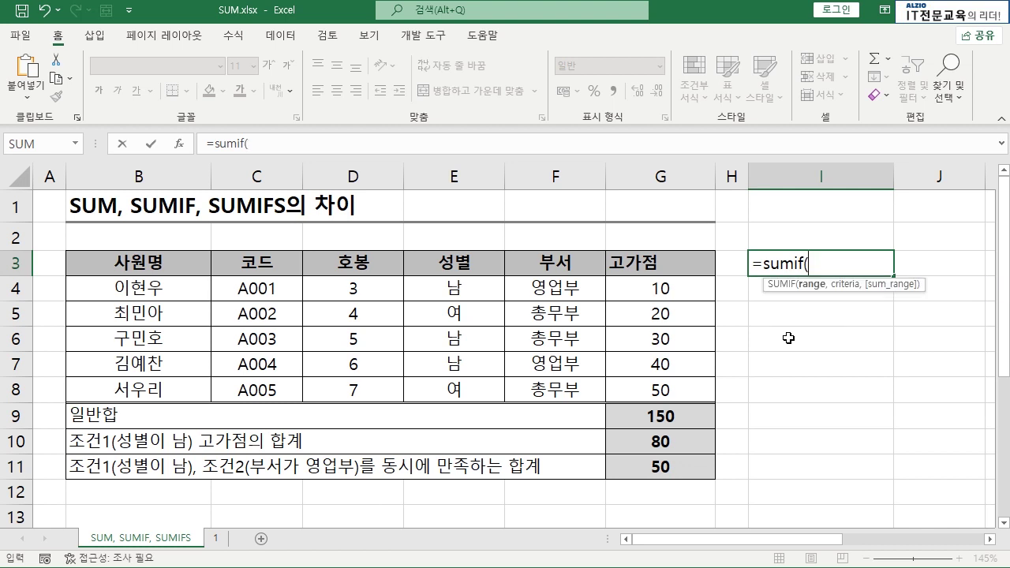
- Open the SUMIF function's help and read its introduction, tips and important note down to the syntax section
{"action": "left_click", "coordinate": [782, 283]}
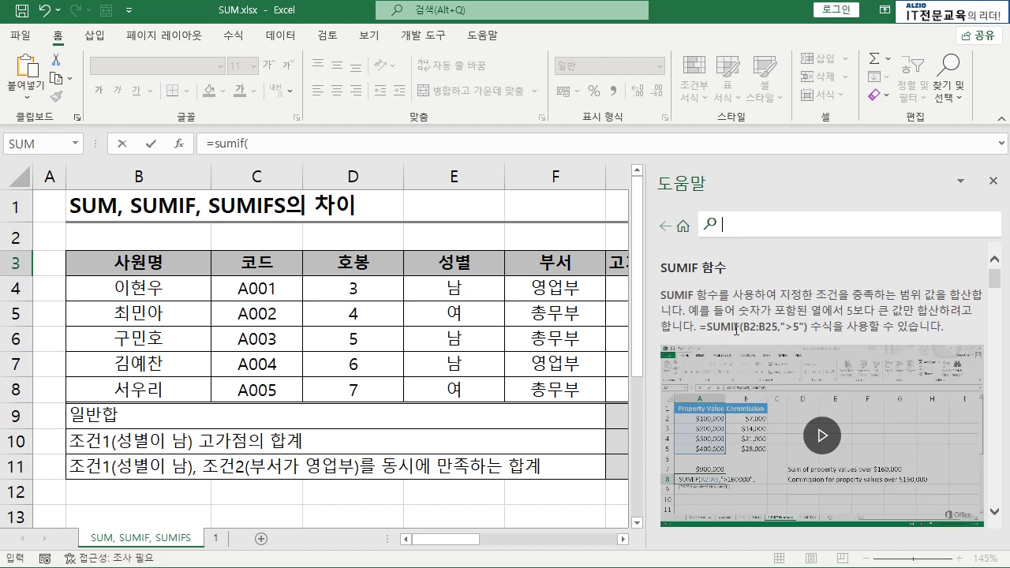
{"action": "left_click_drag", "start_coordinate": [743, 329], "coordinate": [777, 329]}
{"action": "left_click", "coordinate": [775, 327]}
{"action": "scroll", "coordinate": [809, 316], "scroll_direction": "down", "scroll_amount": 2}
{"action": "scroll", "coordinate": [809, 318], "scroll_direction": "down", "scroll_amount": 2}
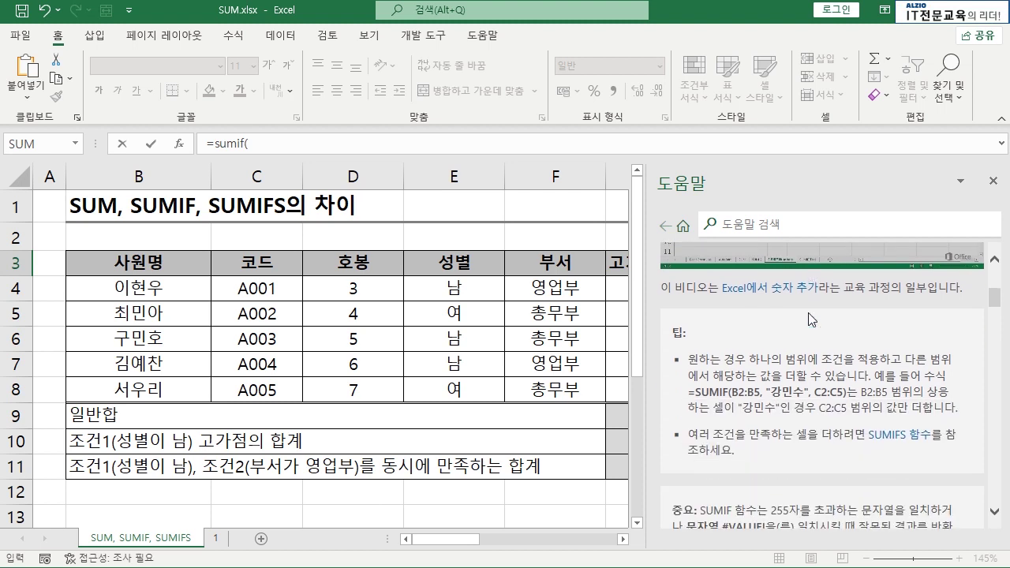
{"action": "scroll", "coordinate": [829, 347], "scroll_direction": "down", "scroll_amount": 3}
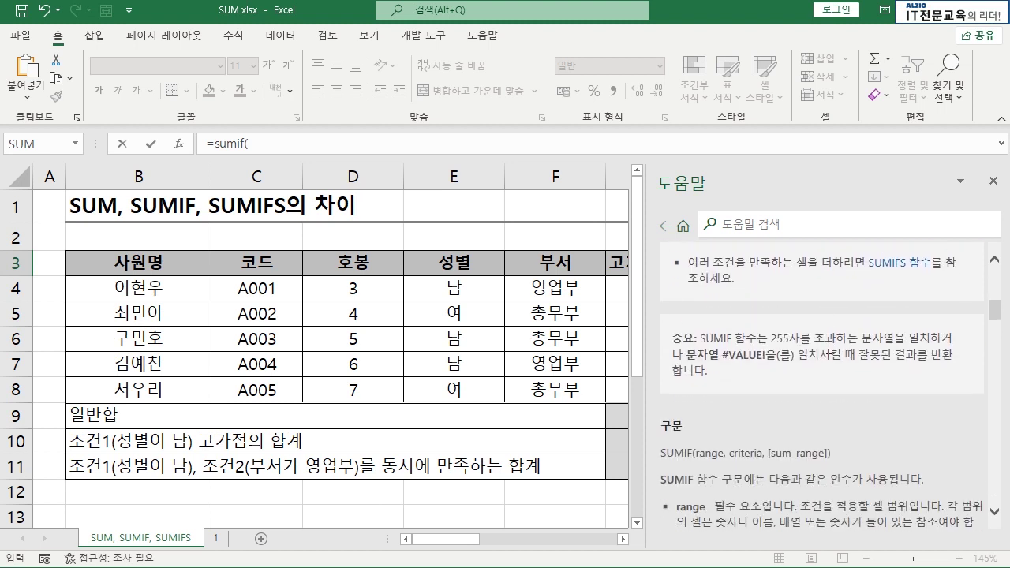
{"action": "scroll", "coordinate": [829, 347], "scroll_direction": "down", "scroll_amount": 3}
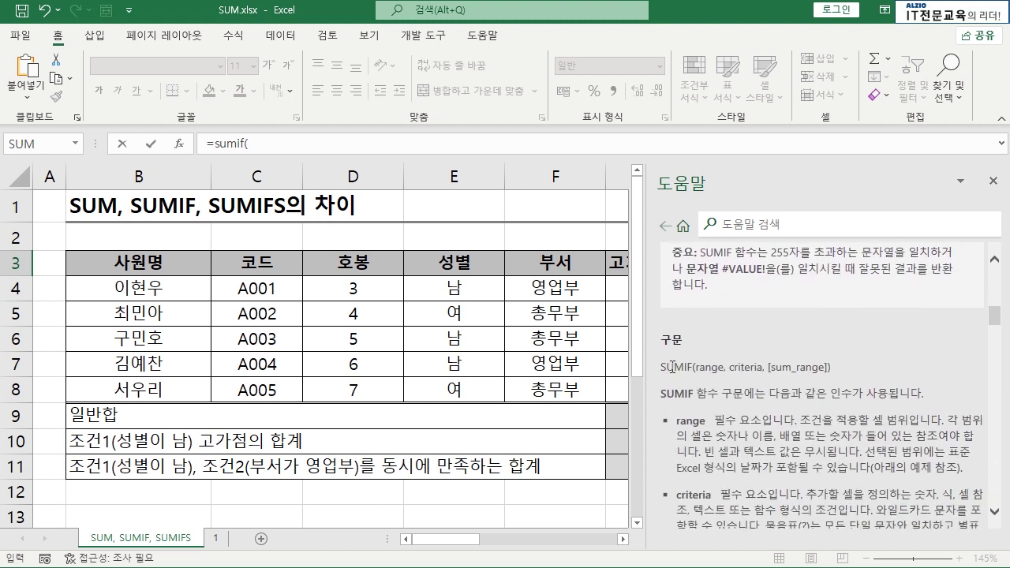
- Study the SUMIF(range, criteria, [sum_range]) syntax and its argument descriptions, and close the help
{"action": "double_click", "coordinate": [671, 367]}
{"action": "left_click_drag", "start_coordinate": [694, 367], "coordinate": [832, 369]}
{"action": "left_click", "coordinate": [841, 366]}
{"action": "left_click_drag", "start_coordinate": [695, 367], "coordinate": [829, 370]}
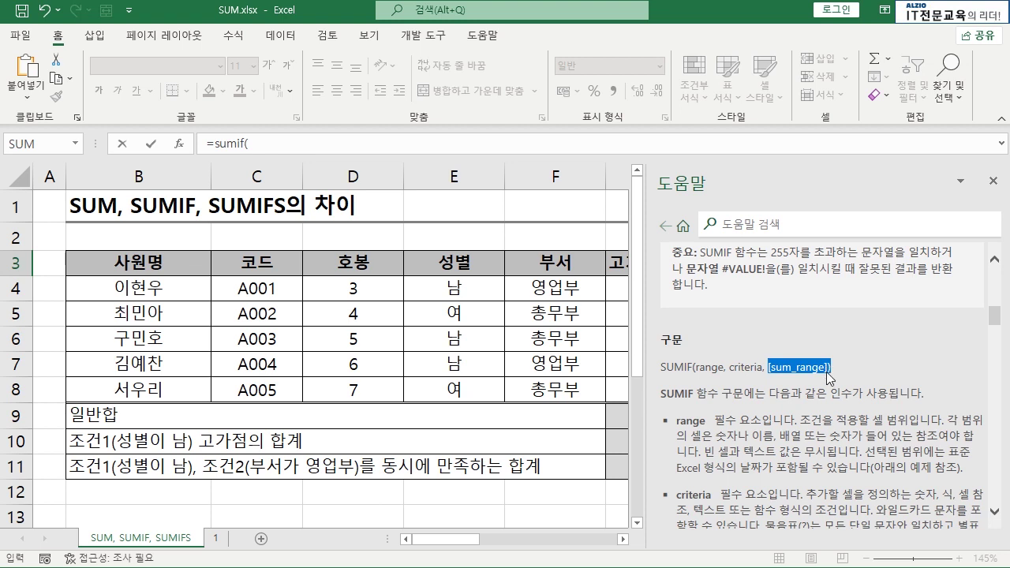
{"action": "left_click", "coordinate": [867, 357]}
{"action": "scroll", "coordinate": [868, 357], "scroll_direction": "down", "scroll_amount": 1}
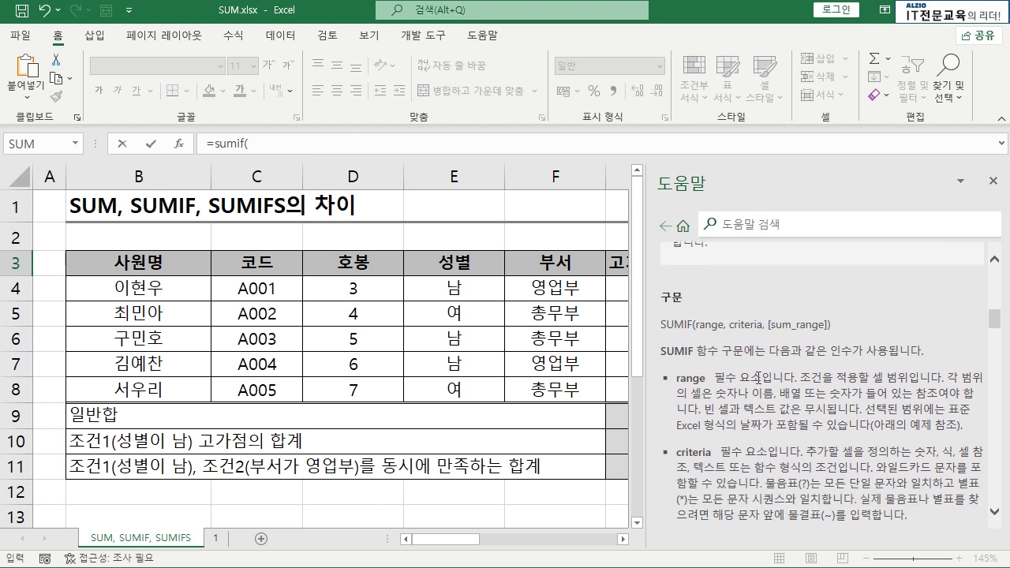
{"action": "left_click_drag", "start_coordinate": [801, 377], "coordinate": [894, 377]}
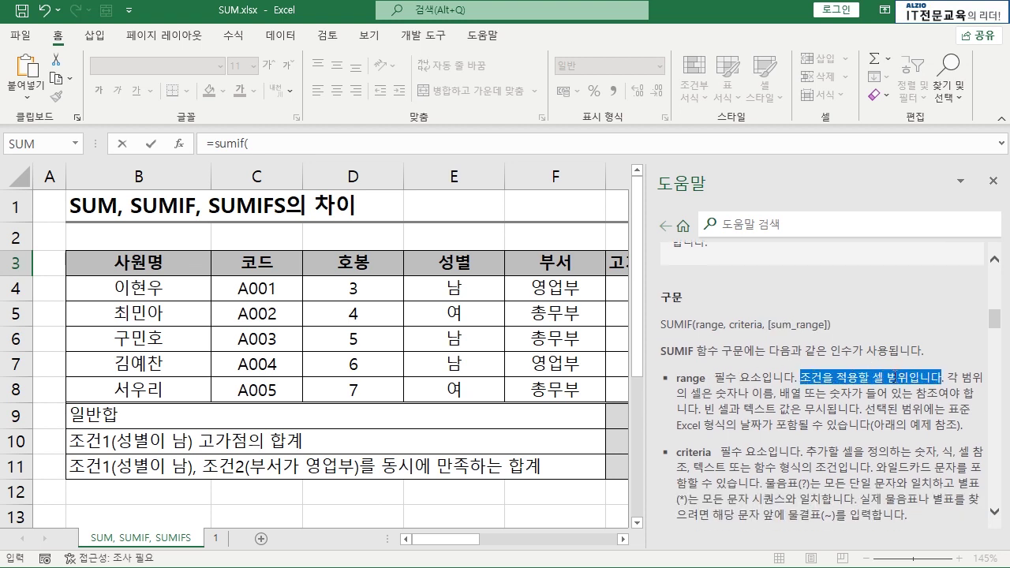
{"action": "left_click", "coordinate": [822, 404]}
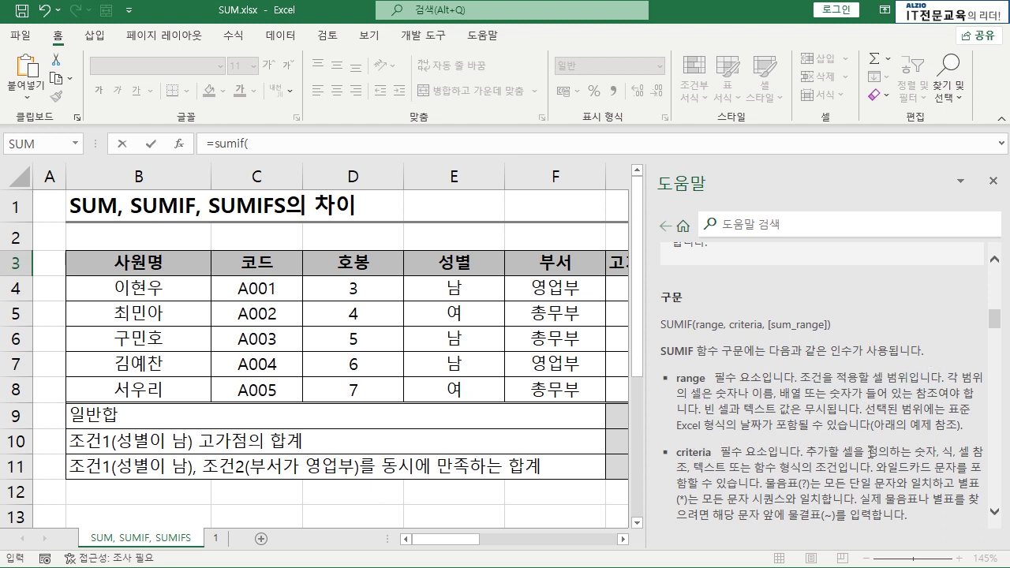
{"action": "scroll", "coordinate": [878, 403], "scroll_direction": "down", "scroll_amount": 9}
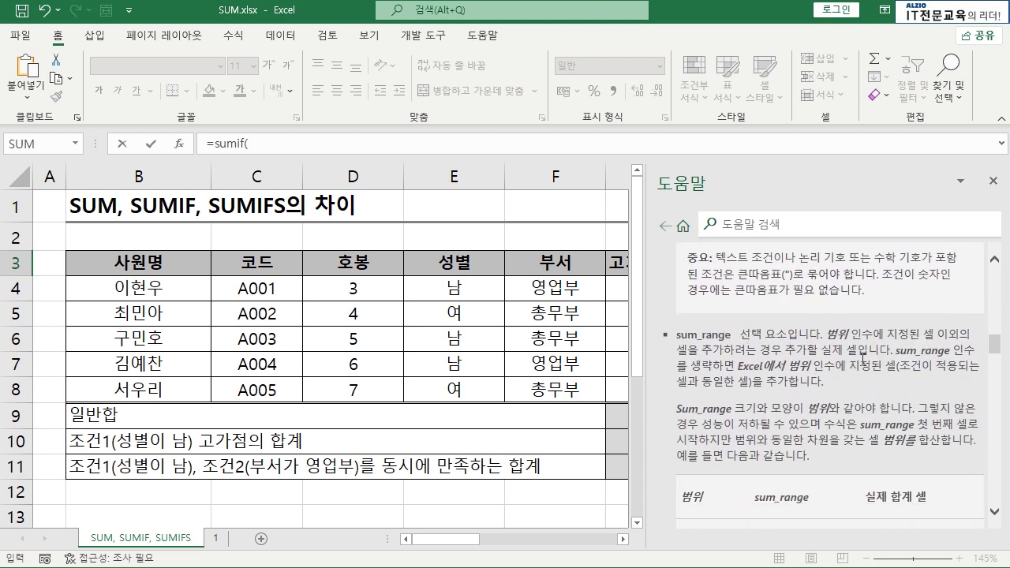
{"action": "left_click", "coordinate": [994, 181]}
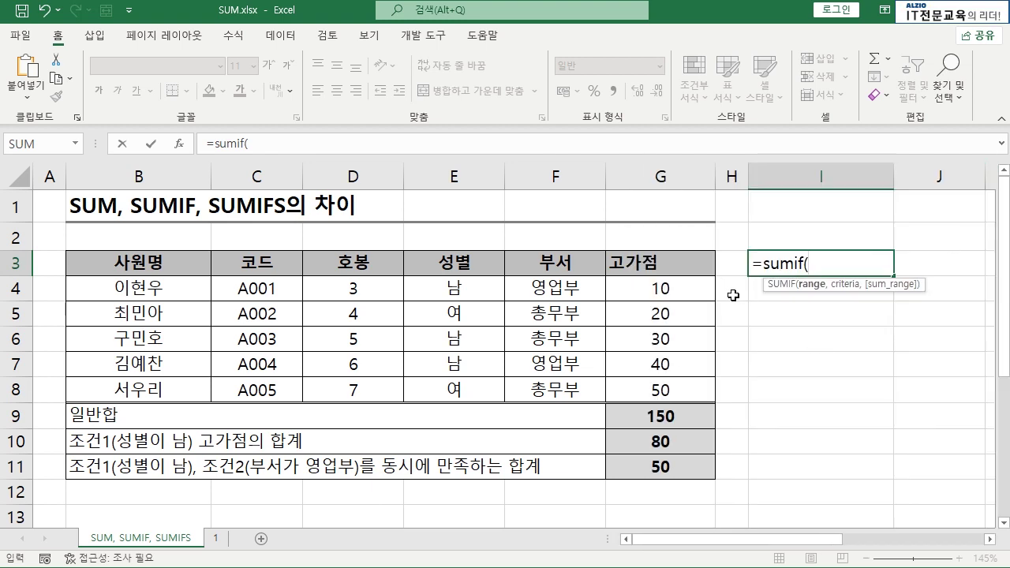
- Change the function in the unfinished I3 formula to SUMIFS and open the SUMIFS function's help
{"action": "key", "text": "Left"}
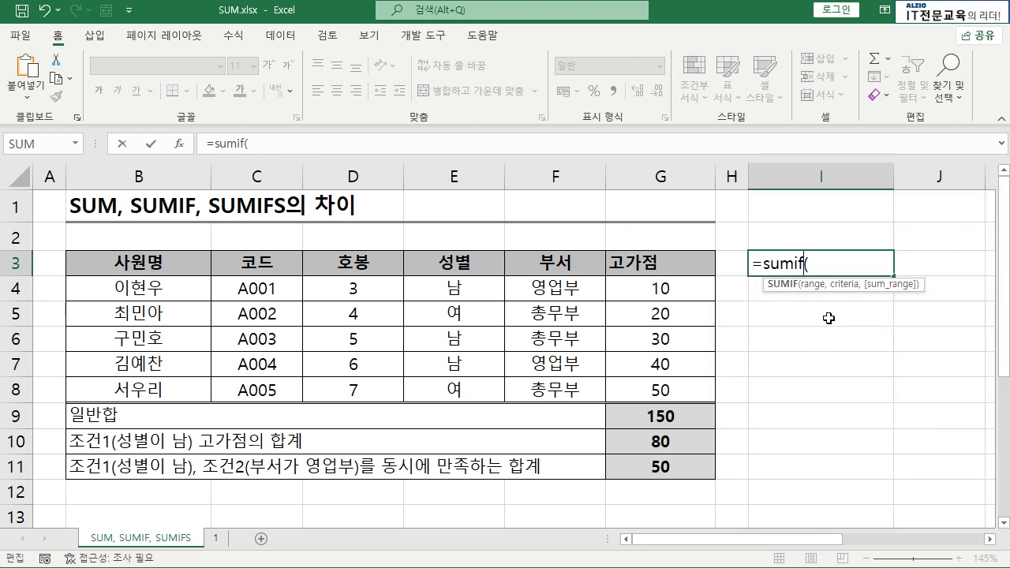
{"action": "type", "text": "s"}
{"action": "left_click", "coordinate": [785, 283]}
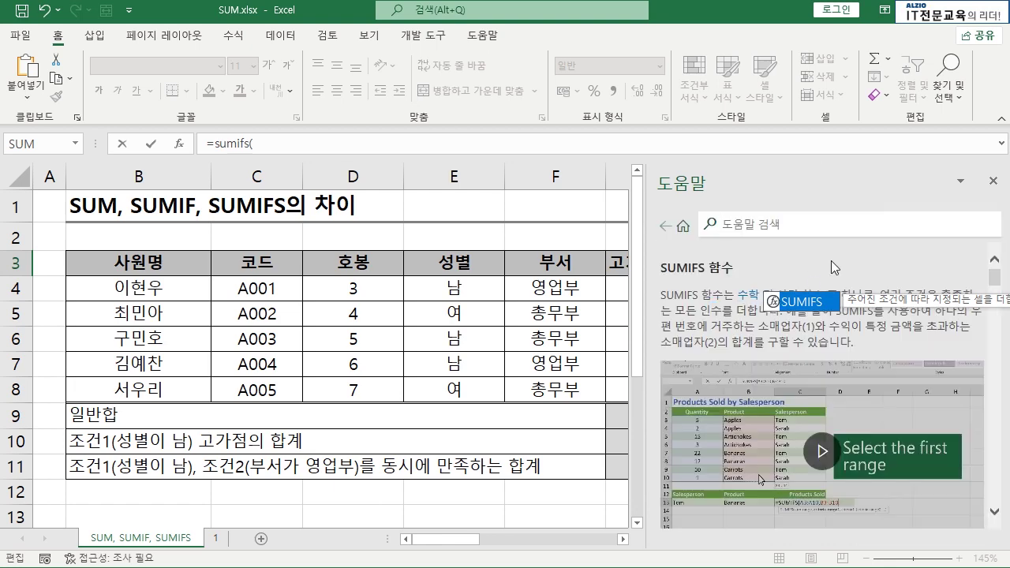
{"action": "scroll", "coordinate": [895, 255], "scroll_direction": "down", "scroll_amount": 5}
{"action": "scroll", "coordinate": [825, 426], "scroll_direction": "up", "scroll_amount": 5}
{"action": "left_click", "coordinate": [993, 180]}
{"action": "left_click", "coordinate": [797, 284]}
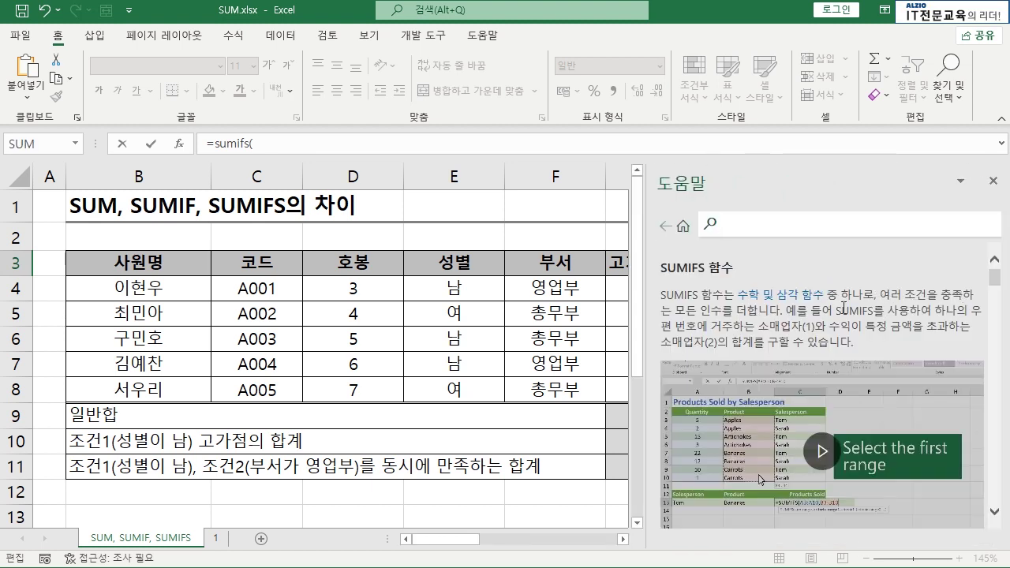
- Examine the SUMIFS syntax in the help, from sum_range and criteria_range1 through the optional criteria_range2 and criteria2
{"action": "scroll", "coordinate": [897, 322], "scroll_direction": "down", "scroll_amount": 8}
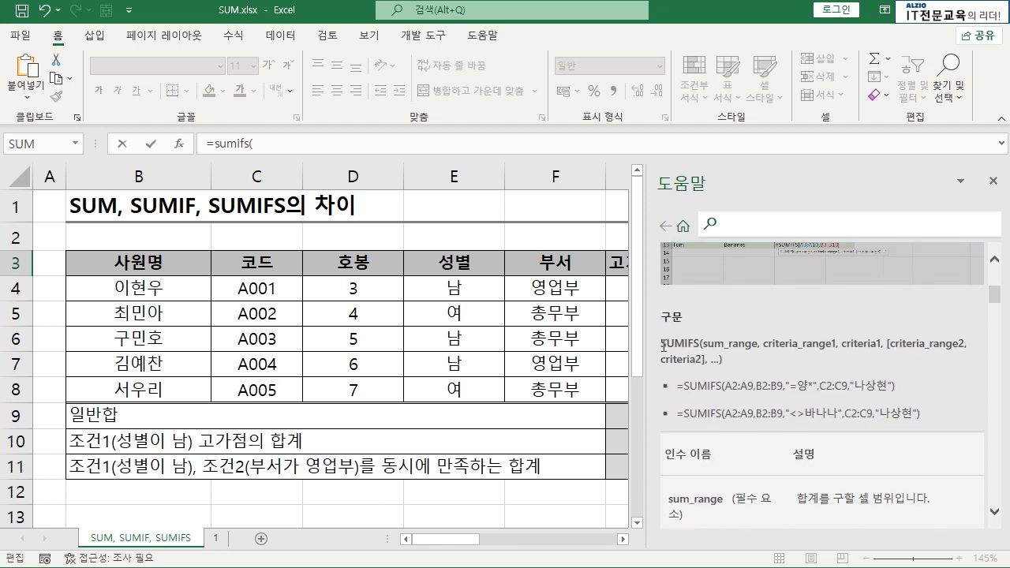
{"action": "left_click_drag", "start_coordinate": [663, 346], "coordinate": [749, 342]}
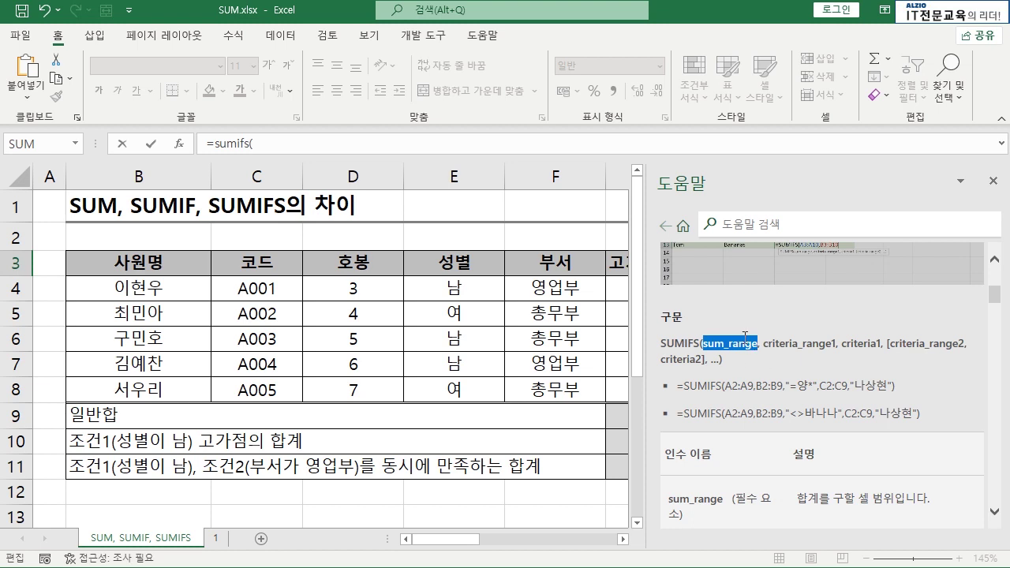
{"action": "double_click", "coordinate": [767, 345]}
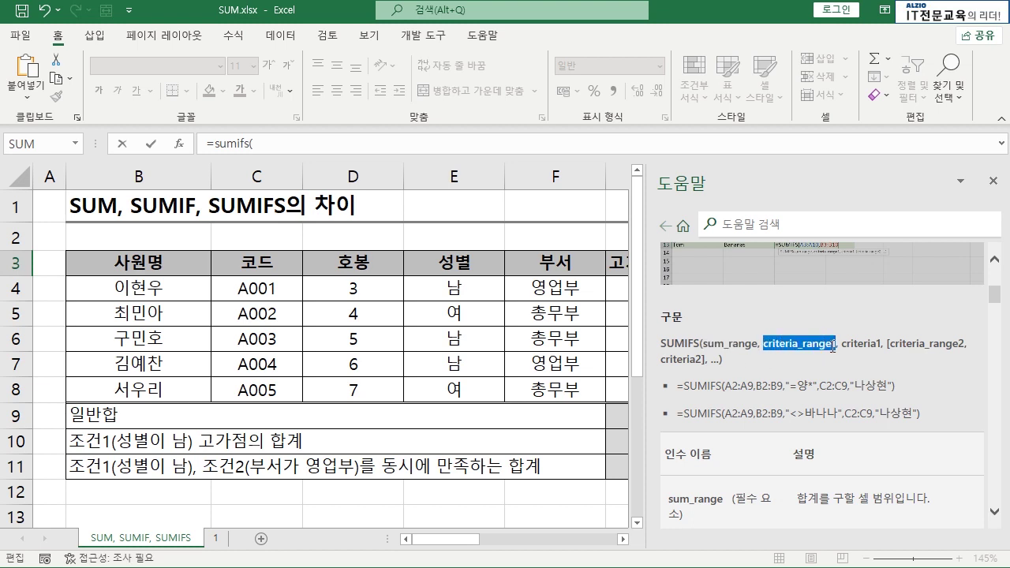
{"action": "scroll", "coordinate": [805, 343], "scroll_direction": "down", "scroll_amount": 1}
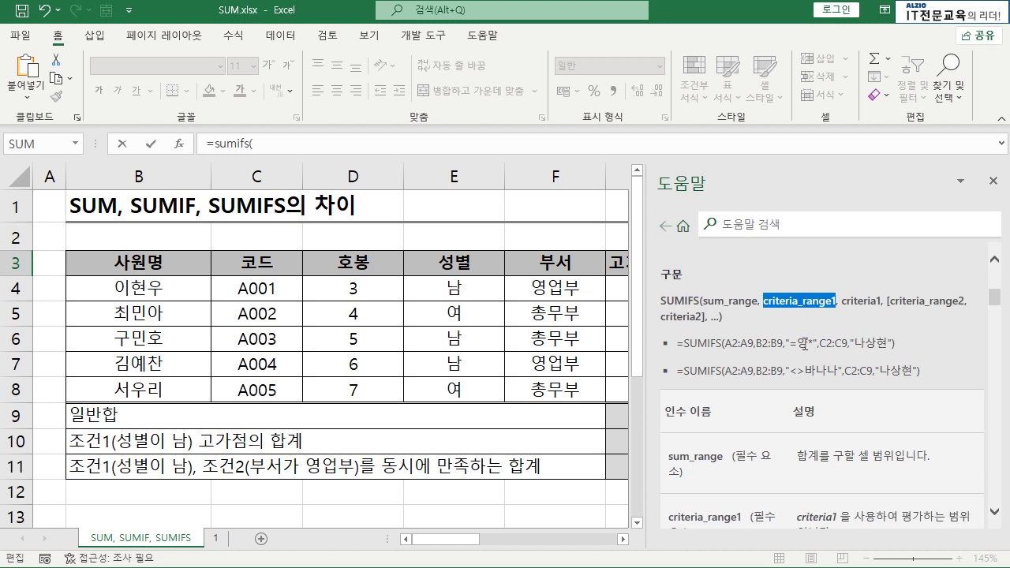
{"action": "left_click_drag", "start_coordinate": [846, 300], "coordinate": [958, 308]}
{"action": "left_click_drag", "start_coordinate": [711, 314], "coordinate": [662, 316]}
- Read the SUMIFS argument descriptions, close the help, and cancel the unfinished formula in I3
{"action": "scroll", "coordinate": [731, 315], "scroll_direction": "down", "scroll_amount": 3}
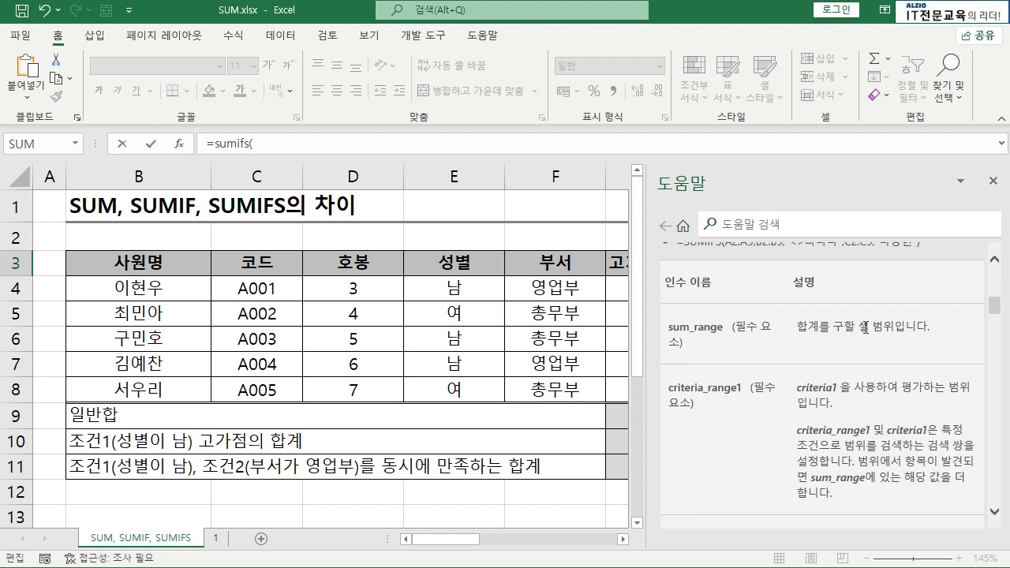
{"action": "scroll", "coordinate": [865, 332], "scroll_direction": "down", "scroll_amount": 1}
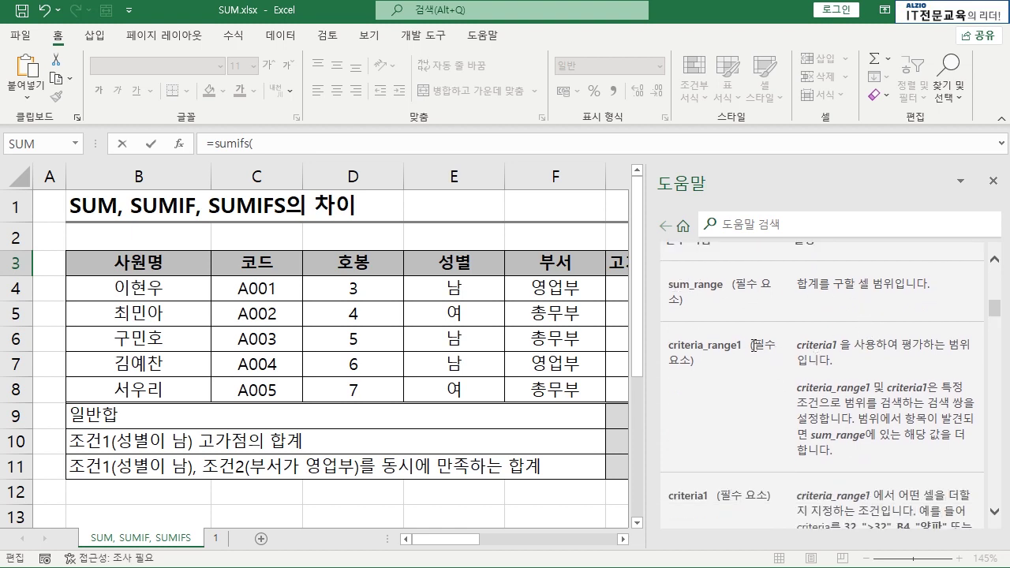
{"action": "scroll", "coordinate": [812, 395], "scroll_direction": "down", "scroll_amount": 2}
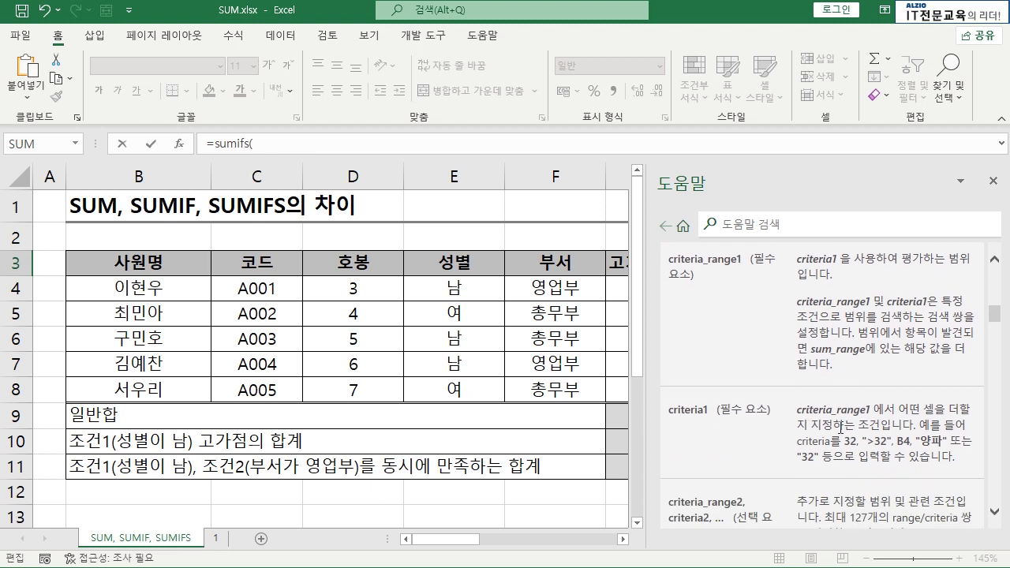
{"action": "scroll", "coordinate": [840, 428], "scroll_direction": "down", "scroll_amount": 3}
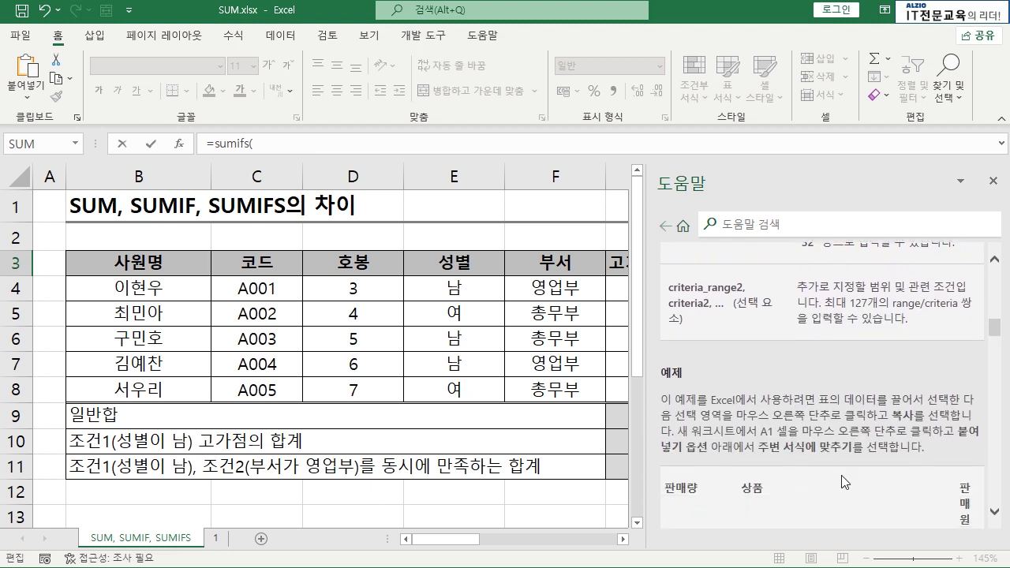
{"action": "left_click", "coordinate": [992, 181]}
{"action": "key", "text": "Escape"}
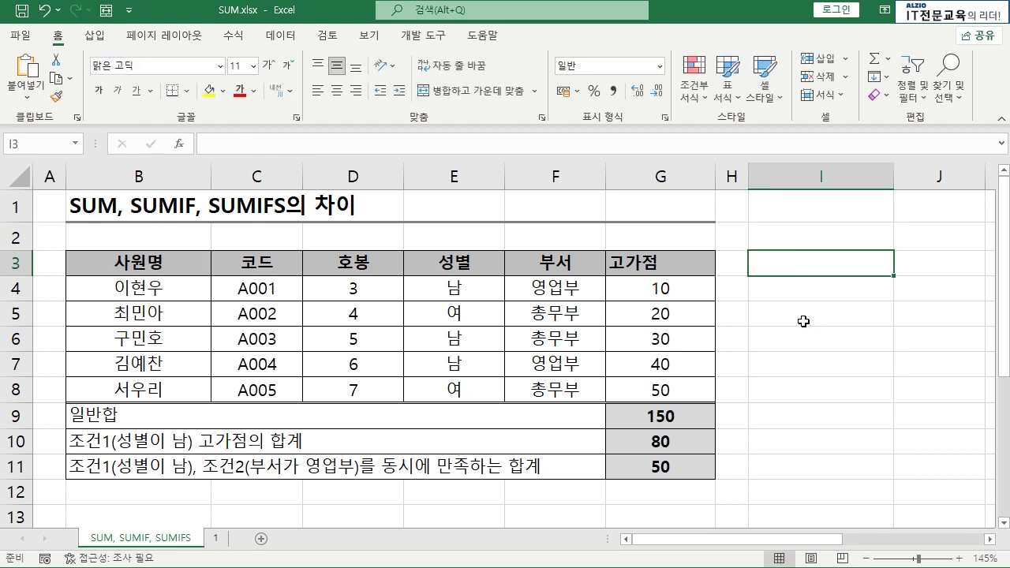
- Clear the three total formulas in G9:G11
{"action": "left_click_drag", "start_coordinate": [701, 415], "coordinate": [679, 470]}
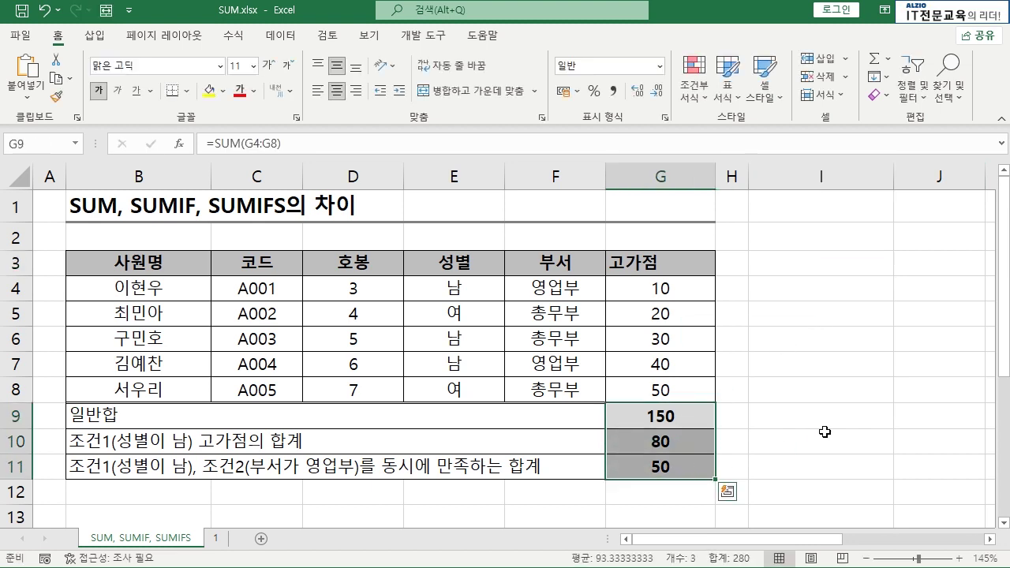
{"action": "key", "text": "Delete"}
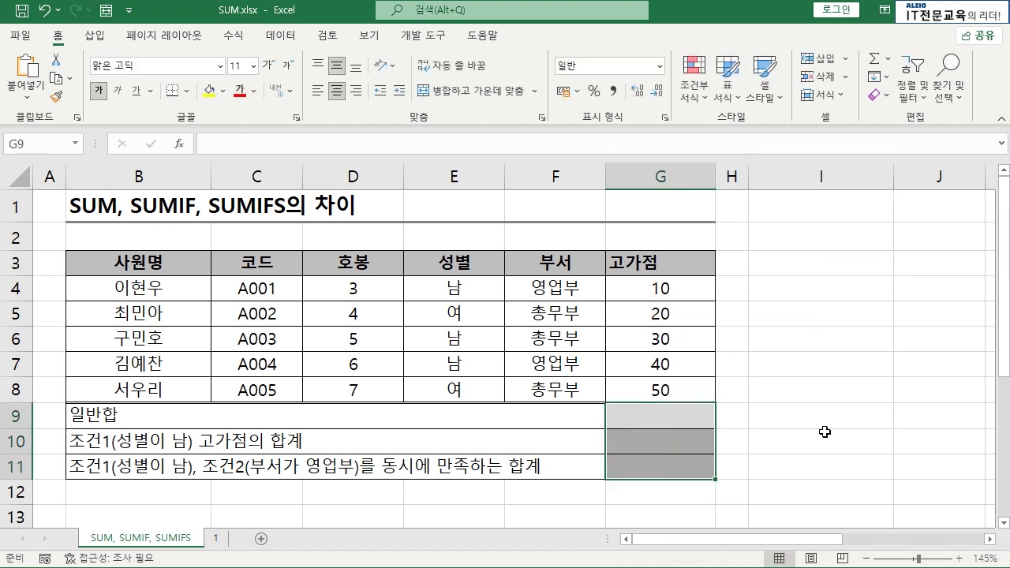
{"action": "left_click", "coordinate": [821, 365]}
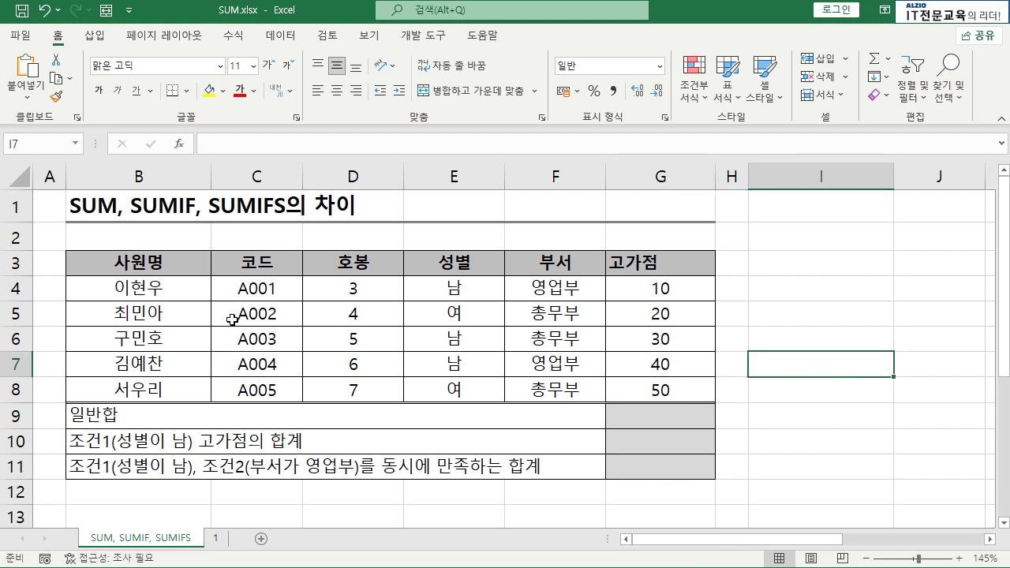
- Enter =SUM(G4:G8) in G9 for the 일반합 row to total the 고가점 column
{"action": "left_click", "coordinate": [199, 419]}
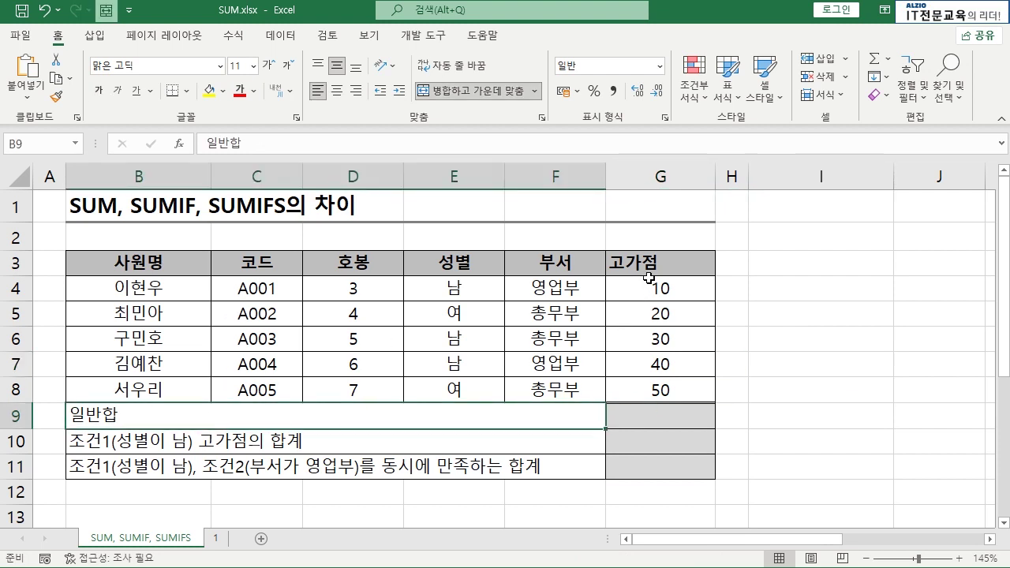
{"action": "left_click_drag", "start_coordinate": [649, 278], "coordinate": [649, 387]}
{"action": "left_click", "coordinate": [648, 412]}
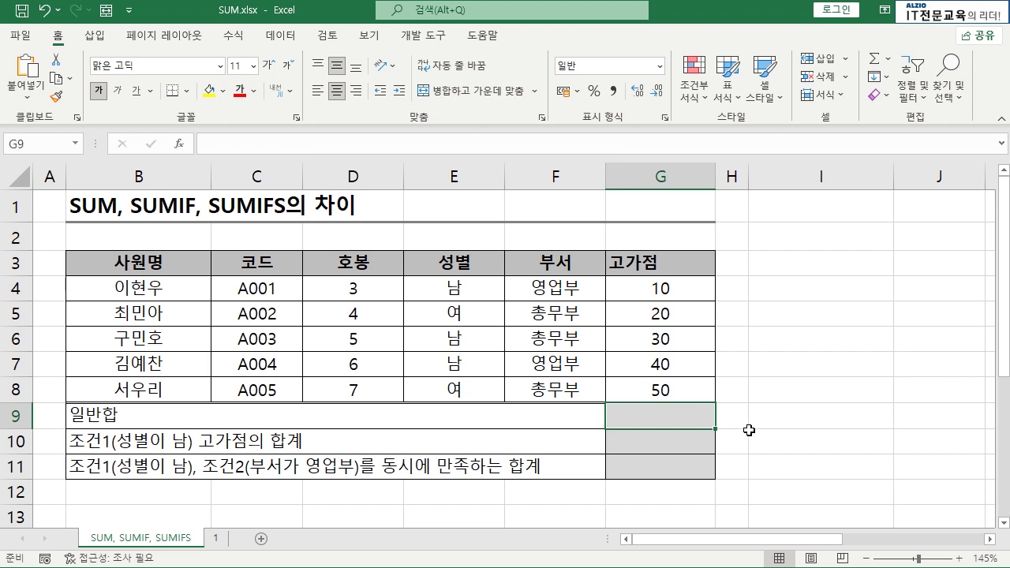
{"action": "type", "text": "=su"}
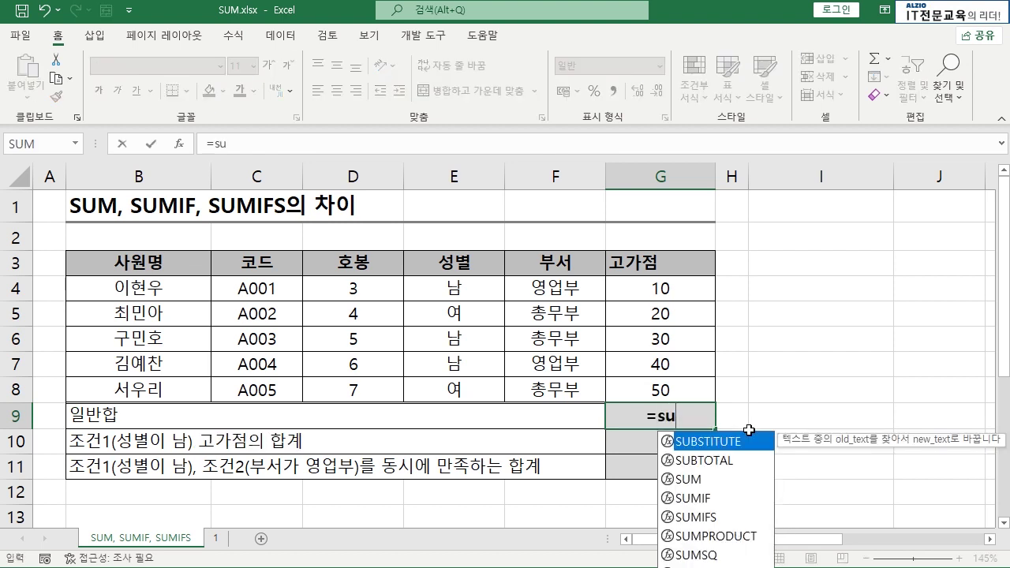
{"action": "type", "text": "m("}
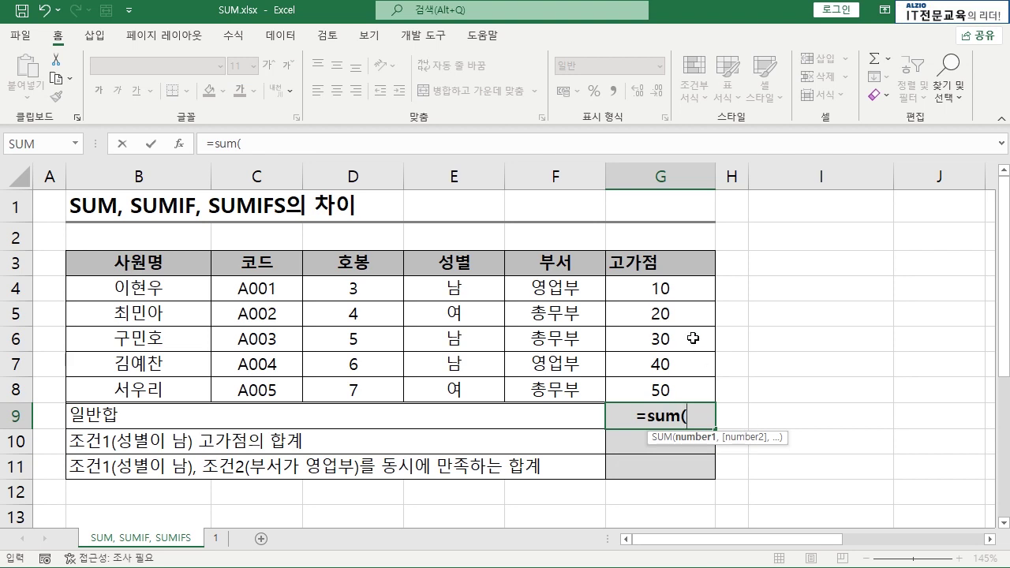
{"action": "left_click_drag", "start_coordinate": [671, 286], "coordinate": [669, 388]}
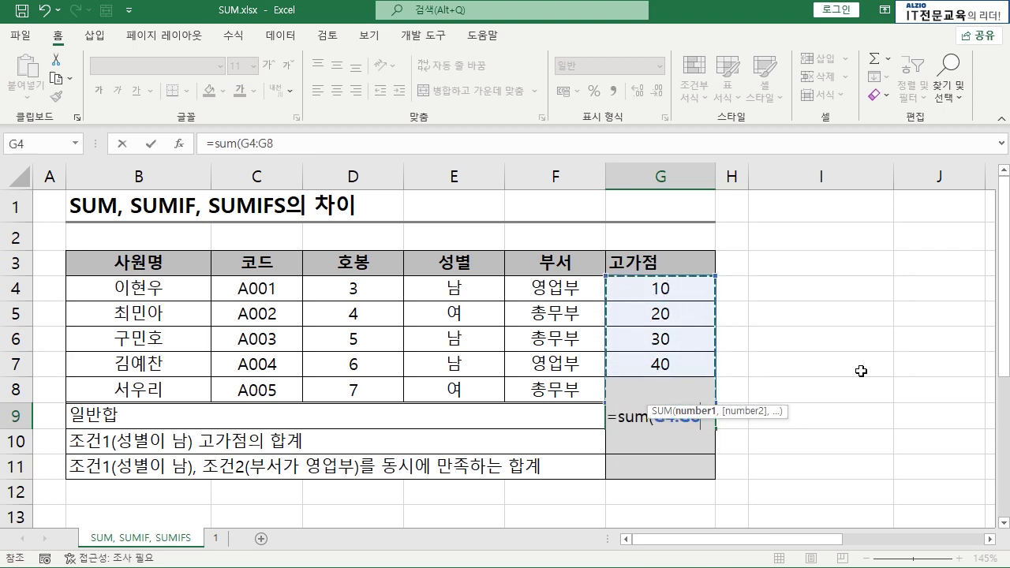
{"action": "key", "text": "Return"}
- Inspect the SUM formula in G9 and the G4:G8 range it refers to
{"action": "double_click", "coordinate": [705, 414]}
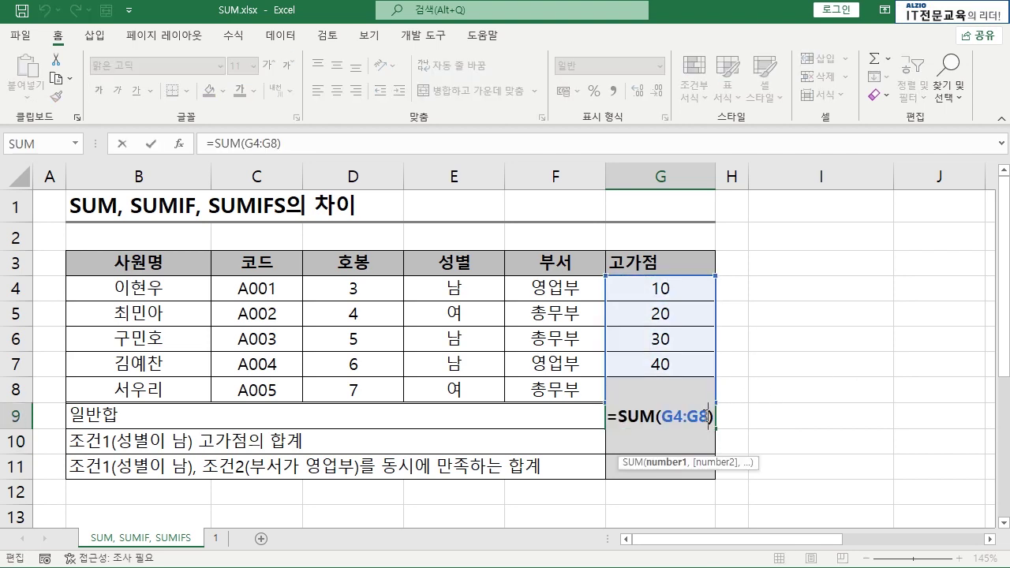
{"action": "left_click_drag", "start_coordinate": [665, 287], "coordinate": [665, 389]}
{"action": "left_click", "coordinate": [665, 414]}
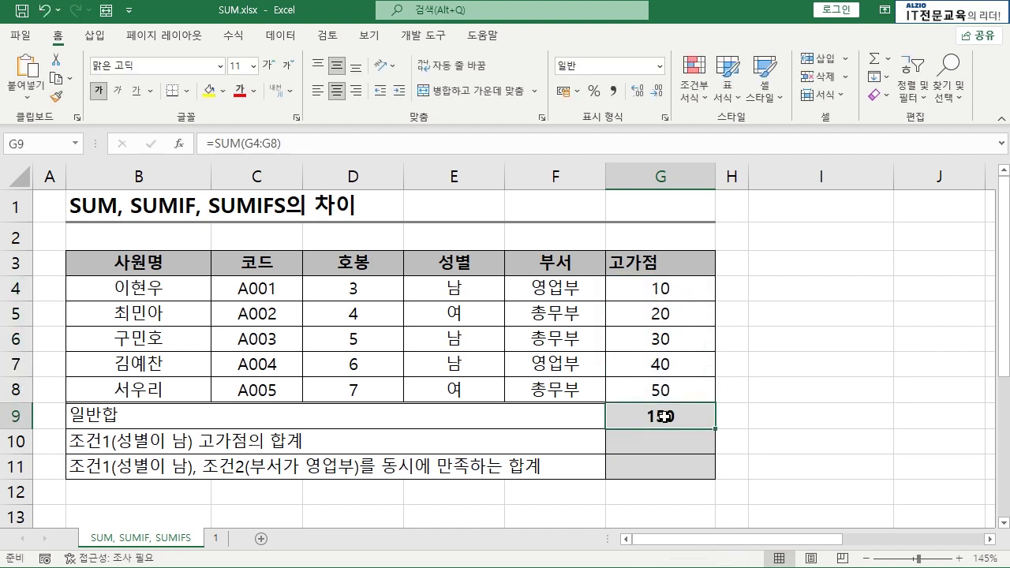
- Compare the 조건1 label in B10 with the 성별 column and highlight the matching rows 4, 6 and 7
{"action": "double_click", "coordinate": [678, 447]}
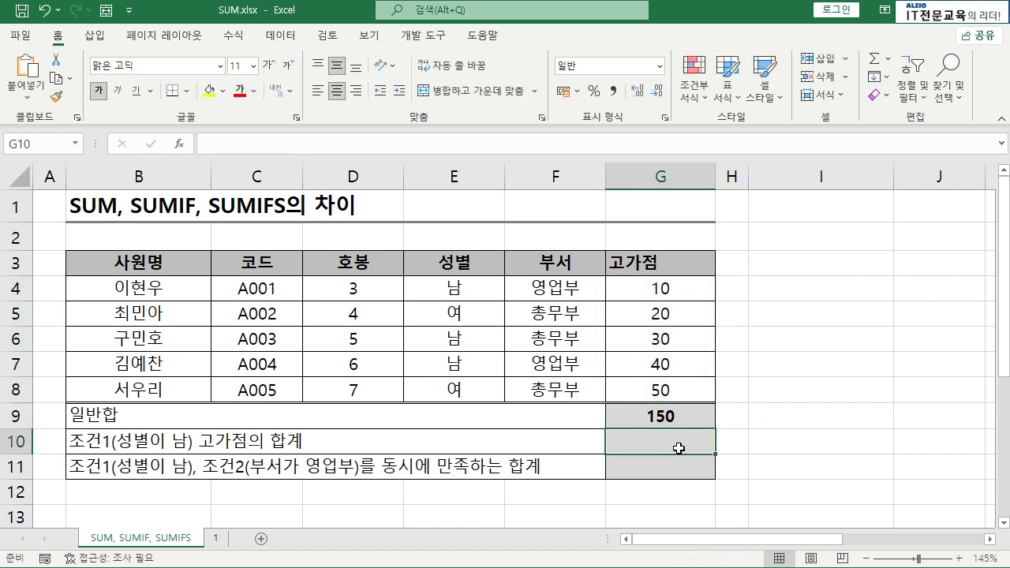
{"action": "key", "text": "Escape"}
{"action": "left_click", "coordinate": [669, 298]}
{"action": "left_click_drag", "start_coordinate": [668, 303], "coordinate": [667, 387]}
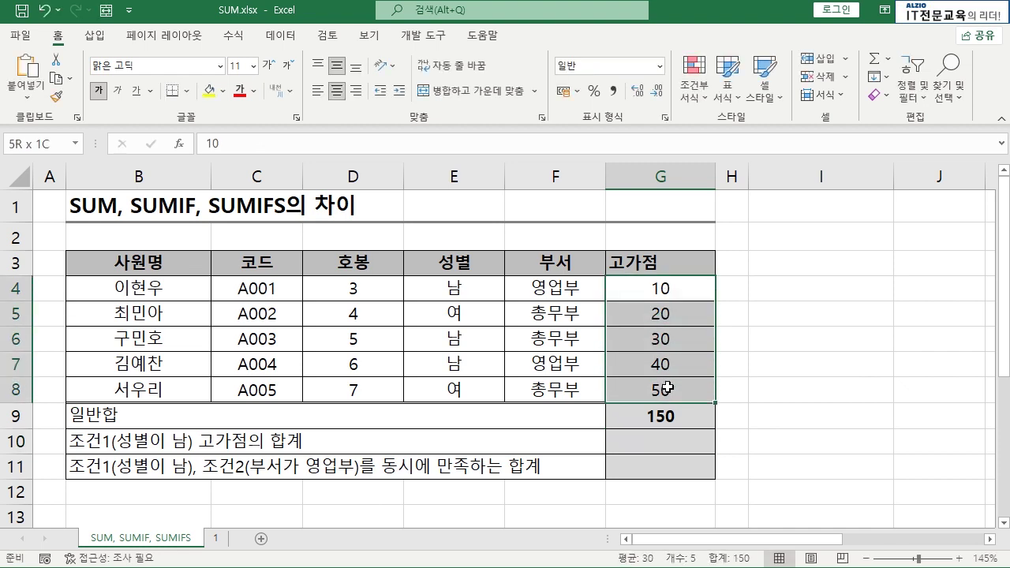
{"action": "left_click", "coordinate": [164, 444]}
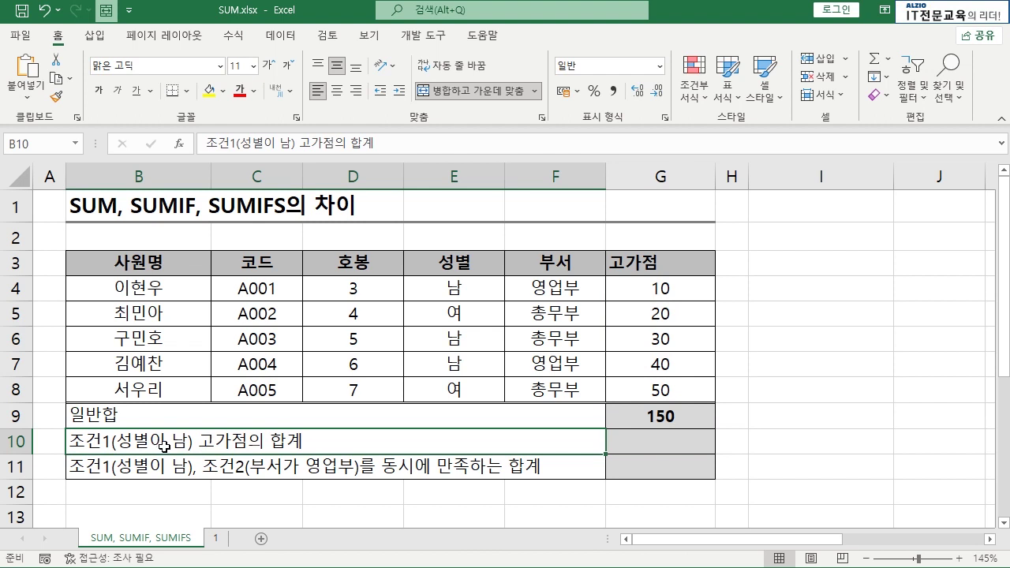
{"action": "left_click", "coordinate": [466, 287]}
{"action": "left_click", "coordinate": [463, 337]}
{"action": "left_click", "coordinate": [460, 362]}
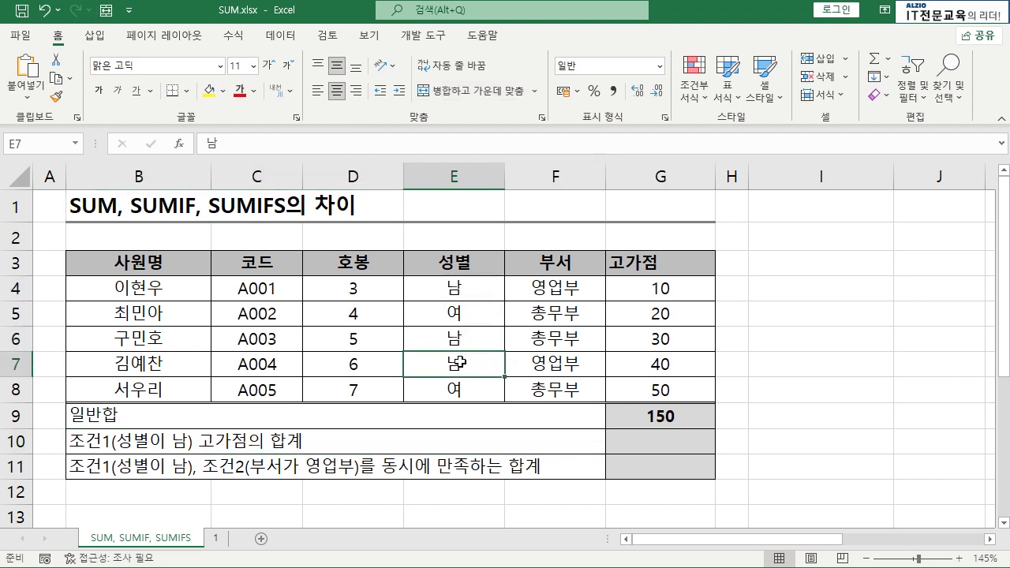
{"action": "left_click", "coordinate": [39, 288]}
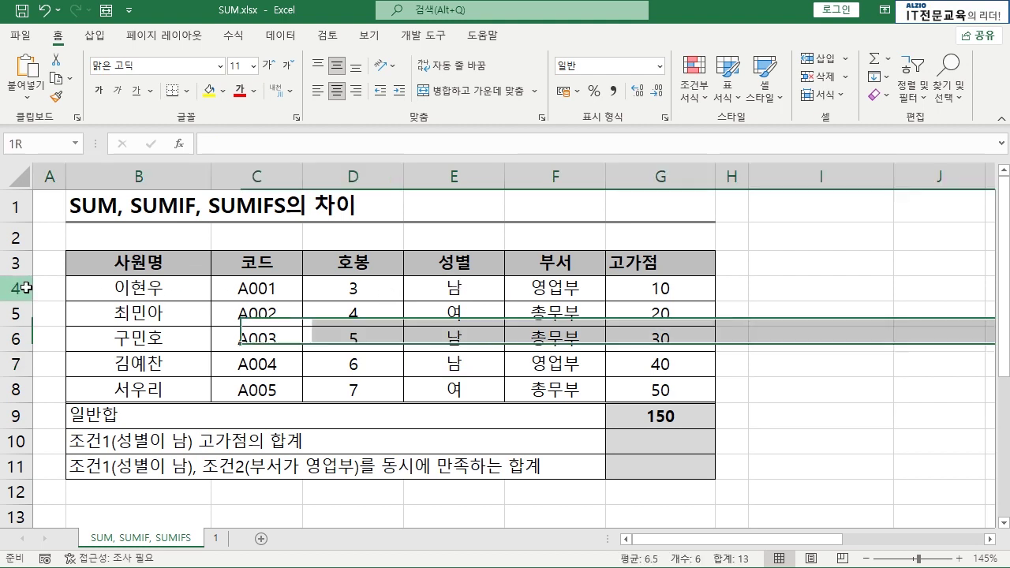
{"action": "left_click", "coordinate": [15, 337], "text": "ctrl"}
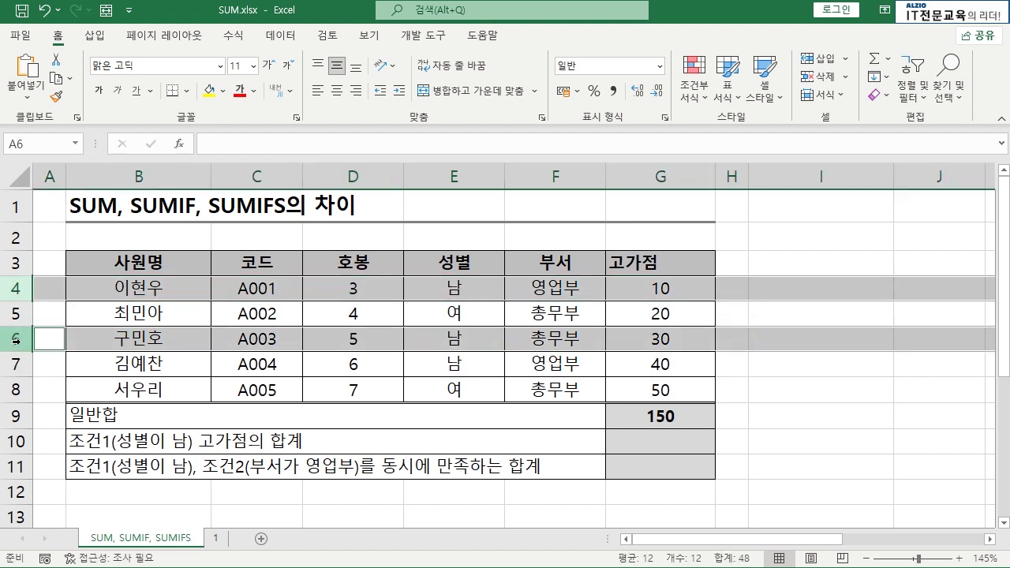
{"action": "left_click", "coordinate": [15, 364], "text": "ctrl"}
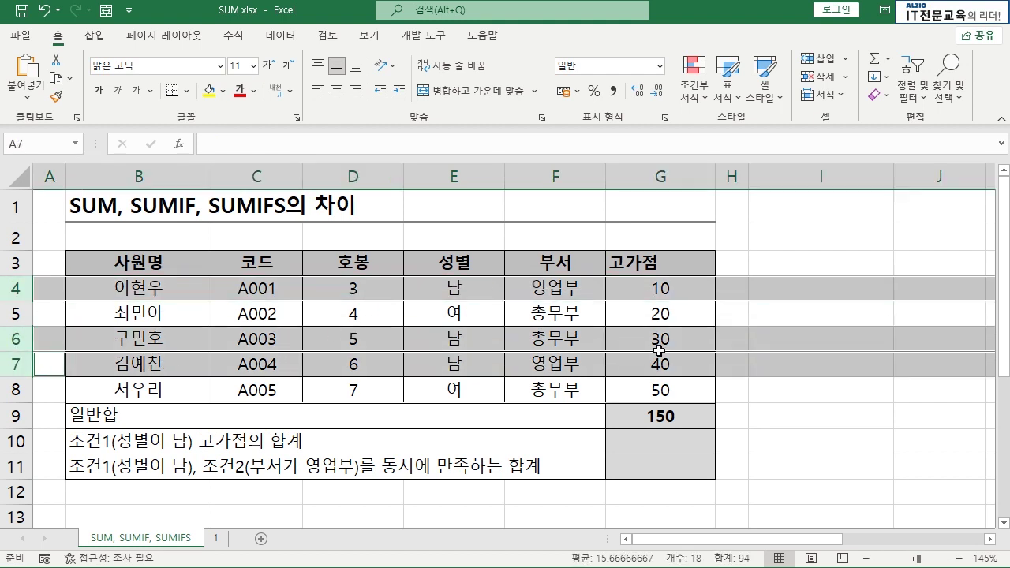
- Review the 고가점 cells G4, G6 and G7 that belong to the 남 rows
{"action": "left_click", "coordinate": [666, 442]}
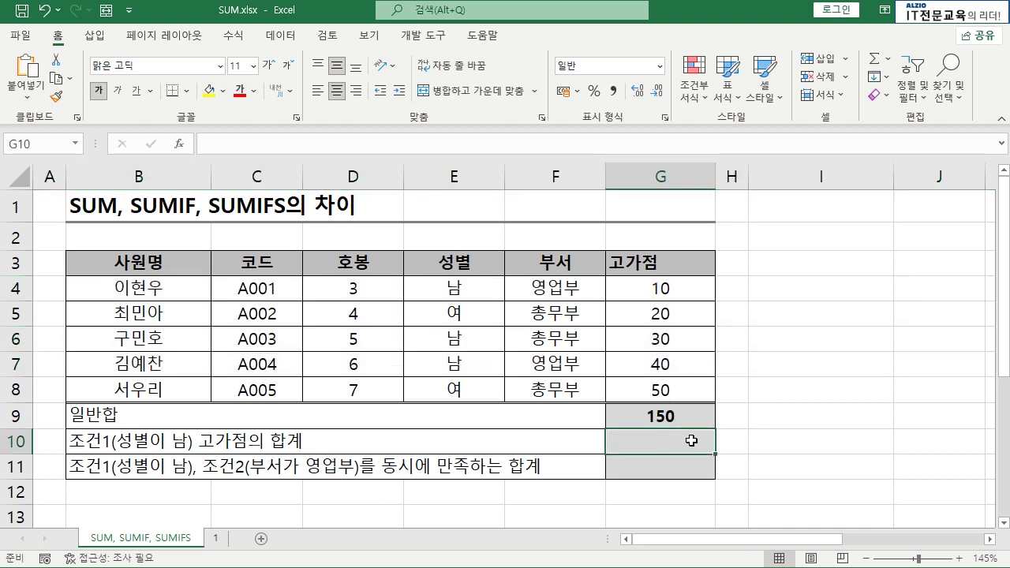
{"action": "left_click", "coordinate": [683, 288]}
{"action": "left_click", "coordinate": [671, 338]}
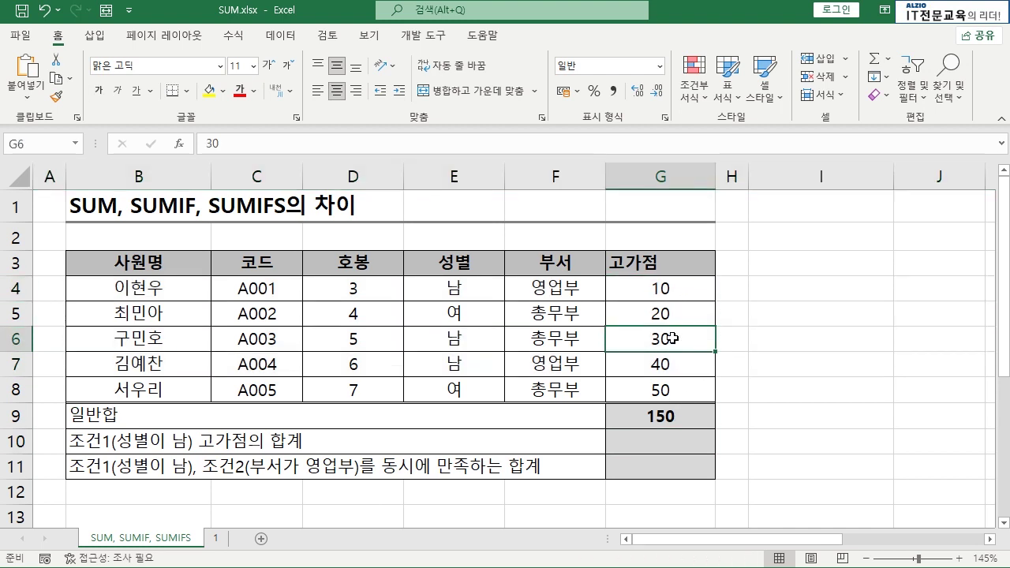
{"action": "left_click", "coordinate": [670, 364]}
- Start a SUMIF formula in G10 with the 성별 cells E4:E8 as its range argument
{"action": "left_click", "coordinate": [670, 442]}
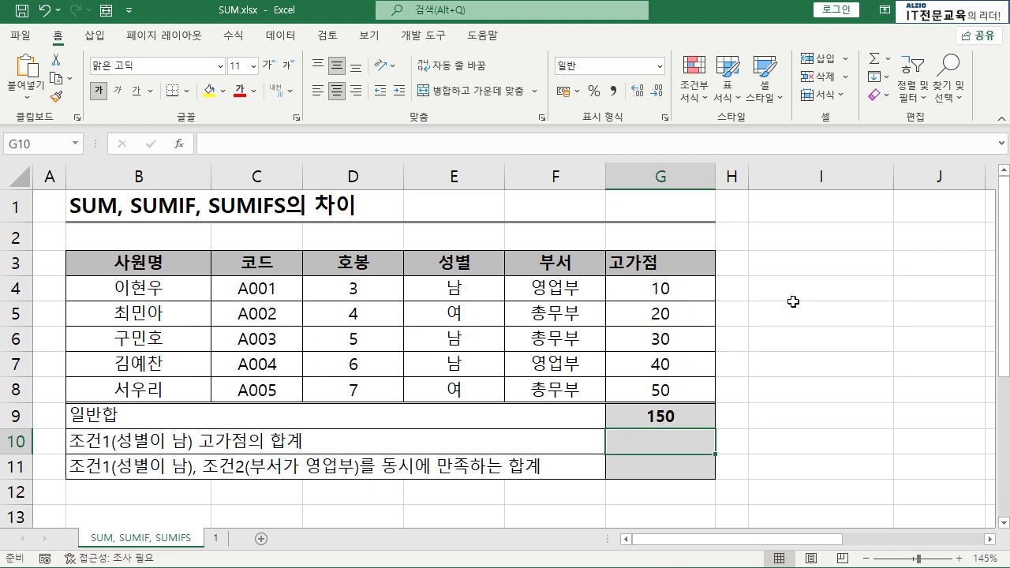
{"action": "type", "text": "=S"}
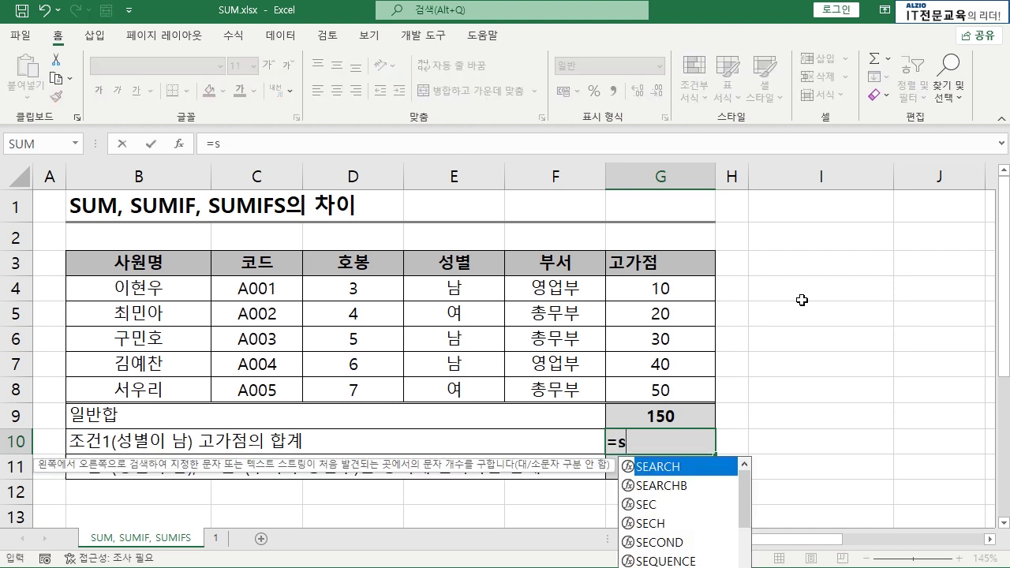
{"action": "key", "text": "BackSpace"}
{"action": "type", "text": "SUM"}
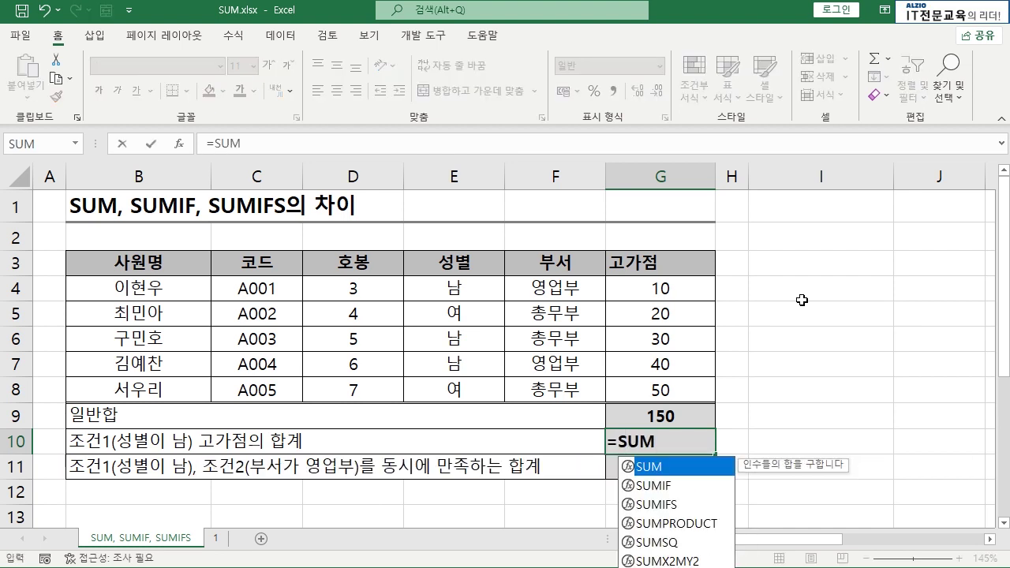
{"action": "type", "text": "IF("}
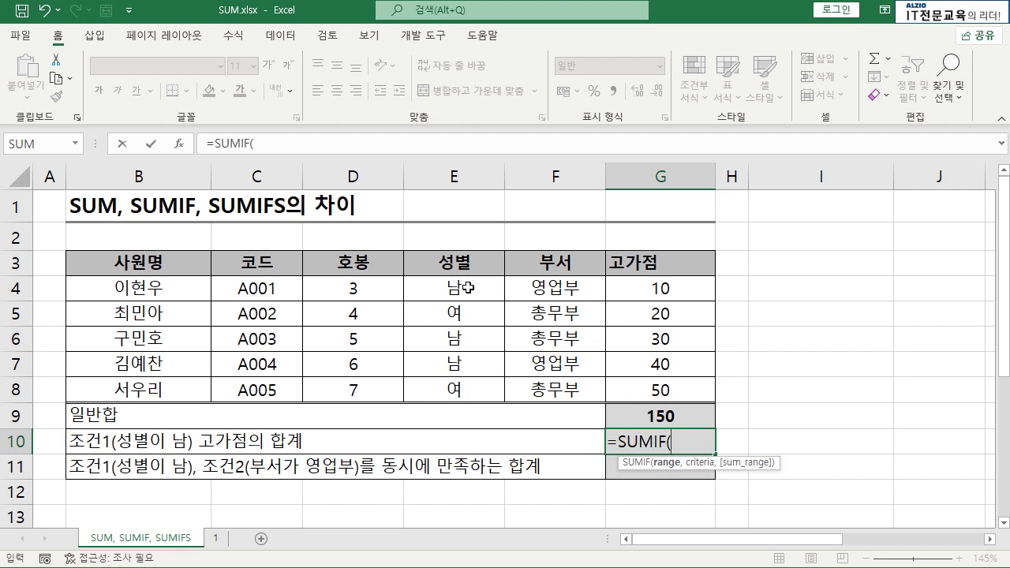
{"action": "left_click_drag", "start_coordinate": [468, 288], "coordinate": [457, 390]}
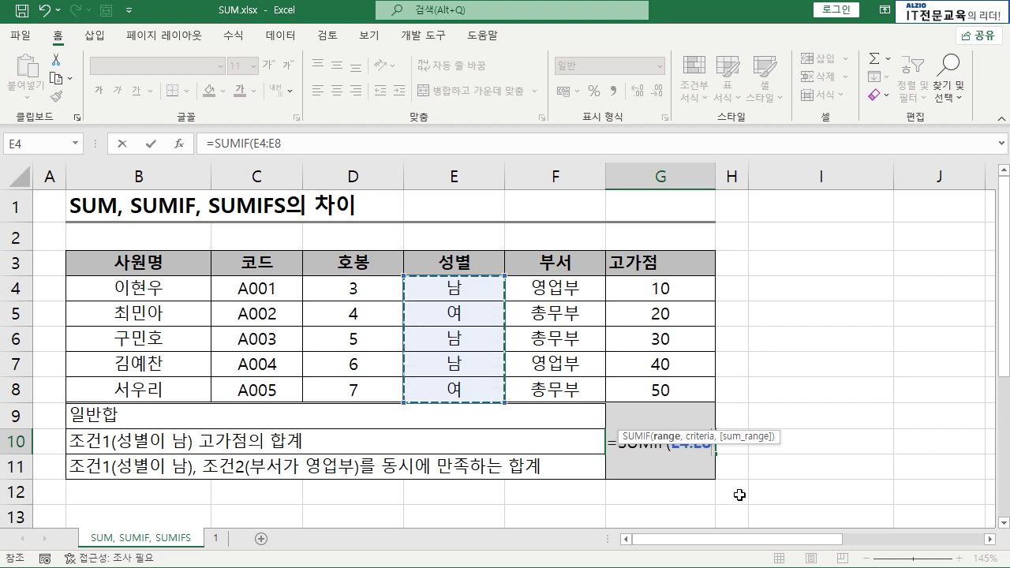
{"action": "type", "text": ","}
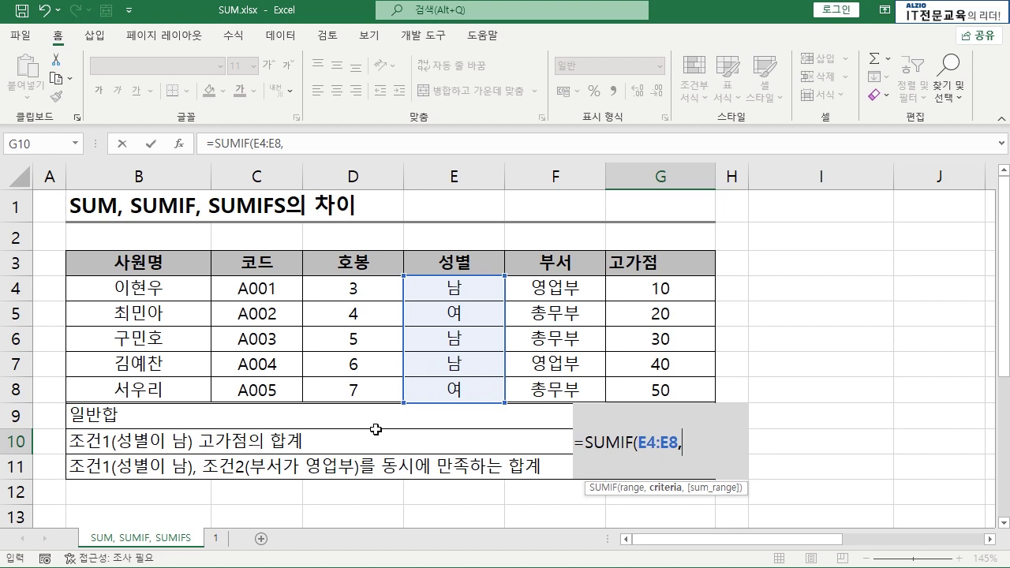
- Complete the G10 formula with criterion "남" and sum range G4:G8, giving =SUMIF(E4:E8,"남",G4:G8)
{"action": "type", "text": "SK"}
{"action": "key", "text": "BackSpace"}
{"action": "key", "text": "BackSpace"}
{"action": "type", "text": "남\""}
{"action": "type", "text": ","}
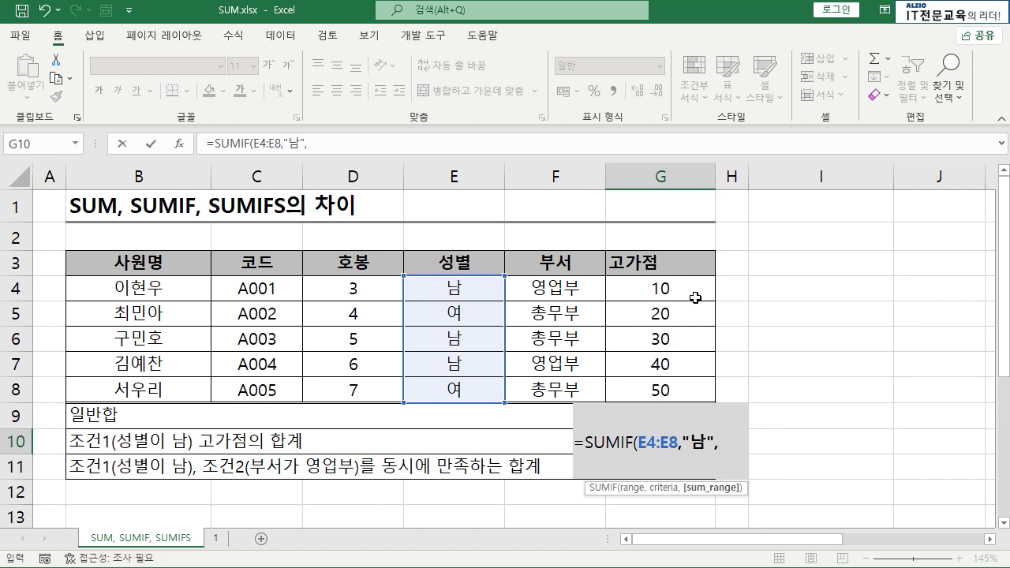
{"action": "left_click_drag", "start_coordinate": [680, 287], "coordinate": [690, 389]}
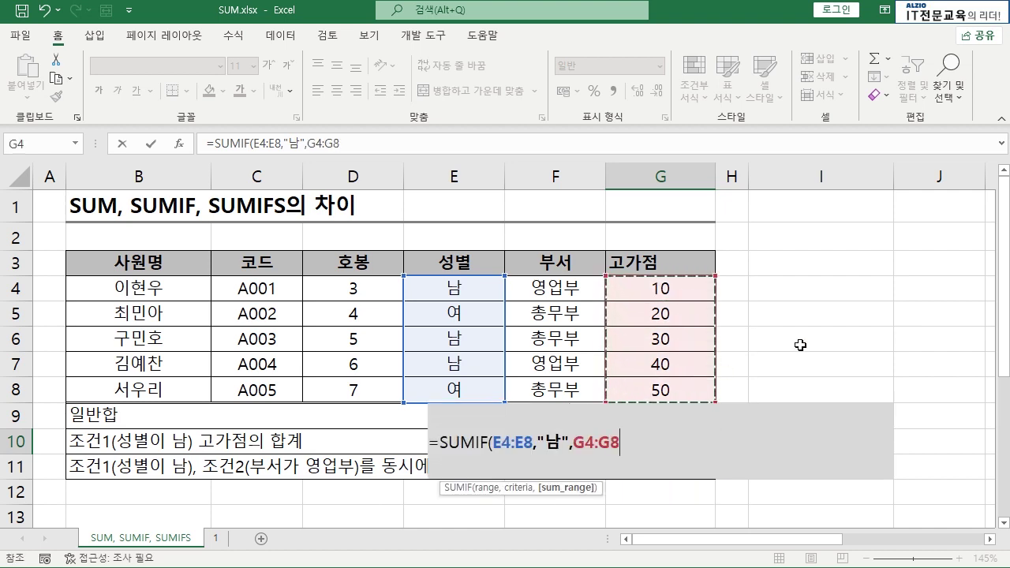
{"action": "type", "text": ")"}
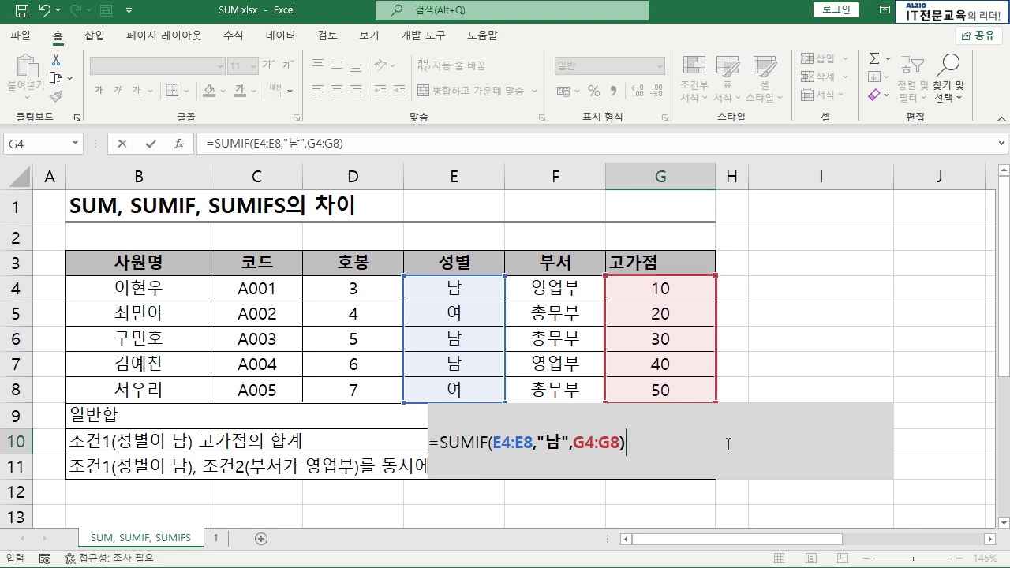
{"action": "key", "text": "Return"}
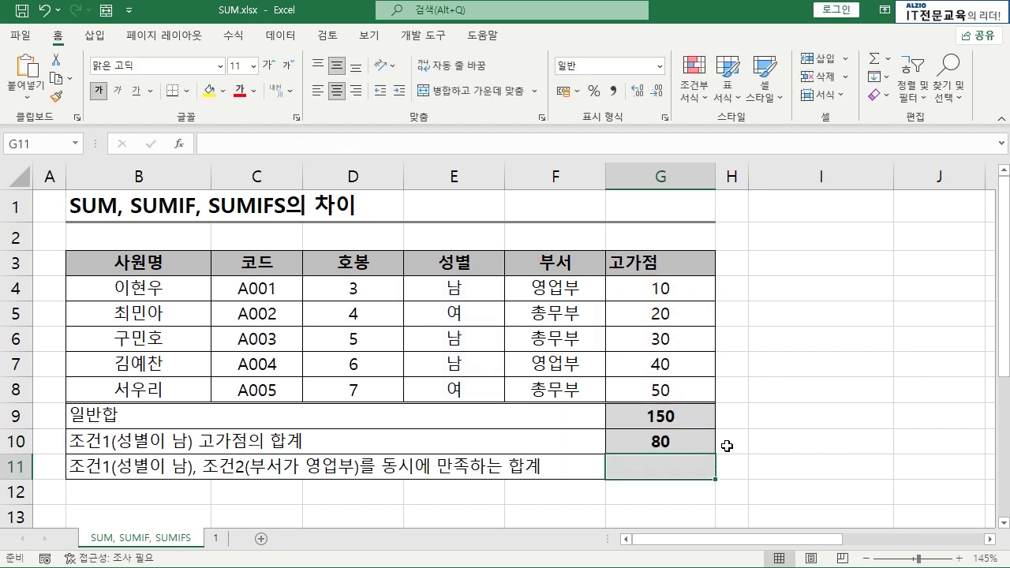
- Check the SUMIF result against the combined sum of G4, G6 and G7, and inspect the formula in G10
{"action": "left_click", "coordinate": [661, 288]}
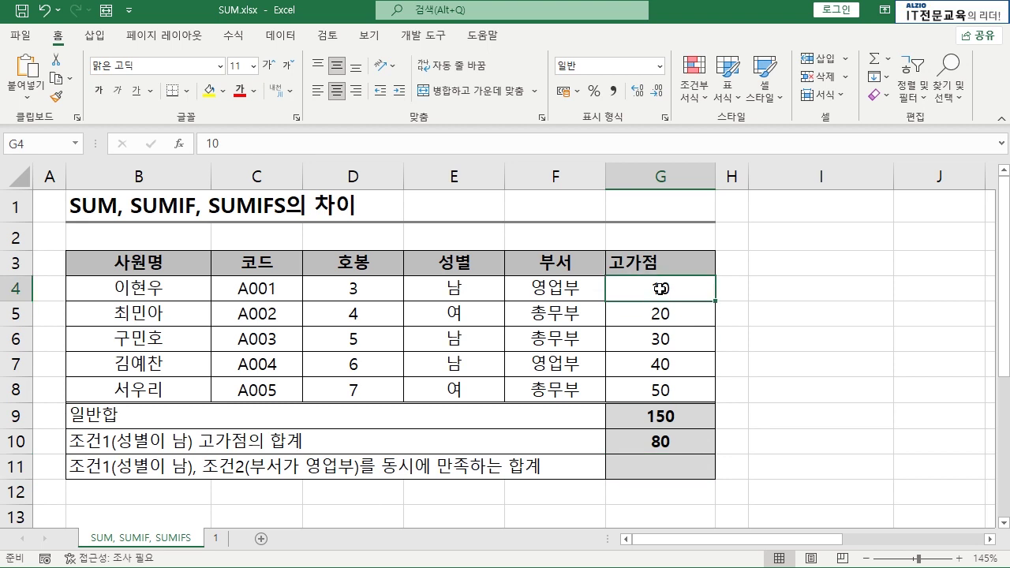
{"action": "left_click", "coordinate": [661, 339], "text": "ctrl"}
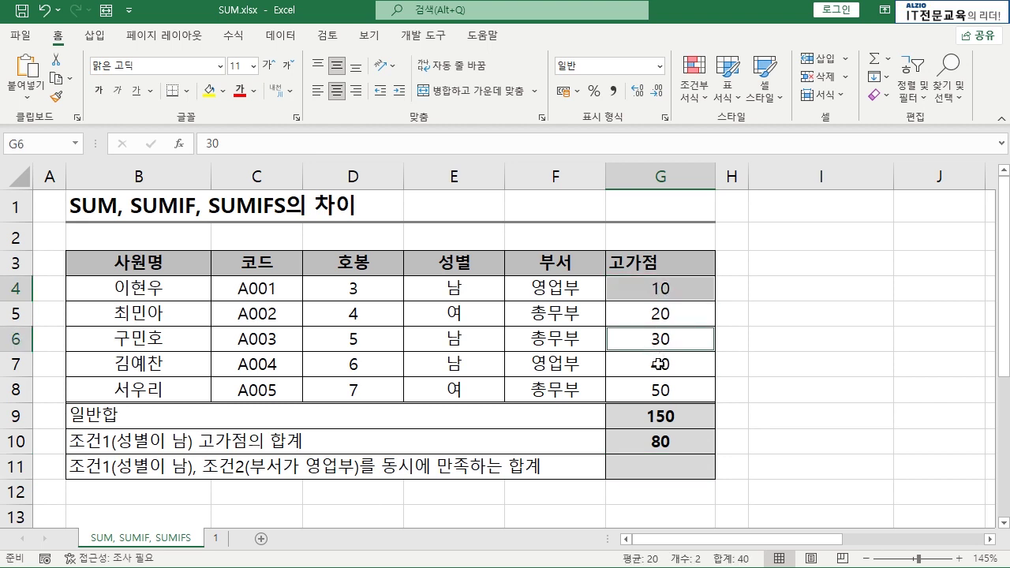
{"action": "left_click", "coordinate": [656, 367], "text": "ctrl"}
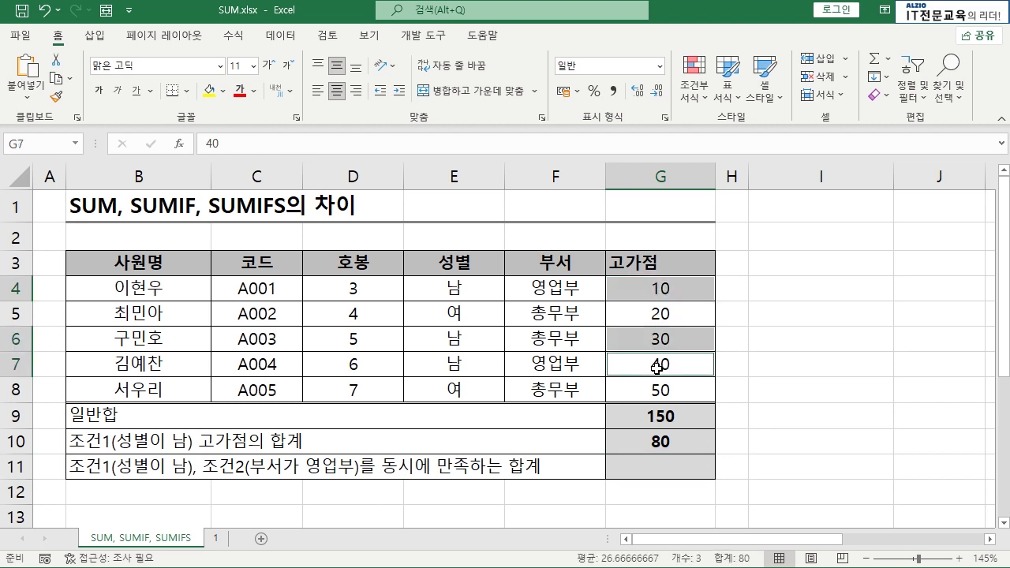
{"action": "left_click", "coordinate": [658, 441]}
{"action": "double_click", "coordinate": [655, 442]}
{"action": "key", "text": "Escape"}
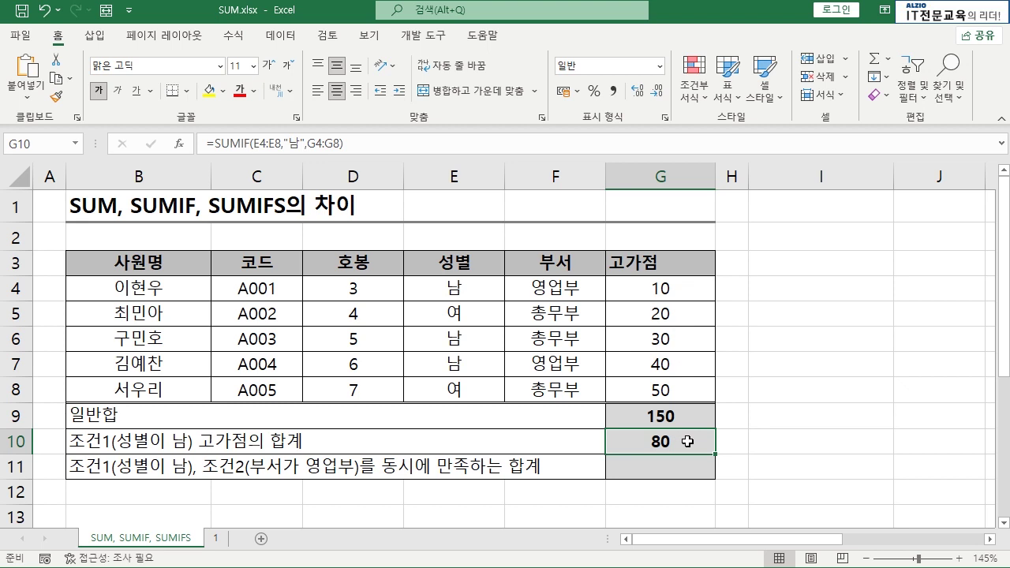
- Examine the two conditions in the B11 label and highlight rows 4 and 7, which meet both
{"action": "left_click", "coordinate": [677, 470]}
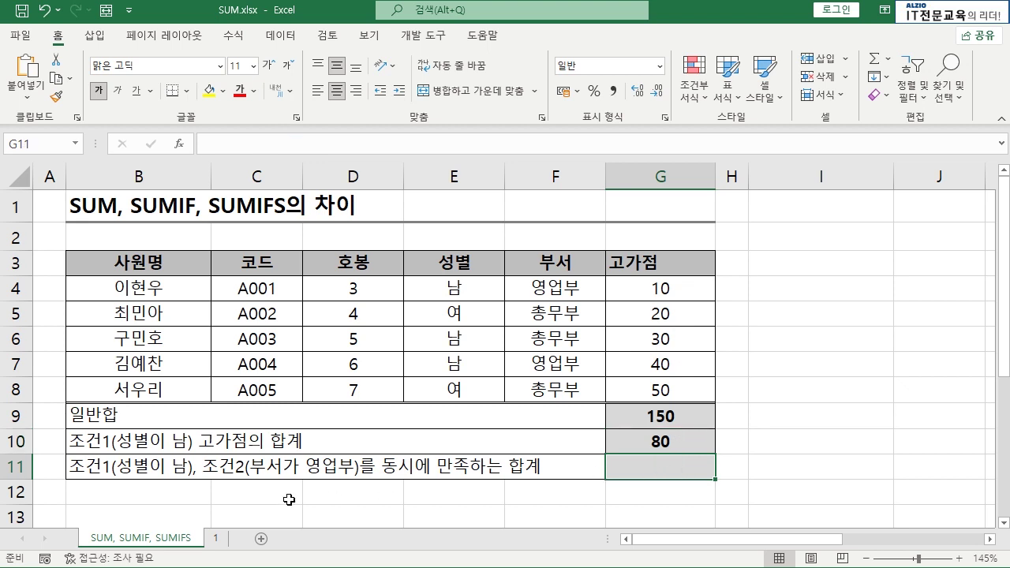
{"action": "double_click", "coordinate": [124, 470]}
{"action": "left_click_drag", "start_coordinate": [124, 471], "coordinate": [187, 470]}
{"action": "left_click_drag", "start_coordinate": [249, 469], "coordinate": [353, 468]}
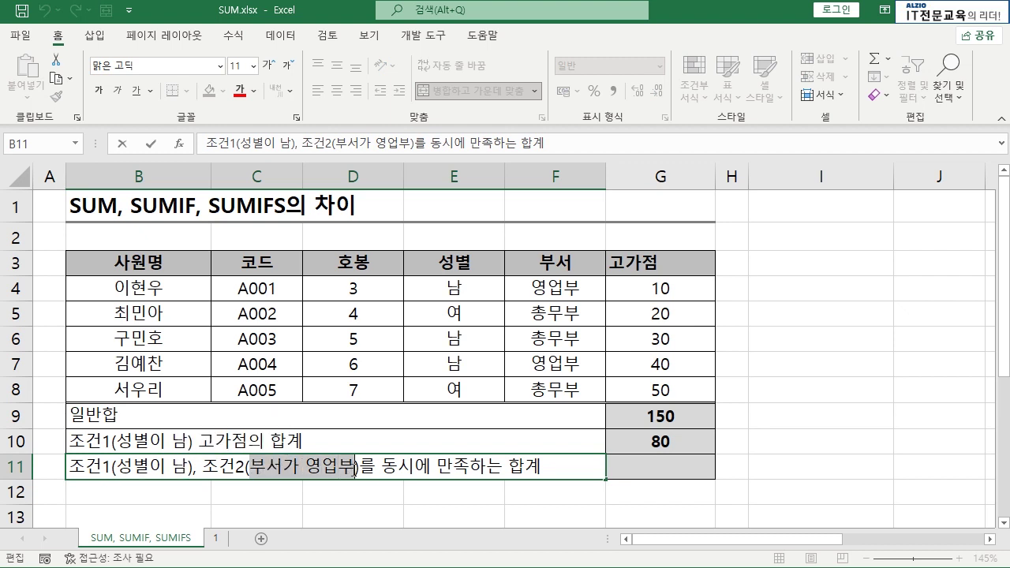
{"action": "key", "text": "Escape"}
{"action": "left_click", "coordinate": [15, 291]}
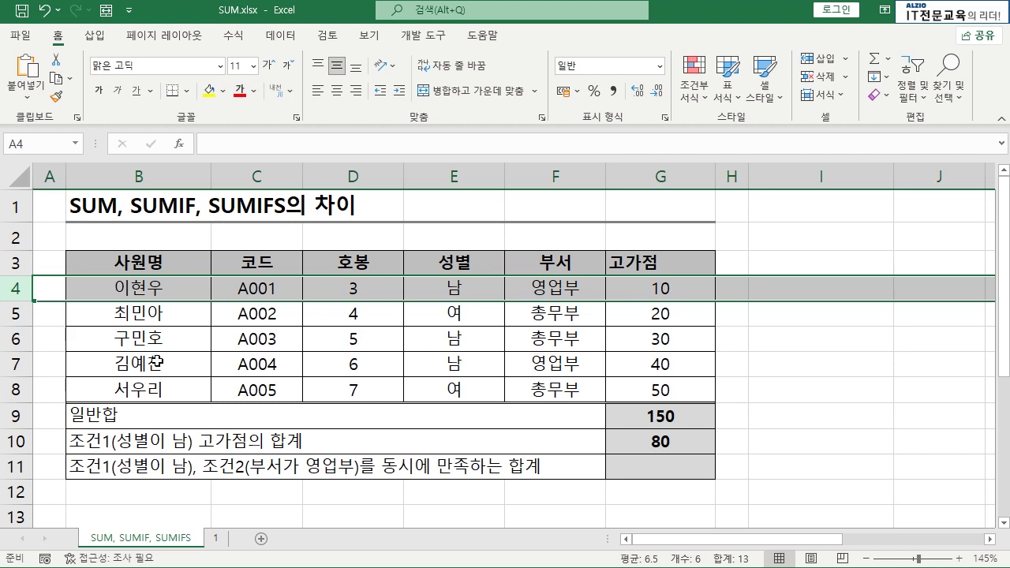
{"action": "left_click", "coordinate": [16, 364], "text": "ctrl"}
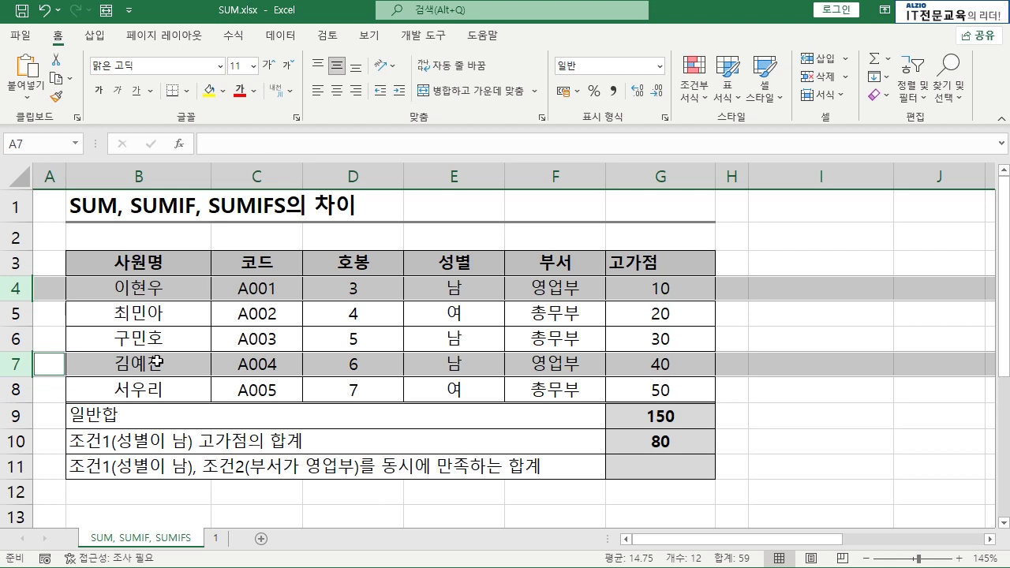
- Start a SUMIFS formula in G11 with the 고가점 cells G4:G8 as its sum range
{"action": "left_click", "coordinate": [678, 470]}
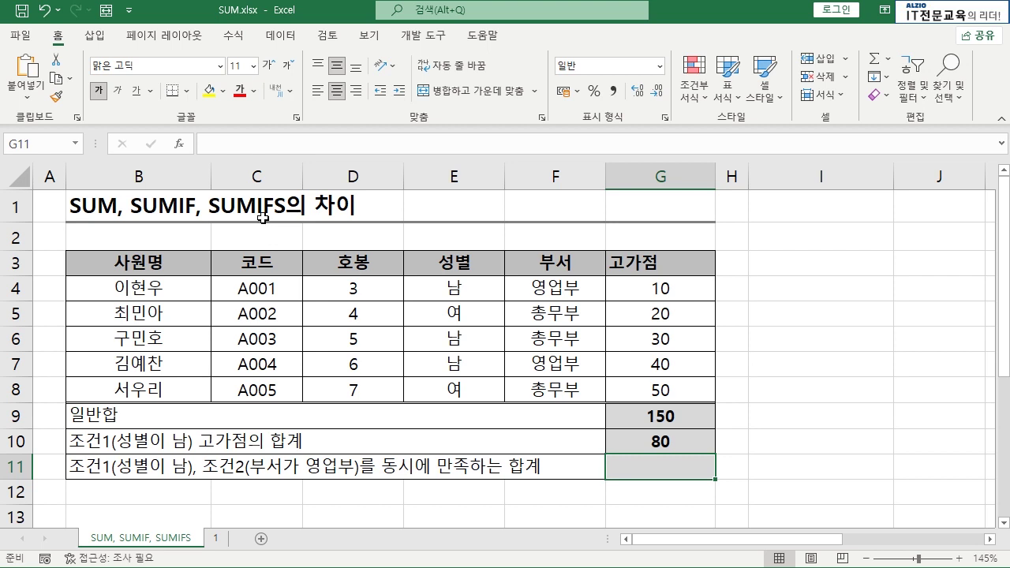
{"action": "type", "text": "="}
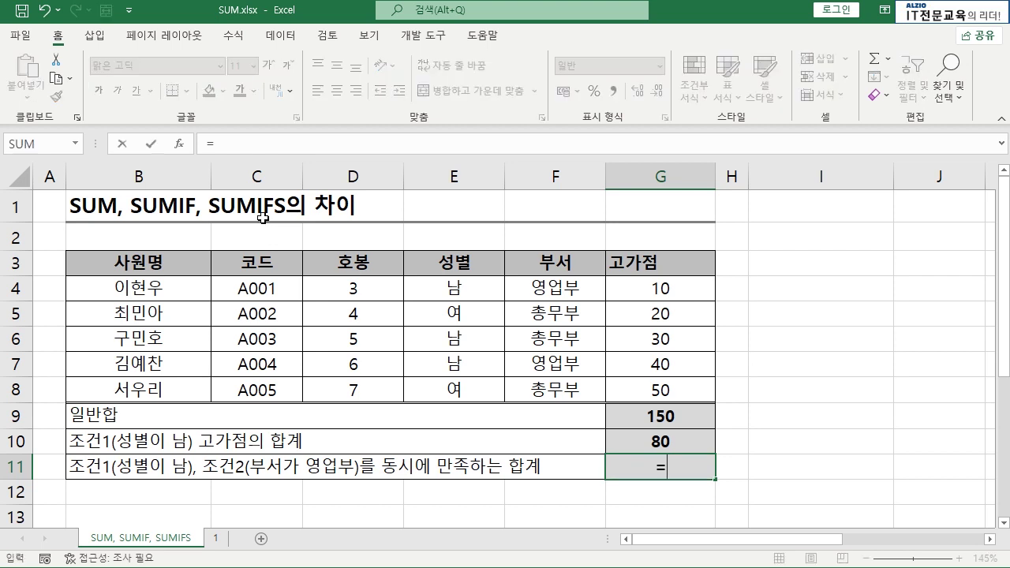
{"action": "type", "text": "SUMIFS"}
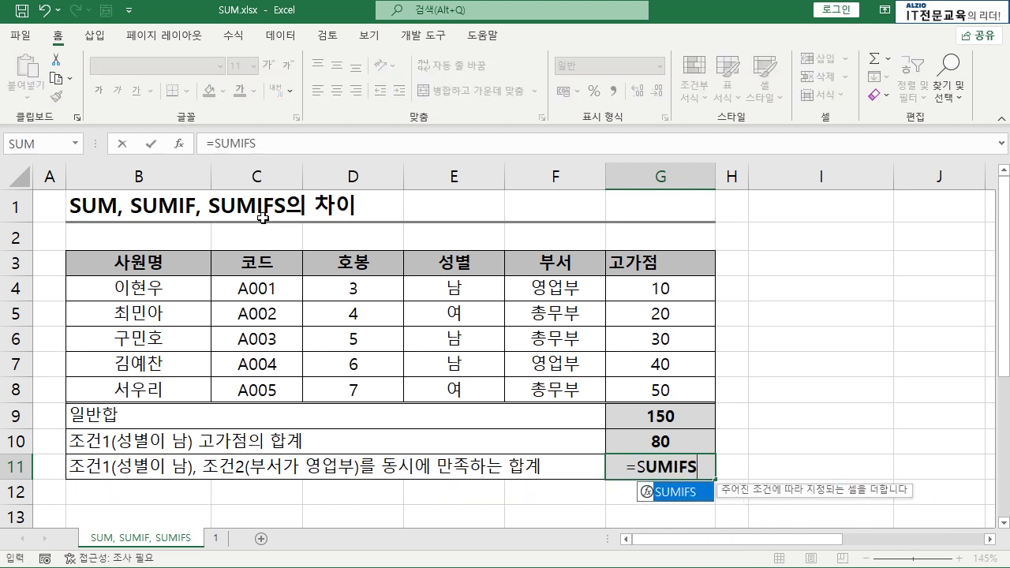
{"action": "type", "text": "("}
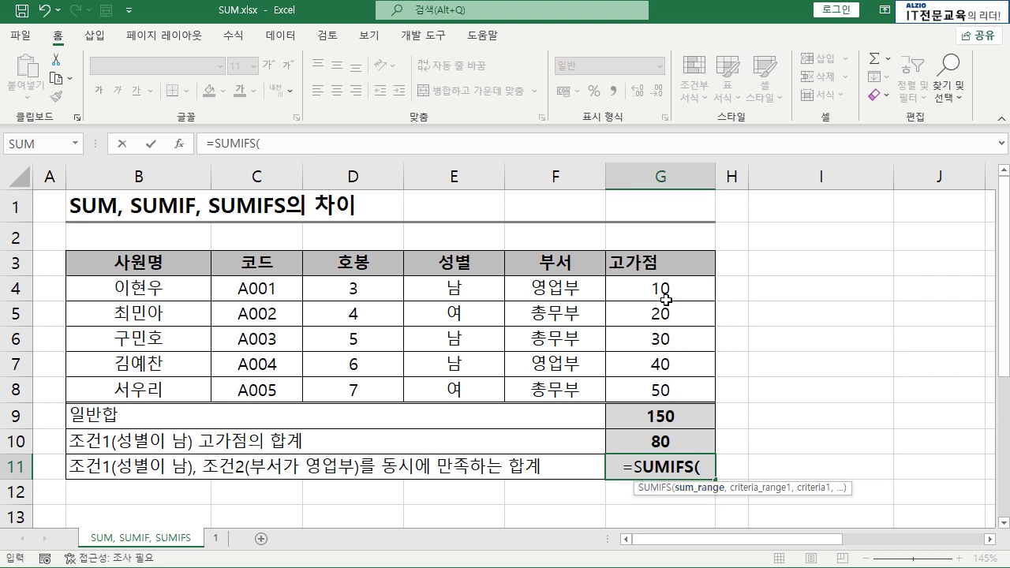
{"action": "left_click_drag", "start_coordinate": [660, 289], "coordinate": [663, 382]}
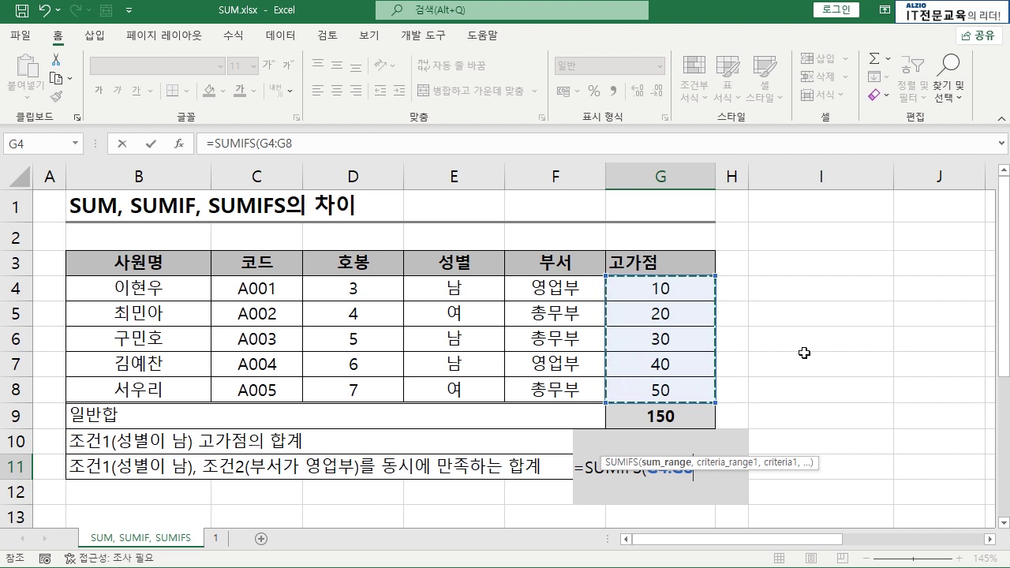
{"action": "type", "text": ","}
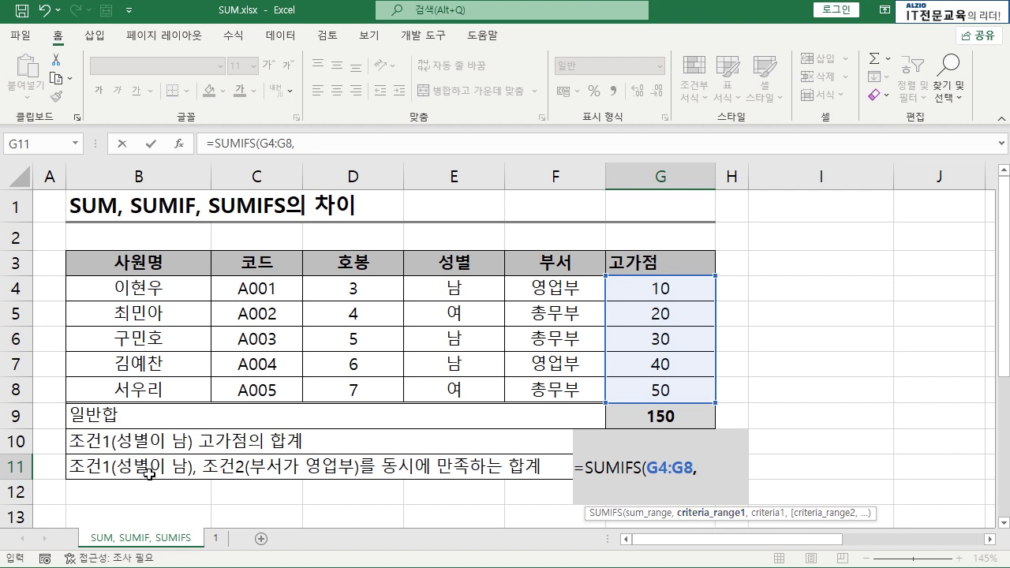
- Add the first condition to the G11 formula: criteria range E4:E8 with criterion "남"
{"action": "left_click_drag", "start_coordinate": [457, 289], "coordinate": [466, 383]}
{"action": "type", "text": ","}
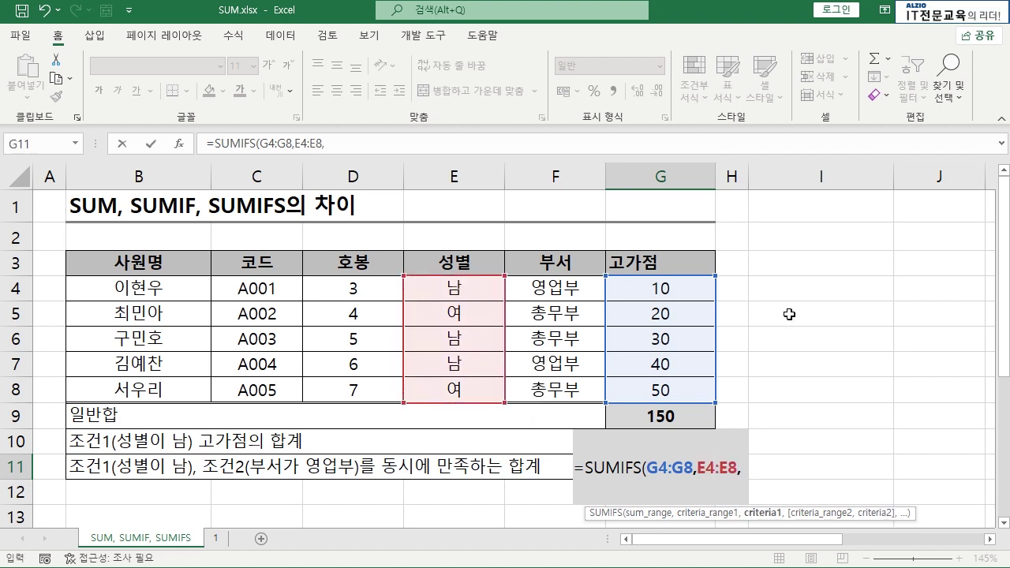
{"action": "type", "text": "\"남\""}
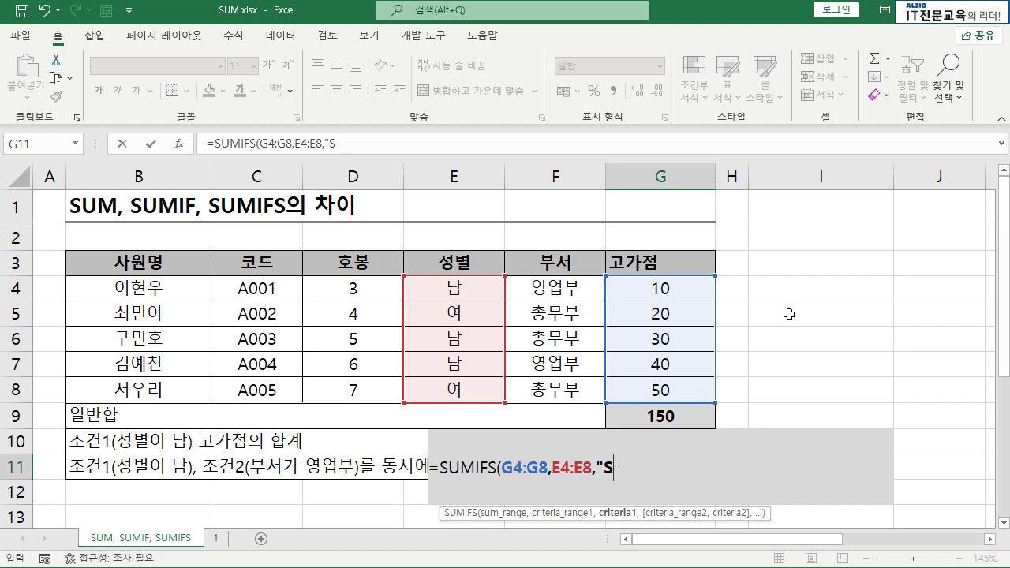
{"action": "type", "text": ","}
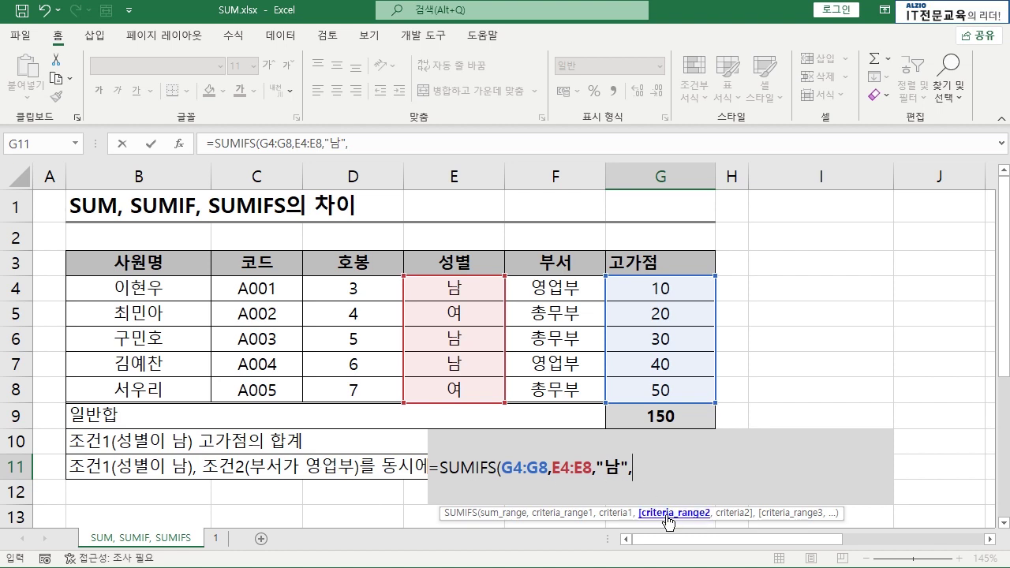
- Complete the G11 formula with the second condition F4:F8 and "영업부", giving =SUMIFS(G4:G8,E4:E8,"남",F4:F8,"영업부")
{"action": "left_click_drag", "start_coordinate": [569, 287], "coordinate": [647, 378]}
{"action": "type", "text": ","}
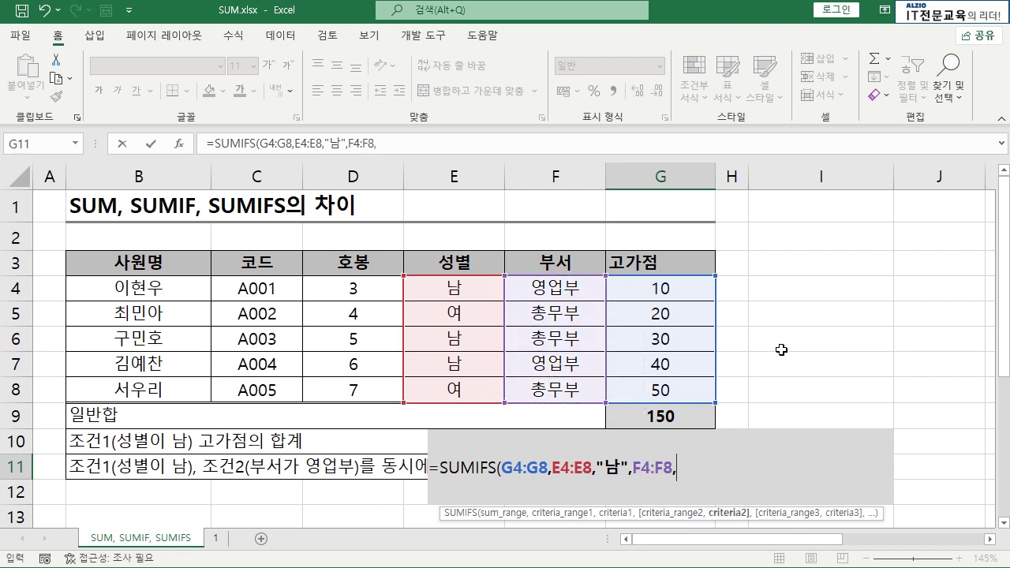
{"action": "type", "text": "\"영업부"}
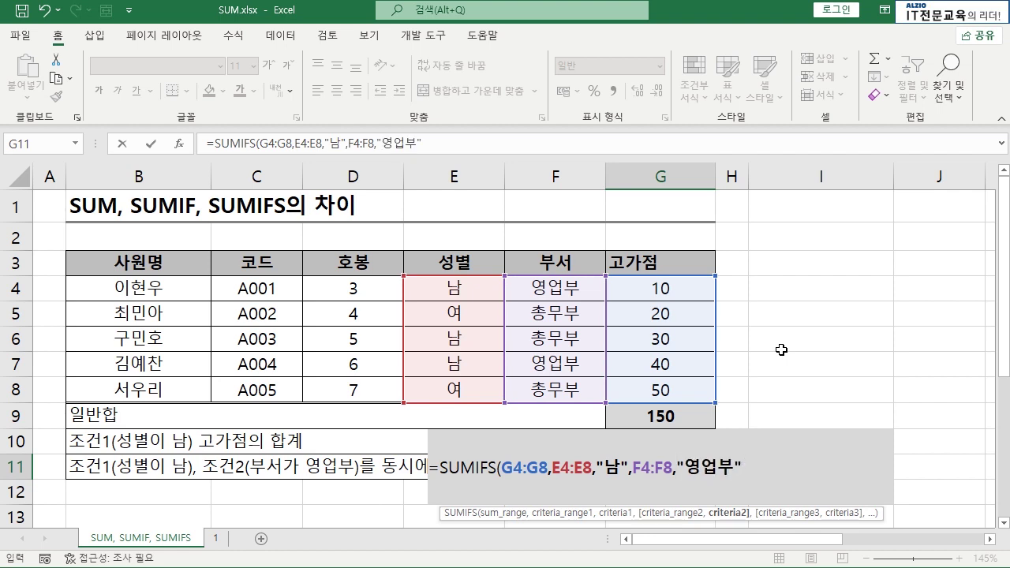
{"action": "type", "text": "\")"}
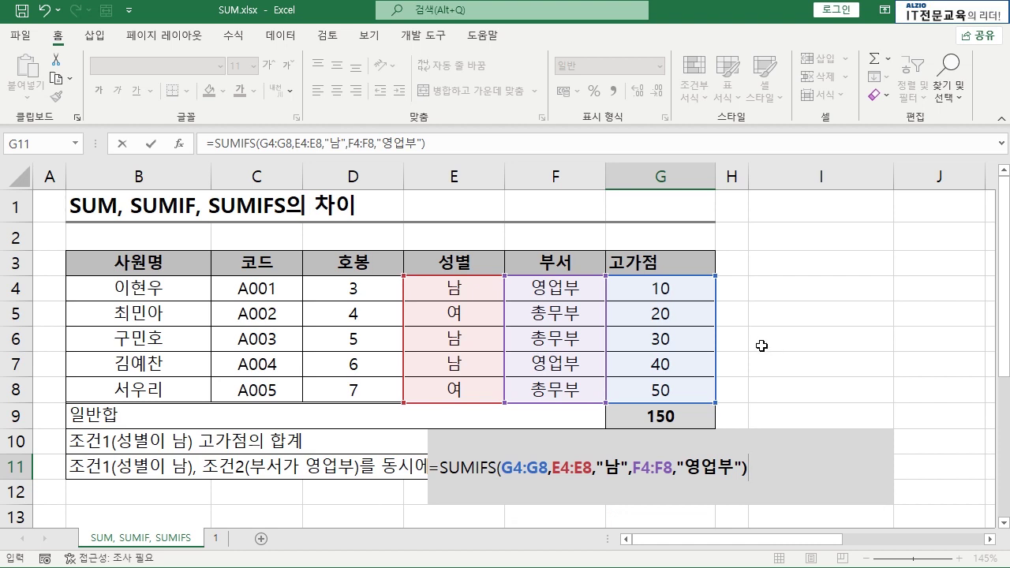
{"action": "left_click_drag", "start_coordinate": [502, 468], "coordinate": [628, 467]}
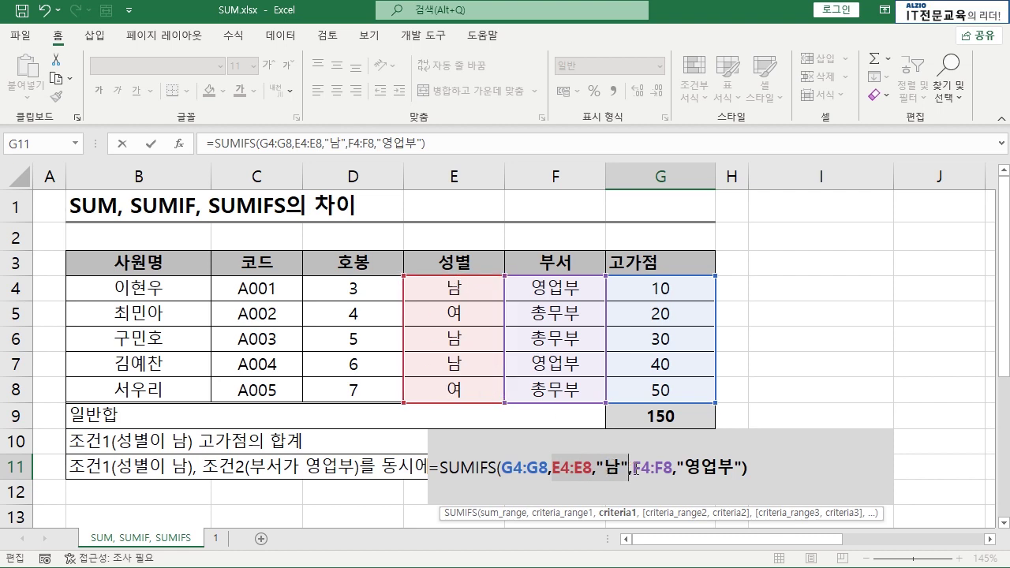
{"action": "left_click_drag", "start_coordinate": [632, 468], "coordinate": [743, 468]}
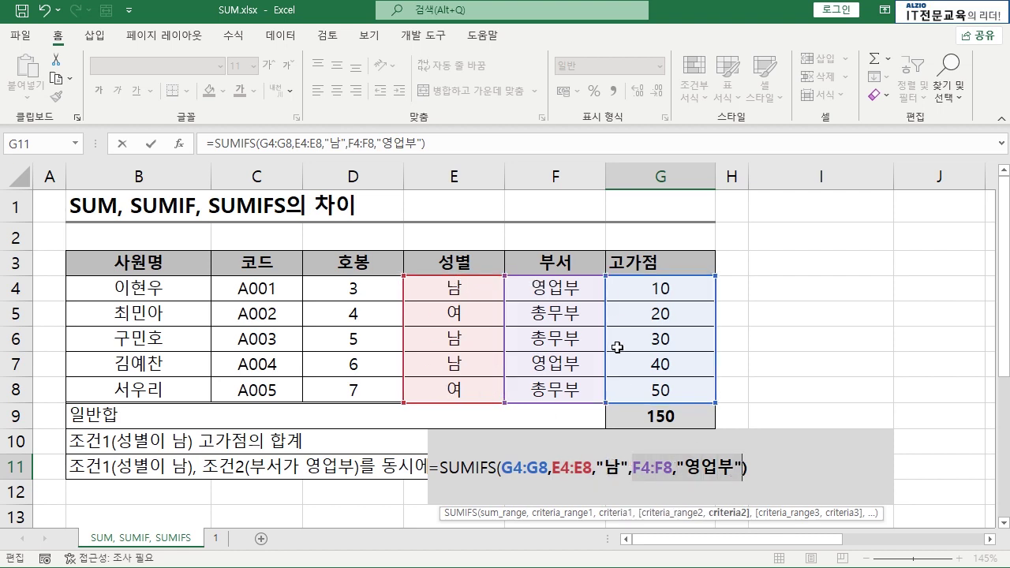
{"action": "left_click", "coordinate": [747, 464]}
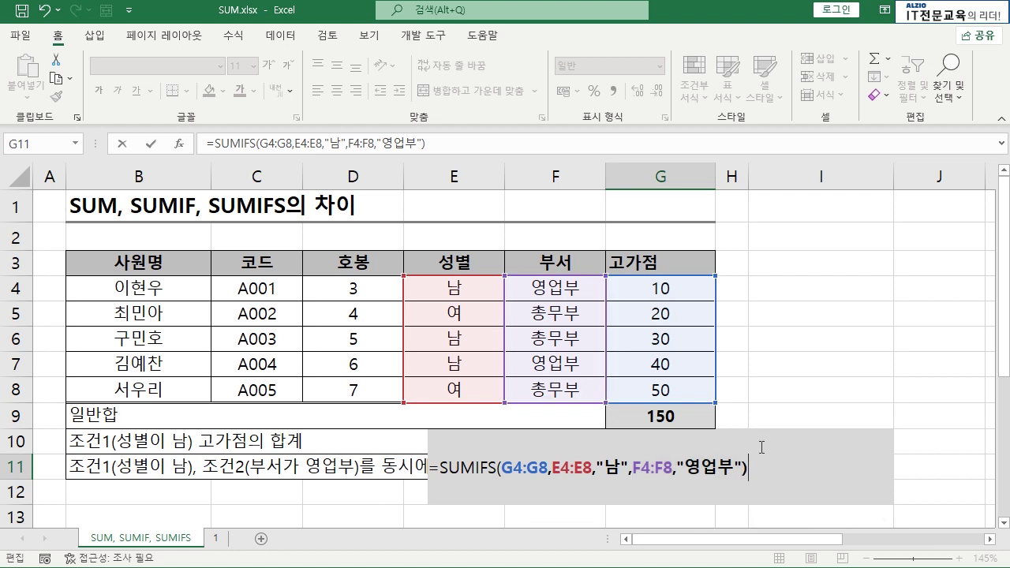
{"action": "key", "text": "Return"}
{"action": "key", "text": "Up"}
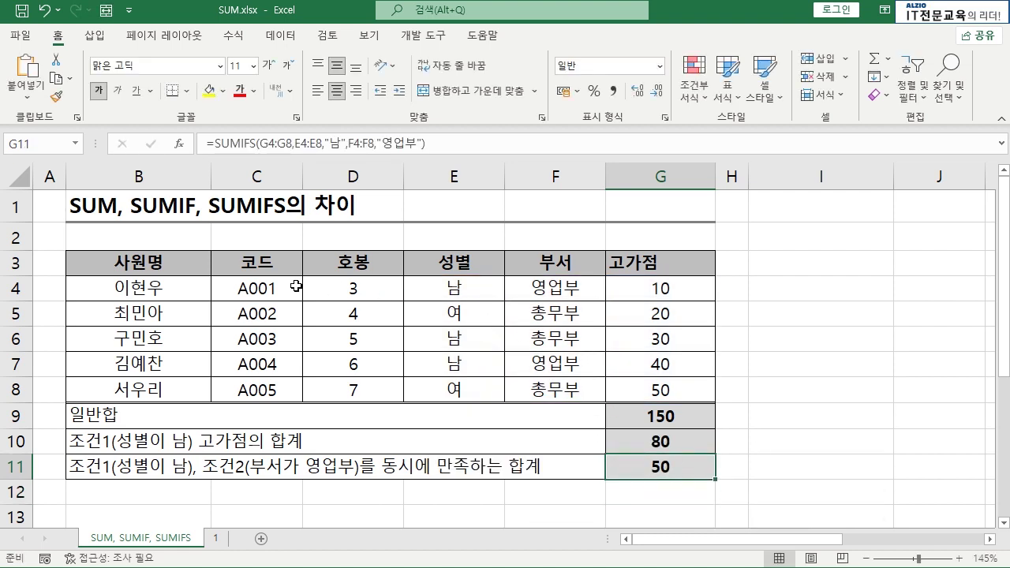
- Check the SUMIFS result in G11 against the table entries in rows 4 and 7
{"action": "left_click_drag", "start_coordinate": [154, 287], "coordinate": [614, 295]}
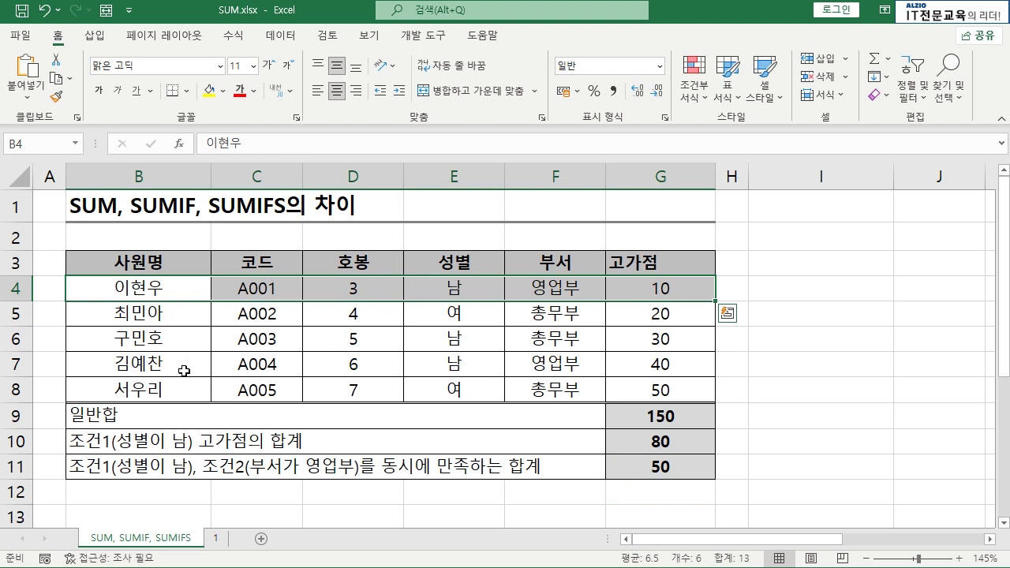
{"action": "left_click_drag", "start_coordinate": [184, 371], "coordinate": [656, 360]}
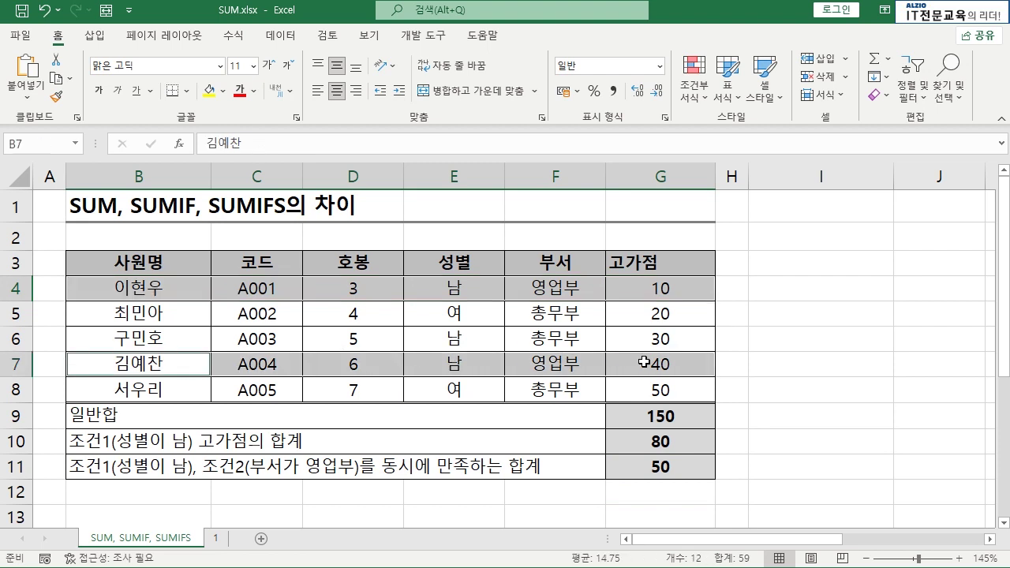
{"action": "left_click", "coordinate": [660, 465]}
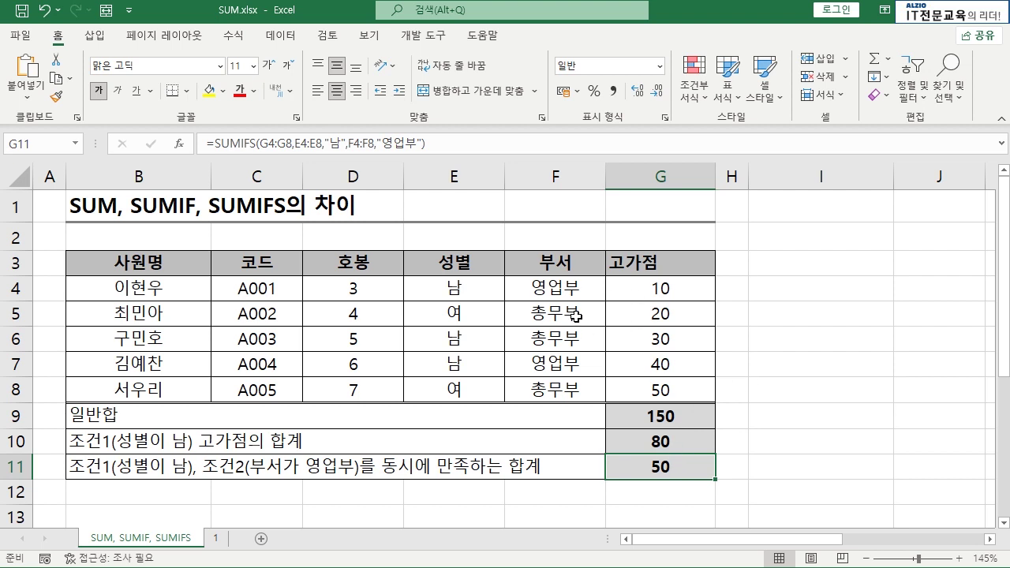
- Compare the formulas in G9, G10 and G11 with the 고가점 values, and view the second table in rows 14 to 22
{"action": "left_click", "coordinate": [680, 416]}
{"action": "left_click_drag", "start_coordinate": [677, 288], "coordinate": [688, 391]}
{"action": "left_click", "coordinate": [671, 441]}
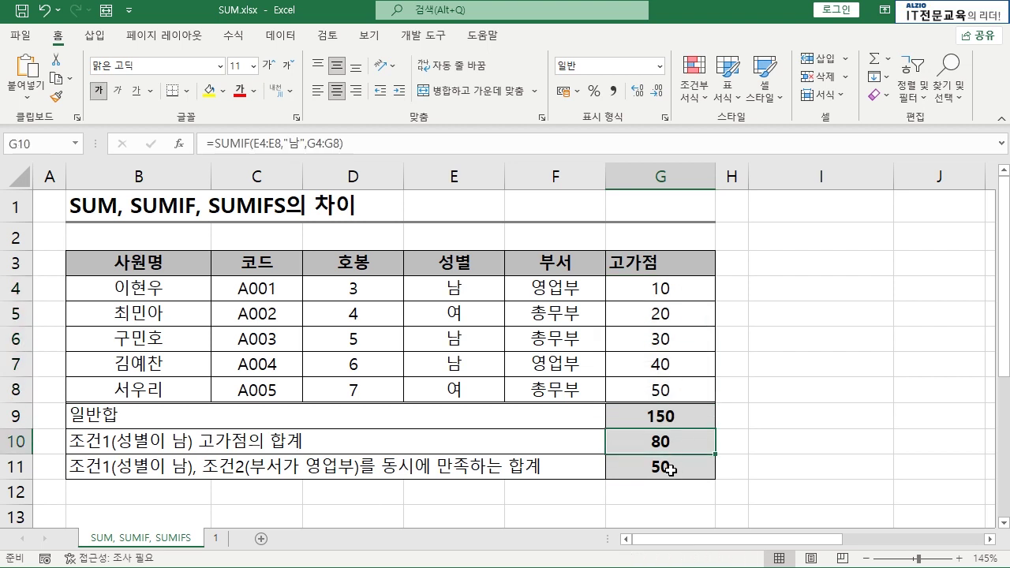
{"action": "left_click", "coordinate": [670, 469]}
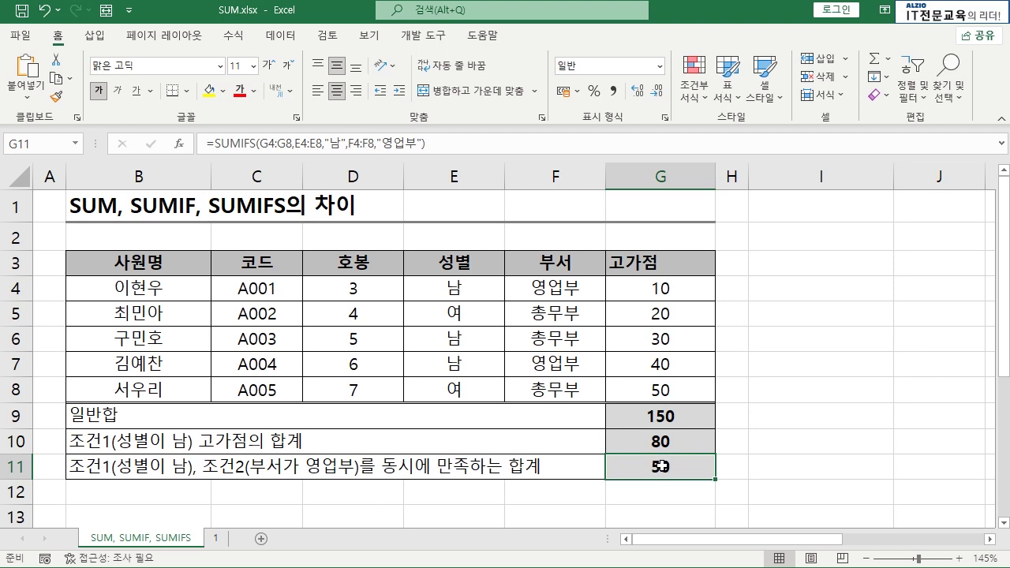
{"action": "scroll", "coordinate": [667, 468], "scroll_direction": "down", "scroll_amount": 3}
{"action": "scroll", "coordinate": [662, 466], "scroll_direction": "down", "scroll_amount": 1}
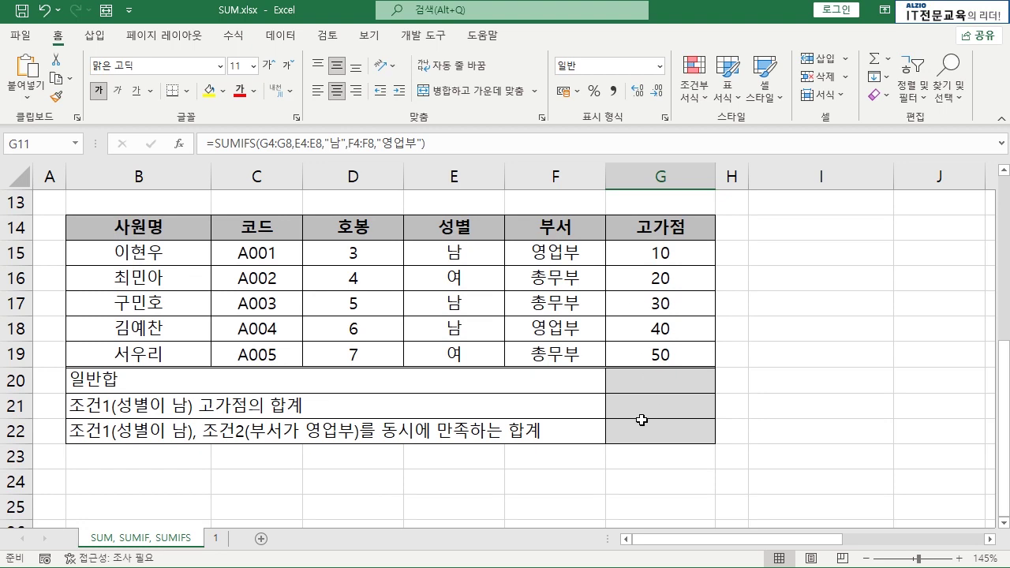
{"action": "scroll", "coordinate": [644, 401], "scroll_direction": "up", "scroll_amount": 4}
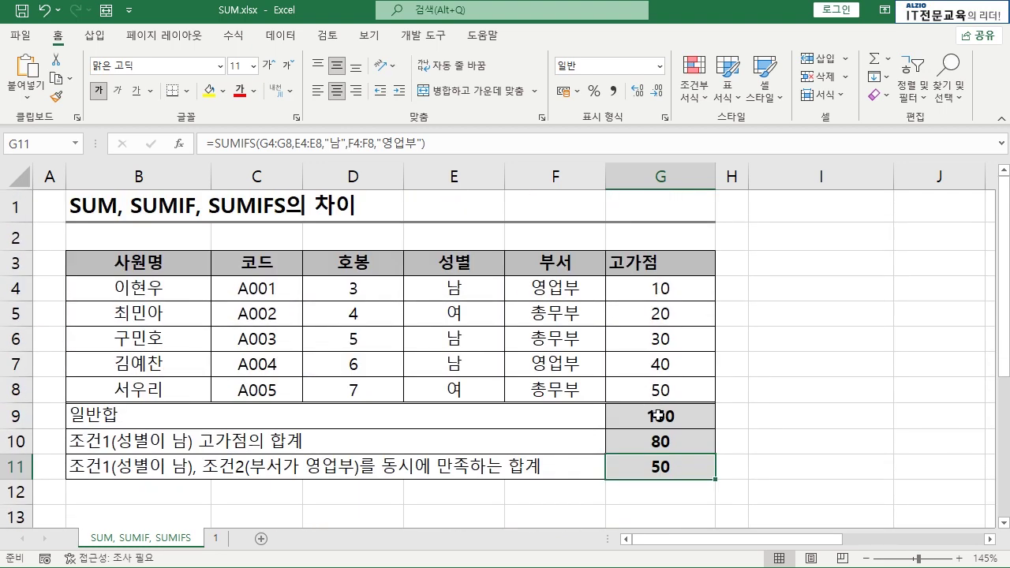
- Inspect the SUMIF formula in G10, focusing on its quoted criterion "남", and leave it unedited
{"action": "left_click", "coordinate": [657, 414]}
{"action": "double_click", "coordinate": [658, 440]}
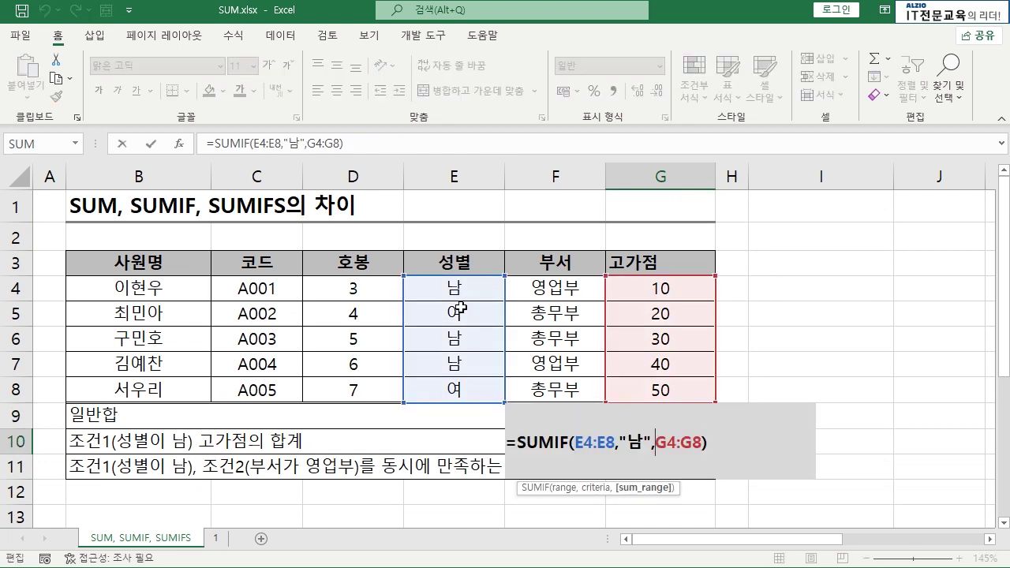
{"action": "left_click_drag", "start_coordinate": [623, 442], "coordinate": [648, 442]}
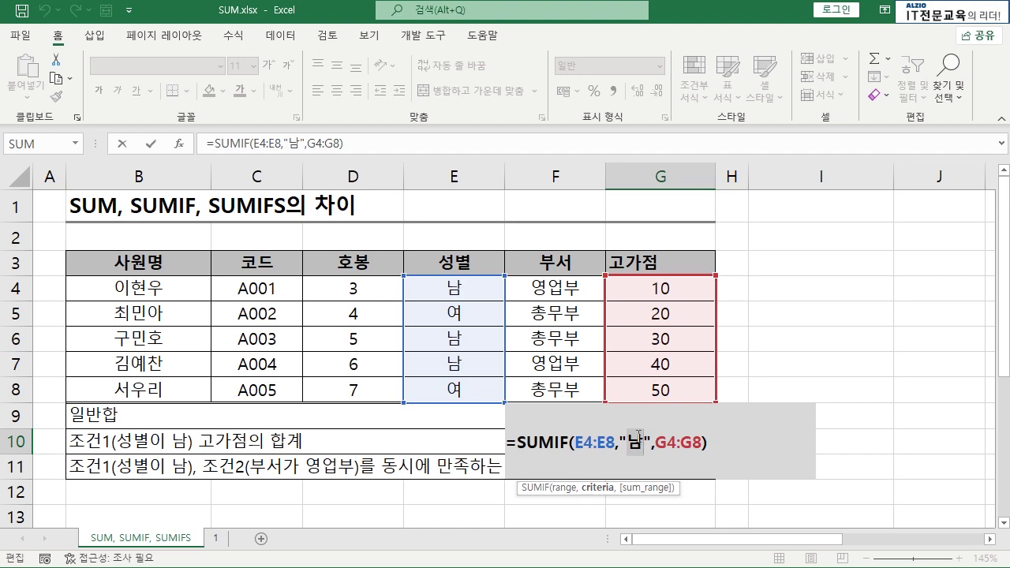
{"action": "key", "text": "Escape"}
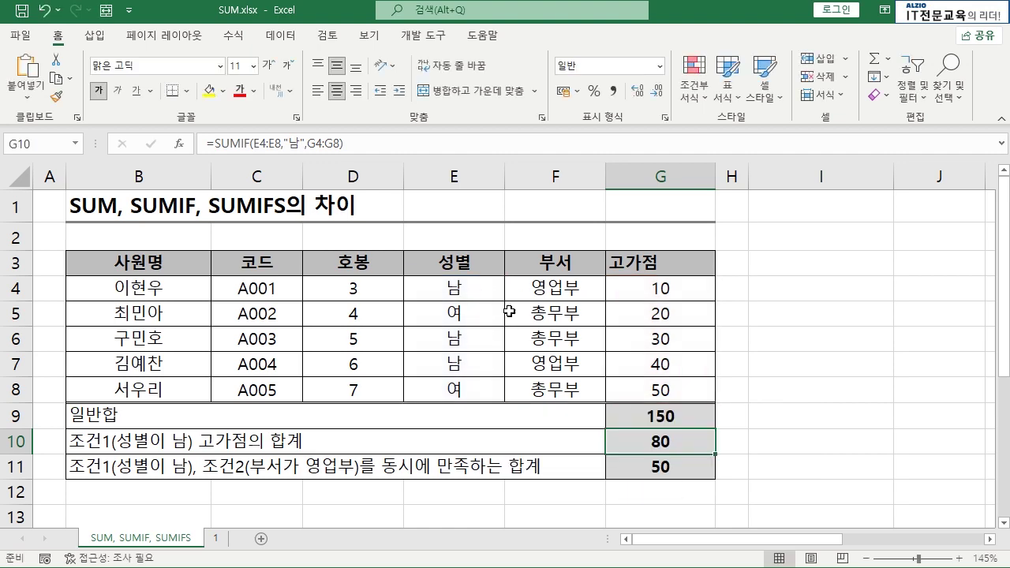
- Total the 고가점 cells G15:G19 of the second table in G20 with a SUM formula
{"action": "scroll", "coordinate": [593, 351], "scroll_direction": "down", "scroll_amount": 4}
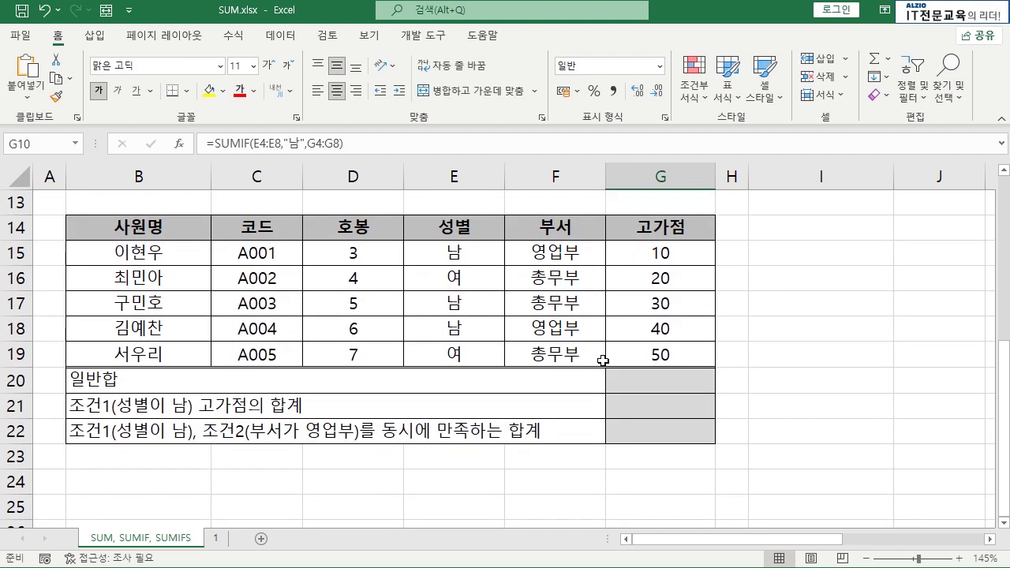
{"action": "left_click", "coordinate": [644, 380]}
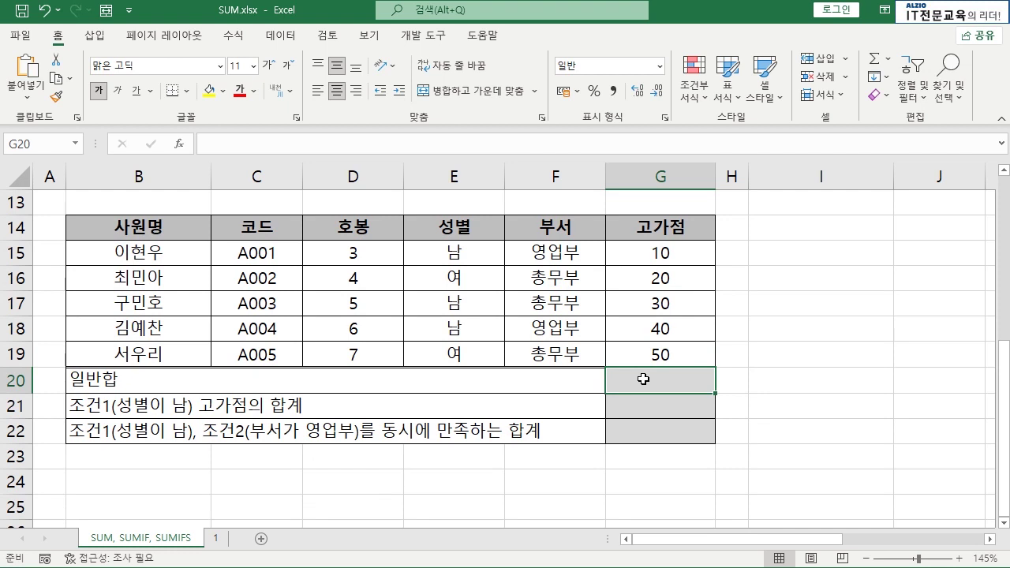
{"action": "type", "text": "=SUM"}
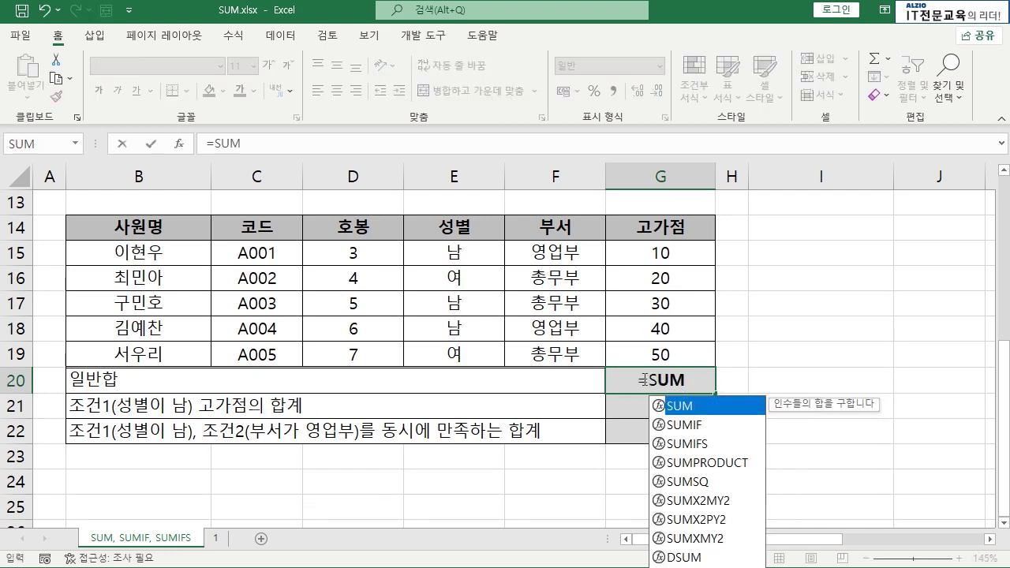
{"action": "type", "text": "("}
{"action": "left_click_drag", "start_coordinate": [644, 278], "coordinate": [651, 354]}
{"action": "key", "text": "Return"}
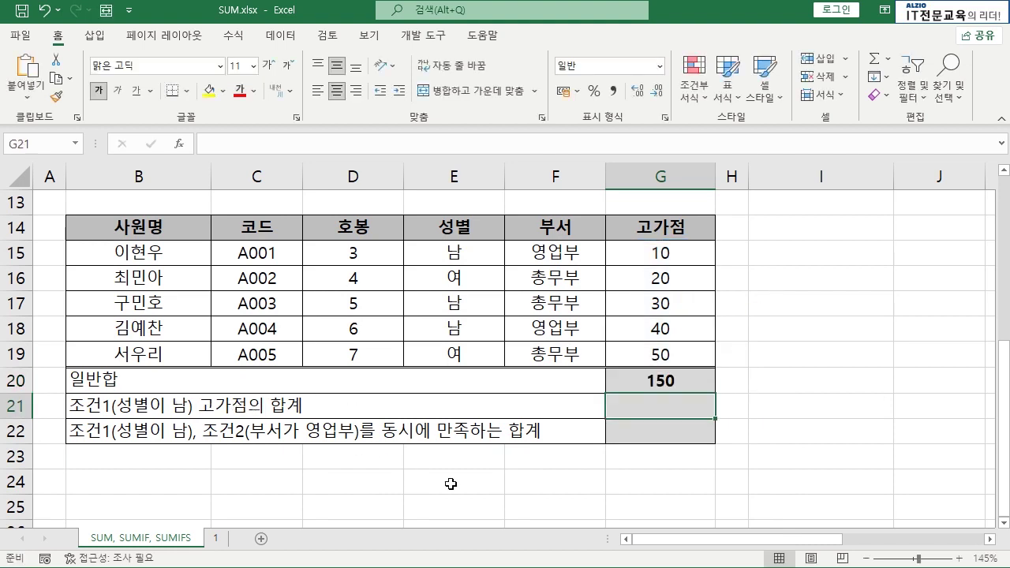
- Start a SUMIF formula in G21 with the 성별 cells E15:E19 as its range argument
{"action": "type", "text": "=SUMIF("}
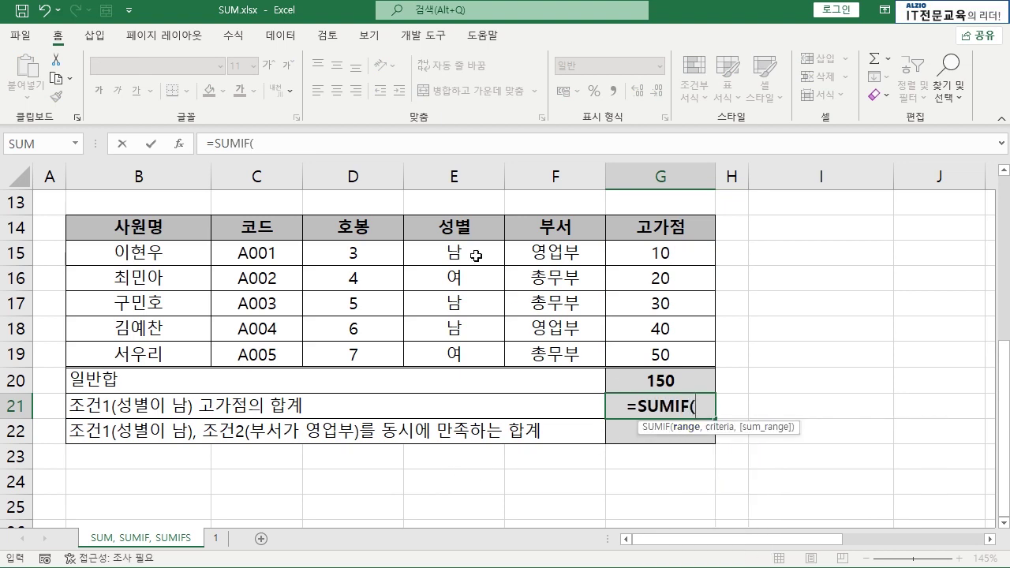
{"action": "left_click_drag", "start_coordinate": [476, 256], "coordinate": [467, 355]}
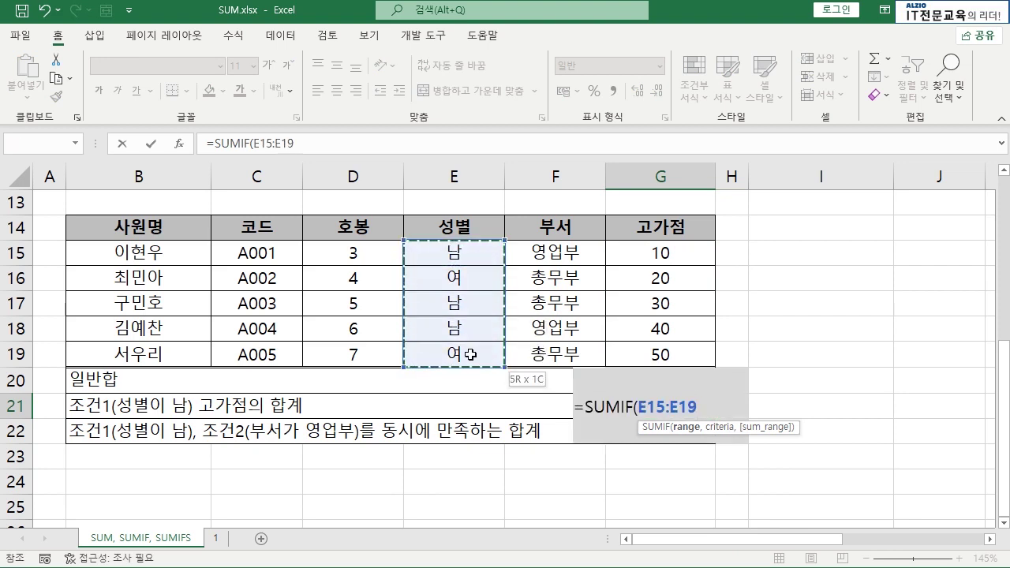
{"action": "type", "text": ","}
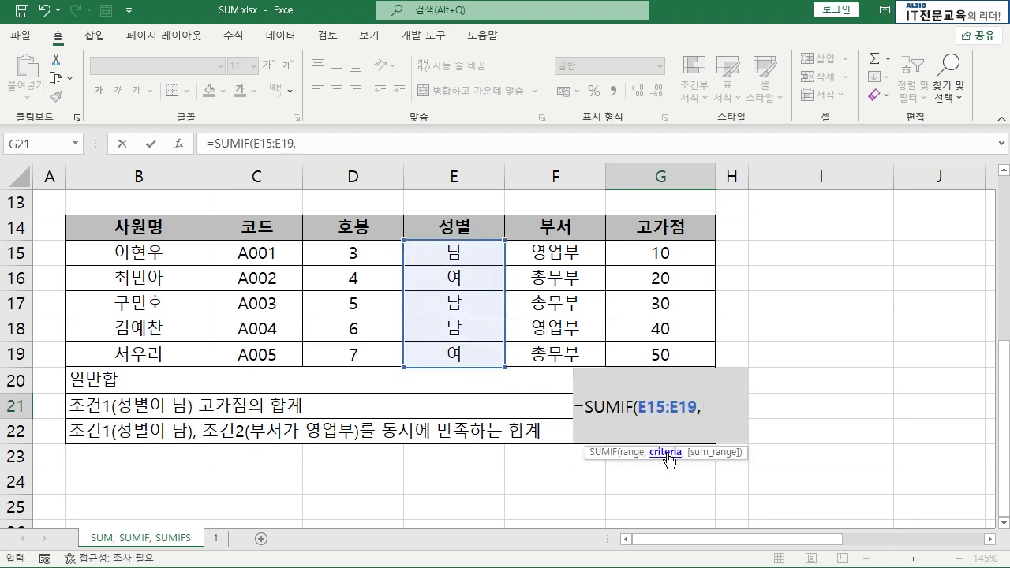
{"action": "type", "text": "\"남\""}
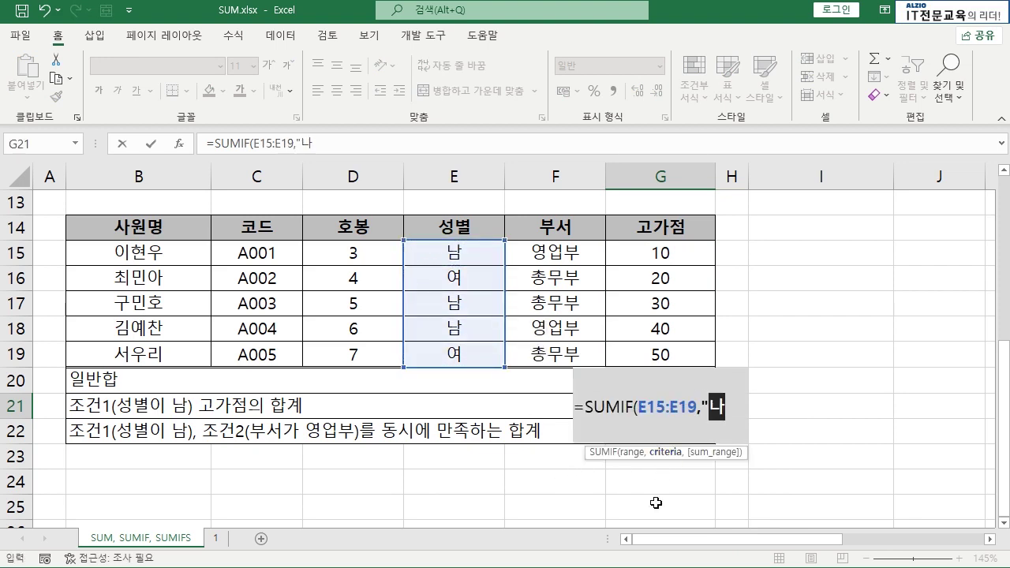
{"action": "key", "text": "BackSpace"}
{"action": "key", "text": "BackSpace"}
{"action": "key", "text": "BackSpace"}
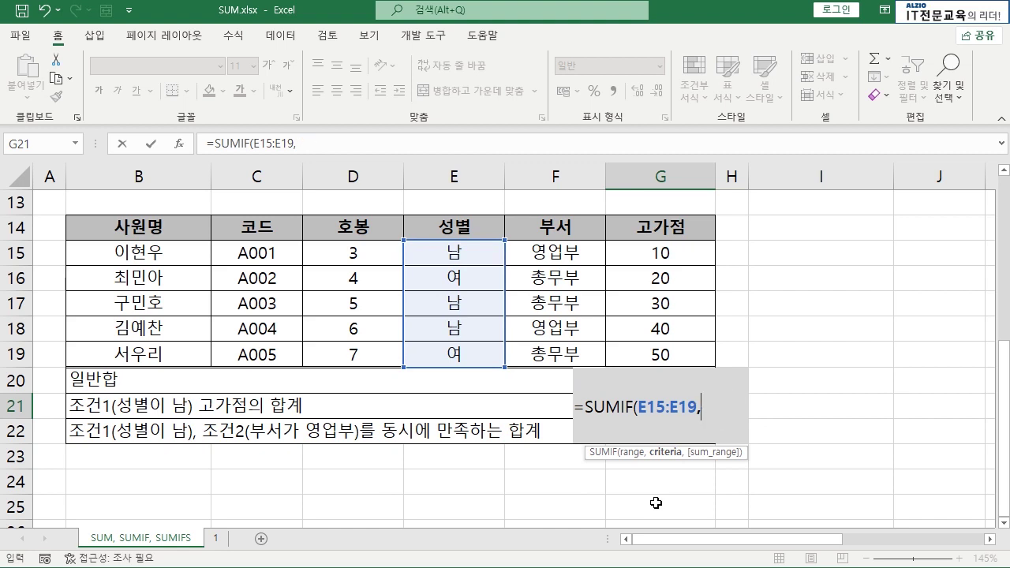
- Complete the SUMIF formula in G21 with E15 as the criterion and G15:G19 as the sum range, and compare it with G10
{"action": "left_click", "coordinate": [454, 252]}
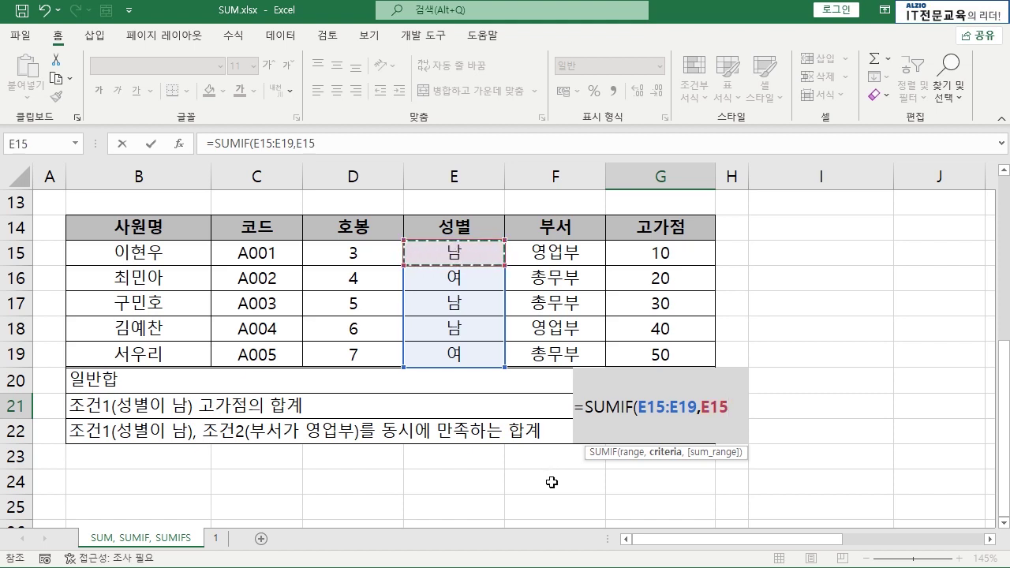
{"action": "type", "text": ","}
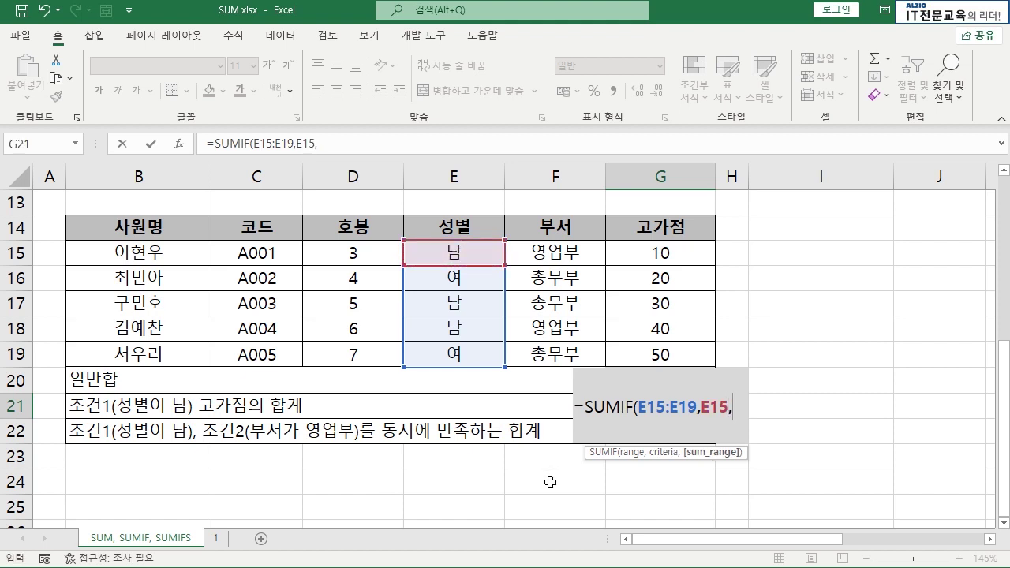
{"action": "left_click_drag", "start_coordinate": [657, 257], "coordinate": [662, 355]}
{"action": "type", "text": ")"}
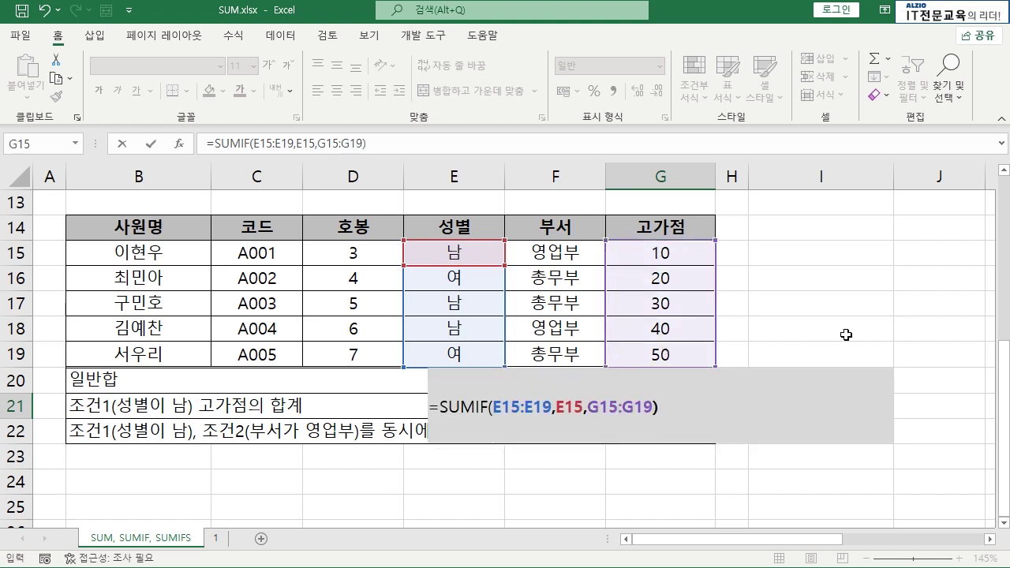
{"action": "key", "text": "Return"}
{"action": "scroll", "coordinate": [679, 405], "scroll_direction": "up", "scroll_amount": 2}
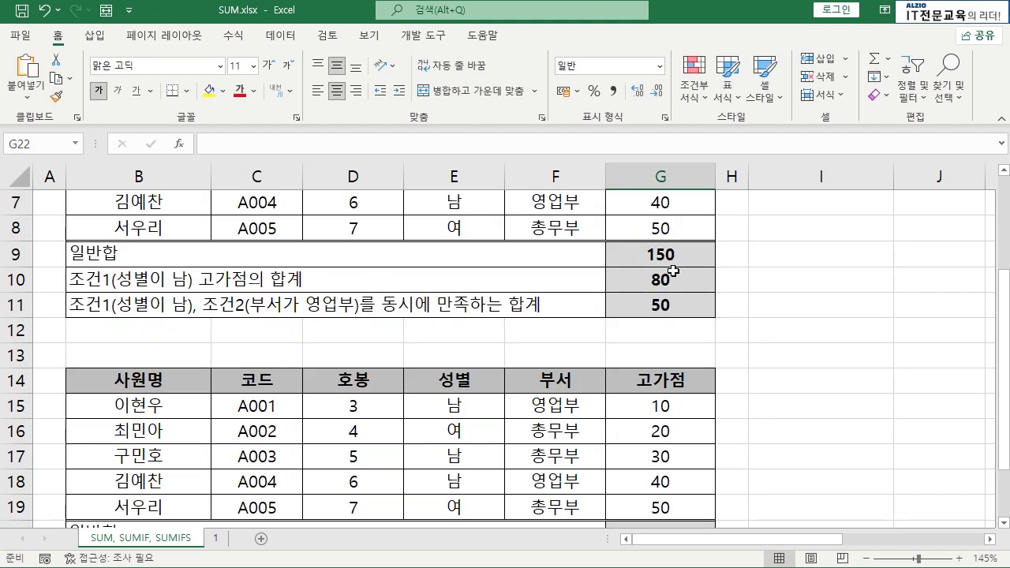
{"action": "scroll", "coordinate": [679, 288], "scroll_direction": "down", "scroll_amount": 1}
{"action": "scroll", "coordinate": [680, 288], "scroll_direction": "down", "scroll_amount": 1}
- Switch the criterion of the SUMIF formula in G21 to E17, and set it back to E15
{"action": "double_click", "coordinate": [666, 405]}
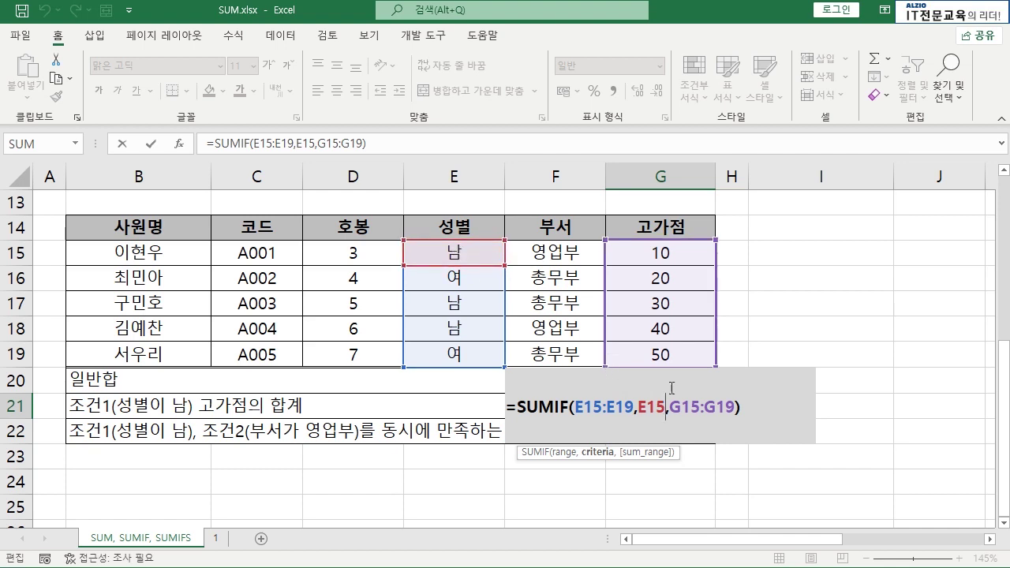
{"action": "left_click", "coordinate": [477, 303]}
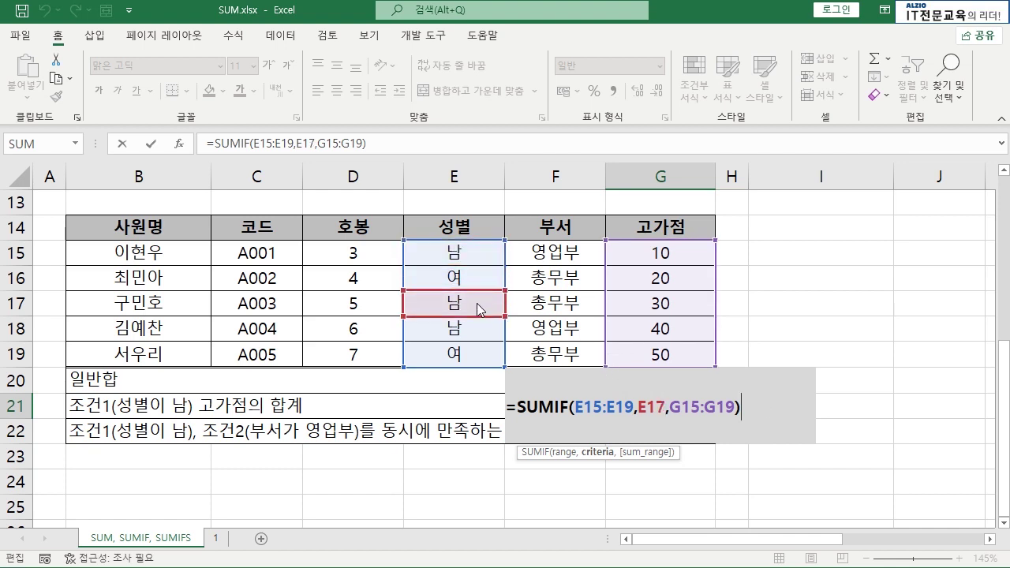
{"action": "key", "text": "Return"}
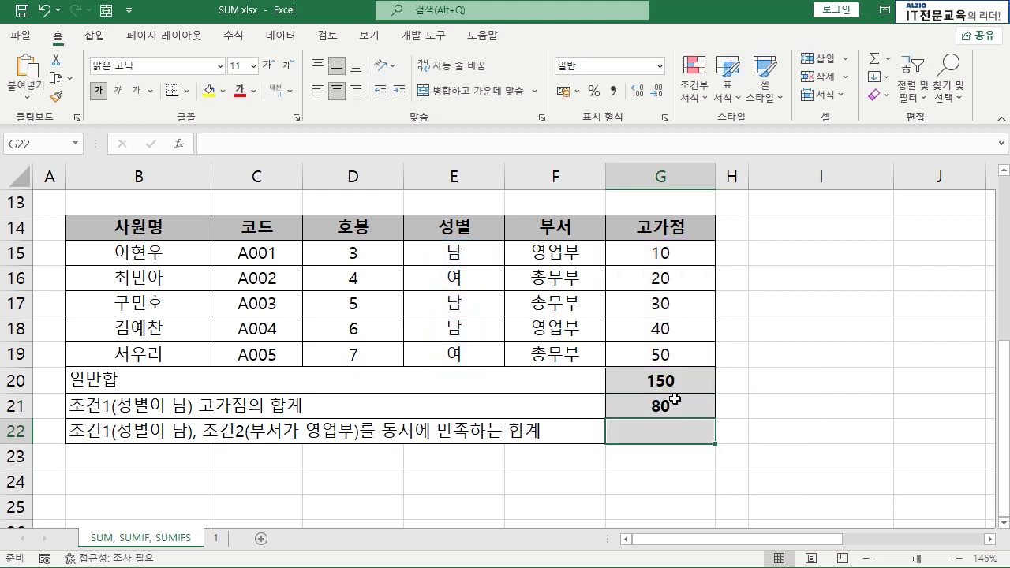
{"action": "double_click", "coordinate": [675, 398]}
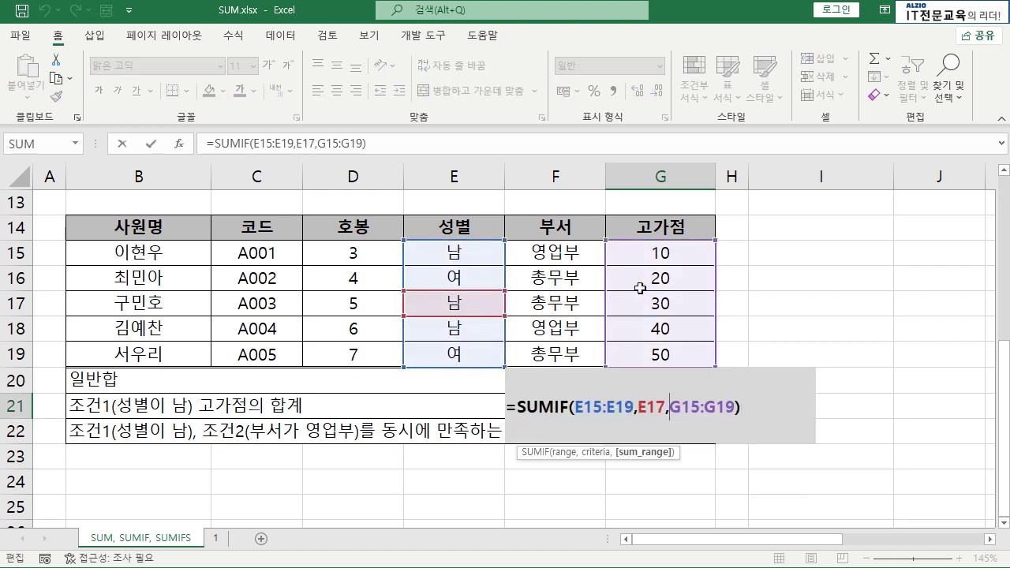
{"action": "left_click_drag", "start_coordinate": [472, 291], "coordinate": [476, 256]}
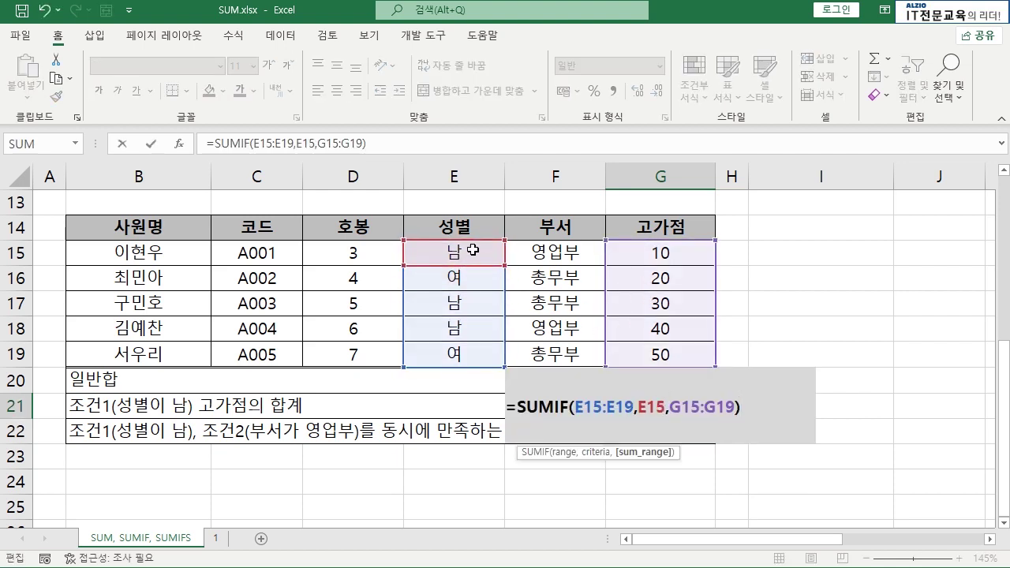
{"action": "key", "text": "Return"}
{"action": "double_click", "coordinate": [660, 409]}
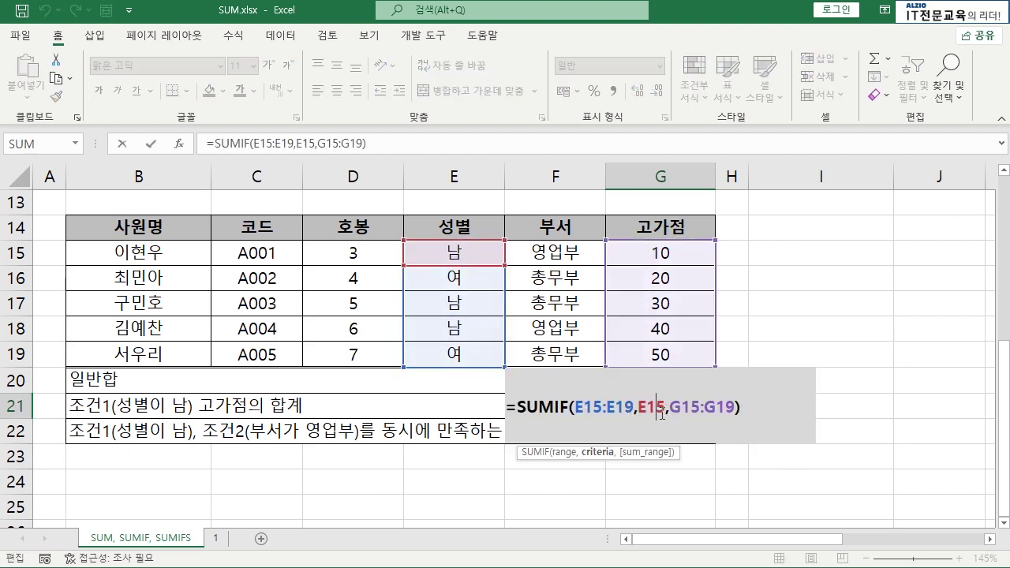
{"action": "key", "text": "Escape"}
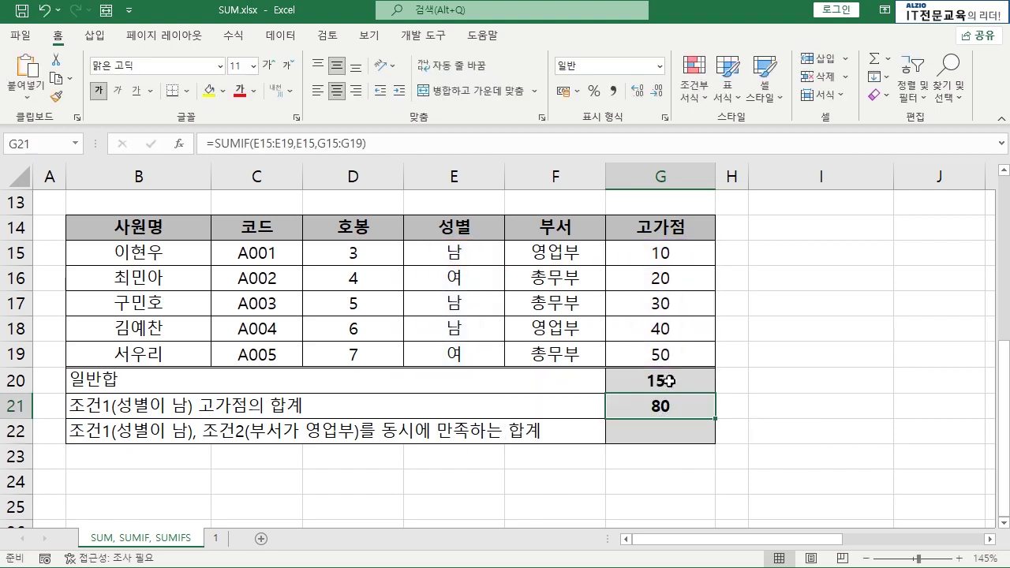
- Start a SUMIFS formula in G22 with G15:G19 as the sum range and E15:E19 matching E15 as the first condition
{"action": "left_click", "coordinate": [659, 421]}
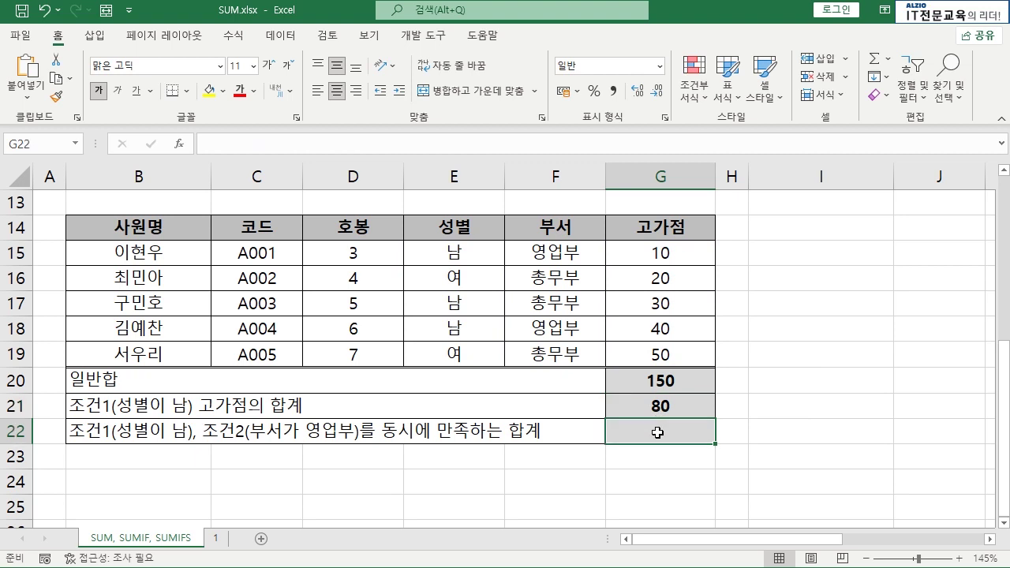
{"action": "type", "text": "=SUM"}
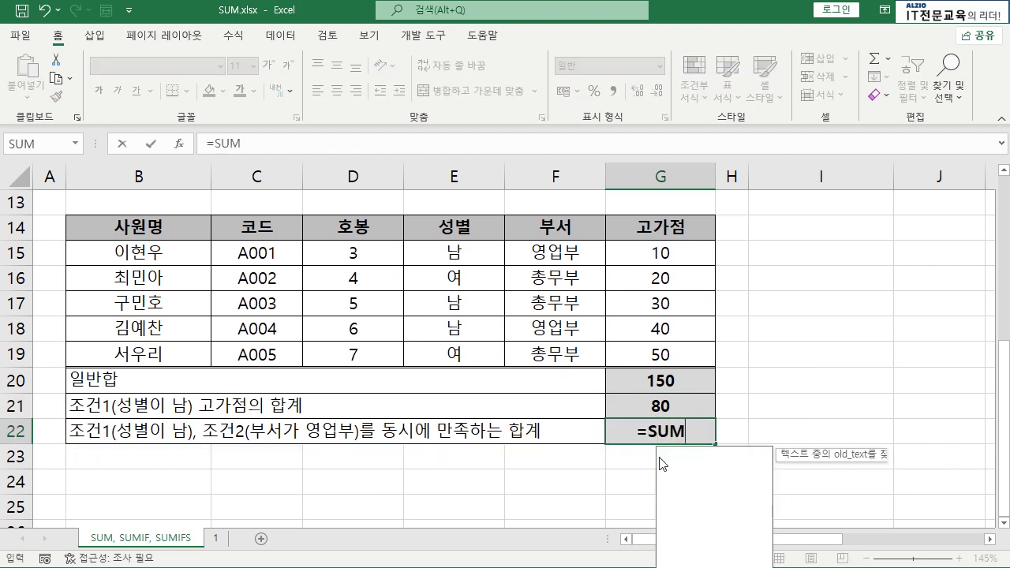
{"action": "type", "text": "IFS("}
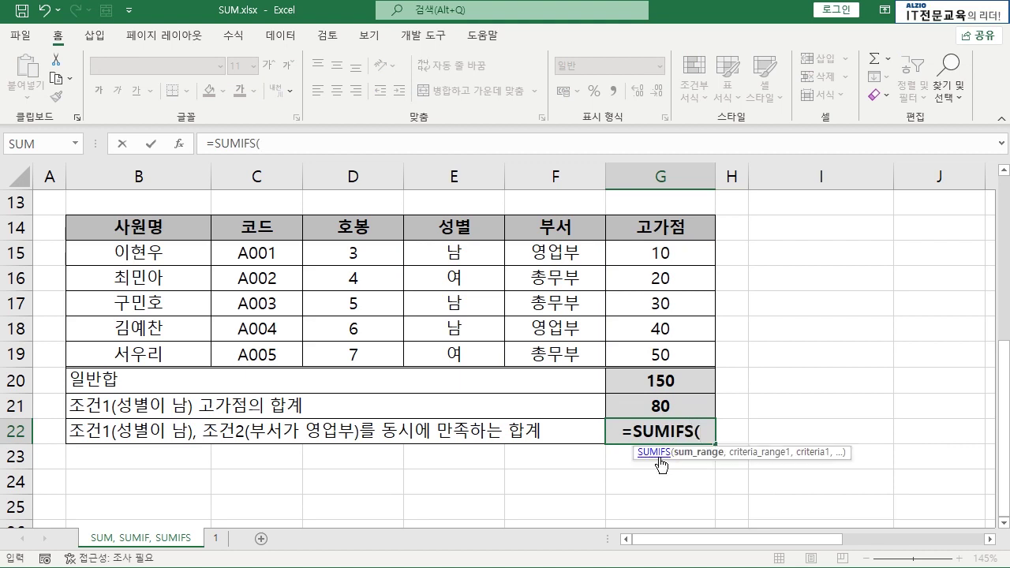
{"action": "left_click_drag", "start_coordinate": [665, 262], "coordinate": [668, 350]}
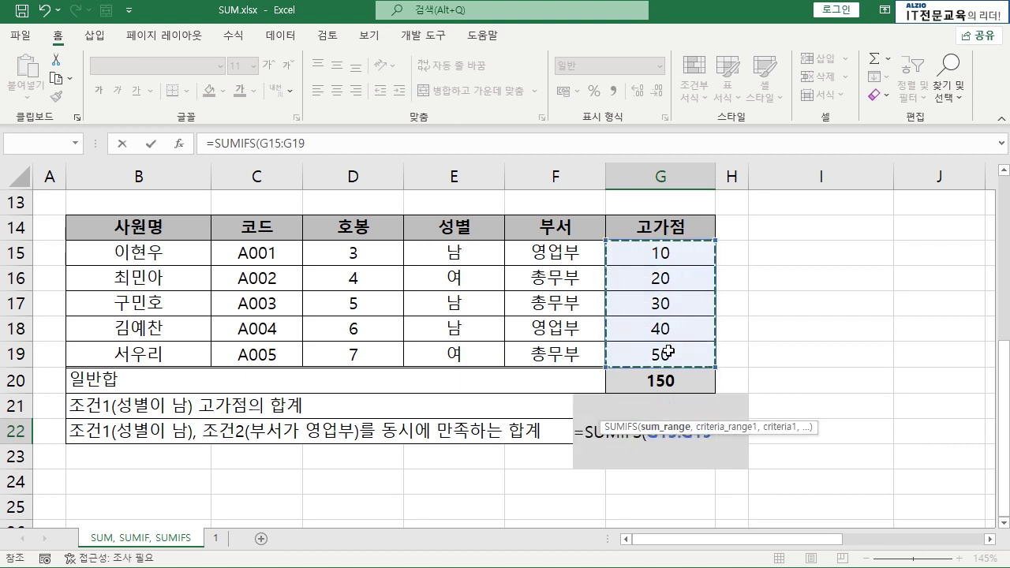
{"action": "type", "text": ","}
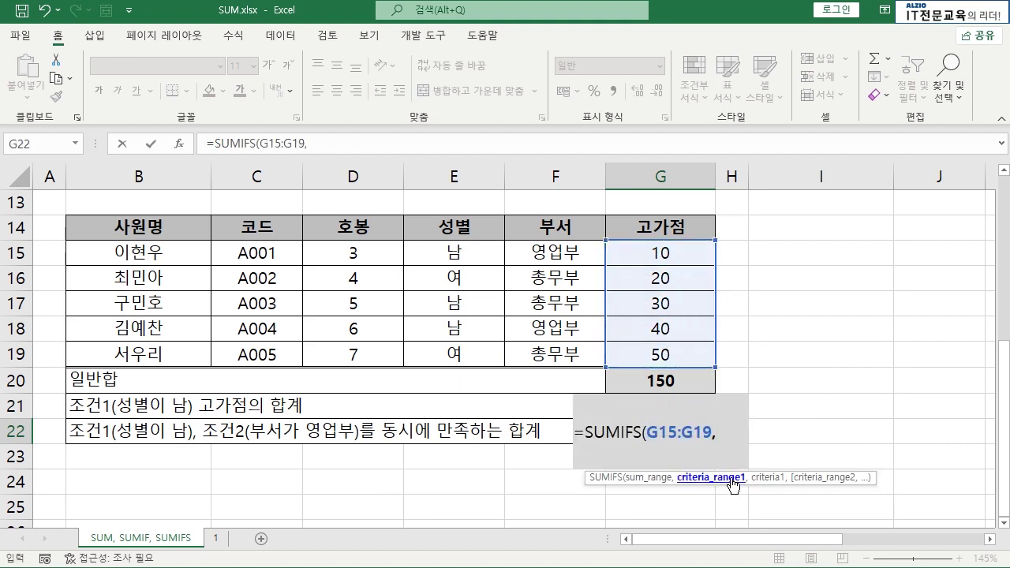
{"action": "left_click_drag", "start_coordinate": [468, 251], "coordinate": [472, 355]}
{"action": "type", "text": ","}
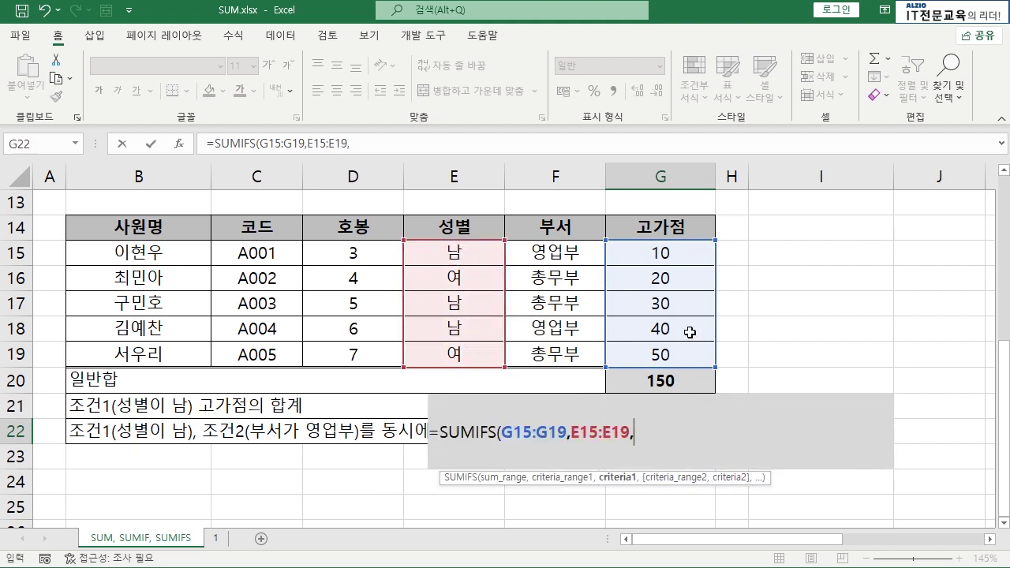
{"action": "left_click", "coordinate": [463, 260]}
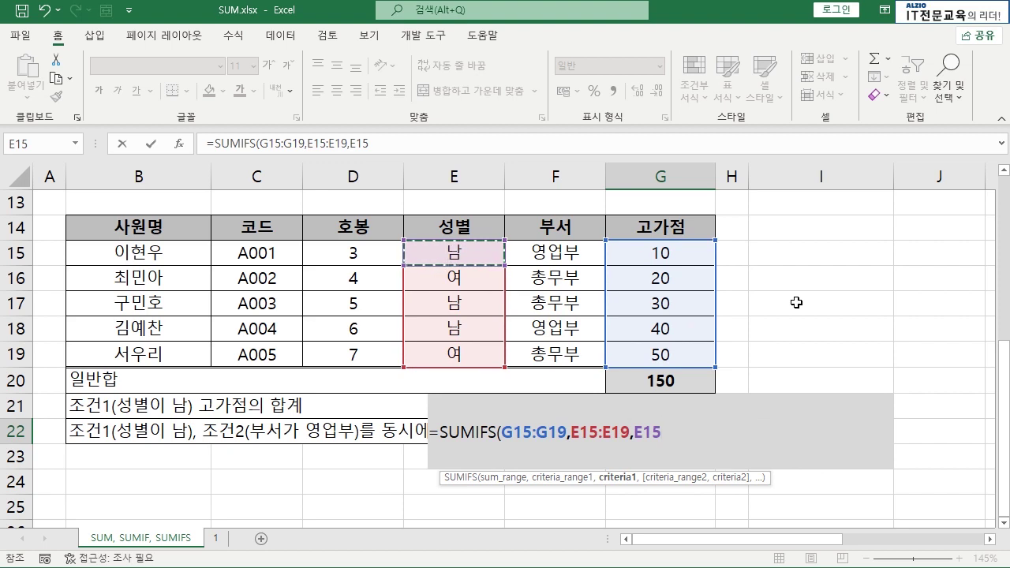
{"action": "type", "text": ","}
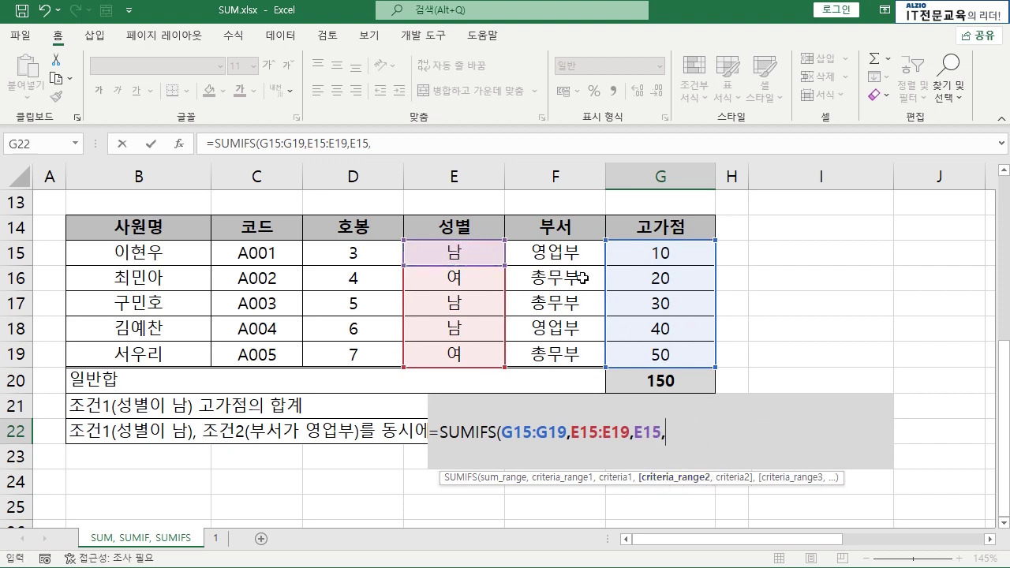
- Finish the SUMIFS formula in G22 with F15:F19 matching F15 as the second condition, and compare it with G11
{"action": "left_click_drag", "start_coordinate": [569, 251], "coordinate": [576, 355]}
{"action": "type", "text": ","}
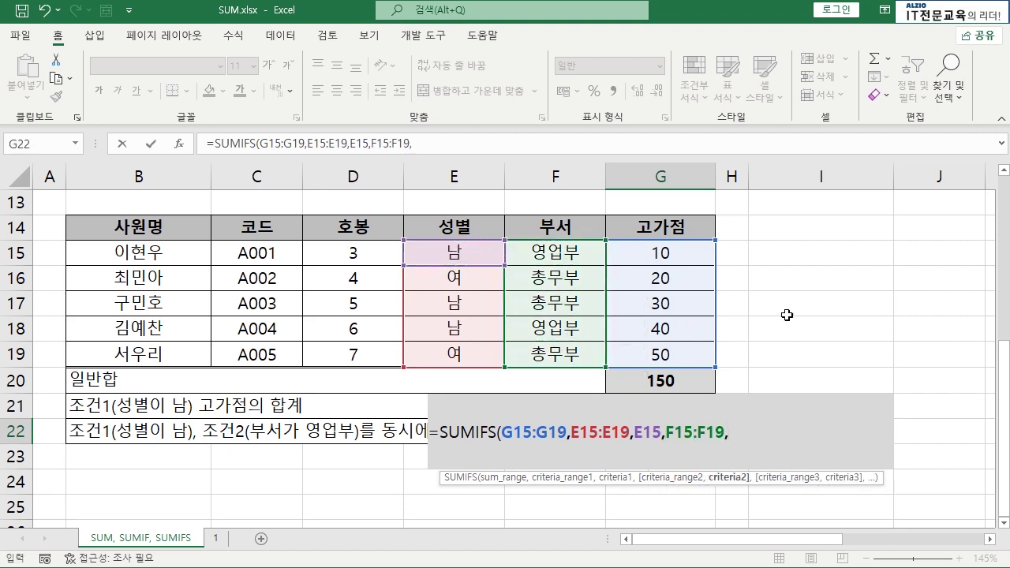
{"action": "left_click", "coordinate": [588, 254]}
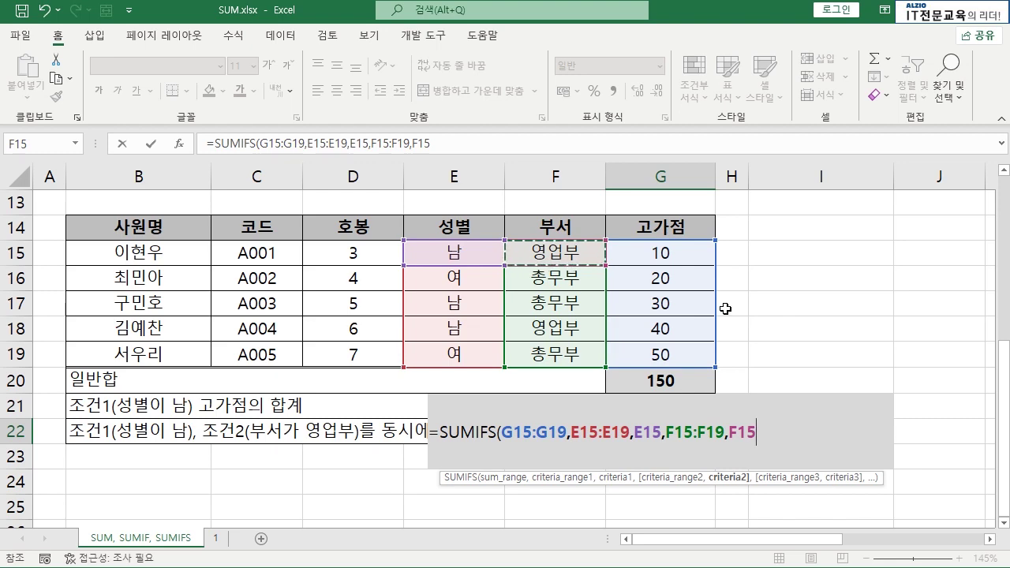
{"action": "type", "text": ")"}
{"action": "key", "text": "Return"}
{"action": "left_click", "coordinate": [663, 430]}
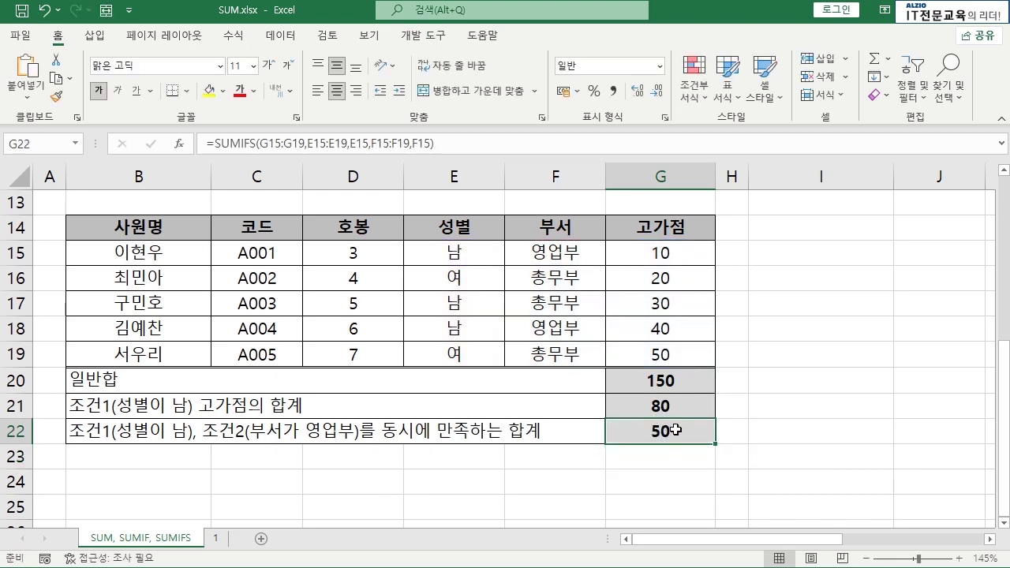
{"action": "scroll", "coordinate": [676, 430], "scroll_direction": "up", "scroll_amount": 2}
{"action": "left_click", "coordinate": [671, 309]}
{"action": "scroll", "coordinate": [671, 309], "scroll_direction": "down", "scroll_amount": 2}
{"action": "left_click", "coordinate": [671, 430]}
- Extend the SUMIFS formula in G22 with a third condition, using 코드 cells C15:C19 as the range and C16 as the criterion
{"action": "double_click", "coordinate": [676, 434]}
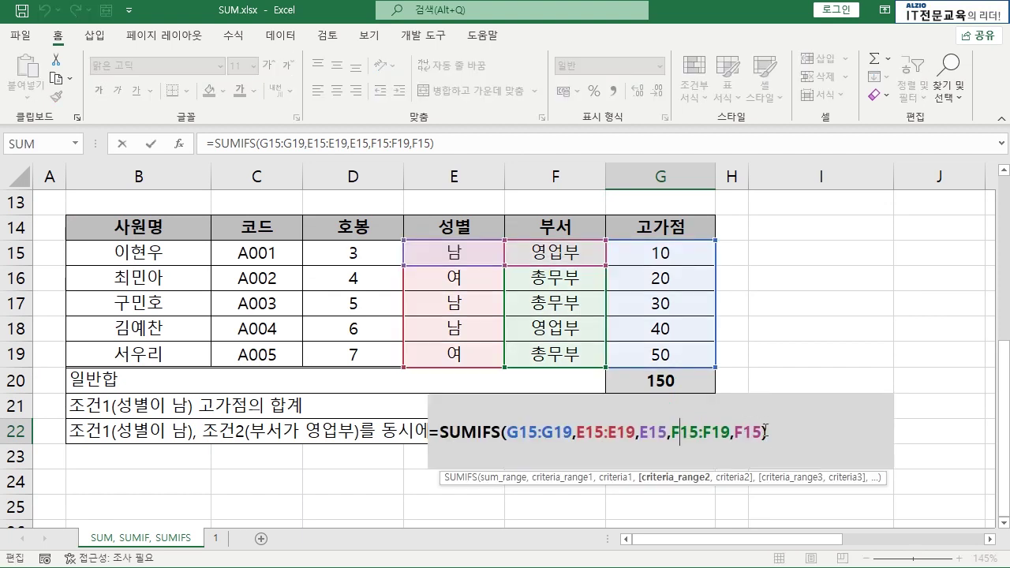
{"action": "type", "text": ","}
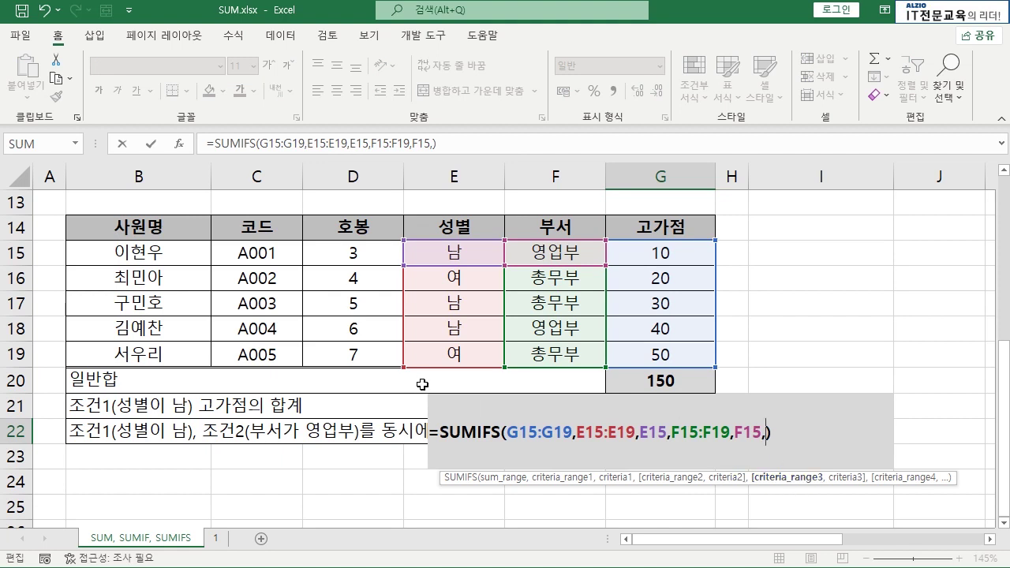
{"action": "left_click_drag", "start_coordinate": [270, 253], "coordinate": [273, 352]}
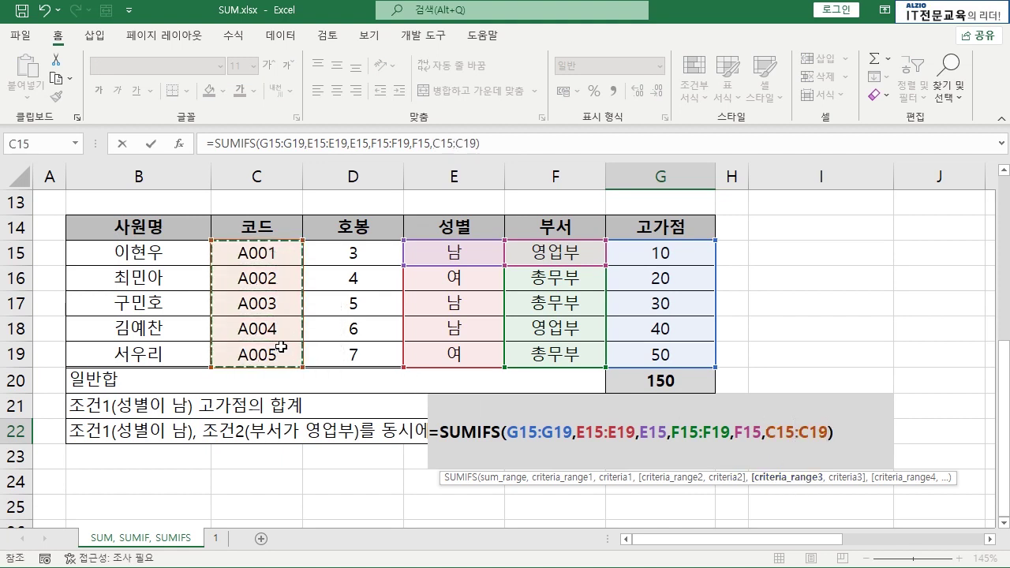
{"action": "type", "text": ","}
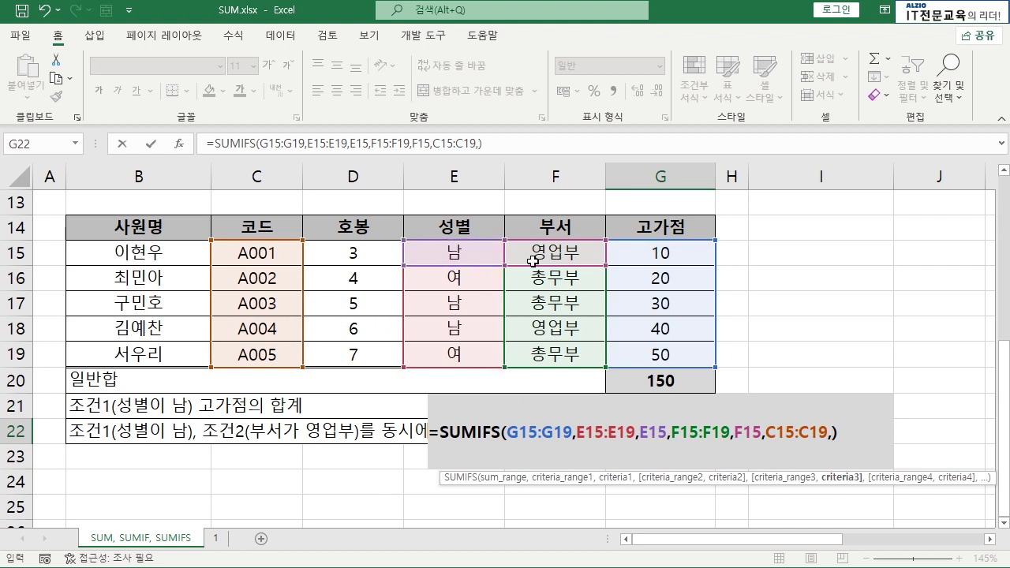
{"action": "left_click", "coordinate": [264, 279]}
{"action": "key", "text": "Return"}
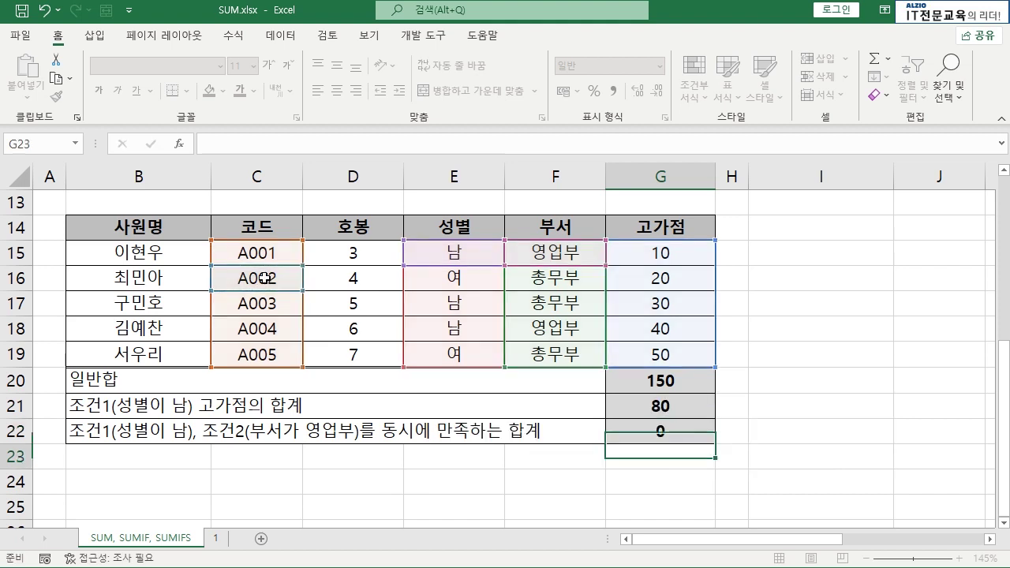
- Change the third criterion of the SUMIFS formula in G22 to C15
{"action": "double_click", "coordinate": [669, 431]}
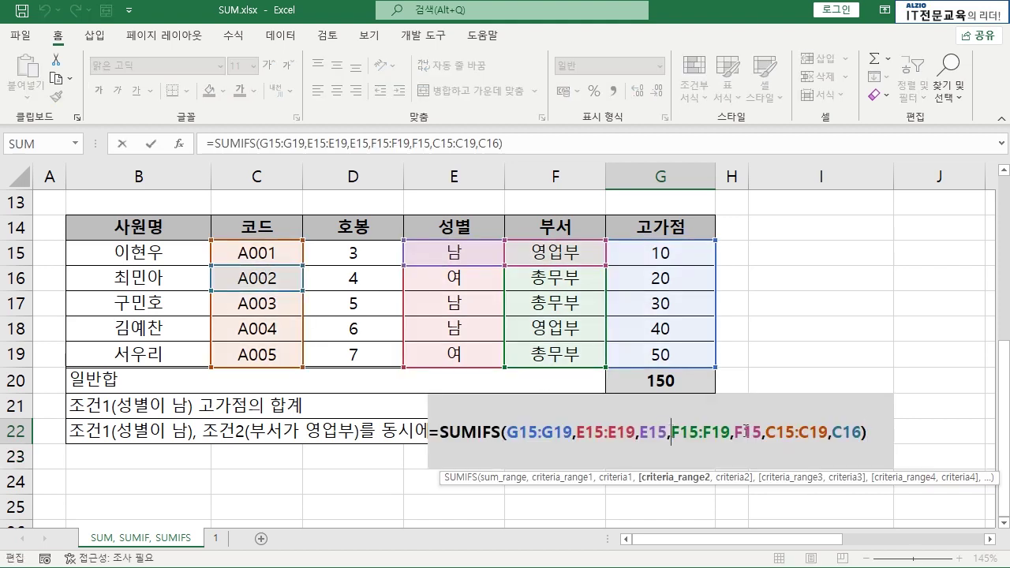
{"action": "double_click", "coordinate": [838, 431]}
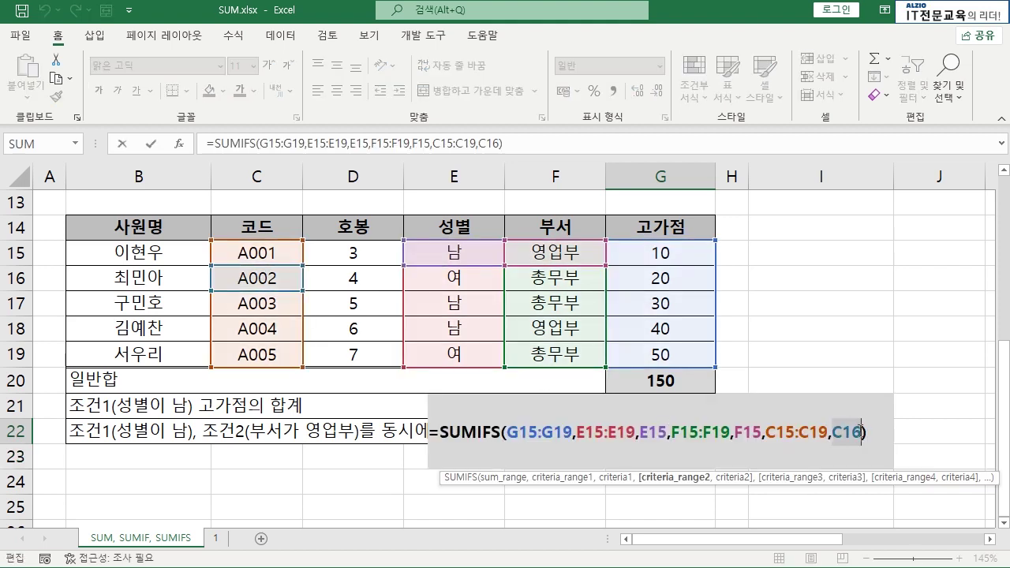
{"action": "left_click", "coordinate": [268, 255]}
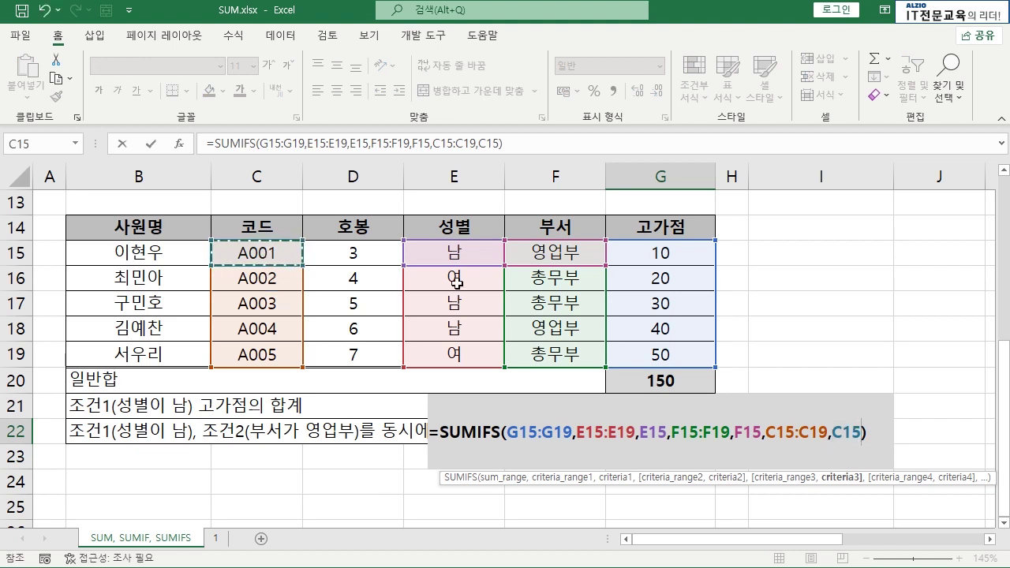
{"action": "key", "text": "Return"}
- Compare the E15, F15 and 코드 criteria cells with the 고가점 score in G15 to verify the three-condition SUMIFS
{"action": "left_click_drag", "start_coordinate": [455, 254], "coordinate": [528, 256]}
{"action": "left_click", "coordinate": [279, 255], "text": "ctrl"}
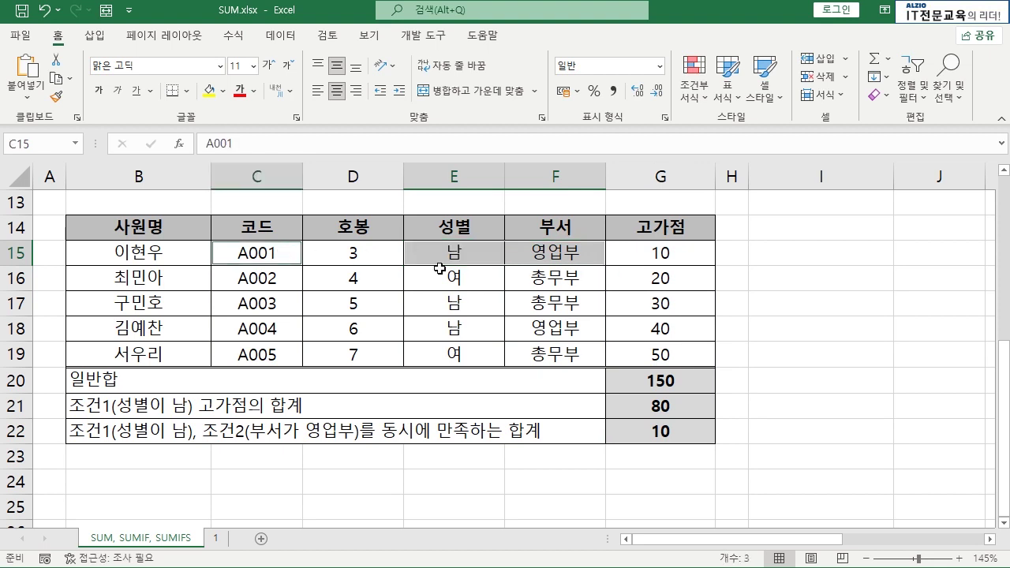
{"action": "left_click", "coordinate": [663, 255]}
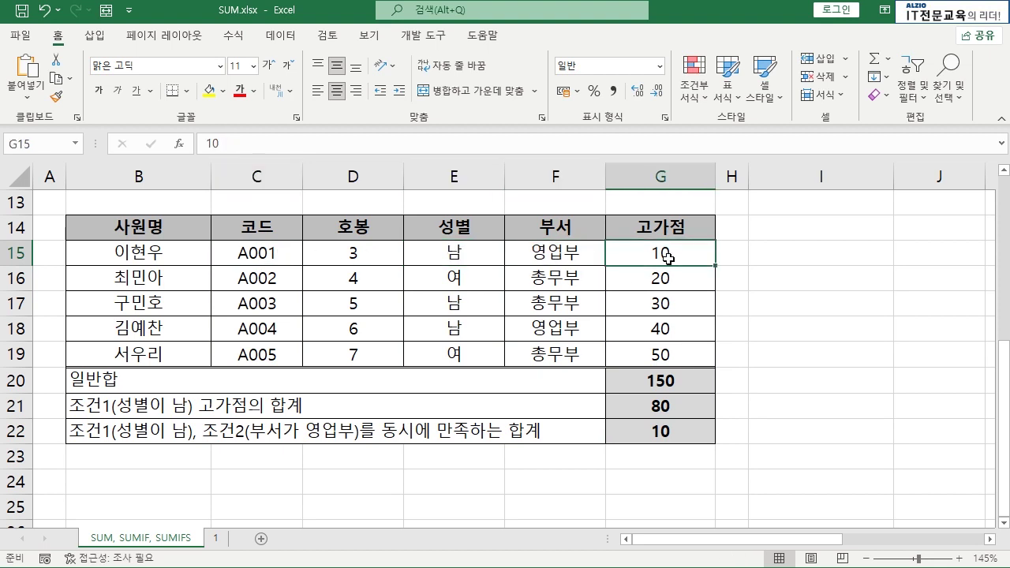
{"action": "left_click", "coordinate": [465, 255]}
{"action": "left_click", "coordinate": [553, 254], "text": "ctrl"}
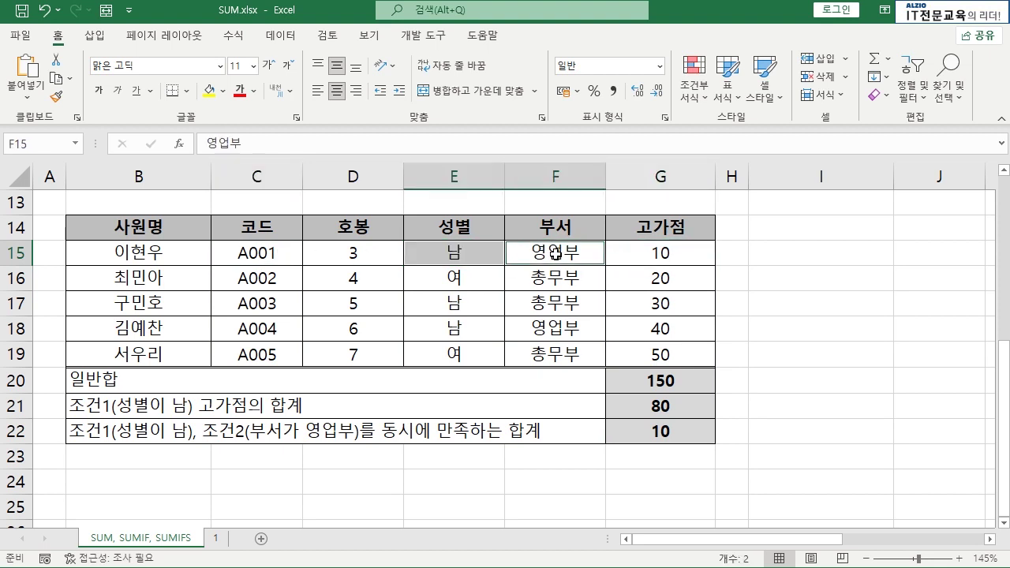
{"action": "left_click", "coordinate": [257, 279], "text": "ctrl"}
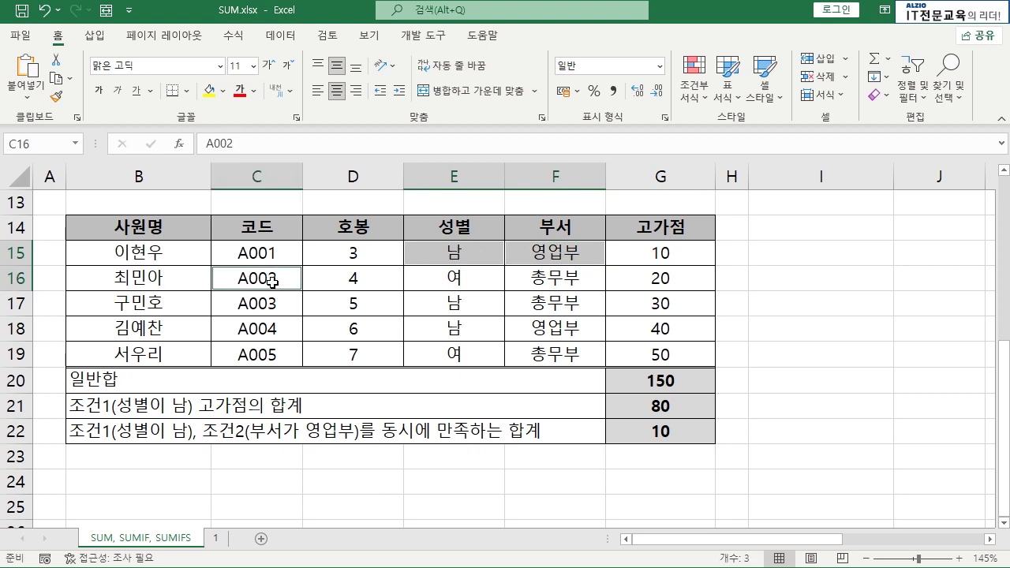
- Change the third criterion of the SUMIFS formula in G22 to C18 and check it against row 18
{"action": "double_click", "coordinate": [656, 432]}
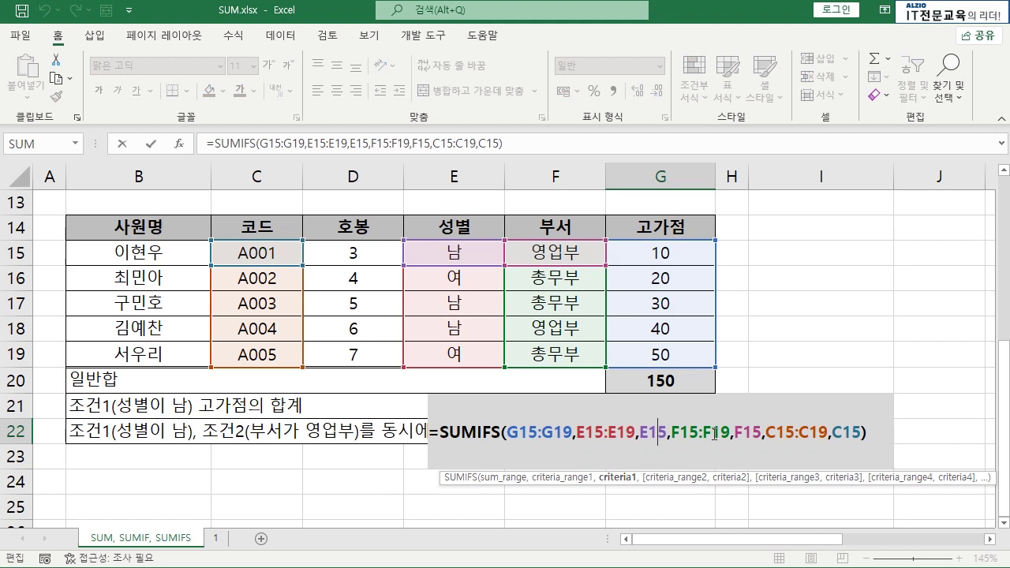
{"action": "double_click", "coordinate": [843, 432]}
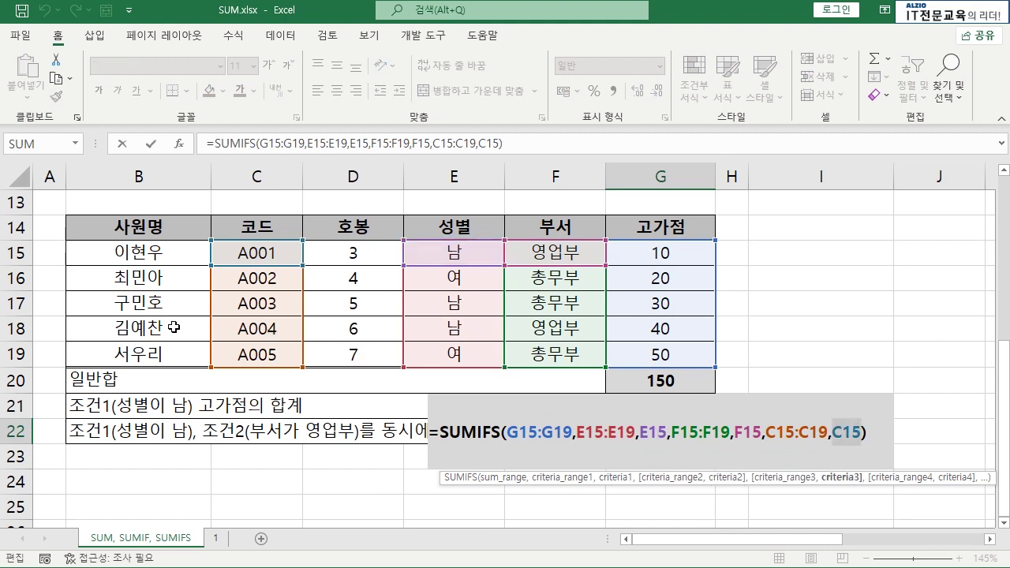
{"action": "left_click", "coordinate": [244, 329]}
{"action": "key", "text": "Return"}
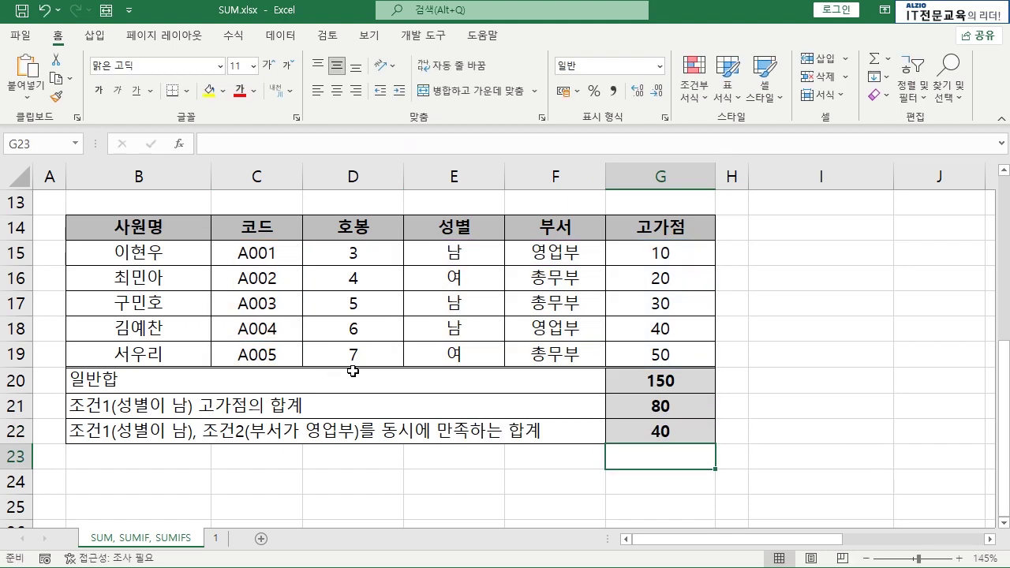
{"action": "left_click", "coordinate": [647, 430]}
{"action": "left_click", "coordinate": [17, 328]}
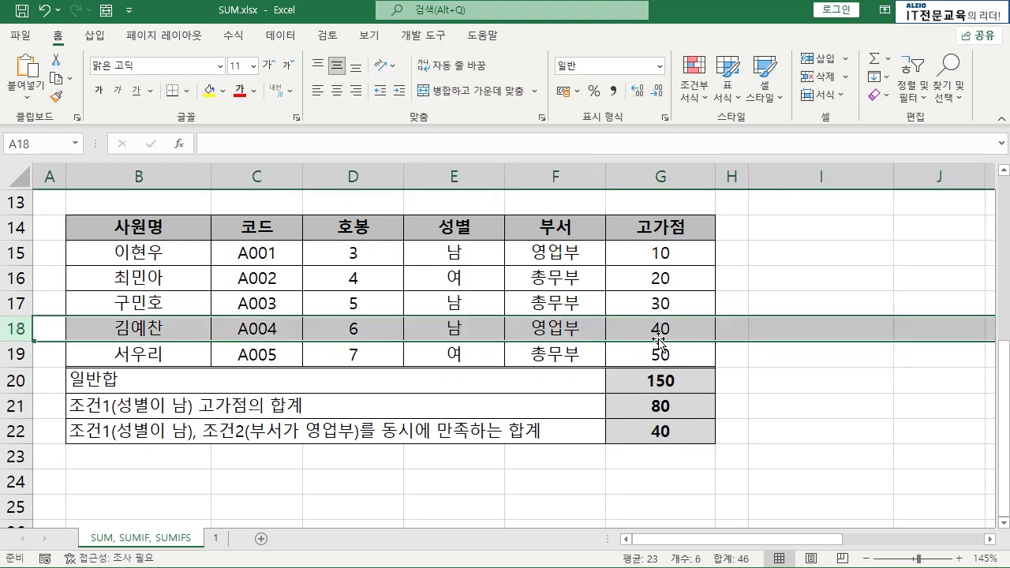
- Undo the third-condition edits in G22 back to the two-condition SUMIFS formula, and return to cell A1
{"action": "left_click", "coordinate": [676, 432]}
{"action": "key", "text": "ctrl+z"}
{"action": "key", "text": "ctrl+z"}
{"action": "key", "text": "ctrl+z"}
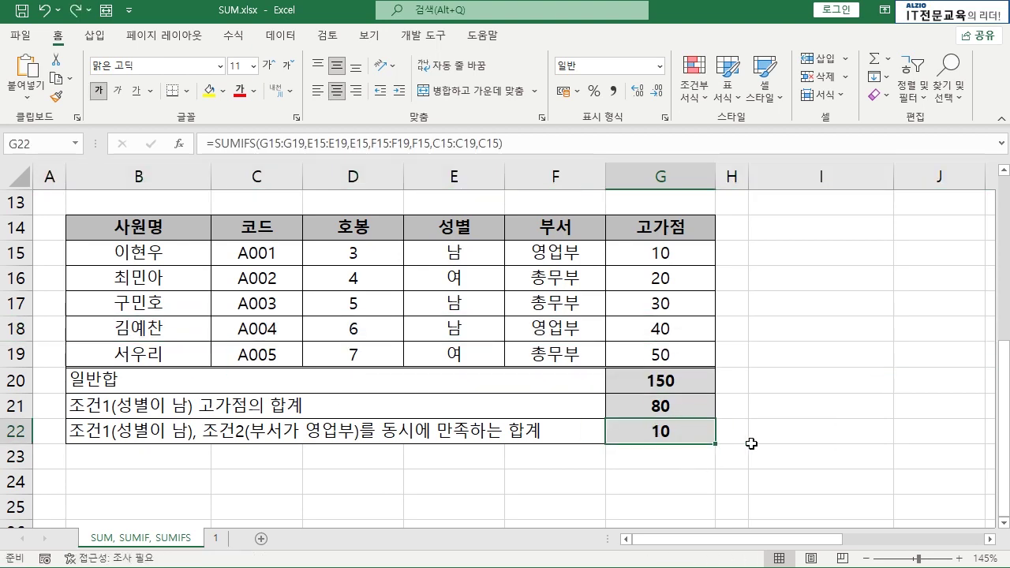
{"action": "scroll", "coordinate": [702, 435], "scroll_direction": "up", "scroll_amount": 4}
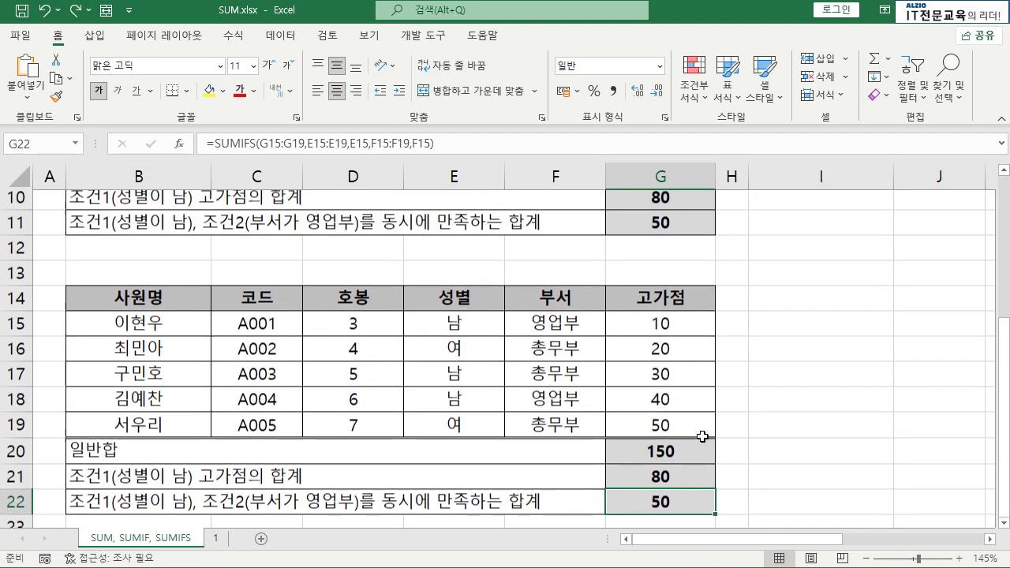
{"action": "left_click", "coordinate": [63, 206]}
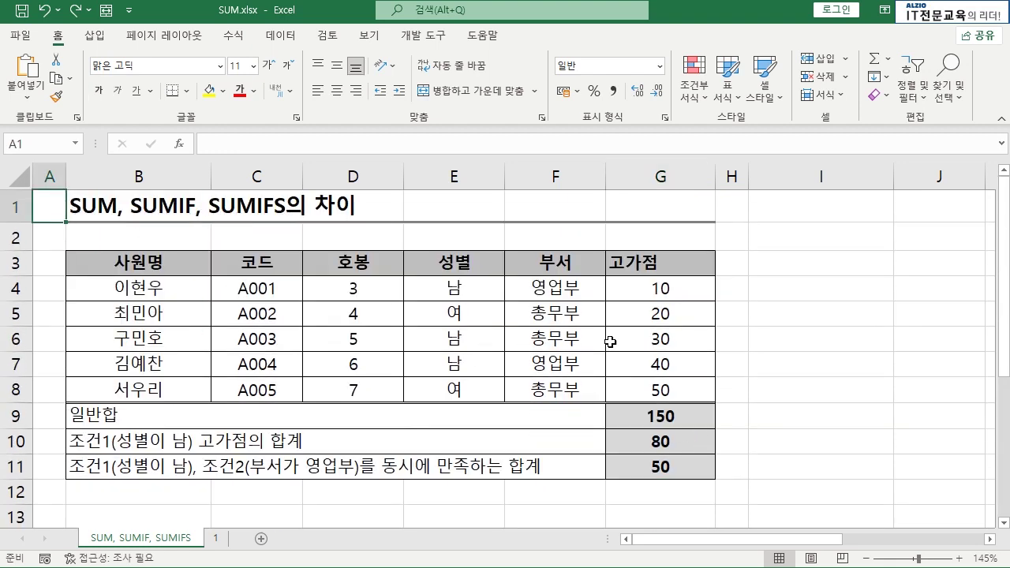
{"action": "scroll", "coordinate": [609, 342], "scroll_direction": "down", "scroll_amount": 3}
{"action": "scroll", "coordinate": [598, 443], "scroll_direction": "up", "scroll_amount": 3}
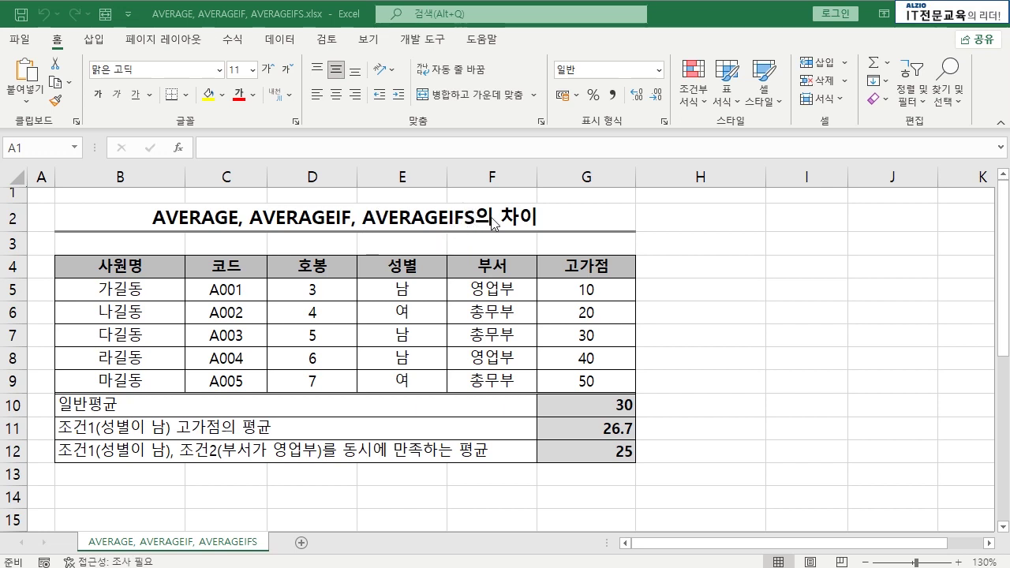
- Preview the argument syntax of AVERAGE, AVERAGEIF and AVERAGEIFS in H4, and discard the entry
{"action": "left_click", "coordinate": [715, 267]}
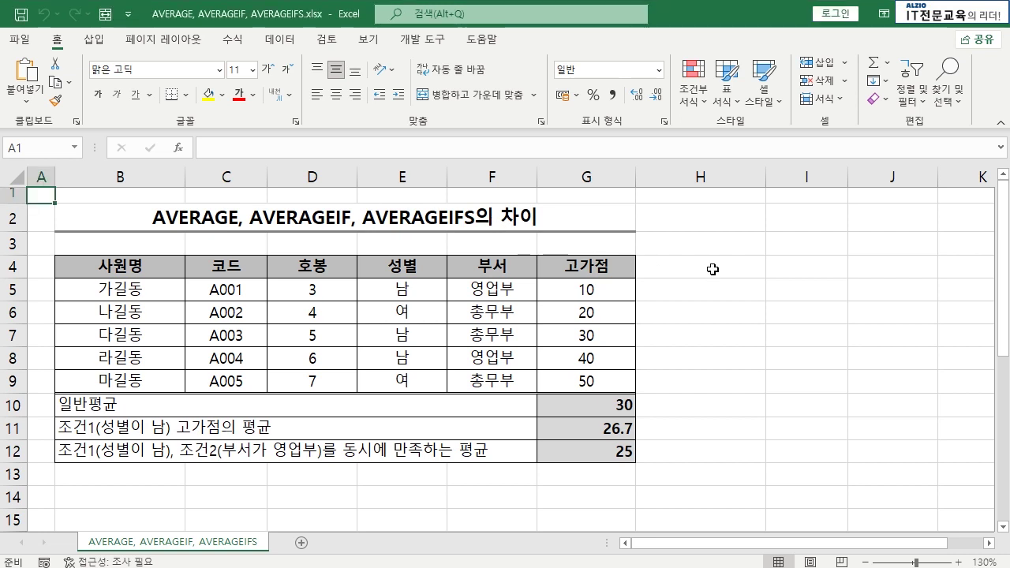
{"action": "type", "text": "="}
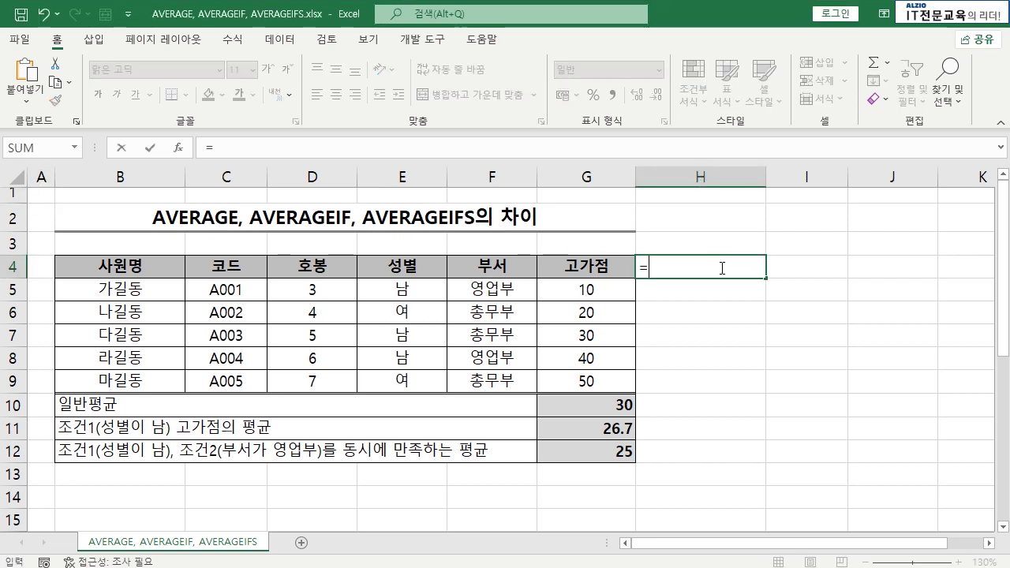
{"action": "type", "text": "avera"}
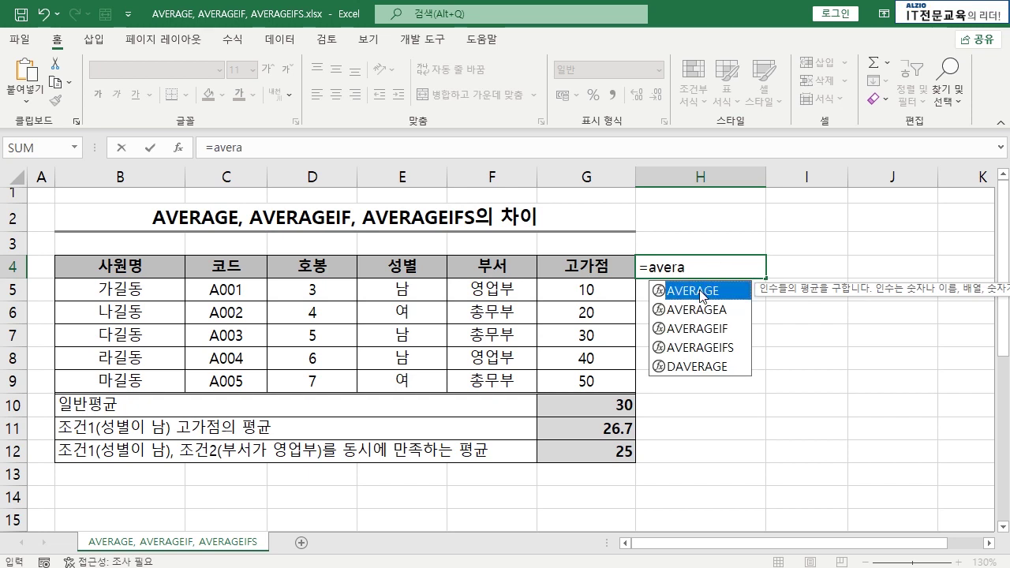
{"action": "double_click", "coordinate": [700, 296]}
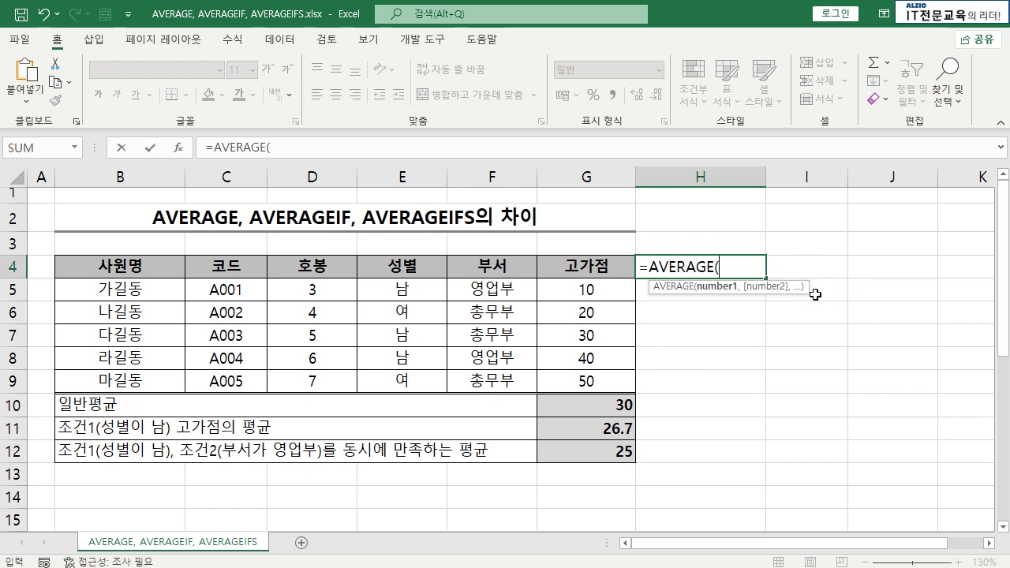
{"action": "key", "text": "BackSpace"}
{"action": "type", "text": "i"}
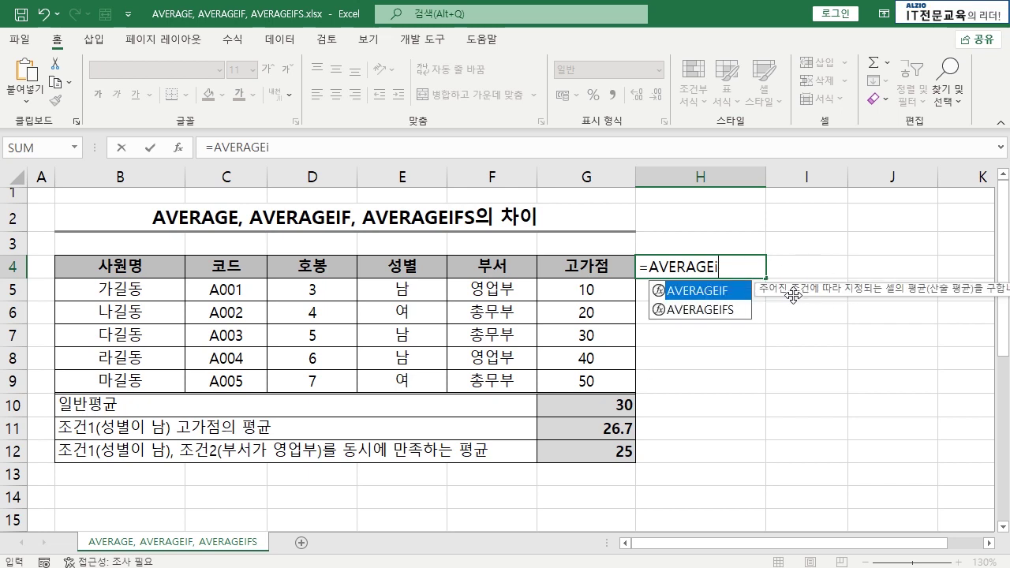
{"action": "type", "text": "f"}
{"action": "double_click", "coordinate": [724, 296]}
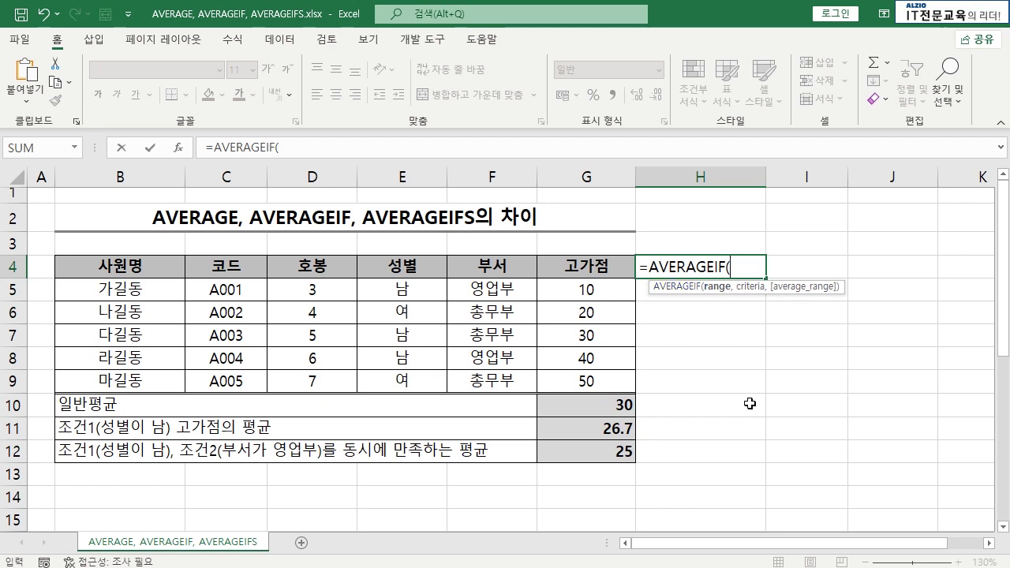
{"action": "key", "text": "BackSpace"}
{"action": "type", "text": "S("}
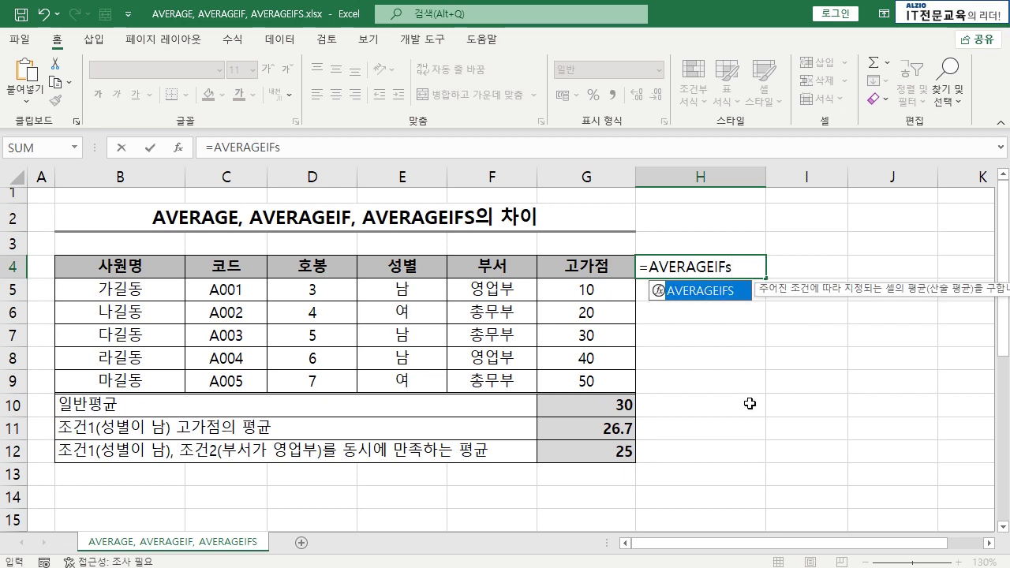
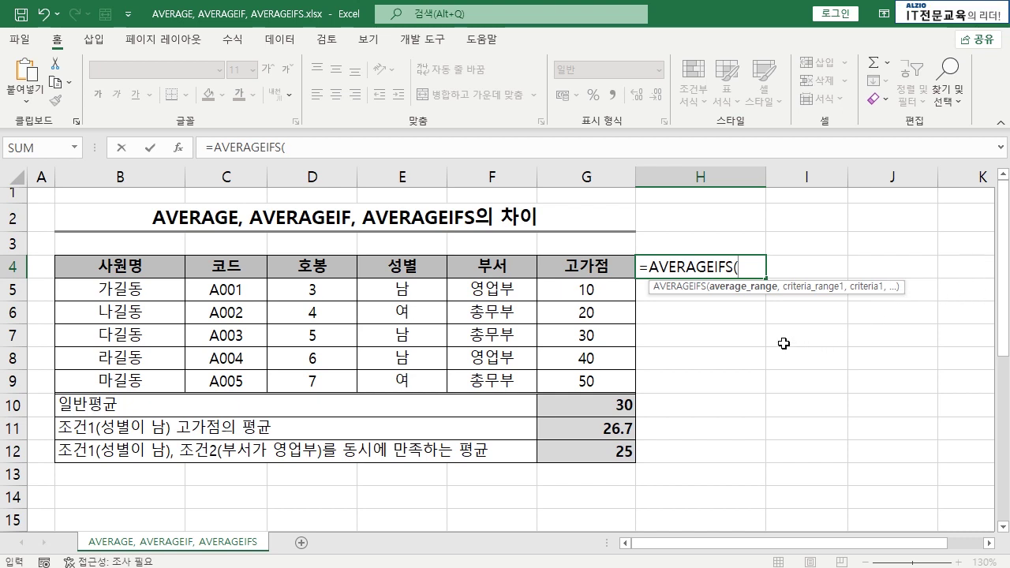
{"action": "key", "text": "Escape"}
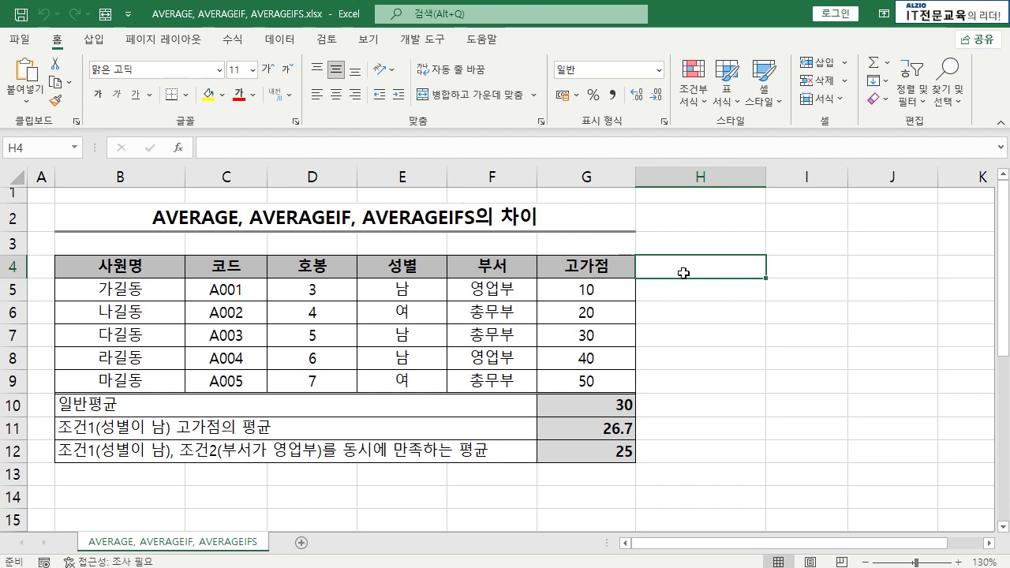
- Clear the average results in G10:G12 and in G25:G27 of the second table
{"action": "left_click_drag", "start_coordinate": [627, 405], "coordinate": [607, 451]}
{"action": "key", "text": "Delete"}
{"action": "scroll", "coordinate": [681, 426], "scroll_direction": "down", "scroll_amount": 3}
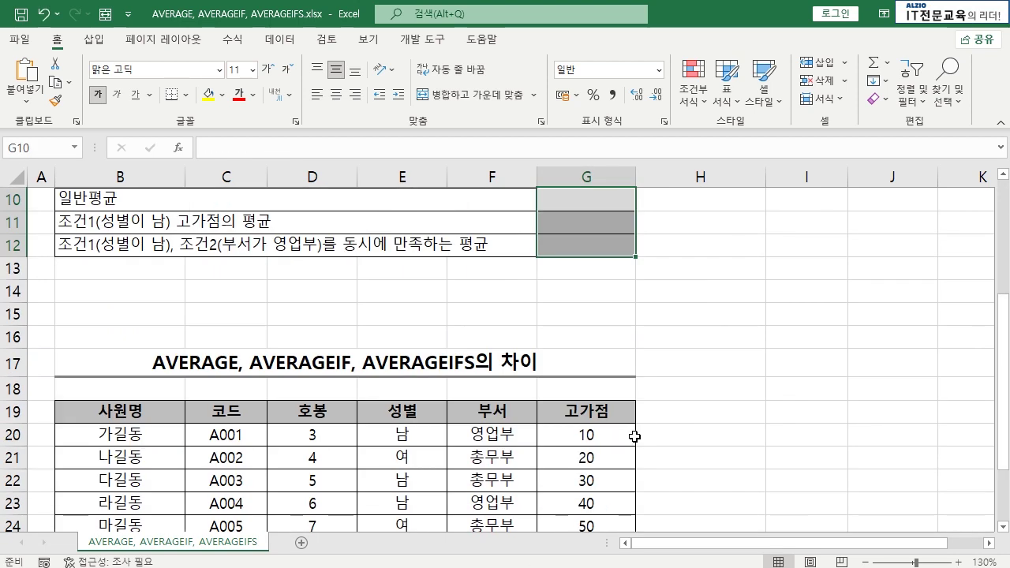
{"action": "scroll", "coordinate": [634, 437], "scroll_direction": "down", "scroll_amount": 3}
{"action": "left_click_drag", "start_coordinate": [587, 334], "coordinate": [592, 379]}
{"action": "key", "text": "Delete"}
{"action": "left_click", "coordinate": [699, 358]}
{"action": "scroll", "coordinate": [695, 384], "scroll_direction": "up", "scroll_amount": 6}
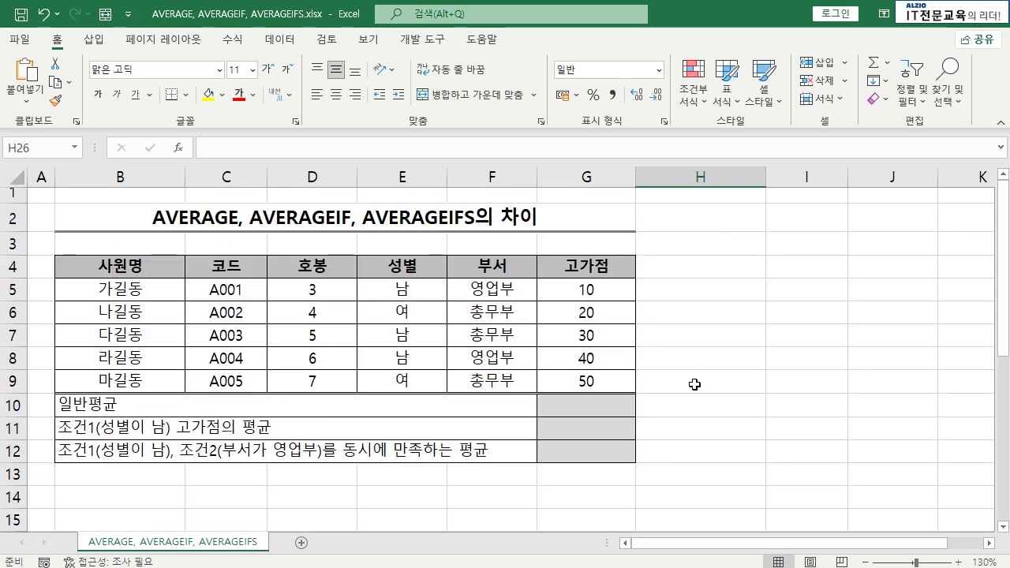
- Enter =AVERAGE(G5:G9) in G10 for the 일반평균 row and check it against the 고가점 scores
{"action": "left_click", "coordinate": [614, 407]}
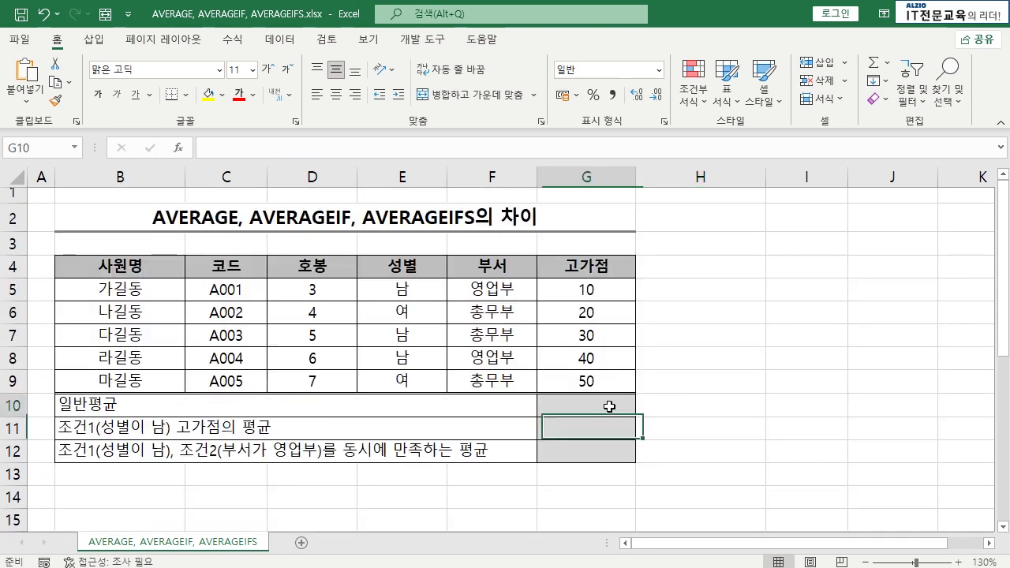
{"action": "left_click", "coordinate": [745, 405]}
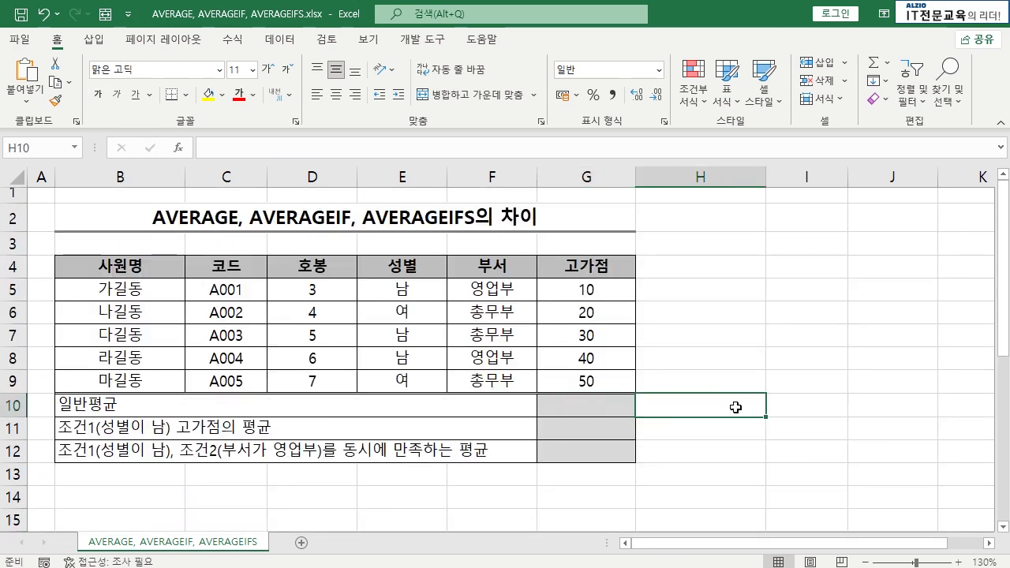
{"action": "left_click", "coordinate": [106, 407]}
{"action": "left_click_drag", "start_coordinate": [582, 292], "coordinate": [585, 382]}
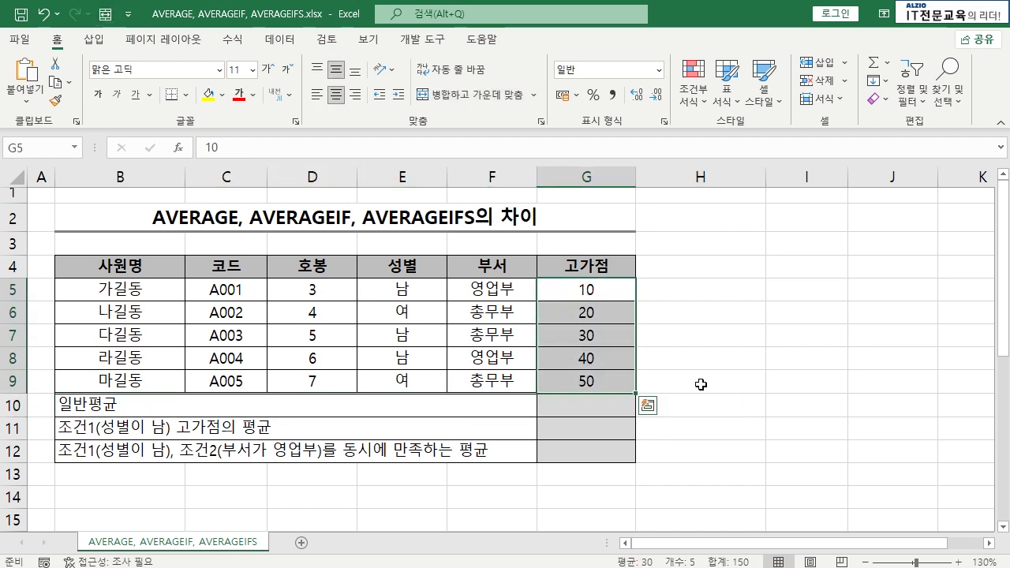
{"action": "left_click", "coordinate": [701, 384]}
{"action": "left_click", "coordinate": [626, 413]}
{"action": "type", "text": "=ava"}
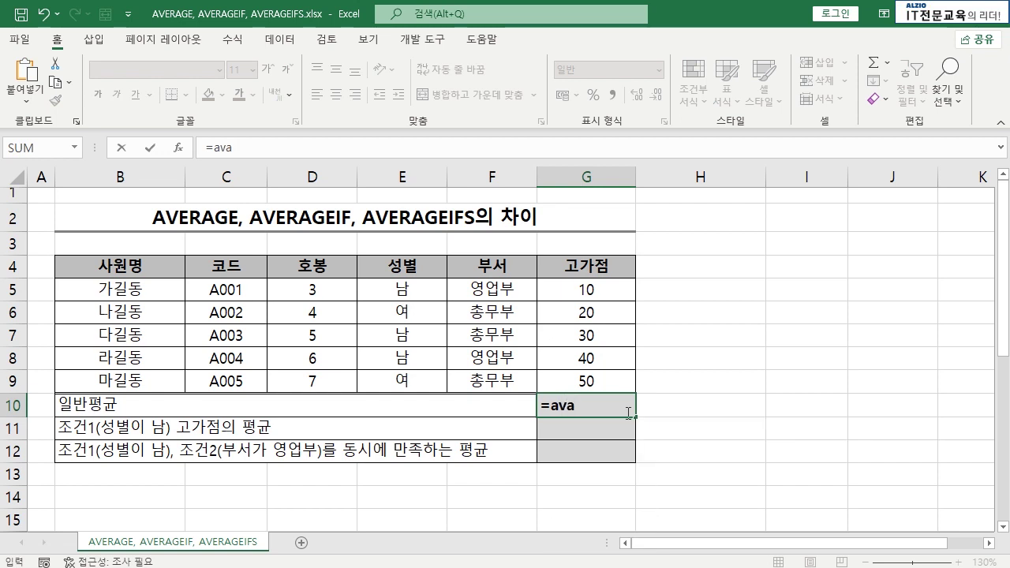
{"action": "key", "text": "BackSpace"}
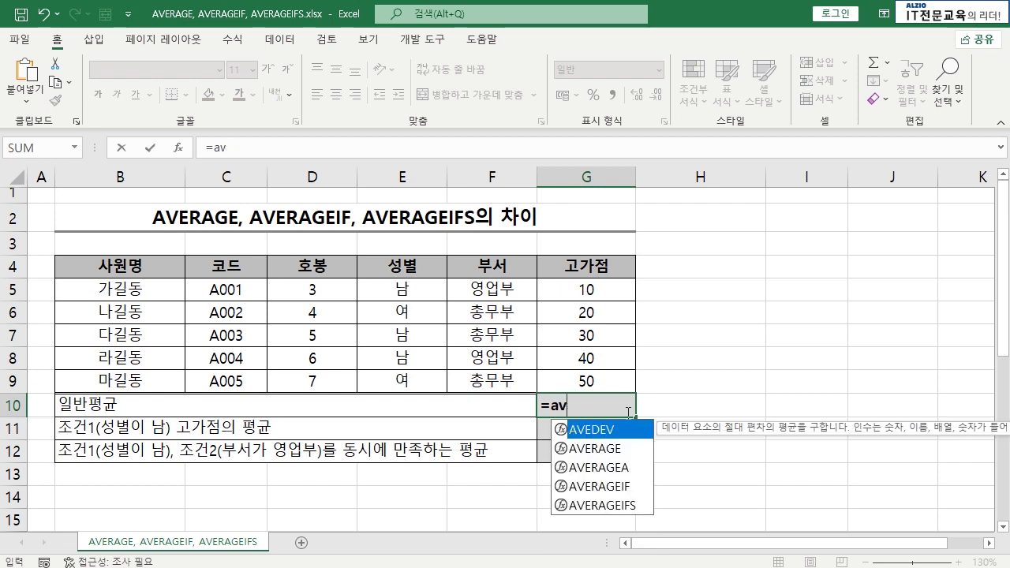
{"action": "type", "text": "er"}
{"action": "key", "text": "Tab"}
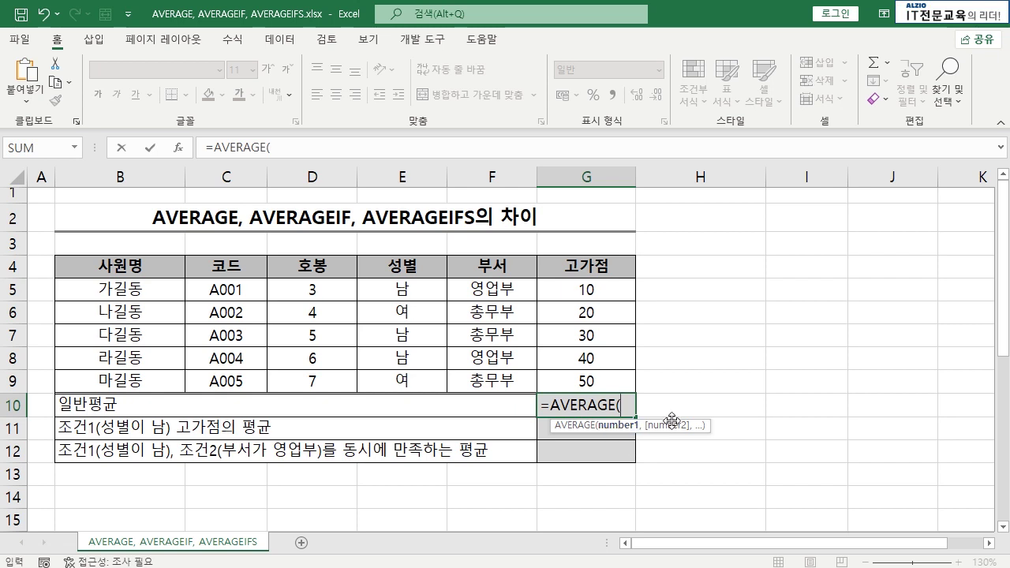
{"action": "left_click_drag", "start_coordinate": [598, 286], "coordinate": [624, 383]}
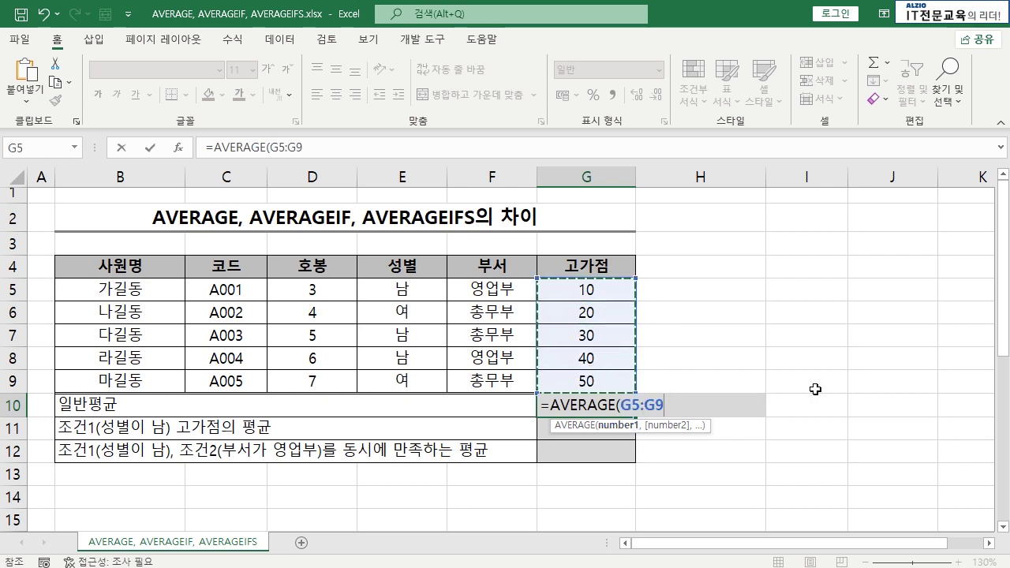
{"action": "key", "text": "Return"}
{"action": "left_click_drag", "start_coordinate": [602, 290], "coordinate": [608, 380]}
{"action": "left_click", "coordinate": [615, 404]}
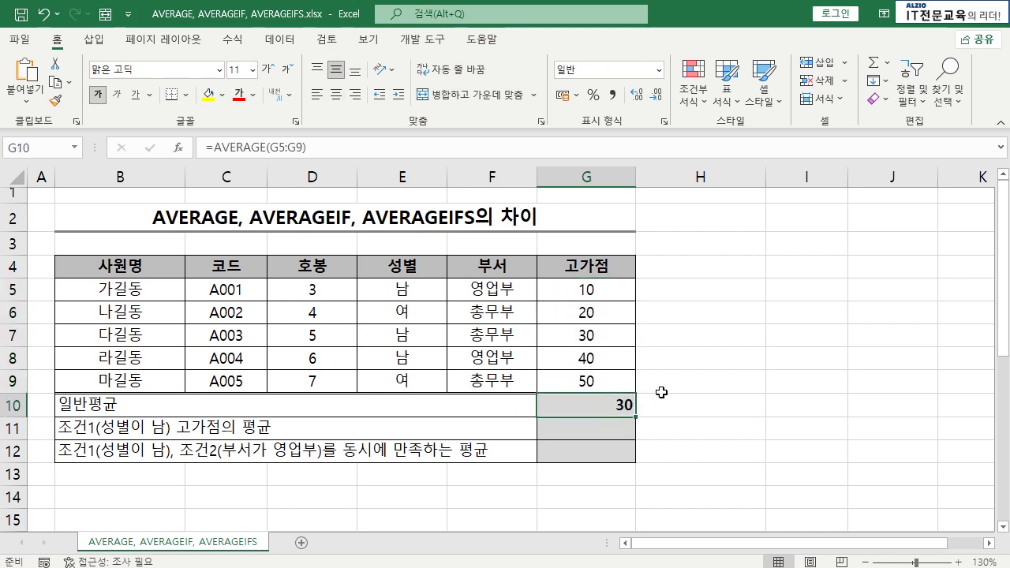
- Start a manual formula in H6 that adds G5, G6, G7, G8 and G9
{"action": "left_click", "coordinate": [696, 313]}
{"action": "type", "text": "="}
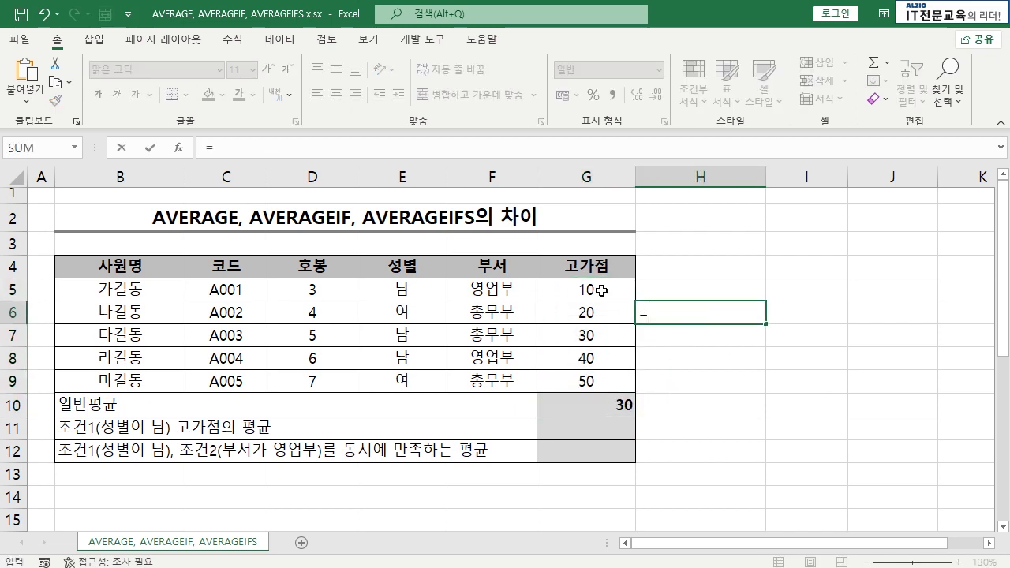
{"action": "left_click", "coordinate": [600, 289]}
{"action": "type", "text": "+"}
{"action": "left_click", "coordinate": [588, 312]}
{"action": "type", "text": "+"}
{"action": "left_click", "coordinate": [581, 333]}
{"action": "type", "text": "+"}
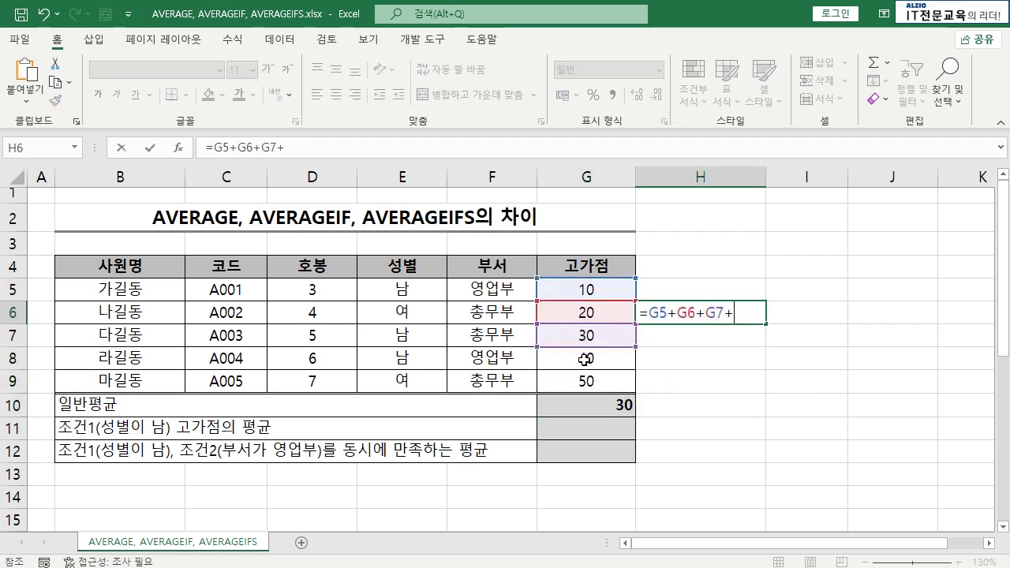
{"action": "left_click", "coordinate": [584, 360]}
{"action": "type", "text": "+"}
{"action": "left_click", "coordinate": [592, 383]}
{"action": "type", "text": "+G9"}
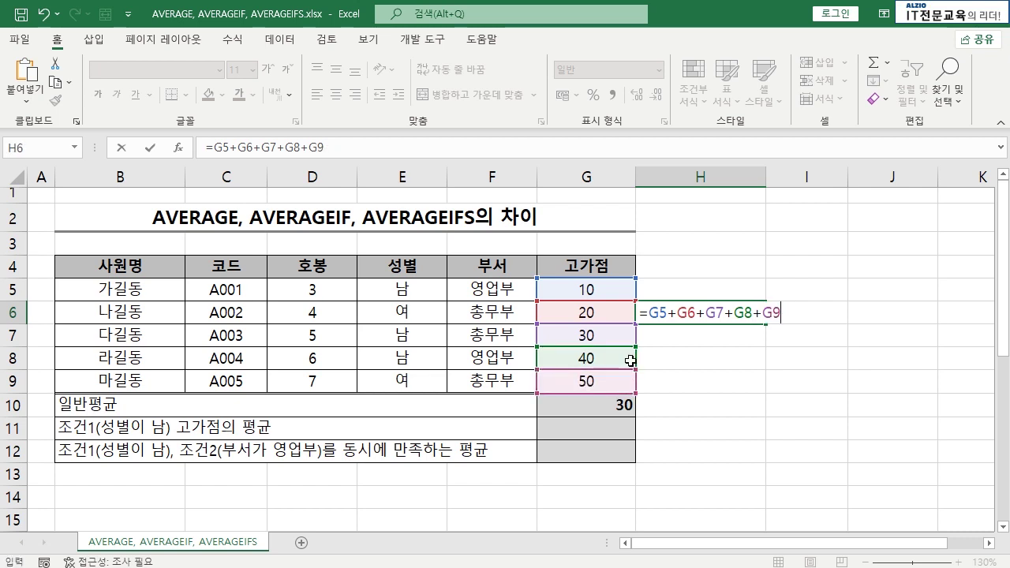
- Complete the manual average in H6 as =(G5+G6+G7+G8+G9)/5 and compare it with the AVERAGE formula in G10
{"action": "type", "text": ")"}
{"action": "key", "text": "F2"}
{"action": "key", "text": "Home"}
{"action": "key", "text": "Right"}
{"action": "type", "text": "("}
{"action": "key", "text": "End"}
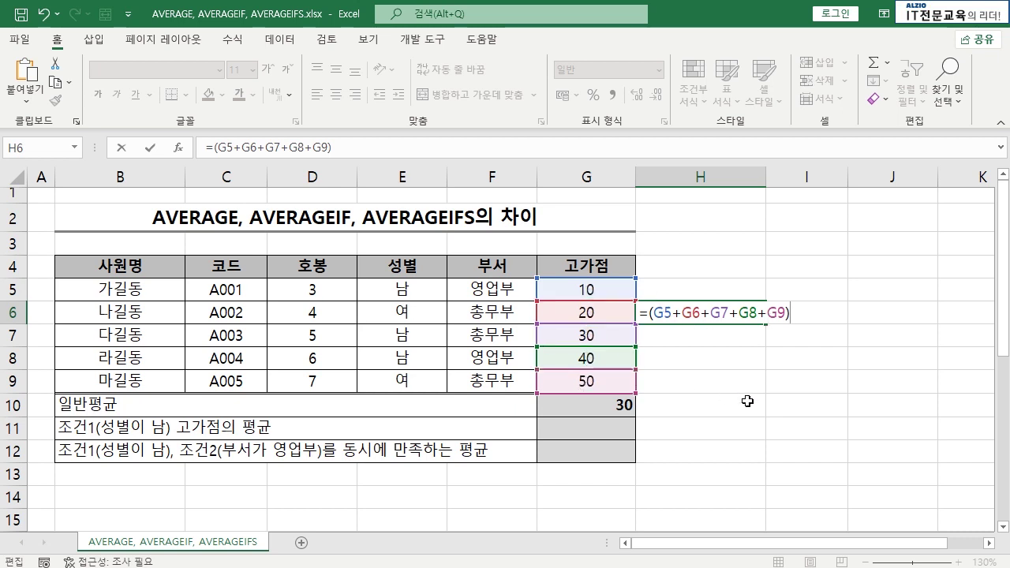
{"action": "key", "text": "Return"}
{"action": "left_click", "coordinate": [730, 313]}
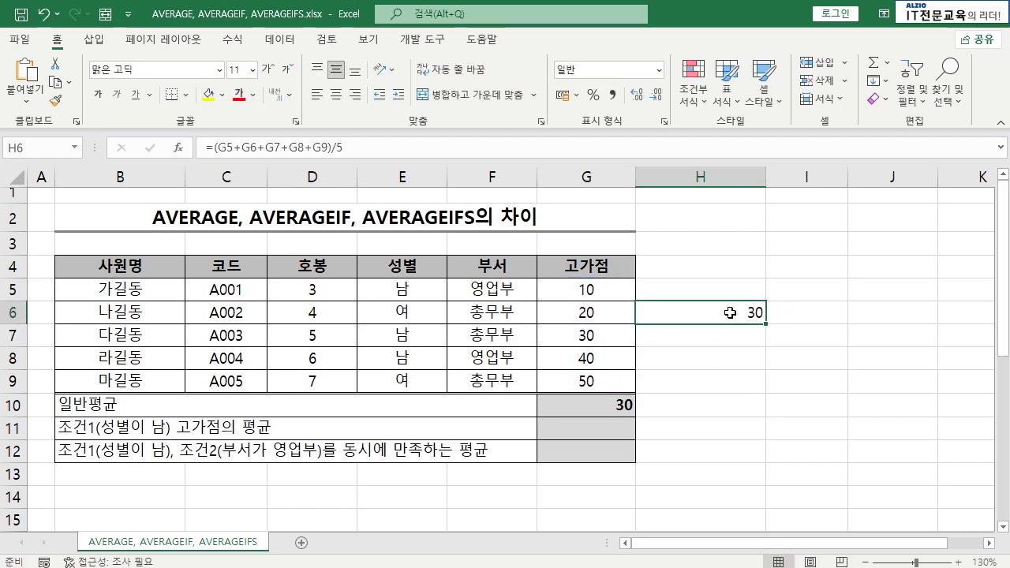
{"action": "left_click", "coordinate": [624, 408]}
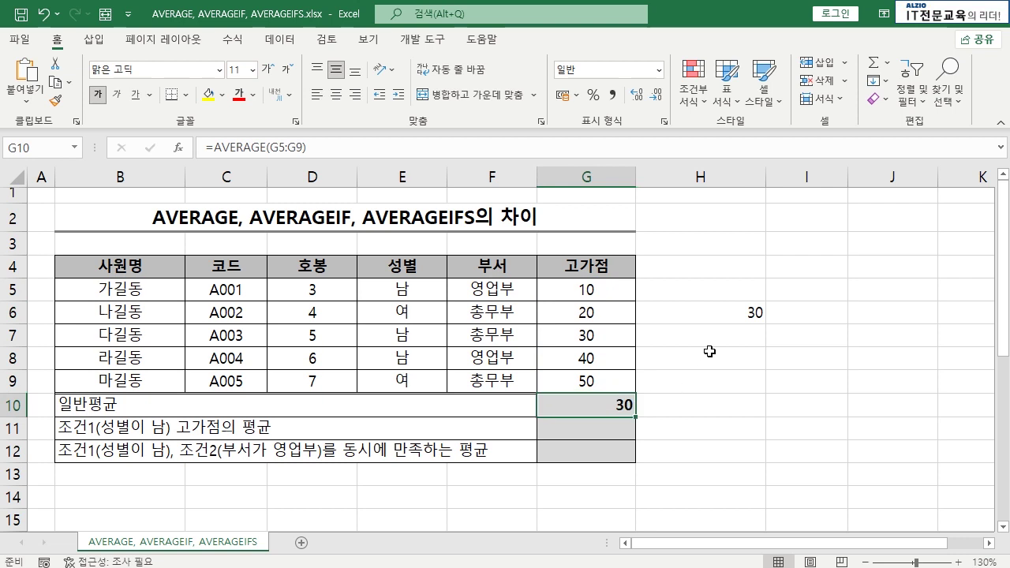
- Clear the manual check formula from H6 and centre the contents of G10:G13 horizontally
{"action": "left_click", "coordinate": [734, 314]}
{"action": "key", "text": "Delete"}
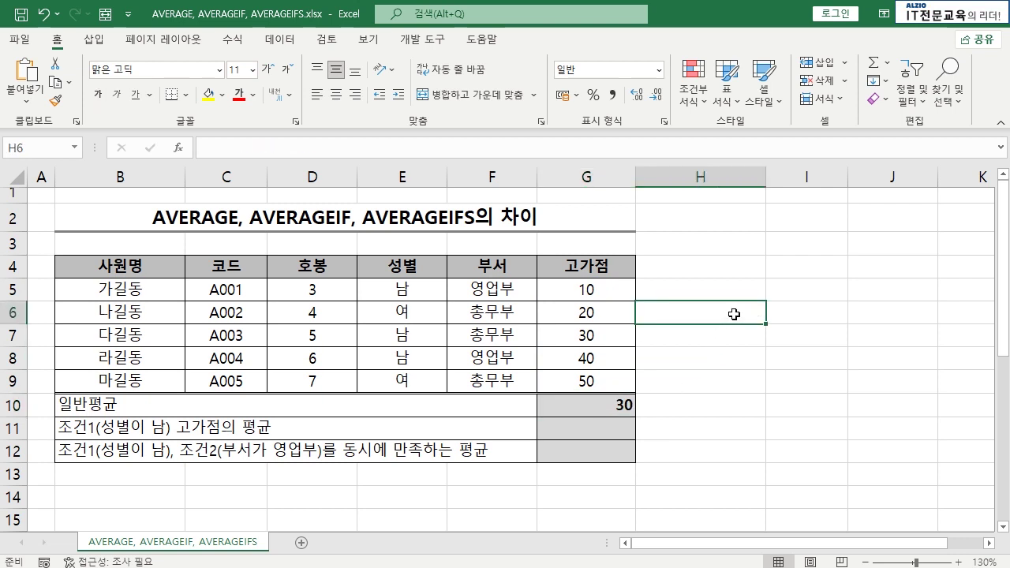
{"action": "left_click", "coordinate": [615, 426]}
{"action": "left_click_drag", "start_coordinate": [619, 406], "coordinate": [619, 474]}
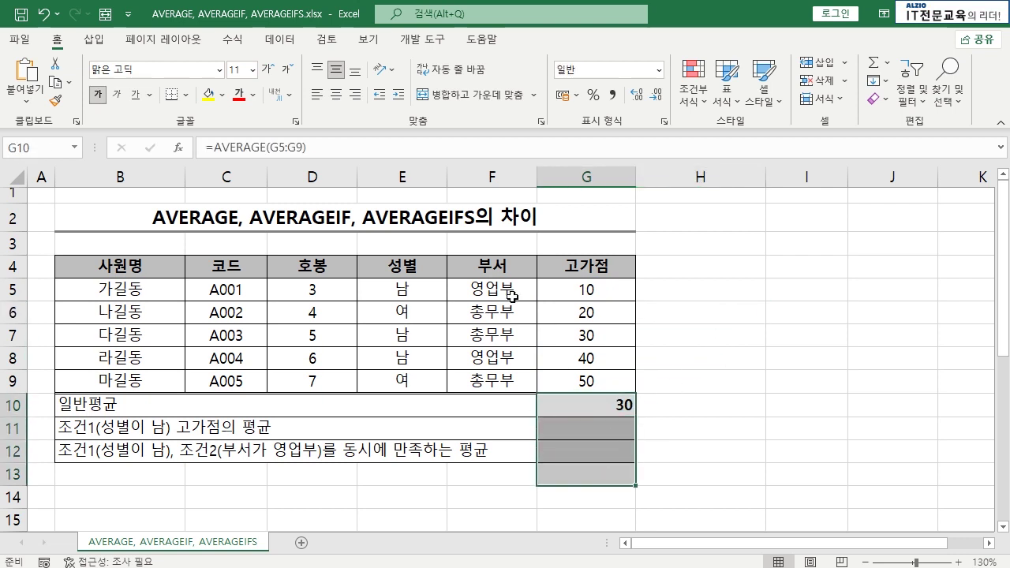
{"action": "left_click", "coordinate": [335, 95]}
{"action": "left_click", "coordinate": [704, 308]}
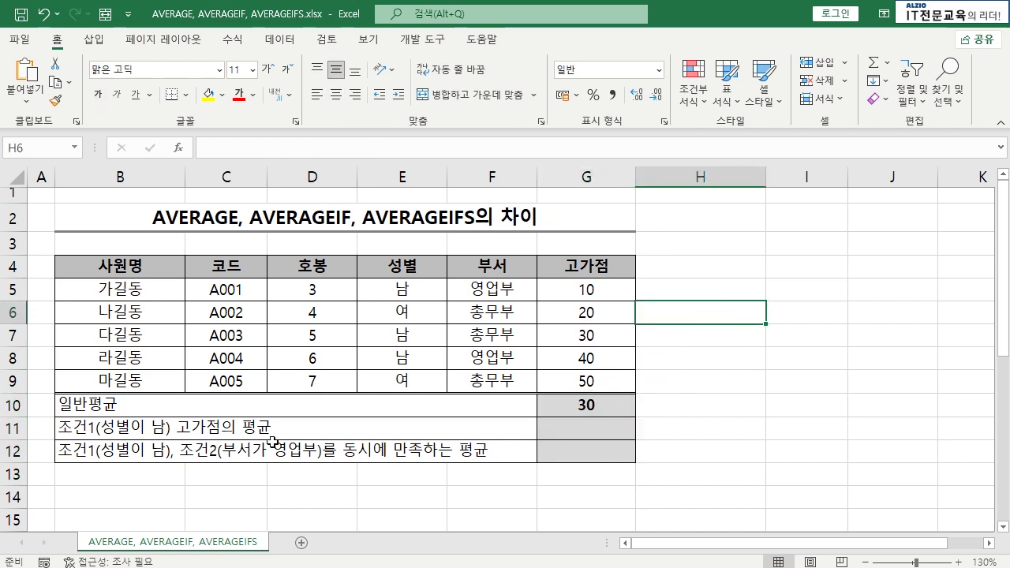
- Examine the row 11 condition (성별이 남), the 고가점 scores in G5:G9 and the rows of male employees
{"action": "left_click", "coordinate": [563, 434]}
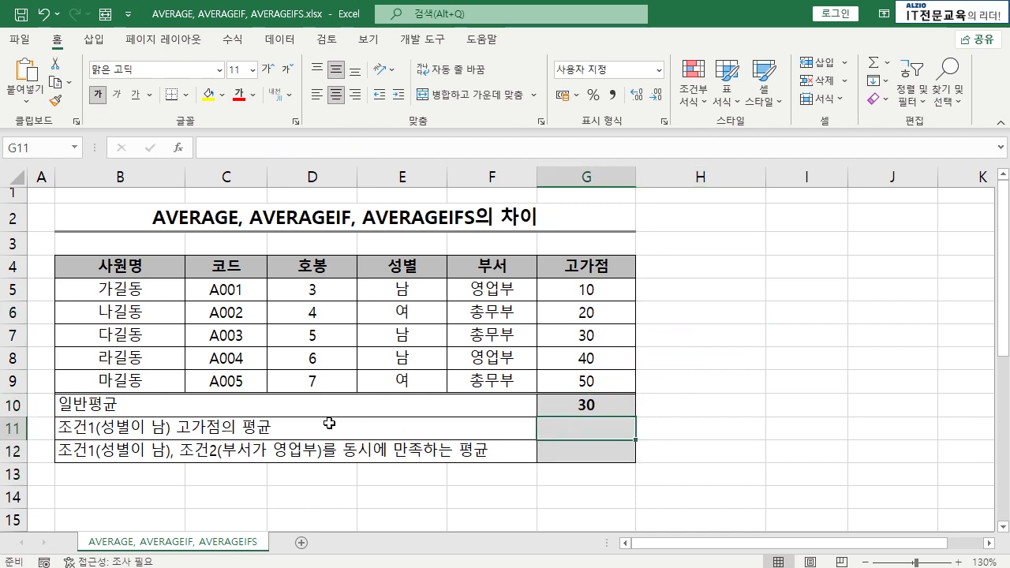
{"action": "left_click", "coordinate": [114, 434]}
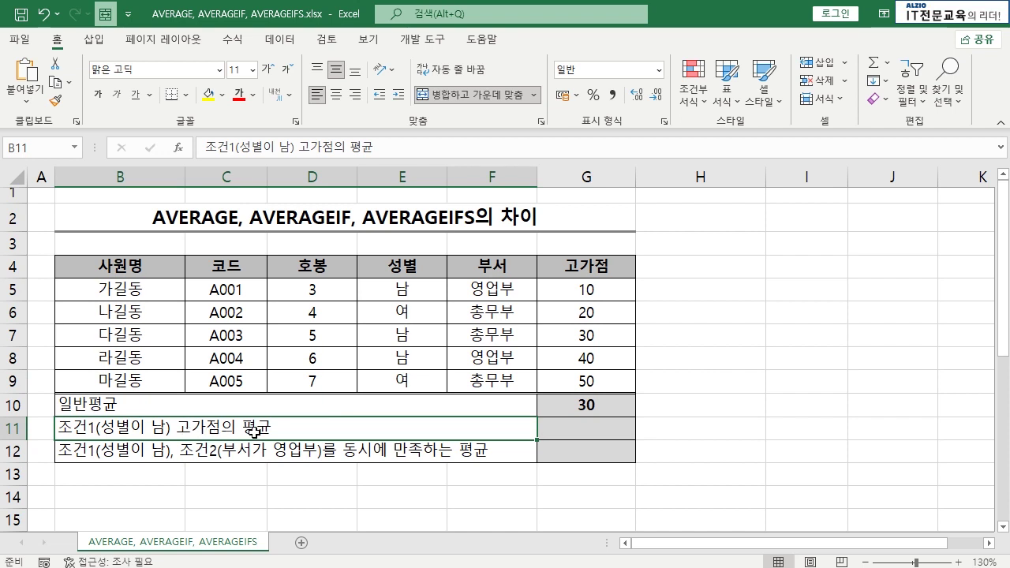
{"action": "left_click_drag", "start_coordinate": [586, 288], "coordinate": [585, 382]}
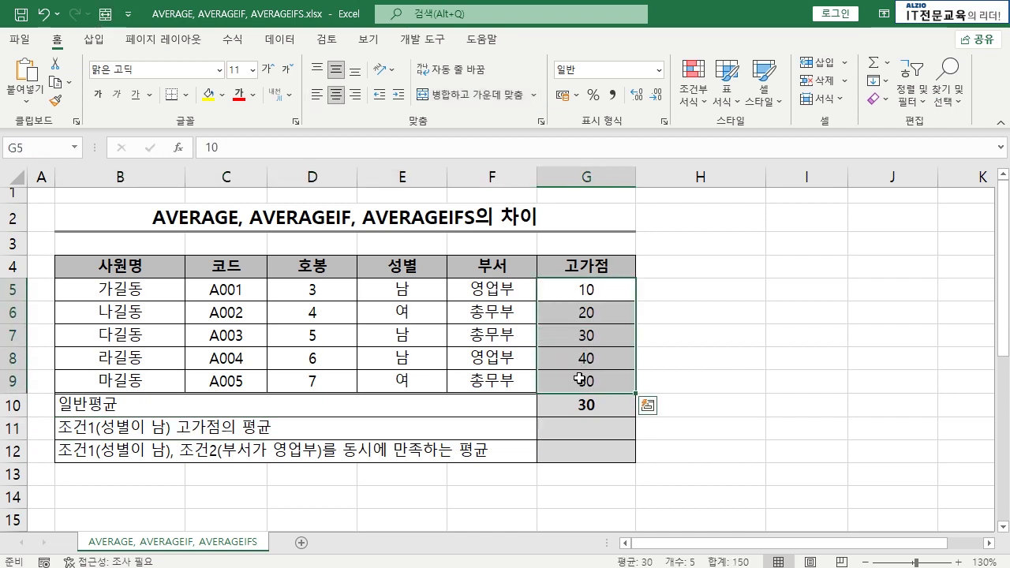
{"action": "left_click", "coordinate": [6, 291]}
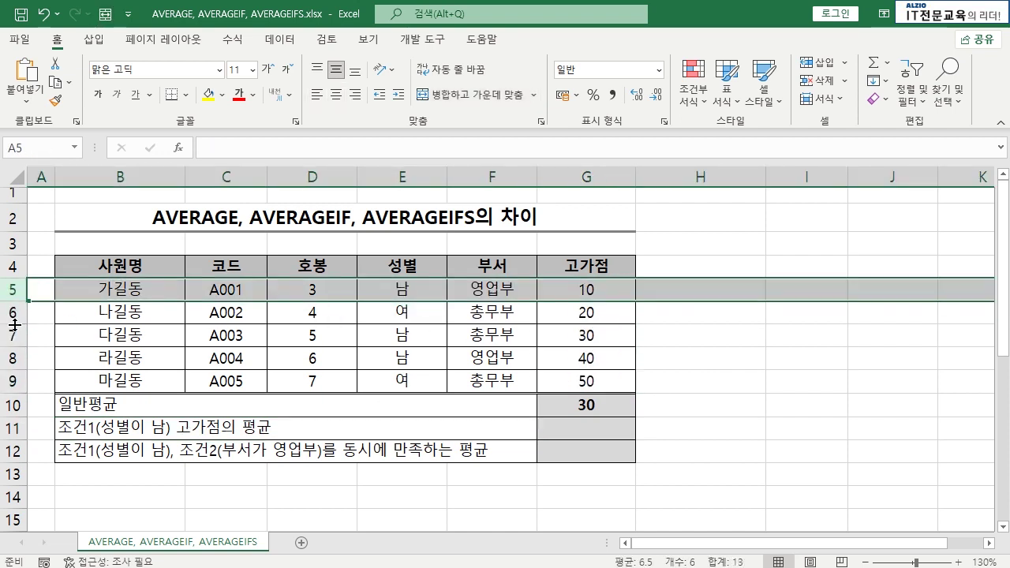
{"action": "left_click", "coordinate": [9, 358], "text": "ctrl"}
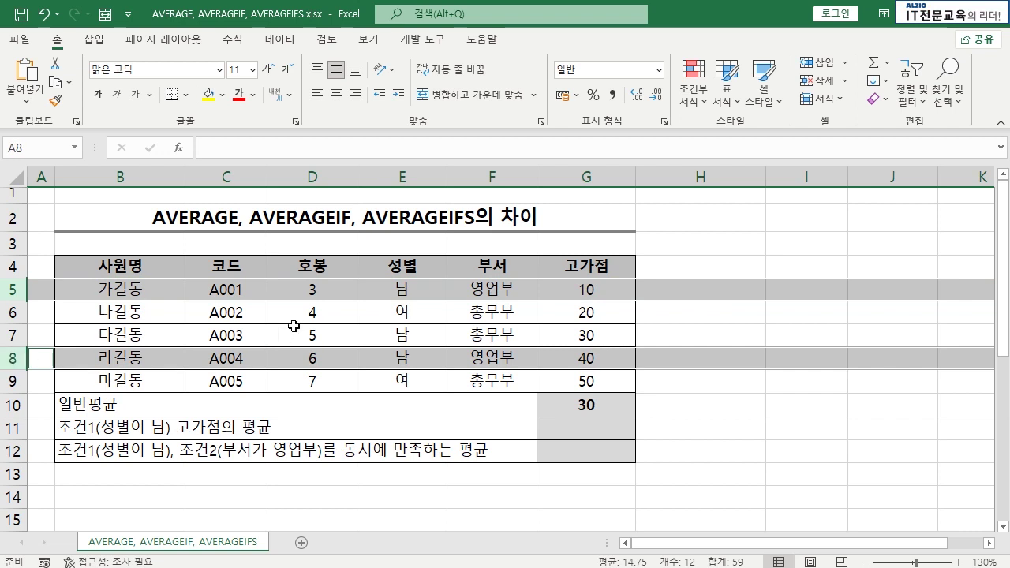
{"action": "left_click", "coordinate": [13, 335]}
{"action": "left_click", "coordinate": [605, 292]}
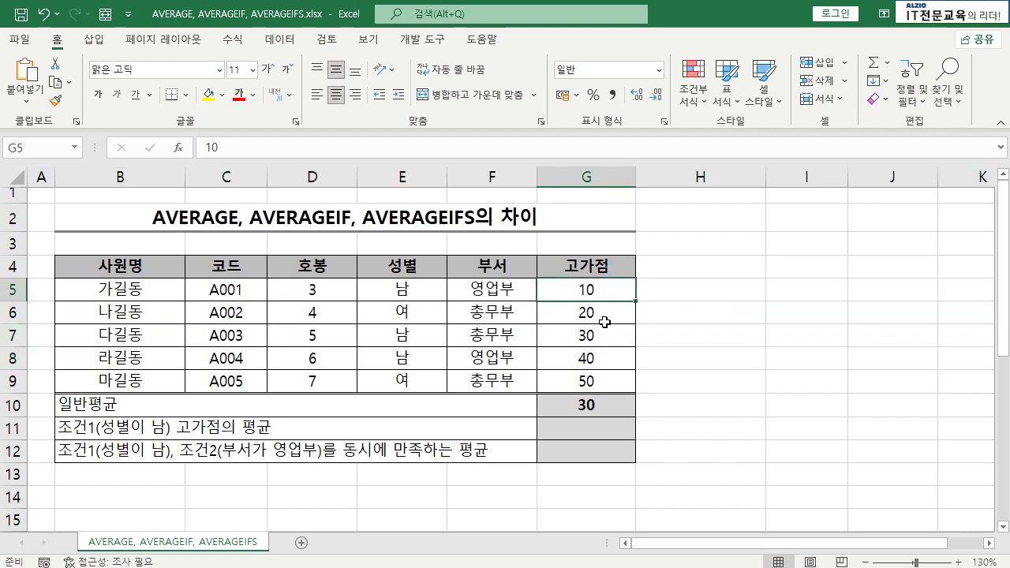
{"action": "left_click", "coordinate": [600, 358]}
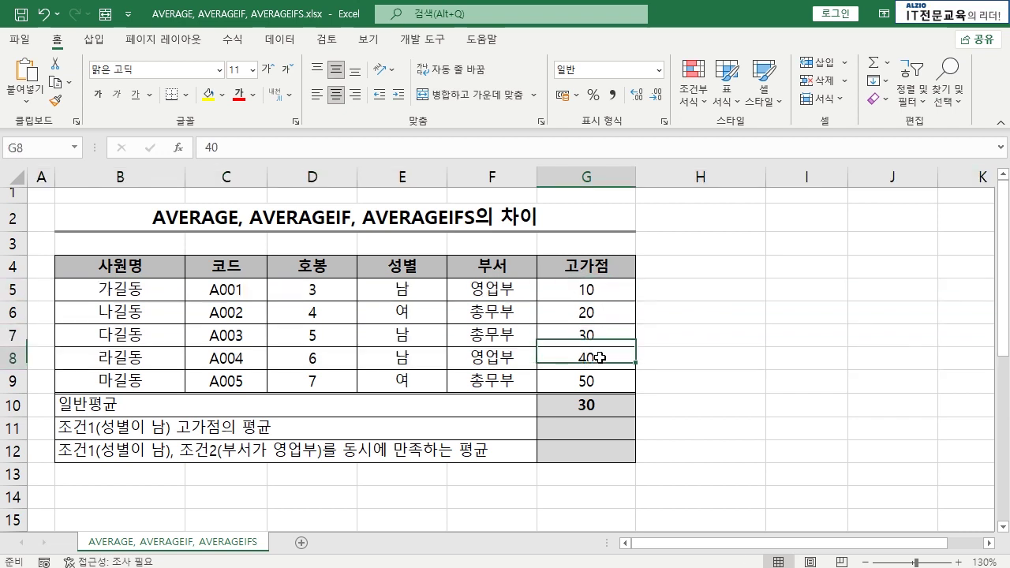
- Start an AVERAGEIF formula in G11 with E5:E9 as the range and "남" as the criteria
{"action": "left_click", "coordinate": [604, 426]}
{"action": "type", "text": "="}
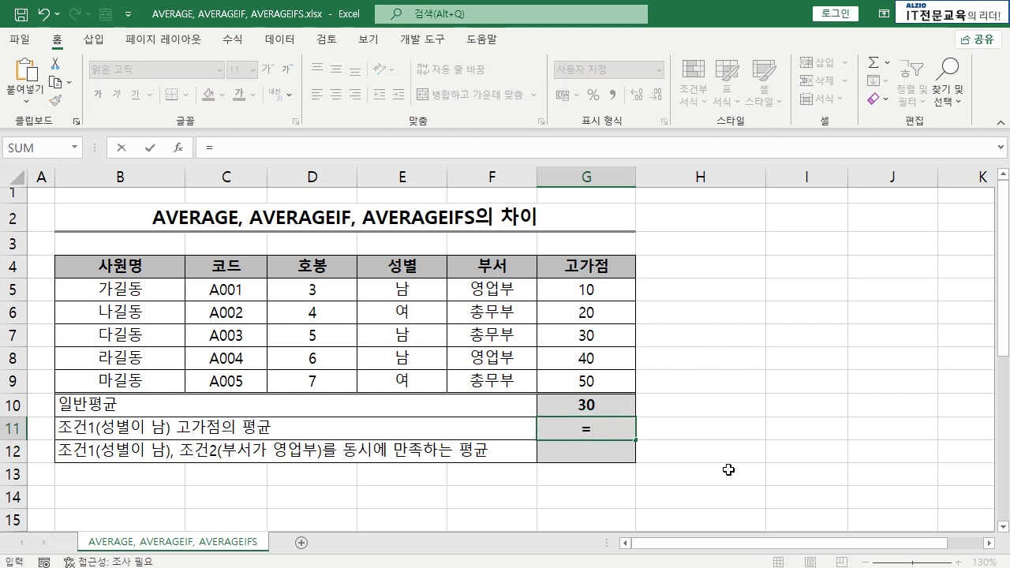
{"action": "type", "text": "av"}
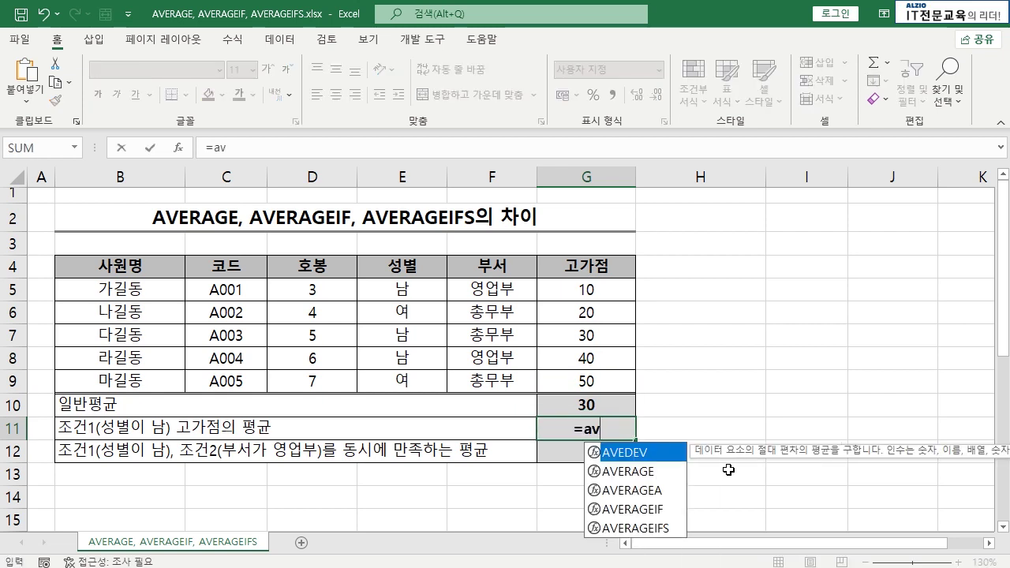
{"action": "key", "text": "Down"}
{"action": "key", "text": "Down"}
{"action": "key", "text": "Down"}
{"action": "key", "text": "Tab"}
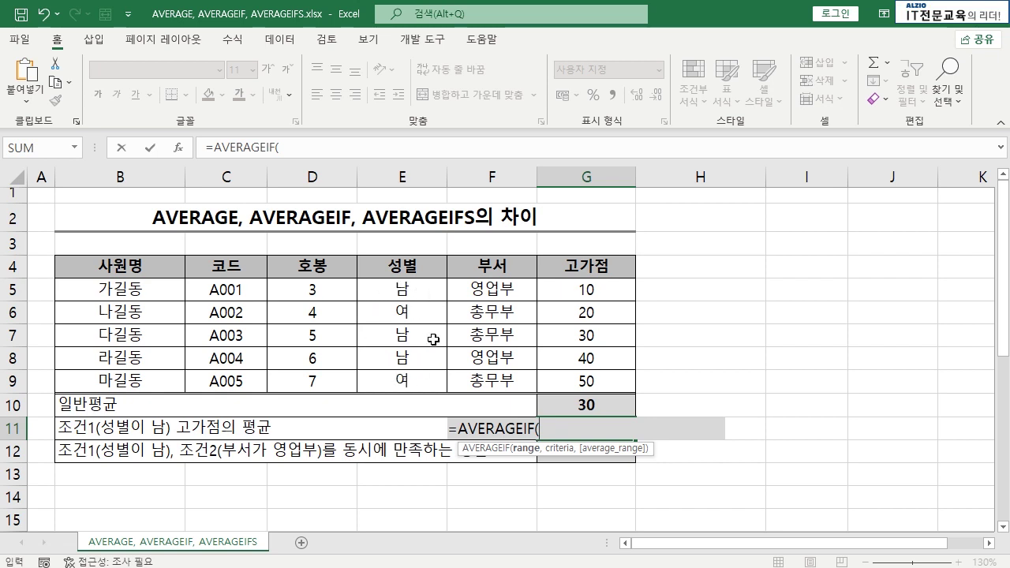
{"action": "left_click_drag", "start_coordinate": [400, 289], "coordinate": [413, 380]}
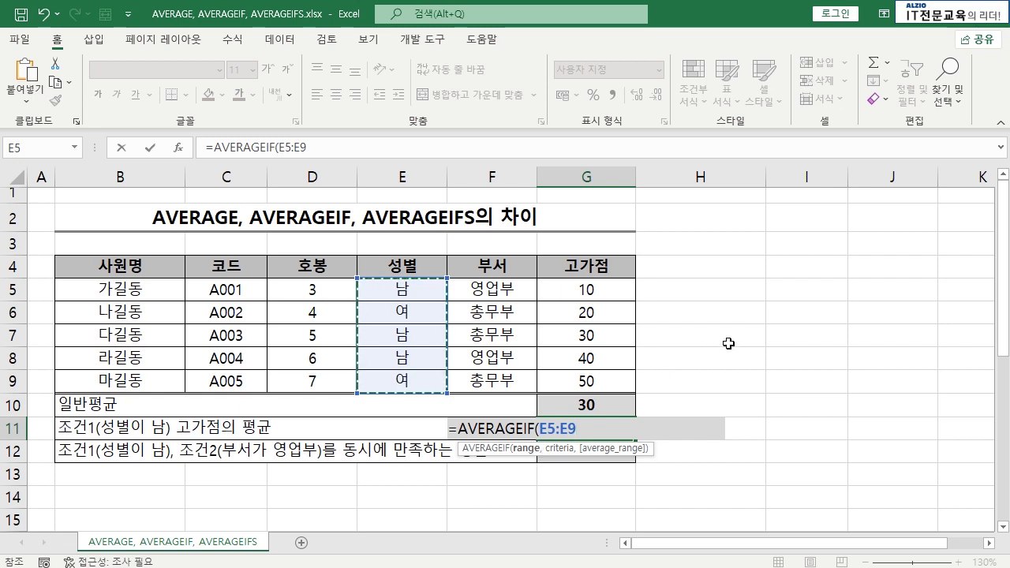
{"action": "type", "text": ","}
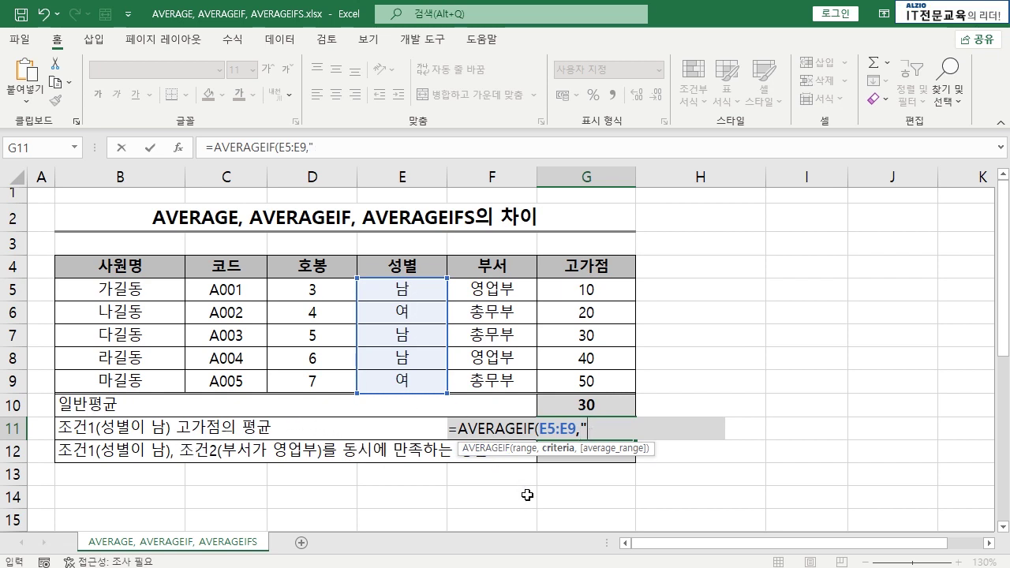
{"action": "type", "text": "남\","}
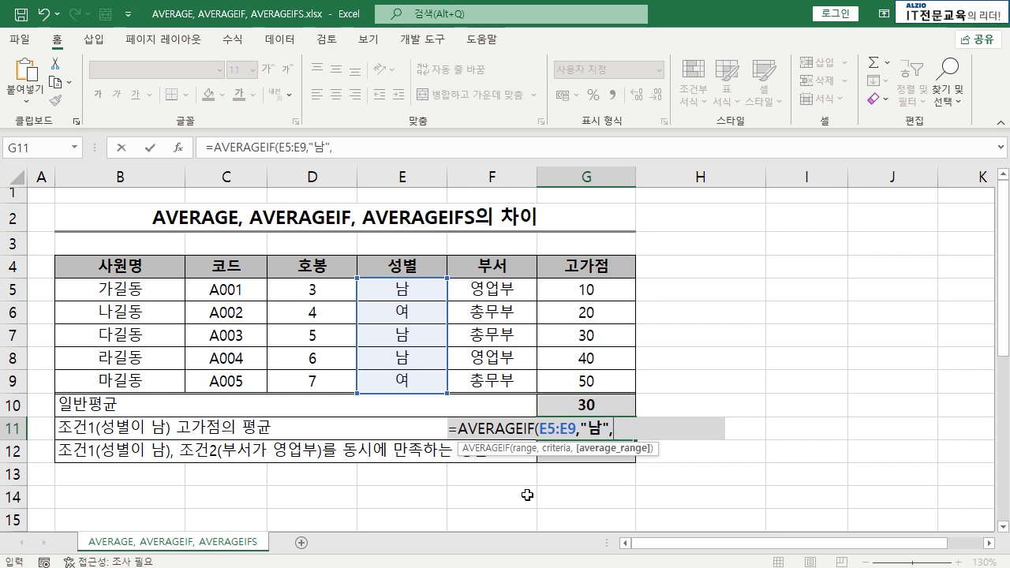
- Add G5:G9 as the average range, review the arguments, and enter =AVERAGEIF(E5:E9,"남",G5:G9) in G11
{"action": "left_click_drag", "start_coordinate": [544, 428], "coordinate": [577, 428]}
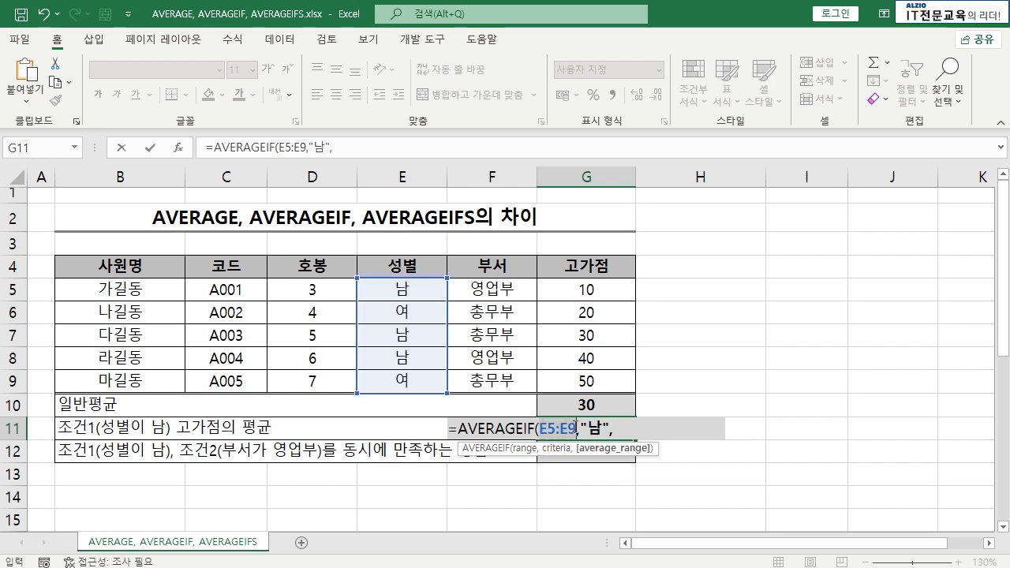
{"action": "left_click", "coordinate": [603, 432]}
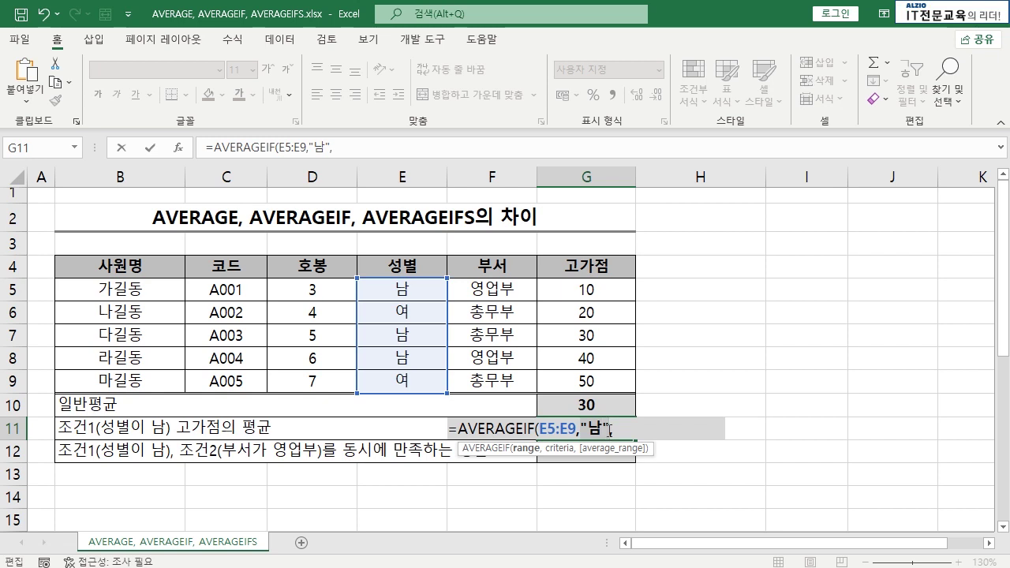
{"action": "left_click", "coordinate": [619, 428]}
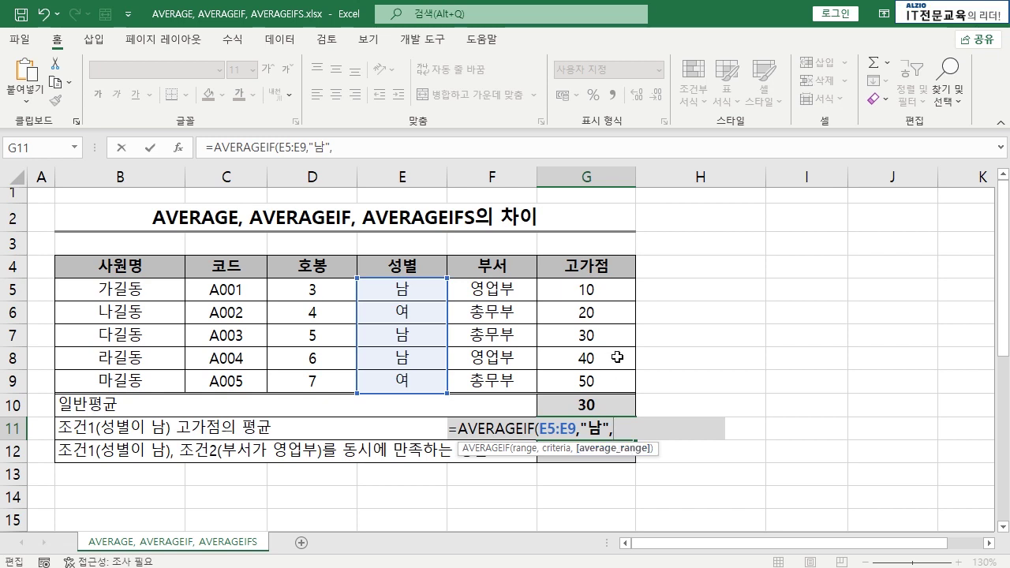
{"action": "left_click_drag", "start_coordinate": [610, 307], "coordinate": [608, 383]}
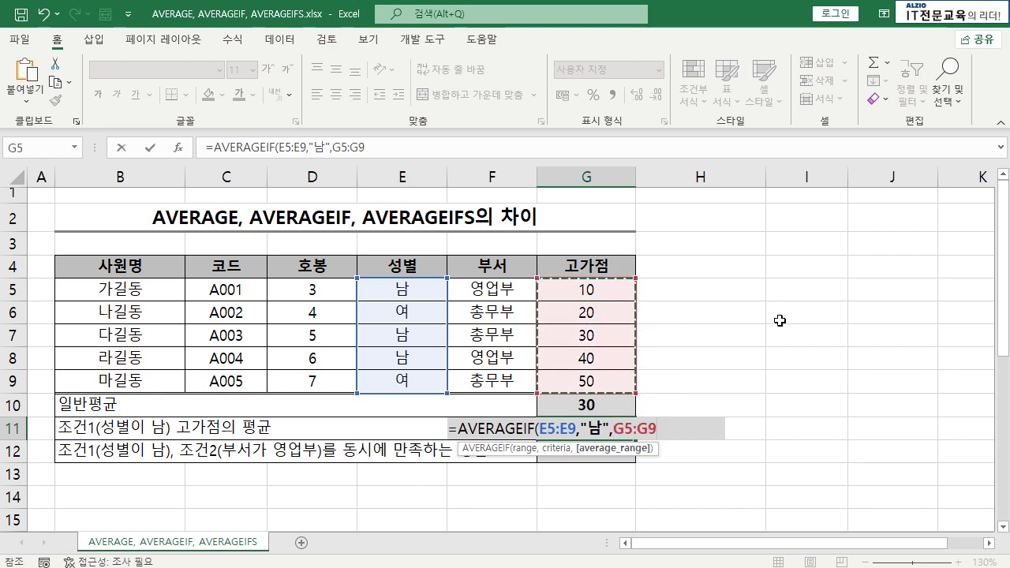
{"action": "type", "text": ")"}
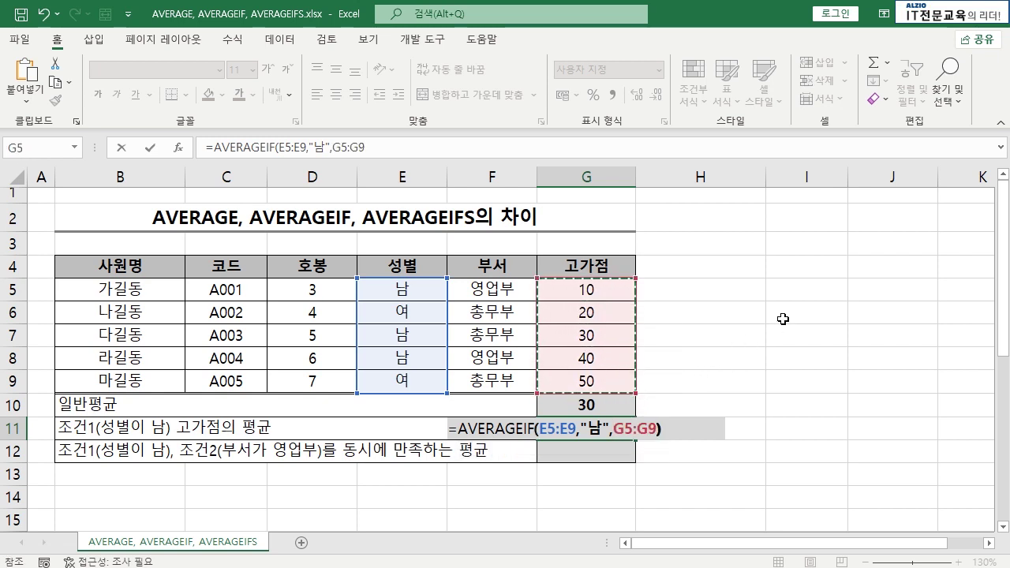
{"action": "left_click", "coordinate": [568, 429]}
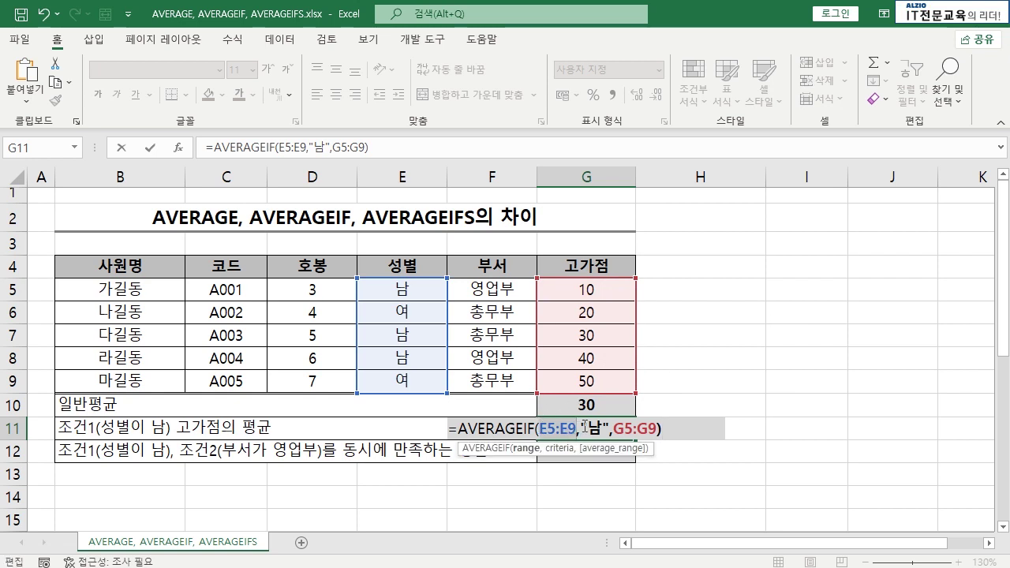
{"action": "left_click", "coordinate": [594, 429]}
{"action": "double_click", "coordinate": [638, 428]}
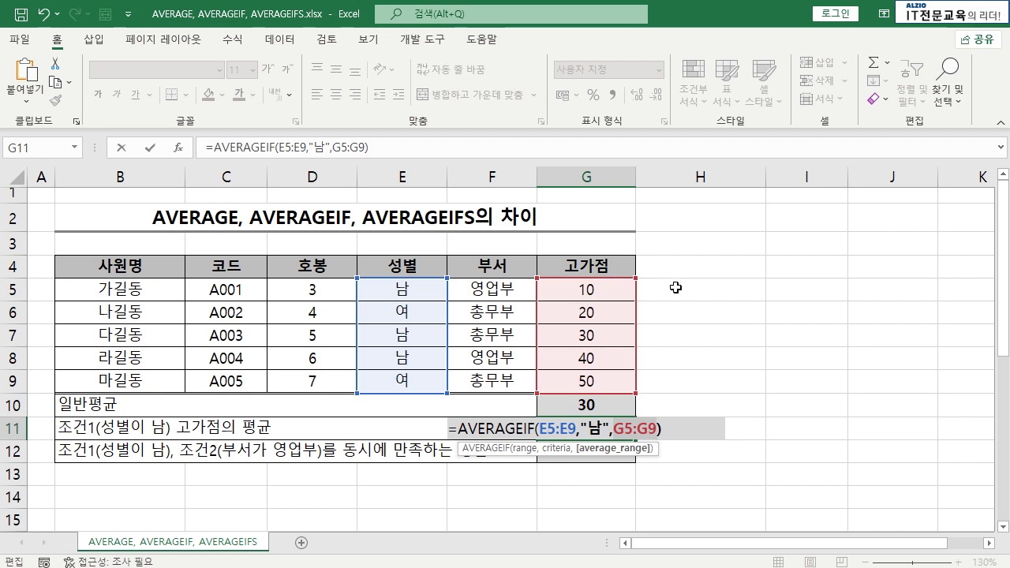
{"action": "key", "text": "Return"}
{"action": "left_click", "coordinate": [614, 428]}
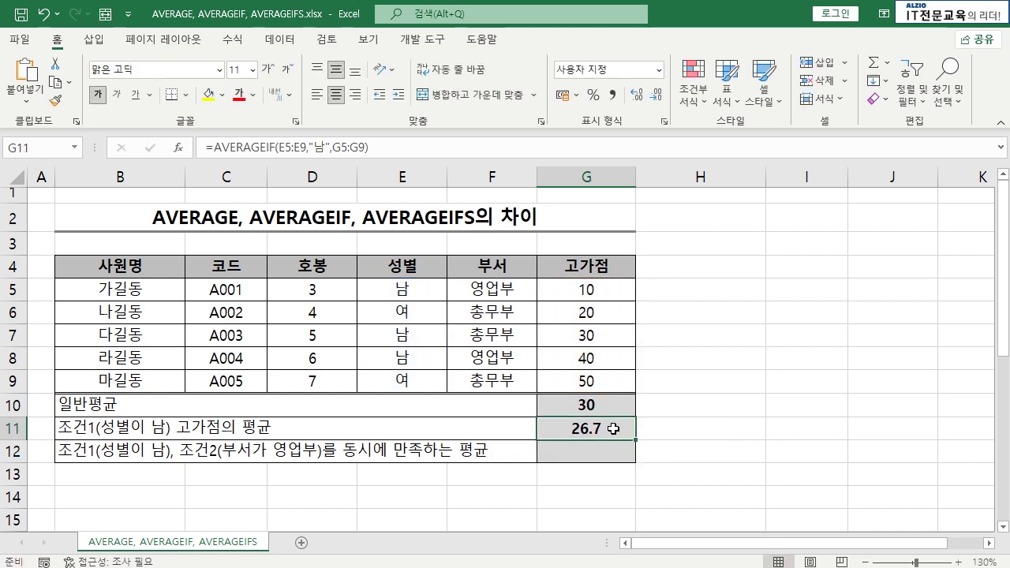
- Start a manual check formula in H6 that adds the male employees' scores G5, G7 and G8
{"action": "left_click", "coordinate": [702, 312]}
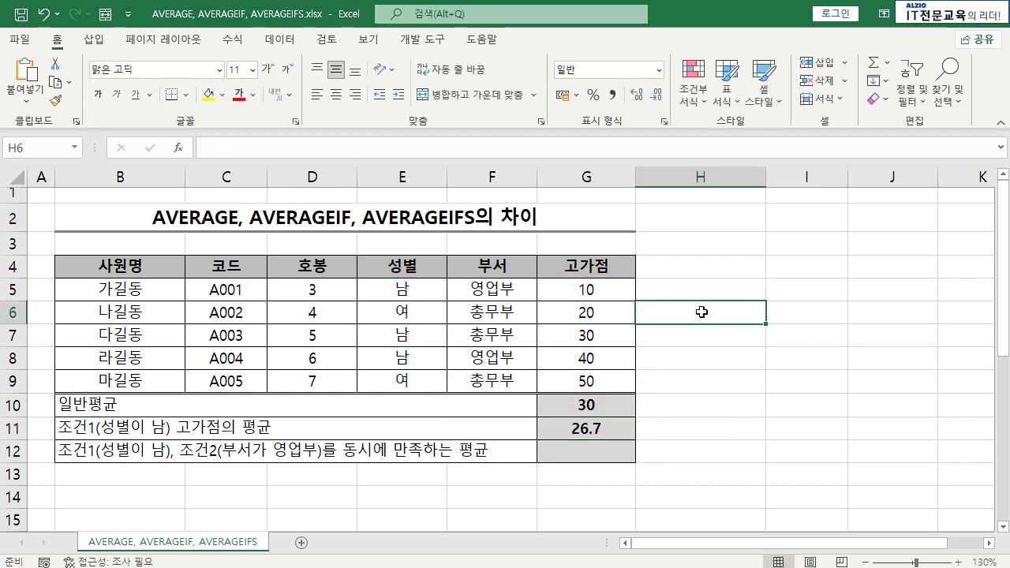
{"action": "type", "text": "="}
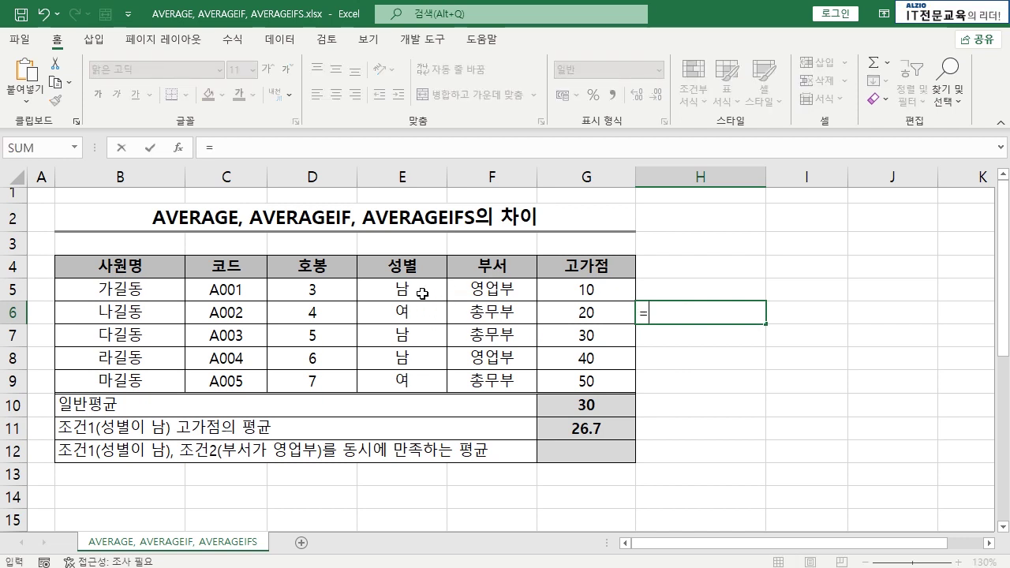
{"action": "left_click", "coordinate": [584, 290]}
{"action": "type", "text": "+"}
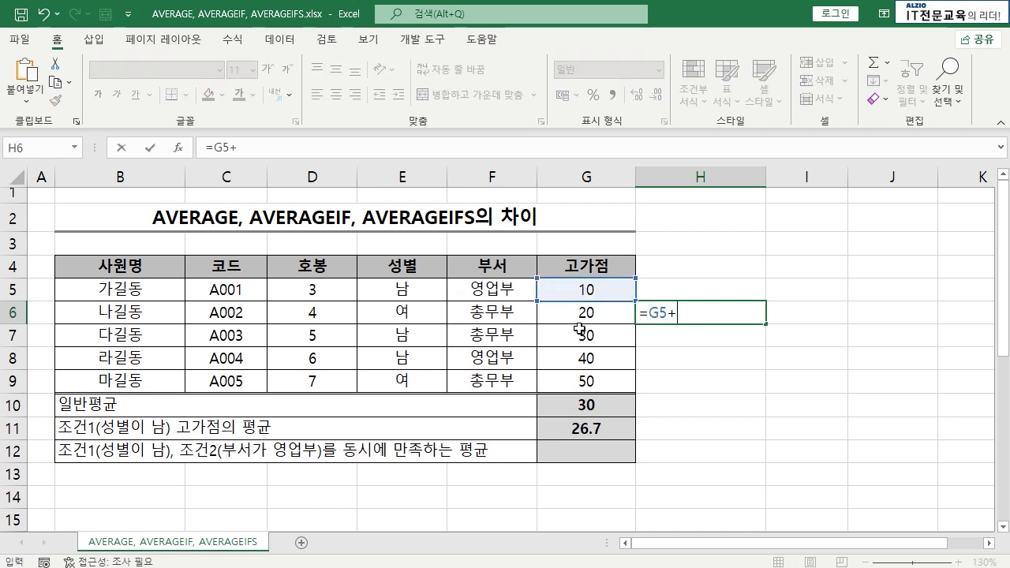
{"action": "left_click", "coordinate": [584, 335]}
{"action": "type", "text": "+"}
{"action": "left_click", "coordinate": [581, 358]}
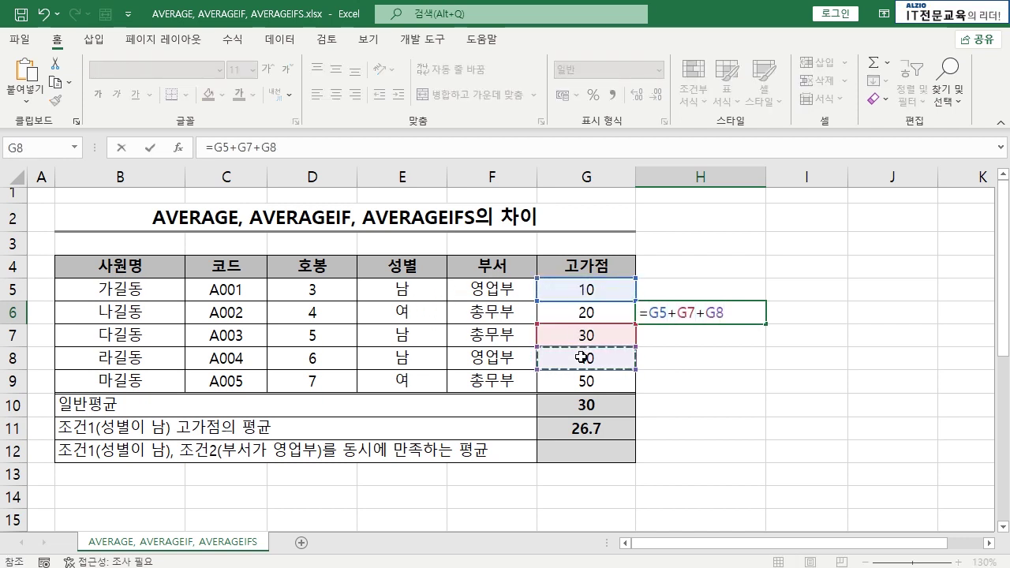
- Complete the H6 formula as =(G5+G7+G8)/3 and compare it with the AVERAGEIF formula in G11
{"action": "type", "text": ")"}
{"action": "left_click", "coordinate": [652, 314]}
{"action": "type", "text": "("}
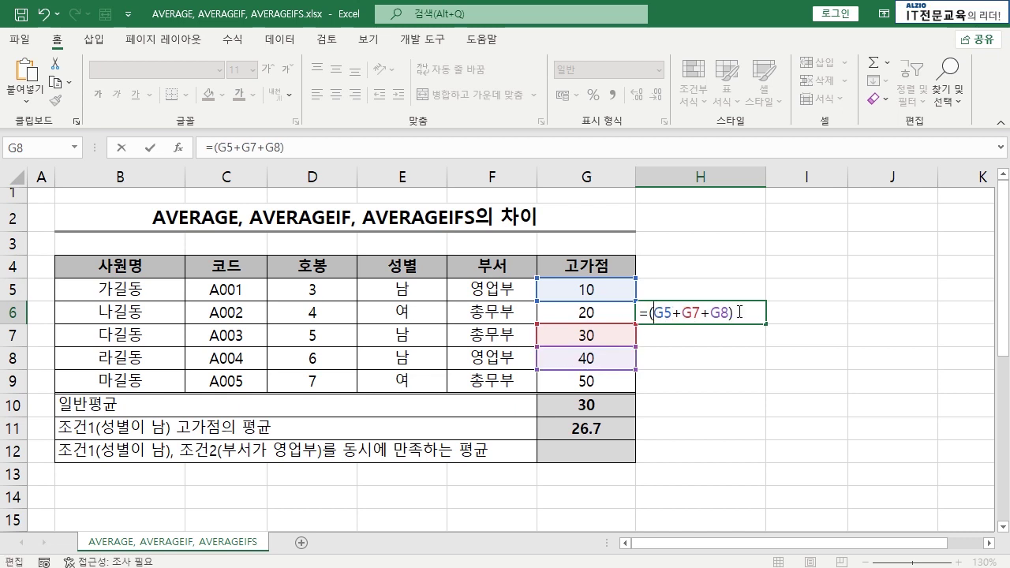
{"action": "type", "text": "/3"}
{"action": "key", "text": "Return"}
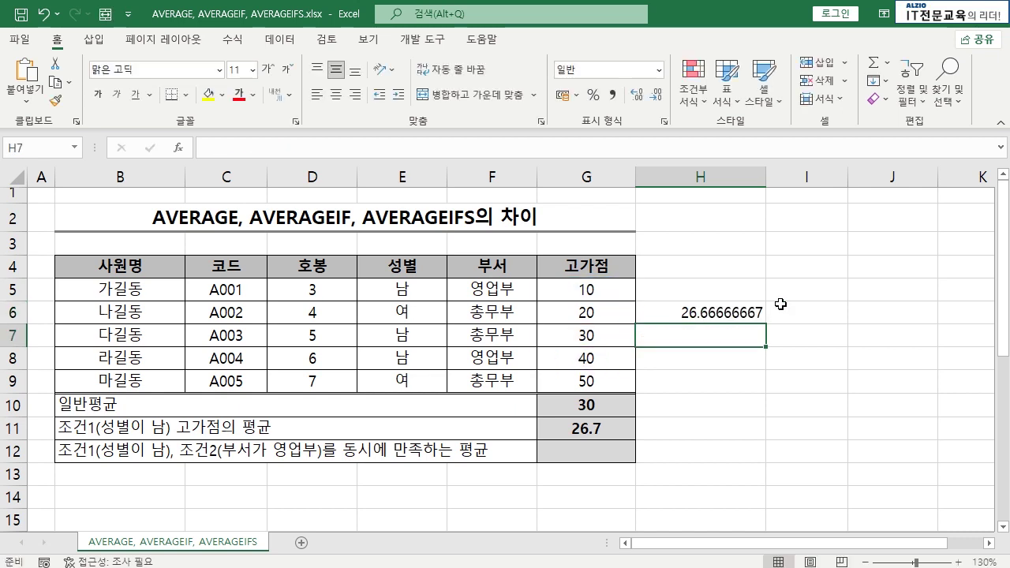
{"action": "left_click", "coordinate": [742, 319]}
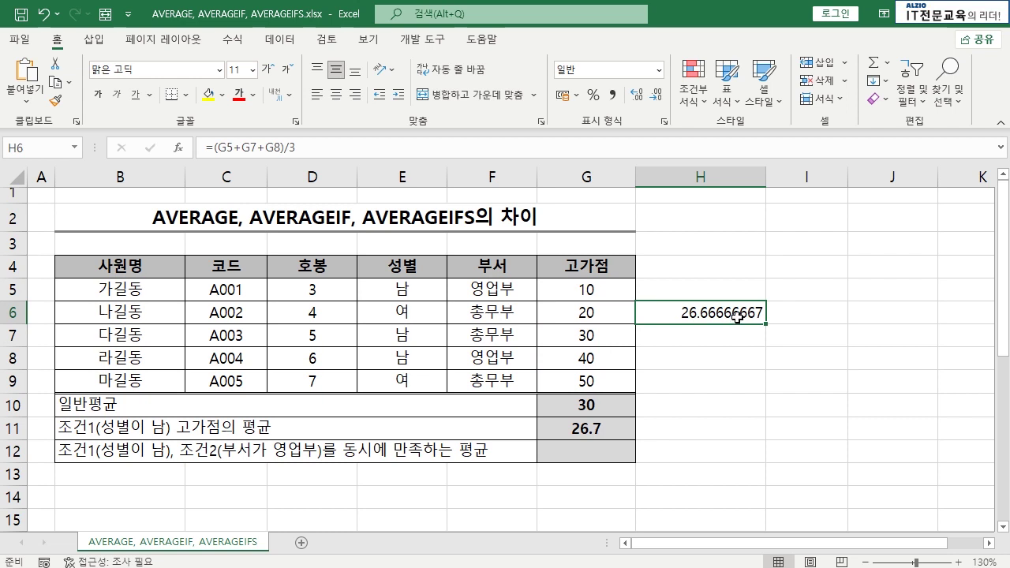
{"action": "left_click", "coordinate": [609, 433]}
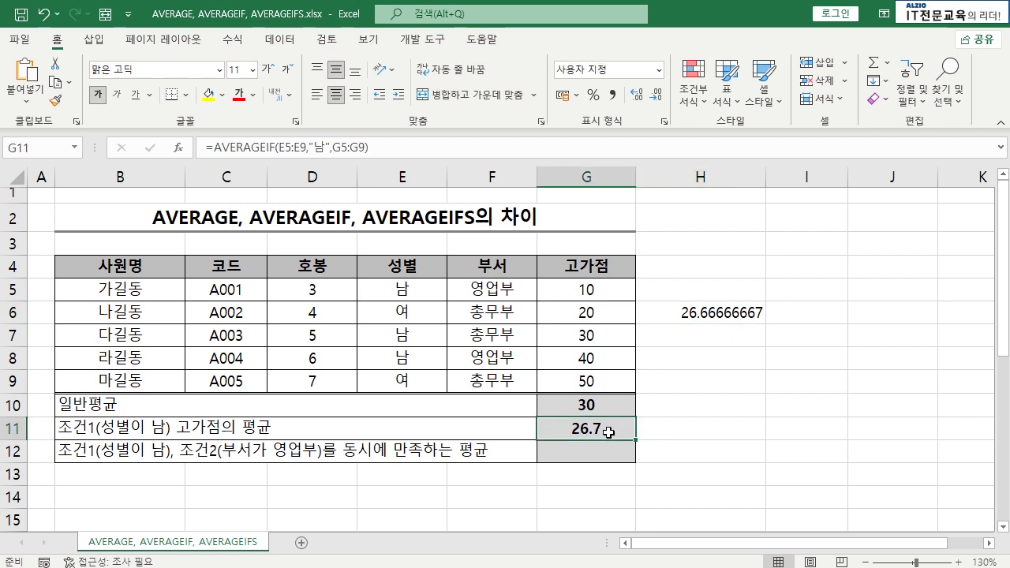
- Delete the manual check formula from H6 and select the two-condition average cell G12
{"action": "left_click", "coordinate": [709, 317]}
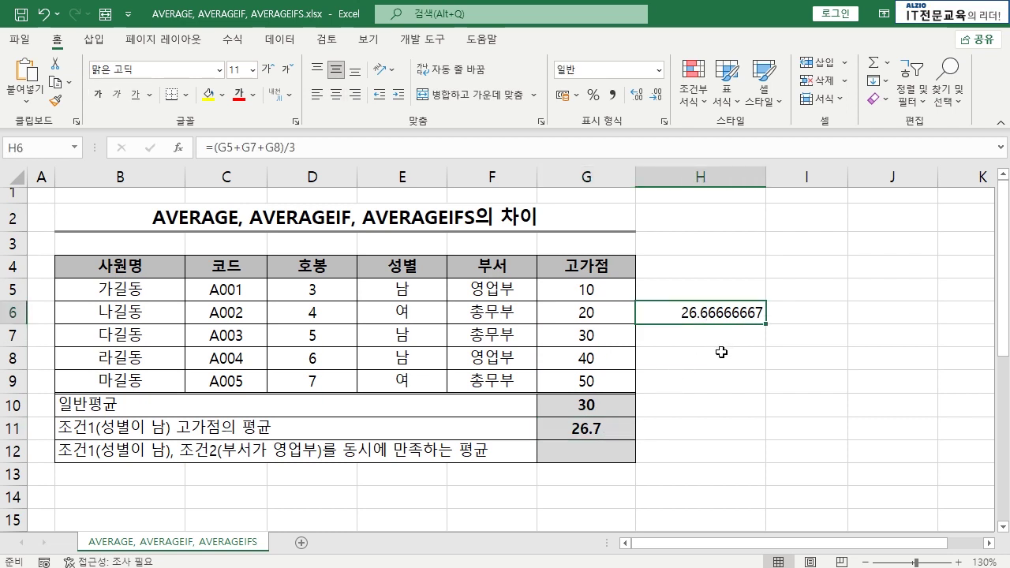
{"action": "key", "text": "Delete"}
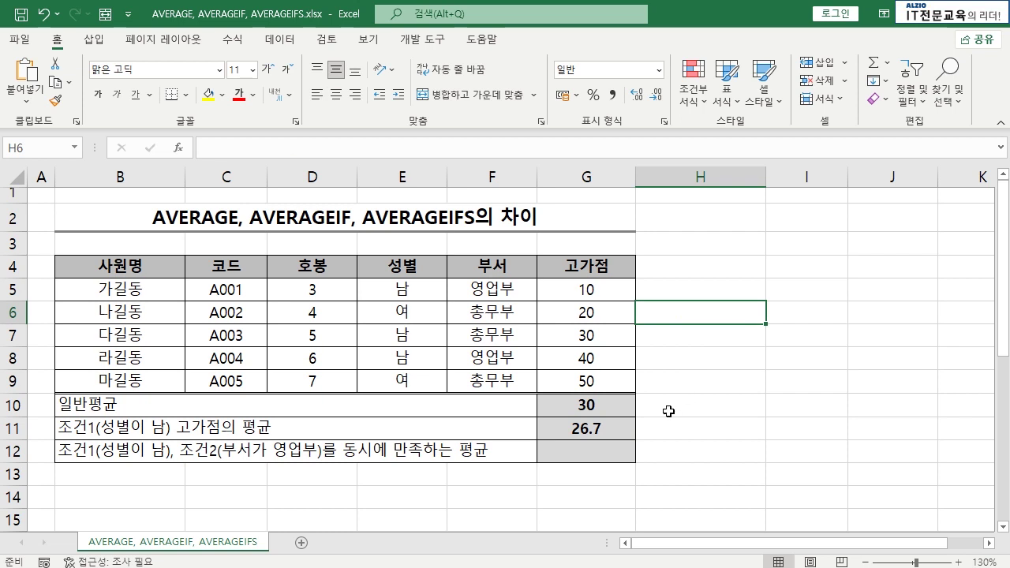
{"action": "left_click", "coordinate": [608, 447]}
{"action": "left_click", "coordinate": [604, 429]}
{"action": "left_click", "coordinate": [601, 450]}
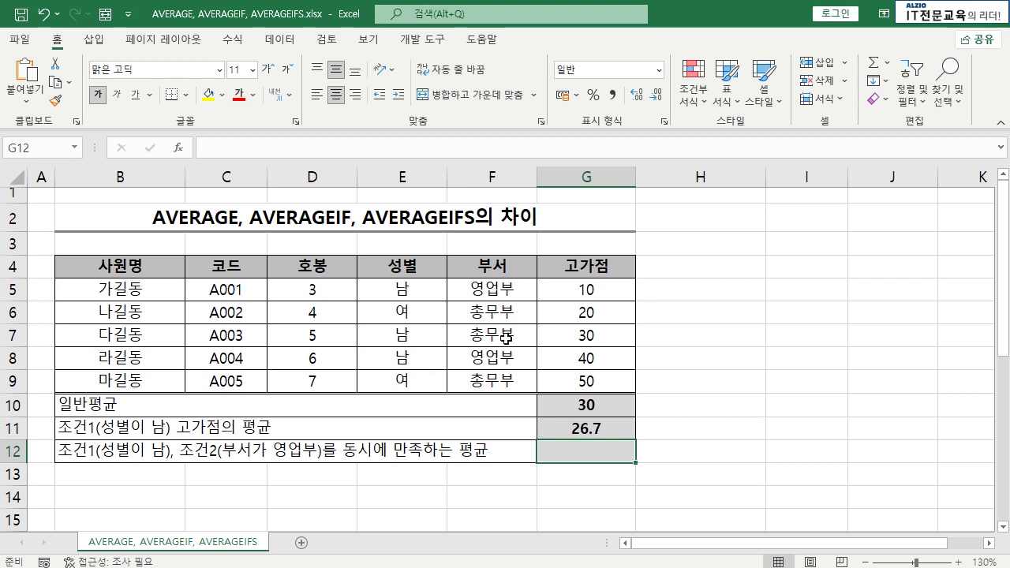
- Examine the rows of male employees in 영업부, E5:G5 and E8:G8, as the basis for the G12 average
{"action": "left_click_drag", "start_coordinate": [417, 291], "coordinate": [553, 290]}
{"action": "left_click_drag", "start_coordinate": [400, 353], "coordinate": [582, 356], "text": "ctrl"}
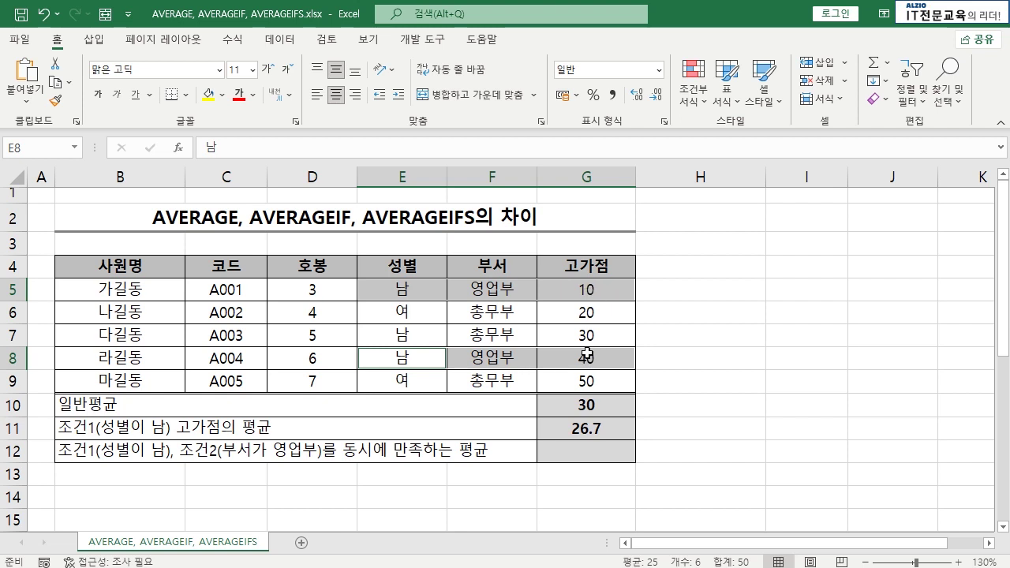
{"action": "left_click", "coordinate": [601, 450]}
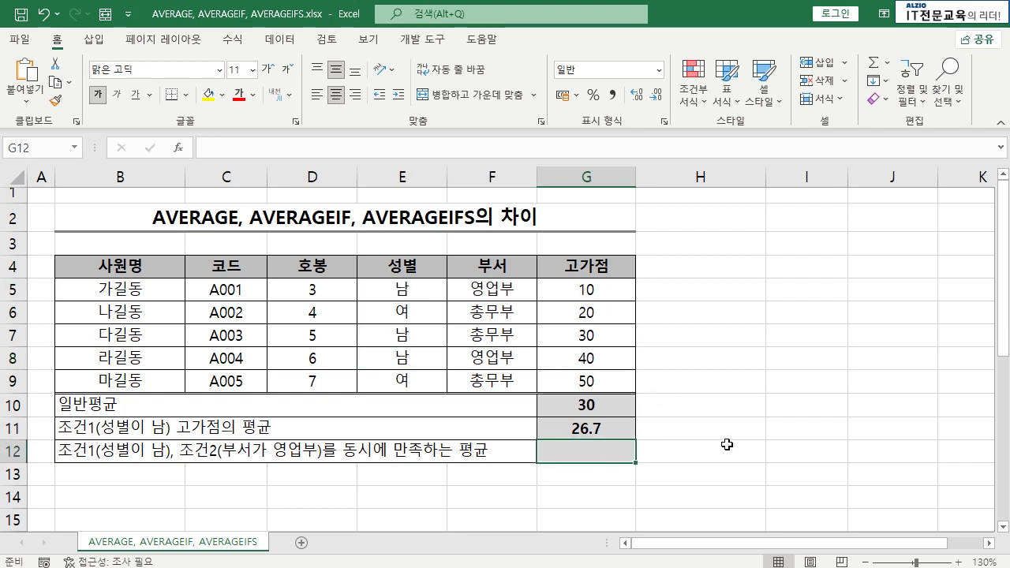
- Start an AVERAGEIFS formula in G12 with G5:G9 as the average range
{"action": "type", "text": "="}
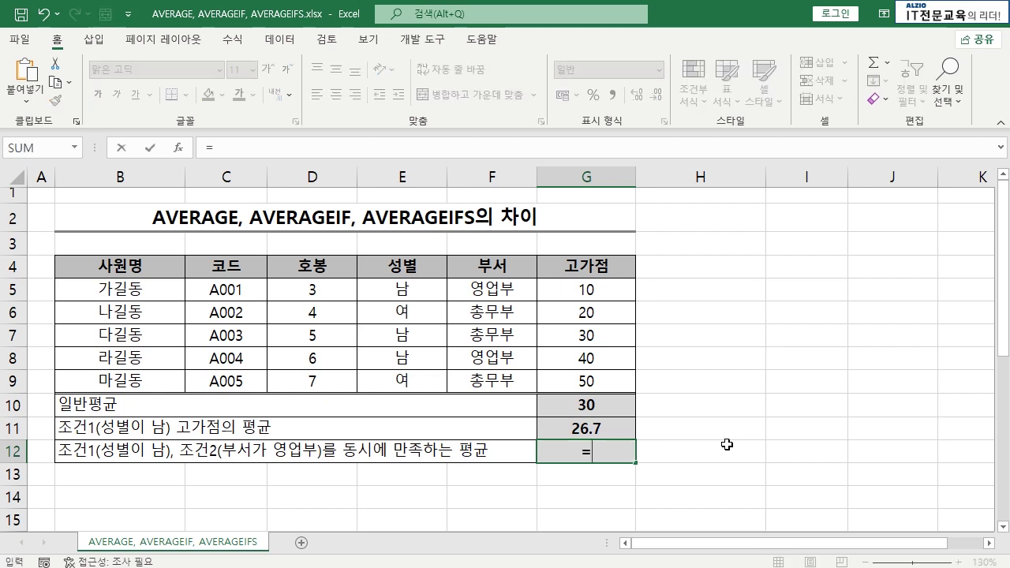
{"action": "type", "text": "av"}
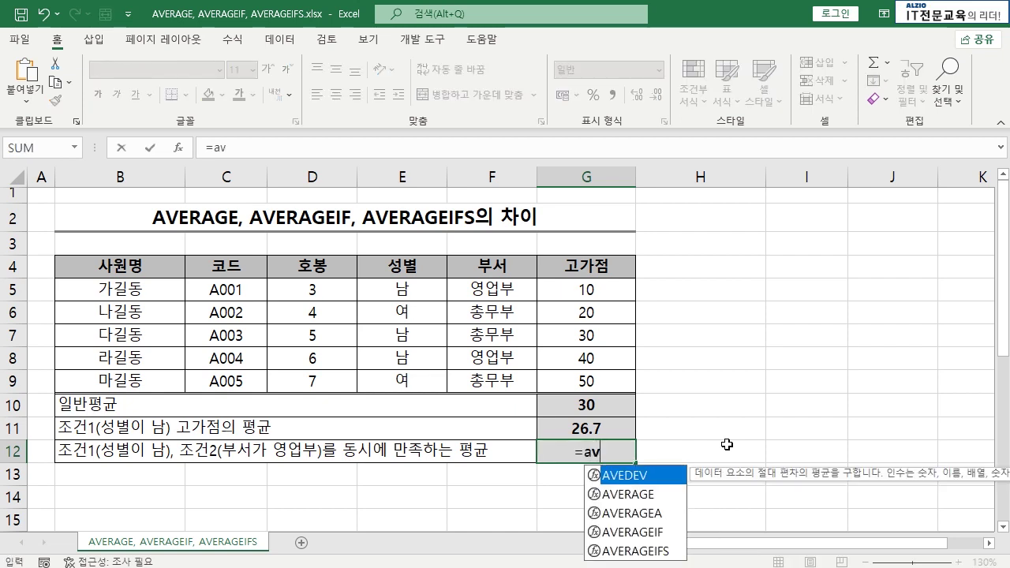
{"action": "key", "text": "Down"}
{"action": "key", "text": "Down"}
{"action": "key", "text": "Down"}
{"action": "key", "text": "Down"}
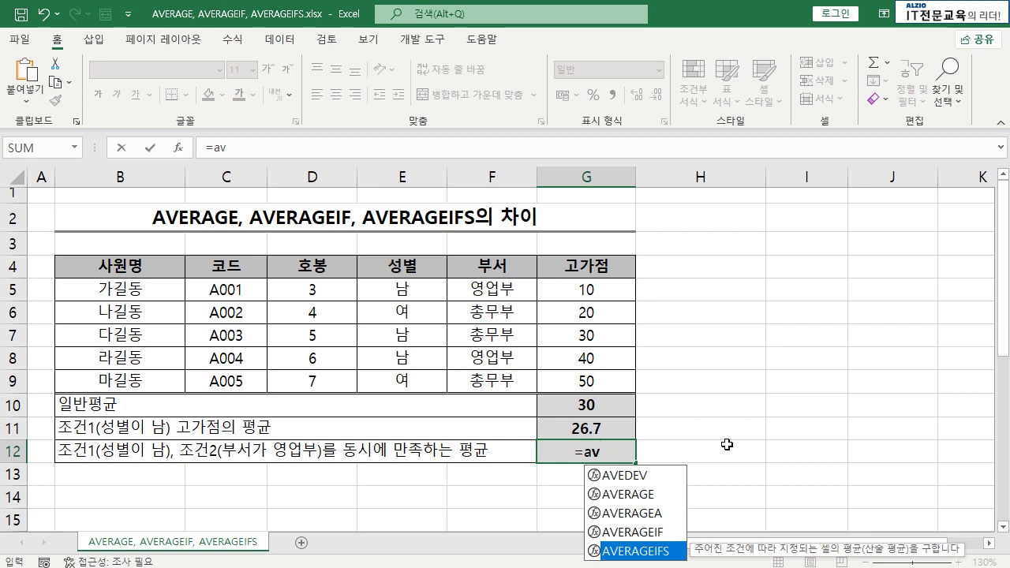
{"action": "key", "text": "Tab"}
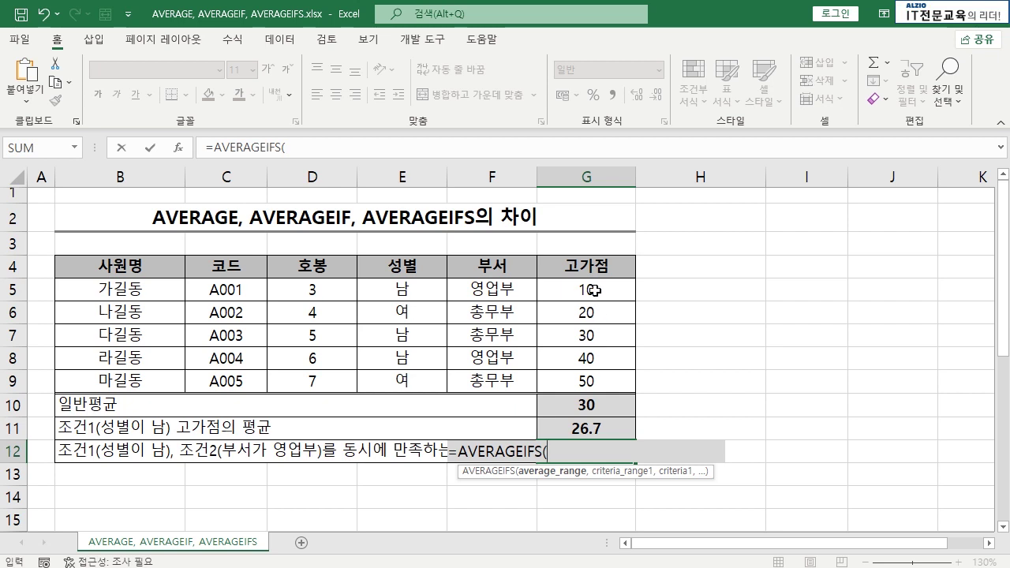
{"action": "left_click_drag", "start_coordinate": [593, 290], "coordinate": [591, 379]}
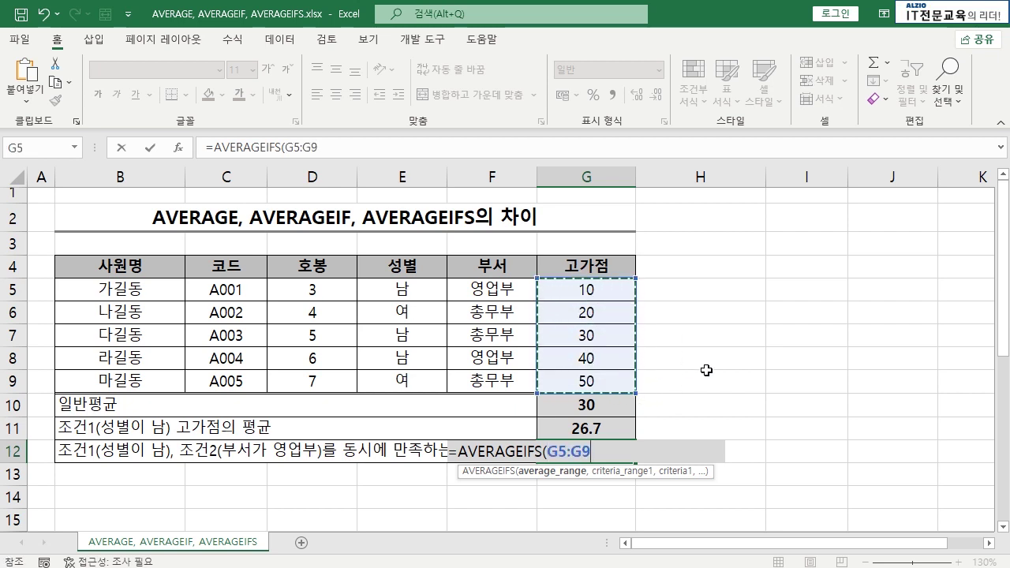
{"action": "type", "text": ","}
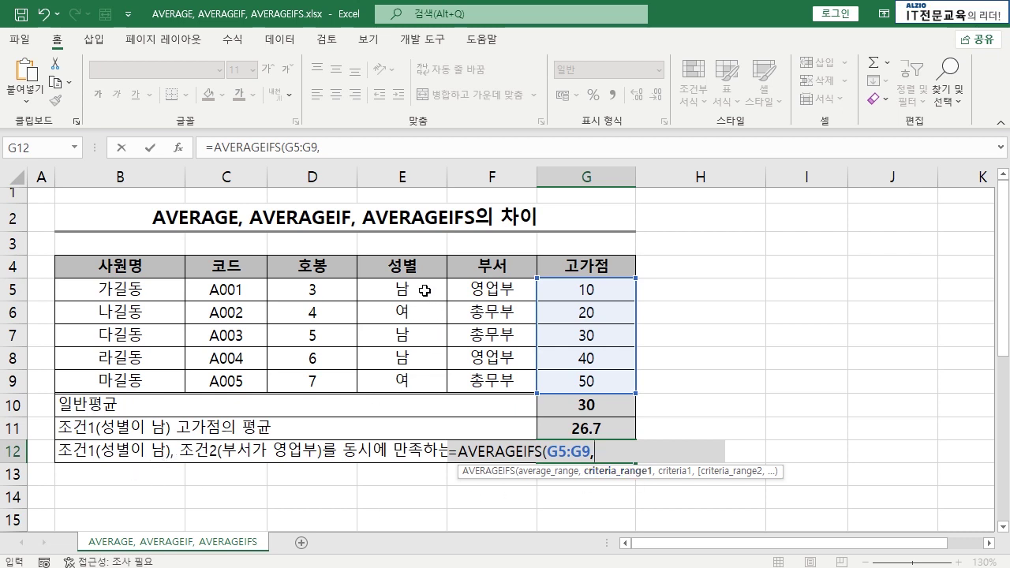
- Add the condition pairs E5:E9 with "남" and F5:F9 with "영업부" to the G12 formula and close it
{"action": "left_click_drag", "start_coordinate": [424, 291], "coordinate": [418, 376]}
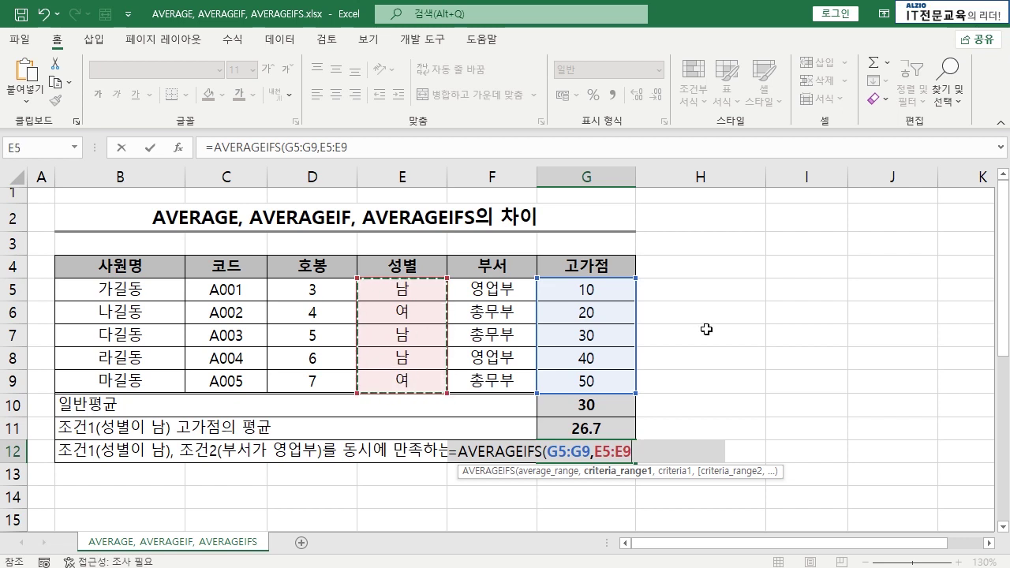
{"action": "type", "text": ","}
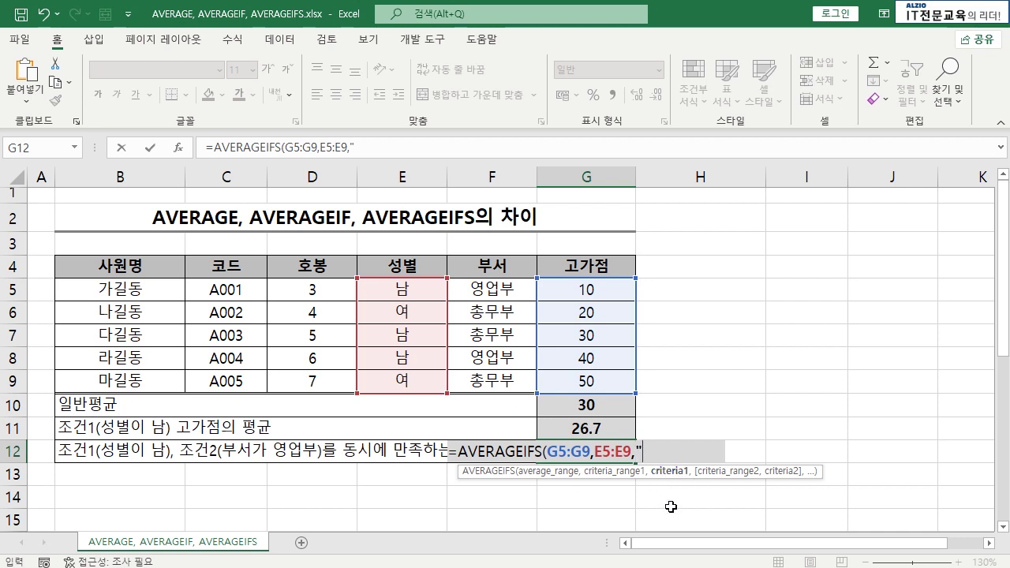
{"action": "type", "text": "남\","}
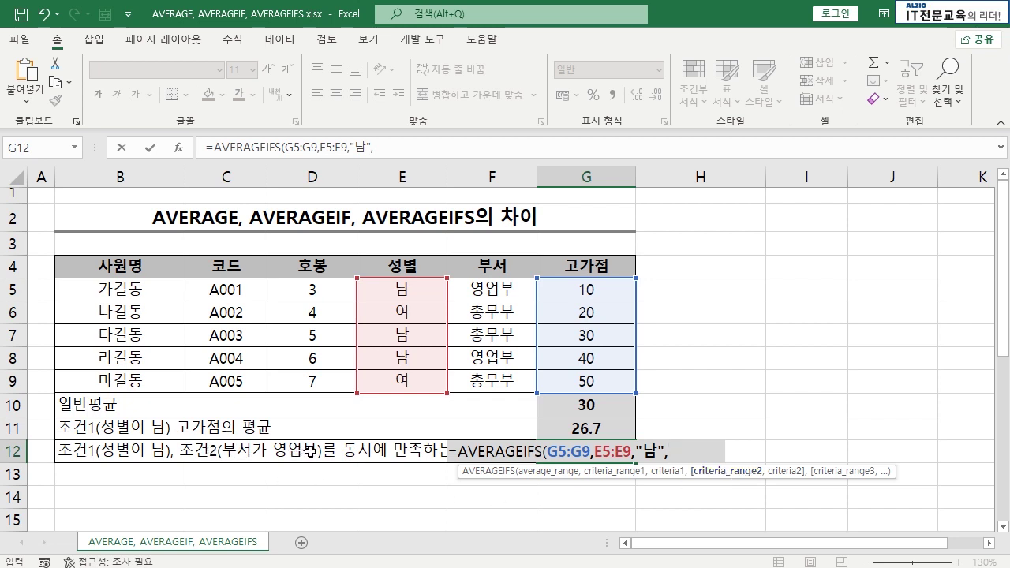
{"action": "left_click_drag", "start_coordinate": [501, 288], "coordinate": [503, 381]}
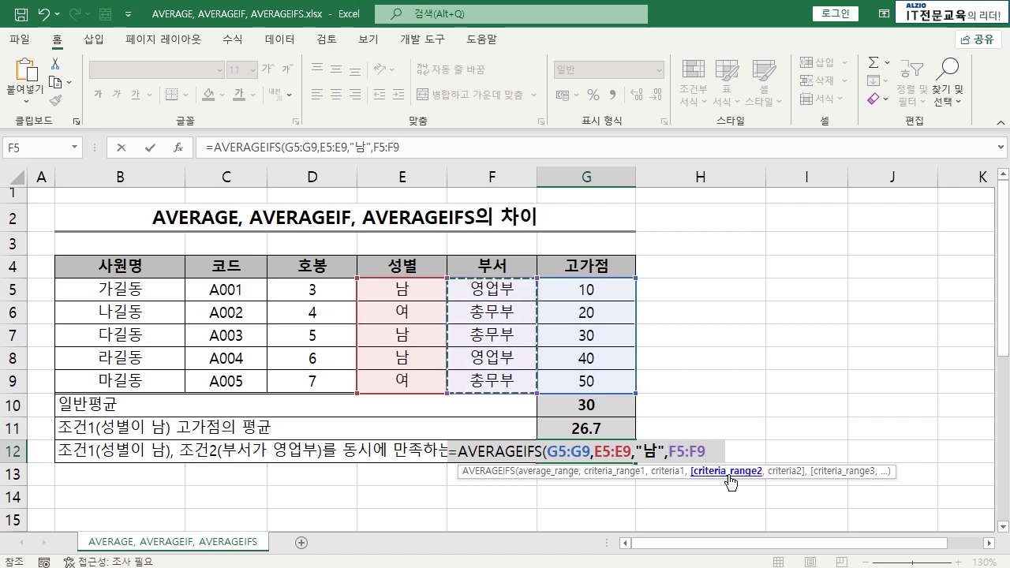
{"action": "type", "text": ","}
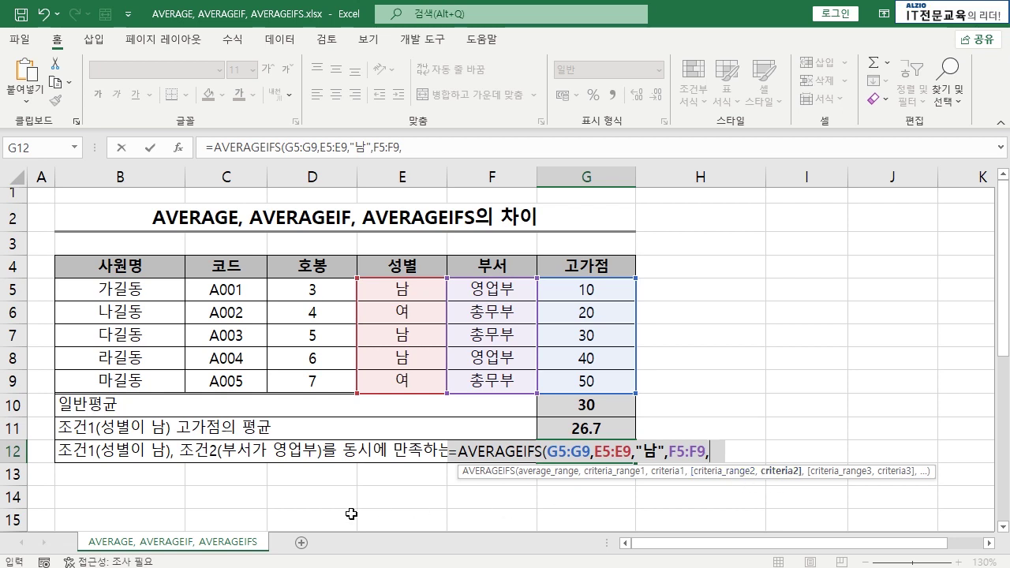
{"action": "type", "text": "\""}
{"action": "type", "text": "영업부"}
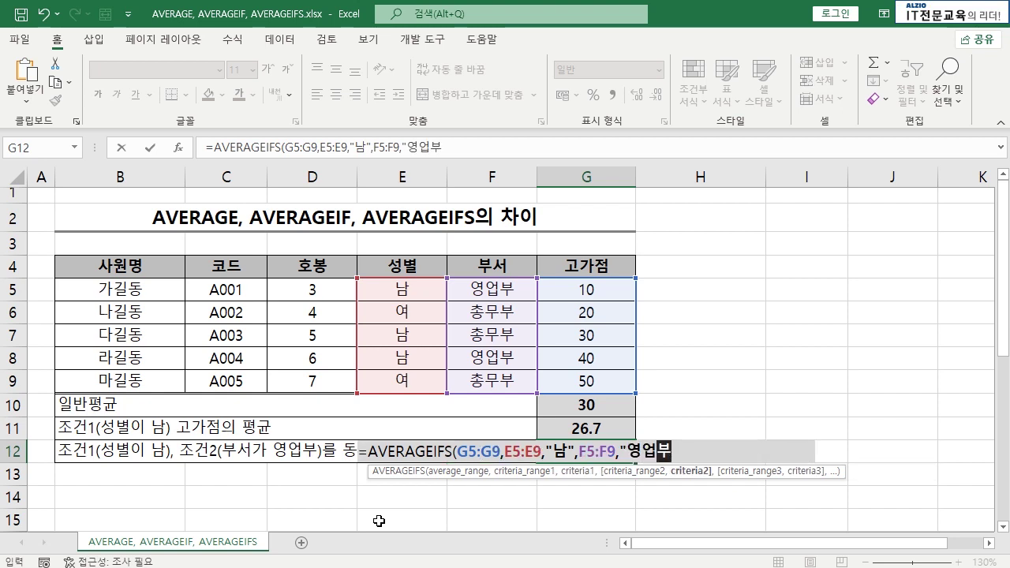
{"action": "type", "text": "\")"}
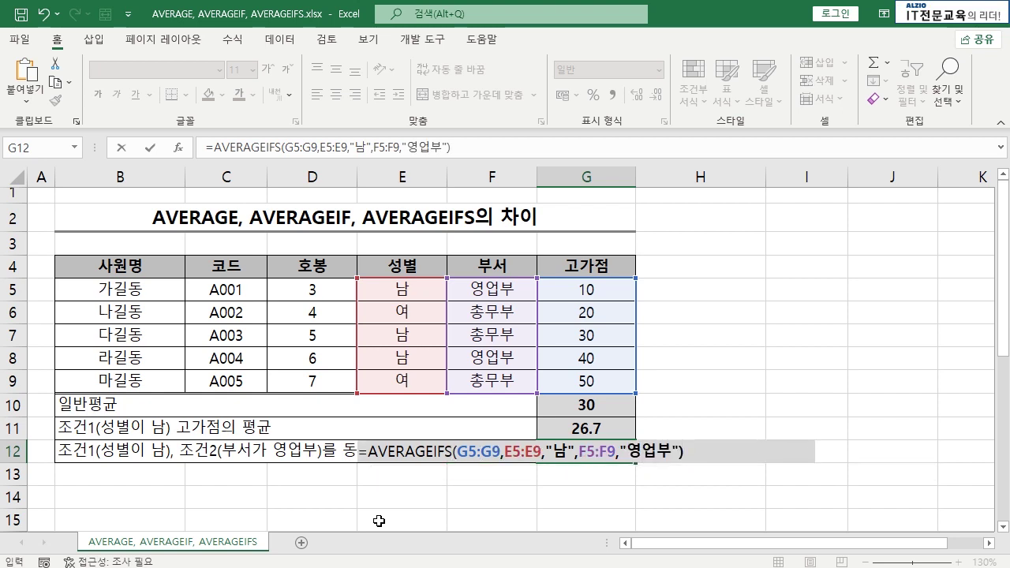
- Review the two condition pairs and enter =AVERAGEIFS(G5:G9,E5:E9,"남",F5:F9,"영업부") in G12
{"action": "left_click_drag", "start_coordinate": [457, 451], "coordinate": [571, 451]}
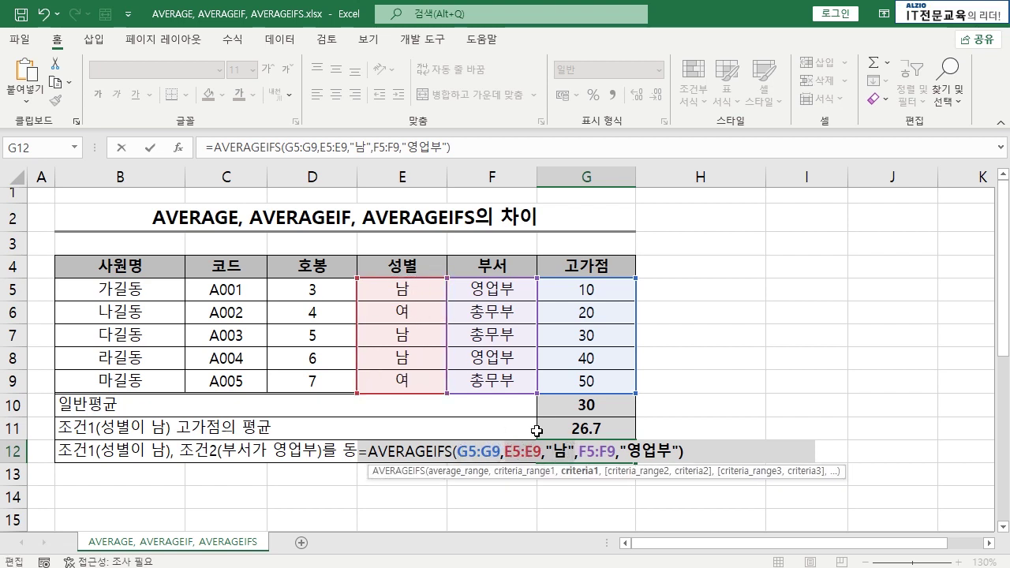
{"action": "left_click_drag", "start_coordinate": [580, 454], "coordinate": [680, 452]}
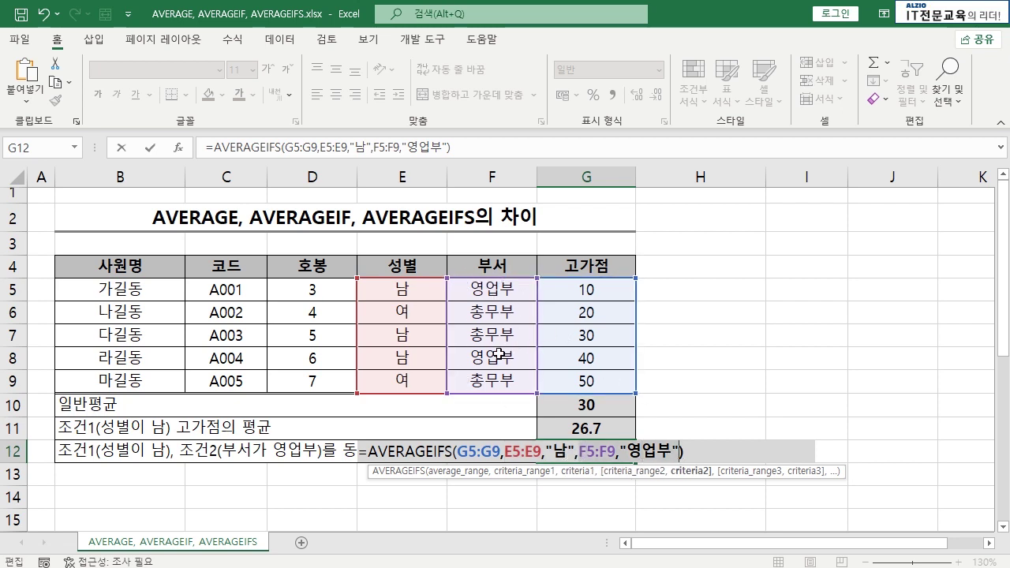
{"action": "type", "text": ")"}
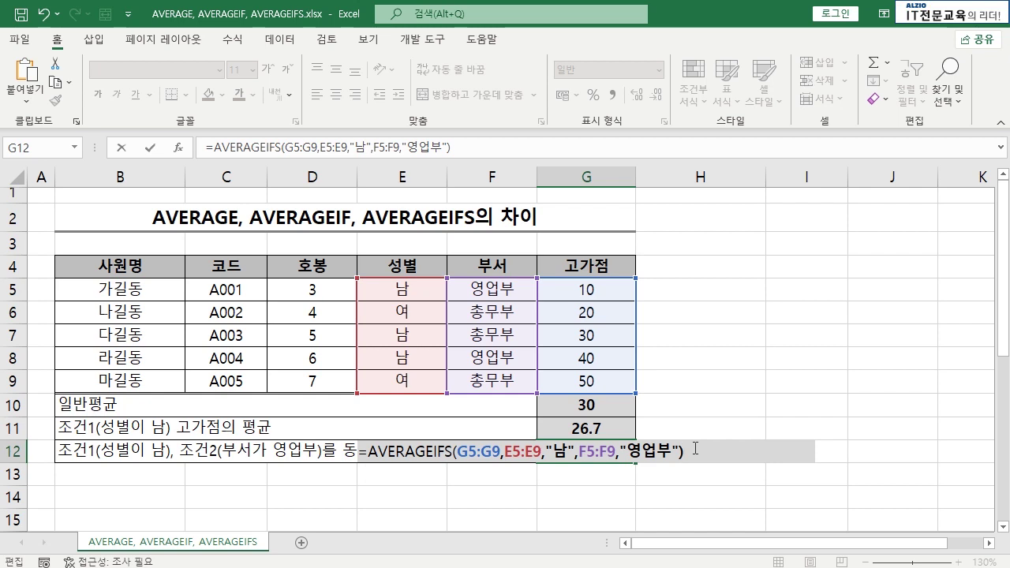
{"action": "key", "text": "Return"}
{"action": "left_click", "coordinate": [619, 451]}
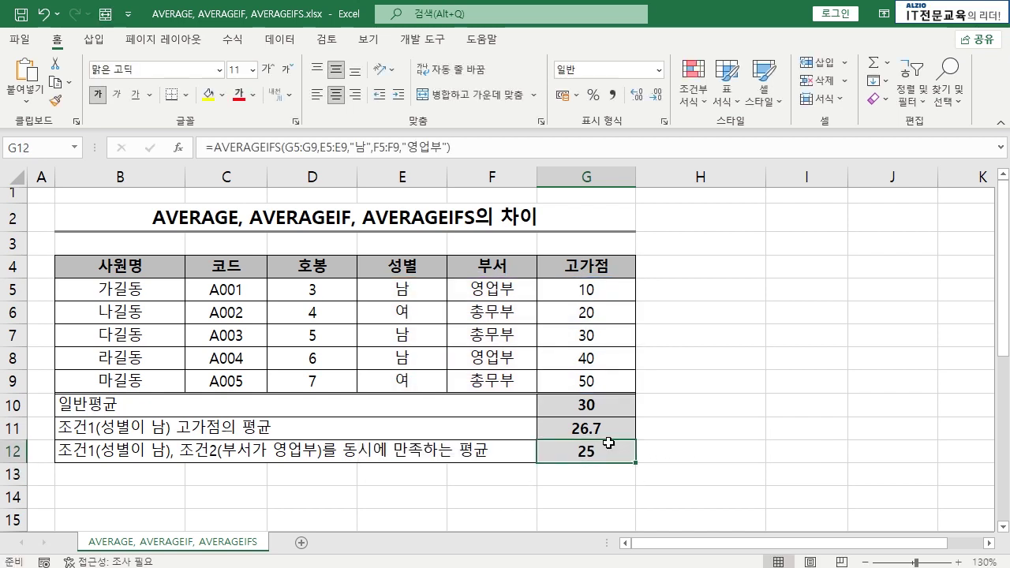
- Compare the G12 average with the matching scores in G5 and G8
{"action": "left_click", "coordinate": [590, 291]}
{"action": "left_click", "coordinate": [590, 362]}
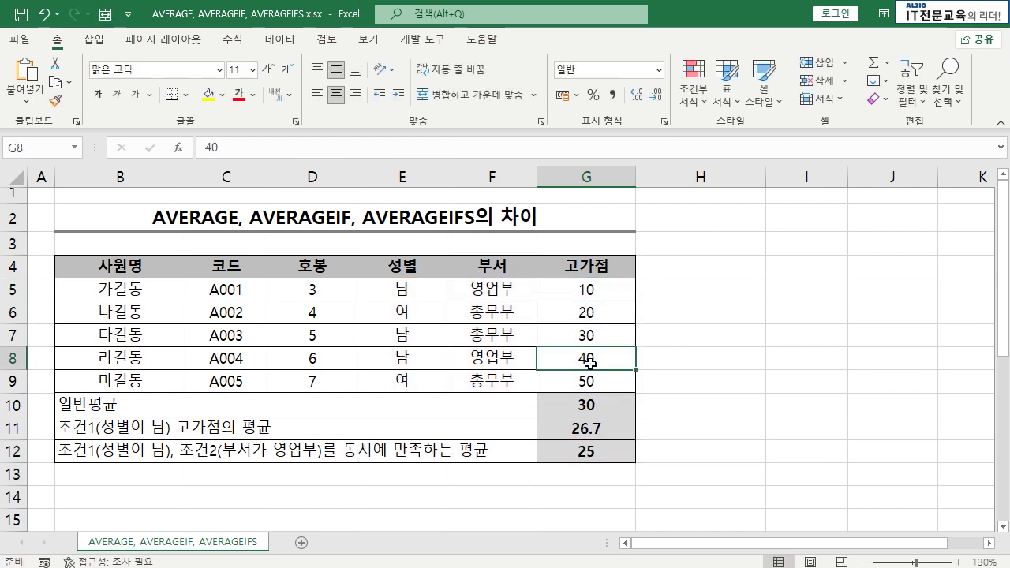
{"action": "left_click", "coordinate": [613, 454]}
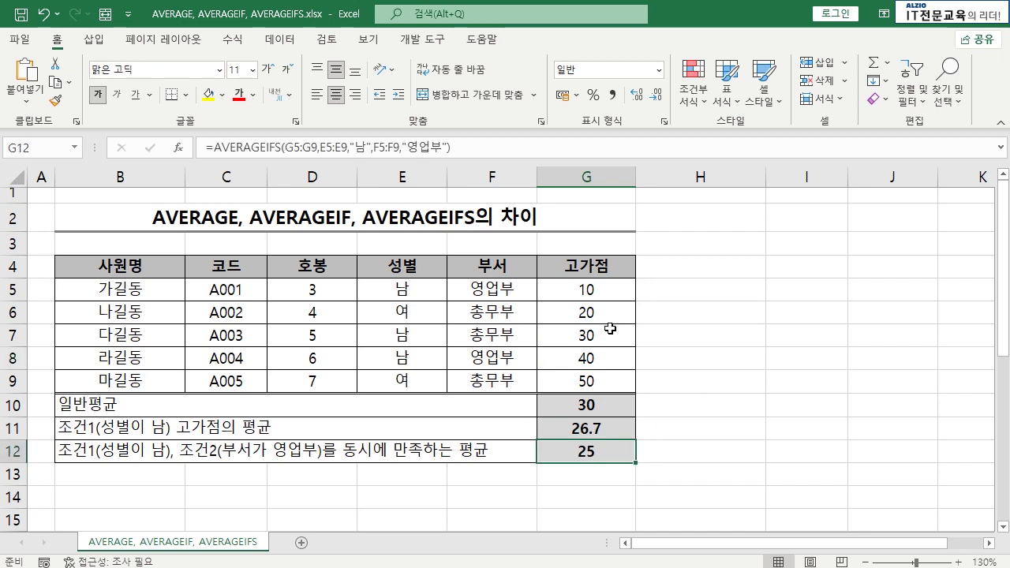
- Extend the AVERAGEIFS formula in G12 with a third condition, range C5:C9 and criteria "A004"
{"action": "double_click", "coordinate": [588, 452]}
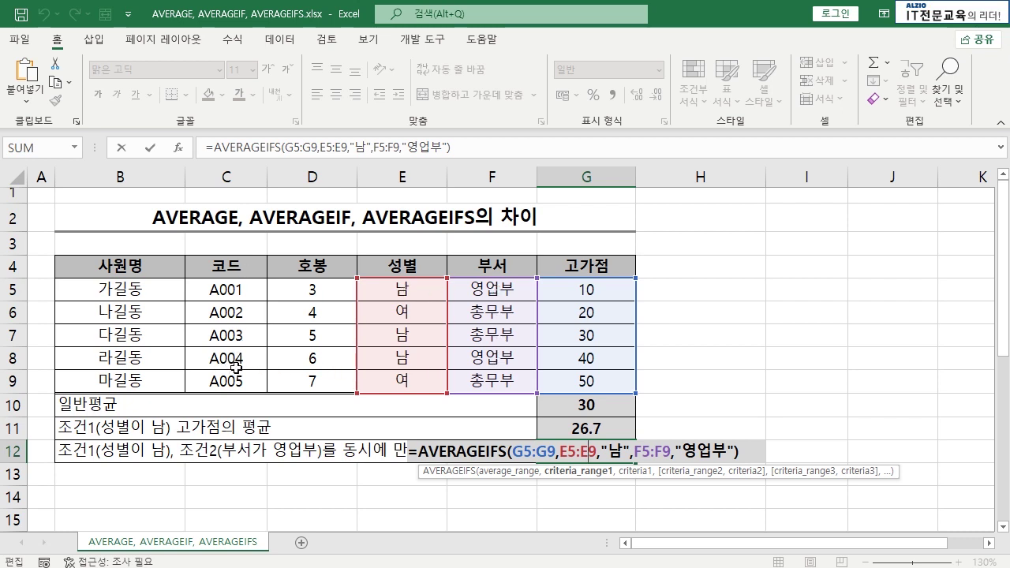
{"action": "left_click", "coordinate": [731, 450]}
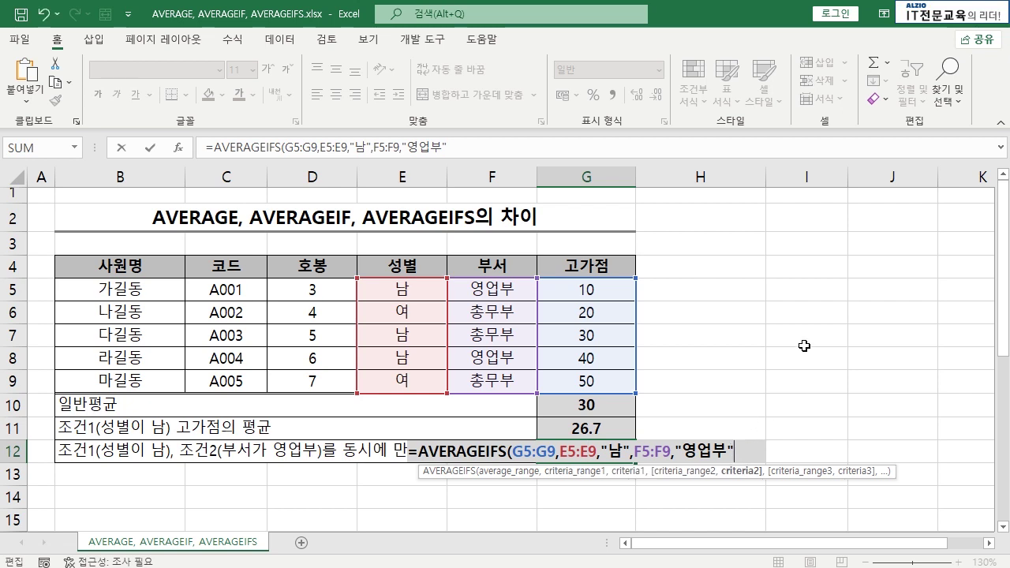
{"action": "type", "text": ","}
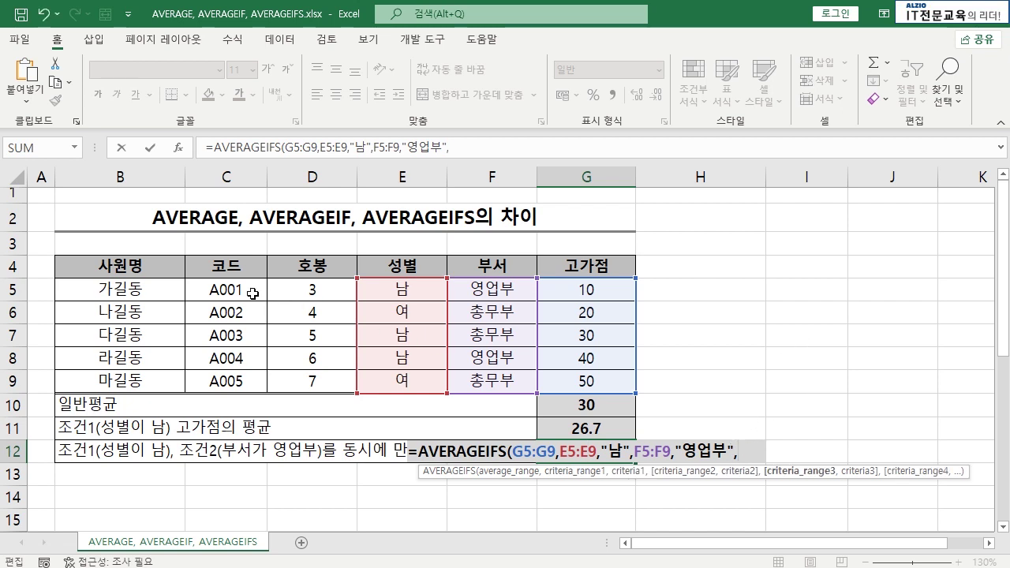
{"action": "left_click_drag", "start_coordinate": [245, 292], "coordinate": [252, 379]}
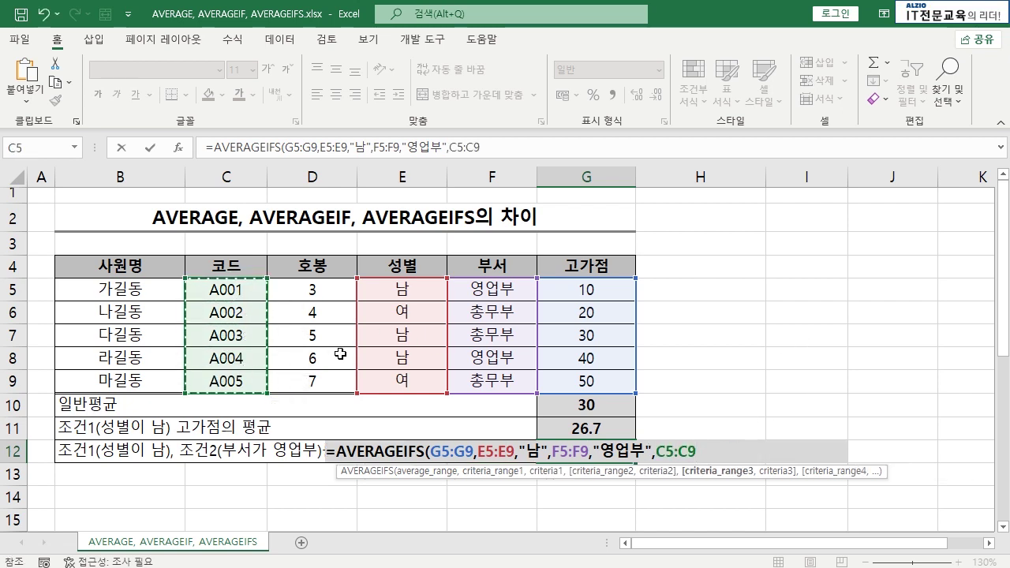
{"action": "type", "text": ","}
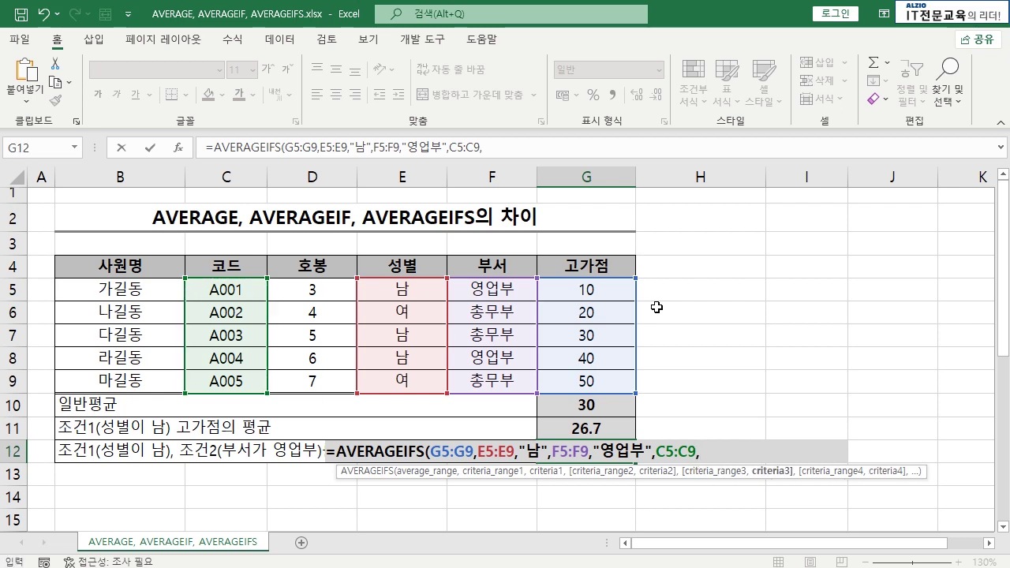
{"action": "type", "text": "\"A004"}
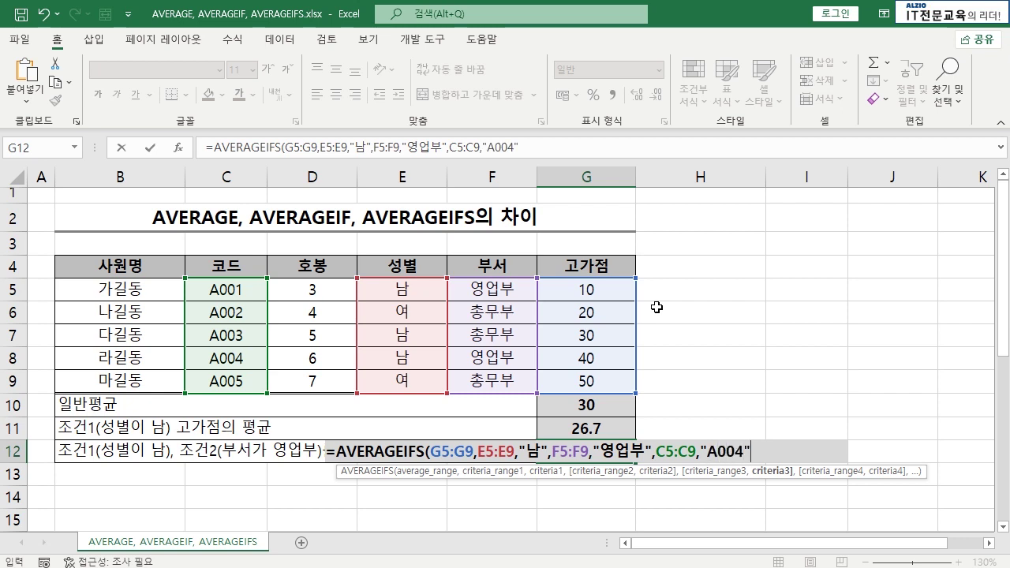
{"action": "type", "text": ")"}
{"action": "key", "text": "Return"}
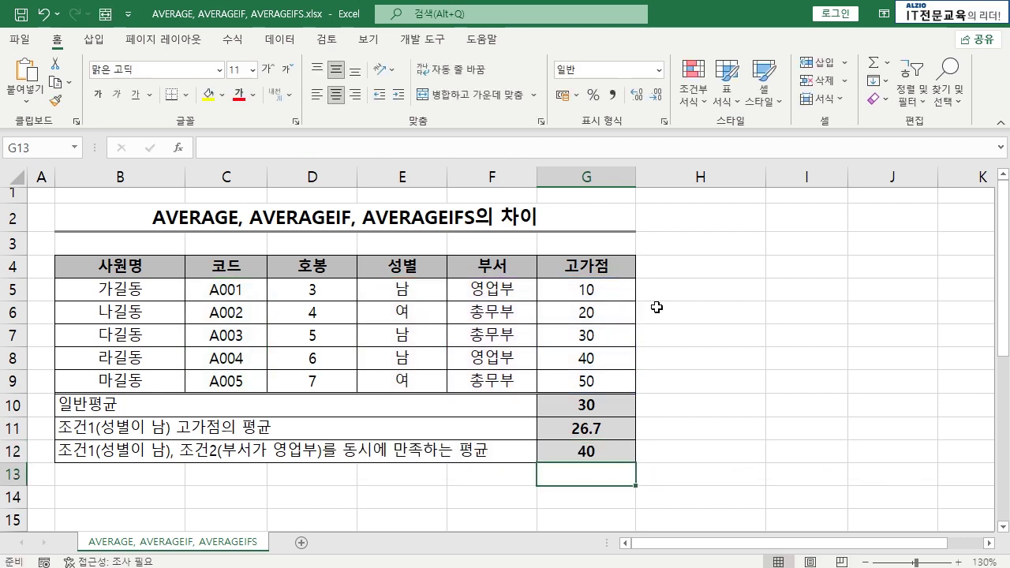
- Compare the three-condition average in G12 with the A004 row and its score in G8
{"action": "left_click", "coordinate": [591, 454]}
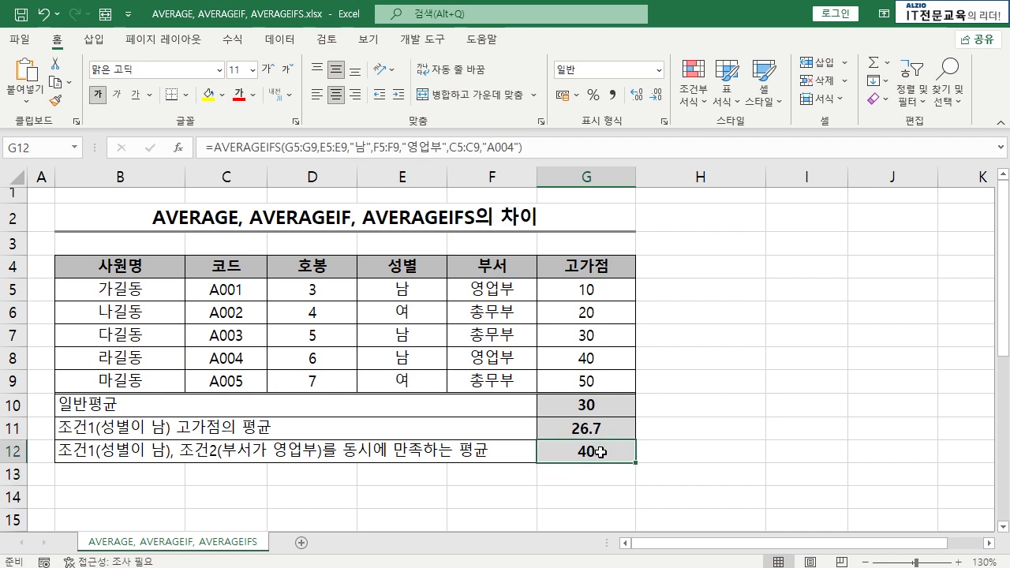
{"action": "left_click_drag", "start_coordinate": [227, 359], "coordinate": [650, 355]}
{"action": "left_click", "coordinate": [597, 358]}
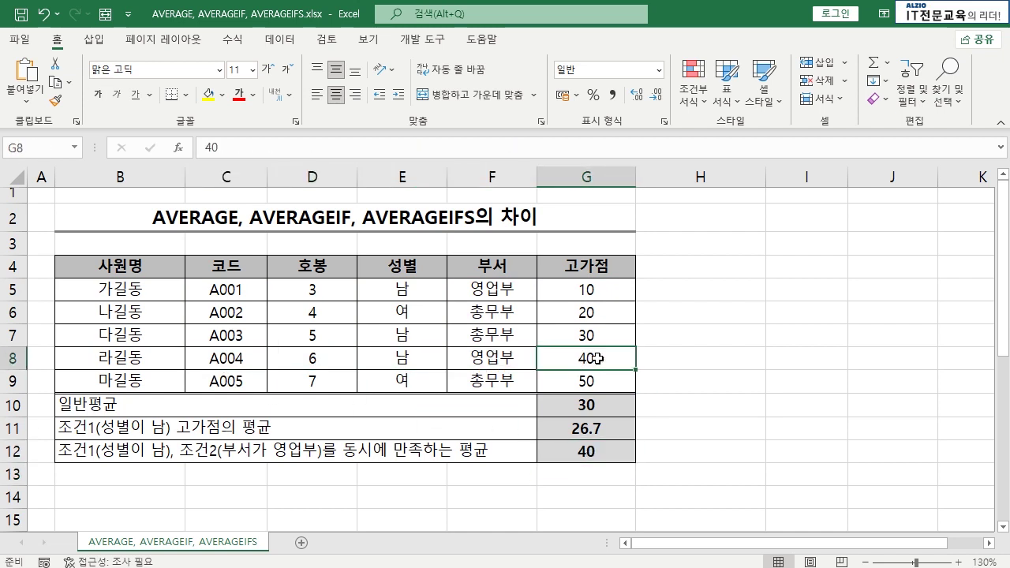
{"action": "left_click", "coordinate": [601, 450]}
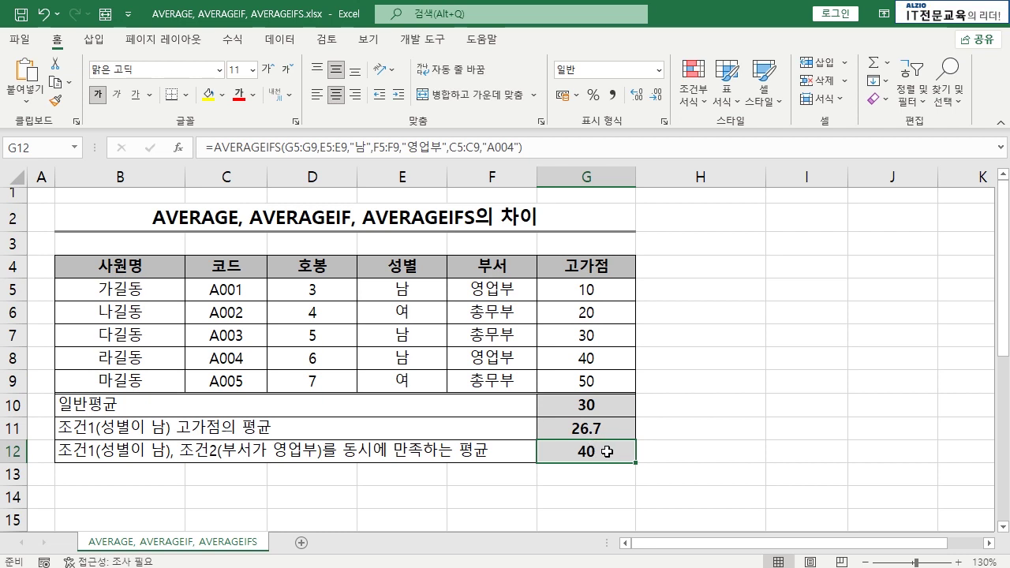
- Change the third criteria of the AVERAGEIFS formula in G12 to "A002"
{"action": "double_click", "coordinate": [607, 451]}
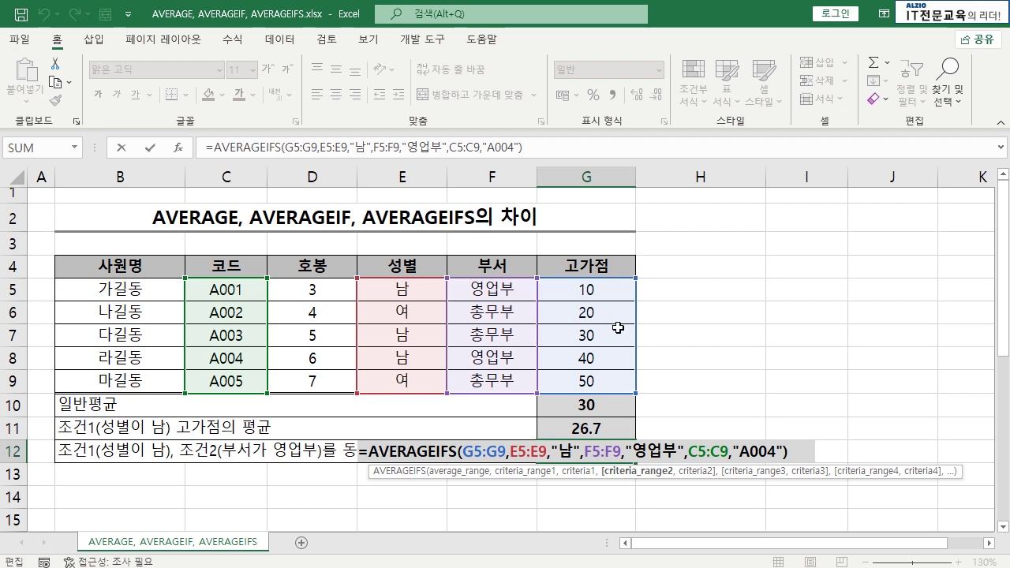
{"action": "left_click", "coordinate": [776, 453]}
{"action": "left_click", "coordinate": [773, 452]}
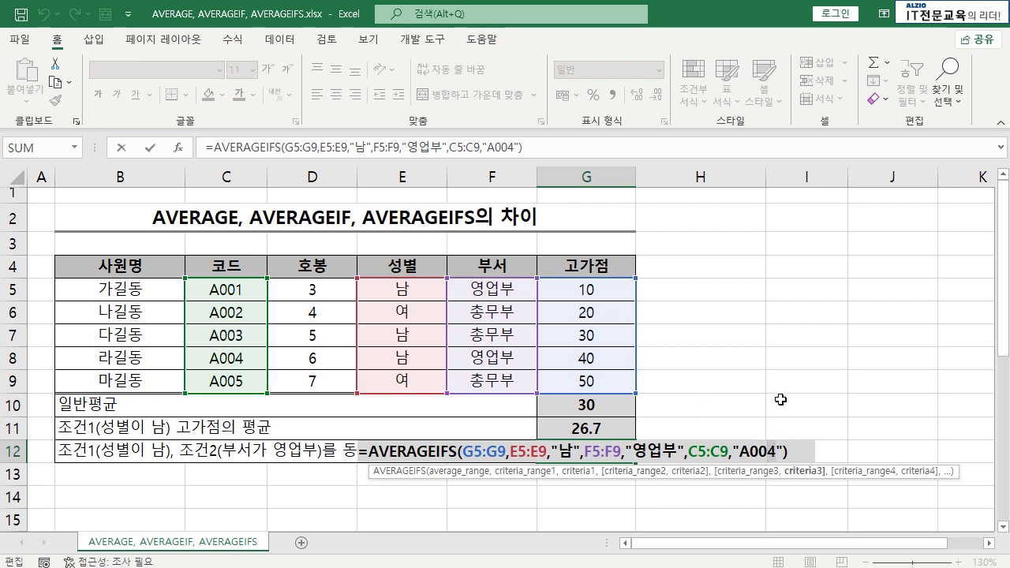
{"action": "key", "text": "BackSpace"}
{"action": "type", "text": "2"}
{"action": "key", "text": "Return"}
{"action": "key", "text": "Up"}
- Inspect the edited G12 formula and undo the change to its code criteria
{"action": "double_click", "coordinate": [627, 453]}
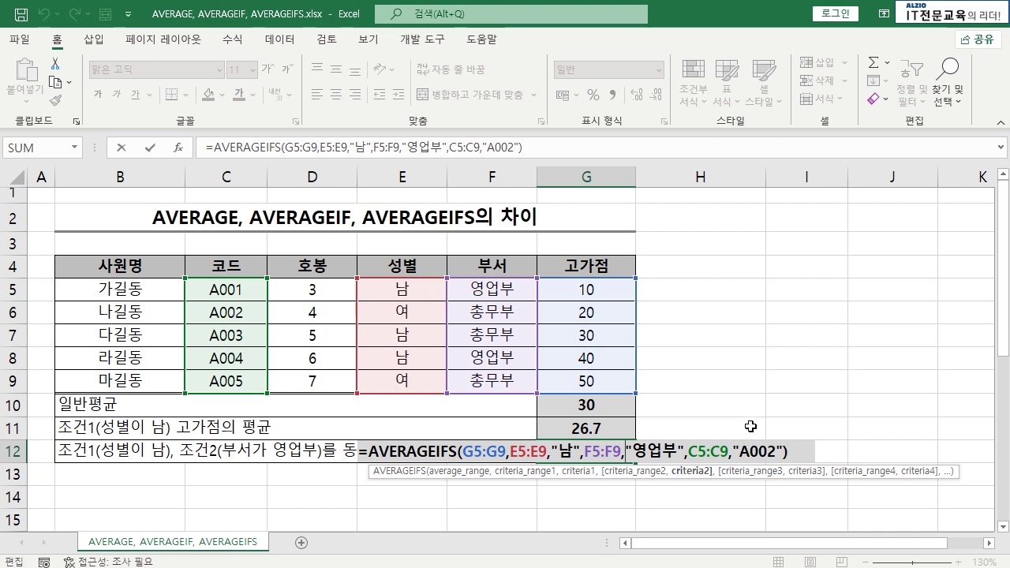
{"action": "key", "text": "ctrl+Return"}
{"action": "key", "text": "ctrl+z"}
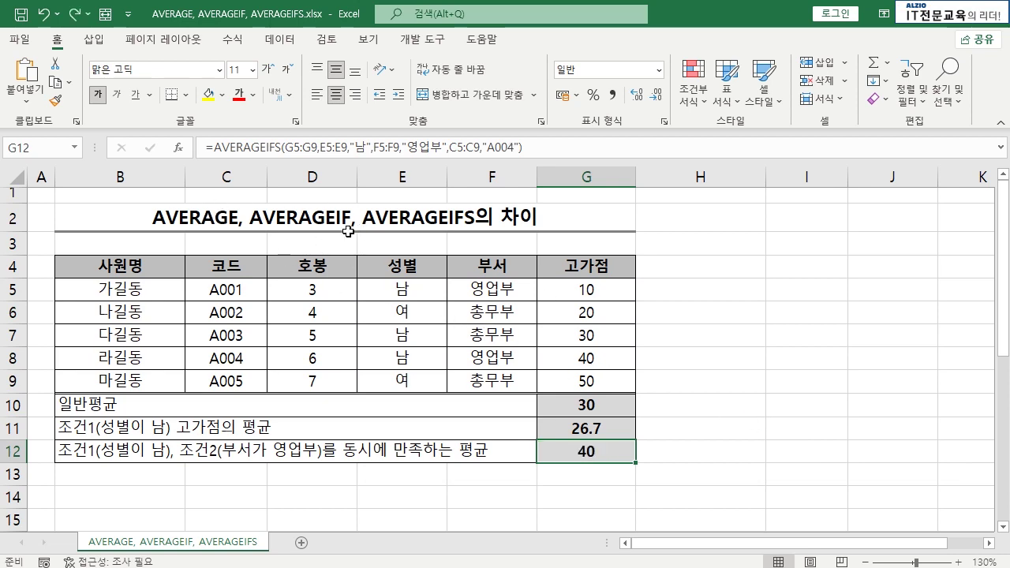
- Review the AVERAGE formula in G10 and the arguments of the AVERAGEIF formula in G11 without changing them
{"action": "scroll", "coordinate": [489, 255], "scroll_direction": "down", "scroll_amount": 5}
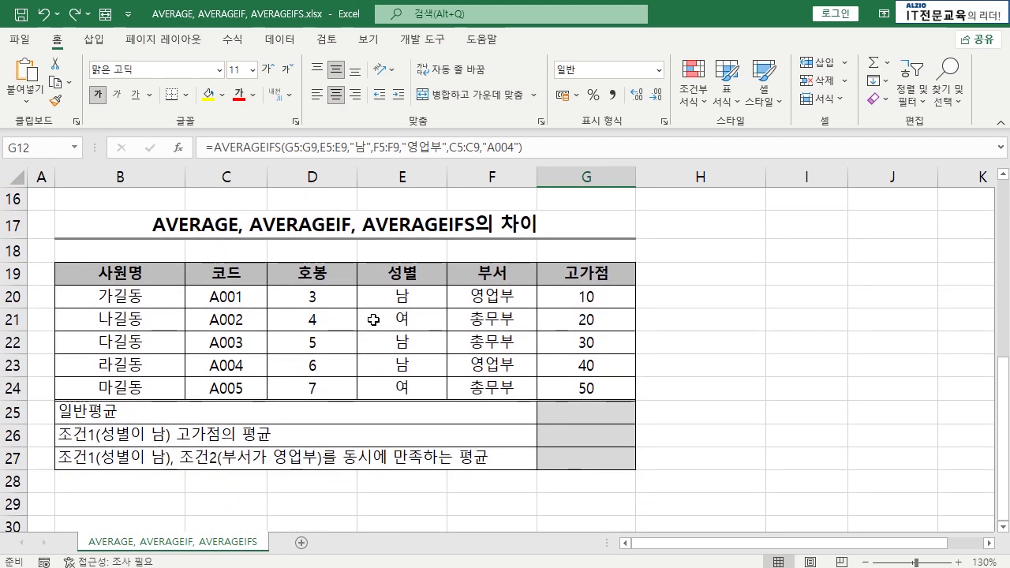
{"action": "scroll", "coordinate": [520, 391], "scroll_direction": "up", "scroll_amount": 5}
{"action": "left_click", "coordinate": [552, 406]}
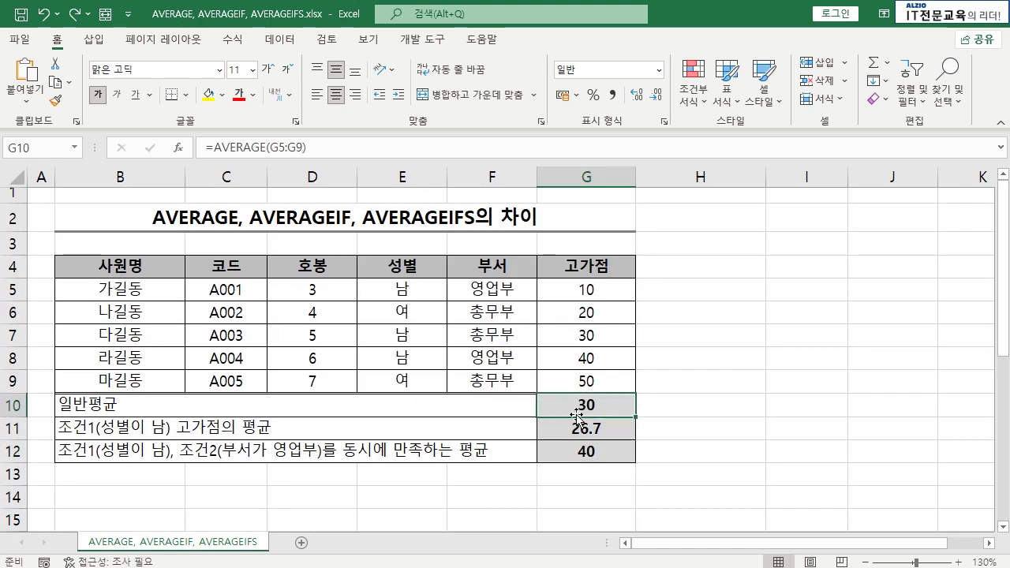
{"action": "left_click", "coordinate": [570, 426]}
{"action": "double_click", "coordinate": [580, 429]}
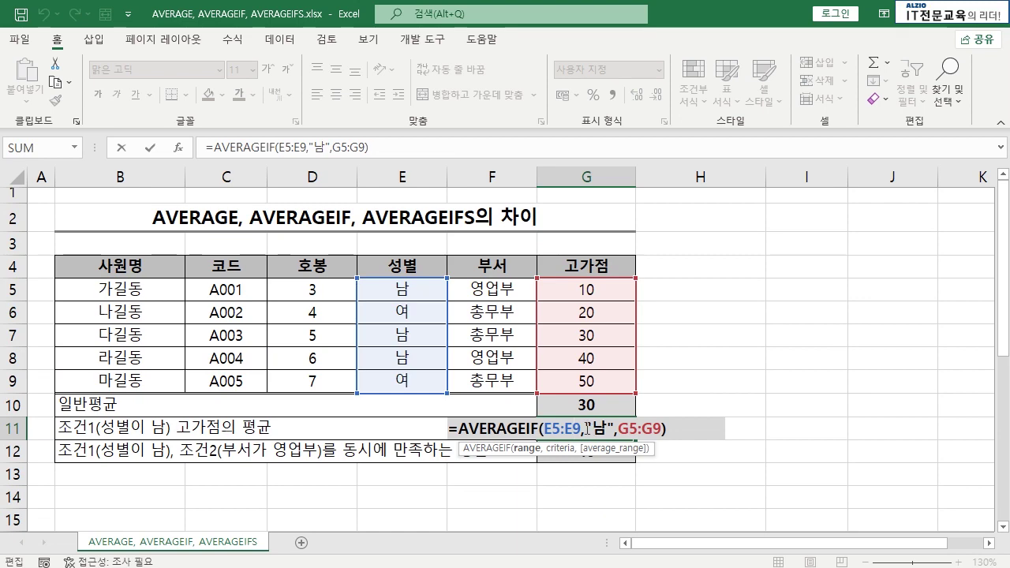
{"action": "left_click", "coordinate": [615, 429]}
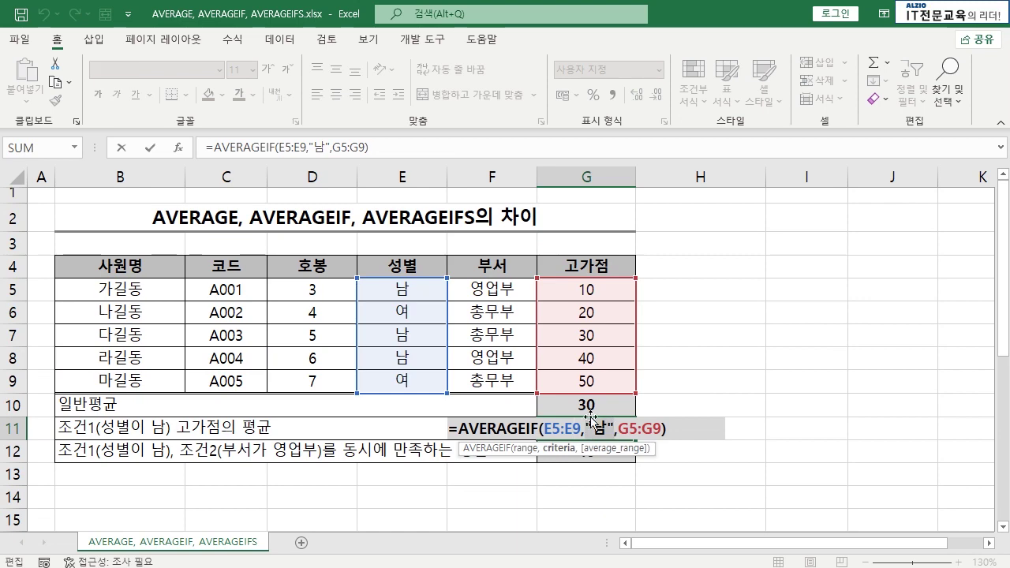
{"action": "key", "text": "Escape"}
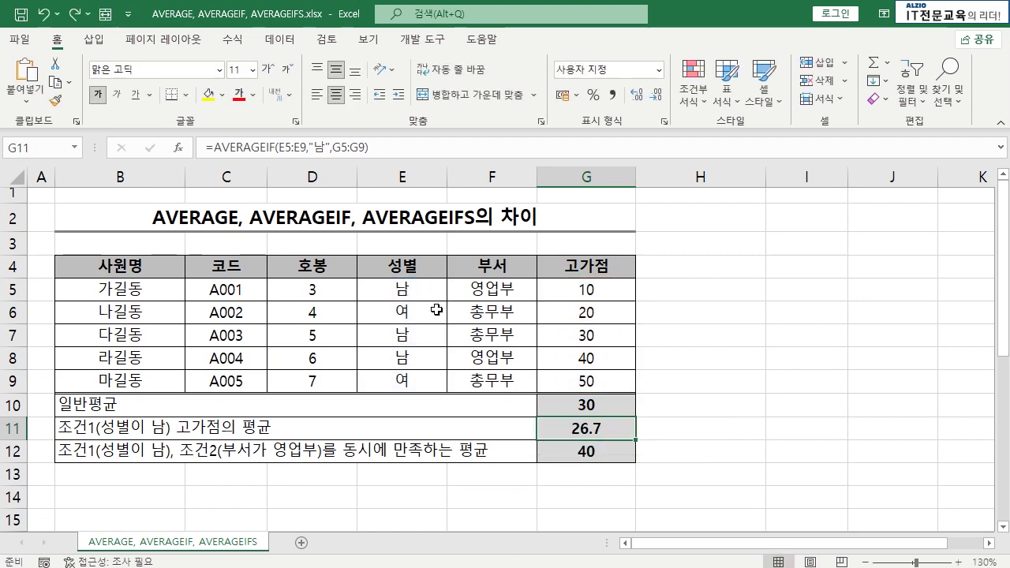
- Start an AVERAGE formula in G25, the 일반평균 cell of the second practice table
{"action": "scroll", "coordinate": [648, 416], "scroll_direction": "down", "scroll_amount": 2}
{"action": "scroll", "coordinate": [649, 418], "scroll_direction": "down", "scroll_amount": 3}
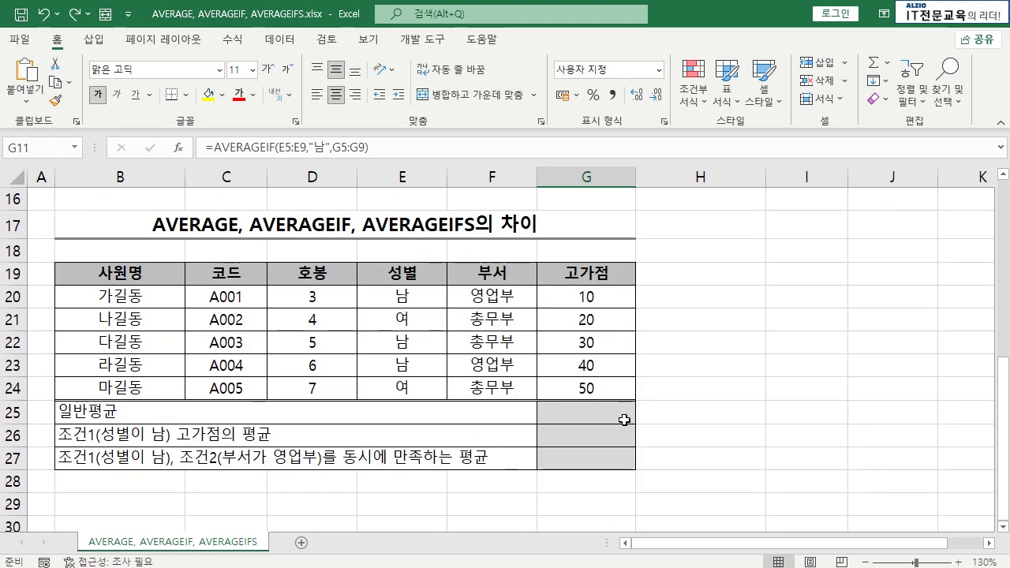
{"action": "left_click", "coordinate": [601, 415]}
{"action": "type", "text": "=ave"}
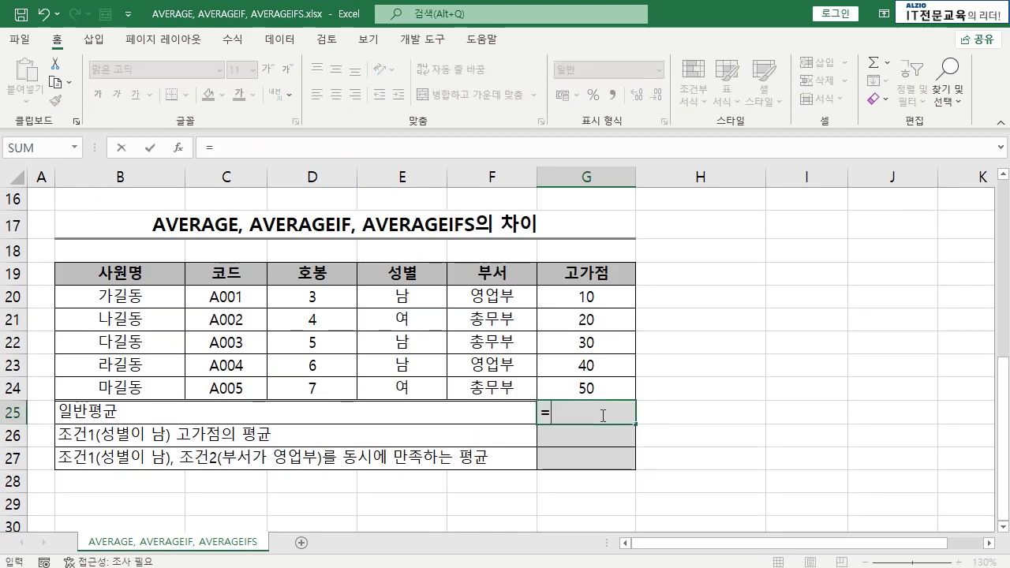
{"action": "double_click", "coordinate": [592, 456]}
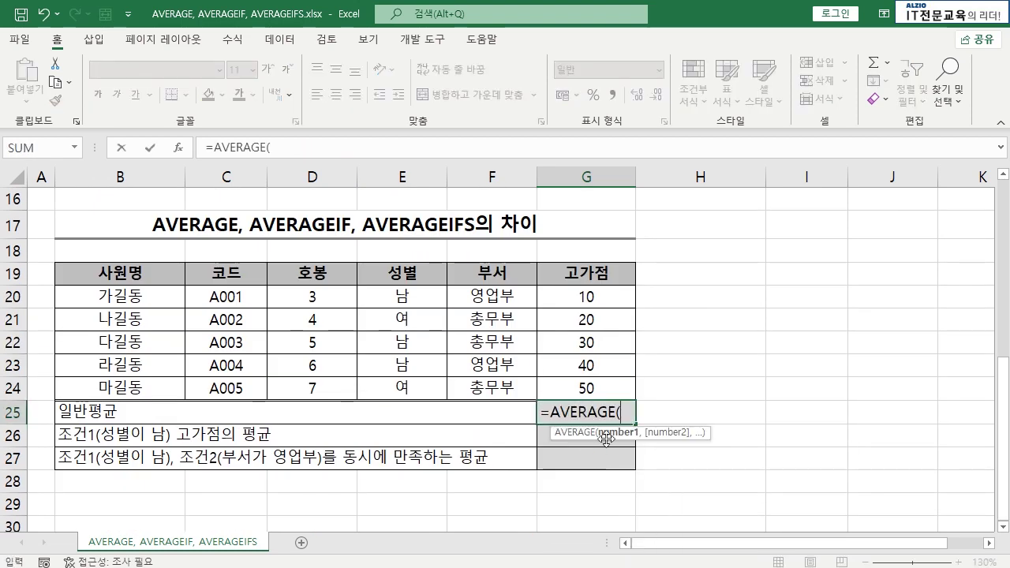
- Complete the AVERAGE formula in G25 with the score range G20:G24
{"action": "left_click_drag", "start_coordinate": [600, 299], "coordinate": [568, 458]}
{"action": "key", "text": "Return"}
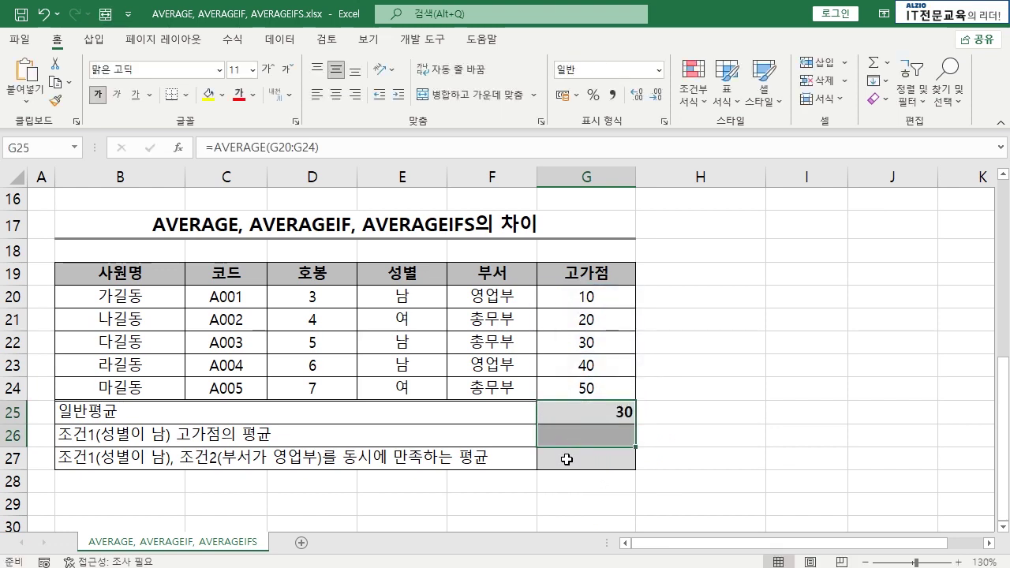
- Start an AVERAGEIF formula in G26 with the gender cells E20:E24 as the criteria range
{"action": "left_click", "coordinate": [600, 435]}
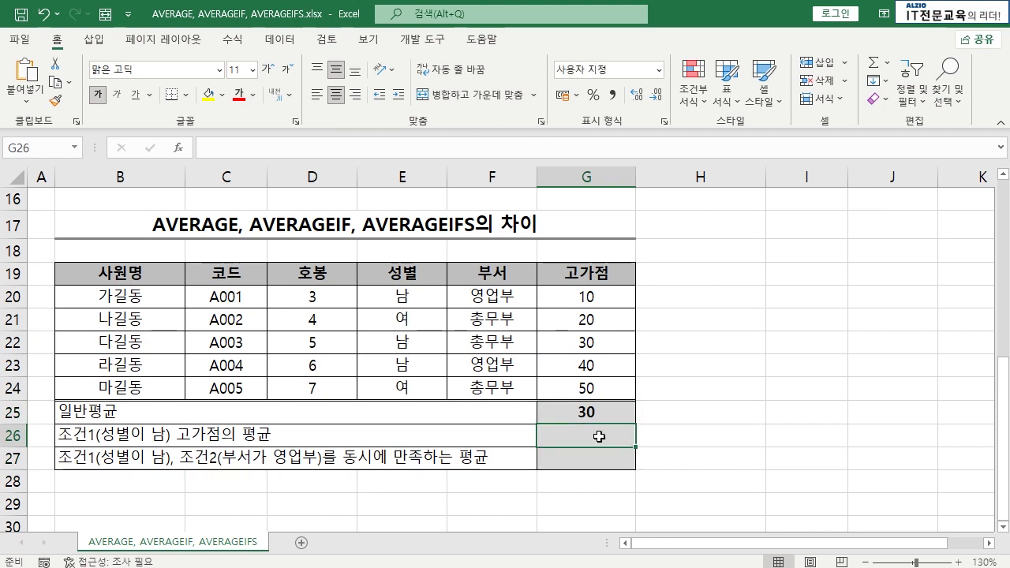
{"action": "type", "text": "=aver"}
{"action": "key", "text": "Down"}
{"action": "key", "text": "Tab"}
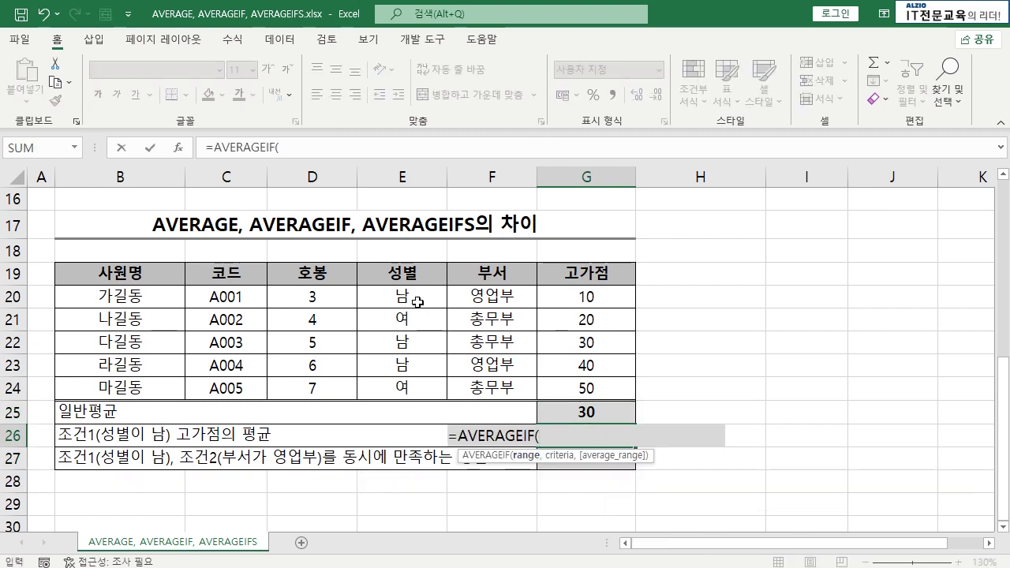
{"action": "left_click_drag", "start_coordinate": [414, 300], "coordinate": [414, 388]}
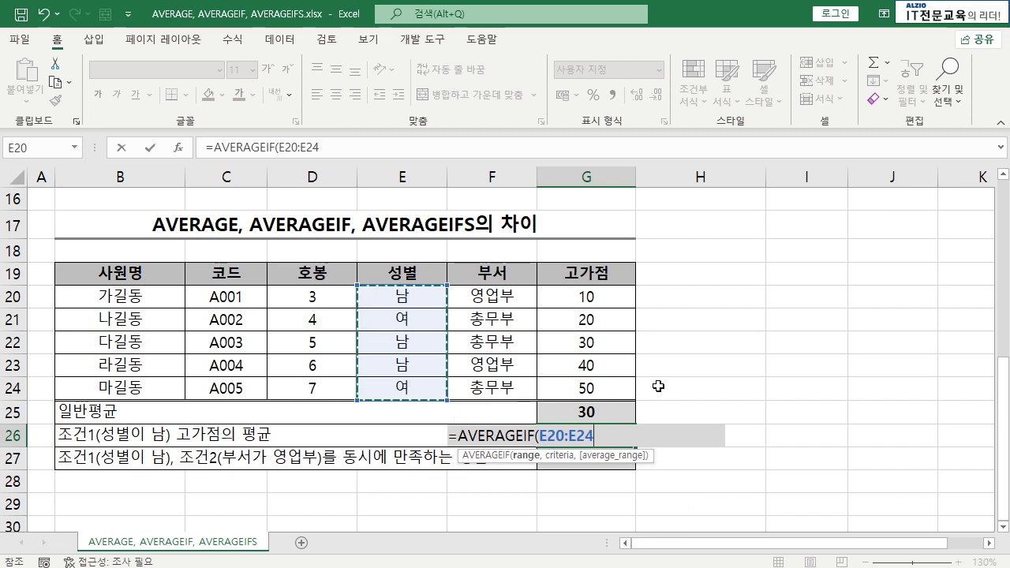
{"action": "type", "text": ","}
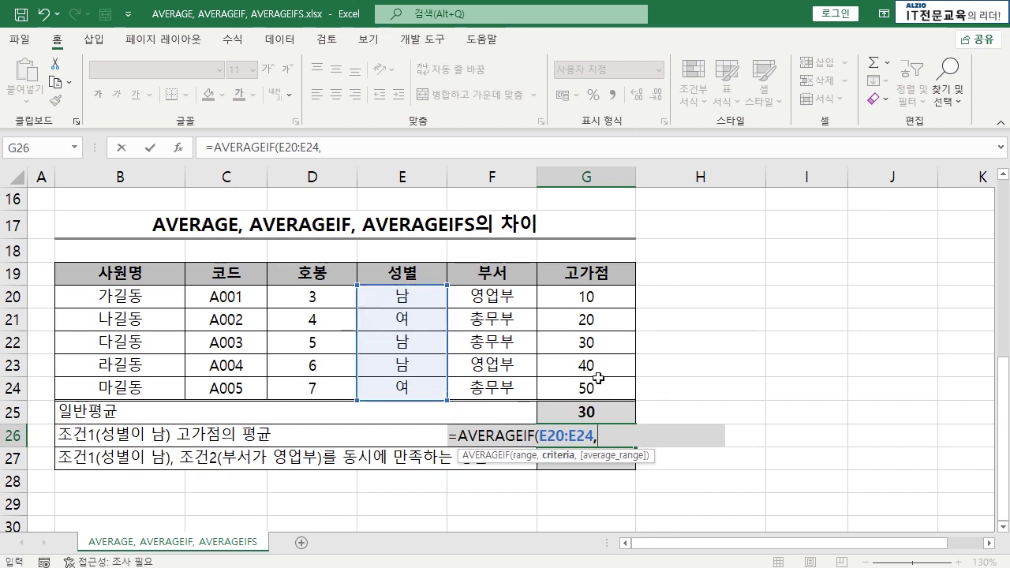
{"action": "left_click", "coordinate": [415, 299]}
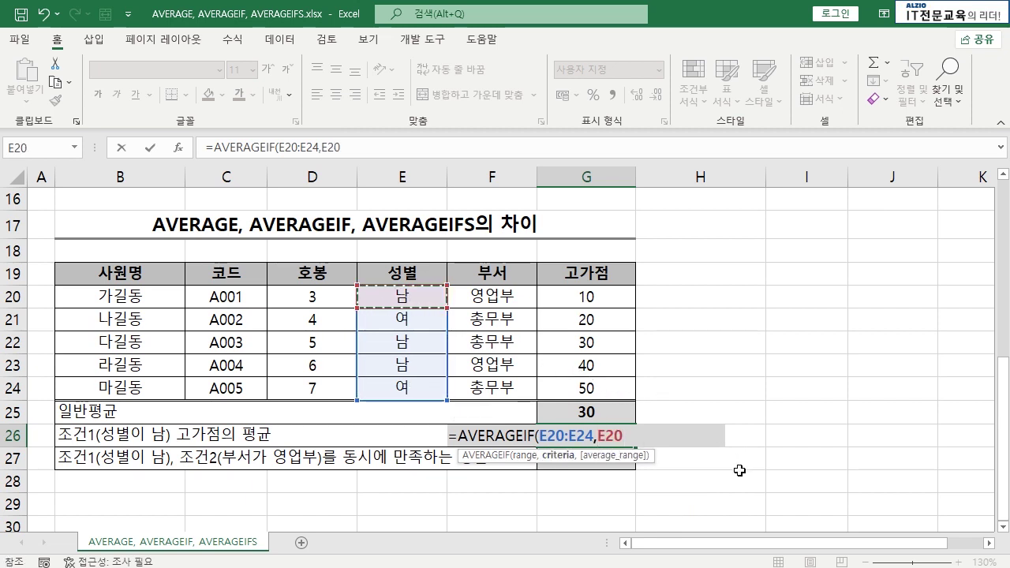
{"action": "key", "text": "BackSpace"}
{"action": "key", "text": "BackSpace"}
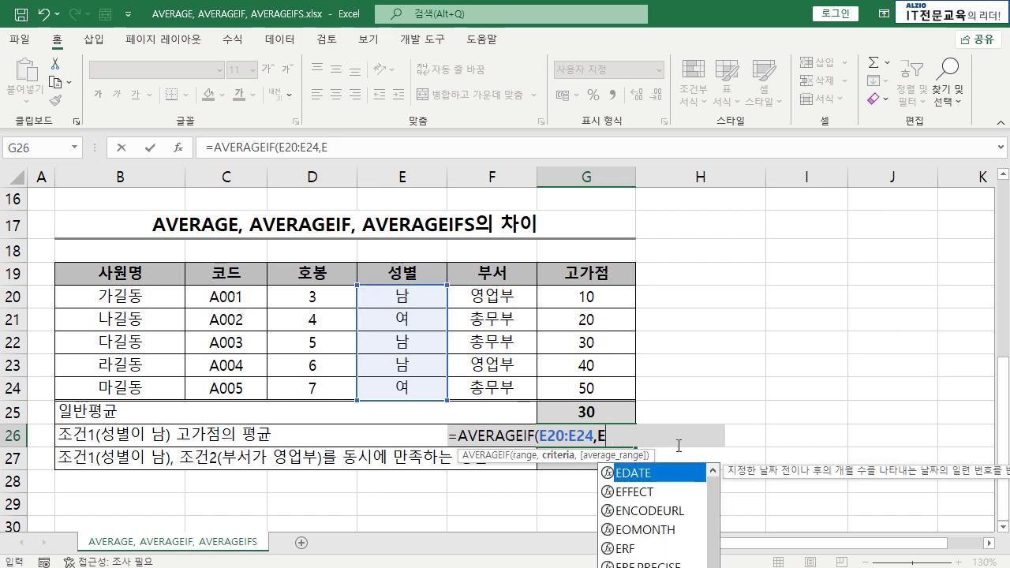
{"action": "key", "text": "BackSpace"}
- Finish the AVERAGEIF formula in G26 with E23 as the criterion and G20:G24 as the range to average
{"action": "left_click", "coordinate": [406, 367]}
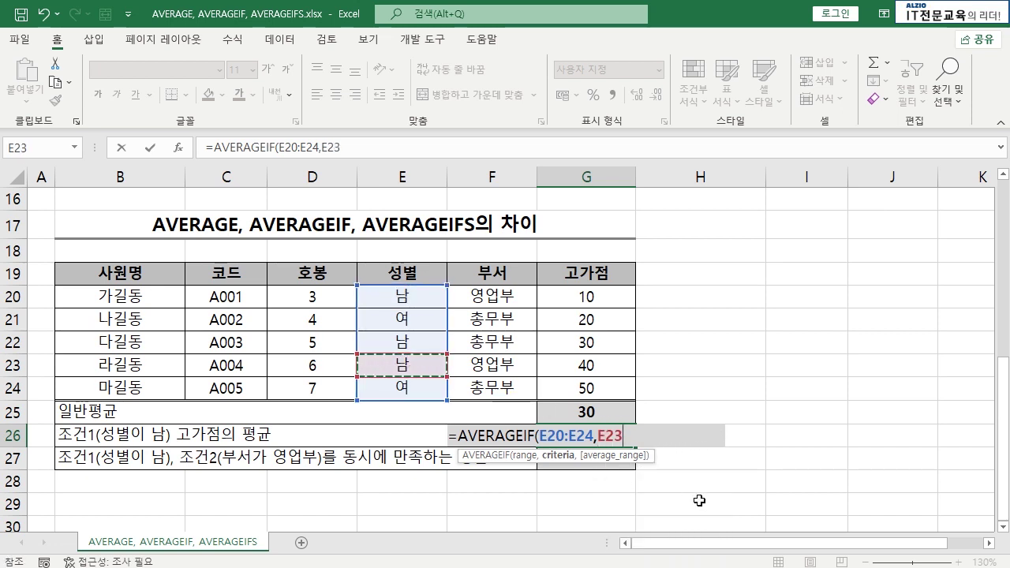
{"action": "type", "text": ","}
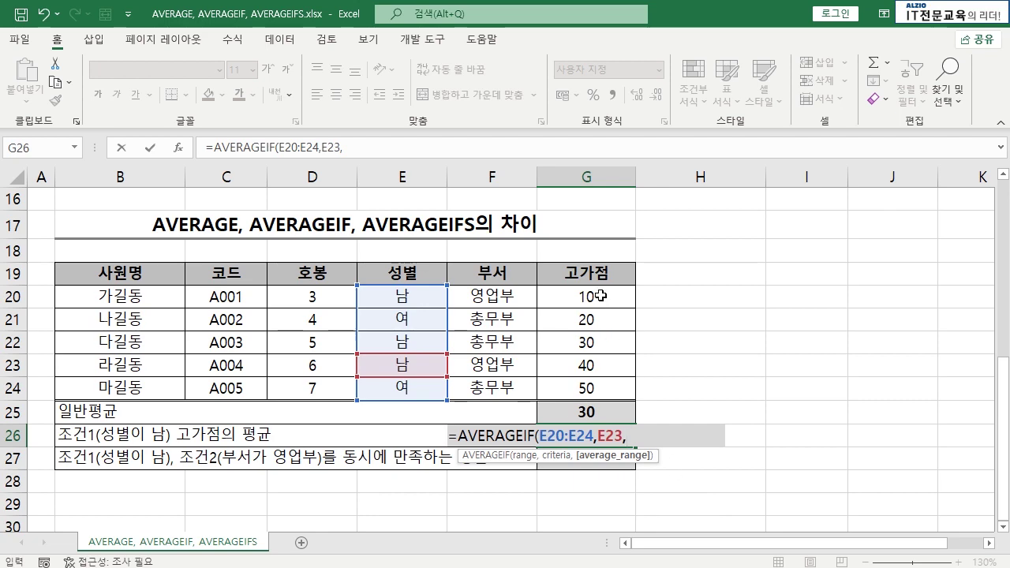
{"action": "left_click_drag", "start_coordinate": [590, 291], "coordinate": [650, 377]}
{"action": "key", "text": "Return"}
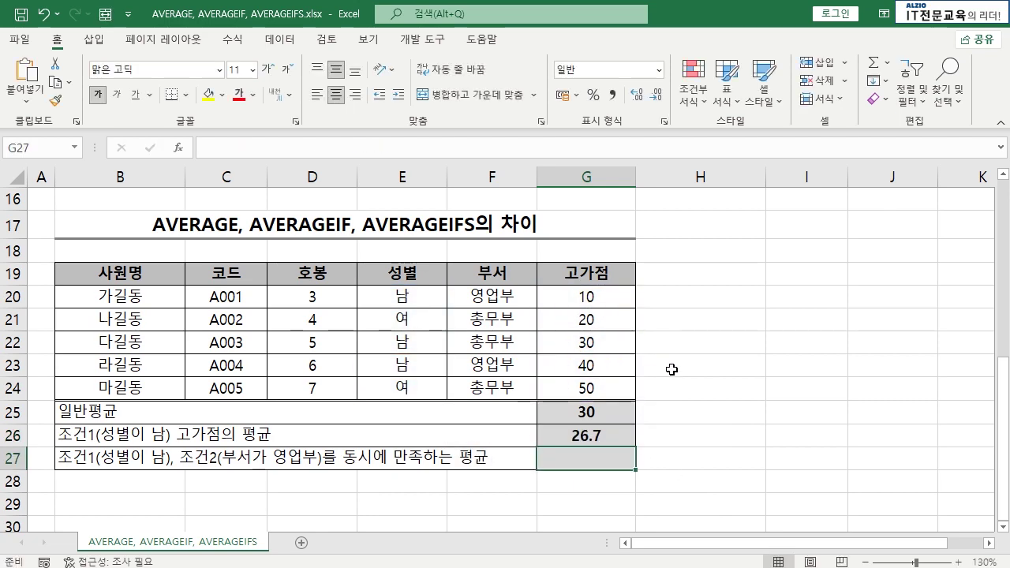
{"action": "key", "text": "Up"}
- Start an AVERAGEIFS formula in G27 with the scores G20:G24 as the range to average
{"action": "scroll", "coordinate": [602, 323], "scroll_direction": "up", "scroll_amount": 2}
{"action": "scroll", "coordinate": [625, 323], "scroll_direction": "down", "scroll_amount": 2}
{"action": "scroll", "coordinate": [623, 324], "scroll_direction": "down", "scroll_amount": 1}
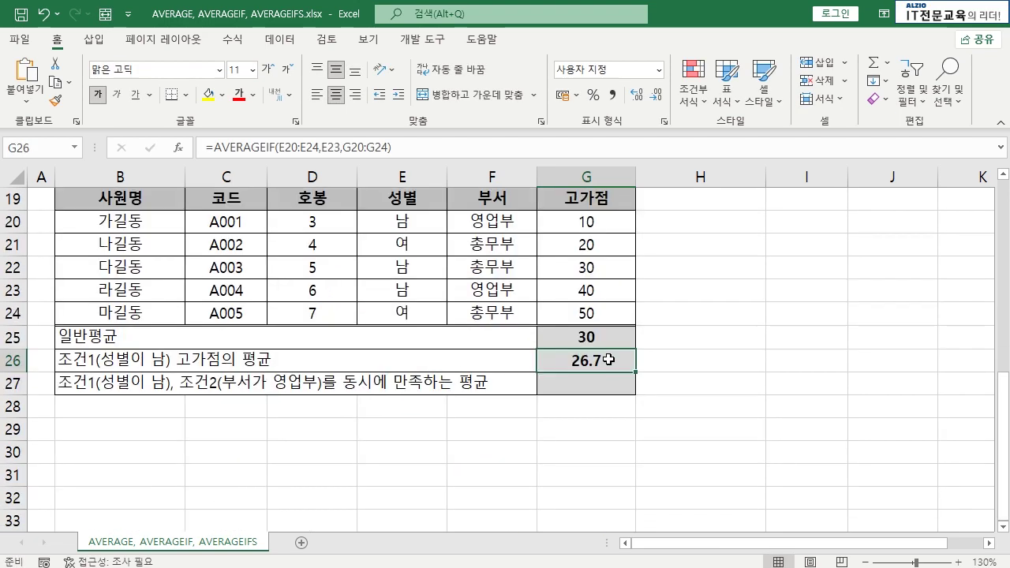
{"action": "scroll", "coordinate": [609, 360], "scroll_direction": "up", "scroll_amount": 1}
{"action": "left_click", "coordinate": [580, 457]}
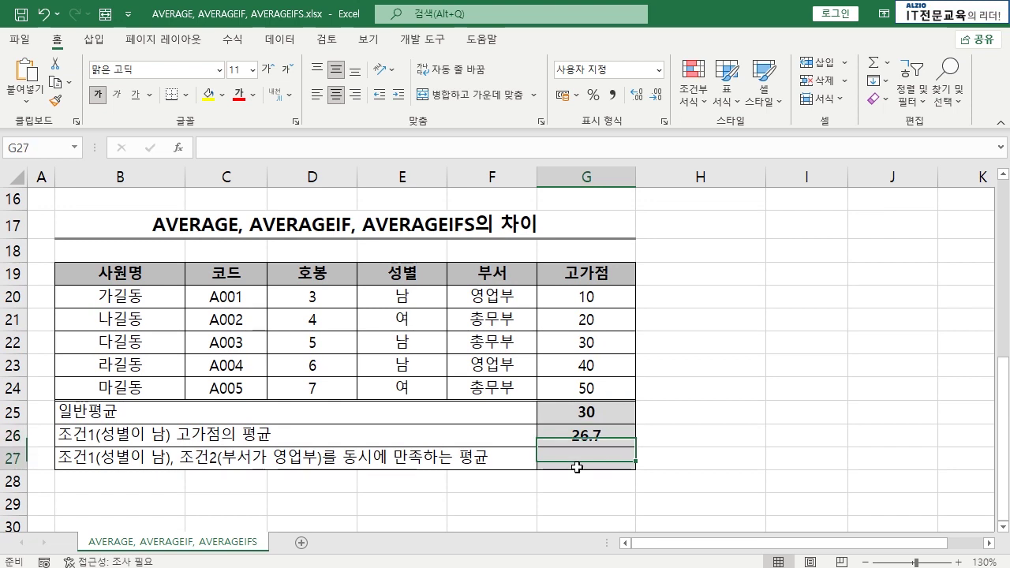
{"action": "type", "text": "=aver"}
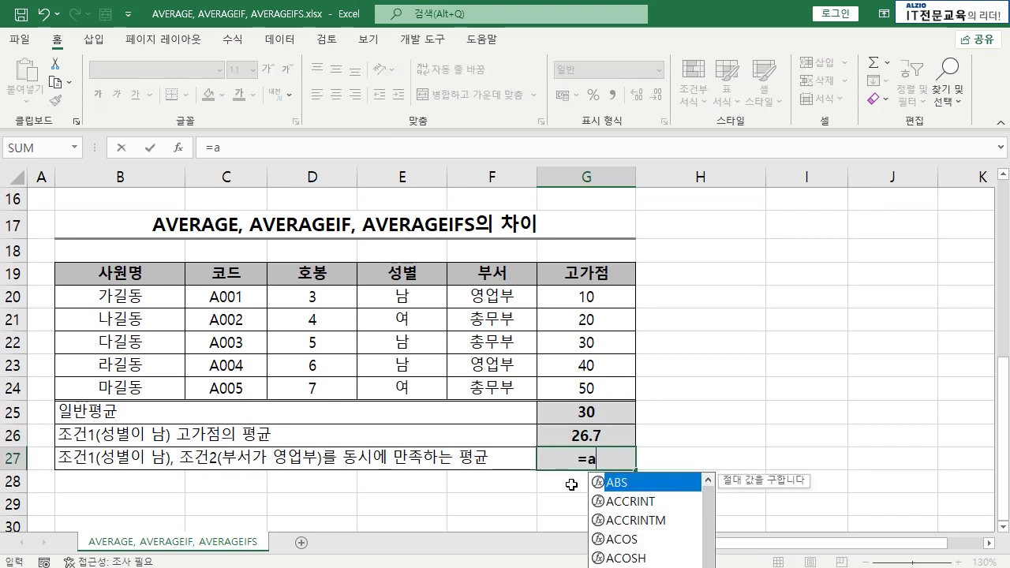
{"action": "left_click", "coordinate": [624, 543]}
{"action": "double_click", "coordinate": [624, 543]}
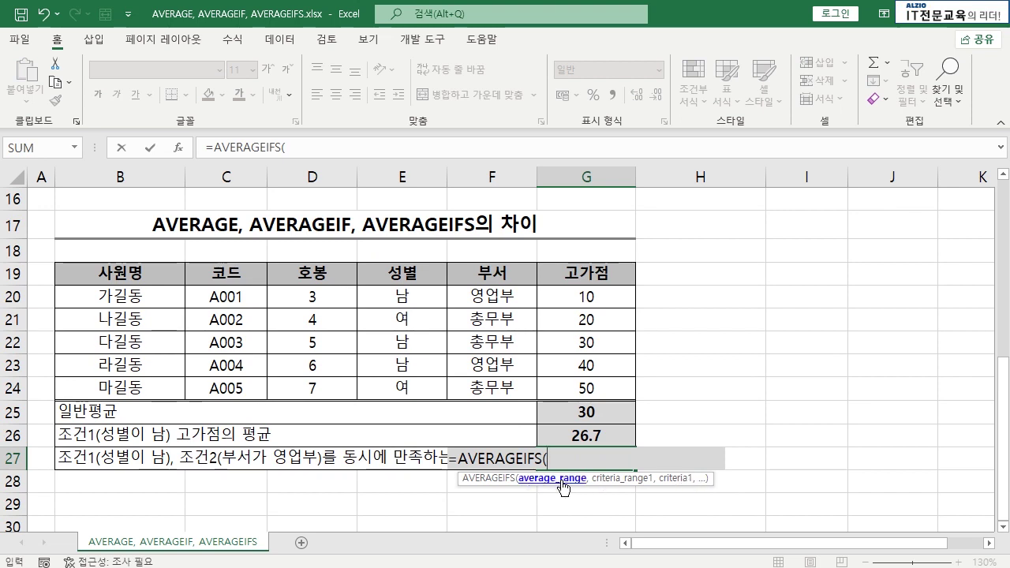
{"action": "left_click_drag", "start_coordinate": [595, 296], "coordinate": [582, 385]}
{"action": "type", "text": ","}
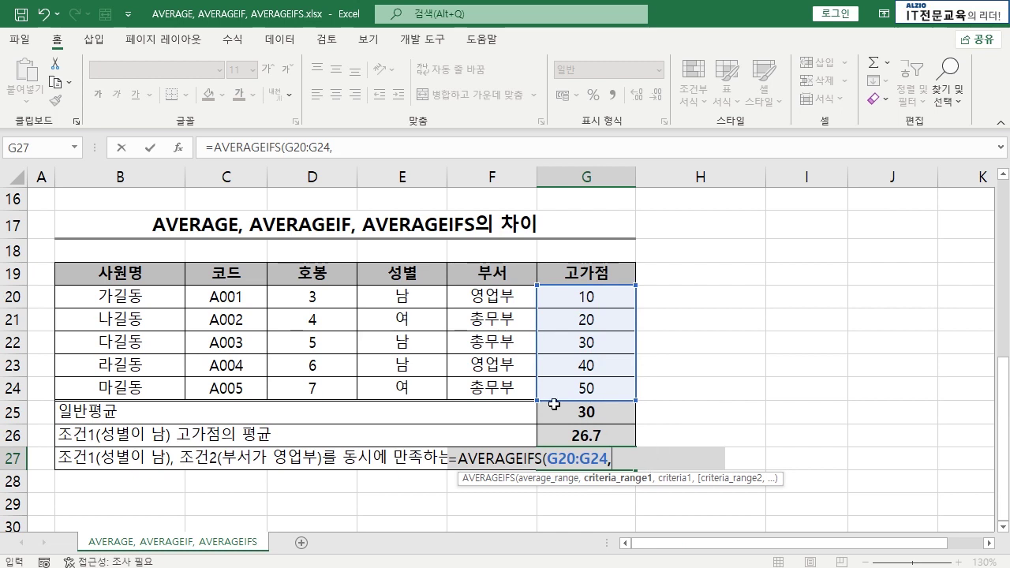
- Complete the AVERAGEIFS formula in G27 with the condition pairs E20:E24 matching E22 and F20:F24 matching F20
{"action": "left_click_drag", "start_coordinate": [406, 300], "coordinate": [411, 383]}
{"action": "type", "text": ","}
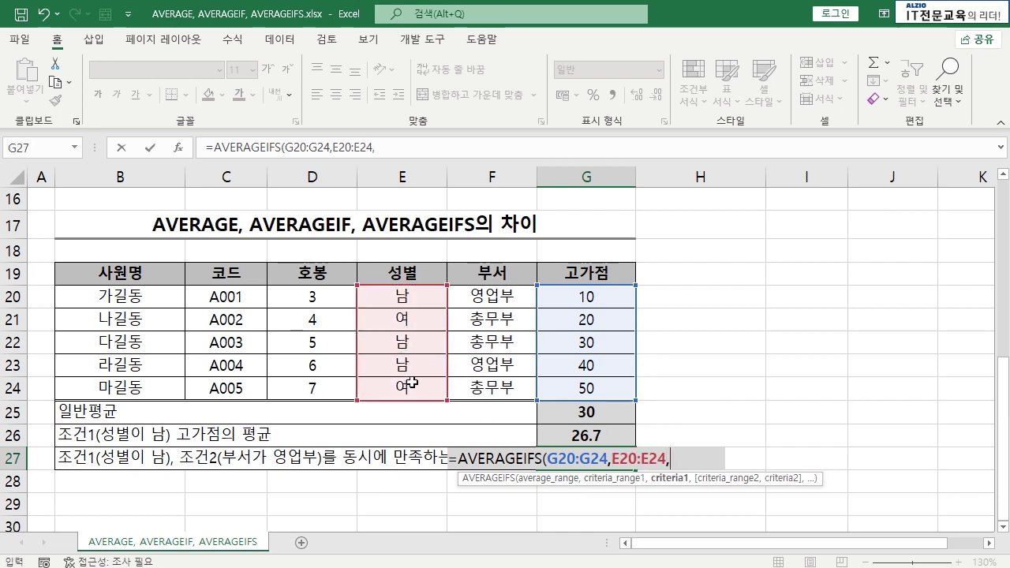
{"action": "left_click", "coordinate": [414, 344]}
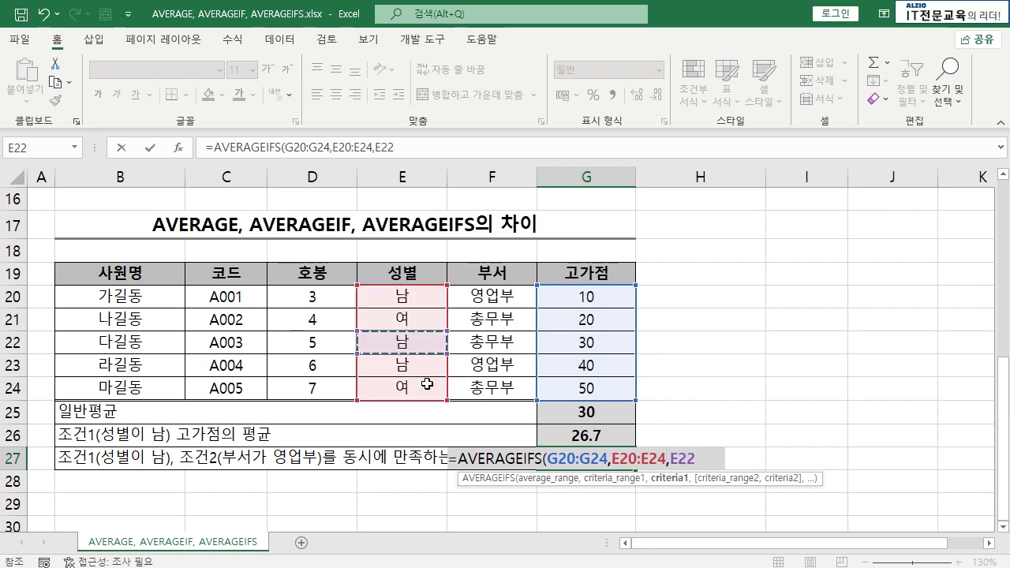
{"action": "type", "text": ","}
{"action": "left_click_drag", "start_coordinate": [508, 298], "coordinate": [507, 385]}
{"action": "type", "text": ","}
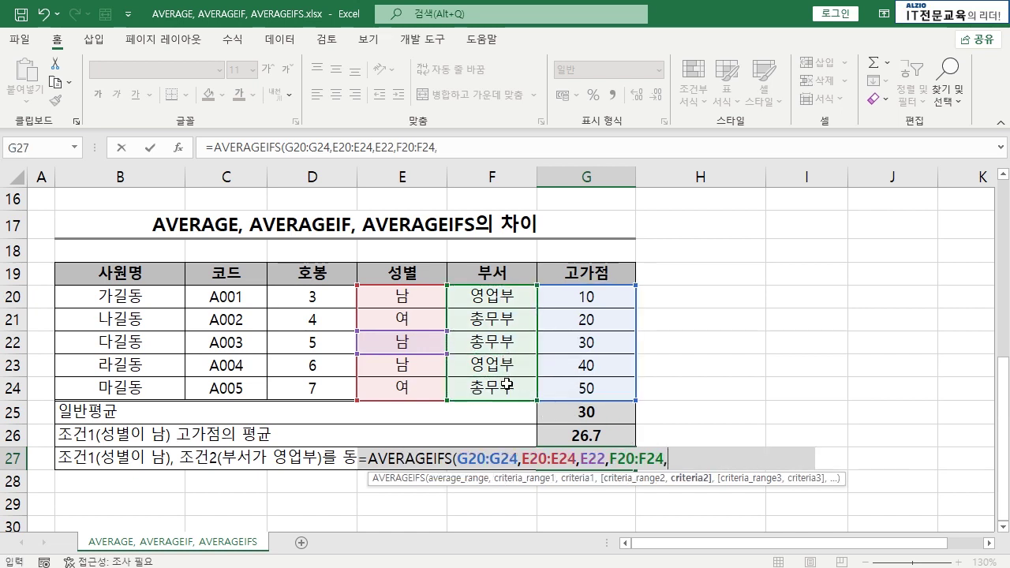
{"action": "left_click", "coordinate": [491, 297]}
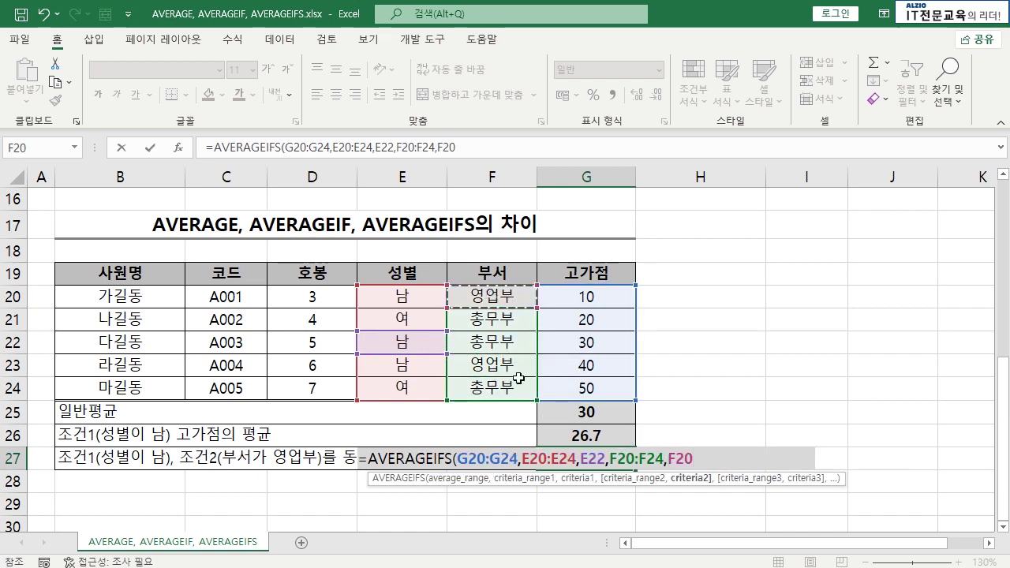
{"action": "key", "text": "Return"}
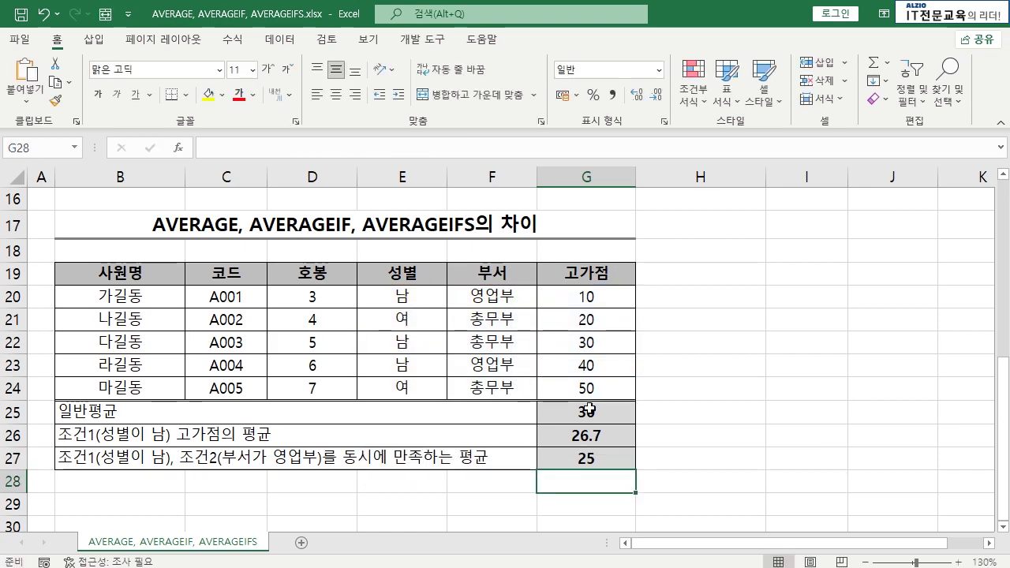
- Compare the AVERAGEIFS formula in G27 with the one in G12 of the upper table
{"action": "left_click", "coordinate": [606, 461]}
{"action": "scroll", "coordinate": [612, 461], "scroll_direction": "up", "scroll_amount": 2}
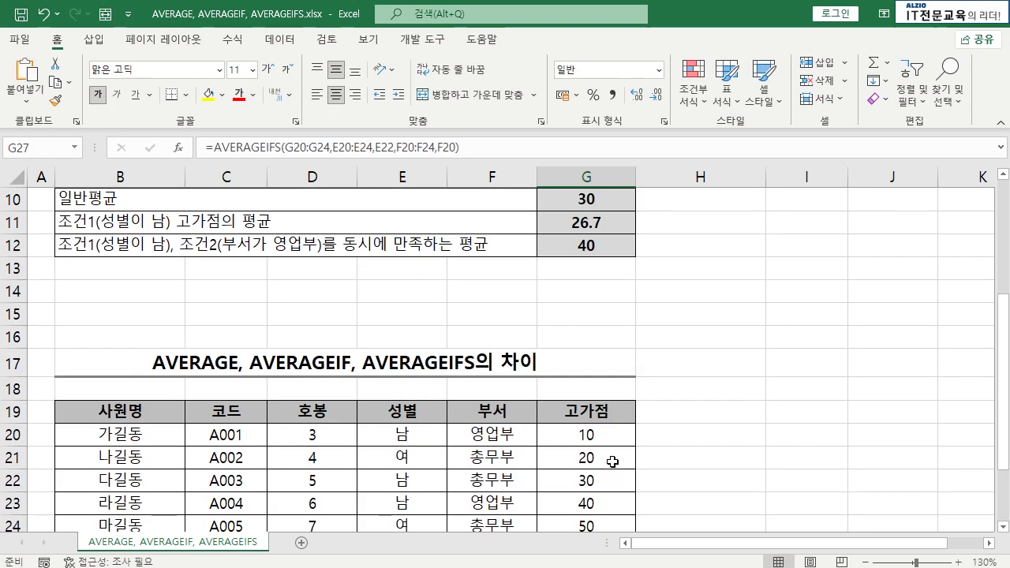
{"action": "left_click", "coordinate": [591, 250]}
{"action": "scroll", "coordinate": [597, 367], "scroll_direction": "down", "scroll_amount": 3}
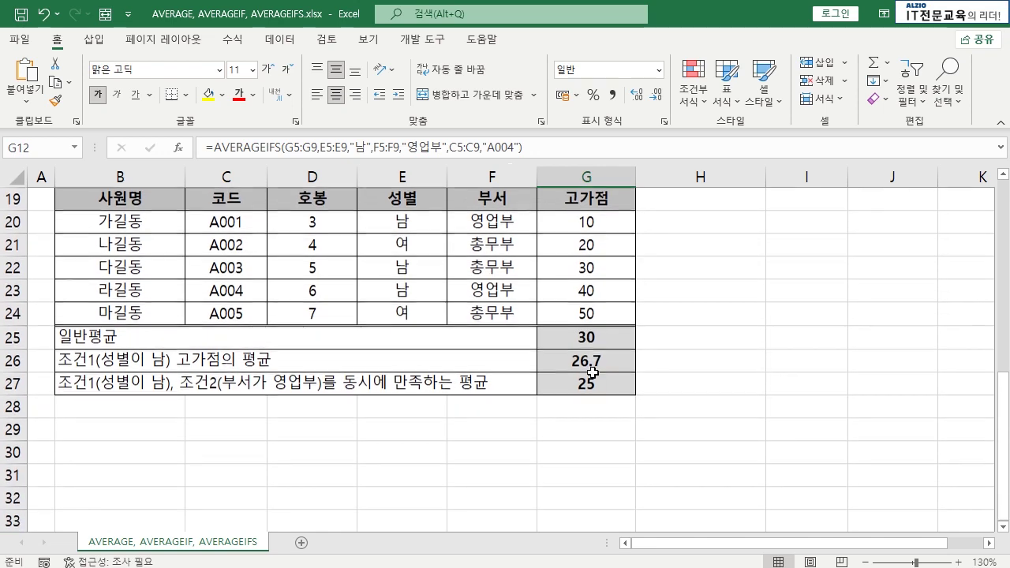
{"action": "scroll", "coordinate": [597, 378], "scroll_direction": "up", "scroll_amount": 1}
{"action": "left_click", "coordinate": [598, 459]}
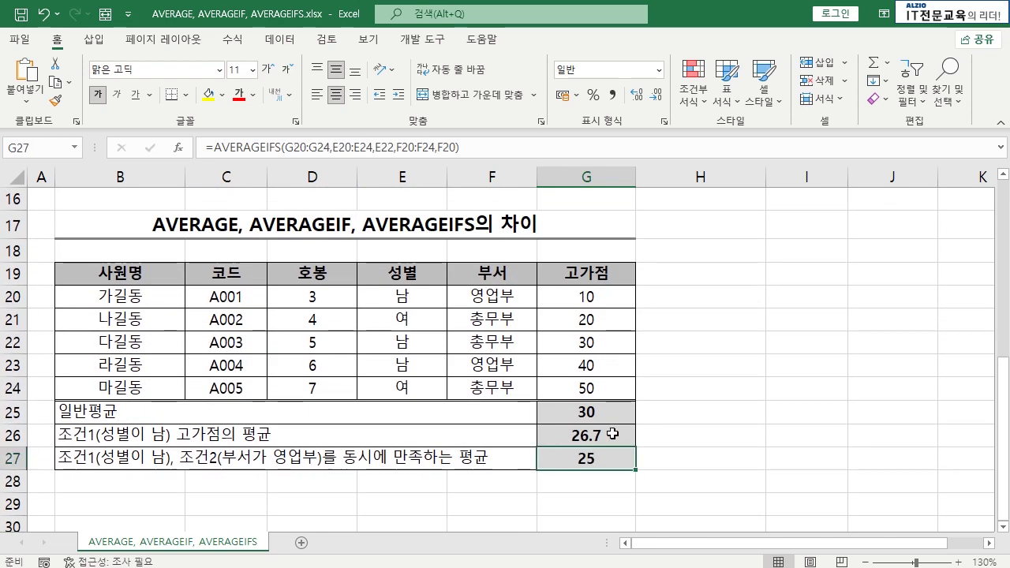
- Check the rows meeting both conditions (남, 영업부) in E20:F20 and E23:F23 against the average in G27
{"action": "left_click_drag", "start_coordinate": [413, 300], "coordinate": [471, 298]}
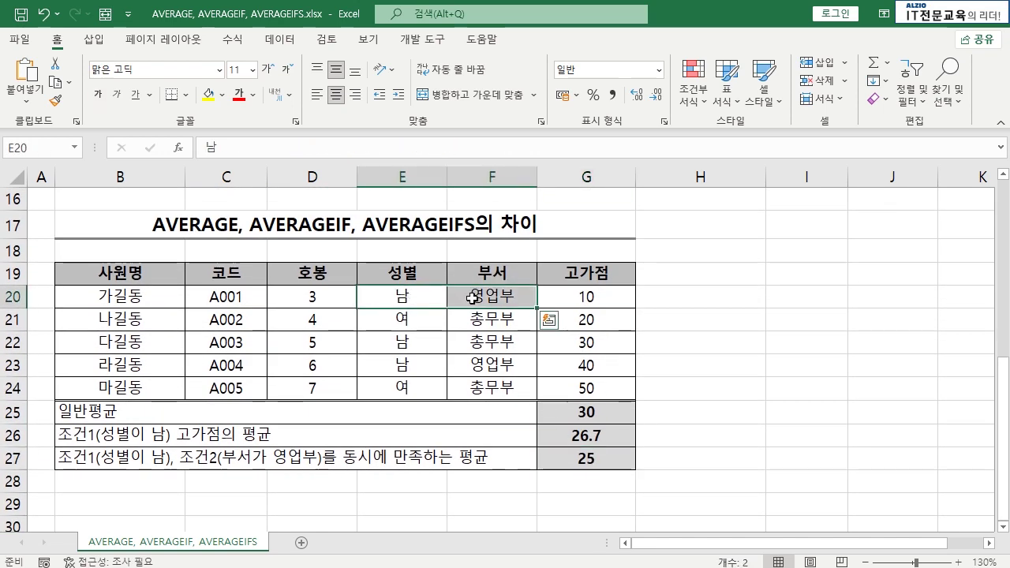
{"action": "left_click_drag", "start_coordinate": [406, 365], "coordinate": [494, 367], "text": "ctrl"}
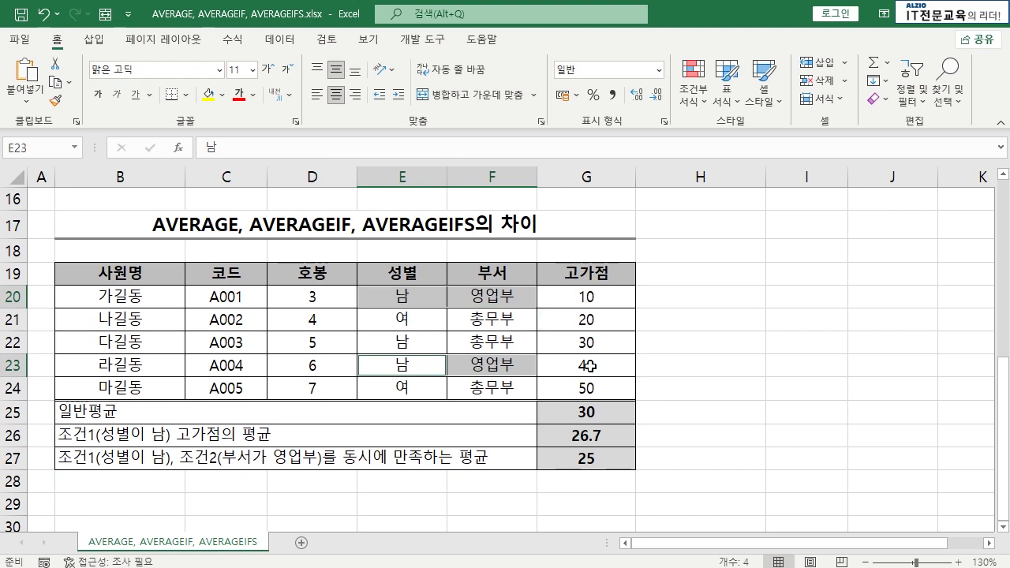
{"action": "left_click", "coordinate": [594, 452]}
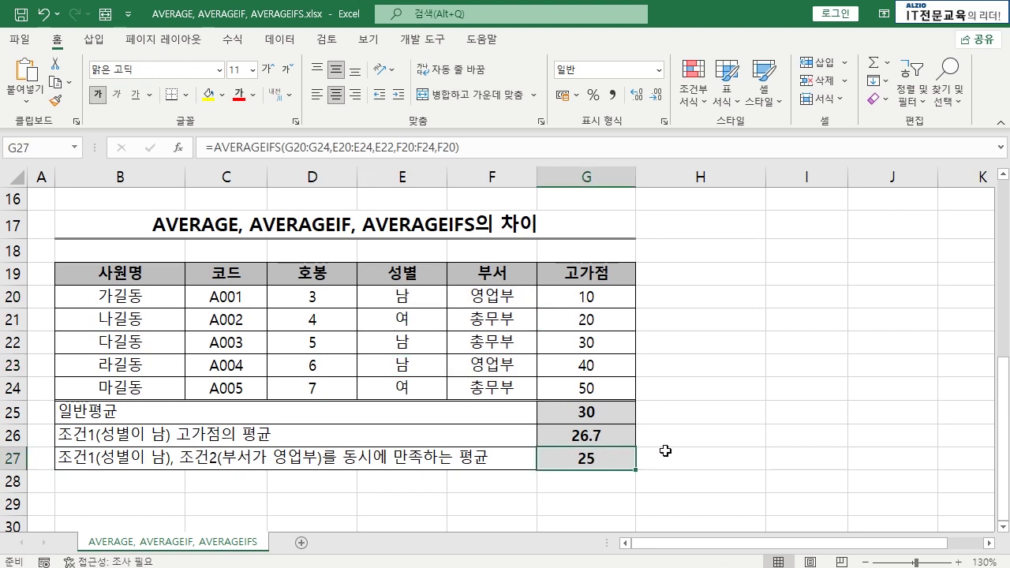
- Inspect the ranges referenced by the AVERAGEIFS formula in G27 and the 영업부 cells F20 and F23
{"action": "double_click", "coordinate": [603, 457]}
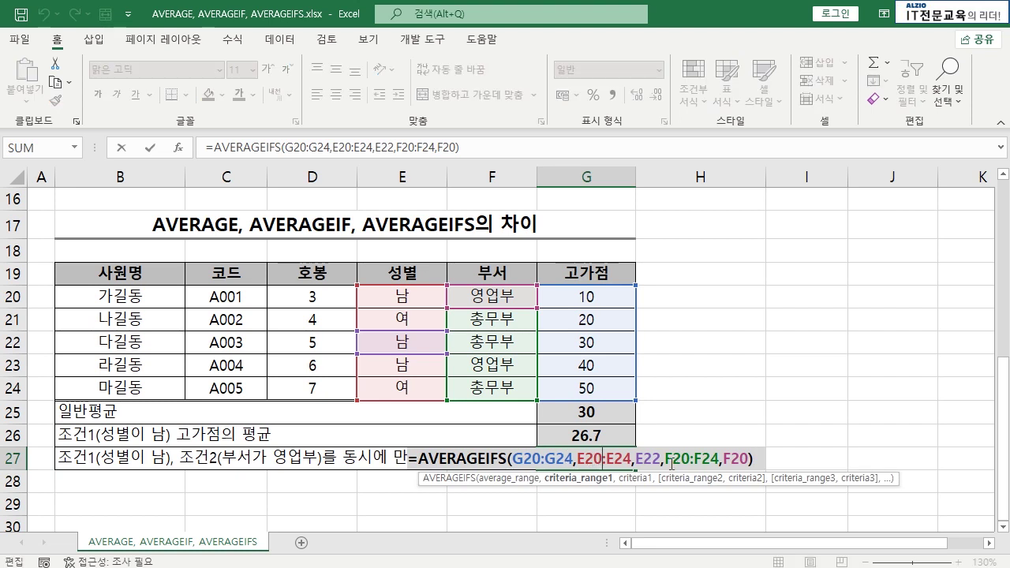
{"action": "key", "text": "Escape"}
{"action": "left_click", "coordinate": [405, 297]}
{"action": "left_click", "coordinate": [497, 298]}
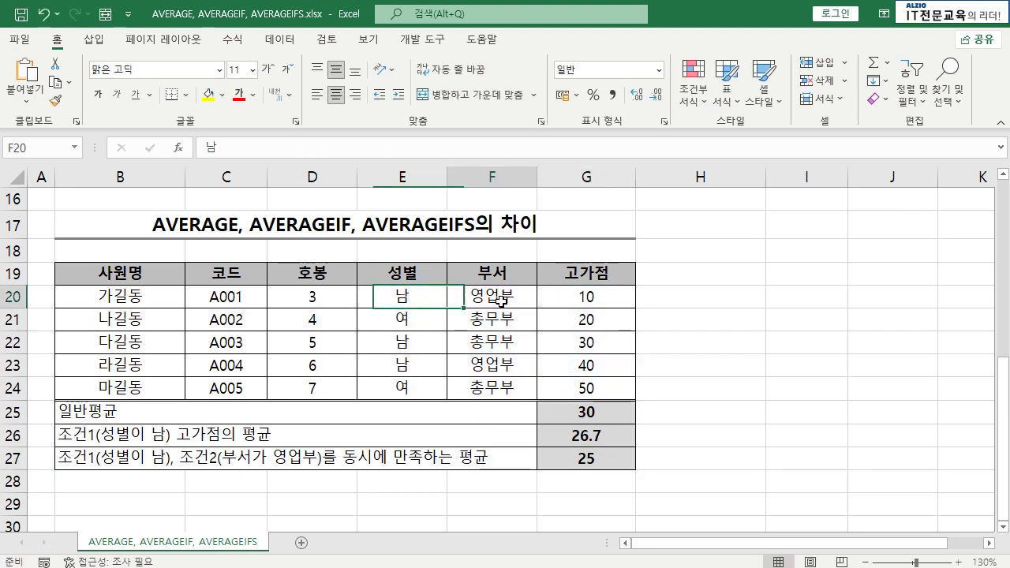
{"action": "left_click", "coordinate": [502, 362], "text": "ctrl"}
{"action": "left_click", "coordinate": [498, 299]}
{"action": "left_click", "coordinate": [497, 366]}
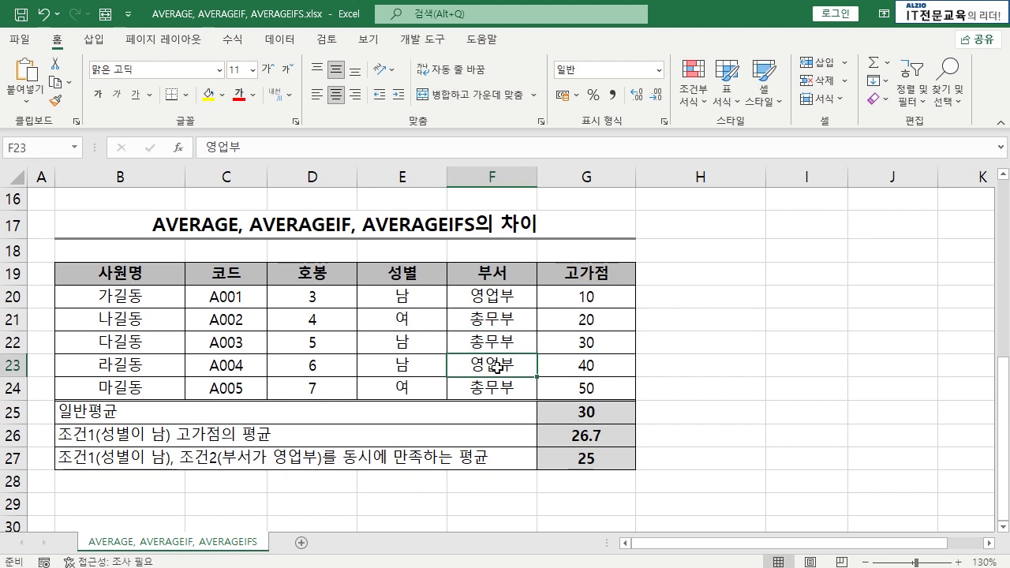
{"action": "left_click", "coordinate": [593, 459]}
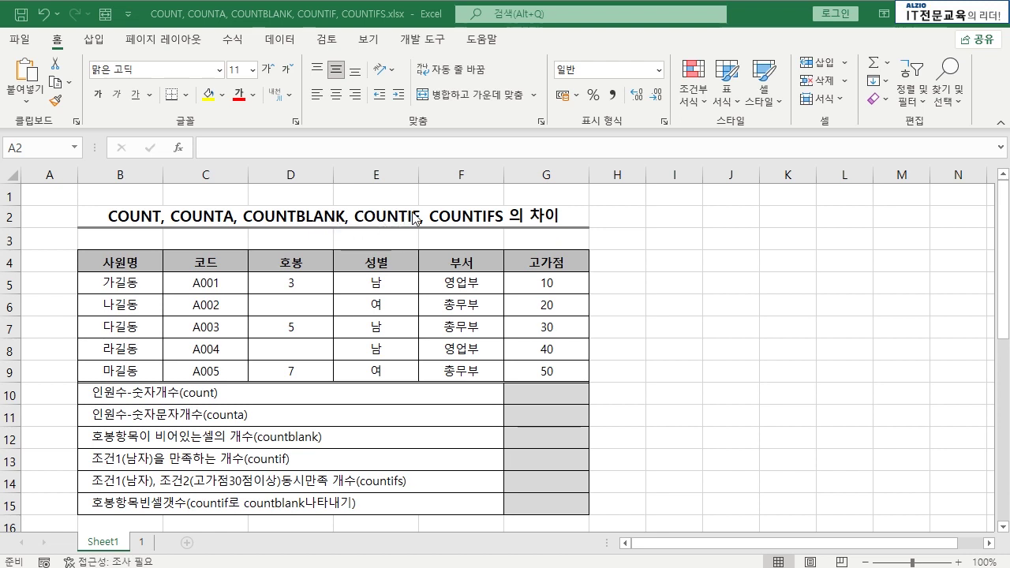
- Begin a trial formula in I3 with COUNT, then COUNTA, to bring up the arguments of each function
{"action": "left_click", "coordinate": [683, 240]}
{"action": "type", "text": "="}
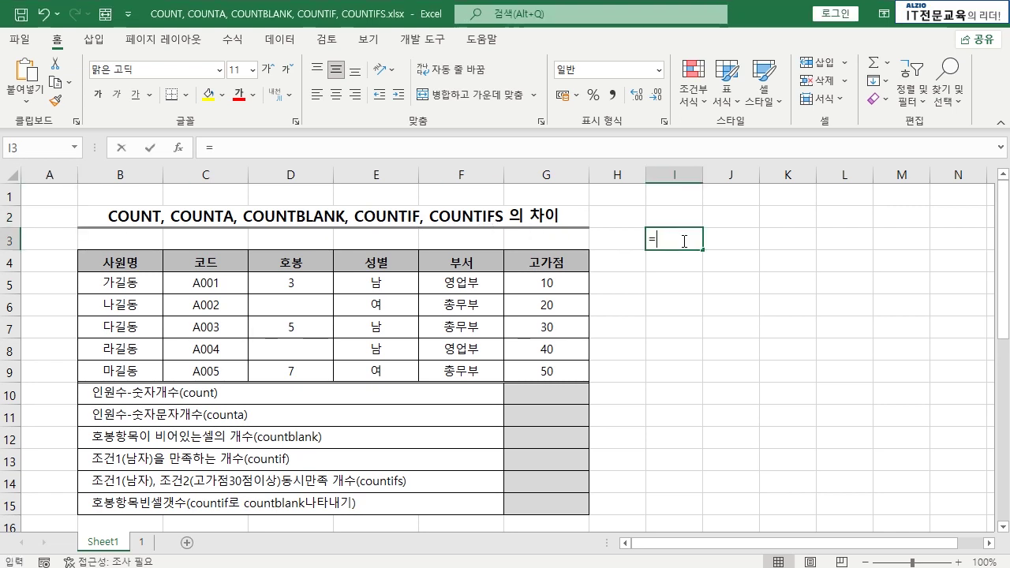
{"action": "type", "text": "COUN"}
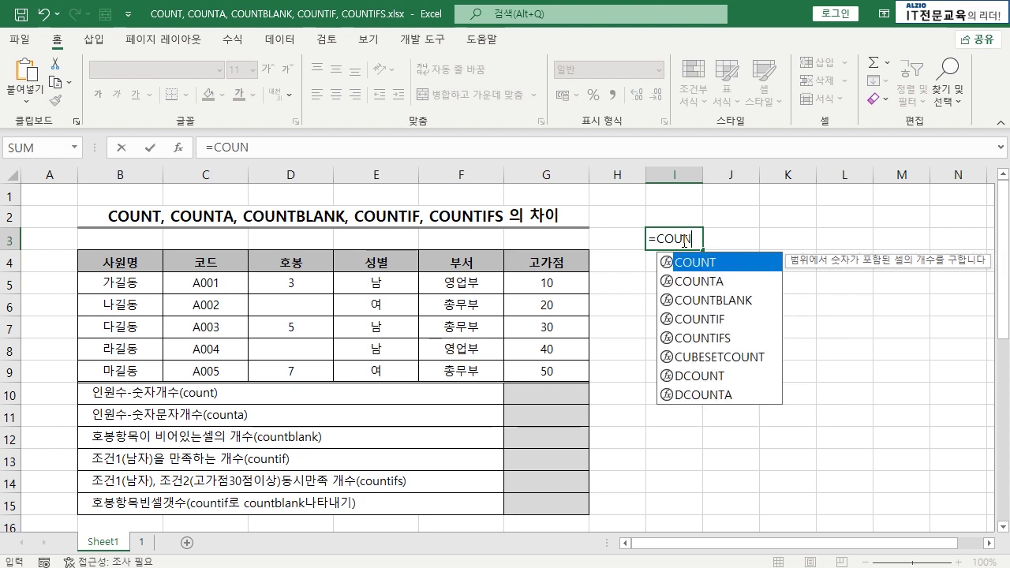
{"action": "type", "text": "T("}
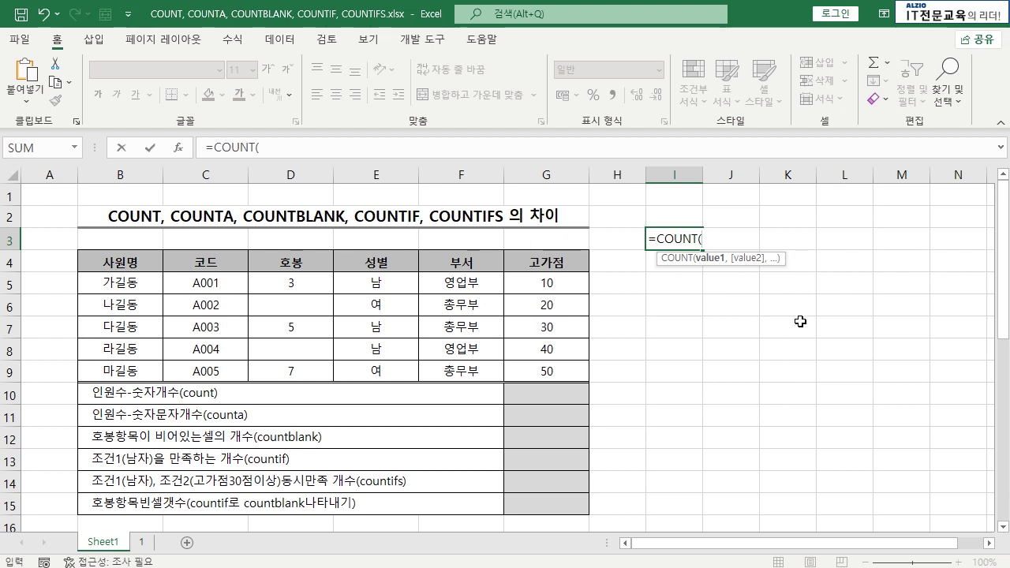
{"action": "key", "text": "BackSpace"}
{"action": "type", "text": "A("}
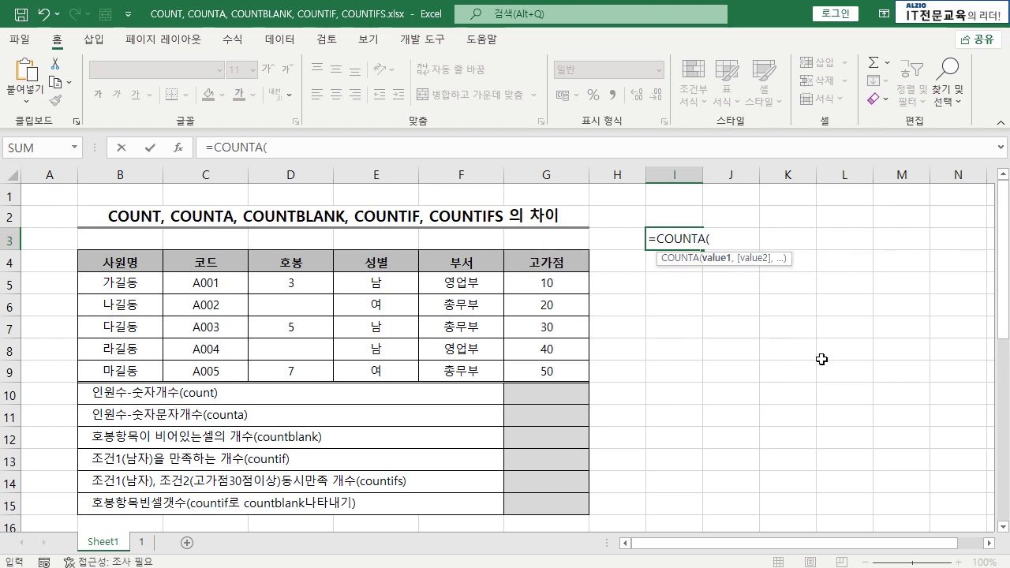
- Change the trial formula in I3 to COUNTBLANK to bring up its range argument
{"action": "key", "text": "BackSpace"}
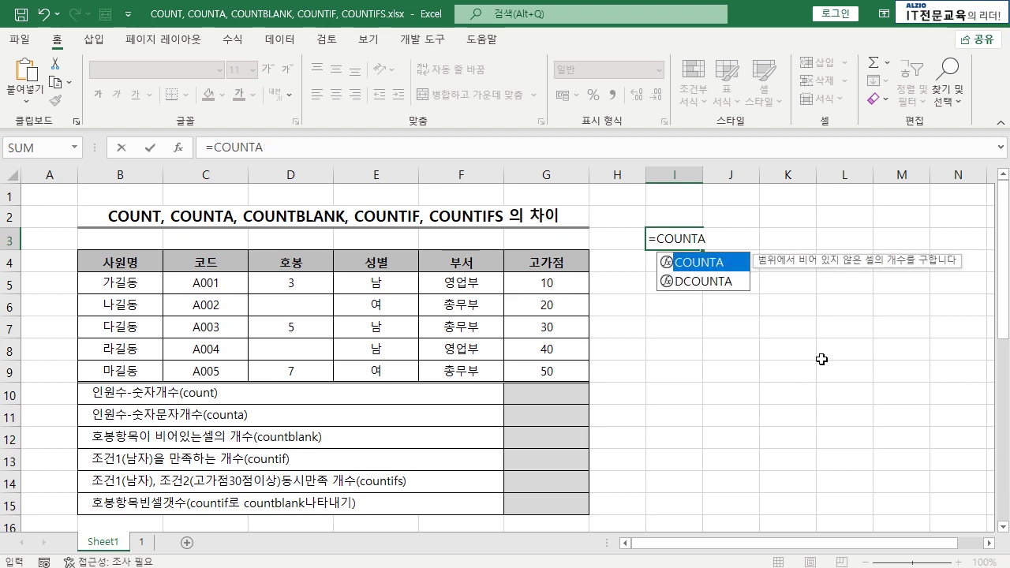
{"action": "key", "text": "BackSpace"}
{"action": "type", "text": "ㅠ"}
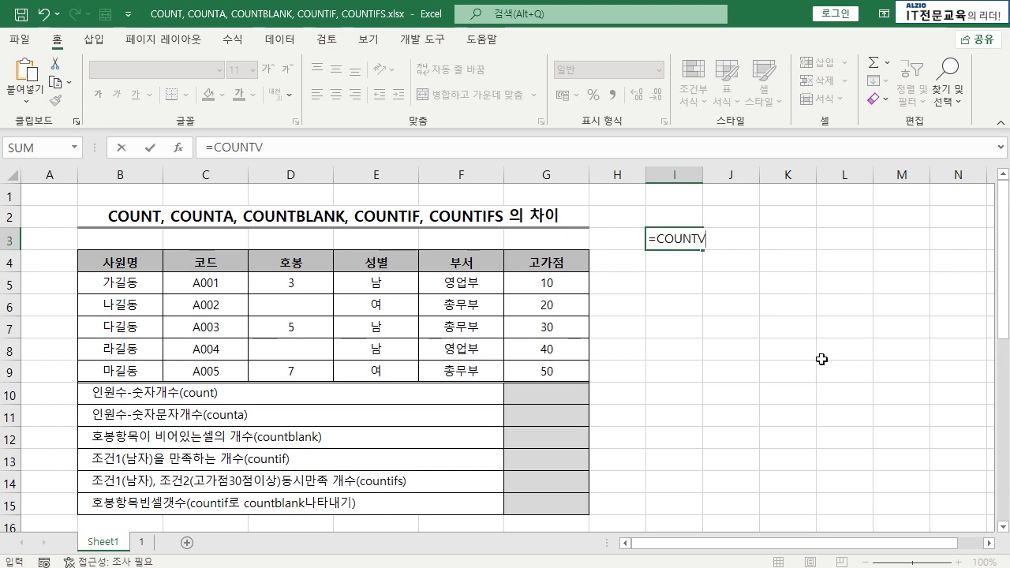
{"action": "key", "text": "BackSpace"}
{"action": "type", "text": "B"}
{"action": "key", "text": "Tab"}
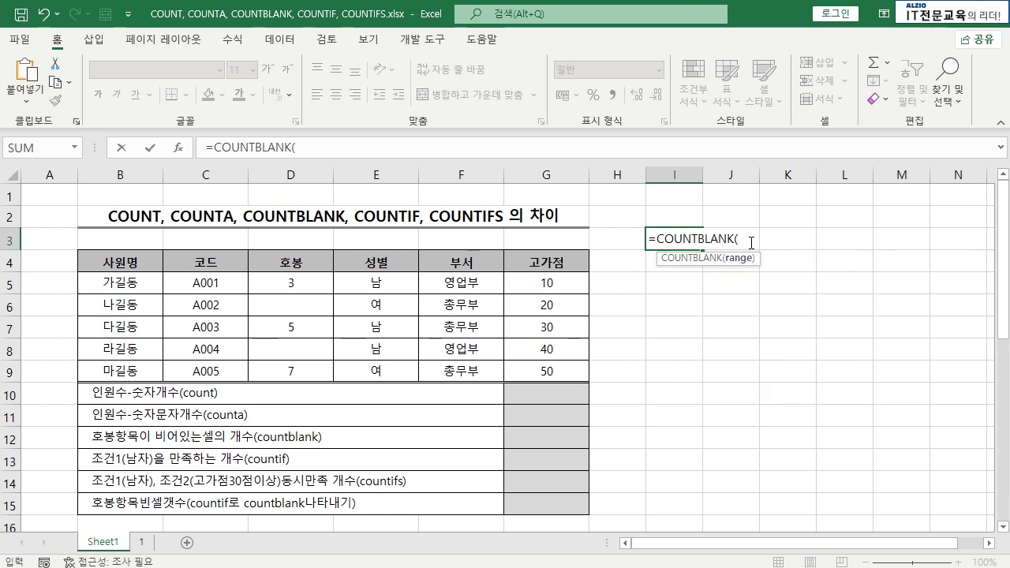
- Replace the function in the I3 trial formula with COUNTIF, then COUNTIFS, to compare their arguments, and discard the formula
{"action": "key", "text": "BackSpace"}
{"action": "key", "text": "BackSpace"}
{"action": "key", "text": "BackSpace"}
{"action": "key", "text": "BackSpace"}
{"action": "key", "text": "BackSpace"}
{"action": "key", "text": "BackSpace"}
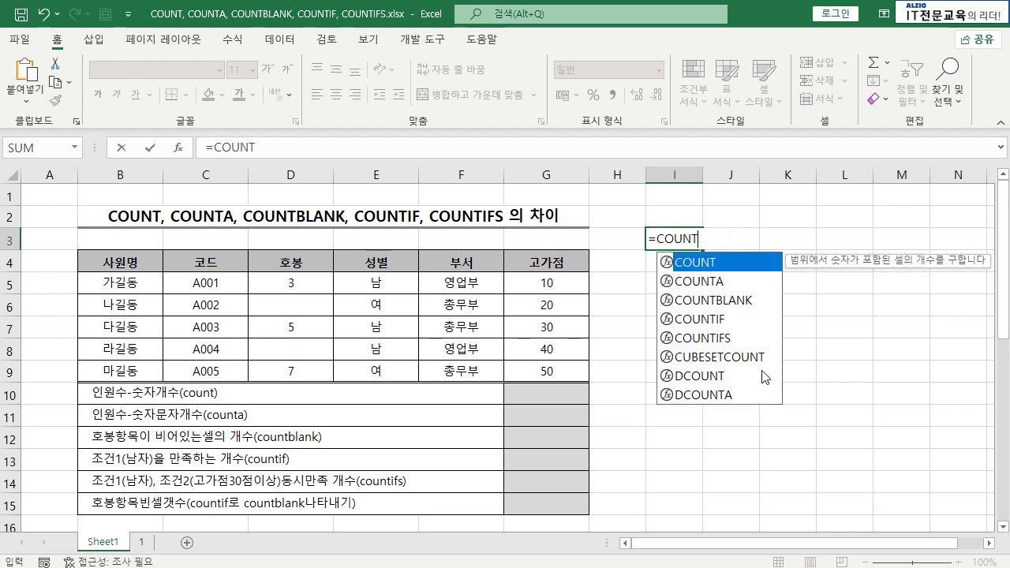
{"action": "type", "text": "IF"}
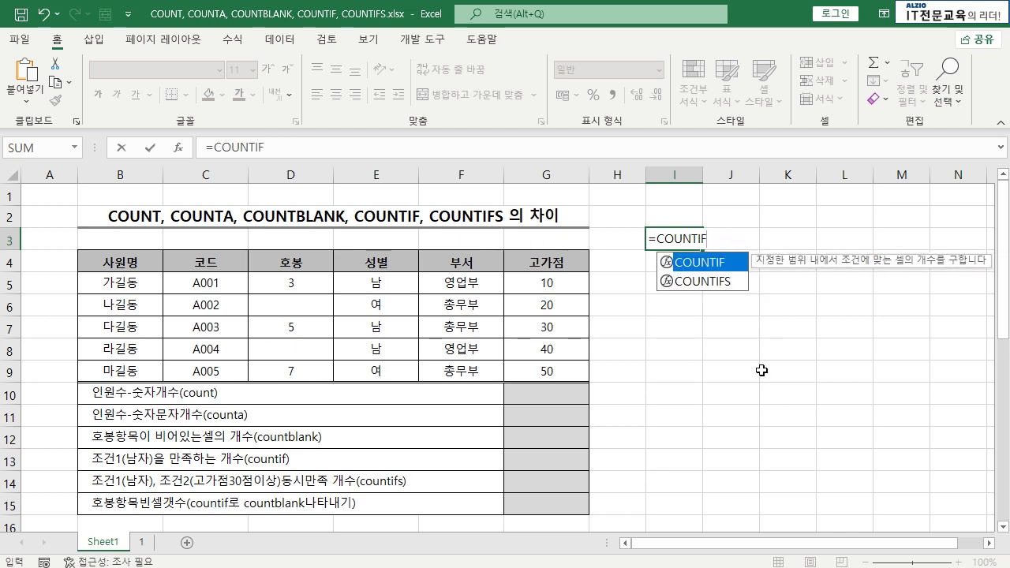
{"action": "double_click", "coordinate": [720, 269]}
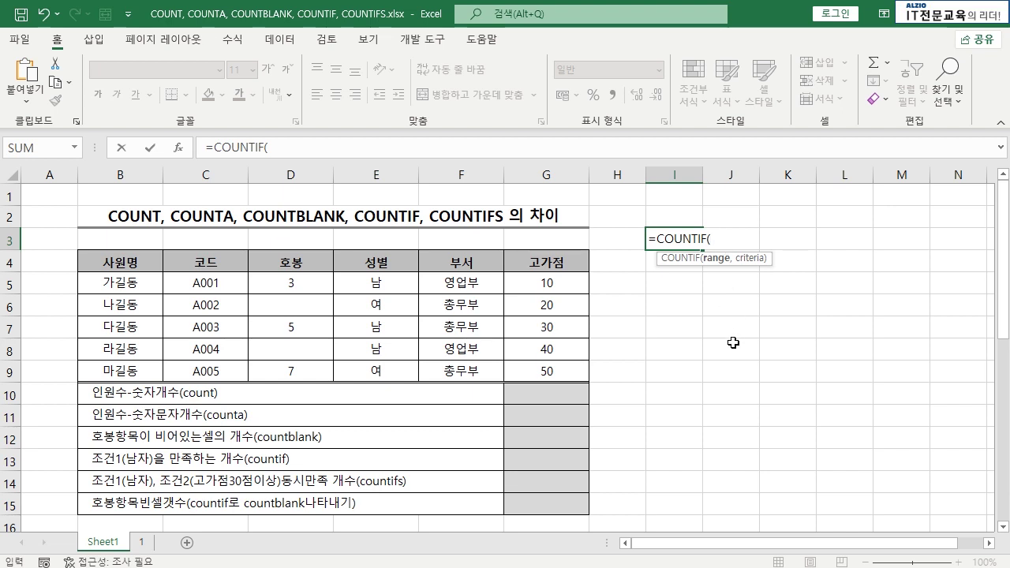
{"action": "key", "text": "BackSpace"}
{"action": "type", "text": "S("}
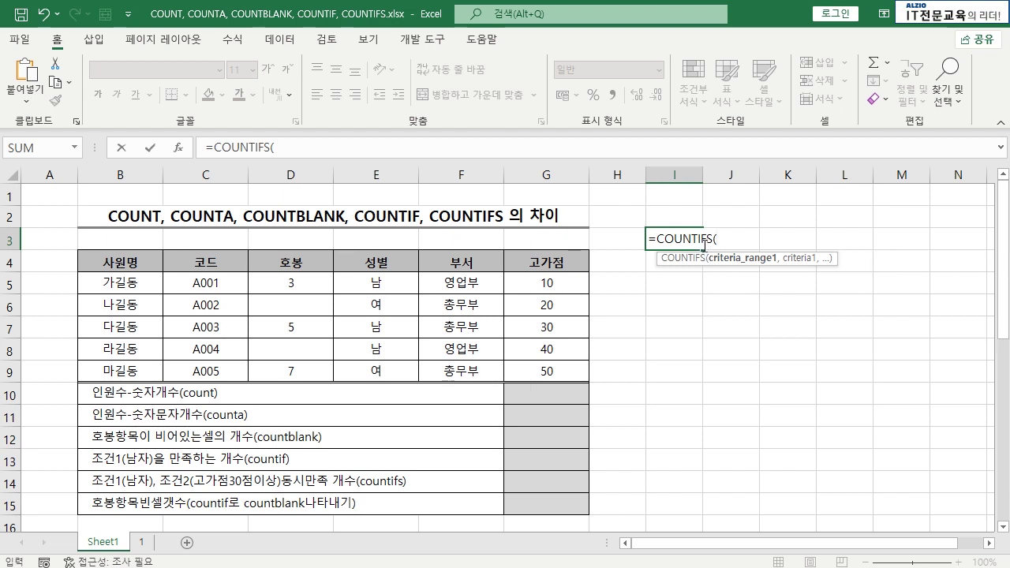
{"action": "key", "text": "Escape"}
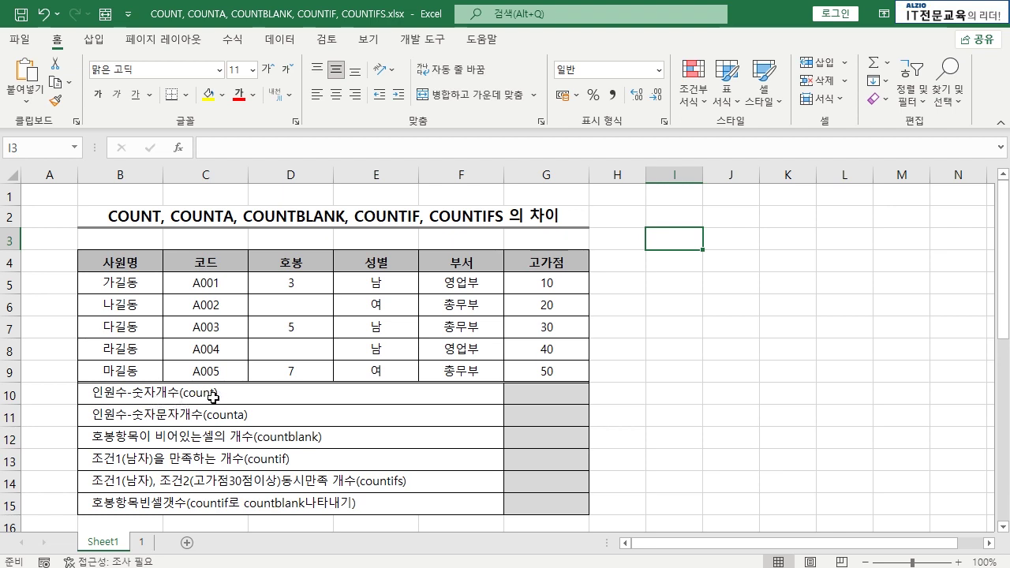
- Enter a COUNT formula in G10 that counts the 고가점 numbers in G5:G9
{"action": "left_click", "coordinate": [545, 392]}
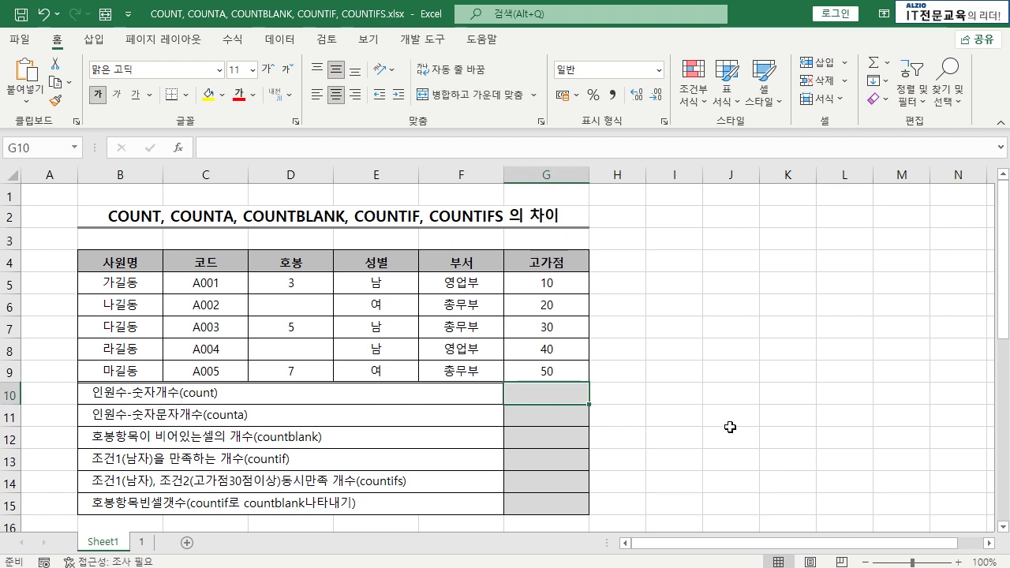
{"action": "type", "text": "=CO"}
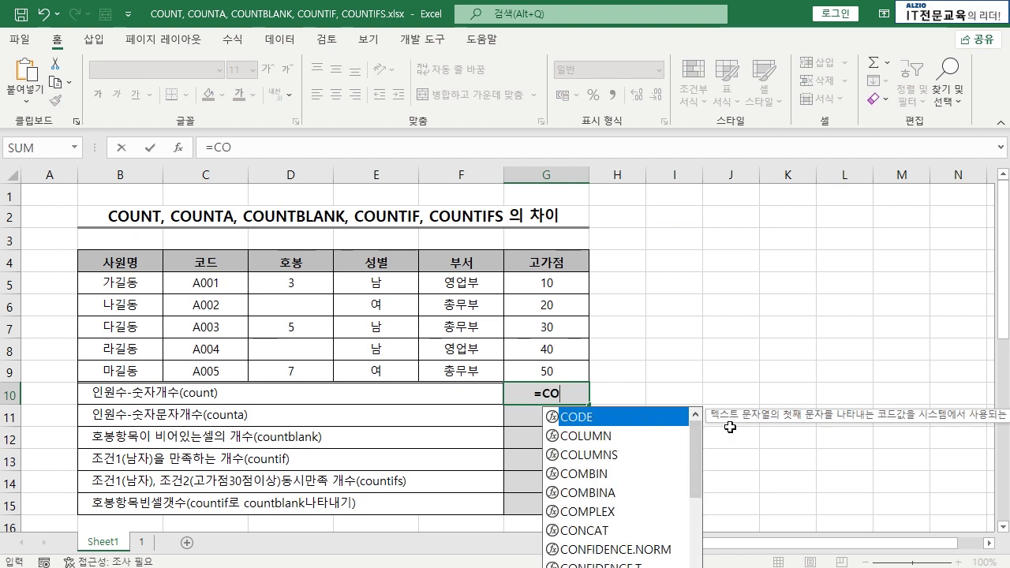
{"action": "type", "text": "U"}
{"action": "key", "text": "Tab"}
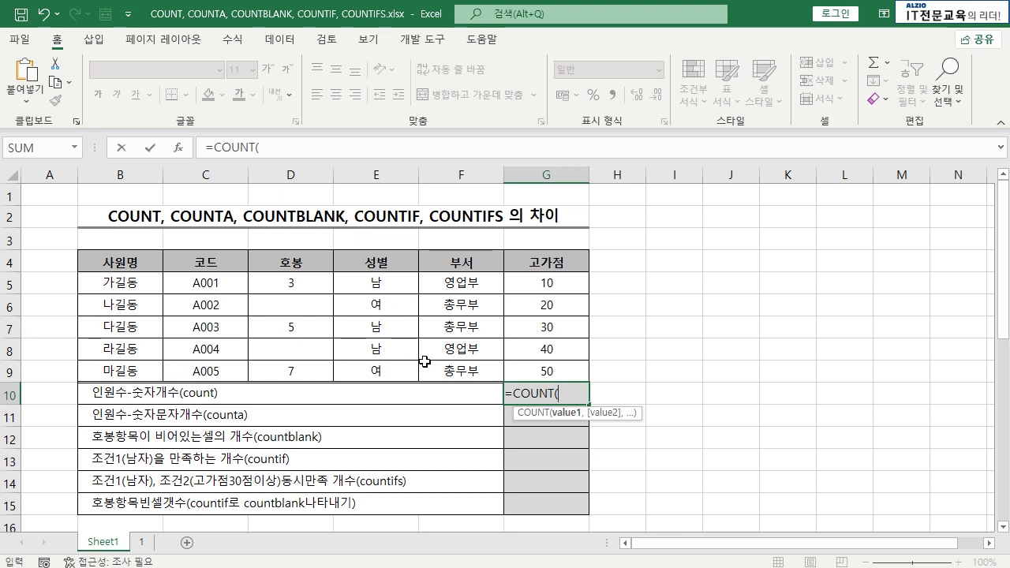
{"action": "left_click_drag", "start_coordinate": [562, 281], "coordinate": [572, 371]}
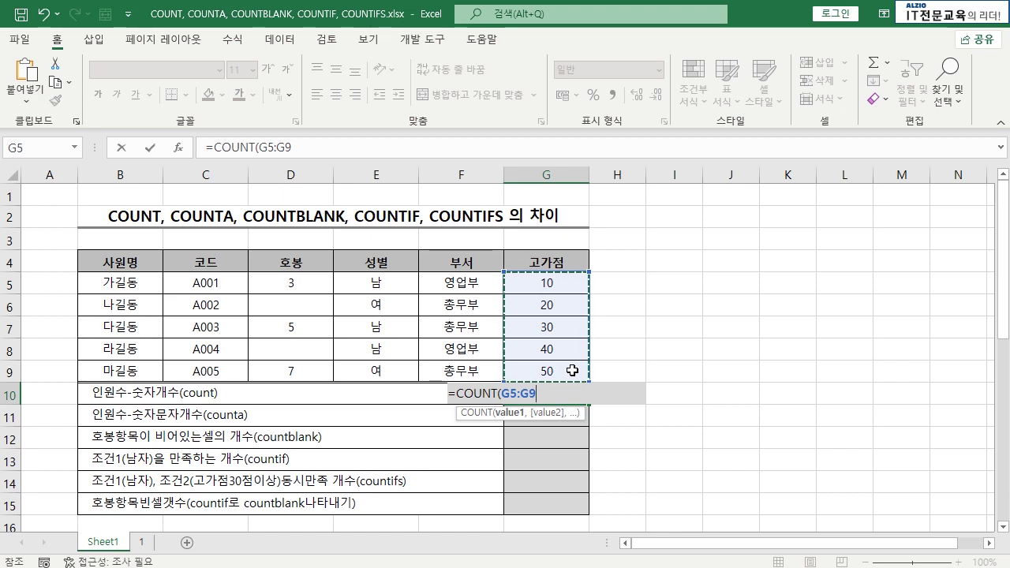
{"action": "key", "text": "Return"}
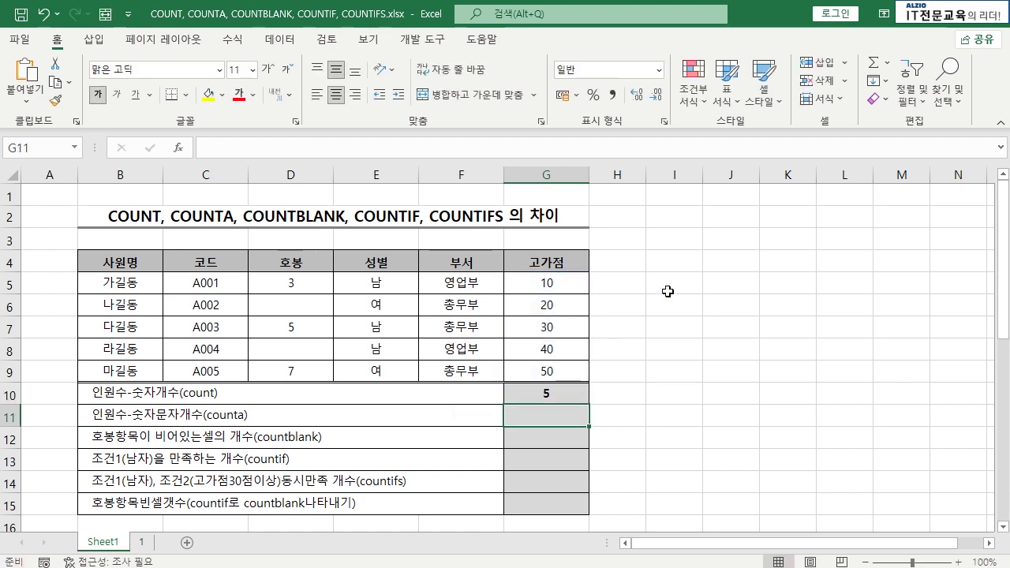
- Check each 고가점 number in G5:G9 against the COUNT result in G10
{"action": "left_click", "coordinate": [567, 283]}
{"action": "left_click", "coordinate": [557, 303]}
{"action": "left_click", "coordinate": [557, 327]}
{"action": "left_click", "coordinate": [557, 348]}
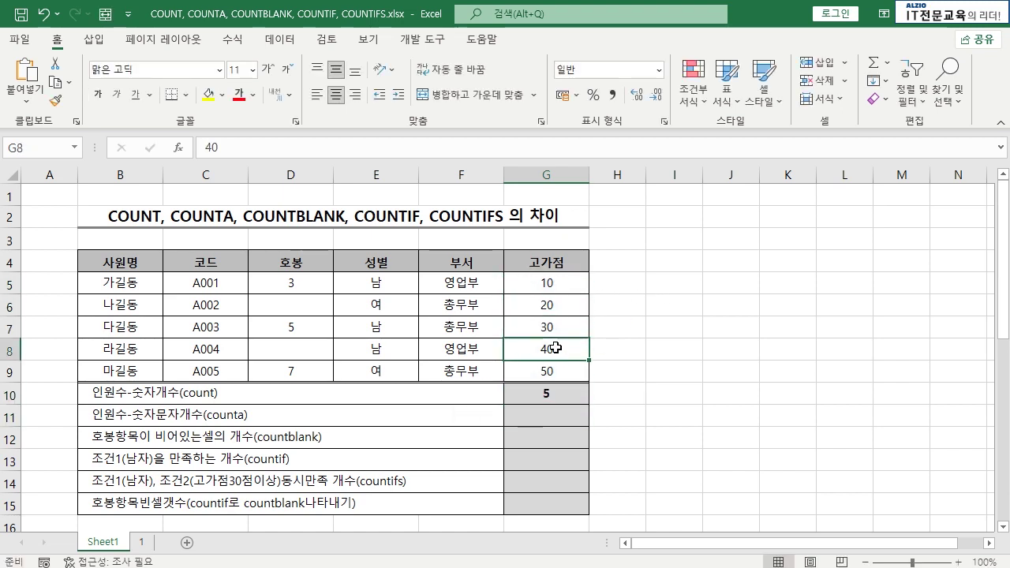
{"action": "left_click", "coordinate": [557, 371]}
{"action": "left_click", "coordinate": [558, 392]}
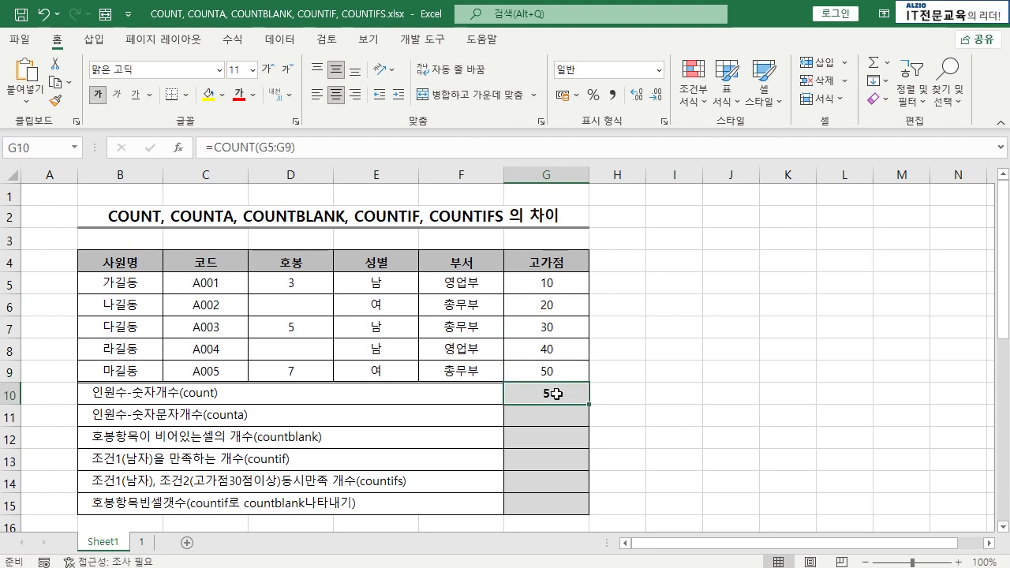
- Change the range of the COUNT formula in G10 to the 호봉 cells D5:D9
{"action": "double_click", "coordinate": [557, 394]}
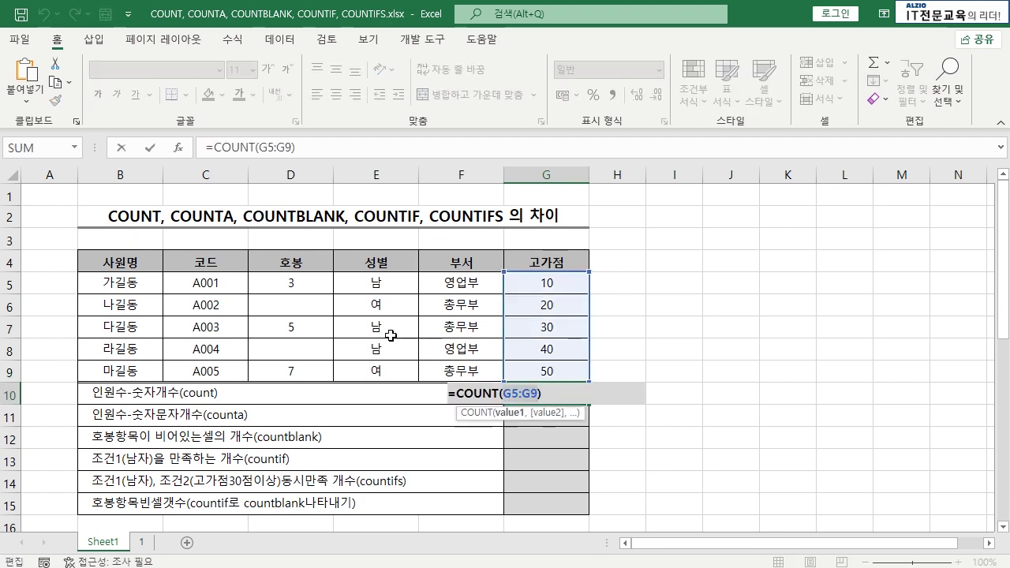
{"action": "left_click_drag", "start_coordinate": [329, 282], "coordinate": [316, 372]}
{"action": "key", "text": "Return"}
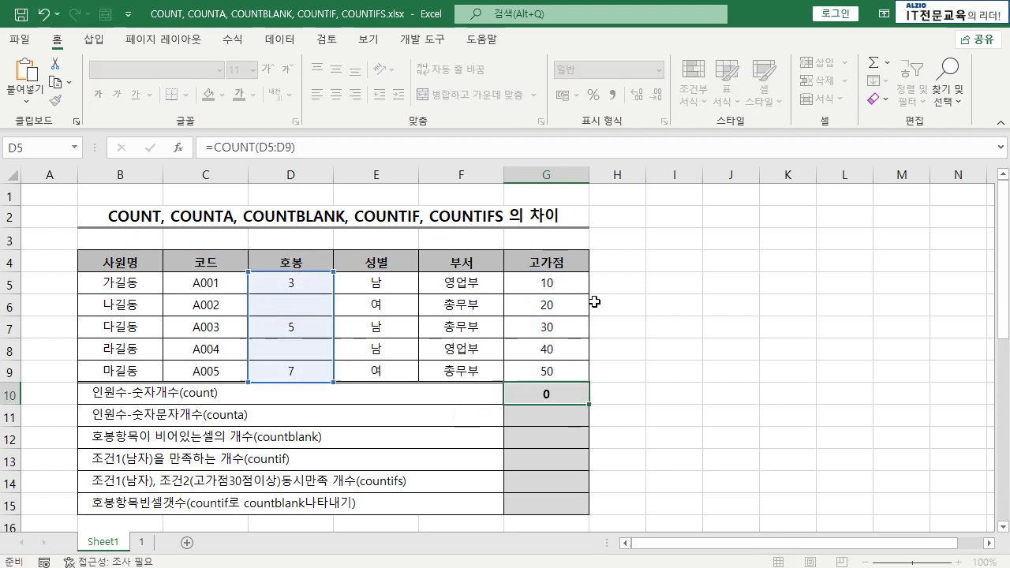
- Check the filled and blank 호봉 cells in D5:D8 against the COUNT result
{"action": "key", "text": "Up"}
{"action": "left_click", "coordinate": [308, 288]}
{"action": "left_click", "coordinate": [296, 325]}
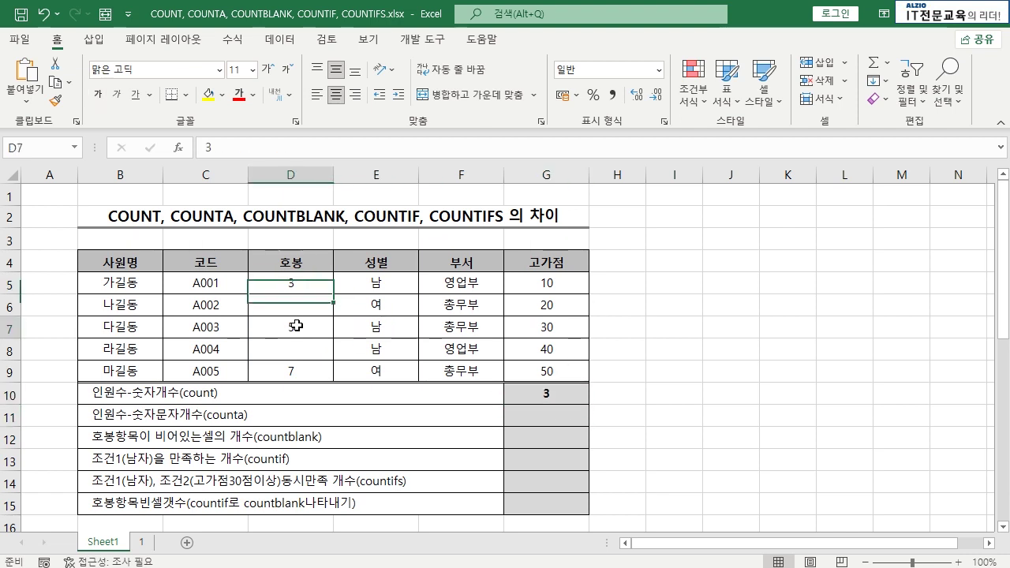
{"action": "left_click", "coordinate": [300, 348]}
{"action": "left_click", "coordinate": [292, 304]}
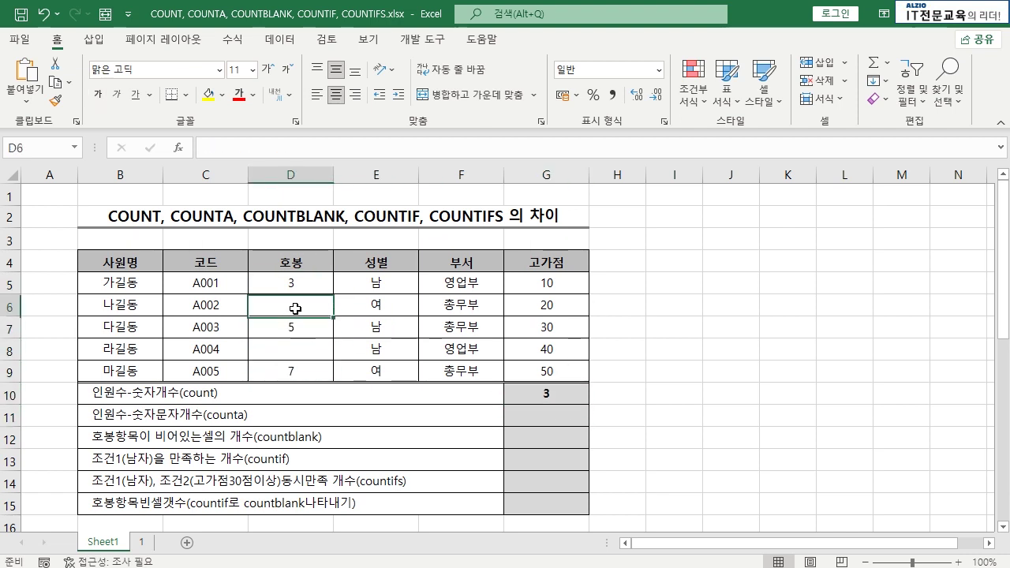
- Change the range of the COUNT formula in G10 to the 코드 cells C5:C9
{"action": "left_click", "coordinate": [547, 394]}
{"action": "double_click", "coordinate": [547, 394]}
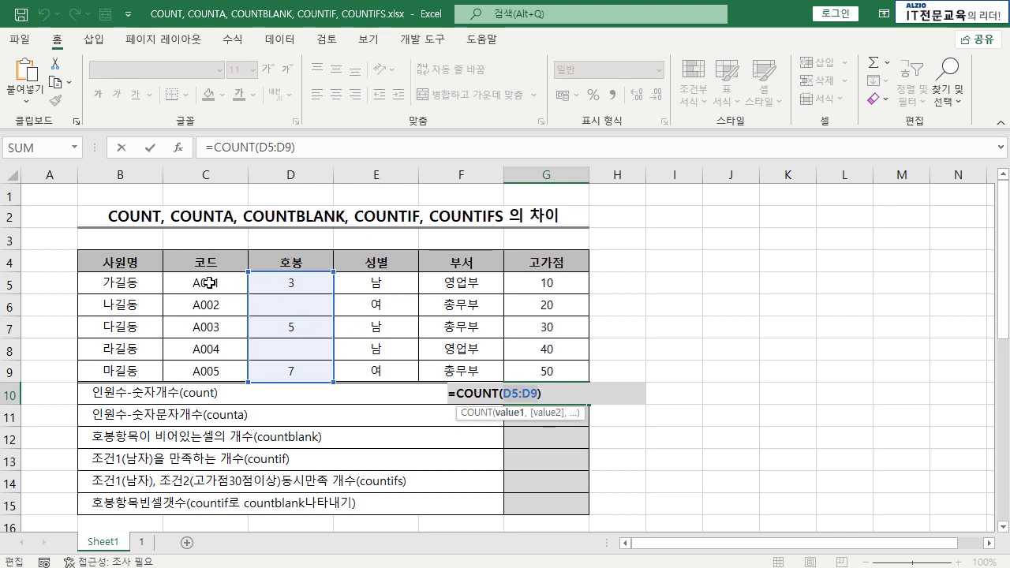
{"action": "left_click_drag", "start_coordinate": [209, 282], "coordinate": [222, 366]}
{"action": "key", "text": "Return"}
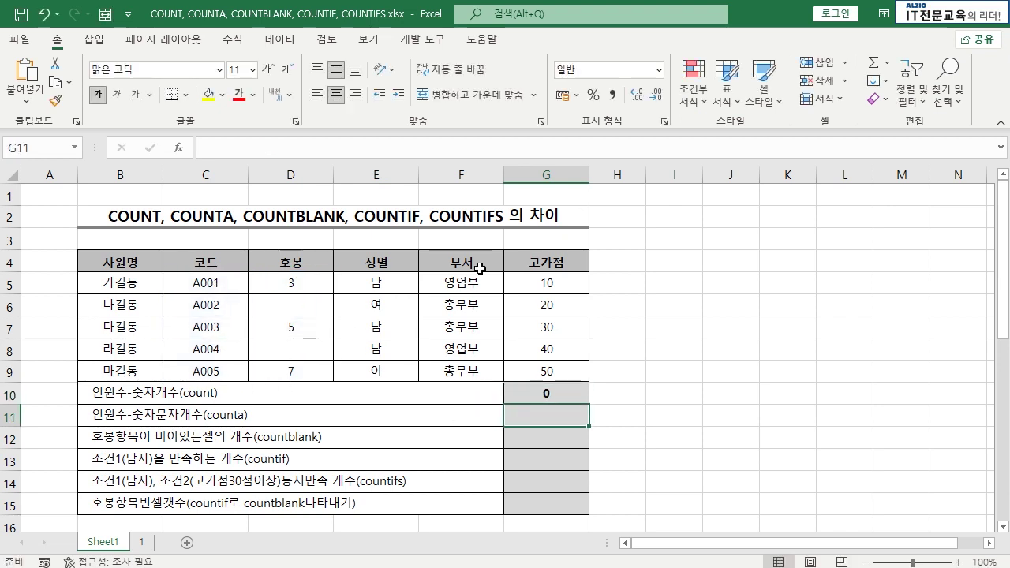
- Examine the COUNT formula in G10 and the kind of data held in the 코드 cells C5:C9
{"action": "left_click", "coordinate": [571, 394]}
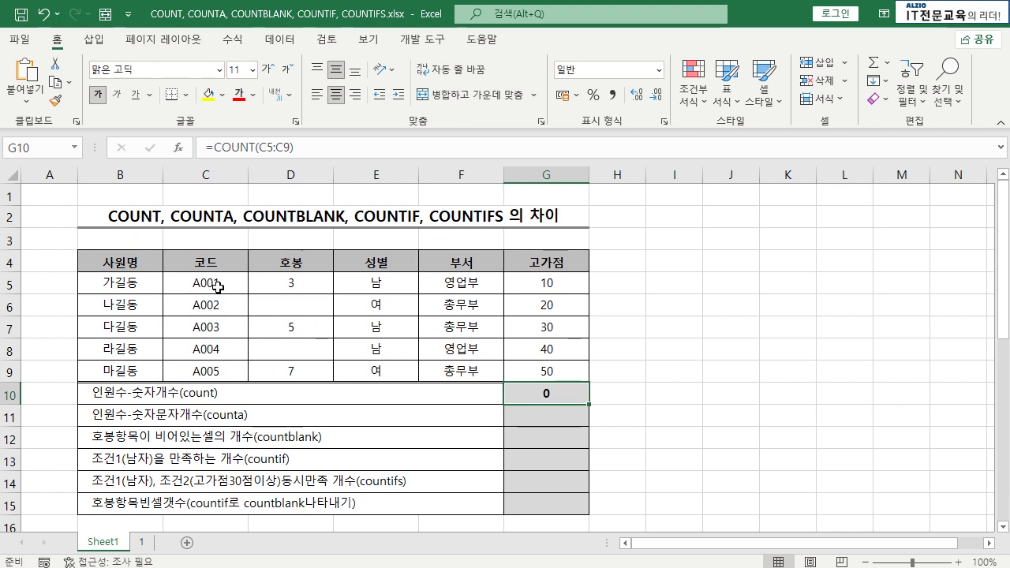
{"action": "left_click", "coordinate": [217, 287]}
{"action": "left_click", "coordinate": [210, 304]}
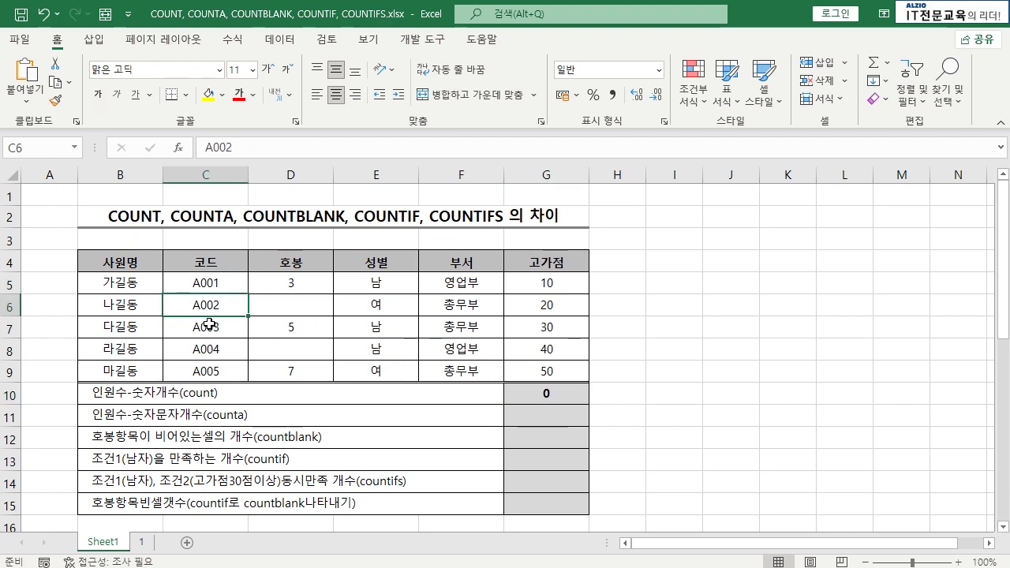
{"action": "left_click", "coordinate": [206, 325]}
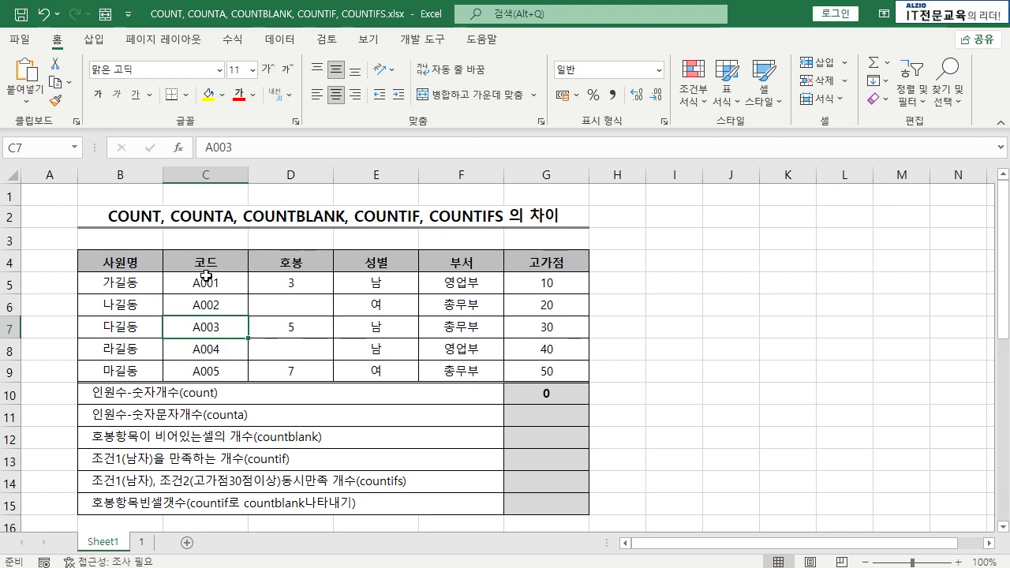
{"action": "left_click", "coordinate": [224, 397]}
{"action": "left_click_drag", "start_coordinate": [219, 284], "coordinate": [221, 365]}
- Change the range of the COUNT formula in G10 to the 부서 cells F5:F9
{"action": "left_click", "coordinate": [541, 396]}
{"action": "double_click", "coordinate": [541, 396]}
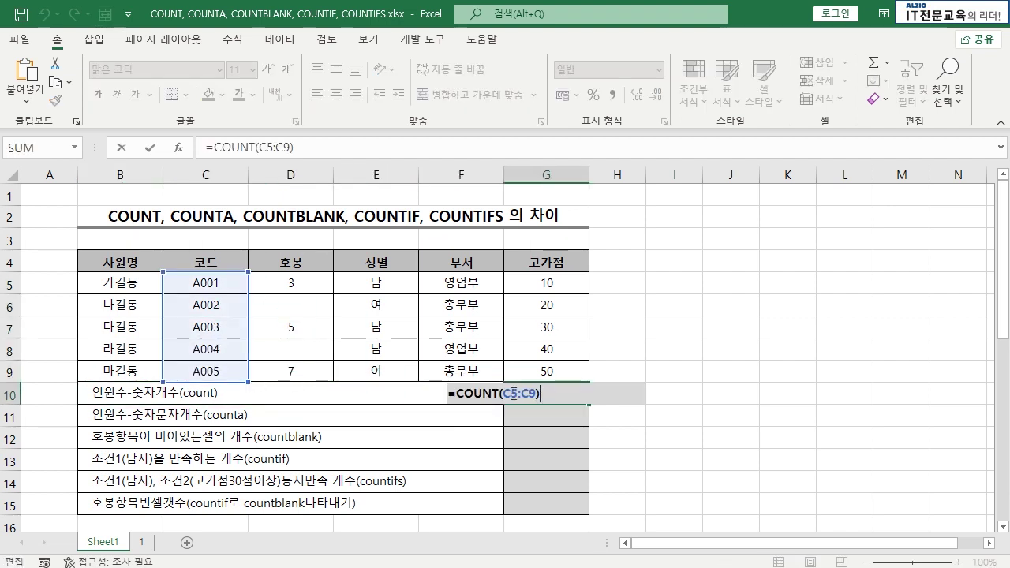
{"action": "left_click_drag", "start_coordinate": [472, 284], "coordinate": [471, 365]}
{"action": "key", "text": "Return"}
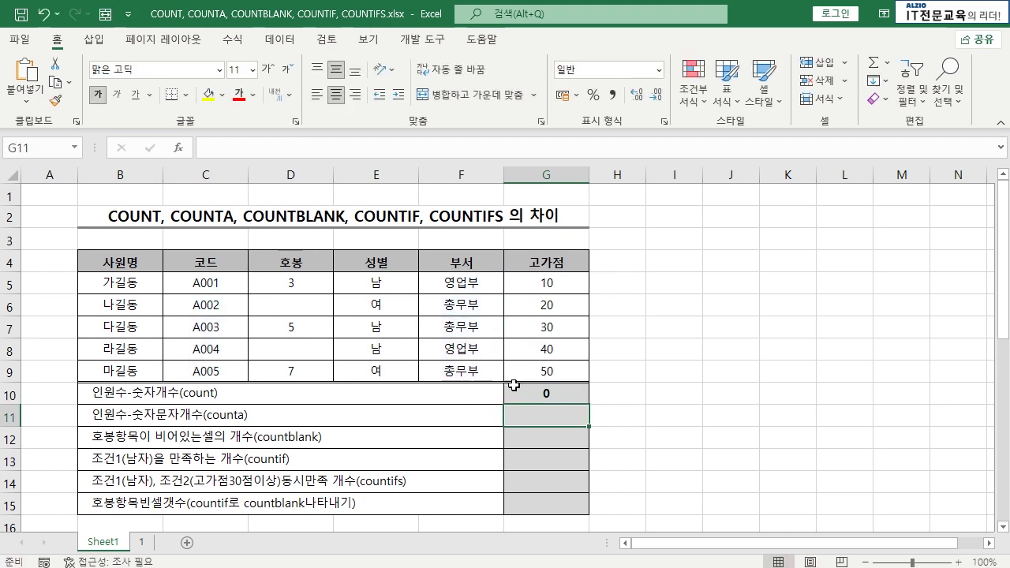
- Set the range of the COUNT formula in G10 back to the 고가점 cells G5:G9
{"action": "double_click", "coordinate": [540, 391]}
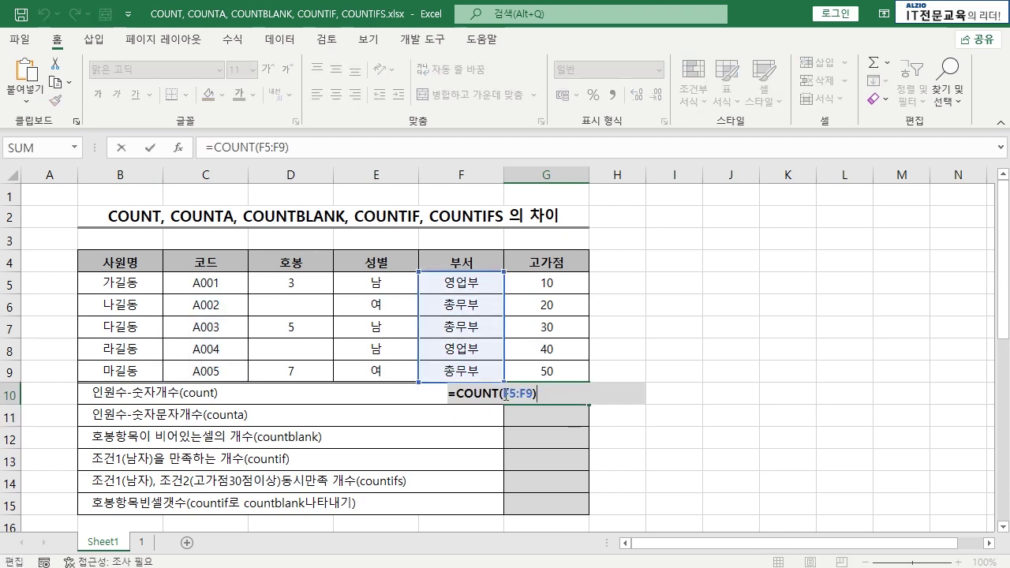
{"action": "left_click_drag", "start_coordinate": [505, 393], "coordinate": [535, 393]}
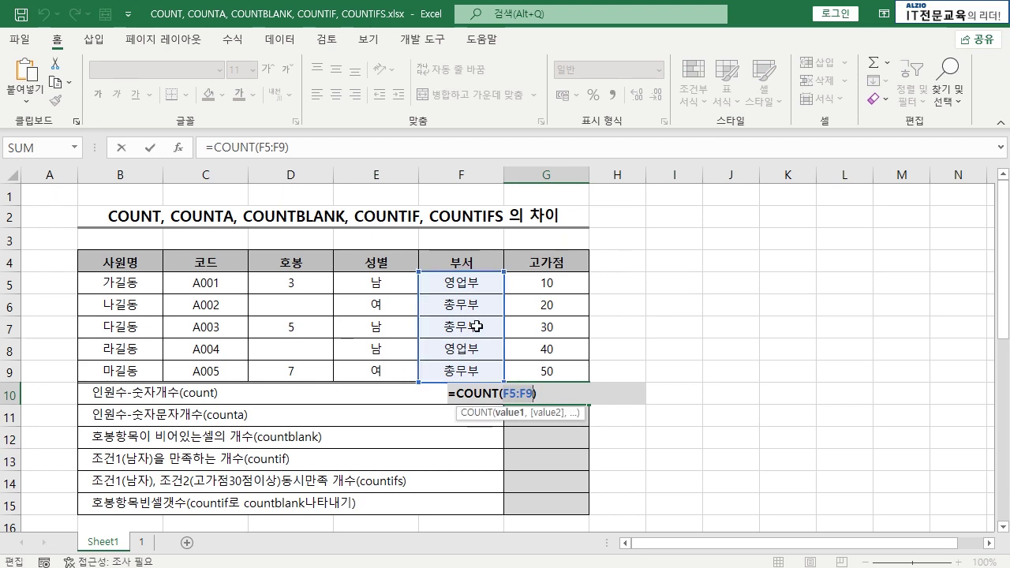
{"action": "left_click_drag", "start_coordinate": [540, 285], "coordinate": [552, 370]}
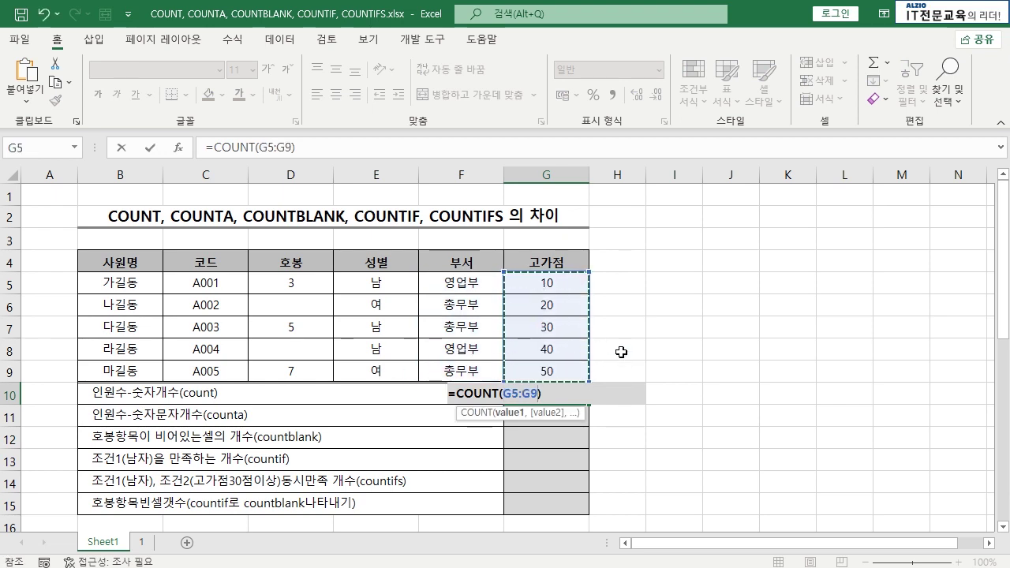
{"action": "key", "text": "Return"}
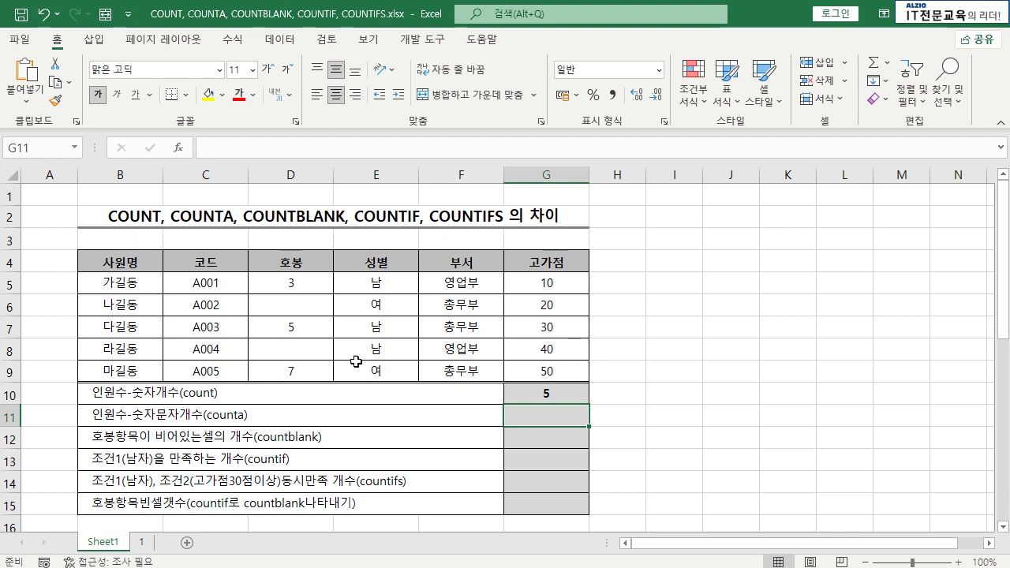
- Check the contents of the 호봉 cells D7 and D8
{"action": "left_click", "coordinate": [306, 319]}
{"action": "left_click", "coordinate": [296, 349]}
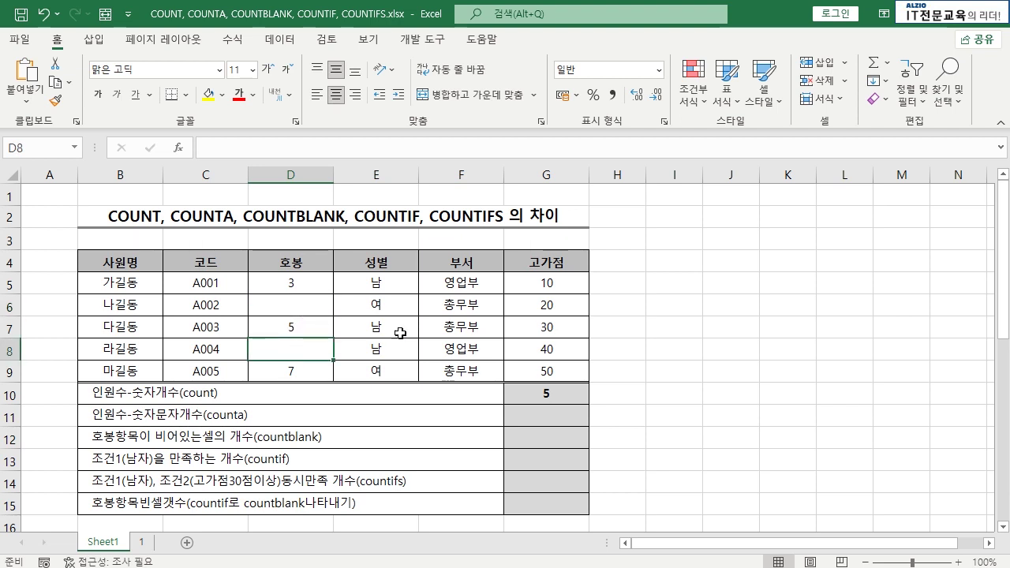
- Enter a COUNTA formula in G11 that counts the 고가점 cells G5:G9
{"action": "left_click", "coordinate": [543, 415]}
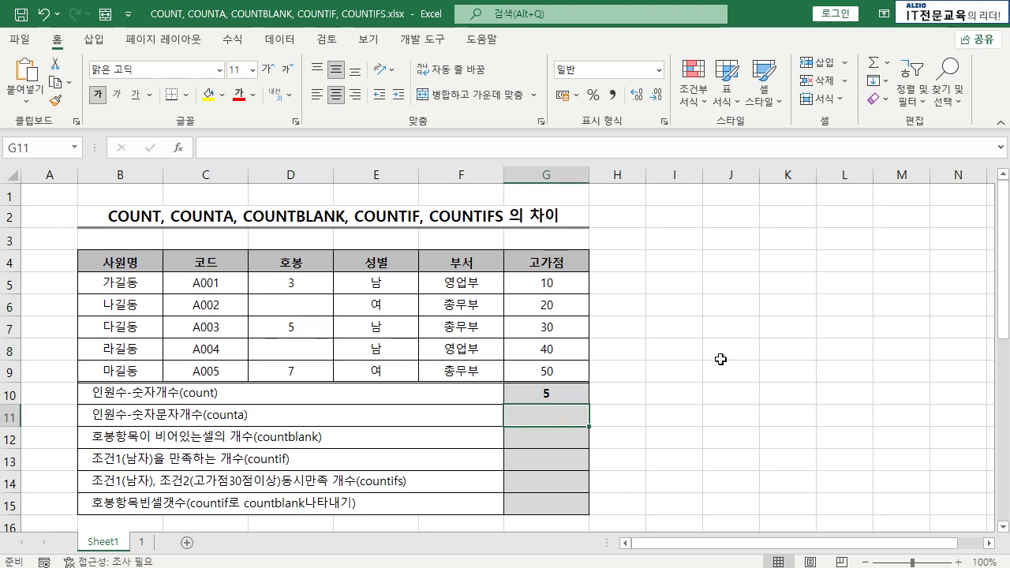
{"action": "type", "text": "=COU"}
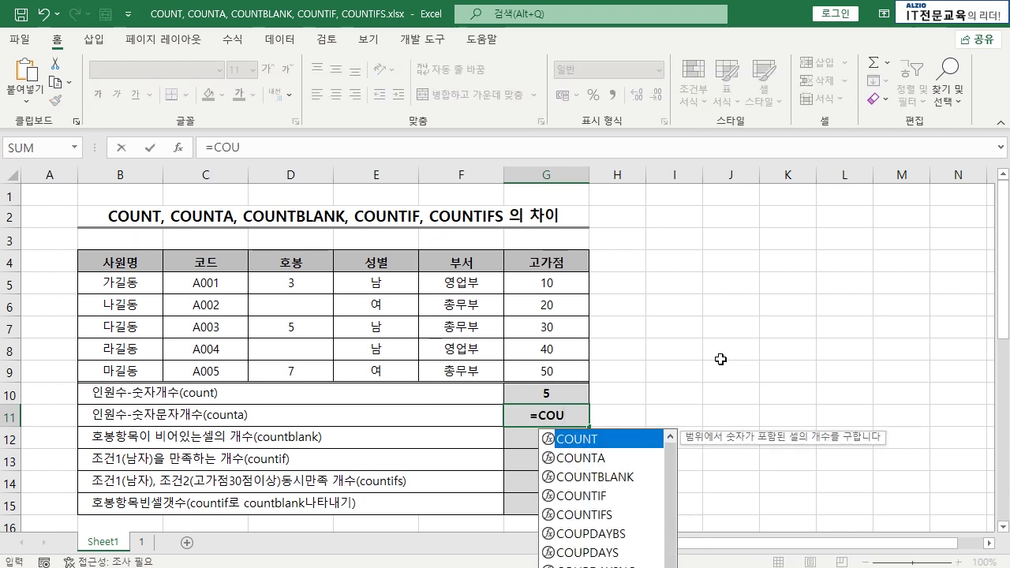
{"action": "key", "text": "Down"}
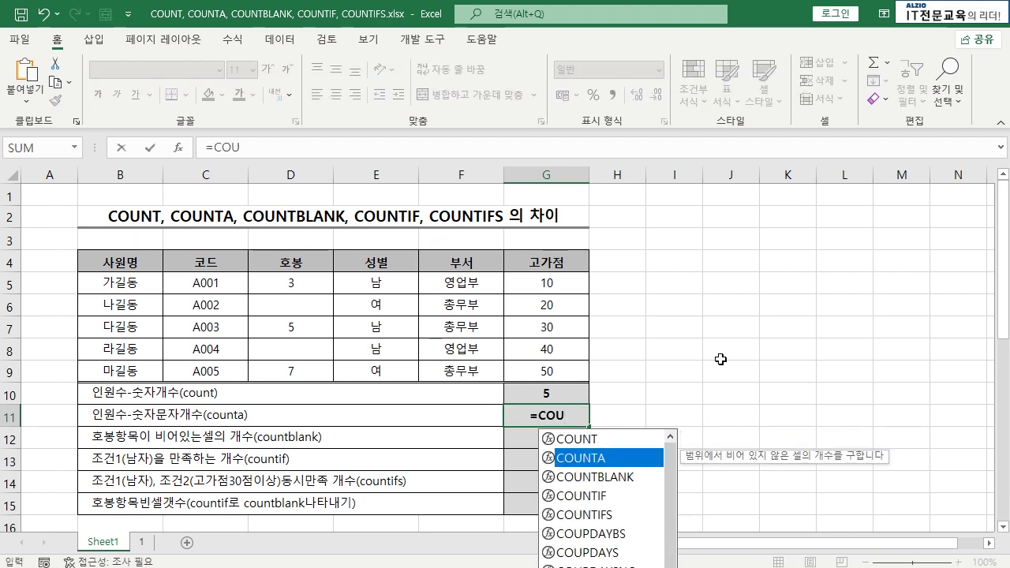
{"action": "key", "text": "Tab"}
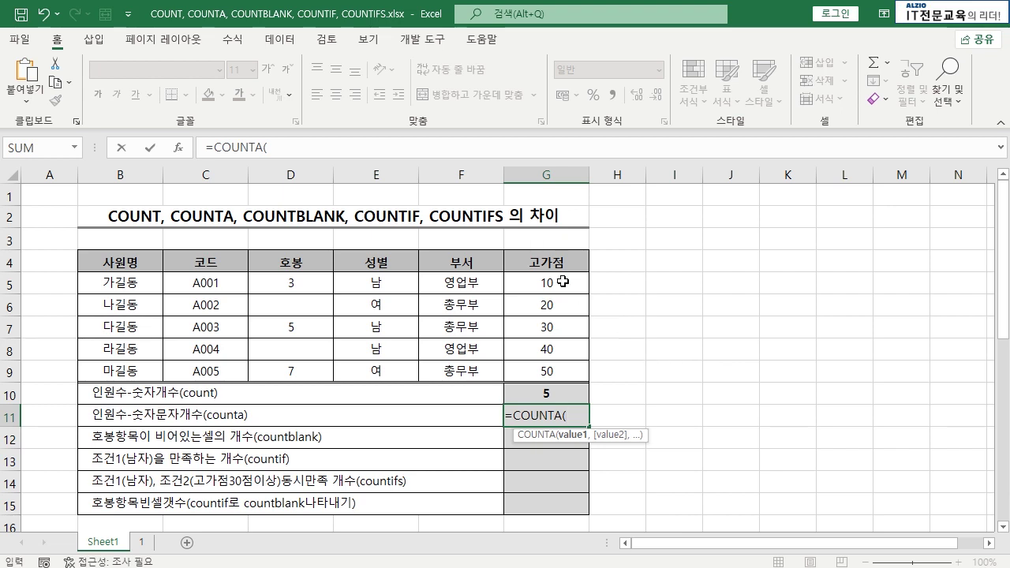
{"action": "left_click_drag", "start_coordinate": [564, 281], "coordinate": [565, 368]}
{"action": "key", "text": "Return"}
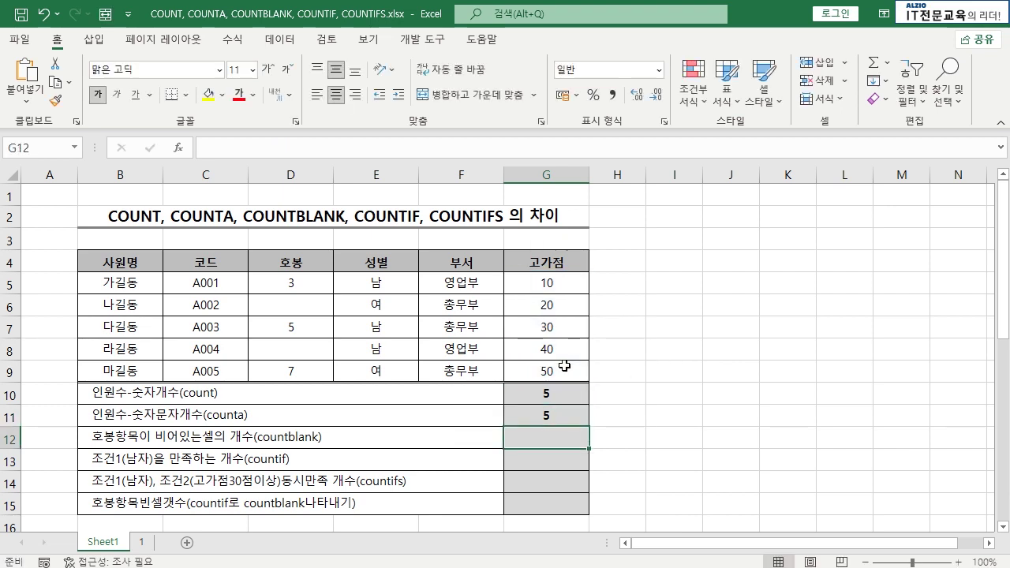
- Change the range of the COUNTA formula in G11 to the 코드 cells C5:C9
{"action": "double_click", "coordinate": [545, 415]}
{"action": "left_click_drag", "start_coordinate": [513, 416], "coordinate": [549, 416]}
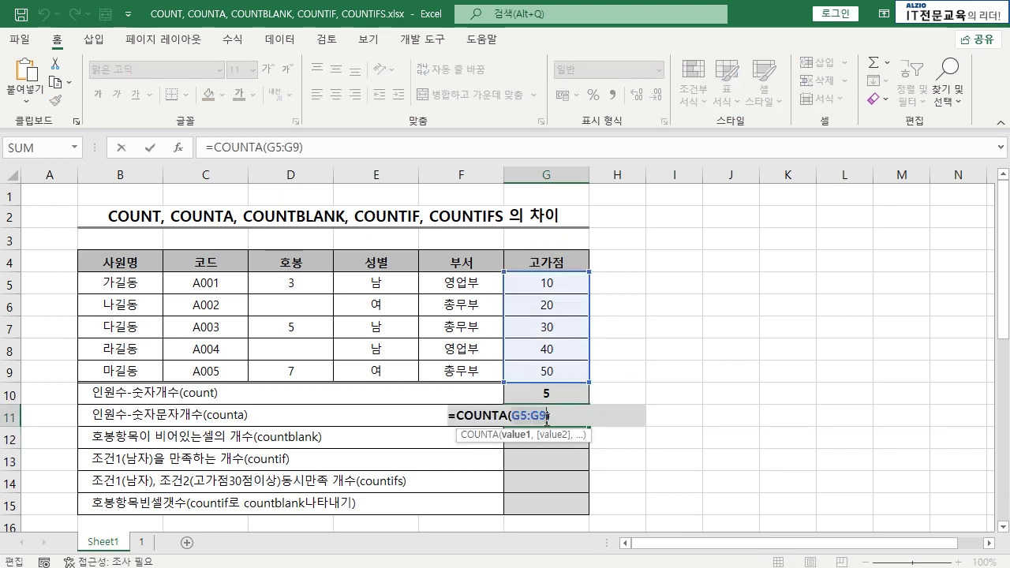
{"action": "left_click_drag", "start_coordinate": [203, 282], "coordinate": [206, 369]}
{"action": "key", "text": "Return"}
- Compare the COUNTA result in G11 with the 고가점 cells G5:G9 and the 코드 cells C5:C9
{"action": "left_click", "coordinate": [545, 414]}
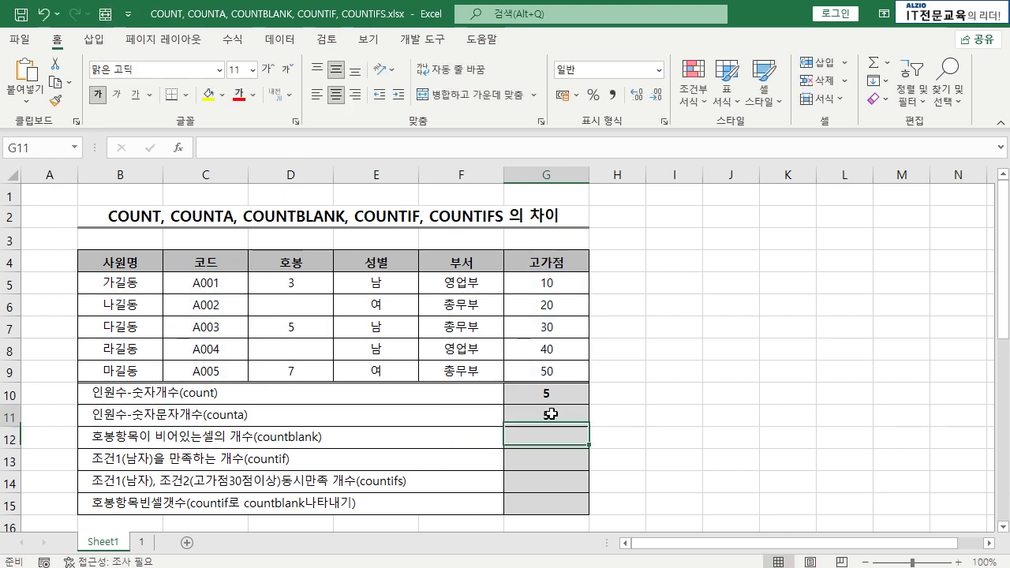
{"action": "left_click_drag", "start_coordinate": [545, 282], "coordinate": [545, 367]}
{"action": "left_click_drag", "start_coordinate": [207, 281], "coordinate": [237, 361]}
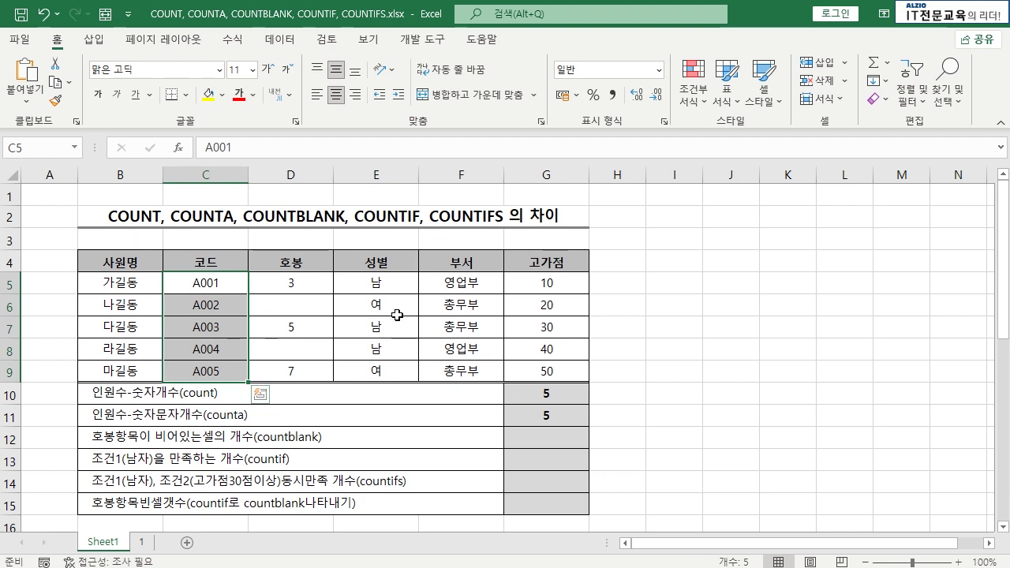
- Change the range of the COUNTA formula in G11 to the 호봉 cells D5:D9
{"action": "left_click", "coordinate": [521, 415]}
{"action": "type", "text": "=COUNTA(C5:C9)"}
{"action": "left_click_drag", "start_coordinate": [514, 416], "coordinate": [544, 416]}
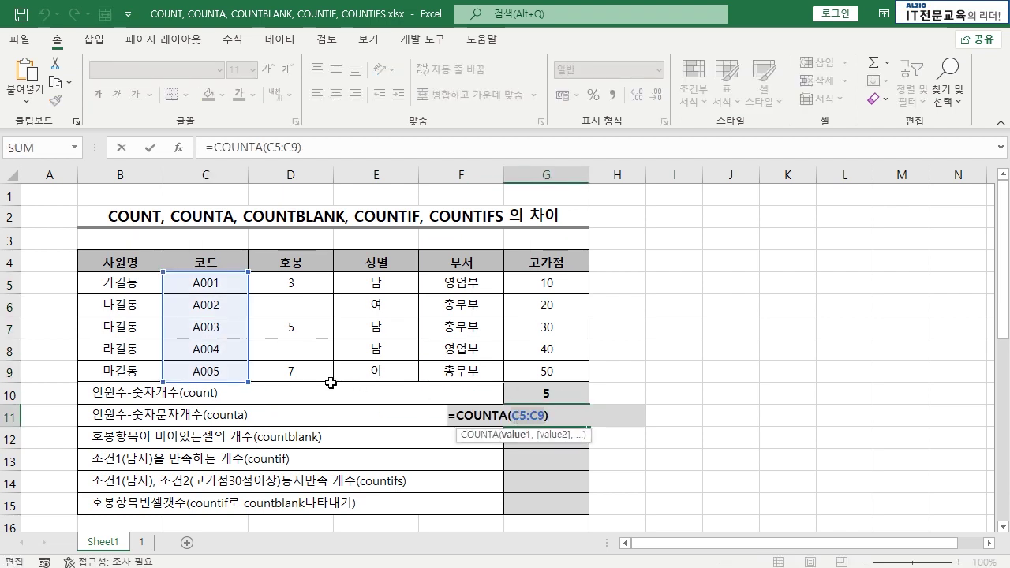
{"action": "left_click_drag", "start_coordinate": [300, 282], "coordinate": [307, 369]}
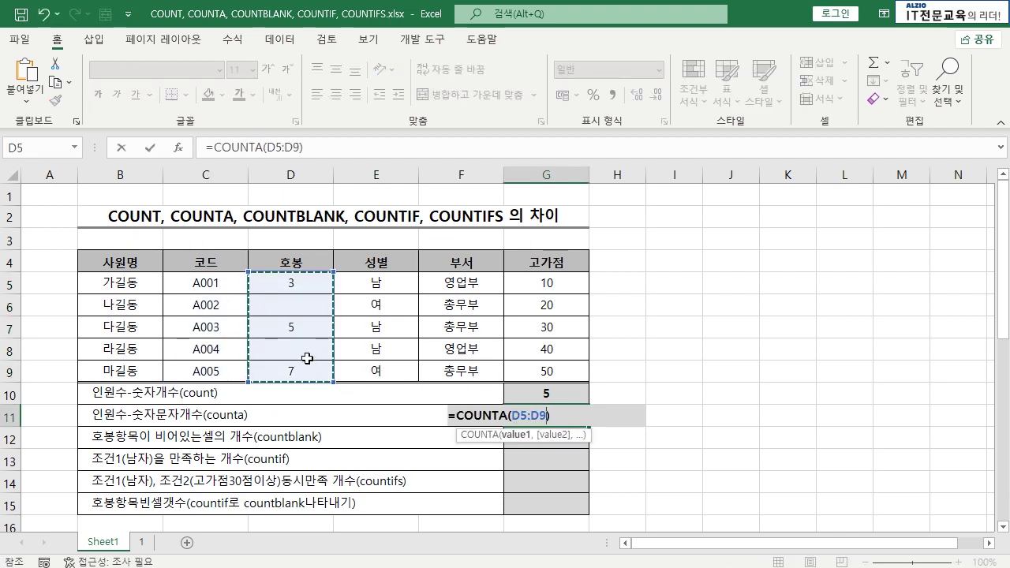
{"action": "key", "text": "Return"}
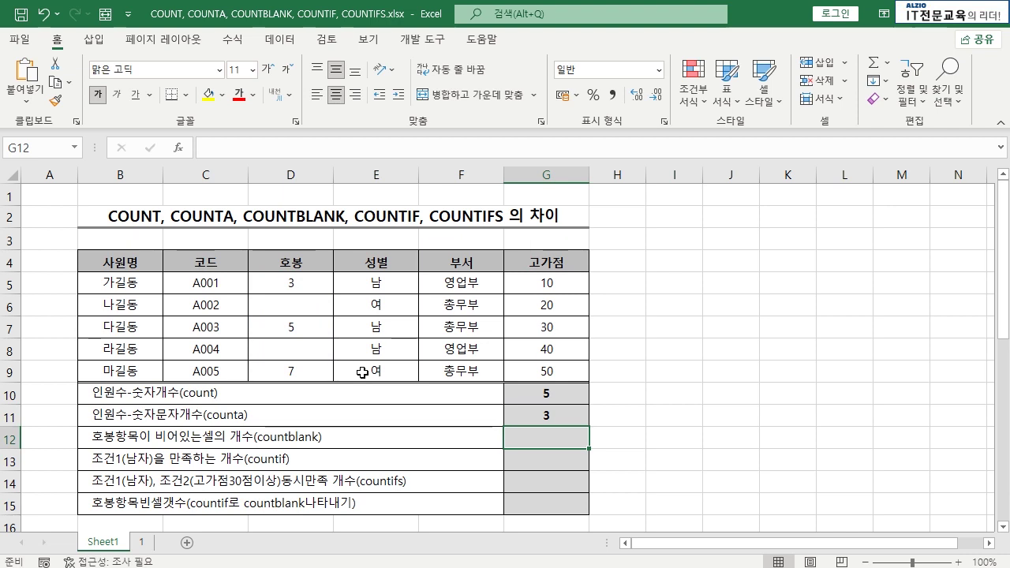
- Check which 호봉 cells hold a value by going over D5, D7 and D9
{"action": "left_click", "coordinate": [316, 286]}
{"action": "left_click", "coordinate": [307, 329]}
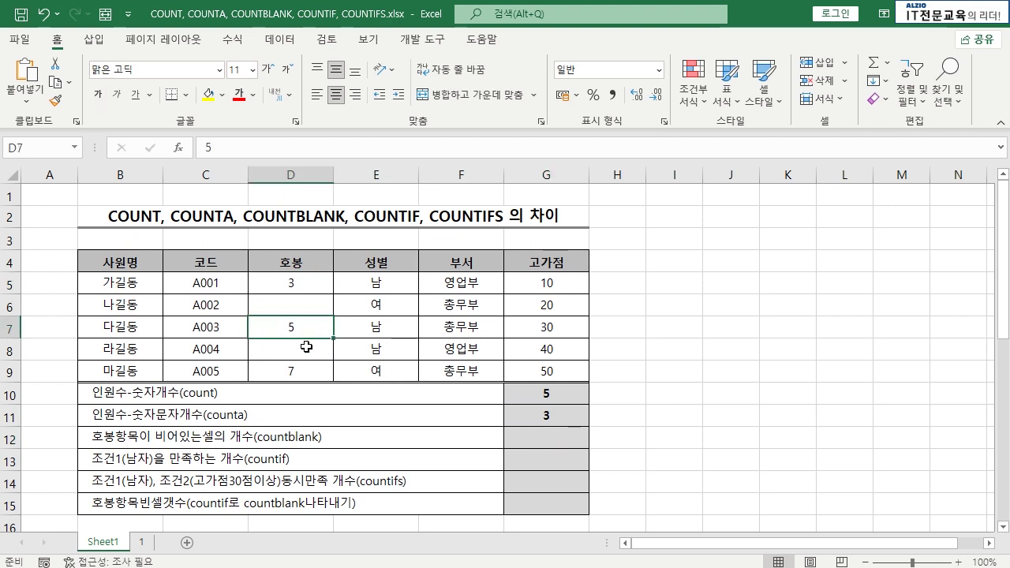
{"action": "left_click", "coordinate": [296, 287]}
{"action": "left_click", "coordinate": [288, 329]}
{"action": "left_click", "coordinate": [289, 369]}
{"action": "type", "text": "7"}
- Change the range of the COUNTA formula in G11 to the 부서 and 고가점 cells F5:G9
{"action": "left_click", "coordinate": [554, 409]}
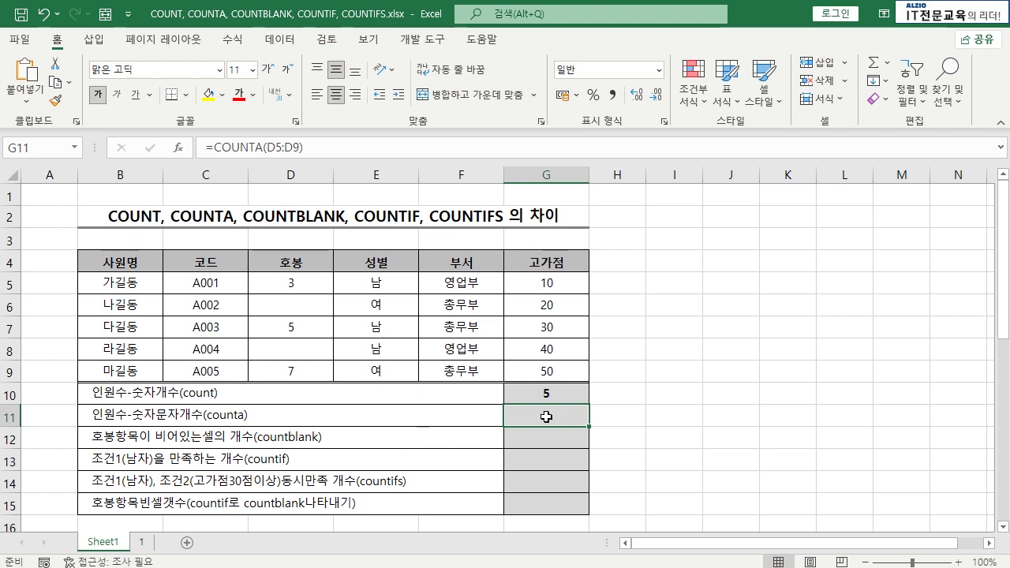
{"action": "double_click", "coordinate": [543, 416]}
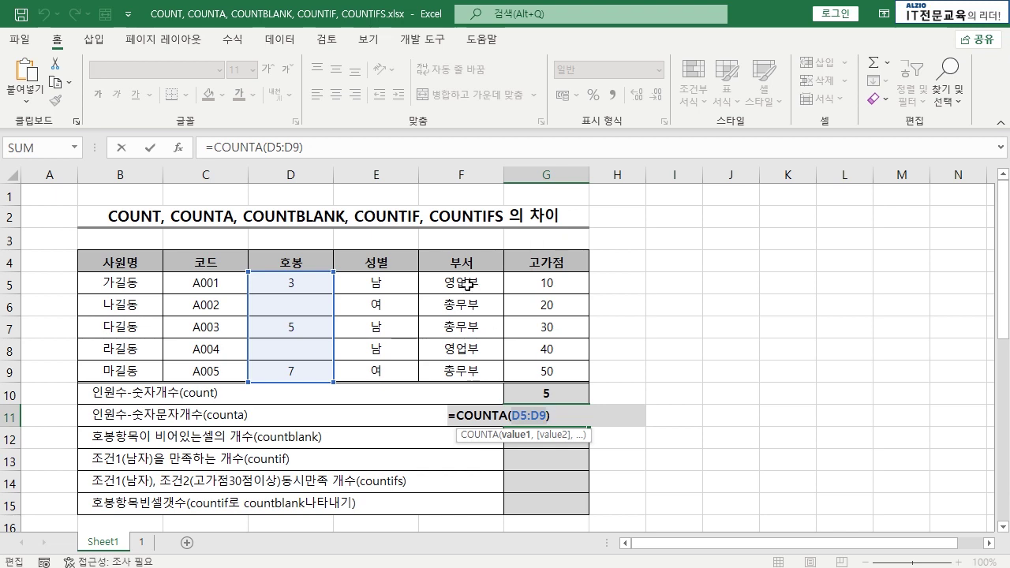
{"action": "left_click_drag", "start_coordinate": [466, 284], "coordinate": [546, 369]}
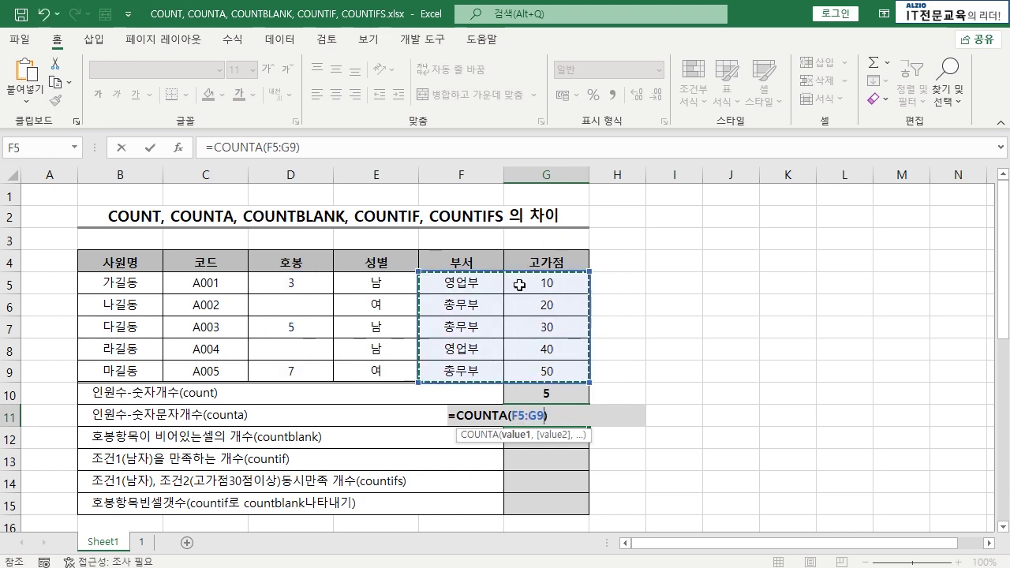
{"action": "left_click", "coordinate": [552, 438]}
{"action": "left_click", "coordinate": [545, 416]}
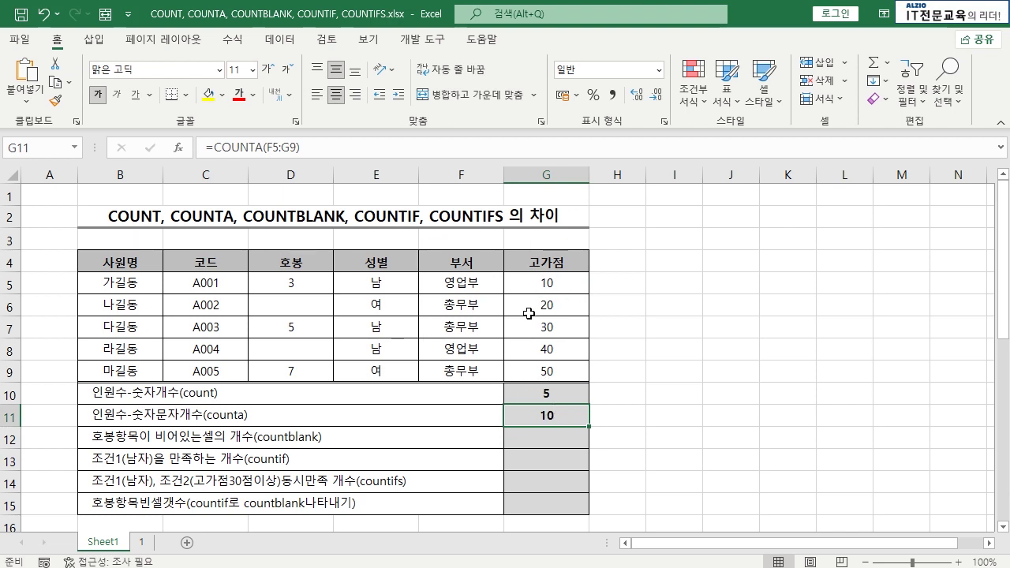
- Enter a COUNTBLANK formula in G12 that covers the 성별 cells E5:E9
{"action": "left_click", "coordinate": [537, 433]}
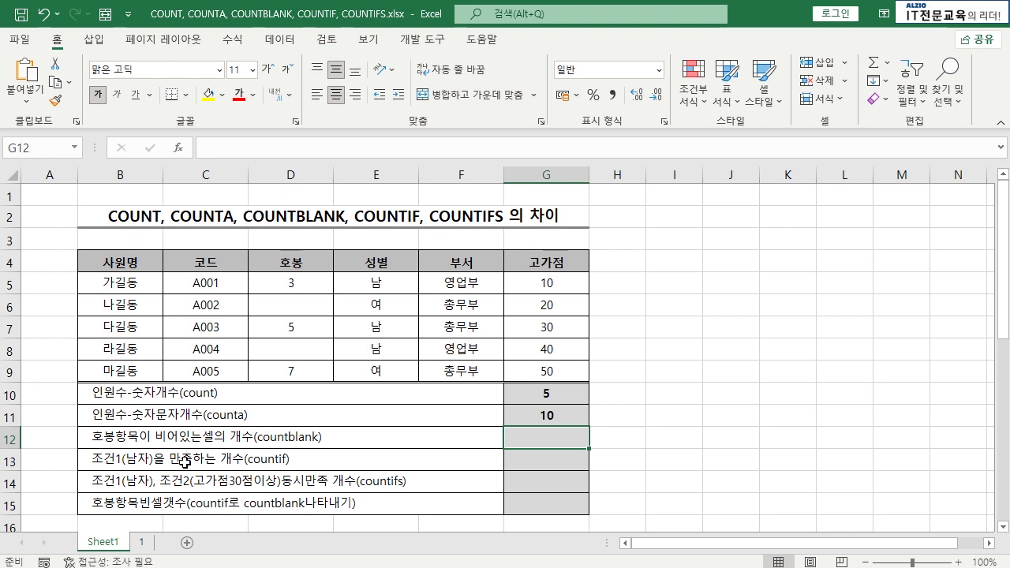
{"action": "left_click", "coordinate": [212, 415]}
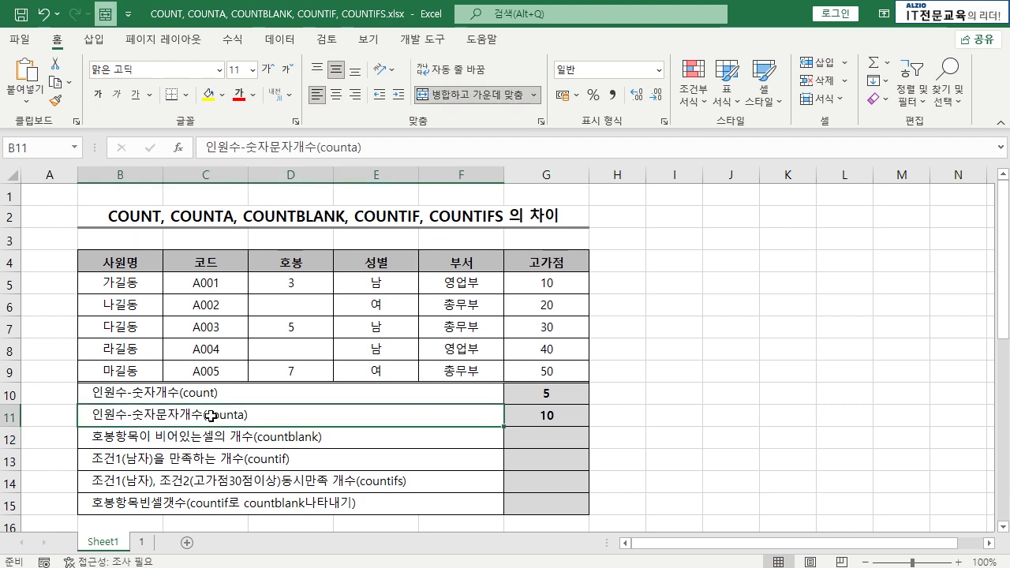
{"action": "left_click", "coordinate": [211, 434]}
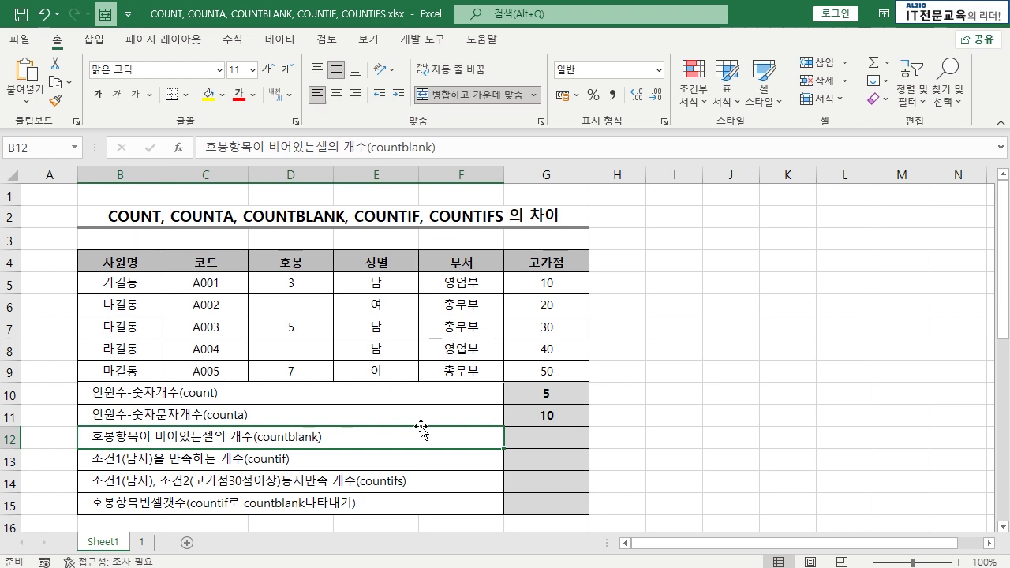
{"action": "left_click", "coordinate": [539, 439]}
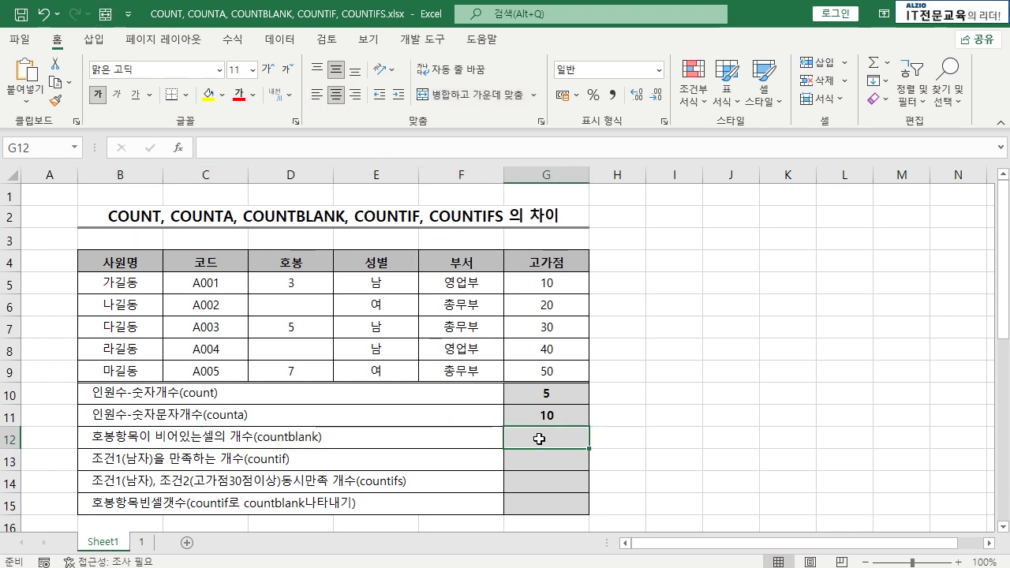
{"action": "type", "text": "=CIN"}
{"action": "key", "text": "BackSpace"}
{"action": "key", "text": "BackSpace"}
{"action": "type", "text": "U"}
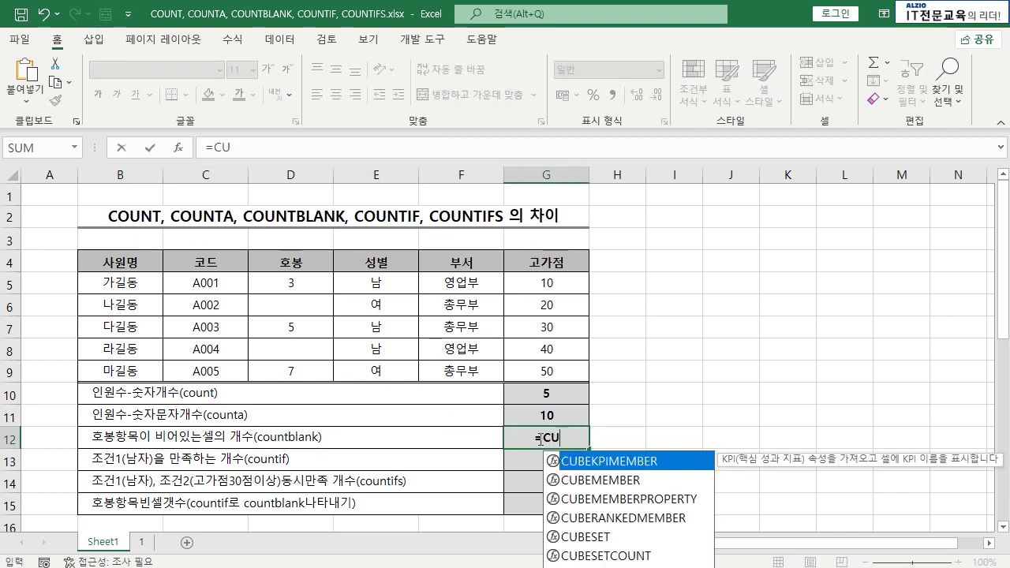
{"action": "type", "text": "NT"}
{"action": "key", "text": "BackSpace"}
{"action": "key", "text": "BackSpace"}
{"action": "key", "text": "BackSpace"}
{"action": "type", "text": "O"}
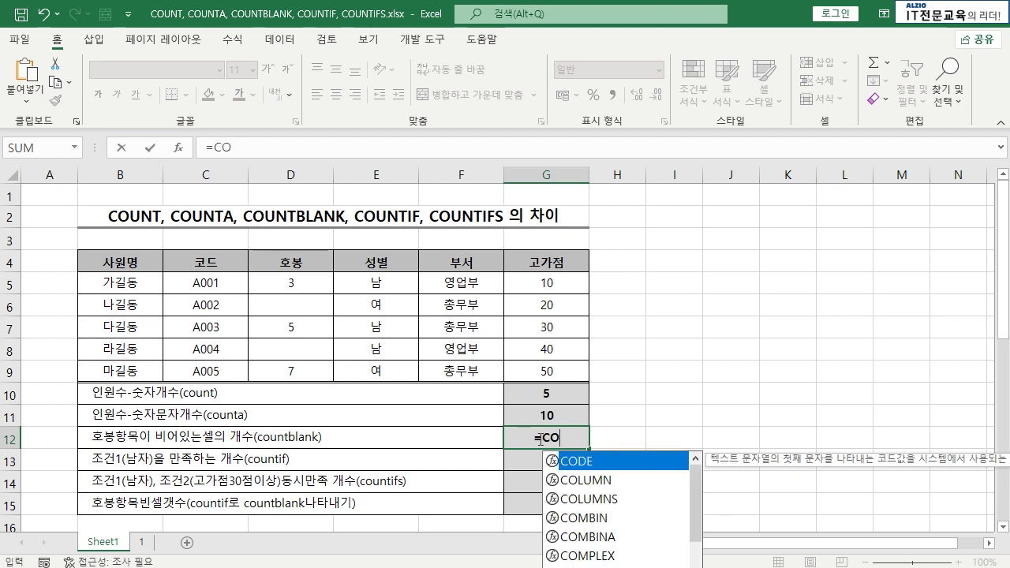
{"action": "type", "text": "UNTB"}
{"action": "key", "text": "Tab"}
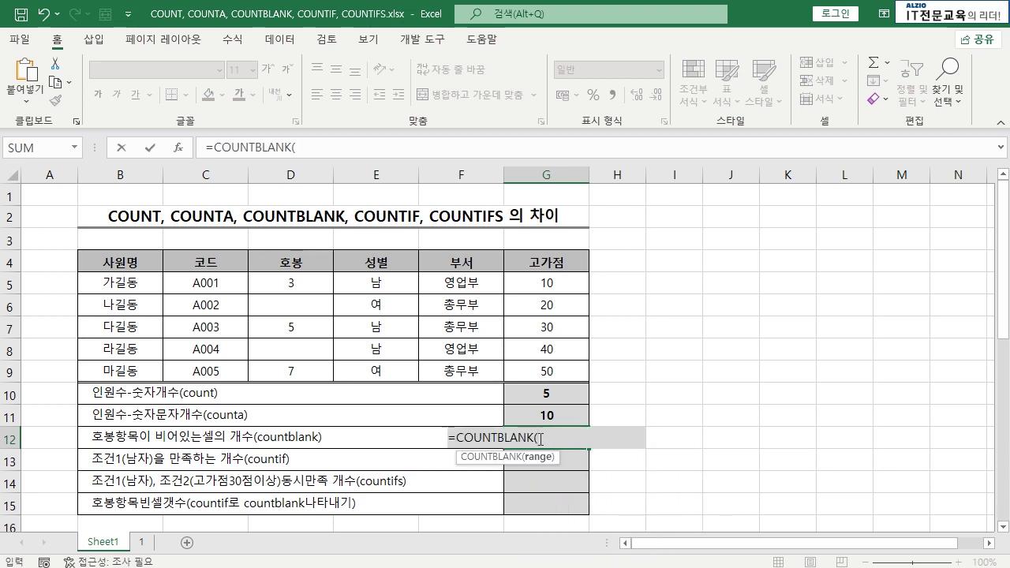
{"action": "left_click_drag", "start_coordinate": [382, 284], "coordinate": [394, 363]}
{"action": "key", "text": "Return"}
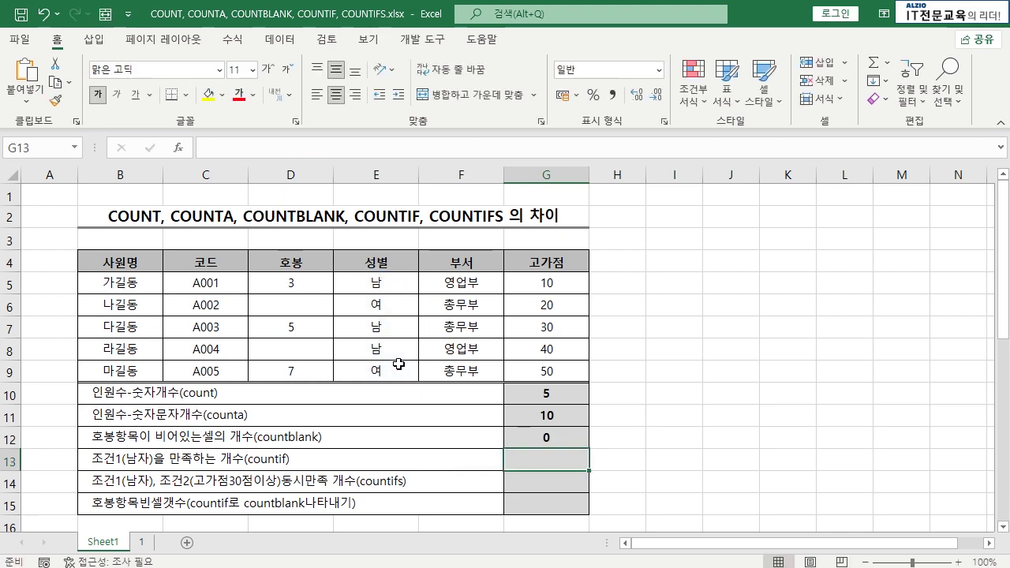
- Change the range of the COUNTBLANK formula in G12 to the 호봉 cells D5:D9
{"action": "double_click", "coordinate": [534, 435]}
{"action": "left_click_drag", "start_coordinate": [545, 437], "coordinate": [575, 437]}
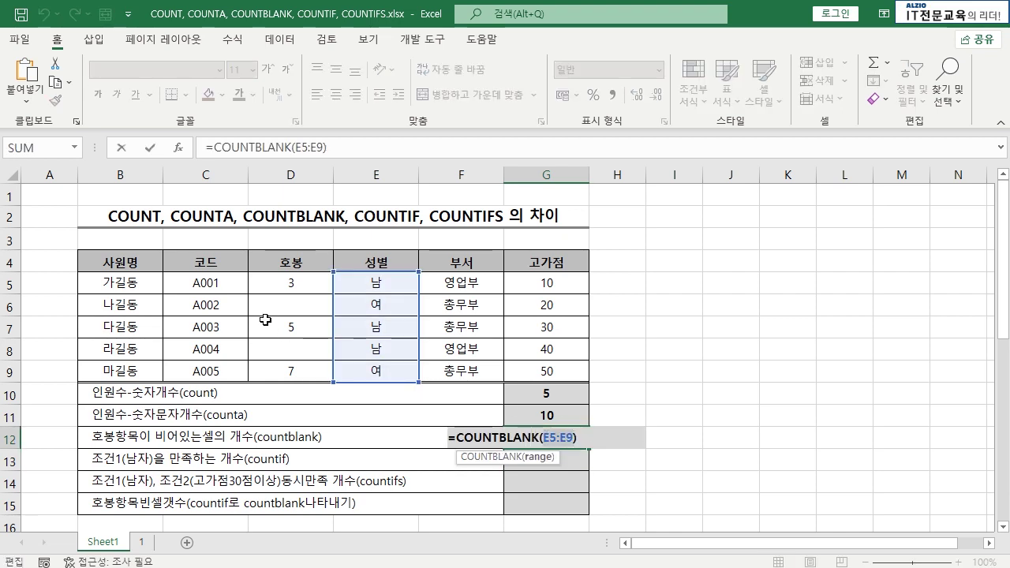
{"action": "left_click_drag", "start_coordinate": [300, 290], "coordinate": [298, 368]}
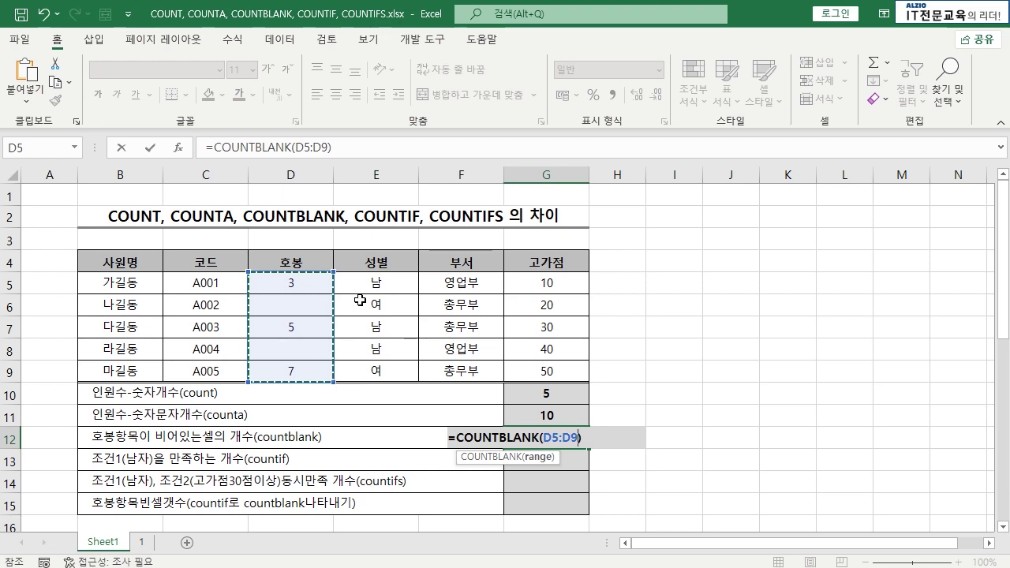
{"action": "key", "text": "Return"}
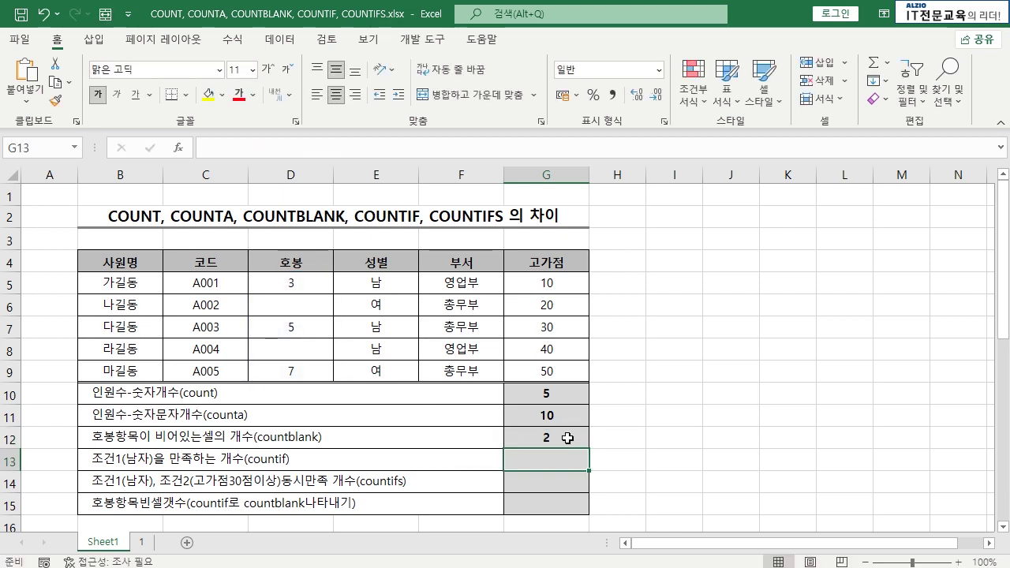
{"action": "left_click", "coordinate": [567, 437]}
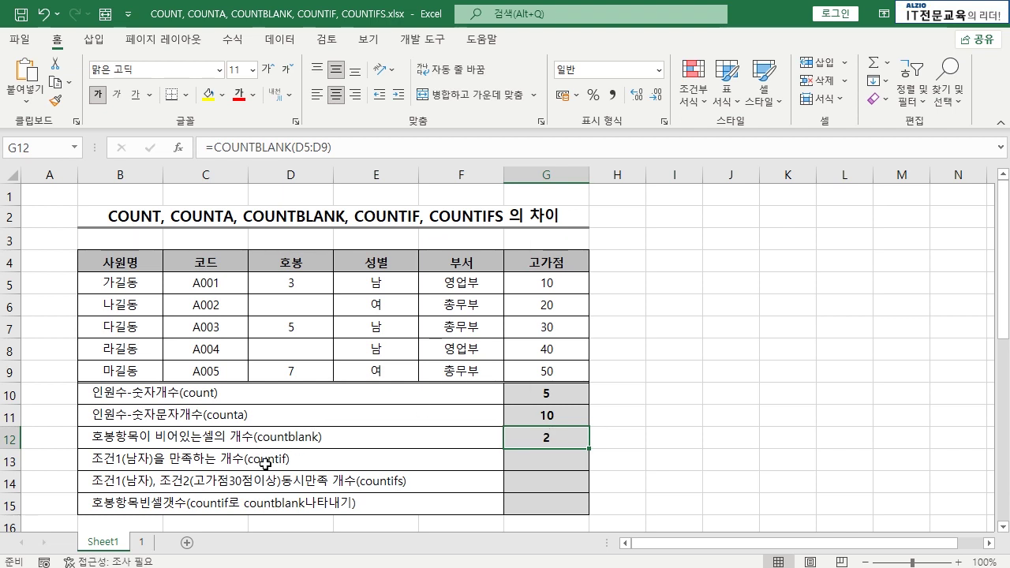
- Read the COUNTIF condition in B13 and go over the 남 entries in the 성별 cells E5:E9
{"action": "left_click", "coordinate": [309, 464]}
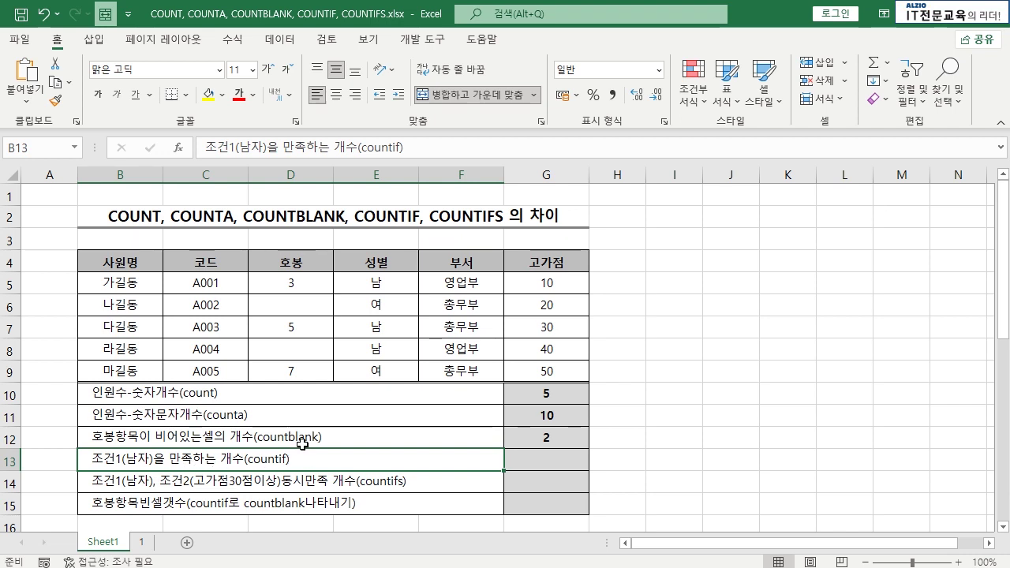
{"action": "left_click_drag", "start_coordinate": [384, 284], "coordinate": [382, 370]}
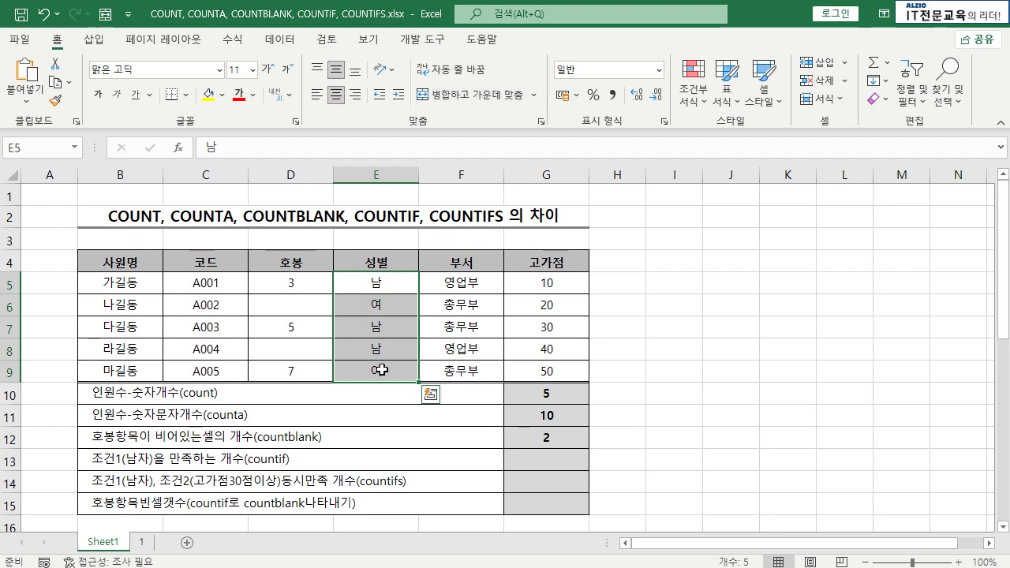
{"action": "left_click", "coordinate": [400, 284]}
{"action": "left_click", "coordinate": [390, 324]}
{"action": "left_click", "coordinate": [390, 345]}
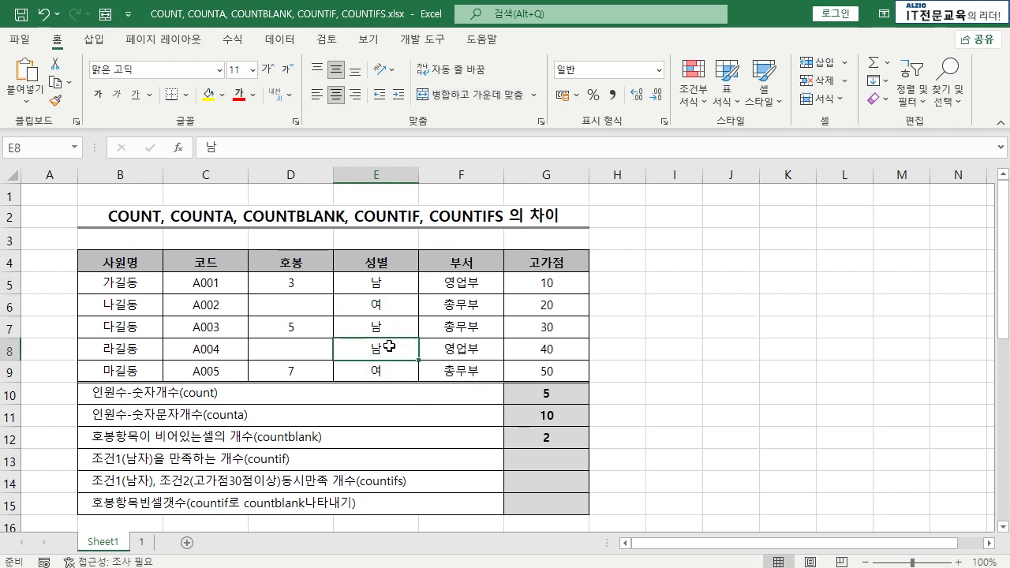
- Enter a COUNTIF formula in G13 that counts the "남" entries in the 성별 cells E5:E9
{"action": "left_click", "coordinate": [549, 467]}
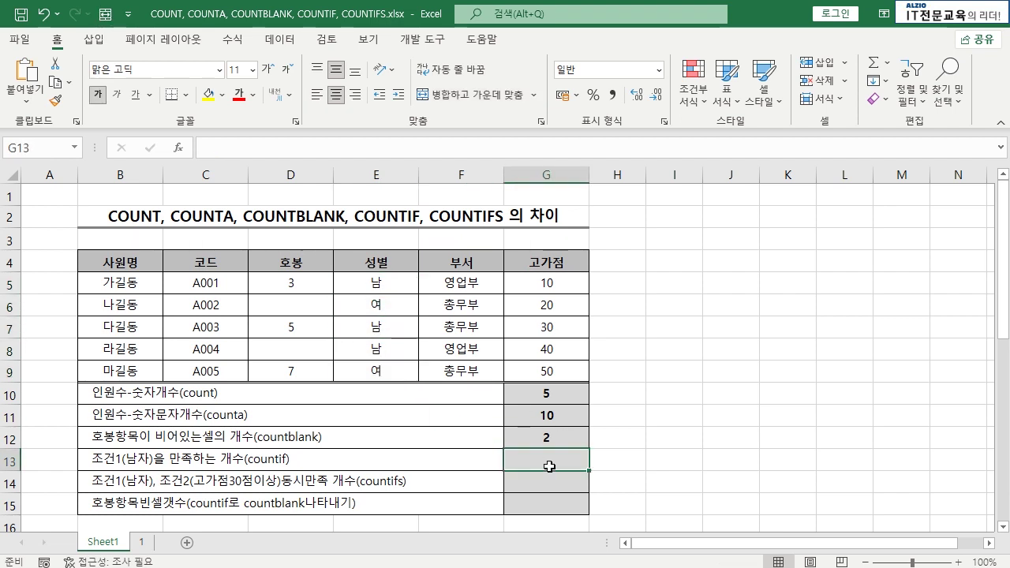
{"action": "type", "text": "=COUNT"}
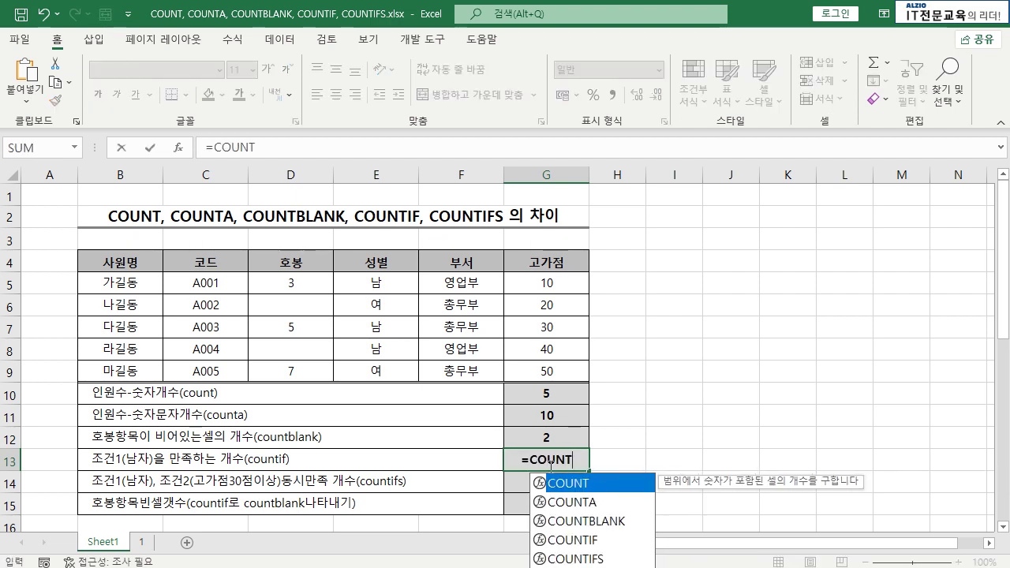
{"action": "type", "text": "IF("}
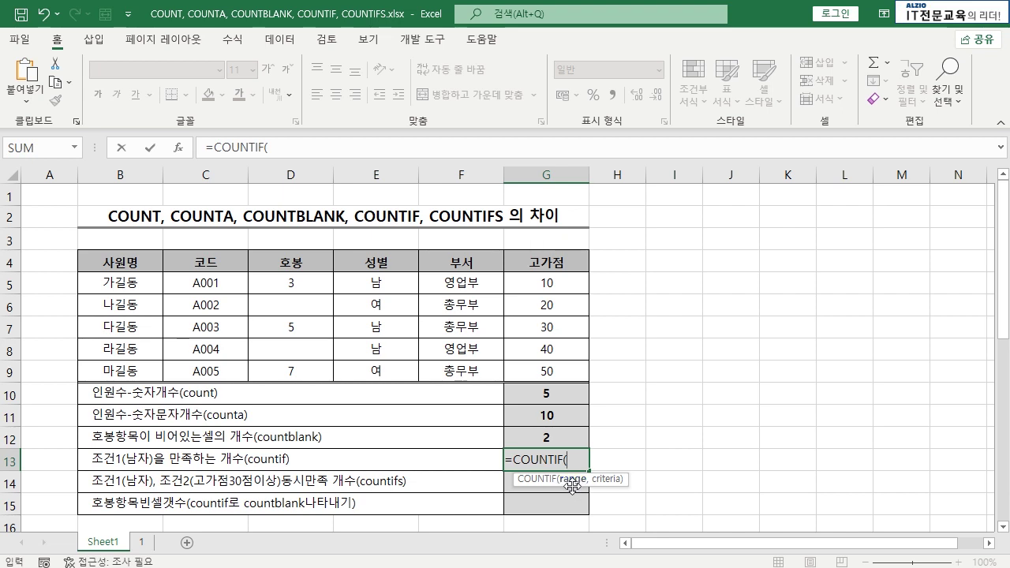
{"action": "left_click_drag", "start_coordinate": [391, 281], "coordinate": [392, 368]}
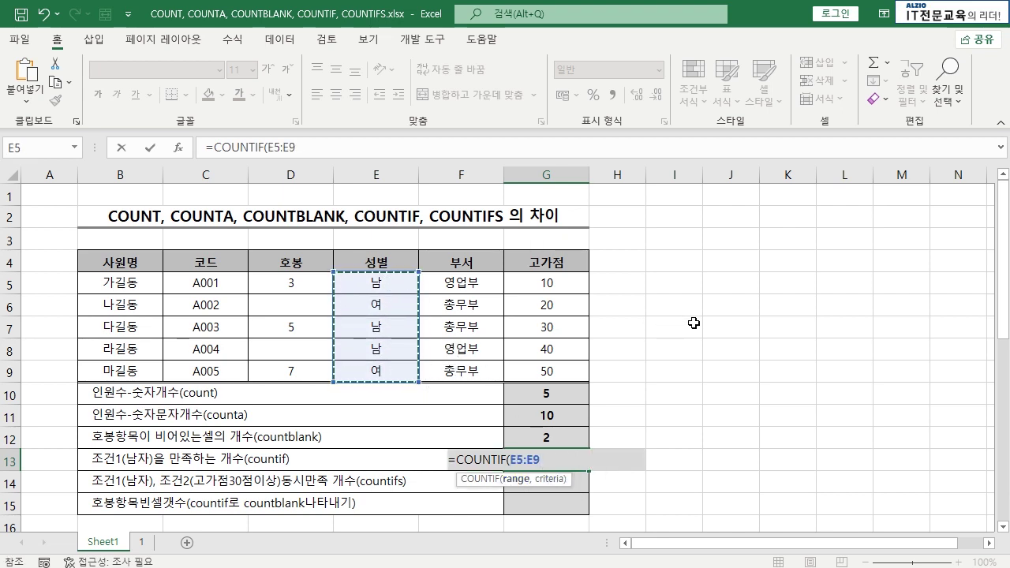
{"action": "type", "text": ","}
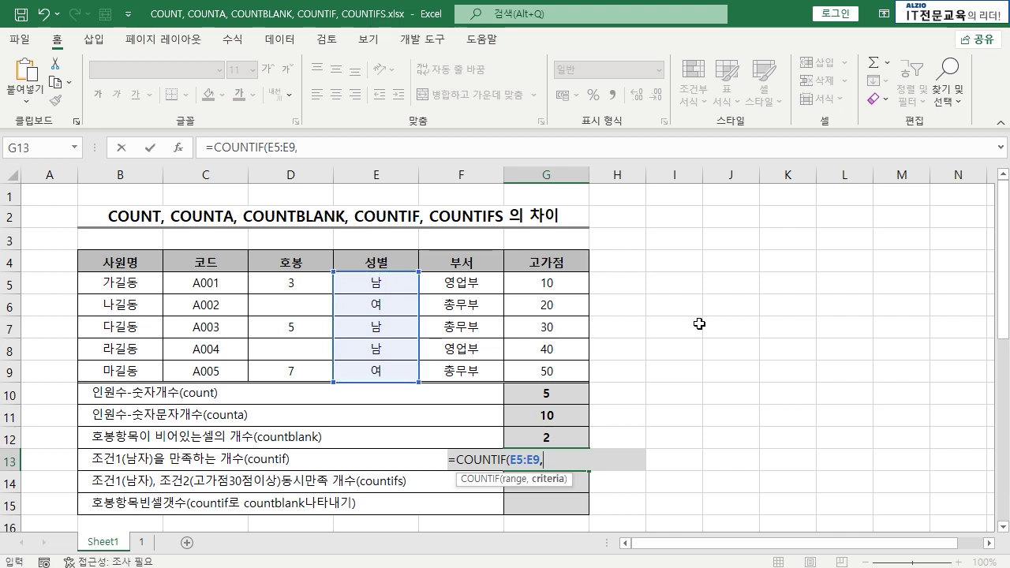
{"action": "type", "text": "\"SK"}
{"action": "key", "text": "BackSpace"}
{"action": "key", "text": "BackSpace"}
{"action": "key", "text": "Hangul"}
{"action": "type", "text": "나"}
{"action": "type", "text": ")"}
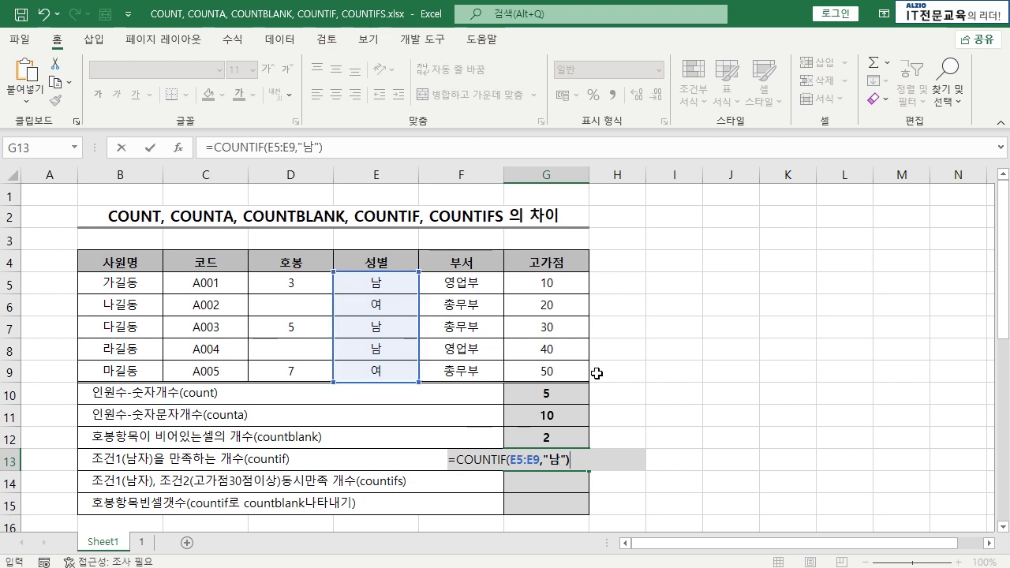
{"action": "key", "text": "Return"}
- Check the 남 entries against the COUNTIF formula in G13 and go over the 성별 and 고가점 cells for the COUNTIFS conditions
{"action": "left_click", "coordinate": [388, 286]}
{"action": "left_click", "coordinate": [385, 321]}
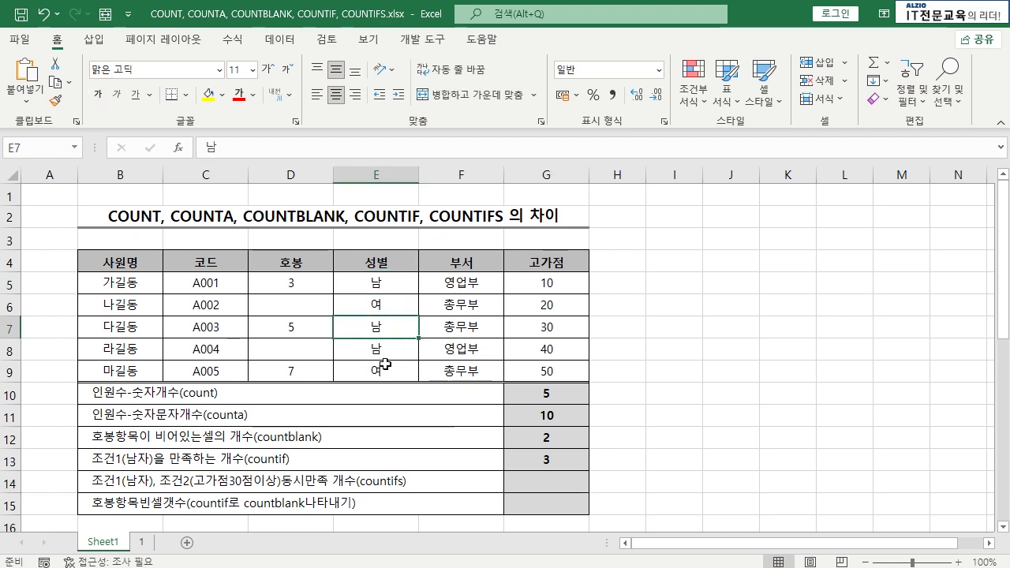
{"action": "left_click", "coordinate": [544, 456]}
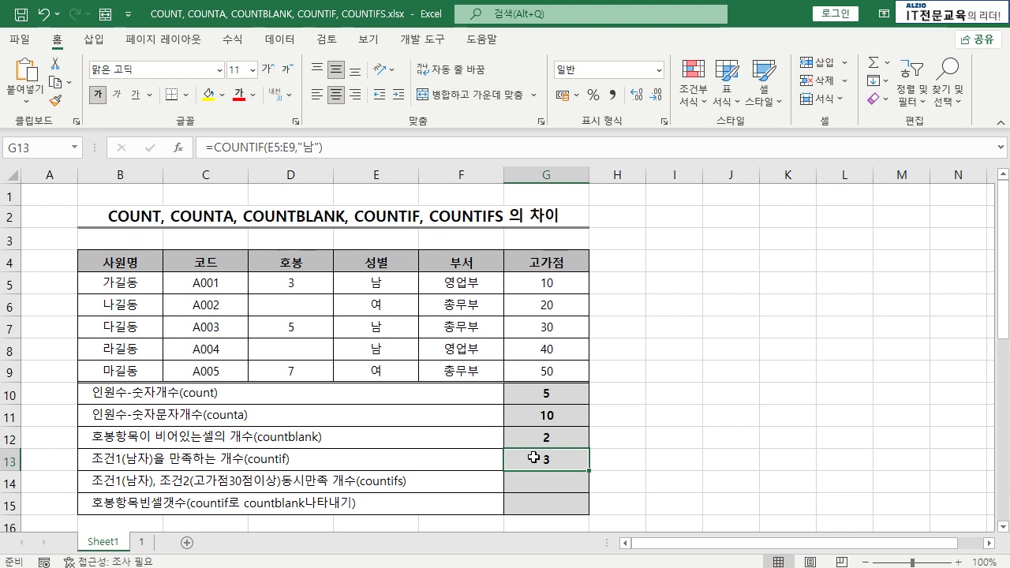
{"action": "key", "text": "Return"}
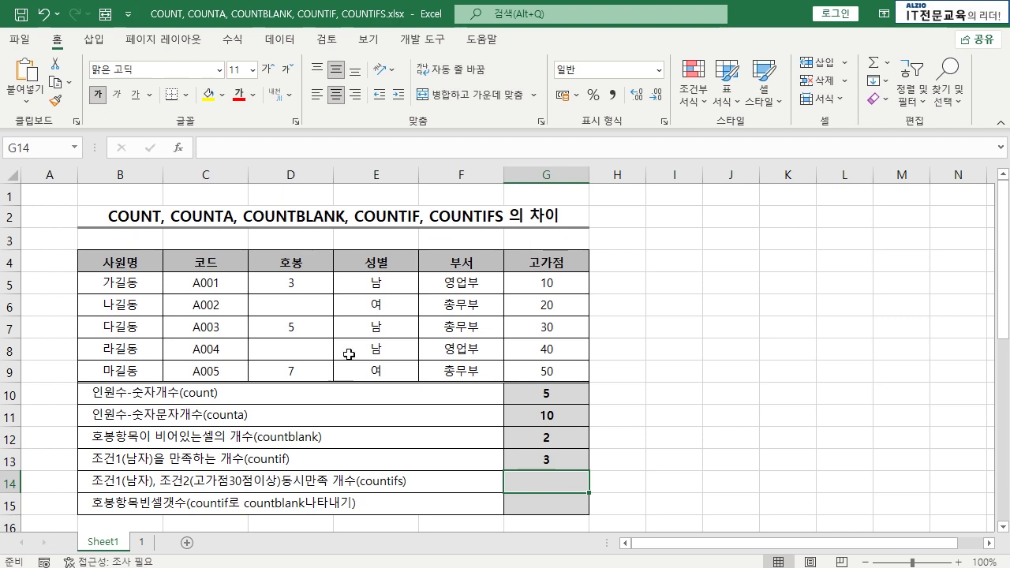
{"action": "left_click_drag", "start_coordinate": [386, 283], "coordinate": [391, 378]}
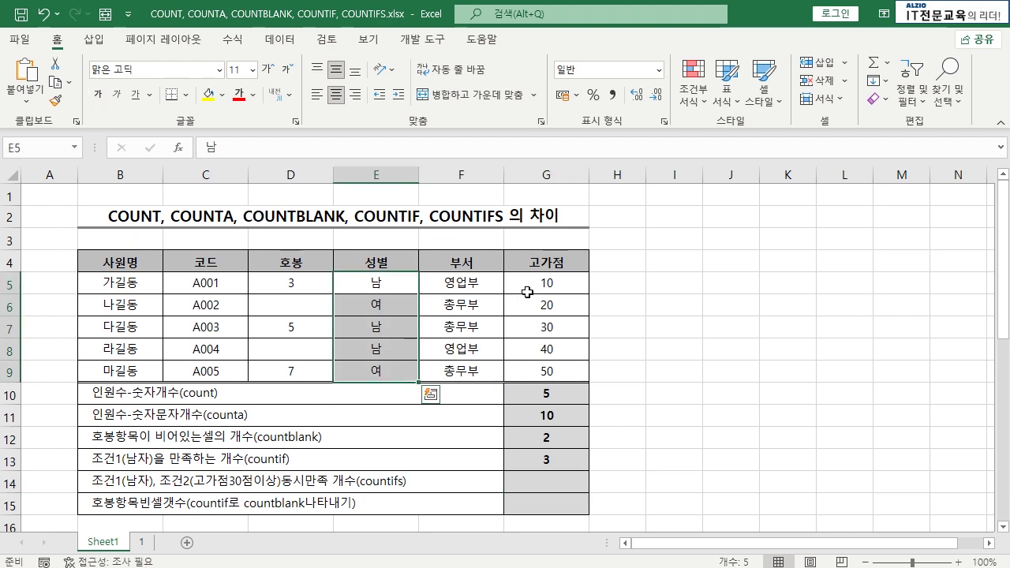
{"action": "left_click_drag", "start_coordinate": [527, 292], "coordinate": [548, 352]}
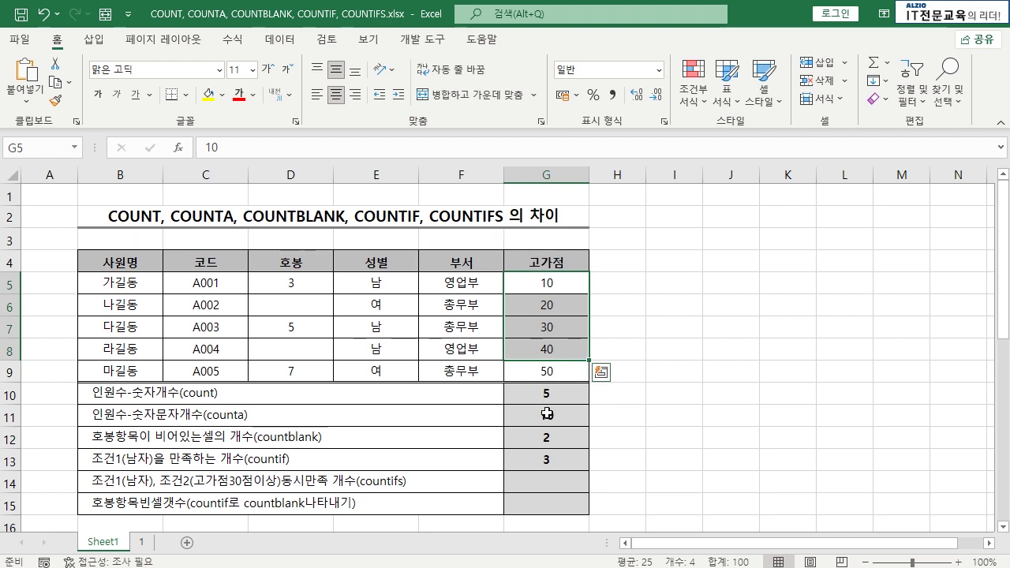
- Start a COUNTIFS formula in G14 with the 성별 cells E5:E9 and "남" as the first condition
{"action": "left_click", "coordinate": [544, 488]}
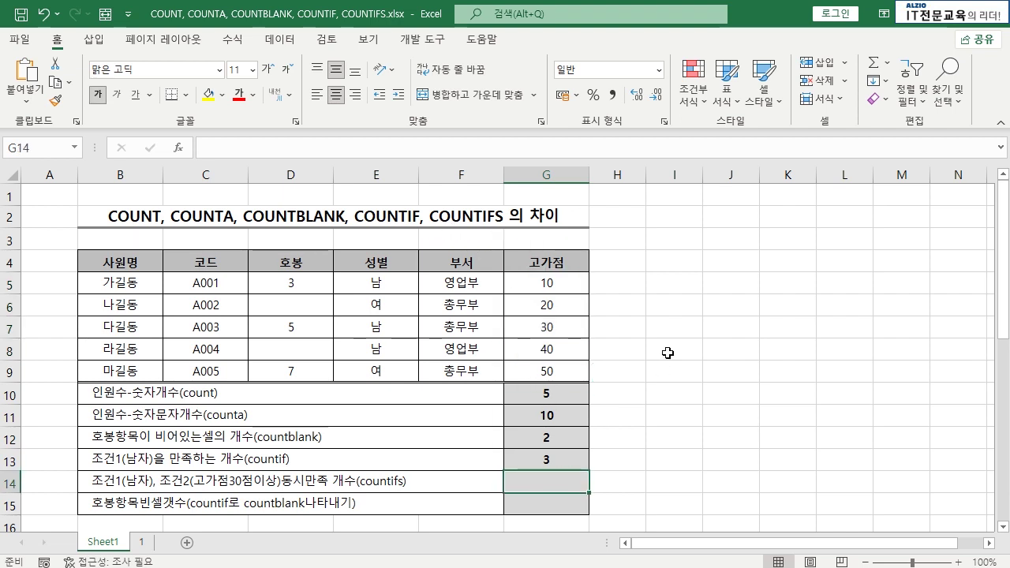
{"action": "type", "text": "=COUNTIF"}
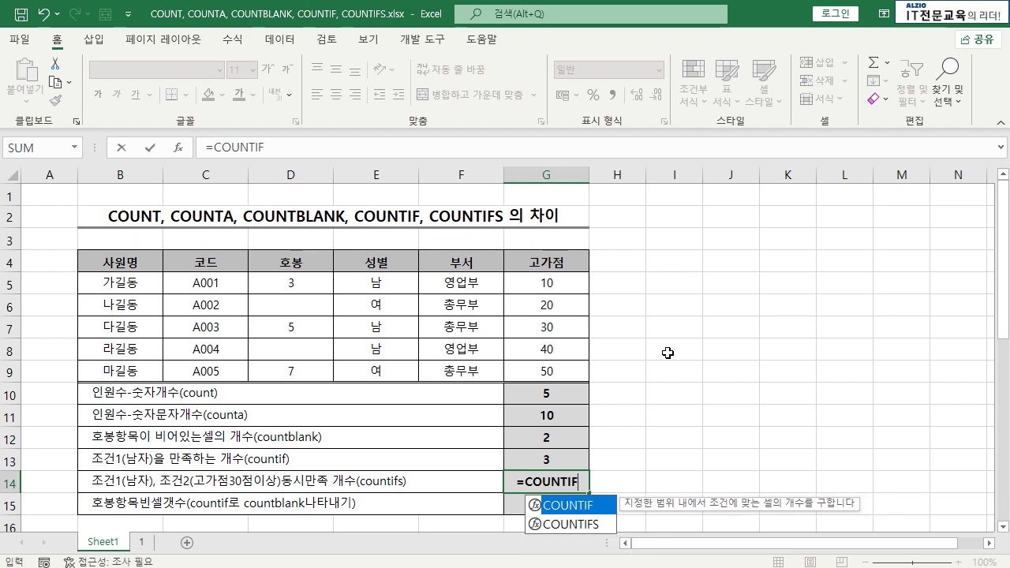
{"action": "type", "text": "S("}
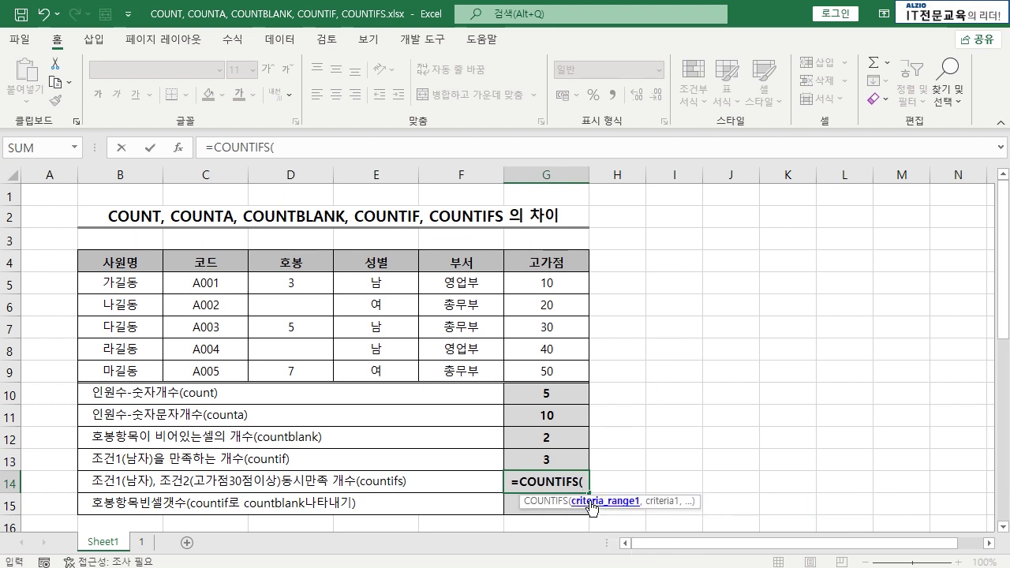
{"action": "left_click_drag", "start_coordinate": [394, 283], "coordinate": [403, 364]}
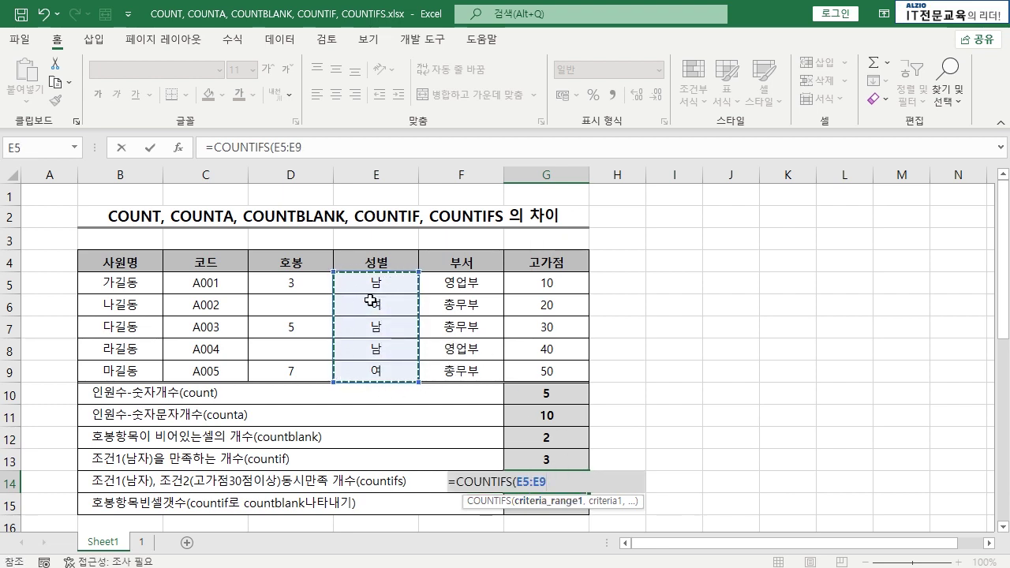
{"action": "type", "text": ","}
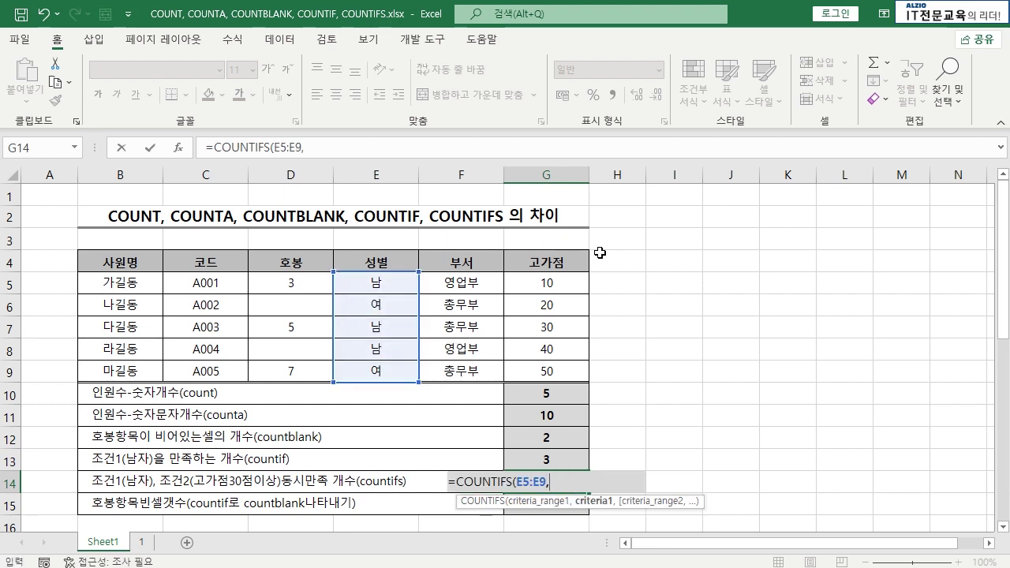
{"action": "type", "text": "\"남\","}
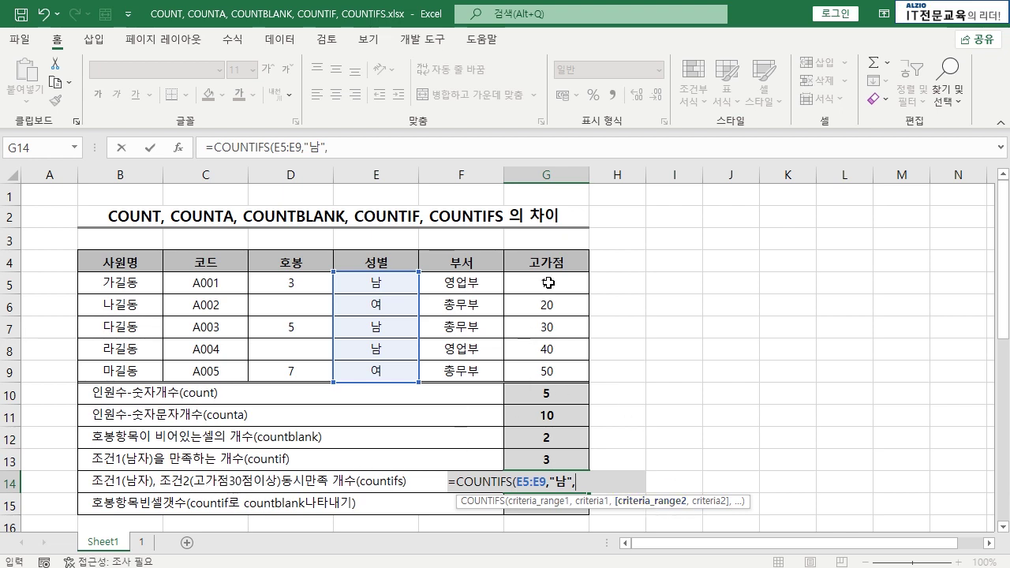
- Complete the COUNTIFS formula in G14 with the 고가점 cells G5:G9 and ">=30" as the second condition
{"action": "left_click_drag", "start_coordinate": [550, 282], "coordinate": [550, 369]}
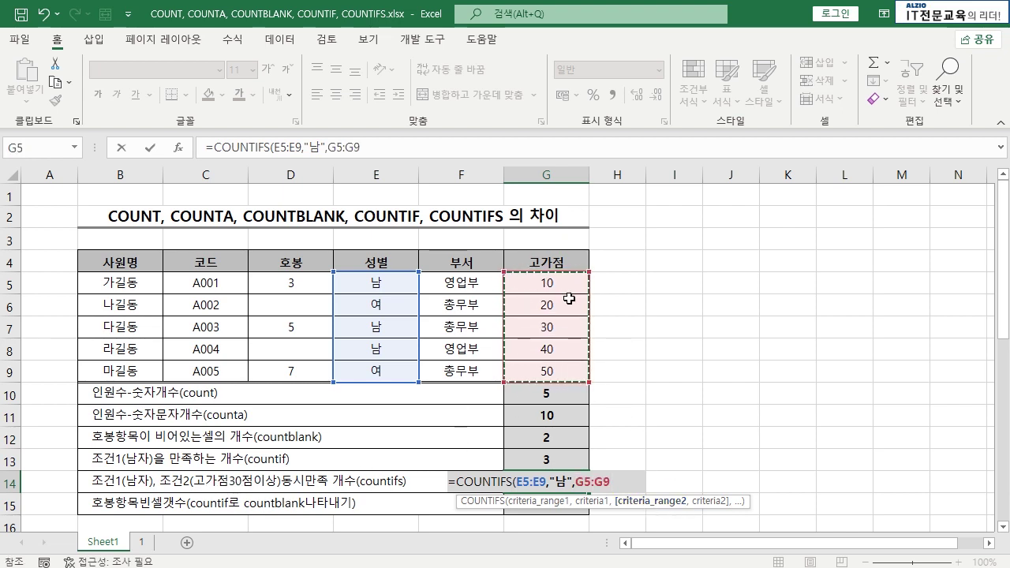
{"action": "type", "text": ","}
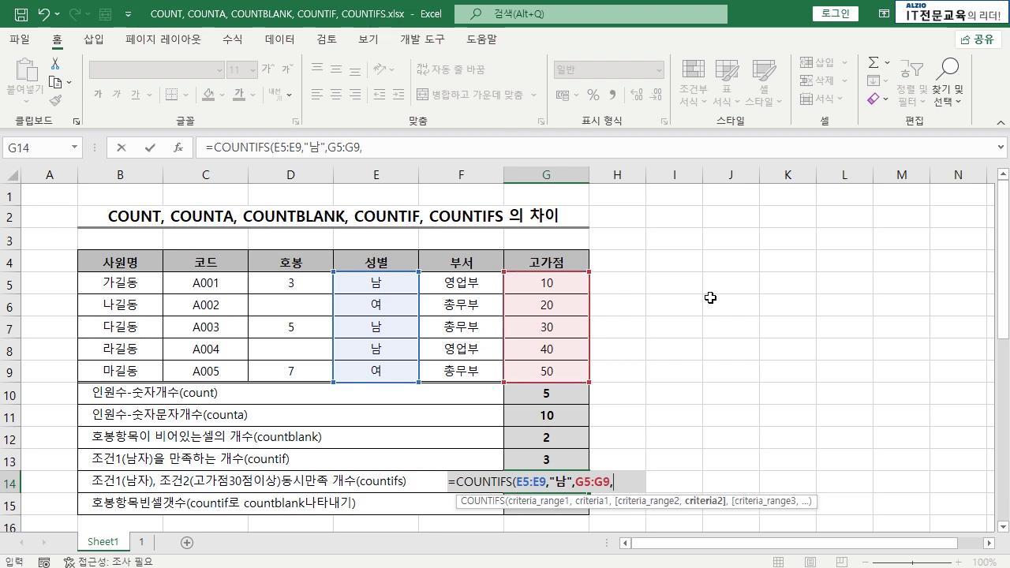
{"action": "type", "text": "\">=30\""}
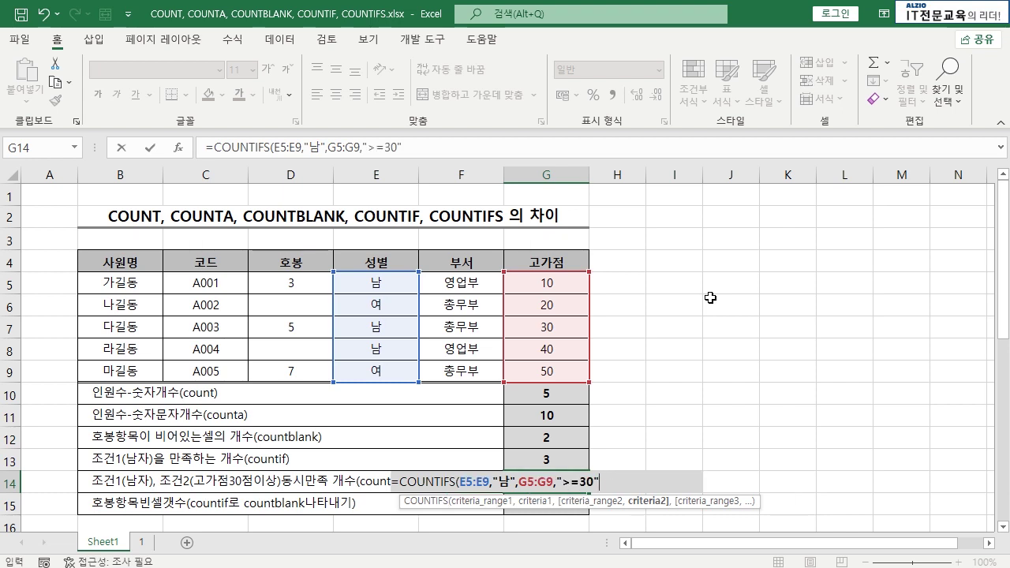
{"action": "type", "text": ")"}
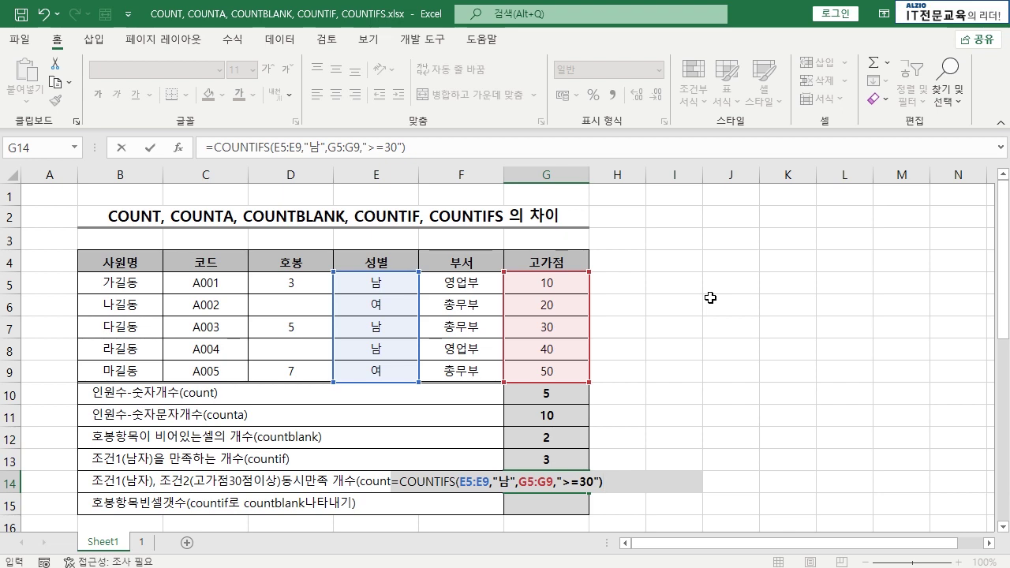
{"action": "left_click_drag", "start_coordinate": [459, 482], "coordinate": [597, 481]}
{"action": "left_click", "coordinate": [509, 481]}
{"action": "left_click", "coordinate": [566, 482]}
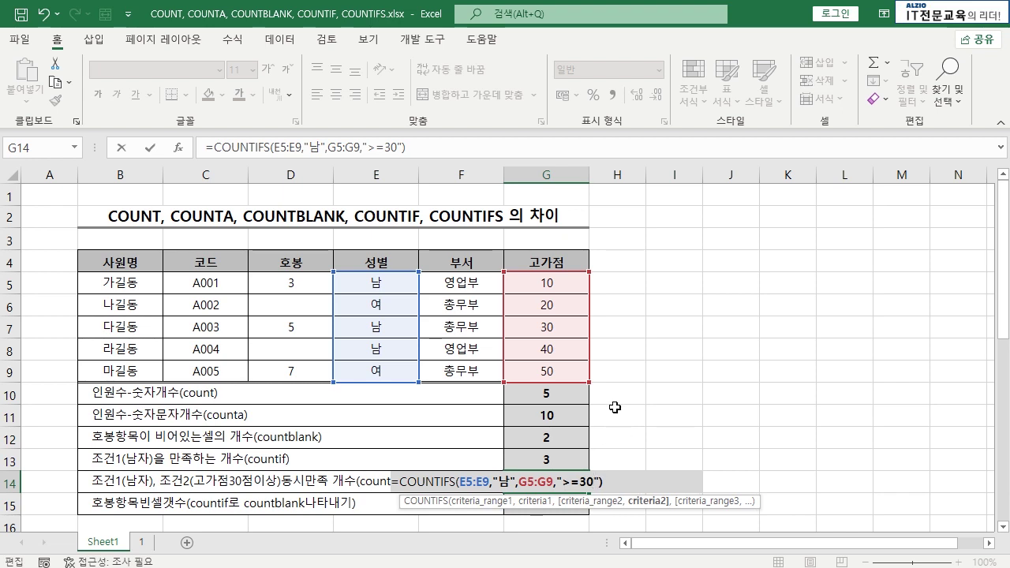
{"action": "key", "text": "Return"}
- Compare the 성별 to 고가점 cells of the 남 rows 5, 7 and 8 with the COUNTIFS formula in G14
{"action": "left_click", "coordinate": [546, 484]}
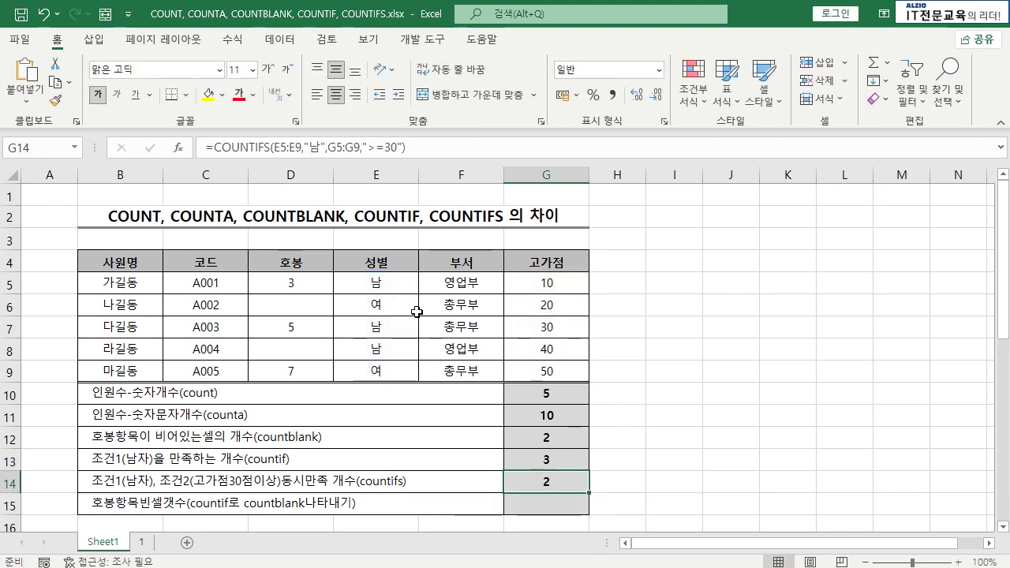
{"action": "left_click_drag", "start_coordinate": [378, 283], "coordinate": [546, 282]}
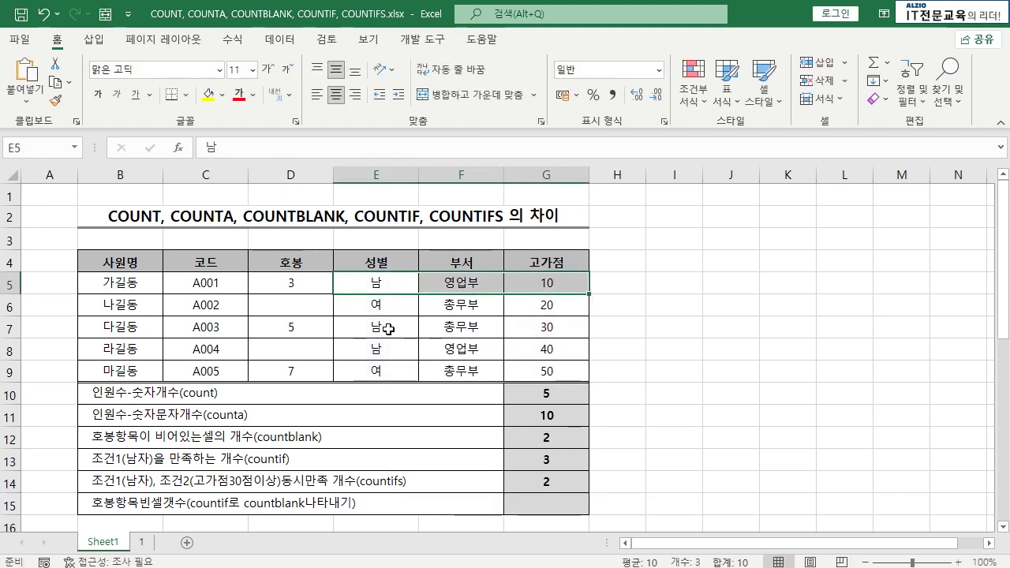
{"action": "left_click_drag", "start_coordinate": [388, 329], "coordinate": [528, 336], "text": "ctrl"}
{"action": "left_click_drag", "start_coordinate": [379, 352], "coordinate": [535, 346], "text": "ctrl"}
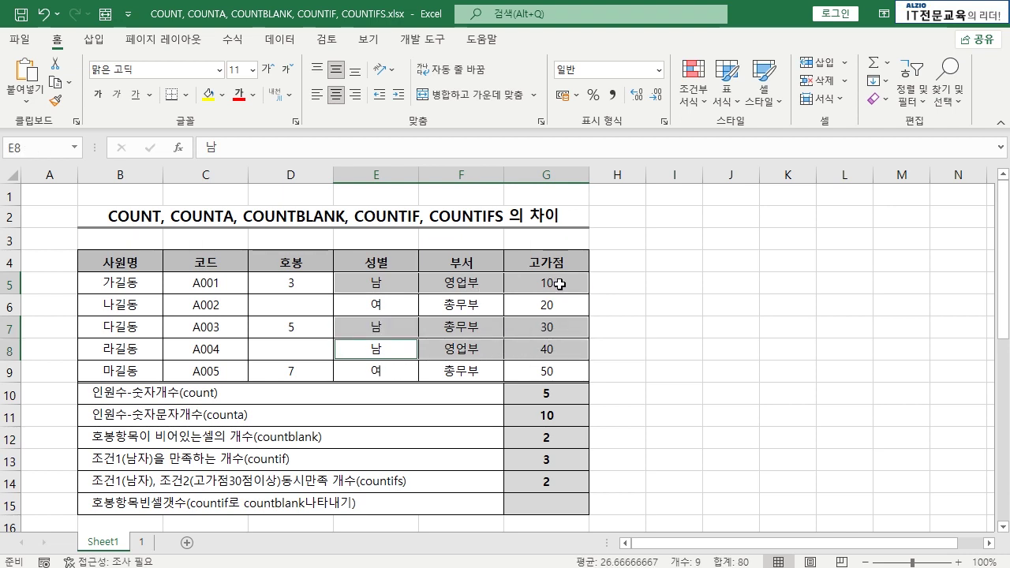
{"action": "left_click_drag", "start_coordinate": [380, 327], "coordinate": [535, 342]}
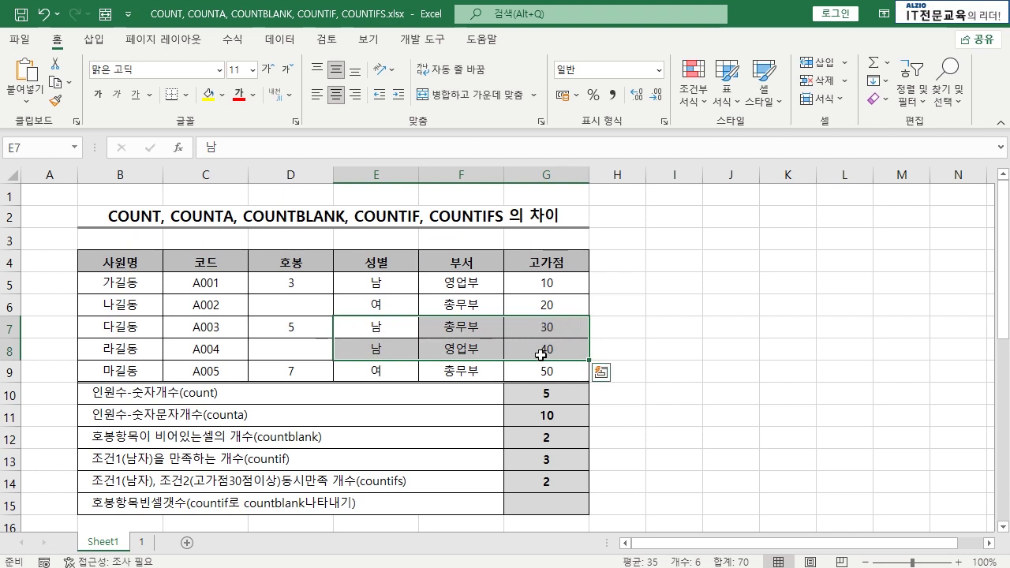
{"action": "left_click", "coordinate": [552, 480]}
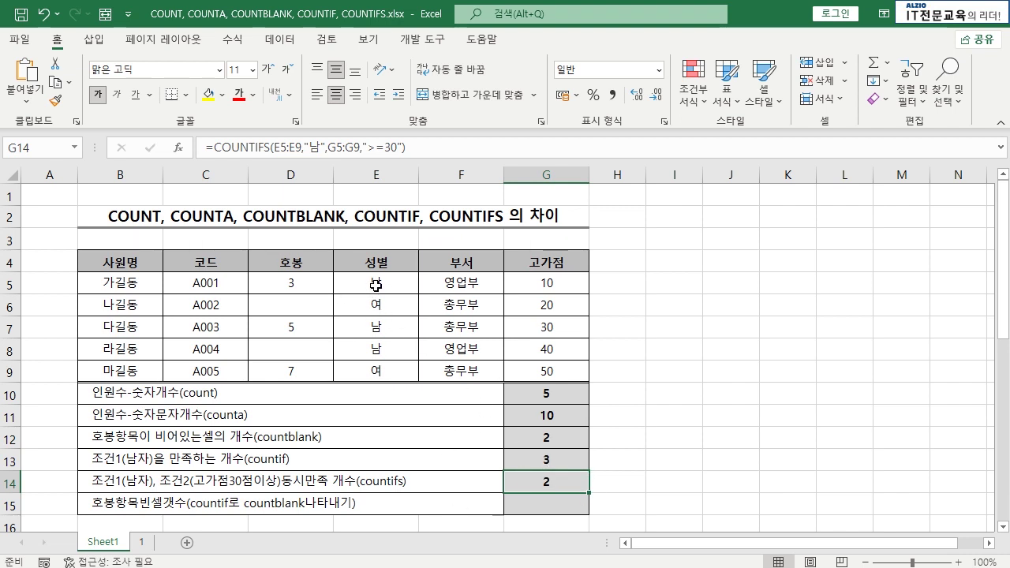
{"action": "left_click_drag", "start_coordinate": [376, 285], "coordinate": [553, 284]}
{"action": "left_click_drag", "start_coordinate": [376, 327], "coordinate": [552, 327]}
{"action": "left_click", "coordinate": [388, 352], "text": "ctrl"}
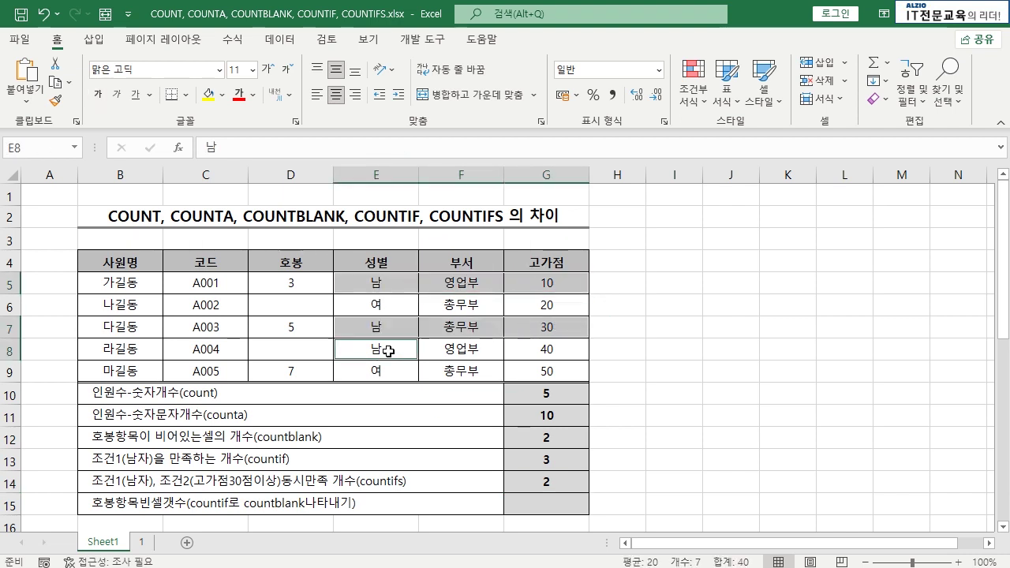
{"action": "left_click_drag", "start_coordinate": [388, 352], "coordinate": [540, 351]}
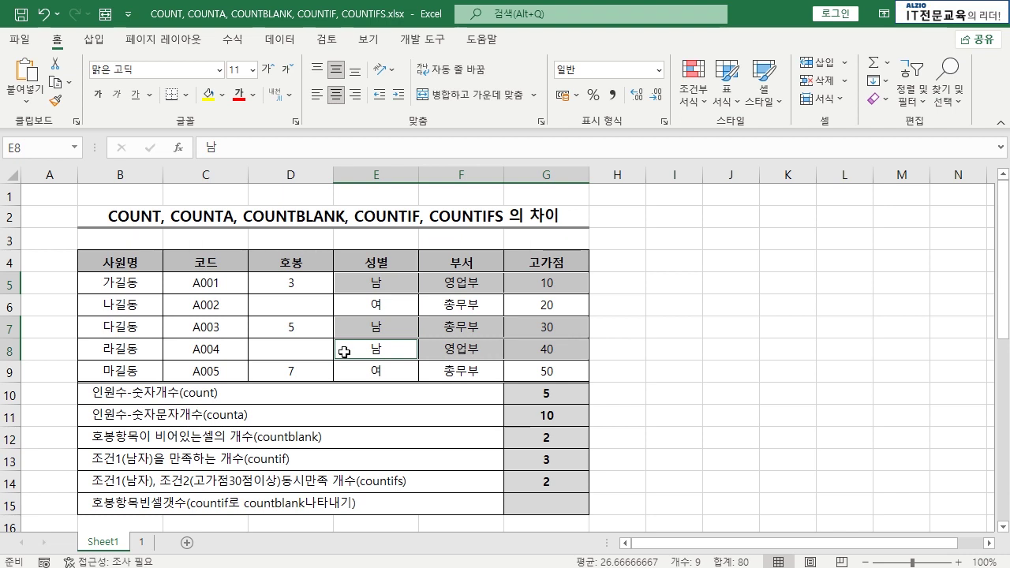
- Add a third condition to the COUNTIFS formula in G14 that matches "영업부" in the 부서 cells F5:F9, and check the matching row
{"action": "double_click", "coordinate": [573, 481]}
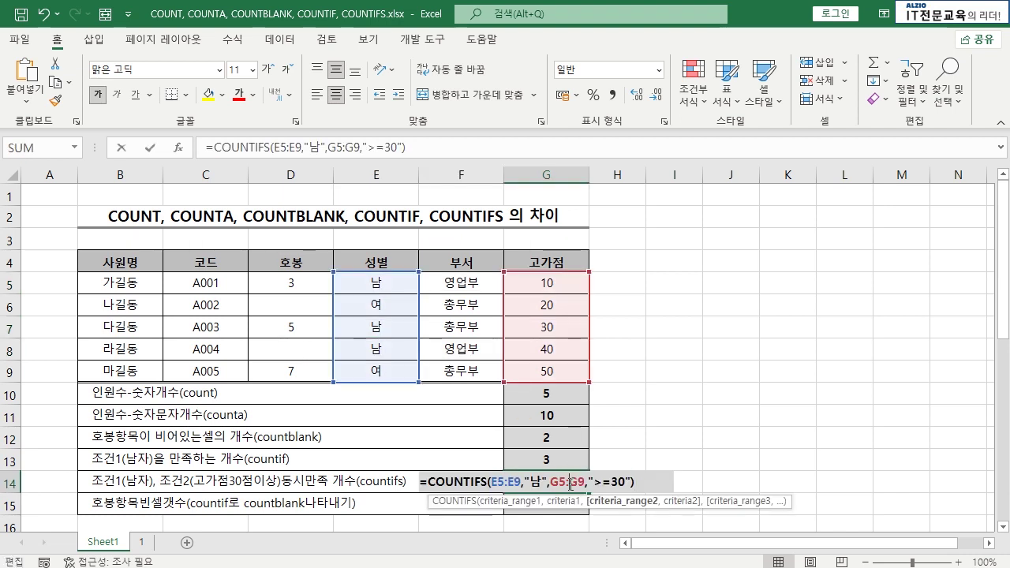
{"action": "left_click", "coordinate": [643, 477]}
{"action": "key", "text": "Left"}
{"action": "type", "text": ","}
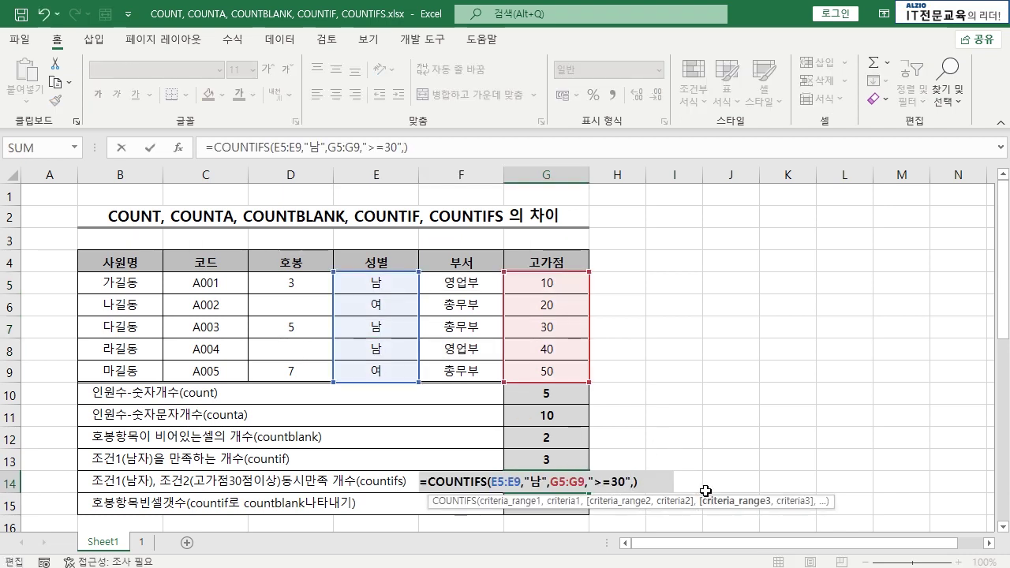
{"action": "left_click_drag", "start_coordinate": [472, 286], "coordinate": [503, 364]}
{"action": "type", "text": ",\"영"}
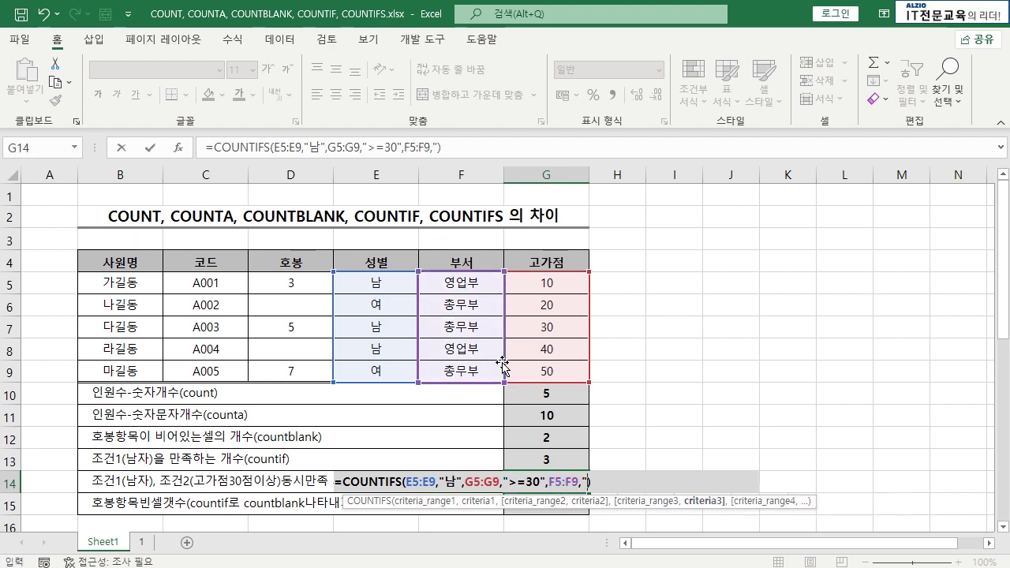
{"action": "type", "text": "업부\""}
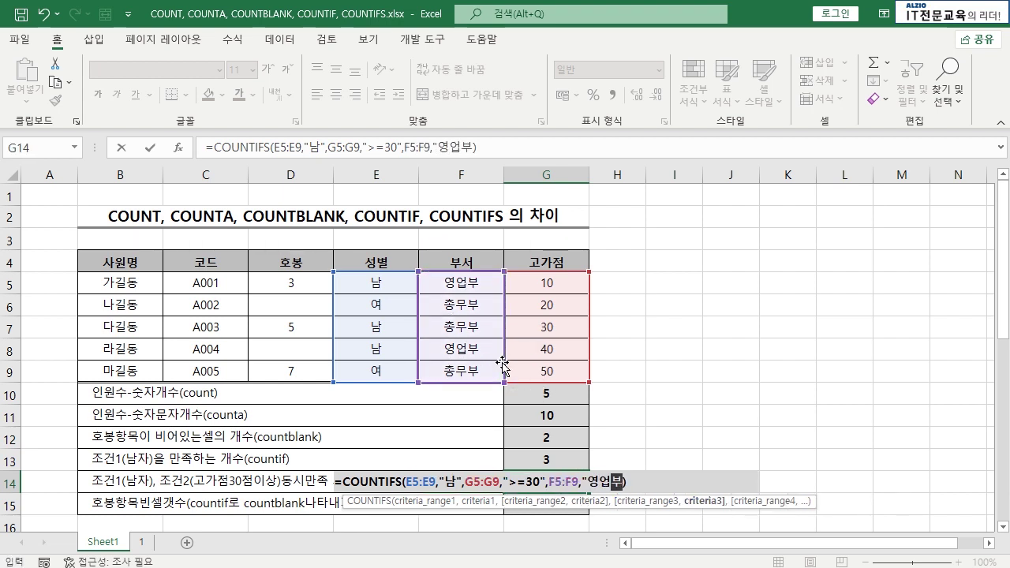
{"action": "key", "text": "Return"}
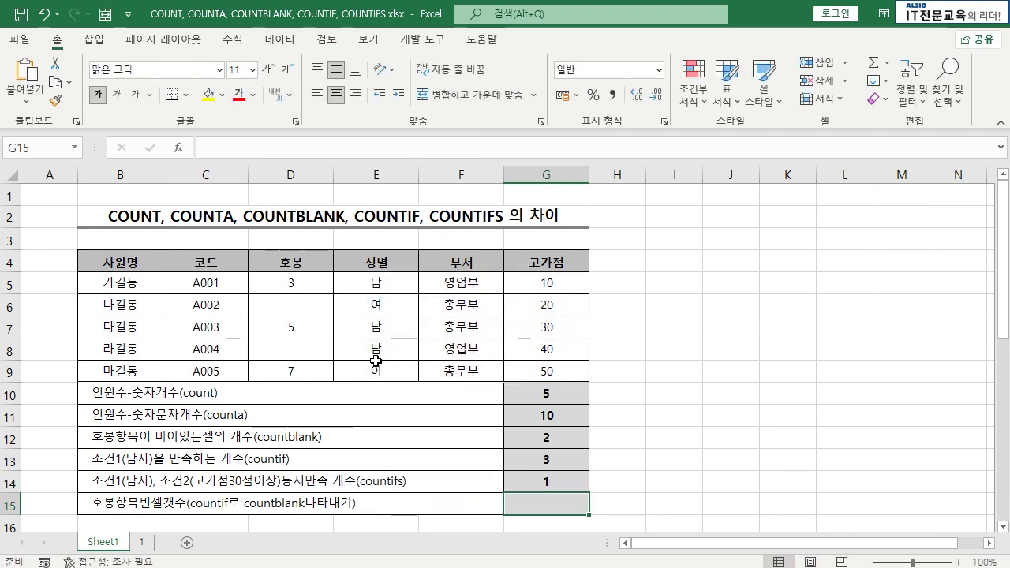
{"action": "left_click_drag", "start_coordinate": [387, 349], "coordinate": [536, 345]}
{"action": "left_click", "coordinate": [578, 482]}
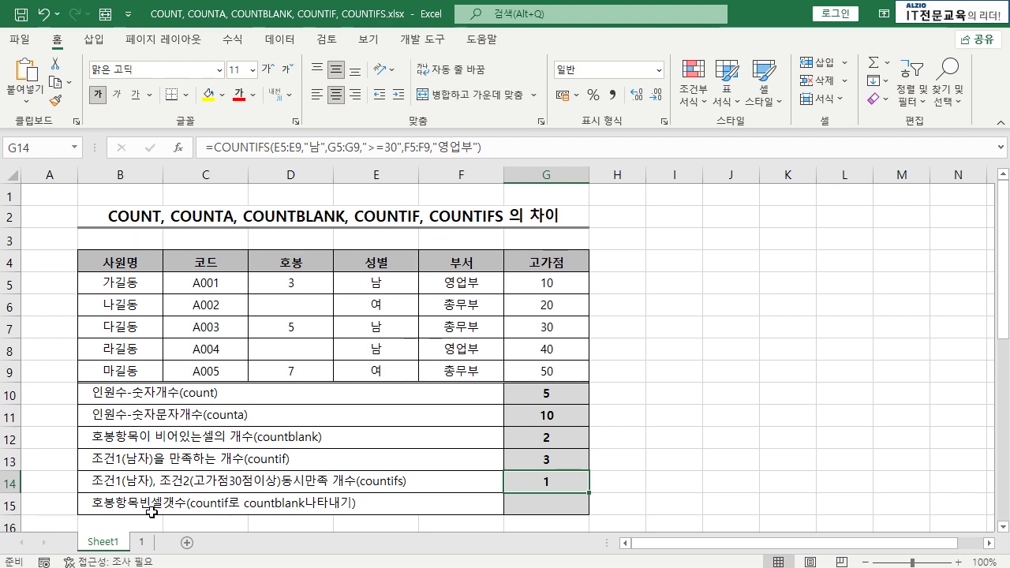
- Check the 호봉 cells D5:D9 against the row 15 label and start a COUNTIF formula in G15
{"action": "left_click_drag", "start_coordinate": [314, 278], "coordinate": [313, 367]}
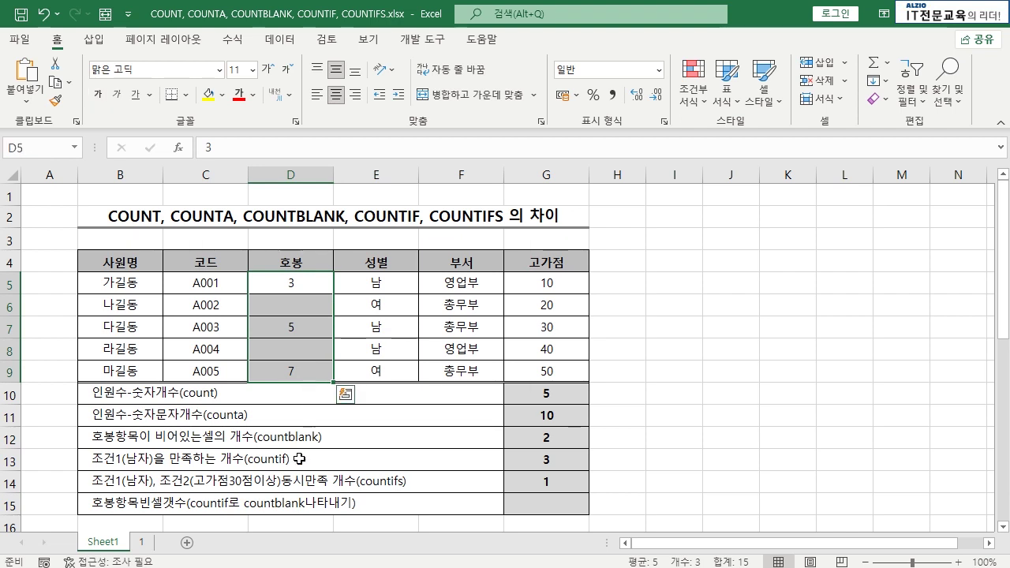
{"action": "left_click", "coordinate": [291, 509]}
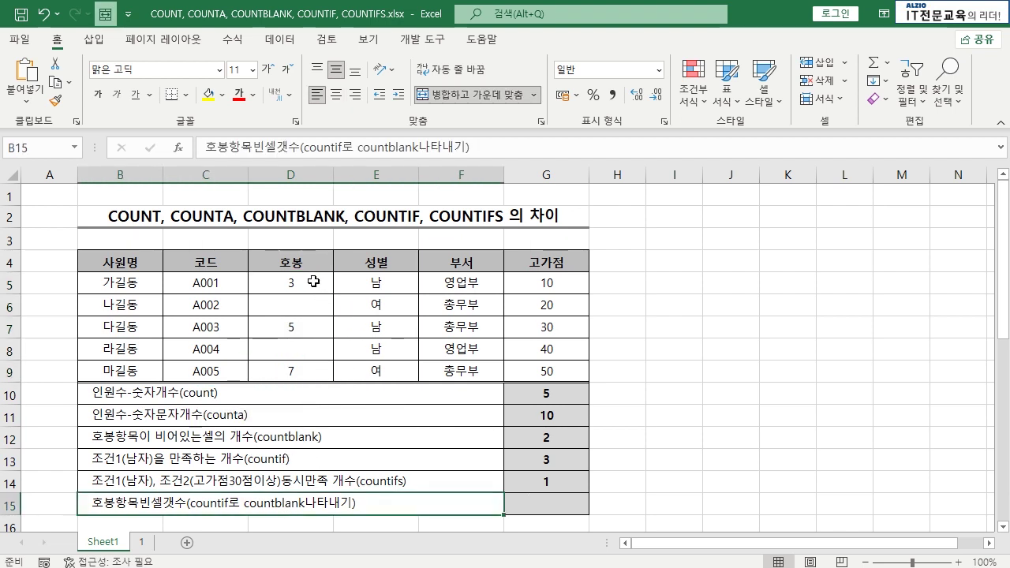
{"action": "left_click_drag", "start_coordinate": [313, 281], "coordinate": [308, 376]}
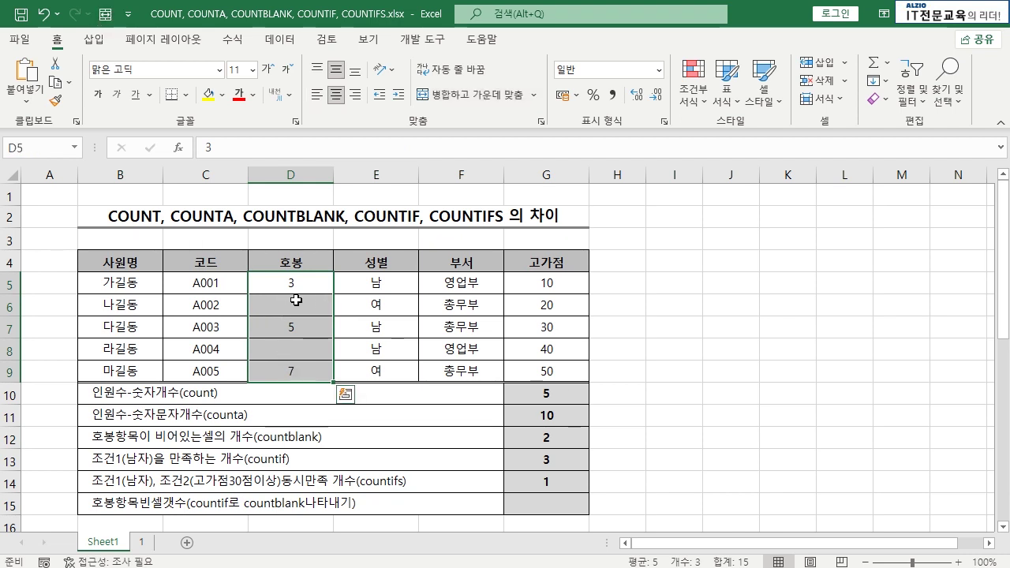
{"action": "left_click", "coordinate": [555, 495]}
{"action": "type", "text": "="}
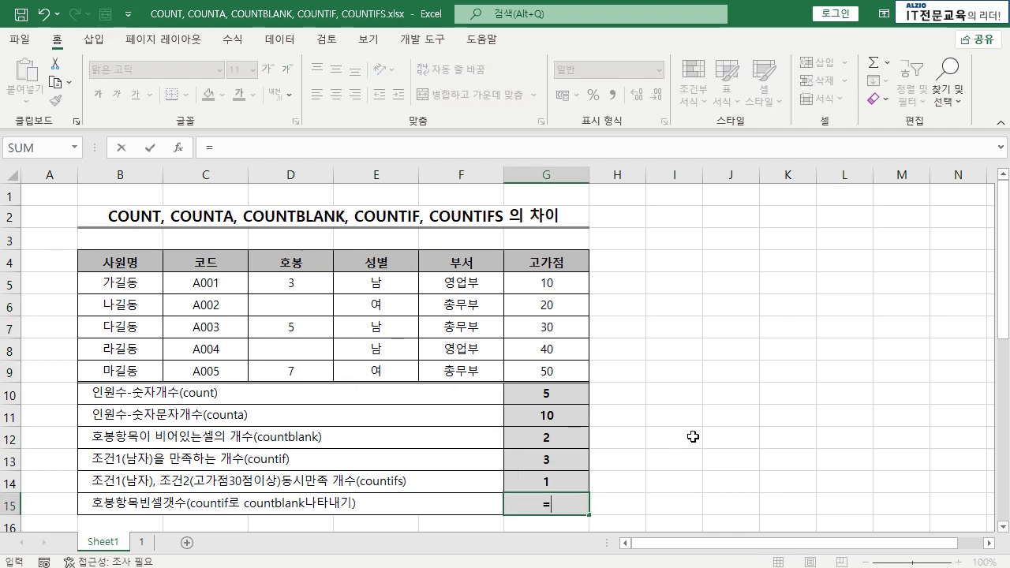
{"action": "type", "text": "c"}
{"action": "key", "text": "BackSpace"}
{"action": "key", "text": "BackSpace"}
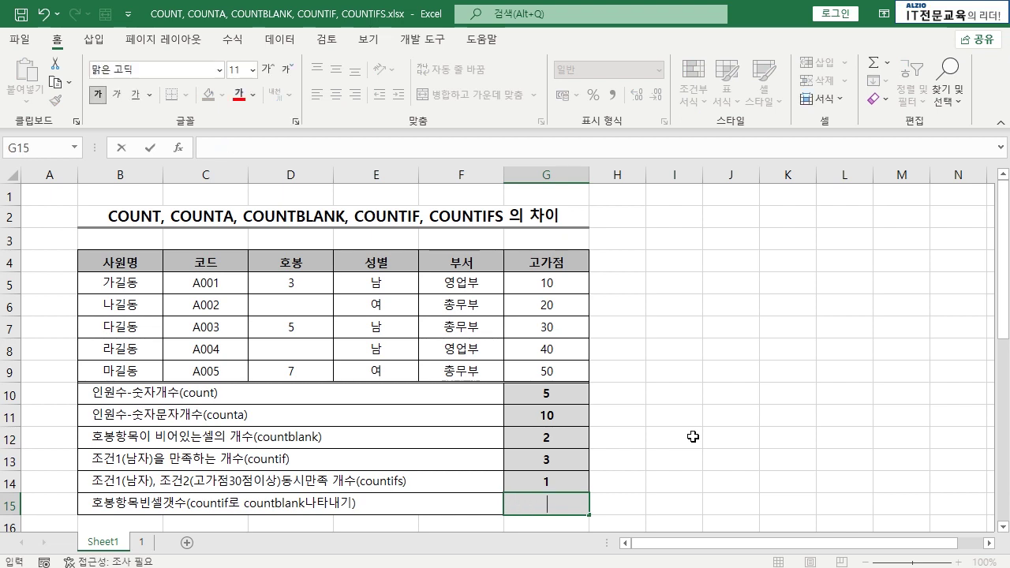
{"action": "type", "text": "=o"}
{"action": "key", "text": "BackSpace"}
{"action": "type", "text": "coun"}
{"action": "key", "text": "BackSpace"}
{"action": "key", "text": "BackSpace"}
{"action": "key", "text": "BackSpace"}
{"action": "key", "text": "BackSpace"}
{"action": "type", "text": "o"}
{"action": "key", "text": "BackSpace"}
{"action": "type", "text": "co"}
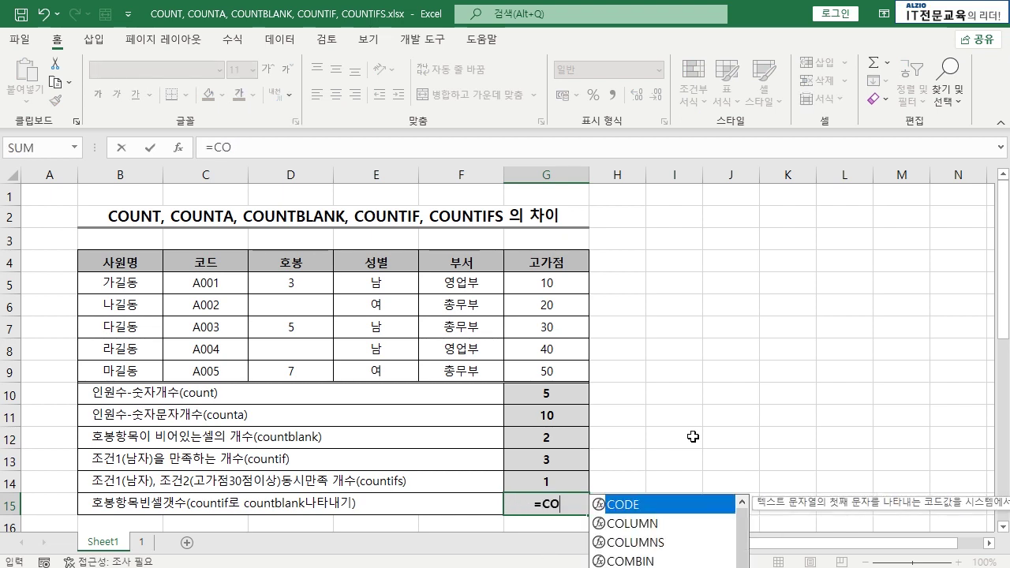
{"action": "type", "text": "untif("}
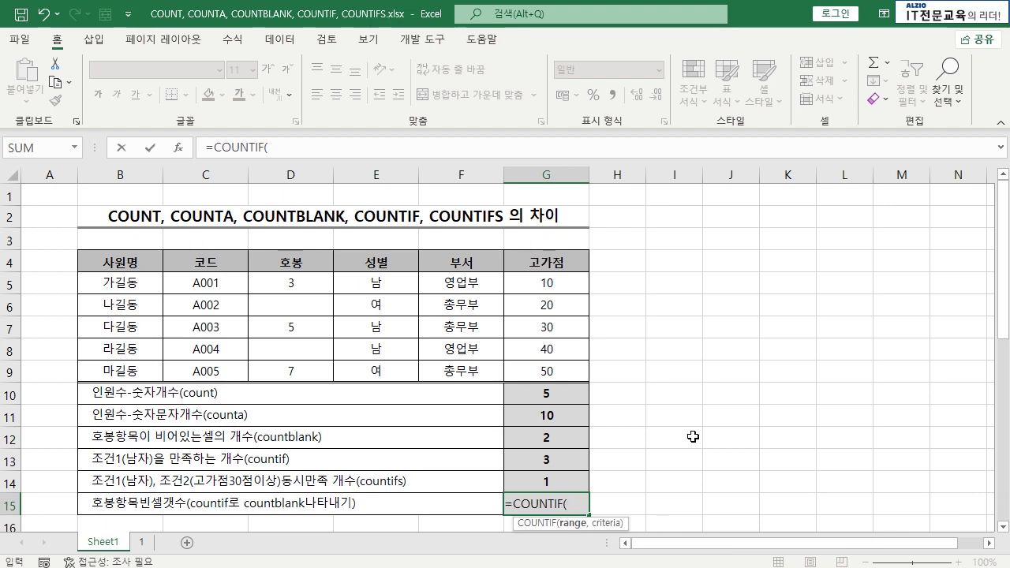
- Complete the COUNTIF formula in G15 with D5:D9 as the range and "" as the criterion for blank cells
{"action": "left_click_drag", "start_coordinate": [310, 285], "coordinate": [305, 366]}
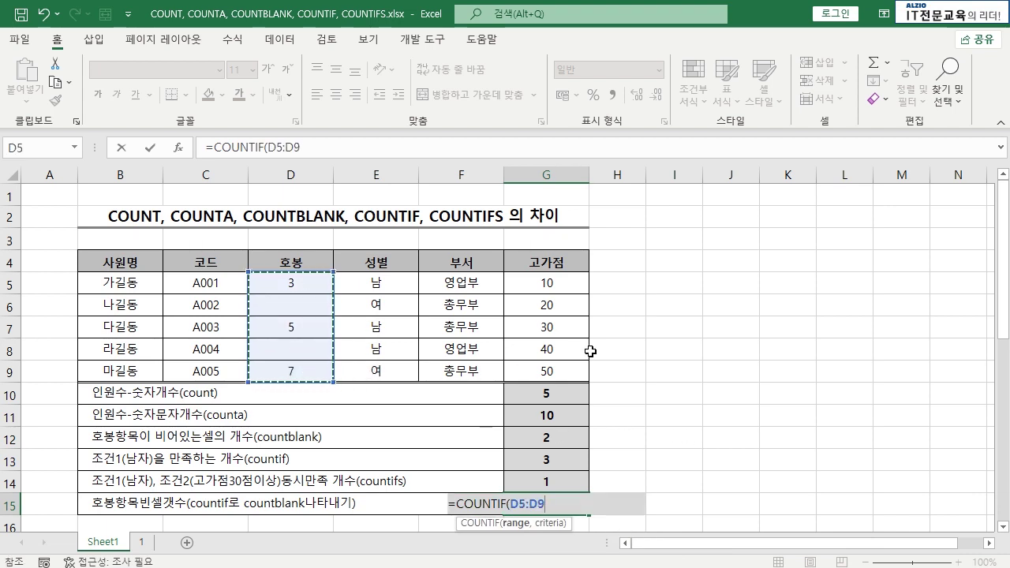
{"action": "type", "text": ","}
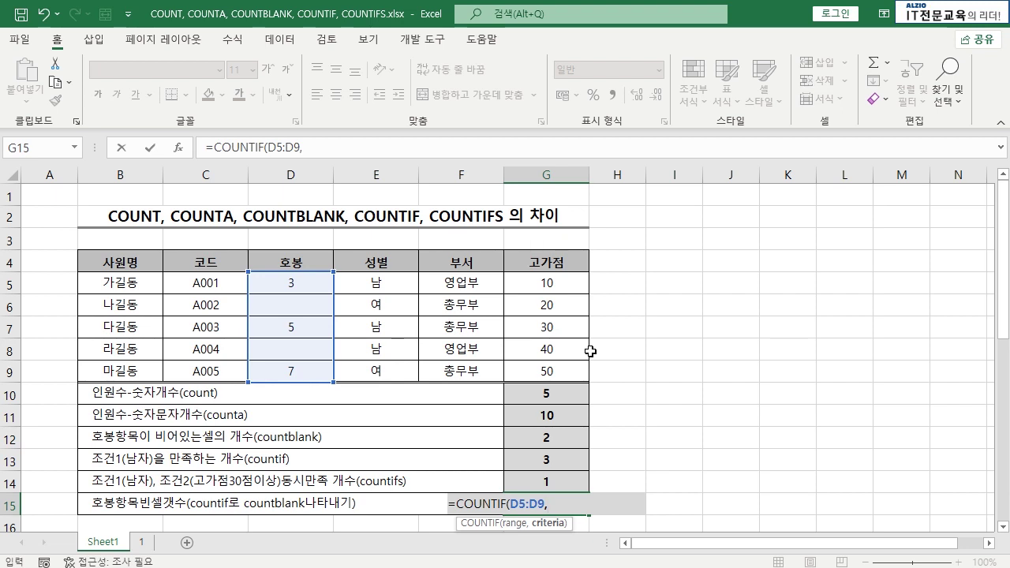
{"action": "type", "text": "\"\")"}
{"action": "key", "text": "Return"}
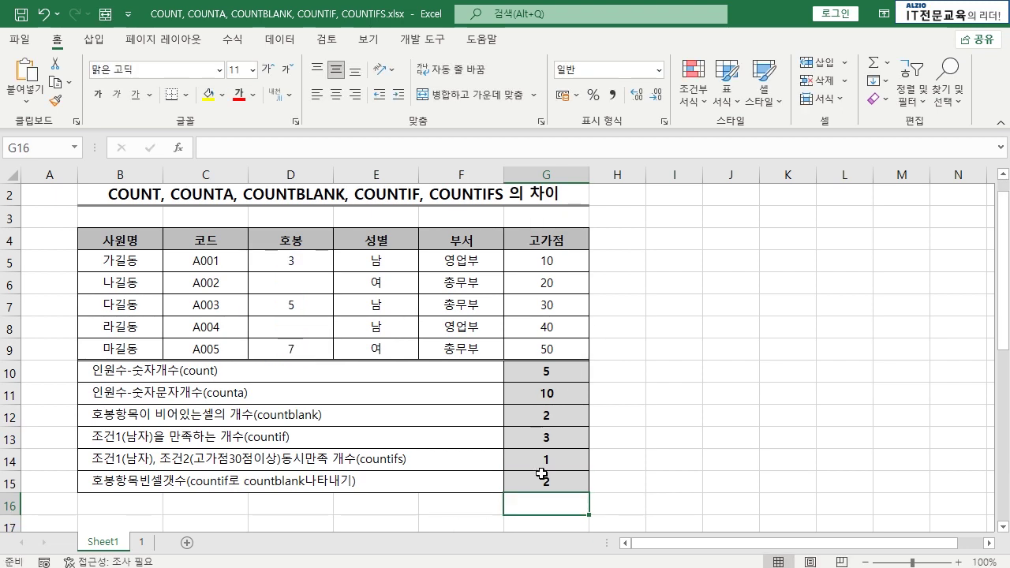
- Examine the range and empty-string criterion of the COUNTIF formula in G15 against the 호봉 cells
{"action": "left_click", "coordinate": [541, 474]}
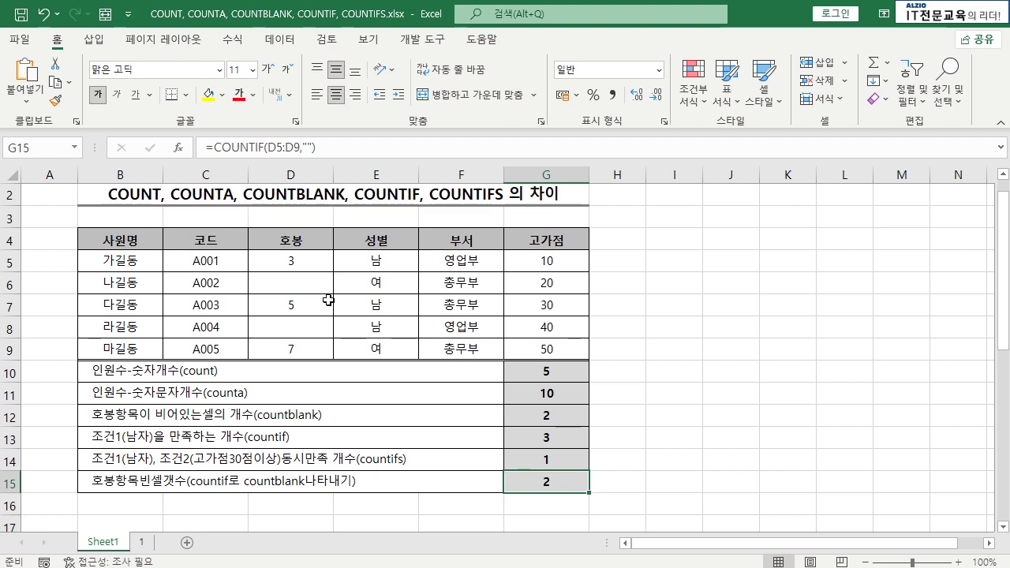
{"action": "left_click_drag", "start_coordinate": [292, 261], "coordinate": [336, 352]}
{"action": "left_click", "coordinate": [547, 481]}
{"action": "double_click", "coordinate": [550, 481]}
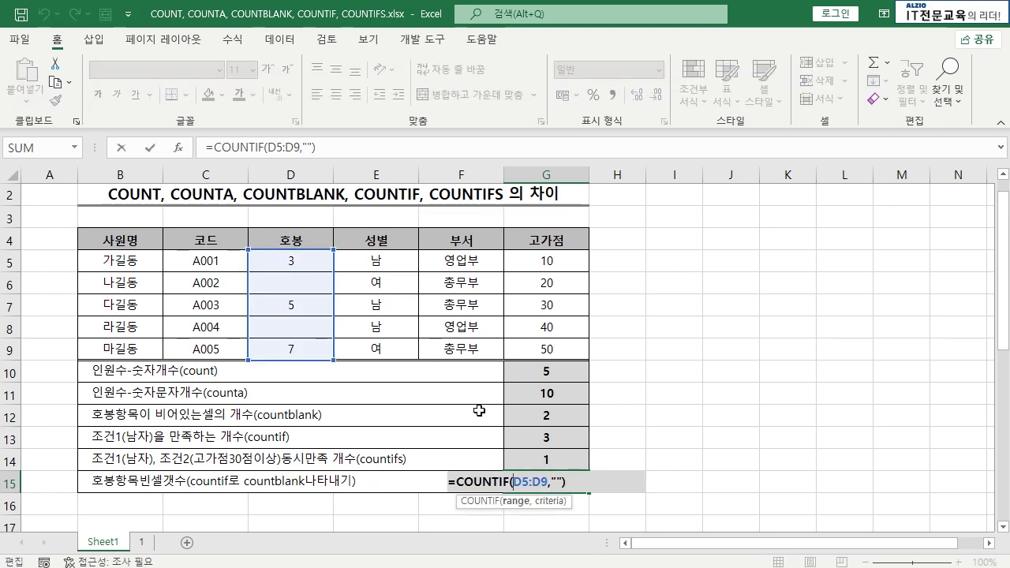
{"action": "left_click", "coordinate": [559, 482]}
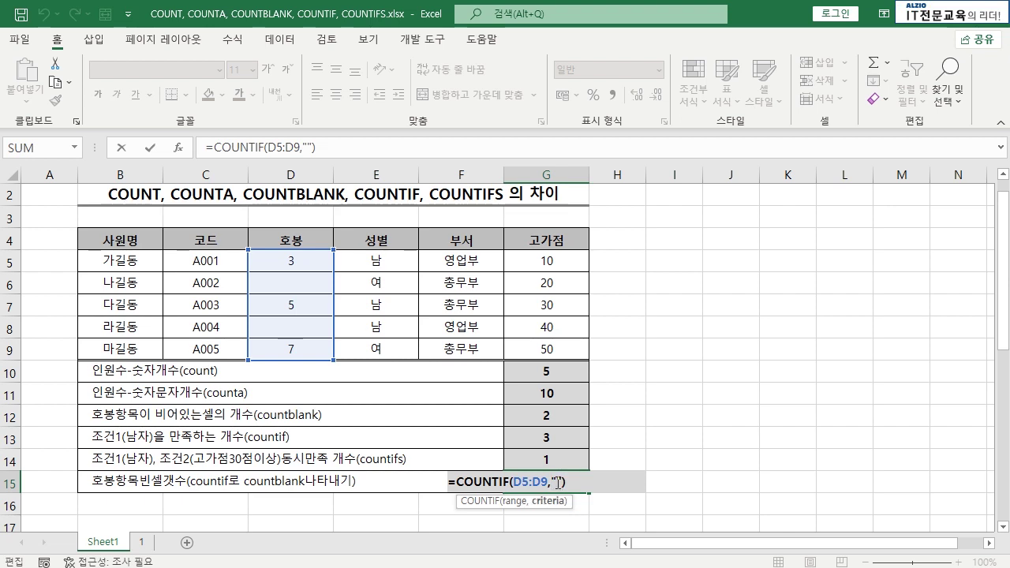
{"action": "key", "text": "ctrl+Return"}
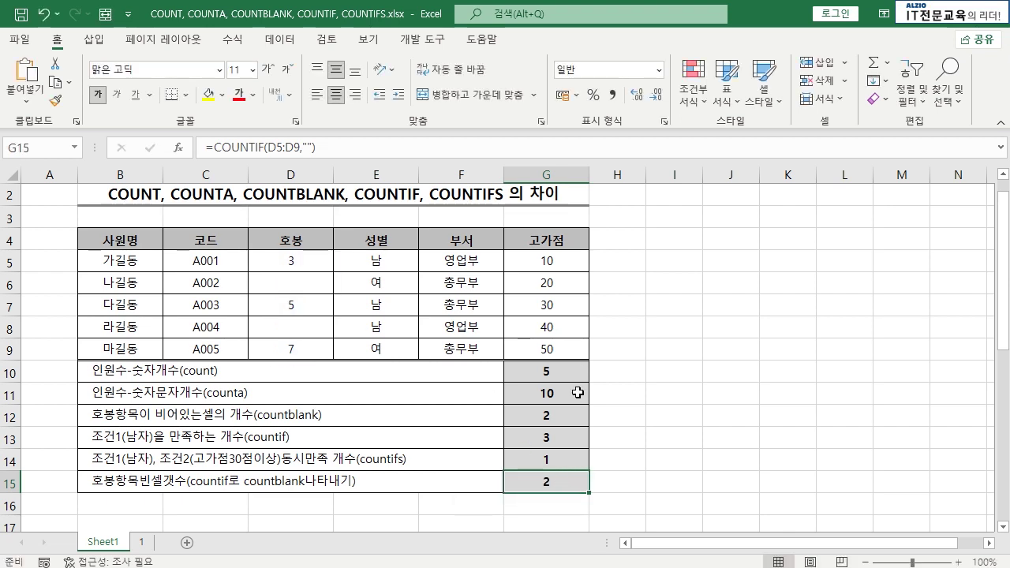
- Review the finished formulas in G12, G13 and G14 of the upper table
{"action": "scroll", "coordinate": [578, 393], "scroll_direction": "down", "scroll_amount": 4}
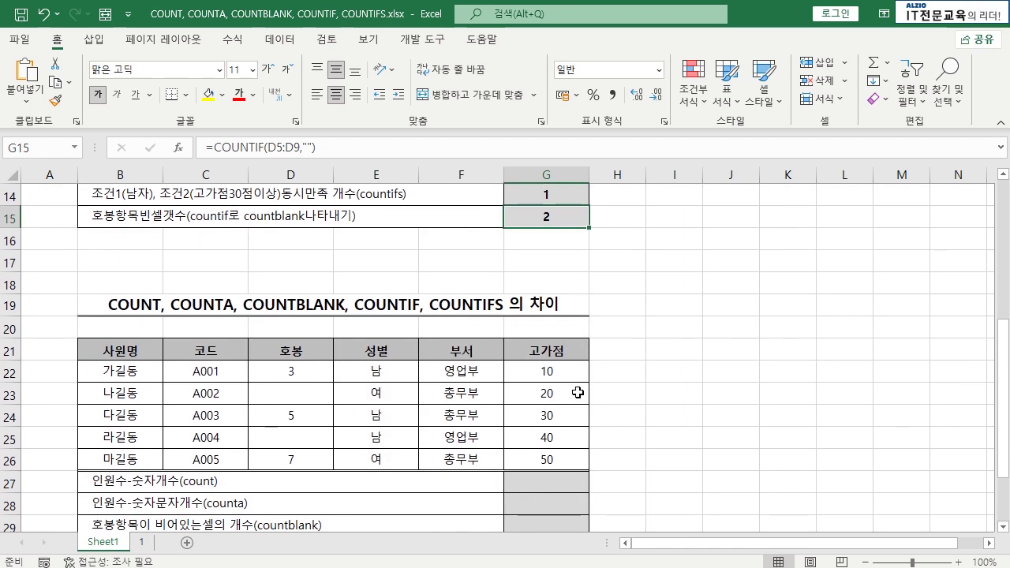
{"action": "scroll", "coordinate": [578, 393], "scroll_direction": "up", "scroll_amount": 4}
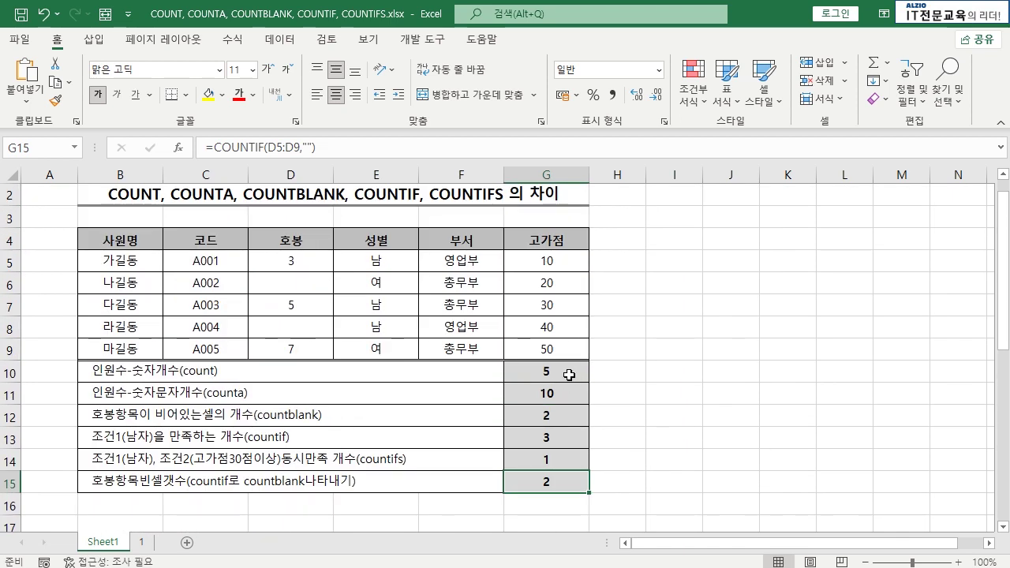
{"action": "left_click", "coordinate": [556, 413]}
{"action": "left_click", "coordinate": [556, 435]}
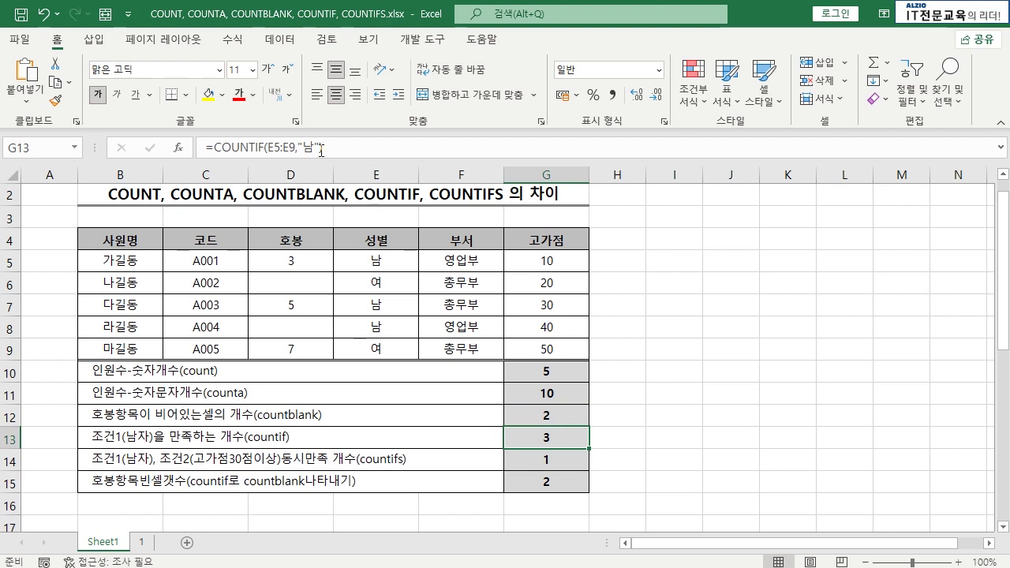
{"action": "left_click", "coordinate": [580, 458]}
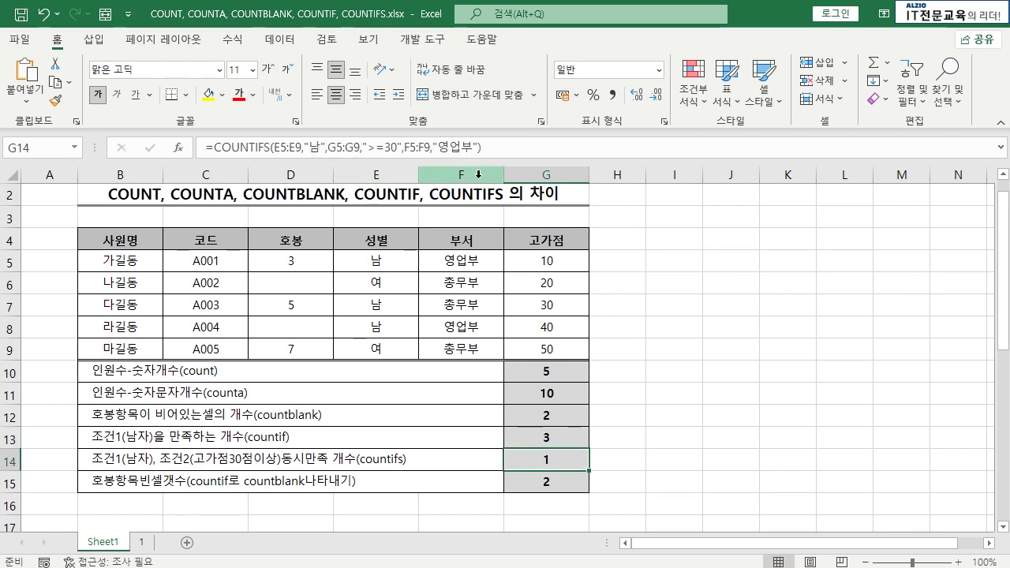
- Start a COUNTIF formula in G30 of the lower practice table with the 성별 cells E22:E26 as the range
{"action": "scroll", "coordinate": [573, 371], "scroll_direction": "down", "scroll_amount": 4}
{"action": "scroll", "coordinate": [572, 372], "scroll_direction": "down", "scroll_amount": 3}
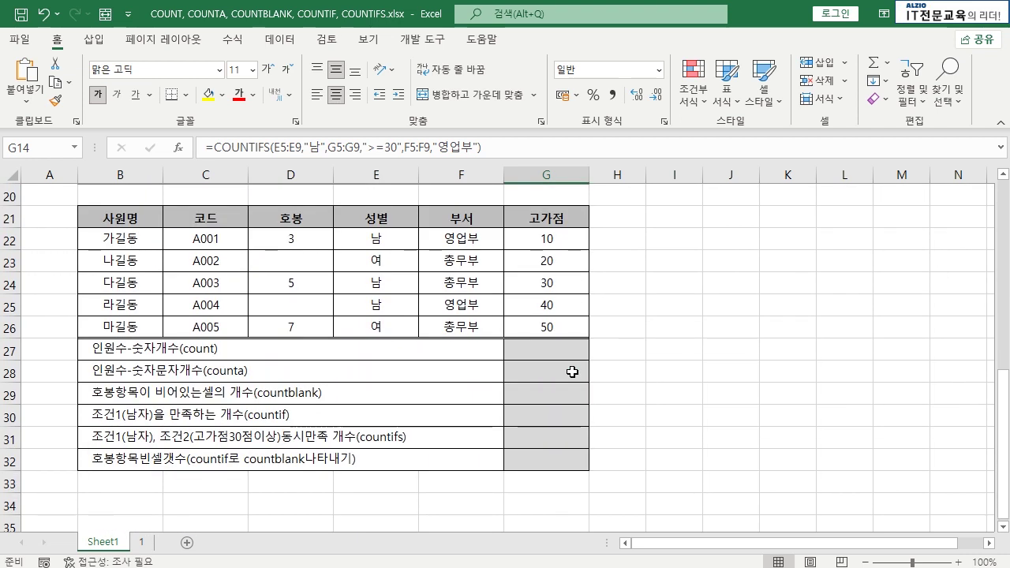
{"action": "left_click", "coordinate": [555, 347]}
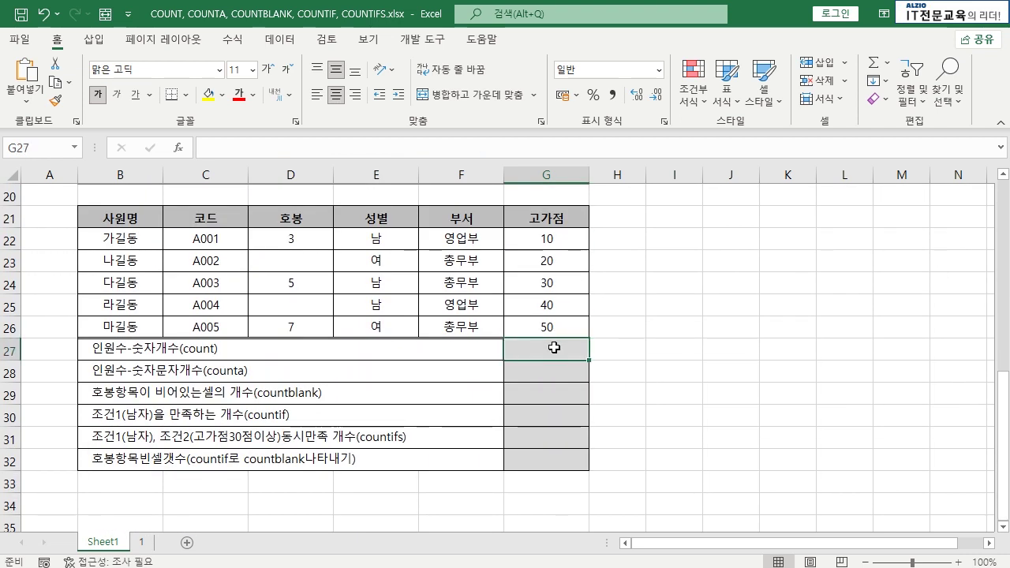
{"action": "left_click", "coordinate": [551, 368]}
{"action": "left_click", "coordinate": [549, 387]}
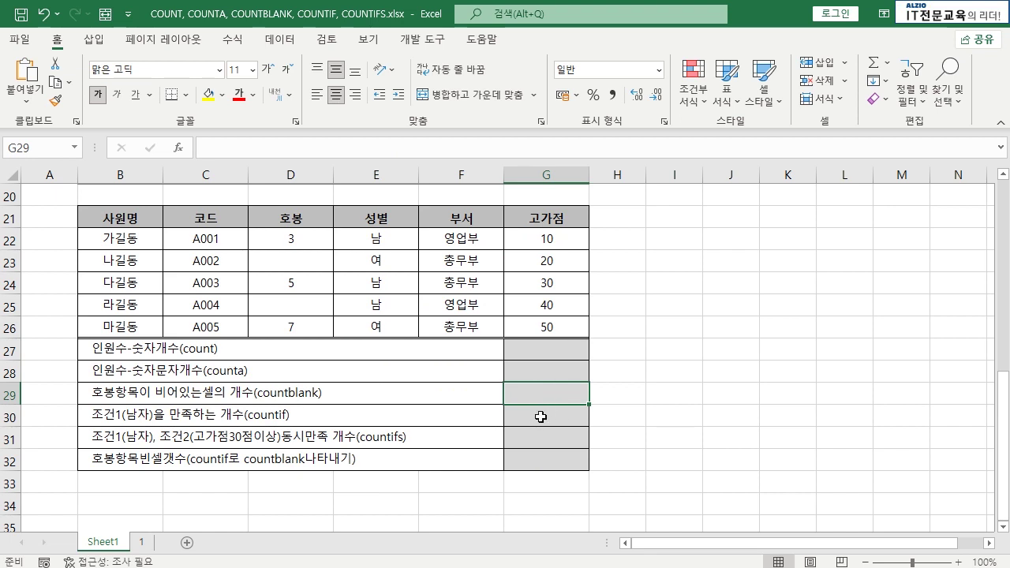
{"action": "left_click", "coordinate": [541, 416]}
{"action": "type", "text": "="}
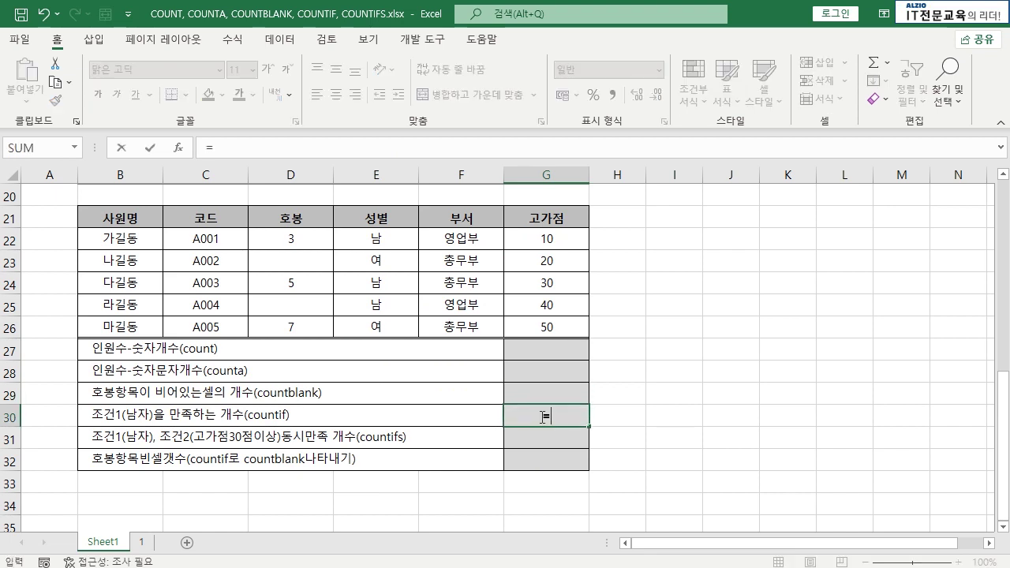
{"action": "type", "text": "COUNTIF"}
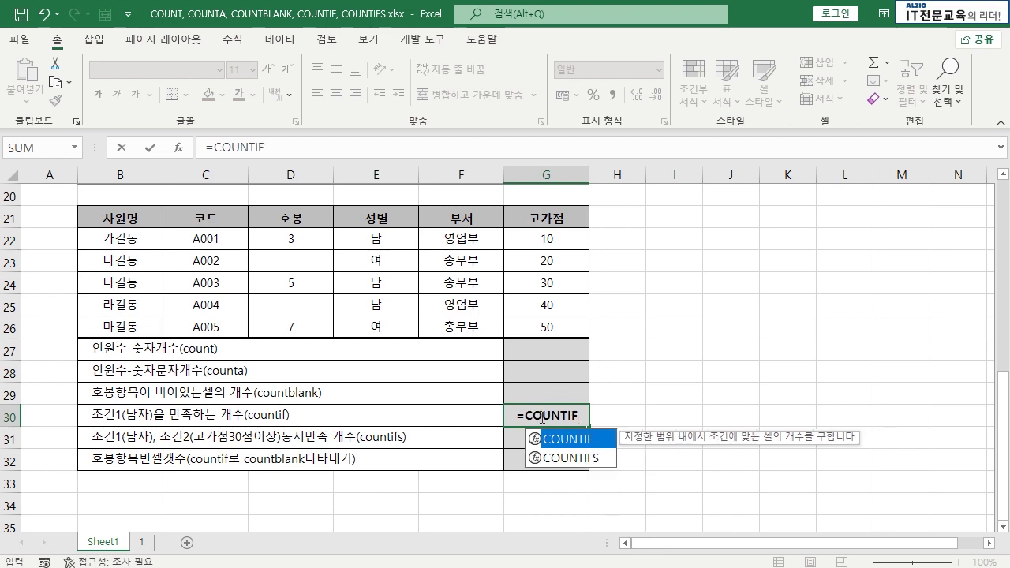
{"action": "type", "text": "("}
{"action": "left_click_drag", "start_coordinate": [393, 249], "coordinate": [395, 327]}
{"action": "type", "text": ","}
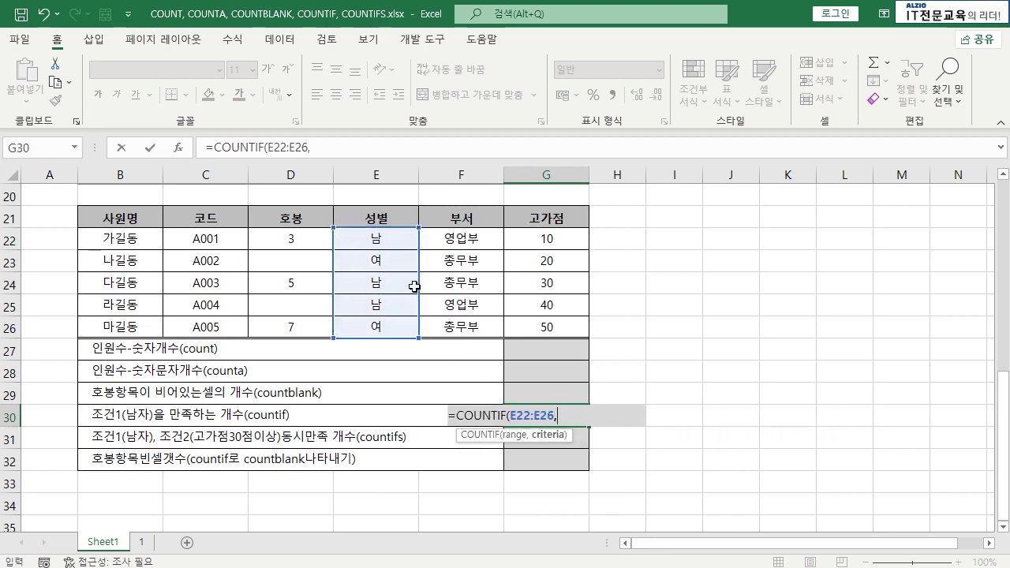
- Complete the COUNTIF formula in G30 with a reference to cell E24 as the criterion, and check the formula
{"action": "type", "text": "\"남\""}
{"action": "key", "text": "BackSpace"}
{"action": "key", "text": "BackSpace"}
{"action": "key", "text": "BackSpace"}
{"action": "left_click", "coordinate": [389, 284]}
{"action": "key", "text": "Return"}
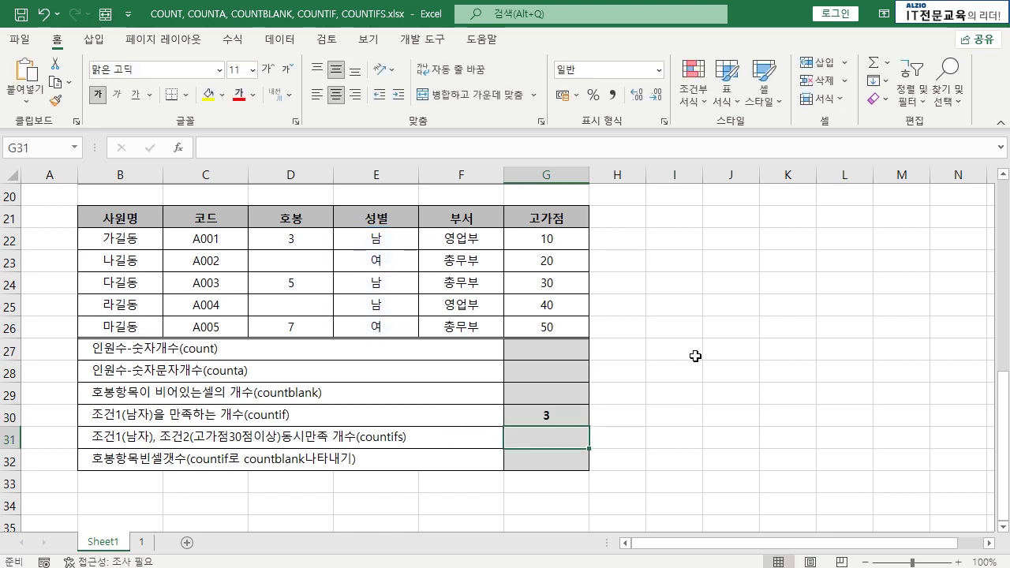
{"action": "left_click", "coordinate": [552, 419]}
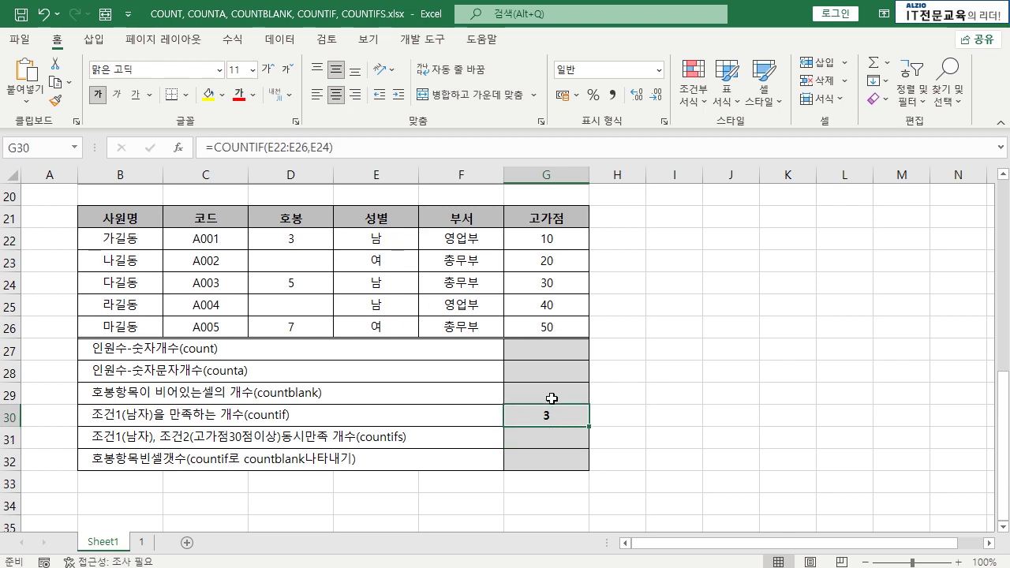
- Start a COUNTIFS formula in G31 with the 성별 cells E22:E26 and cell E22 as the first condition
{"action": "left_click", "coordinate": [534, 438]}
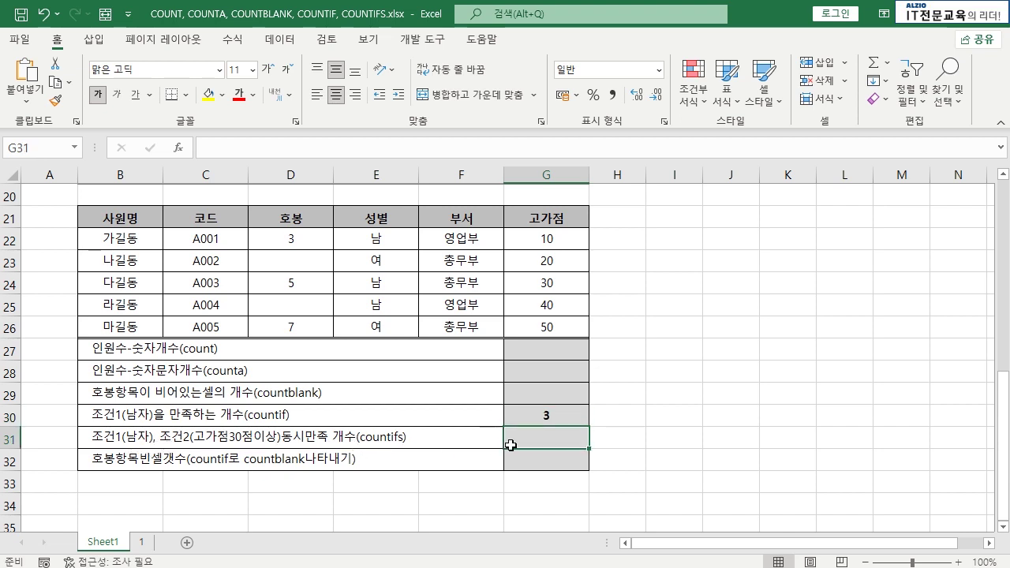
{"action": "type", "text": "=채ㅕㅜ"}
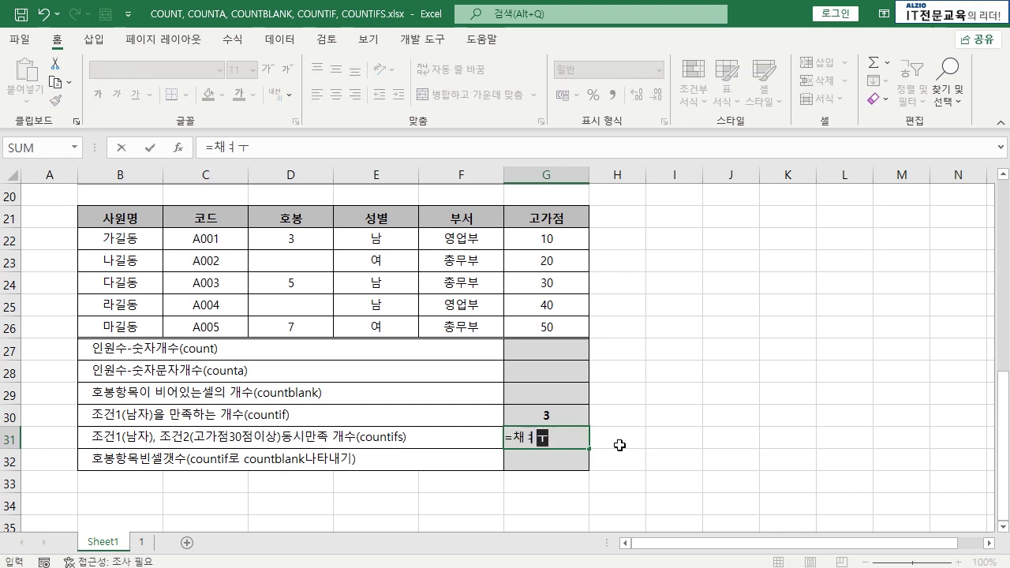
{"action": "key", "text": "BackSpace"}
{"action": "key", "text": "BackSpace"}
{"action": "key", "text": "Hangul"}
{"action": "type", "text": "COUNTIFS"}
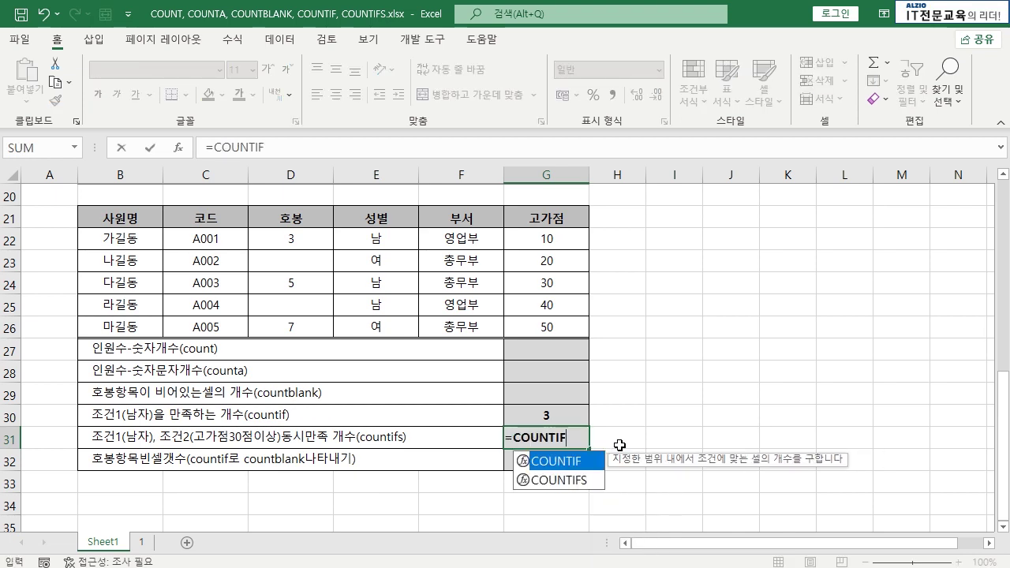
{"action": "left_click_drag", "start_coordinate": [401, 237], "coordinate": [401, 322]}
{"action": "type", "text": ","}
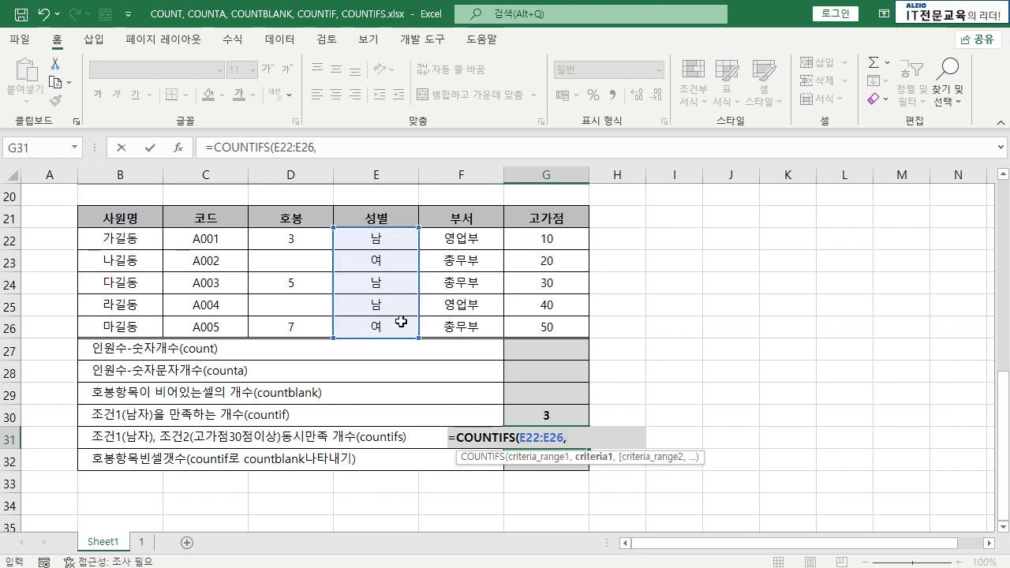
{"action": "left_click", "coordinate": [390, 237]}
{"action": "type", "text": ","}
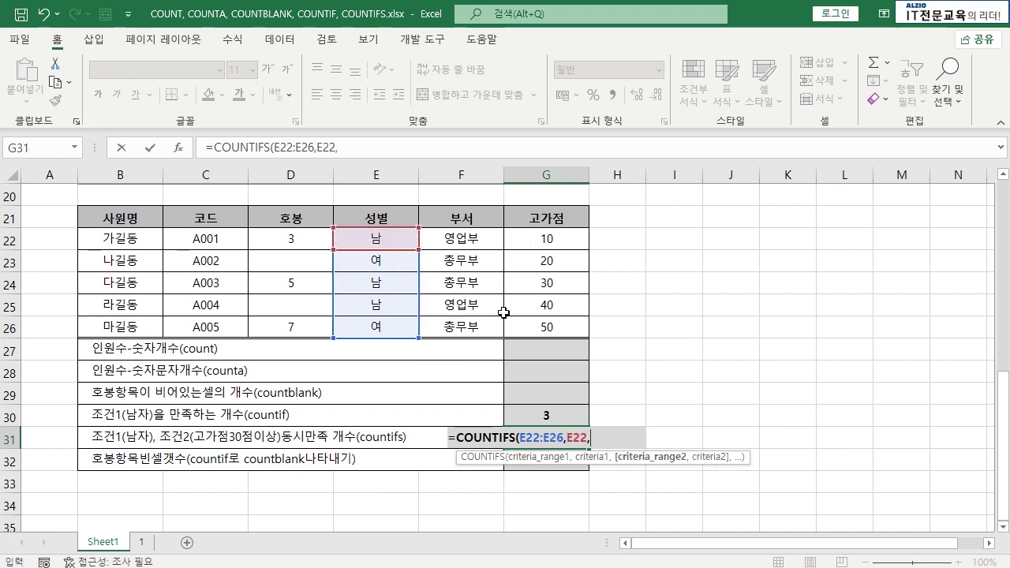
- Complete the COUNTIFS formula in G31 with the 고가점 cells G22:G26 and ">=30" as the second condition, and reopen it for inspection
{"action": "left_click_drag", "start_coordinate": [546, 239], "coordinate": [547, 322]}
{"action": "type", "text": ","}
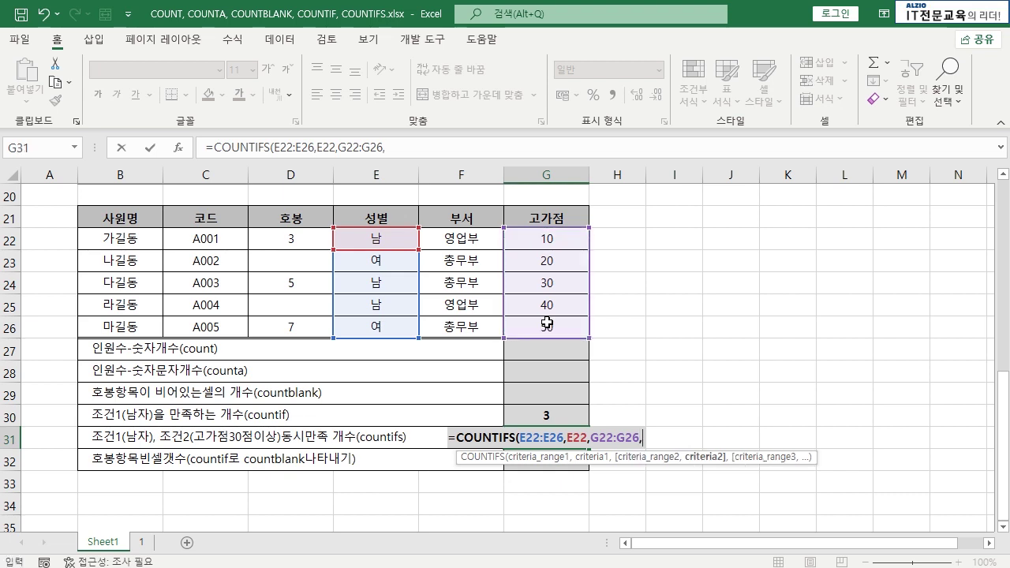
{"action": "type", "text": "\">"}
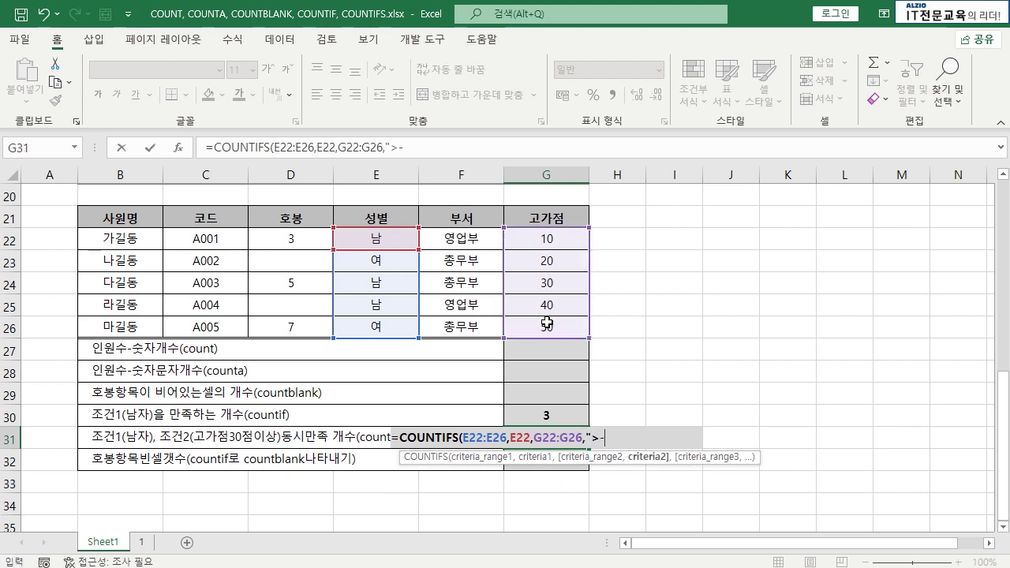
{"action": "type", "text": "=30\")"}
{"action": "key", "text": "Return"}
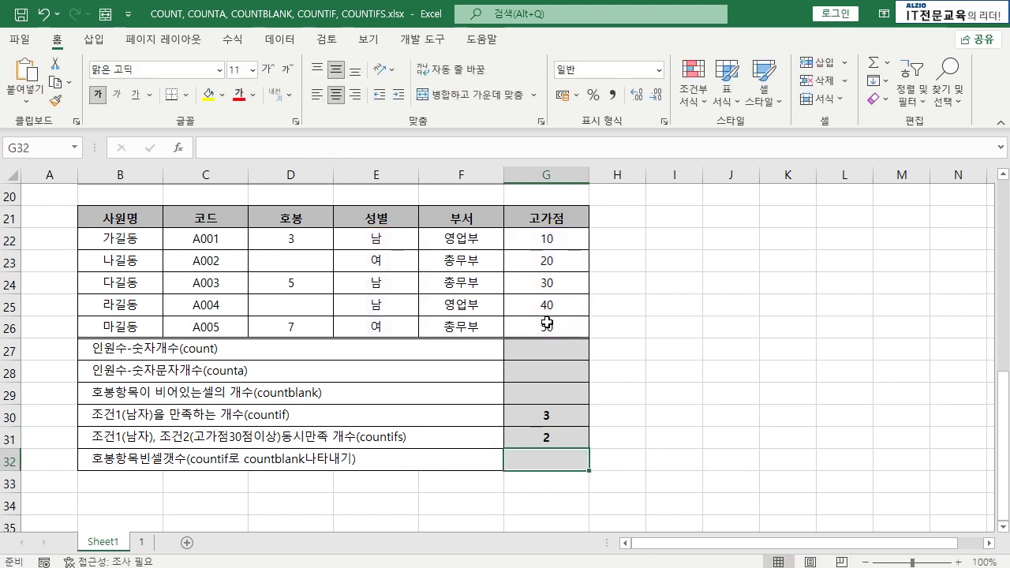
{"action": "left_click", "coordinate": [546, 437]}
{"action": "double_click", "coordinate": [546, 437]}
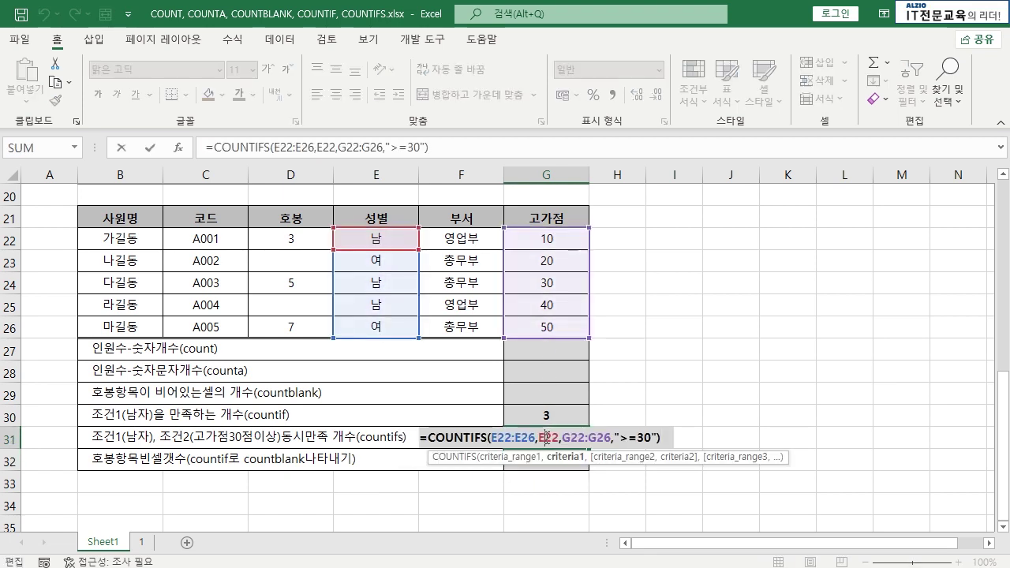
- Add the 부서 cells F22:F26 with cell F25 as a third condition to the COUNTIFS formula in G31
{"action": "key", "text": "Escape"}
{"action": "left_click", "coordinate": [395, 241]}
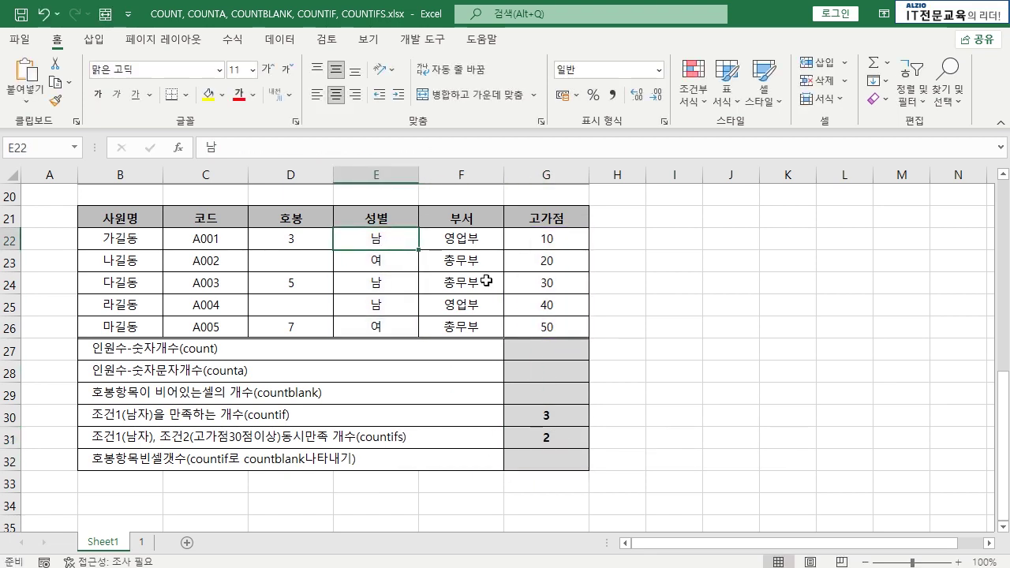
{"action": "left_click_drag", "start_coordinate": [375, 283], "coordinate": [518, 295]}
{"action": "double_click", "coordinate": [557, 440]}
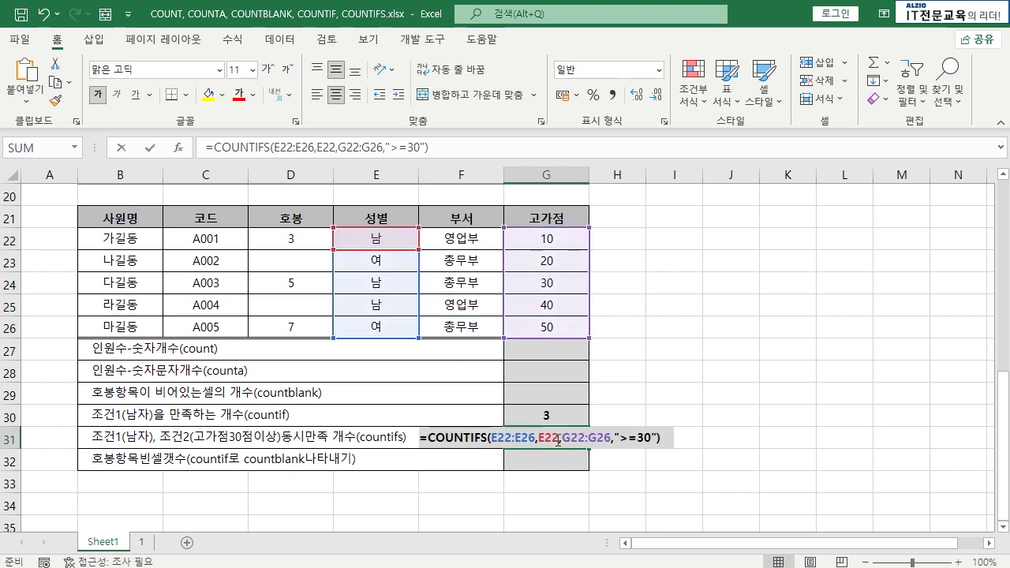
{"action": "left_click", "coordinate": [658, 436]}
{"action": "type", "text": ","}
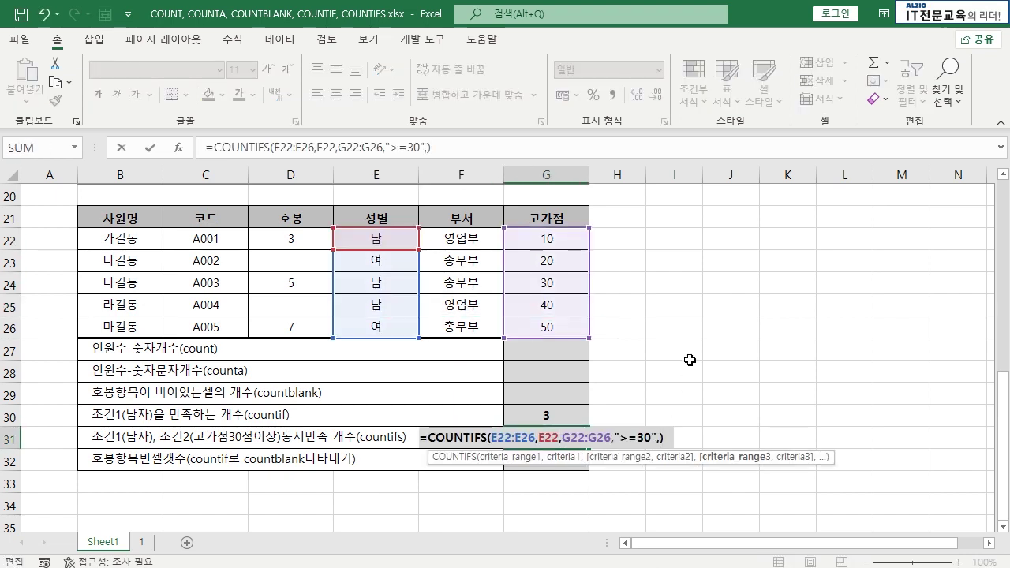
{"action": "left_click_drag", "start_coordinate": [474, 239], "coordinate": [476, 324]}
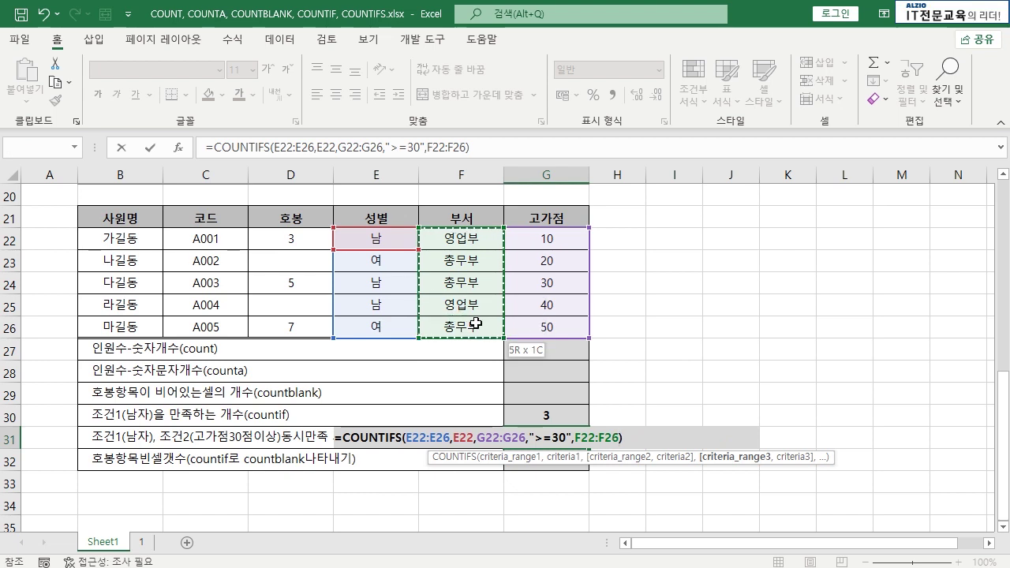
{"action": "type", "text": ","}
{"action": "left_click", "coordinate": [475, 305]}
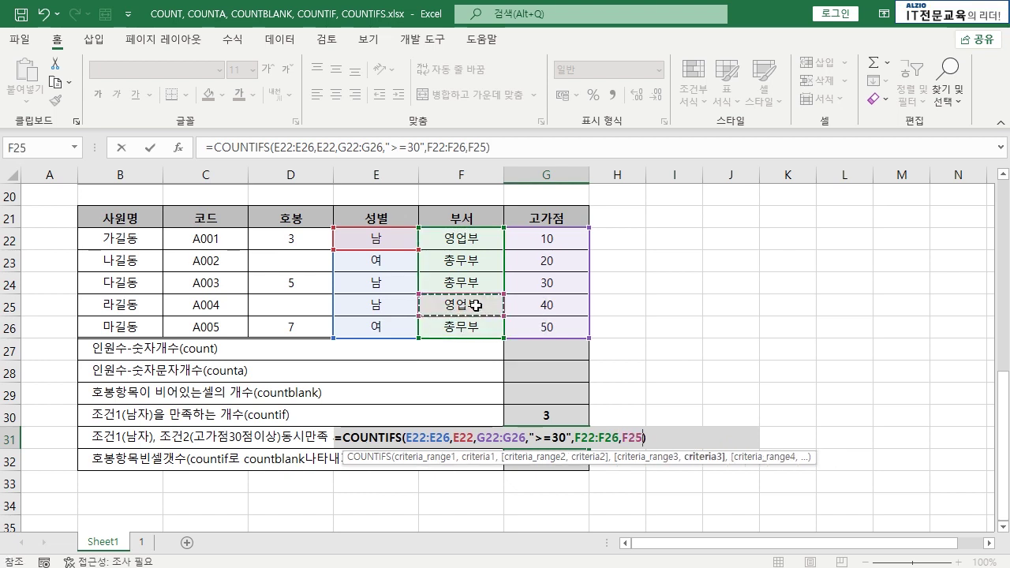
{"action": "type", "text": ")"}
{"action": "key", "text": "Return"}
- Check the three-condition COUNTIFS formula in G31 against cells E25:G25, and review the completed upper table
{"action": "left_click", "coordinate": [553, 438]}
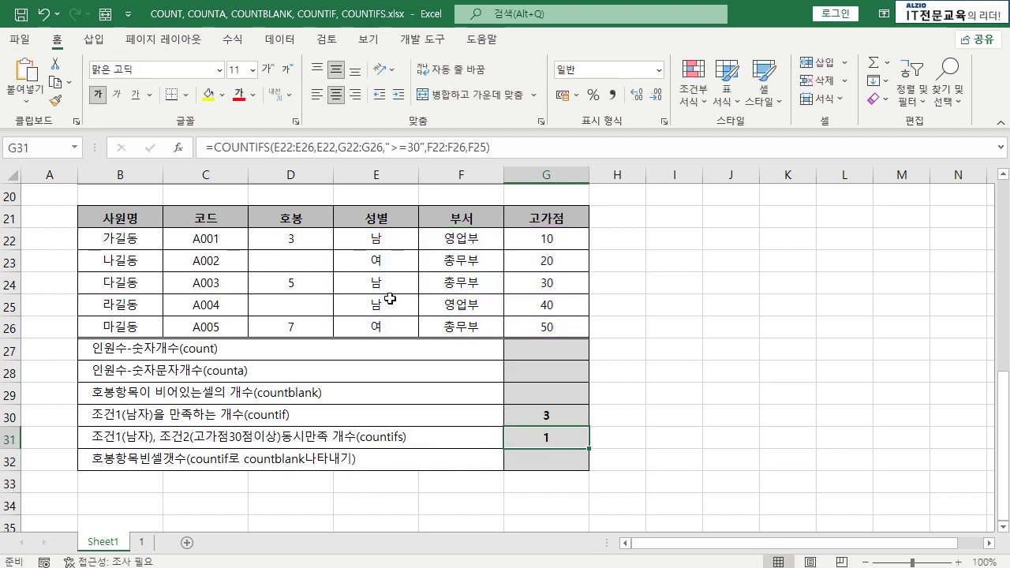
{"action": "left_click_drag", "start_coordinate": [390, 299], "coordinate": [545, 308]}
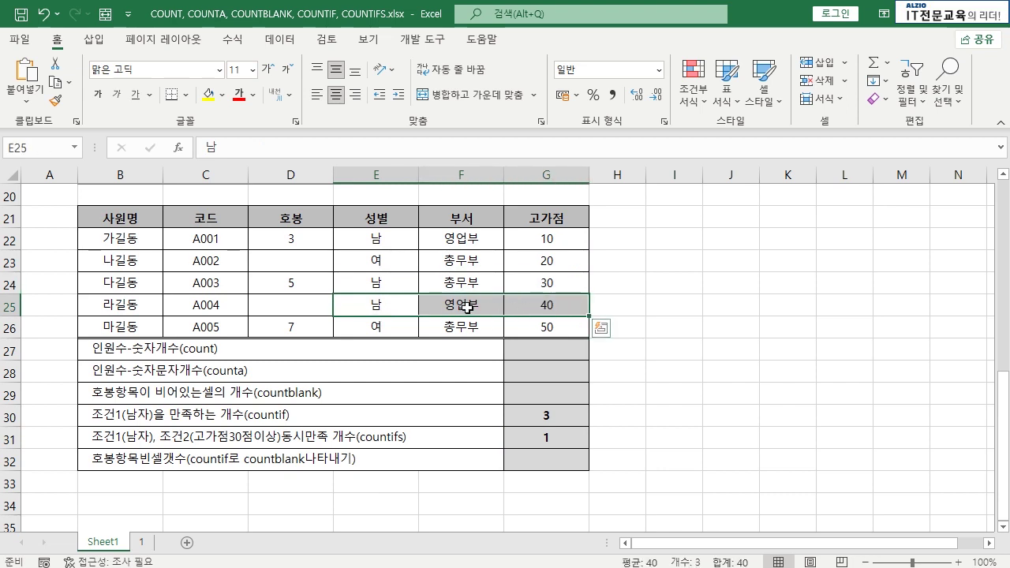
{"action": "double_click", "coordinate": [541, 437]}
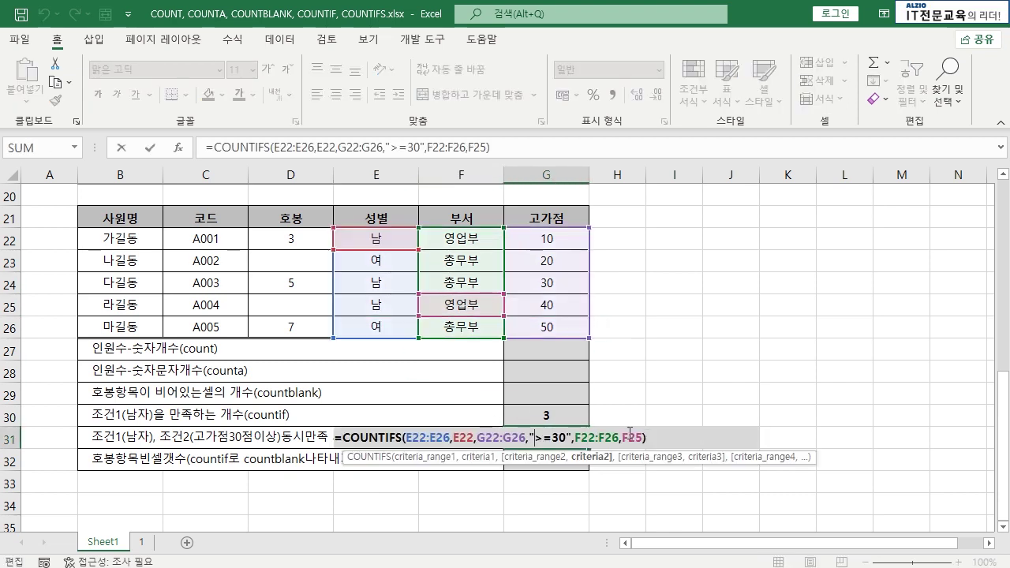
{"action": "left_click", "coordinate": [580, 442]}
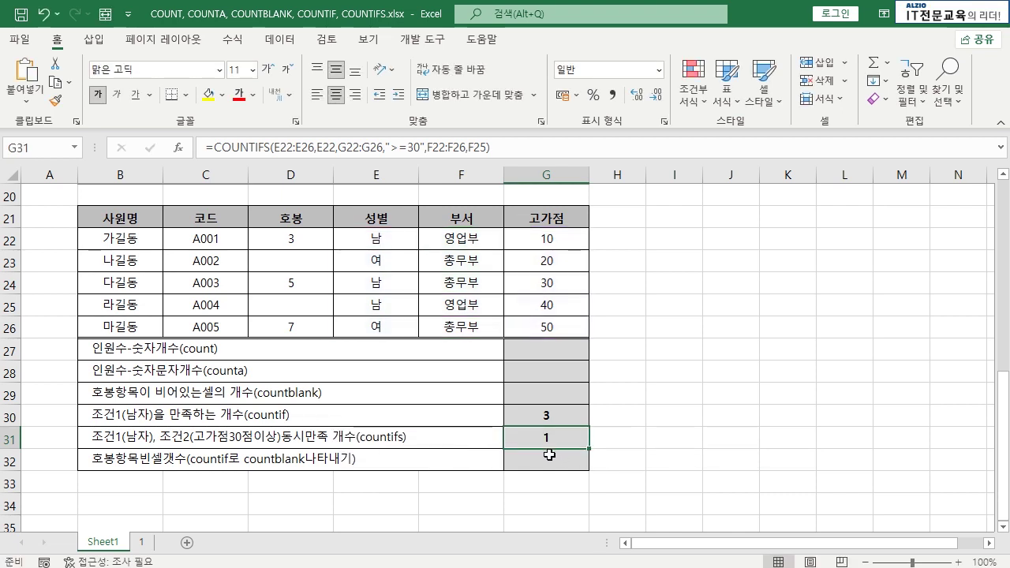
{"action": "left_click", "coordinate": [545, 459]}
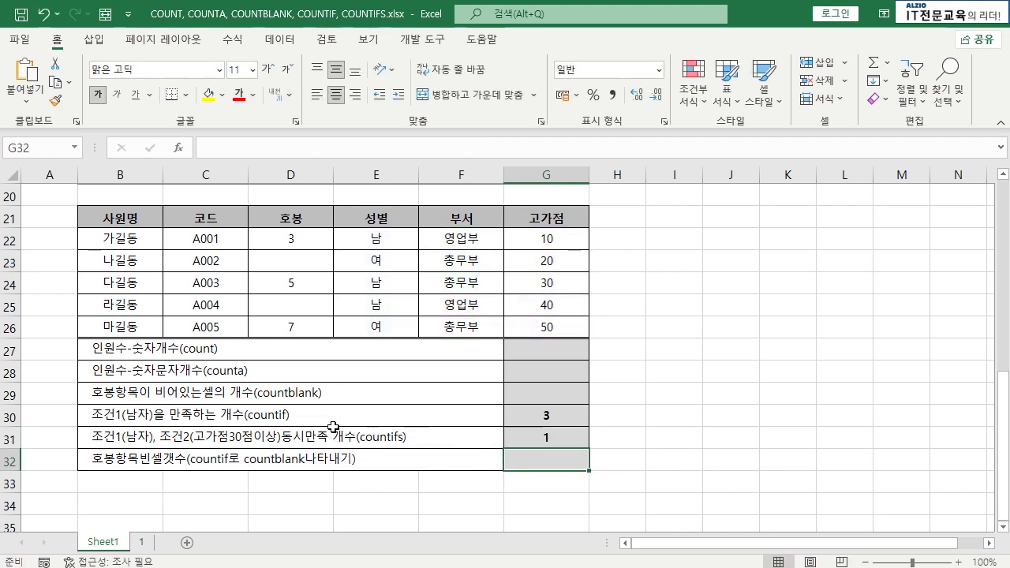
{"action": "scroll", "coordinate": [526, 406], "scroll_direction": "up", "scroll_amount": 6}
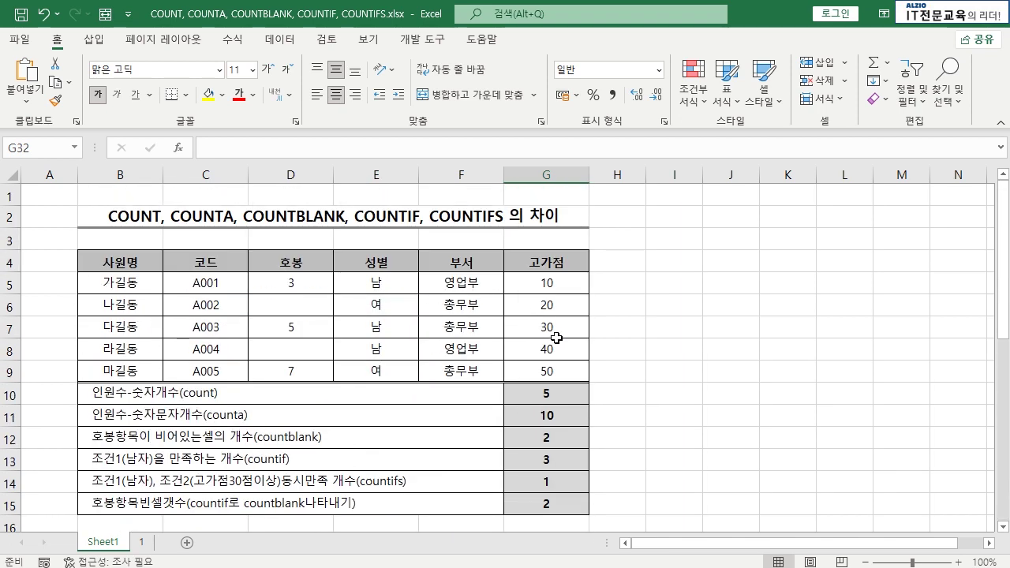
- Review the descriptions of COUNT, COUNTA, COUNTBLANK, COUNTIF and COUNTIFS from a trial formula in G27, and discard the entry
{"action": "scroll", "coordinate": [558, 344], "scroll_direction": "down", "scroll_amount": 2}
{"action": "scroll", "coordinate": [558, 344], "scroll_direction": "down", "scroll_amount": 5}
{"action": "left_click", "coordinate": [555, 306]}
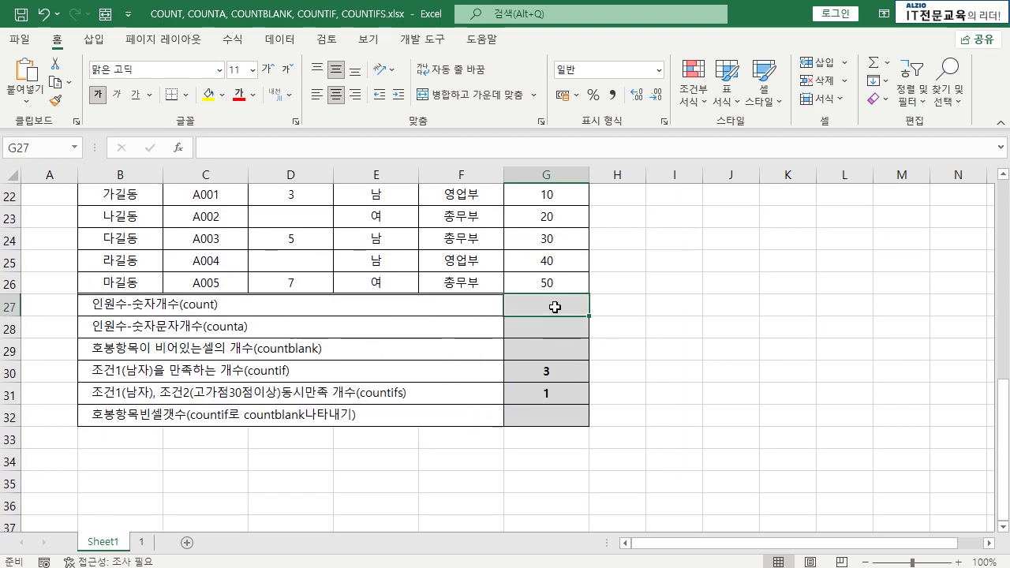
{"action": "type", "text": "=COU"}
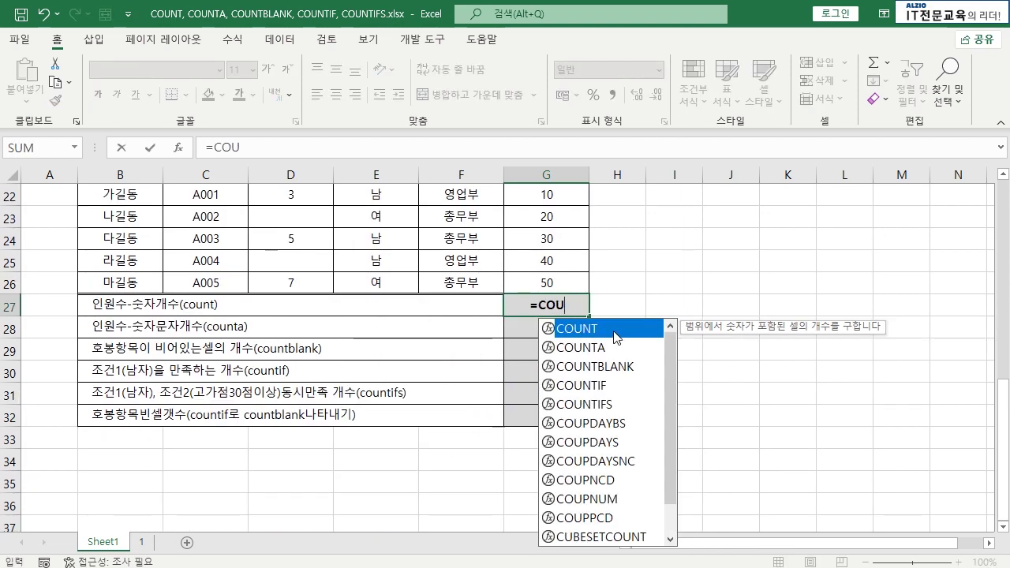
{"action": "left_click", "coordinate": [627, 348]}
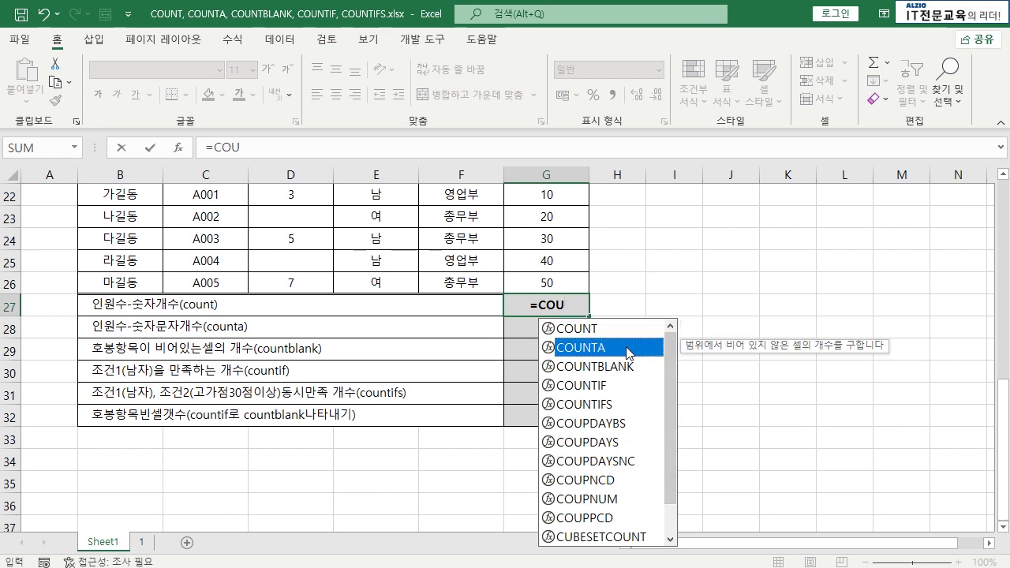
{"action": "left_click", "coordinate": [627, 368]}
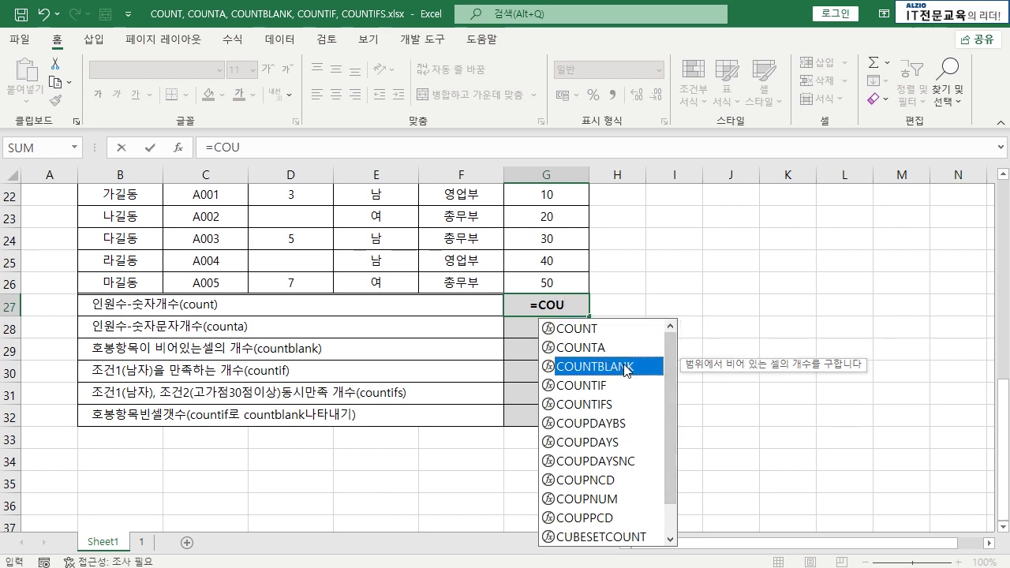
{"action": "left_click", "coordinate": [650, 386]}
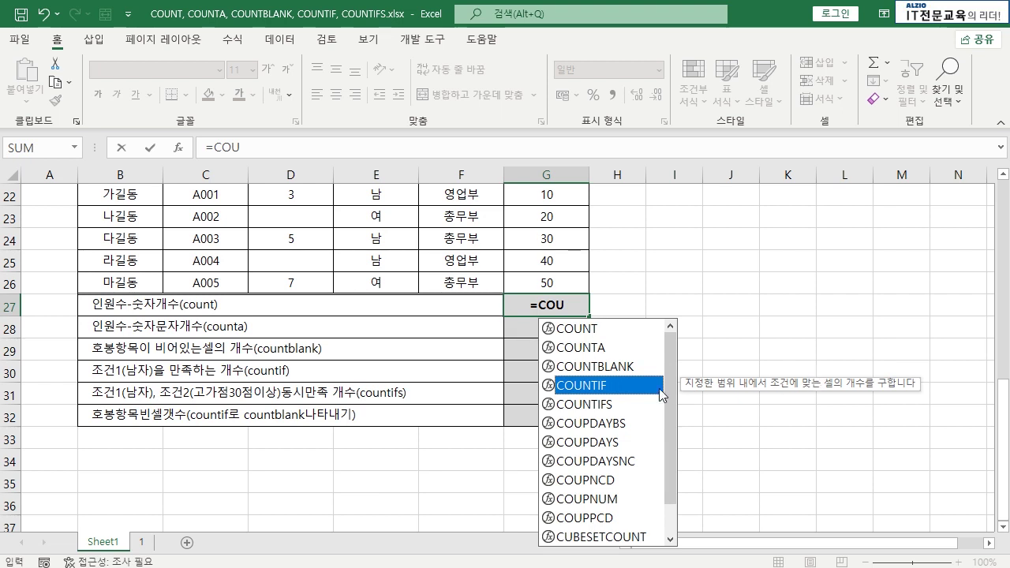
{"action": "left_click", "coordinate": [625, 404]}
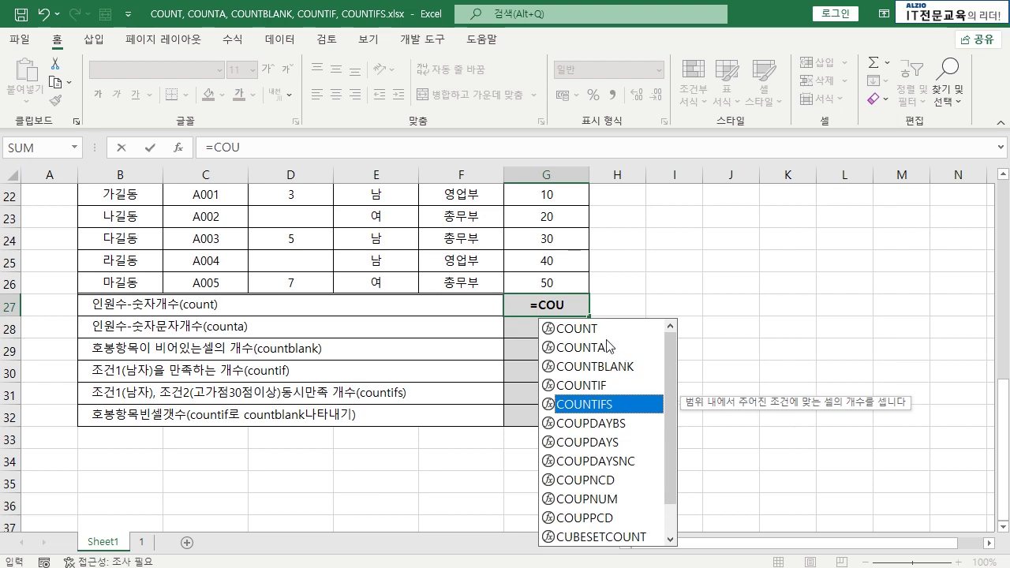
{"action": "left_click", "coordinate": [607, 347]}
{"action": "left_click", "coordinate": [613, 366]}
{"action": "left_click", "coordinate": [610, 385]}
{"action": "left_click", "coordinate": [607, 404]}
{"action": "key", "text": "Tab"}
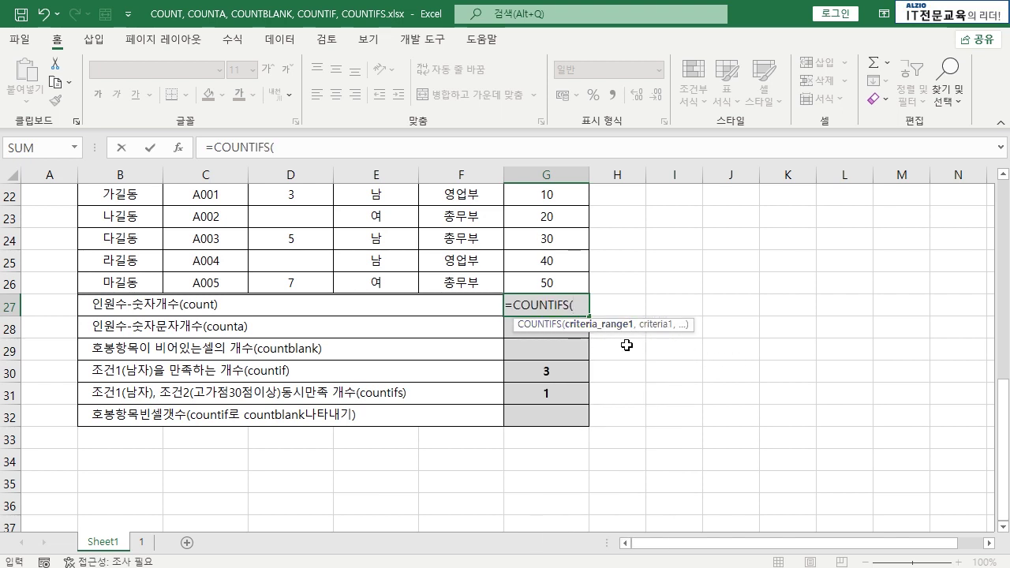
{"action": "key", "text": "Escape"}
{"action": "scroll", "coordinate": [457, 387], "scroll_direction": "up", "scroll_amount": 2}
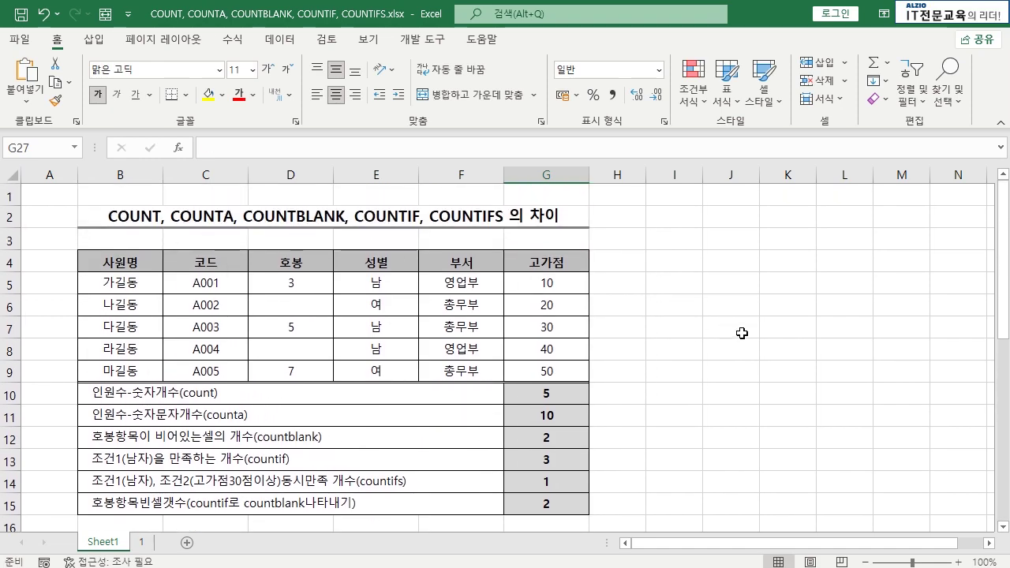
{"action": "scroll", "coordinate": [741, 334], "scroll_direction": "down", "scroll_amount": 6}
{"action": "scroll", "coordinate": [741, 335], "scroll_direction": "up", "scroll_amount": 6}
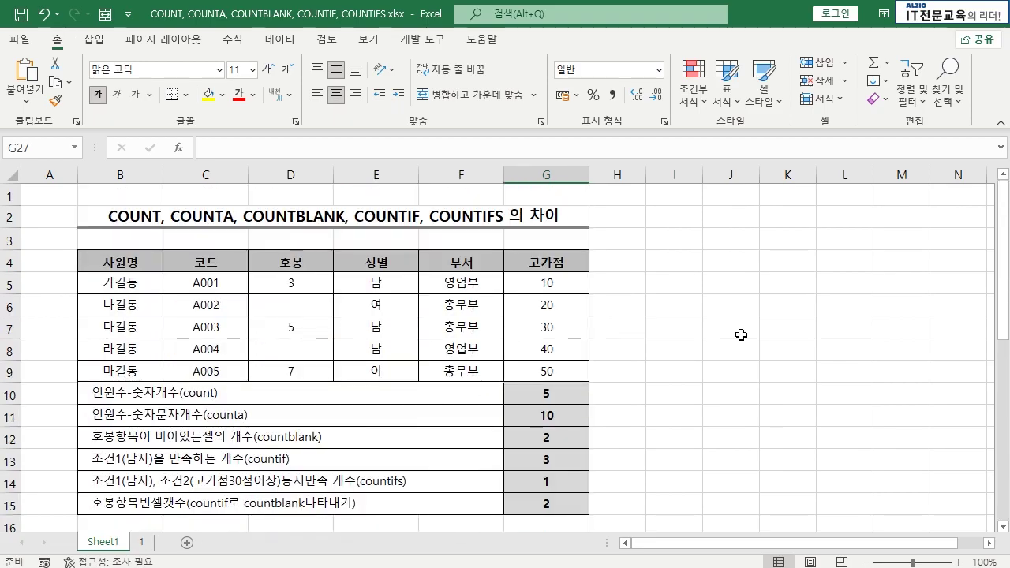
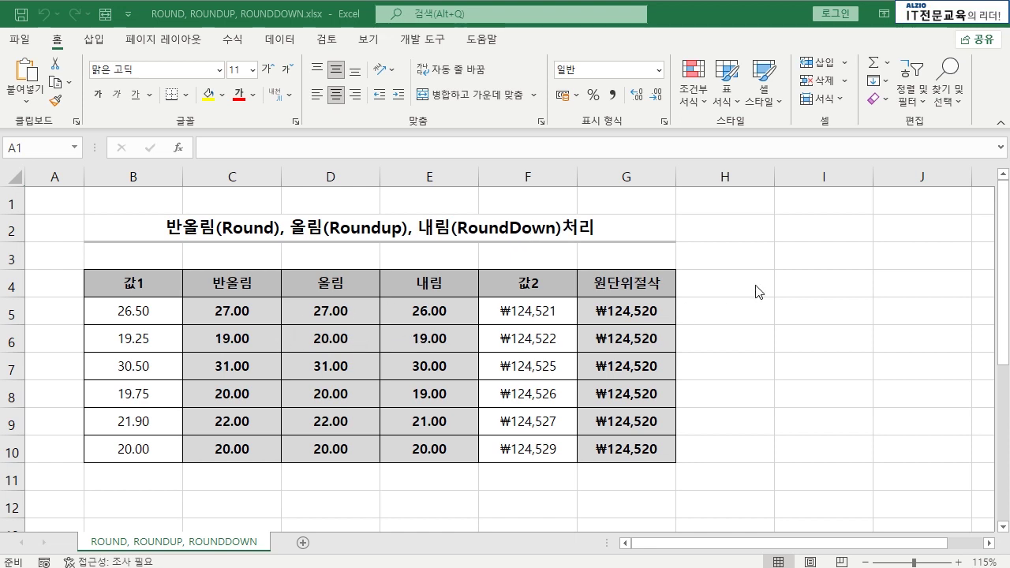
- In the ROUND, ROUNDUP, ROUNDDOWN workbook, view the descriptions and arguments of ROUND and ROUNDUP with a trial formula in H4
{"action": "left_click", "coordinate": [733, 282]}
{"action": "type", "text": "="}
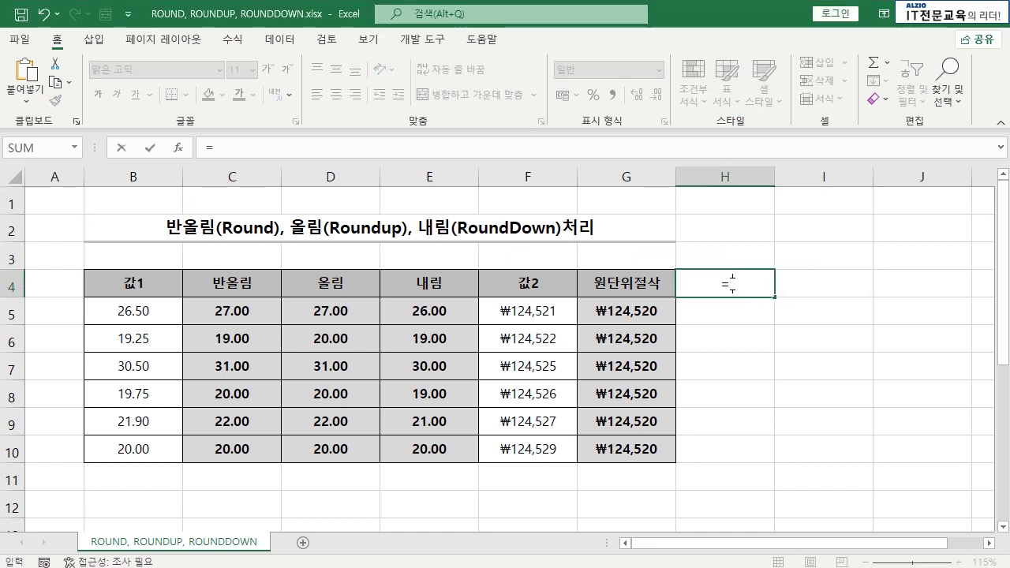
{"action": "type", "text": "rounD"}
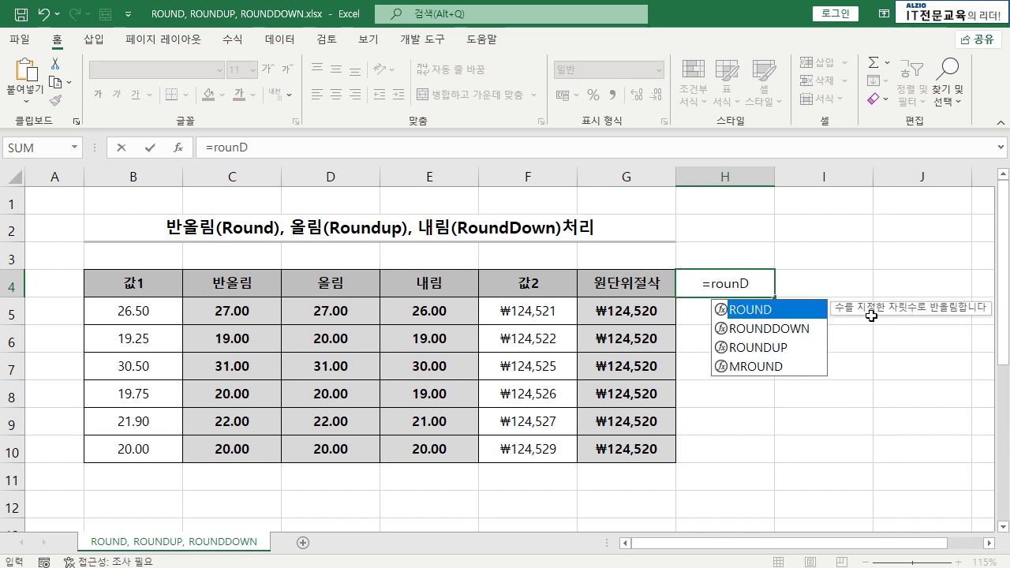
{"action": "key", "text": "Tab"}
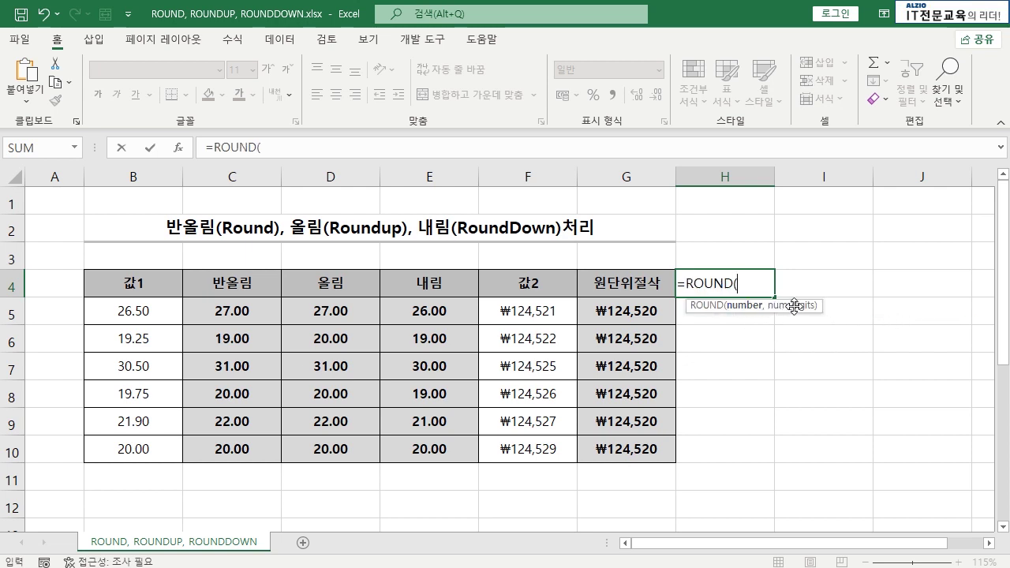
{"action": "key", "text": "BackSpace"}
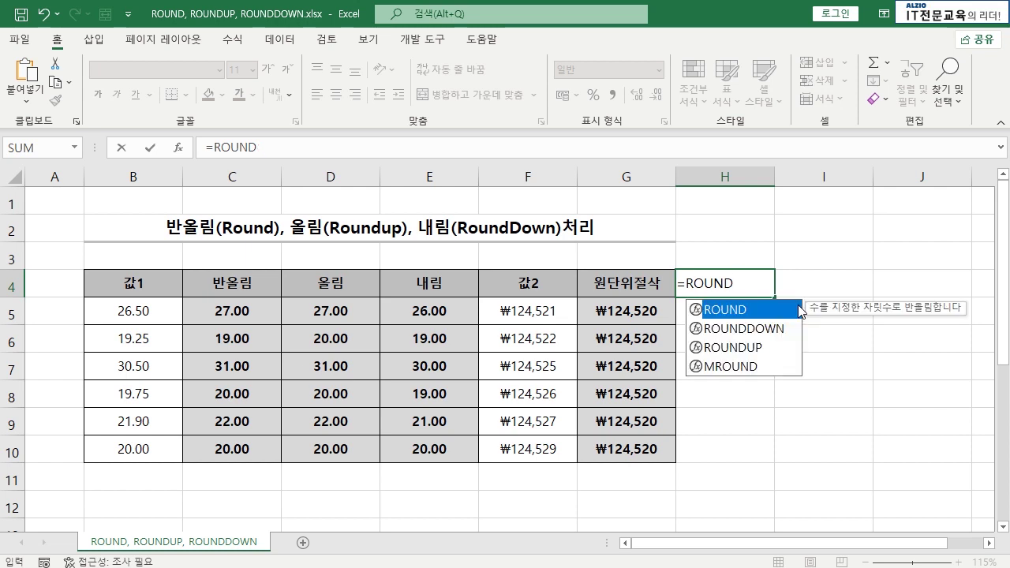
{"action": "type", "text": "UP"}
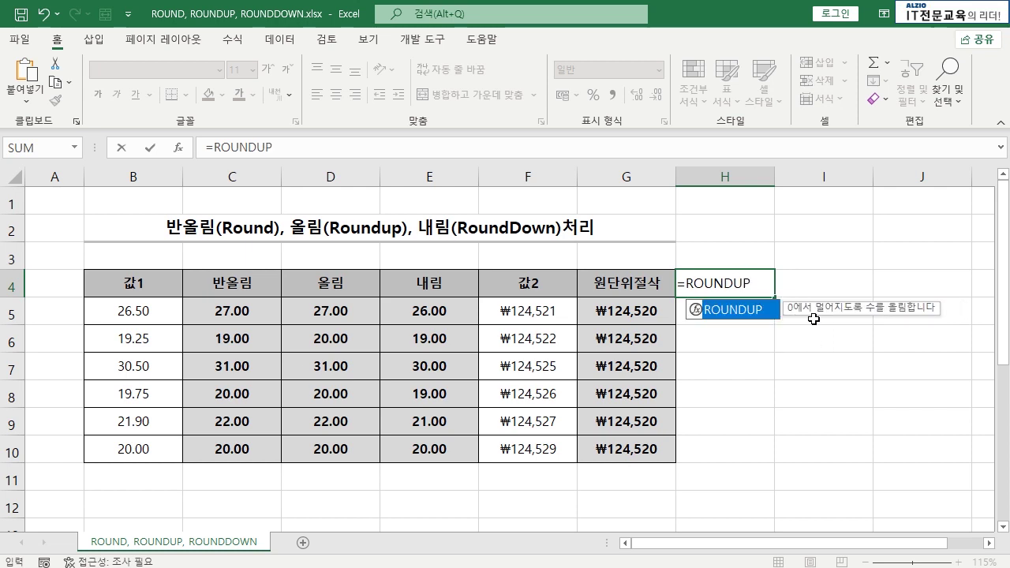
{"action": "type", "text": "("}
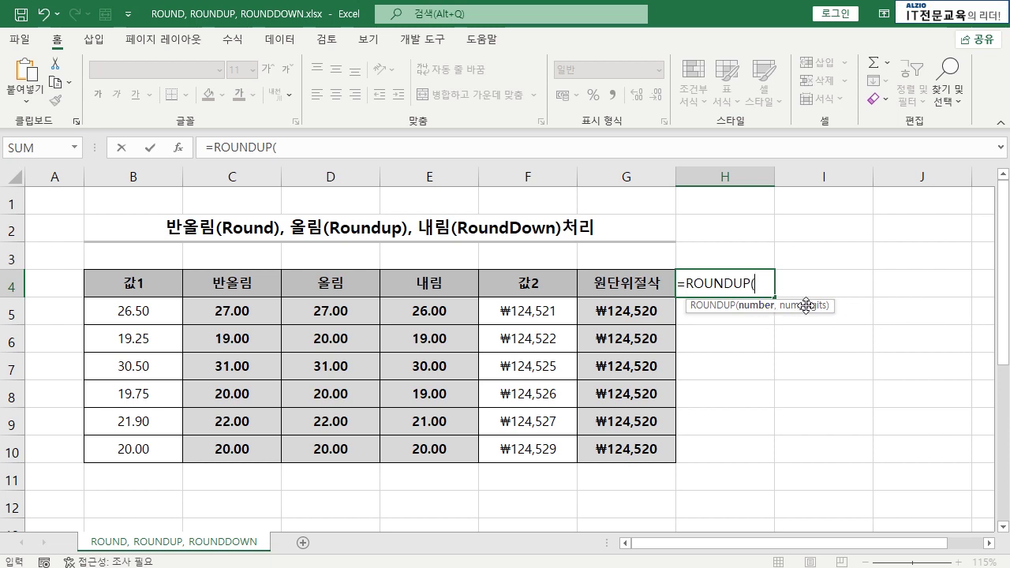
- Change the trial formula in H4 to ROUNDDOWN to view its arguments, and discard the entry
{"action": "key", "text": "BackSpace"}
{"action": "key", "text": "BackSpace"}
{"action": "key", "text": "BackSpace"}
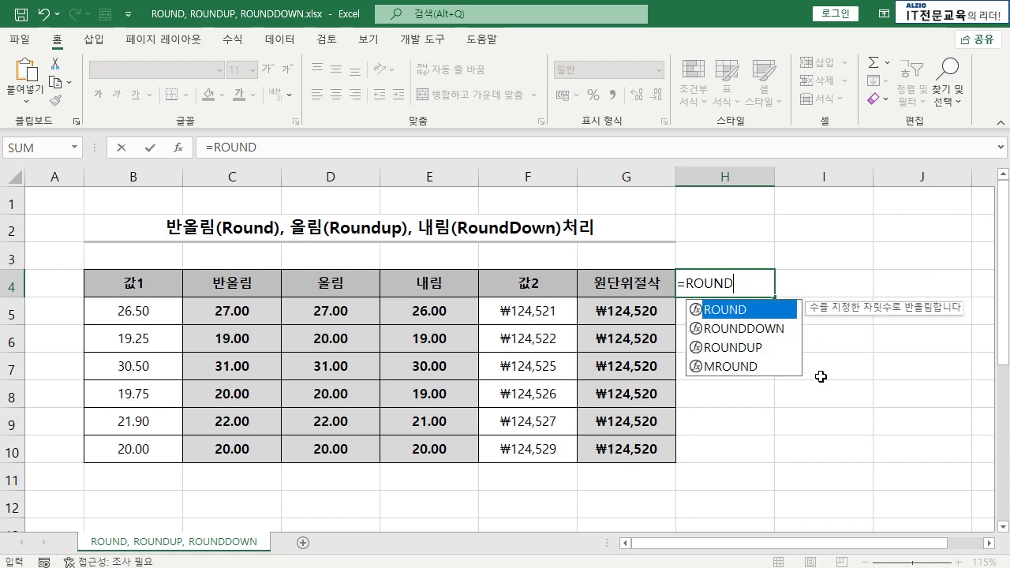
{"action": "type", "text": "D"}
{"action": "key", "text": "Tab"}
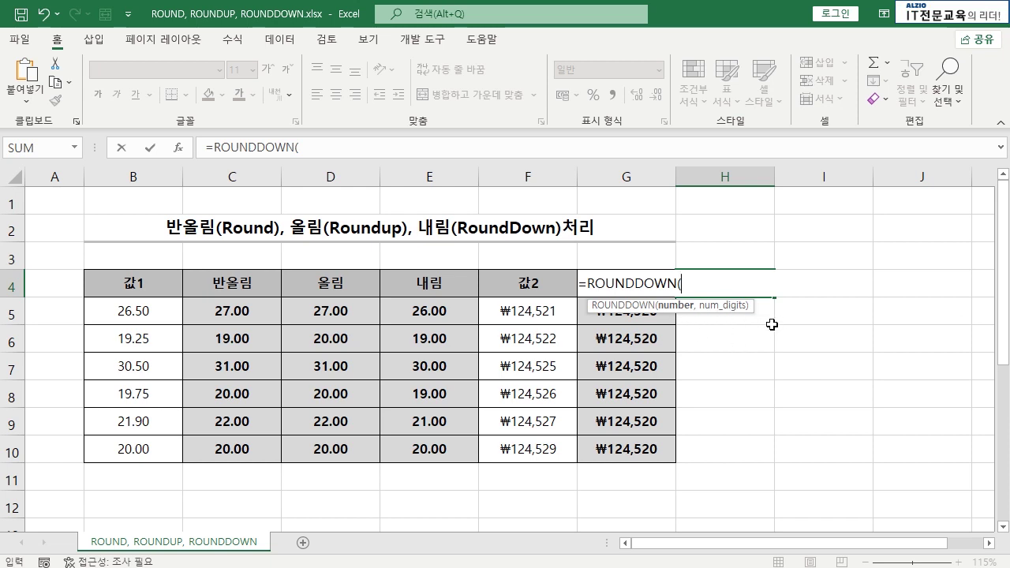
{"action": "key", "text": "Escape"}
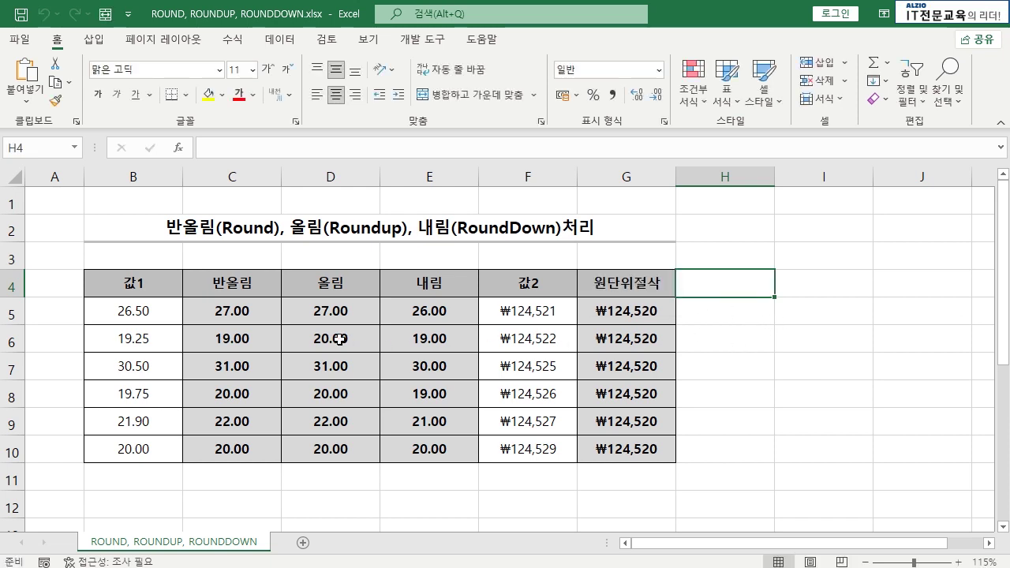
- Clear the 반올림, 올림 and 내림 results in C5:E10 and the 원단위절삭 results in G5:G10
{"action": "left_click_drag", "start_coordinate": [245, 314], "coordinate": [441, 453]}
{"action": "key", "text": "Delete"}
{"action": "left_click_drag", "start_coordinate": [619, 316], "coordinate": [665, 443]}
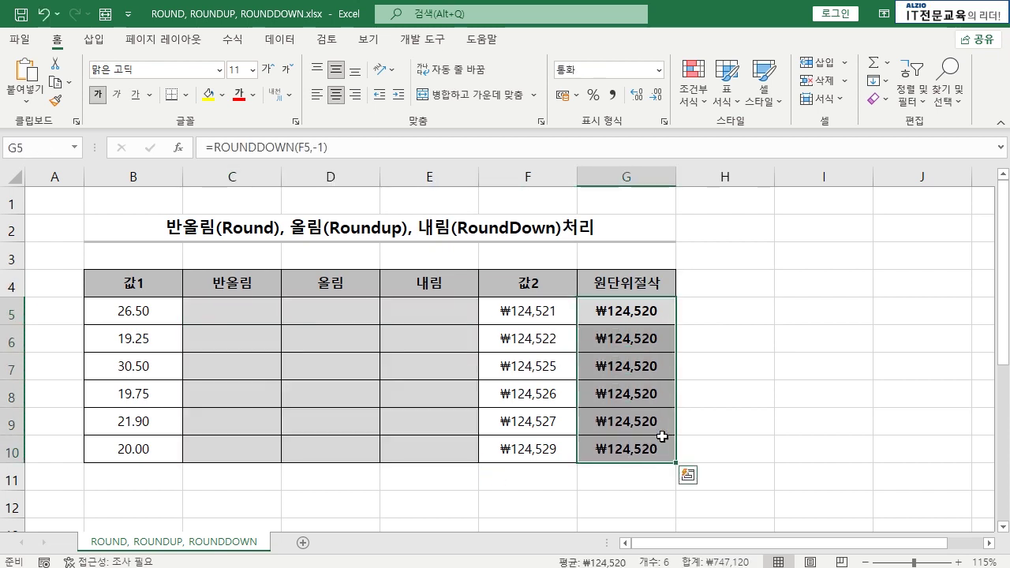
{"action": "key", "text": "Delete"}
{"action": "left_click", "coordinate": [715, 335]}
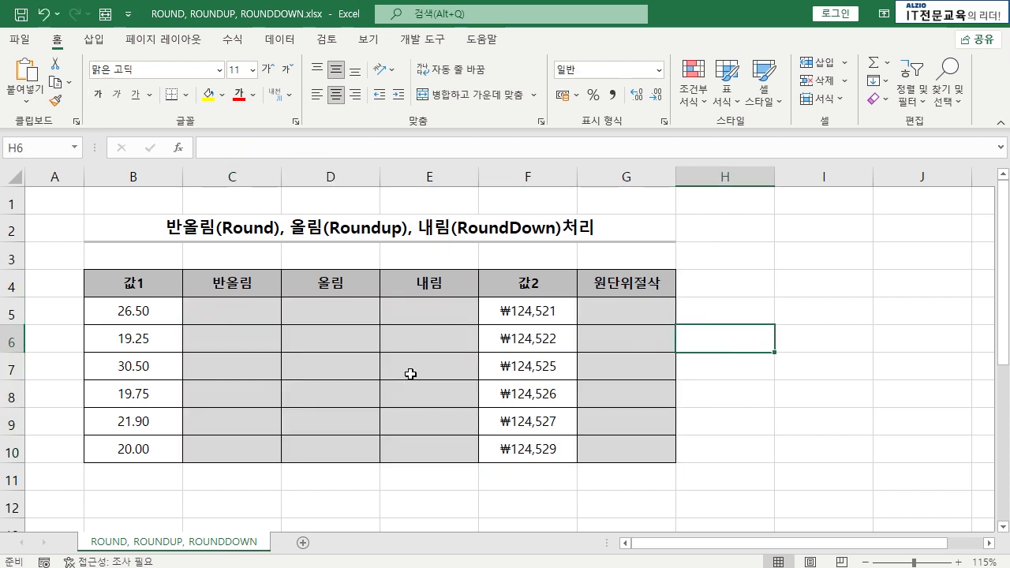
{"action": "left_click", "coordinate": [74, 208]}
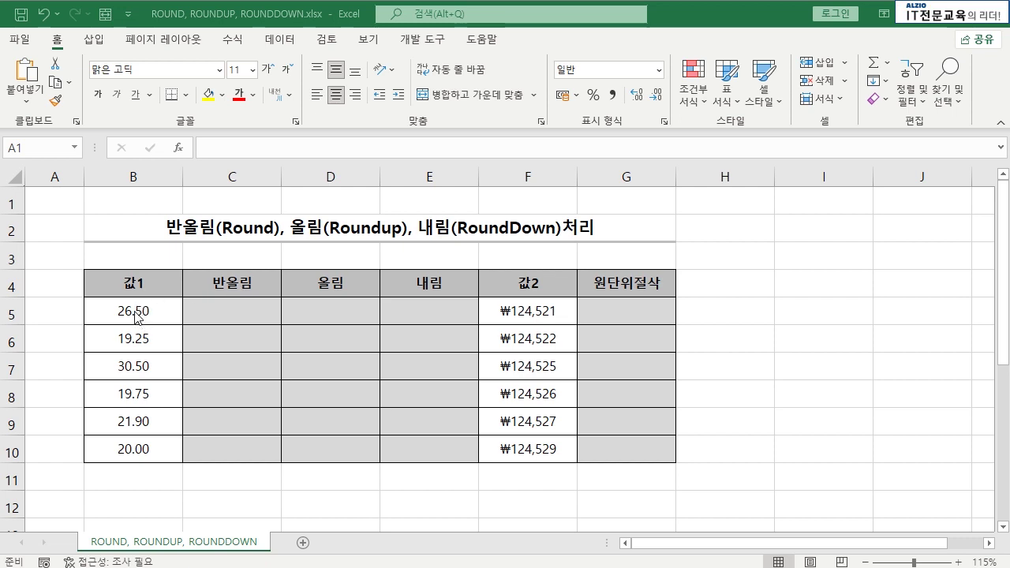
- Enter the formula =ROUND(B5,0) in C5 to round the first 값1 value to a whole number
{"action": "left_click", "coordinate": [247, 311]}
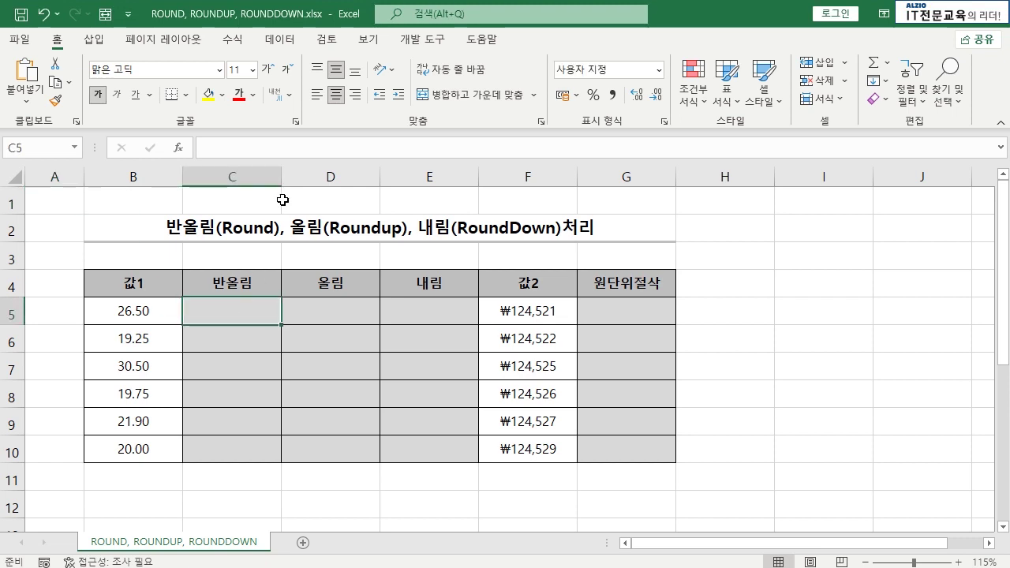
{"action": "type", "text": "=R"}
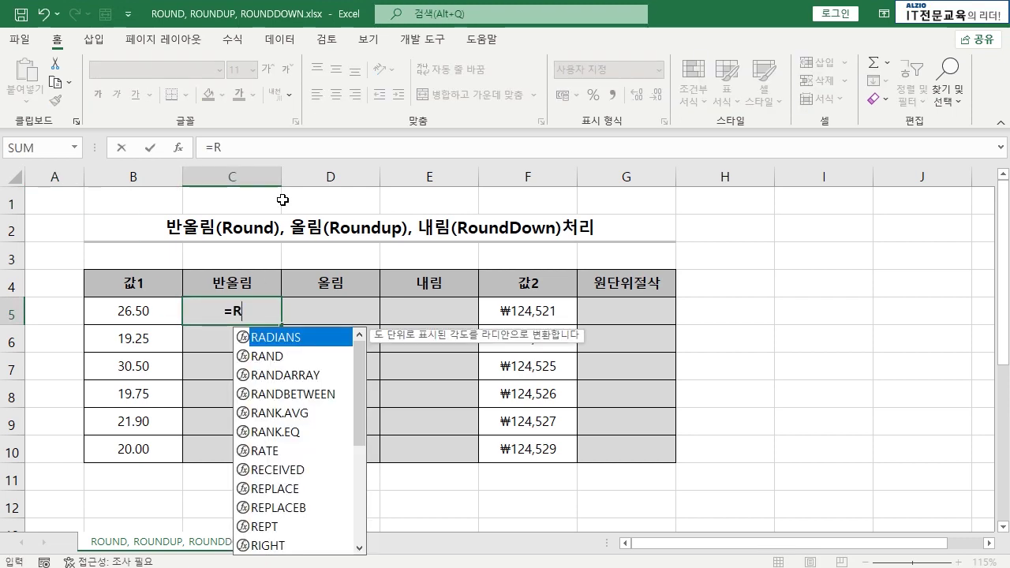
{"action": "type", "text": "OUND("}
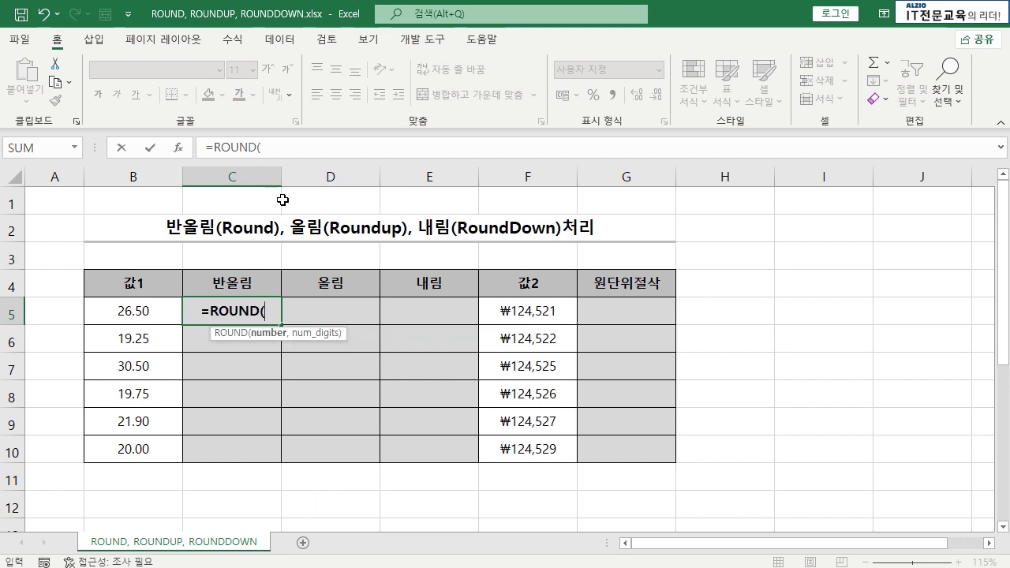
{"action": "left_click", "coordinate": [154, 314]}
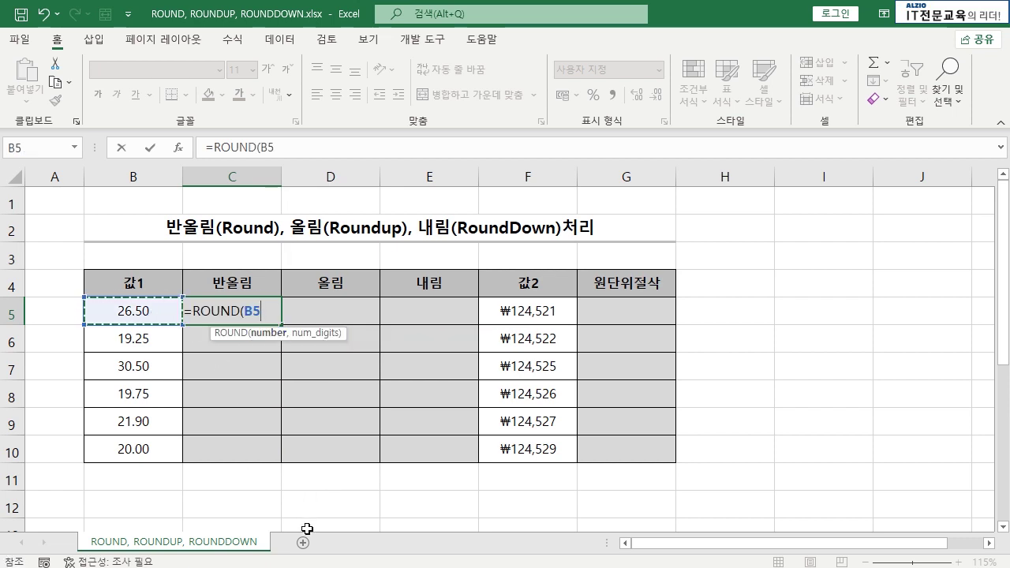
{"action": "type", "text": ","}
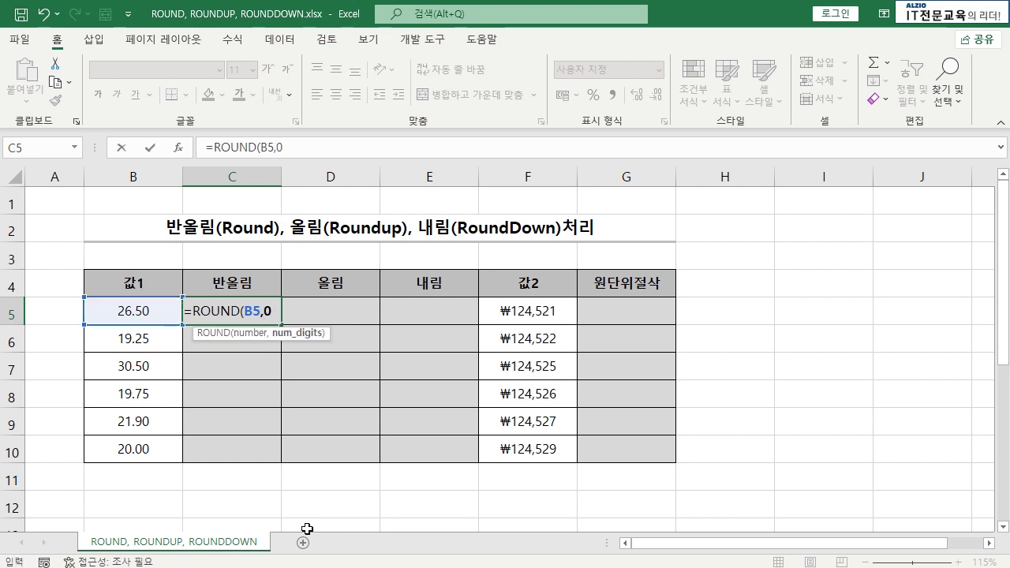
{"action": "type", "text": "0)"}
{"action": "key", "text": "Return"}
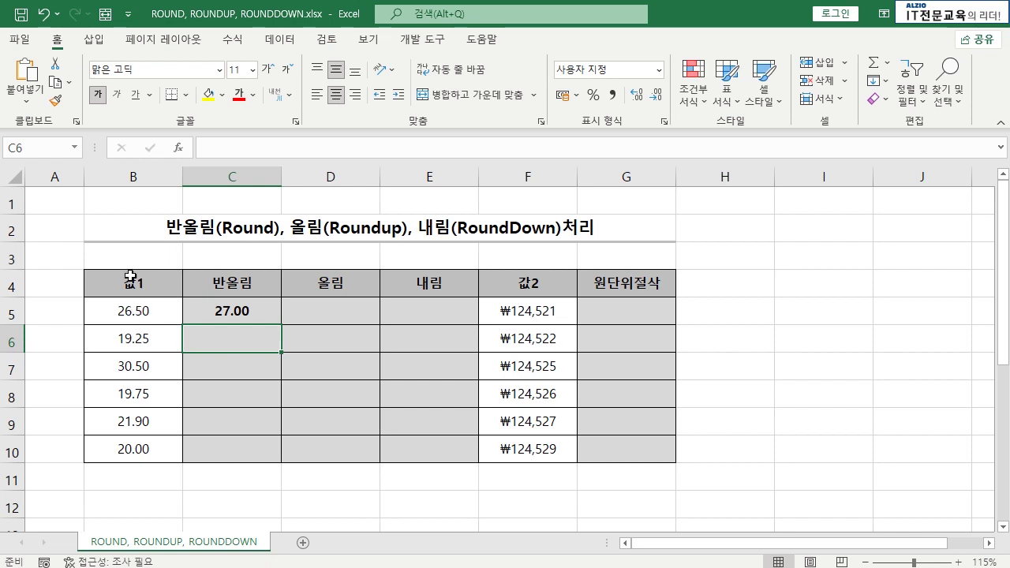
{"action": "left_click", "coordinate": [226, 311]}
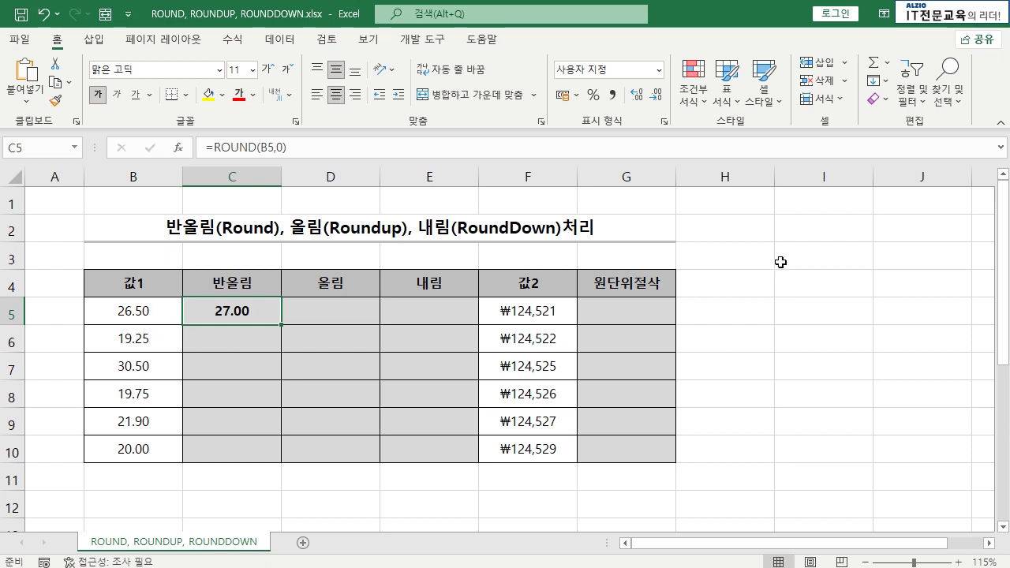
- Enter the sample value 2.149 in I2 and the trial formula =ROUND(2.149,0) in I3
{"action": "left_click", "coordinate": [802, 232]}
{"action": "type", "text": "2"}
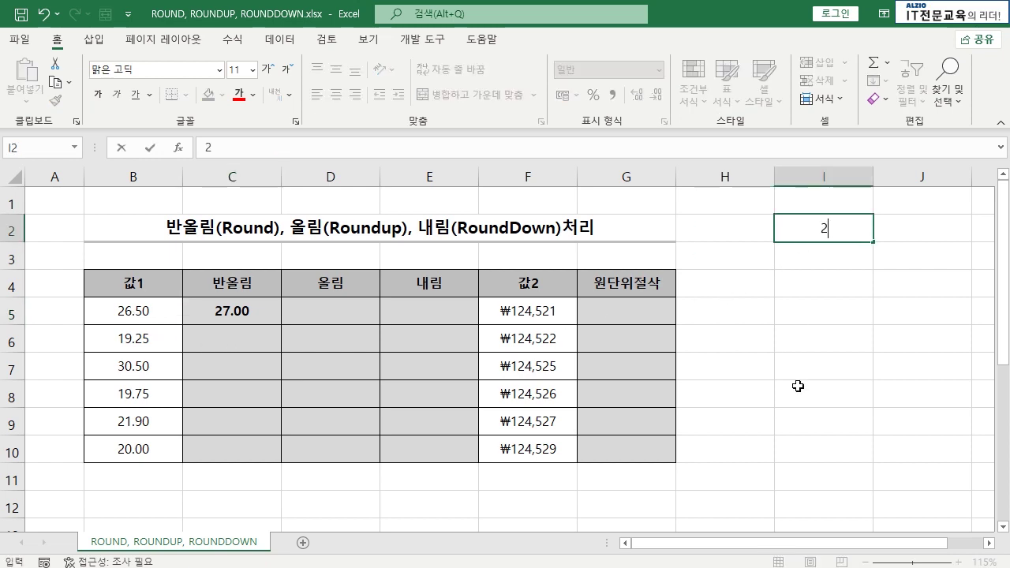
{"action": "type", "text": ".149"}
{"action": "key", "text": "Return"}
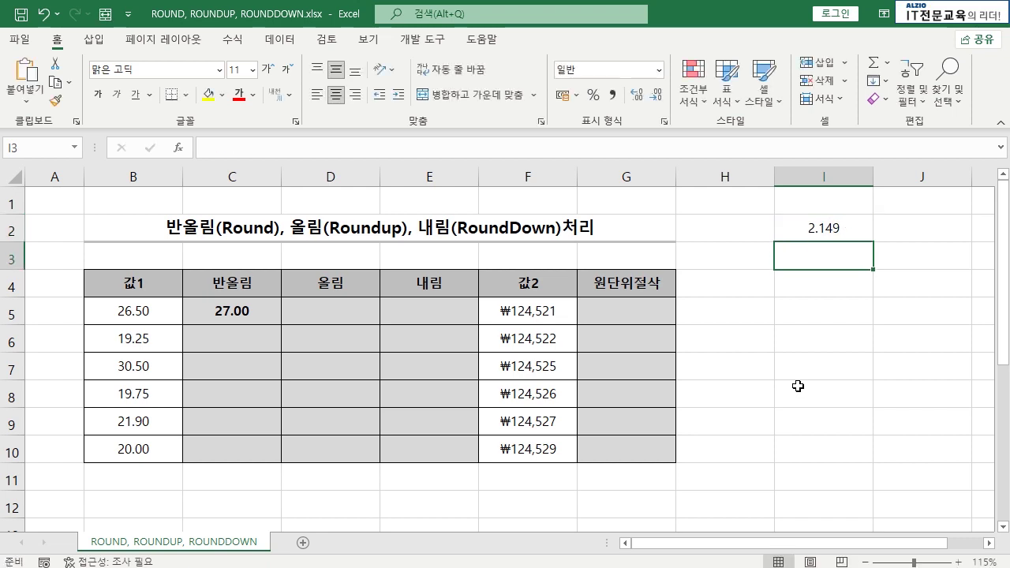
{"action": "type", "text": "=ROUND"}
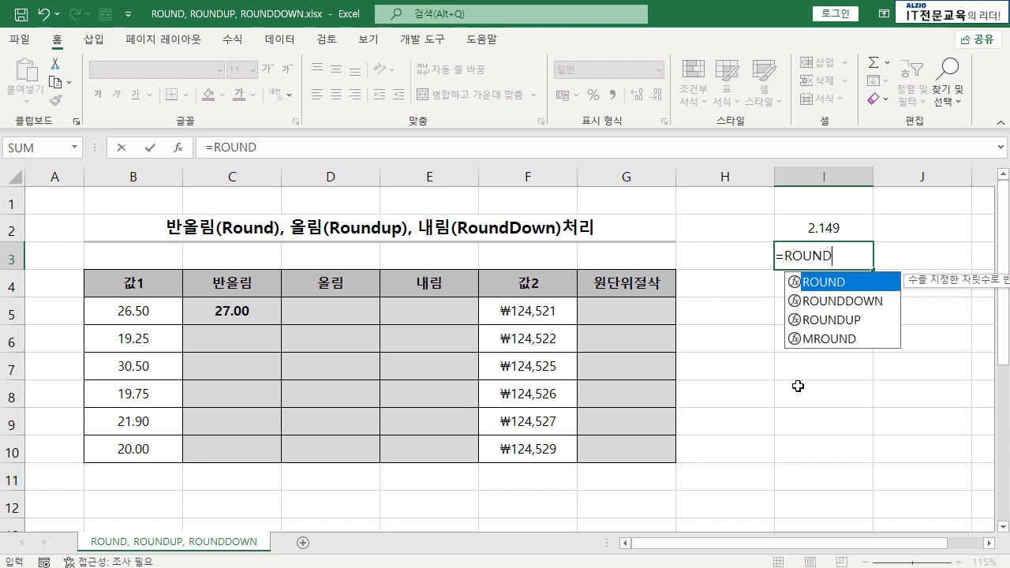
{"action": "type", "text": "(2.149"}
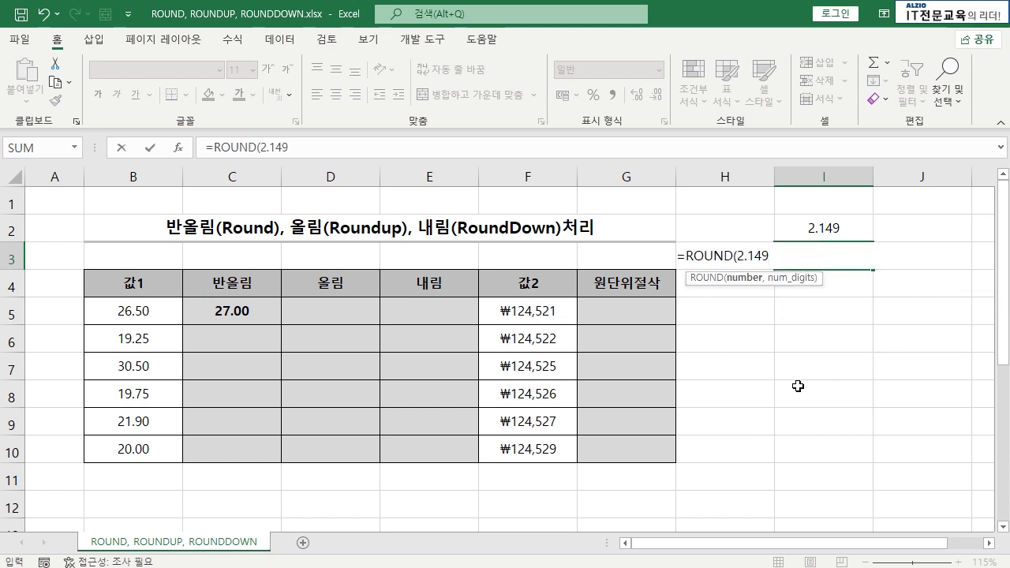
{"action": "type", "text": ",0)"}
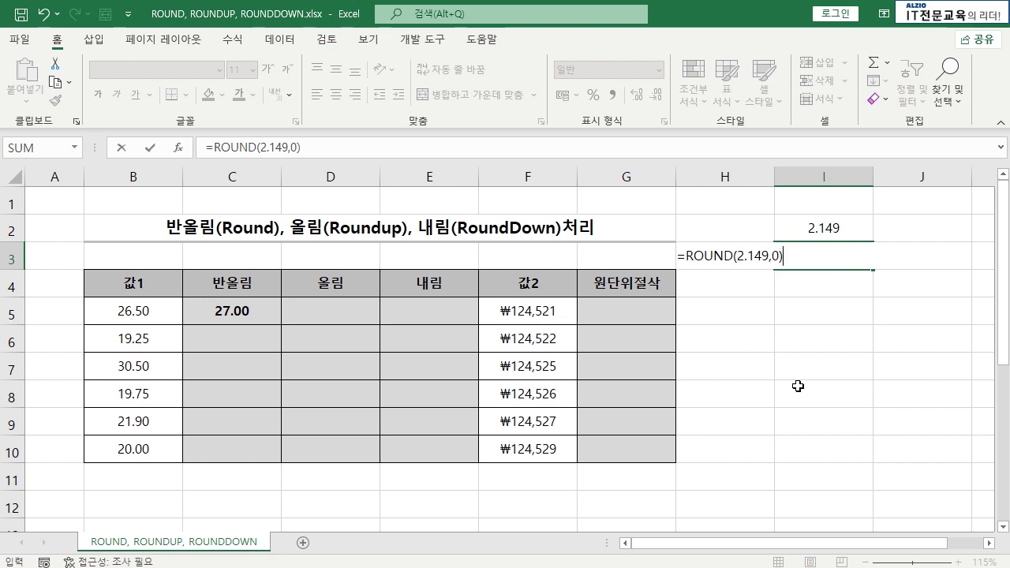
{"action": "key", "text": "Return"}
- Change the num_digits argument of the trial ROUND formula in I3 to 1
{"action": "left_click", "coordinate": [830, 253]}
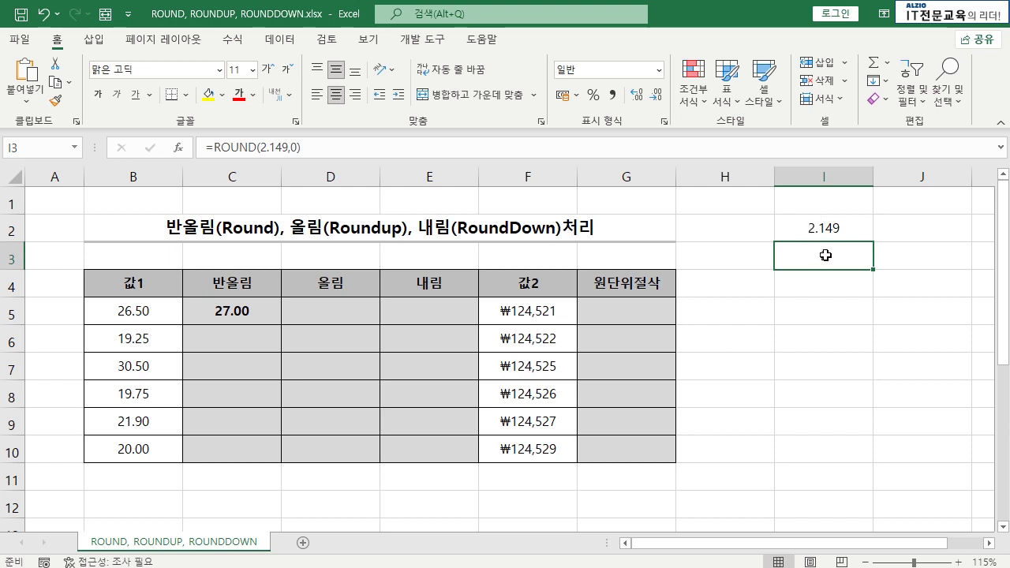
{"action": "double_click", "coordinate": [825, 255]}
{"action": "double_click", "coordinate": [777, 256]}
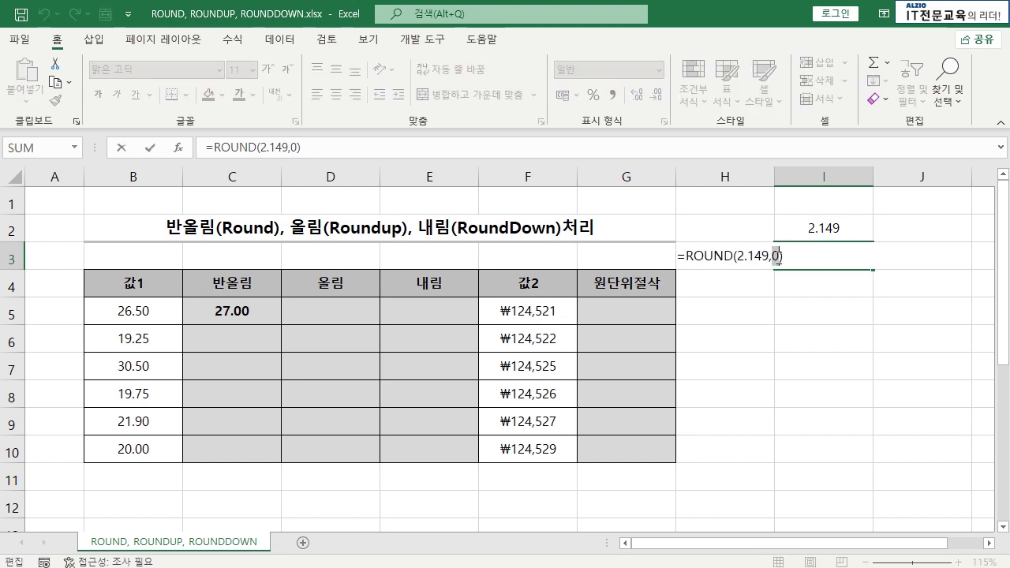
{"action": "type", "text": "1"}
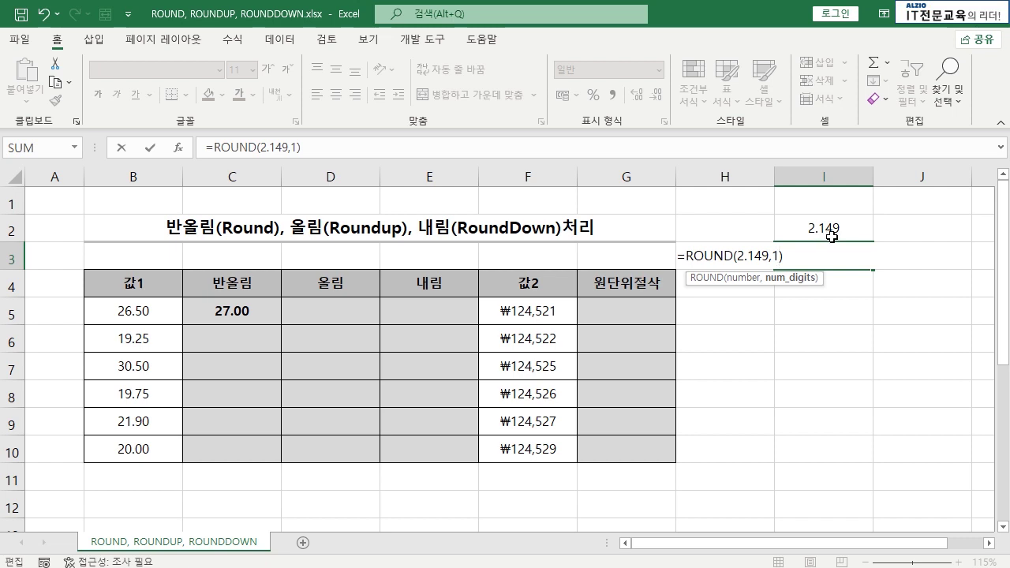
{"action": "key", "text": "ctrl+Return"}
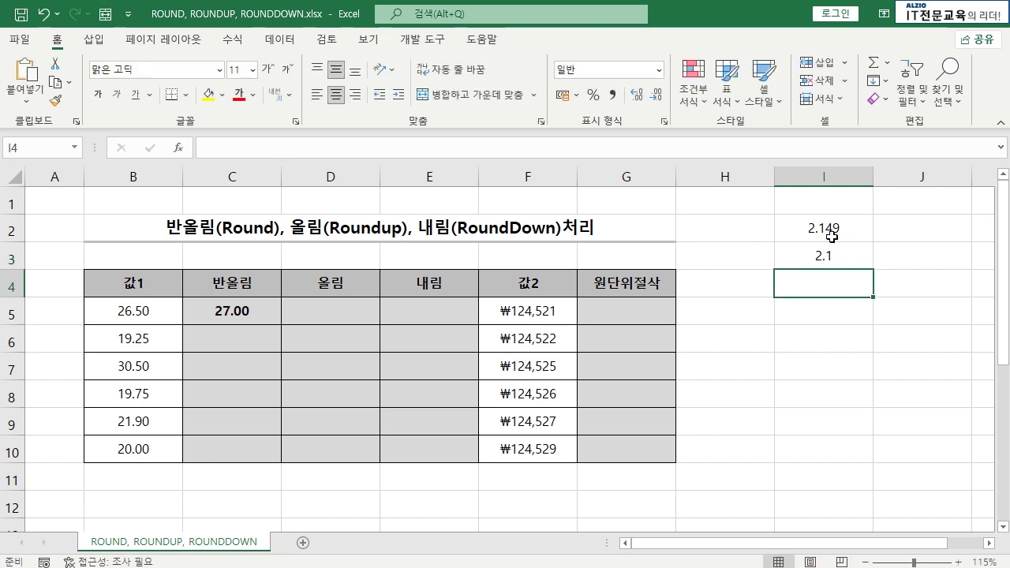
- Change the num_digits argument of the trial ROUND formula in I3 to 2
{"action": "double_click", "coordinate": [833, 261]}
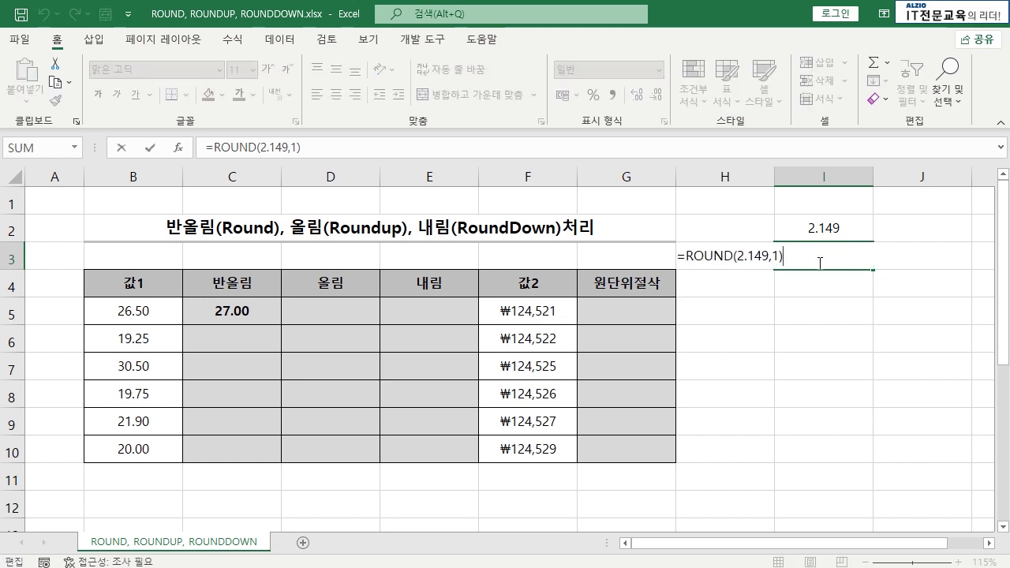
{"action": "type", "text": "2"}
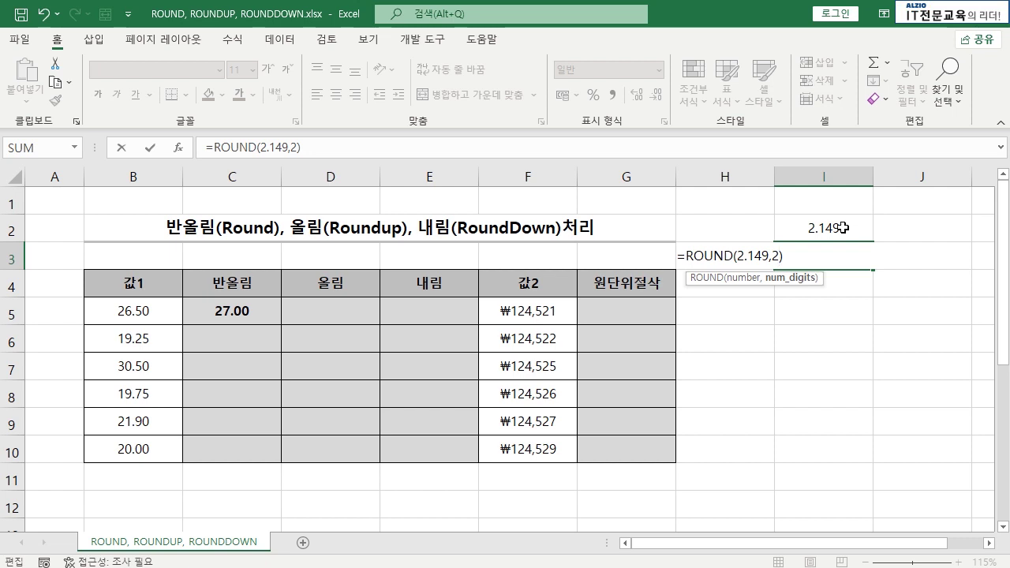
{"action": "key", "text": "Return"}
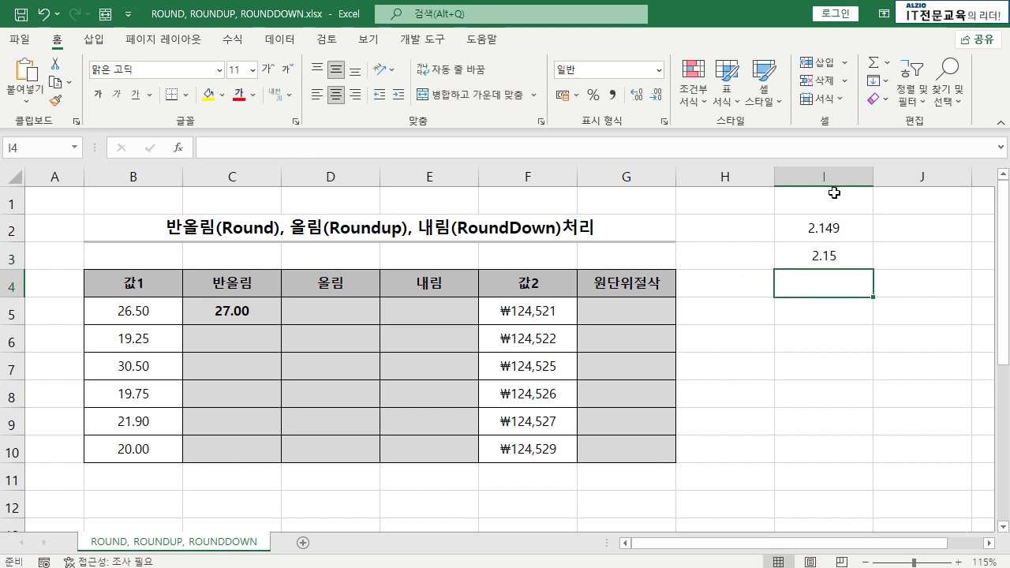
- Review the num_digits argument of the trial formula in I3, and clear the sample cells I2:I3
{"action": "double_click", "coordinate": [845, 260]}
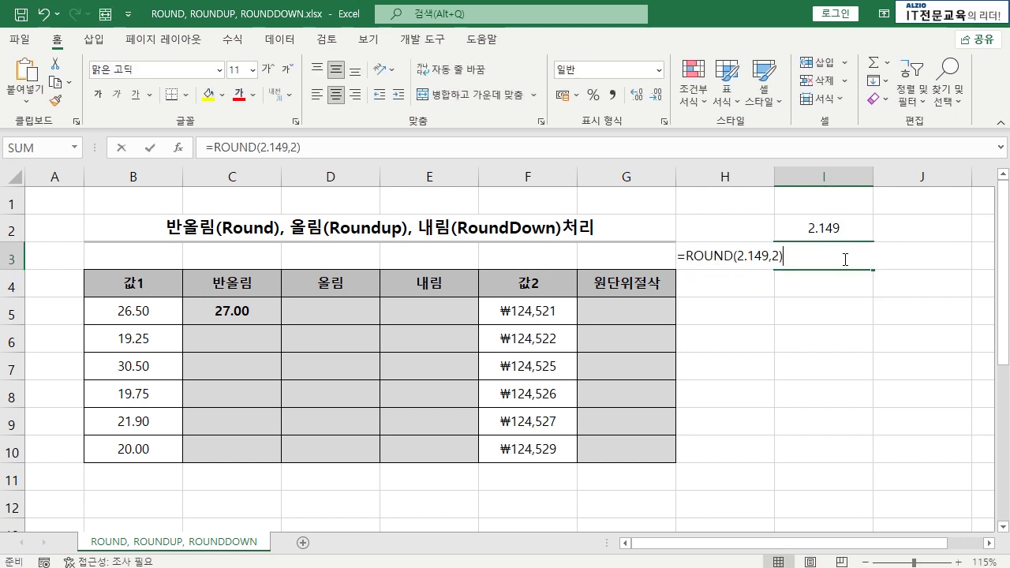
{"action": "double_click", "coordinate": [776, 257]}
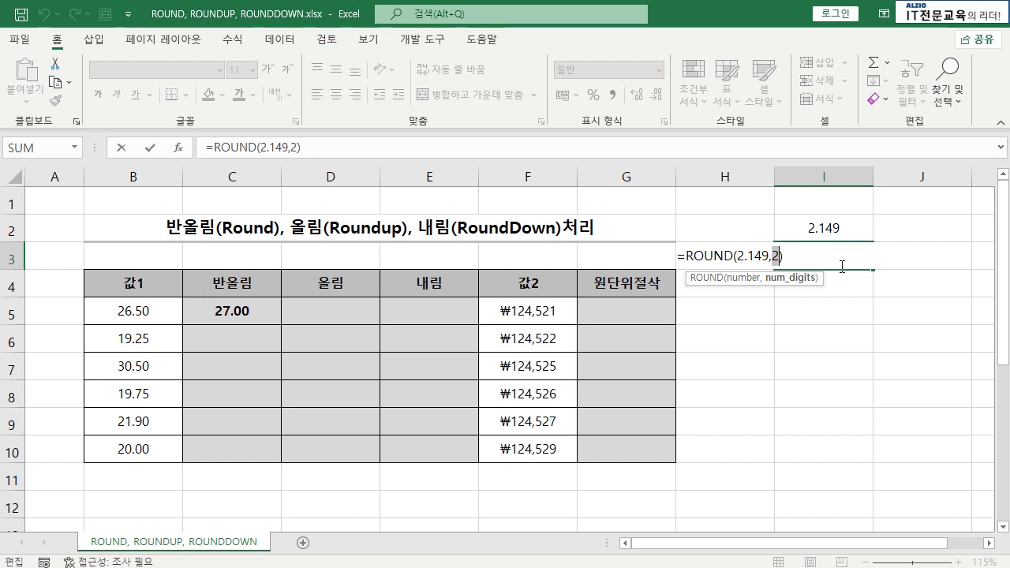
{"action": "key", "text": "ctrl+Return"}
{"action": "left_click", "coordinate": [794, 222], "text": "shift"}
{"action": "key", "text": "Delete"}
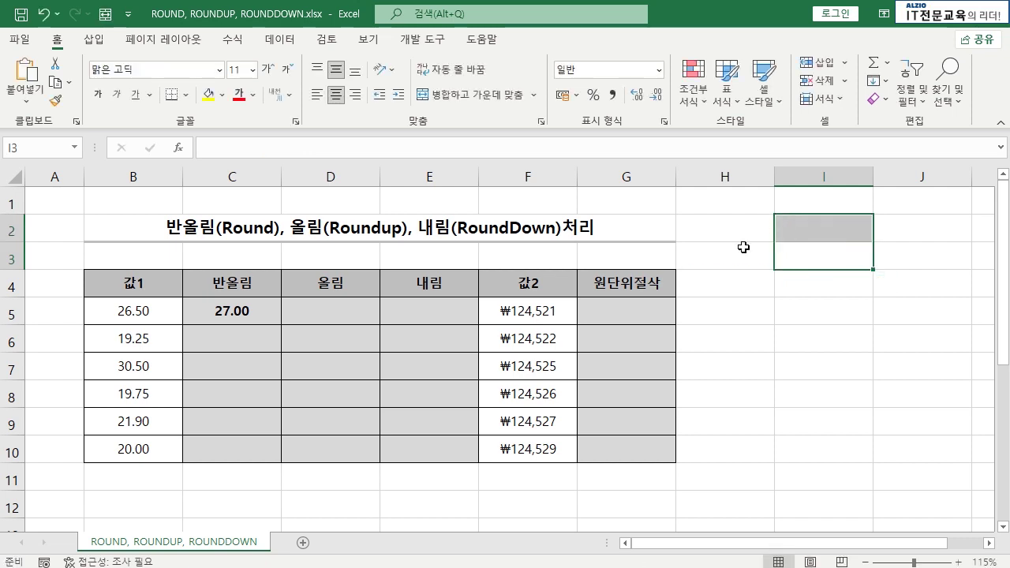
- Fill the ROUND formula from C5 down the 반올림 column to C10
{"action": "left_click", "coordinate": [238, 311]}
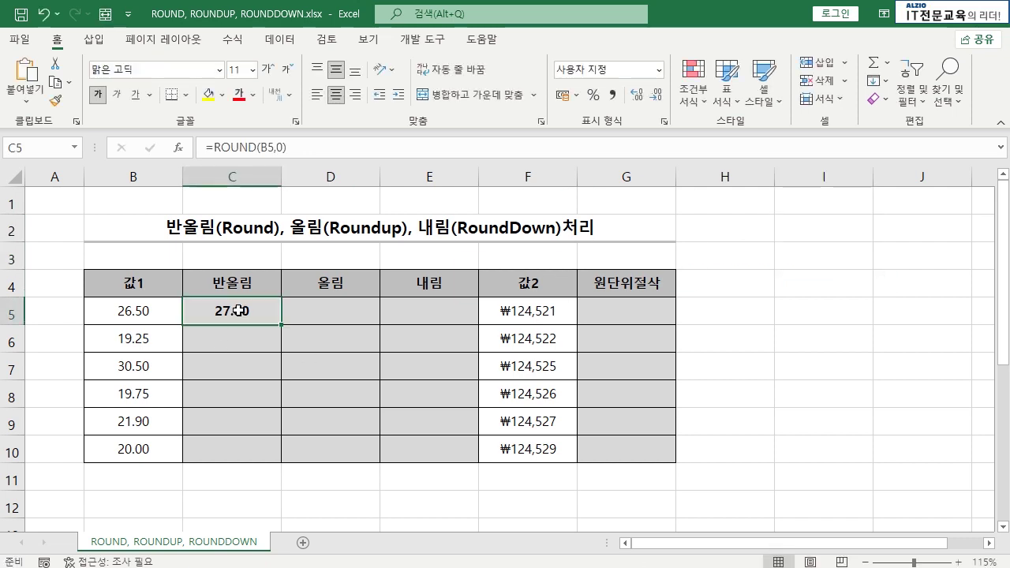
{"action": "double_click", "coordinate": [281, 324]}
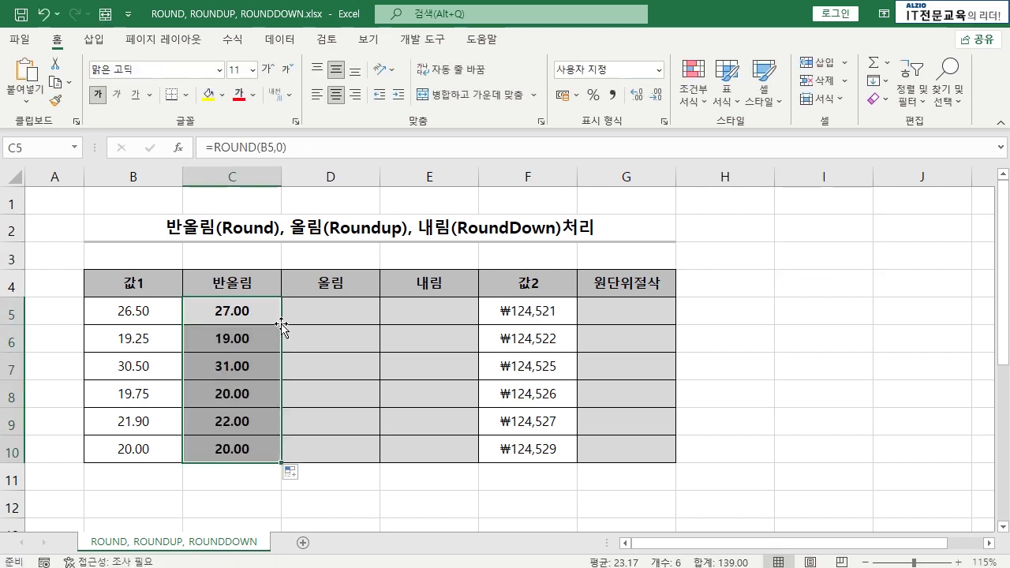
{"action": "left_click", "coordinate": [242, 339]}
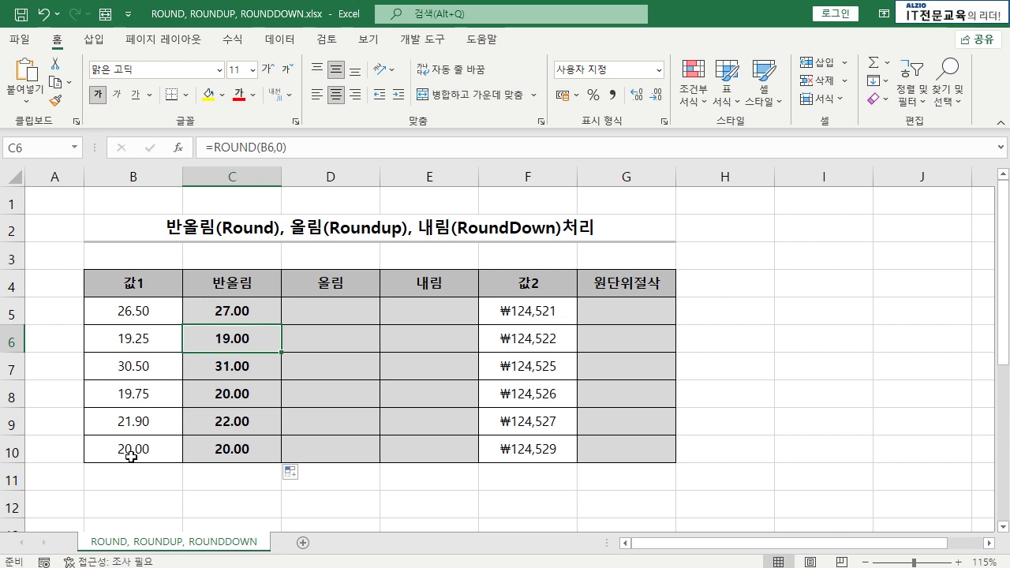
- Enter the formula =ROUNDUP(B5,0) in D5 under 올림
{"action": "left_click", "coordinate": [325, 318]}
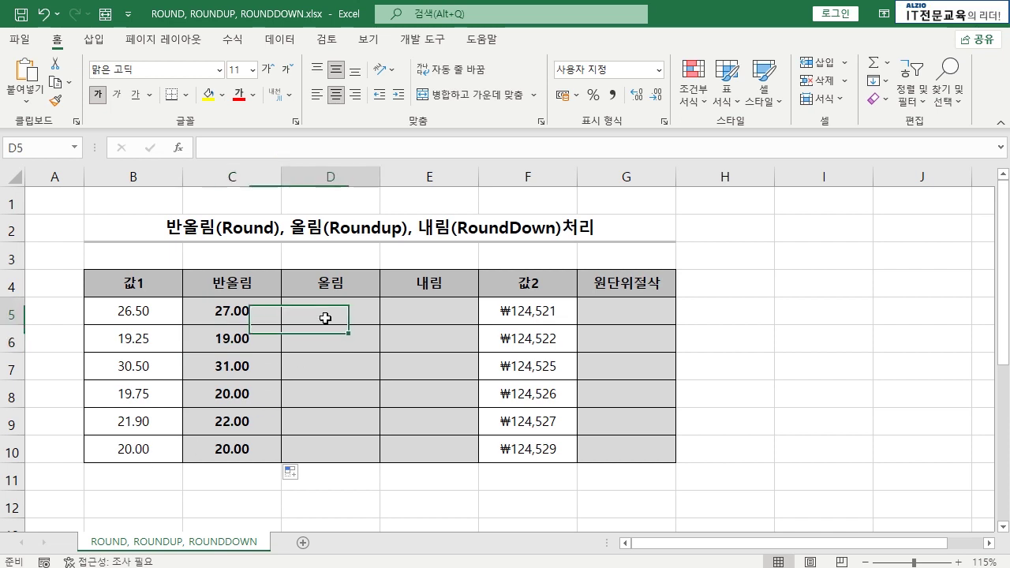
{"action": "type", "text": "=RO"}
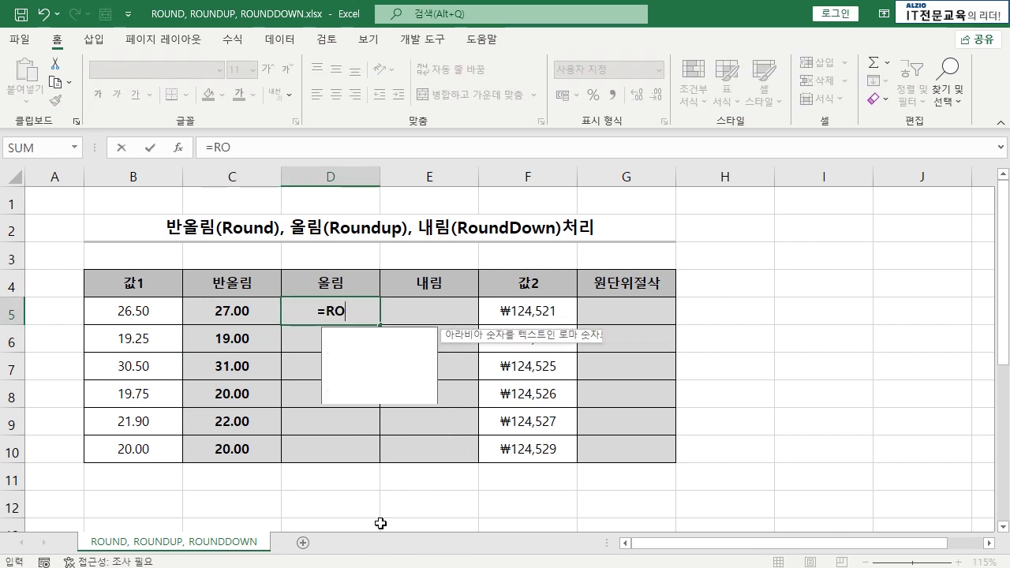
{"action": "type", "text": "UN"}
{"action": "key", "text": "Down"}
{"action": "key", "text": "Down"}
{"action": "key", "text": "Tab"}
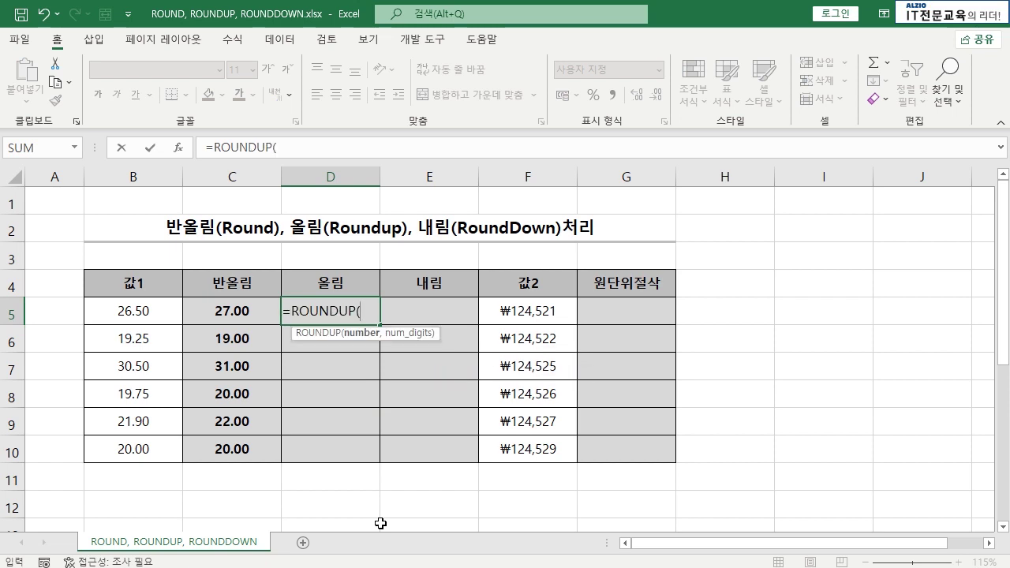
{"action": "left_click", "coordinate": [145, 311]}
{"action": "type", "text": ","}
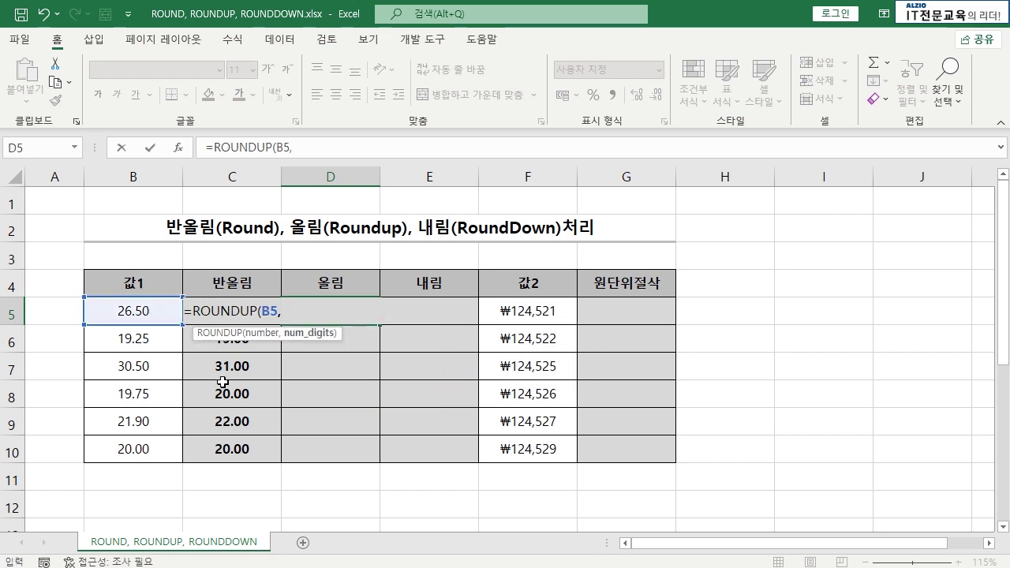
{"action": "type", "text": "0)"}
{"action": "key", "text": "Return"}
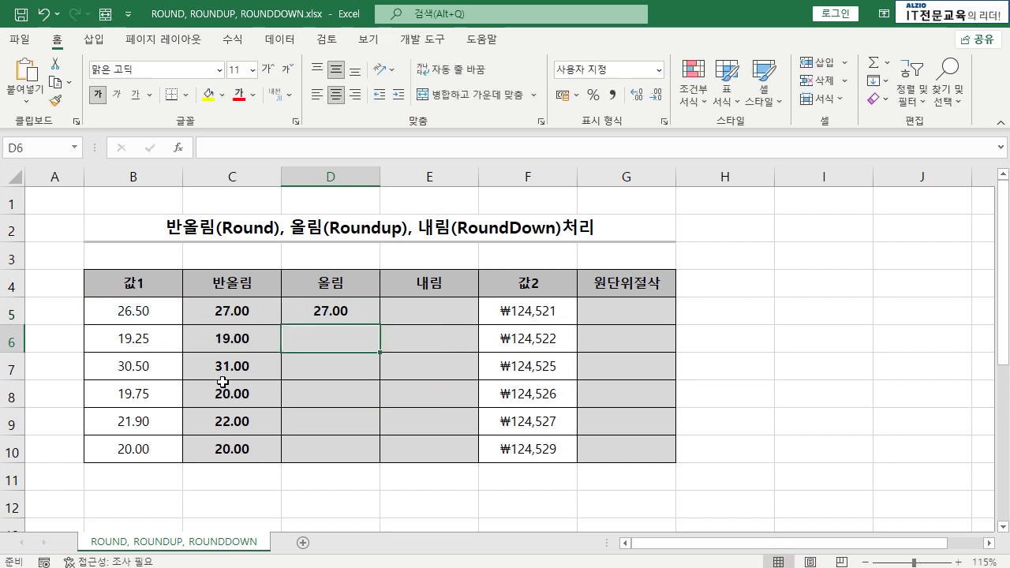
- Fill the ROUNDUP formula from D5 down the 올림 column to D10
{"action": "left_click", "coordinate": [346, 311]}
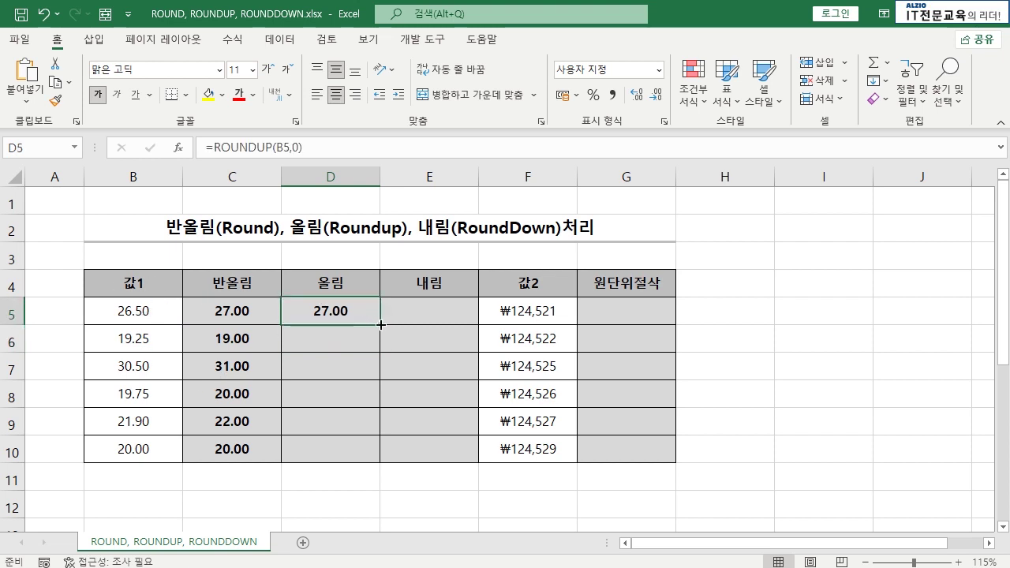
{"action": "double_click", "coordinate": [379, 324]}
{"action": "left_click", "coordinate": [371, 361]}
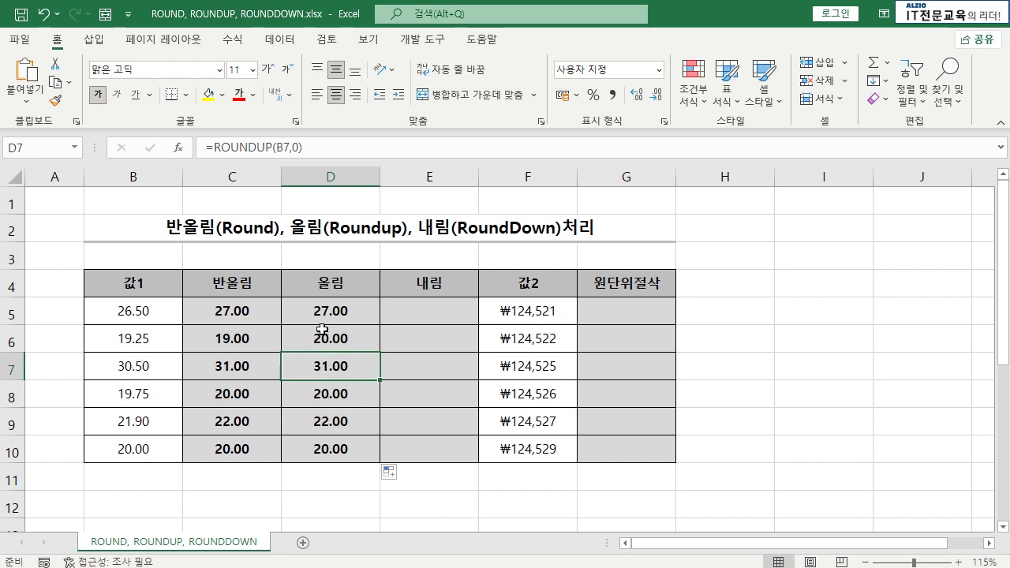
- Enter the formula =ROUNDDOWN(B5,0) in E5 under 내림
{"action": "left_click", "coordinate": [436, 316]}
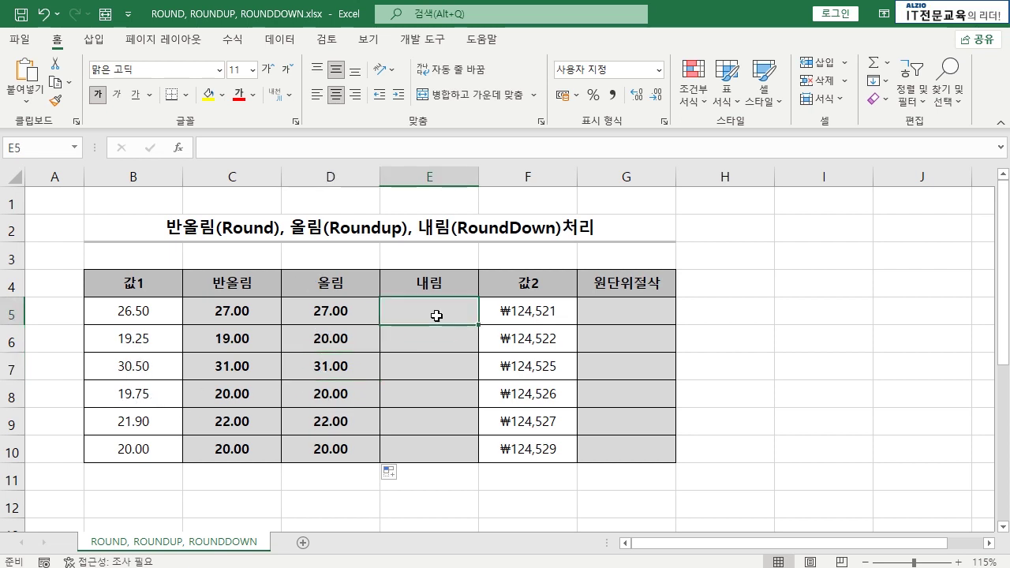
{"action": "type", "text": "=ROUN"}
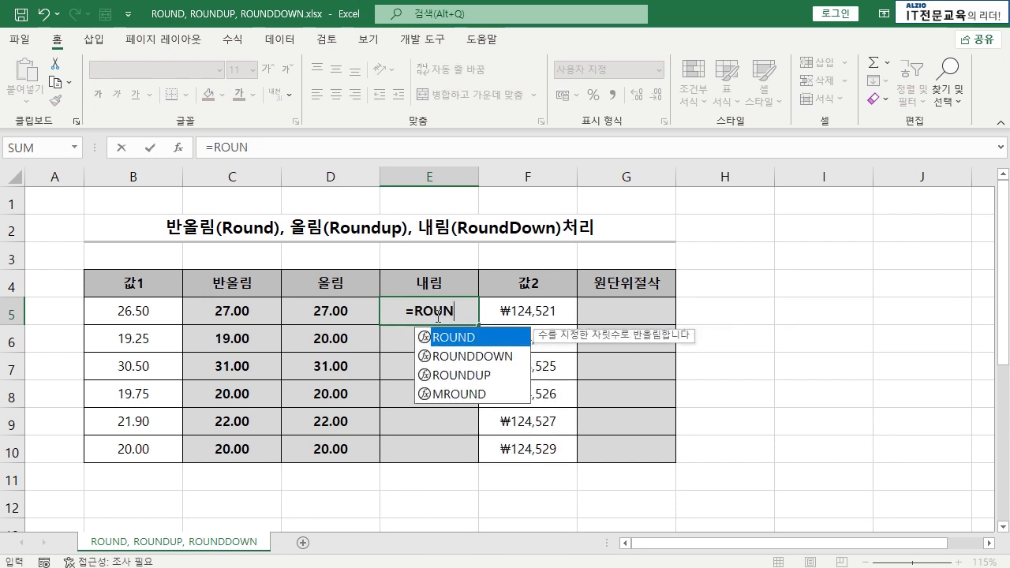
{"action": "type", "text": "D"}
{"action": "key", "text": "Down"}
{"action": "key", "text": "Tab"}
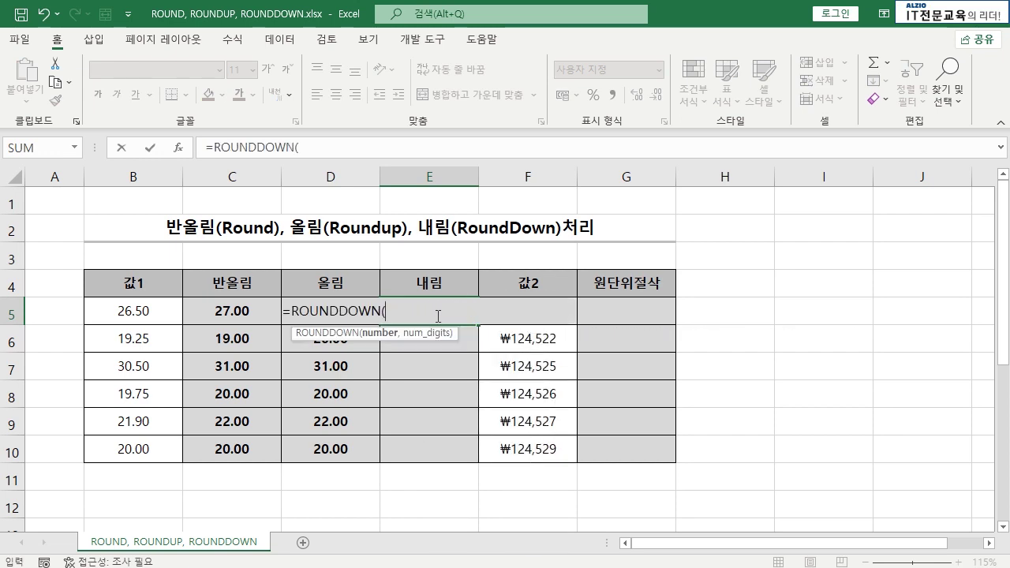
{"action": "left_click", "coordinate": [135, 307]}
{"action": "type", "text": ",0"}
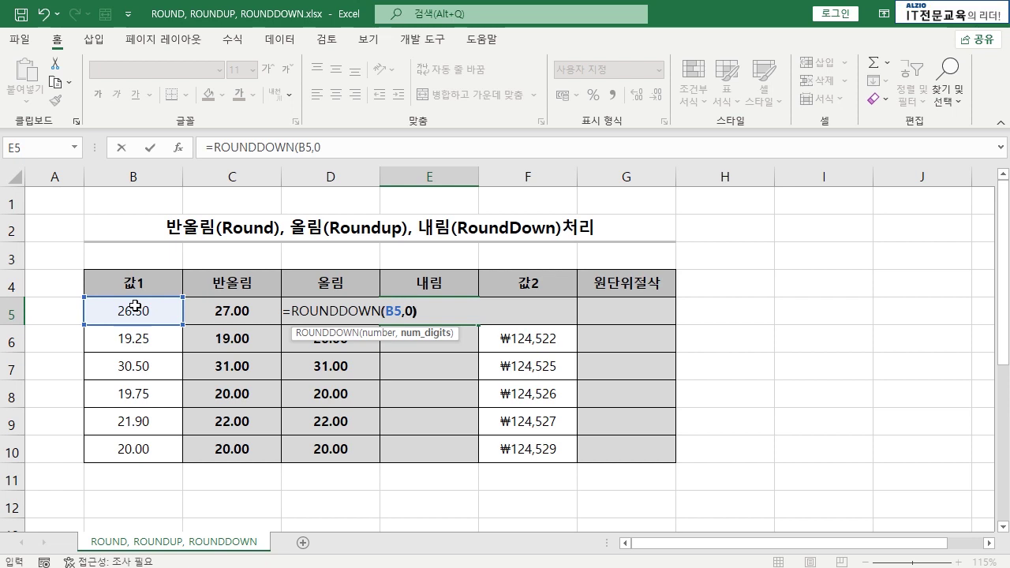
{"action": "key", "text": "Return"}
- Fill the ROUNDDOWN formula from E5 down the 내림 column to E10, and compare the results with the neighbouring columns
{"action": "left_click", "coordinate": [338, 314]}
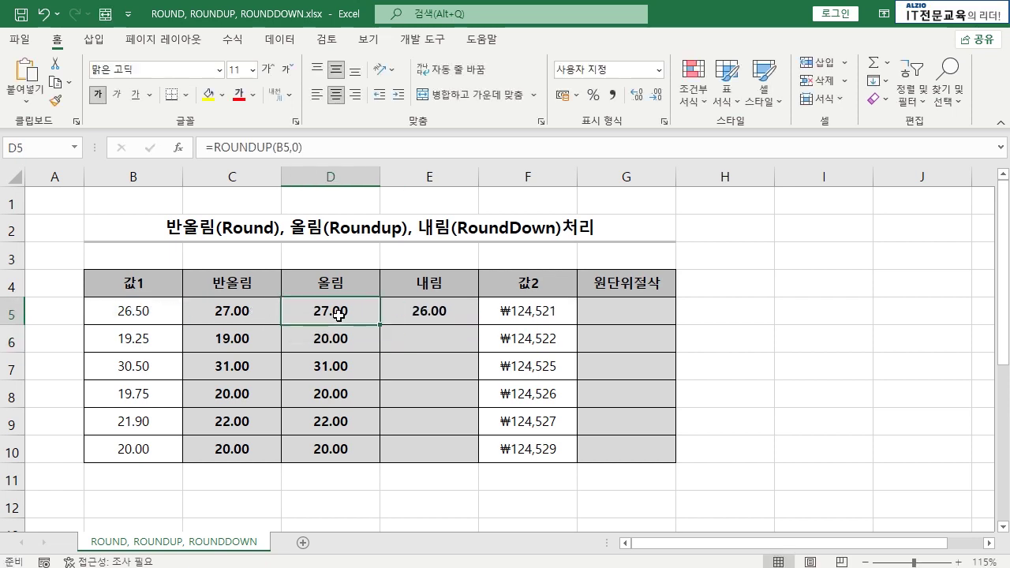
{"action": "left_click", "coordinate": [458, 317]}
{"action": "double_click", "coordinate": [477, 325]}
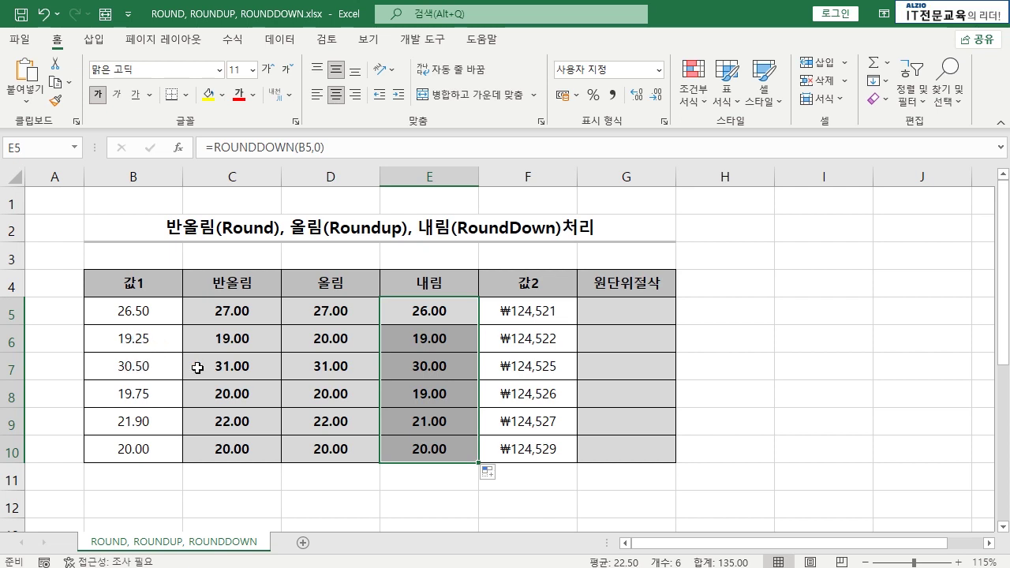
{"action": "left_click", "coordinate": [145, 445]}
{"action": "left_click", "coordinate": [409, 450]}
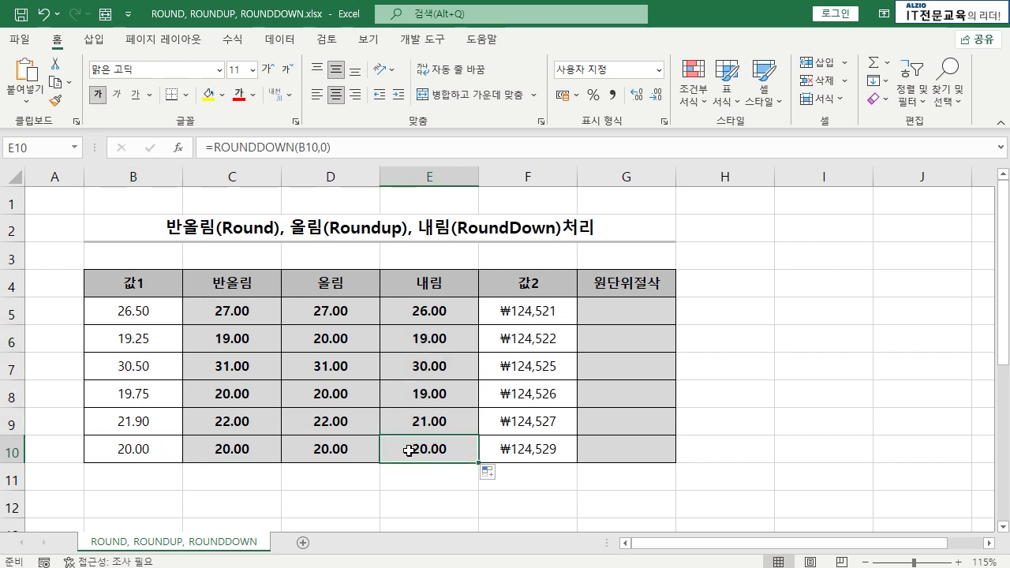
{"action": "left_click", "coordinate": [360, 450]}
{"action": "left_click", "coordinate": [430, 423]}
{"action": "left_click", "coordinate": [435, 389]}
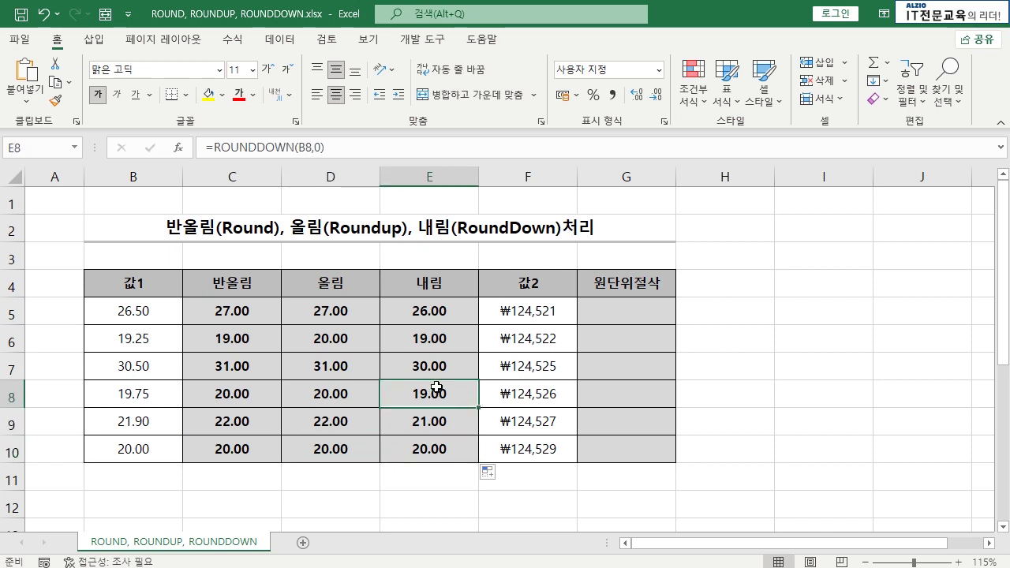
- Enter the formula =ROUNDDOWN(F5,-1) in G5 under 원단위절삭
{"action": "key", "text": "Right"}
{"action": "key", "text": "Right"}
{"action": "key", "text": "Up"}
{"action": "key", "text": "Up"}
{"action": "key", "text": "Up"}
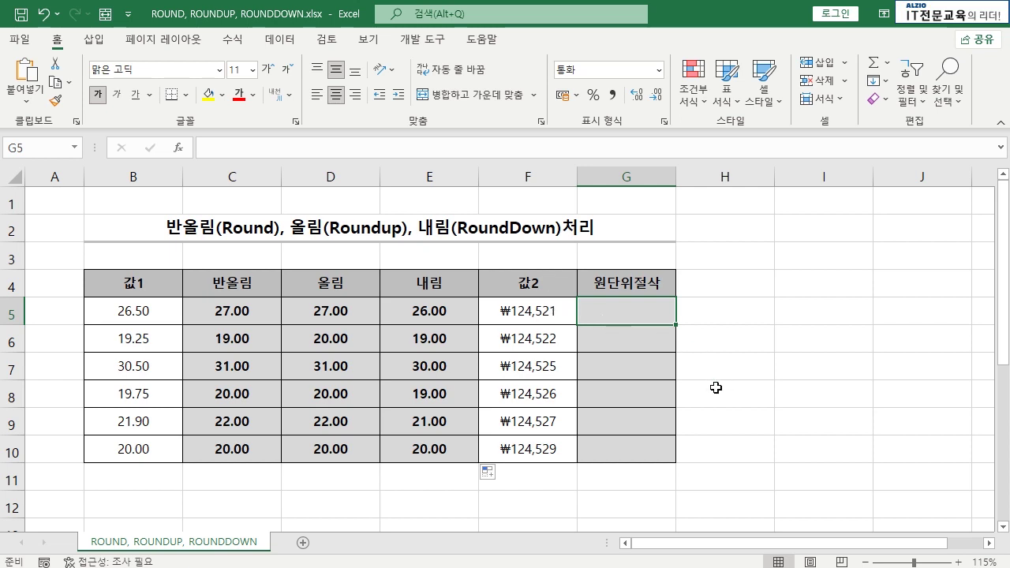
{"action": "type", "text": "=RO"}
{"action": "key", "text": "Down"}
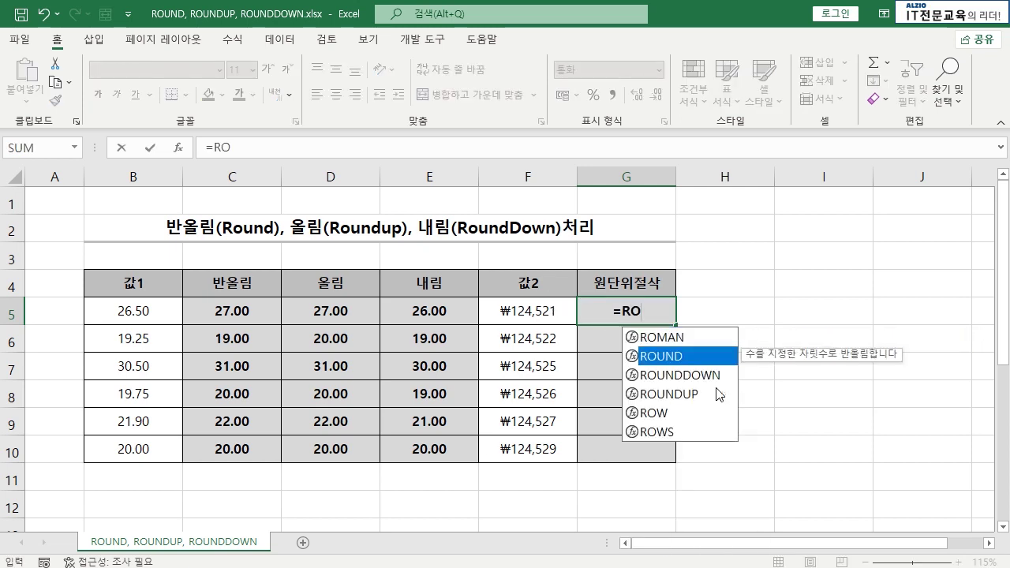
{"action": "key", "text": "Down"}
{"action": "key", "text": "Tab"}
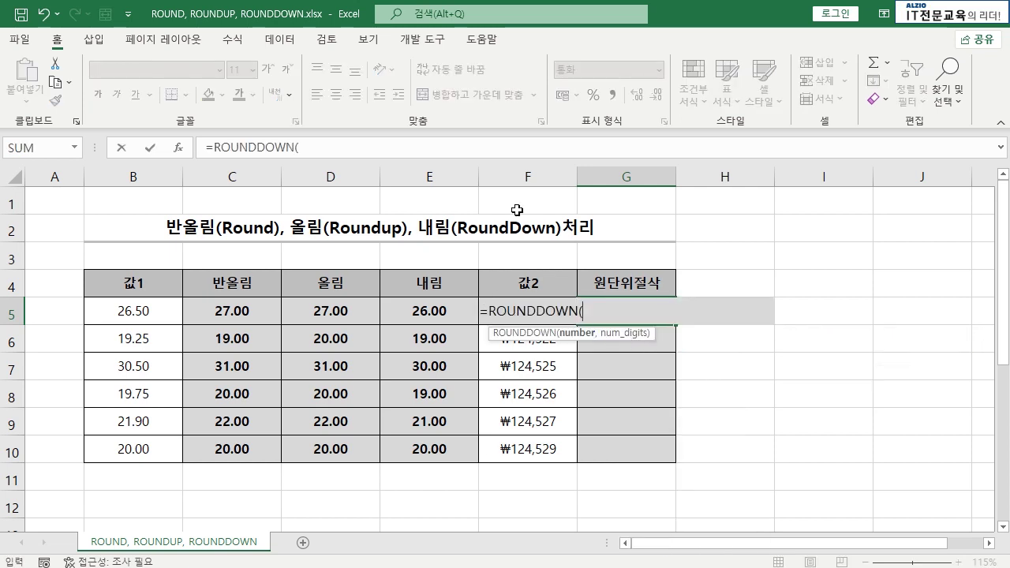
{"action": "type", "text": "F5,"}
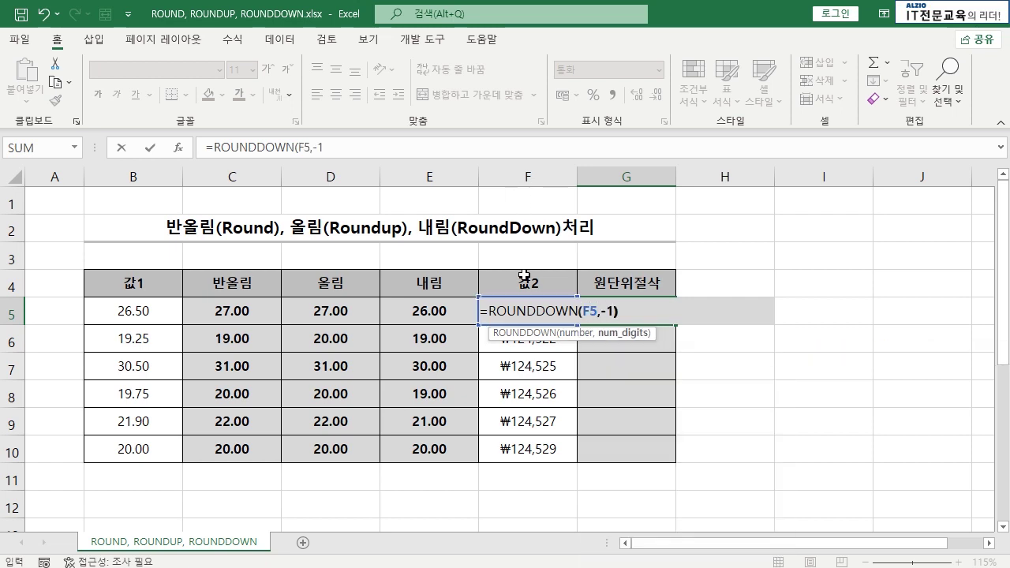
{"action": "type", "text": "-1)"}
{"action": "key", "text": "Return"}
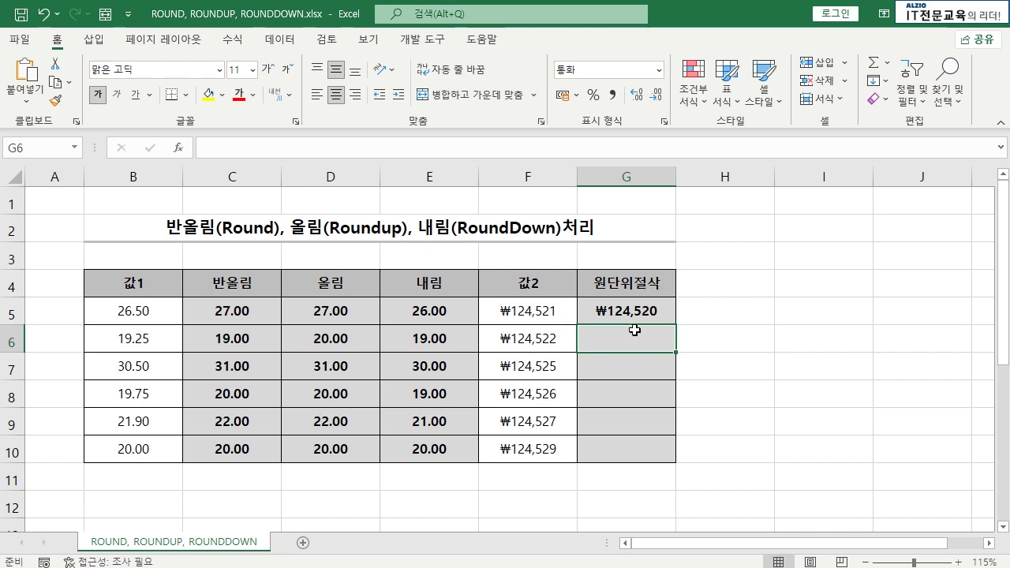
- Fill the ROUNDDOWN formula from G5 down the 원단위절삭 column to G10
{"action": "left_click", "coordinate": [592, 311]}
{"action": "double_click", "coordinate": [676, 324]}
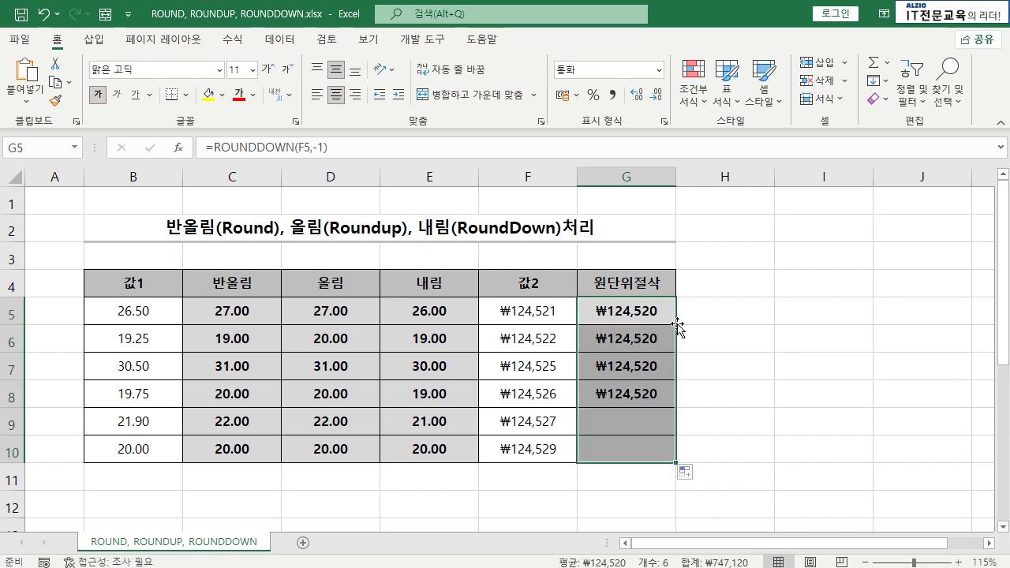
{"action": "left_click", "coordinate": [562, 344]}
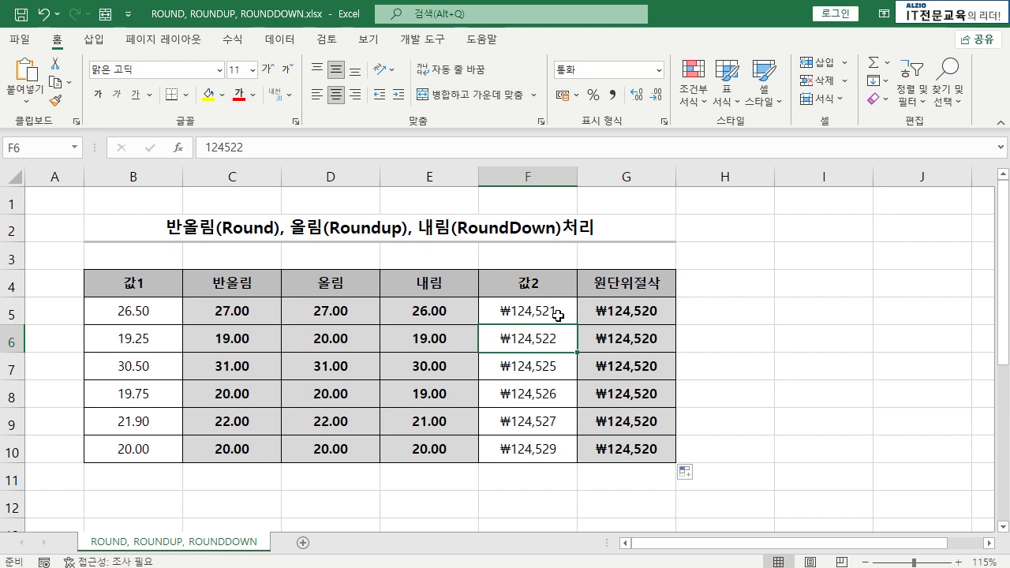
- Change the num_digits argument of the G5 formula to -2 and refill the 원단위절삭 column down to G10
{"action": "double_click", "coordinate": [644, 316]}
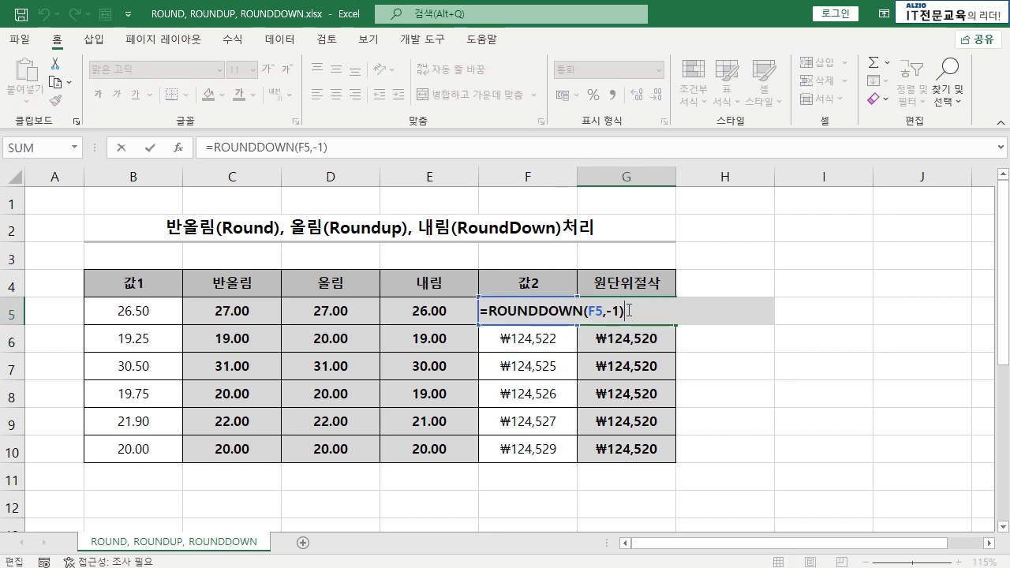
{"action": "key", "text": "Return"}
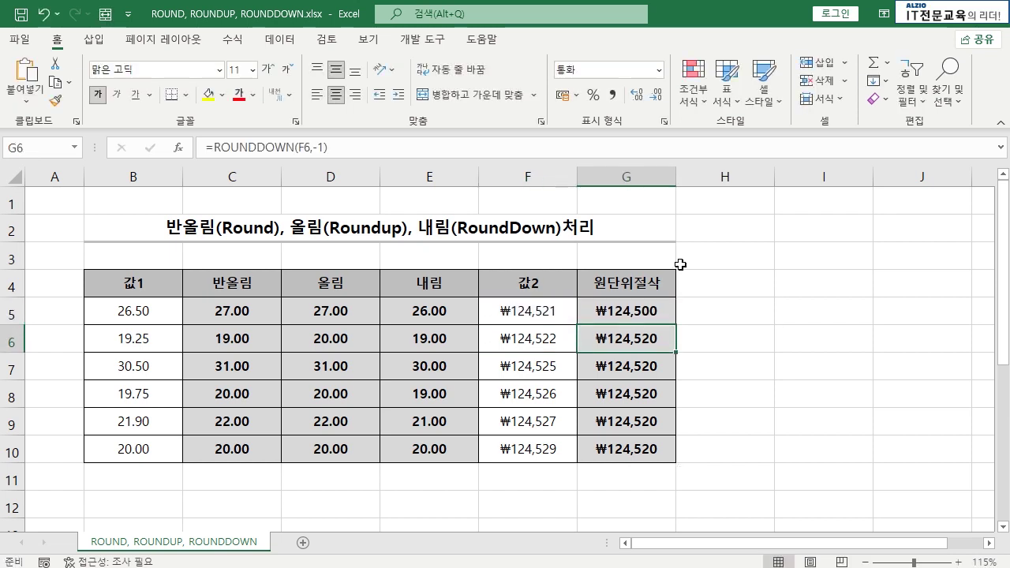
{"action": "left_click", "coordinate": [655, 309]}
{"action": "double_click", "coordinate": [676, 324]}
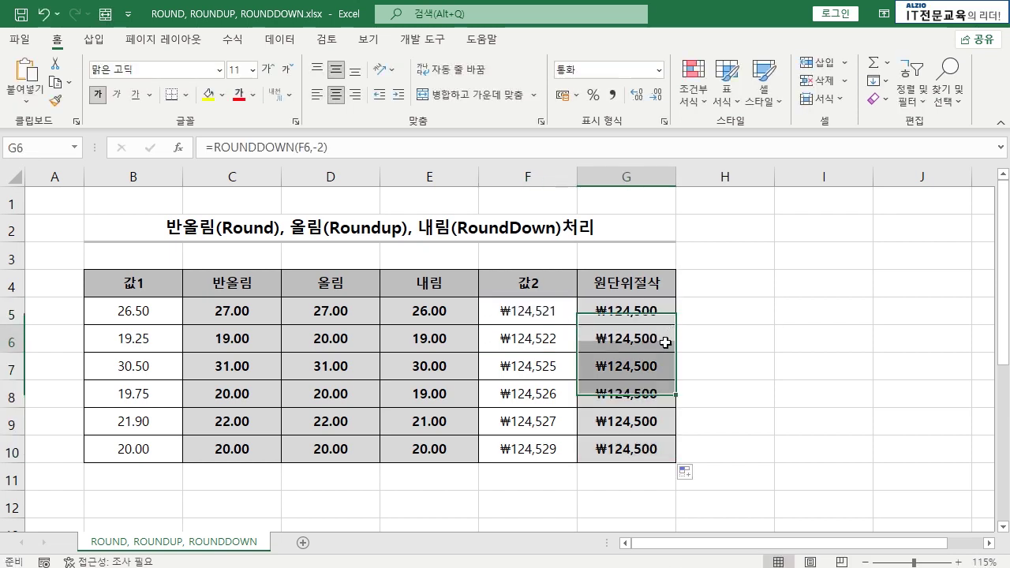
{"action": "left_click", "coordinate": [665, 340]}
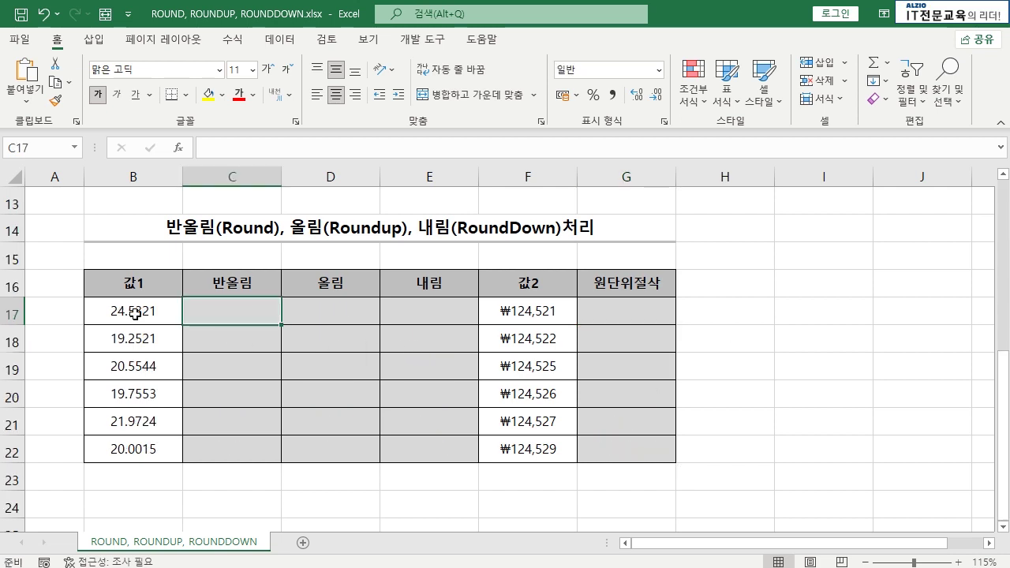
- Enter the formula =ROUND(B17,3) in C17 under 반올림 in the second table
{"action": "left_click_drag", "start_coordinate": [138, 312], "coordinate": [142, 451]}
{"action": "left_click", "coordinate": [142, 450]}
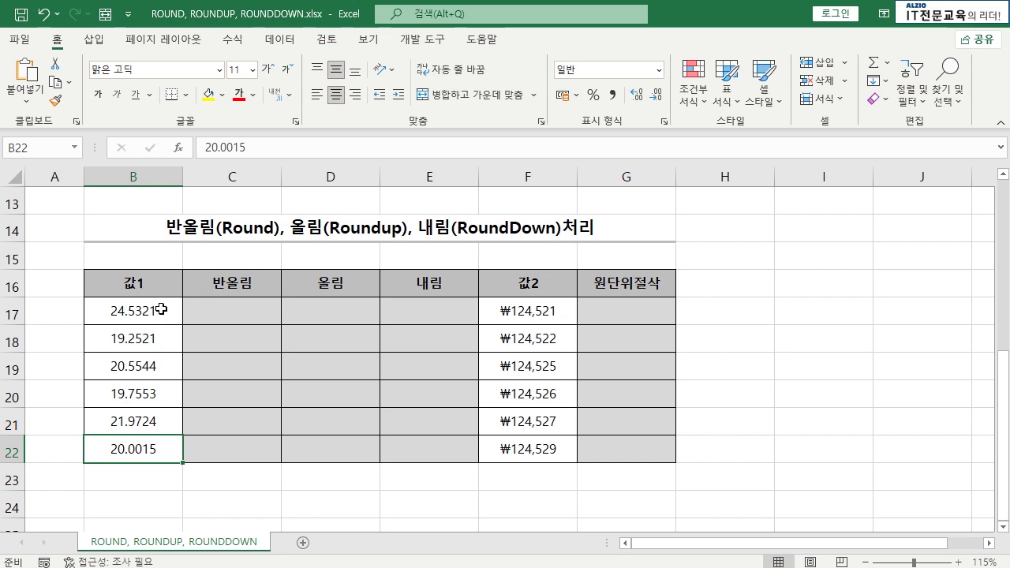
{"action": "left_click", "coordinate": [241, 303]}
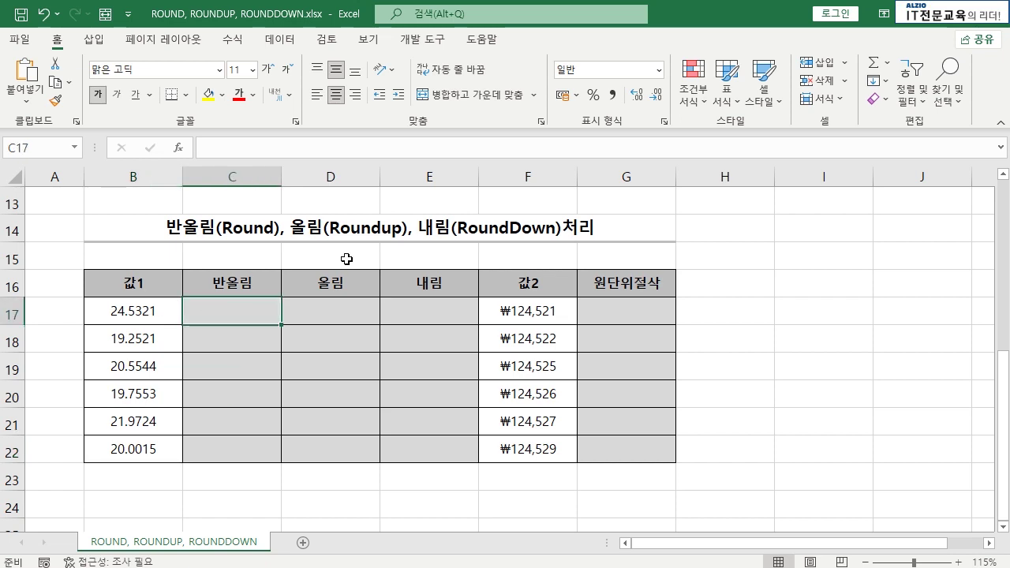
{"action": "type", "text": "=ROUND"}
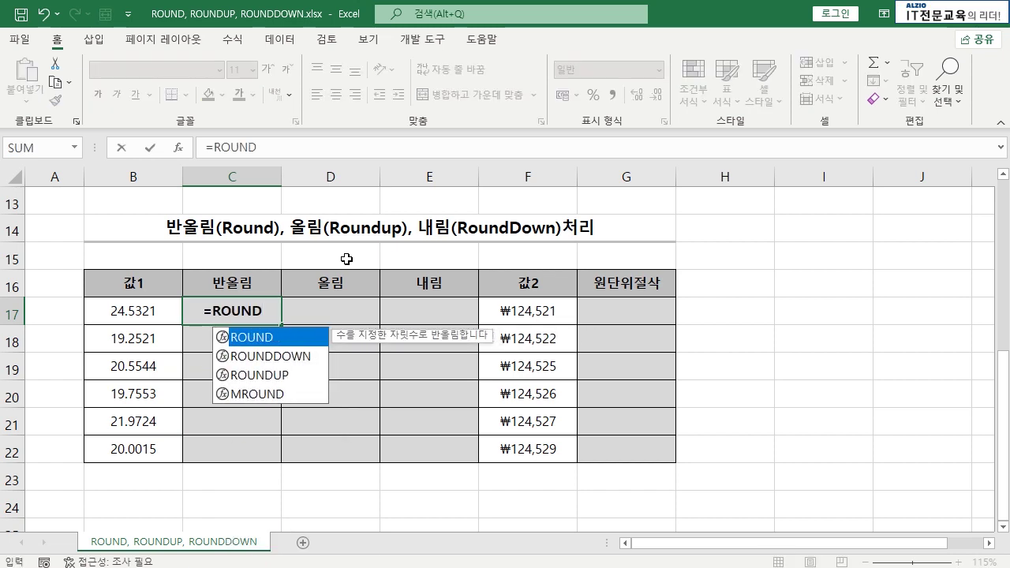
{"action": "type", "text": "("}
{"action": "left_click", "coordinate": [151, 305]}
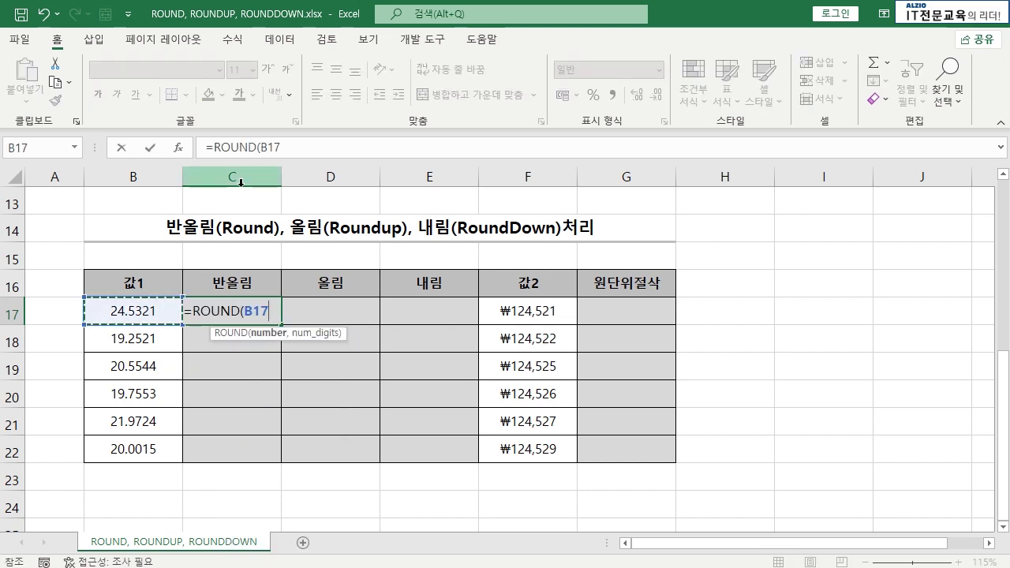
{"action": "type", "text": ",3"}
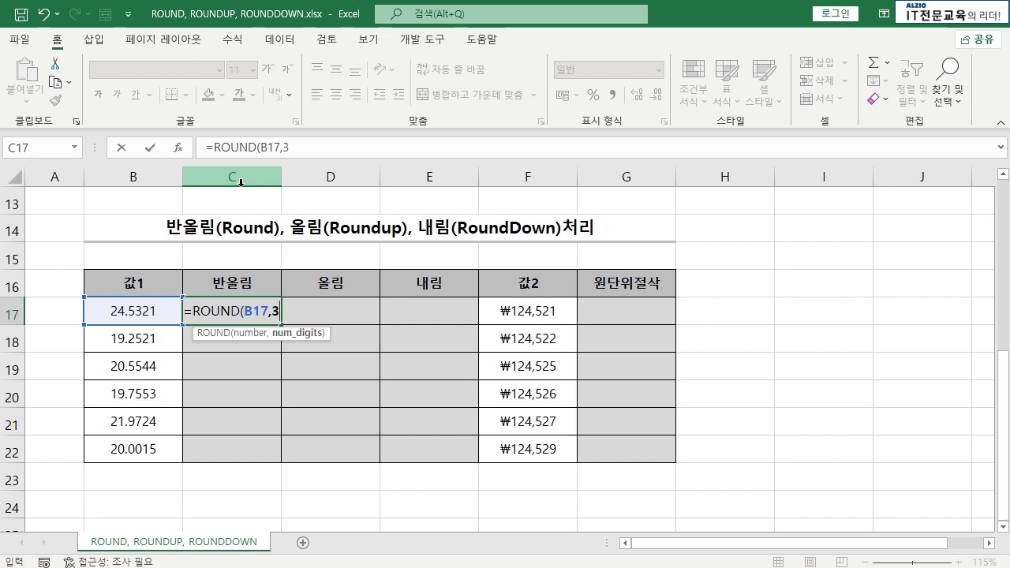
{"action": "type", "text": ")"}
{"action": "key", "text": "Return"}
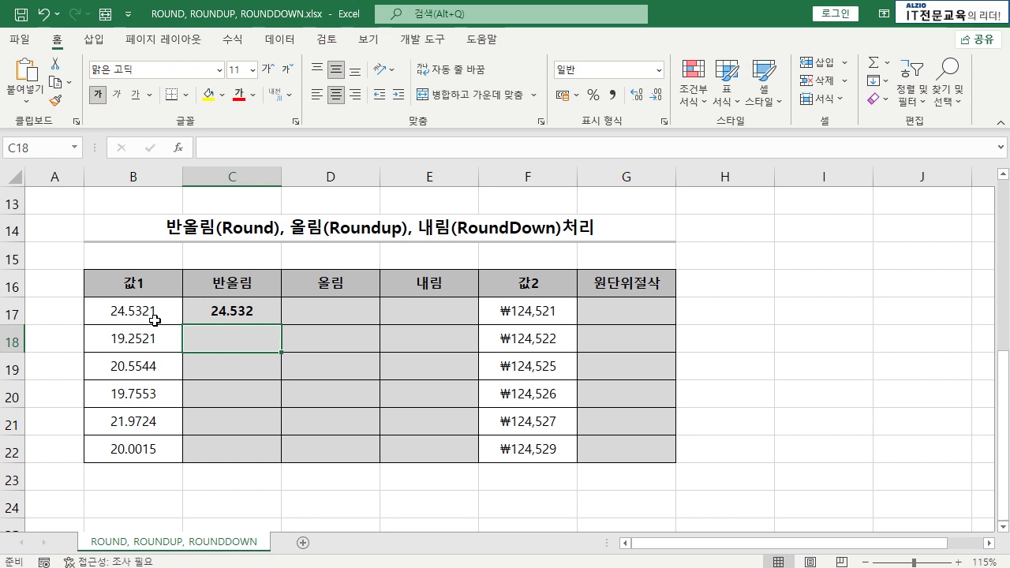
- Fill the ROUND formula from C17 down the 반올림 column to C22
{"action": "left_click", "coordinate": [251, 316]}
{"action": "double_click", "coordinate": [282, 325]}
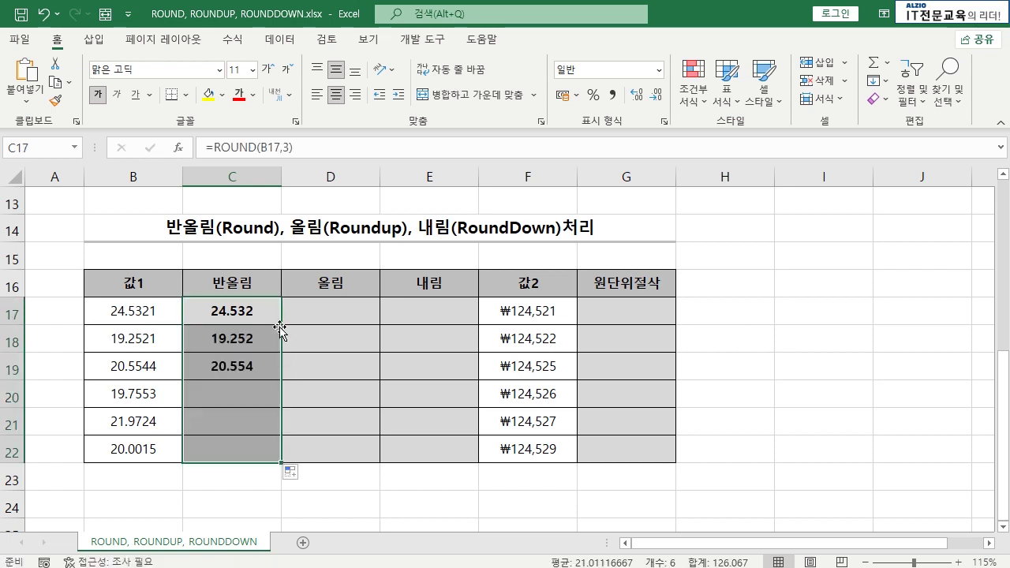
{"action": "left_click", "coordinate": [266, 337]}
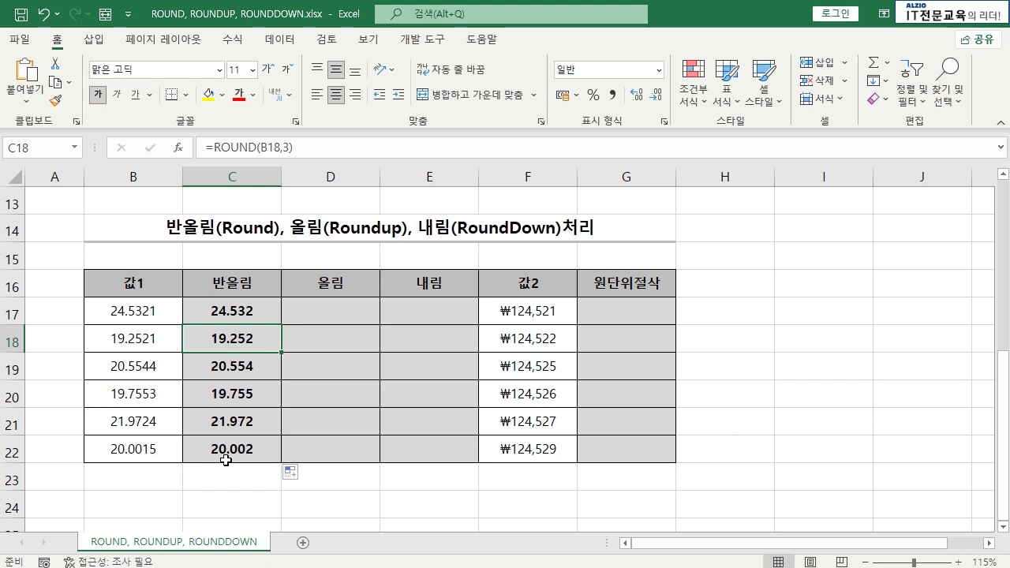
- Enter the formula =ROUNDUP(B17,3) in D17 under 올림
{"action": "left_click", "coordinate": [322, 316]}
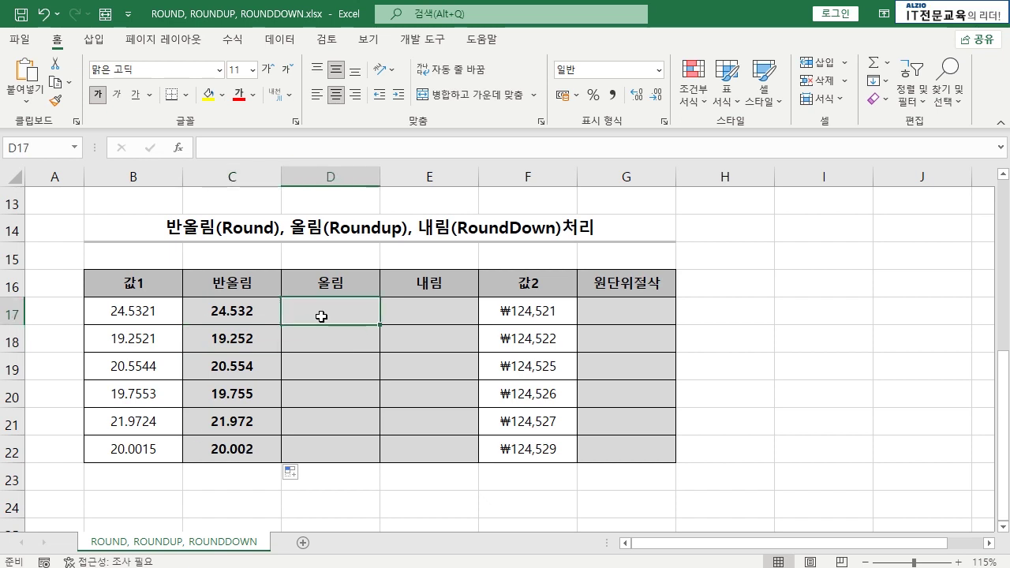
{"action": "type", "text": "="}
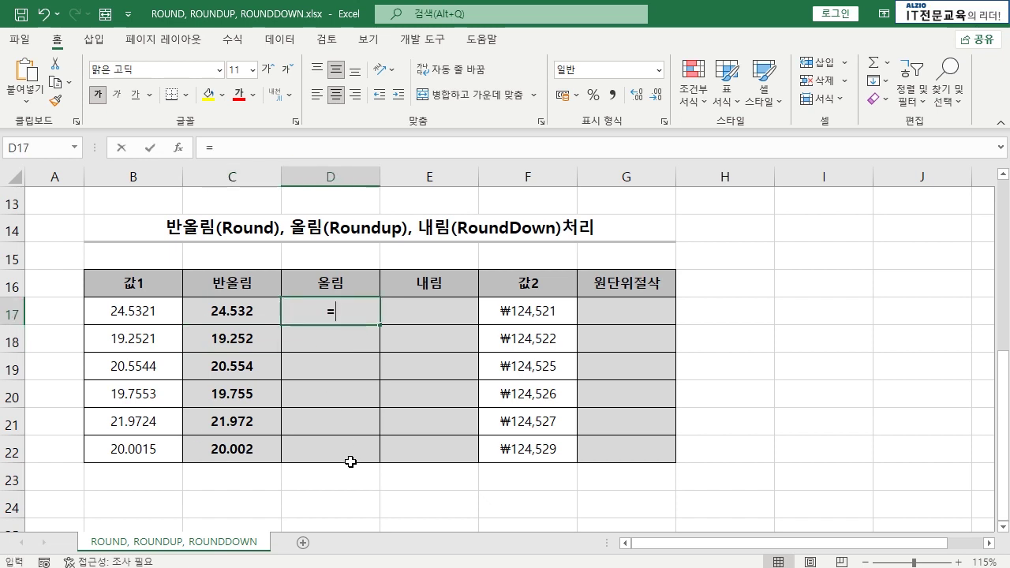
{"action": "type", "text": "ROUND"}
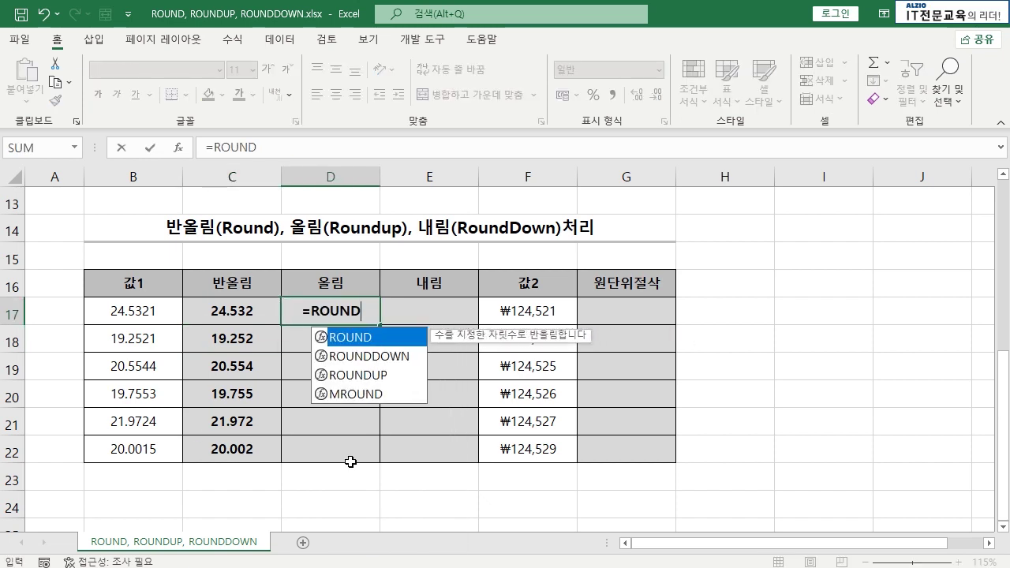
{"action": "key", "text": "Down"}
{"action": "key", "text": "Down"}
{"action": "key", "text": "Tab"}
{"action": "left_click", "coordinate": [152, 311]}
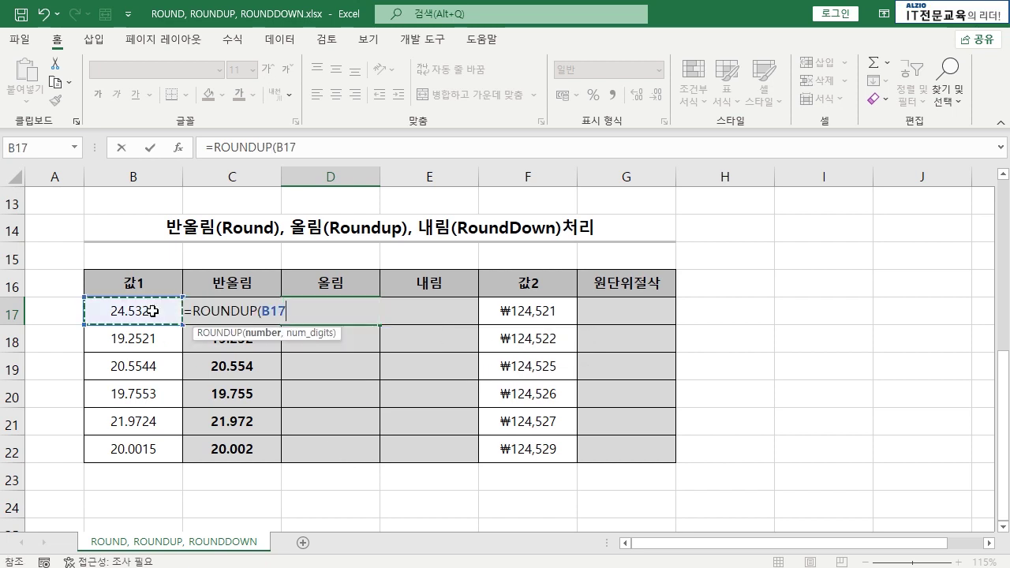
{"action": "type", "text": ",3"}
{"action": "key", "text": "Return"}
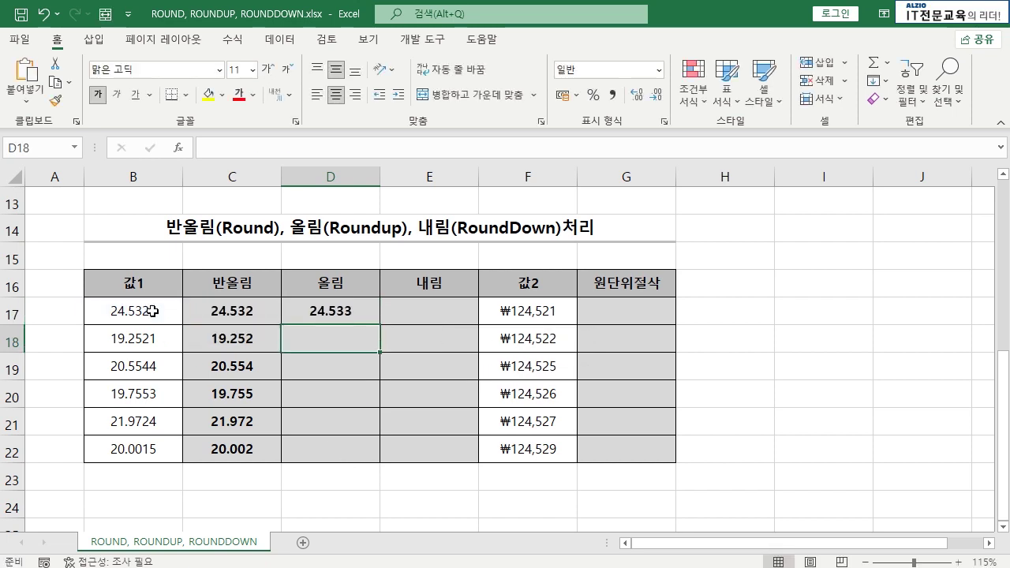
- Fill the ROUNDUP formula from D17 down the 올림 column to D22
{"action": "left_click", "coordinate": [337, 309]}
{"action": "double_click", "coordinate": [379, 326]}
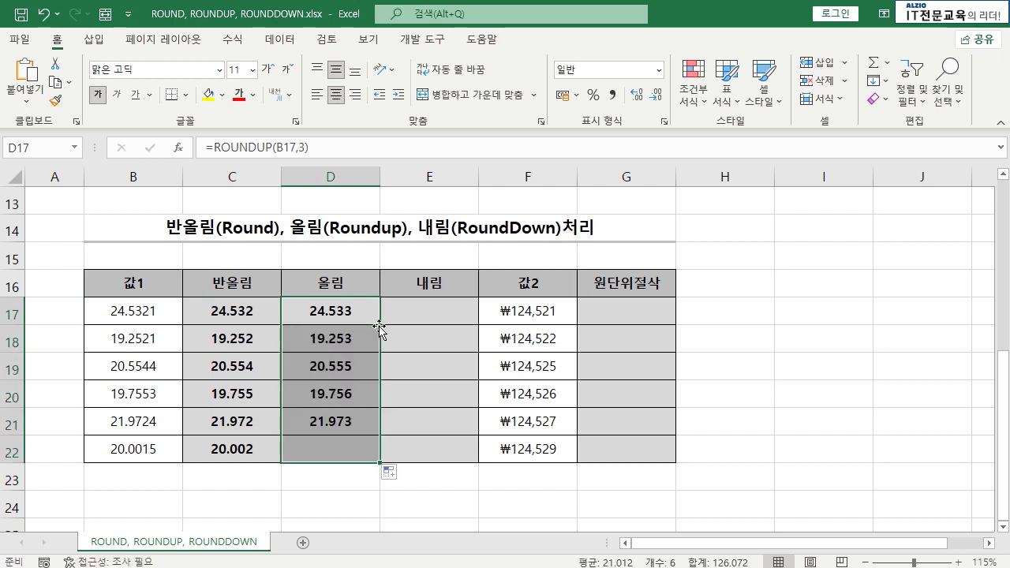
{"action": "left_click", "coordinate": [287, 347]}
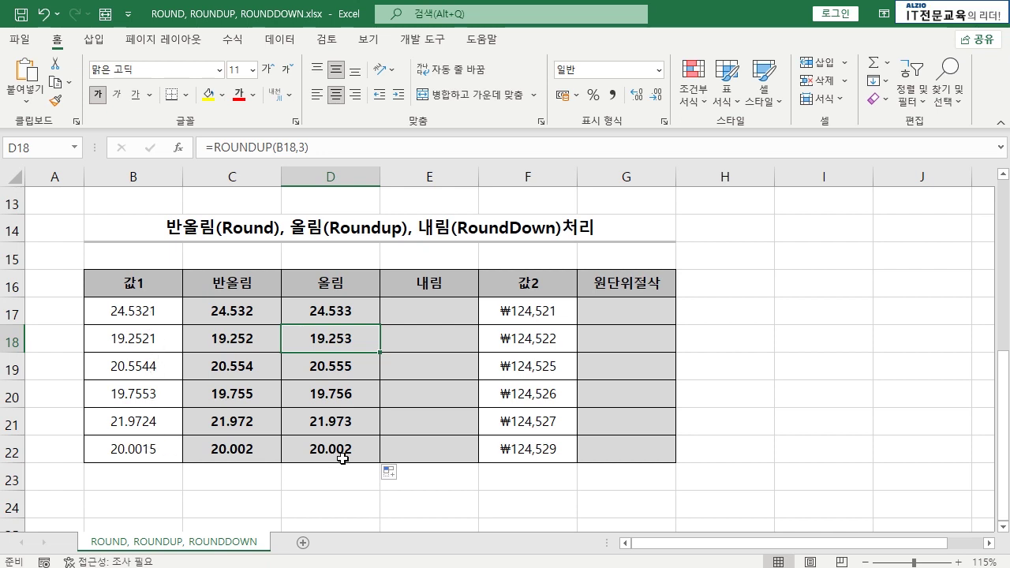
- Enter the formula =ROUNDDOWN(B17,3) in E17 under 내림
{"action": "left_click", "coordinate": [430, 311]}
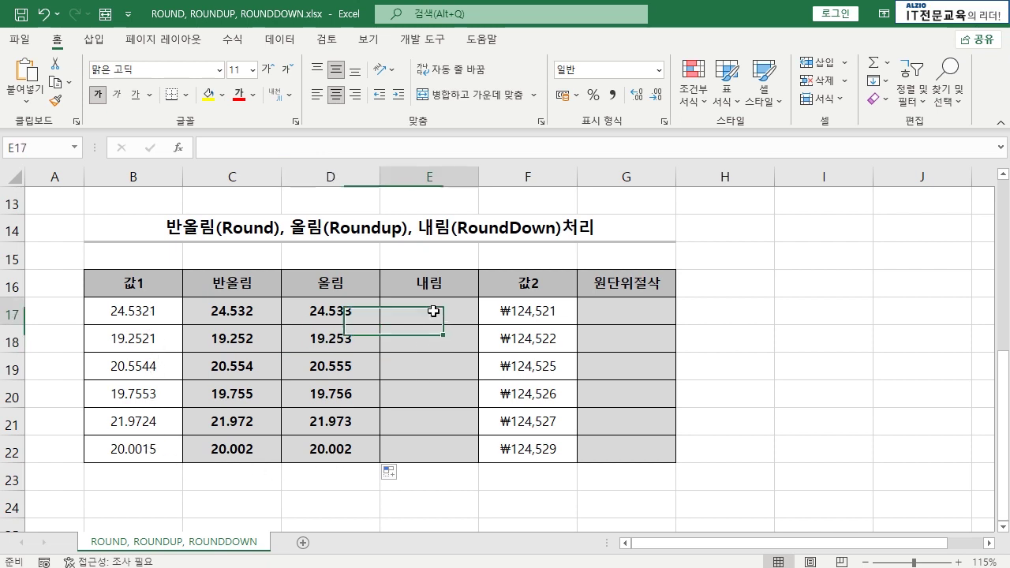
{"action": "type", "text": "=ROUND("}
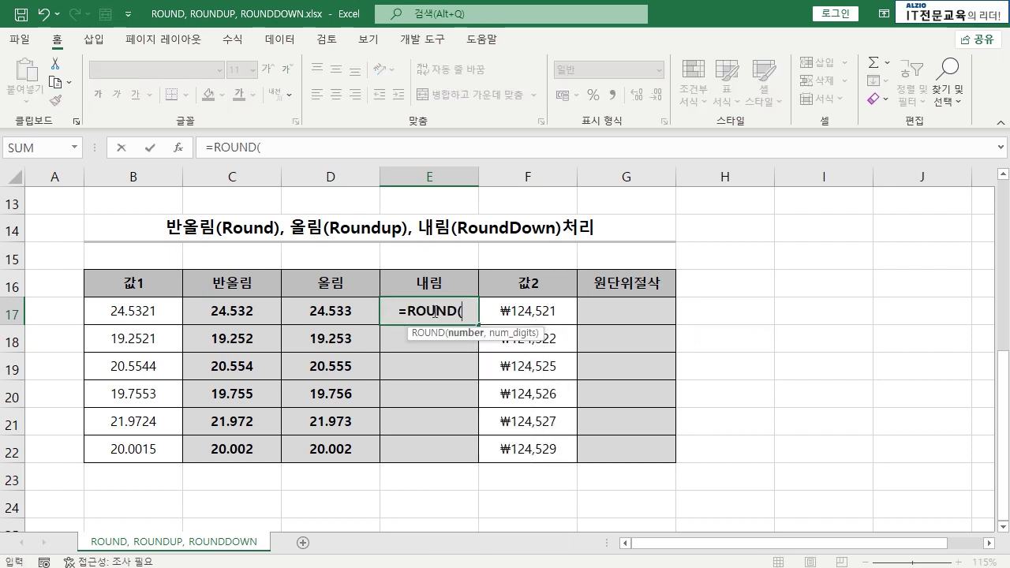
{"action": "key", "text": "BackSpace"}
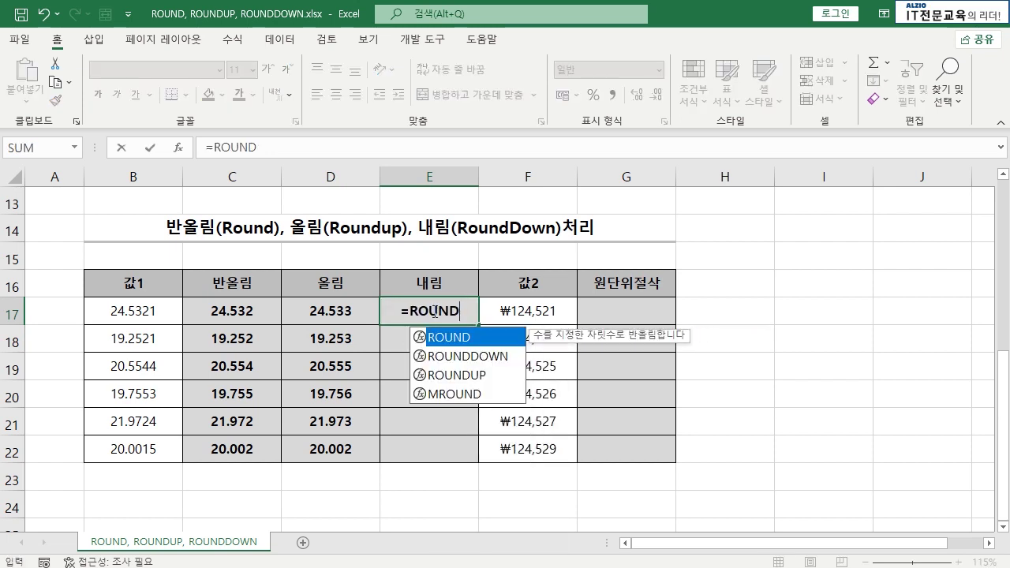
{"action": "left_click", "coordinate": [433, 355]}
{"action": "double_click", "coordinate": [432, 356]}
{"action": "left_click", "coordinate": [148, 311]}
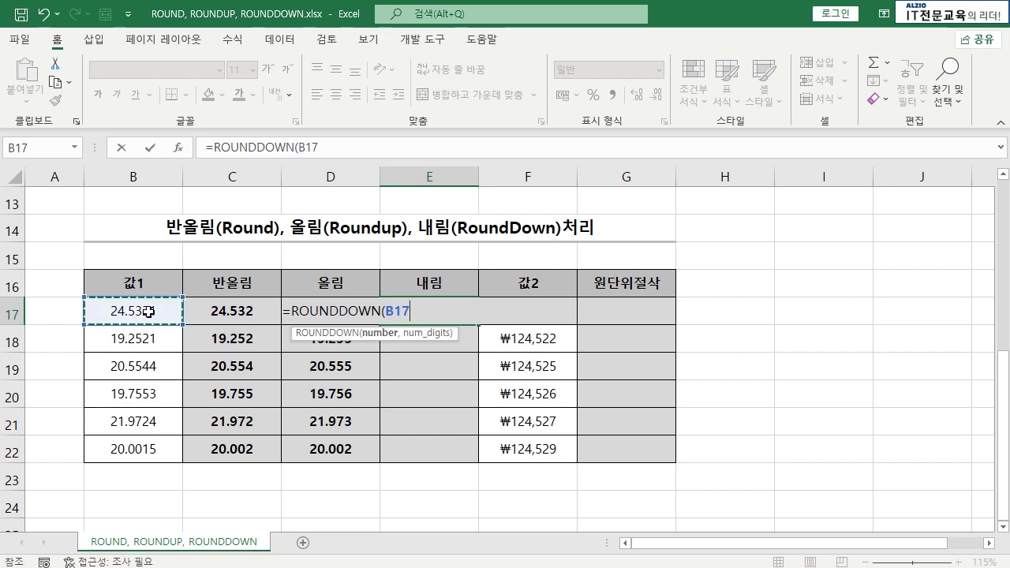
{"action": "type", "text": ",3"}
{"action": "key", "text": "Return"}
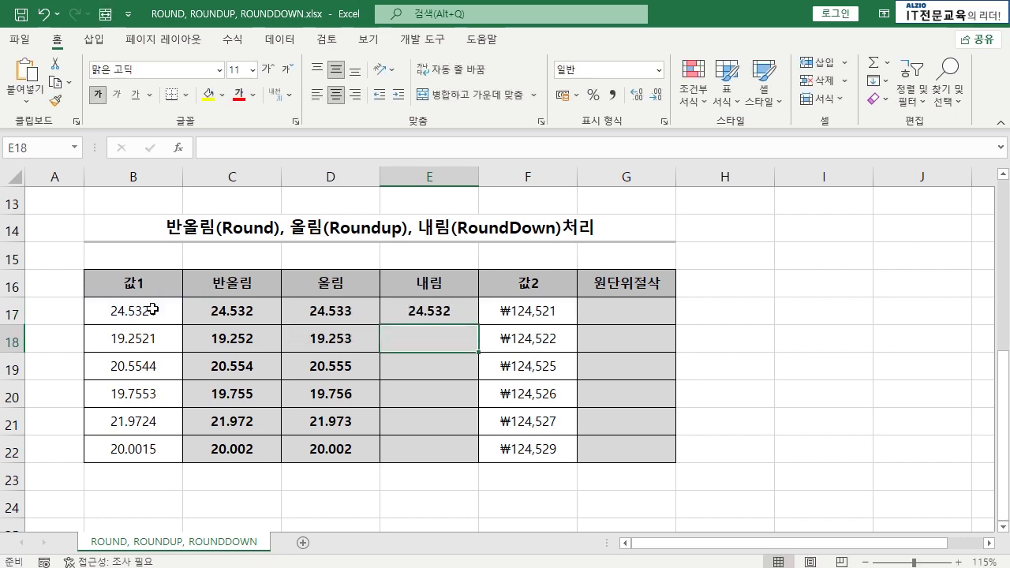
- Fill the ROUNDDOWN formula from E17 down the 내림 column to E22
{"action": "left_click", "coordinate": [436, 311]}
{"action": "double_click", "coordinate": [478, 325]}
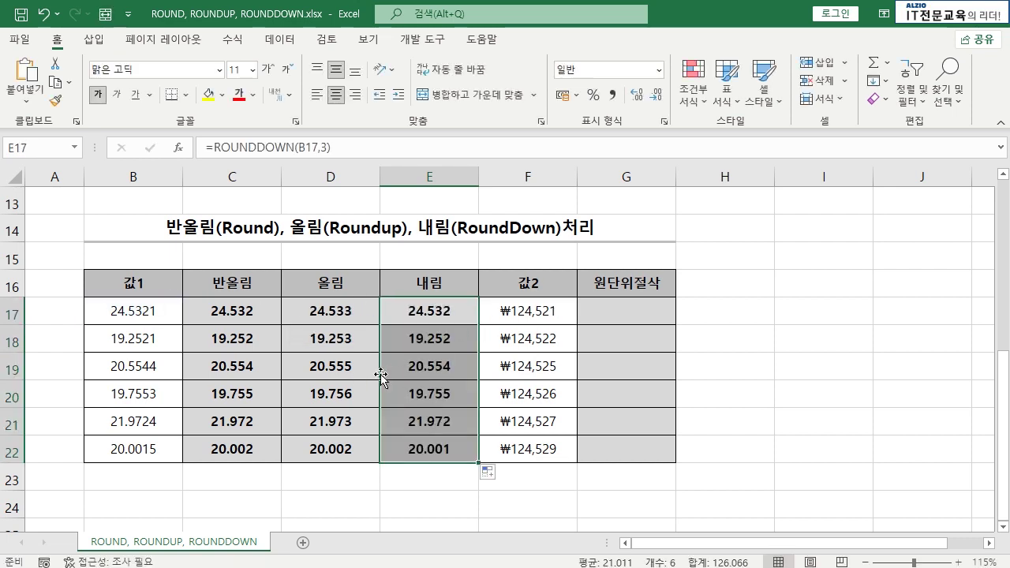
{"action": "left_click", "coordinate": [165, 309]}
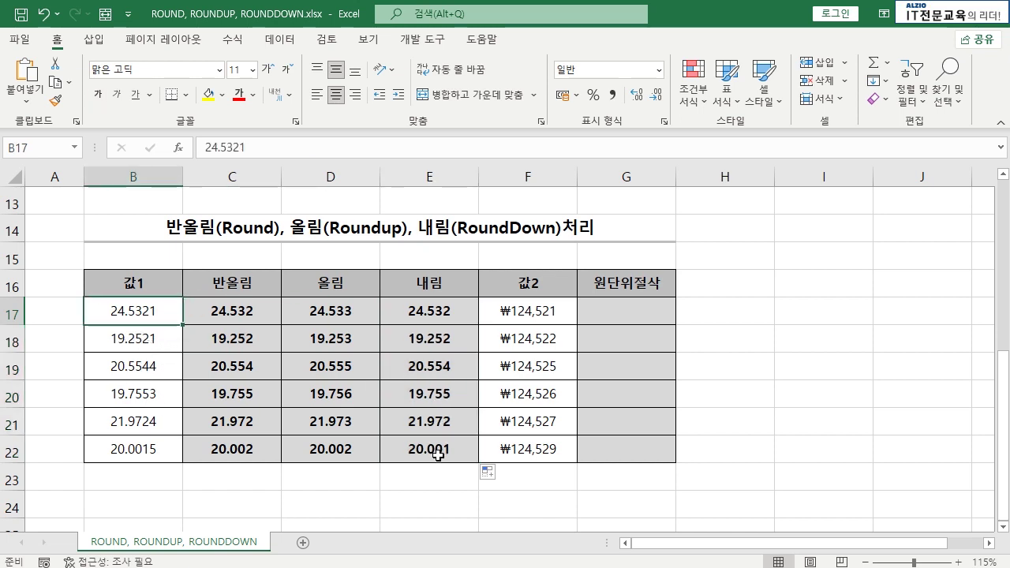
- Enter the formula =ROUNDDOWN(F17,-3) in G17 under 원단위절삭 to truncate the 값2 amount to thousands
{"action": "left_click", "coordinate": [623, 309]}
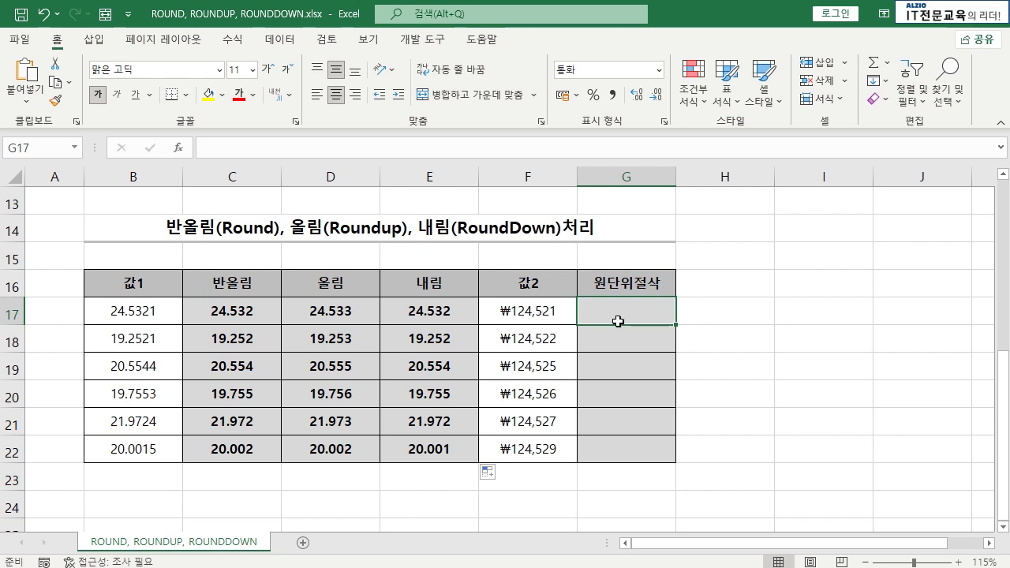
{"action": "type", "text": "=ROU"}
{"action": "key", "text": "Down"}
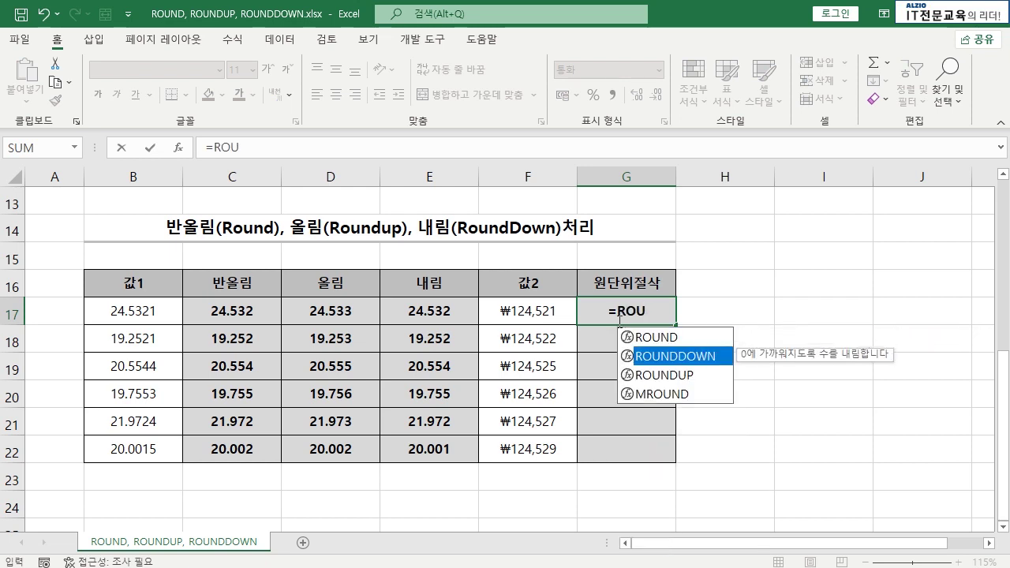
{"action": "key", "text": "Tab"}
{"action": "type", "text": "F"}
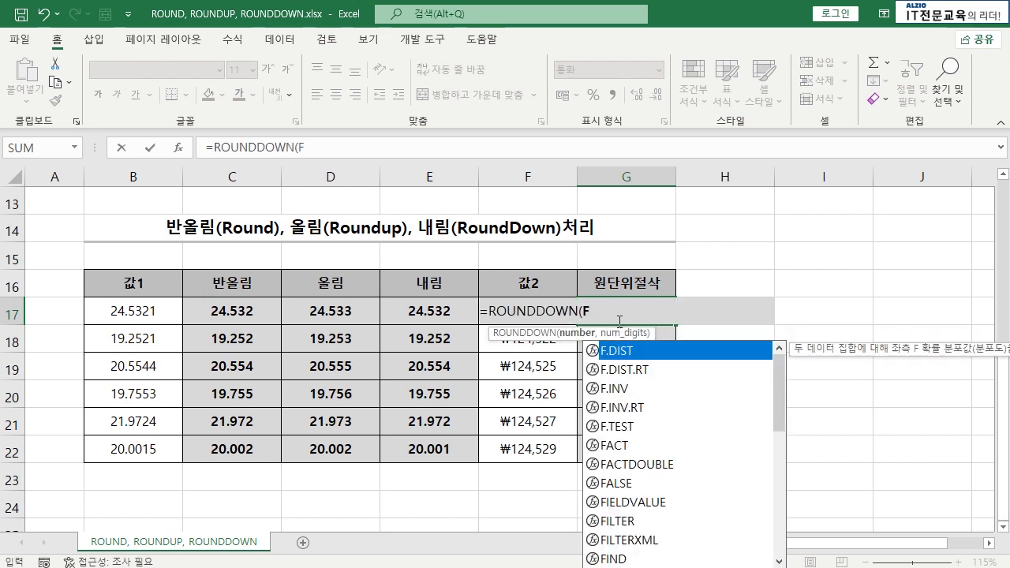
{"action": "type", "text": "17,"}
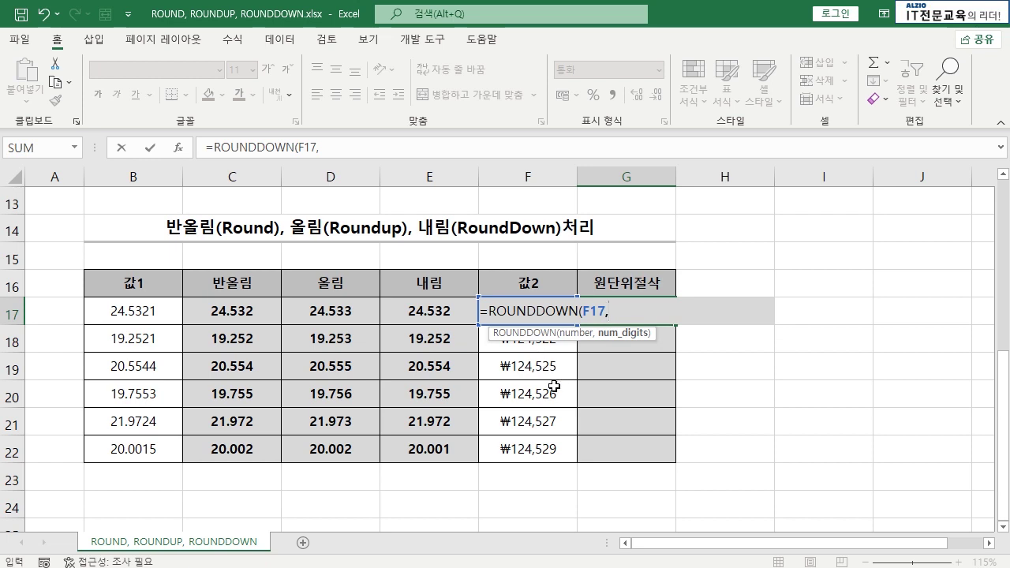
{"action": "type", "text": "-3)"}
{"action": "key", "text": "Return"}
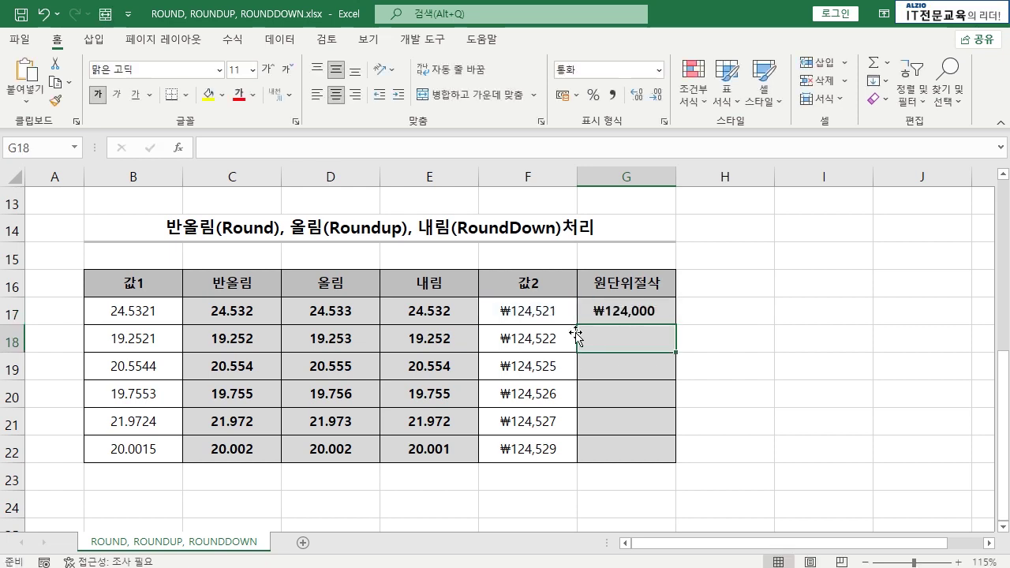
- Fill the truncation formula from G17 down the 원단위절삭 column to G22
{"action": "left_click", "coordinate": [648, 311]}
{"action": "double_click", "coordinate": [675, 326]}
{"action": "left_click", "coordinate": [720, 335]}
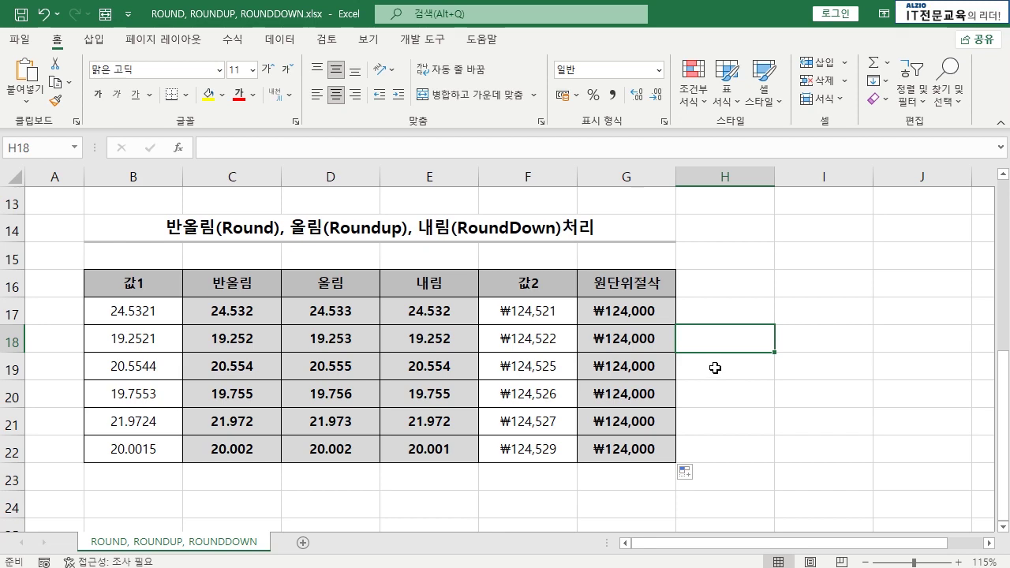
{"action": "scroll", "coordinate": [468, 397], "scroll_direction": "up", "scroll_amount": 4}
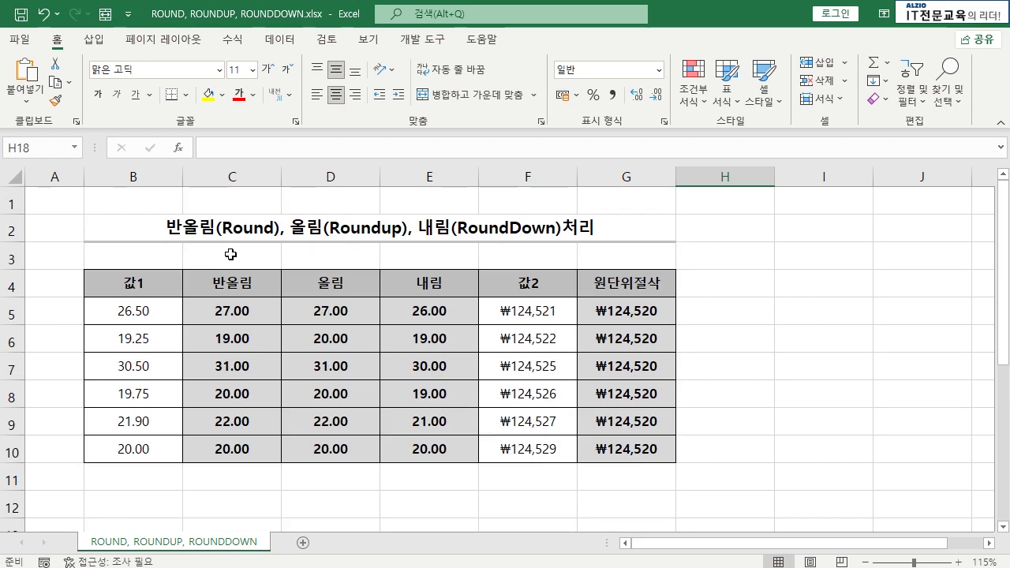
{"action": "scroll", "coordinate": [409, 298], "scroll_direction": "down", "scroll_amount": 4}
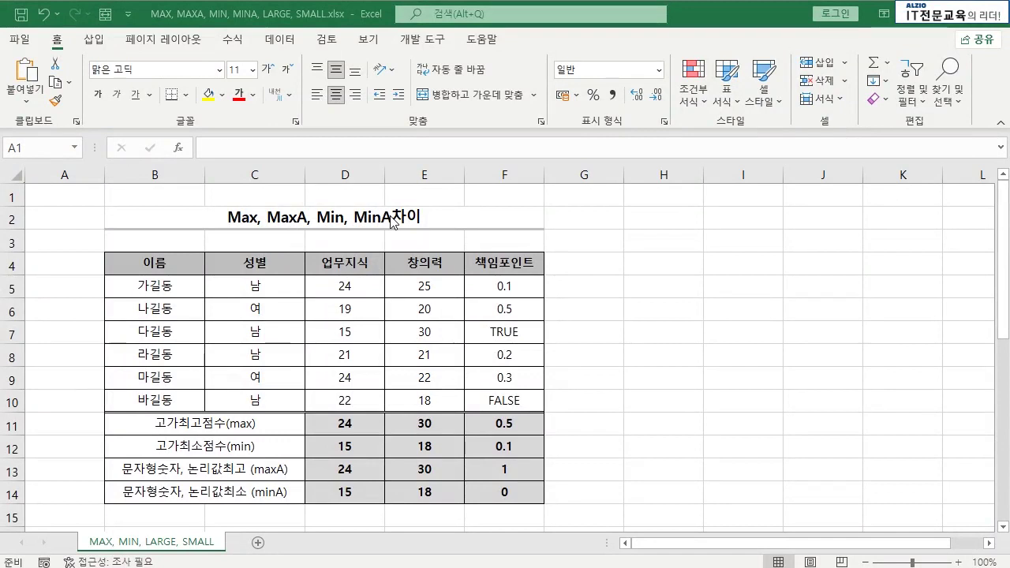
- Clear the MAX, MIN, MAXA and MINA results in D11:F14 of the first table in the MAX, MIN, LARGE, SMALL sheet
{"action": "scroll", "coordinate": [392, 223], "scroll_direction": "down", "scroll_amount": 5}
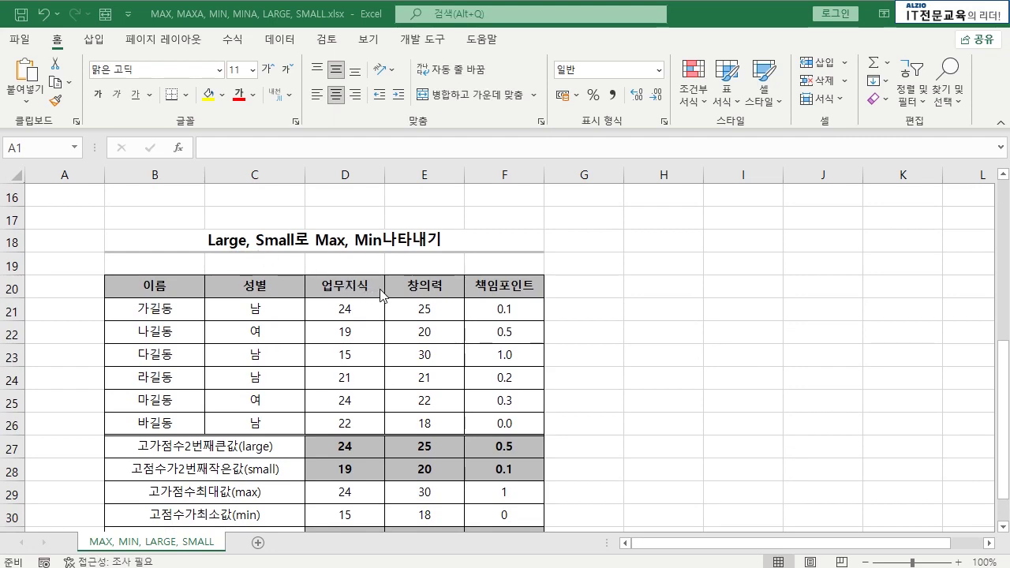
{"action": "scroll", "coordinate": [383, 295], "scroll_direction": "up", "scroll_amount": 5}
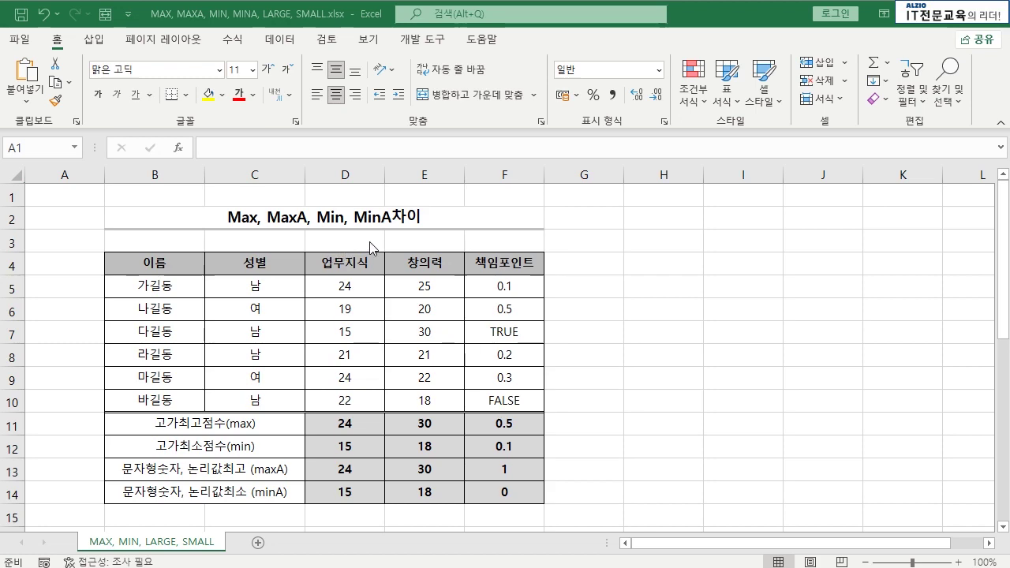
{"action": "scroll", "coordinate": [390, 406], "scroll_direction": "down", "scroll_amount": 6}
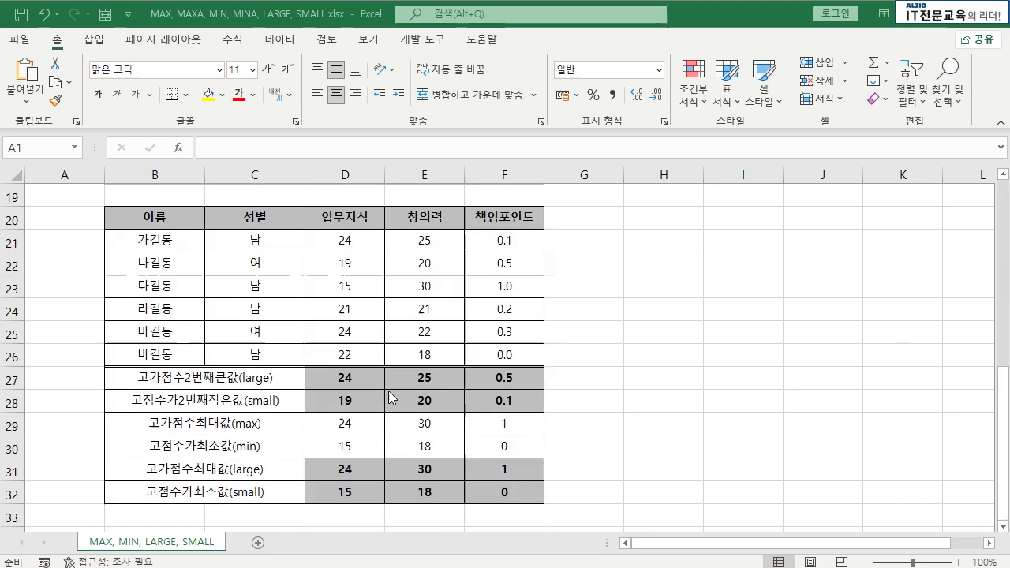
{"action": "scroll", "coordinate": [383, 371], "scroll_direction": "up", "scroll_amount": 4}
{"action": "left_click_drag", "start_coordinate": [339, 282], "coordinate": [505, 352]}
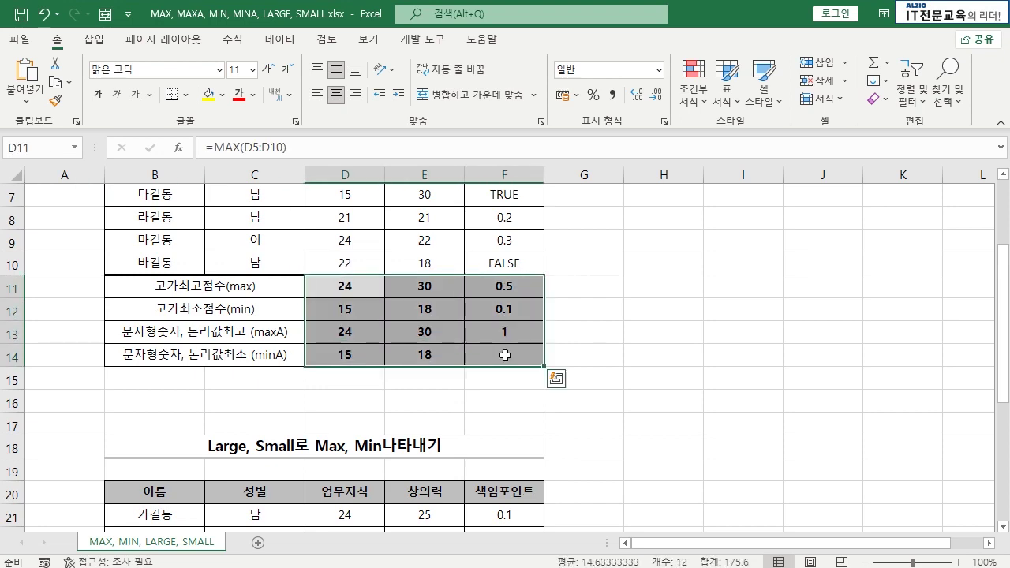
{"action": "key", "text": "Delete"}
- Clear the LARGE, SMALL, MAX and MIN results in D27:F32 of the second table
{"action": "scroll", "coordinate": [341, 388], "scroll_direction": "down", "scroll_amount": 4}
{"action": "left_click_drag", "start_coordinate": [341, 388], "coordinate": [505, 491]}
{"action": "key", "text": "Delete"}
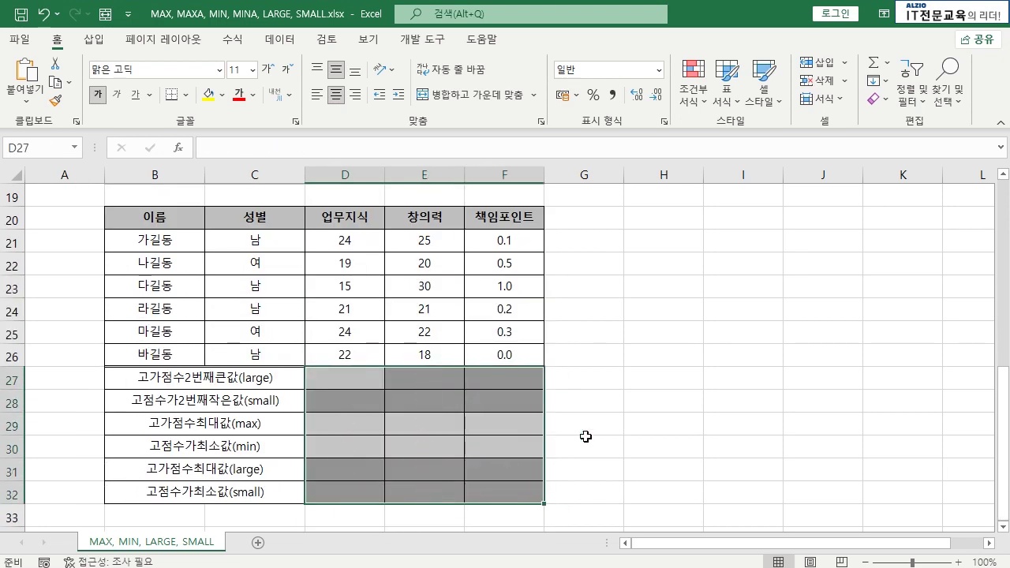
{"action": "left_click", "coordinate": [563, 405]}
- Review the 업무지식 scores and the max and min result rows in the first table
{"action": "scroll", "coordinate": [557, 404], "scroll_direction": "up", "scroll_amount": 4}
{"action": "scroll", "coordinate": [556, 404], "scroll_direction": "up", "scroll_amount": 3}
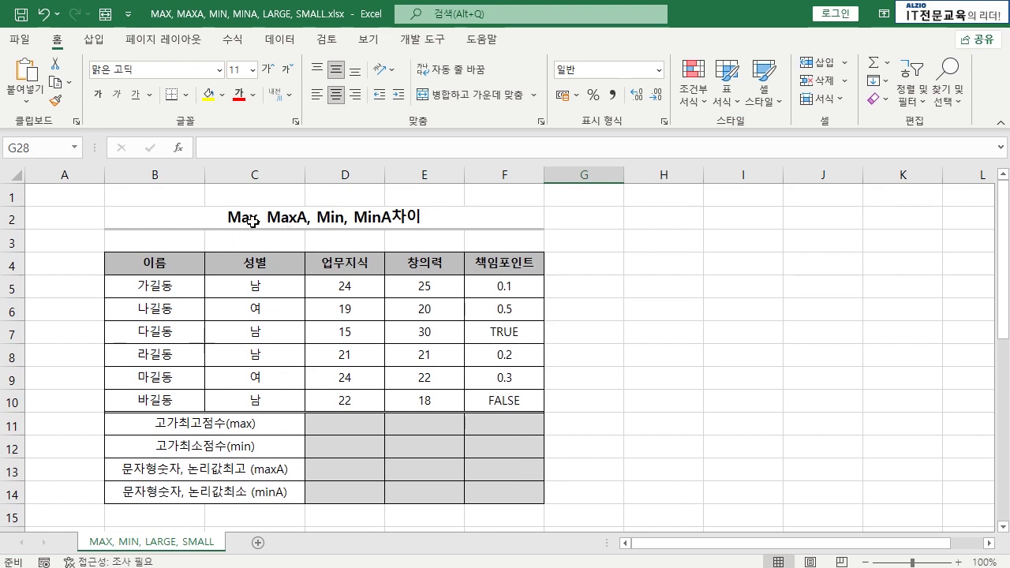
{"action": "left_click_drag", "start_coordinate": [343, 264], "coordinate": [344, 423]}
{"action": "left_click", "coordinate": [346, 422]}
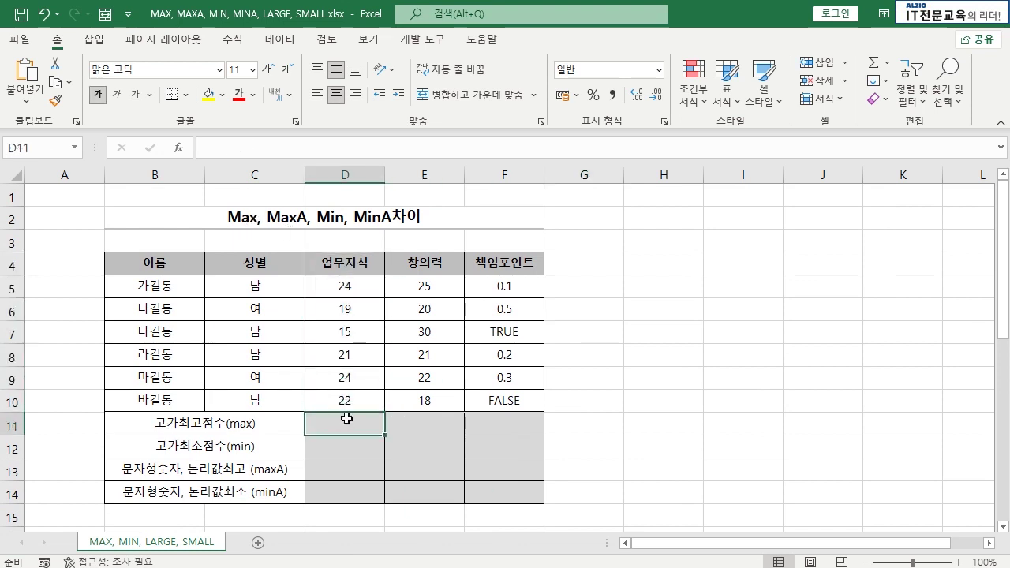
{"action": "left_click", "coordinate": [355, 442]}
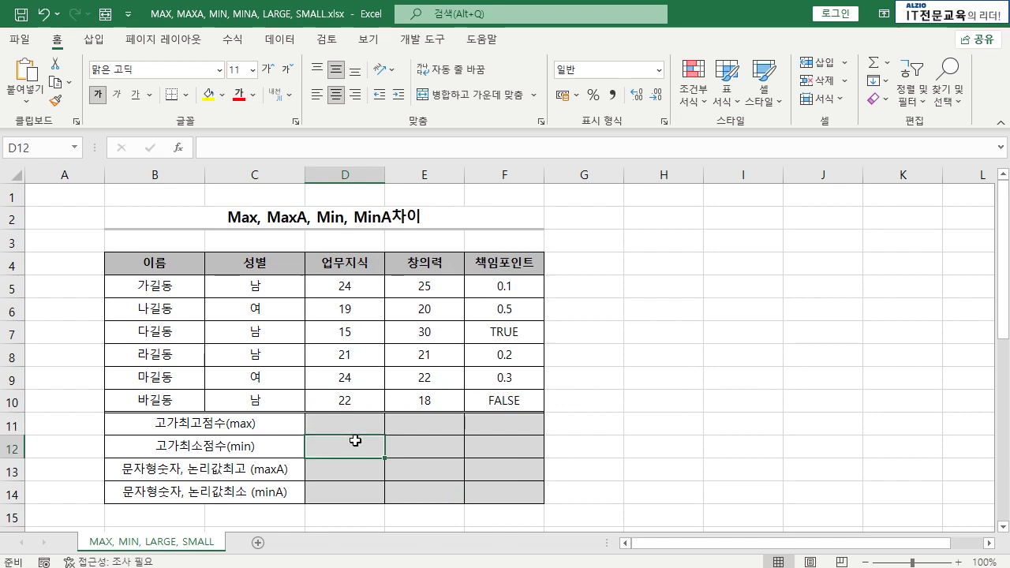
{"action": "left_click_drag", "start_coordinate": [352, 287], "coordinate": [347, 401]}
{"action": "left_click", "coordinate": [348, 445]}
{"action": "left_click", "coordinate": [247, 427]}
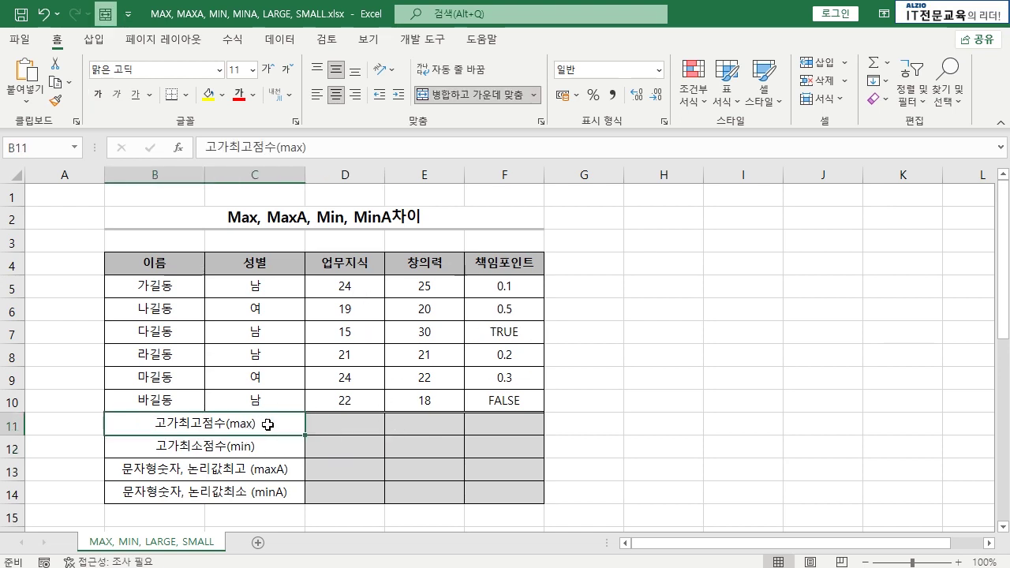
- Enter the formula =MAX(D5:D10) in D11 for the highest 업무지식 score
{"action": "left_click", "coordinate": [344, 426]}
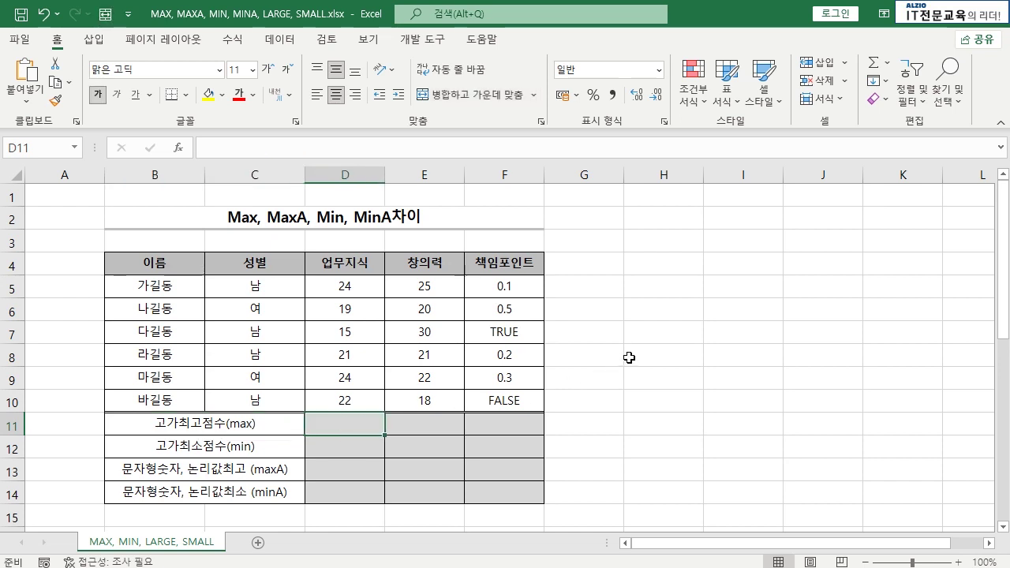
{"action": "type", "text": "=MAX"}
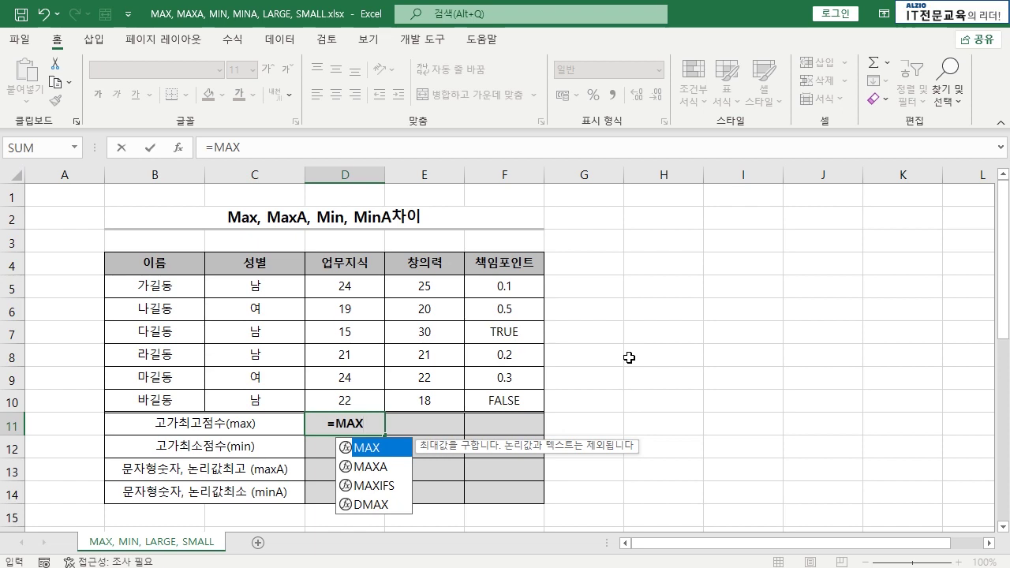
{"action": "type", "text": "("}
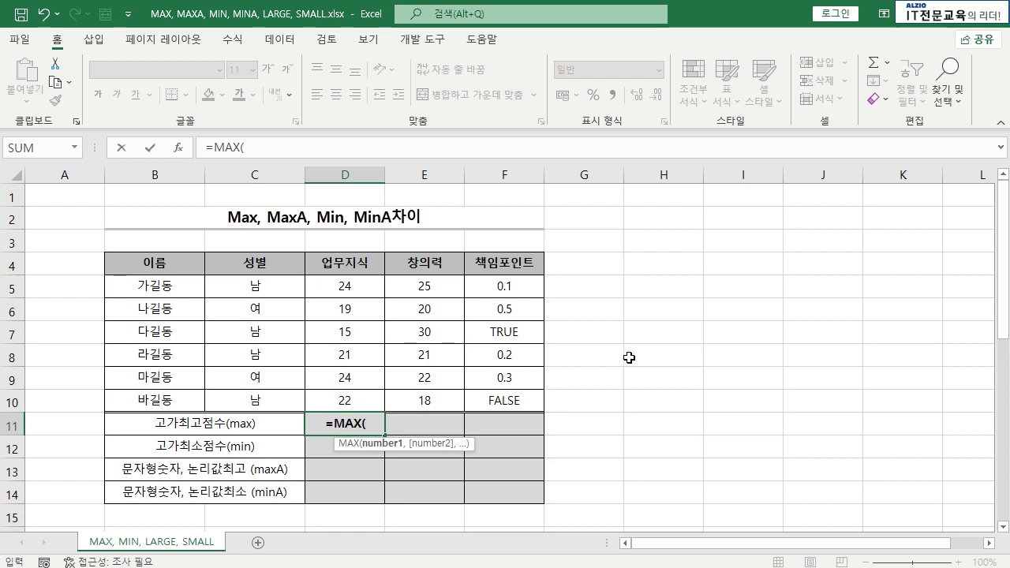
{"action": "left_click_drag", "start_coordinate": [364, 285], "coordinate": [372, 395]}
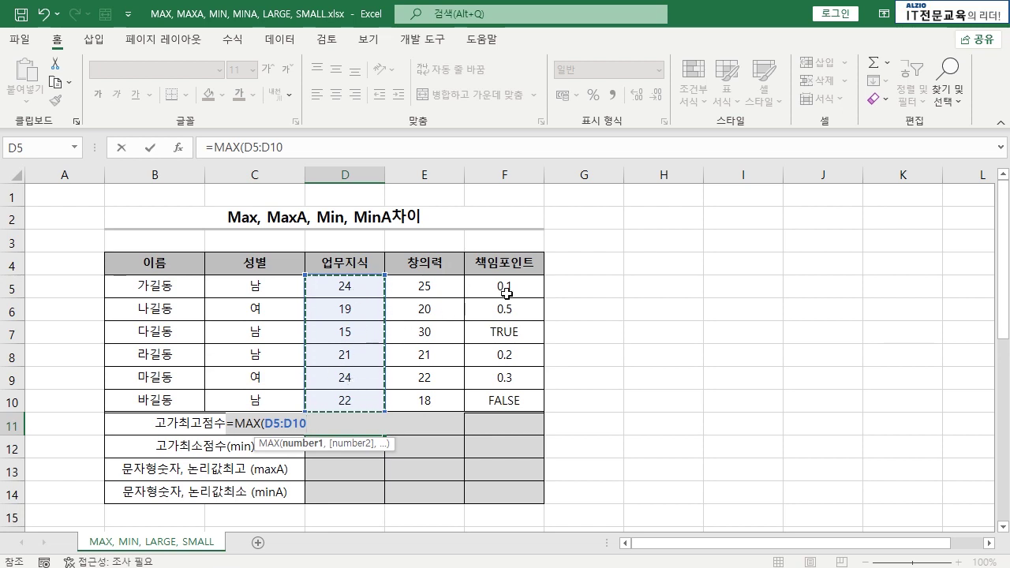
{"action": "key", "text": "Return"}
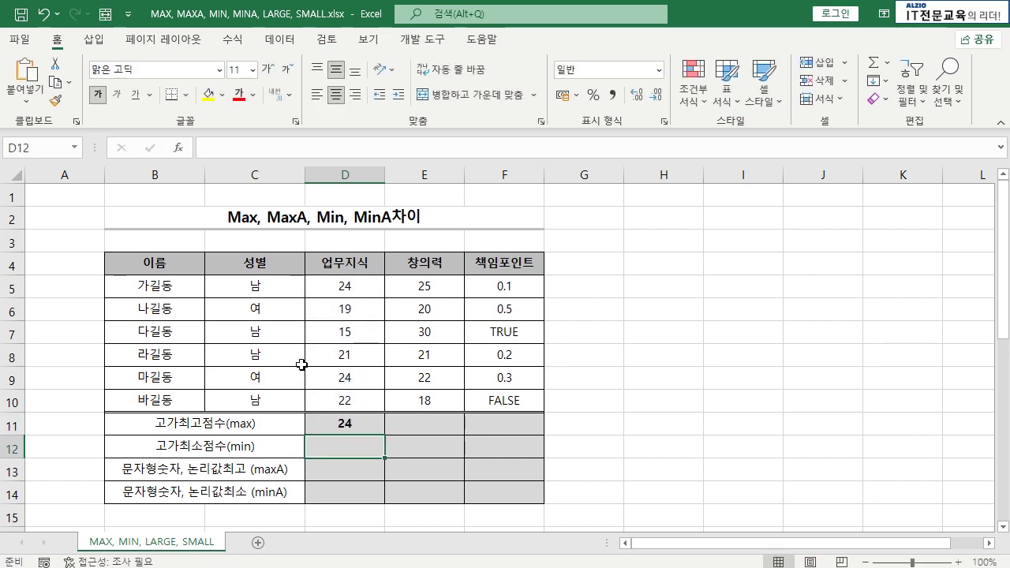
{"action": "left_click", "coordinate": [359, 418]}
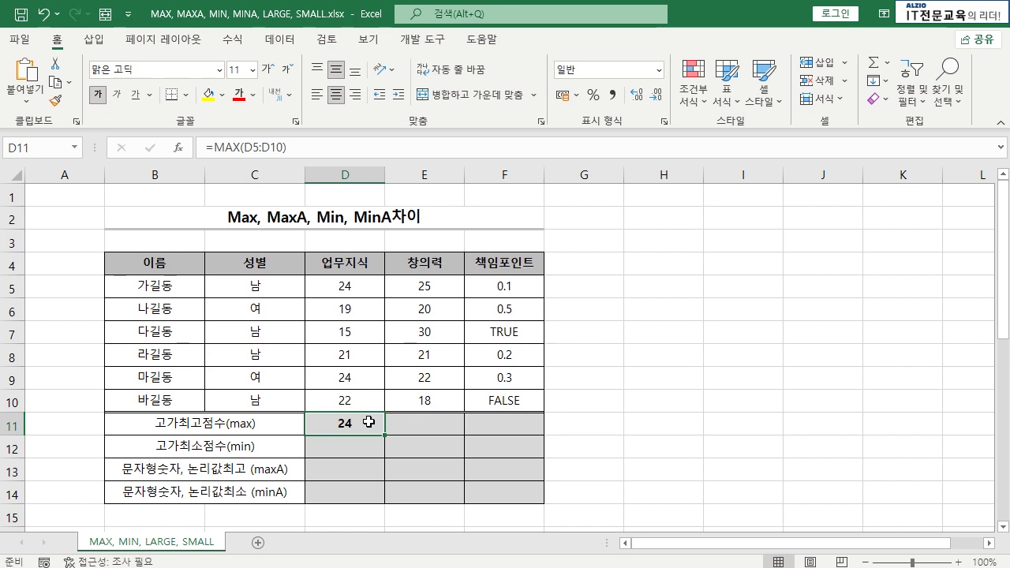
- Enter the formula =MIN(D5:D10) in D12 for the lowest 업무지식 score
{"action": "left_click", "coordinate": [363, 443]}
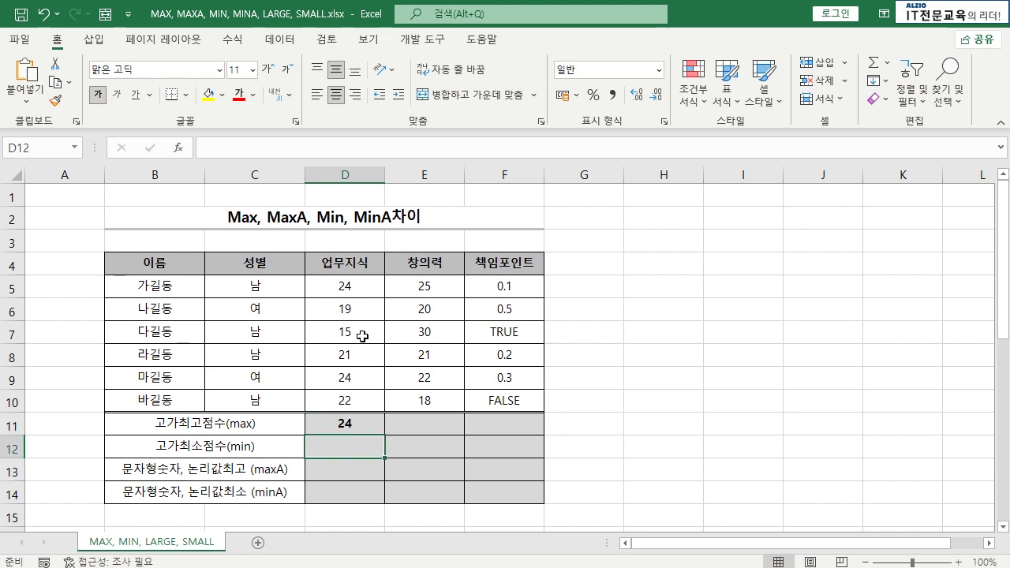
{"action": "type", "text": "=MIX"}
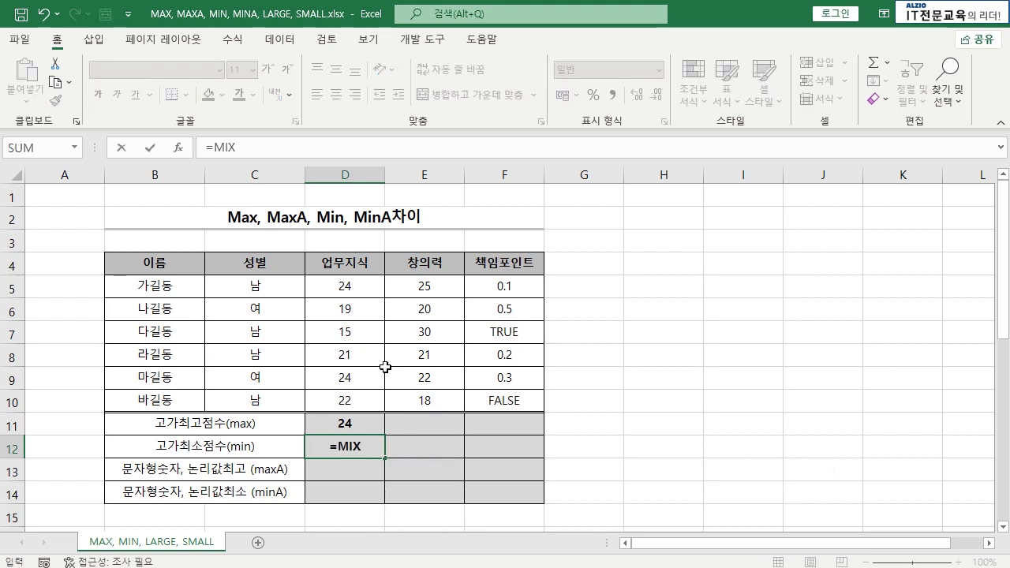
{"action": "key", "text": "BackSpace"}
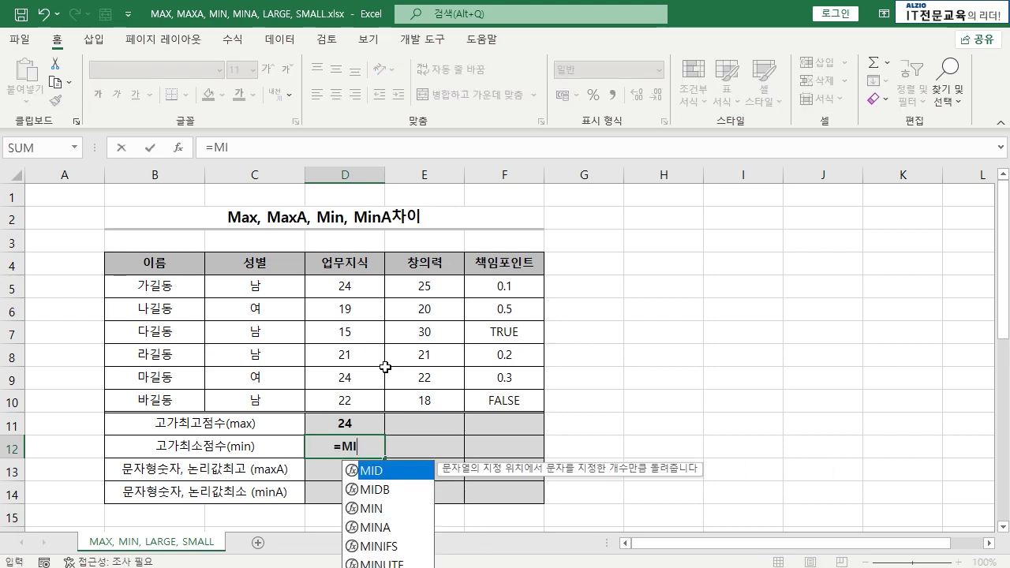
{"action": "type", "text": "N("}
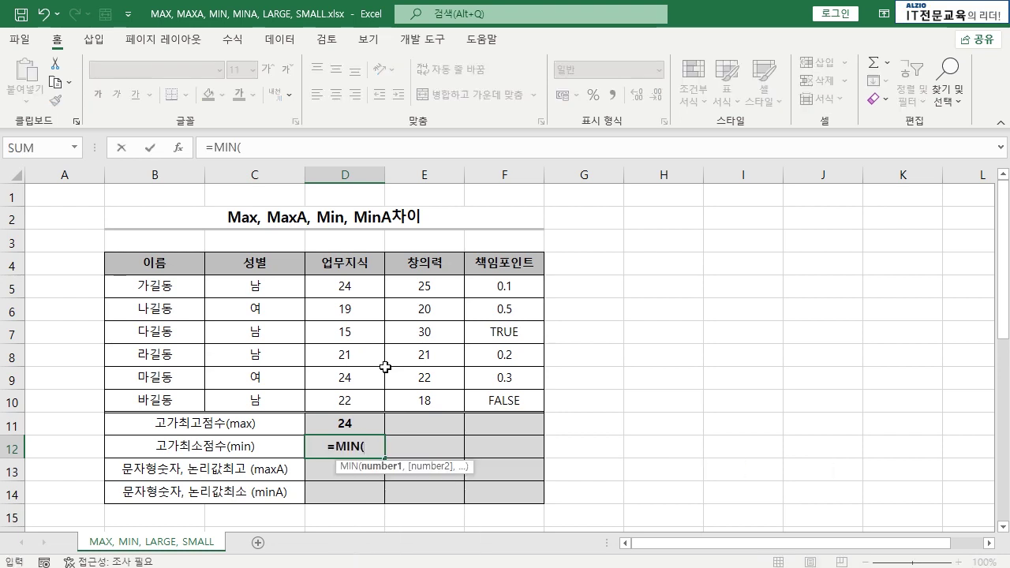
{"action": "left_click_drag", "start_coordinate": [348, 285], "coordinate": [347, 398]}
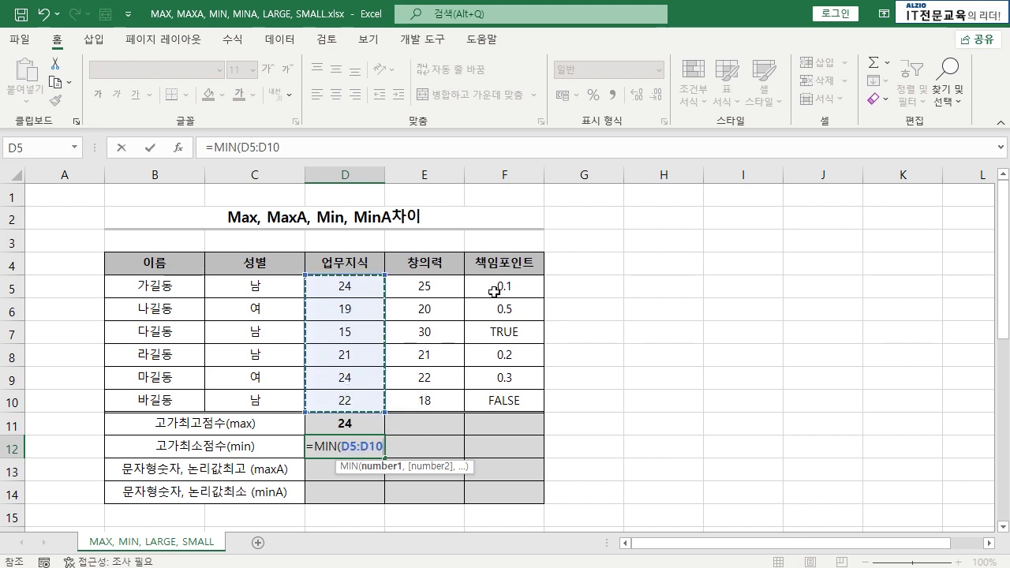
{"action": "key", "text": "Return"}
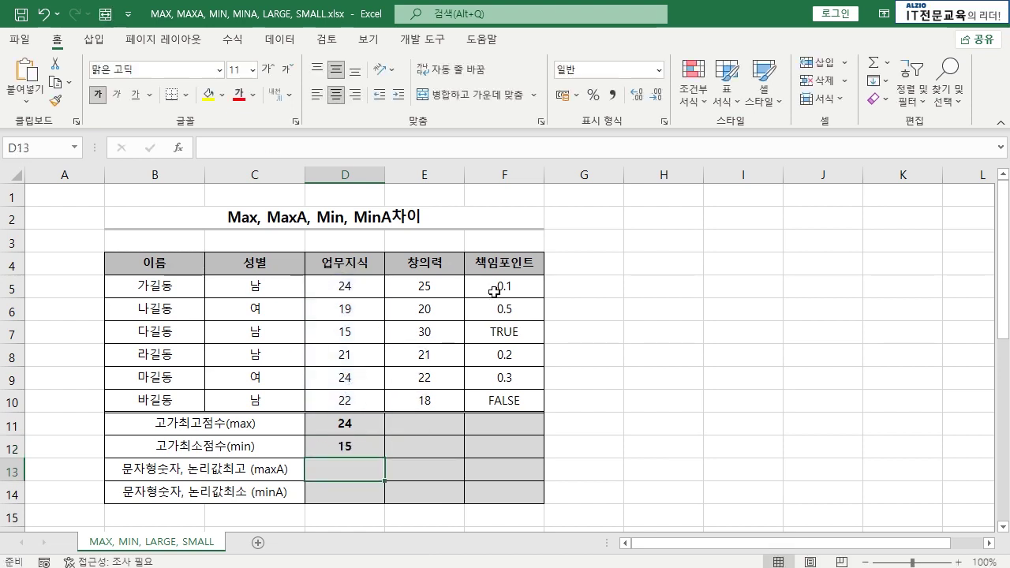
{"action": "left_click", "coordinate": [371, 335]}
{"action": "left_click", "coordinate": [352, 445]}
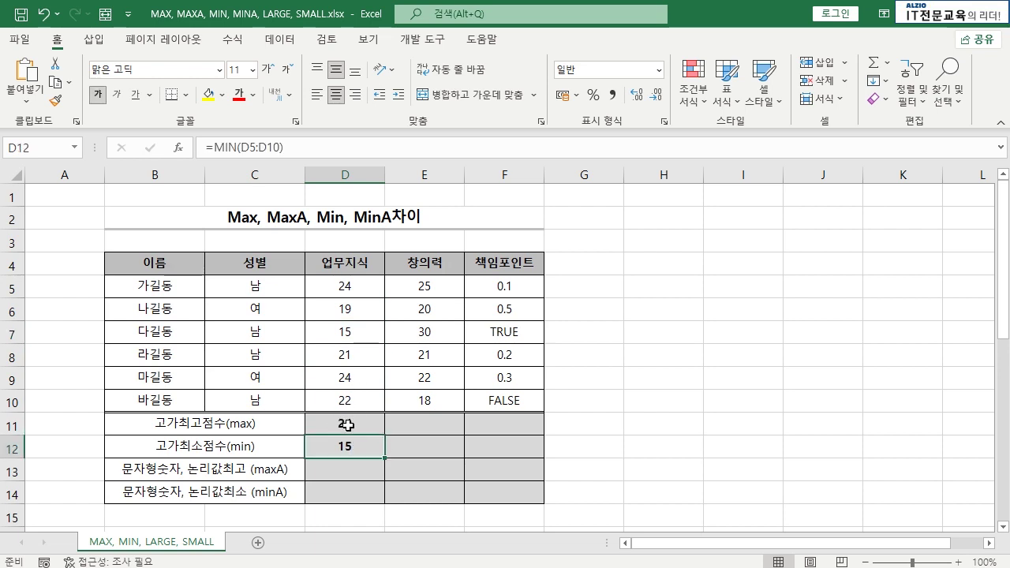
- Enter the formula =MAXA(D5:D10) in D13 for the highest 업무지식 value including text and logical values
{"action": "left_click", "coordinate": [346, 425]}
{"action": "left_click", "coordinate": [356, 450]}
{"action": "left_click", "coordinate": [357, 472]}
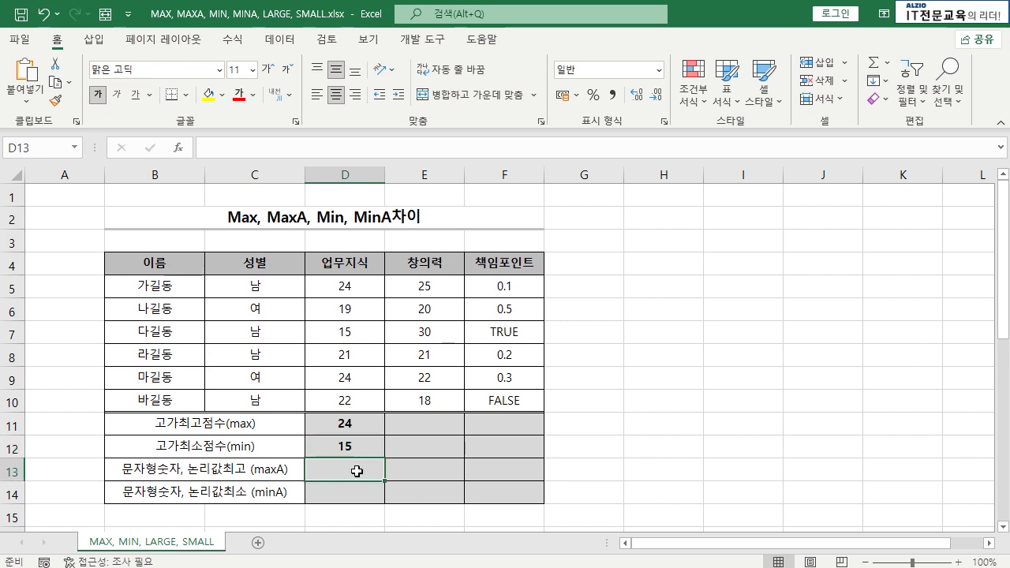
{"action": "type", "text": "=MAXA"}
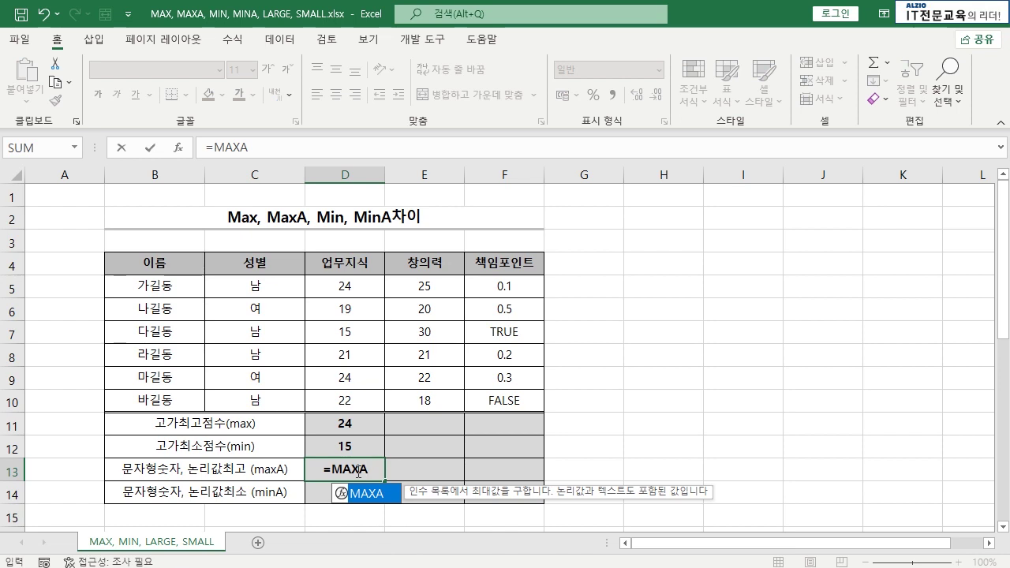
{"action": "type", "text": "("}
{"action": "key", "text": "BackSpace"}
{"action": "type", "text": "("}
{"action": "left_click_drag", "start_coordinate": [365, 281], "coordinate": [347, 401]}
{"action": "key", "text": "Return"}
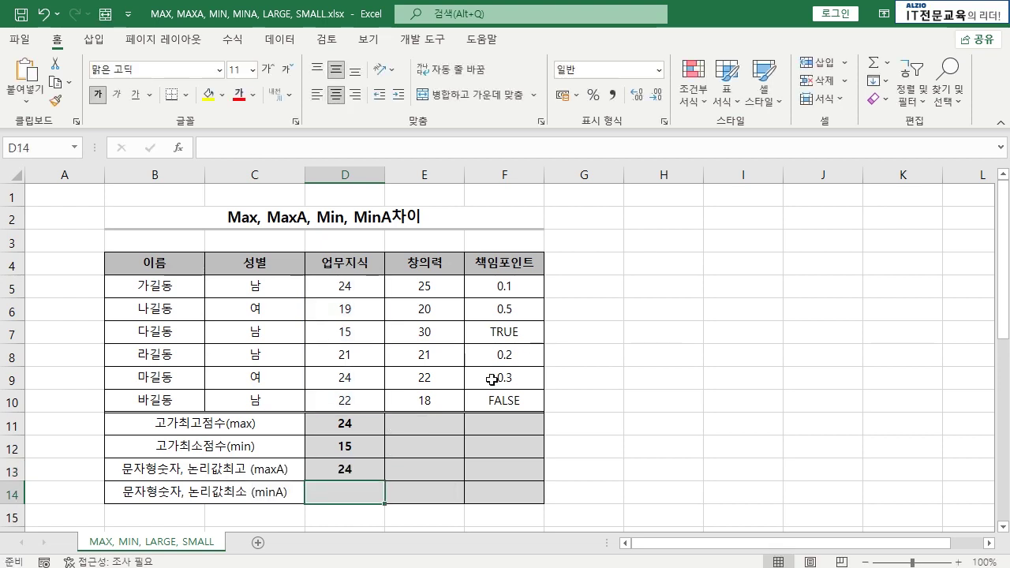
{"action": "left_click_drag", "start_coordinate": [347, 286], "coordinate": [355, 401]}
{"action": "left_click", "coordinate": [354, 286]}
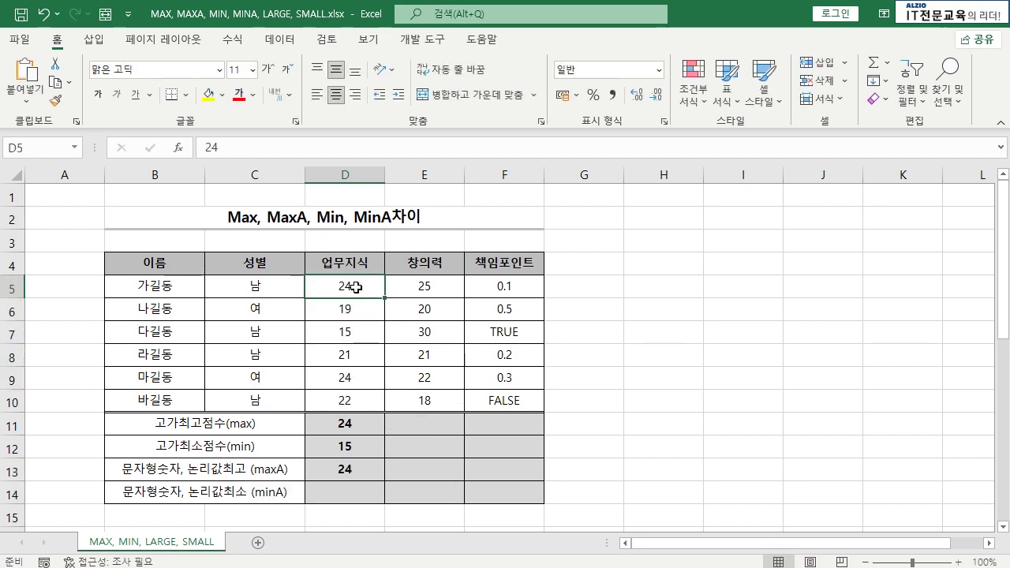
{"action": "left_click", "coordinate": [359, 471]}
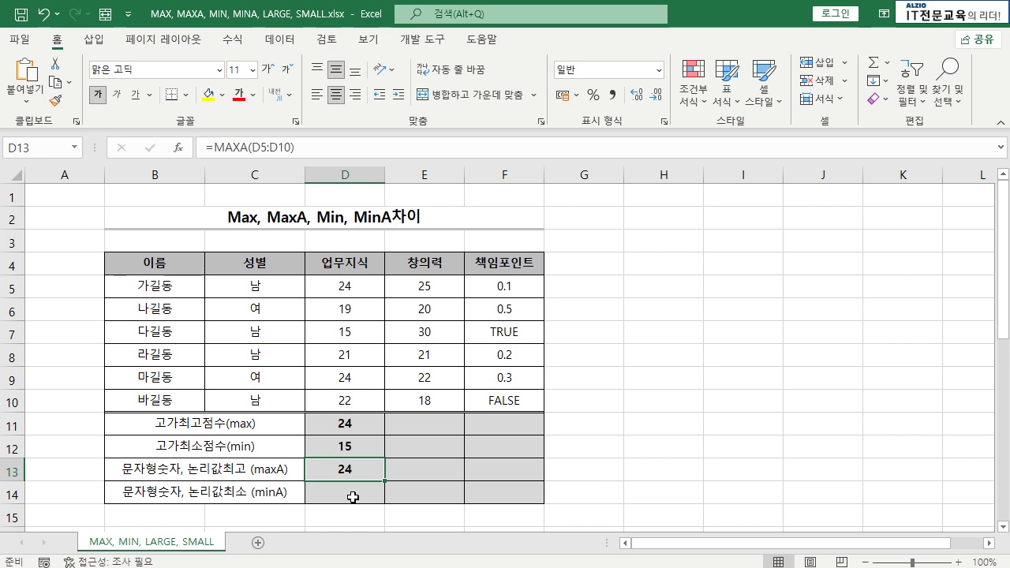
- Enter the formula =MINA(D5:D10) in D14 for the lowest 업무지식 value including text and logical values
{"action": "left_click", "coordinate": [352, 499]}
{"action": "type", "text": "=MINA("}
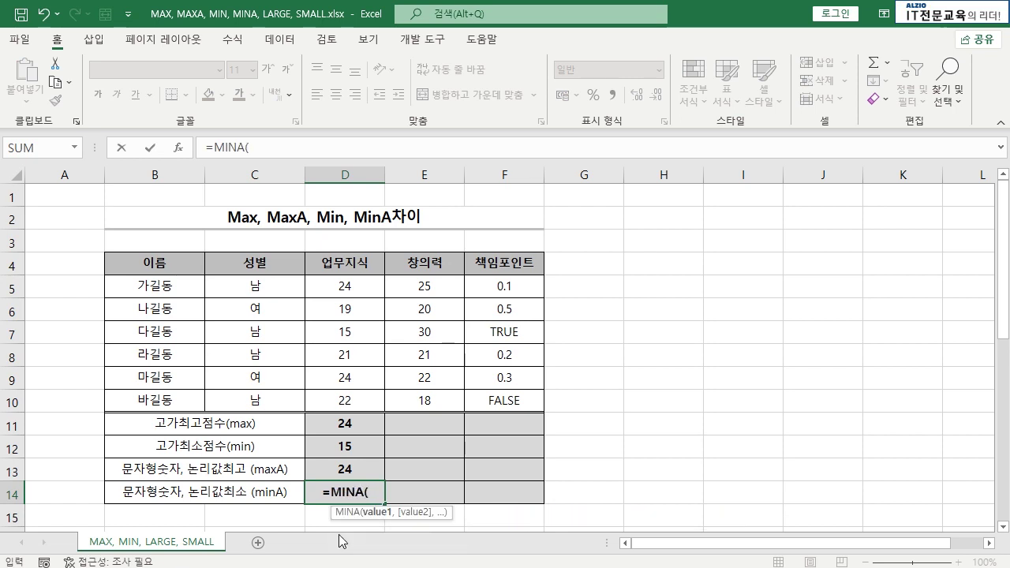
{"action": "left_click_drag", "start_coordinate": [350, 287], "coordinate": [348, 394]}
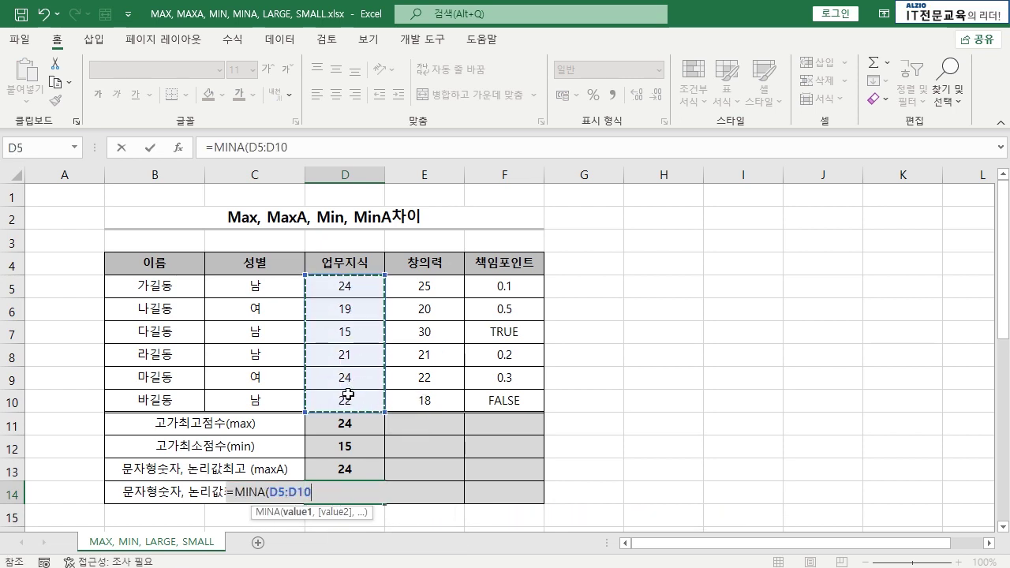
{"action": "key", "text": "Return"}
{"action": "left_click", "coordinate": [349, 486]}
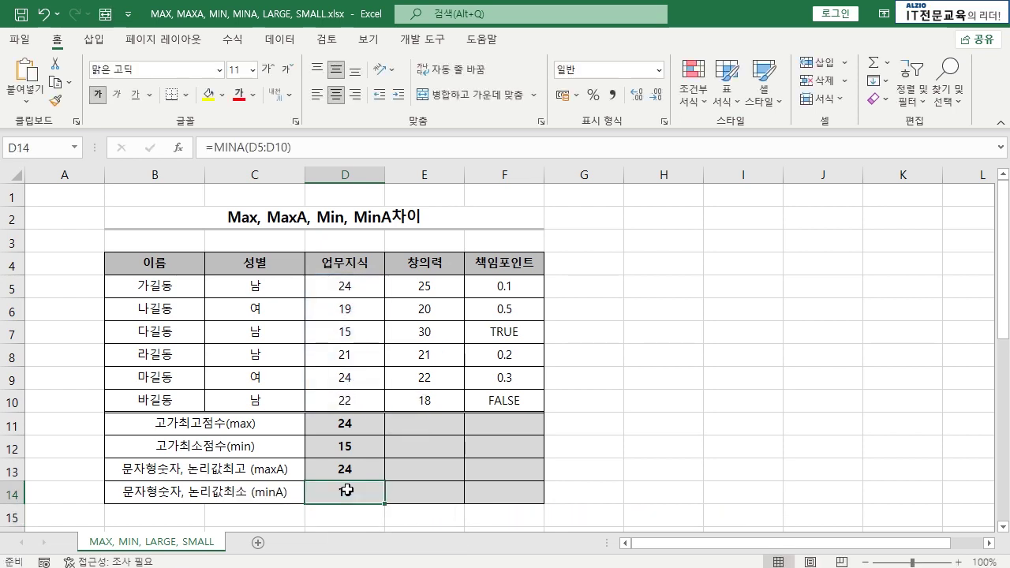
- Compare the MAX result with MAXA and the MIN result with MINA against the 업무지식 scores in D5:D10
{"action": "left_click", "coordinate": [357, 452]}
{"action": "left_click", "coordinate": [351, 488]}
{"action": "left_click_drag", "start_coordinate": [361, 425], "coordinate": [360, 493]}
{"action": "left_click", "coordinate": [356, 472]}
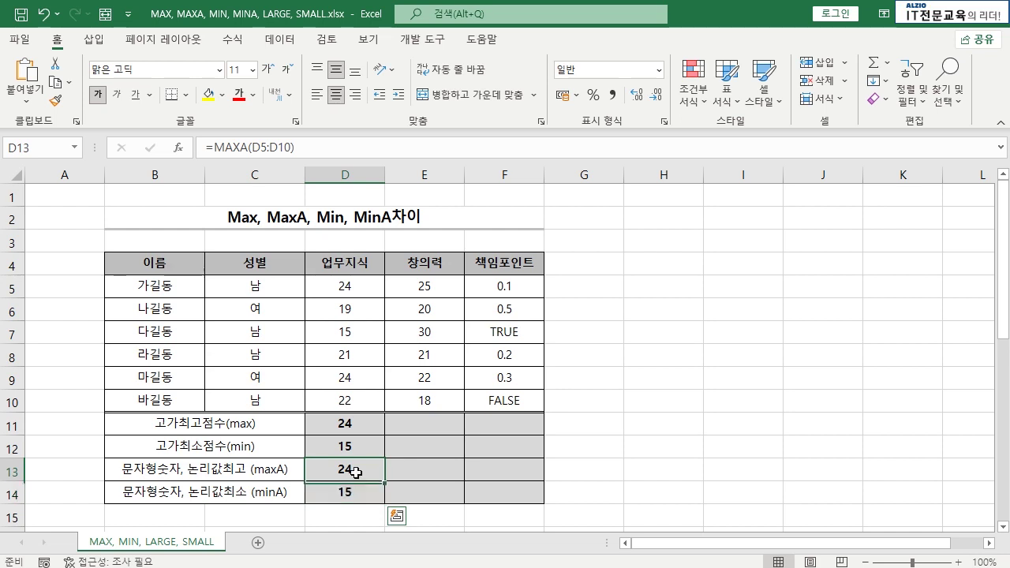
{"action": "left_click", "coordinate": [363, 423]}
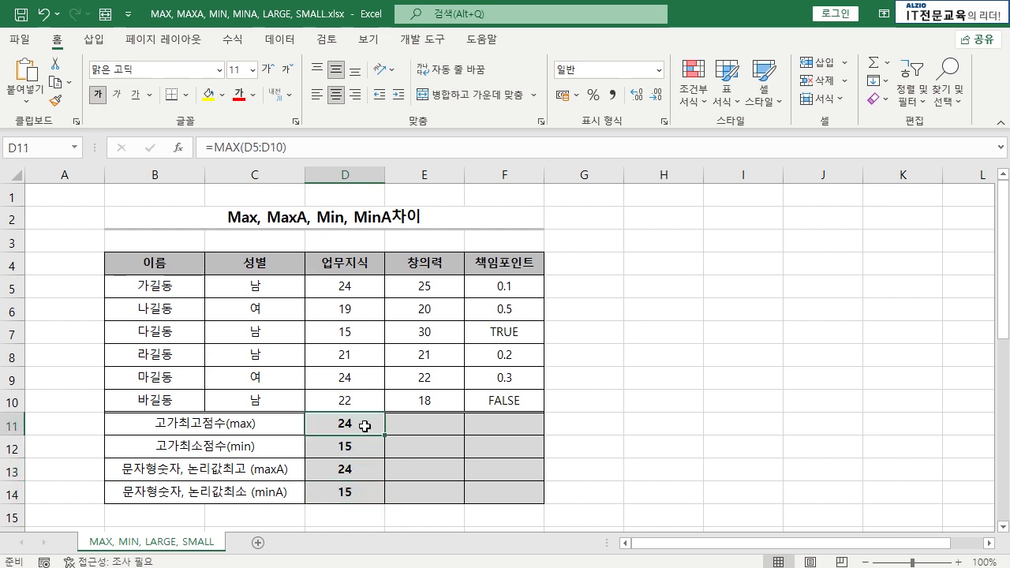
{"action": "left_click", "coordinate": [359, 467], "text": "ctrl"}
{"action": "left_click", "coordinate": [359, 447]}
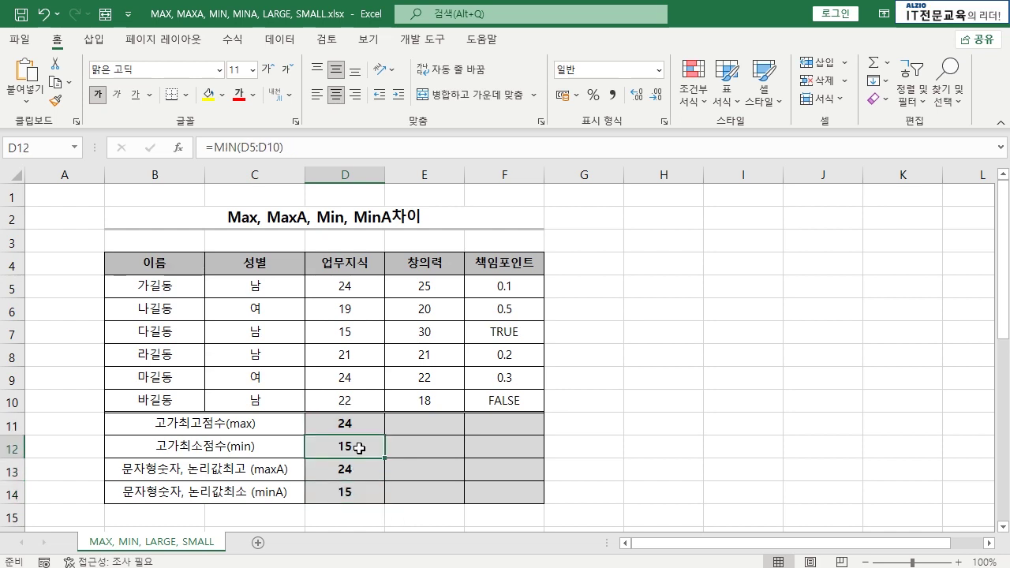
{"action": "left_click", "coordinate": [352, 491], "text": "ctrl"}
{"action": "left_click", "coordinate": [348, 514]}
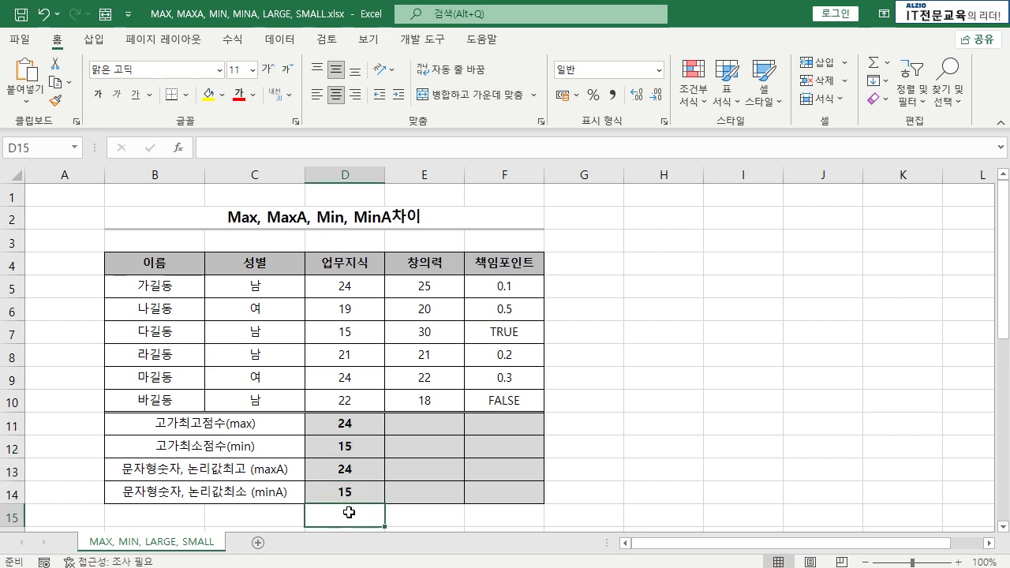
{"action": "left_click_drag", "start_coordinate": [345, 286], "coordinate": [366, 411]}
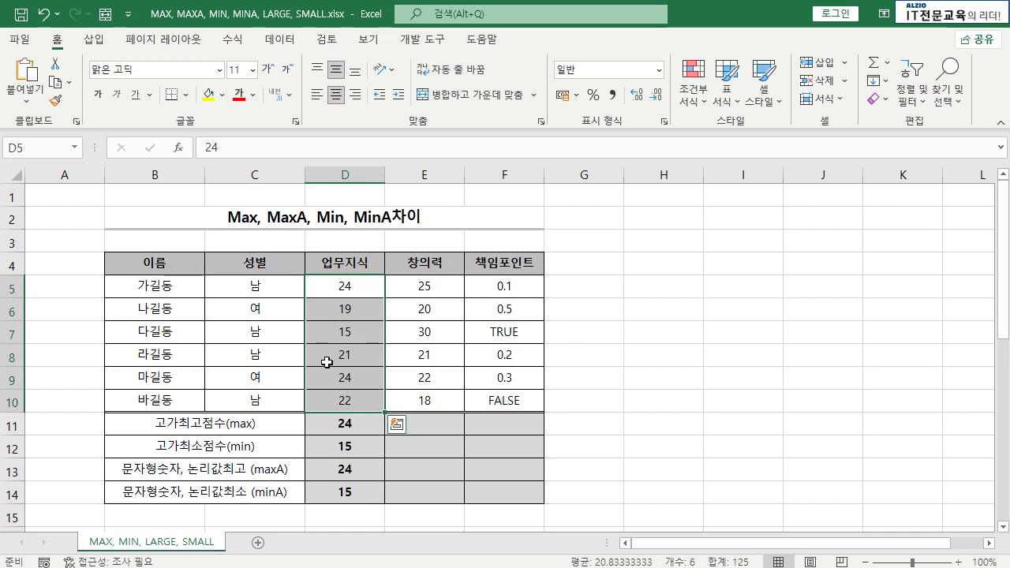
{"action": "left_click", "coordinate": [371, 285]}
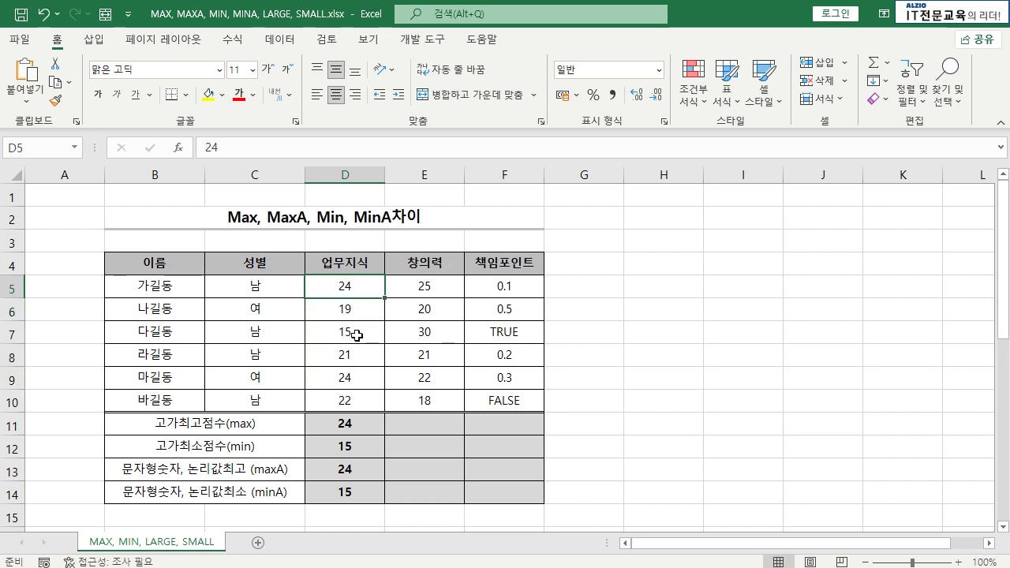
- Copy the TRUE value from F7 over the 업무지식 score in D8
{"action": "left_click", "coordinate": [525, 331]}
{"action": "key", "text": "ctrl+c"}
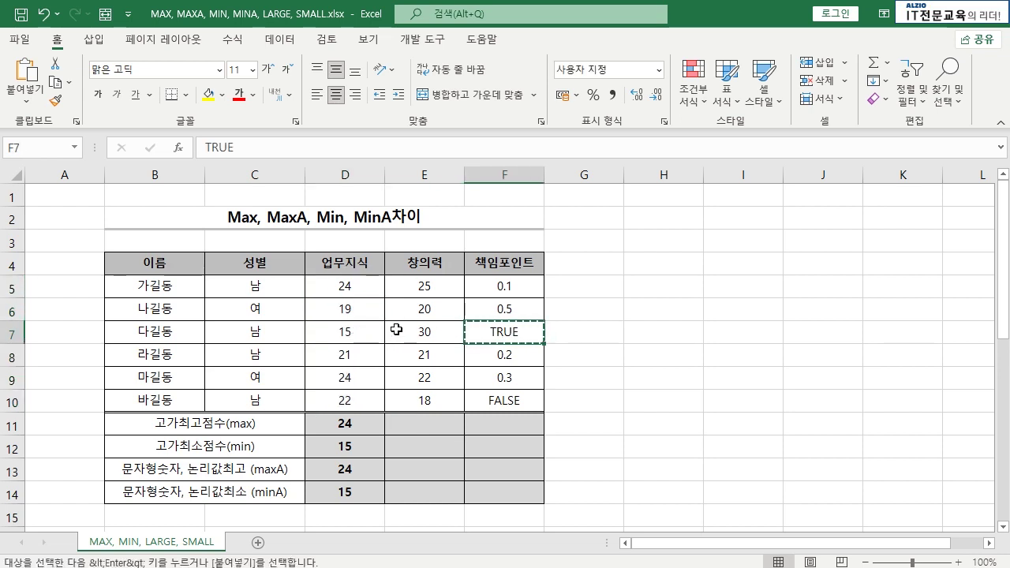
{"action": "left_click", "coordinate": [357, 354]}
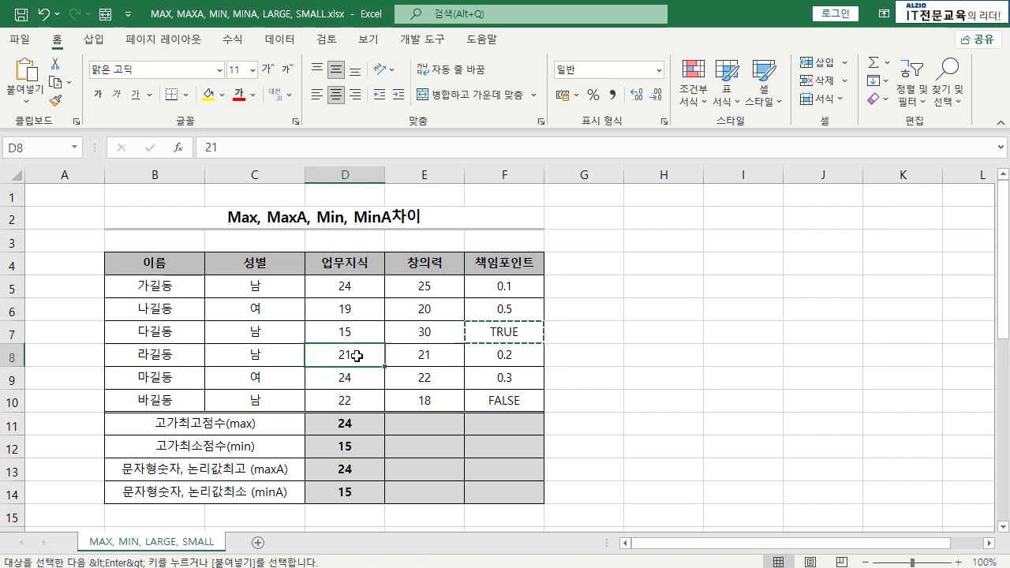
{"action": "key", "text": "ctrl+v"}
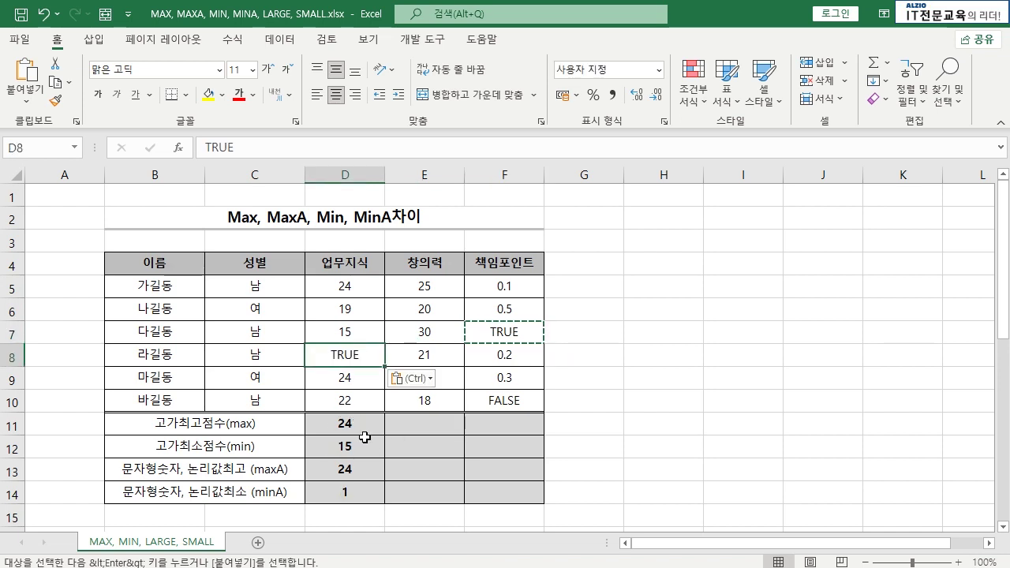
{"action": "left_click", "coordinate": [339, 497]}
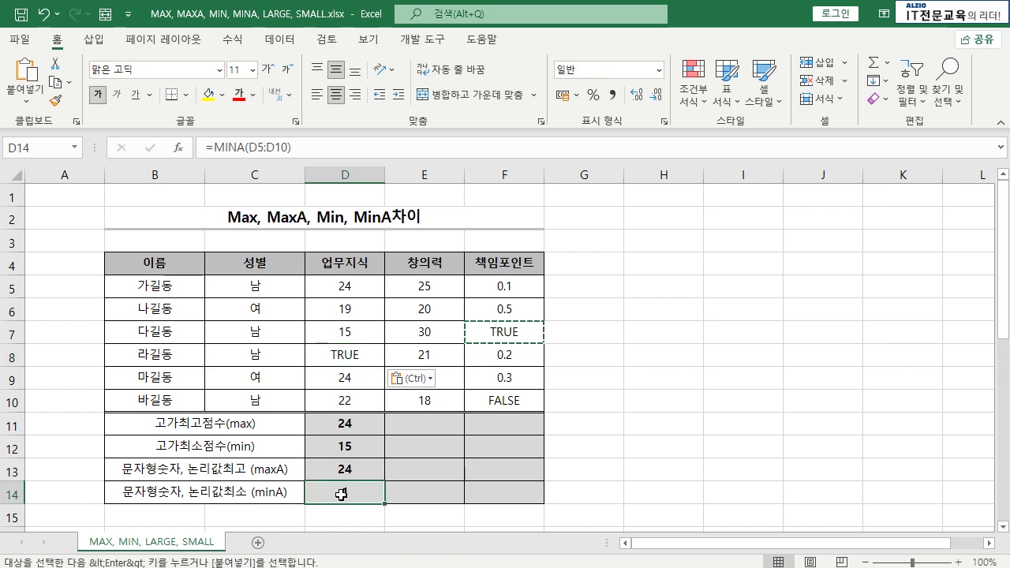
{"action": "key", "text": "Escape"}
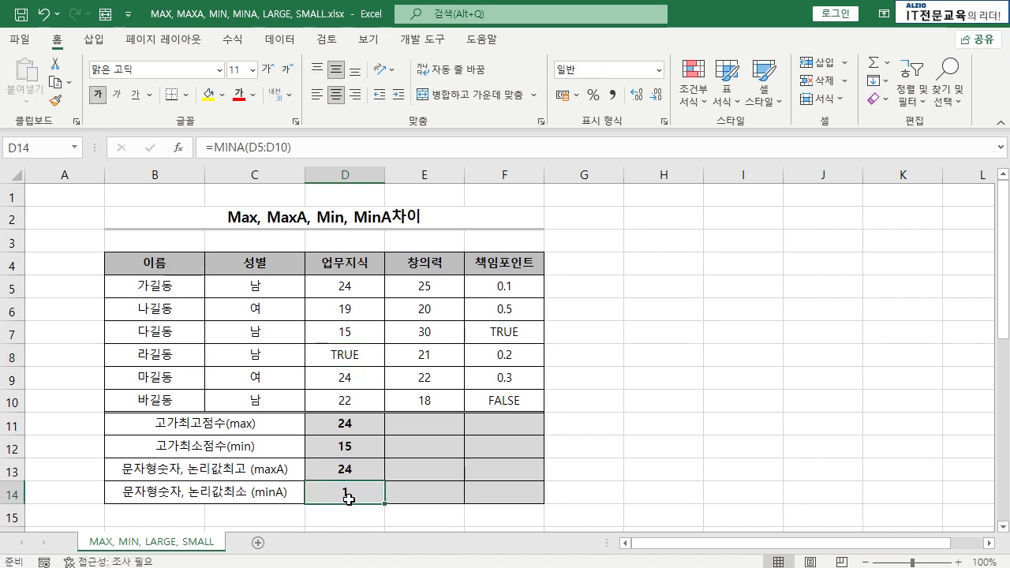
- Examine how the MIN and MINA results treat the TRUE in D8, checking the logical values in the 책임포인트 column too
{"action": "left_click", "coordinate": [359, 446]}
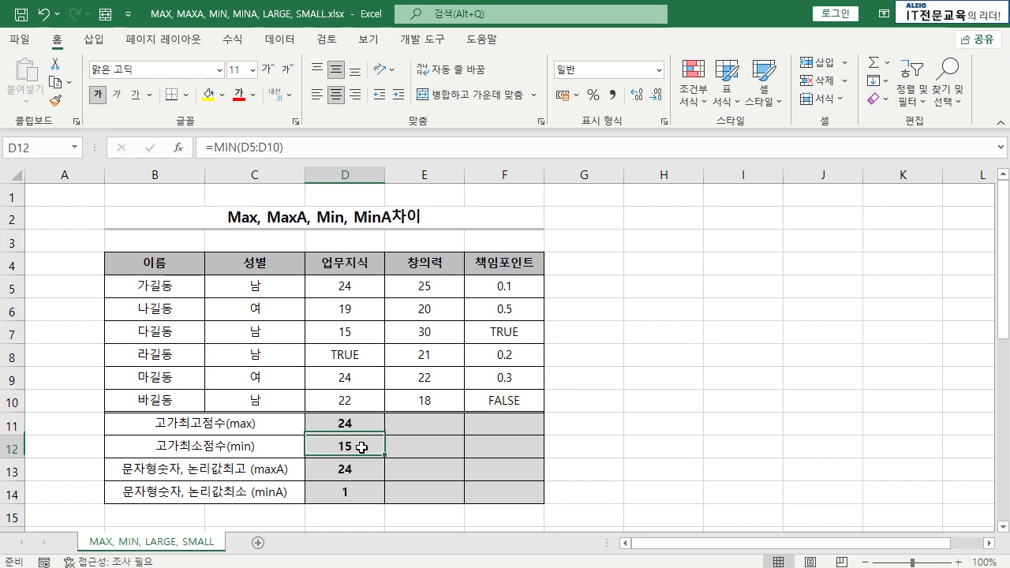
{"action": "left_click", "coordinate": [356, 471]}
{"action": "left_click", "coordinate": [355, 491]}
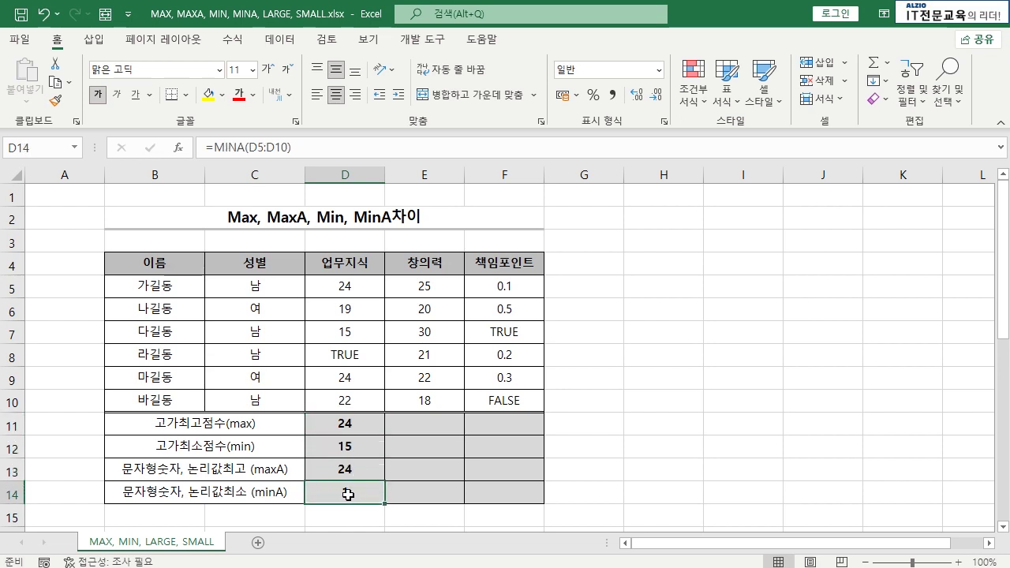
{"action": "left_click", "coordinate": [474, 399]}
{"action": "left_click", "coordinate": [511, 334]}
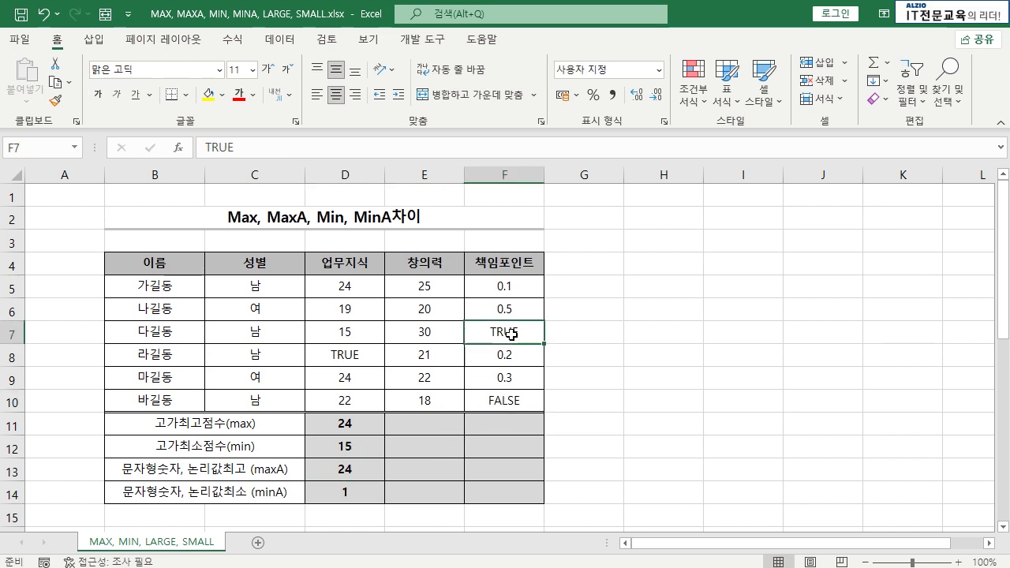
{"action": "left_click", "coordinate": [514, 398]}
{"action": "left_click", "coordinate": [524, 335]}
{"action": "left_click", "coordinate": [519, 400]}
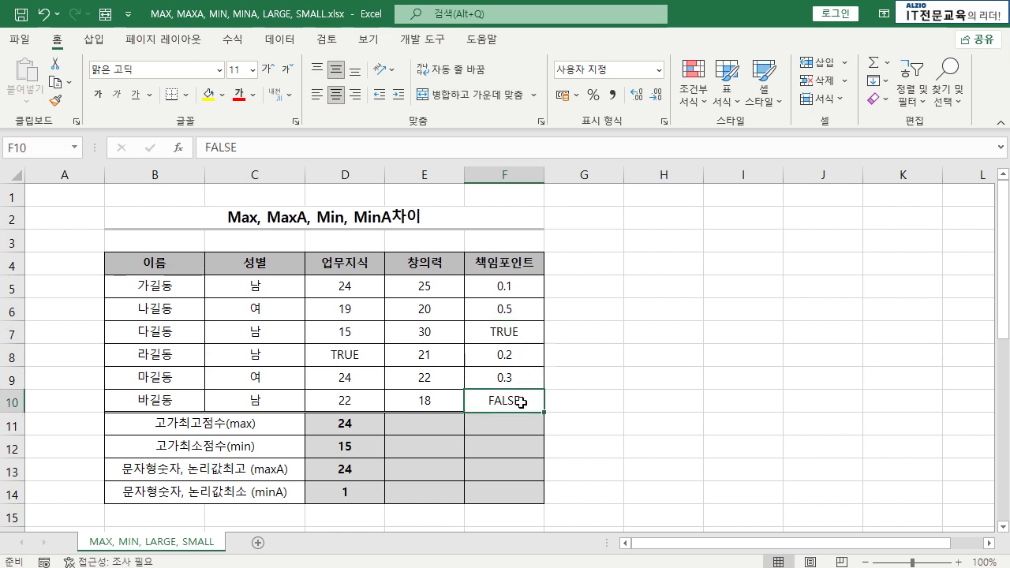
{"action": "left_click_drag", "start_coordinate": [365, 288], "coordinate": [356, 400]}
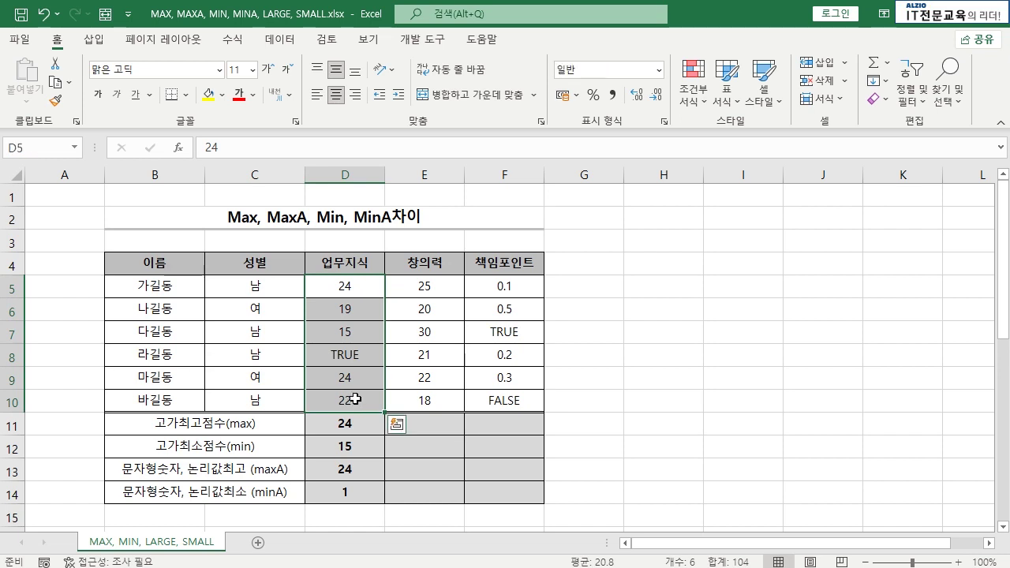
{"action": "left_click", "coordinate": [360, 357]}
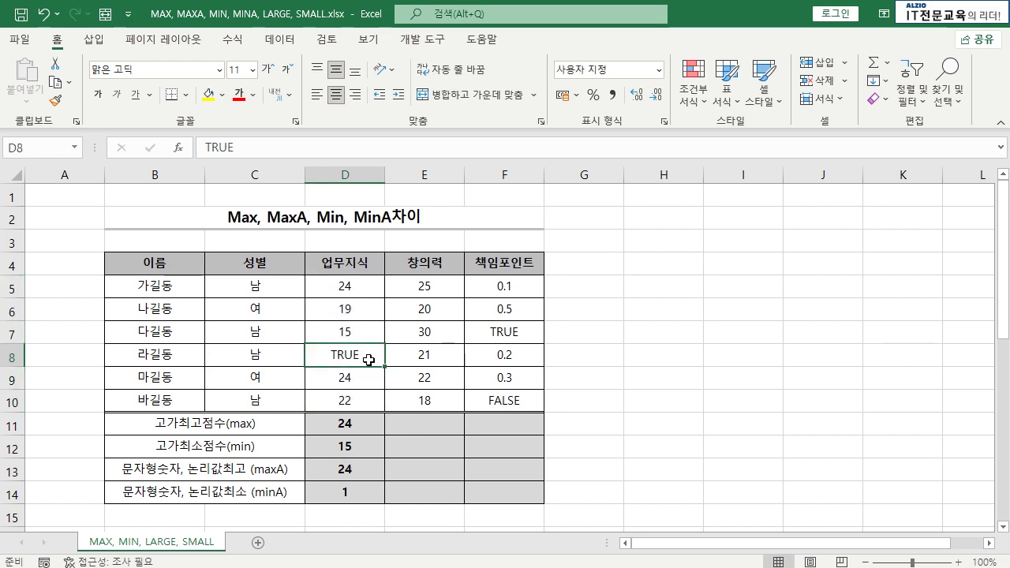
{"action": "left_click", "coordinate": [376, 491]}
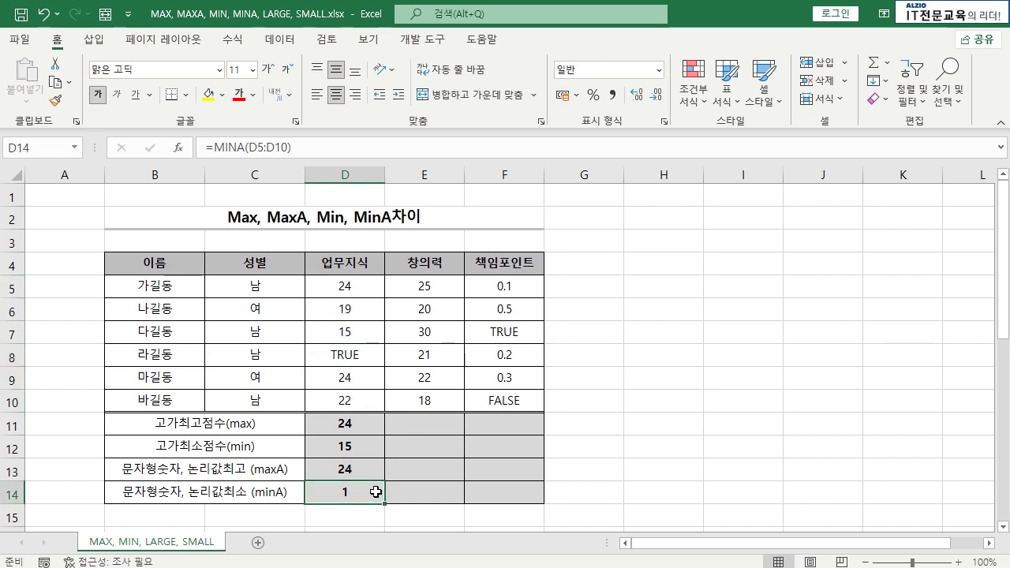
{"action": "left_click", "coordinate": [367, 448]}
{"action": "left_click", "coordinate": [367, 331]}
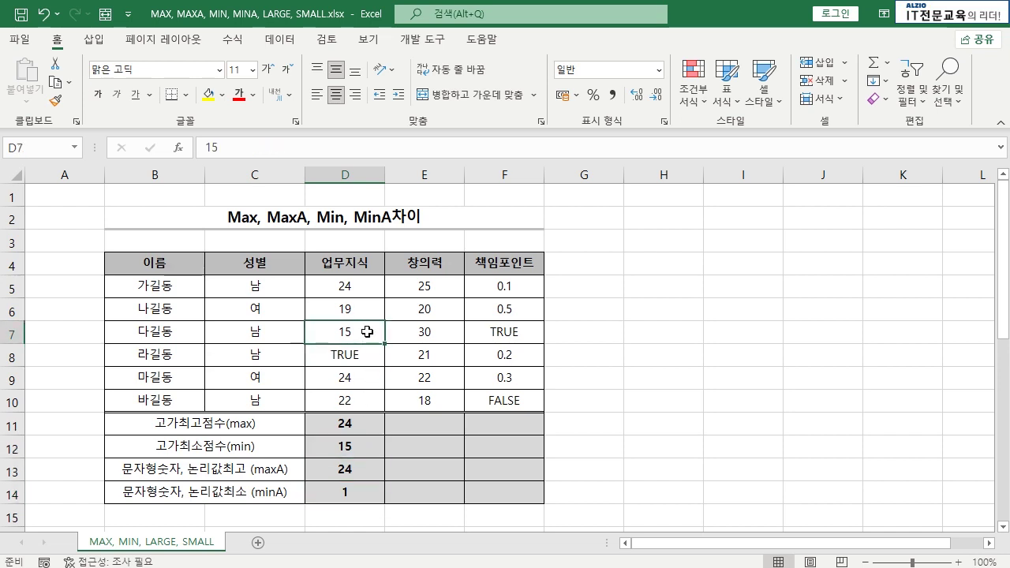
{"action": "left_click", "coordinate": [354, 449]}
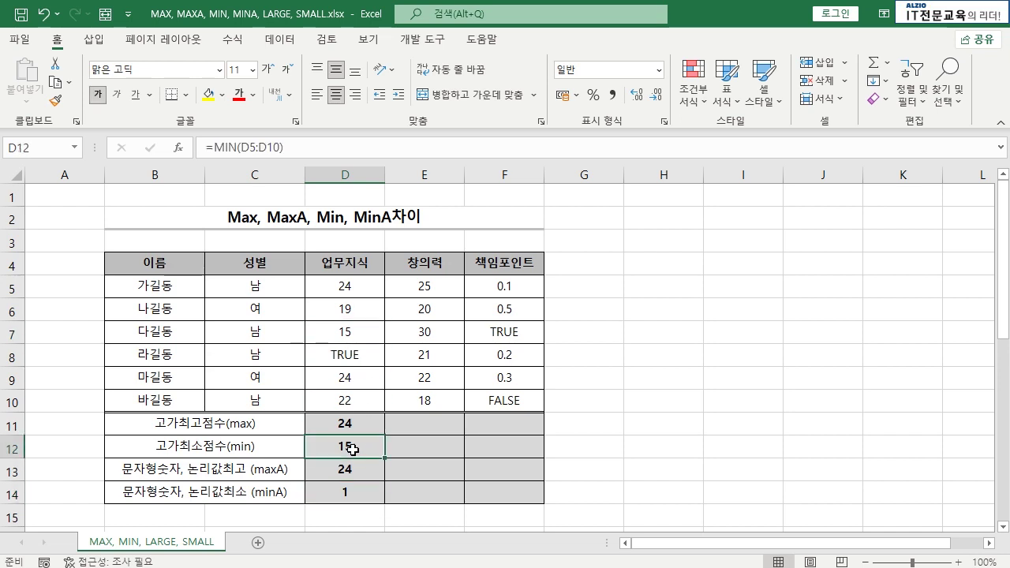
- Compare the MAXA result in D13 and the MINA formula in D14 against the TRUE value in D8 and the other 업무지식 scores
{"action": "left_click", "coordinate": [358, 357]}
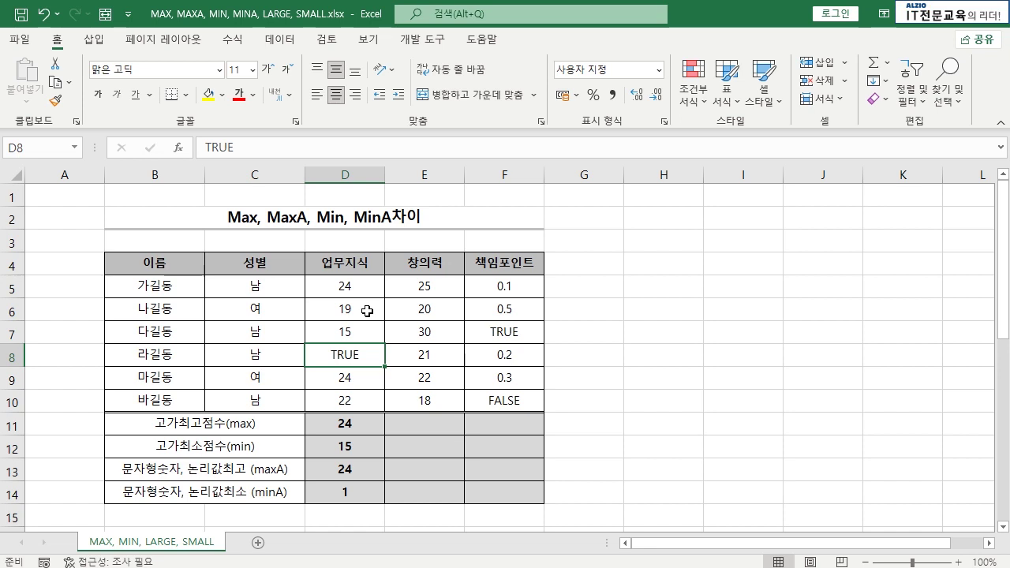
{"action": "left_click", "coordinate": [375, 469]}
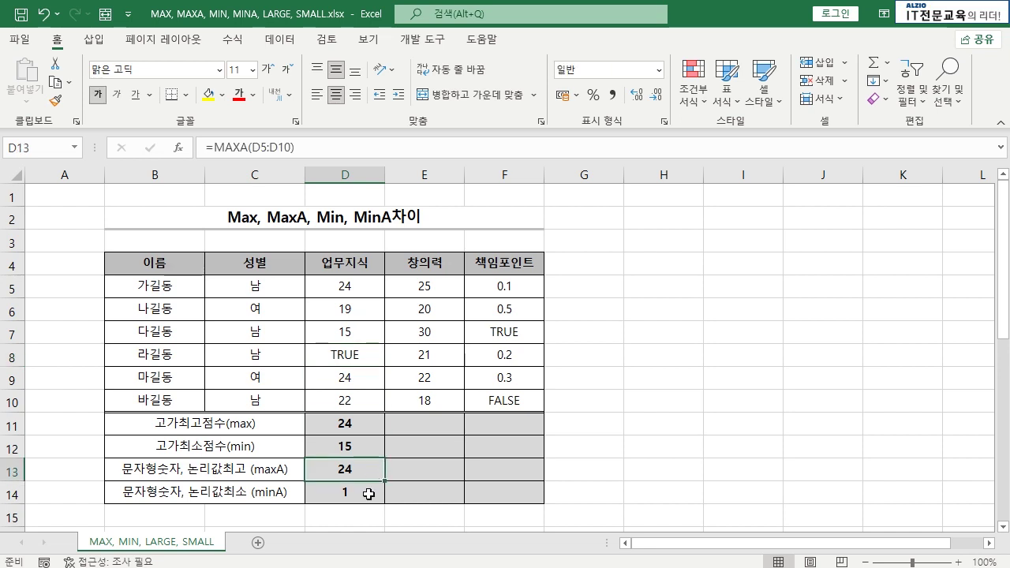
{"action": "left_click", "coordinate": [369, 493]}
{"action": "double_click", "coordinate": [368, 494]}
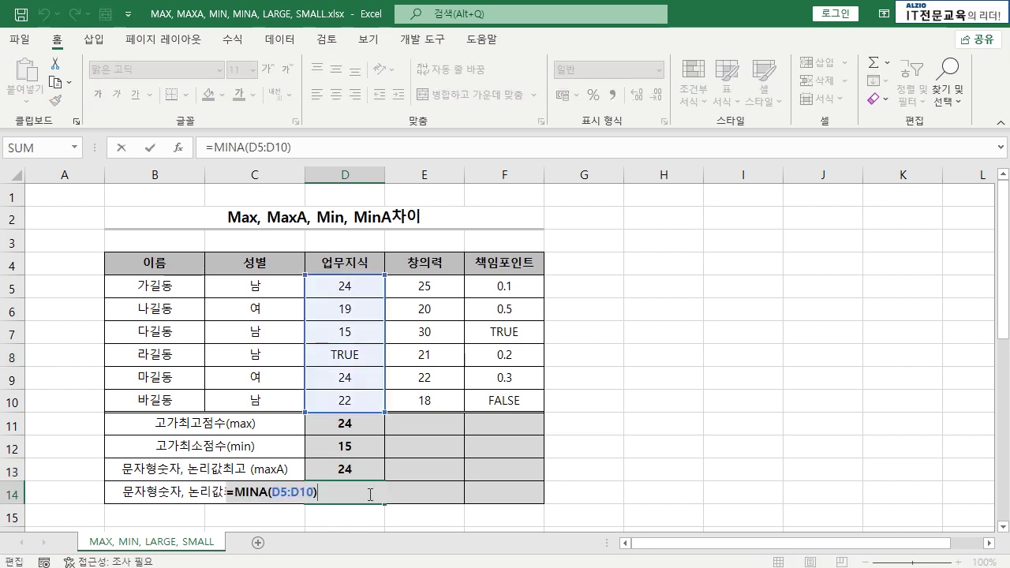
{"action": "left_click", "coordinate": [267, 493]}
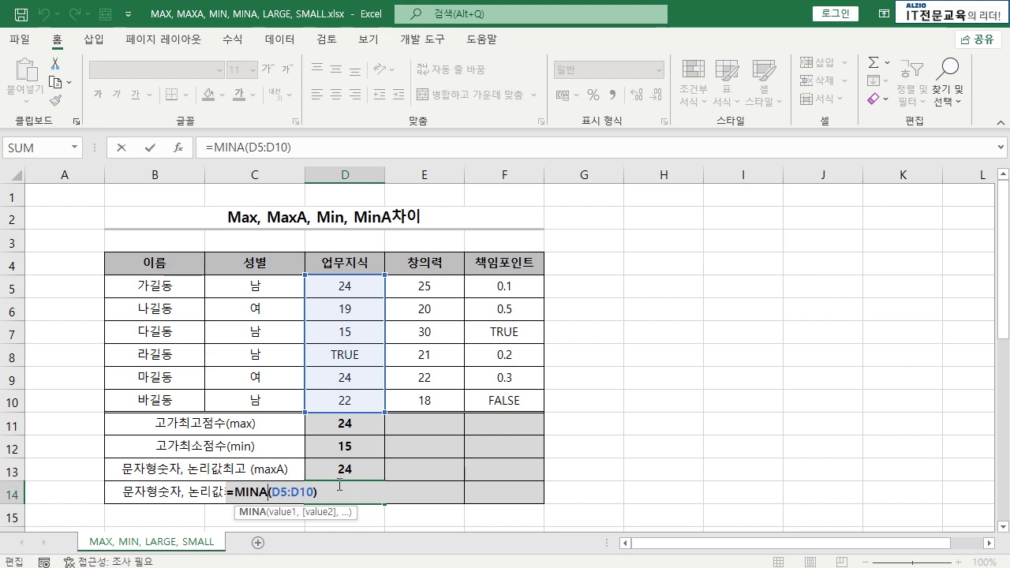
{"action": "key", "text": "ctrl+Return"}
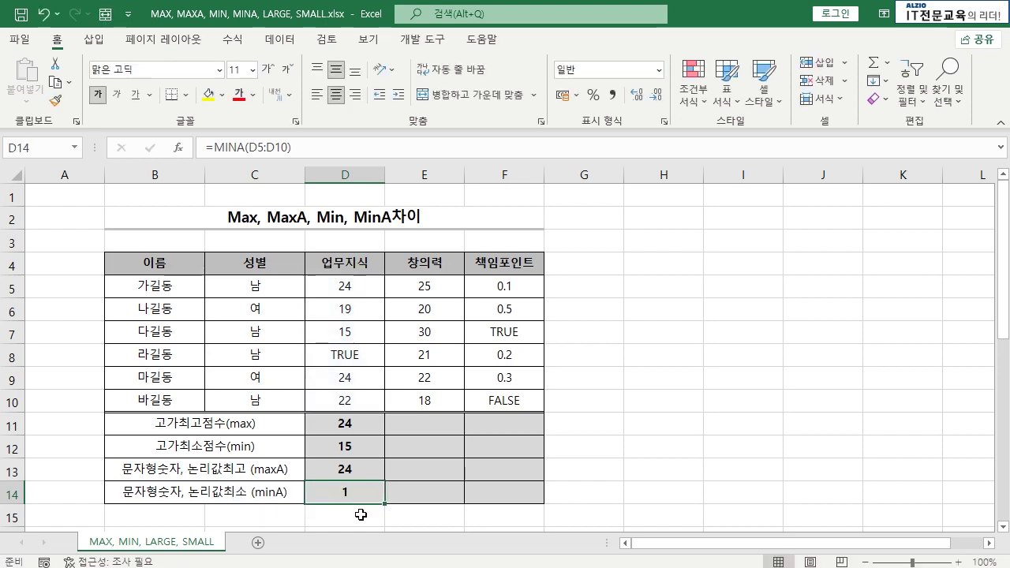
{"action": "left_click", "coordinate": [352, 470]}
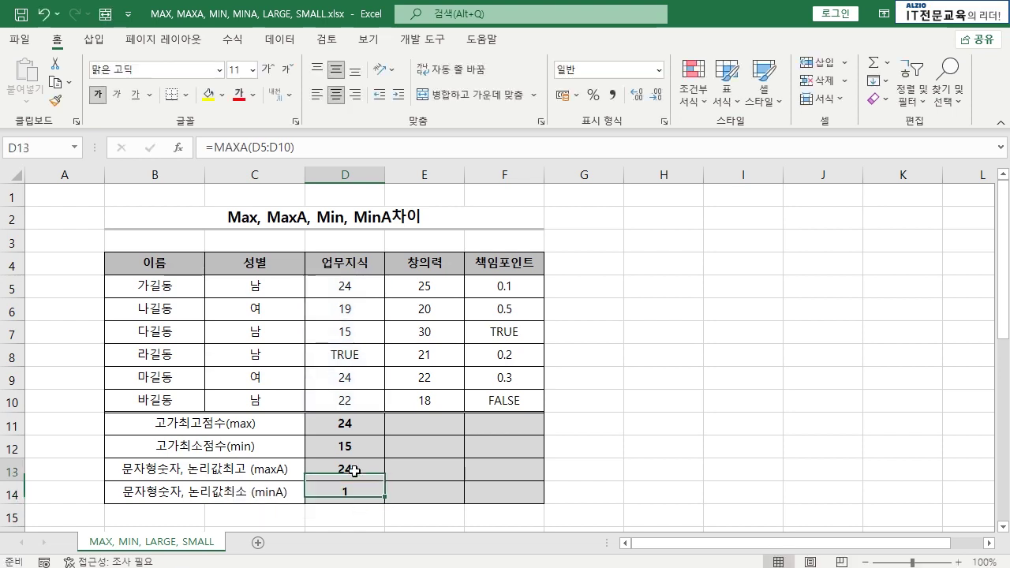
{"action": "left_click", "coordinate": [365, 354]}
{"action": "left_click", "coordinate": [353, 470]}
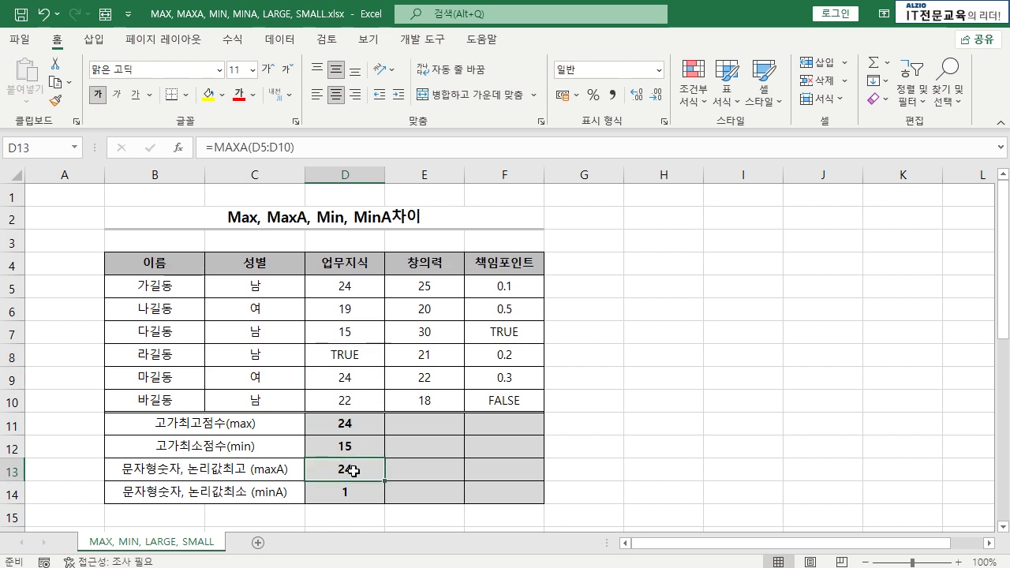
{"action": "left_click", "coordinate": [366, 381]}
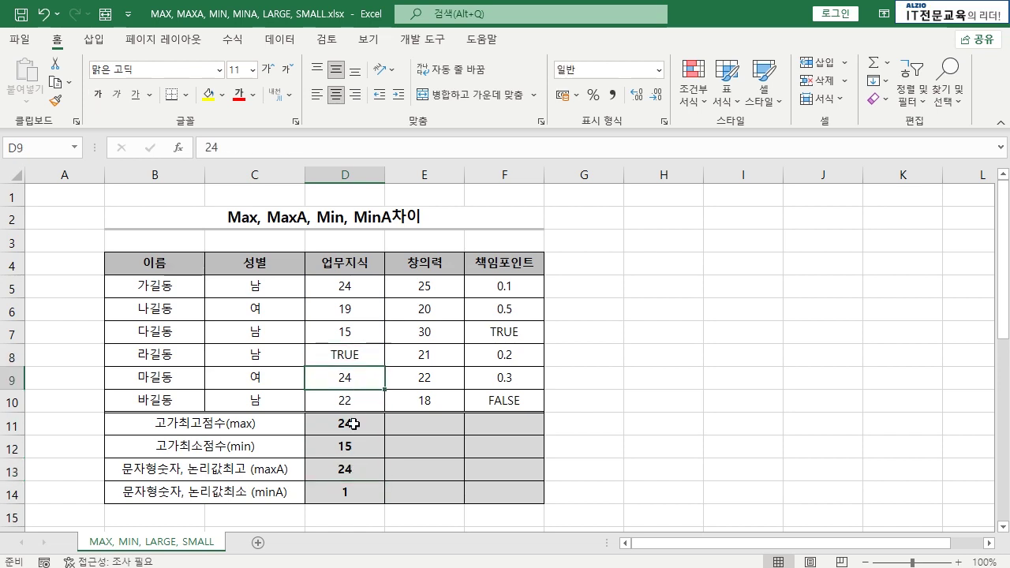
{"action": "left_click", "coordinate": [365, 355]}
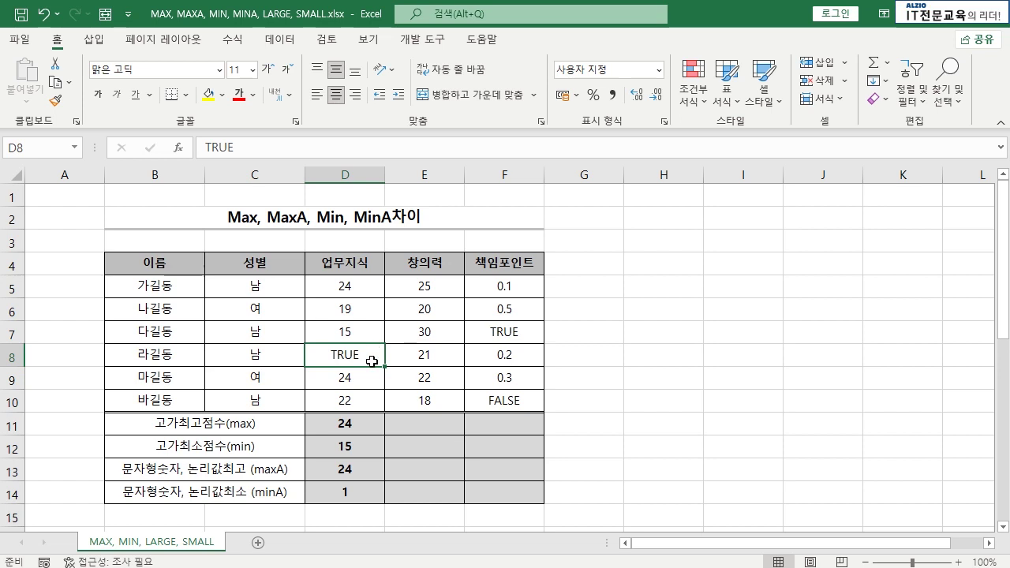
{"action": "left_click", "coordinate": [365, 491]}
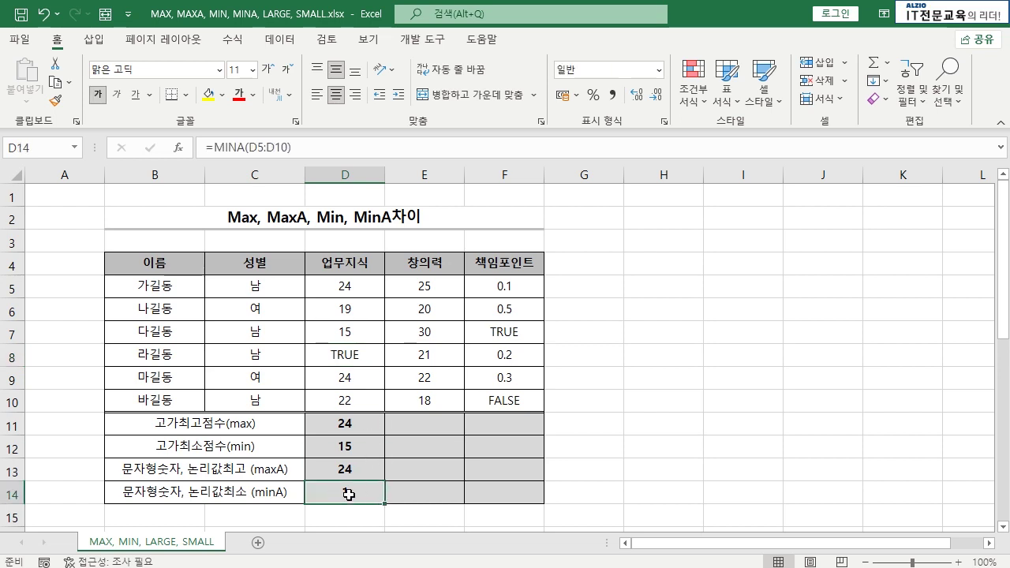
- Undo the paste of TRUE over the 업무지식 score in D8
{"action": "key", "text": "ctrl+z"}
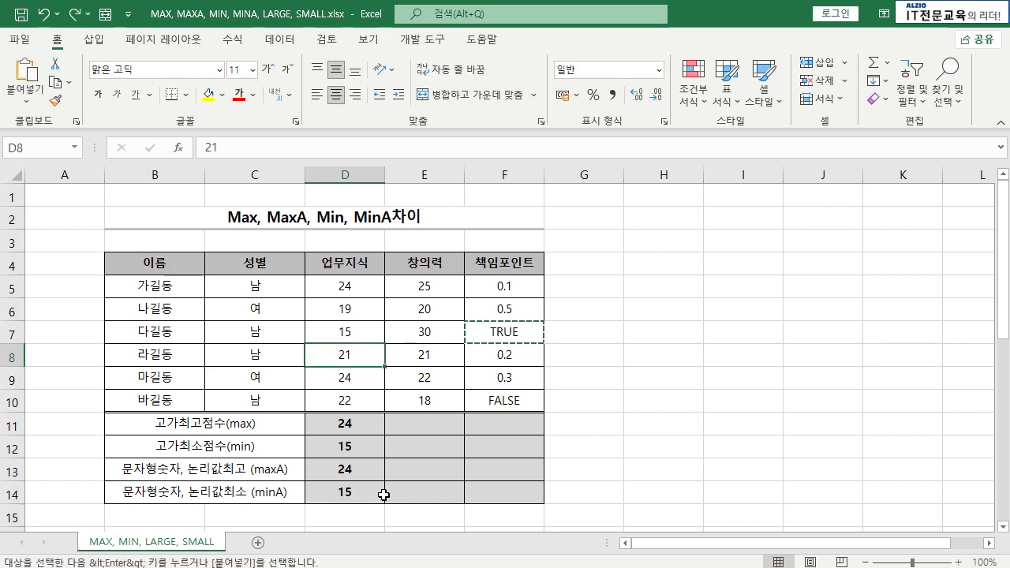
{"action": "left_click", "coordinate": [437, 446]}
- Fill the MAX formula from D11 across to E11 and F11 for the 창의력 and 책임포인트 columns, undoing the accidental fill down column D
{"action": "left_click", "coordinate": [367, 423]}
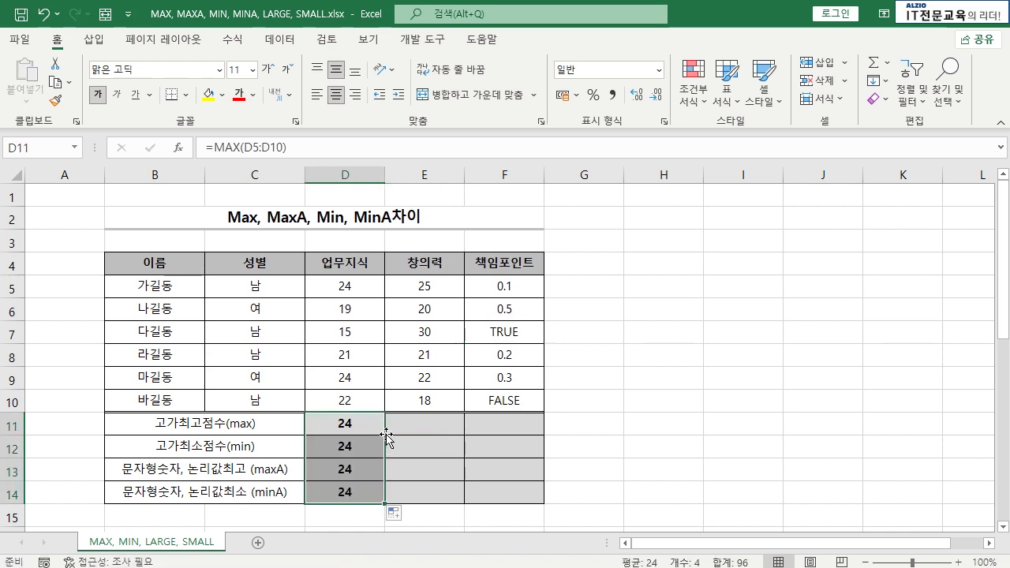
{"action": "key", "text": "ctrl+z"}
{"action": "left_click_drag", "start_coordinate": [385, 434], "coordinate": [537, 430]}
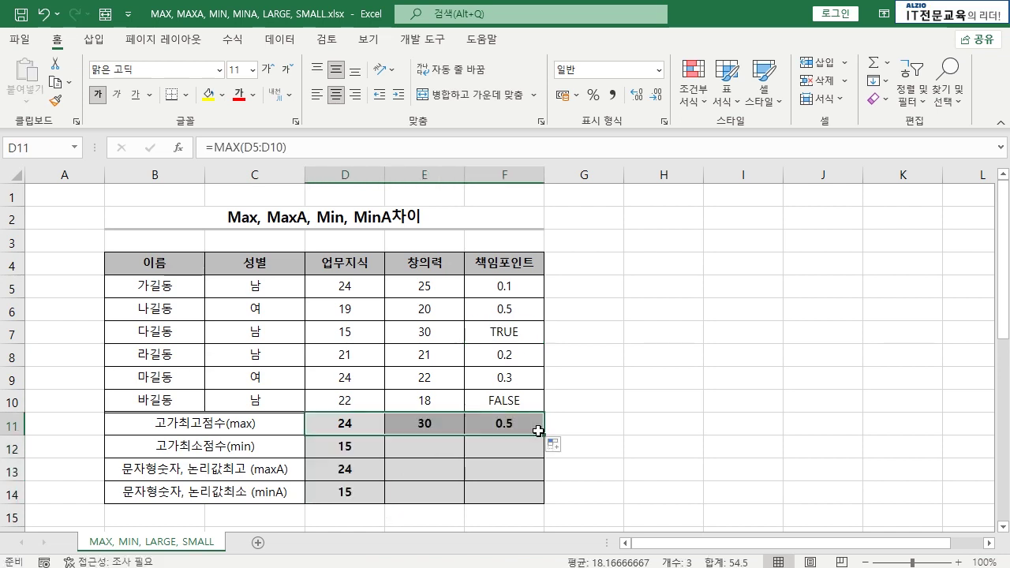
- Check the MAX formulas in E11 and F11 against their source ranges, including the logical values in the 책임포인트 column
{"action": "left_click", "coordinate": [441, 427]}
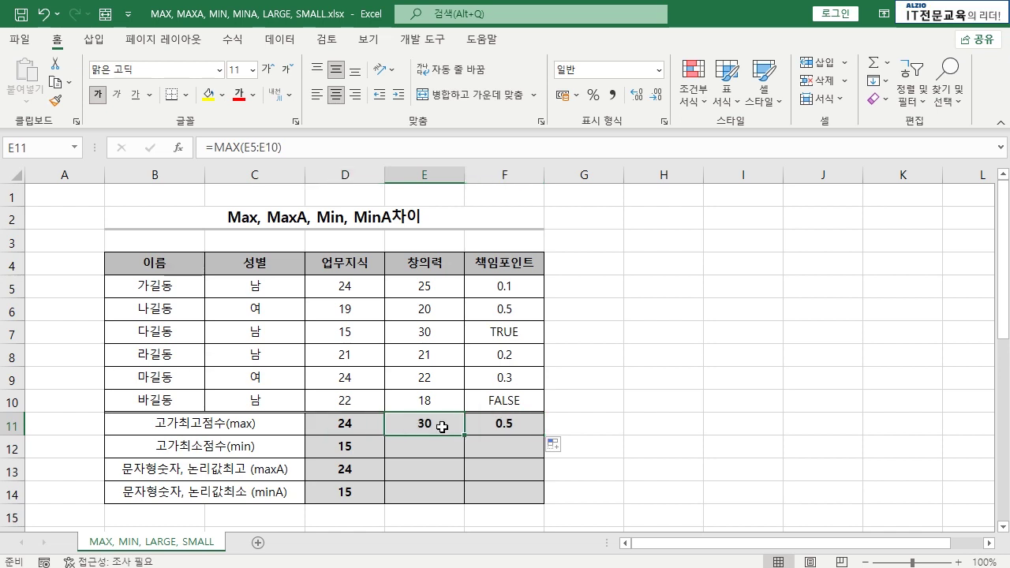
{"action": "double_click", "coordinate": [442, 424]}
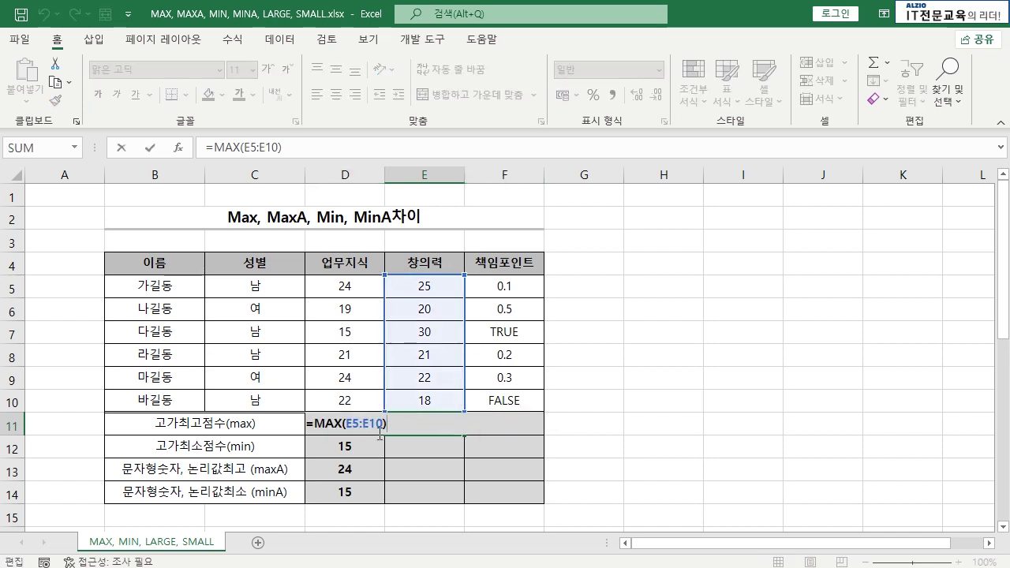
{"action": "key", "text": "Escape"}
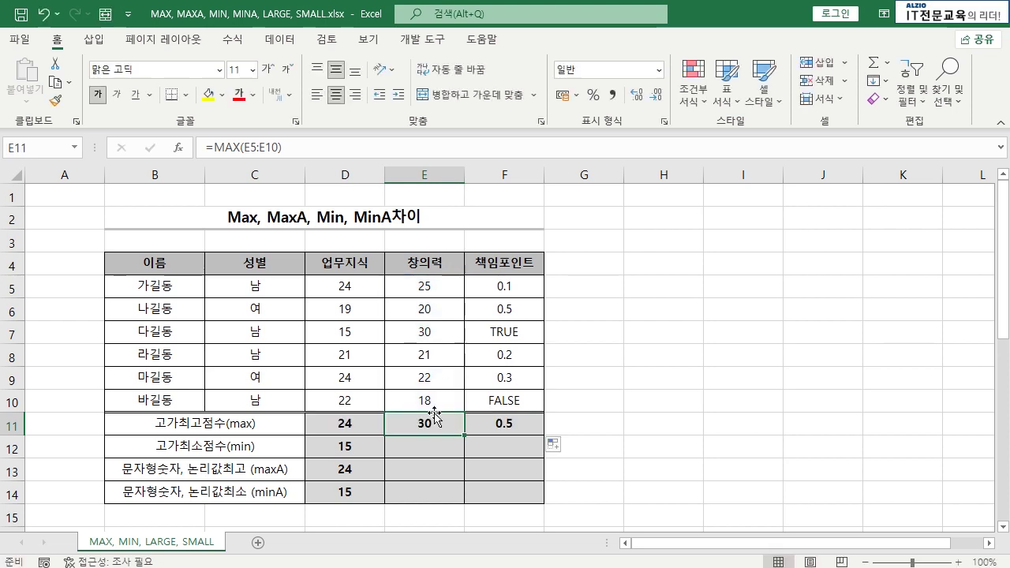
{"action": "left_click", "coordinate": [514, 426]}
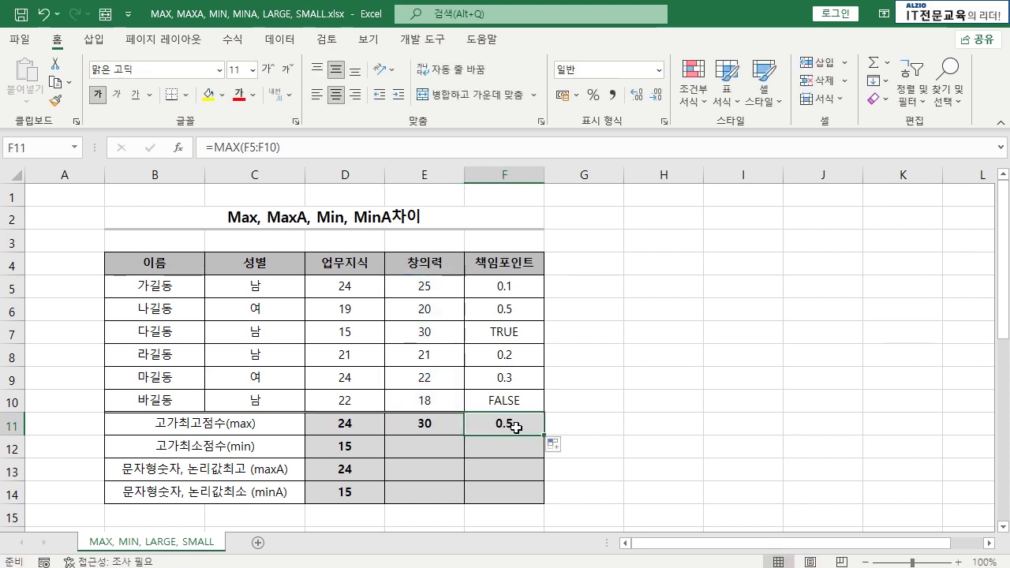
{"action": "double_click", "coordinate": [514, 426]}
{"action": "key", "text": "Escape"}
{"action": "key", "text": "Up"}
{"action": "key", "text": "Up"}
{"action": "key", "text": "Up"}
{"action": "key", "text": "Up"}
{"action": "left_click", "coordinate": [523, 400]}
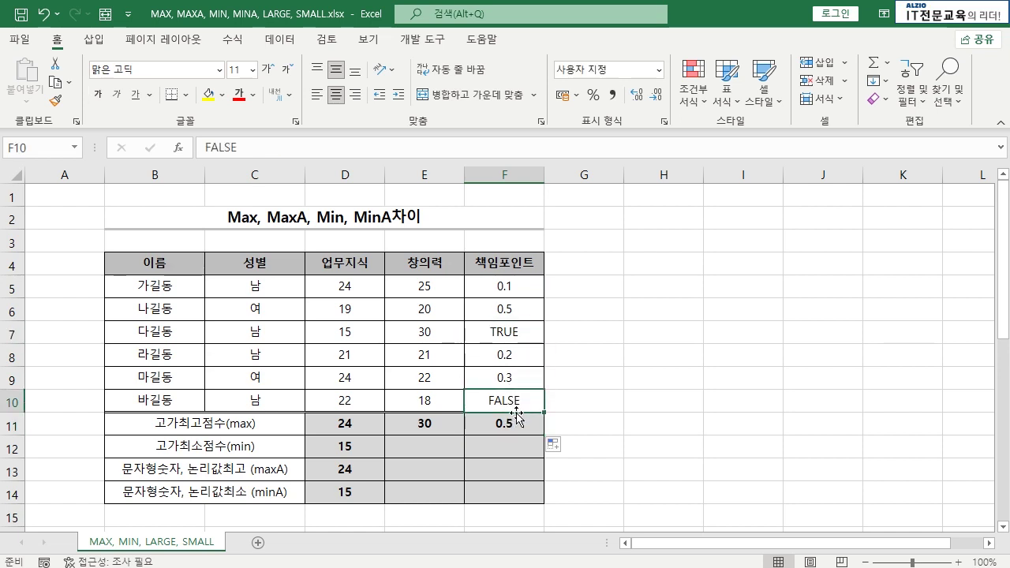
{"action": "left_click", "coordinate": [517, 309]}
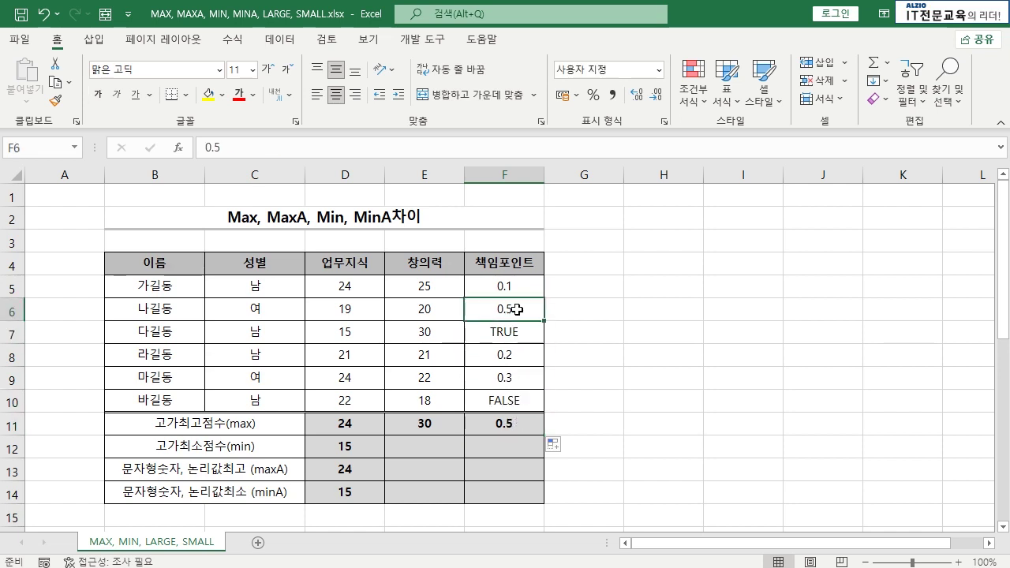
{"action": "left_click", "coordinate": [498, 426]}
- Fill the MIN formula from D12 across to E12 and F12
{"action": "left_click", "coordinate": [363, 448]}
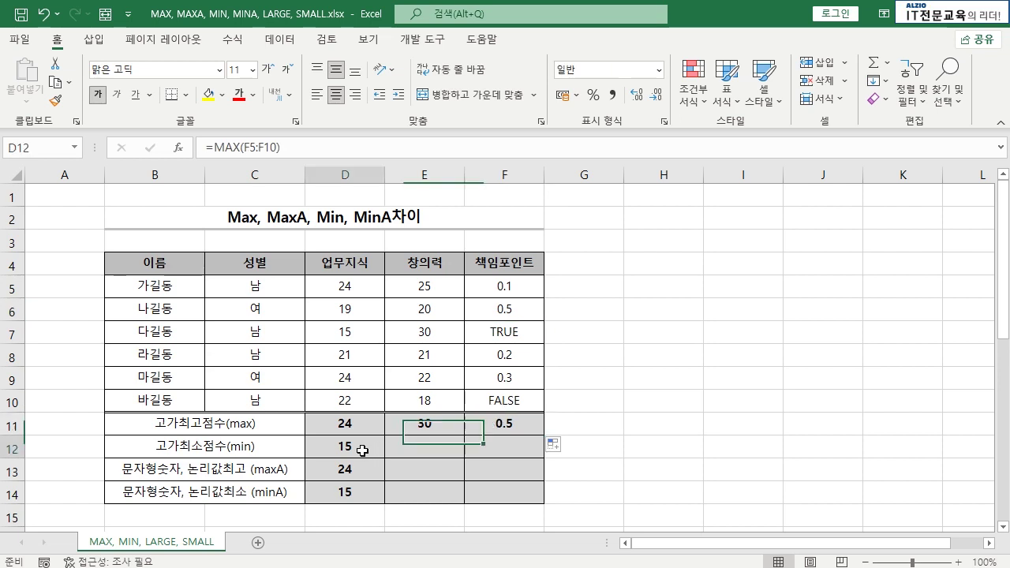
{"action": "left_click_drag", "start_coordinate": [385, 458], "coordinate": [529, 462]}
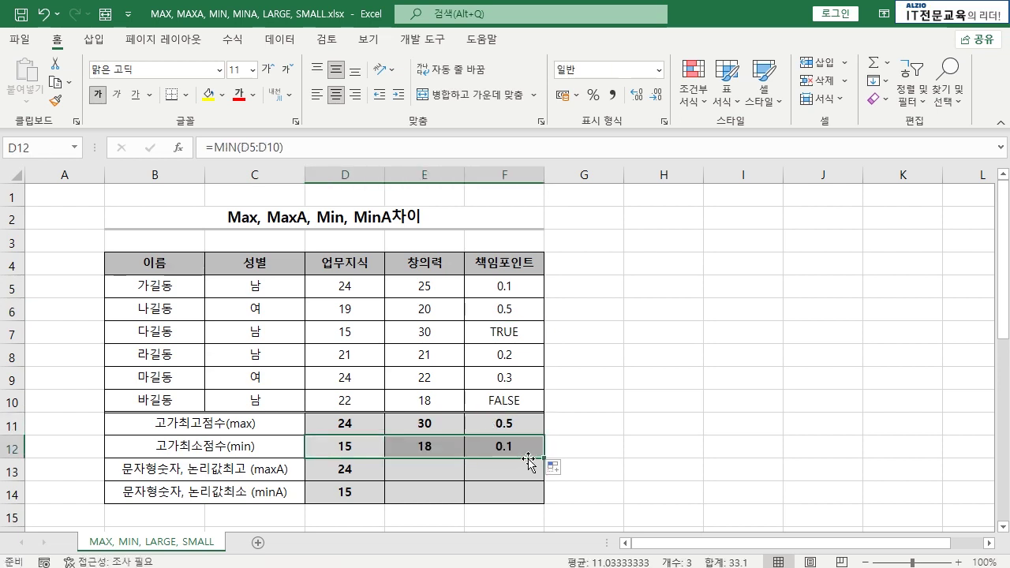
- Check the MIN results in E12 and F12 against the 창의력 scores and the numeric and logical 책임포인트 values
{"action": "left_click", "coordinate": [447, 450]}
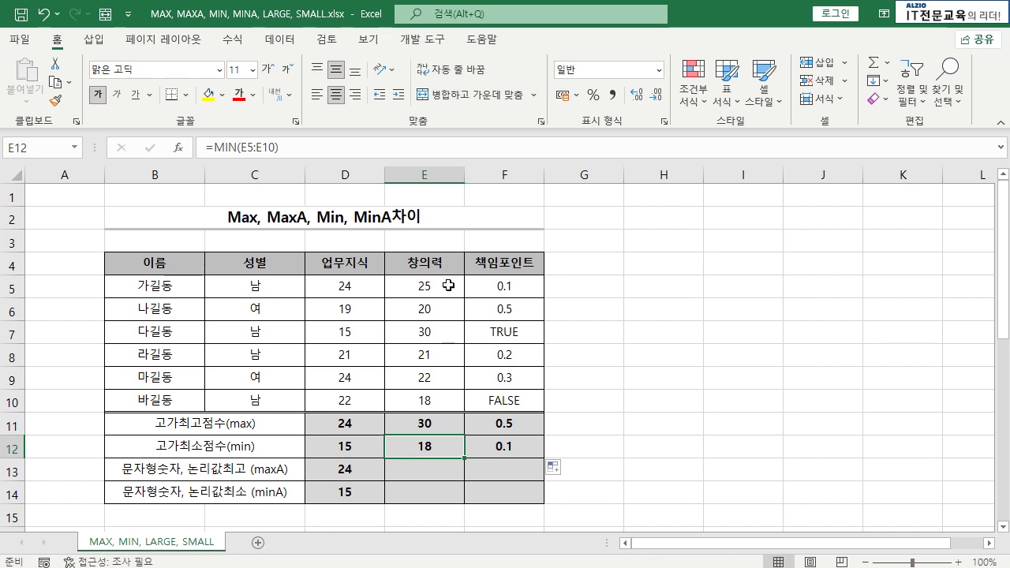
{"action": "left_click", "coordinate": [448, 401]}
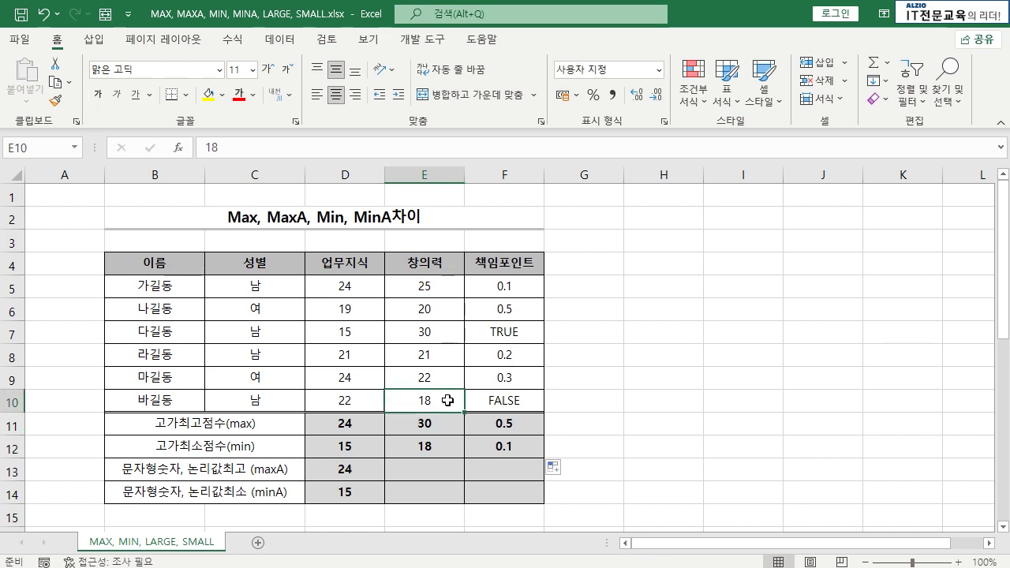
{"action": "left_click", "coordinate": [509, 444]}
{"action": "left_click", "coordinate": [514, 331]}
{"action": "left_click", "coordinate": [521, 401]}
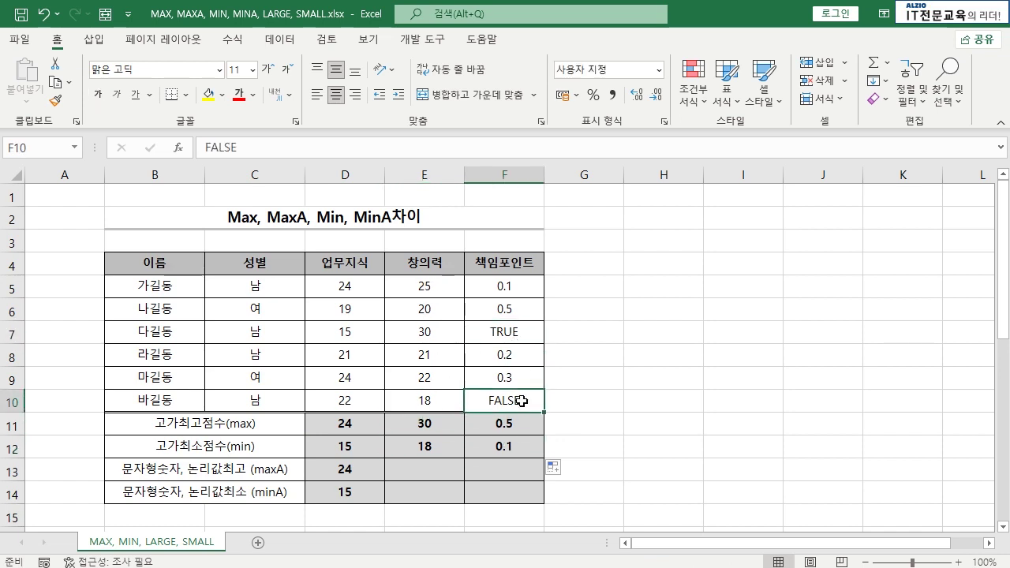
{"action": "left_click", "coordinate": [521, 291]}
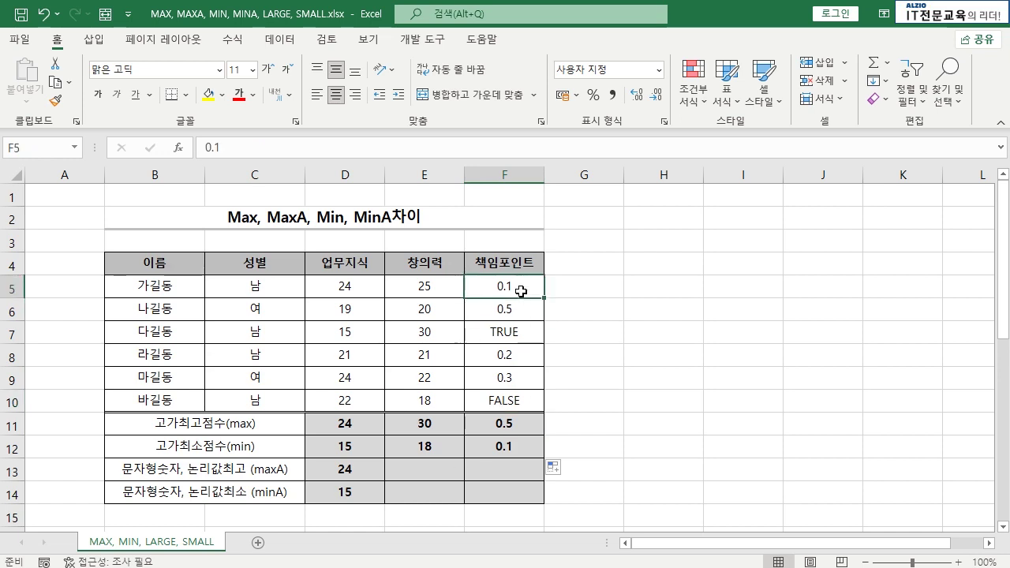
{"action": "left_click", "coordinate": [522, 444]}
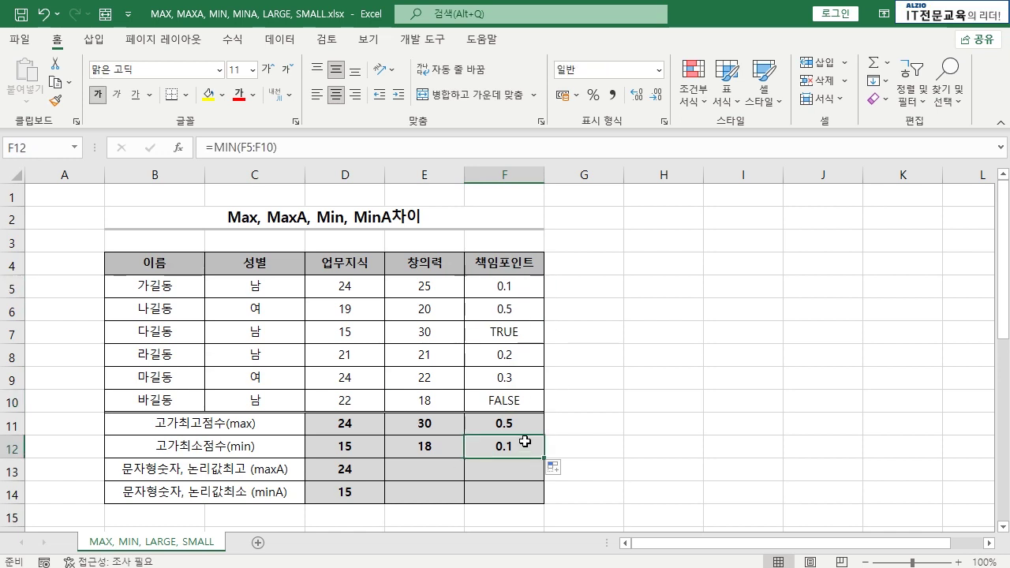
{"action": "key", "text": "ctrl+c"}
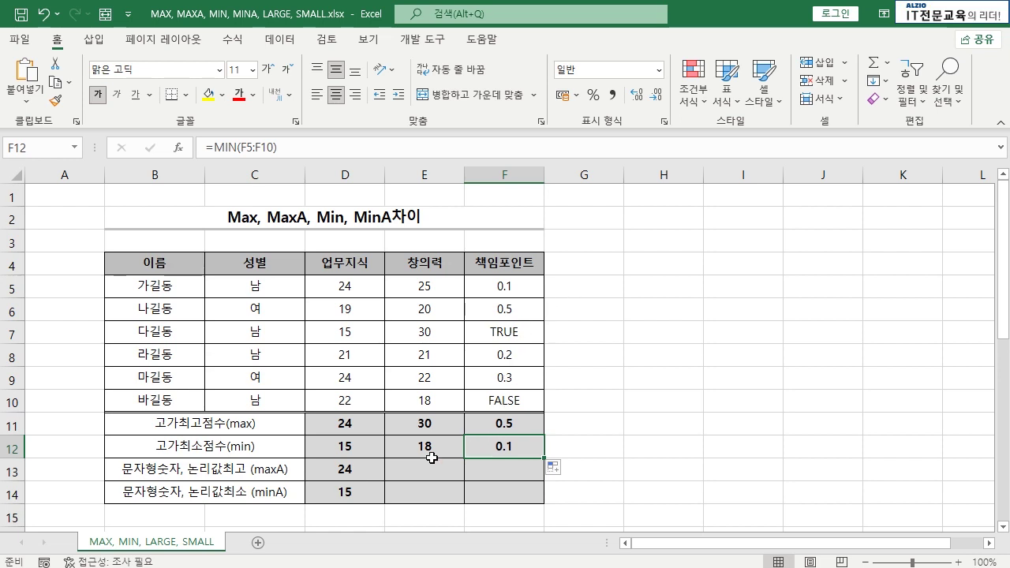
- Fill the MAXA formula from D13 across to E13 and F13
{"action": "left_click", "coordinate": [280, 474]}
{"action": "left_click", "coordinate": [347, 474]}
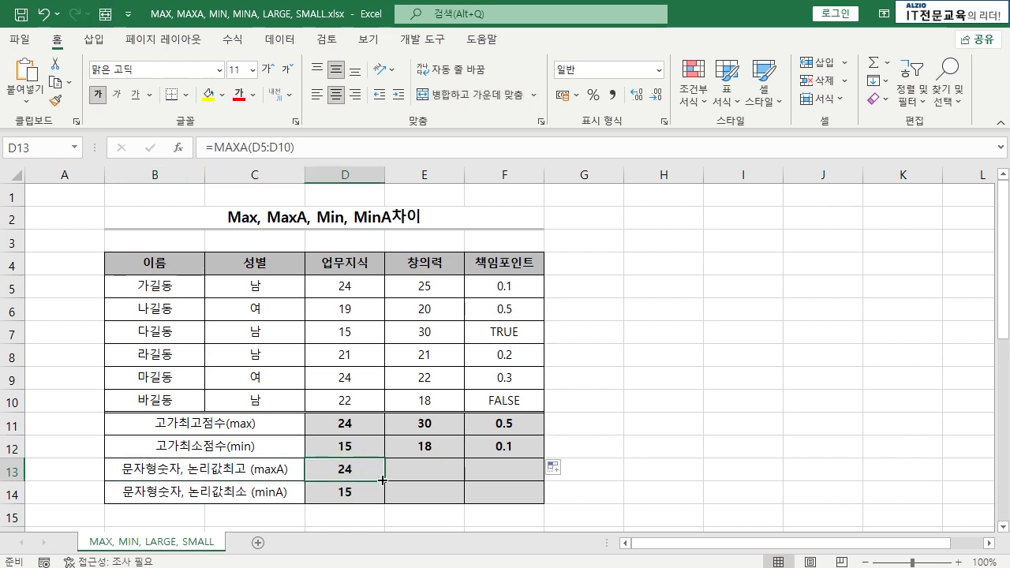
{"action": "left_click_drag", "start_coordinate": [384, 480], "coordinate": [539, 482]}
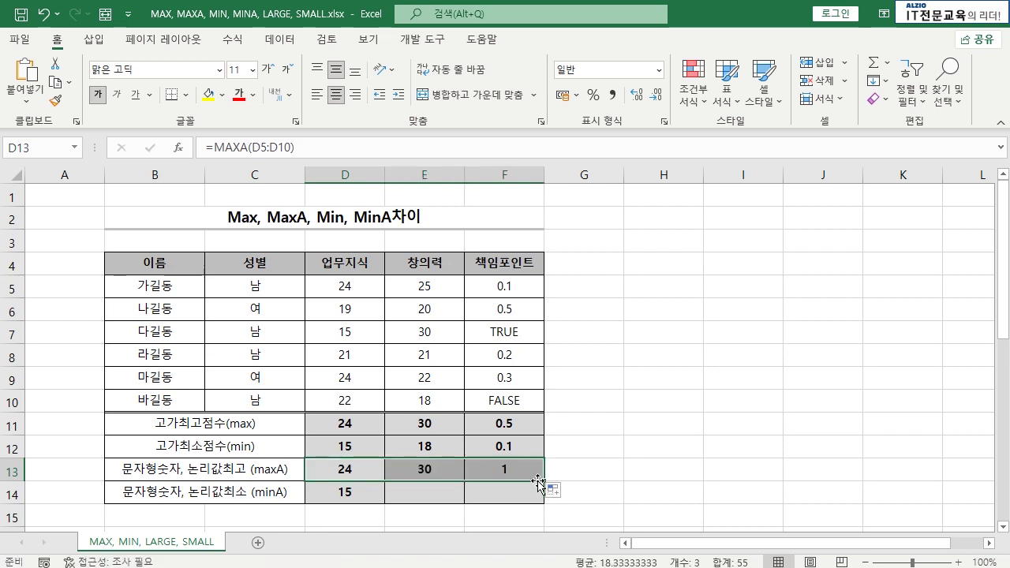
- Examine the MAXA results in E13 and F13 against E5:E10 and F5:F10, noting how TRUE and FALSE count in the 책임포인트 column
{"action": "left_click", "coordinate": [419, 470]}
{"action": "left_click_drag", "start_coordinate": [418, 286], "coordinate": [428, 399]}
{"action": "left_click", "coordinate": [439, 331]}
{"action": "left_click", "coordinate": [436, 463]}
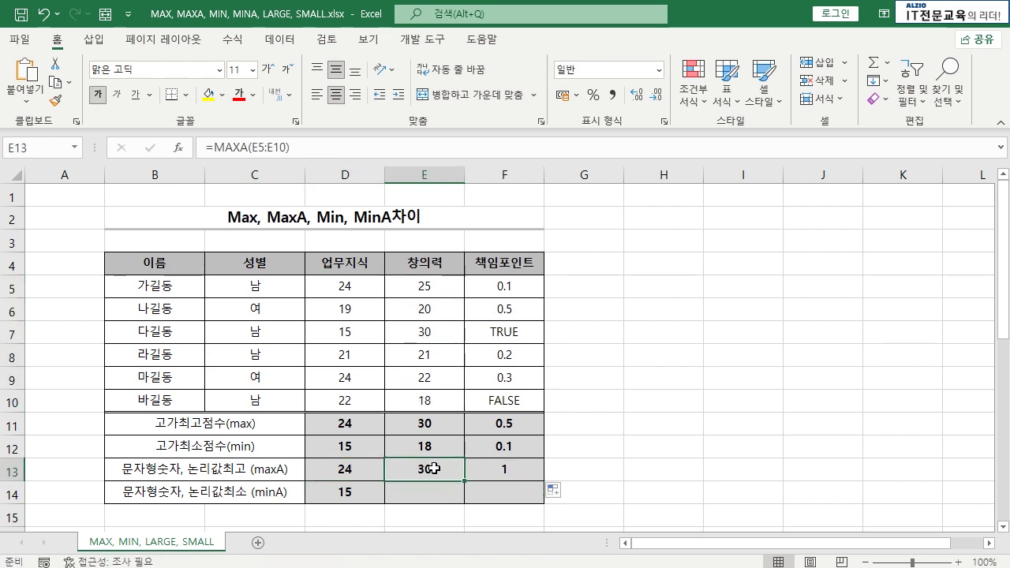
{"action": "left_click", "coordinate": [503, 469]}
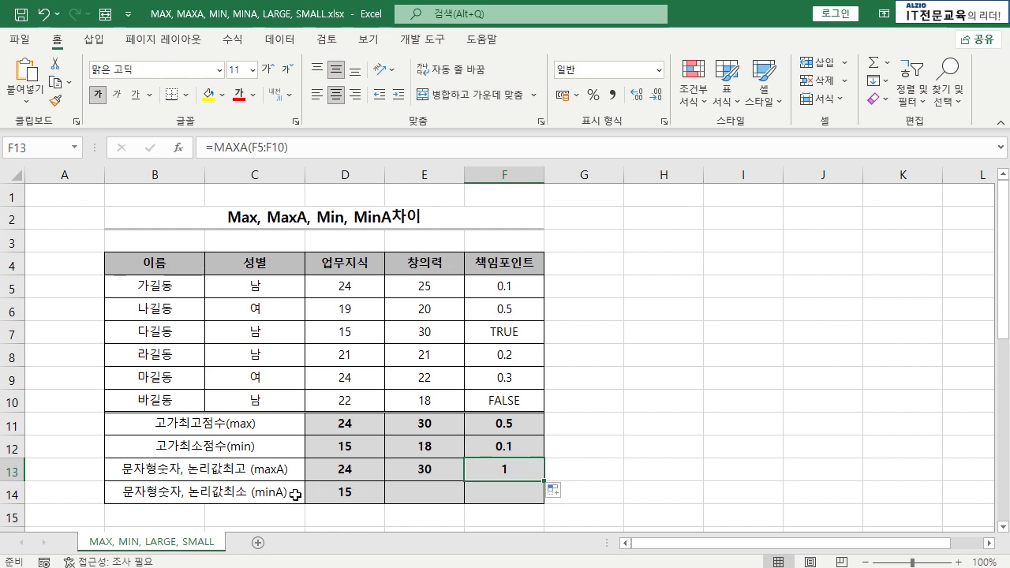
{"action": "left_click", "coordinate": [526, 333]}
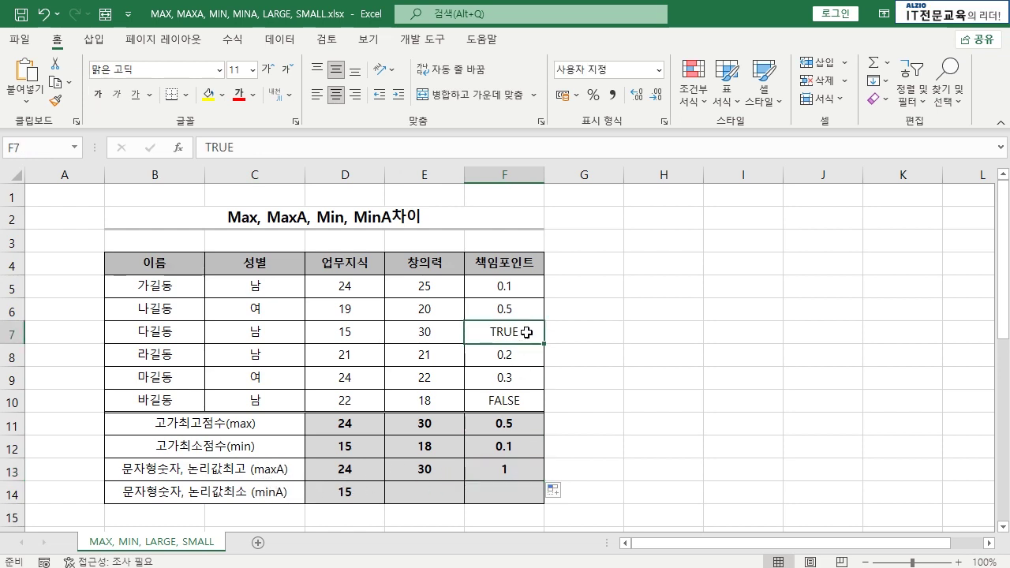
{"action": "left_click", "coordinate": [509, 397]}
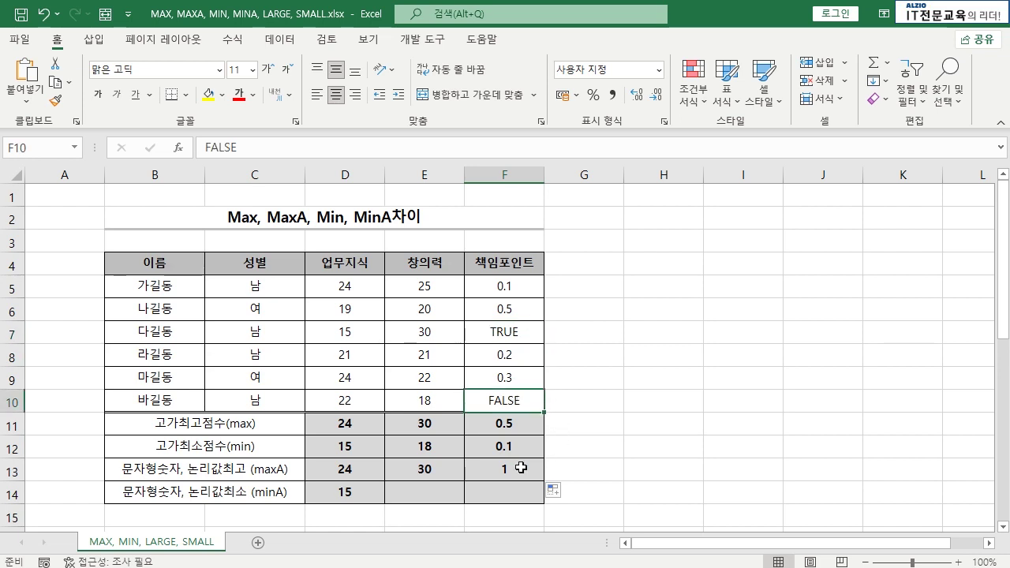
{"action": "left_click", "coordinate": [517, 469]}
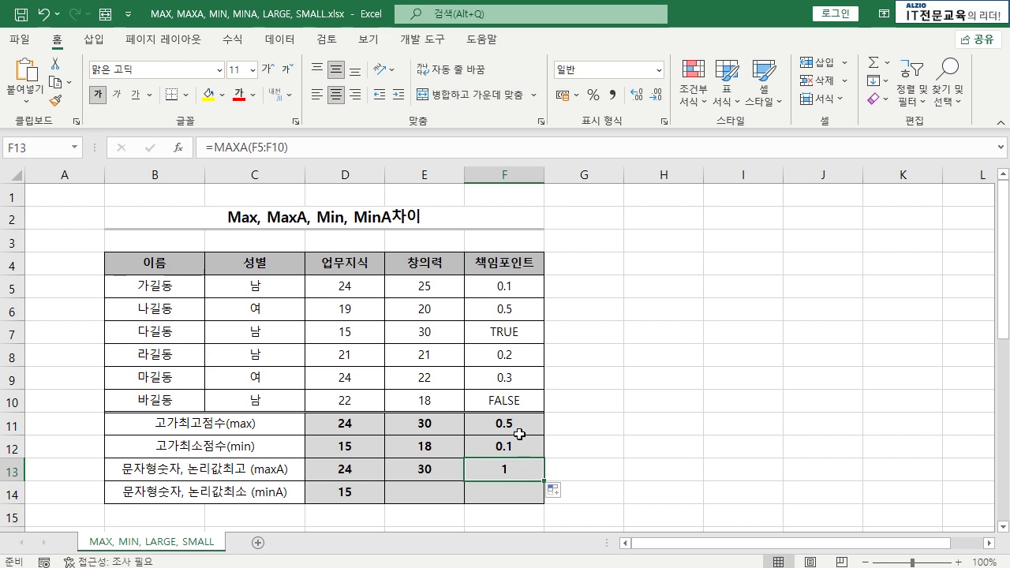
{"action": "left_click", "coordinate": [523, 288]}
{"action": "left_click_drag", "start_coordinate": [523, 288], "coordinate": [524, 304]}
{"action": "left_click", "coordinate": [517, 356]}
{"action": "left_click", "coordinate": [518, 378]}
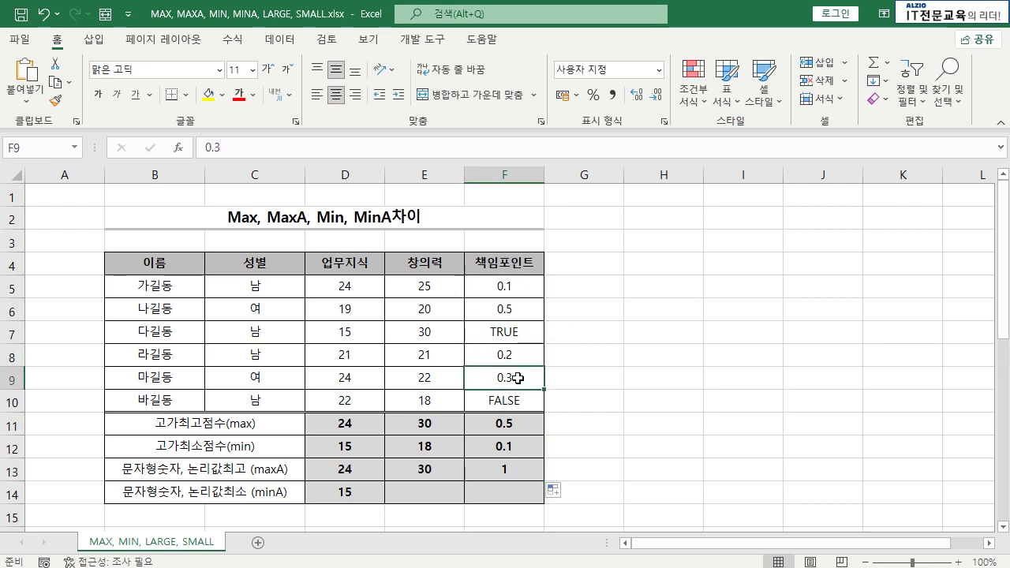
{"action": "left_click", "coordinate": [510, 401]}
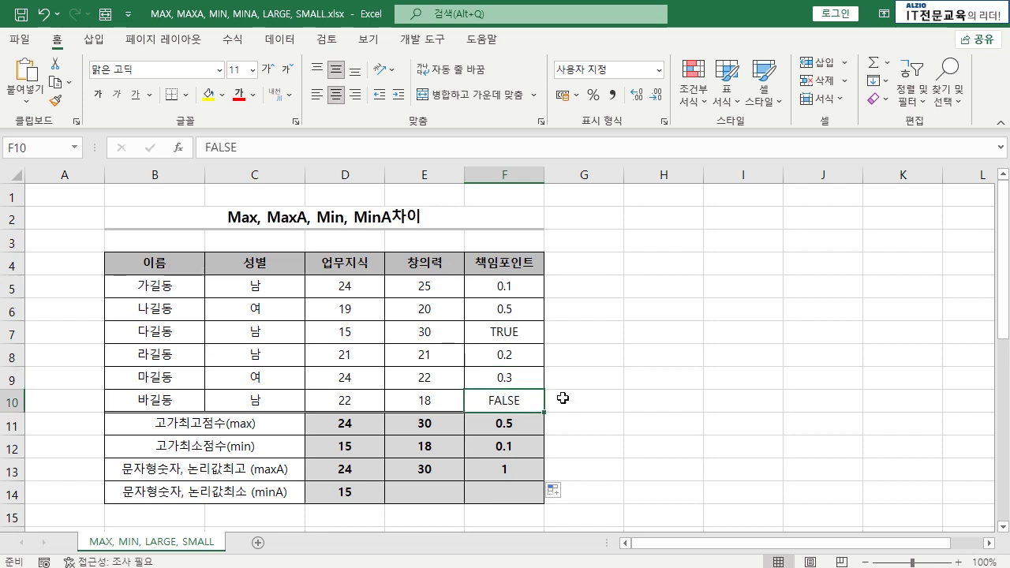
- Copy the MINA formula in D14 across to E14 and F14
{"action": "key", "text": "Up"}
{"action": "key", "text": "Up"}
{"action": "key", "text": "Up"}
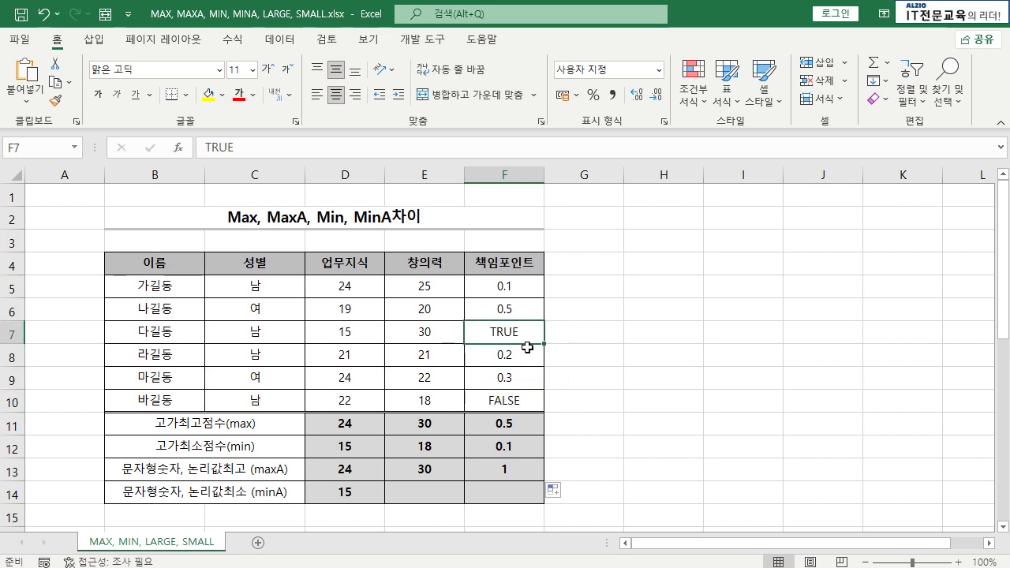
{"action": "left_click", "coordinate": [528, 468]}
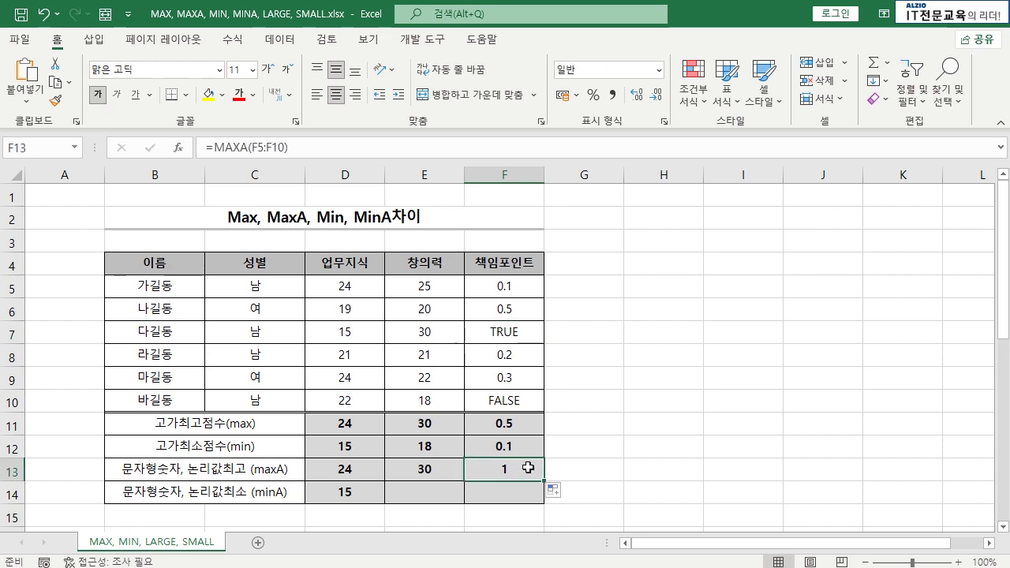
{"action": "left_click", "coordinate": [347, 498]}
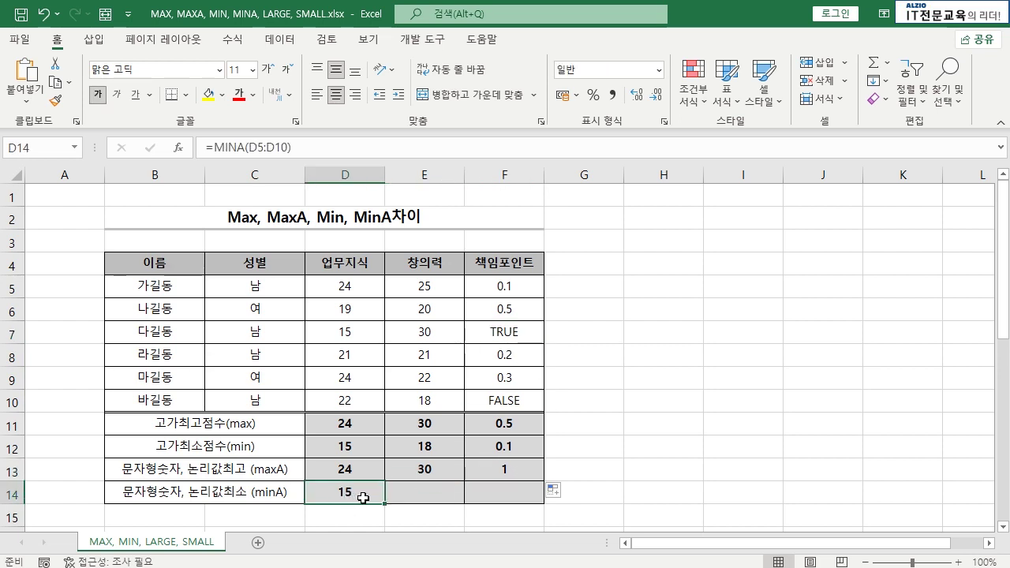
{"action": "left_click_drag", "start_coordinate": [395, 502], "coordinate": [517, 505]}
- Compare the MINA results in E14 and F14 with the source values in the 창의력 and 책임포인트 columns, including the logical values
{"action": "left_click", "coordinate": [430, 490]}
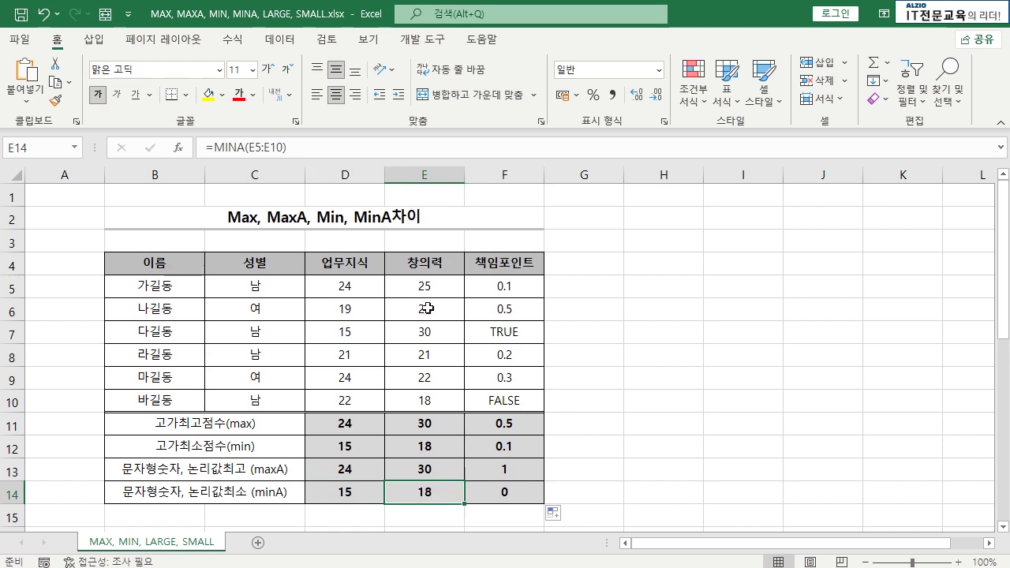
{"action": "left_click", "coordinate": [430, 401]}
{"action": "left_click", "coordinate": [429, 490]}
{"action": "left_click", "coordinate": [499, 490]}
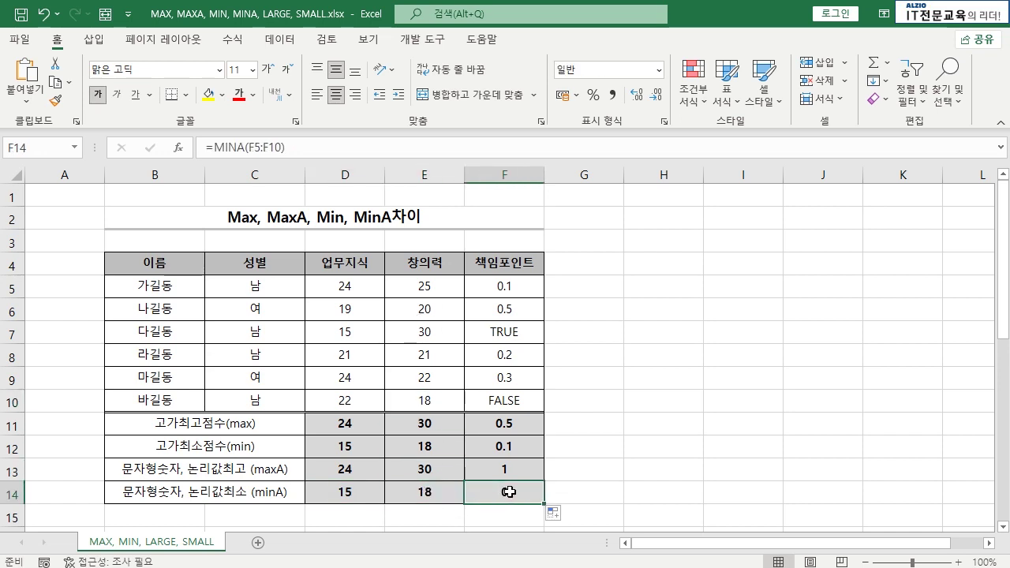
{"action": "left_click", "coordinate": [507, 402]}
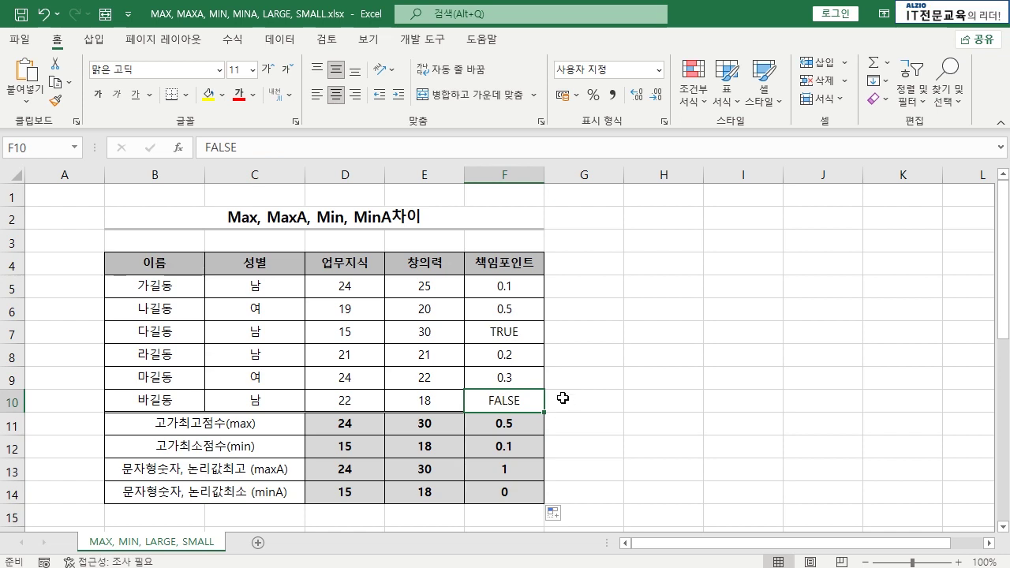
{"action": "left_click", "coordinate": [526, 287]}
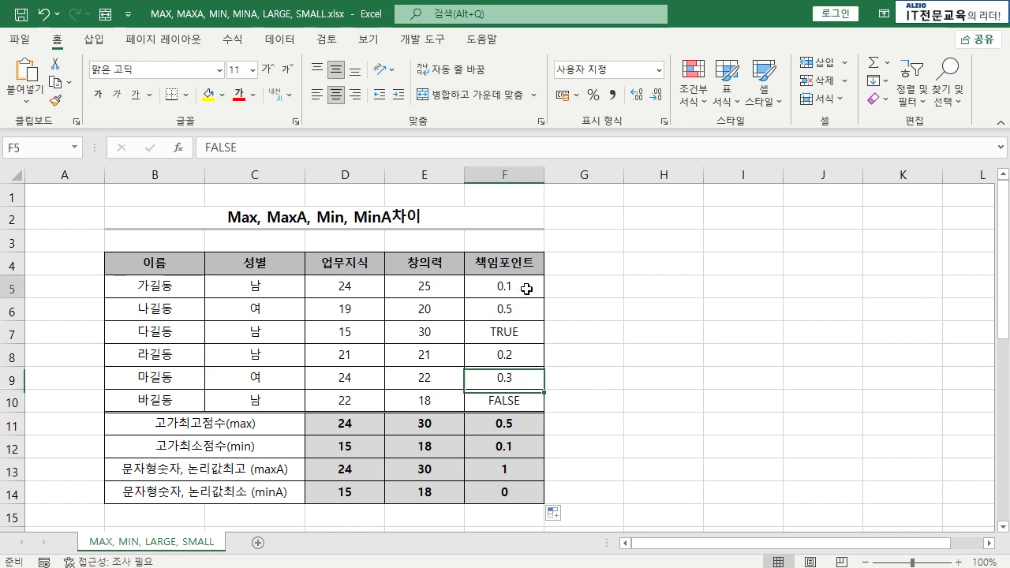
{"action": "left_click", "coordinate": [523, 308]}
{"action": "left_click", "coordinate": [517, 349]}
{"action": "left_click", "coordinate": [514, 373]}
{"action": "left_click", "coordinate": [522, 332]}
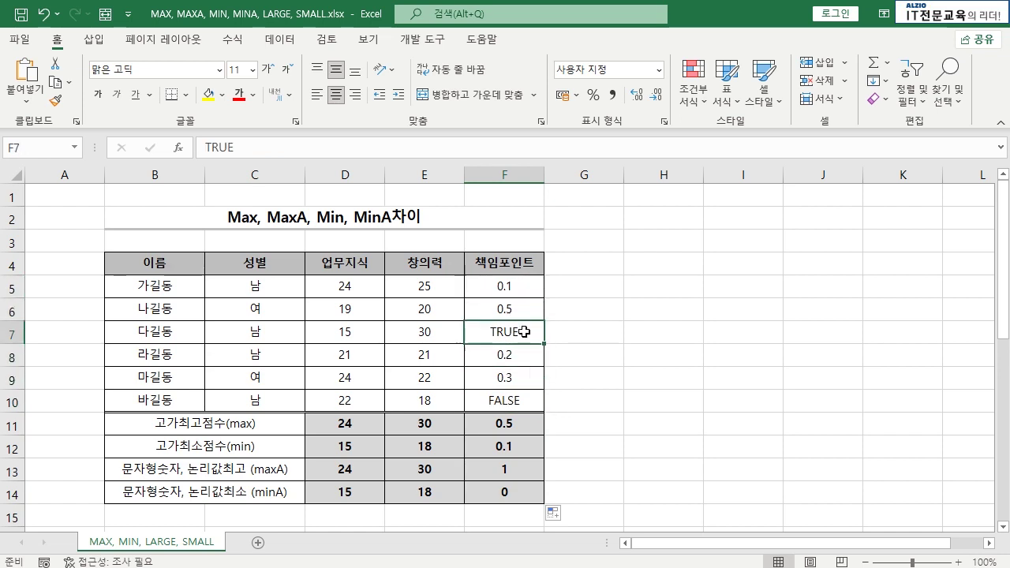
{"action": "left_click", "coordinate": [515, 402]}
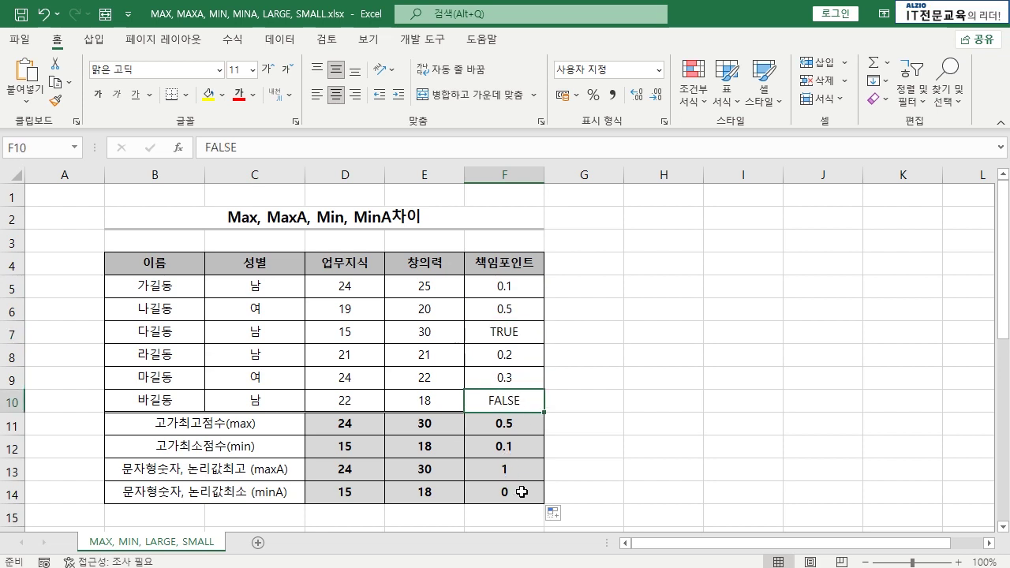
{"action": "left_click", "coordinate": [523, 493]}
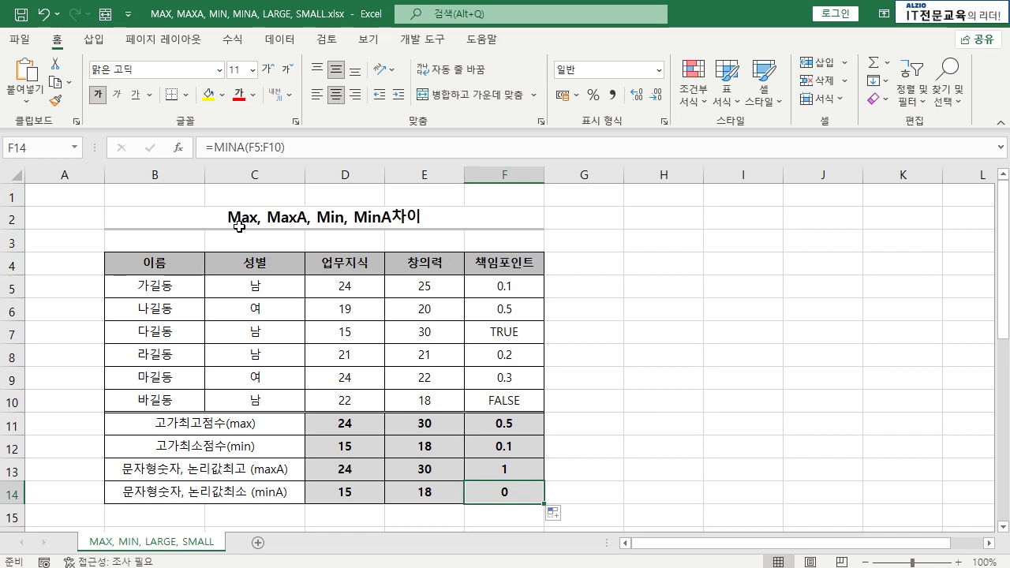
- Compare the MAX and MIN results in D11:F12 with the MAXA and MINA results in D13:F14
{"action": "left_click_drag", "start_coordinate": [357, 426], "coordinate": [534, 438]}
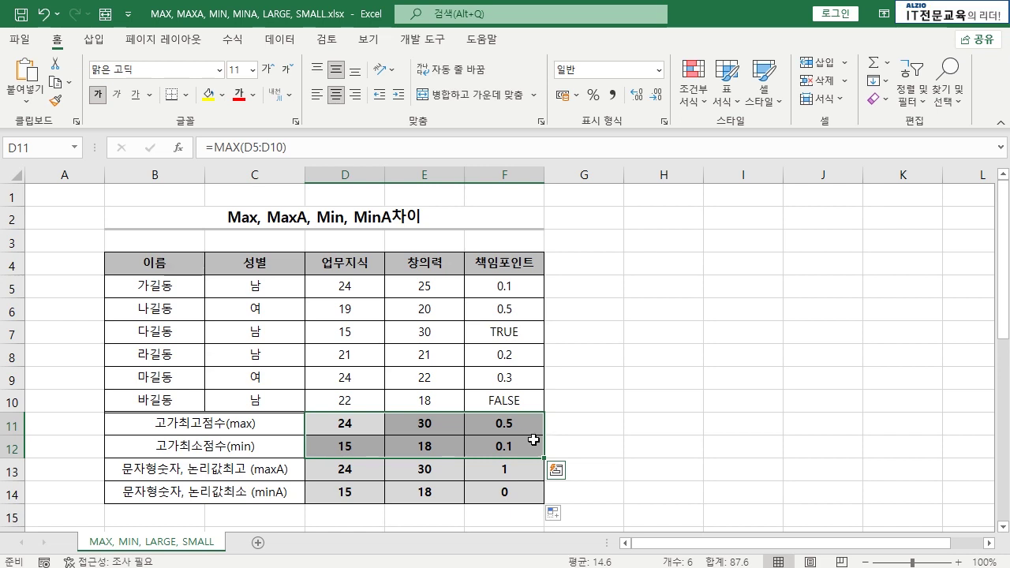
{"action": "left_click", "coordinate": [517, 331]}
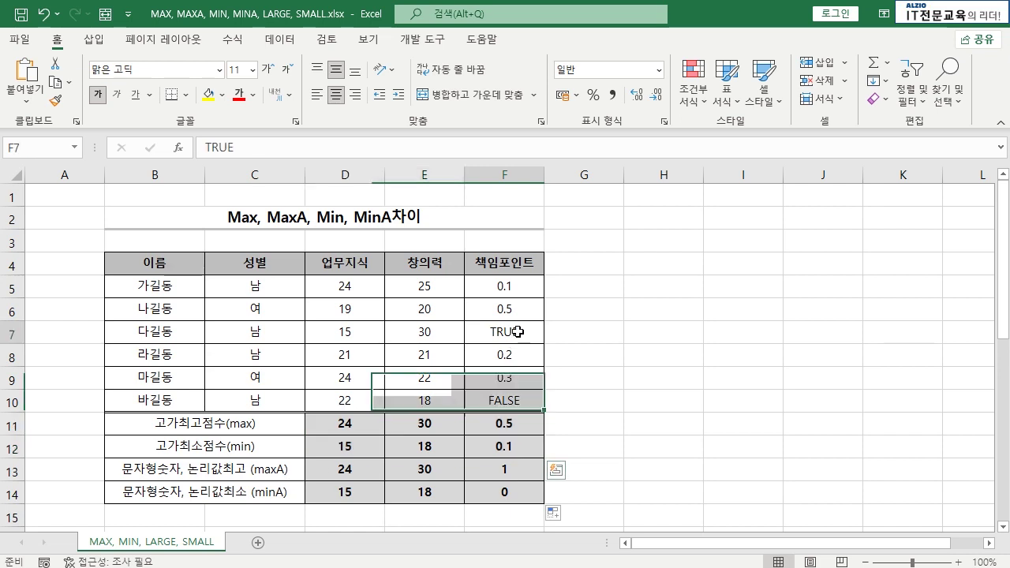
{"action": "left_click", "coordinate": [518, 402]}
{"action": "left_click_drag", "start_coordinate": [359, 424], "coordinate": [499, 442]}
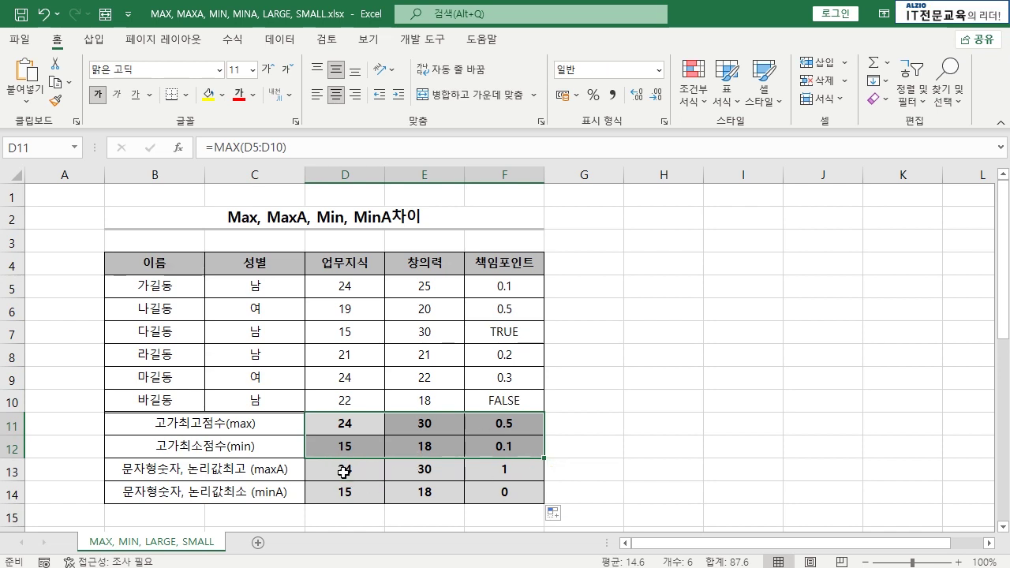
{"action": "left_click_drag", "start_coordinate": [343, 471], "coordinate": [499, 499]}
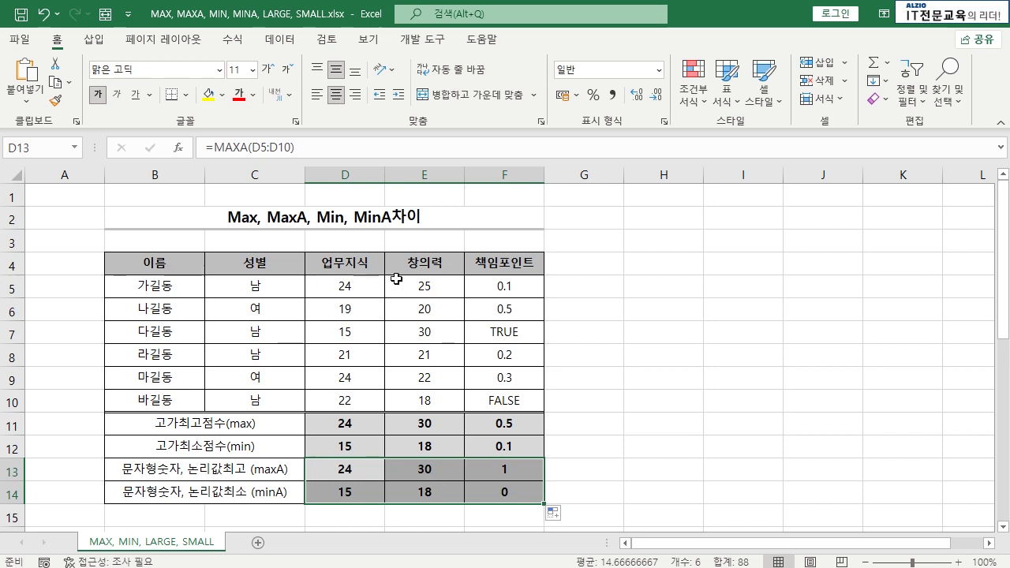
{"action": "left_click", "coordinate": [629, 310]}
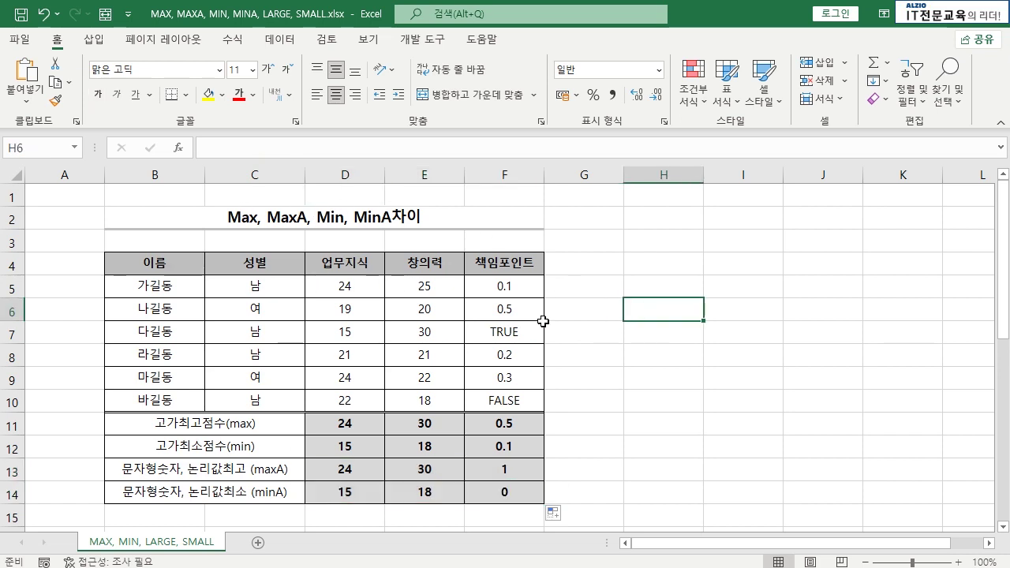
- Enter =MAX(D21:D26) in D29 of the Large, Small table to get the highest 업무지식 score
{"action": "scroll", "coordinate": [437, 336], "scroll_direction": "down", "scroll_amount": 6}
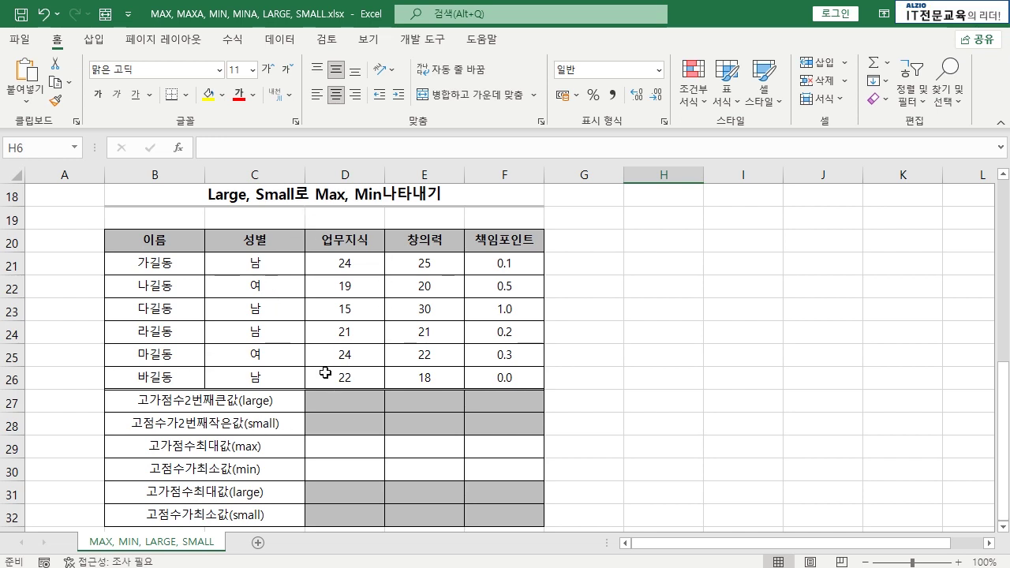
{"action": "left_click", "coordinate": [362, 448]}
{"action": "type", "text": "="}
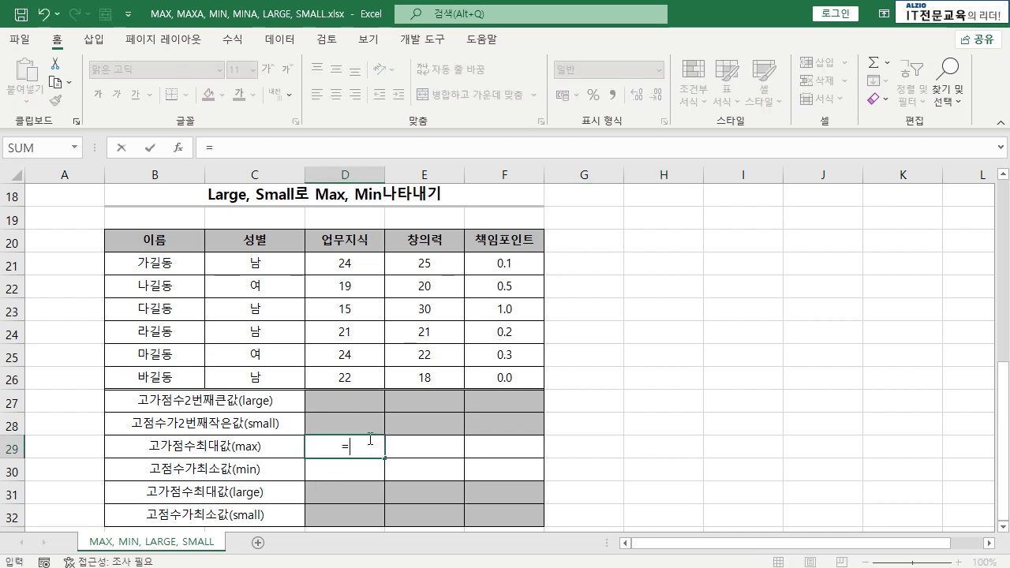
{"action": "type", "text": "MAX("}
{"action": "left_click_drag", "start_coordinate": [345, 264], "coordinate": [356, 378]}
{"action": "key", "text": "Return"}
- Enter =MIN(D21:D26) in D30 to get the lowest 업무지식 score
{"action": "type", "text": "=MIN("}
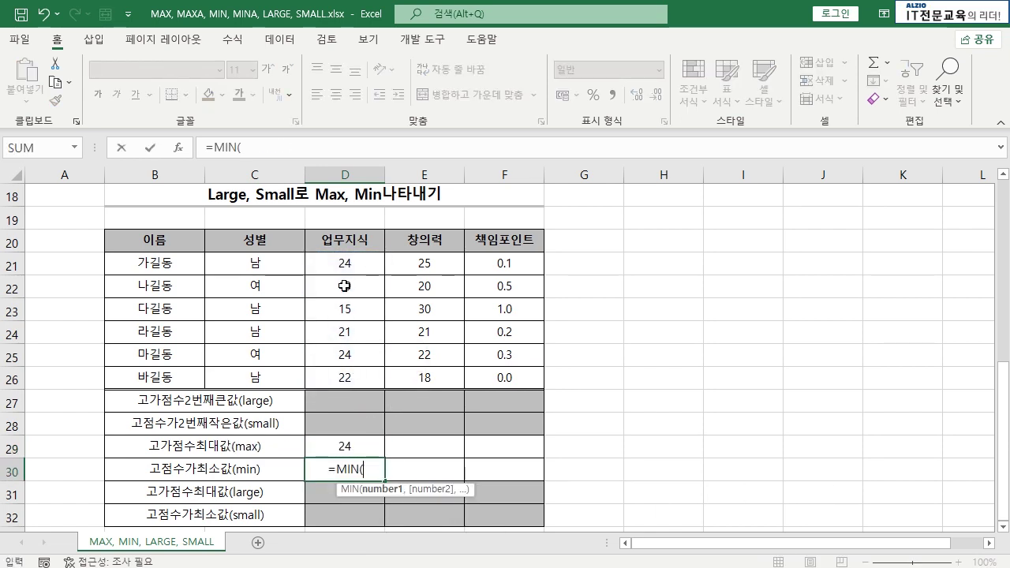
{"action": "left_click_drag", "start_coordinate": [344, 265], "coordinate": [353, 370]}
{"action": "key", "text": "Return"}
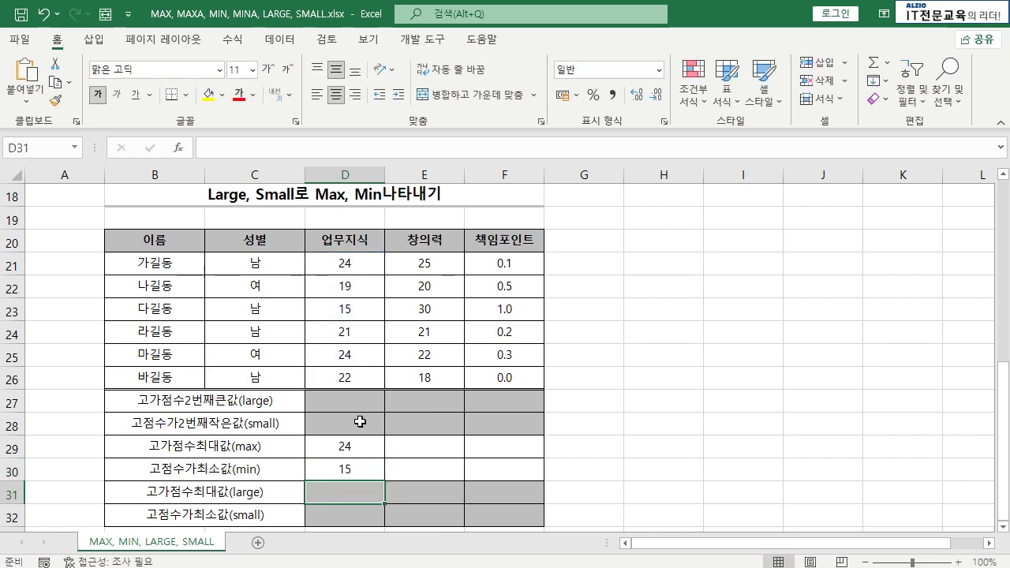
- Copy the MAX formula in D29 across to F29 and check the results against the 창의력 and 책임포인트 values
{"action": "left_click", "coordinate": [378, 451]}
{"action": "left_click_drag", "start_coordinate": [384, 458], "coordinate": [530, 461]}
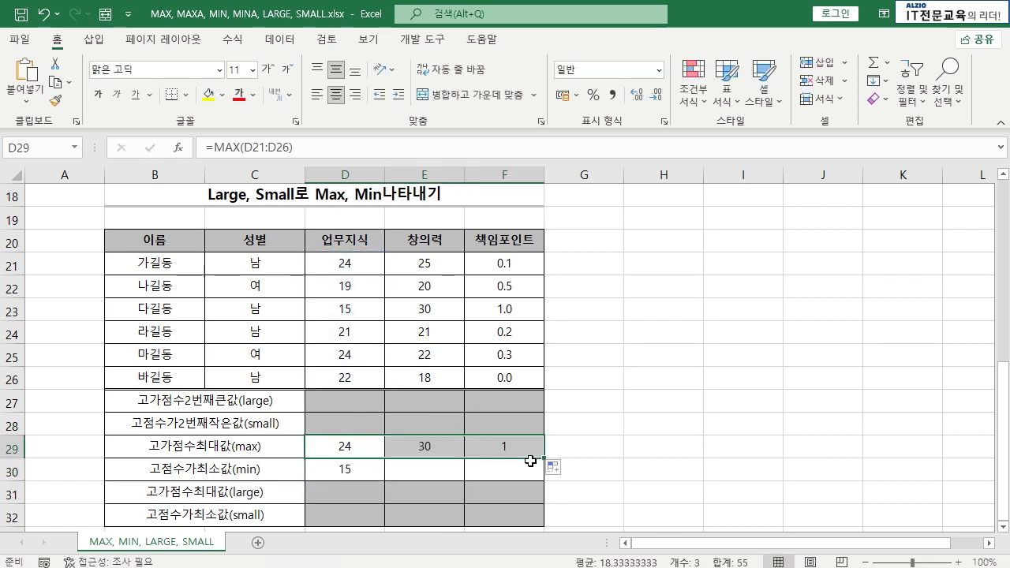
{"action": "left_click_drag", "start_coordinate": [437, 262], "coordinate": [426, 377]}
{"action": "left_click", "coordinate": [450, 425]}
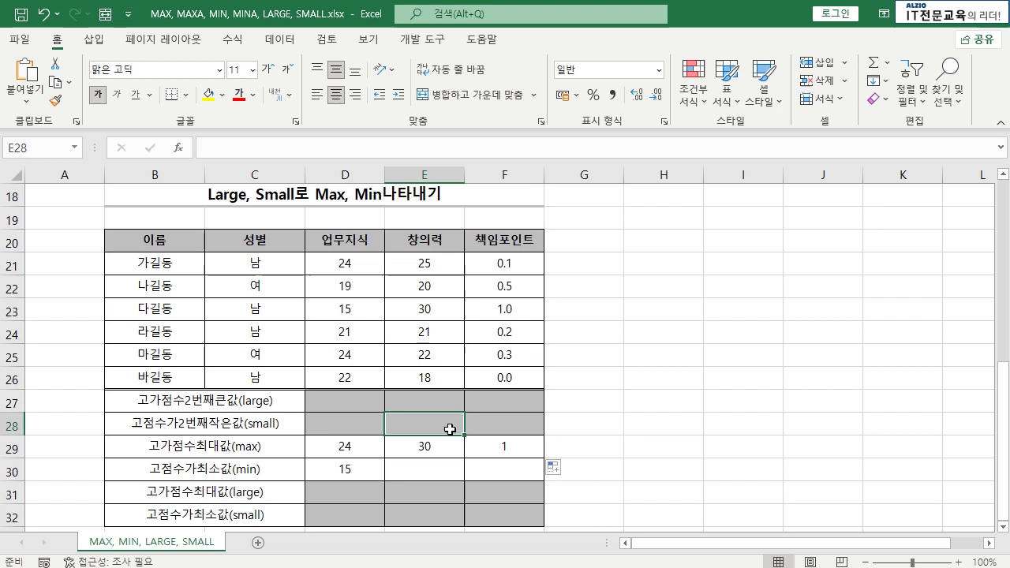
{"action": "left_click", "coordinate": [527, 446]}
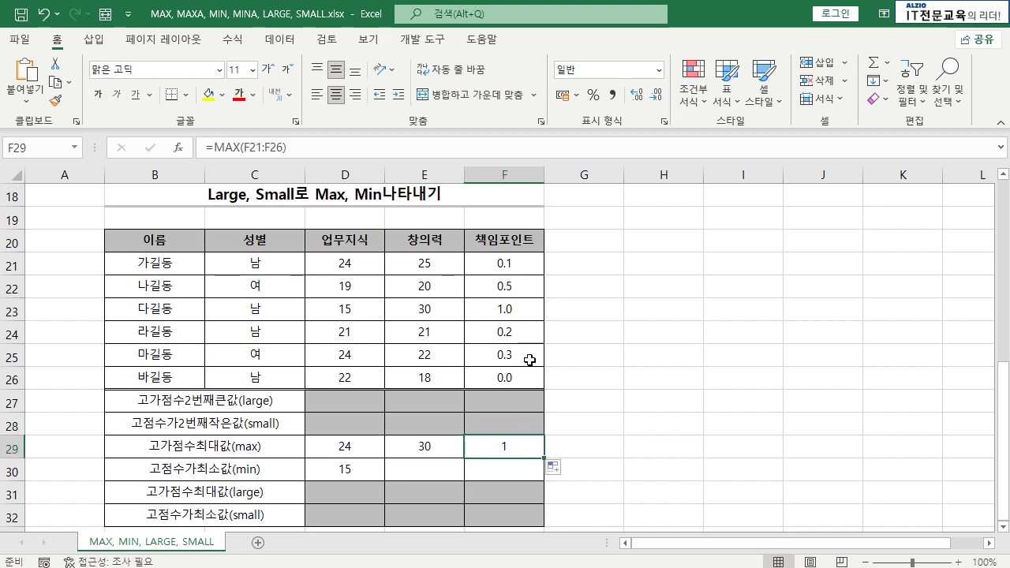
{"action": "double_click", "coordinate": [521, 446]}
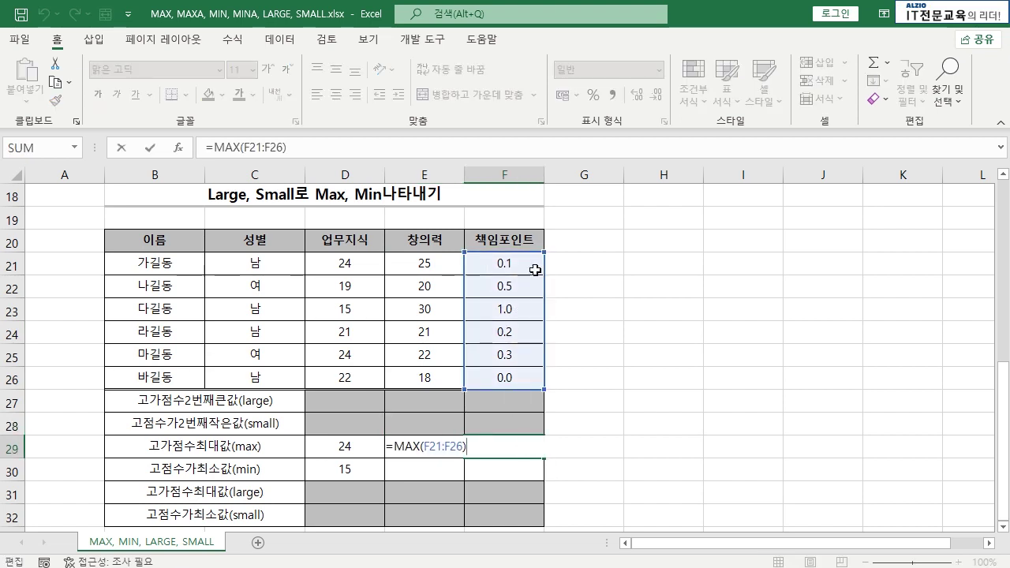
{"action": "left_click", "coordinate": [526, 309]}
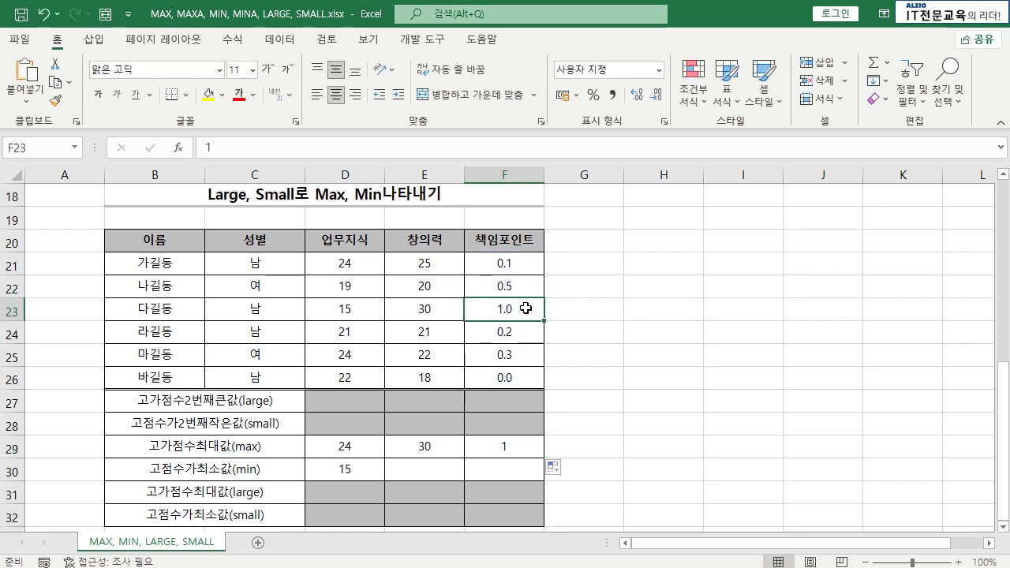
{"action": "left_click", "coordinate": [519, 448]}
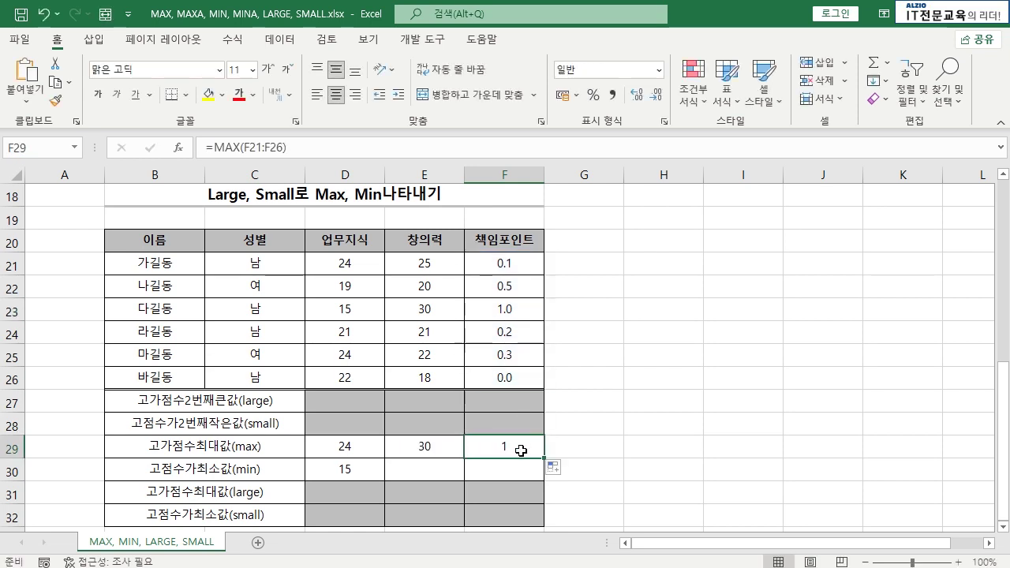
- Copy the MIN formula in D30 across to F30 and check the results against the source values in row 26
{"action": "left_click", "coordinate": [351, 470]}
{"action": "left_click_drag", "start_coordinate": [385, 481], "coordinate": [487, 480]}
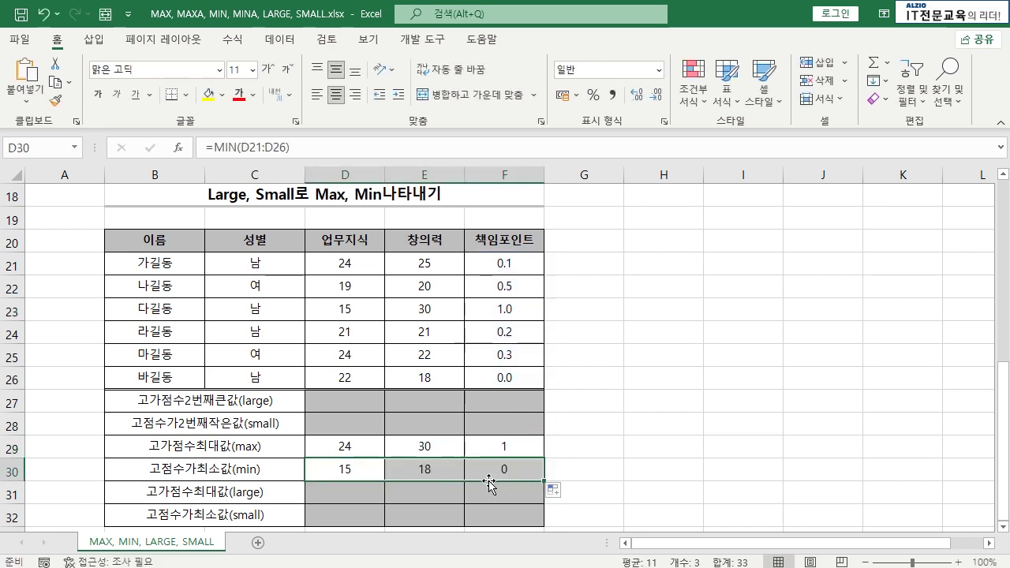
{"action": "left_click", "coordinate": [430, 476]}
{"action": "left_click", "coordinate": [429, 378]}
{"action": "left_click", "coordinate": [505, 469]}
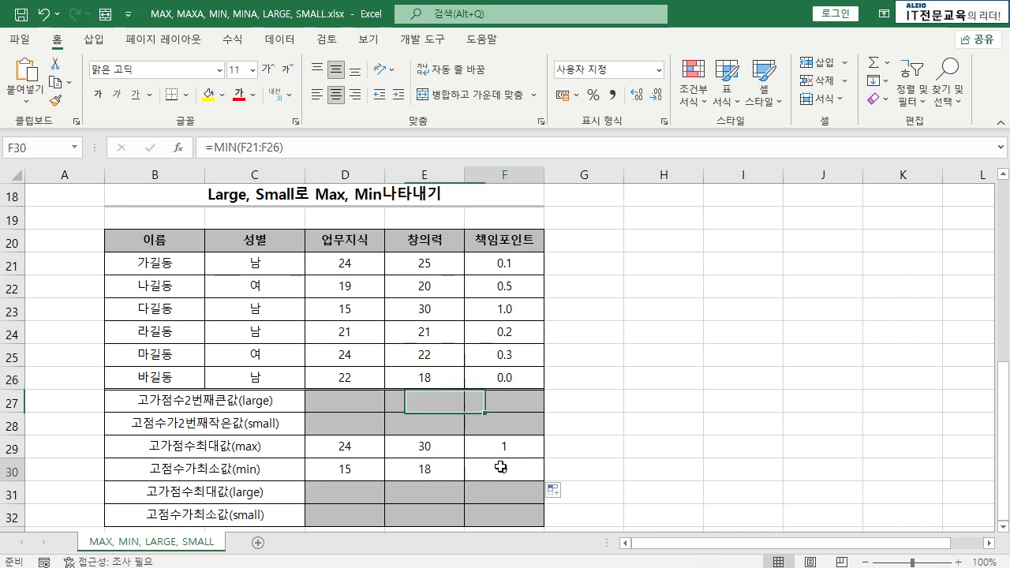
{"action": "left_click", "coordinate": [523, 378]}
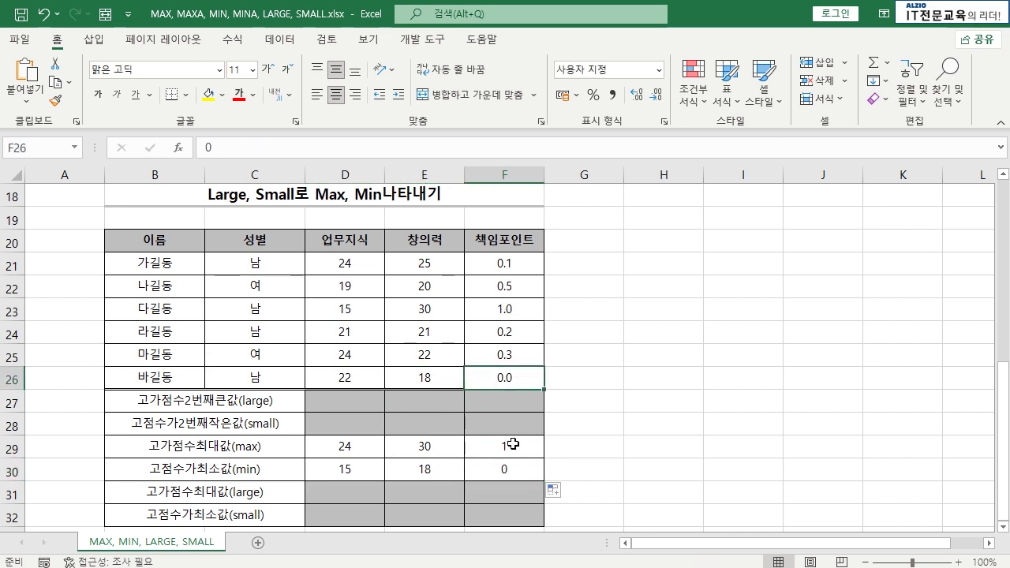
{"action": "left_click", "coordinate": [513, 469]}
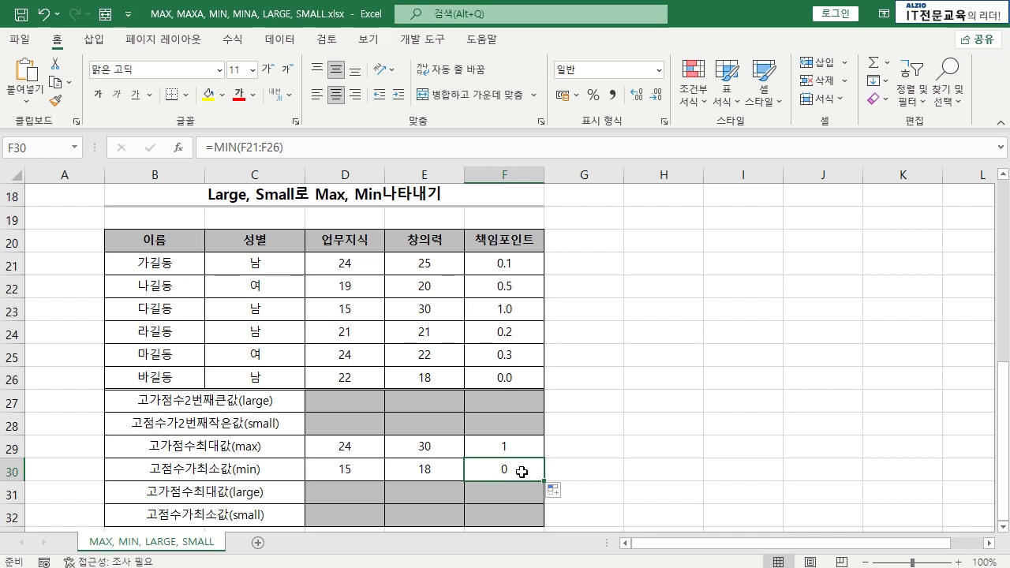
{"action": "left_click", "coordinate": [328, 404]}
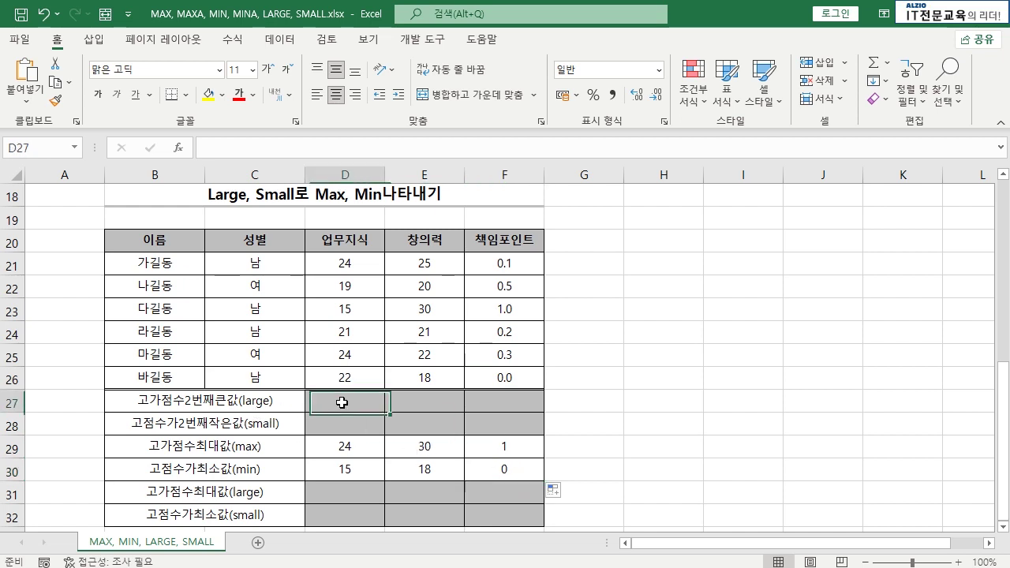
{"action": "left_click_drag", "start_coordinate": [276, 403], "coordinate": [277, 421]}
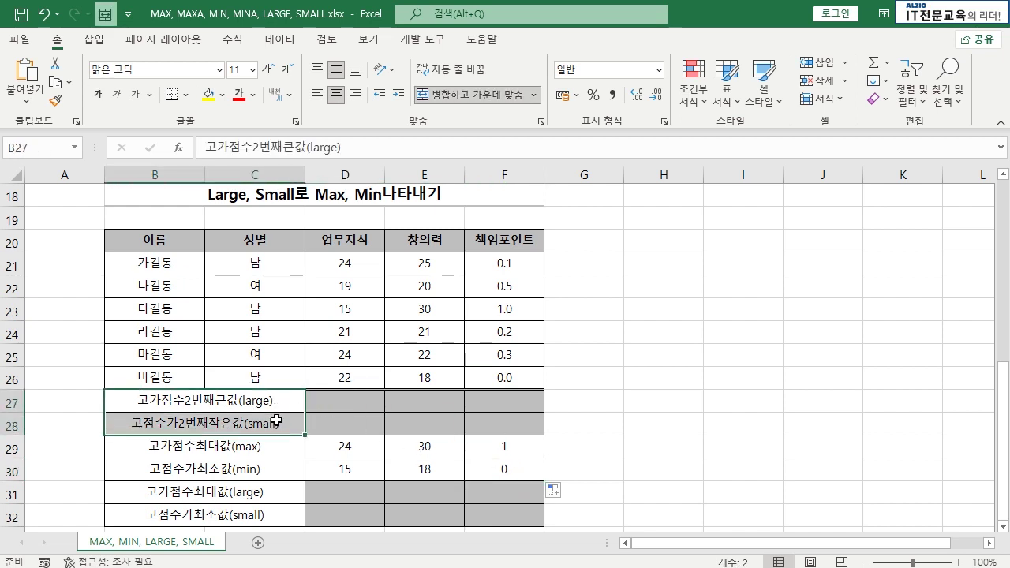
{"action": "left_click", "coordinate": [354, 403]}
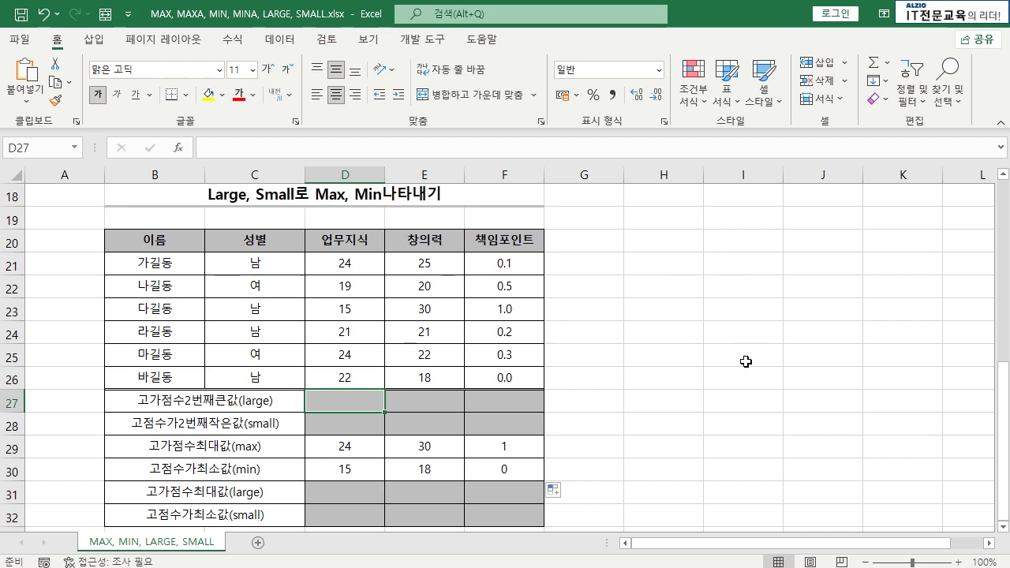
- Start a LARGE formula in the empty cell H20 to read its description and arguments, and discard the entry
{"action": "left_click", "coordinate": [654, 248]}
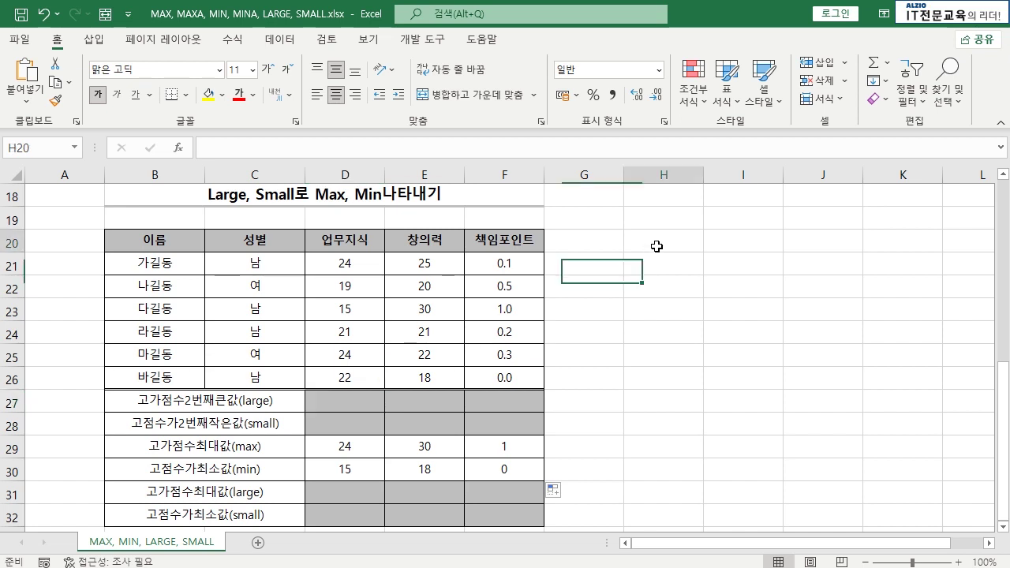
{"action": "double_click", "coordinate": [658, 246]}
{"action": "type", "text": "=S"}
{"action": "key", "text": "BackSpace"}
{"action": "type", "text": "L"}
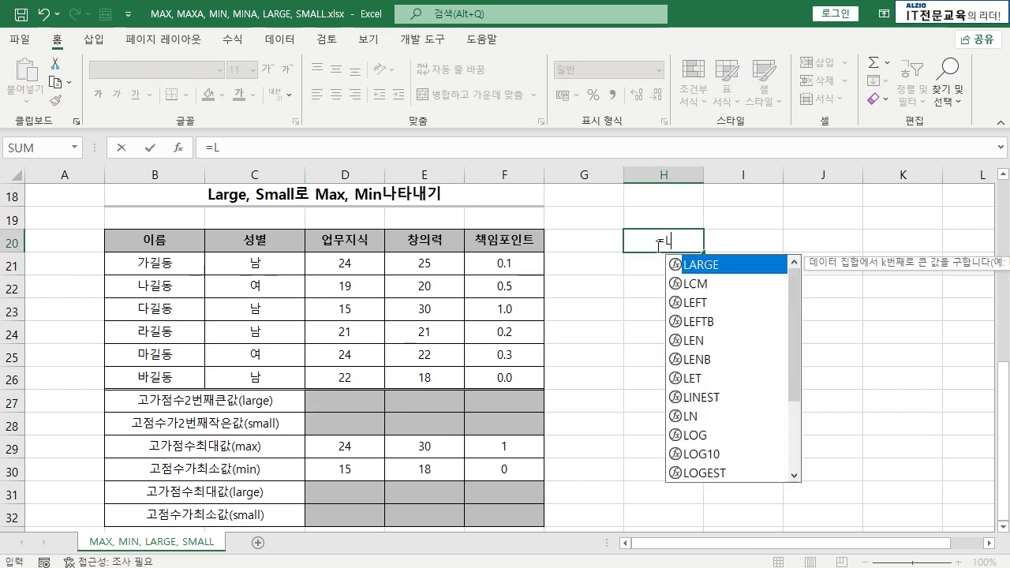
{"action": "type", "text": "ARGE"}
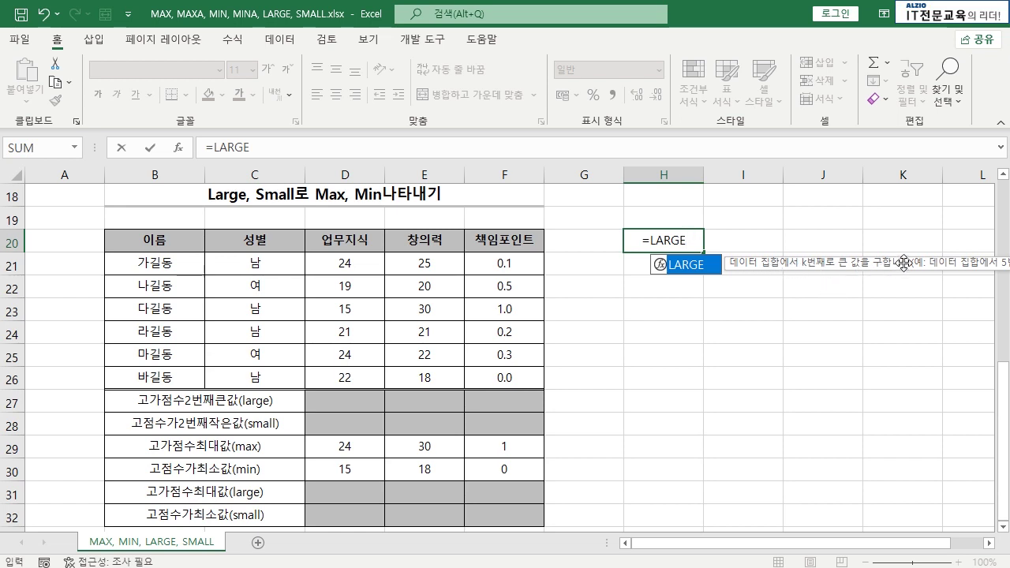
{"action": "type", "text": "("}
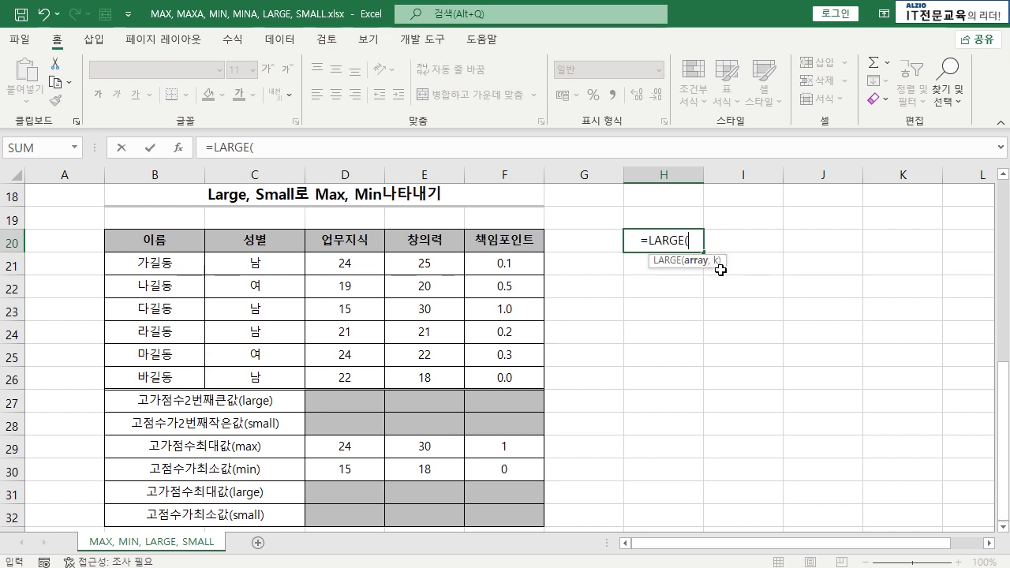
{"action": "key", "text": "Escape"}
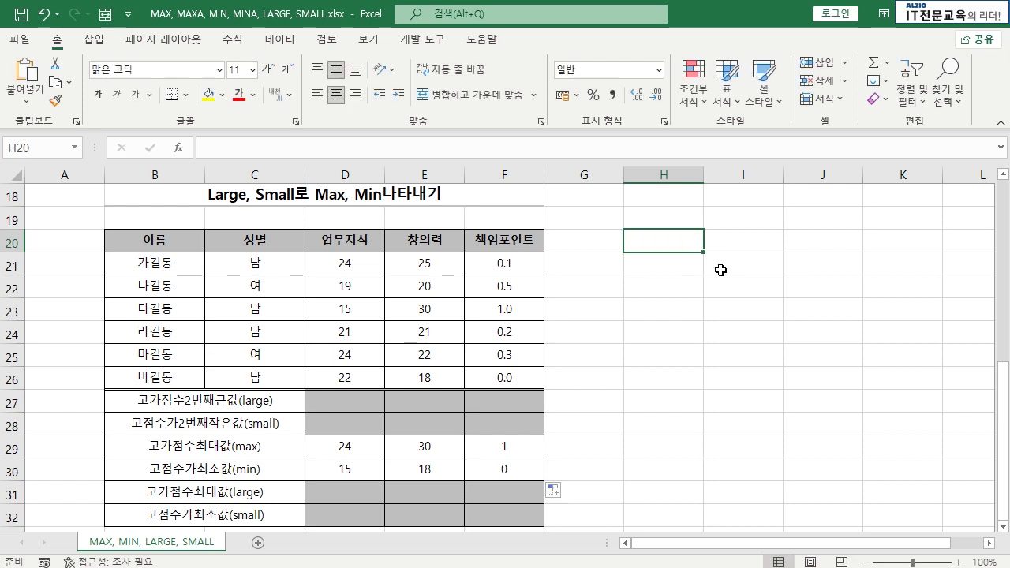
- Start a SMALL formula in H20 to read its description and arguments, and cancel it
{"action": "type", "text": "=SMALL"}
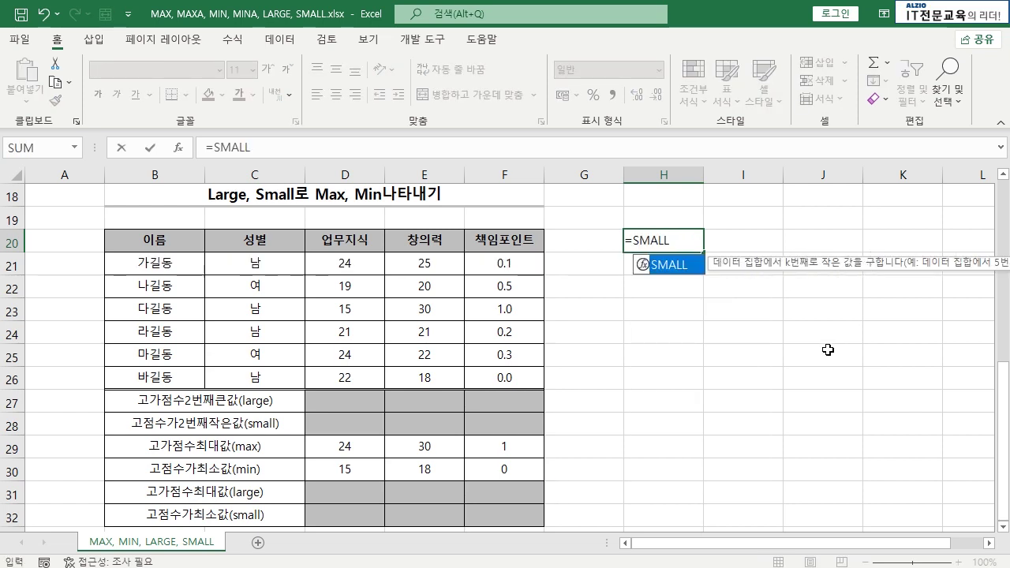
{"action": "type", "text": "("}
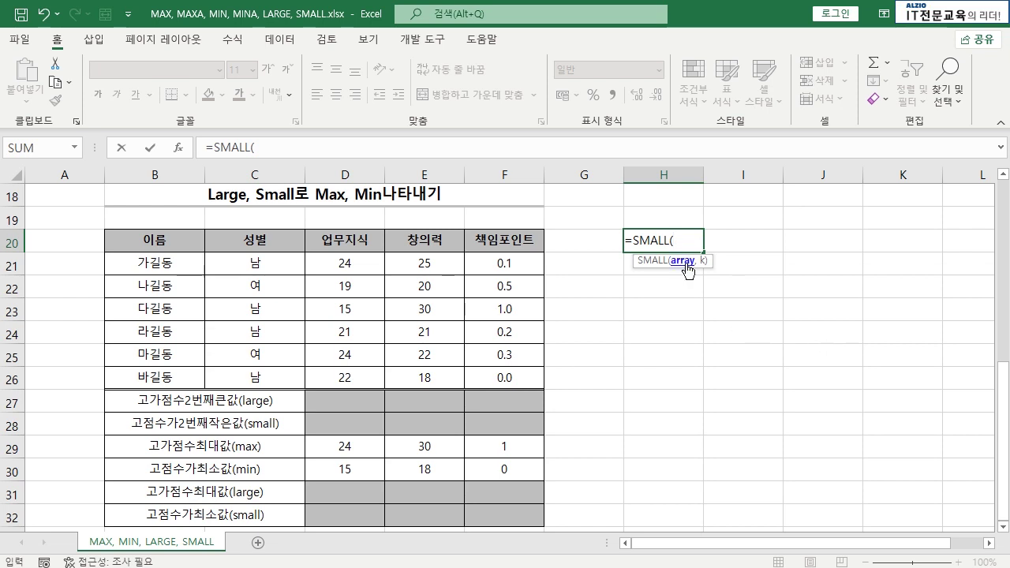
{"action": "key", "text": "Escape"}
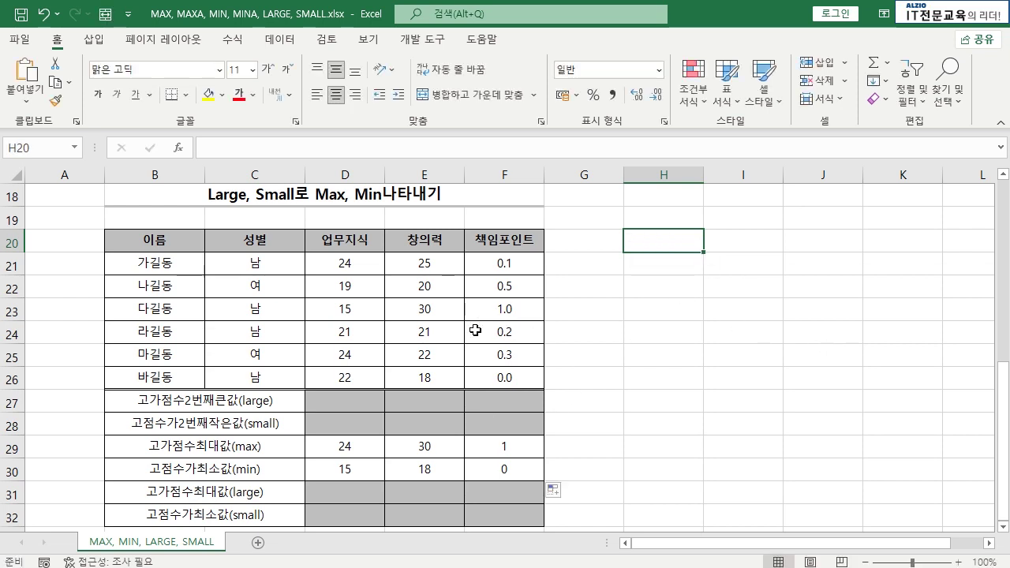
- Enter =LARGE(D21:D26,2) in D27 to get the second-largest 업무지식 score
{"action": "left_click", "coordinate": [353, 399]}
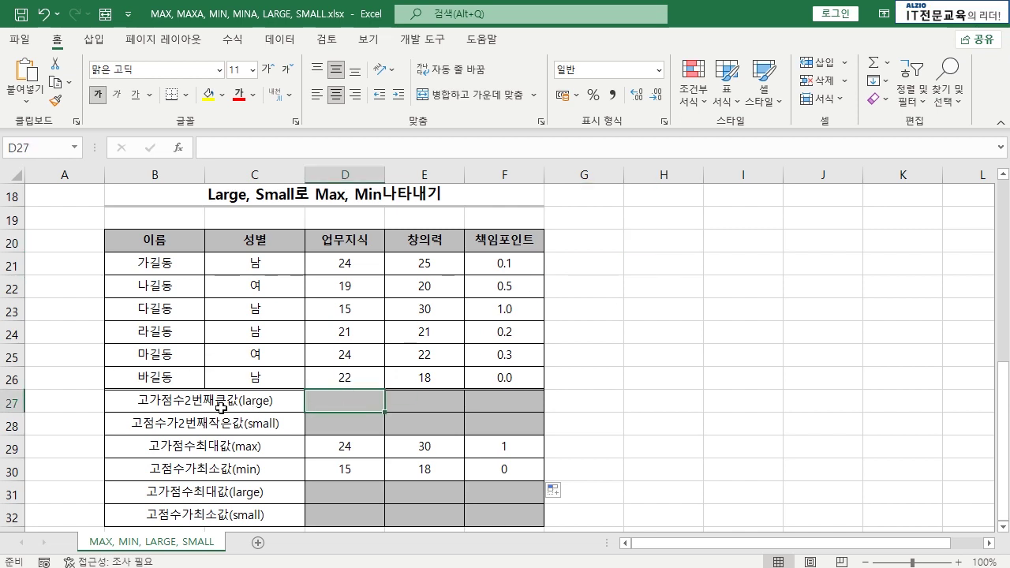
{"action": "left_click_drag", "start_coordinate": [324, 268], "coordinate": [343, 379]}
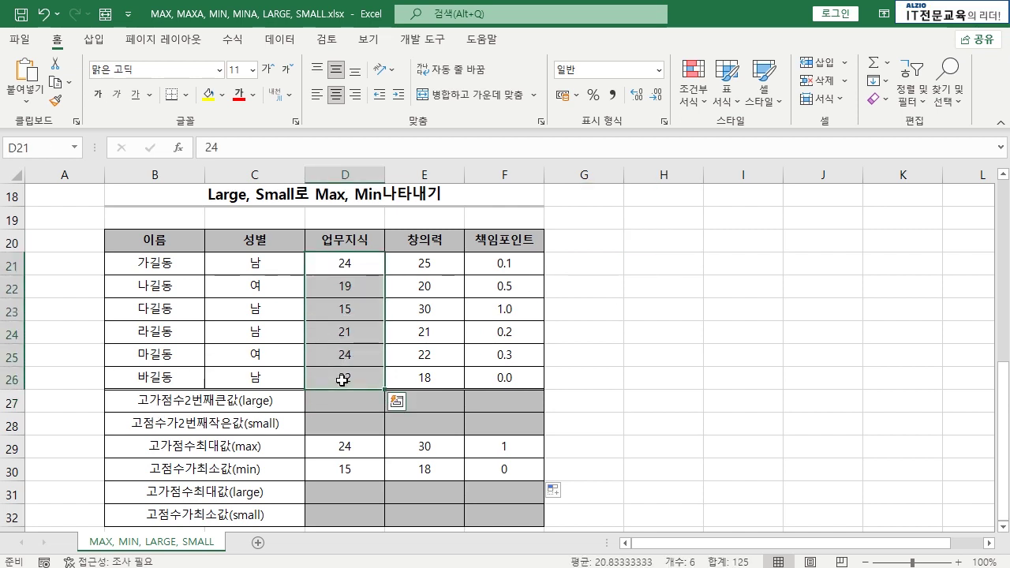
{"action": "left_click", "coordinate": [344, 404]}
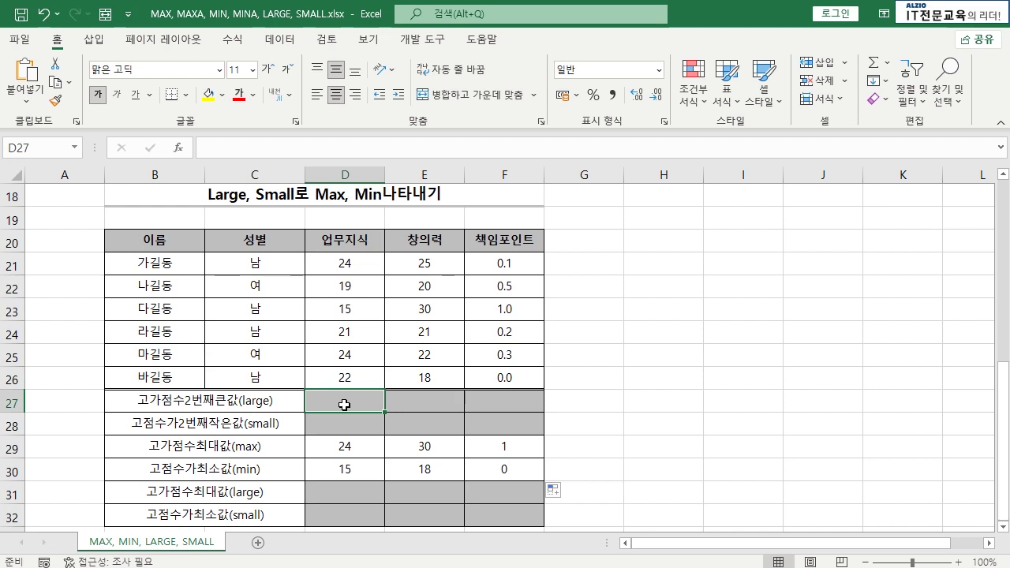
{"action": "type", "text": "₩"}
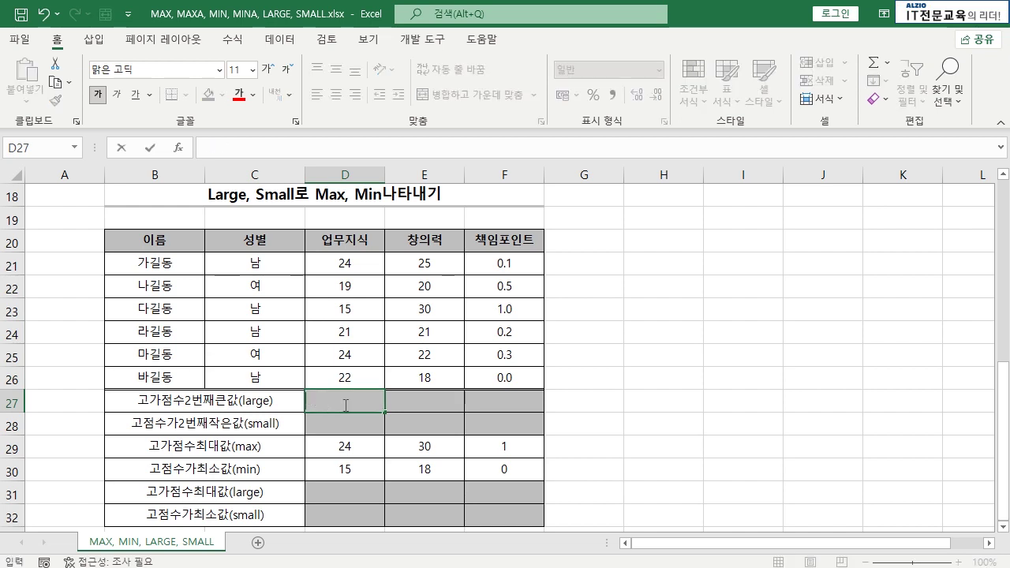
{"action": "type", "text": "LARGE("}
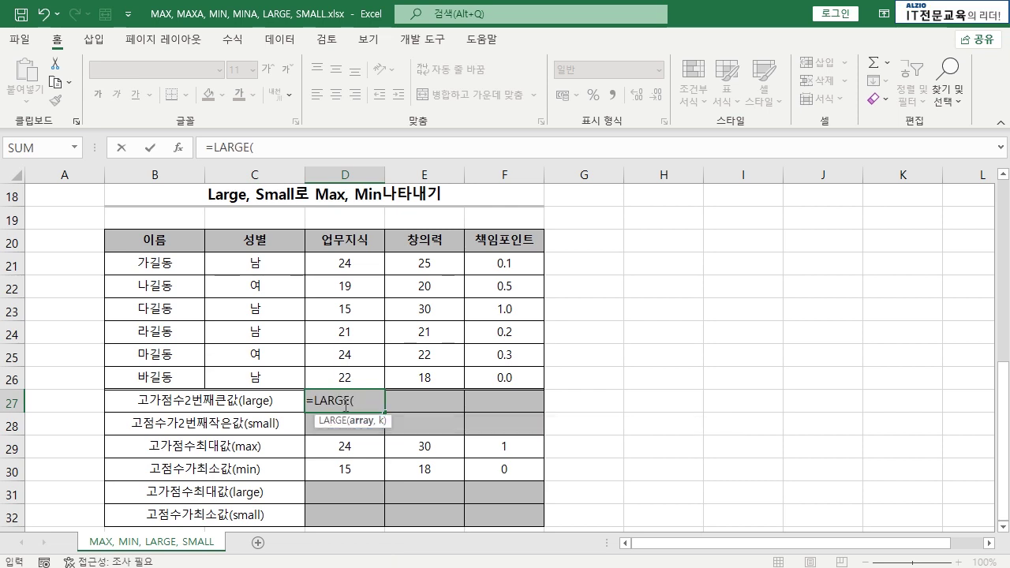
{"action": "left_click_drag", "start_coordinate": [349, 265], "coordinate": [332, 376]}
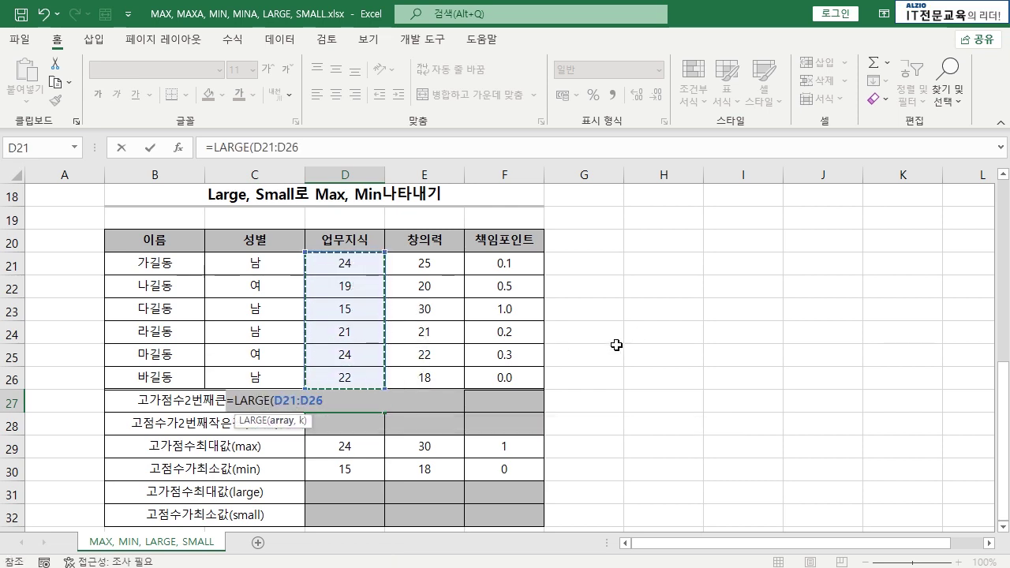
{"action": "type", "text": ","}
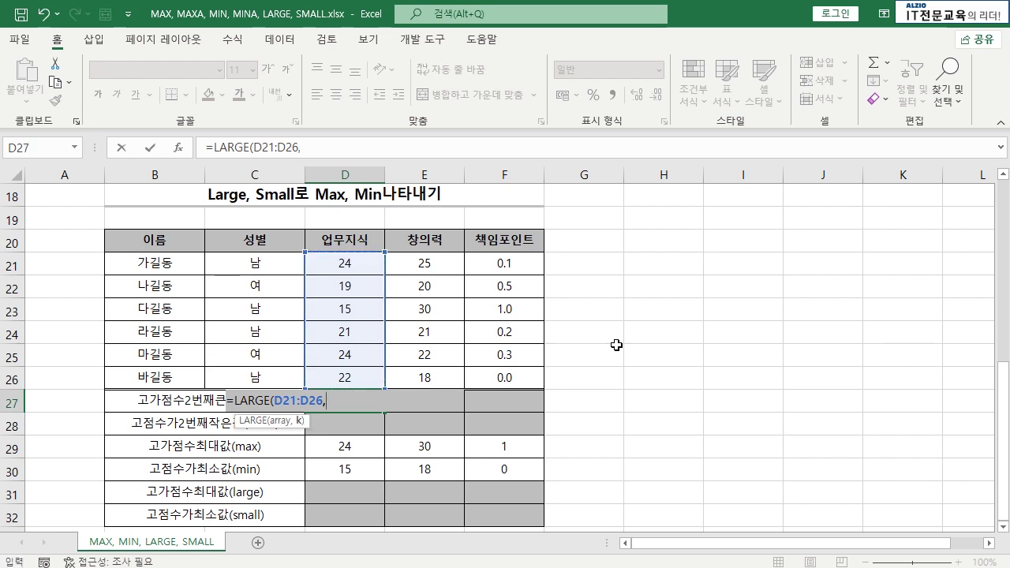
{"action": "type", "text": "2)"}
{"action": "key", "text": "Return"}
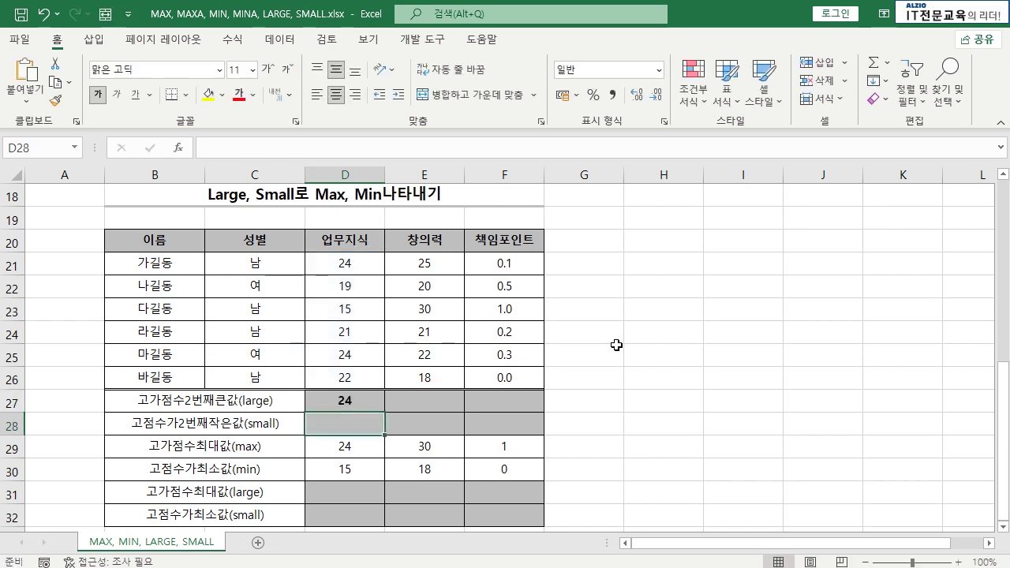
- Check the LARGE result in D27 against the 업무지식 scores in D25 and D21
{"action": "left_click", "coordinate": [348, 403]}
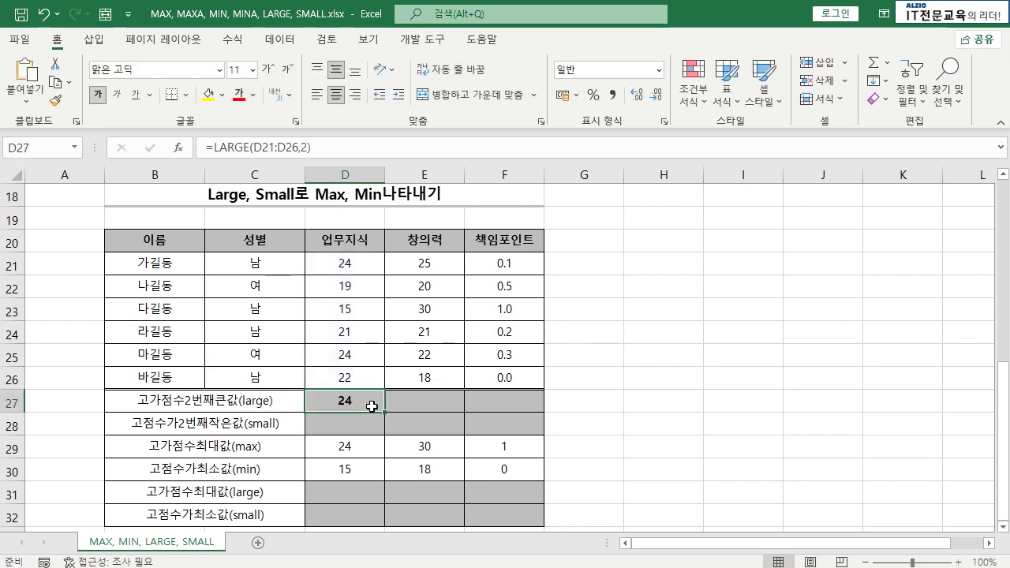
{"action": "left_click", "coordinate": [372, 356]}
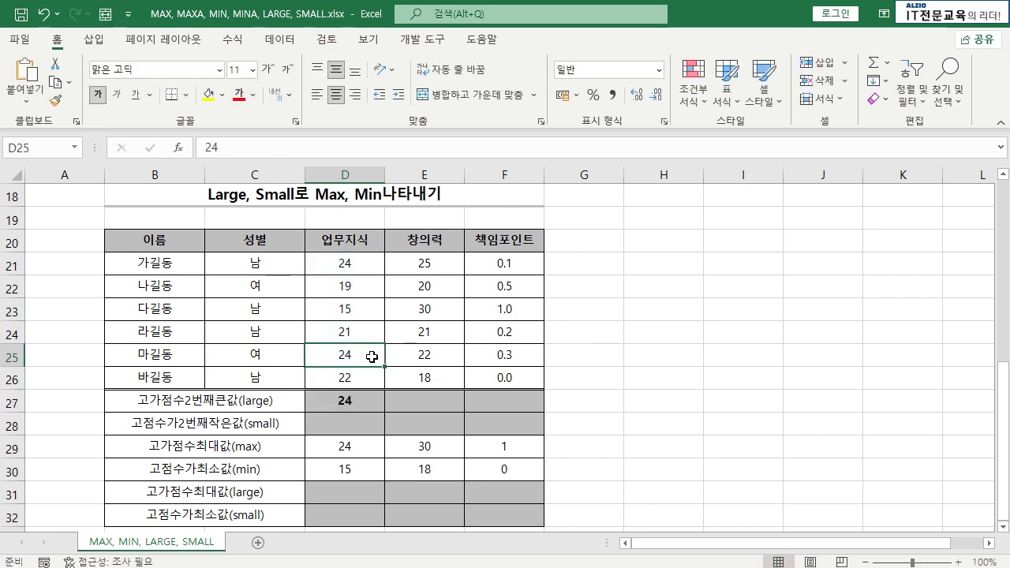
{"action": "left_click", "coordinate": [371, 267], "text": "ctrl"}
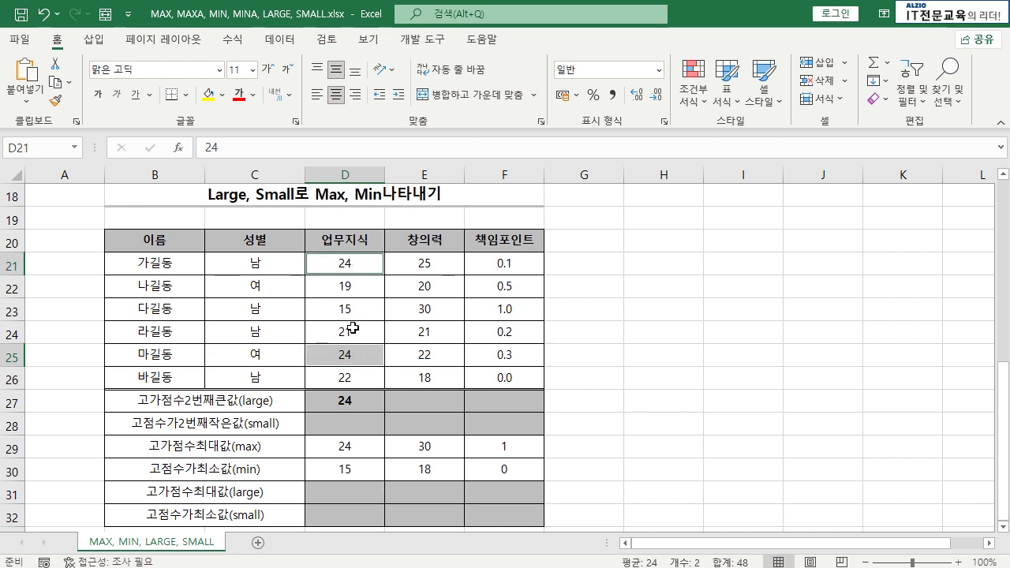
{"action": "left_click", "coordinate": [362, 403]}
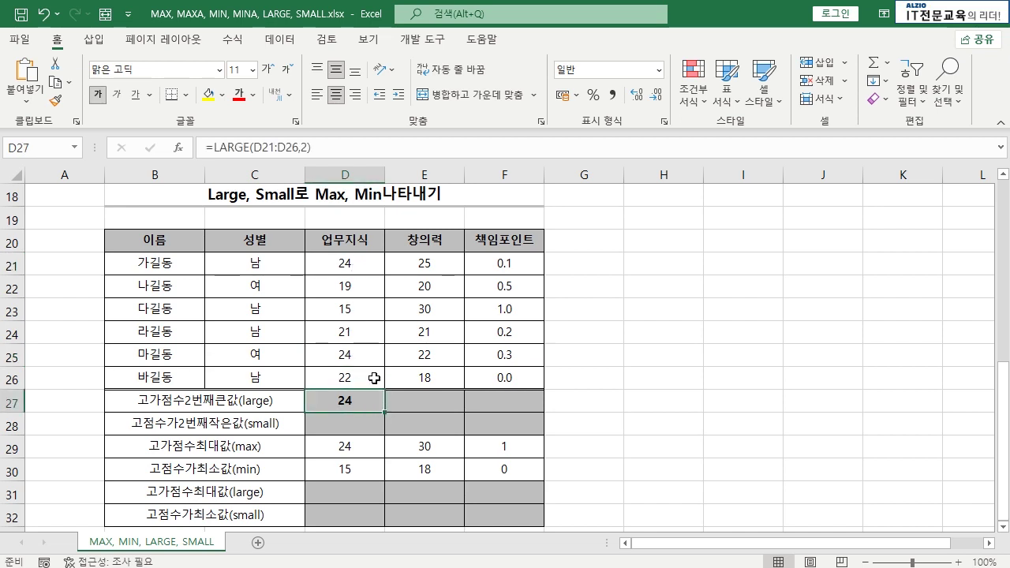
- Test the LARGE formula by setting D25 to 25 and to 23, undoing each change
{"action": "left_click", "coordinate": [366, 352]}
{"action": "type", "text": "25"}
{"action": "key", "text": "Return"}
{"action": "key", "text": "Return"}
{"action": "key", "text": "ctrl+z"}
{"action": "type", "text": "23"}
{"action": "key", "text": "Return"}
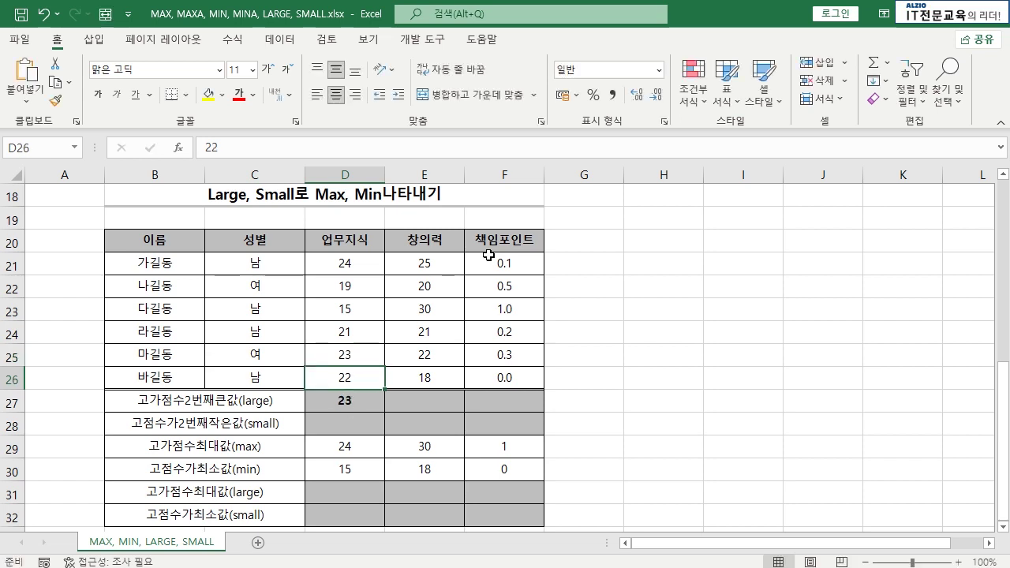
{"action": "key", "text": "Return"}
{"action": "key", "text": "ctrl+z"}
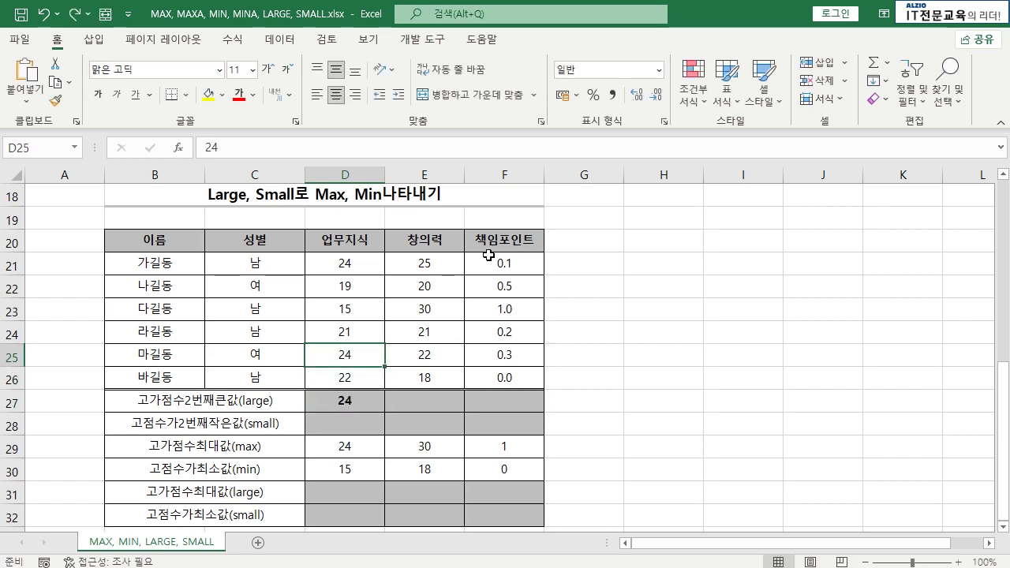
- Compare the tied scores in D21 and D25 with the second-largest result in D27
{"action": "left_click", "coordinate": [352, 264]}
{"action": "left_click", "coordinate": [354, 353]}
{"action": "left_click", "coordinate": [361, 267]}
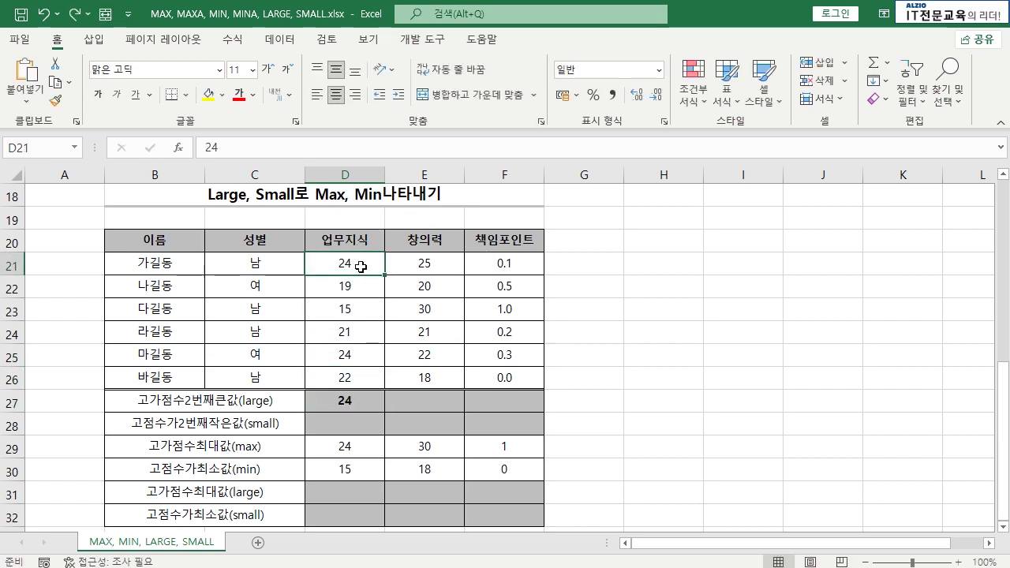
{"action": "left_click", "coordinate": [369, 358]}
{"action": "left_click", "coordinate": [357, 395]}
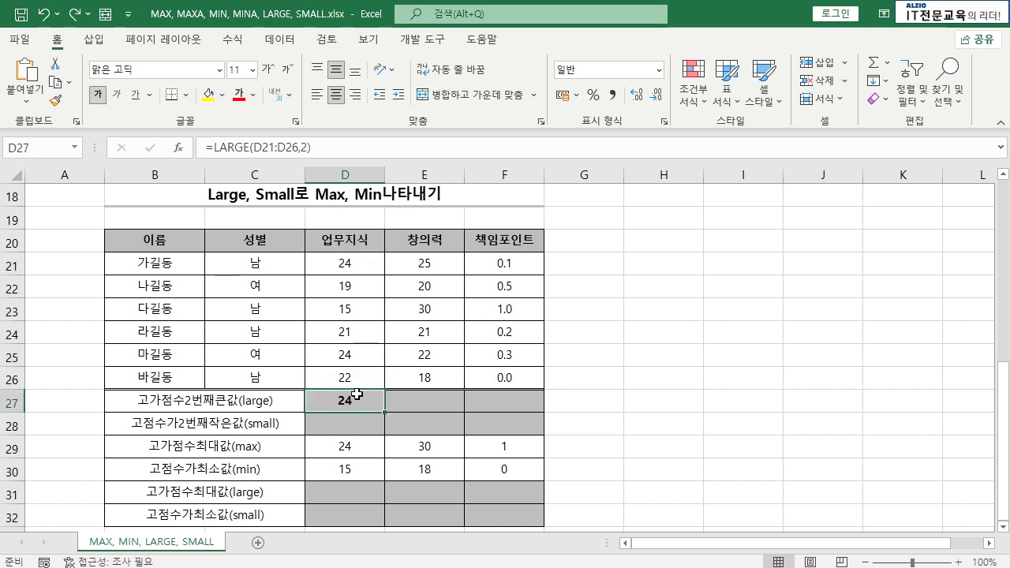
- Enter =SMALL(D21:D26,2) in D28 for the second-smallest 업무지식 score and check it against D23 and D22
{"action": "left_click", "coordinate": [349, 428]}
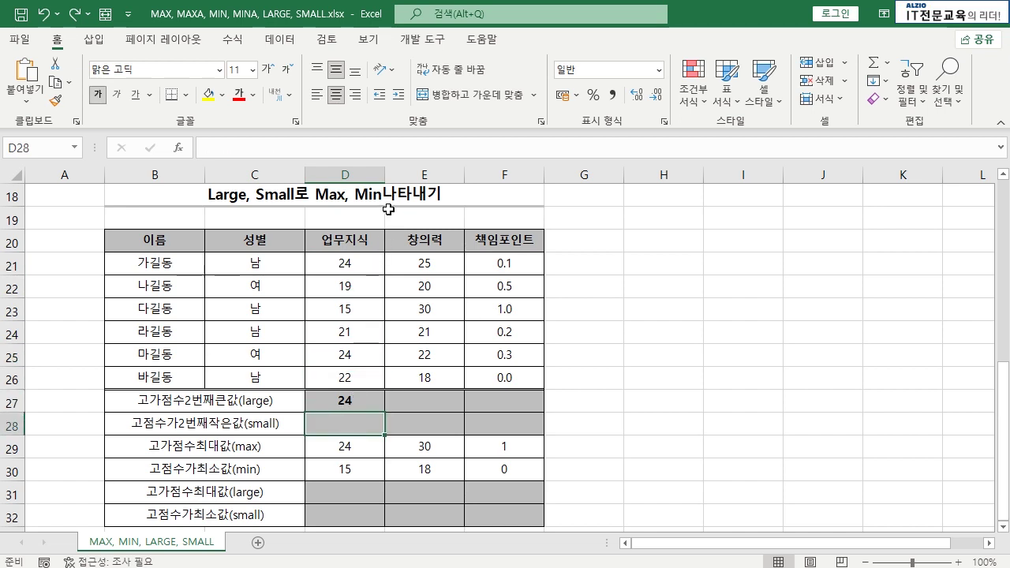
{"action": "type", "text": "=SMALL("}
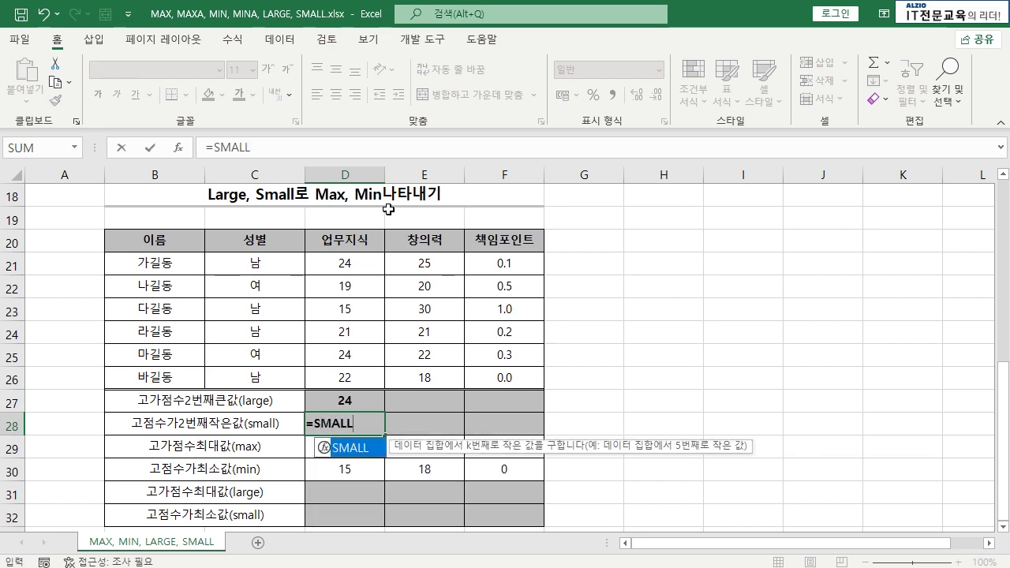
{"action": "left_click_drag", "start_coordinate": [347, 263], "coordinate": [345, 378]}
{"action": "type", "text": ",2"}
{"action": "key", "text": "Return"}
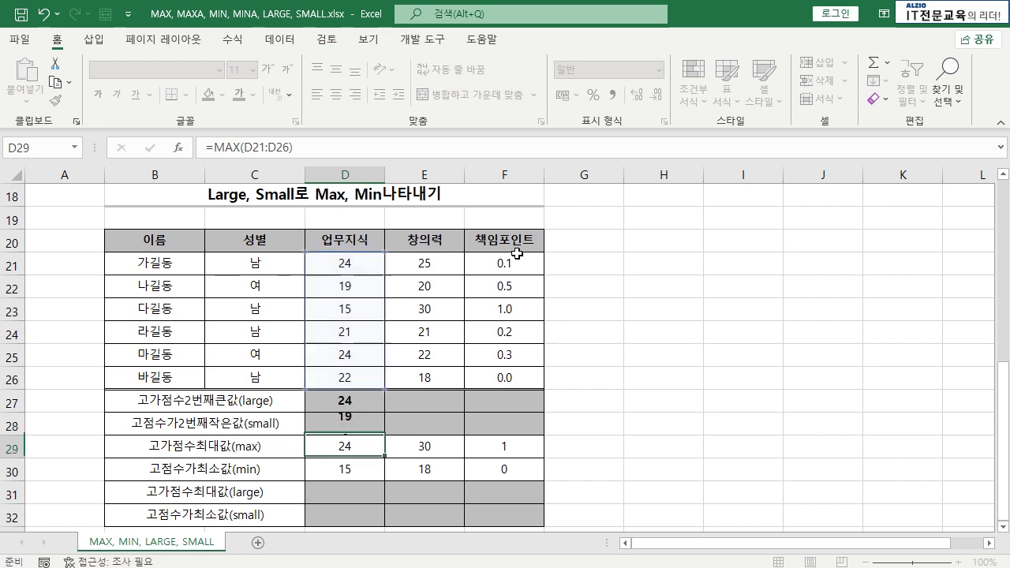
{"action": "left_click", "coordinate": [362, 424]}
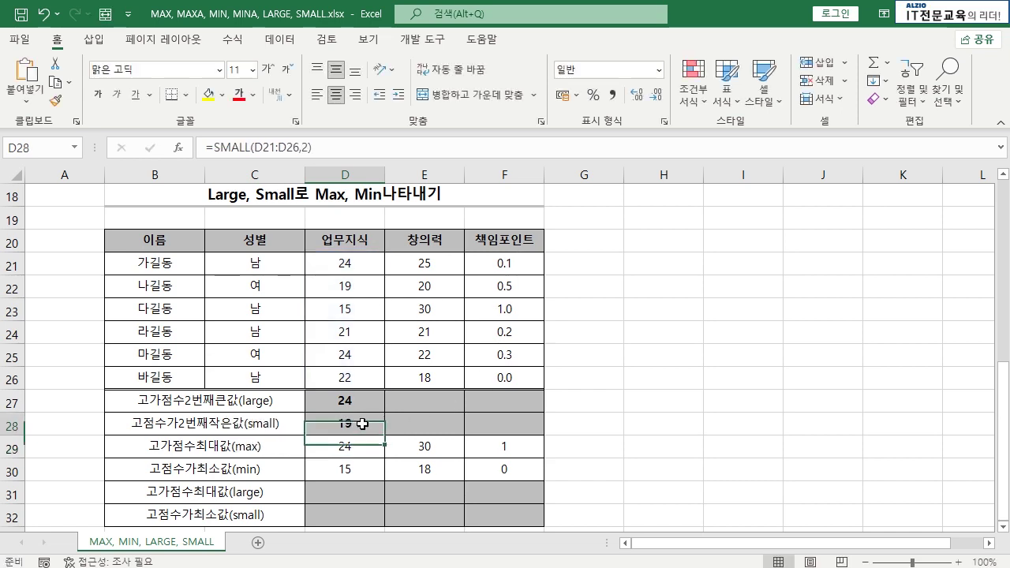
{"action": "left_click", "coordinate": [371, 311]}
{"action": "left_click", "coordinate": [367, 289]}
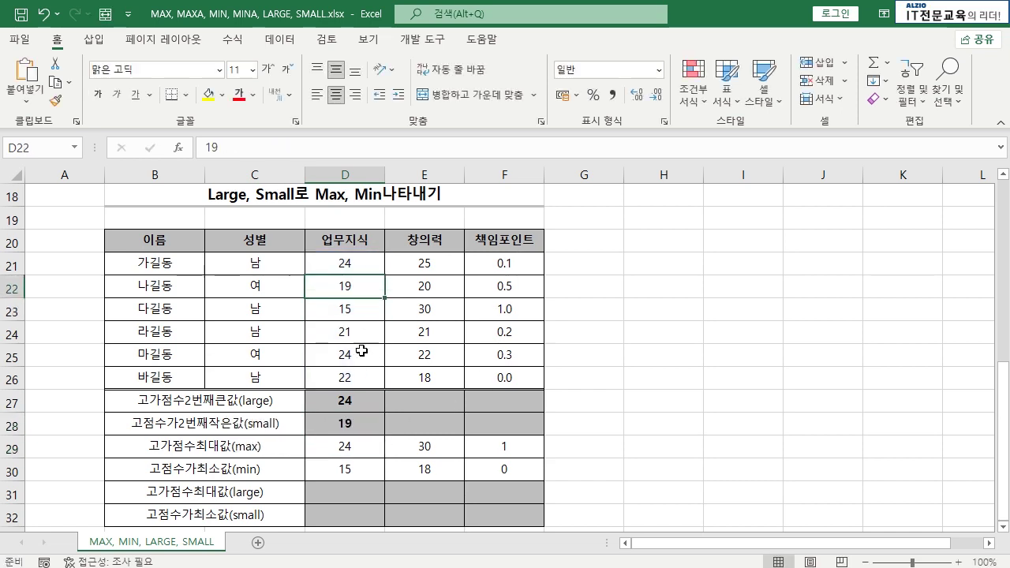
- Copy the LARGE formula in D27 across to F27 and the SMALL formula in D28 across to F28
{"action": "left_click", "coordinate": [355, 398]}
{"action": "left_click_drag", "start_coordinate": [384, 412], "coordinate": [537, 409]}
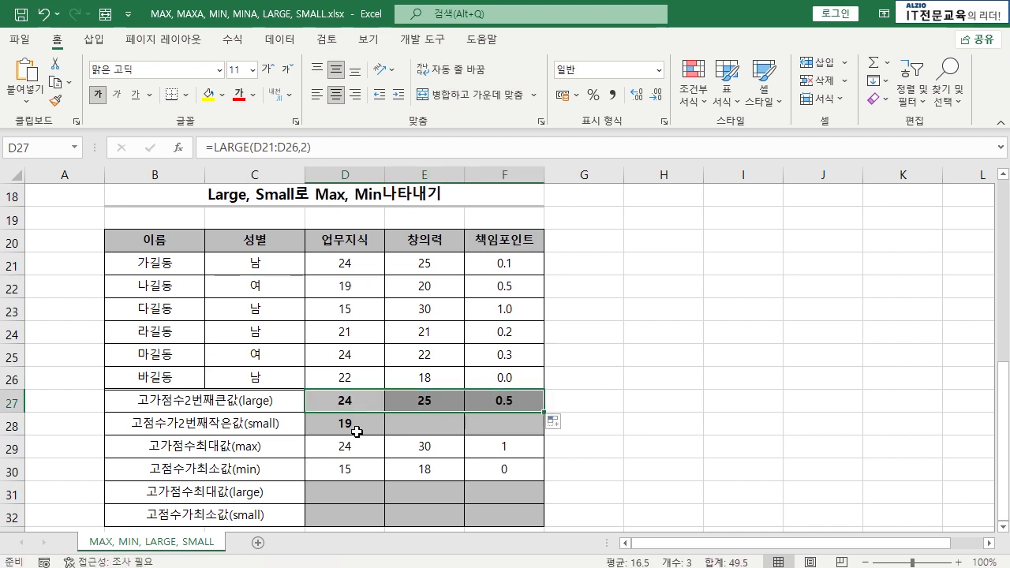
{"action": "left_click", "coordinate": [357, 432]}
{"action": "left_click_drag", "start_coordinate": [384, 435], "coordinate": [525, 430]}
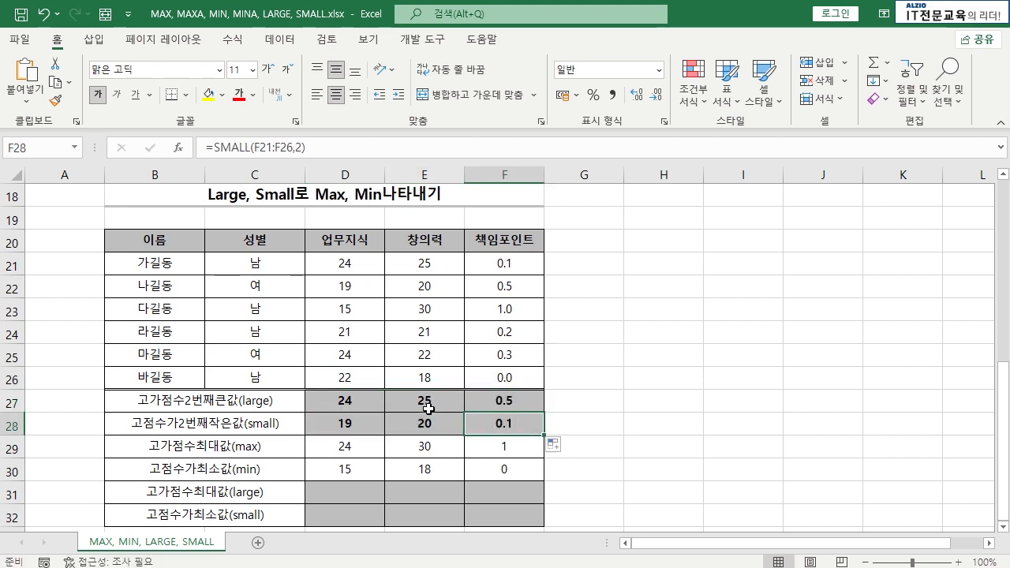
- Check the second-largest and second-smallest 창의력 results in E27 and E28 against the scores in E21:E26
{"action": "left_click", "coordinate": [422, 401]}
{"action": "left_click_drag", "start_coordinate": [444, 262], "coordinate": [447, 374]}
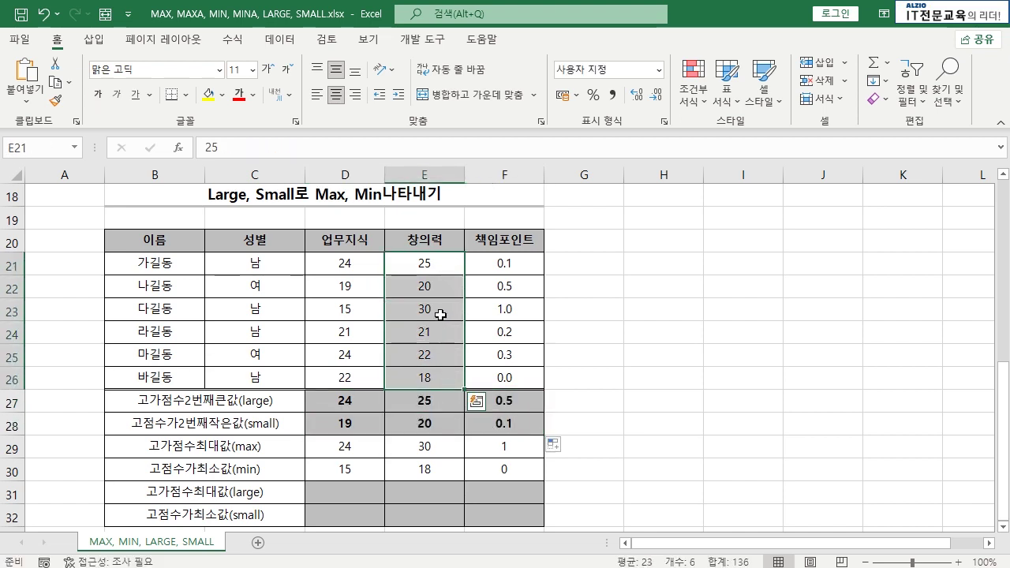
{"action": "left_click", "coordinate": [444, 310]}
{"action": "left_click", "coordinate": [442, 266]}
{"action": "left_click", "coordinate": [434, 401]}
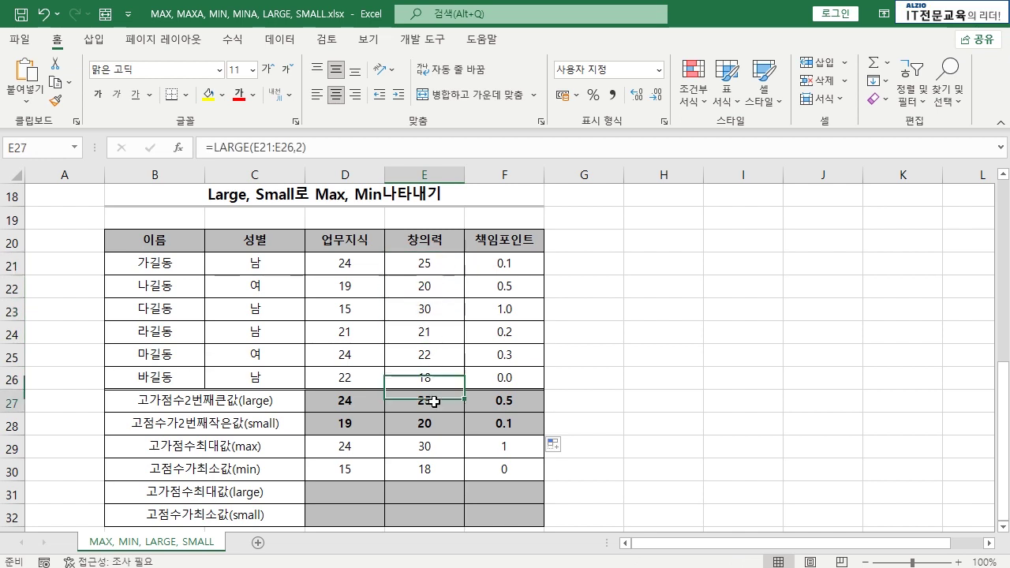
{"action": "left_click_drag", "start_coordinate": [440, 263], "coordinate": [439, 371]}
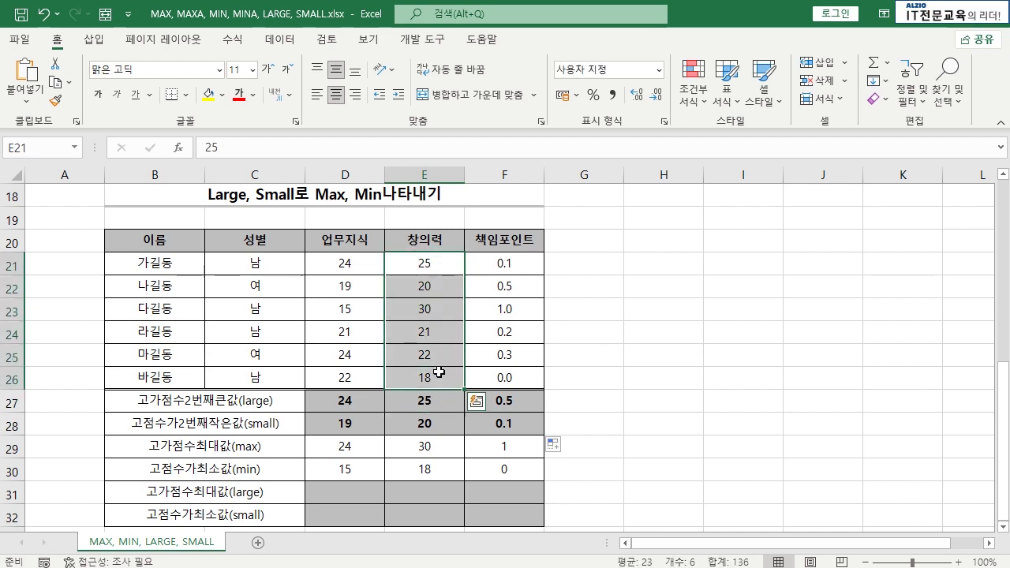
{"action": "left_click", "coordinate": [436, 379]}
{"action": "left_click", "coordinate": [440, 286]}
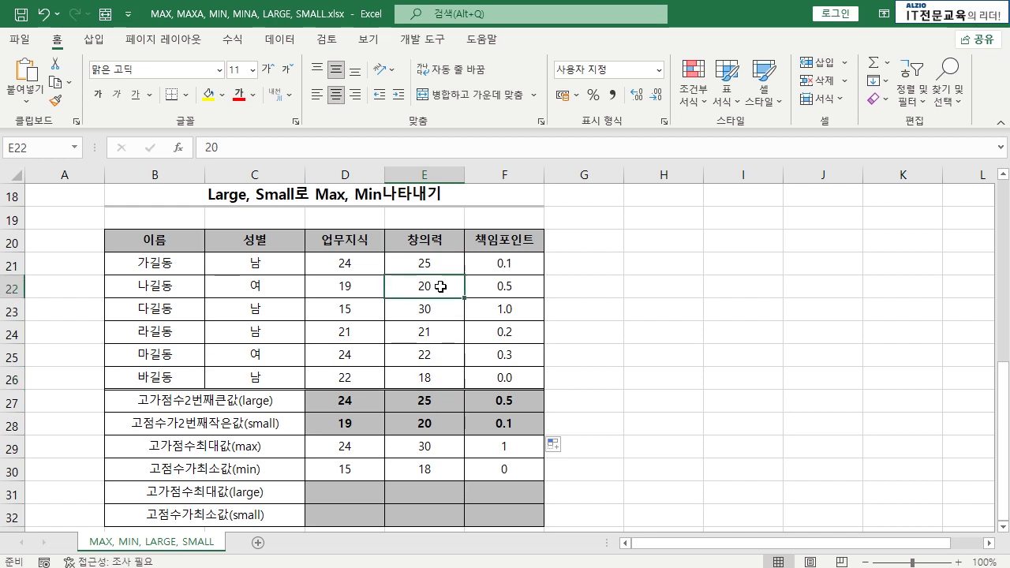
- Check the second-largest and second-smallest 책임포인트 results in F27 and F28 against the scores in F21:F26
{"action": "left_click", "coordinate": [436, 425]}
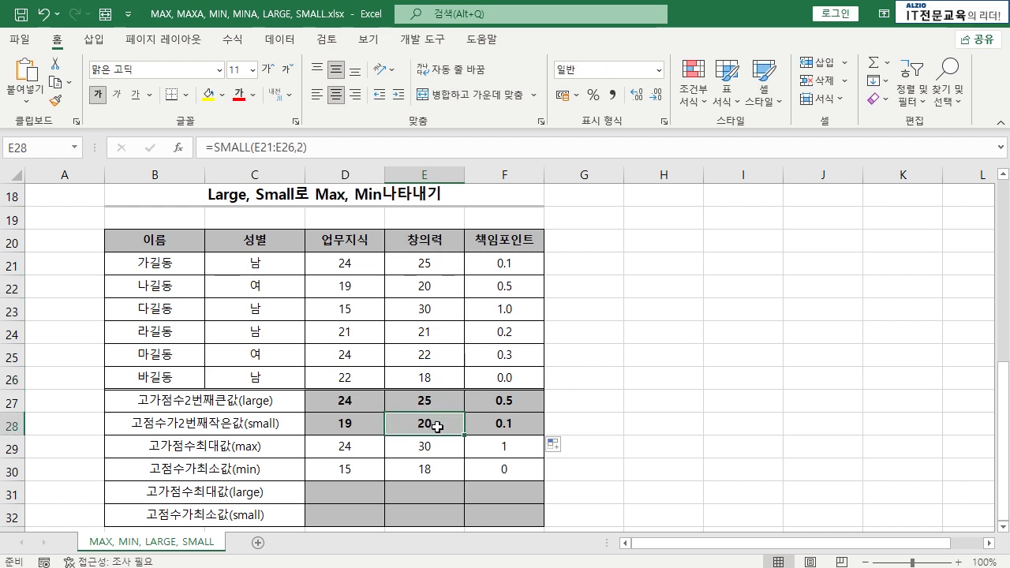
{"action": "left_click", "coordinate": [526, 406]}
{"action": "left_click", "coordinate": [510, 310]}
{"action": "left_click", "coordinate": [513, 287]}
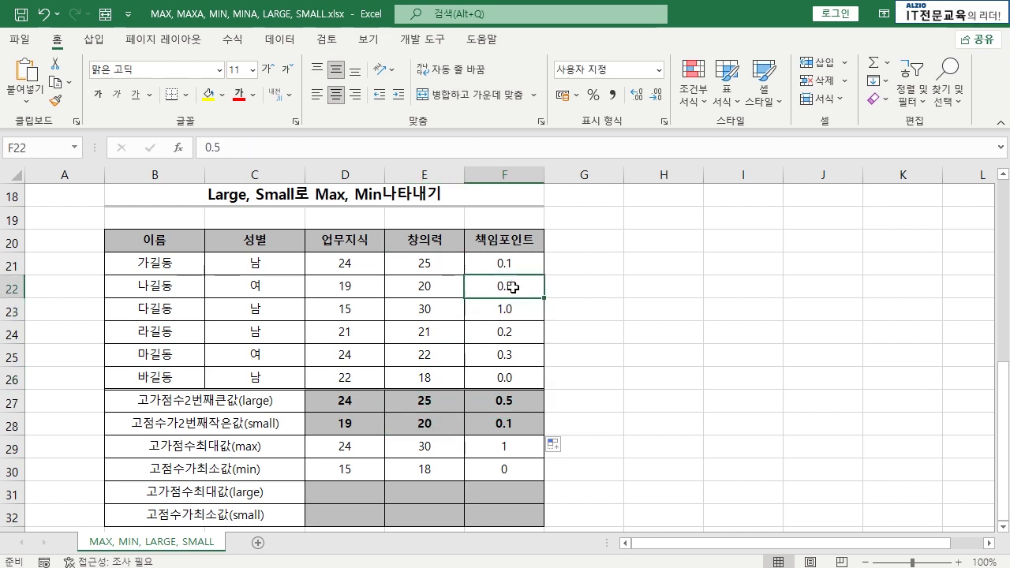
{"action": "left_click", "coordinate": [528, 400]}
{"action": "left_click", "coordinate": [517, 423]}
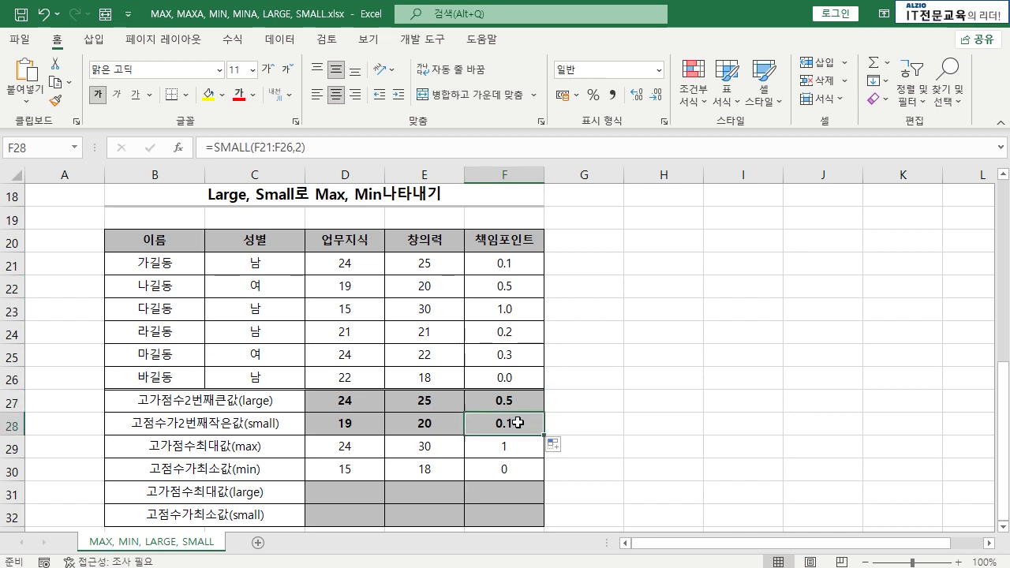
{"action": "left_click", "coordinate": [517, 378]}
{"action": "left_click", "coordinate": [516, 268]}
{"action": "left_click", "coordinate": [507, 432]}
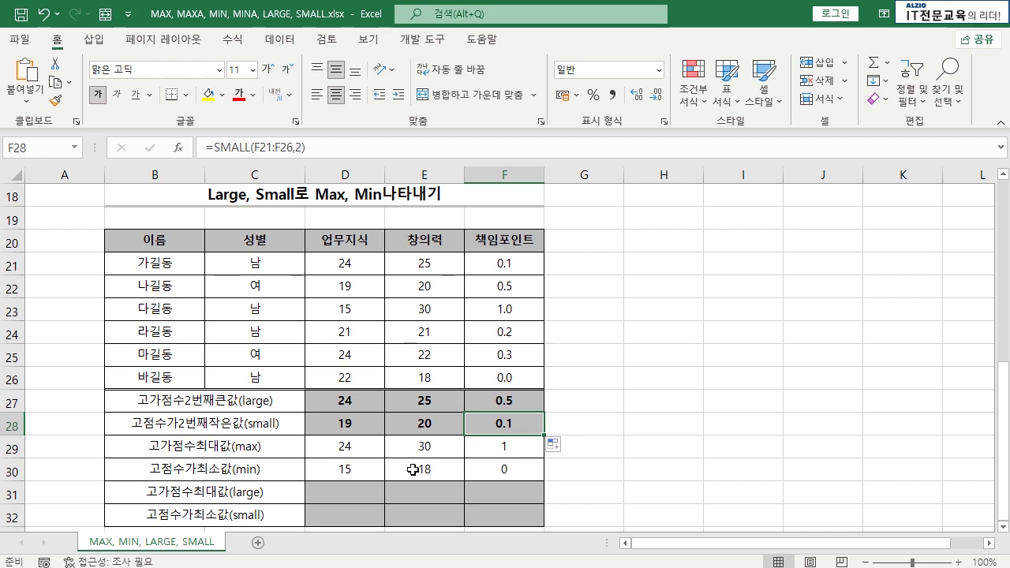
- Enter =LARGE(D21:D26,1) in D31 to find the highest 업무지식 score
{"action": "left_click", "coordinate": [354, 495]}
{"action": "left_click_drag", "start_coordinate": [240, 502], "coordinate": [474, 509]}
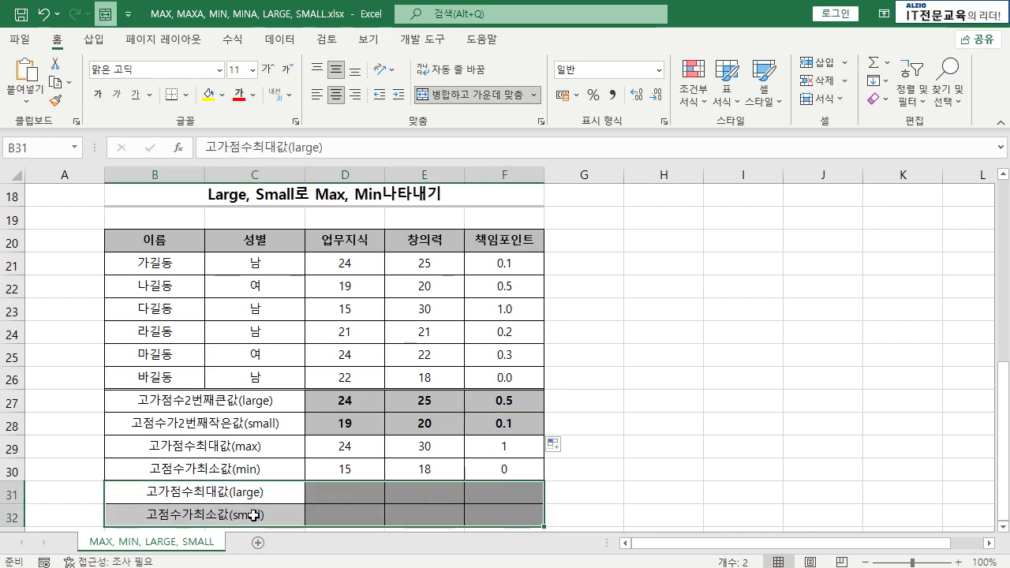
{"action": "left_click", "coordinate": [324, 494]}
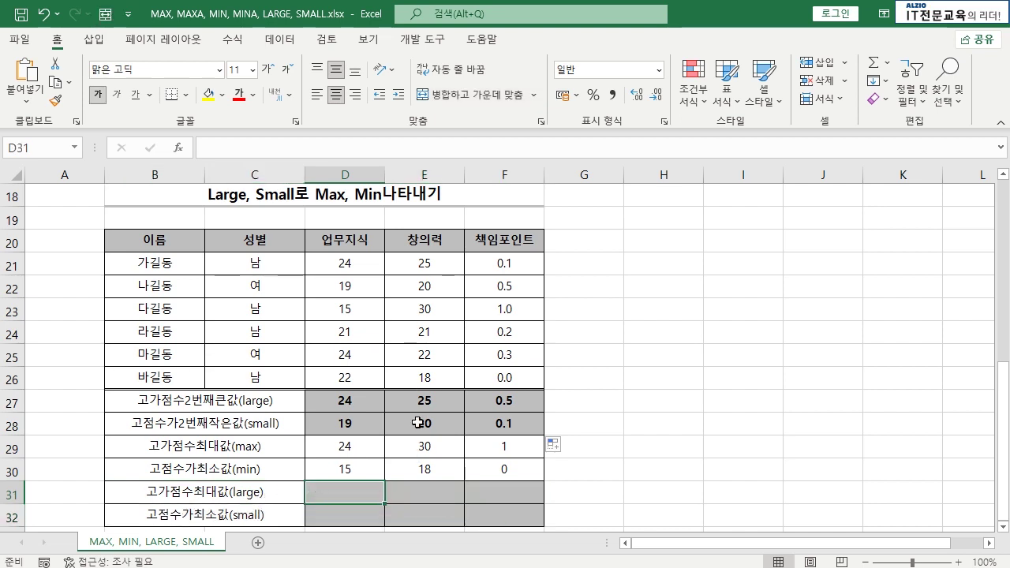
{"action": "left_click", "coordinate": [274, 521]}
{"action": "left_click", "coordinate": [340, 519]}
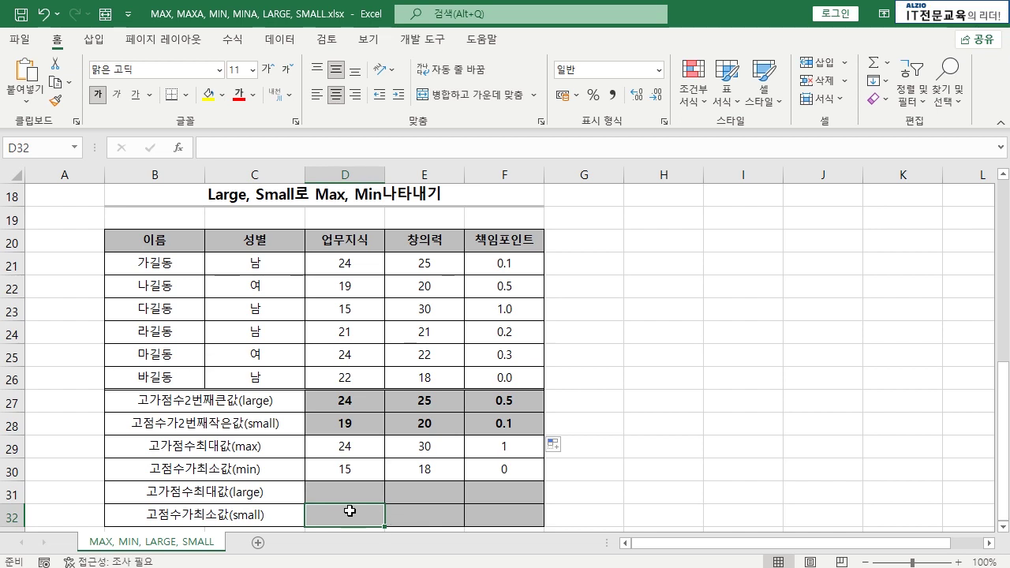
{"action": "left_click", "coordinate": [347, 491]}
{"action": "type", "text": "=LARGE("}
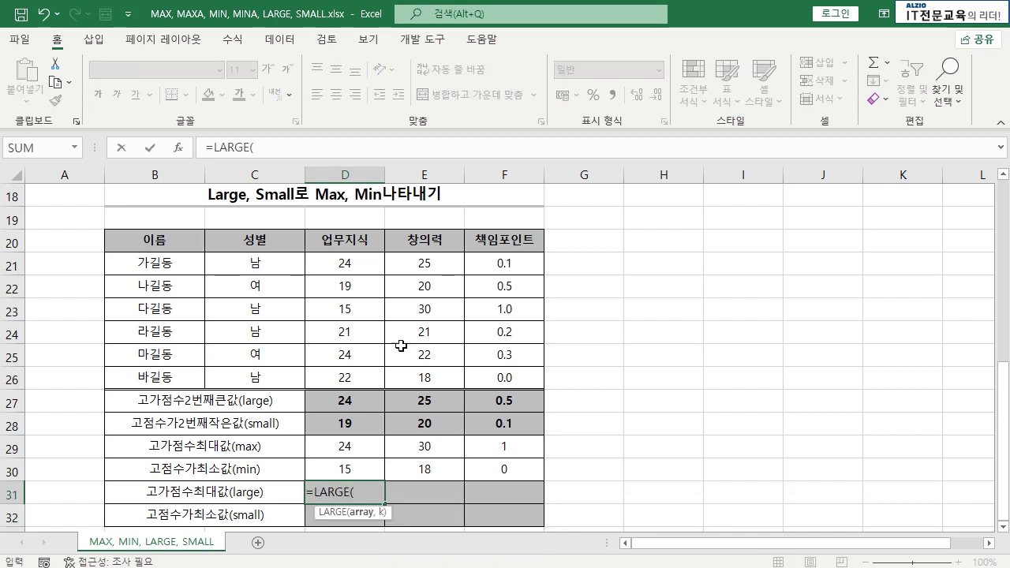
{"action": "left_click_drag", "start_coordinate": [367, 265], "coordinate": [367, 372]}
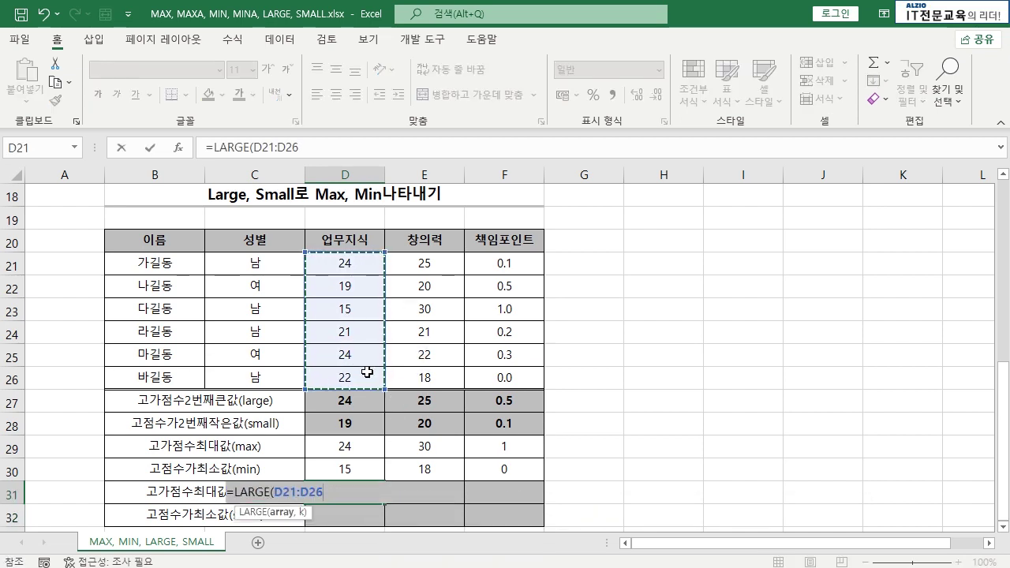
{"action": "type", "text": ",1)"}
{"action": "key", "text": "Return"}
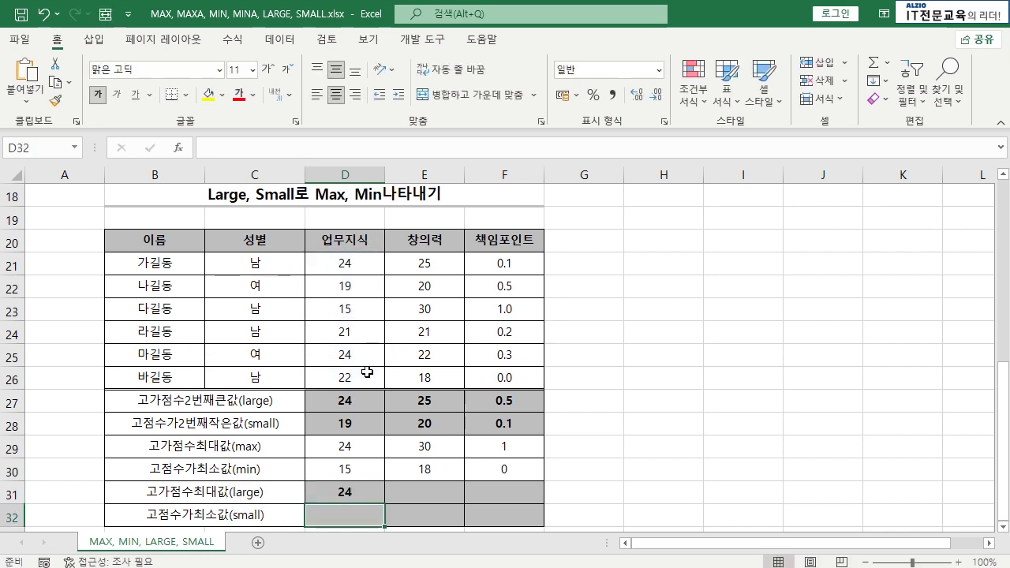
- Enter =SMALL(D21:D26,1) in D32 to find the lowest 업무지식 score
{"action": "type", "text": "=SAN"}
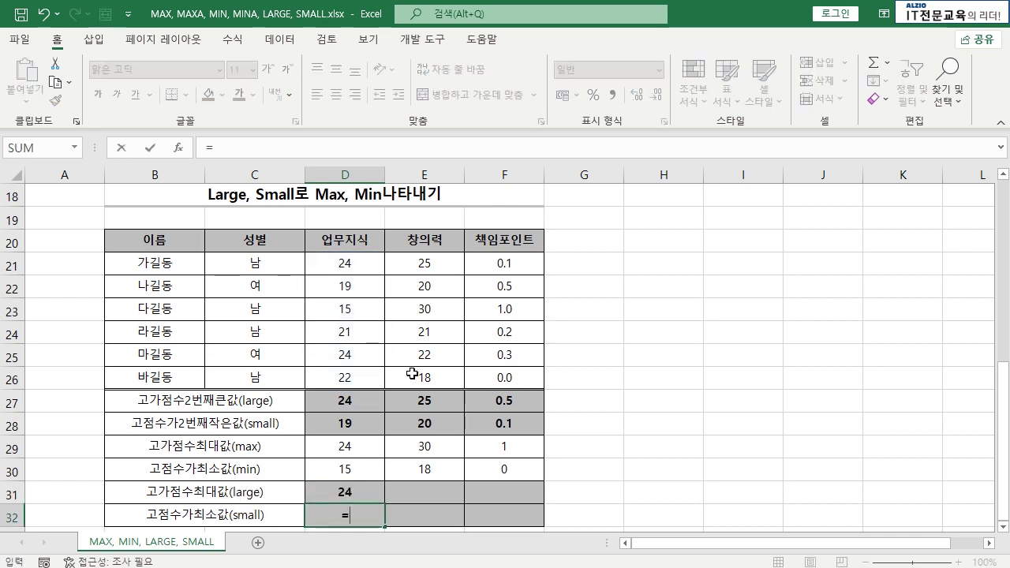
{"action": "key", "text": "BackSpace"}
{"action": "key", "text": "BackSpace"}
{"action": "type", "text": "M"}
{"action": "key", "text": "Tab"}
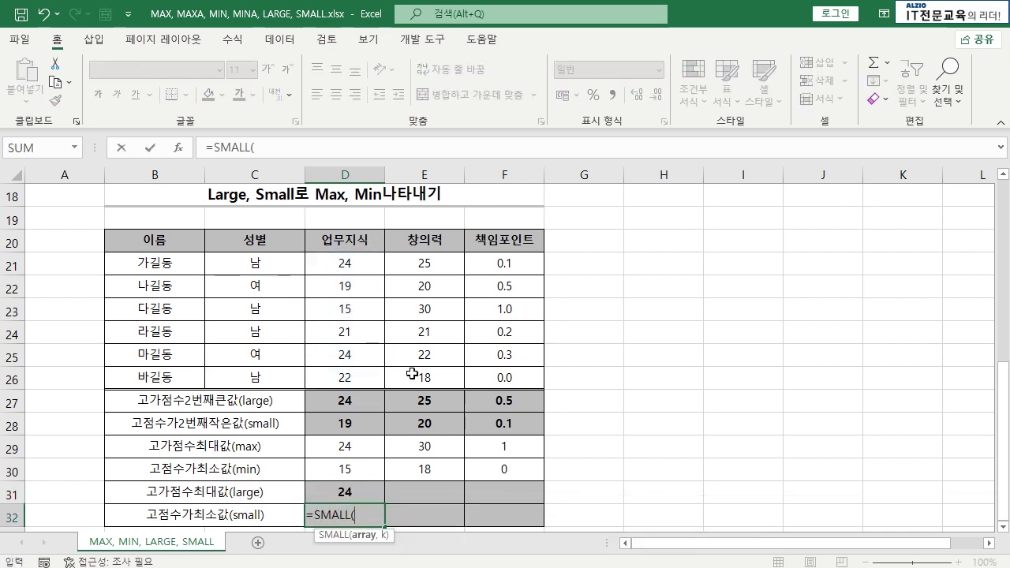
{"action": "left_click_drag", "start_coordinate": [360, 265], "coordinate": [361, 370]}
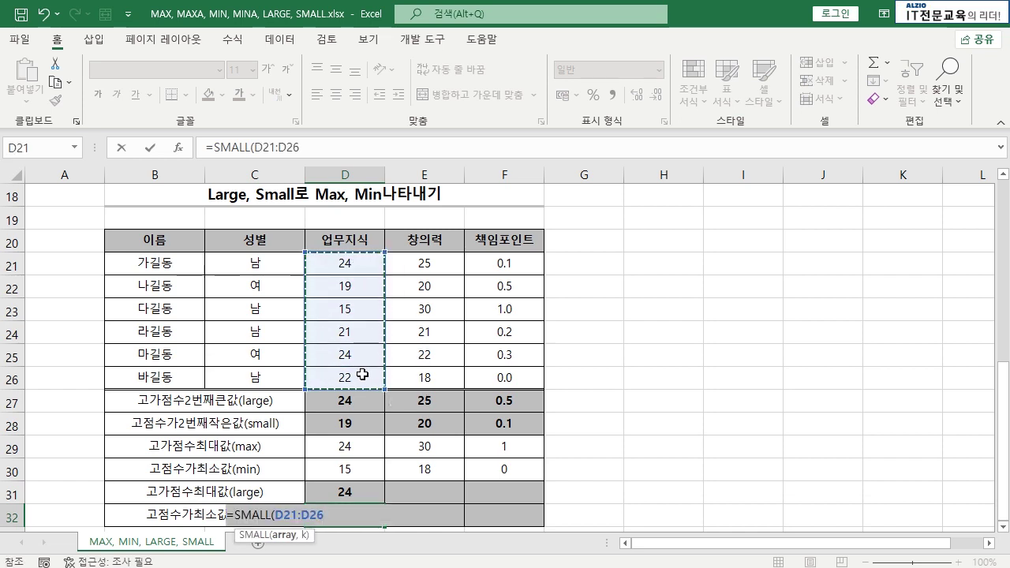
{"action": "type", "text": ",1"}
{"action": "key", "text": "Return"}
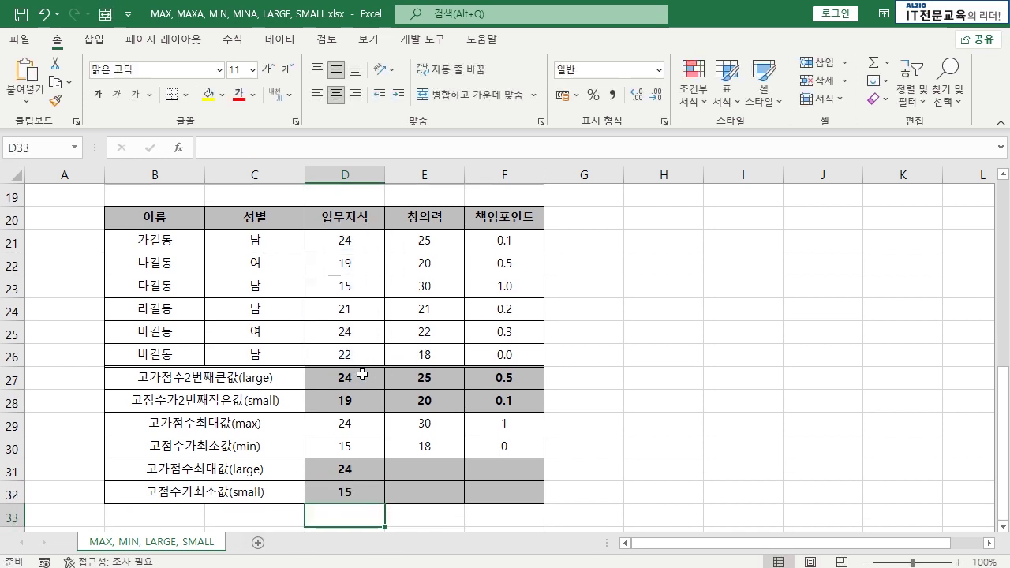
- Inspect the LARGE formula in D31 and compare the 업무지식 results in D31 and D32 with the scores in D21:D26
{"action": "double_click", "coordinate": [357, 474]}
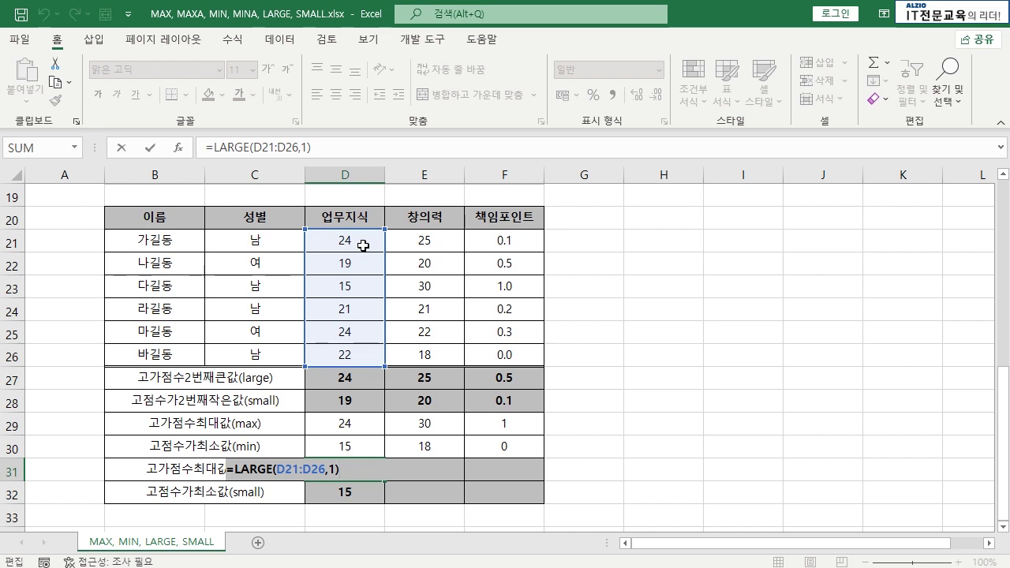
{"action": "key", "text": "Escape"}
{"action": "key", "text": "Down"}
{"action": "left_click", "coordinate": [363, 286]}
- Copy the LARGE formula in D31 across to F31 and the SMALL formula in D32 across to F32
{"action": "left_click", "coordinate": [369, 469]}
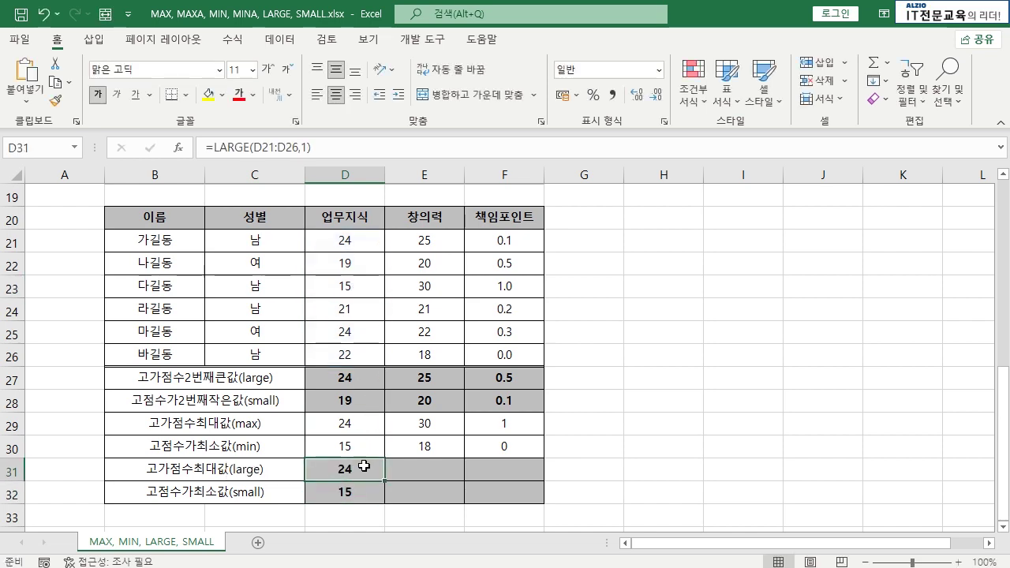
{"action": "left_click_drag", "start_coordinate": [384, 480], "coordinate": [531, 483]}
{"action": "left_click", "coordinate": [383, 494]}
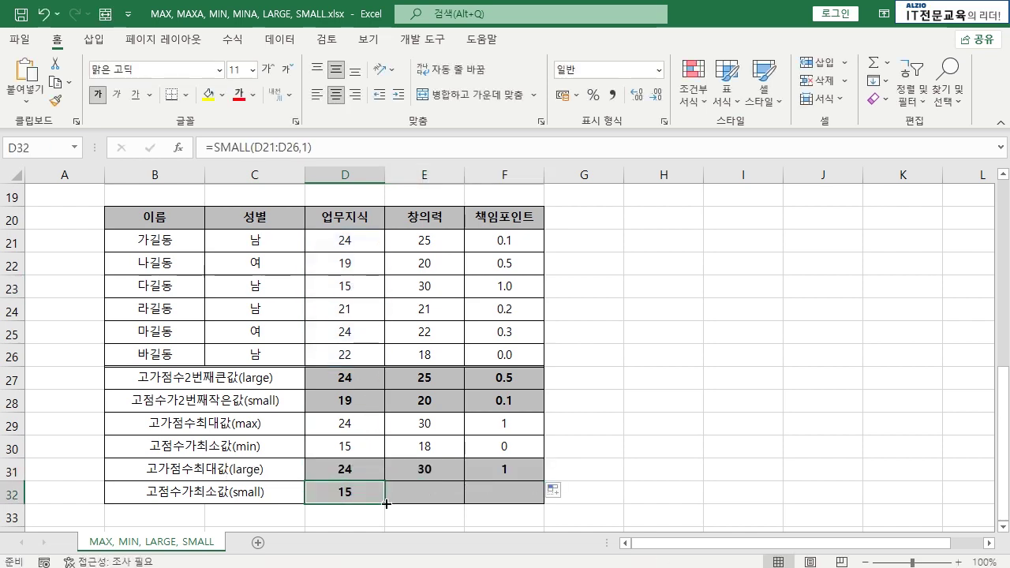
{"action": "left_click_drag", "start_coordinate": [385, 504], "coordinate": [522, 499]}
- Check the highest and lowest results in E31:F32 against the 창의력 and 책임포인트 scores in E21:F26
{"action": "left_click", "coordinate": [440, 477]}
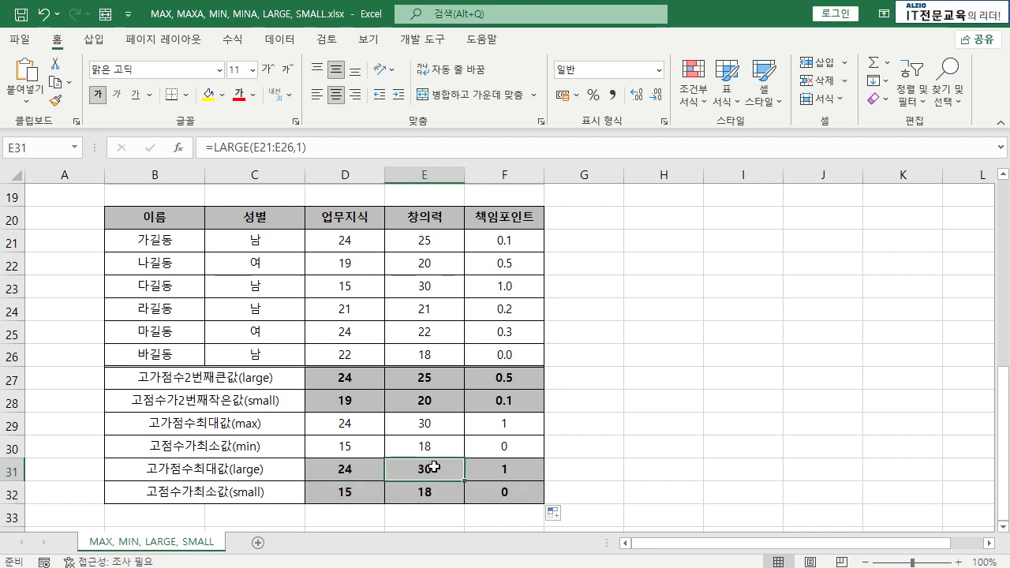
{"action": "left_click", "coordinate": [438, 291]}
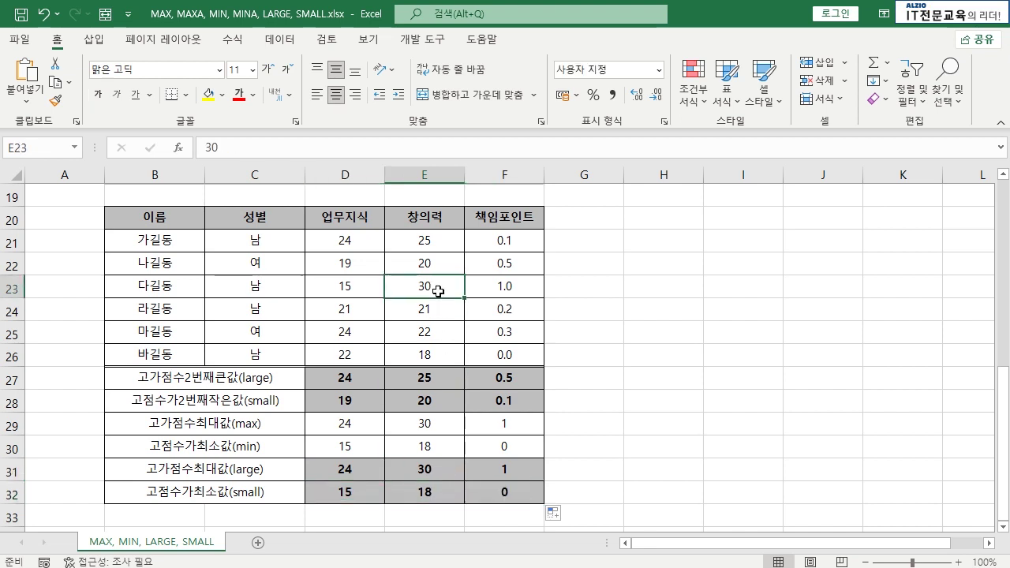
{"action": "left_click", "coordinate": [436, 495]}
{"action": "left_click", "coordinate": [438, 359]}
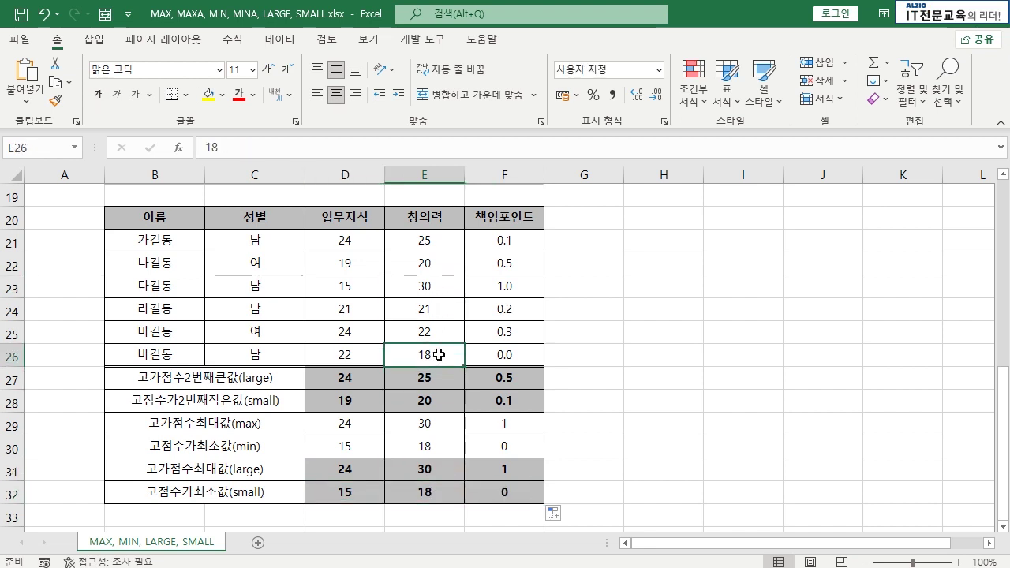
{"action": "left_click", "coordinate": [524, 470]}
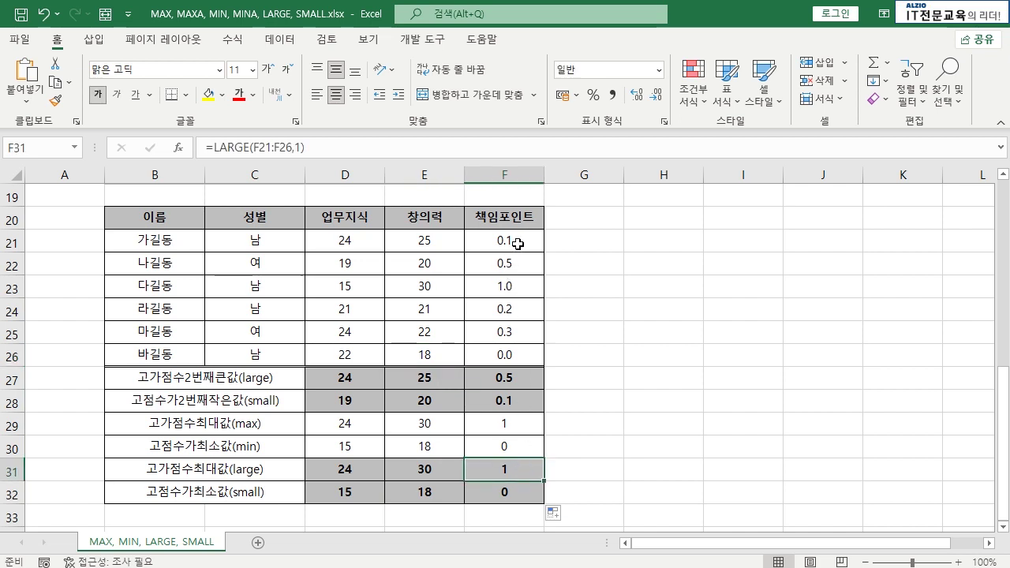
{"action": "left_click_drag", "start_coordinate": [518, 244], "coordinate": [524, 287]}
{"action": "left_click", "coordinate": [512, 465]}
{"action": "left_click", "coordinate": [510, 493]}
{"action": "left_click", "coordinate": [511, 350]}
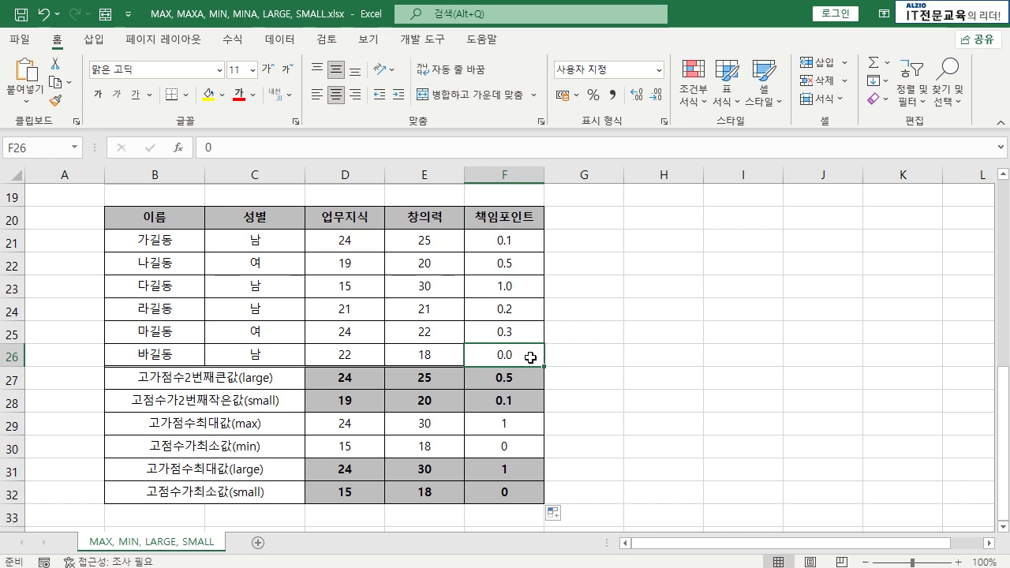
- Review the LARGE and SMALL rows 31 and 32, and look over the MAX, MAXA, MIN and MINA table above
{"action": "left_click", "coordinate": [268, 468]}
{"action": "left_click", "coordinate": [281, 490]}
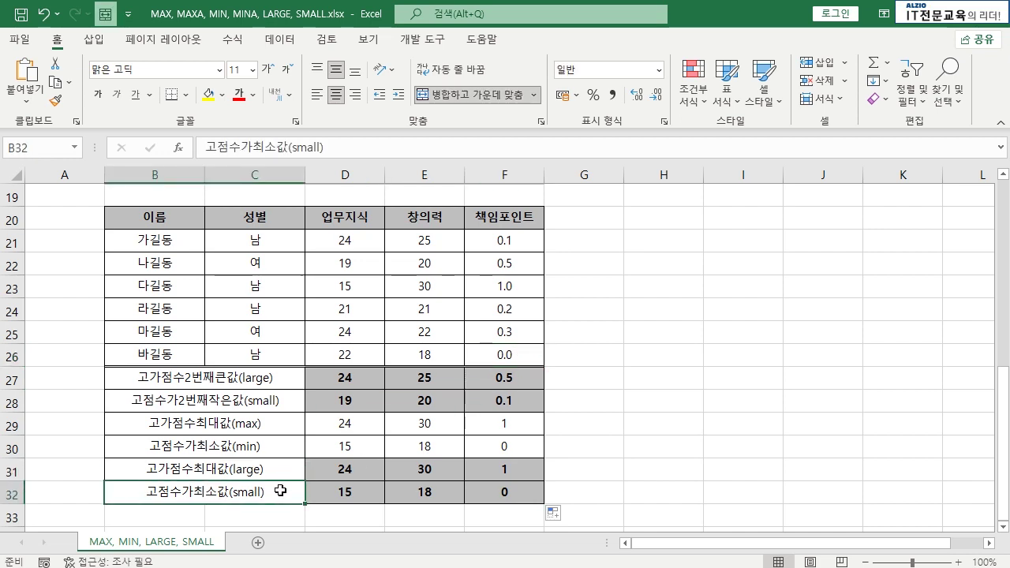
{"action": "left_click", "coordinate": [622, 477]}
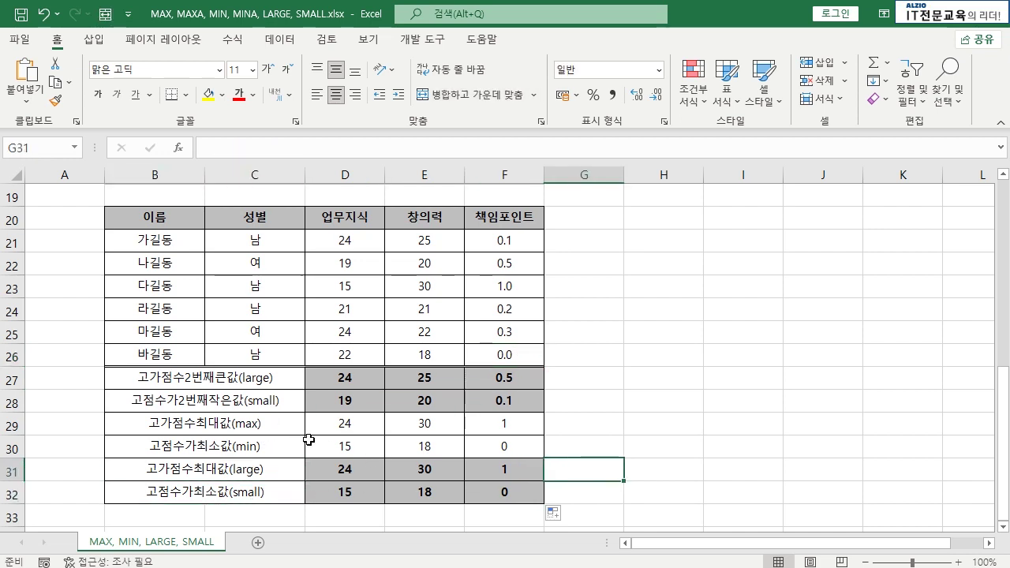
{"action": "left_click", "coordinate": [349, 475]}
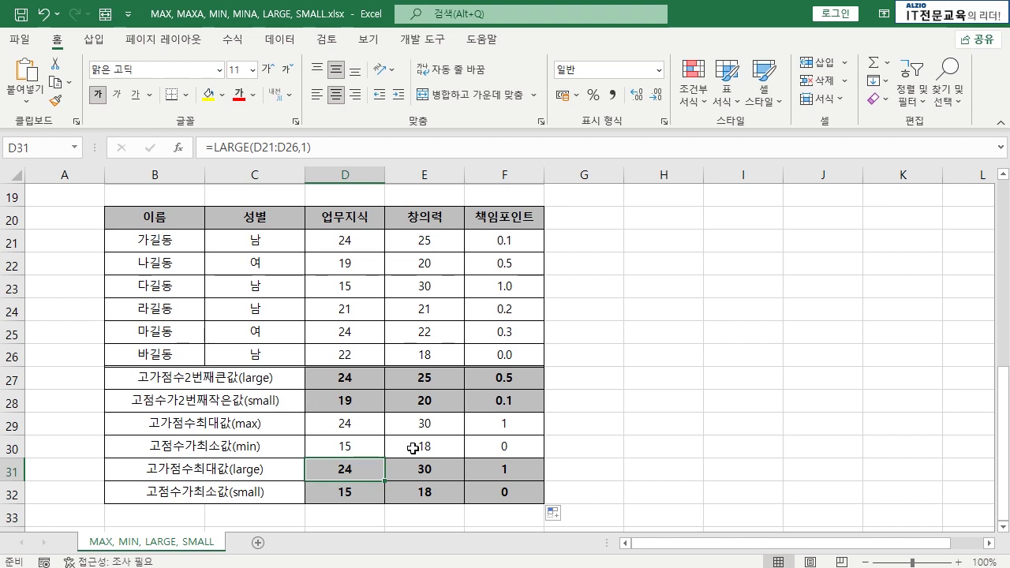
{"action": "scroll", "coordinate": [626, 387], "scroll_direction": "up", "scroll_amount": 6}
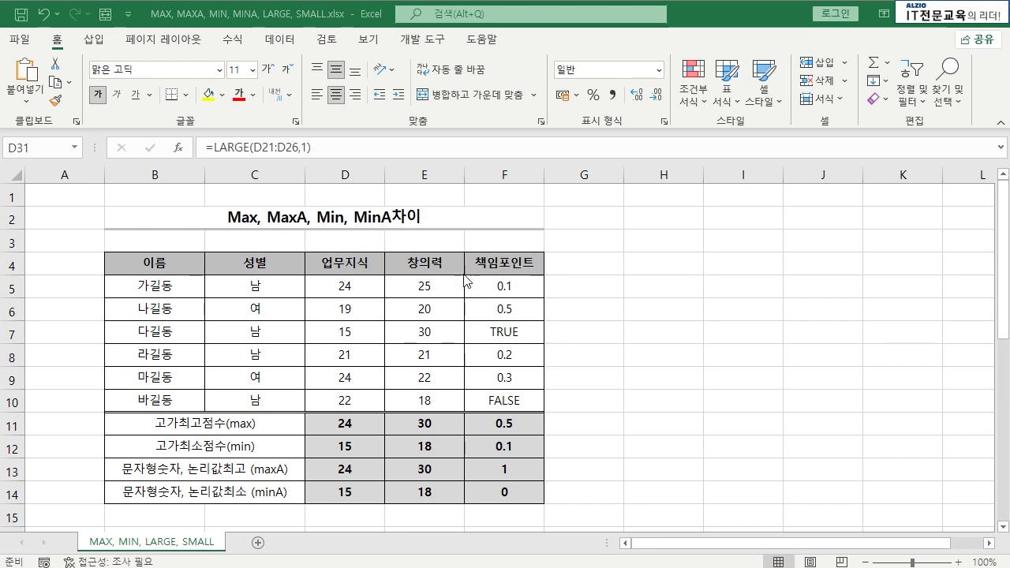
{"action": "scroll", "coordinate": [468, 254], "scroll_direction": "down", "scroll_amount": 5}
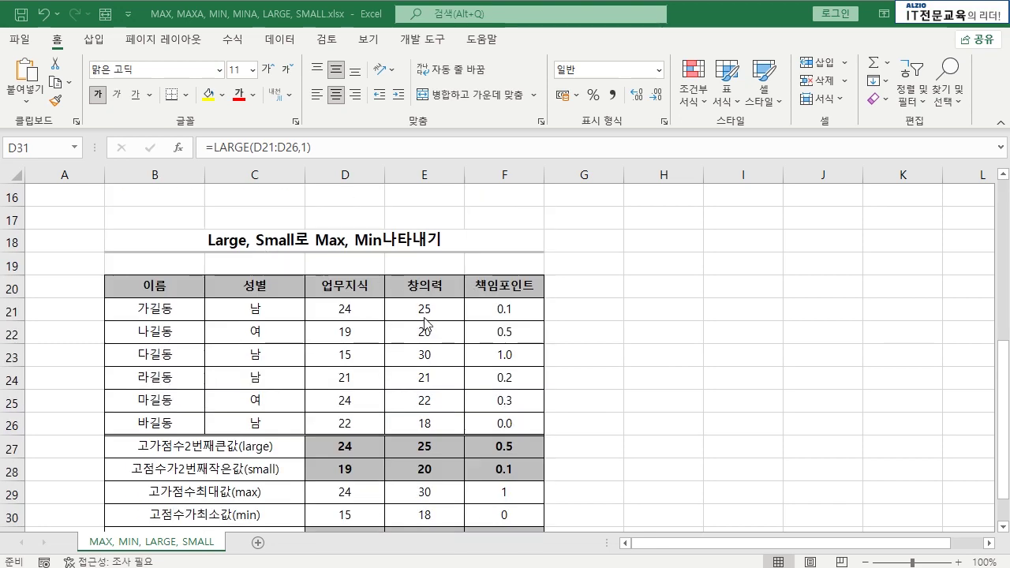
{"action": "scroll", "coordinate": [426, 325], "scroll_direction": "up", "scroll_amount": 5}
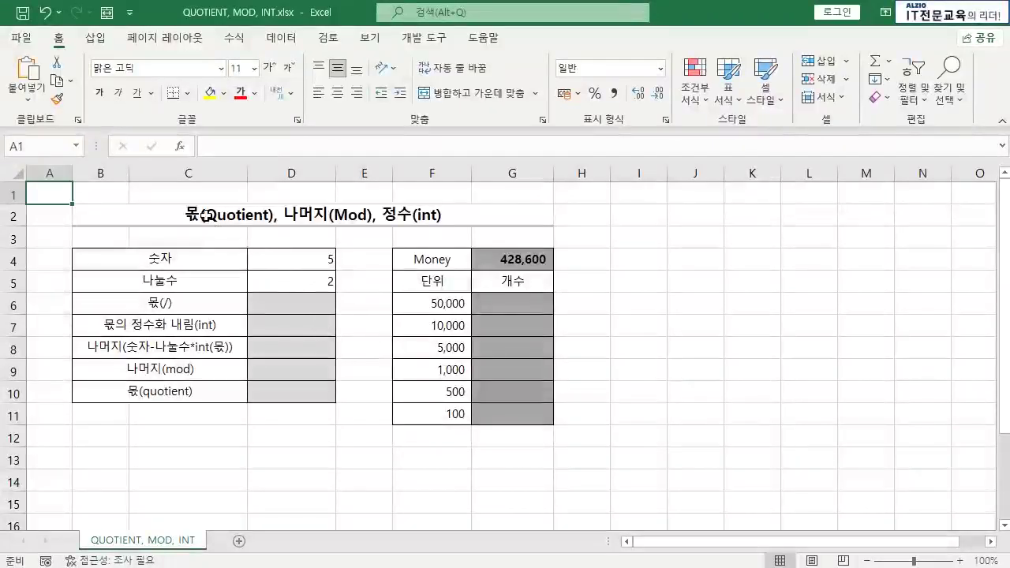
- Center the contents of D4:D10 horizontally in the QUOTIENT, MOD, INT sheet
{"action": "left_click", "coordinate": [213, 225]}
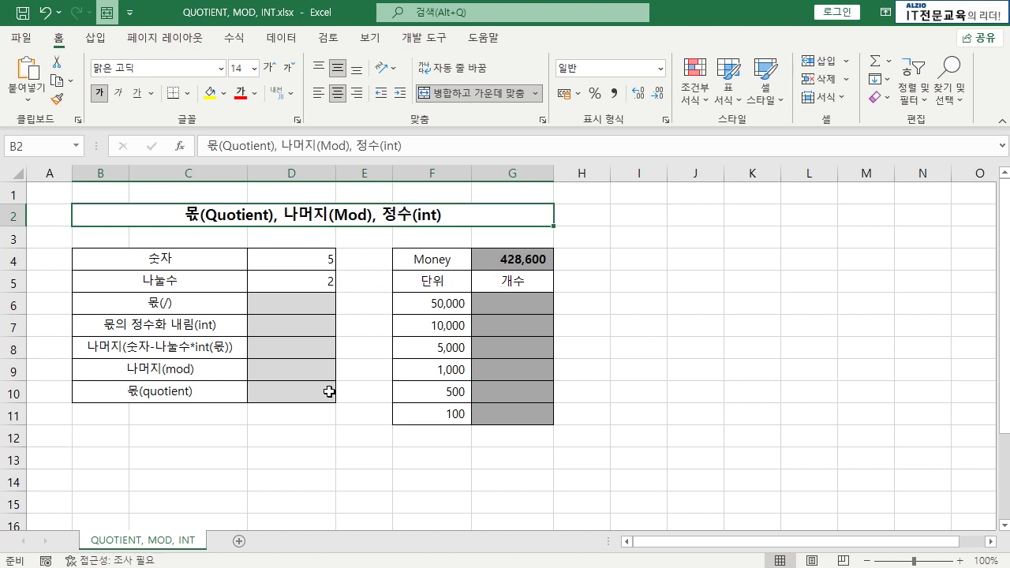
{"action": "key", "text": "ctrl+z"}
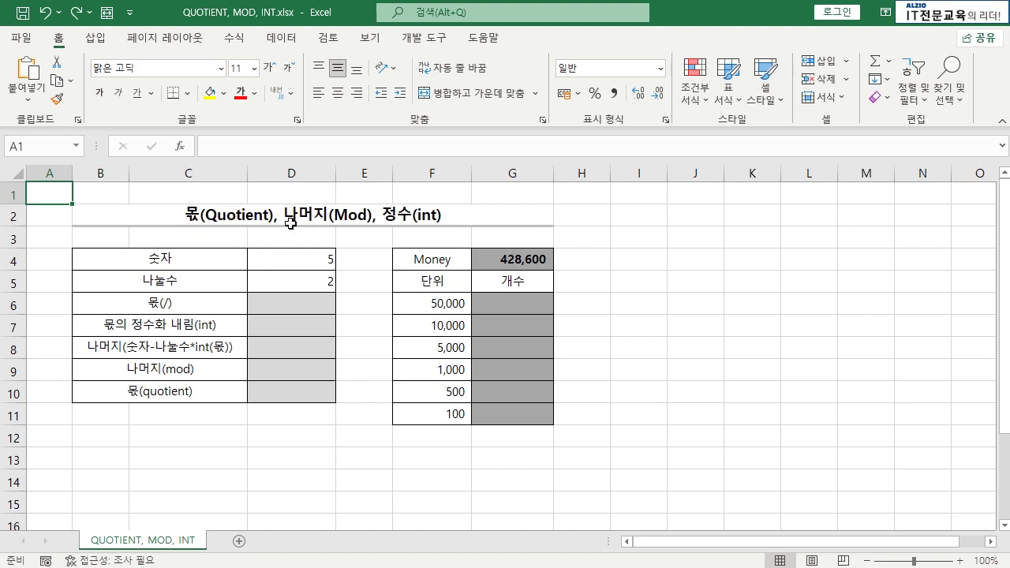
{"action": "left_click_drag", "start_coordinate": [302, 260], "coordinate": [289, 405]}
{"action": "left_click_drag", "start_coordinate": [289, 261], "coordinate": [289, 391]}
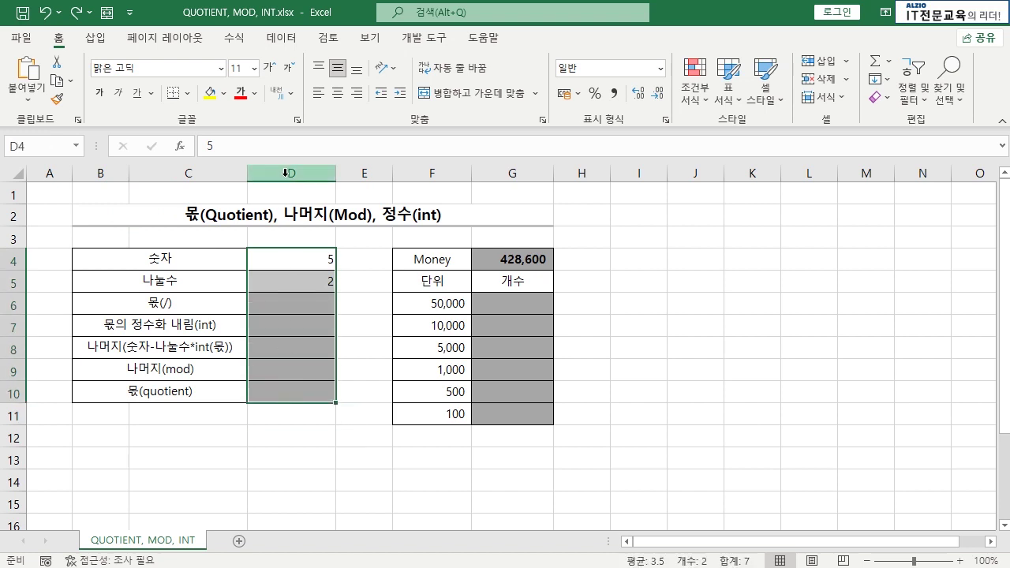
{"action": "left_click", "coordinate": [337, 94]}
- Examine the 숫자 value in D4 and the 나눌수 divisor in D5 that form the division
{"action": "left_click", "coordinate": [126, 252]}
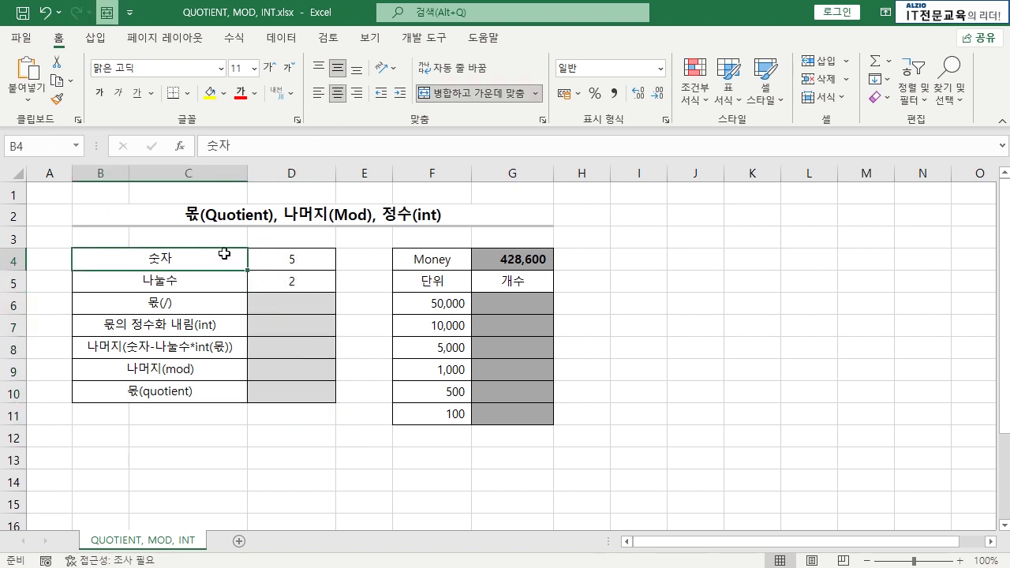
{"action": "left_click", "coordinate": [294, 262]}
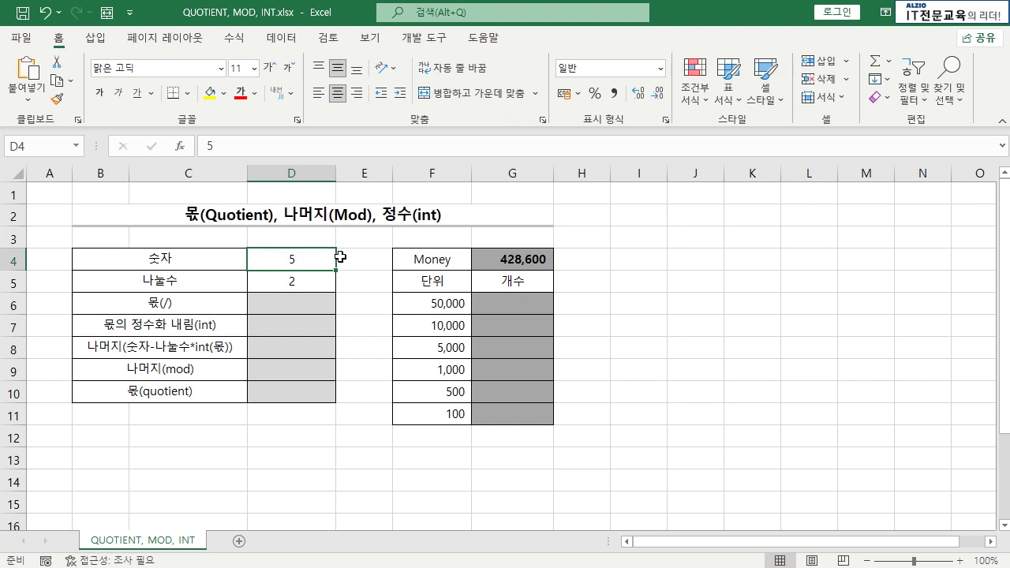
{"action": "left_click", "coordinate": [316, 281]}
{"action": "left_click", "coordinate": [313, 261]}
{"action": "left_click", "coordinate": [310, 276]}
{"action": "left_click", "coordinate": [315, 258]}
{"action": "left_click", "coordinate": [316, 276]}
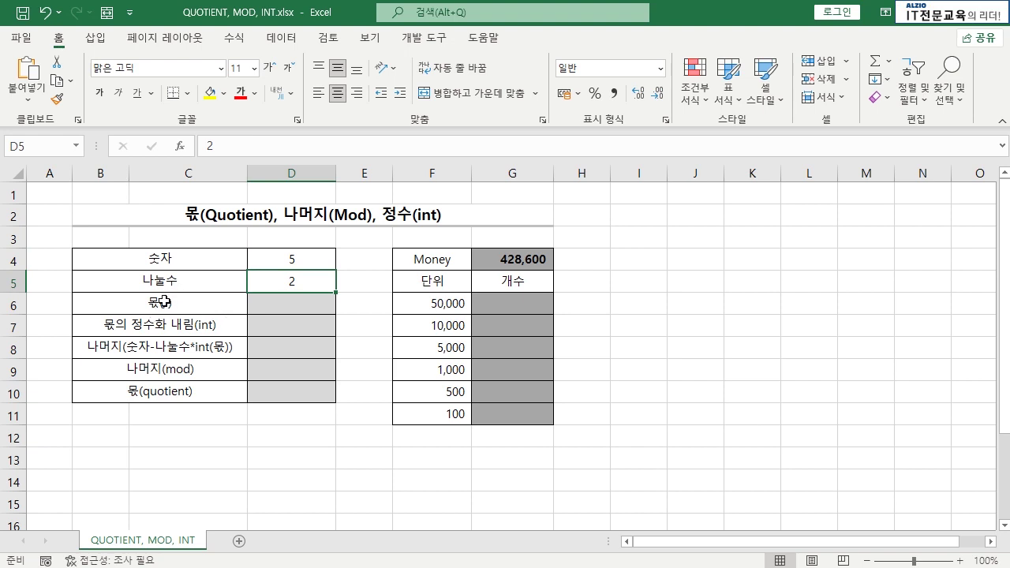
- Calculate the 몫(/) quotient in D6 with the formula =D4/D5
{"action": "left_click", "coordinate": [292, 309]}
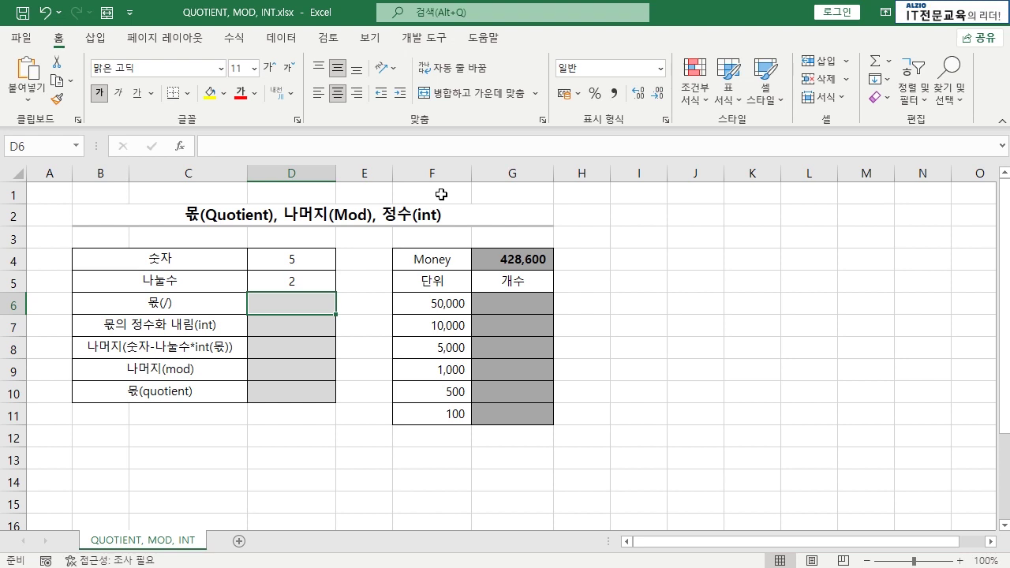
{"action": "type", "text": "="}
{"action": "left_click", "coordinate": [312, 256]}
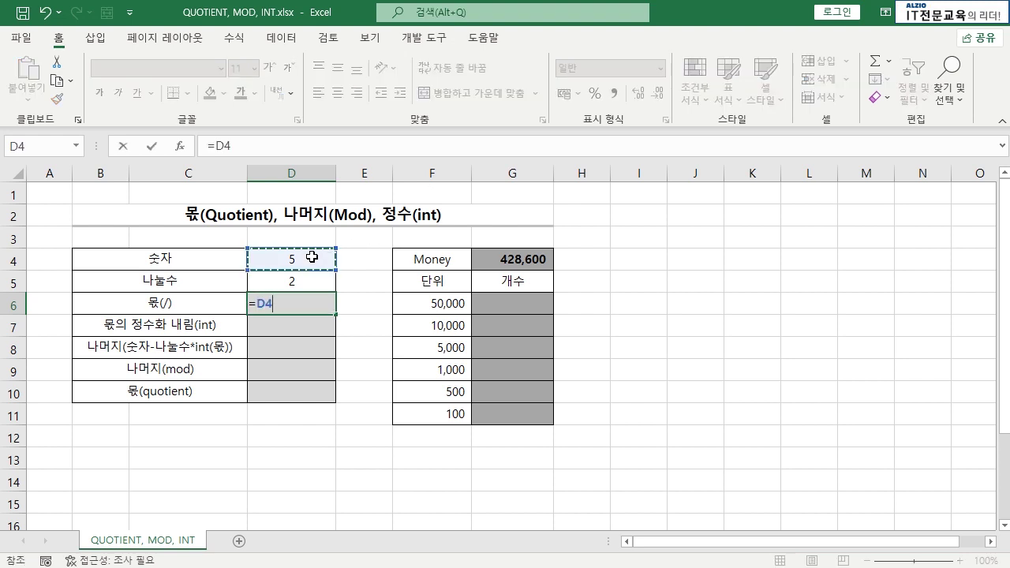
{"action": "type", "text": "/"}
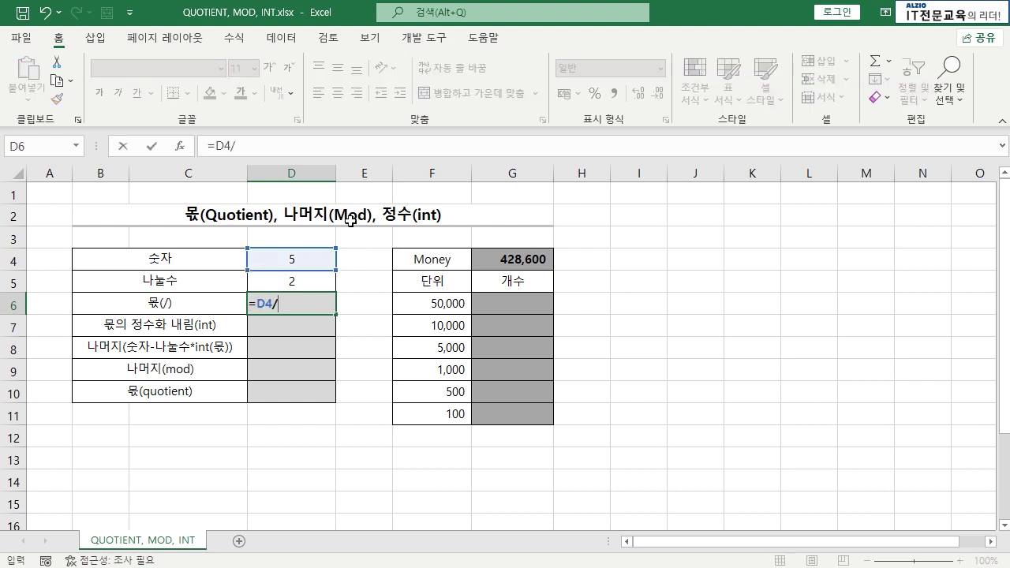
{"action": "left_click", "coordinate": [300, 284]}
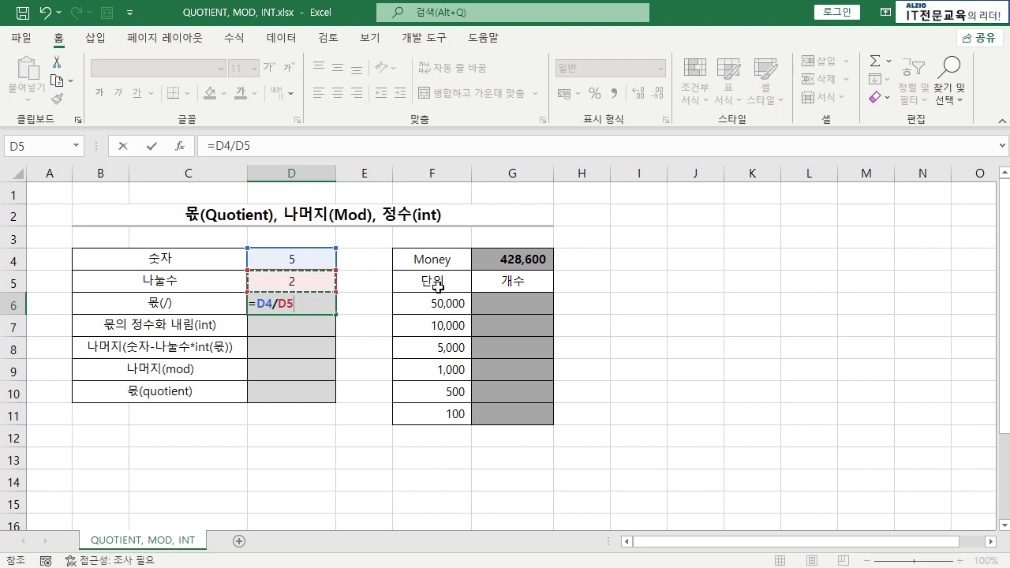
{"action": "key", "text": "Return"}
{"action": "left_click", "coordinate": [317, 281]}
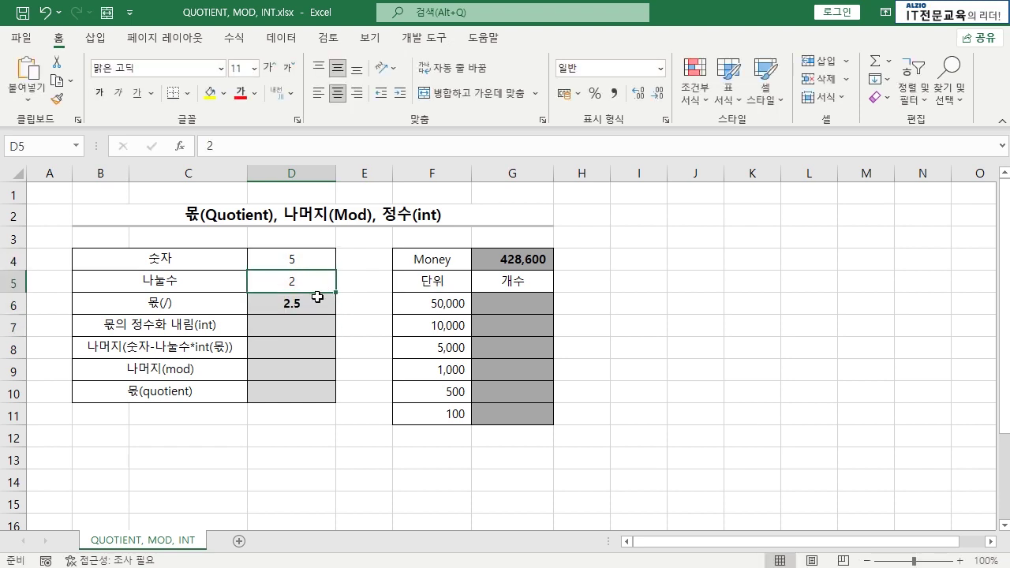
{"action": "left_click", "coordinate": [314, 305]}
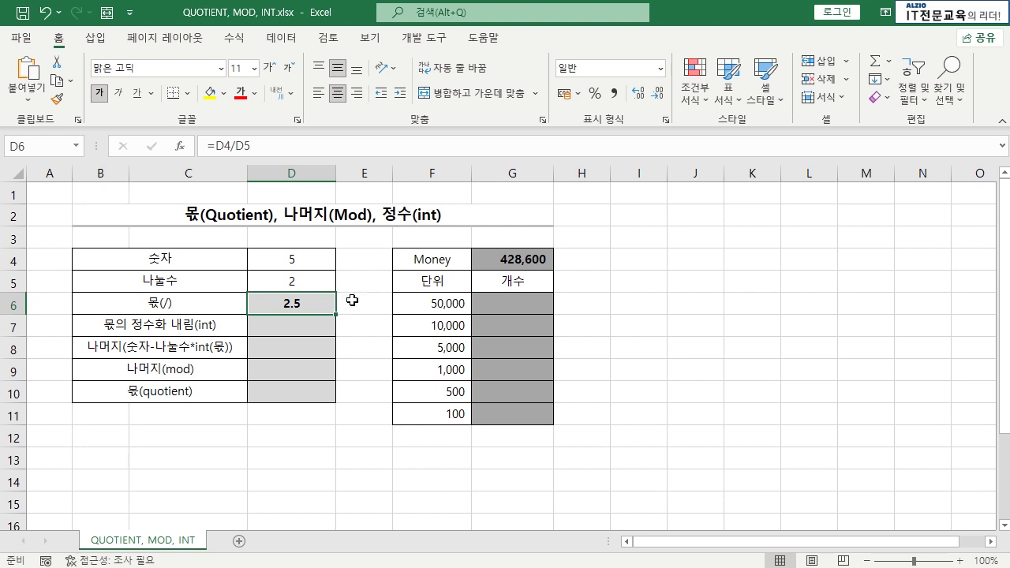
- Round the quotient down to an integer in D7 with =INT(D6), and compare it with D6
{"action": "left_click", "coordinate": [318, 325]}
{"action": "type", "text": "="}
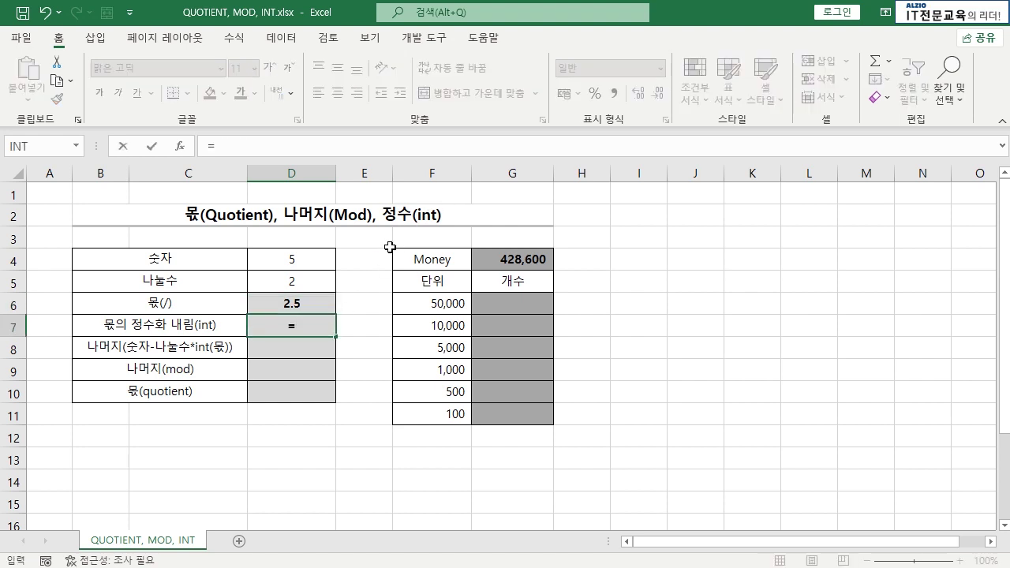
{"action": "type", "text": "INT"}
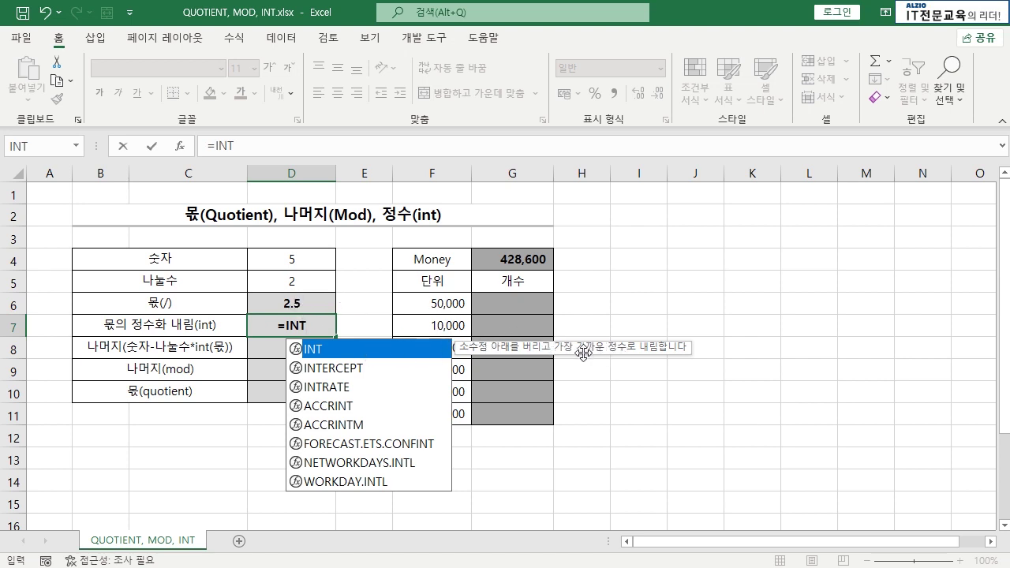
{"action": "type", "text": "("}
{"action": "left_click", "coordinate": [310, 303]}
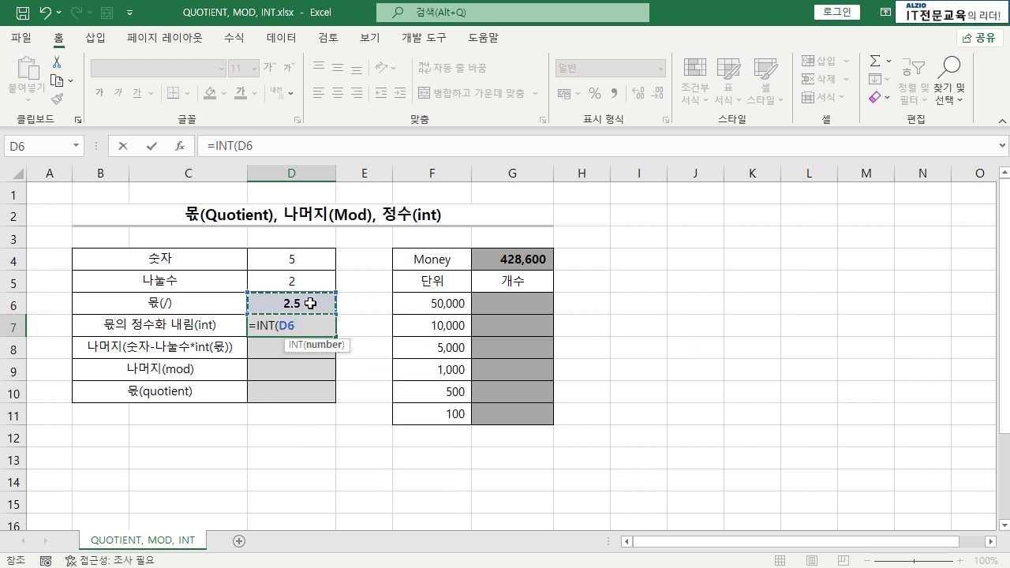
{"action": "key", "text": "Return"}
{"action": "left_click", "coordinate": [299, 325]}
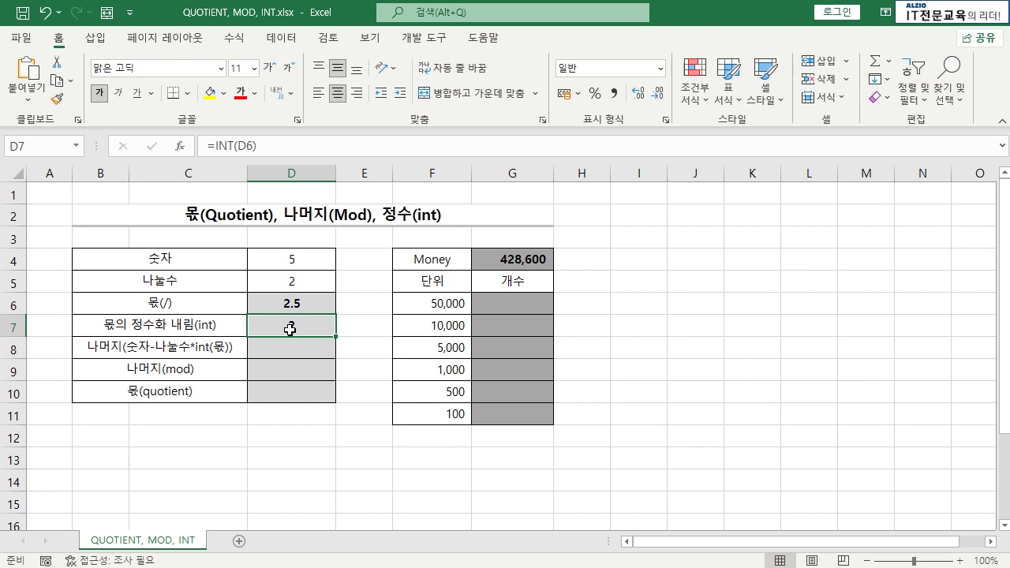
{"action": "left_click", "coordinate": [303, 303]}
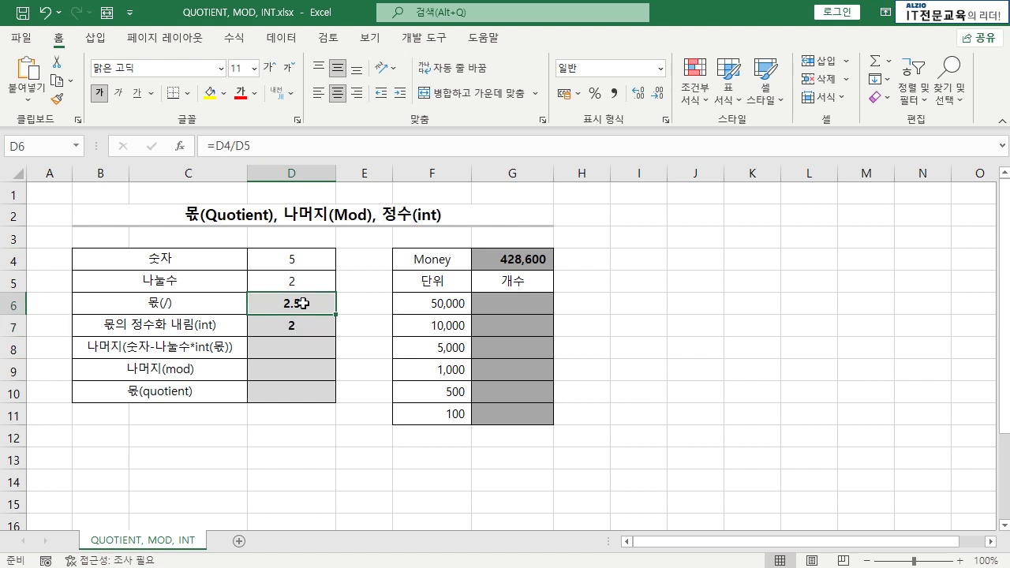
{"action": "left_click", "coordinate": [307, 327]}
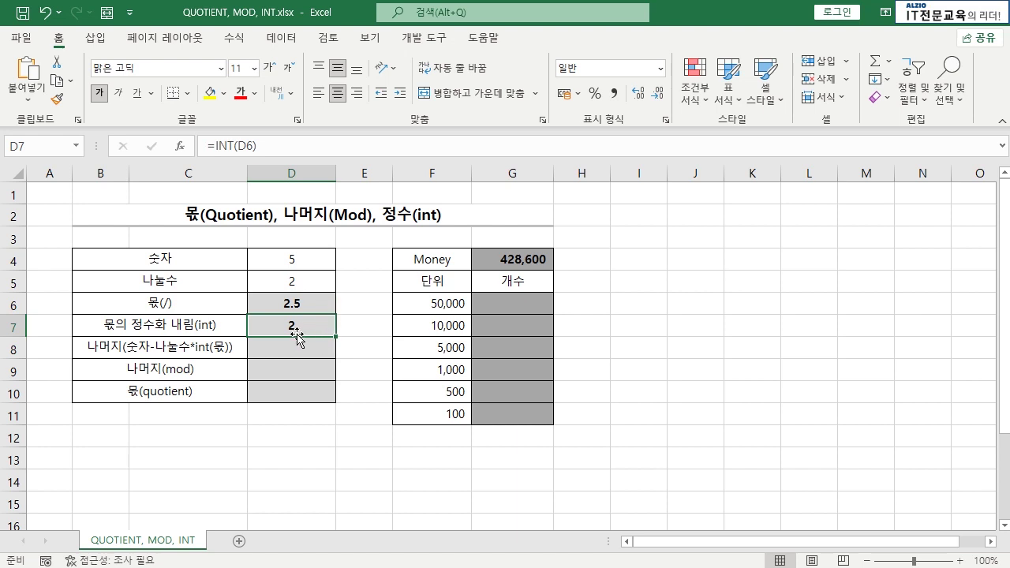
- Calculate the remainder in D8 by subtracting divisor times integer quotient, using =D4-D5*INT(D6)
{"action": "left_click", "coordinate": [294, 347]}
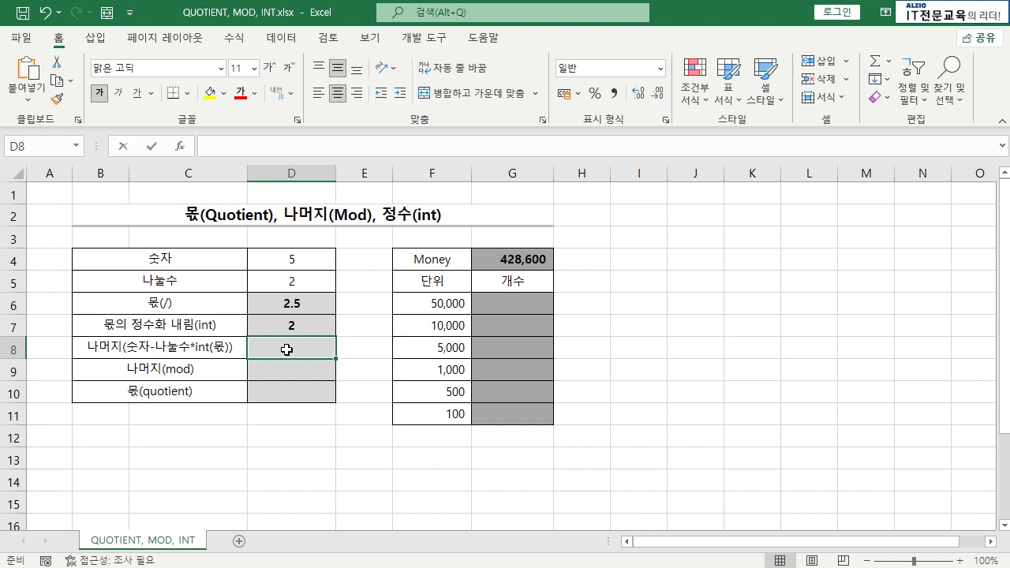
{"action": "type", "text": "="}
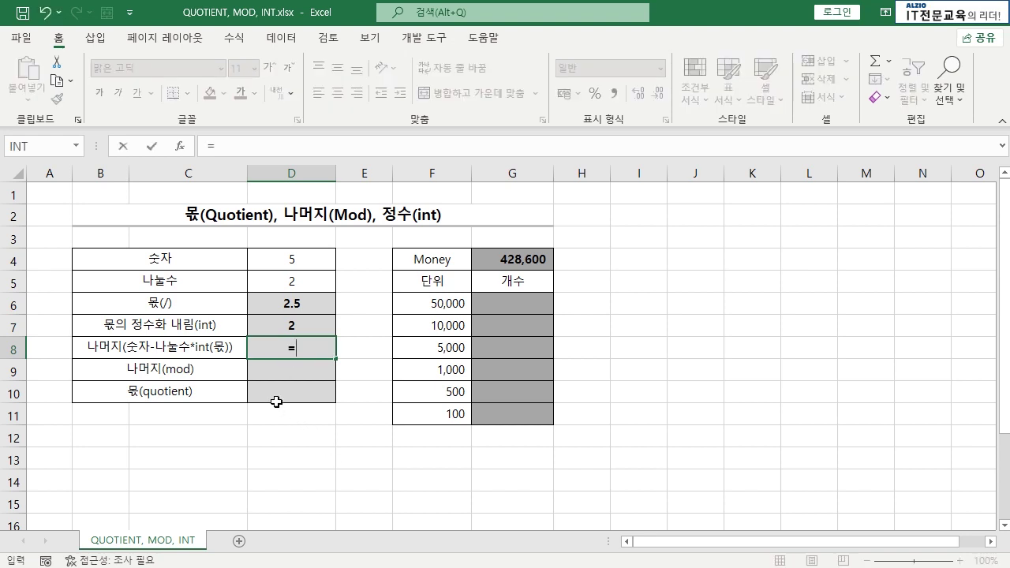
{"action": "left_click", "coordinate": [292, 260]}
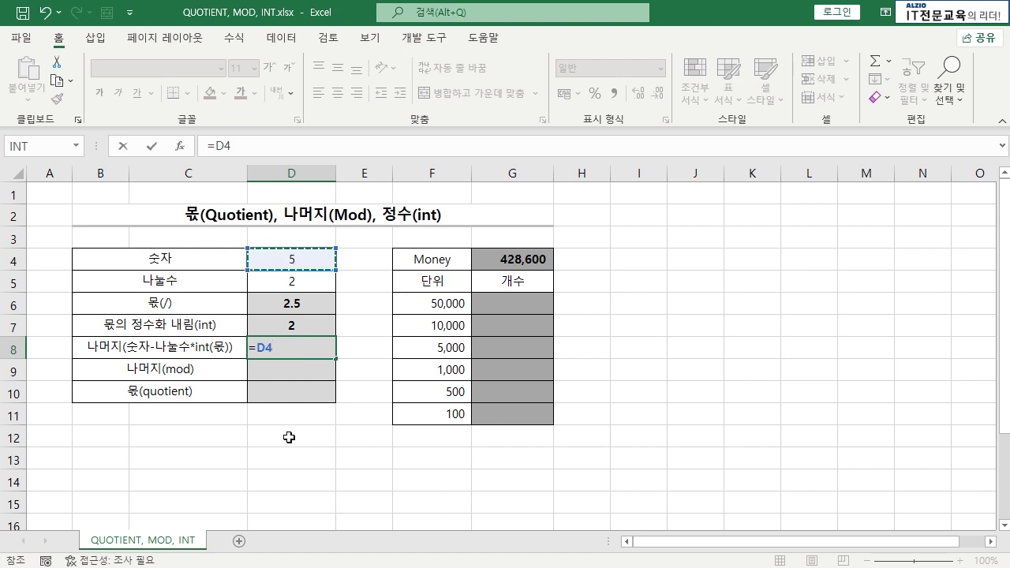
{"action": "type", "text": "-"}
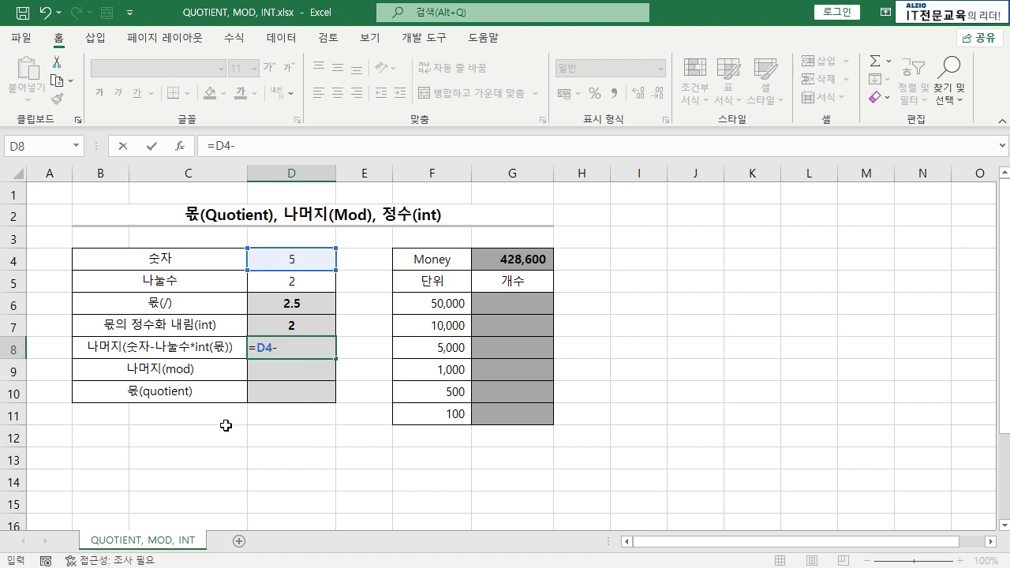
{"action": "left_click", "coordinate": [296, 286]}
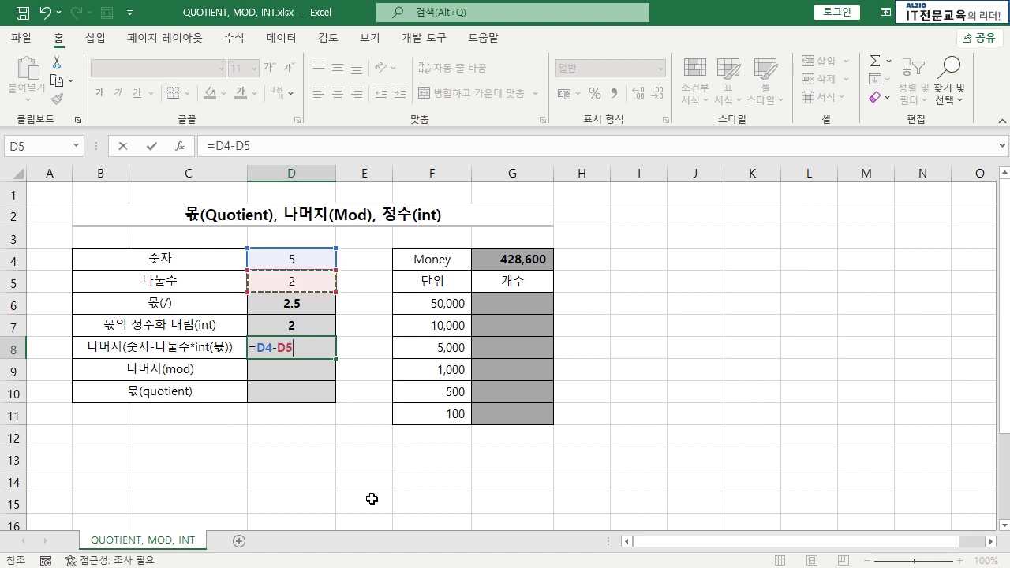
{"action": "type", "text": "*INT"}
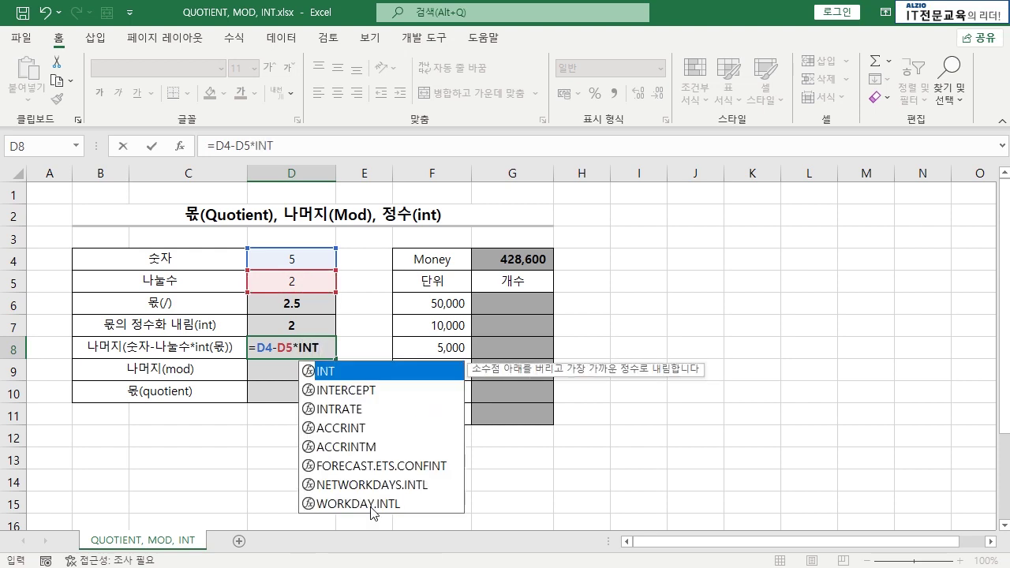
{"action": "type", "text": "("}
{"action": "left_click", "coordinate": [302, 303]}
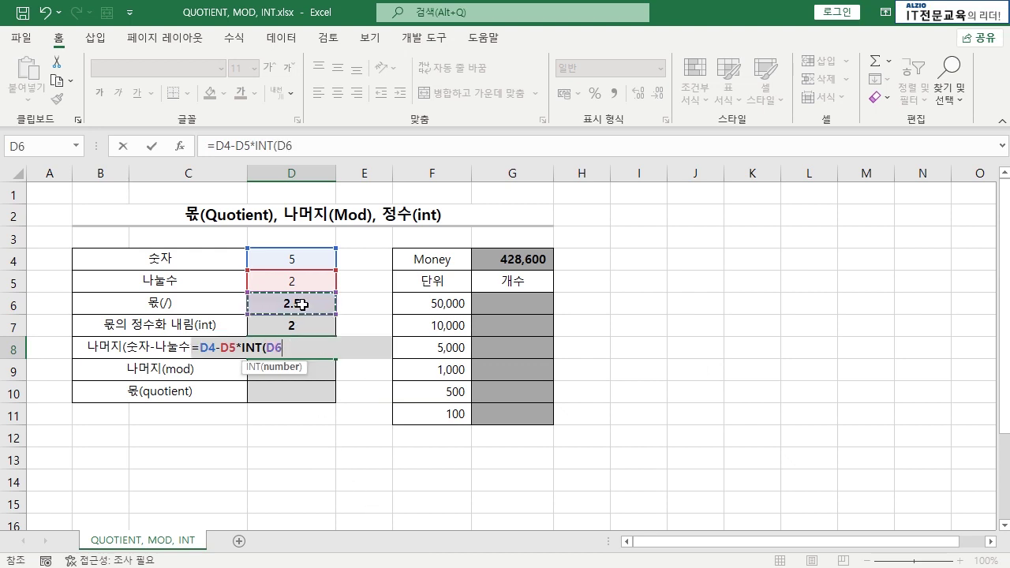
{"action": "type", "text": ")"}
{"action": "key", "text": "Return"}
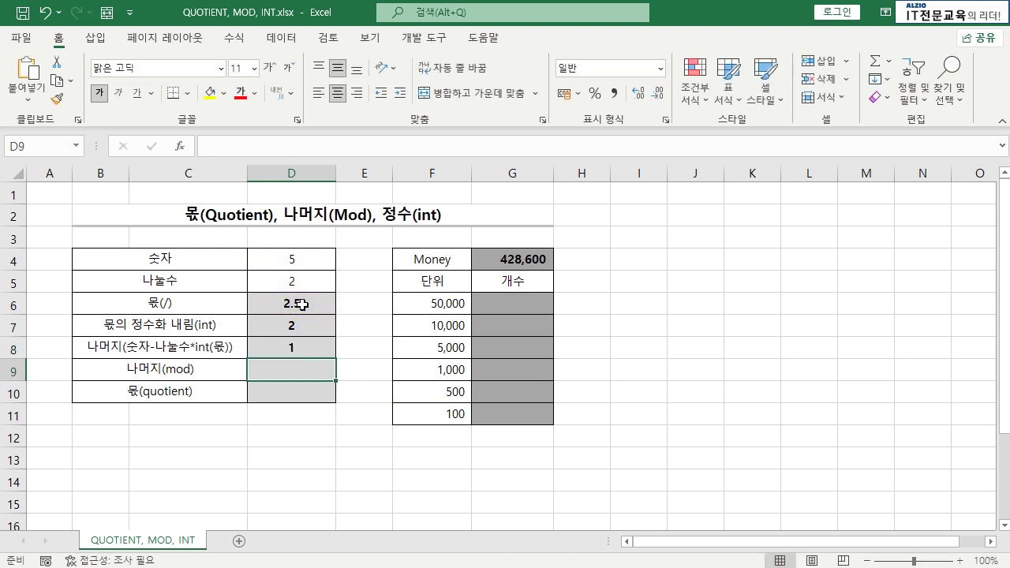
- Review the remainder formula in D8 against the inputs in D4:D6, and examine the 나머지(mod) row and its dividend and divisor
{"action": "left_click", "coordinate": [314, 348]}
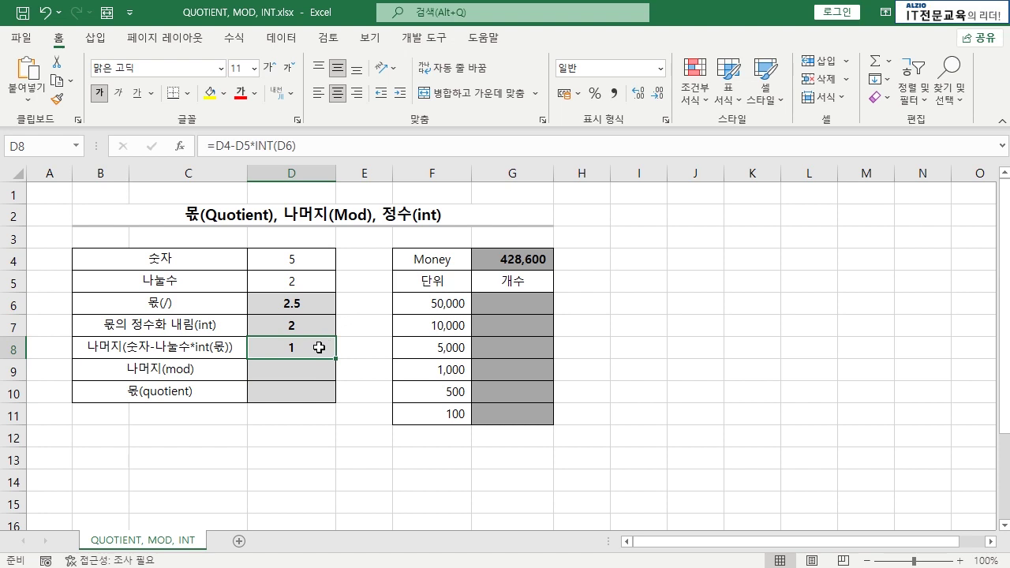
{"action": "left_click", "coordinate": [296, 263]}
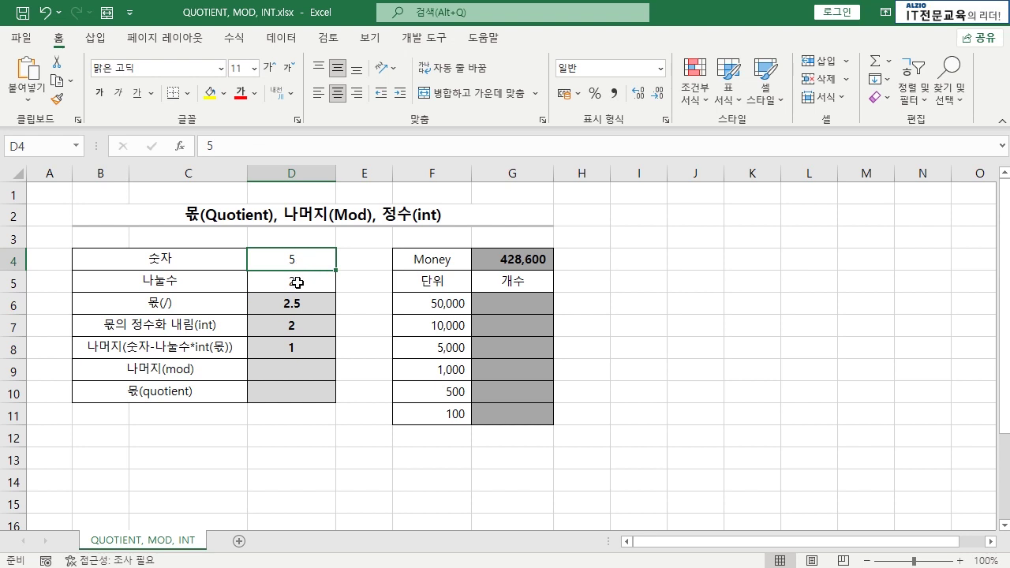
{"action": "left_click", "coordinate": [298, 283]}
{"action": "left_click", "coordinate": [296, 301]}
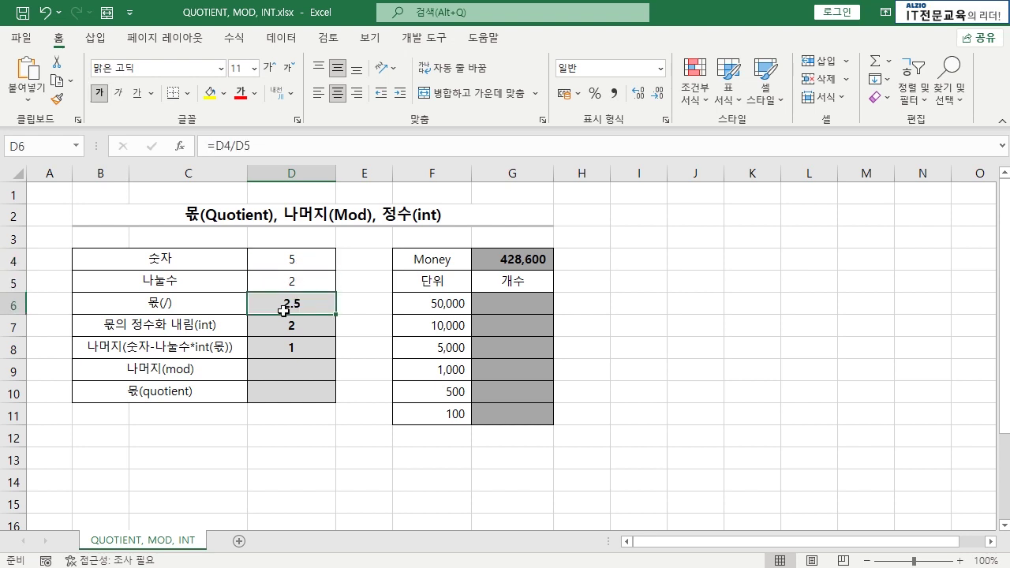
{"action": "left_click", "coordinate": [293, 345]}
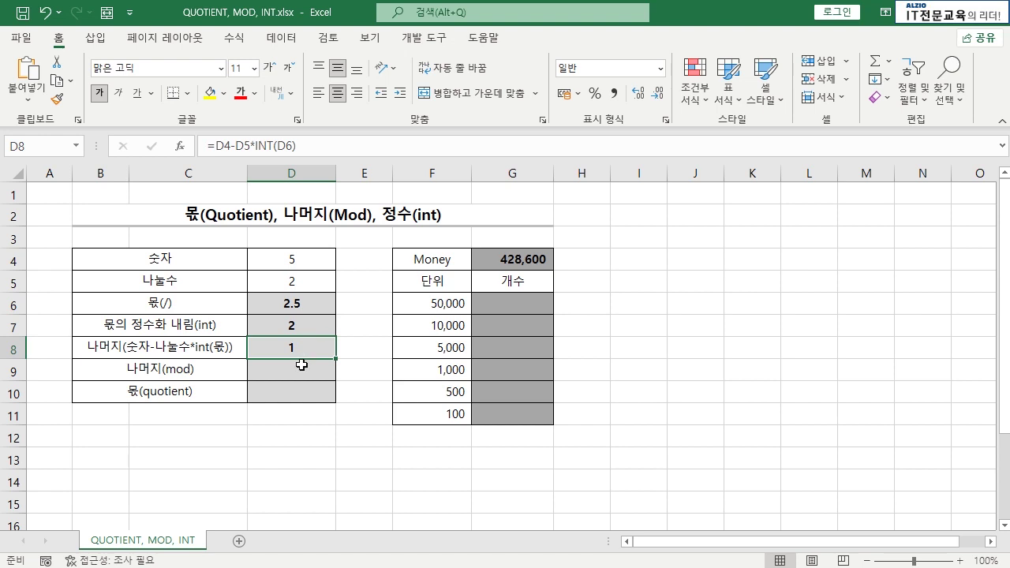
{"action": "left_click", "coordinate": [206, 373]}
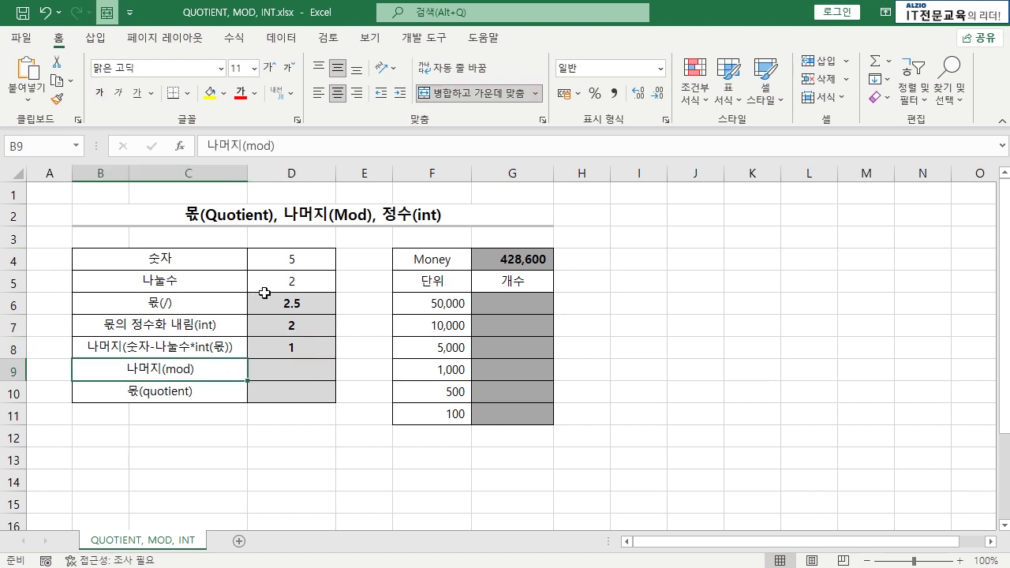
{"action": "left_click", "coordinate": [299, 261]}
{"action": "left_click", "coordinate": [292, 278]}
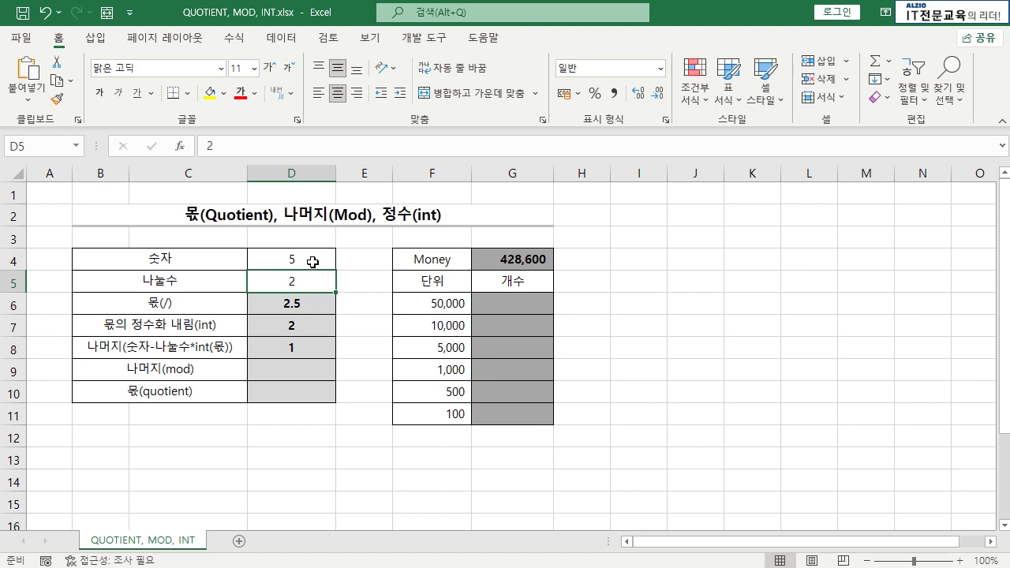
{"action": "left_click", "coordinate": [298, 302]}
{"action": "left_click", "coordinate": [300, 262]}
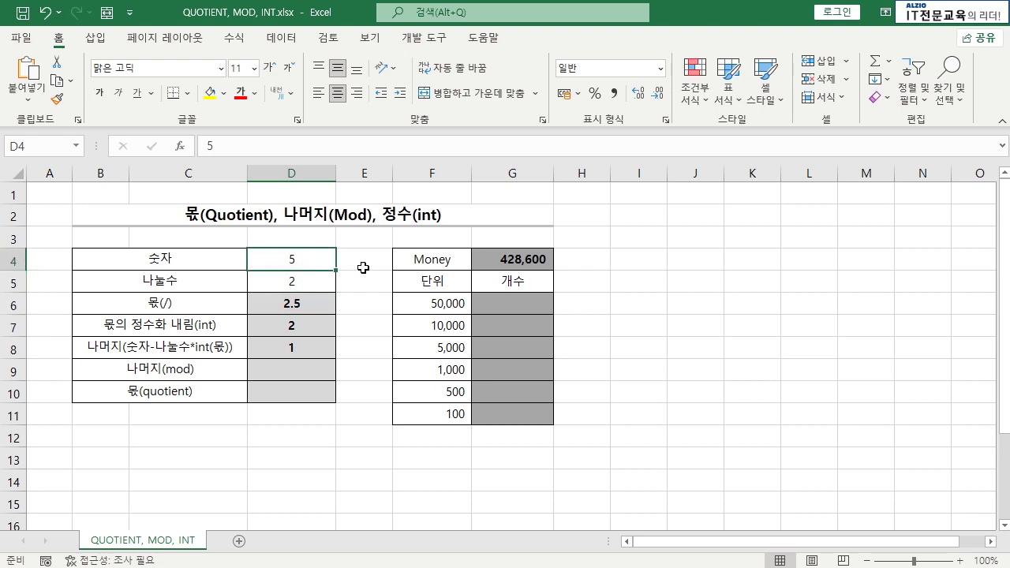
{"action": "left_click", "coordinate": [294, 298]}
{"action": "left_click", "coordinate": [304, 278]}
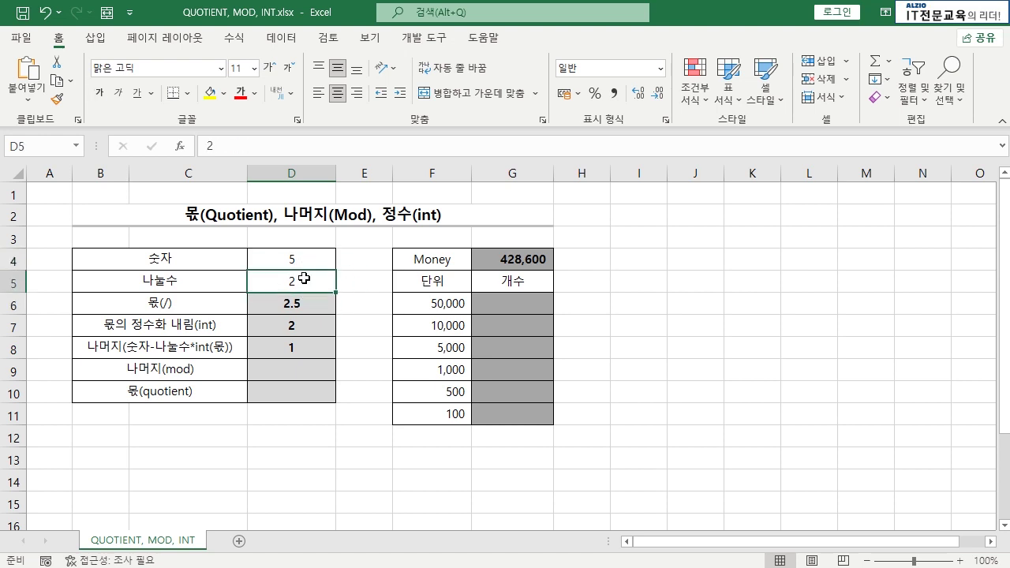
{"action": "left_click", "coordinate": [306, 261]}
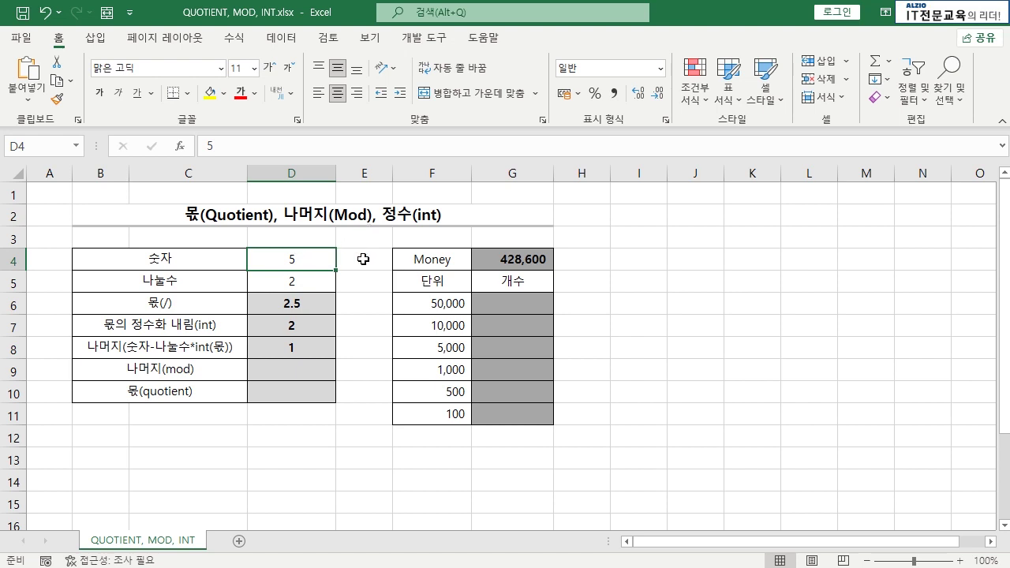
- Calculate the 나머지(mod) remainder in D9 with =MOD(D4,D5), and check it against the dividend and divisor
{"action": "left_click", "coordinate": [298, 367]}
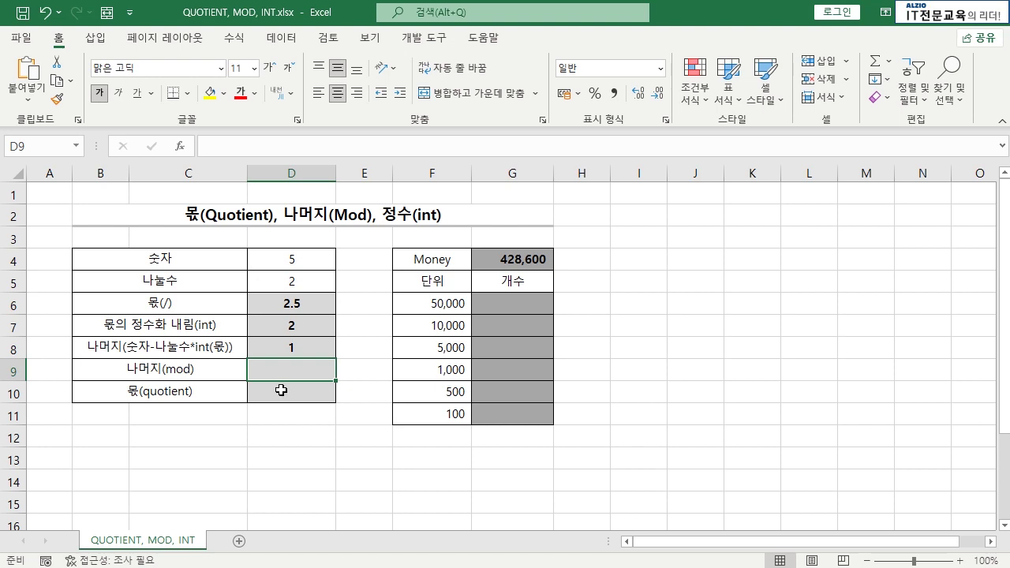
{"action": "type", "text": "="}
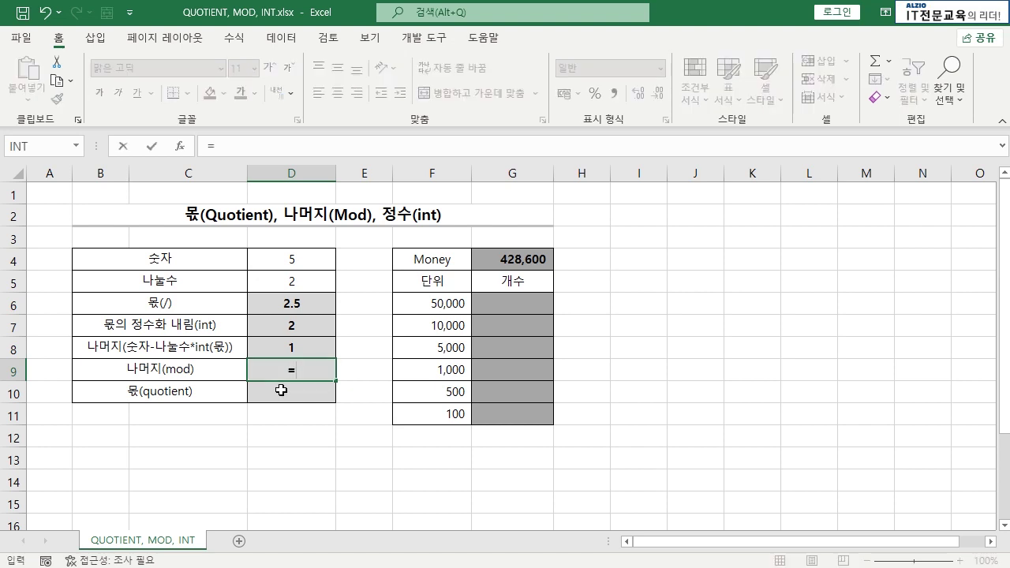
{"action": "type", "text": "MOD"}
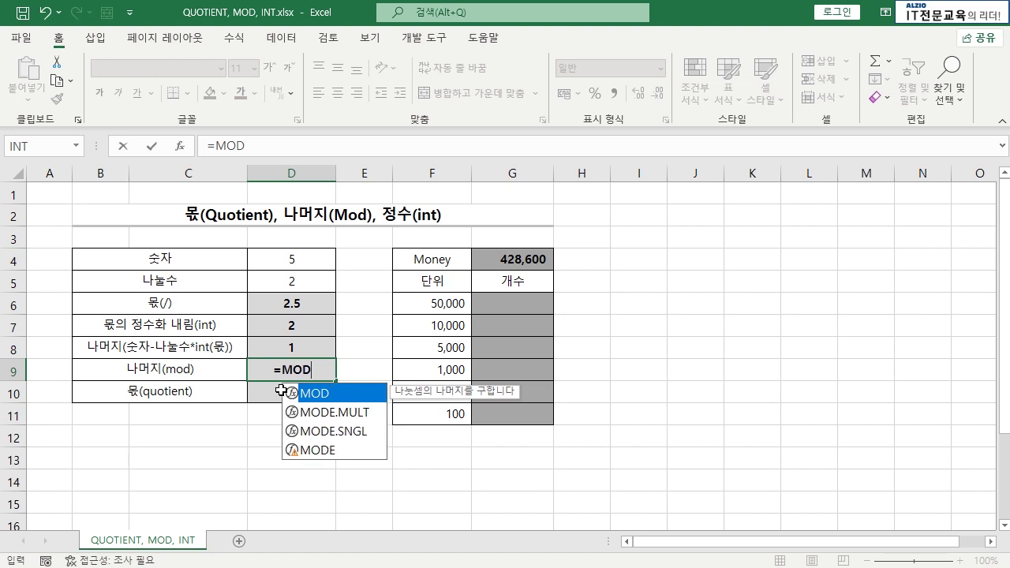
{"action": "type", "text": "("}
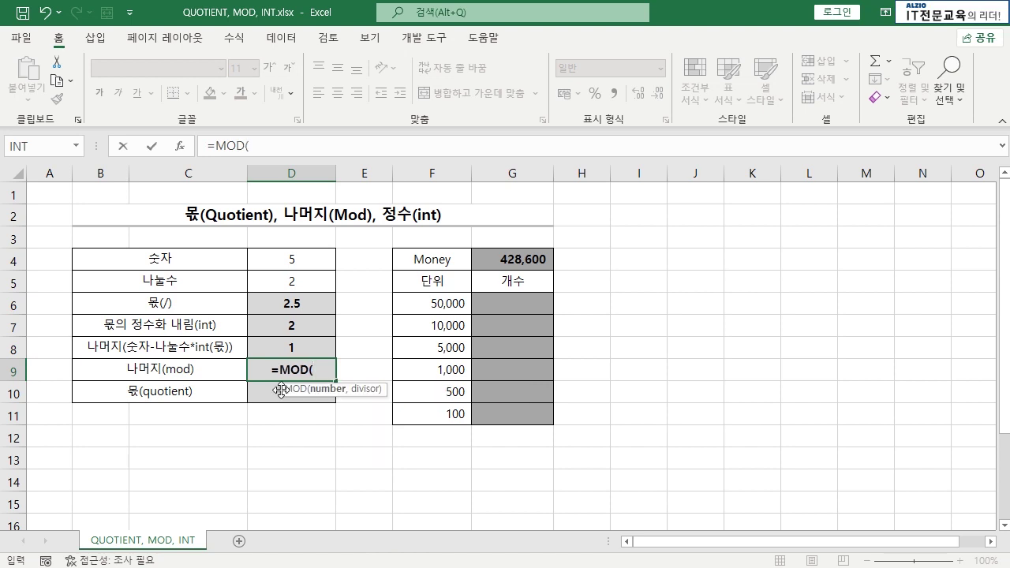
{"action": "left_click", "coordinate": [306, 262]}
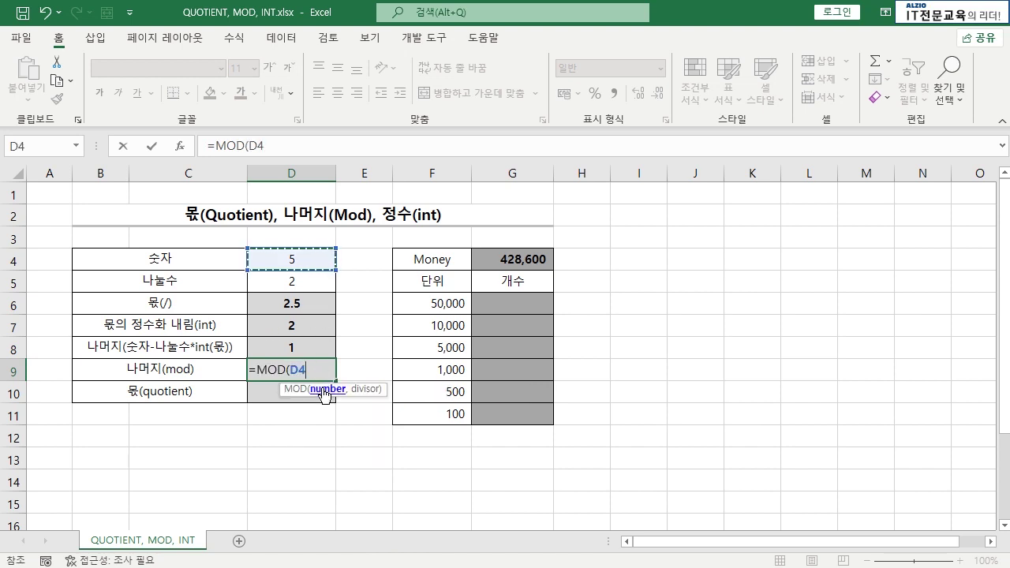
{"action": "type", "text": ","}
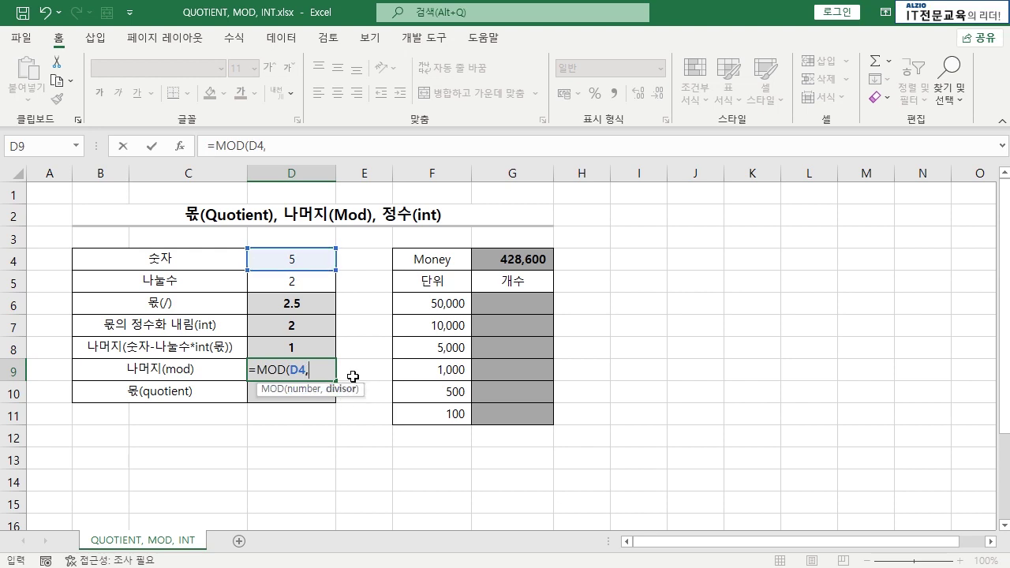
{"action": "left_click", "coordinate": [307, 283]}
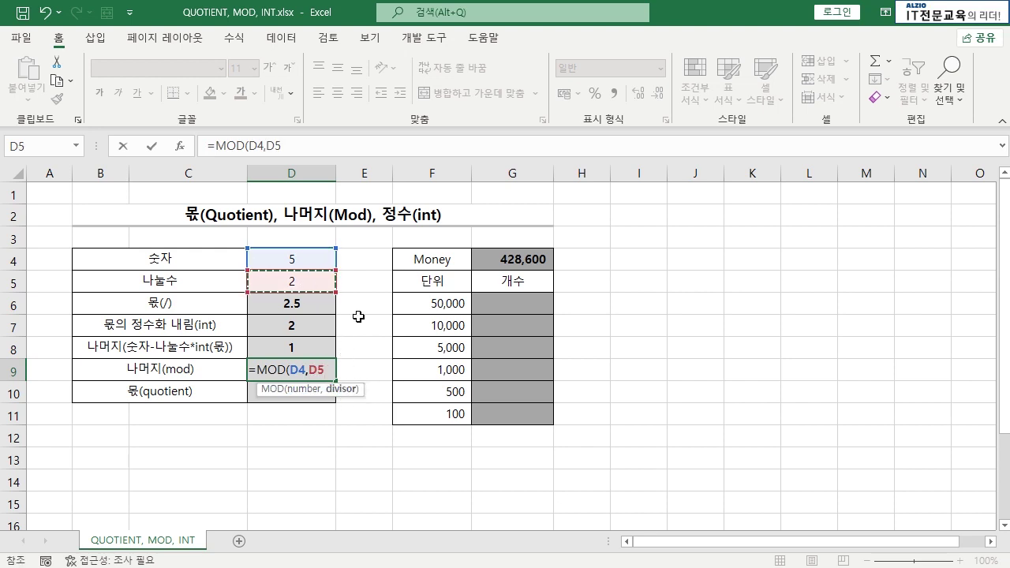
{"action": "type", "text": ")"}
{"action": "key", "text": "Return"}
{"action": "left_click", "coordinate": [304, 370]}
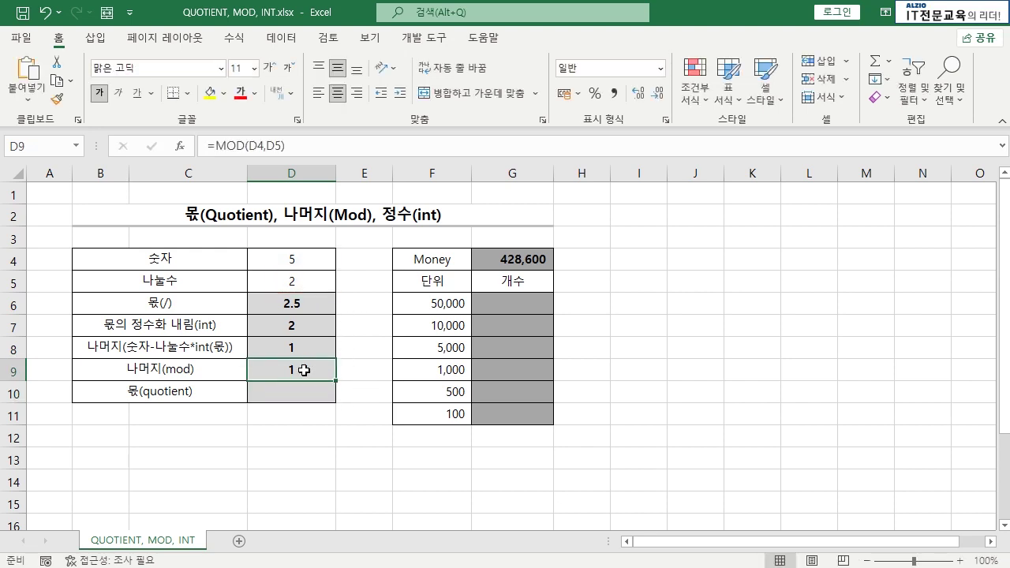
{"action": "left_click", "coordinate": [316, 259]}
{"action": "left_click", "coordinate": [309, 281]}
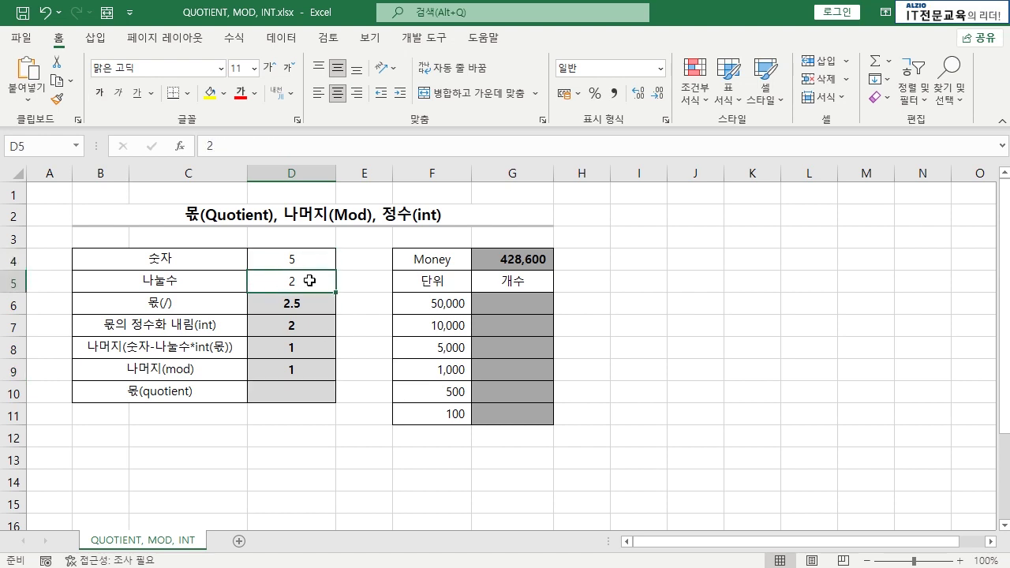
{"action": "left_click", "coordinate": [296, 370]}
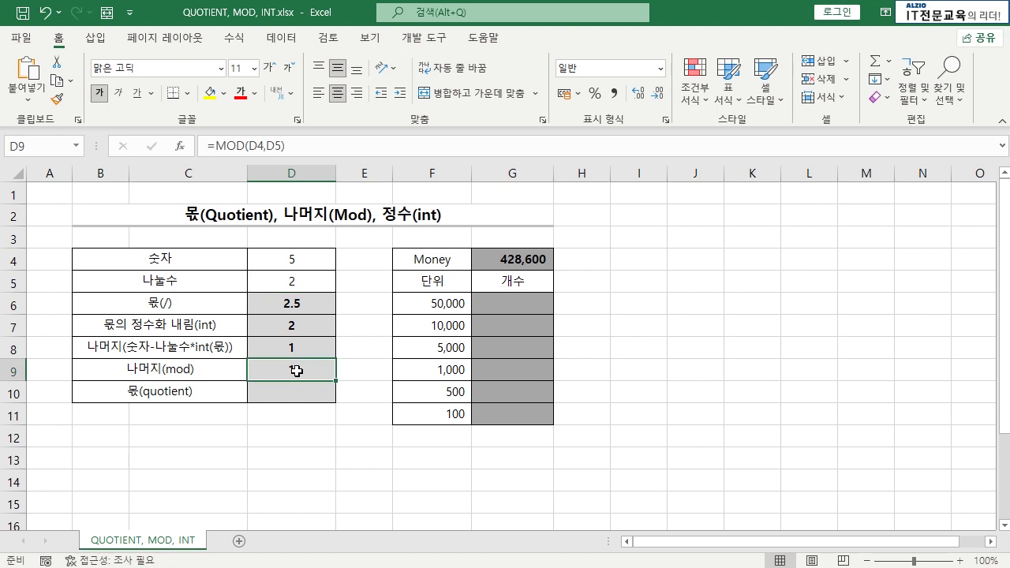
- Calculate the 몫(quotient) integer quotient in D10 with the formula =QUOTIENT(D4,D5)
{"action": "left_click", "coordinate": [289, 390]}
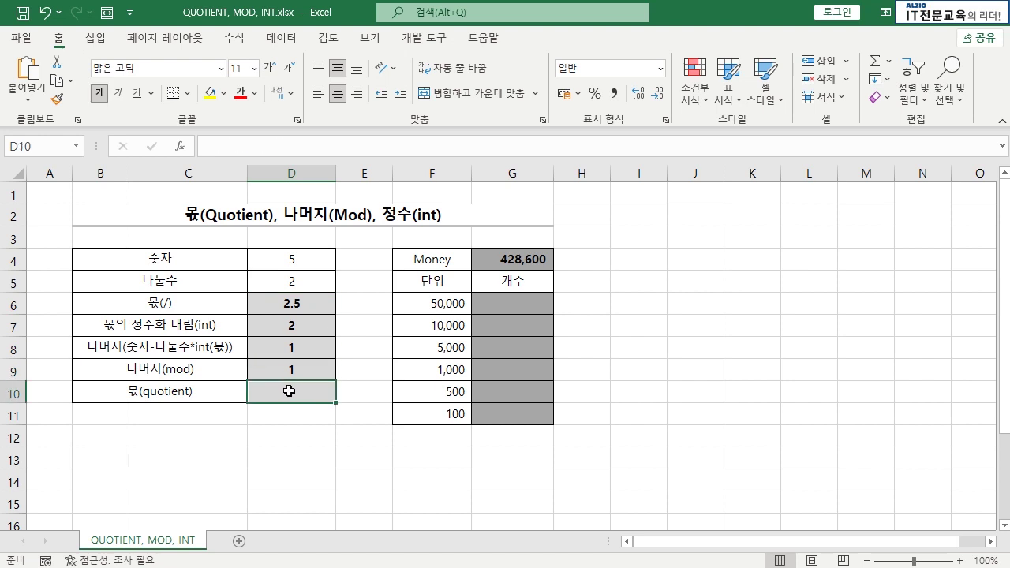
{"action": "left_click_drag", "start_coordinate": [292, 260], "coordinate": [294, 276]}
{"action": "left_click", "coordinate": [291, 371]}
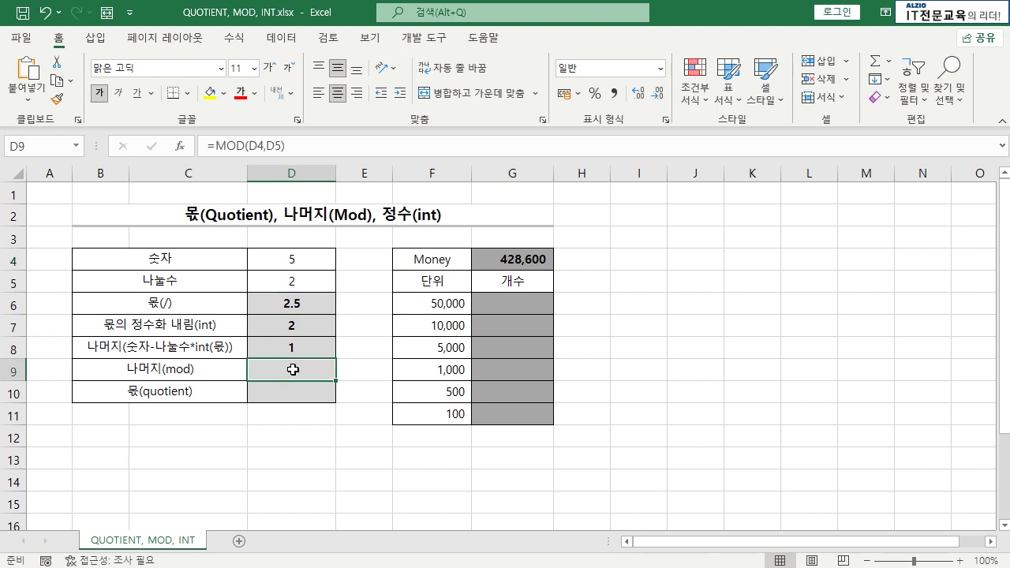
{"action": "left_click", "coordinate": [291, 392]}
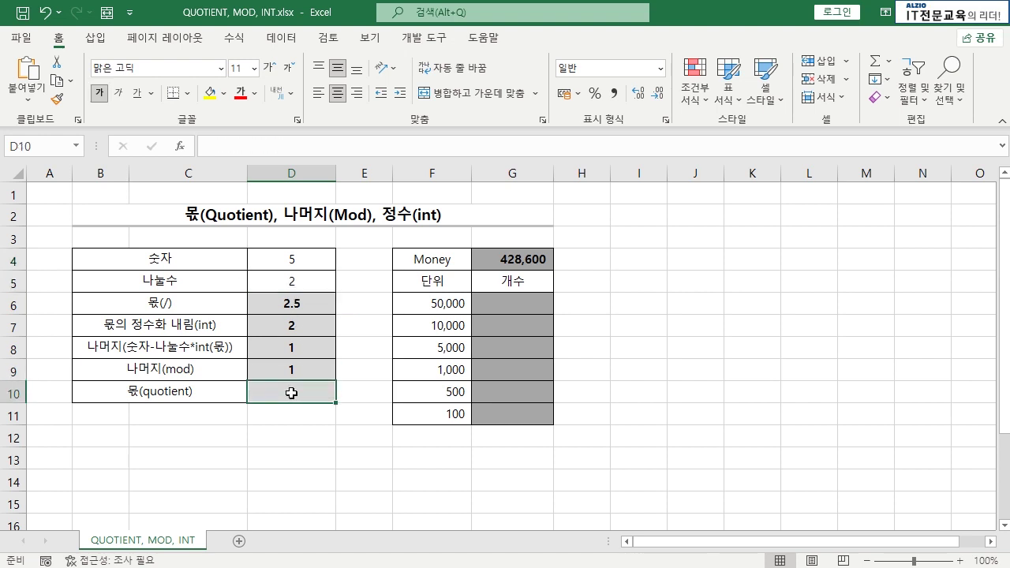
{"action": "type", "text": "=QU"}
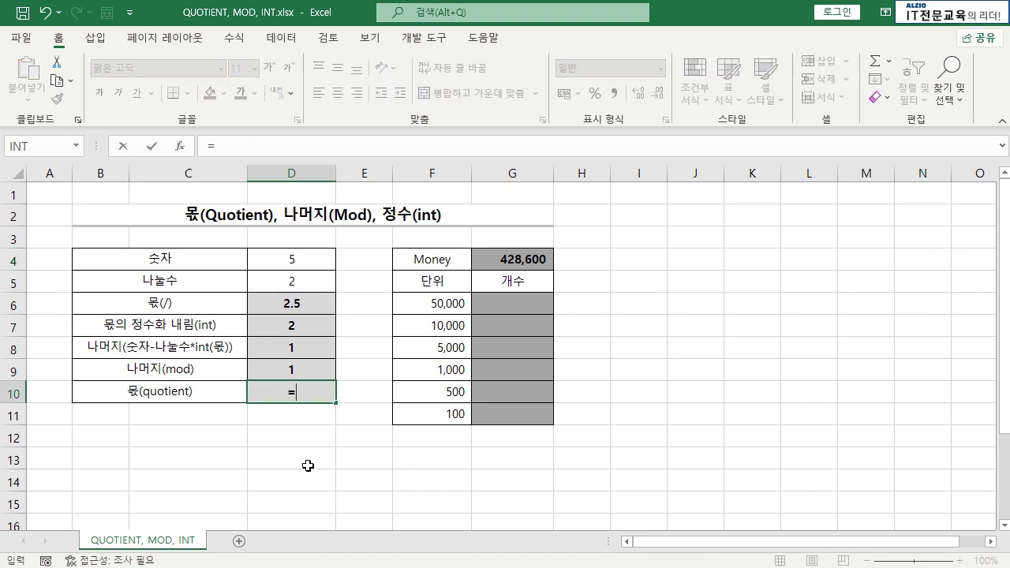
{"action": "key", "text": "Down"}
{"action": "key", "text": "Down"}
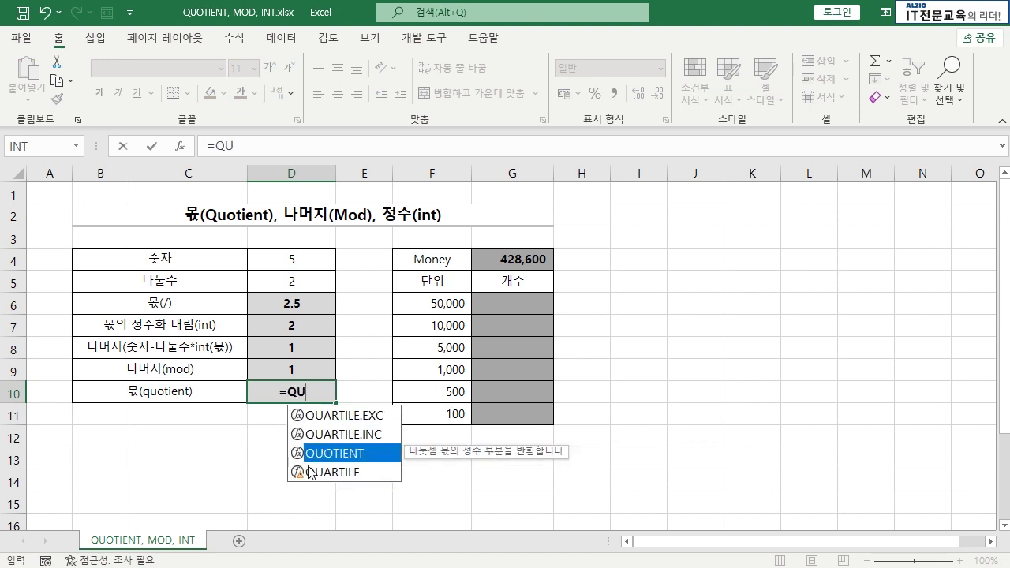
{"action": "key", "text": "Tab"}
{"action": "left_click", "coordinate": [304, 262]}
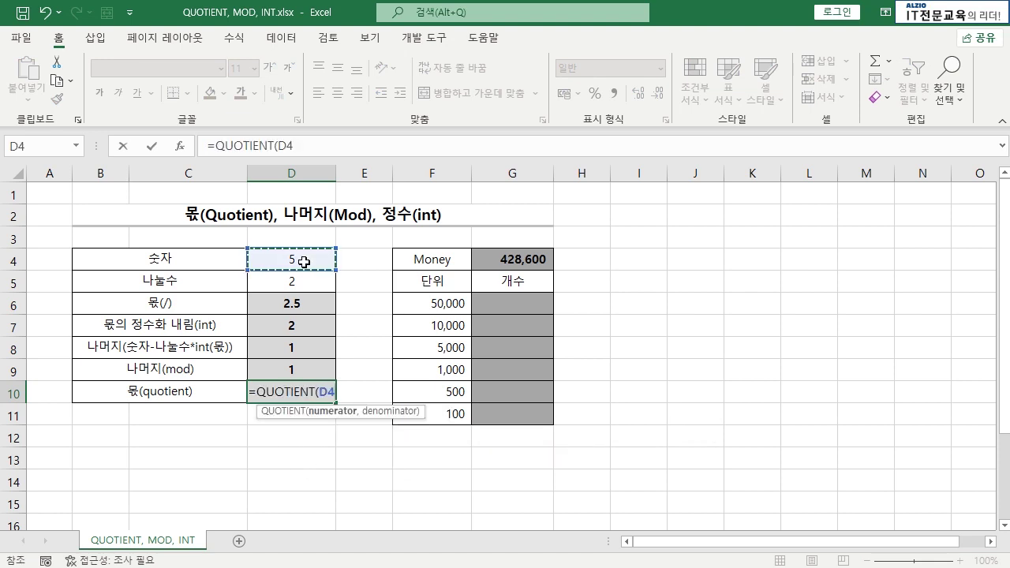
{"action": "type", "text": ","}
{"action": "left_click", "coordinate": [296, 280]}
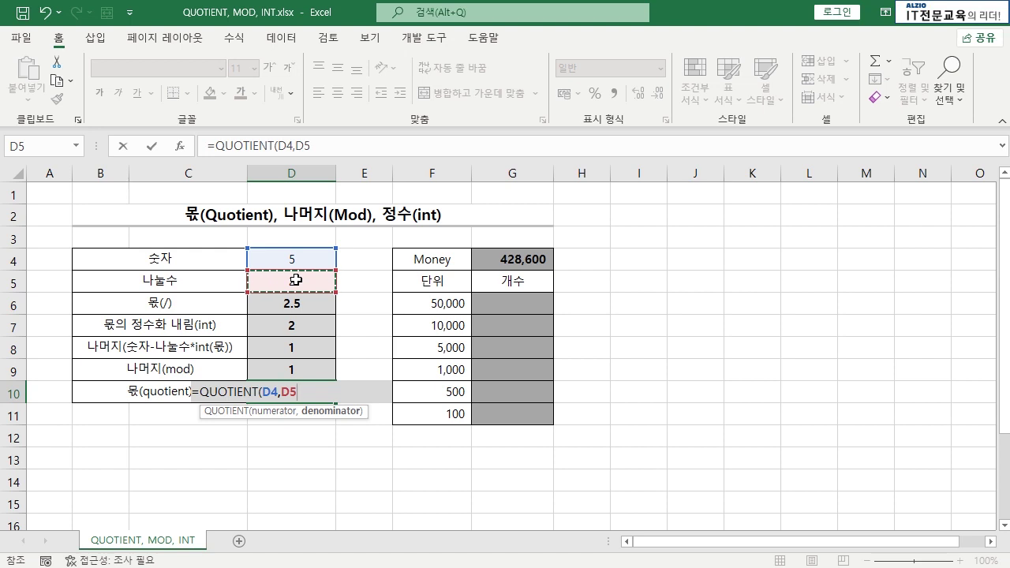
{"action": "key", "text": "Return"}
{"action": "left_click", "coordinate": [297, 388]}
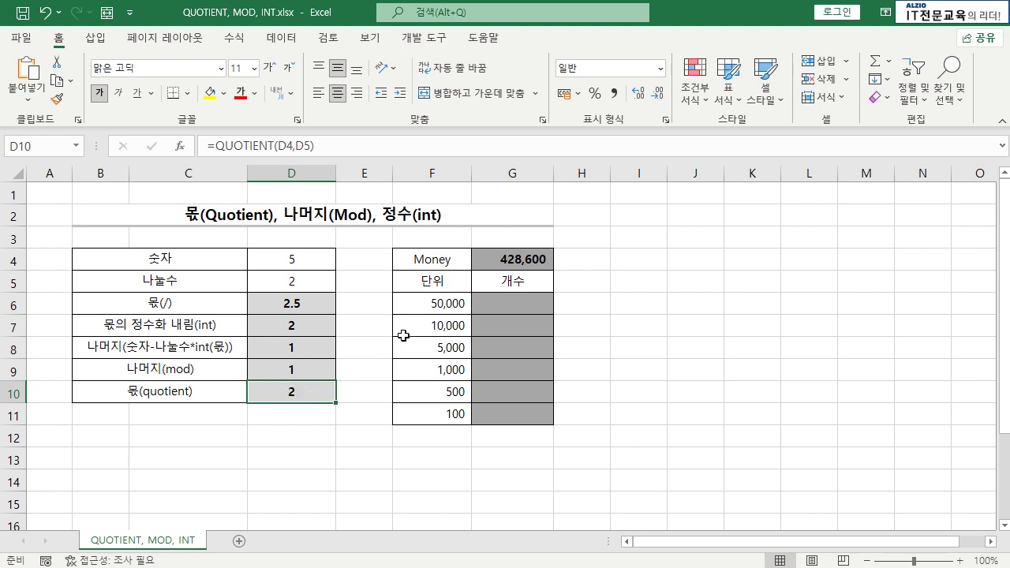
- Examine the Money amount in G4 and the list of denominations in F6:F11
{"action": "left_click", "coordinate": [541, 300]}
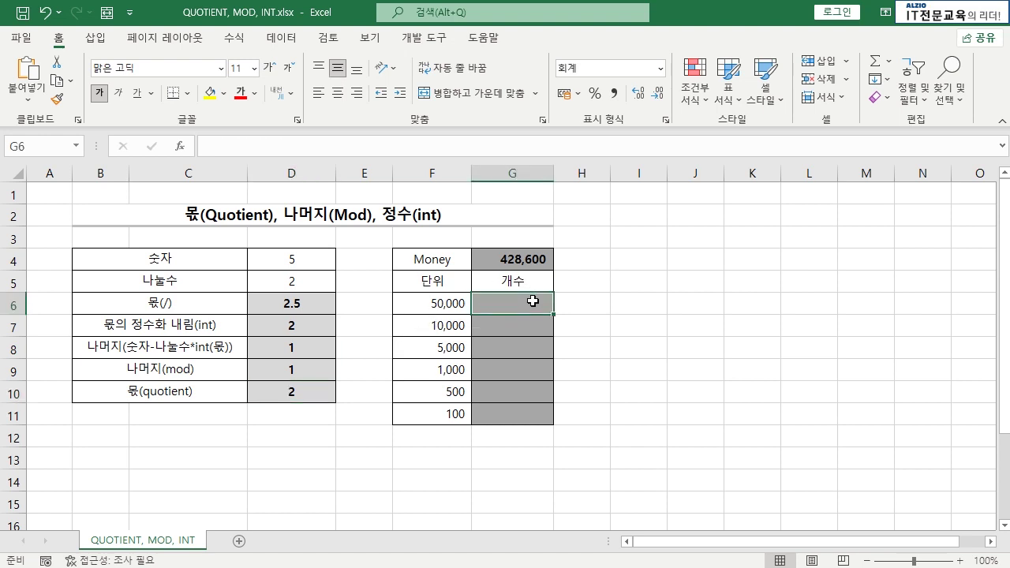
{"action": "left_click", "coordinate": [528, 262]}
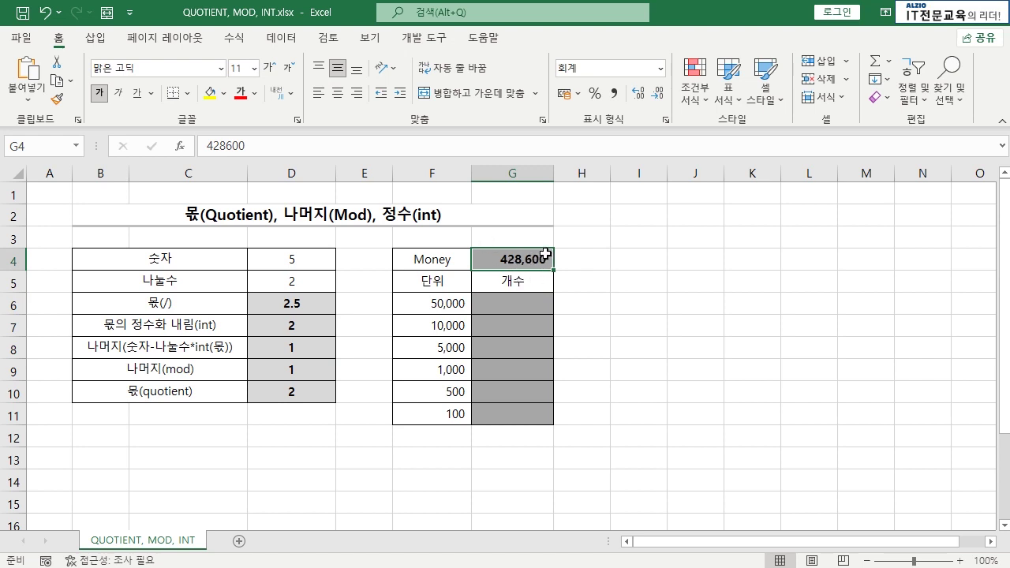
{"action": "left_click", "coordinate": [460, 306]}
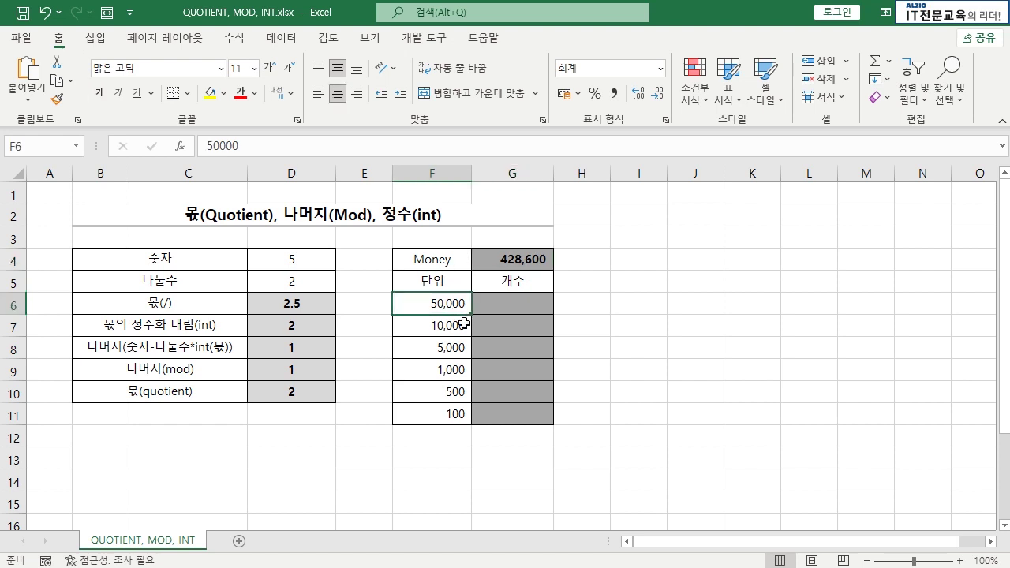
{"action": "left_click", "coordinate": [463, 324]}
{"action": "left_click", "coordinate": [459, 347]}
{"action": "left_click", "coordinate": [455, 368]}
{"action": "left_click", "coordinate": [450, 392]}
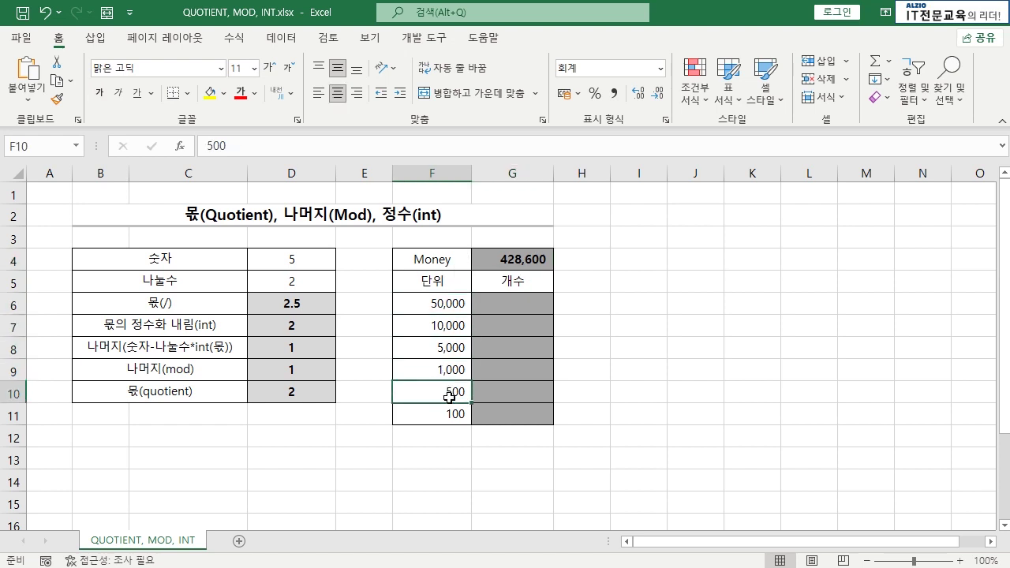
{"action": "left_click", "coordinate": [450, 416]}
{"action": "left_click", "coordinate": [457, 444]}
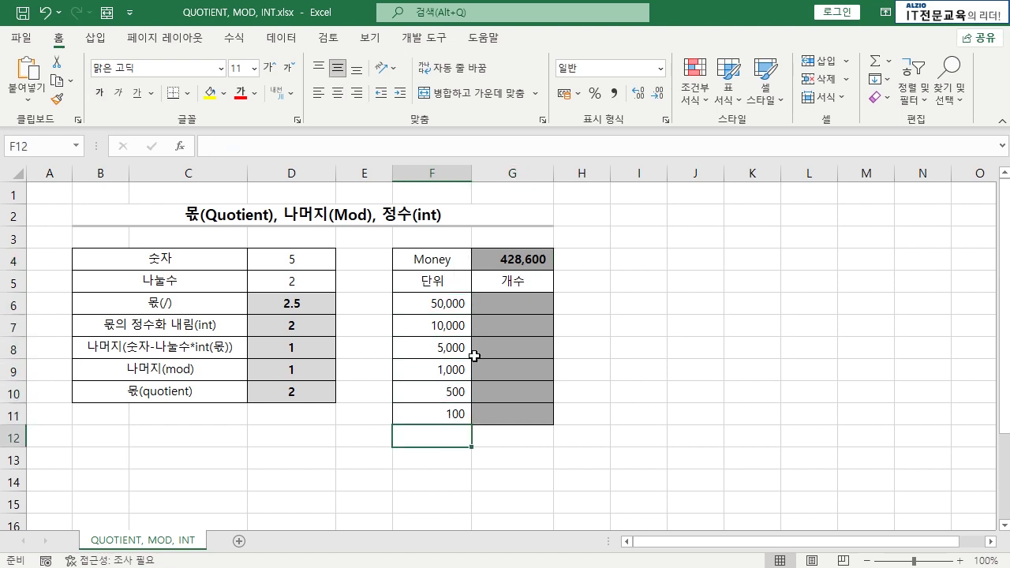
{"action": "left_click_drag", "start_coordinate": [453, 303], "coordinate": [446, 410]}
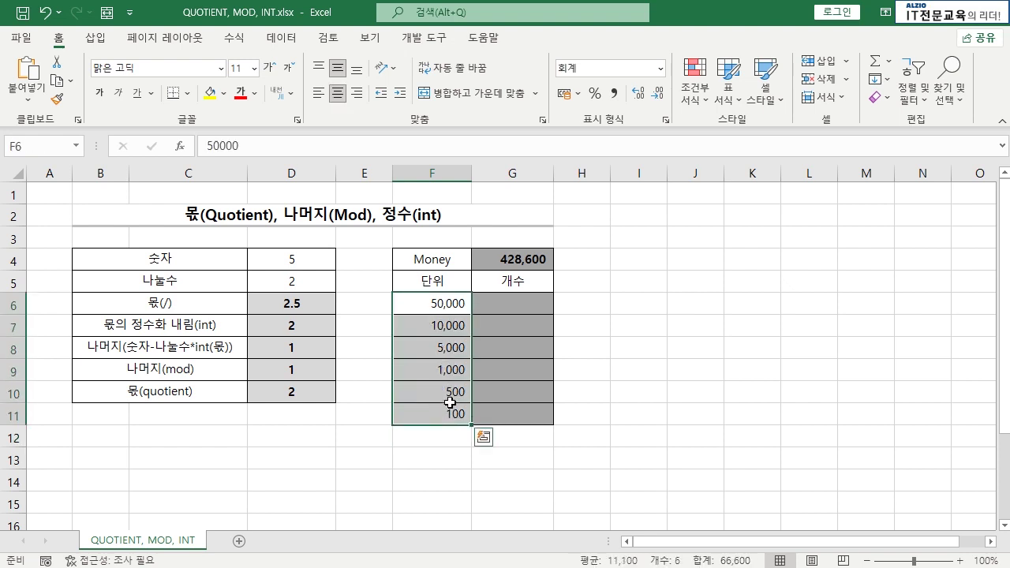
{"action": "left_click", "coordinate": [532, 260]}
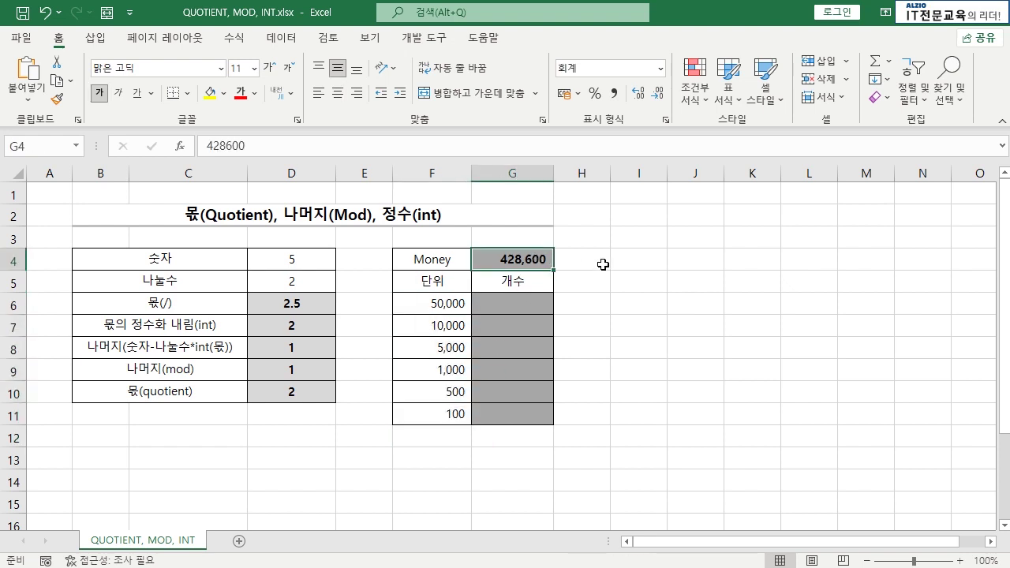
- Examine each denomination row from 50,000 to 100 together with its empty 개수 cell in G6:G11
{"action": "left_click_drag", "start_coordinate": [455, 302], "coordinate": [510, 307]}
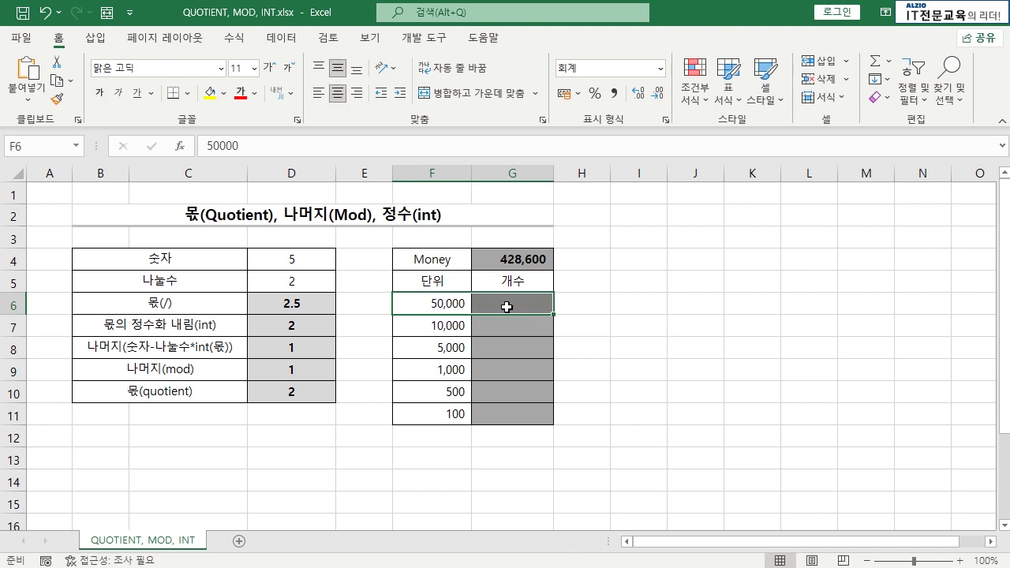
{"action": "left_click", "coordinate": [450, 326]}
{"action": "left_click_drag", "start_coordinate": [450, 325], "coordinate": [509, 349]}
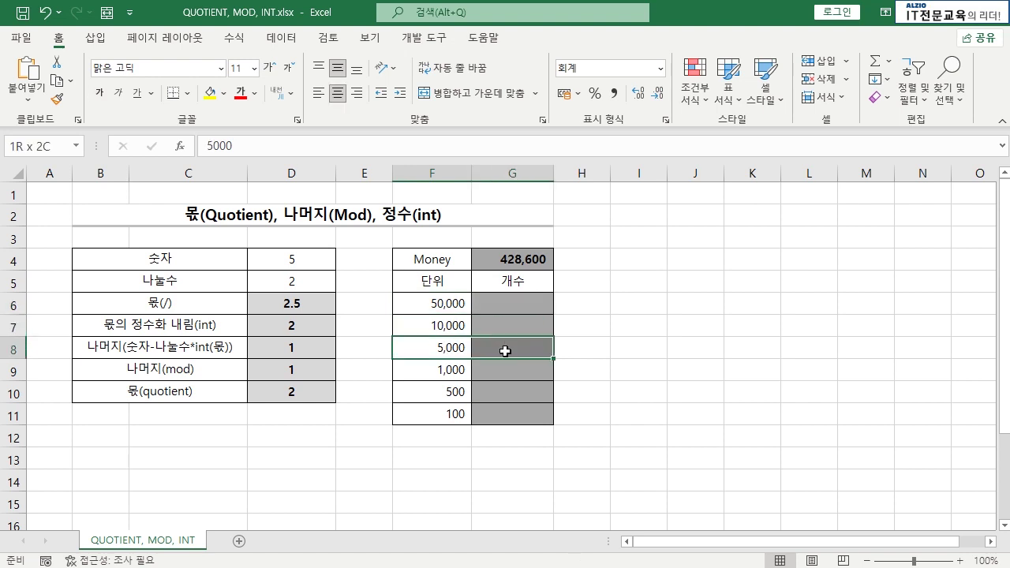
{"action": "left_click", "coordinate": [447, 370]}
{"action": "left_click_drag", "start_coordinate": [448, 369], "coordinate": [481, 416]}
{"action": "left_click", "coordinate": [460, 393]}
{"action": "left_click", "coordinate": [500, 392]}
{"action": "left_click_drag", "start_coordinate": [453, 303], "coordinate": [524, 415]}
{"action": "left_click", "coordinate": [524, 416]}
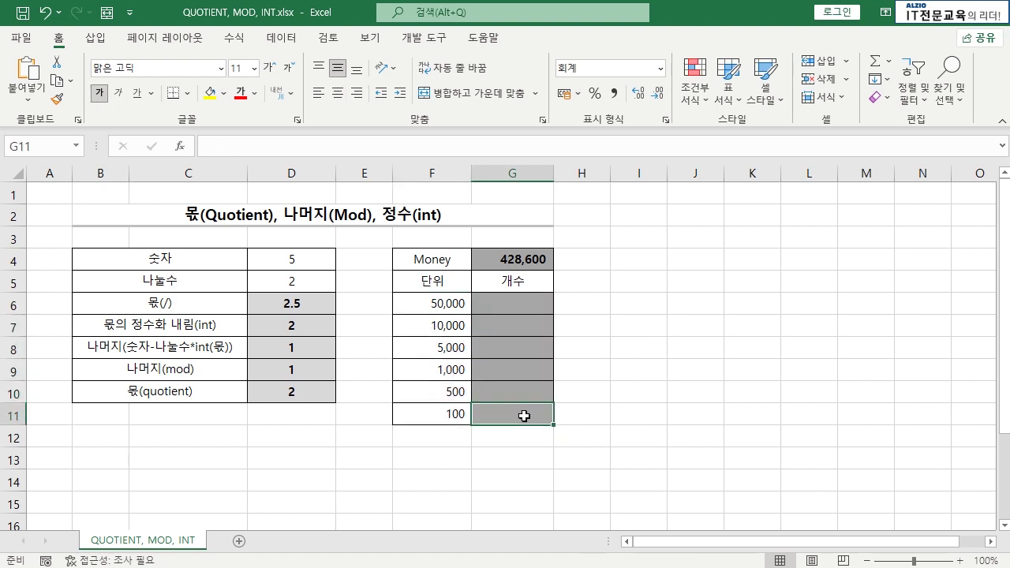
- Divide the Money amount by the 50,000 denomination in spare cell I4 with the formula =428600/50000
{"action": "left_click", "coordinate": [521, 303]}
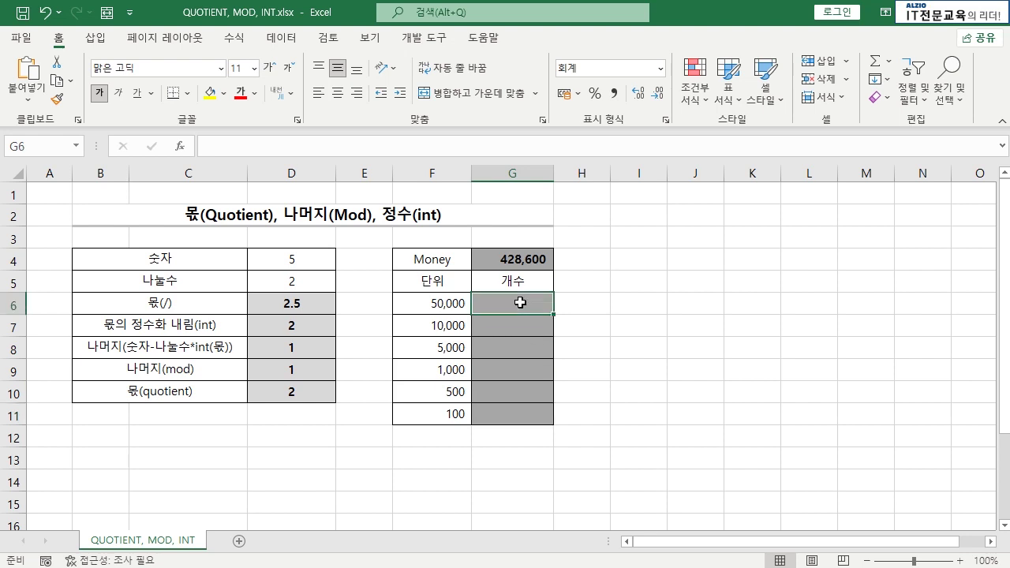
{"action": "left_click", "coordinate": [542, 262]}
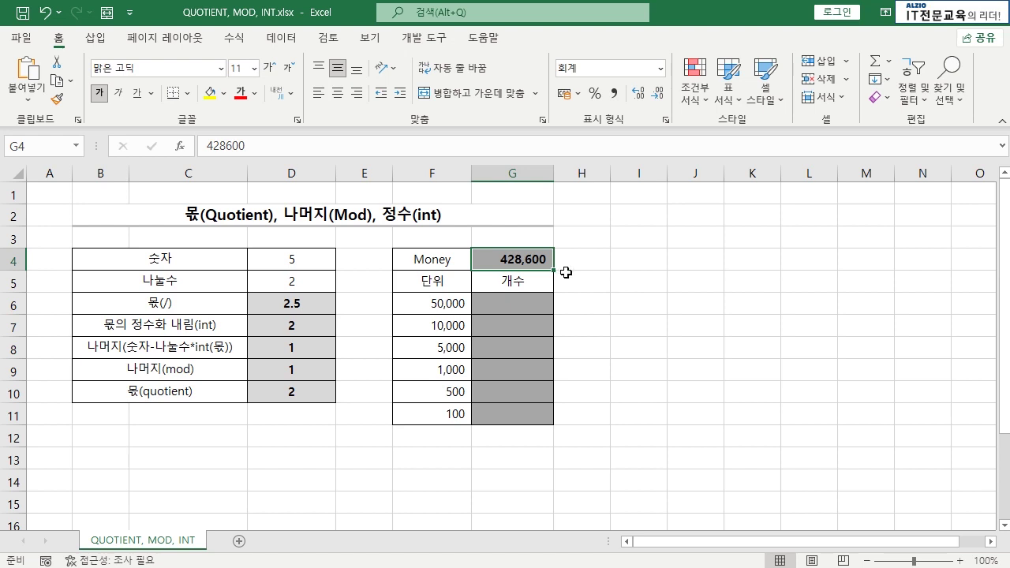
{"action": "left_click", "coordinate": [444, 306]}
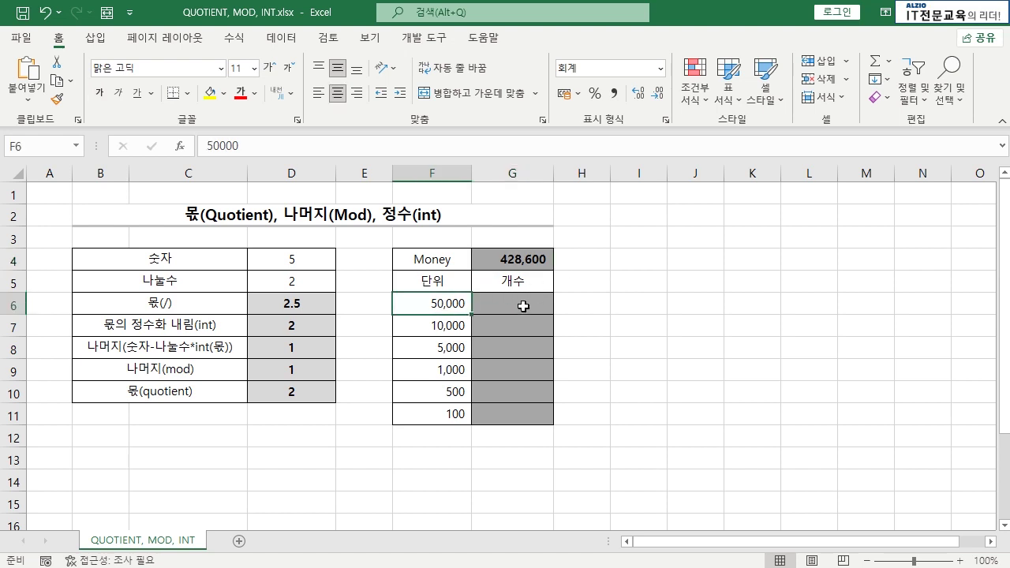
{"action": "left_click", "coordinate": [535, 262]}
{"action": "left_click", "coordinate": [615, 264]}
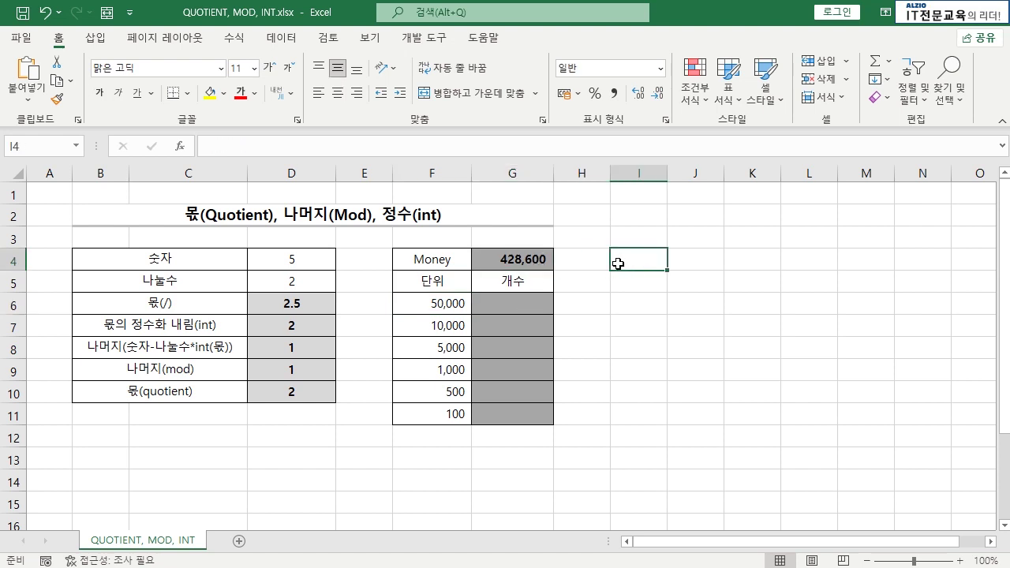
{"action": "type", "text": "=428"}
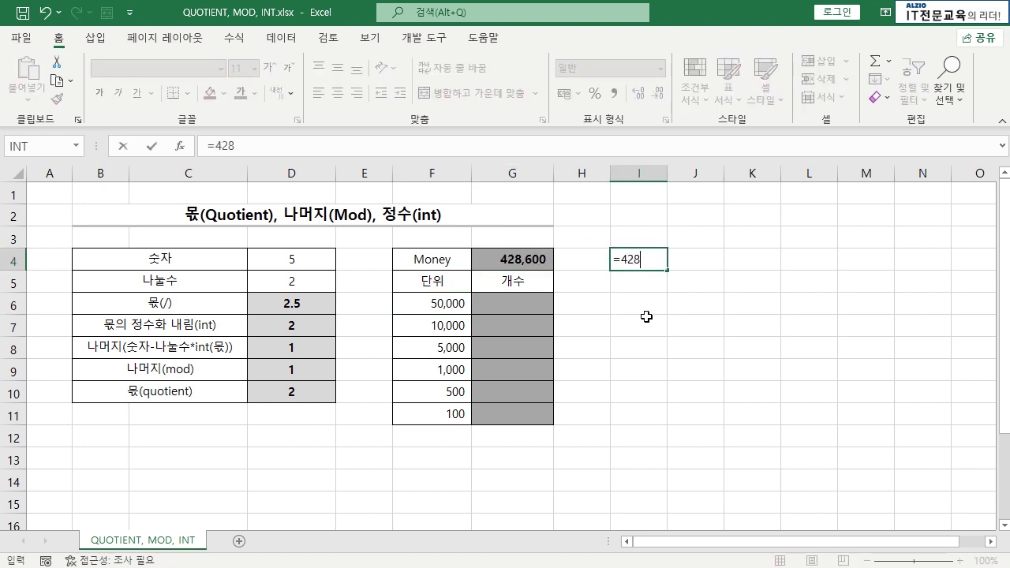
{"action": "type", "text": "600/50000"}
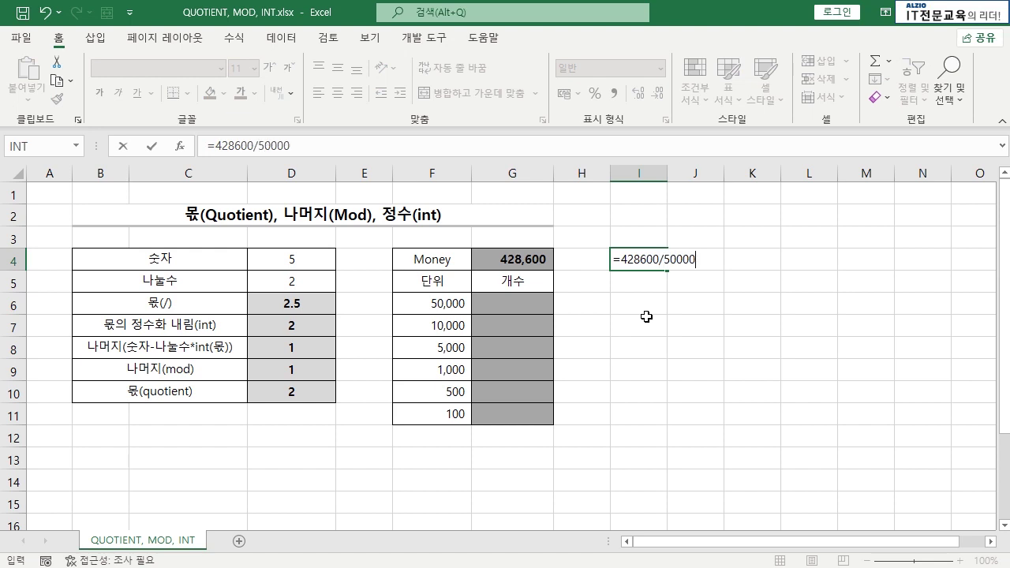
{"action": "key", "text": "Return"}
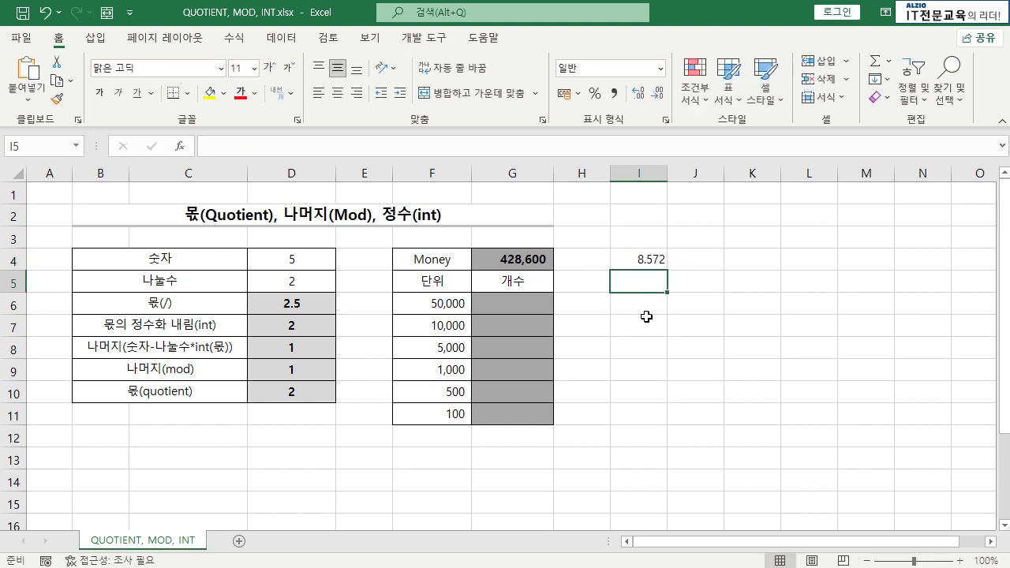
- Examine the trial division in I4 and the denomination rows from 10,000 to 500 with their empty 개수 cells
{"action": "left_click", "coordinate": [654, 257]}
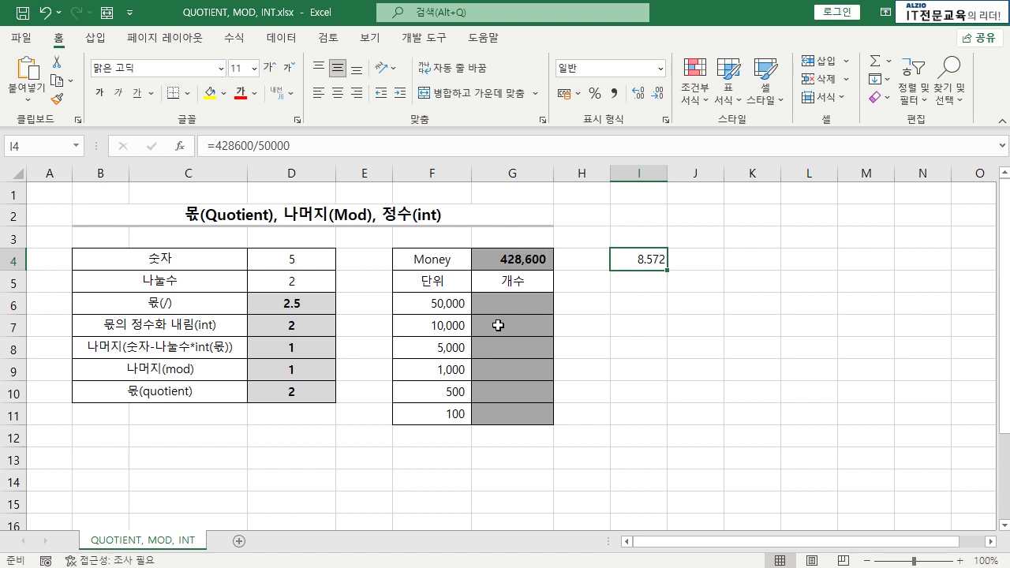
{"action": "left_click_drag", "start_coordinate": [445, 323], "coordinate": [508, 324]}
{"action": "left_click_drag", "start_coordinate": [440, 348], "coordinate": [508, 347]}
{"action": "left_click_drag", "start_coordinate": [442, 369], "coordinate": [507, 370]}
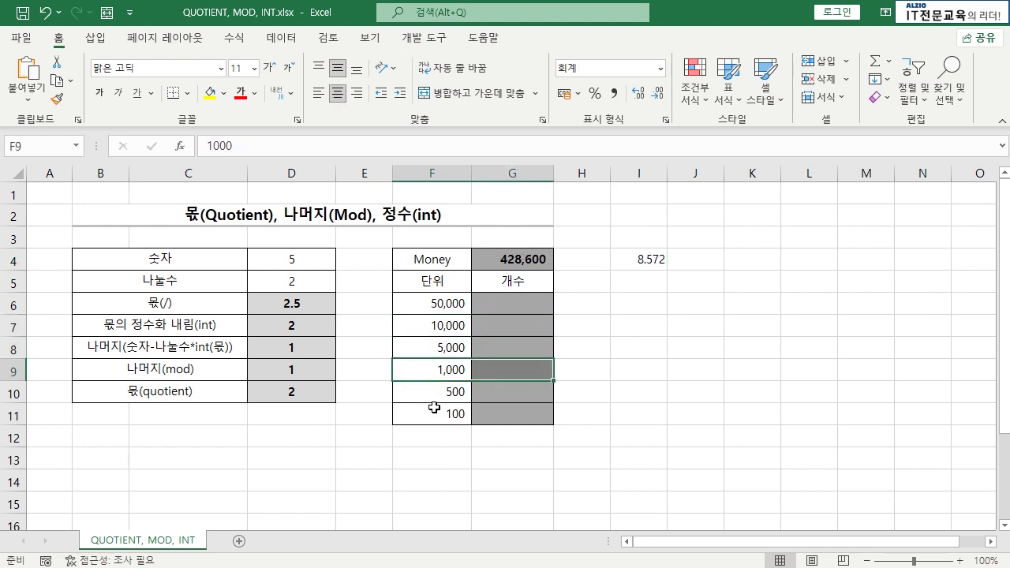
{"action": "left_click_drag", "start_coordinate": [442, 391], "coordinate": [508, 392]}
{"action": "left_click", "coordinate": [599, 375]}
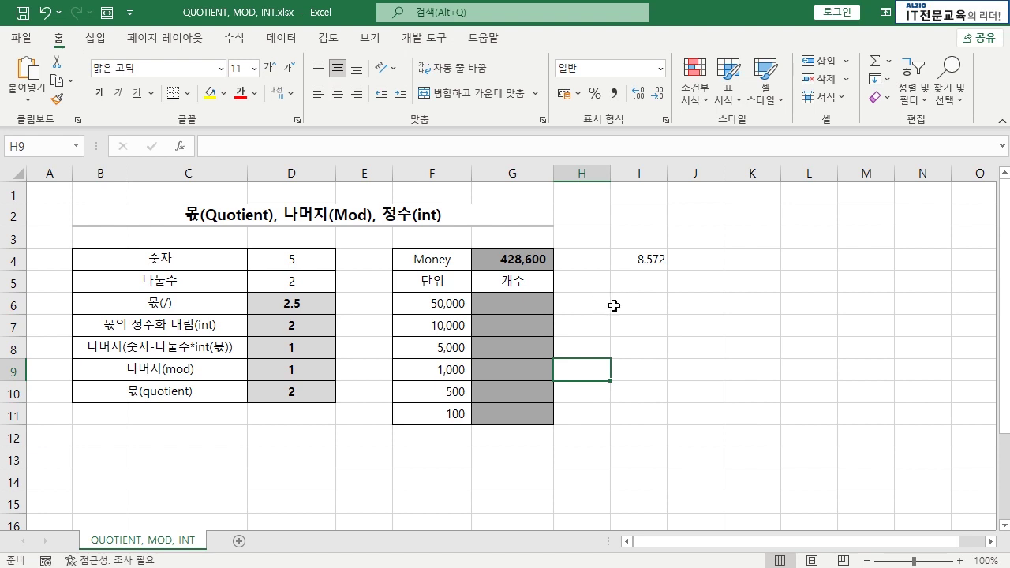
- Divide the Money amount by the 50,000 denomination in G6 with the formula =G4/F6 and compare it with I4
{"action": "left_click", "coordinate": [530, 306]}
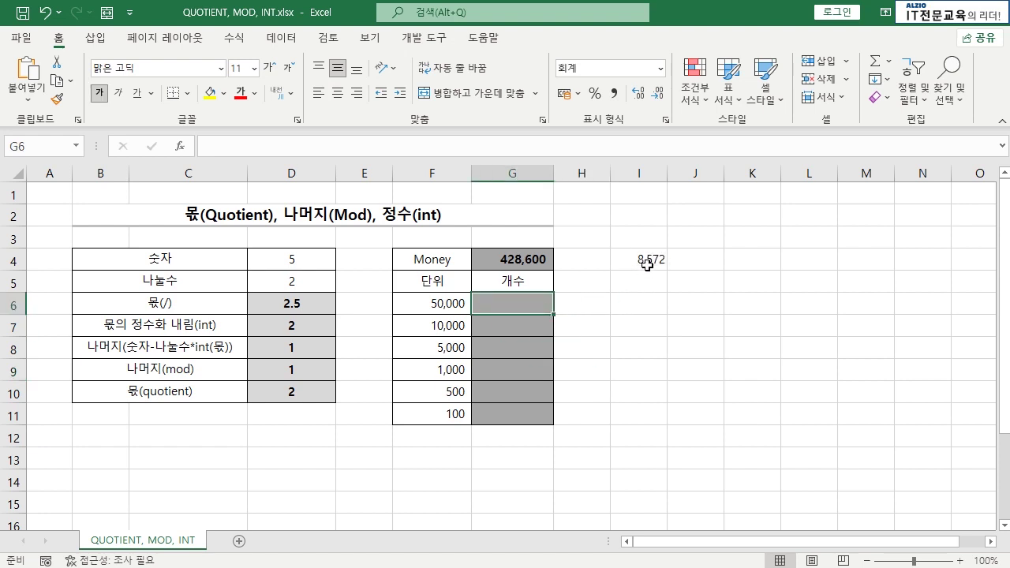
{"action": "type", "text": "="}
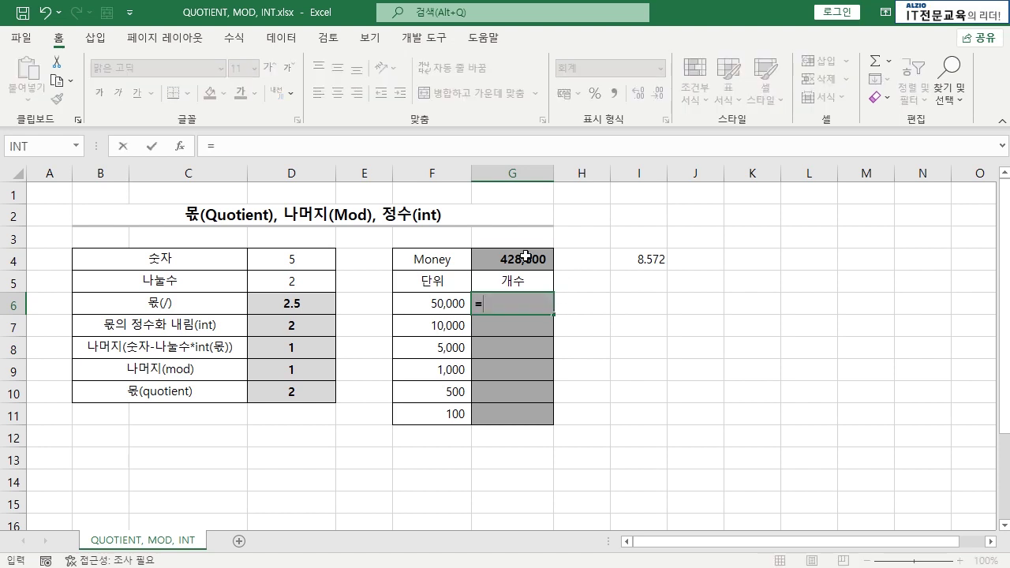
{"action": "left_click", "coordinate": [526, 255]}
{"action": "type", "text": "/"}
{"action": "left_click", "coordinate": [451, 304]}
{"action": "key", "text": "Return"}
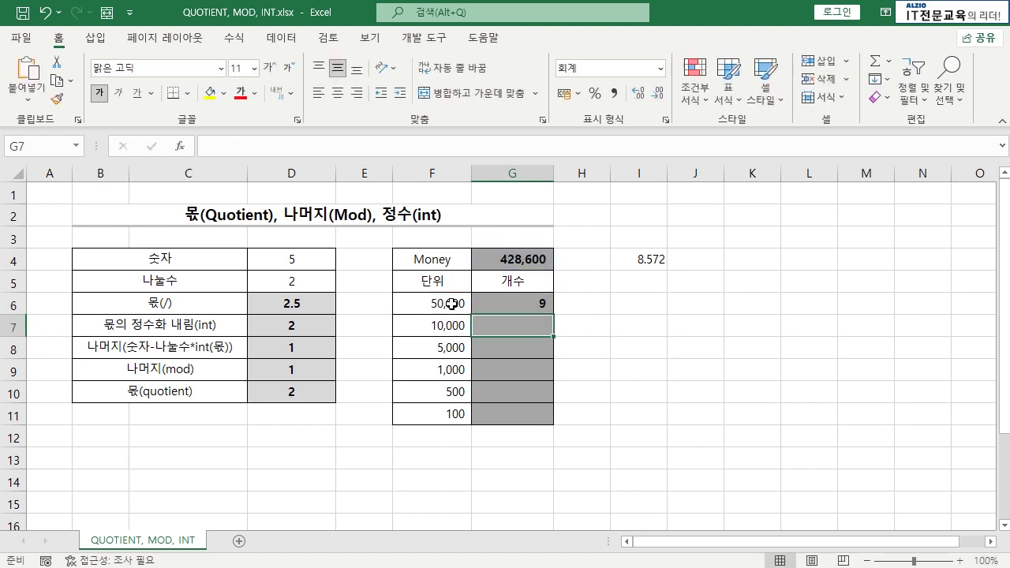
{"action": "left_click", "coordinate": [647, 264]}
{"action": "left_click", "coordinate": [541, 302]}
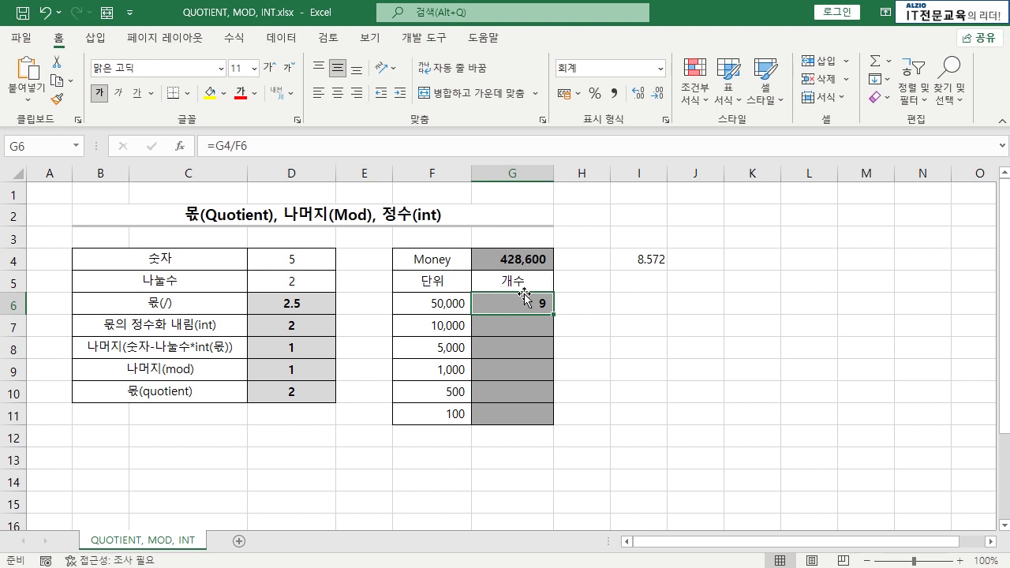
- Format the 개수 cells G6:G11 as 숫자 (Number) with two decimal places
{"action": "left_click_drag", "start_coordinate": [519, 300], "coordinate": [519, 415]}
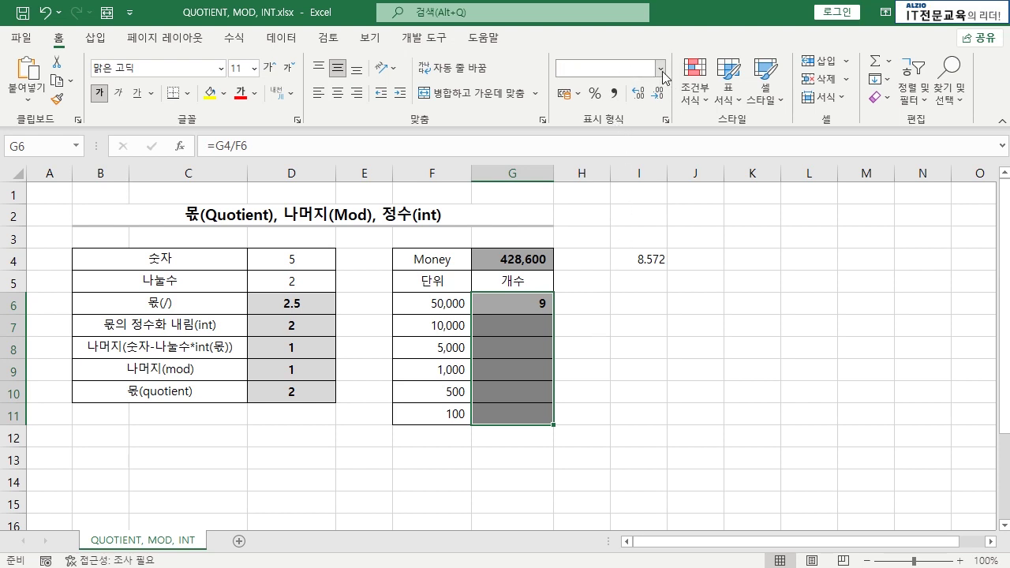
{"action": "left_click", "coordinate": [660, 68]}
{"action": "left_click", "coordinate": [631, 136]}
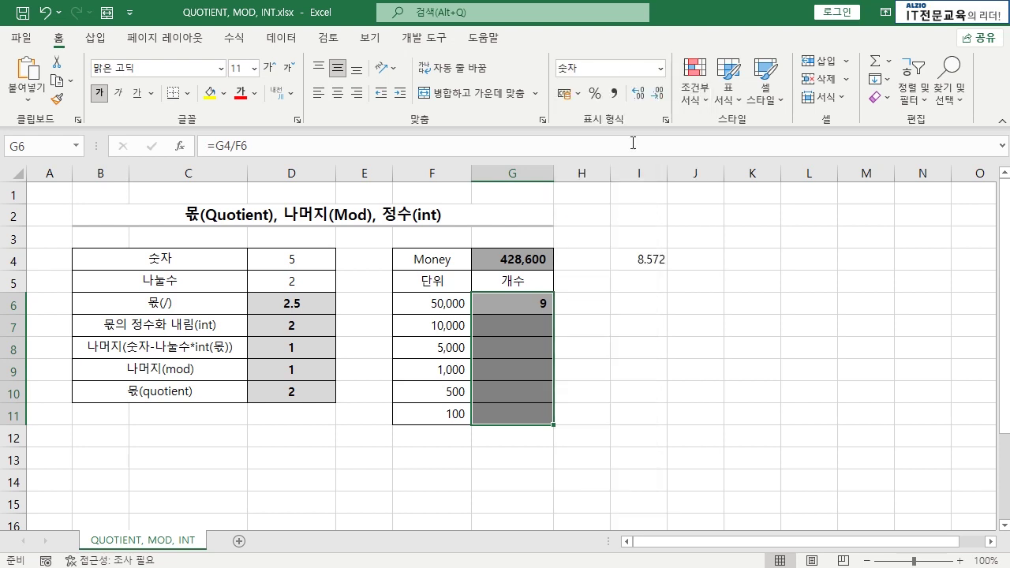
{"action": "left_click", "coordinate": [638, 93]}
{"action": "left_click", "coordinate": [638, 93]}
{"action": "left_click", "coordinate": [655, 322]}
{"action": "left_click", "coordinate": [541, 302]}
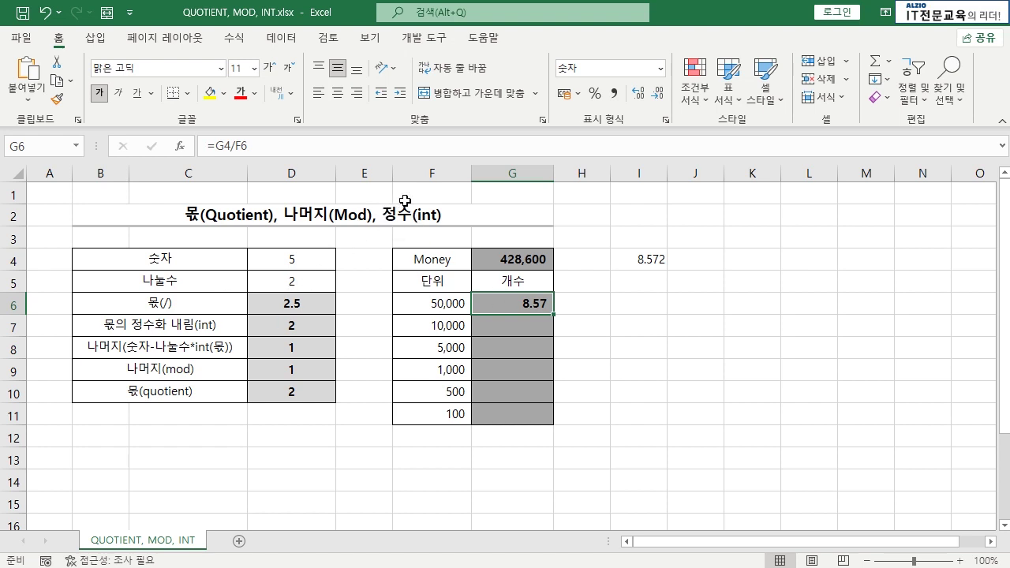
- Round the G6 division down to a whole count by changing its formula to =INT(G4/F6)
{"action": "double_click", "coordinate": [519, 304]}
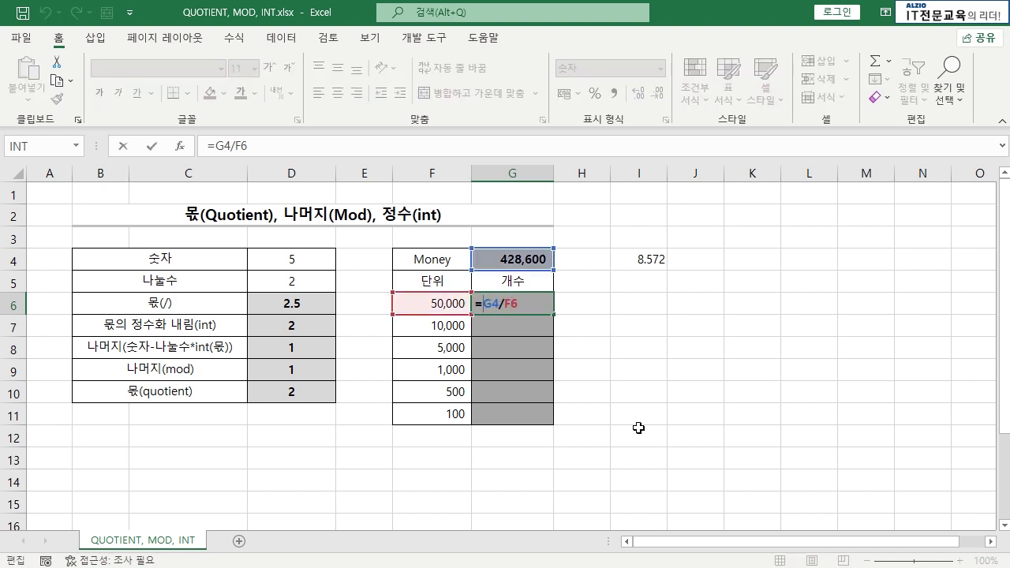
{"action": "type", "text": "INT(G4/F6"}
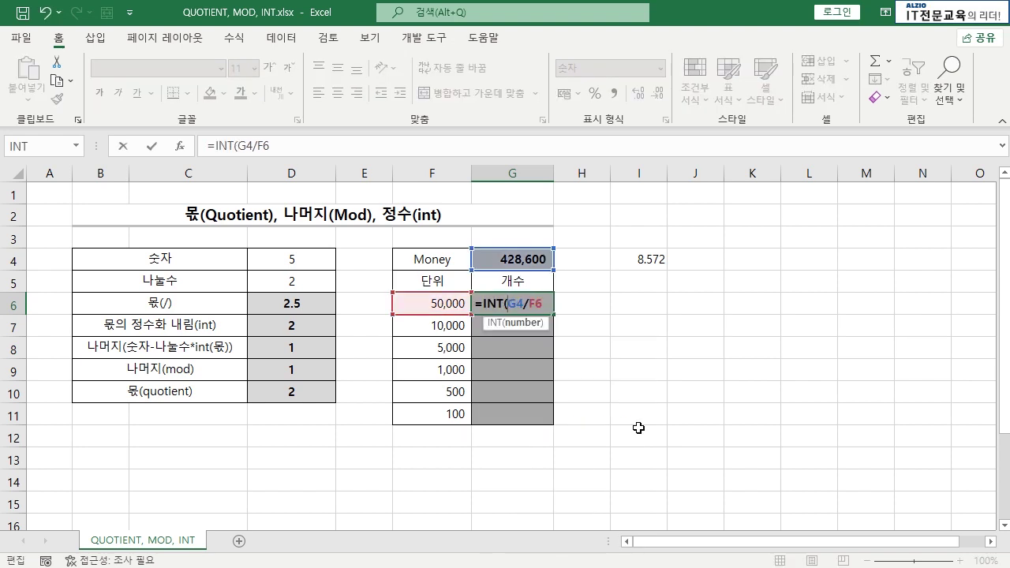
{"action": "type", "text": ")"}
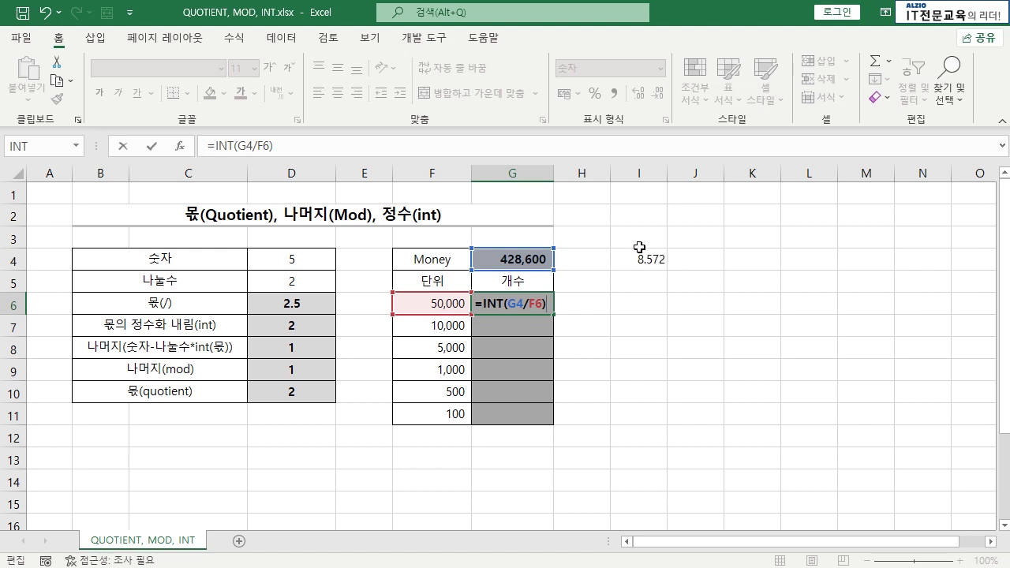
{"action": "key", "text": "ctrl+Return"}
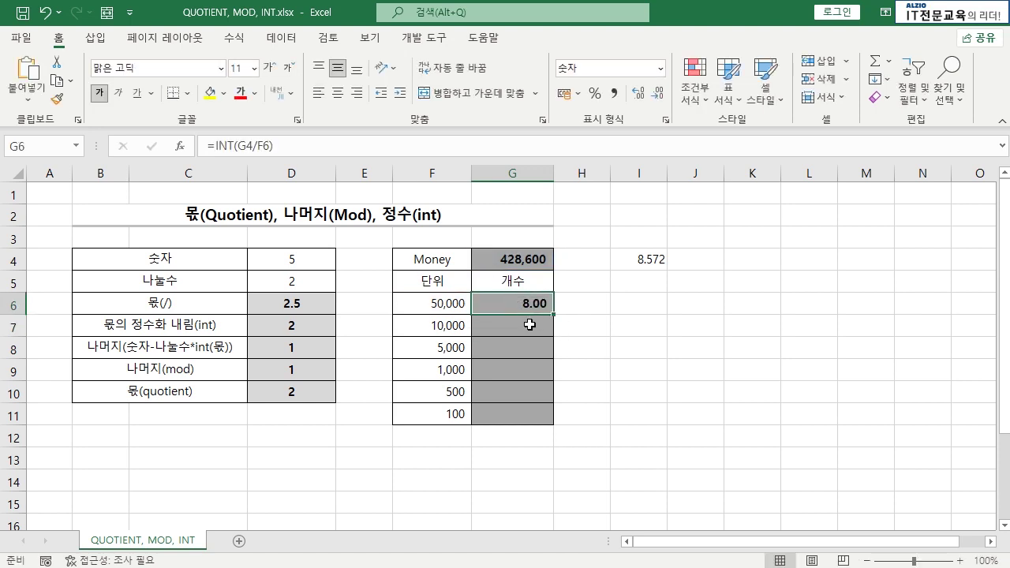
- Review the 50,000 count in G6 against the Money amount in G4, then examine the 10,000 denomination row
{"action": "left_click", "coordinate": [529, 324]}
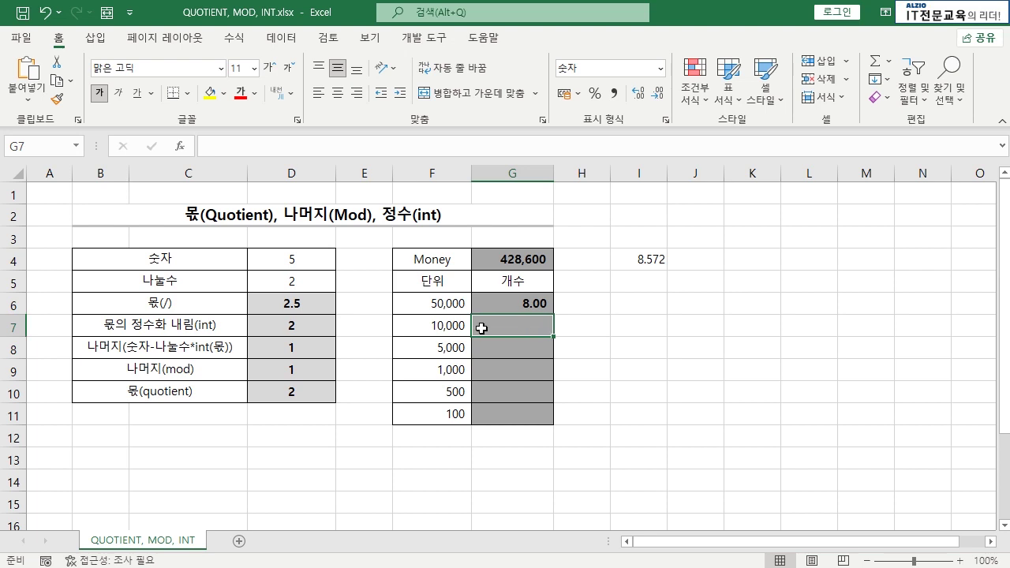
{"action": "left_click", "coordinate": [536, 302]}
{"action": "left_click", "coordinate": [530, 328]}
{"action": "left_click", "coordinate": [541, 263]}
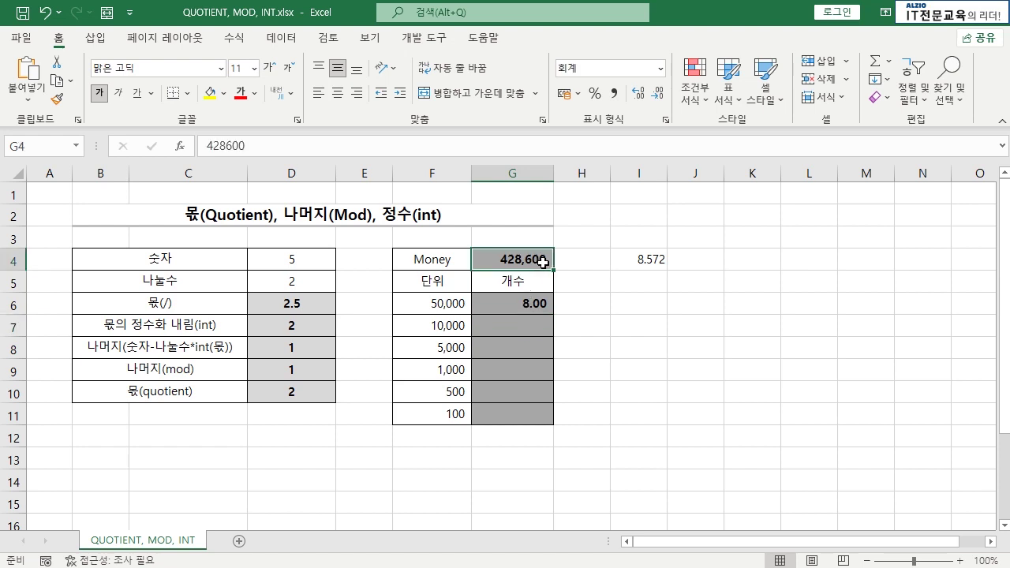
{"action": "left_click", "coordinate": [454, 303]}
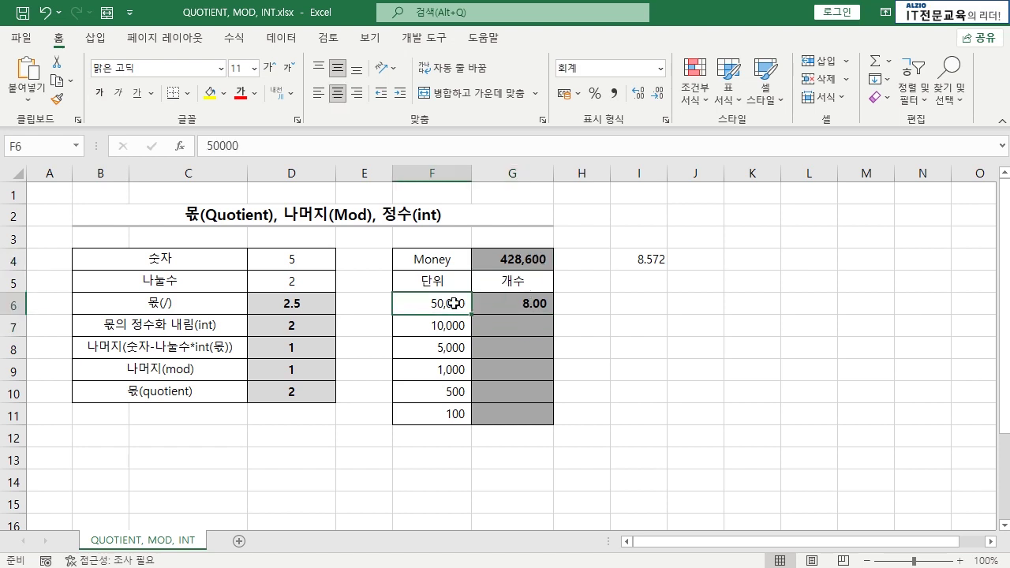
{"action": "left_click", "coordinate": [537, 305]}
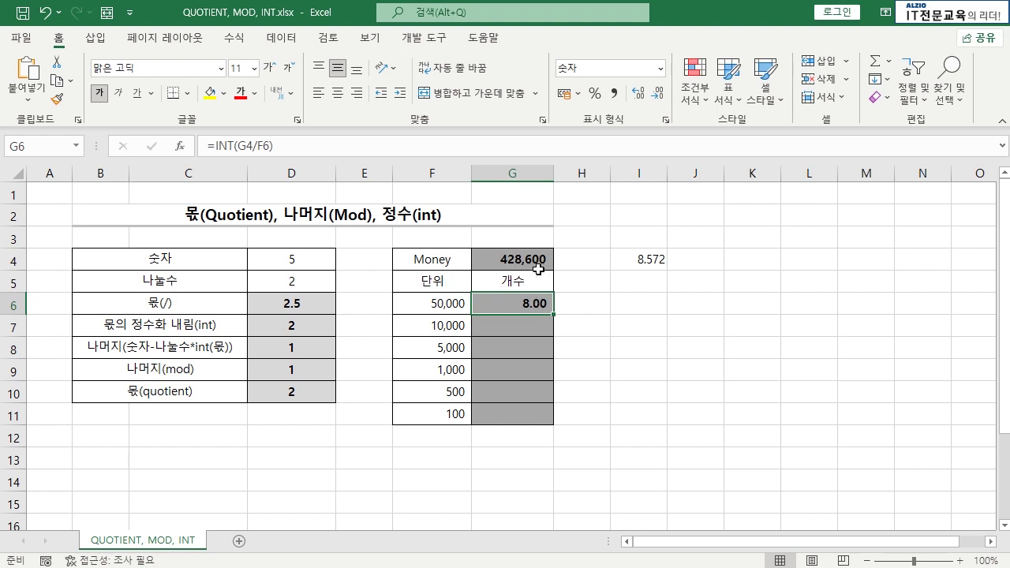
{"action": "left_click", "coordinate": [452, 325]}
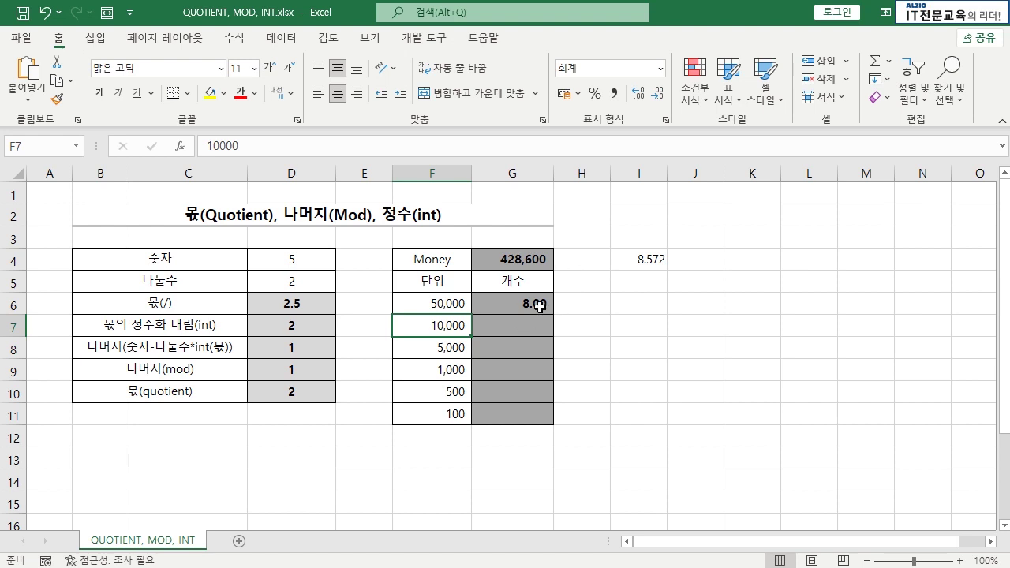
- Divide the Money amount by the 50,000 denomination in spare cell I5 with =G4/F6 and compare it with I4
{"action": "left_click", "coordinate": [648, 279]}
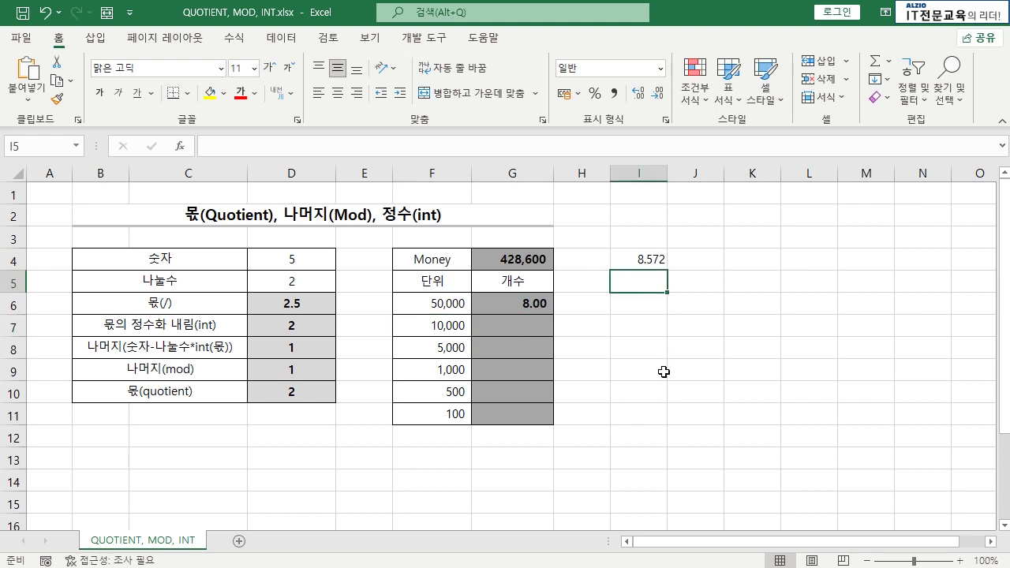
{"action": "type", "text": "="}
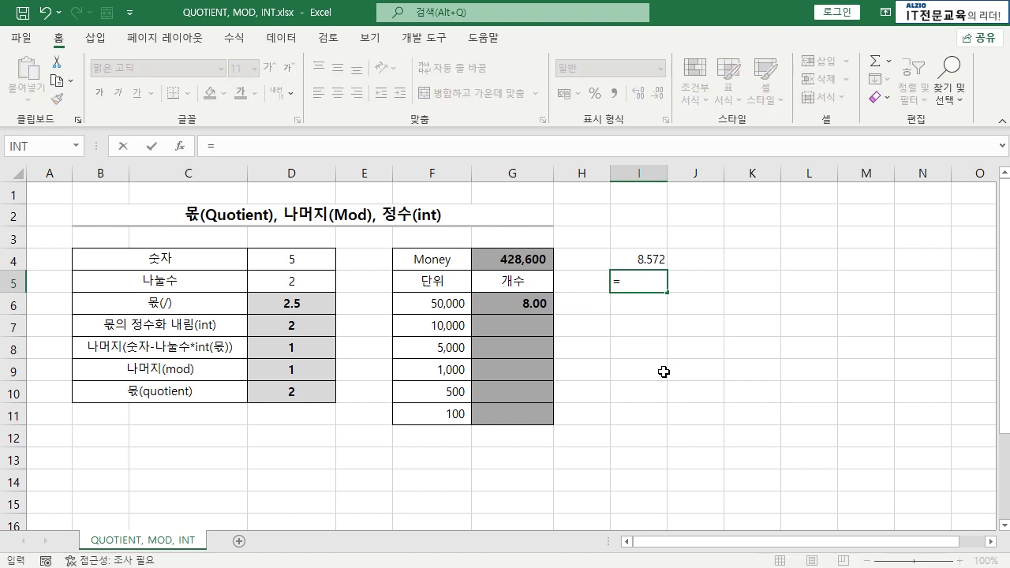
{"action": "left_click", "coordinate": [539, 260]}
{"action": "type", "text": "/"}
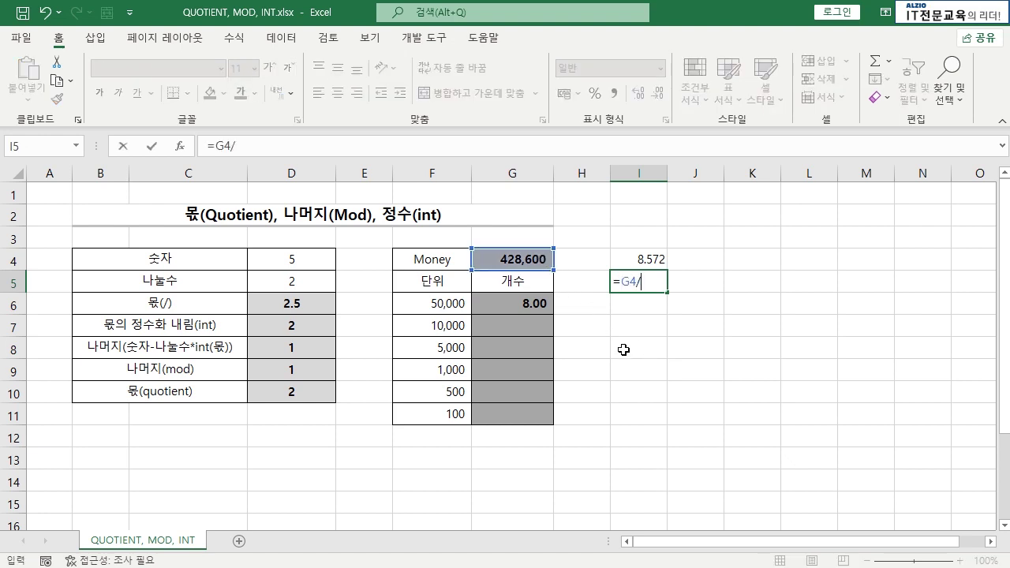
{"action": "left_click", "coordinate": [436, 303]}
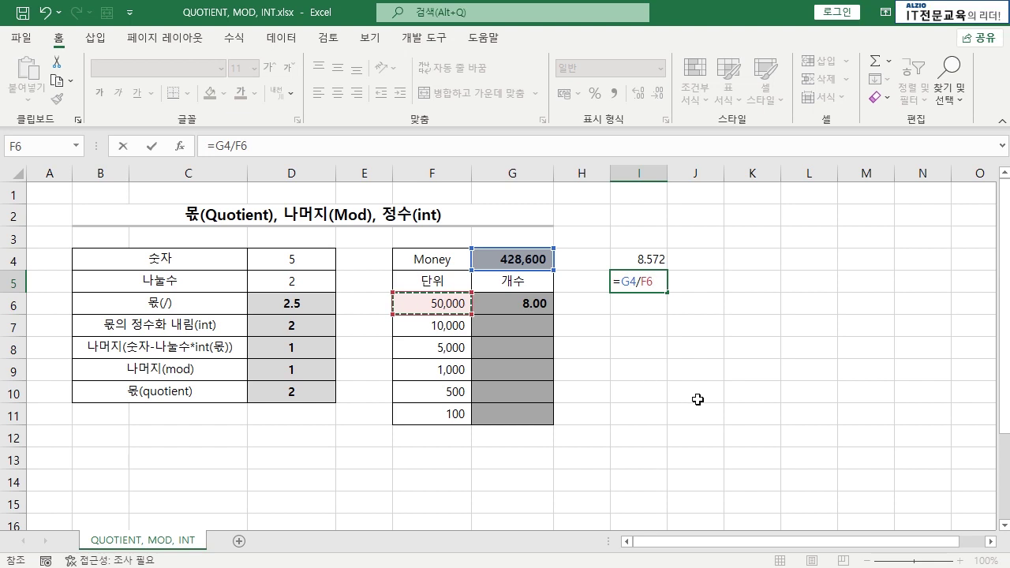
{"action": "key", "text": "Return"}
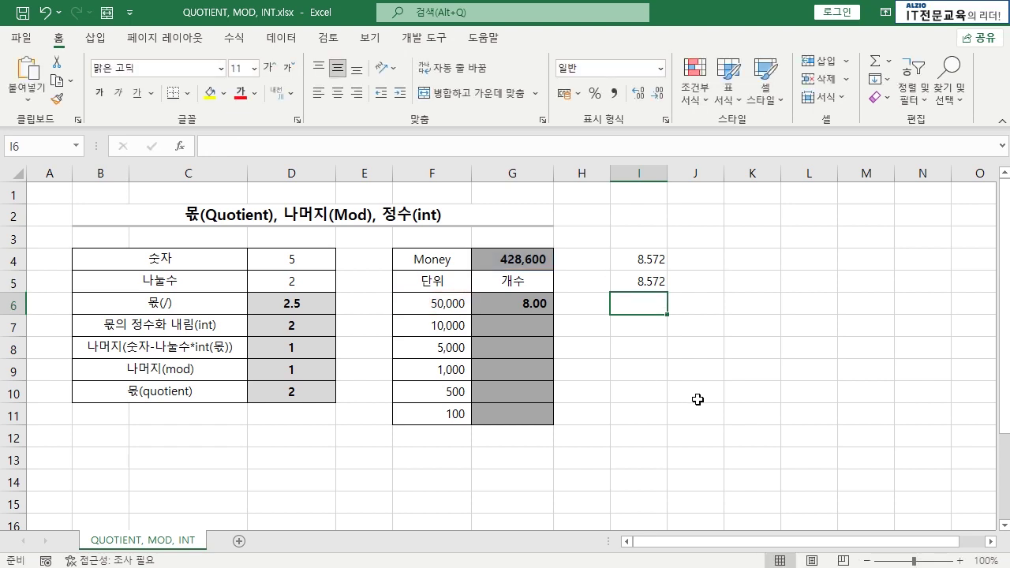
{"action": "key", "text": "Up"}
{"action": "key", "text": "Up"}
{"action": "key", "text": "Down"}
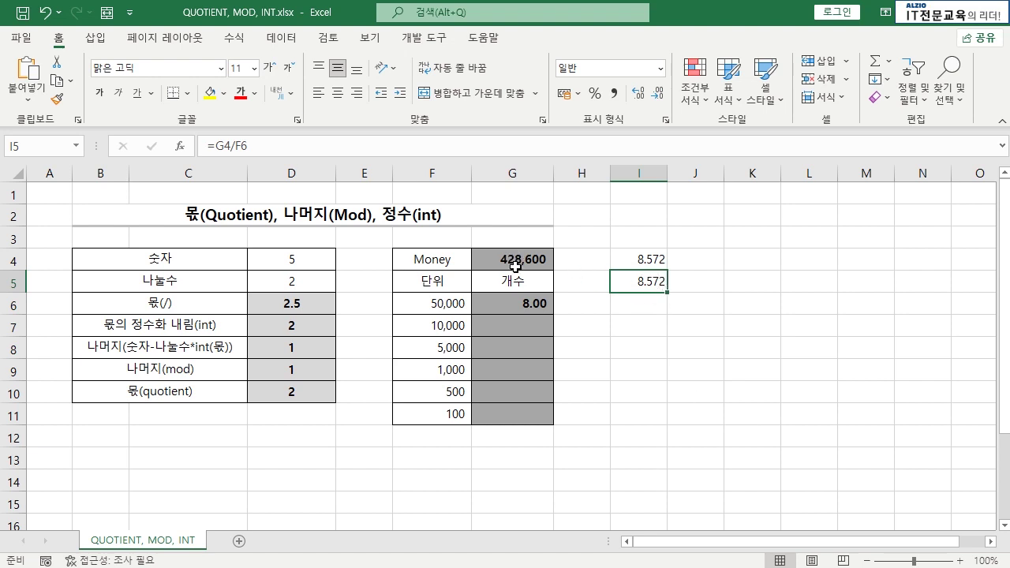
- Enter the remaining amount 28600 in spare cell I6
{"action": "left_click", "coordinate": [642, 303]}
{"action": "type", "text": "28600"}
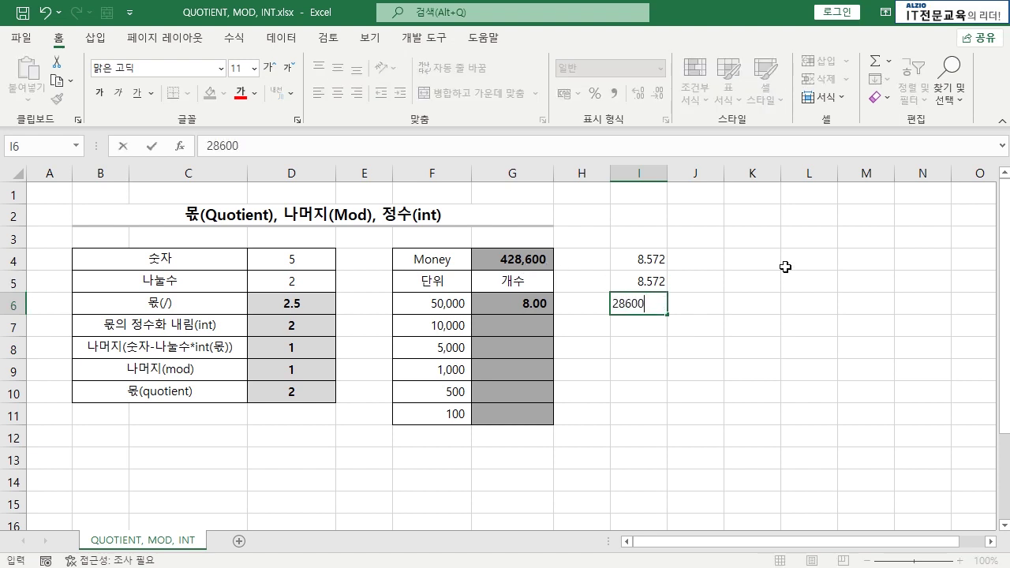
{"action": "key", "text": "Return"}
- Calculate the remainder of the Money amount after the 50,000 denomination in G7 with the formula =MOD(G4,F6)
{"action": "left_click", "coordinate": [436, 322]}
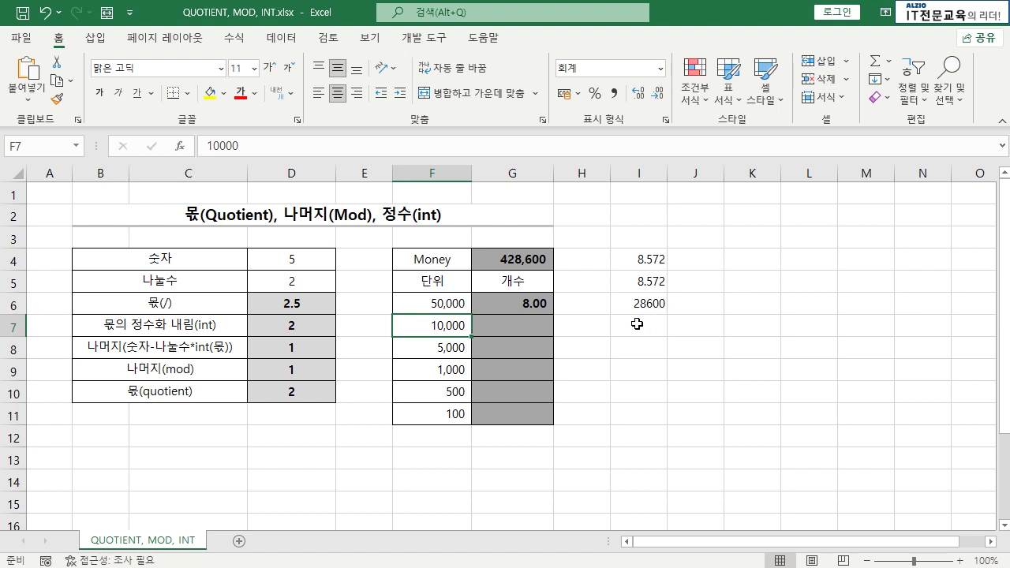
{"action": "left_click", "coordinate": [513, 328]}
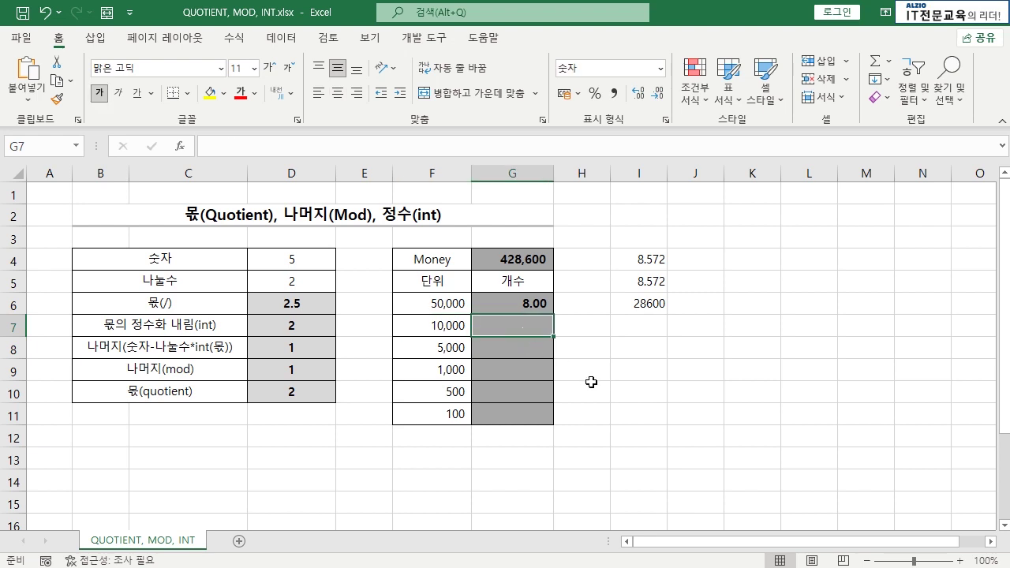
{"action": "type", "text": "="}
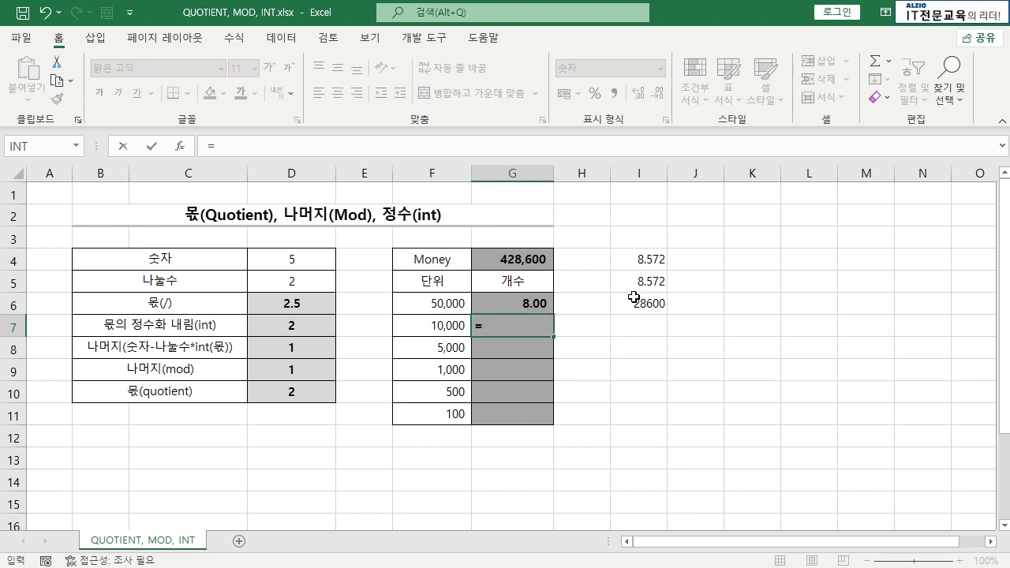
{"action": "left_click", "coordinate": [519, 324]}
{"action": "type", "text": "MOD("}
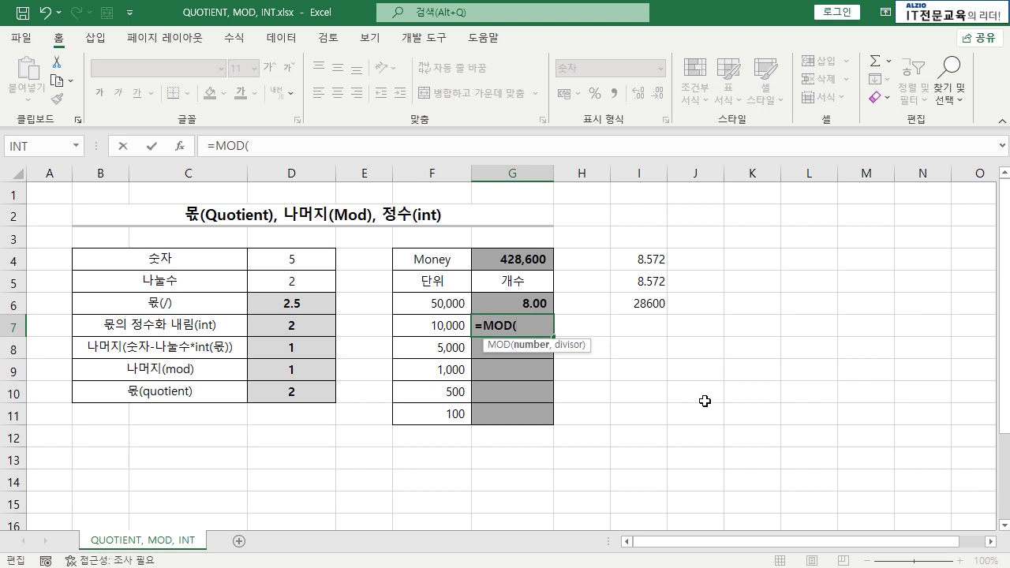
{"action": "left_click", "coordinate": [521, 262]}
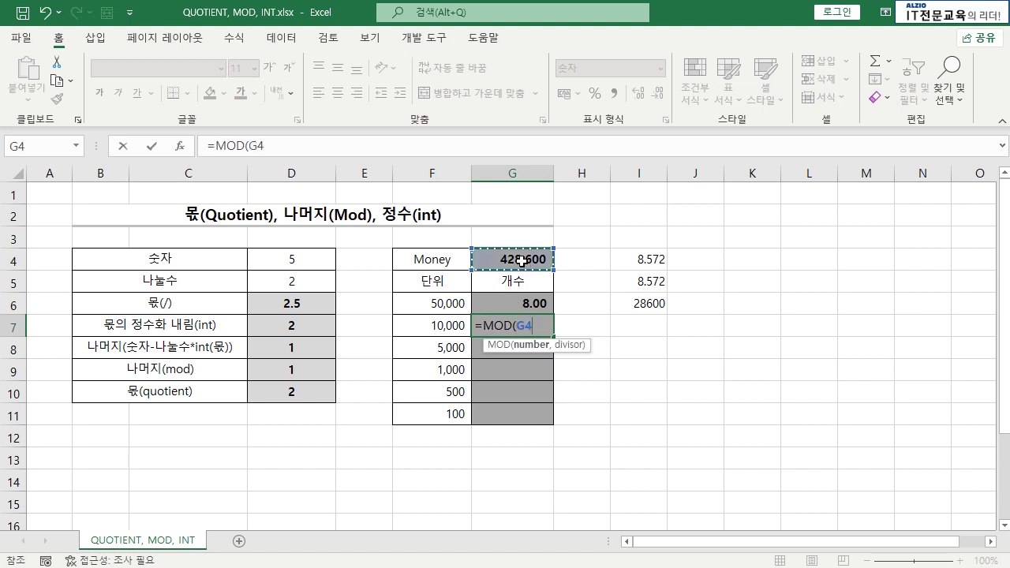
{"action": "type", "text": ","}
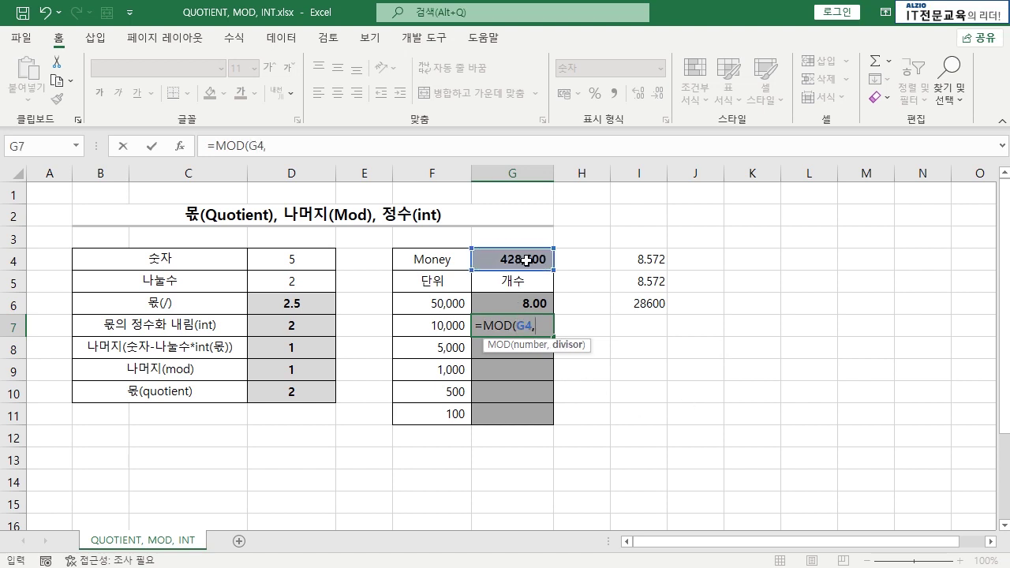
{"action": "left_click", "coordinate": [451, 305]}
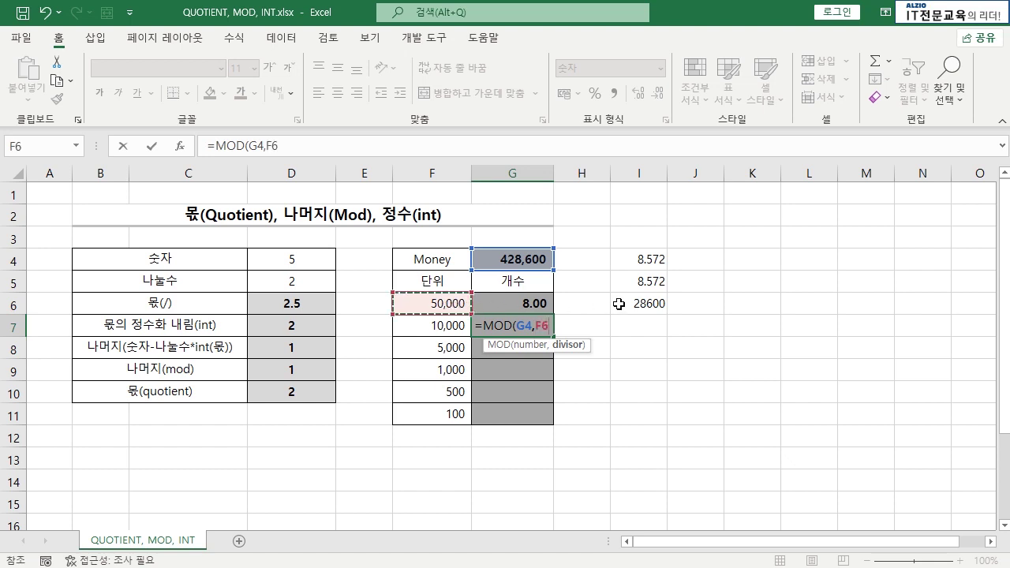
{"action": "type", "text": ")"}
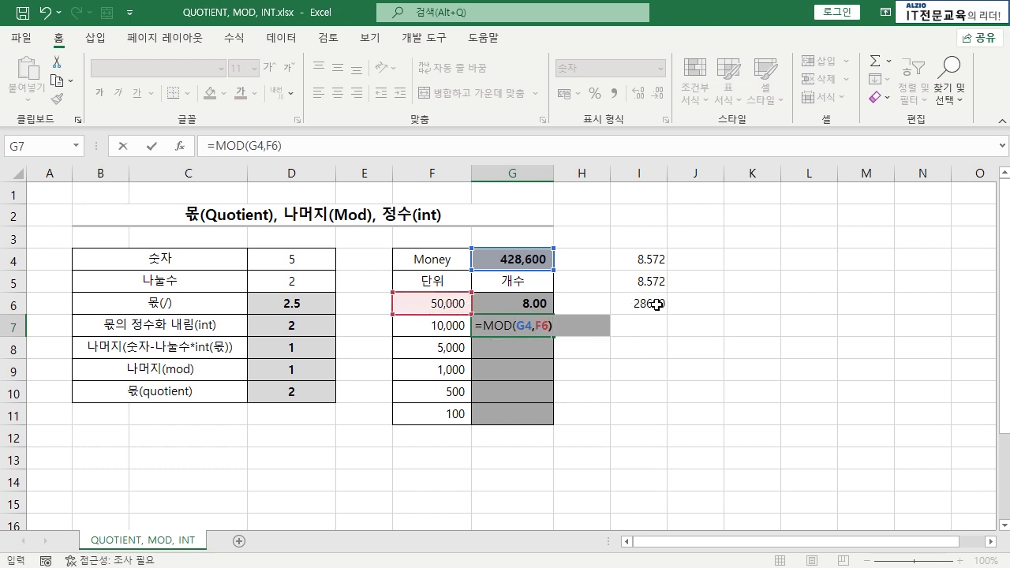
{"action": "key", "text": "Return"}
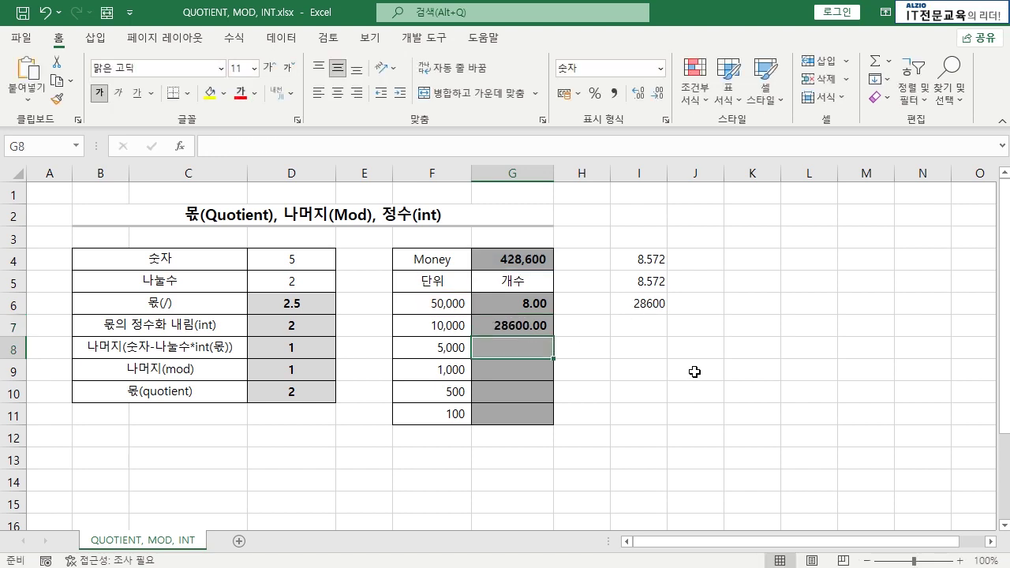
- Display the count cells G6:G12 without decimal places
{"action": "left_click", "coordinate": [541, 325]}
{"action": "left_click", "coordinate": [543, 303]}
{"action": "key", "text": "shift+Down"}
{"action": "key", "text": "shift+Down"}
{"action": "key", "text": "shift+Down"}
{"action": "key", "text": "shift+Down"}
{"action": "key", "text": "shift+Down"}
{"action": "key", "text": "shift+Down"}
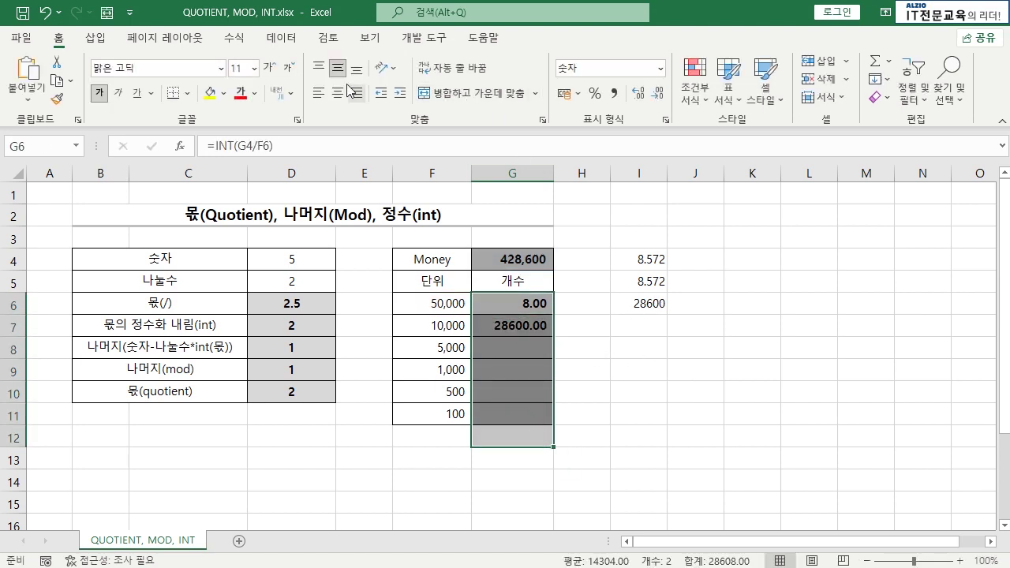
{"action": "left_click", "coordinate": [657, 93]}
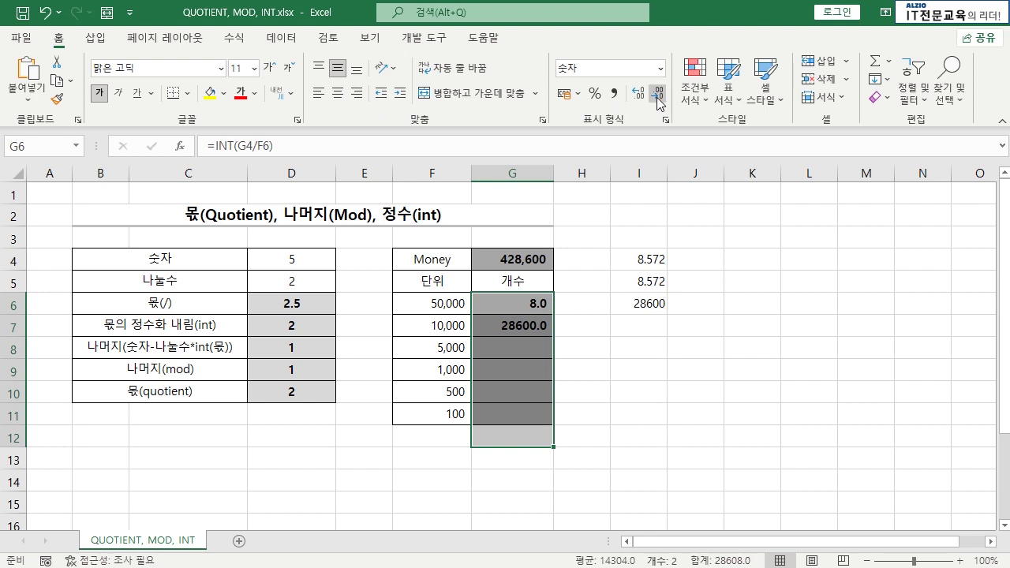
{"action": "left_click", "coordinate": [657, 93]}
- Divide the remainder in G7 by the 10,000 denomination cell, making the formula =MOD(G4,F6)/F7
{"action": "double_click", "coordinate": [532, 325]}
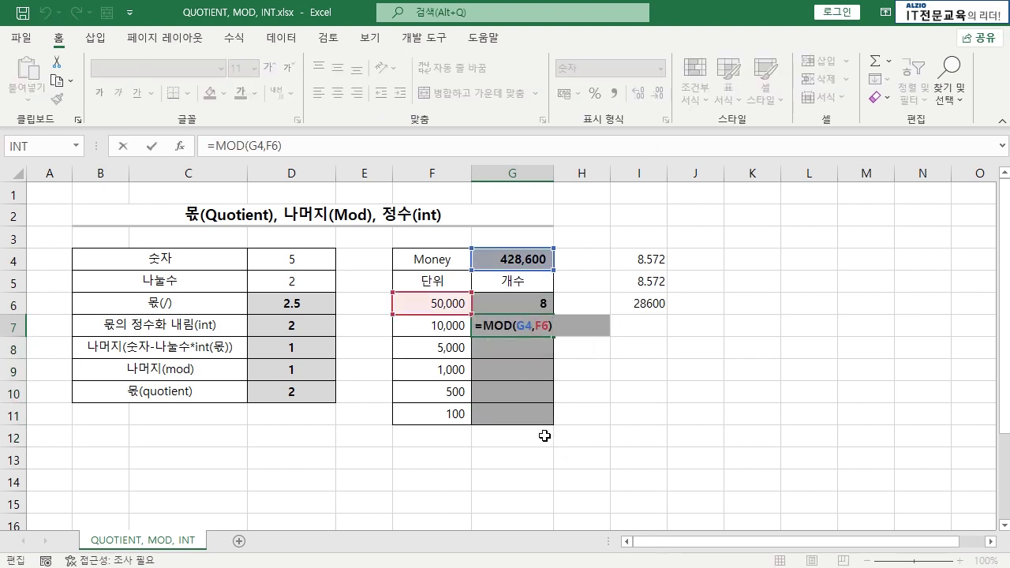
{"action": "type", "text": "/10000"}
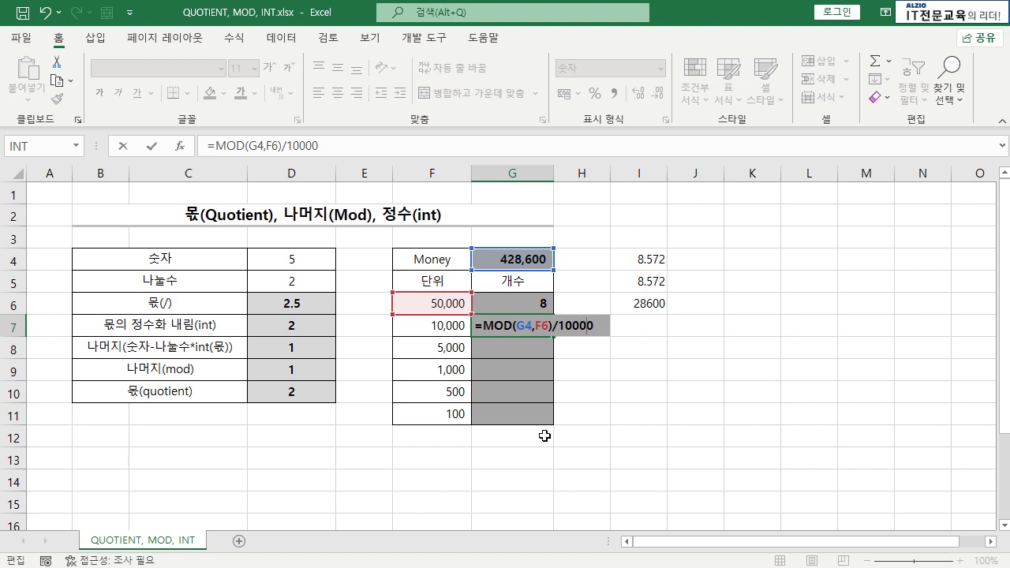
{"action": "key", "text": "BackSpace"}
{"action": "key", "text": "BackSpace"}
{"action": "key", "text": "BackSpace"}
{"action": "key", "text": "BackSpace"}
{"action": "key", "text": "BackSpace"}
{"action": "left_click", "coordinate": [428, 324]}
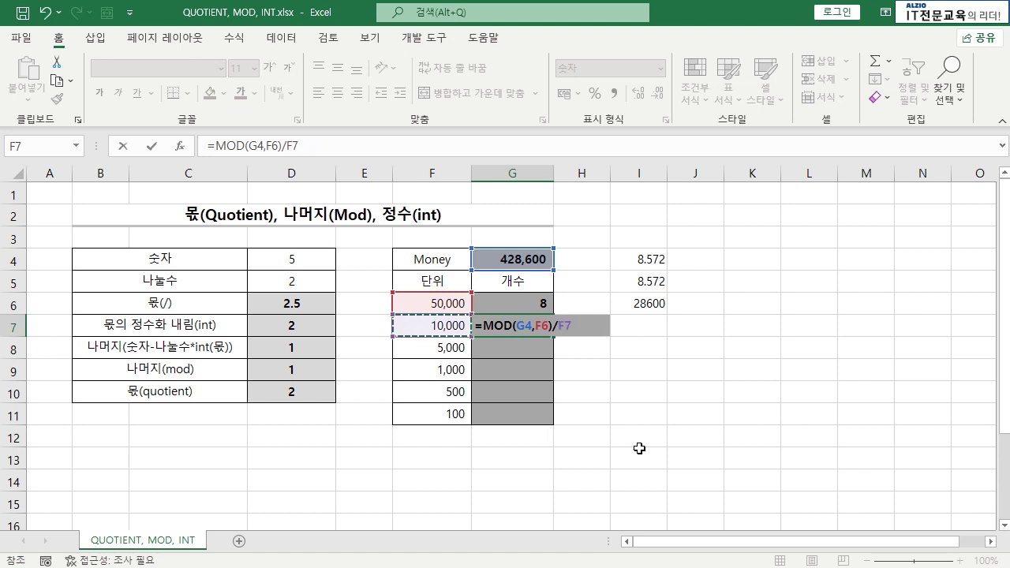
{"action": "key", "text": "Return"}
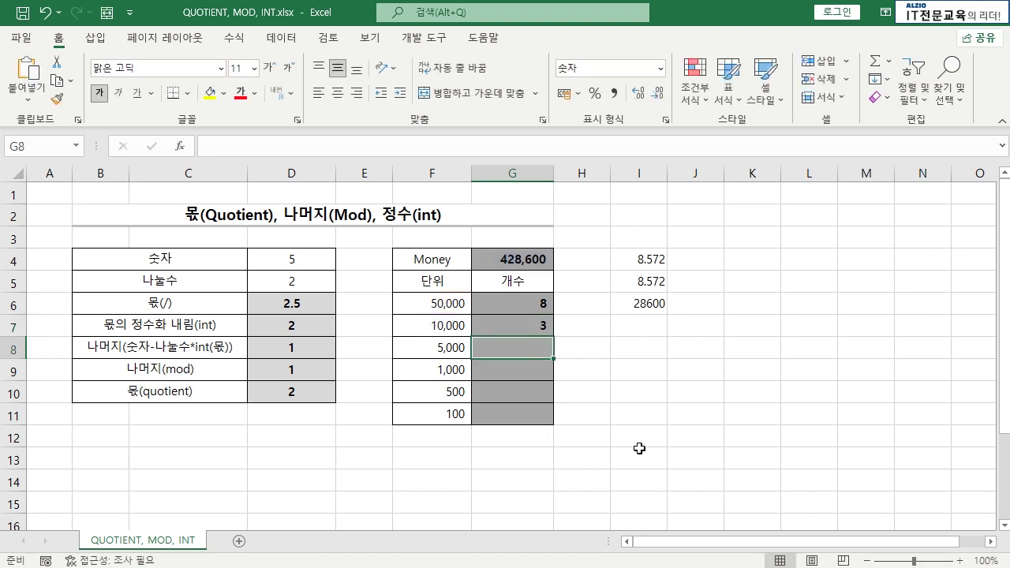
- Show the 10,000 count in G7 with two decimal places
{"action": "left_click", "coordinate": [539, 324]}
{"action": "left_click", "coordinate": [639, 93]}
{"action": "left_click", "coordinate": [638, 93]}
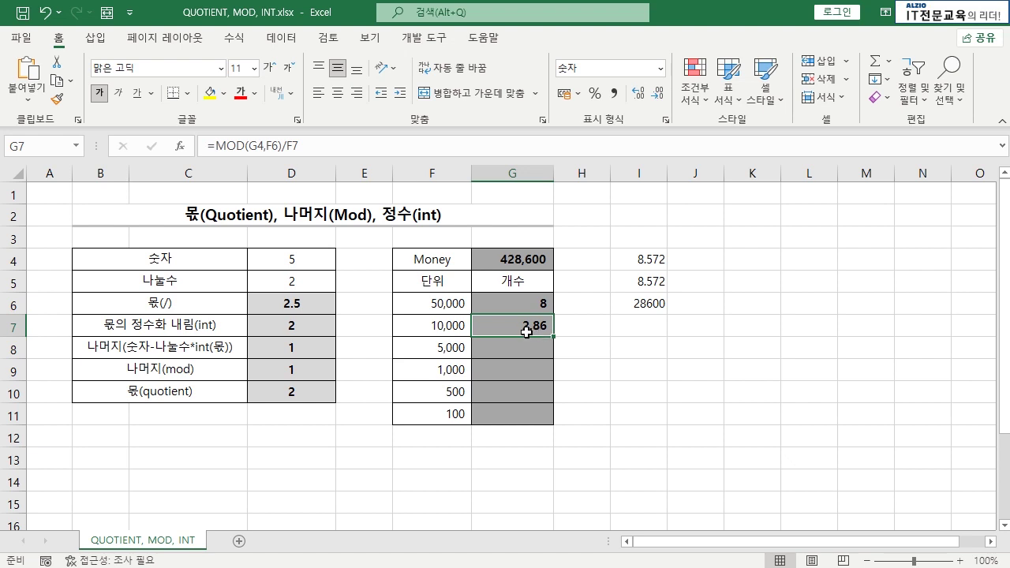
- Wrap the G7 formula in INT as =INT(MOD(G4,F6)/F7) and display the cell without decimal places
{"action": "key", "text": "F2"}
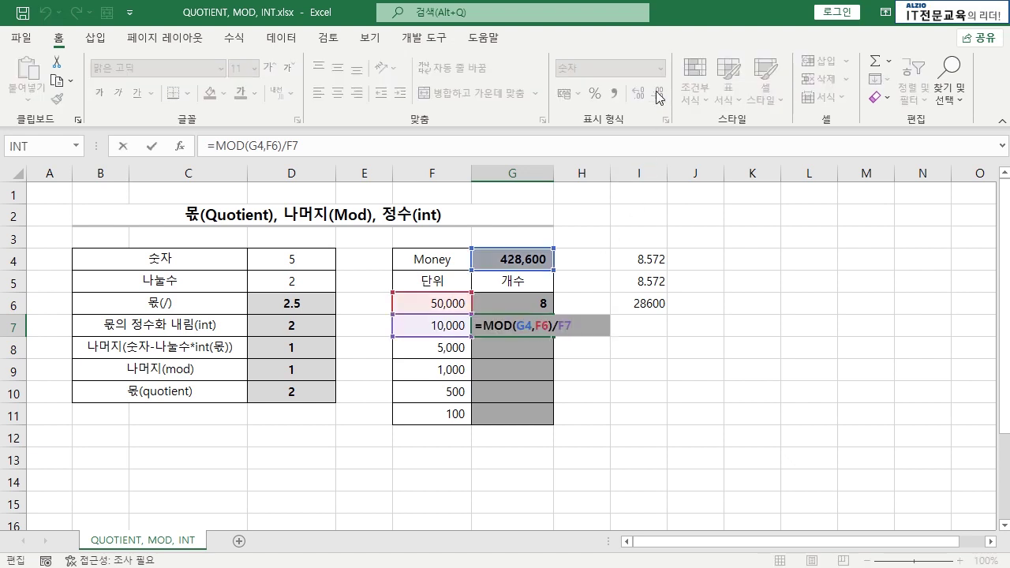
{"action": "type", "text": "INT("}
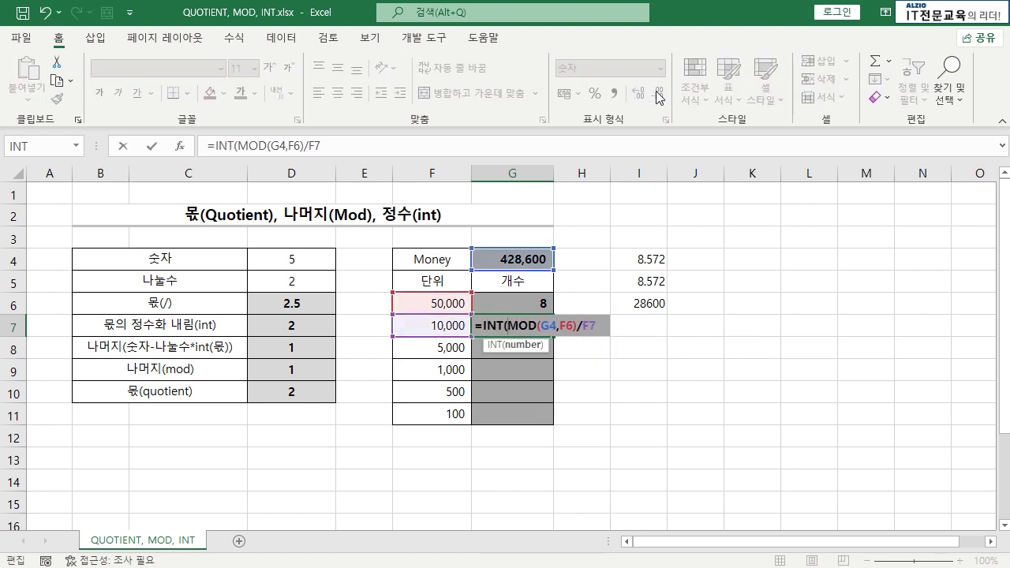
{"action": "type", "text": ")"}
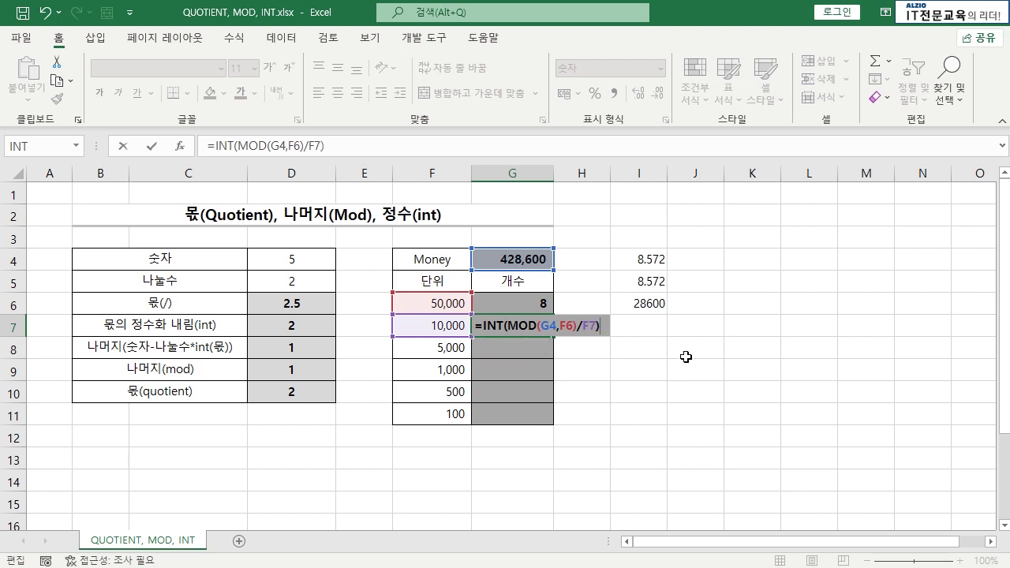
{"action": "key", "text": "Return"}
{"action": "left_click", "coordinate": [542, 327]}
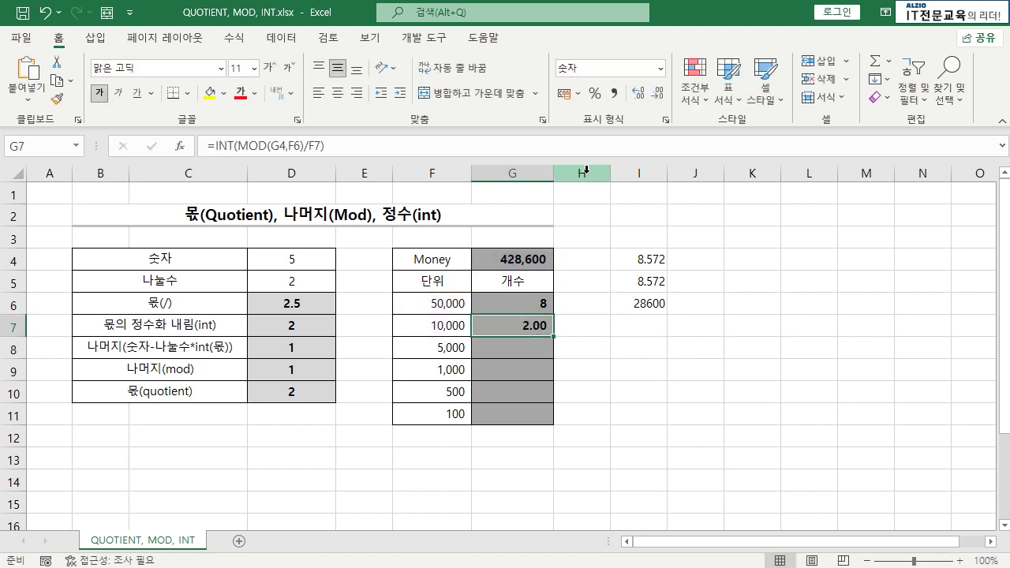
{"action": "left_click", "coordinate": [646, 94]}
{"action": "left_click", "coordinate": [645, 95]}
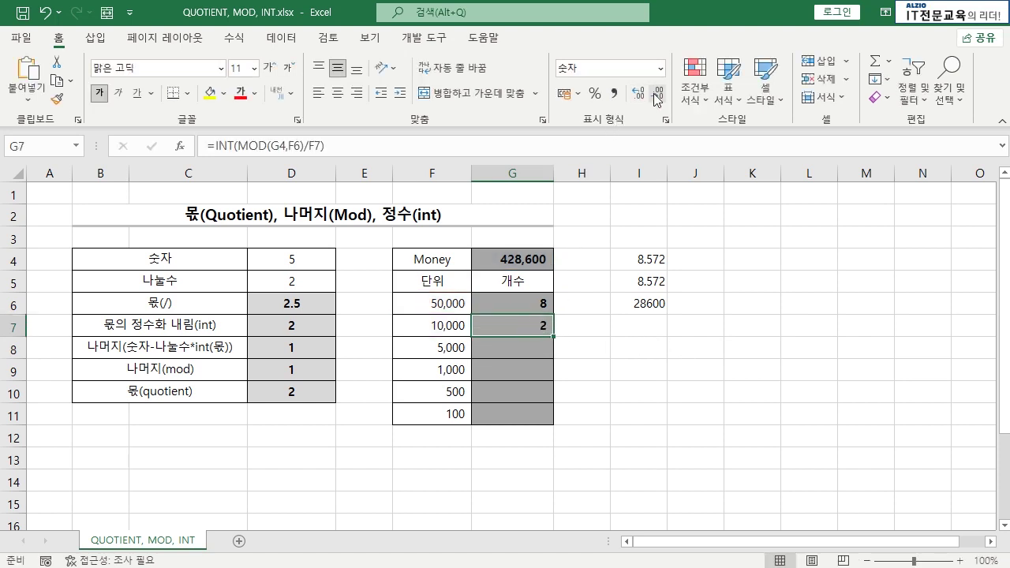
- Review the Money amount, the 50,000 and 10,000 denominations and the formula in G7 that combines them
{"action": "left_click", "coordinate": [618, 364]}
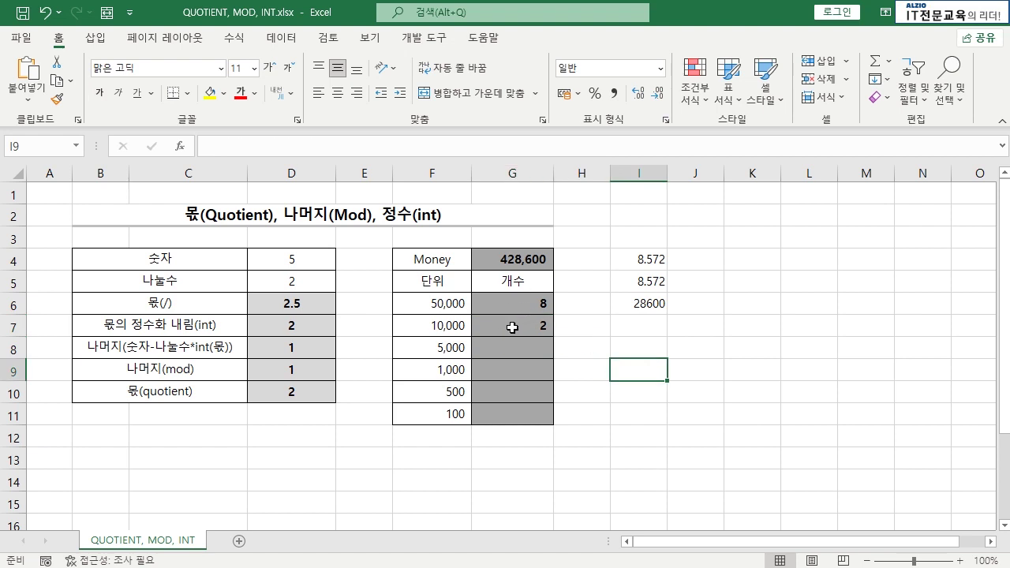
{"action": "left_click", "coordinate": [516, 332]}
{"action": "left_click", "coordinate": [518, 265]}
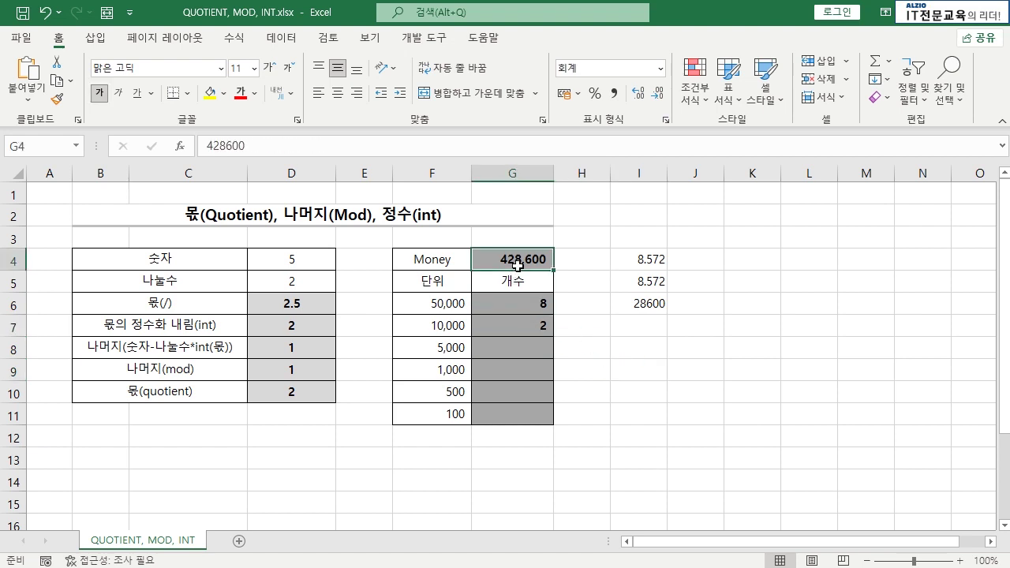
{"action": "left_click", "coordinate": [451, 303]}
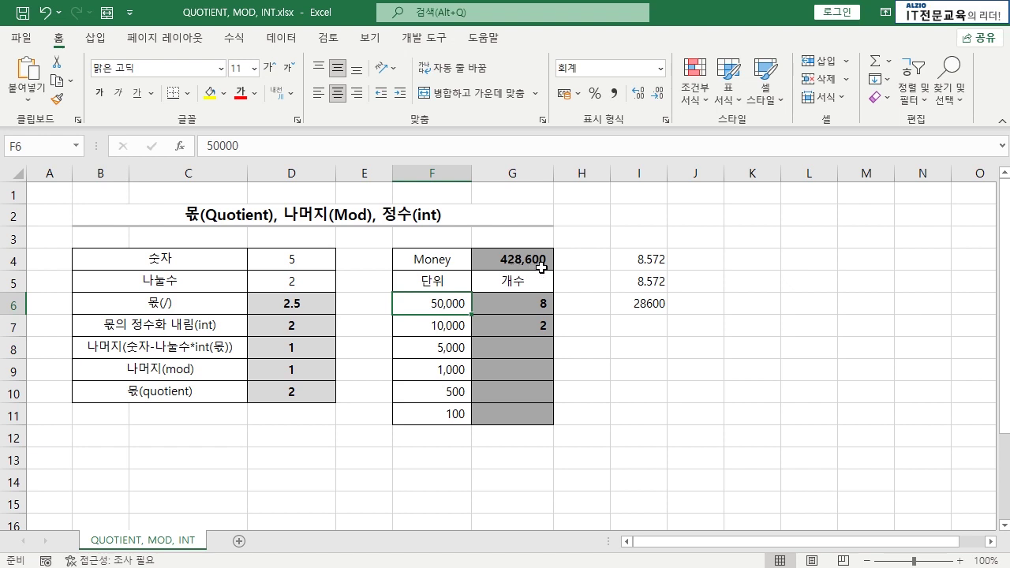
{"action": "left_click", "coordinate": [458, 327]}
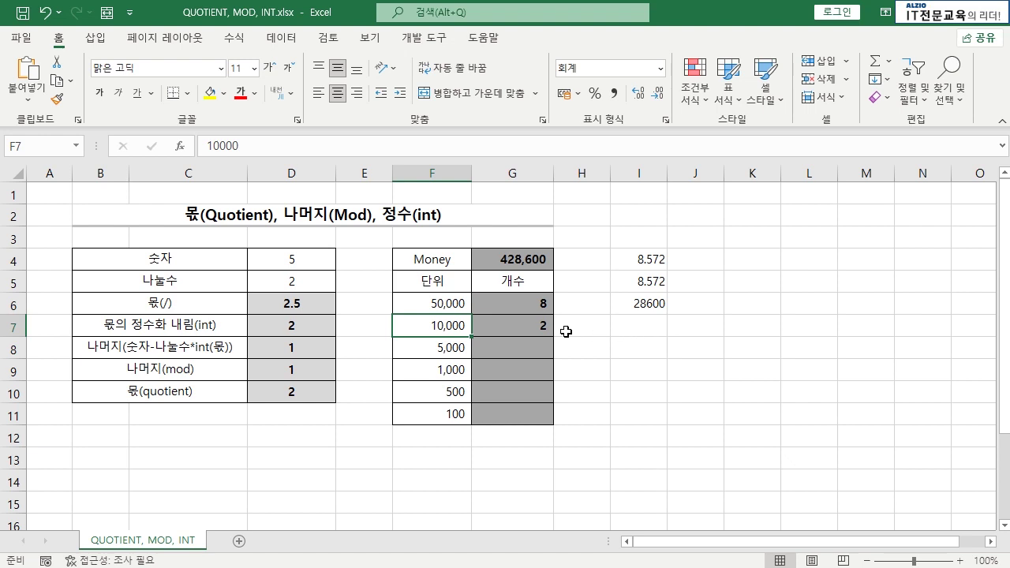
{"action": "left_click", "coordinate": [542, 324]}
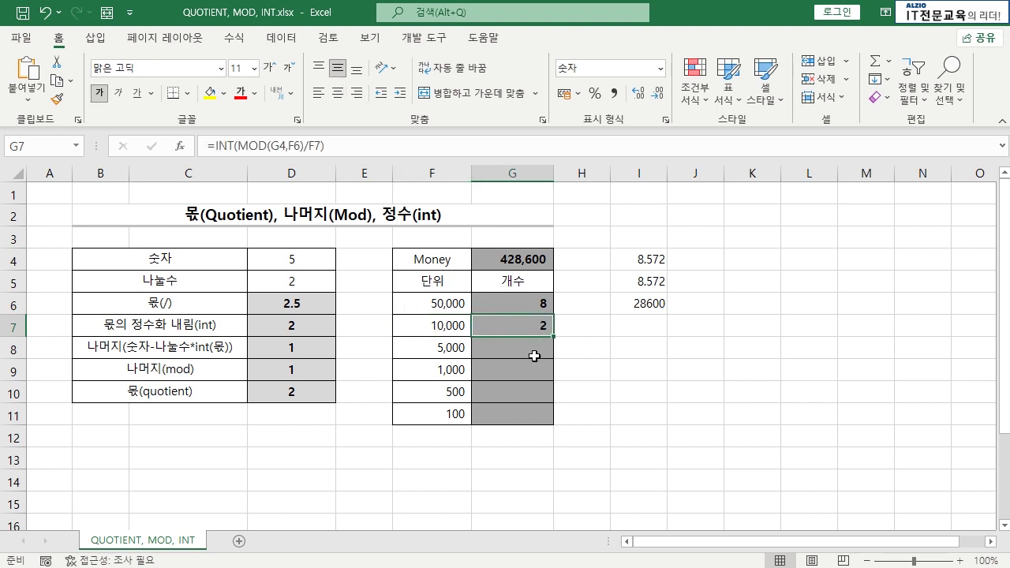
{"action": "left_click", "coordinate": [534, 356]}
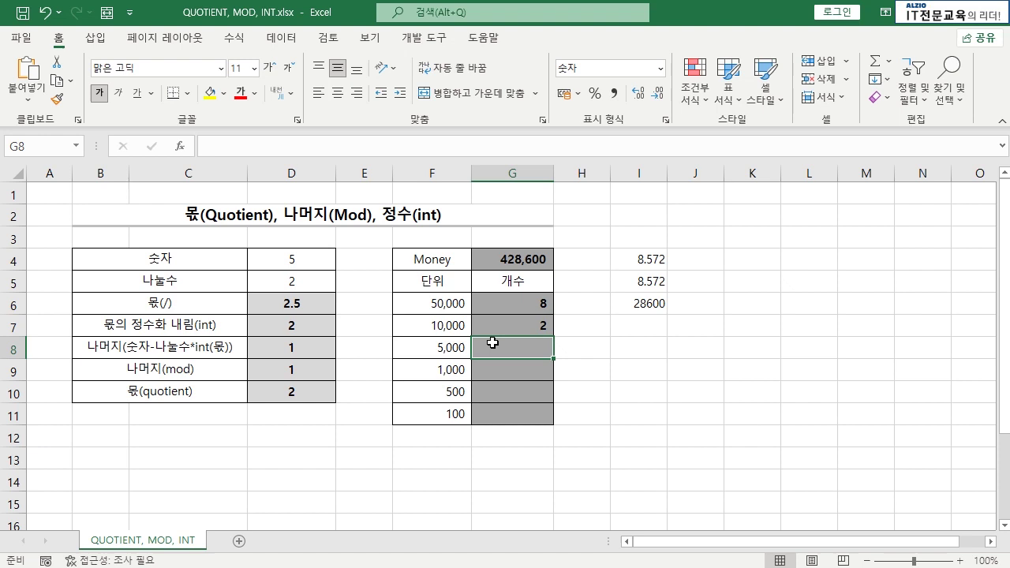
- Try to fill the G7 formula down to G11, inspect the references in G7 and G8, and undo the fill
{"action": "left_click", "coordinate": [531, 325]}
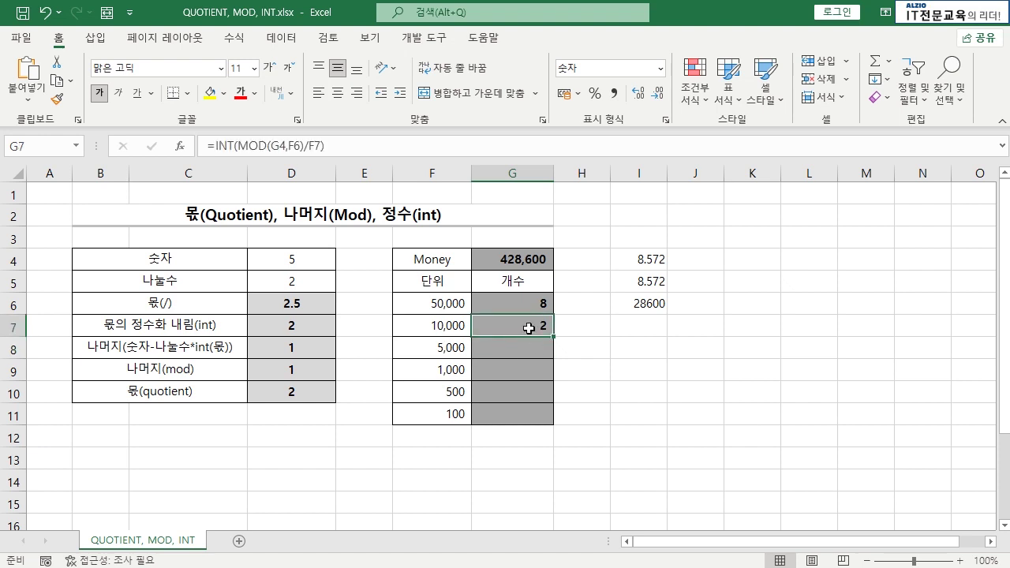
{"action": "left_click_drag", "start_coordinate": [557, 338], "coordinate": [562, 434]}
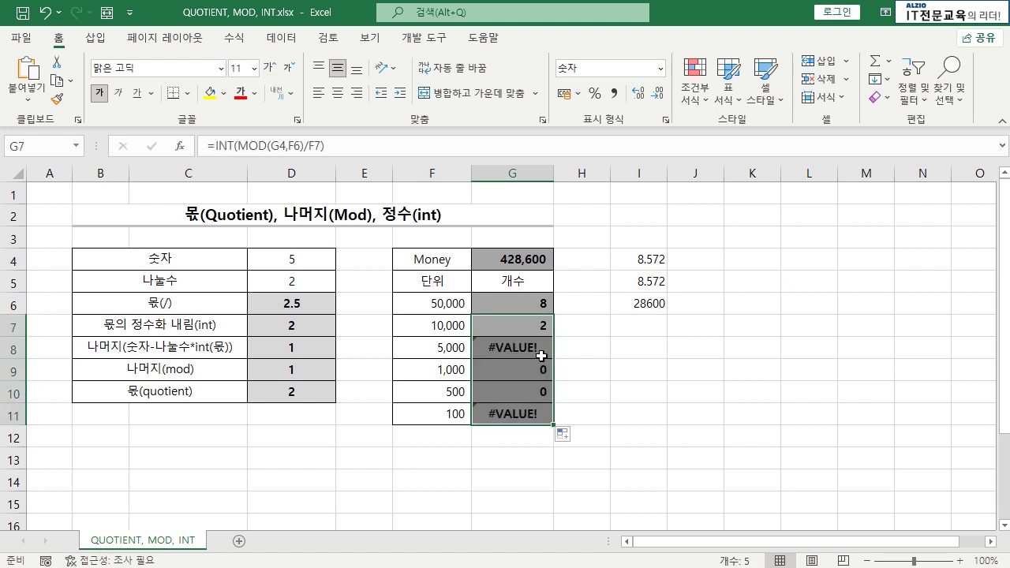
{"action": "double_click", "coordinate": [542, 330]}
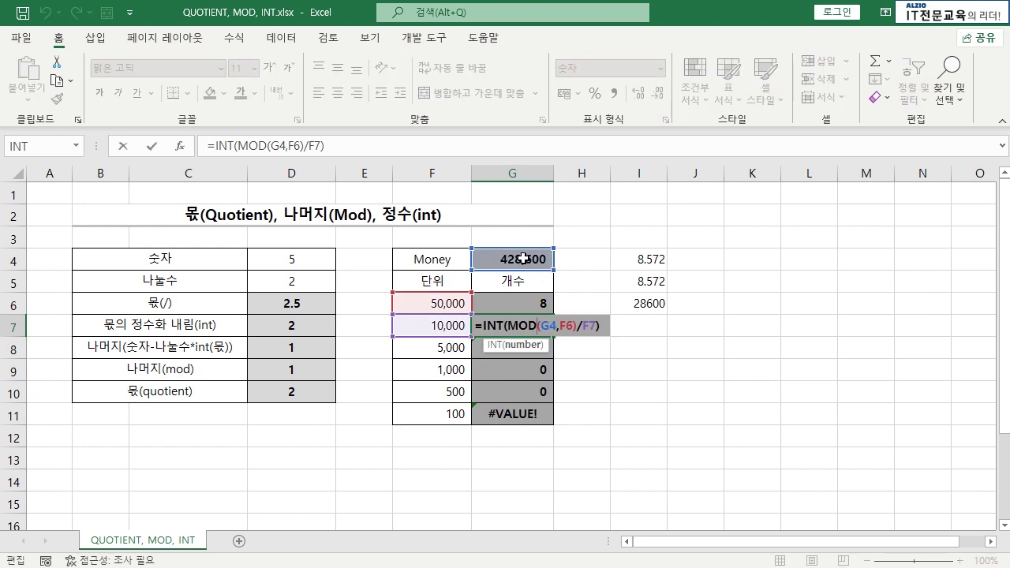
{"action": "key", "text": "Escape"}
{"action": "left_click", "coordinate": [524, 346]}
{"action": "double_click", "coordinate": [524, 346]}
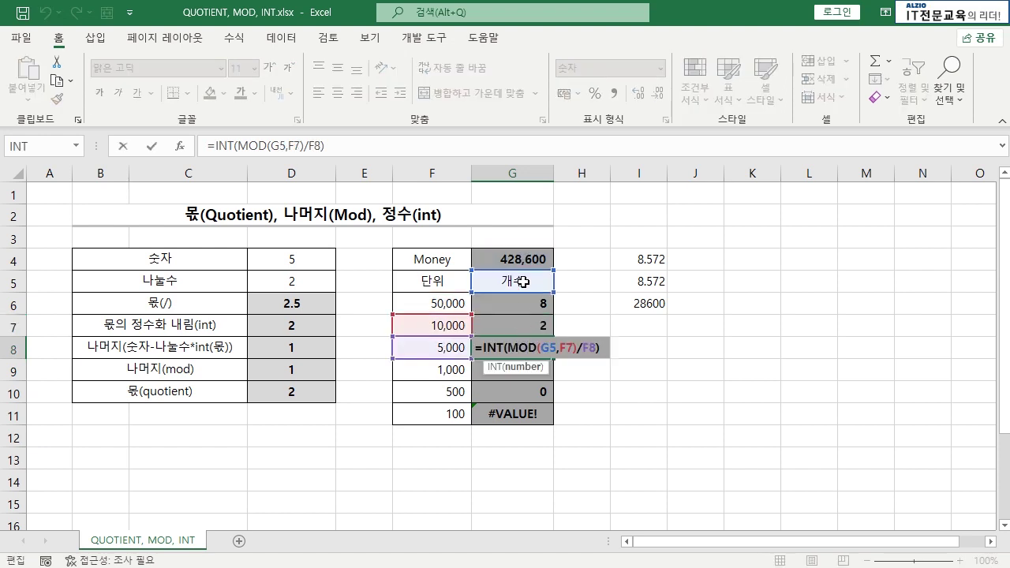
{"action": "key", "text": "Escape"}
{"action": "key", "text": "ctrl+z"}
- Make the Money reference in G7 absolute as =INT(MOD($G$4,F6)/F7) and fill the formula down to G11
{"action": "double_click", "coordinate": [541, 330]}
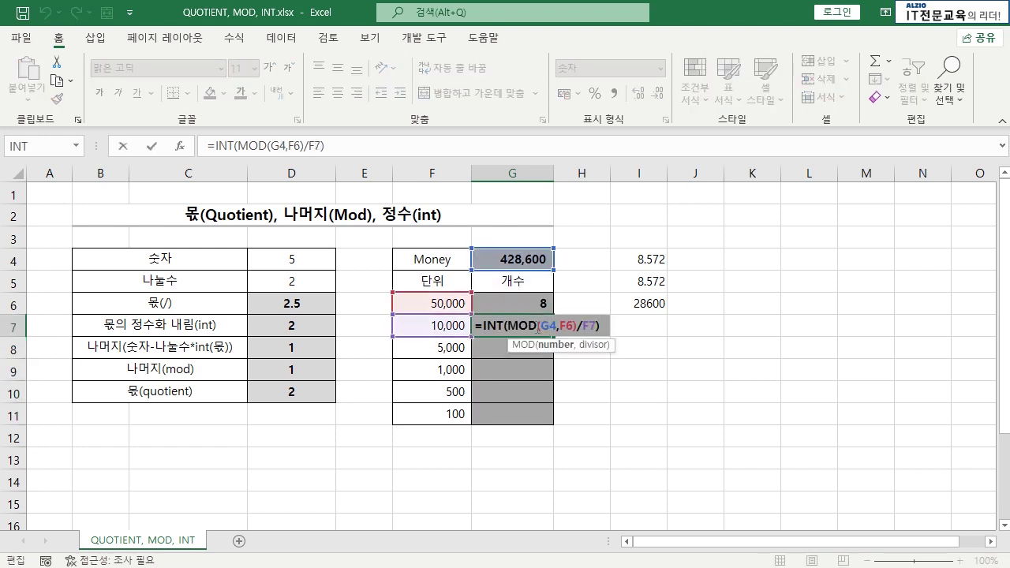
{"action": "double_click", "coordinate": [546, 325]}
{"action": "key", "text": "F4"}
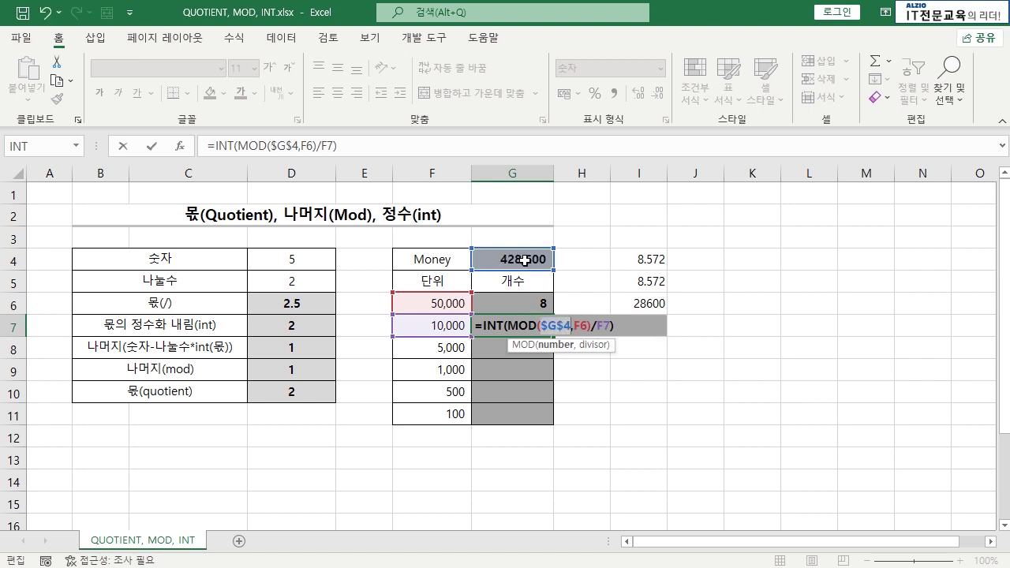
{"action": "key", "text": "Return"}
{"action": "left_click", "coordinate": [541, 331]}
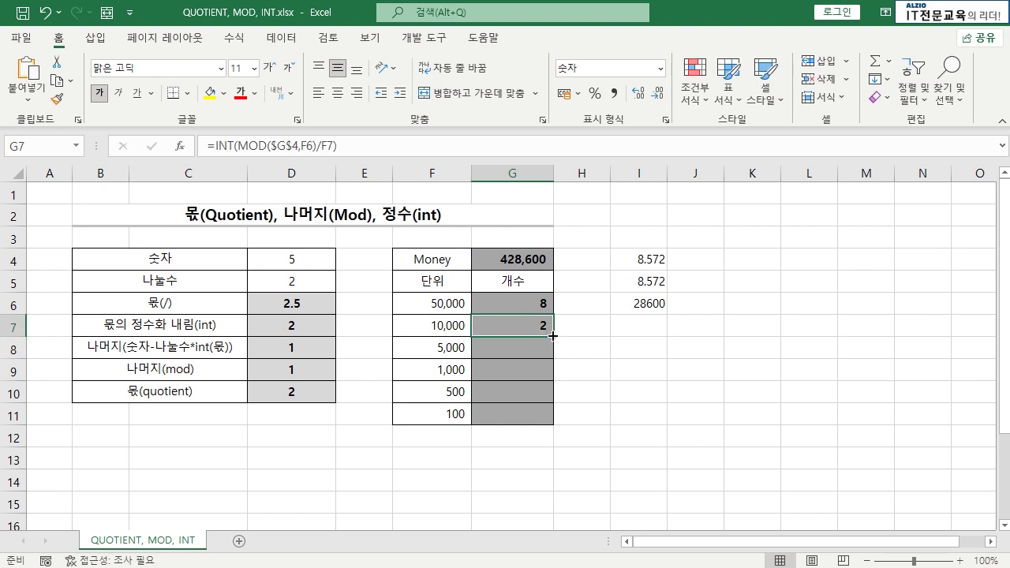
{"action": "double_click", "coordinate": [555, 339]}
{"action": "left_click", "coordinate": [592, 353]}
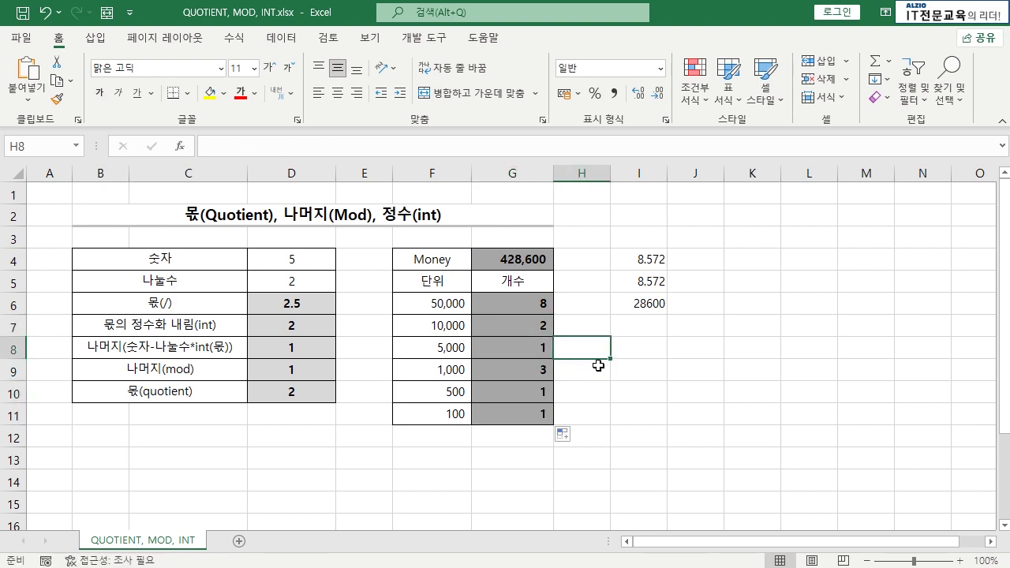
- Clear the spare cells I4:I6 and calculate the 50,000 denomination's amount in I6 with =F6*G6
{"action": "left_click_drag", "start_coordinate": [646, 260], "coordinate": [658, 300]}
{"action": "key", "text": "Delete"}
{"action": "type", "text": "="}
{"action": "left_click", "coordinate": [453, 302]}
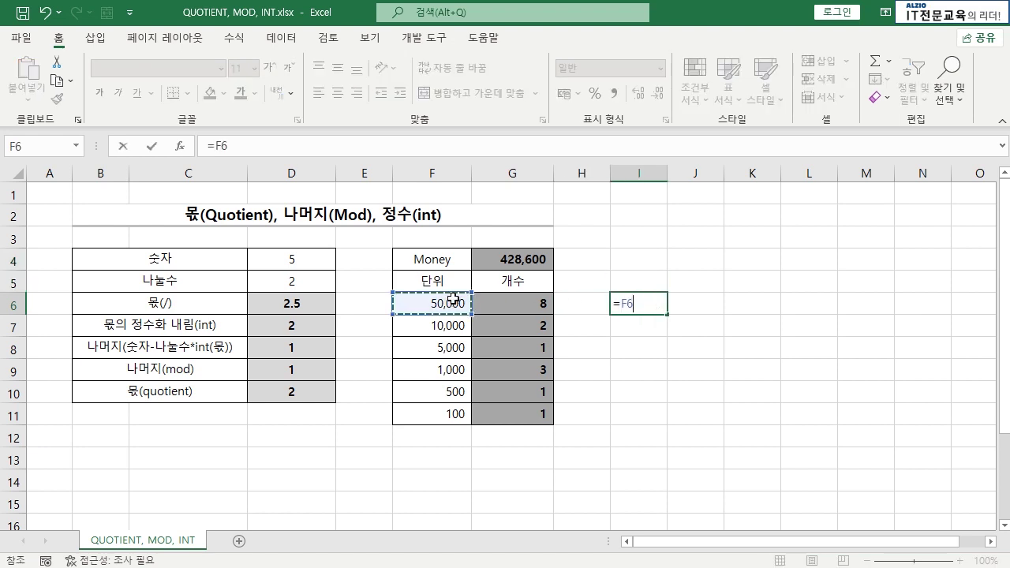
{"action": "type", "text": "*"}
{"action": "left_click", "coordinate": [527, 302]}
{"action": "key", "text": "Return"}
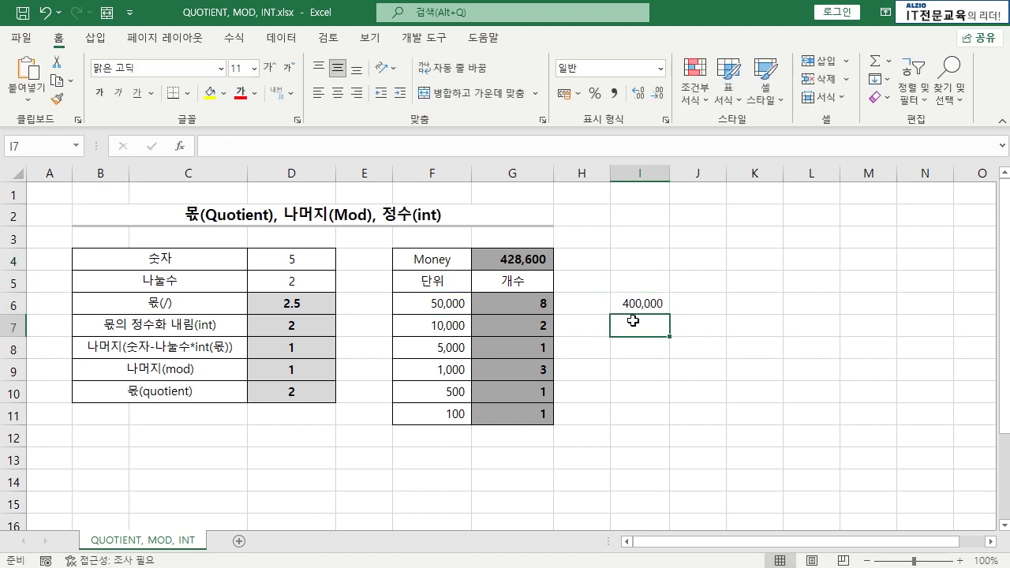
- Fill the amount formula from I6 down to I11 and total the amounts in I12 with =SUM(I6:I11)
{"action": "left_click", "coordinate": [660, 311]}
{"action": "left_click_drag", "start_coordinate": [671, 316], "coordinate": [670, 423]}
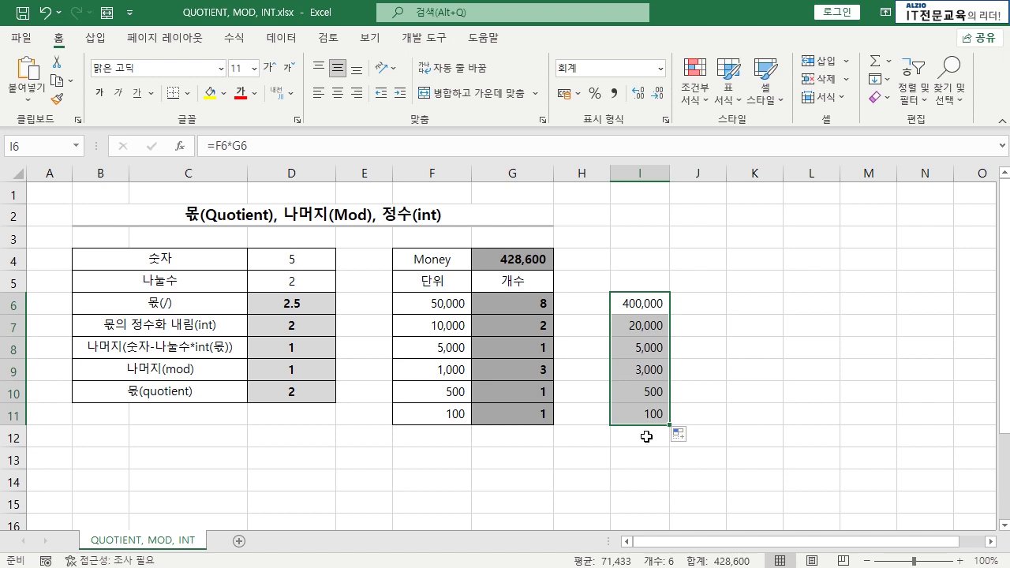
{"action": "left_click_drag", "start_coordinate": [650, 306], "coordinate": [648, 426]}
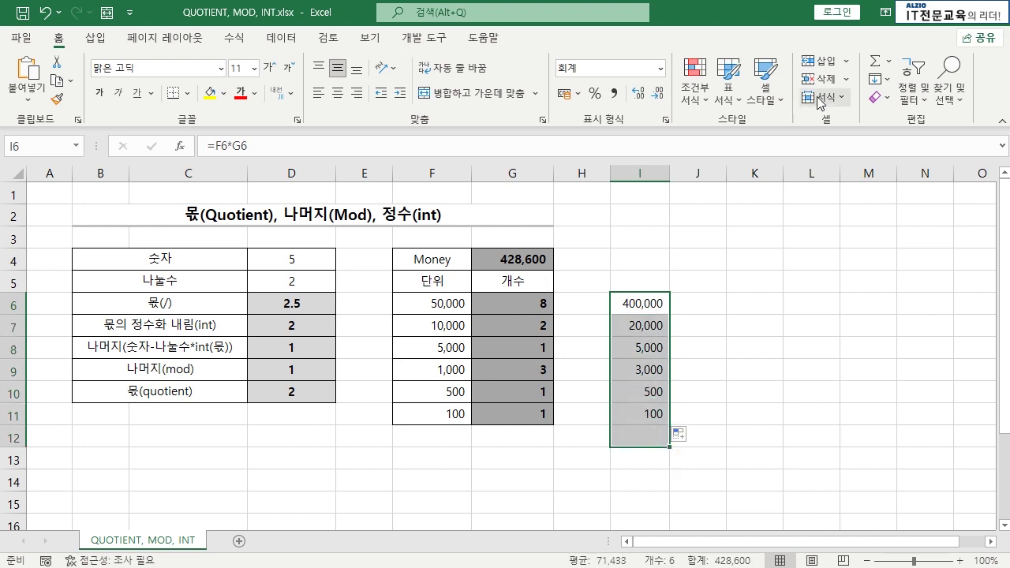
{"action": "left_click", "coordinate": [875, 61]}
{"action": "left_click", "coordinate": [627, 435]}
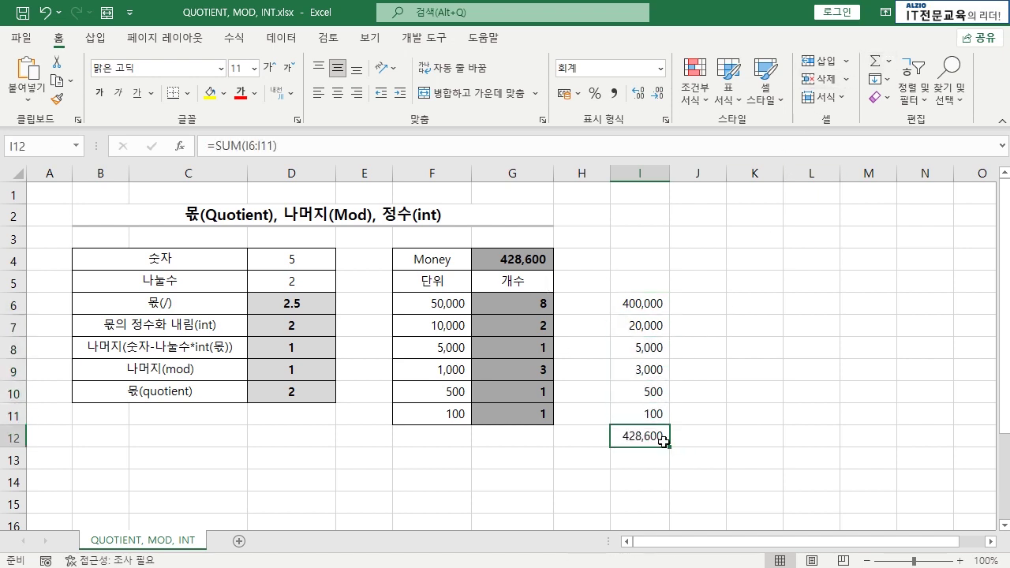
- Compare the total in I12 with the Money amount in G4, then check each denomination and count against its amount in column I
{"action": "left_click", "coordinate": [537, 266]}
{"action": "left_click", "coordinate": [631, 438]}
{"action": "left_click_drag", "start_coordinate": [458, 303], "coordinate": [517, 305]}
{"action": "left_click", "coordinate": [622, 305]}
{"action": "left_click_drag", "start_coordinate": [461, 326], "coordinate": [514, 324]}
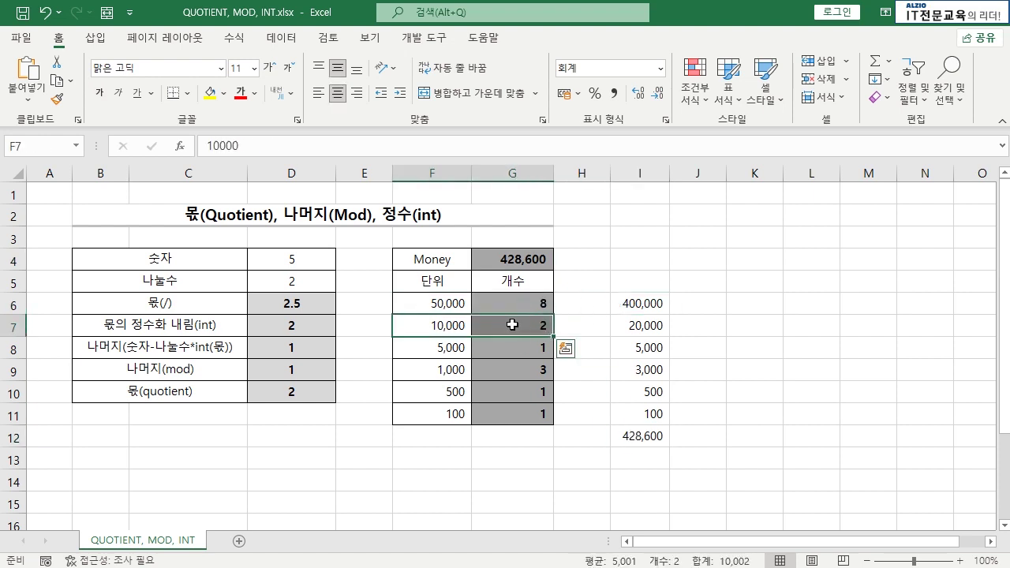
{"action": "left_click", "coordinate": [636, 325]}
{"action": "left_click_drag", "start_coordinate": [456, 349], "coordinate": [521, 348]}
{"action": "left_click", "coordinate": [626, 349]}
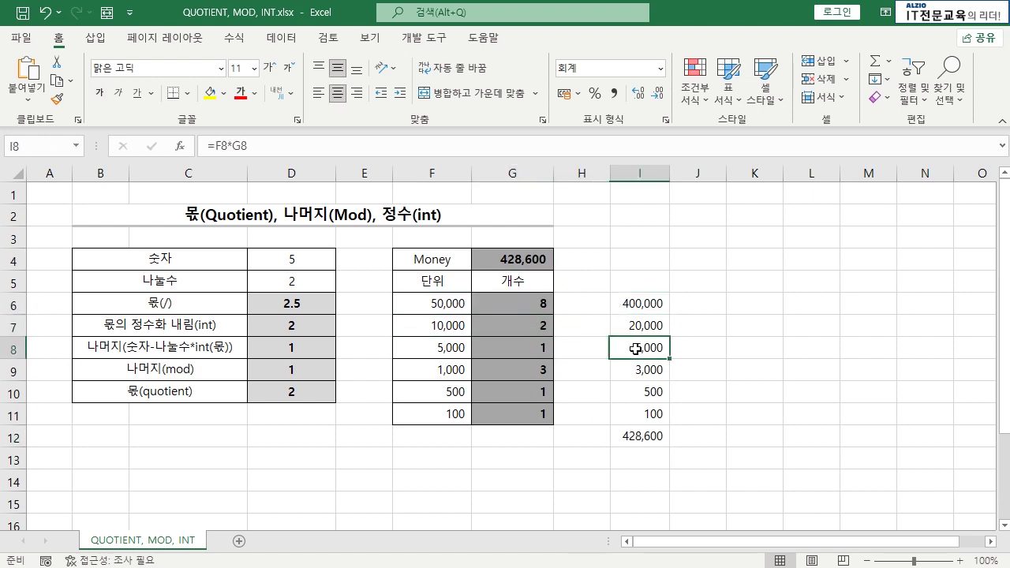
{"action": "left_click_drag", "start_coordinate": [456, 370], "coordinate": [500, 369]}
{"action": "left_click", "coordinate": [633, 369]}
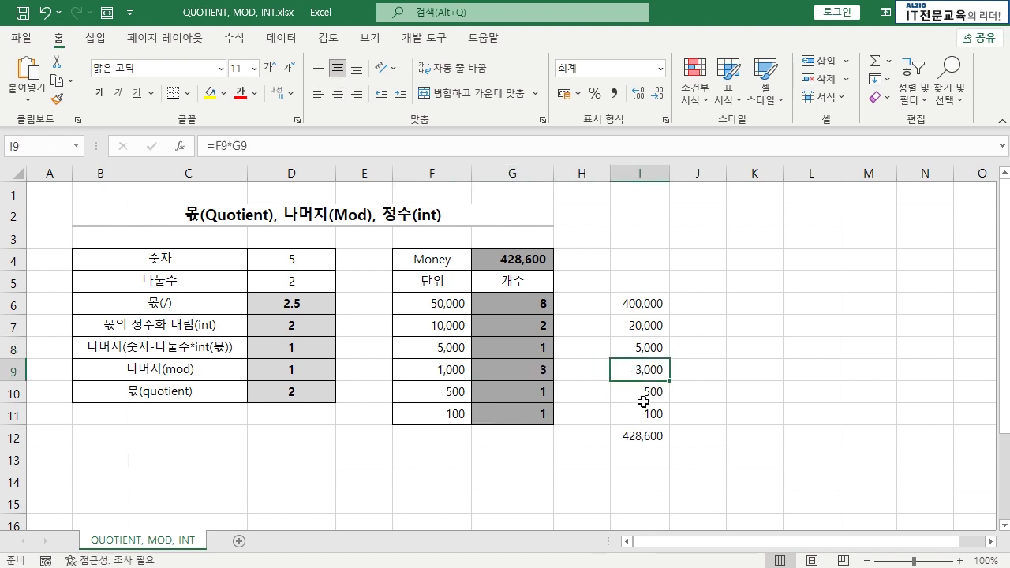
{"action": "left_click_drag", "start_coordinate": [643, 397], "coordinate": [644, 414]}
{"action": "left_click", "coordinate": [710, 401]}
{"action": "left_click_drag", "start_coordinate": [655, 308], "coordinate": [655, 437]}
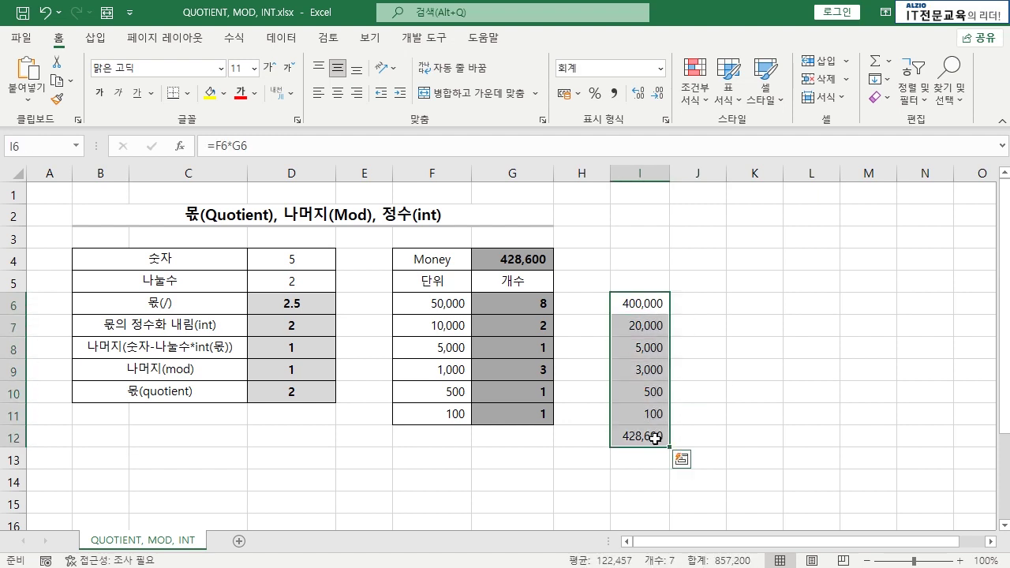
- In the AVERAGE, MEDIAN, MODE, TRIMMEAN workbook, calculate the arithmetic mean in F6 with =AVERAGE(D5:D16)
{"action": "left_click", "coordinate": [548, 308]}
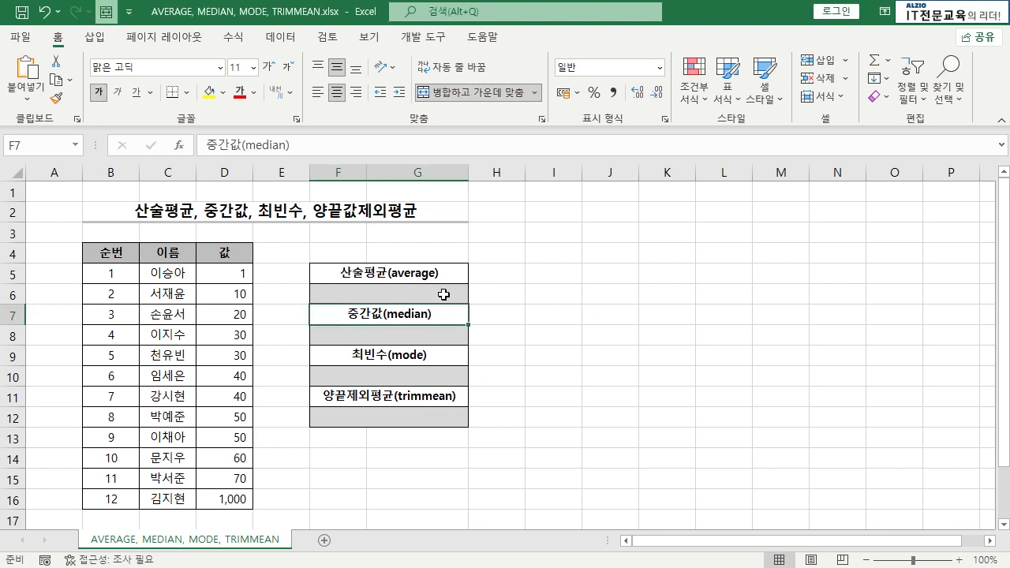
{"action": "left_click", "coordinate": [444, 294]}
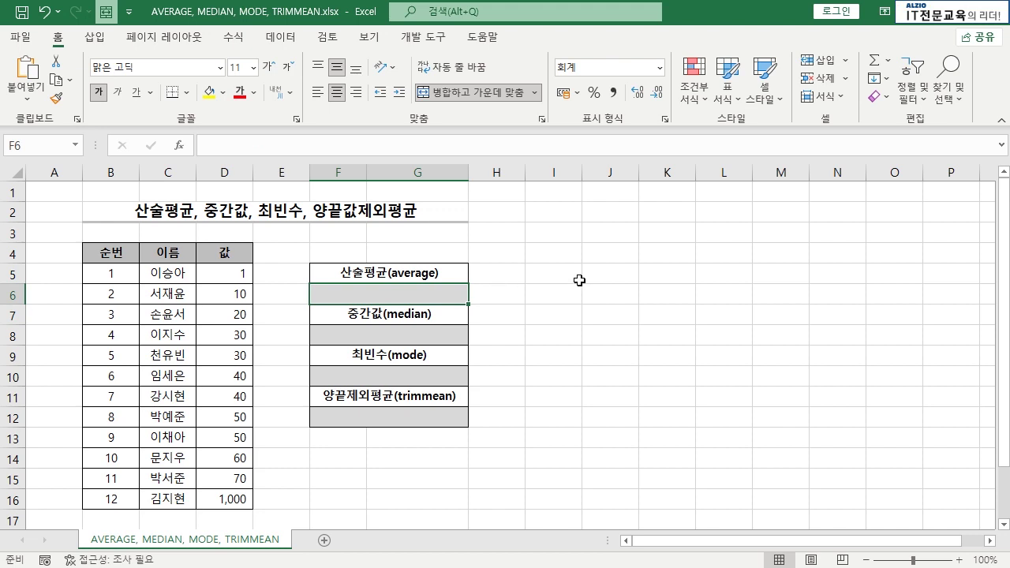
{"action": "type", "text": "=AVER"}
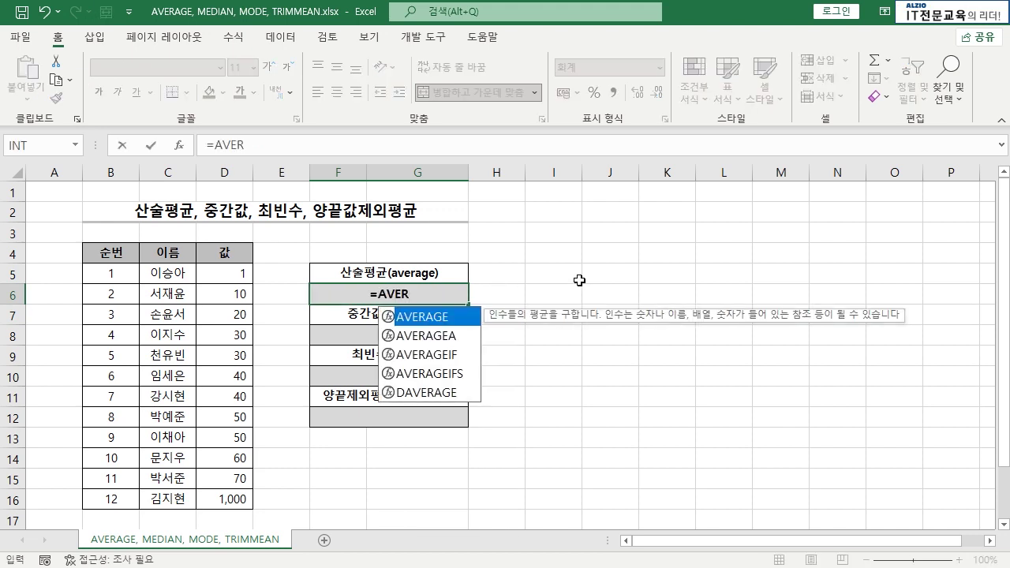
{"action": "key", "text": "Tab"}
{"action": "key", "text": "BackSpace"}
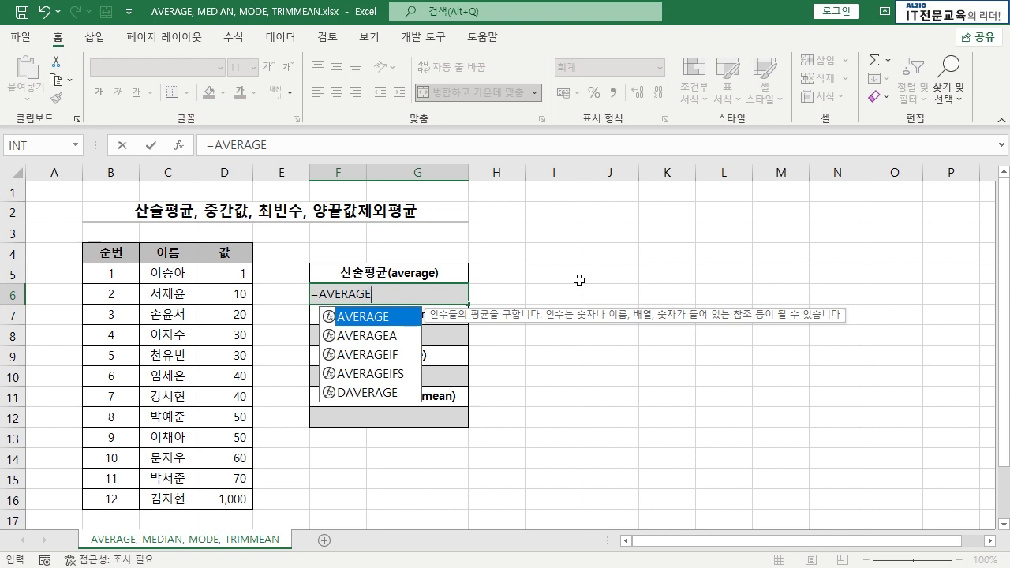
{"action": "type", "text": "("}
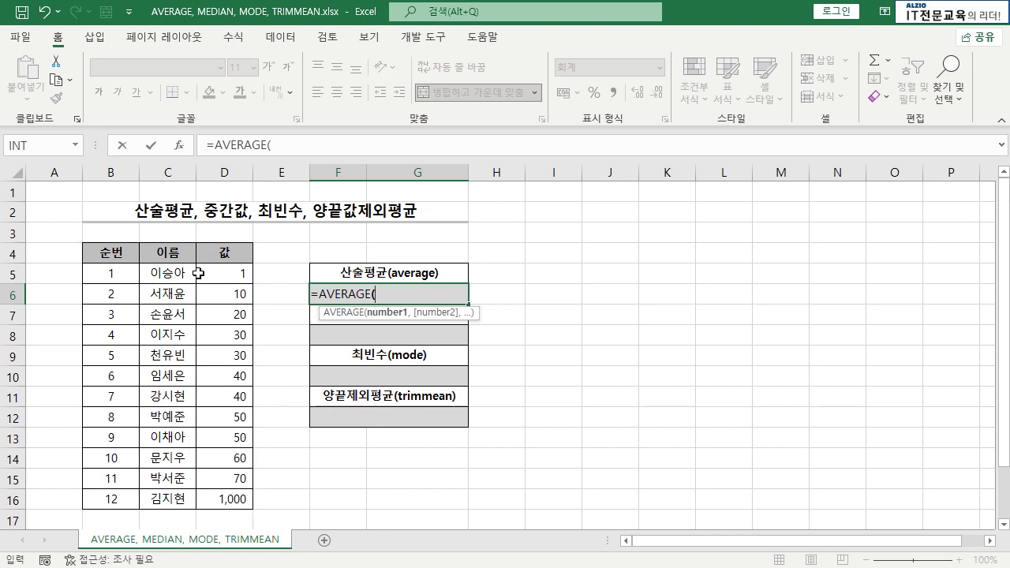
{"action": "left_click_drag", "start_coordinate": [215, 273], "coordinate": [228, 497]}
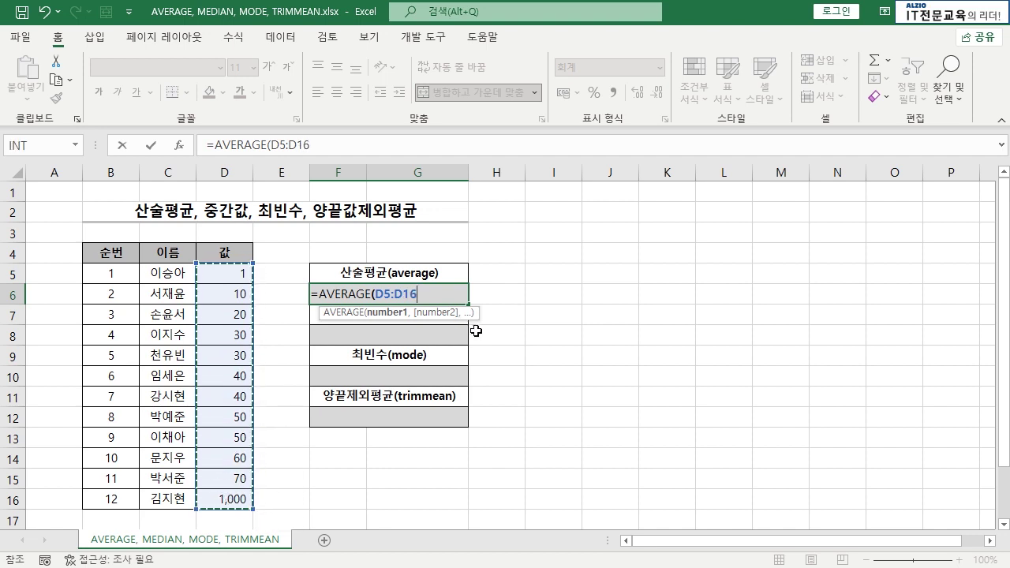
{"action": "key", "text": "Return"}
- Check the average formula in F6 against the numbered entries and their values in D5:D16
{"action": "left_click", "coordinate": [452, 292]}
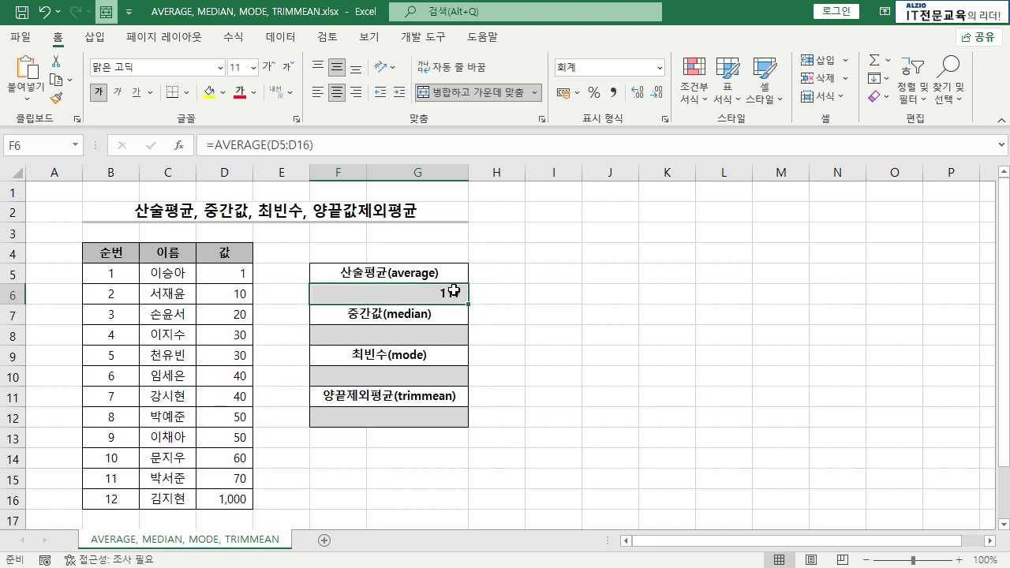
{"action": "left_click_drag", "start_coordinate": [240, 275], "coordinate": [237, 461]}
{"action": "left_click", "coordinate": [227, 502]}
{"action": "left_click_drag", "start_coordinate": [113, 276], "coordinate": [150, 509]}
{"action": "left_click_drag", "start_coordinate": [229, 274], "coordinate": [236, 505]}
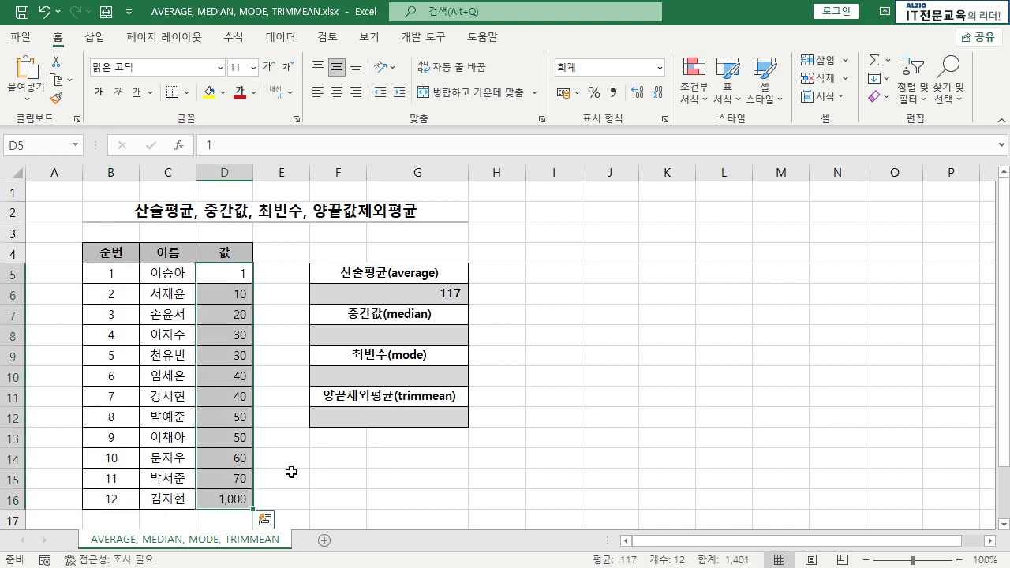
- Total the values in spare cell I5 with =SUM(D5:D16) as a manual check of the average
{"action": "left_click", "coordinate": [546, 277]}
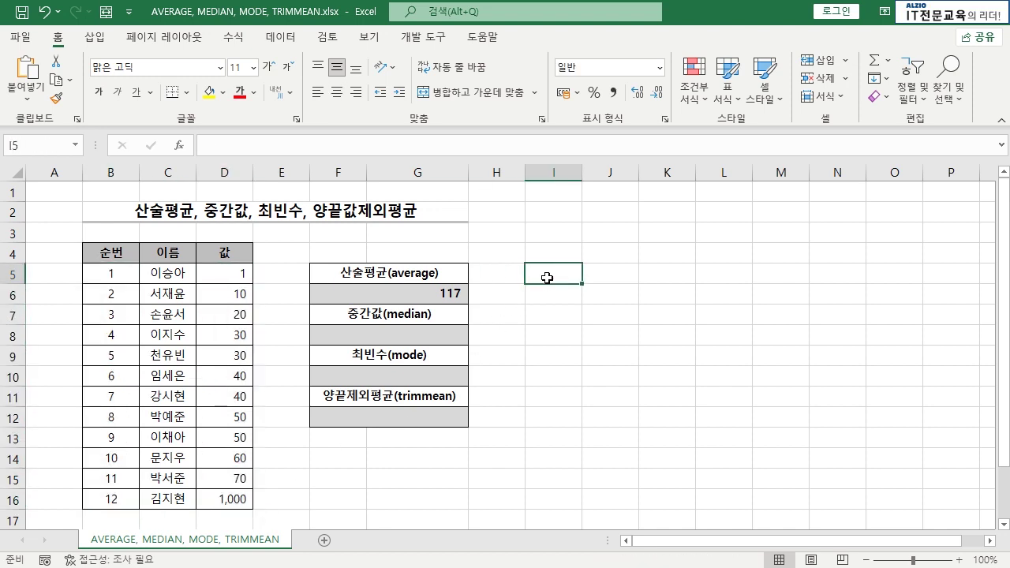
{"action": "type", "text": "=SU"}
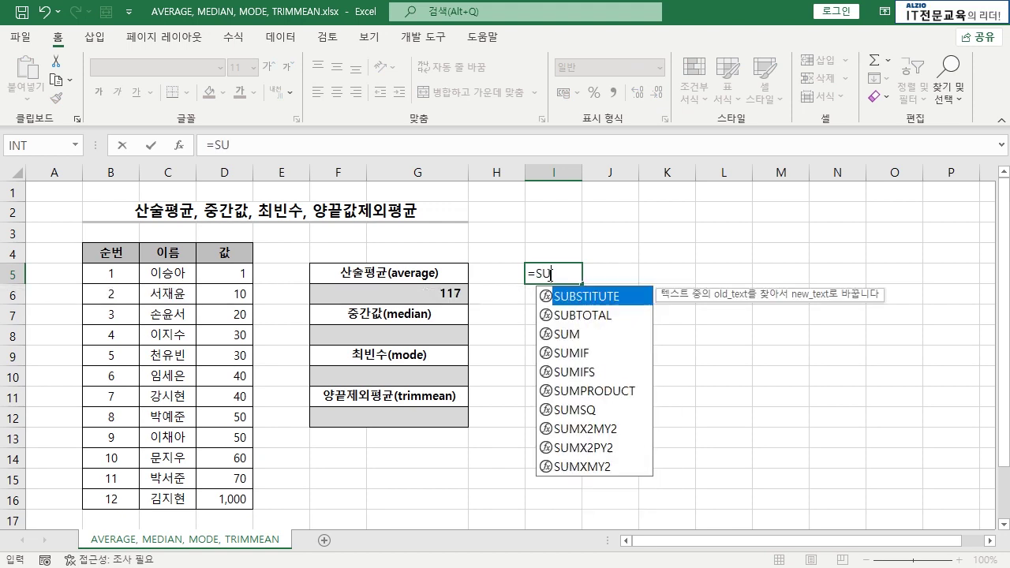
{"action": "type", "text": "M("}
{"action": "left_click_drag", "start_coordinate": [237, 274], "coordinate": [243, 497]}
{"action": "key", "text": "Return"}
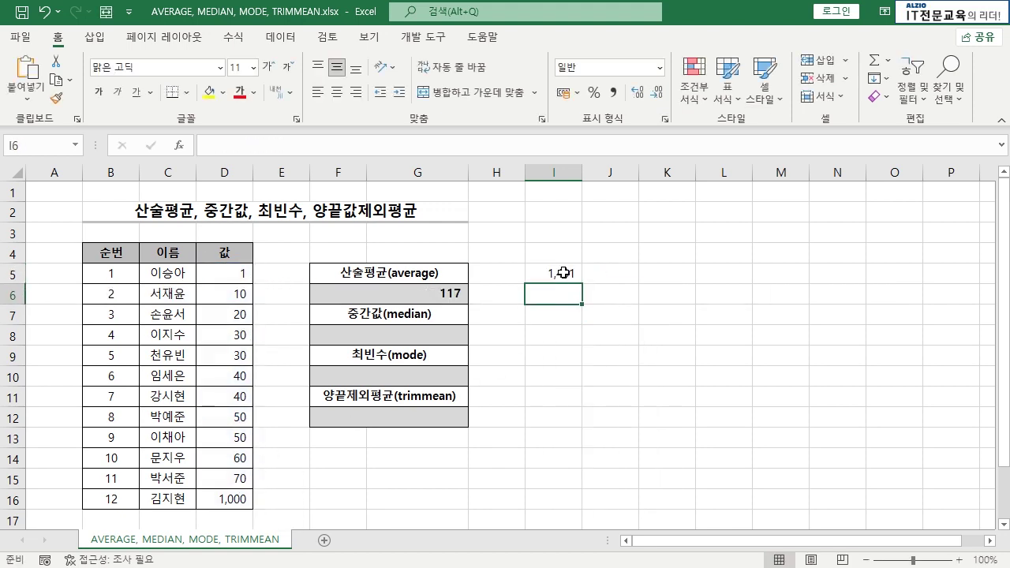
- Divide the total by the number of entries in I6 with =I5/12
{"action": "type", "text": "="}
{"action": "left_click", "coordinate": [563, 273]}
{"action": "type", "text": "/"}
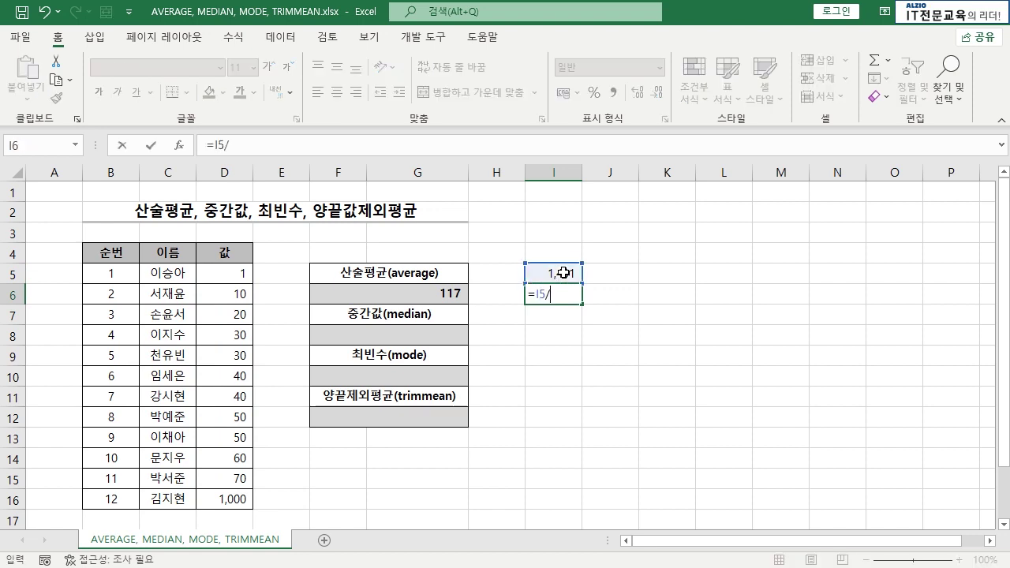
{"action": "type", "text": "12"}
{"action": "key", "text": "Return"}
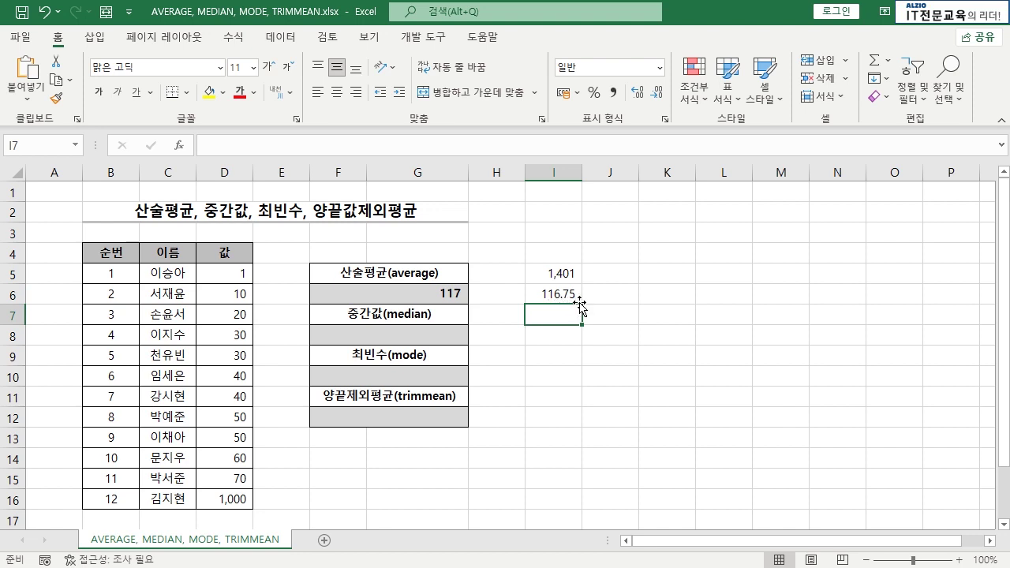
- Try showing the average in F6 with two decimal places, and undo the format change
{"action": "left_click", "coordinate": [448, 294]}
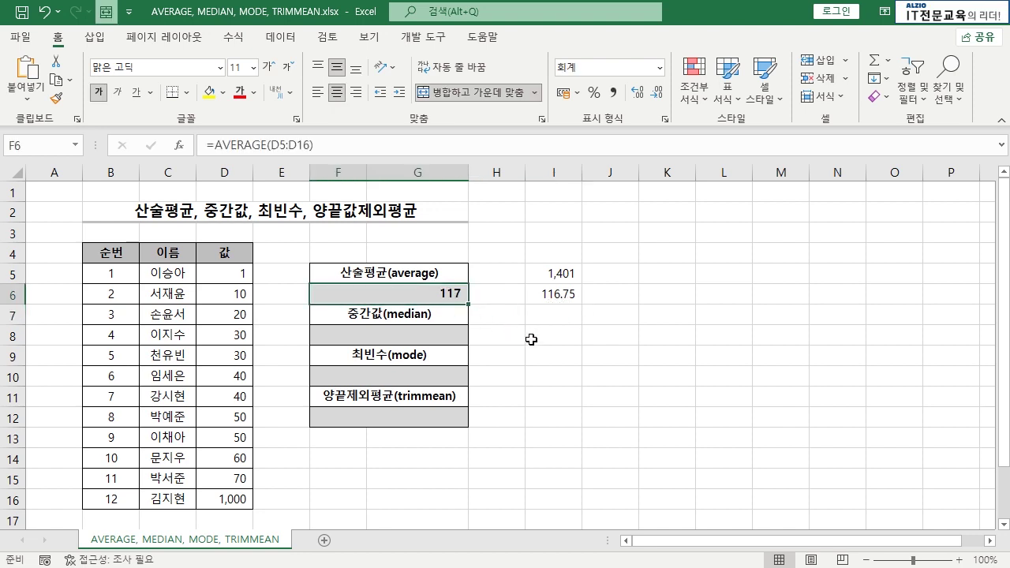
{"action": "left_click", "coordinate": [638, 92]}
{"action": "left_click", "coordinate": [637, 93]}
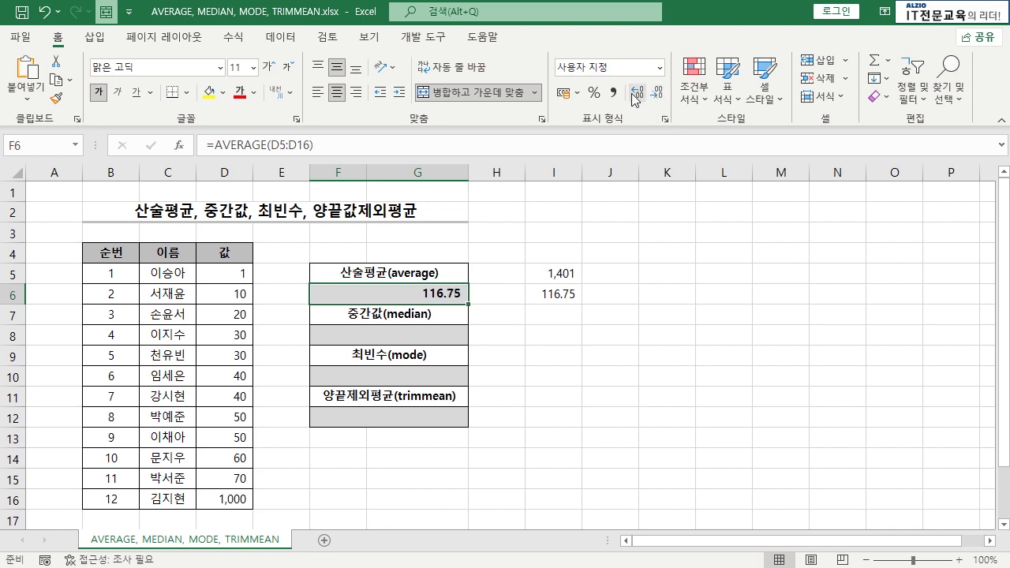
{"action": "key", "text": "ctrl+z"}
{"action": "key", "text": "ctrl+z"}
- Clear the manual check formulas from I5:I6
{"action": "left_click_drag", "start_coordinate": [574, 272], "coordinate": [565, 295]}
{"action": "key", "text": "Delete"}
{"action": "left_click", "coordinate": [567, 274]}
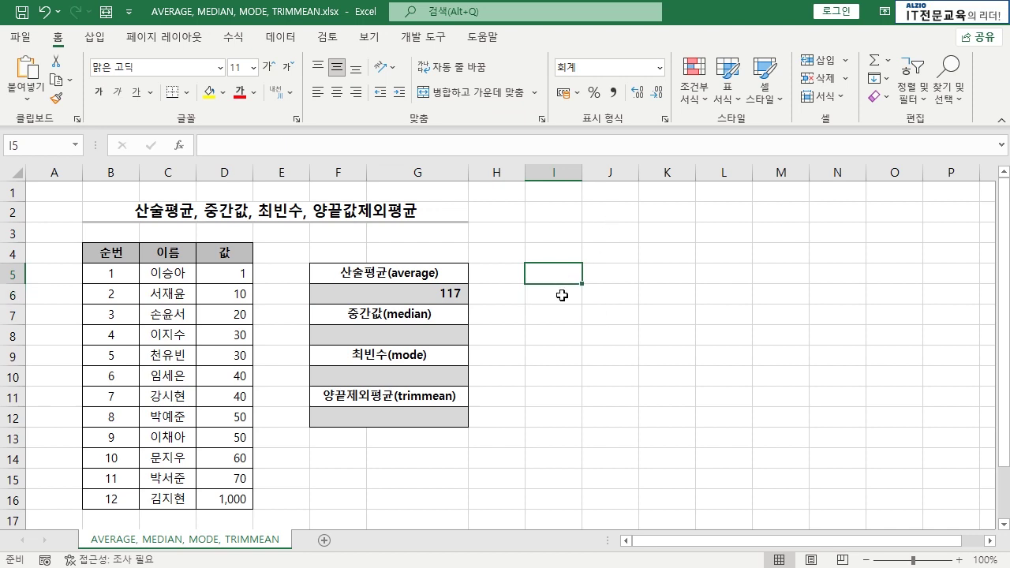
{"action": "left_click", "coordinate": [565, 313]}
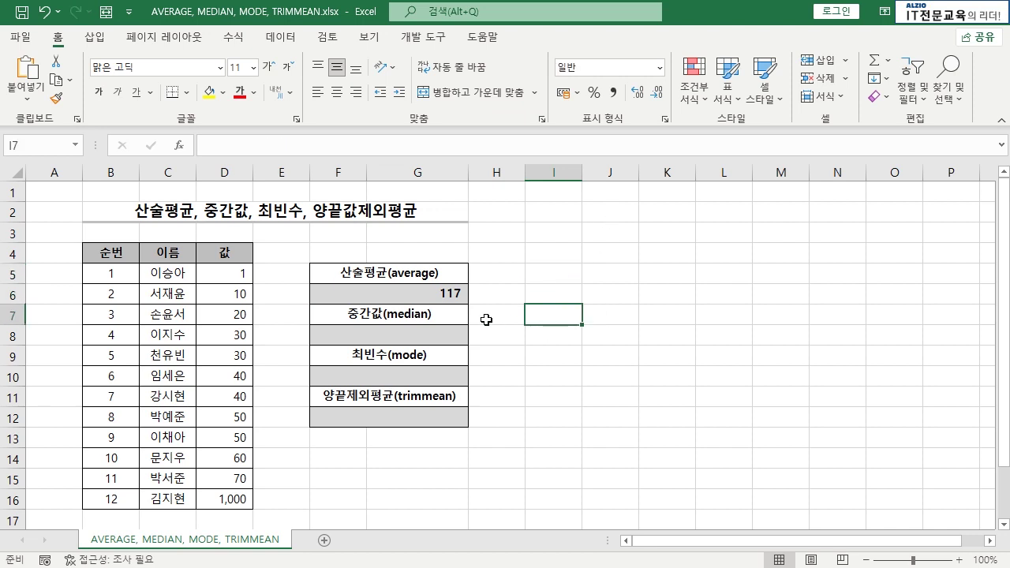
- Examine how the spread and extremes of the values in D5:D16 relate to the average in F6
{"action": "left_click_drag", "start_coordinate": [233, 272], "coordinate": [237, 500]}
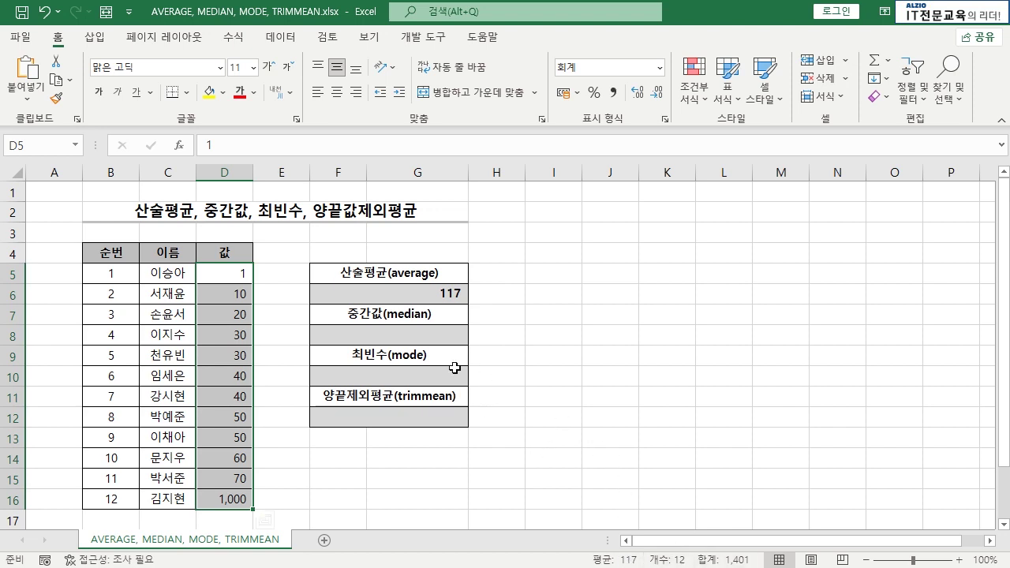
{"action": "left_click", "coordinate": [423, 292]}
{"action": "left_click", "coordinate": [496, 457]}
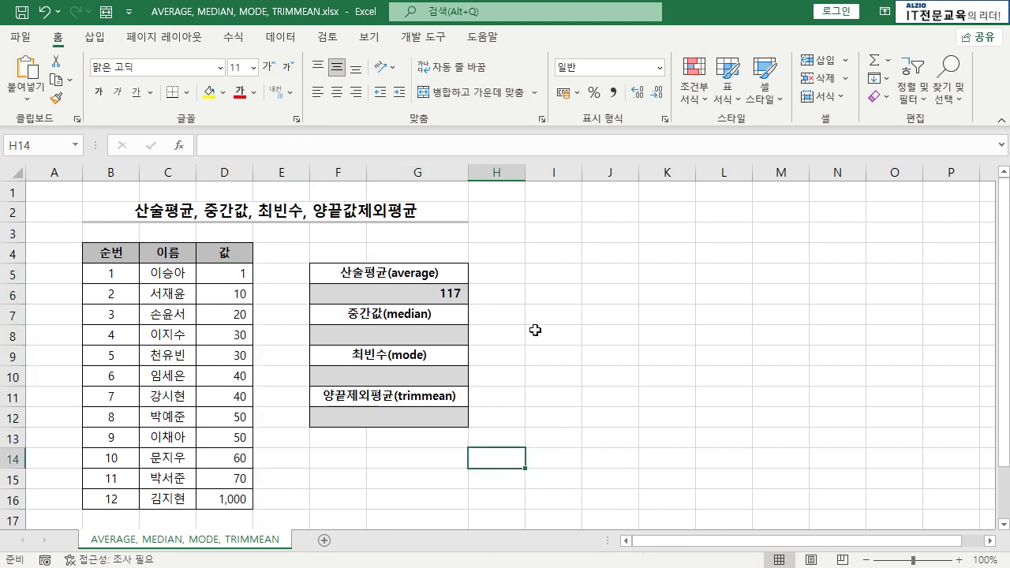
{"action": "left_click", "coordinate": [432, 337]}
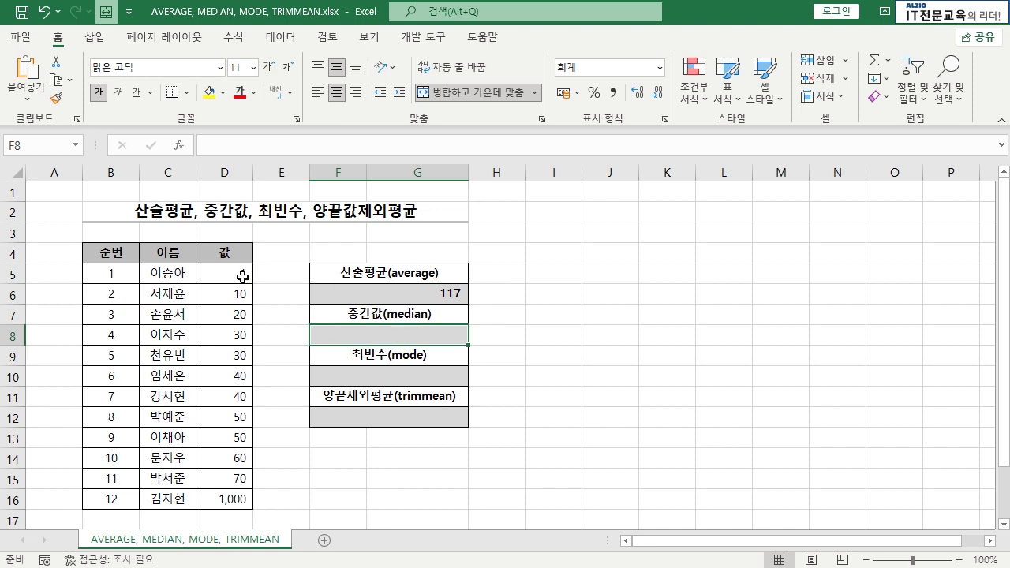
{"action": "left_click_drag", "start_coordinate": [242, 277], "coordinate": [240, 500]}
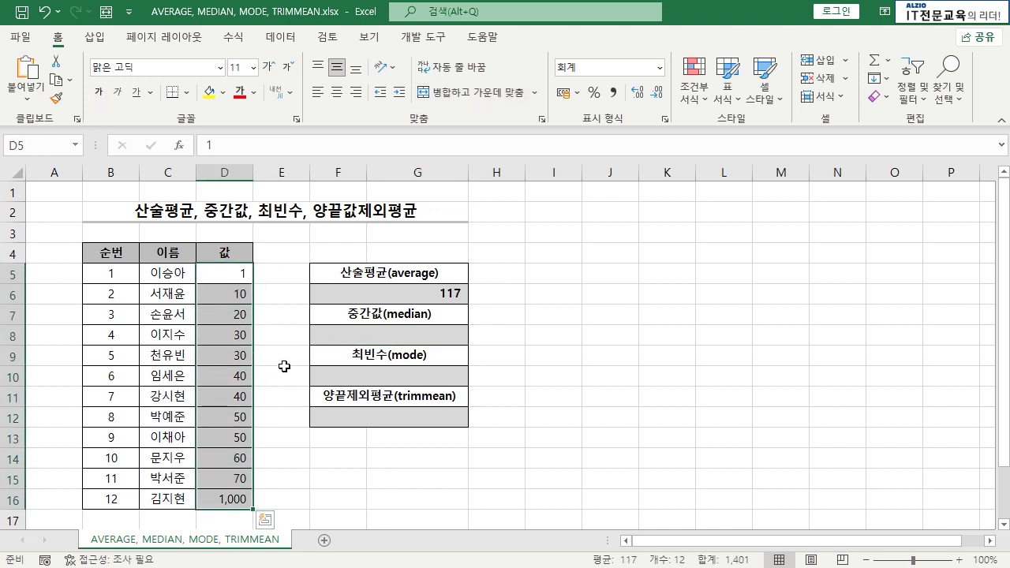
{"action": "left_click", "coordinate": [433, 293]}
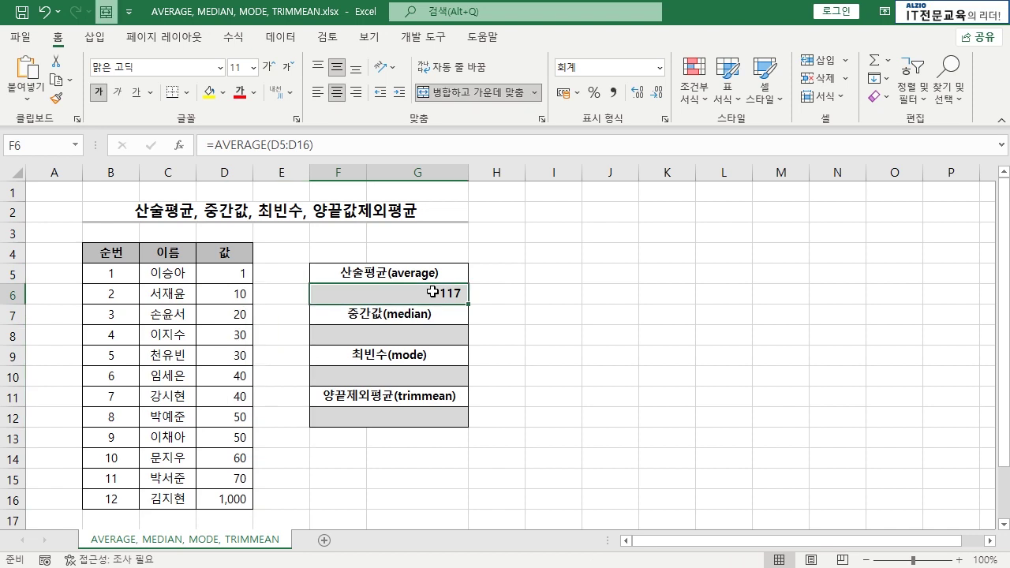
{"action": "left_click_drag", "start_coordinate": [241, 273], "coordinate": [240, 500]}
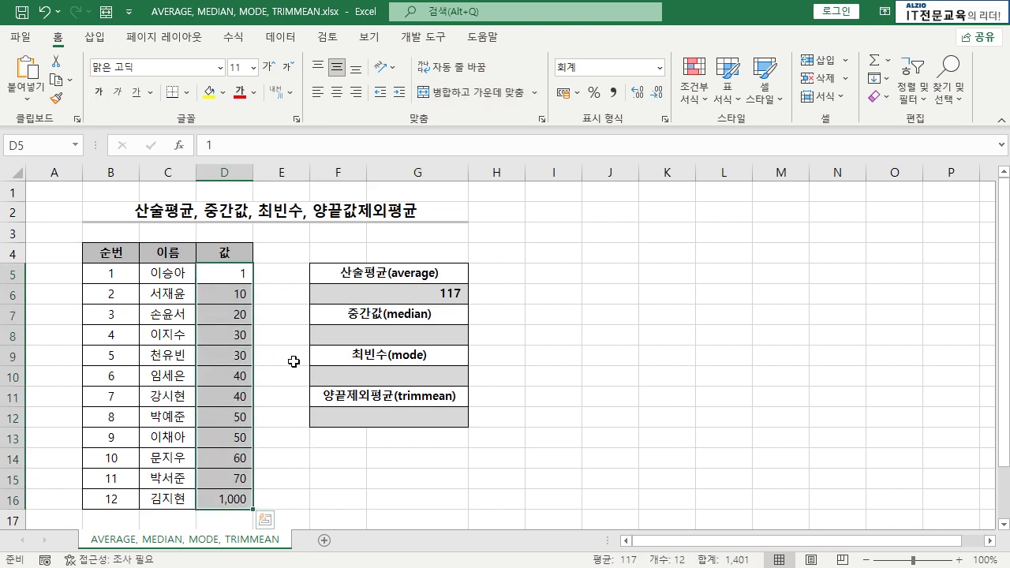
{"action": "left_click", "coordinate": [294, 361]}
- Calculate a sample median of three numbers in F8 with =MEDIAN(1,100,1000)
{"action": "left_click", "coordinate": [464, 334]}
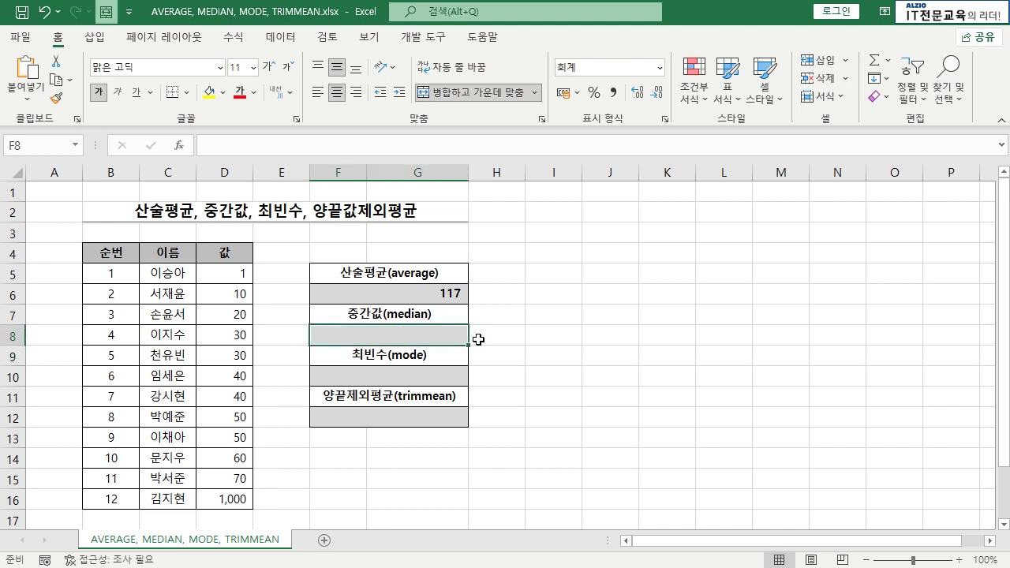
{"action": "type", "text": "=MEDIAN"}
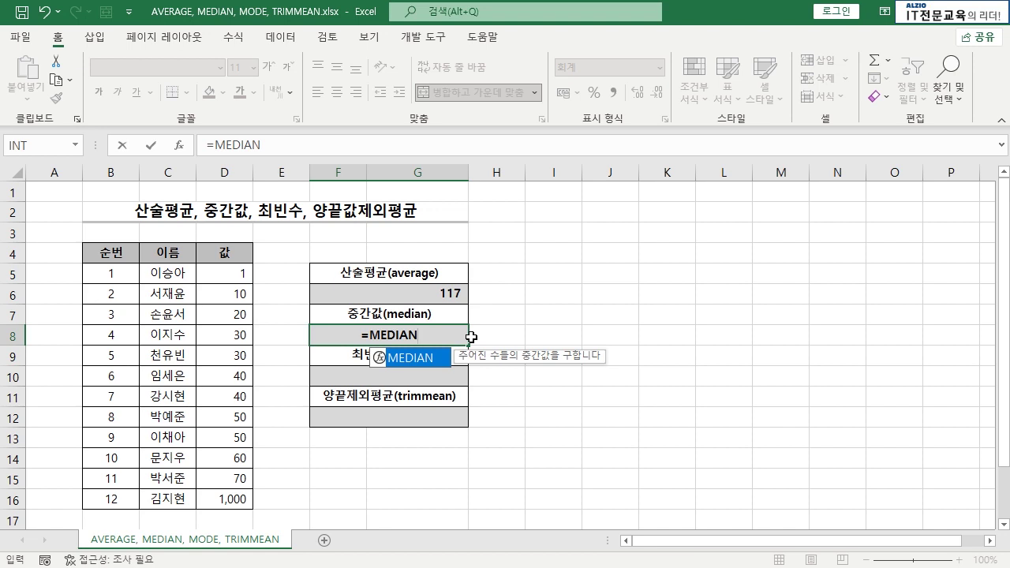
{"action": "type", "text": "("}
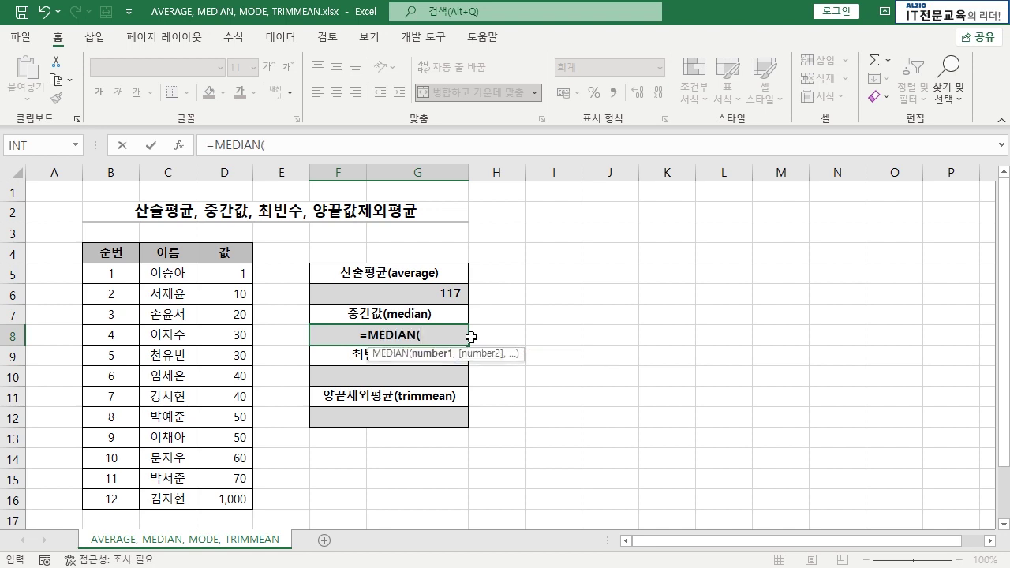
{"action": "type", "text": "1,100,"}
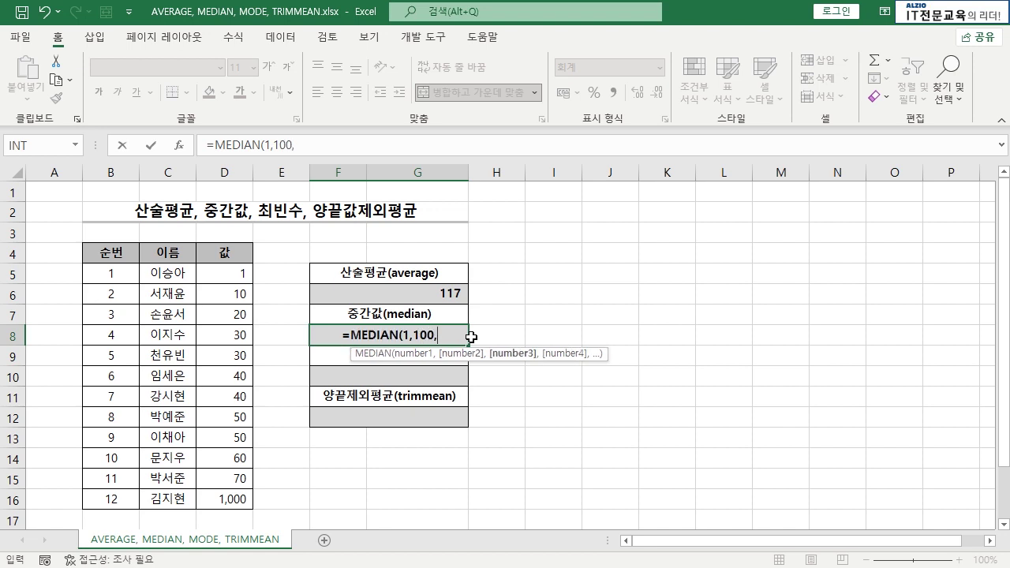
{"action": "type", "text": "1000)"}
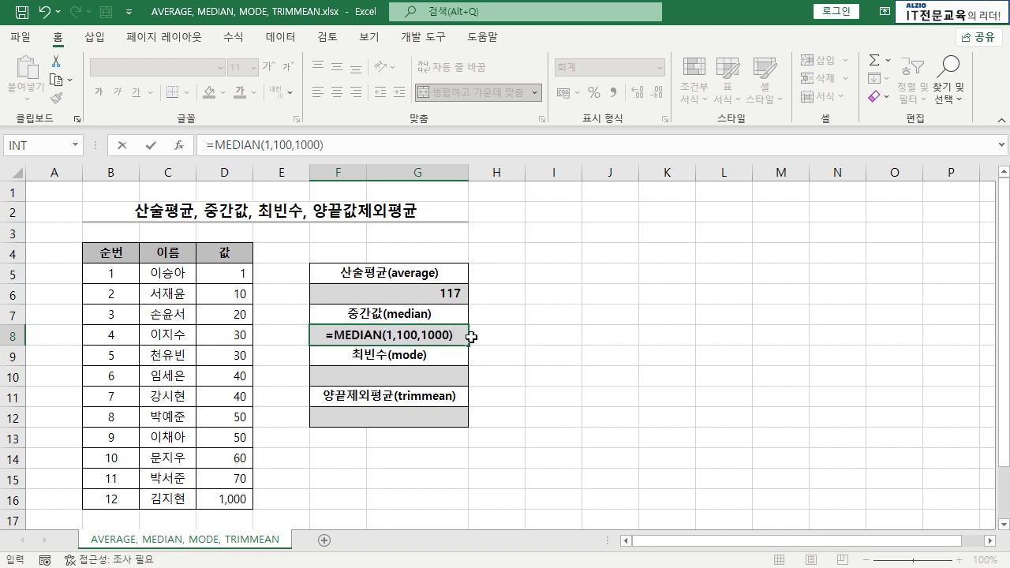
{"action": "key", "text": "Return"}
- Add 500 as a fourth number to the median formula in F8, making it =MEDIAN(1,100,1000,500), and review the formula
{"action": "key", "text": "Up"}
{"action": "key", "text": "F2"}
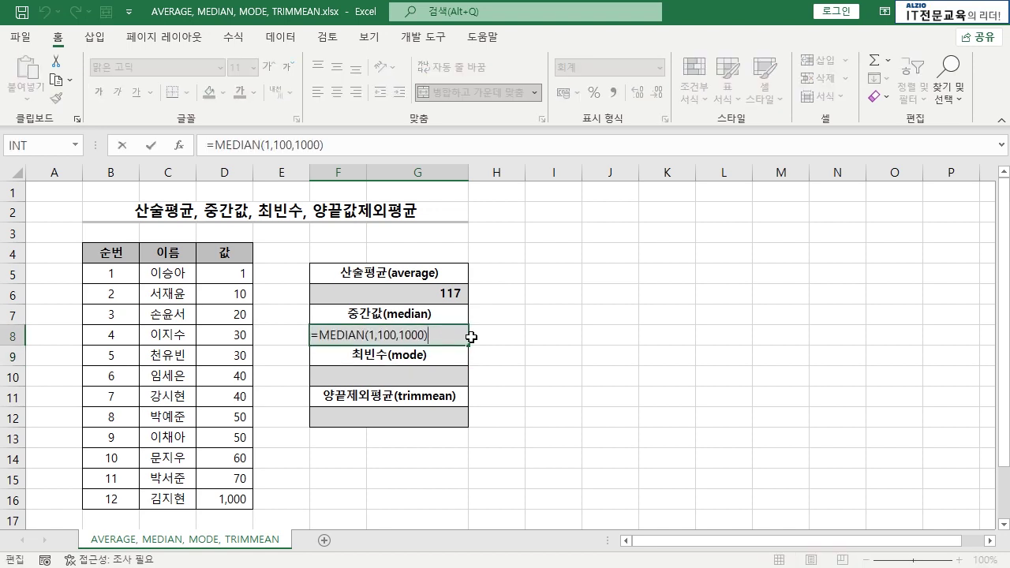
{"action": "type", "text": ",500"}
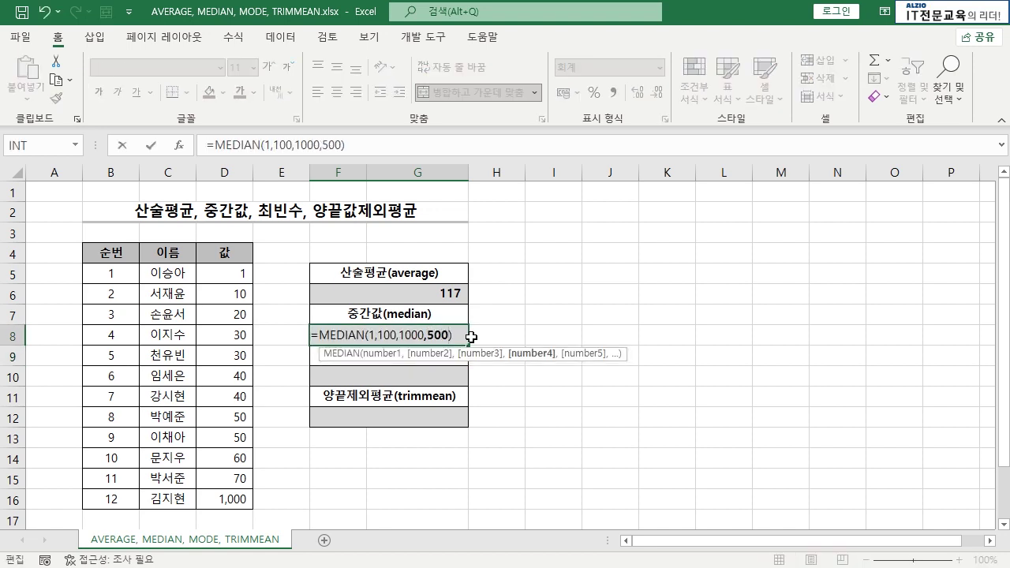
{"action": "key", "text": "Return"}
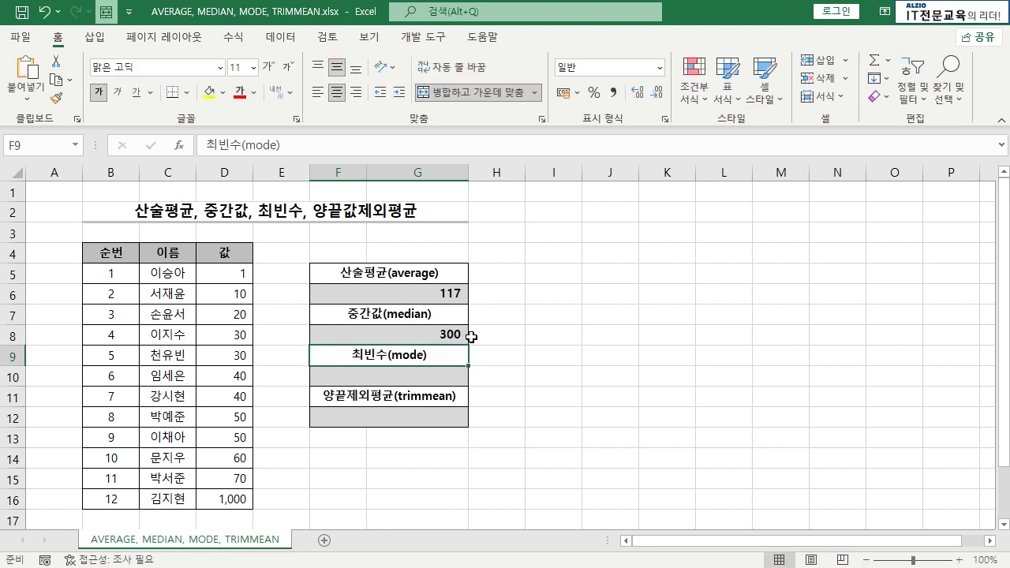
{"action": "key", "text": "Up"}
{"action": "key", "text": "F2"}
{"action": "key", "text": "Escape"}
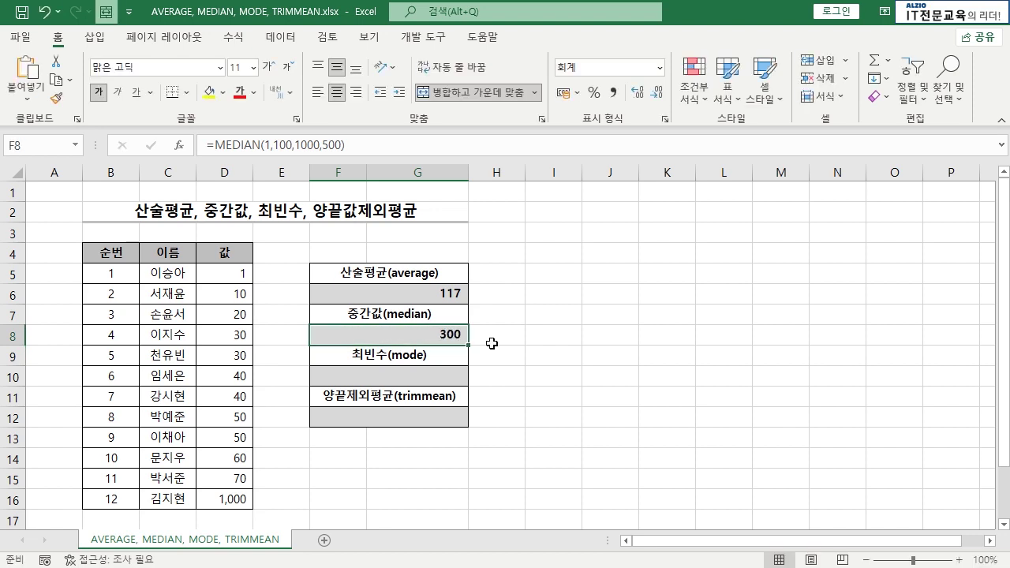
- Read the MEDIAN function's help article, especially the description and the note on sets with an even count of numbers
{"action": "double_click", "coordinate": [448, 332]}
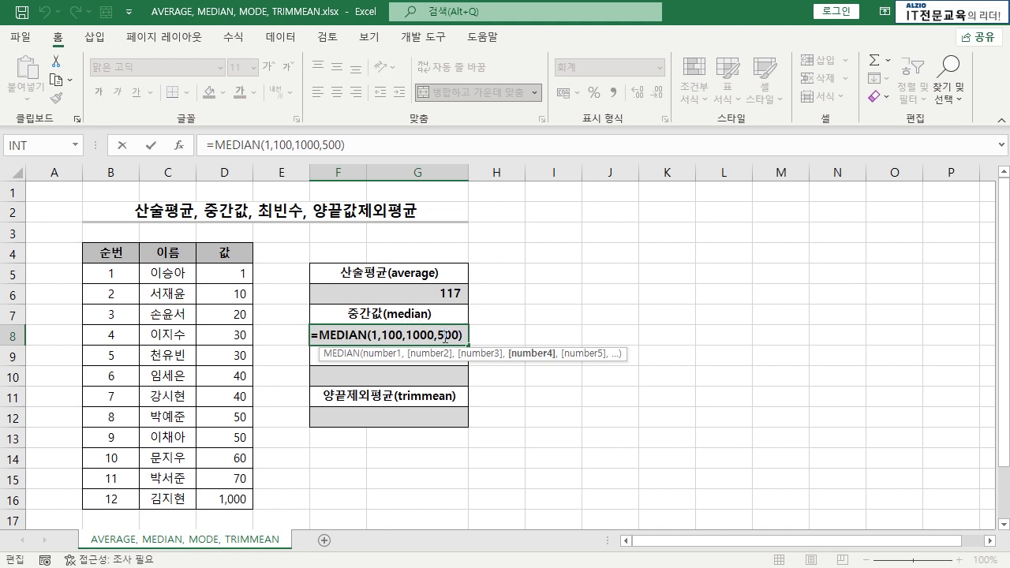
{"action": "left_click", "coordinate": [339, 353]}
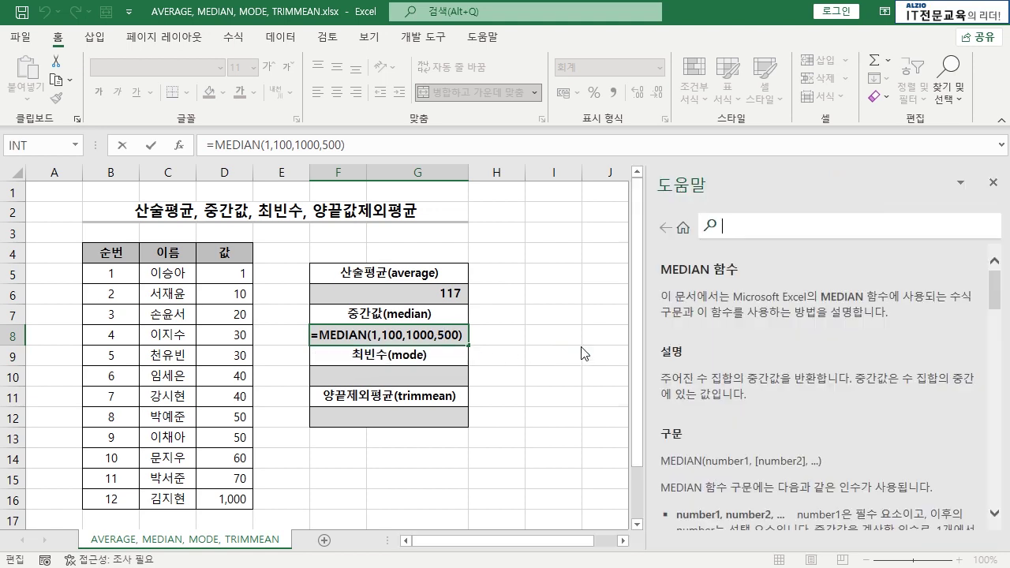
{"action": "scroll", "coordinate": [893, 326], "scroll_direction": "down", "scroll_amount": 1}
{"action": "scroll", "coordinate": [892, 325], "scroll_direction": "down", "scroll_amount": 1}
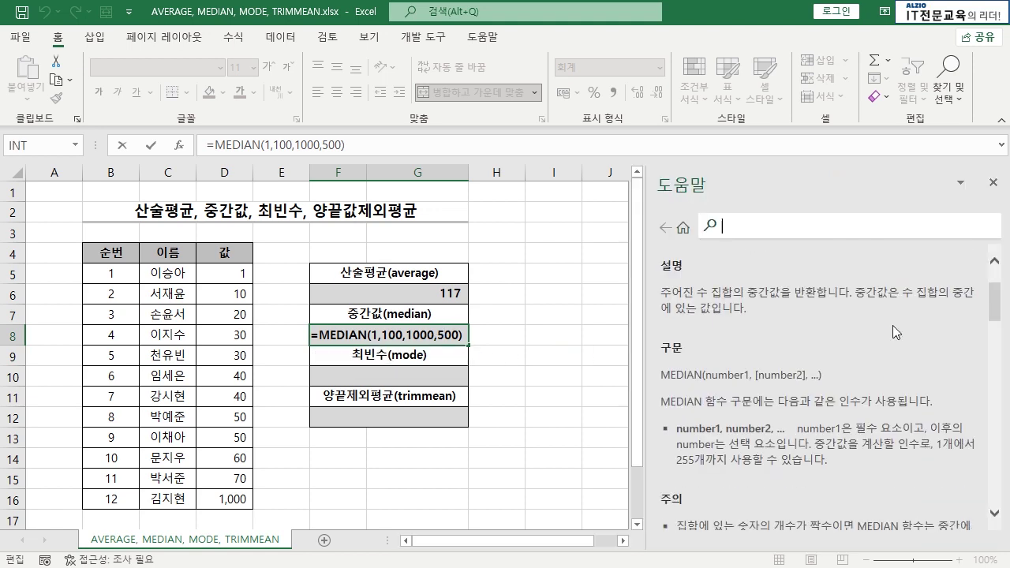
{"action": "left_click_drag", "start_coordinate": [809, 277], "coordinate": [827, 317]}
{"action": "left_click", "coordinate": [827, 318]}
{"action": "scroll", "coordinate": [829, 321], "scroll_direction": "down", "scroll_amount": 2}
{"action": "scroll", "coordinate": [828, 321], "scroll_direction": "down", "scroll_amount": 2}
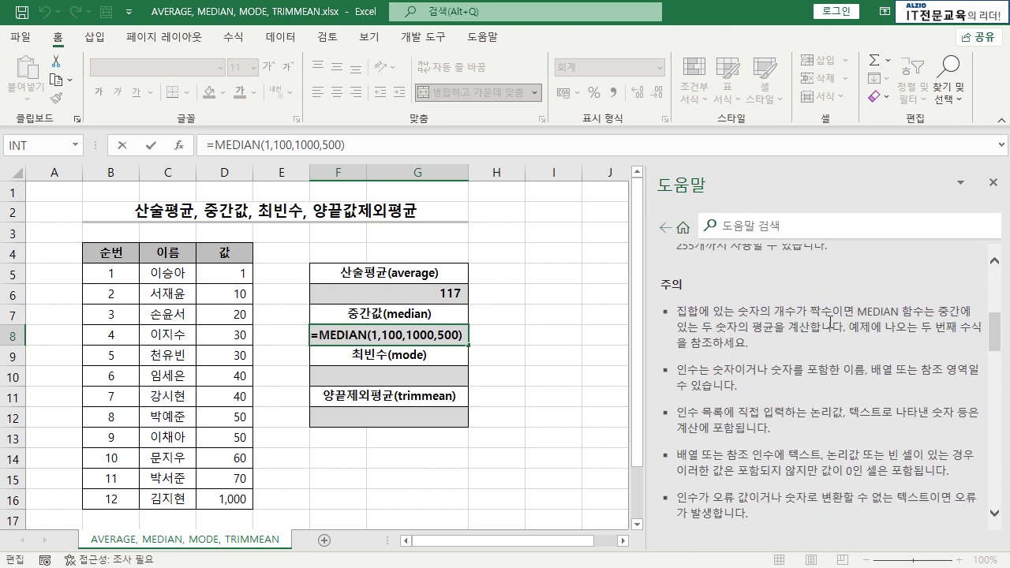
{"action": "left_click_drag", "start_coordinate": [680, 312], "coordinate": [944, 317]}
{"action": "left_click", "coordinate": [758, 314]}
{"action": "left_click_drag", "start_coordinate": [701, 324], "coordinate": [848, 344]}
{"action": "left_click", "coordinate": [849, 344]}
{"action": "left_click", "coordinate": [993, 182]}
{"action": "key", "text": "Return"}
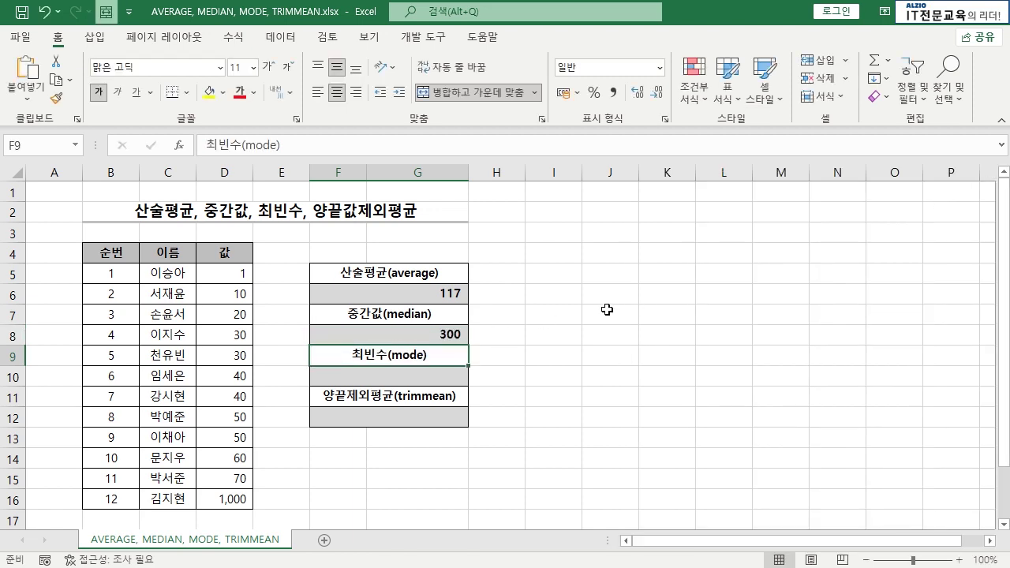
- Replace the sample numbers in F8's median formula with the value range, making it =MEDIAN(D5:D16)
{"action": "double_click", "coordinate": [454, 338]}
{"action": "key", "text": "Escape"}
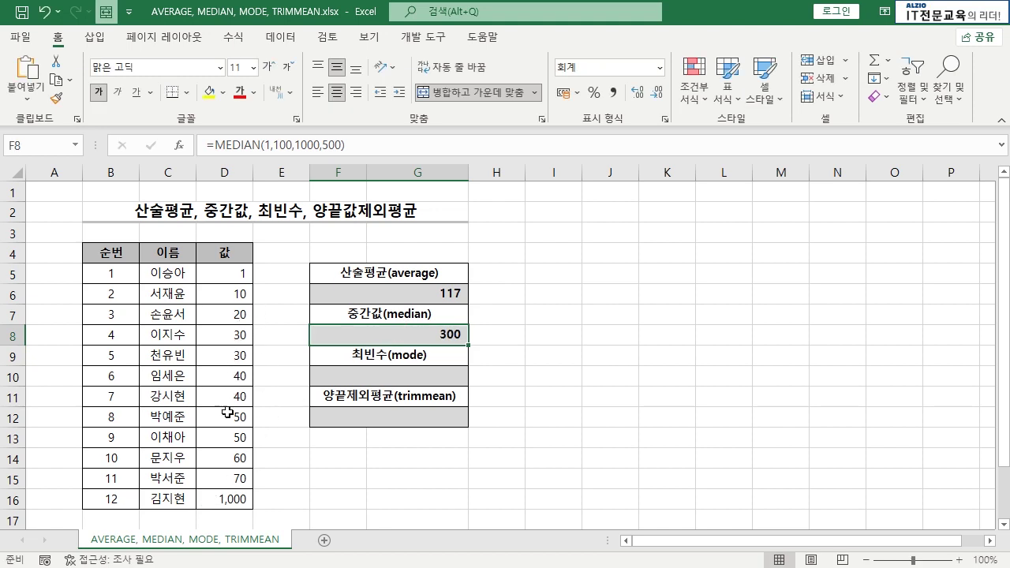
{"action": "double_click", "coordinate": [435, 338]}
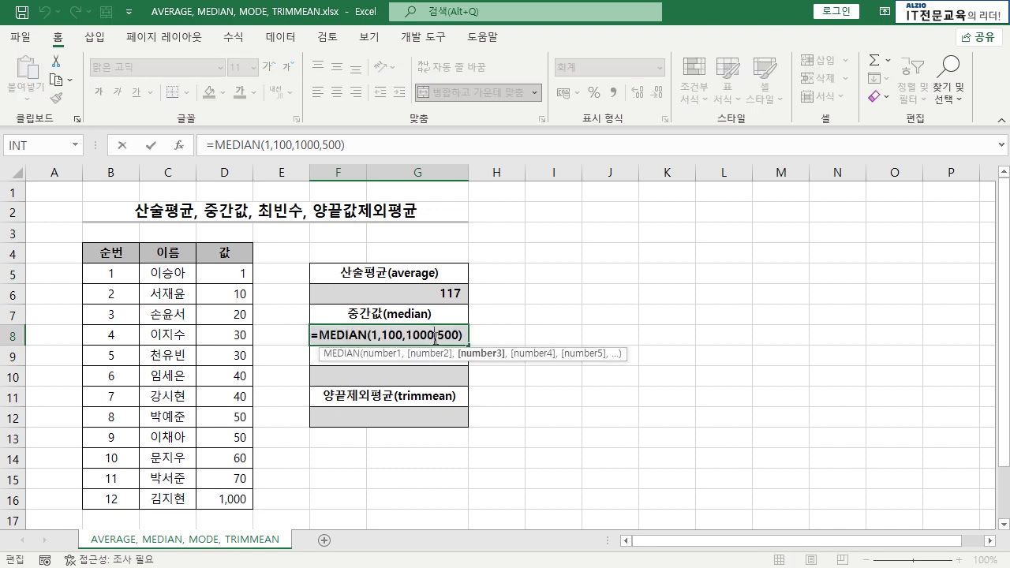
{"action": "left_click_drag", "start_coordinate": [370, 331], "coordinate": [498, 331]}
{"action": "key", "text": "Delete"}
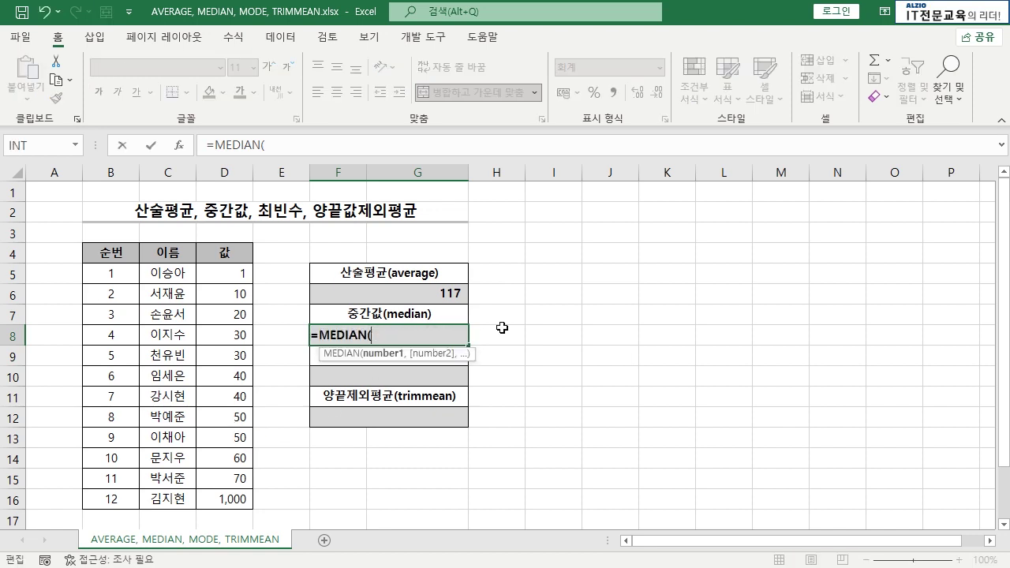
{"action": "left_click_drag", "start_coordinate": [237, 274], "coordinate": [236, 499]}
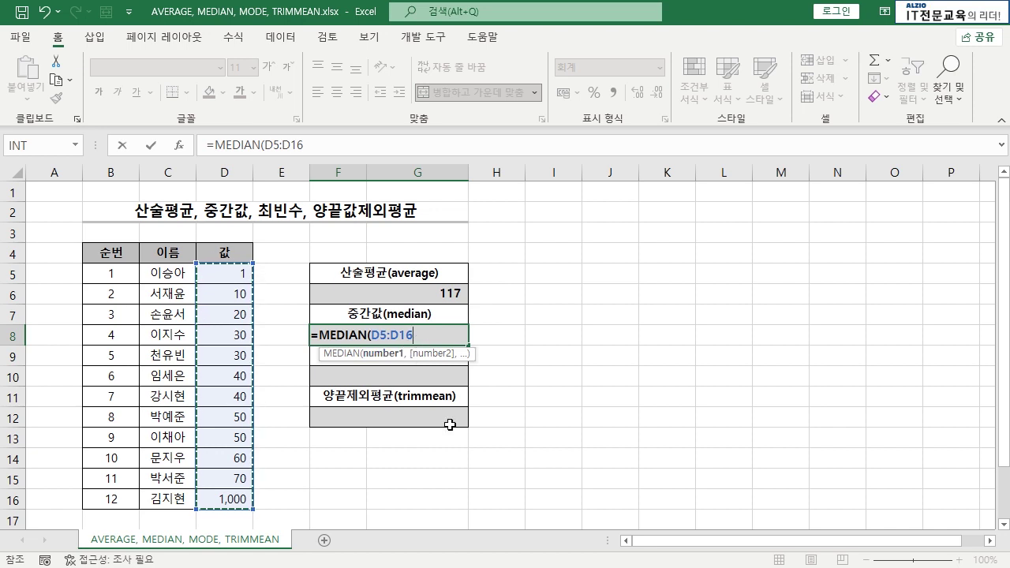
{"action": "key", "text": "Return"}
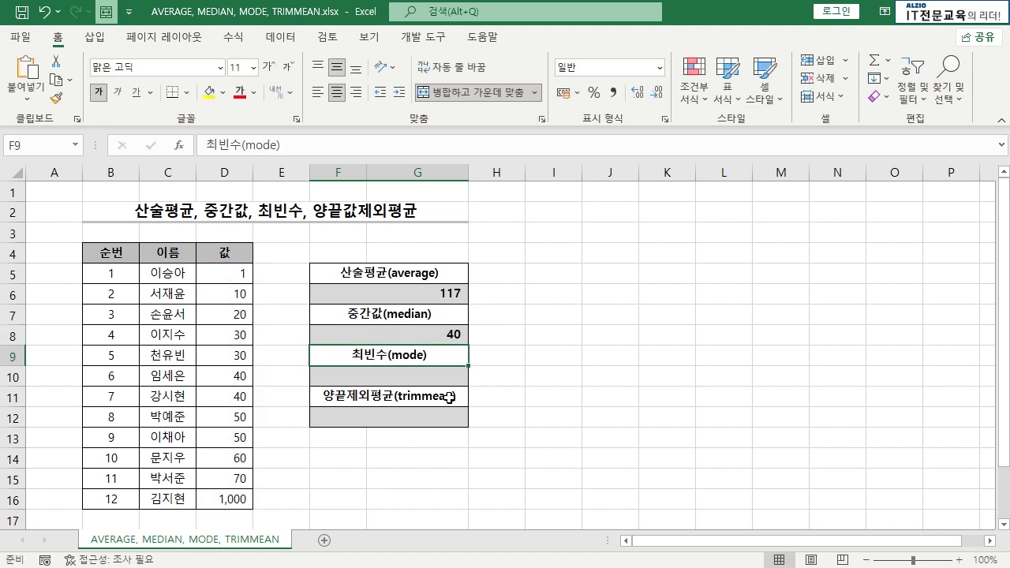
- Examine how the median in F8 relates to the lower, upper and middle values of D5:D16
{"action": "left_click", "coordinate": [439, 335]}
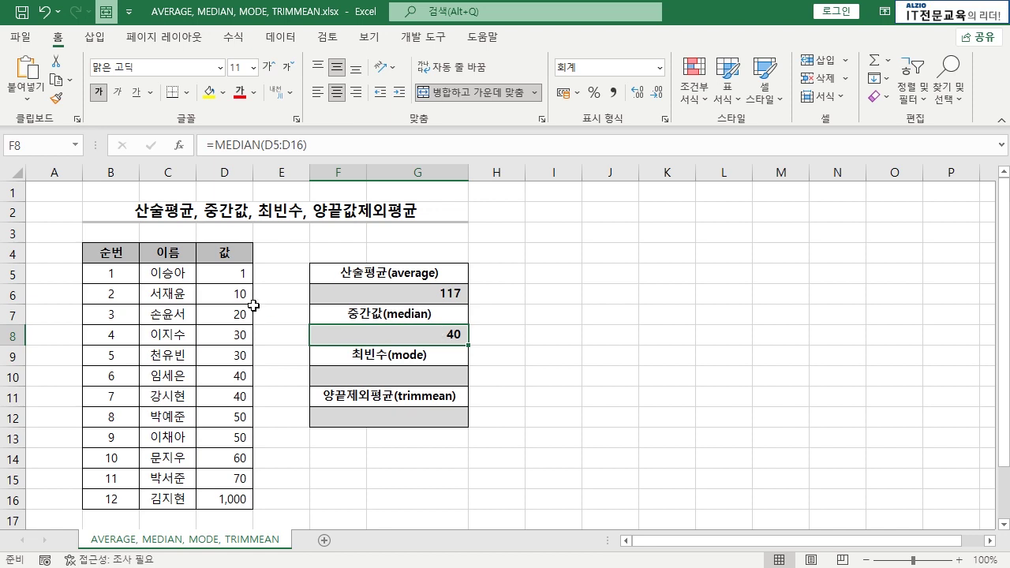
{"action": "left_click_drag", "start_coordinate": [245, 276], "coordinate": [237, 498]}
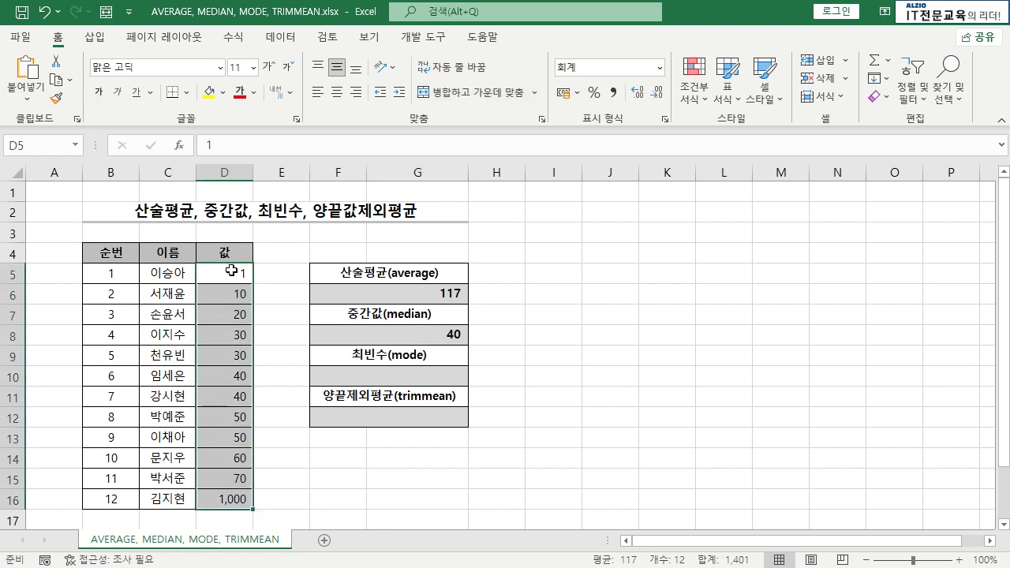
{"action": "left_click_drag", "start_coordinate": [233, 273], "coordinate": [234, 356]}
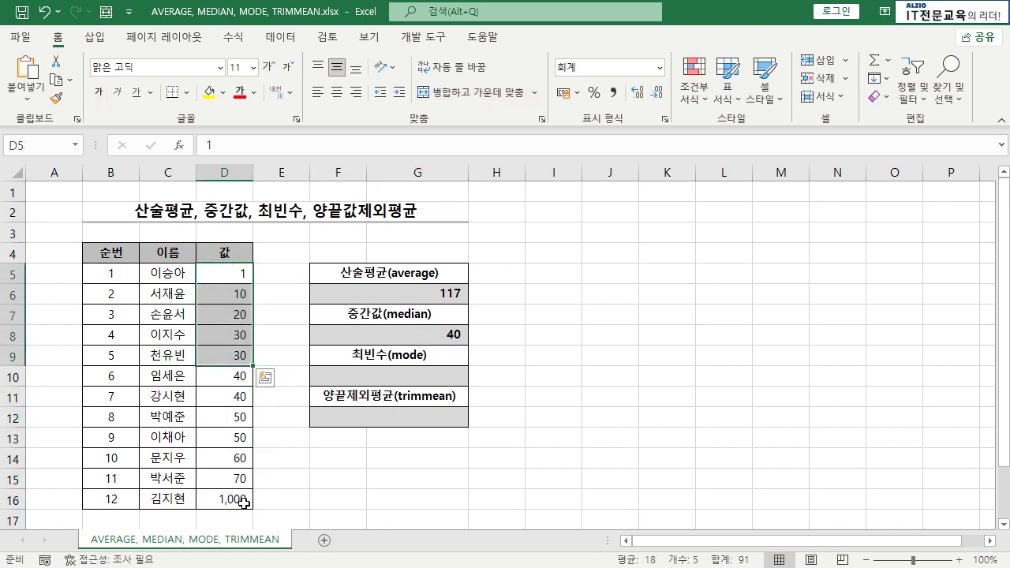
{"action": "left_click_drag", "start_coordinate": [241, 499], "coordinate": [240, 377]}
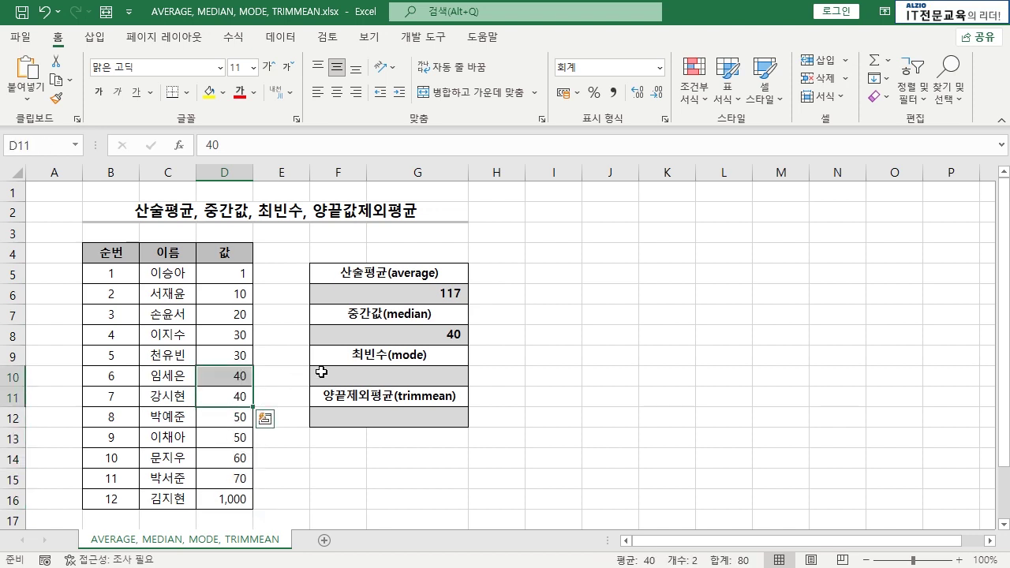
{"action": "double_click", "coordinate": [433, 335]}
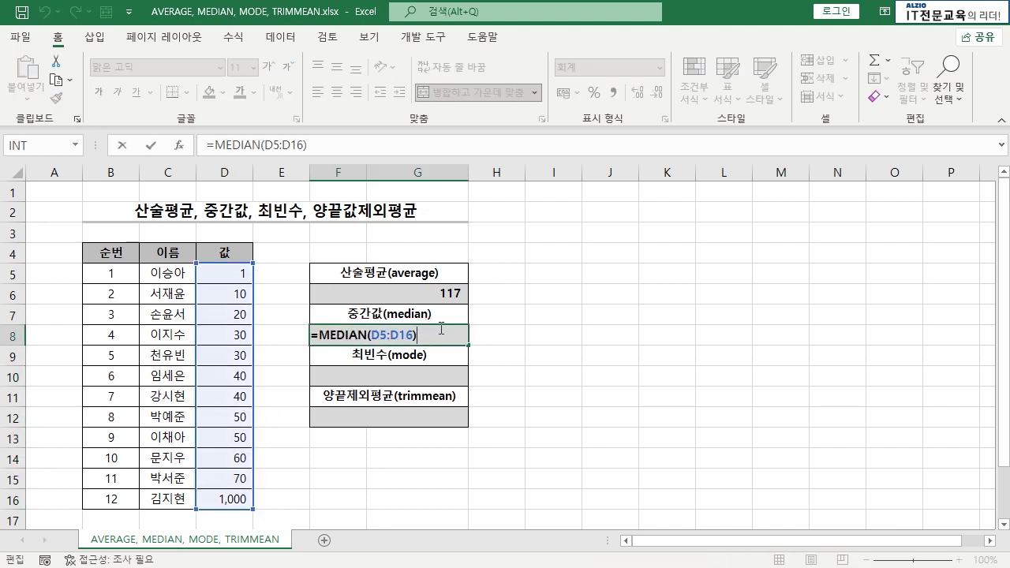
{"action": "key", "text": "Escape"}
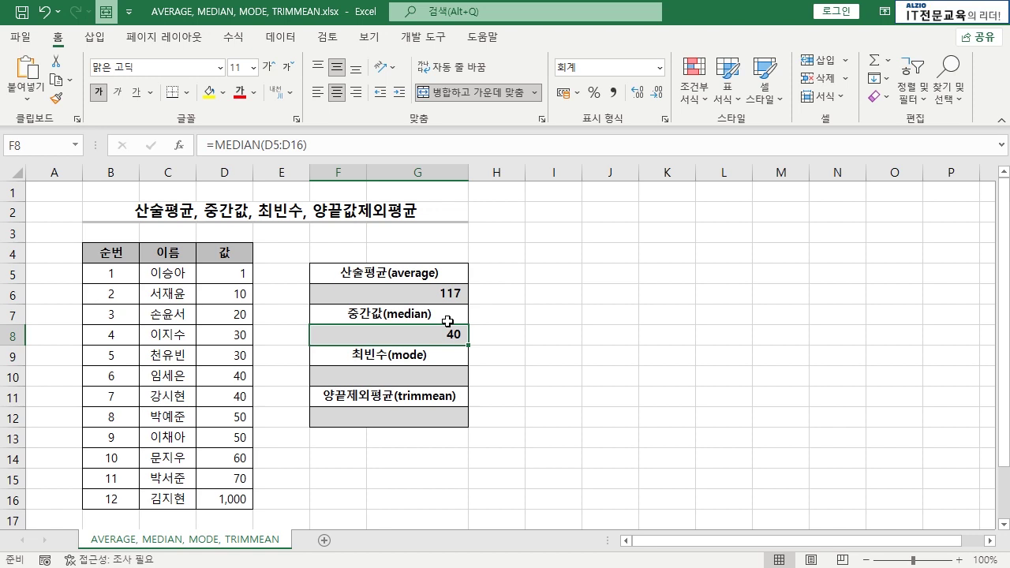
- Review the repeated values in D5:D16 and set D11 to 30
{"action": "left_click", "coordinate": [443, 374]}
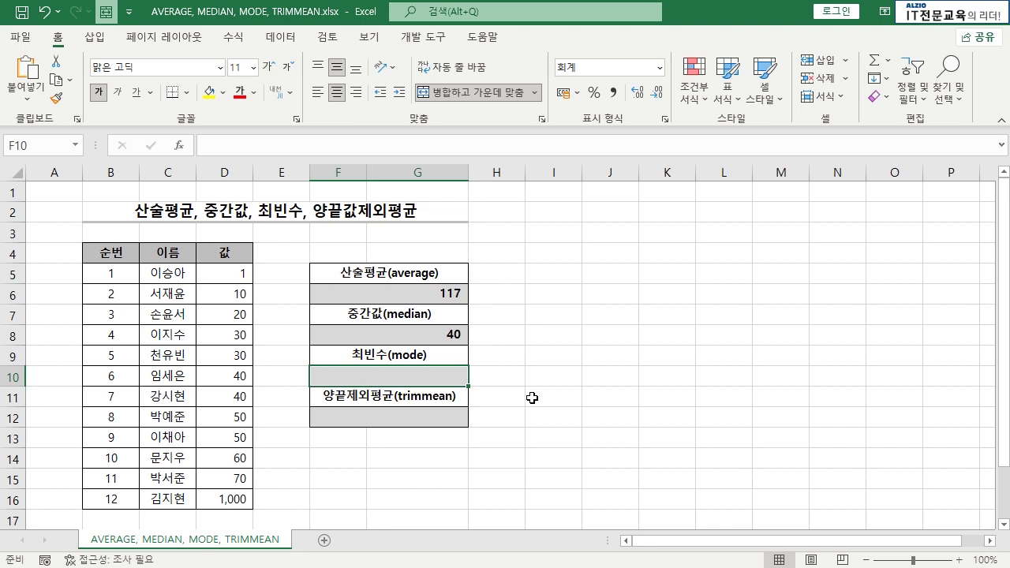
{"action": "key", "text": "ctrl+z"}
{"action": "left_click_drag", "start_coordinate": [237, 276], "coordinate": [236, 502]}
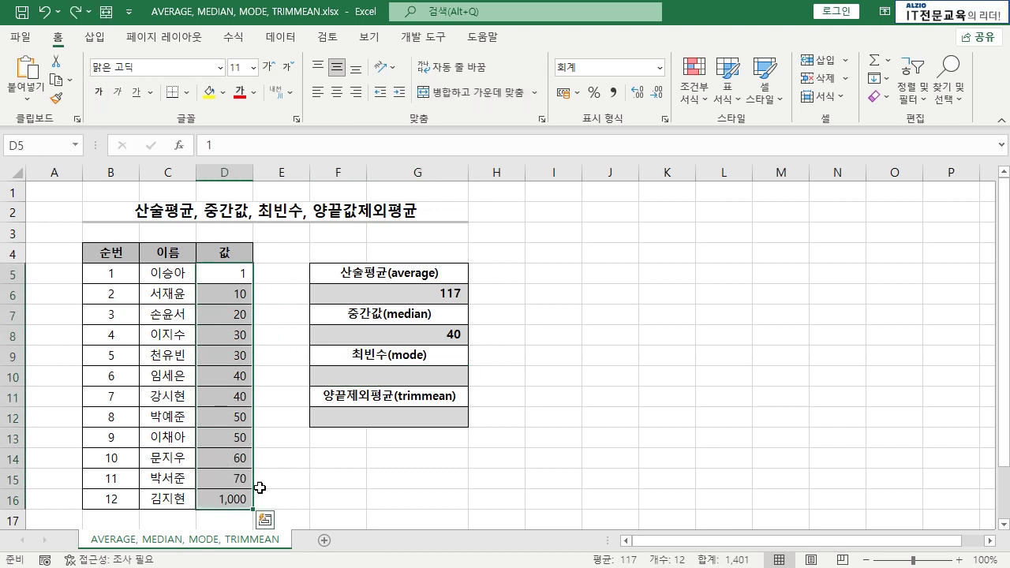
{"action": "left_click", "coordinate": [400, 373]}
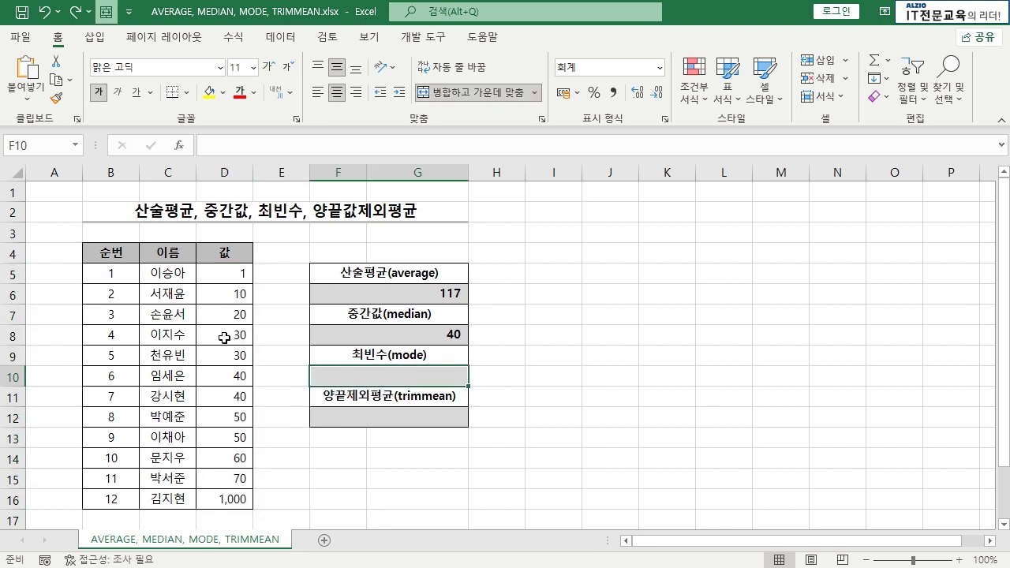
{"action": "left_click_drag", "start_coordinate": [225, 338], "coordinate": [224, 434]}
{"action": "left_click", "coordinate": [234, 402]}
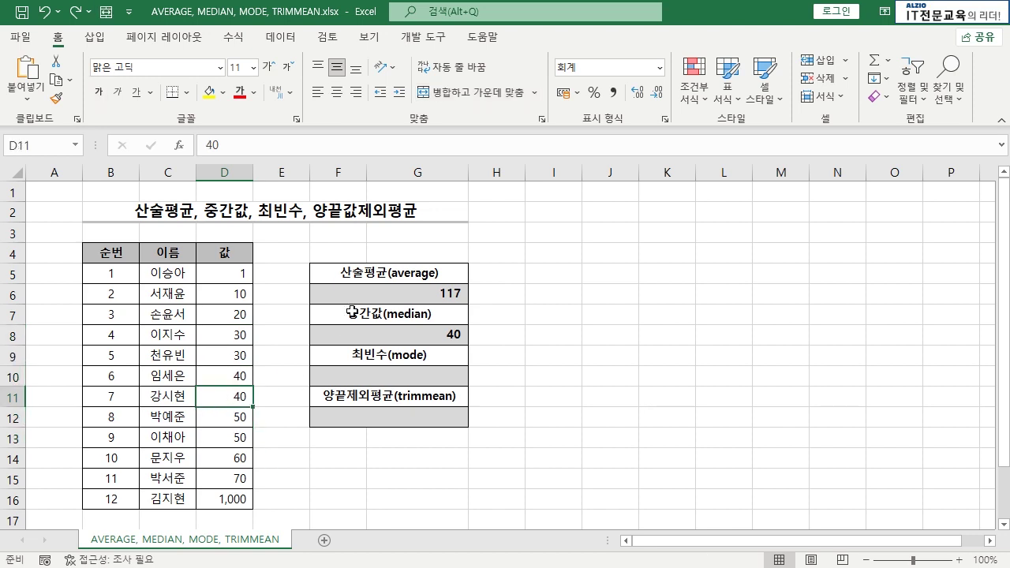
{"action": "type", "text": "30"}
{"action": "key", "text": "Return"}
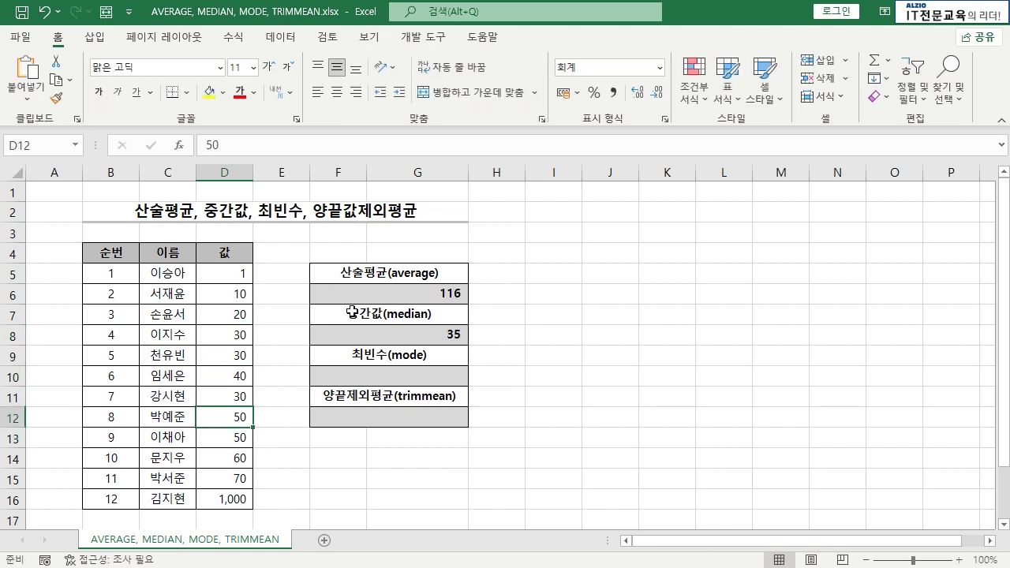
- Calculate the mode in F10 with =MODE(D5:D16) and compare it with the repeated values in column D
{"action": "left_click", "coordinate": [430, 376]}
{"action": "type", "text": "₩"}
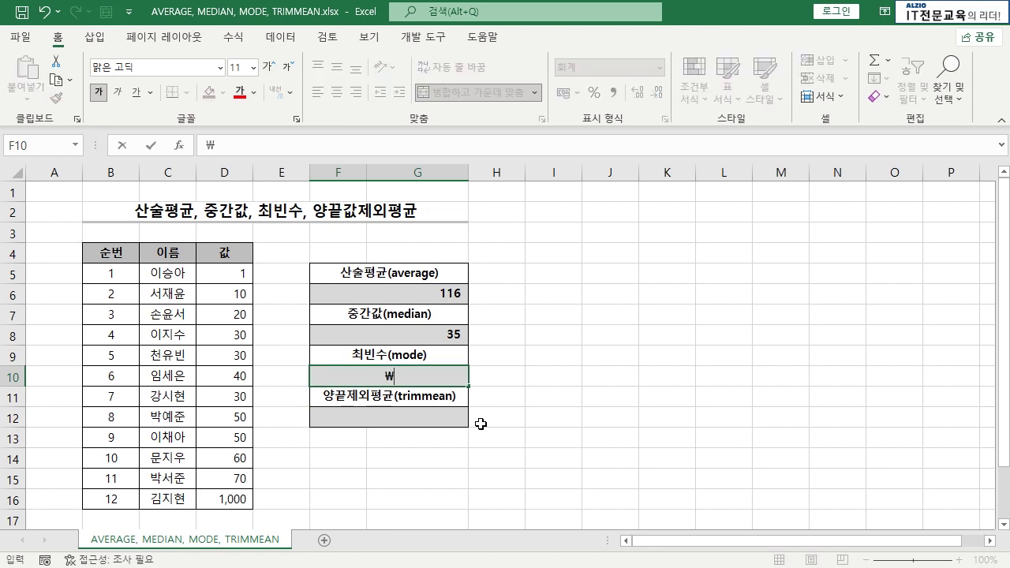
{"action": "type", "text": "₩M"}
{"action": "key", "text": "BackSpace"}
{"action": "key", "text": "BackSpace"}
{"action": "type", "text": "=MODE"}
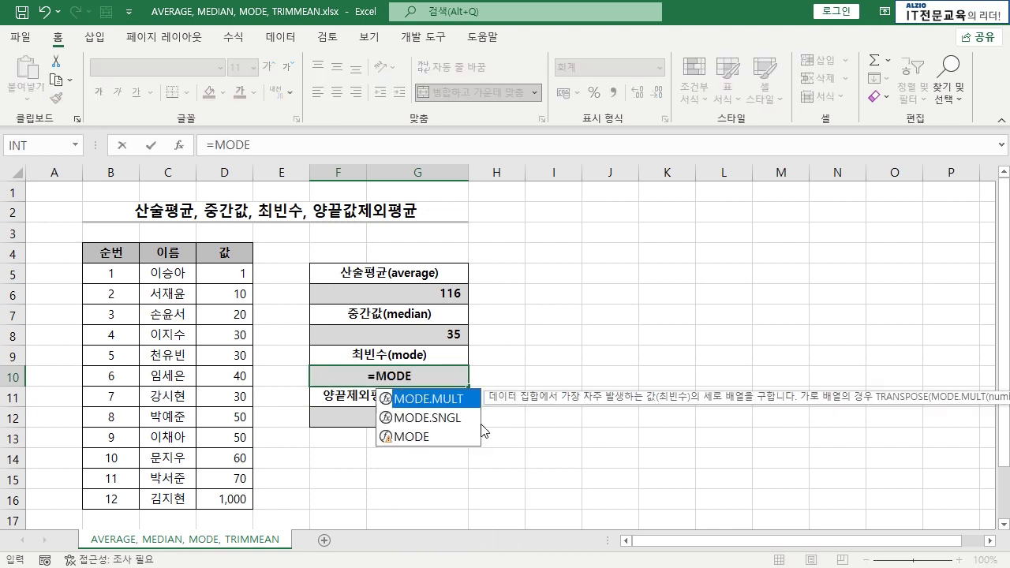
{"action": "type", "text": "D("}
{"action": "key", "text": "BackSpace"}
{"action": "key", "text": "BackSpace"}
{"action": "key", "text": "BackSpace"}
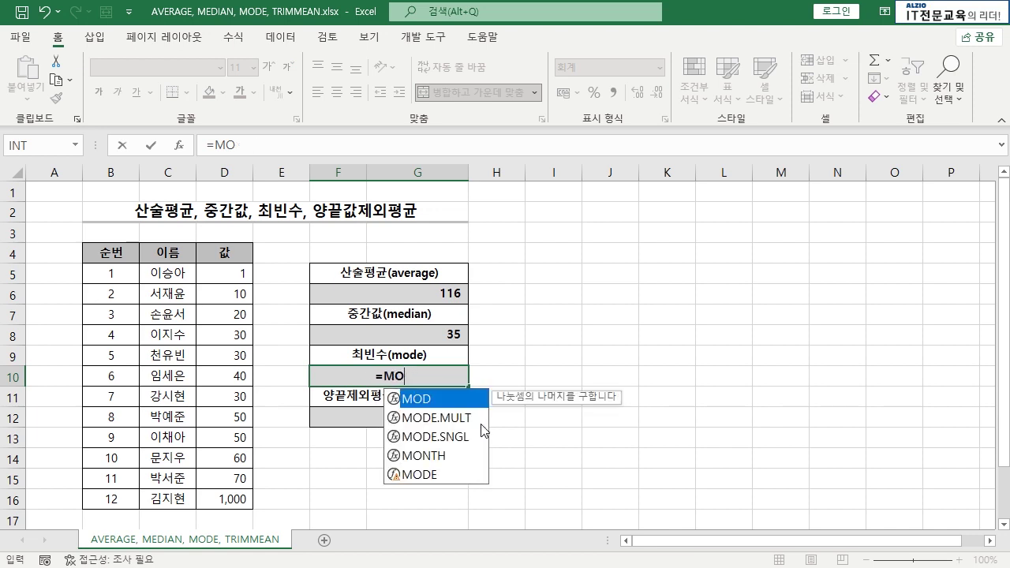
{"action": "type", "text": "DE("}
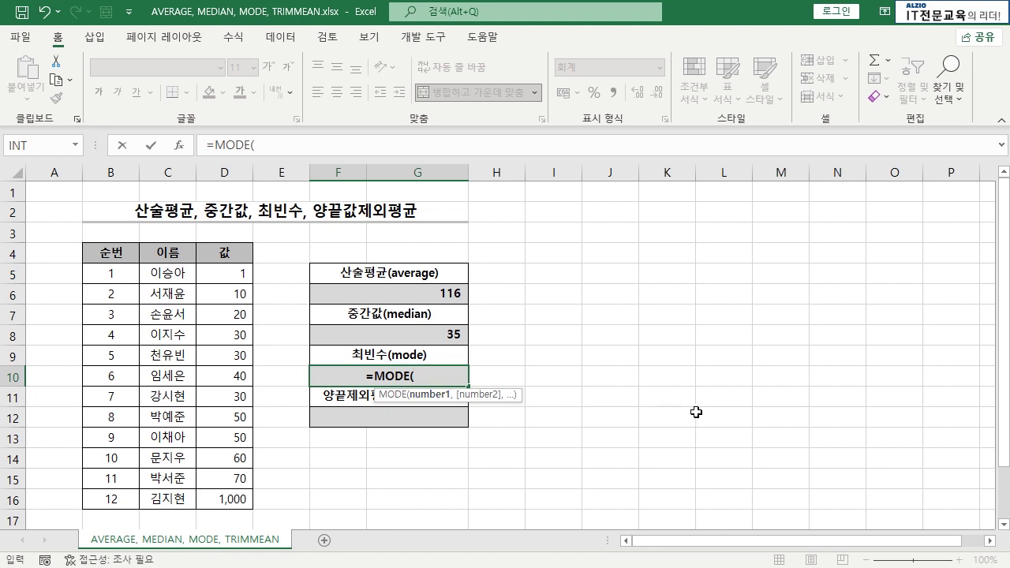
{"action": "left_click_drag", "start_coordinate": [239, 276], "coordinate": [243, 499]}
{"action": "key", "text": "Return"}
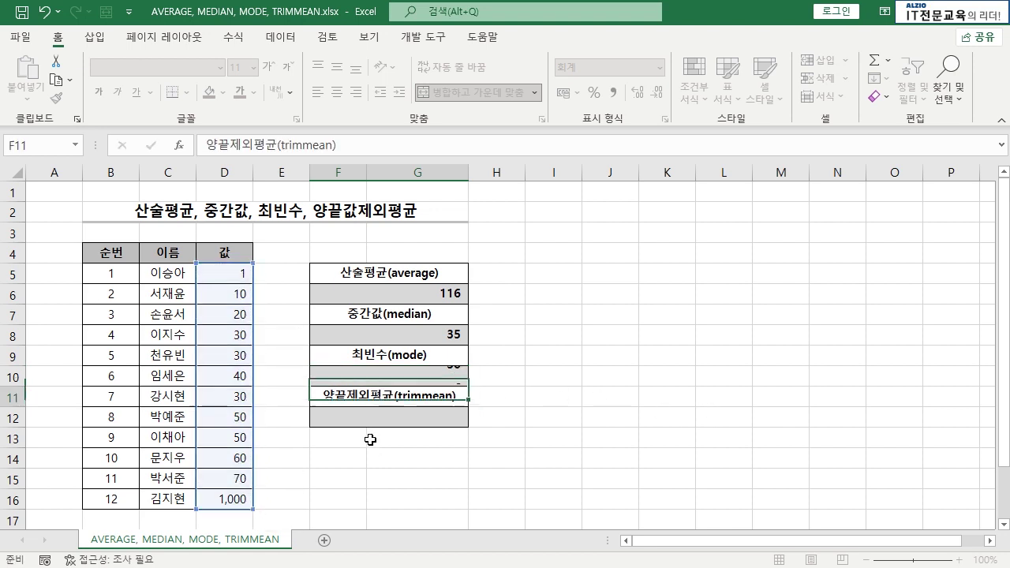
{"action": "left_click", "coordinate": [434, 378]}
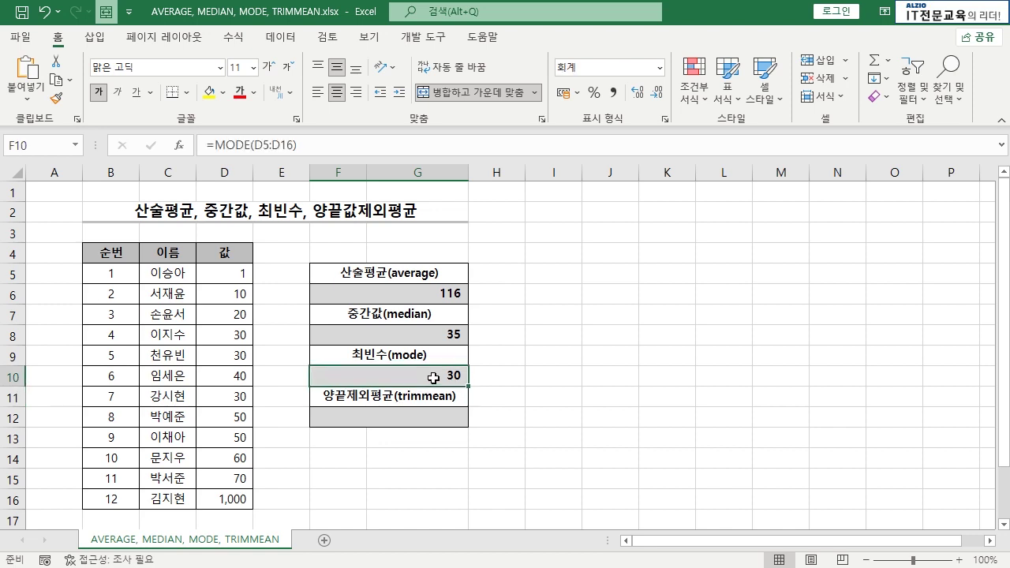
{"action": "left_click_drag", "start_coordinate": [244, 338], "coordinate": [241, 365]}
{"action": "left_click", "coordinate": [442, 375]}
- Set D11 to 50 and check the mode in F10 against the values in D5:D16
{"action": "left_click", "coordinate": [240, 397]}
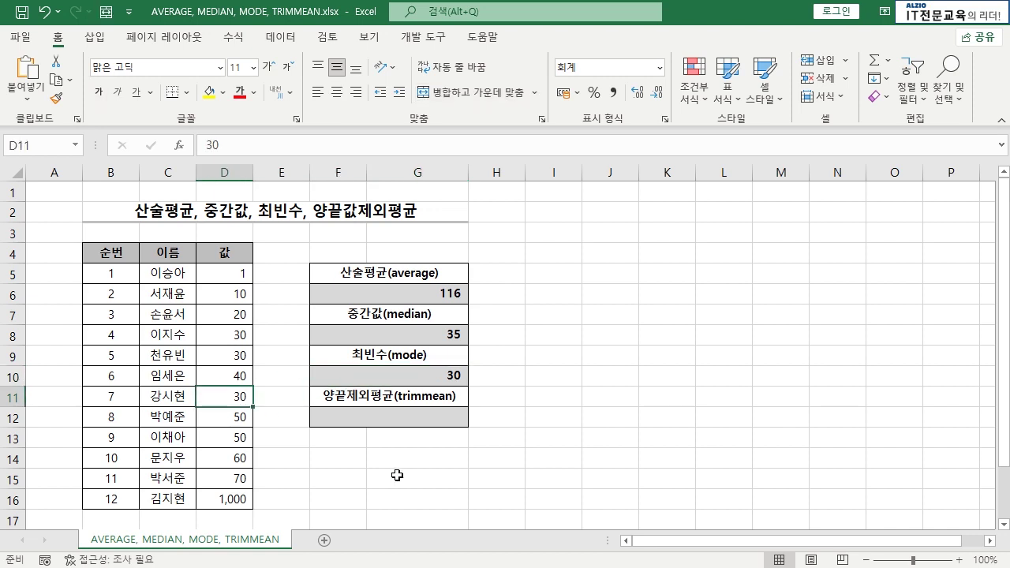
{"action": "type", "text": "50"}
{"action": "key", "text": "Return"}
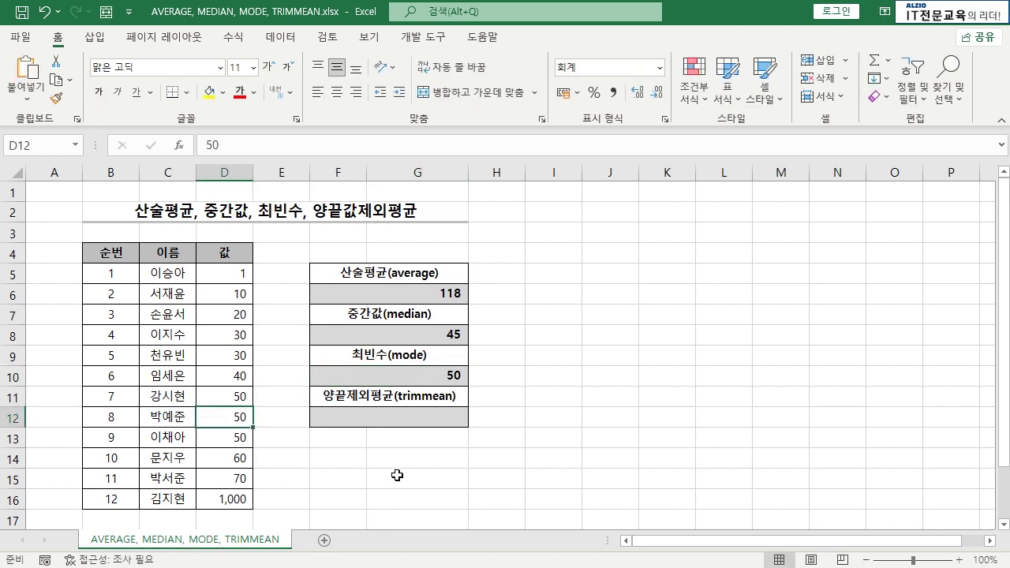
{"action": "key", "text": "Up"}
{"action": "key", "text": "Right"}
{"action": "key", "text": "Up"}
{"action": "key", "text": "Right"}
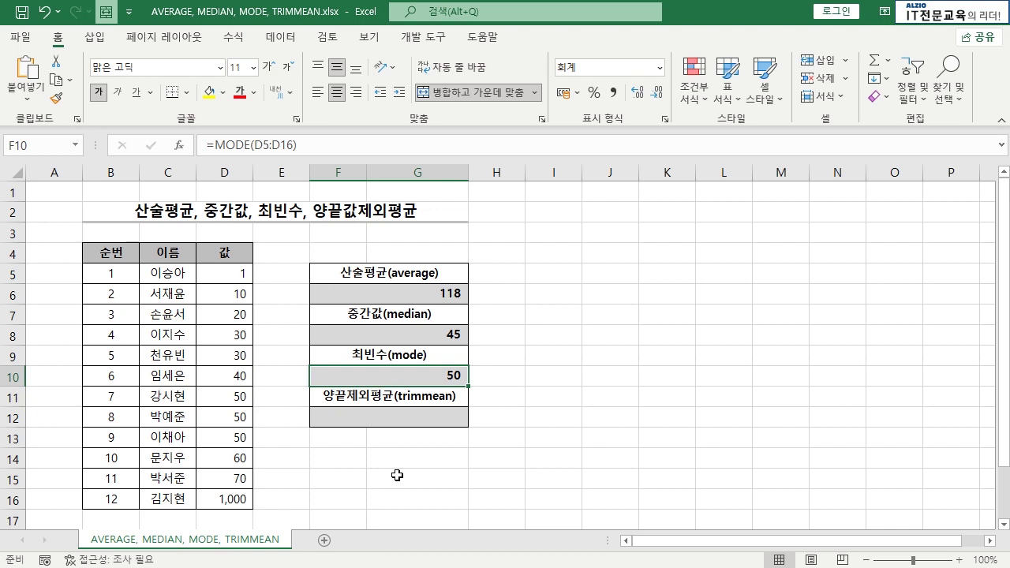
{"action": "left_click_drag", "start_coordinate": [210, 273], "coordinate": [231, 502]}
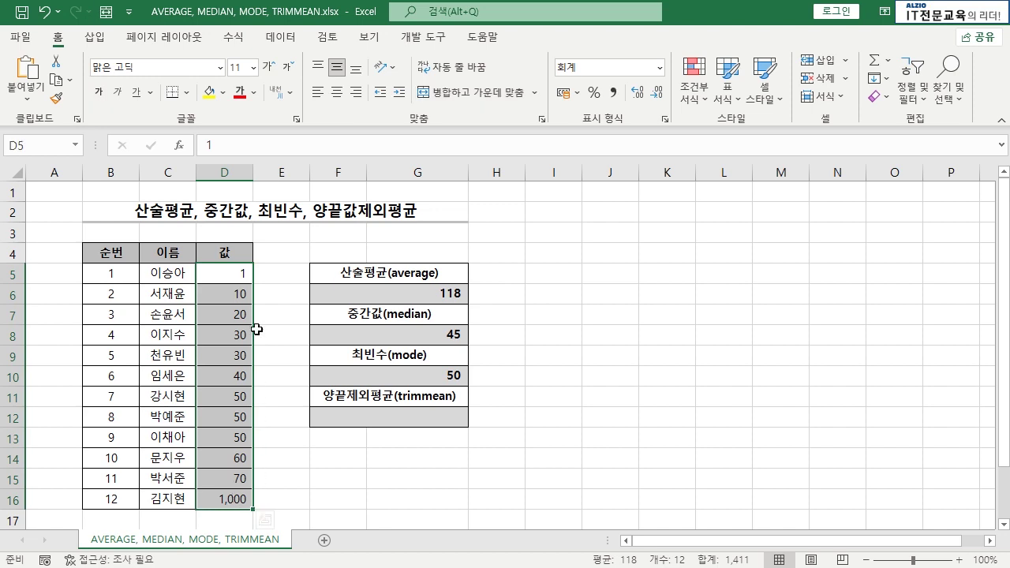
{"action": "left_click", "coordinate": [446, 378]}
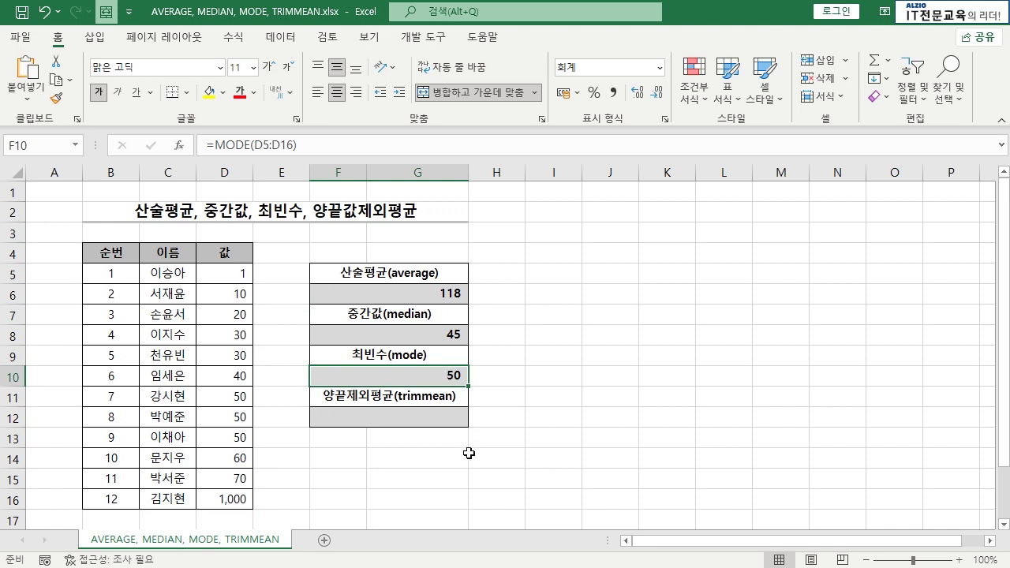
- Begin a TRIMMEAN formula in F12, under the trimmed mean heading
{"action": "left_click", "coordinate": [418, 414]}
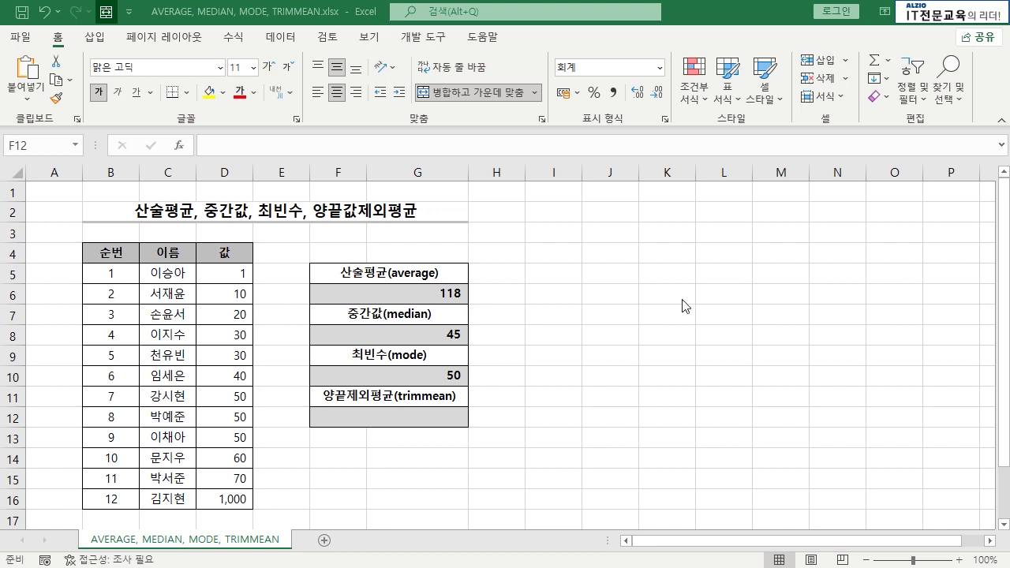
{"action": "double_click", "coordinate": [418, 414]}
{"action": "type", "text": "=TRE"}
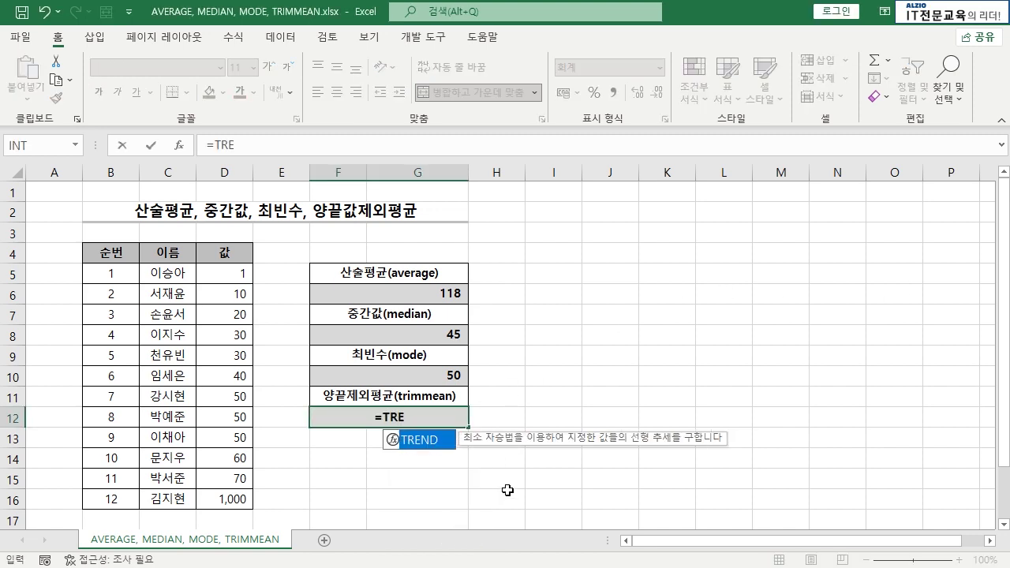
{"action": "key", "text": "BackSpace"}
{"action": "type", "text": "IMM"}
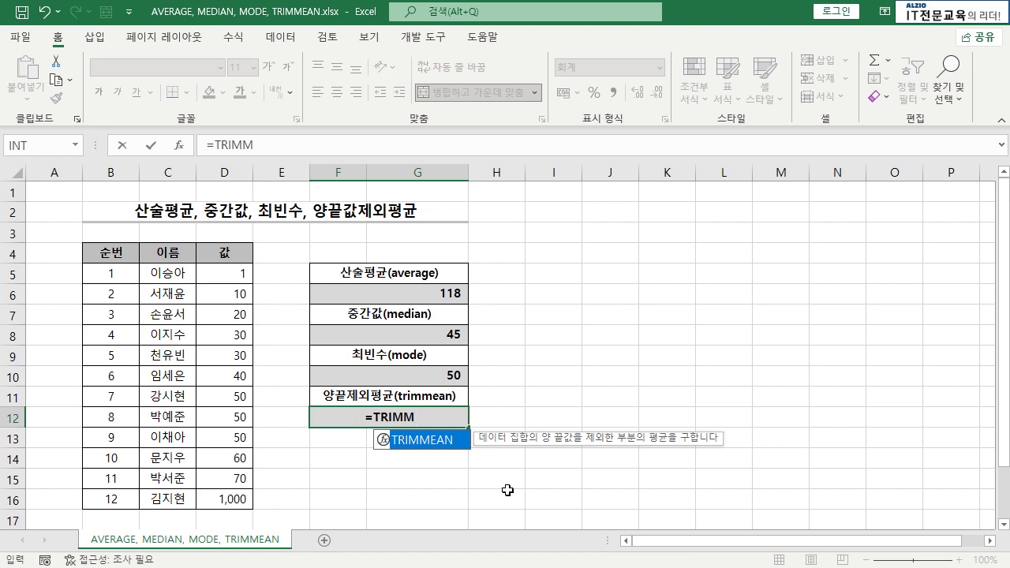
{"action": "key", "text": "Tab"}
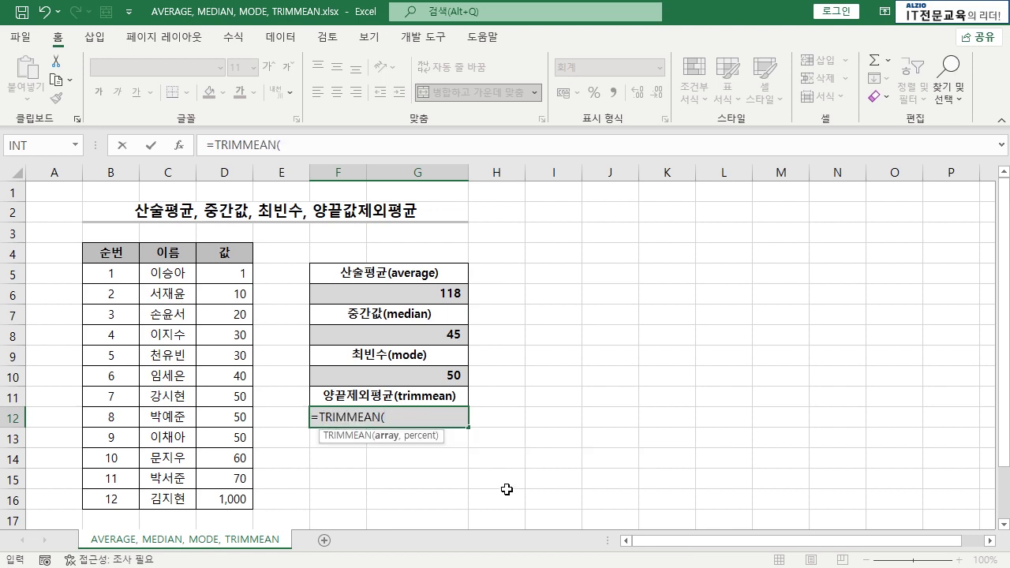
- Open the TRIMMEAN help and read the description, the syntax and the array argument
{"action": "left_click", "coordinate": [353, 435]}
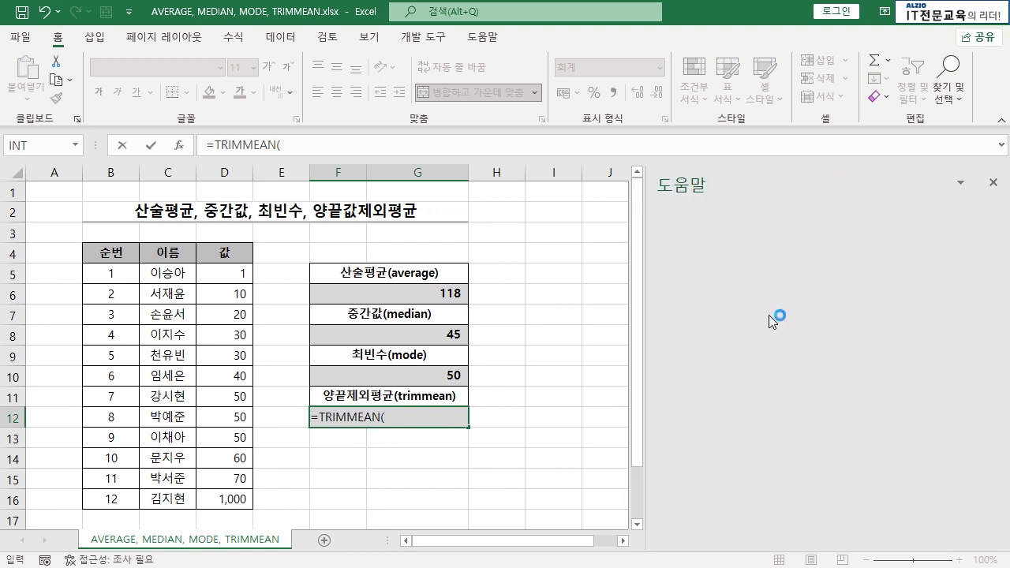
{"action": "scroll", "coordinate": [767, 315], "scroll_direction": "down", "scroll_amount": 1}
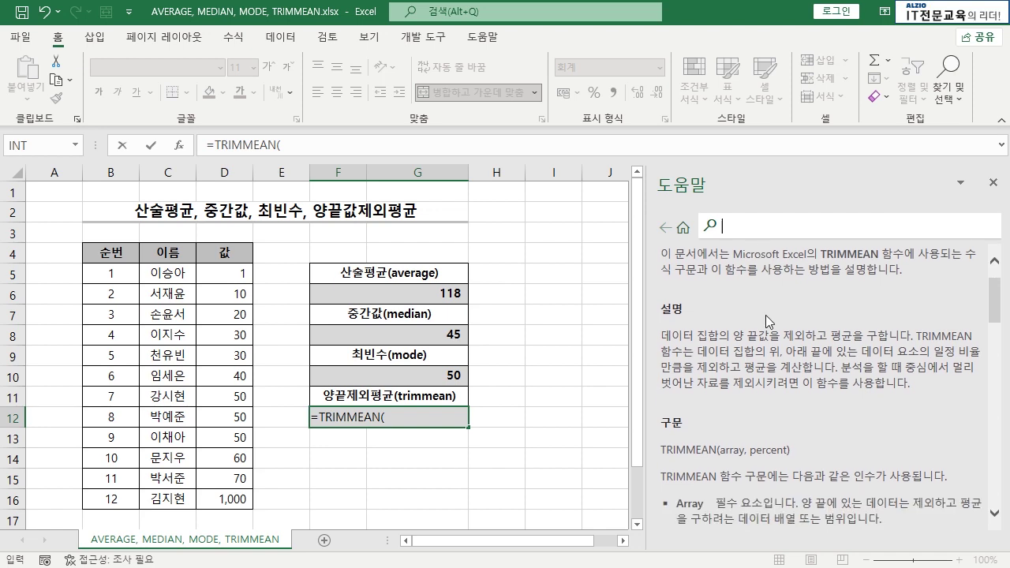
{"action": "left_click_drag", "start_coordinate": [696, 335], "coordinate": [781, 336]}
{"action": "scroll", "coordinate": [864, 390], "scroll_direction": "down", "scroll_amount": 3}
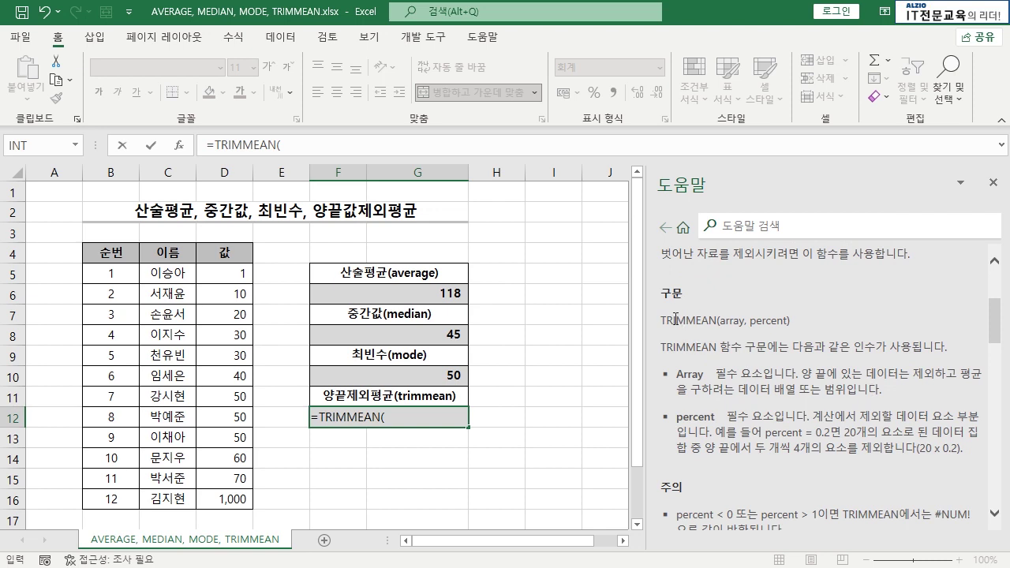
{"action": "left_click_drag", "start_coordinate": [661, 321], "coordinate": [745, 323]}
{"action": "left_click_drag", "start_coordinate": [800, 373], "coordinate": [938, 389]}
{"action": "left_click", "coordinate": [936, 389]}
- Study the percent argument's 0.2 example and the rounding note in the TRIMMEAN help, then close the help
{"action": "left_click_drag", "start_coordinate": [766, 434], "coordinate": [831, 433]}
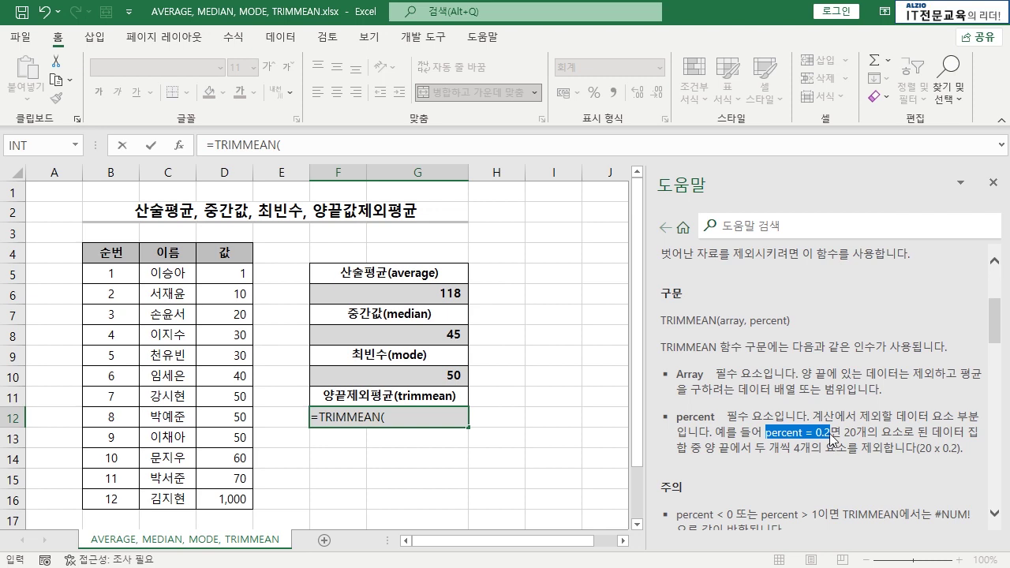
{"action": "left_click_drag", "start_coordinate": [842, 433], "coordinate": [690, 450]}
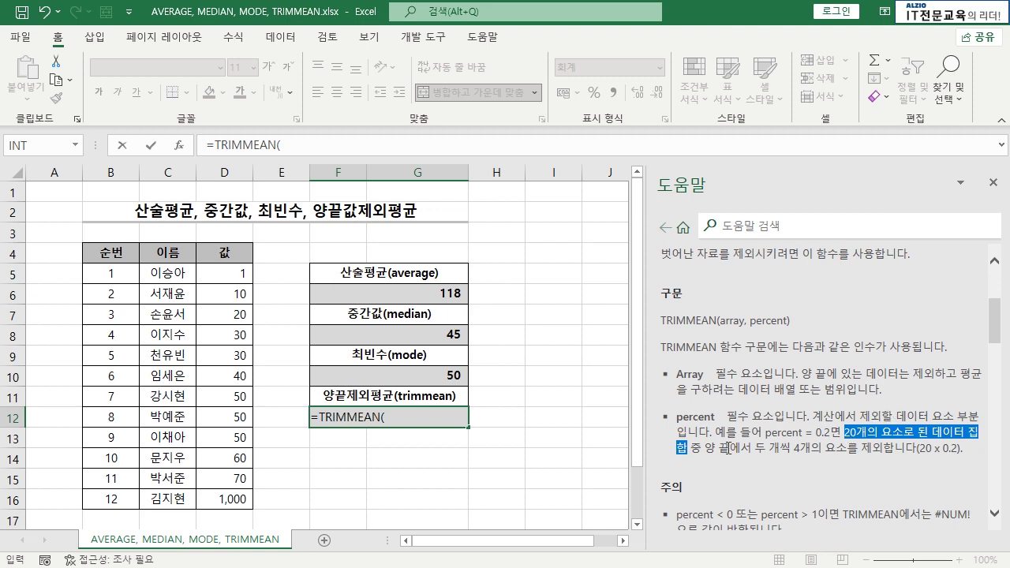
{"action": "left_click_drag", "start_coordinate": [683, 449], "coordinate": [794, 450]}
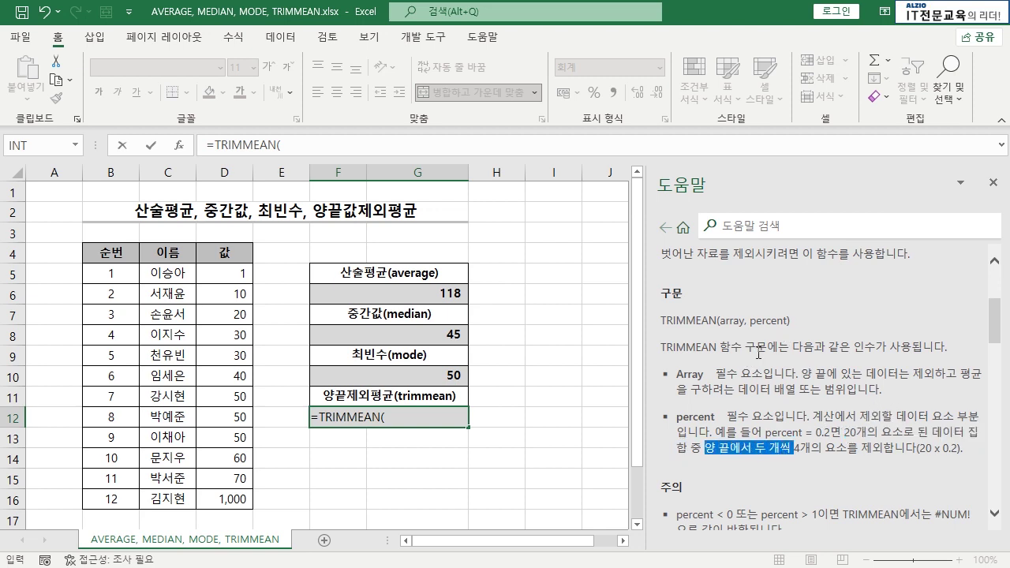
{"action": "left_click", "coordinate": [797, 450]}
{"action": "left_click_drag", "start_coordinate": [796, 450], "coordinate": [963, 452]}
{"action": "left_click", "coordinate": [963, 452]}
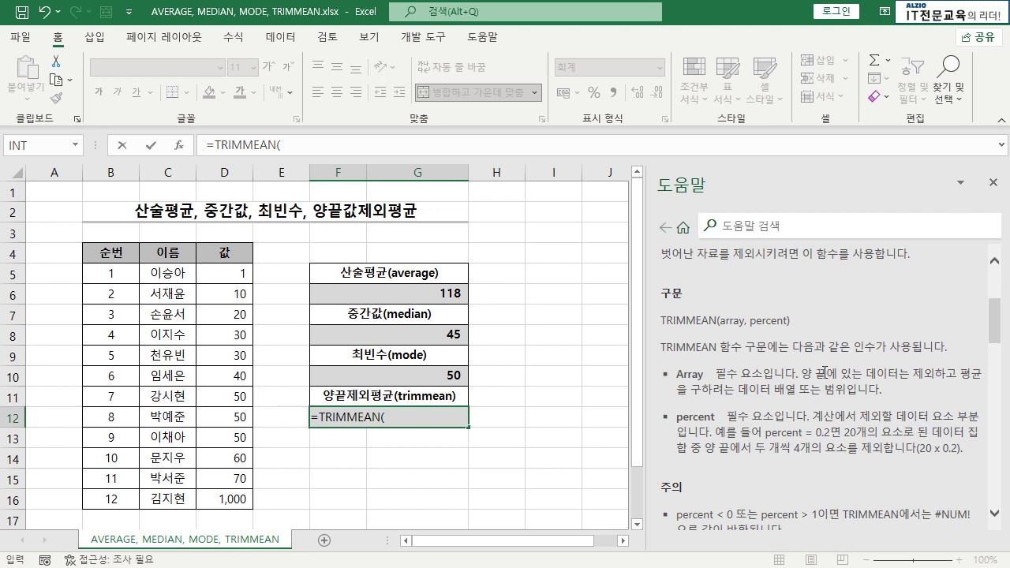
{"action": "scroll", "coordinate": [824, 372], "scroll_direction": "down", "scroll_amount": 3}
{"action": "scroll", "coordinate": [824, 371], "scroll_direction": "down", "scroll_amount": 1}
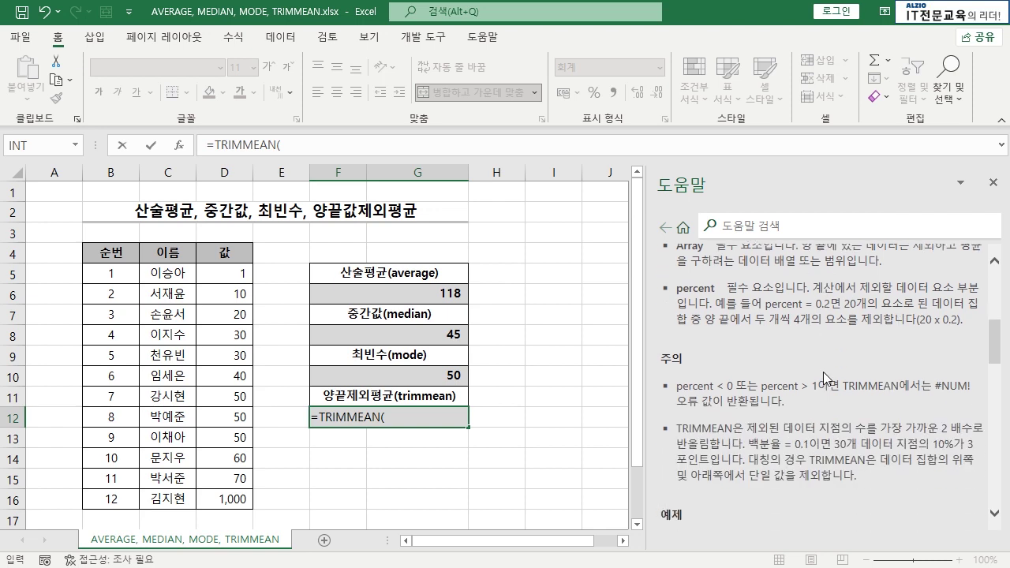
{"action": "left_click_drag", "start_coordinate": [795, 444], "coordinate": [745, 474]}
{"action": "left_click", "coordinate": [745, 466]}
{"action": "left_click", "coordinate": [993, 185]}
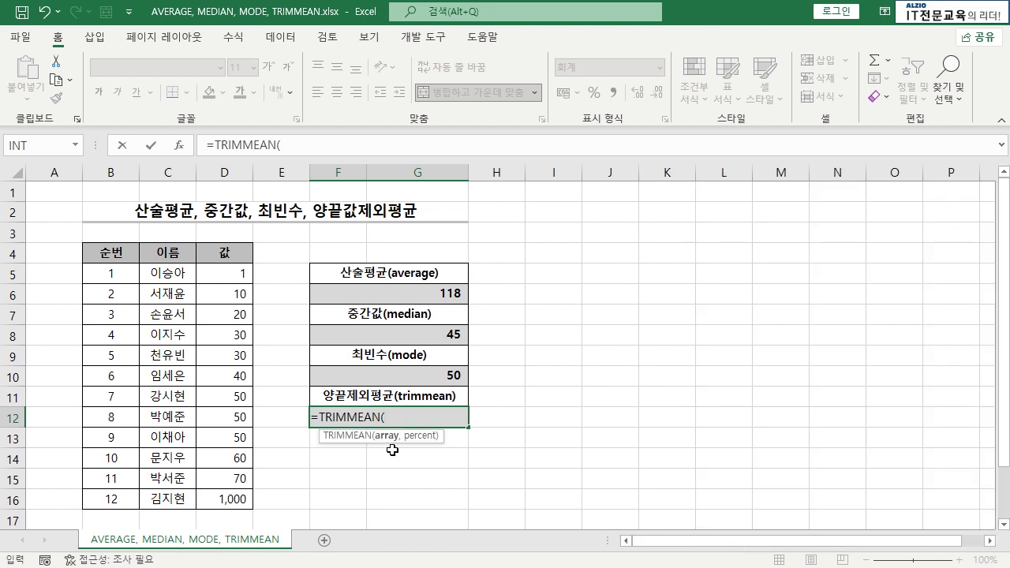
- Complete the F12 formula as =TRIMMEAN(D5:D16,0.2)
{"action": "left_click_drag", "start_coordinate": [224, 273], "coordinate": [234, 499]}
{"action": "type", "text": ","}
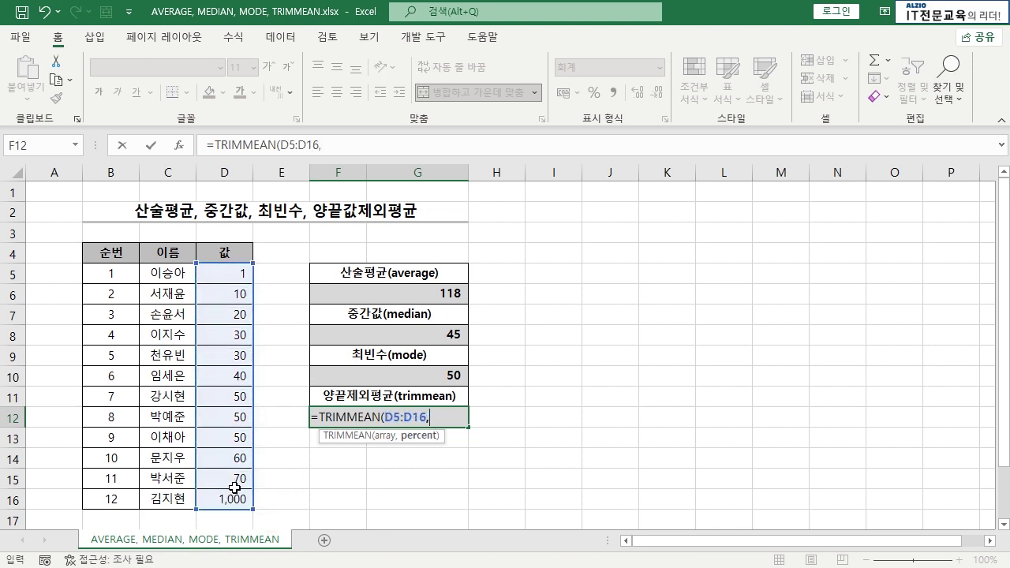
{"action": "type", "text": "0.2)"}
{"action": "key", "text": "Return"}
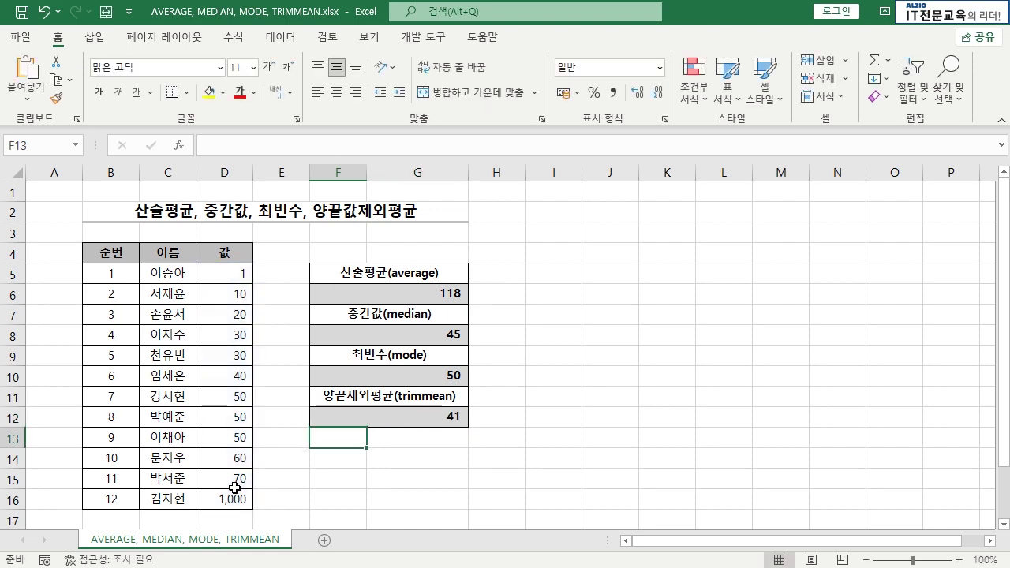
- Switch to Calculator and compute 12 × 0.2 to find how many values the formula in F12 excludes
{"action": "left_click", "coordinate": [428, 420]}
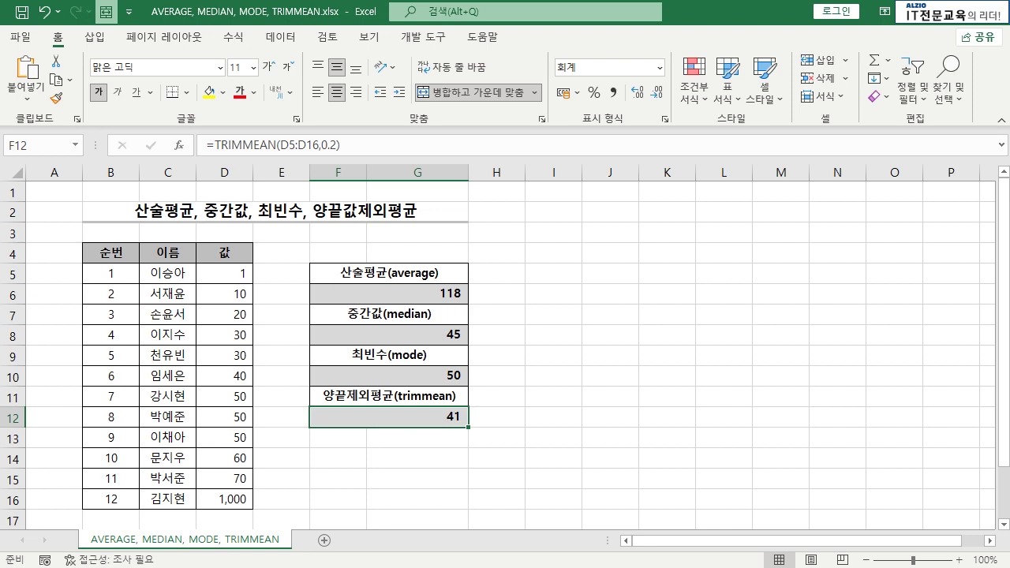
{"action": "key", "text": "XF86Calculator"}
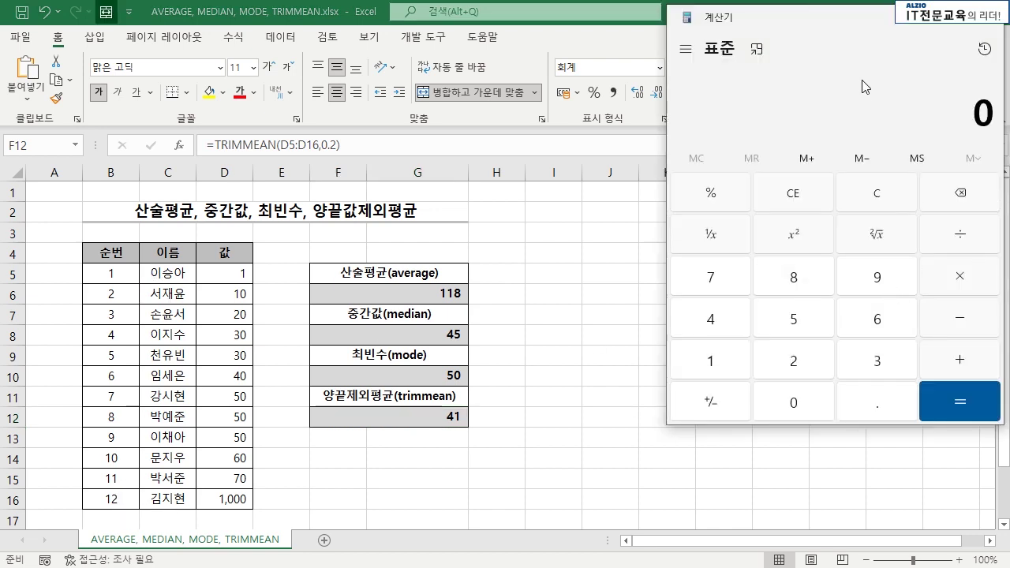
{"action": "type", "text": "12.0"}
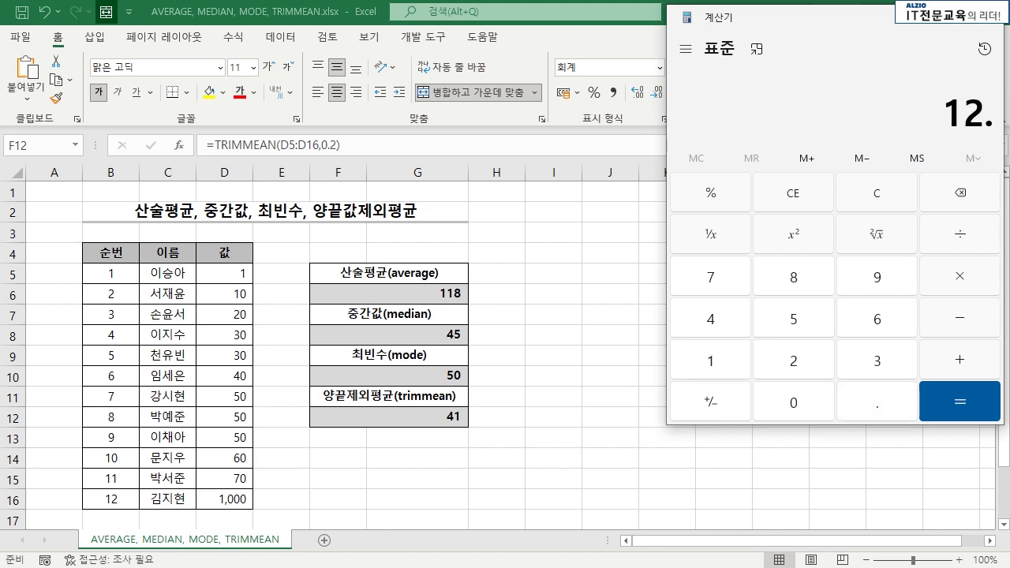
{"action": "key", "text": "BackSpace"}
{"action": "key", "text": "BackSpace"}
{"action": "type", "text": "*0.2"}
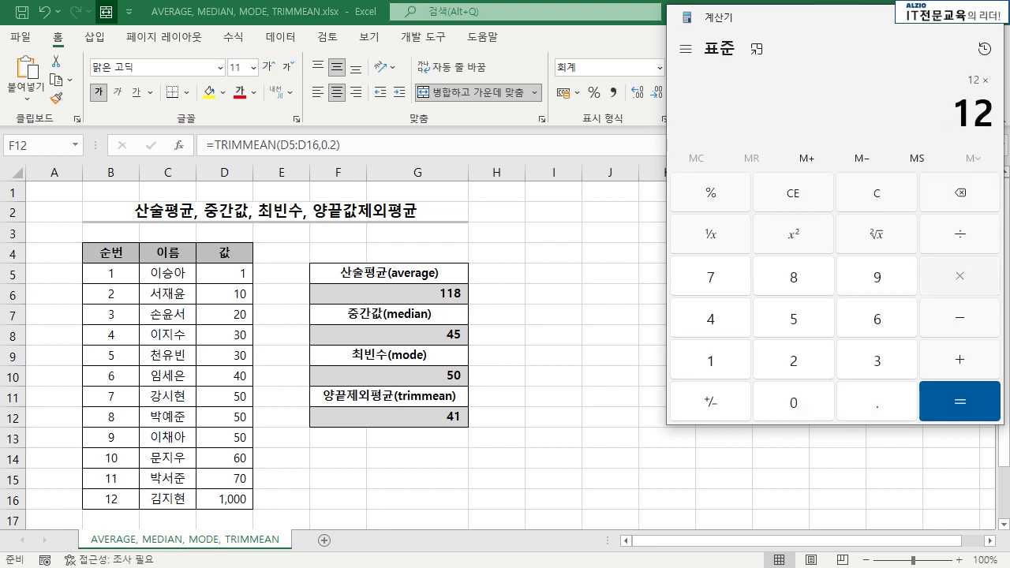
{"action": "key", "text": "Return"}
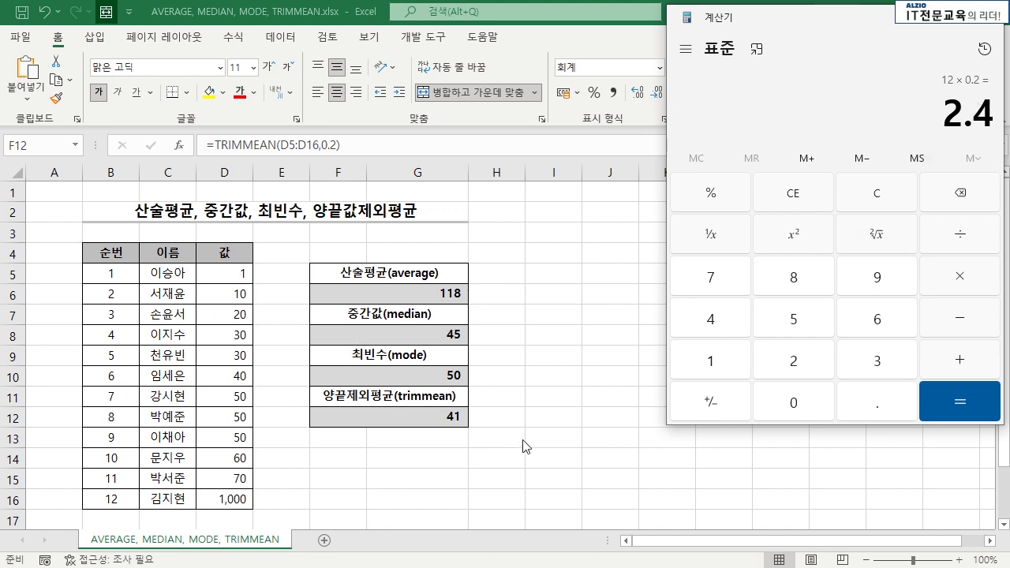
- Return to Excel and compare the trimmed mean in F12 with the average of D6:D15, leaving out D5 and D16
{"action": "key", "text": "alt+Tab"}
{"action": "left_click", "coordinate": [229, 275]}
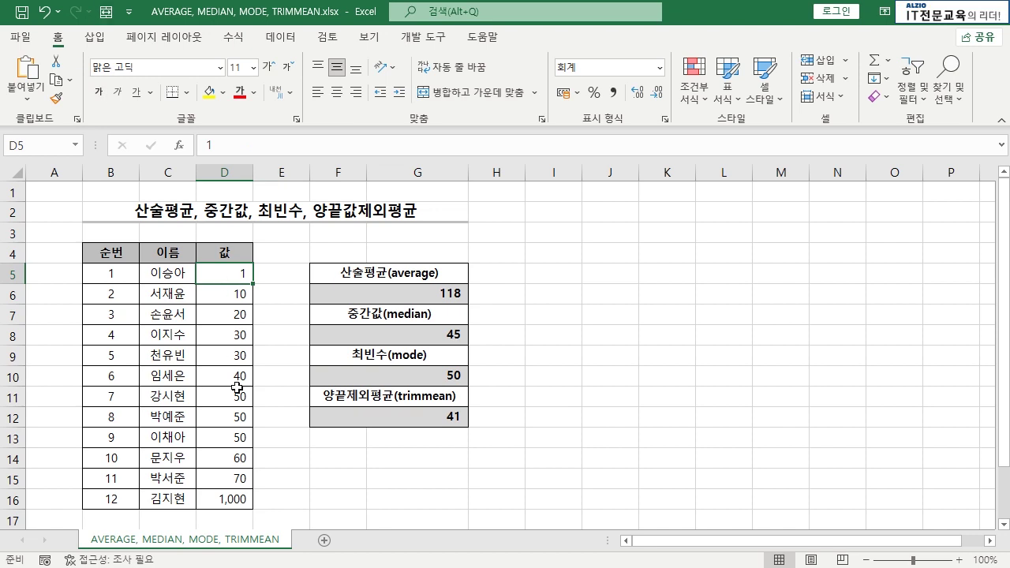
{"action": "left_click", "coordinate": [226, 499]}
{"action": "left_click", "coordinate": [336, 473]}
{"action": "left_click_drag", "start_coordinate": [238, 292], "coordinate": [233, 474]}
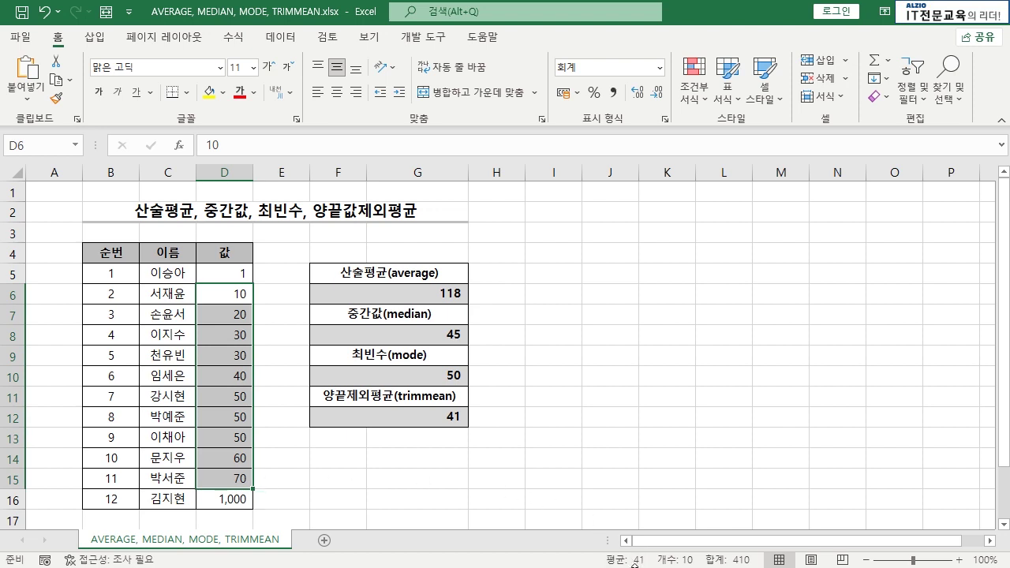
{"action": "left_click_drag", "start_coordinate": [237, 289], "coordinate": [237, 476]}
{"action": "left_click", "coordinate": [432, 415]}
{"action": "double_click", "coordinate": [433, 415]}
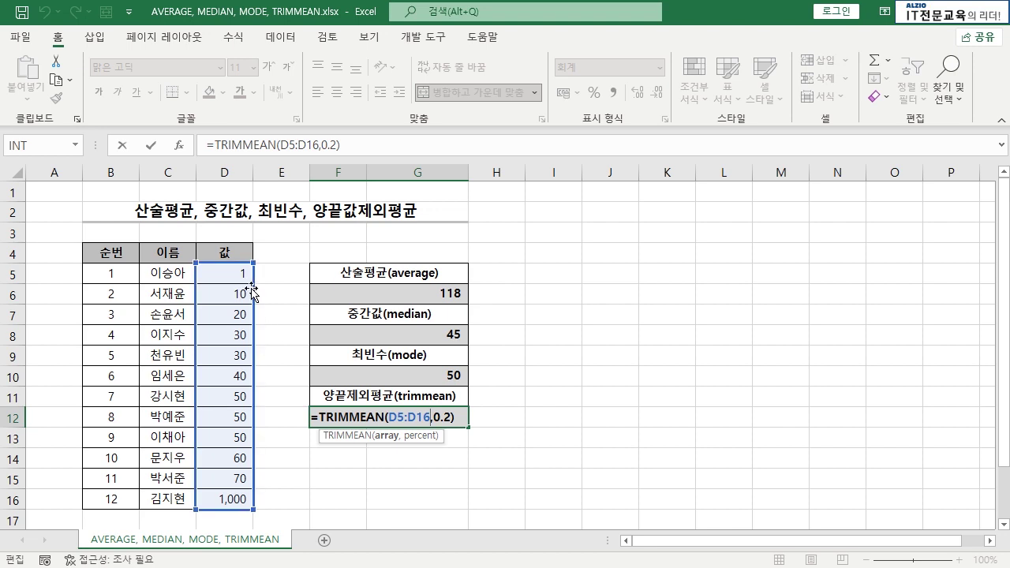
{"action": "key", "text": "Return"}
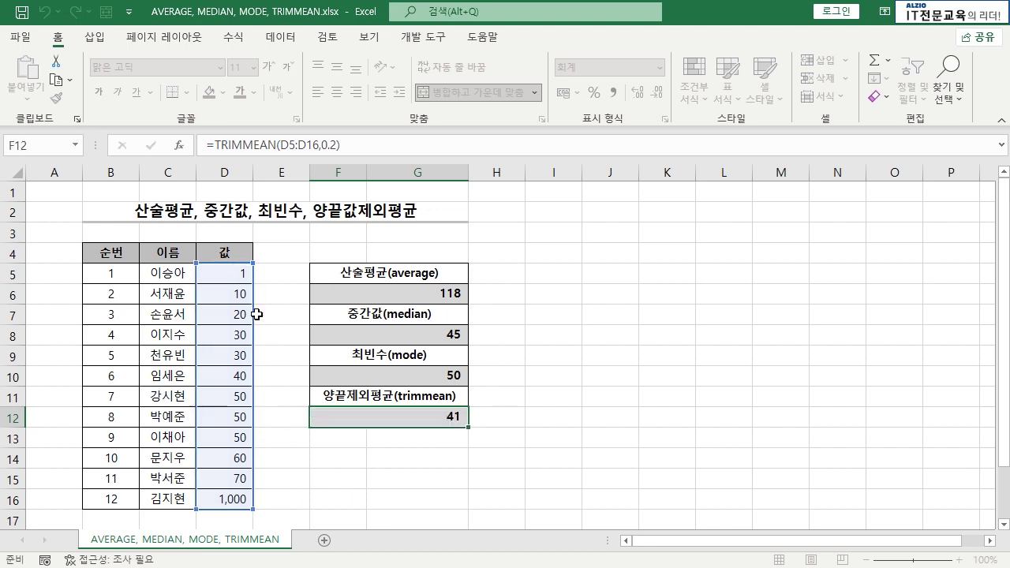
{"action": "left_click_drag", "start_coordinate": [237, 296], "coordinate": [235, 473]}
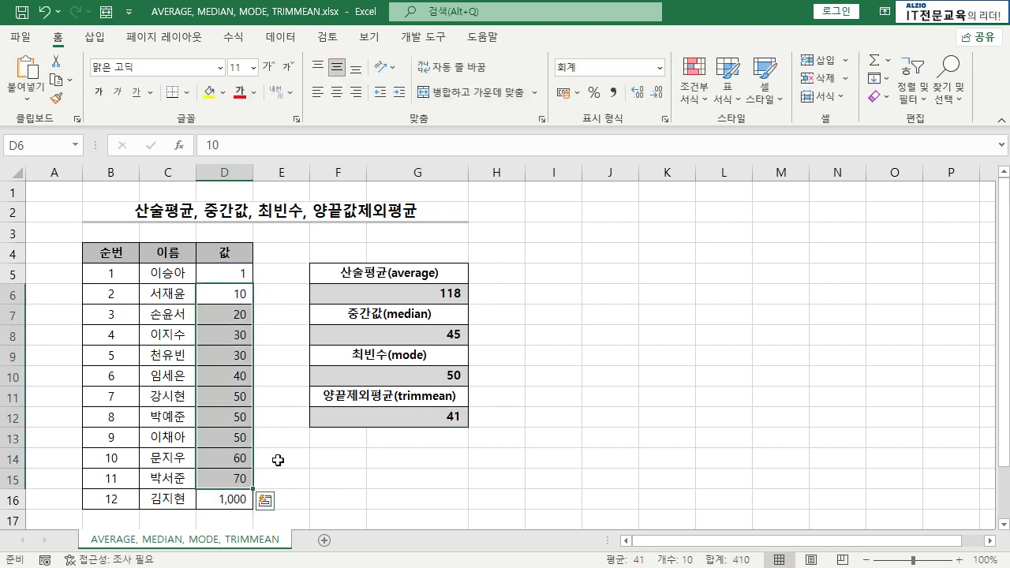
- Set the percent argument of the TRIMMEAN formula in F12 to 0.4
{"action": "left_click", "coordinate": [432, 415]}
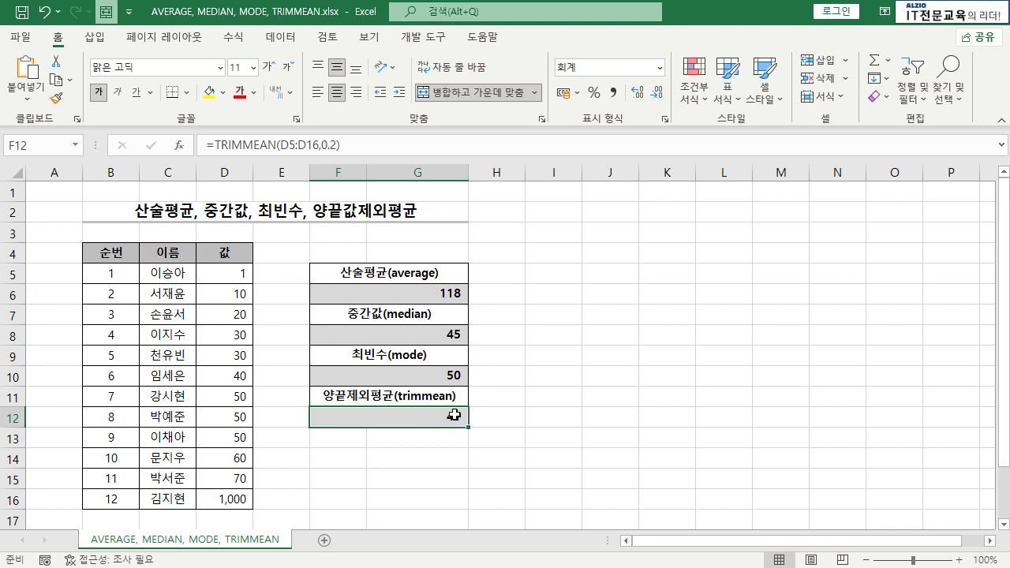
{"action": "double_click", "coordinate": [454, 416]}
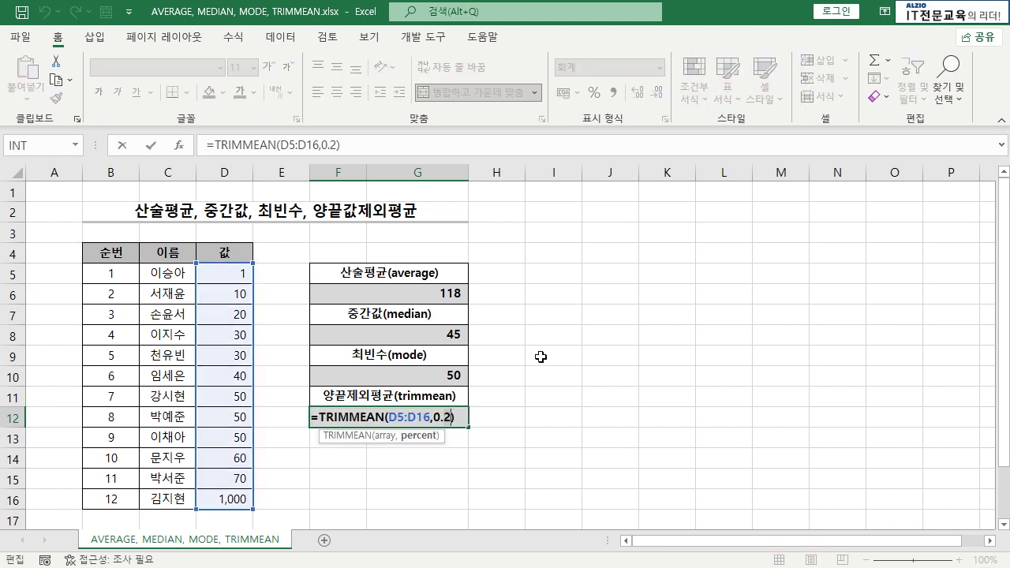
{"action": "key", "text": "BackSpace"}
{"action": "type", "text": "4"}
{"action": "key", "text": "Return"}
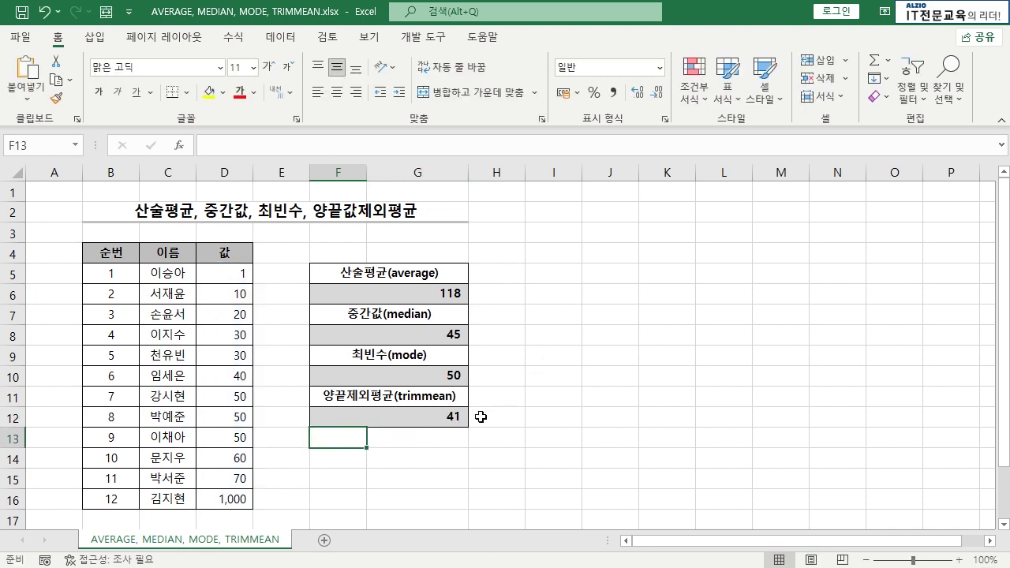
- Compute 12 × 0.4 in Calculator, then return to Excel and compare F12 with the average of D7:D14
{"action": "double_click", "coordinate": [452, 419]}
{"action": "left_click", "coordinate": [553, 335]}
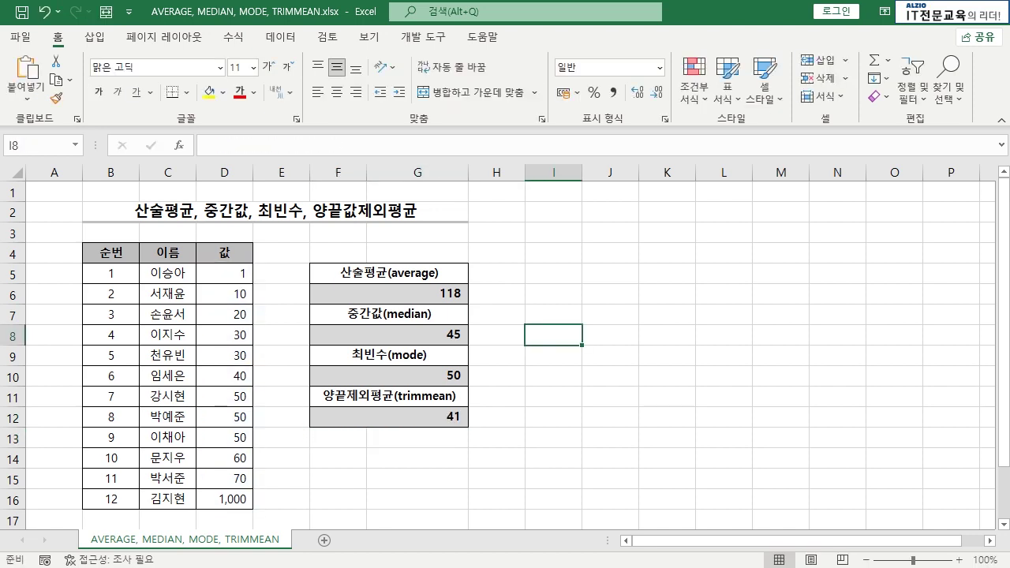
{"action": "key", "text": "alt+Tab"}
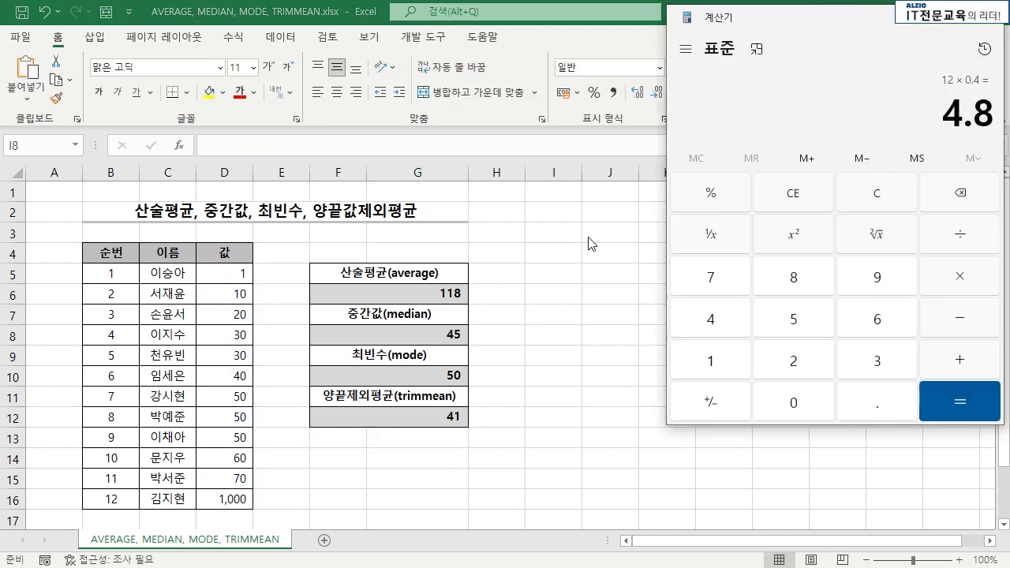
{"action": "key", "text": "alt+Tab"}
{"action": "left_click_drag", "start_coordinate": [232, 272], "coordinate": [229, 294]}
{"action": "left_click_drag", "start_coordinate": [232, 478], "coordinate": [233, 499]}
{"action": "left_click_drag", "start_coordinate": [232, 314], "coordinate": [232, 459]}
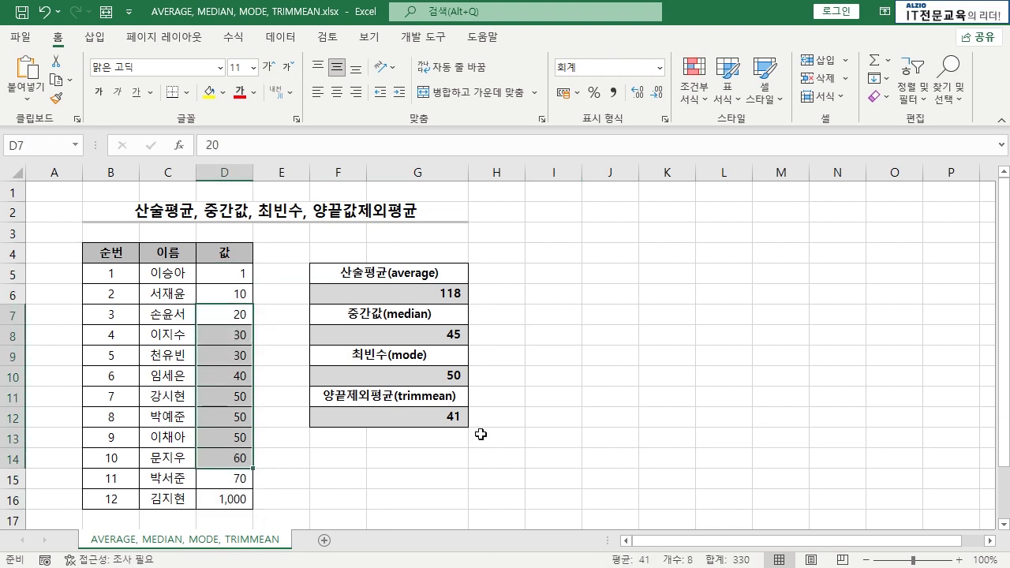
- Set the percent argument of the TRIMMEAN formula in F12 to 0.5 and reselect the cell
{"action": "double_click", "coordinate": [447, 417]}
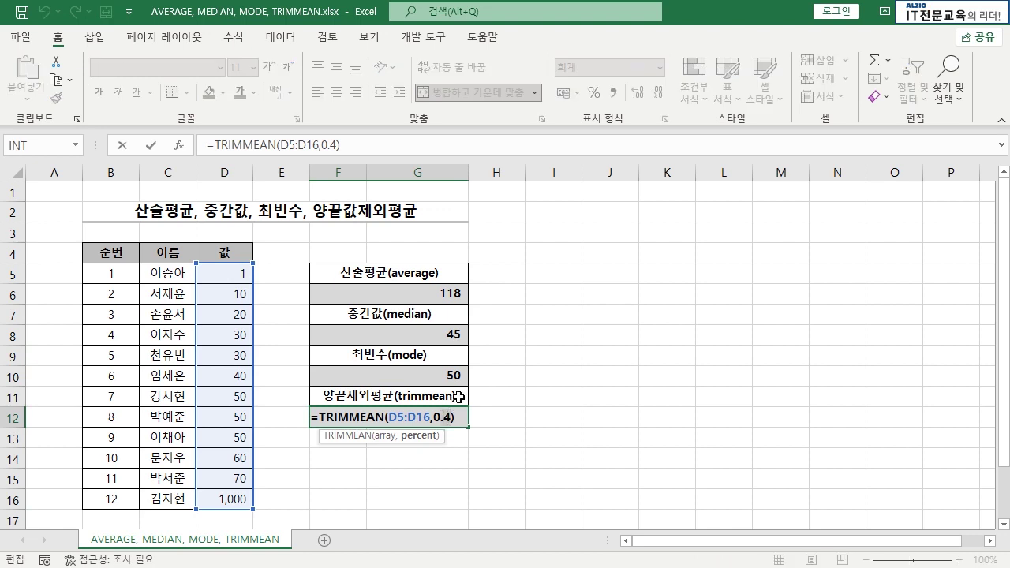
{"action": "key", "text": "Return"}
{"action": "key", "text": "Up"}
{"action": "key", "text": "Right"}
{"action": "key", "text": "Left"}
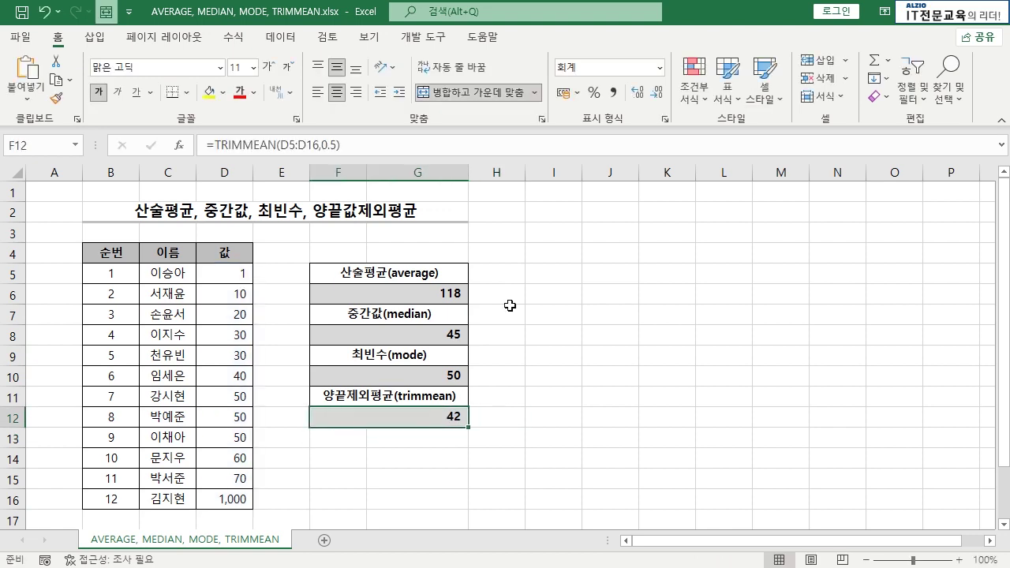
- Compute 12 × 0.5 in Calculator, then return to Excel and compare F12 with the average of D8:D13
{"action": "key", "text": "alt+Tab"}
{"action": "left_click", "coordinate": [876, 197]}
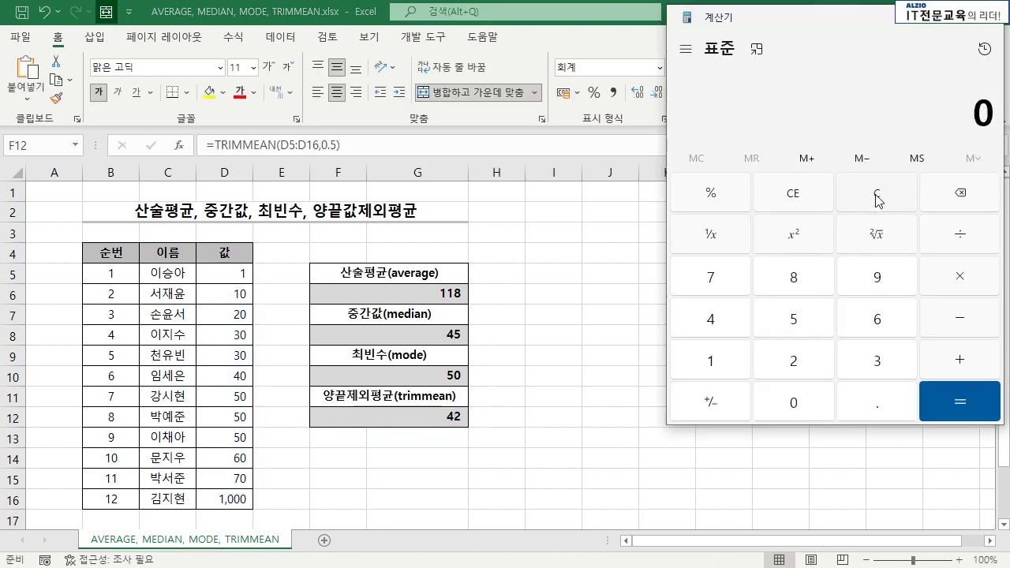
{"action": "type", "text": "12 × 0.5"}
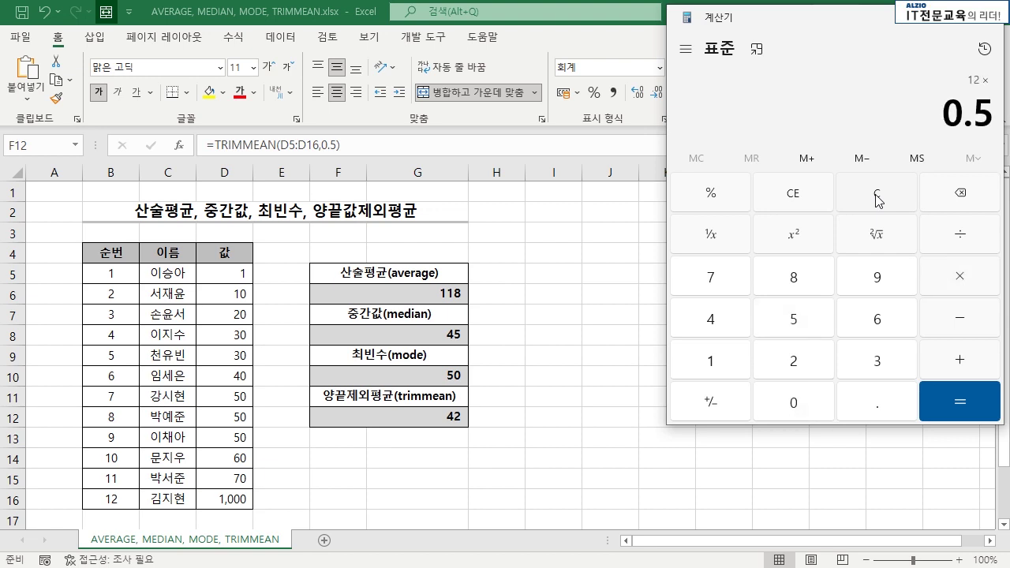
{"action": "key", "text": "Return"}
{"action": "key", "text": "alt+Tab"}
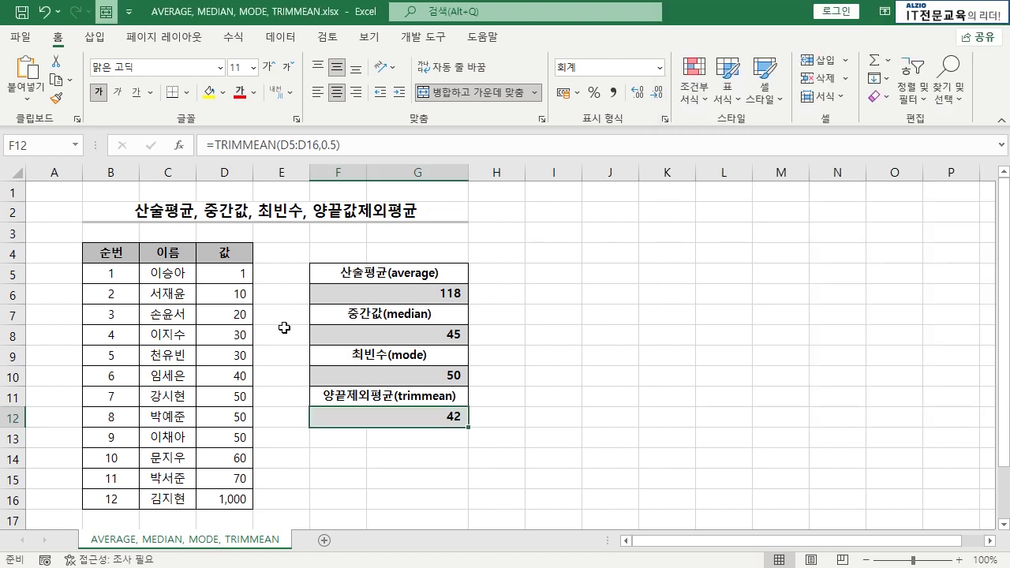
{"action": "left_click_drag", "start_coordinate": [242, 277], "coordinate": [235, 435]}
{"action": "left_click", "coordinate": [241, 460], "text": "ctrl"}
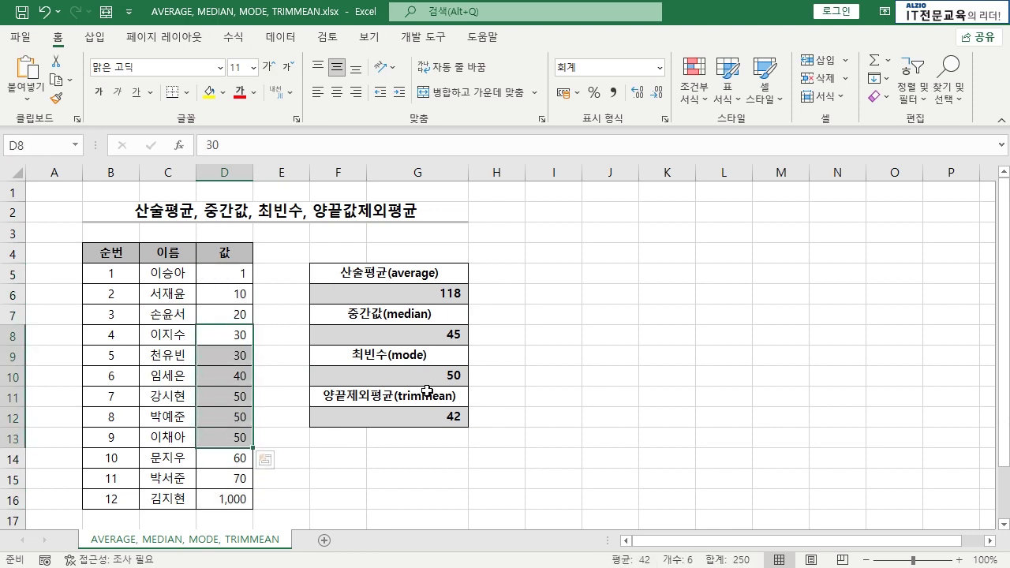
- Review the range and percent arguments of the TRIMMEAN formula in F12, leaving the formula as it is
{"action": "left_click", "coordinate": [430, 417]}
{"action": "double_click", "coordinate": [430, 416]}
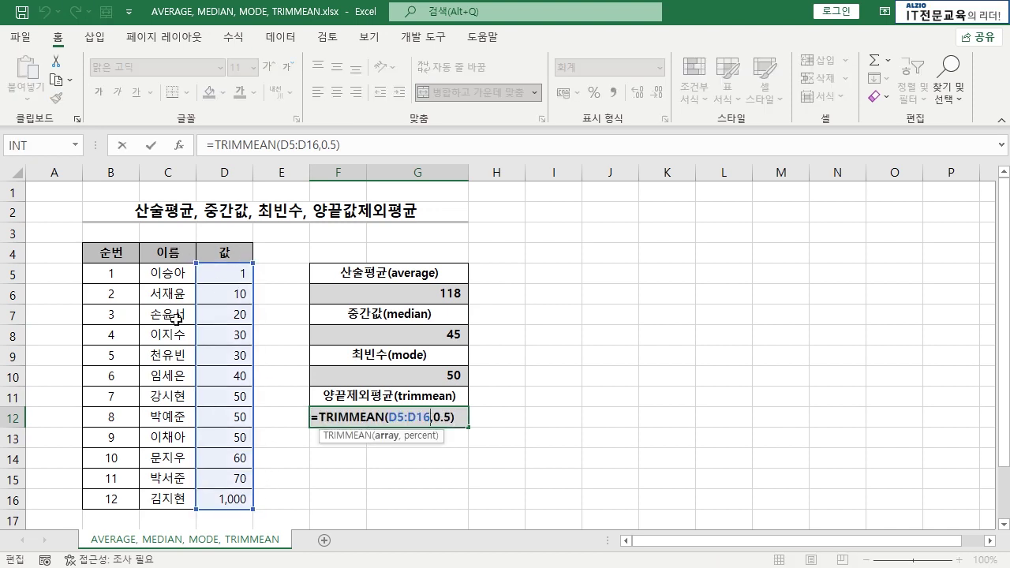
{"action": "key", "text": "Escape"}
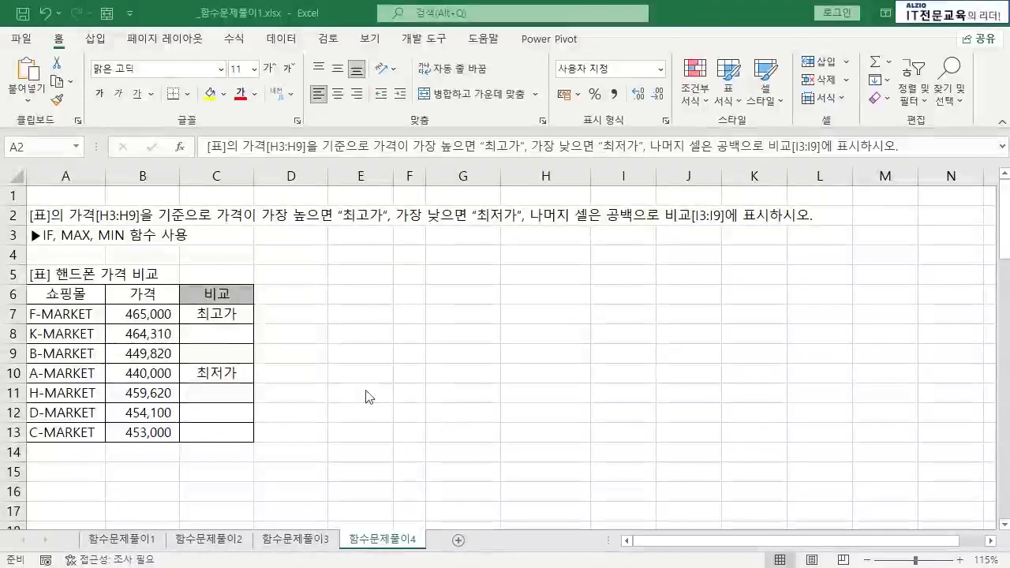
- Clear the existing results from the 비교 column, C7:C13, of the 핸드폰 가격 비교 table on sheet 함수문제풀이4
{"action": "left_click", "coordinate": [235, 316]}
{"action": "left_click", "coordinate": [282, 281]}
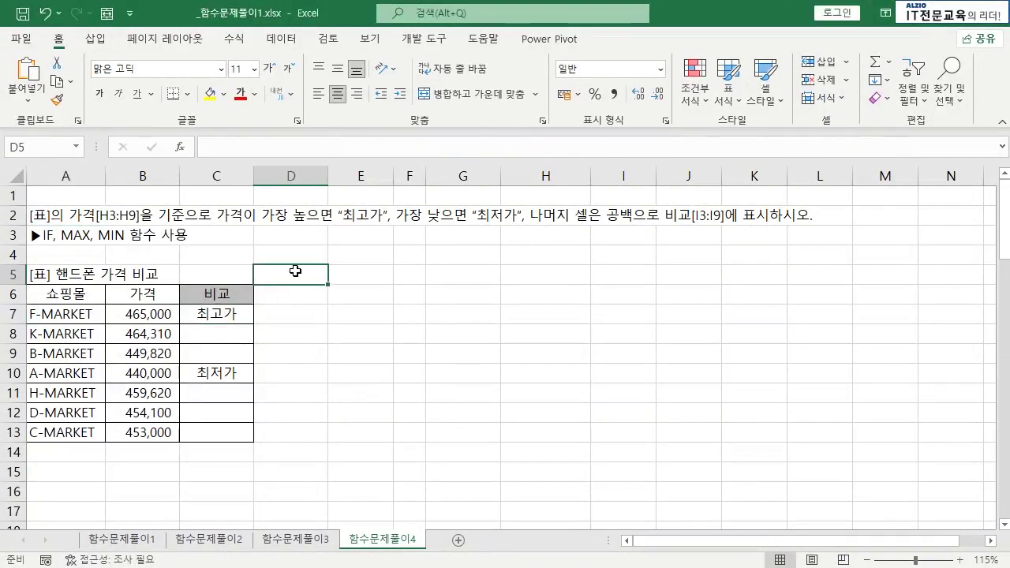
{"action": "left_click", "coordinate": [215, 307]}
{"action": "key", "text": "ctrl+shift+Down"}
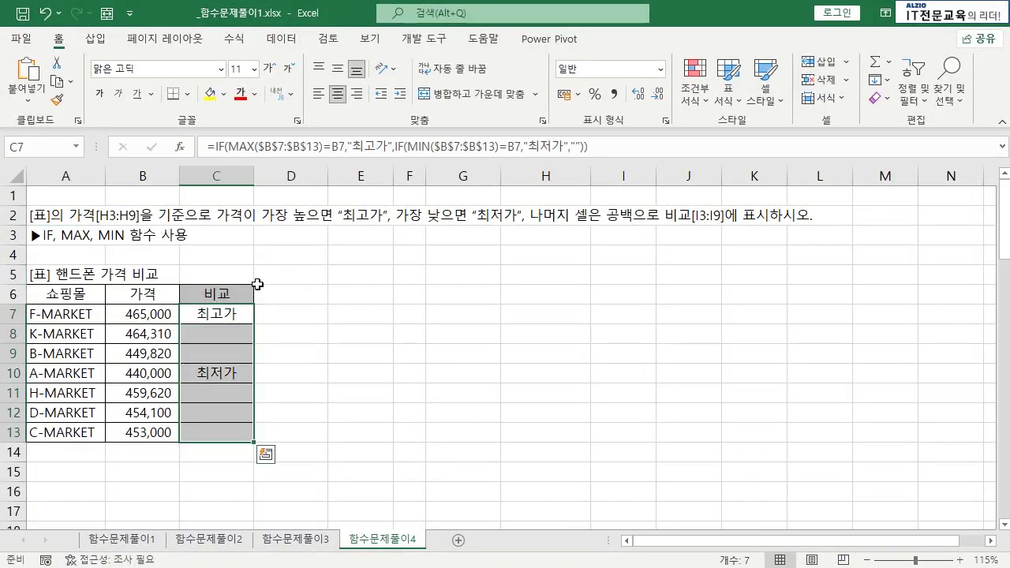
{"action": "key", "text": "Delete"}
{"action": "left_click", "coordinate": [324, 268]}
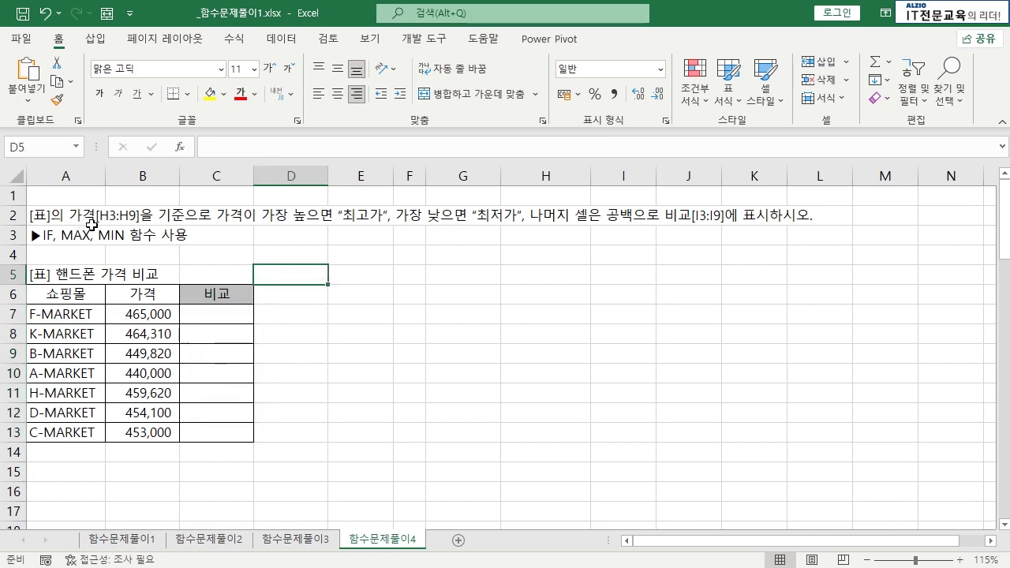
- Examine the 가격 column, B7:B13, against the task text to identify the prices to compare for highest and lowest
{"action": "left_click", "coordinate": [139, 292]}
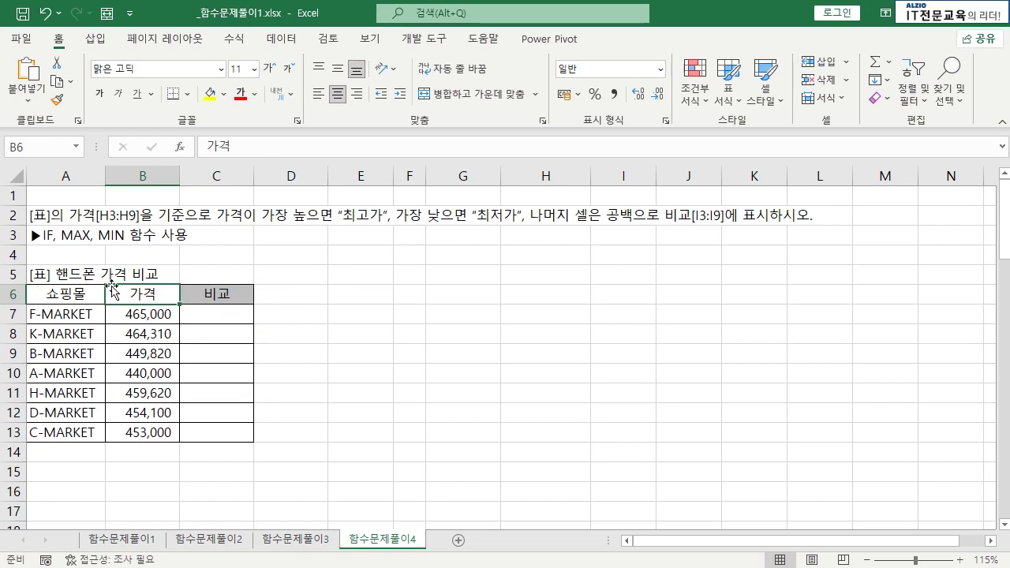
{"action": "left_click_drag", "start_coordinate": [135, 294], "coordinate": [132, 433]}
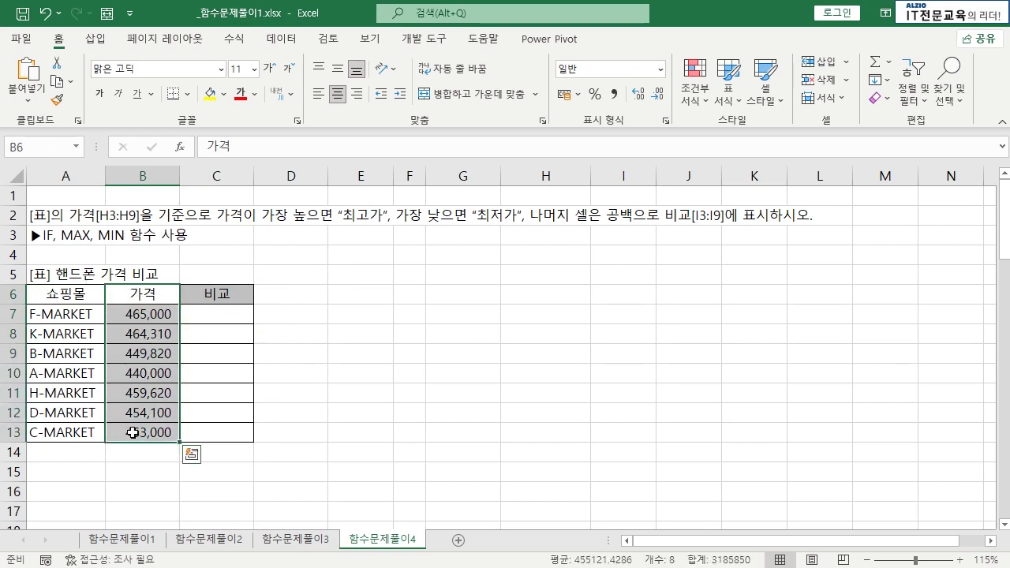
{"action": "left_click", "coordinate": [133, 435]}
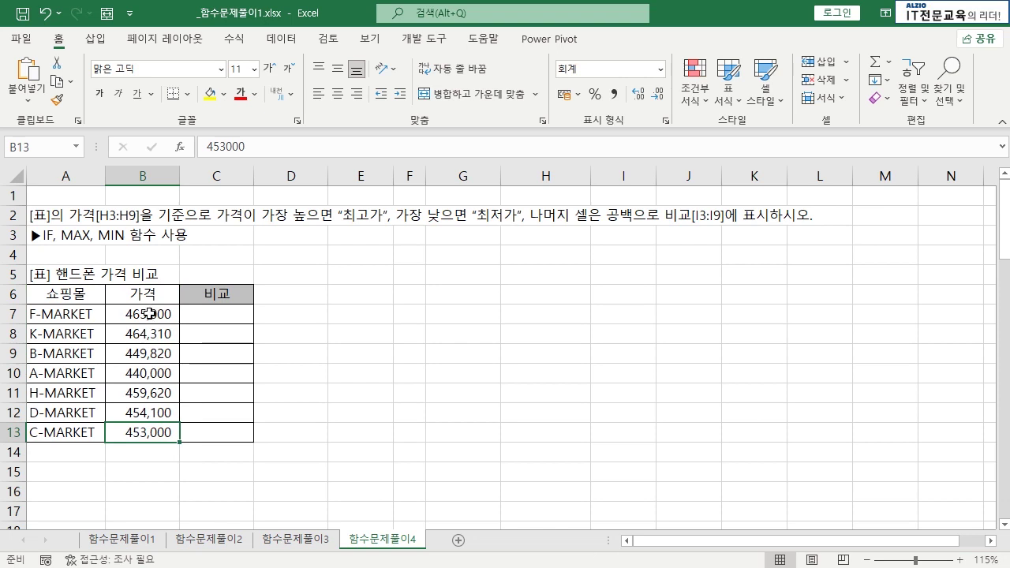
{"action": "left_click_drag", "start_coordinate": [150, 313], "coordinate": [147, 430]}
{"action": "left_click", "coordinate": [147, 430]}
{"action": "left_click", "coordinate": [233, 312]}
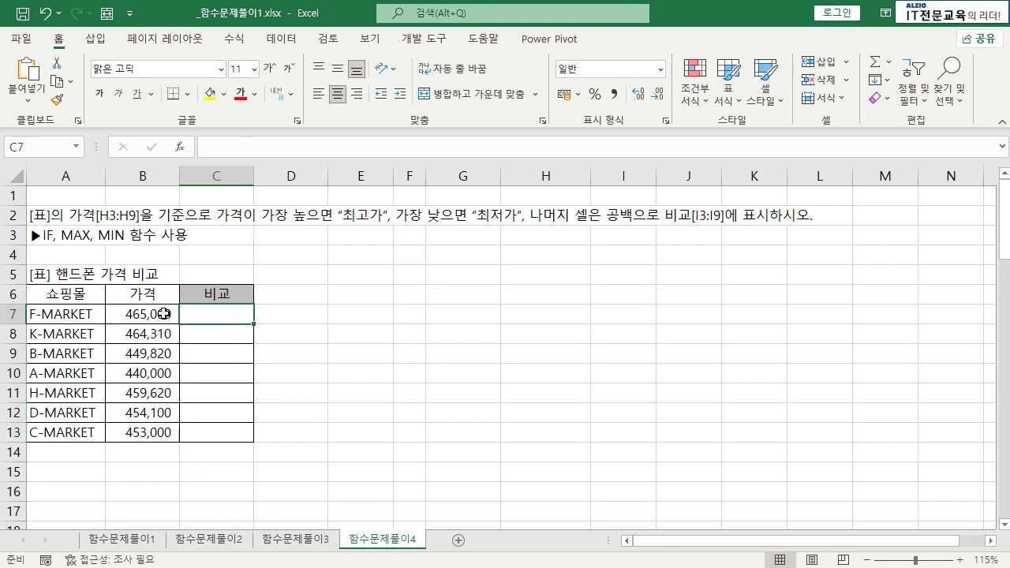
{"action": "left_click_drag", "start_coordinate": [161, 313], "coordinate": [149, 427]}
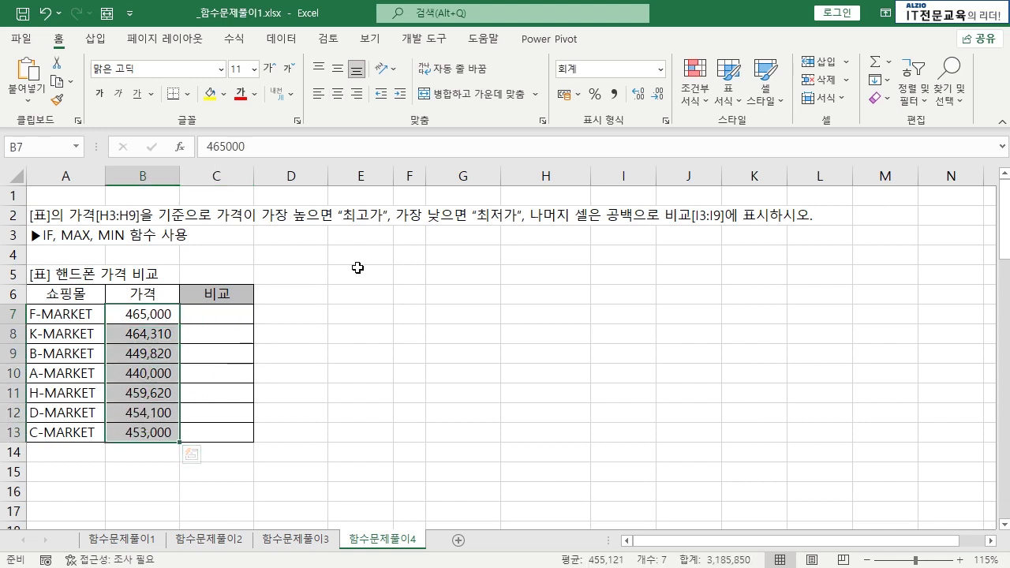
{"action": "left_click", "coordinate": [224, 334]}
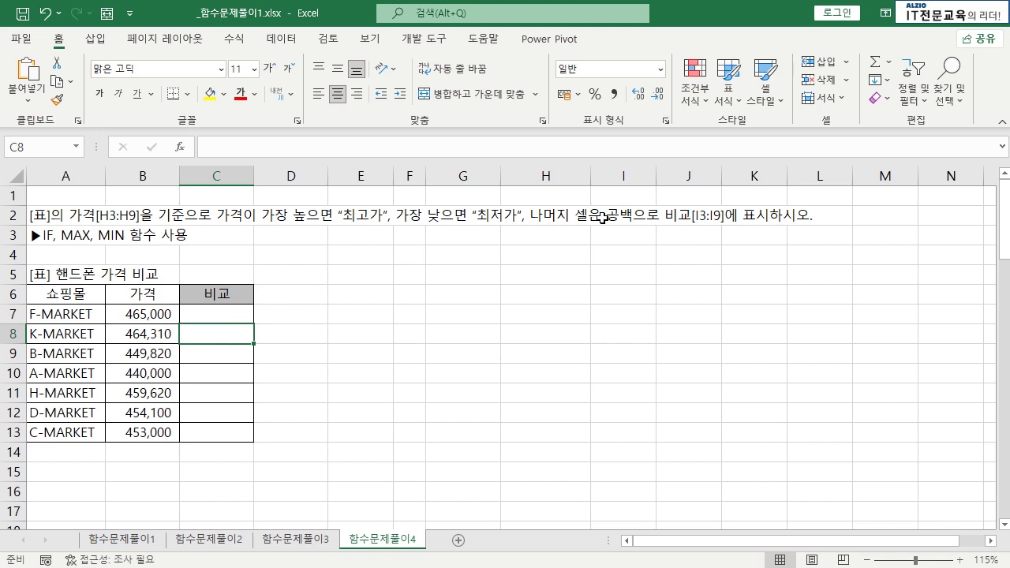
{"action": "left_click_drag", "start_coordinate": [152, 313], "coordinate": [151, 430]}
{"action": "left_click", "coordinate": [152, 430]}
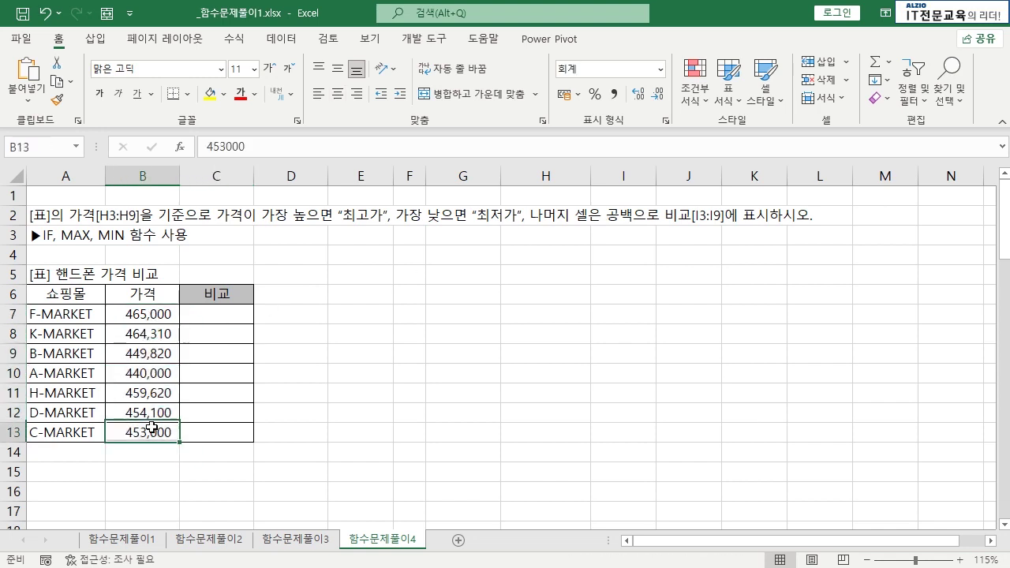
- Go through the 비교 cells beside the prices to work out which need "최고가", "최저가" or a blank
{"action": "left_click", "coordinate": [170, 314]}
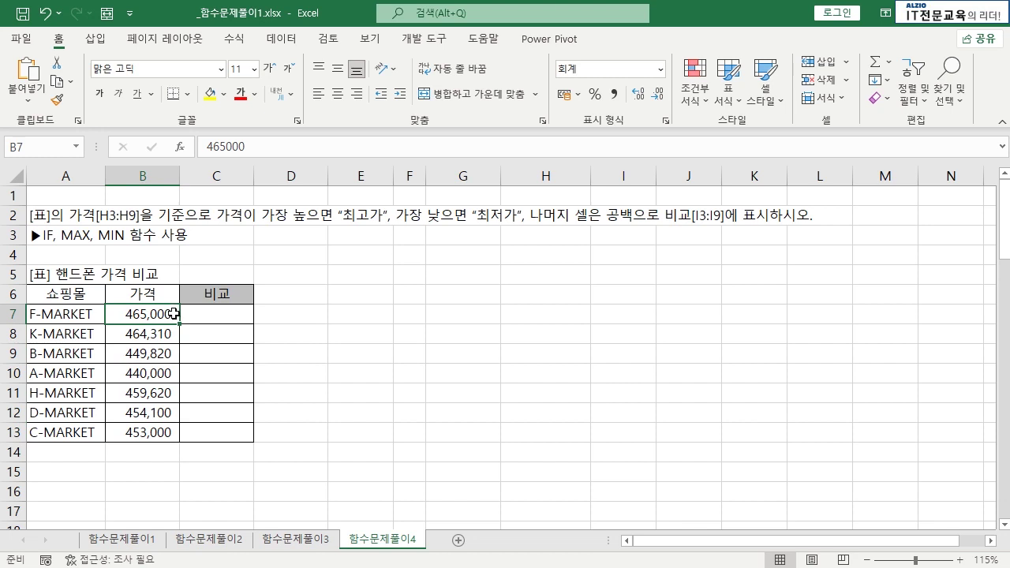
{"action": "left_click", "coordinate": [207, 314]}
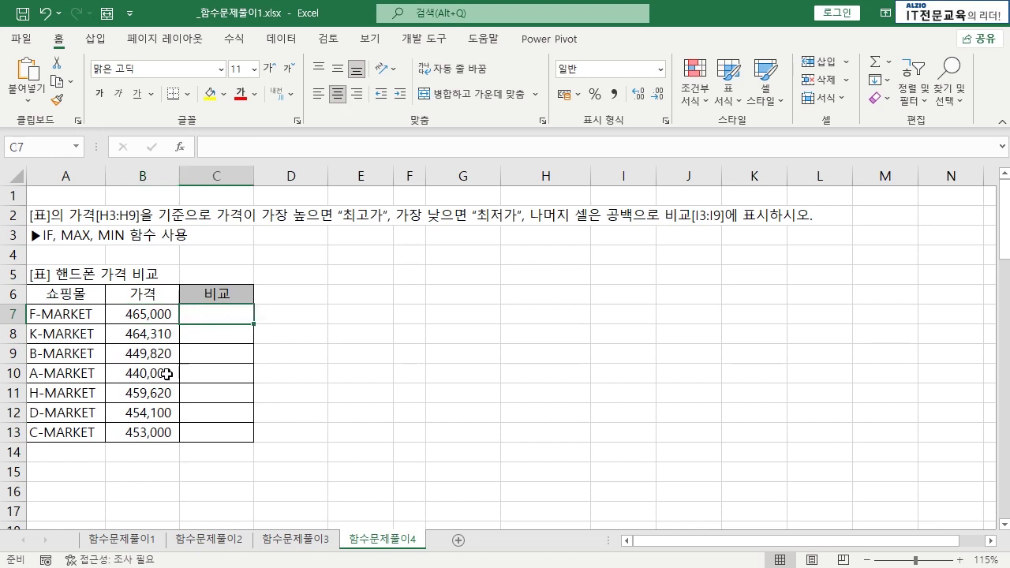
{"action": "left_click_drag", "start_coordinate": [167, 373], "coordinate": [186, 373]}
{"action": "left_click", "coordinate": [205, 372]}
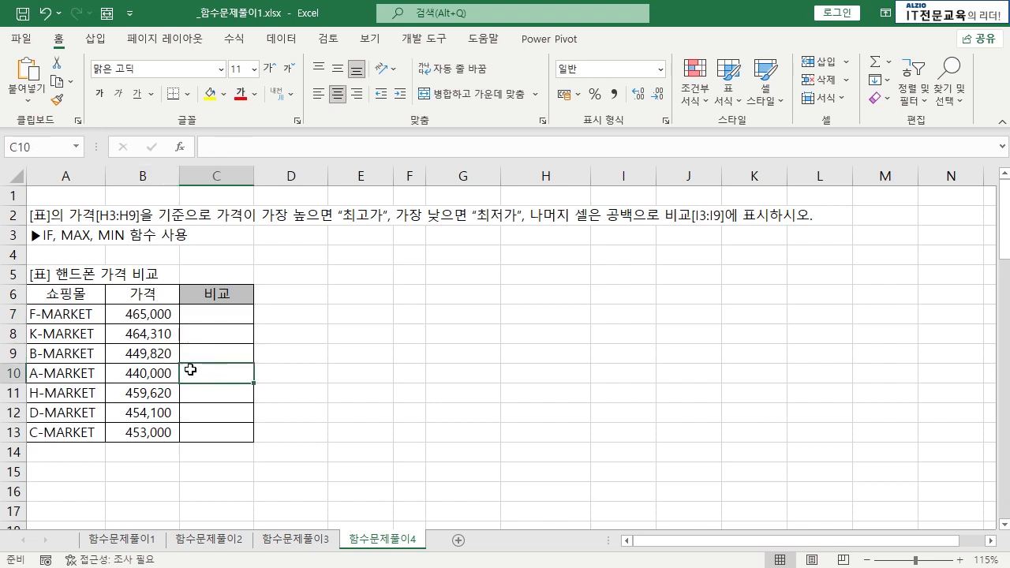
{"action": "left_click", "coordinate": [218, 334]}
{"action": "left_click", "coordinate": [218, 355]}
{"action": "left_click", "coordinate": [217, 393]}
{"action": "left_click", "coordinate": [210, 412]}
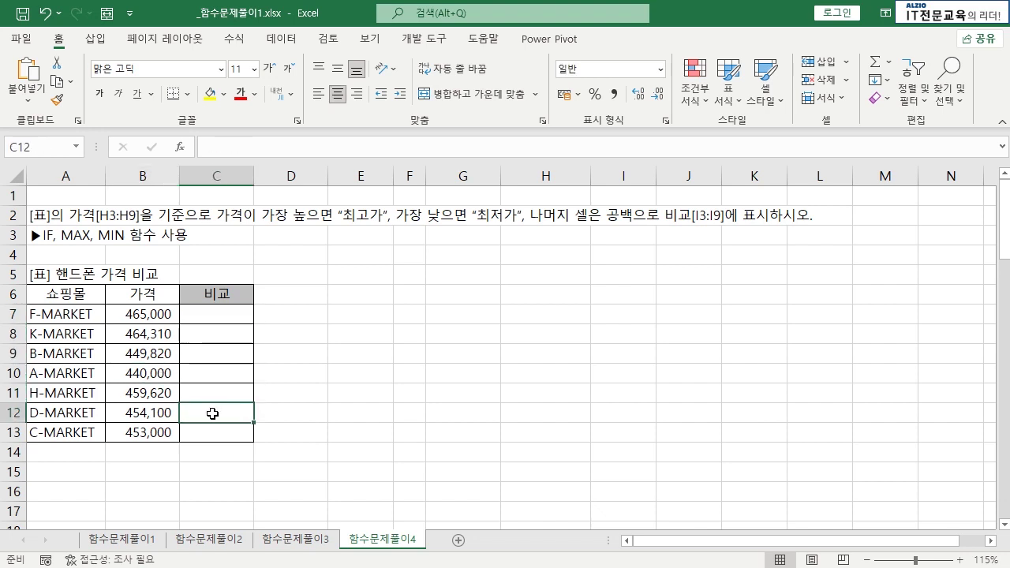
{"action": "left_click", "coordinate": [208, 431]}
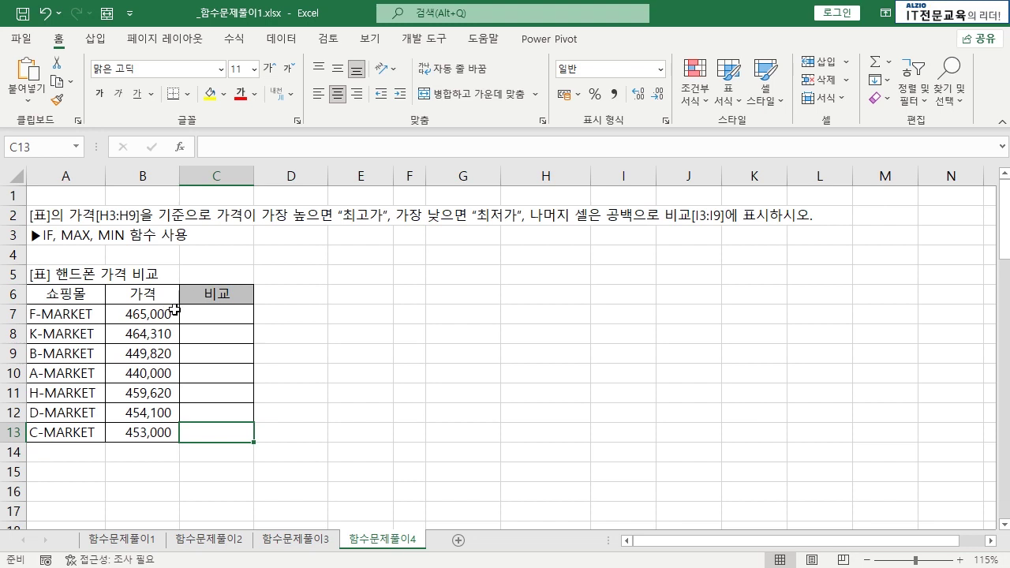
- Calculate the highest price of B7:B13 in E7 with the MAX function and check it against the price list
{"action": "left_click", "coordinate": [245, 314]}
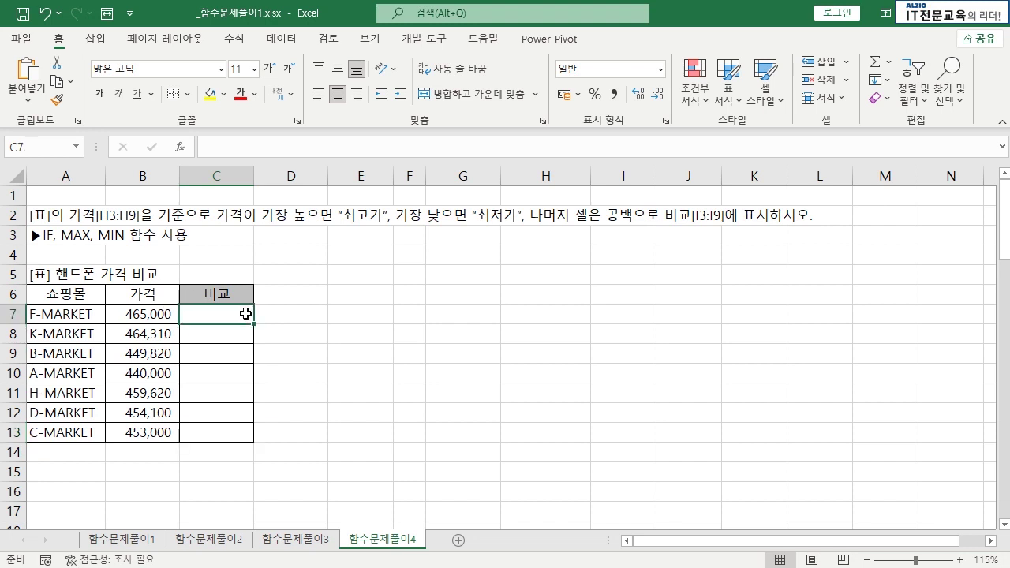
{"action": "left_click", "coordinate": [351, 314]}
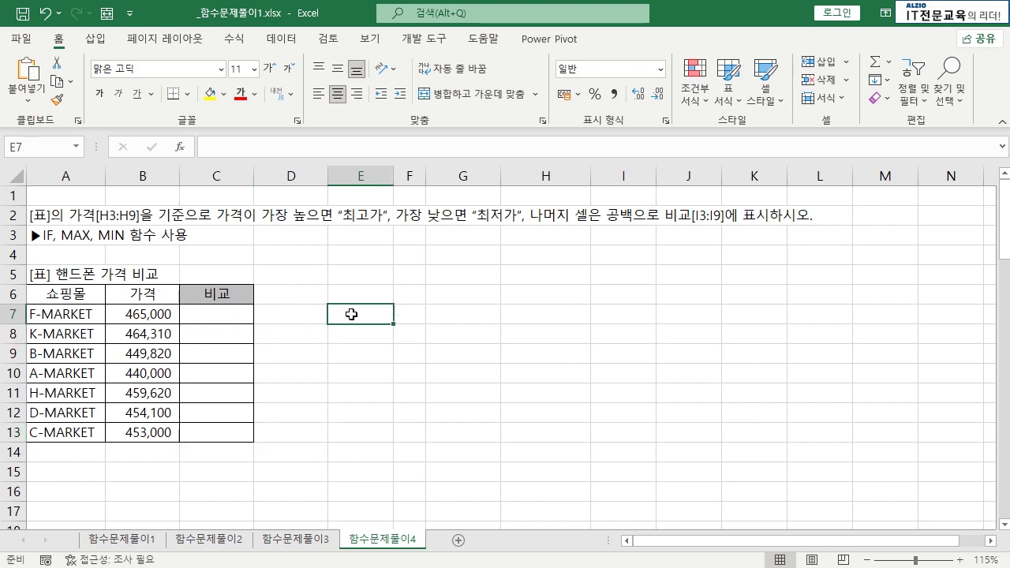
{"action": "type", "text": "=m"}
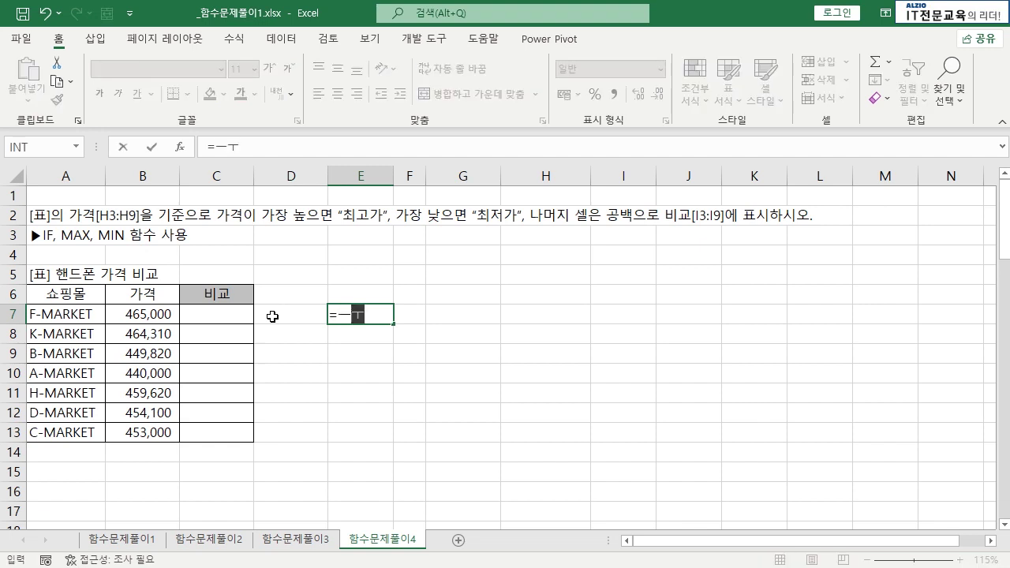
{"action": "type", "text": "a"}
{"action": "key", "text": "BackSpace"}
{"action": "key", "text": "BackSpace"}
{"action": "type", "text": "MAX("}
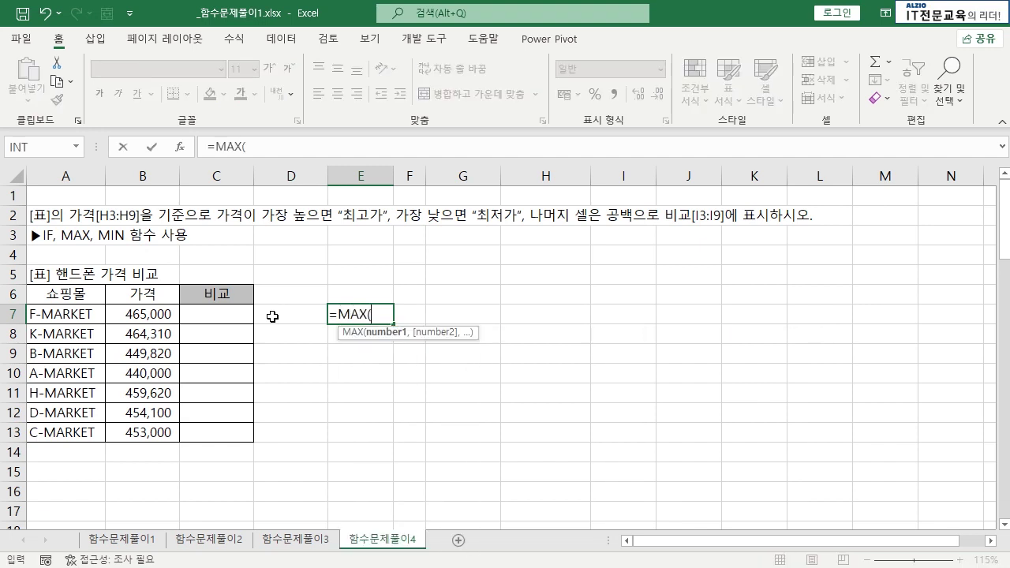
{"action": "left_click_drag", "start_coordinate": [133, 316], "coordinate": [158, 432]}
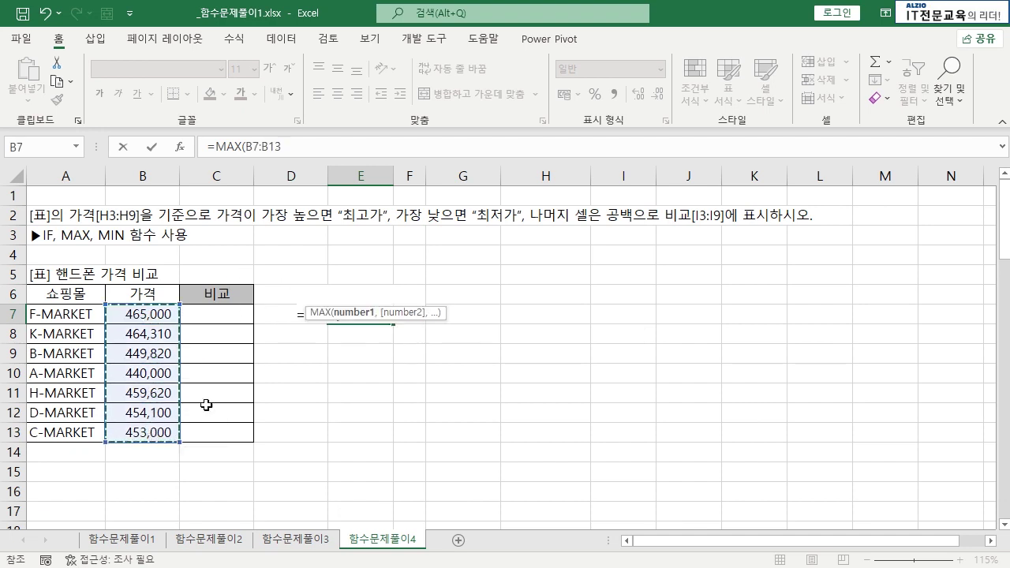
{"action": "key", "text": "Return"}
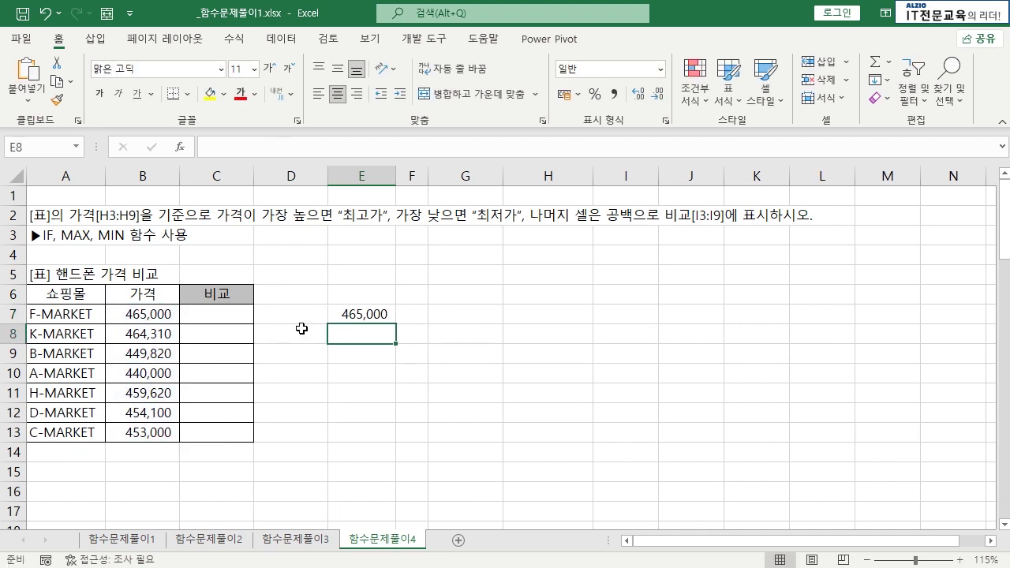
{"action": "left_click", "coordinate": [359, 315]}
{"action": "left_click", "coordinate": [162, 313]}
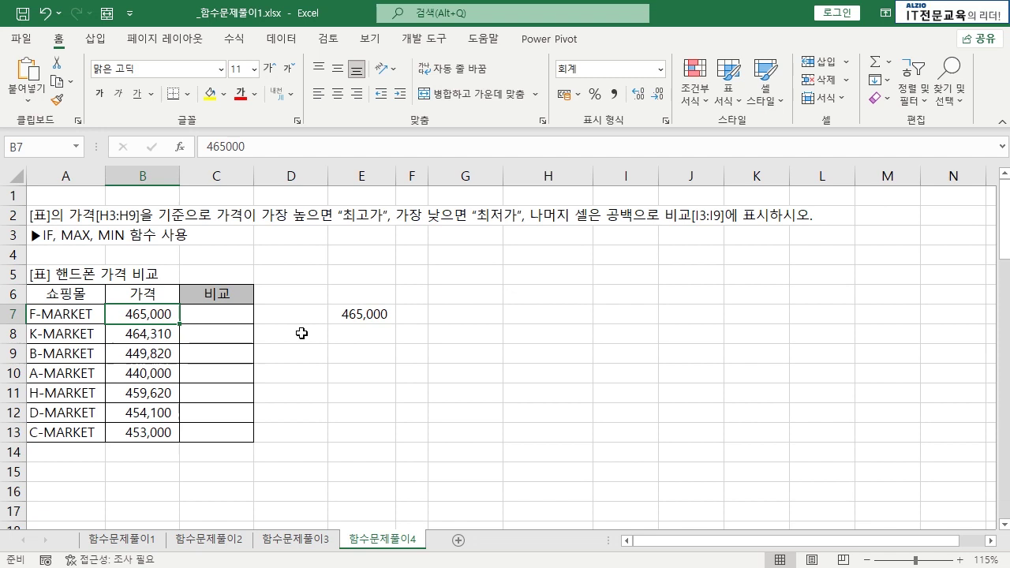
- Calculate the lowest price of B7:B13 in E8 with the MIN function and check it against the matching table row
{"action": "left_click", "coordinate": [368, 337]}
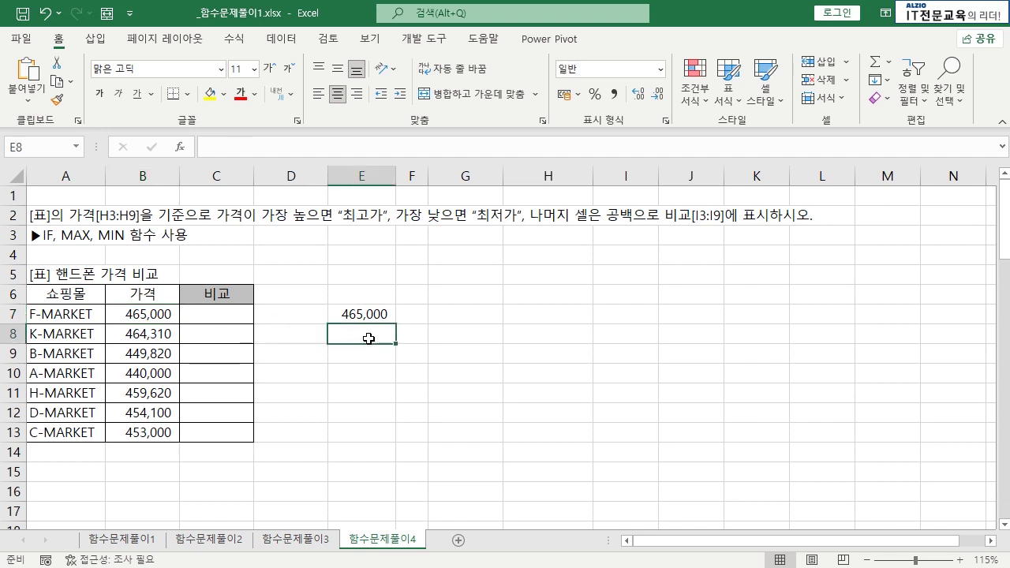
{"action": "type", "text": "=ㅡㅑㅜ"}
{"action": "key", "text": "BackSpace"}
{"action": "key", "text": "BackSpace"}
{"action": "key", "text": "BackSpace"}
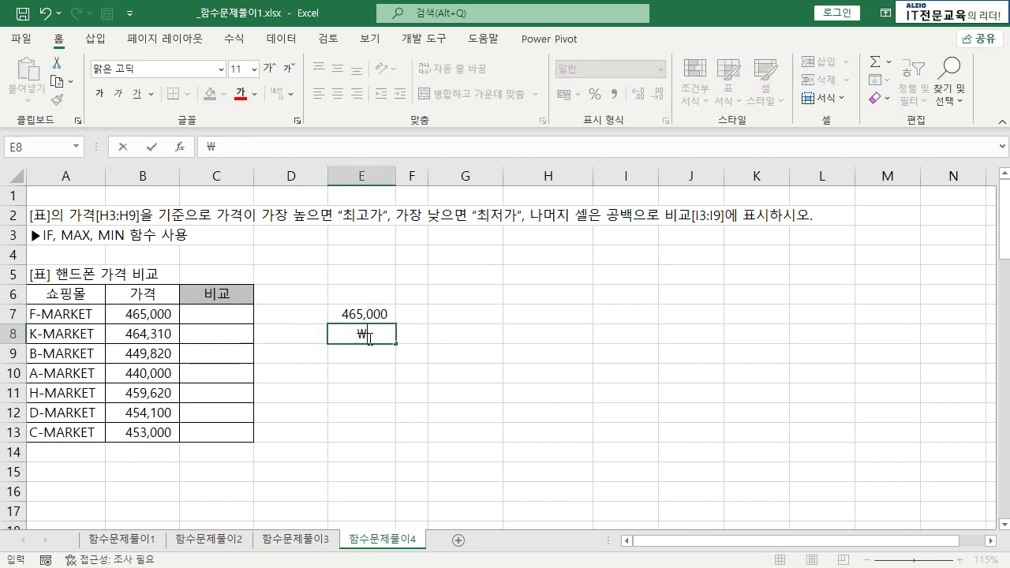
{"action": "type", "text": "MIN("}
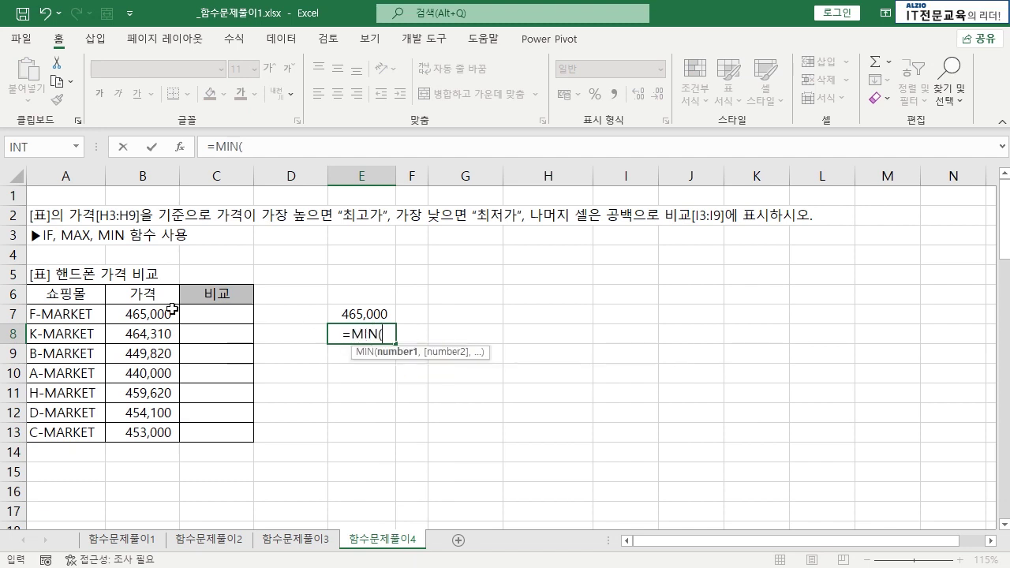
{"action": "left_click_drag", "start_coordinate": [147, 309], "coordinate": [142, 430]}
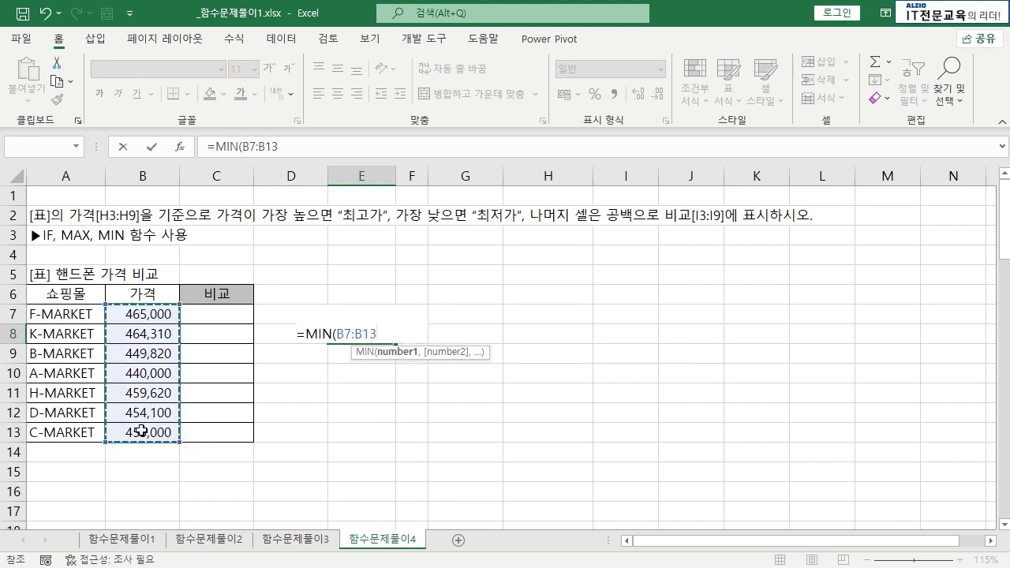
{"action": "key", "text": "Return"}
{"action": "left_click", "coordinate": [386, 335]}
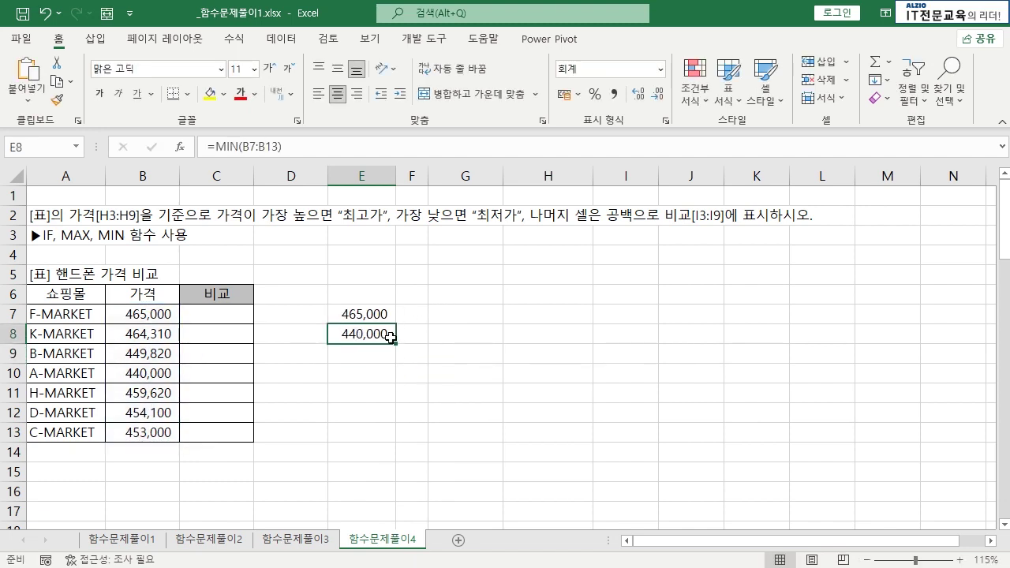
{"action": "left_click", "coordinate": [49, 375]}
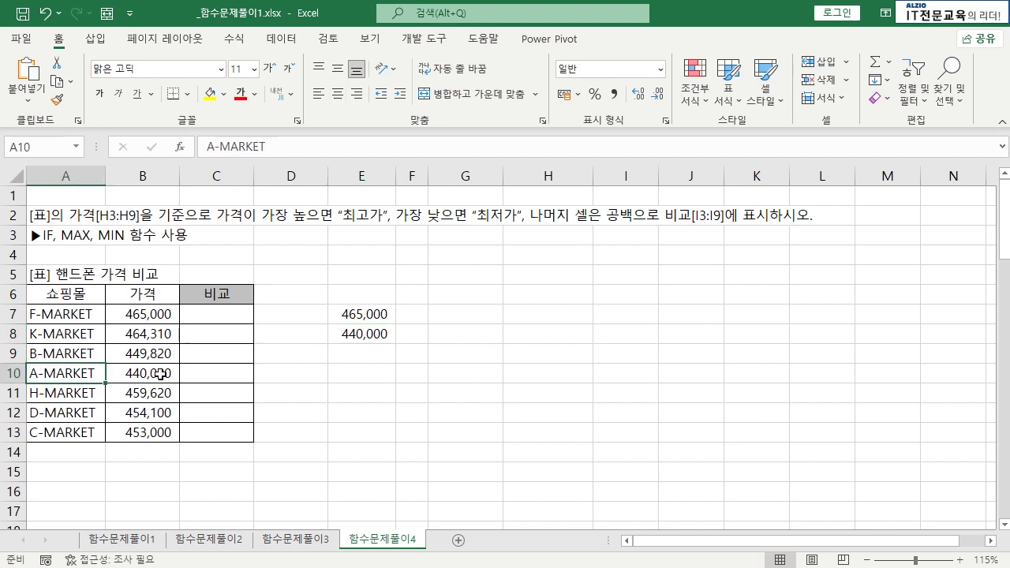
{"action": "left_click", "coordinate": [14, 373]}
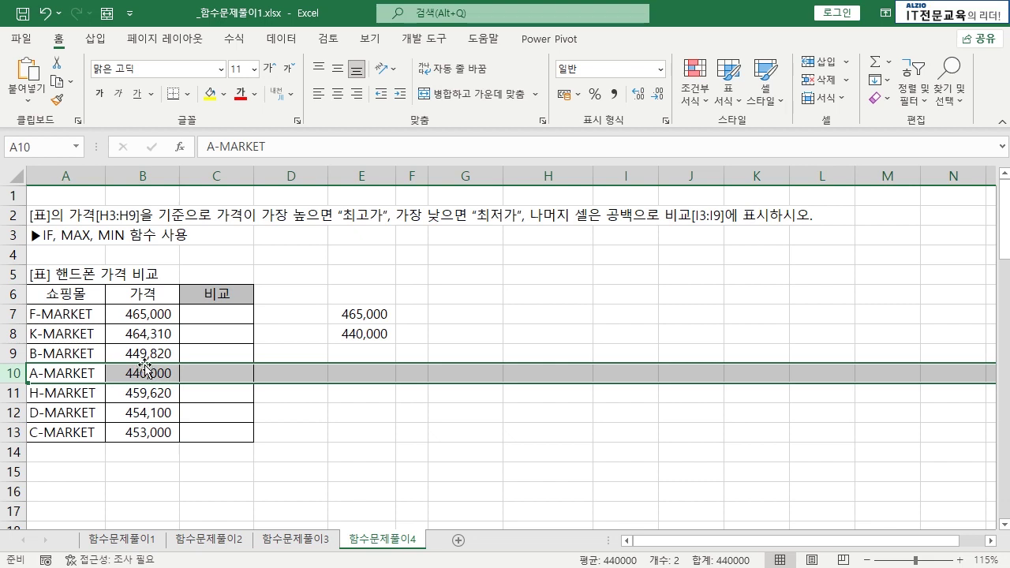
- Compare the prices in B7:B13, especially F-MARKET's, with the MAX result in E7 to work out the highest-price condition
{"action": "left_click", "coordinate": [361, 314]}
{"action": "left_click", "coordinate": [234, 320]}
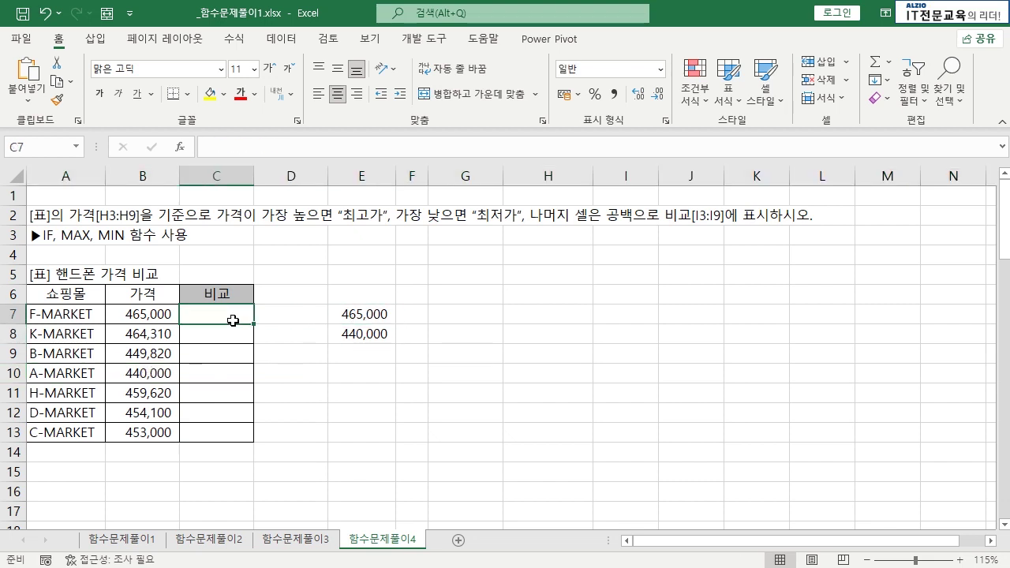
{"action": "left_click", "coordinate": [214, 372]}
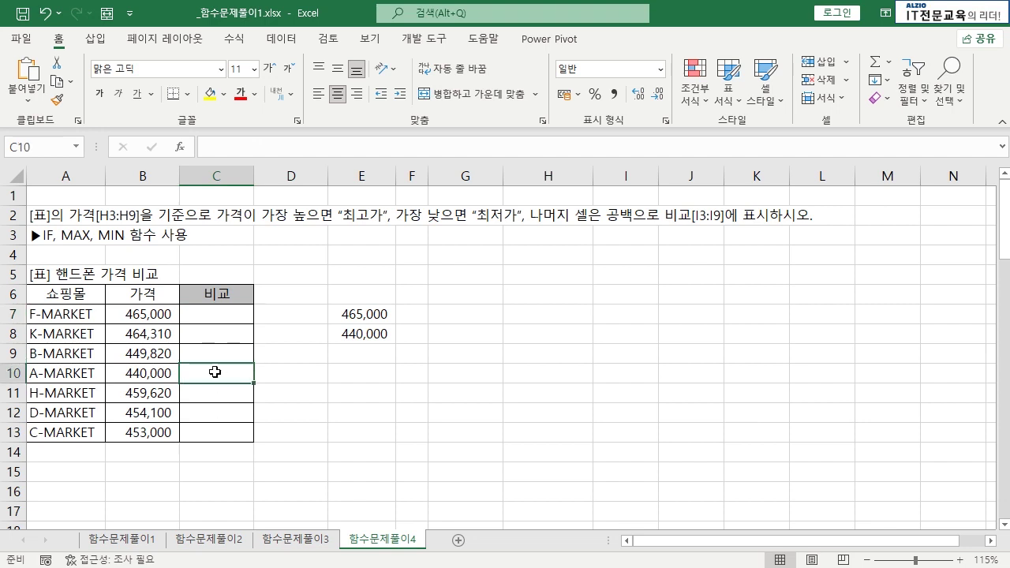
{"action": "left_click", "coordinate": [214, 316]}
{"action": "left_click", "coordinate": [348, 313]}
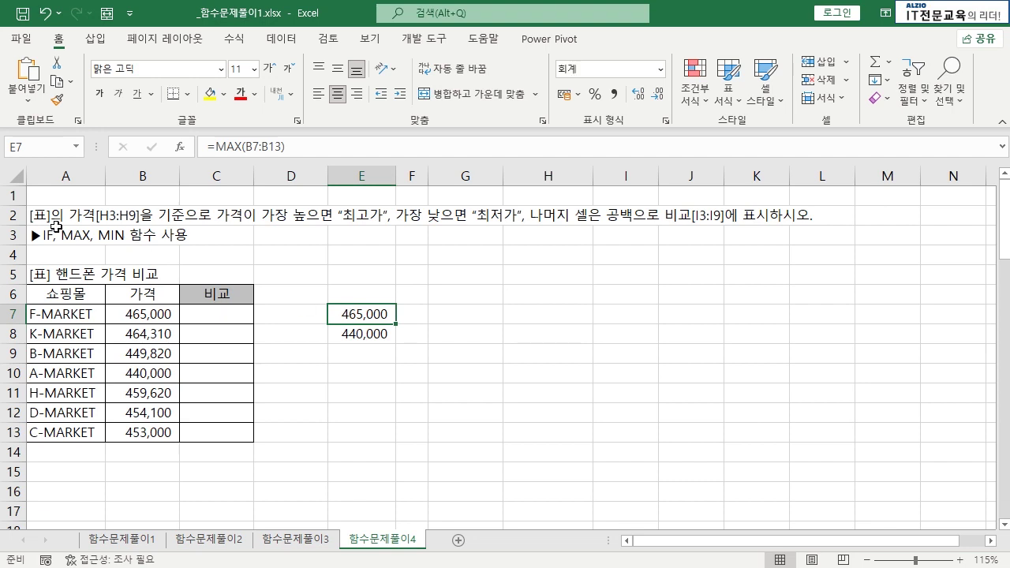
{"action": "mouse_move", "coordinate": [142, 312]}
{"action": "left_mouse_down"}
{"action": "mouse_move", "coordinate": [146, 465]}
{"action": "mouse_move", "coordinate": [150, 319]}
{"action": "left_mouse_up"}
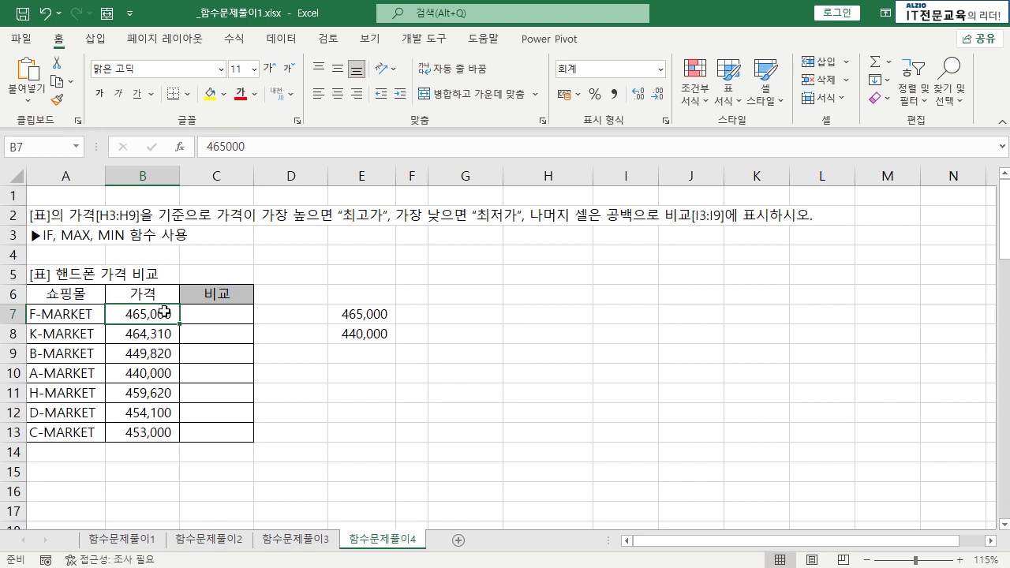
{"action": "left_click", "coordinate": [169, 355]}
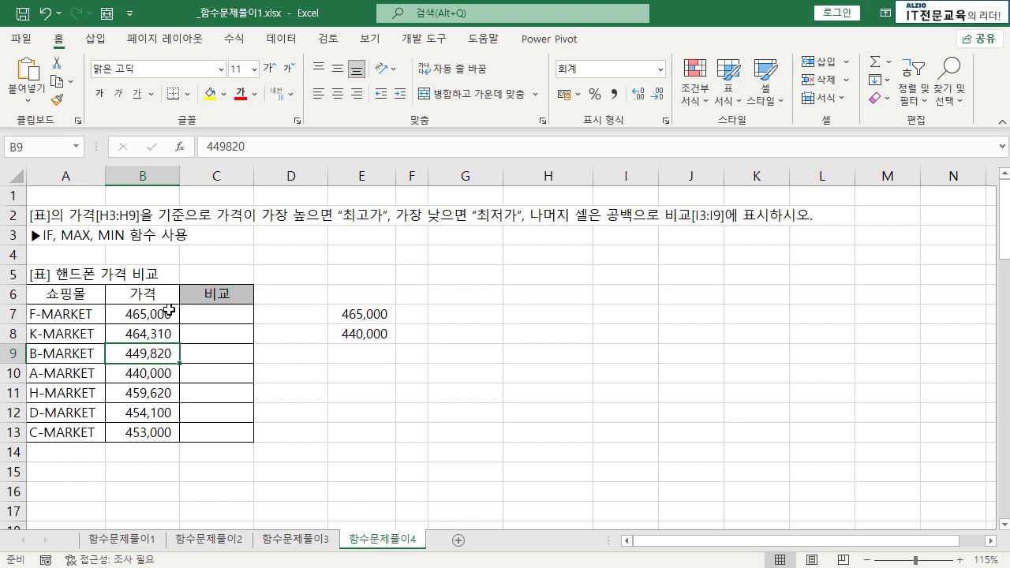
{"action": "left_click", "coordinate": [169, 319]}
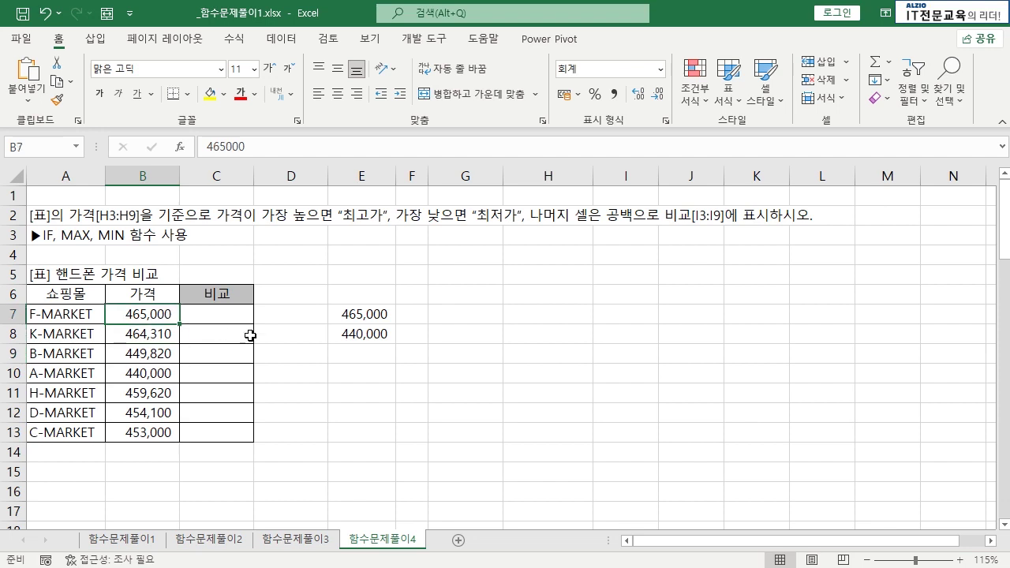
{"action": "left_click", "coordinate": [343, 367]}
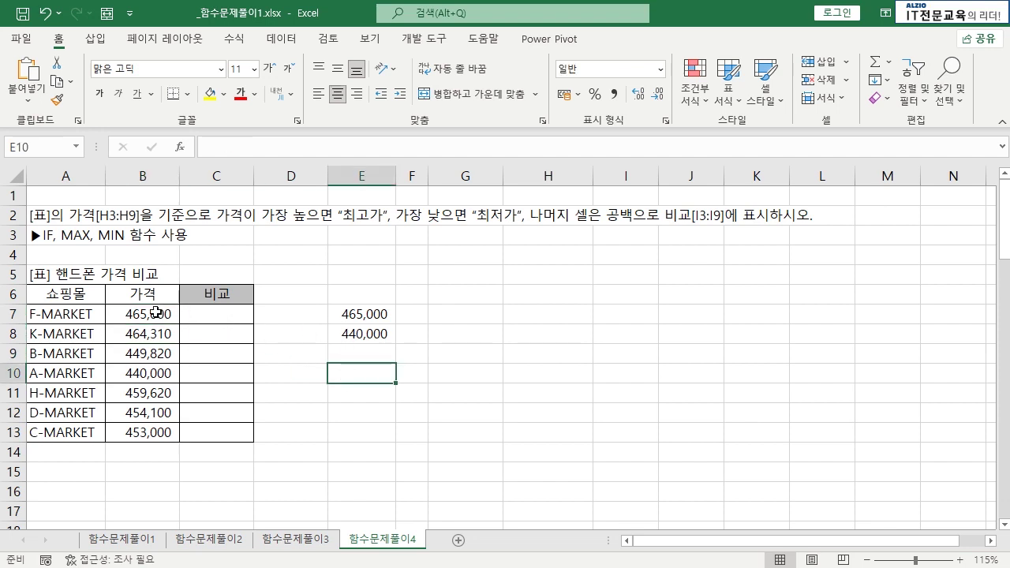
{"action": "left_click_drag", "start_coordinate": [155, 313], "coordinate": [140, 433]}
{"action": "left_click", "coordinate": [141, 432]}
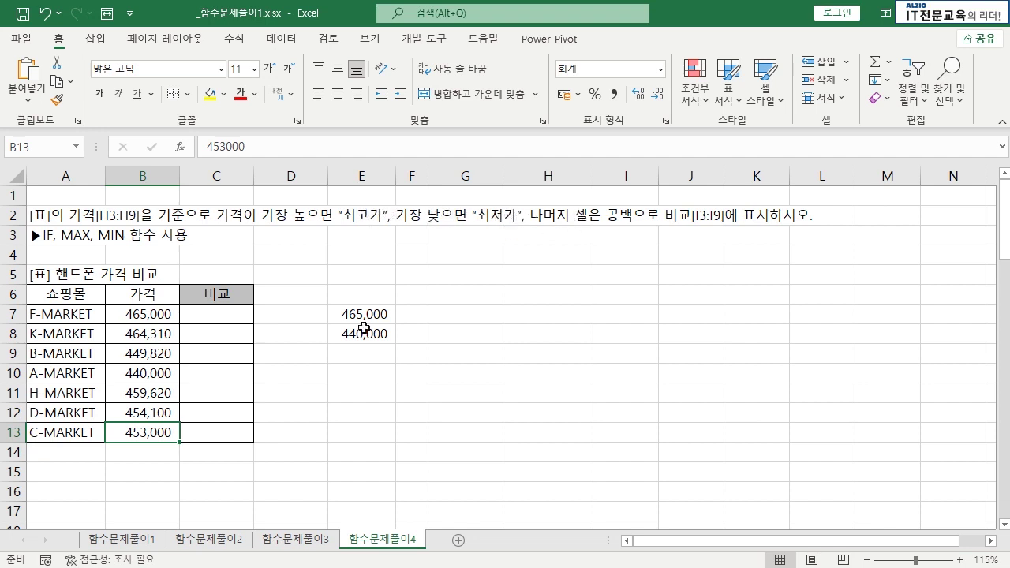
{"action": "left_click", "coordinate": [301, 360]}
{"action": "left_click", "coordinate": [242, 317]}
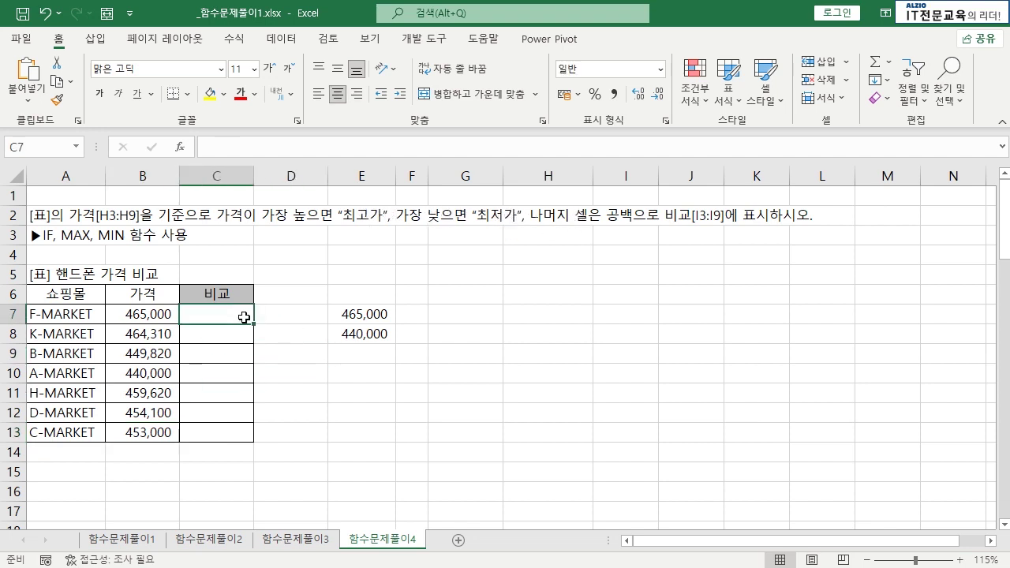
{"action": "left_click_drag", "start_coordinate": [157, 307], "coordinate": [149, 435]}
{"action": "left_click", "coordinate": [161, 316]}
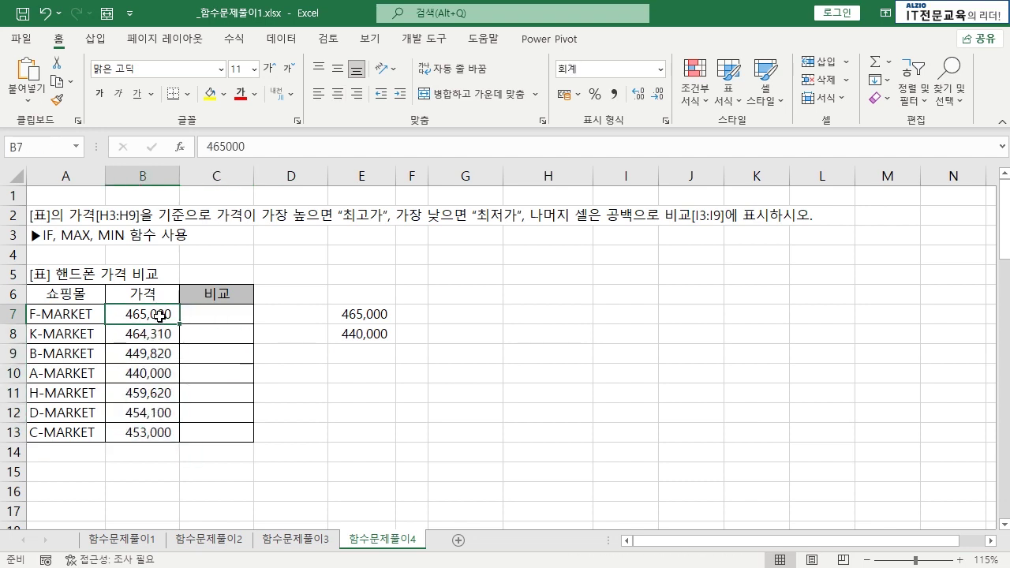
{"action": "left_click_drag", "start_coordinate": [152, 314], "coordinate": [149, 431]}
{"action": "left_click", "coordinate": [162, 316]}
{"action": "left_click", "coordinate": [370, 316]}
{"action": "left_click", "coordinate": [154, 315]}
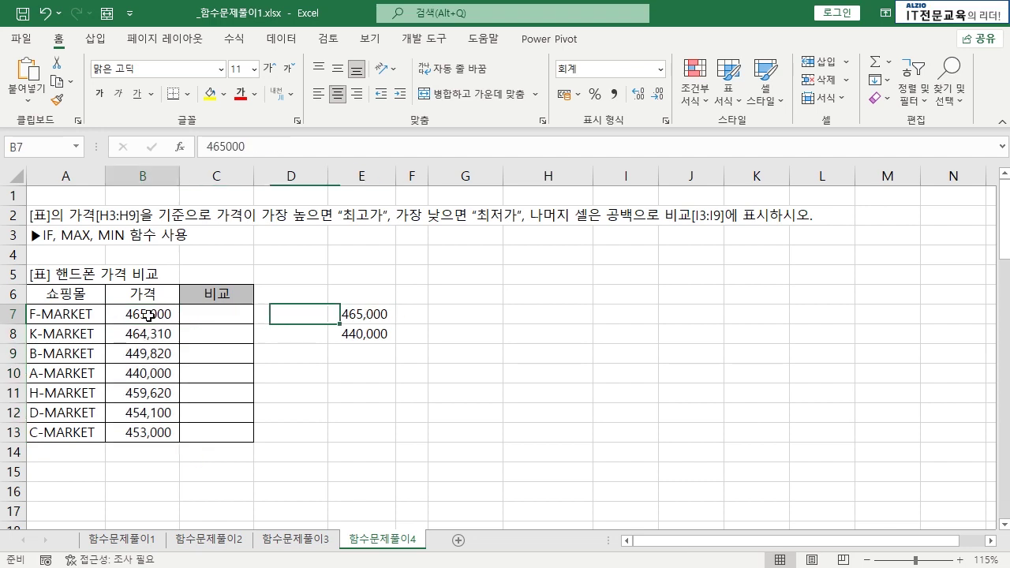
{"action": "left_click", "coordinate": [226, 314]}
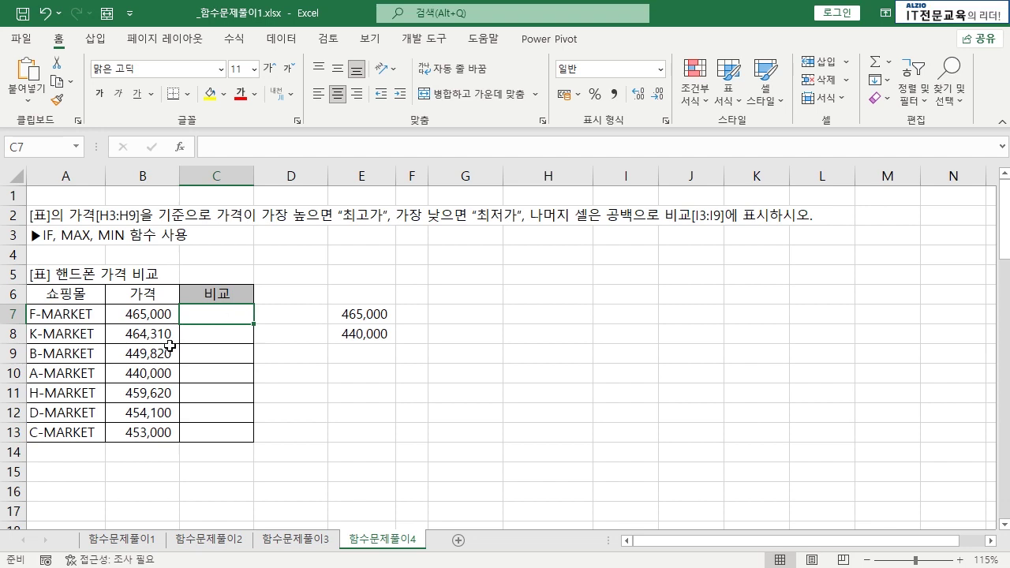
- Compare A-MARKET's price in B10 with the MIN result in E8 and review which comparison cells in column C should stay blank
{"action": "left_click", "coordinate": [161, 373]}
{"action": "left_click_drag", "start_coordinate": [156, 316], "coordinate": [148, 436]}
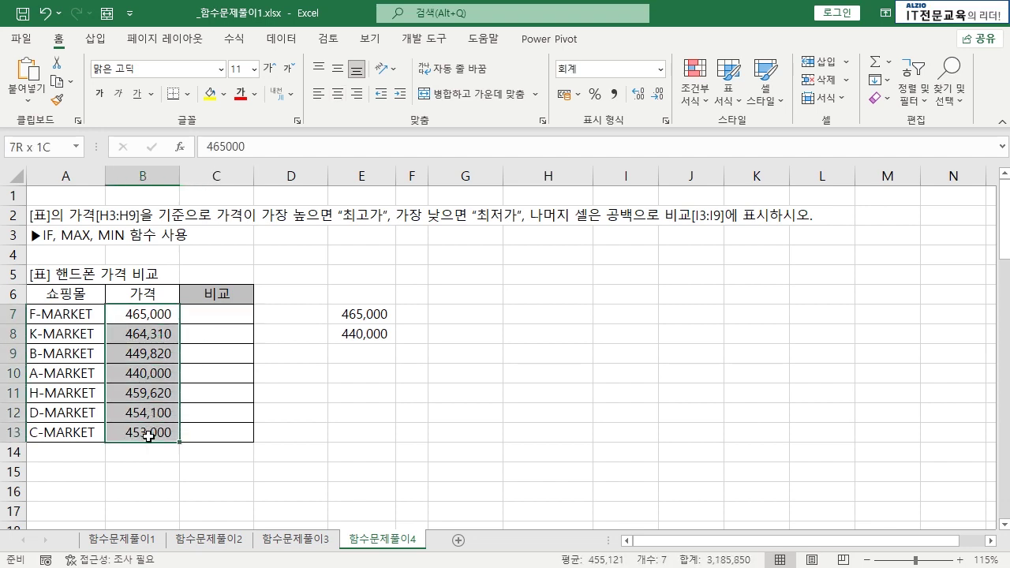
{"action": "left_click", "coordinate": [140, 372]}
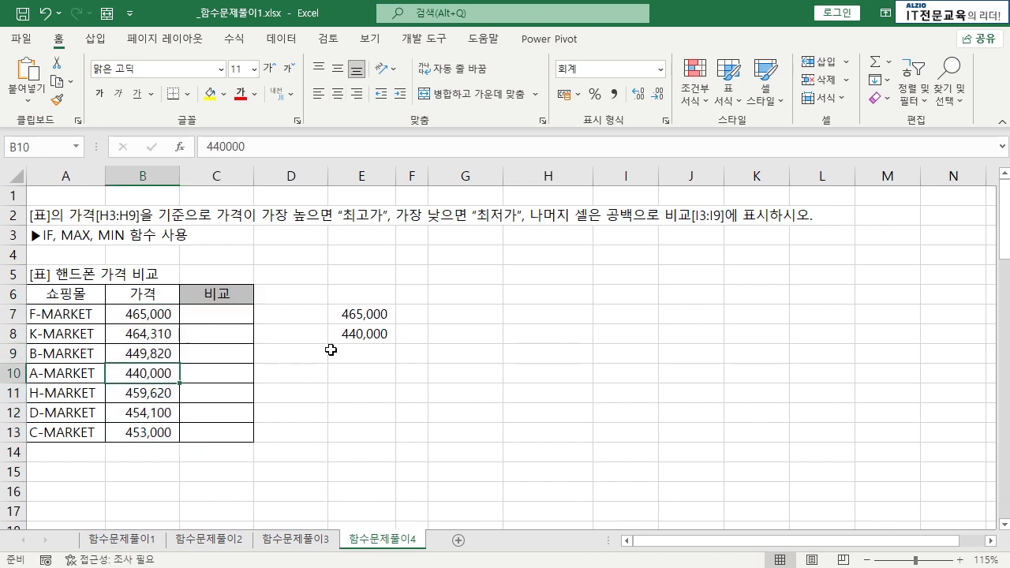
{"action": "left_click", "coordinate": [355, 335]}
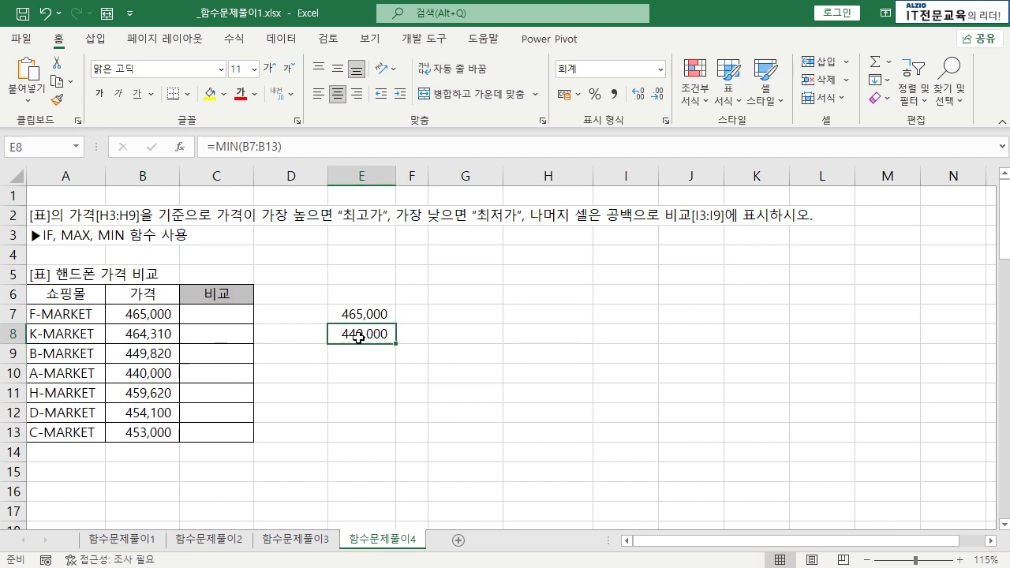
{"action": "left_click", "coordinate": [172, 374]}
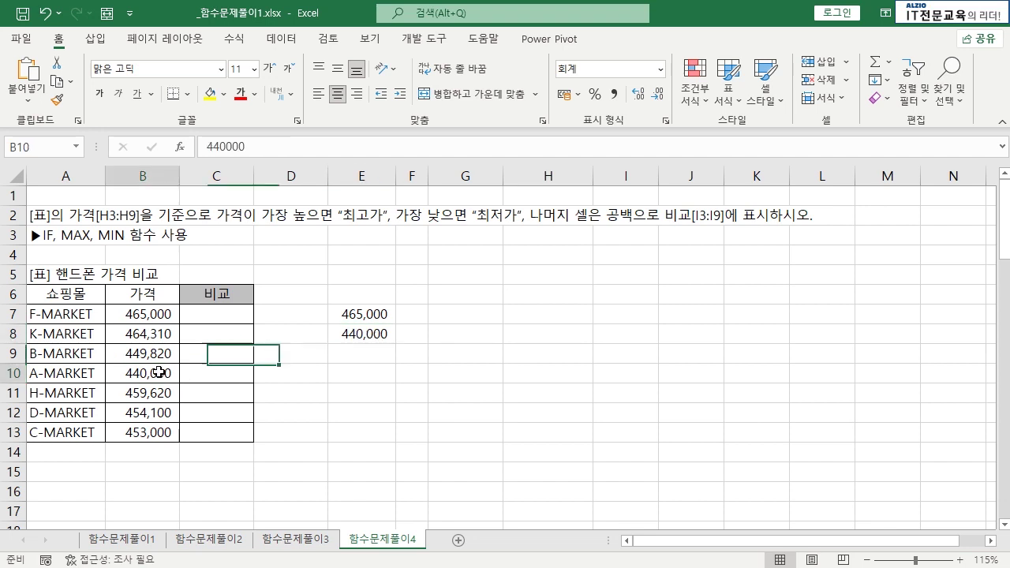
{"action": "left_click", "coordinate": [211, 376]}
{"action": "left_click_drag", "start_coordinate": [215, 334], "coordinate": [212, 433]}
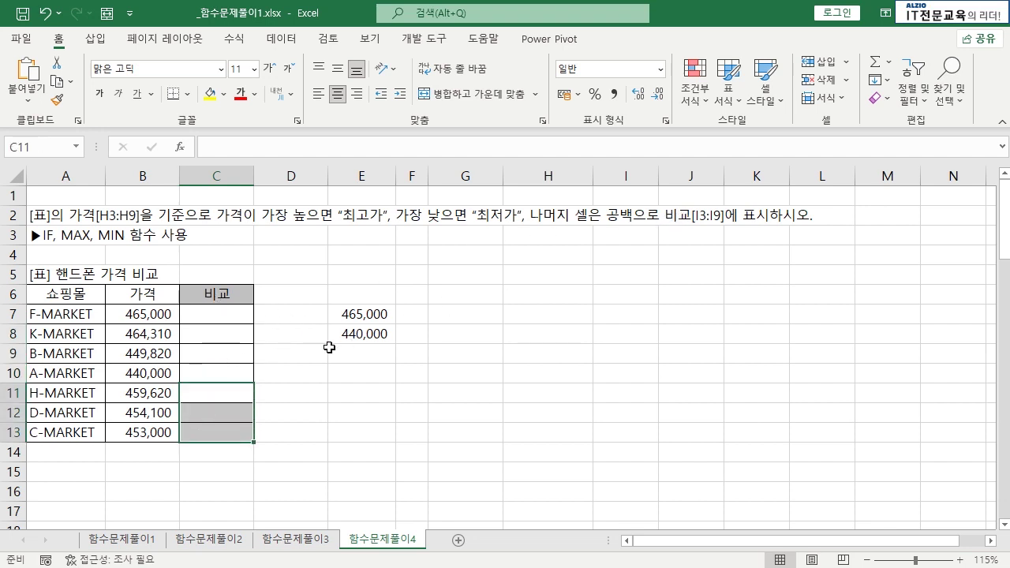
- Begin a formula in C7 with an IF function whose test starts with MAX(B7:B13)
{"action": "left_click", "coordinate": [230, 317]}
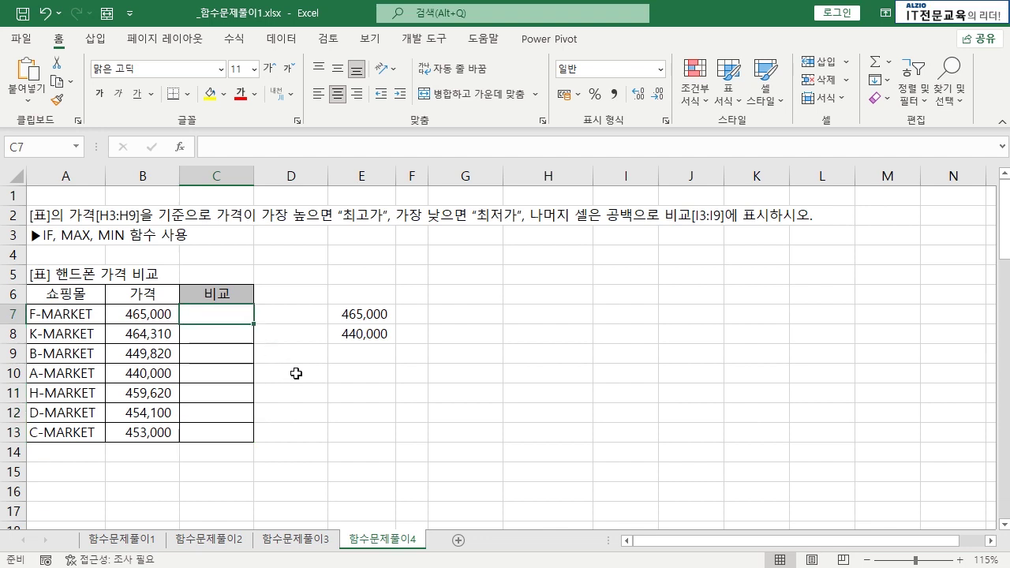
{"action": "type", "text": "=IF"}
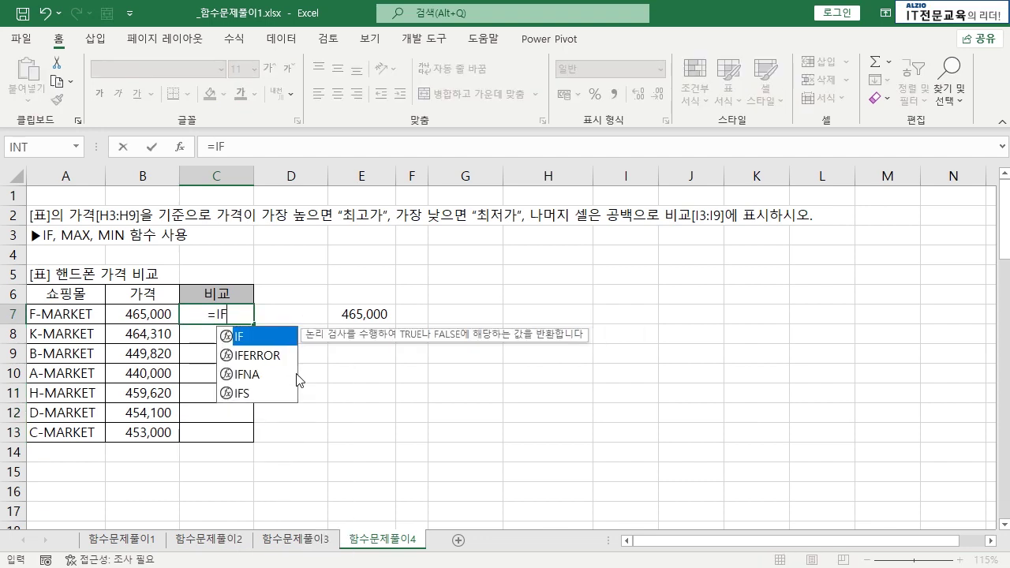
{"action": "type", "text": "("}
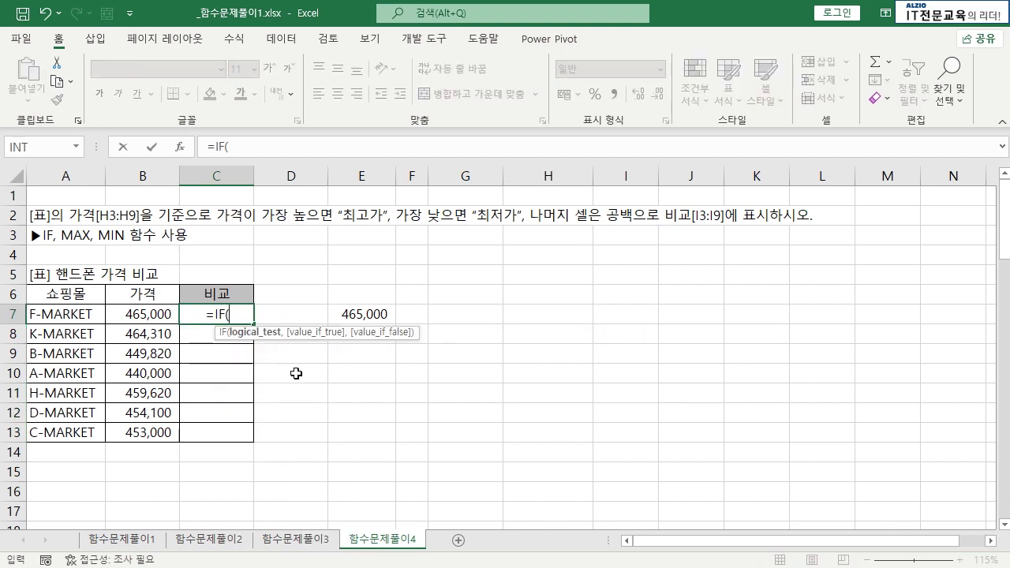
{"action": "type", "text": "MAX"}
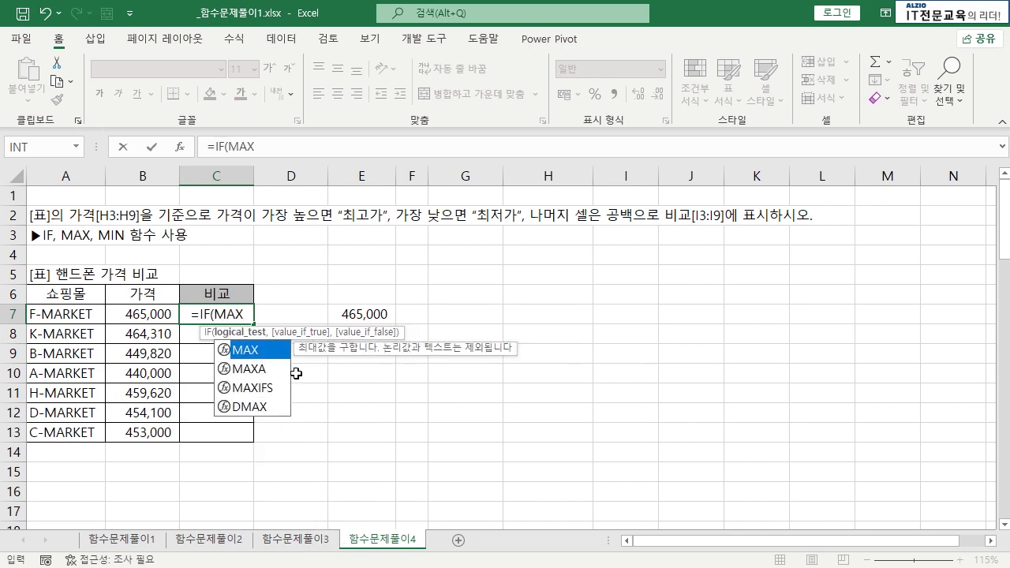
{"action": "type", "text": "("}
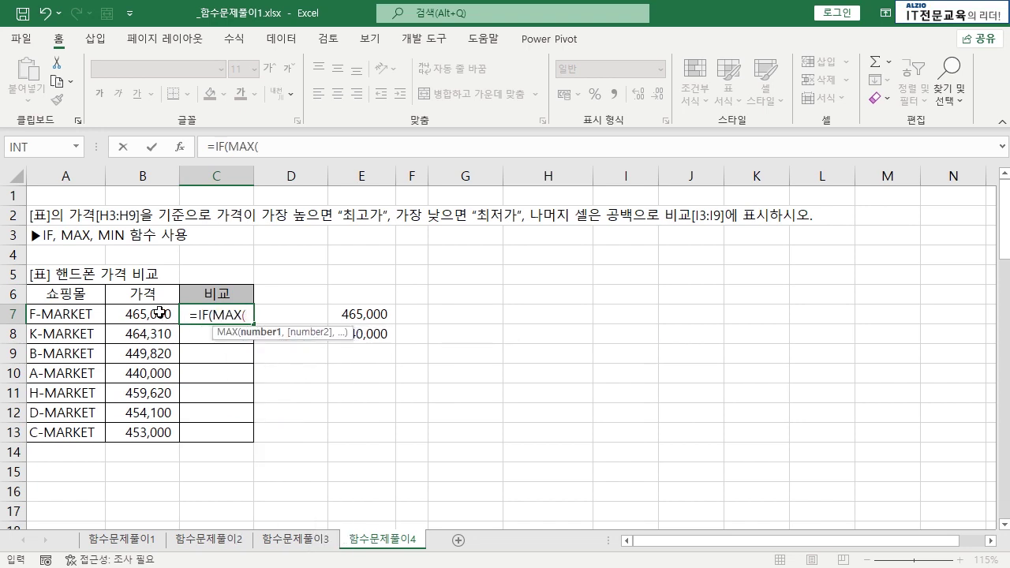
{"action": "left_click_drag", "start_coordinate": [158, 314], "coordinate": [155, 432]}
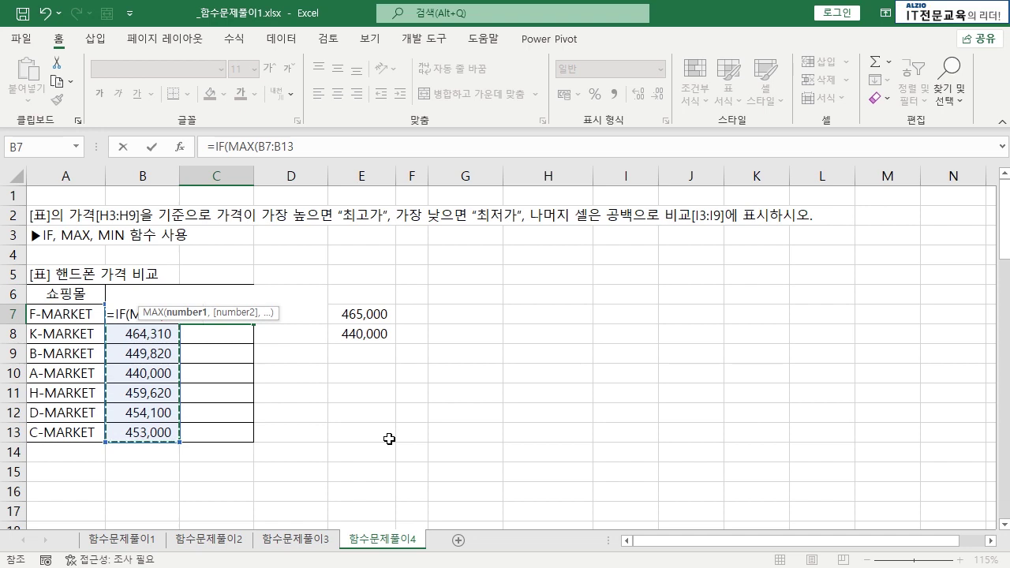
{"action": "type", "text": ")"}
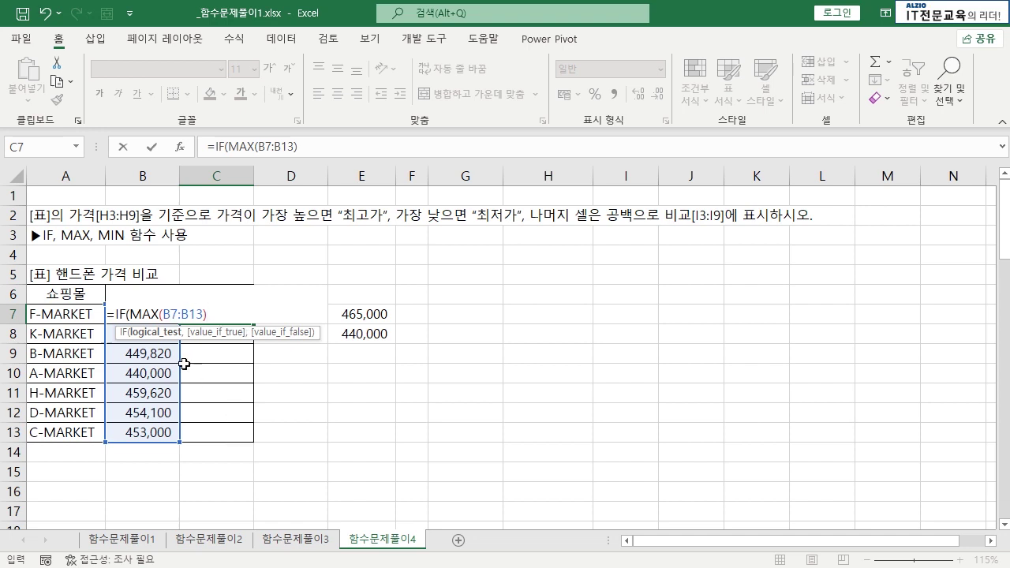
- Make the range inside the MAX function absolute as $B$7:$B$13
{"action": "left_click_drag", "start_coordinate": [163, 314], "coordinate": [202, 315]}
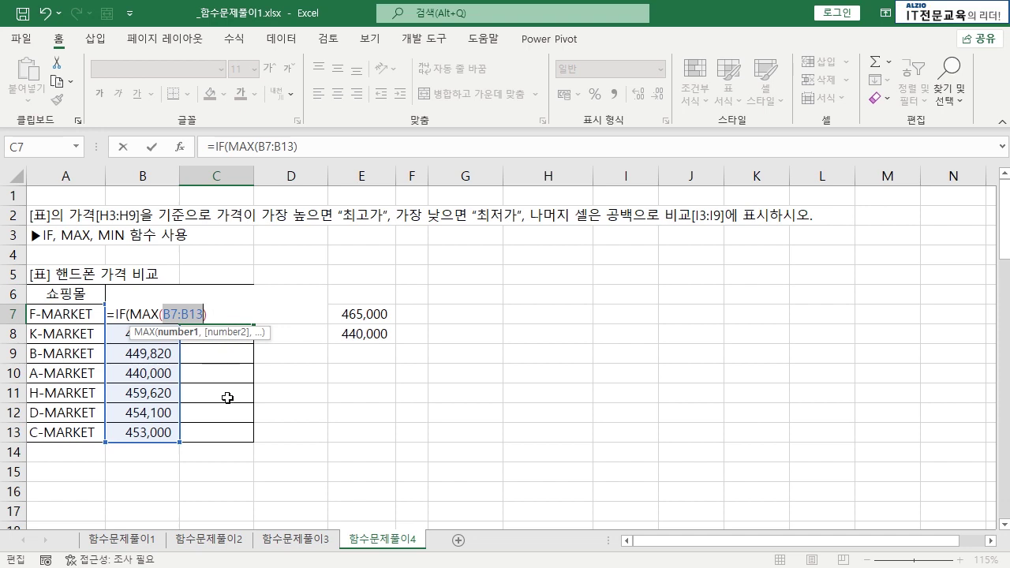
{"action": "key", "text": "F4"}
{"action": "left_click", "coordinate": [240, 313]}
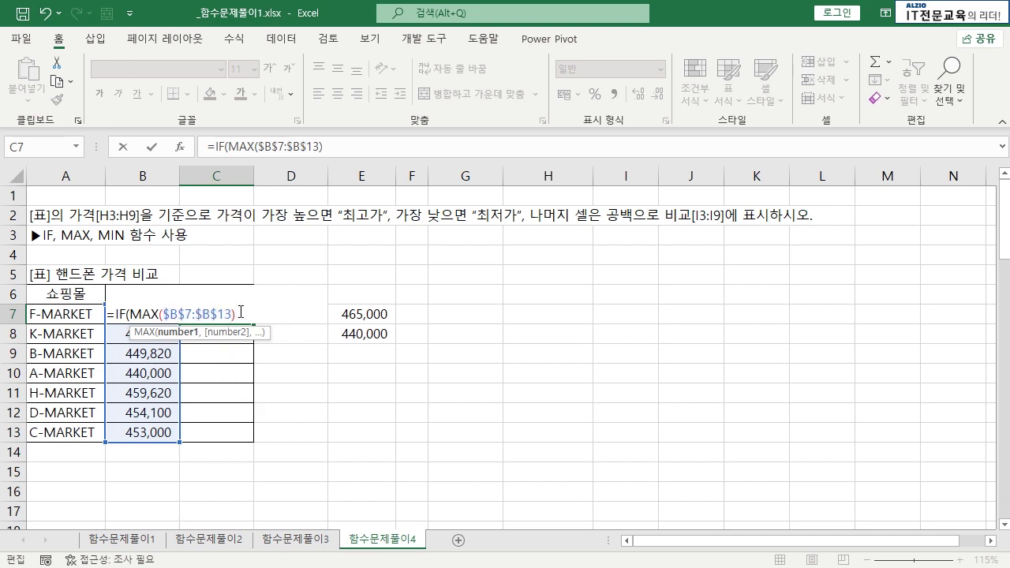
- Complete the IF test by setting the MAX result equal to B7, and give "최고가" as the value if true
{"action": "left_click_drag", "start_coordinate": [131, 313], "coordinate": [234, 316]}
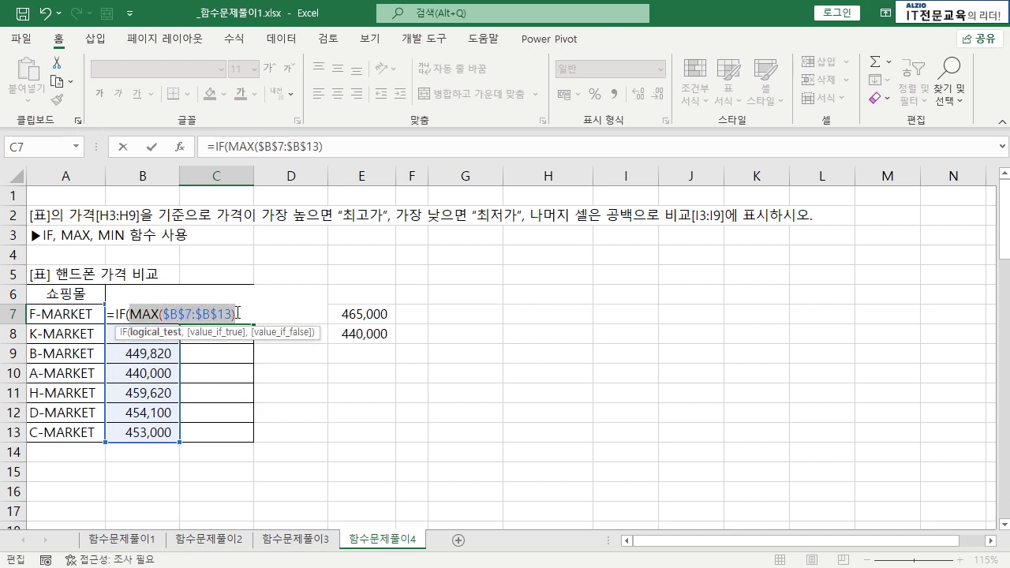
{"action": "left_click", "coordinate": [244, 313]}
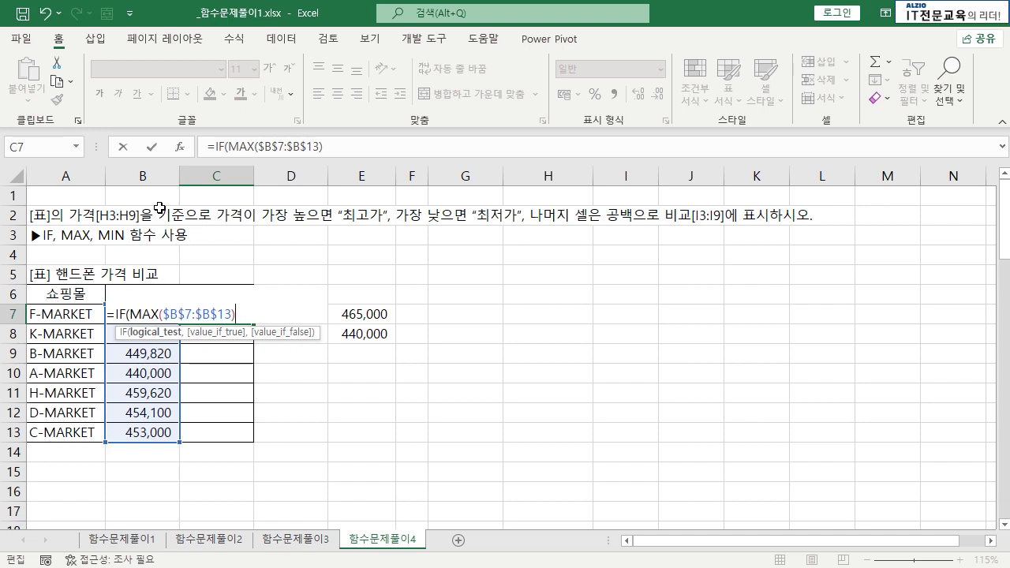
{"action": "left_click", "coordinate": [117, 316]}
{"action": "type", "text": "B7"}
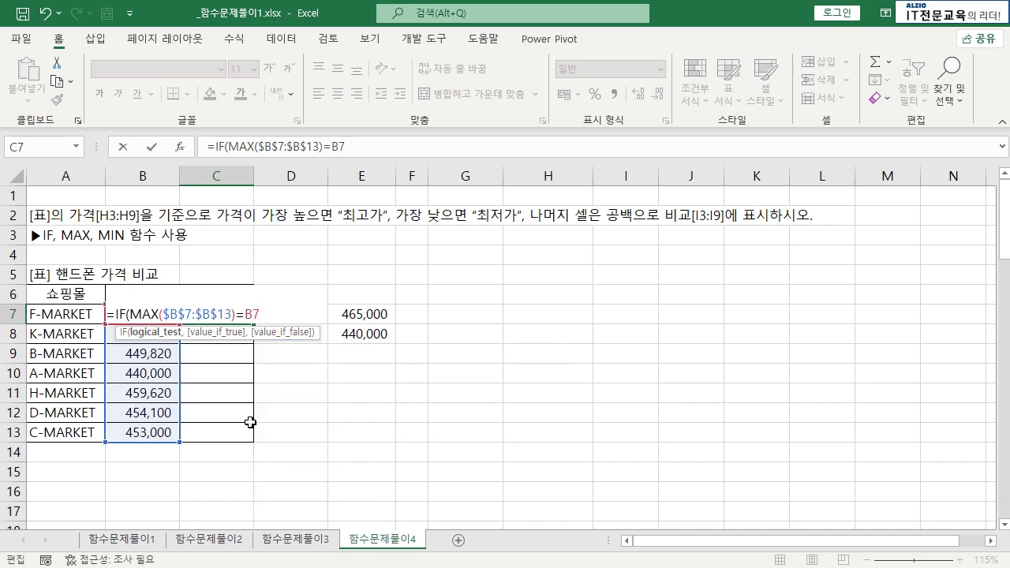
{"action": "type", "text": ",\""}
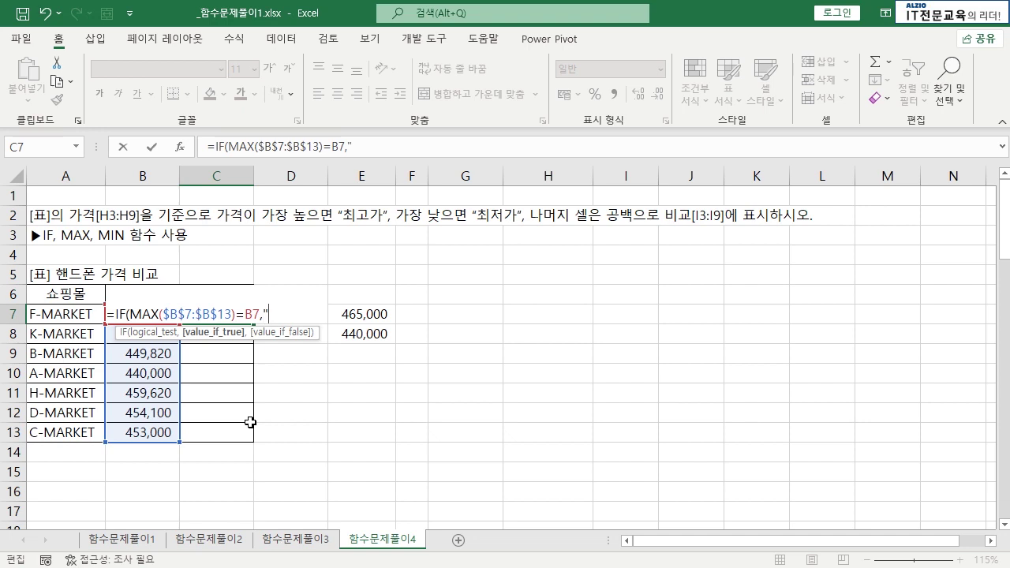
{"action": "type", "text": "최고가\","}
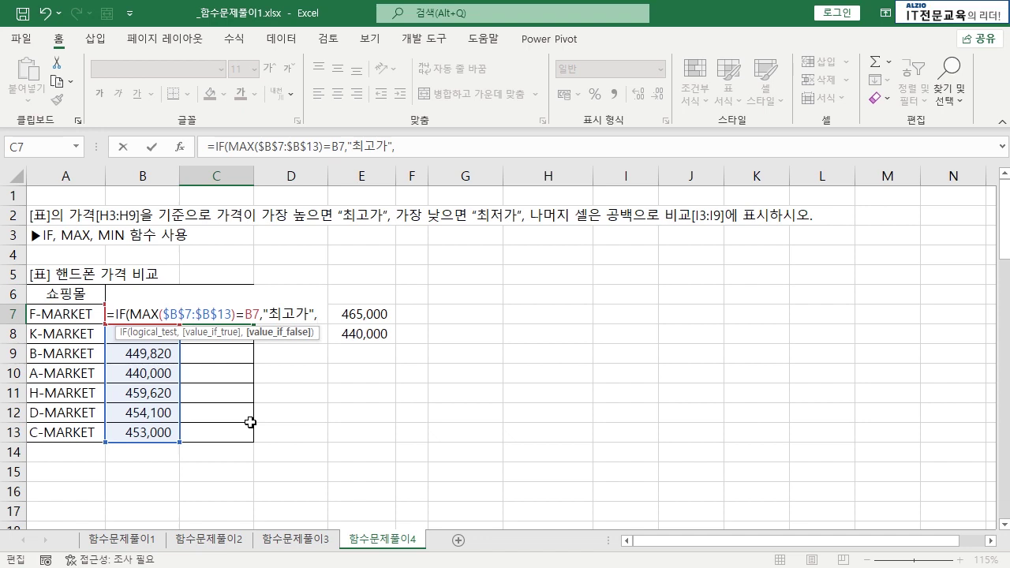
- Nest a second IF as the value if false, starting its test with MIN(B7:B13)
{"action": "type", "text": "IF(MI"}
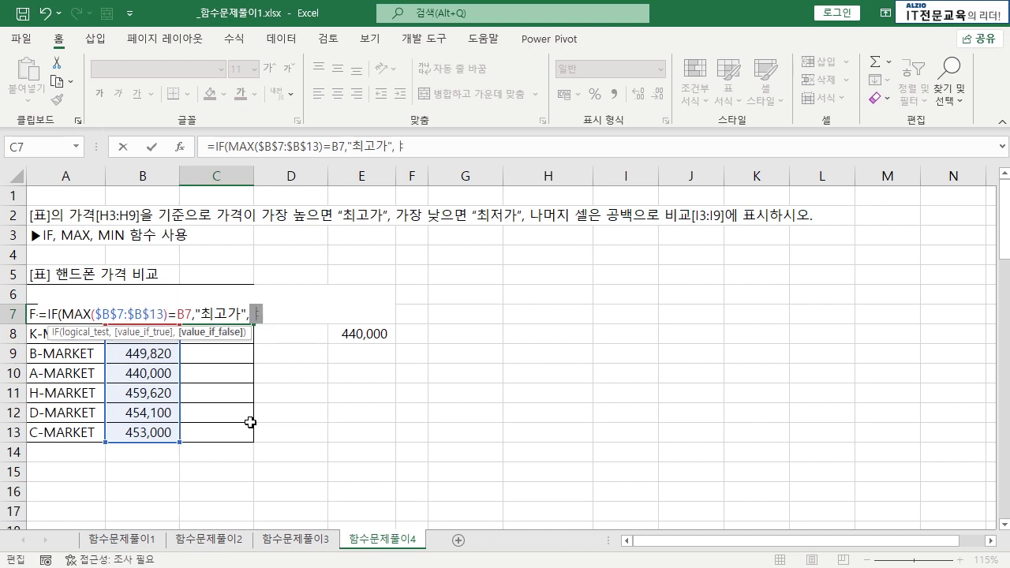
{"action": "type", "text": "N"}
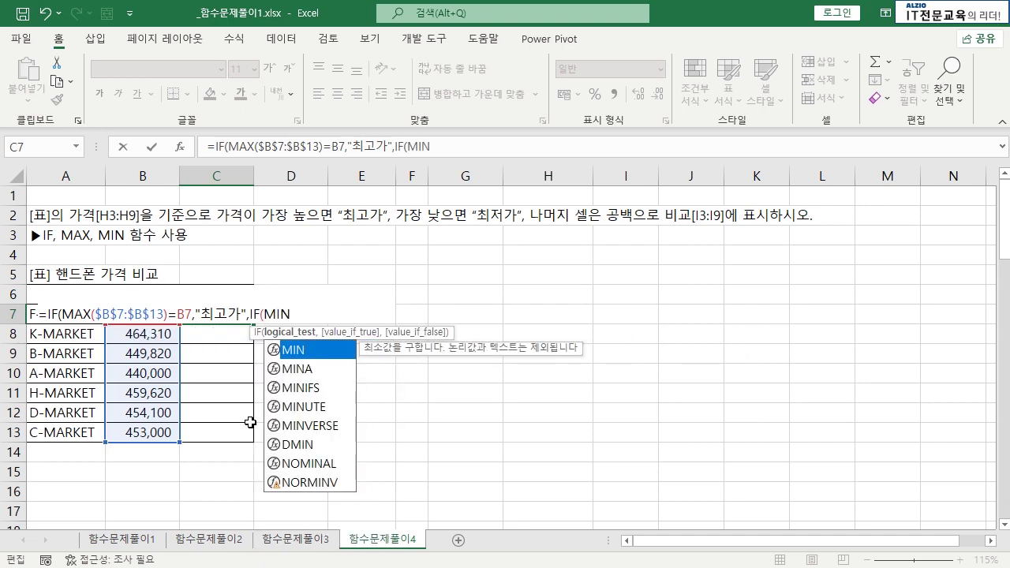
{"action": "type", "text": "("}
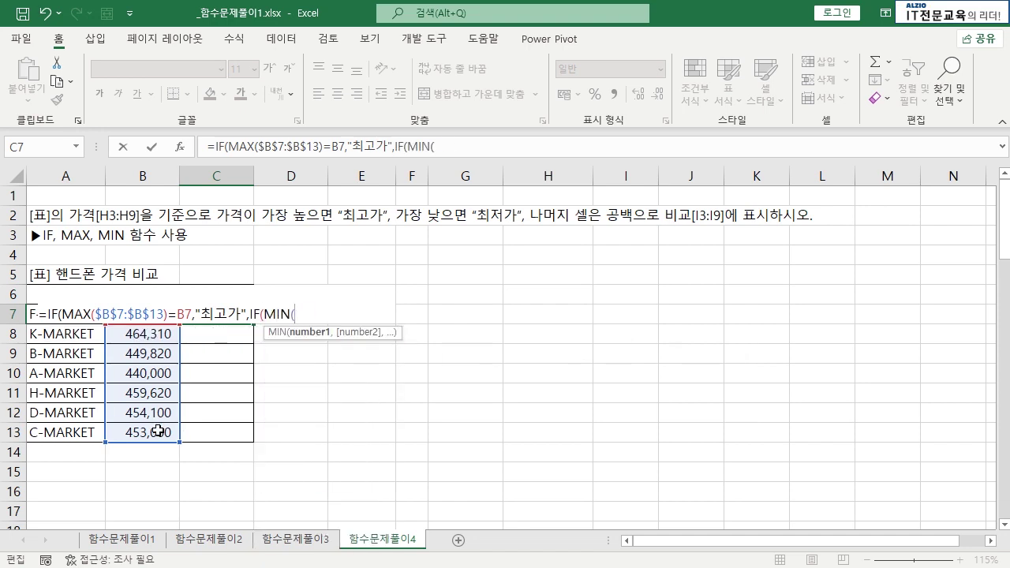
{"action": "left_click_drag", "start_coordinate": [166, 426], "coordinate": [160, 314]}
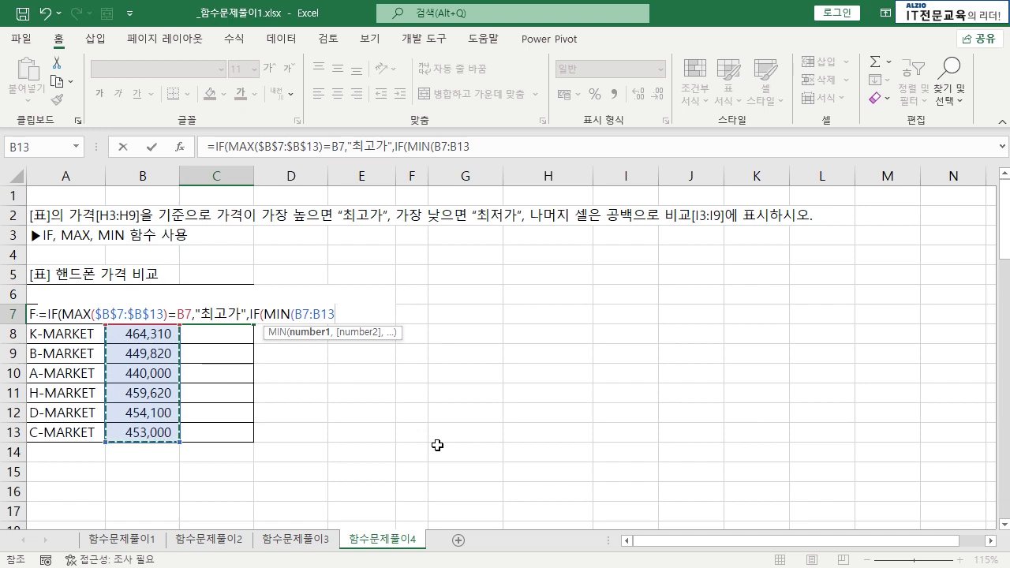
{"action": "type", "text": ")"}
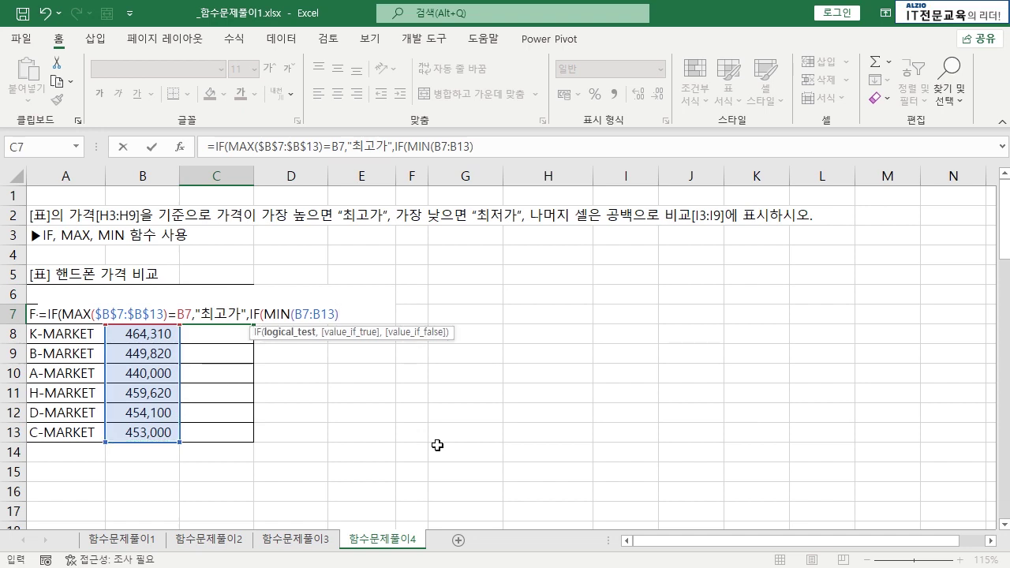
- Complete the nested IF by testing the MIN result against B7, returning "최저가" if true and an empty string "" otherwise, and close both functions
{"action": "type", "text": "=B7,\""}
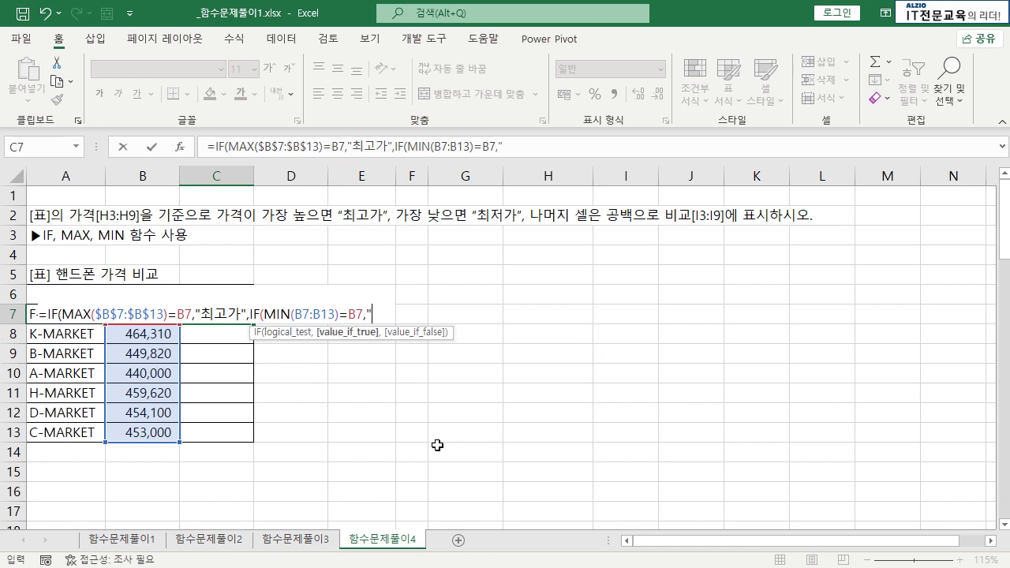
{"action": "type", "text": "CHL"}
{"action": "key", "text": "BackSpace"}
{"action": "key", "text": "BackSpace"}
{"action": "type", "text": "최저"}
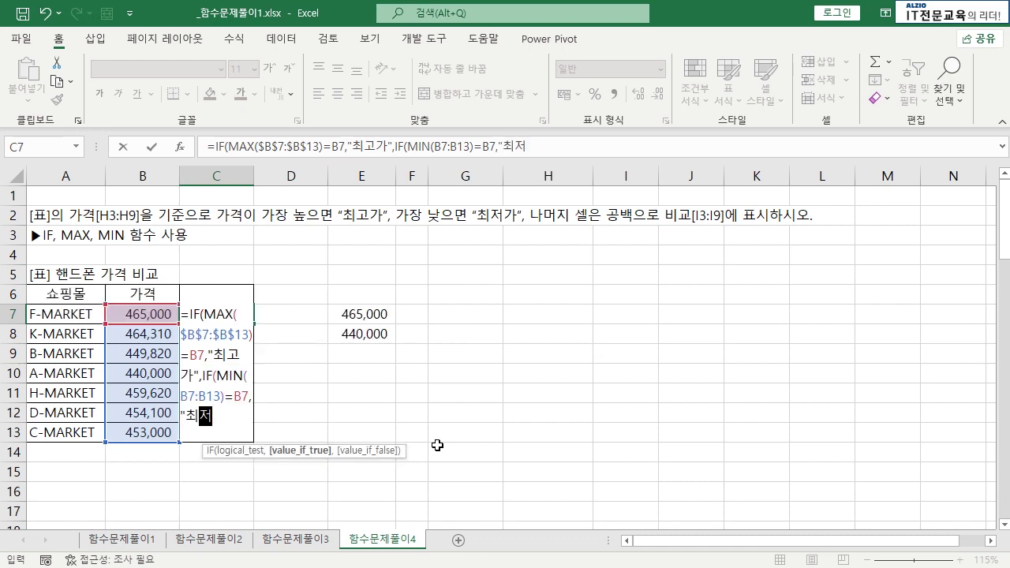
{"action": "type", "text": "가\","}
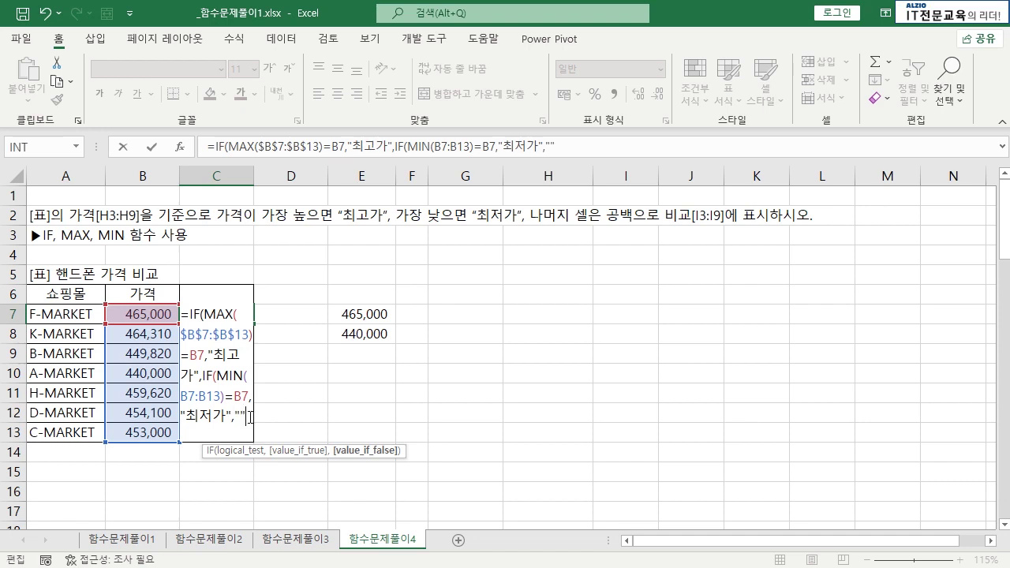
{"action": "type", "text": "\"\"))"}
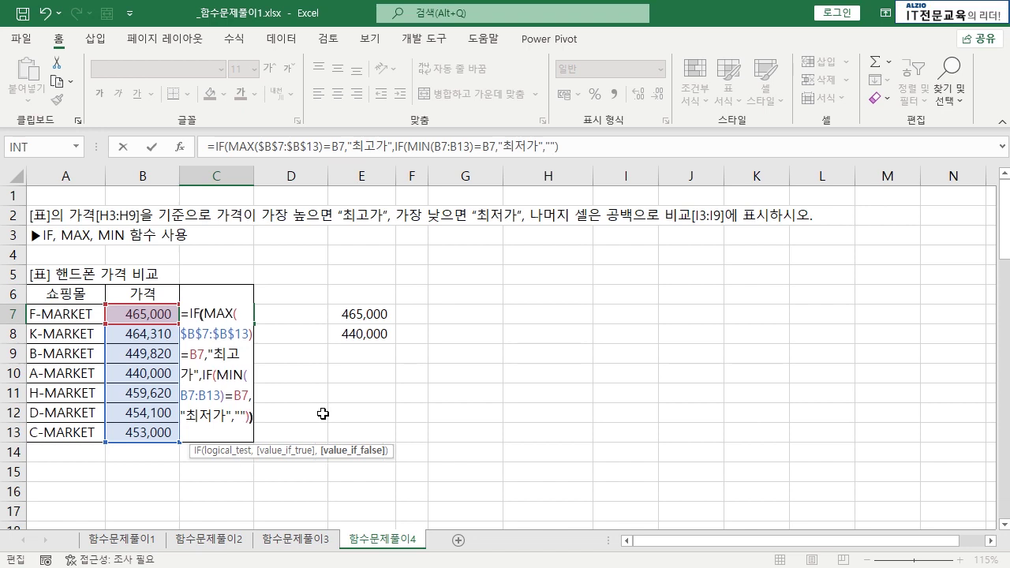
- Make the range inside the MIN function absolute as $B$7:$B$13 and commit the formula in C7
{"action": "left_click_drag", "start_coordinate": [181, 395], "coordinate": [223, 394]}
{"action": "key", "text": "F4"}
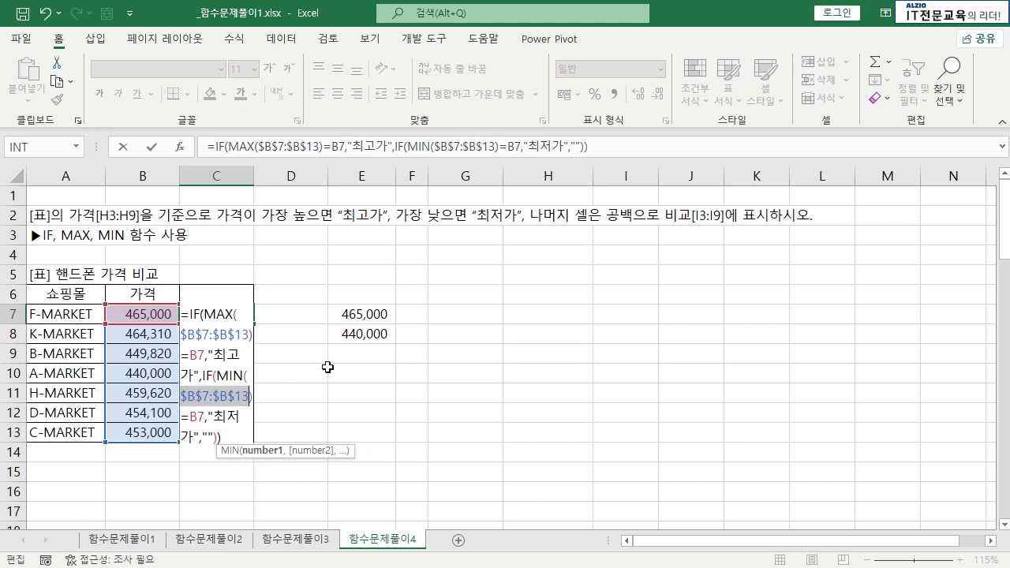
{"action": "key", "text": "Return"}
{"action": "left_click", "coordinate": [241, 315]}
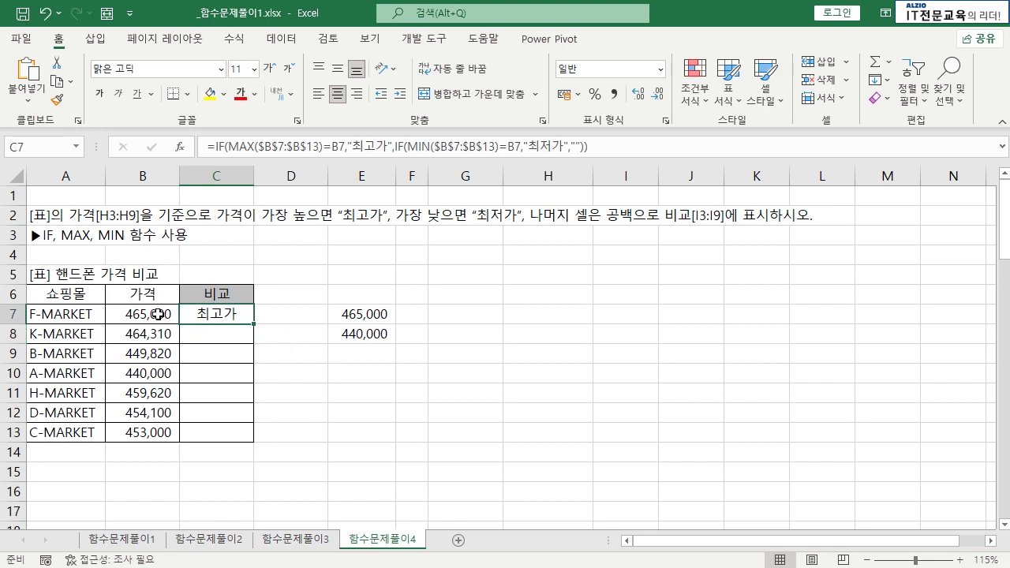
- Review the price range B7:B13 and fill the C7 formula down the 비교 column through C13
{"action": "left_click_drag", "start_coordinate": [157, 314], "coordinate": [148, 437]}
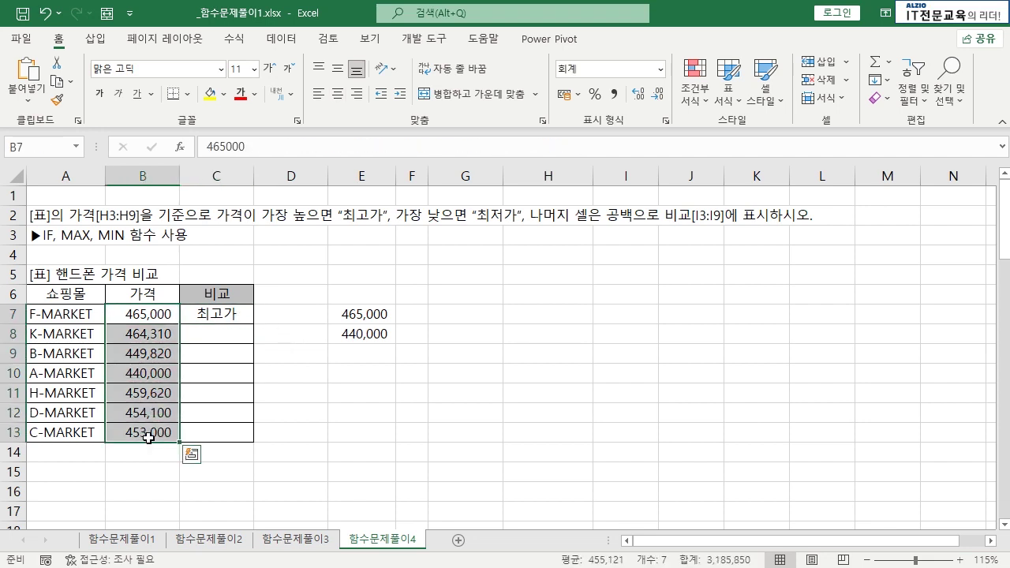
{"action": "left_click", "coordinate": [141, 315]}
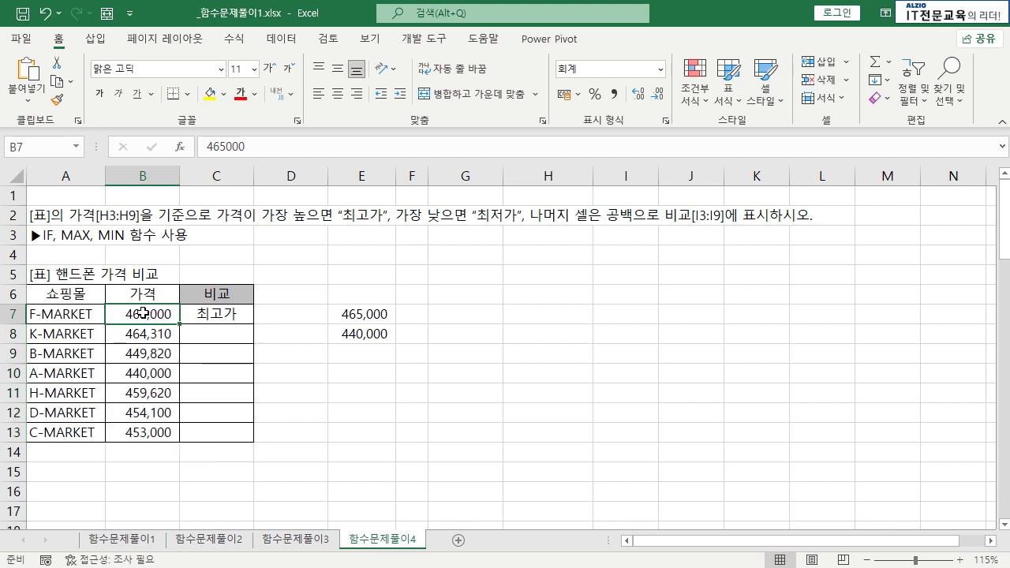
{"action": "left_click", "coordinate": [209, 315]}
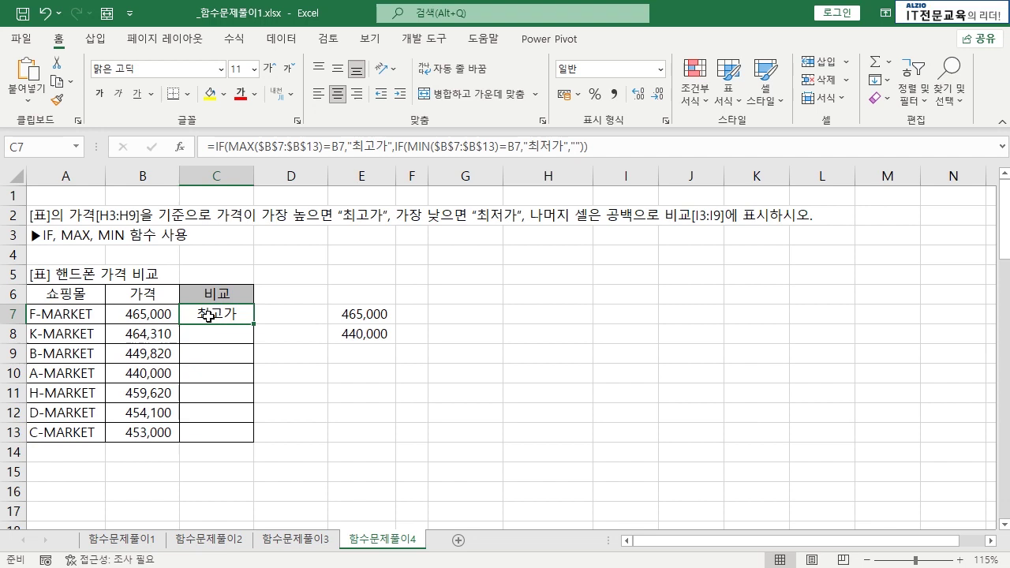
{"action": "double_click", "coordinate": [253, 324]}
- Check the filled 비교 formulas against the prices in column B and the MIN result in E8, including the cells meant to stay blank
{"action": "left_click", "coordinate": [227, 374]}
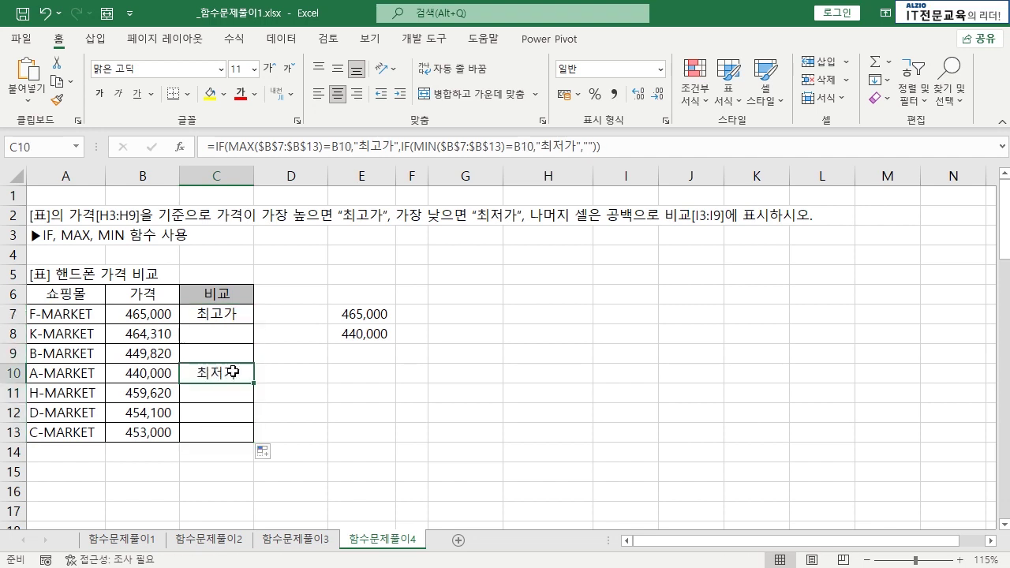
{"action": "left_click_drag", "start_coordinate": [165, 316], "coordinate": [166, 432]}
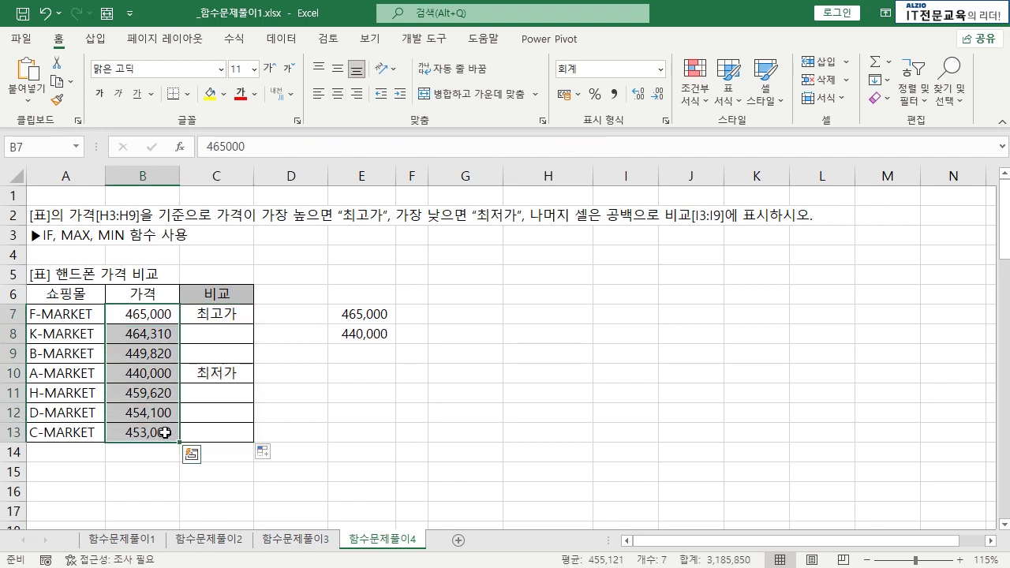
{"action": "left_click", "coordinate": [368, 335]}
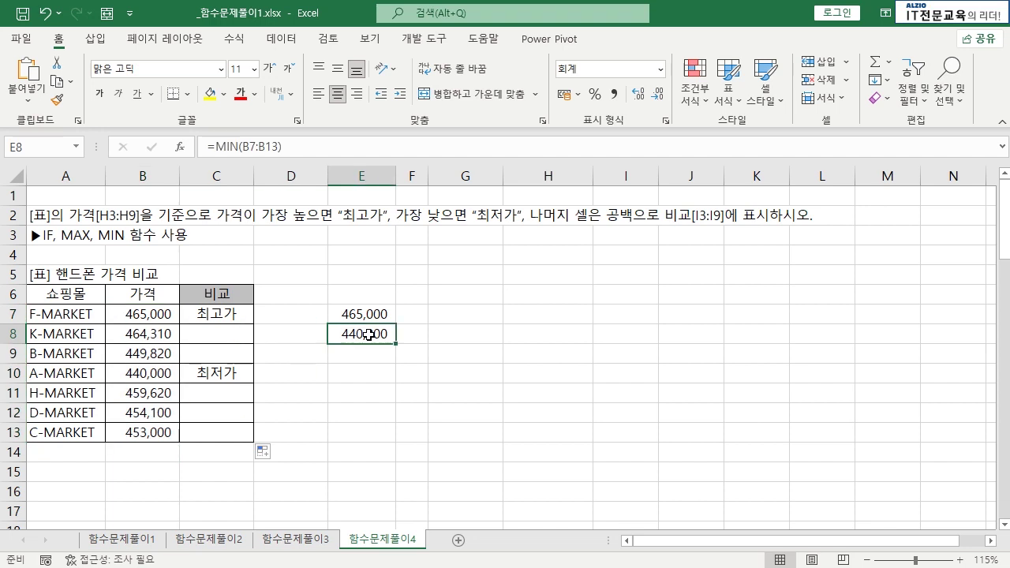
{"action": "left_click", "coordinate": [159, 375]}
{"action": "left_click", "coordinate": [188, 374]}
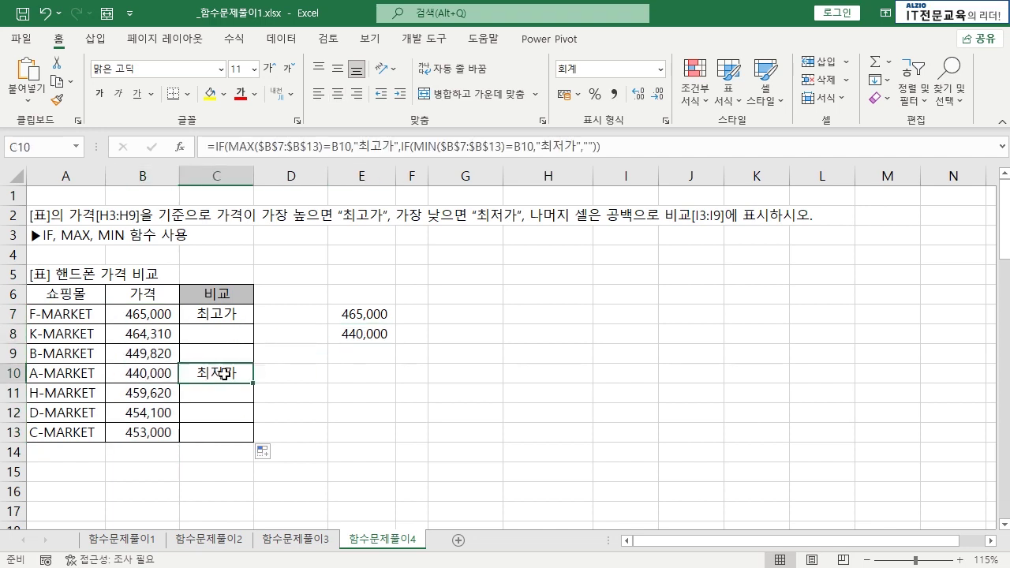
{"action": "left_click", "coordinate": [227, 335]}
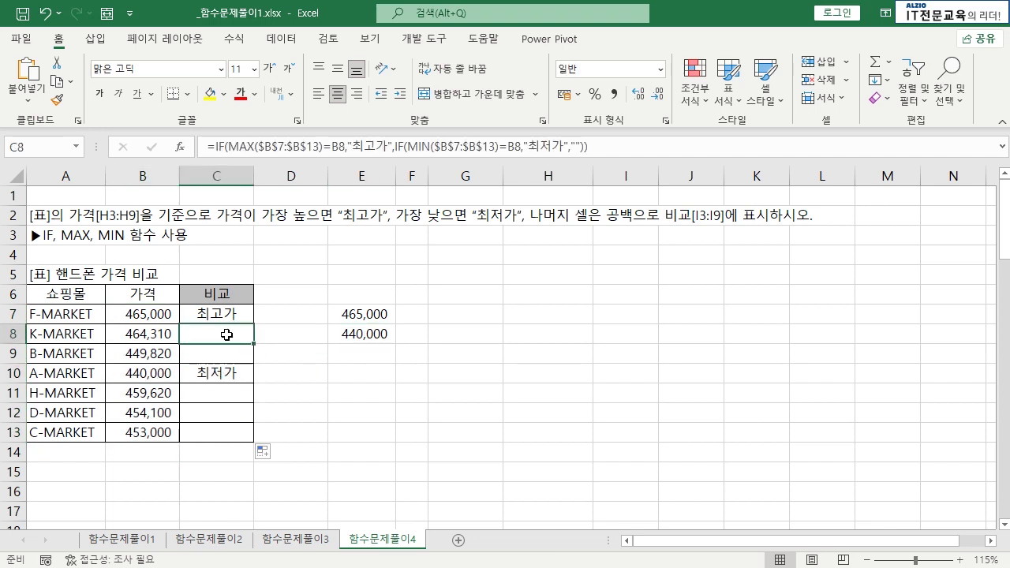
{"action": "left_click", "coordinate": [219, 354]}
{"action": "left_click", "coordinate": [214, 408]}
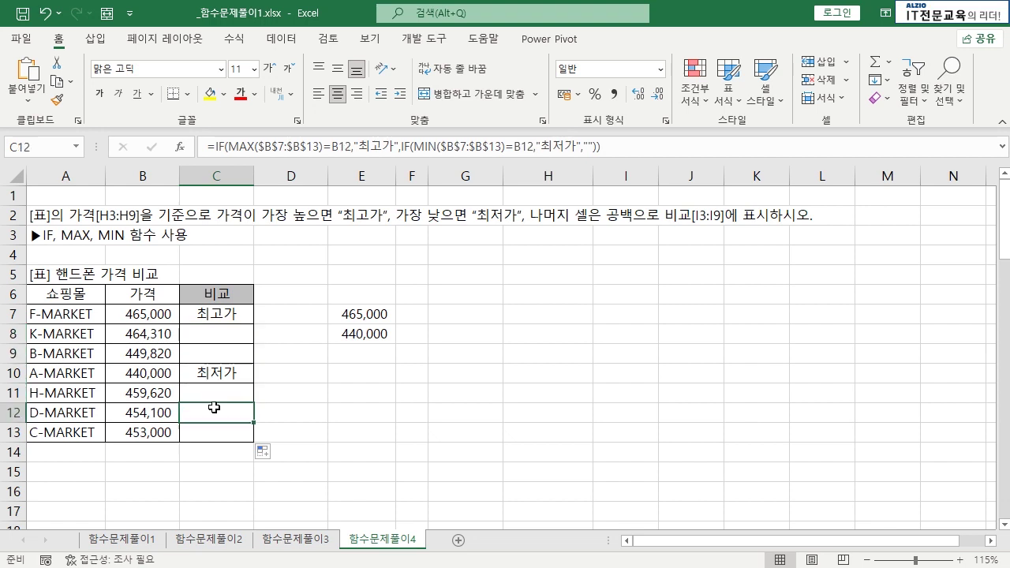
{"action": "left_click", "coordinate": [208, 433]}
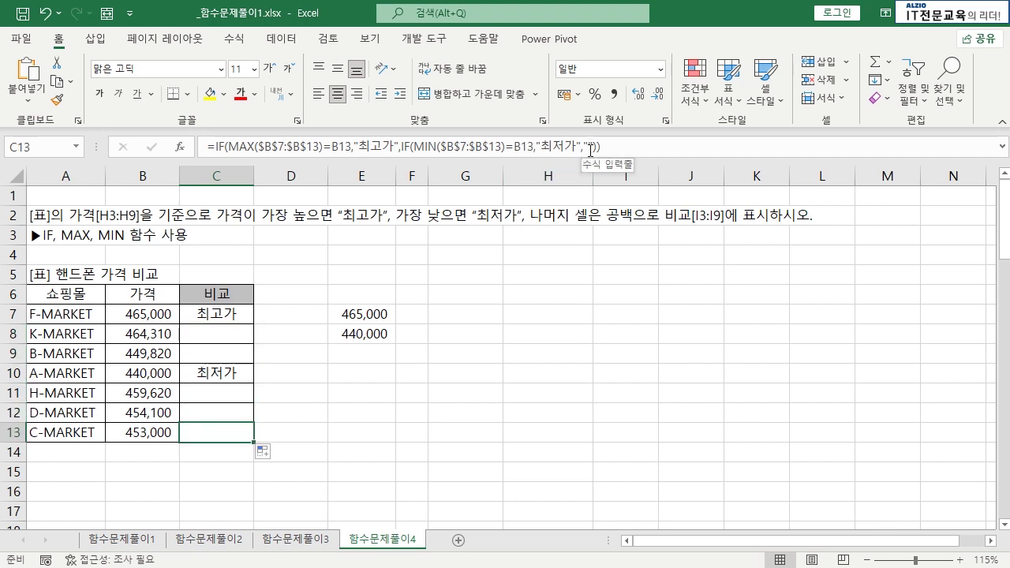
{"action": "left_click_drag", "start_coordinate": [221, 335], "coordinate": [231, 434]}
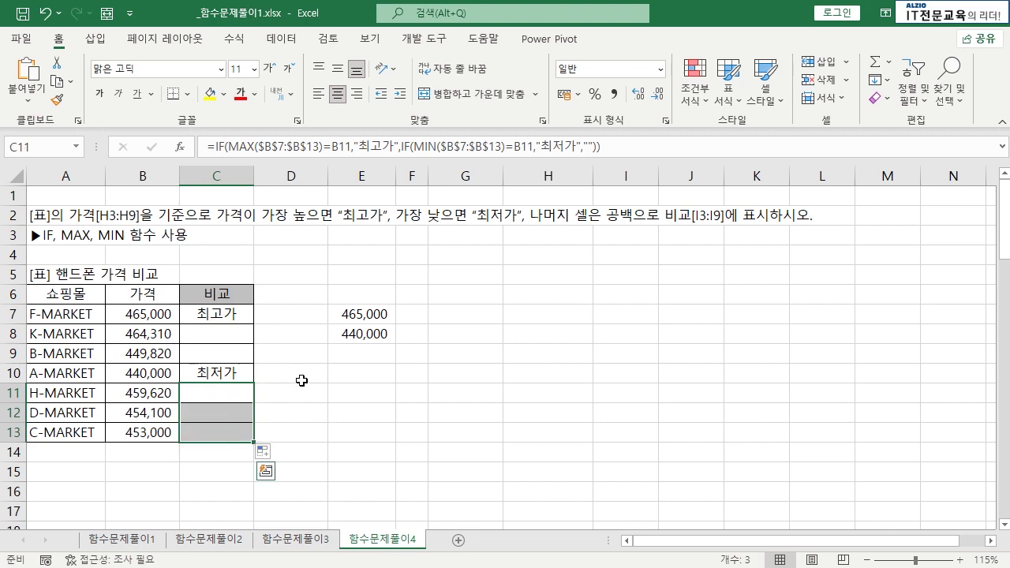
{"action": "left_click", "coordinate": [301, 381]}
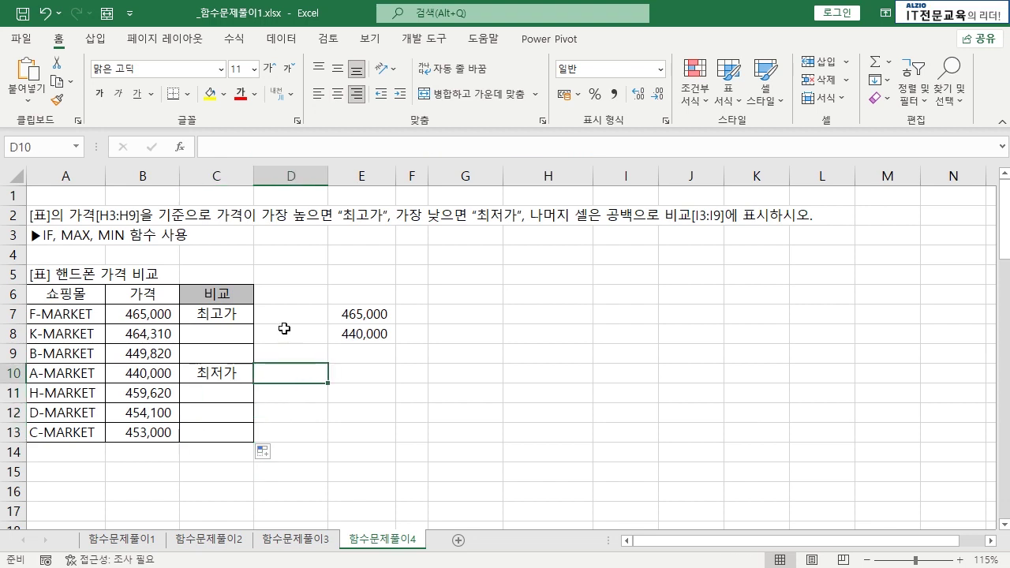
{"action": "left_click", "coordinate": [227, 318]}
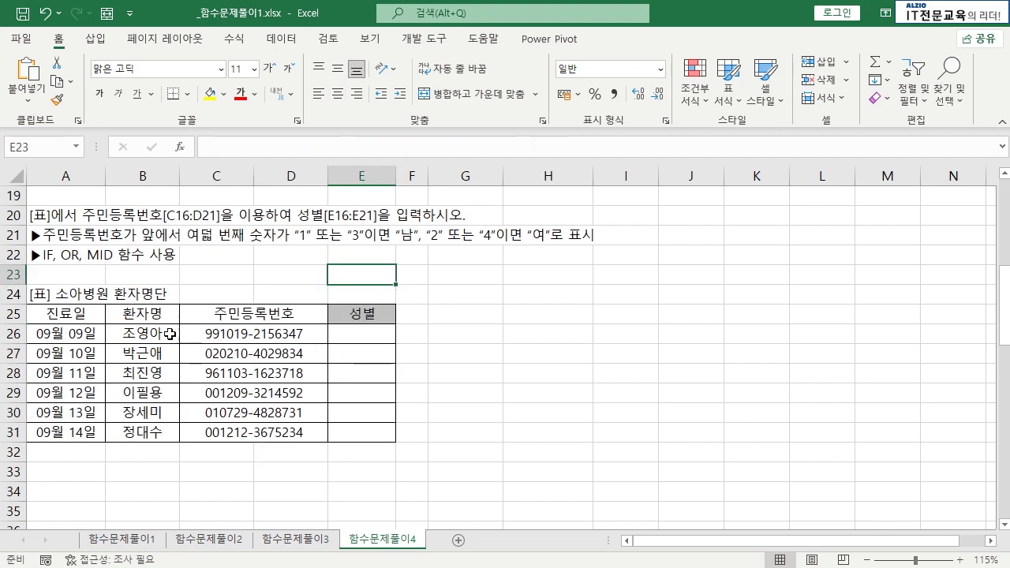
- Examine the 주민등록번호 column C26:D31 in the 소아병원 환자명단 table that the next gender exercise is based on
{"action": "left_click_drag", "start_coordinate": [235, 331], "coordinate": [262, 429]}
{"action": "left_click", "coordinate": [229, 450]}
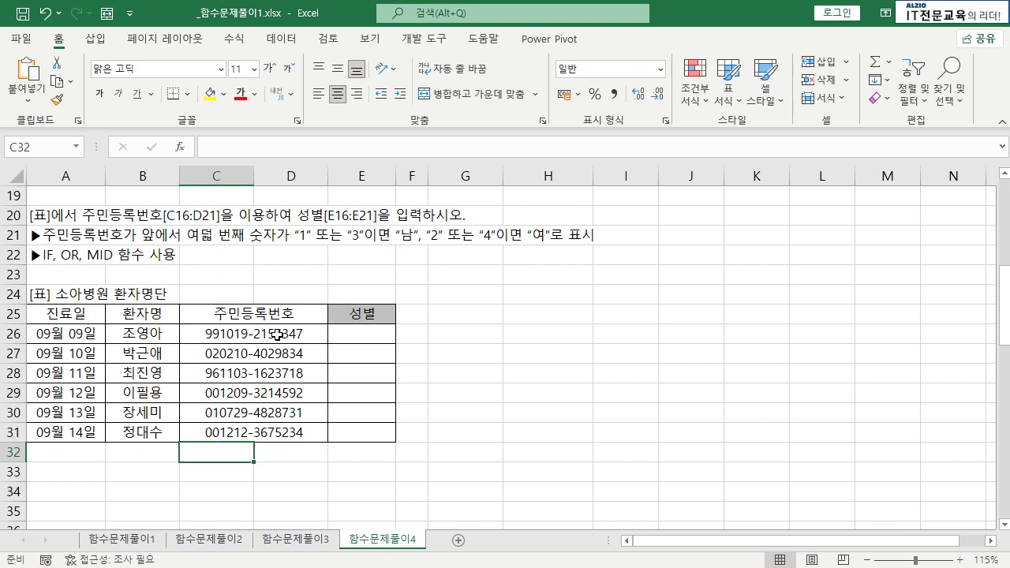
{"action": "left_click_drag", "start_coordinate": [278, 335], "coordinate": [284, 433]}
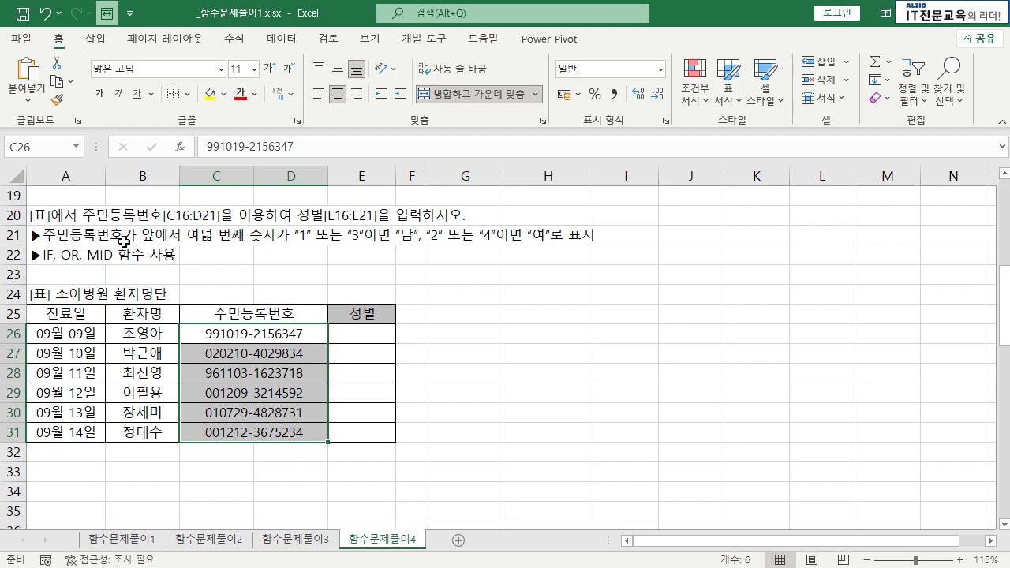
- Count through the resident registration number in C26 to its eighth character and compare that digit with the 남/여 rule in row 21
{"action": "double_click", "coordinate": [200, 334]}
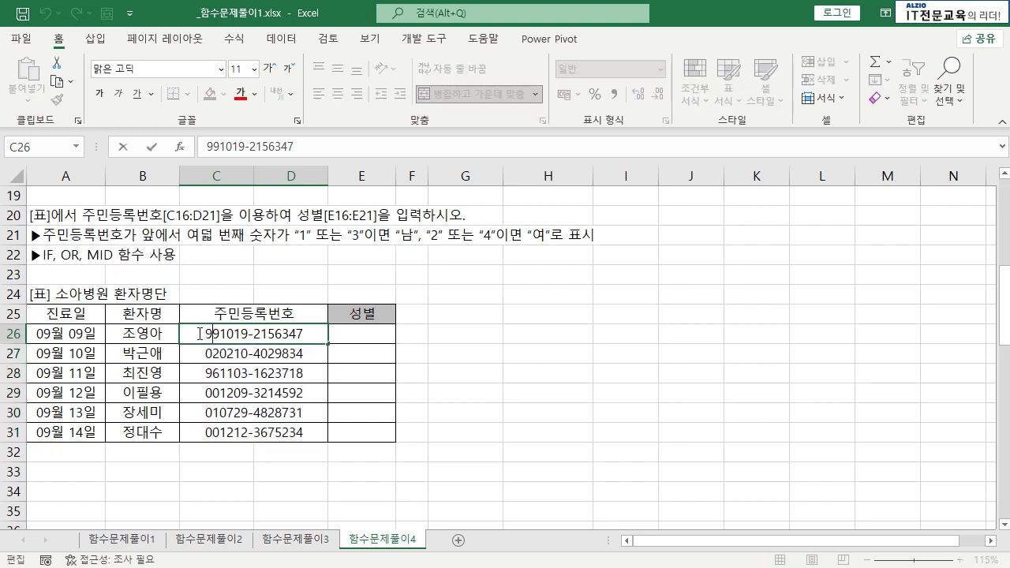
{"action": "key", "text": "shift+Right"}
{"action": "key", "text": "shift+Right"}
{"action": "key", "text": "shift+Right"}
{"action": "key", "text": "shift+Right"}
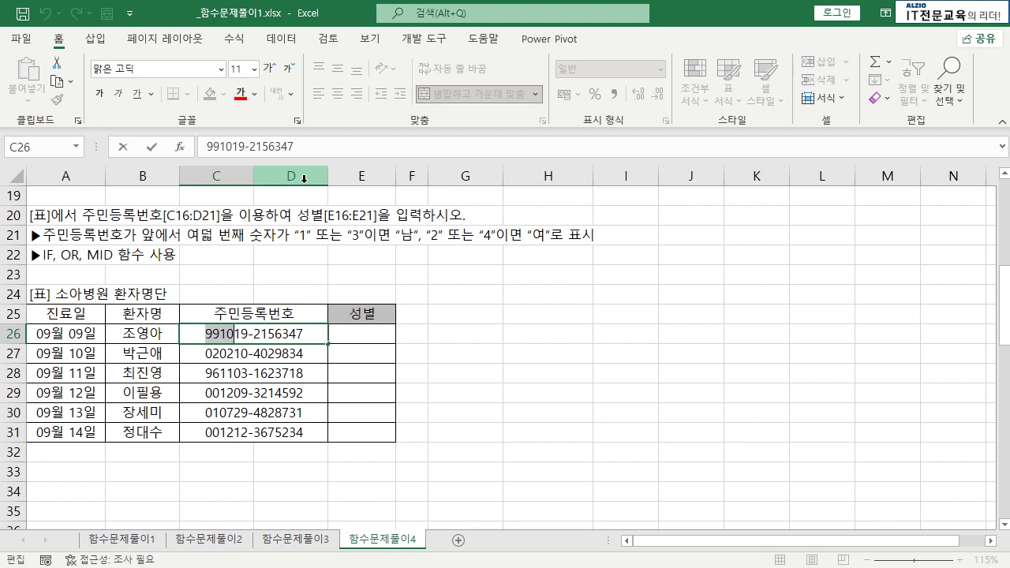
{"action": "key", "text": "shift+Right"}
{"action": "key", "text": "shift+Right"}
{"action": "key", "text": "shift+Right"}
{"action": "left_click", "coordinate": [255, 334]}
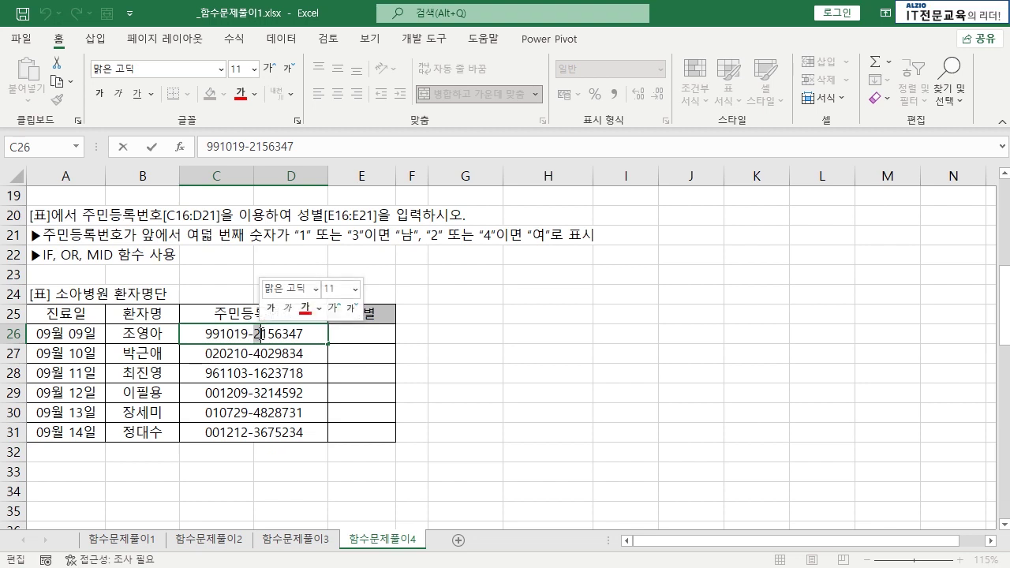
{"action": "left_click", "coordinate": [259, 353]}
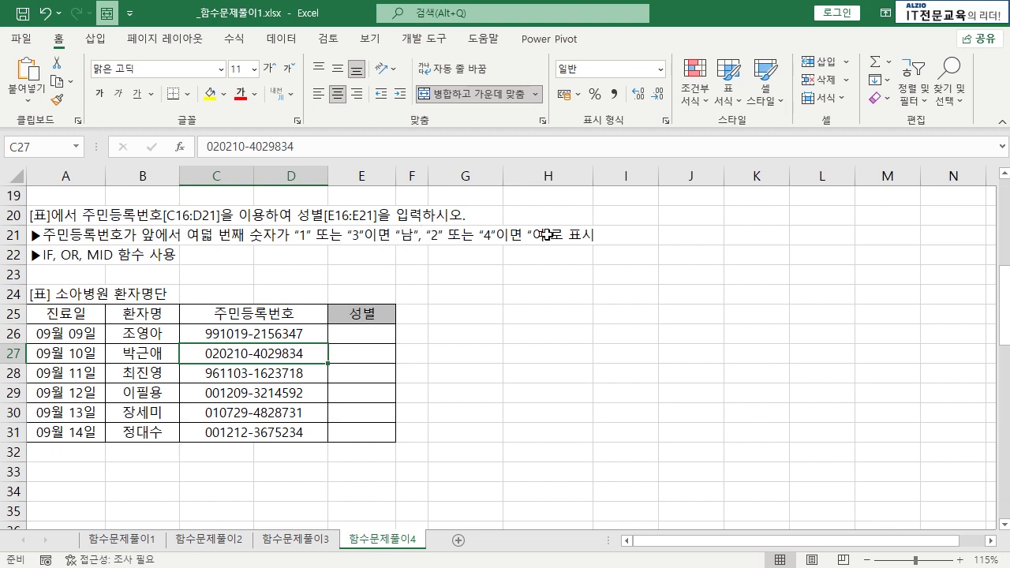
- Review the 성별 cells E26:E31 to fill, the required IF, OR and MID functions, and the source number in C26
{"action": "left_click_drag", "start_coordinate": [369, 334], "coordinate": [368, 442]}
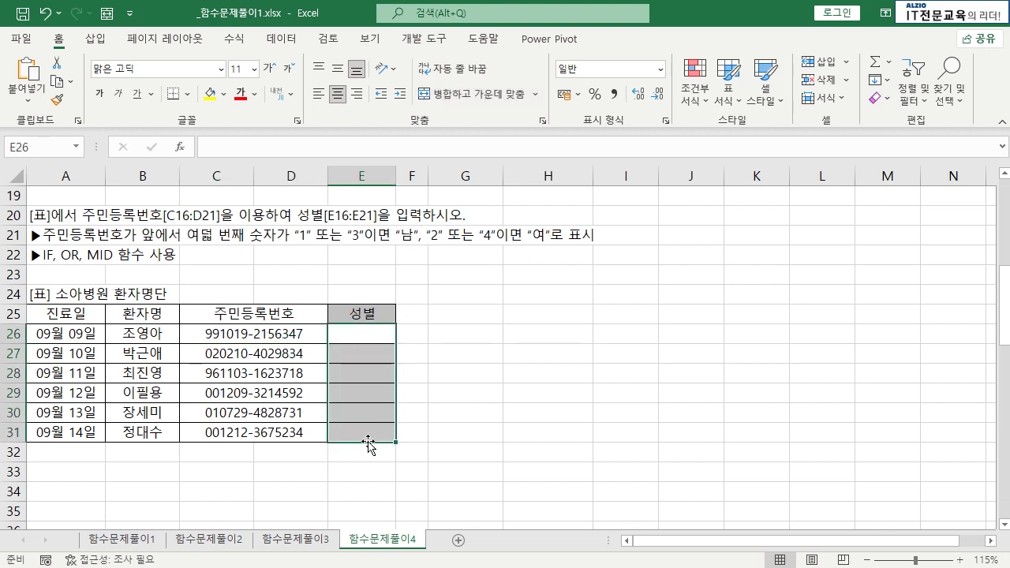
{"action": "left_click", "coordinate": [346, 349]}
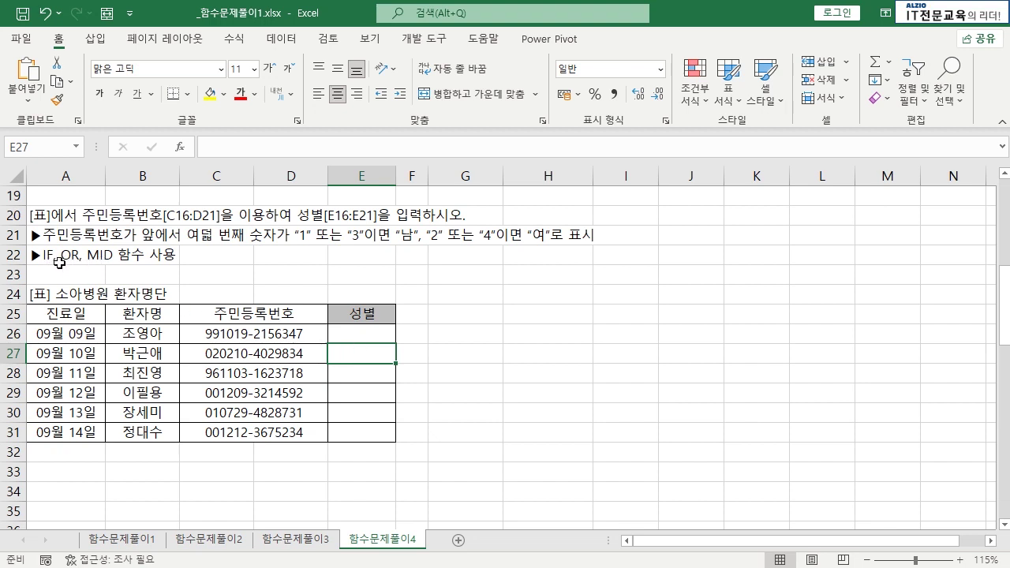
{"action": "left_click", "coordinate": [356, 332]}
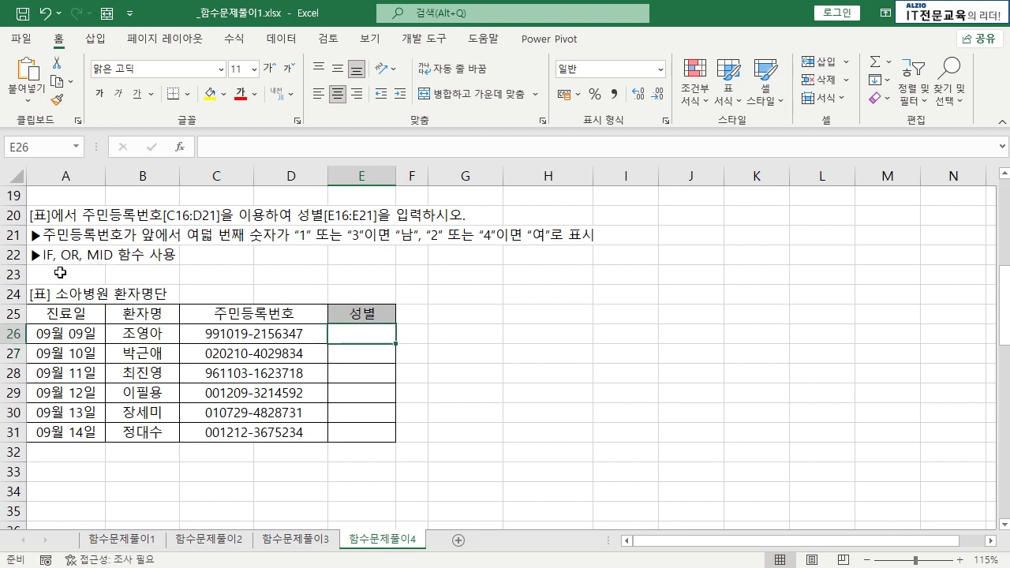
{"action": "left_click", "coordinate": [467, 317]}
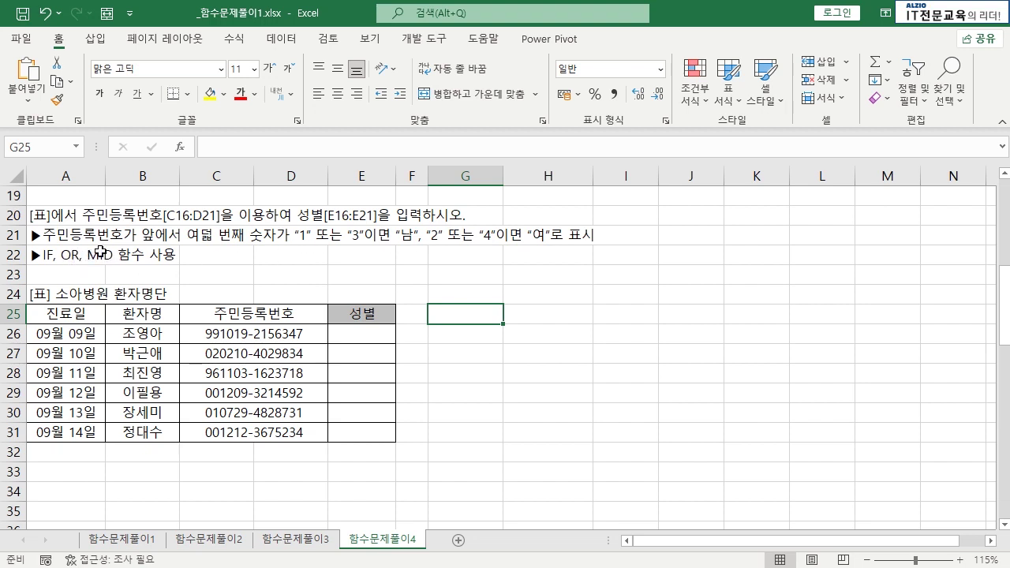
{"action": "left_click", "coordinate": [240, 335]}
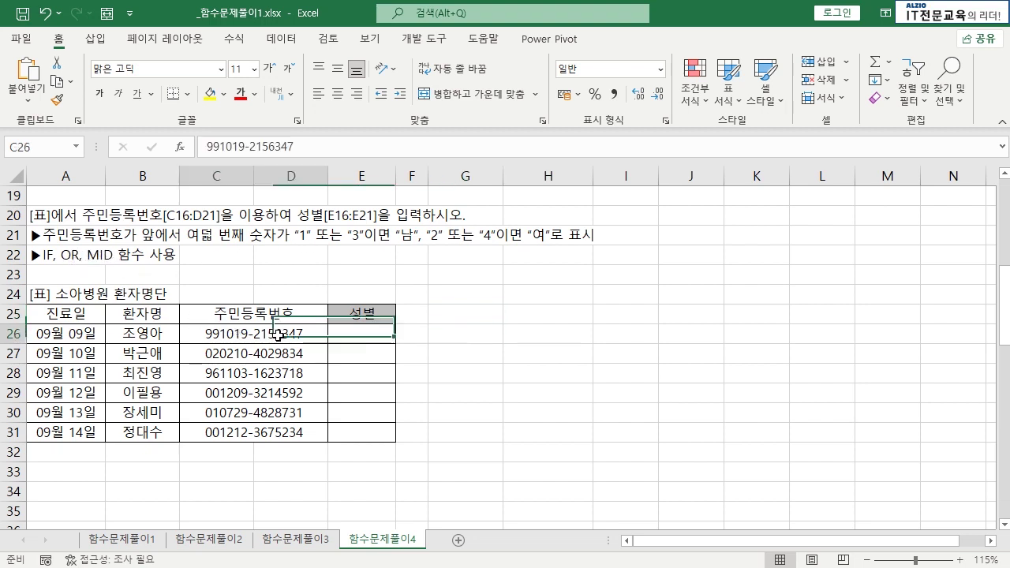
- Enter the test formula =MID(C26,8,1) in G26 to extract the registration number's eighth character
{"action": "double_click", "coordinate": [265, 334]}
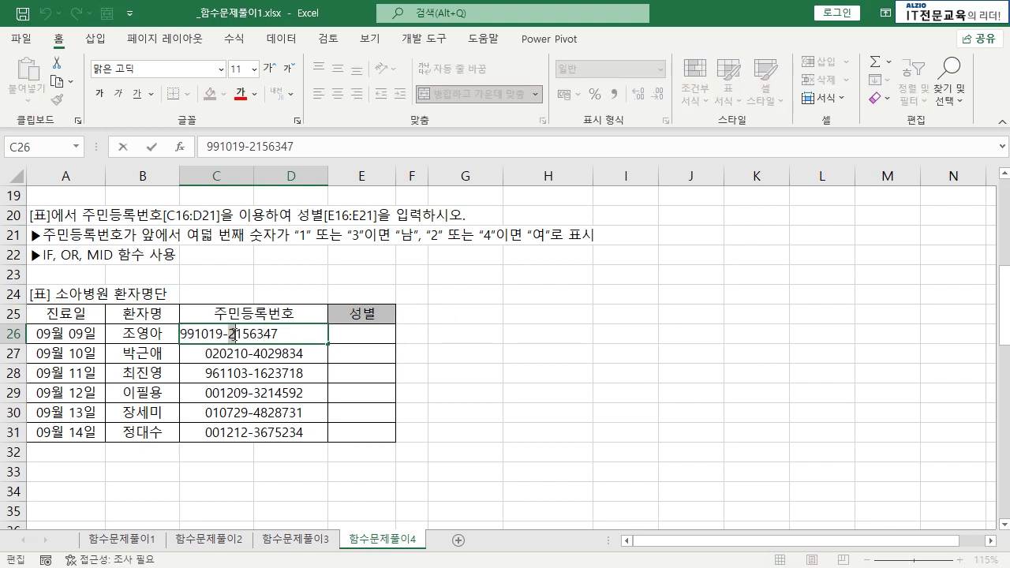
{"action": "key", "text": "Escape"}
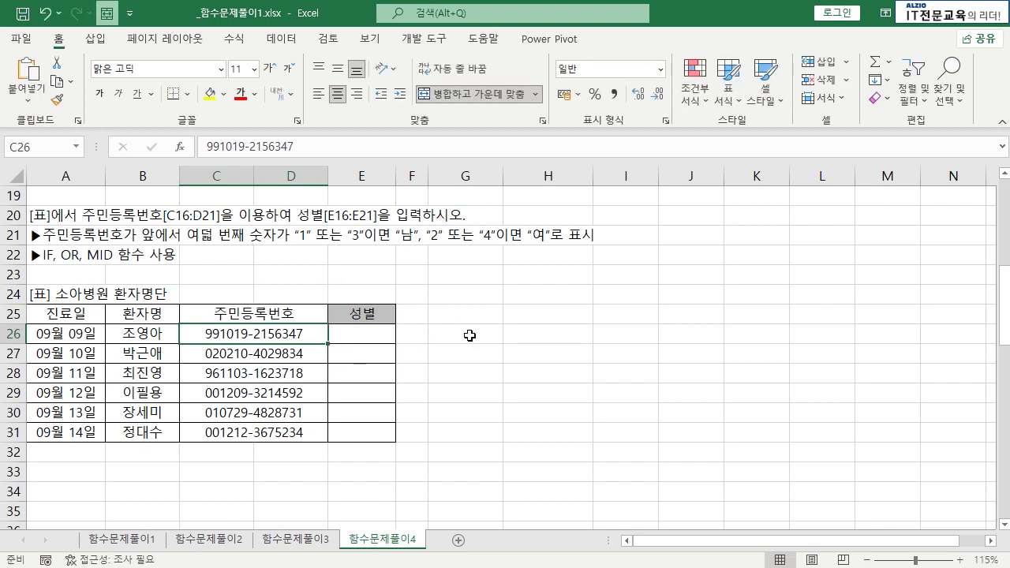
{"action": "left_click", "coordinate": [470, 336]}
{"action": "type", "text": "="}
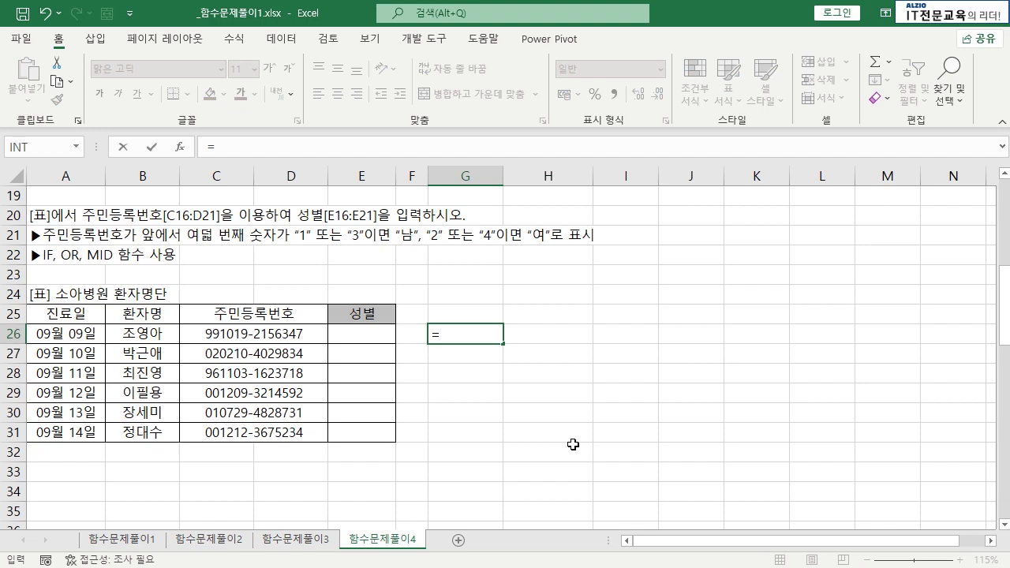
{"action": "type", "text": "MID"}
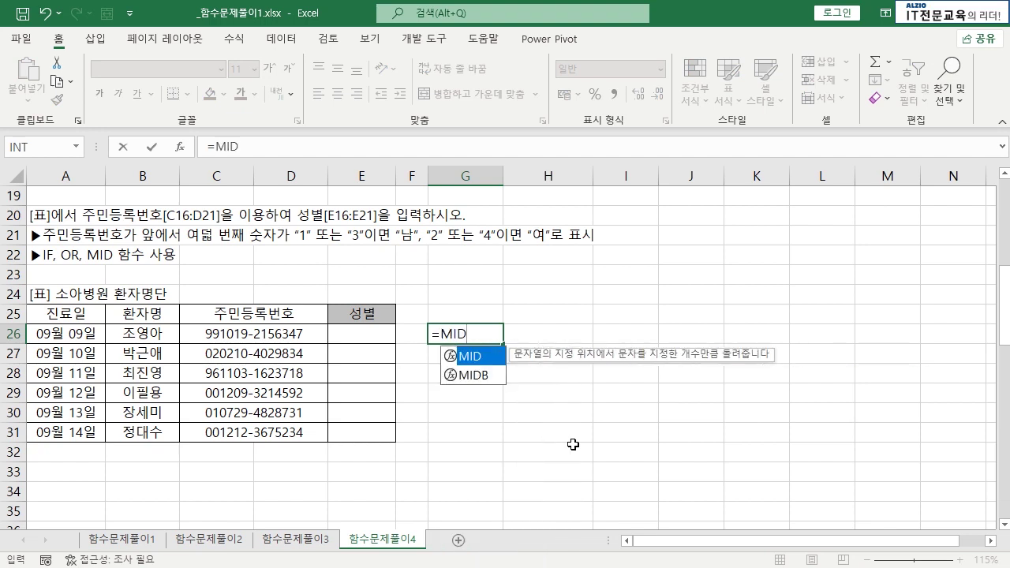
{"action": "type", "text": "("}
{"action": "left_click", "coordinate": [284, 335]}
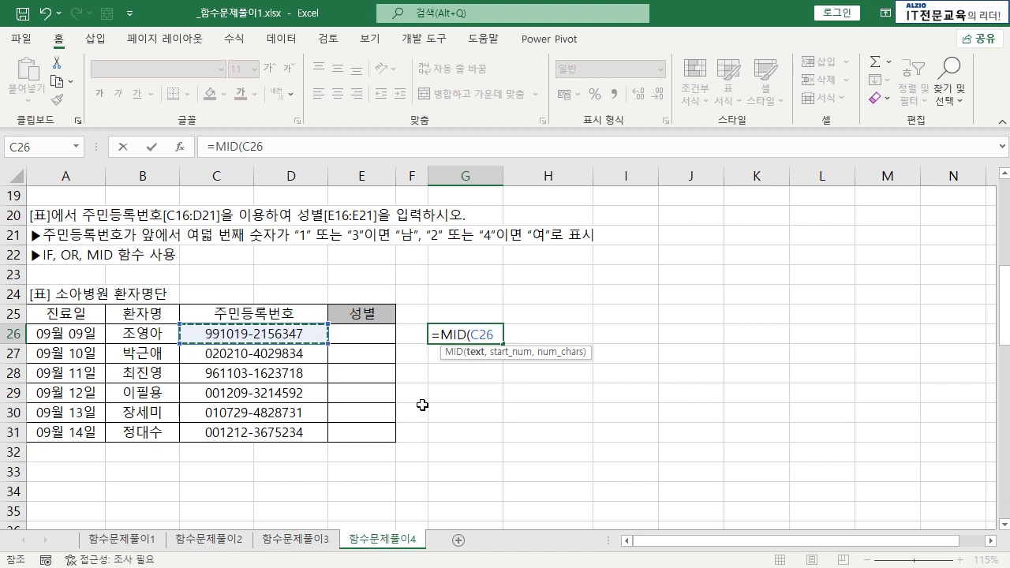
{"action": "type", "text": ","}
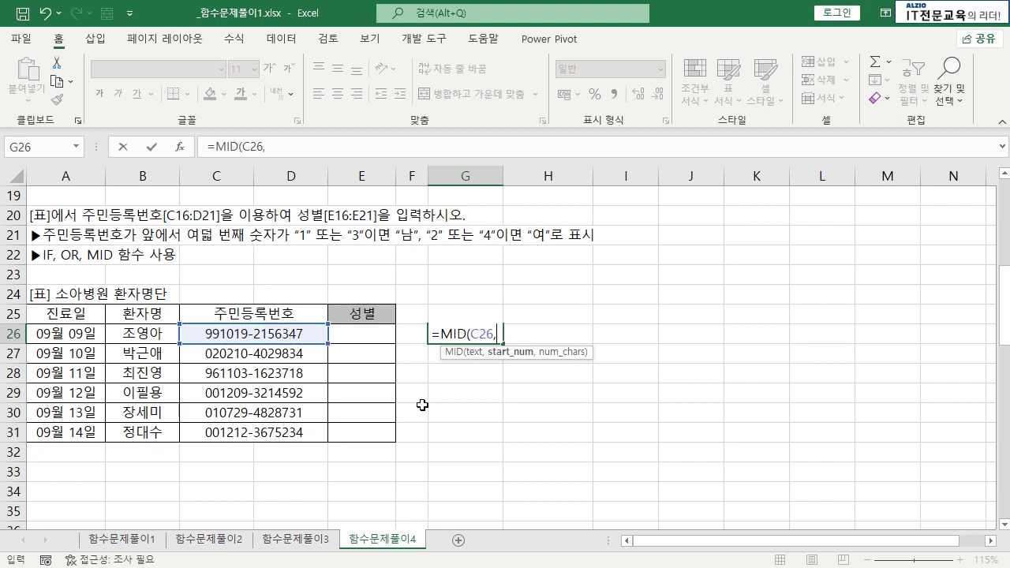
{"action": "type", "text": "8,1"}
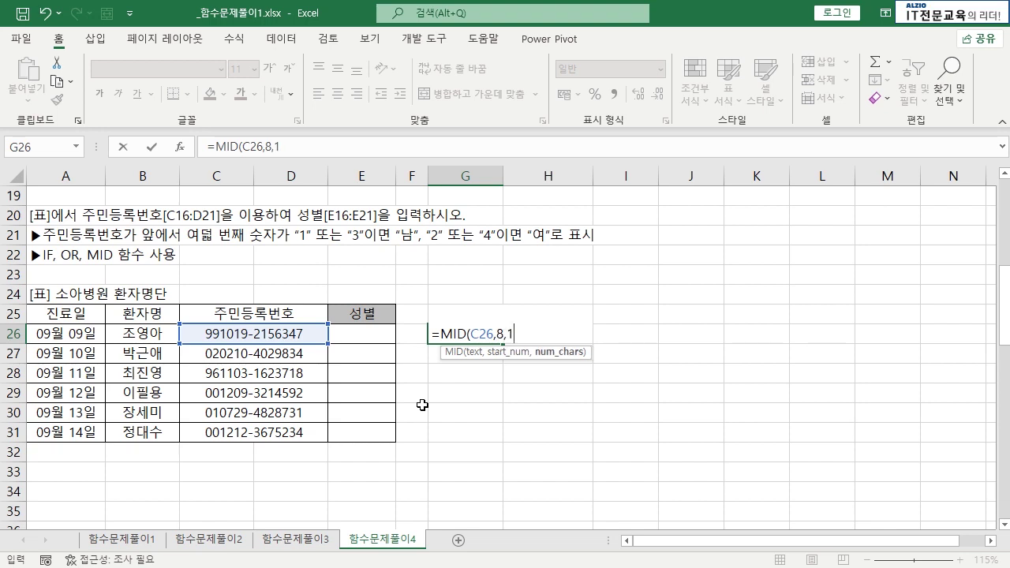
{"action": "key", "text": "Up"}
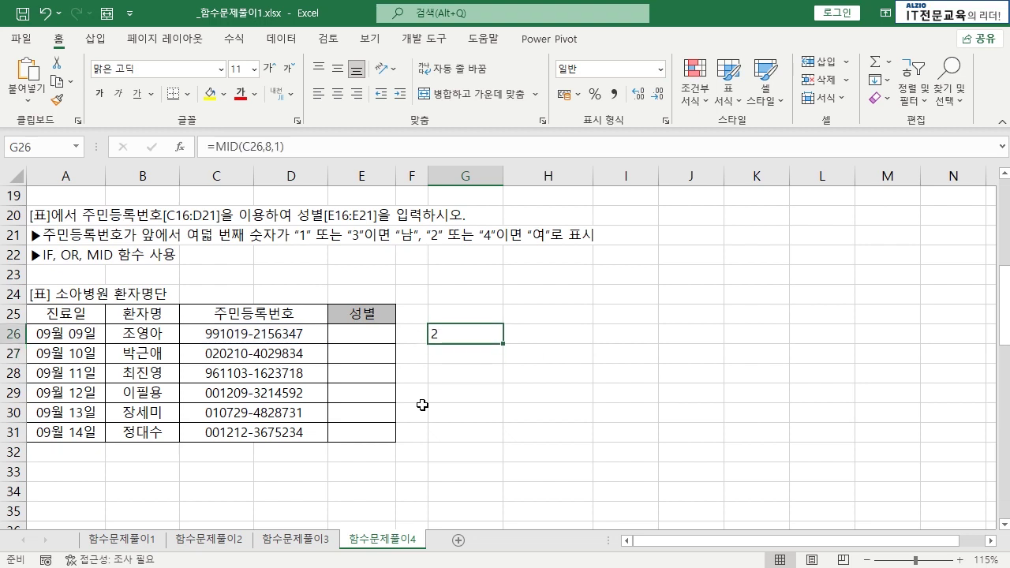
- Fill the MID test formula from G26 down through G31 and compare the extracted digits with column C
{"action": "left_click_drag", "start_coordinate": [507, 348], "coordinate": [506, 407]}
{"action": "left_click", "coordinate": [478, 336]}
{"action": "left_click_drag", "start_coordinate": [502, 343], "coordinate": [505, 441]}
{"action": "left_click", "coordinate": [479, 400]}
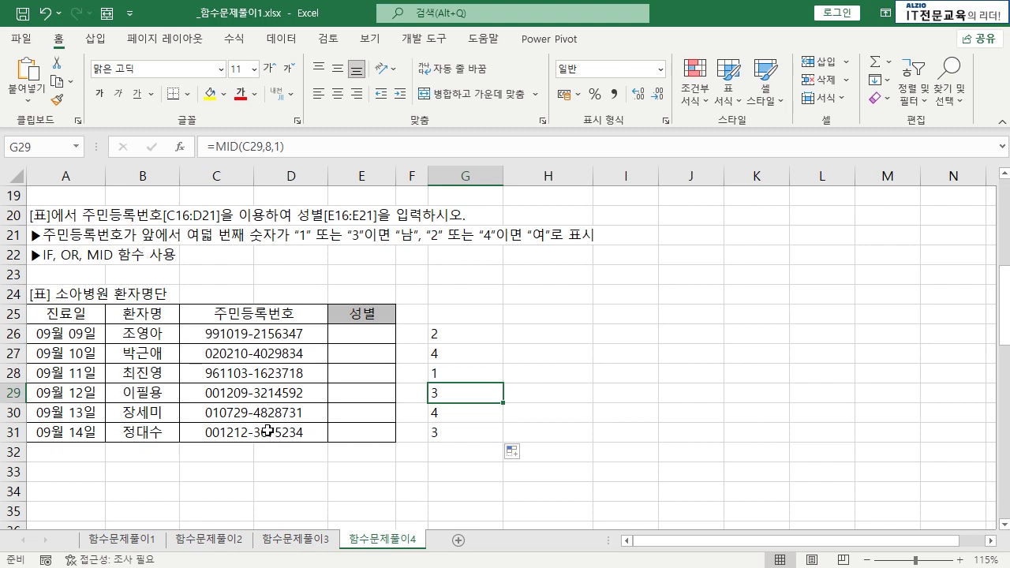
{"action": "left_click_drag", "start_coordinate": [445, 436], "coordinate": [453, 339]}
- Change the MID character count in G26 to 3, refill the test formula down through G31, and clear the test cells
{"action": "double_click", "coordinate": [453, 335]}
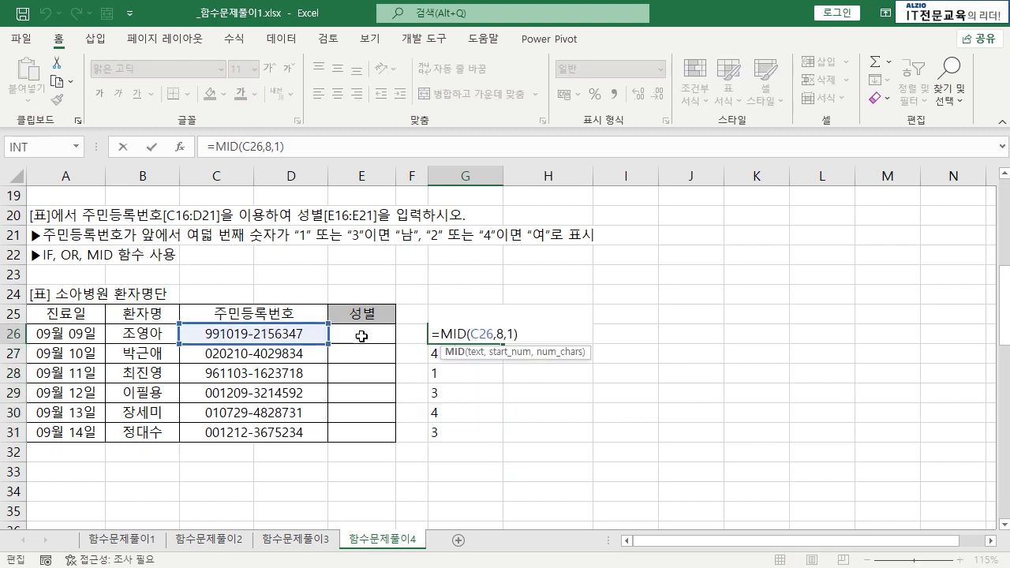
{"action": "double_click", "coordinate": [498, 334]}
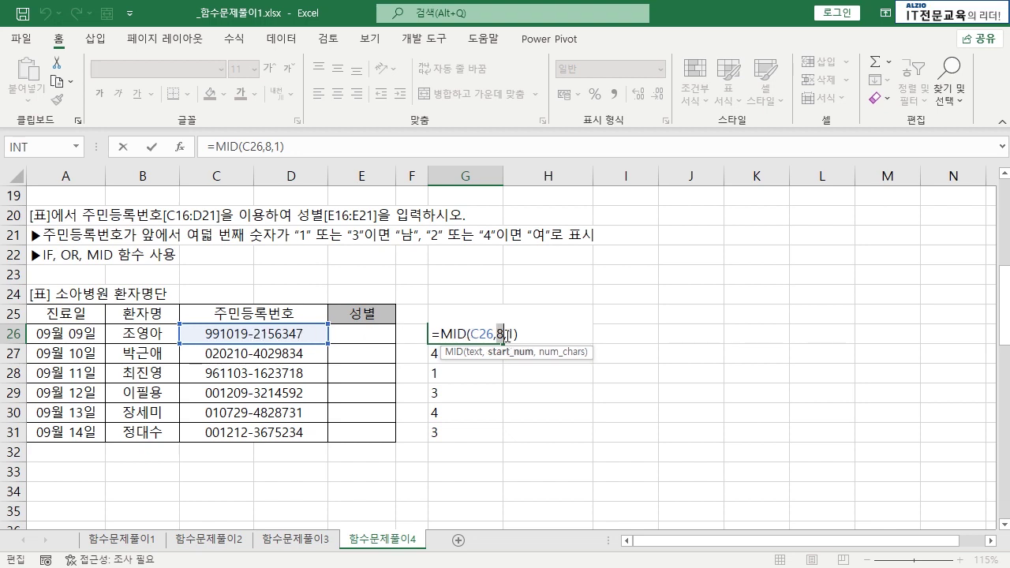
{"action": "left_click", "coordinate": [504, 335]}
{"action": "double_click", "coordinate": [510, 335]}
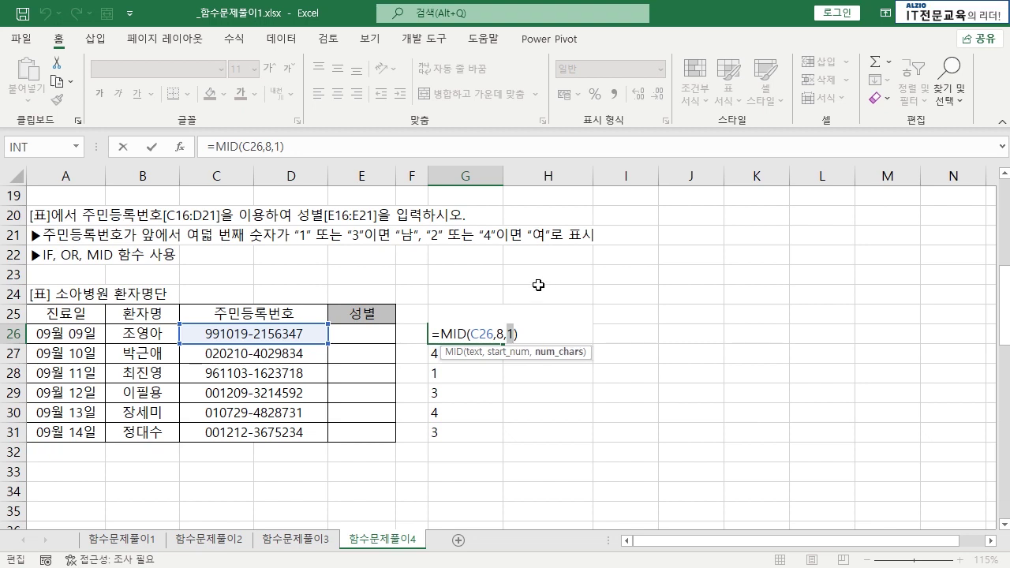
{"action": "type", "text": "3"}
{"action": "key", "text": "Return"}
{"action": "left_click", "coordinate": [469, 331]}
{"action": "double_click", "coordinate": [503, 343]}
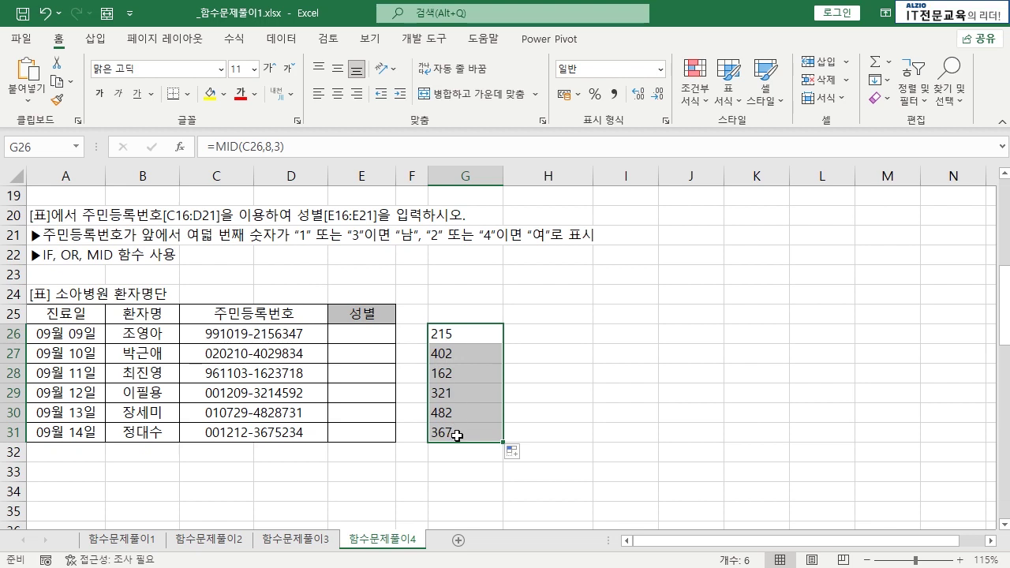
{"action": "left_click", "coordinate": [483, 295]}
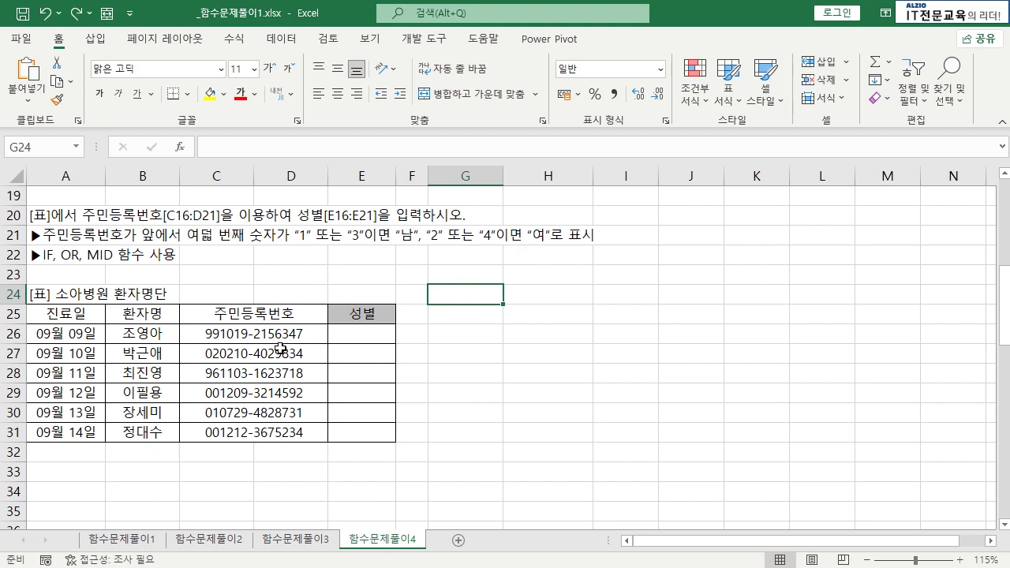
- Start the 성별 formula in E26 with =IF(OR(MID(C26,8,1)="1", as the first OR condition
{"action": "left_click", "coordinate": [340, 329]}
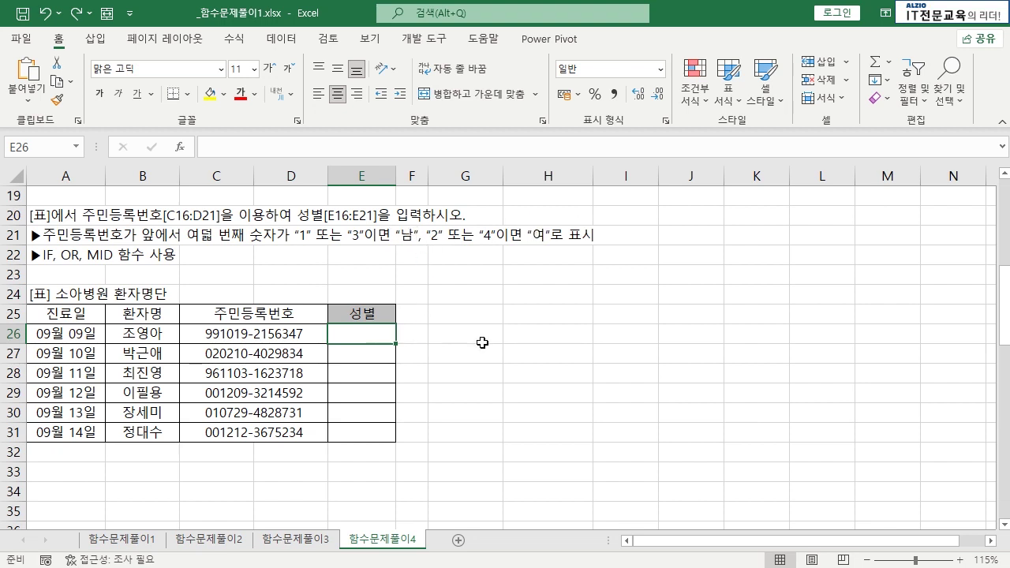
{"action": "type", "text": "=IF("}
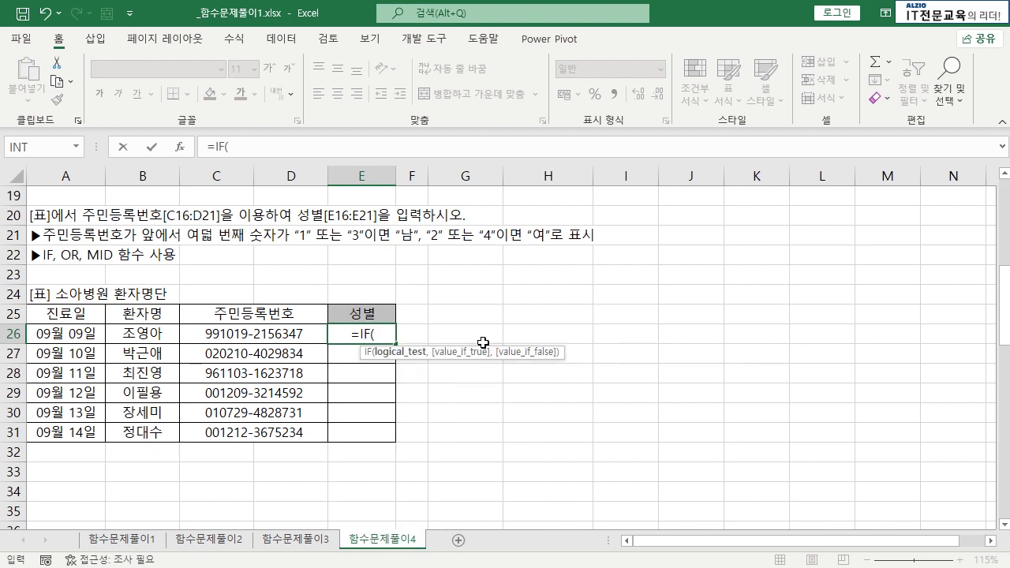
{"action": "type", "text": "OR"}
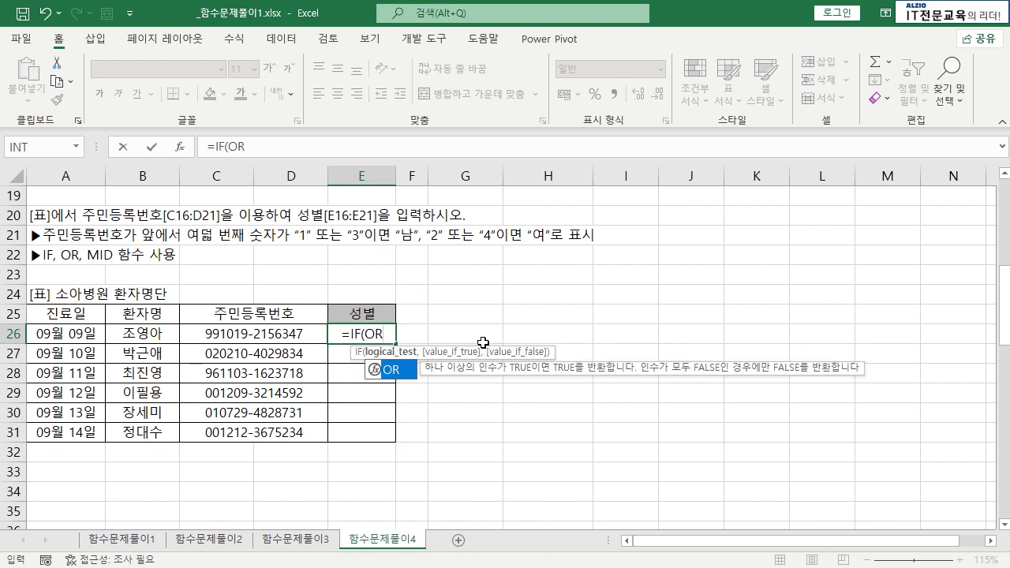
{"action": "type", "text": "("}
{"action": "type", "text": "MI"}
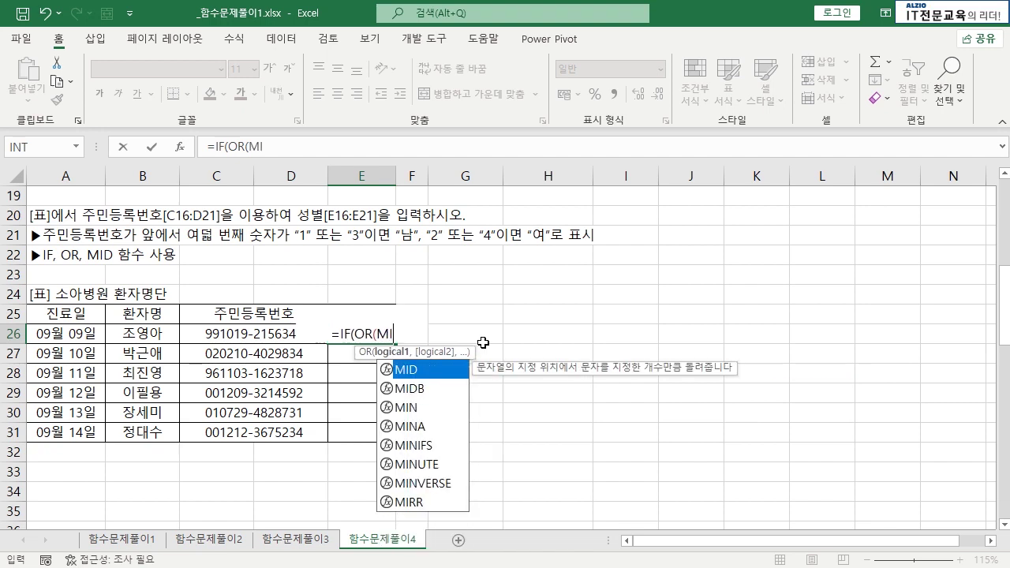
{"action": "type", "text": "D("}
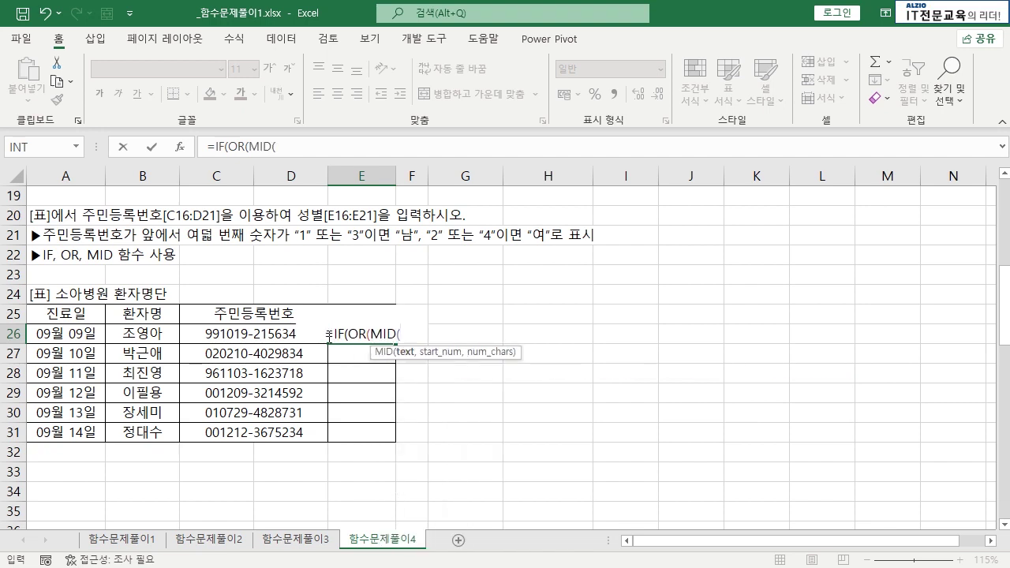
{"action": "left_click", "coordinate": [243, 335]}
{"action": "type", "text": ",8"}
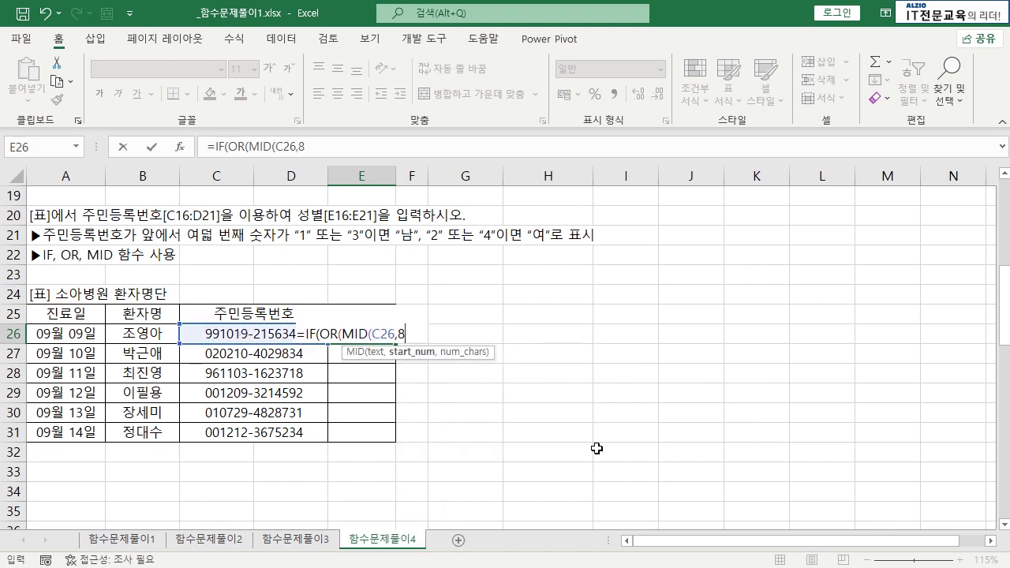
{"action": "type", "text": ",1)"}
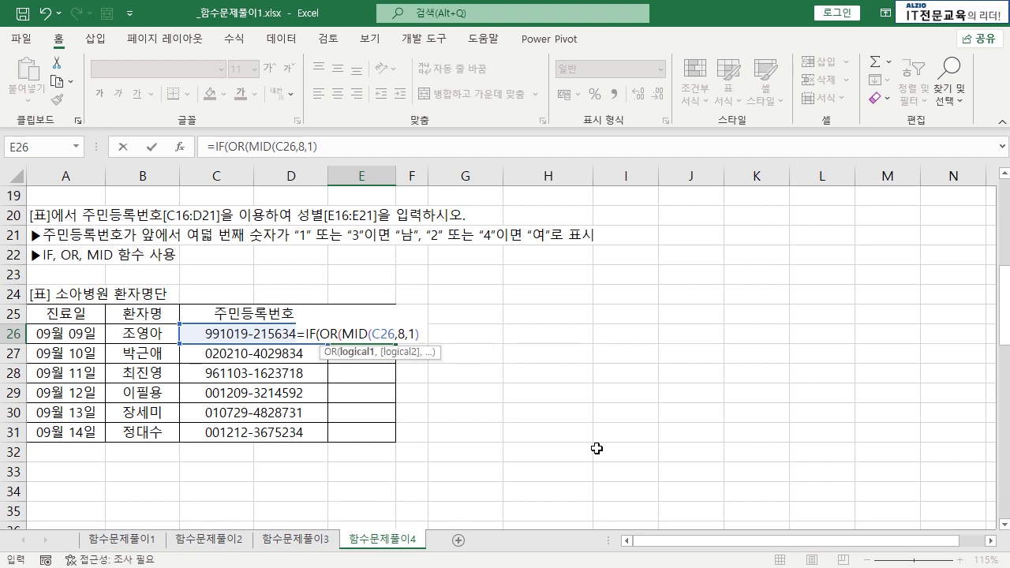
{"action": "type", "text": "=\"1\""}
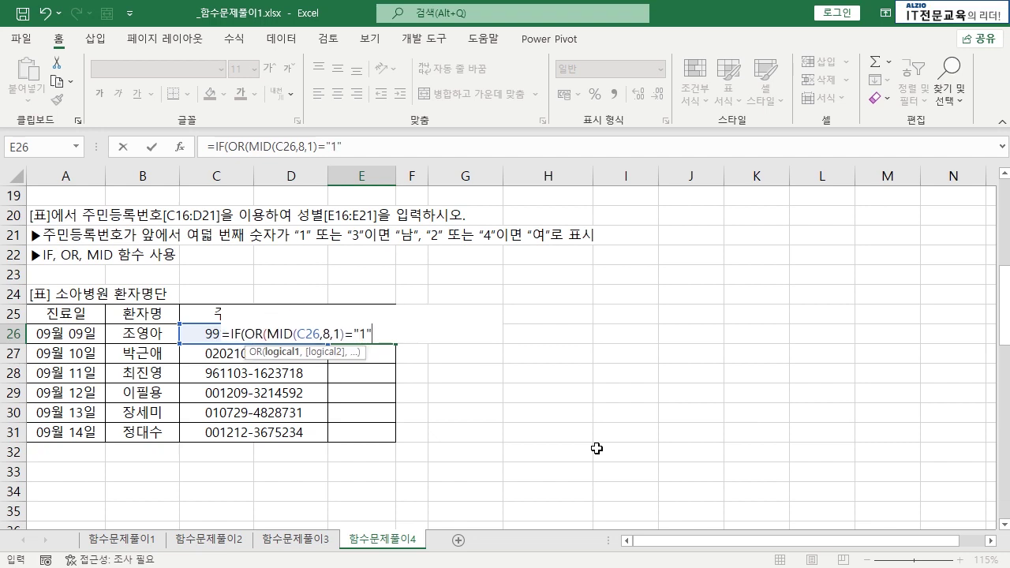
{"action": "type", "text": ","}
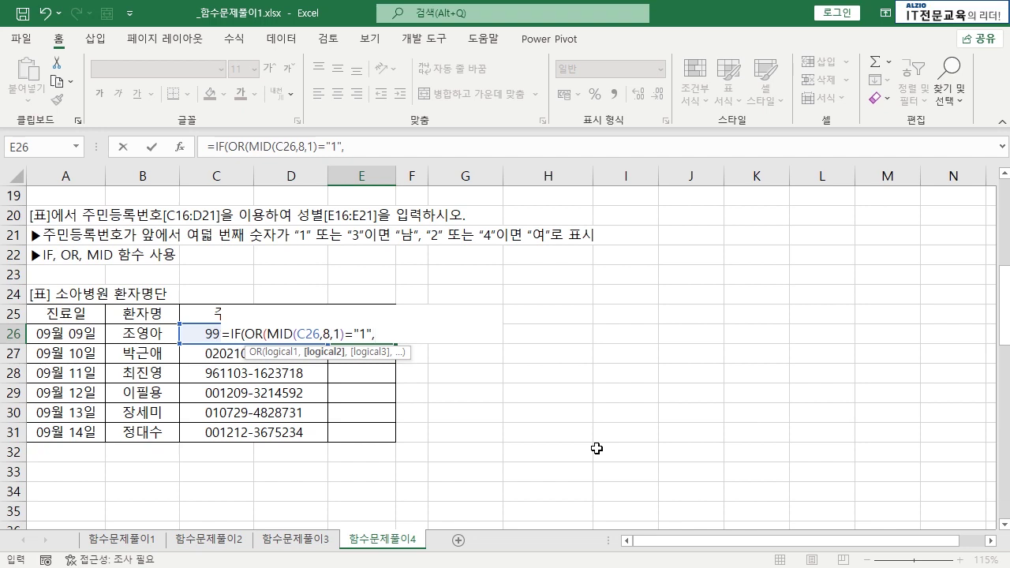
- Add a second OR condition to the E26 formula that compares MID(C26,8,1) with 3
{"action": "double_click", "coordinate": [251, 333]}
{"action": "left_click_drag", "start_coordinate": [265, 333], "coordinate": [373, 335]}
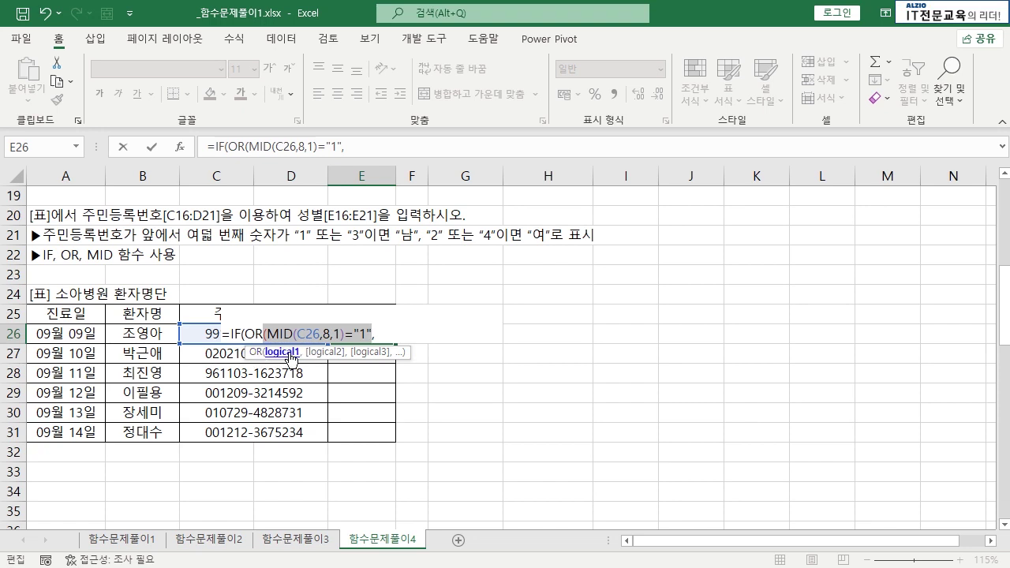
{"action": "left_click", "coordinate": [376, 334]}
{"action": "type", "text": "("}
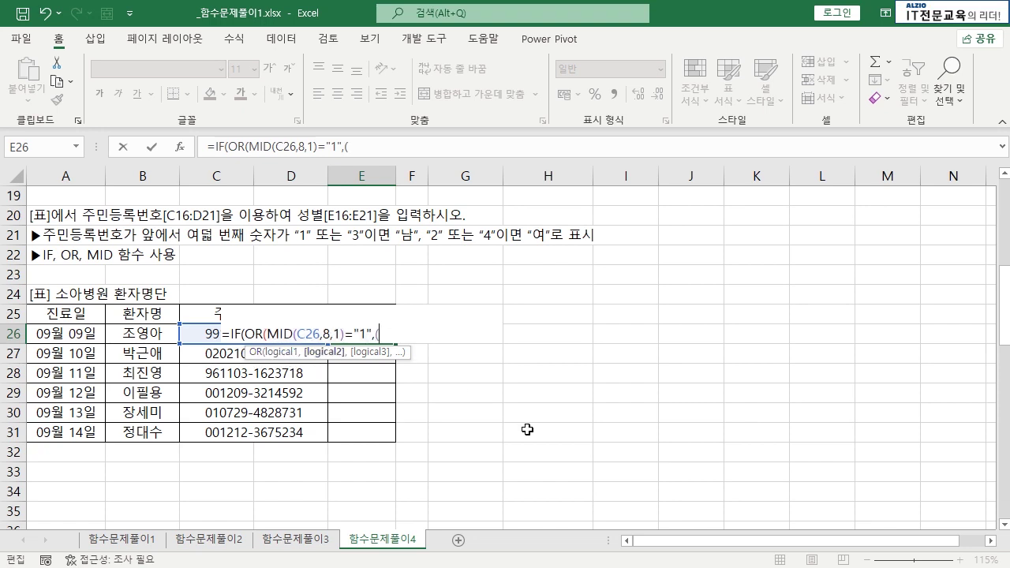
{"action": "type", "text": "MI"}
{"action": "key", "text": "BackSpace"}
{"action": "key", "text": "BackSpace"}
{"action": "key", "text": "BackSpace"}
{"action": "type", "text": "MID"}
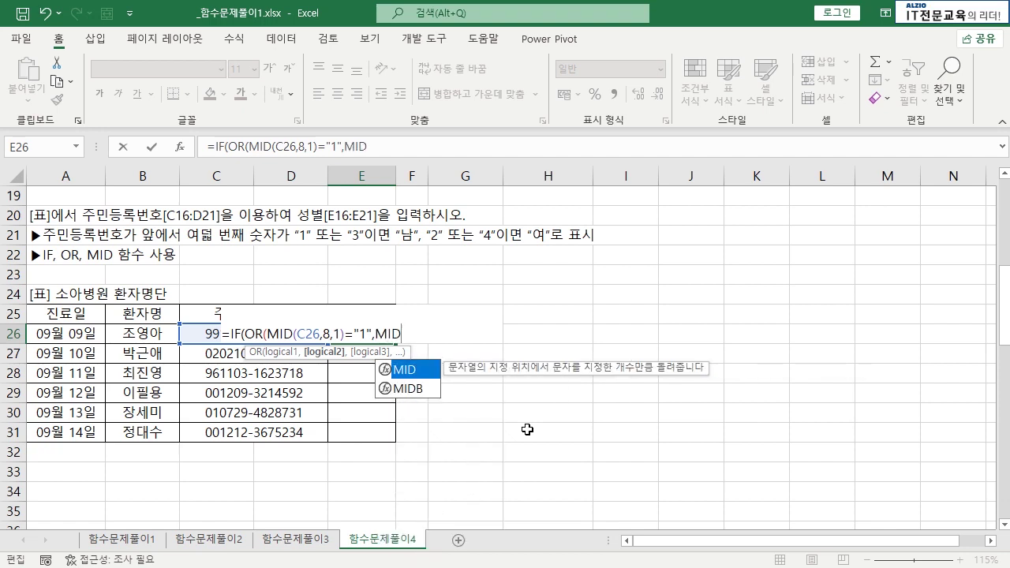
{"action": "type", "text": "(C26,"}
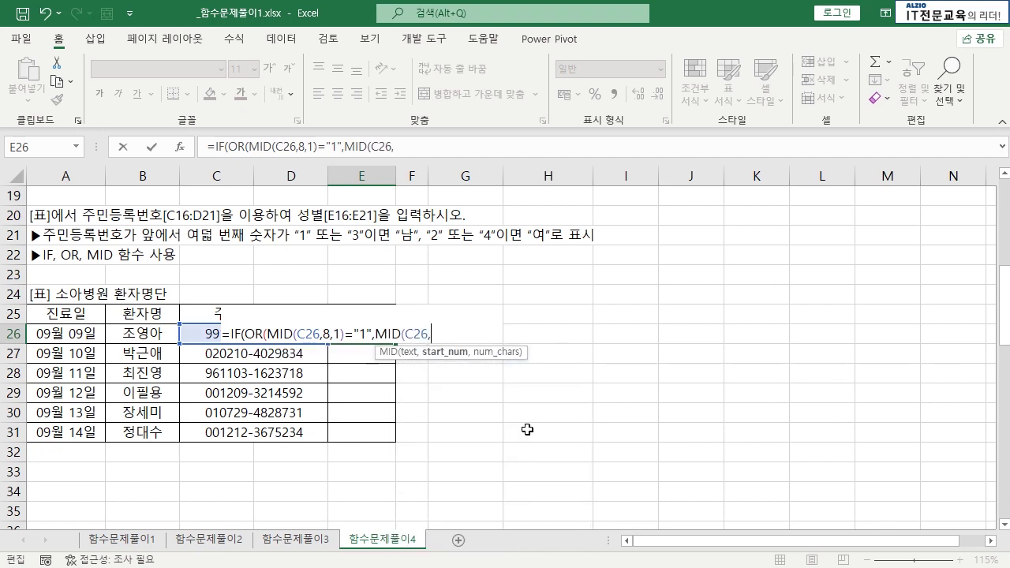
{"action": "type", "text": "8,1)=\"3"}
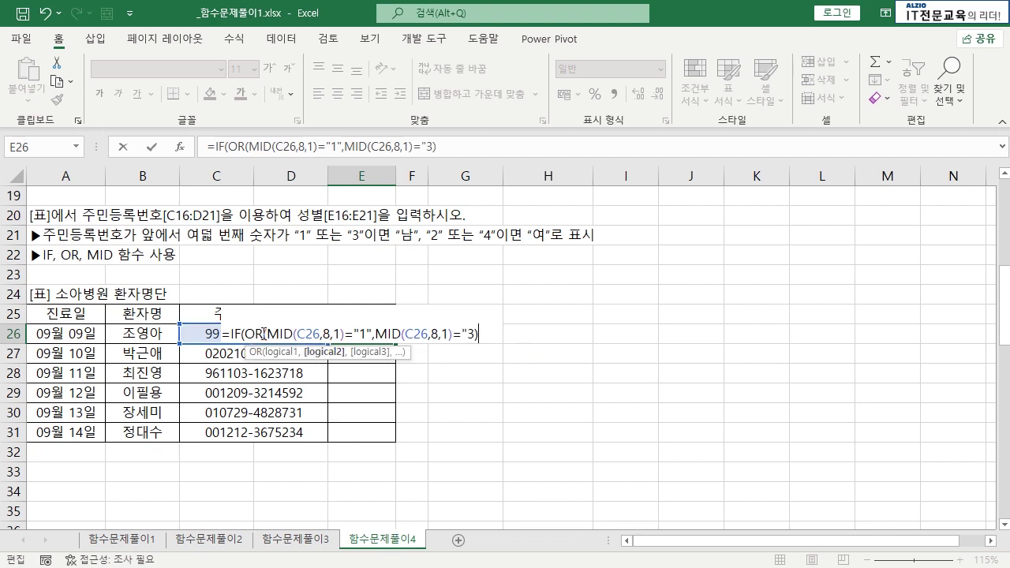
- Review both OR conditions in the E26 formula and complete the quotation marks around 3 before the closing parenthesis
{"action": "left_click_drag", "start_coordinate": [269, 331], "coordinate": [367, 333]}
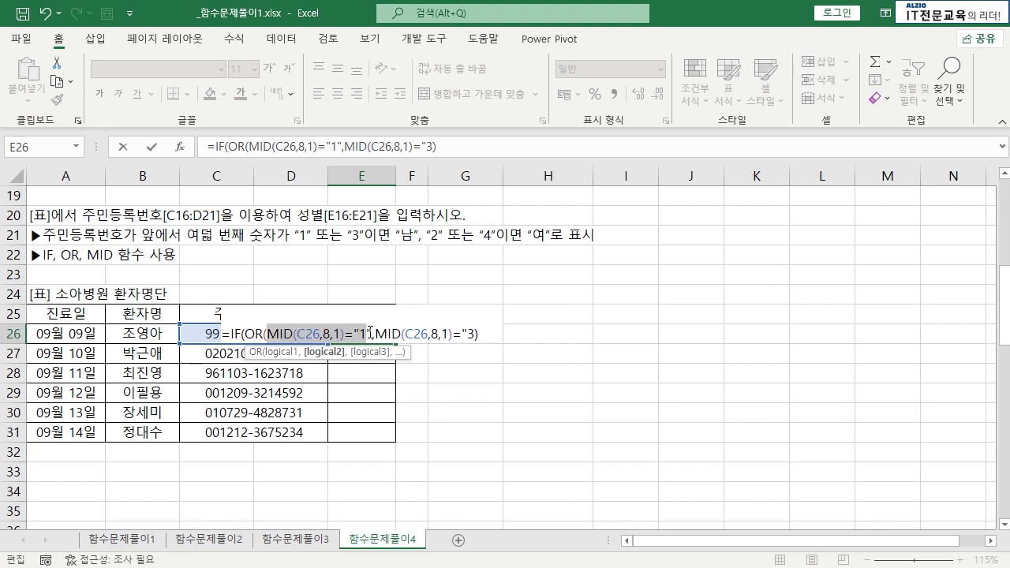
{"action": "key", "text": "Left"}
{"action": "key", "text": "shift+Left"}
{"action": "key", "text": "shift+Left"}
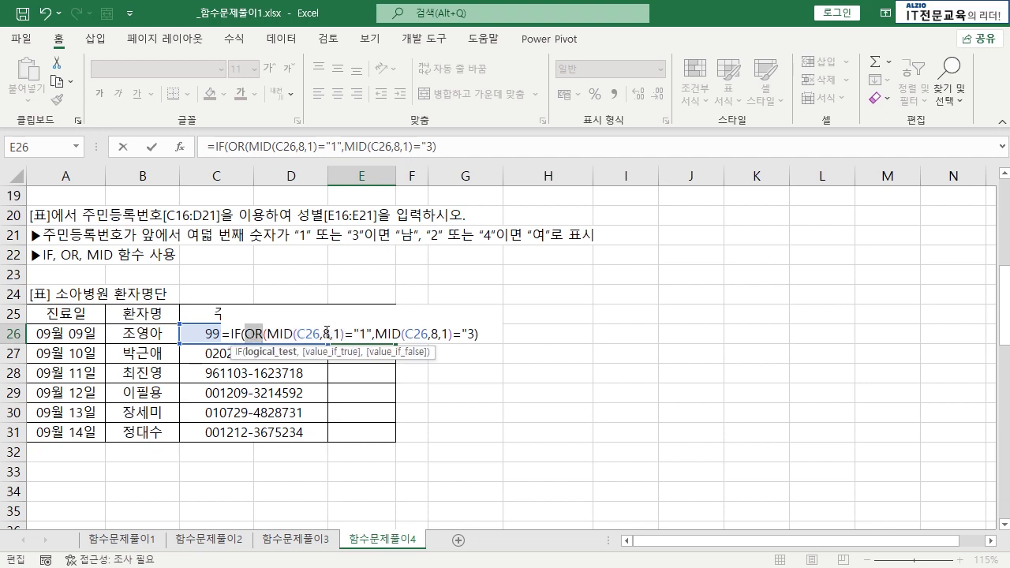
{"action": "left_click_drag", "start_coordinate": [375, 333], "coordinate": [464, 335]}
{"action": "left_click", "coordinate": [466, 334]}
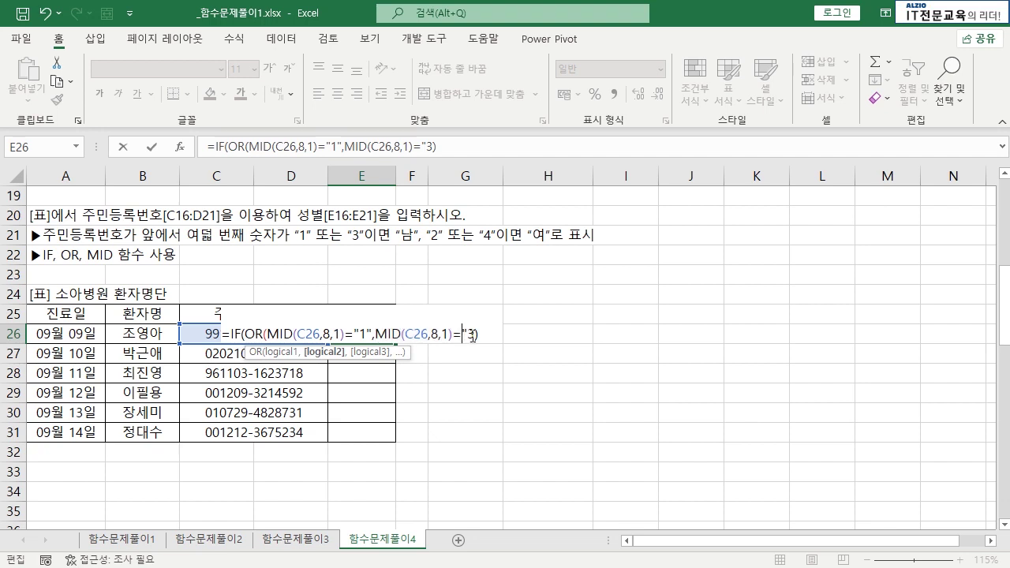
{"action": "key", "text": "End"}
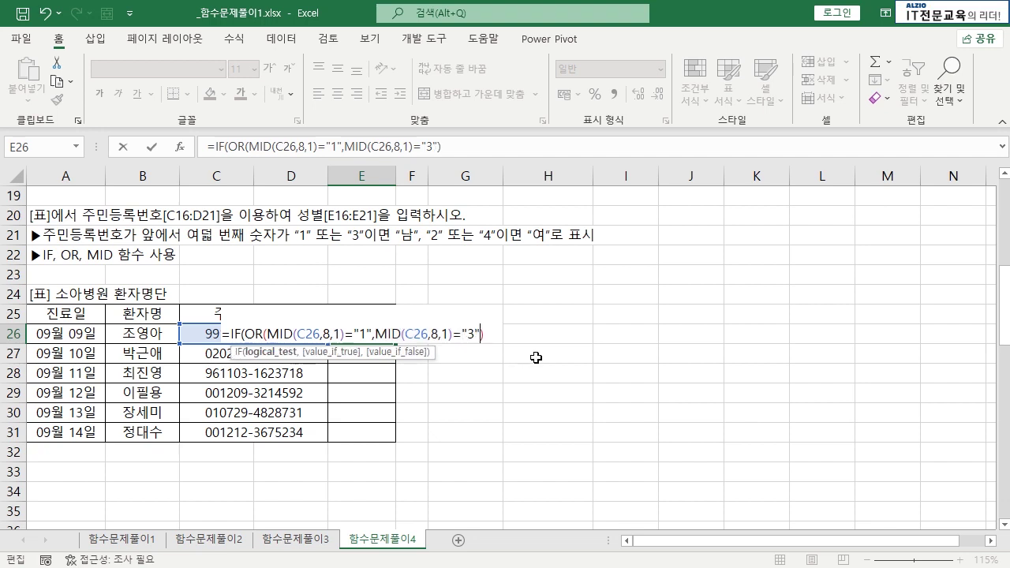
- Set "남" as the value_if_true argument of the IF formula in E26
{"action": "type", "text": ","}
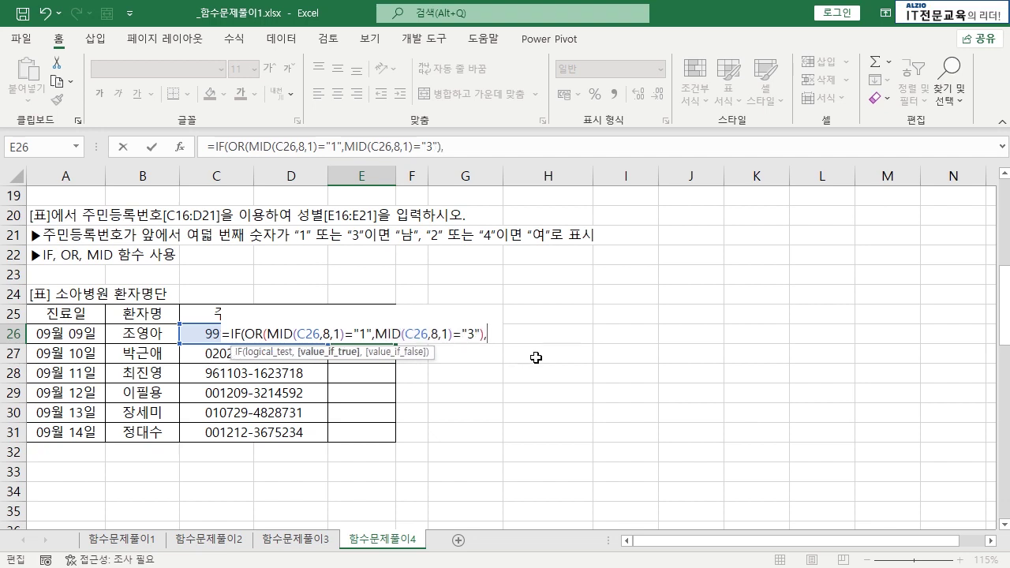
{"action": "type", "text": "\"남\""}
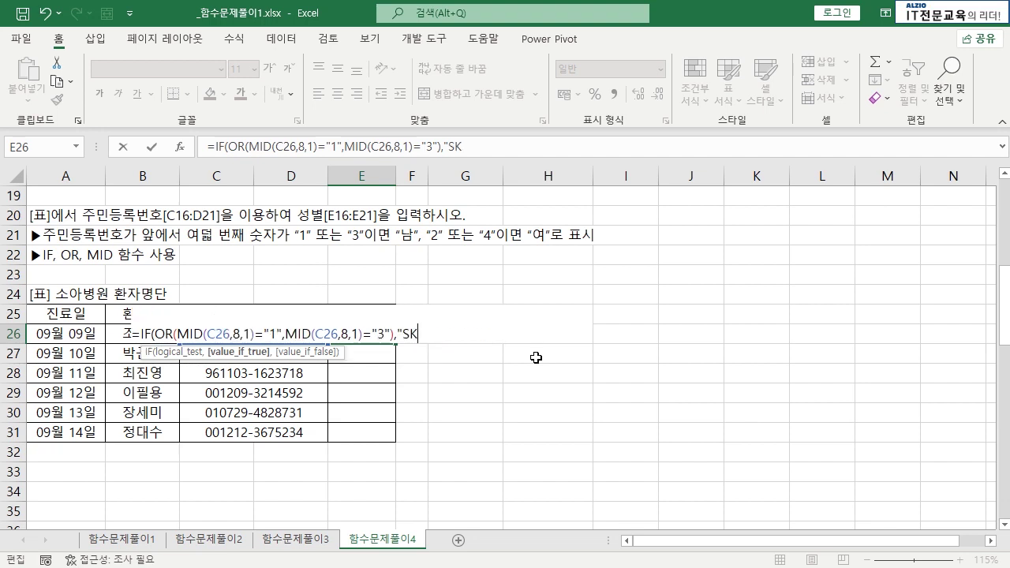
{"action": "type", "text": ","}
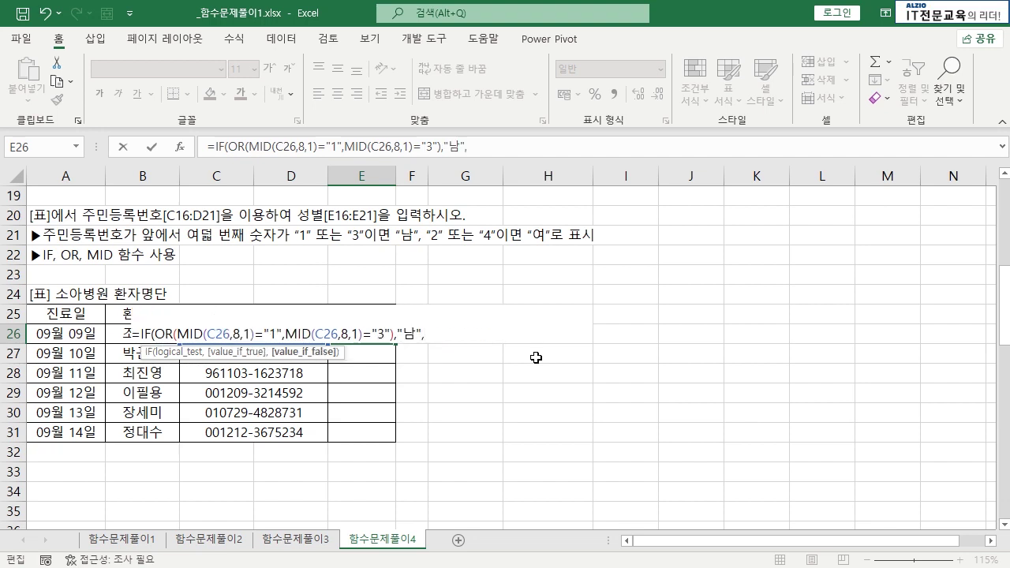
- Complete the E26 IF formula with "여" as the value_if_false argument and fill it down through E31
{"action": "type", "text": "\"여\")"}
{"action": "key", "text": "Return"}
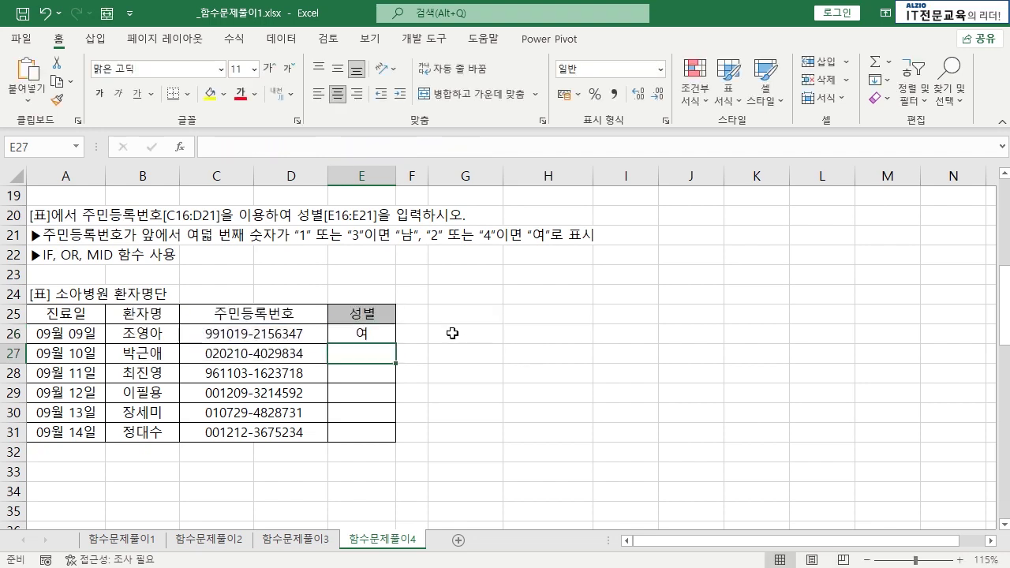
{"action": "left_click", "coordinate": [376, 333]}
{"action": "double_click", "coordinate": [394, 344]}
{"action": "left_click", "coordinate": [426, 341]}
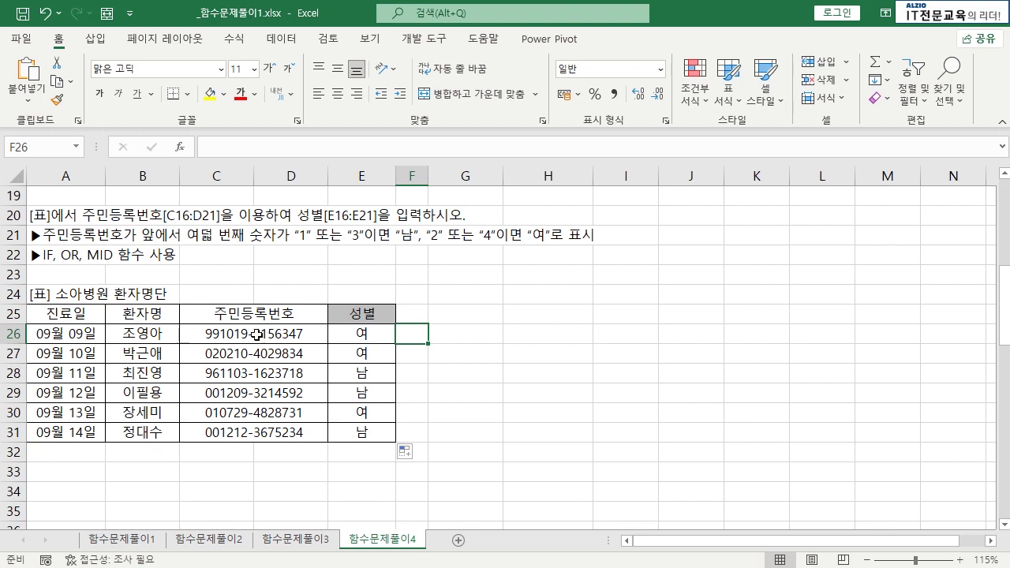
- Check the 성별 results in E26:E31 against the eighth character of each 주민등록번호
{"action": "left_click_drag", "start_coordinate": [257, 335], "coordinate": [361, 353]}
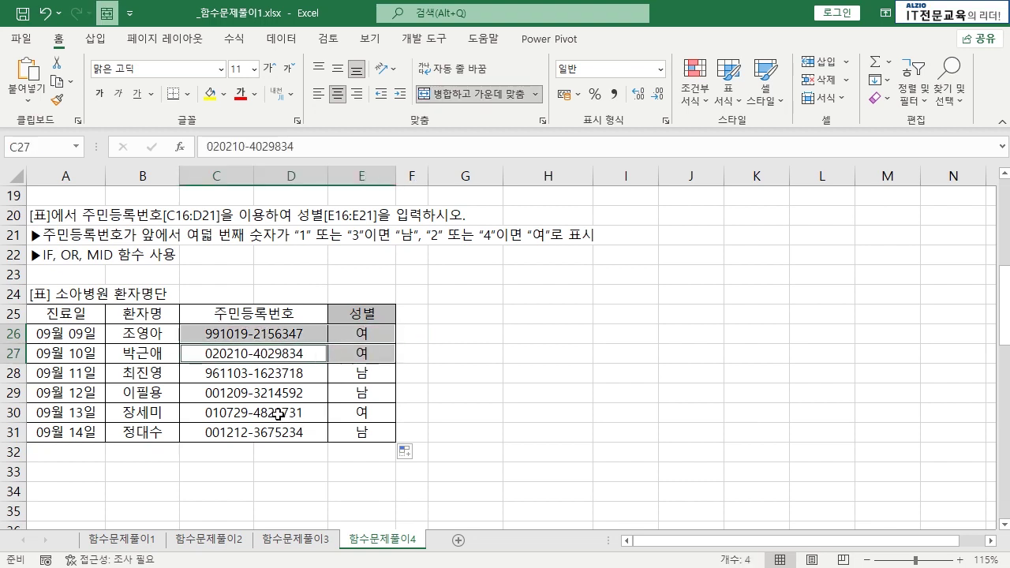
{"action": "left_click_drag", "start_coordinate": [282, 416], "coordinate": [343, 415]}
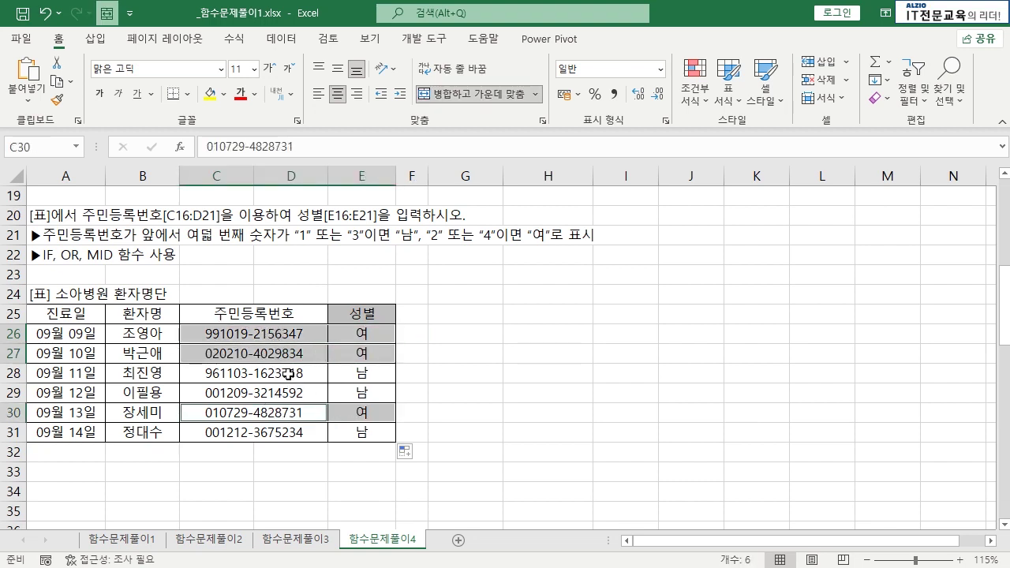
{"action": "left_click_drag", "start_coordinate": [289, 374], "coordinate": [361, 392]}
{"action": "left_click_drag", "start_coordinate": [280, 433], "coordinate": [362, 432]}
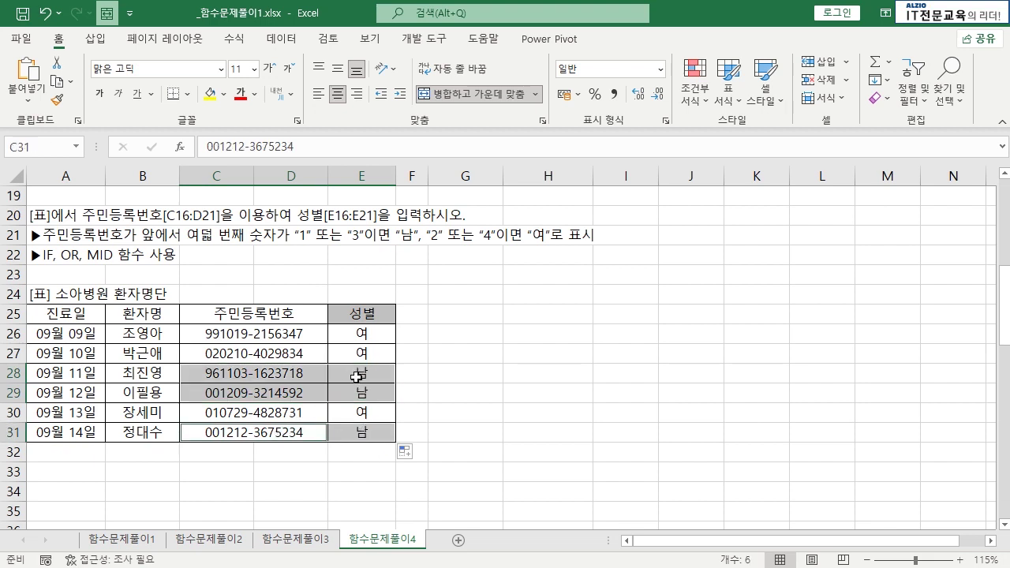
{"action": "left_click", "coordinate": [276, 376]}
{"action": "left_click", "coordinate": [278, 339]}
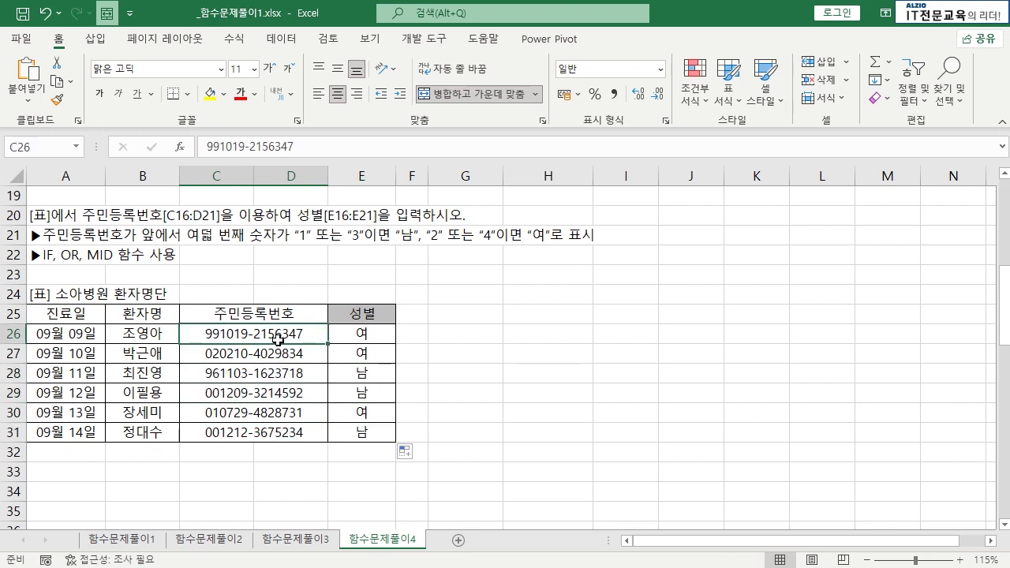
{"action": "left_click_drag", "start_coordinate": [364, 335], "coordinate": [362, 433]}
{"action": "left_click", "coordinate": [358, 355]}
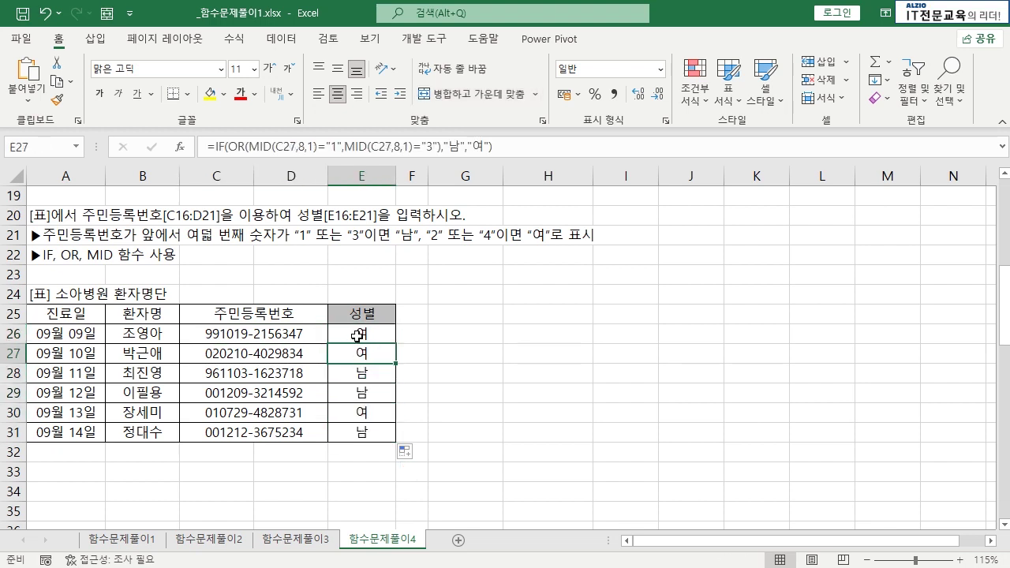
- Swap the IF results in the E26 formula so value_if_true is "여" and value_if_false is "남"
{"action": "double_click", "coordinate": [359, 333]}
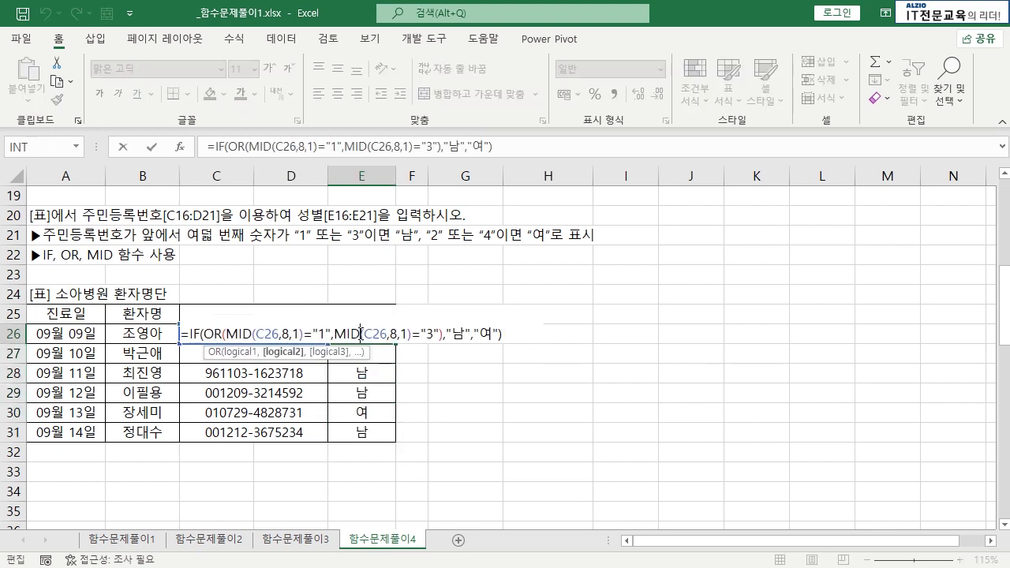
{"action": "double_click", "coordinate": [458, 334]}
{"action": "type", "text": "여"}
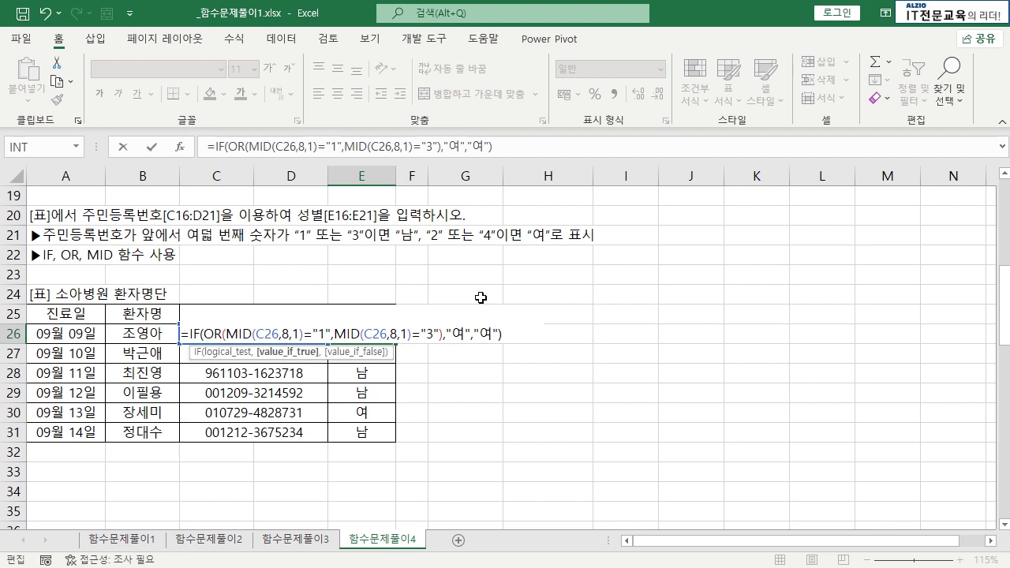
{"action": "key", "text": "Right"}
{"action": "key", "text": "Right"}
{"action": "key", "text": "Right"}
{"action": "key", "text": "shift+Right"}
{"action": "type", "text": "남"}
- Change the two OR comparison values in the E26 formula to "2" and "4"
{"action": "left_click", "coordinate": [321, 334]}
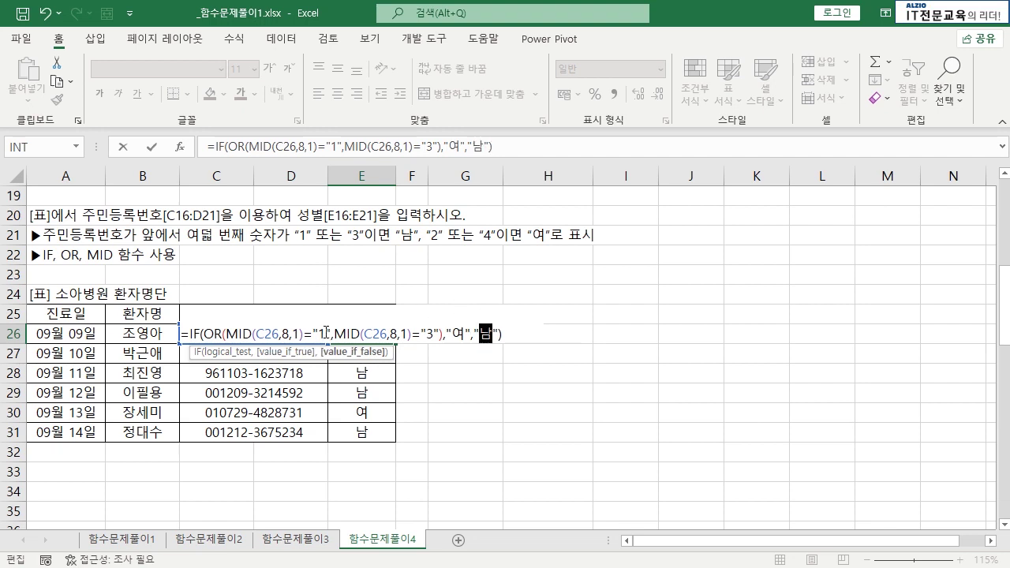
{"action": "key", "text": "shift+Right"}
{"action": "type", "text": "2"}
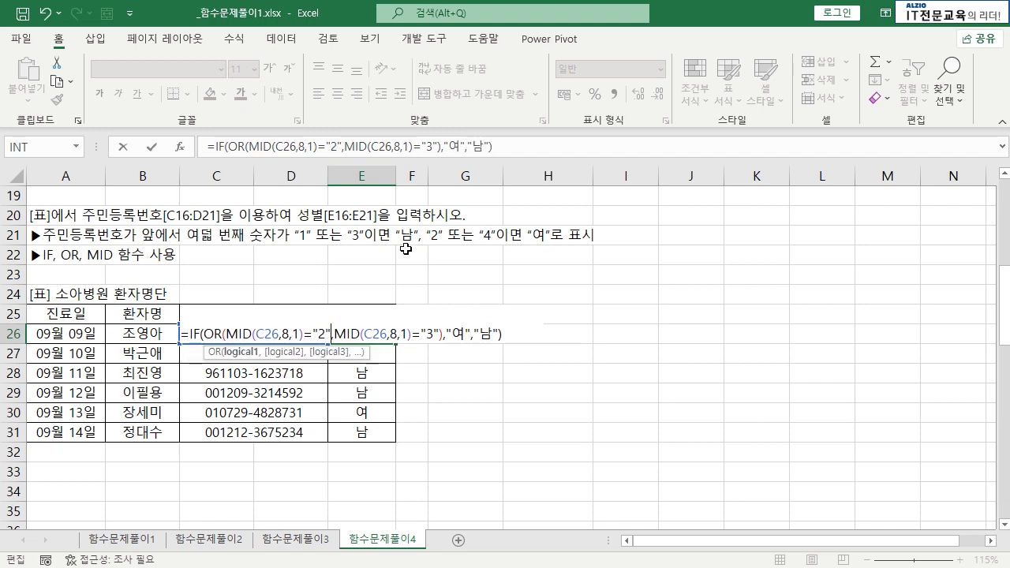
{"action": "key", "text": "Right"}
{"action": "key", "text": "Right"}
{"action": "key", "text": "Right"}
{"action": "key", "text": "Right"}
{"action": "key", "text": "Right"}
{"action": "key", "text": "Right"}
{"action": "key", "text": "Right"}
{"action": "key", "text": "Right"}
{"action": "key", "text": "Right"}
{"action": "key", "text": "Right"}
{"action": "key", "text": "Right"}
{"action": "key", "text": "Right"}
{"action": "key", "text": "Right"}
{"action": "key", "text": "Right"}
{"action": "key", "text": "Right"}
{"action": "key", "text": "Right"}
{"action": "key", "text": "shift+Right"}
{"action": "type", "text": "4"}
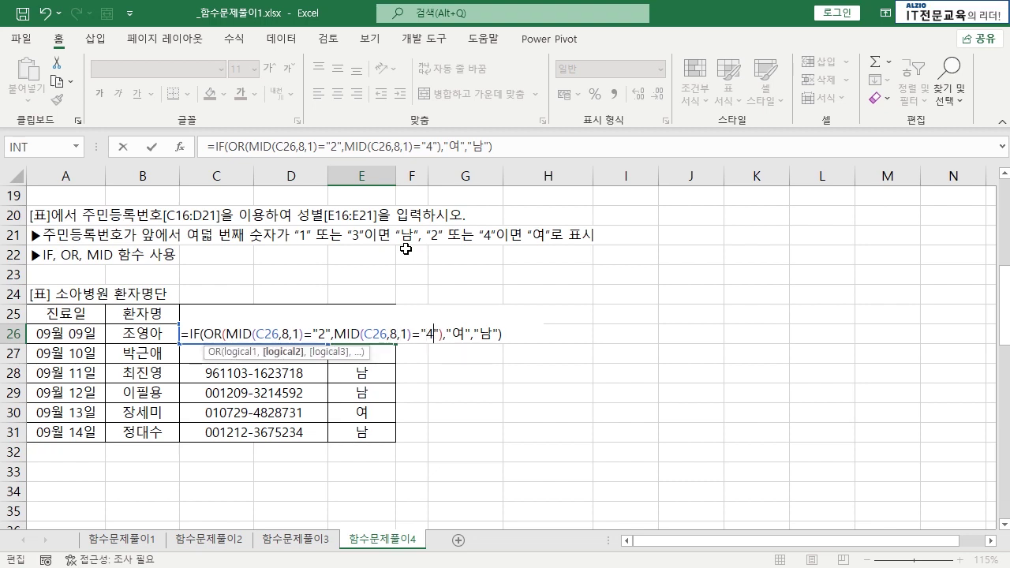
- Review the conditions and results in the E26 formula, confirm it and fill it down through E31
{"action": "left_click_drag", "start_coordinate": [226, 334], "coordinate": [410, 334]}
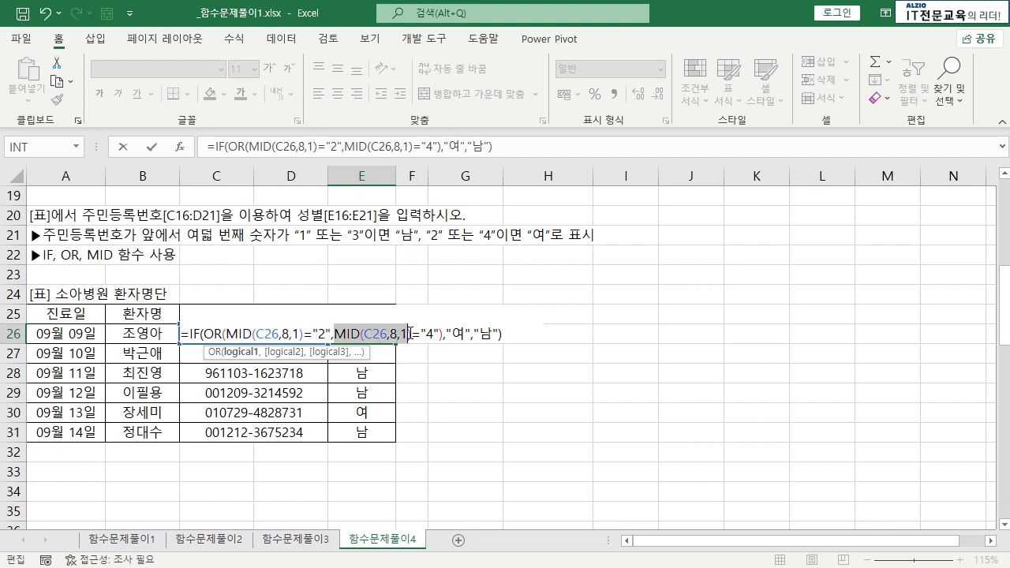
{"action": "double_click", "coordinate": [459, 334]}
{"action": "double_click", "coordinate": [488, 334]}
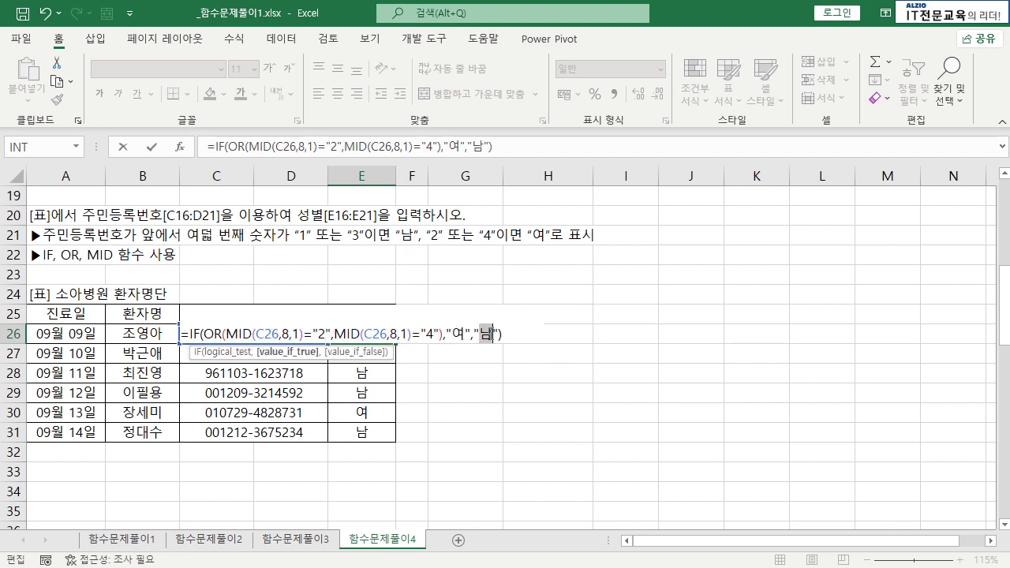
{"action": "key", "text": "Return"}
{"action": "left_click", "coordinate": [379, 329]}
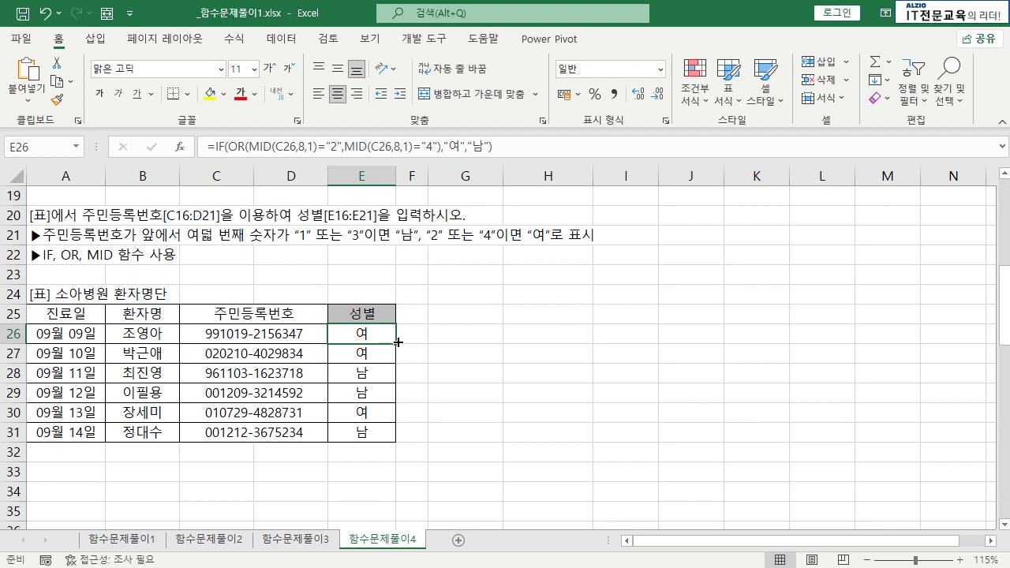
{"action": "double_click", "coordinate": [399, 343]}
{"action": "left_click", "coordinate": [371, 353]}
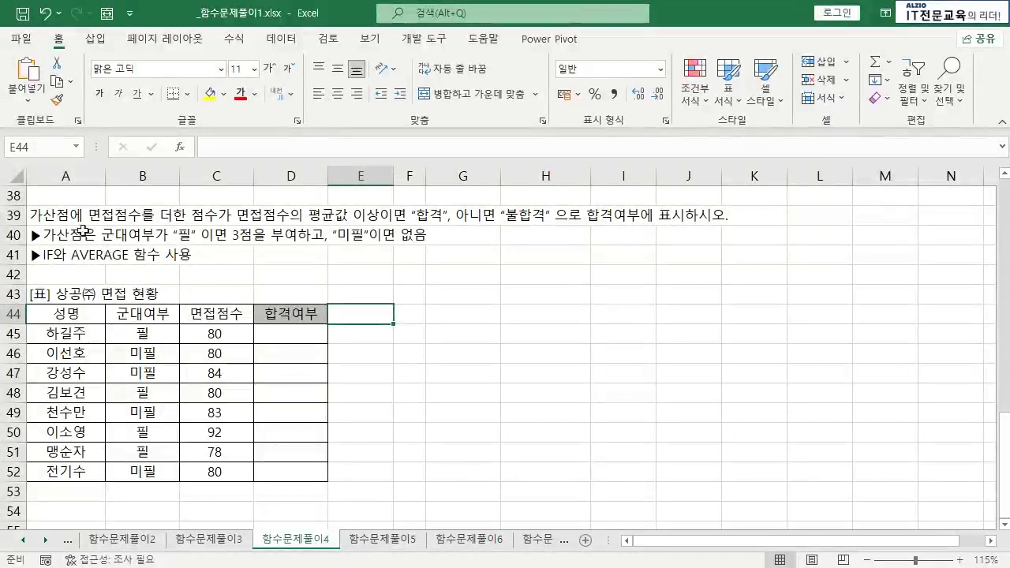
- Examine the 면접점수 scores in C45:C52 and the 합격여부 cells D45:D52 for the interview exercise
{"action": "left_click", "coordinate": [227, 315]}
{"action": "left_click_drag", "start_coordinate": [227, 316], "coordinate": [225, 471]}
{"action": "left_click_drag", "start_coordinate": [225, 335], "coordinate": [215, 456]}
{"action": "left_click", "coordinate": [215, 456]}
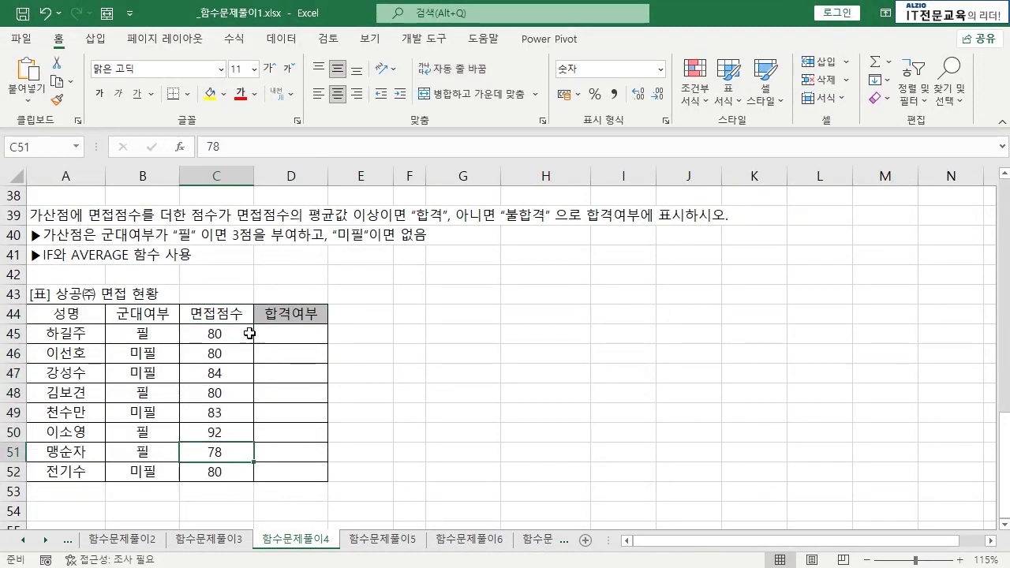
{"action": "left_click_drag", "start_coordinate": [235, 330], "coordinate": [237, 466]}
{"action": "left_click", "coordinate": [237, 411]}
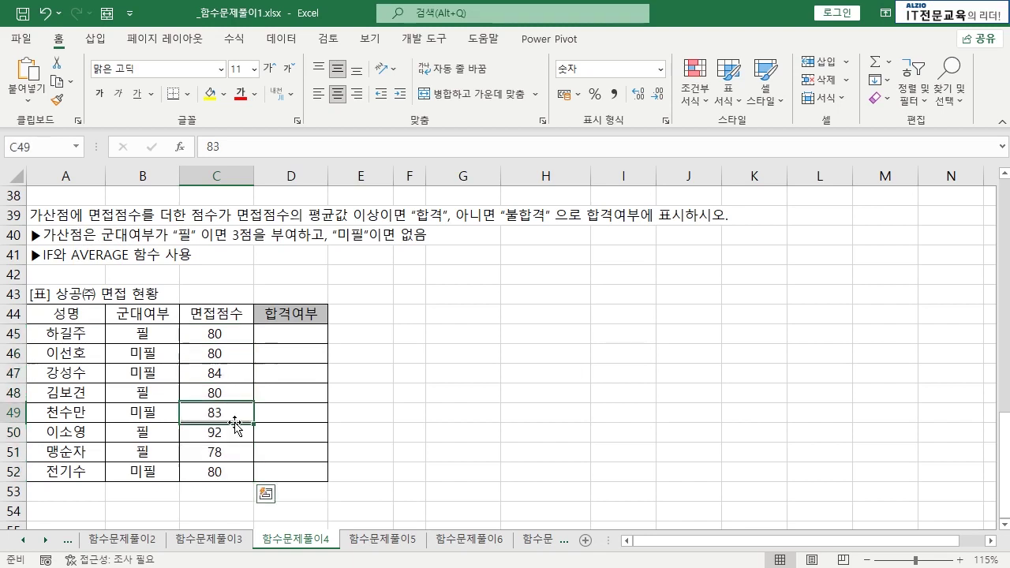
{"action": "left_click", "coordinate": [233, 330]}
{"action": "left_click_drag", "start_coordinate": [233, 330], "coordinate": [225, 472]}
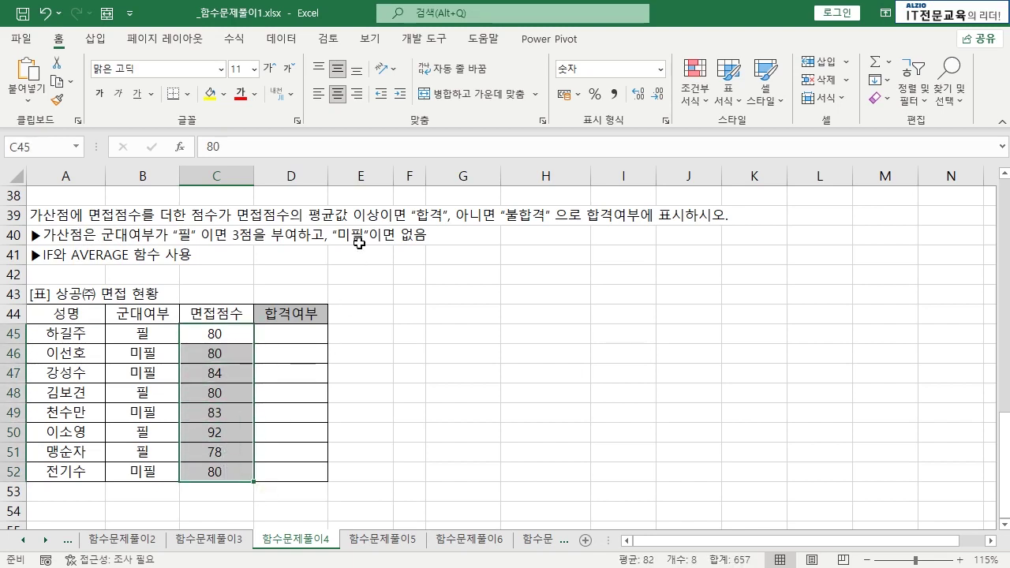
{"action": "left_click", "coordinate": [303, 335]}
{"action": "left_click_drag", "start_coordinate": [302, 335], "coordinate": [289, 471]}
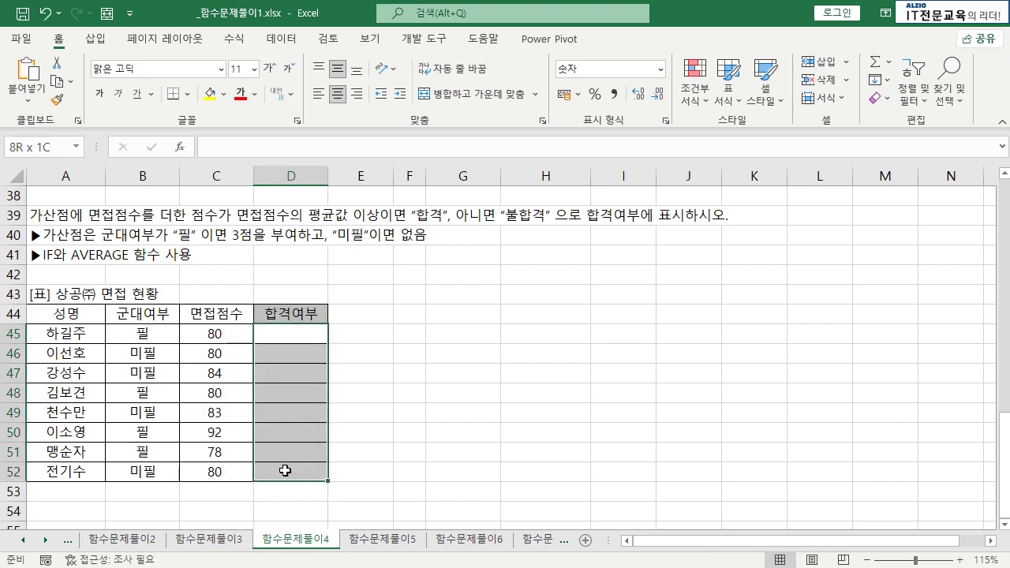
{"action": "left_click", "coordinate": [289, 412]}
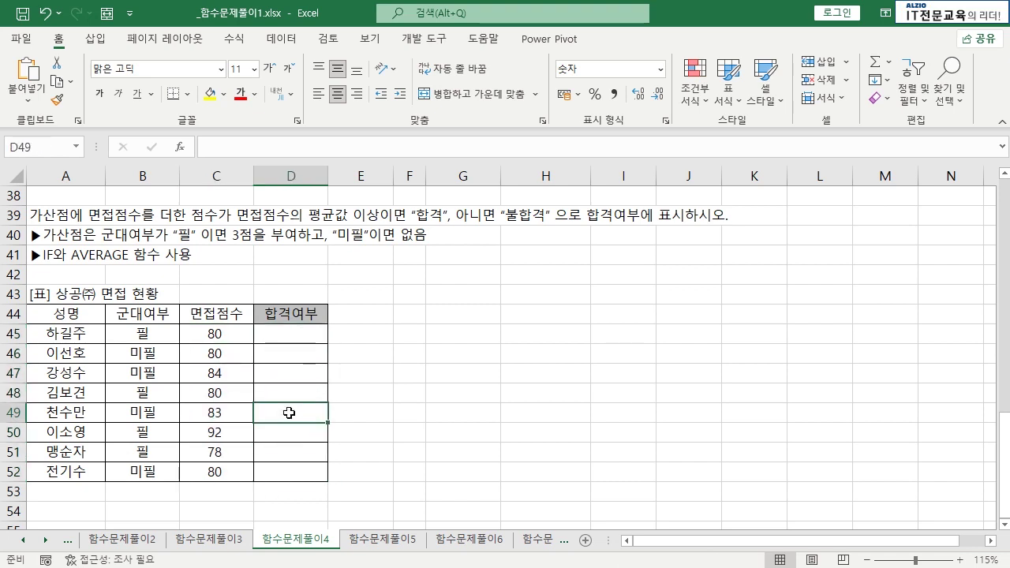
- Examine the 군대여부 entries that decide the 3-point bonus, together with the first applicant's 면접점수 in row 45
{"action": "left_click", "coordinate": [73, 242]}
{"action": "left_click_drag", "start_coordinate": [154, 315], "coordinate": [143, 471]}
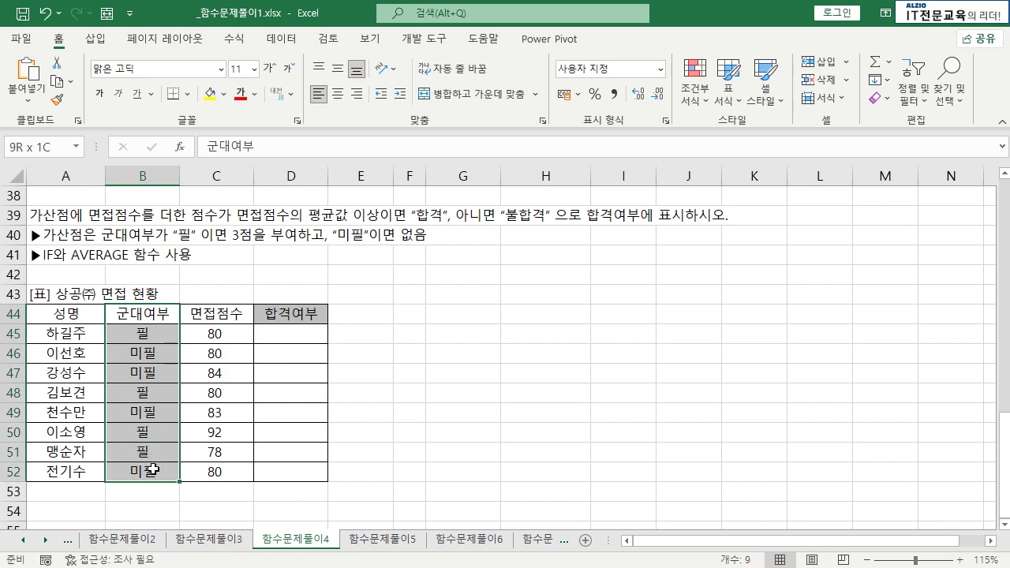
{"action": "left_click", "coordinate": [143, 469]}
{"action": "left_click", "coordinate": [161, 335]}
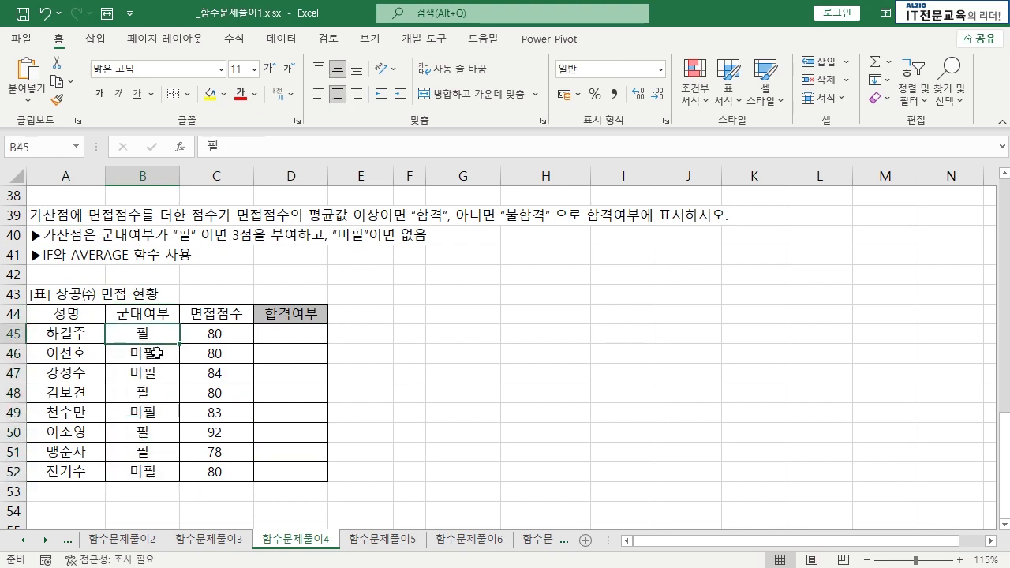
{"action": "left_click", "coordinate": [154, 353]}
{"action": "left_click", "coordinate": [149, 371]}
{"action": "left_click", "coordinate": [150, 394]}
{"action": "left_click", "coordinate": [147, 338]}
{"action": "left_click", "coordinate": [226, 334]}
{"action": "left_click_drag", "start_coordinate": [68, 333], "coordinate": [225, 334]}
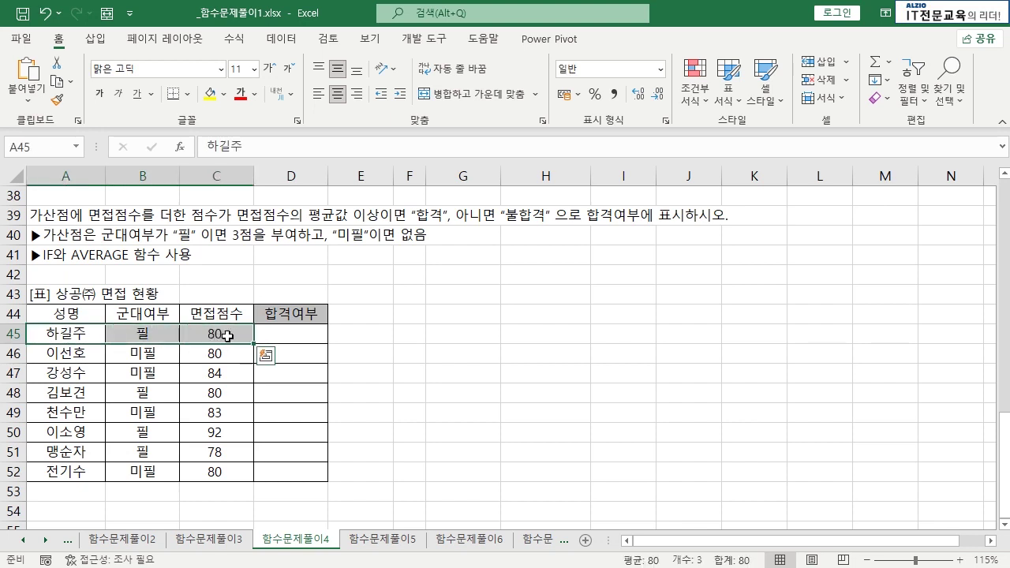
{"action": "left_click", "coordinate": [233, 336]}
{"action": "left_click", "coordinate": [140, 335]}
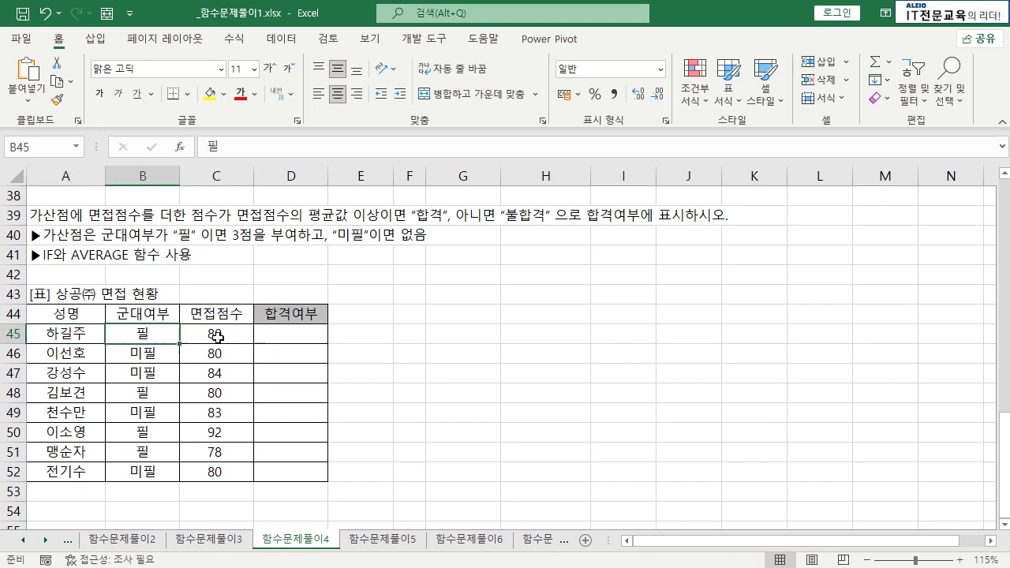
{"action": "left_click", "coordinate": [214, 335]}
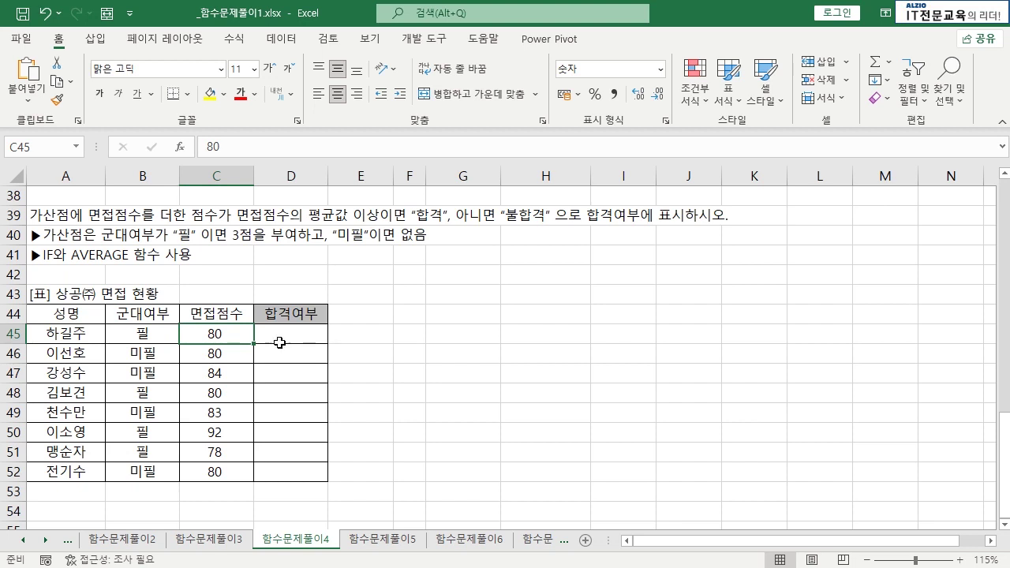
- Calculate the average 면접점수 in G44 with =AVERAGE(C45:C52)
{"action": "left_click_drag", "start_coordinate": [226, 335], "coordinate": [219, 472]}
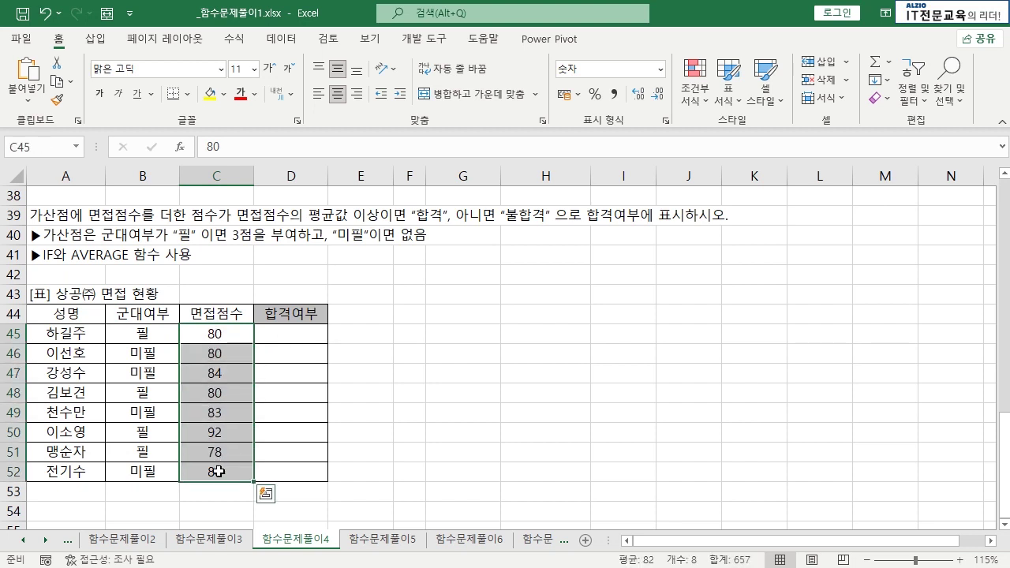
{"action": "left_click", "coordinate": [454, 314]}
{"action": "type", "text": "=ave"}
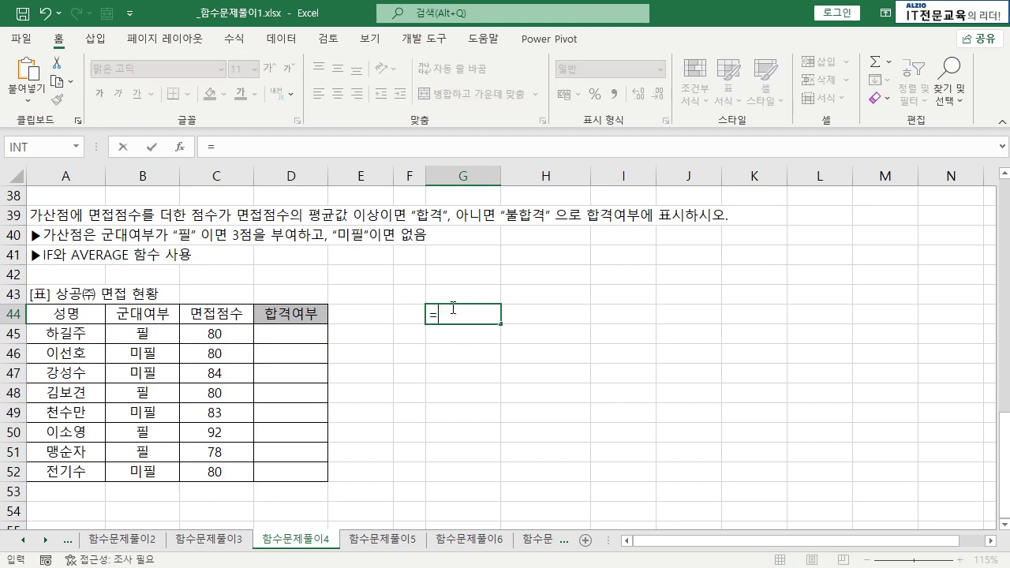
{"action": "double_click", "coordinate": [474, 355]}
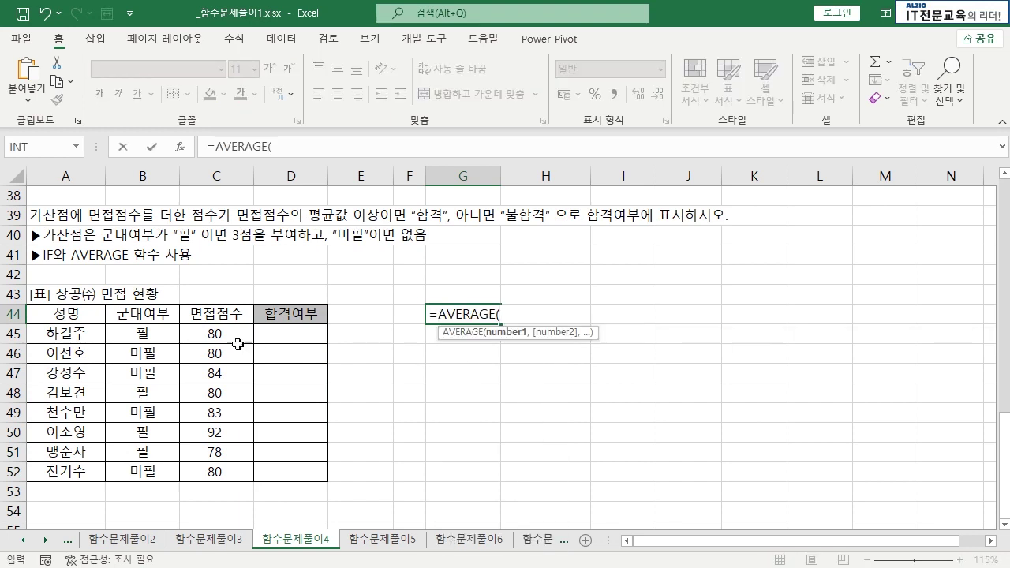
{"action": "left_click_drag", "start_coordinate": [221, 332], "coordinate": [219, 472]}
{"action": "key", "text": "Return"}
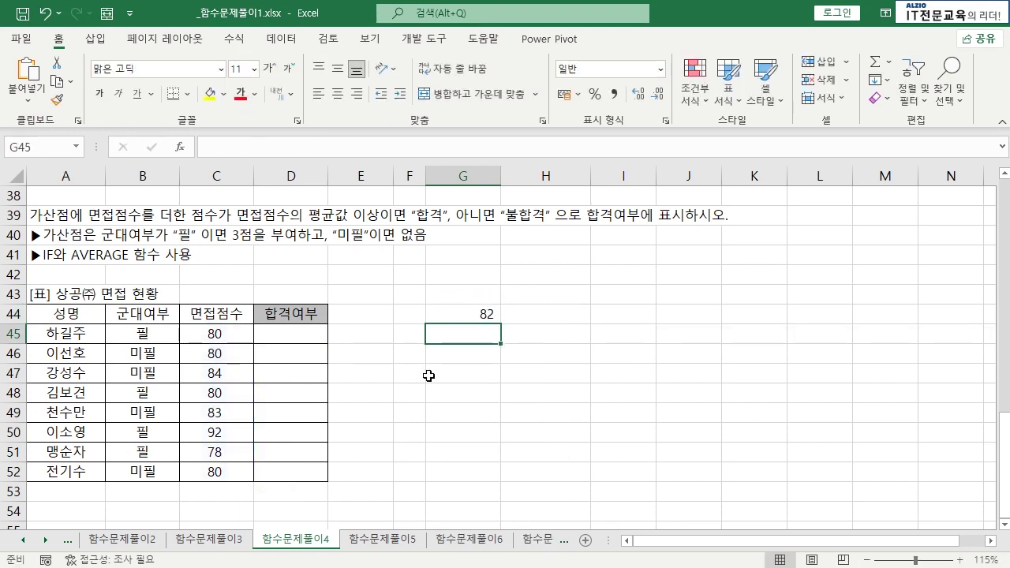
- Compare the 면접점수 and 군대여부 values in rows 45 and 46 with the average in G44
{"action": "left_click", "coordinate": [463, 316]}
{"action": "left_click", "coordinate": [225, 335]}
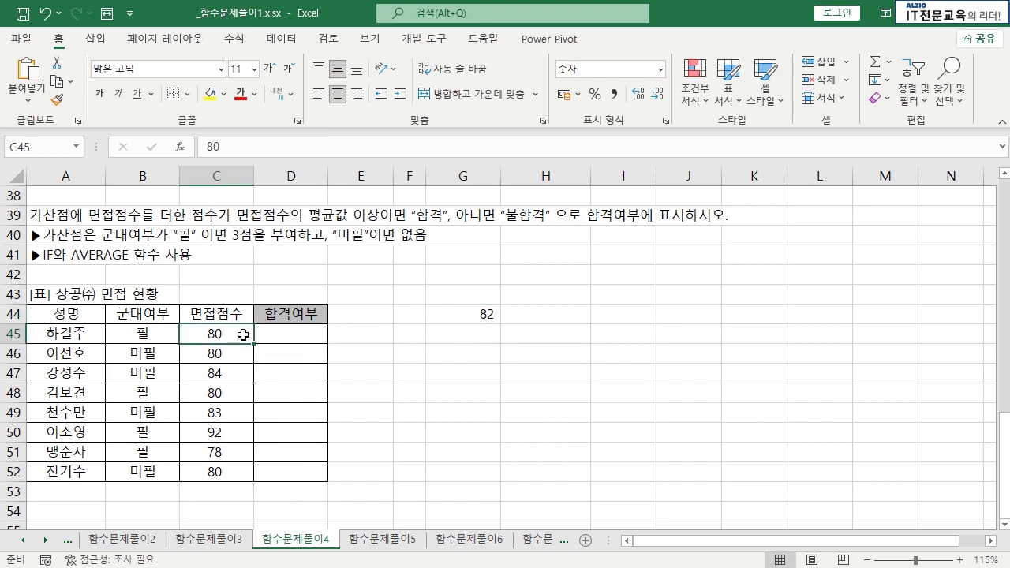
{"action": "left_click", "coordinate": [289, 337]}
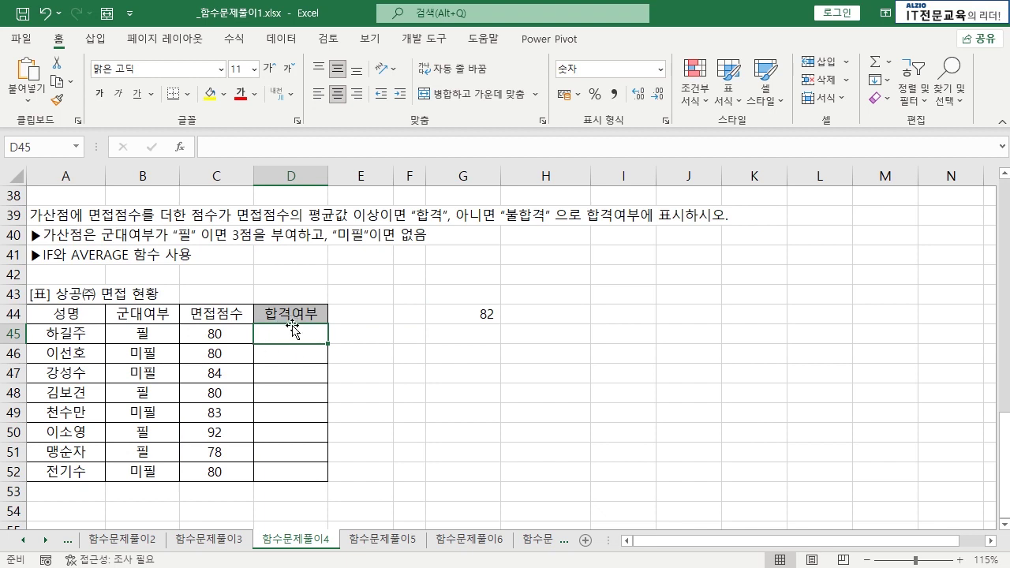
{"action": "left_click", "coordinate": [235, 352]}
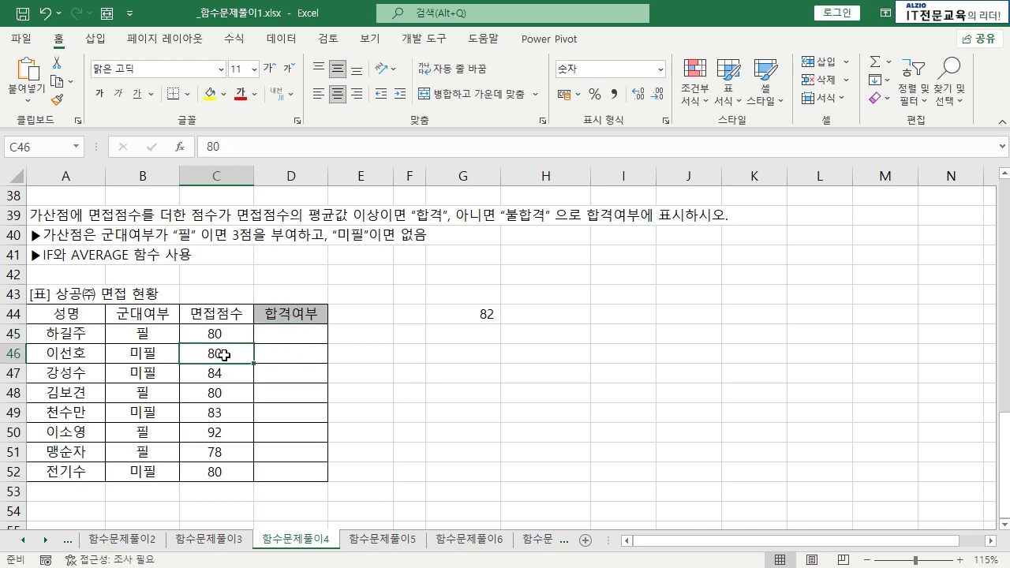
{"action": "left_click", "coordinate": [456, 319]}
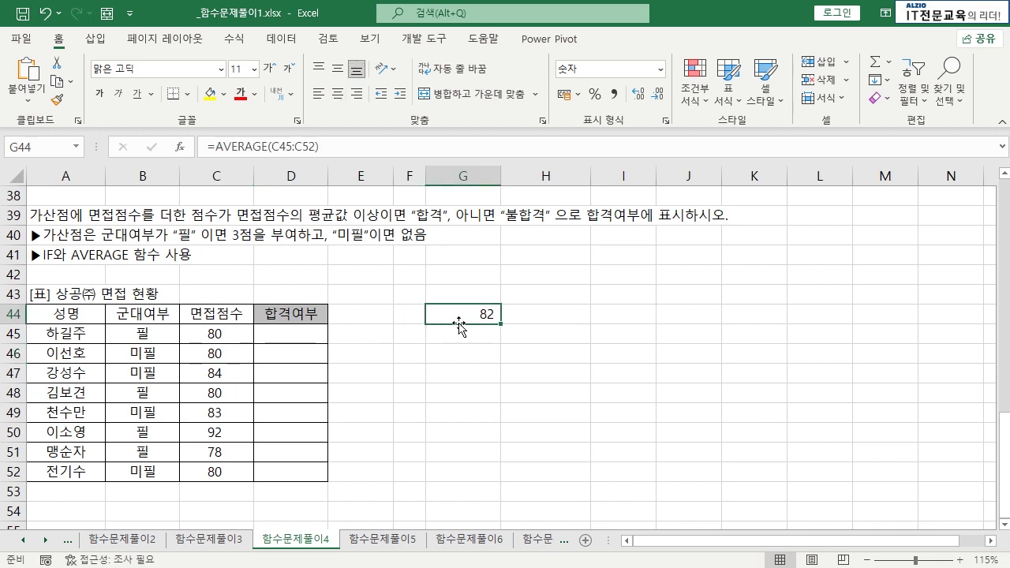
{"action": "left_click", "coordinate": [228, 353]}
{"action": "left_click", "coordinate": [156, 353]}
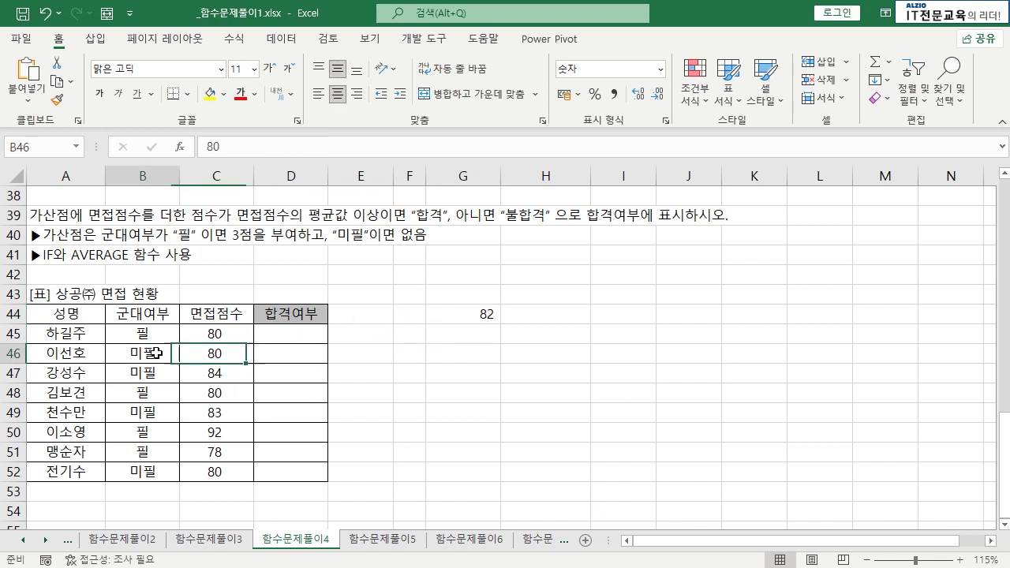
- Examine the 군대여부 and 면접점수 entries in rows 45 and 46 against the bonus rule before filling 합격여부
{"action": "left_click", "coordinate": [226, 355]}
{"action": "left_click", "coordinate": [294, 359]}
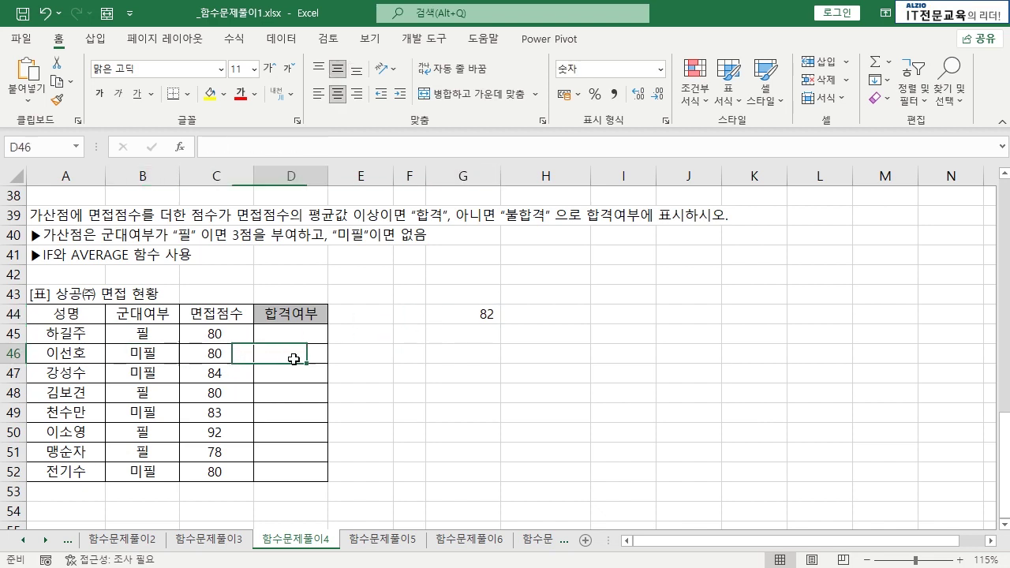
{"action": "left_click", "coordinate": [296, 334]}
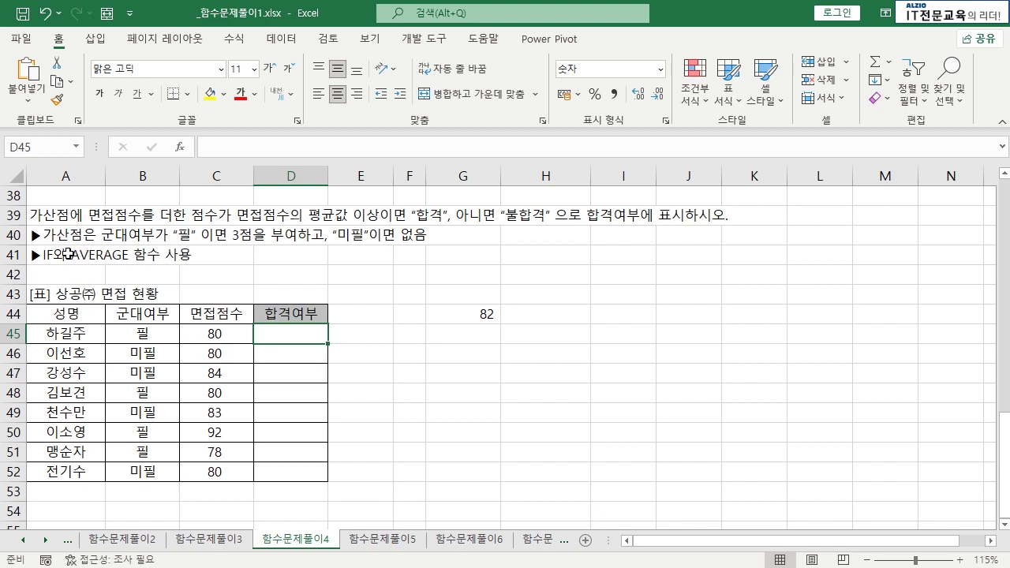
{"action": "left_click", "coordinate": [152, 333]}
{"action": "left_click", "coordinate": [155, 314]}
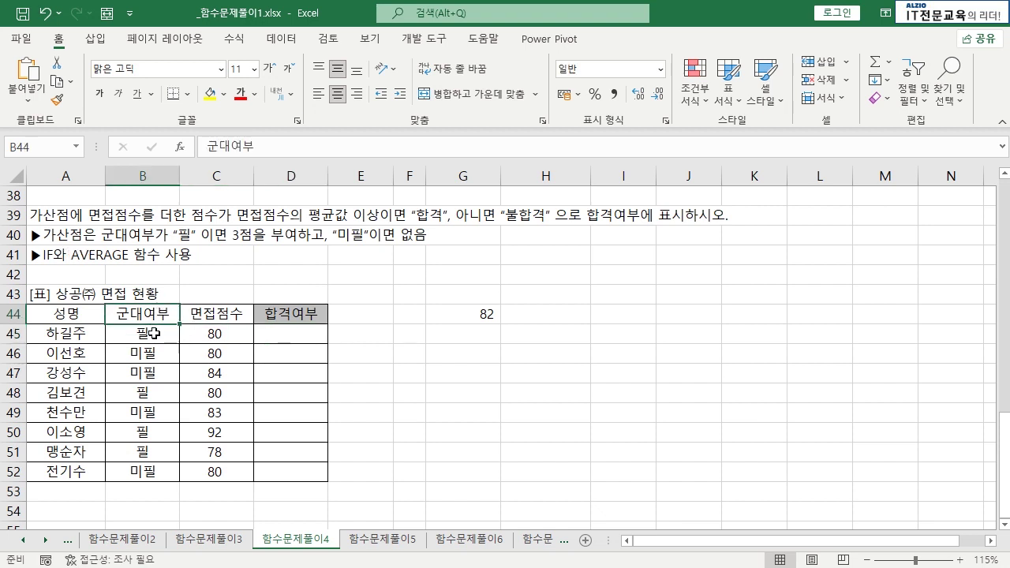
{"action": "left_click", "coordinate": [152, 334]}
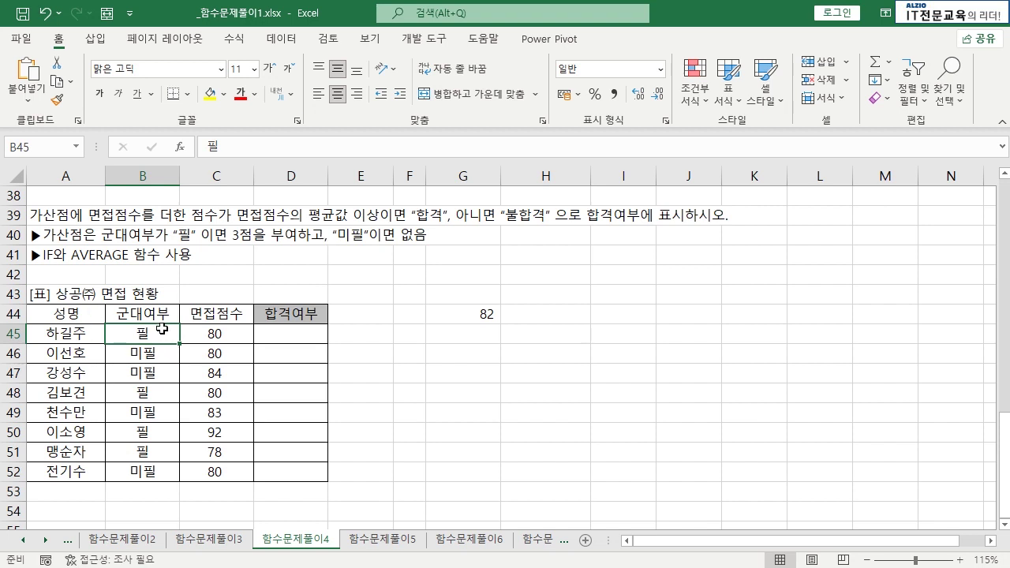
{"action": "left_click_drag", "start_coordinate": [75, 335], "coordinate": [210, 333]}
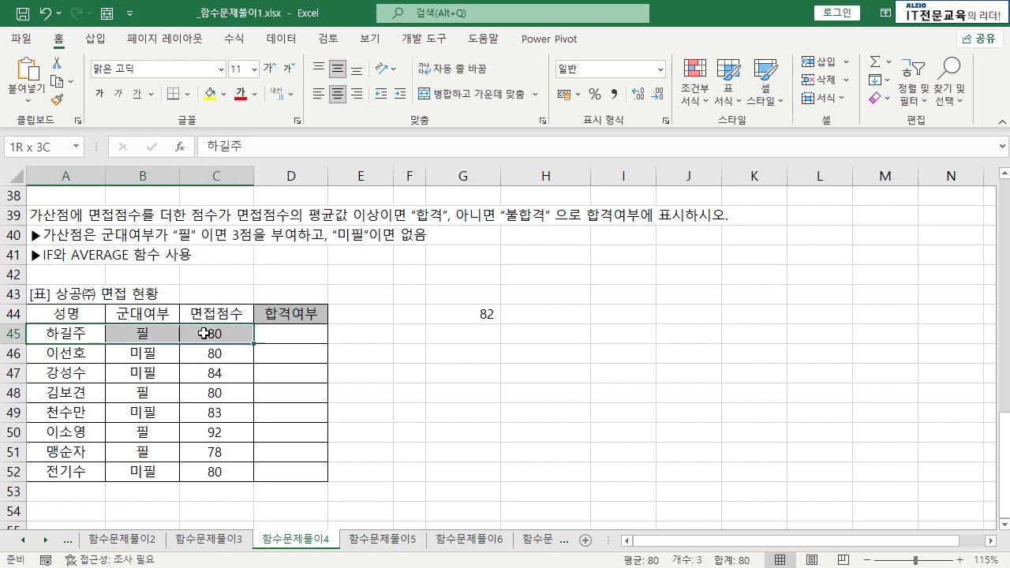
{"action": "left_click", "coordinate": [209, 332]}
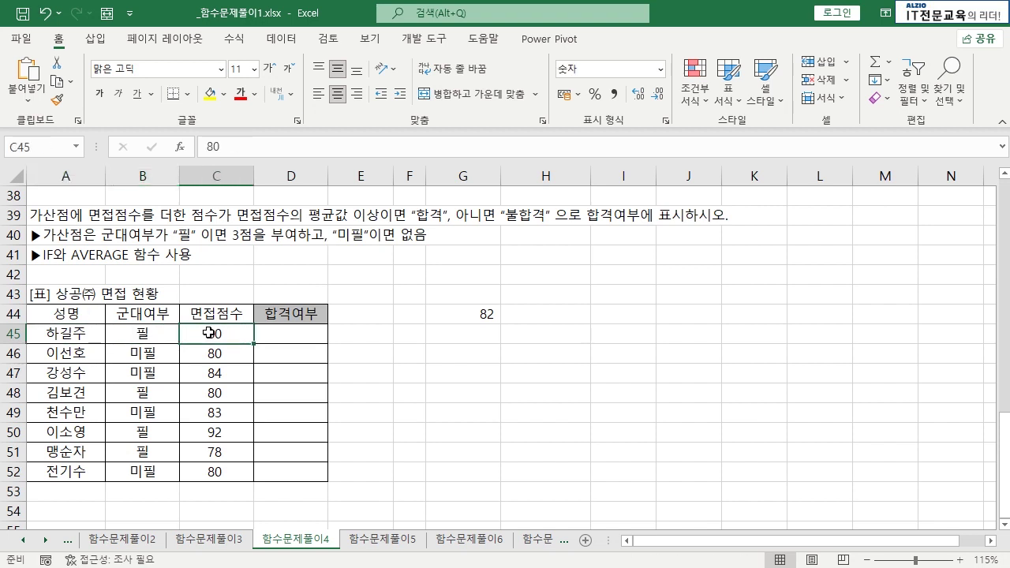
- Enter =IF(B45="필",3,0) in D45 to give the first applicant's military service bonus
{"action": "left_click", "coordinate": [279, 334]}
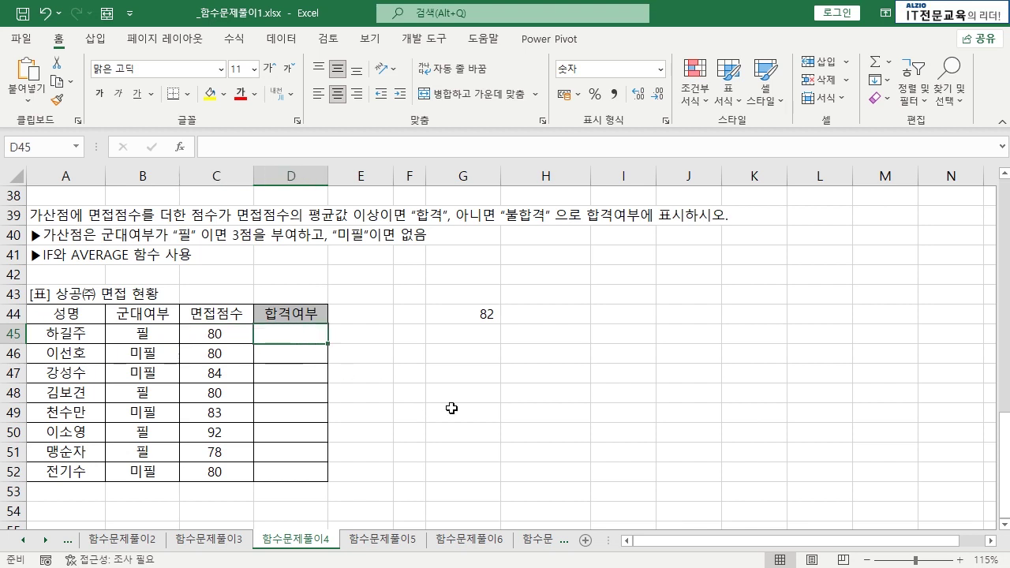
{"action": "type", "text": "=IF("}
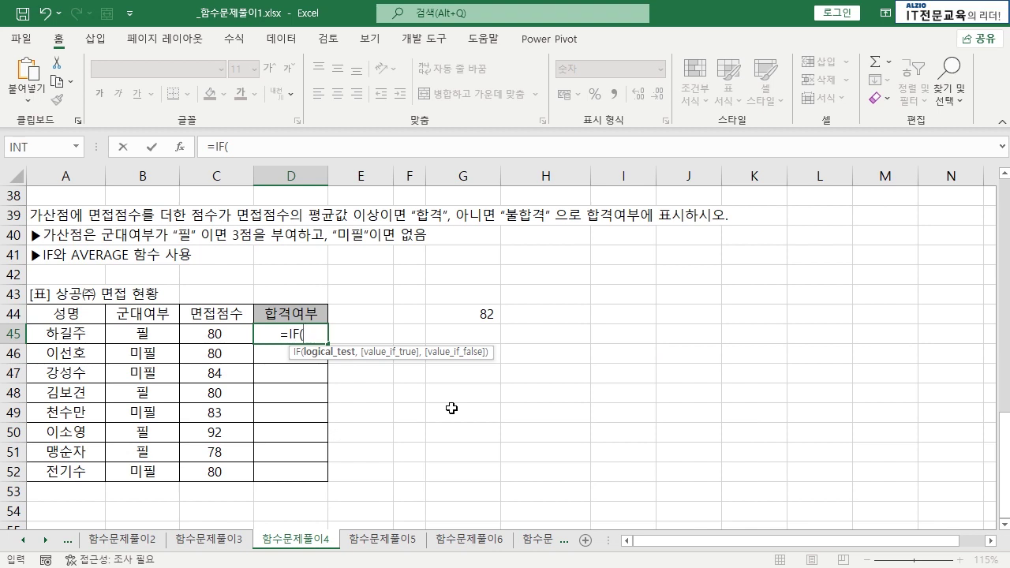
{"action": "left_click", "coordinate": [165, 337]}
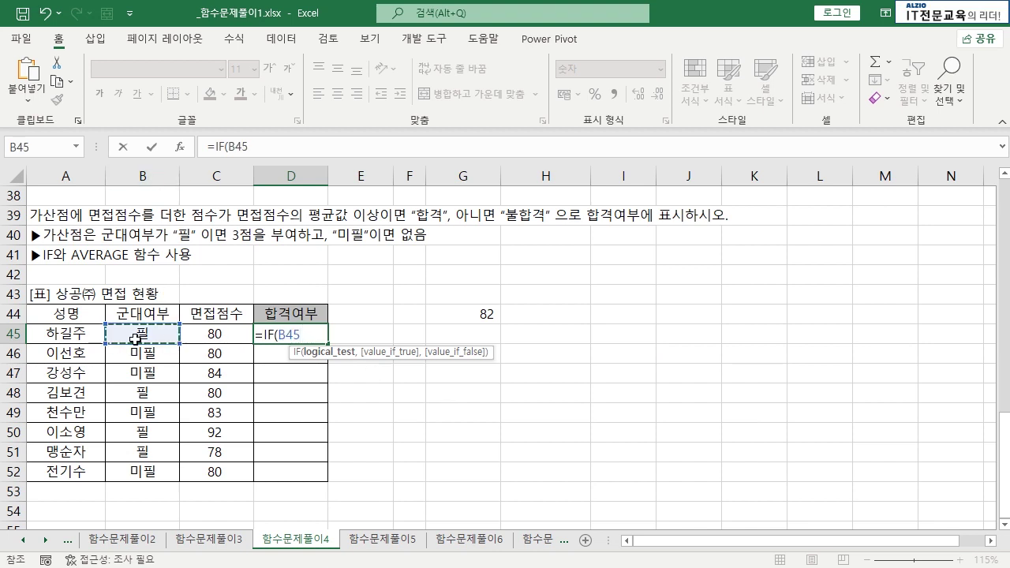
{"action": "type", "text": "=\"필\""}
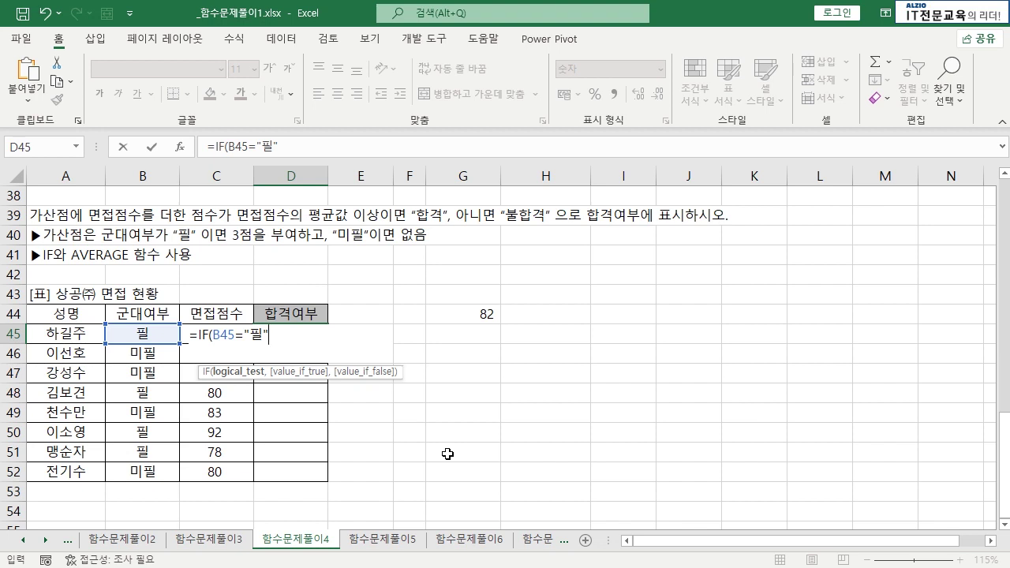
{"action": "type", "text": ","}
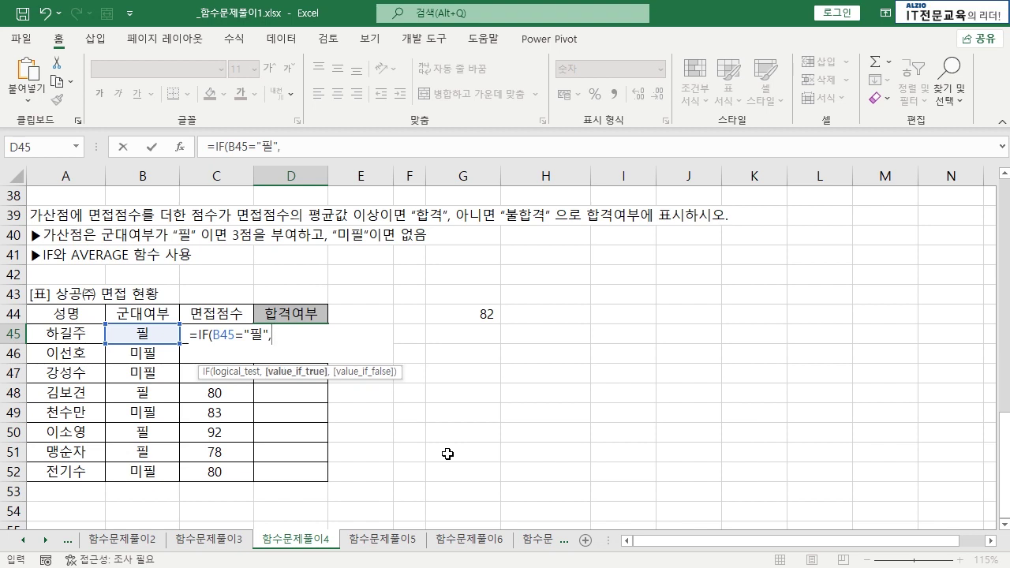
{"action": "type", "text": "3,"}
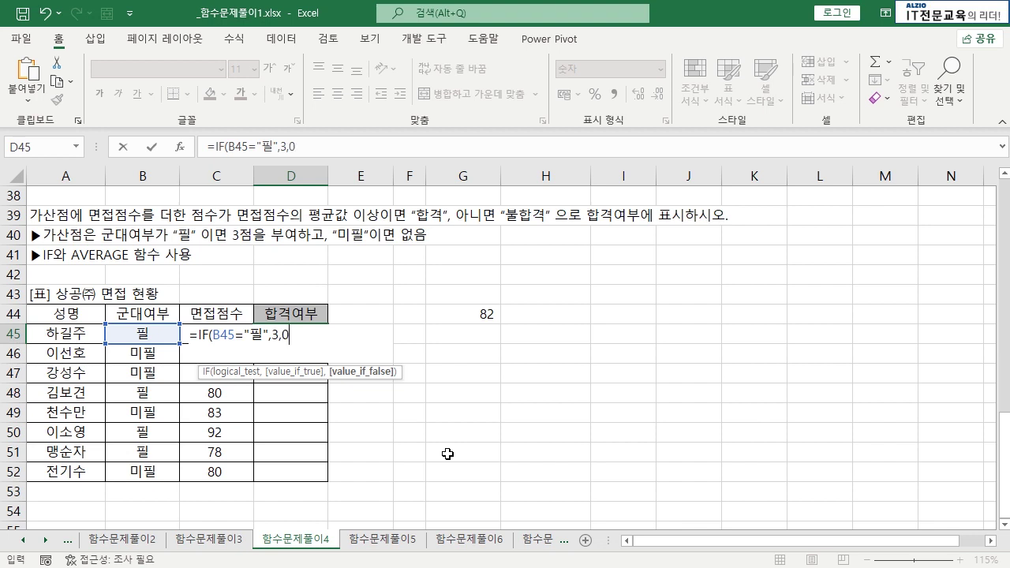
{"action": "type", "text": "0)"}
{"action": "key", "text": "Return"}
{"action": "key", "text": "Up"}
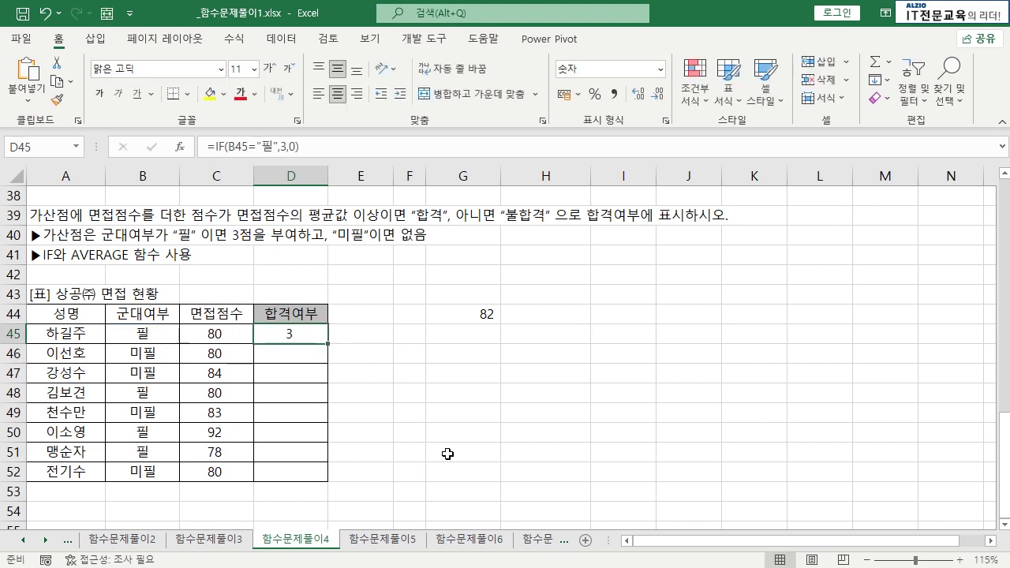
- Copy the bonus formula from D45 down to D52 and check the results for the 필 rows
{"action": "double_click", "coordinate": [327, 343]}
{"action": "left_click_drag", "start_coordinate": [149, 392], "coordinate": [295, 392]}
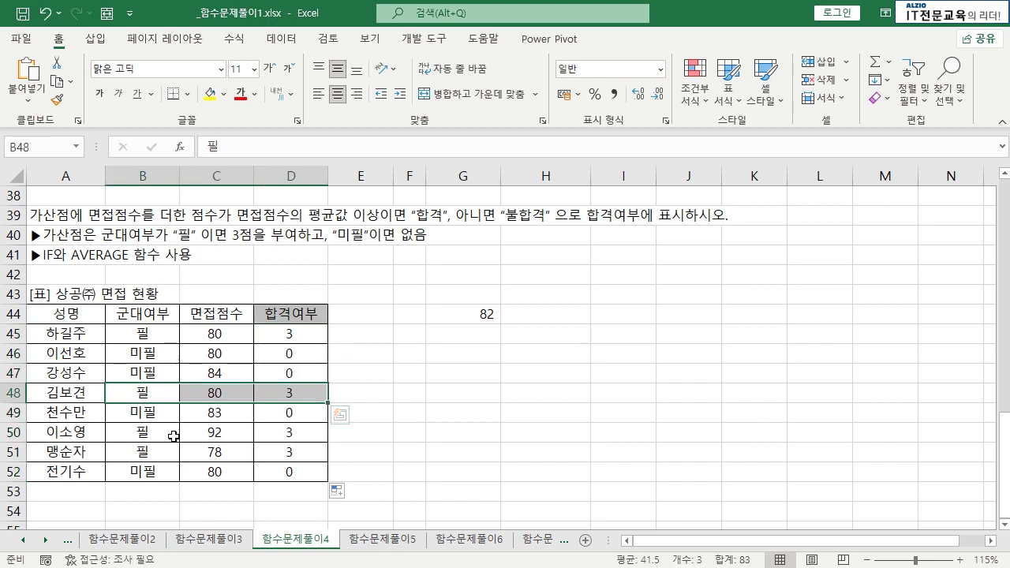
{"action": "left_click_drag", "start_coordinate": [174, 435], "coordinate": [301, 445]}
{"action": "left_click", "coordinate": [301, 446]}
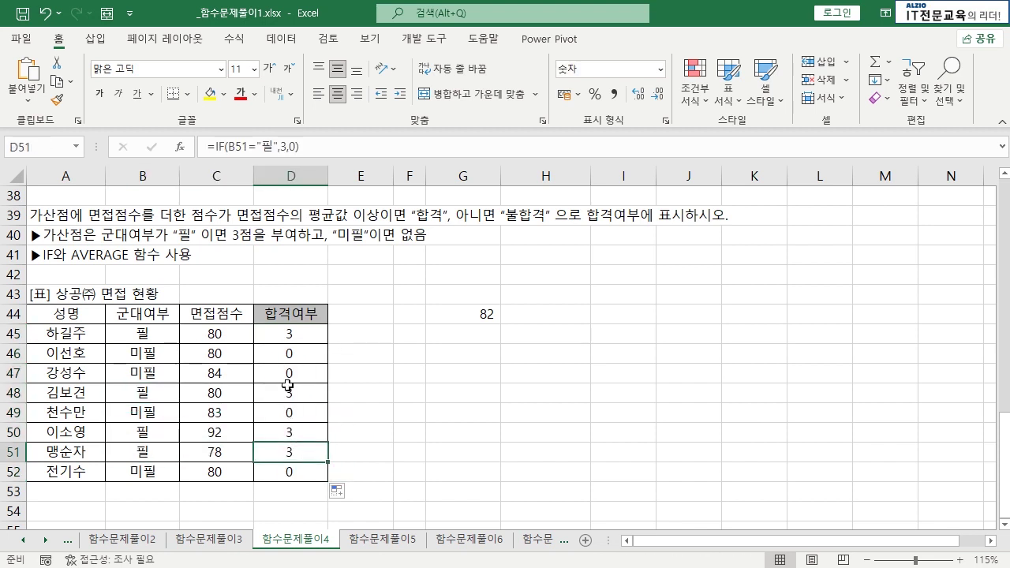
{"action": "left_click", "coordinate": [293, 332]}
{"action": "left_click", "coordinate": [217, 334]}
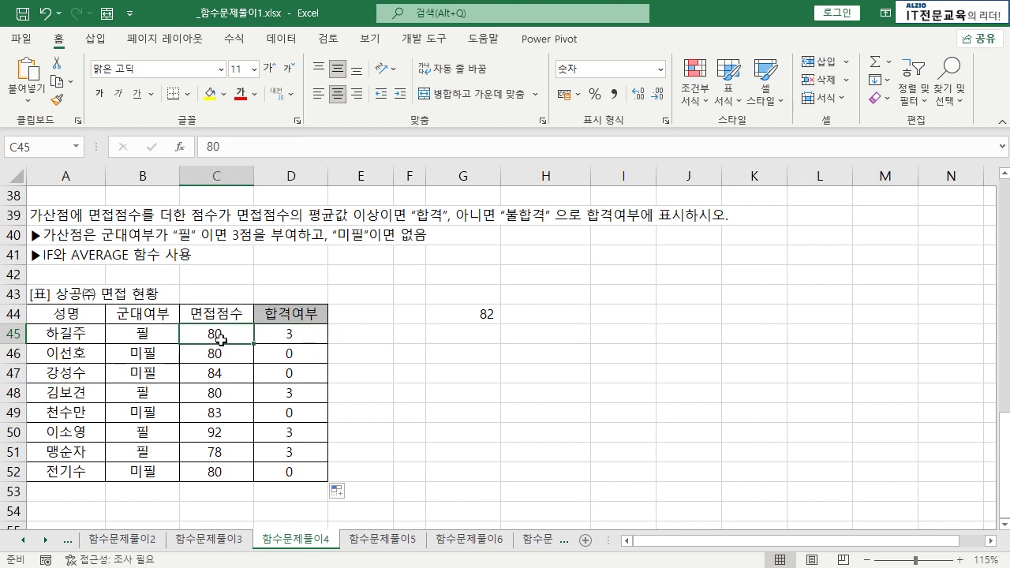
- Extend the D45 formula to =IF(B45="필",3,0)+C45 and copy it down to D52
{"action": "double_click", "coordinate": [296, 338]}
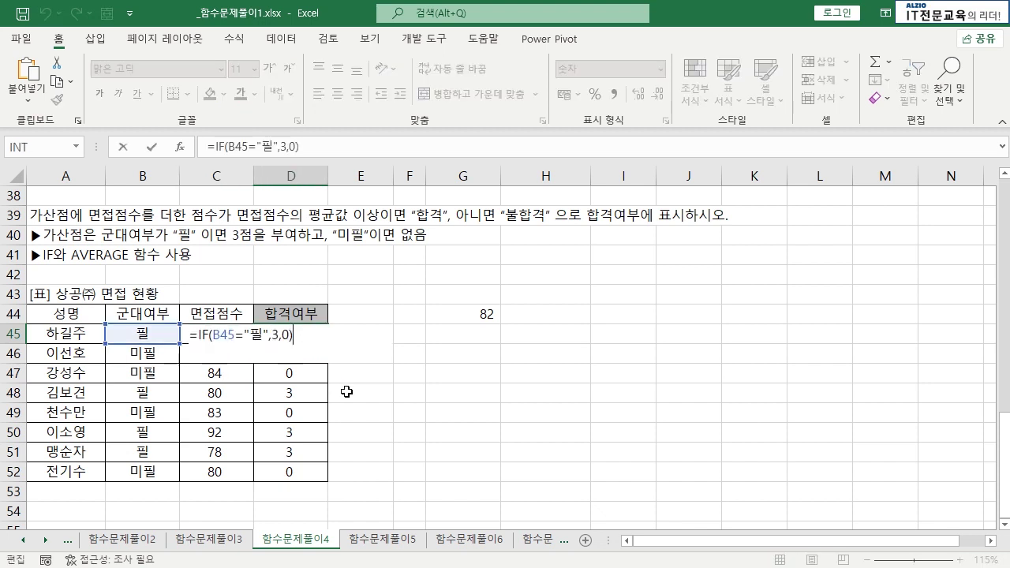
{"action": "type", "text": "+C45"}
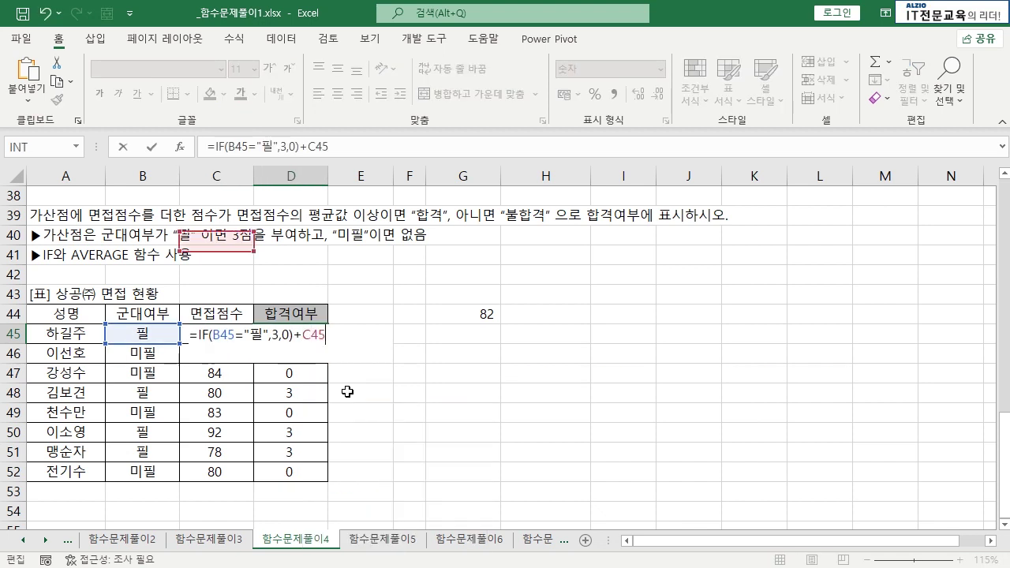
{"action": "key", "text": "Return"}
{"action": "key", "text": "Up"}
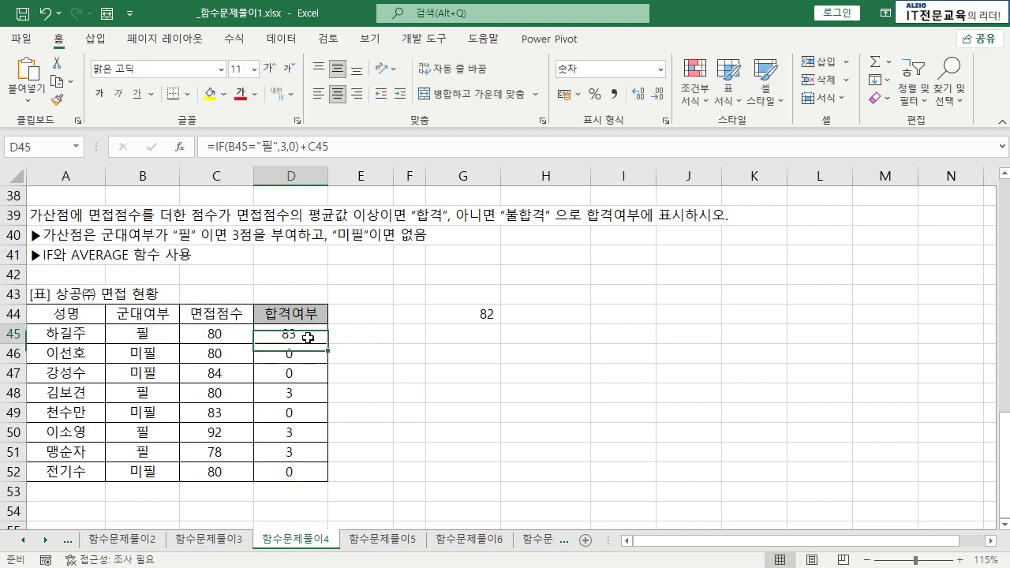
{"action": "double_click", "coordinate": [327, 344]}
{"action": "left_click", "coordinate": [308, 355]}
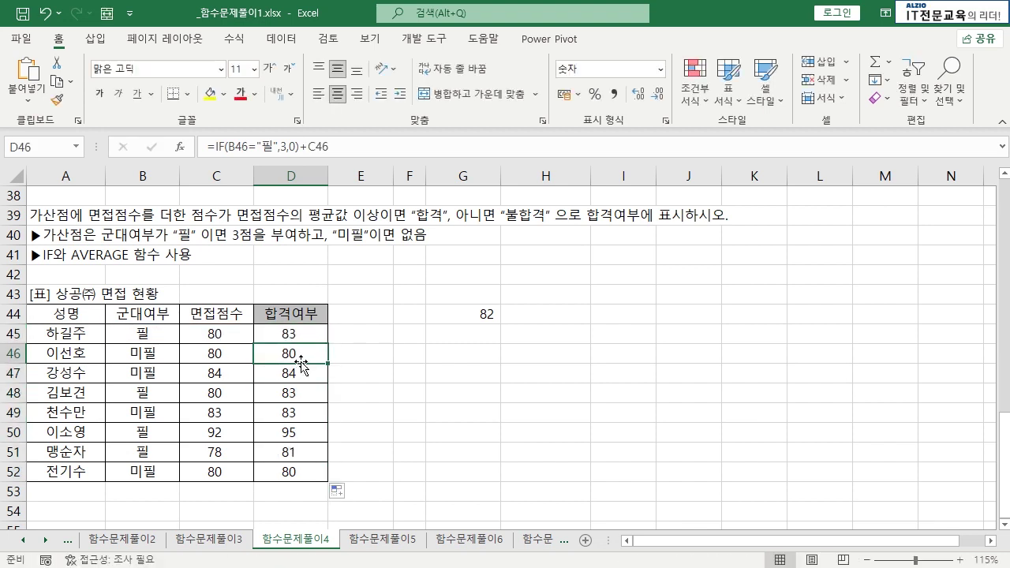
- Compare the 면접점수 values in column C with the bonus-adjusted scores in column D for several applicants
{"action": "left_click", "coordinate": [158, 333]}
{"action": "left_click", "coordinate": [255, 338]}
{"action": "left_click_drag", "start_coordinate": [249, 338], "coordinate": [289, 335]}
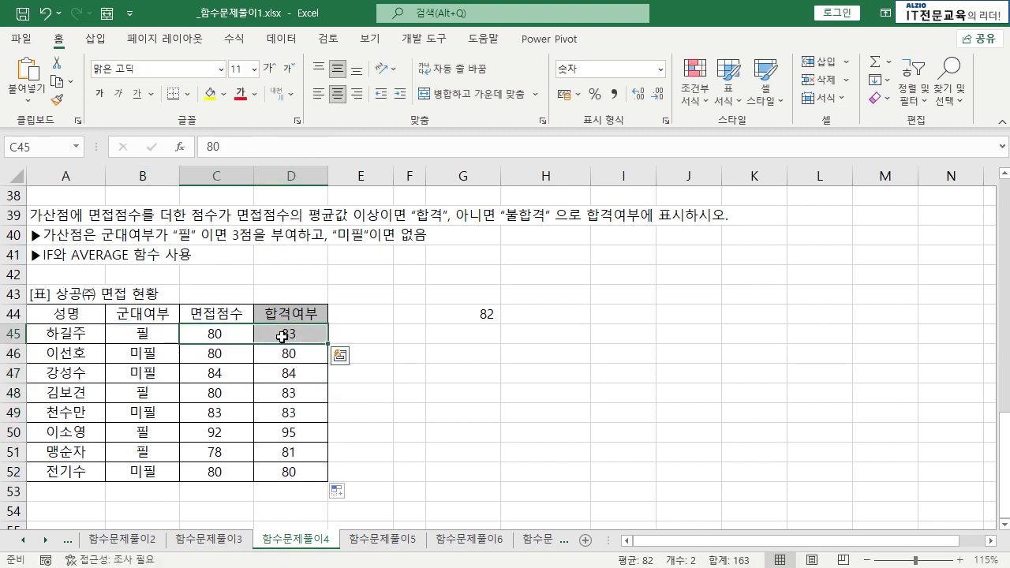
{"action": "left_click_drag", "start_coordinate": [241, 360], "coordinate": [273, 393]}
{"action": "left_click_drag", "start_coordinate": [225, 433], "coordinate": [301, 456]}
{"action": "left_click", "coordinate": [301, 457]}
{"action": "left_click_drag", "start_coordinate": [216, 452], "coordinate": [291, 452]}
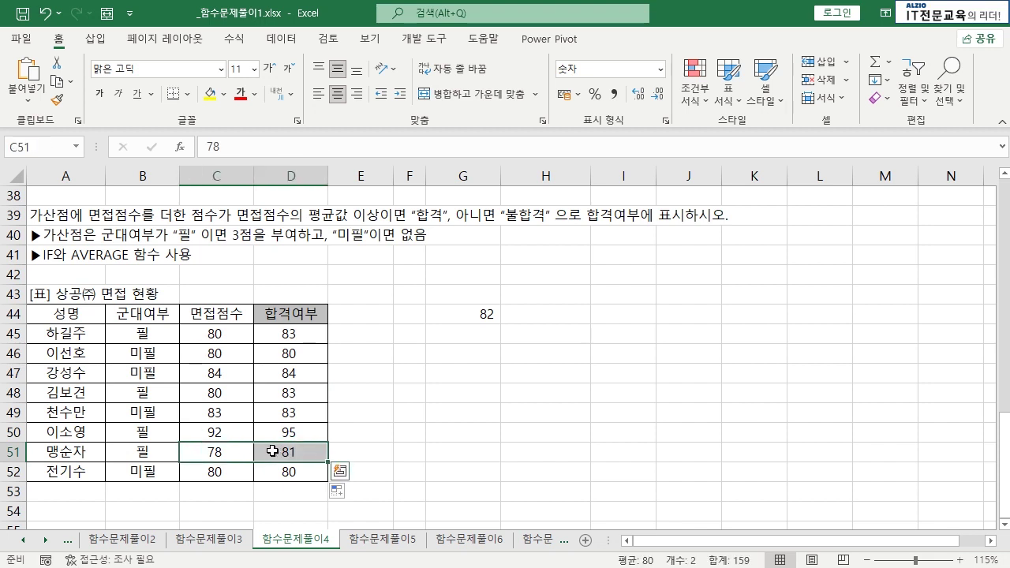
{"action": "left_click", "coordinate": [291, 452]}
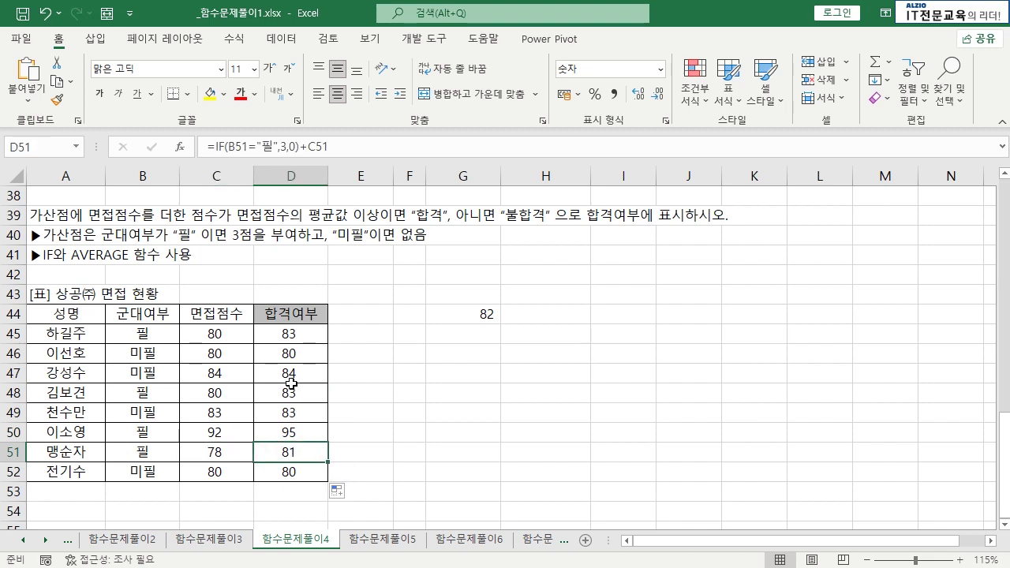
- Wrap the D45 formula in an outer IF and add >= after C45 as the start of its comparison
{"action": "double_click", "coordinate": [295, 334]}
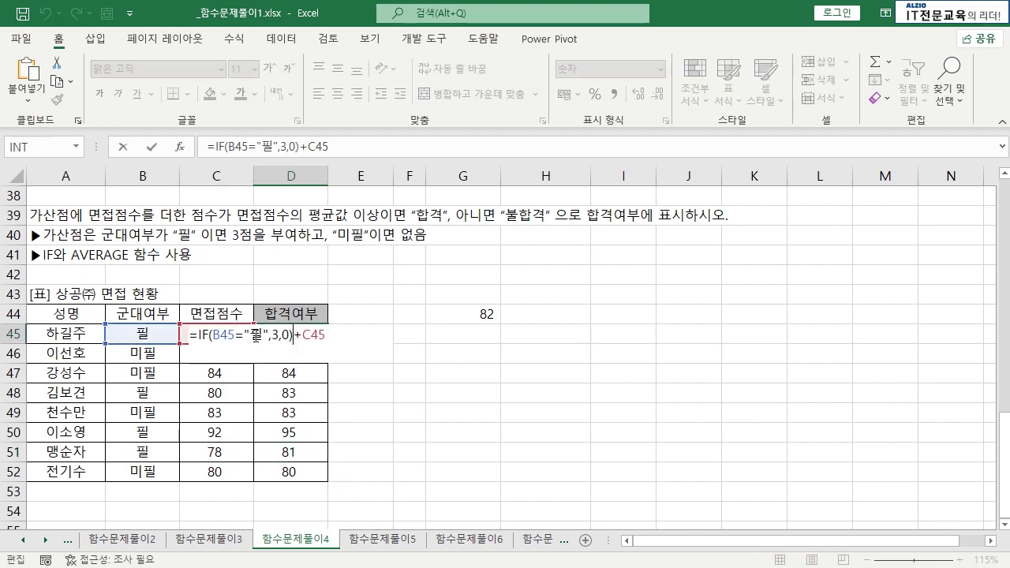
{"action": "left_click_drag", "start_coordinate": [200, 335], "coordinate": [327, 335]}
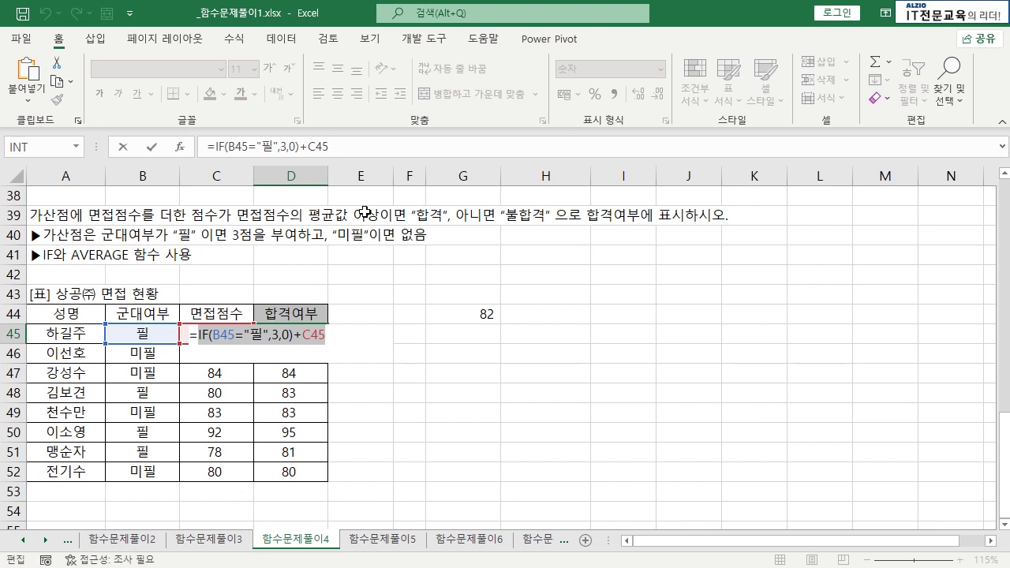
{"action": "left_click", "coordinate": [198, 335]}
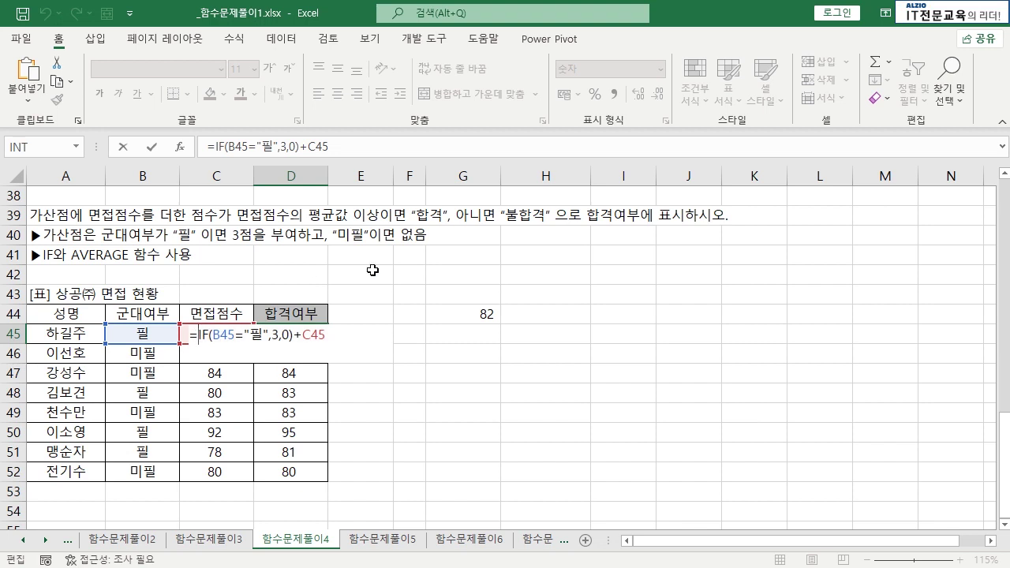
{"action": "type", "text": "IF("}
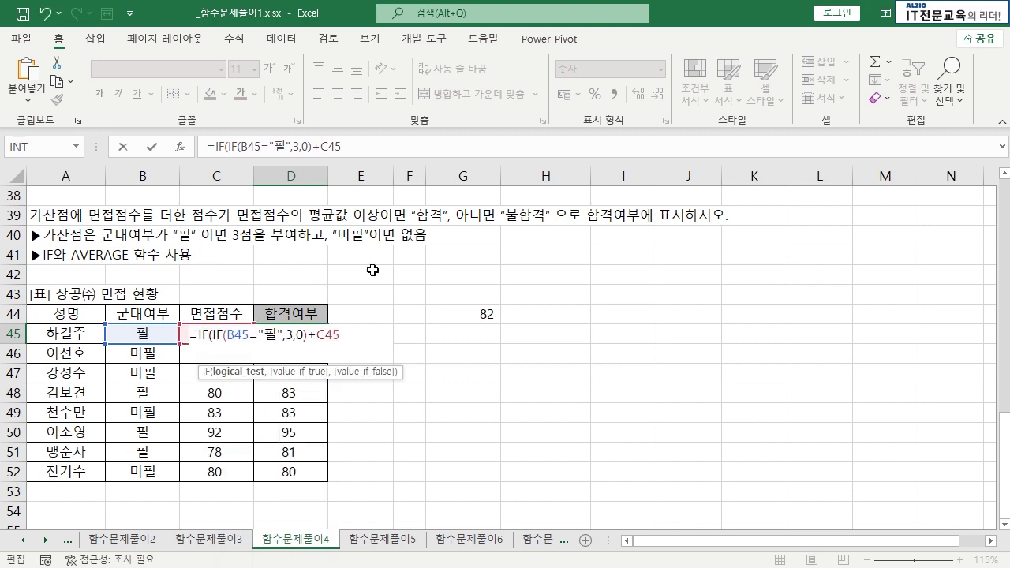
{"action": "left_click_drag", "start_coordinate": [213, 335], "coordinate": [342, 333]}
{"action": "left_click", "coordinate": [342, 333]}
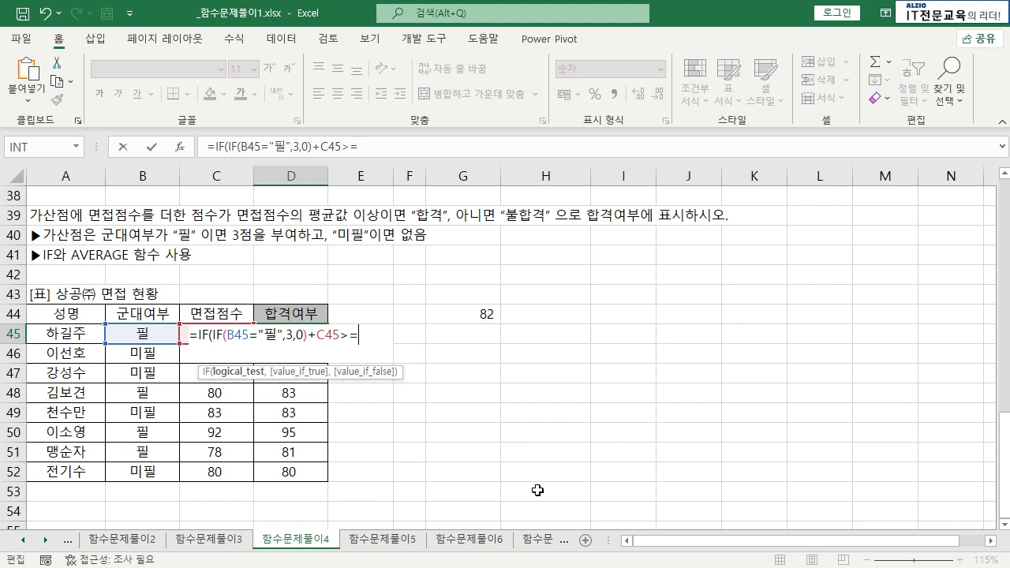
- Complete the outer IF's logical test in D45 with AVERAGE($C$45:$C$52) as an absolute range, followed by a comma
{"action": "type", "text": "AVERAGE("}
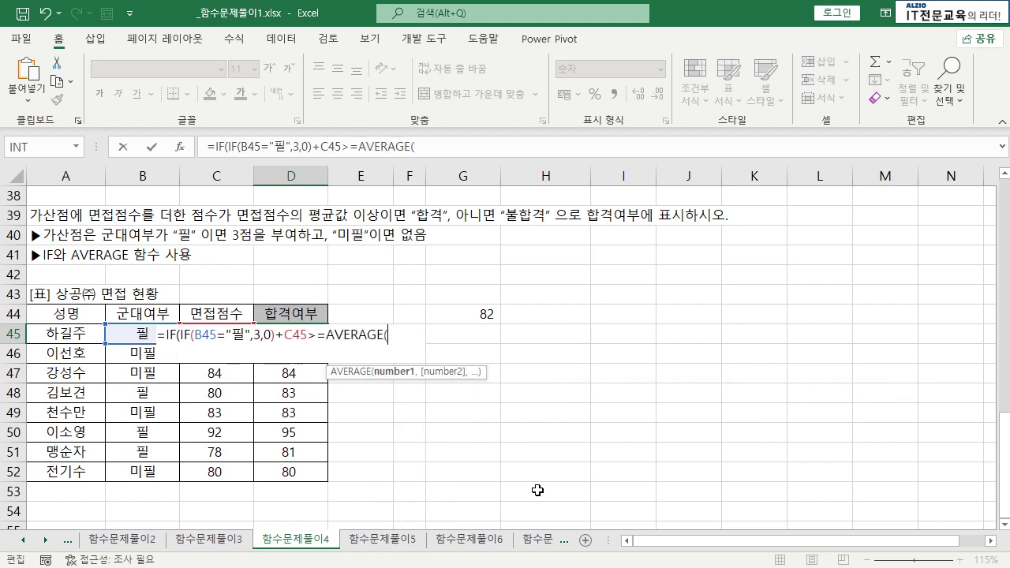
{"action": "left_click_drag", "start_coordinate": [241, 473], "coordinate": [229, 335]}
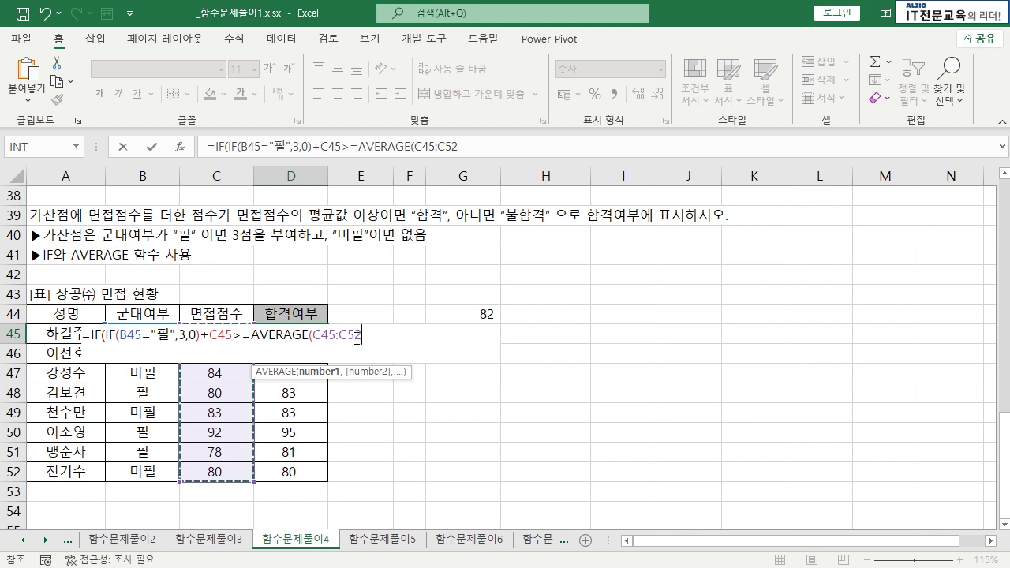
{"action": "key", "text": "F4"}
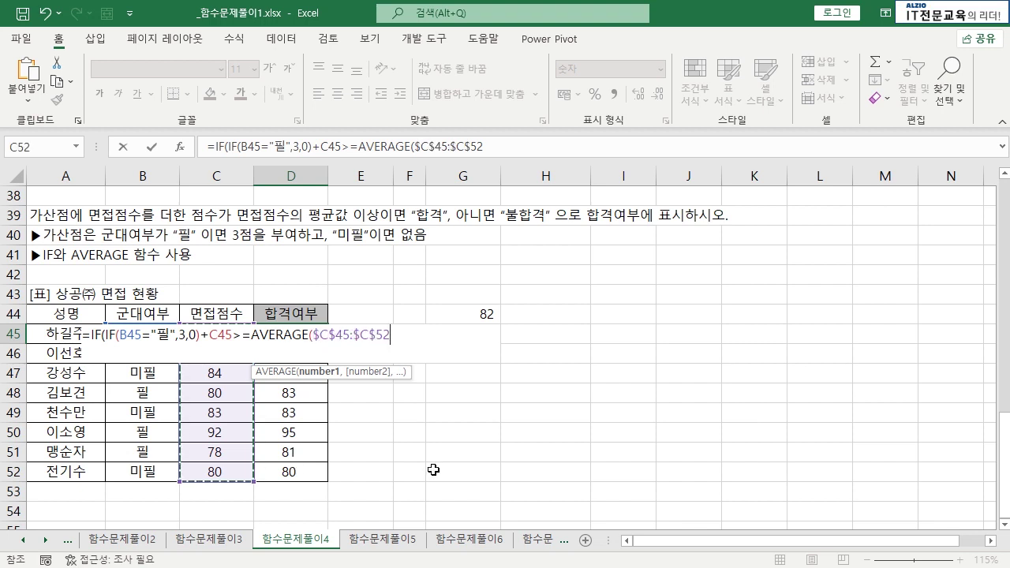
{"action": "type", "text": ")"}
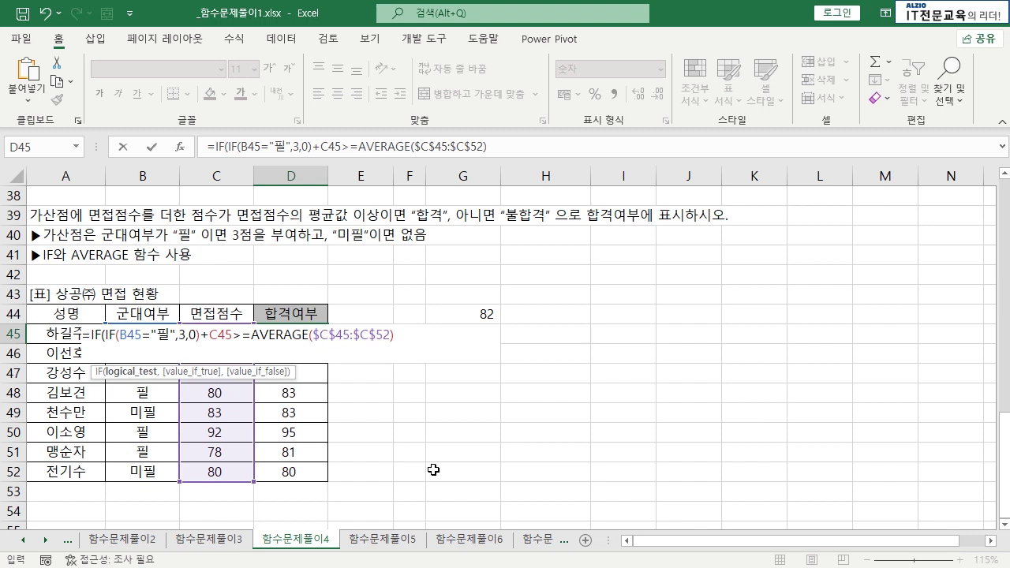
{"action": "type", "text": ","}
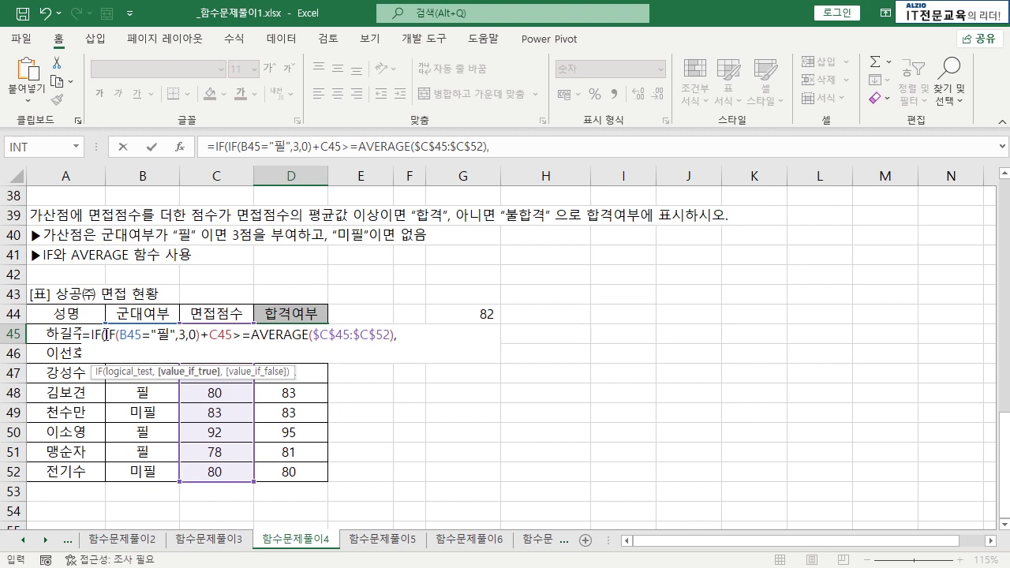
- Review the logical test in the D45 formula, comparing the bonus-adjusted score part with the AVERAGE part
{"action": "left_click_drag", "start_coordinate": [105, 335], "coordinate": [393, 334]}
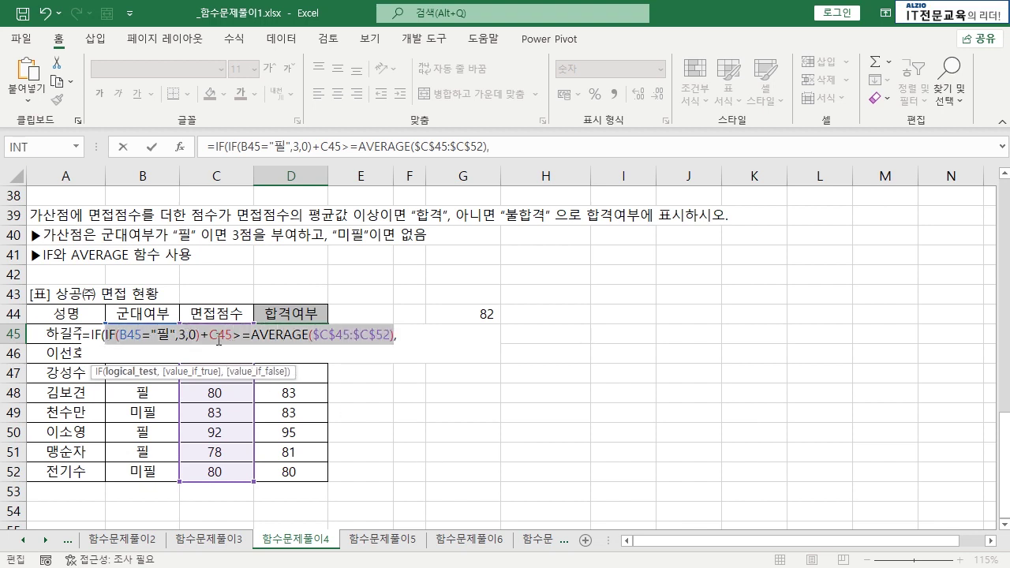
{"action": "left_click", "coordinate": [116, 335]}
{"action": "left_click_drag", "start_coordinate": [105, 334], "coordinate": [232, 335]}
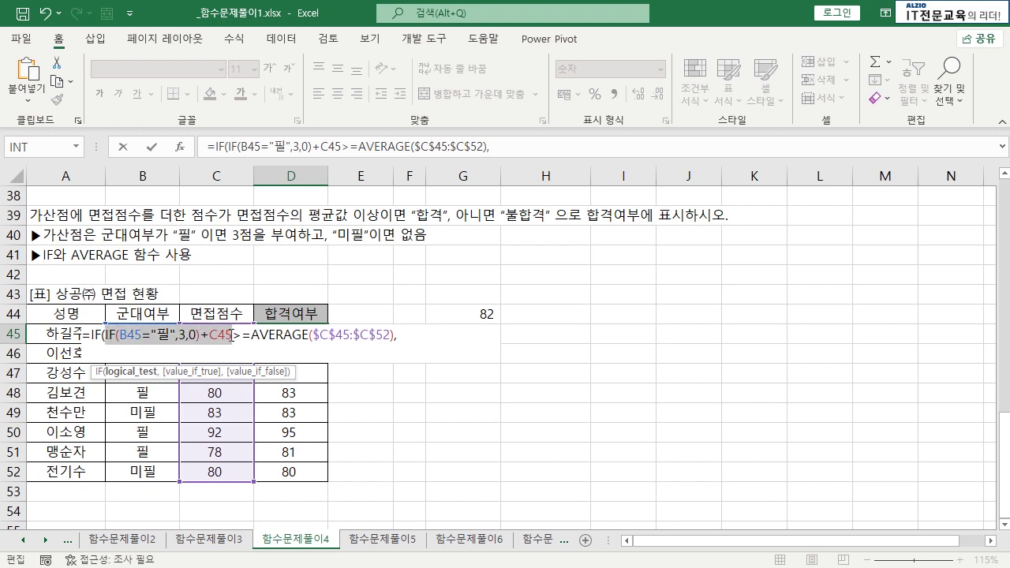
{"action": "left_click_drag", "start_coordinate": [234, 335], "coordinate": [392, 341]}
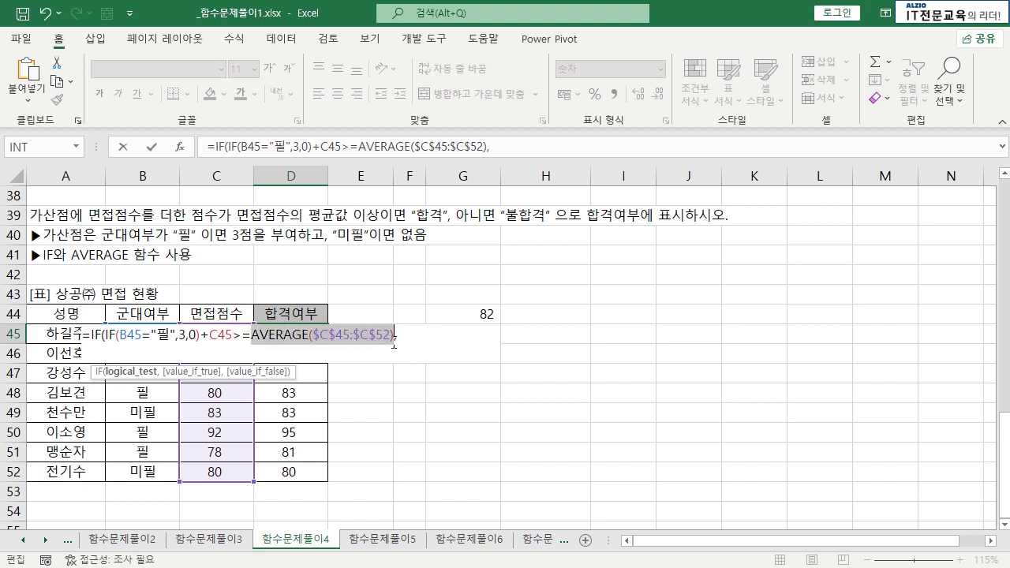
{"action": "left_click", "coordinate": [233, 336]}
{"action": "left_click", "coordinate": [399, 336]}
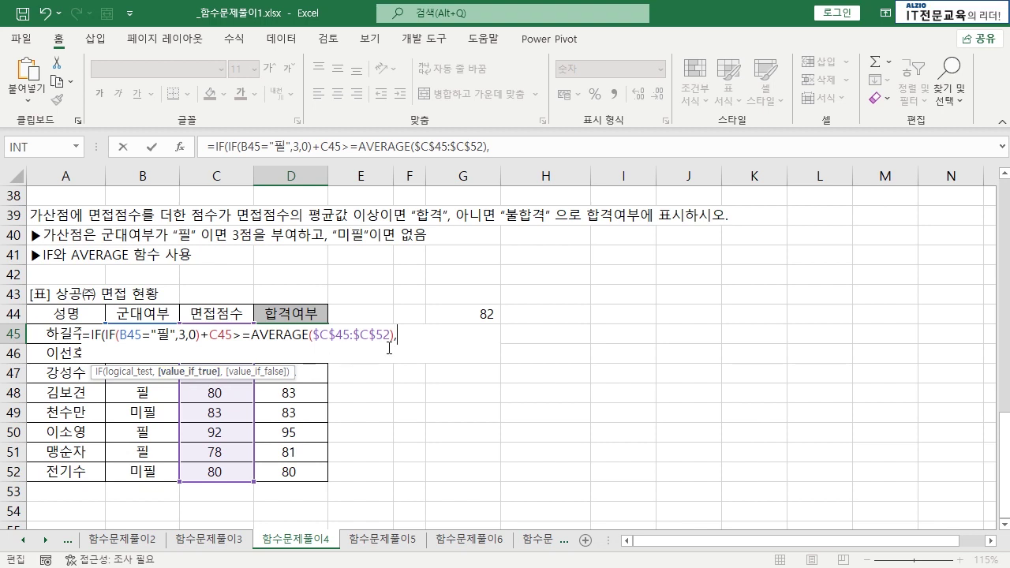
- Finish the D45 formula with "합격" and "불합격" as the IF results and copy it down to D52
{"action": "type", "text": "\"합격\",\"부ㄹ합격\")"}
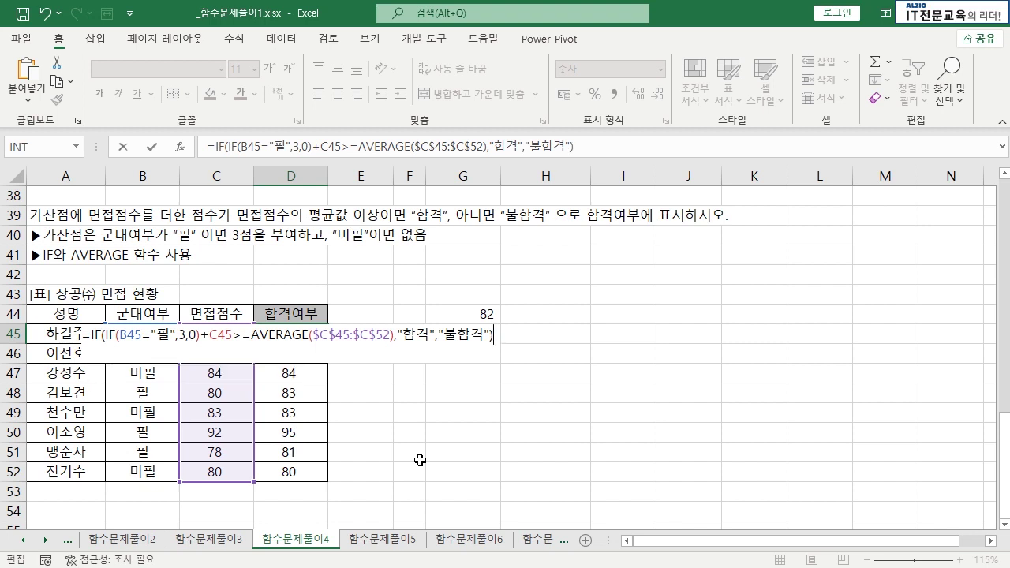
{"action": "key", "text": "Return"}
{"action": "left_click", "coordinate": [291, 336]}
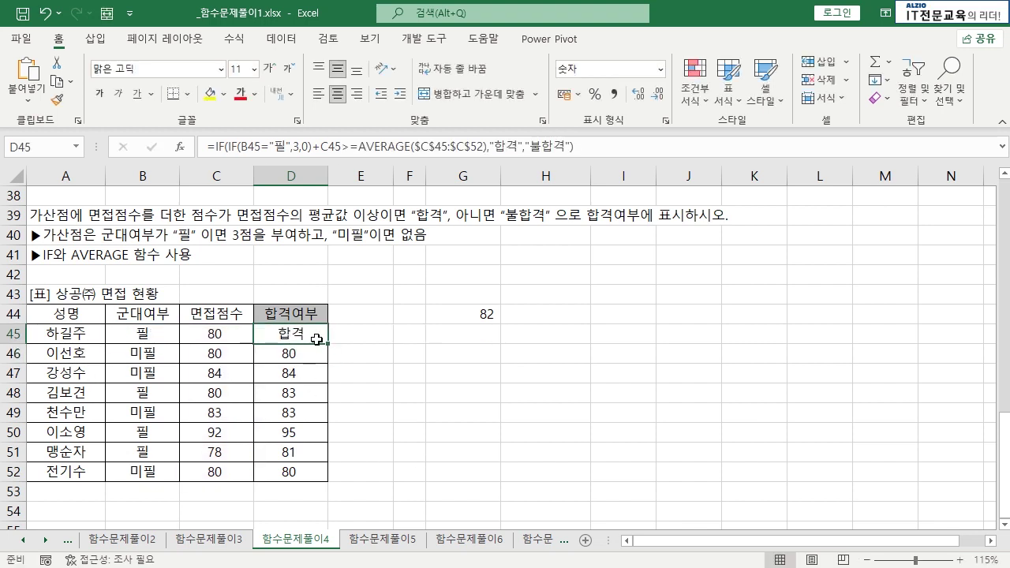
{"action": "double_click", "coordinate": [327, 344]}
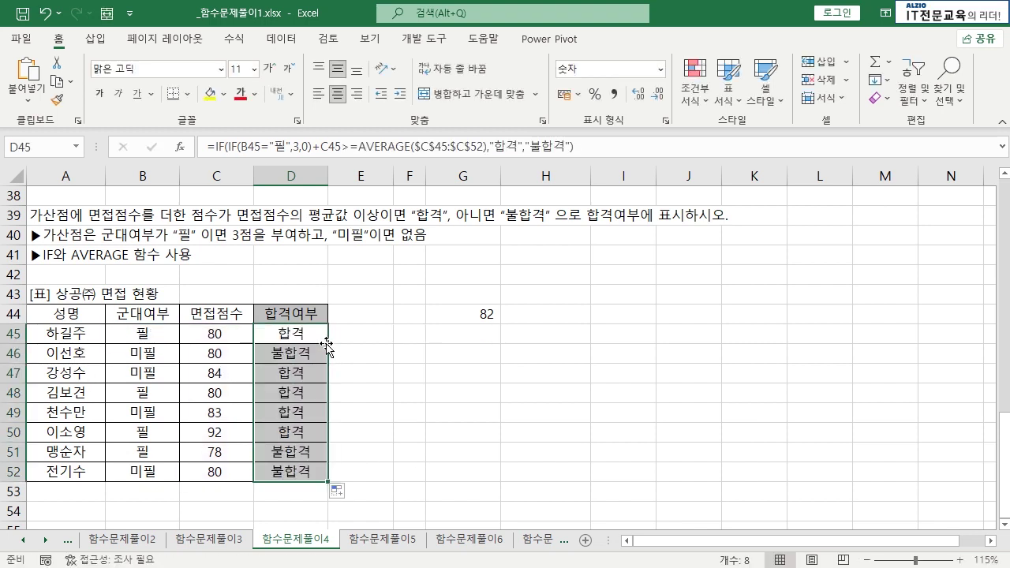
- Check the 합격여부 results in column D against the 면접점수 values and the average in G44, row by row
{"action": "left_click", "coordinate": [457, 315]}
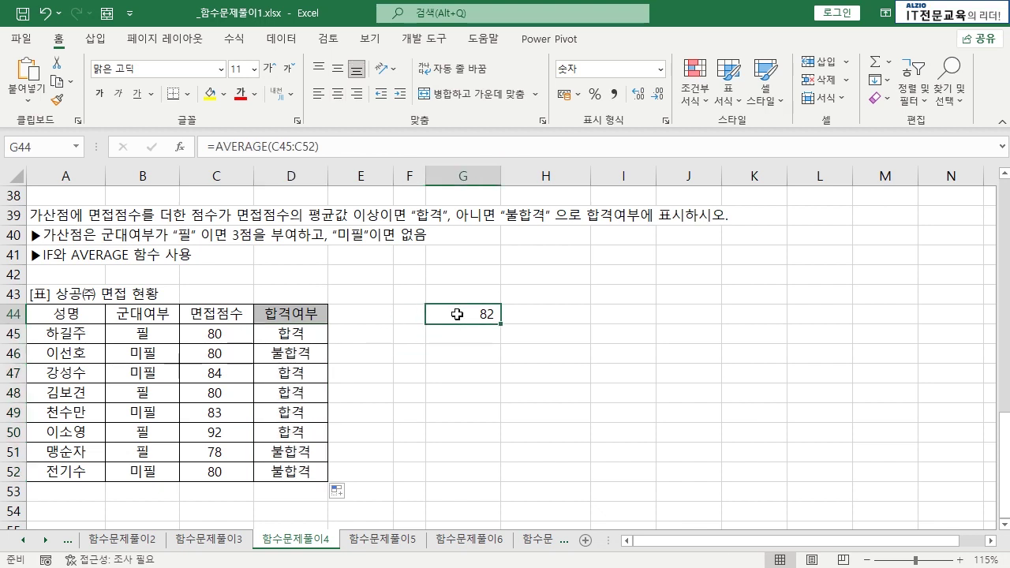
{"action": "left_click_drag", "start_coordinate": [214, 331], "coordinate": [268, 372]}
{"action": "key", "text": "Down"}
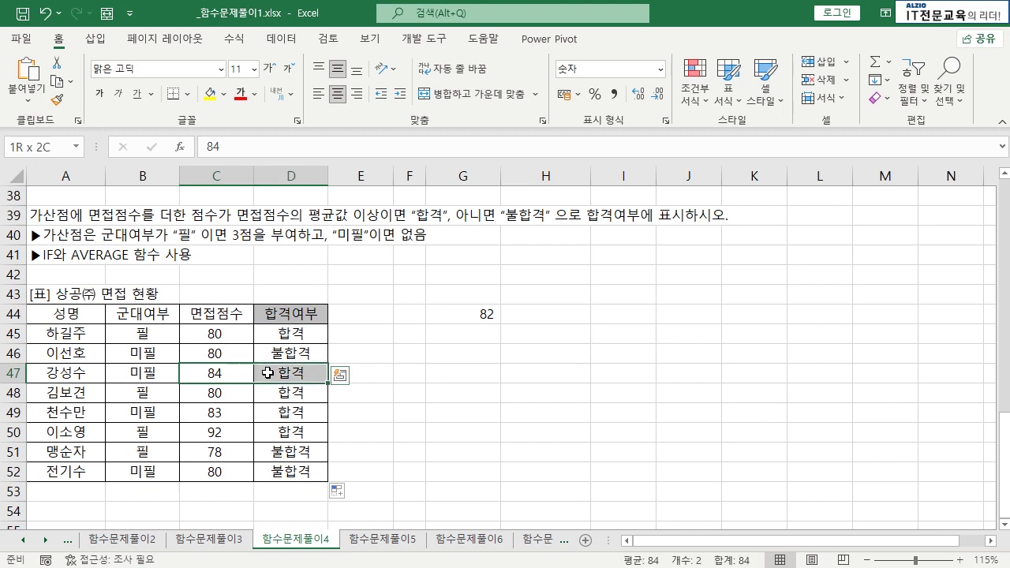
{"action": "left_click_drag", "start_coordinate": [218, 393], "coordinate": [228, 396]}
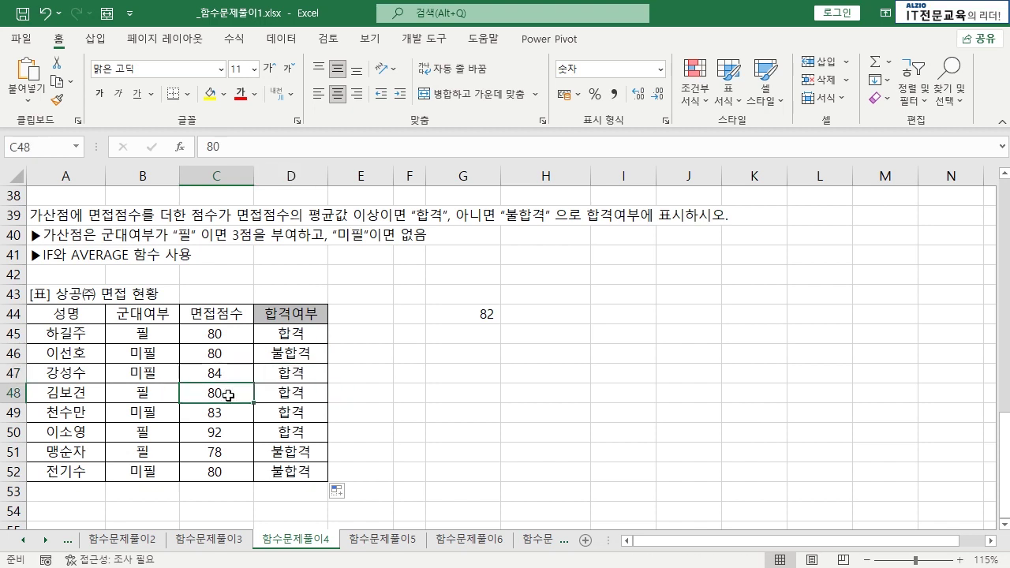
{"action": "left_click", "coordinate": [272, 395]}
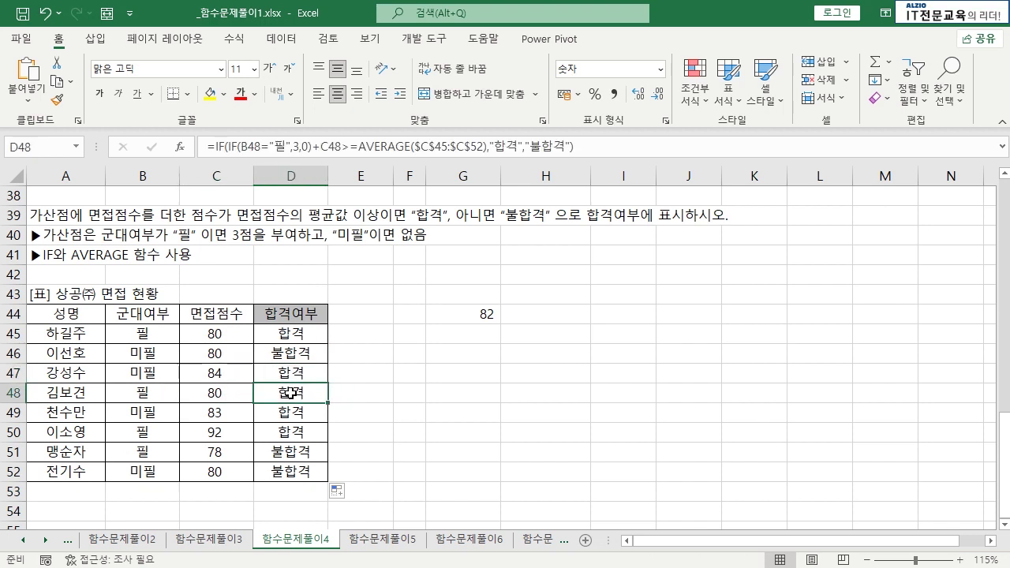
{"action": "left_click", "coordinate": [223, 415]}
{"action": "left_click", "coordinate": [228, 429]}
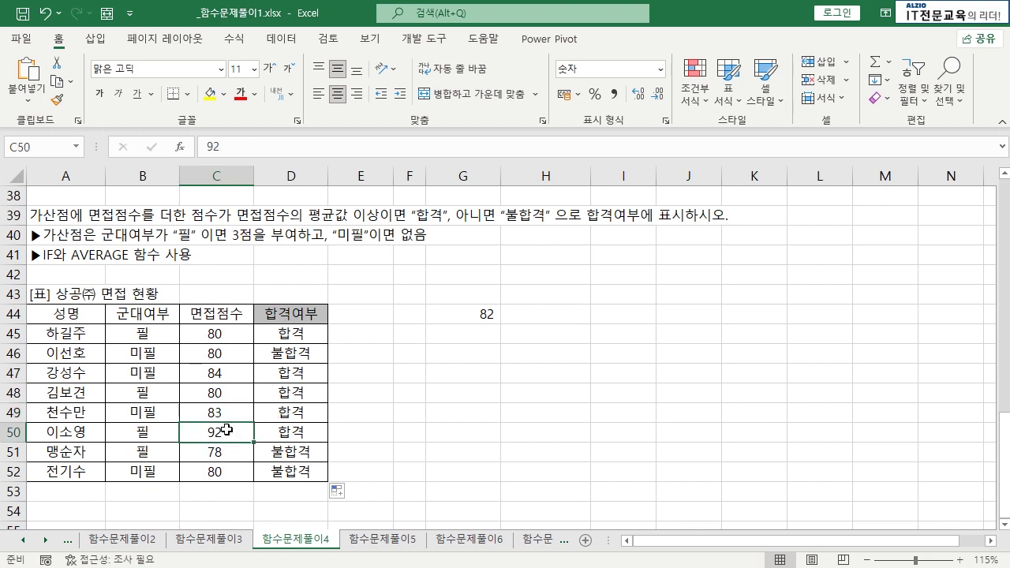
{"action": "left_click", "coordinate": [288, 436]}
{"action": "left_click", "coordinate": [234, 434]}
{"action": "left_click", "coordinate": [285, 432]}
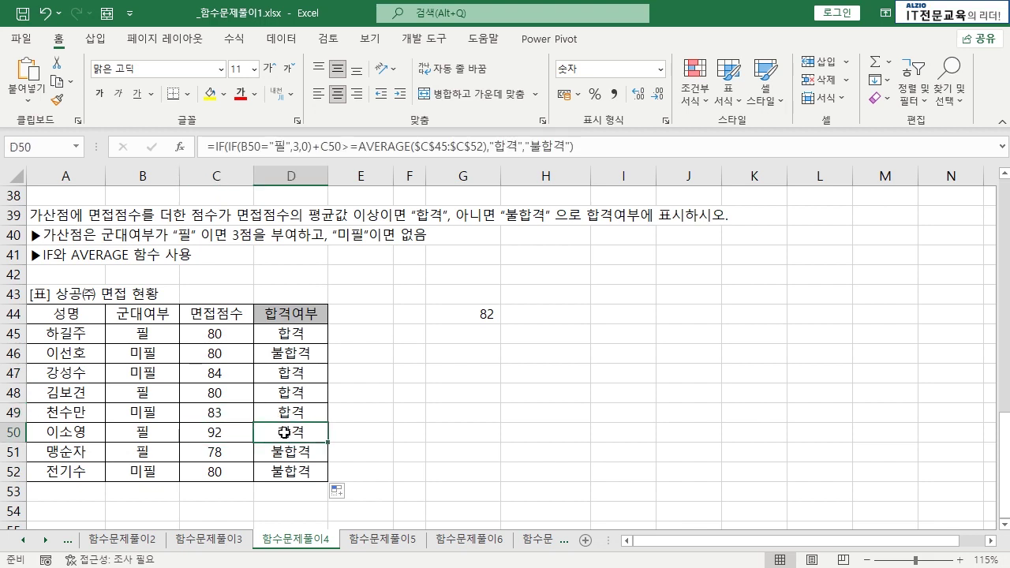
{"action": "left_click", "coordinate": [226, 455]}
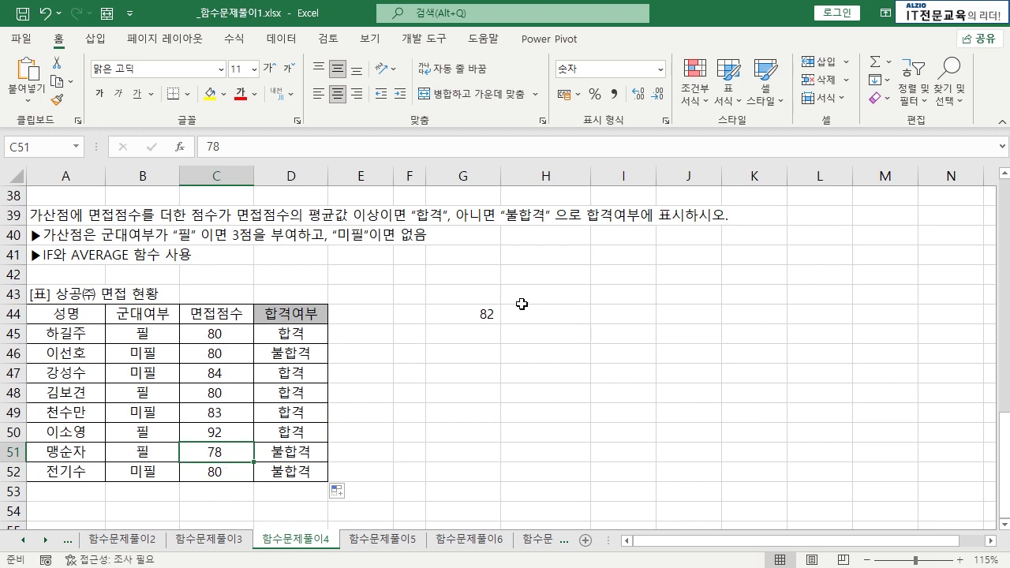
{"action": "left_click", "coordinate": [320, 450]}
{"action": "left_click", "coordinate": [217, 472]}
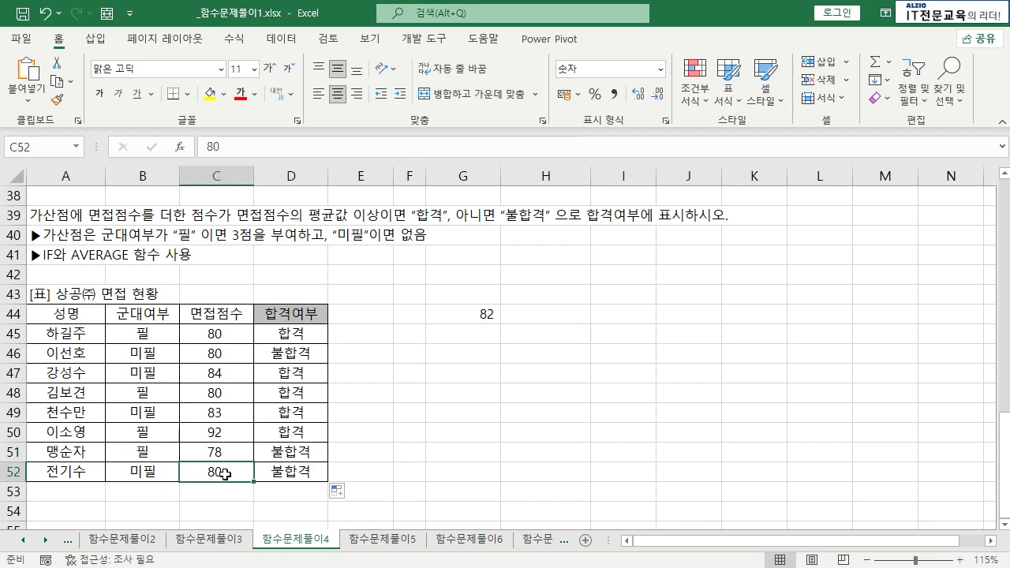
{"action": "left_click", "coordinate": [283, 472]}
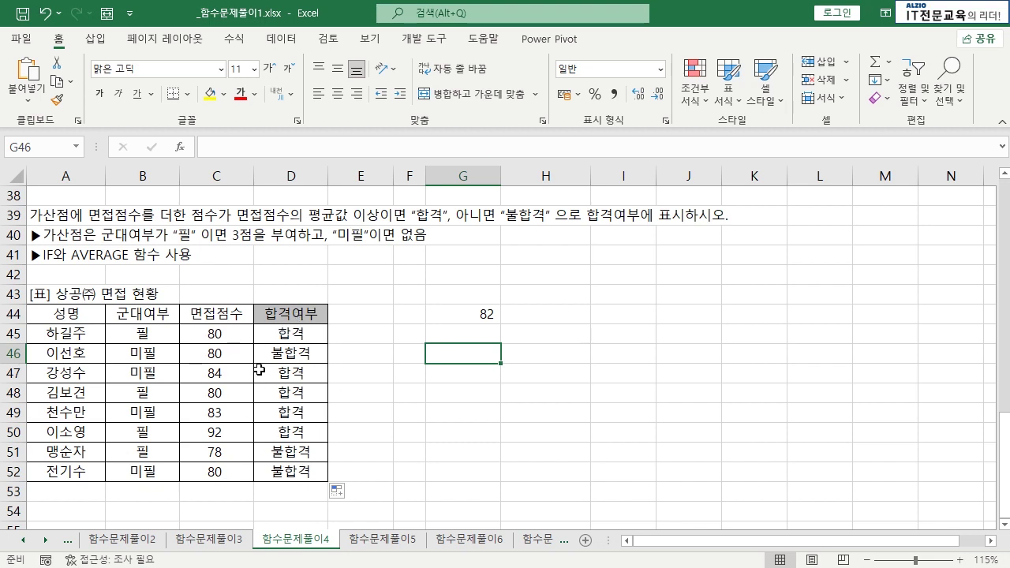
- Review the completed nested IF formula in D45 without changing it
{"action": "double_click", "coordinate": [308, 333]}
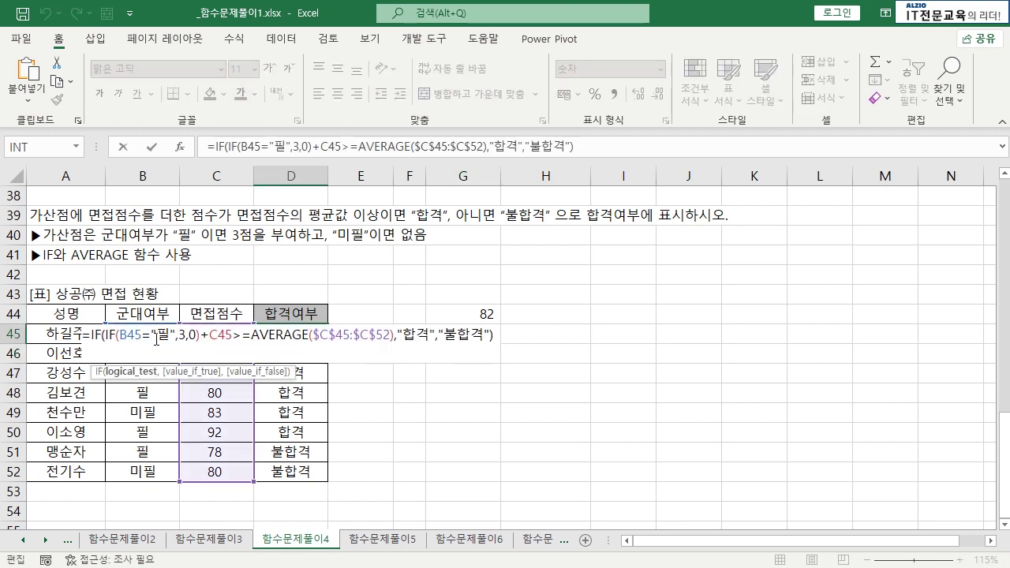
{"action": "left_click_drag", "start_coordinate": [106, 334], "coordinate": [493, 341]}
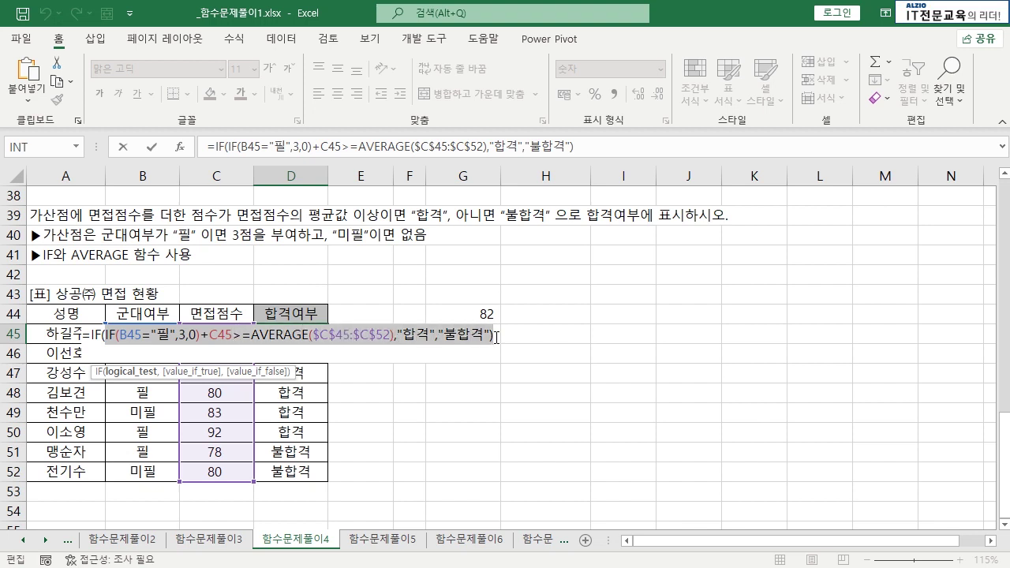
{"action": "key", "text": "Escape"}
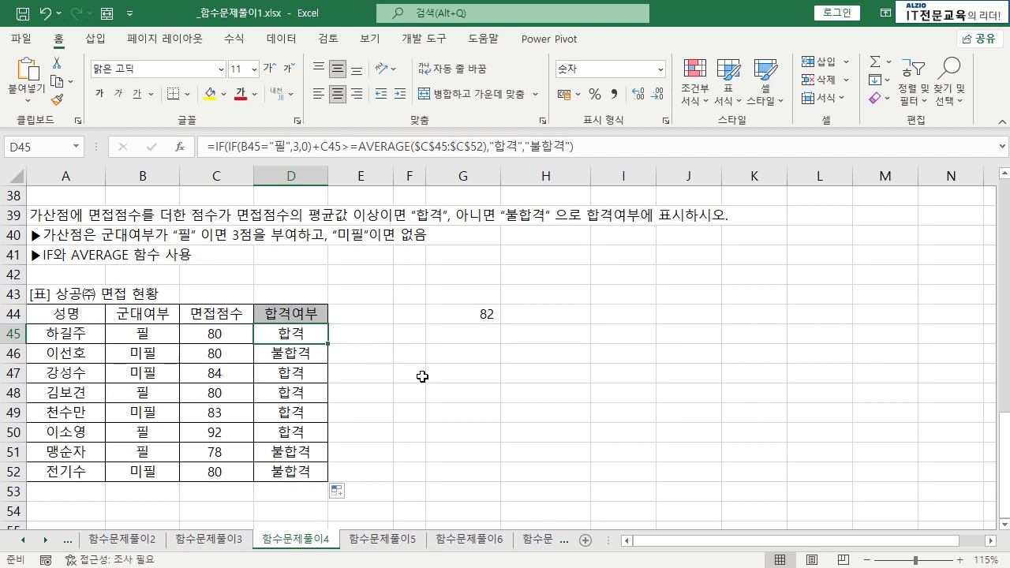
- Switch to the 함수문제풀이5 sheet, look over its code table and select the first 대출금리 cell, D7
{"action": "key", "text": "ctrl+Page_Down"}
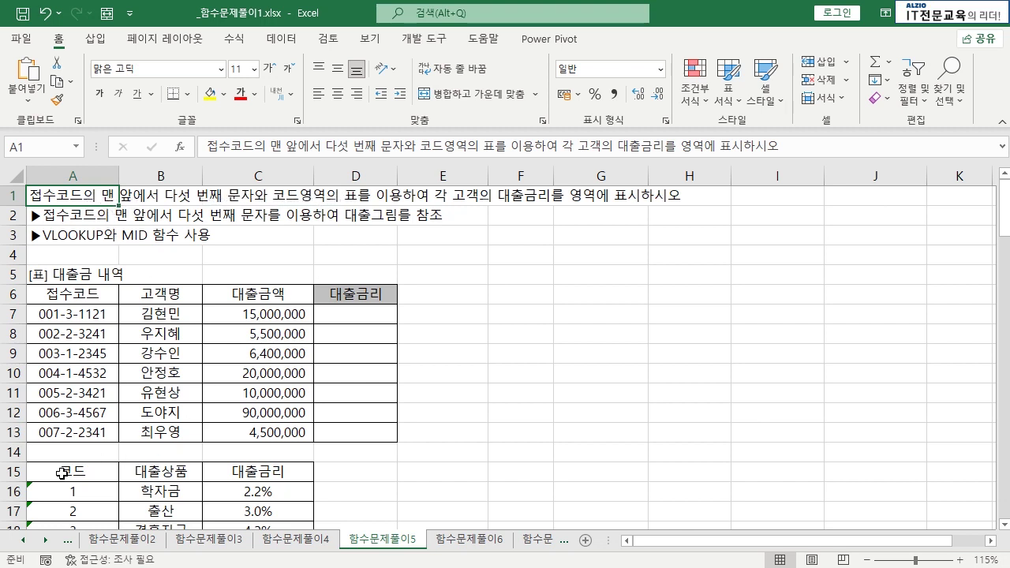
{"action": "left_click_drag", "start_coordinate": [62, 473], "coordinate": [259, 510]}
{"action": "left_click", "coordinate": [229, 494]}
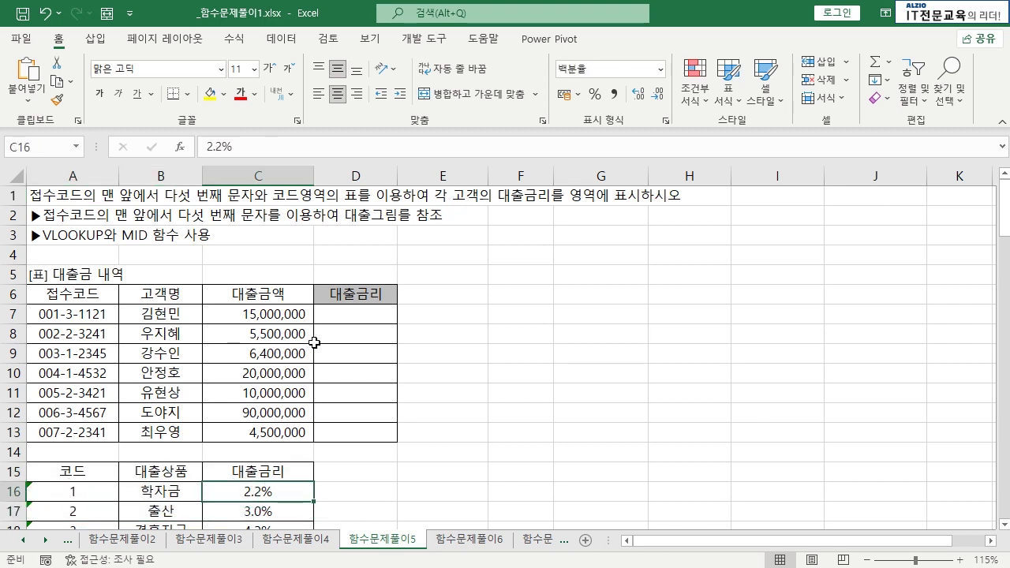
{"action": "left_click", "coordinate": [338, 315]}
{"action": "left_click_drag", "start_coordinate": [341, 314], "coordinate": [349, 432]}
{"action": "left_click", "coordinate": [348, 338]}
{"action": "left_click", "coordinate": [360, 317]}
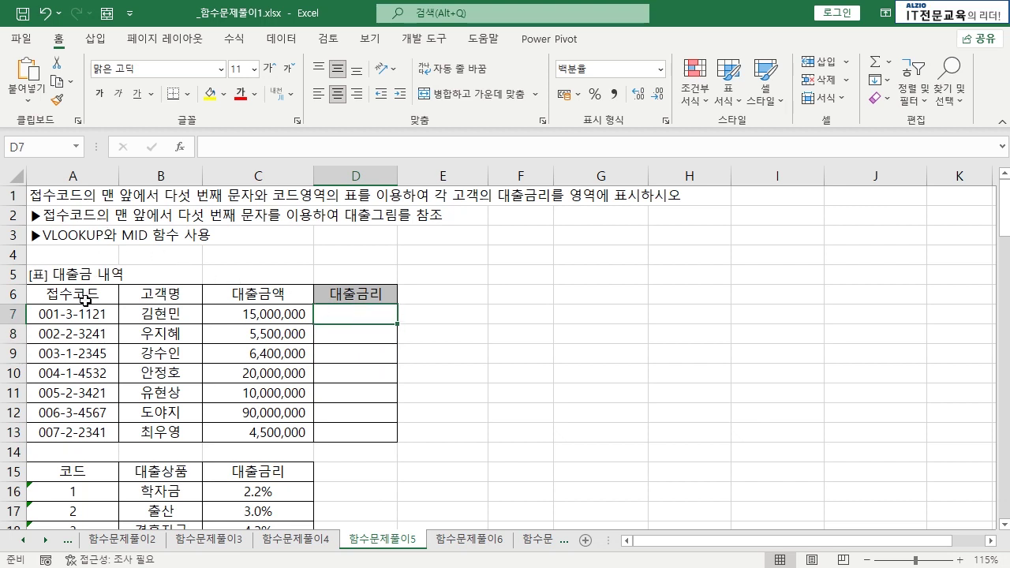
- Examine the fifth character of the 접수코드 in A7 without editing the cell
{"action": "double_click", "coordinate": [40, 322]}
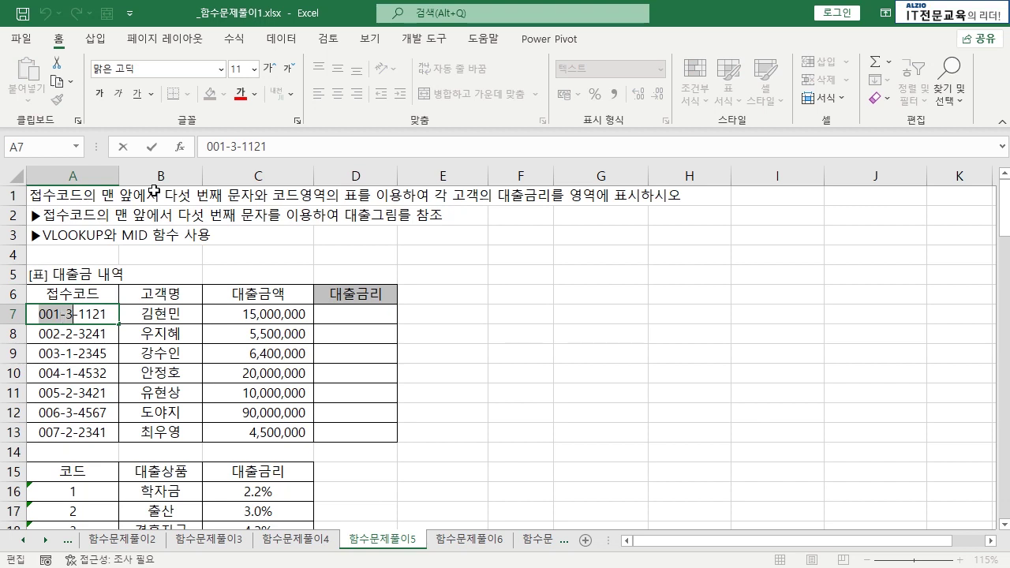
{"action": "key", "text": "Left"}
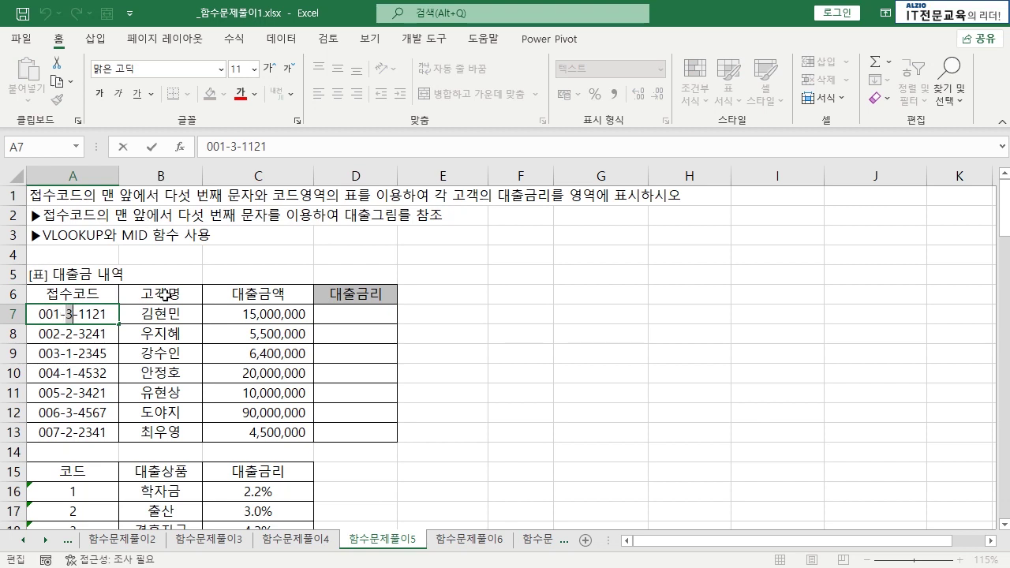
{"action": "key", "text": "Escape"}
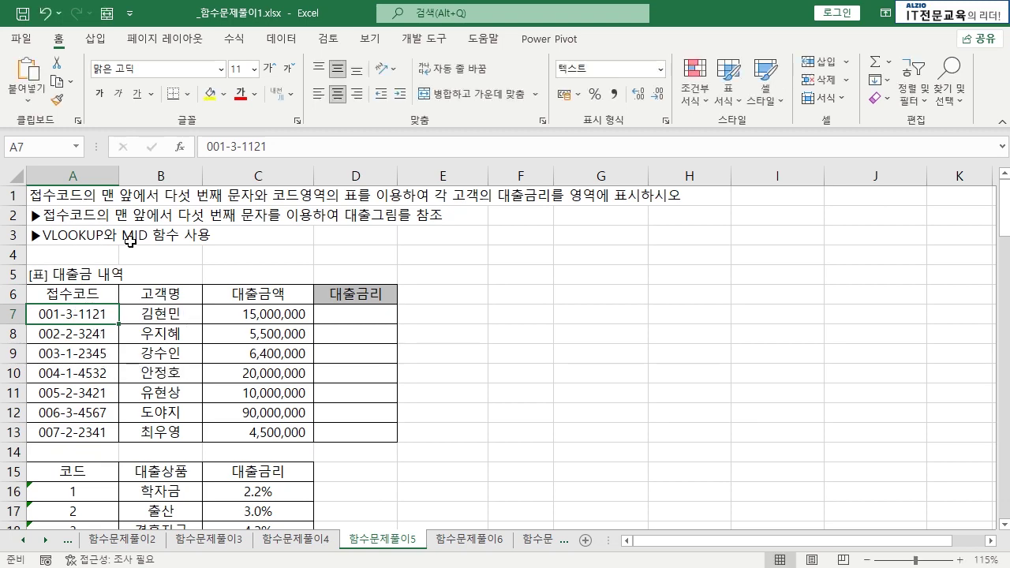
- Examine the code table in A15:C18, matching each 코드 with its 대출상품 and 대출금리 row by row
{"action": "scroll", "coordinate": [182, 260], "scroll_direction": "down", "scroll_amount": 1}
{"action": "scroll", "coordinate": [183, 260], "scroll_direction": "down", "scroll_amount": 2}
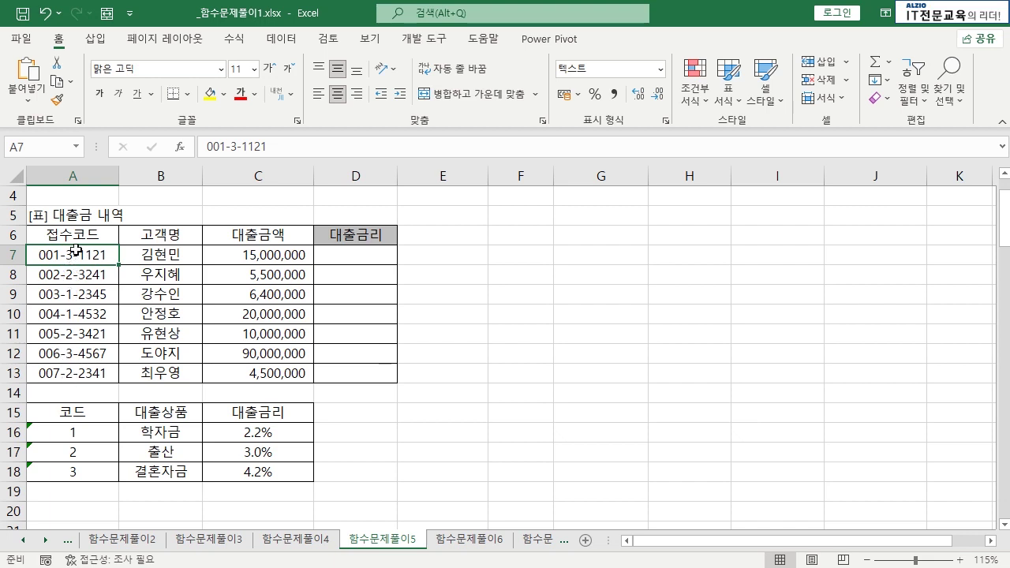
{"action": "left_click_drag", "start_coordinate": [87, 412], "coordinate": [252, 469]}
{"action": "left_click", "coordinate": [252, 469]}
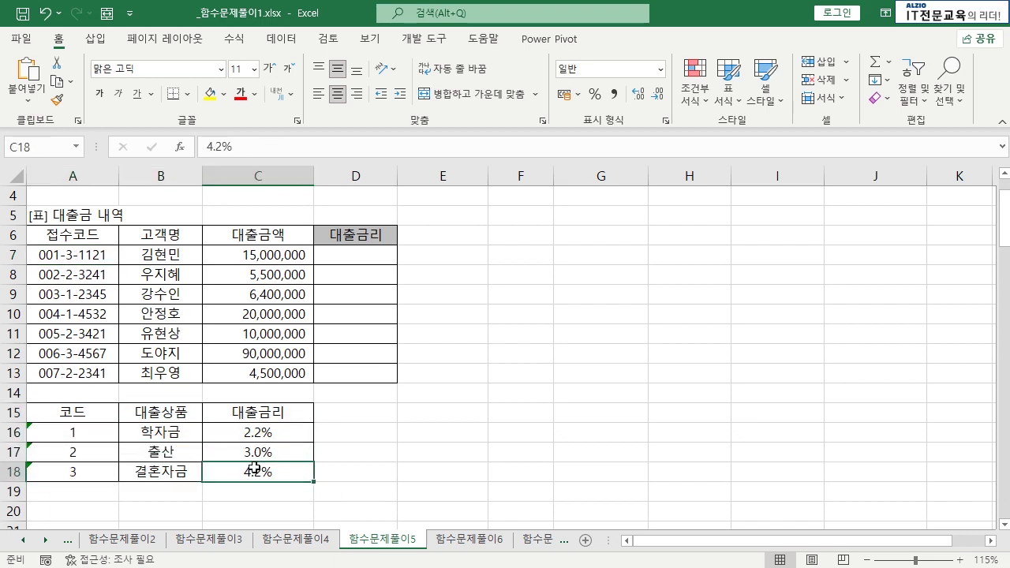
{"action": "left_click", "coordinate": [87, 432]}
{"action": "left_click_drag", "start_coordinate": [87, 433], "coordinate": [140, 432]}
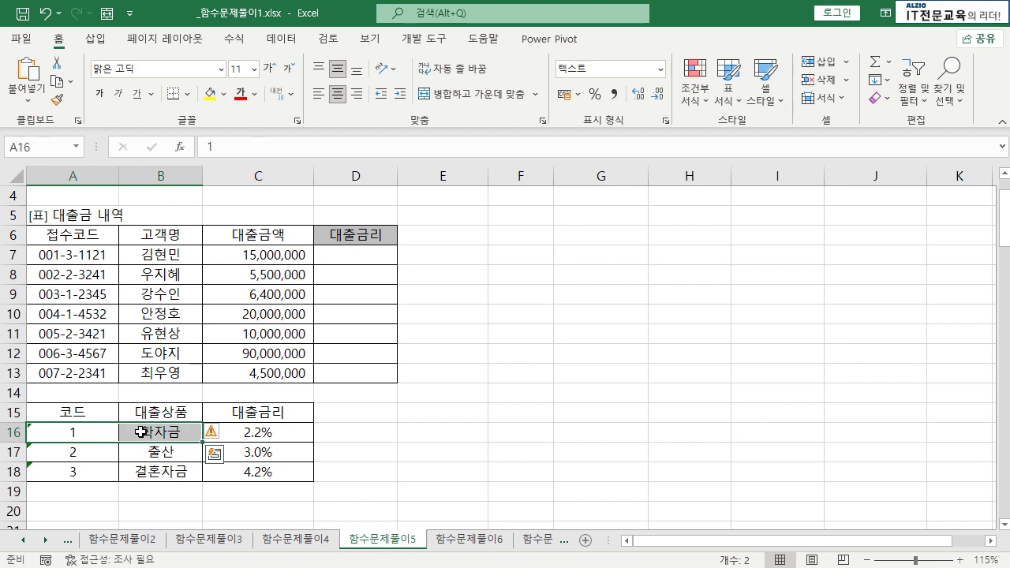
{"action": "left_click", "coordinate": [141, 432]}
{"action": "left_click", "coordinate": [256, 435]}
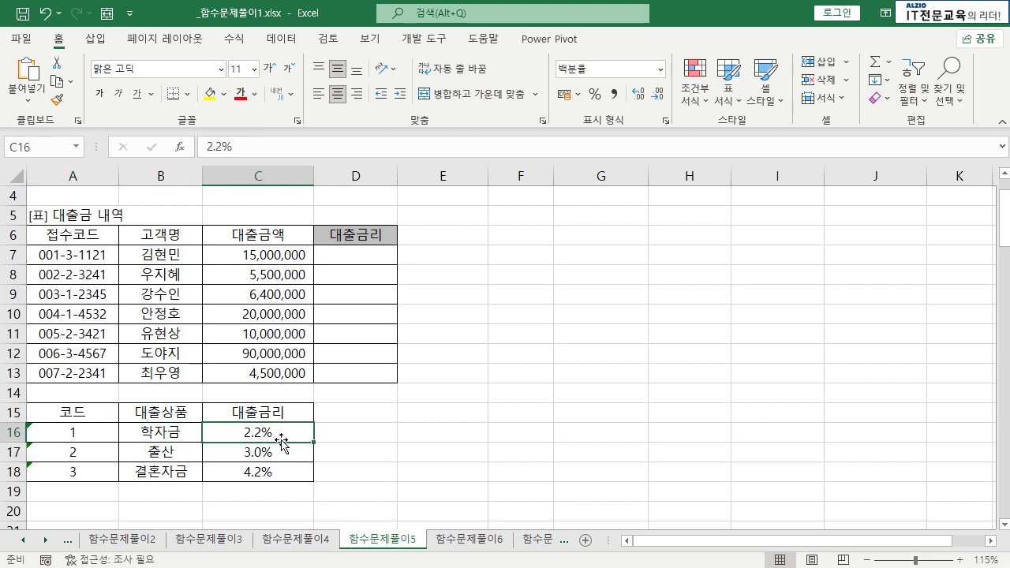
{"action": "left_click", "coordinate": [98, 447]}
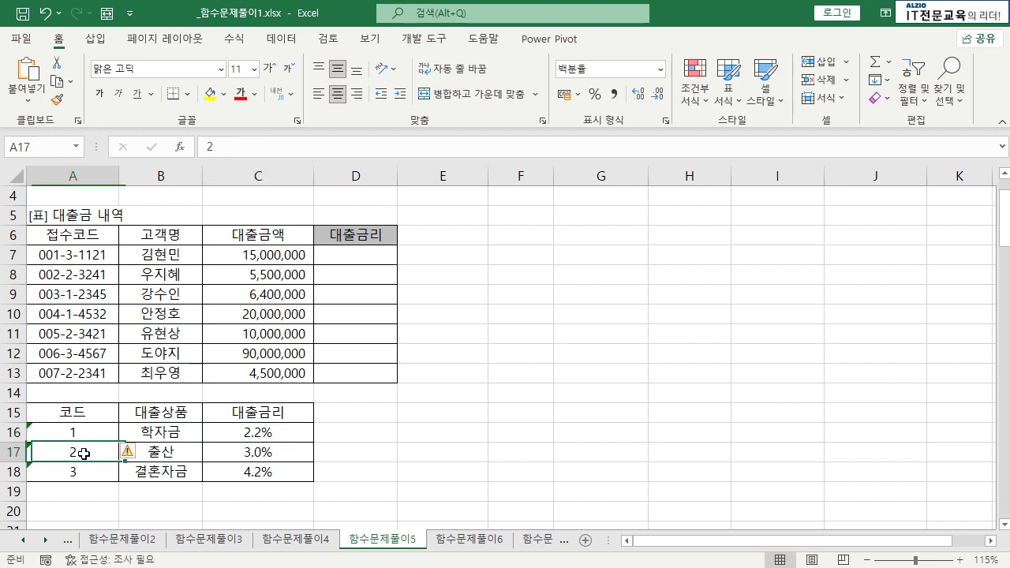
{"action": "left_click", "coordinate": [171, 452]}
{"action": "left_click", "coordinate": [263, 451]}
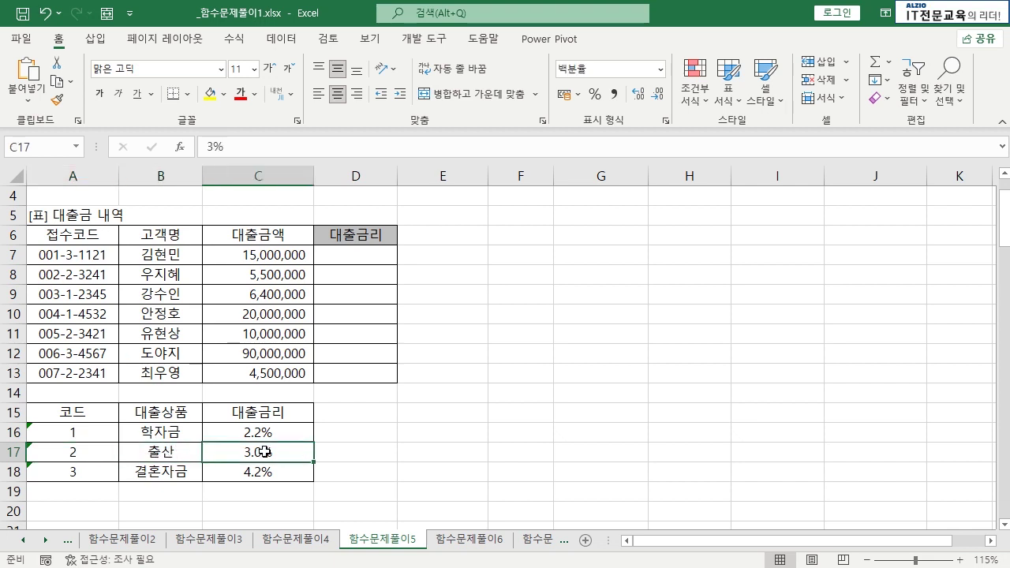
{"action": "left_click", "coordinate": [92, 469]}
{"action": "left_click", "coordinate": [170, 471]}
{"action": "left_click", "coordinate": [284, 471]}
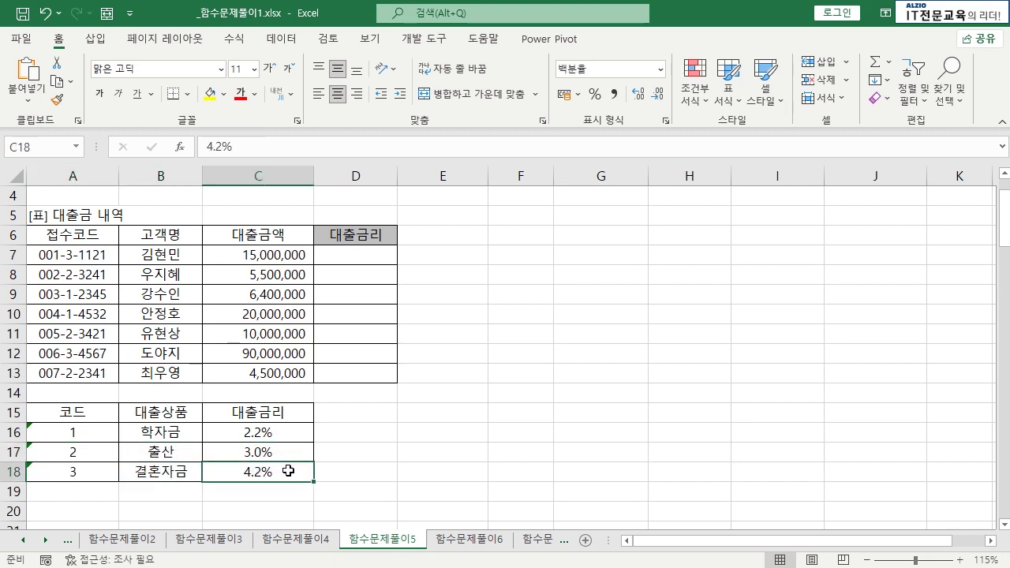
- Compare the 접수코드 entries from row 7 down with the code table's rates and the empty 대출금리 cells
{"action": "left_click", "coordinate": [90, 254]}
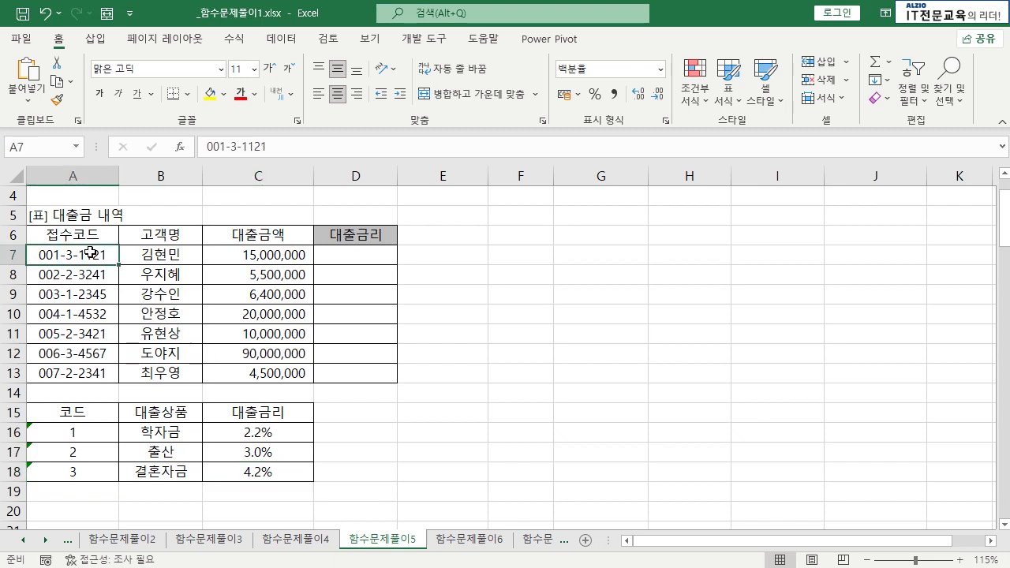
{"action": "left_click", "coordinate": [347, 249]}
{"action": "left_click", "coordinate": [265, 471]}
{"action": "left_click", "coordinate": [344, 256]}
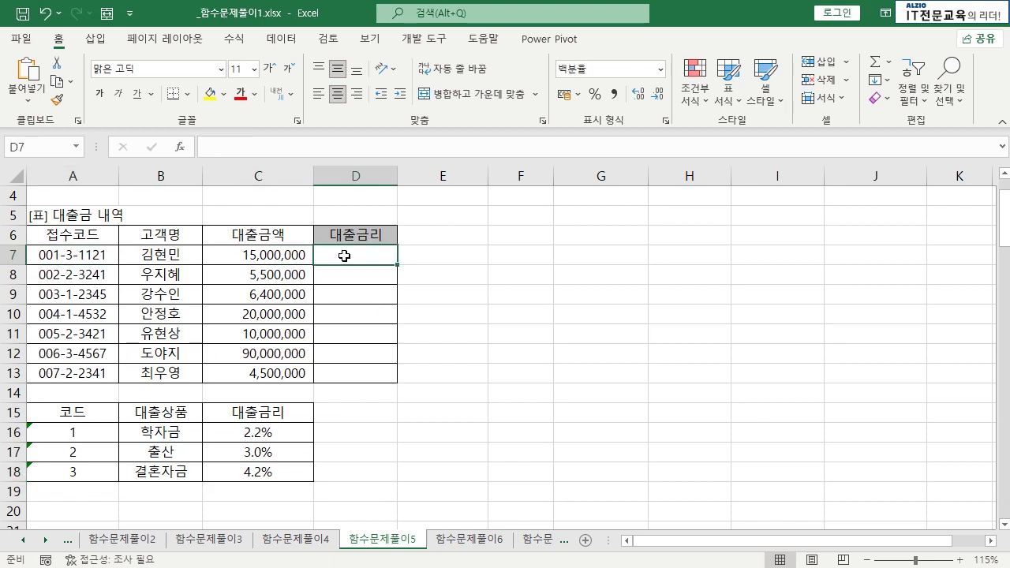
{"action": "left_click", "coordinate": [117, 276]}
{"action": "left_click", "coordinate": [341, 274]}
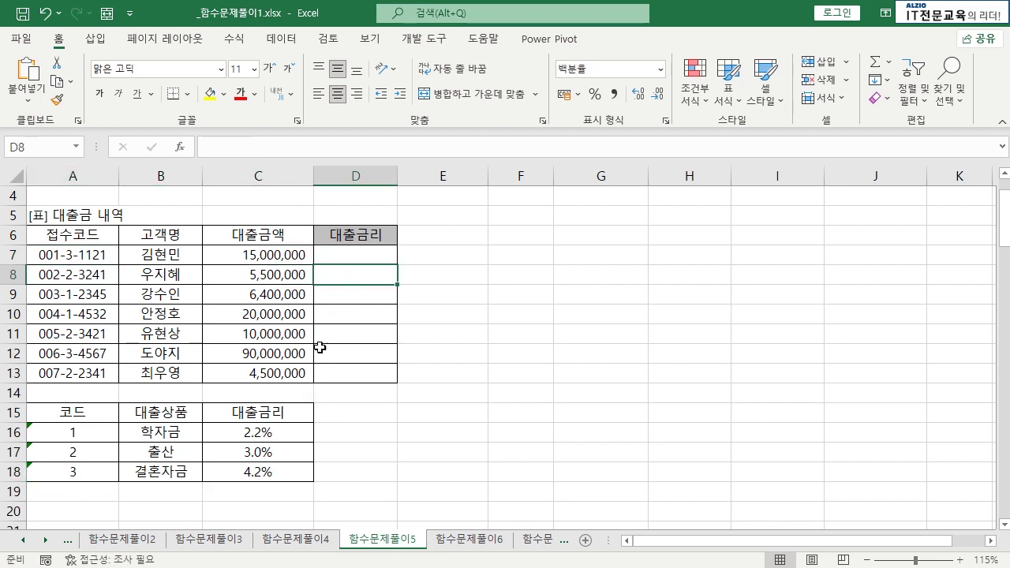
{"action": "left_click", "coordinate": [362, 297]}
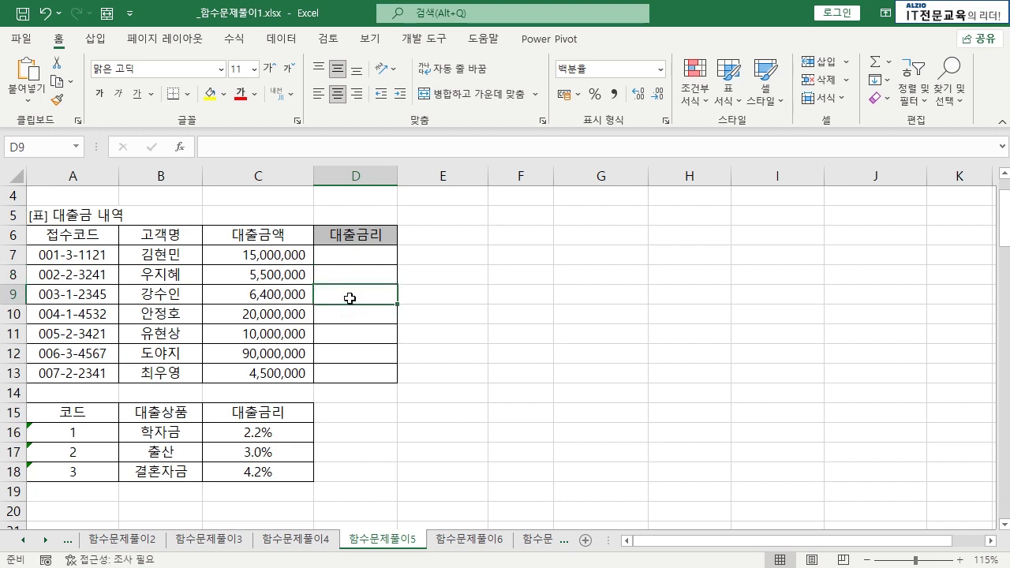
- Reread the task instructions on VLOOKUP and MID against the loan table and select the first 대출금리 cell, D7
{"action": "scroll", "coordinate": [346, 264], "scroll_direction": "up", "scroll_amount": 1}
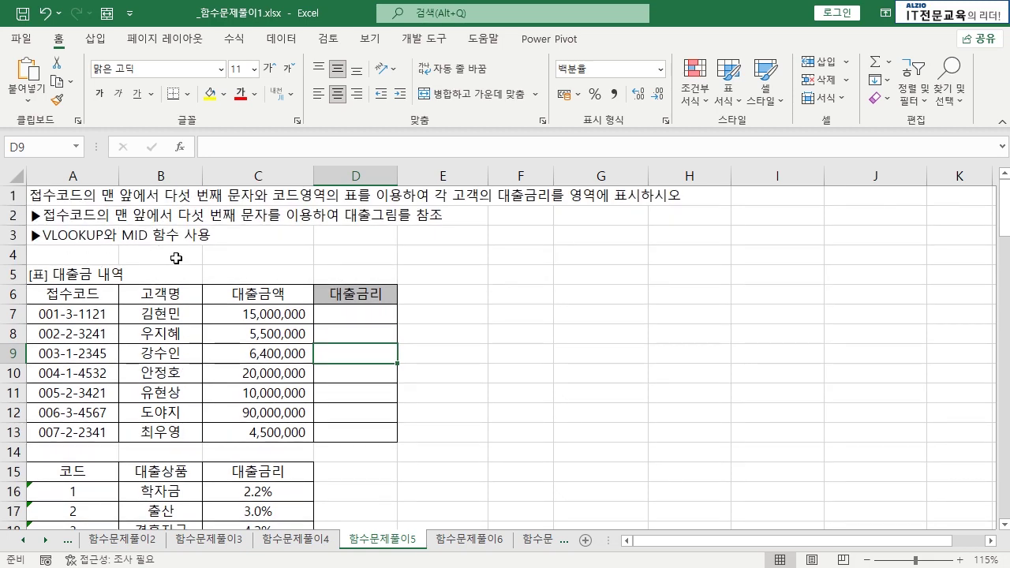
{"action": "scroll", "coordinate": [176, 259], "scroll_direction": "down", "scroll_amount": 1}
{"action": "scroll", "coordinate": [176, 255], "scroll_direction": "up", "scroll_amount": 1}
{"action": "scroll", "coordinate": [82, 248], "scroll_direction": "down", "scroll_amount": 1}
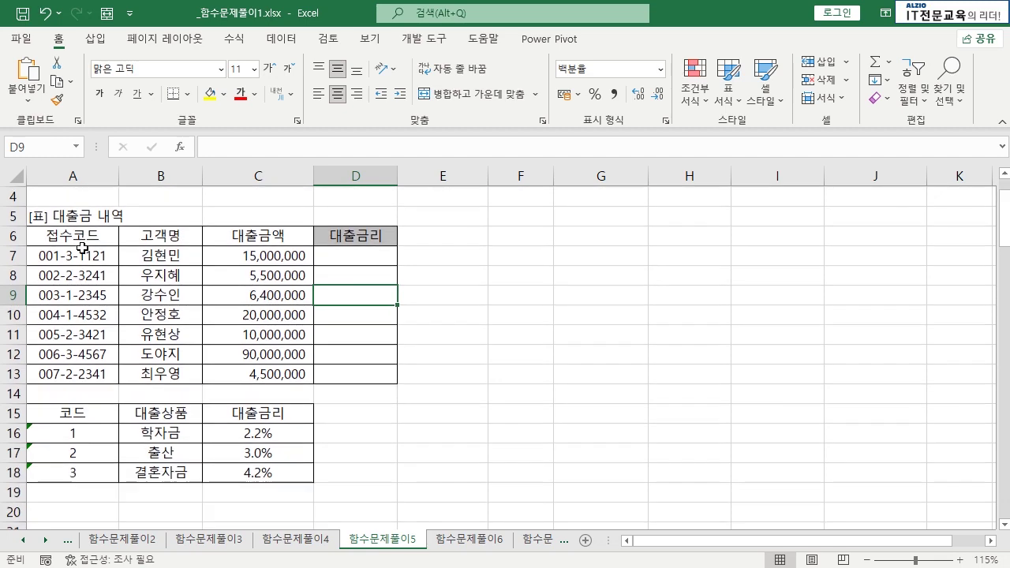
{"action": "scroll", "coordinate": [82, 248], "scroll_direction": "up", "scroll_amount": 1}
{"action": "scroll", "coordinate": [83, 248], "scroll_direction": "down", "scroll_amount": 1}
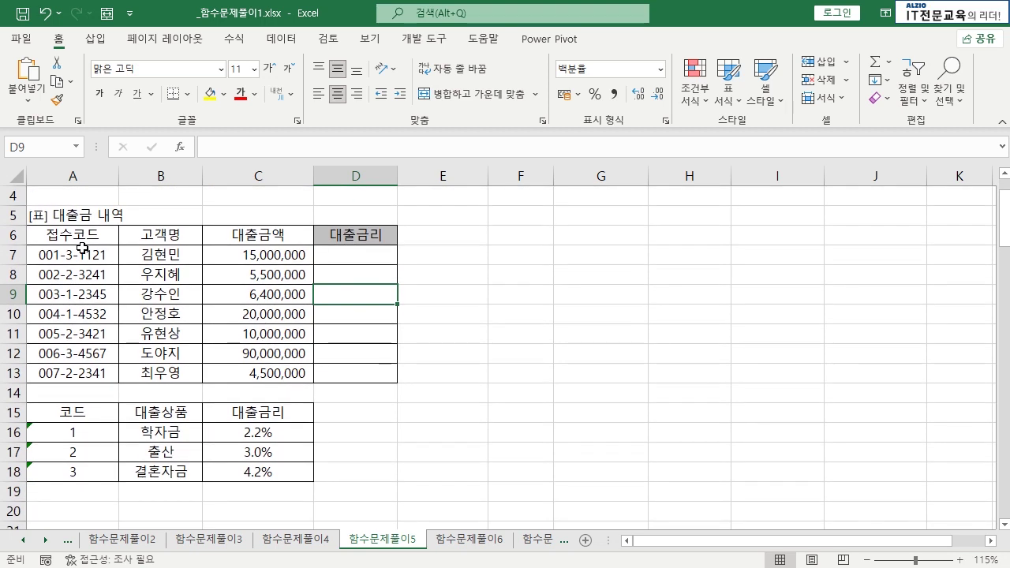
{"action": "left_click", "coordinate": [367, 259]}
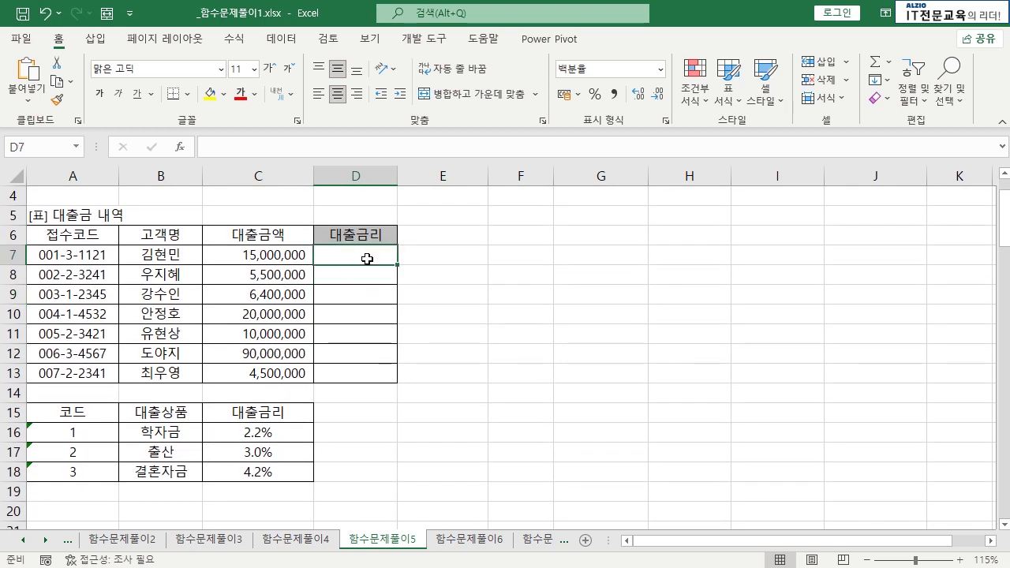
{"action": "left_click", "coordinate": [353, 275]}
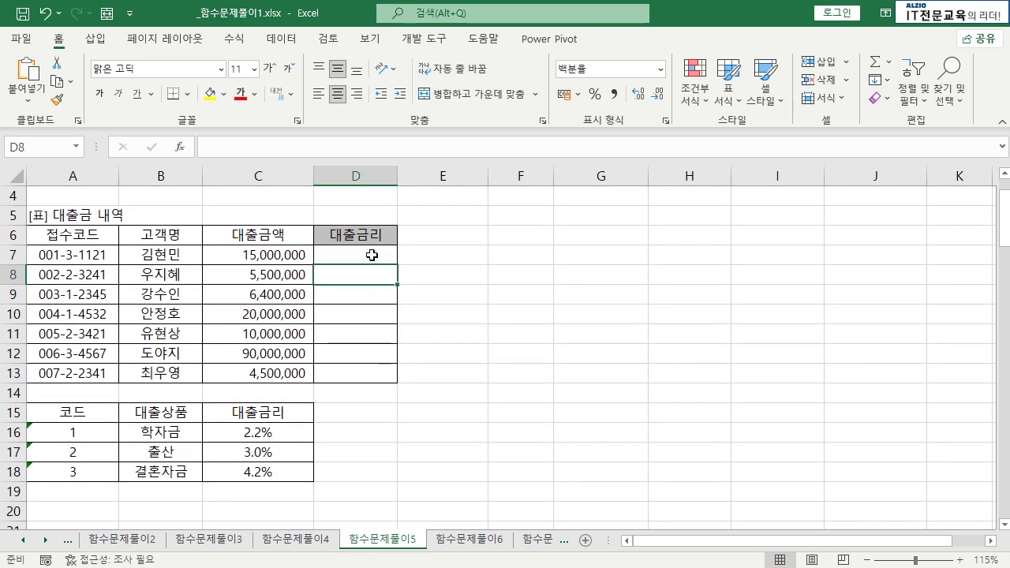
{"action": "left_click", "coordinate": [375, 254]}
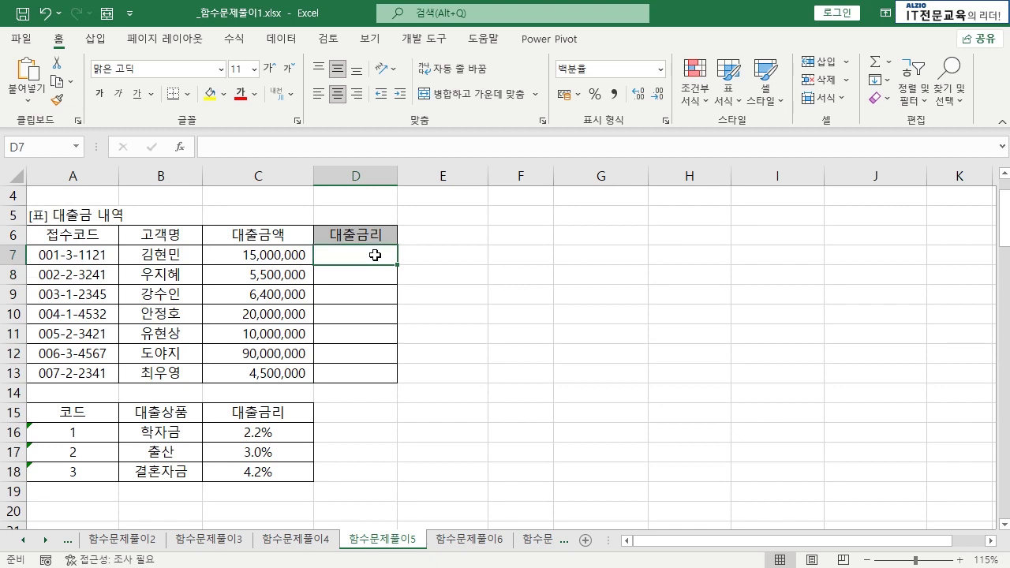
- Enter the practice formula =VLOOKUP(1,A16:C18,2,FALSE) in F7, using the exact-match option
{"action": "left_click", "coordinate": [518, 260]}
{"action": "type", "text": "=VLO"}
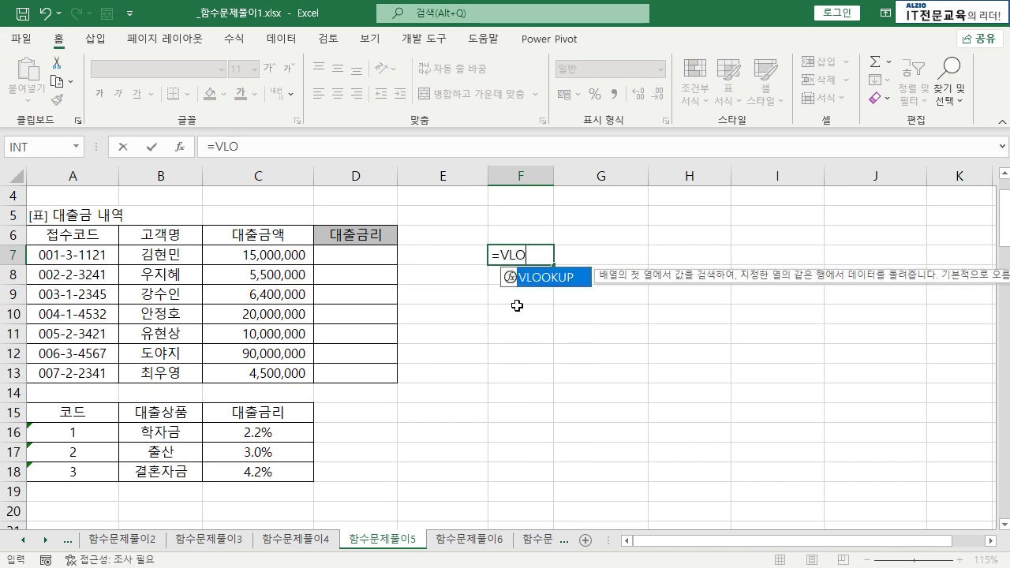
{"action": "type", "text": "OKUP(1"}
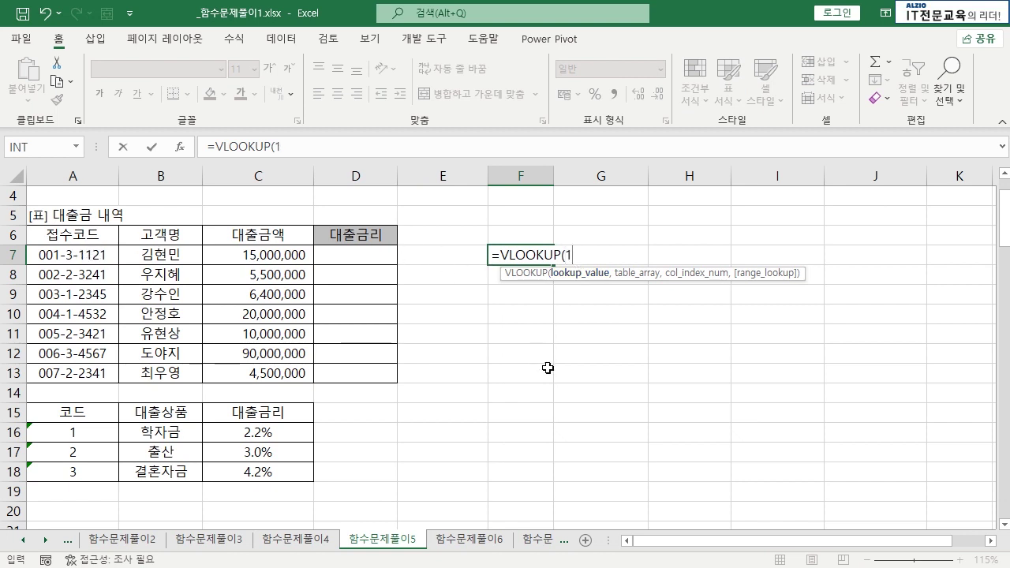
{"action": "type", "text": ","}
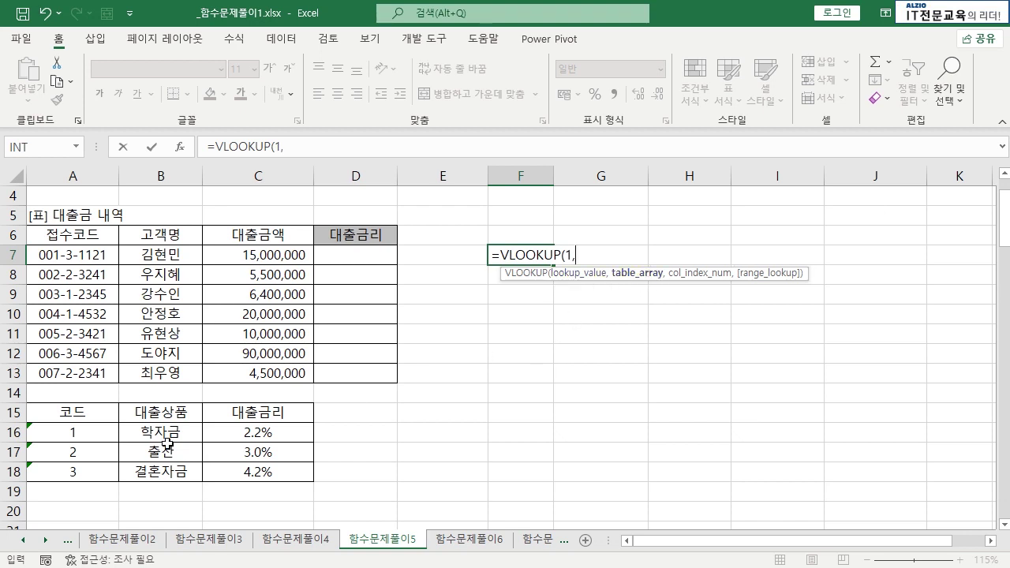
{"action": "left_click_drag", "start_coordinate": [73, 432], "coordinate": [261, 469]}
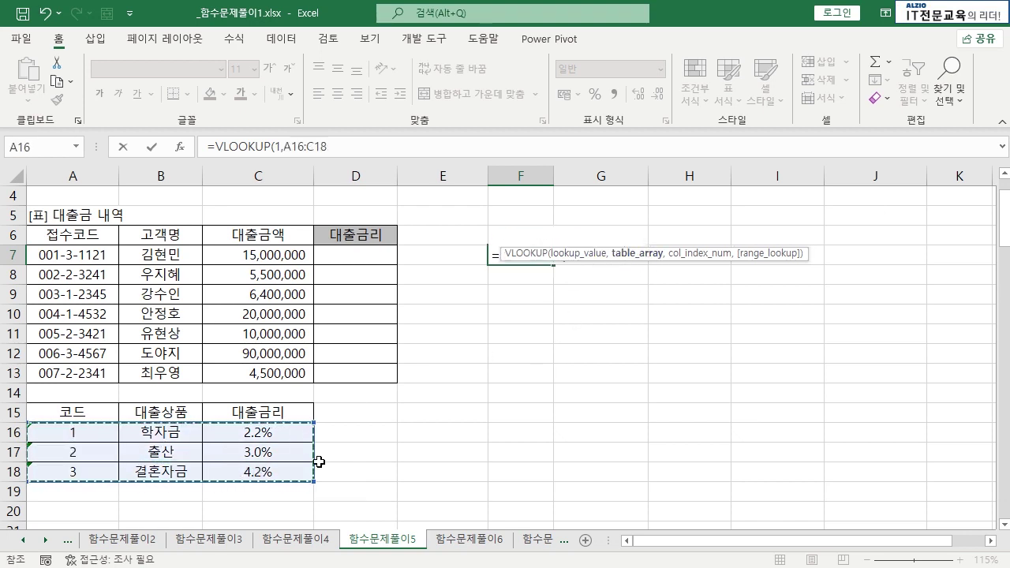
{"action": "type", "text": ",2"}
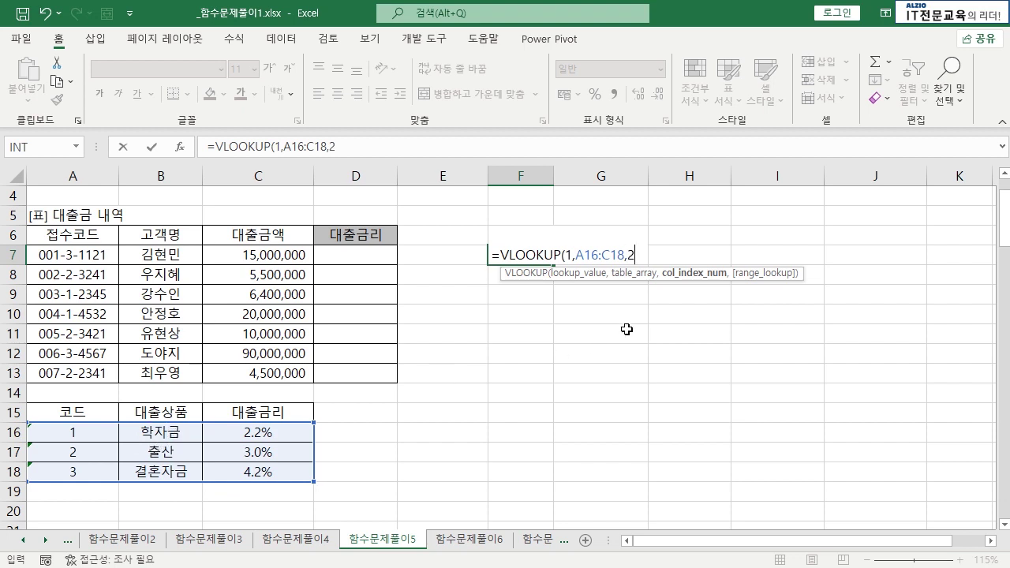
{"action": "type", "text": ","}
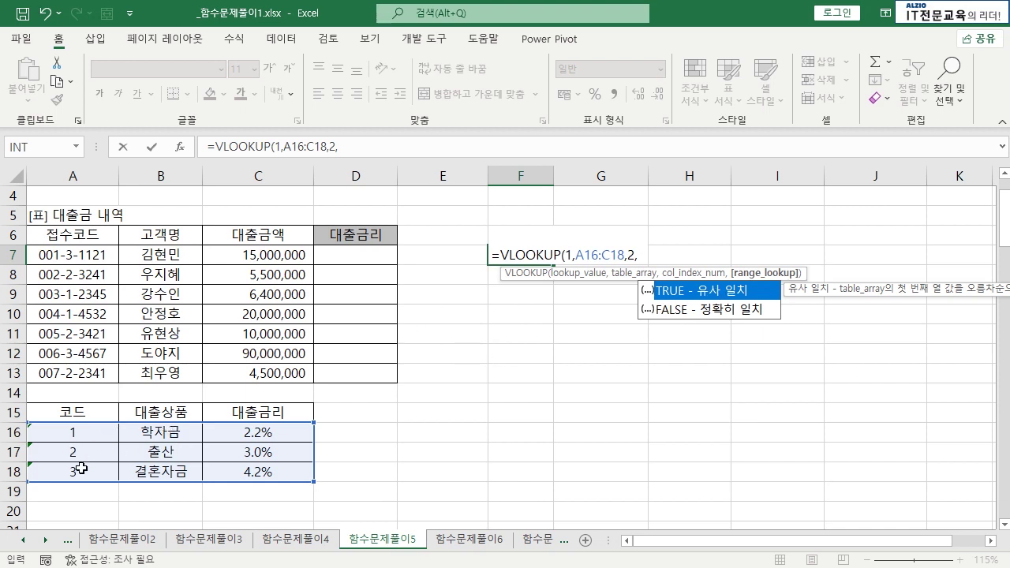
{"action": "double_click", "coordinate": [687, 310]}
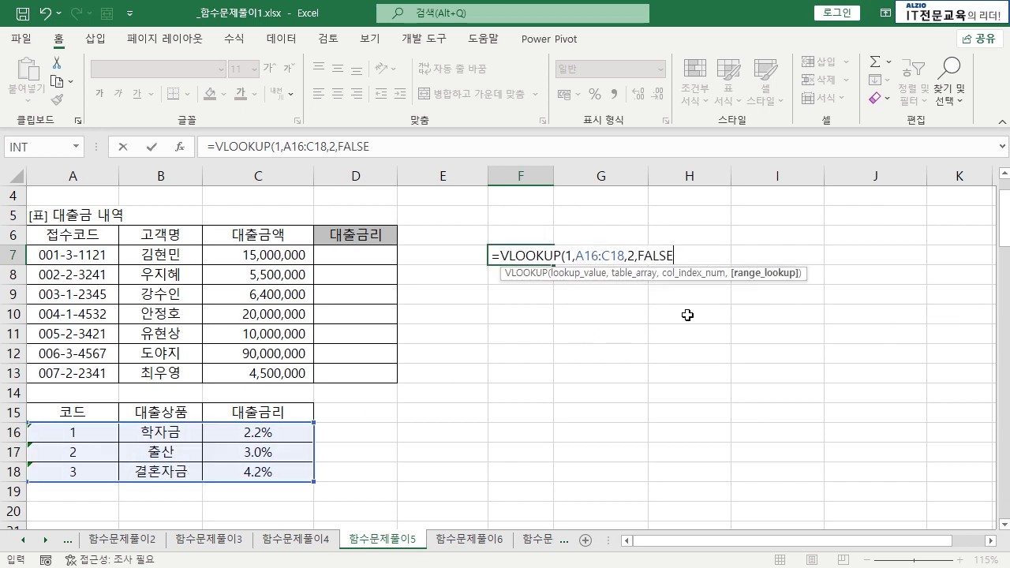
{"action": "key", "text": "Return"}
- Turn the lookup value in F7's VLOOKUP formula into the text "1" by enclosing it in quotation marks
{"action": "double_click", "coordinate": [537, 255]}
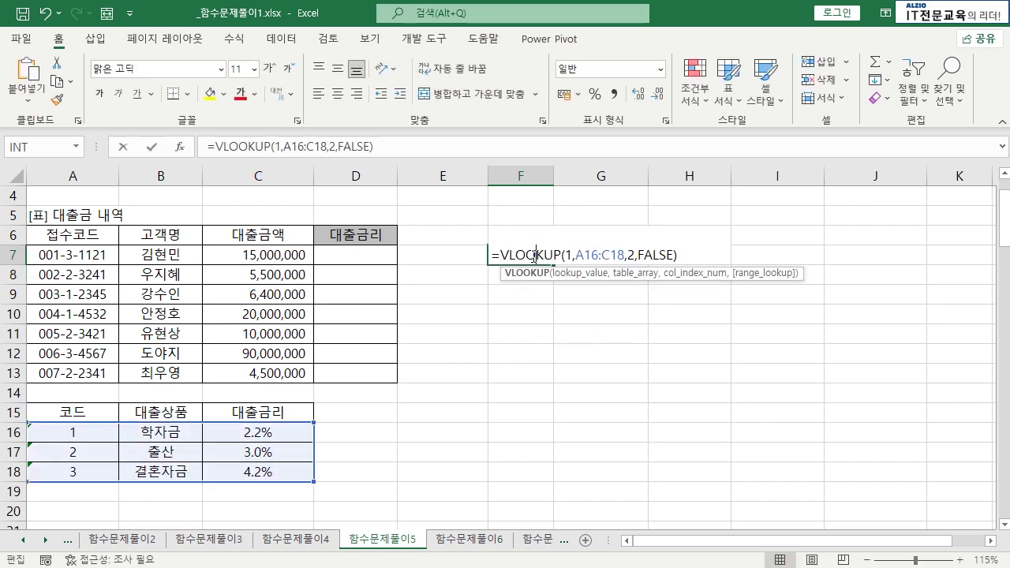
{"action": "left_click", "coordinate": [571, 255]}
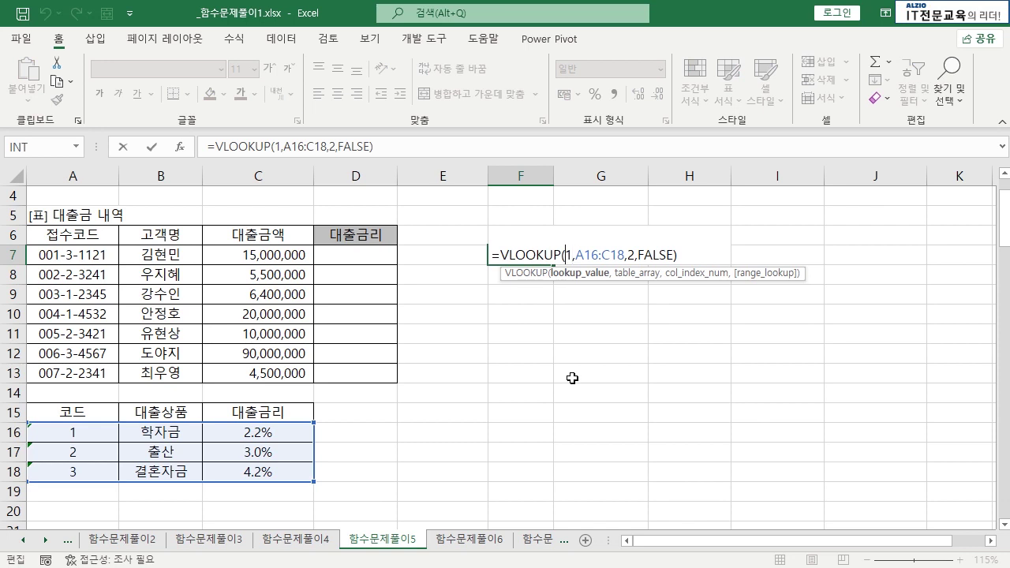
{"action": "type", "text": "\""}
{"action": "key", "text": "Right"}
{"action": "type", "text": "\""}
{"action": "key", "text": "Return"}
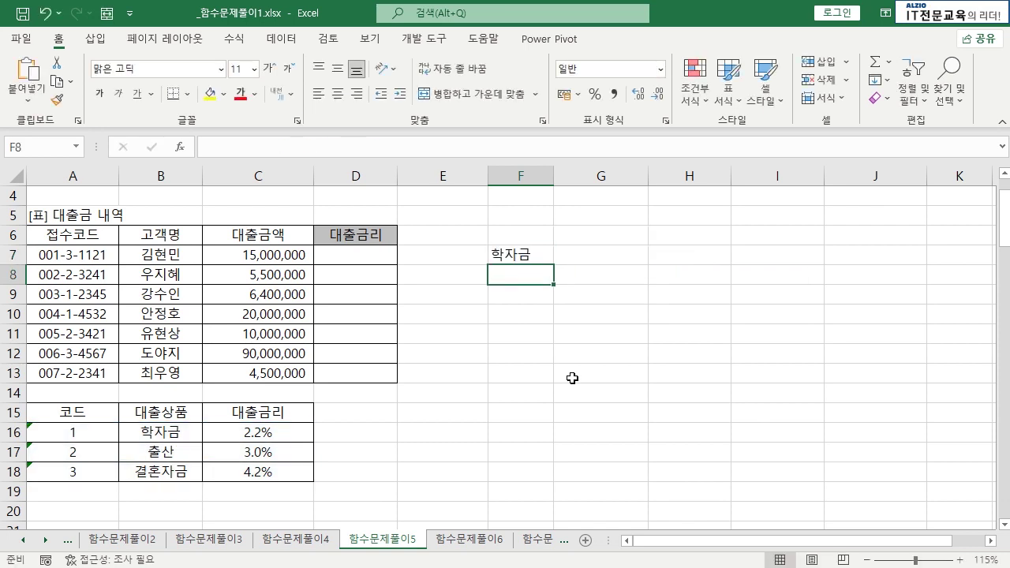
- Change the lookup value in F7's VLOOKUP formula to "2" and compare it with the code in A17
{"action": "key", "text": "Up"}
{"action": "double_click", "coordinate": [529, 261]}
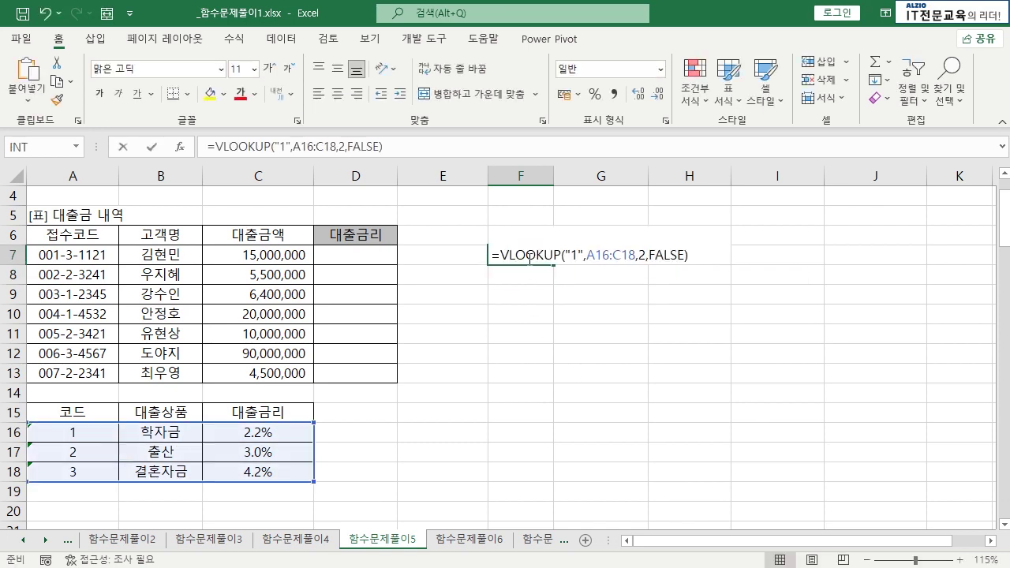
{"action": "left_click", "coordinate": [574, 255]}
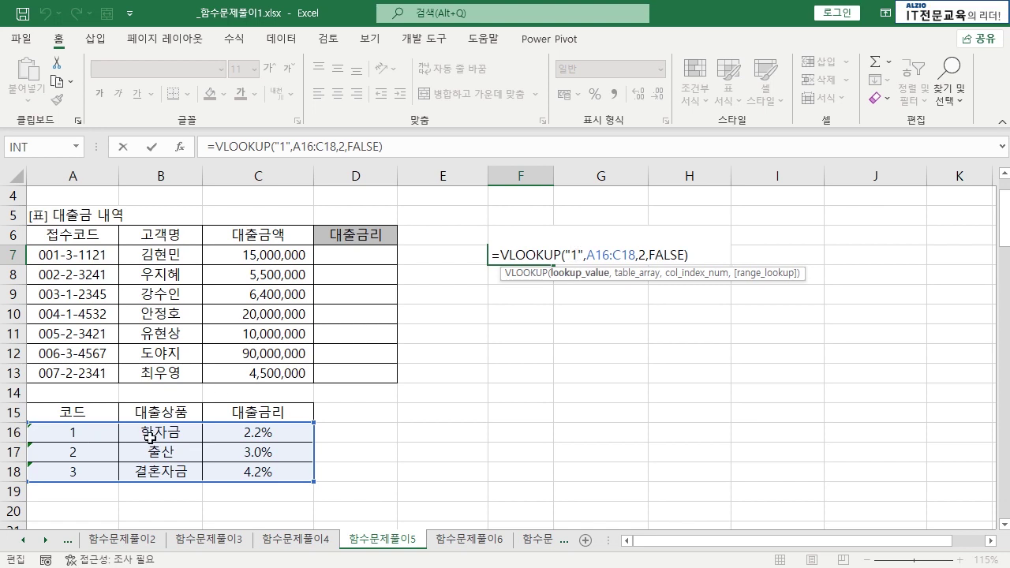
{"action": "key", "text": "BackSpace"}
{"action": "type", "text": "2"}
{"action": "key", "text": "Return"}
{"action": "left_click", "coordinate": [68, 452]}
- Change the lookup value in F7's VLOOKUP formula to "3" and compare it with the code in A18
{"action": "left_click", "coordinate": [495, 253]}
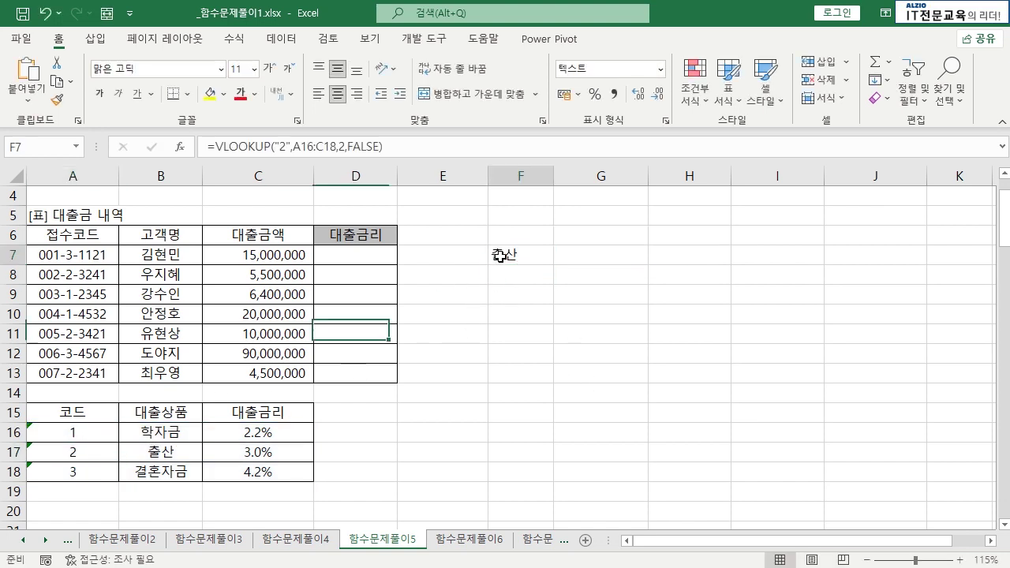
{"action": "double_click", "coordinate": [497, 254]}
{"action": "double_click", "coordinate": [575, 255]}
{"action": "key", "text": "Right"}
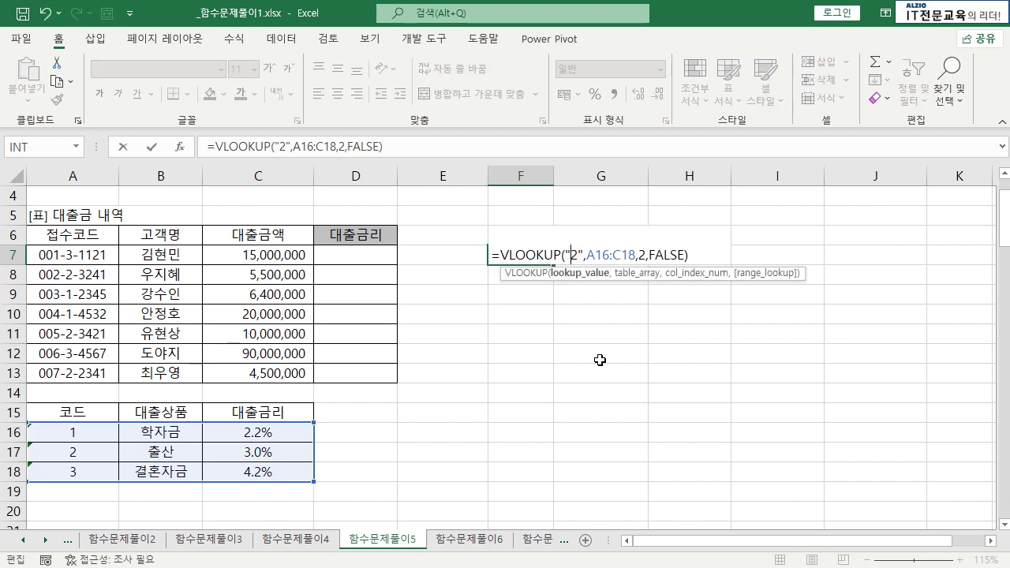
{"action": "key", "text": "BackSpace"}
{"action": "type", "text": "3"}
{"action": "key", "text": "Return"}
{"action": "left_click", "coordinate": [99, 469]}
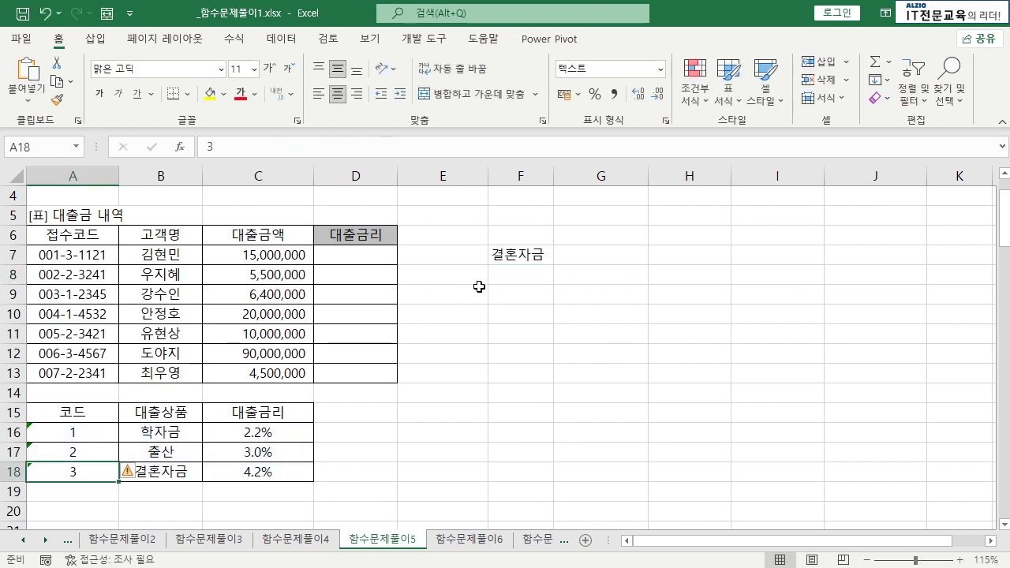
- Examine the lookup value, table range and column number arguments of F7's VLOOKUP formula against the code table in A16:C18
{"action": "double_click", "coordinate": [537, 256]}
{"action": "left_click_drag", "start_coordinate": [567, 253], "coordinate": [586, 253]}
{"action": "key", "text": "Escape"}
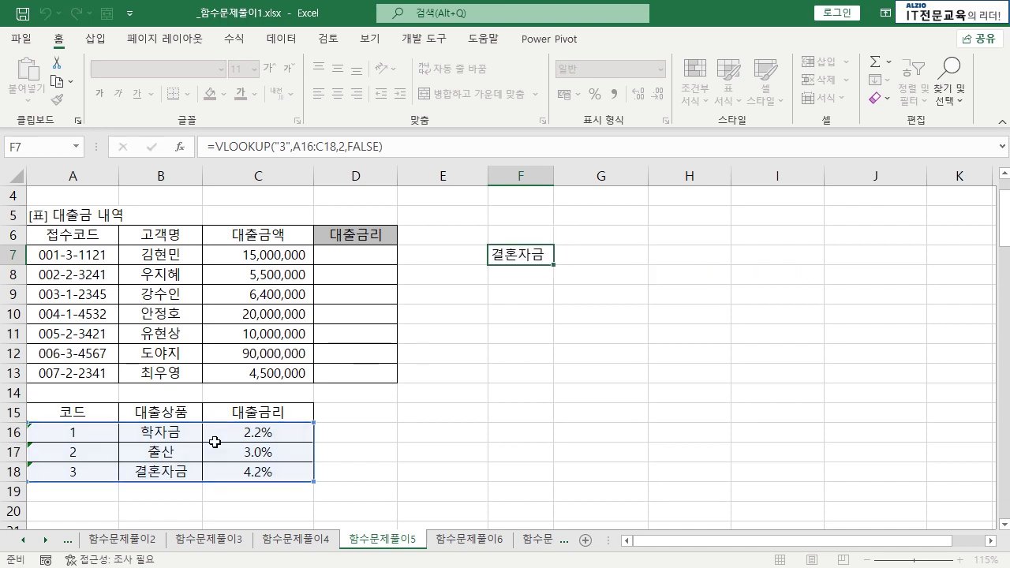
{"action": "left_click", "coordinate": [71, 471]}
{"action": "double_click", "coordinate": [553, 255]}
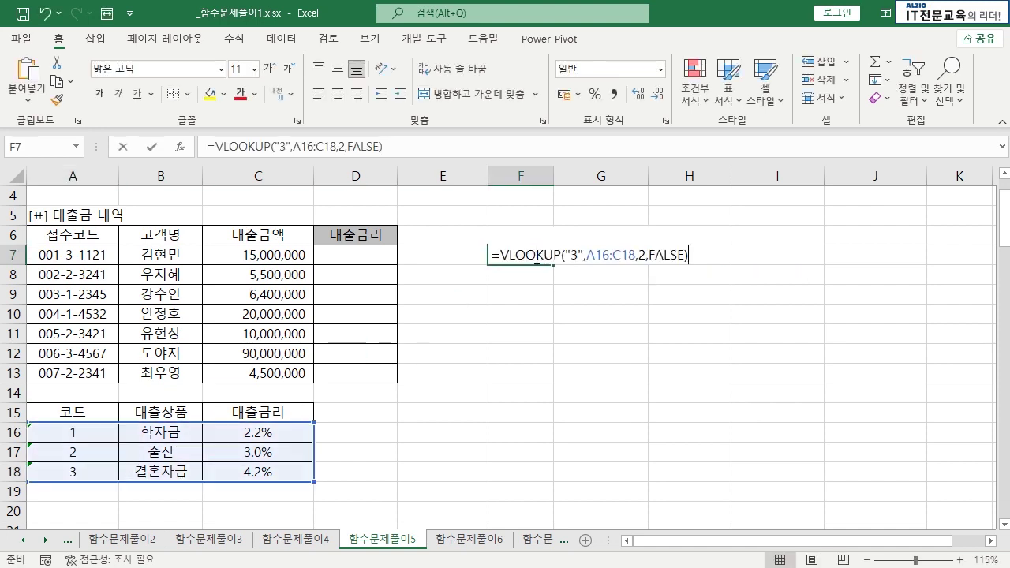
{"action": "left_click_drag", "start_coordinate": [586, 255], "coordinate": [626, 254]}
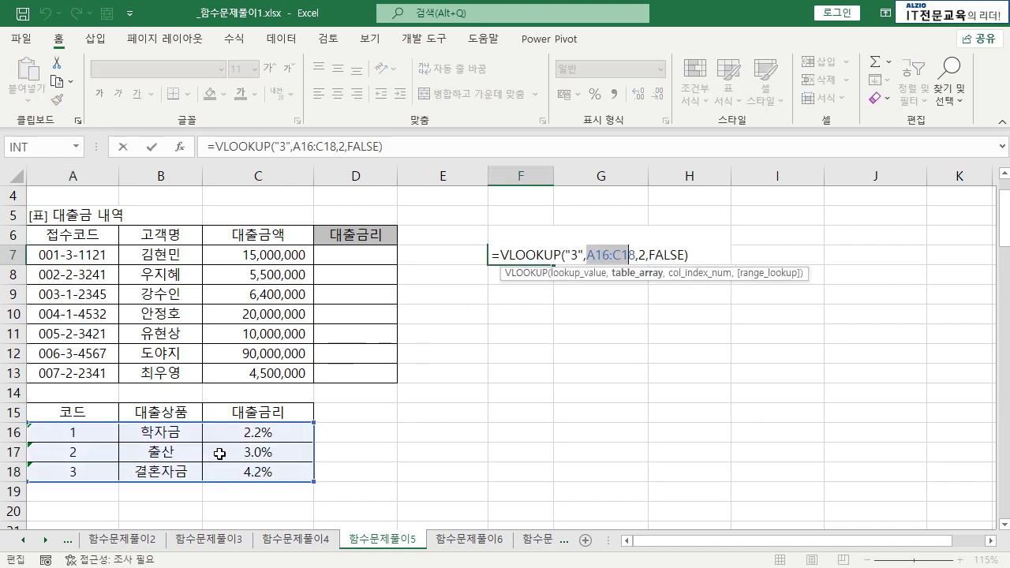
{"action": "left_click", "coordinate": [639, 255]}
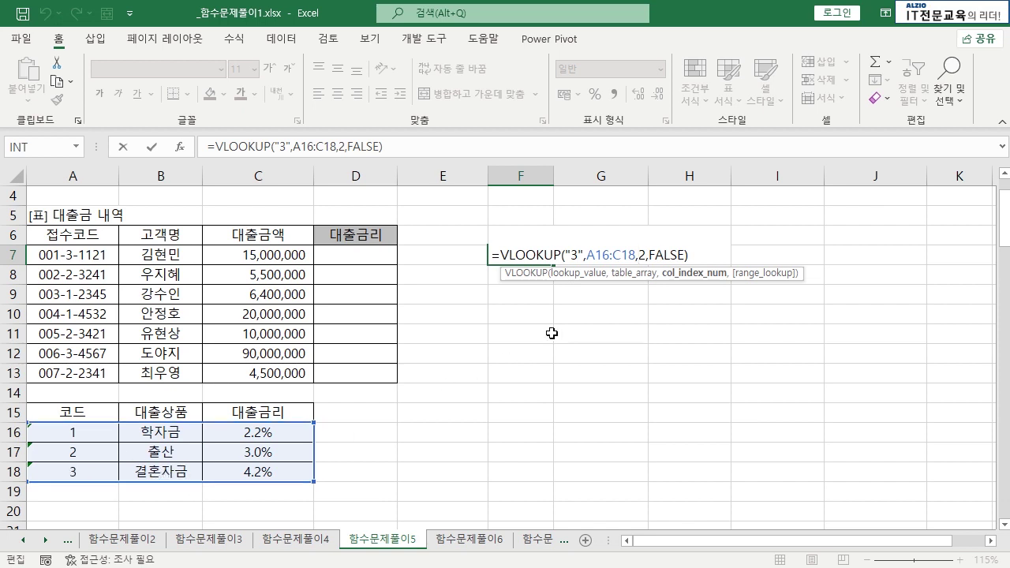
{"action": "key", "text": "ctrl+Return"}
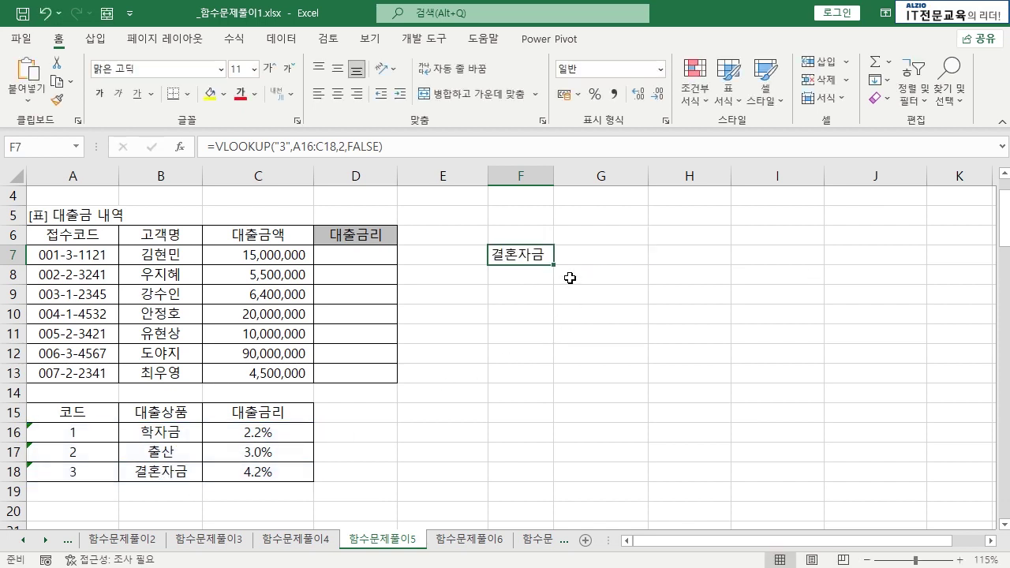
- Undo the practice VLOOKUP entries in F7 until the cell is empty
{"action": "key", "text": "ctrl+z"}
{"action": "key", "text": "ctrl+z"}
{"action": "key", "text": "ctrl+z"}
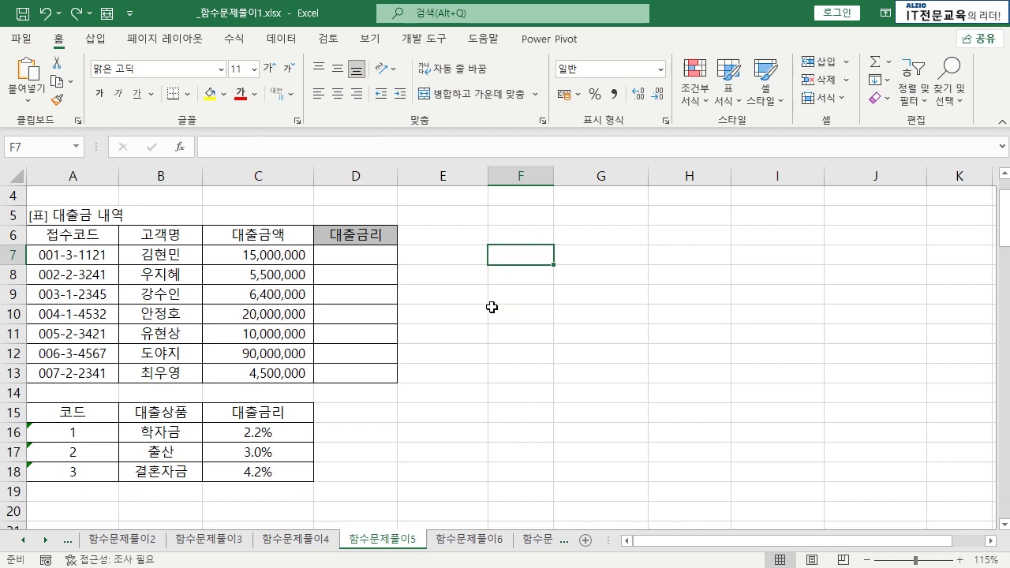
{"action": "left_click", "coordinate": [482, 311]}
- Enter =MID(A7,5,1) in D7 to extract the middle digit of the 접수코드
{"action": "left_click", "coordinate": [368, 262]}
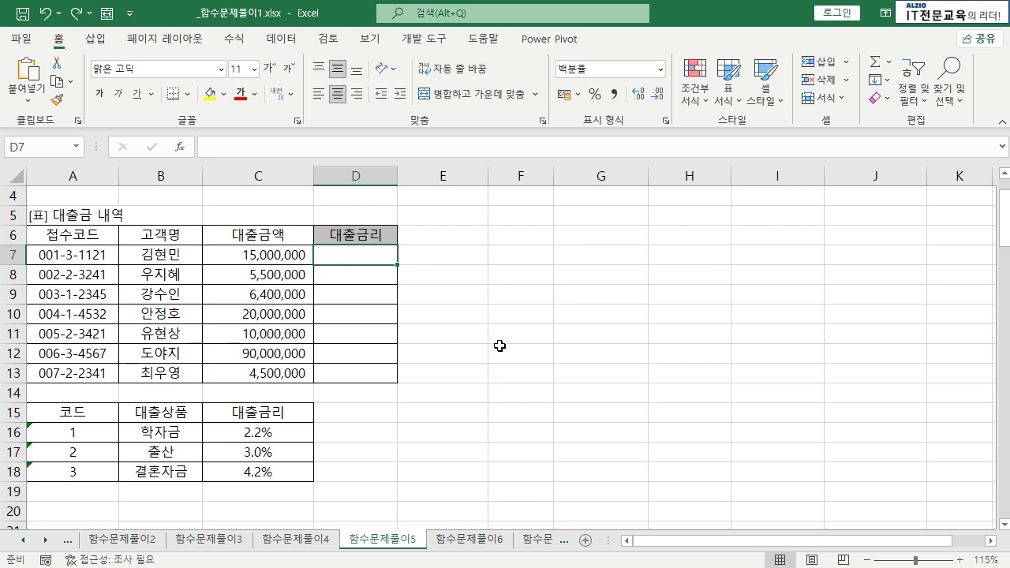
{"action": "type", "text": "="}
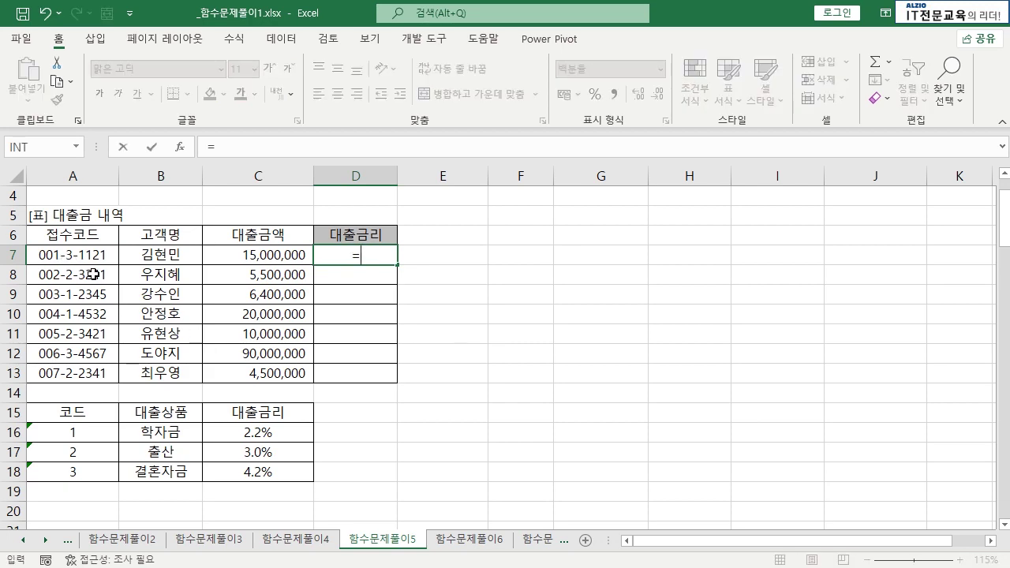
{"action": "scroll", "coordinate": [94, 273], "scroll_direction": "up", "scroll_amount": 1}
{"action": "scroll", "coordinate": [127, 241], "scroll_direction": "down", "scroll_amount": 1}
{"action": "type", "text": "MID("}
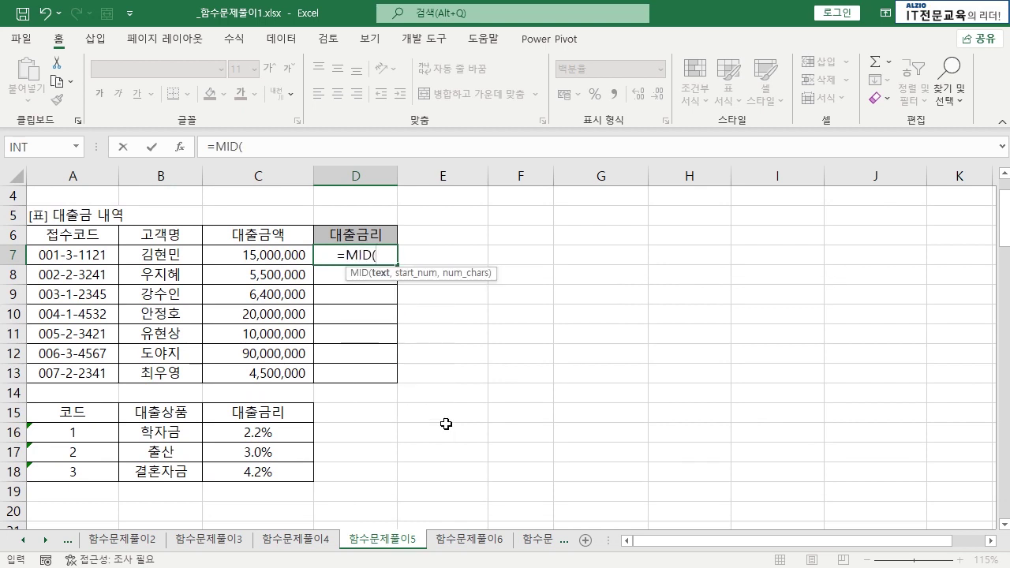
{"action": "left_click", "coordinate": [74, 263]}
{"action": "type", "text": ","}
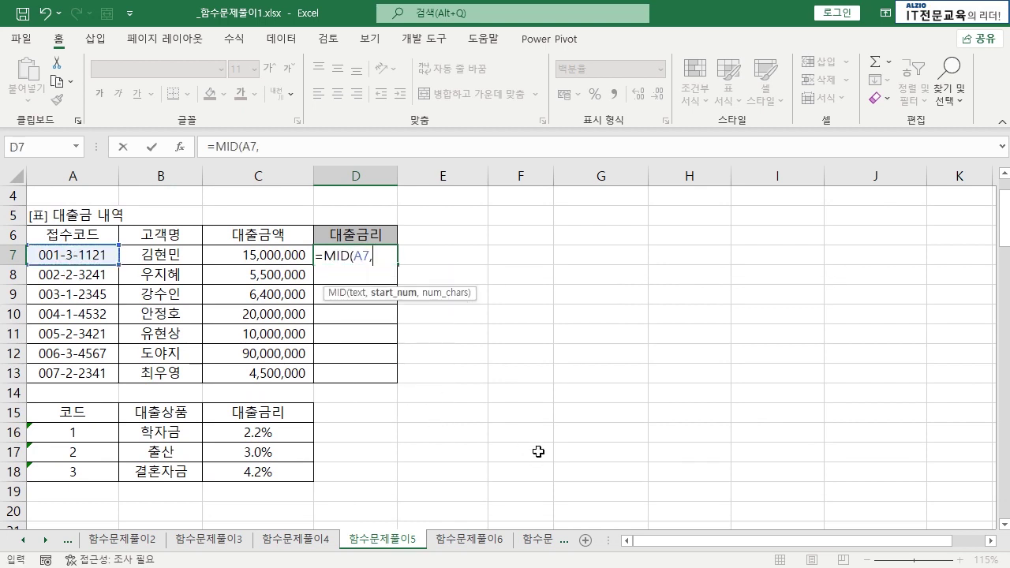
{"action": "type", "text": "5,"}
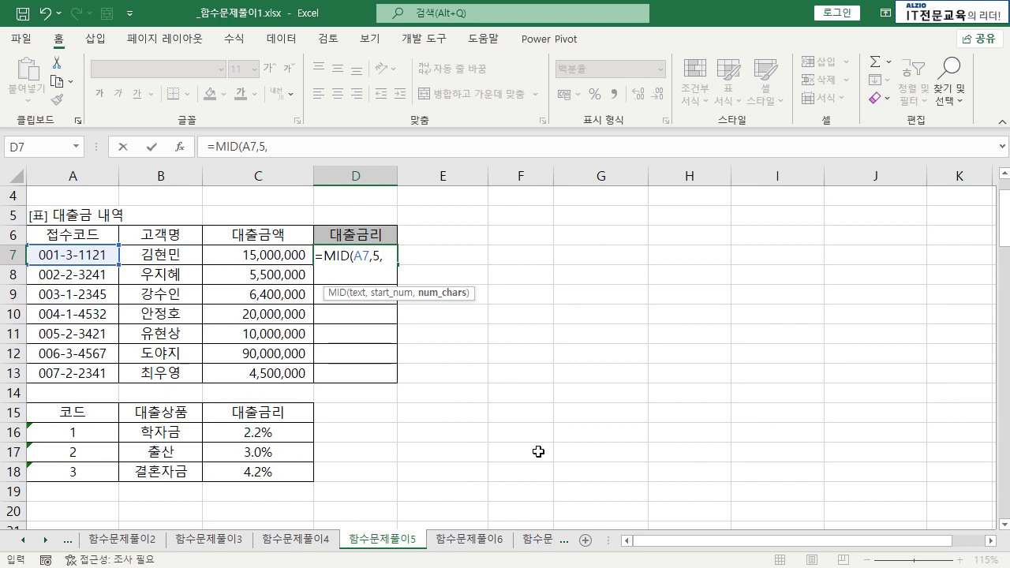
{"action": "type", "text": "1)"}
{"action": "key", "text": "Return"}
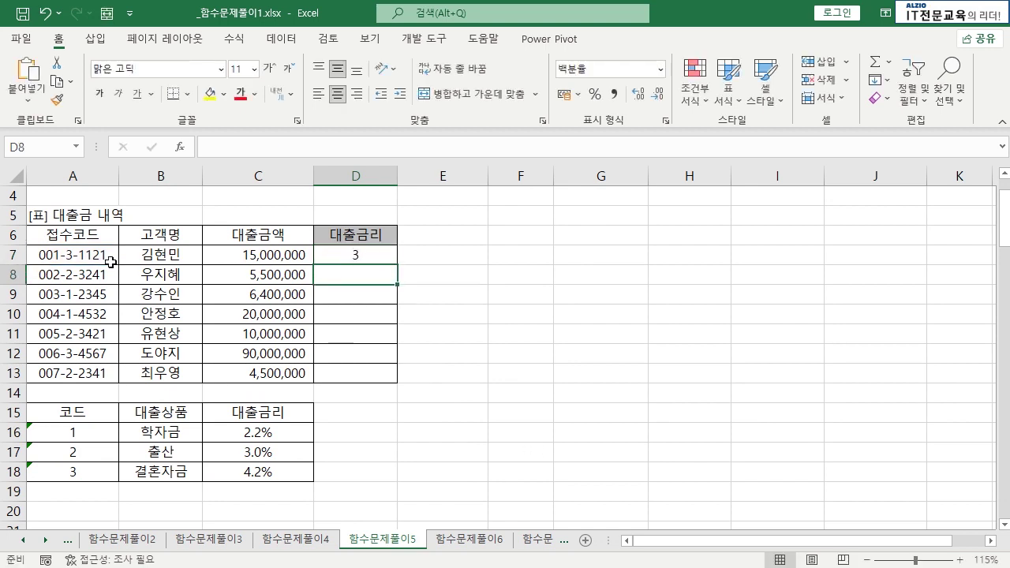
- Fill the MID formula from D7 down to D13 and check the code extracted in D13
{"action": "left_click", "coordinate": [387, 257]}
{"action": "double_click", "coordinate": [397, 265]}
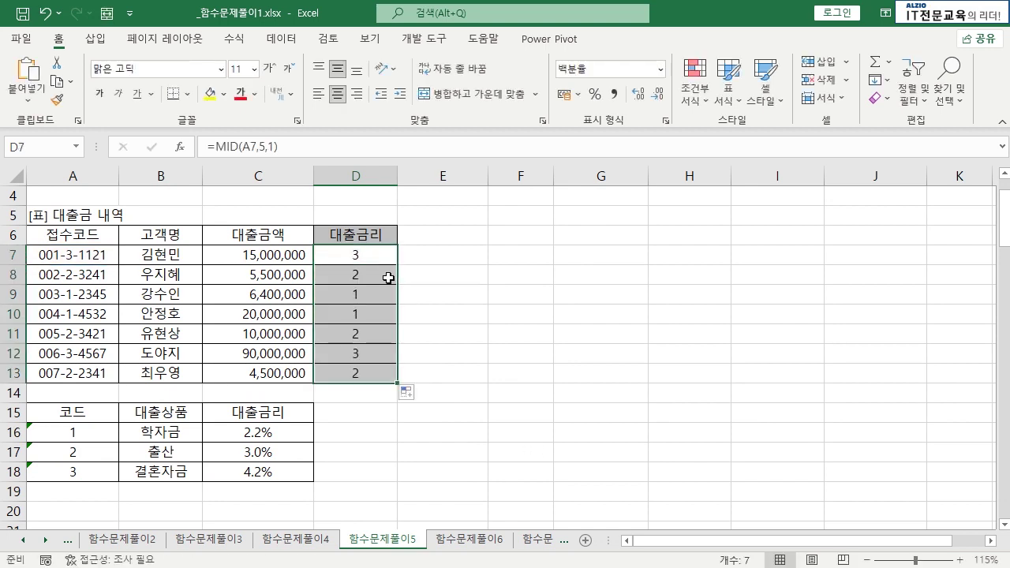
{"action": "left_click", "coordinate": [369, 370]}
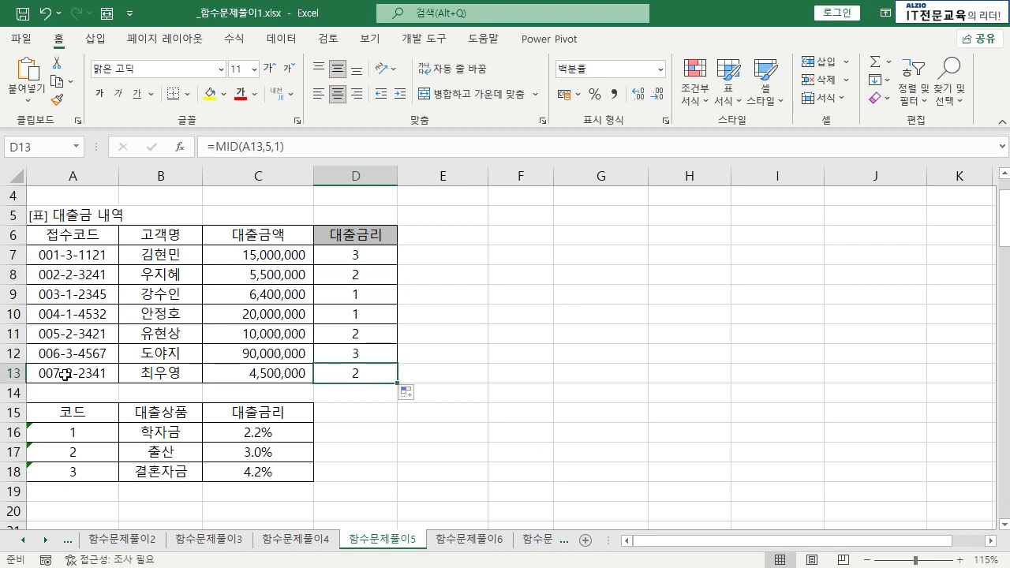
- Nest D7's MID(A7,5,1) inside a VLOOKUP function as its lookup value
{"action": "double_click", "coordinate": [353, 254]}
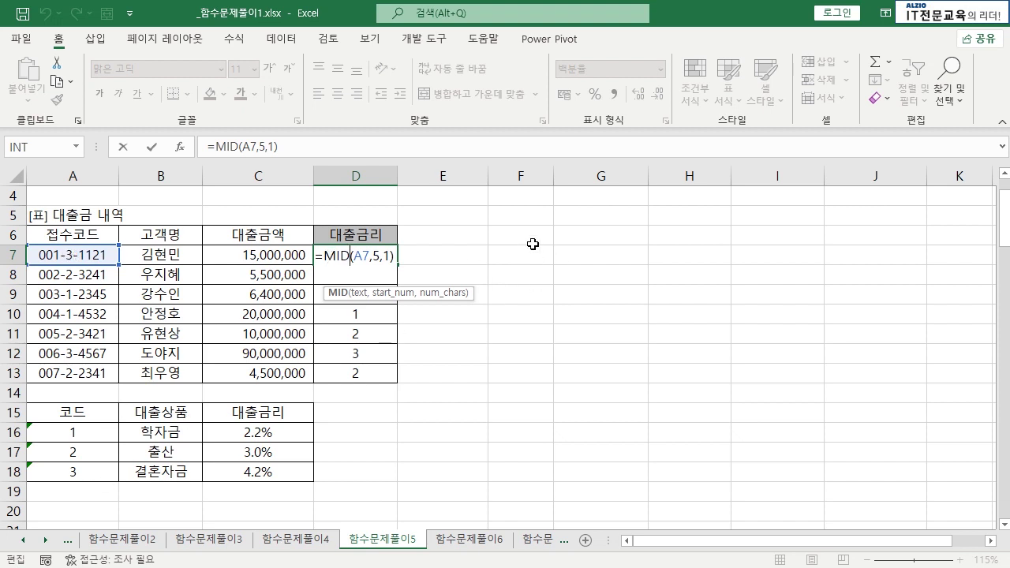
{"action": "left_click", "coordinate": [330, 255]}
{"action": "type", "text": "VLOOUP"}
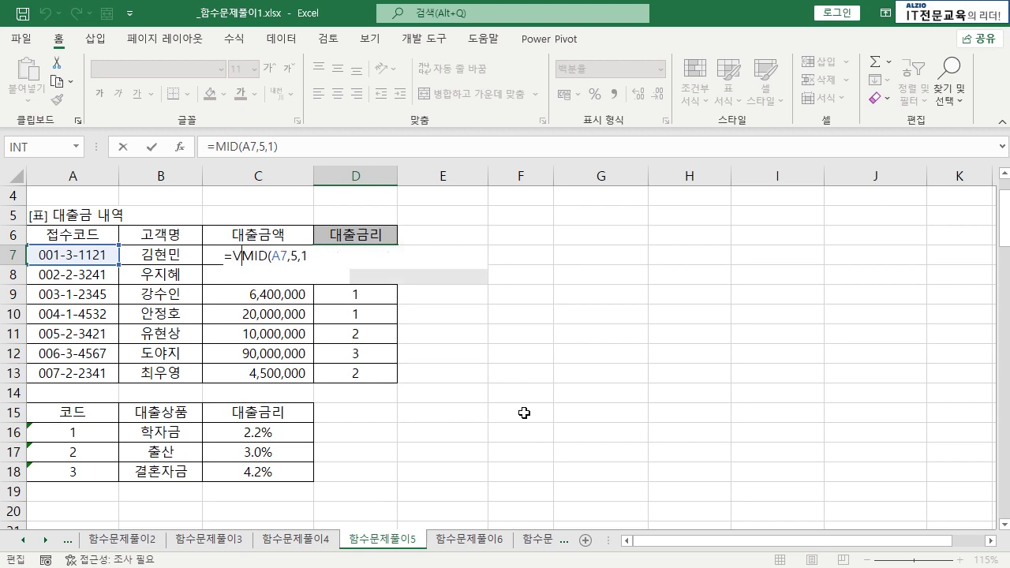
{"action": "type", "text": "("}
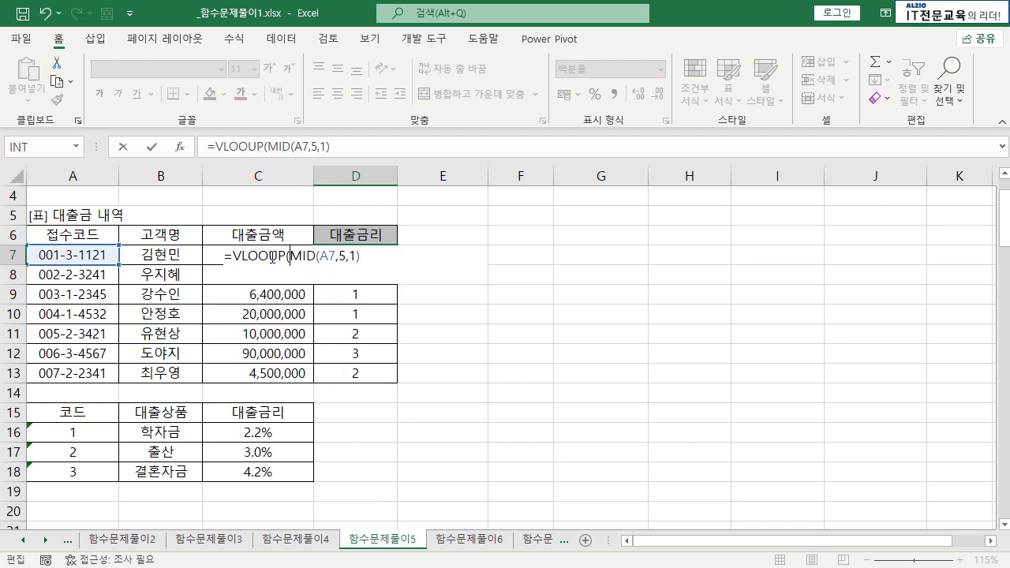
{"action": "type", "text": "K"}
{"action": "left_click_drag", "start_coordinate": [297, 254], "coordinate": [399, 255]}
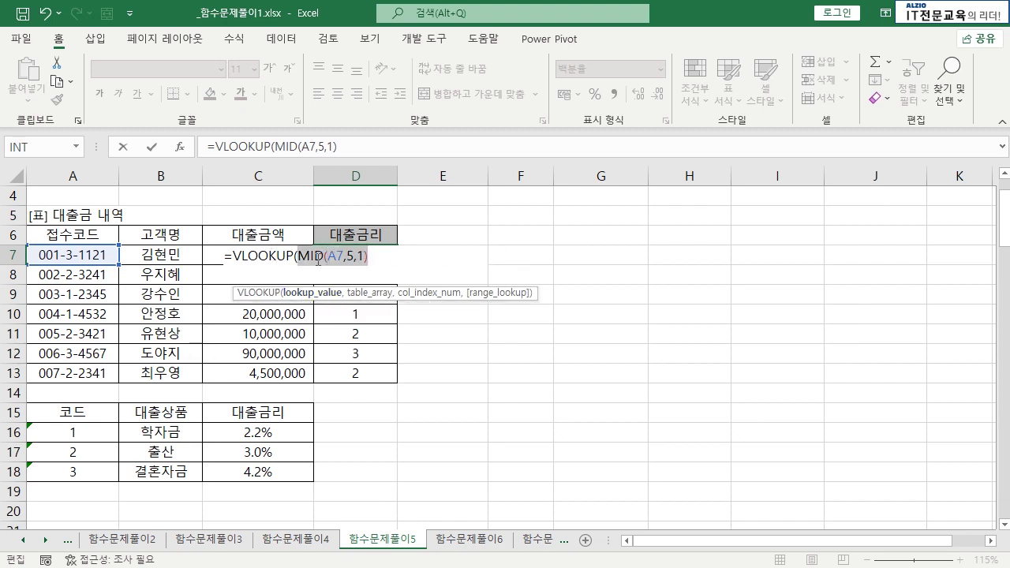
{"action": "key", "text": "Right"}
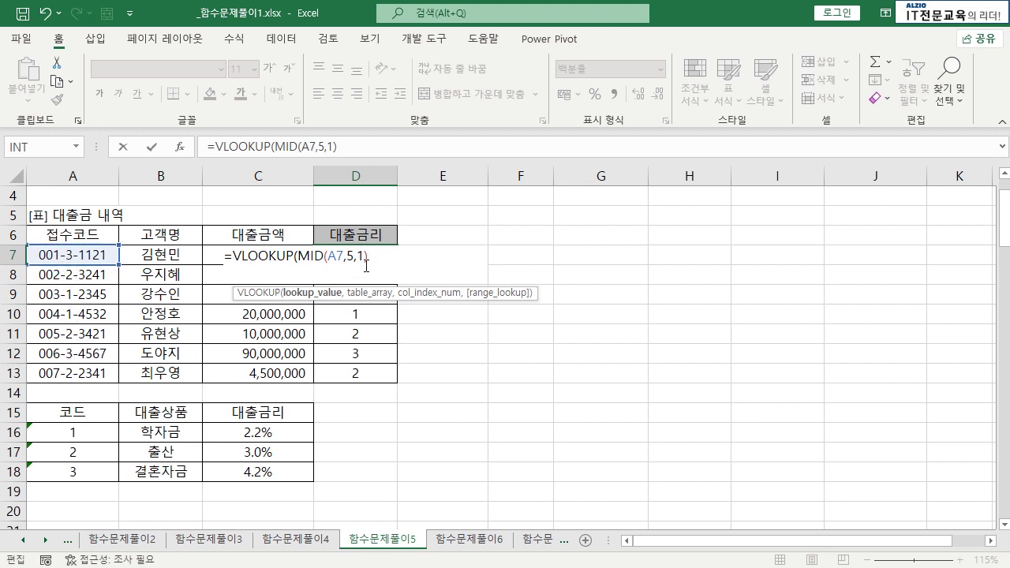
- Complete D7's VLOOKUP with the absolute table range $A$16:$C$18, column number 3 and the exact-match option FALSE
{"action": "type", "text": ","}
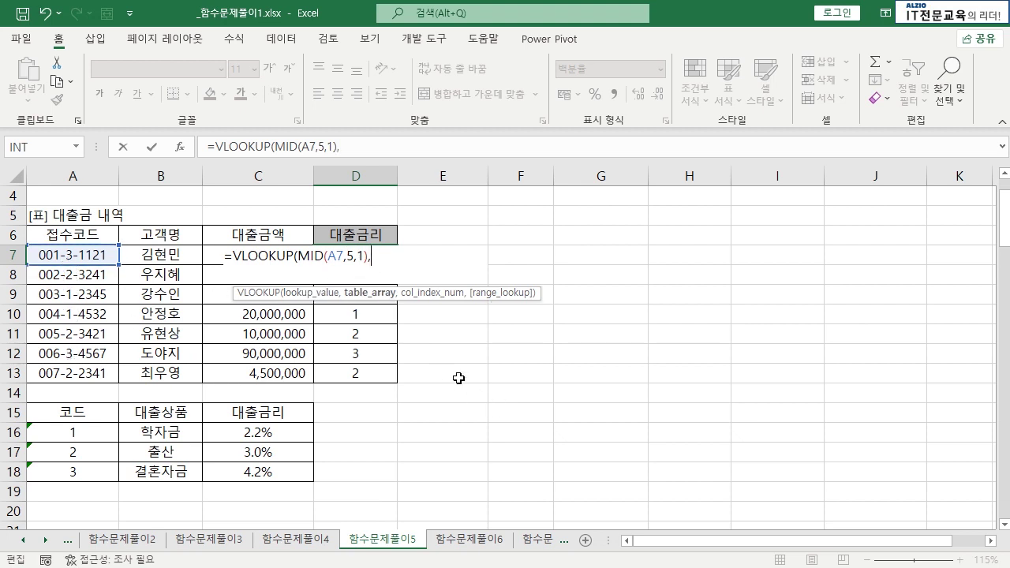
{"action": "left_click_drag", "start_coordinate": [72, 433], "coordinate": [259, 471]}
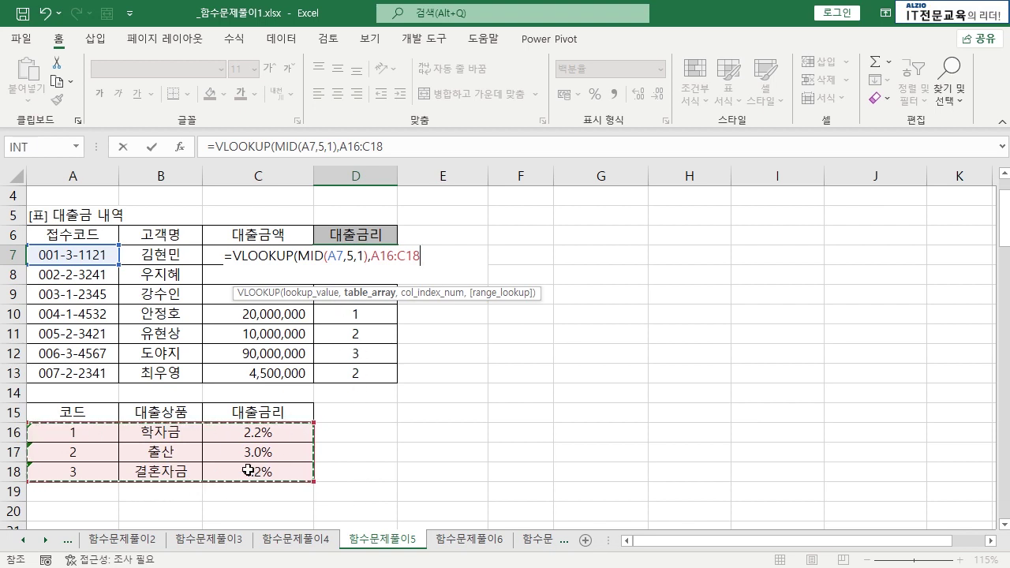
{"action": "key", "text": "F4"}
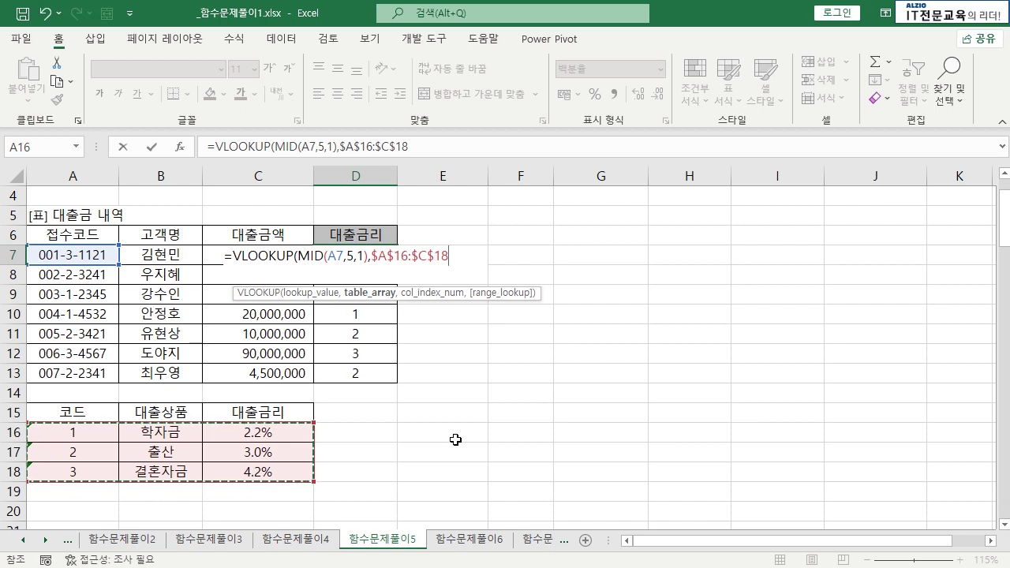
{"action": "type", "text": ",3"}
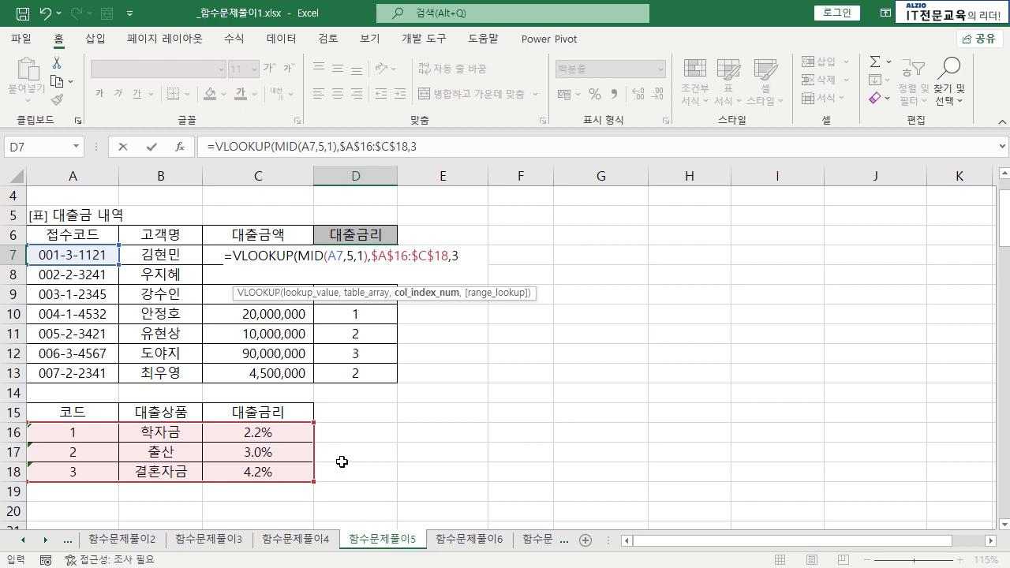
{"action": "type", "text": ","}
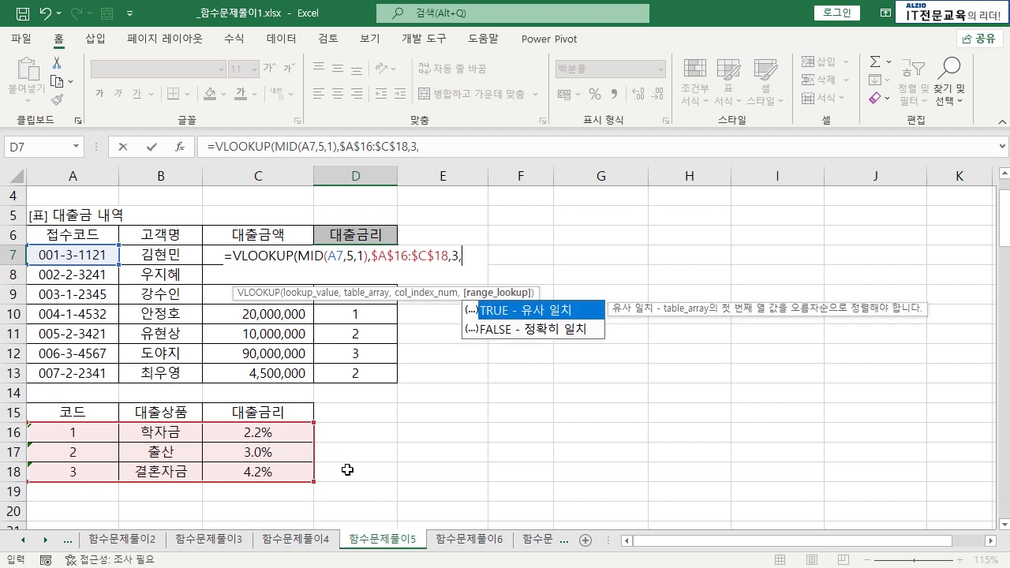
{"action": "double_click", "coordinate": [534, 331]}
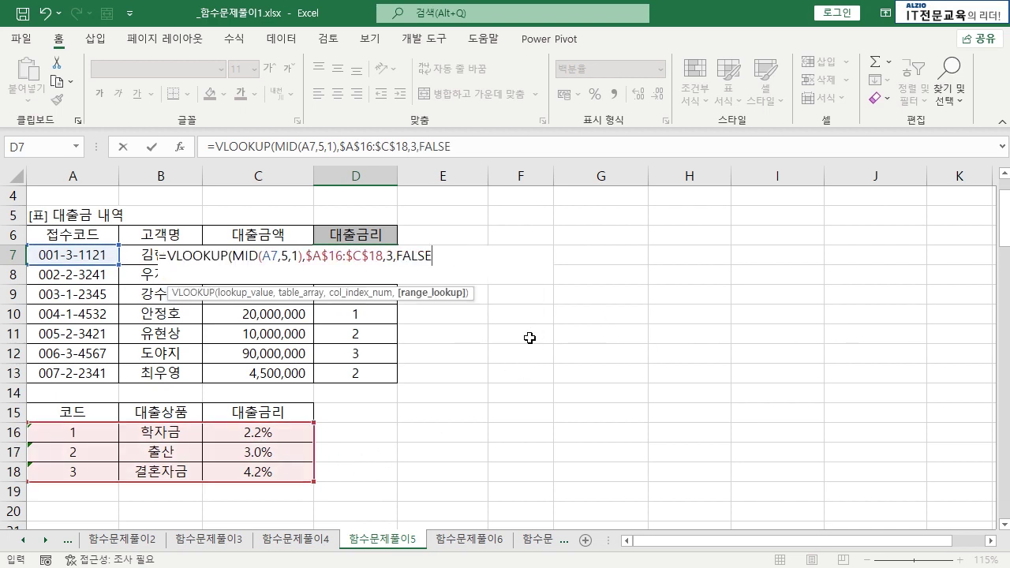
{"action": "type", "text": ")"}
{"action": "key", "text": "Return"}
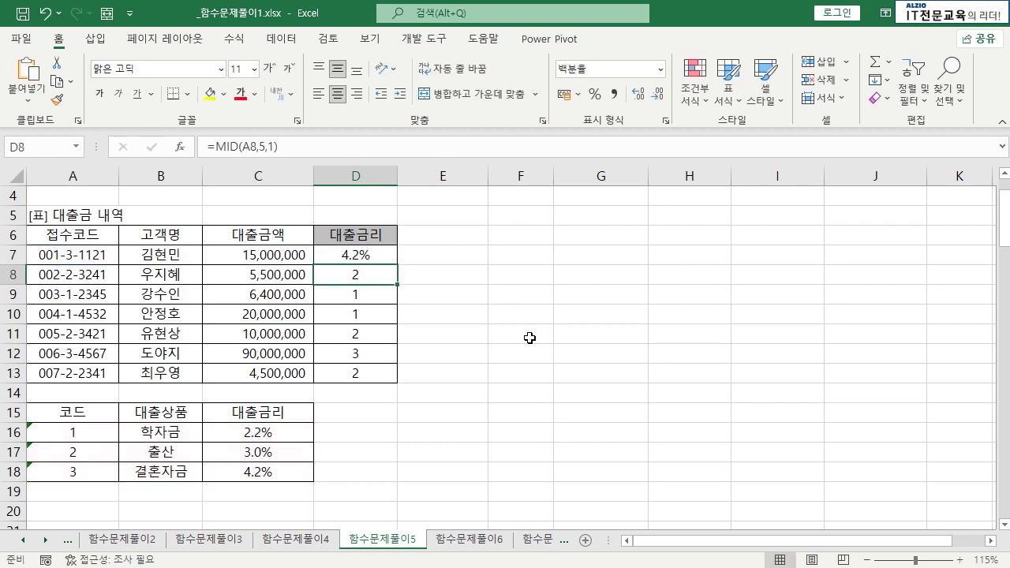
- Fill D7's VLOOKUP formula down through D13
{"action": "left_click", "coordinate": [368, 255]}
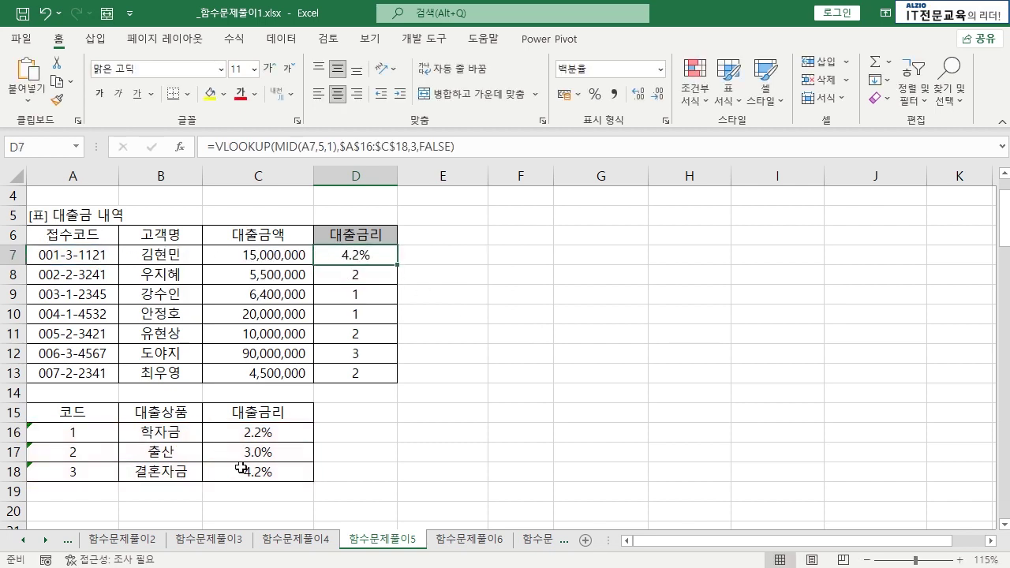
{"action": "double_click", "coordinate": [398, 266]}
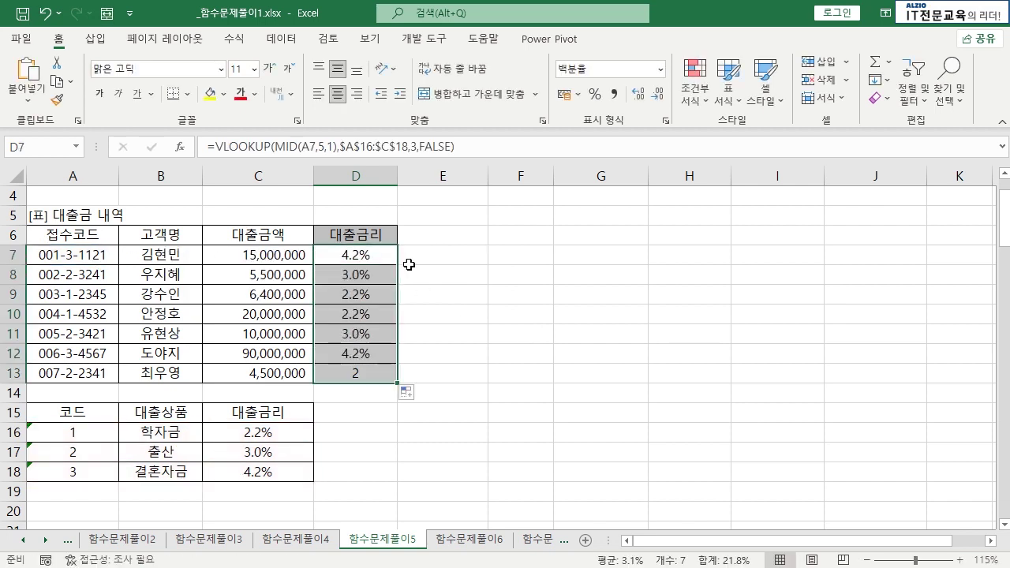
{"action": "left_click", "coordinate": [465, 262]}
- Compare the 접수코드 in rows 8 to 13 with the 대출금리 returned in column D
{"action": "left_click", "coordinate": [83, 281]}
{"action": "left_click", "coordinate": [356, 275]}
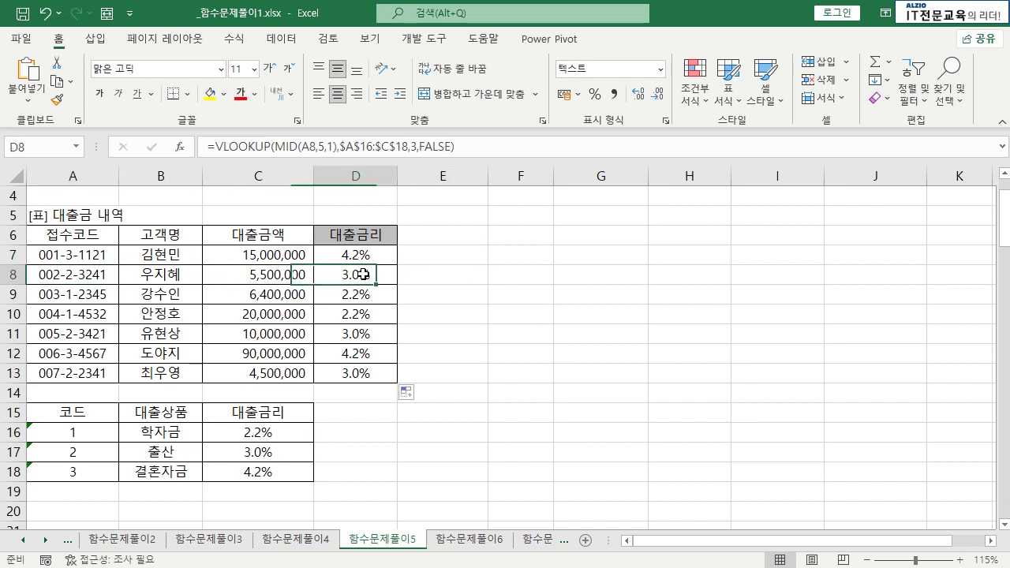
{"action": "left_click_drag", "start_coordinate": [98, 299], "coordinate": [384, 312]}
{"action": "left_click_drag", "start_coordinate": [72, 374], "coordinate": [300, 374]}
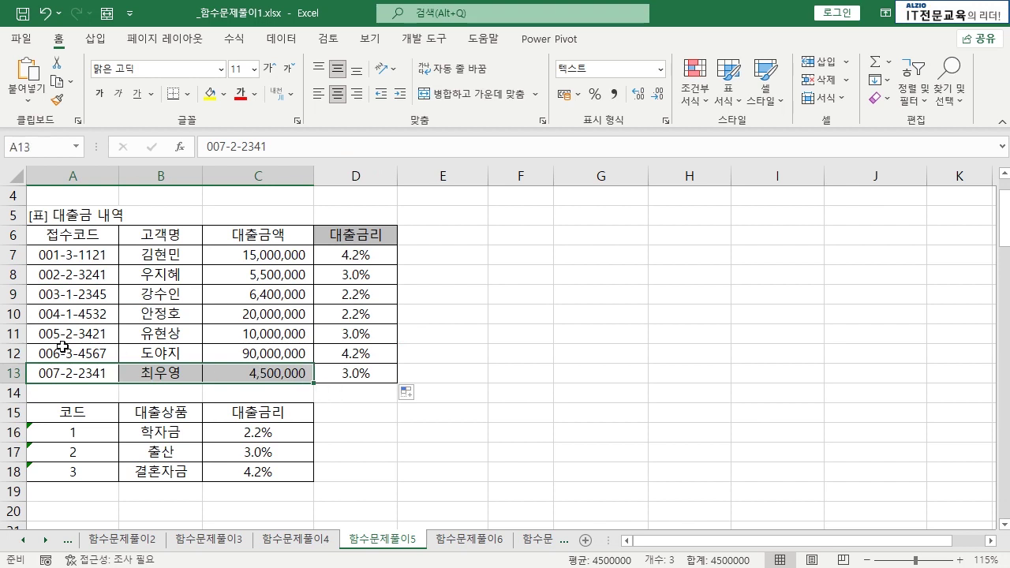
{"action": "left_click_drag", "start_coordinate": [72, 334], "coordinate": [371, 352]}
{"action": "left_click_drag", "start_coordinate": [82, 374], "coordinate": [370, 375]}
{"action": "left_click", "coordinate": [370, 375]}
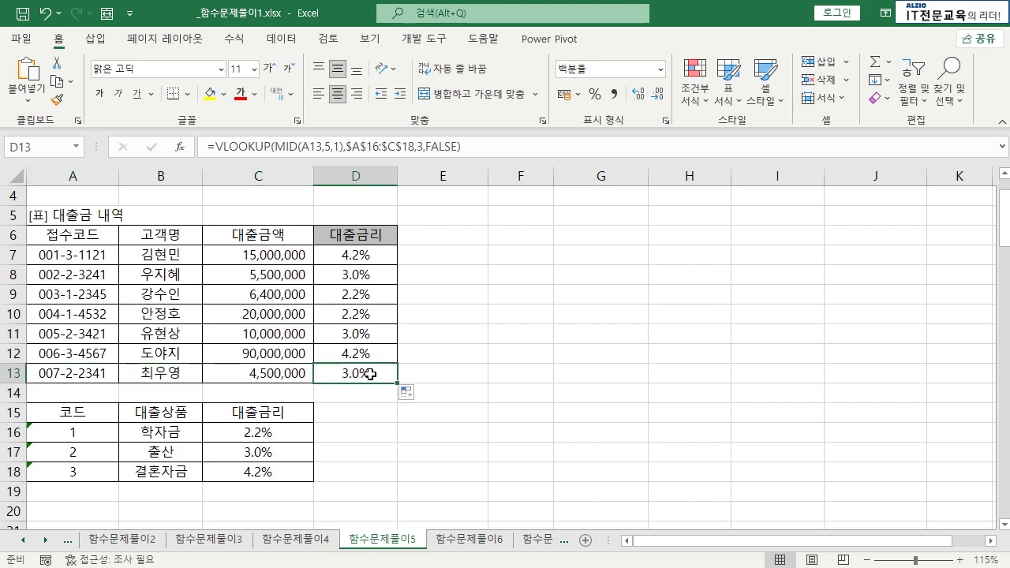
- Review the VLOOKUP formula in D7 argument by argument: MID lookup value, table range, column number and FALSE
{"action": "double_click", "coordinate": [379, 261]}
{"action": "left_click_drag", "start_coordinate": [212, 258], "coordinate": [348, 258]}
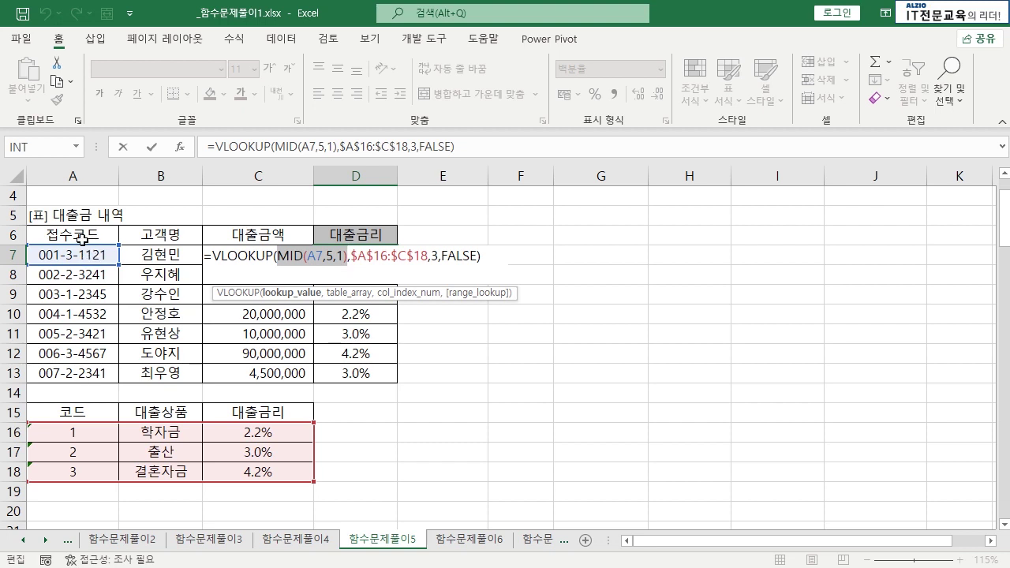
{"action": "left_click", "coordinate": [335, 258]}
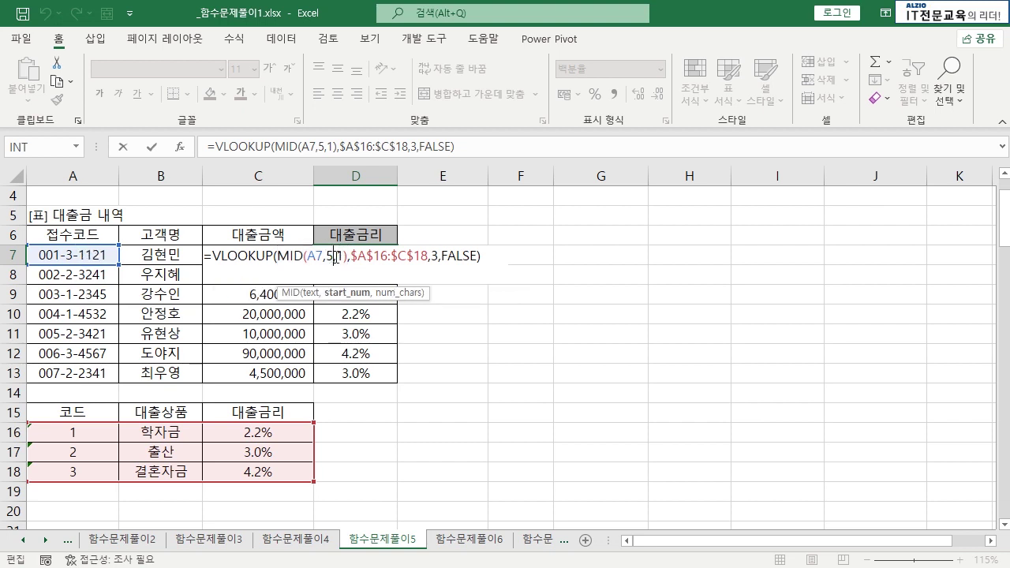
{"action": "left_click_drag", "start_coordinate": [347, 257], "coordinate": [428, 257]}
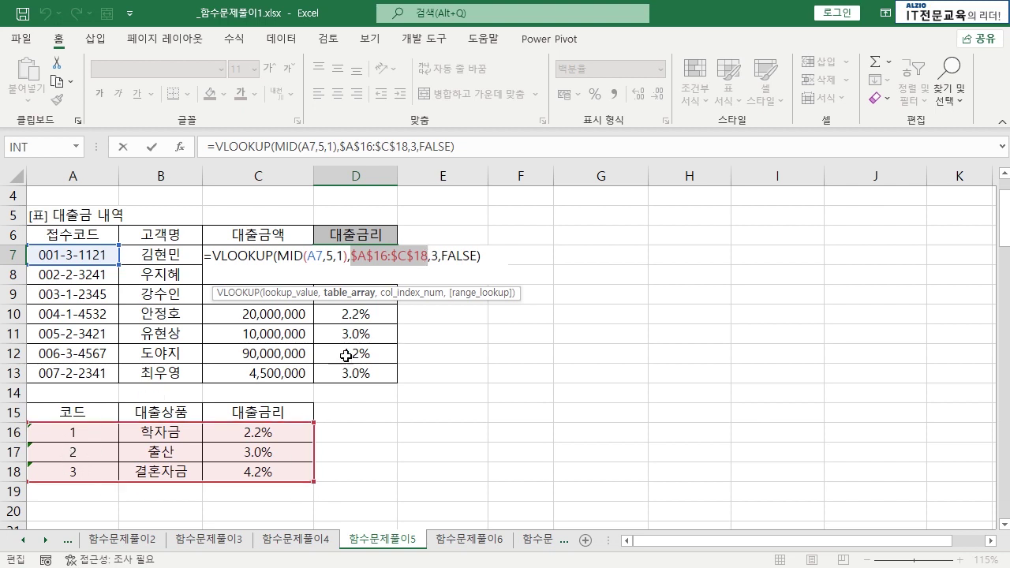
{"action": "double_click", "coordinate": [433, 256]}
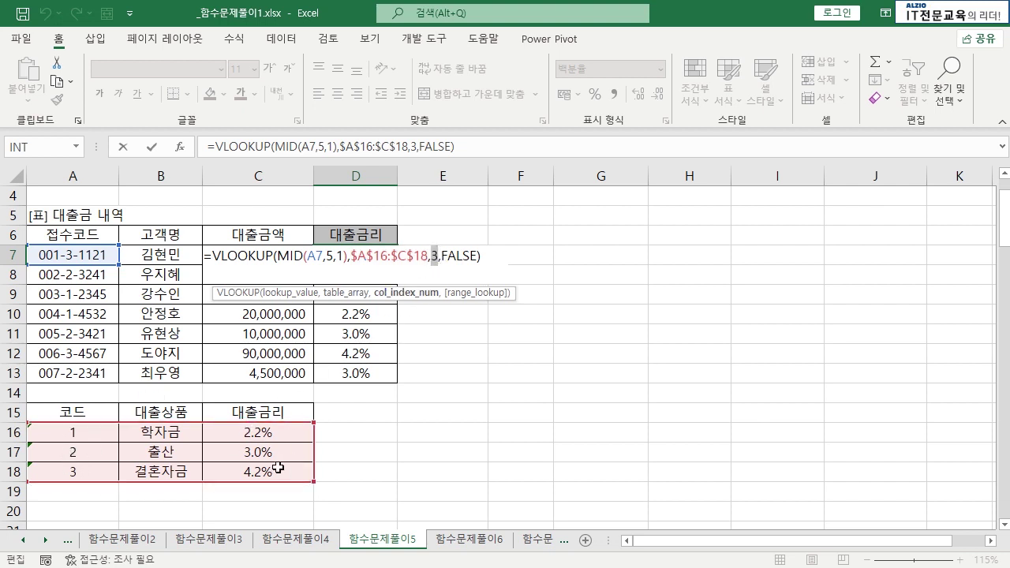
{"action": "left_click", "coordinate": [458, 256]}
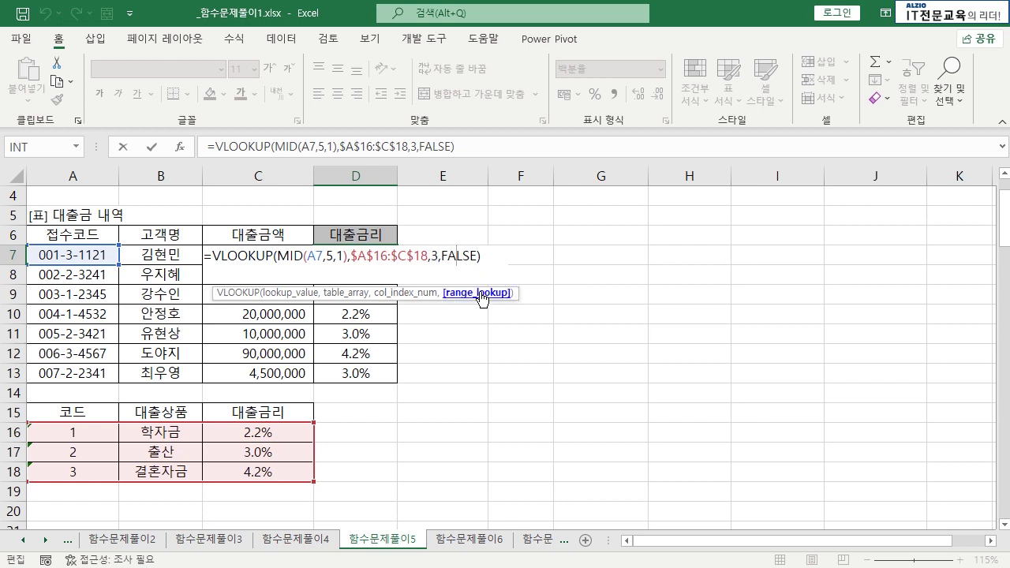
{"action": "key", "text": "Return"}
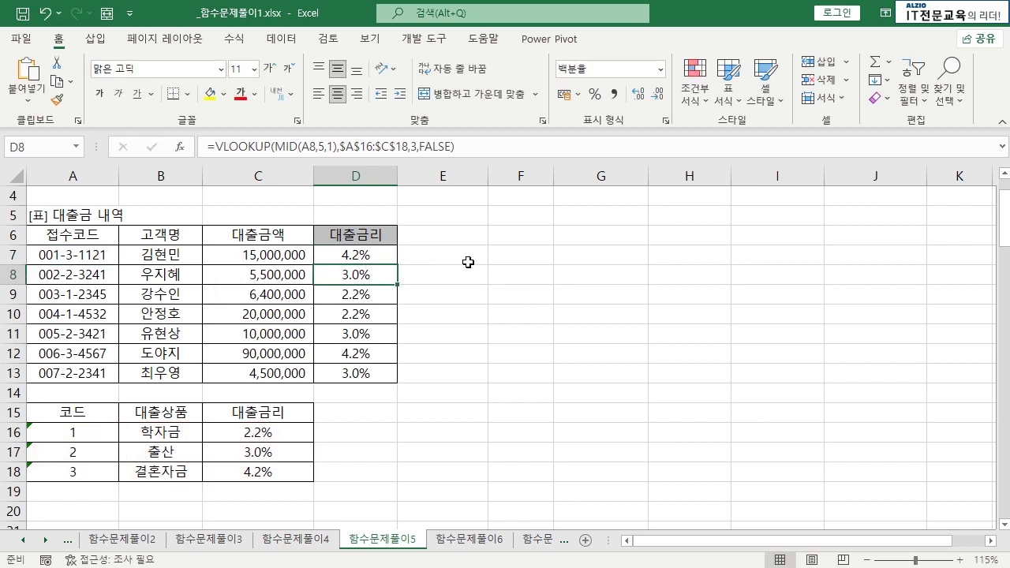
- Refill the reviewed D7 formula down through D13
{"action": "left_click", "coordinate": [387, 257]}
{"action": "double_click", "coordinate": [396, 264]}
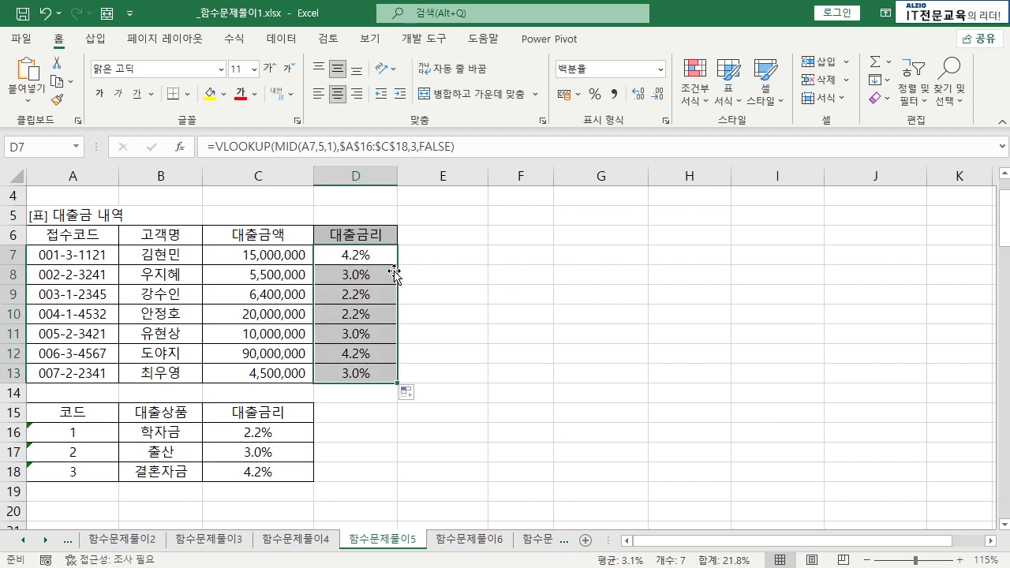
{"action": "left_click", "coordinate": [374, 260]}
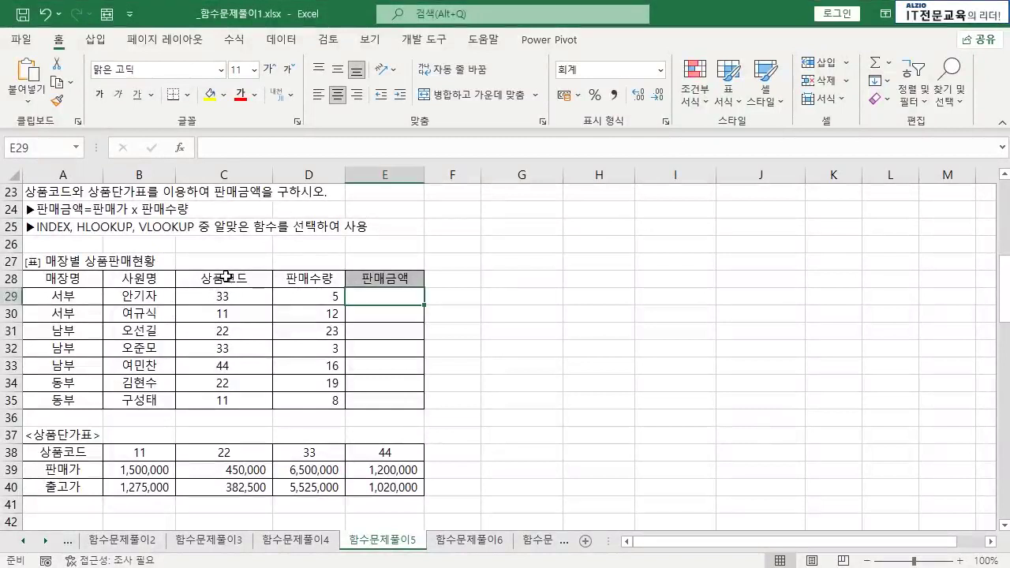
- Examine the 상품코드 and 판매수량 columns in rows 29 to 35 and the 상품단가표 in A37:E40
{"action": "left_click_drag", "start_coordinate": [225, 276], "coordinate": [240, 404]}
{"action": "left_click", "coordinate": [241, 363]}
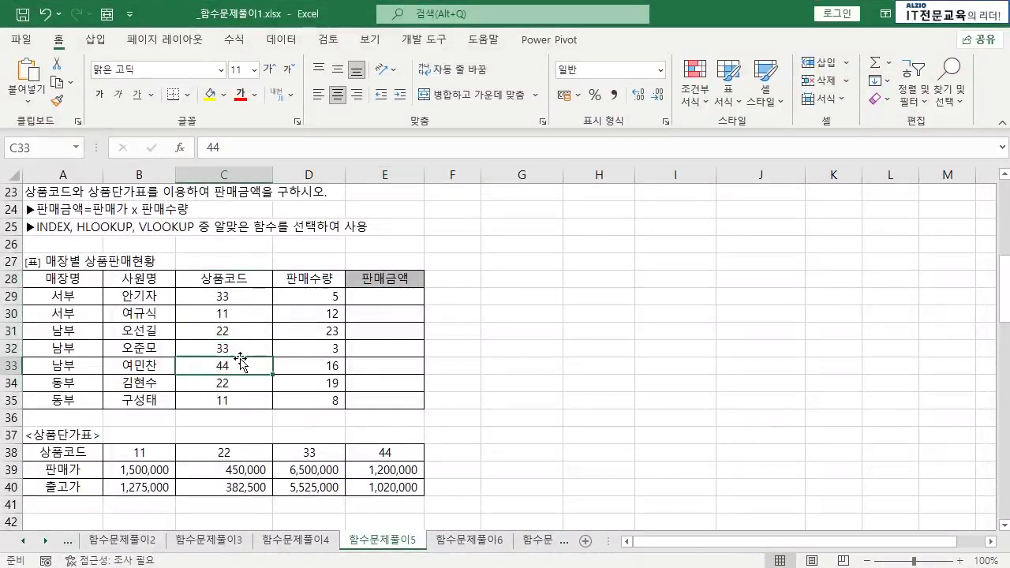
{"action": "left_click", "coordinate": [241, 296]}
{"action": "left_click", "coordinate": [321, 293]}
{"action": "left_click_drag", "start_coordinate": [322, 294], "coordinate": [321, 410]}
{"action": "left_click", "coordinate": [319, 347]}
{"action": "left_click_drag", "start_coordinate": [41, 436], "coordinate": [382, 492]}
{"action": "left_click", "coordinate": [383, 488]}
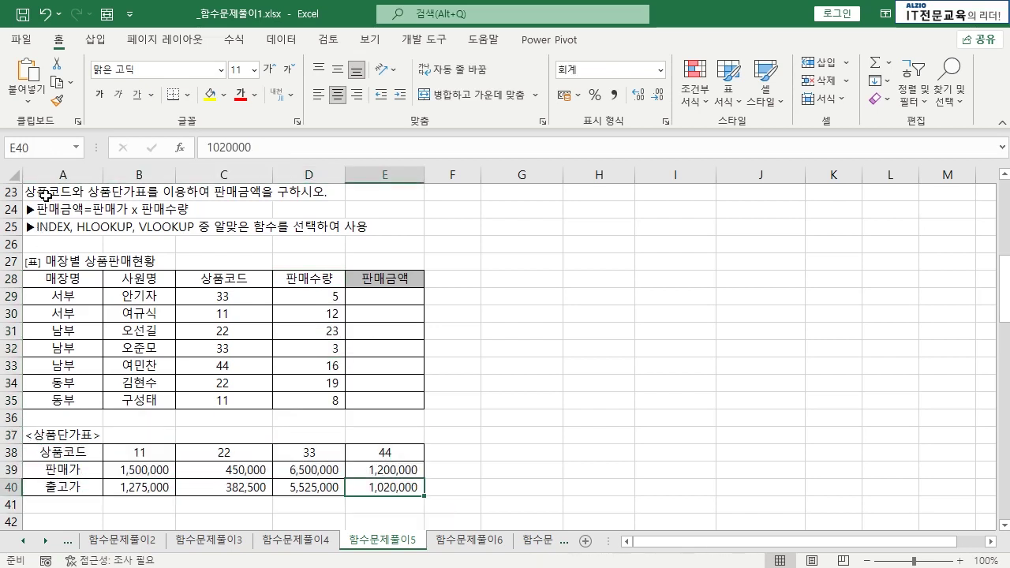
- Examine how 판매금액 in E29:E35 relates to the 상품코드 column, the 판매가 row of the 상품단가표 and the 판매수량 column
{"action": "left_click_drag", "start_coordinate": [223, 296], "coordinate": [260, 400]}
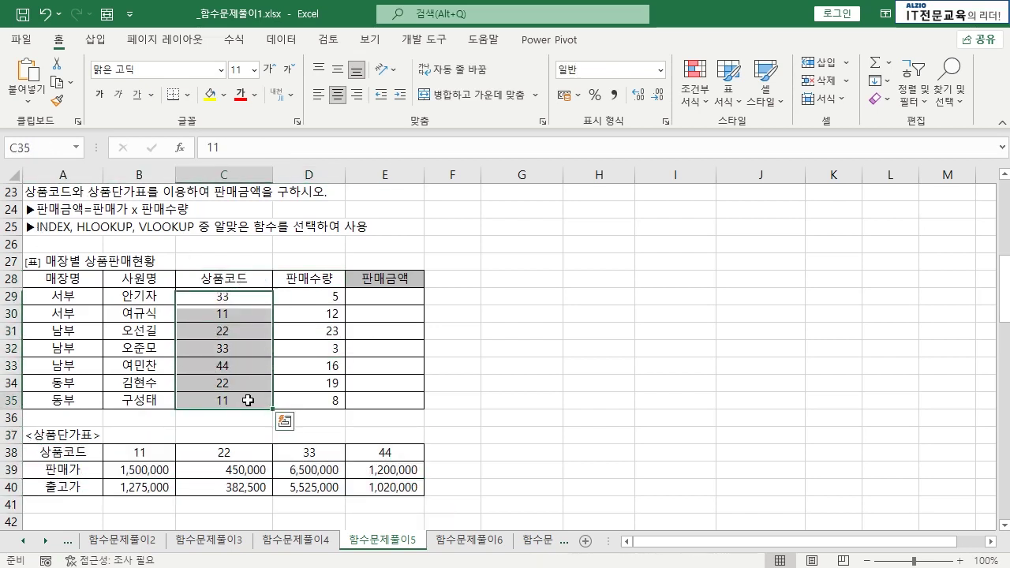
{"action": "left_click", "coordinate": [260, 400]}
{"action": "left_click_drag", "start_coordinate": [77, 452], "coordinate": [382, 487]}
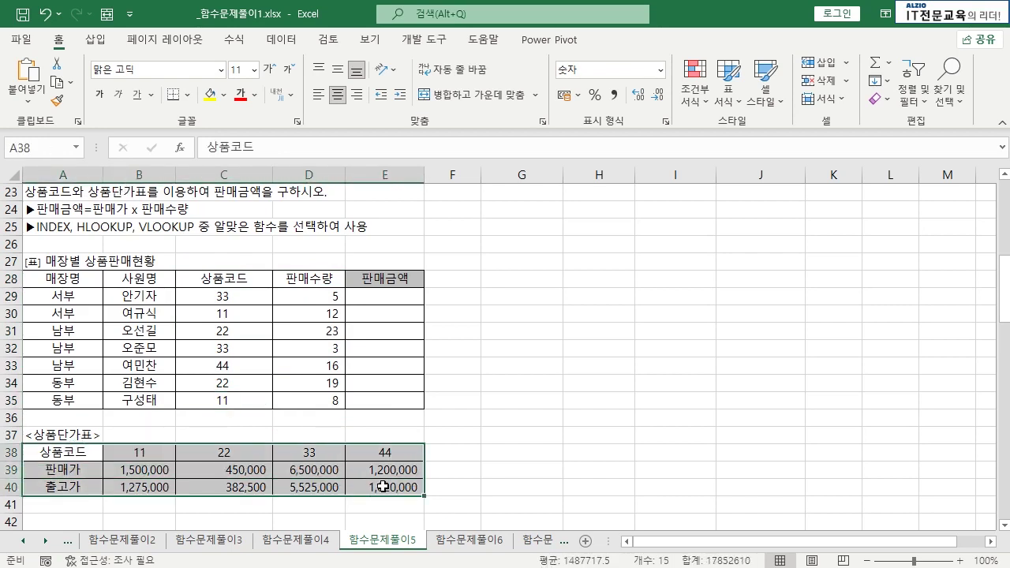
{"action": "left_click", "coordinate": [382, 488]}
{"action": "left_click_drag", "start_coordinate": [385, 296], "coordinate": [387, 395]}
{"action": "left_click", "coordinate": [384, 365]}
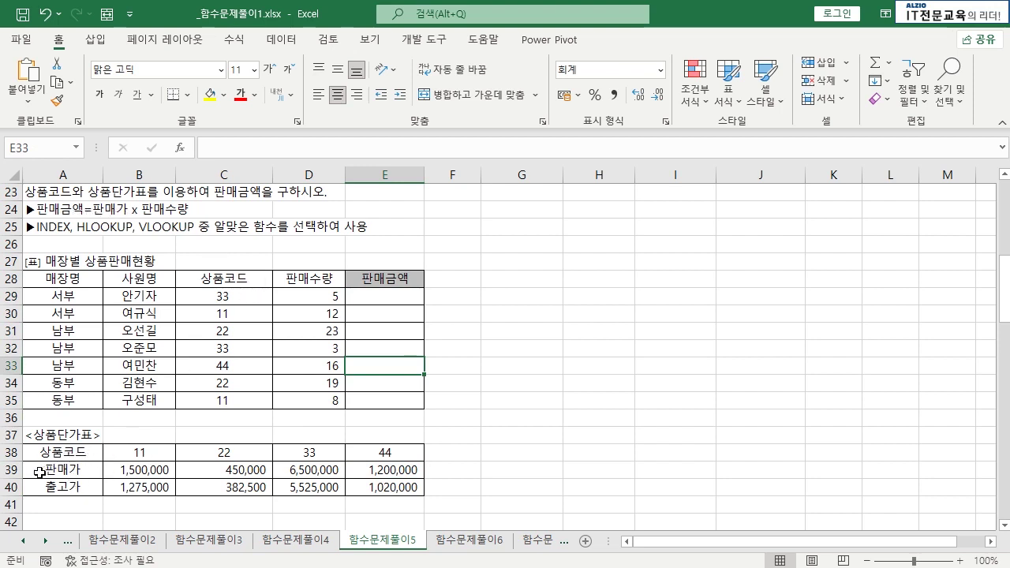
{"action": "left_click_drag", "start_coordinate": [40, 473], "coordinate": [407, 472]}
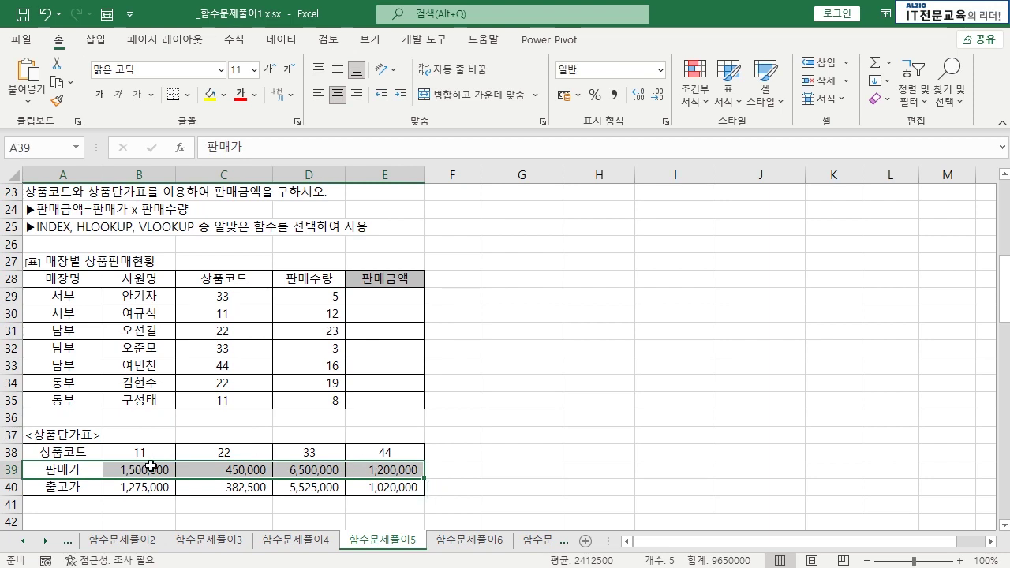
{"action": "left_click_drag", "start_coordinate": [288, 292], "coordinate": [323, 404]}
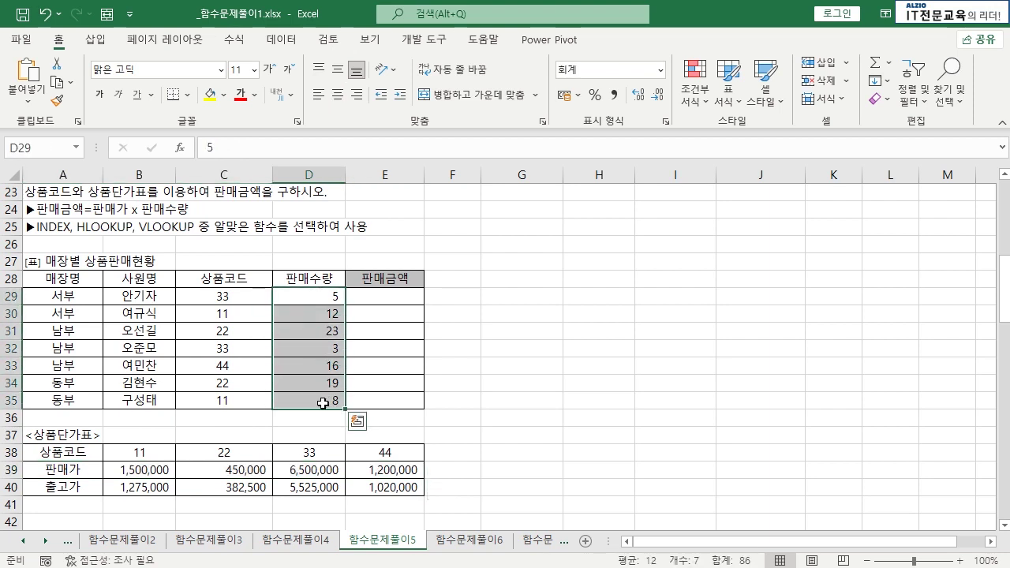
{"action": "left_click", "coordinate": [321, 381]}
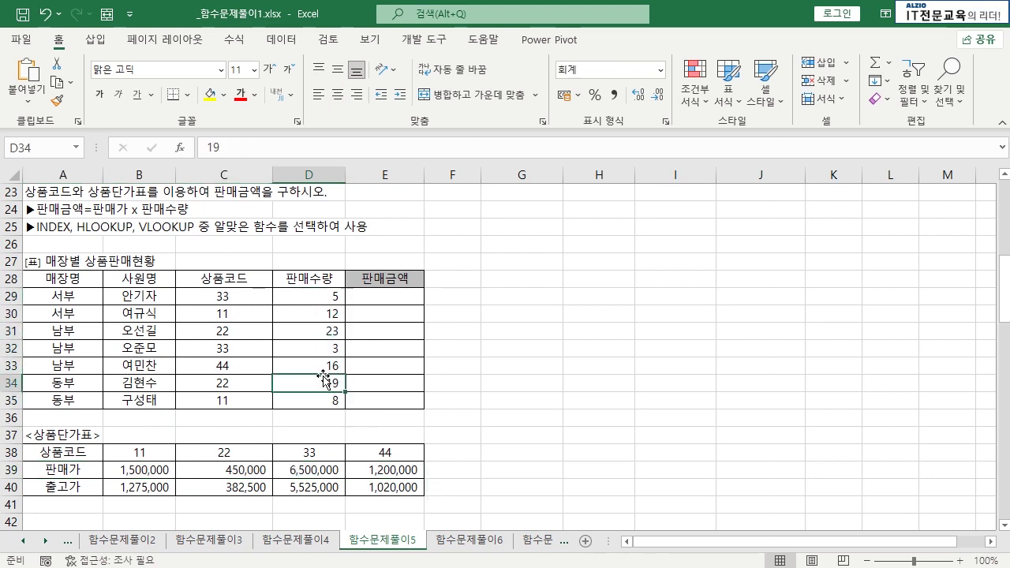
- Trace row 29's 상품코드 to its matching 판매가 in the 상품단가표 and pair it with the 판매수량 in D29 for E29
{"action": "left_click", "coordinate": [73, 298]}
{"action": "left_click_drag", "start_coordinate": [100, 299], "coordinate": [142, 299]}
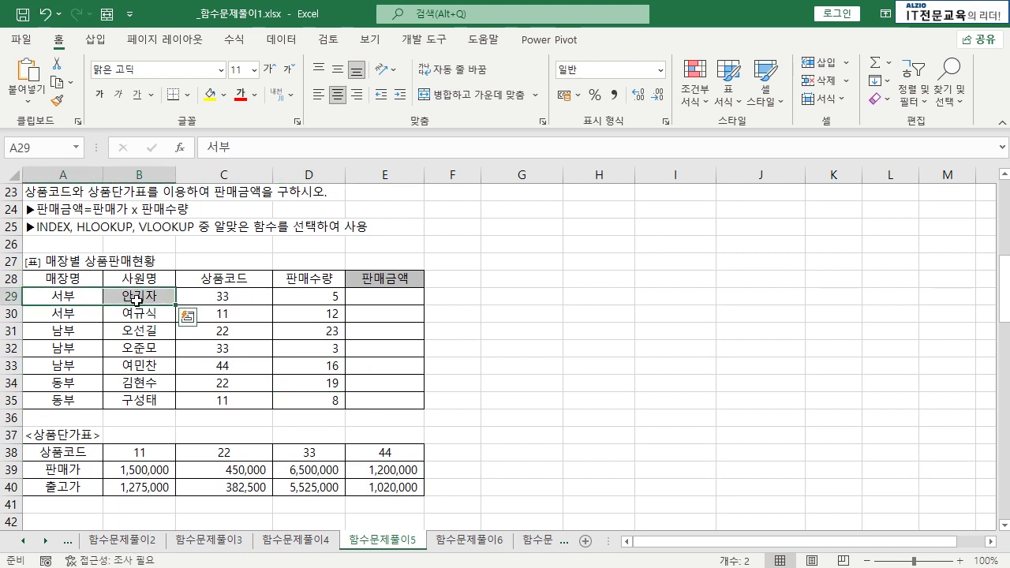
{"action": "left_click", "coordinate": [238, 298]}
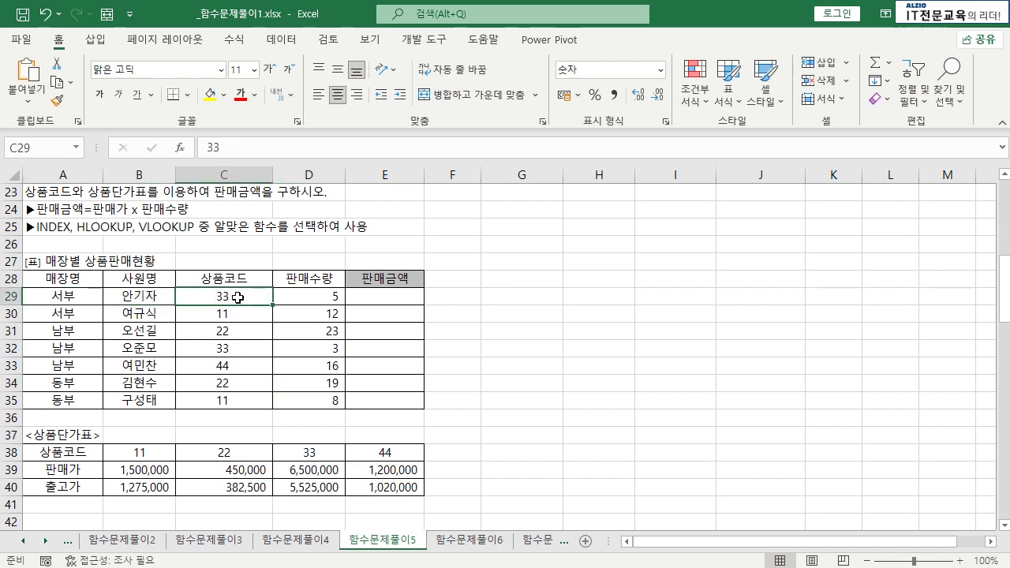
{"action": "left_click_drag", "start_coordinate": [99, 450], "coordinate": [387, 486]}
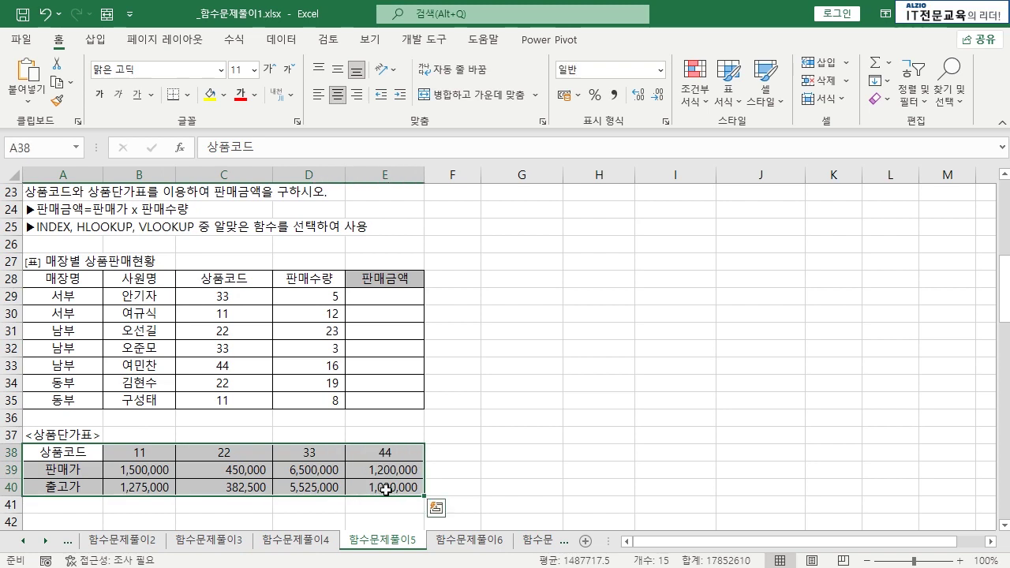
{"action": "left_click", "coordinate": [388, 487]}
{"action": "left_click", "coordinate": [329, 453]}
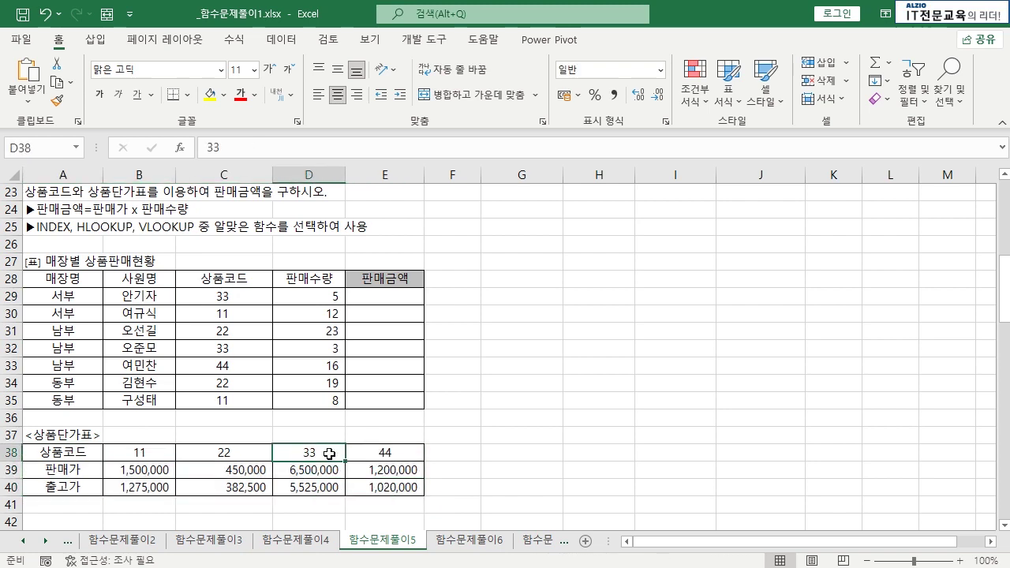
{"action": "left_click", "coordinate": [243, 298]}
{"action": "left_click", "coordinate": [323, 452]}
{"action": "left_click", "coordinate": [317, 469]}
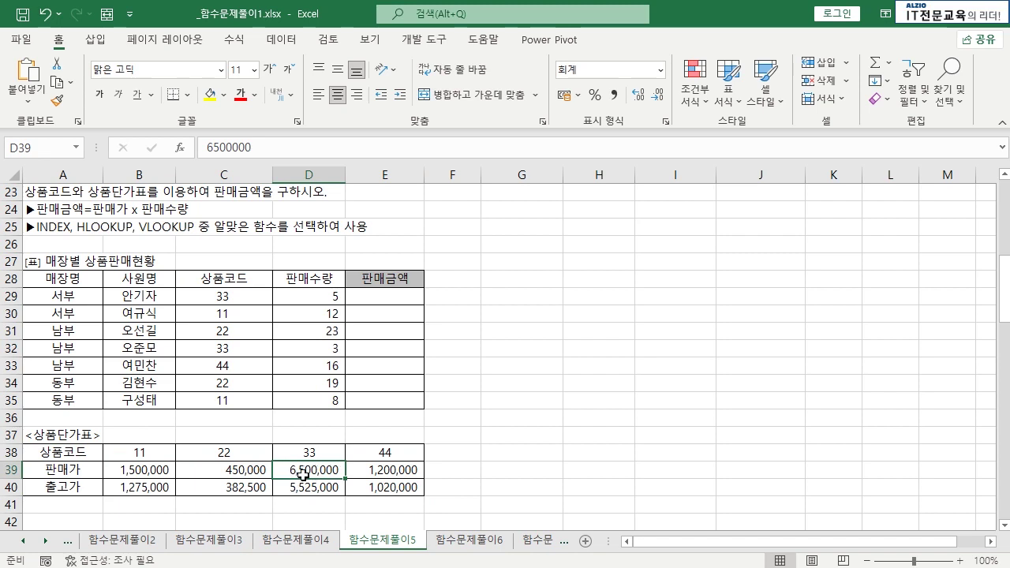
{"action": "left_click", "coordinate": [289, 299]}
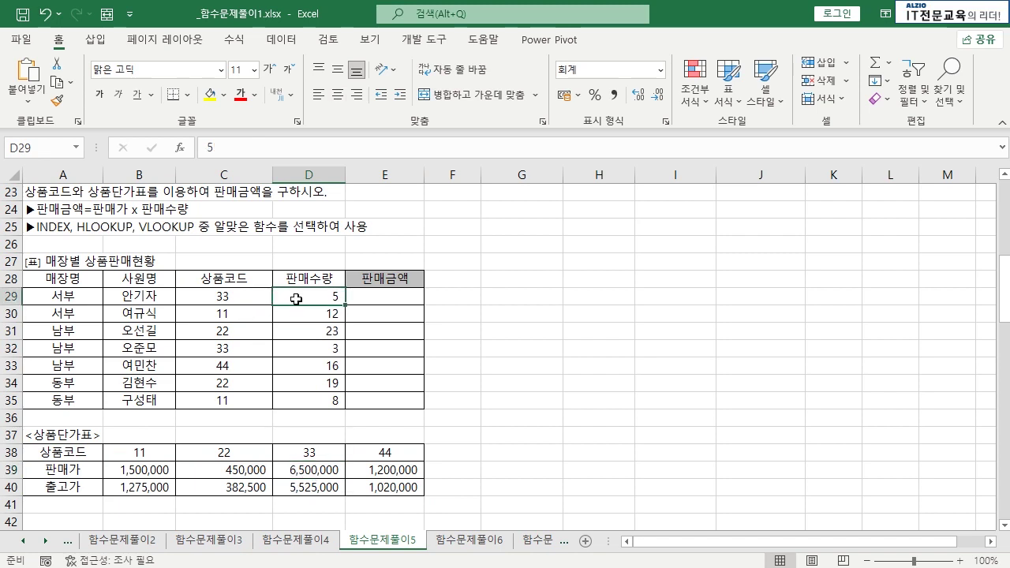
{"action": "left_click", "coordinate": [381, 297]}
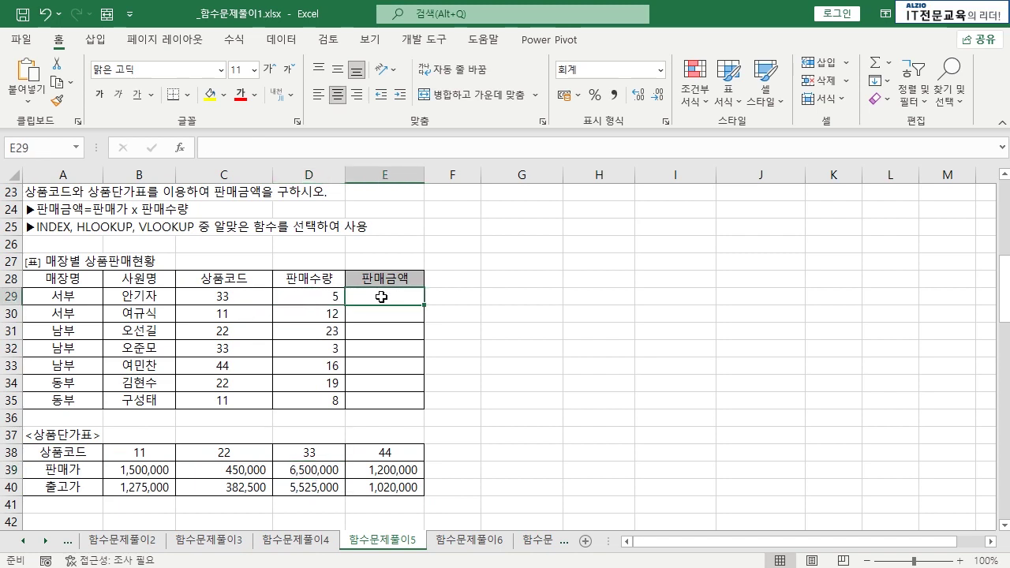
- Examine the 상품단가표 row by row, checking the 상품코드 entries in row 38 and the 판매가 values in row 39
{"action": "left_click", "coordinate": [266, 429]}
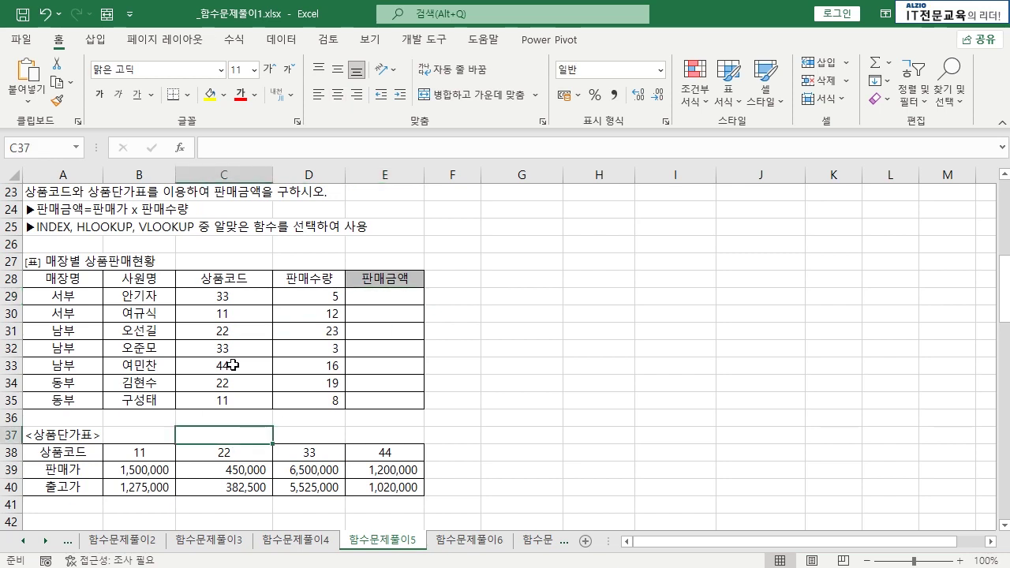
{"action": "left_click", "coordinate": [355, 349]}
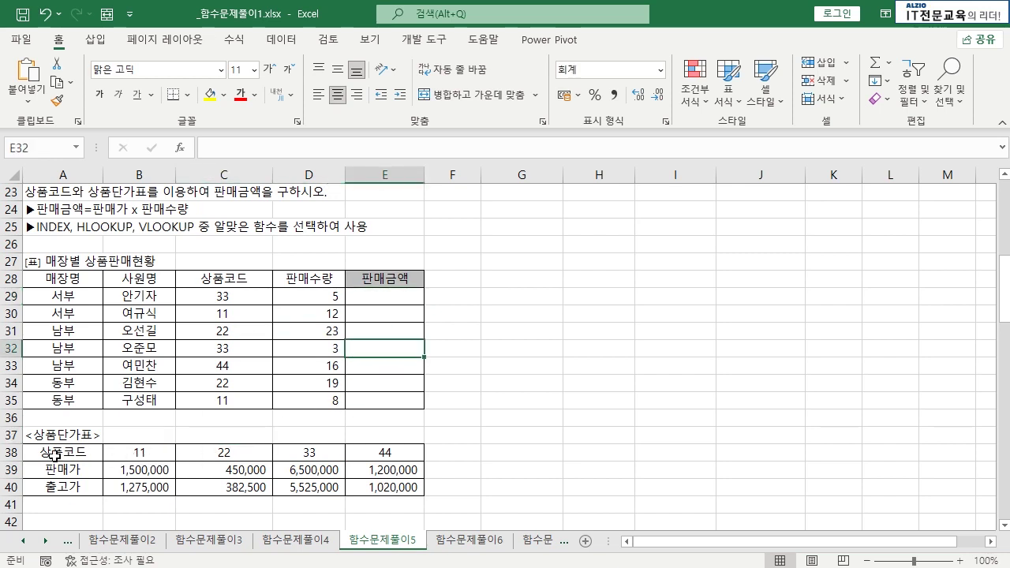
{"action": "left_click", "coordinate": [12, 453]}
{"action": "left_click", "coordinate": [9, 470]}
{"action": "left_click", "coordinate": [11, 454]}
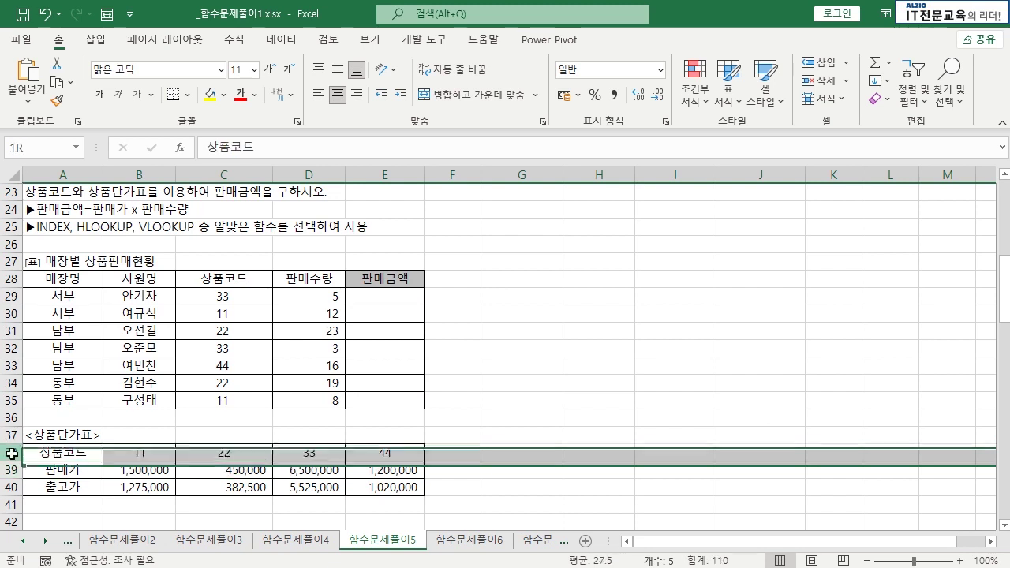
{"action": "left_click", "coordinate": [168, 453]}
{"action": "left_click", "coordinate": [223, 453]}
{"action": "left_click", "coordinate": [308, 453]}
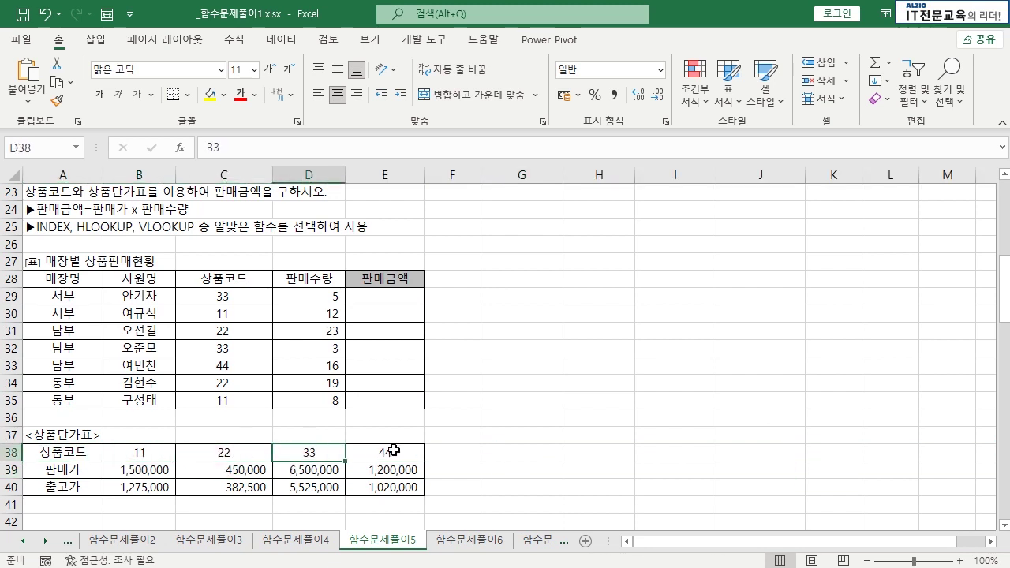
{"action": "left_click", "coordinate": [393, 450]}
{"action": "left_click", "coordinate": [11, 470]}
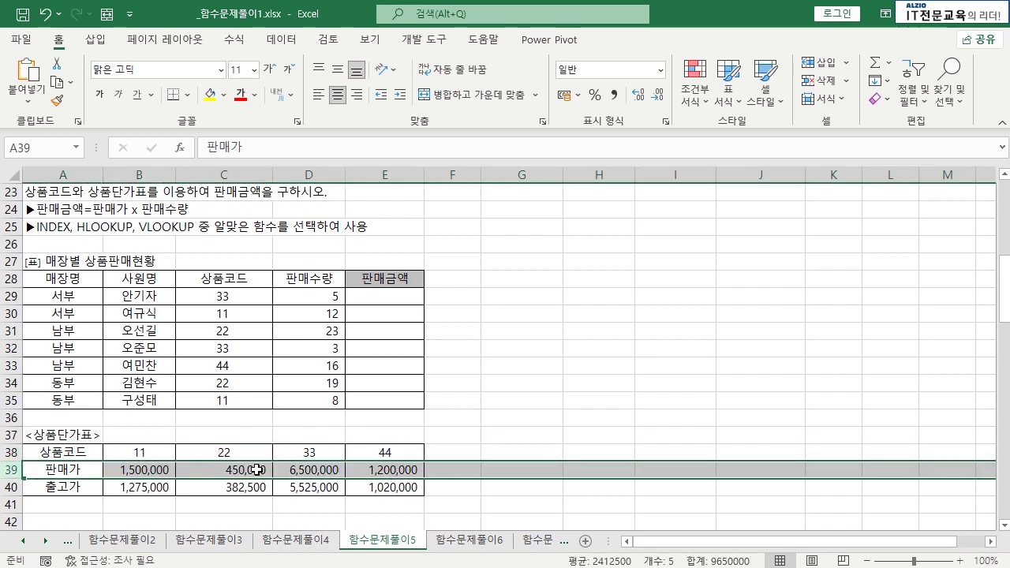
{"action": "left_click", "coordinate": [281, 483]}
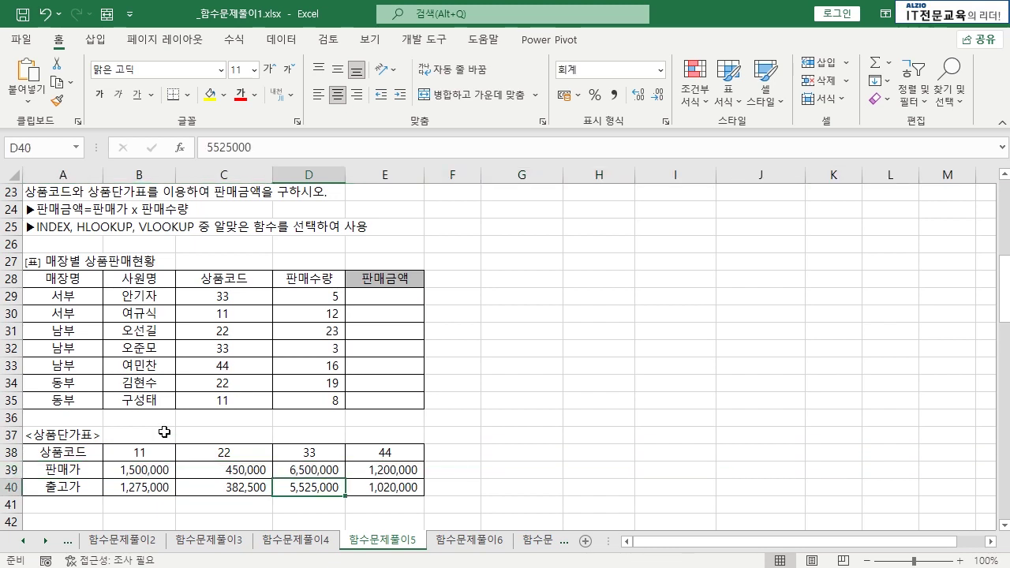
- Examine the 상품단가표 column by column from B to E to determine which lookup function suits its horizontal layout
{"action": "left_click", "coordinate": [79, 453]}
{"action": "left_click", "coordinate": [133, 458]}
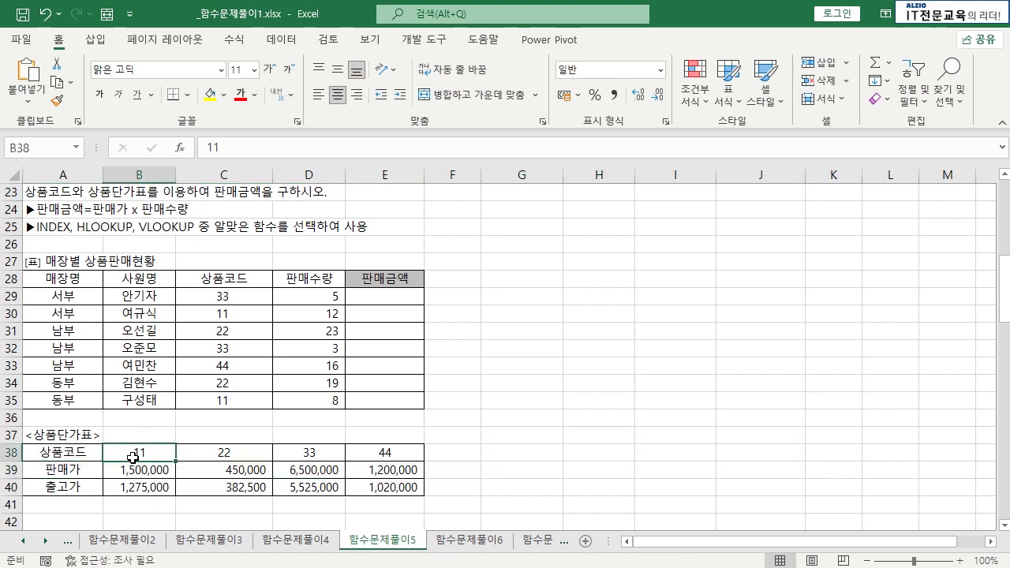
{"action": "left_click_drag", "start_coordinate": [155, 453], "coordinate": [156, 505]}
{"action": "left_click_drag", "start_coordinate": [207, 450], "coordinate": [221, 505]}
{"action": "left_click_drag", "start_coordinate": [305, 453], "coordinate": [307, 505]}
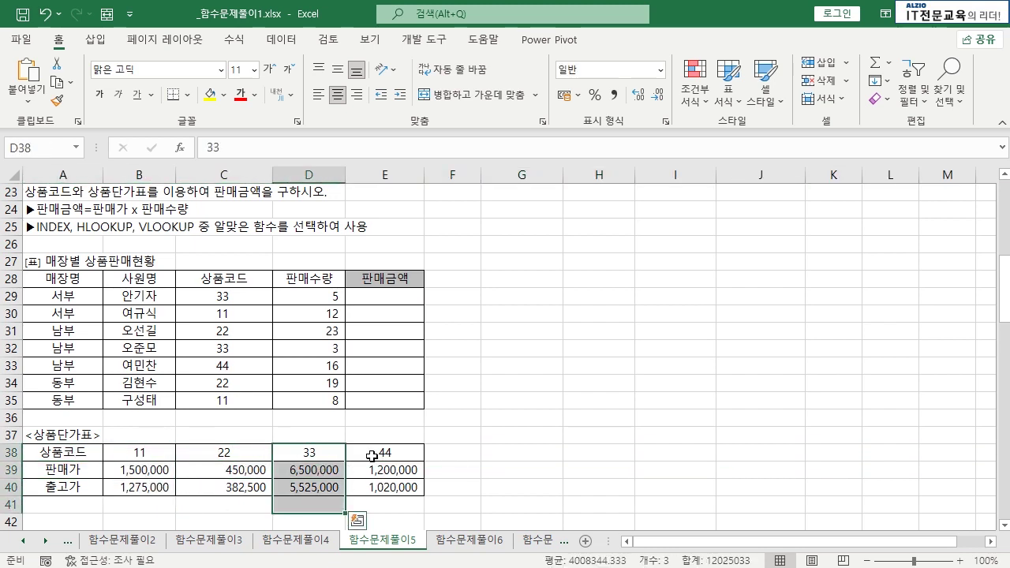
{"action": "left_click_drag", "start_coordinate": [371, 449], "coordinate": [370, 505]}
{"action": "left_click", "coordinate": [369, 474]}
{"action": "left_click_drag", "start_coordinate": [79, 457], "coordinate": [403, 471]}
{"action": "left_click", "coordinate": [475, 438]}
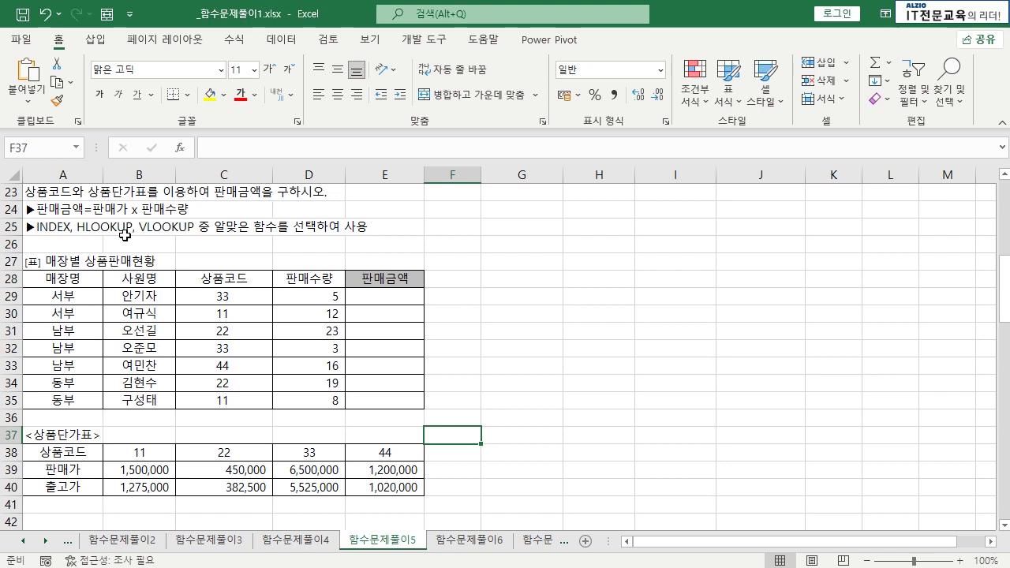
- Start an HLOOKUP formula in E29 using the 상품코드 in C29 as the lookup value
{"action": "left_click", "coordinate": [511, 367]}
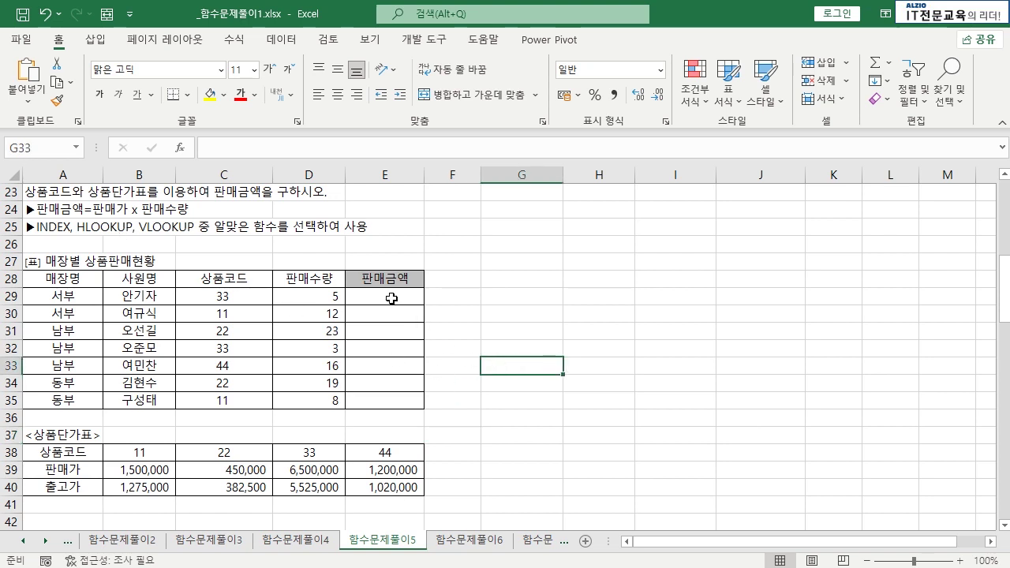
{"action": "left_click", "coordinate": [391, 298]}
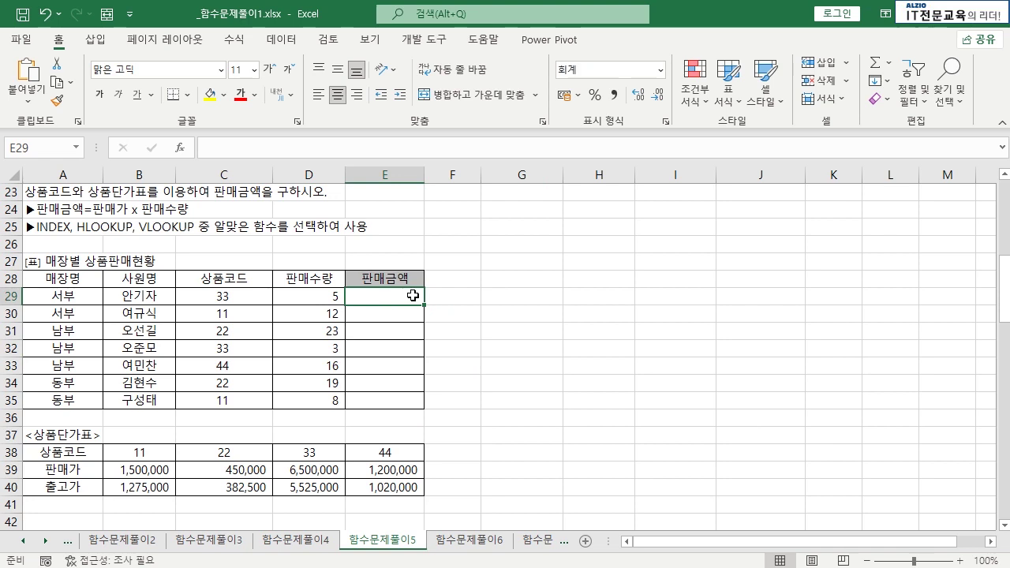
{"action": "left_click", "coordinate": [238, 295]}
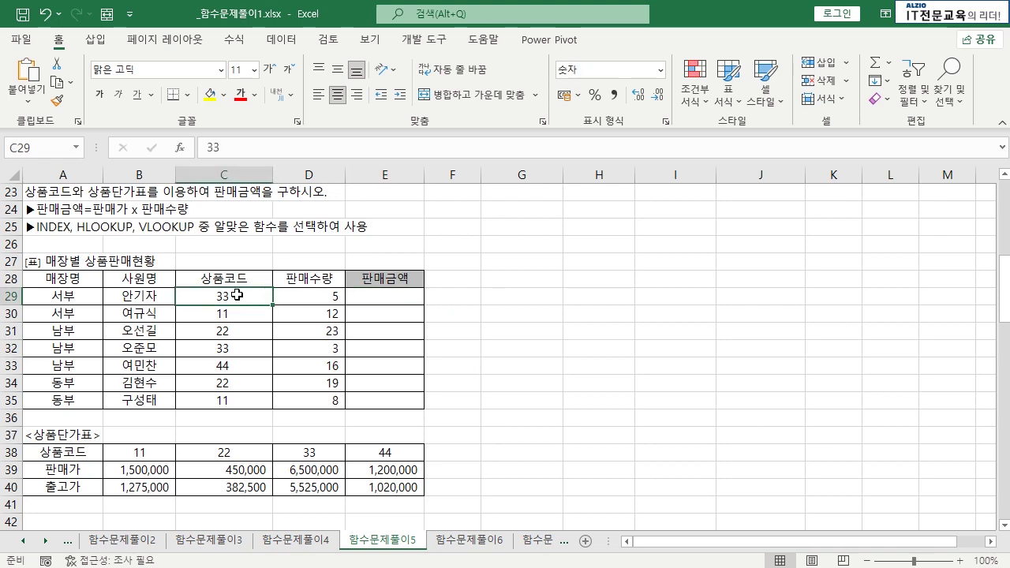
{"action": "left_click", "coordinate": [384, 293]}
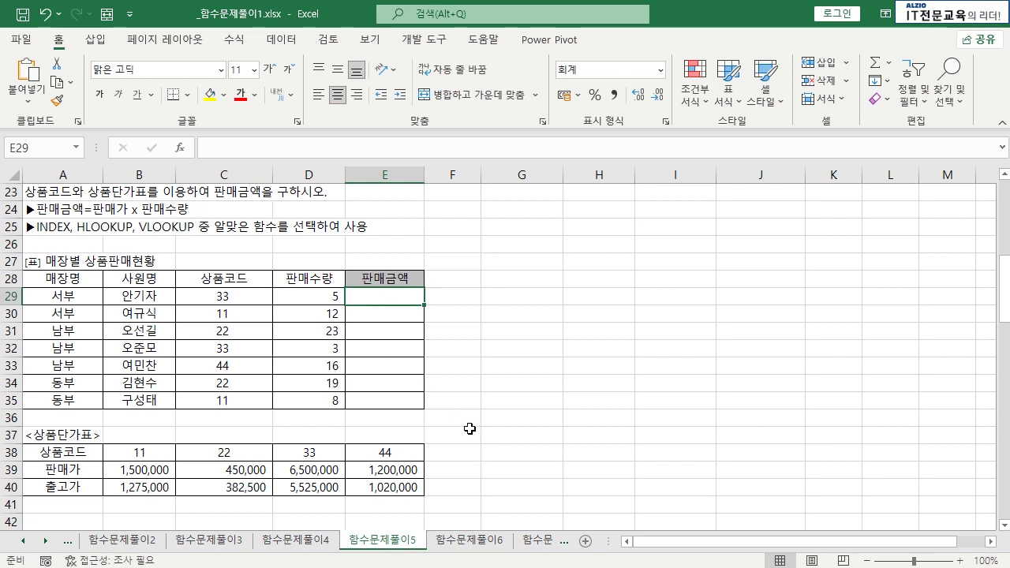
{"action": "type", "text": "=H"}
{"action": "key", "text": "BackSpace"}
{"action": "type", "text": "H"}
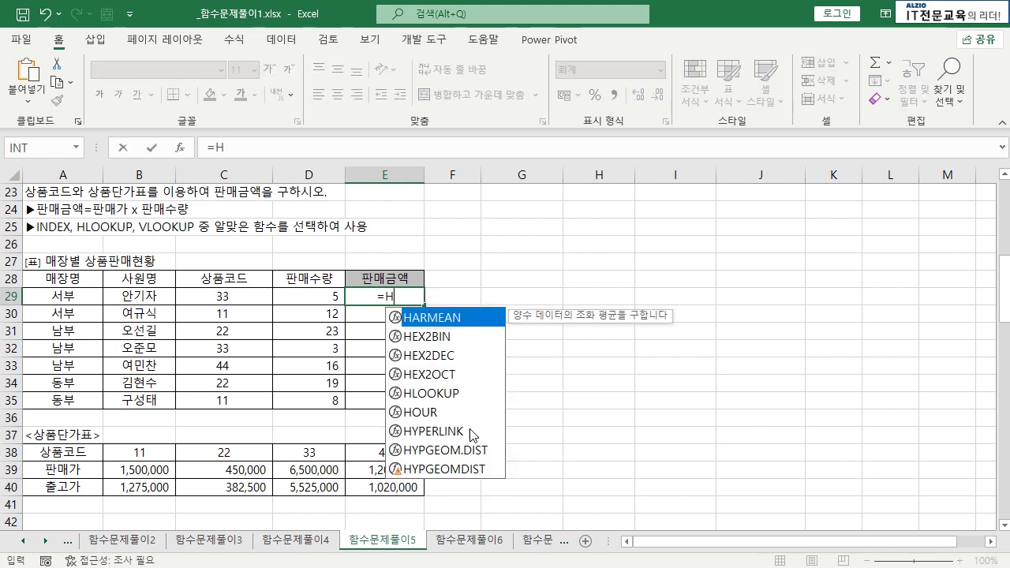
{"action": "type", "text": "L"}
{"action": "key", "text": "Tab"}
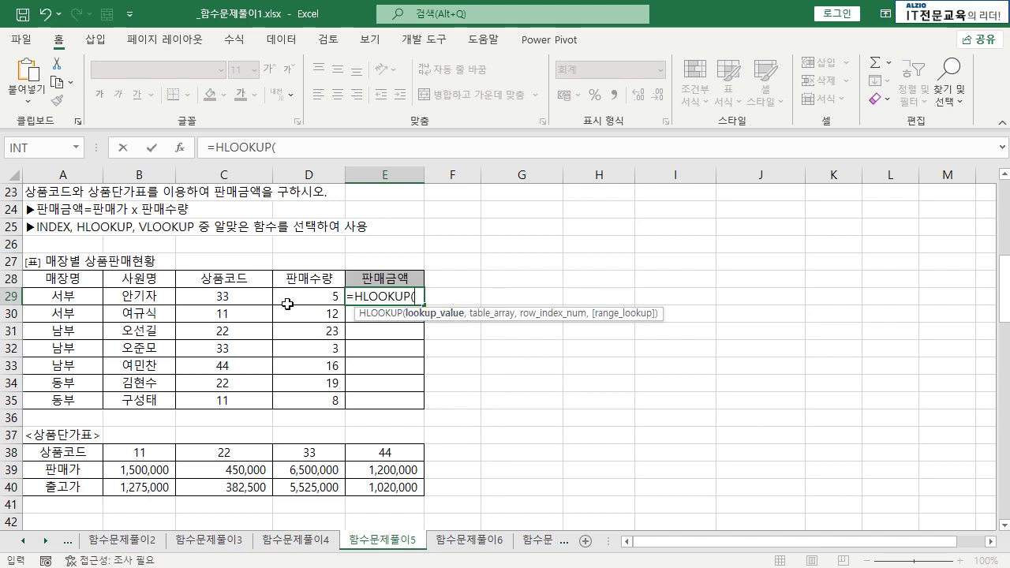
{"action": "left_click", "coordinate": [240, 298]}
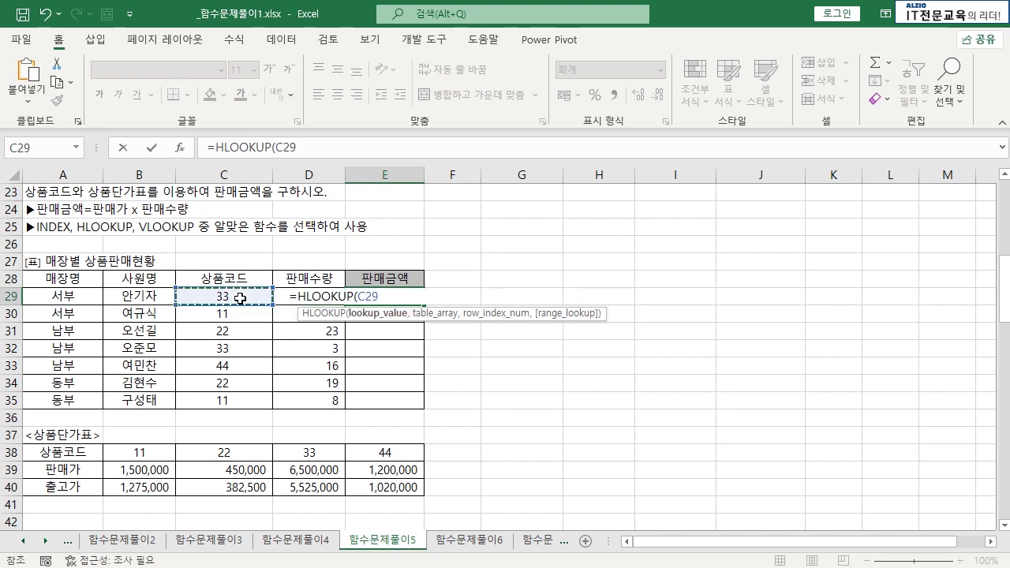
{"action": "type", "text": ","}
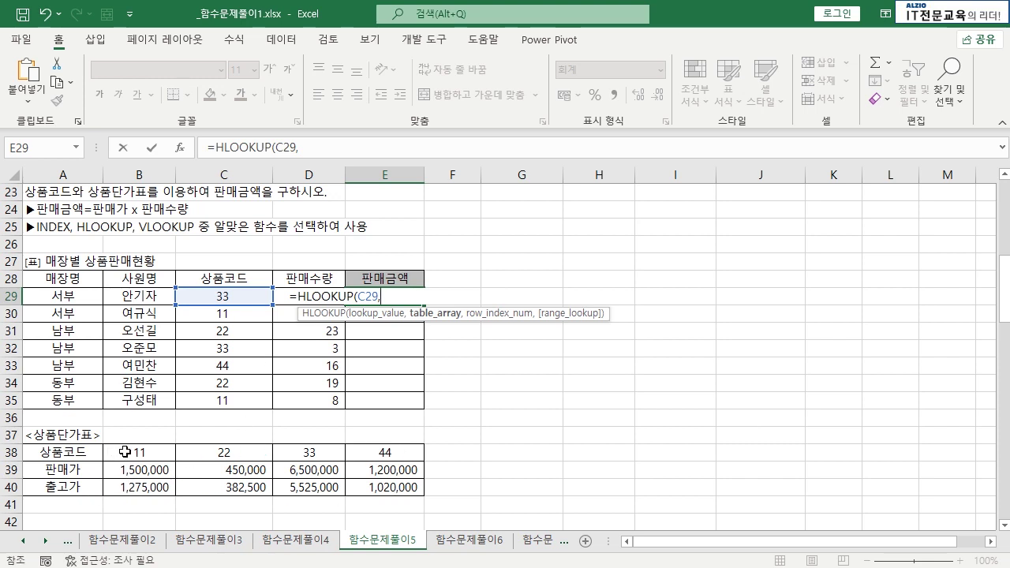
- Complete E29's HLOOKUP with the absolute table range $B$38:$E$40, row index 2 and exact match FALSE
{"action": "left_click_drag", "start_coordinate": [125, 452], "coordinate": [380, 488]}
{"action": "left_click_drag", "start_coordinate": [395, 488], "coordinate": [392, 485]}
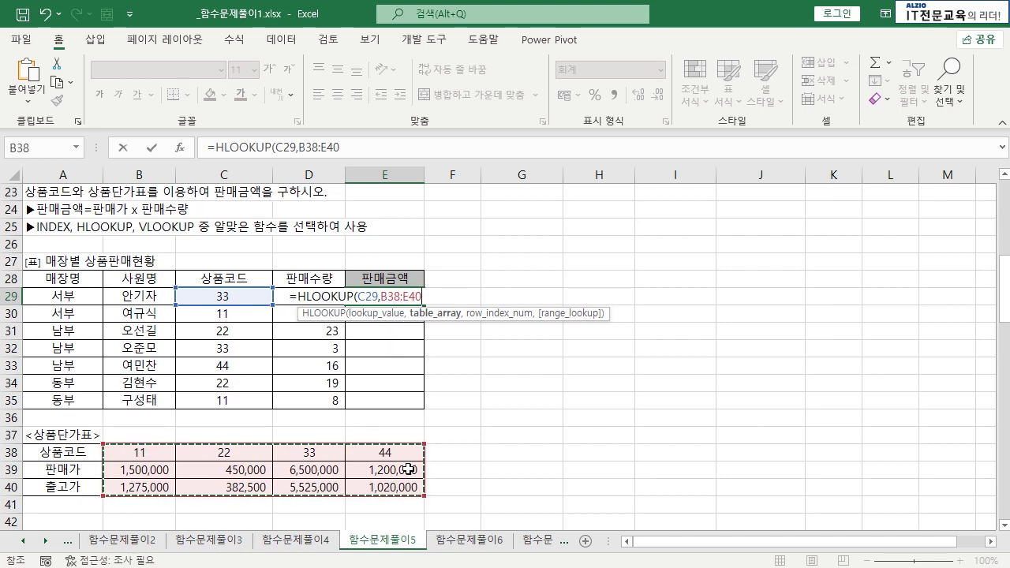
{"action": "key", "text": "F4"}
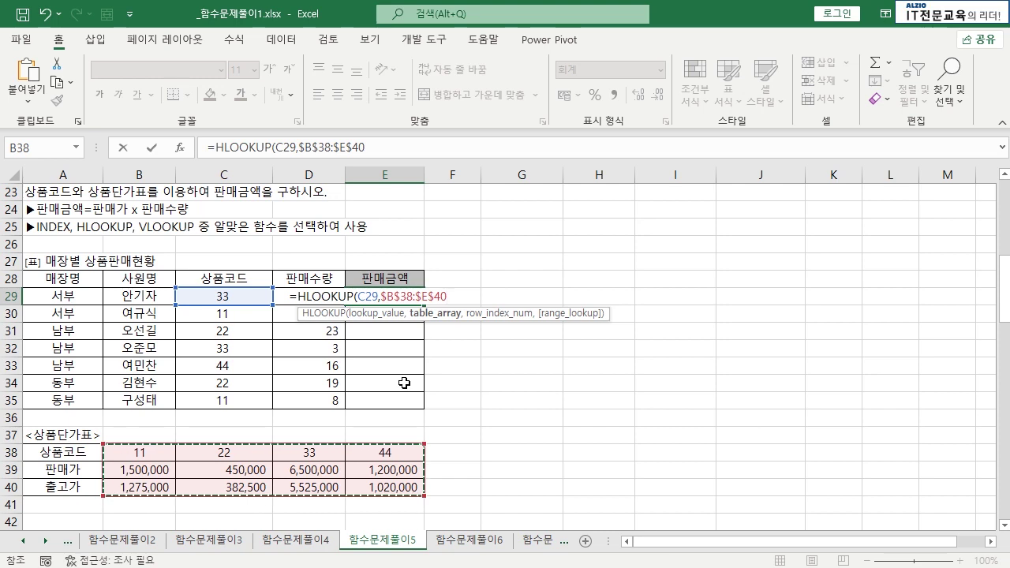
{"action": "type", "text": ",2"}
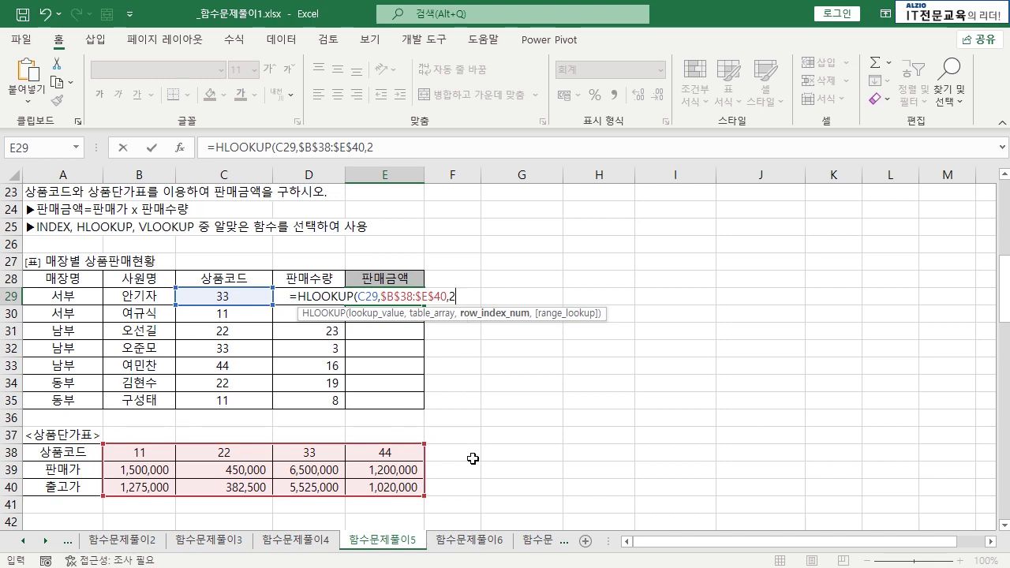
{"action": "type", "text": ","}
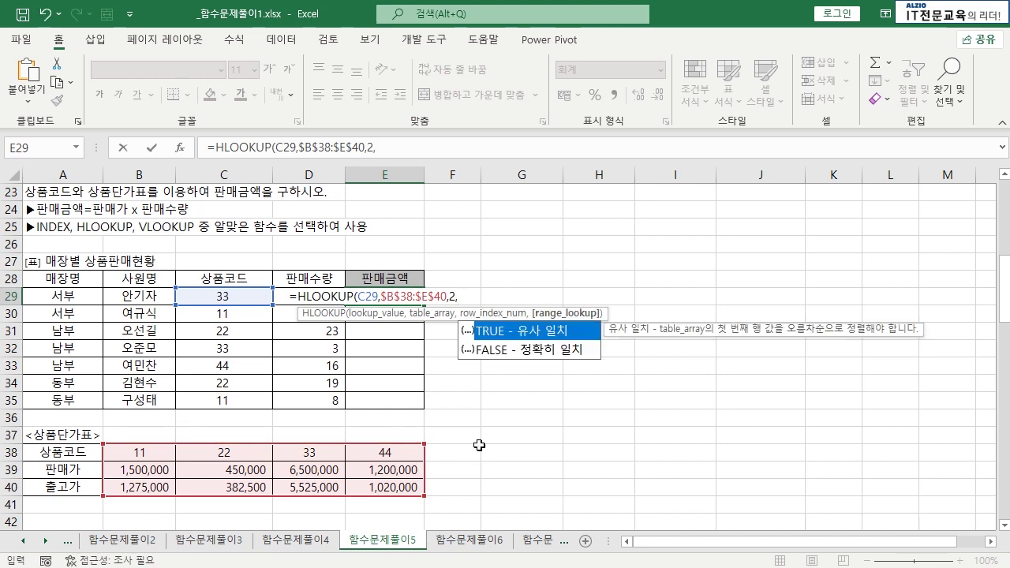
{"action": "double_click", "coordinate": [545, 352]}
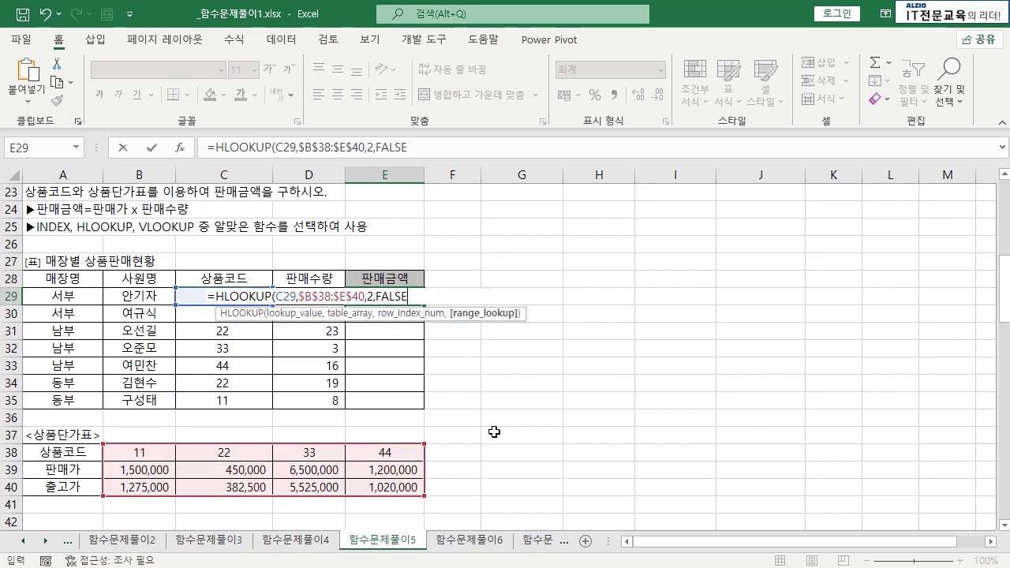
{"action": "type", "text": ")"}
{"action": "key", "text": "Return"}
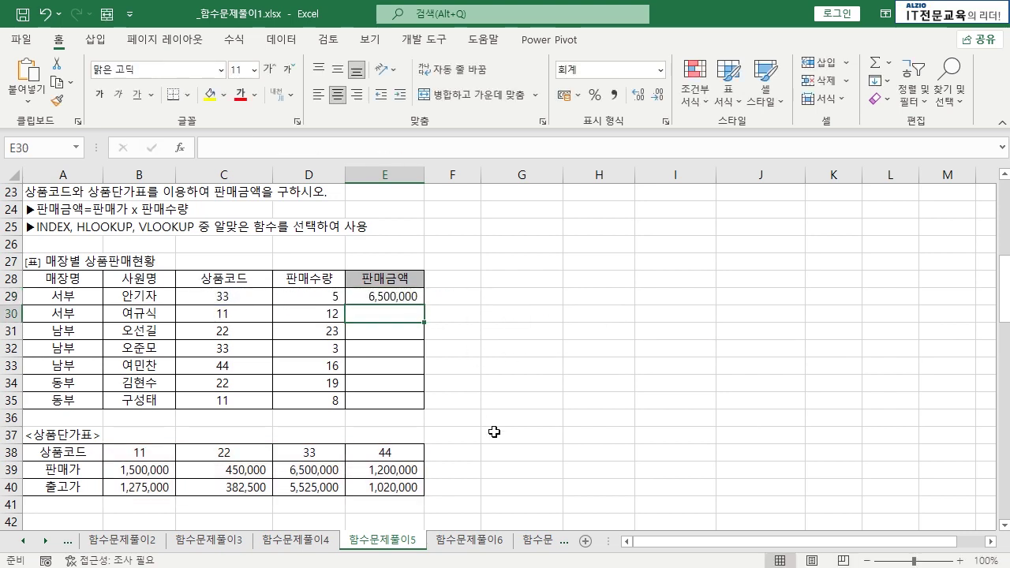
- Check E29 against the 판매가 for code 33, and fill the HLOOKUP formula down through E35
{"action": "left_click", "coordinate": [252, 294]}
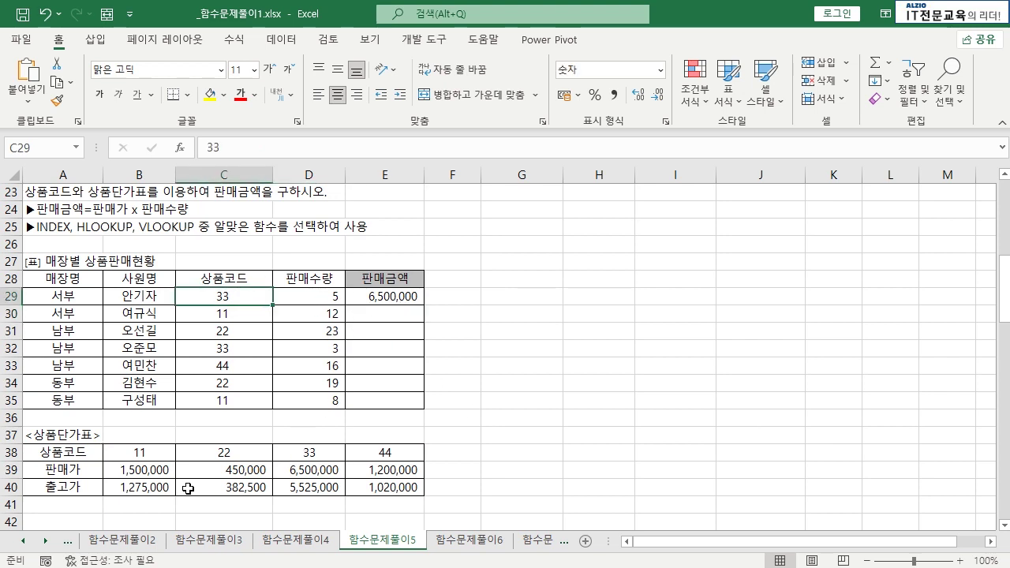
{"action": "left_click", "coordinate": [308, 471]}
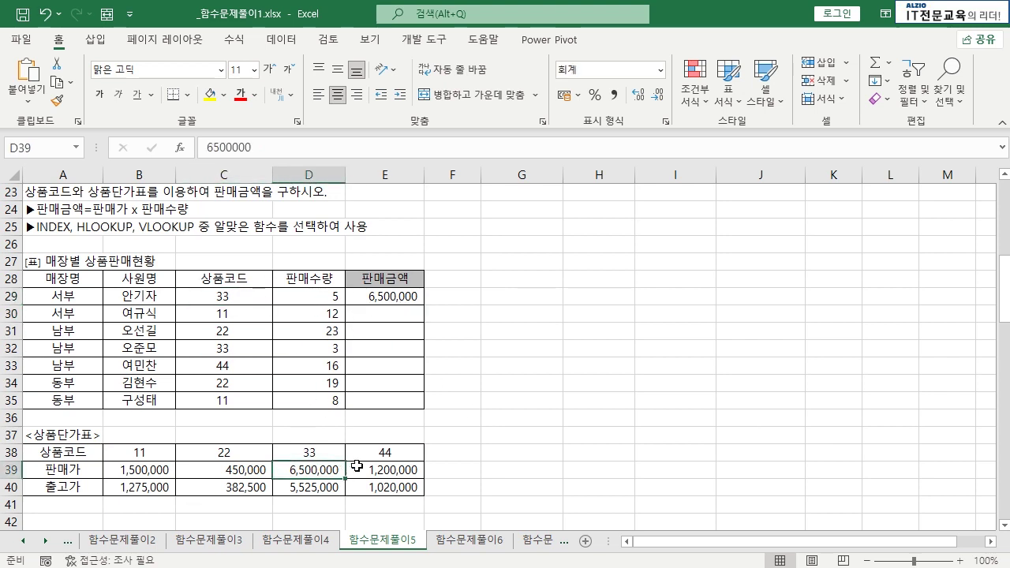
{"action": "left_click", "coordinate": [412, 303]}
{"action": "double_click", "coordinate": [423, 304]}
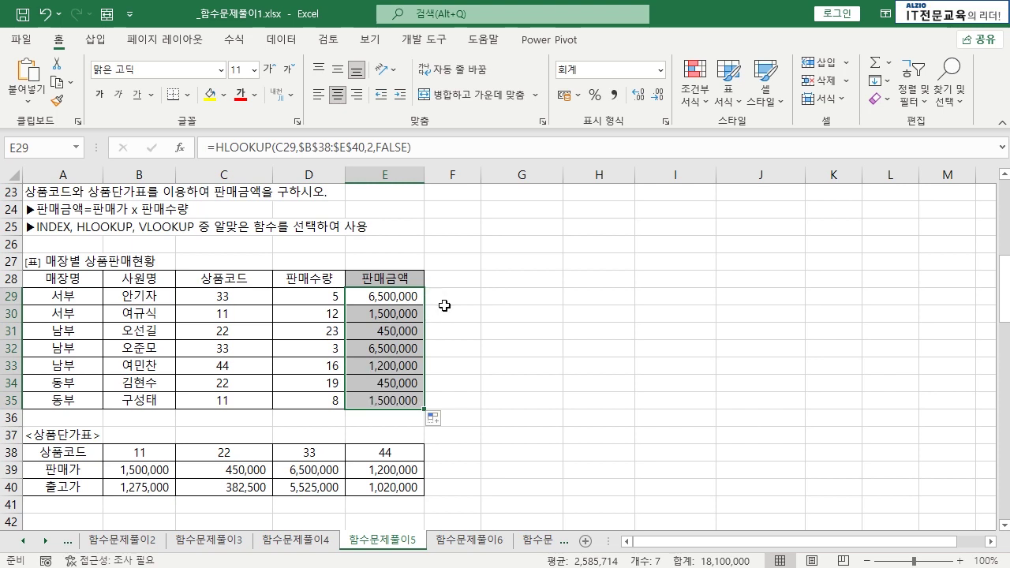
- Compare the looked-up prices in rows 30, 31 and 33 with the 판매가 of their codes in the 상품단가표
{"action": "left_click", "coordinate": [448, 314]}
{"action": "left_click", "coordinate": [395, 314]}
{"action": "left_click", "coordinate": [150, 468]}
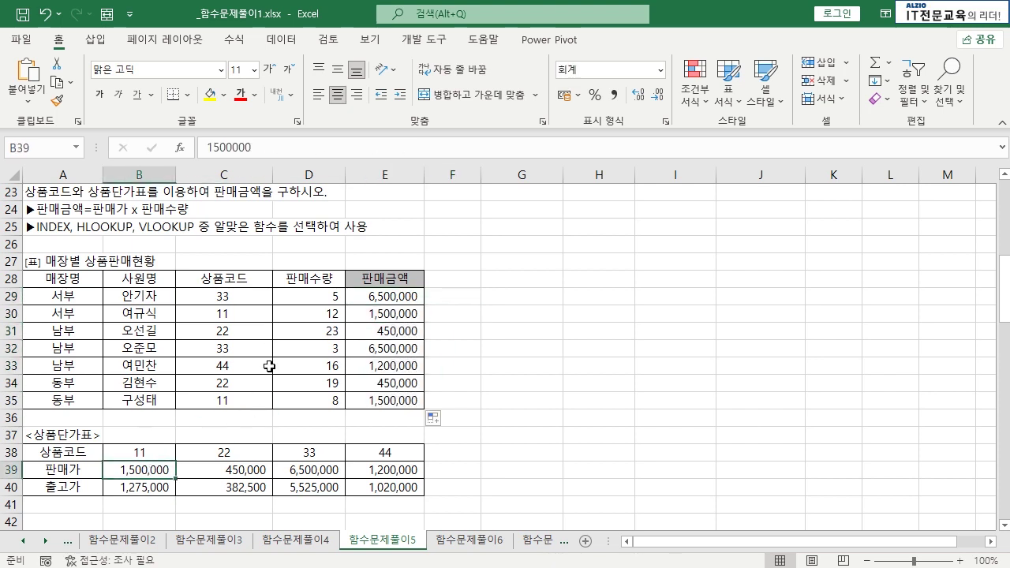
{"action": "left_click_drag", "start_coordinate": [262, 331], "coordinate": [387, 332]}
{"action": "left_click", "coordinate": [242, 469]}
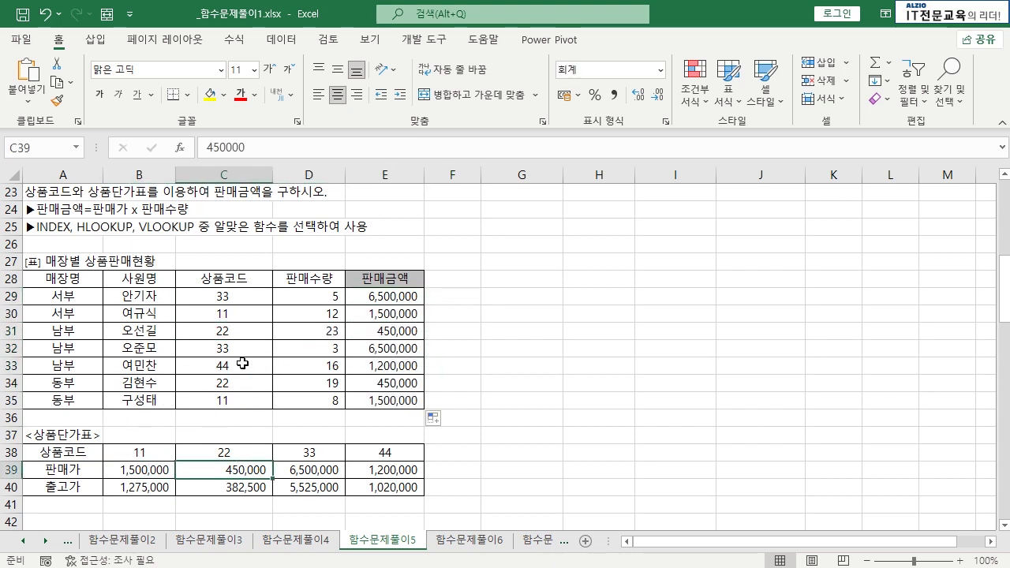
{"action": "left_click_drag", "start_coordinate": [243, 364], "coordinate": [386, 365]}
{"action": "left_click", "coordinate": [398, 449]}
{"action": "left_click", "coordinate": [394, 468]}
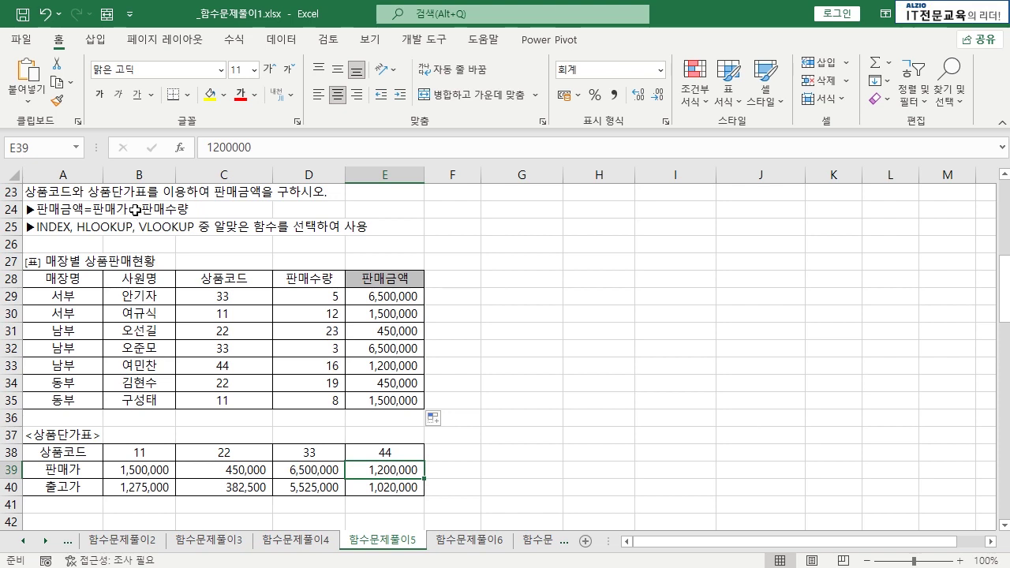
- Extend E29's formula to multiply the HLOOKUP result by D29, and fill it down through E35
{"action": "left_click", "coordinate": [387, 296]}
{"action": "double_click", "coordinate": [387, 296]}
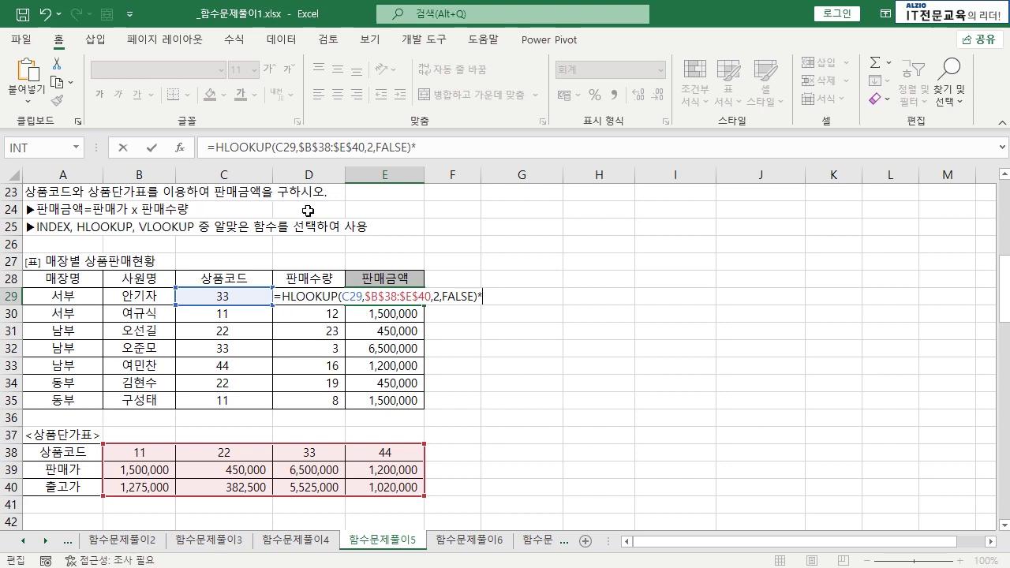
{"action": "type", "text": "*D29"}
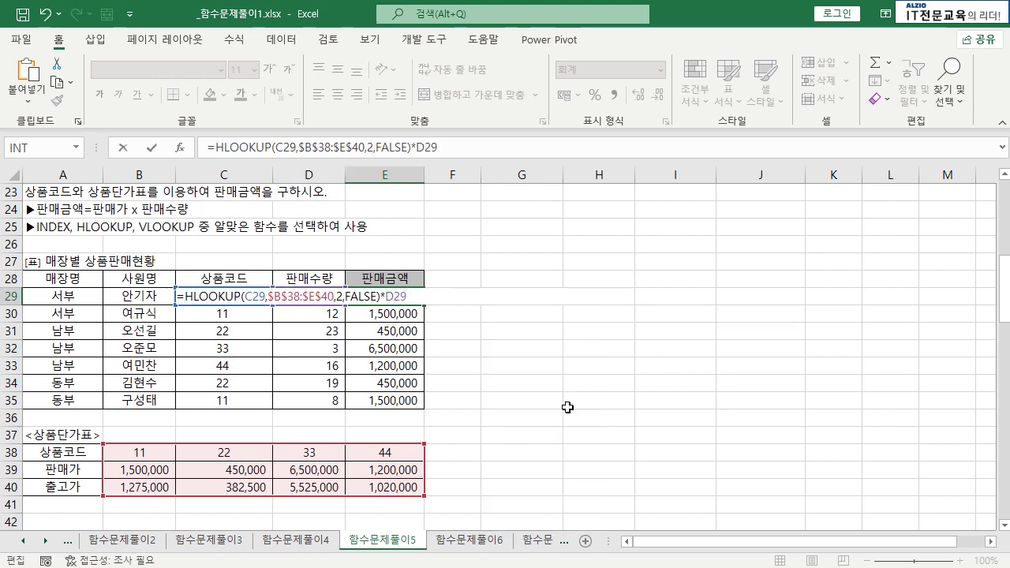
{"action": "key", "text": "Return"}
{"action": "left_click", "coordinate": [413, 296]}
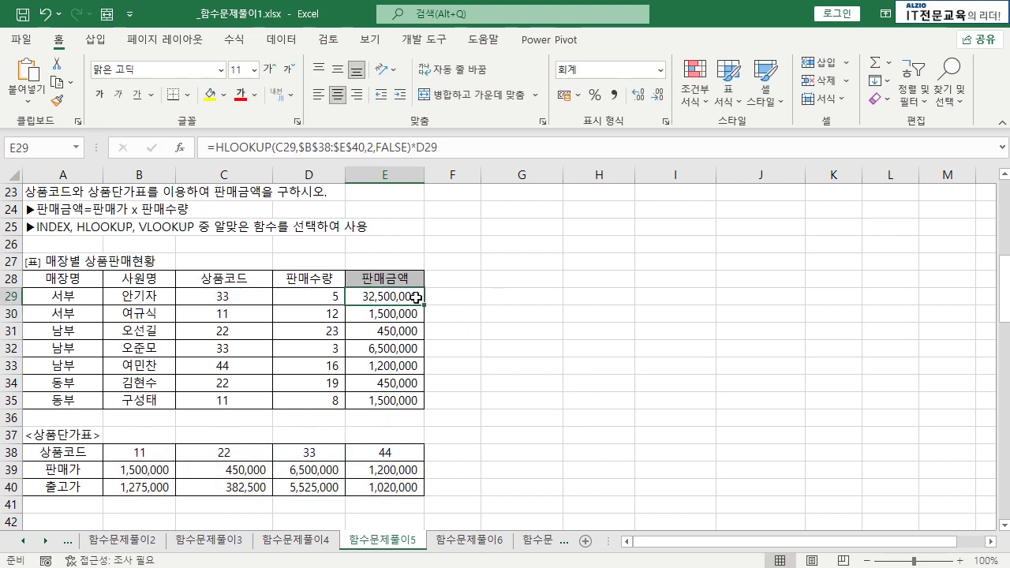
{"action": "double_click", "coordinate": [424, 304]}
{"action": "left_click", "coordinate": [453, 309]}
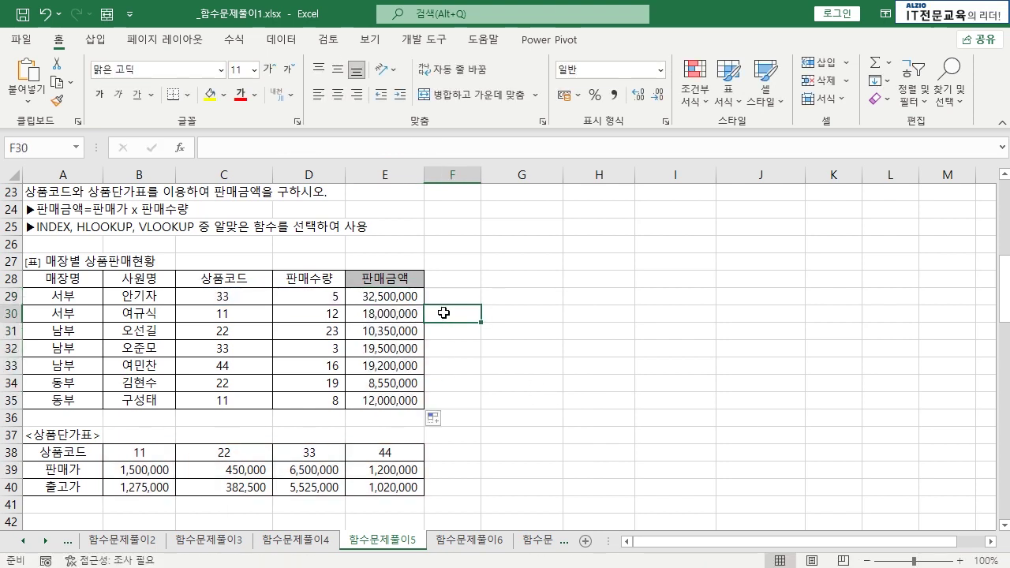
- Review E29's formula against its source 판매가 in D39 and 판매수량 in D29
{"action": "double_click", "coordinate": [411, 298]}
{"action": "key", "text": "Escape"}
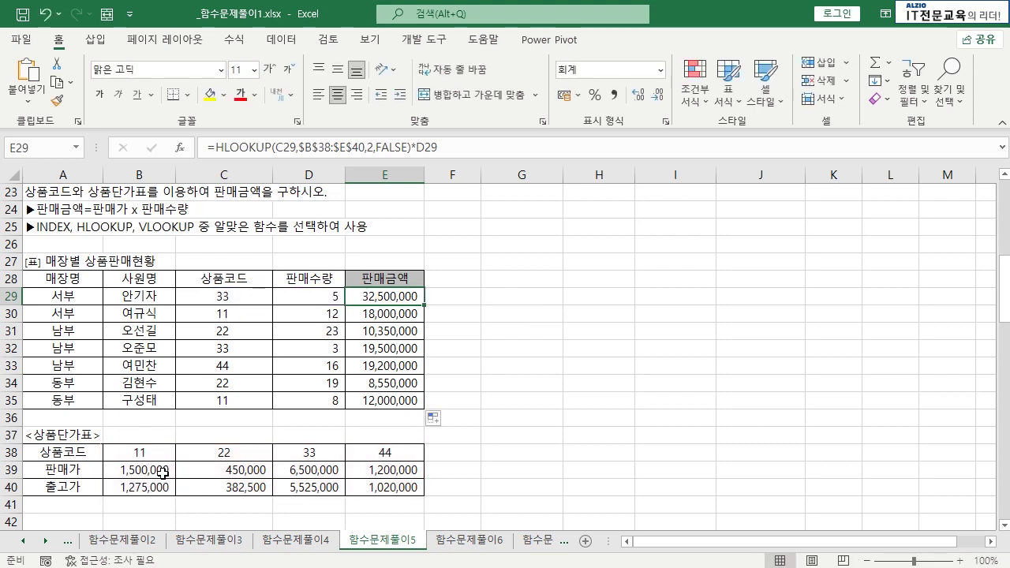
{"action": "left_click", "coordinate": [317, 471]}
{"action": "left_click", "coordinate": [334, 300]}
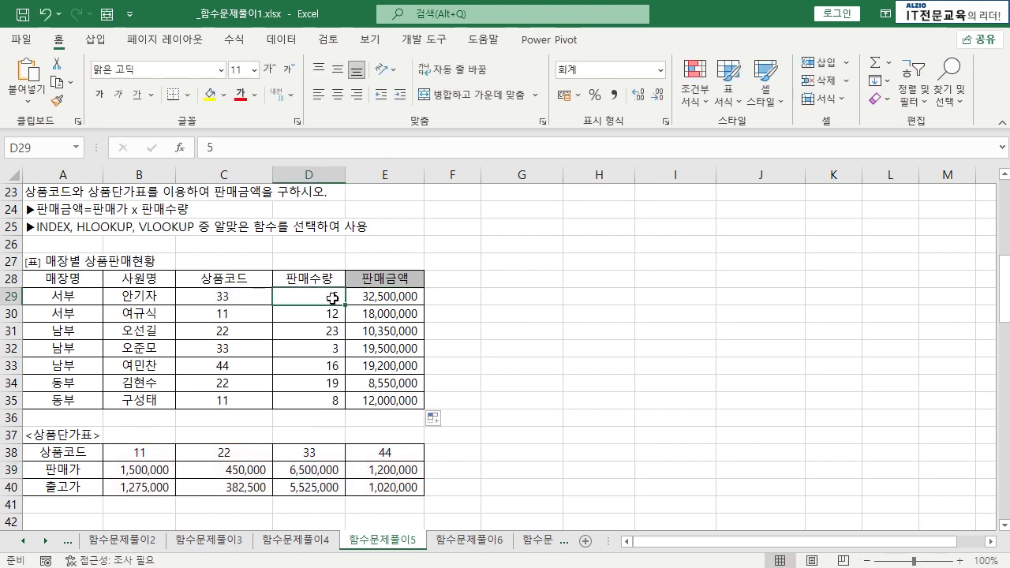
{"action": "left_click", "coordinate": [410, 298]}
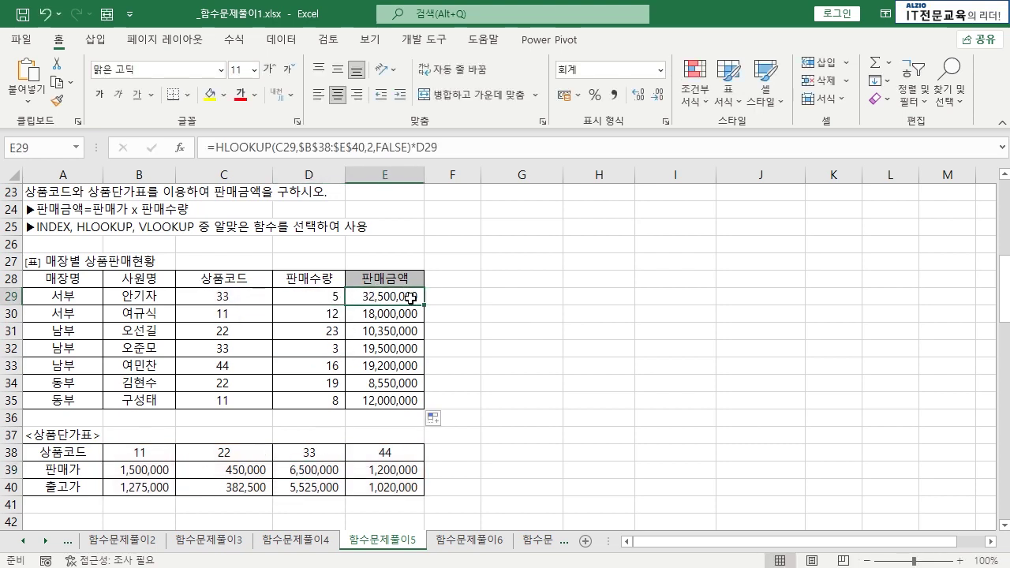
- Enter the check formula =D39*D29 in G29 and compare it with the 판매금액 in E29
{"action": "left_click", "coordinate": [492, 293]}
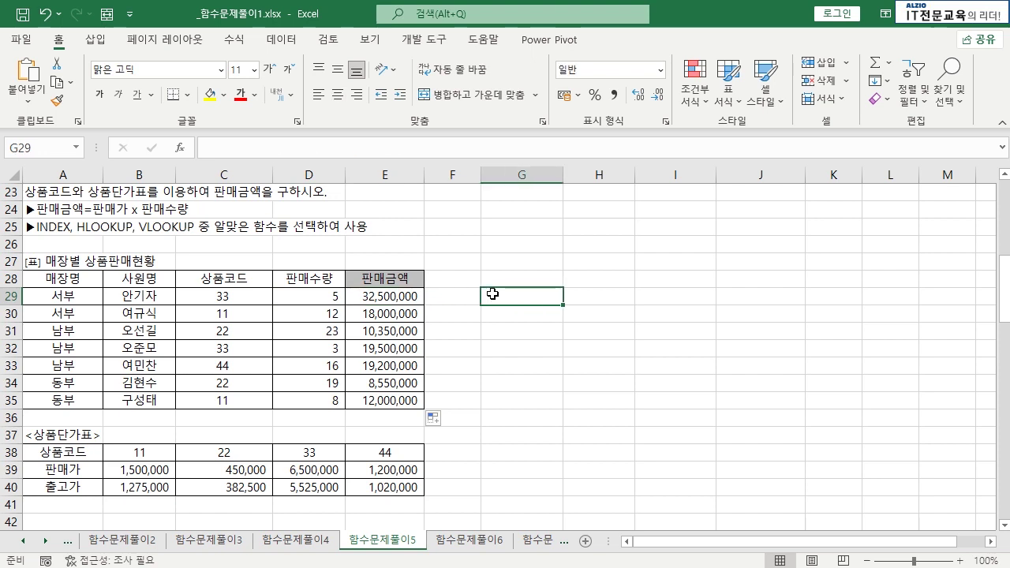
{"action": "type", "text": "="}
{"action": "left_click", "coordinate": [308, 470]}
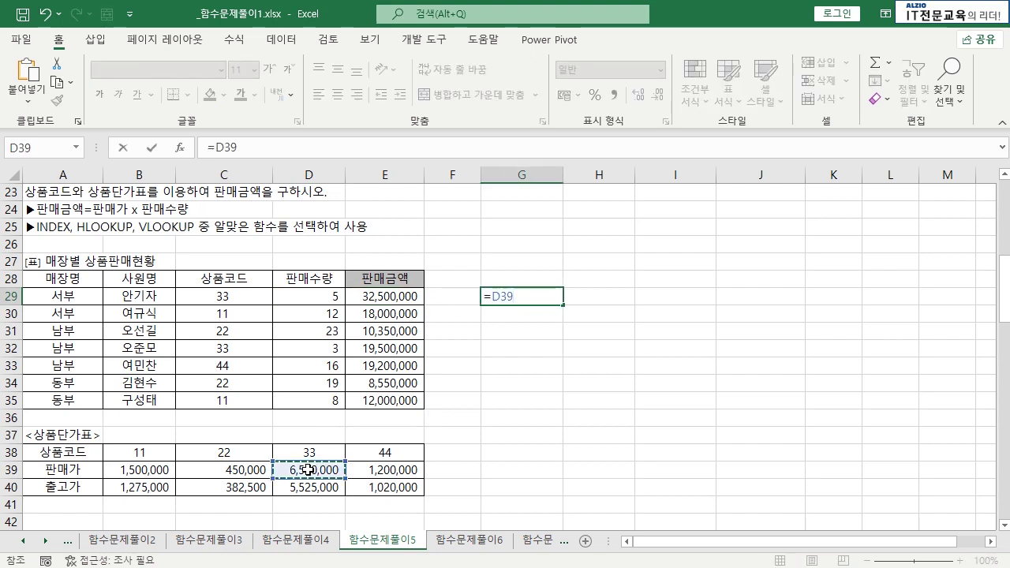
{"action": "type", "text": "*"}
{"action": "left_click", "coordinate": [324, 298]}
{"action": "key", "text": "Return"}
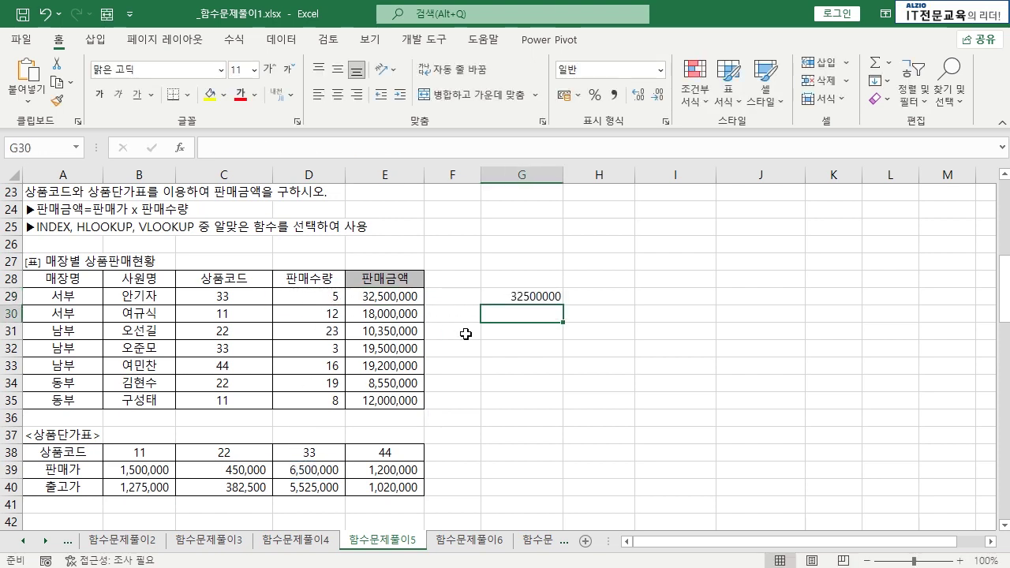
{"action": "left_click", "coordinate": [418, 297]}
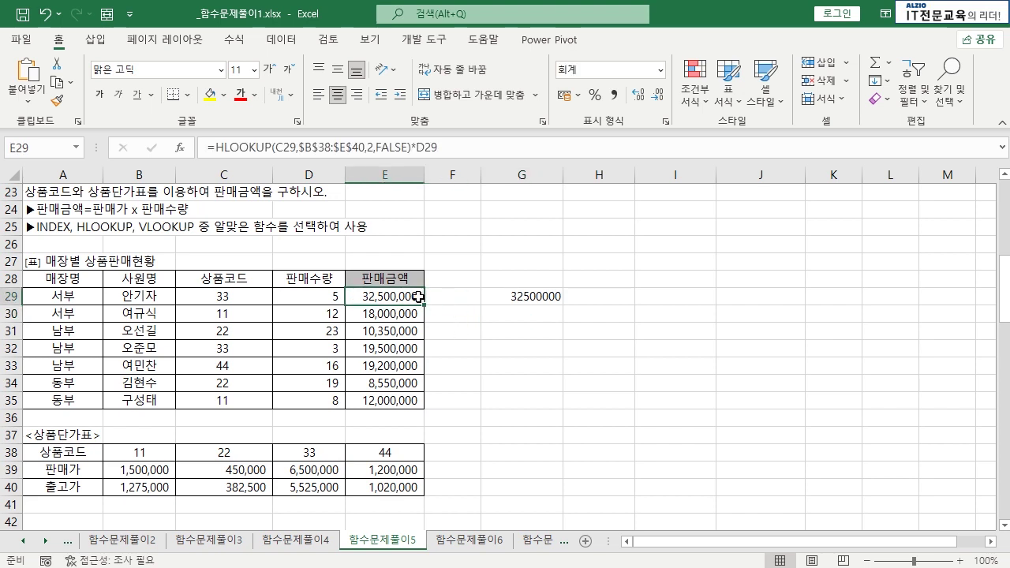
- Enter the check formula =E39*D33 in G33 and compare it with the 판매금액 in E33
{"action": "left_click", "coordinate": [516, 362]}
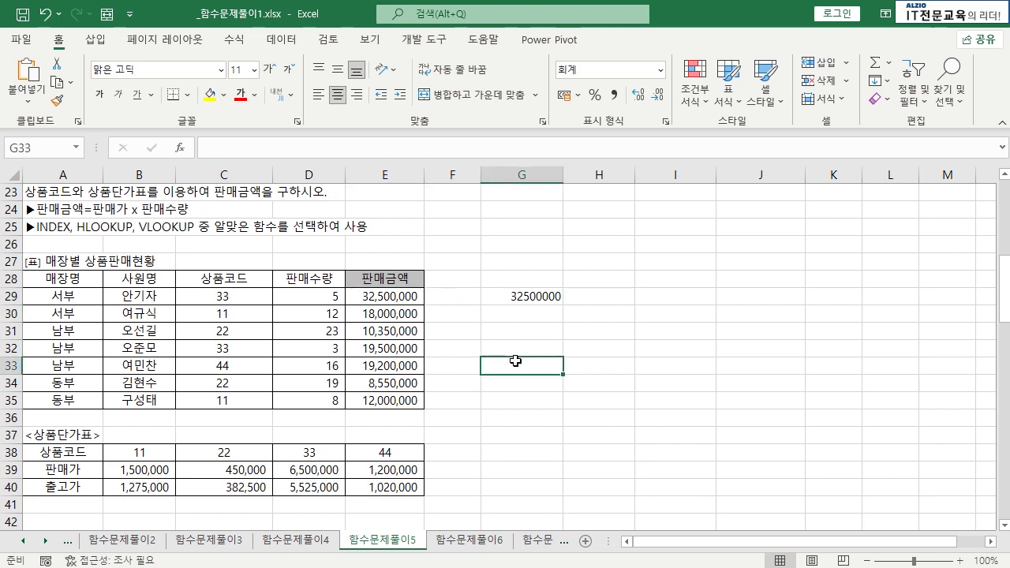
{"action": "type", "text": "="}
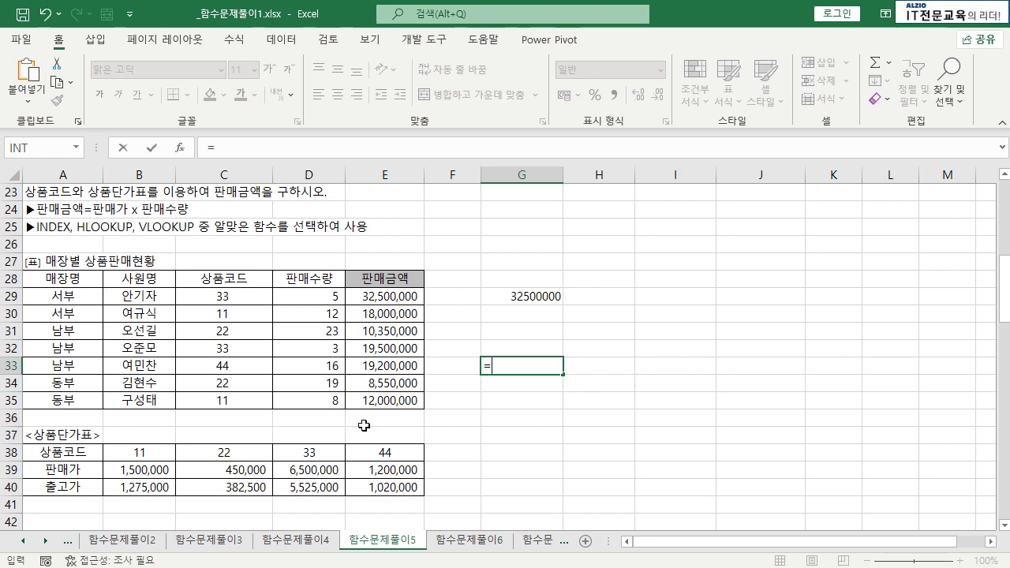
{"action": "left_click", "coordinate": [396, 471]}
{"action": "type", "text": "*"}
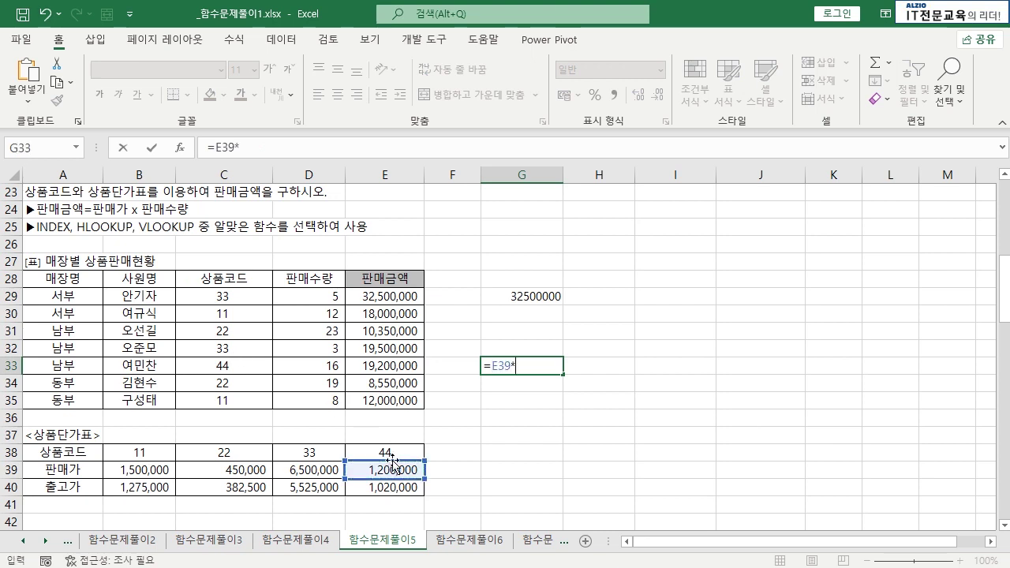
{"action": "left_click", "coordinate": [330, 370]}
{"action": "key", "text": "Return"}
{"action": "left_click", "coordinate": [531, 367]}
{"action": "left_click_drag", "start_coordinate": [392, 367], "coordinate": [534, 367]}
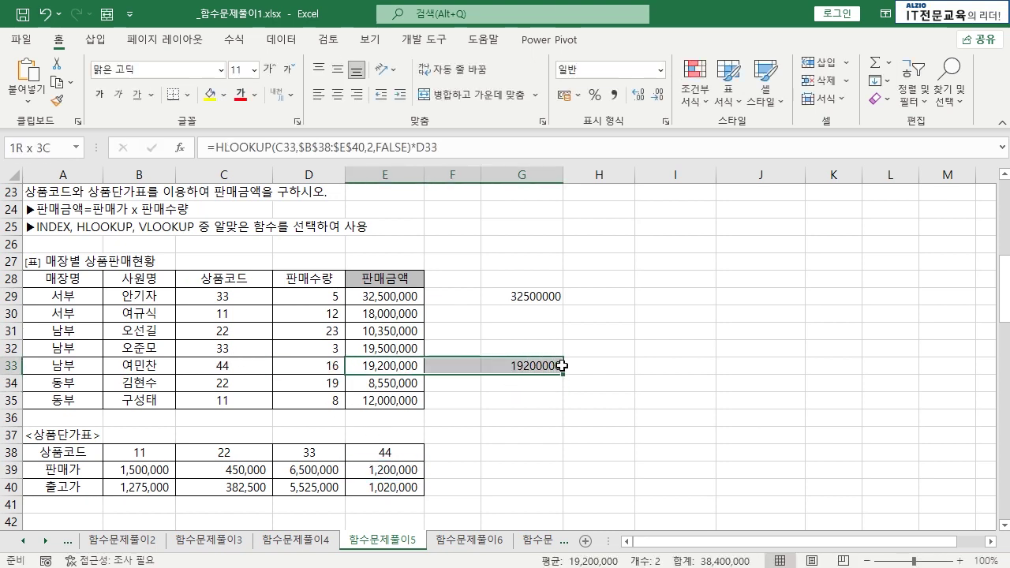
- Compare the 판매금액 in E29 with its check value in G29, and review the 판매수량 and 판매금액 columns
{"action": "left_click_drag", "start_coordinate": [399, 297], "coordinate": [535, 296]}
{"action": "left_click", "coordinate": [522, 332]}
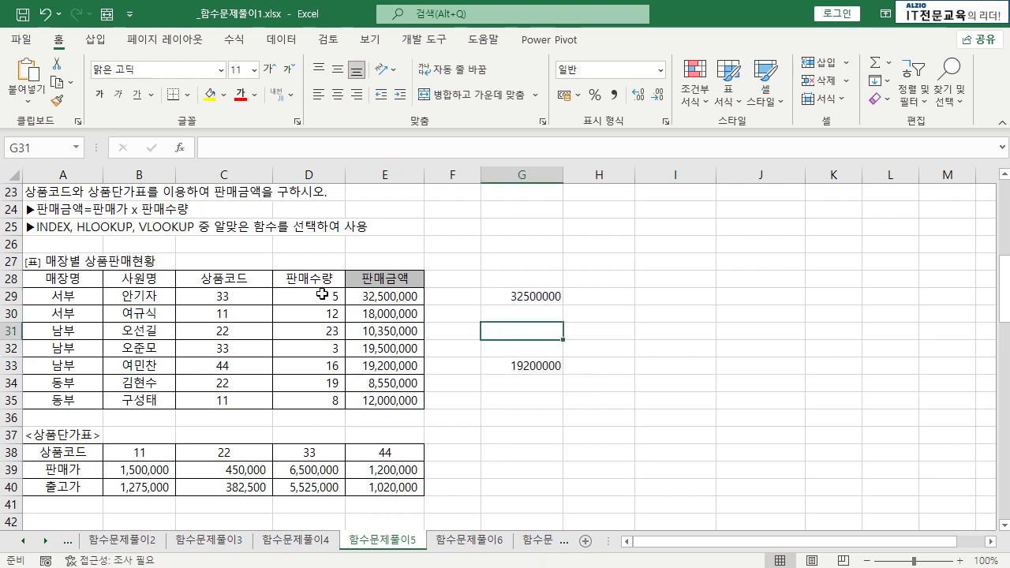
{"action": "left_click_drag", "start_coordinate": [322, 293], "coordinate": [332, 399]}
{"action": "left_click", "coordinate": [331, 399]}
{"action": "left_click_drag", "start_coordinate": [390, 296], "coordinate": [390, 391]}
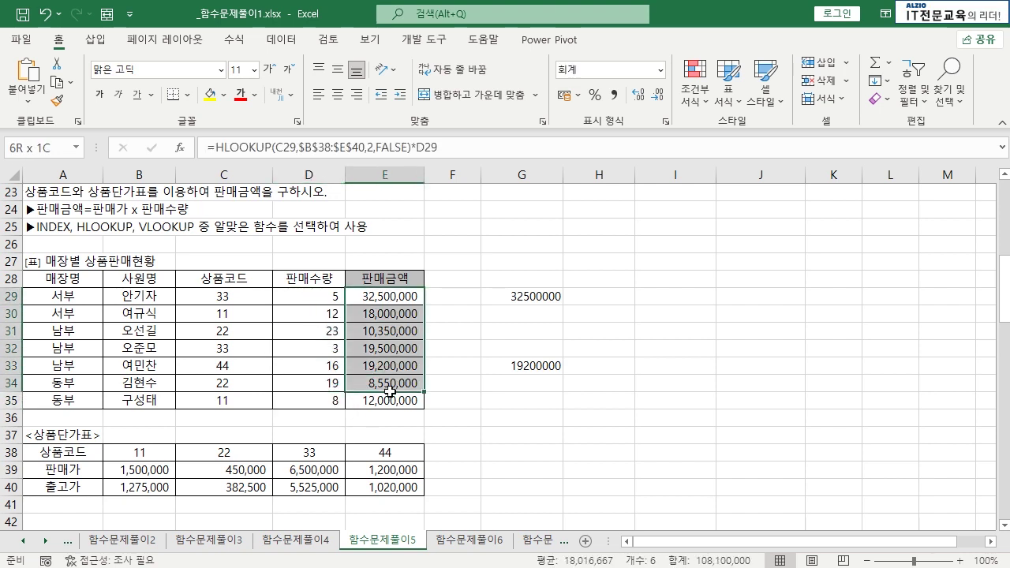
{"action": "left_click", "coordinate": [431, 330]}
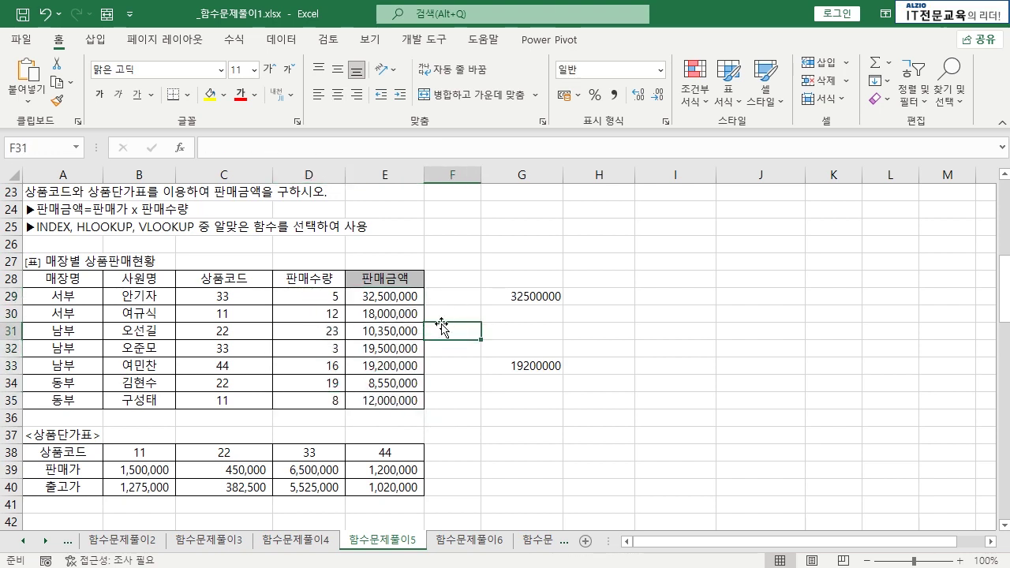
- Review the 성적표 ranking exercise in row 48 against the 성적 column C56:C63 and the empty 비고 cells D57:D63
{"action": "scroll", "coordinate": [442, 327], "scroll_direction": "down", "scroll_amount": 8}
{"action": "left_click", "coordinate": [309, 365]}
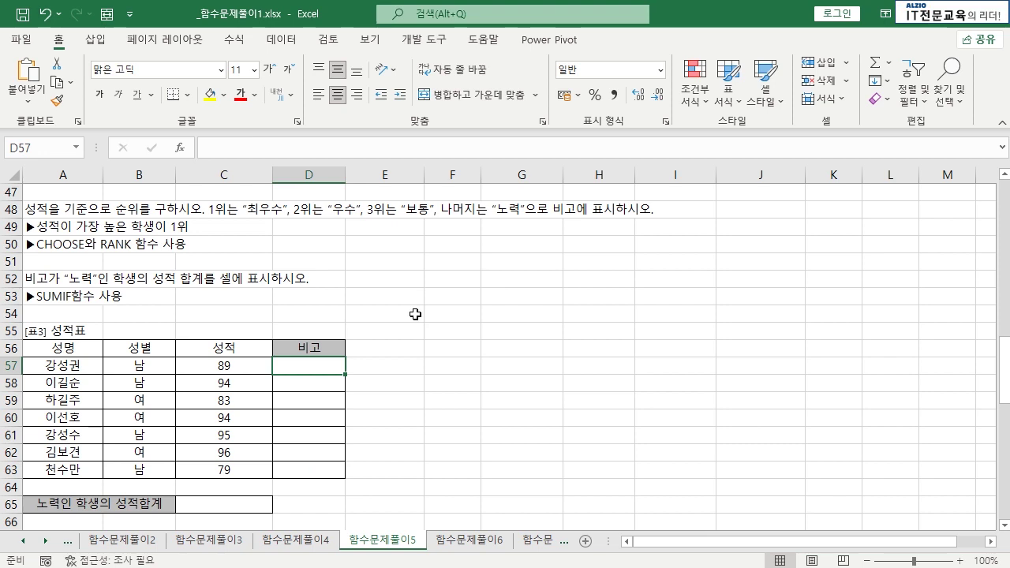
{"action": "left_click", "coordinate": [257, 310]}
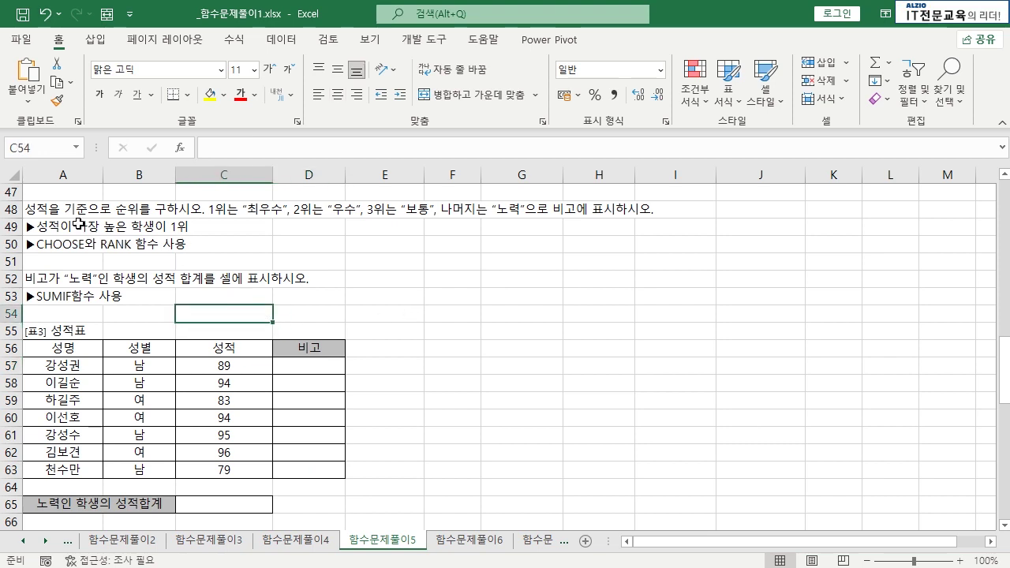
{"action": "left_click_drag", "start_coordinate": [228, 348], "coordinate": [243, 469]}
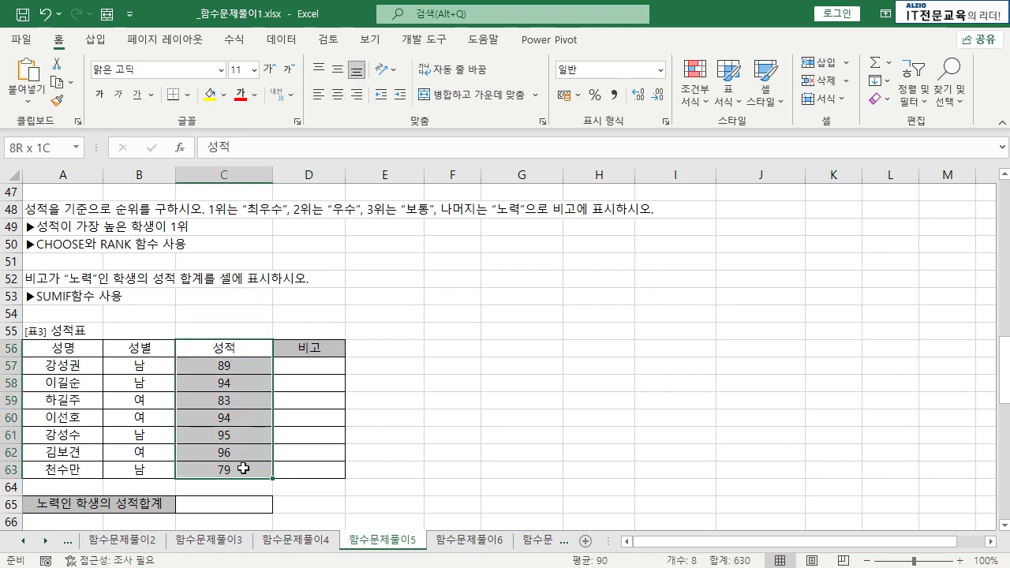
{"action": "left_click", "coordinate": [243, 468]}
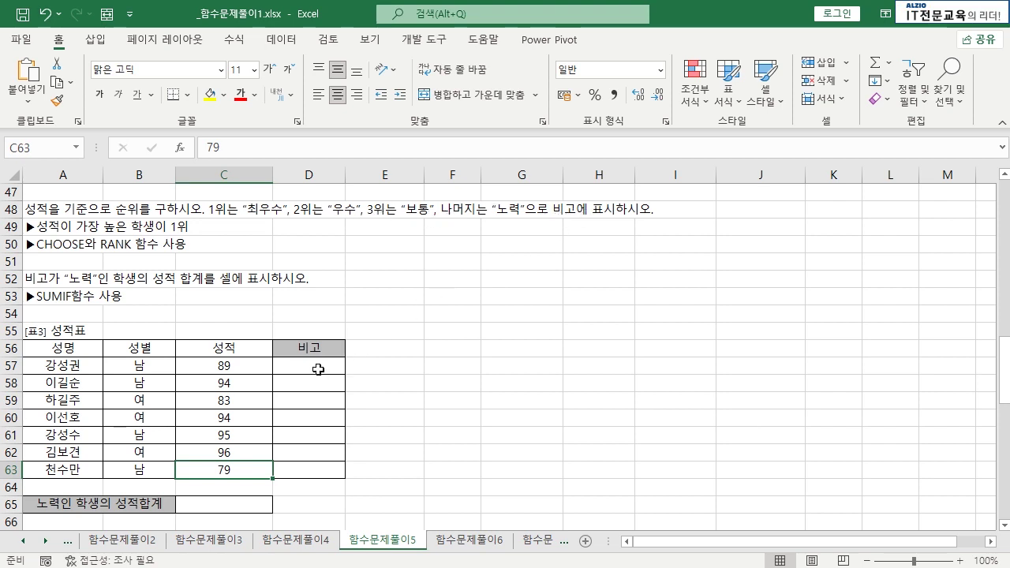
{"action": "left_click_drag", "start_coordinate": [318, 369], "coordinate": [338, 468]}
{"action": "left_click", "coordinate": [380, 402]}
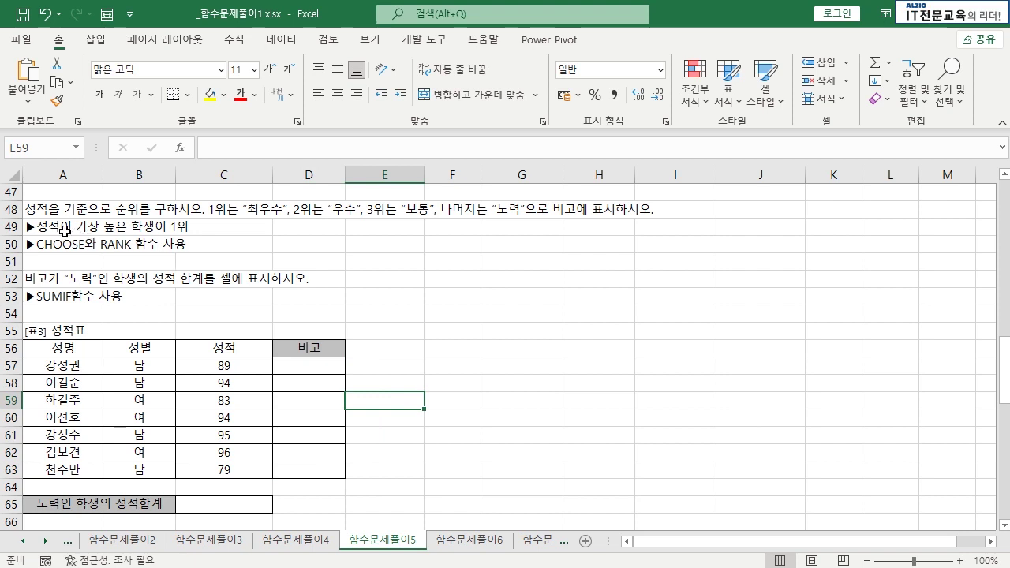
- Examine the scores in C57:C63 from the highest downward, and check the note in A50 for the required functions
{"action": "left_click_drag", "start_coordinate": [251, 366], "coordinate": [250, 472]}
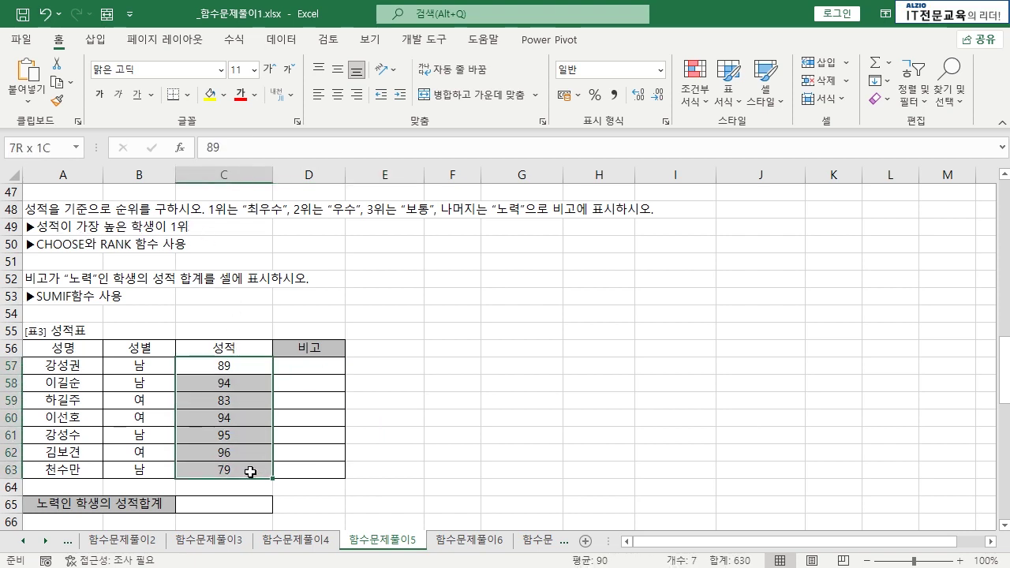
{"action": "left_click", "coordinate": [248, 468]}
{"action": "left_click", "coordinate": [245, 453]}
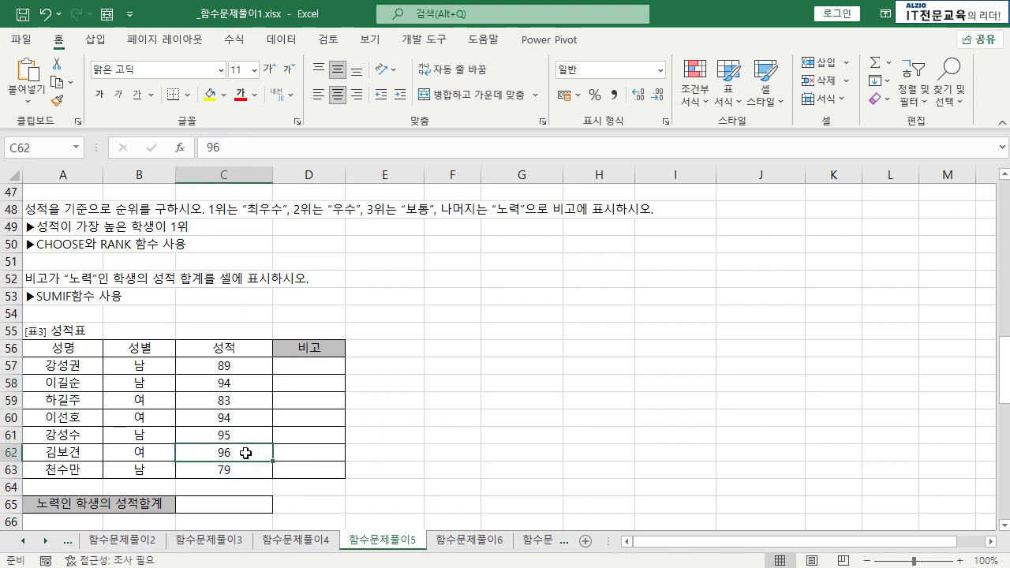
{"action": "left_click", "coordinate": [241, 436]}
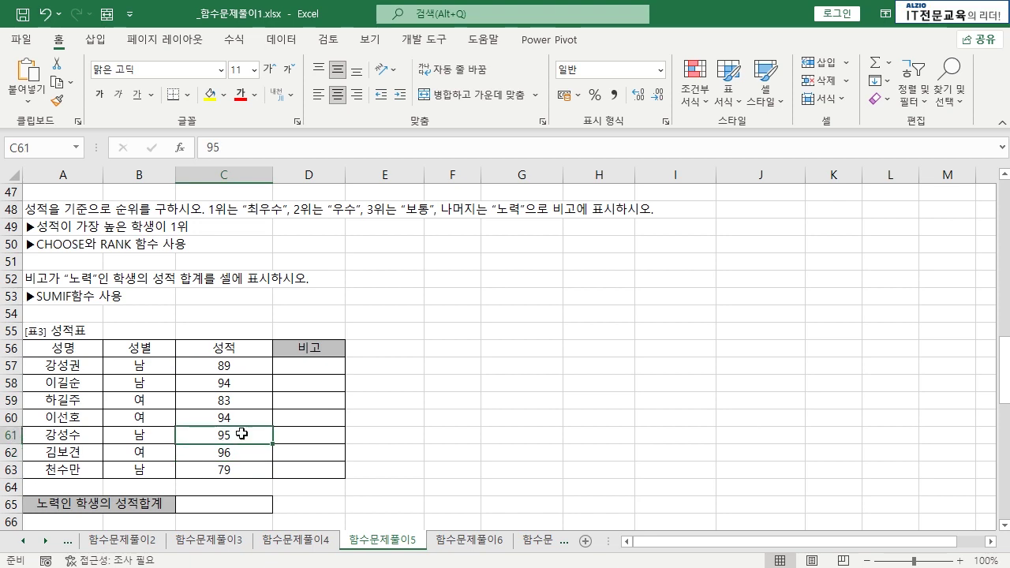
{"action": "left_click", "coordinate": [239, 418]}
{"action": "left_click", "coordinate": [236, 381]}
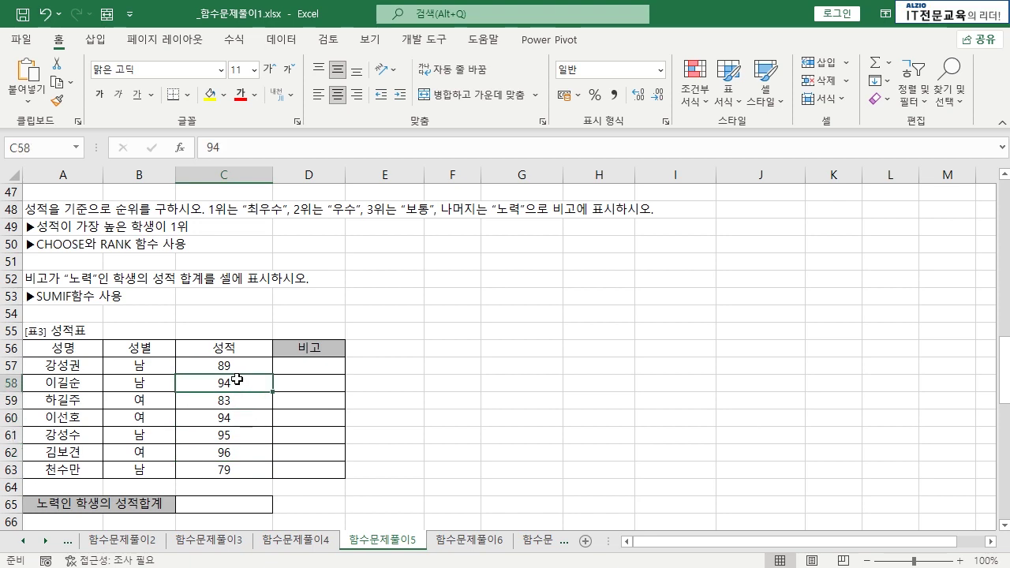
{"action": "left_click", "coordinate": [170, 268]}
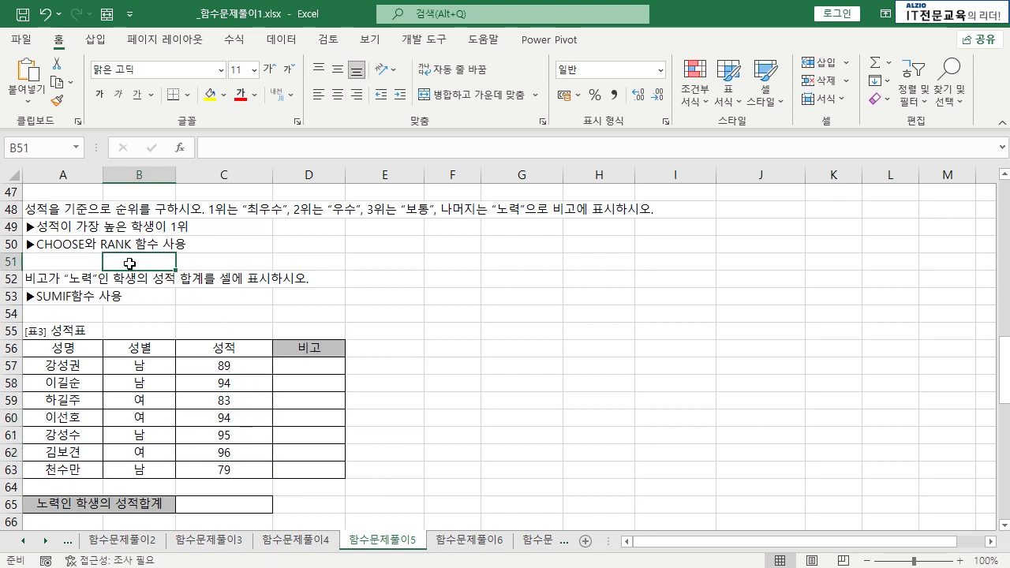
{"action": "left_click", "coordinate": [77, 246]}
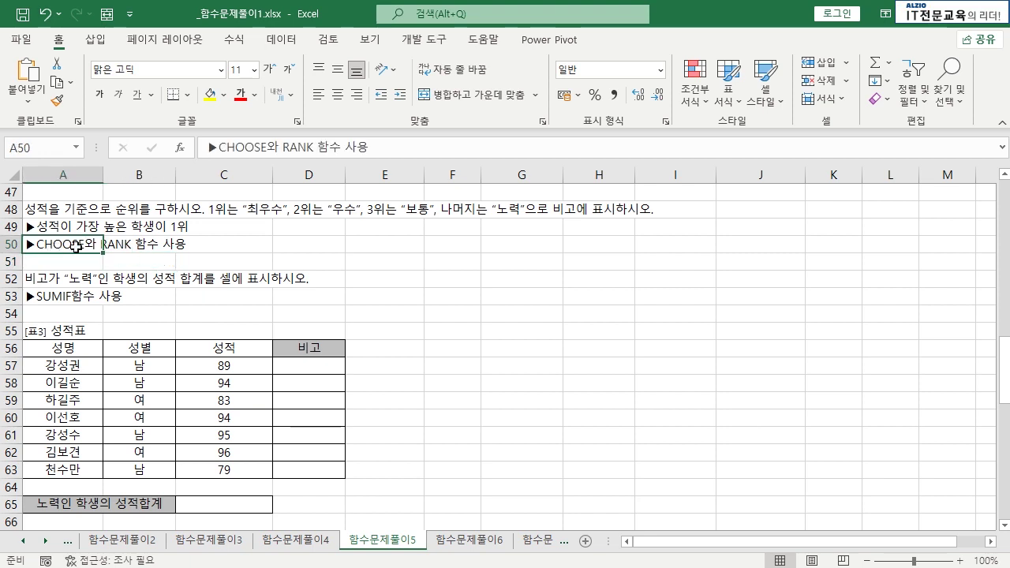
{"action": "left_click", "coordinate": [119, 246]}
{"action": "left_click", "coordinate": [263, 261]}
{"action": "left_click", "coordinate": [449, 348]}
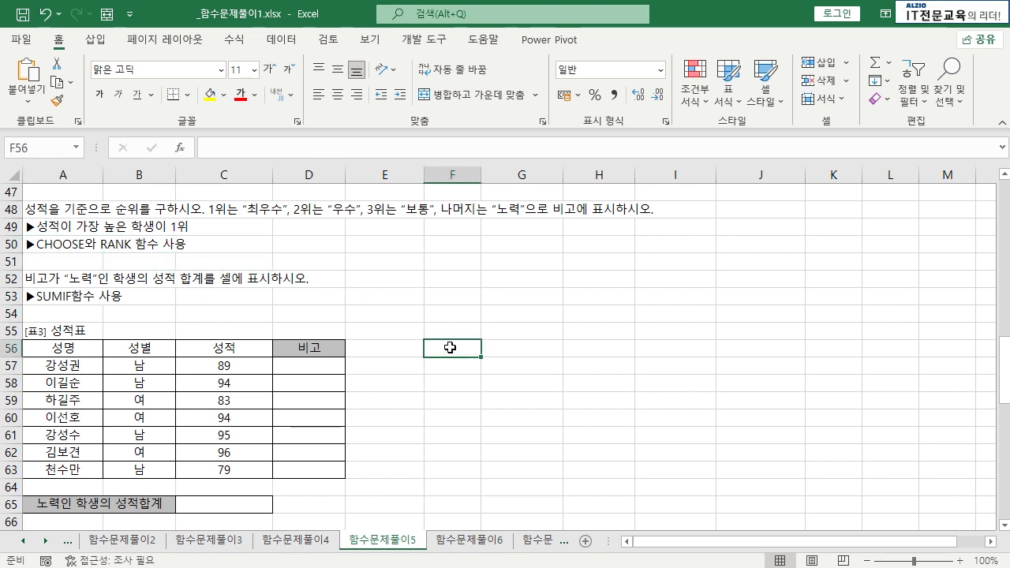
- Enter =RANK(C57,$C$57:$C$63,0) in D57 to rank the 성적 scores in descending order
{"action": "double_click", "coordinate": [312, 365]}
{"action": "type", "text": "=RANK("}
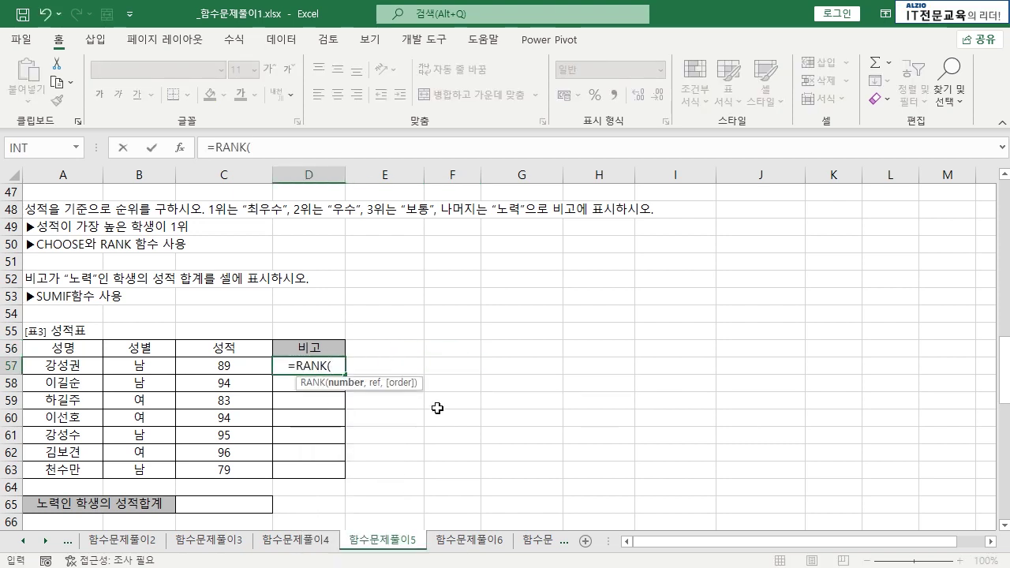
{"action": "left_click", "coordinate": [251, 366]}
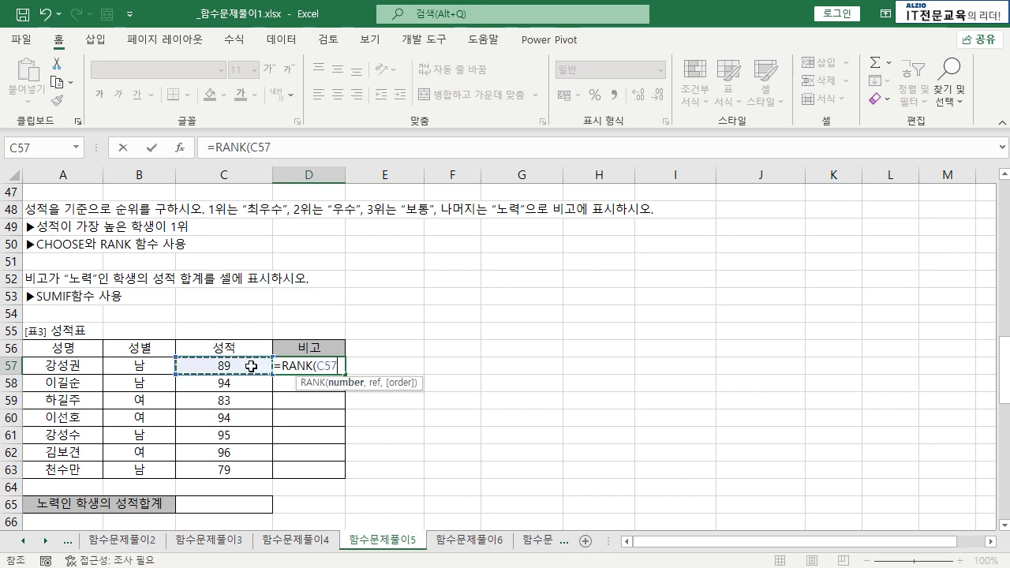
{"action": "type", "text": ","}
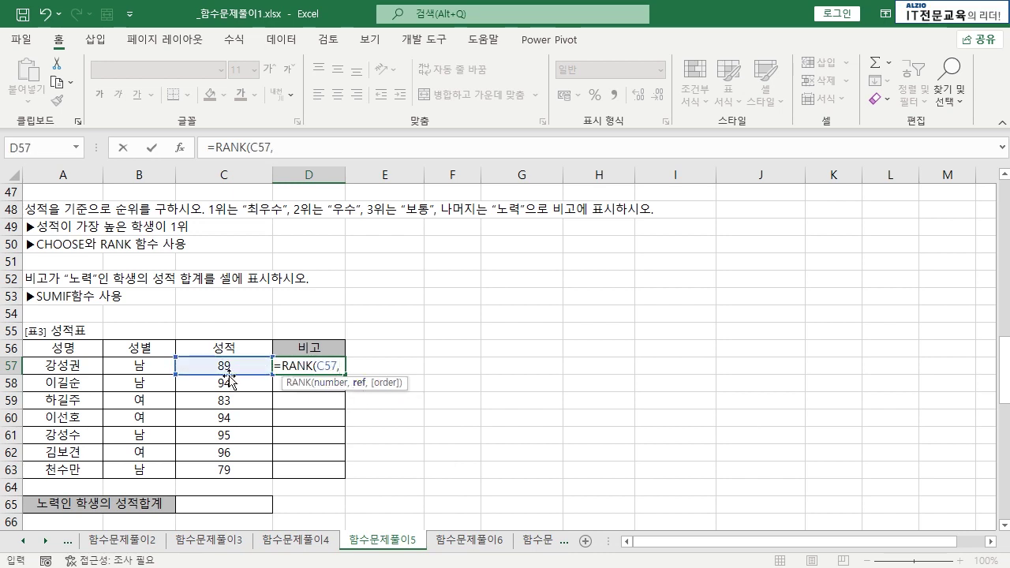
{"action": "left_click_drag", "start_coordinate": [227, 367], "coordinate": [229, 469]}
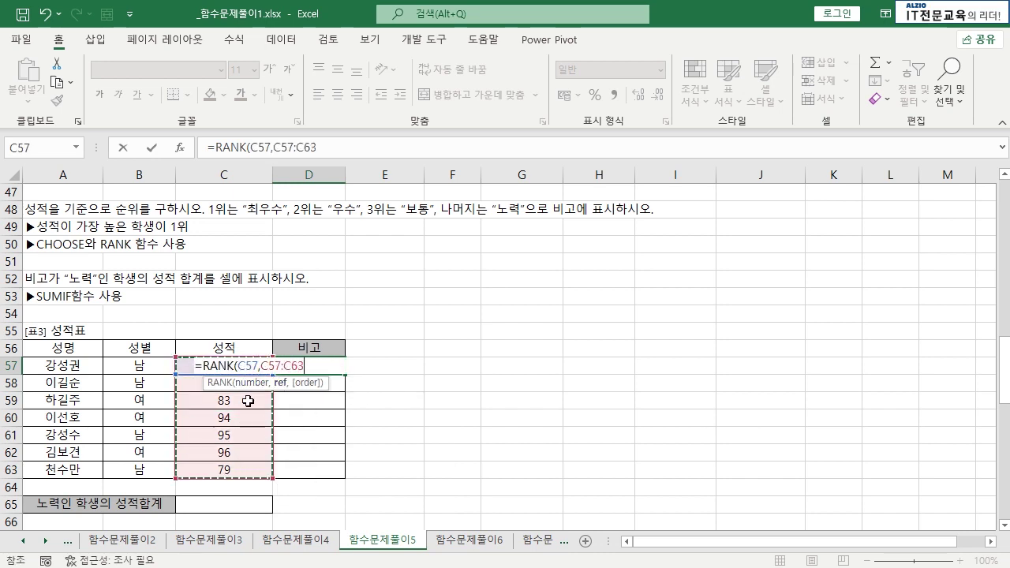
{"action": "key", "text": "F4"}
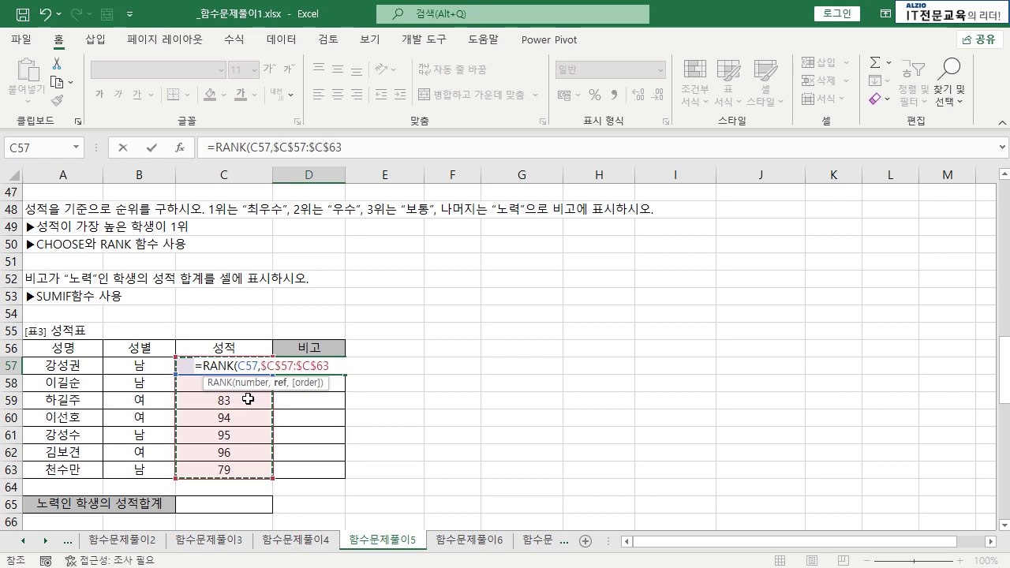
{"action": "type", "text": ","}
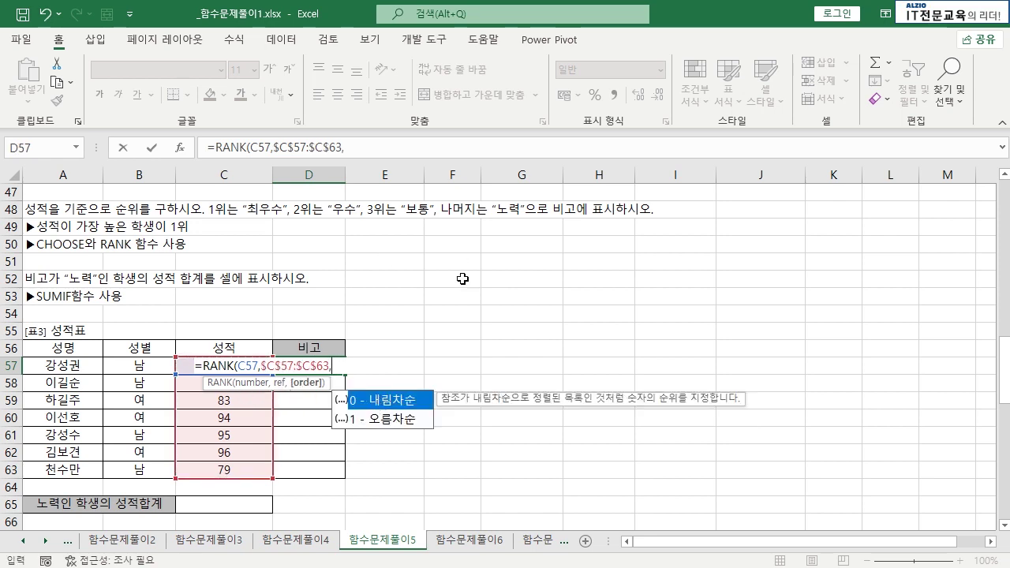
{"action": "double_click", "coordinate": [403, 401]}
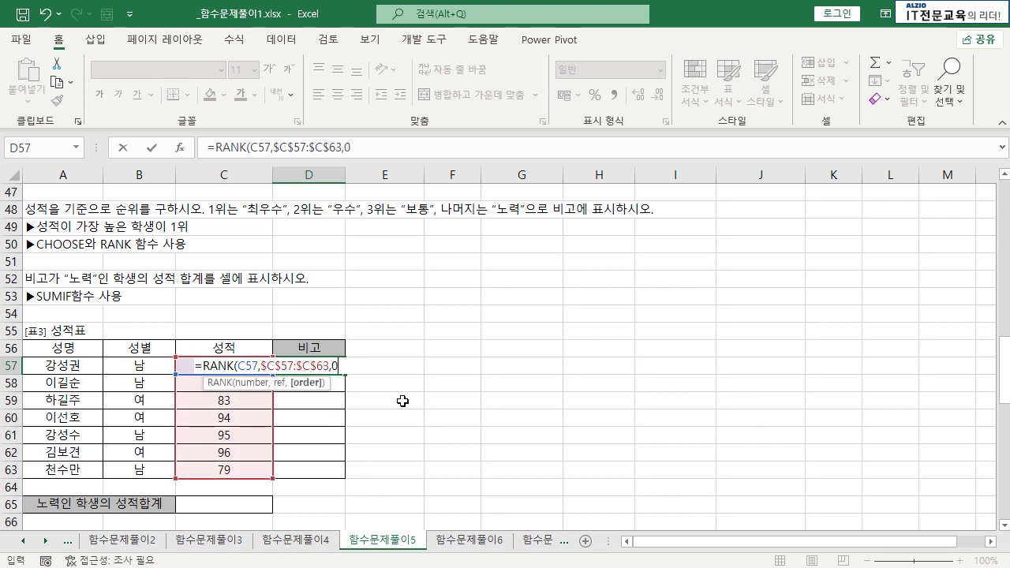
{"action": "type", "text": ")"}
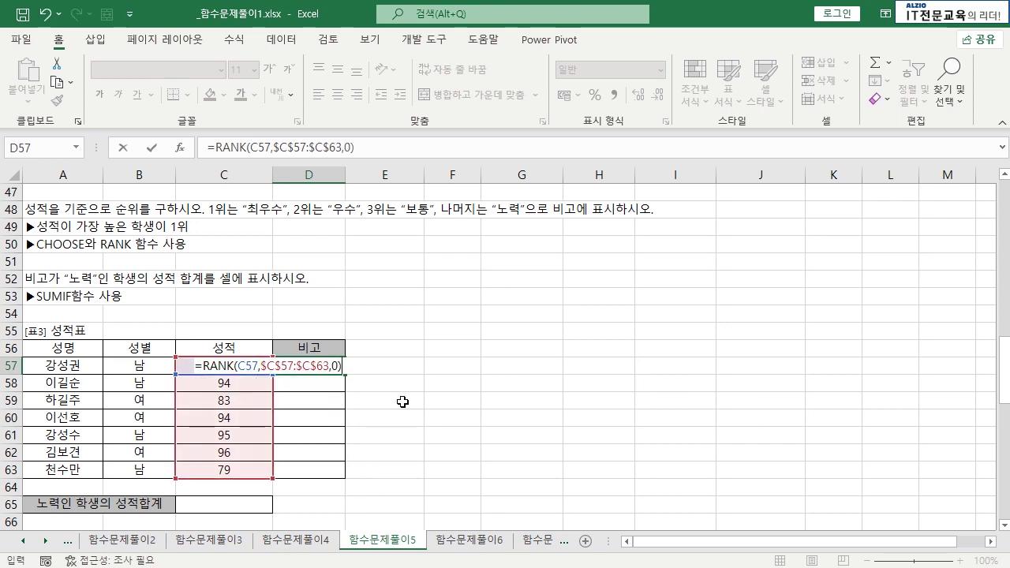
{"action": "key", "text": "Return"}
- Fill the RANK formula from D57 down through D63
{"action": "left_click", "coordinate": [334, 368]}
{"action": "double_click", "coordinate": [345, 375]}
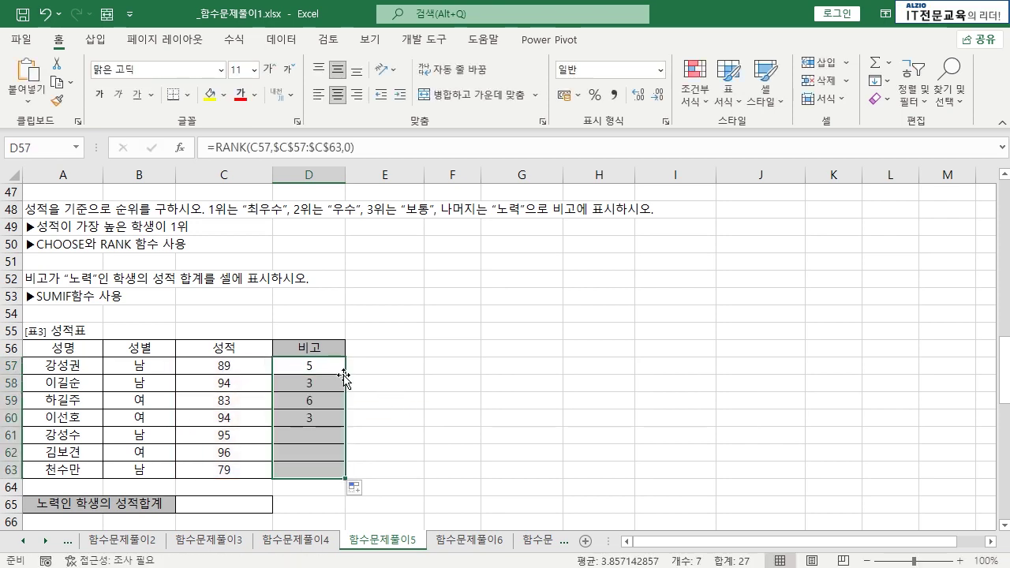
{"action": "left_click", "coordinate": [416, 400]}
- Highlight rows 62, 61, 60 and 58 together to examine the students ranked first to third
{"action": "left_click", "coordinate": [10, 452]}
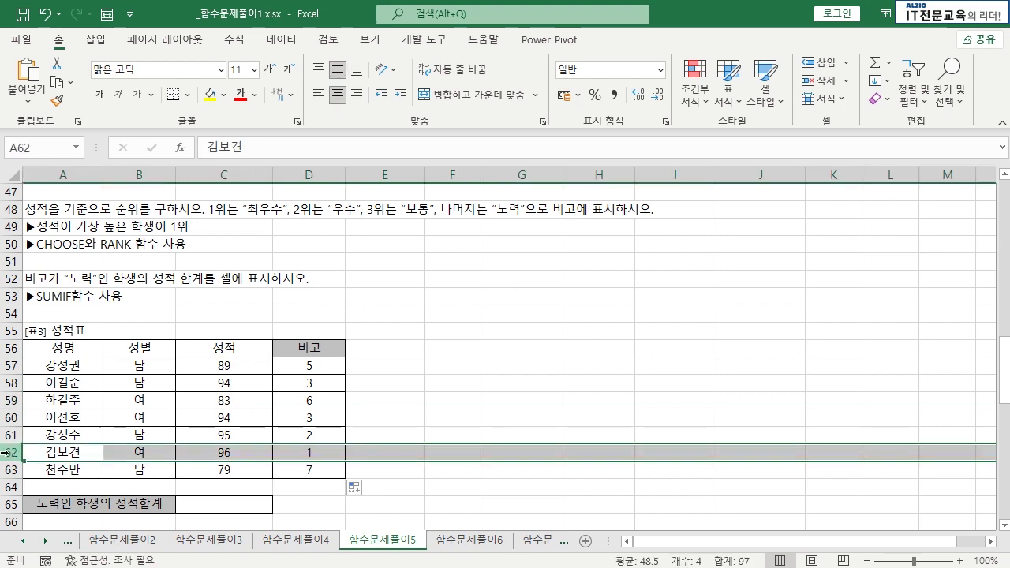
{"action": "left_click", "coordinate": [7, 436], "text": "ctrl"}
{"action": "left_click", "coordinate": [7, 418], "text": "ctrl"}
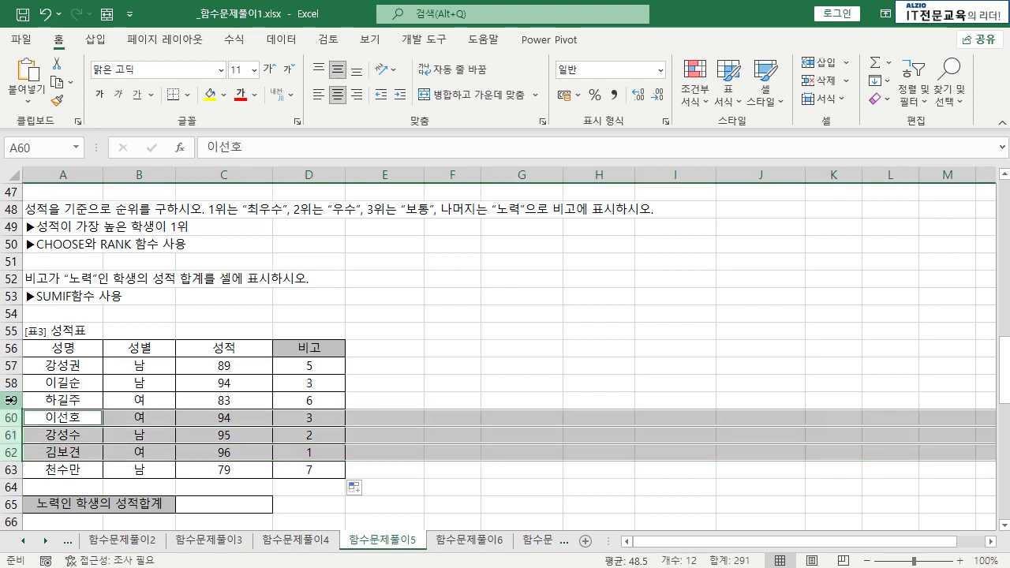
{"action": "left_click", "coordinate": [8, 383], "text": "ctrl"}
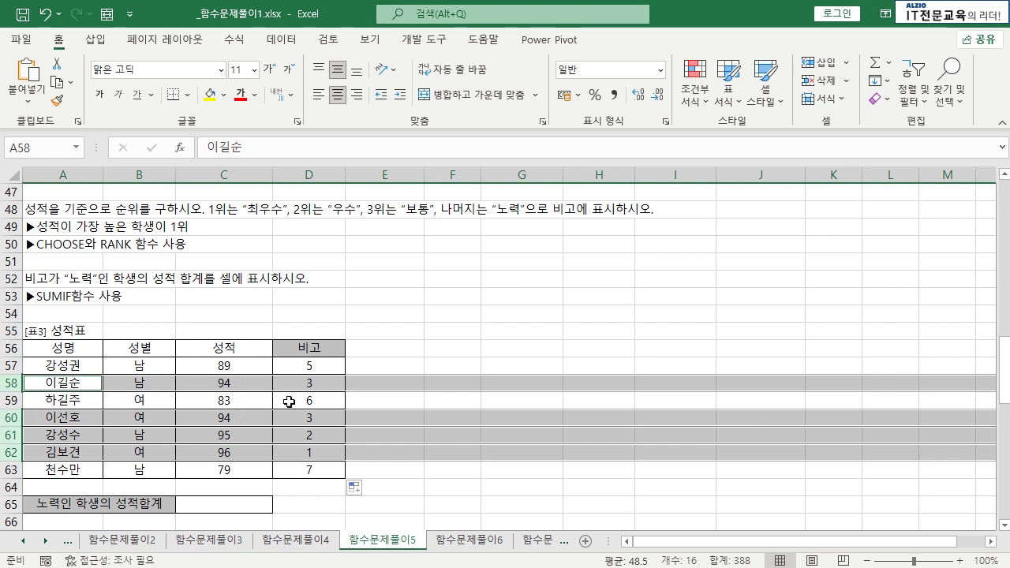
{"action": "left_click", "coordinate": [399, 361]}
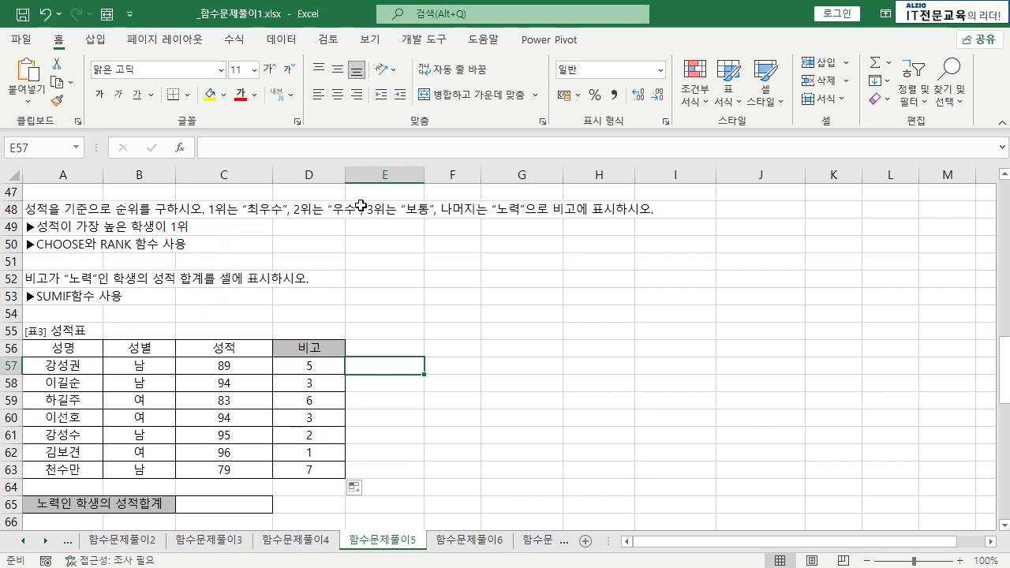
- Begin a =CHOOSE( formula in G53 and open the help article for the CHOOSE function
{"action": "left_click", "coordinate": [523, 298]}
{"action": "type", "text": "=CHOOS"}
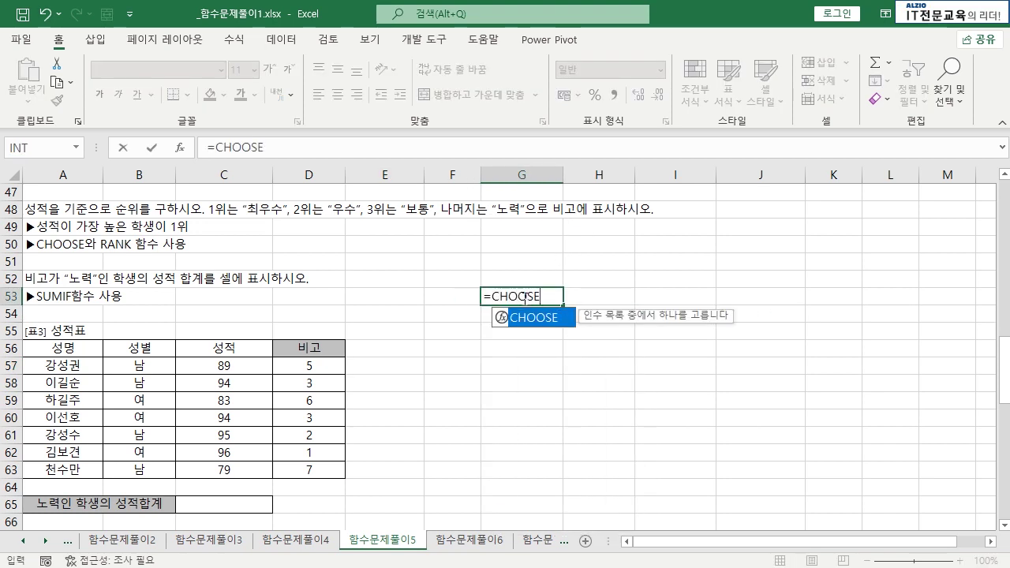
{"action": "type", "text": "E("}
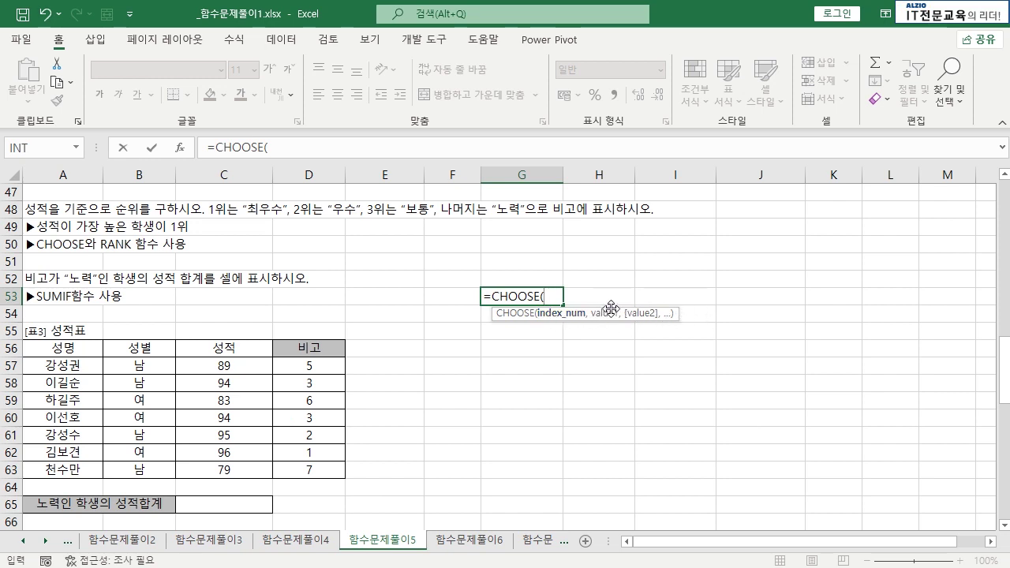
{"action": "left_click", "coordinate": [520, 314]}
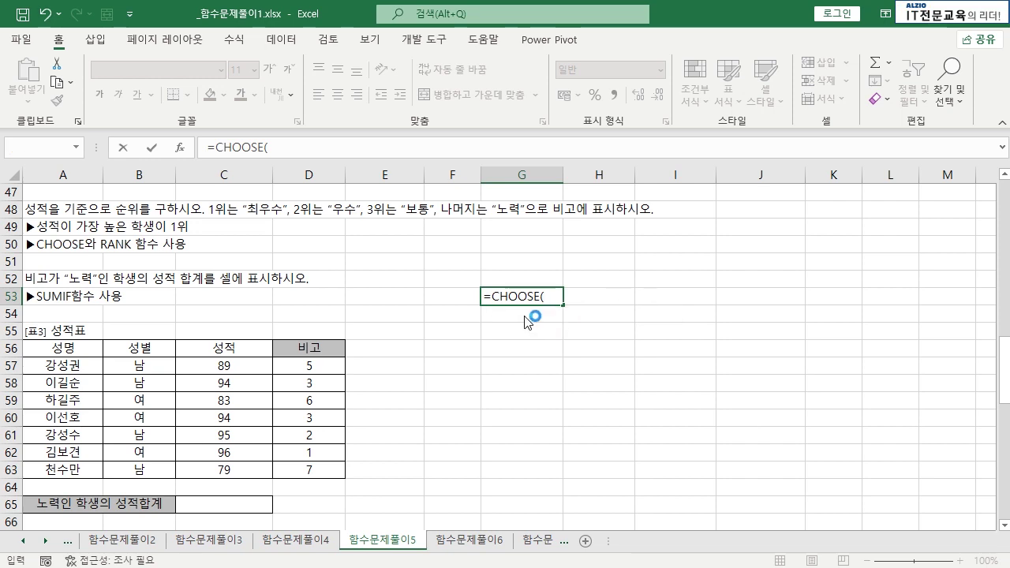
- Examine the CHOOSE syntax in the help article, covering the index_num, value1 and [value2] arguments
{"action": "scroll", "coordinate": [814, 311], "scroll_direction": "down", "scroll_amount": 1}
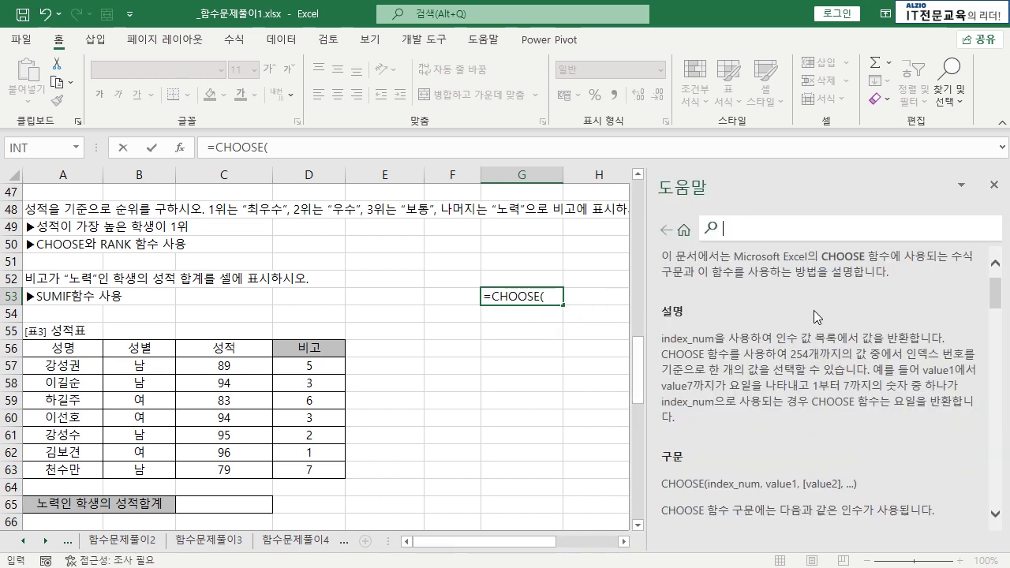
{"action": "scroll", "coordinate": [814, 310], "scroll_direction": "down", "scroll_amount": 4}
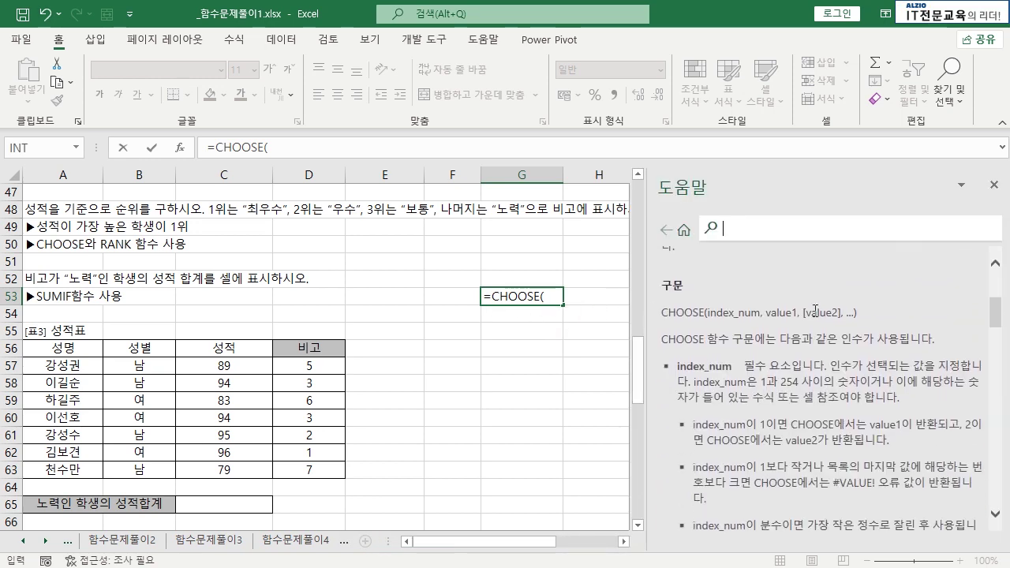
{"action": "left_click_drag", "start_coordinate": [662, 313], "coordinate": [700, 313]}
{"action": "double_click", "coordinate": [737, 313]}
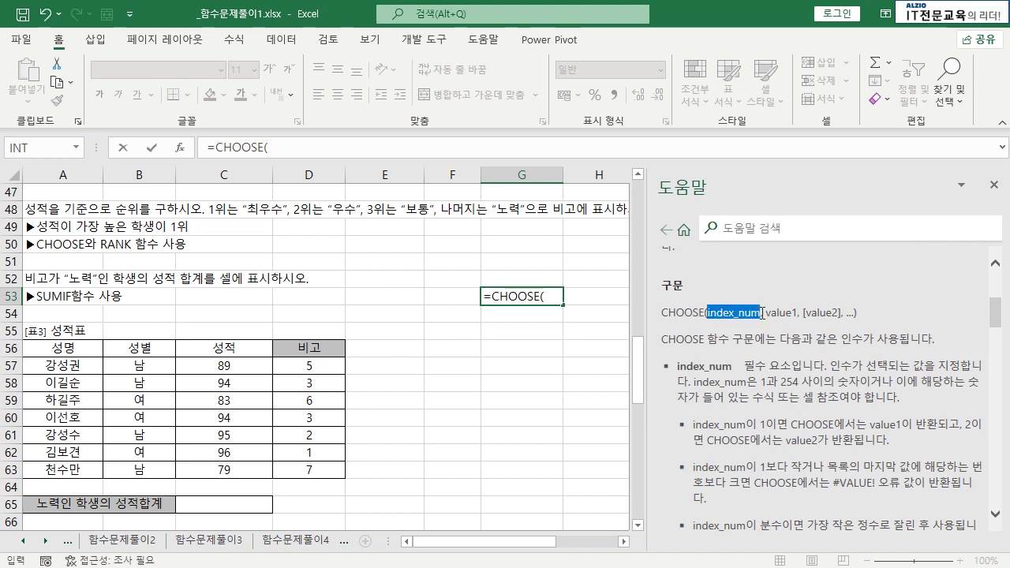
{"action": "left_click", "coordinate": [777, 313]}
{"action": "left_click_drag", "start_coordinate": [801, 314], "coordinate": [847, 314]}
{"action": "left_click", "coordinate": [907, 312]}
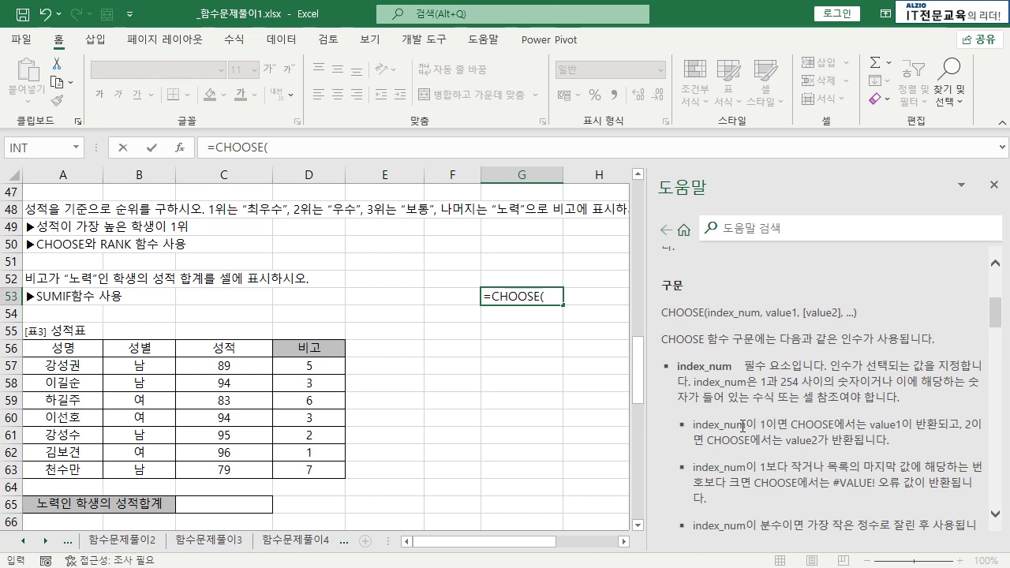
- Read how index_num selects among the values in the CHOOSE help article, through the description of the value1, value2 arguments
{"action": "left_click_drag", "start_coordinate": [704, 314], "coordinate": [798, 312]}
{"action": "left_click", "coordinate": [775, 314]}
{"action": "left_click_drag", "start_coordinate": [708, 313], "coordinate": [832, 319]}
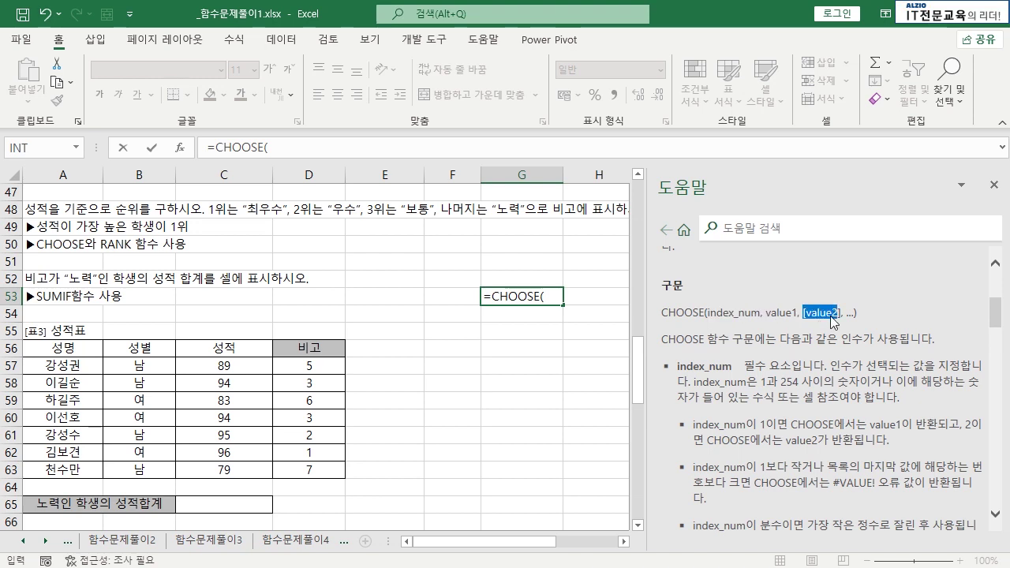
{"action": "left_click", "coordinate": [832, 316]}
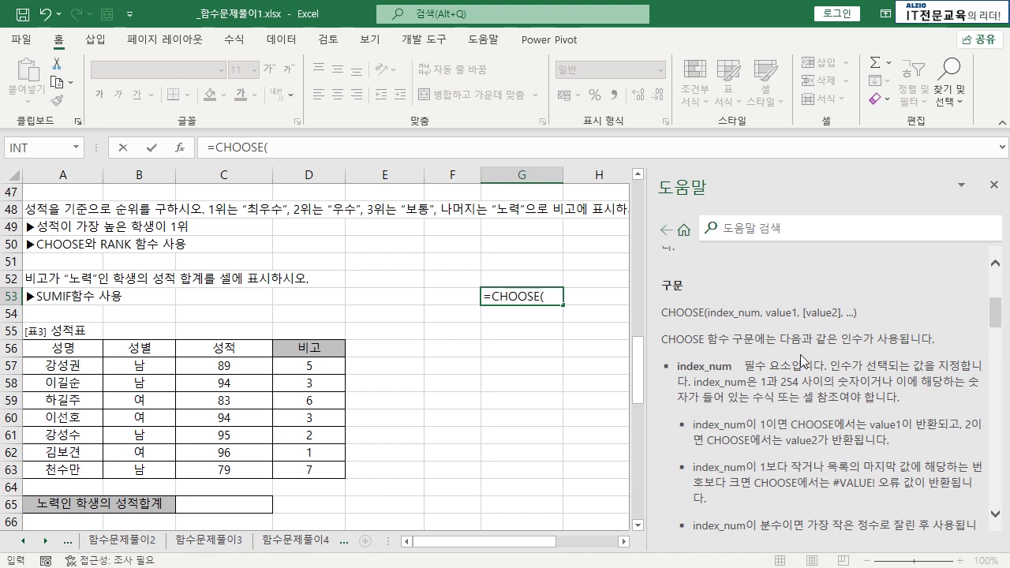
{"action": "scroll", "coordinate": [767, 413], "scroll_direction": "down", "scroll_amount": 1}
{"action": "scroll", "coordinate": [833, 416], "scroll_direction": "down", "scroll_amount": 3}
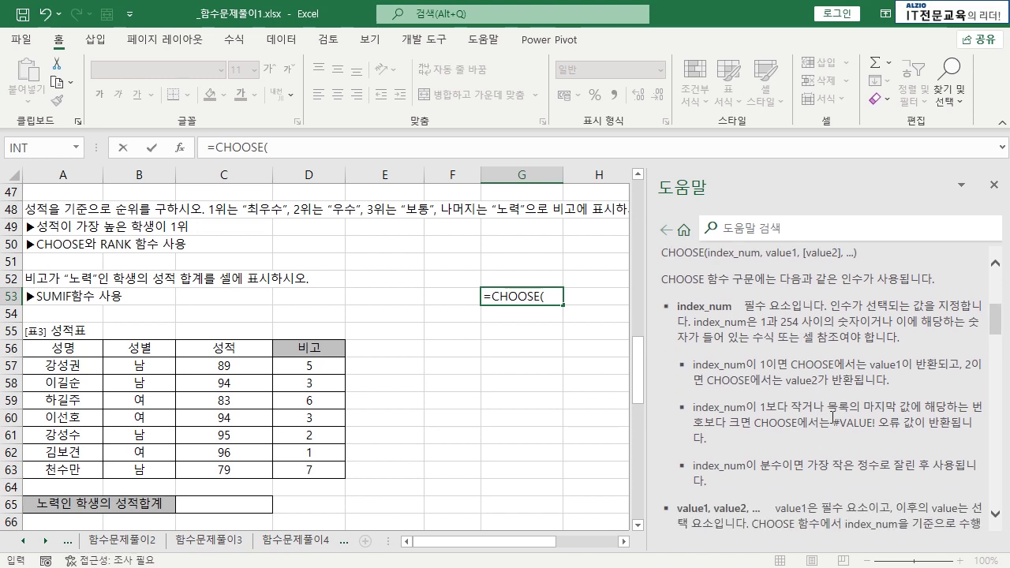
{"action": "scroll", "coordinate": [937, 251], "scroll_direction": "up", "scroll_amount": 1}
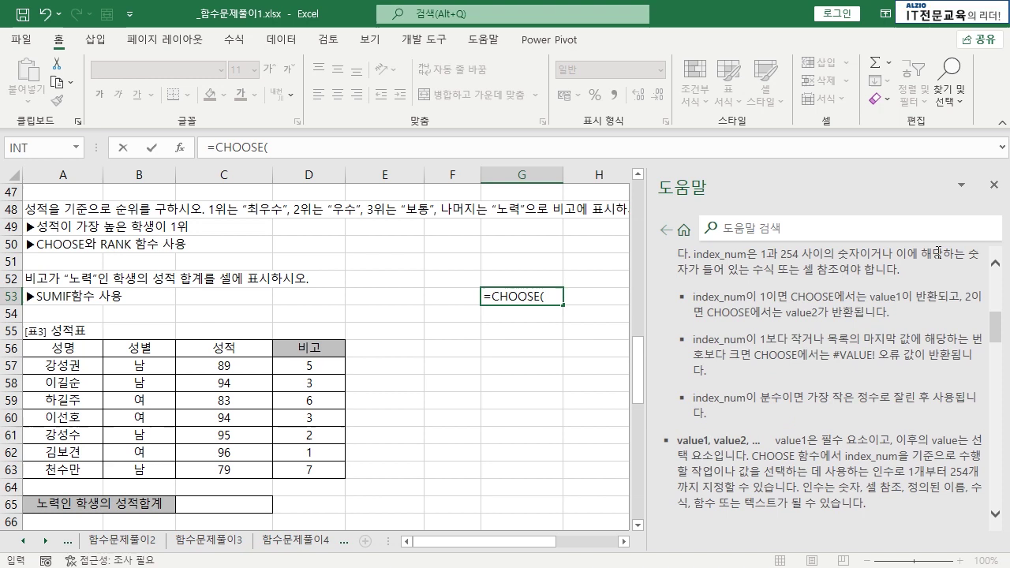
- Close the help article and discard the unfinished CHOOSE formula in G53
{"action": "left_click", "coordinate": [993, 185]}
{"action": "left_click", "coordinate": [551, 298]}
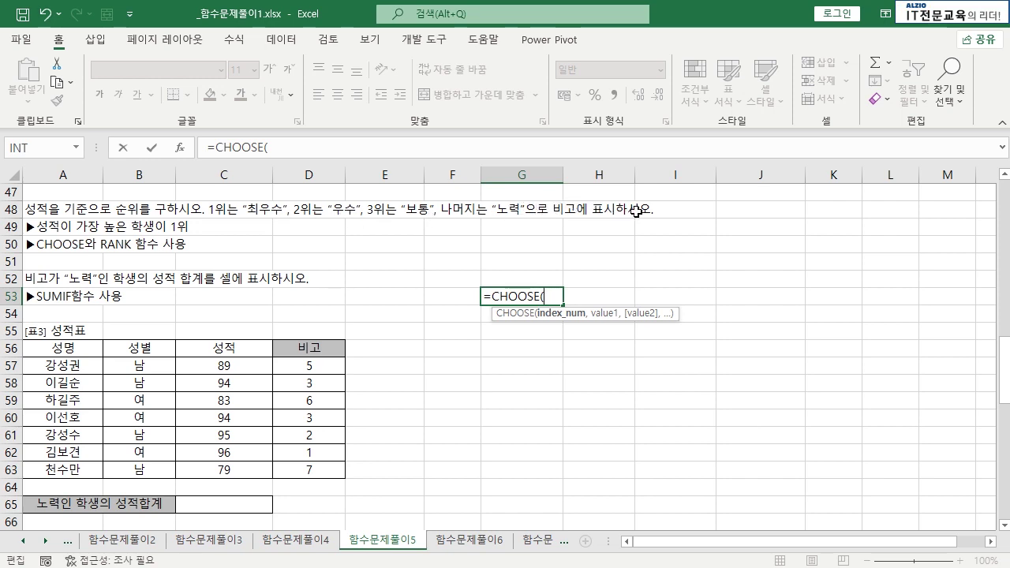
{"action": "key", "text": "Escape"}
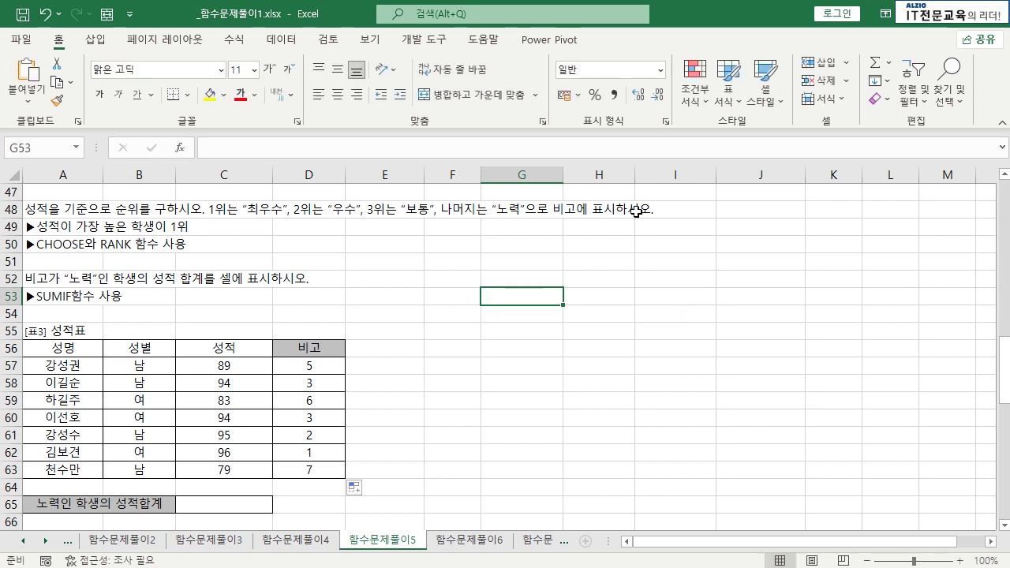
- Open the RANK formula in D57 for editing
{"action": "double_click", "coordinate": [310, 368]}
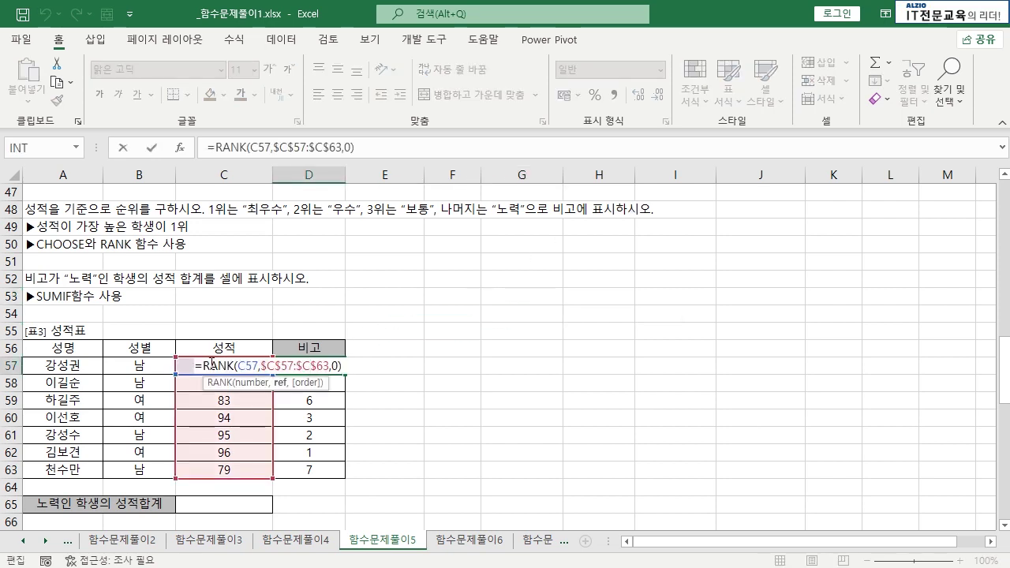
- Wrap the RANK formula in D57 inside a CHOOSE function so that the rank serves as its index number
{"action": "left_click_drag", "start_coordinate": [202, 366], "coordinate": [320, 470]}
{"action": "key", "text": "Escape"}
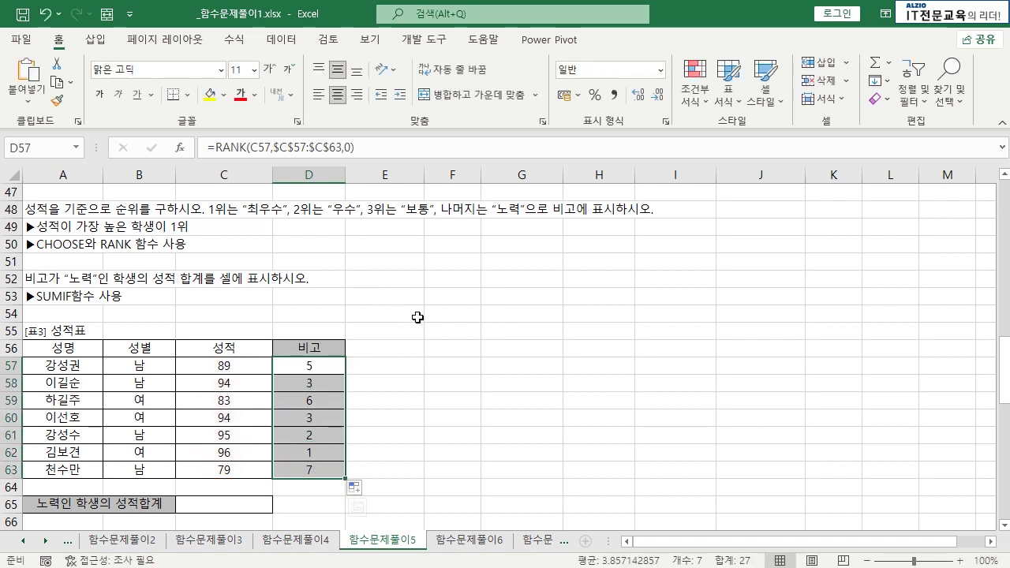
{"action": "left_click_drag", "start_coordinate": [324, 365], "coordinate": [316, 471]}
{"action": "double_click", "coordinate": [303, 369]}
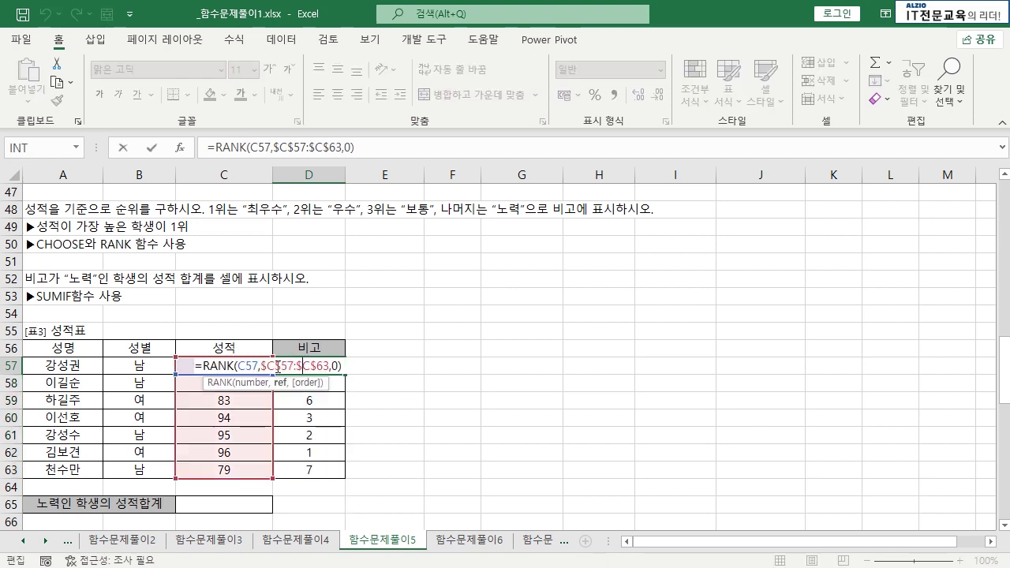
{"action": "left_click", "coordinate": [202, 366]}
{"action": "type", "text": "CHOO"}
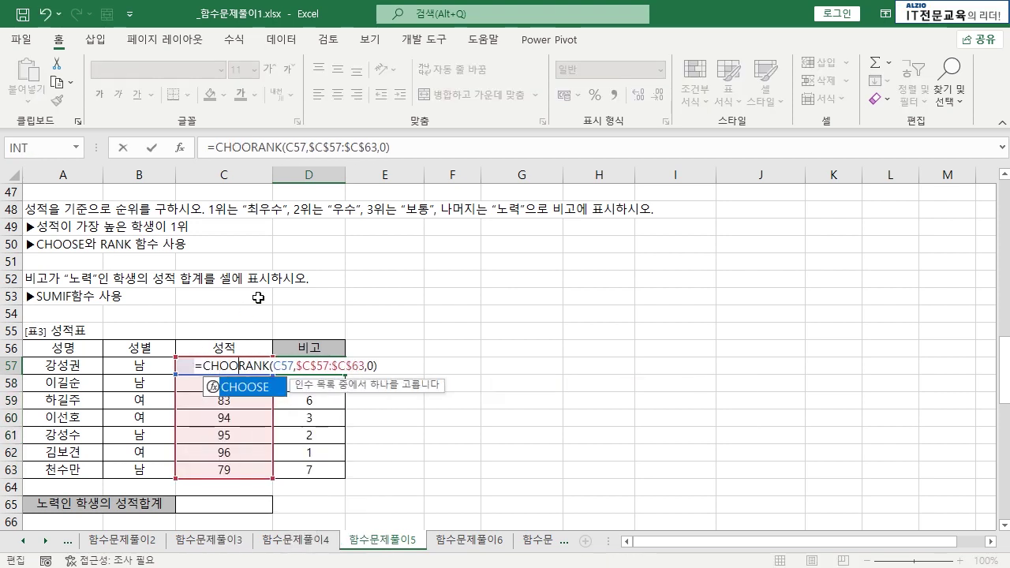
{"action": "type", "text": "SE(RANK(C57"}
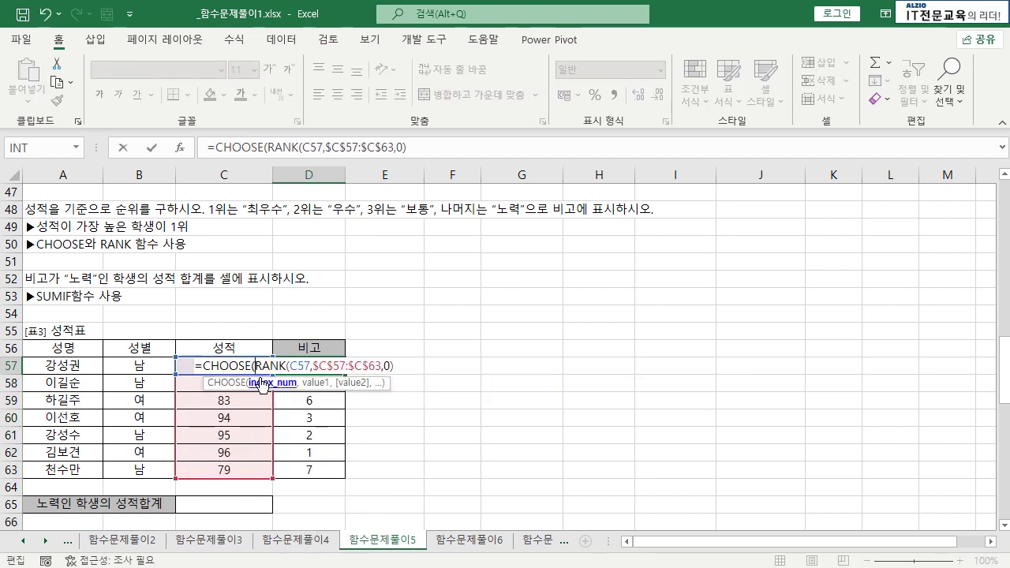
{"action": "type", "text": ","}
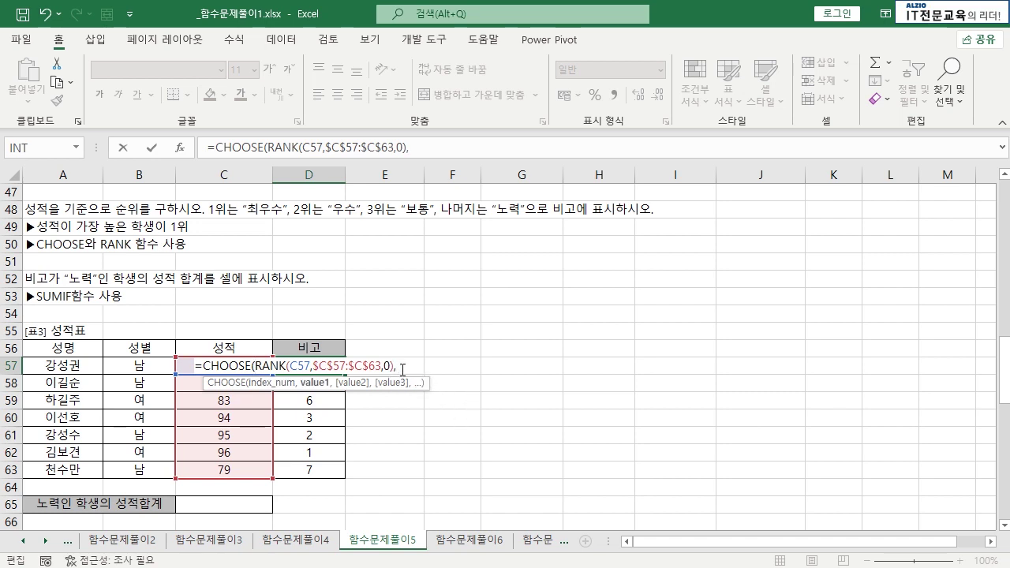
{"action": "left_click_drag", "start_coordinate": [393, 366], "coordinate": [255, 366]}
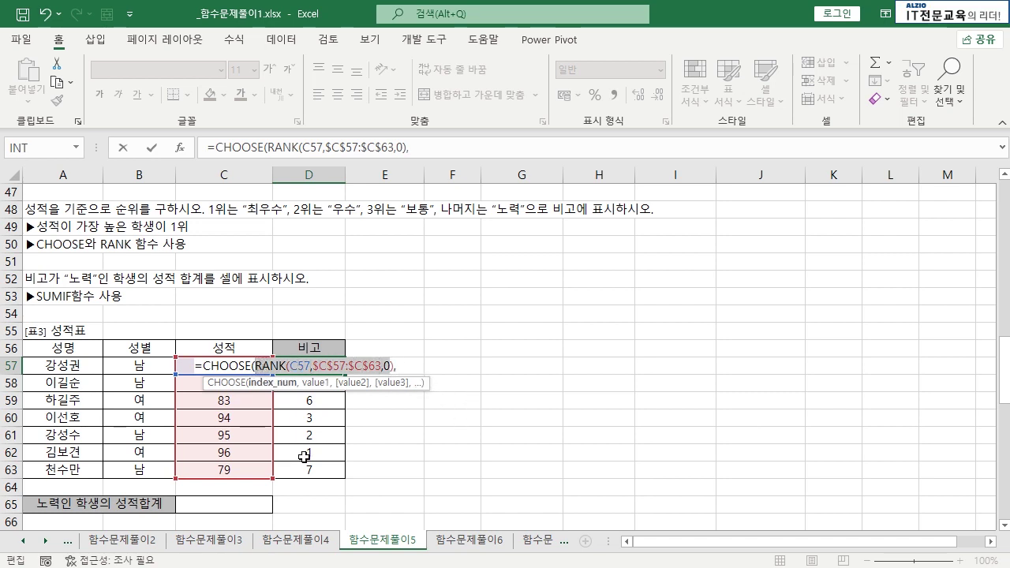
{"action": "left_click", "coordinate": [399, 366]}
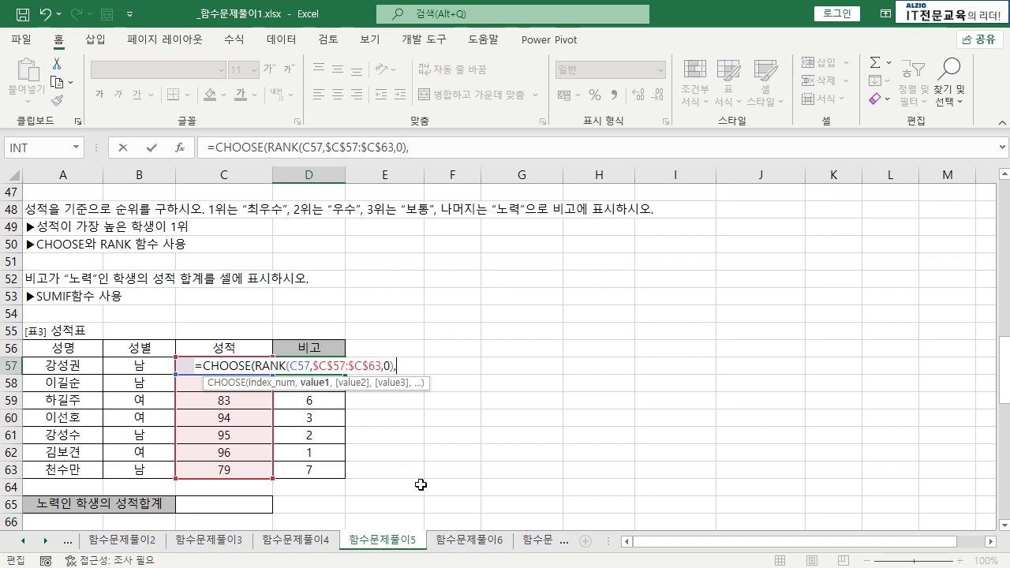
- Complete the CHOOSE formula in D57 with the values "최우수", "우수", "보통" and four times "노력"
{"action": "type", "text": "\"최우"}
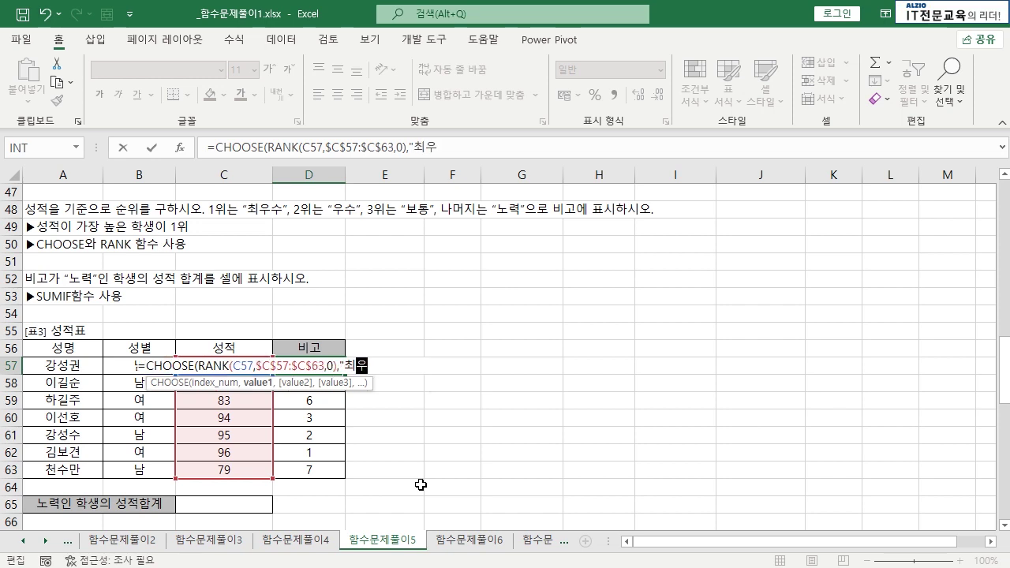
{"action": "type", "text": "수\","}
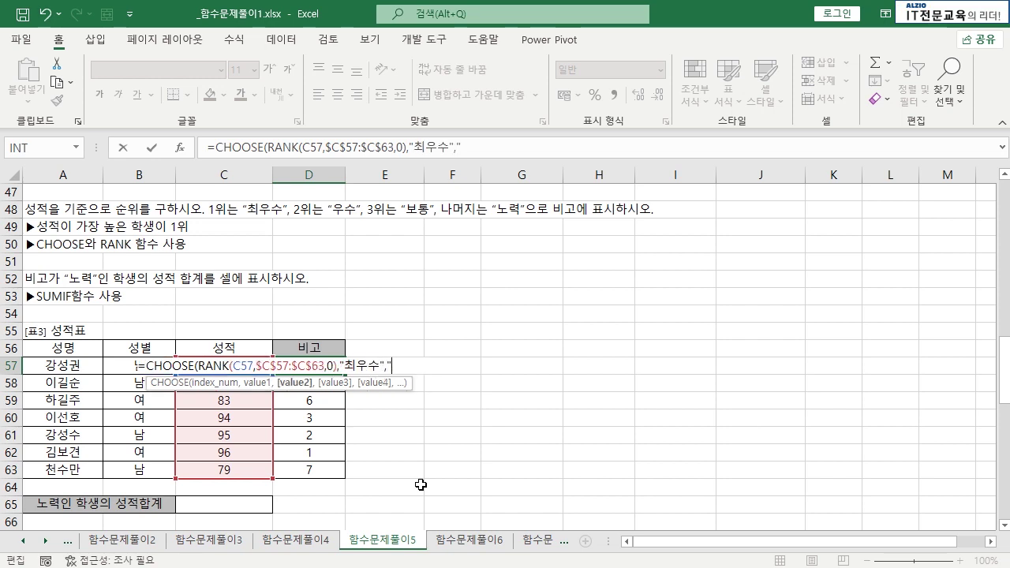
{"action": "type", "text": "\"우수\",\"보"}
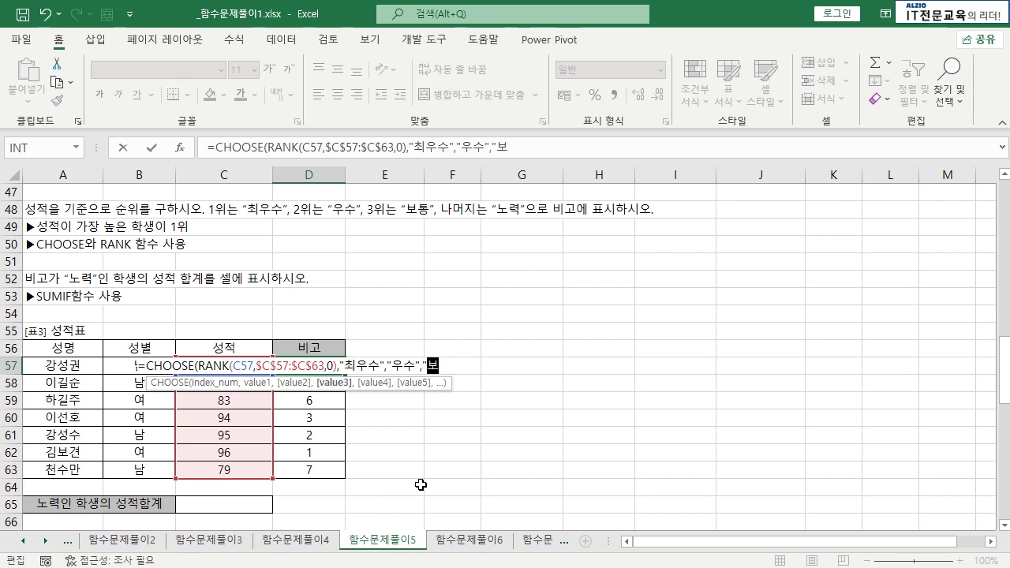
{"action": "type", "text": "통\","}
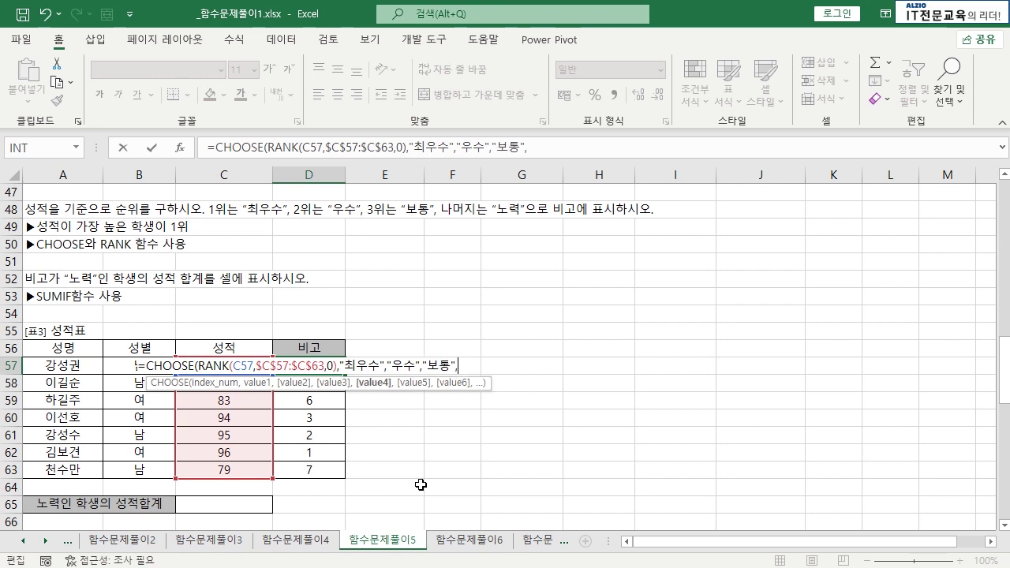
{"action": "type", "text": "\"노력\","}
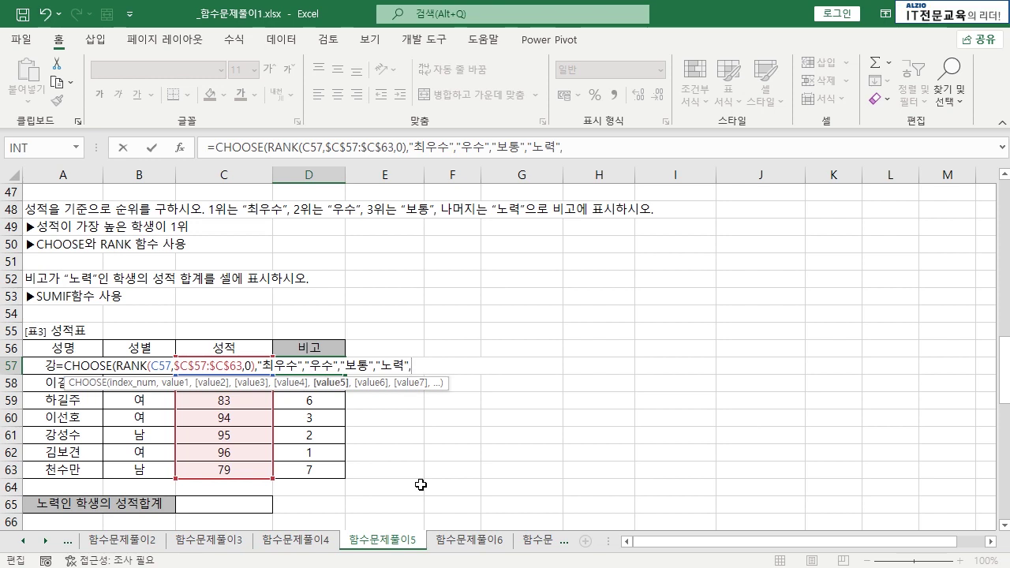
{"action": "type", "text": "\"노력\"ㅡ"}
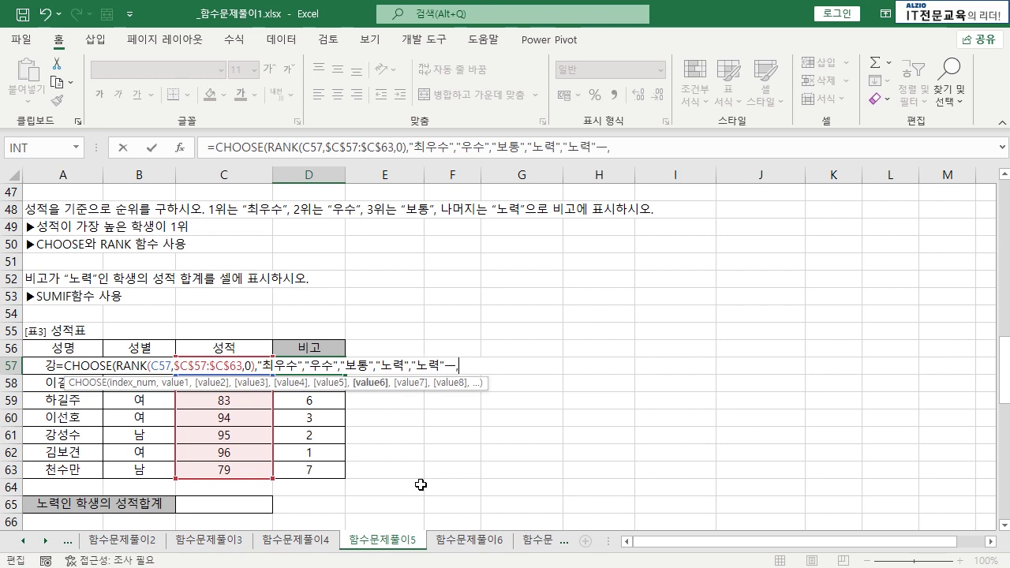
{"action": "key", "text": "BackSpace"}
{"action": "type", "text": ",\"노력\","}
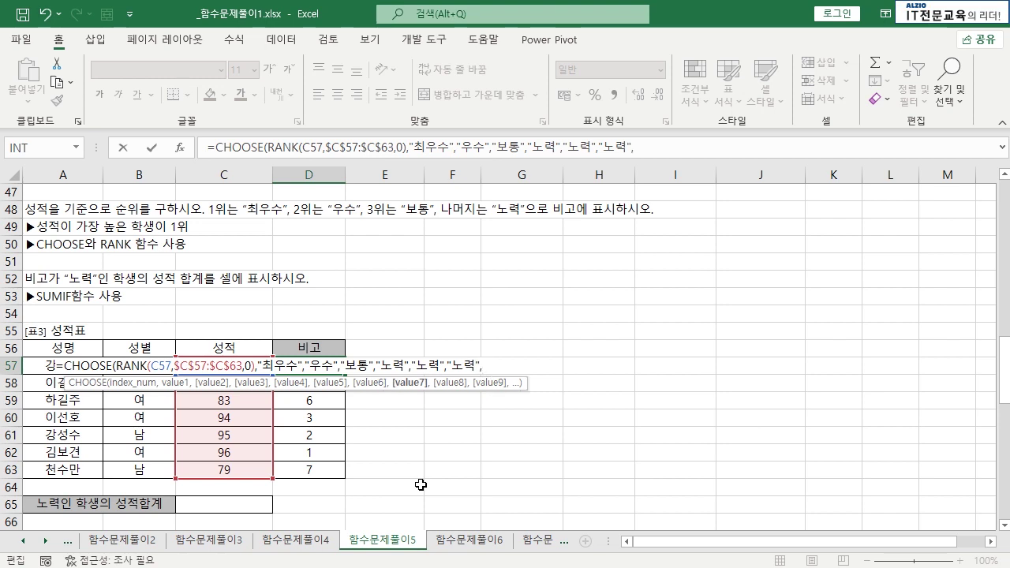
{"action": "type", "text": "\"노력\")"}
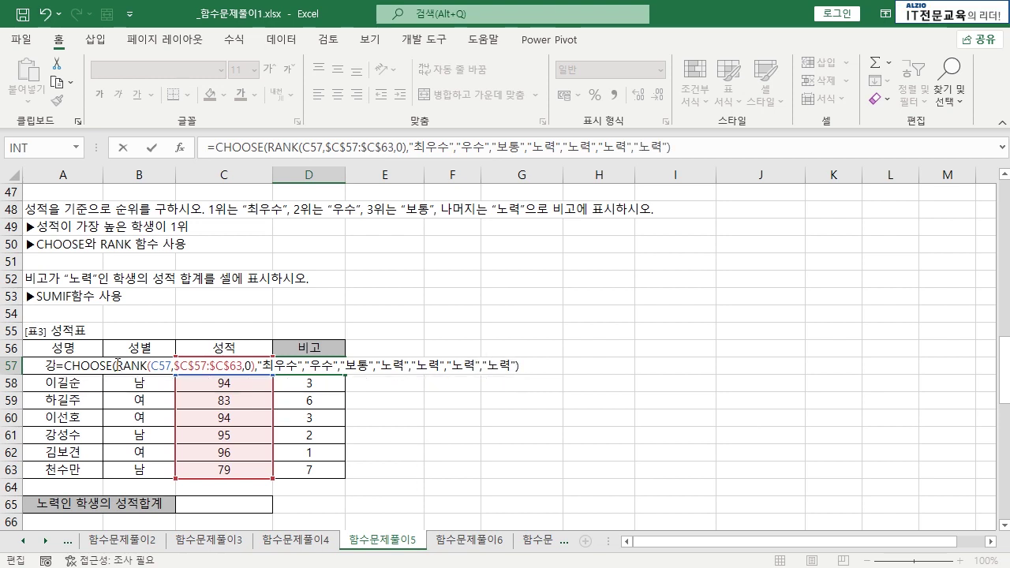
{"action": "left_click_drag", "start_coordinate": [117, 364], "coordinate": [256, 365]}
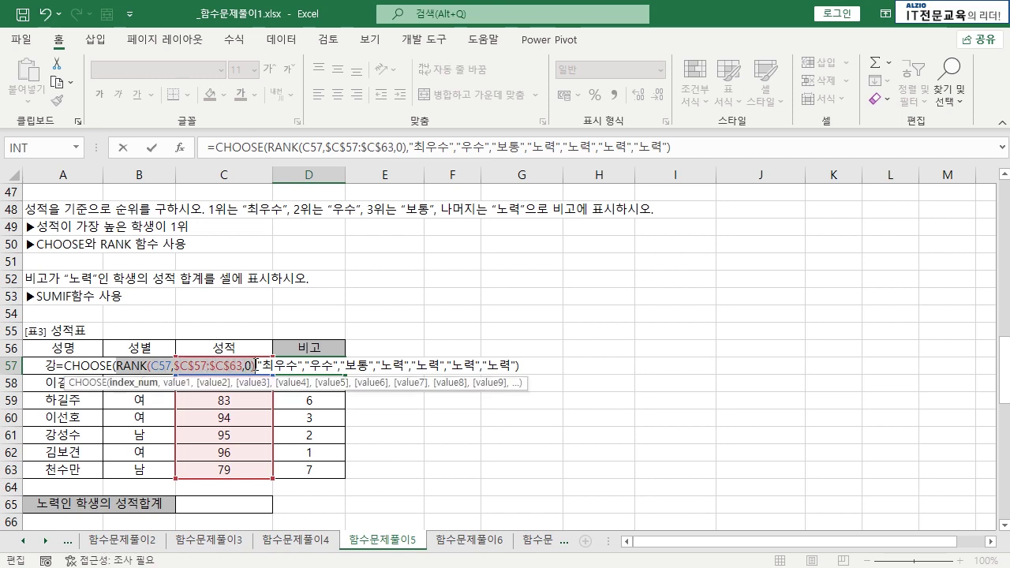
{"action": "left_click", "coordinate": [262, 365]}
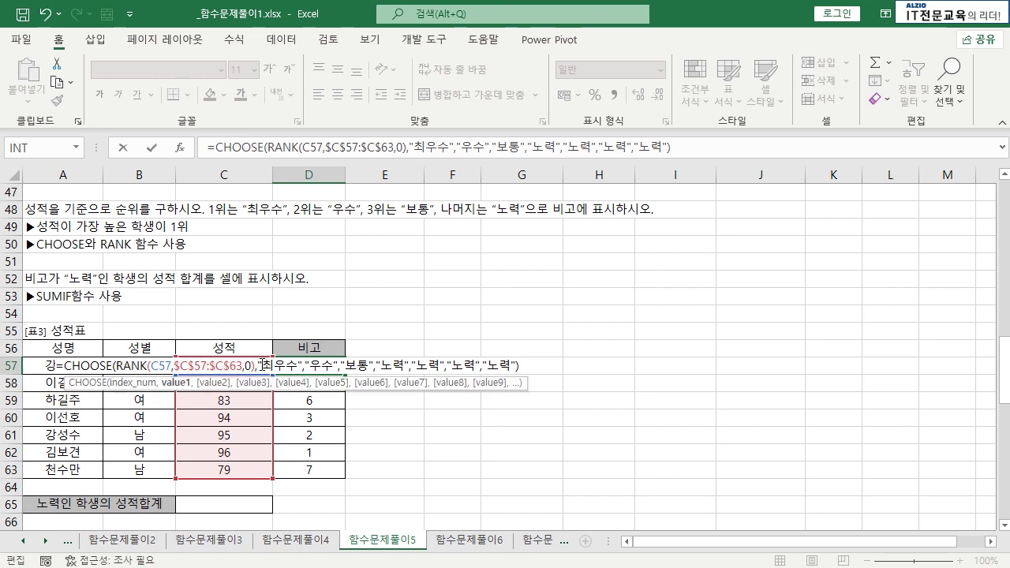
{"action": "left_click_drag", "start_coordinate": [262, 364], "coordinate": [511, 365]}
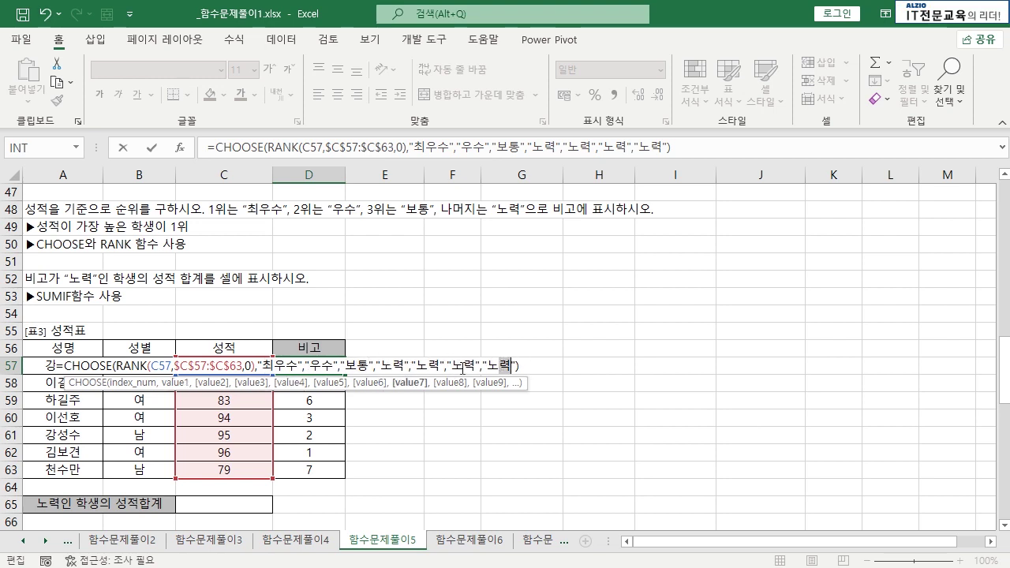
{"action": "key", "text": "Return"}
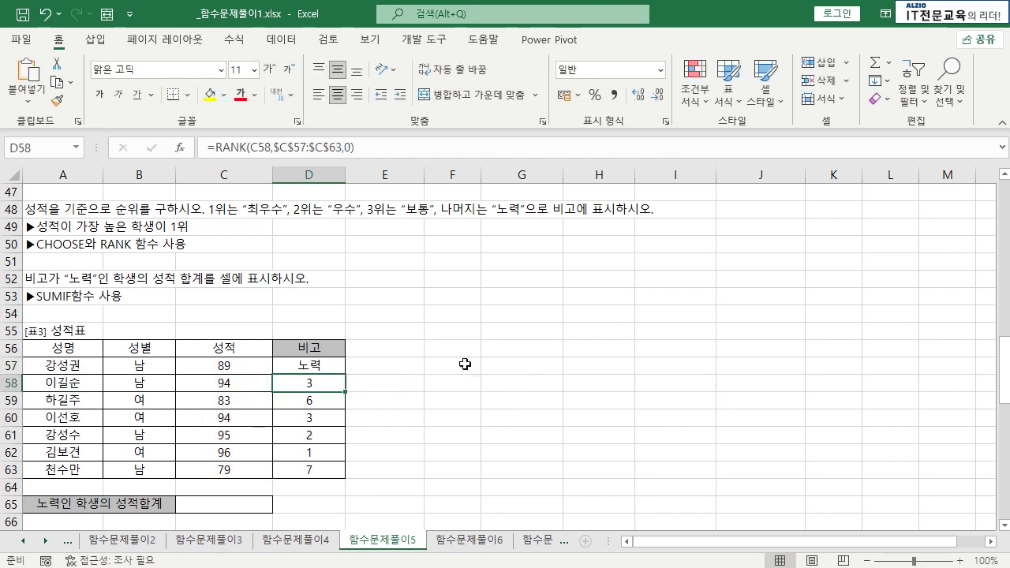
- Fill the CHOOSE formula from D57 down to D63
{"action": "left_click", "coordinate": [334, 366]}
{"action": "double_click", "coordinate": [345, 373]}
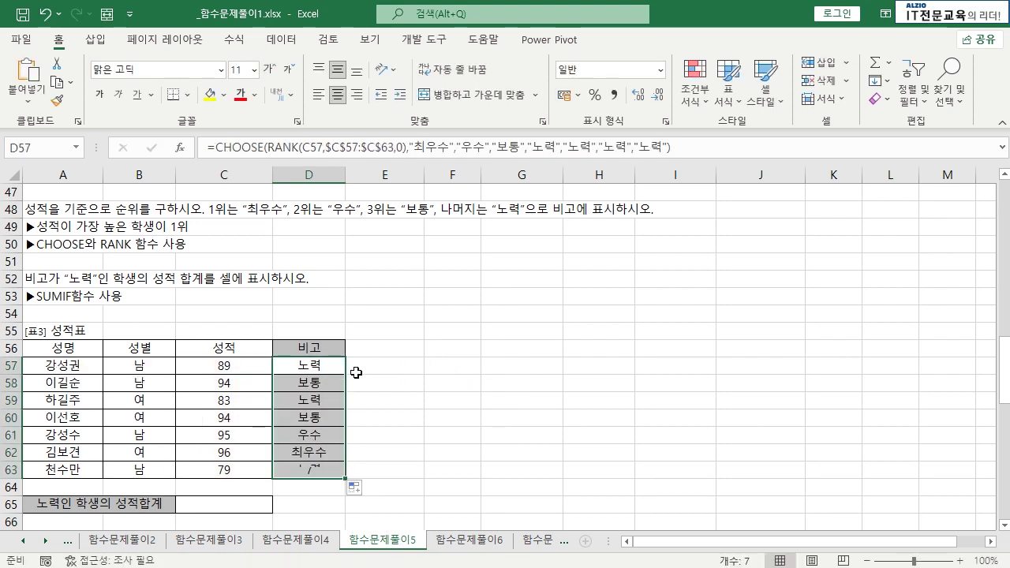
{"action": "left_click", "coordinate": [360, 379]}
- Check the 비고 remarks against the scores, highlighting rows 62, 61, 60 and 58 of the 성적표 table
{"action": "left_click", "coordinate": [11, 452]}
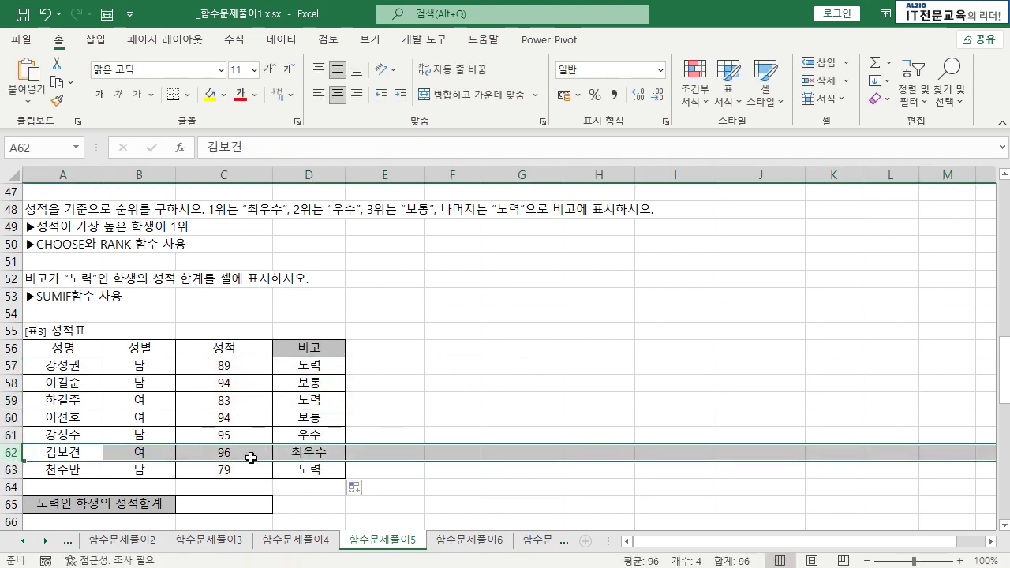
{"action": "left_click", "coordinate": [12, 434], "text": "ctrl"}
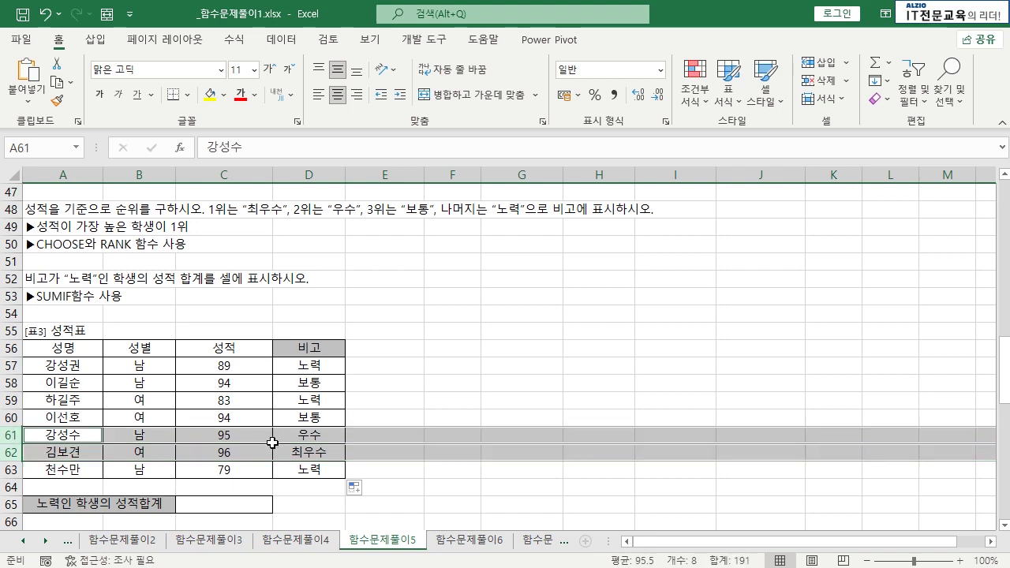
{"action": "left_click", "coordinate": [11, 418], "text": "ctrl"}
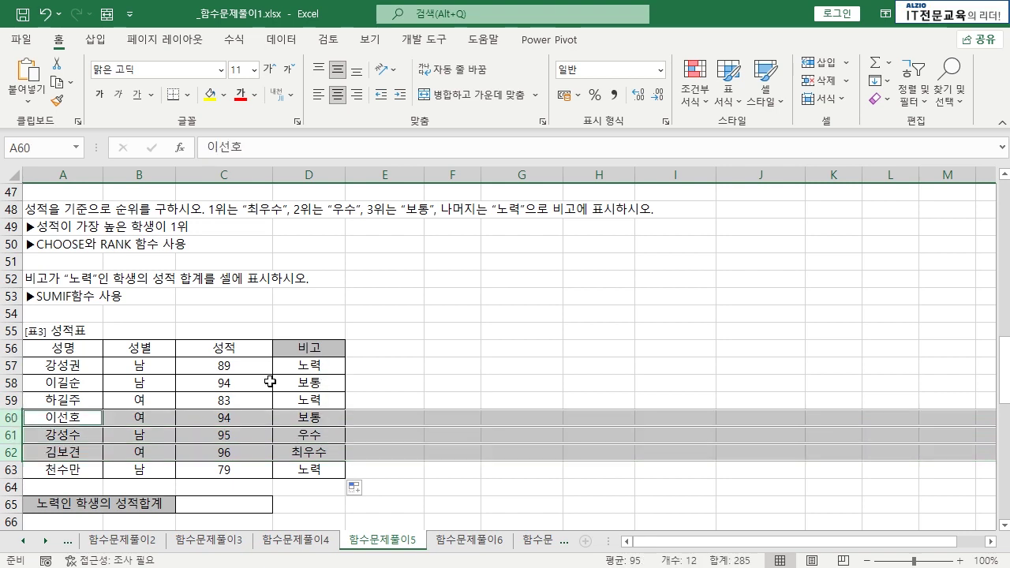
{"action": "left_click", "coordinate": [11, 383], "text": "ctrl"}
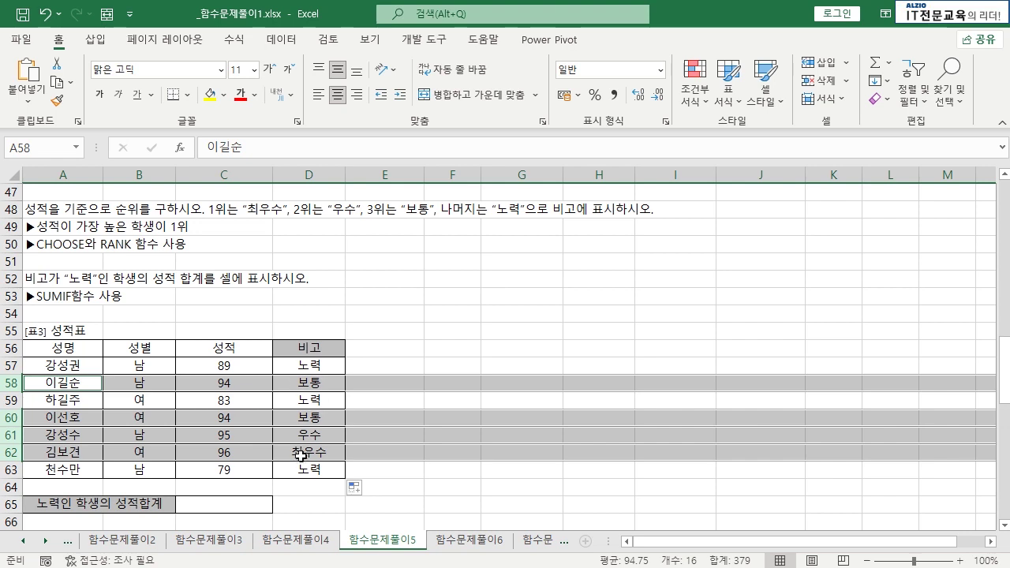
{"action": "left_click", "coordinate": [402, 329]}
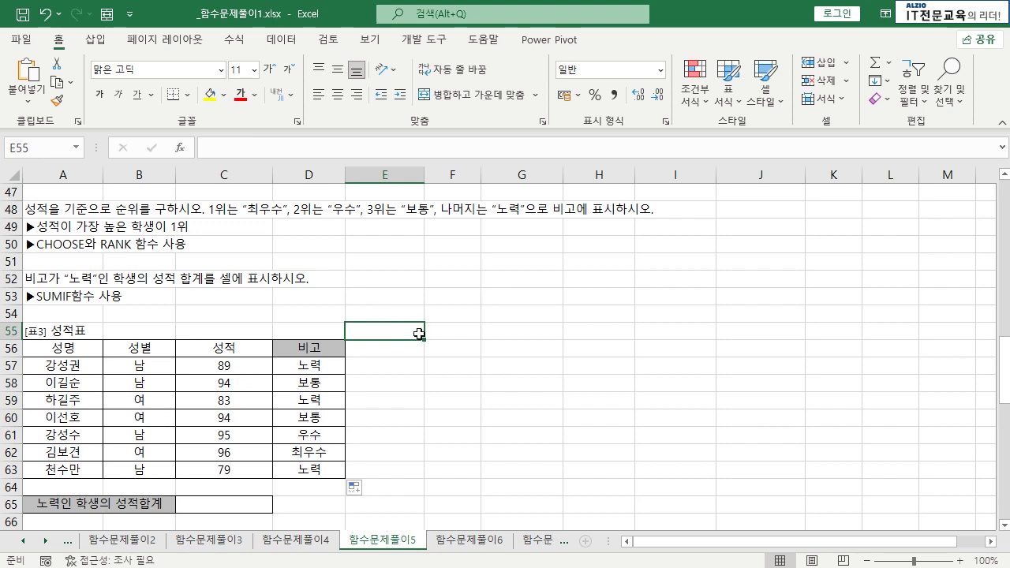
{"action": "left_click_drag", "start_coordinate": [330, 371], "coordinate": [324, 467]}
{"action": "left_click", "coordinate": [399, 394]}
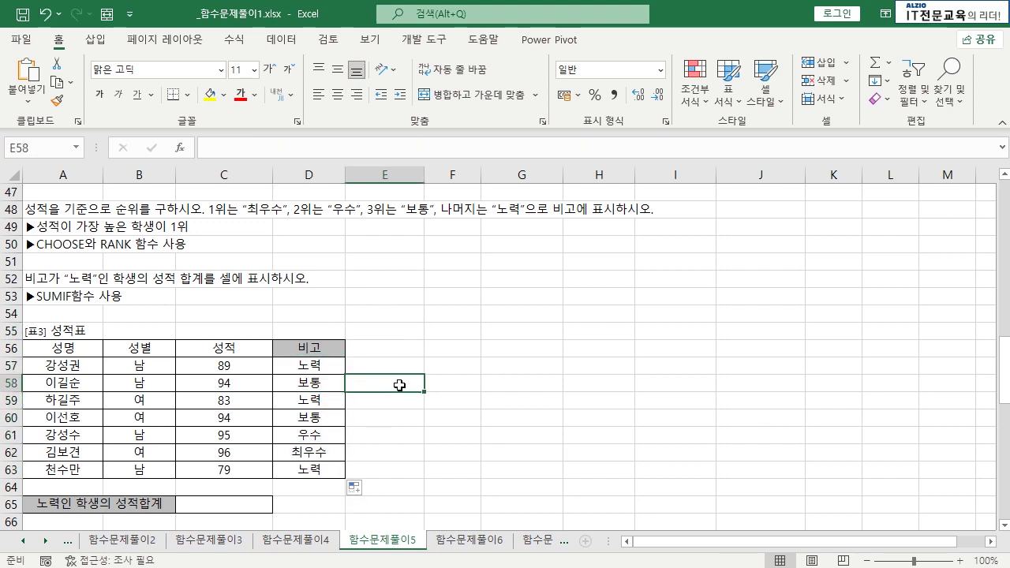
{"action": "left_click", "coordinate": [434, 369]}
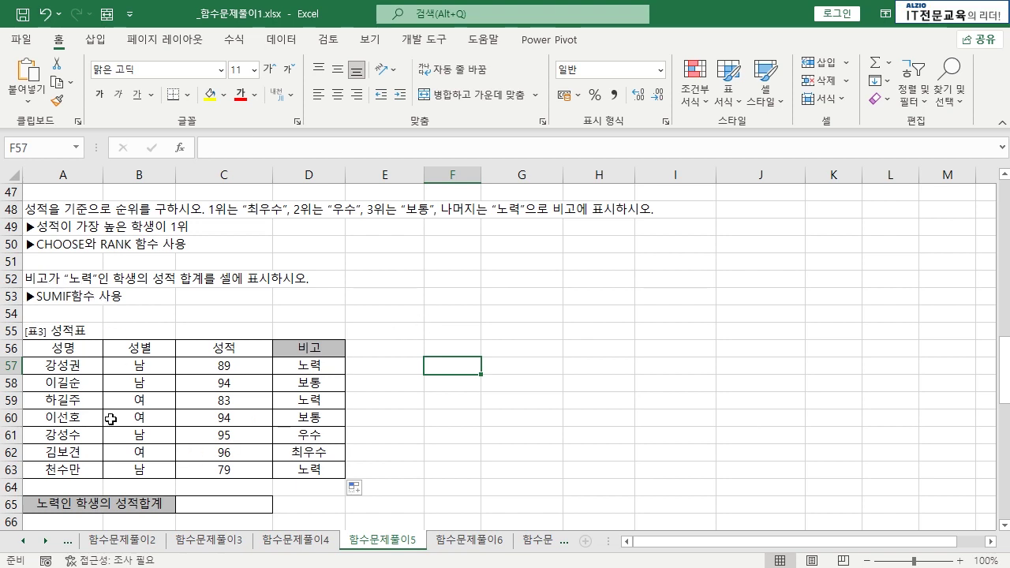
- Examine the 비고 column and highlight the rows marked "노력" (57, 59 and 63) whose scores the SUMIF task concerns
{"action": "left_click", "coordinate": [190, 501]}
{"action": "left_click_drag", "start_coordinate": [309, 365], "coordinate": [293, 465]}
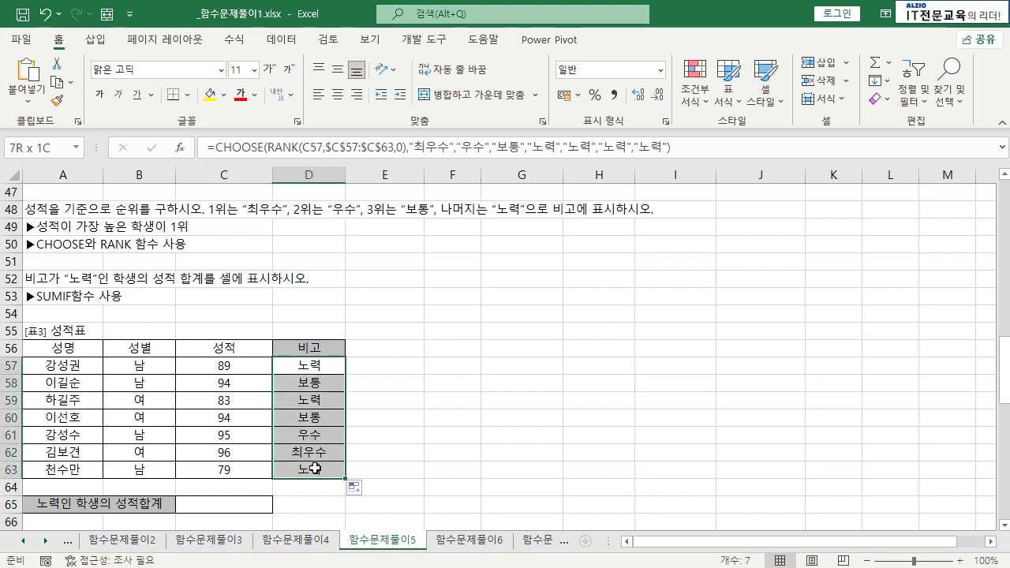
{"action": "left_click", "coordinate": [319, 418]}
{"action": "left_click", "coordinate": [313, 467]}
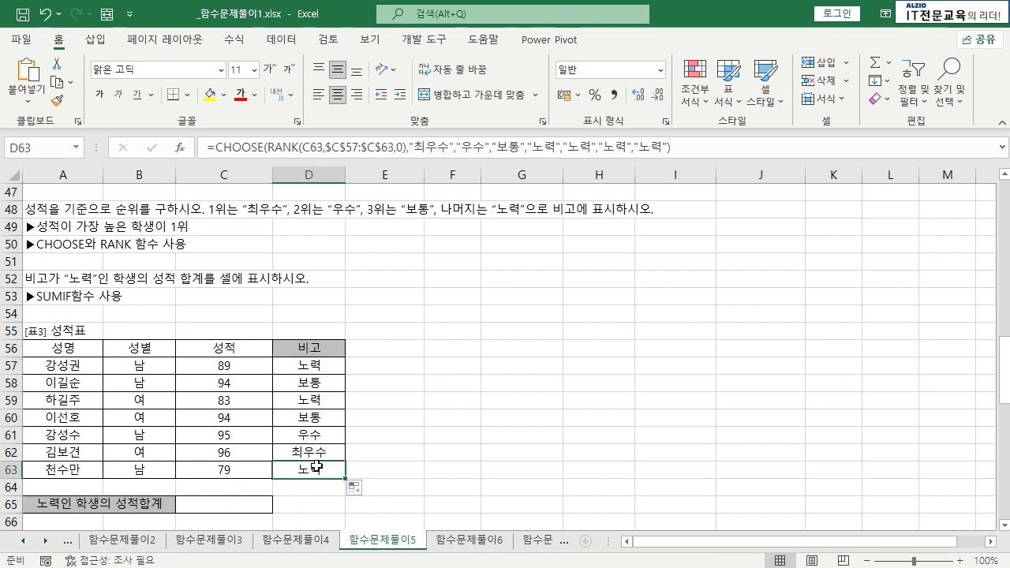
{"action": "left_click", "coordinate": [5, 367]}
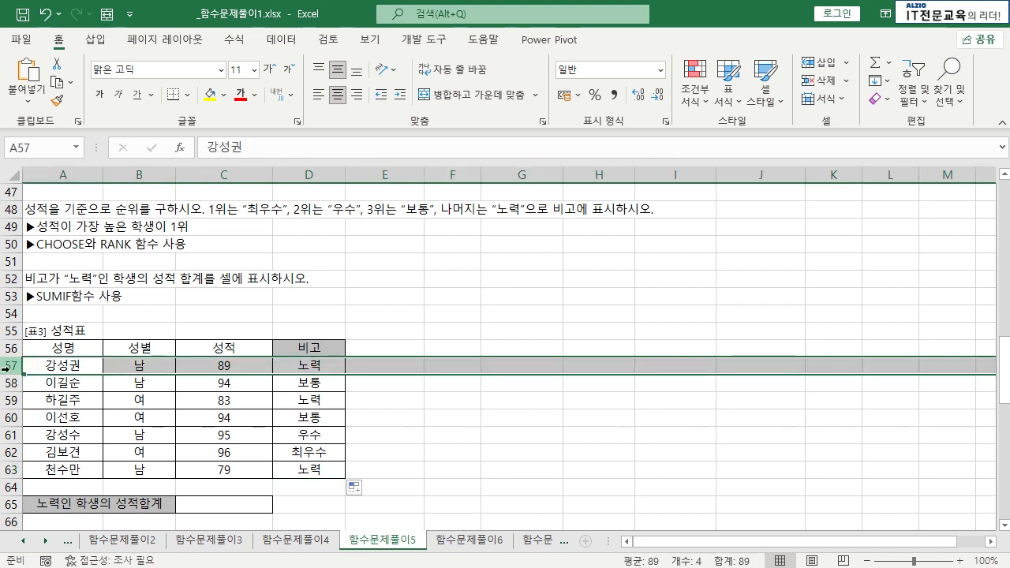
{"action": "left_click", "coordinate": [6, 400], "text": "ctrl"}
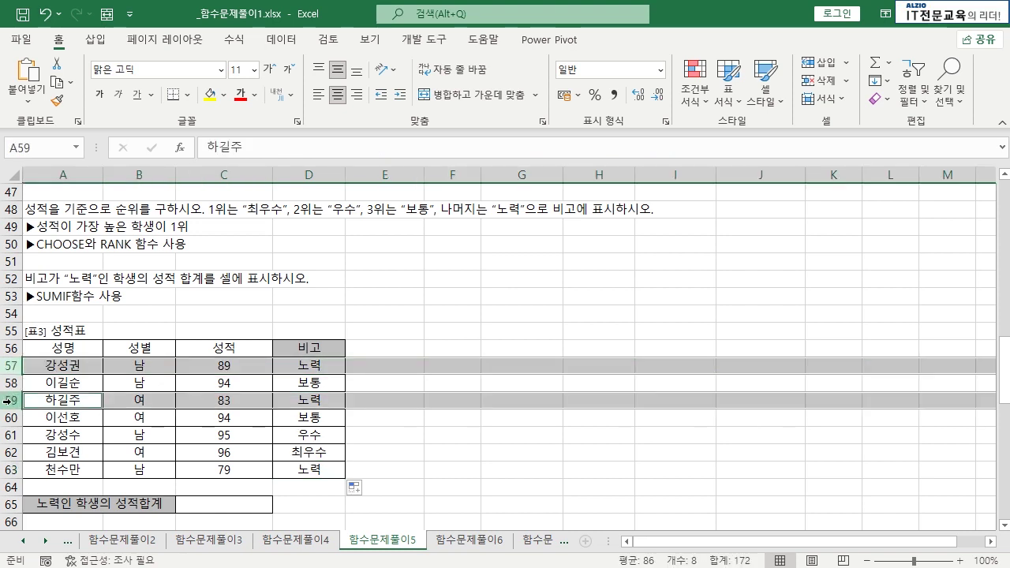
{"action": "left_click", "coordinate": [14, 469], "text": "ctrl"}
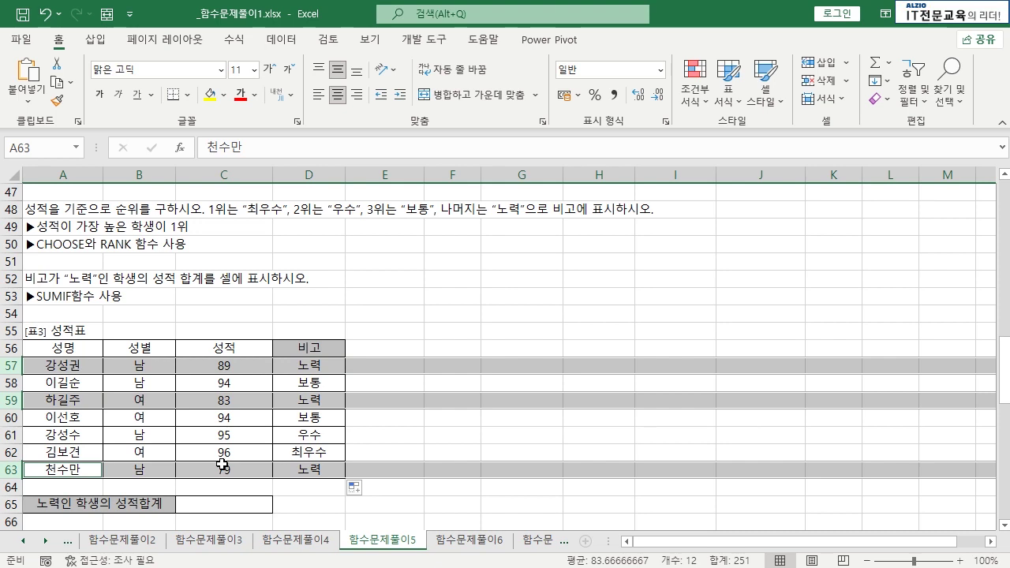
- Enter a formula in F57 that adds the scores in C57, C59 and C63
{"action": "left_click", "coordinate": [436, 366]}
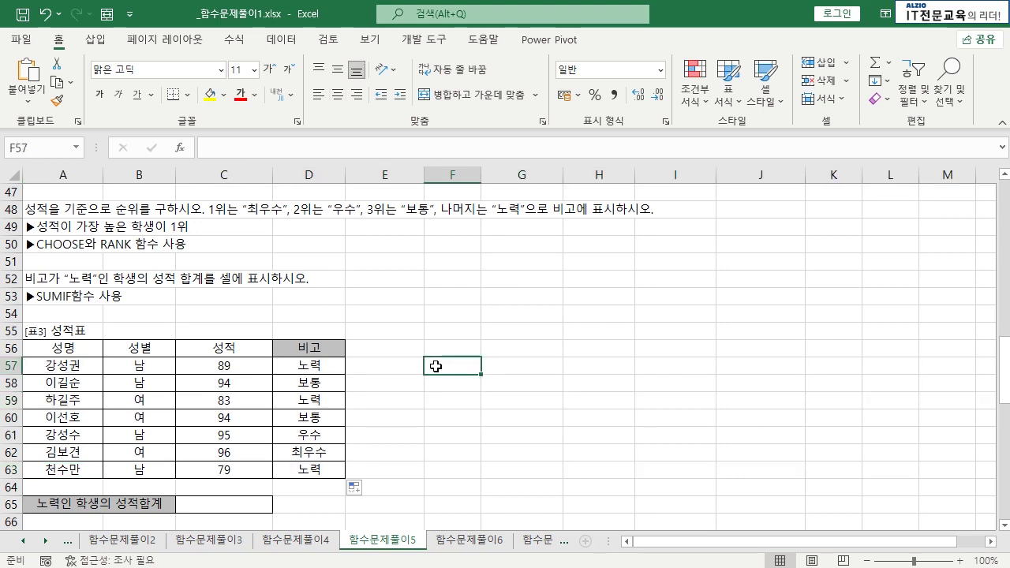
{"action": "type", "text": "="}
{"action": "left_click", "coordinate": [232, 367]}
{"action": "type", "text": "+"}
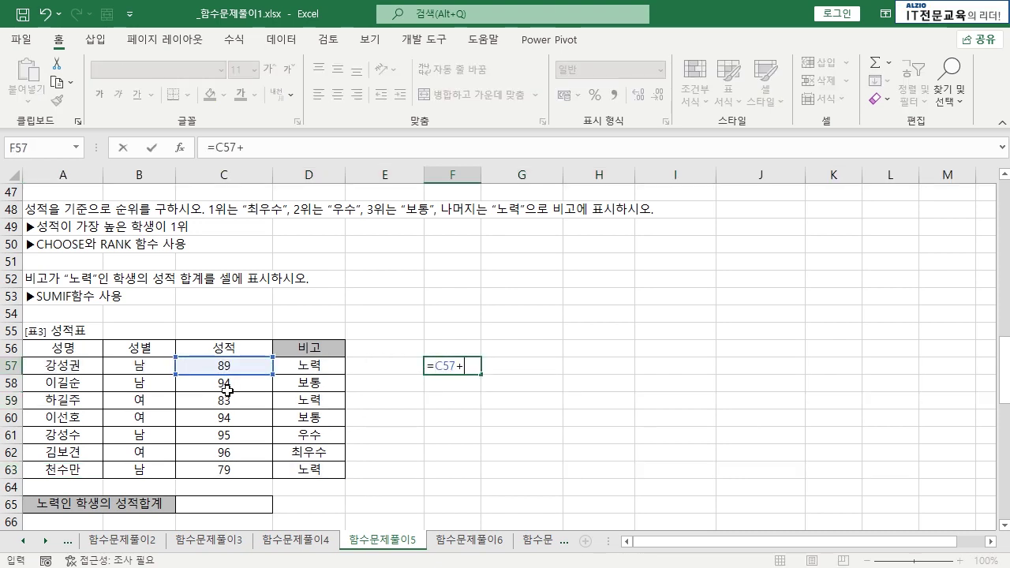
{"action": "left_click", "coordinate": [227, 400]}
{"action": "type", "text": "+"}
{"action": "left_click", "coordinate": [228, 470]}
{"action": "key", "text": "Return"}
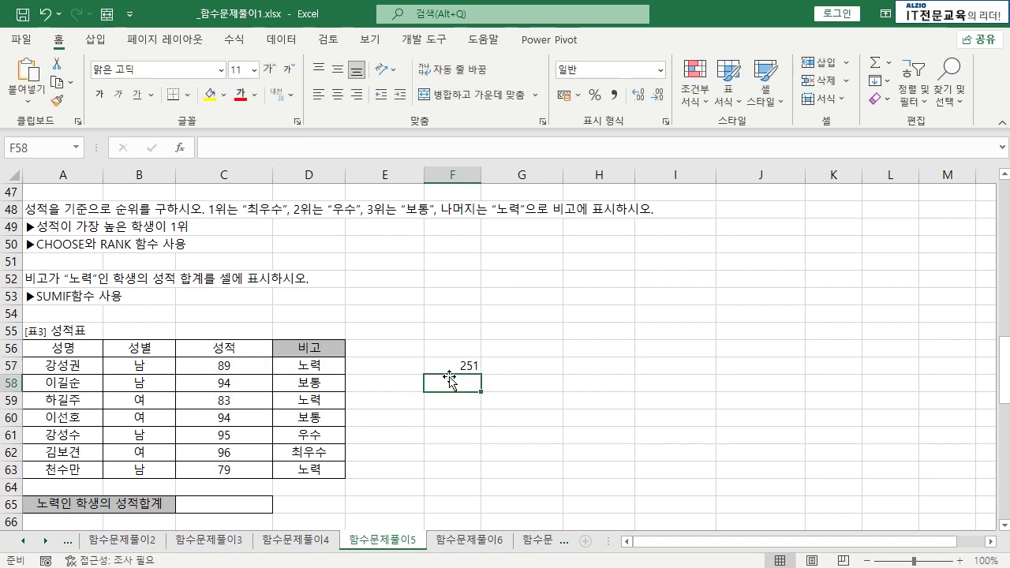
- Start a SUMIF formula in C65 with the 비고 cells D57:D63 as its criteria range
{"action": "left_click", "coordinate": [456, 368]}
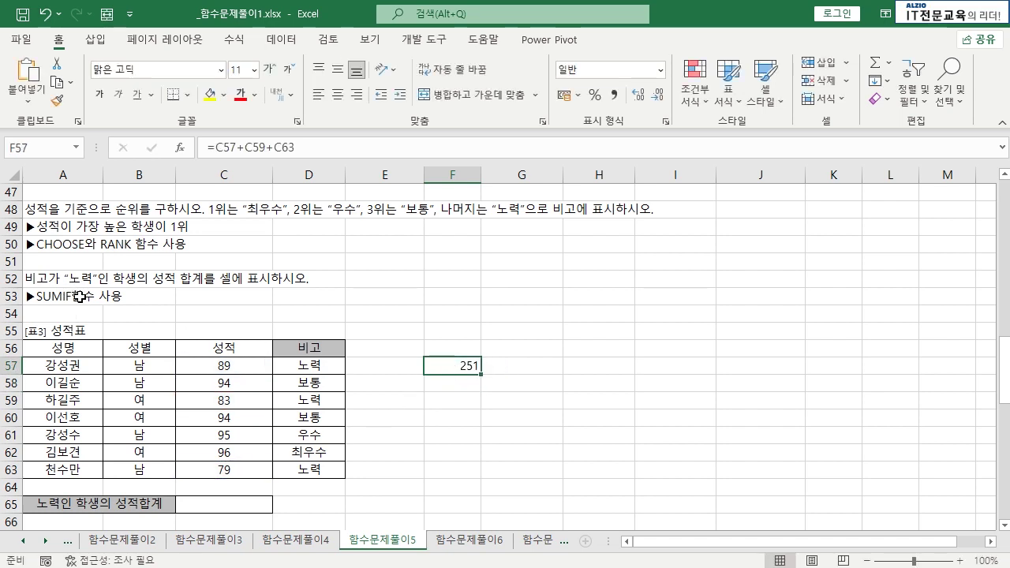
{"action": "left_click", "coordinate": [314, 366]}
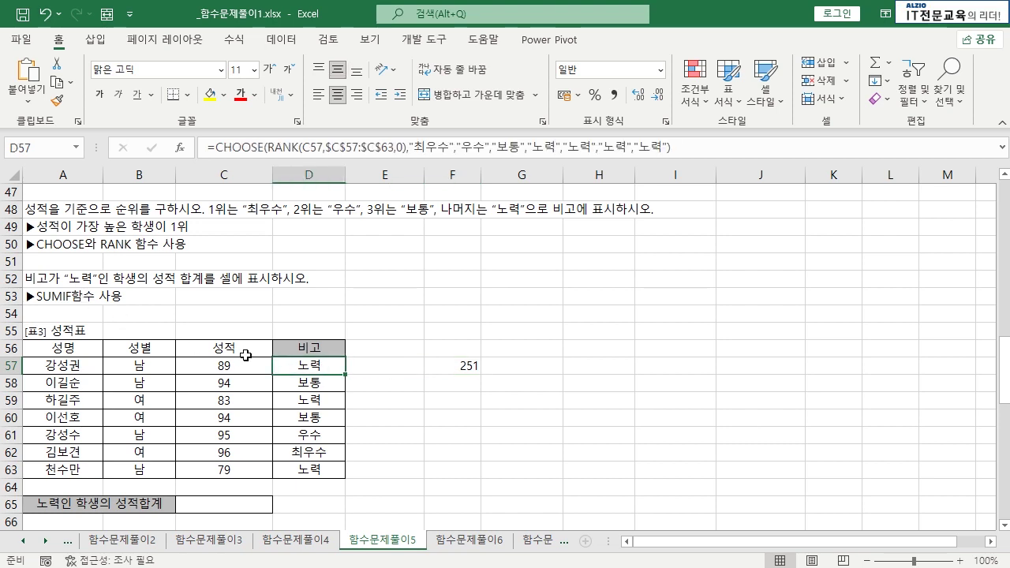
{"action": "left_click_drag", "start_coordinate": [245, 365], "coordinate": [246, 465]}
{"action": "left_click", "coordinate": [253, 451]}
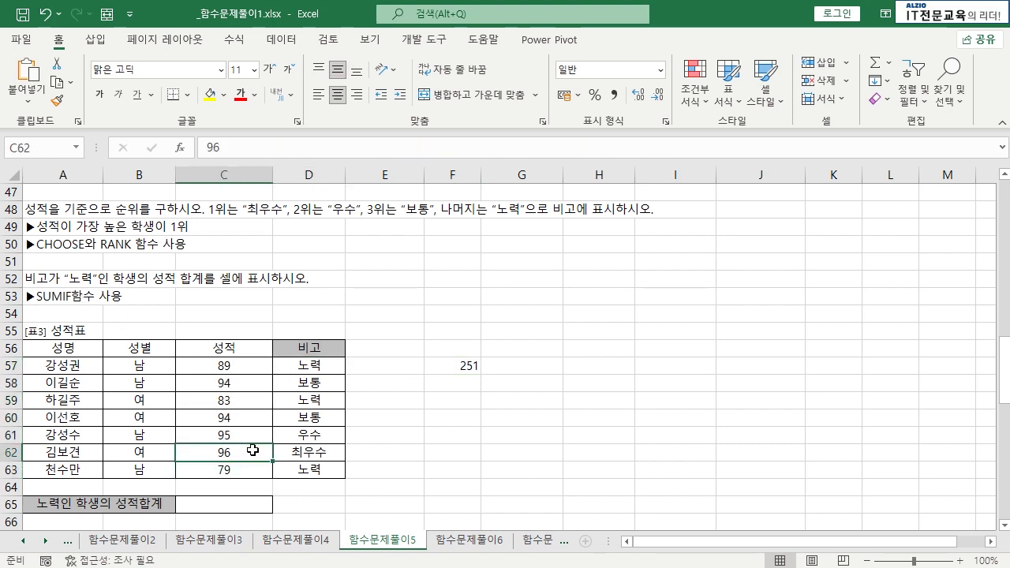
{"action": "left_click", "coordinate": [208, 505]}
{"action": "type", "text": "=ㄴ"}
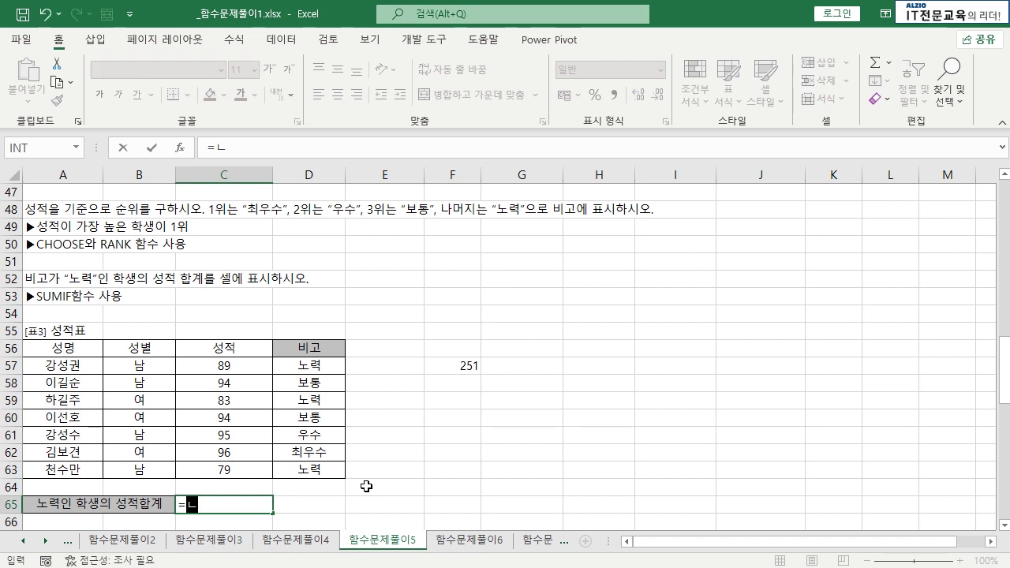
{"action": "key", "text": "BackSpace"}
{"action": "type", "text": "SUMIF("}
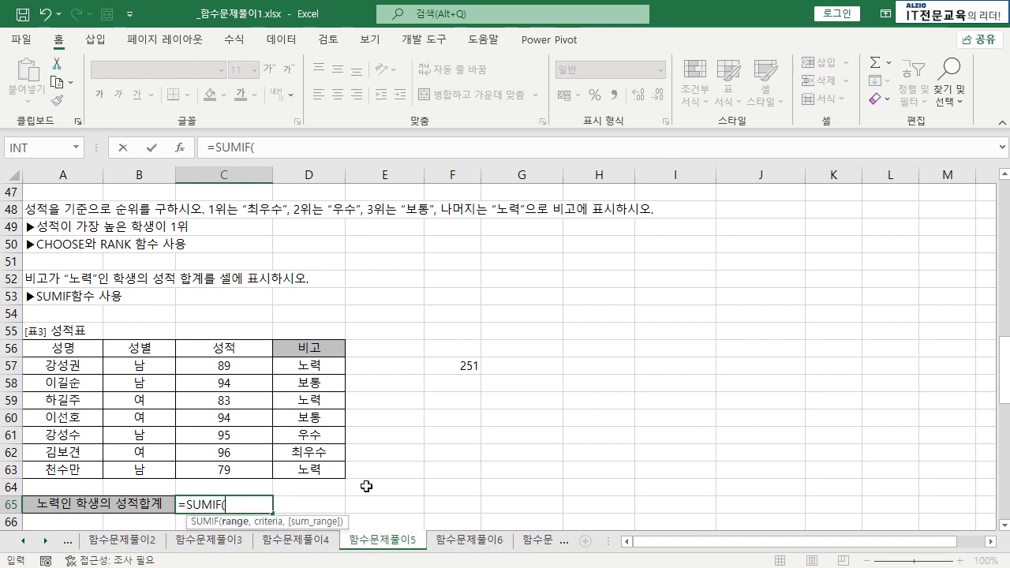
{"action": "scroll", "coordinate": [361, 483], "scroll_direction": "down", "scroll_amount": 2}
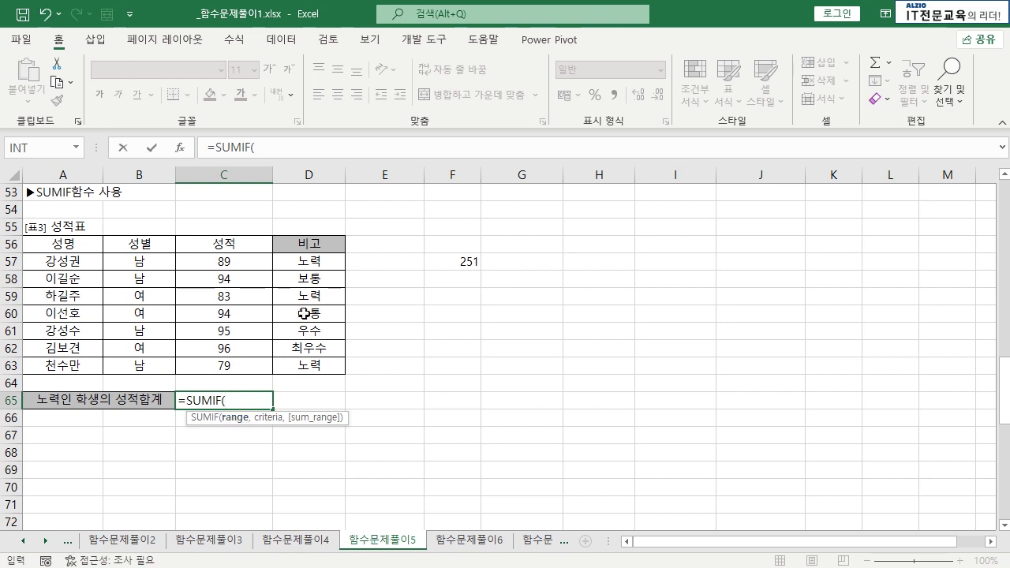
{"action": "left_click_drag", "start_coordinate": [316, 261], "coordinate": [315, 364]}
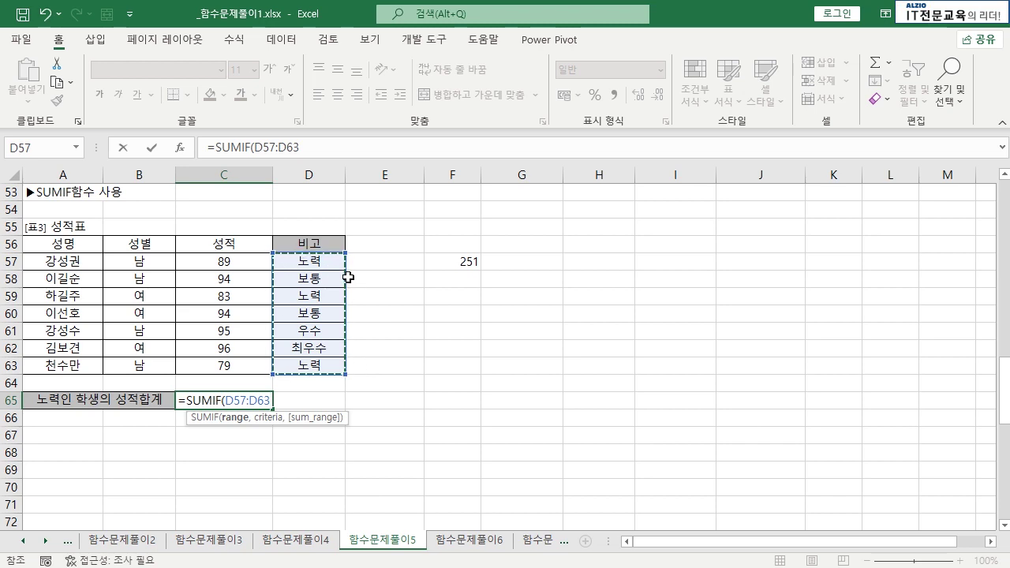
- Complete the SUMIF formula in C65 with the criterion "노력" and the sum range C57:C63
{"action": "type", "text": ","}
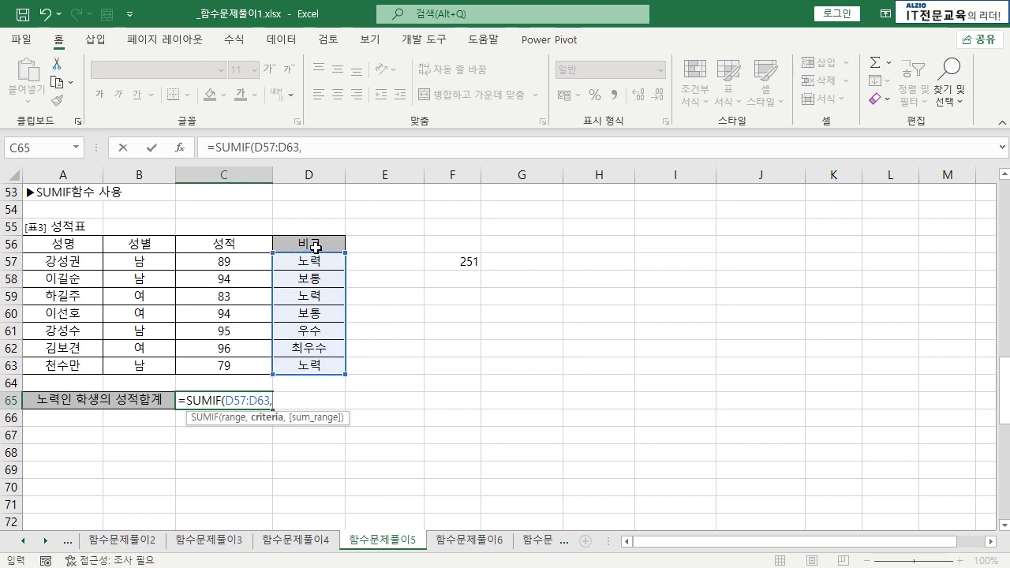
{"action": "type", "text": "\""}
{"action": "type", "text": "SH"}
{"action": "key", "text": "BackSpace"}
{"action": "key", "text": "BackSpace"}
{"action": "type", "text": "노력\","}
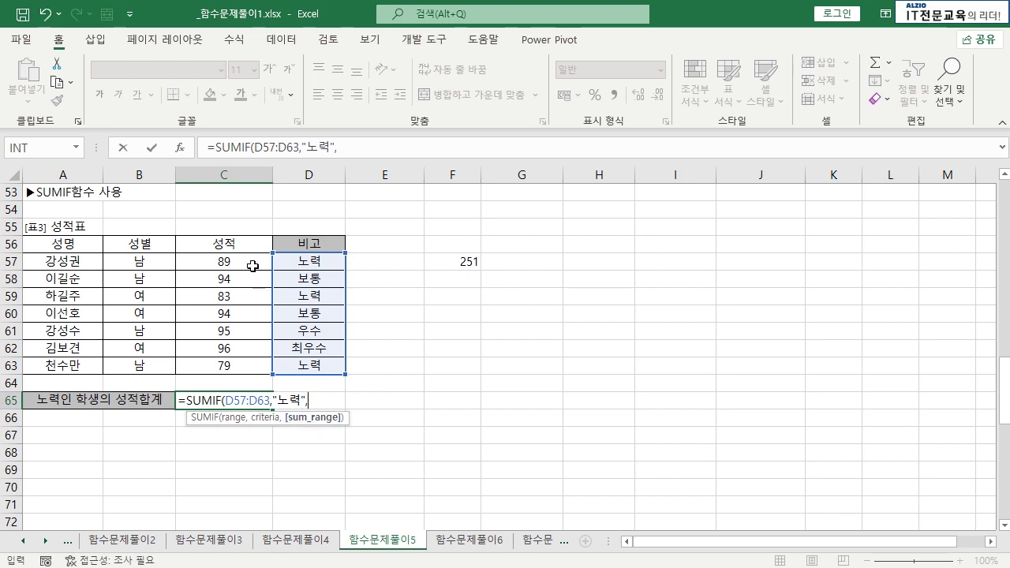
{"action": "left_click_drag", "start_coordinate": [252, 264], "coordinate": [254, 366]}
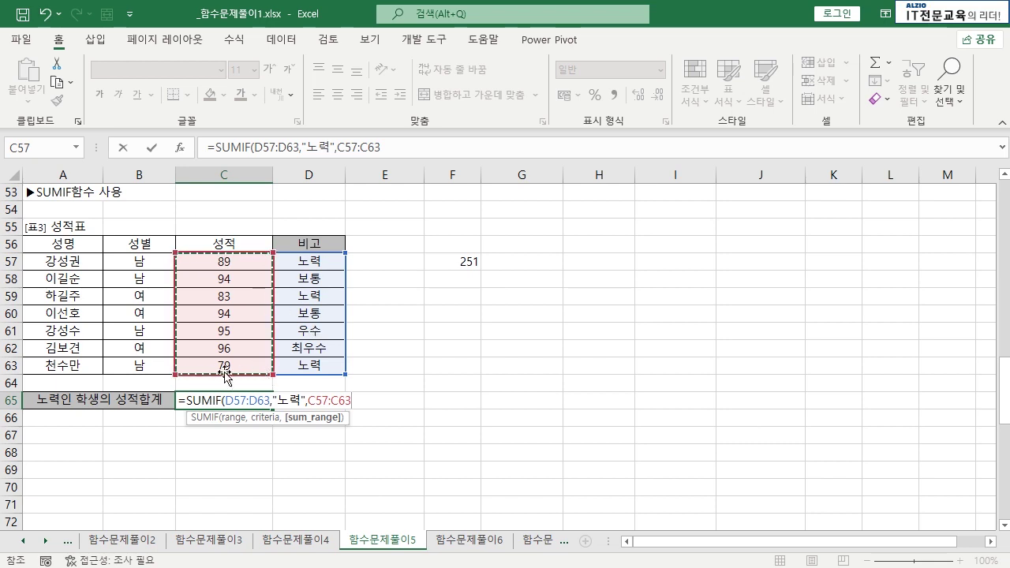
{"action": "type", "text": ")"}
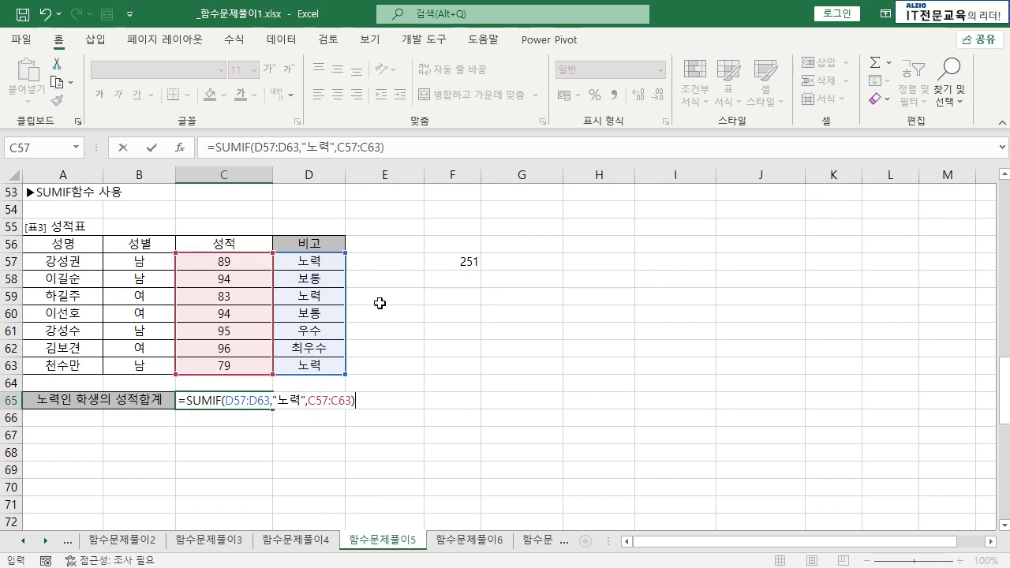
{"action": "key", "text": "Return"}
{"action": "key", "text": "Up"}
- Compare the SUMIF result in C65 with the manual sum in F57, highlighting the "노력" scores in rows 57, 59 and 63
{"action": "left_click", "coordinate": [471, 261]}
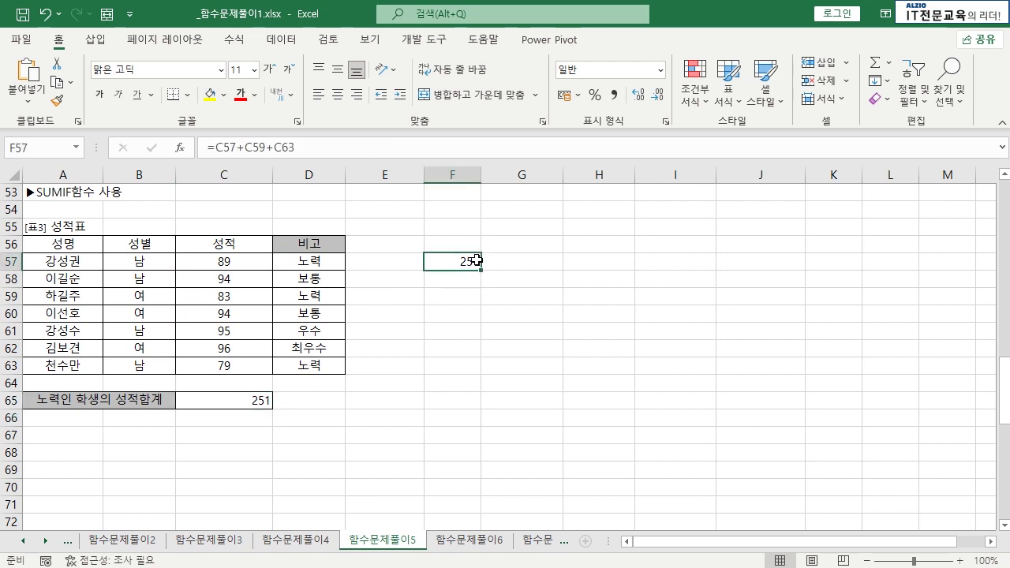
{"action": "left_click", "coordinate": [261, 403]}
{"action": "left_click", "coordinate": [304, 401]}
{"action": "left_click_drag", "start_coordinate": [237, 262], "coordinate": [308, 262]}
{"action": "left_click_drag", "start_coordinate": [264, 294], "coordinate": [308, 296]}
{"action": "left_click_drag", "start_coordinate": [248, 365], "coordinate": [289, 367]}
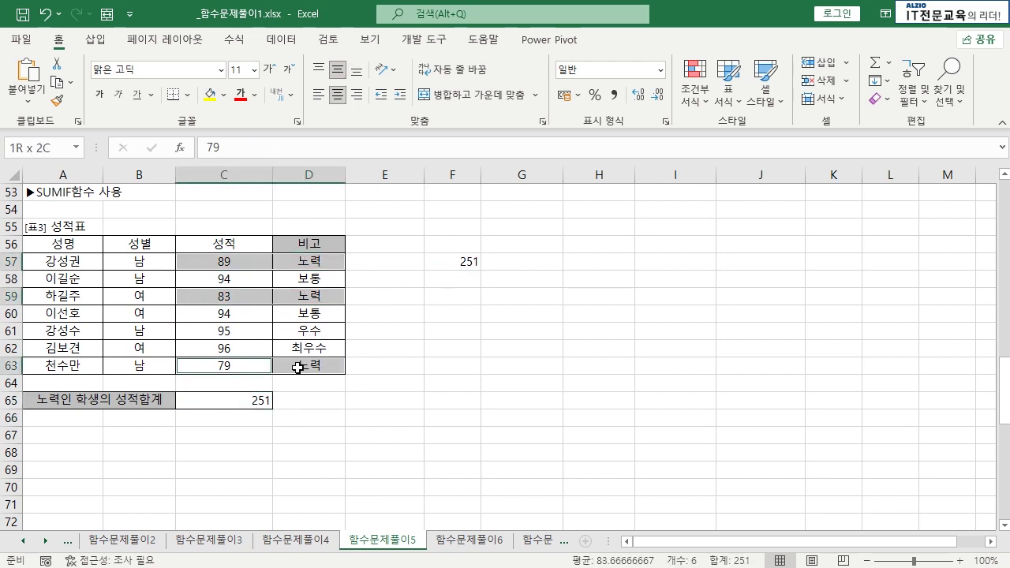
{"action": "left_click", "coordinate": [242, 402]}
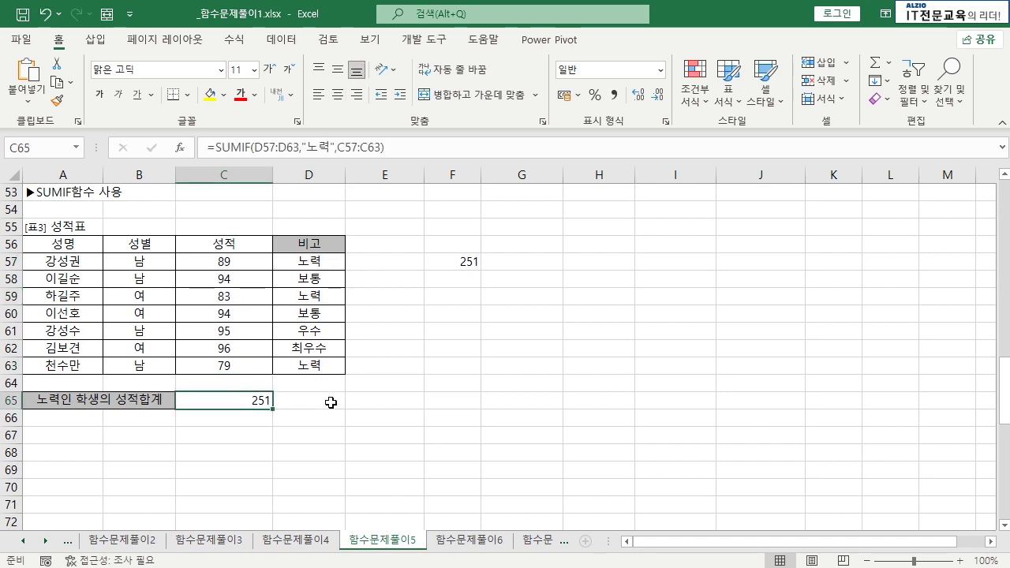
{"action": "scroll", "coordinate": [331, 403], "scroll_direction": "up", "scroll_amount": 2}
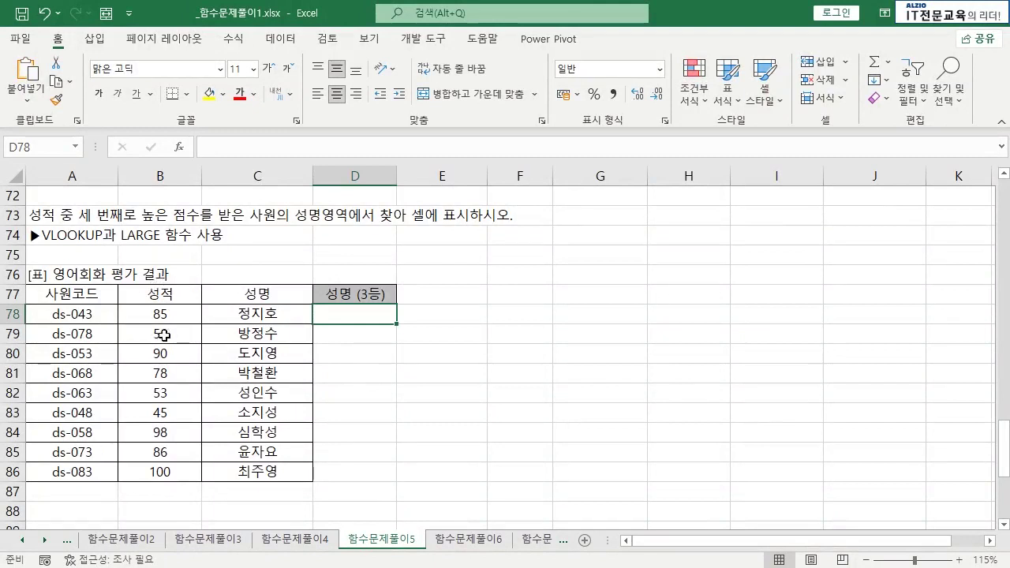
- Examine the 사원코드, 성적 and 성명 columns of the 영어회화 평가 결과 table for the VLOOKUP and LARGE task
{"action": "left_click_drag", "start_coordinate": [98, 296], "coordinate": [95, 454]}
{"action": "left_click_drag", "start_coordinate": [158, 294], "coordinate": [168, 451]}
{"action": "left_click_drag", "start_coordinate": [256, 294], "coordinate": [264, 451]}
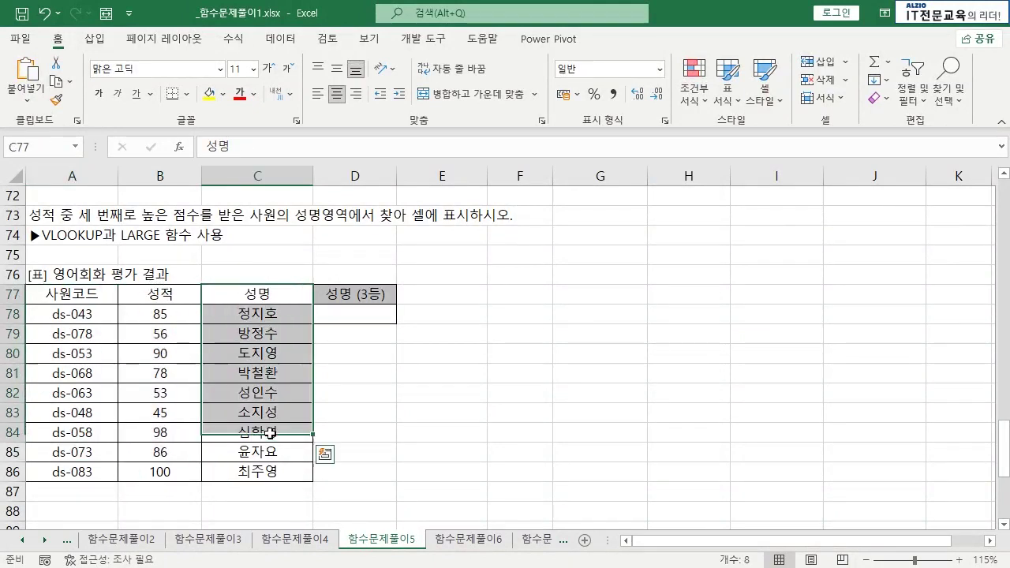
{"action": "left_click", "coordinate": [270, 431]}
{"action": "left_click_drag", "start_coordinate": [165, 295], "coordinate": [162, 473]}
{"action": "left_click", "coordinate": [162, 473]}
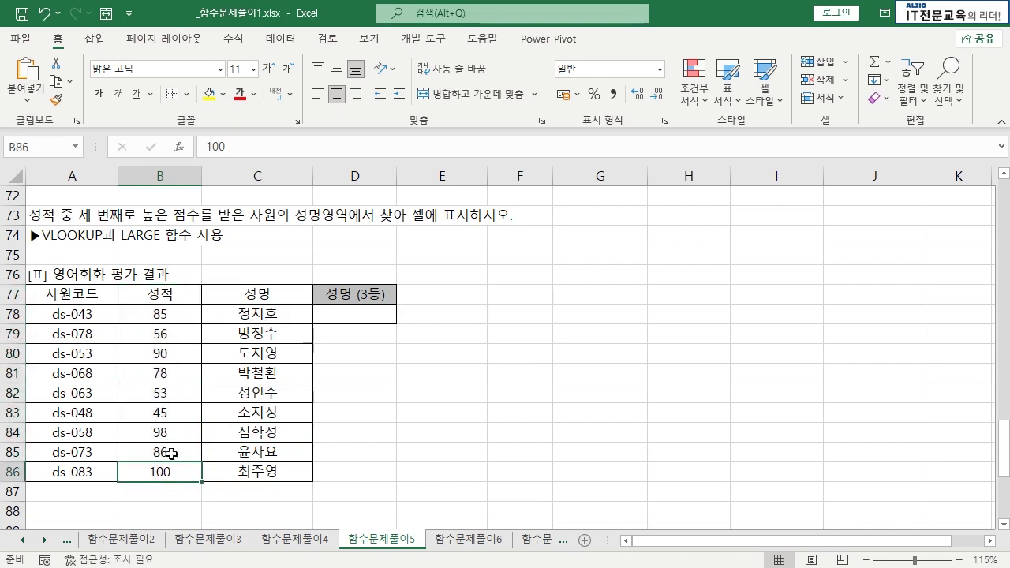
{"action": "left_click", "coordinate": [180, 333]}
{"action": "left_click", "coordinate": [176, 413]}
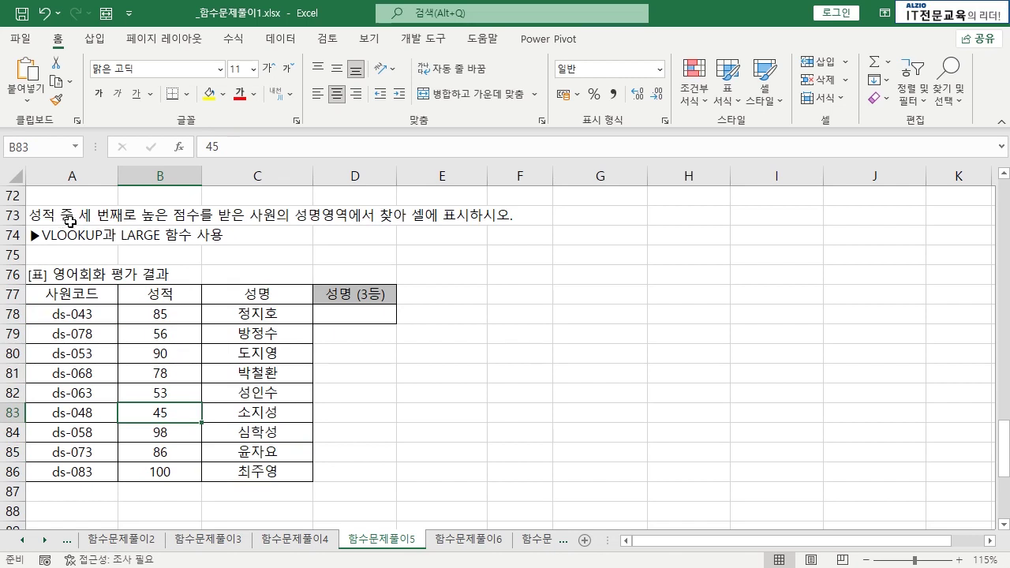
{"action": "left_click_drag", "start_coordinate": [159, 473], "coordinate": [158, 293]}
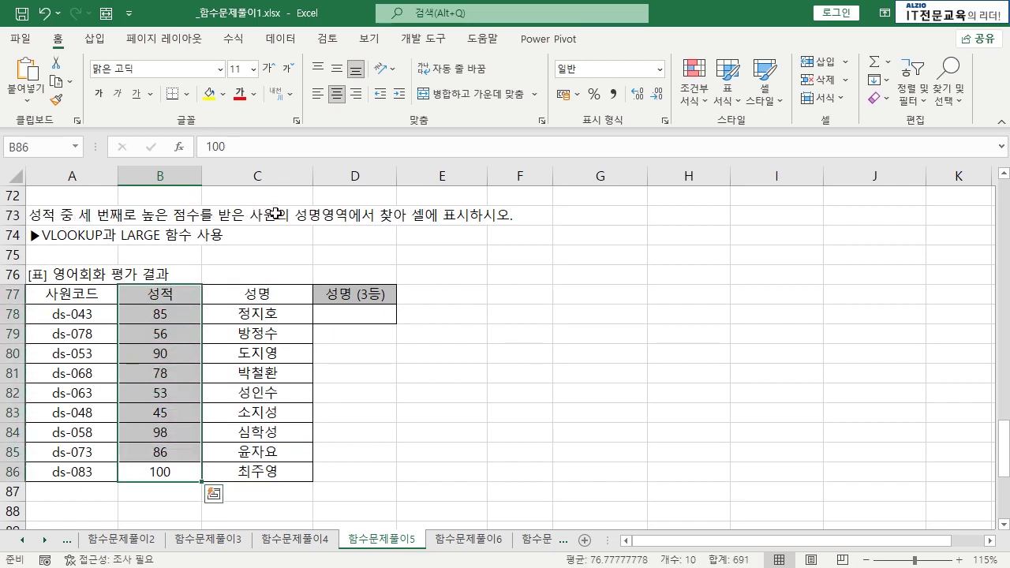
{"action": "left_click_drag", "start_coordinate": [266, 315], "coordinate": [252, 471]}
{"action": "left_click", "coordinate": [294, 393]}
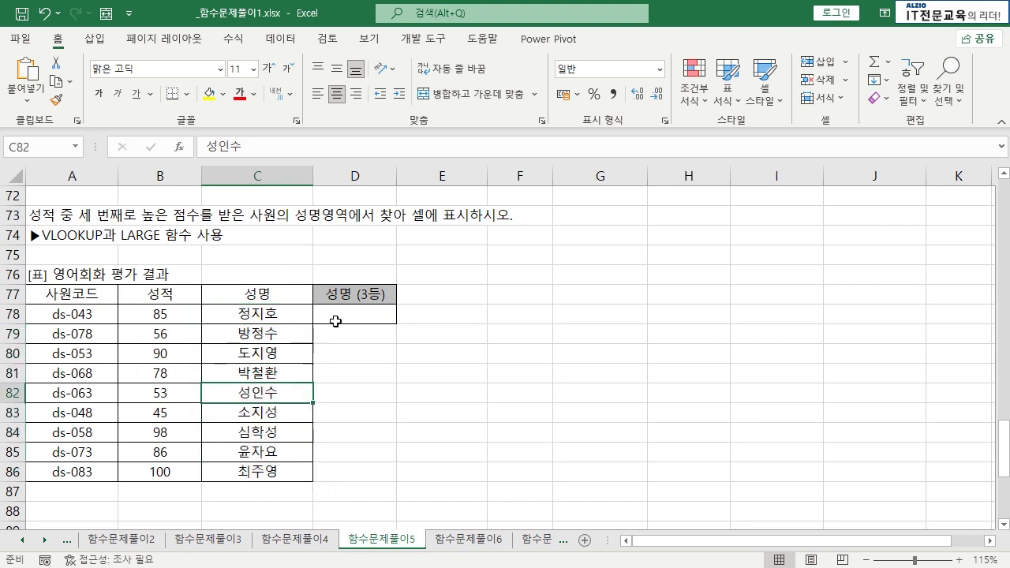
- Trace the third-highest 성적 by highlighting rows 86, 84 and 80, and select the 성명 (3등) cell D78
{"action": "left_click", "coordinate": [344, 316]}
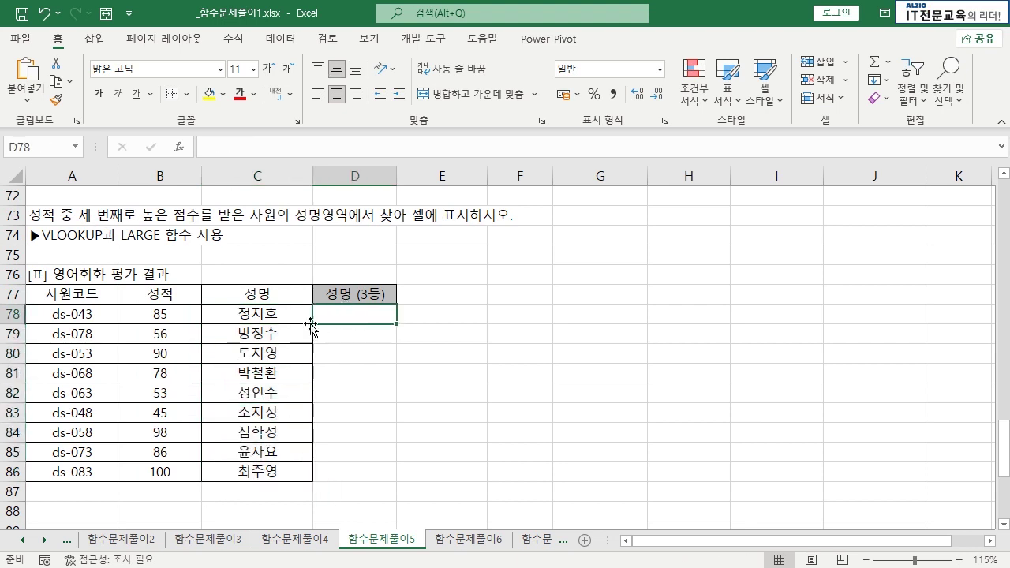
{"action": "left_click", "coordinate": [13, 473]}
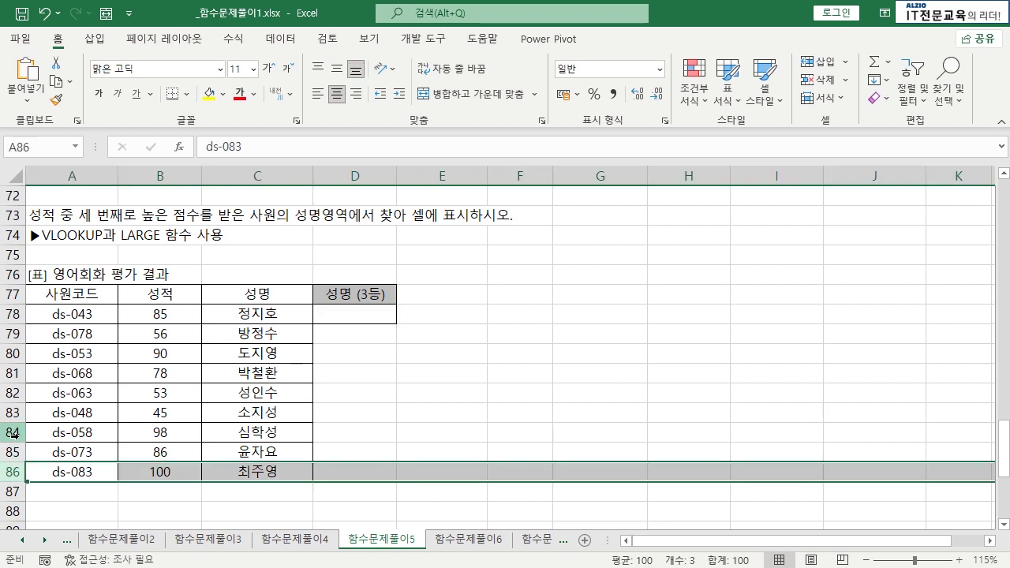
{"action": "left_click", "coordinate": [14, 433], "text": "ctrl"}
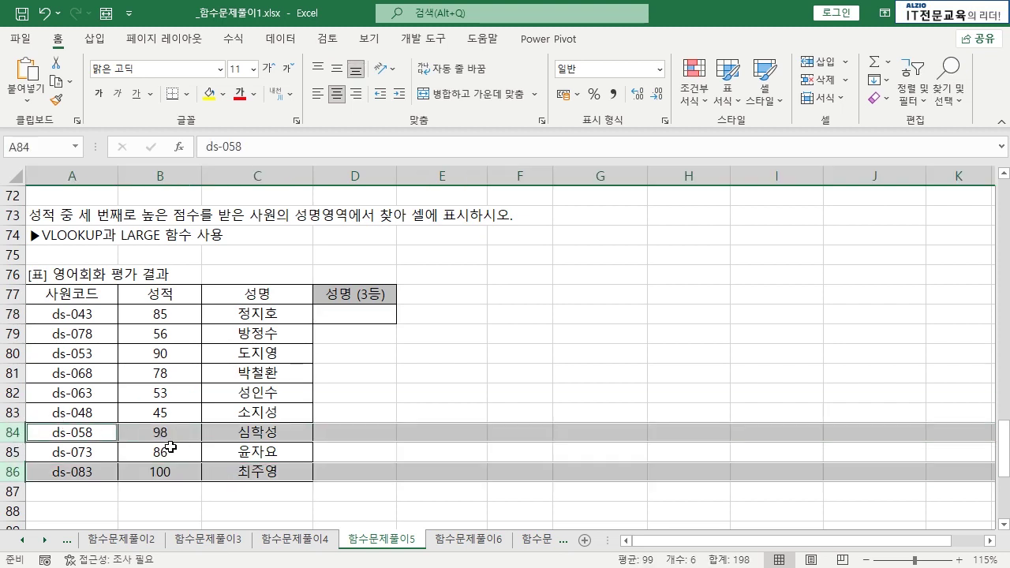
{"action": "left_click", "coordinate": [12, 357], "text": "ctrl"}
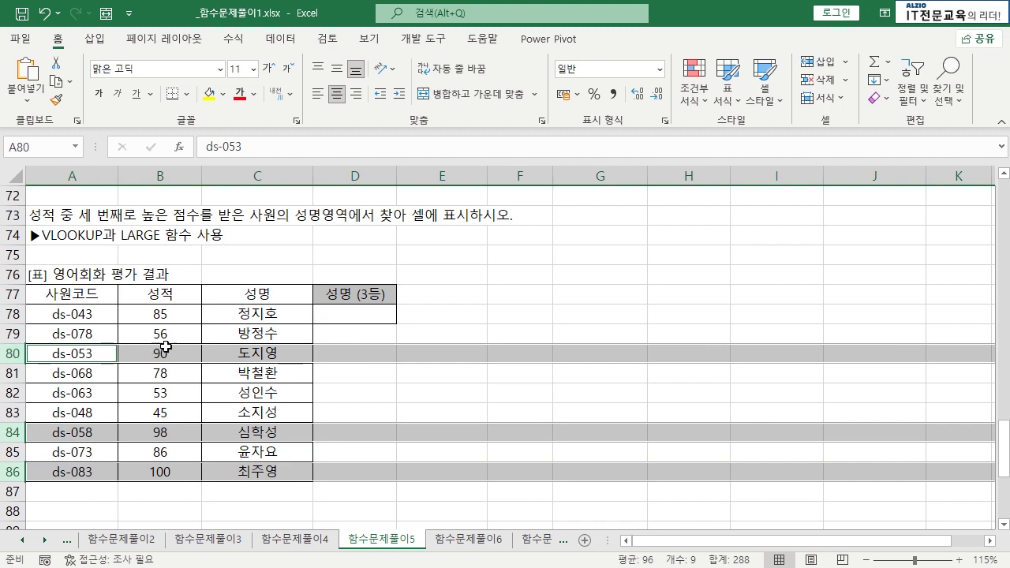
{"action": "left_click", "coordinate": [268, 353]}
{"action": "left_click", "coordinate": [359, 310]}
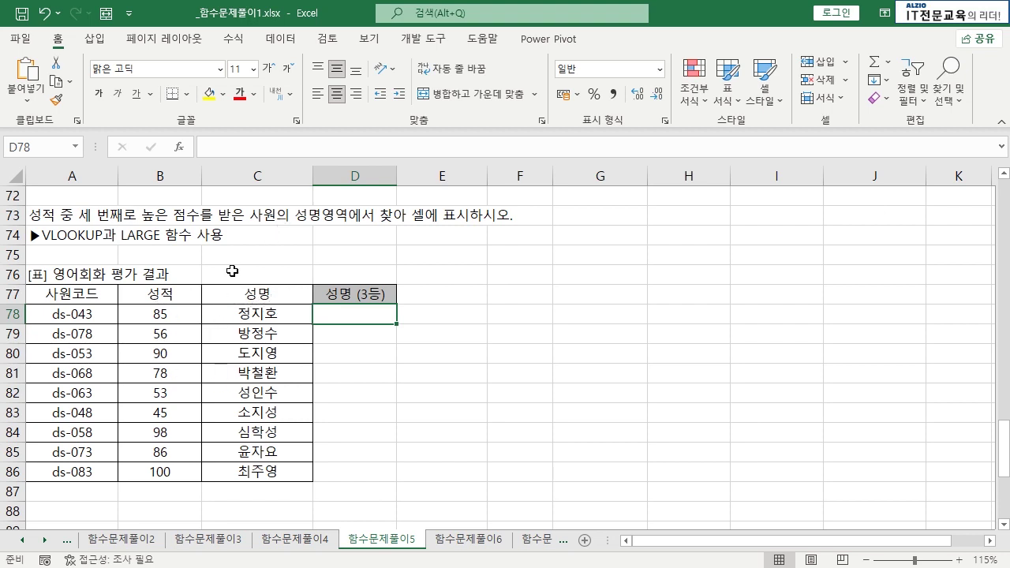
- Review the score range B78:B86 and the name range C78:C86 that the lookup has to connect
{"action": "left_click_drag", "start_coordinate": [170, 313], "coordinate": [166, 472]}
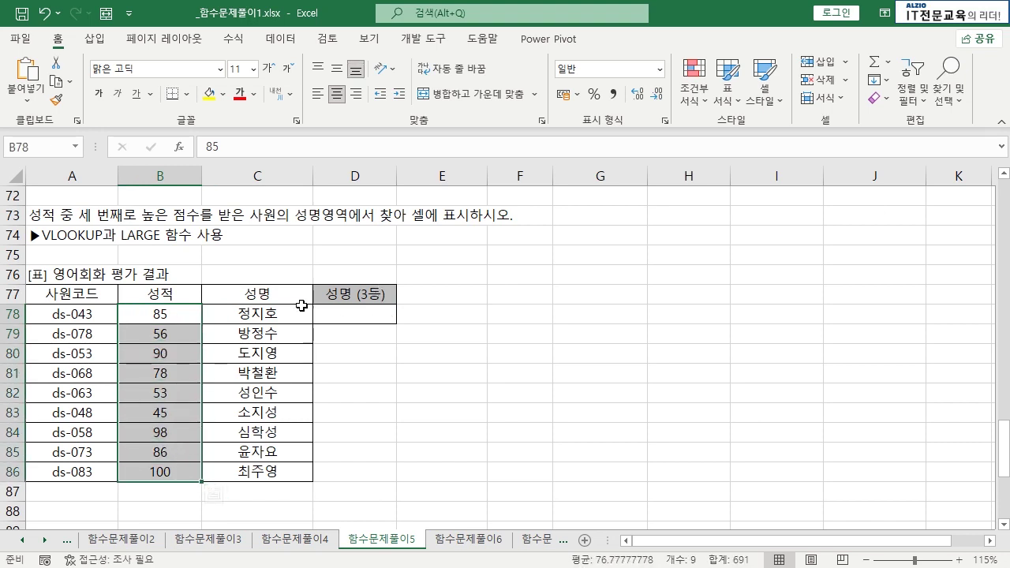
{"action": "left_click_drag", "start_coordinate": [278, 312], "coordinate": [286, 467]}
{"action": "left_click", "coordinate": [288, 432]}
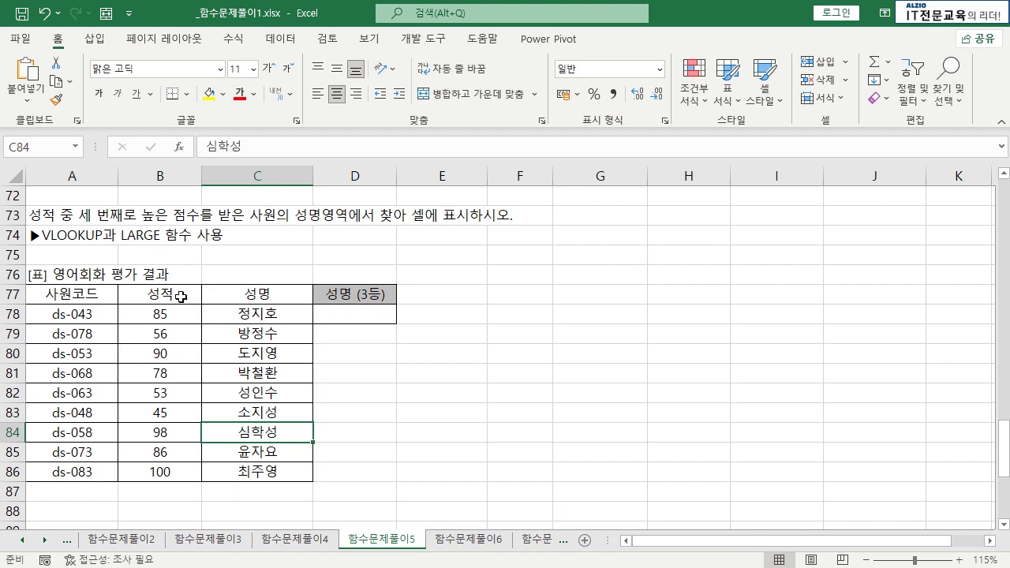
{"action": "left_click", "coordinate": [266, 335]}
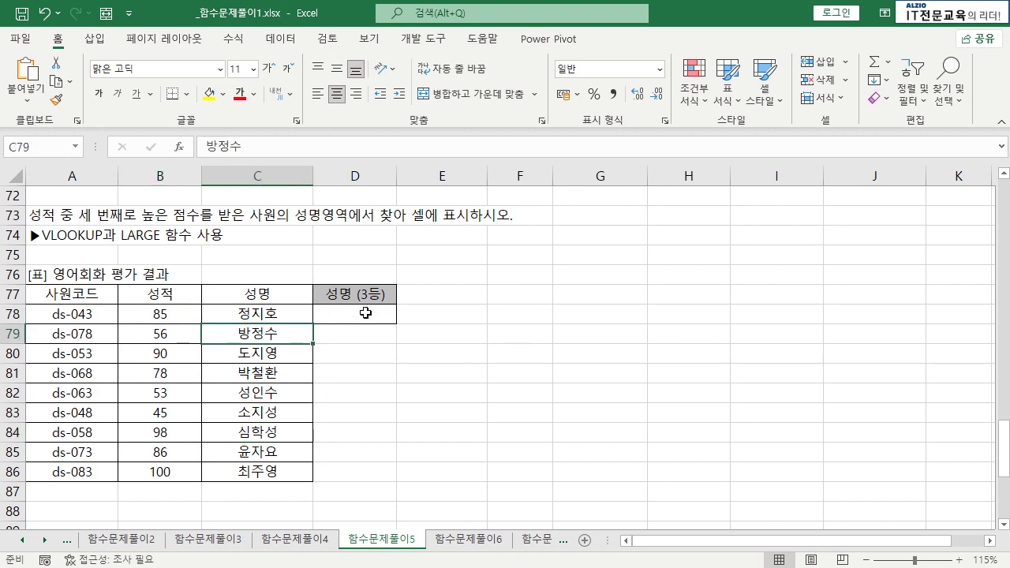
{"action": "left_click_drag", "start_coordinate": [176, 318], "coordinate": [176, 472]}
{"action": "left_click", "coordinate": [192, 413]}
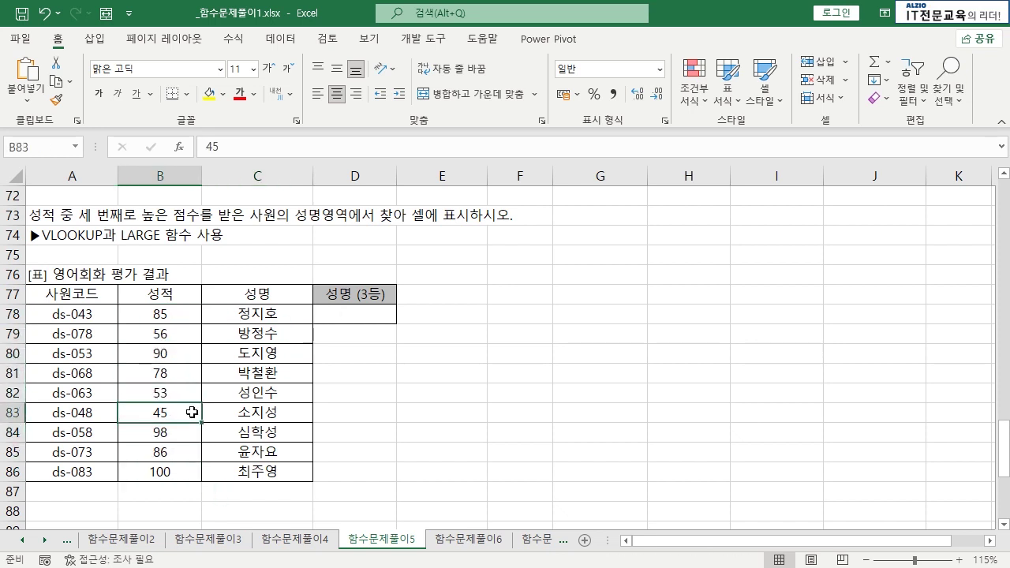
- Enter =LARGE(B78:B86,3) in cell D78 to get the third-highest 성적
{"action": "left_click", "coordinate": [357, 314]}
{"action": "key", "text": "F2"}
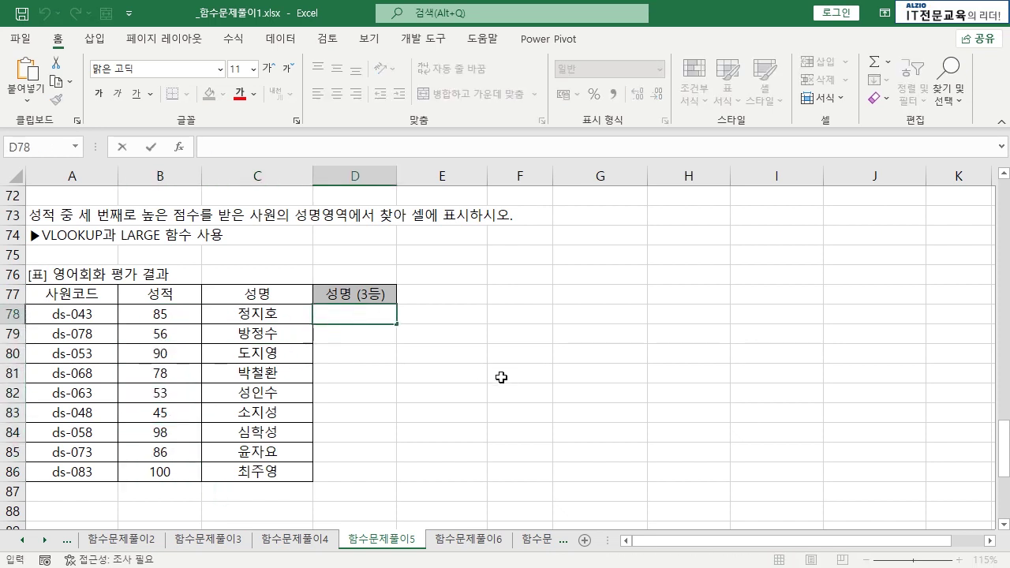
{"action": "type", "text": "=la"}
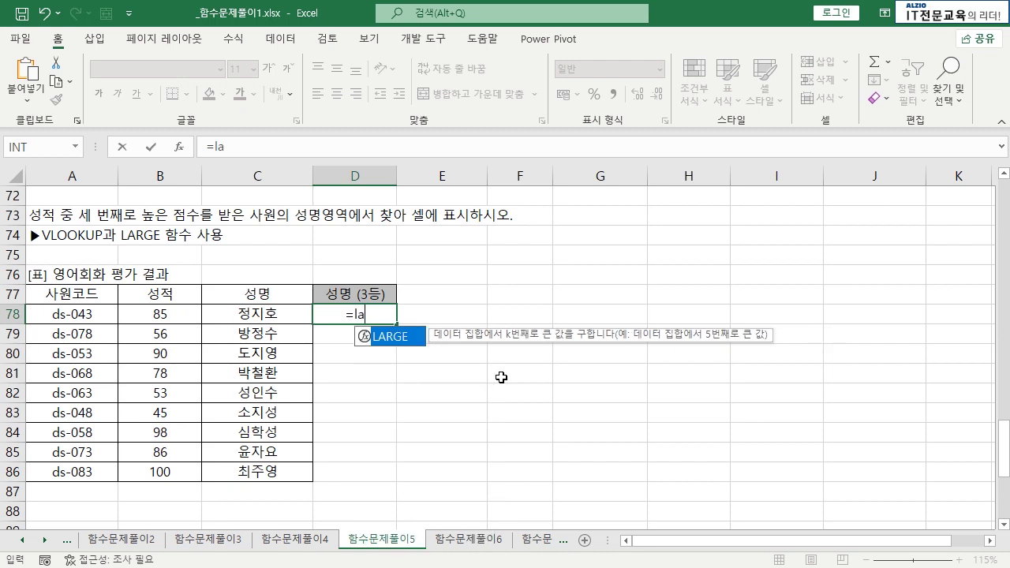
{"action": "key", "text": "BackSpace"}
{"action": "key", "text": "BackSpace"}
{"action": "type", "text": "LARGE("}
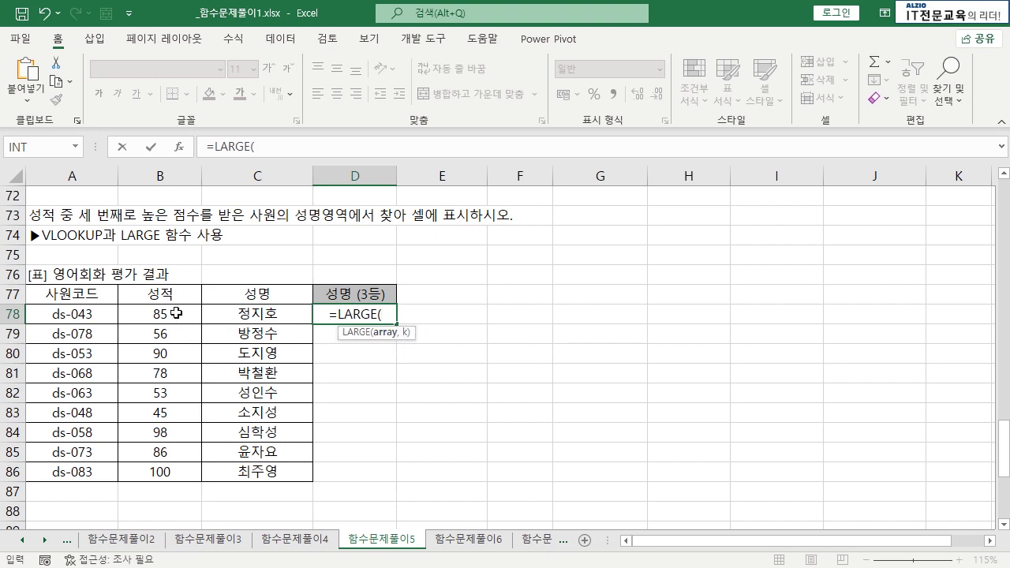
{"action": "left_click_drag", "start_coordinate": [177, 316], "coordinate": [169, 472]}
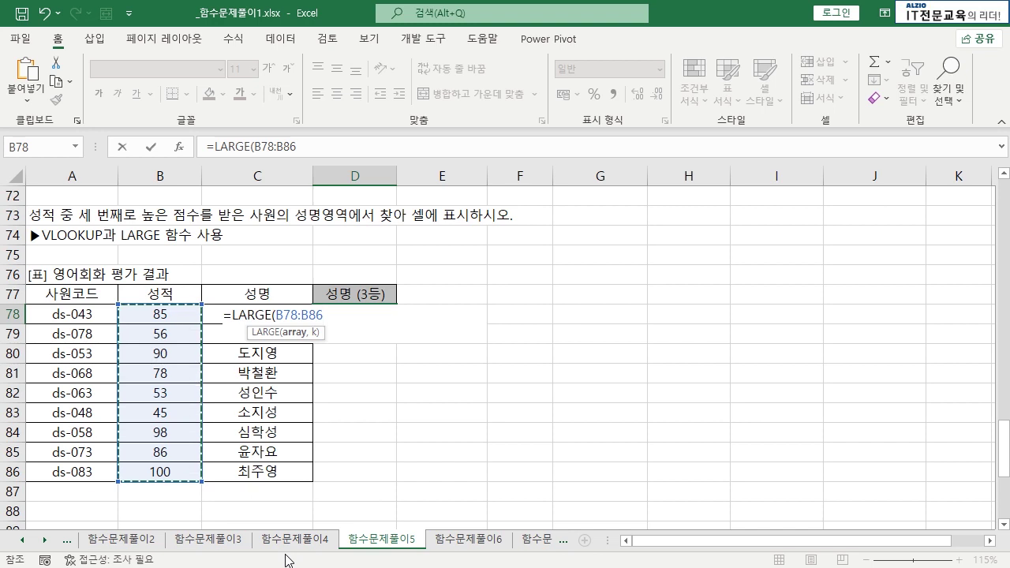
{"action": "type", "text": ","}
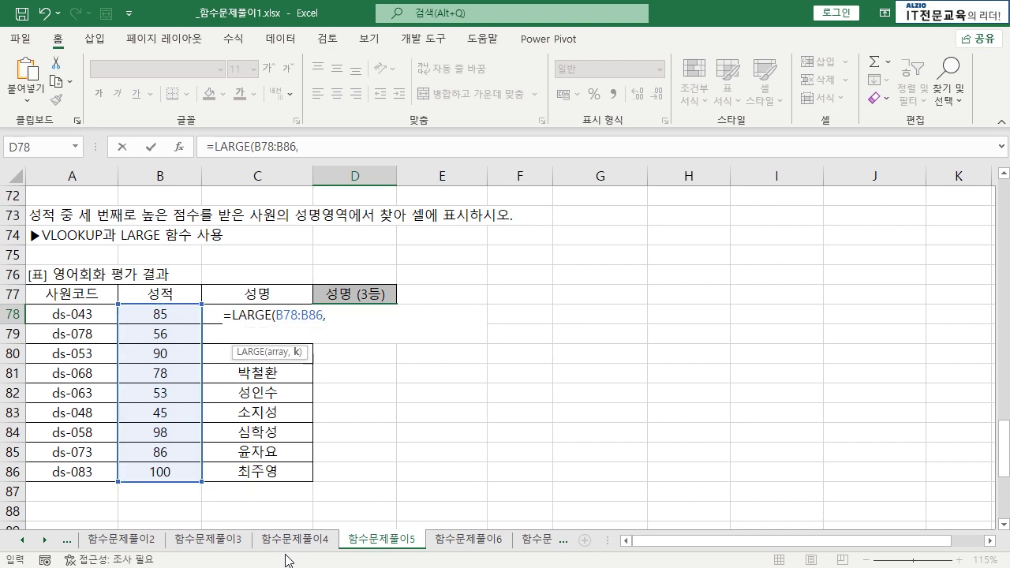
{"action": "type", "text": "3)"}
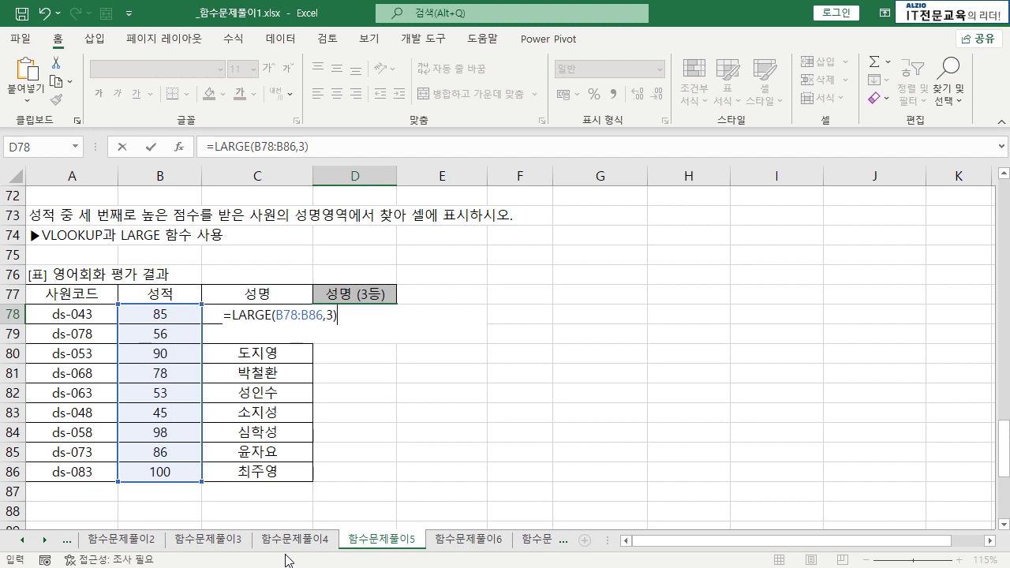
{"action": "key", "text": "ctrl+Return"}
- Replace LARGE with SMALL in the D78 formula to get the third-lowest 성적
{"action": "key", "text": "F2"}
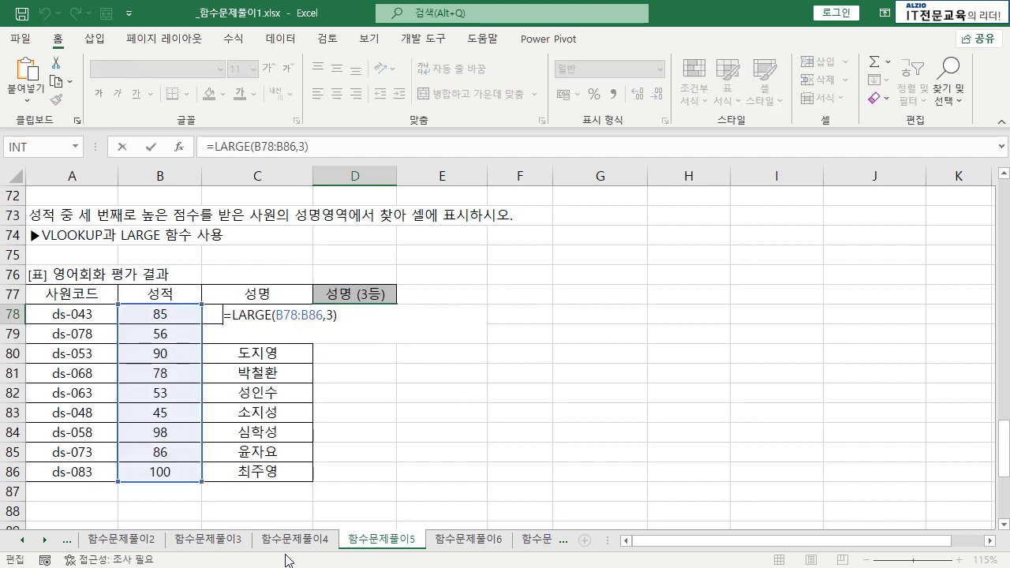
{"action": "key", "text": "Home"}
{"action": "key", "text": "Right"}
{"action": "key", "text": "Delete"}
{"action": "key", "text": "Delete"}
{"action": "key", "text": "Delete"}
{"action": "key", "text": "Delete"}
{"action": "key", "text": "Delete"}
{"action": "type", "text": "SMALL"}
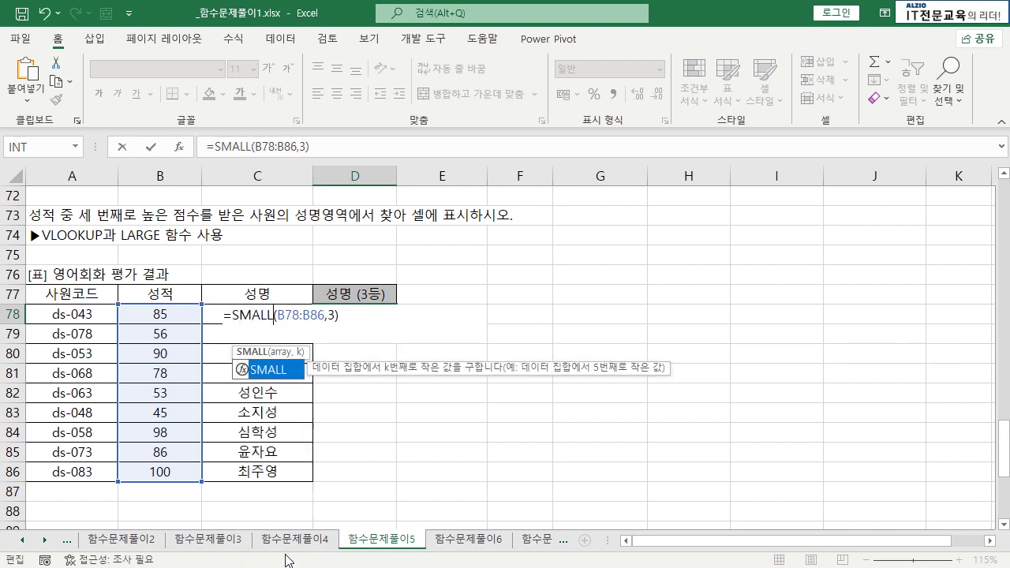
{"action": "key", "text": "Return"}
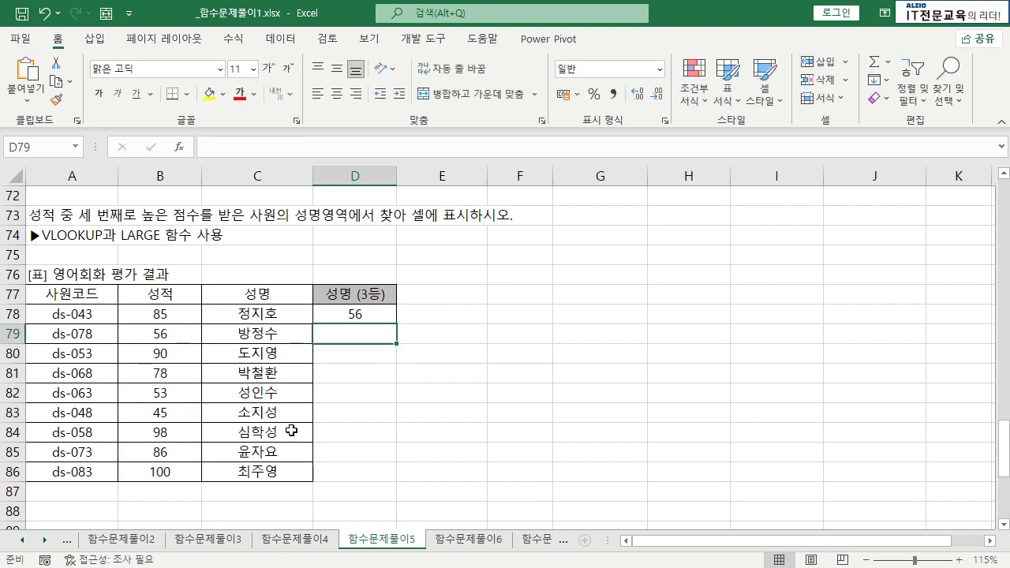
- Check the SMALL result by highlighting rows 83, 82 and 79 in order of lowest score
{"action": "left_click", "coordinate": [5, 412]}
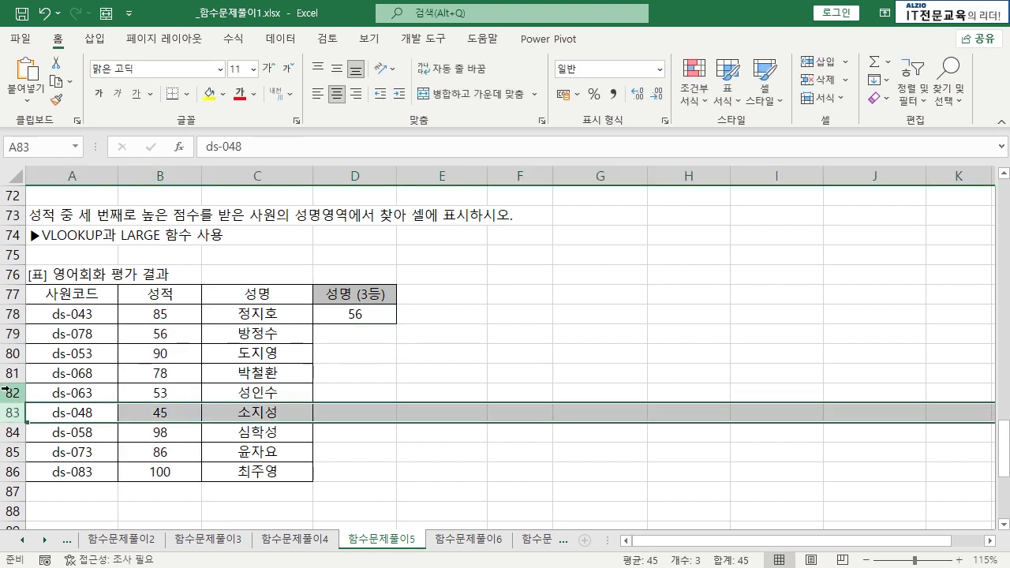
{"action": "left_click", "coordinate": [8, 392], "text": "ctrl"}
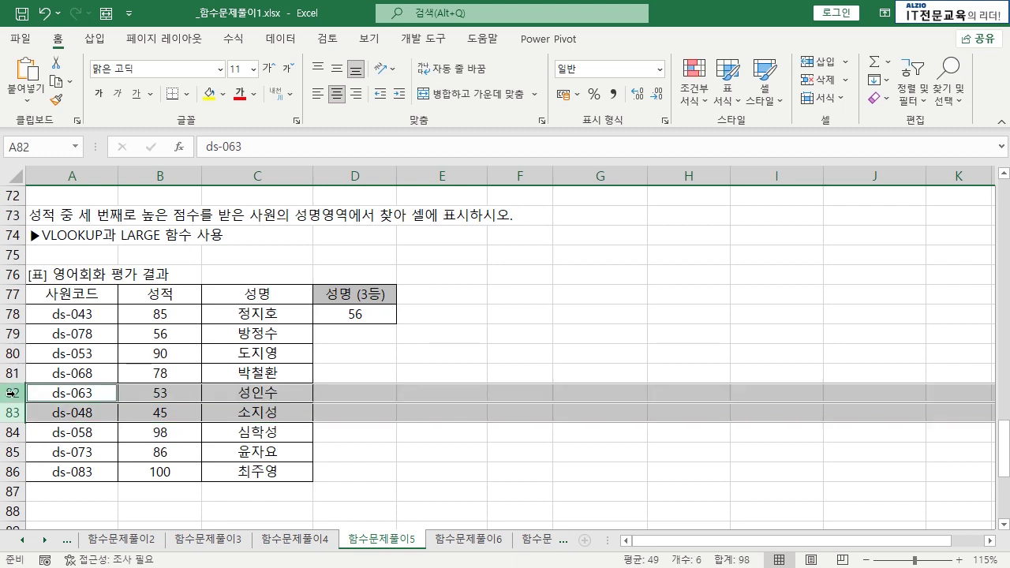
{"action": "left_click", "coordinate": [10, 333], "text": "ctrl"}
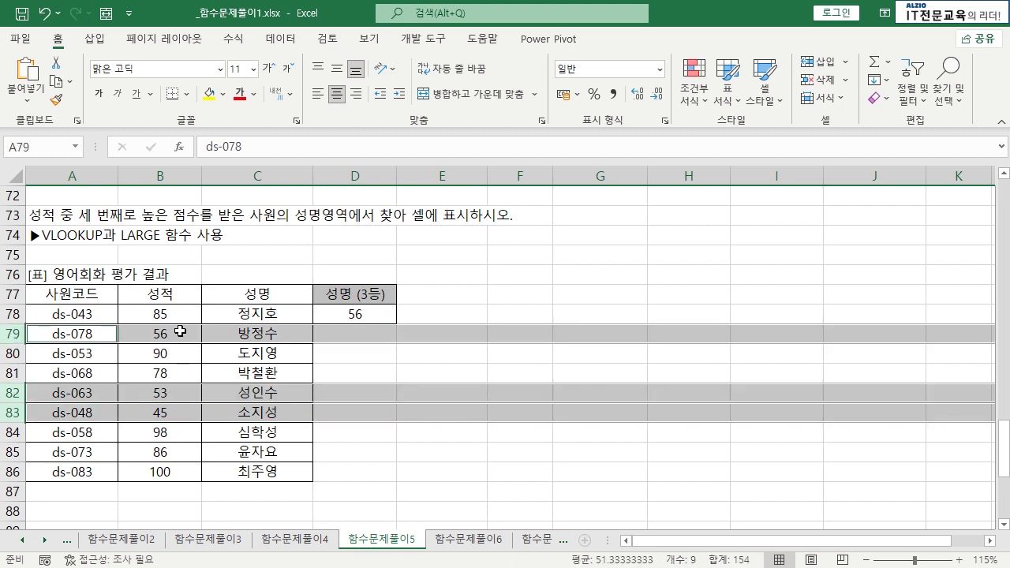
- Change the function in the D78 formula from SMALL back to LARGE
{"action": "left_click", "coordinate": [362, 315]}
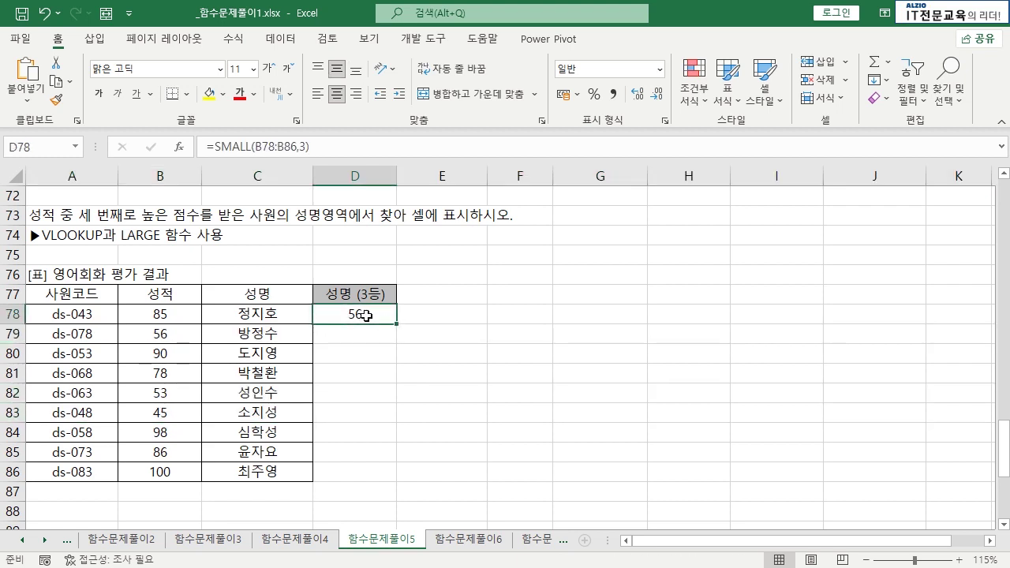
{"action": "double_click", "coordinate": [365, 315]}
{"action": "double_click", "coordinate": [265, 315]}
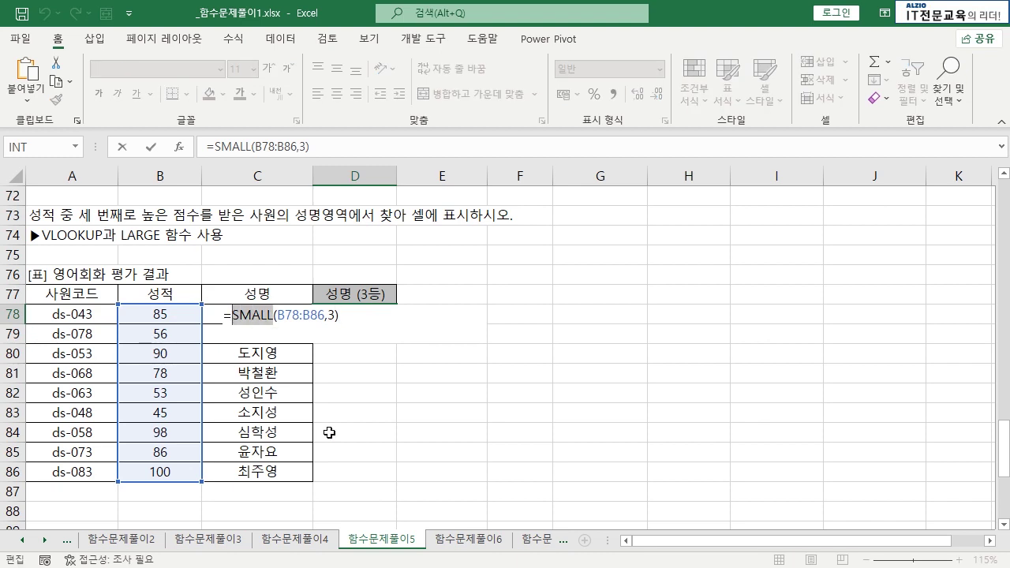
{"action": "type", "text": "LARGE"}
{"action": "key", "text": "Return"}
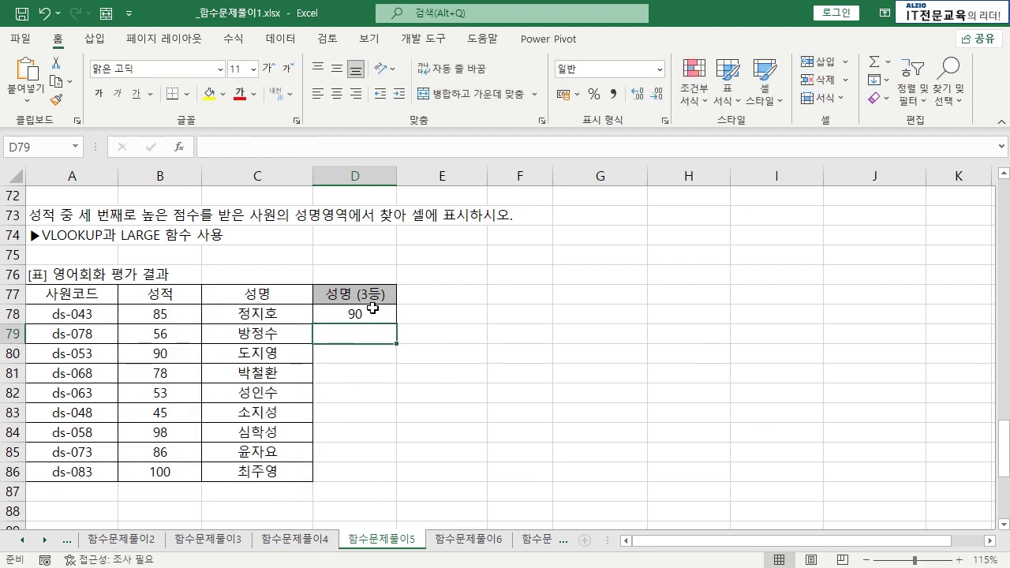
- Compare the LARGE result in D78 with the 성적 and 성명 in row 80, and review the lookup range B78:C86
{"action": "left_click", "coordinate": [180, 355]}
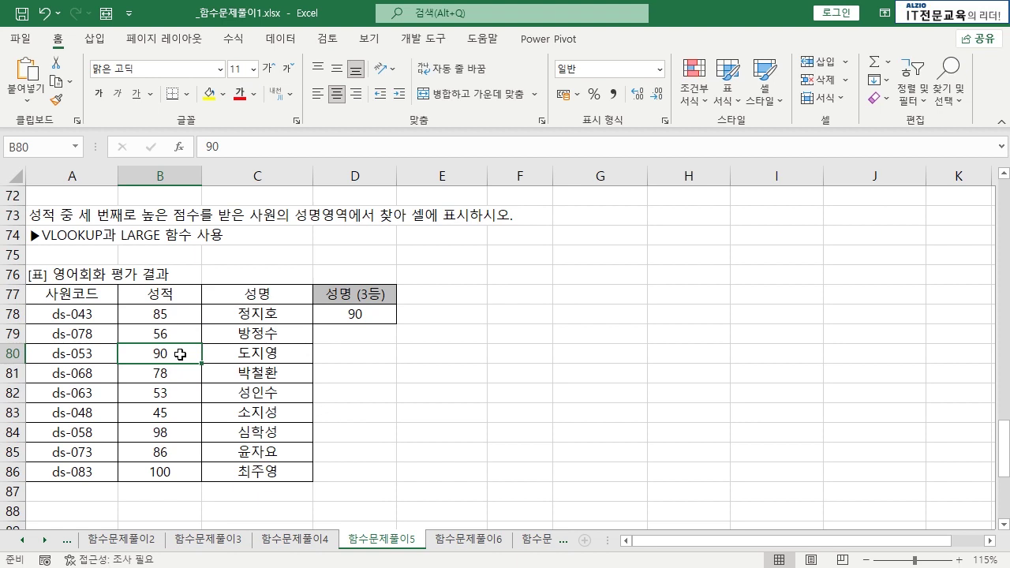
{"action": "left_click", "coordinate": [355, 314]}
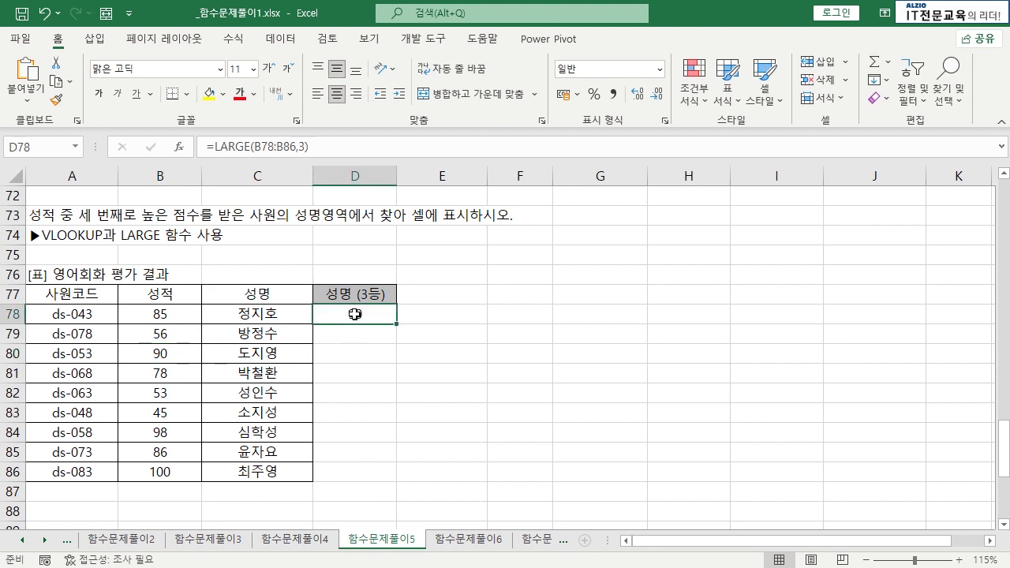
{"action": "left_click_drag", "start_coordinate": [164, 316], "coordinate": [260, 471]}
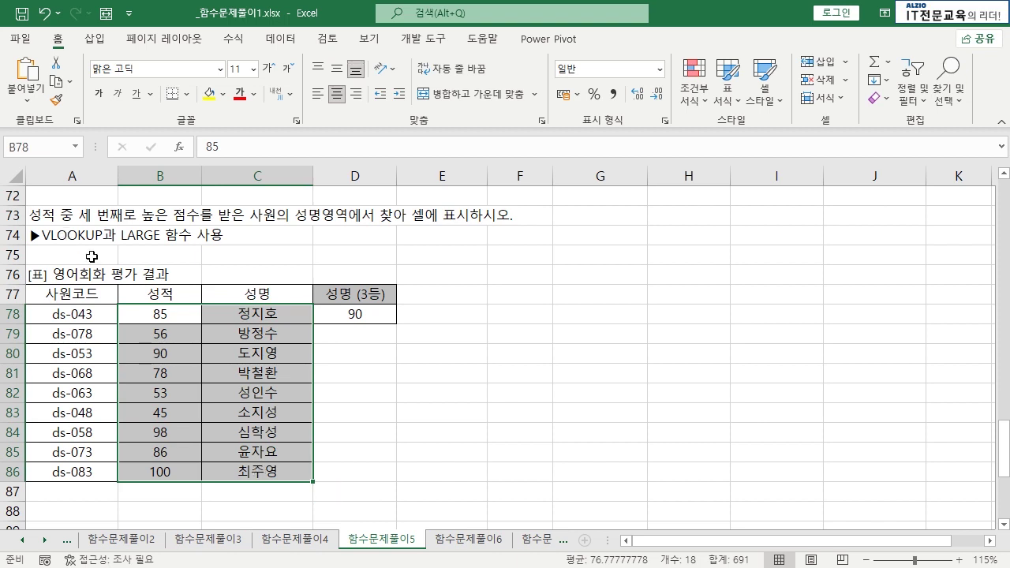
{"action": "left_click_drag", "start_coordinate": [153, 306], "coordinate": [167, 312]}
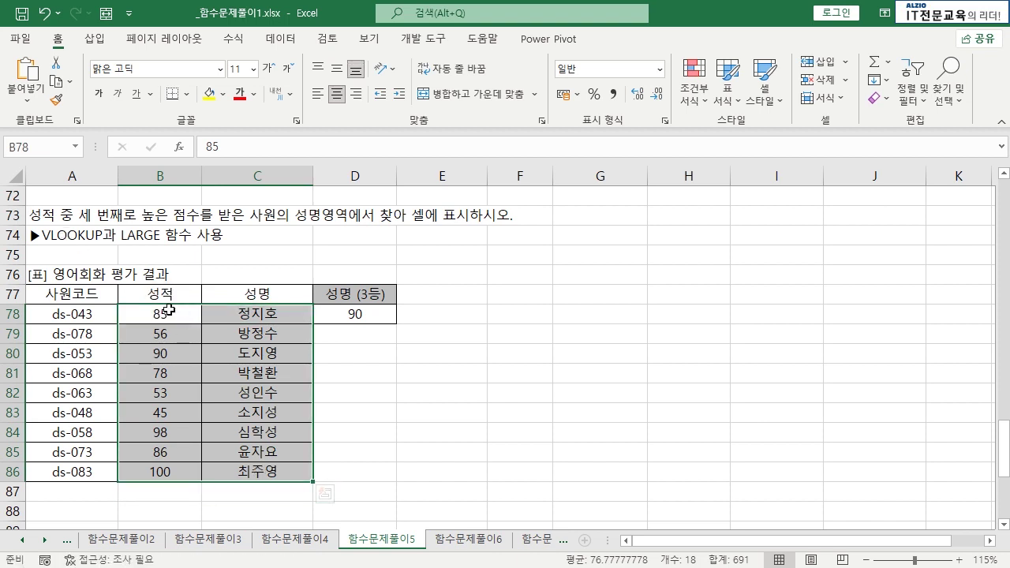
{"action": "left_click", "coordinate": [161, 354]}
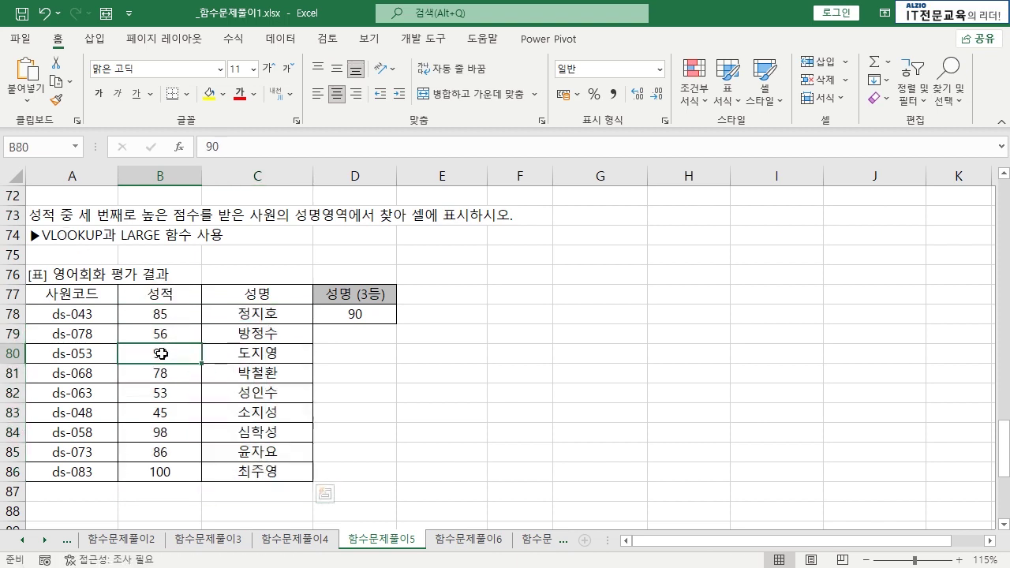
{"action": "left_click", "coordinate": [267, 354]}
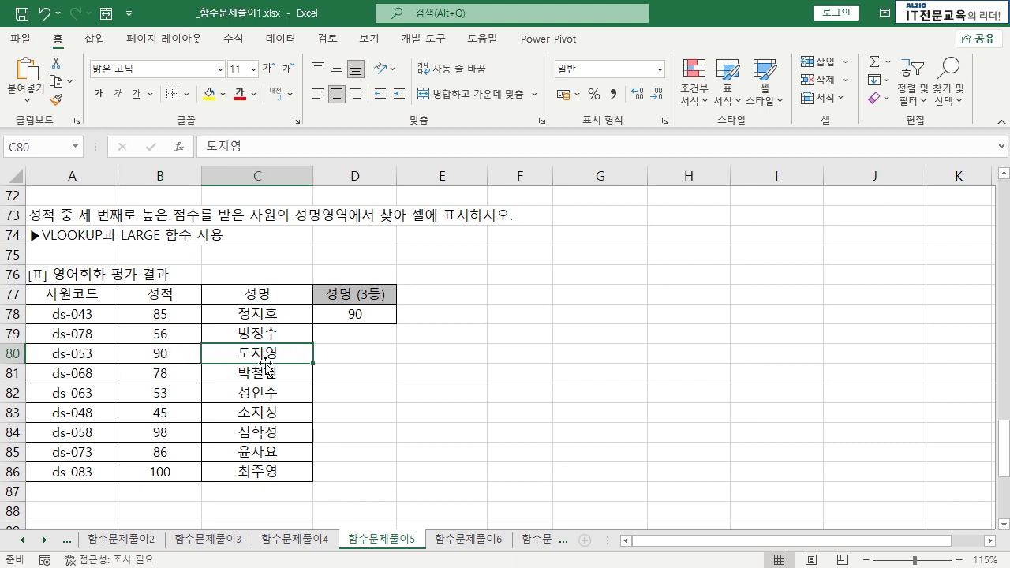
{"action": "double_click", "coordinate": [347, 317]}
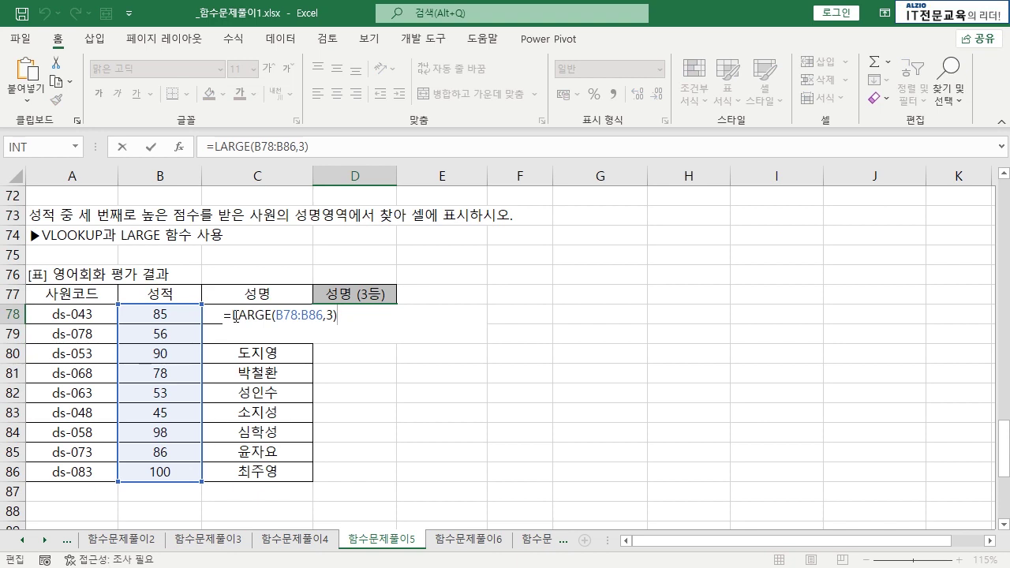
{"action": "left_click_drag", "start_coordinate": [233, 316], "coordinate": [339, 316]}
{"action": "key", "text": "Escape"}
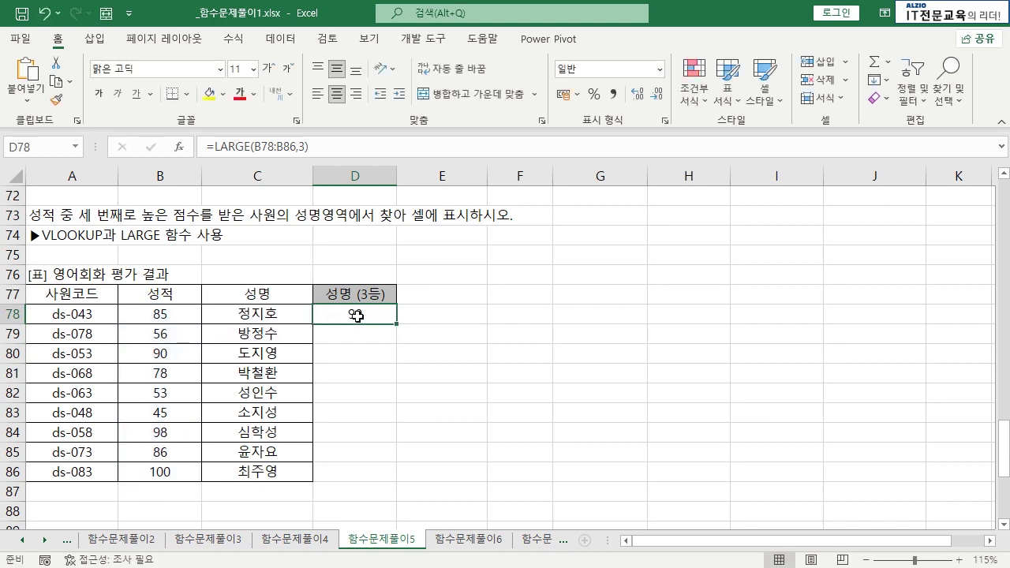
{"action": "left_click_drag", "start_coordinate": [178, 316], "coordinate": [268, 472]}
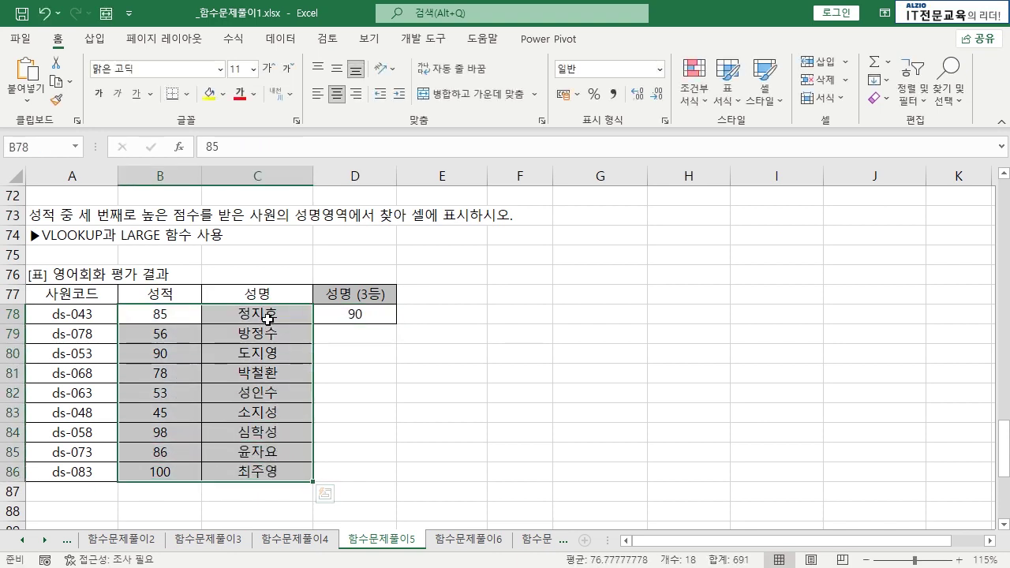
{"action": "left_click_drag", "start_coordinate": [268, 318], "coordinate": [271, 469]}
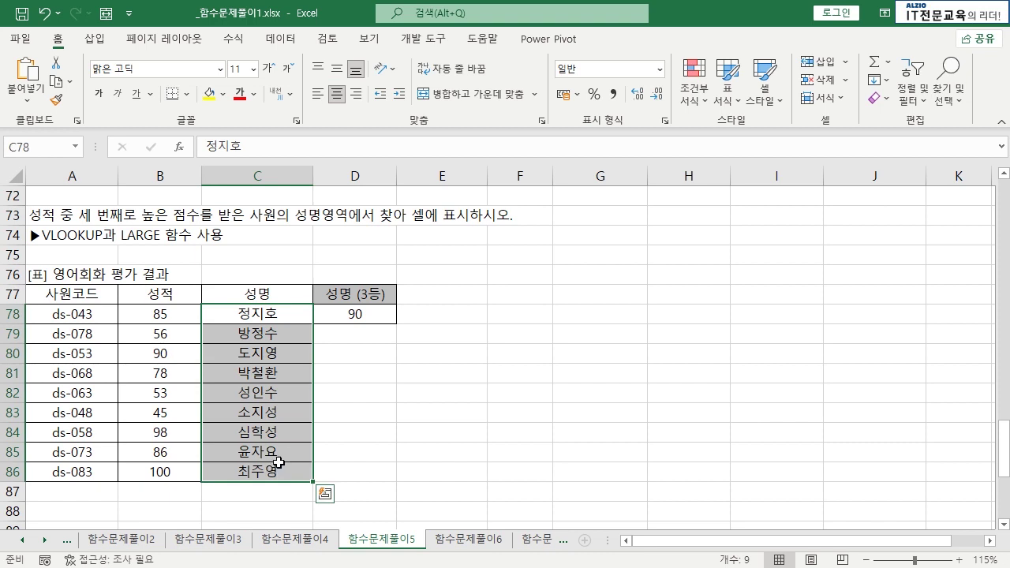
- Insert VLOOKUP( before LARGE in the D78 formula so that the LARGE expression becomes the lookup value
{"action": "double_click", "coordinate": [355, 314]}
{"action": "left_click", "coordinate": [233, 317]}
{"action": "type", "text": "VLO"}
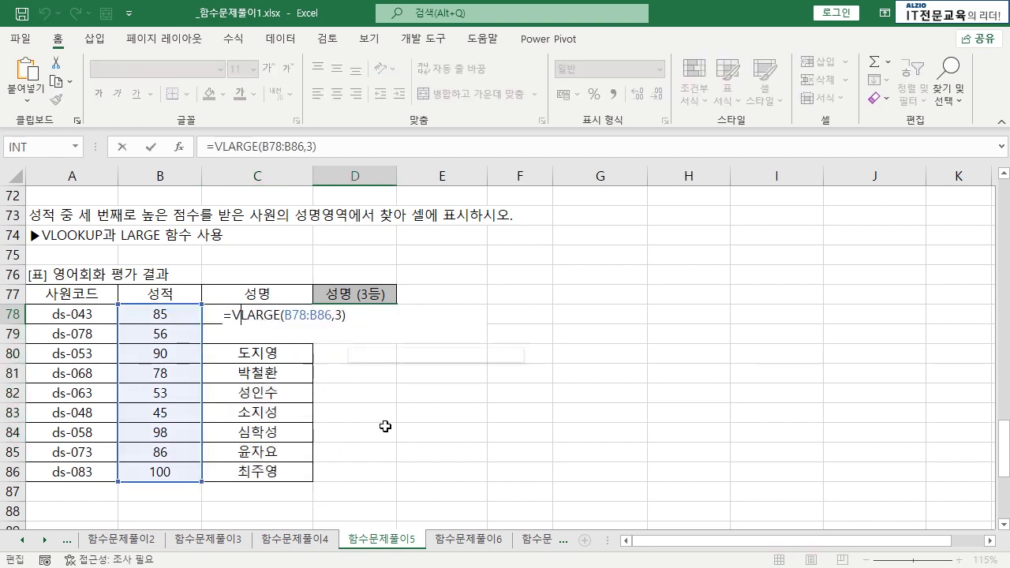
{"action": "type", "text": "OUP"}
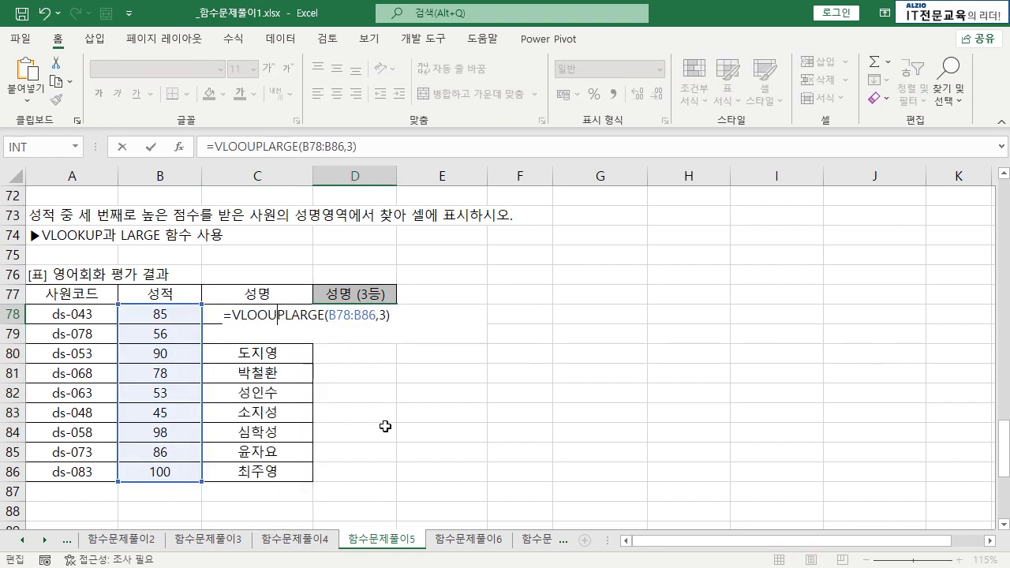
{"action": "key", "text": "Delete"}
{"action": "key", "text": "BackSpace"}
{"action": "type", "text": "KUP("}
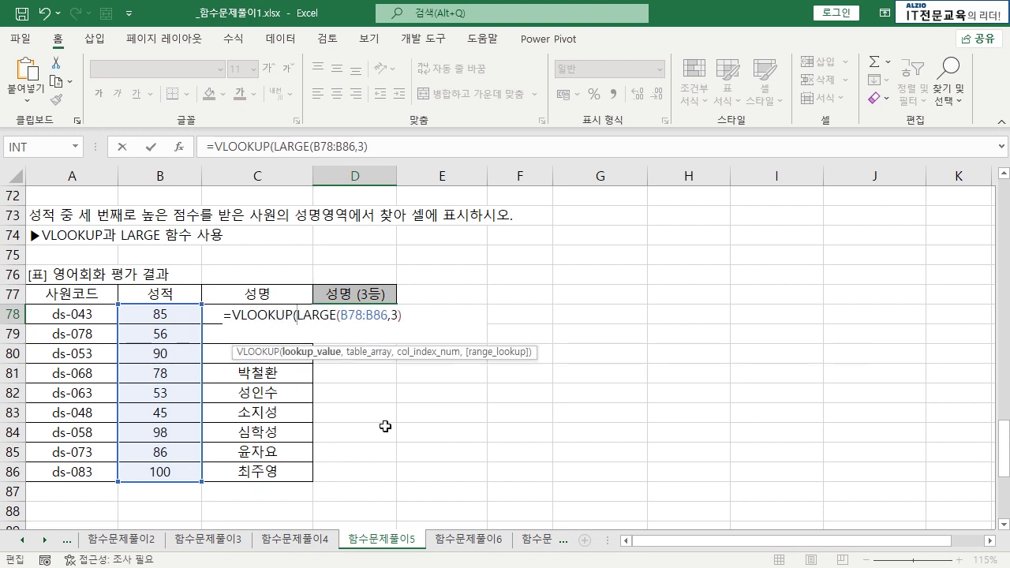
- Complete the VLOOKUP formula in D78 with table range B78:C86, column index 2 and FALSE for an exact match
{"action": "left_click_drag", "start_coordinate": [296, 315], "coordinate": [407, 313]}
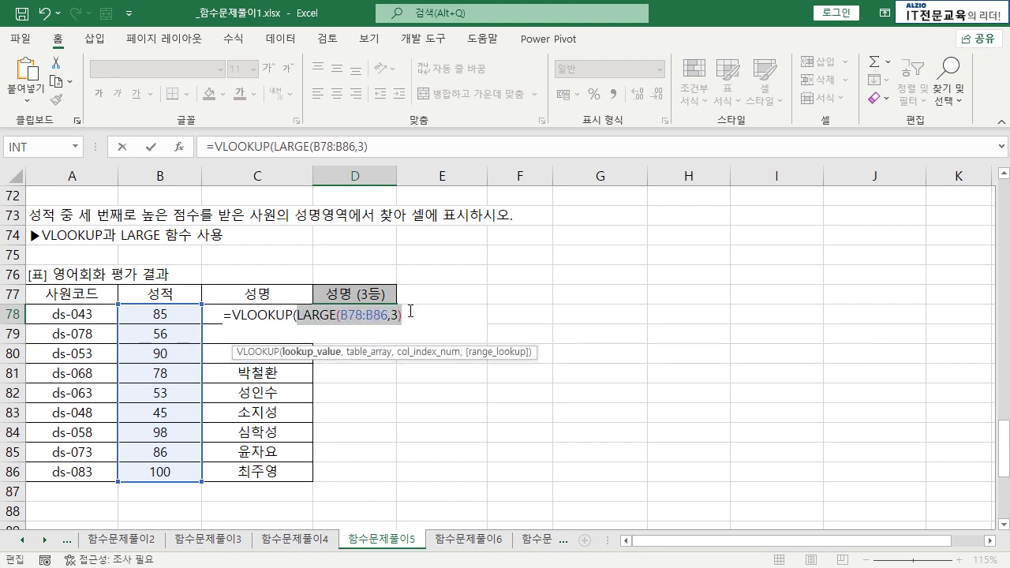
{"action": "left_click", "coordinate": [411, 314]}
{"action": "type", "text": ","}
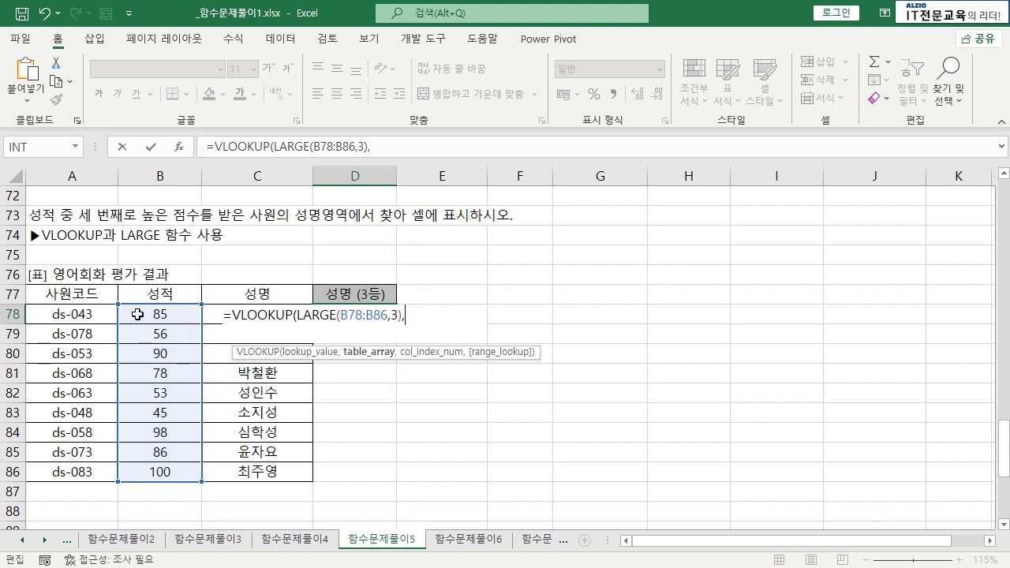
{"action": "left_click_drag", "start_coordinate": [140, 313], "coordinate": [281, 473]}
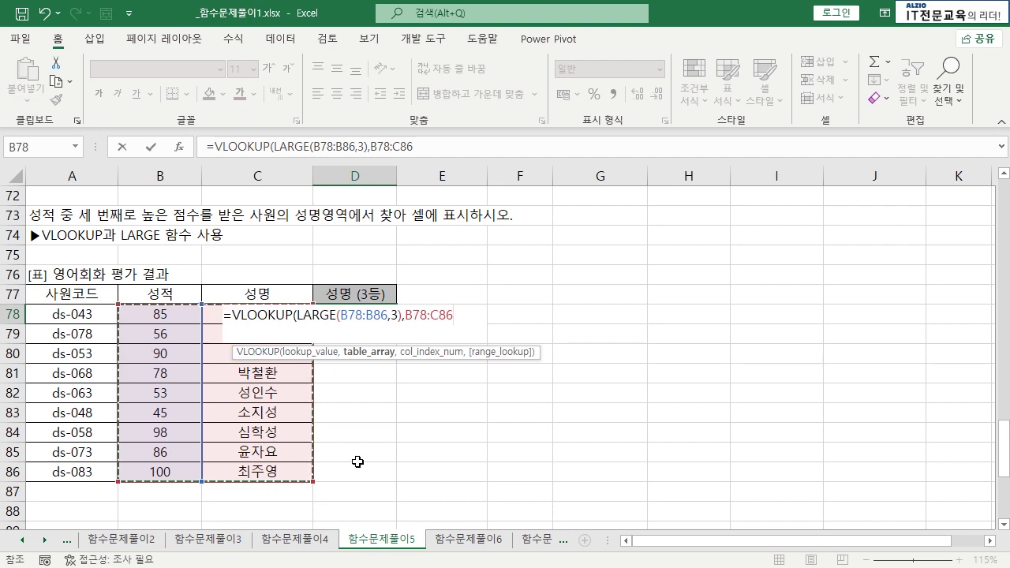
{"action": "type", "text": ",2"}
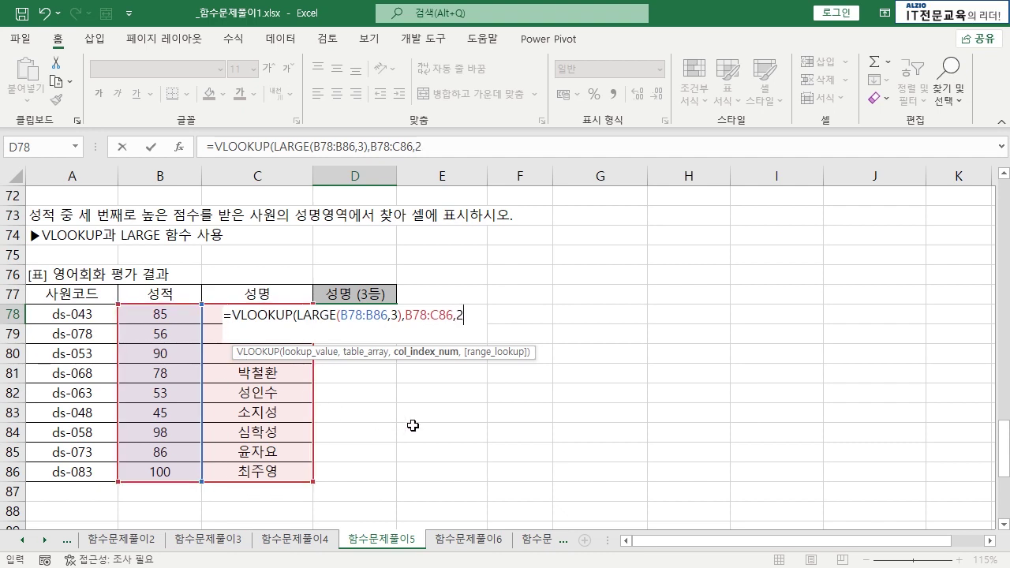
{"action": "type", "text": ","}
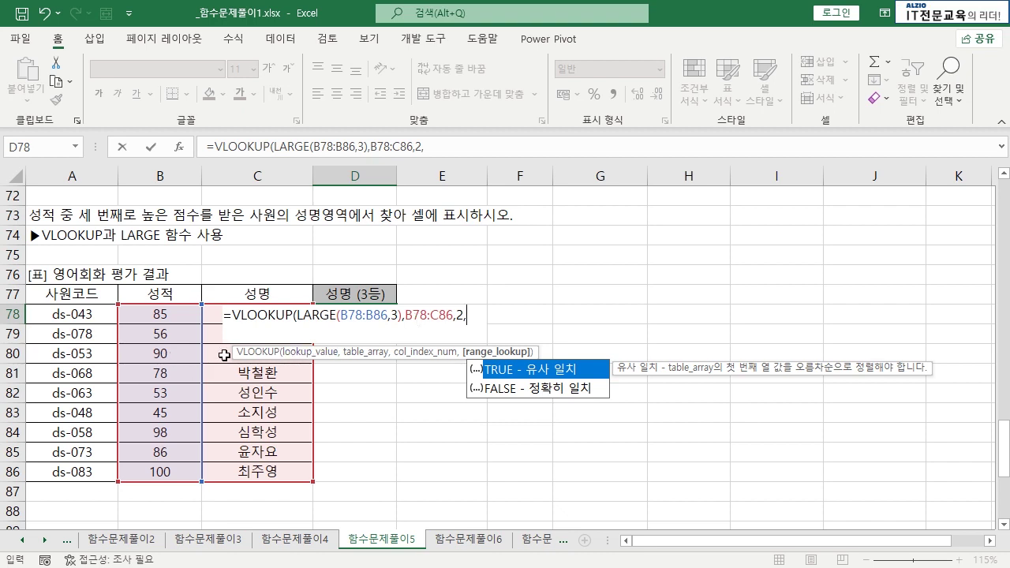
{"action": "double_click", "coordinate": [525, 388]}
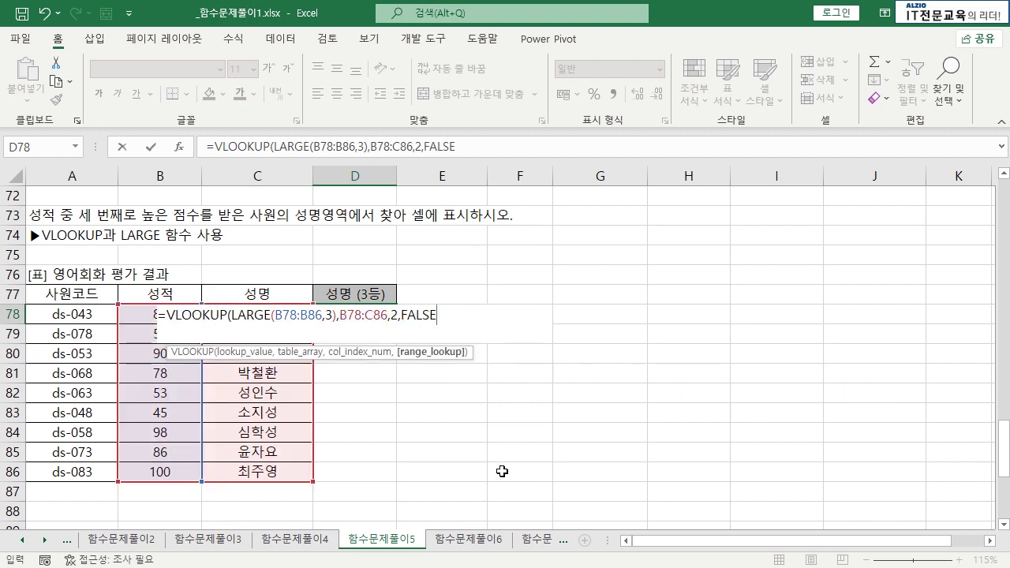
{"action": "type", "text": ")"}
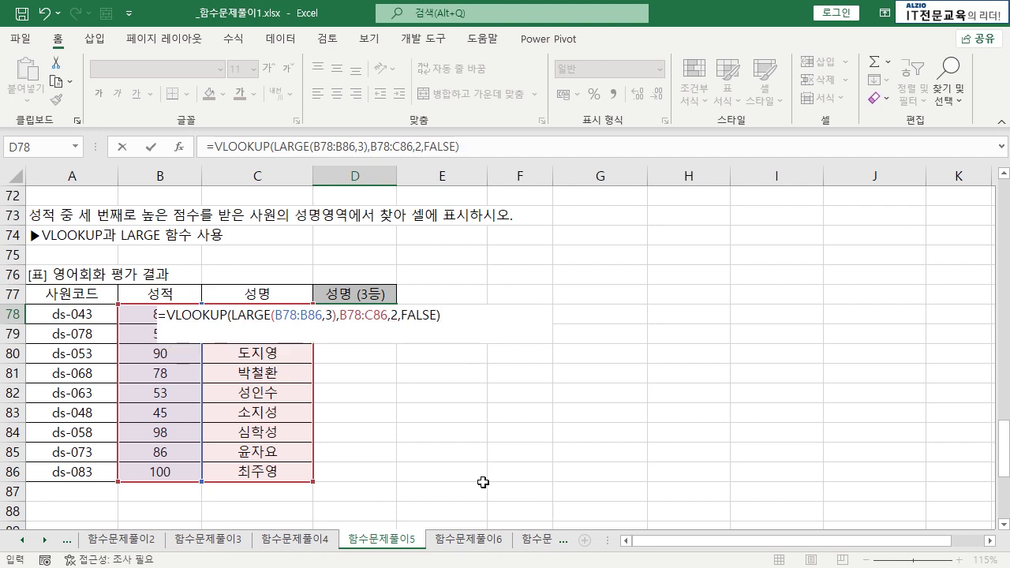
{"action": "key", "text": "Return"}
- Check the VLOOKUP result in D78 against the 성적 and 성명 of row 80 within B78:C86
{"action": "left_click", "coordinate": [385, 316]}
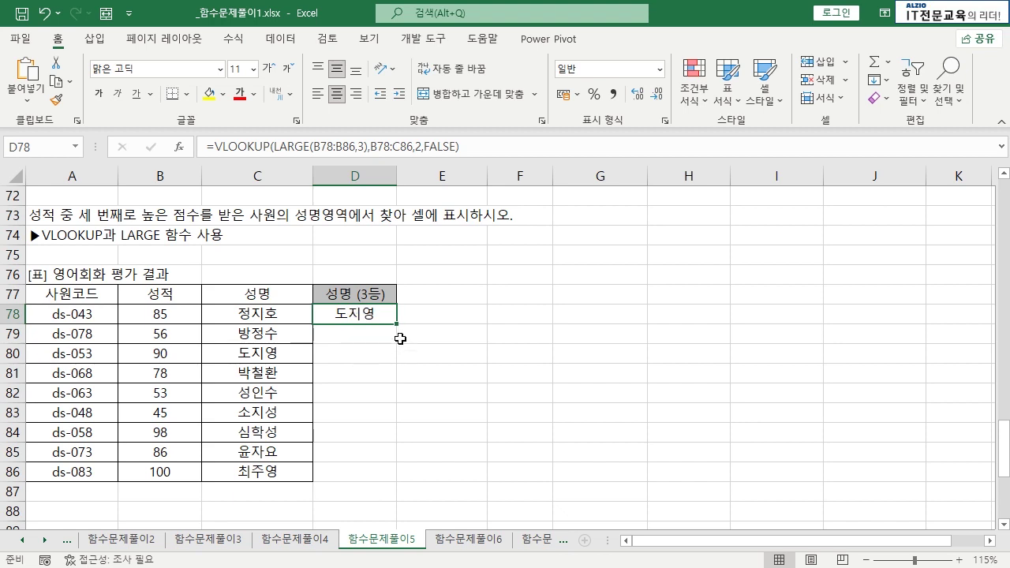
{"action": "left_click_drag", "start_coordinate": [163, 316], "coordinate": [278, 471]}
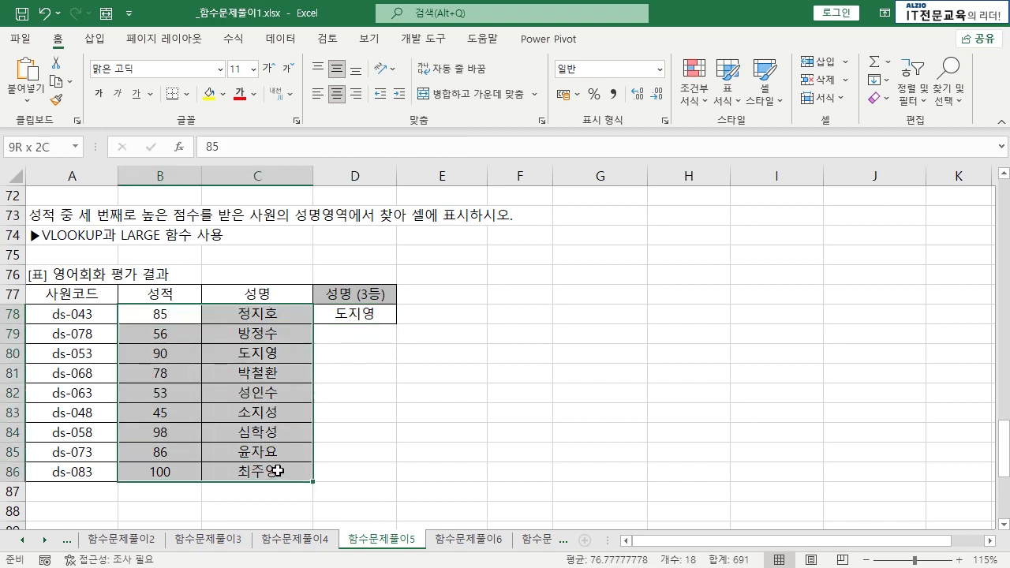
{"action": "left_click", "coordinate": [170, 355], "text": "ctrl"}
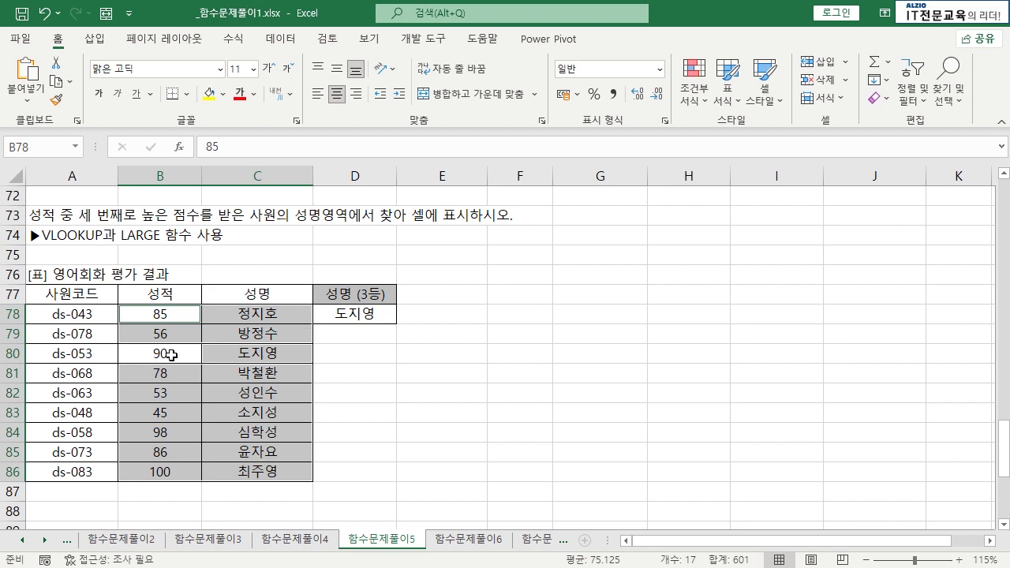
{"action": "left_click", "coordinate": [262, 354], "text": "ctrl"}
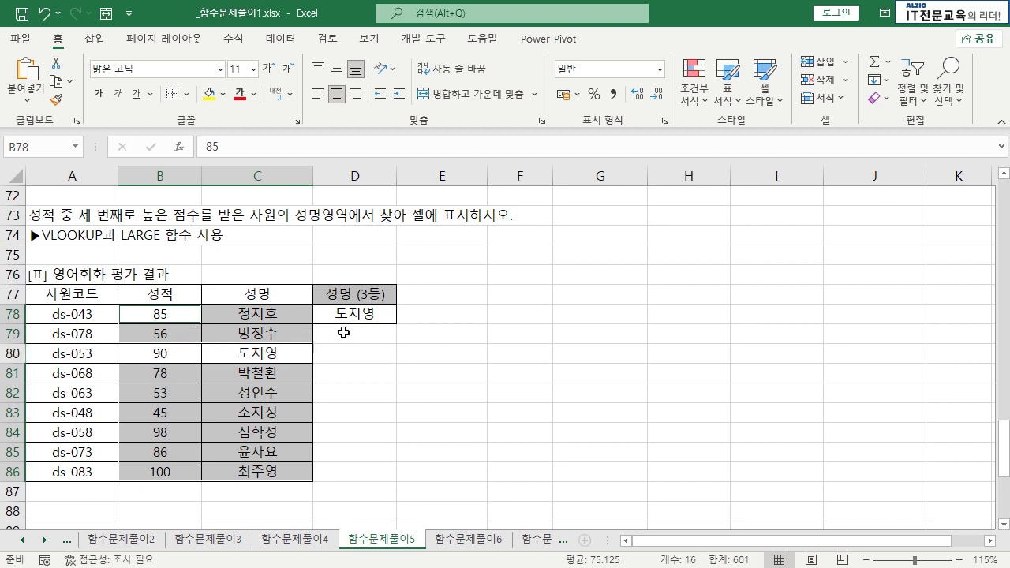
{"action": "left_click", "coordinate": [380, 312]}
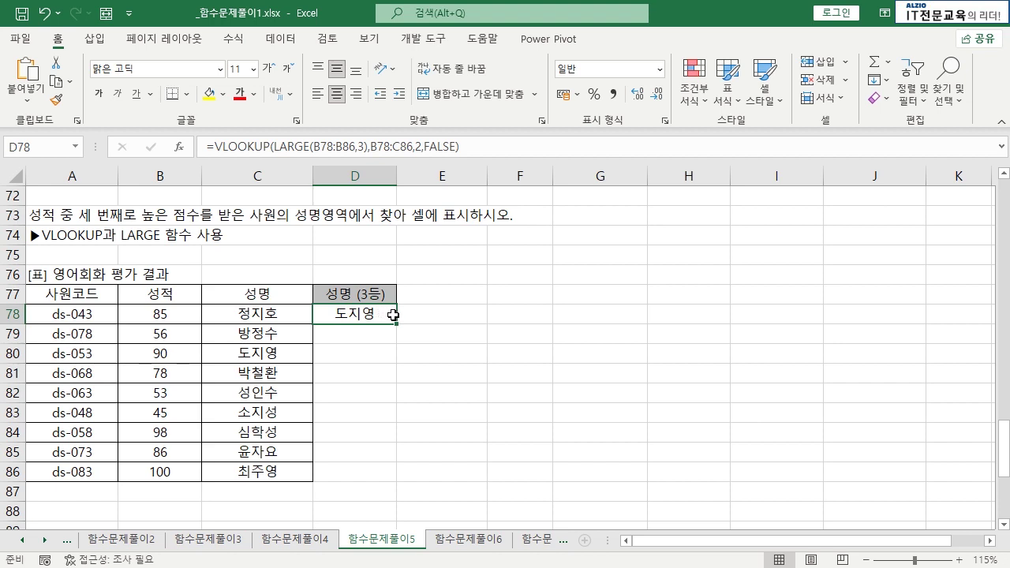
- Examine the 품목별 생산량 exercise, comparing the 생산량, 상자당 개수 and 나머지 columns and the values for 사과
{"action": "scroll", "coordinate": [394, 314], "scroll_direction": "down", "scroll_amount": 6}
{"action": "left_click", "coordinate": [354, 353]}
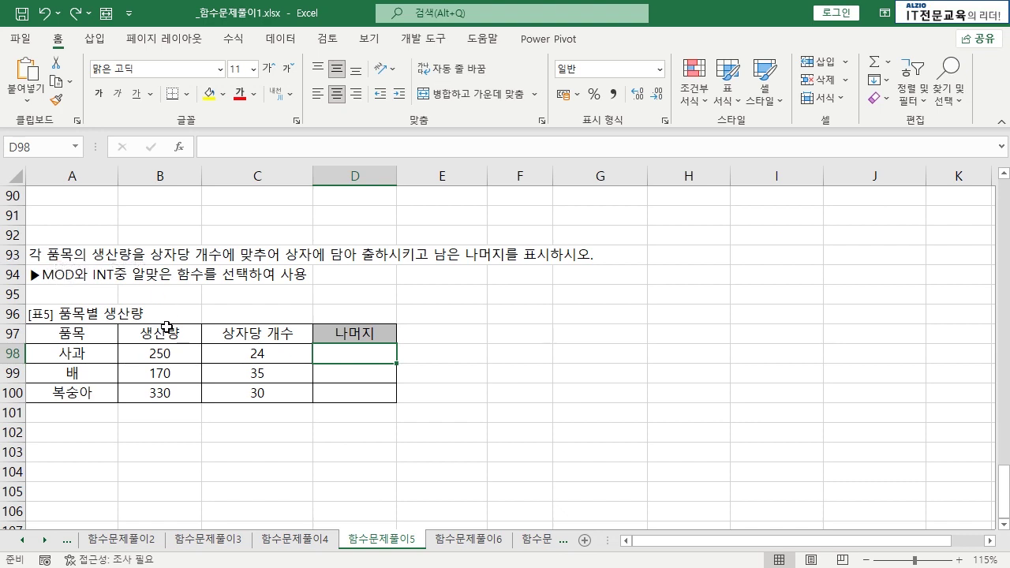
{"action": "left_click_drag", "start_coordinate": [164, 327], "coordinate": [167, 390]}
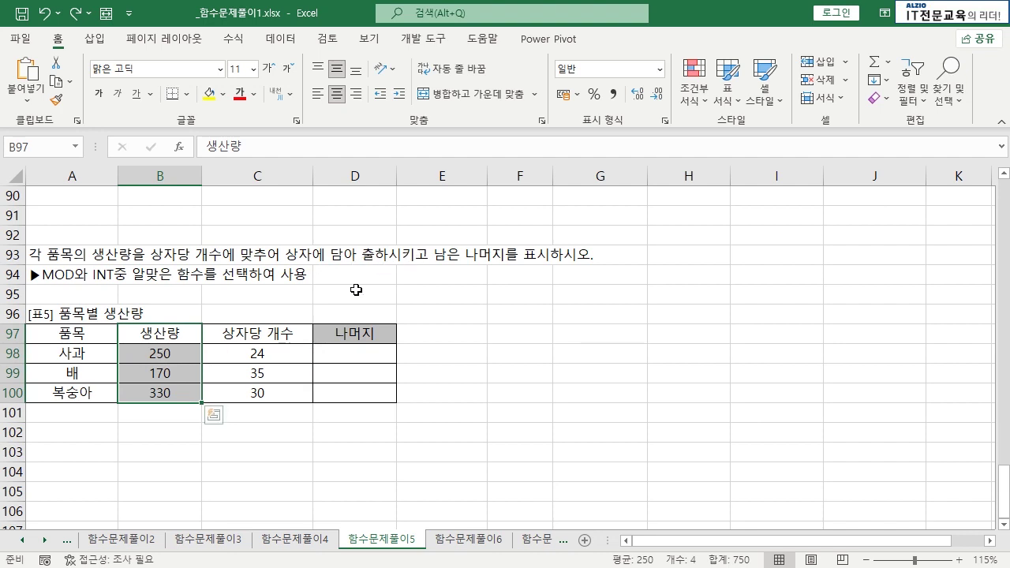
{"action": "left_click_drag", "start_coordinate": [181, 333], "coordinate": [177, 393]}
{"action": "left_click_drag", "start_coordinate": [293, 333], "coordinate": [289, 392]}
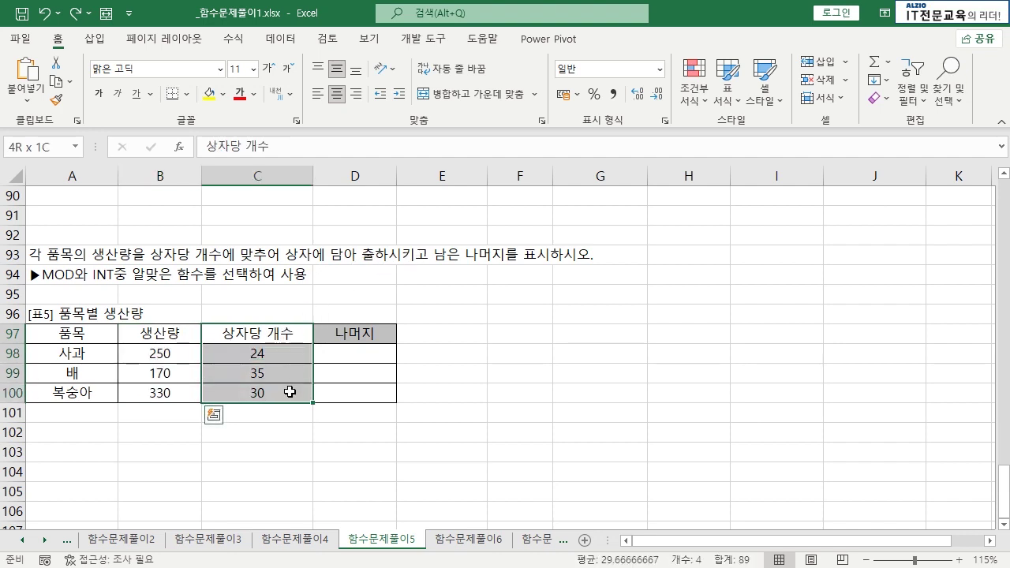
{"action": "left_click", "coordinate": [160, 354]}
{"action": "left_click", "coordinate": [259, 354]}
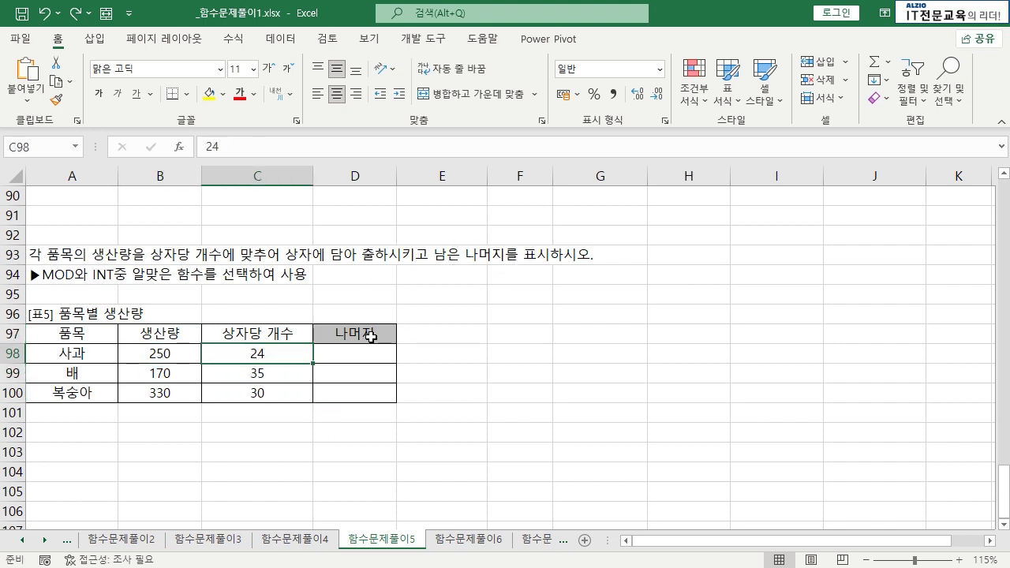
{"action": "left_click_drag", "start_coordinate": [371, 336], "coordinate": [368, 388]}
{"action": "left_click", "coordinate": [379, 387]}
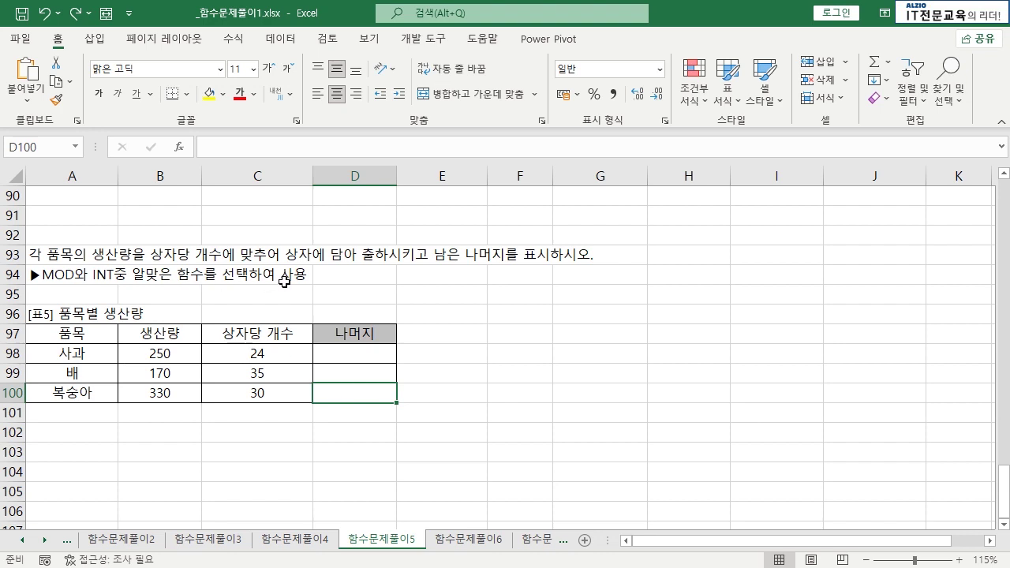
{"action": "left_click_drag", "start_coordinate": [340, 333], "coordinate": [361, 383]}
{"action": "left_click", "coordinate": [361, 391]}
{"action": "left_click", "coordinate": [178, 356]}
{"action": "left_click", "coordinate": [250, 354]}
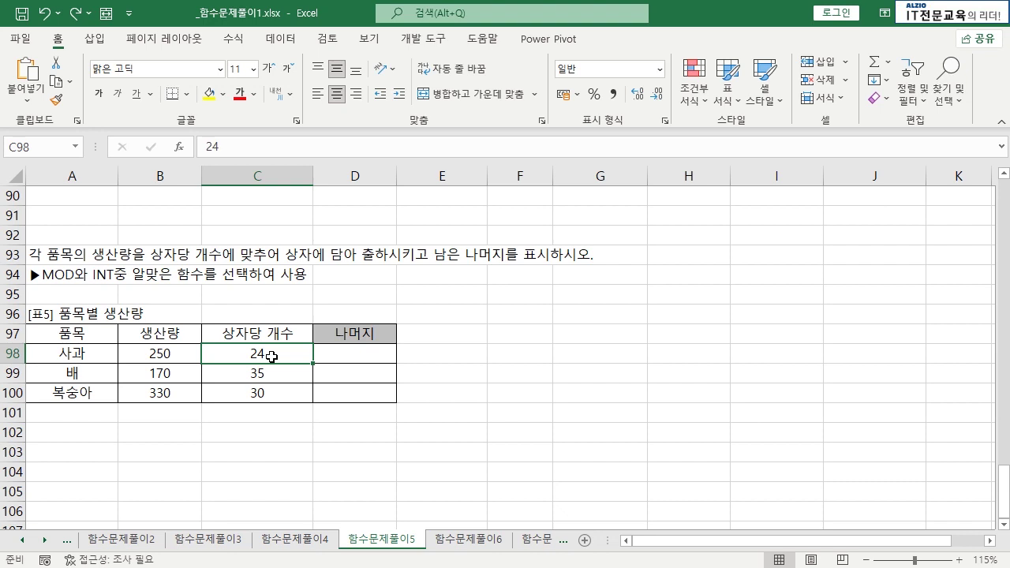
- Calculate the remainder for 사과 in D98 with =MOD(B98,C98) and fill the formula down to D100
{"action": "left_click", "coordinate": [335, 353]}
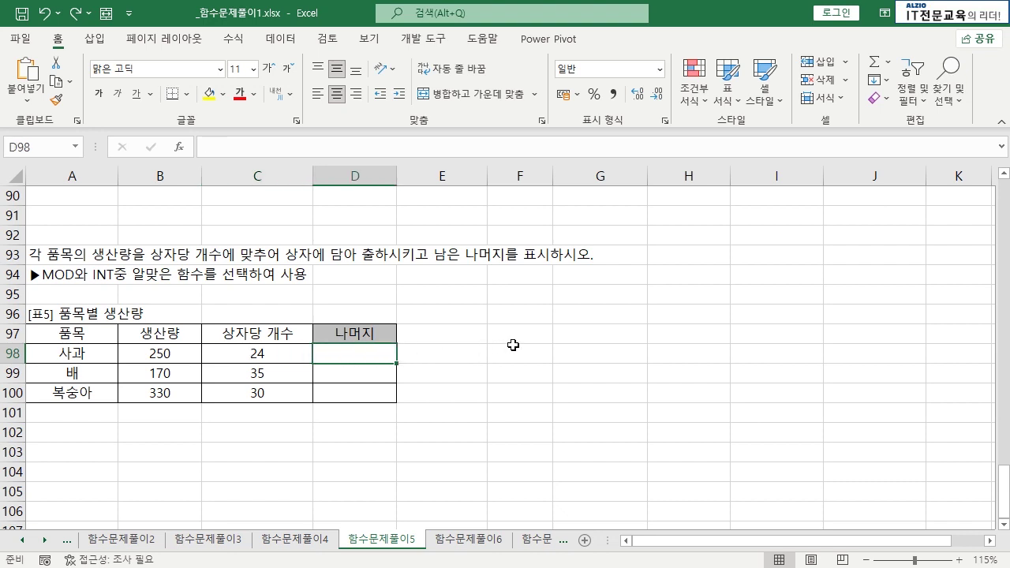
{"action": "type", "text": "=MOD"}
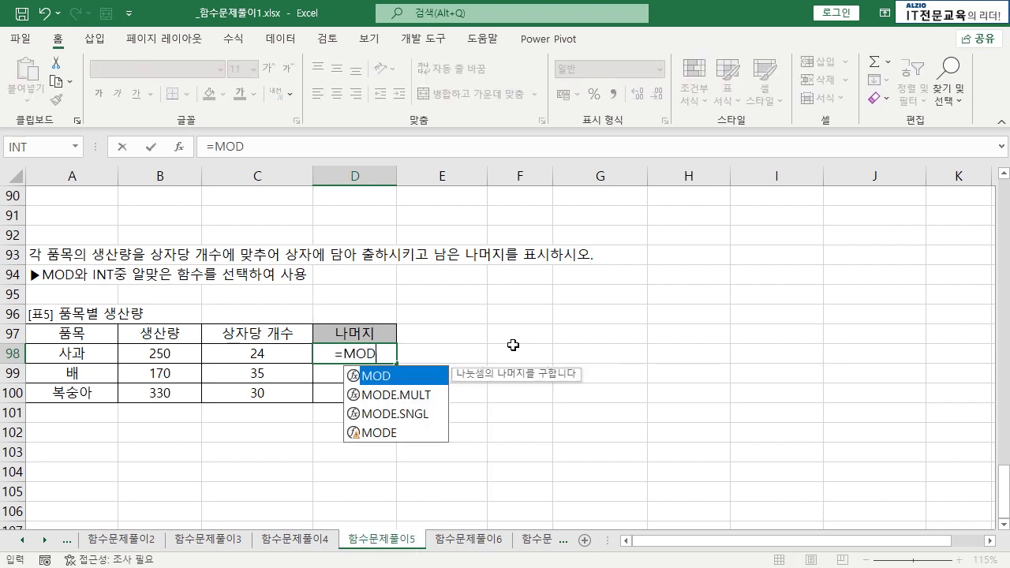
{"action": "type", "text": "("}
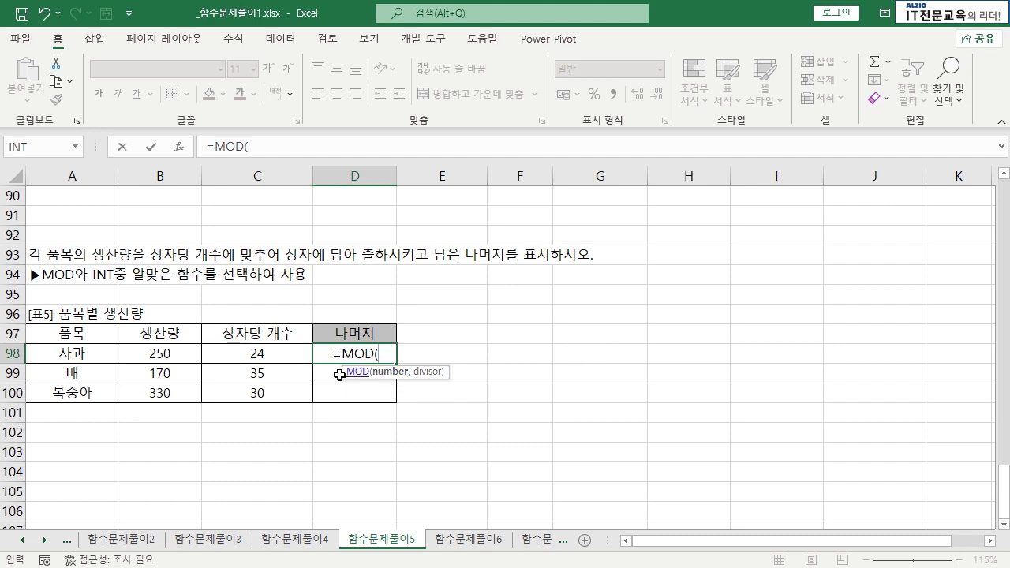
{"action": "left_click", "coordinate": [180, 355]}
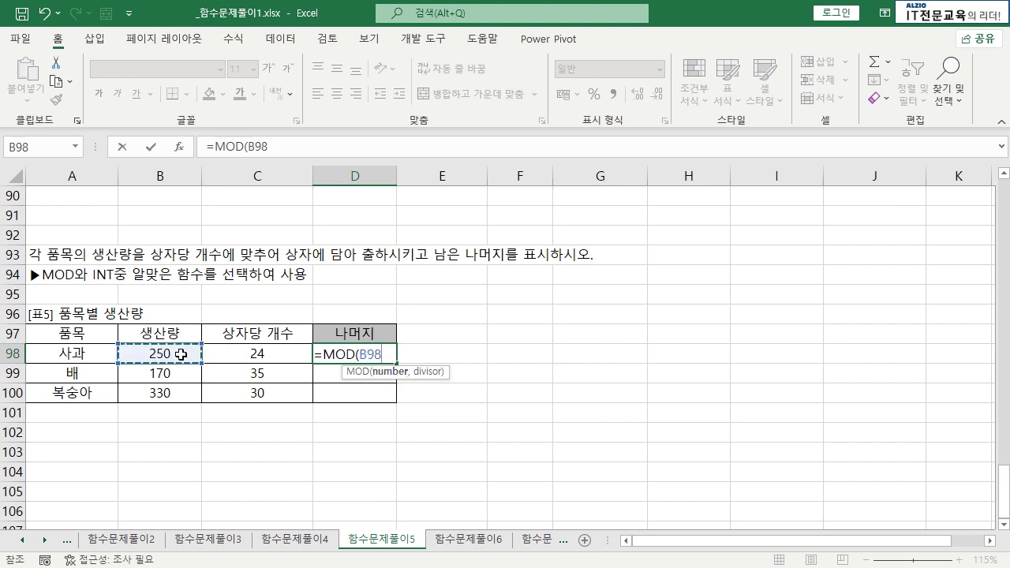
{"action": "type", "text": ","}
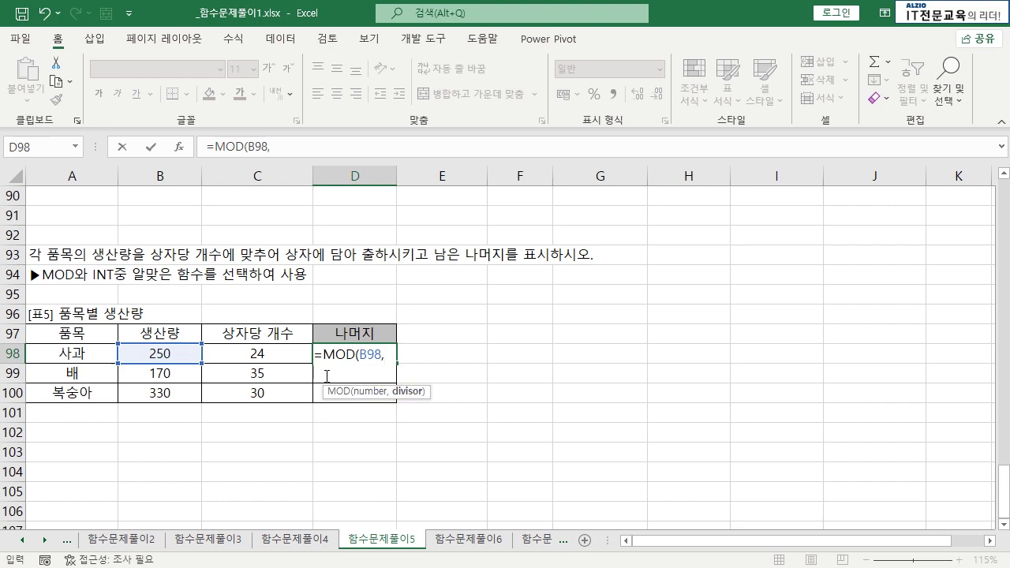
{"action": "left_click", "coordinate": [269, 357]}
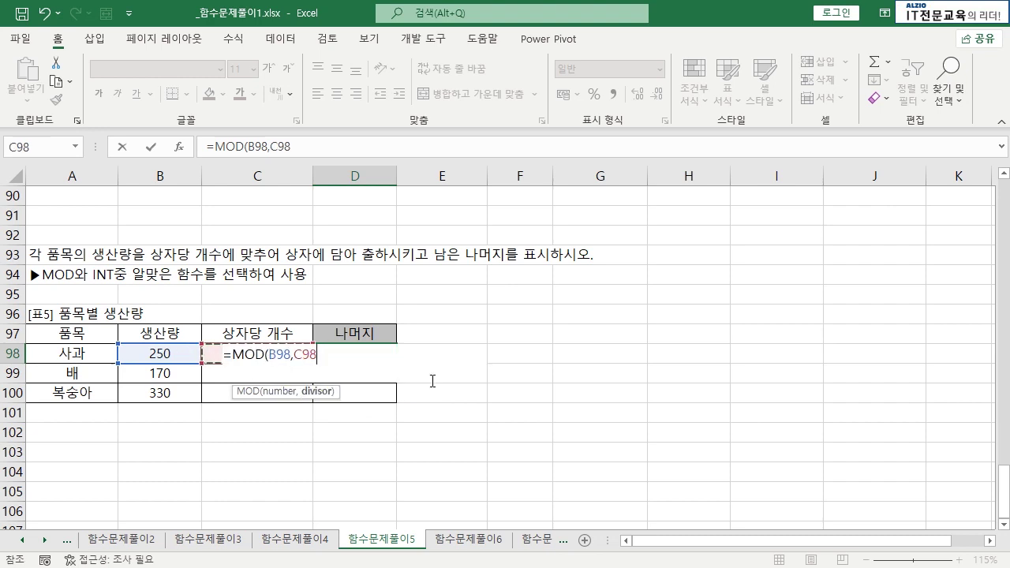
{"action": "key", "text": "Return"}
{"action": "left_click", "coordinate": [388, 356]}
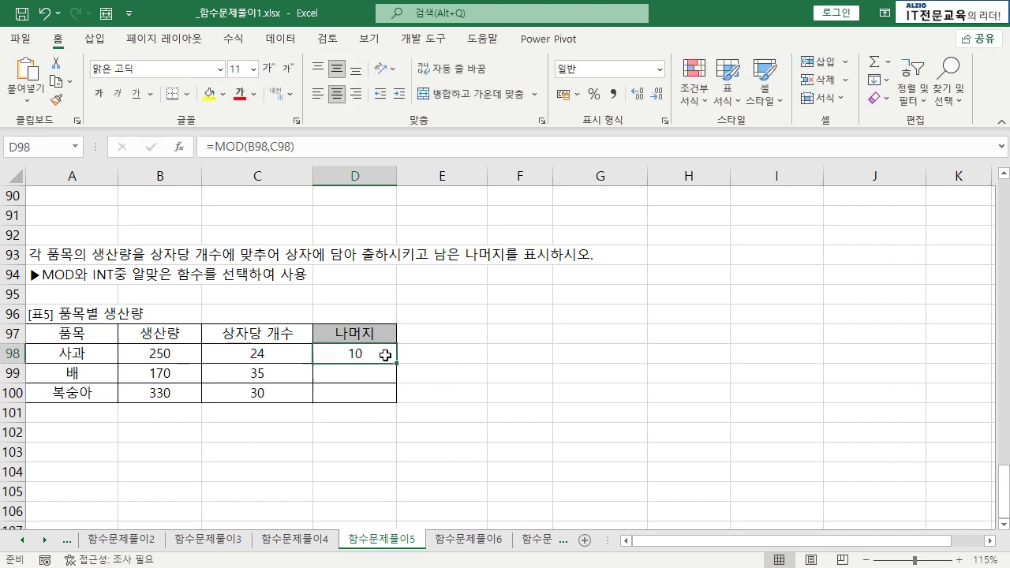
{"action": "left_click_drag", "start_coordinate": [397, 363], "coordinate": [399, 401]}
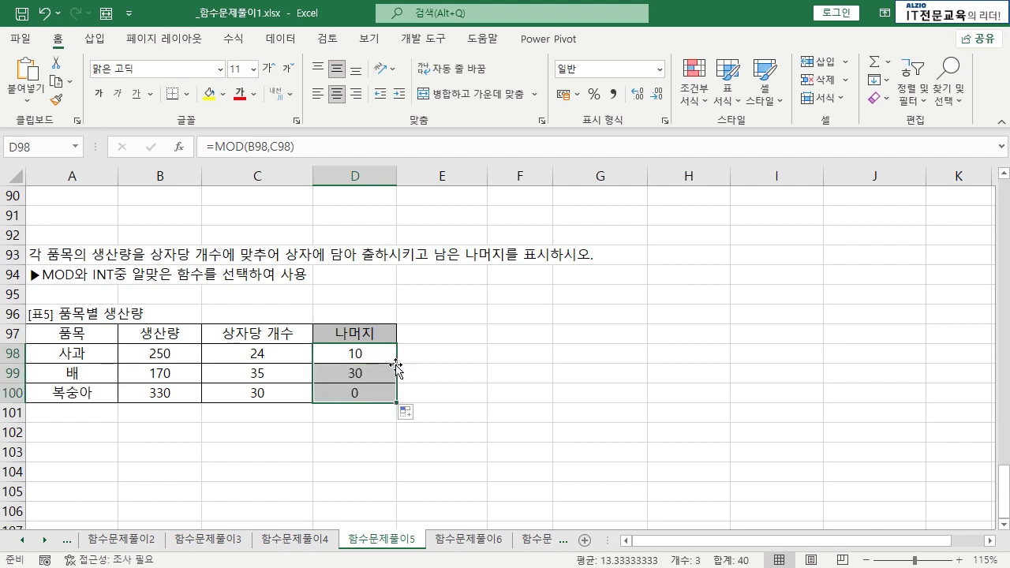
- Check the 나머지 results for 배 and 복숭아 against the 생산량 and 상자당 개수 of 복숭아
{"action": "left_click", "coordinate": [384, 375]}
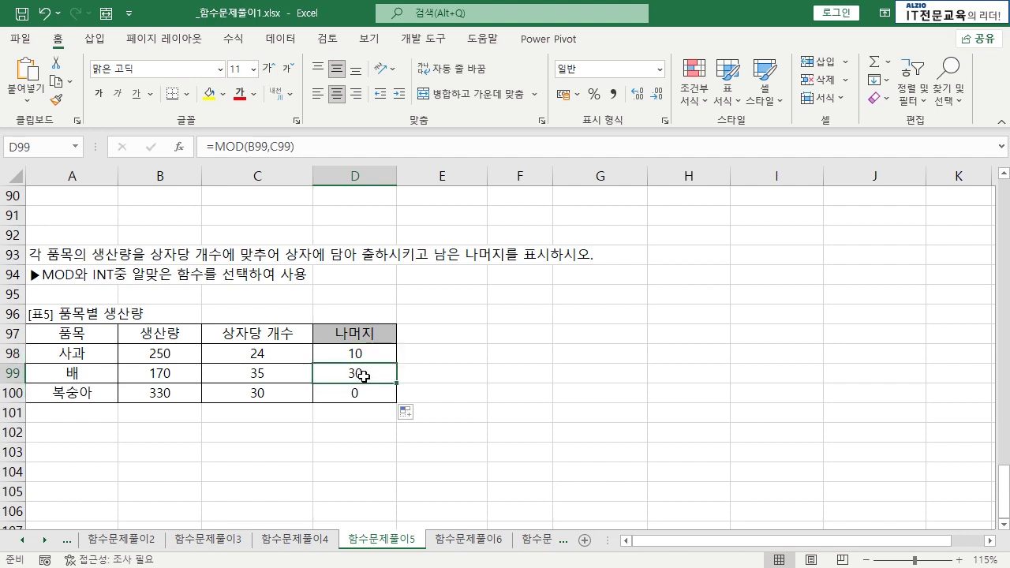
{"action": "left_click", "coordinate": [179, 398]}
{"action": "left_click", "coordinate": [258, 396]}
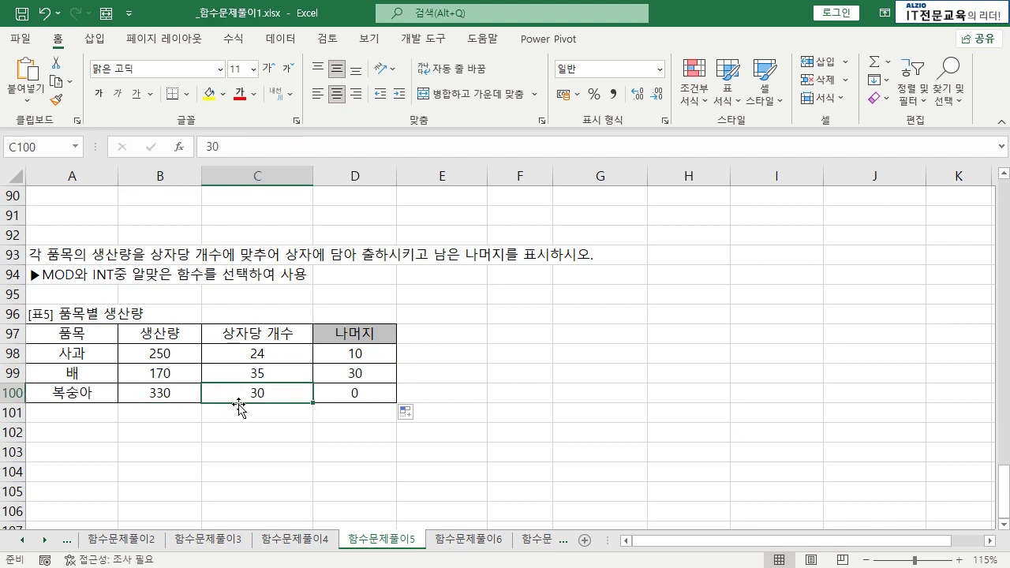
{"action": "left_click", "coordinate": [384, 440]}
{"action": "key", "text": "Up"}
{"action": "key", "text": "Up"}
{"action": "key", "text": "Up"}
{"action": "key", "text": "Up"}
{"action": "left_click", "coordinate": [374, 373]}
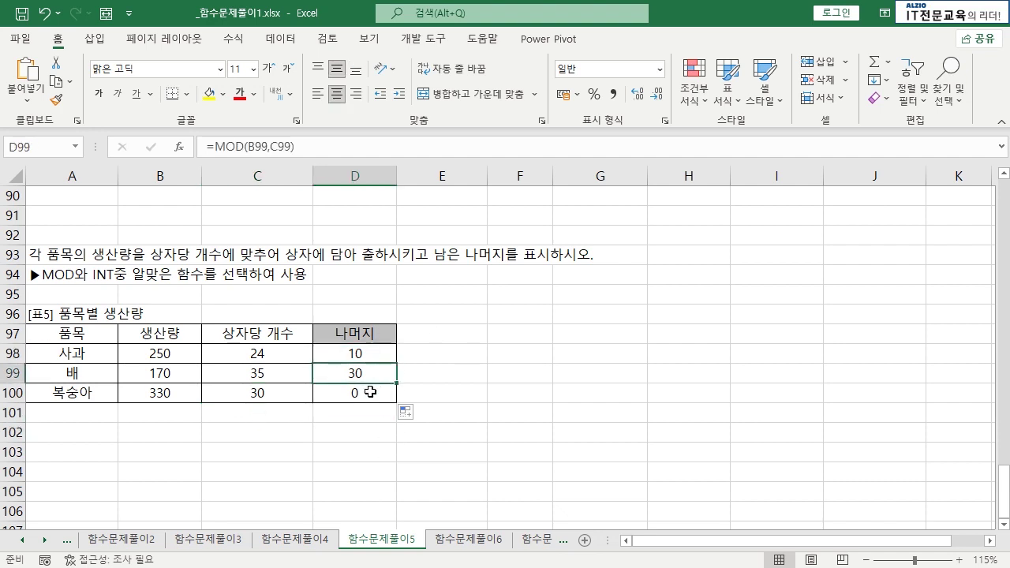
{"action": "left_click", "coordinate": [370, 392]}
- Review the empty cells E97:E100 beside the table together with B98, C98 and the remainders in D98:D100
{"action": "left_click", "coordinate": [418, 435]}
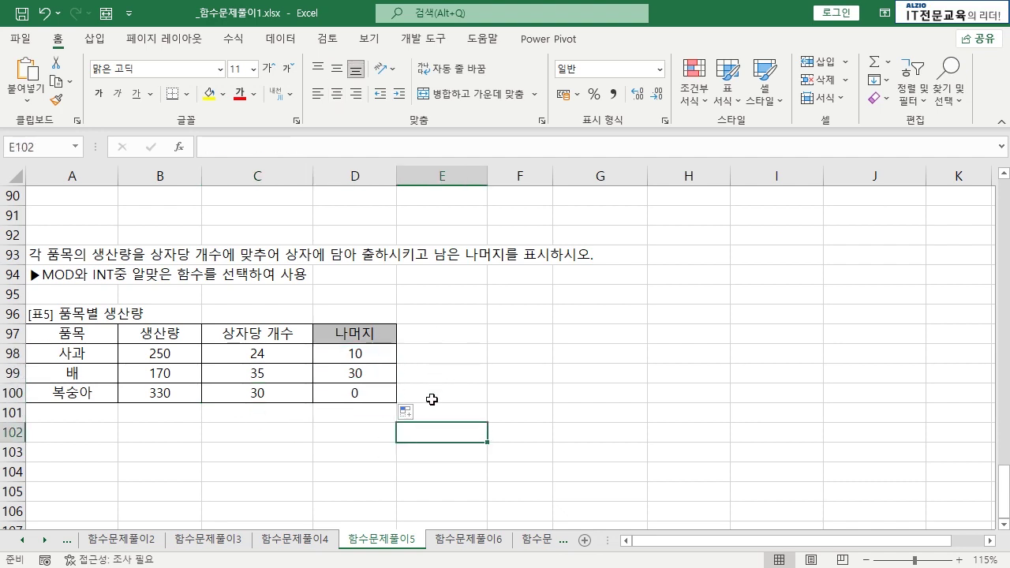
{"action": "left_click", "coordinate": [441, 375]}
{"action": "left_click", "coordinate": [457, 354]}
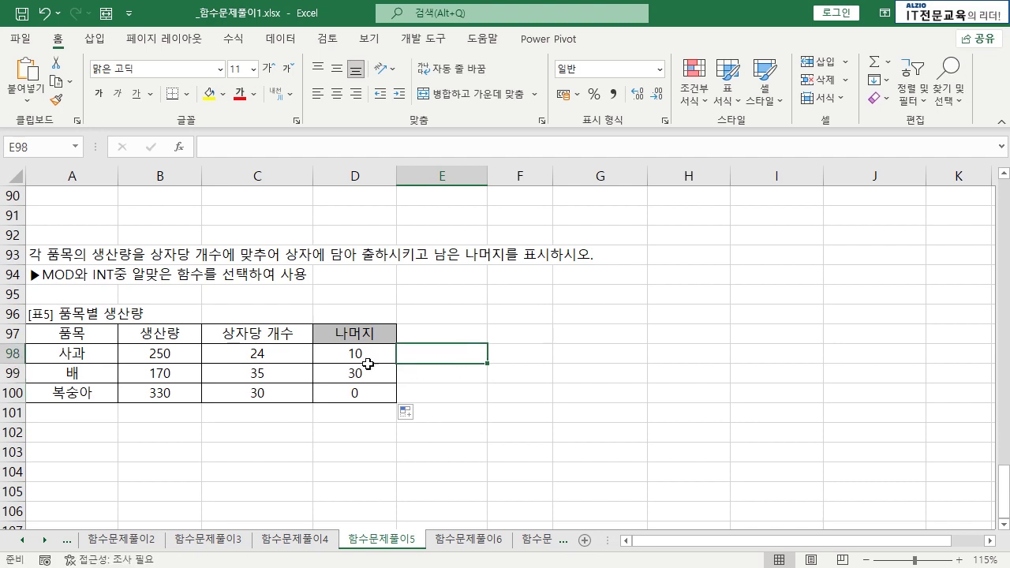
{"action": "left_click", "coordinate": [172, 352]}
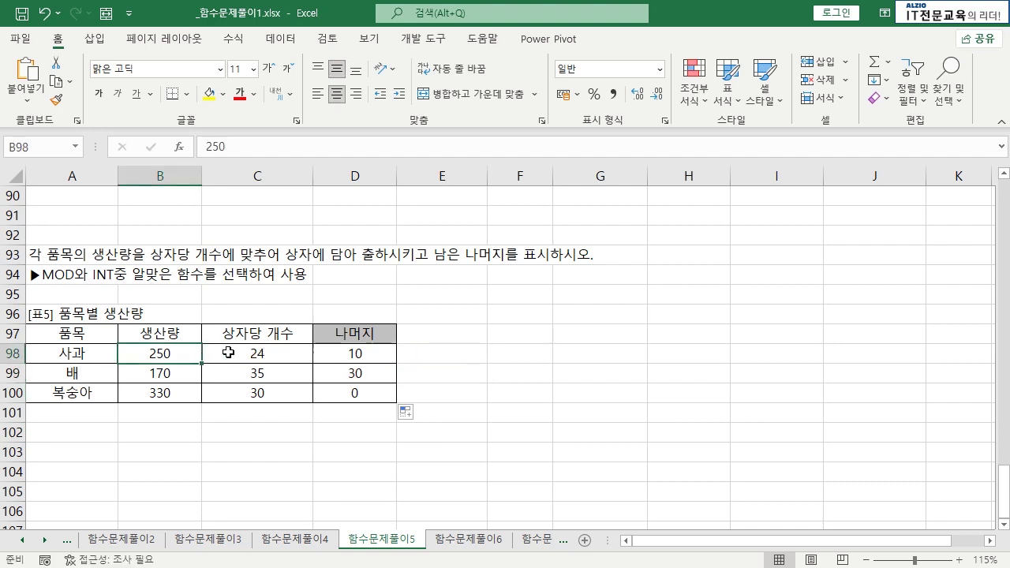
{"action": "left_click", "coordinate": [228, 352]}
{"action": "left_click", "coordinate": [428, 353]}
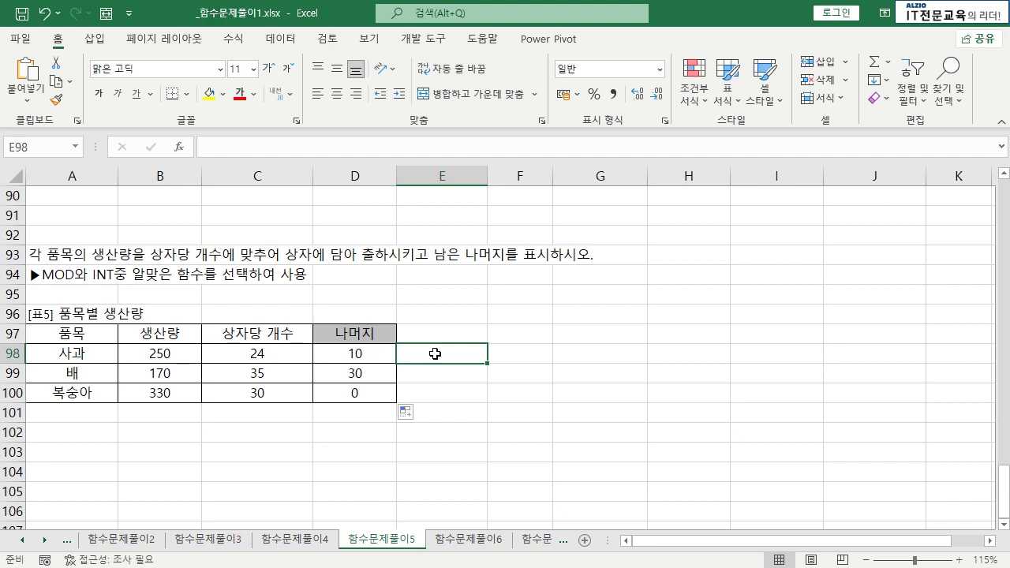
{"action": "left_click_drag", "start_coordinate": [458, 334], "coordinate": [453, 392]}
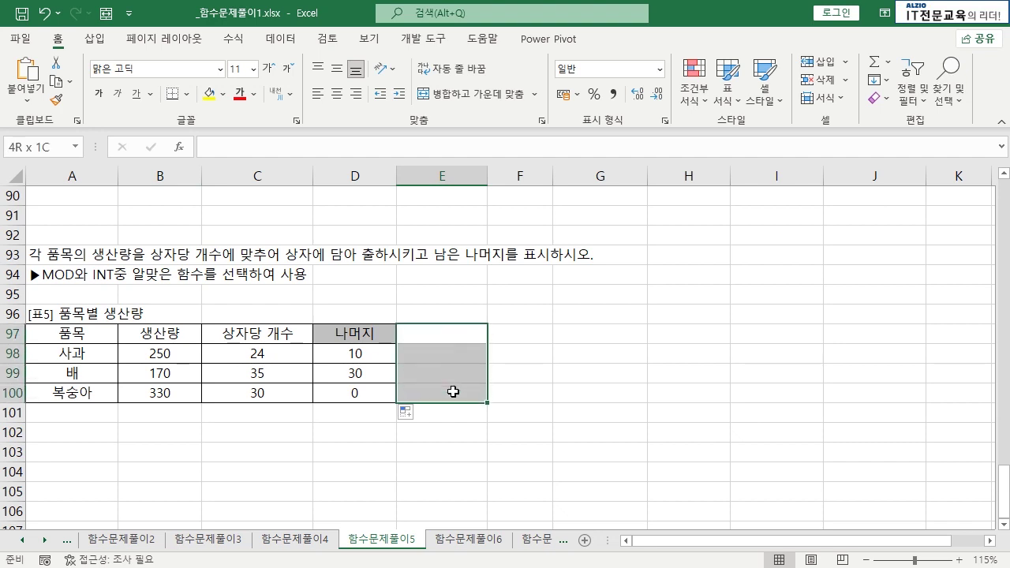
{"action": "left_click_drag", "start_coordinate": [383, 354], "coordinate": [395, 392]}
{"action": "left_click", "coordinate": [402, 392]}
{"action": "left_click", "coordinate": [367, 415]}
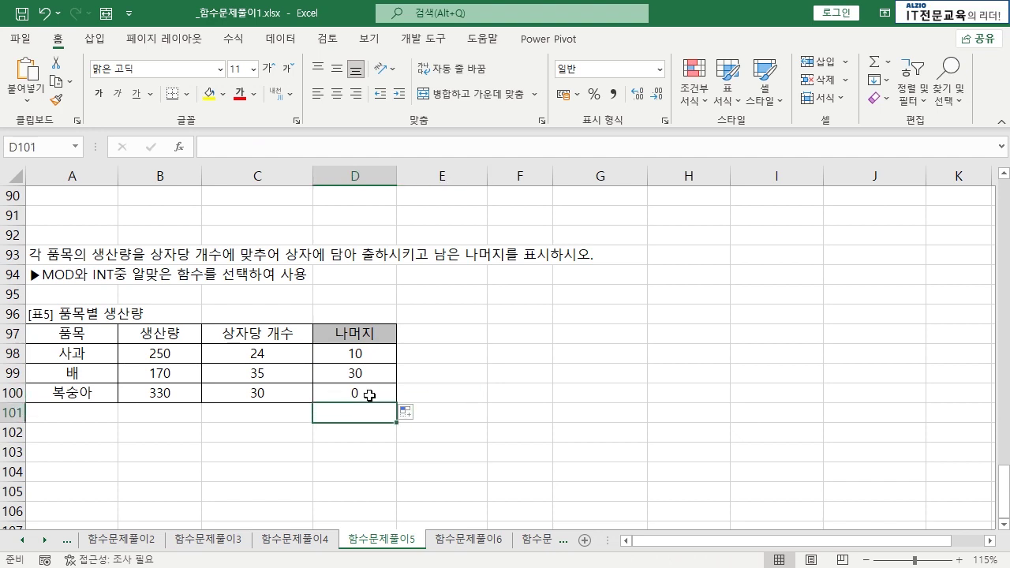
- Divide the 생산량 of 사과 by its 상자당 개수 in E98 with =B98/C98
{"action": "double_click", "coordinate": [371, 394]}
{"action": "left_click", "coordinate": [443, 353]}
{"action": "left_click", "coordinate": [443, 338]}
{"action": "left_click", "coordinate": [443, 353]}
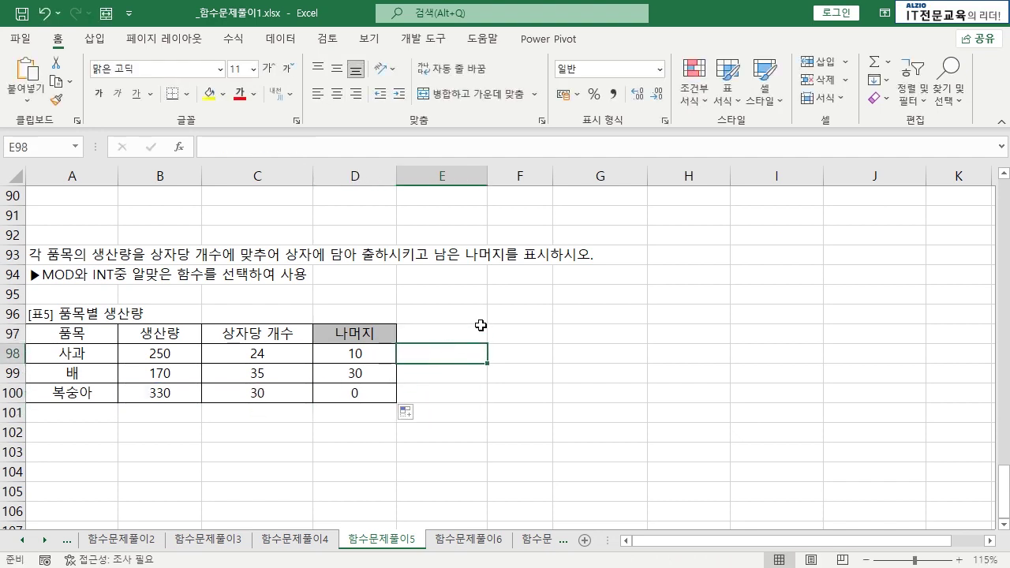
{"action": "type", "text": "="}
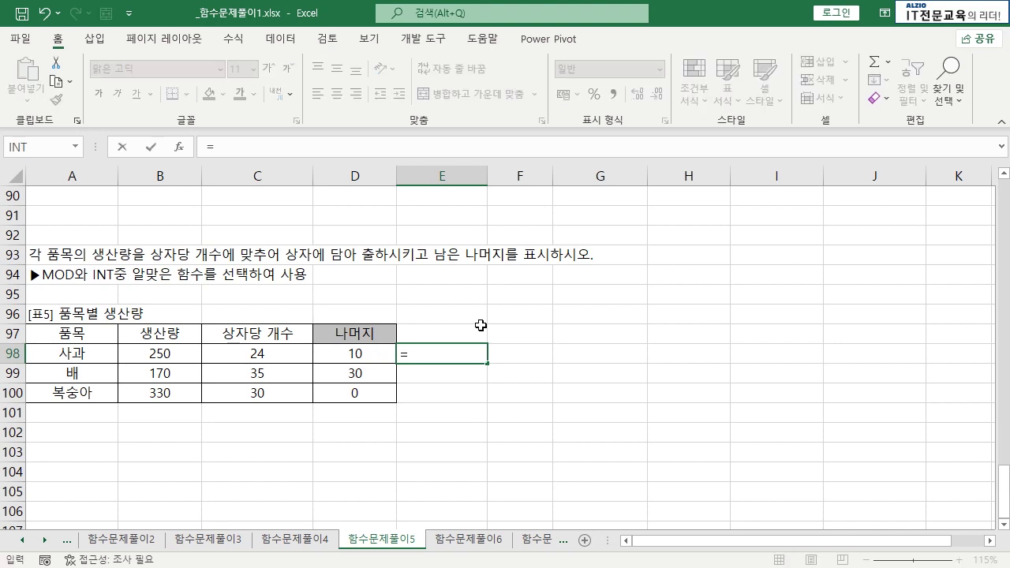
{"action": "left_click", "coordinate": [183, 352]}
{"action": "type", "text": "/"}
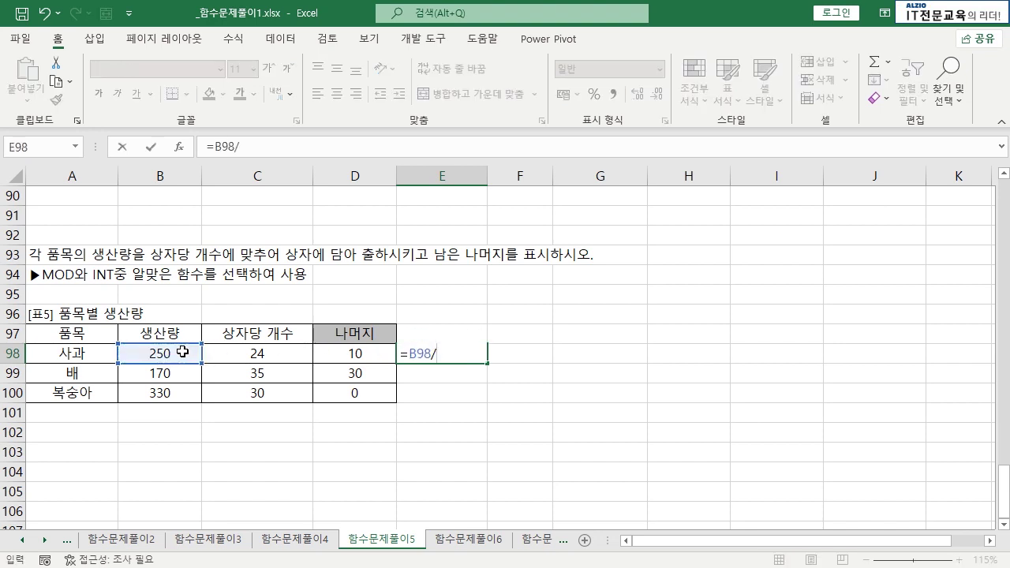
{"action": "left_click", "coordinate": [260, 353]}
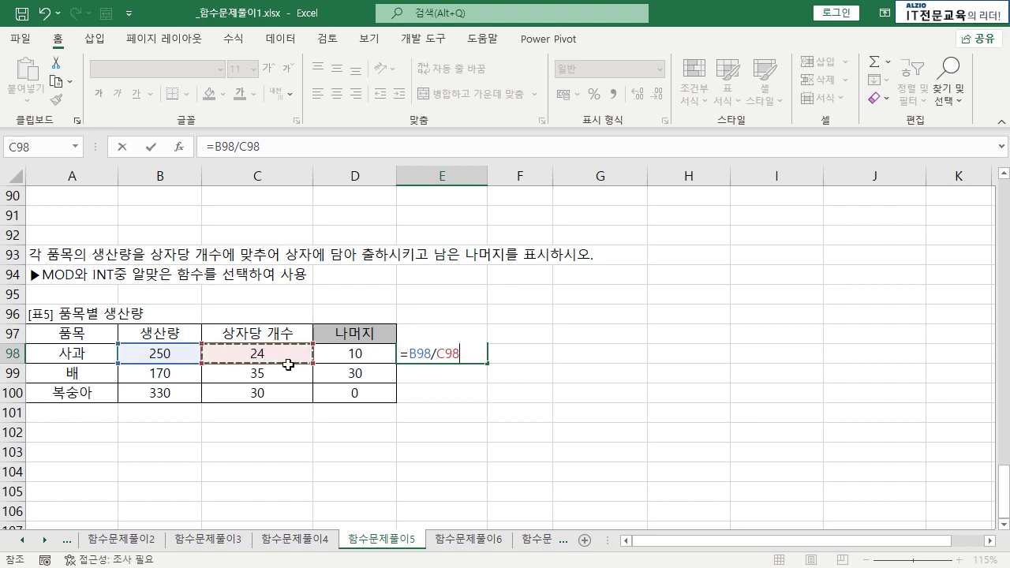
{"action": "key", "text": "Return"}
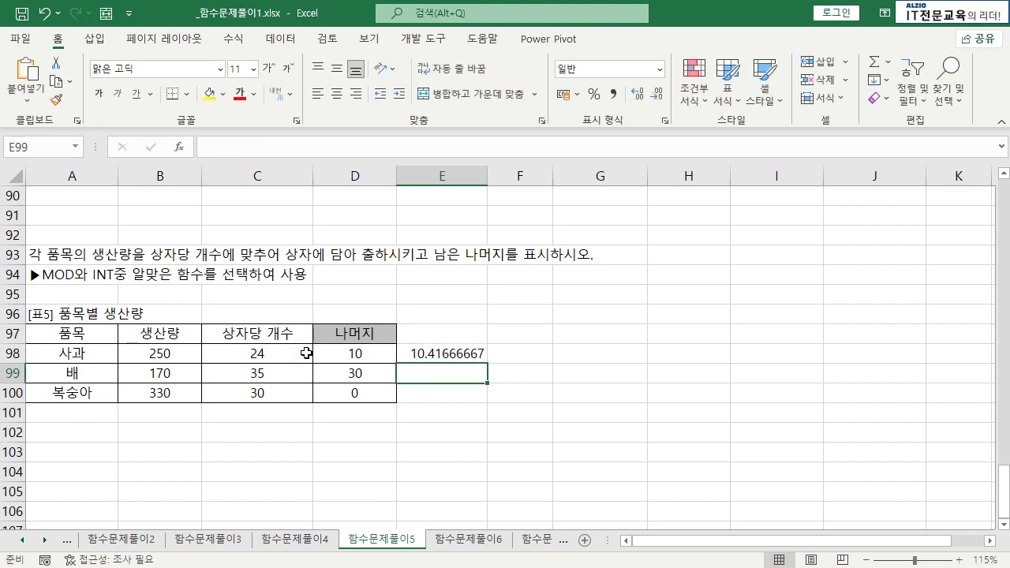
- Fill the division formula from E98 down to E100 and check the copied formulas for 배 and 복숭아
{"action": "left_click", "coordinate": [450, 353]}
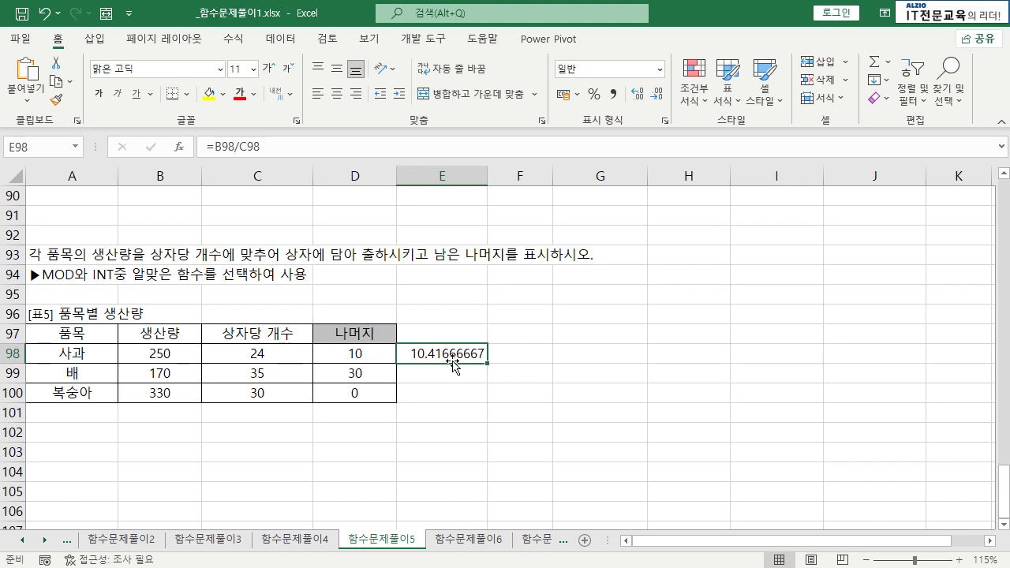
{"action": "left_click_drag", "start_coordinate": [489, 364], "coordinate": [483, 394]}
{"action": "left_click", "coordinate": [444, 378]}
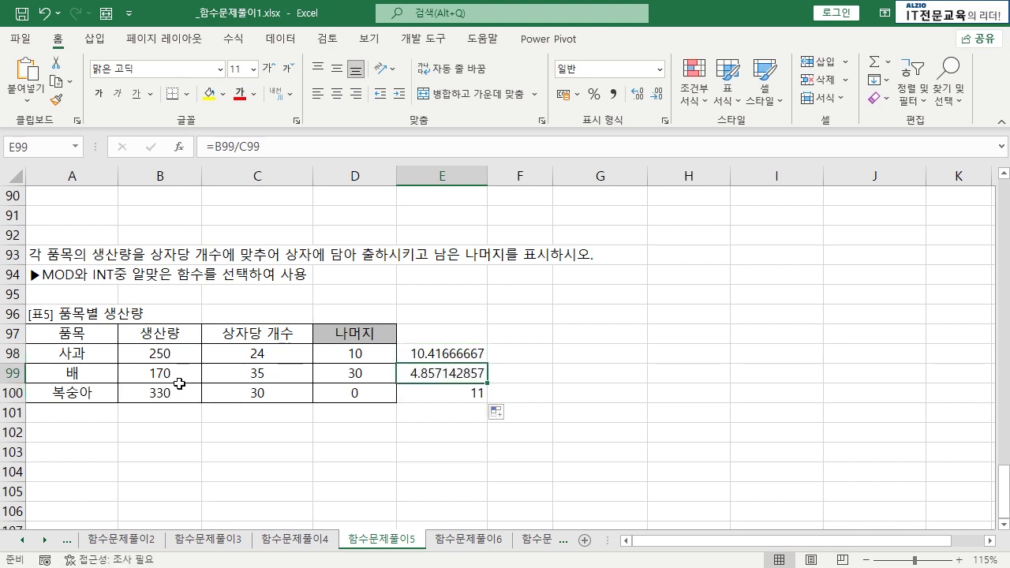
{"action": "left_click", "coordinate": [439, 391]}
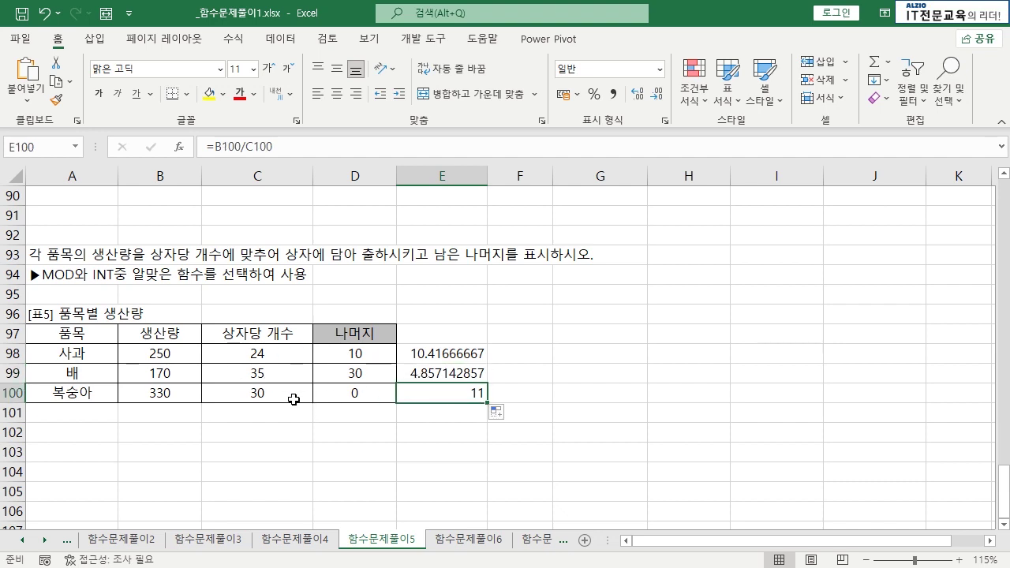
- Multiply the 상자당 개수 of 복숭아 by its box count in F100 with =C100*E100, and compare it with the 생산량
{"action": "left_click", "coordinate": [526, 394]}
{"action": "type", "text": "="}
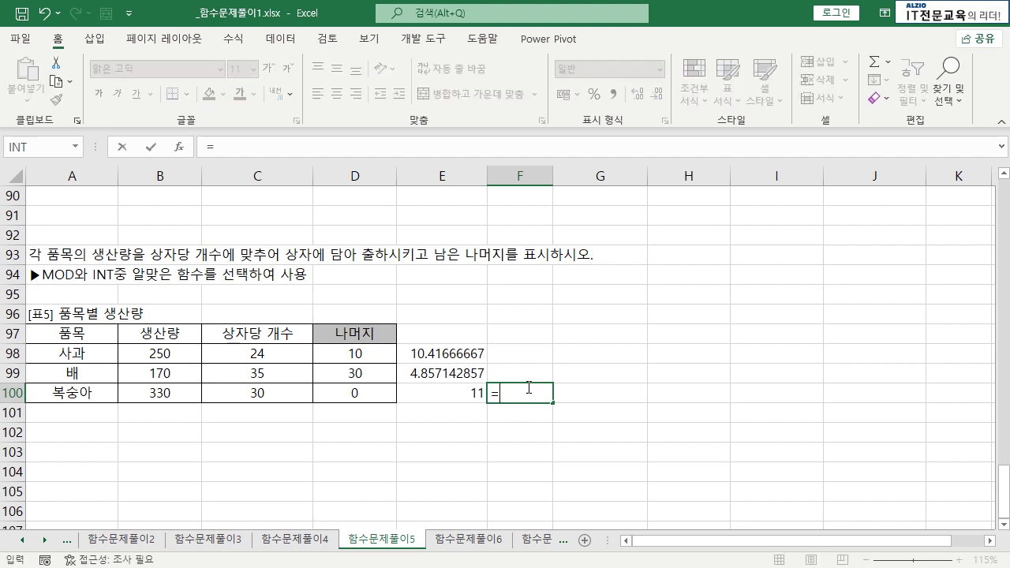
{"action": "left_click", "coordinate": [283, 394]}
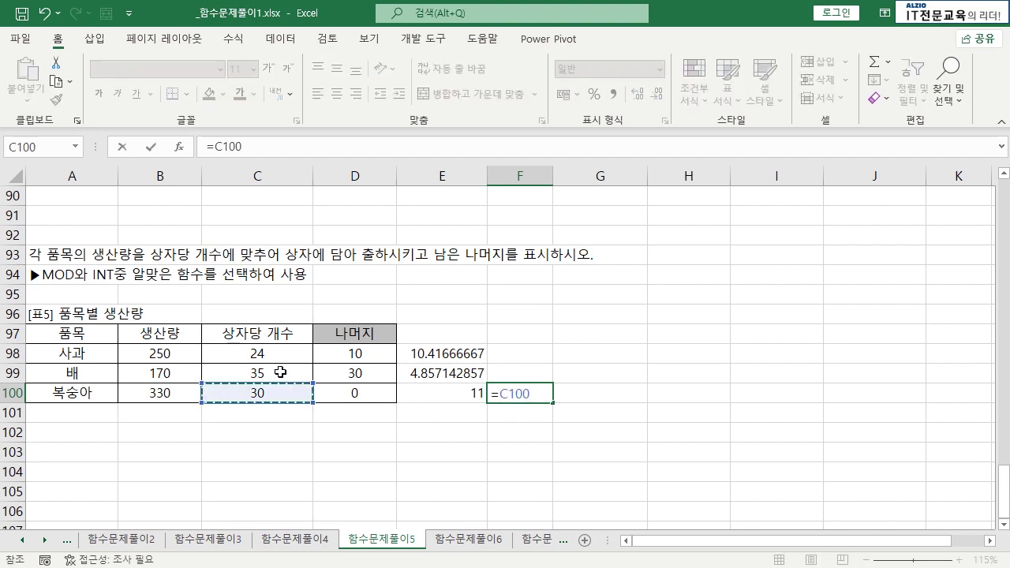
{"action": "type", "text": "*"}
{"action": "left_click", "coordinate": [450, 393]}
{"action": "key", "text": "Return"}
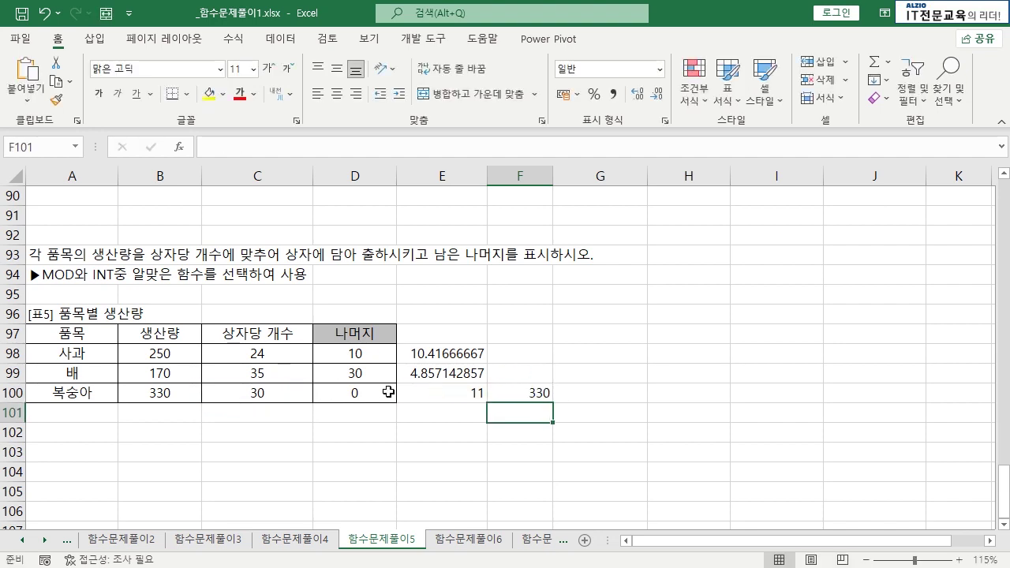
{"action": "left_click", "coordinate": [180, 397]}
- Calculate the boxed quantity of 배 in F99 with =4*C99 and compare it with the remainder in D99
{"action": "left_click", "coordinate": [520, 373]}
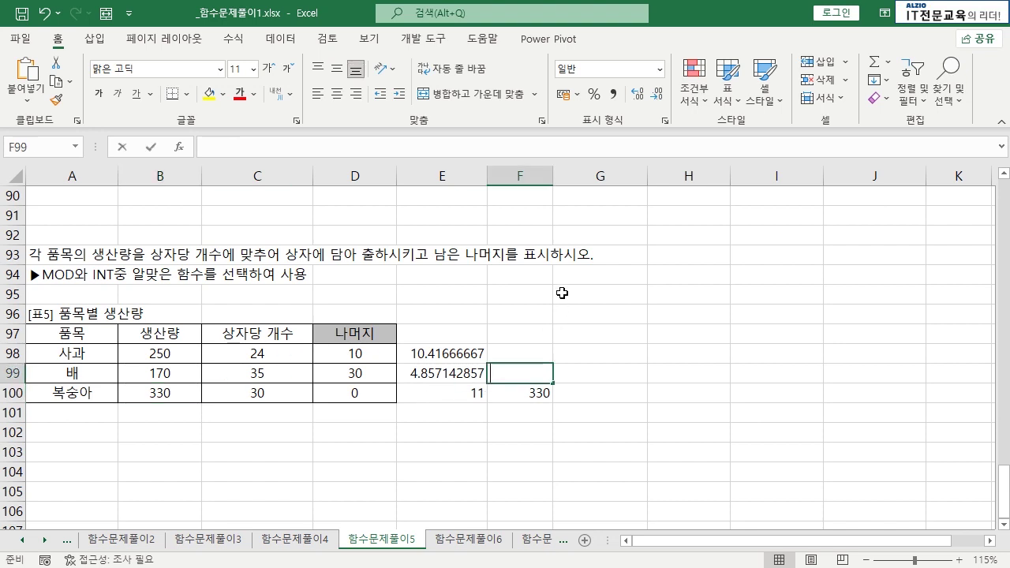
{"action": "type", "text": "="}
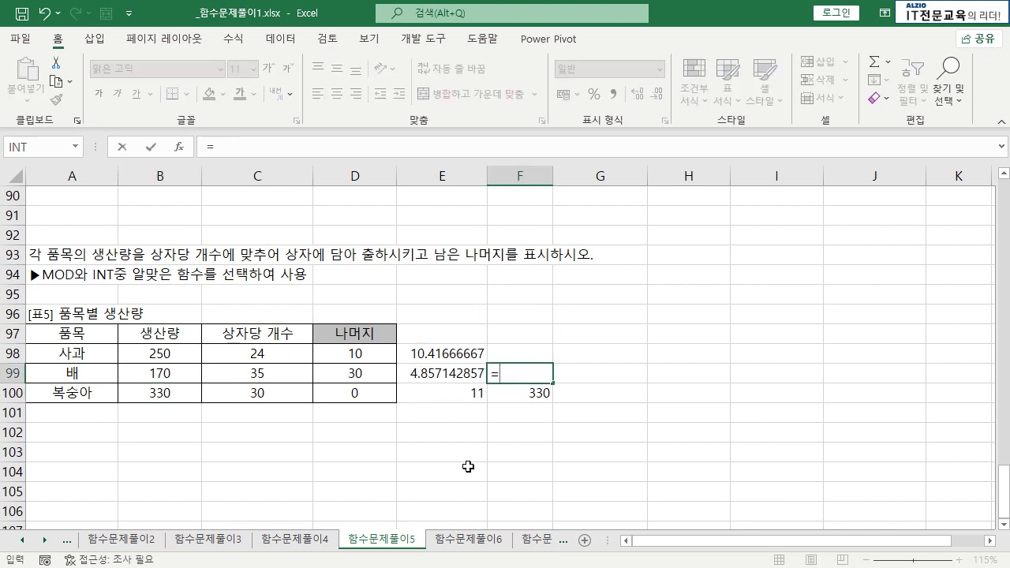
{"action": "type", "text": "4*"}
{"action": "left_click", "coordinate": [270, 378]}
{"action": "key", "text": "Return"}
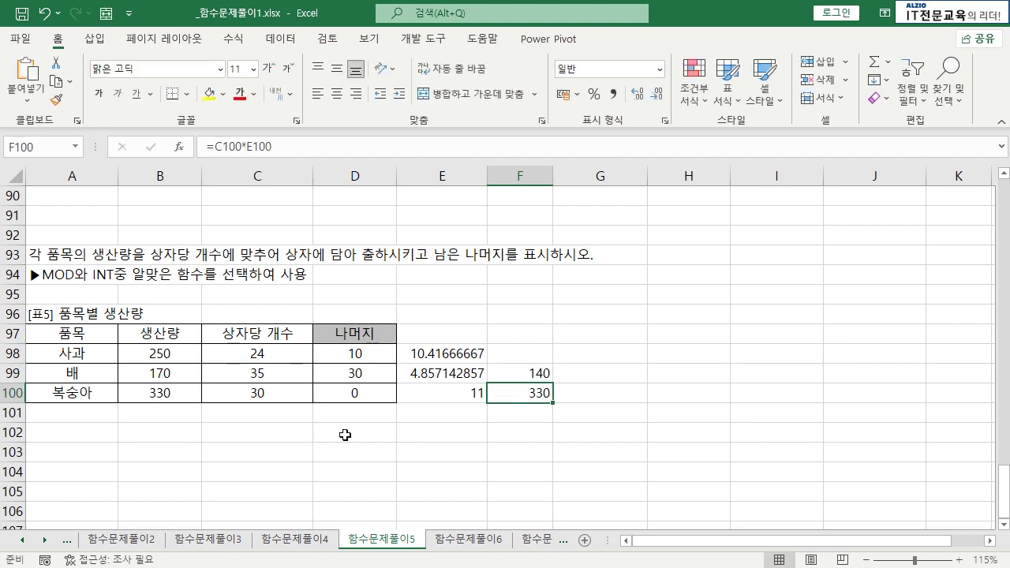
{"action": "left_click", "coordinate": [522, 375]}
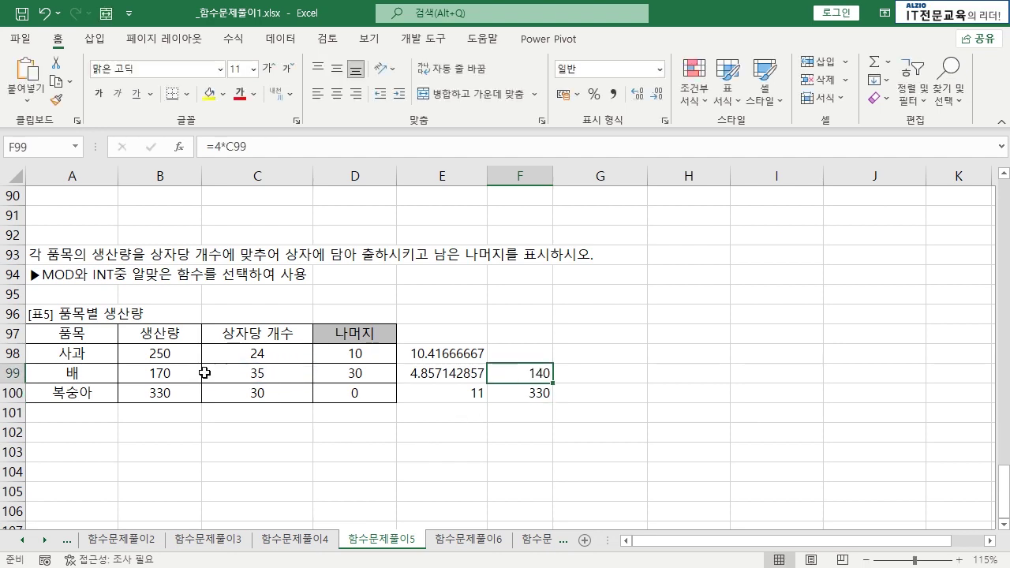
{"action": "left_click", "coordinate": [375, 376]}
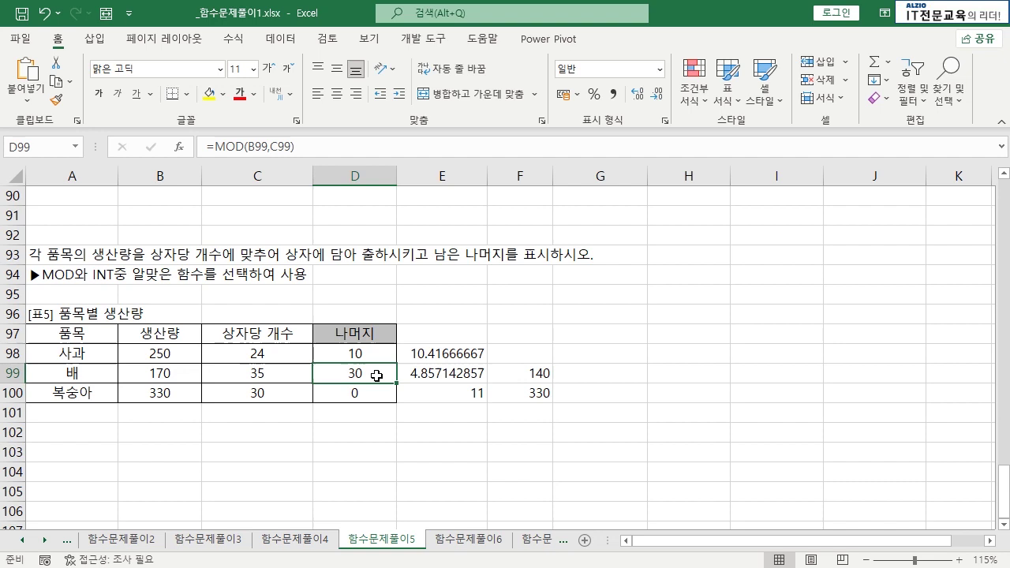
- Calculate the boxed quantity of 사과 in F98 with =10*C98 and compare it with D98 and B98
{"action": "left_click", "coordinate": [542, 356]}
{"action": "type", "text": "="}
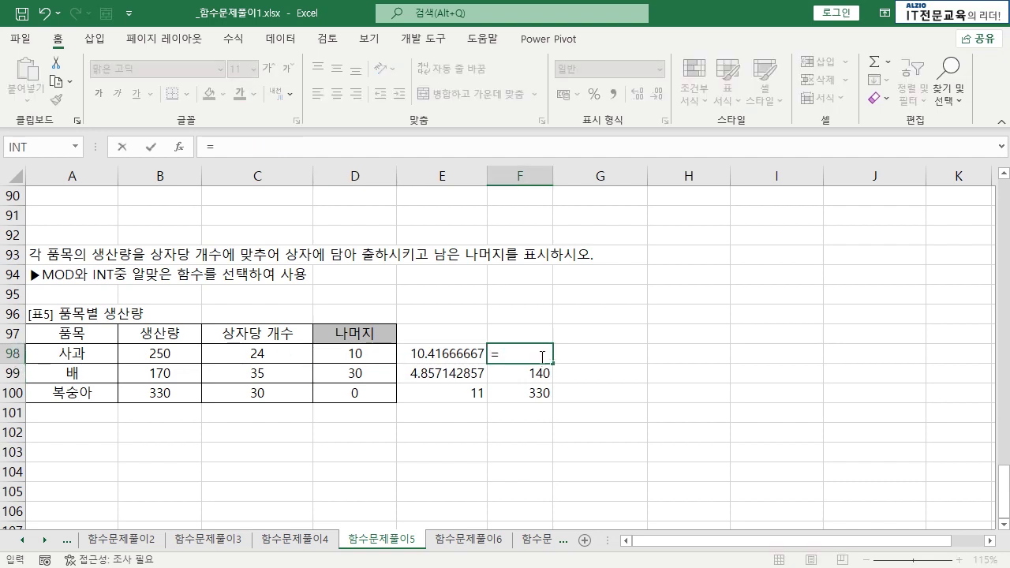
{"action": "type", "text": "10*"}
{"action": "left_click", "coordinate": [277, 355]}
{"action": "key", "text": "Return"}
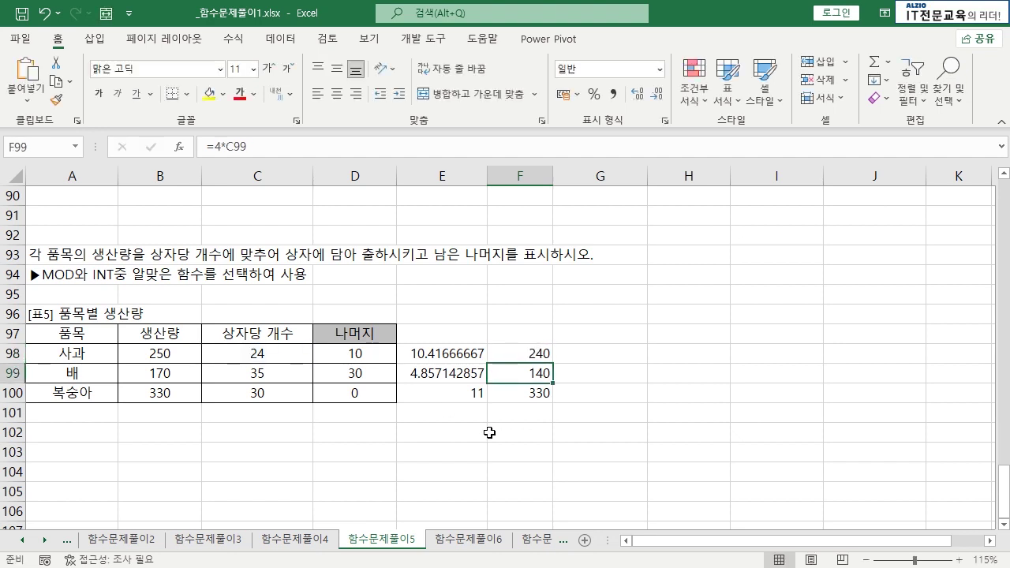
{"action": "left_click", "coordinate": [517, 357]}
{"action": "left_click", "coordinate": [356, 352]}
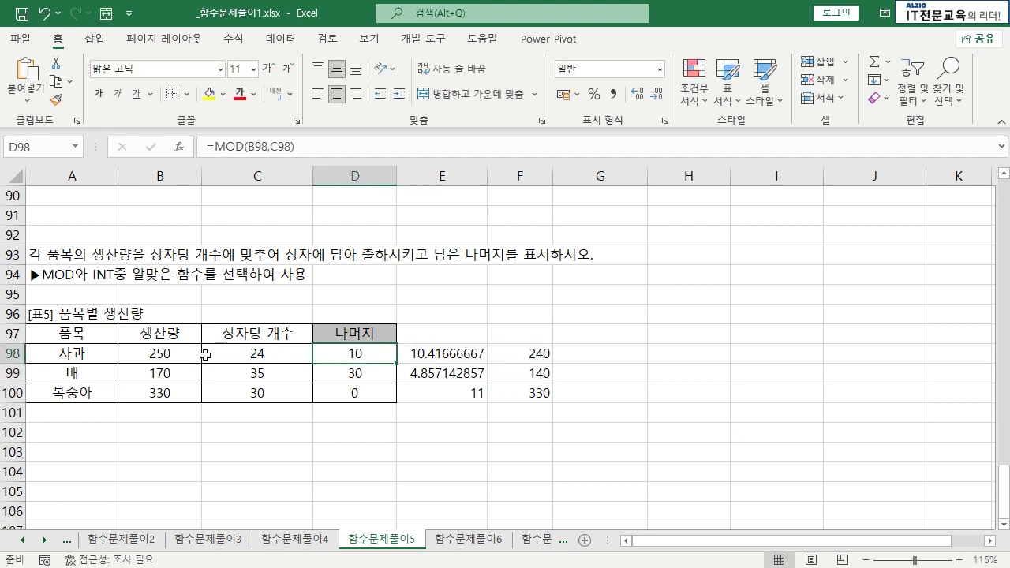
{"action": "left_click", "coordinate": [161, 356]}
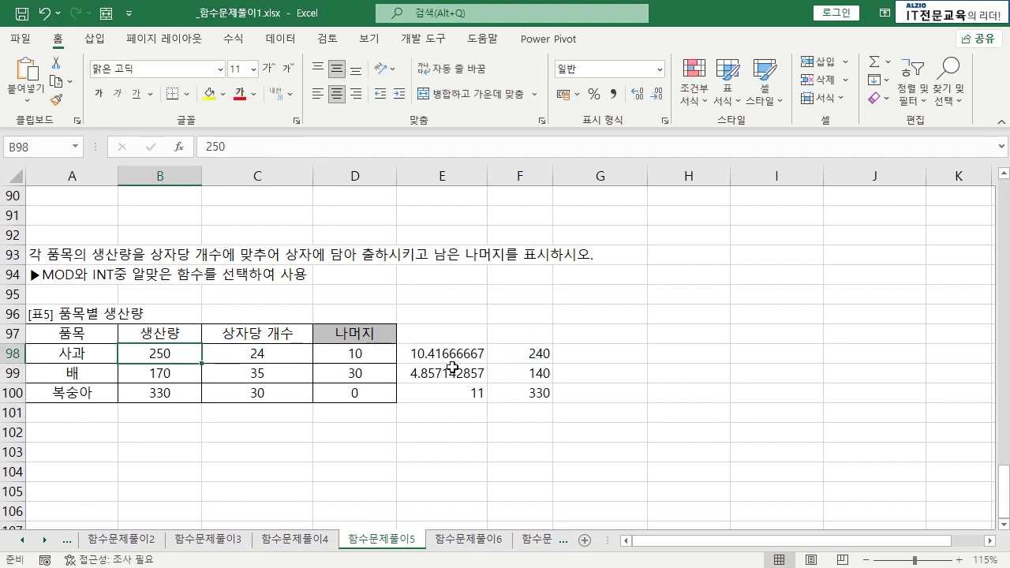
- Examine the division results in E98:E100, comparing the whole-number and decimal parts for each 품목
{"action": "left_click_drag", "start_coordinate": [456, 354], "coordinate": [458, 393]}
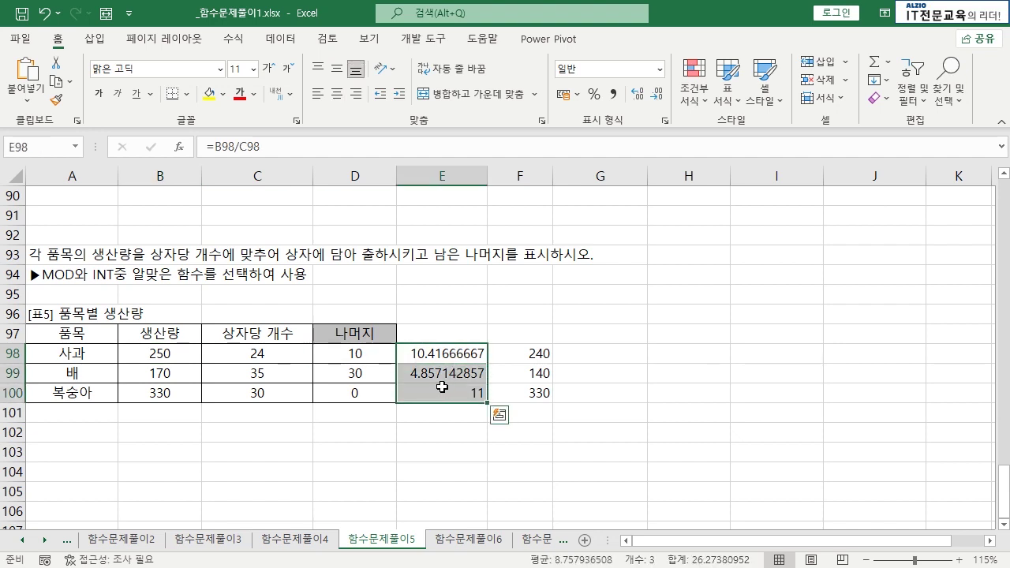
{"action": "left_click", "coordinate": [445, 356]}
{"action": "left_click", "coordinate": [447, 374]}
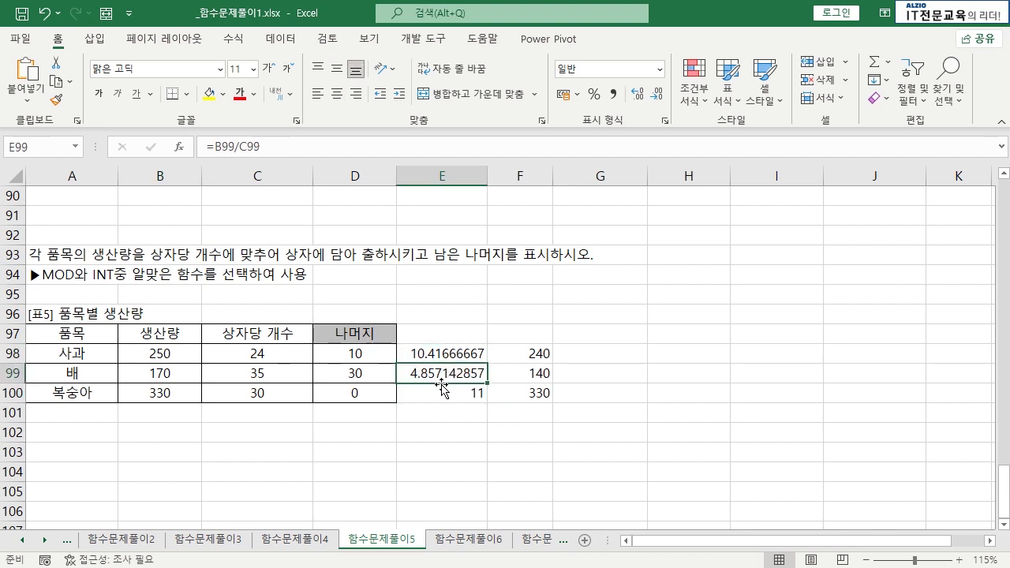
{"action": "left_click", "coordinate": [466, 392]}
{"action": "left_click", "coordinate": [447, 415]}
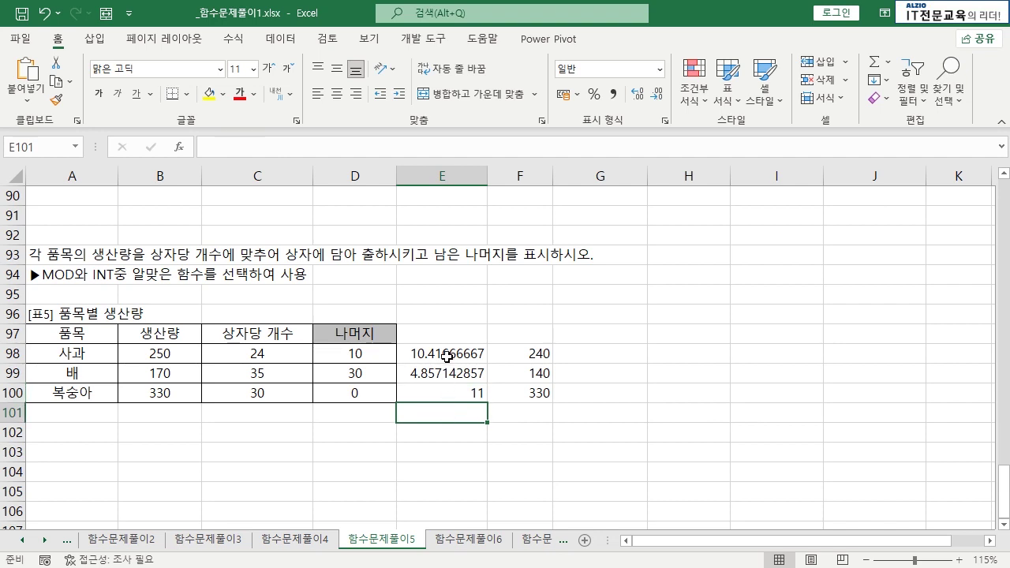
{"action": "left_click_drag", "start_coordinate": [423, 355], "coordinate": [451, 392]}
{"action": "left_click", "coordinate": [430, 356]}
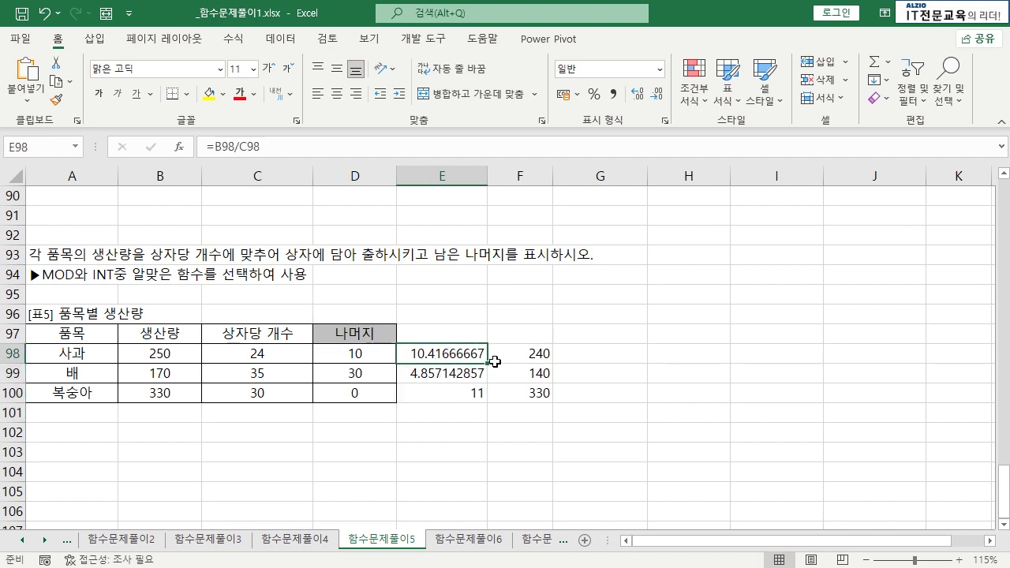
{"action": "left_click", "coordinate": [456, 375]}
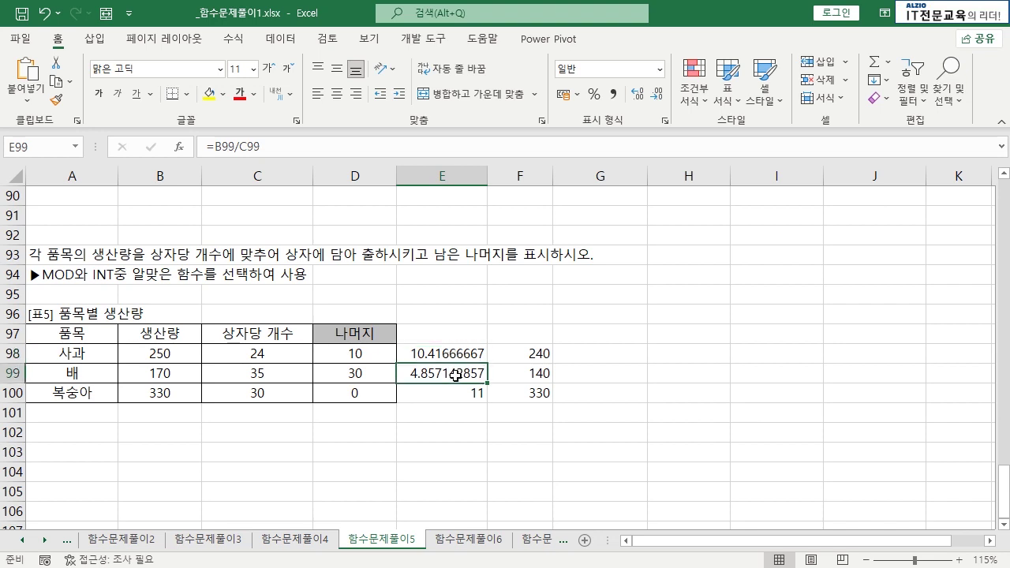
{"action": "left_click", "coordinate": [457, 389]}
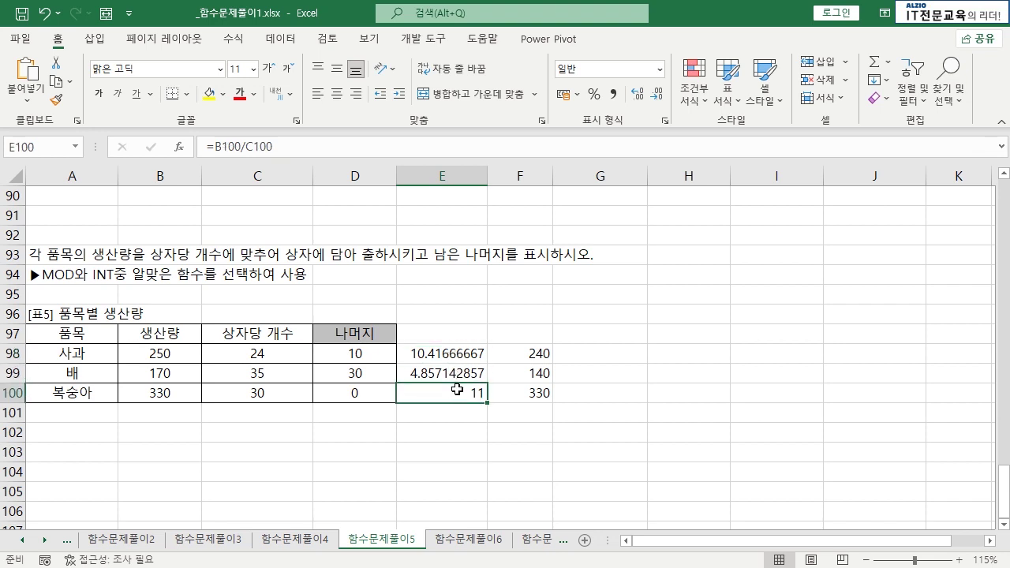
{"action": "left_click", "coordinate": [446, 354]}
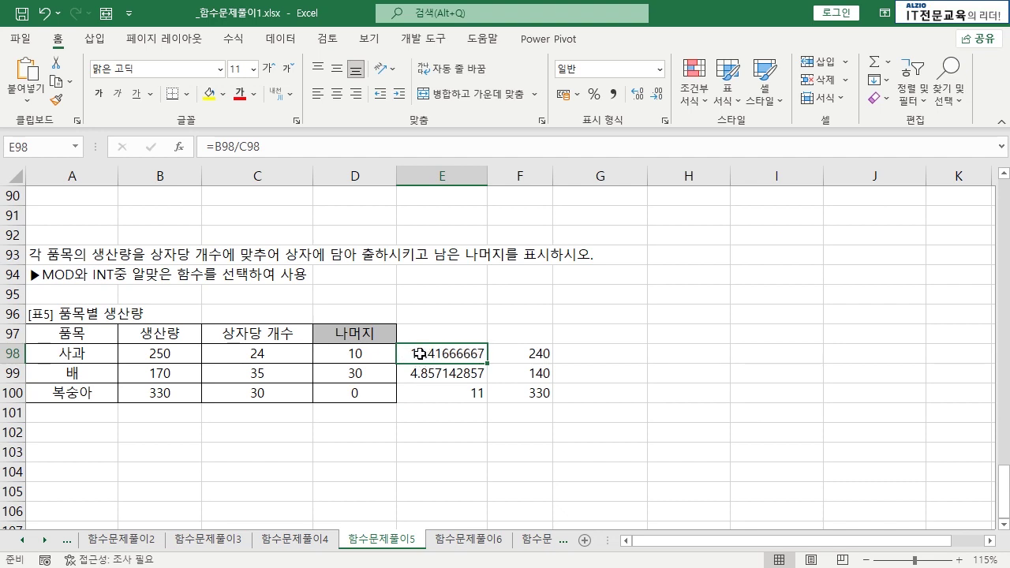
{"action": "left_click", "coordinate": [456, 393]}
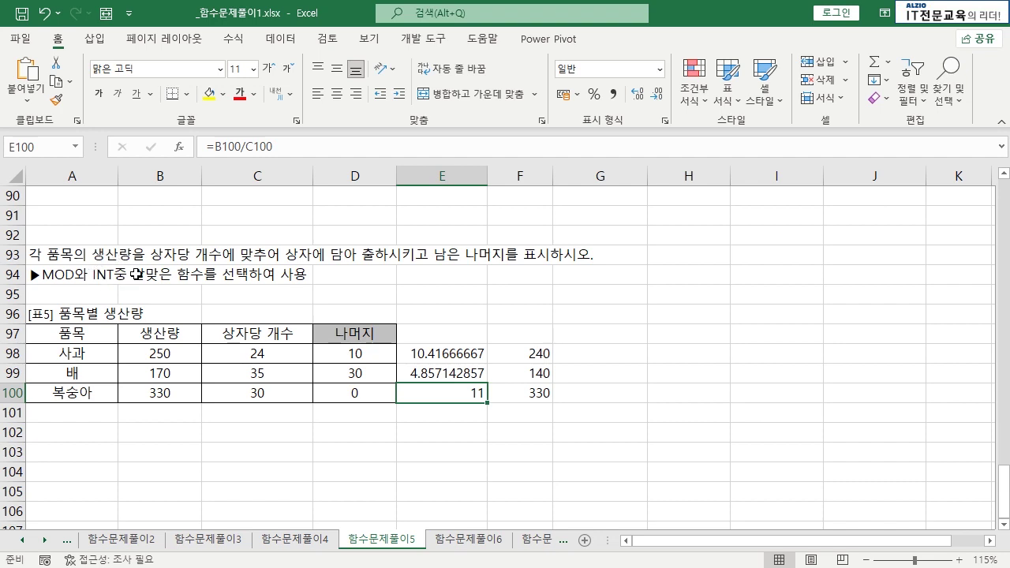
- Wrap the division in E98 with the INT function so the formula reads =INT(B98/C98)
{"action": "left_click", "coordinate": [459, 354]}
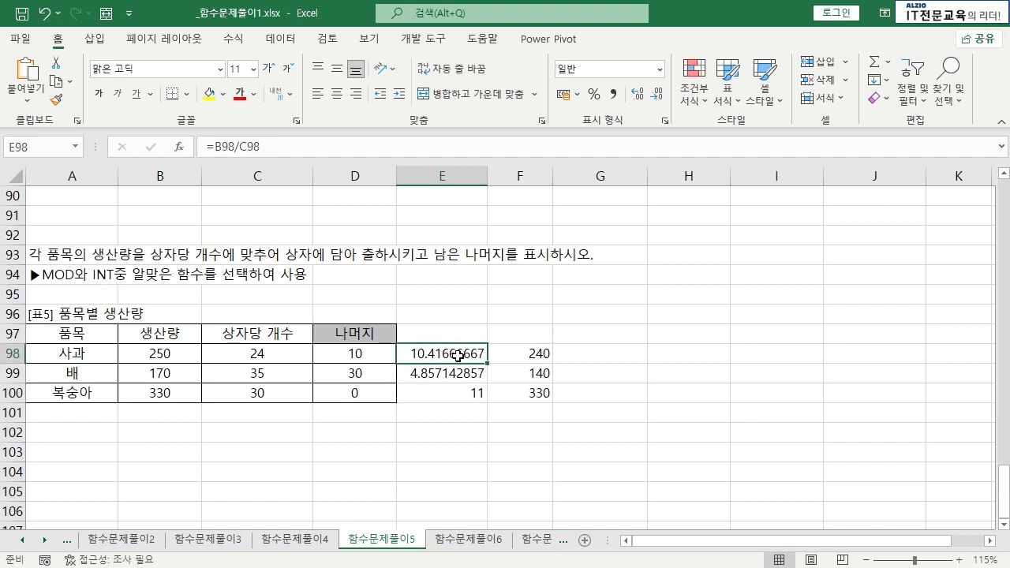
{"action": "double_click", "coordinate": [466, 355]}
{"action": "key", "text": "Left"}
{"action": "key", "text": "Left"}
{"action": "key", "text": "Left"}
{"action": "key", "text": "Left"}
{"action": "key", "text": "Left"}
{"action": "key", "text": "Left"}
{"action": "key", "text": "Left"}
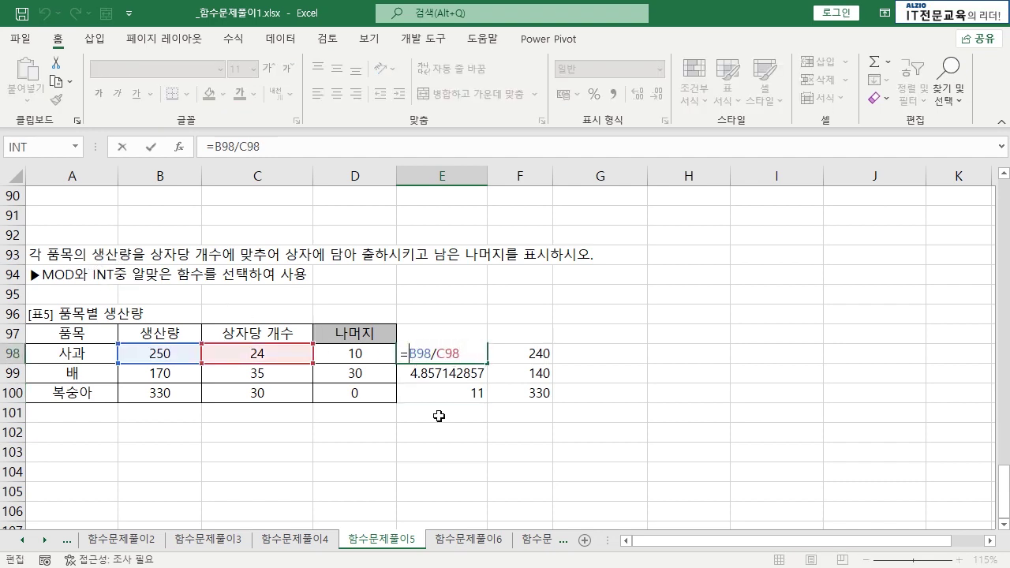
{"action": "type", "text": "IN"}
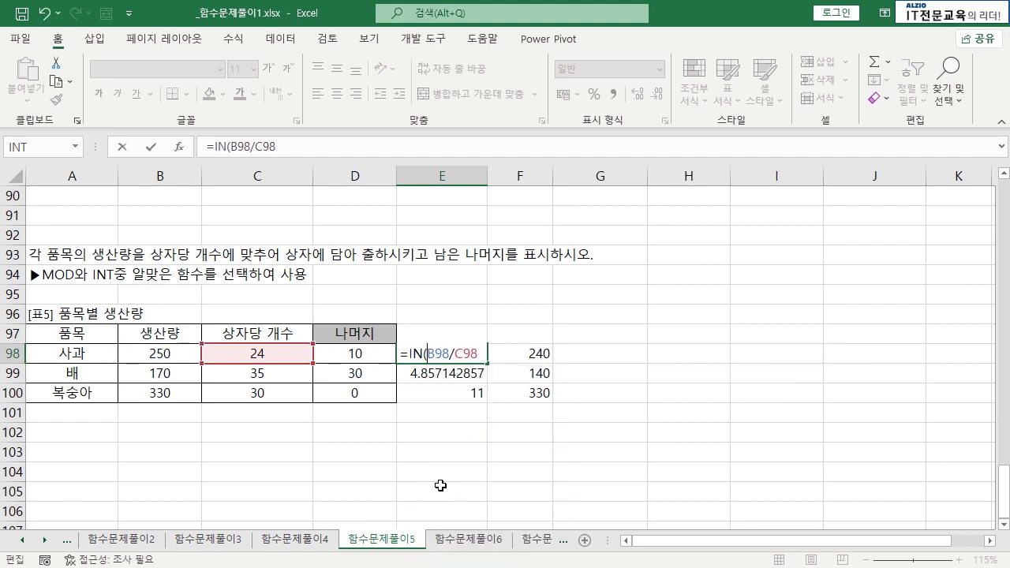
{"action": "type", "text": "T("}
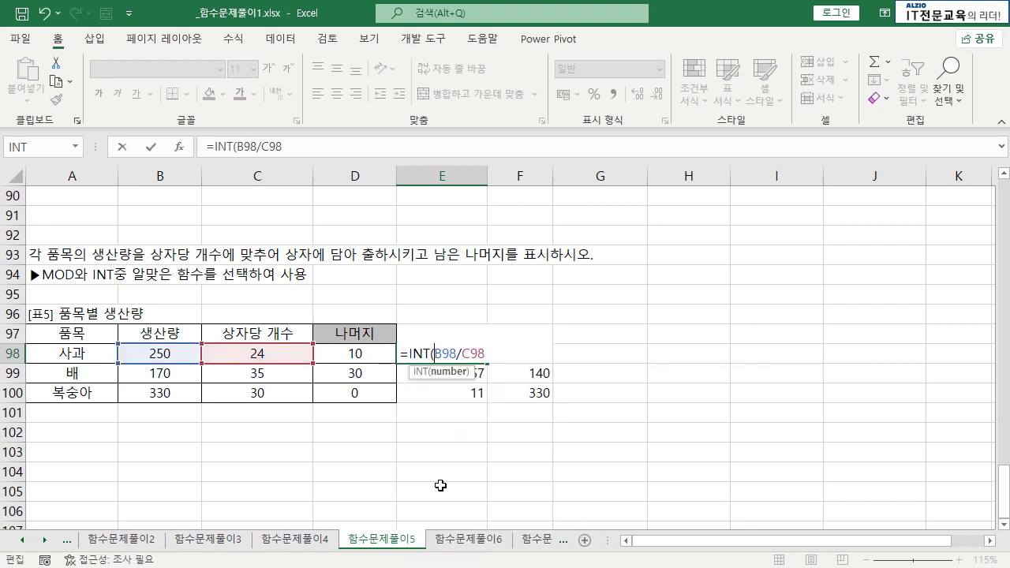
{"action": "type", "text": ")"}
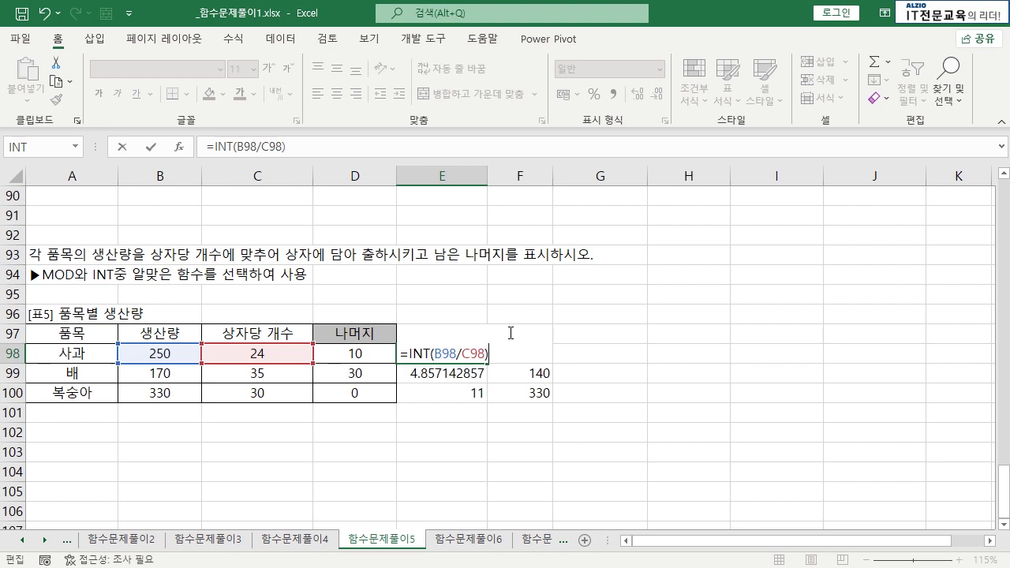
{"action": "key", "text": "ctrl+Return"}
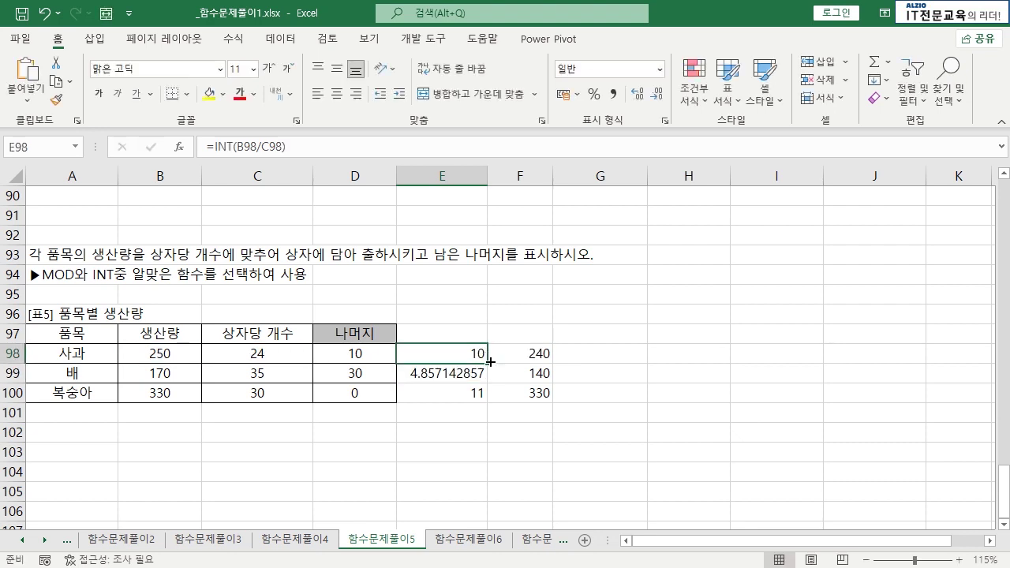
- Fill the INT formula from E98 down to E100 and check the results for 배 and 복숭아
{"action": "left_click_drag", "start_coordinate": [489, 363], "coordinate": [488, 403]}
{"action": "left_click", "coordinate": [466, 381]}
{"action": "left_click", "coordinate": [464, 396]}
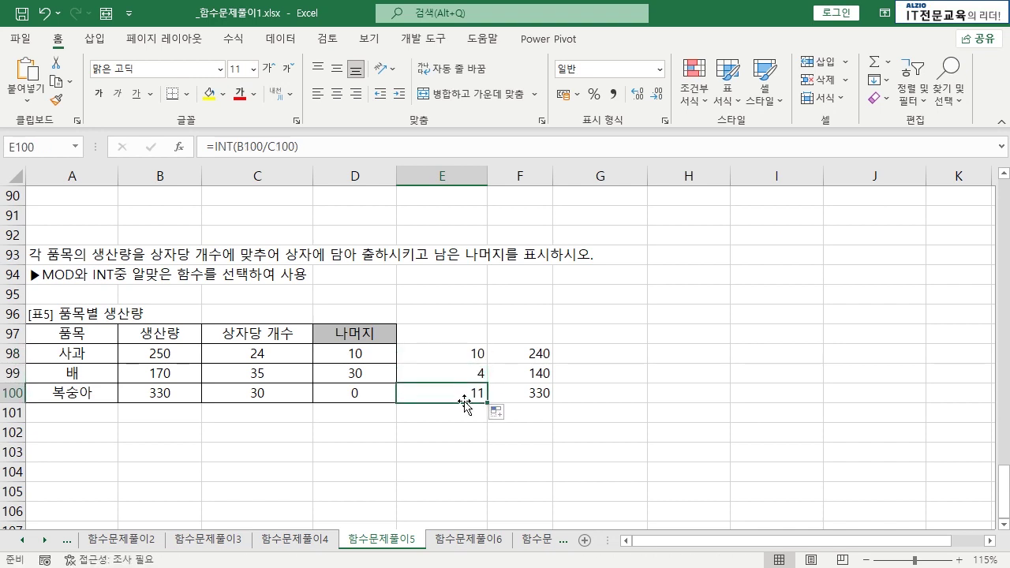
- Enter the heading 상자갯수 in E97 above the INT results
{"action": "left_click", "coordinate": [443, 355]}
{"action": "left_click", "coordinate": [454, 333]}
{"action": "type", "text": "TGK"}
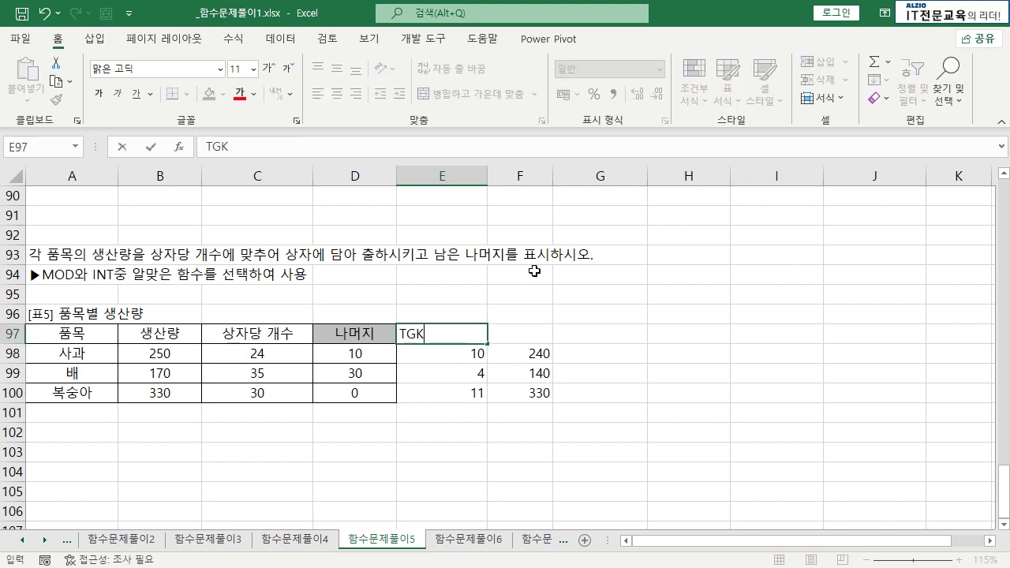
{"action": "key", "text": "BackSpace"}
{"action": "key", "text": "BackSpace"}
{"action": "type", "text": "상사"}
{"action": "key", "text": "BackSpace"}
{"action": "key", "text": "BackSpace"}
{"action": "key", "text": "BackSpace"}
{"action": "type", "text": "상자갯수"}
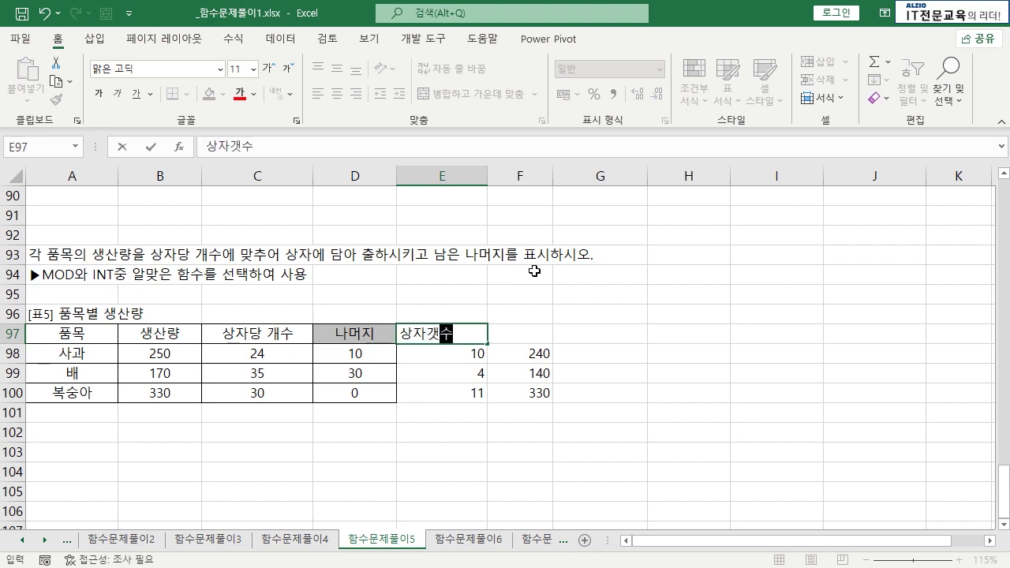
{"action": "key", "text": "Return"}
- Review the 나머지 values in D98 and D100, and how 사과's box count, 상자당 개수 and 나머지 relate to its 생산량
{"action": "left_click", "coordinate": [372, 356]}
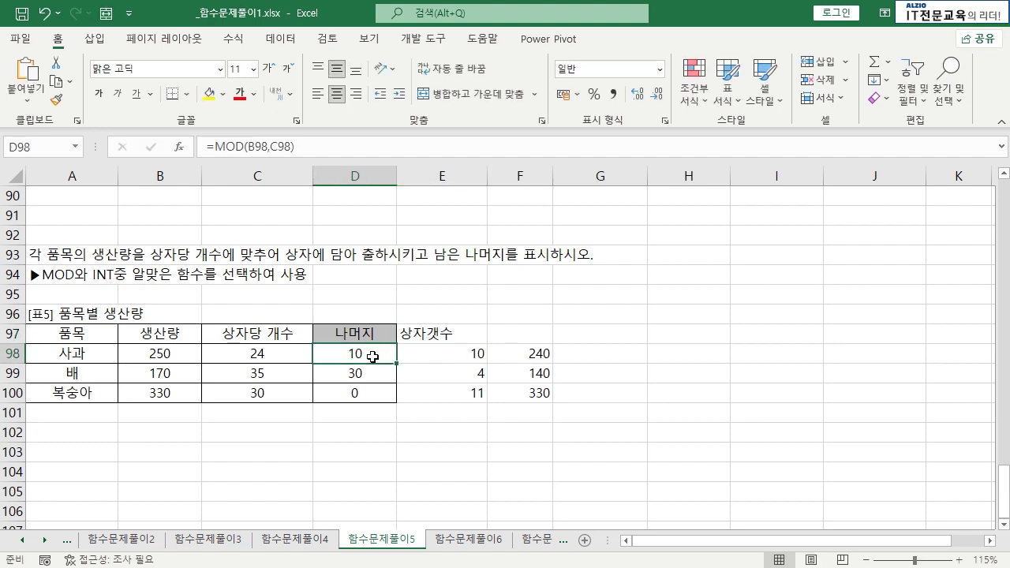
{"action": "left_click", "coordinate": [361, 394]}
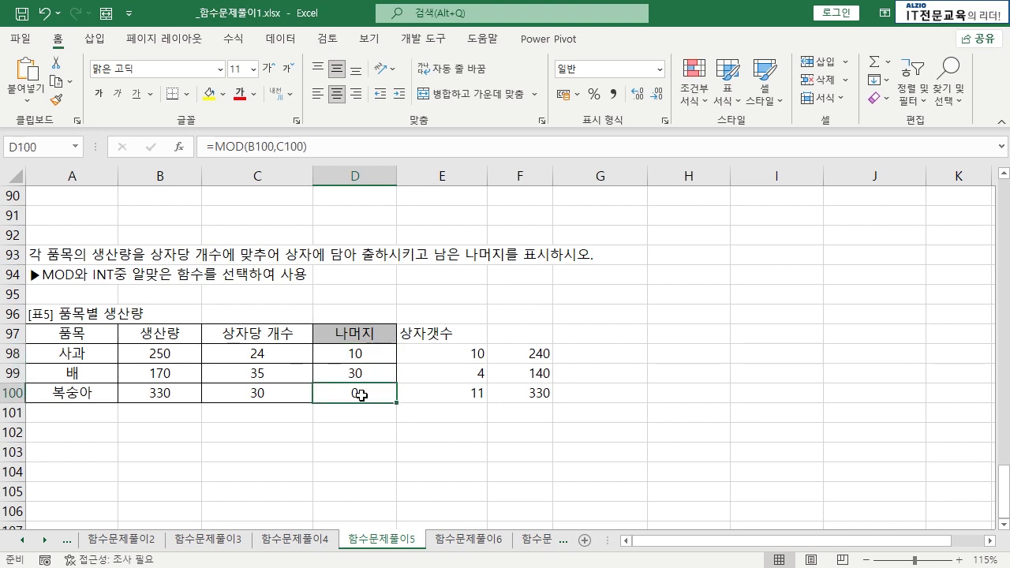
{"action": "left_click", "coordinate": [458, 354]}
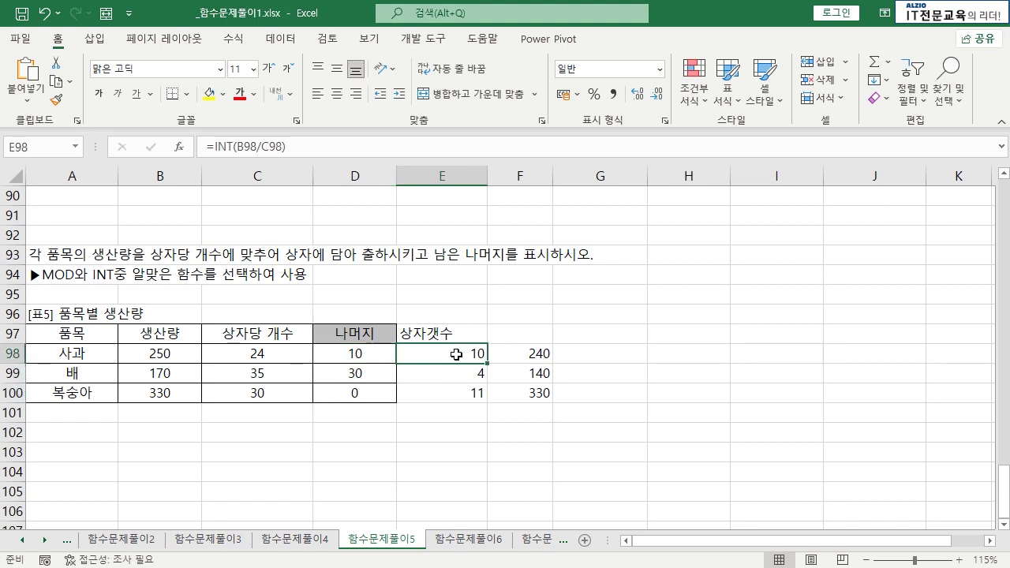
{"action": "left_click", "coordinate": [289, 354]}
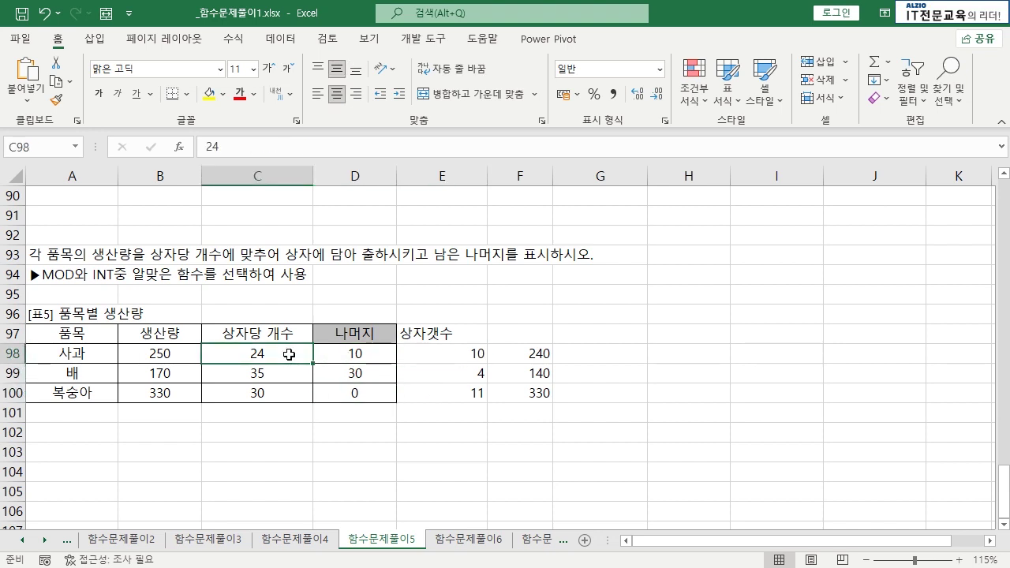
{"action": "left_click", "coordinate": [340, 356]}
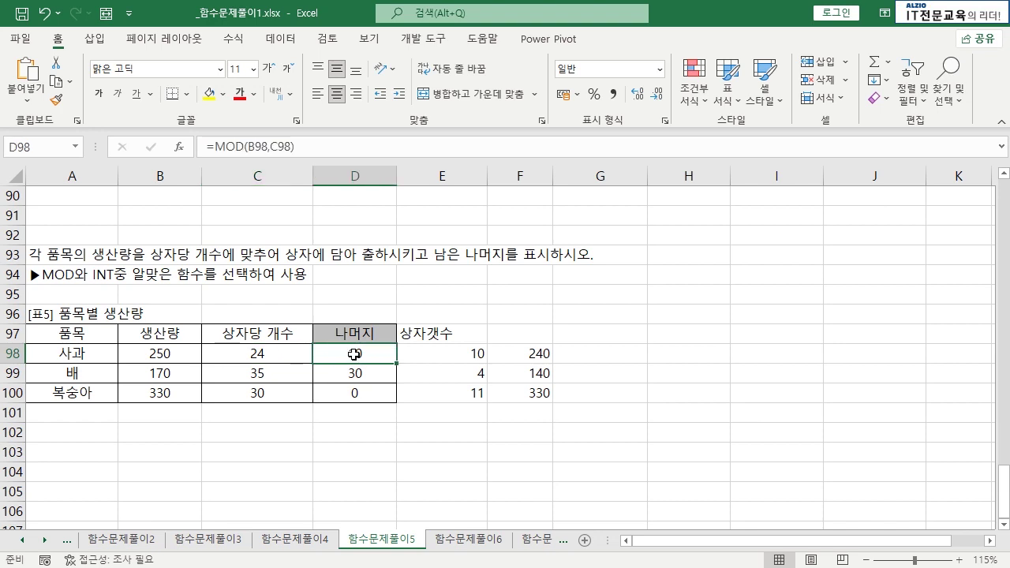
{"action": "left_click", "coordinate": [181, 355]}
- Replace the formula in F98 with =E98*C98+D98 and check the result against 사과's 생산량
{"action": "left_click", "coordinate": [513, 354]}
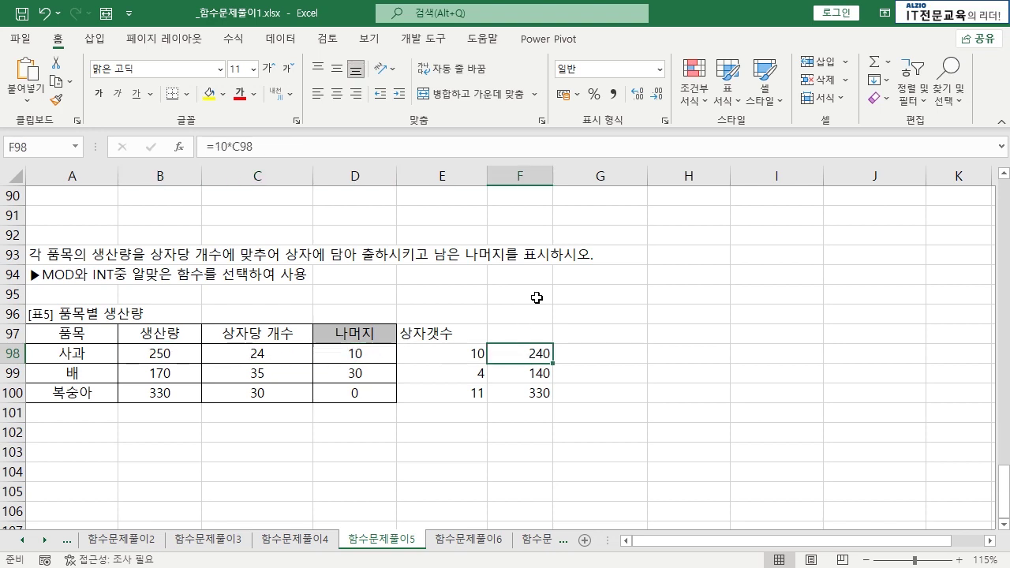
{"action": "type", "text": "="}
{"action": "left_click", "coordinate": [453, 350]}
{"action": "type", "text": "*"}
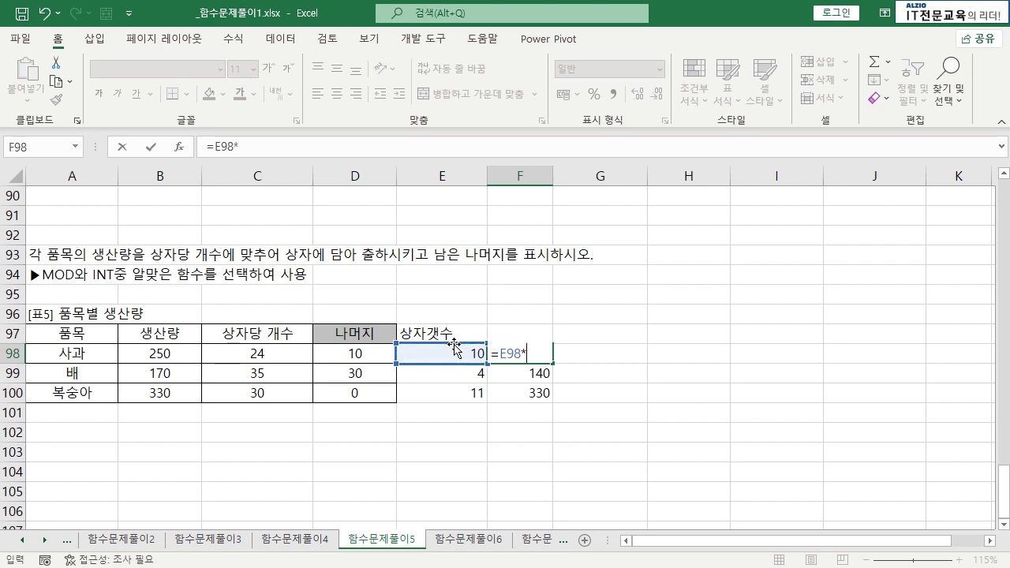
{"action": "left_click", "coordinate": [282, 354]}
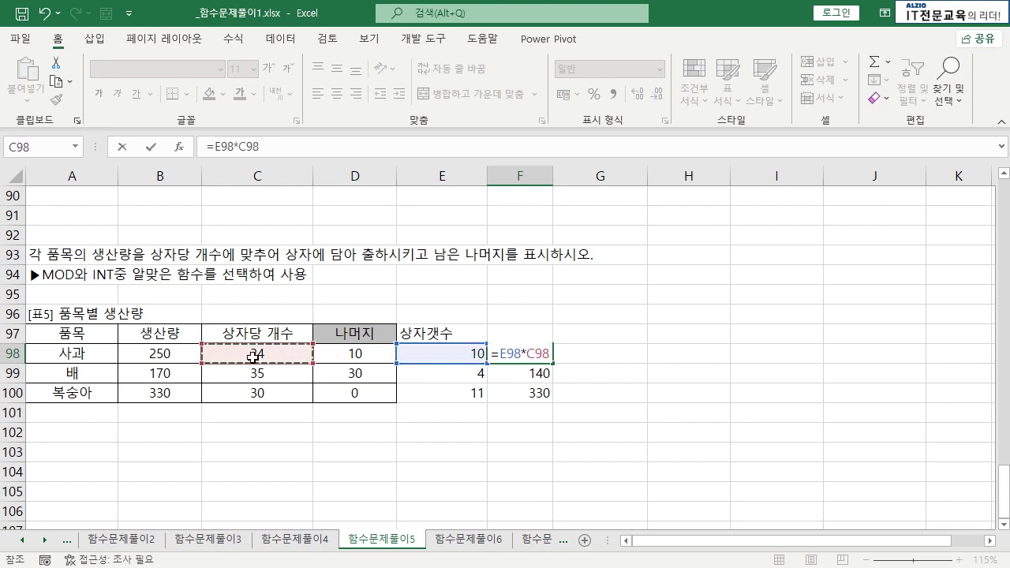
{"action": "type", "text": "+"}
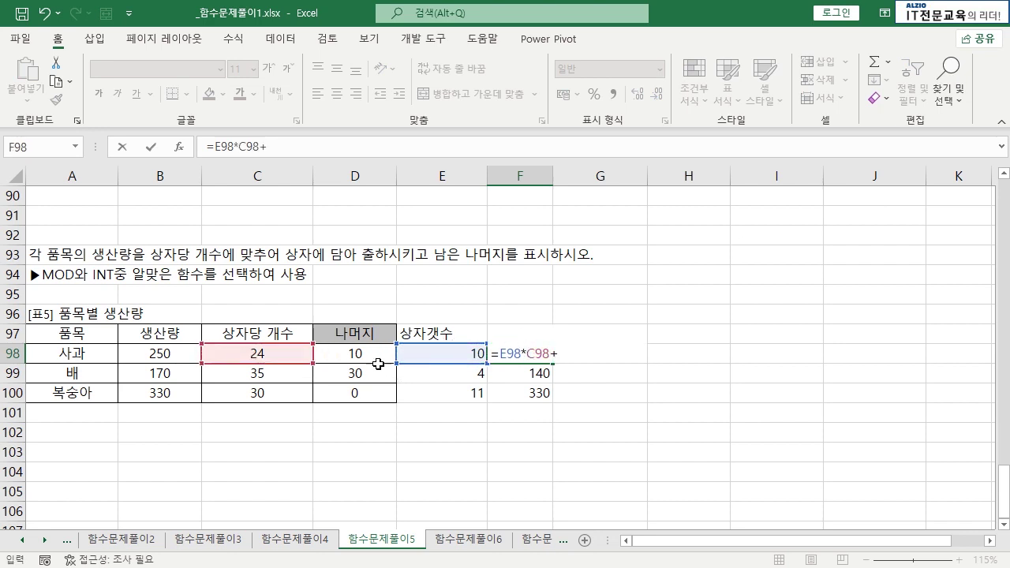
{"action": "left_click", "coordinate": [378, 354]}
{"action": "key", "text": "Return"}
{"action": "left_click", "coordinate": [193, 355]}
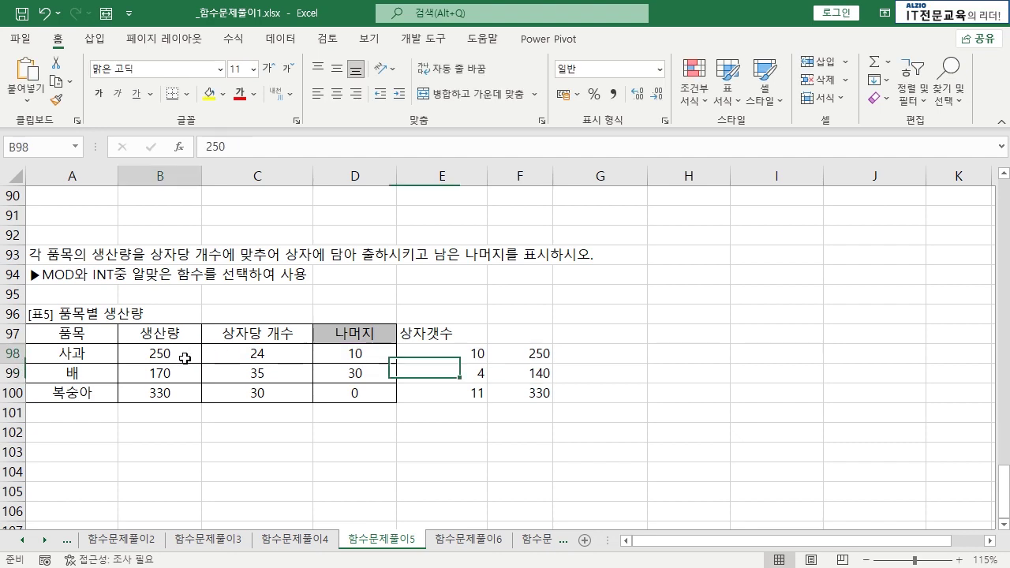
- Fill the F98 formula down to F100 and compare the results with the 생산량 values in B98:B100
{"action": "left_click", "coordinate": [510, 361]}
{"action": "left_click_drag", "start_coordinate": [553, 365], "coordinate": [537, 398]}
{"action": "left_click", "coordinate": [582, 390]}
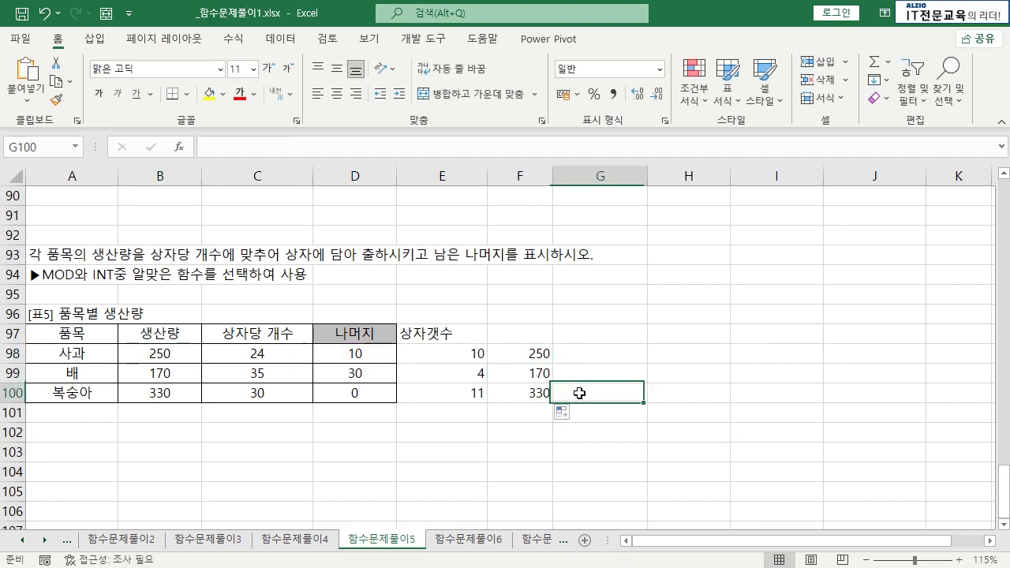
{"action": "left_click_drag", "start_coordinate": [520, 354], "coordinate": [537, 393]}
{"action": "left_click_drag", "start_coordinate": [177, 352], "coordinate": [187, 394]}
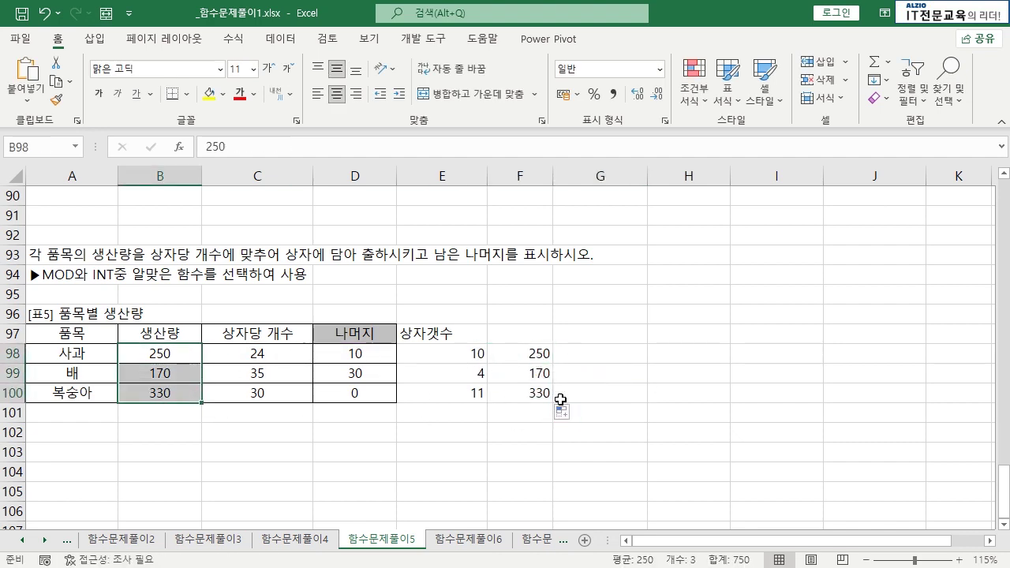
{"action": "left_click", "coordinate": [534, 372]}
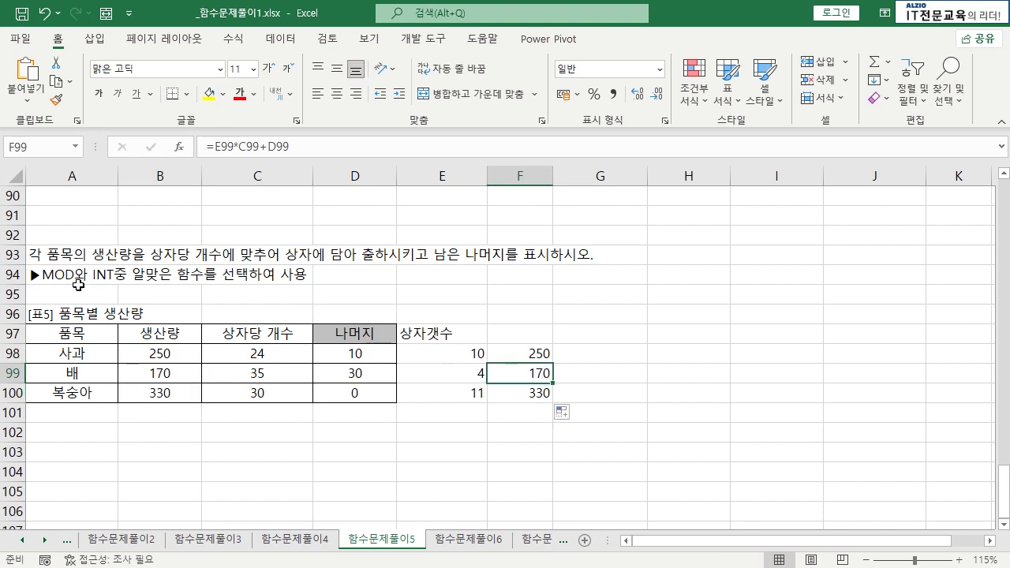
- Enter the test formula =INT(1.1) in the empty cell H96
{"action": "left_click", "coordinate": [668, 321]}
{"action": "type", "text": "=ㅑㅜㅅ"}
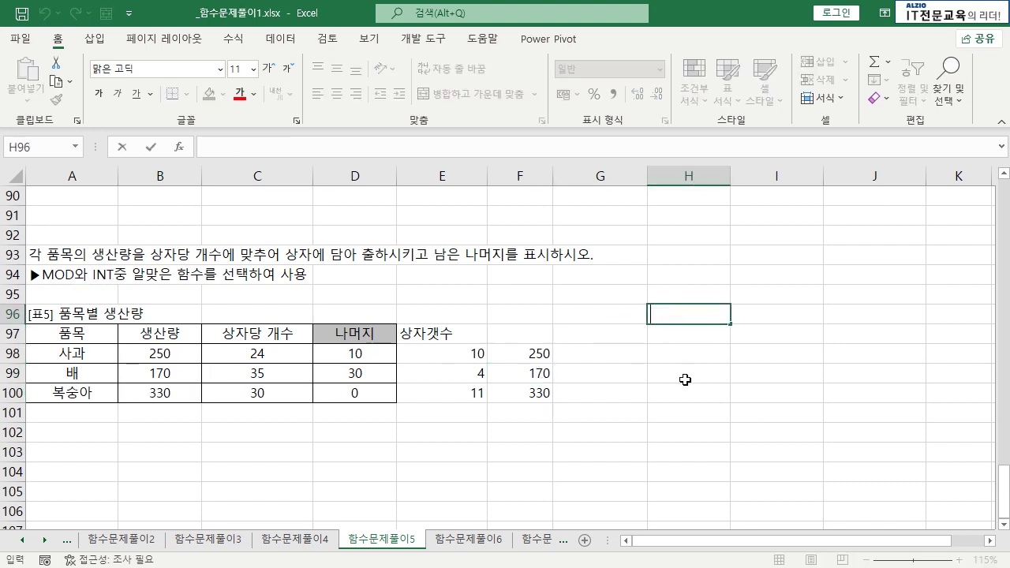
{"action": "key", "text": "BackSpace"}
{"action": "key", "text": "BackSpace"}
{"action": "key", "text": "BackSpace"}
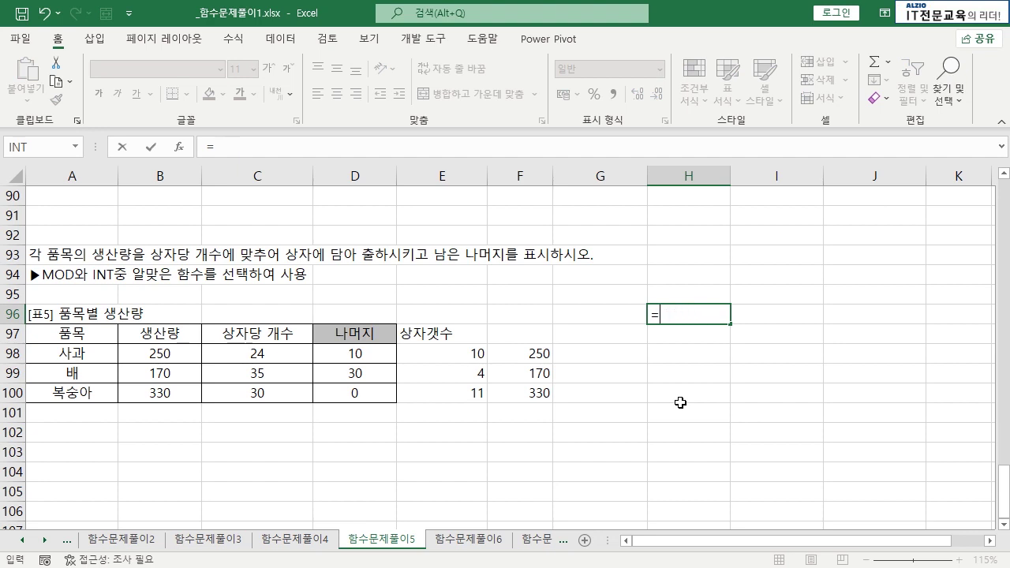
{"action": "type", "text": "INT("}
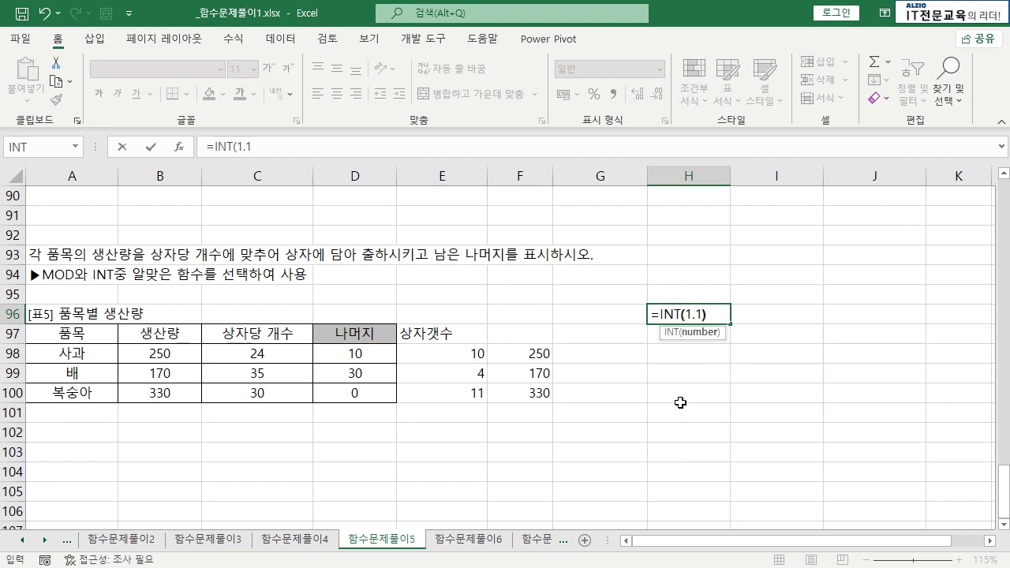
{"action": "type", "text": "1.1)"}
{"action": "key", "text": "Return"}
- Change the test formula in H96 to =INT(1.9)
{"action": "key", "text": "Up"}
{"action": "key", "text": "F2"}
{"action": "key", "text": "Left"}
{"action": "key", "text": "BackSpace"}
{"action": "type", "text": "9"}
{"action": "key", "text": "Return"}
- Remove the argument and parentheses from the H96 formula, leaving only =INT
{"action": "key", "text": "Up"}
{"action": "key", "text": "F2"}
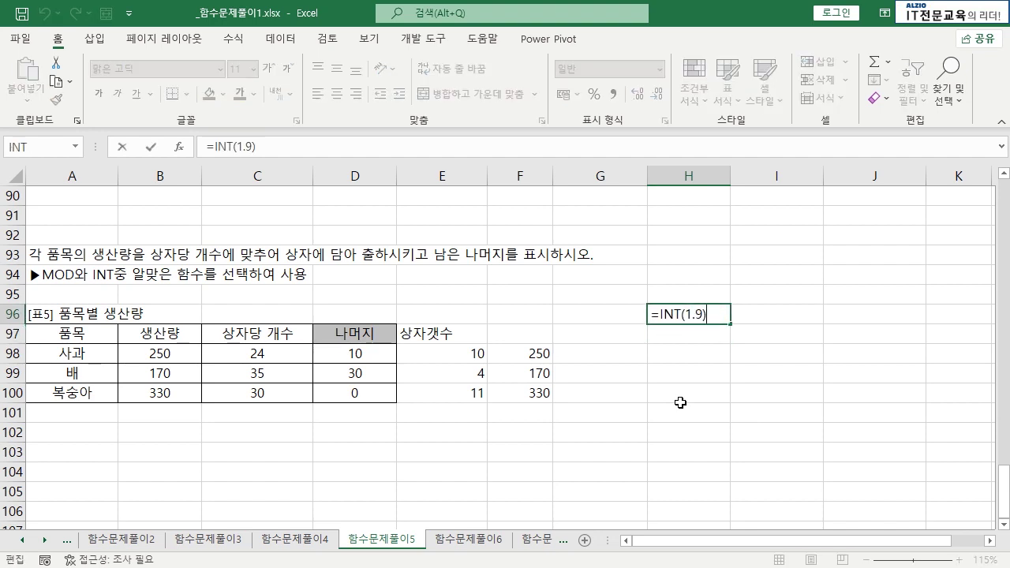
{"action": "key", "text": "BackSpace"}
{"action": "key", "text": "BackSpace"}
{"action": "key", "text": "BackSpace"}
{"action": "key", "text": "BackSpace"}
{"action": "key", "text": "BackSpace"}
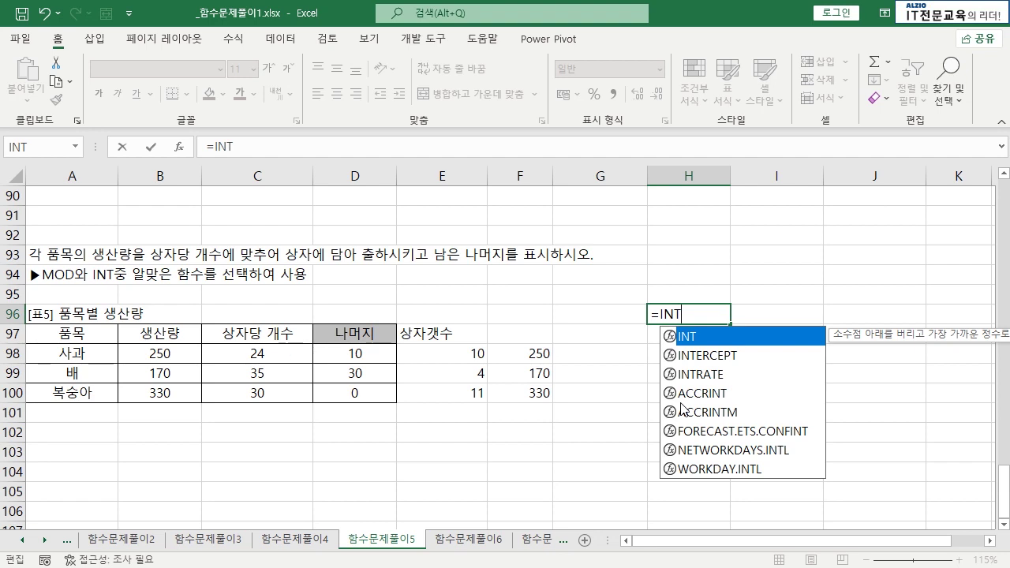
{"action": "key", "text": "Escape"}
- Start an =INT formula in F95 to read the function's description, and cancel the entry
{"action": "left_click", "coordinate": [515, 295]}
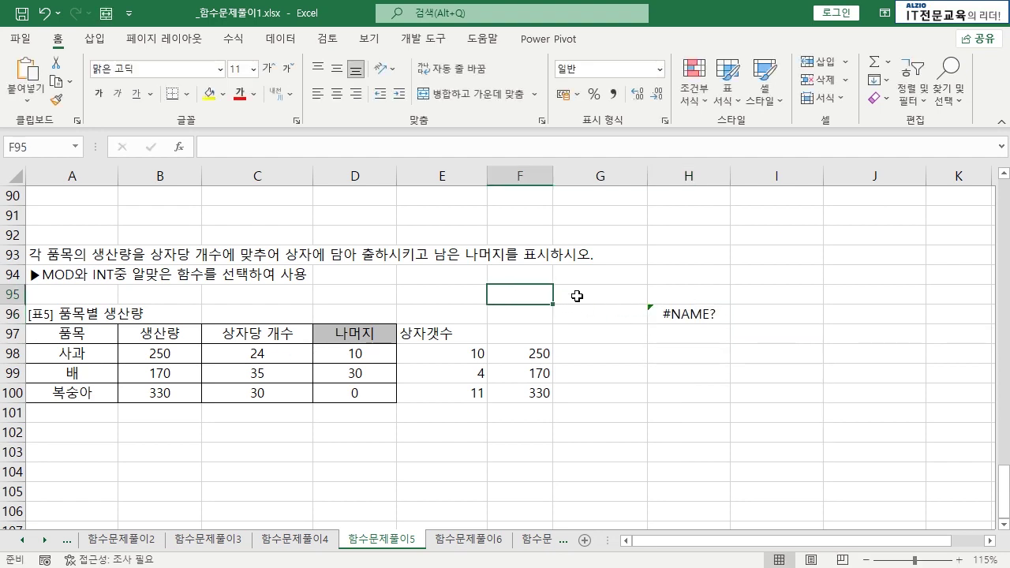
{"action": "type", "text": "=INT"}
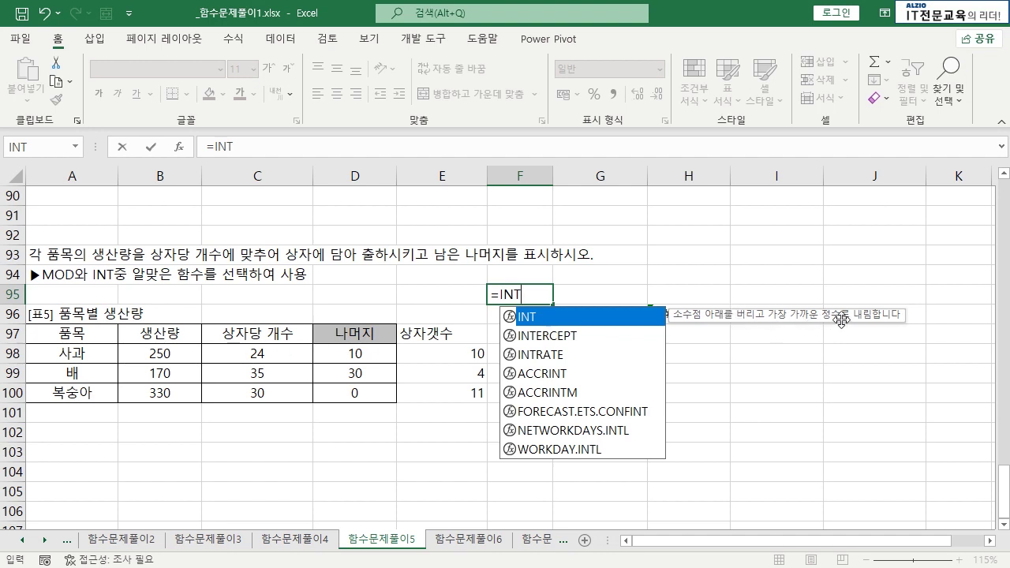
{"action": "key", "text": "Escape"}
{"action": "key", "text": "Escape"}
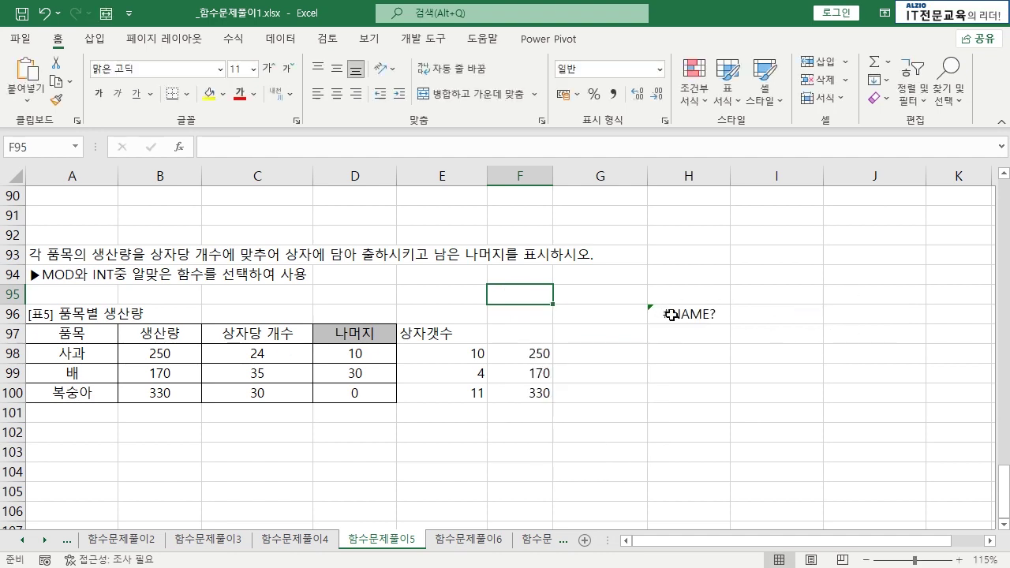
- Complete the test formula in H96 as =INT(1.9999999)
{"action": "double_click", "coordinate": [673, 315]}
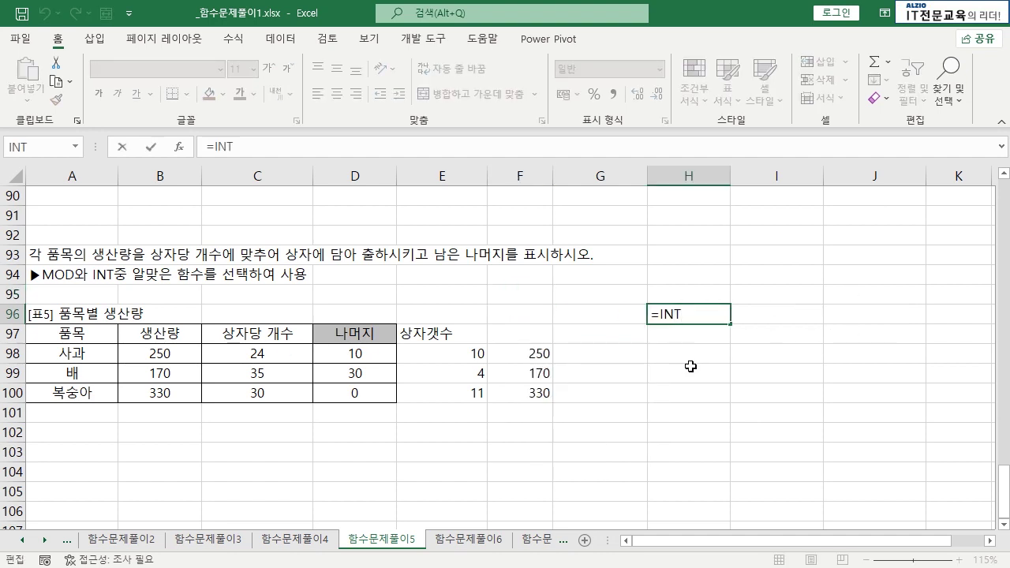
{"action": "type", "text": "(1.9999999"}
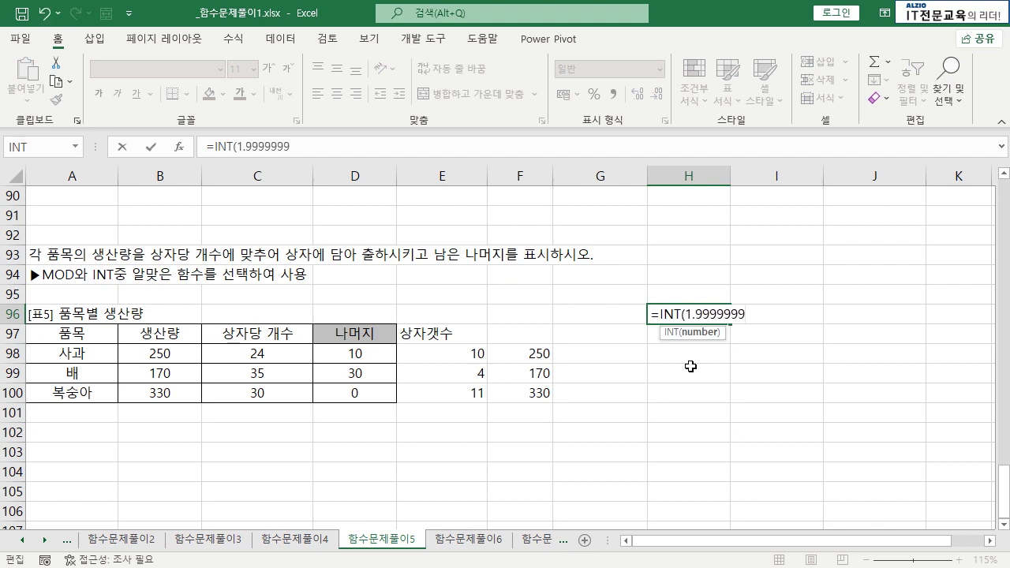
{"action": "key", "text": "Return"}
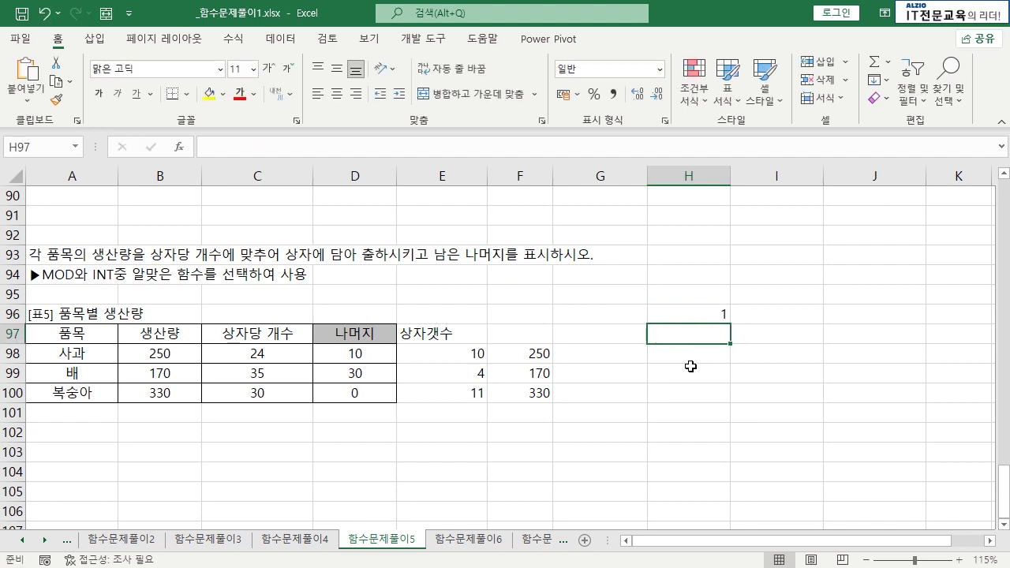
- Change the test formula in H96 to =INT(-1.99999) and review how INT treats the negative argument
{"action": "left_click", "coordinate": [675, 318]}
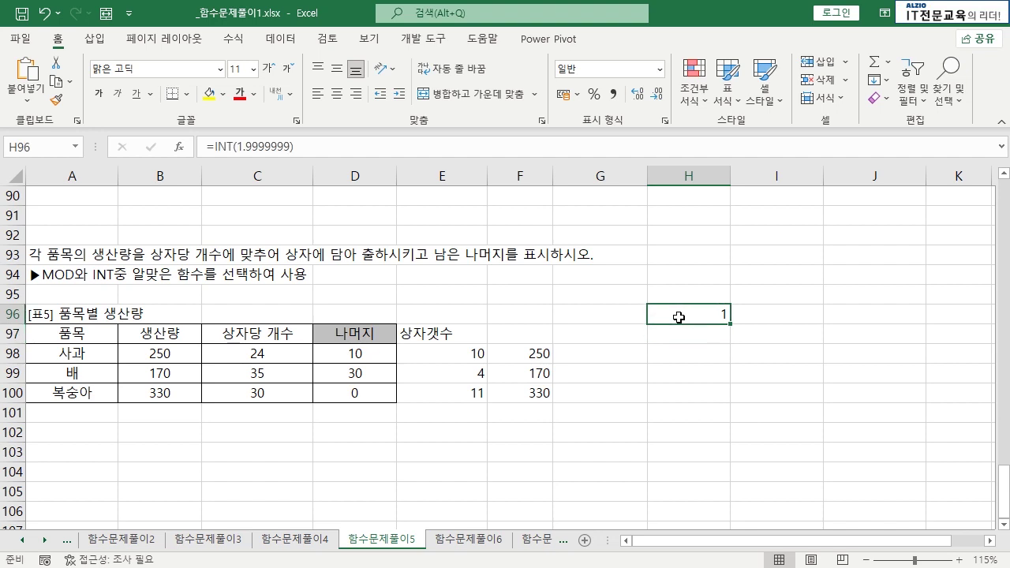
{"action": "key", "text": "F2"}
{"action": "key", "text": "BackSpace"}
{"action": "key", "text": "BackSpace"}
{"action": "key", "text": "BackSpace"}
{"action": "key", "text": "BackSpace"}
{"action": "key", "text": "BackSpace"}
{"action": "key", "text": "BackSpace"}
{"action": "key", "text": "BackSpace"}
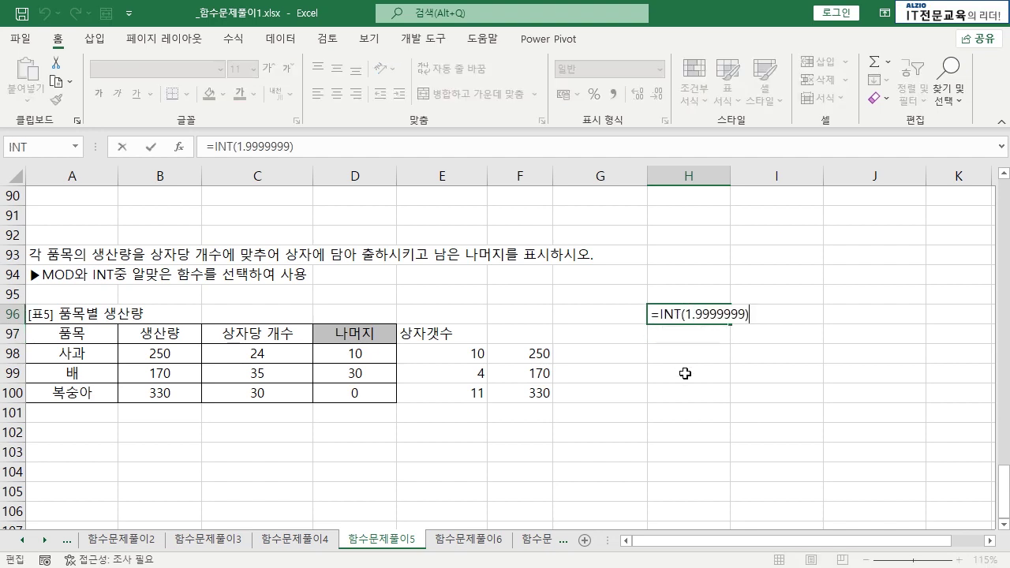
{"action": "key", "text": "BackSpace"}
{"action": "key", "text": "BackSpace"}
{"action": "key", "text": "BackSpace"}
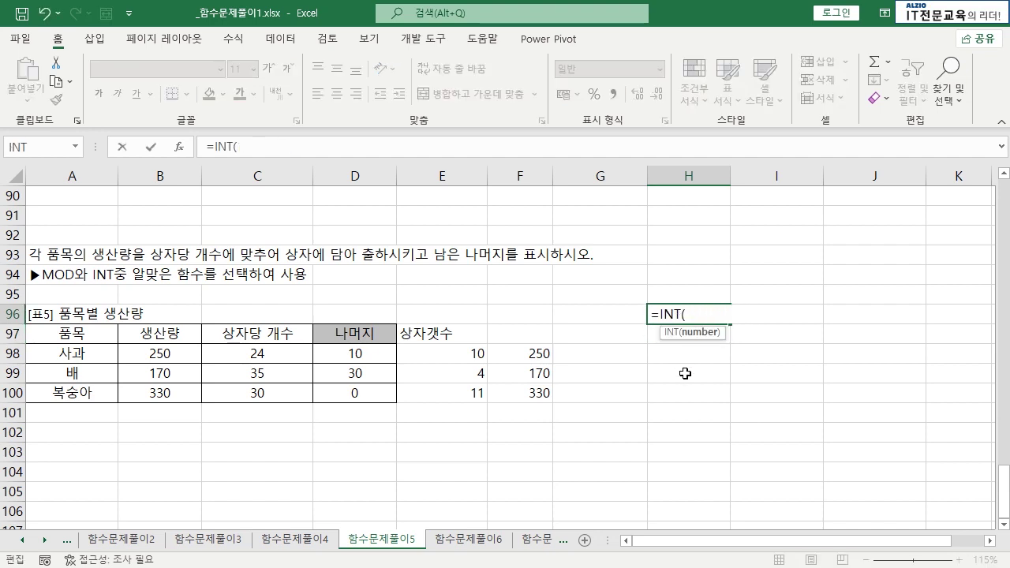
{"action": "type", "text": "-1.99999"}
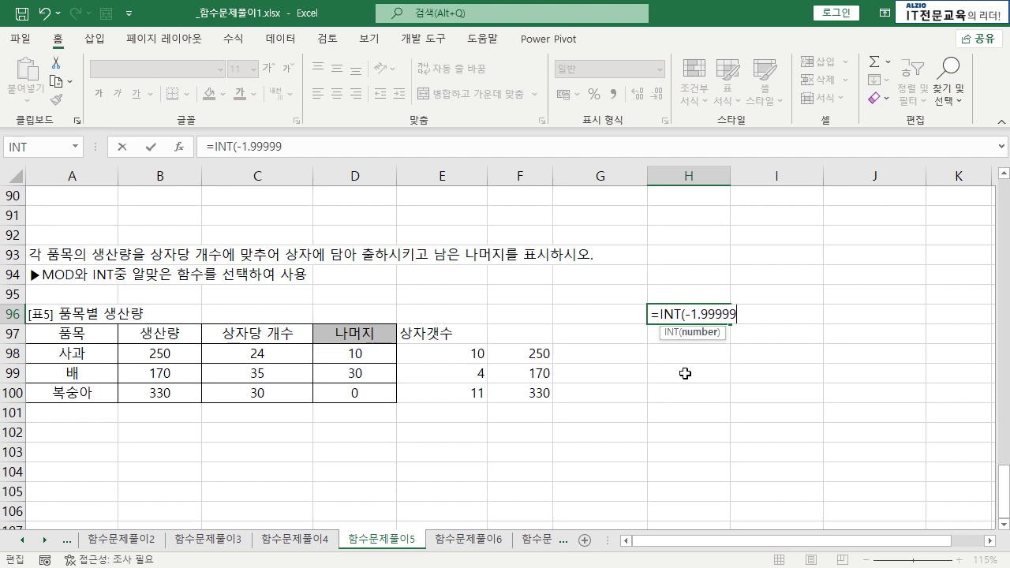
{"action": "type", "text": ")"}
{"action": "key", "text": "Return"}
{"action": "key", "text": "Up"}
{"action": "key", "text": "F2"}
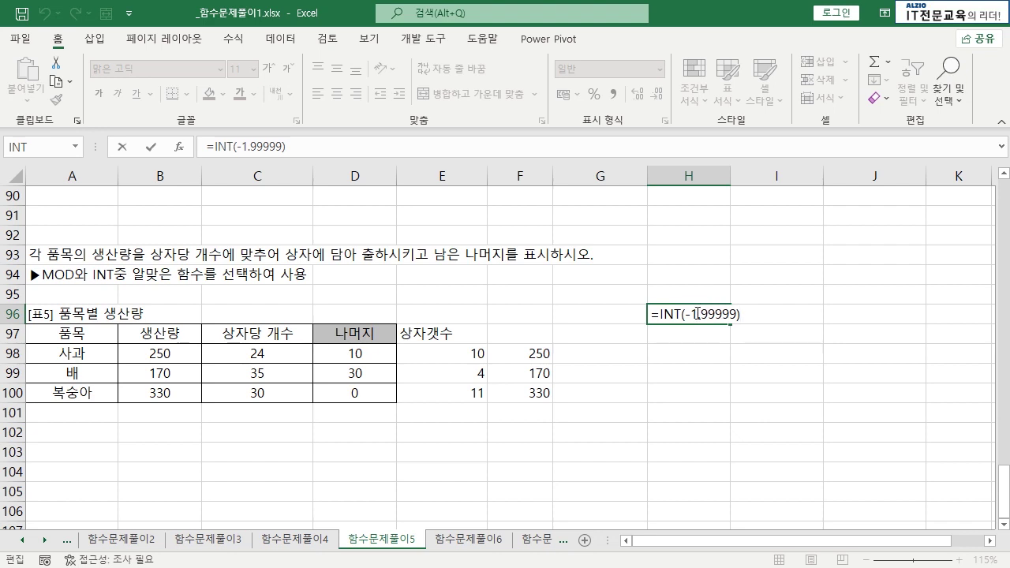
{"action": "key", "text": "Return"}
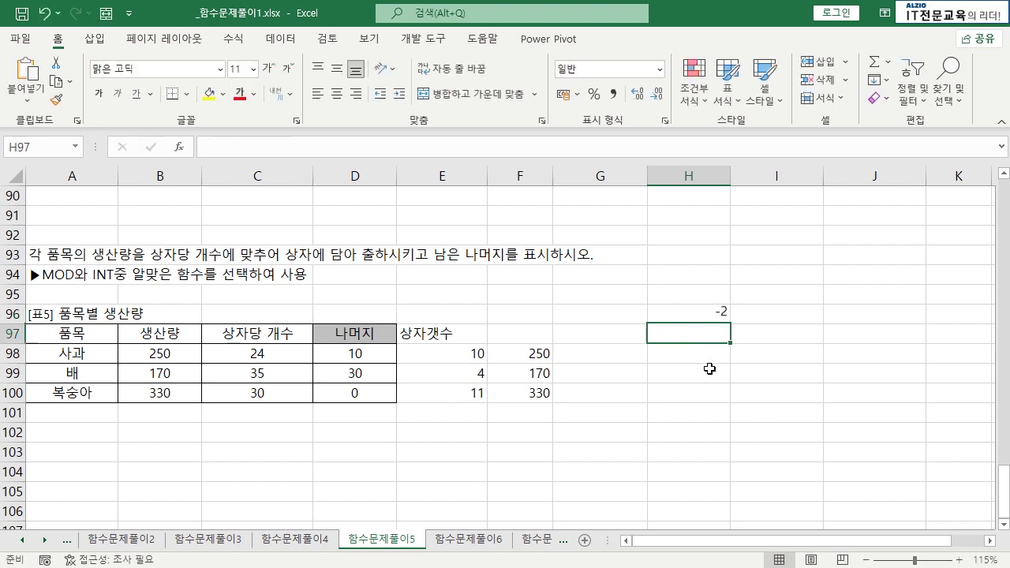
- Change the test formula in H96 to =INT(-5.9) and check how INT treats it
{"action": "left_click", "coordinate": [711, 315]}
{"action": "double_click", "coordinate": [711, 315]}
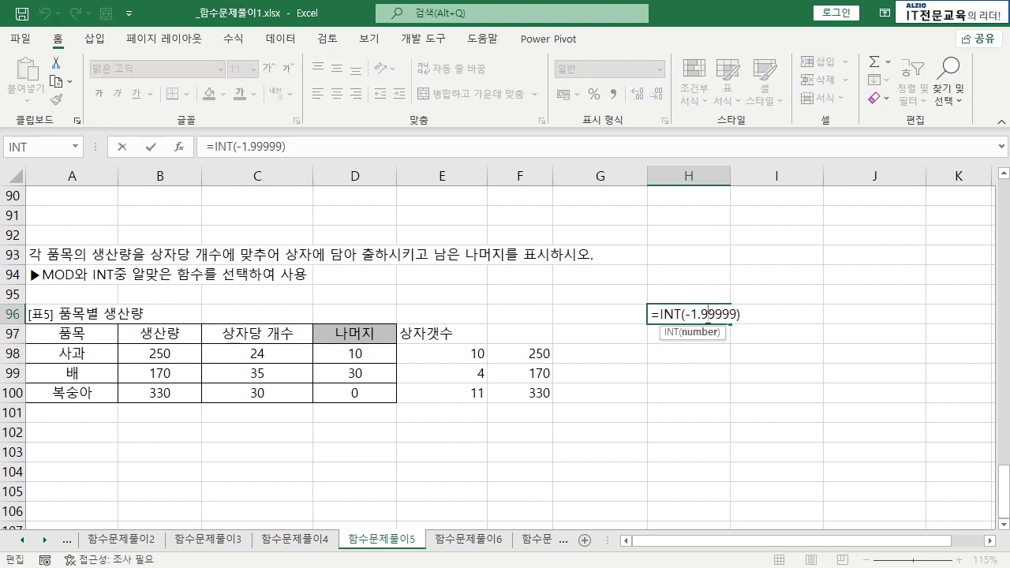
{"action": "key", "text": "BackSpace"}
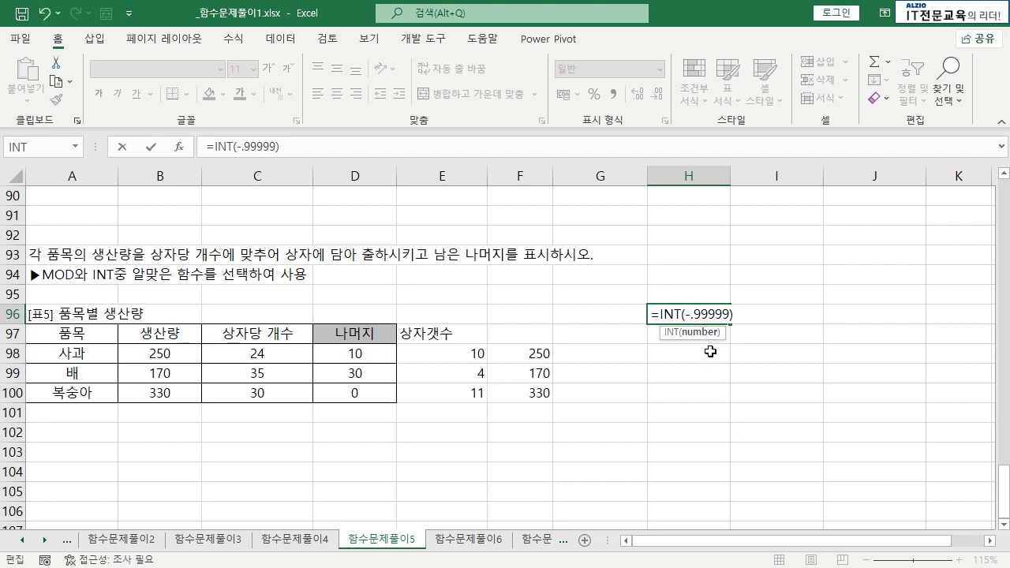
{"action": "type", "text": "5"}
{"action": "key", "text": "Delete"}
{"action": "key", "text": "Delete"}
{"action": "key", "text": "Delete"}
{"action": "key", "text": "Delete"}
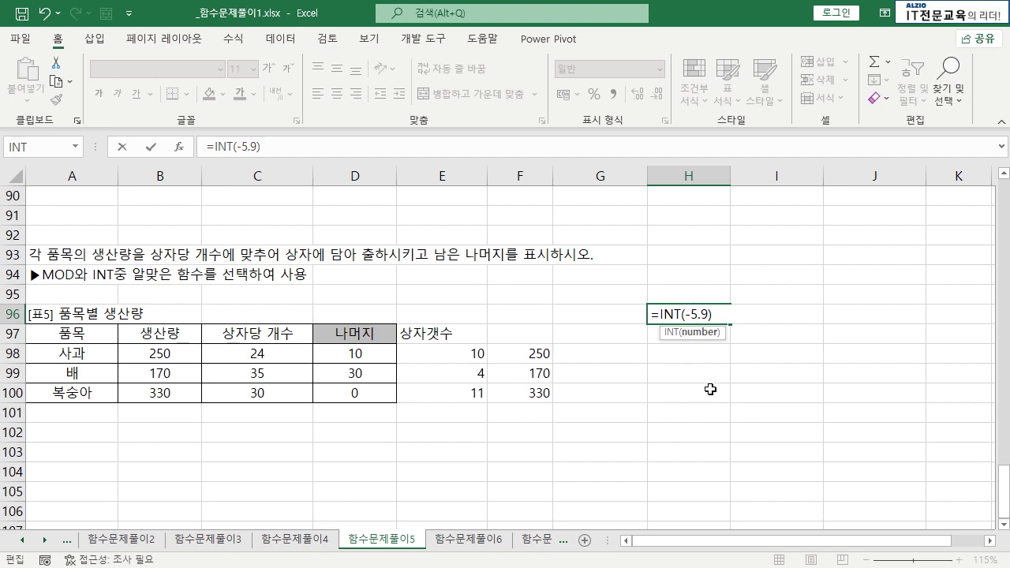
{"action": "key", "text": "Return"}
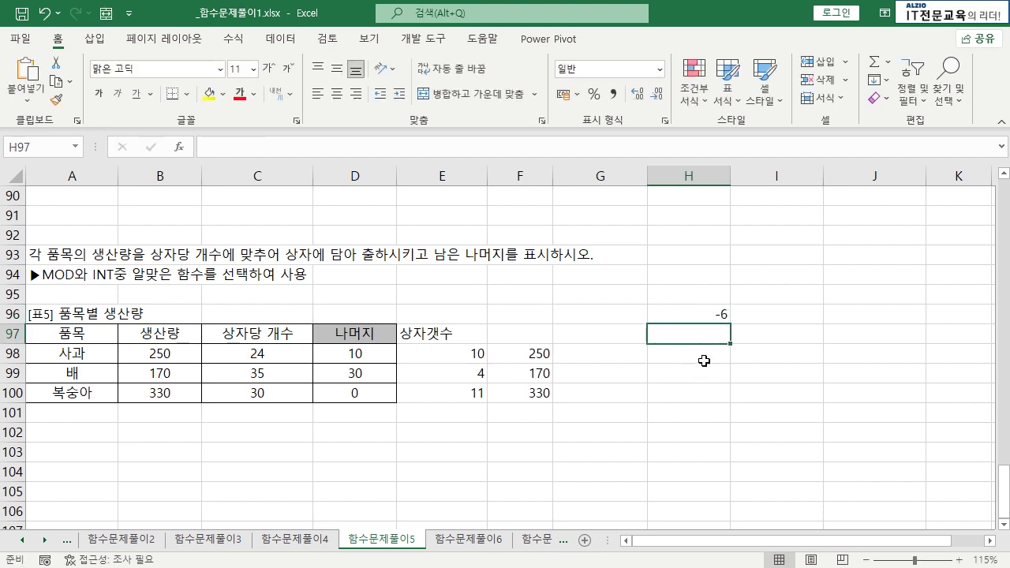
{"action": "left_click", "coordinate": [698, 314]}
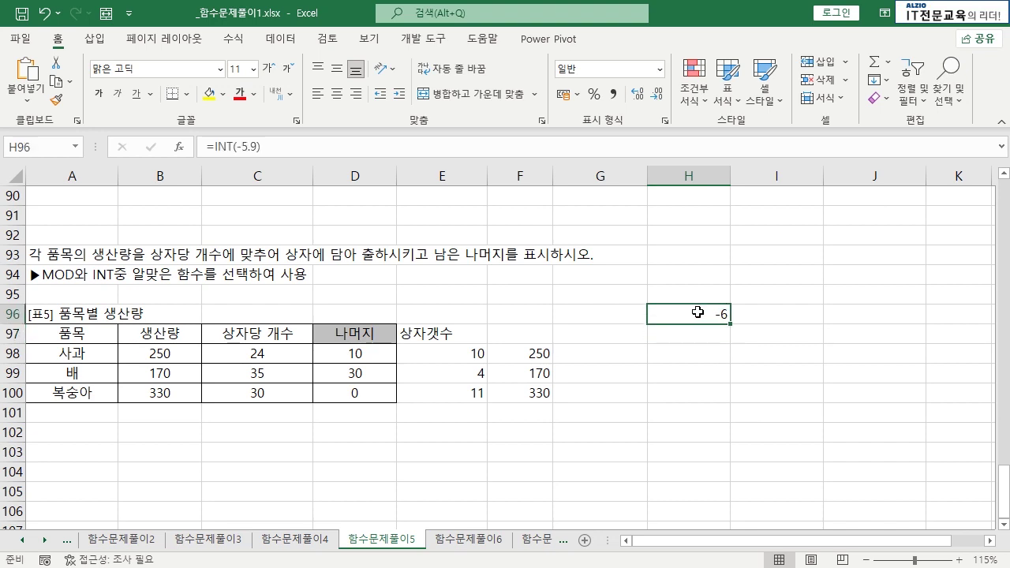
{"action": "left_click", "coordinate": [673, 371]}
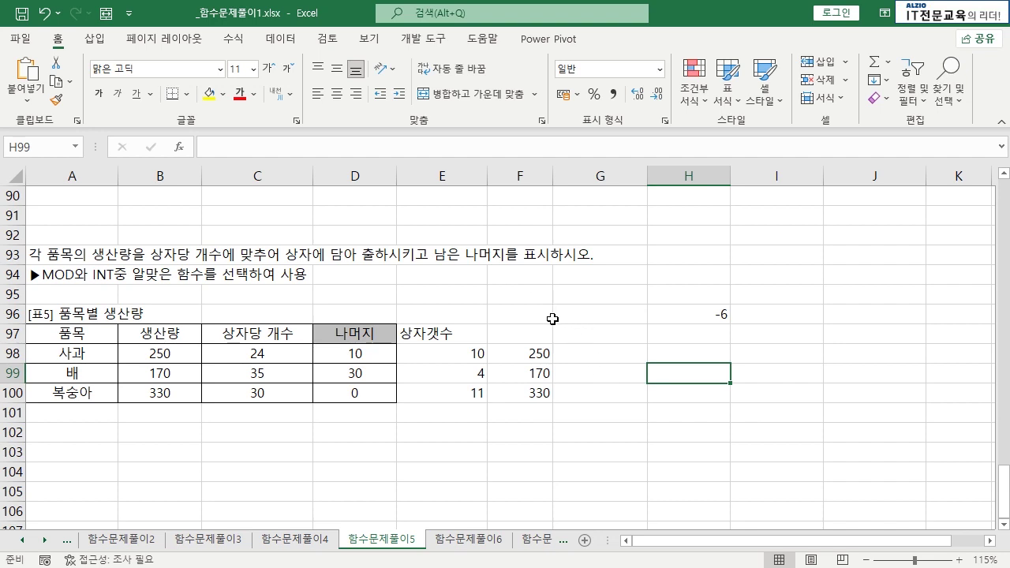
- Review the remainder formula in D98 and switch to the 함수문제풀이6 sheet
{"action": "left_click", "coordinate": [356, 353]}
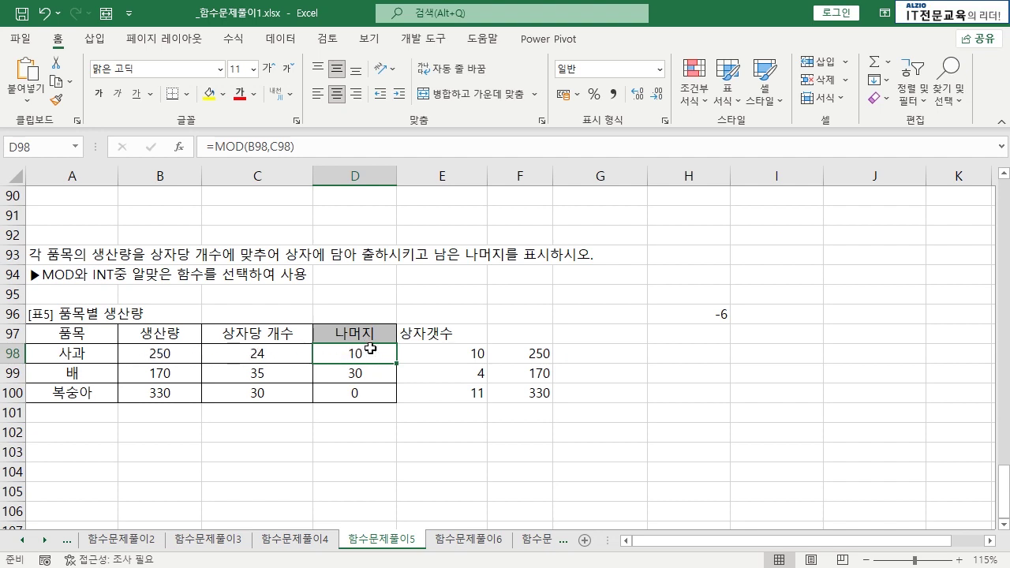
{"action": "left_click", "coordinate": [481, 318]}
{"action": "left_click", "coordinate": [529, 317]}
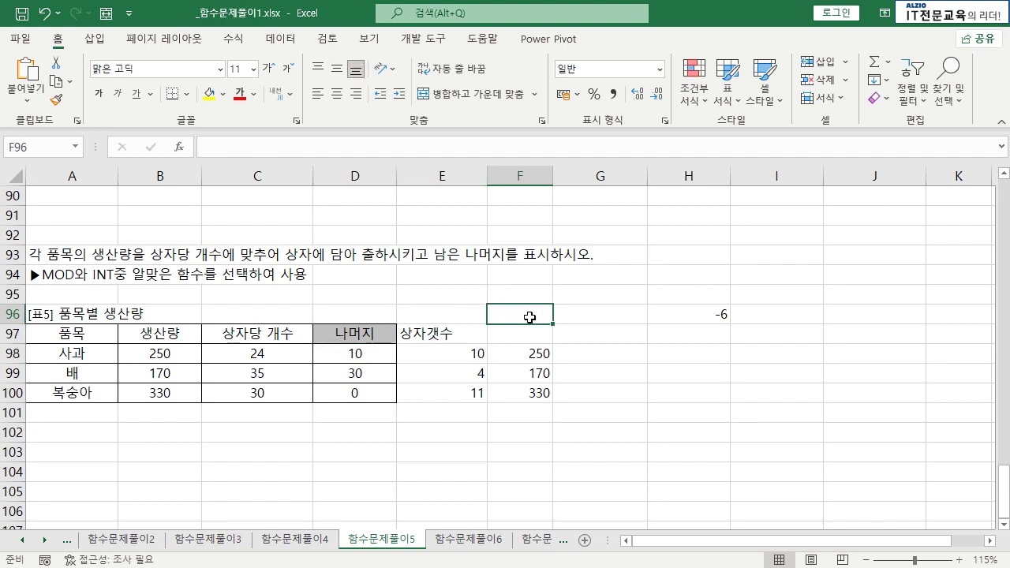
{"action": "key", "text": "ctrl+Page_Down"}
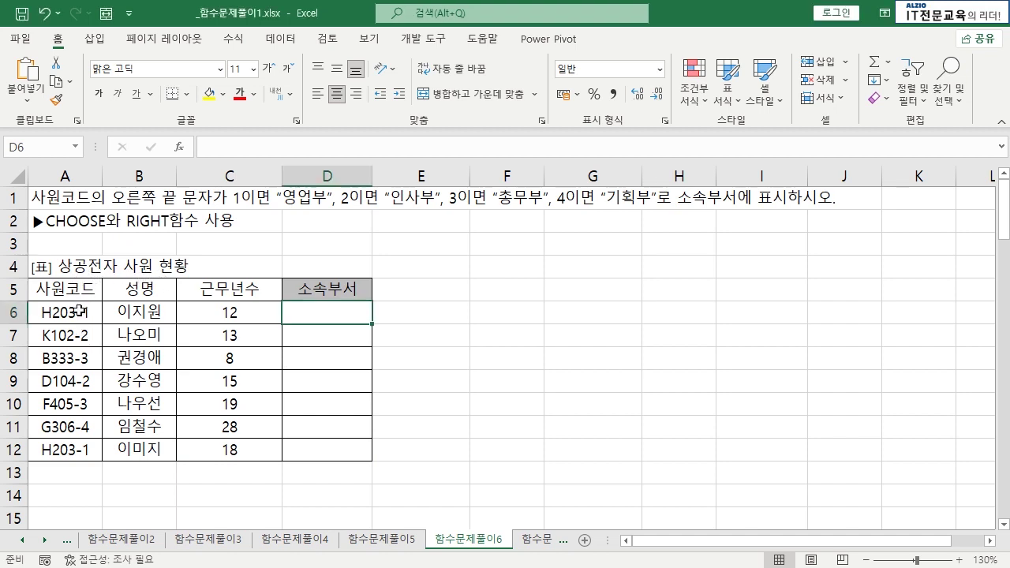
- Examine the employee codes in A6:A12 and the 소속부서 cells D6:D12 against the CHOOSE and RIGHT exercise instructions
{"action": "left_click_drag", "start_coordinate": [86, 312], "coordinate": [82, 450]}
{"action": "left_click", "coordinate": [74, 469]}
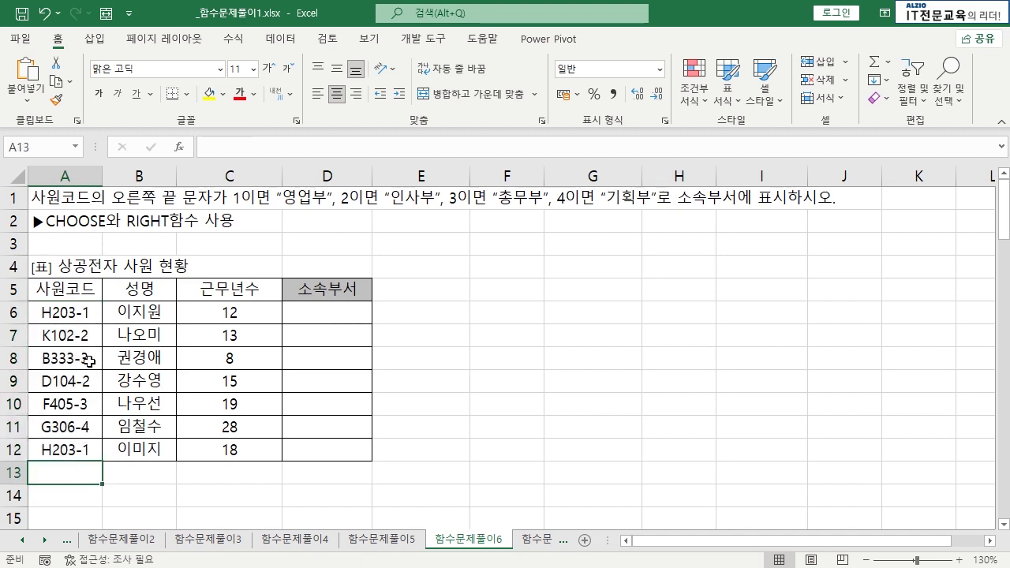
{"action": "left_click", "coordinate": [85, 310]}
{"action": "key", "text": "ctrl+shift+Down"}
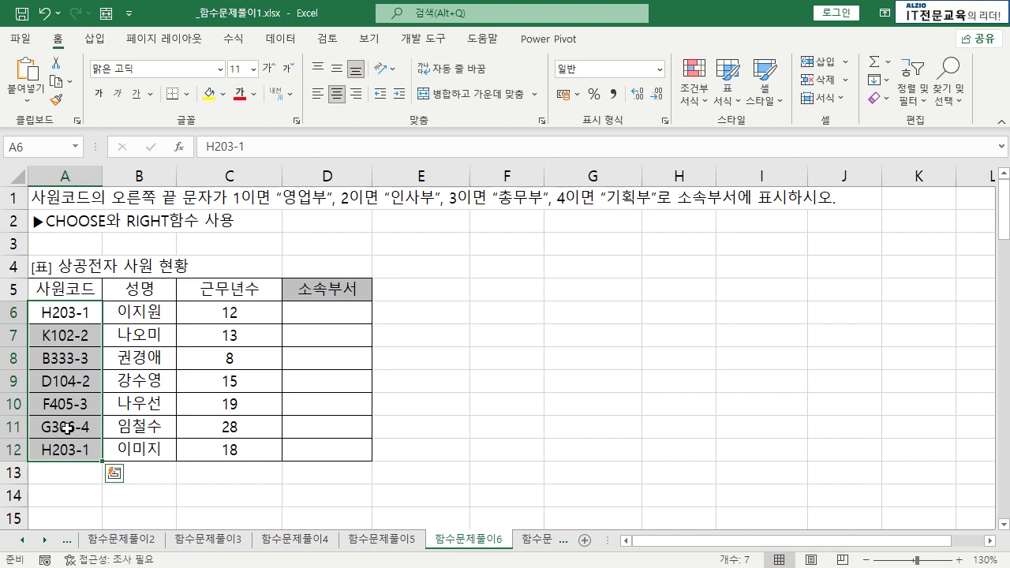
{"action": "key", "text": "Escape"}
{"action": "left_click_drag", "start_coordinate": [348, 321], "coordinate": [333, 442]}
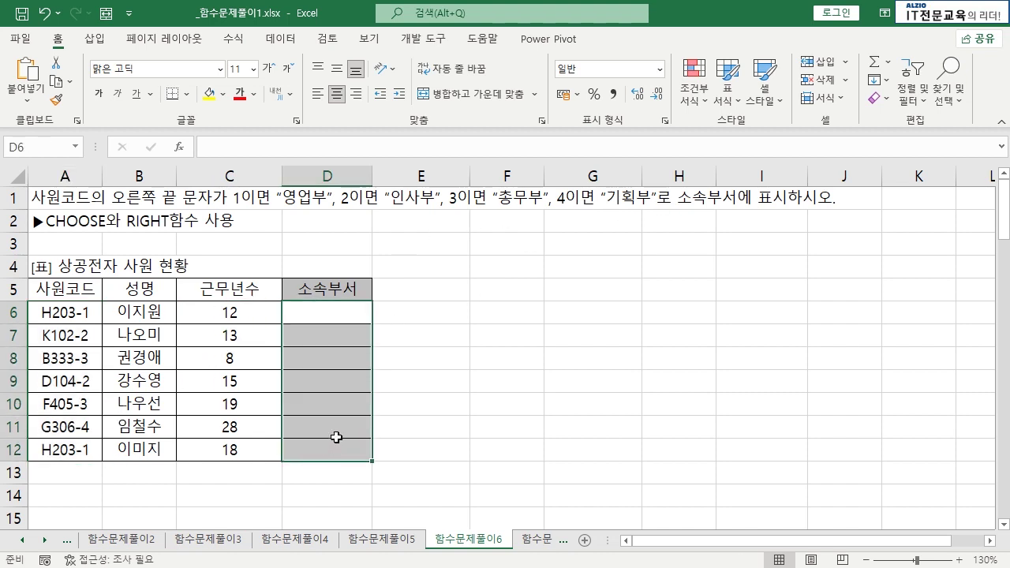
{"action": "left_click", "coordinate": [349, 423]}
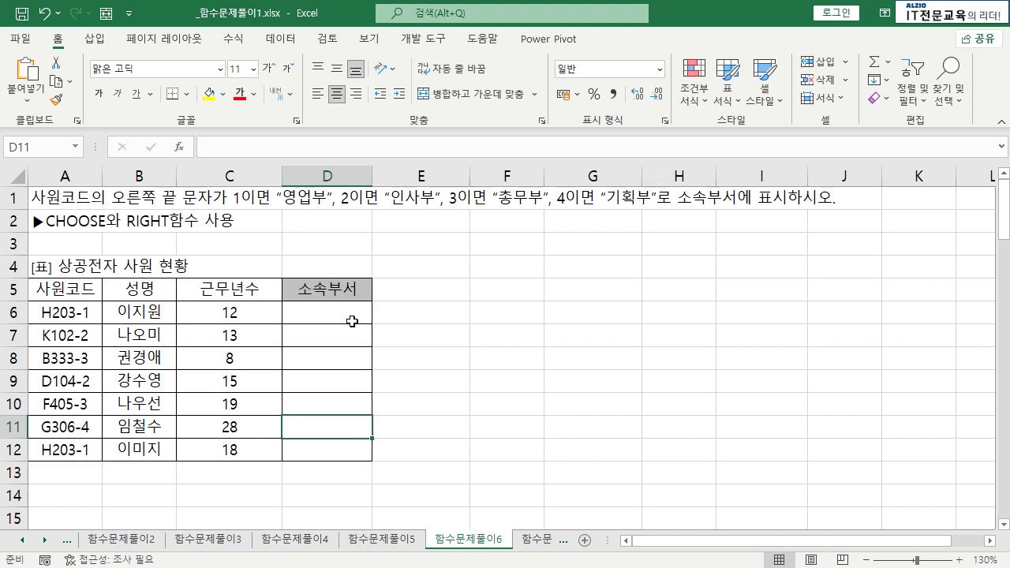
{"action": "key", "text": "Up"}
{"action": "key", "text": "Up"}
{"action": "key", "text": "Up"}
{"action": "key", "text": "Up"}
{"action": "key", "text": "Up"}
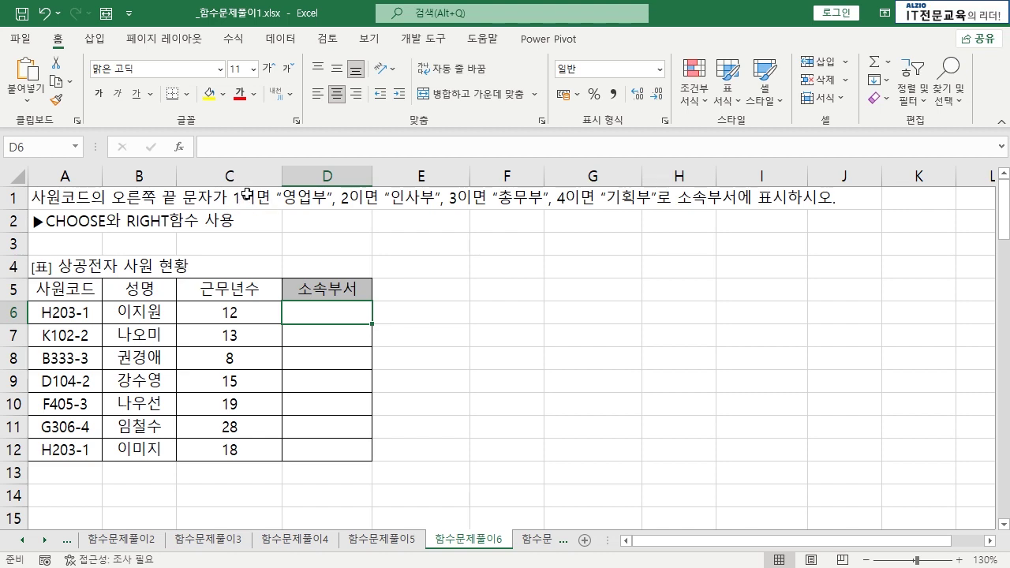
{"action": "left_click", "coordinate": [63, 316]}
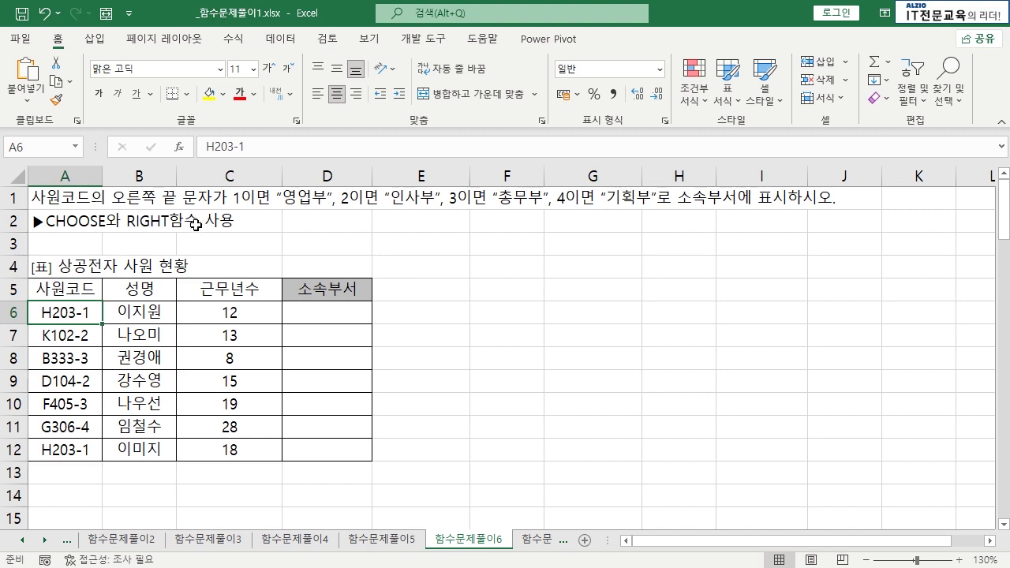
- Enter the function names LEFT, MID and RIGHT as labels in cells F3 to F5
{"action": "left_click", "coordinate": [478, 246]}
{"action": "key", "text": "F2"}
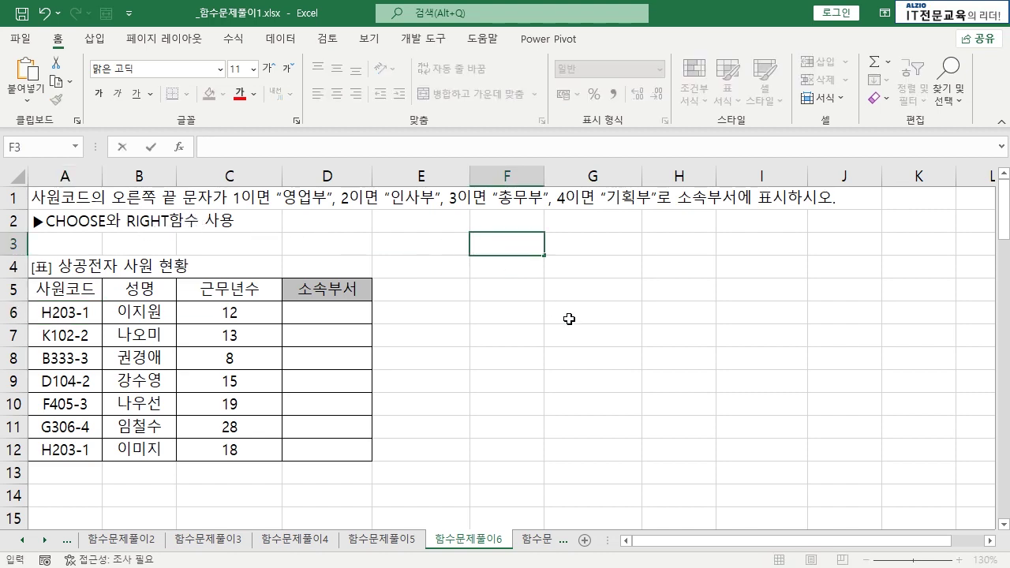
{"action": "type", "text": "LEFT"}
{"action": "key", "text": "Return"}
{"action": "type", "text": "MID"}
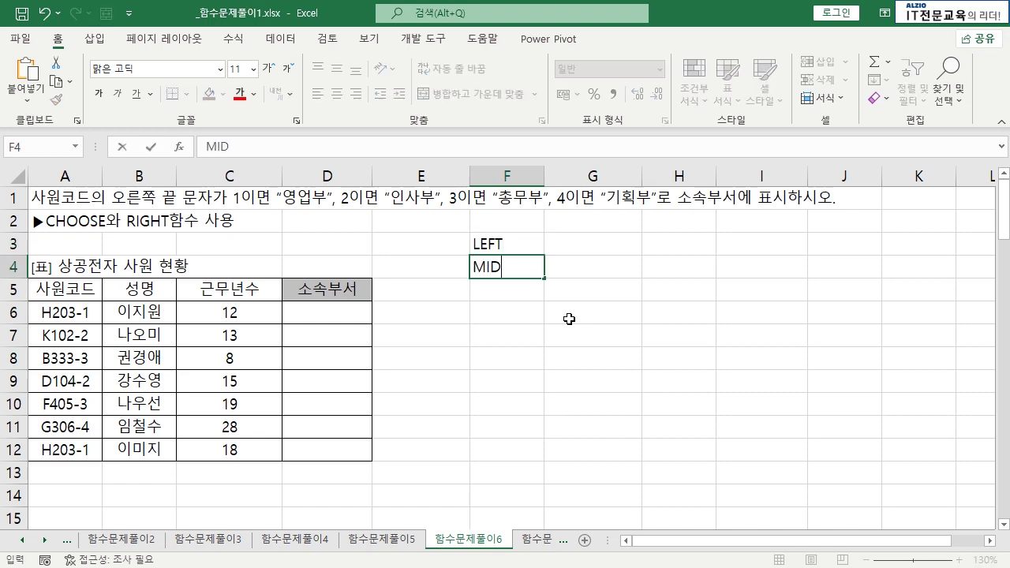
{"action": "key", "text": "Return"}
{"action": "type", "text": "RIGHT"}
{"action": "key", "text": "Return"}
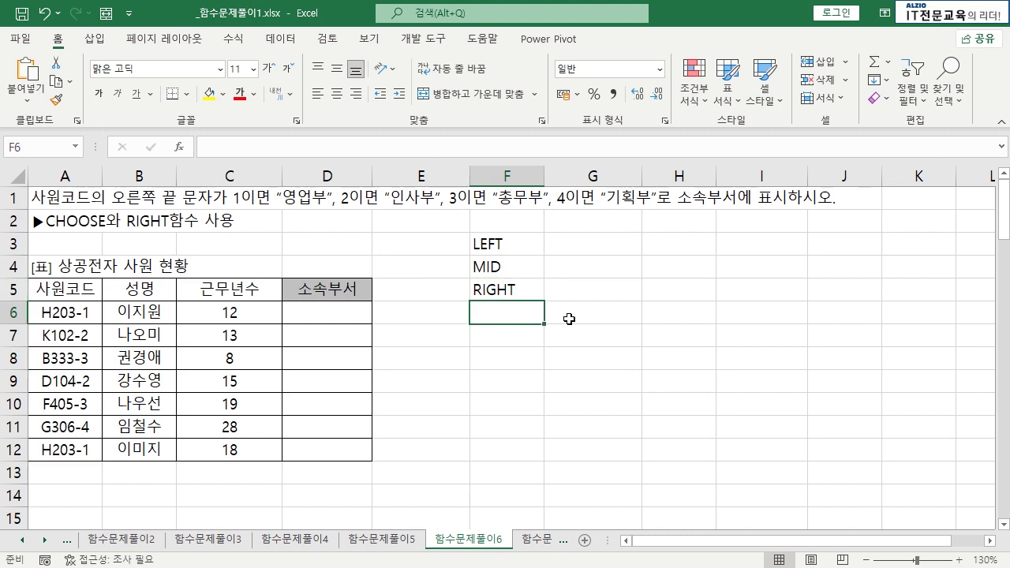
- Go through the LEFT, MID and RIGHT labels in F3:F5 to compare the three text functions
{"action": "key", "text": "Up"}
{"action": "key", "text": "Up"}
{"action": "key", "text": "Up"}
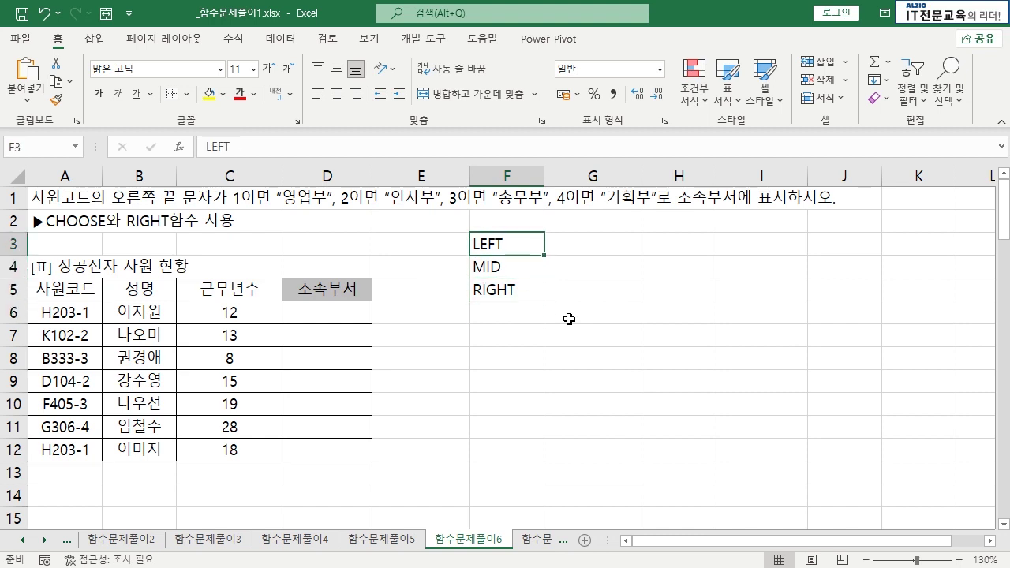
{"action": "key", "text": "Down"}
{"action": "key", "text": "Down"}
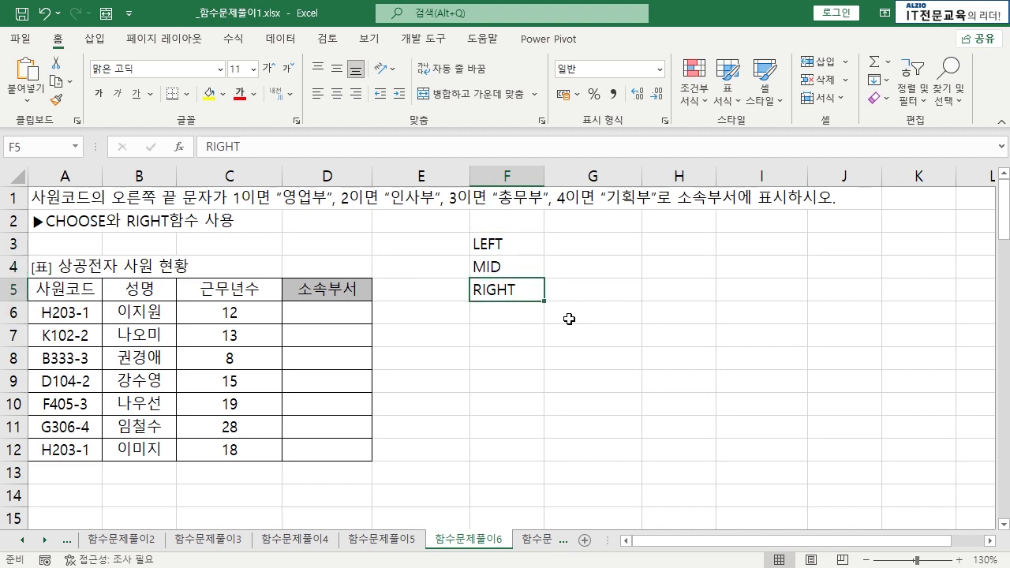
{"action": "key", "text": "Up"}
{"action": "key", "text": "Up"}
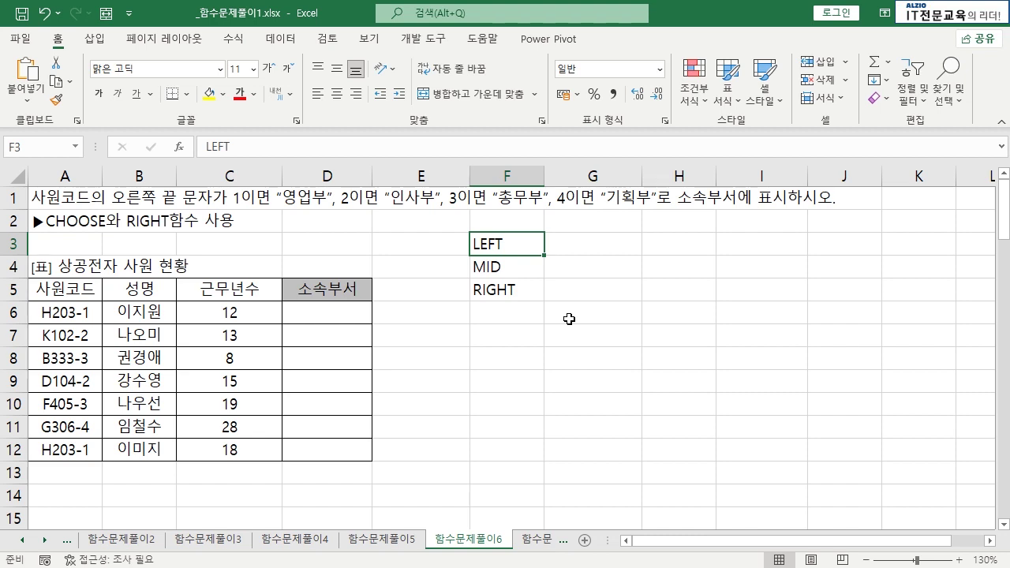
{"action": "key", "text": "Down"}
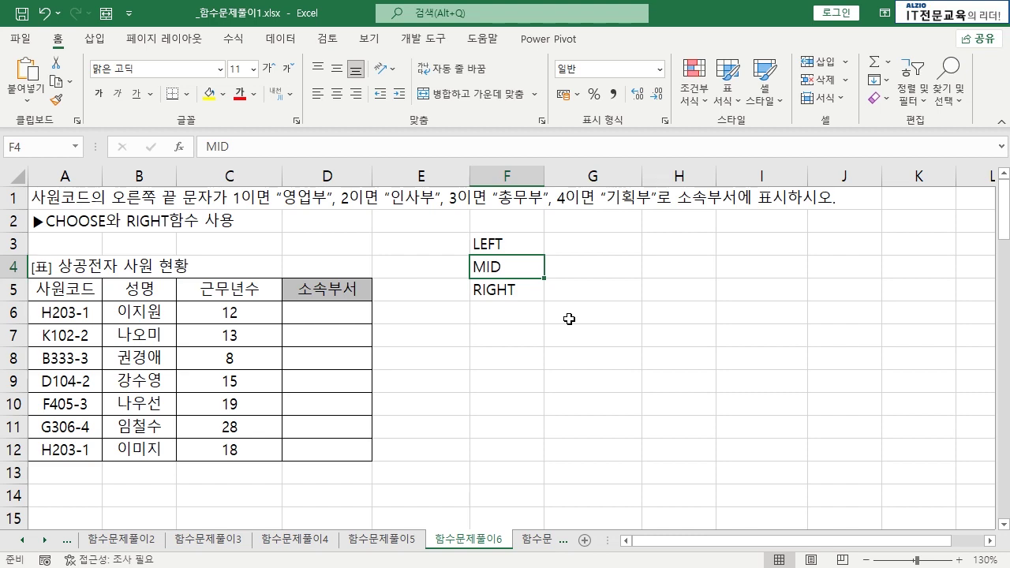
{"action": "key", "text": "Down"}
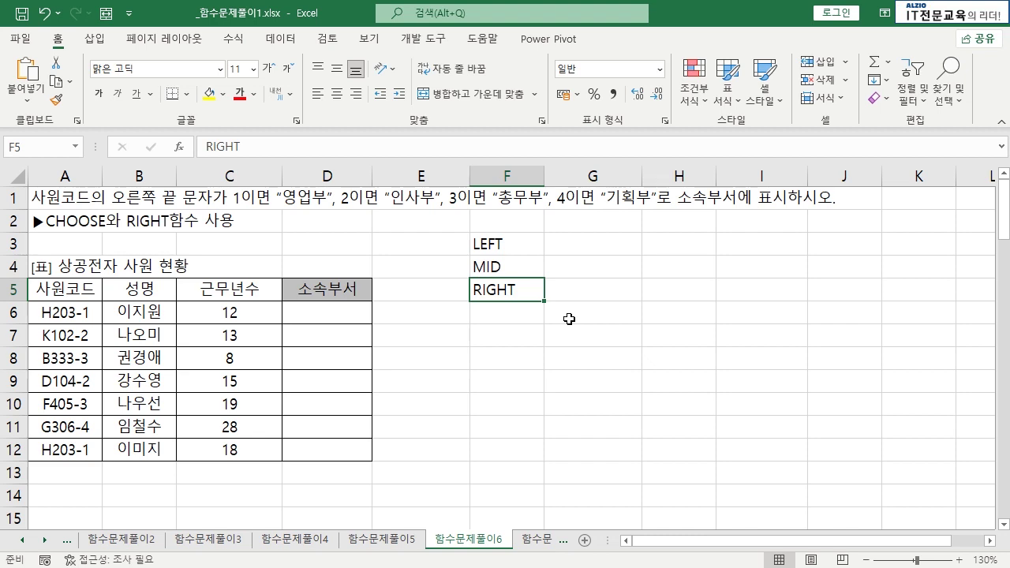
- Enter the sample number 123456 in G2, above the cells beside the function labels
{"action": "key", "text": "Down"}
{"action": "key", "text": "Down"}
{"action": "key", "text": "Up"}
{"action": "key", "text": "Up"}
{"action": "key", "text": "Up"}
{"action": "key", "text": "Up"}
{"action": "key", "text": "Up"}
{"action": "key", "text": "Right"}
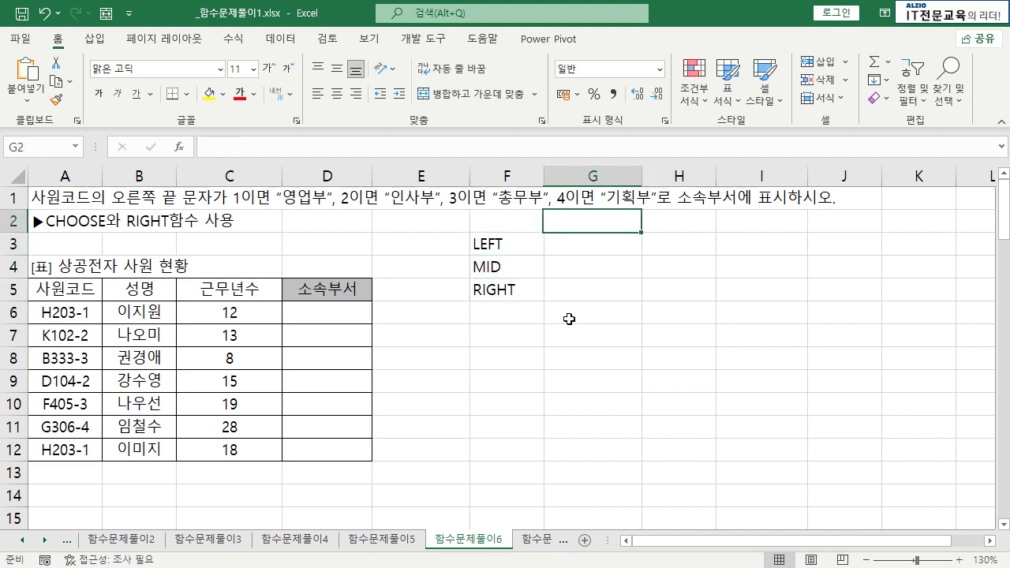
{"action": "type", "text": "12"}
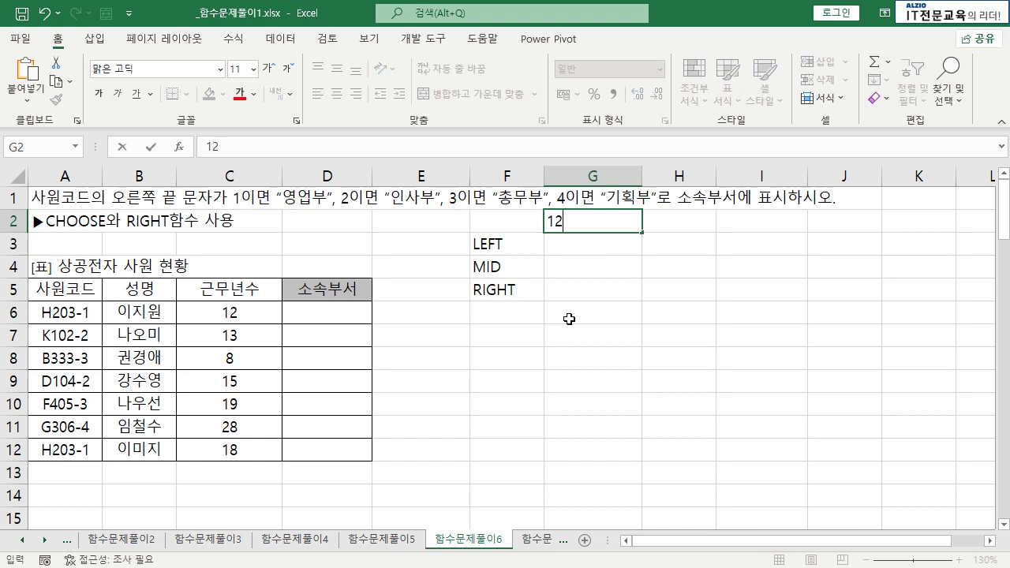
{"action": "type", "text": "3456"}
{"action": "key", "text": "Return"}
- Extract the first three characters of the sample number into G3 with =LEFT(G2,3)
{"action": "left_click", "coordinate": [524, 250]}
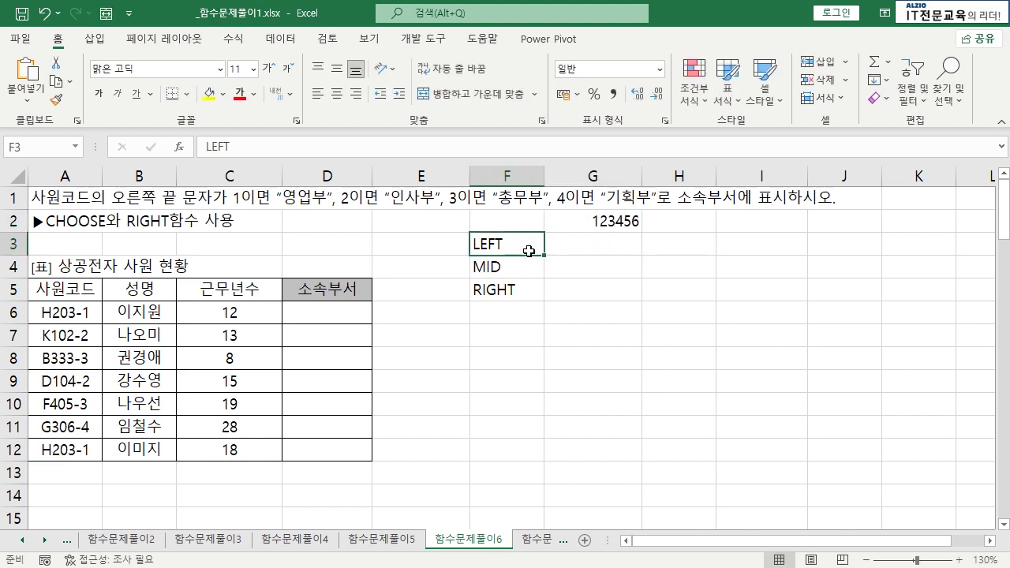
{"action": "left_click", "coordinate": [586, 244]}
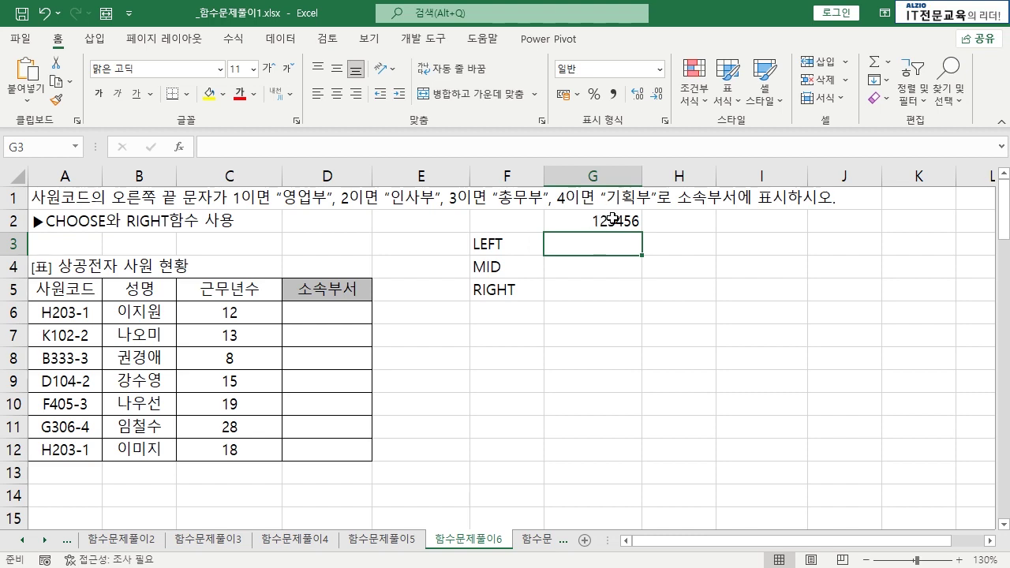
{"action": "left_click", "coordinate": [508, 292]}
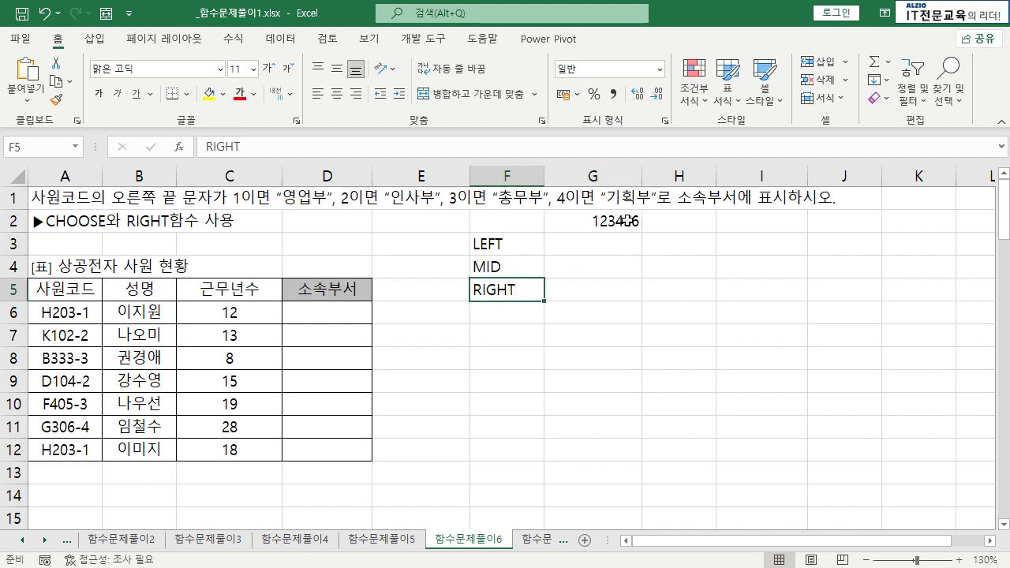
{"action": "left_click", "coordinate": [527, 266]}
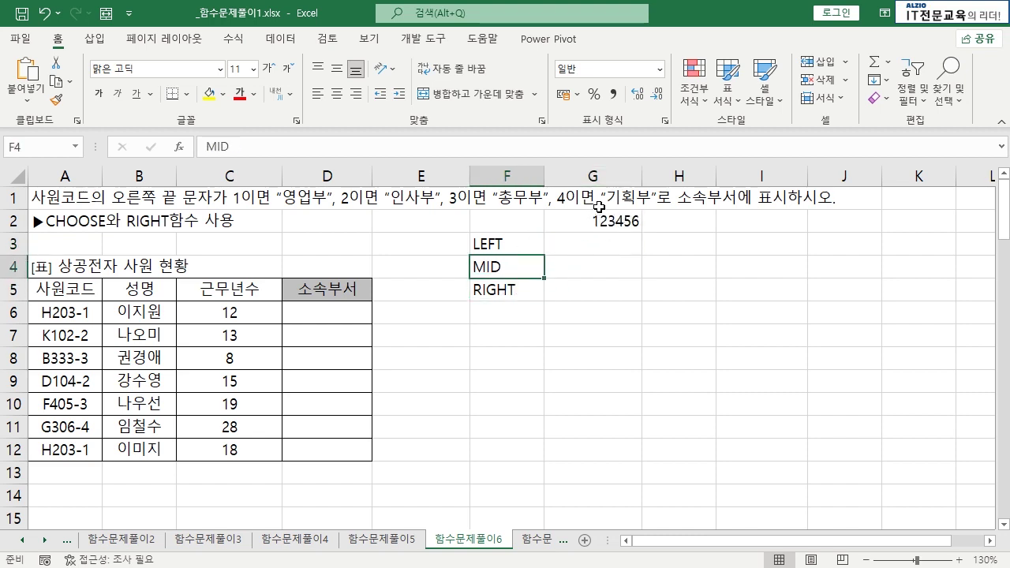
{"action": "left_click", "coordinate": [619, 247]}
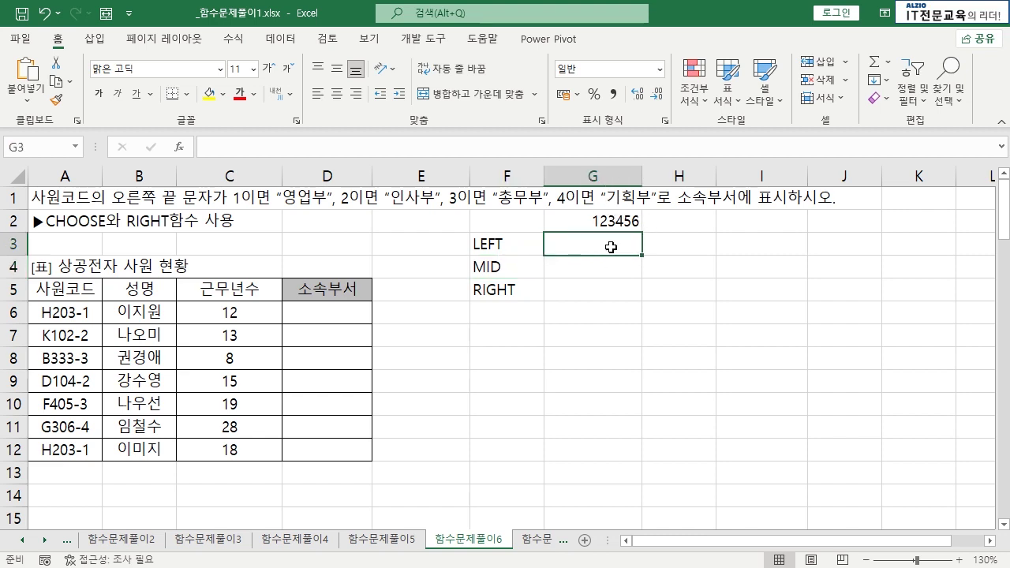
{"action": "type", "text": "=LEFT"}
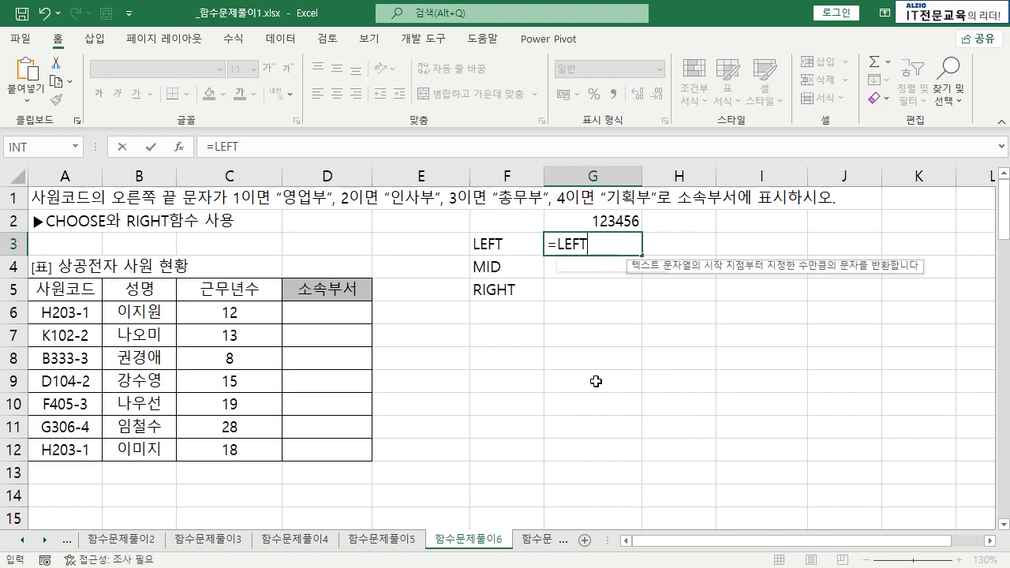
{"action": "type", "text": "("}
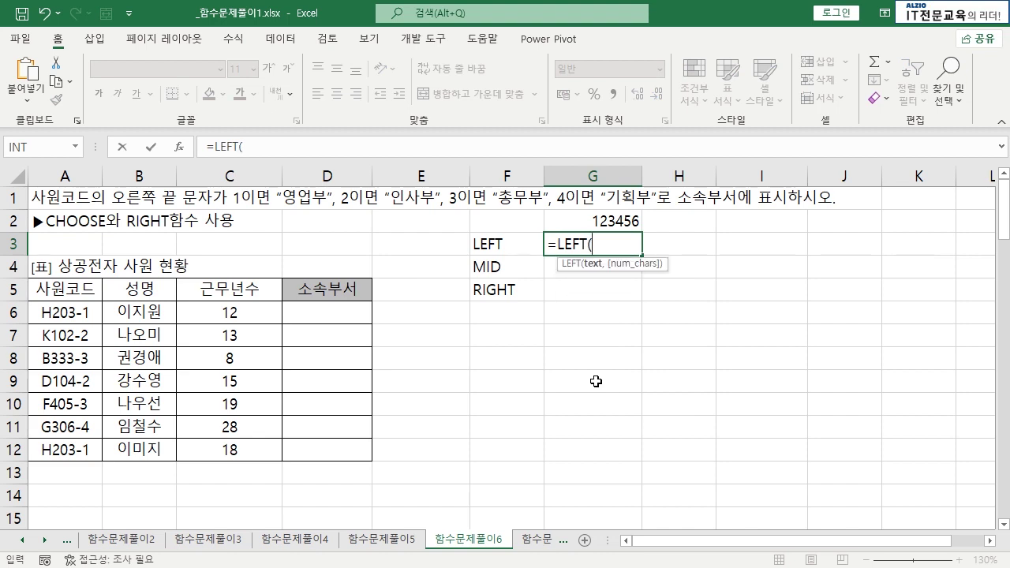
{"action": "left_click", "coordinate": [613, 223]}
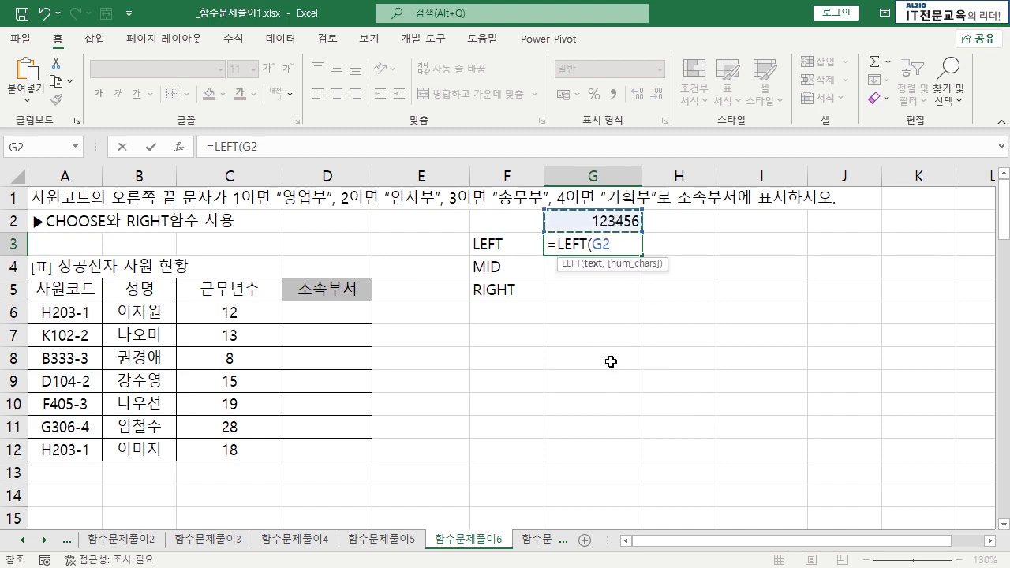
{"action": "type", "text": ","}
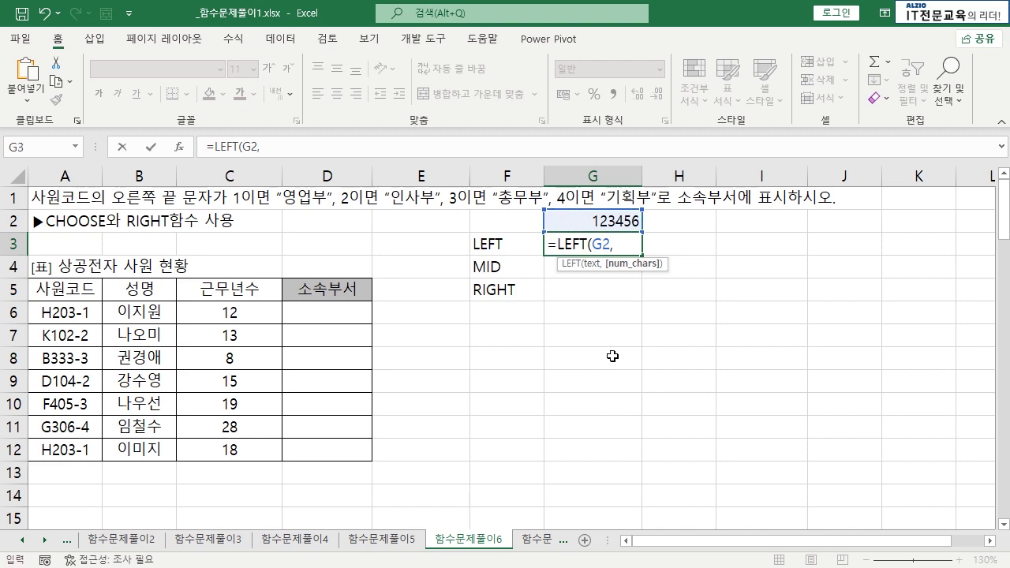
{"action": "left_click", "coordinate": [632, 245]}
{"action": "type", "text": "3"}
{"action": "key", "text": "Return"}
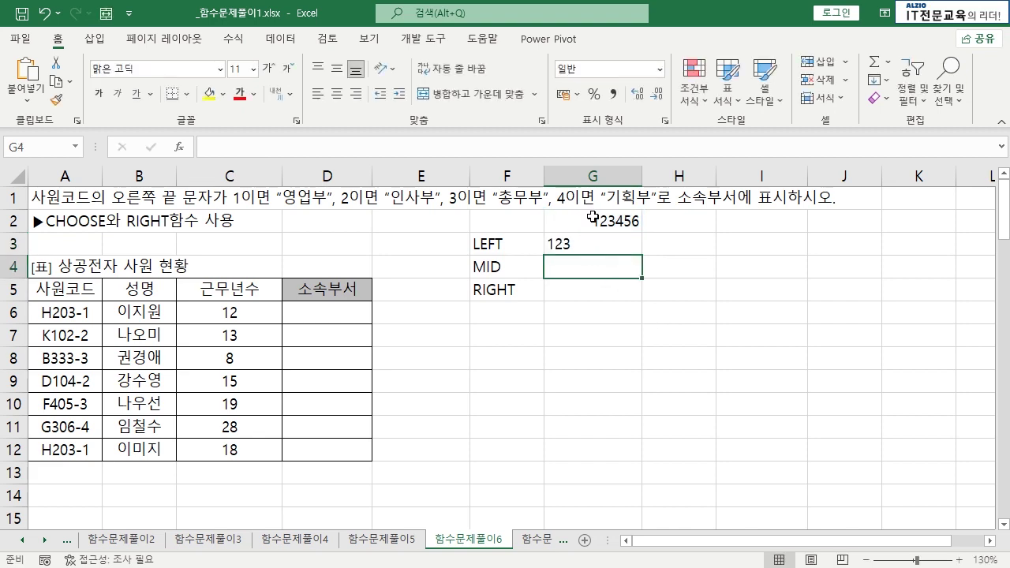
- Extract the last three characters of the sample number into G5 with =RIGHT(G2,3)
{"action": "left_click", "coordinate": [571, 244]}
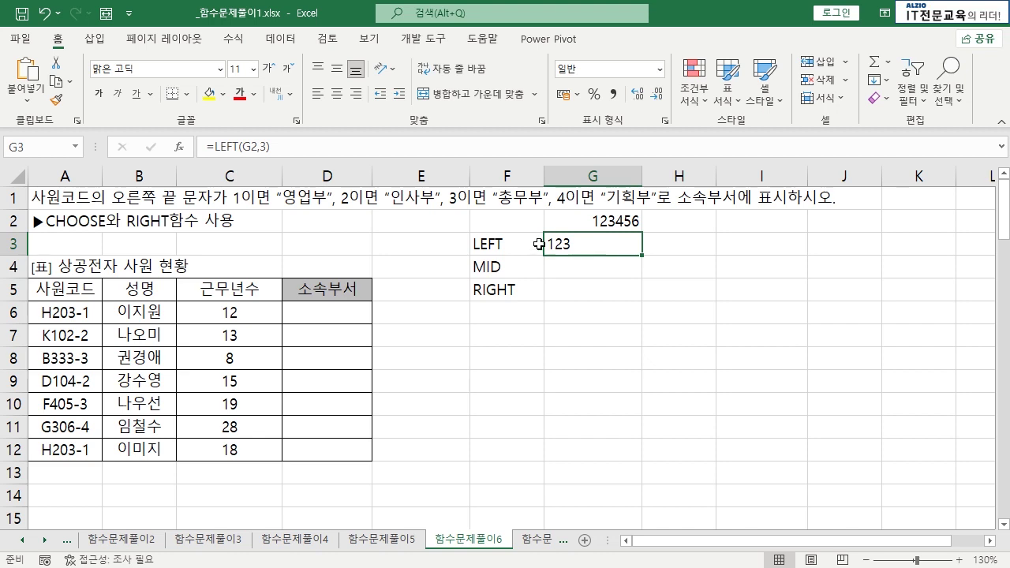
{"action": "left_click", "coordinate": [593, 286]}
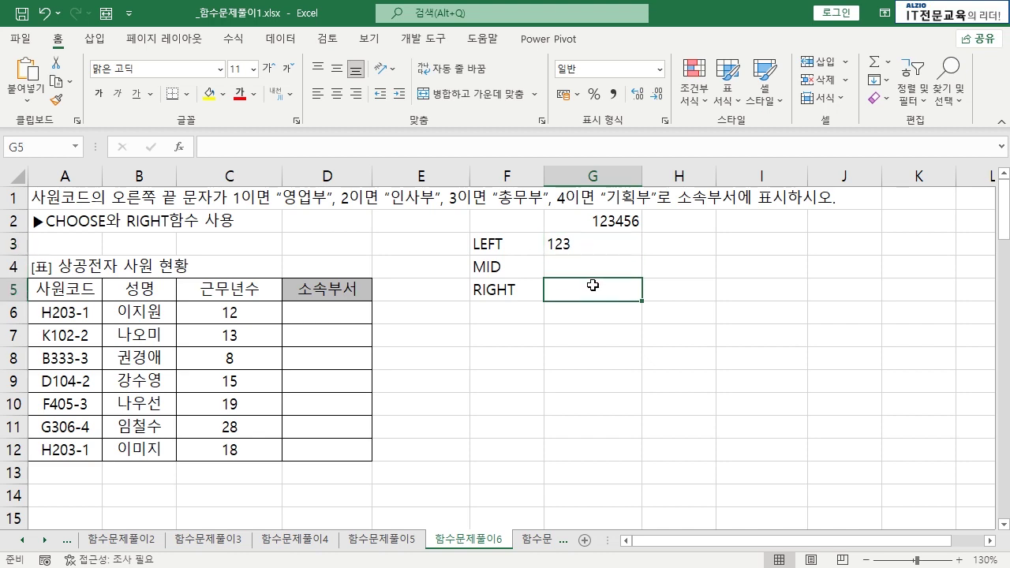
{"action": "type", "text": "=RIG"}
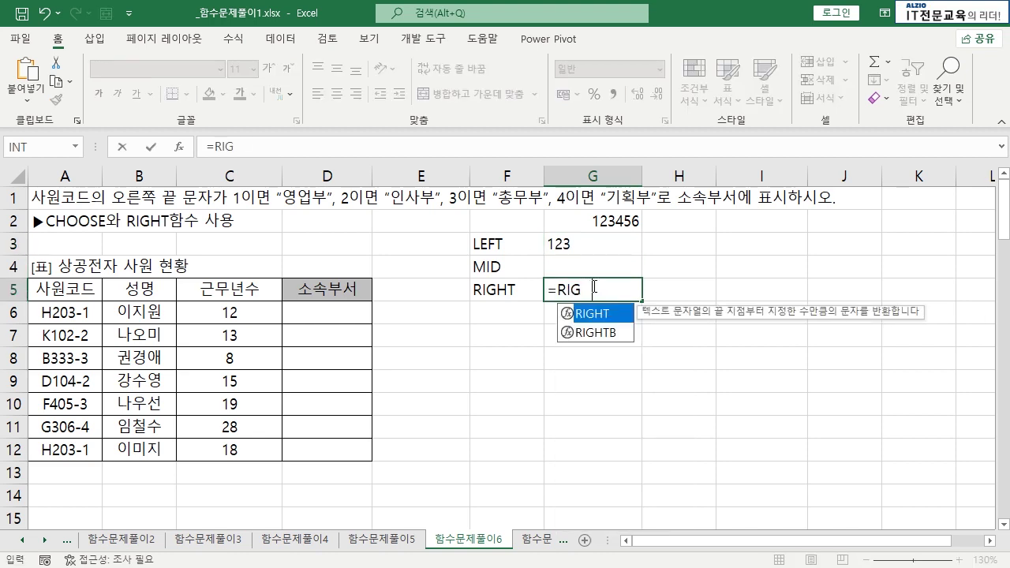
{"action": "type", "text": "HT("}
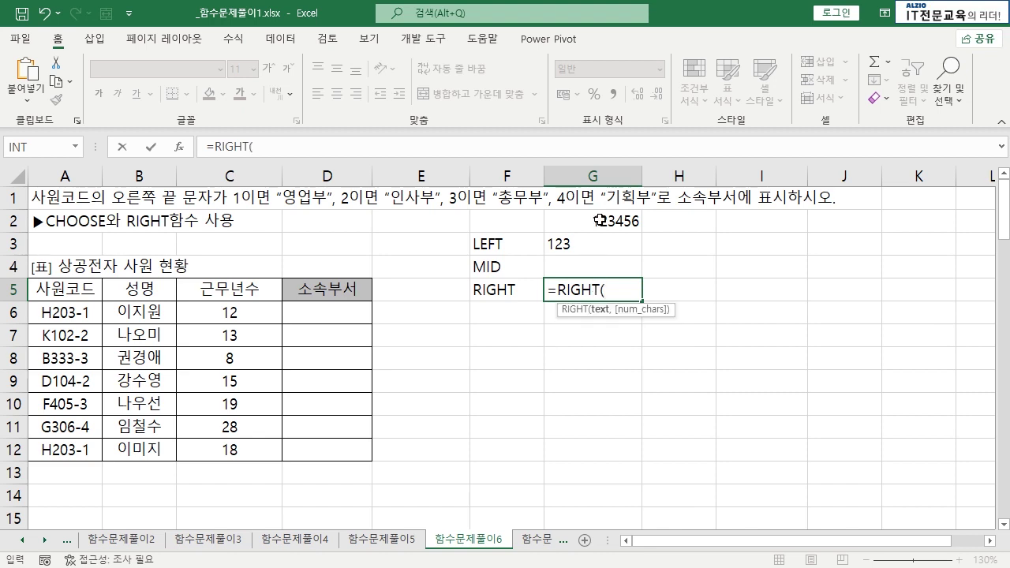
{"action": "left_click", "coordinate": [597, 220]}
{"action": "type", "text": ",3"}
{"action": "key", "text": "Return"}
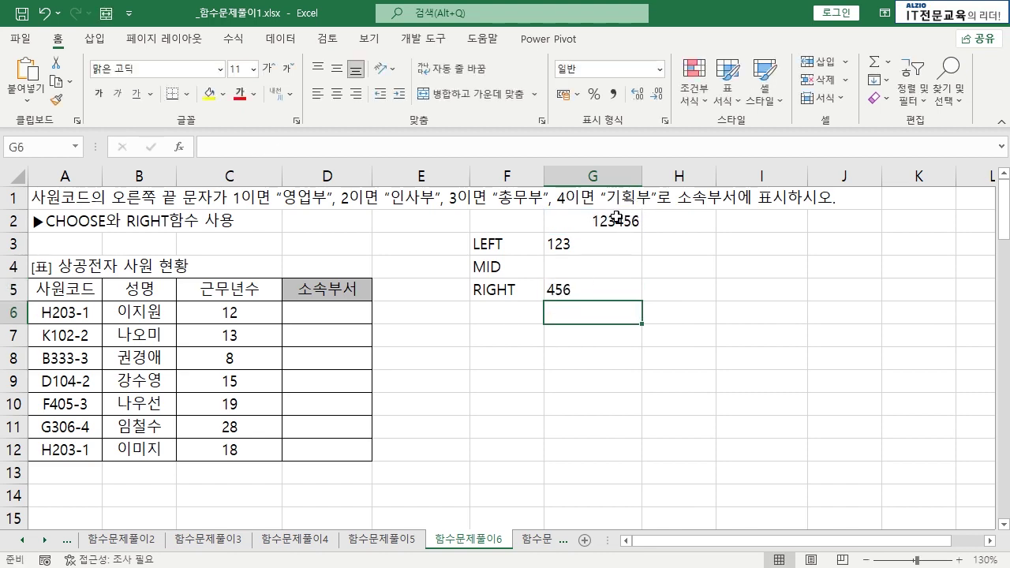
{"action": "left_click", "coordinate": [582, 295]}
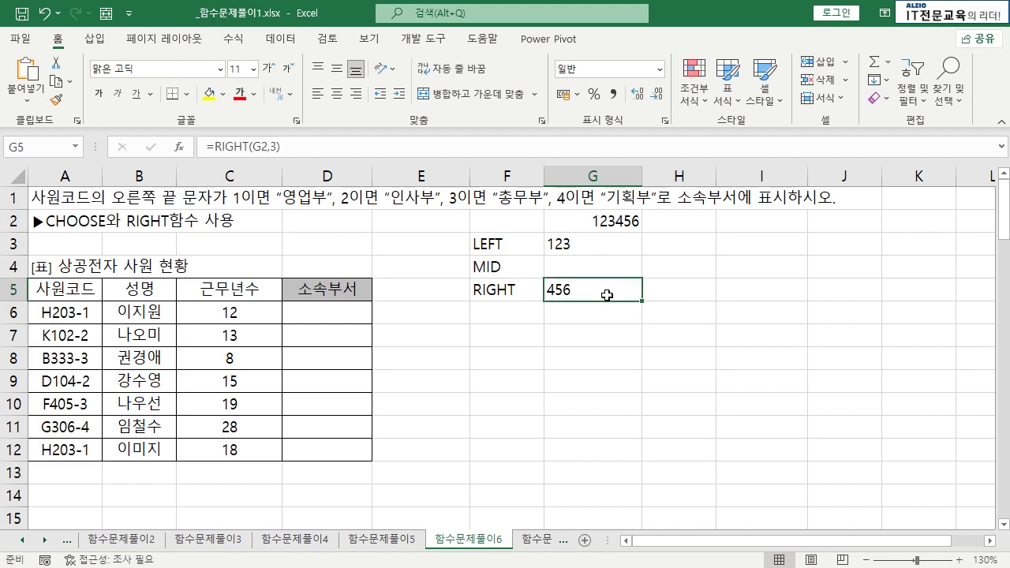
- Extract two characters of the sample number starting from the third into G4 with =MID(G2,3,2)
{"action": "left_click", "coordinate": [590, 265]}
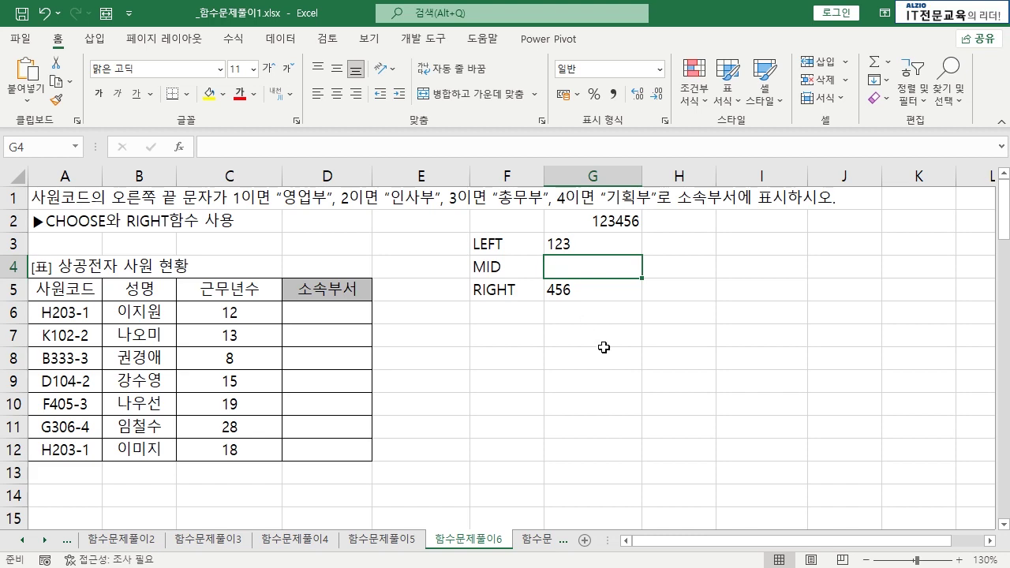
{"action": "type", "text": "=MID("}
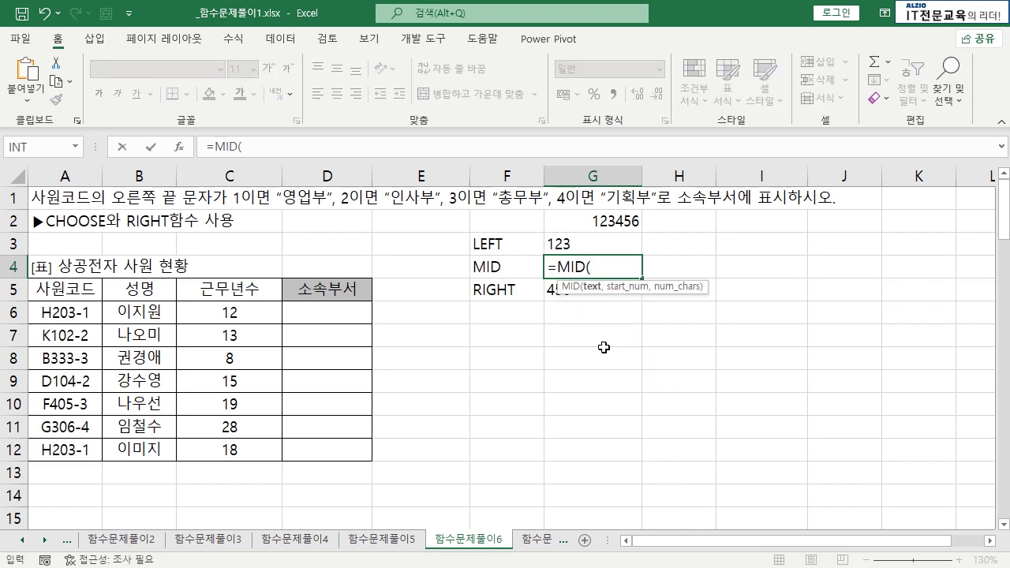
{"action": "left_click", "coordinate": [615, 222]}
{"action": "type", "text": ","}
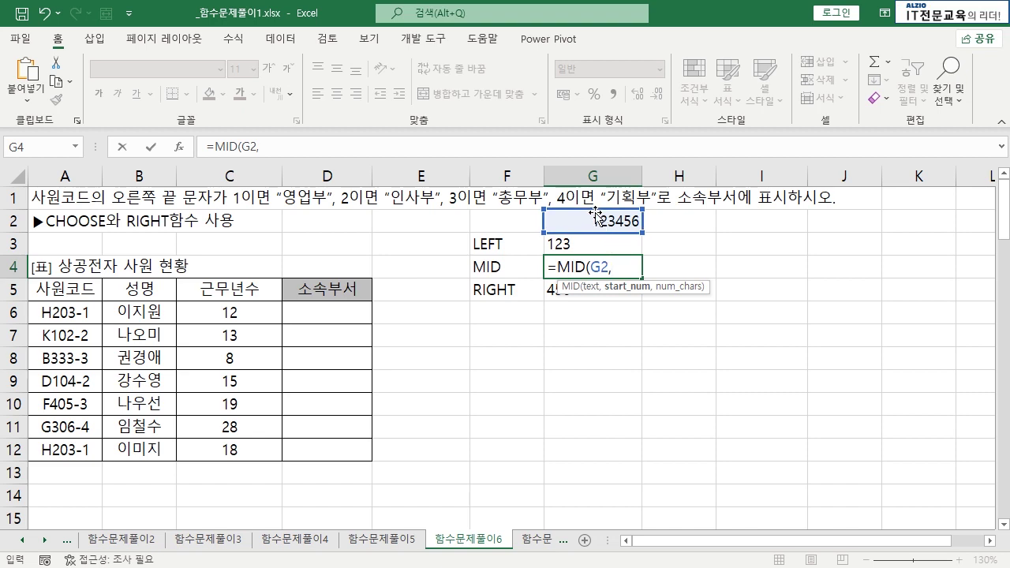
{"action": "type", "text": "3,"}
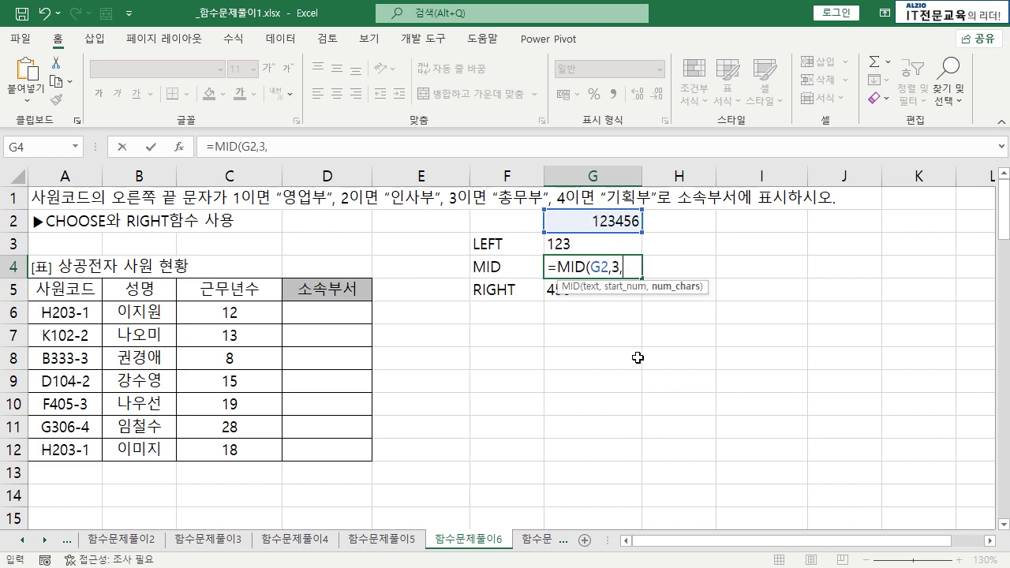
{"action": "type", "text": "2)"}
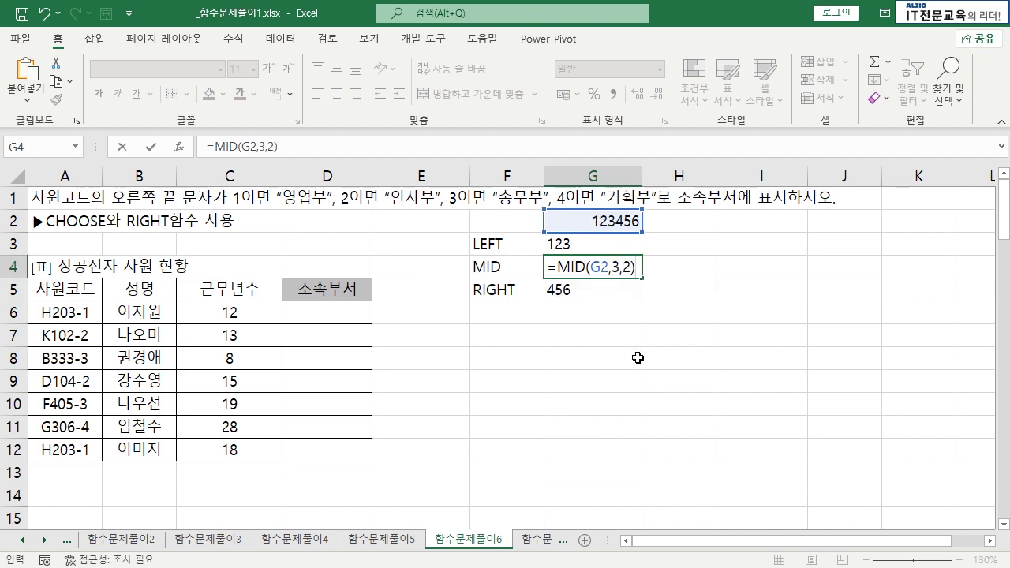
{"action": "key", "text": "Return"}
{"action": "left_click", "coordinate": [593, 266]}
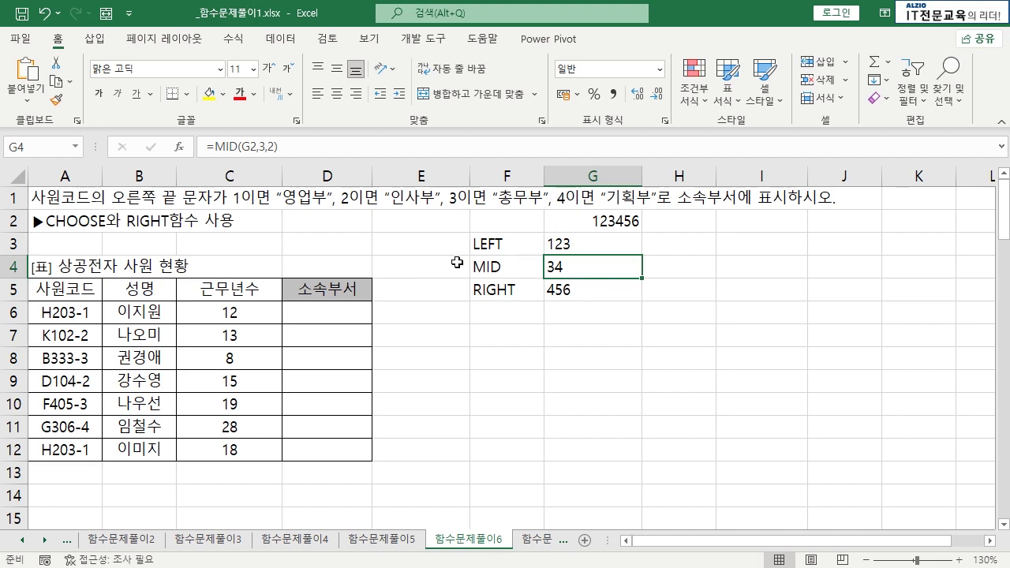
- Clear the LEFT, MID and RIGHT demonstration, including its sample number, from F2:G5
{"action": "left_click_drag", "start_coordinate": [511, 224], "coordinate": [624, 290]}
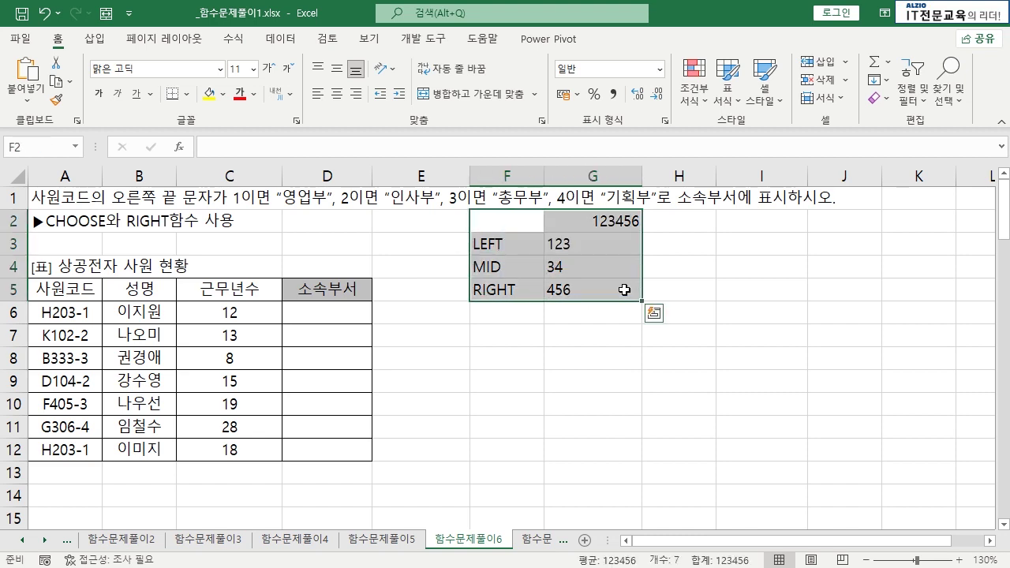
{"action": "key", "text": "Delete"}
{"action": "left_click", "coordinate": [623, 290]}
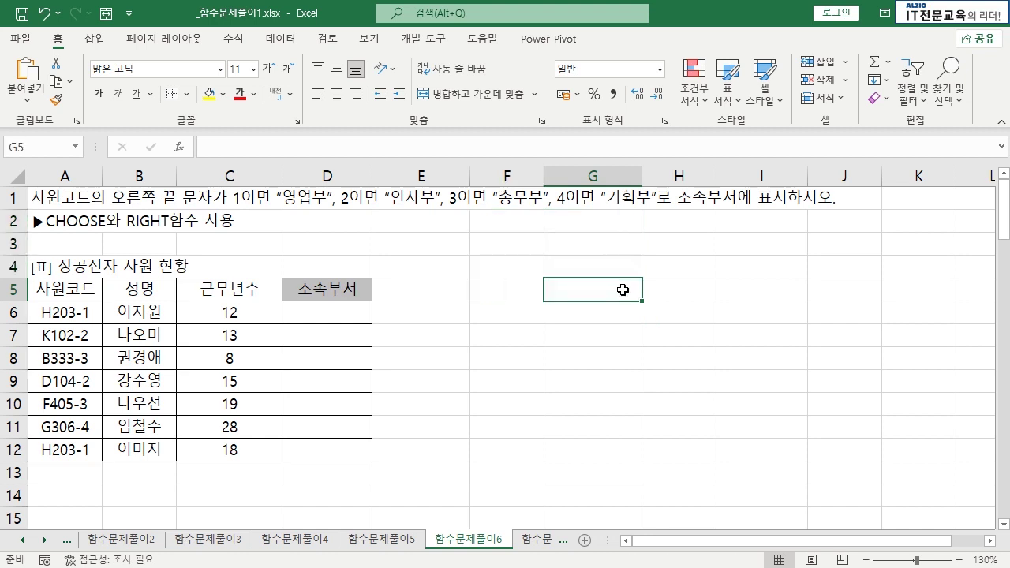
- Extract the last character of the first employee code into D6 with =RIGHT(A6,1)
{"action": "left_click", "coordinate": [82, 317]}
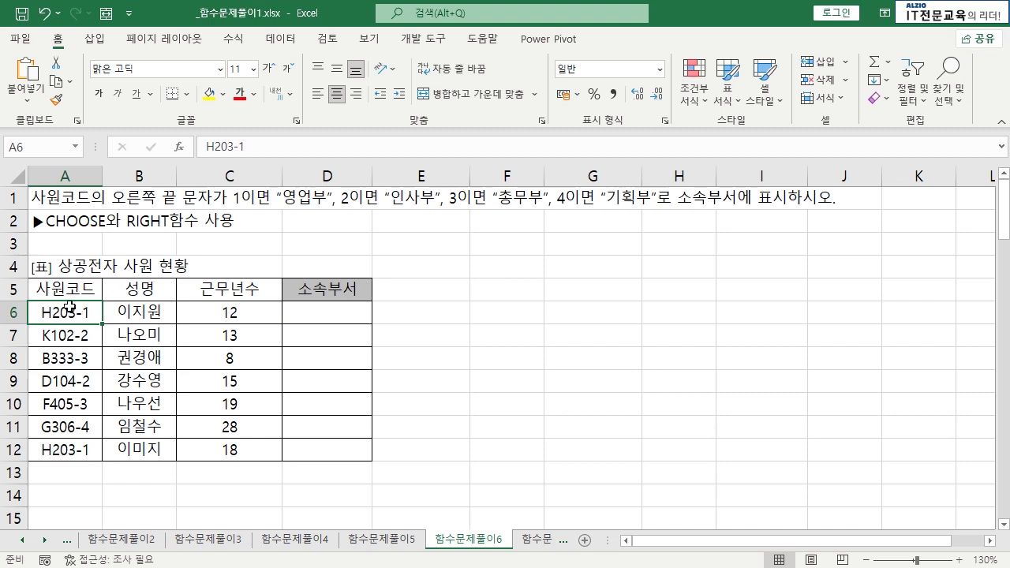
{"action": "left_click", "coordinate": [87, 339]}
{"action": "left_click", "coordinate": [87, 387]}
{"action": "left_click", "coordinate": [87, 413]}
{"action": "left_click", "coordinate": [91, 450]}
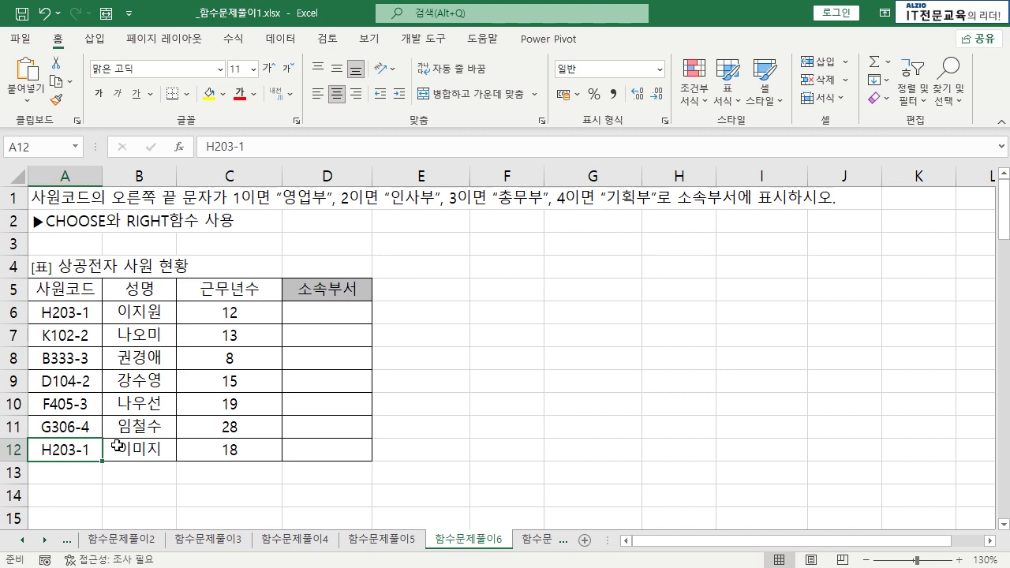
{"action": "left_click", "coordinate": [307, 311]}
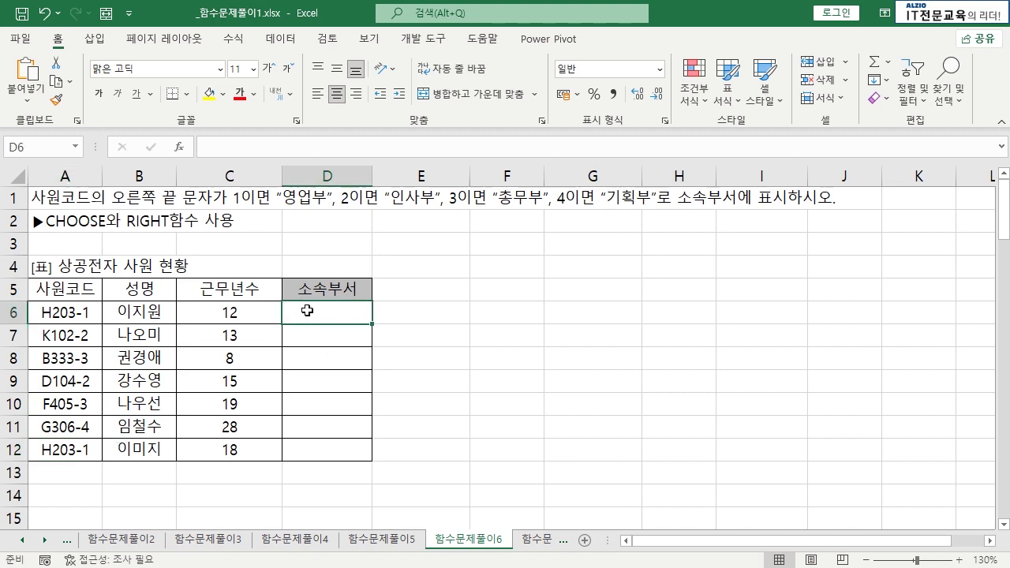
{"action": "type", "text": "=RIG"}
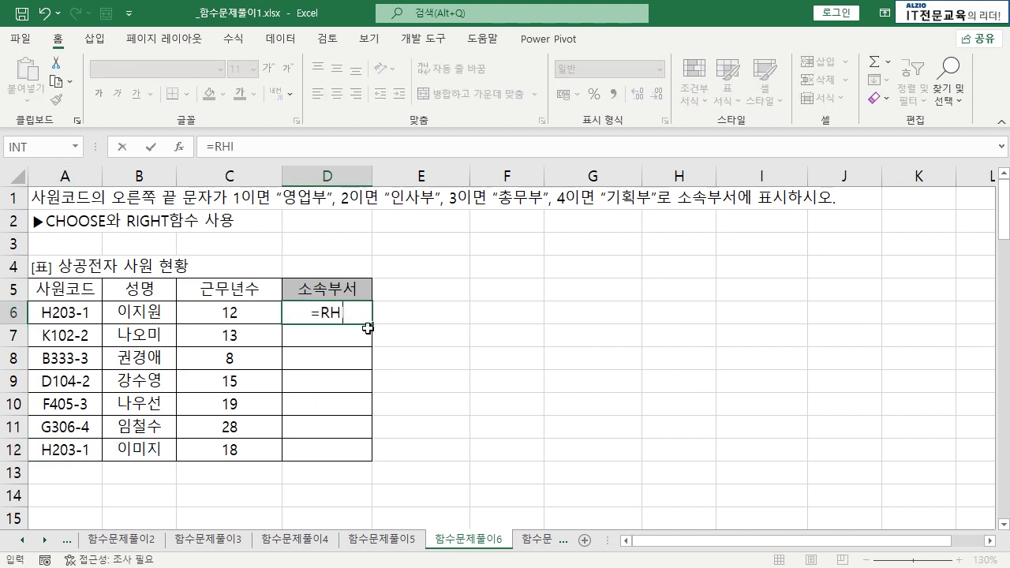
{"action": "type", "text": "HT("}
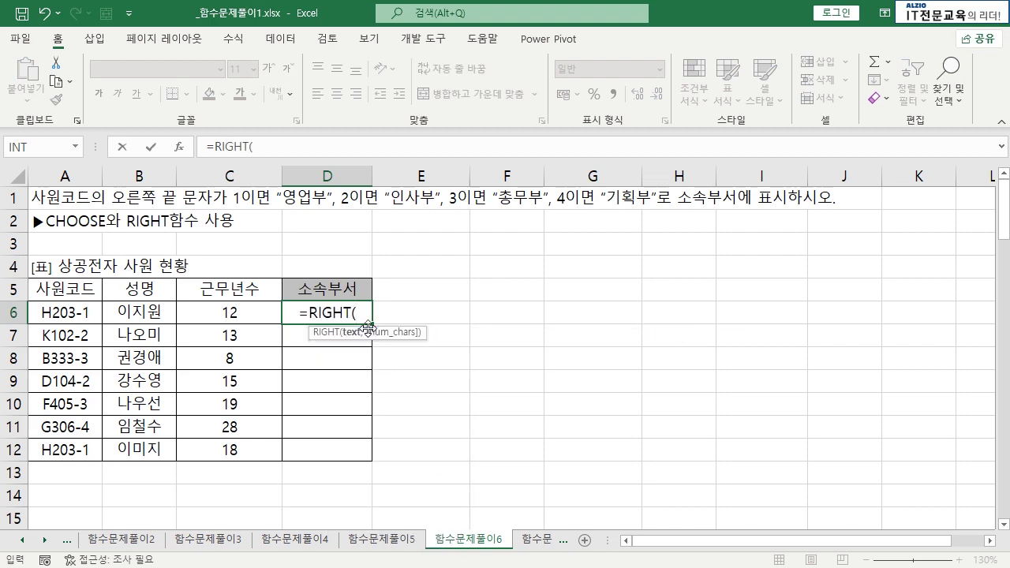
{"action": "left_click", "coordinate": [64, 313]}
{"action": "type", "text": ",1"}
{"action": "key", "text": "Return"}
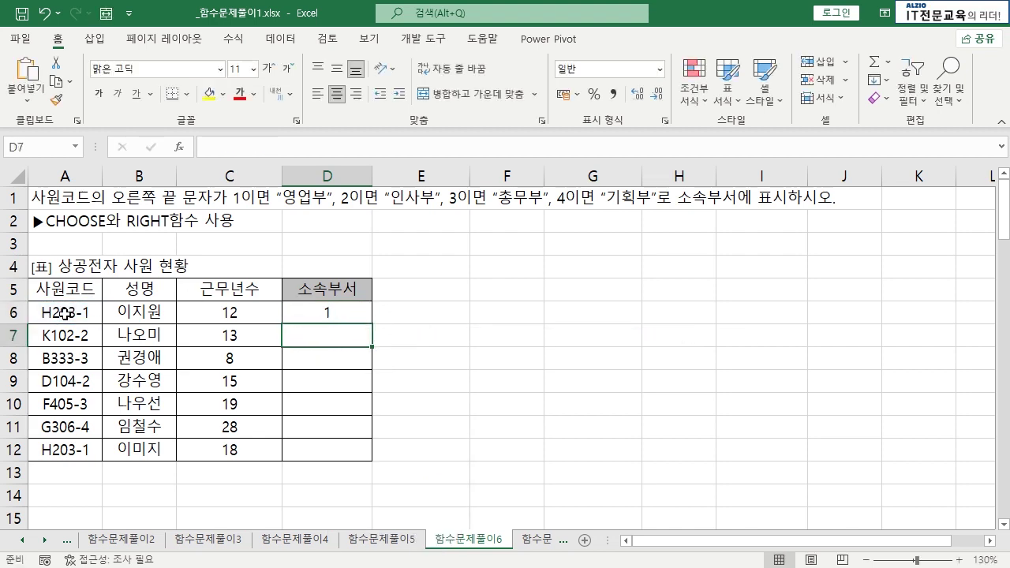
- Fill the RIGHT formula from D6 down the department column to D12
{"action": "left_click", "coordinate": [344, 310]}
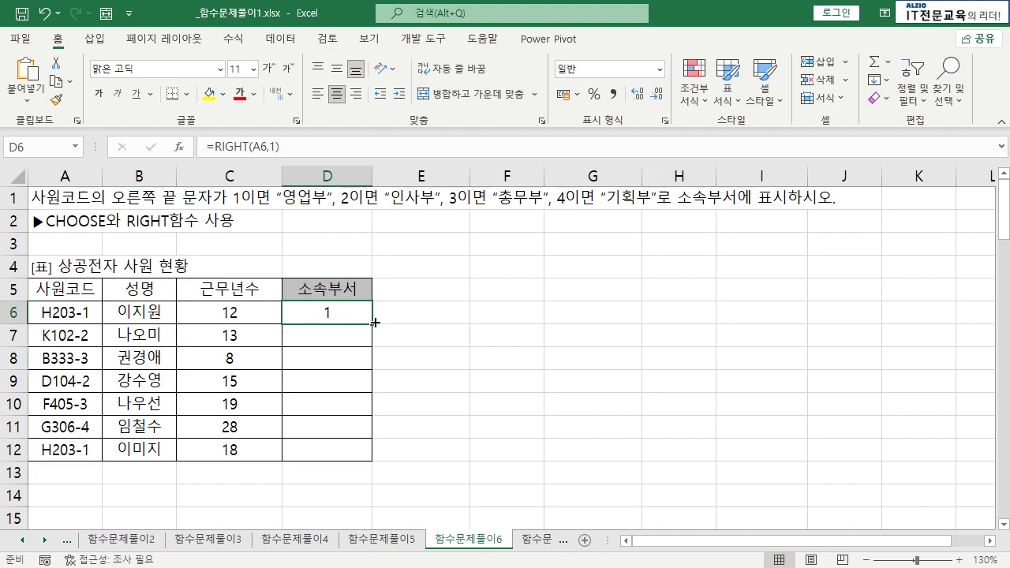
{"action": "double_click", "coordinate": [375, 322]}
{"action": "left_click", "coordinate": [345, 331]}
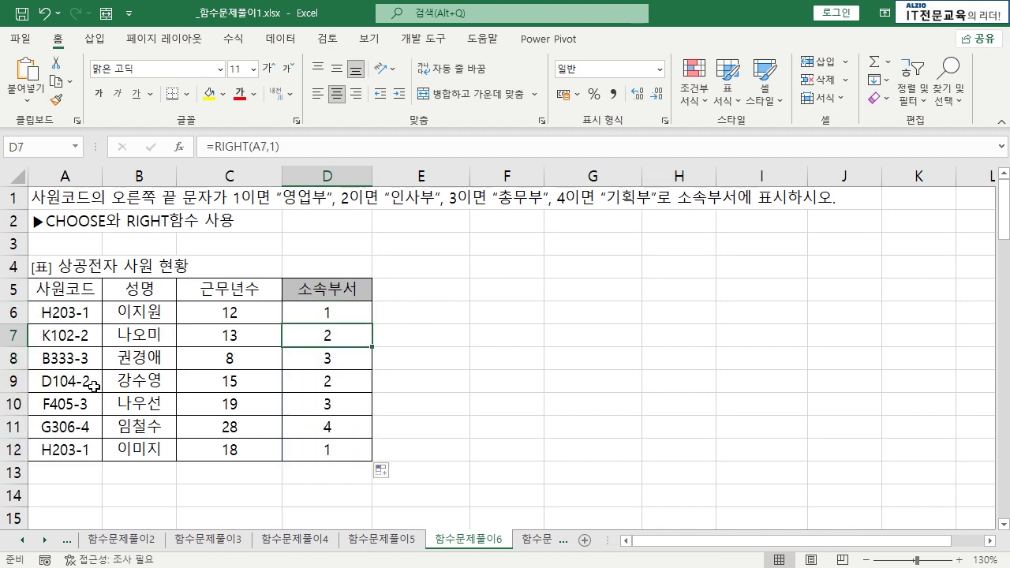
- Examine the code digits extracted in D6:D12 as index numbers for choosing departments
{"action": "left_click_drag", "start_coordinate": [345, 313], "coordinate": [345, 450]}
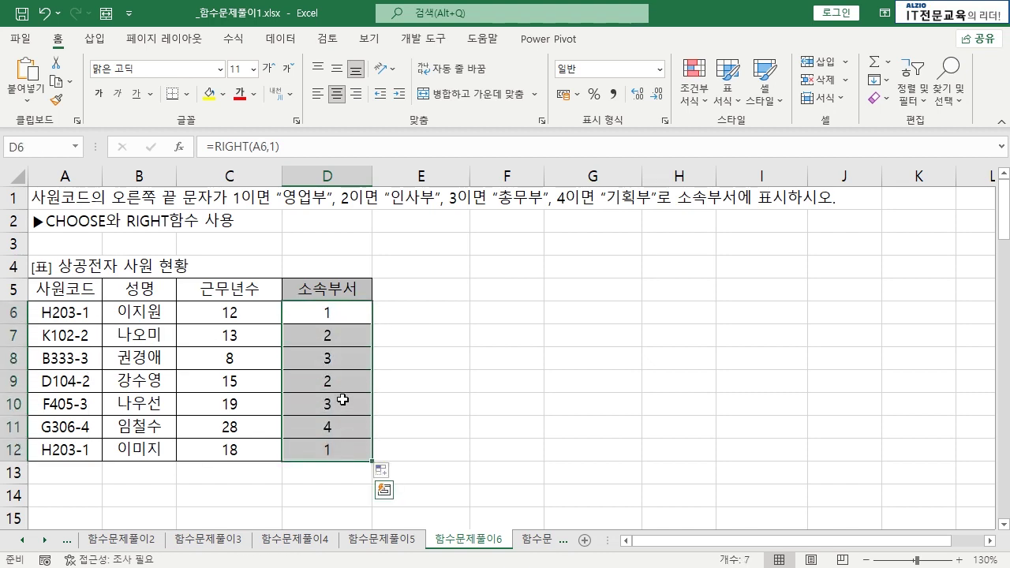
{"action": "left_click", "coordinate": [342, 400]}
{"action": "left_click", "coordinate": [340, 311]}
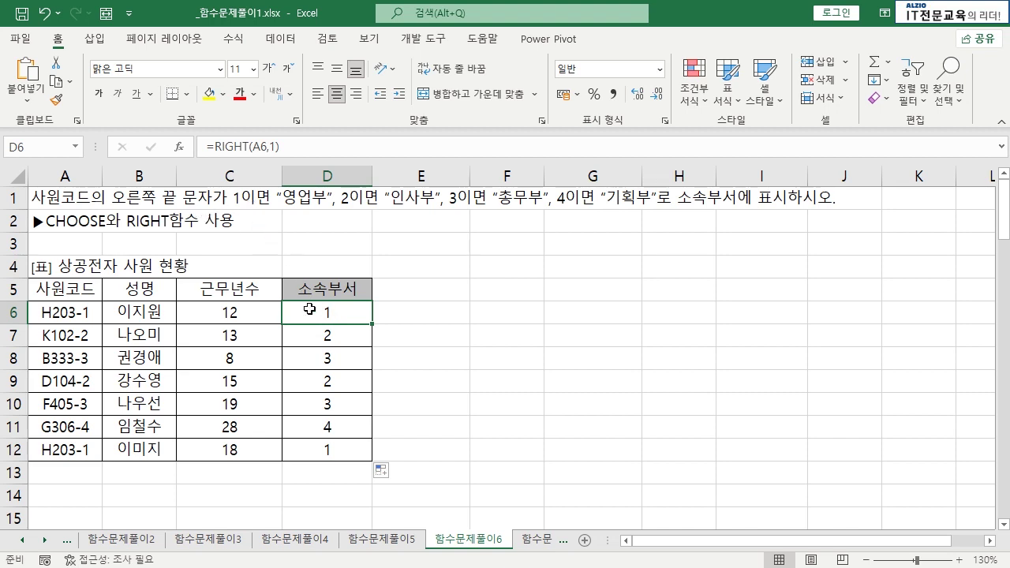
{"action": "left_click_drag", "start_coordinate": [336, 319], "coordinate": [337, 432]}
{"action": "left_click", "coordinate": [337, 432]}
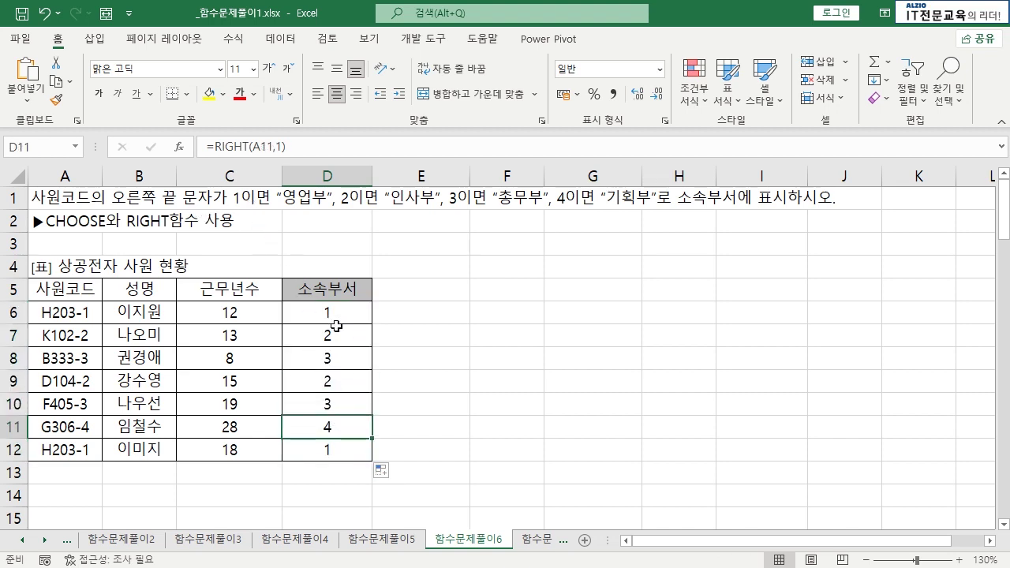
{"action": "left_click", "coordinate": [337, 316]}
{"action": "left_click", "coordinate": [334, 341]}
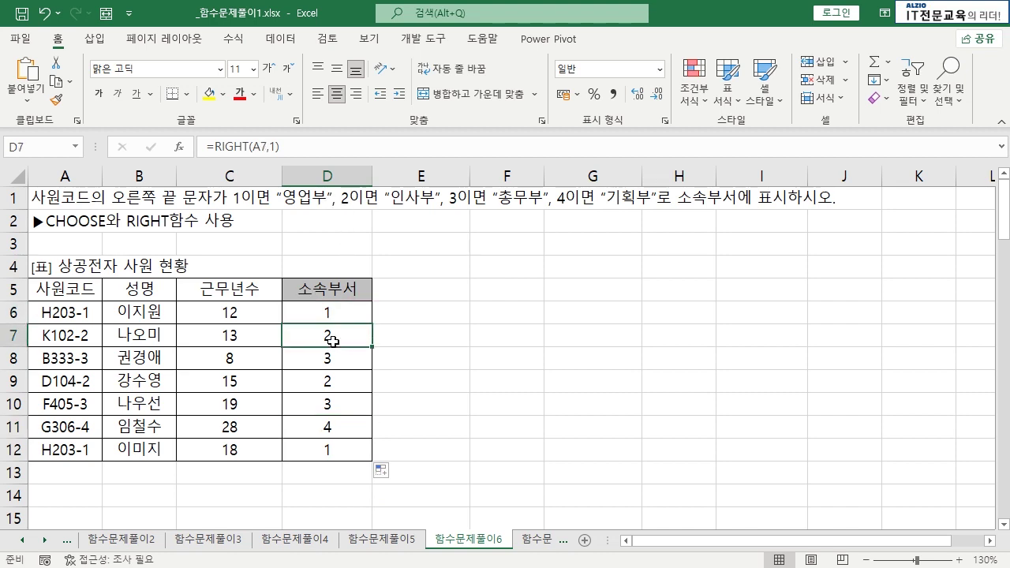
{"action": "left_click", "coordinate": [334, 360]}
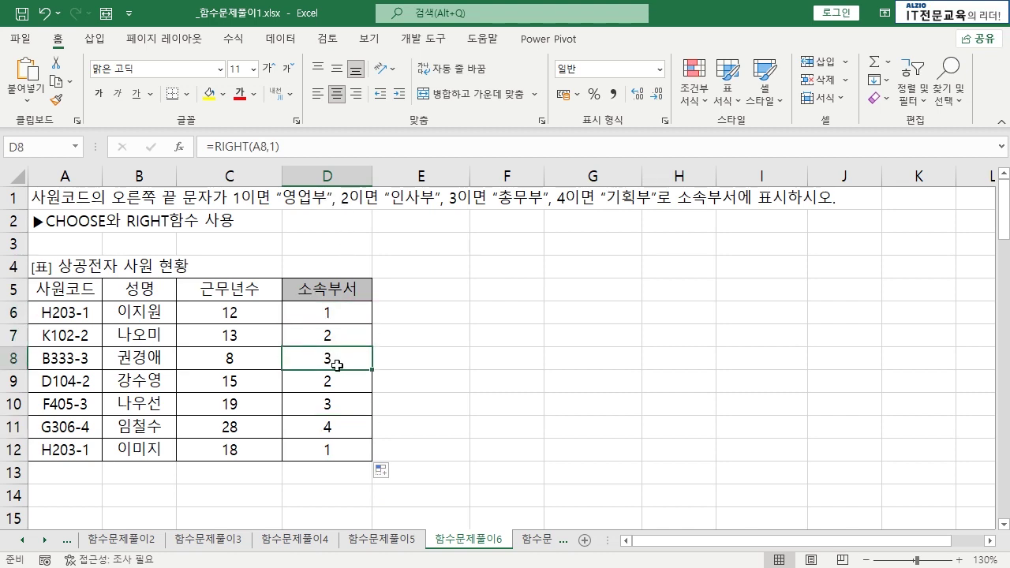
{"action": "left_click", "coordinate": [336, 422]}
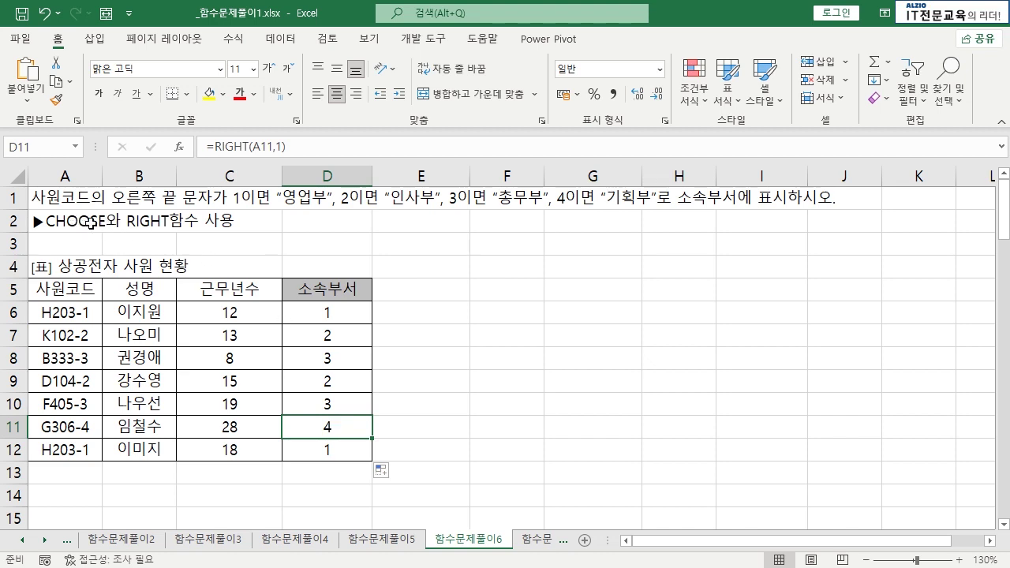
{"action": "left_click_drag", "start_coordinate": [328, 315], "coordinate": [328, 450]}
{"action": "left_click", "coordinate": [403, 360]}
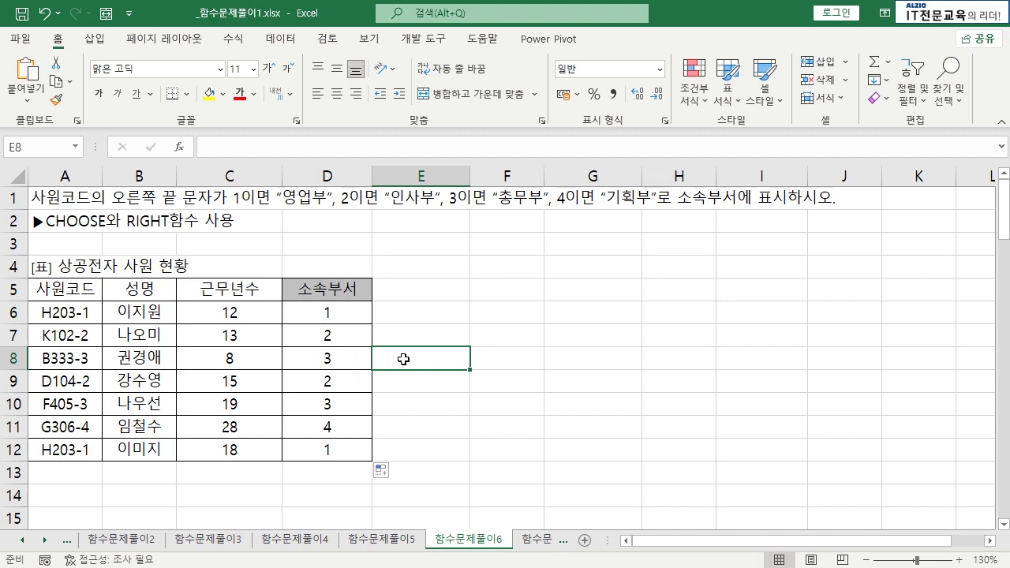
- Start a CHOOSE formula in F5 and open the function's help to examine its syntax and the index_num argument
{"action": "left_click", "coordinate": [505, 292]}
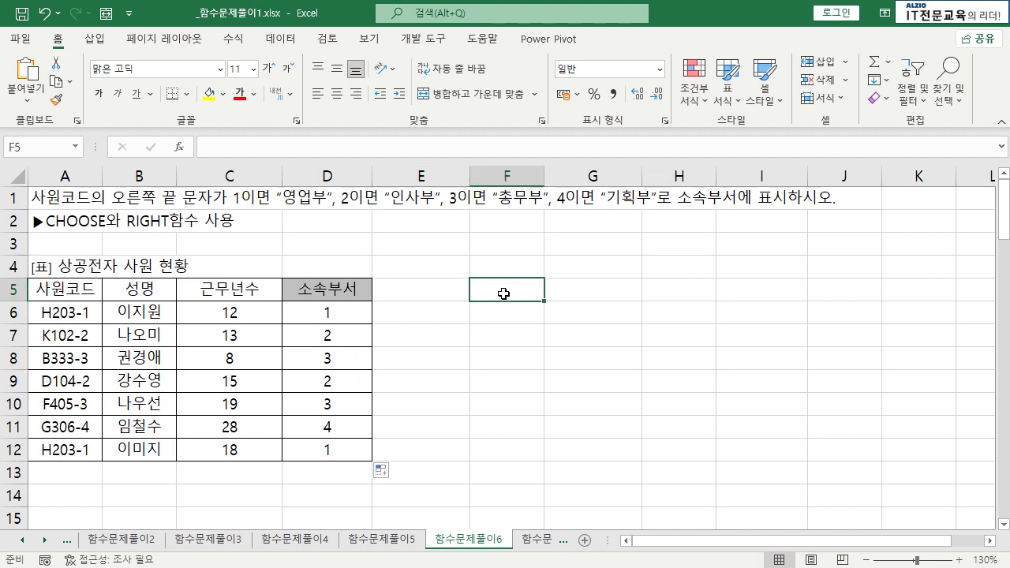
{"action": "type", "text": "=CHOOSE("}
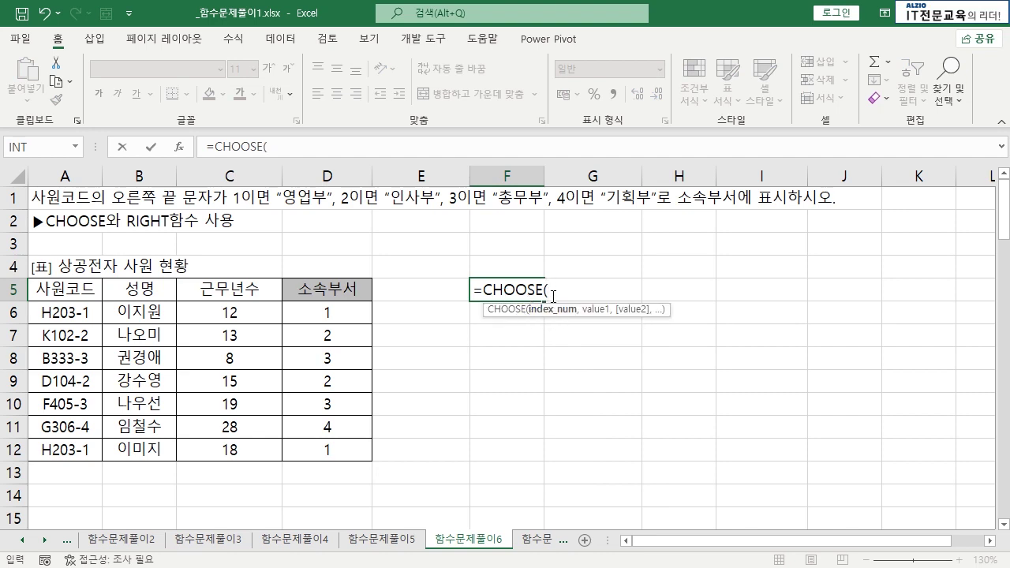
{"action": "left_click", "coordinate": [515, 309]}
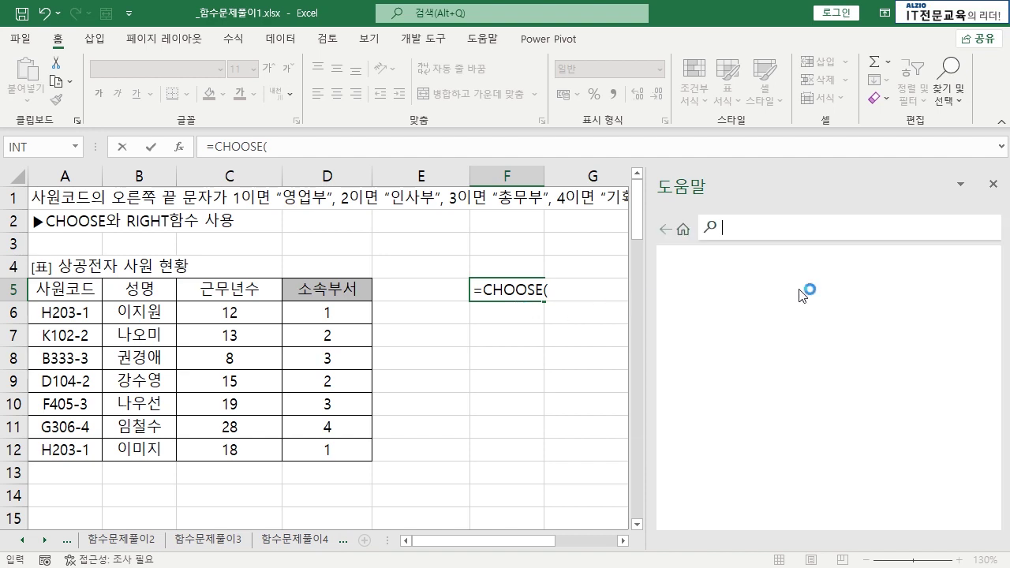
{"action": "scroll", "coordinate": [766, 322], "scroll_direction": "down", "scroll_amount": 4}
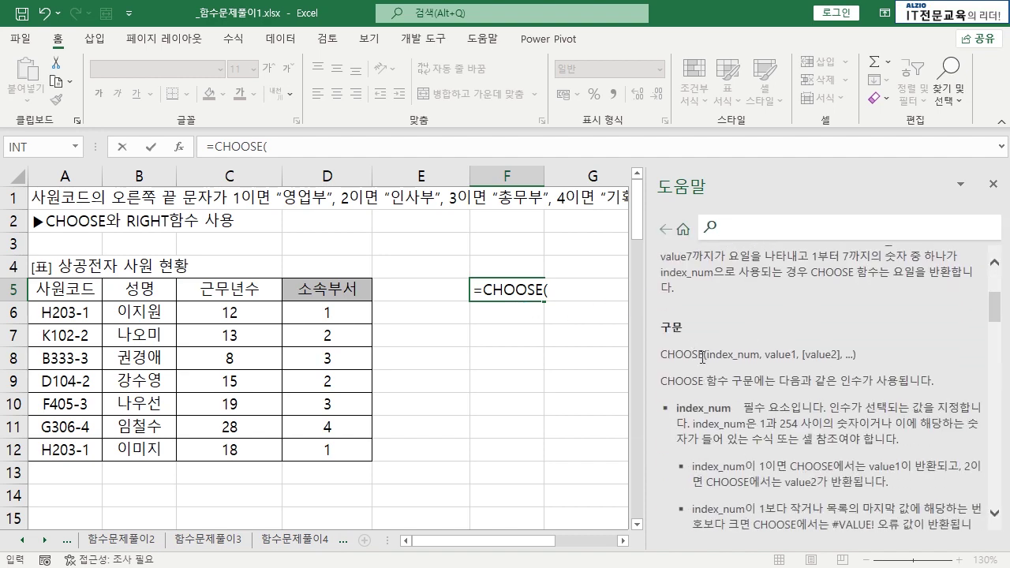
{"action": "left_click_drag", "start_coordinate": [702, 357], "coordinate": [759, 356]}
{"action": "double_click", "coordinate": [777, 354]}
{"action": "left_click", "coordinate": [821, 354]}
{"action": "scroll", "coordinate": [921, 355], "scroll_direction": "down", "scroll_amount": 1}
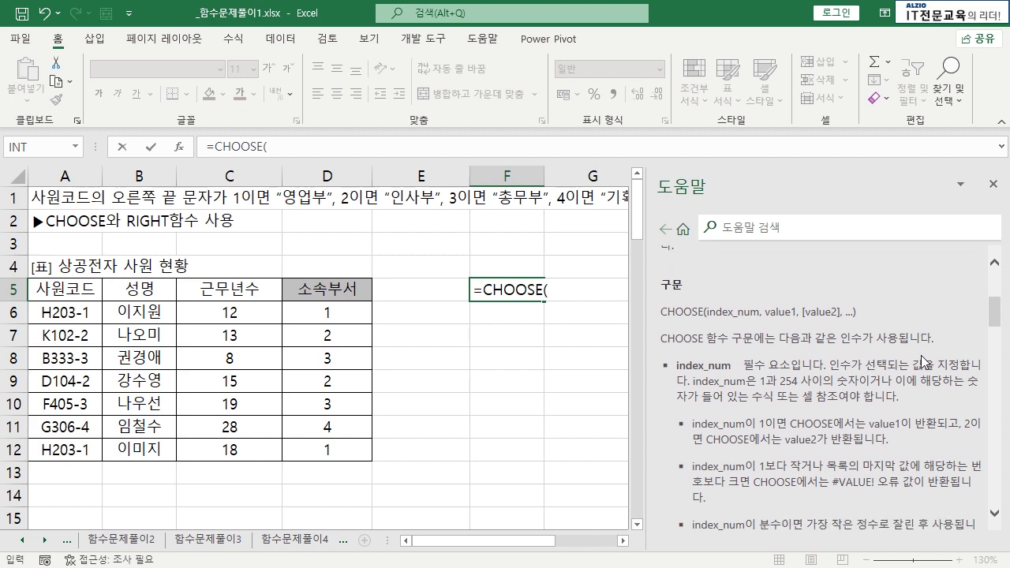
{"action": "left_click_drag", "start_coordinate": [678, 365], "coordinate": [735, 365]}
{"action": "scroll", "coordinate": [737, 370], "scroll_direction": "up", "scroll_amount": 1}
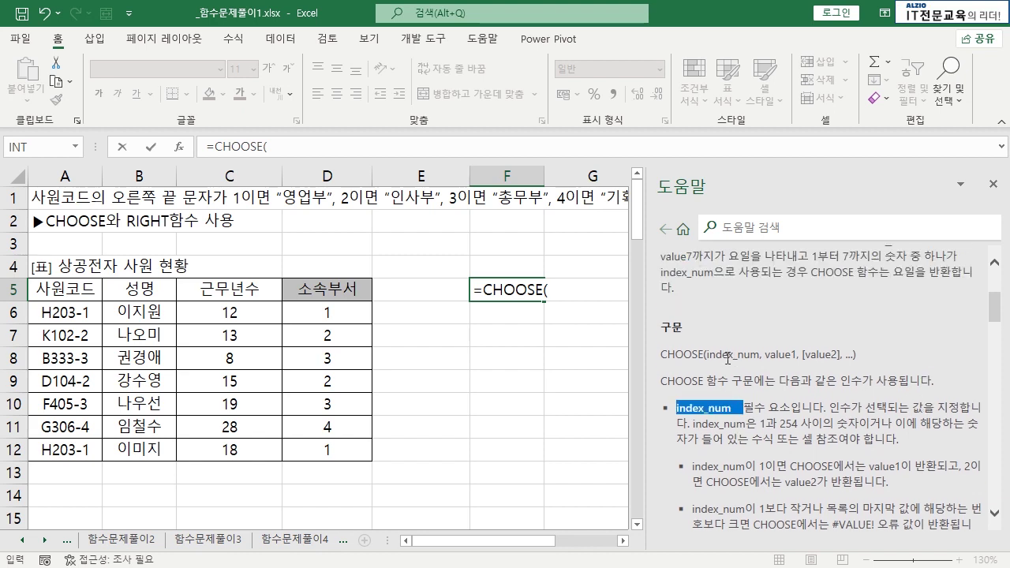
- Study in the CHOOSE help how index_num selects value1, value2 and further values, closing the help and discarding the F5 draft
{"action": "left_click", "coordinate": [743, 360]}
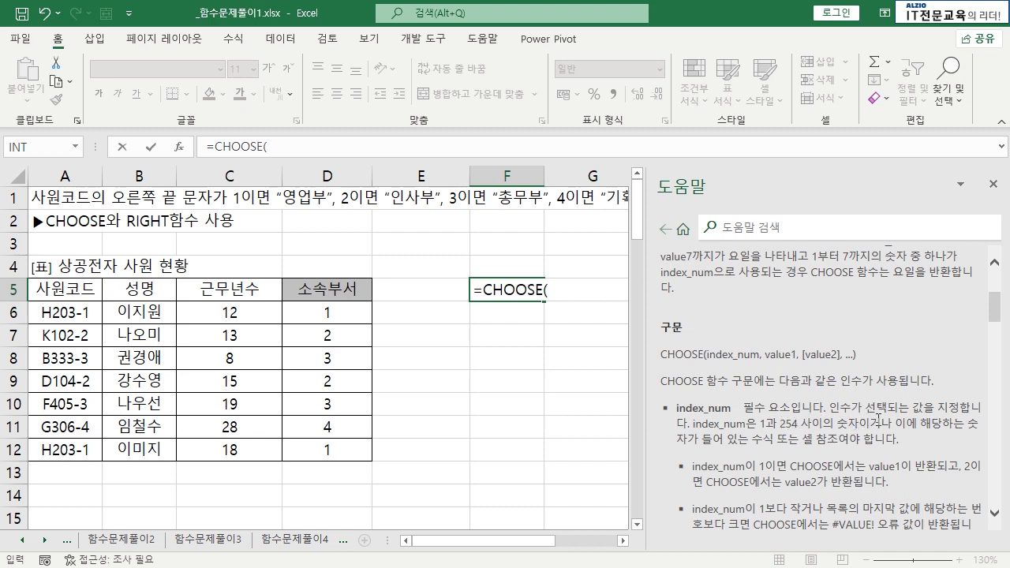
{"action": "scroll", "coordinate": [878, 418], "scroll_direction": "down", "scroll_amount": 1}
{"action": "scroll", "coordinate": [802, 384], "scroll_direction": "down", "scroll_amount": 1}
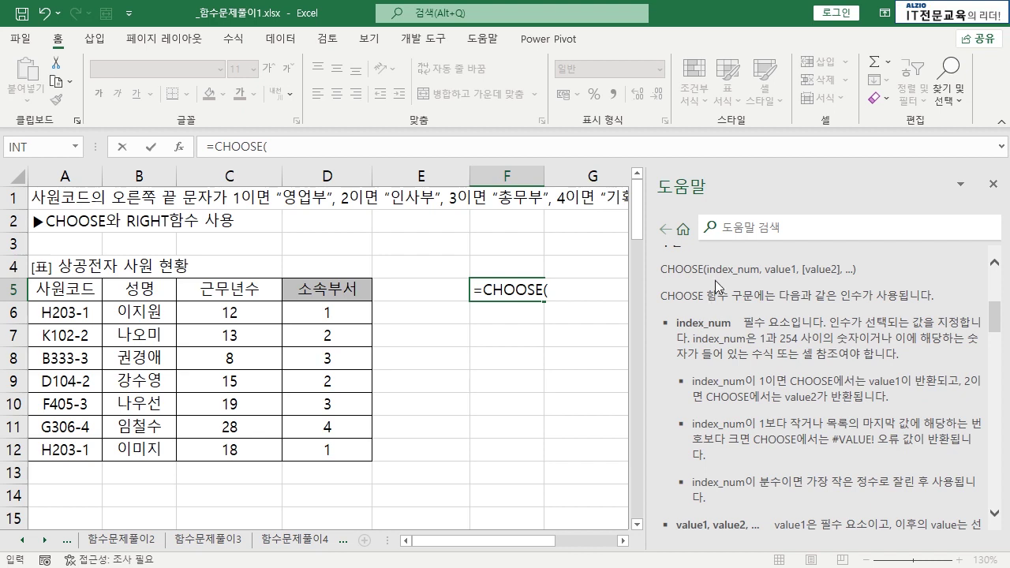
{"action": "left_click_drag", "start_coordinate": [708, 269], "coordinate": [745, 269]}
{"action": "left_click", "coordinate": [760, 334]}
{"action": "left_click_drag", "start_coordinate": [764, 270], "coordinate": [787, 274]}
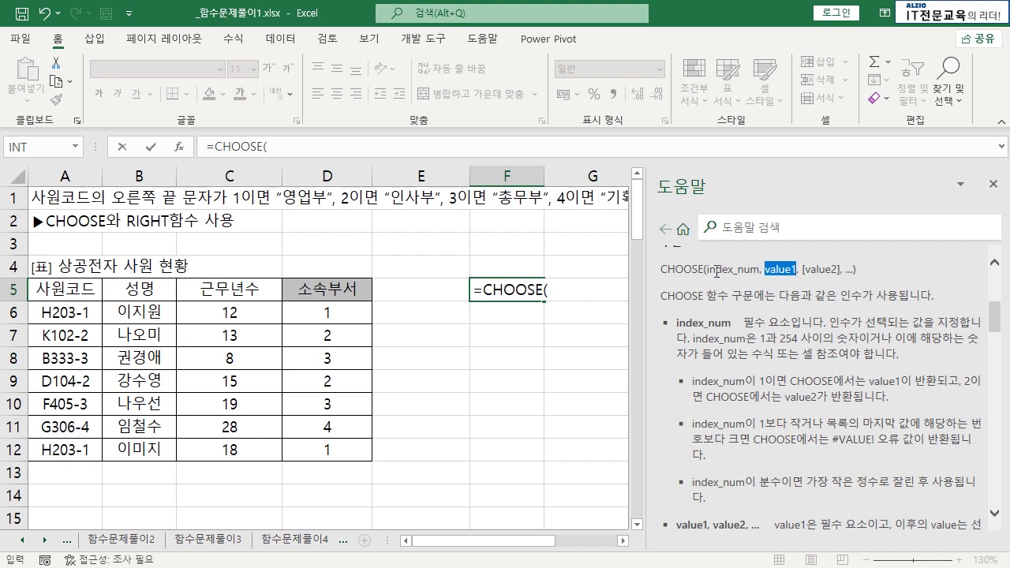
{"action": "left_click_drag", "start_coordinate": [702, 269], "coordinate": [792, 272]}
{"action": "left_click_drag", "start_coordinate": [704, 269], "coordinate": [843, 276]}
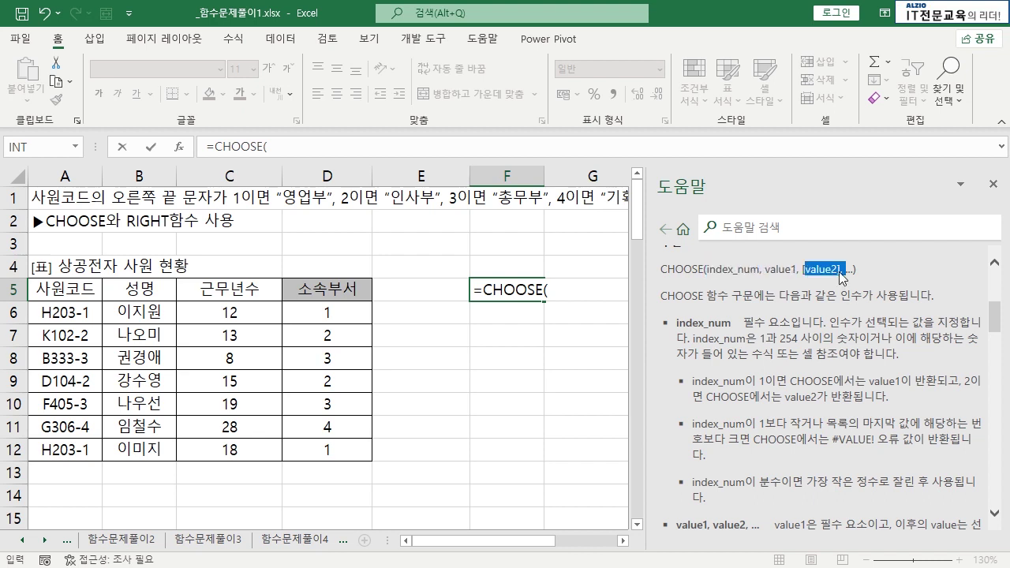
{"action": "left_click_drag", "start_coordinate": [707, 269], "coordinate": [758, 272]}
{"action": "left_click", "coordinate": [844, 269]}
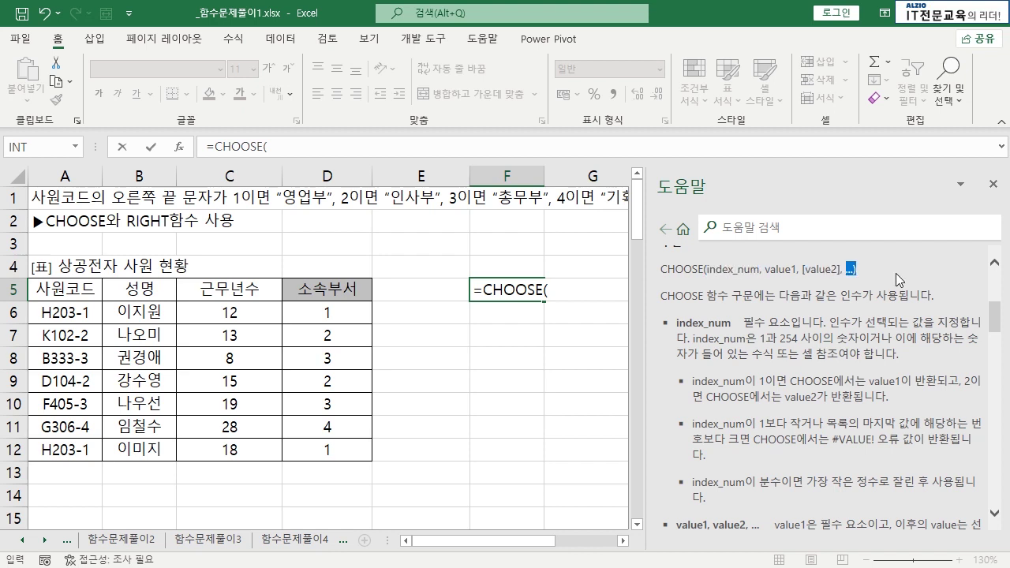
{"action": "left_click", "coordinate": [994, 184]}
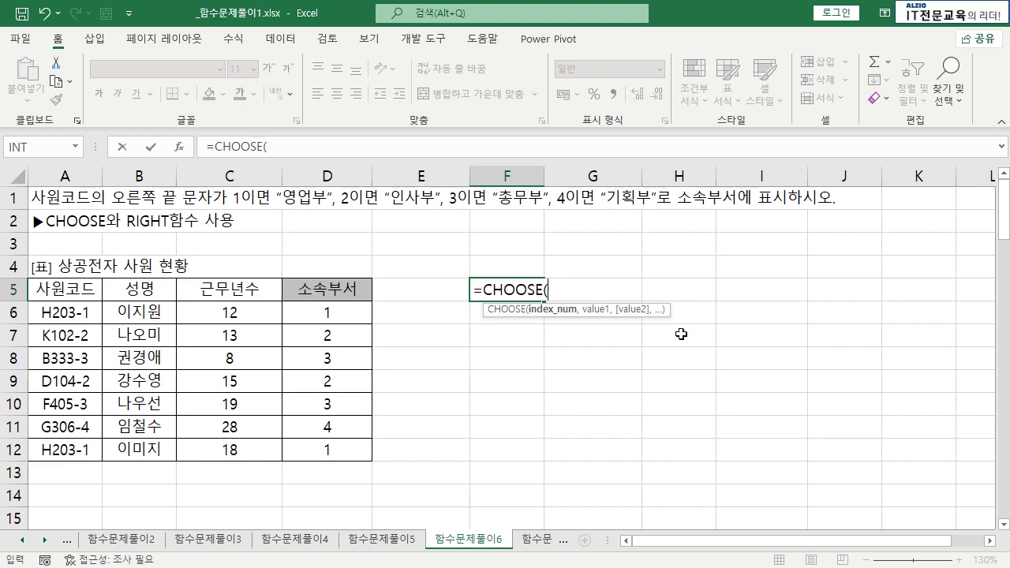
{"action": "key", "text": "Escape"}
- Wrap the formula in D6 in CHOOSE so that RIGHT(A6,1) serves as its index number
{"action": "double_click", "coordinate": [309, 324]}
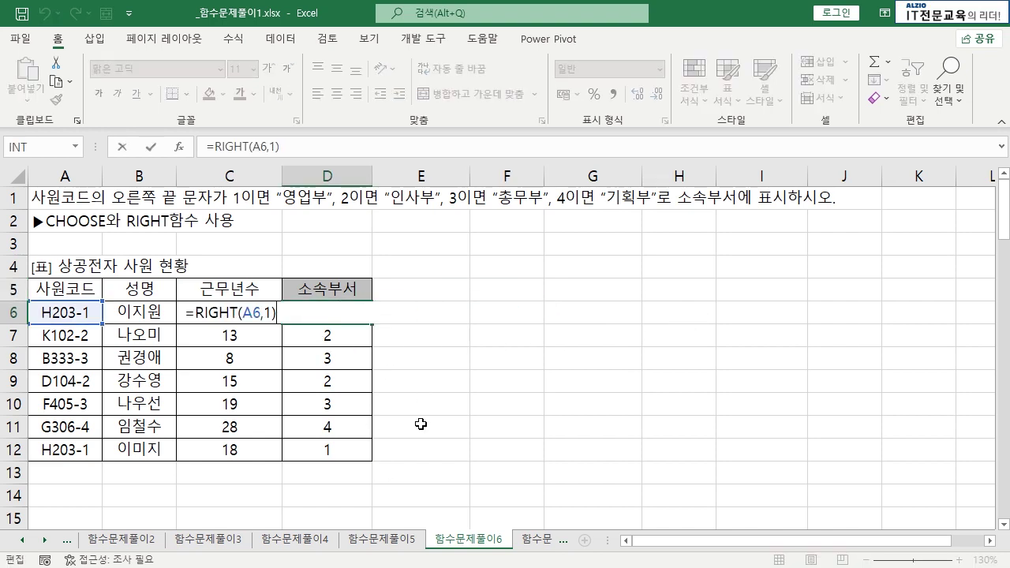
{"action": "key", "text": "Escape"}
{"action": "left_click_drag", "start_coordinate": [371, 325], "coordinate": [351, 448]}
{"action": "double_click", "coordinate": [325, 316]}
{"action": "type", "text": "XHOO"}
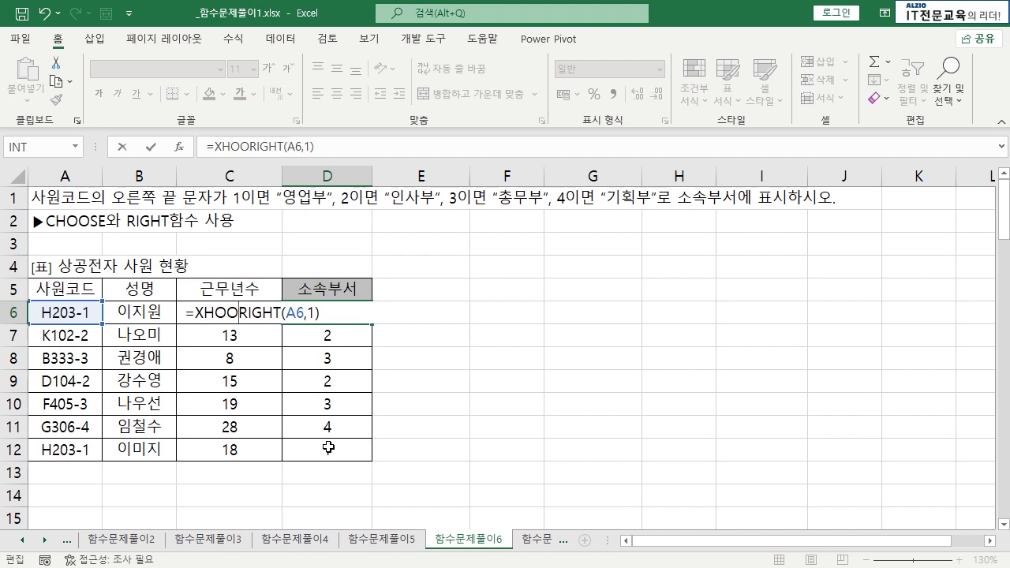
{"action": "key", "text": "BackSpace"}
{"action": "key", "text": "BackSpace"}
{"action": "key", "text": "BackSpace"}
{"action": "key", "text": "BackSpace"}
{"action": "type", "text": "CHOOSE(RIGHT(A6"}
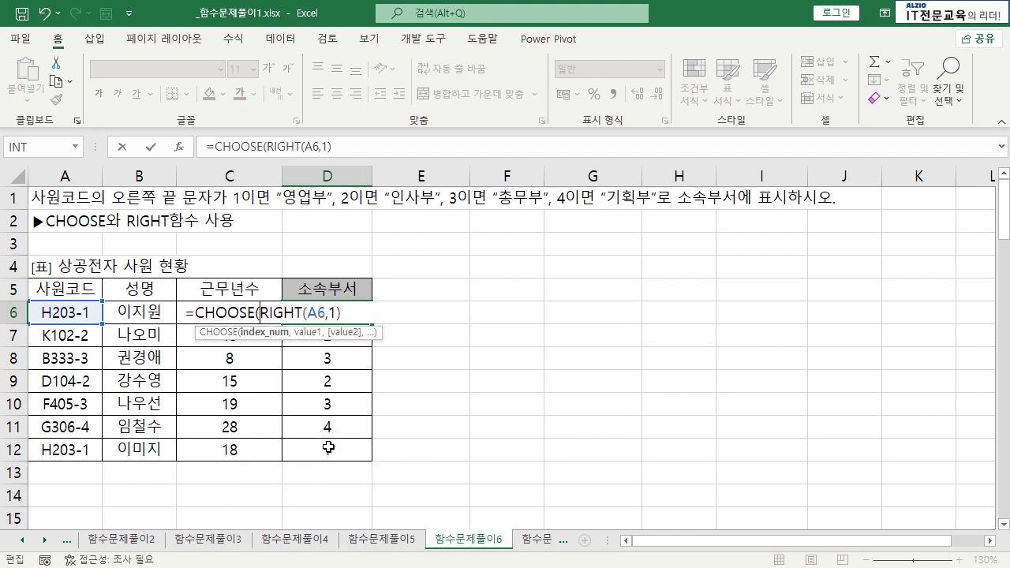
{"action": "type", "text": ","}
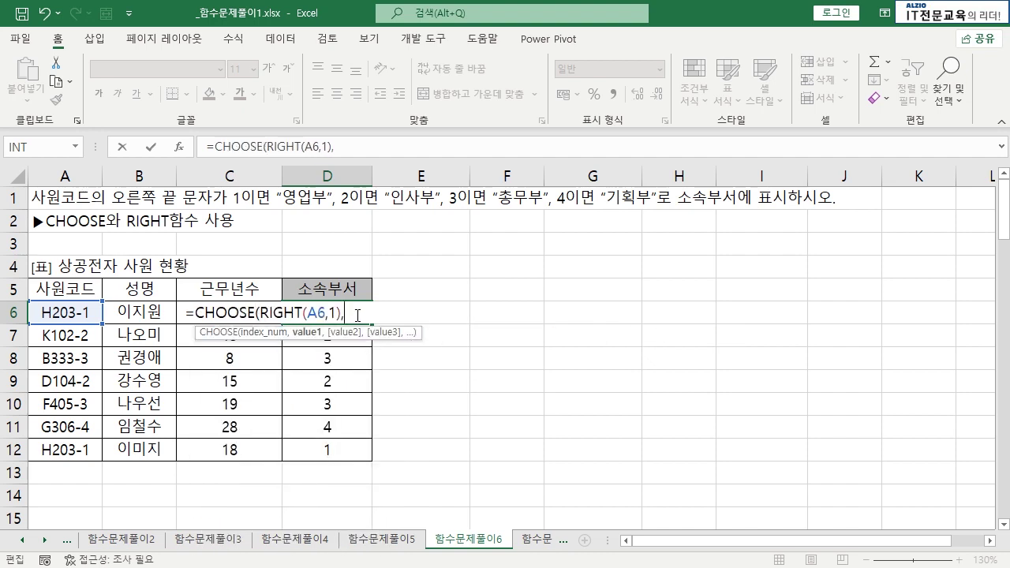
{"action": "left_click_drag", "start_coordinate": [265, 313], "coordinate": [343, 311]}
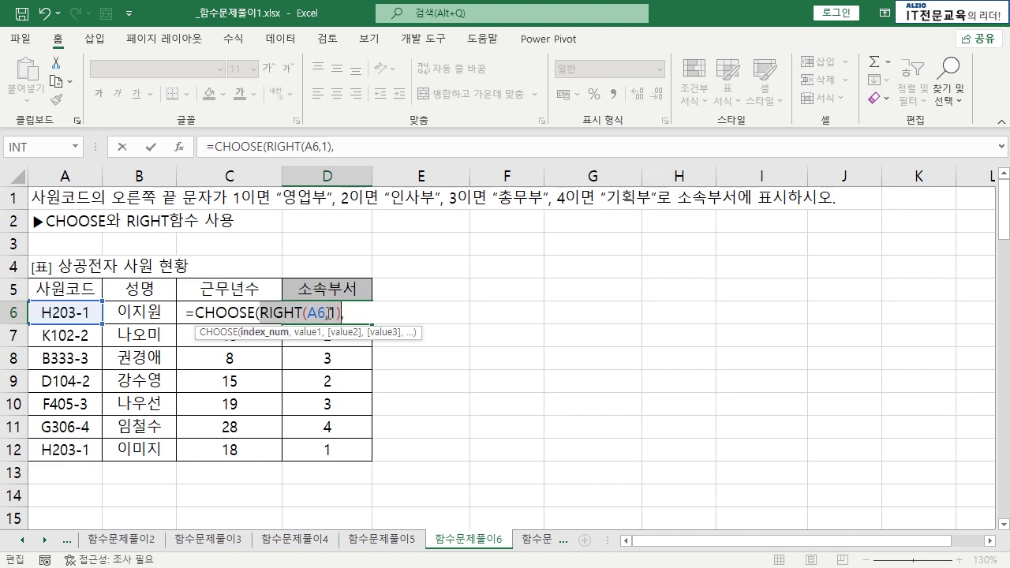
{"action": "left_click", "coordinate": [356, 314]}
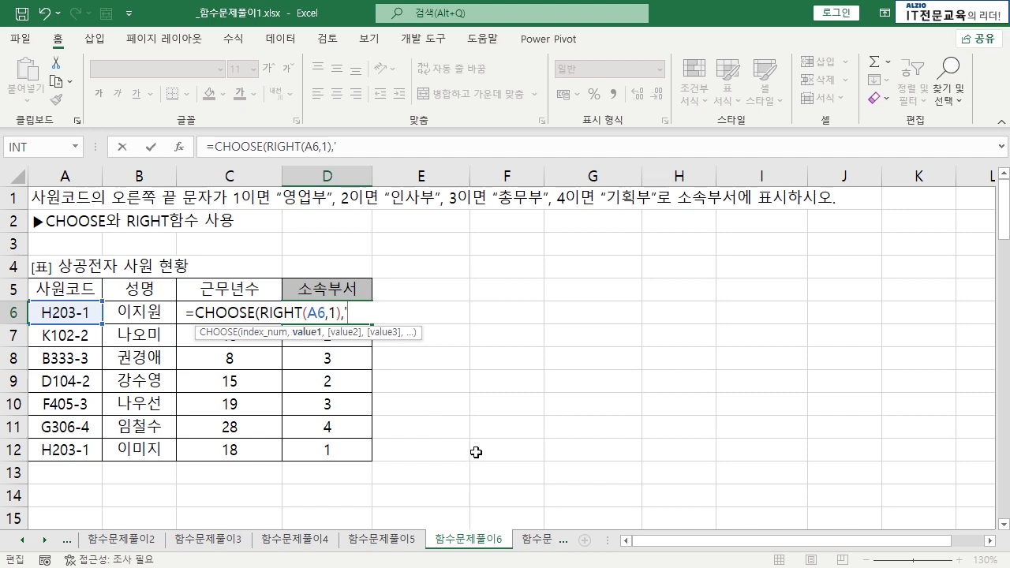
- Complete the D6 CHOOSE formula with the values "영업부","인사부","총무부","기획부" and enter it
{"action": "type", "text": "\"영업부"}
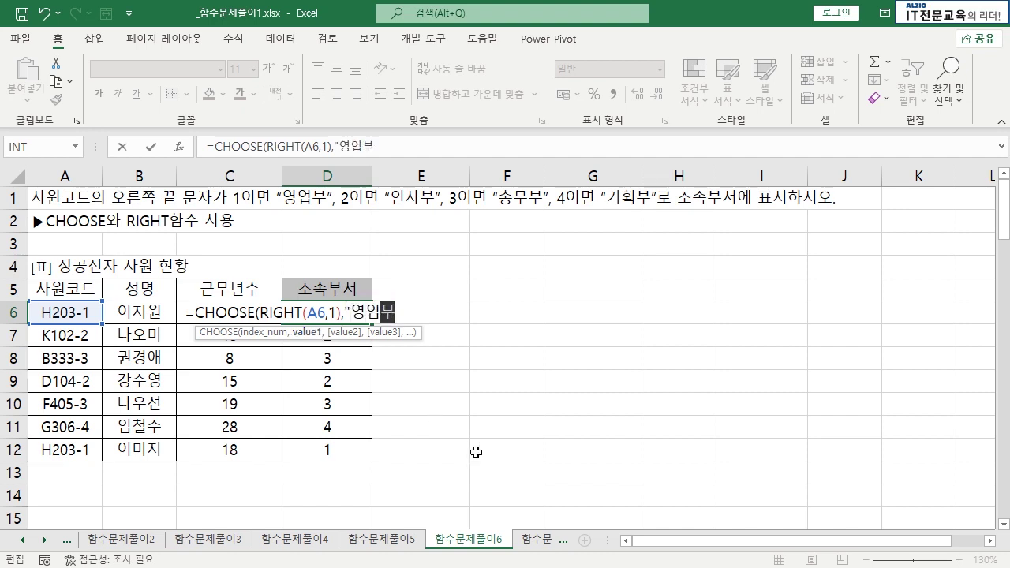
{"action": "type", "text": "\",\"인사부\","}
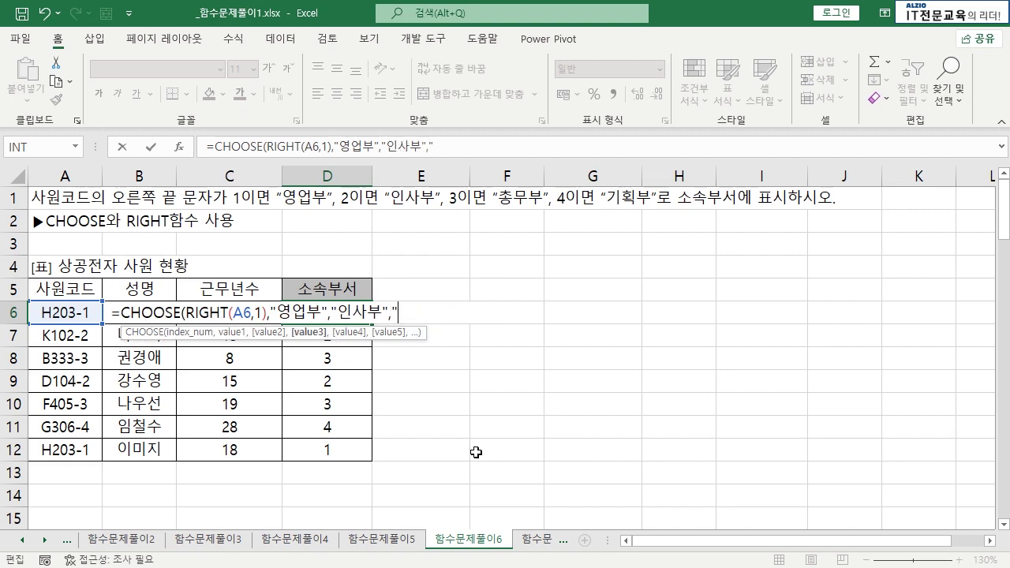
{"action": "type", "text": "\"총무부\","}
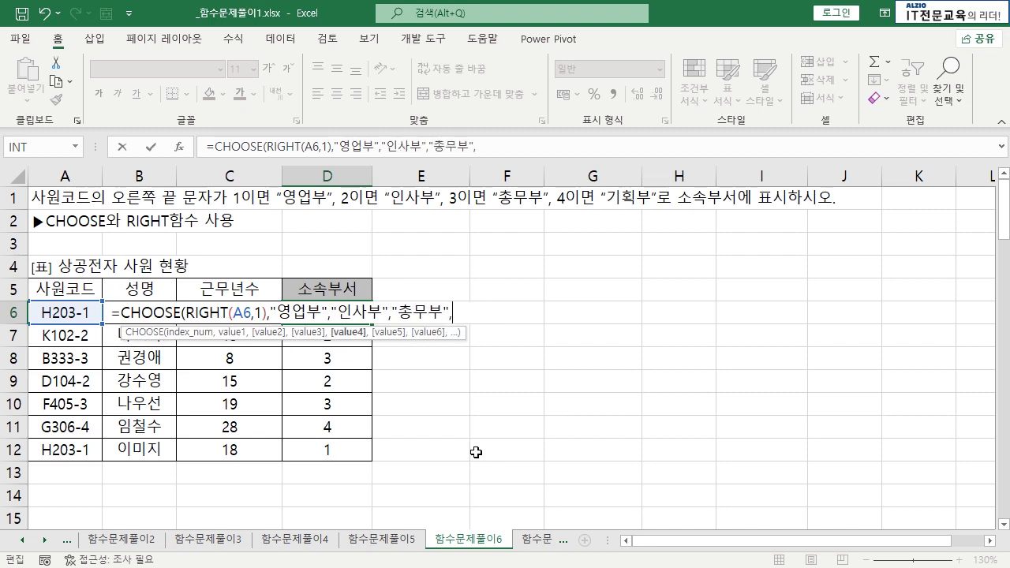
{"action": "type", "text": "\"기획부\")"}
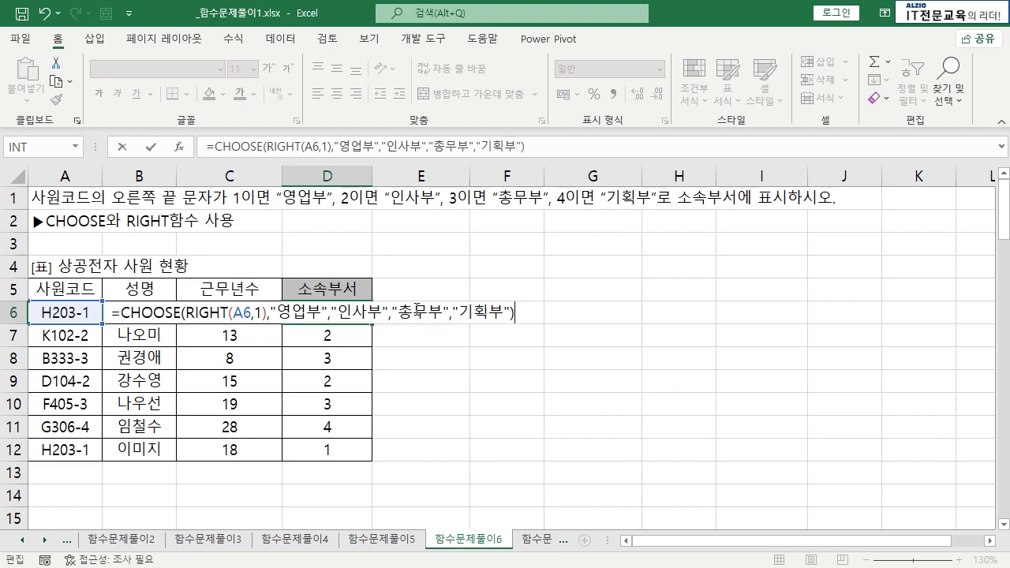
{"action": "key", "text": "Return"}
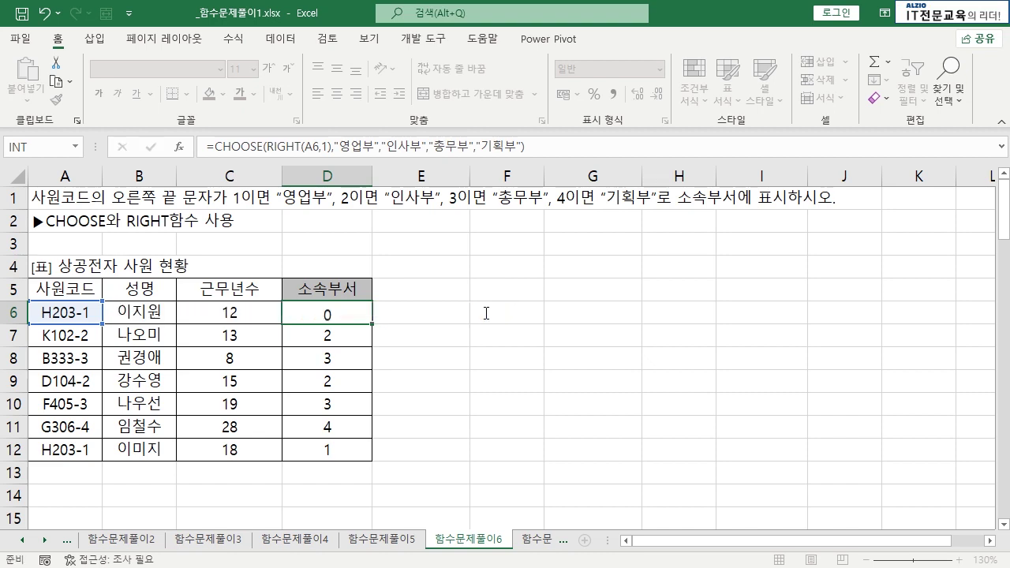
- Fill the CHOOSE formula from D6 down to D12 and check the assigned departments against the employee codes
{"action": "left_click", "coordinate": [344, 313]}
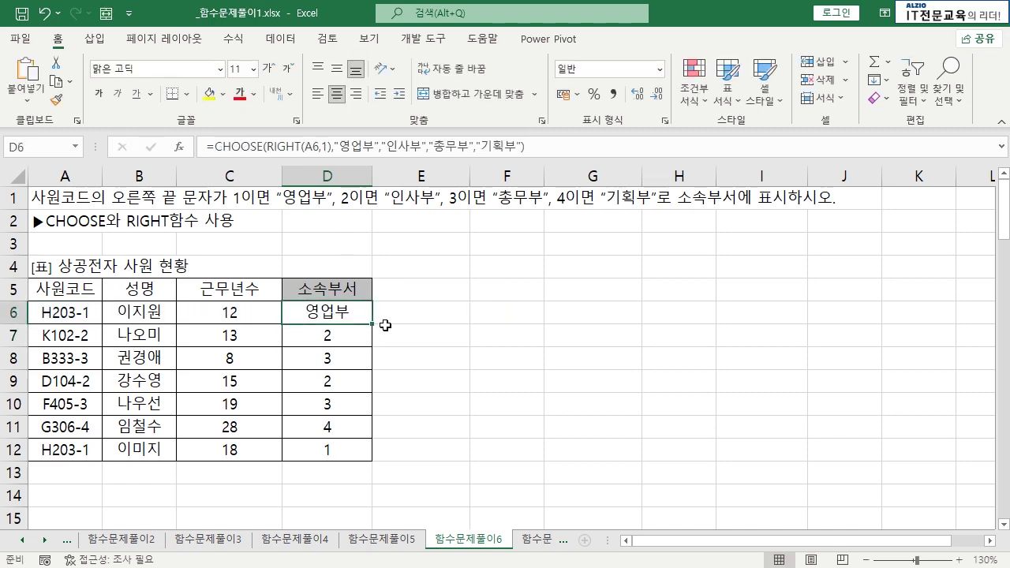
{"action": "double_click", "coordinate": [373, 324]}
{"action": "left_click", "coordinate": [326, 335]}
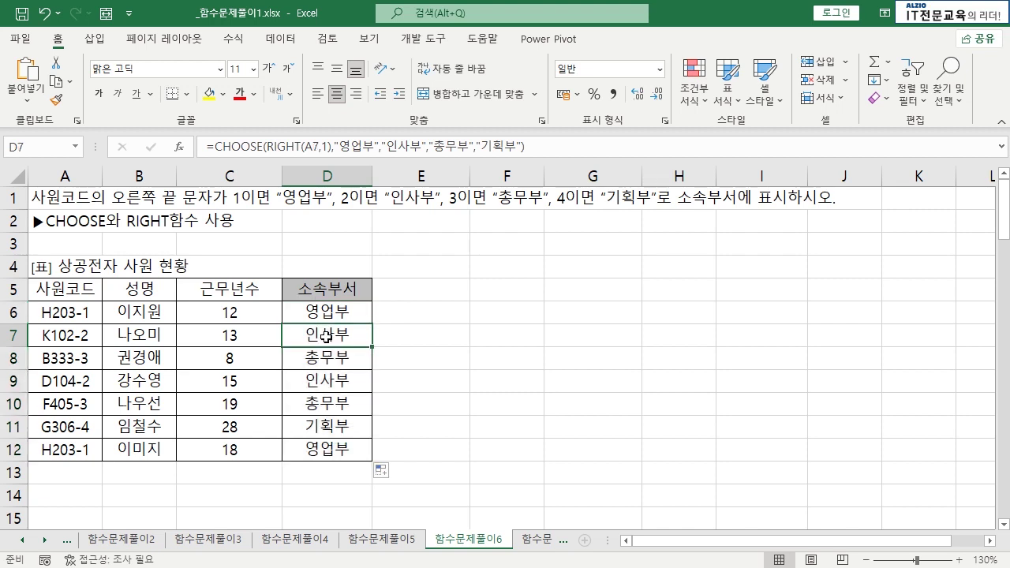
{"action": "left_click", "coordinate": [13, 335]}
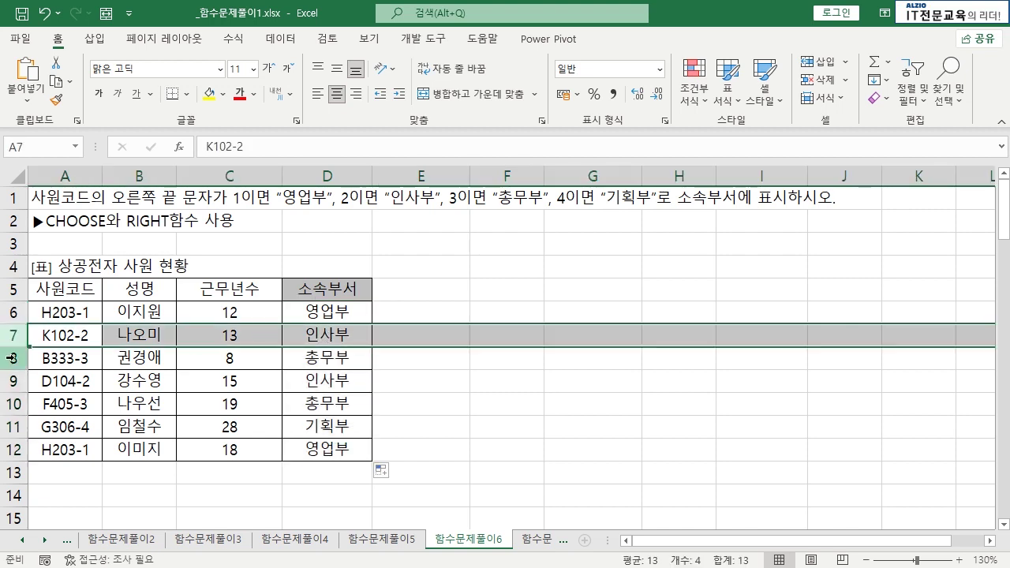
{"action": "left_click", "coordinate": [12, 359]}
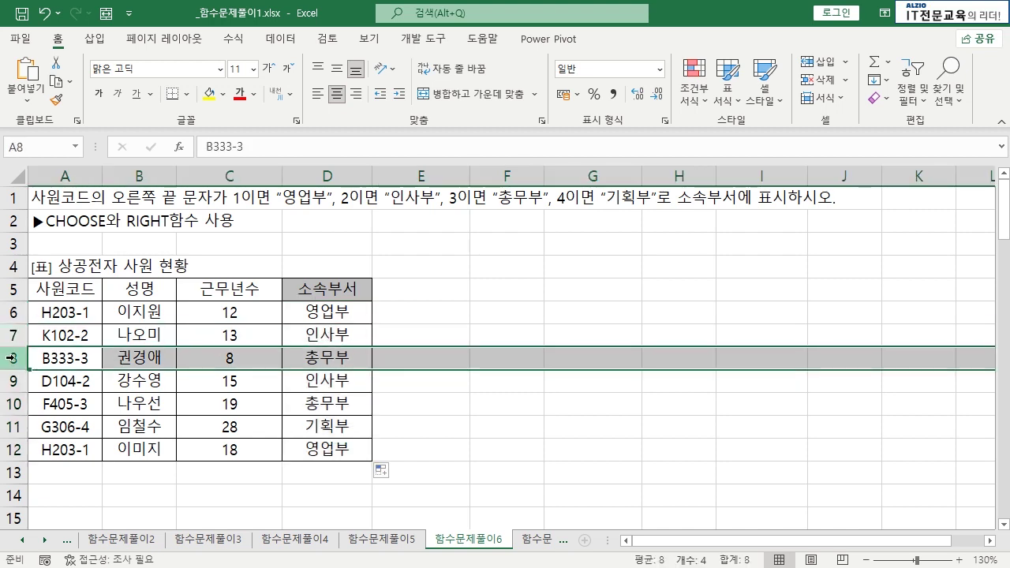
{"action": "left_click", "coordinate": [13, 426]}
{"action": "left_click", "coordinate": [335, 401]}
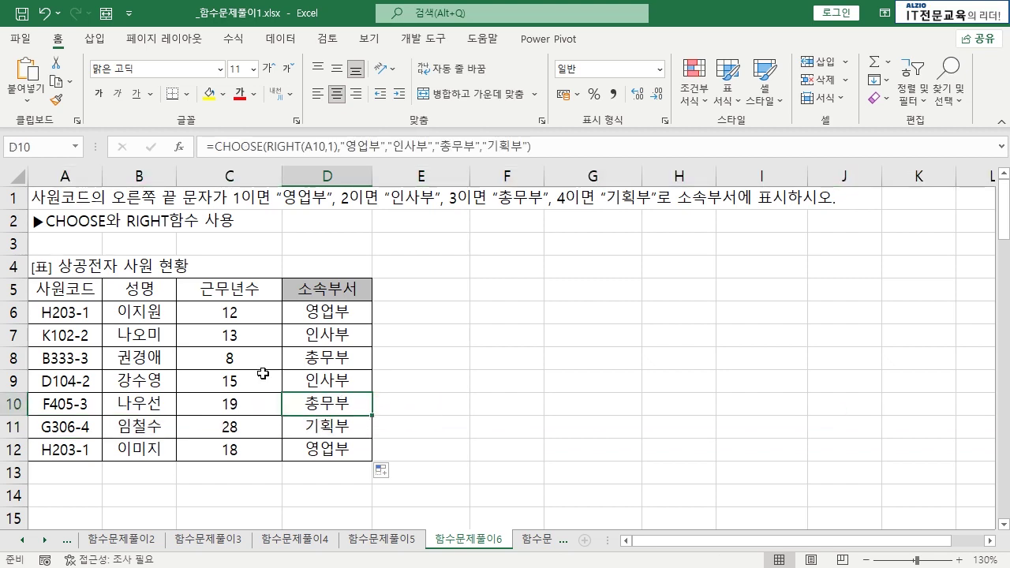
{"action": "left_click", "coordinate": [437, 299]}
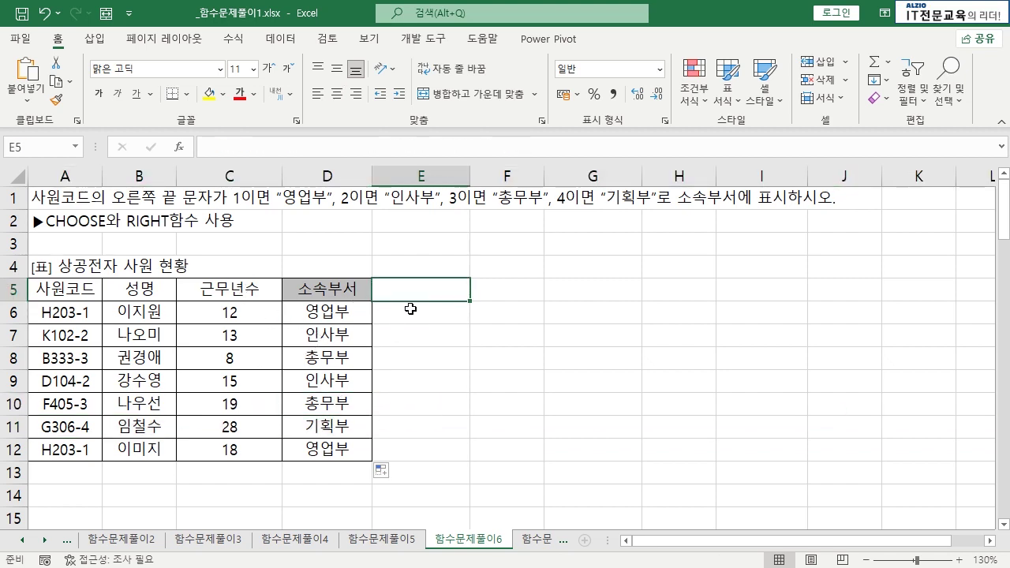
{"action": "left_click", "coordinate": [502, 294]}
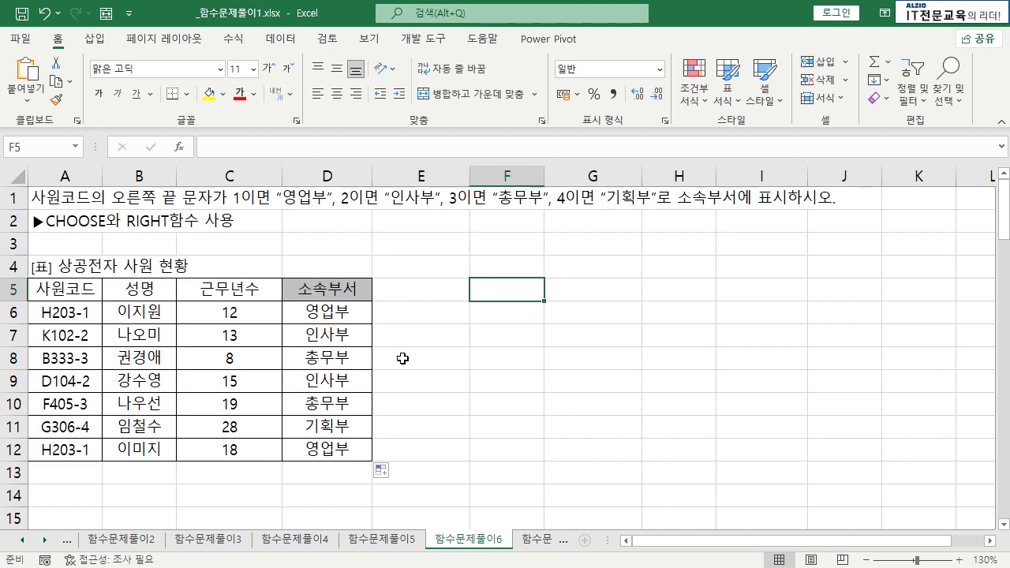
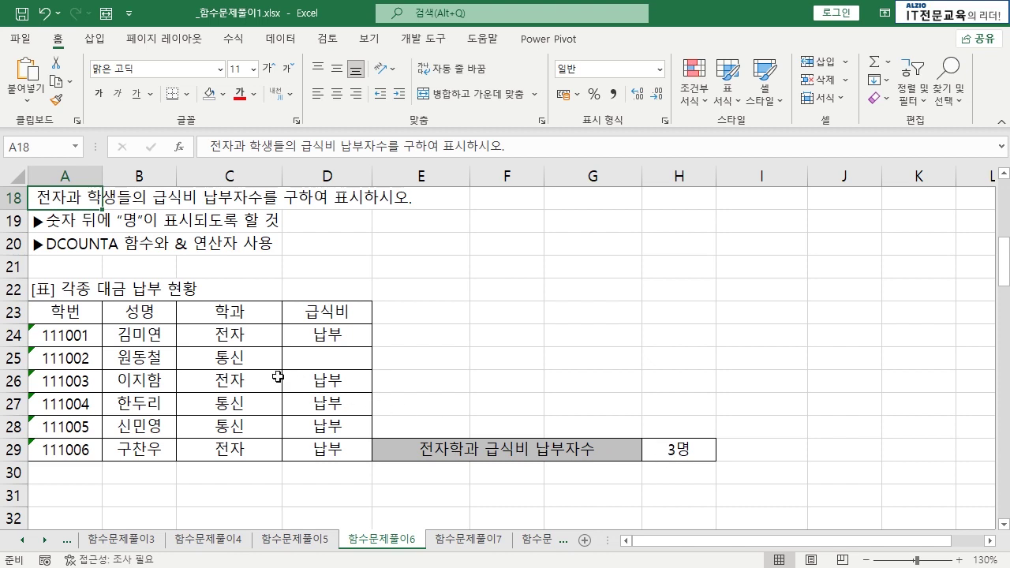
- Highlight the 전자 department entries with 납부 in C24:D24, C26:D26 and C29:D29 to see which students count
{"action": "left_click_drag", "start_coordinate": [236, 334], "coordinate": [302, 339]}
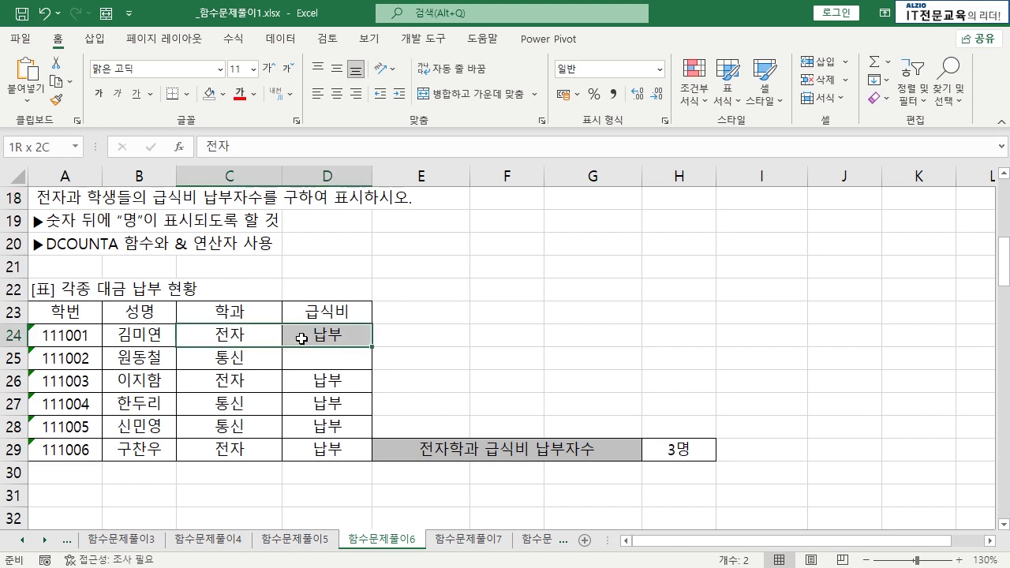
{"action": "left_click_drag", "start_coordinate": [216, 376], "coordinate": [330, 380], "text": "ctrl"}
{"action": "left_click_drag", "start_coordinate": [229, 446], "coordinate": [316, 449], "text": "ctrl"}
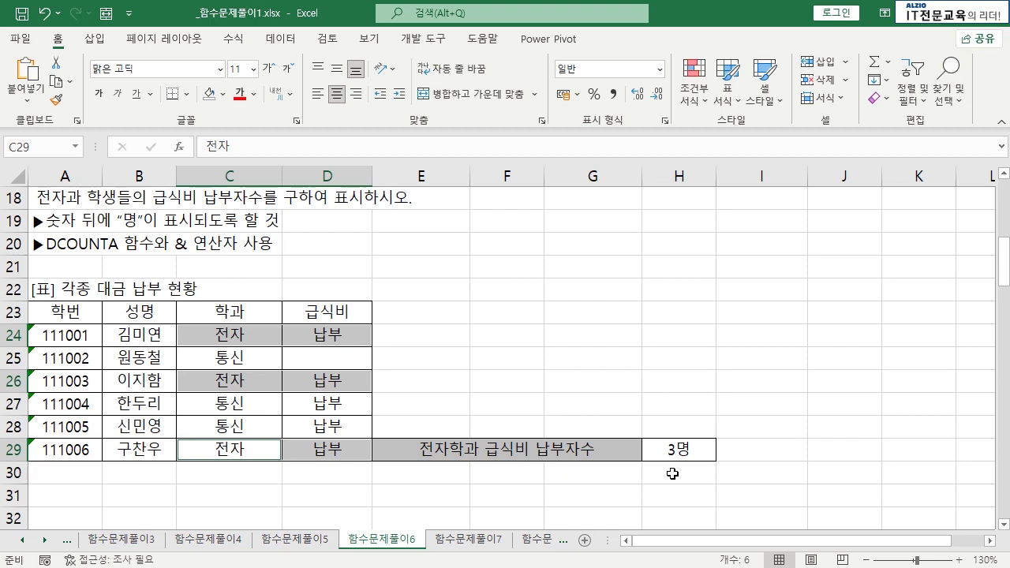
- Clear the existing result from H29, the 전자학과 급식비 납부자수 cell
{"action": "left_click", "coordinate": [697, 476]}
{"action": "key", "text": "Up"}
{"action": "key", "text": "Delete"}
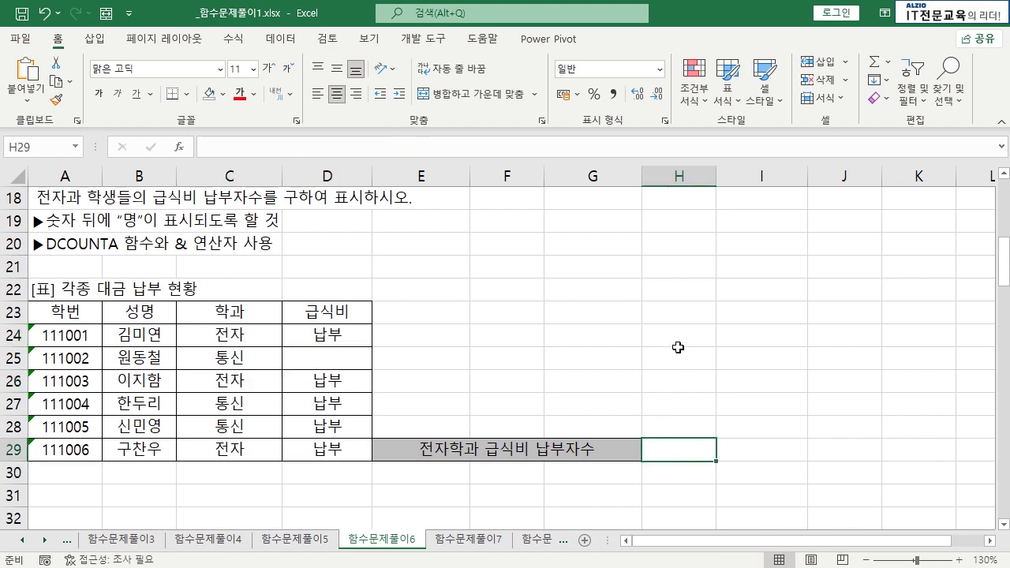
{"action": "type", "text": "=DA"}
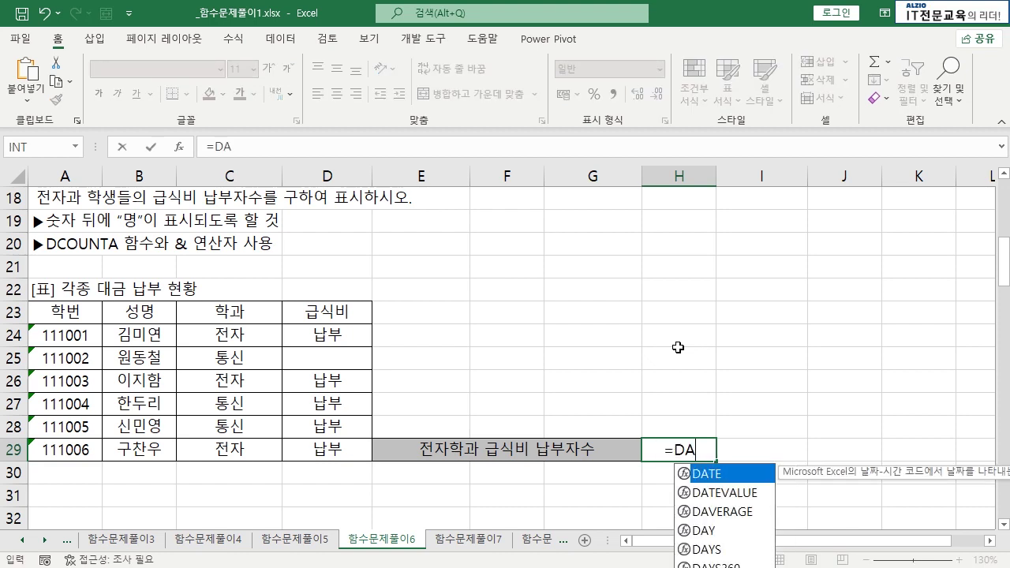
{"action": "key", "text": "Left"}
{"action": "type", "text": "C"}
{"action": "key", "text": "Delete"}
{"action": "type", "text": "OUNTA"}
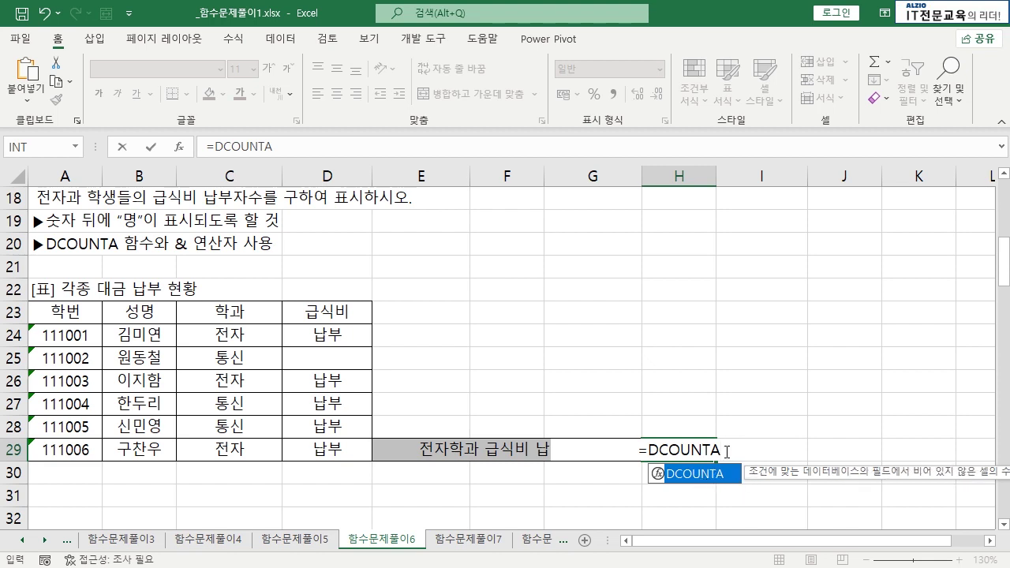
{"action": "key", "text": "BackSpace"}
{"action": "key", "text": "BackSpace"}
{"action": "key", "text": "BackSpace"}
{"action": "key", "text": "BackSpace"}
{"action": "key", "text": "BackSpace"}
{"action": "key", "text": "BackSpace"}
{"action": "key", "text": "BackSpace"}
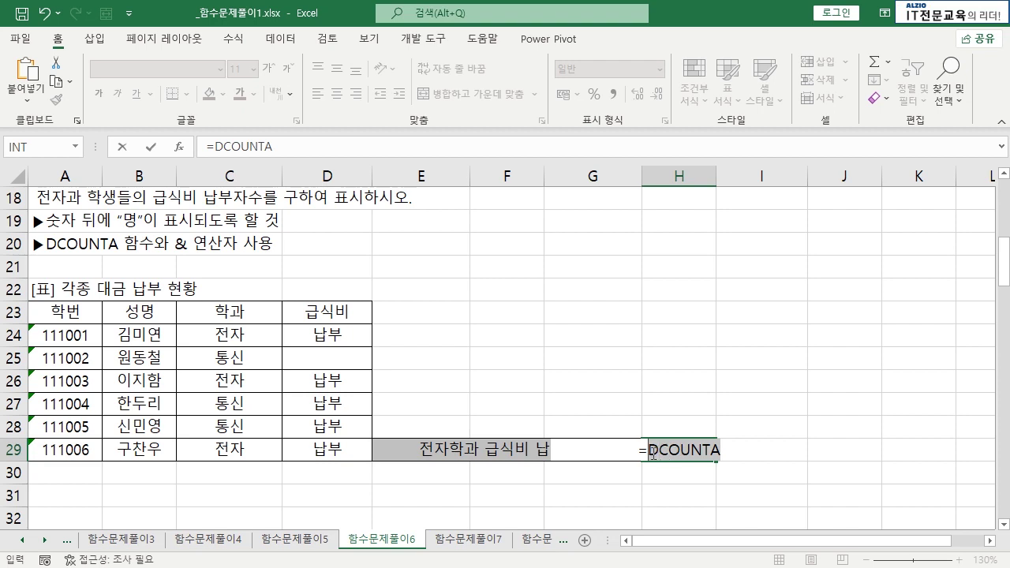
- Enter =COUNT(D24:D29) in H29 to try a numeric count of the 급식비 column
{"action": "type", "text": "COUNT("}
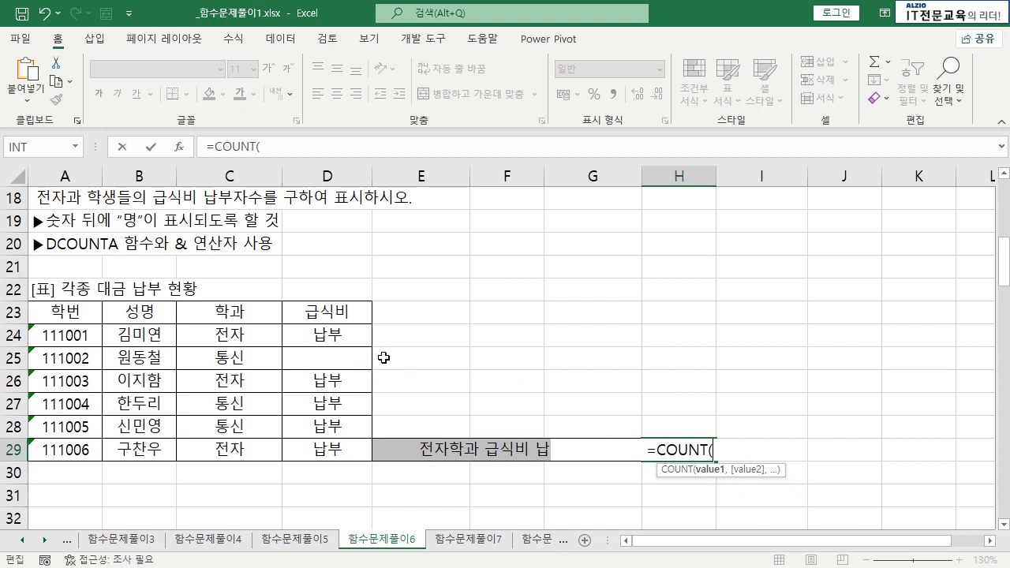
{"action": "left_click_drag", "start_coordinate": [340, 334], "coordinate": [338, 447]}
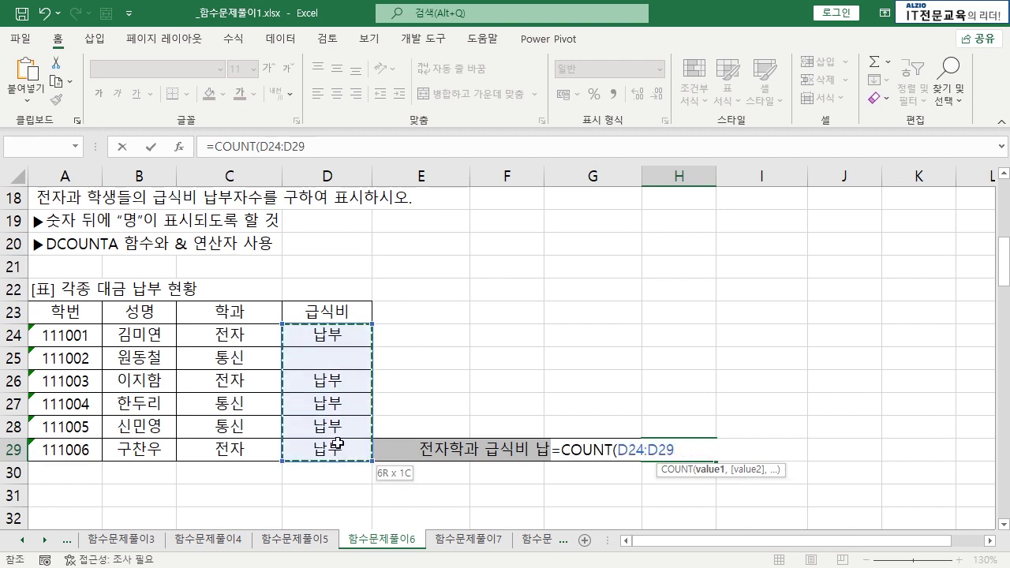
{"action": "key", "text": "Return"}
{"action": "left_click", "coordinate": [679, 449]}
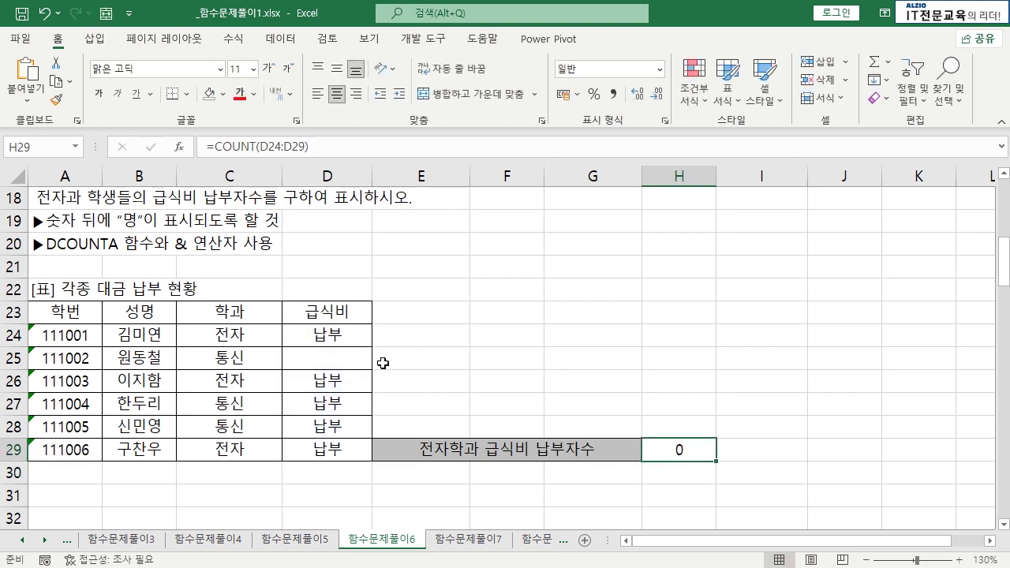
- Test the COUNT formula by entering 1 and after it 500 in the blank 급식비 cell D25, checking H29 each time
{"action": "left_click_drag", "start_coordinate": [331, 336], "coordinate": [329, 450]}
{"action": "left_click", "coordinate": [333, 358]}
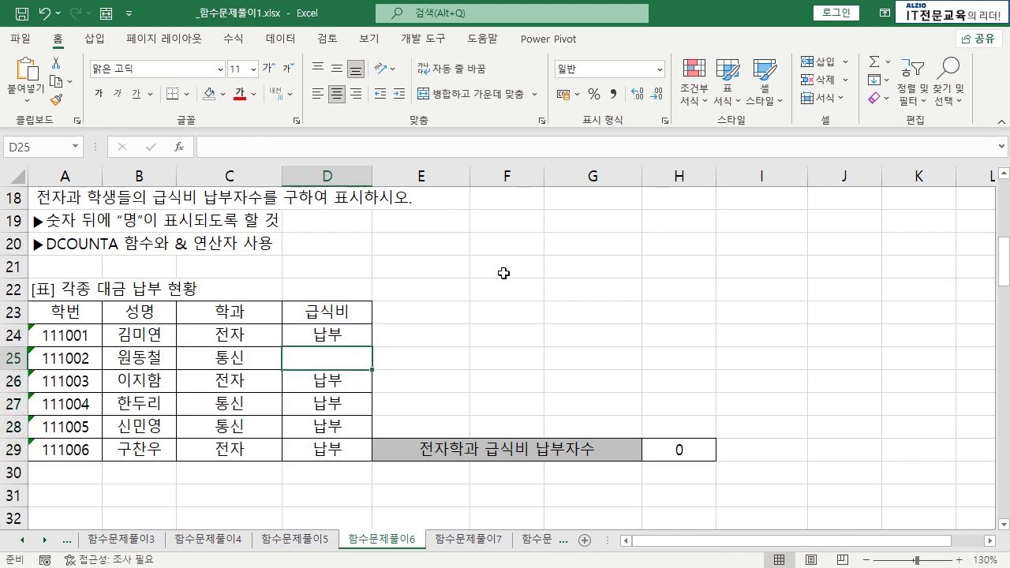
{"action": "type", "text": "1"}
{"action": "key", "text": "Return"}
{"action": "left_click", "coordinate": [677, 450]}
{"action": "left_click", "coordinate": [345, 357]}
{"action": "type", "text": "500"}
{"action": "key", "text": "Return"}
{"action": "left_click", "coordinate": [676, 451]}
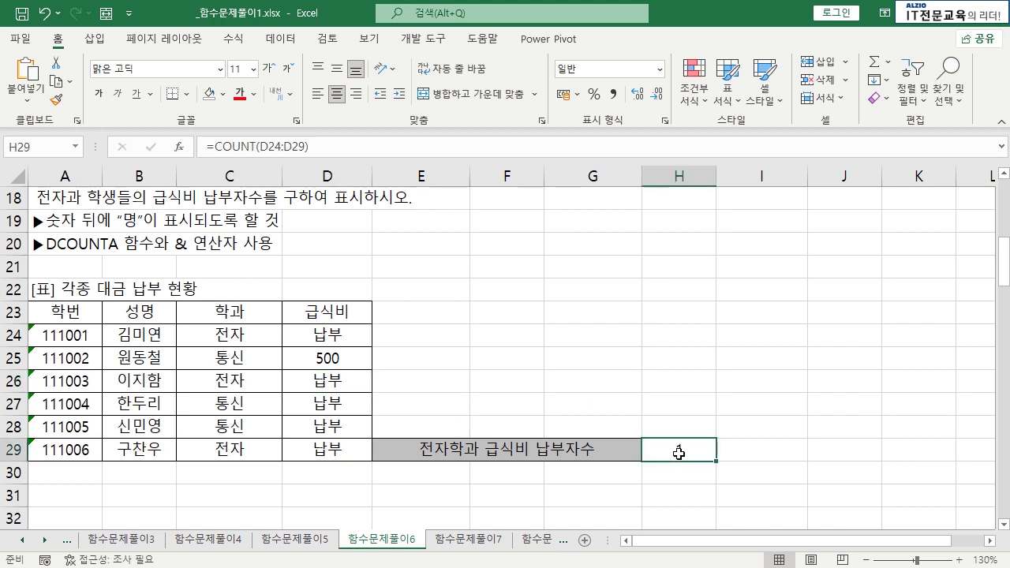
- Check the 납부 text cells in the 급식비 column, undo the last D25 entry and clear D25
{"action": "mouse_move", "coordinate": [337, 335]}
{"action": "left_mouse_down"}
{"action": "mouse_move", "coordinate": [335, 450]}
{"action": "mouse_move", "coordinate": [336, 335]}
{"action": "left_mouse_up"}
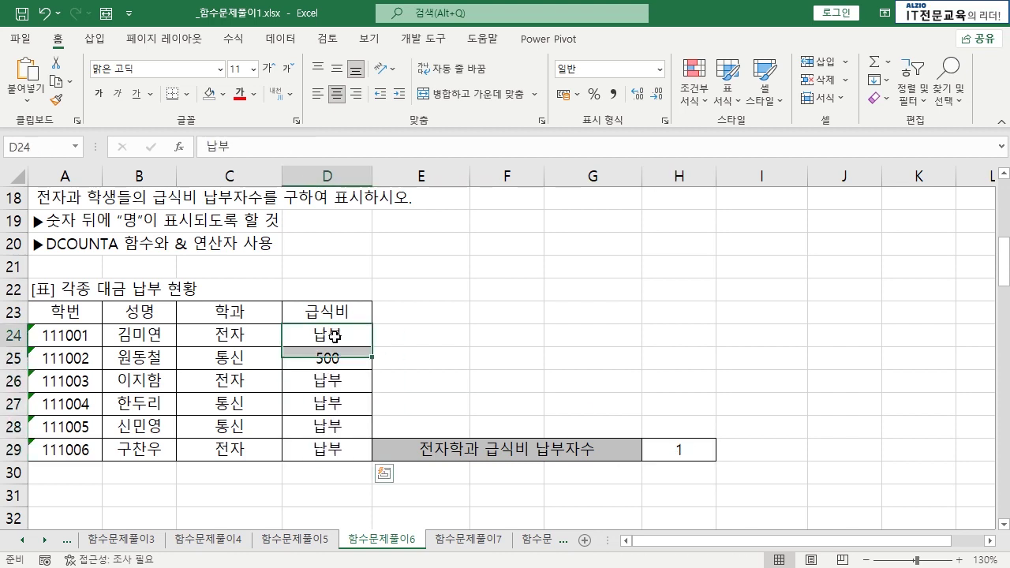
{"action": "left_click", "coordinate": [335, 381]}
{"action": "left_click", "coordinate": [336, 404]}
{"action": "left_click", "coordinate": [341, 430]}
{"action": "left_click", "coordinate": [336, 448]}
{"action": "key", "text": "ctrl+z"}
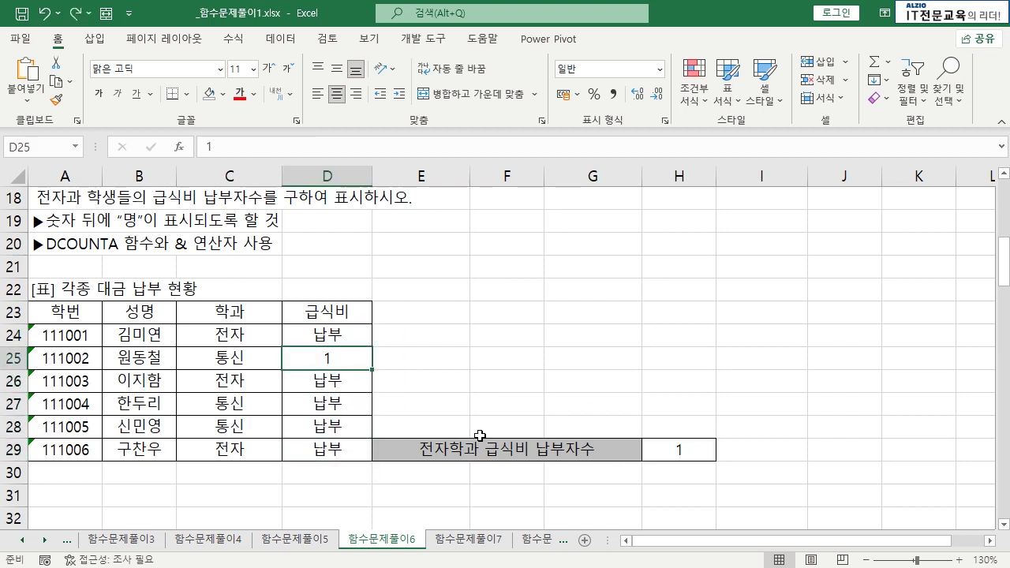
{"action": "key", "text": "Delete"}
- Change the H29 formula to =COUNTA(D24:D29) so that it counts non-blank cells
{"action": "double_click", "coordinate": [677, 450]}
{"action": "left_click", "coordinate": [620, 450]}
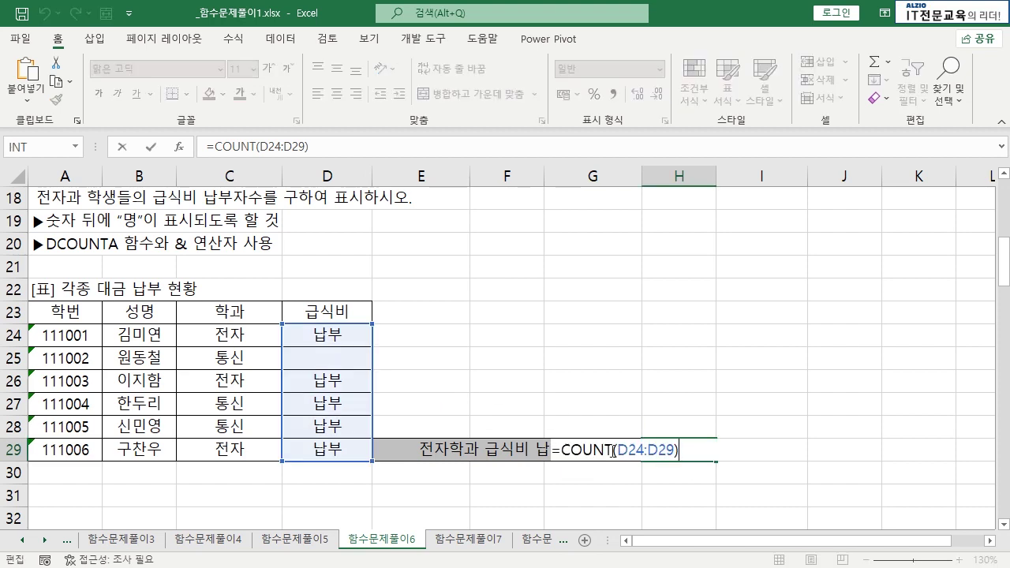
{"action": "type", "text": "a"}
{"action": "key", "text": "Return"}
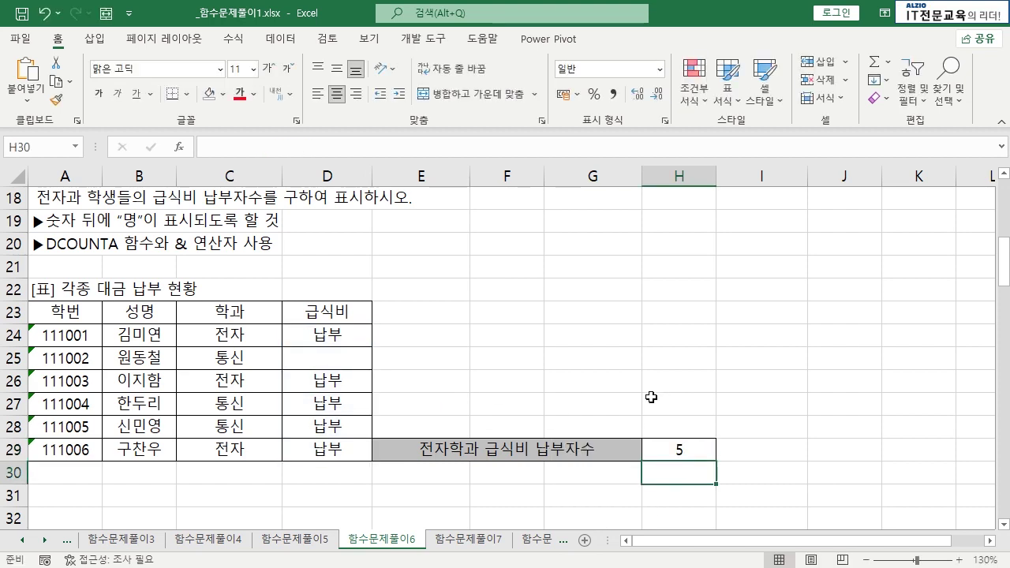
- Check the 급식비 entries in D24:D29 one by one against the COUNTA result in H29
{"action": "left_click", "coordinate": [333, 339]}
{"action": "left_click_drag", "start_coordinate": [334, 339], "coordinate": [334, 451]}
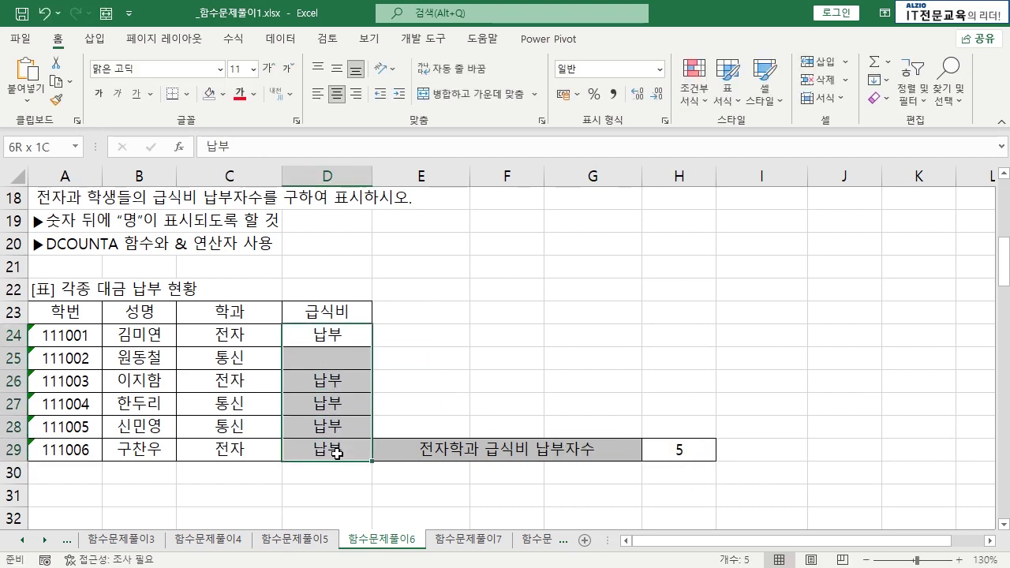
{"action": "left_click", "coordinate": [402, 381]}
{"action": "left_click", "coordinate": [683, 451]}
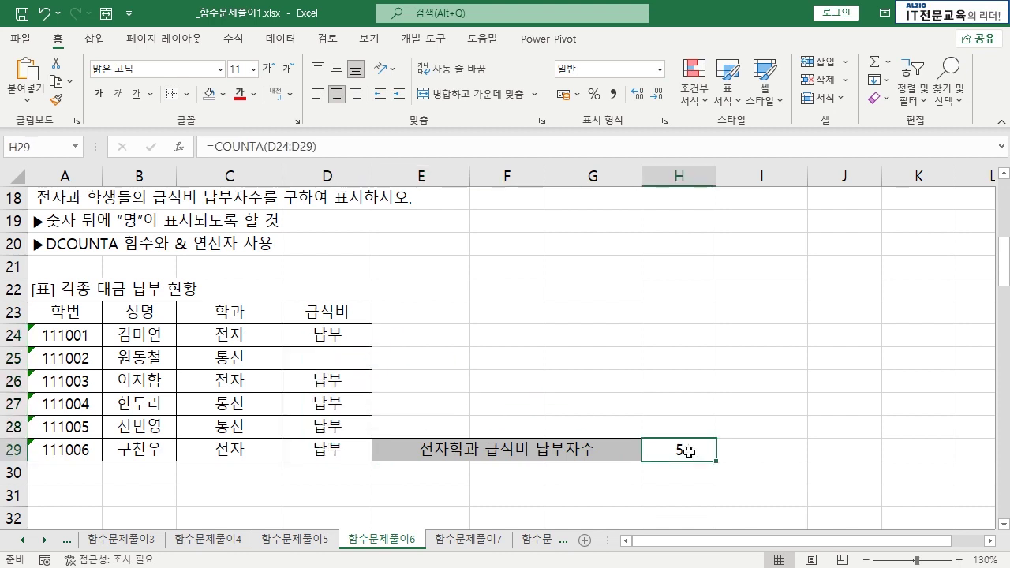
{"action": "left_click", "coordinate": [343, 340]}
{"action": "left_click", "coordinate": [341, 359]}
{"action": "left_click", "coordinate": [339, 381]}
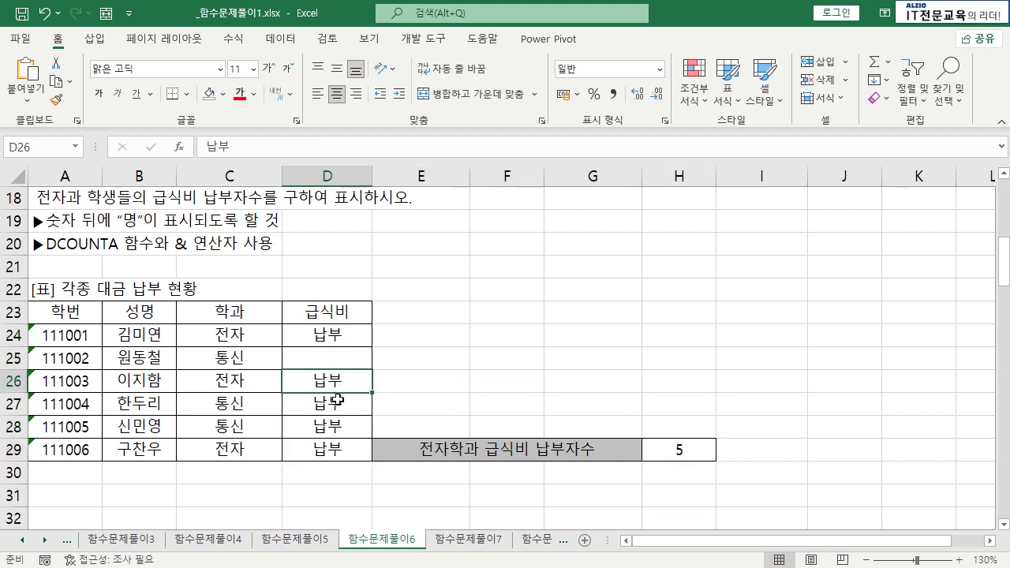
{"action": "left_click", "coordinate": [339, 404]}
{"action": "left_click", "coordinate": [339, 427]}
{"action": "left_click", "coordinate": [340, 447]}
- Enter 651 in the blank cell D25 to test how COUNTA in H29 treats a number
{"action": "left_click", "coordinate": [347, 356]}
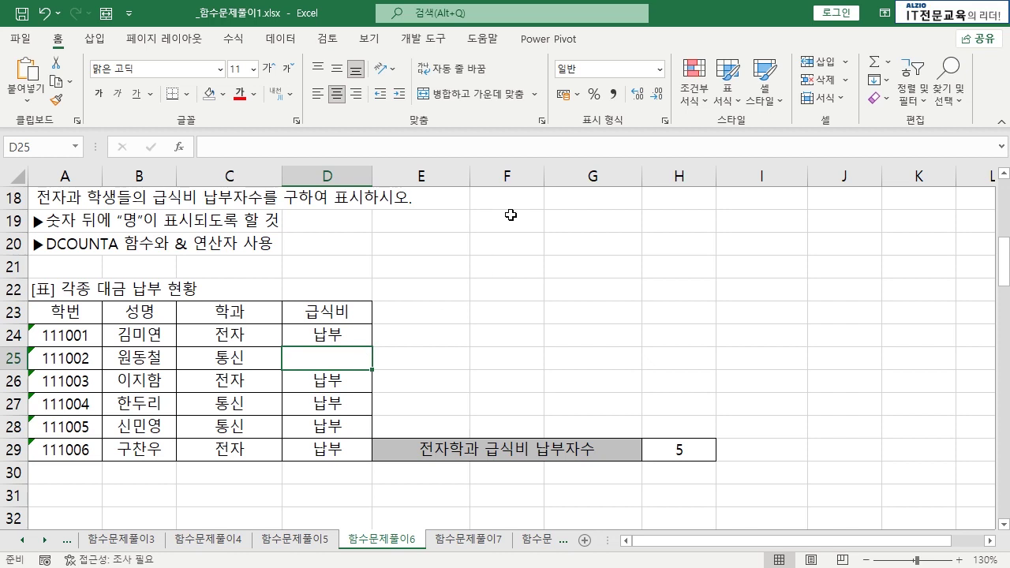
{"action": "type", "text": "651"}
{"action": "key", "text": "Return"}
{"action": "left_click", "coordinate": [683, 450]}
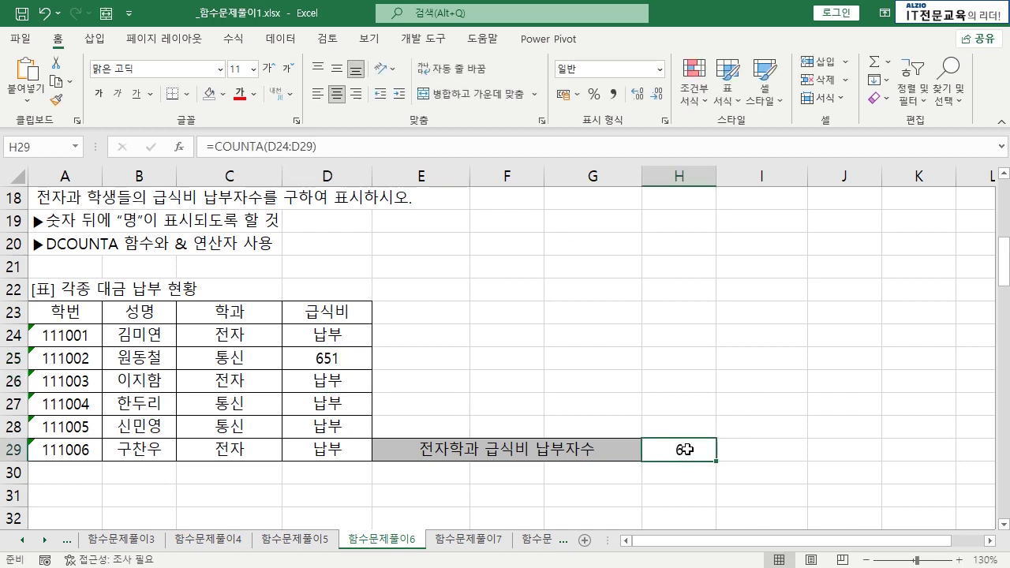
- Undo the 651 test entry in D25 and the trial counting formulas in H29
{"action": "key", "text": "F2"}
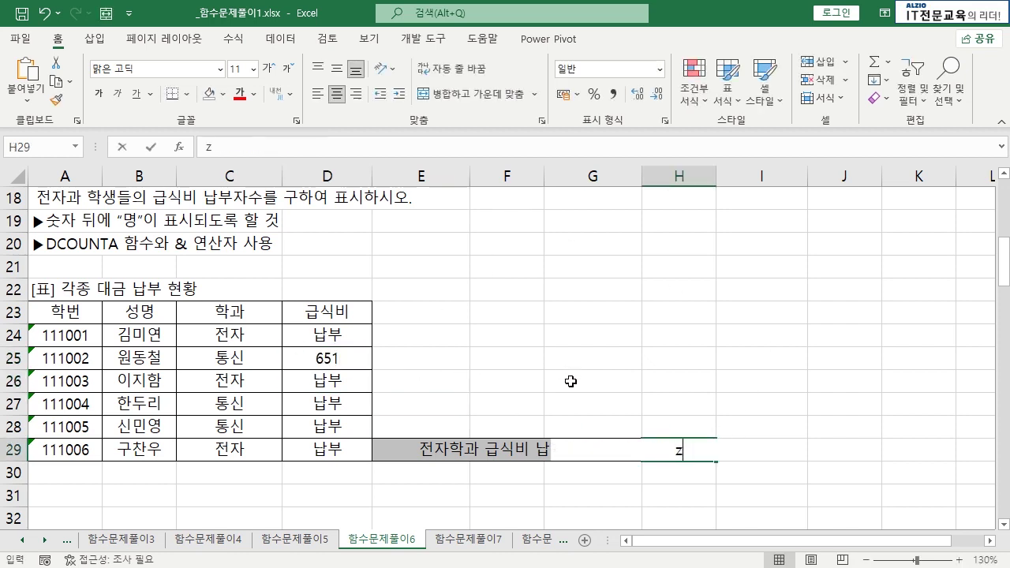
{"action": "key", "text": "Escape"}
{"action": "key", "text": "ctrl+z"}
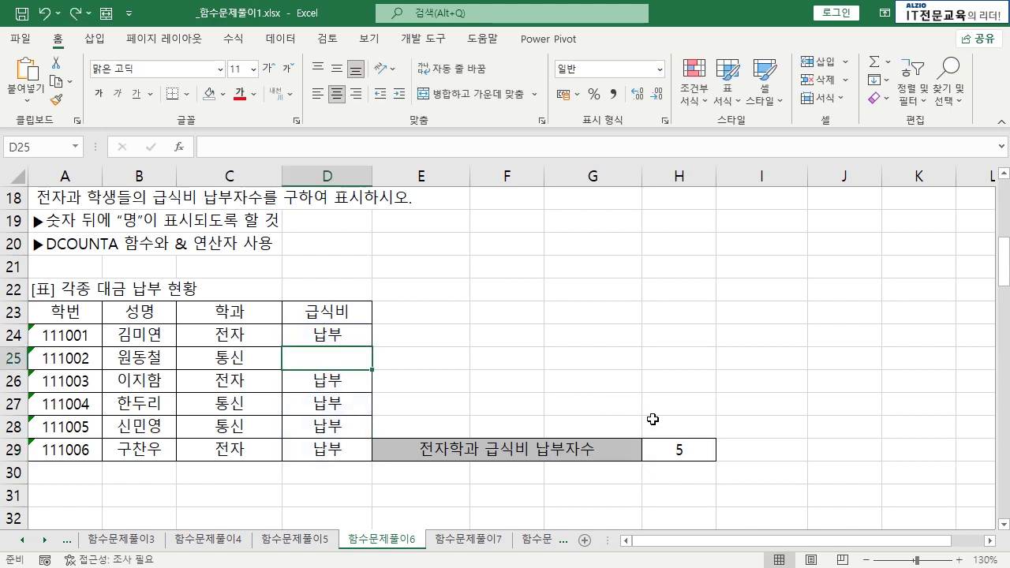
{"action": "key", "text": "ctrl+z"}
{"action": "key", "text": "ctrl+z"}
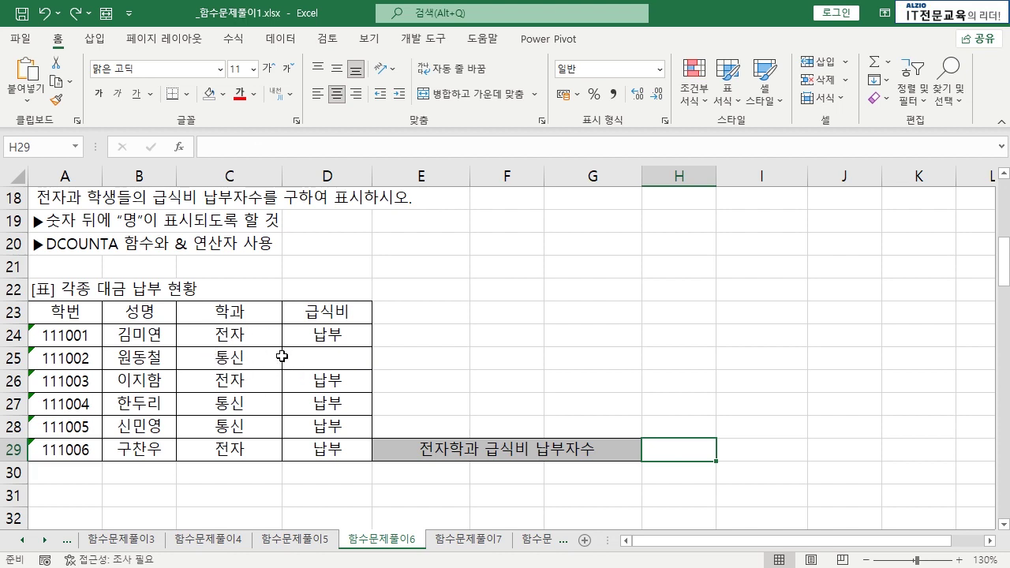
- Start a DCOUNTA formula in H29 with the whole table A23:D29, headers included, as its database
{"action": "type", "text": "=D"}
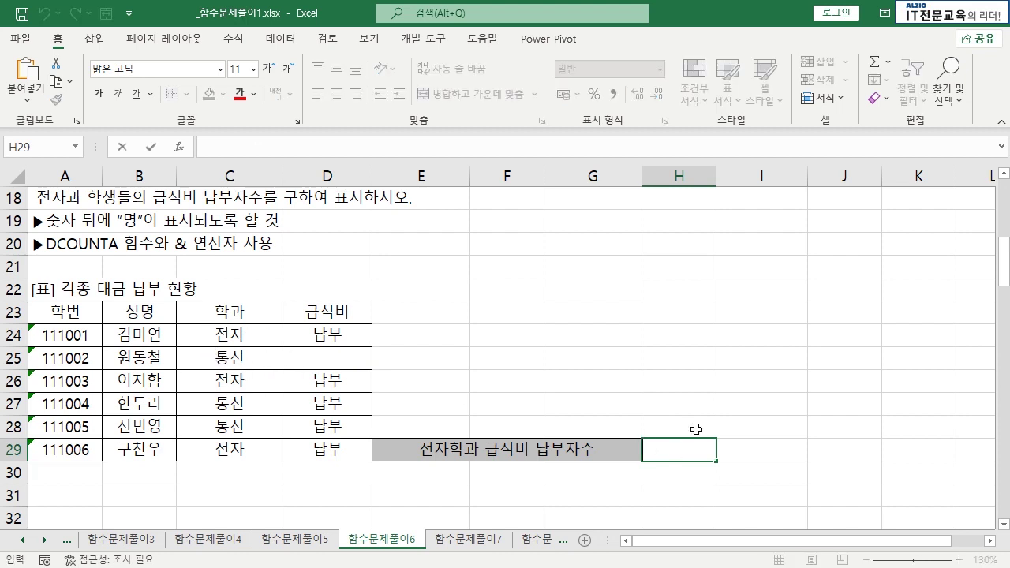
{"action": "type", "text": "C"}
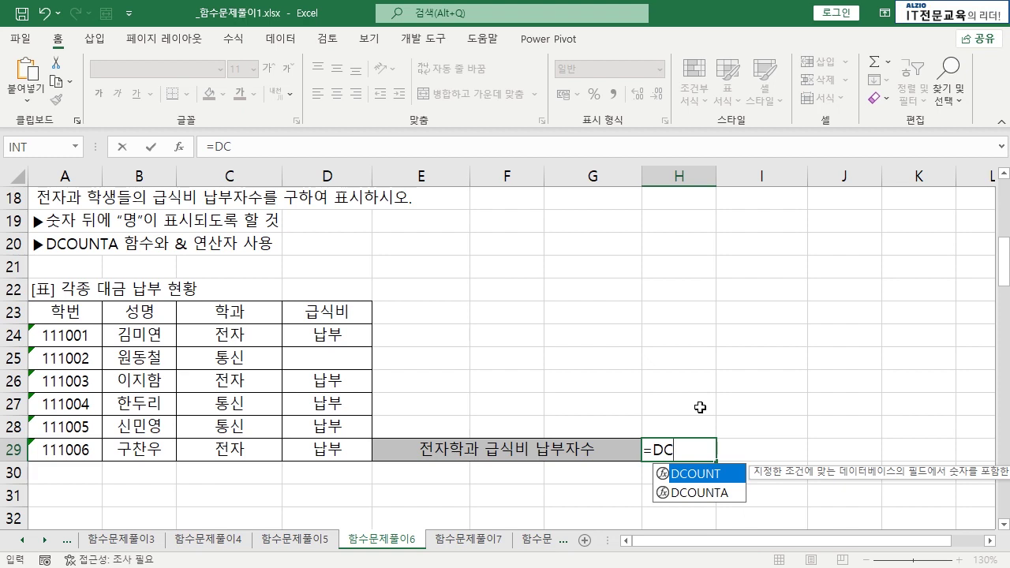
{"action": "key", "text": "Down"}
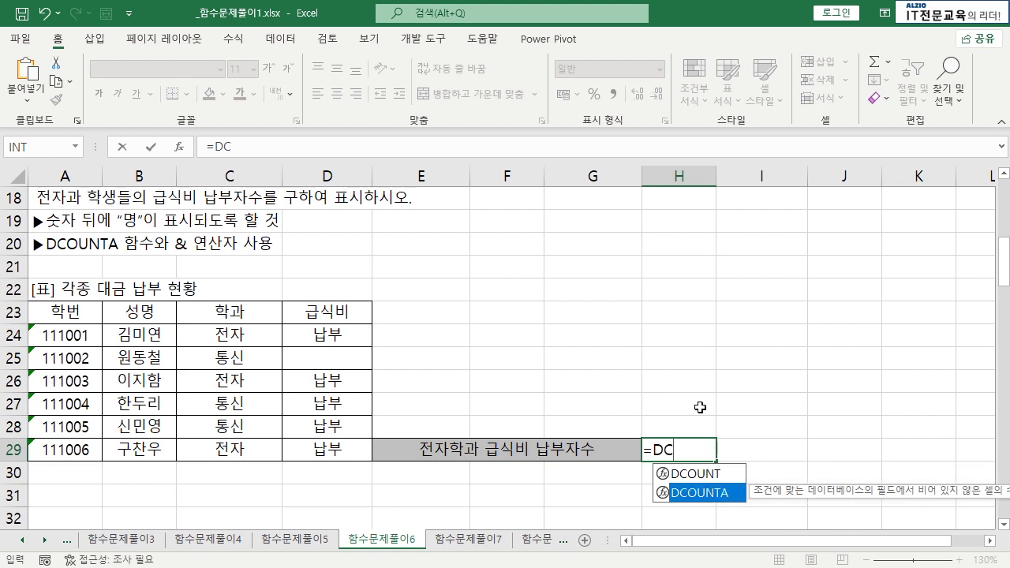
{"action": "key", "text": "Tab"}
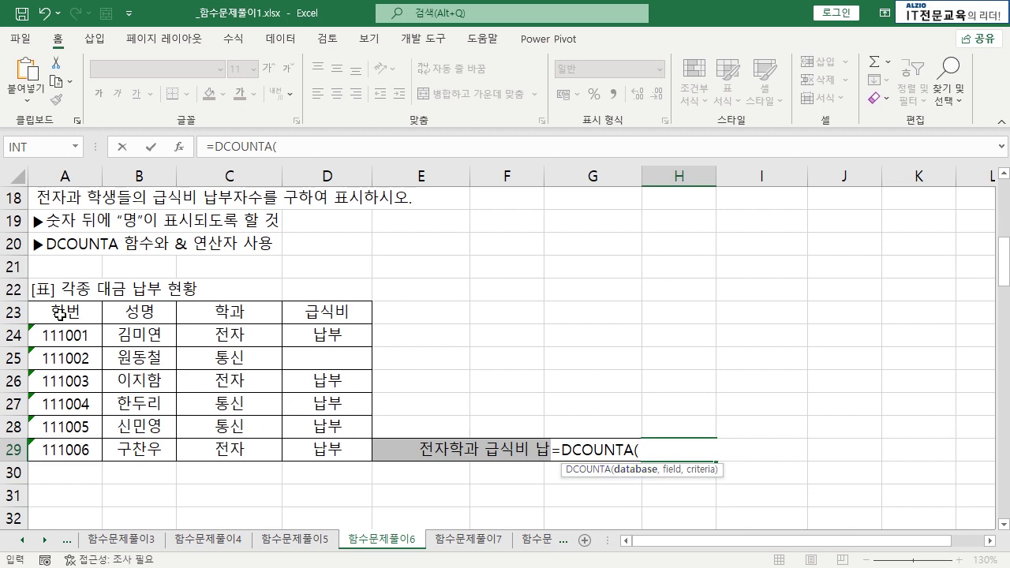
{"action": "left_click", "coordinate": [60, 314]}
{"action": "left_click_drag", "start_coordinate": [60, 314], "coordinate": [300, 447]}
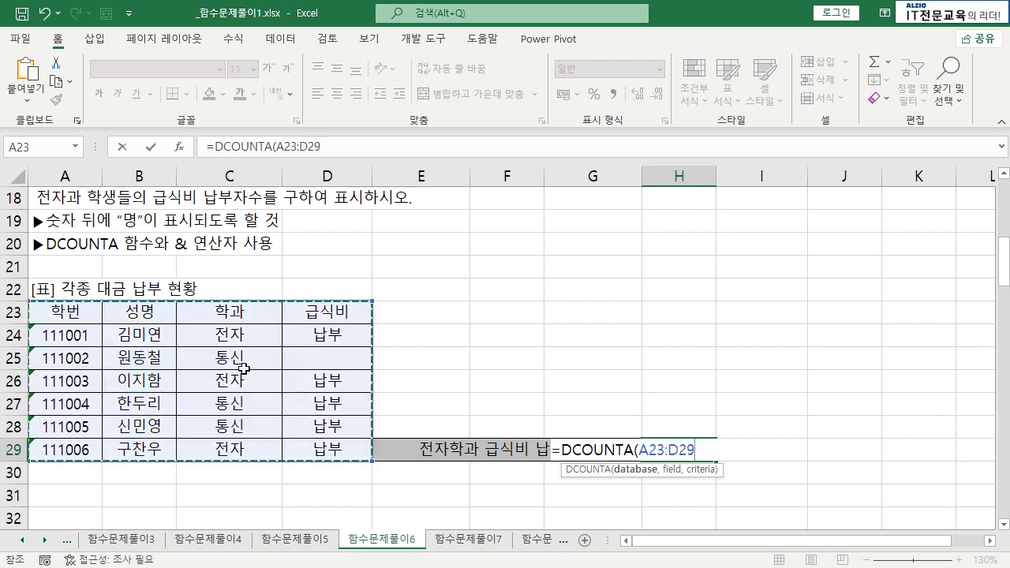
{"action": "type", "text": ","}
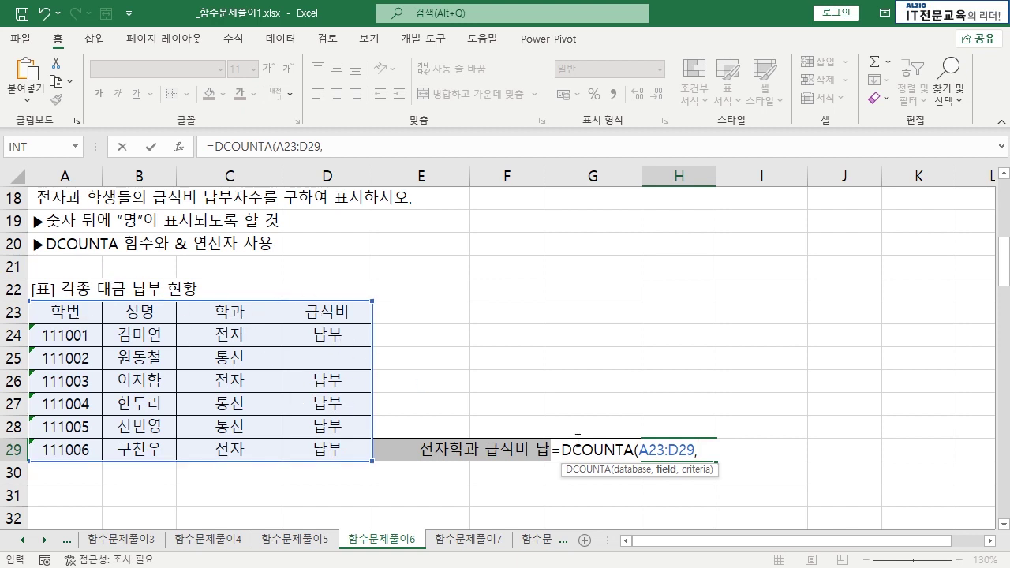
- Complete the DCOUNTA formula with field 4 and the 학과 criteria range C23:C24, and enter it
{"action": "type", "text": "4,"}
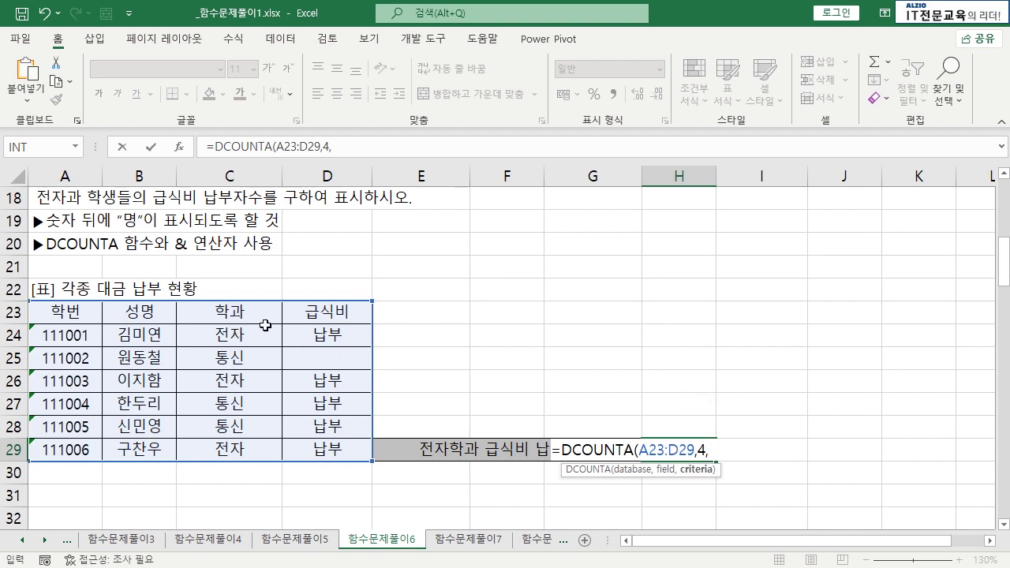
{"action": "left_click_drag", "start_coordinate": [241, 312], "coordinate": [241, 325]}
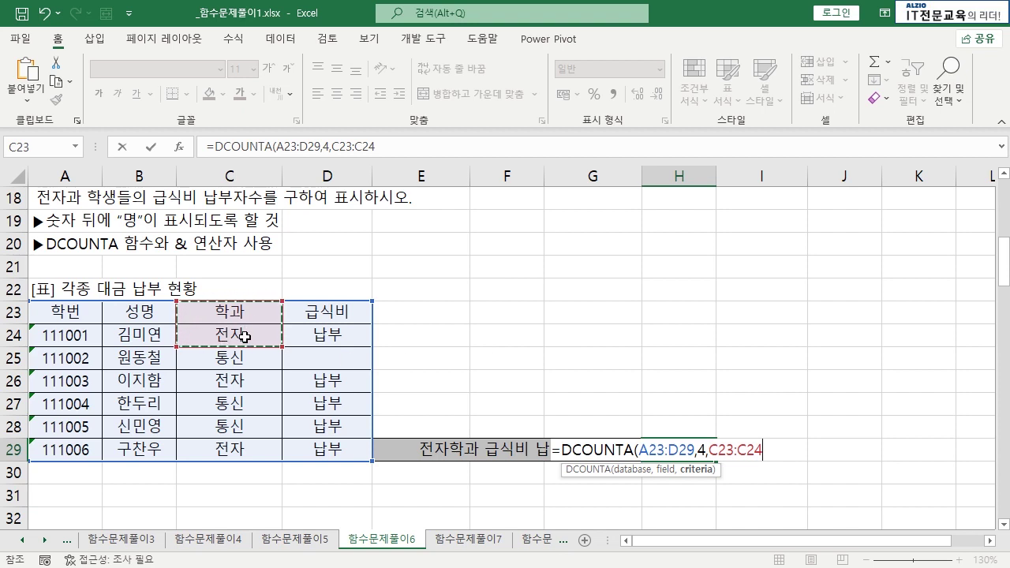
{"action": "key", "text": "Return"}
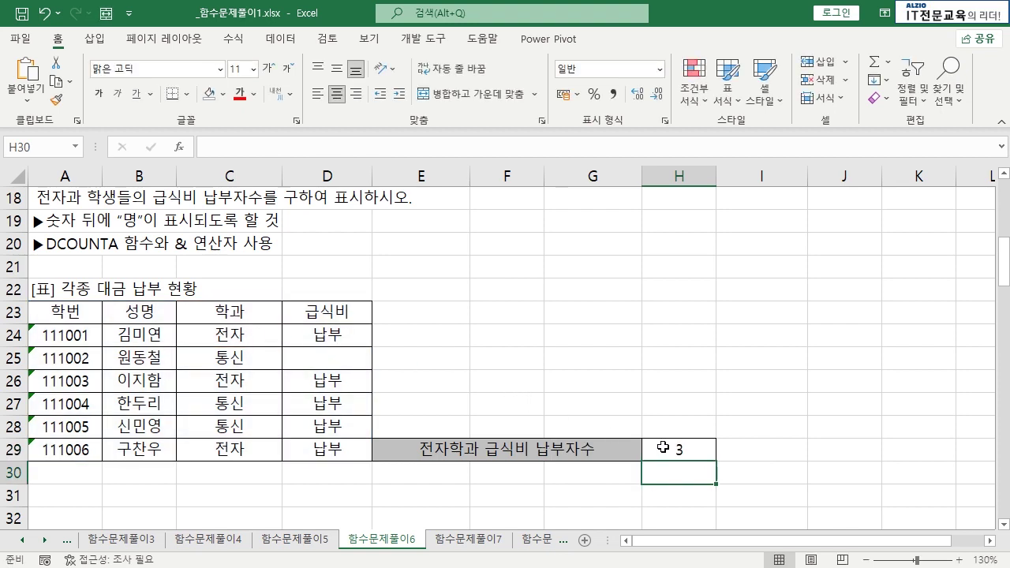
- Highlight the 전자 and 납부 pairs in rows 24, 26 and 29 to verify the DCOUNTA result in H29
{"action": "left_click", "coordinate": [670, 448]}
{"action": "left_click_drag", "start_coordinate": [228, 339], "coordinate": [316, 334]}
{"action": "left_click", "coordinate": [248, 339]}
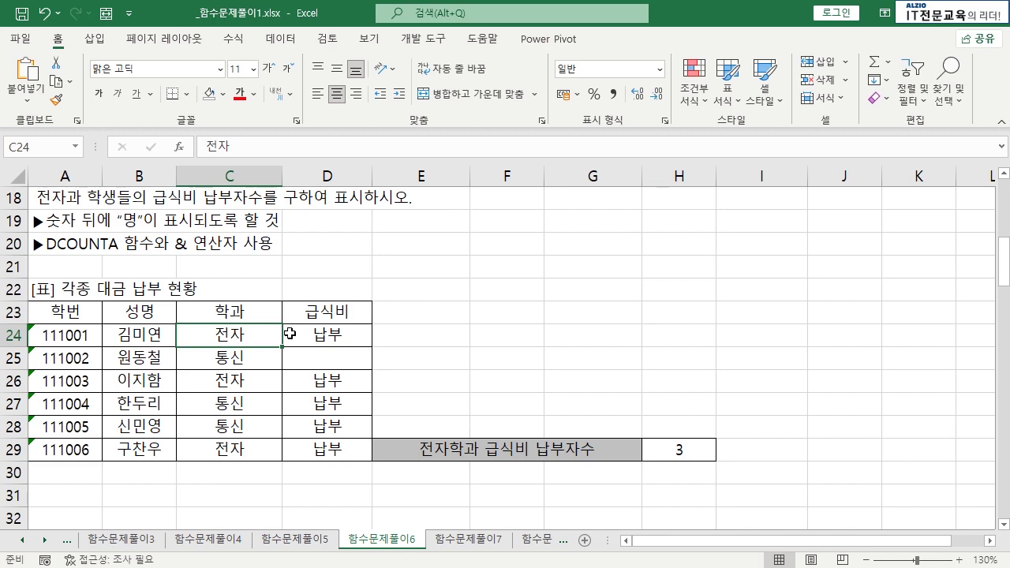
{"action": "left_click", "coordinate": [324, 335], "text": "ctrl"}
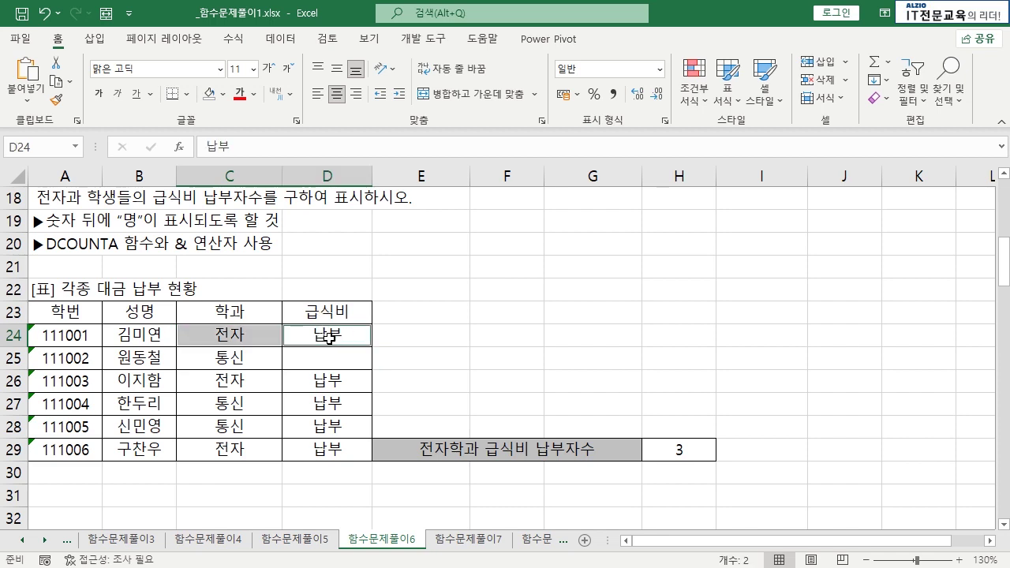
{"action": "left_click", "coordinate": [237, 381], "text": "ctrl"}
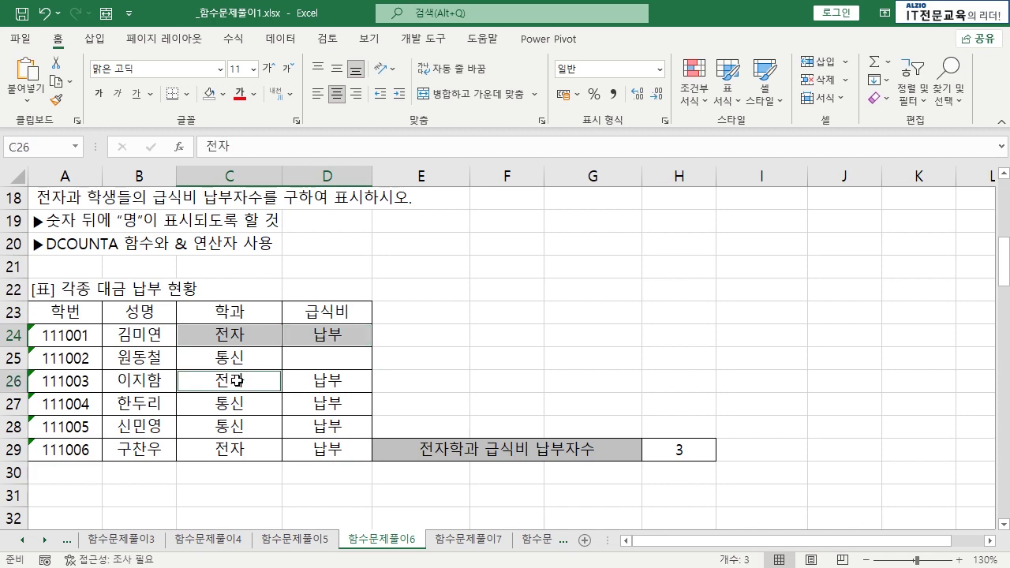
{"action": "left_click", "coordinate": [324, 381], "text": "ctrl"}
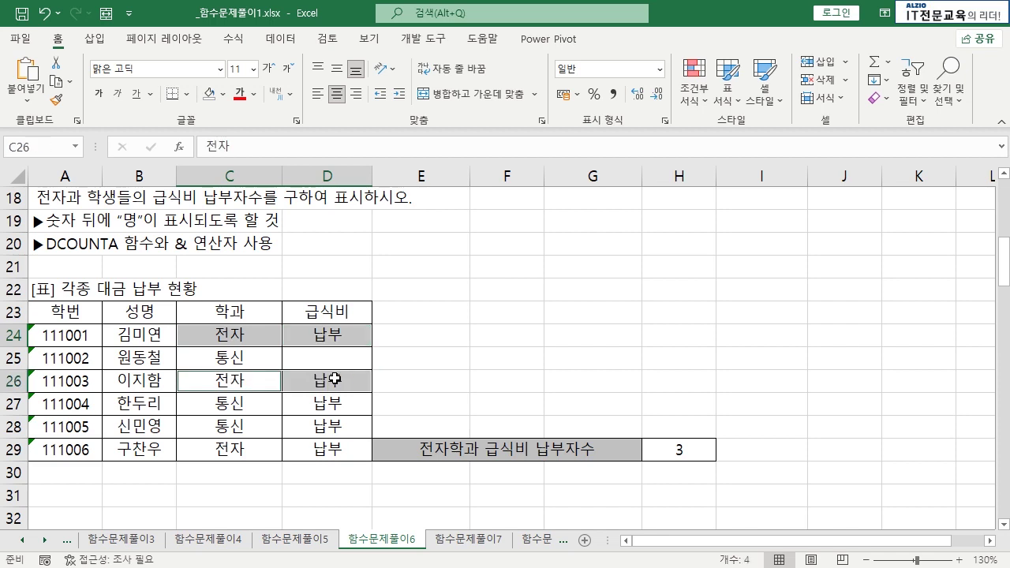
{"action": "left_click", "coordinate": [225, 449], "text": "ctrl"}
{"action": "left_click", "coordinate": [311, 450], "text": "ctrl"}
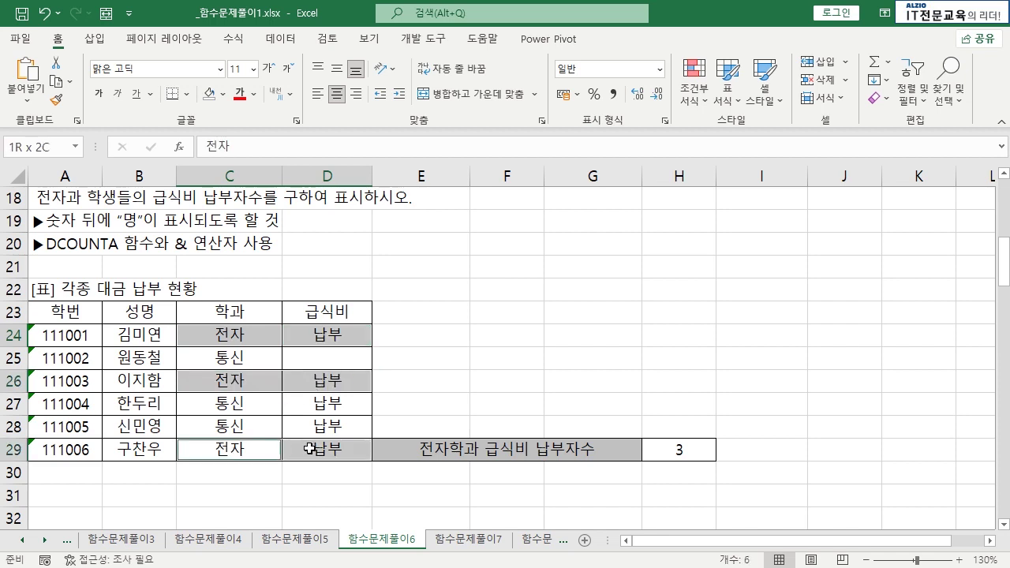
- Clear the 납부 entry in D26 to test how the H29 count reacts, and undo the deletion
{"action": "left_click", "coordinate": [684, 449]}
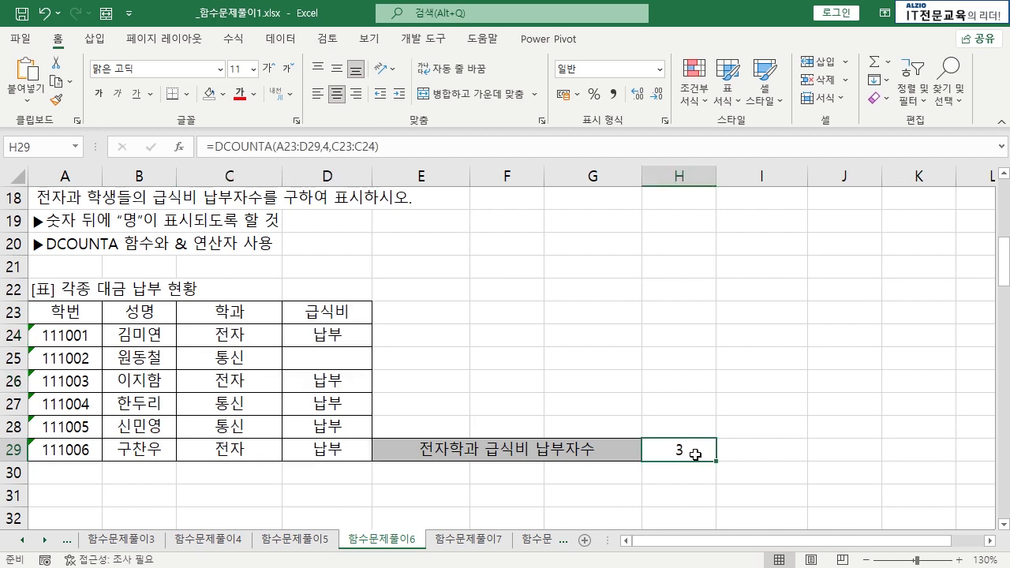
{"action": "left_click", "coordinate": [330, 383]}
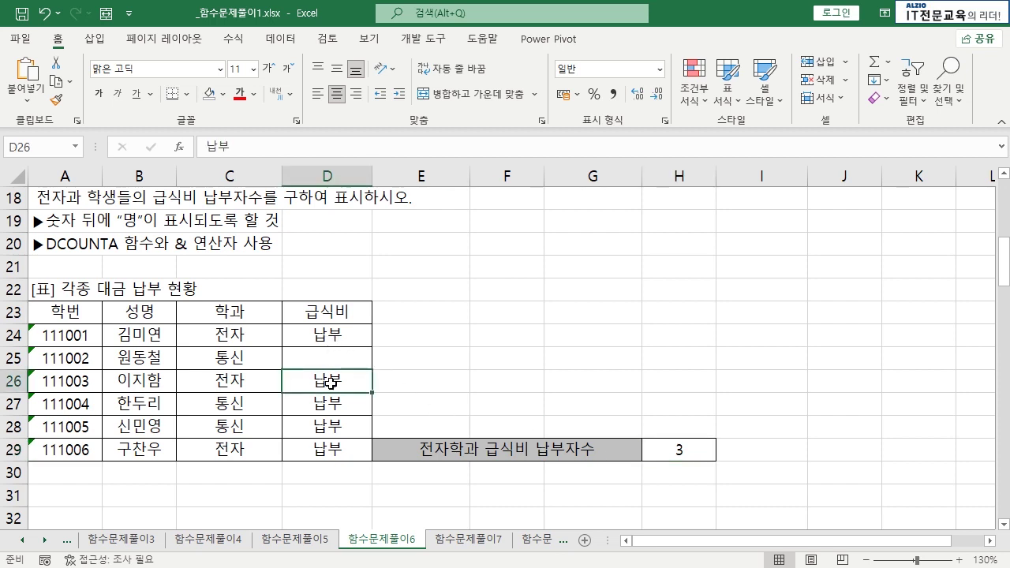
{"action": "key", "text": "Delete"}
{"action": "left_click", "coordinate": [671, 447]}
{"action": "left_click", "coordinate": [322, 380]}
{"action": "key", "text": "ctrl+z"}
{"action": "left_click", "coordinate": [618, 408]}
- Append &"명" to the end of the DCOUNTA formula in H29 and enter it
{"action": "double_click", "coordinate": [652, 447]}
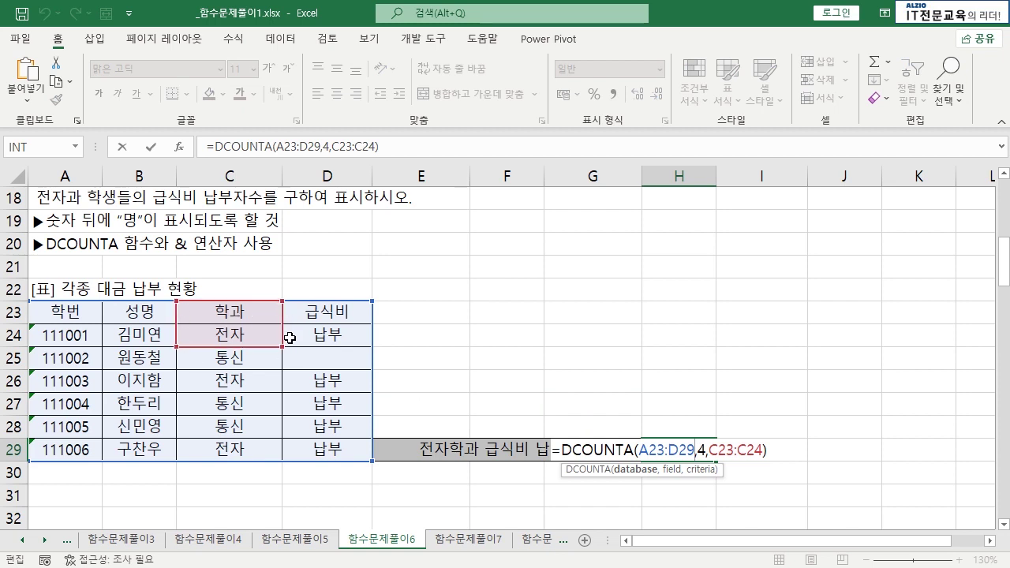
{"action": "key", "text": "Escape"}
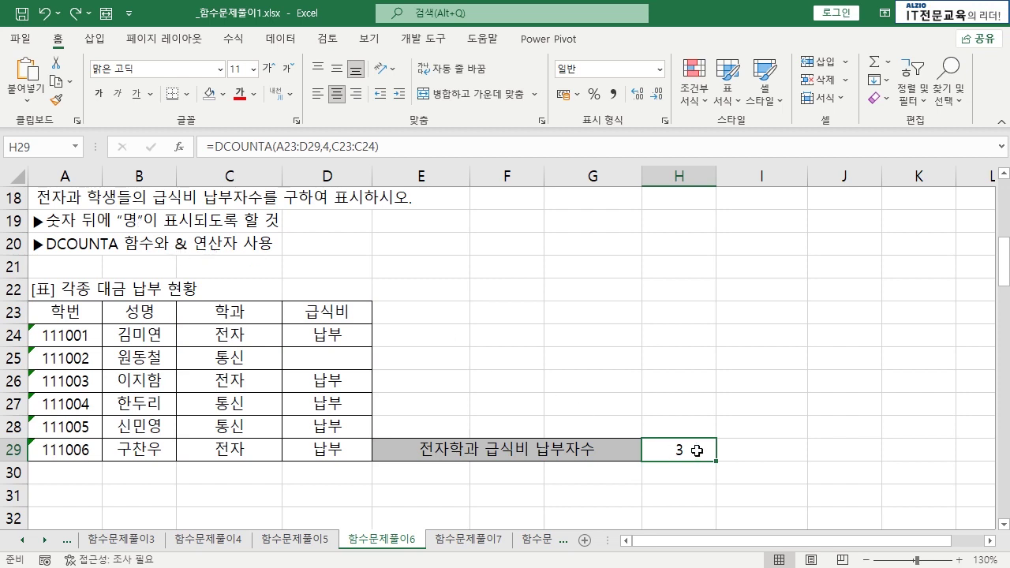
{"action": "double_click", "coordinate": [698, 450]}
{"action": "left_click", "coordinate": [775, 454]}
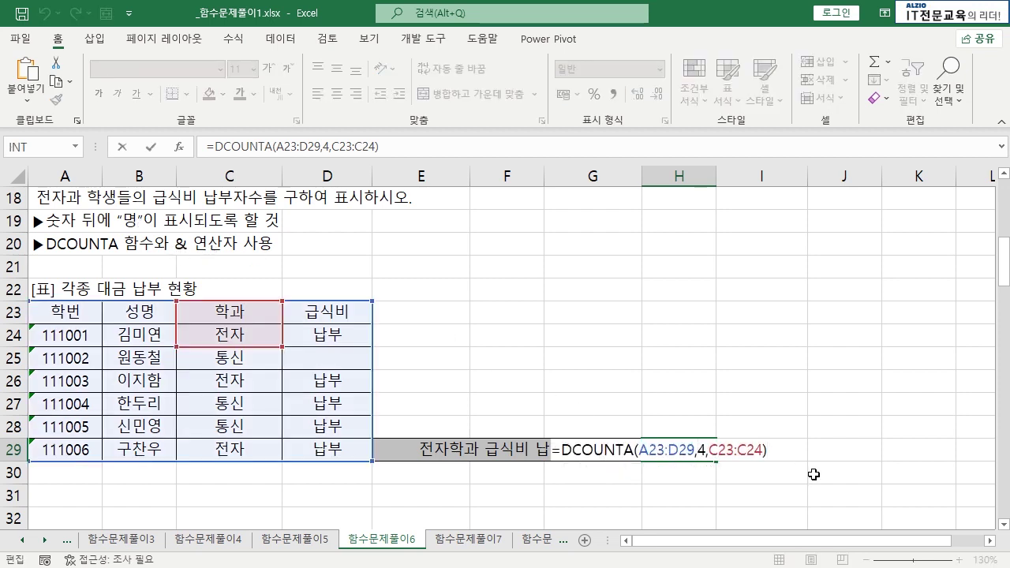
{"action": "type", "text": "&\"며"}
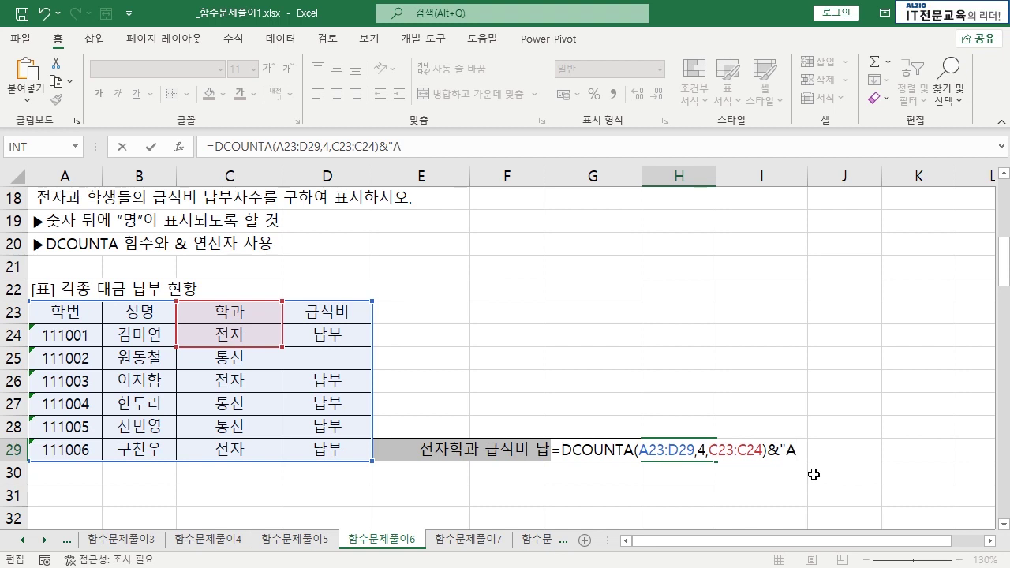
{"action": "type", "text": "ㅇ\""}
{"action": "key", "text": "Return"}
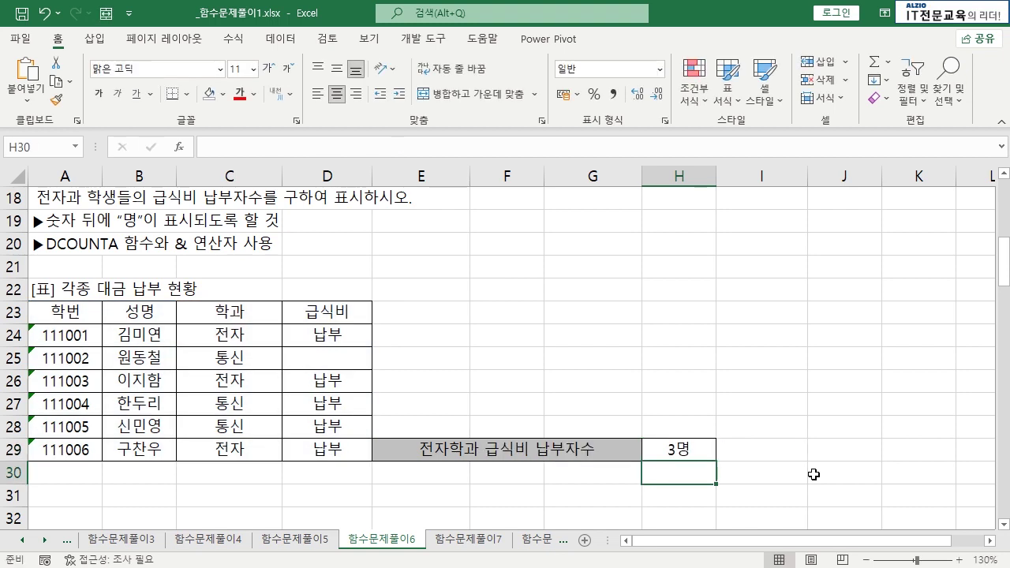
{"action": "left_click", "coordinate": [697, 449]}
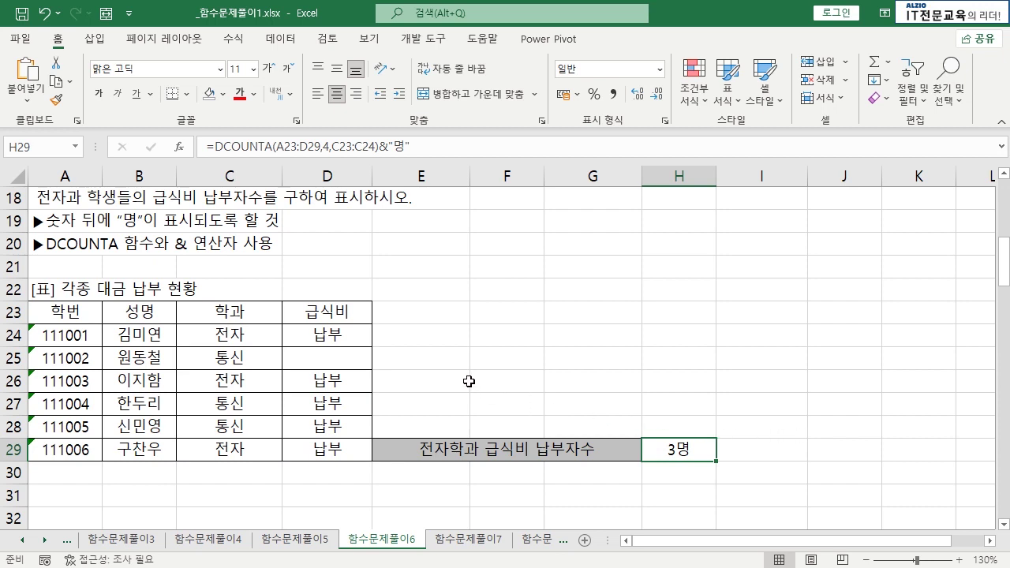
- Review the 급식비 entries in D24:D29 against the DCOUNTA formula in H29
{"action": "left_click", "coordinate": [336, 356]}
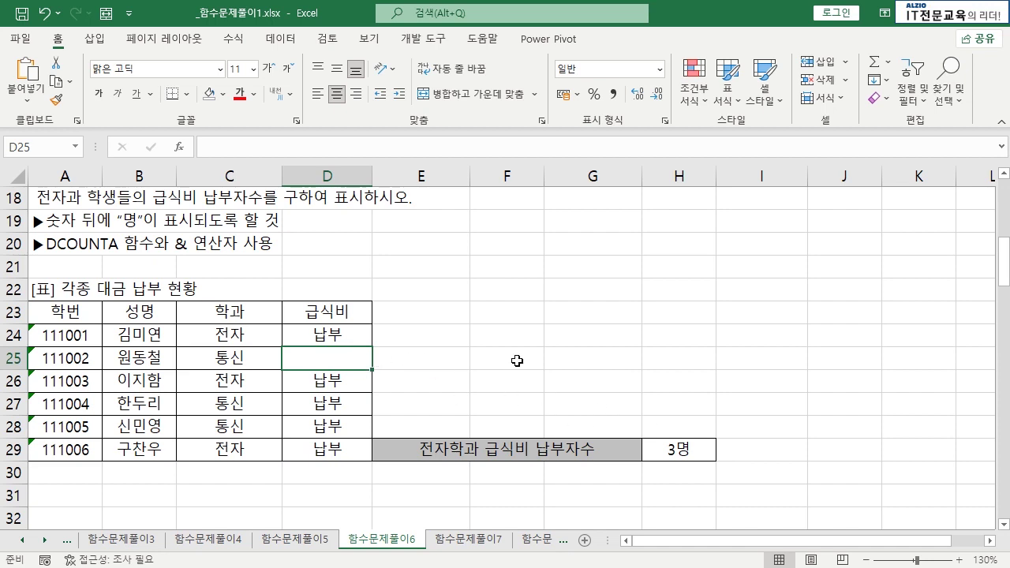
{"action": "left_click", "coordinate": [327, 380]}
{"action": "left_click_drag", "start_coordinate": [326, 335], "coordinate": [327, 450]}
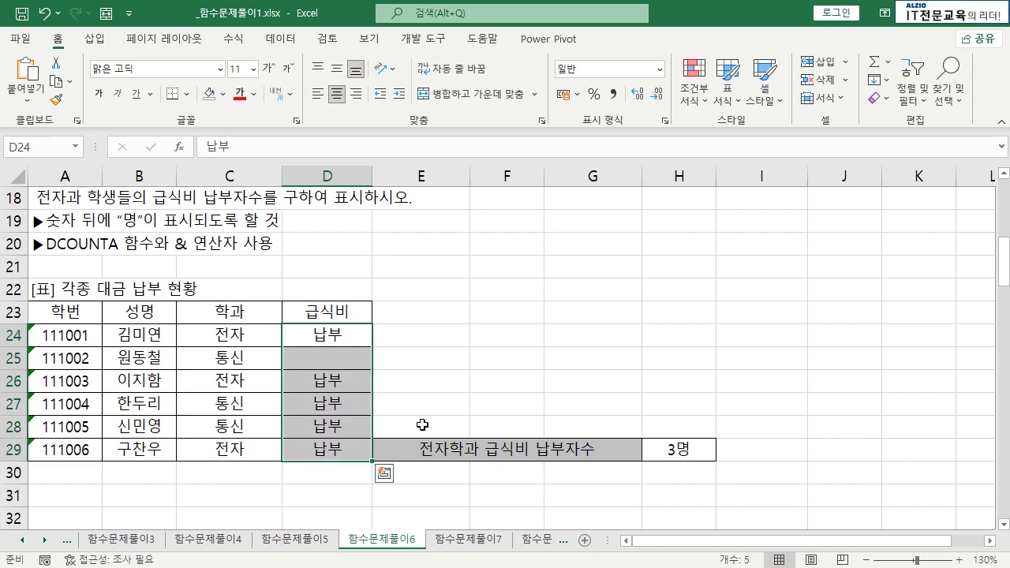
{"action": "left_click", "coordinate": [421, 403]}
{"action": "left_click", "coordinate": [683, 449]}
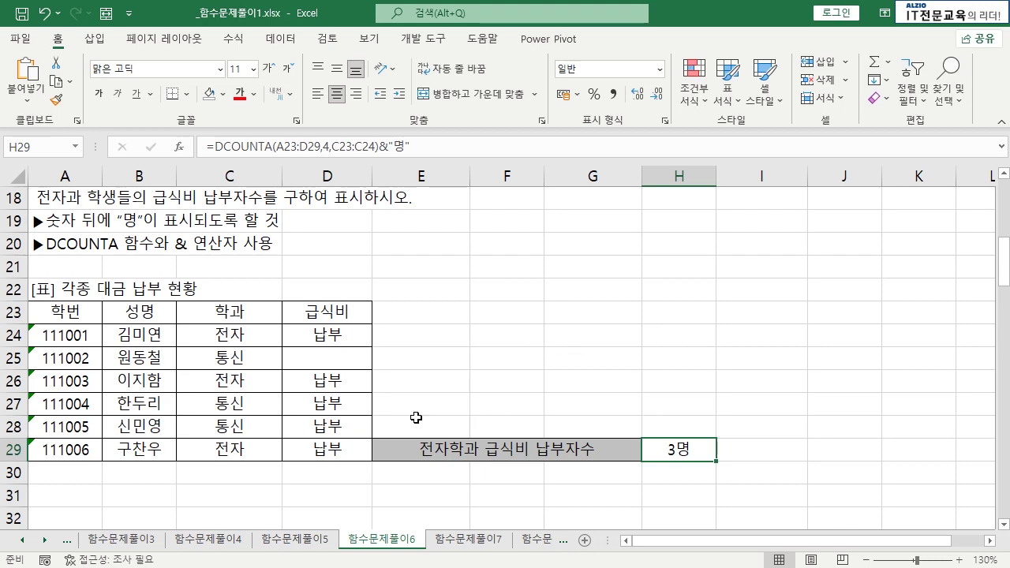
- Go to the 할인액 exercise at row 38 and examine each column of the sales table A45:E50
{"action": "scroll", "coordinate": [478, 374], "scroll_direction": "up", "scroll_amount": 1}
{"action": "scroll", "coordinate": [450, 350], "scroll_direction": "down", "scroll_amount": 1}
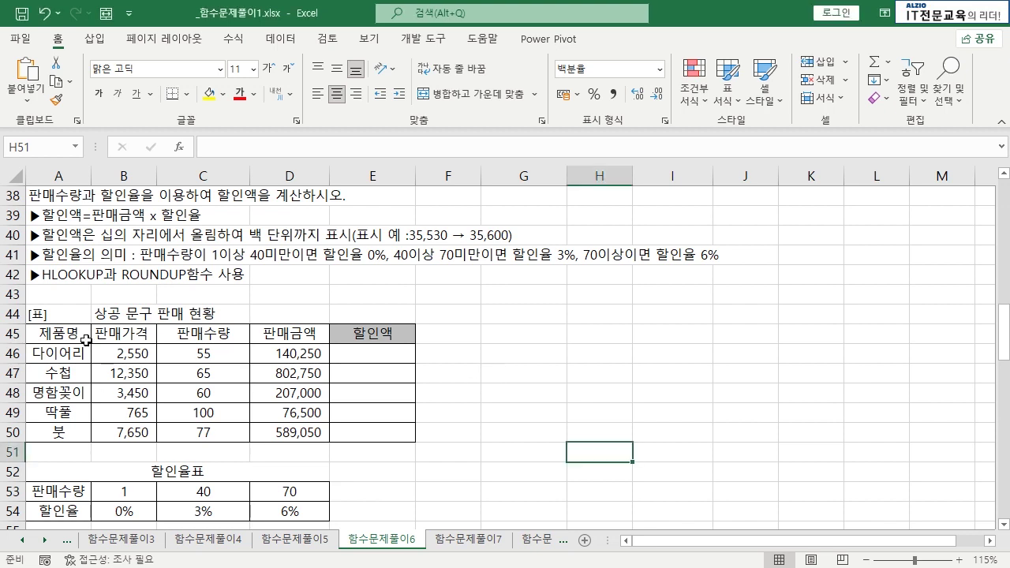
{"action": "left_click", "coordinate": [536, 372]}
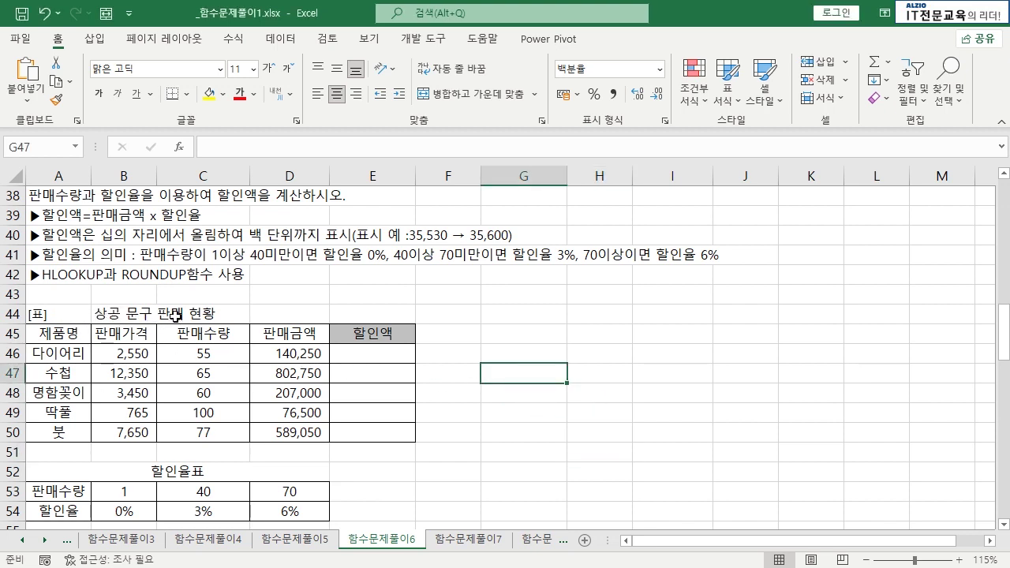
{"action": "left_click", "coordinate": [293, 311]}
{"action": "left_click_drag", "start_coordinate": [78, 336], "coordinate": [71, 433]}
{"action": "left_click_drag", "start_coordinate": [124, 333], "coordinate": [127, 433]}
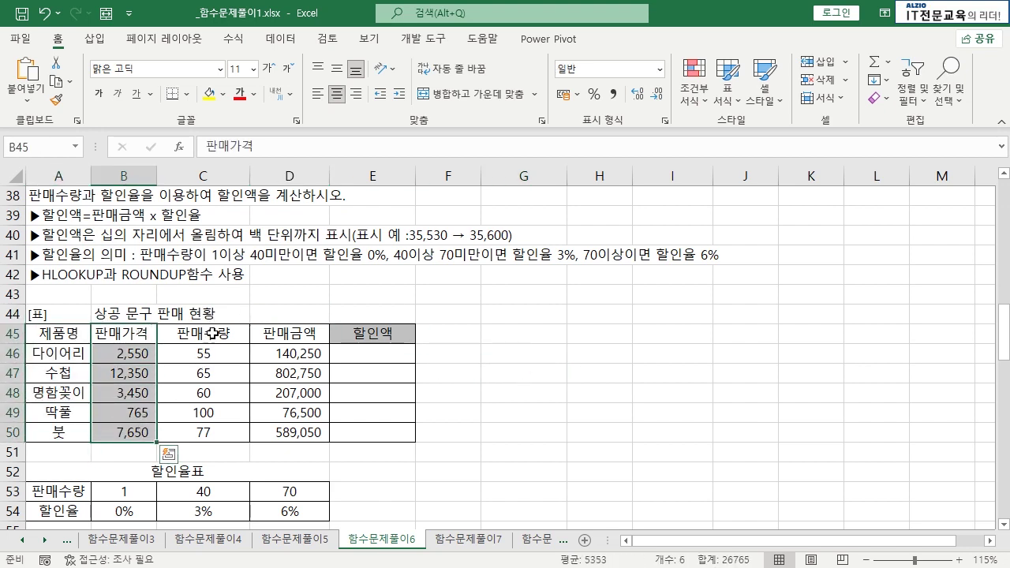
{"action": "left_click_drag", "start_coordinate": [203, 333], "coordinate": [204, 430]}
{"action": "left_click", "coordinate": [294, 338]}
{"action": "left_click_drag", "start_coordinate": [296, 348], "coordinate": [292, 438]}
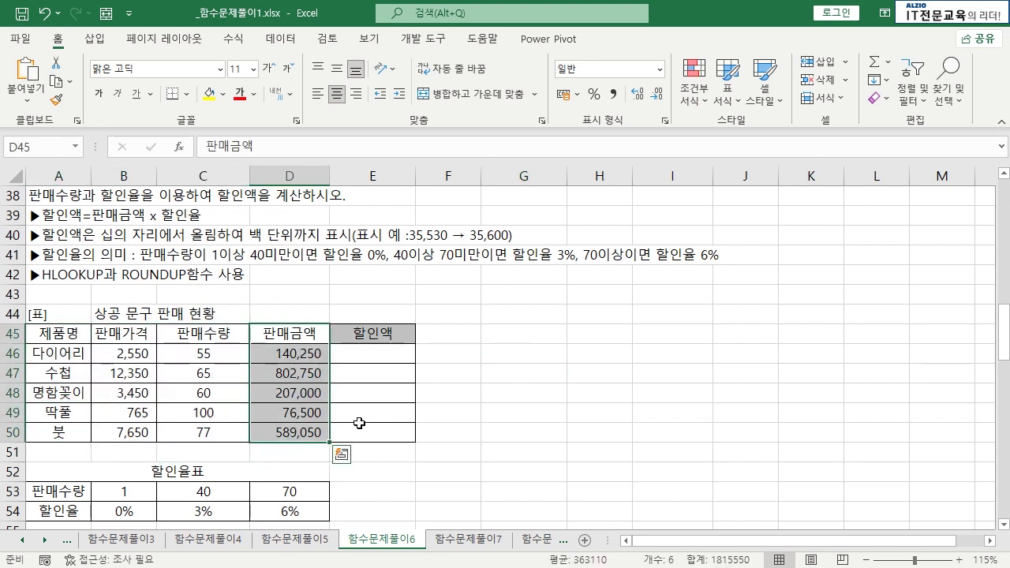
{"action": "left_click_drag", "start_coordinate": [371, 334], "coordinate": [382, 431]}
{"action": "left_click", "coordinate": [385, 371]}
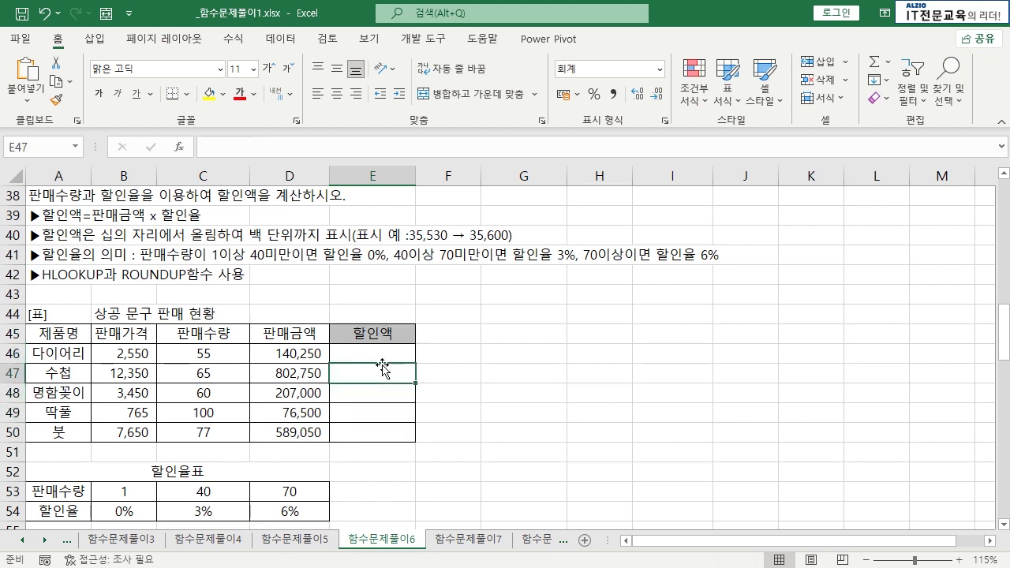
- Examine the 할인율표 in A52:D54, covering its 판매수량 thresholds and 할인율 values
{"action": "left_click_drag", "start_coordinate": [59, 474], "coordinate": [293, 513]}
{"action": "left_click", "coordinate": [124, 484]}
{"action": "left_click", "coordinate": [72, 490]}
{"action": "left_click", "coordinate": [123, 490]}
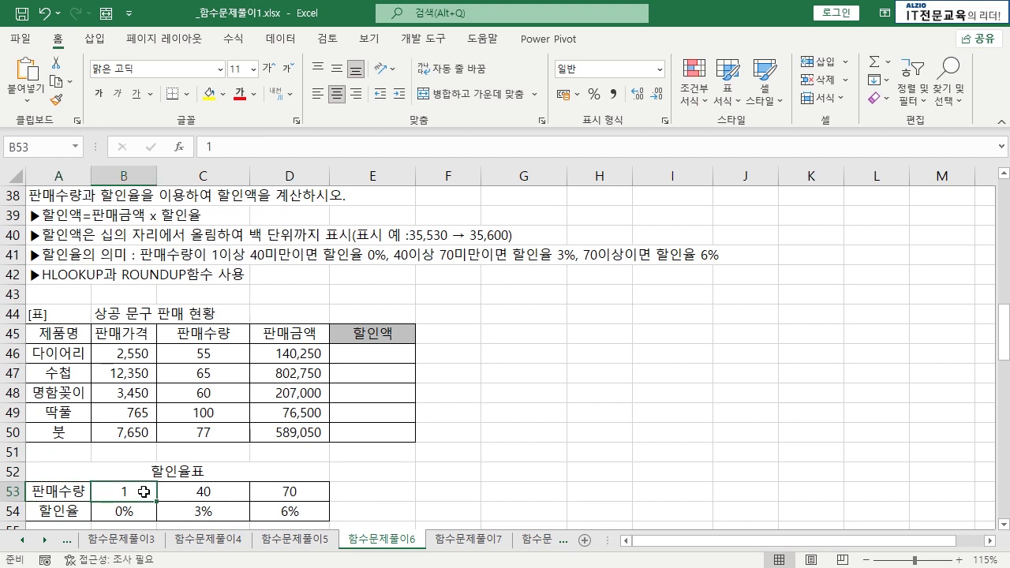
{"action": "left_click", "coordinate": [207, 490]}
{"action": "left_click", "coordinate": [277, 490]}
{"action": "left_click", "coordinate": [143, 513]}
{"action": "left_click", "coordinate": [225, 512]}
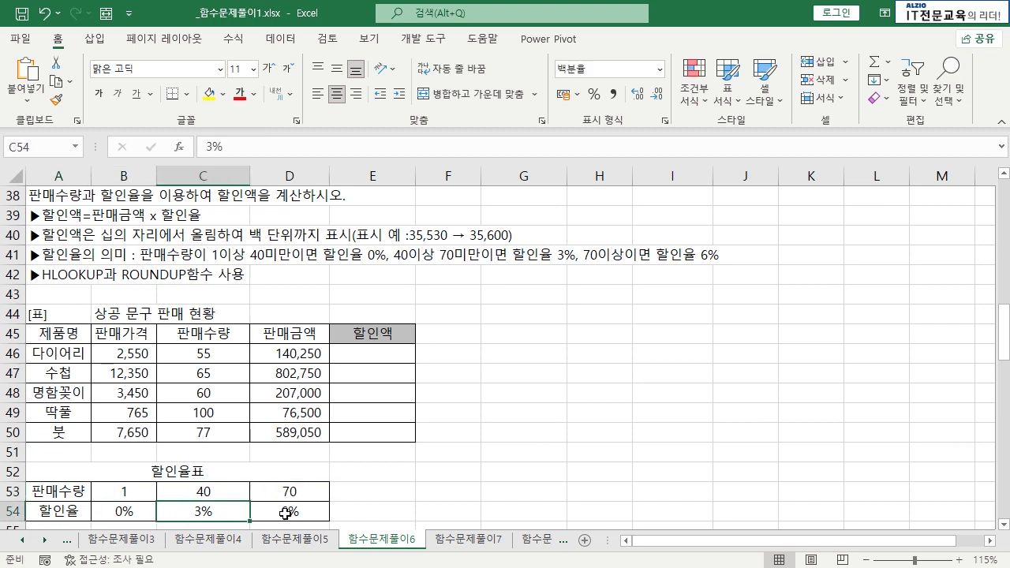
{"action": "left_click", "coordinate": [268, 511]}
{"action": "left_click", "coordinate": [521, 339]}
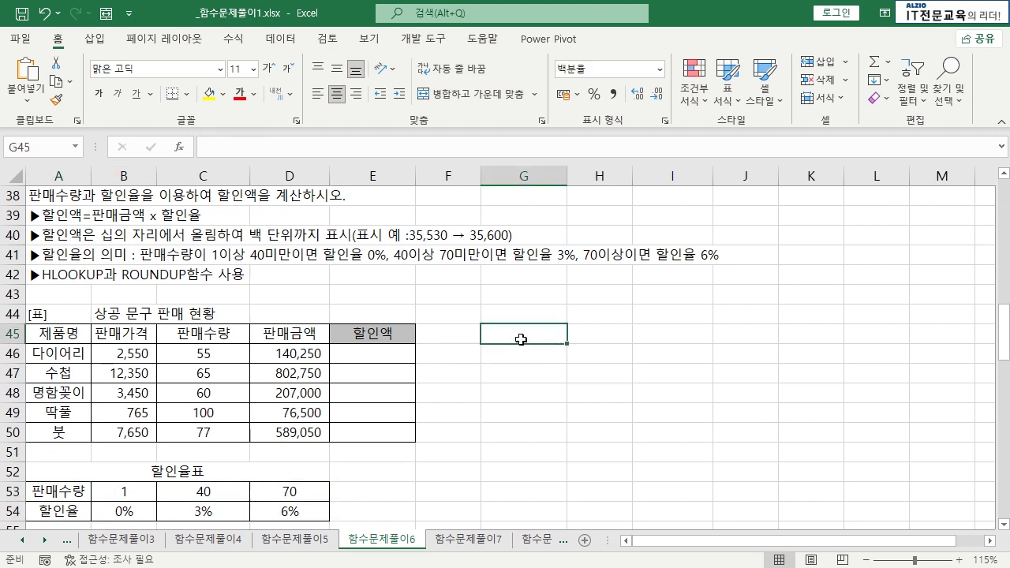
{"action": "left_click", "coordinate": [277, 507]}
{"action": "left_click", "coordinate": [592, 300]}
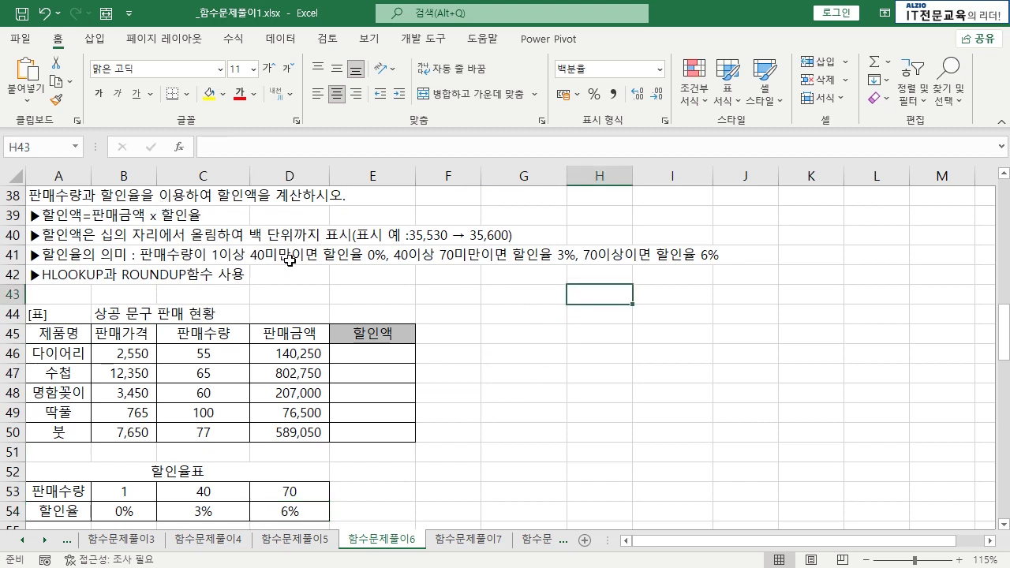
- Compare the 판매수량 column C45:C50 with the 할인율표 to see how a rate is looked up
{"action": "left_click_drag", "start_coordinate": [216, 334], "coordinate": [209, 432]}
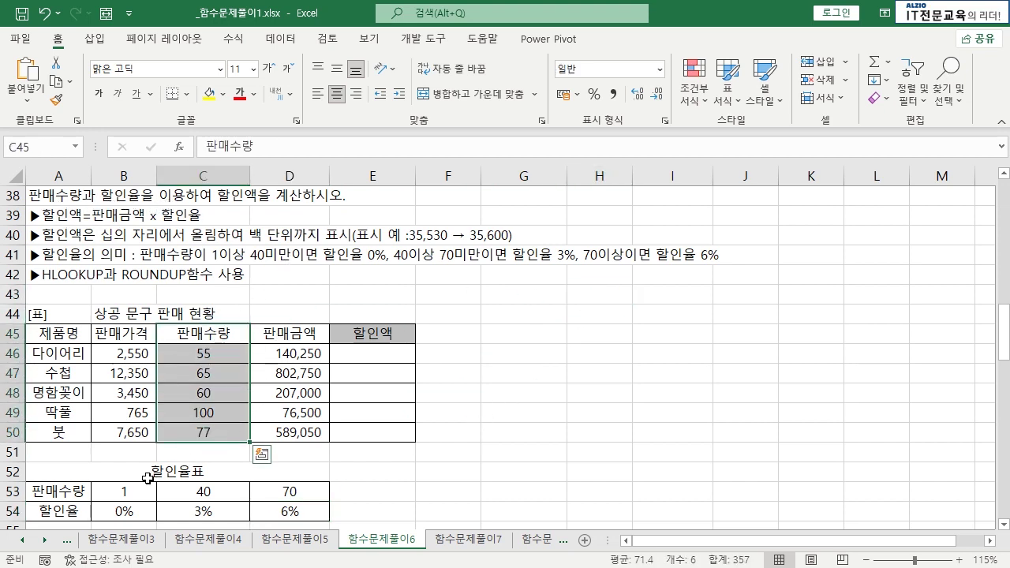
{"action": "left_click_drag", "start_coordinate": [55, 483], "coordinate": [249, 509]}
{"action": "left_click", "coordinate": [224, 508]}
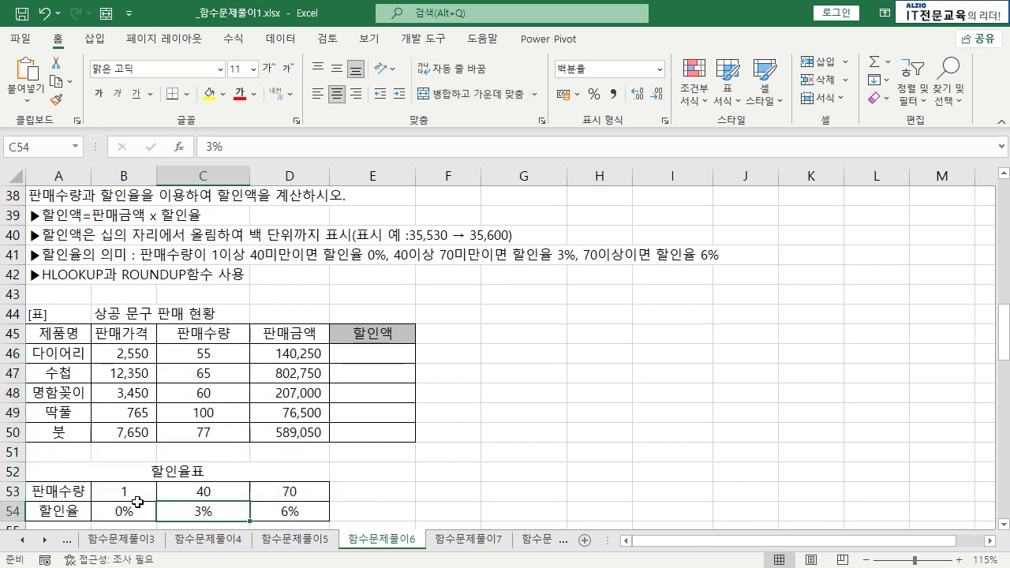
{"action": "left_click_drag", "start_coordinate": [66, 509], "coordinate": [332, 511]}
{"action": "left_click", "coordinate": [308, 472]}
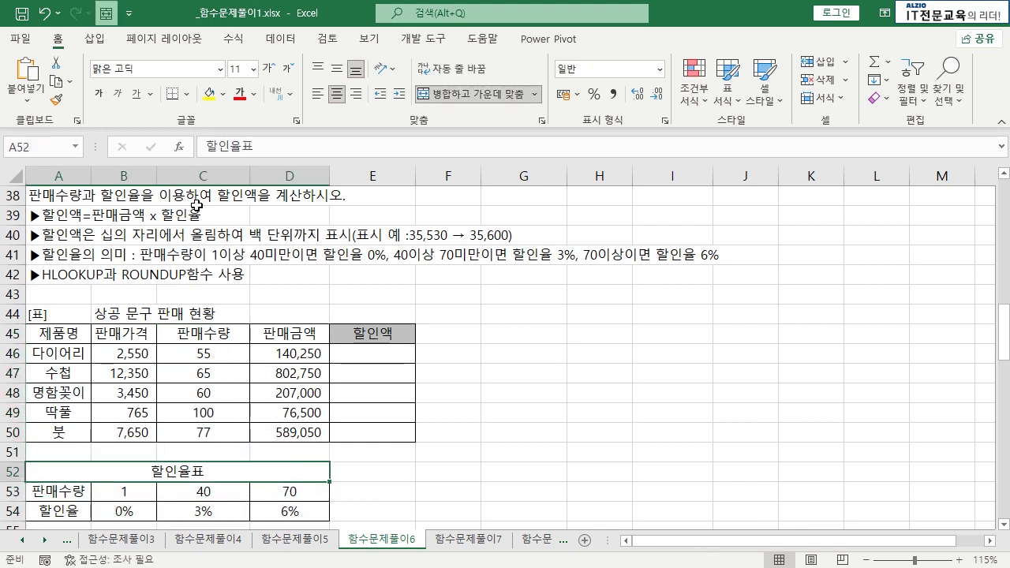
- Trace how 판매금액 in column D and the 할인율 row 54 produce the 할인액 in E46:E50
{"action": "left_click_drag", "start_coordinate": [379, 333], "coordinate": [381, 432]}
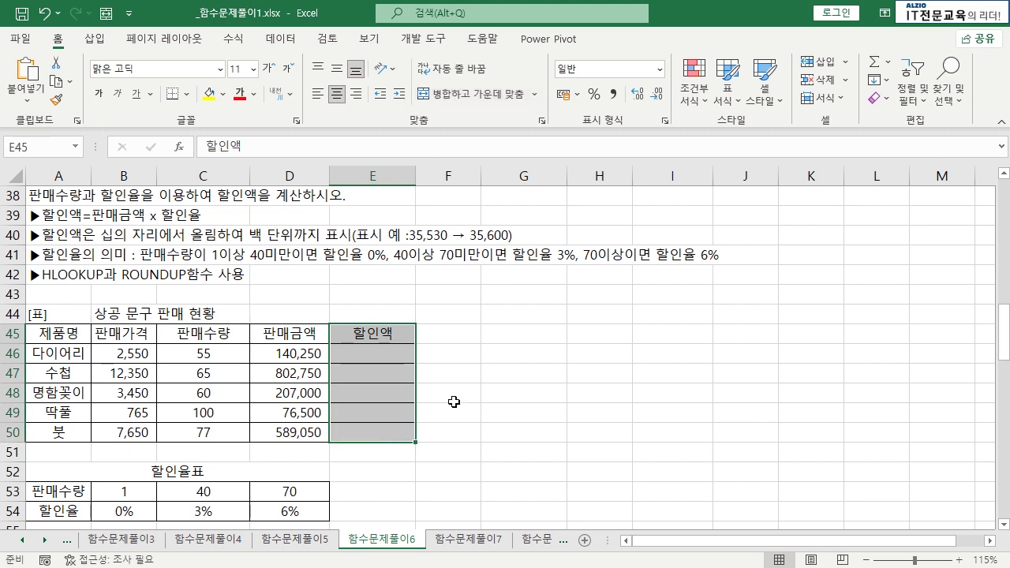
{"action": "left_click", "coordinate": [448, 372]}
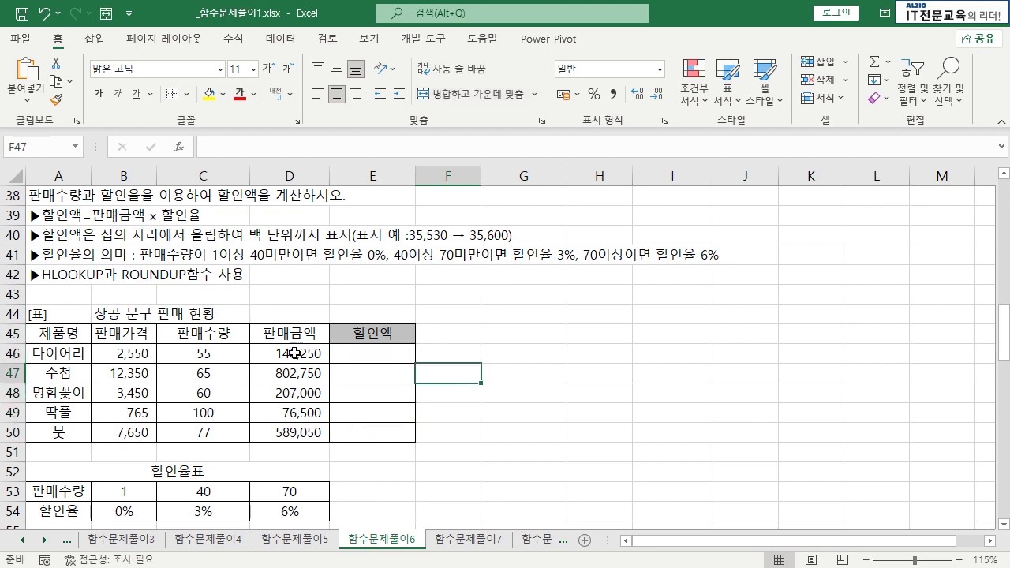
{"action": "mouse_move", "coordinate": [295, 354]}
{"action": "left_mouse_down"}
{"action": "mouse_move", "coordinate": [296, 384]}
{"action": "mouse_move", "coordinate": [296, 355]}
{"action": "left_mouse_up"}
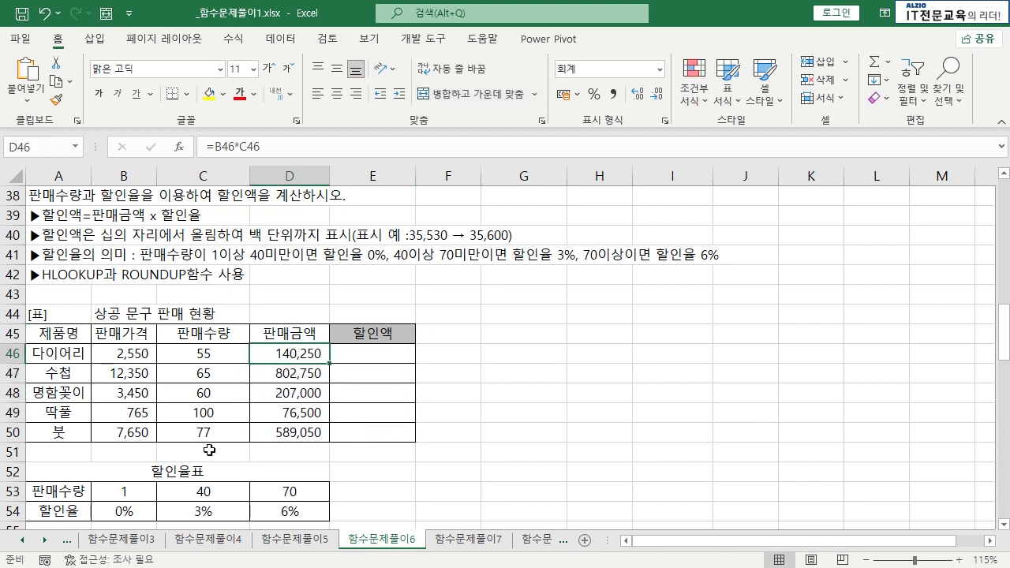
{"action": "left_click_drag", "start_coordinate": [83, 514], "coordinate": [304, 509]}
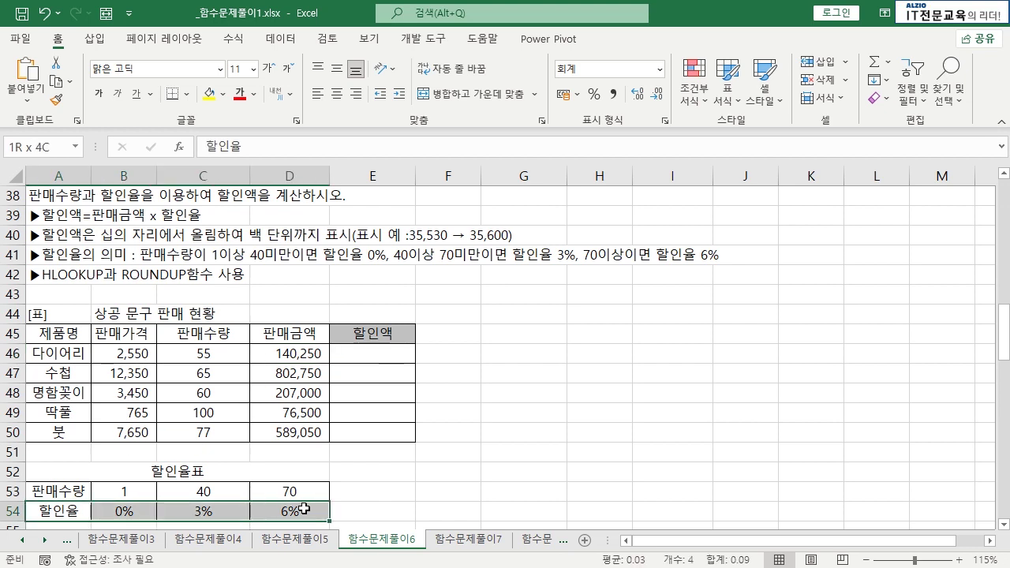
{"action": "left_click", "coordinate": [289, 392]}
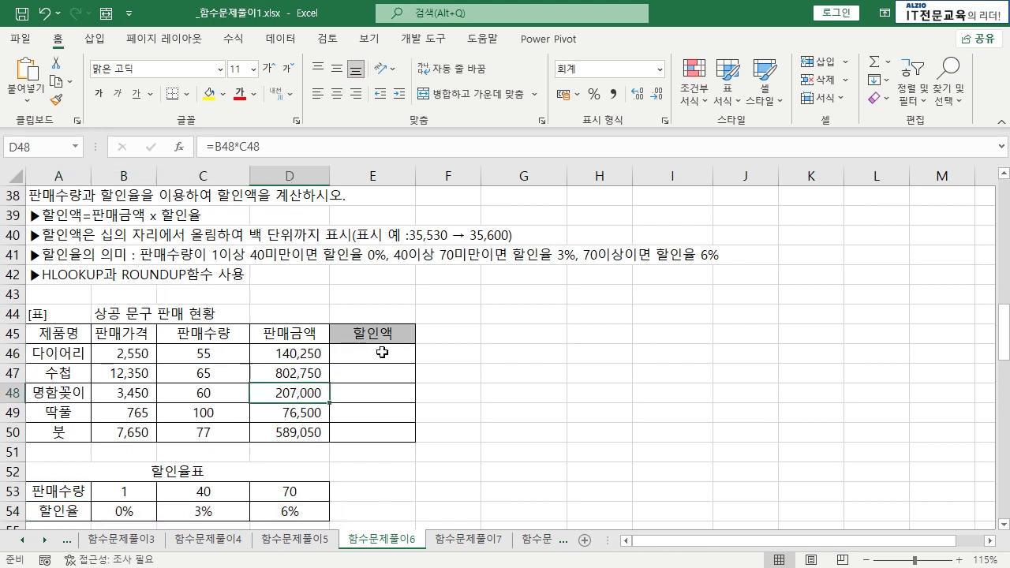
{"action": "left_click_drag", "start_coordinate": [382, 334], "coordinate": [384, 440]}
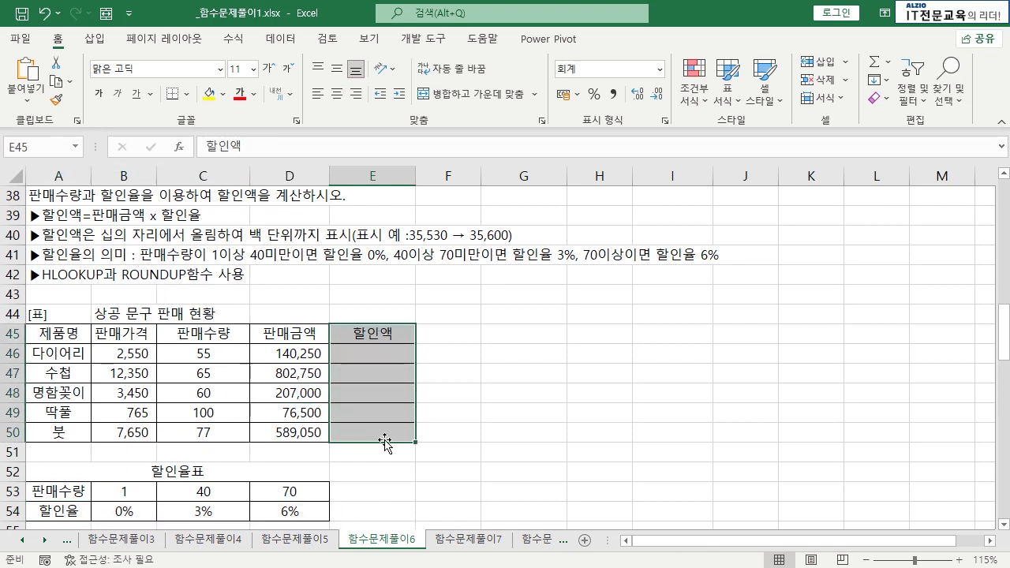
{"action": "left_click", "coordinate": [385, 440]}
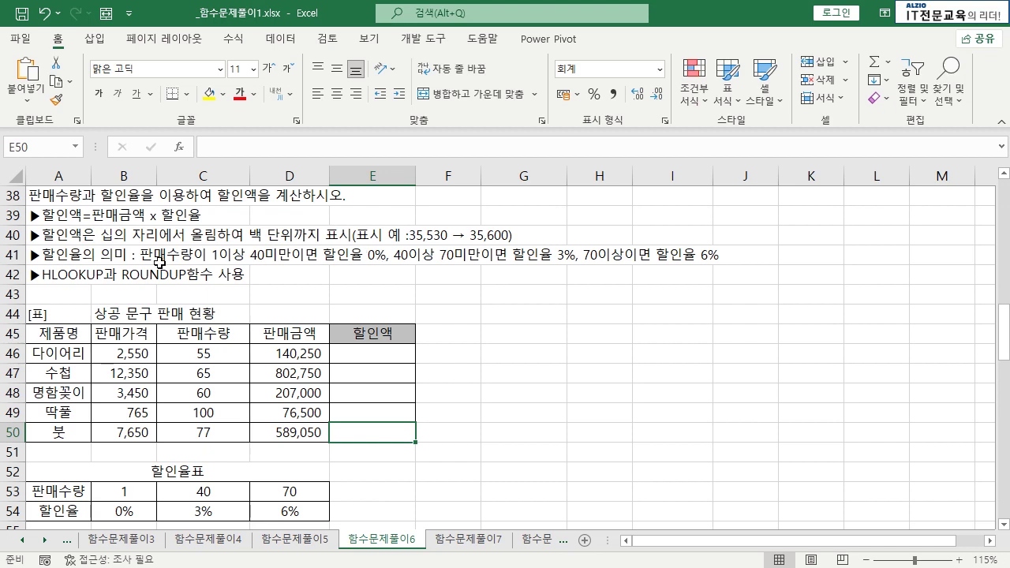
- Match the quantity ranges described in row 41 to the threshold and rate pairs in B53:D54
{"action": "left_click", "coordinate": [60, 509]}
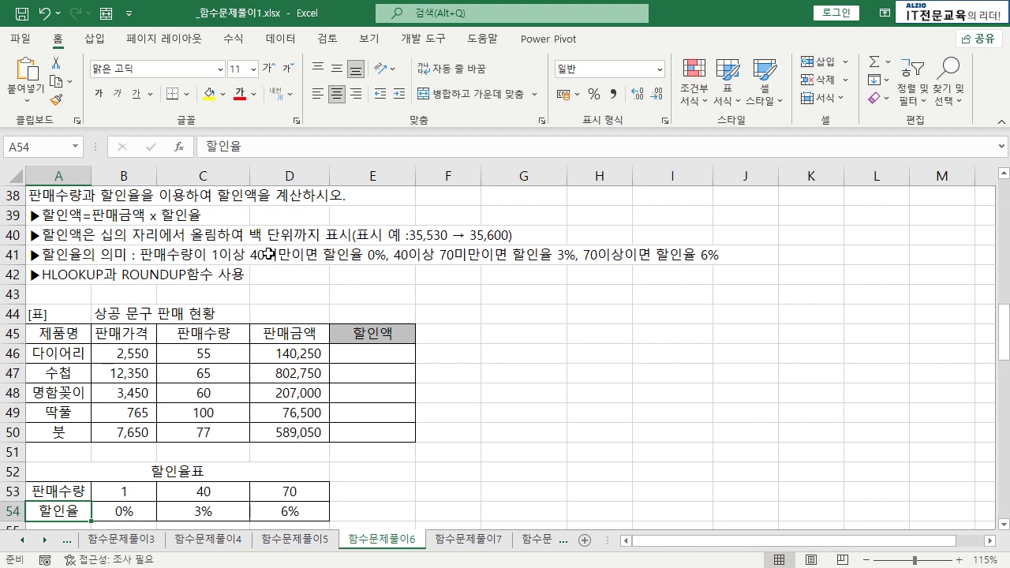
{"action": "left_click_drag", "start_coordinate": [217, 352], "coordinate": [226, 428]}
{"action": "left_click", "coordinate": [226, 426]}
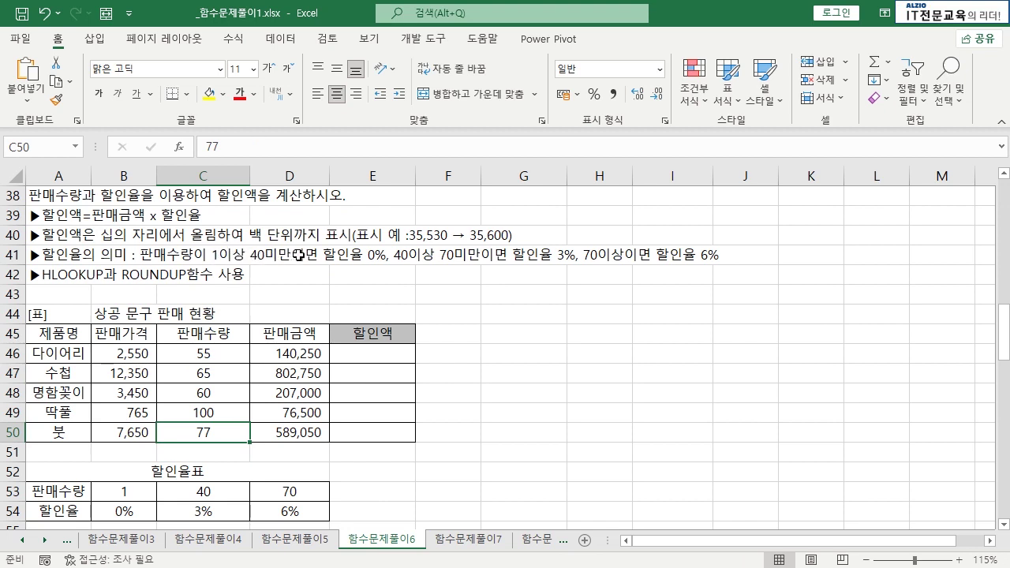
{"action": "left_click", "coordinate": [135, 511]}
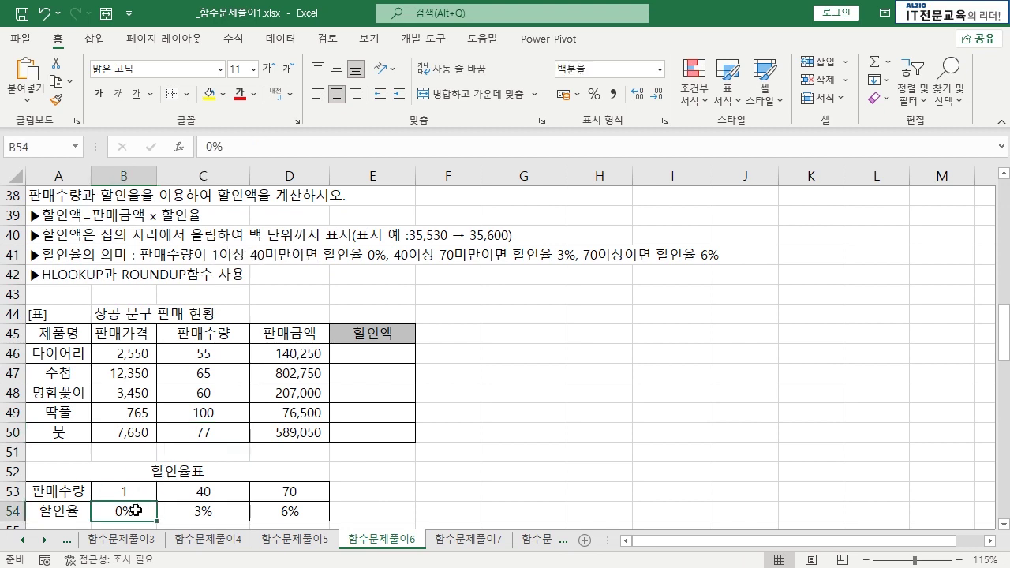
{"action": "left_click_drag", "start_coordinate": [131, 496], "coordinate": [126, 511]}
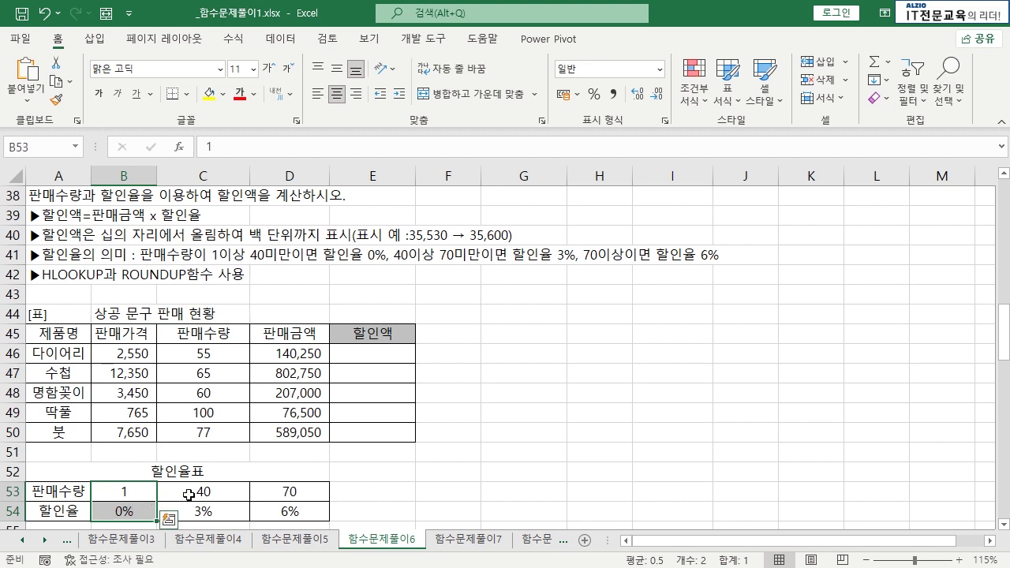
{"action": "left_click_drag", "start_coordinate": [203, 490], "coordinate": [202, 506]}
{"action": "left_click_drag", "start_coordinate": [290, 494], "coordinate": [289, 512]}
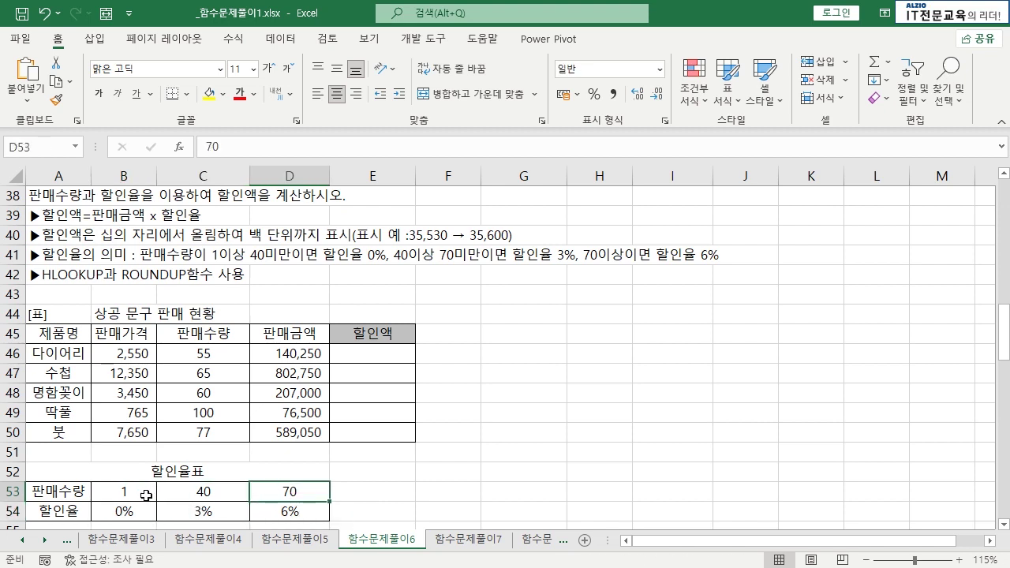
- Review each 판매수량 threshold in B53:D53 together with the 할인율 directly beneath it in row 54
{"action": "left_click_drag", "start_coordinate": [142, 494], "coordinate": [203, 509]}
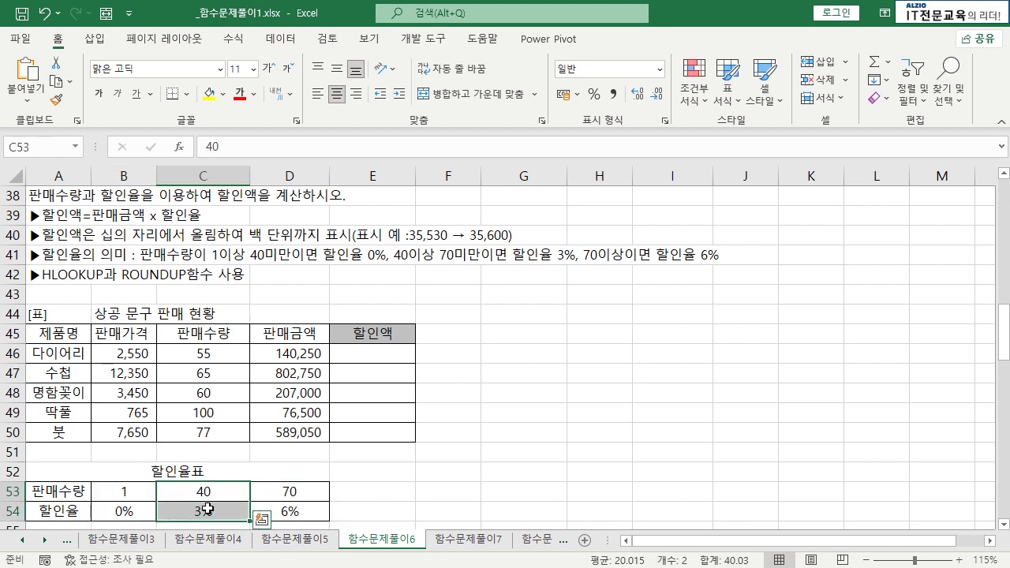
{"action": "left_click_drag", "start_coordinate": [132, 491], "coordinate": [134, 510]}
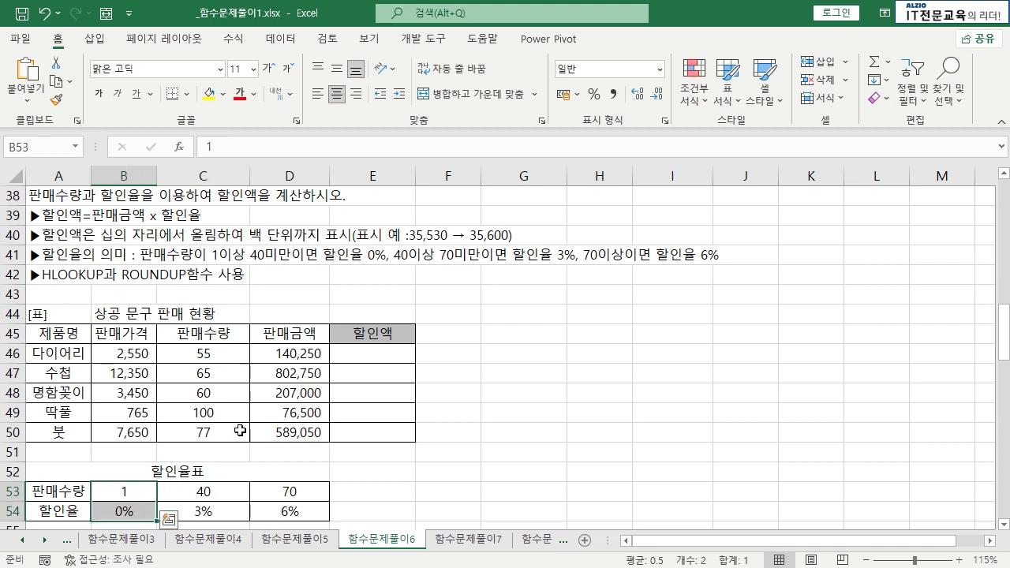
{"action": "left_click_drag", "start_coordinate": [211, 490], "coordinate": [207, 511]}
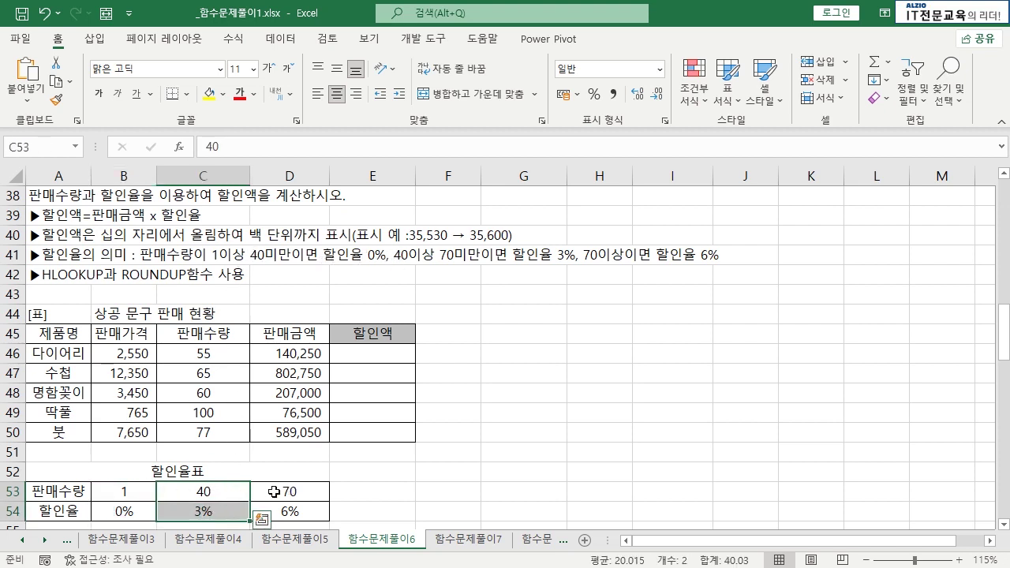
{"action": "left_click", "coordinate": [213, 512]}
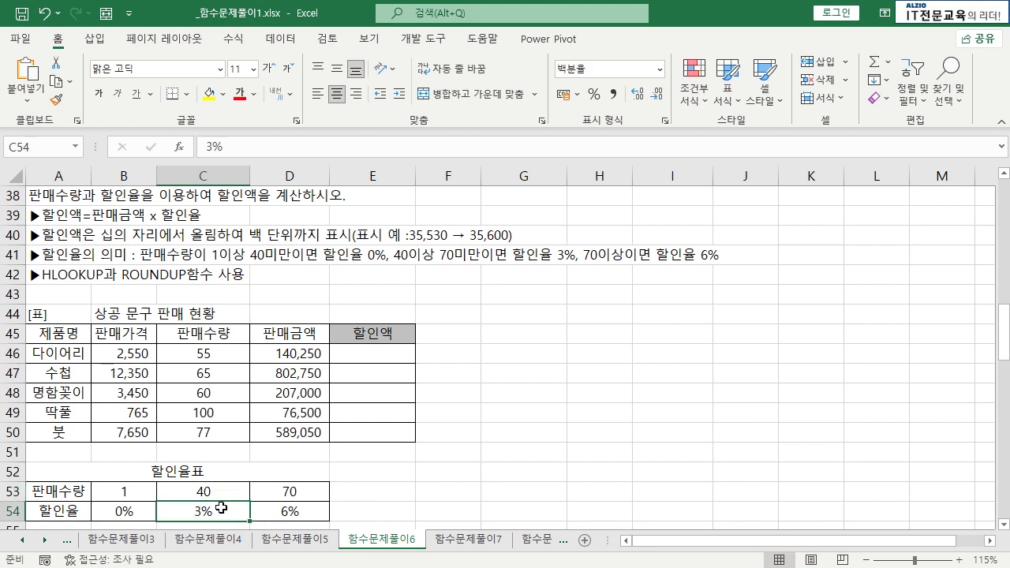
{"action": "left_click_drag", "start_coordinate": [286, 491], "coordinate": [291, 507]}
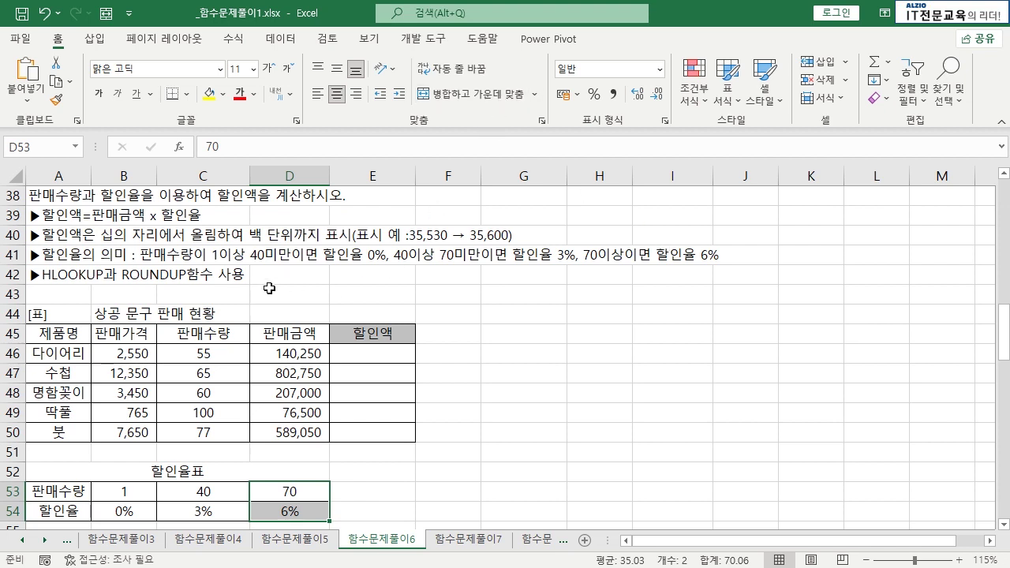
{"action": "left_click", "coordinate": [516, 333]}
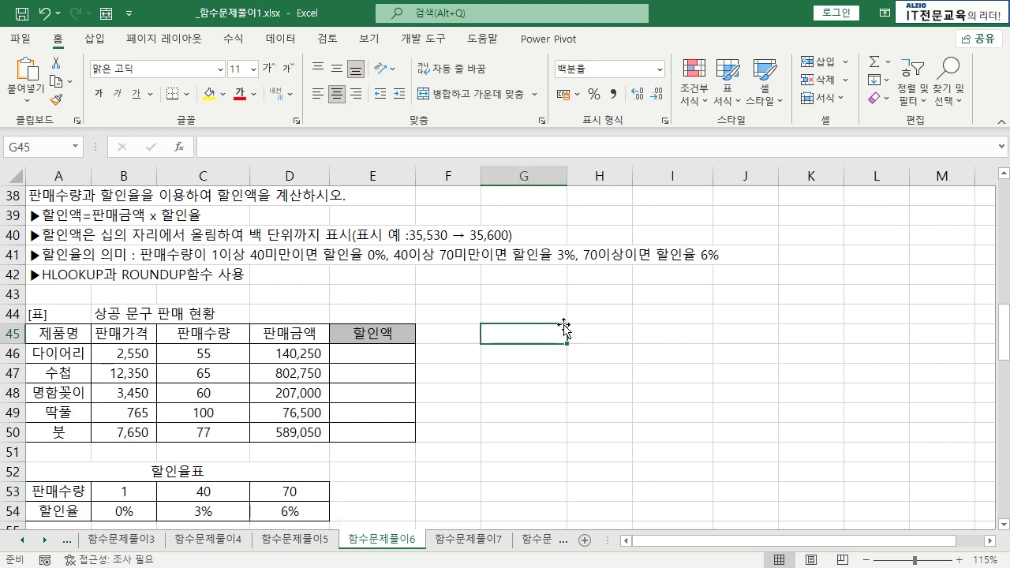
{"action": "type", "text": "=HO"}
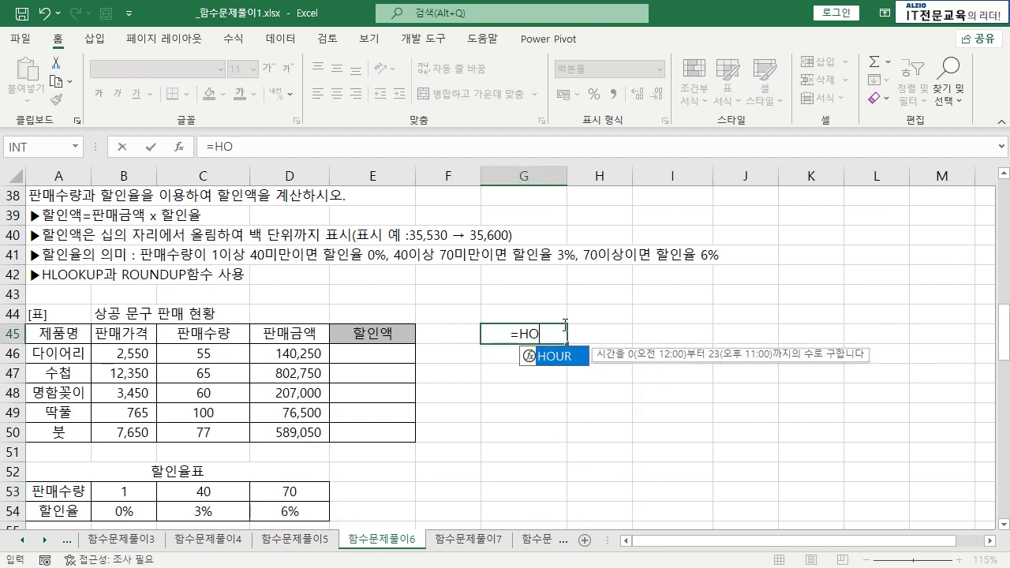
{"action": "key", "text": "BackSpace"}
{"action": "type", "text": "LOOK"}
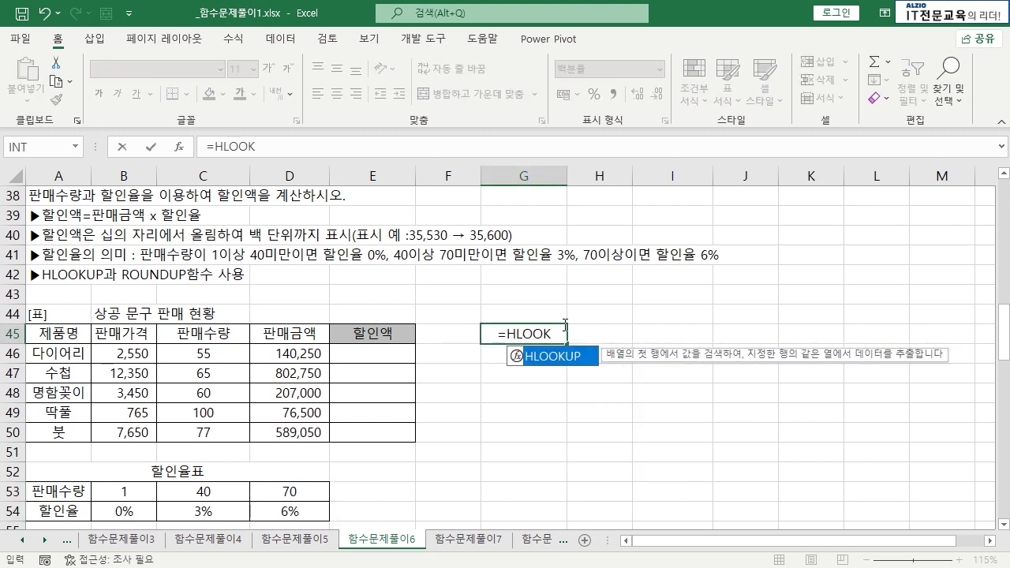
{"action": "key", "text": "Tab"}
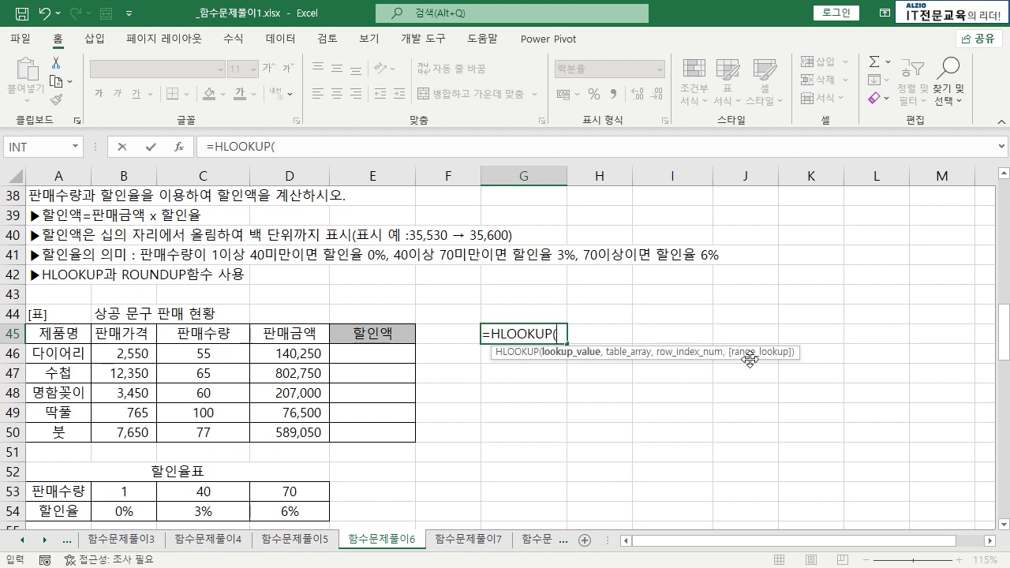
{"action": "key", "text": "Escape"}
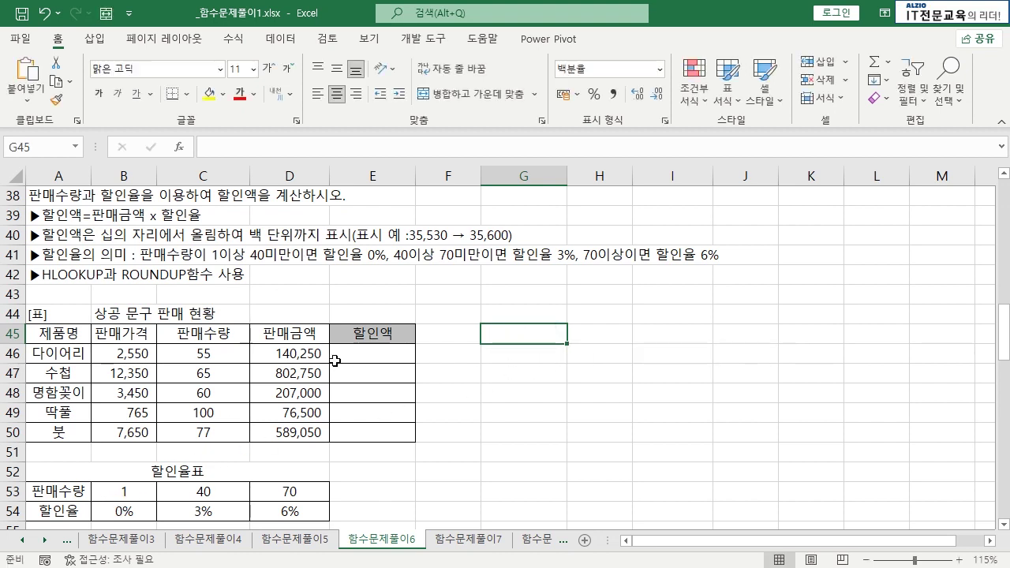
- Examine the 할인율표 layout, checking the quantity thresholds in row 53 and the discount rates in row 54
{"action": "left_click", "coordinate": [397, 356]}
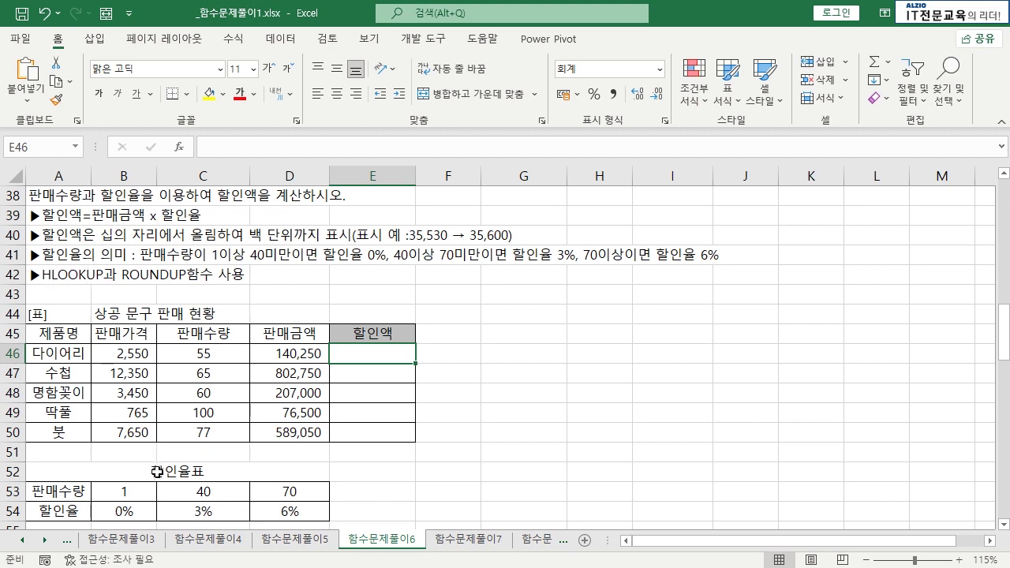
{"action": "left_click", "coordinate": [119, 492]}
{"action": "left_click_drag", "start_coordinate": [119, 492], "coordinate": [324, 491]}
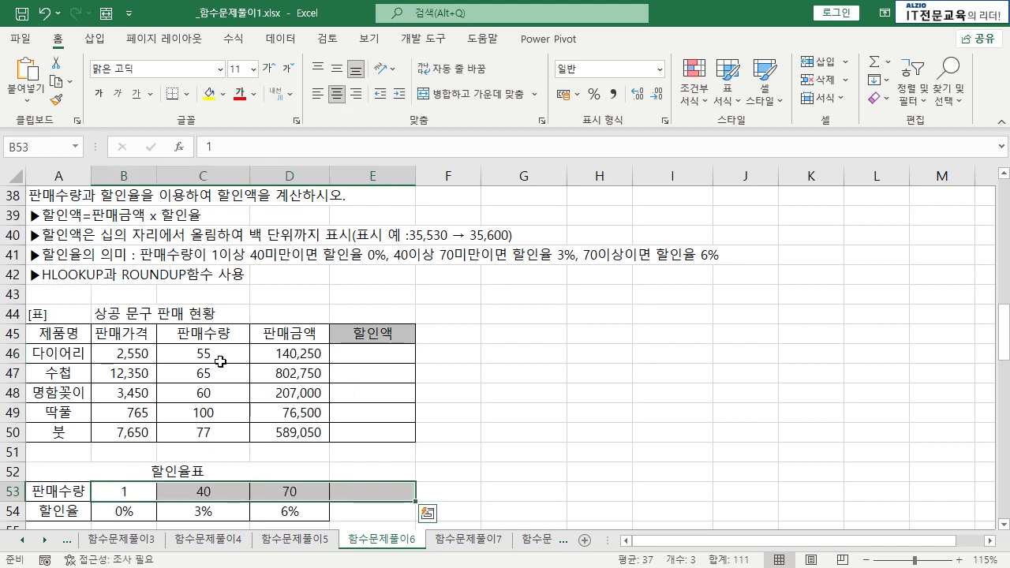
{"action": "left_click", "coordinate": [129, 175]}
{"action": "left_click", "coordinate": [204, 175]}
{"action": "left_click", "coordinate": [270, 175]}
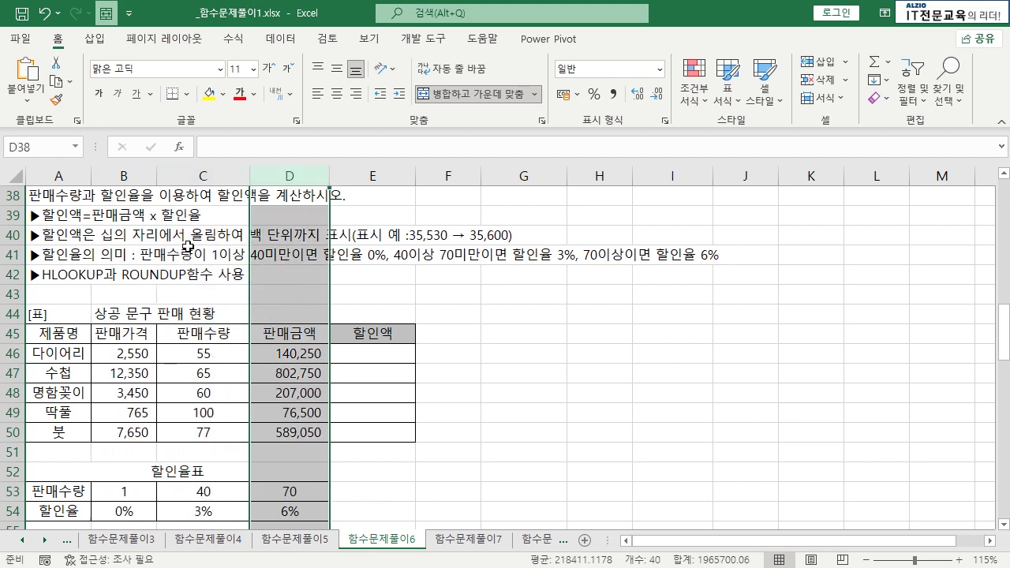
{"action": "left_click", "coordinate": [11, 492]}
{"action": "left_click", "coordinate": [8, 511]}
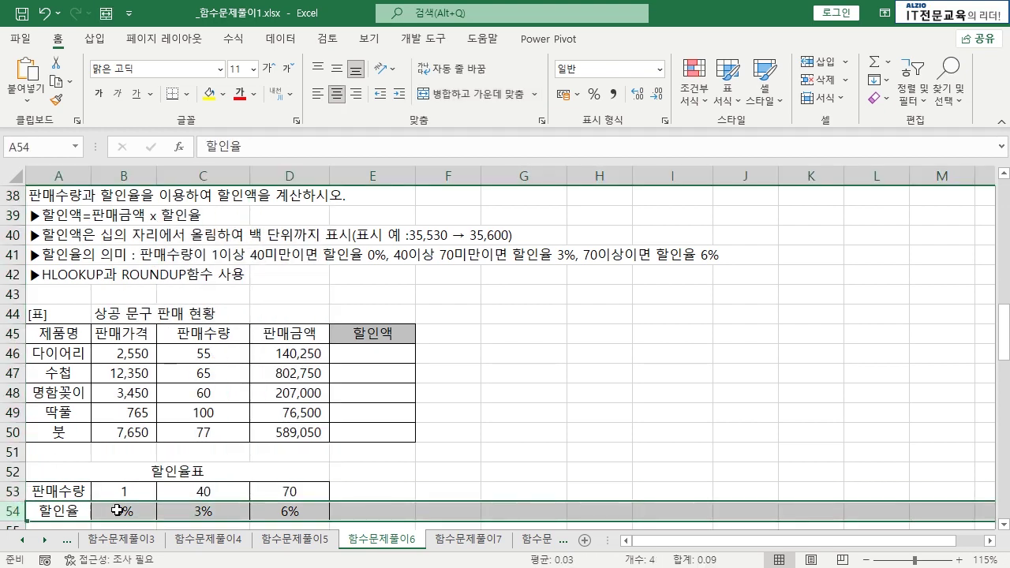
{"action": "left_click_drag", "start_coordinate": [117, 512], "coordinate": [320, 513]}
{"action": "left_click", "coordinate": [271, 514]}
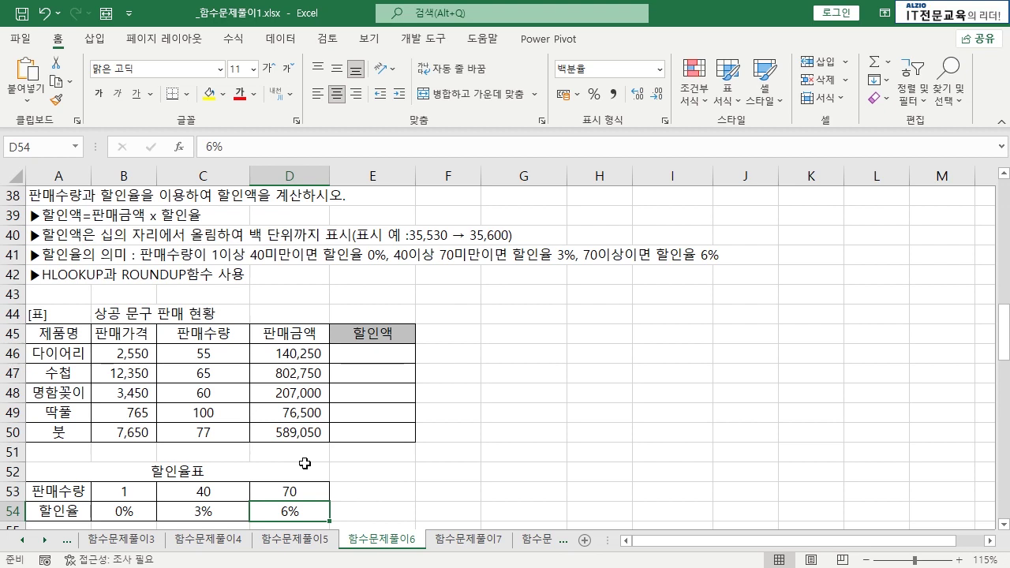
- Begin an HLOOKUP formula in E46 with the sales quantity in C46 as the lookup value
{"action": "left_click", "coordinate": [354, 353]}
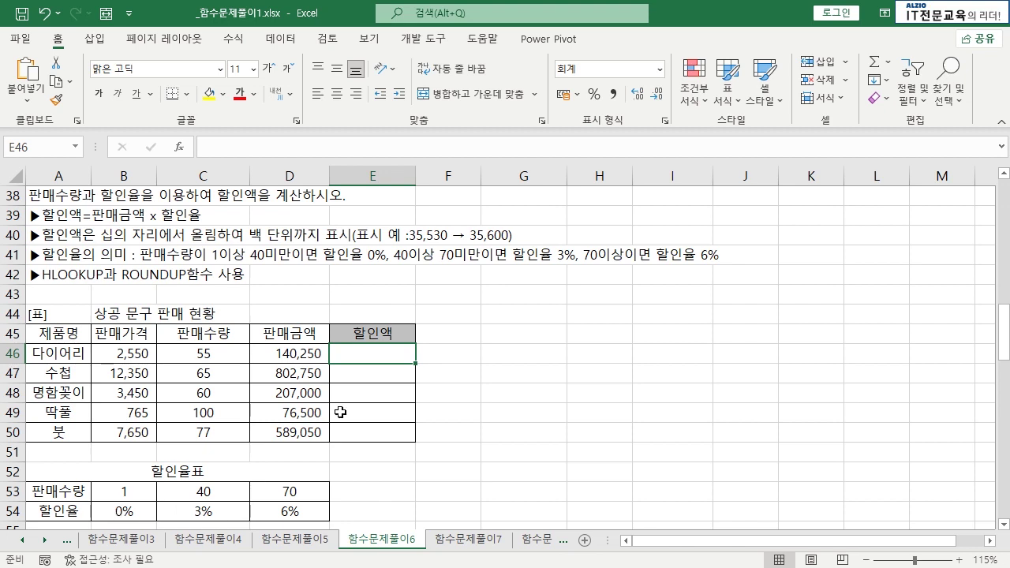
{"action": "type", "text": "=HLOOK"}
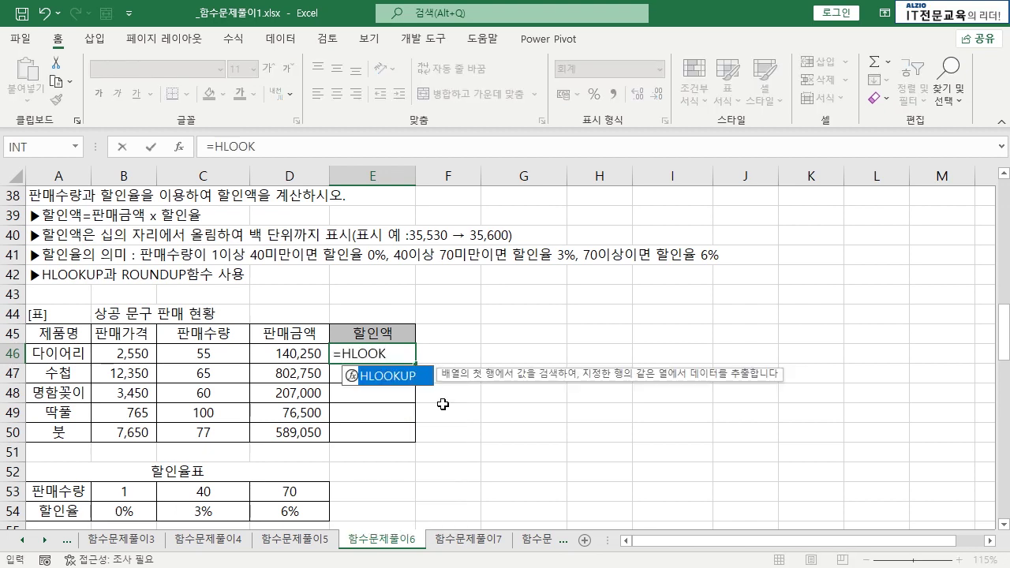
{"action": "key", "text": "Tab"}
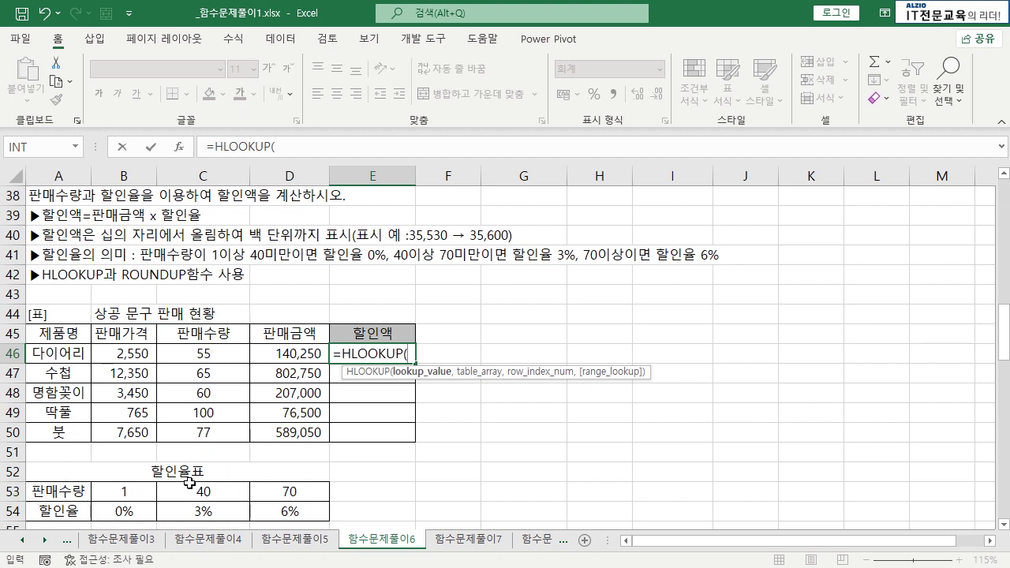
{"action": "left_click", "coordinate": [228, 356]}
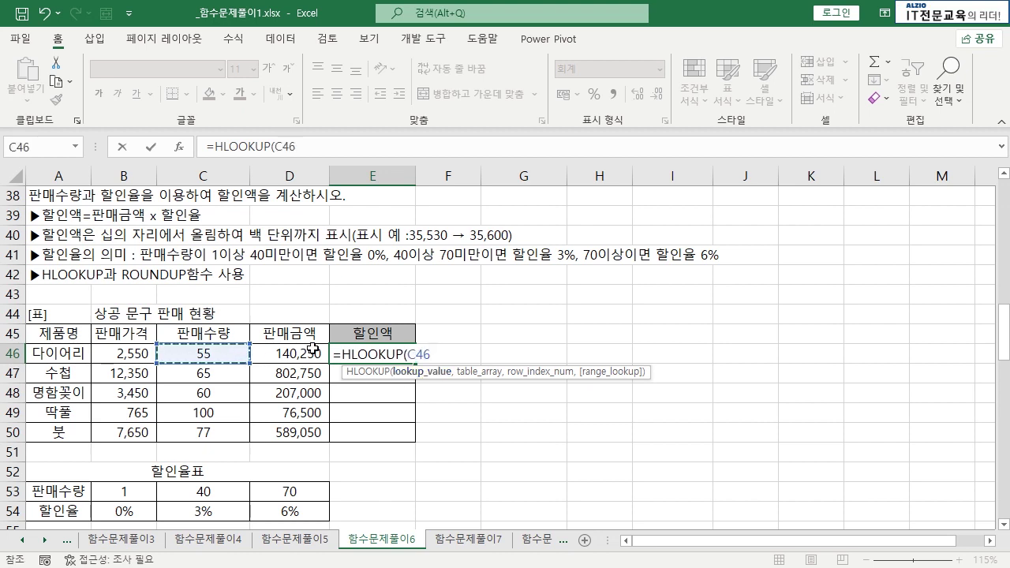
{"action": "type", "text": ","}
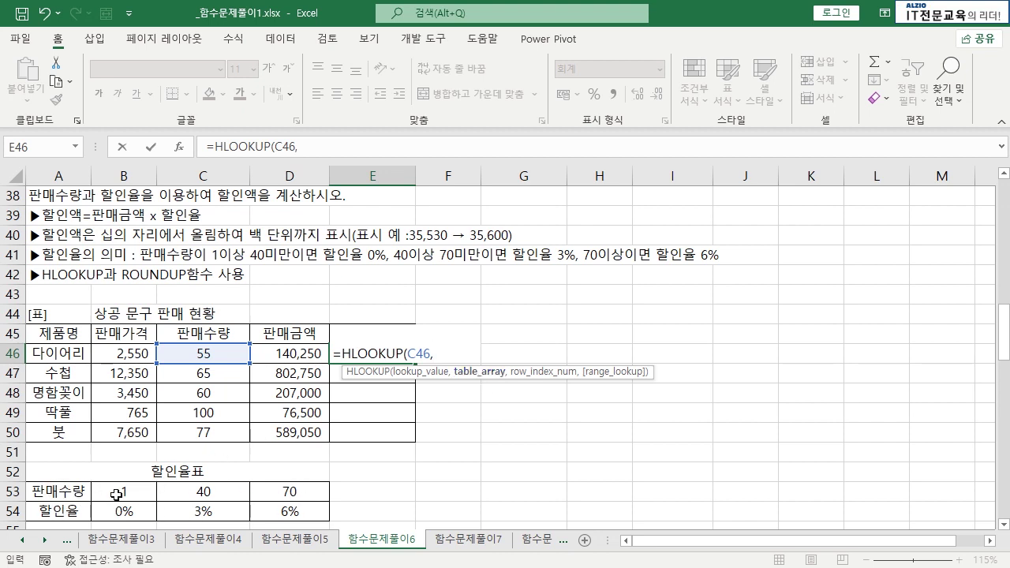
- Add the absolute range $B$53:$D$54 as the HLOOKUP table array and 2 as the row index
{"action": "left_click_drag", "start_coordinate": [116, 495], "coordinate": [280, 511]}
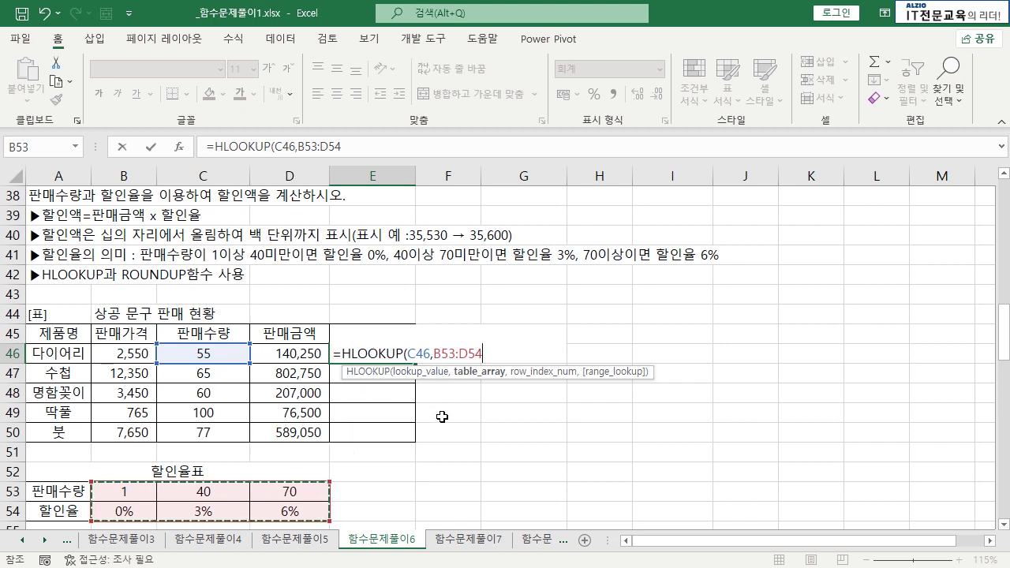
{"action": "key", "text": "F4"}
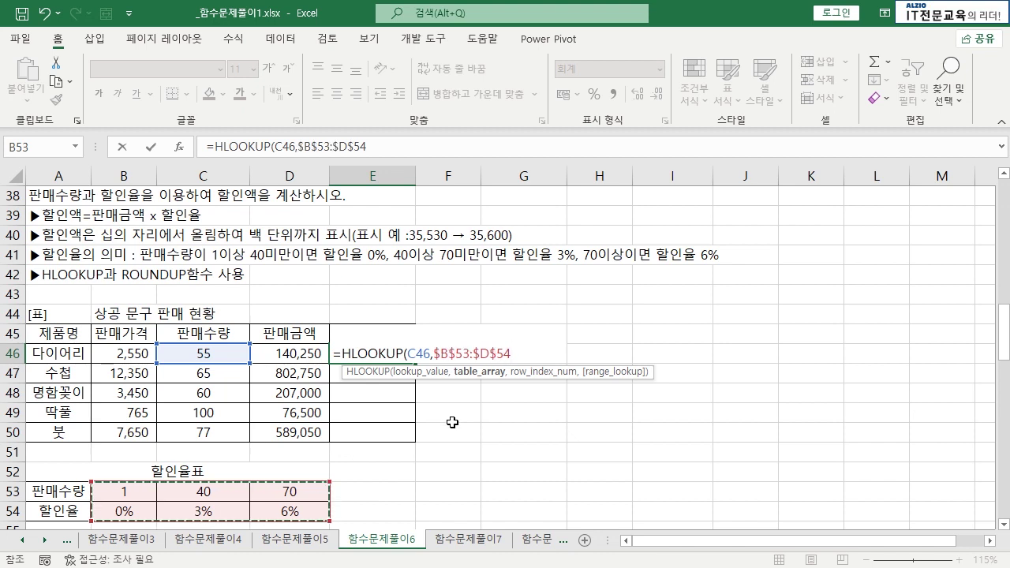
{"action": "type", "text": ","}
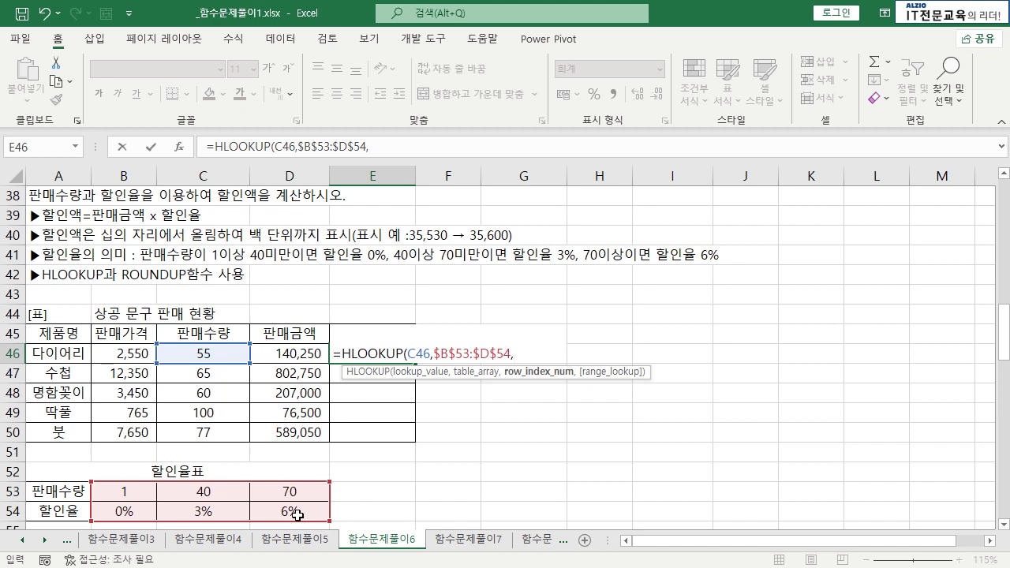
{"action": "type", "text": "2,"}
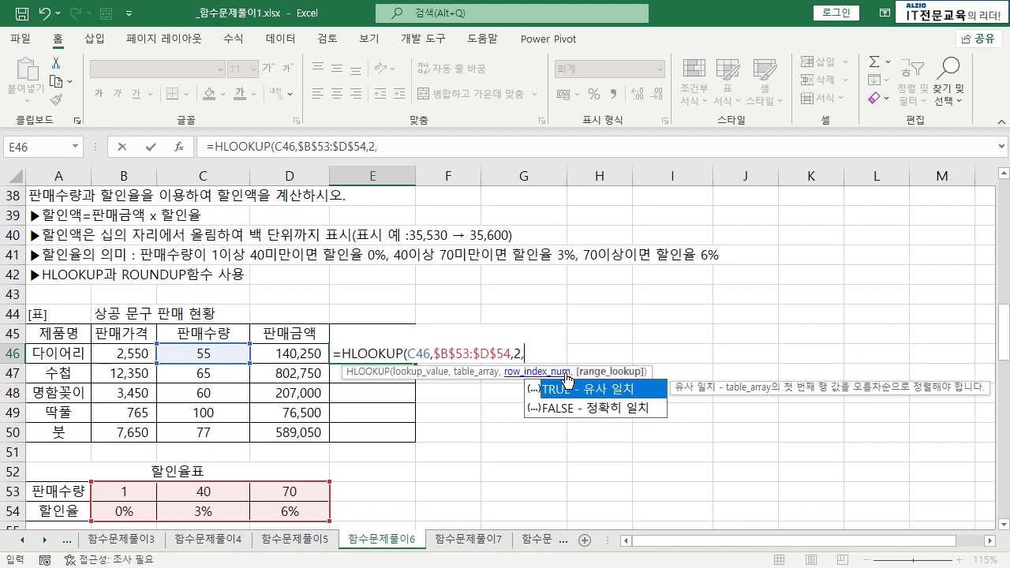
- Choose TRUE (유사 일치) as the HLOOKUP match type, then close and enter the E46 formula
{"action": "left_click", "coordinate": [622, 410]}
{"action": "left_click", "coordinate": [617, 390]}
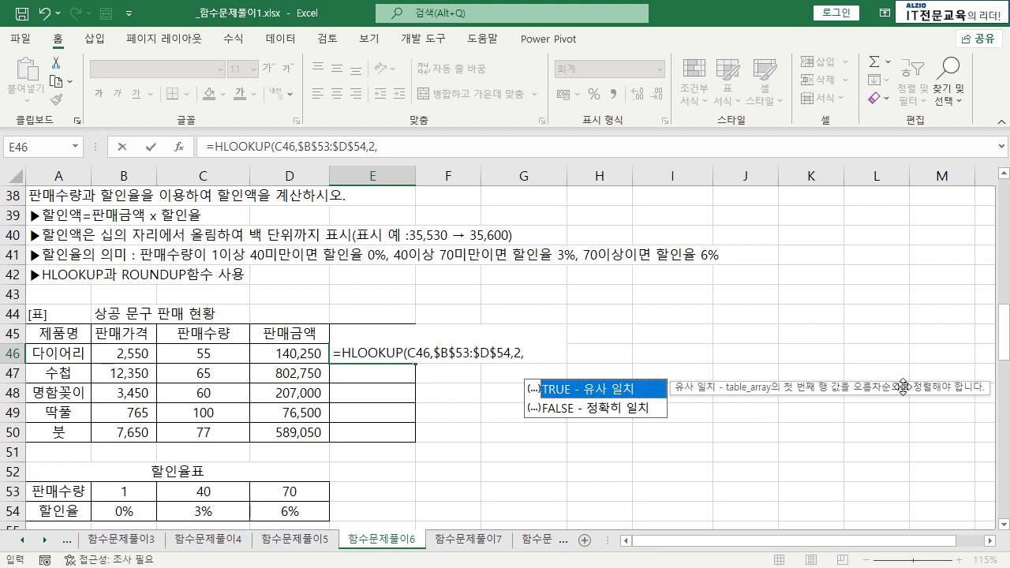
{"action": "left_click", "coordinate": [599, 411]}
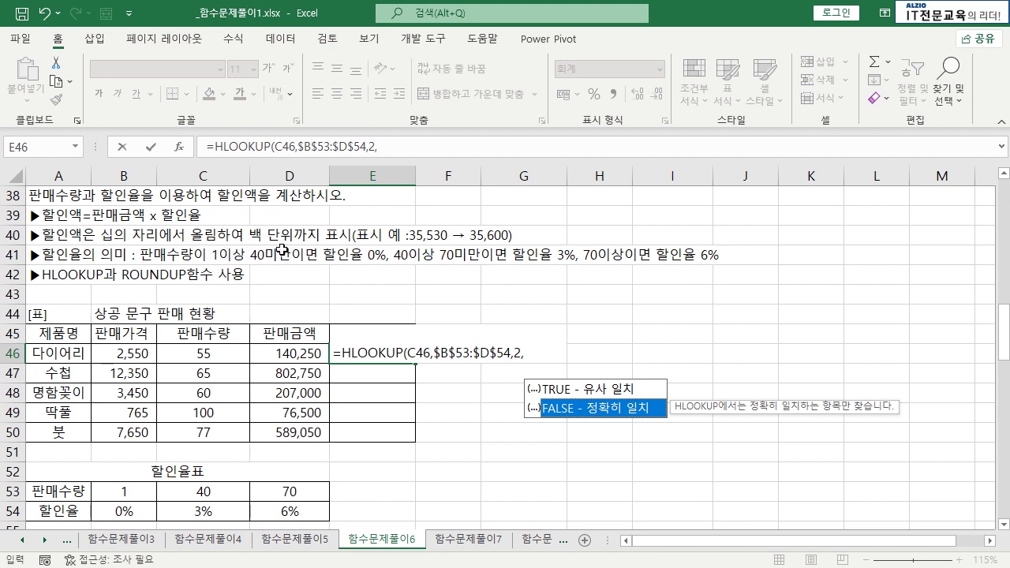
{"action": "left_click", "coordinate": [585, 397]}
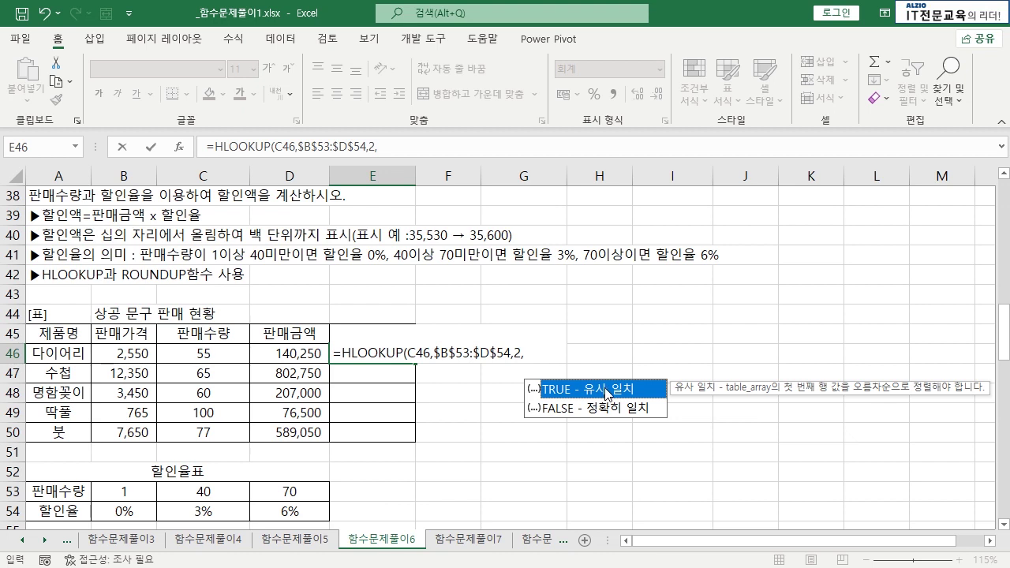
{"action": "double_click", "coordinate": [606, 390]}
{"action": "left_click", "coordinate": [562, 355]}
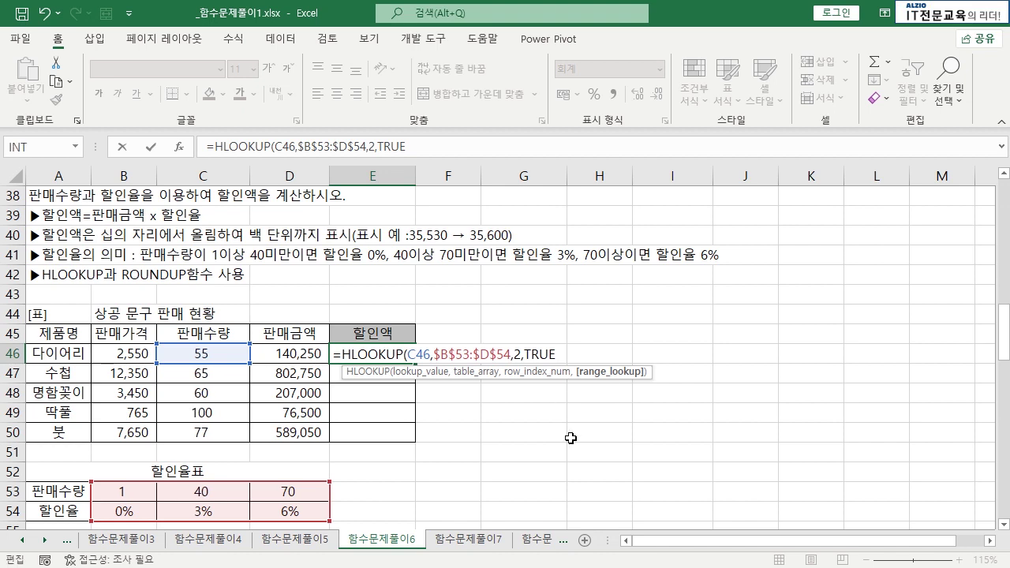
{"action": "type", "text": ")"}
{"action": "key", "text": "Return"}
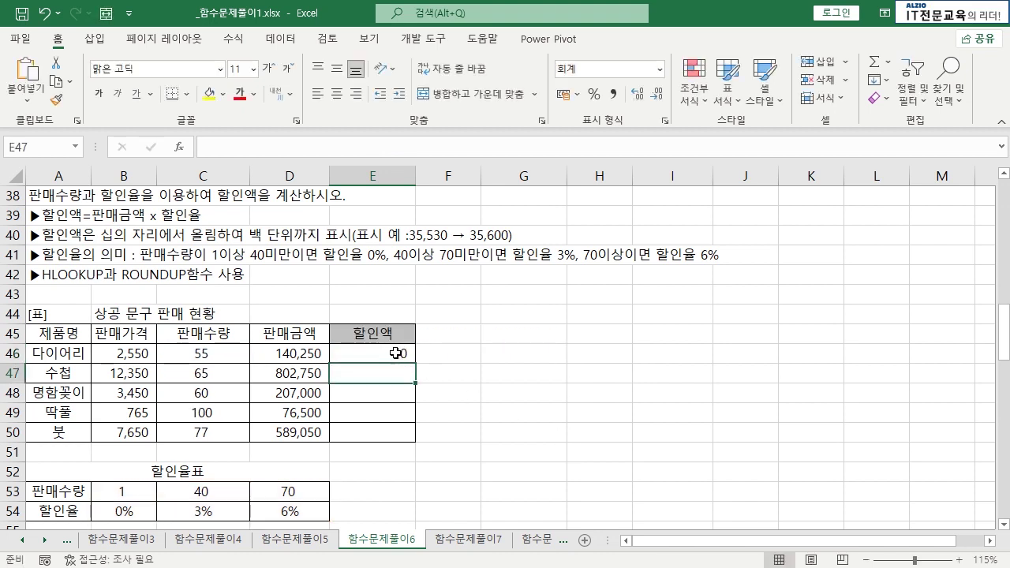
- Copy the E46 formula down through E50 and check the filled cells
{"action": "left_click", "coordinate": [396, 354]}
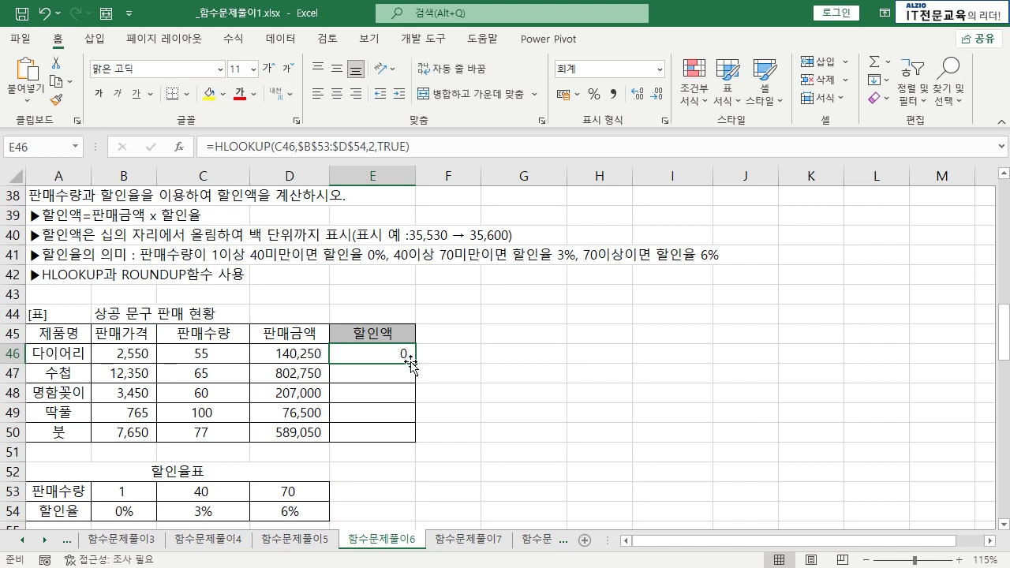
{"action": "double_click", "coordinate": [415, 364]}
{"action": "left_click", "coordinate": [399, 373]}
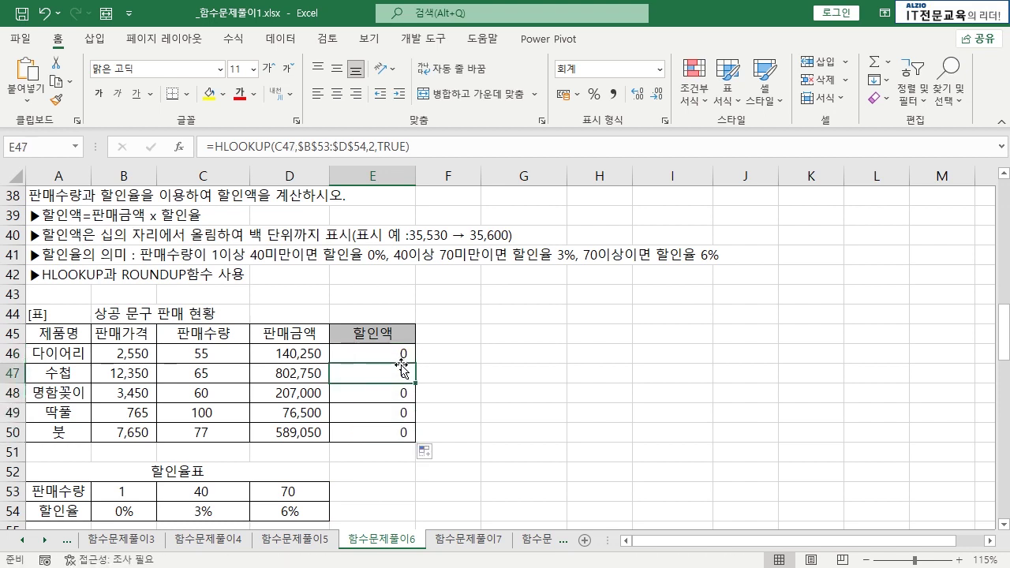
{"action": "left_click", "coordinate": [395, 393]}
{"action": "left_click", "coordinate": [395, 412]}
{"action": "left_click", "coordinate": [395, 432]}
{"action": "left_click", "coordinate": [397, 353]}
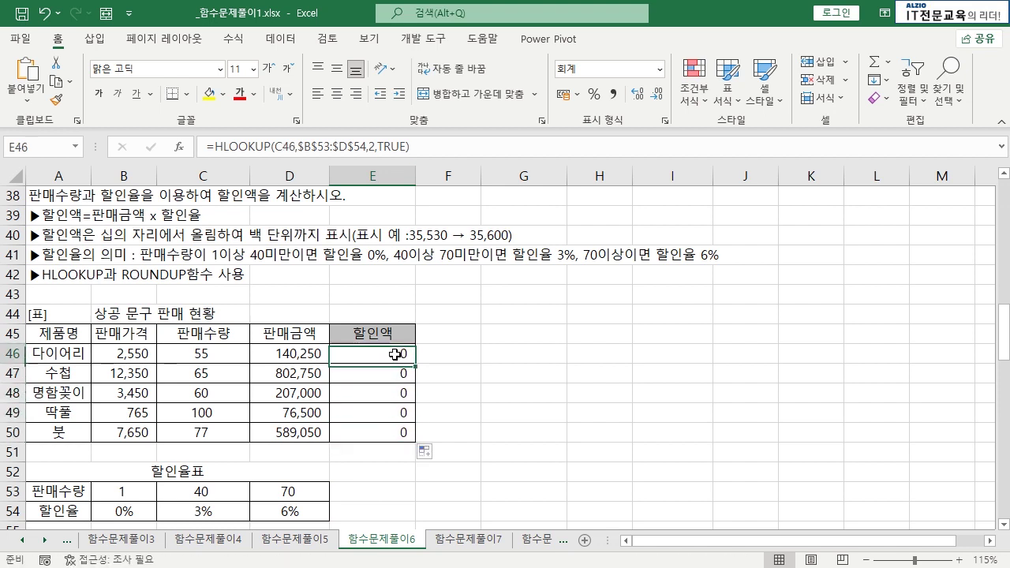
- Format the HLOOKUP results in E46:E50 as percentages (백분율)
{"action": "left_click_drag", "start_coordinate": [394, 355], "coordinate": [394, 431]}
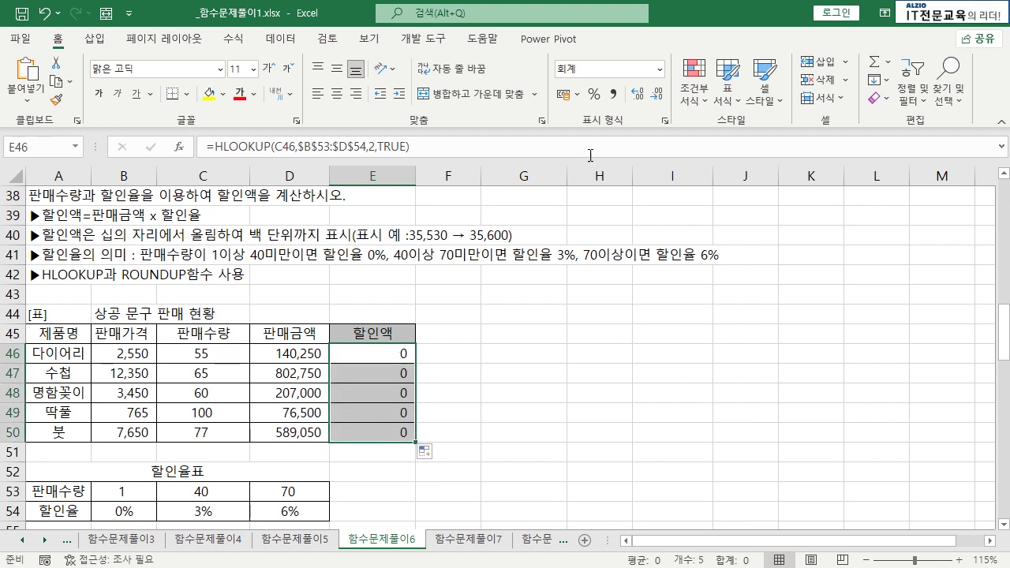
{"action": "left_click", "coordinate": [659, 69]}
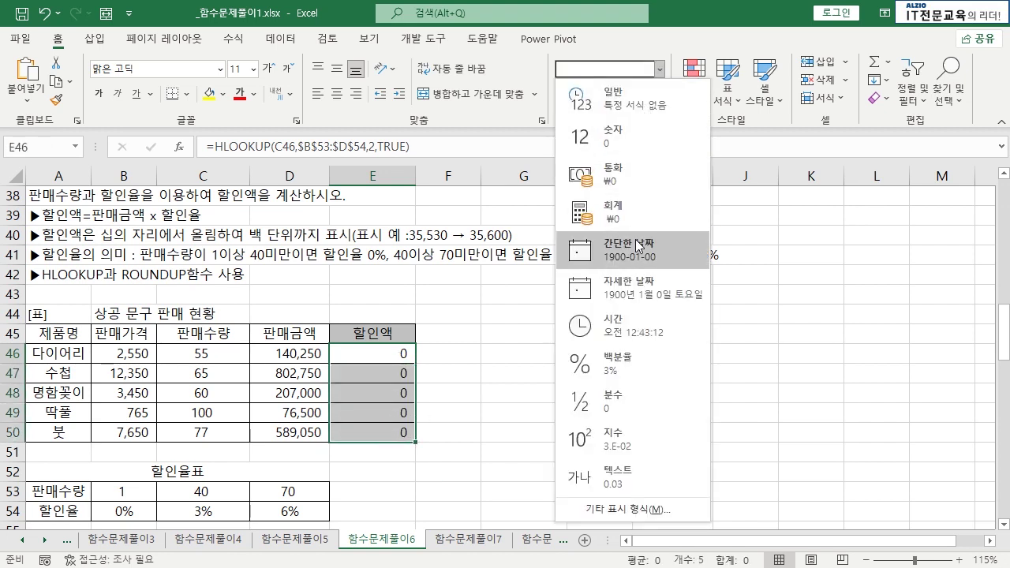
{"action": "left_click", "coordinate": [631, 360]}
{"action": "left_click", "coordinate": [521, 353]}
{"action": "left_click_drag", "start_coordinate": [397, 354], "coordinate": [394, 432]}
{"action": "left_click", "coordinate": [490, 374]}
- Compare the sales quantities in C46:C50 with the 할인율표 thresholds and the rates returned in E46:E50
{"action": "scroll", "coordinate": [276, 394], "scroll_direction": "down", "scroll_amount": 1}
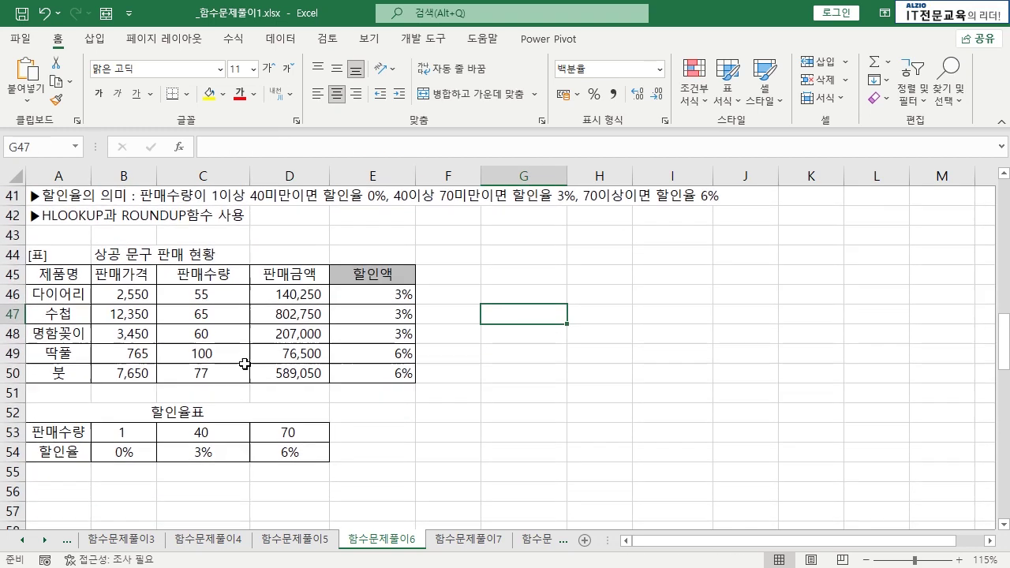
{"action": "scroll", "coordinate": [236, 327], "scroll_direction": "up", "scroll_amount": 1}
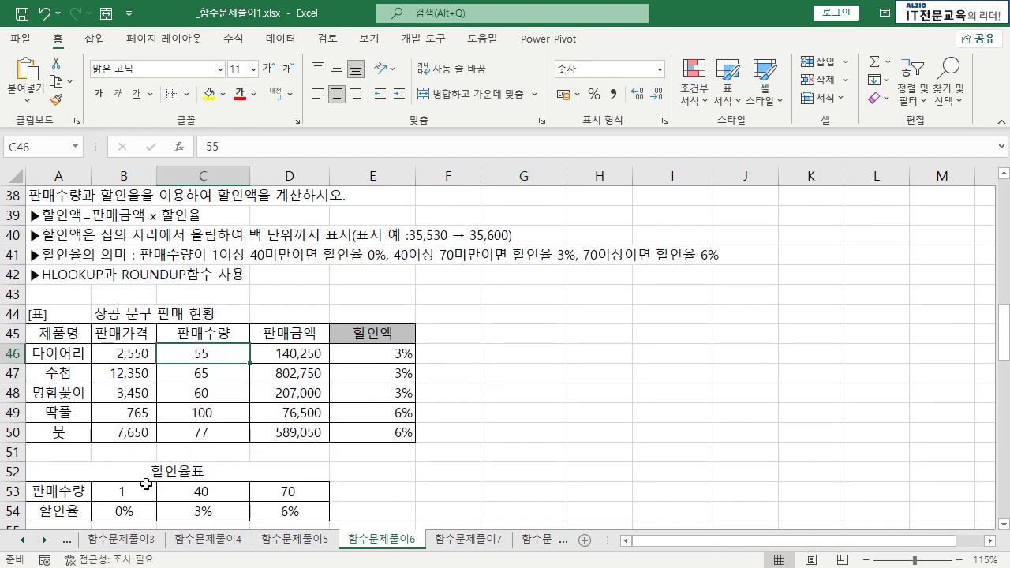
{"action": "left_click", "coordinate": [225, 495]}
{"action": "left_click", "coordinate": [287, 493]}
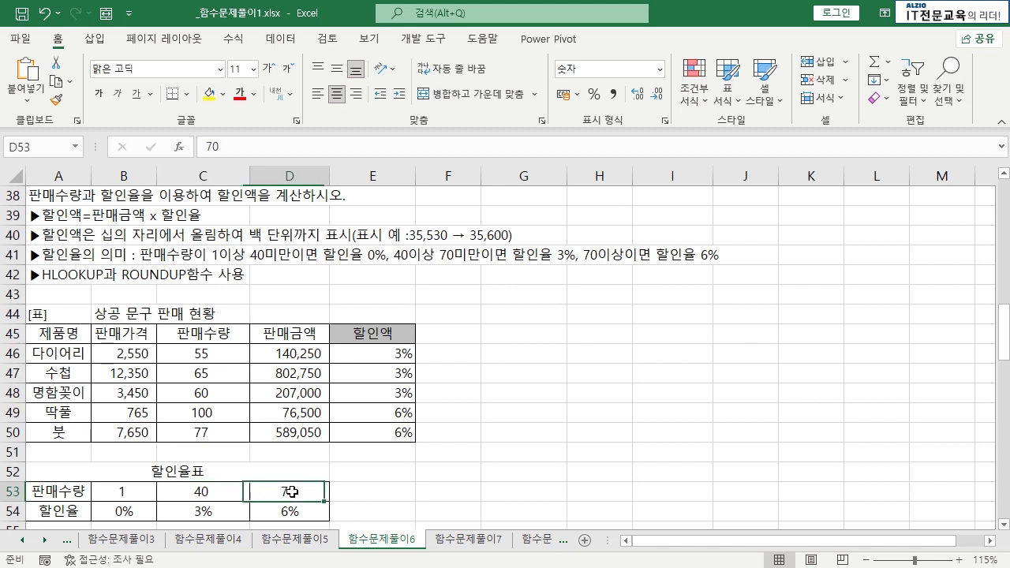
{"action": "left_click", "coordinate": [217, 509]}
{"action": "left_click", "coordinate": [222, 376]}
{"action": "left_click", "coordinate": [212, 393]}
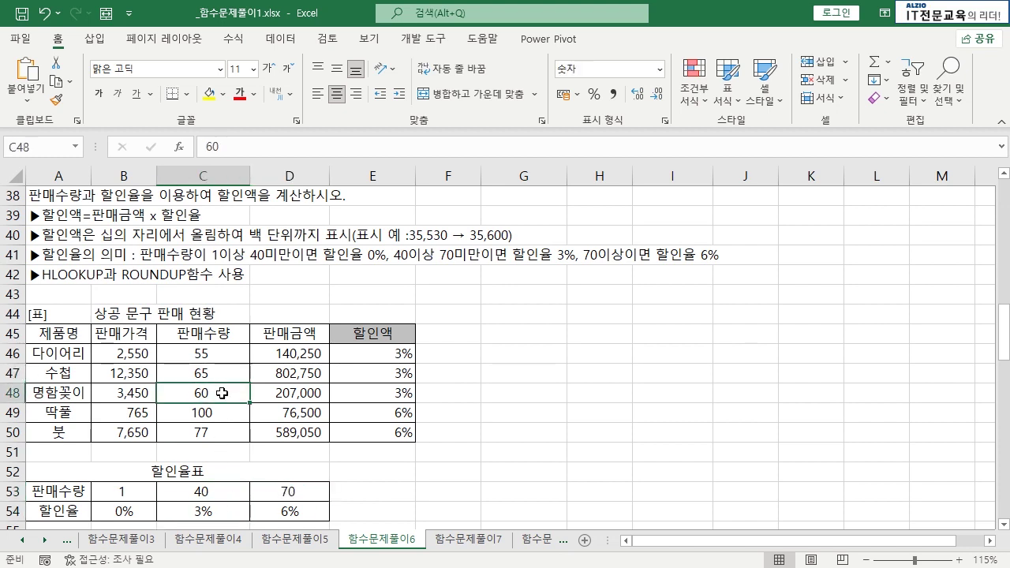
{"action": "left_click", "coordinate": [204, 508]}
{"action": "left_click_drag", "start_coordinate": [207, 413], "coordinate": [206, 433]}
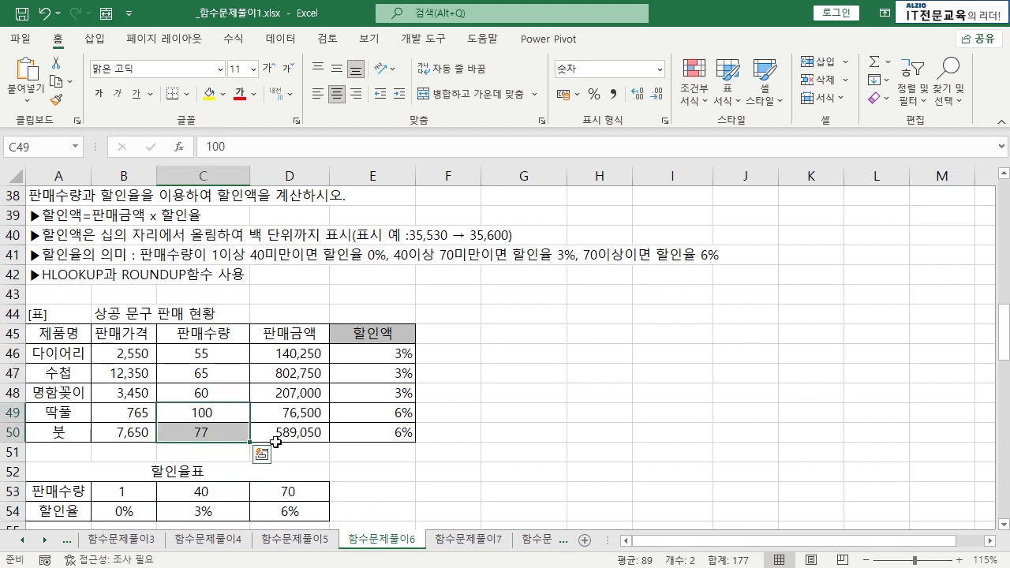
{"action": "left_click_drag", "start_coordinate": [366, 412], "coordinate": [367, 433]}
{"action": "left_click", "coordinate": [458, 390]}
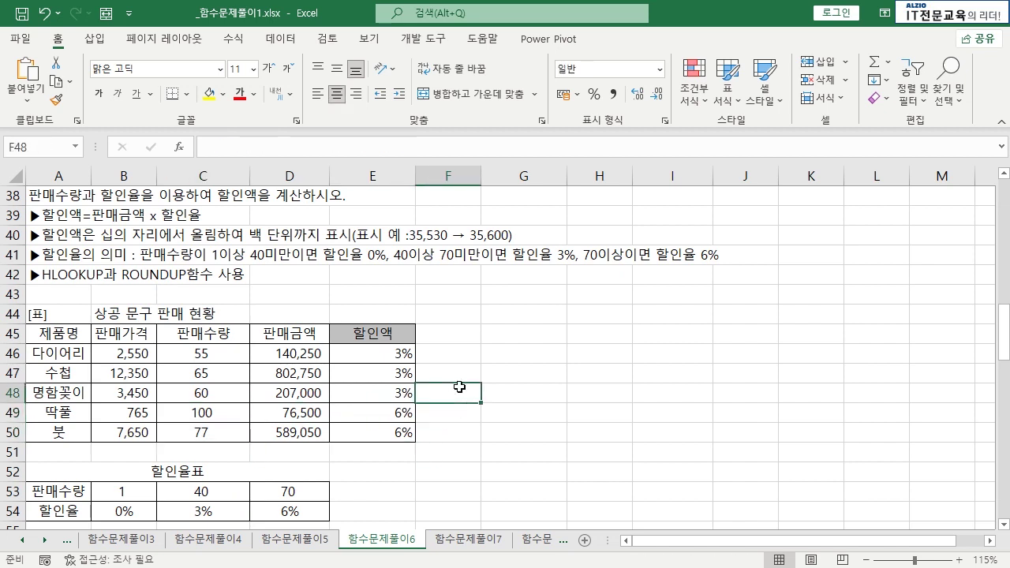
{"action": "left_click_drag", "start_coordinate": [366, 353], "coordinate": [387, 431]}
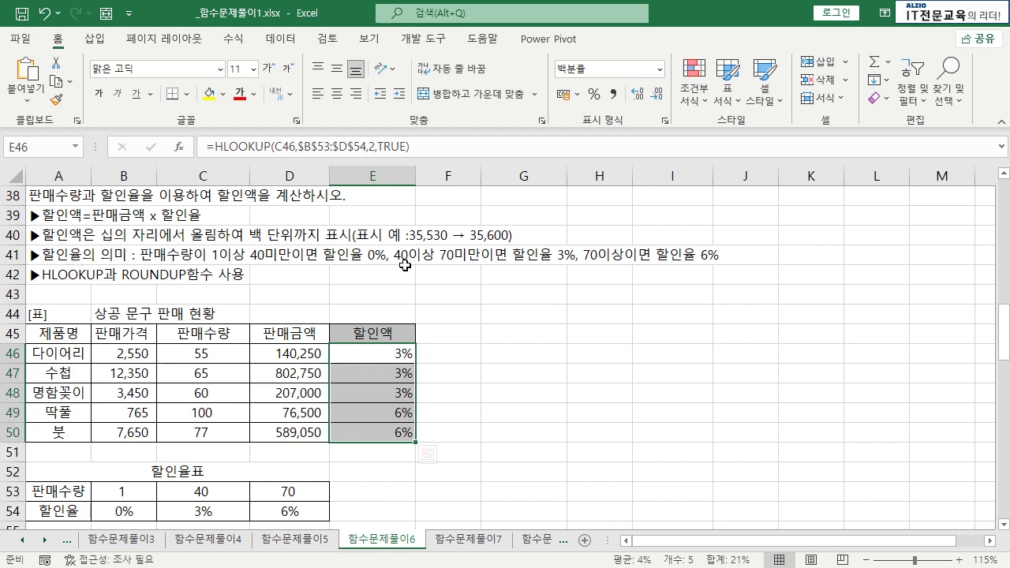
- Change the format of the HLOOKUP results in E46:E50 from percentage to number (숫자)
{"action": "left_click", "coordinate": [660, 69]}
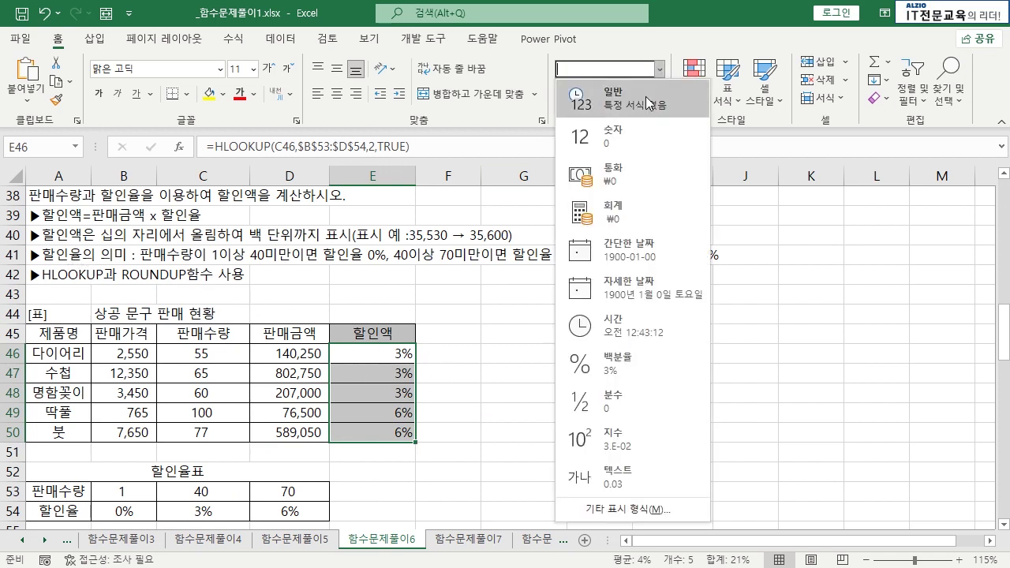
{"action": "left_click", "coordinate": [649, 100]}
{"action": "left_click", "coordinate": [653, 74]}
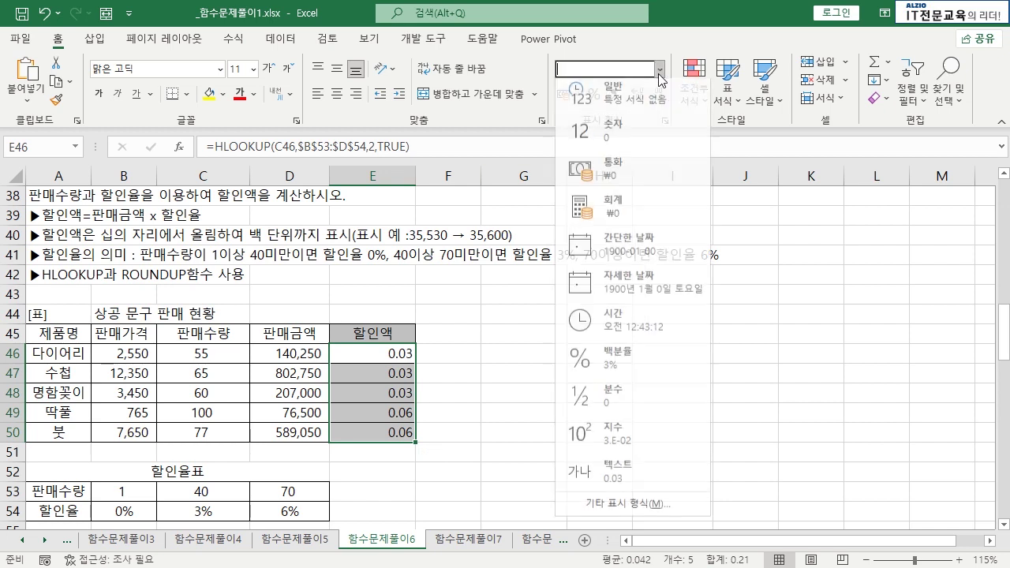
{"action": "left_click", "coordinate": [641, 130]}
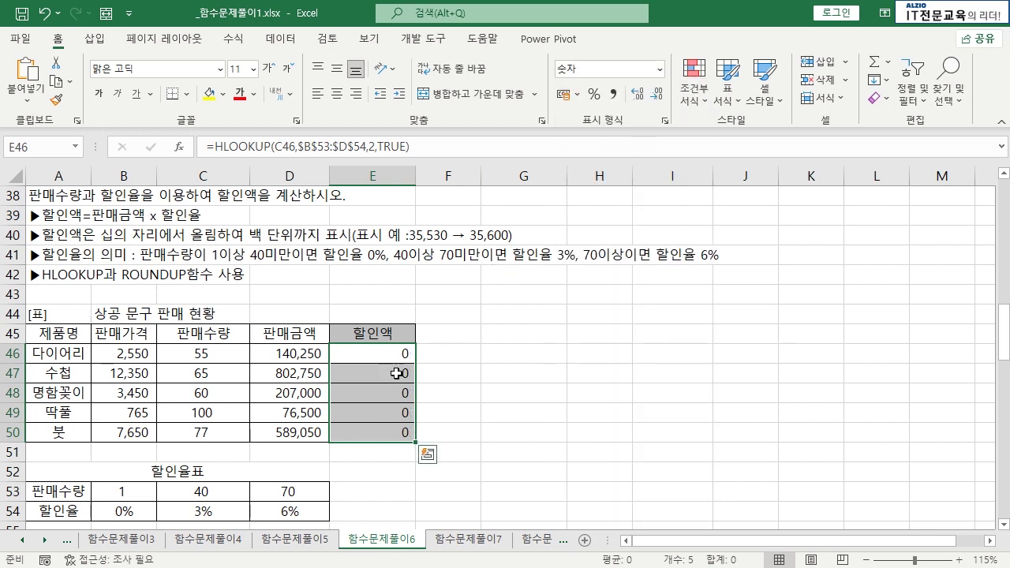
{"action": "left_click", "coordinate": [368, 392]}
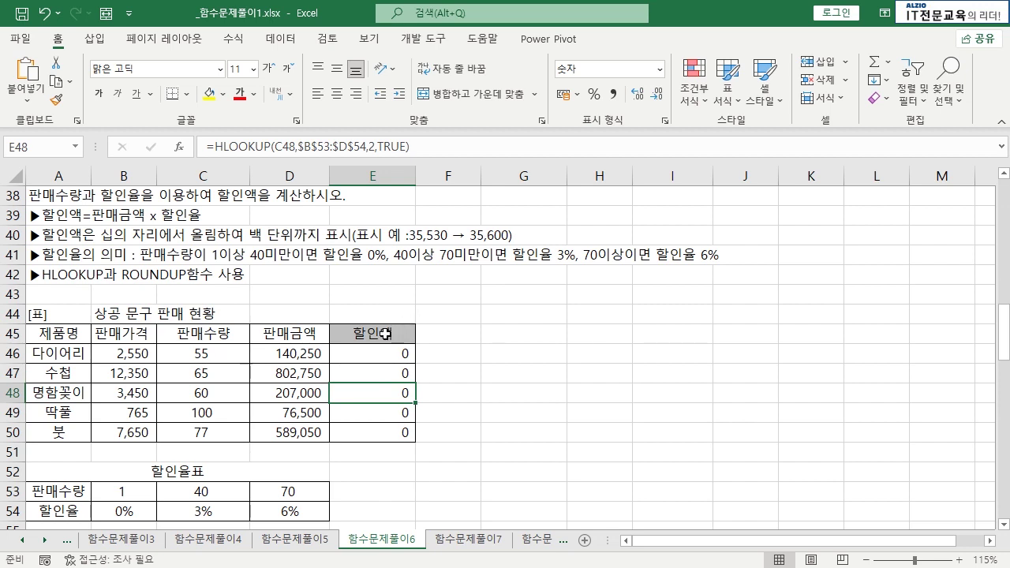
- Review the discount rates in B54:D54 of the 할인율표 and the HLOOKUP formula in E46
{"action": "left_click_drag", "start_coordinate": [138, 508], "coordinate": [272, 510]}
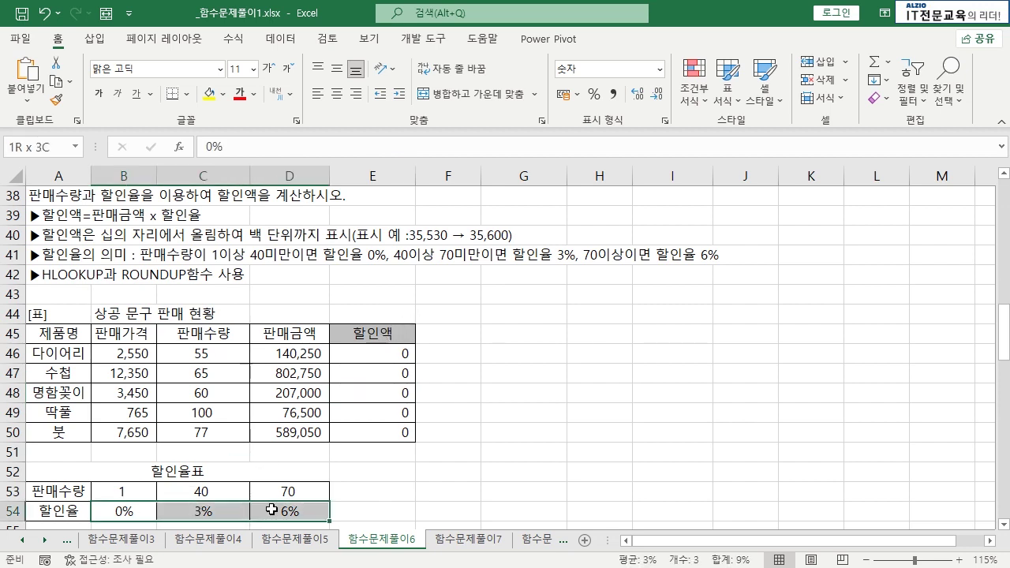
{"action": "left_click", "coordinate": [127, 510]}
{"action": "left_click", "coordinate": [203, 510]}
{"action": "left_click", "coordinate": [281, 510]}
{"action": "left_click", "coordinate": [393, 357]}
{"action": "double_click", "coordinate": [393, 357]}
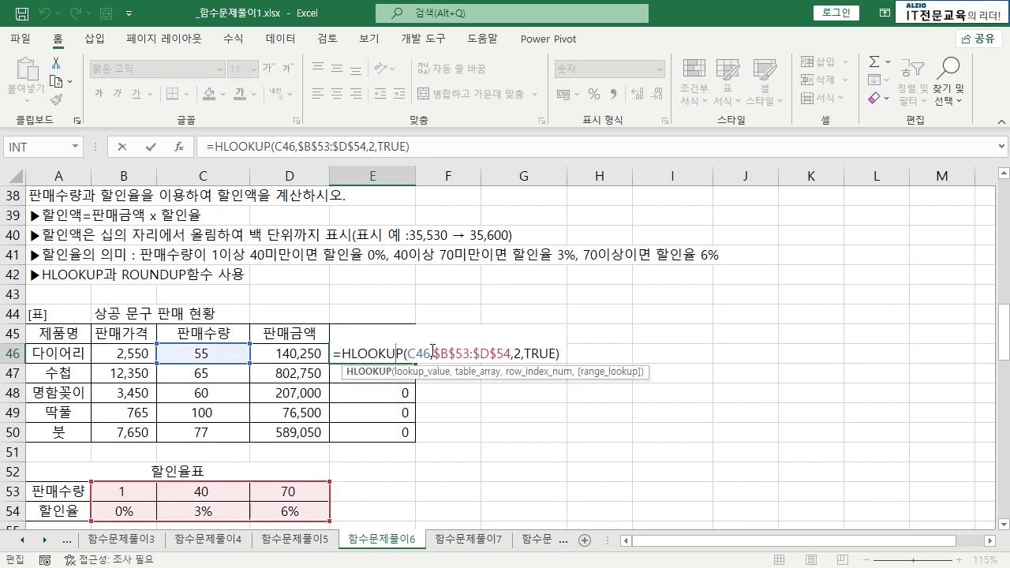
{"action": "key", "text": "Escape"}
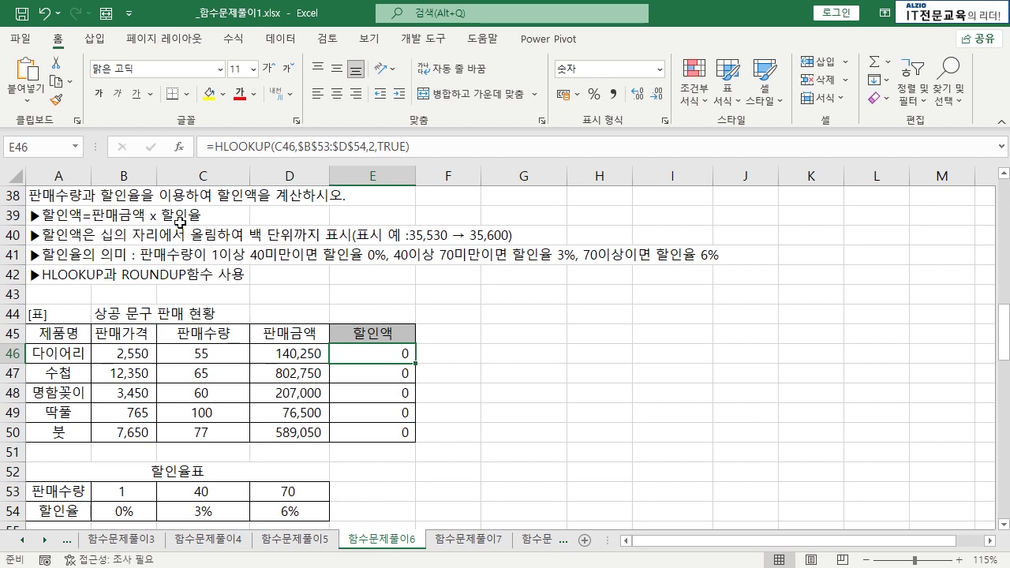
- Multiply the HLOOKUP in E46 by the sales amount, making the formula =D46*HLOOKUP(C46,$B$53:$D$54,2,TRUE)
{"action": "double_click", "coordinate": [360, 349]}
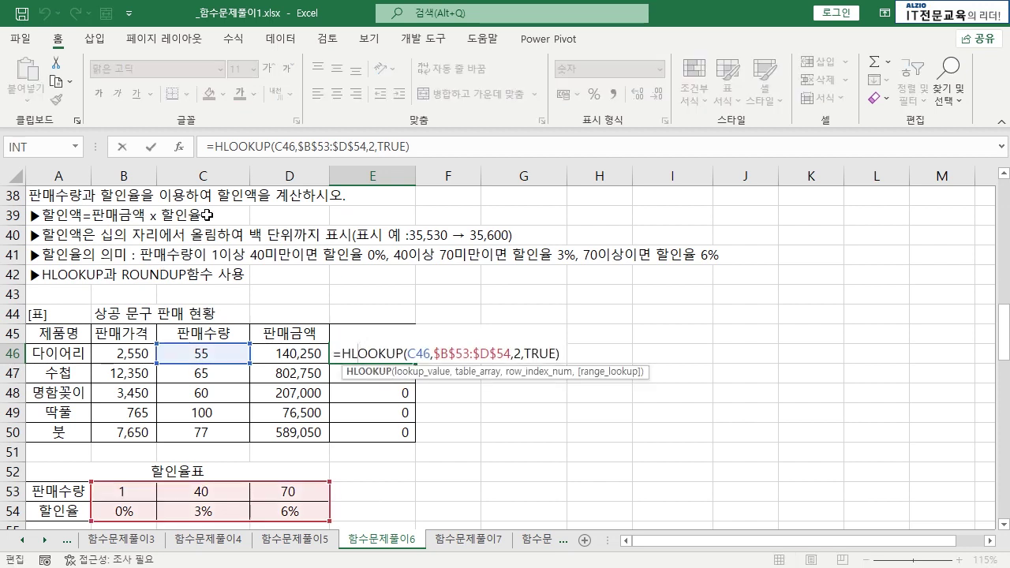
{"action": "left_click", "coordinate": [345, 353]}
{"action": "left_click", "coordinate": [295, 352]}
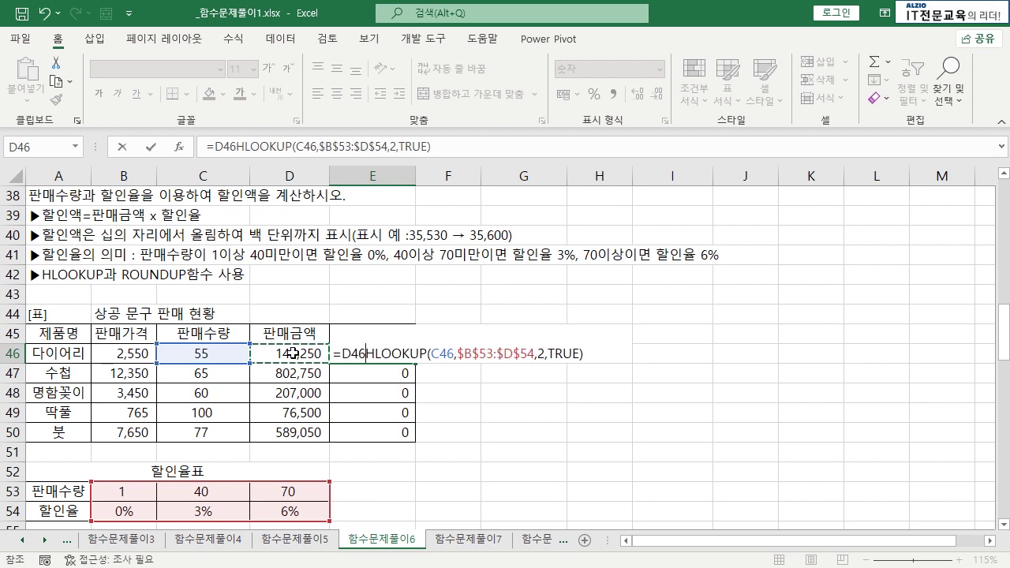
{"action": "type", "text": "*"}
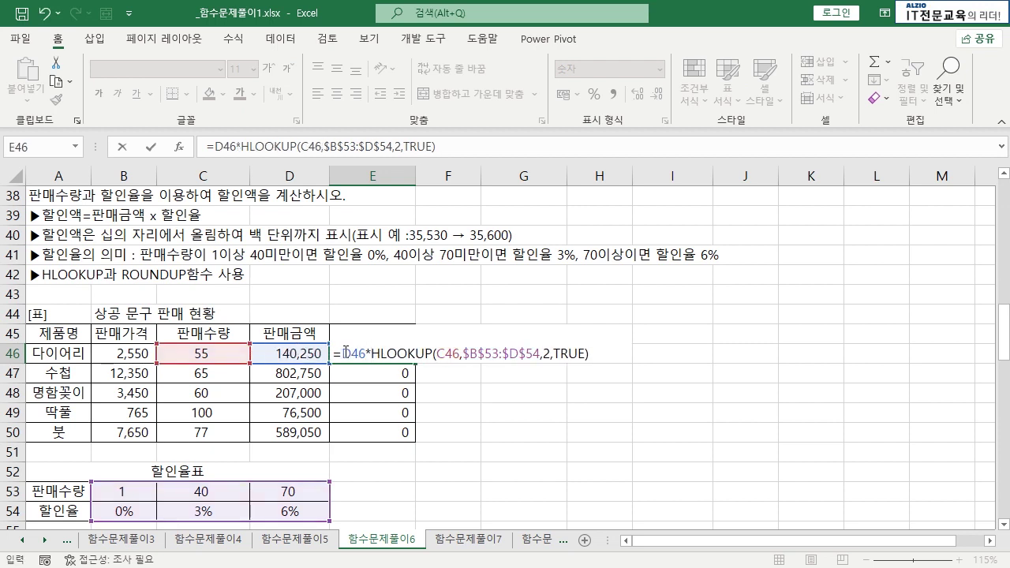
{"action": "left_click_drag", "start_coordinate": [345, 353], "coordinate": [592, 352]}
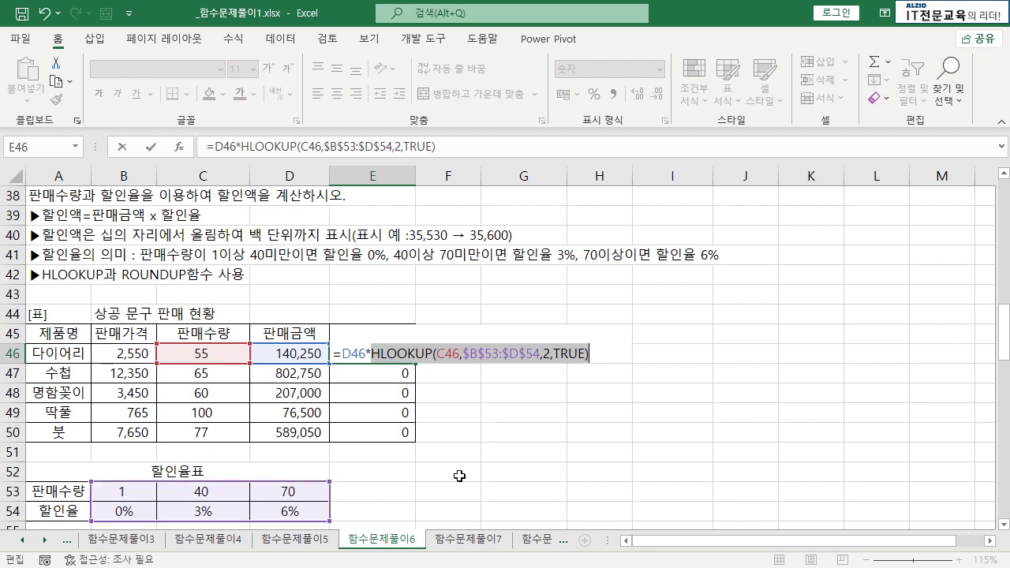
{"action": "key", "text": "Return"}
- Copy the E46 discount formula down through E50 and check the calculated 할인액 values
{"action": "left_click", "coordinate": [405, 357]}
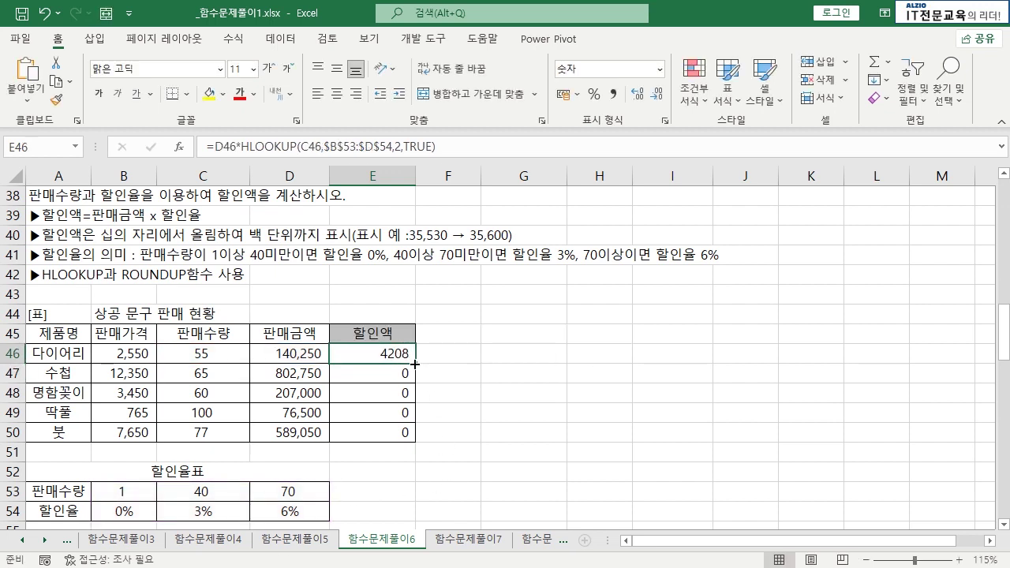
{"action": "double_click", "coordinate": [414, 364]}
{"action": "left_click", "coordinate": [452, 371]}
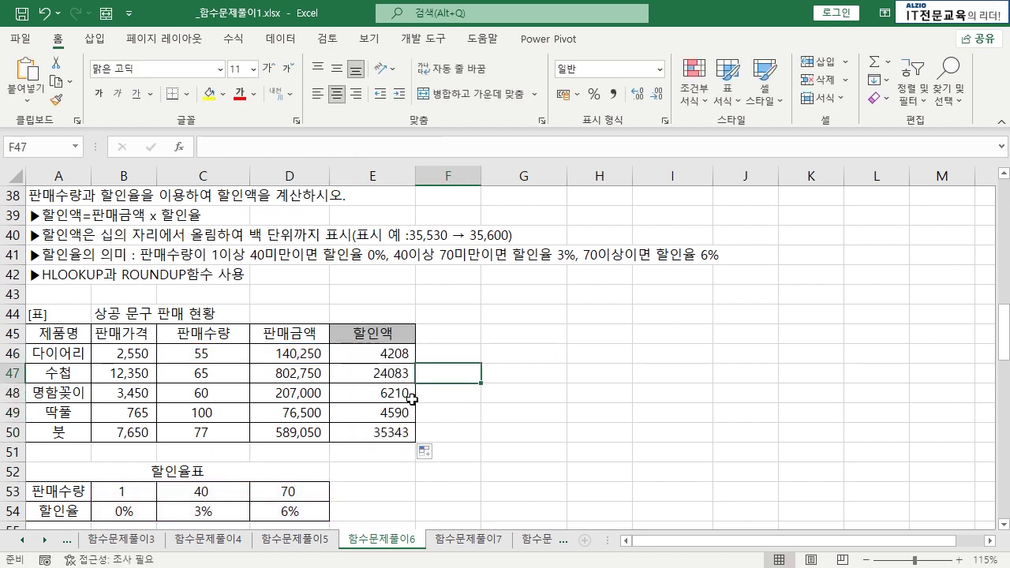
{"action": "left_click_drag", "start_coordinate": [395, 352], "coordinate": [394, 428]}
{"action": "left_click", "coordinate": [391, 433]}
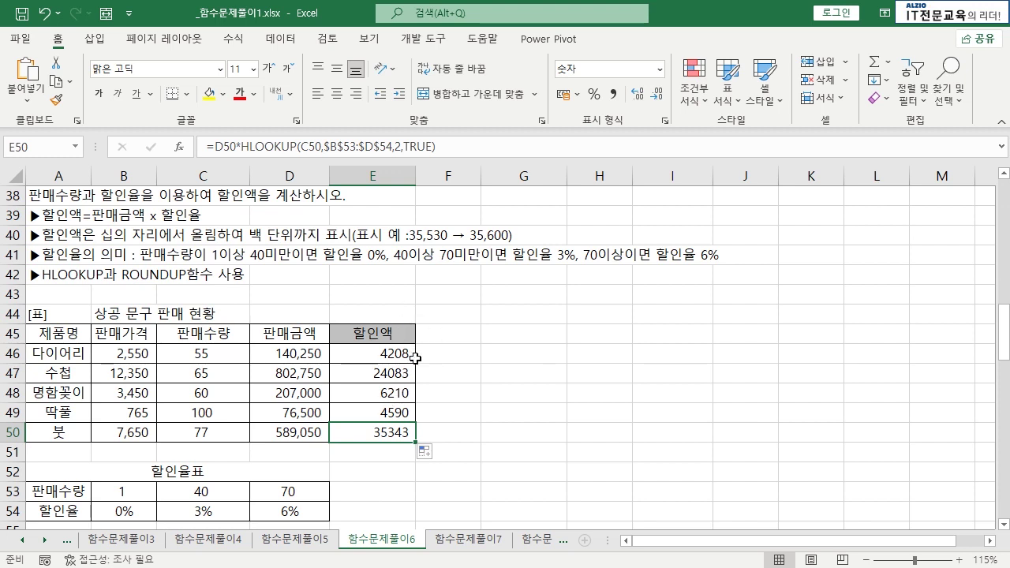
- Enter the start of a sample rounding formula, =ROUND, in the empty cell G45
{"action": "left_click", "coordinate": [517, 341]}
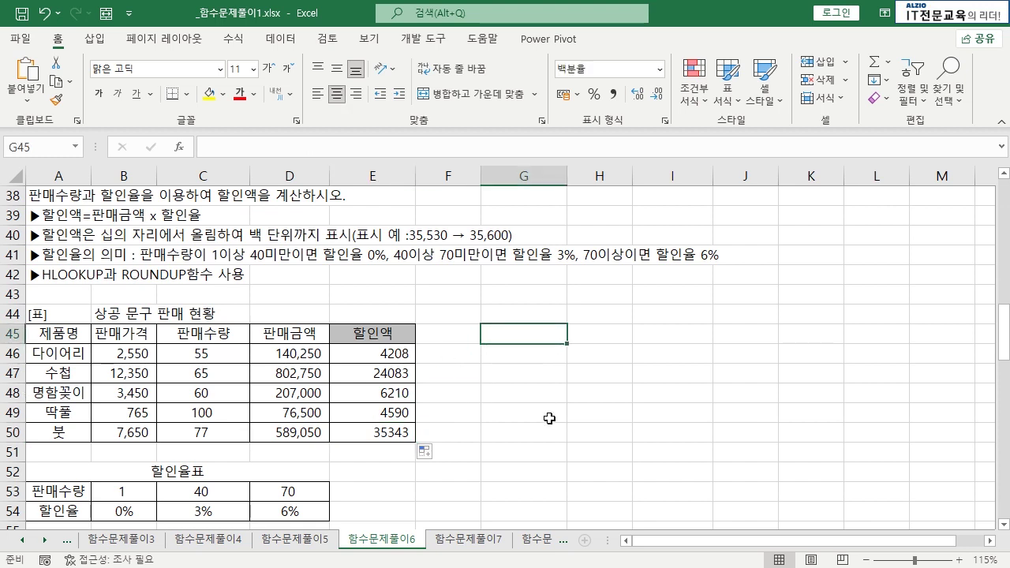
{"action": "type", "text": "=ROUN"}
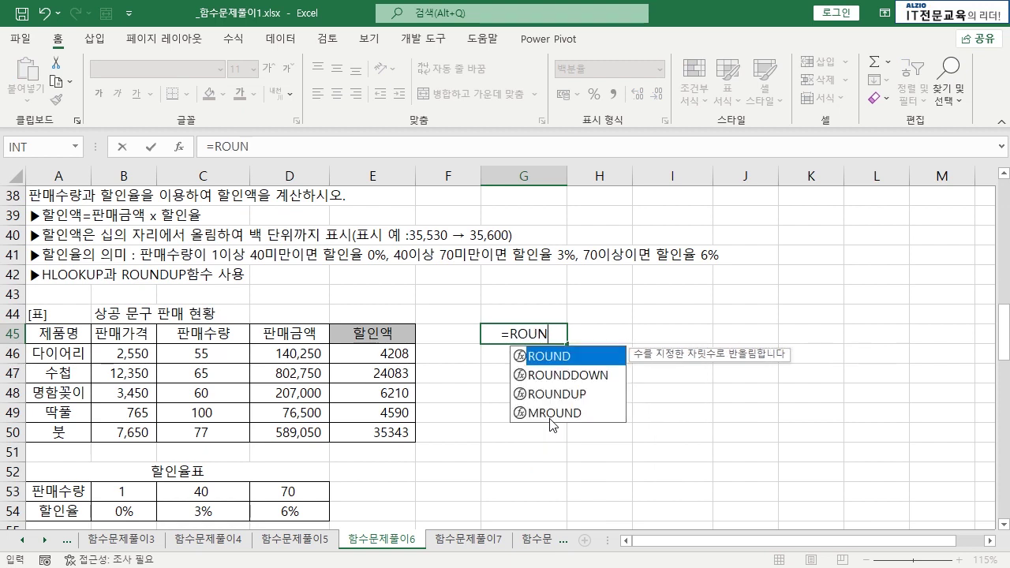
{"action": "type", "text": "D"}
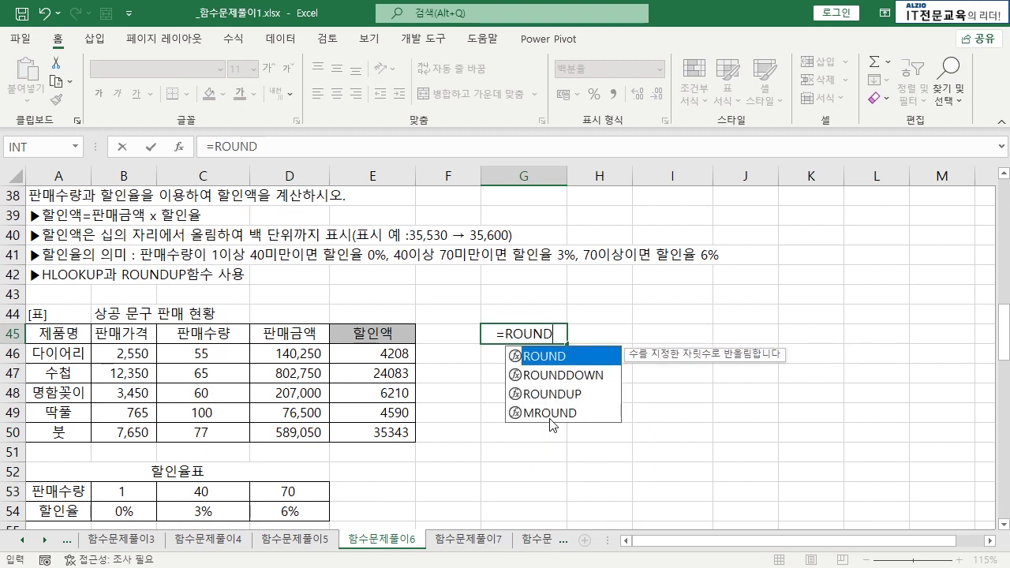
{"action": "key", "text": "shift+Return"}
- Enter 1.5 in G44 as a sample value and format it as a number (숫자) with one decimal place
{"action": "type", "text": "1.5%"}
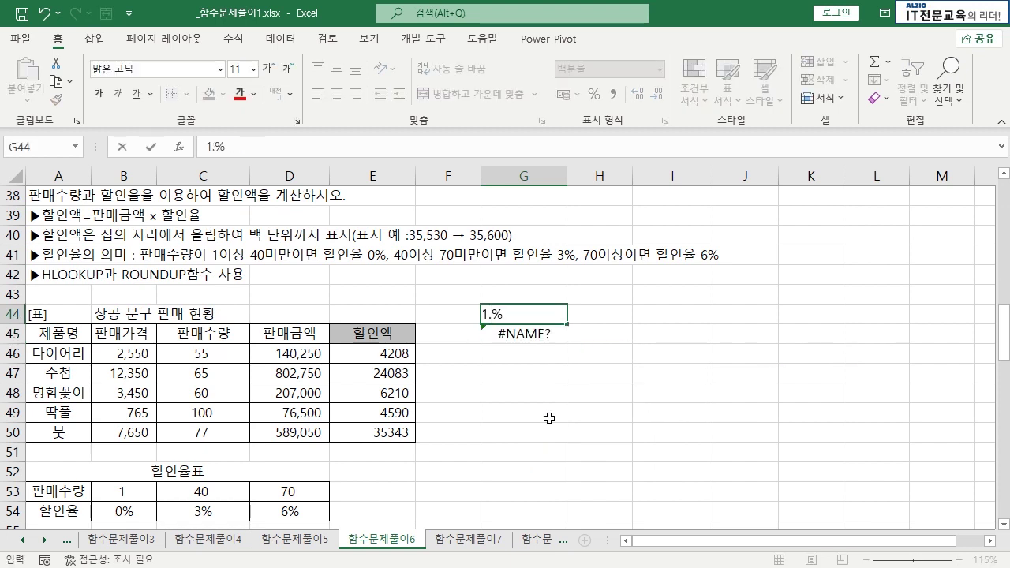
{"action": "key", "text": "ctrl+Return"}
{"action": "left_click", "coordinate": [659, 70]}
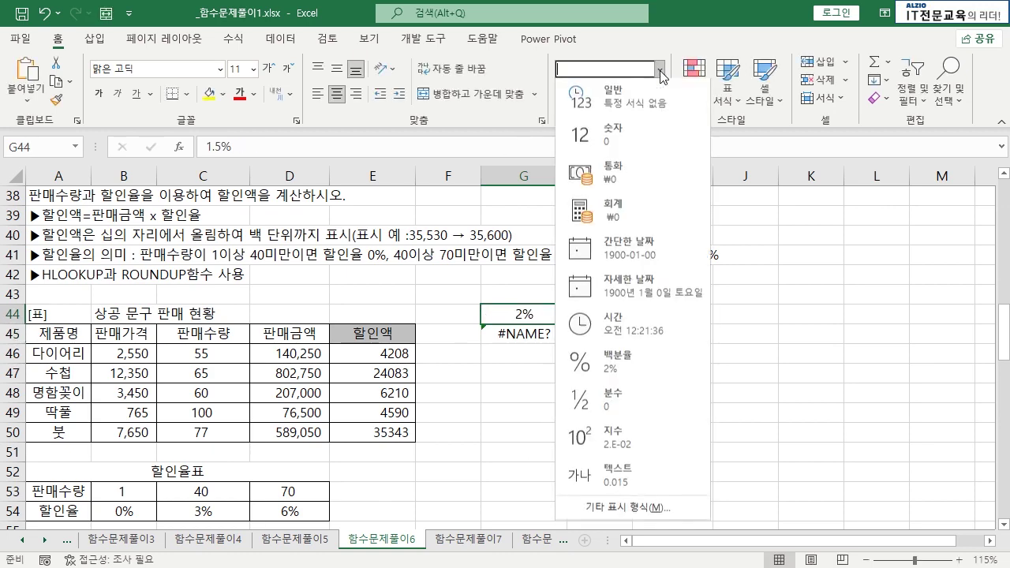
{"action": "left_click", "coordinate": [646, 104]}
{"action": "left_click", "coordinate": [659, 70]}
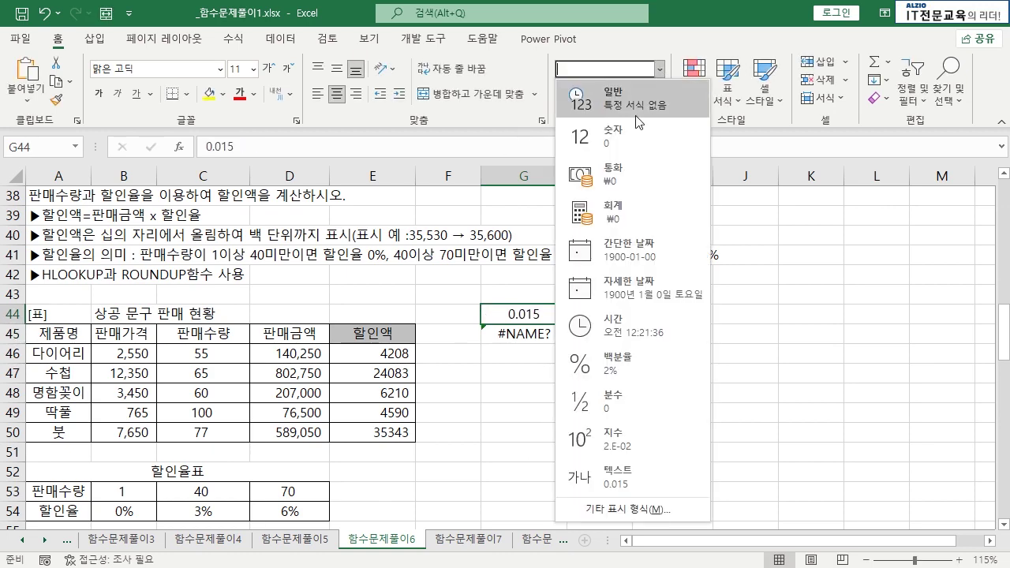
{"action": "left_click", "coordinate": [631, 136]}
{"action": "type", "text": "1.5"}
{"action": "key", "text": "Return"}
{"action": "key", "text": "shift+Return"}
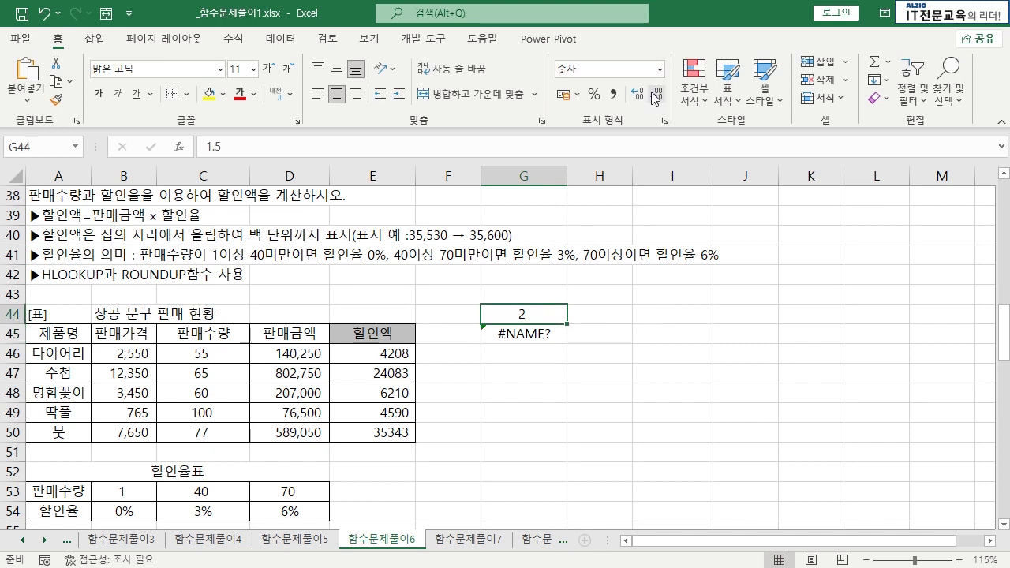
- Complete the formula in G45 as =ROUND(G44,1)
{"action": "key", "text": "Return"}
{"action": "type", "text": "=ROUND"}
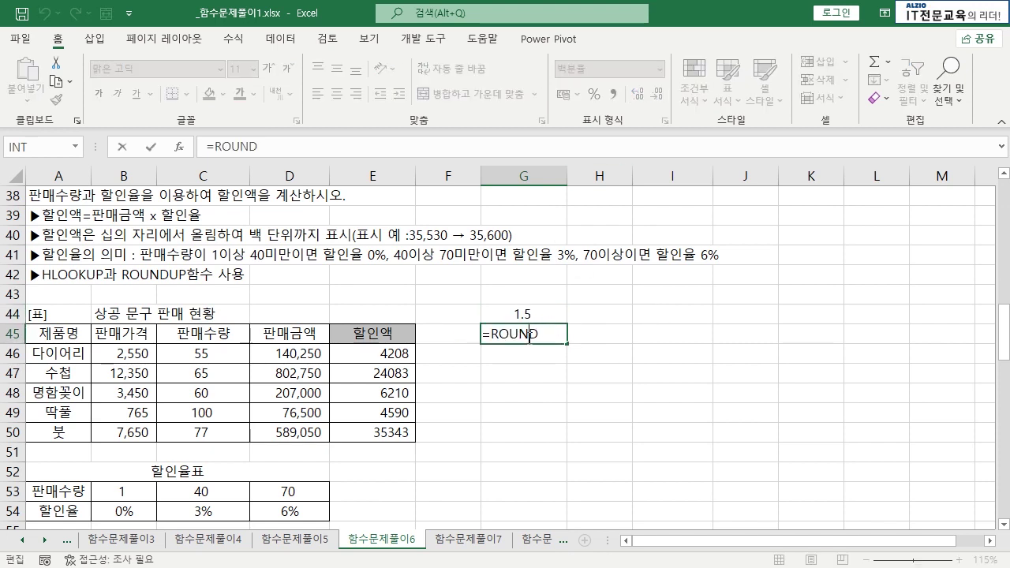
{"action": "type", "text": "("}
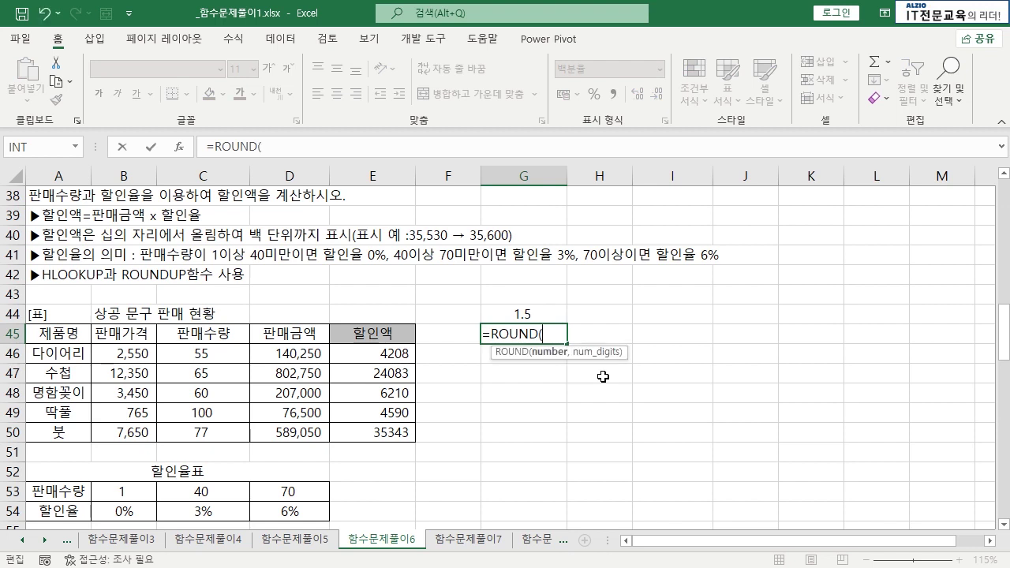
{"action": "left_click", "coordinate": [543, 311]}
{"action": "type", "text": ","}
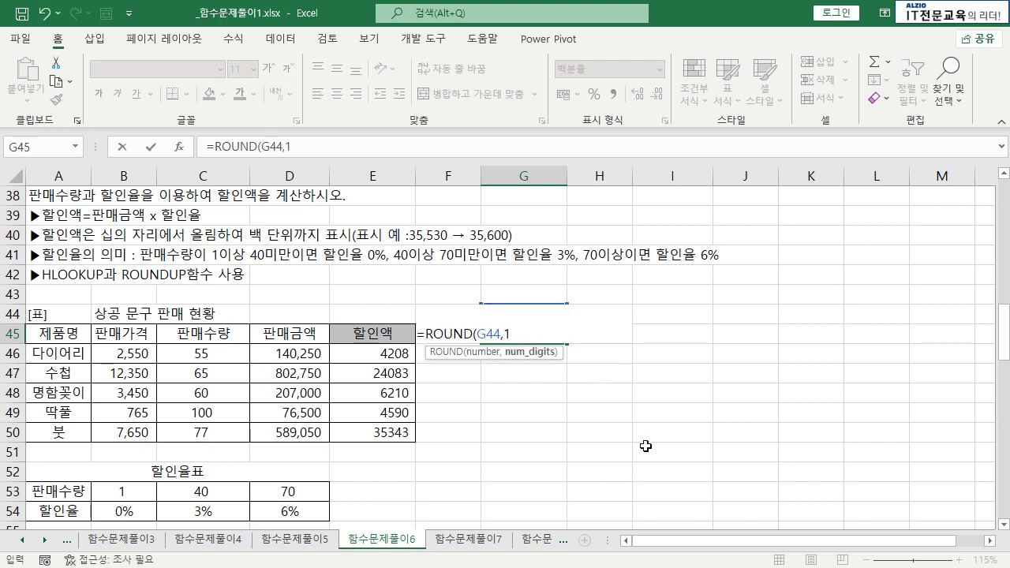
{"action": "type", "text": "1"}
{"action": "key", "text": "Return"}
- Format G45:G50 as numbers (숫자) with one decimal place
{"action": "left_click_drag", "start_coordinate": [539, 338], "coordinate": [527, 428]}
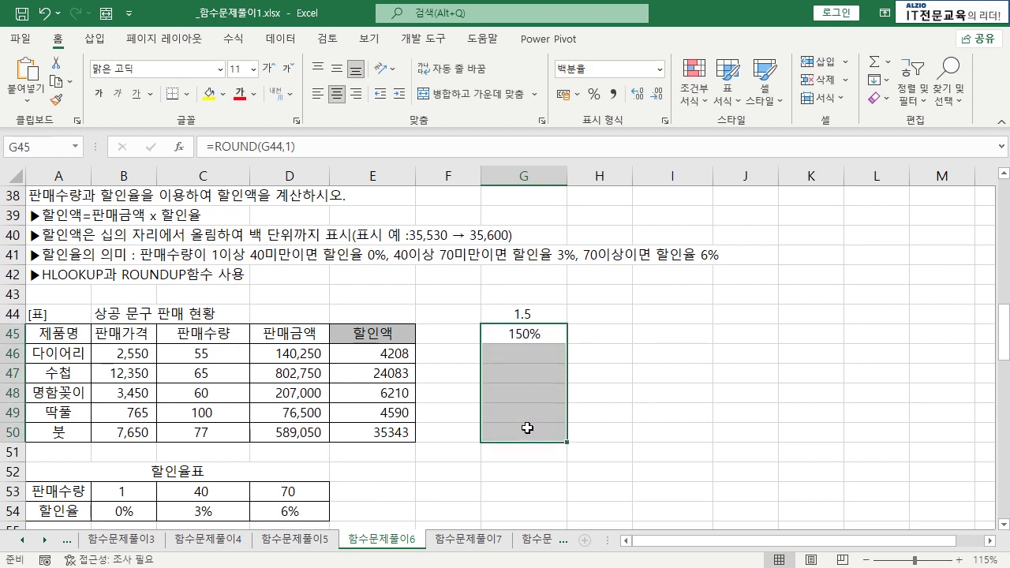
{"action": "left_click", "coordinate": [660, 69]}
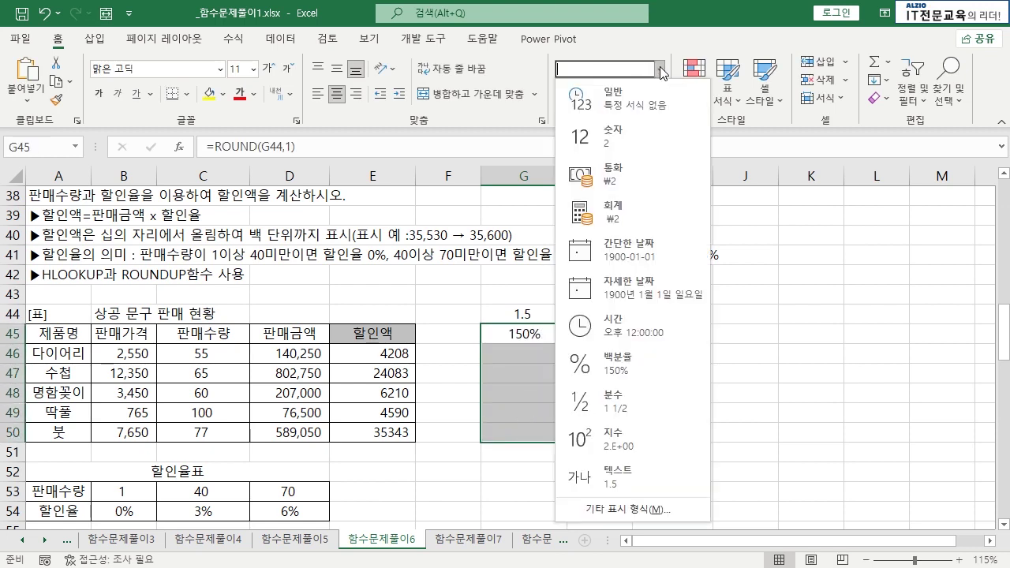
{"action": "left_click", "coordinate": [634, 140]}
{"action": "left_click", "coordinate": [517, 355]}
- Change the number of digits in the G45 ROUND formula to 0 and compare its result with G44
{"action": "double_click", "coordinate": [506, 335]}
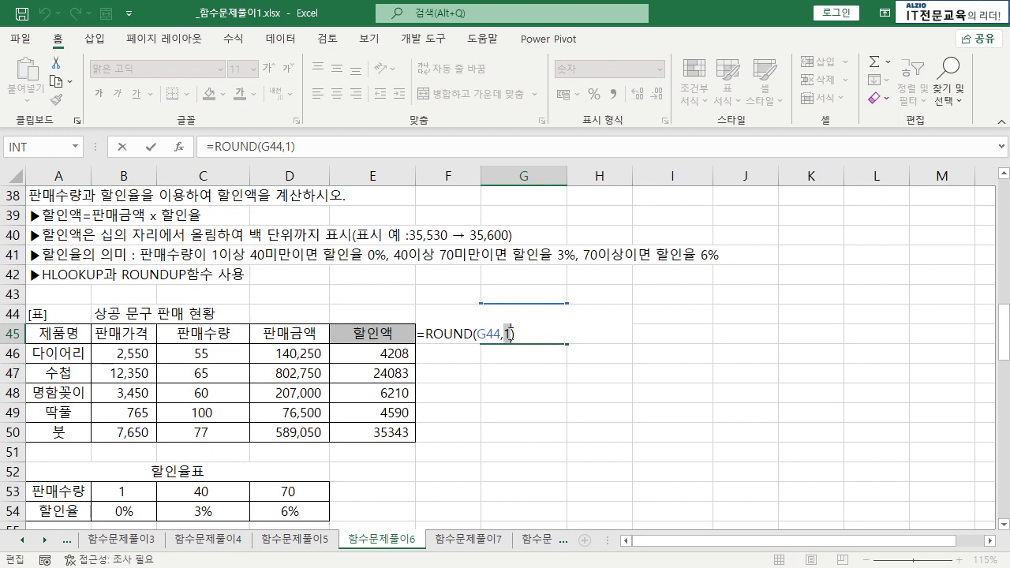
{"action": "type", "text": "0"}
{"action": "key", "text": "Return"}
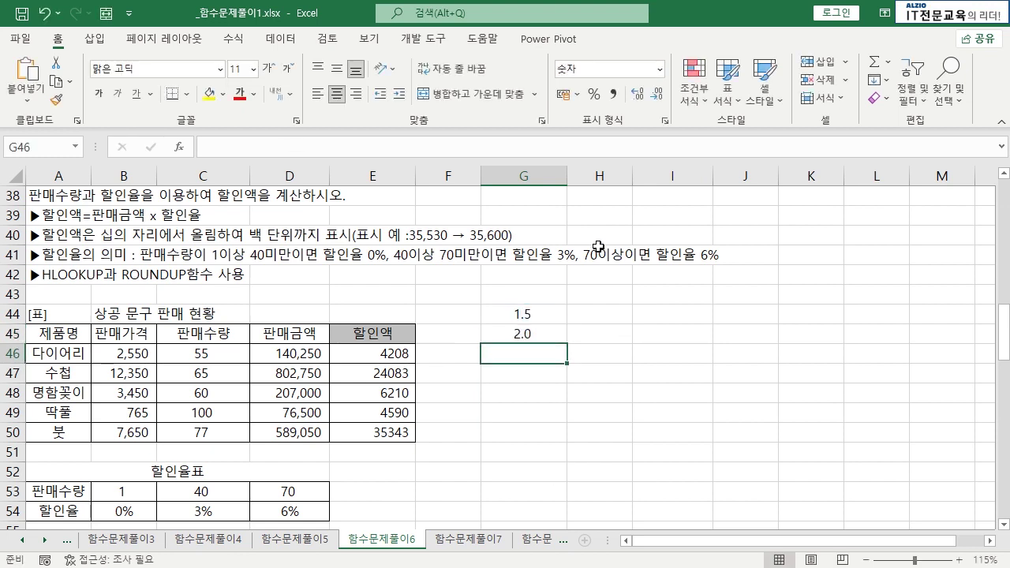
{"action": "left_click", "coordinate": [543, 331]}
{"action": "left_click", "coordinate": [536, 317]}
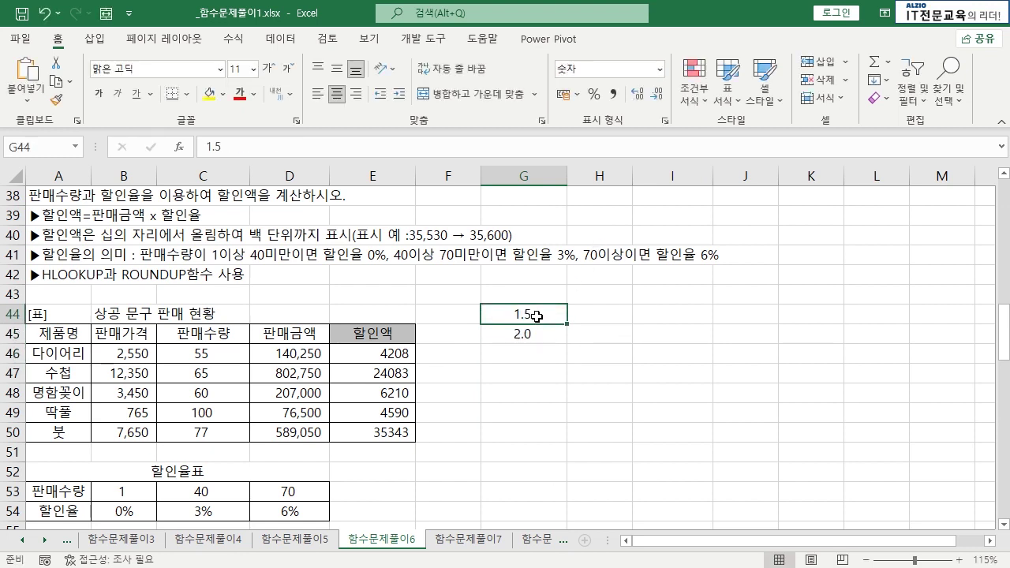
{"action": "left_click", "coordinate": [523, 334]}
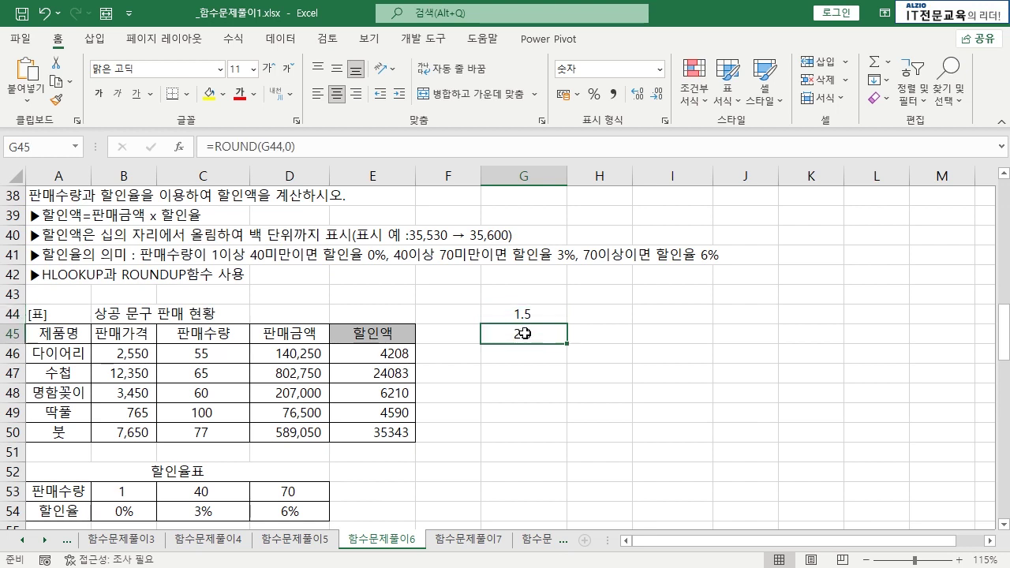
- Test the ROUND formula in G45 by entering 1.4, 1.5, 1.9 and finally 1.1 in G44
{"action": "left_click", "coordinate": [532, 311]}
{"action": "type", "text": "1.4"}
{"action": "key", "text": "Return"}
{"action": "key", "text": "Up"}
{"action": "type", "text": "1."}
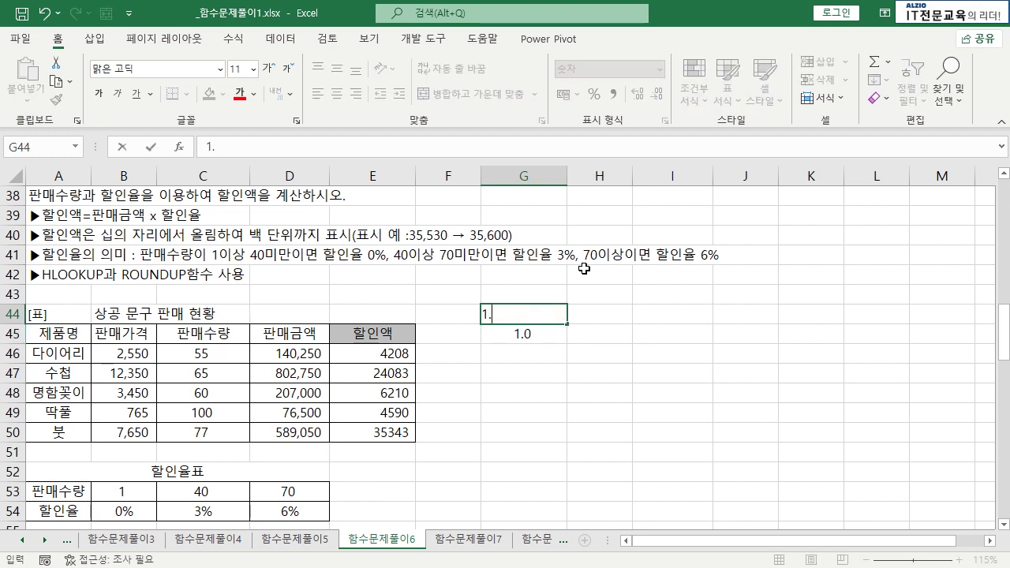
{"action": "type", "text": "5"}
{"action": "key", "text": "Return"}
{"action": "key", "text": "Up"}
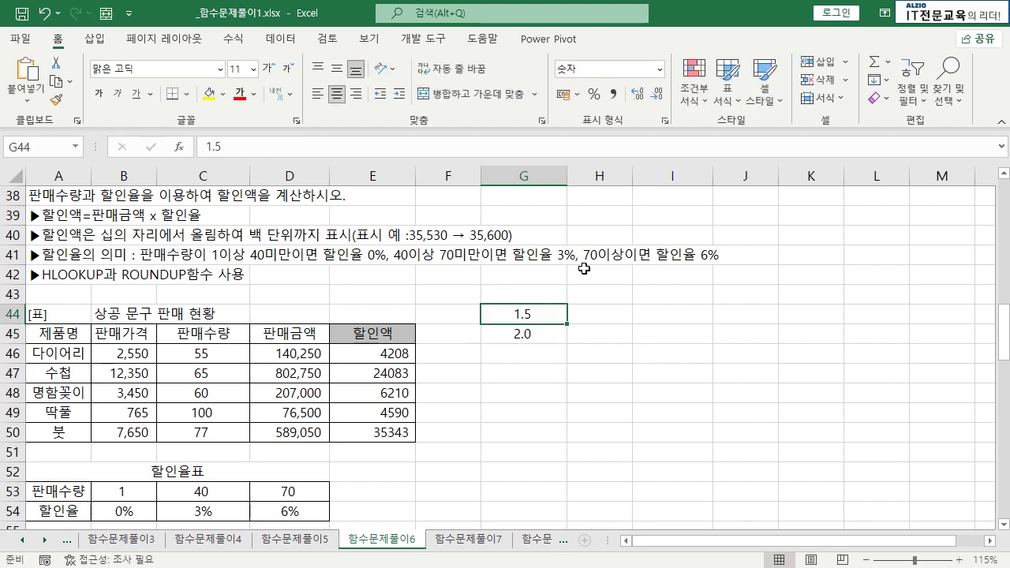
{"action": "type", "text": "1.9"}
{"action": "key", "text": "Return"}
{"action": "key", "text": "Up"}
{"action": "type", "text": "1.1"}
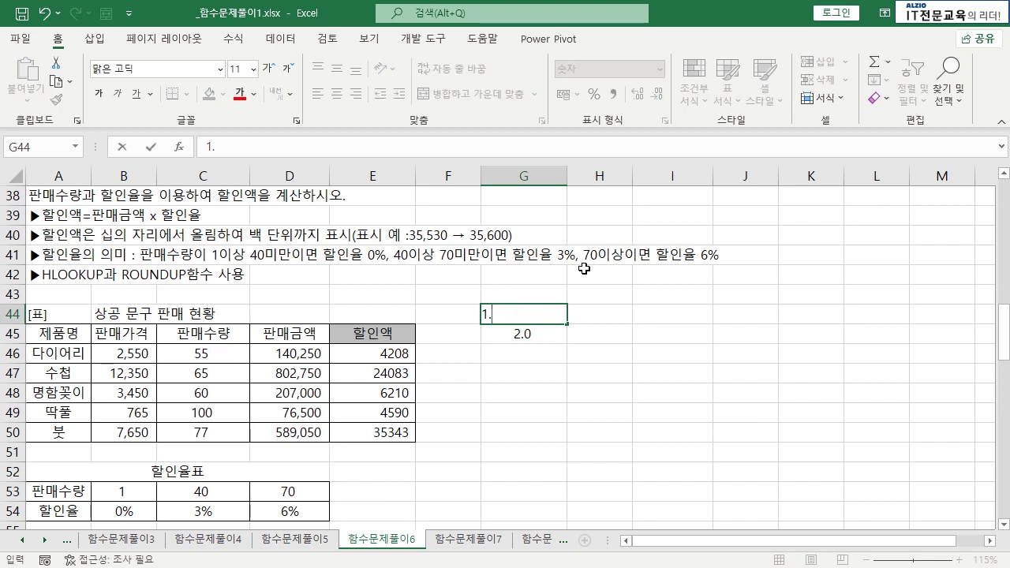
{"action": "key", "text": "Return"}
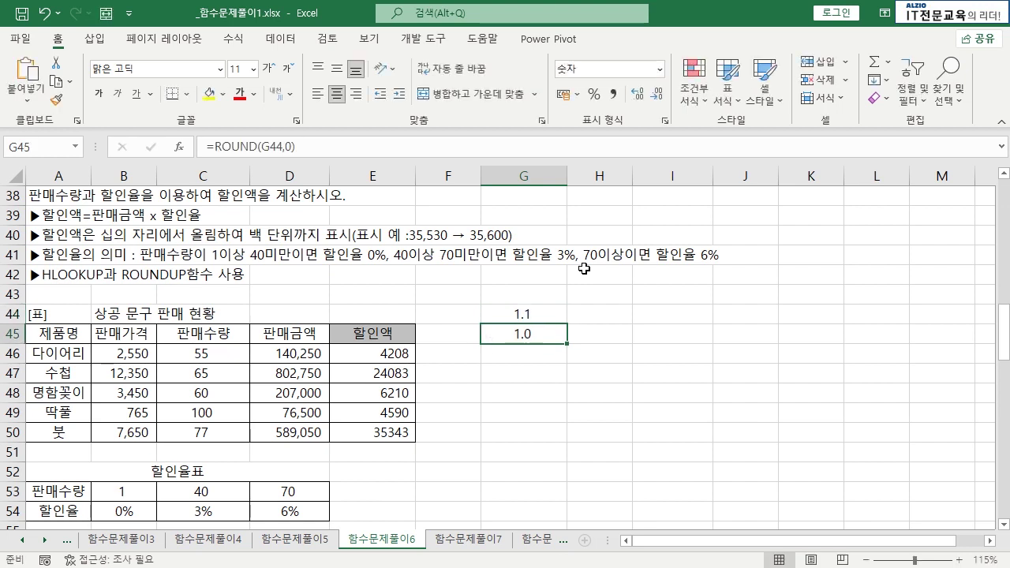
{"action": "key", "text": "Down"}
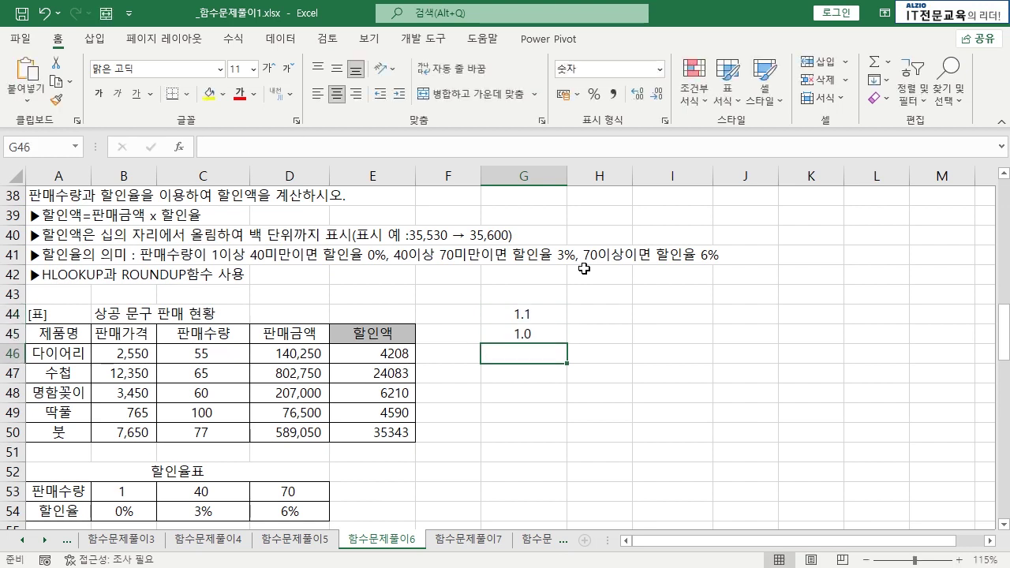
- Enter =ROUNDUP(G44,0) in G46 and check its formula
{"action": "type", "text": "=RO"}
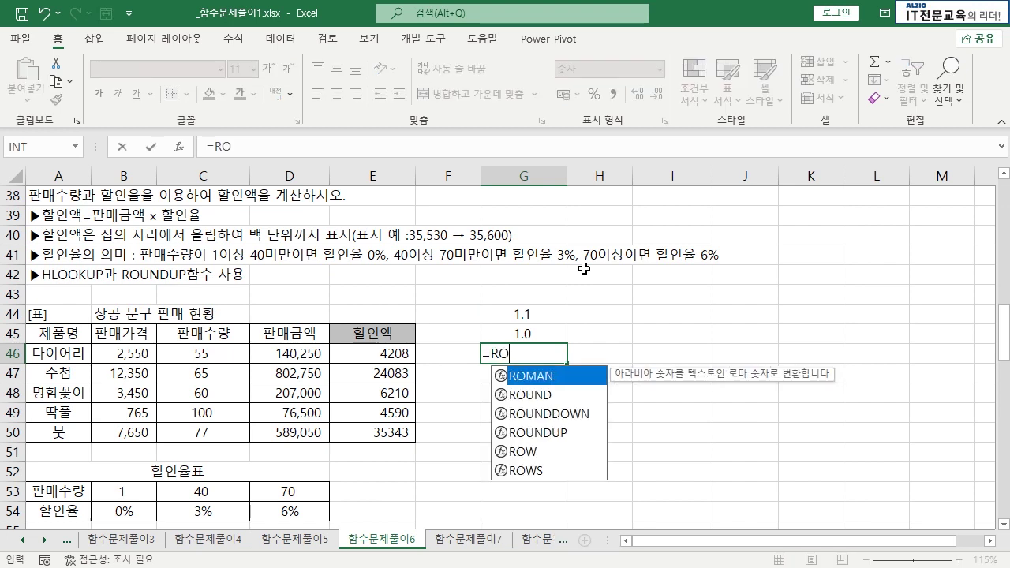
{"action": "type", "text": "UNDUP("}
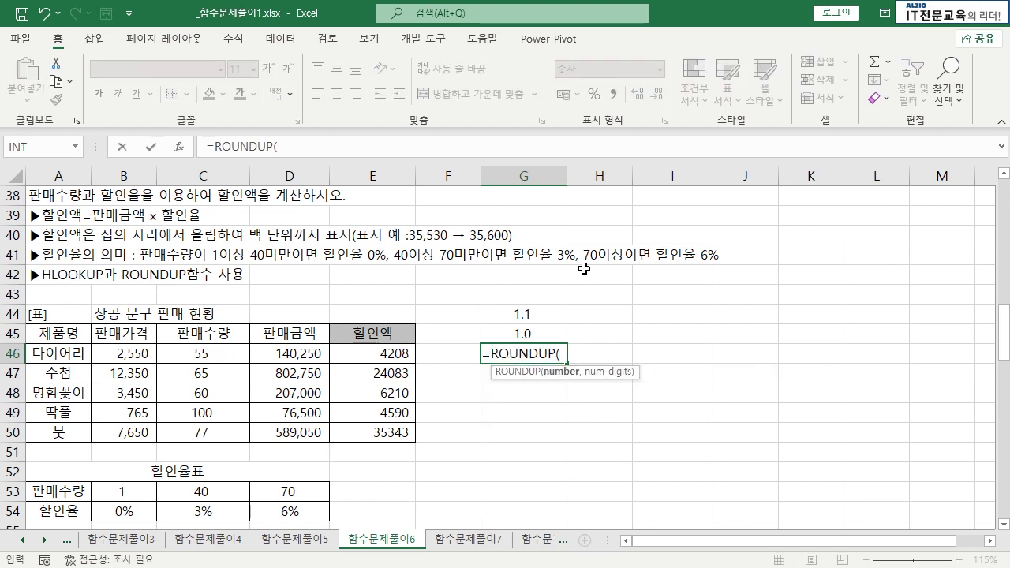
{"action": "left_click", "coordinate": [524, 314]}
{"action": "type", "text": ",0"}
{"action": "key", "text": "Return"}
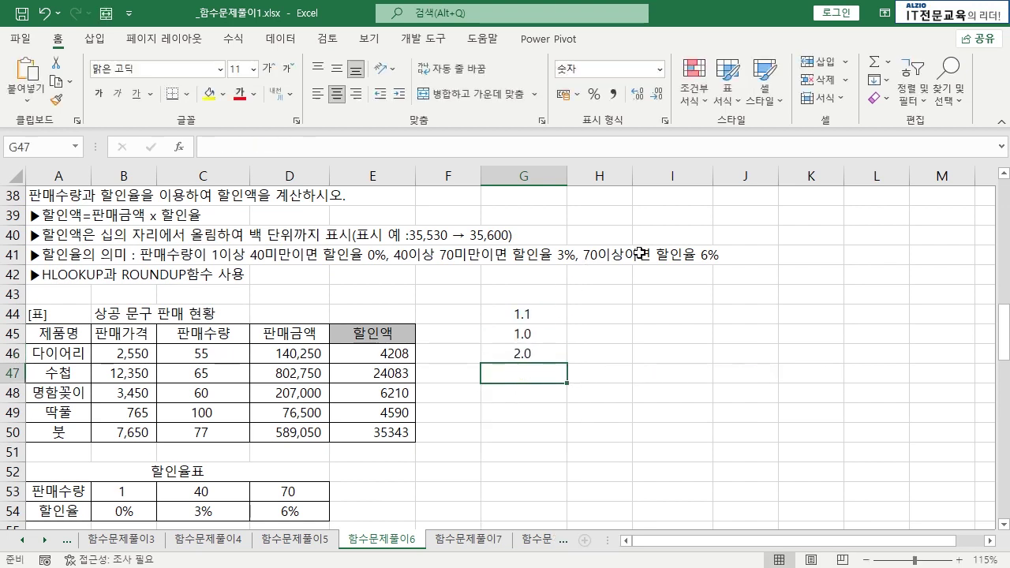
{"action": "left_click", "coordinate": [559, 354]}
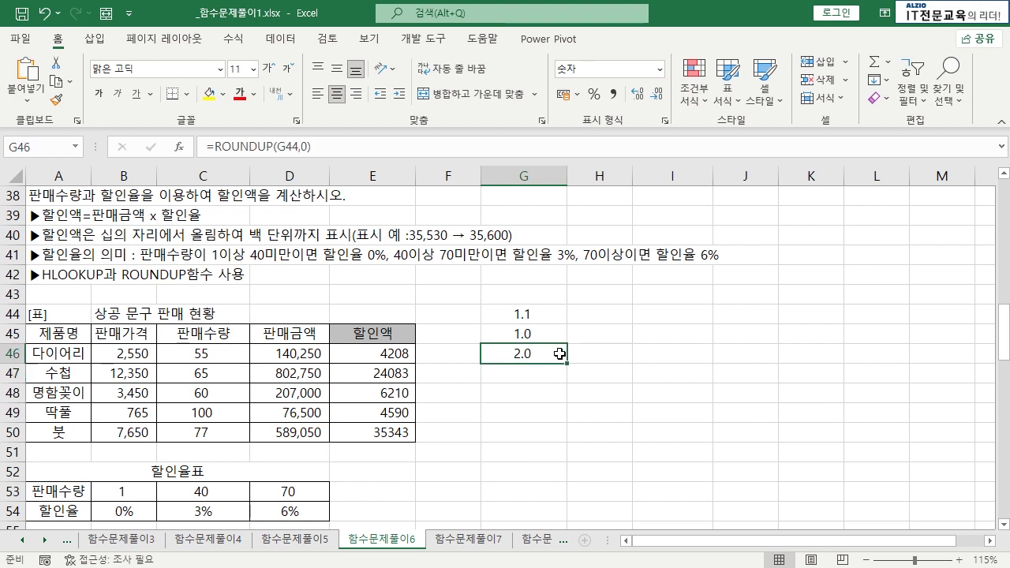
- Test the ROUND and ROUNDUP formulas by entering 1.1 and finally 1.9 in G44
{"action": "left_click", "coordinate": [552, 316]}
{"action": "type", "text": "1.1"}
{"action": "key", "text": "Return"}
{"action": "type", "text": "1.0"}
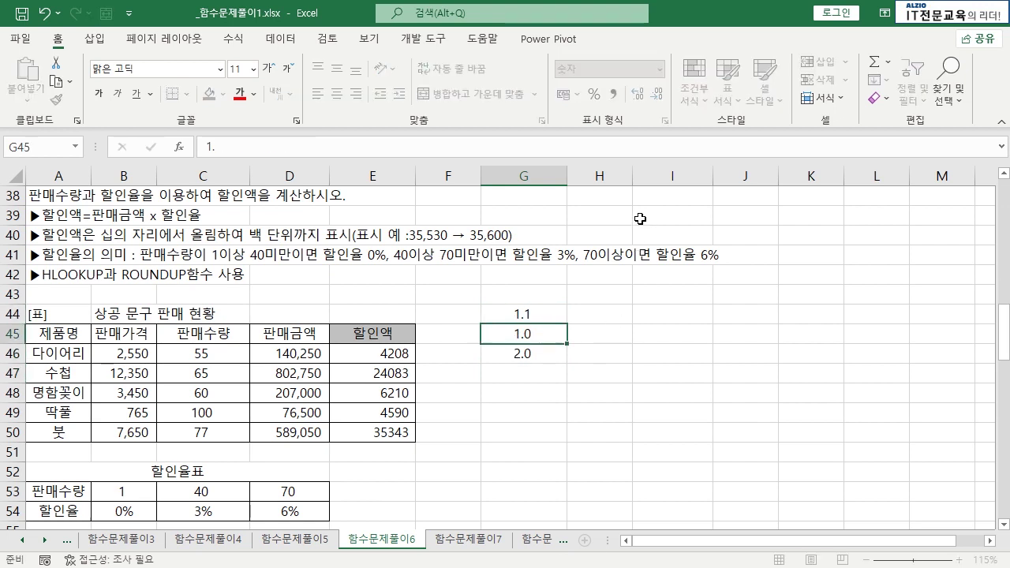
{"action": "key", "text": "Escape"}
{"action": "key", "text": "Up"}
{"action": "type", "text": "1.9"}
{"action": "key", "text": "Return"}
- Label the ROUND result by entering ROUND in F45
{"action": "key", "text": "Left"}
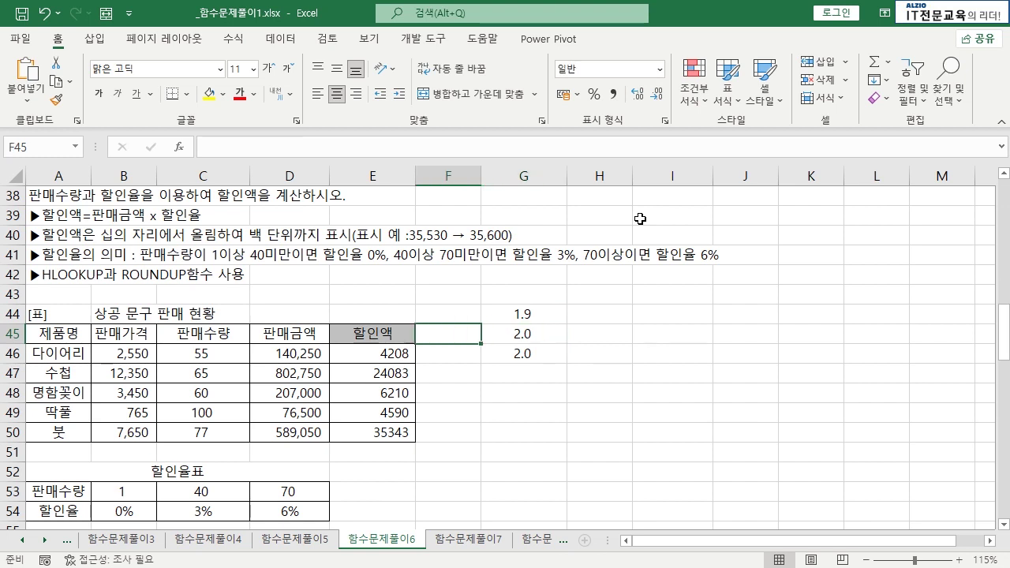
{"action": "key", "text": "Right"}
{"action": "key", "text": "F2"}
{"action": "key", "text": "Escape"}
{"action": "key", "text": "Left"}
{"action": "type", "text": "ROUN"}
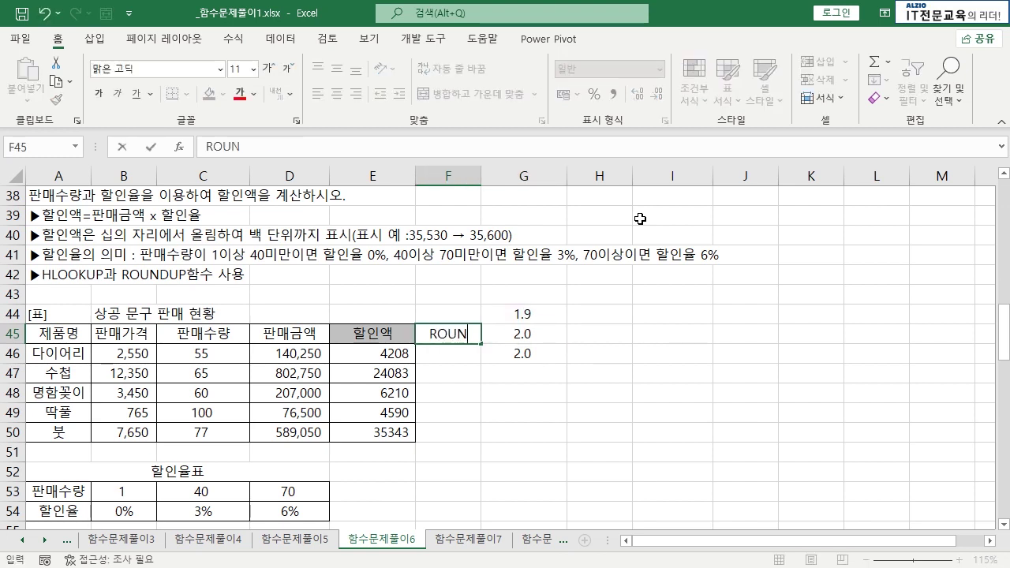
{"action": "type", "text": "D"}
{"action": "key", "text": "Return"}
- Label F46 as ROUNDUP and widen column F to fit the text
{"action": "type", "text": "ROUD"}
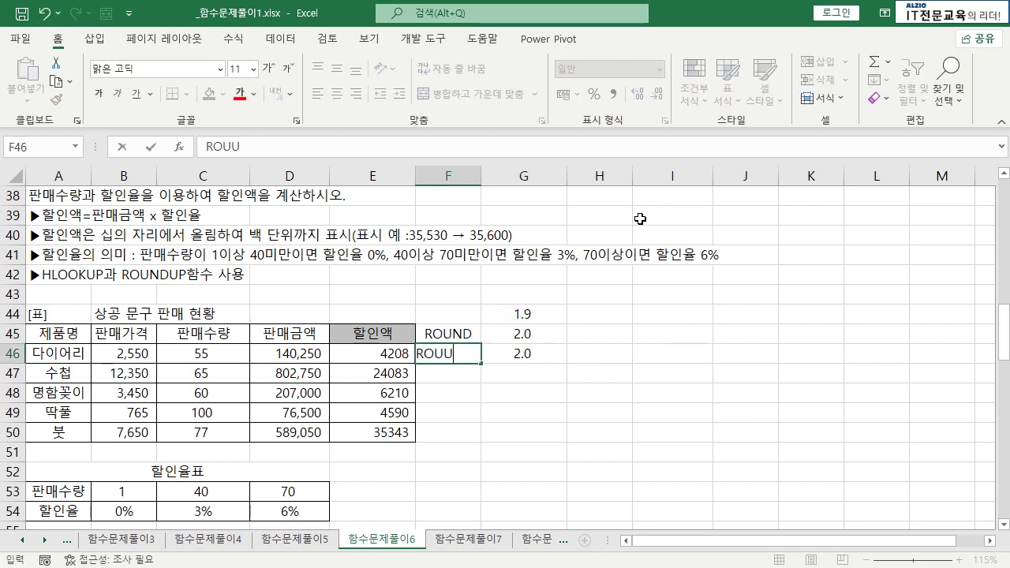
{"action": "key", "text": "BackSpace"}
{"action": "key", "text": "BackSpace"}
{"action": "type", "text": "ND"}
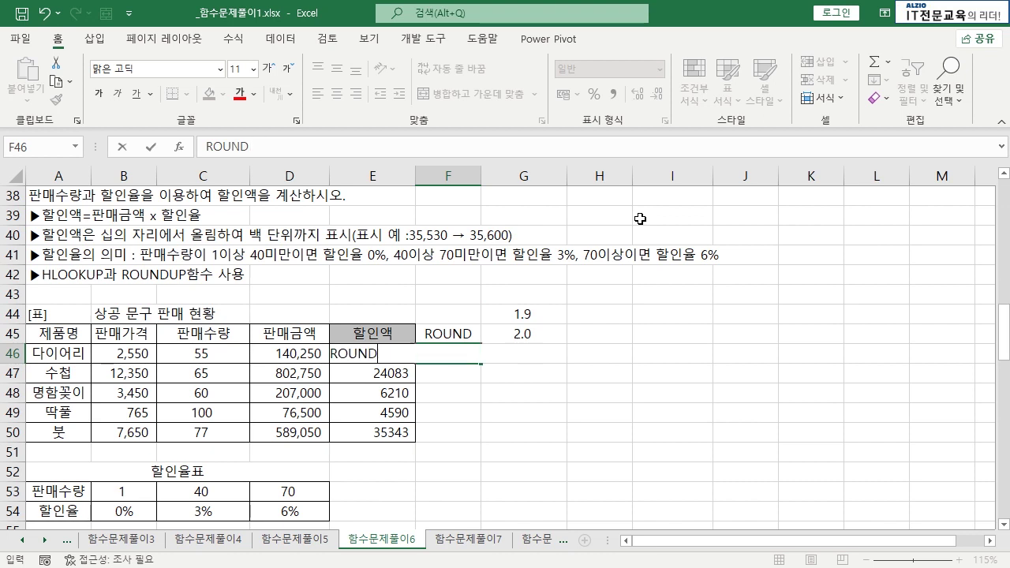
{"action": "type", "text": "IPUP"}
{"action": "key", "text": "Return"}
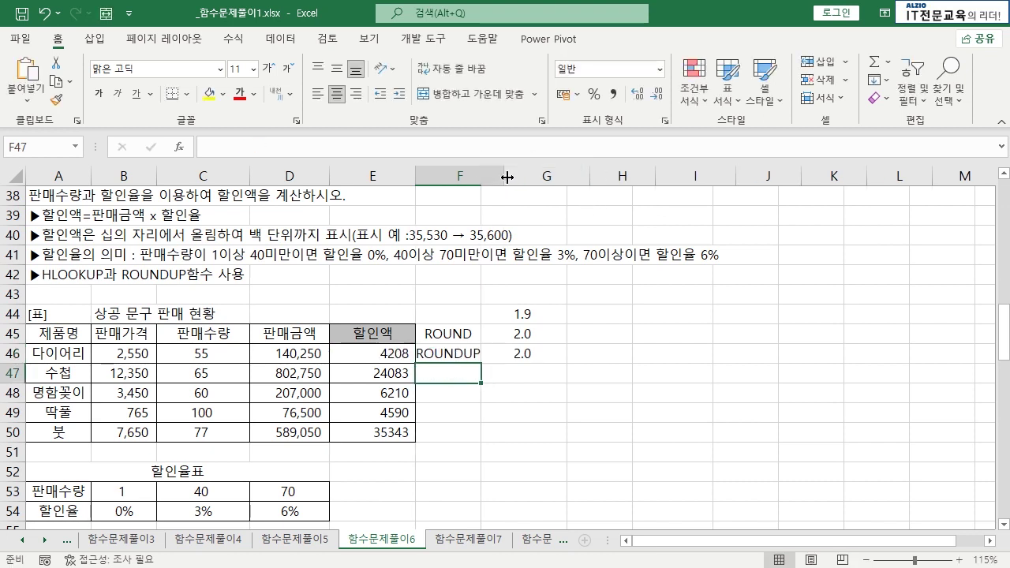
{"action": "left_click_drag", "start_coordinate": [508, 177], "coordinate": [505, 178]}
- Check the formulas in G46 and G45, and set the sample value in G44 to 1.4
{"action": "left_click", "coordinate": [545, 353]}
{"action": "double_click", "coordinate": [564, 353]}
{"action": "key", "text": "Escape"}
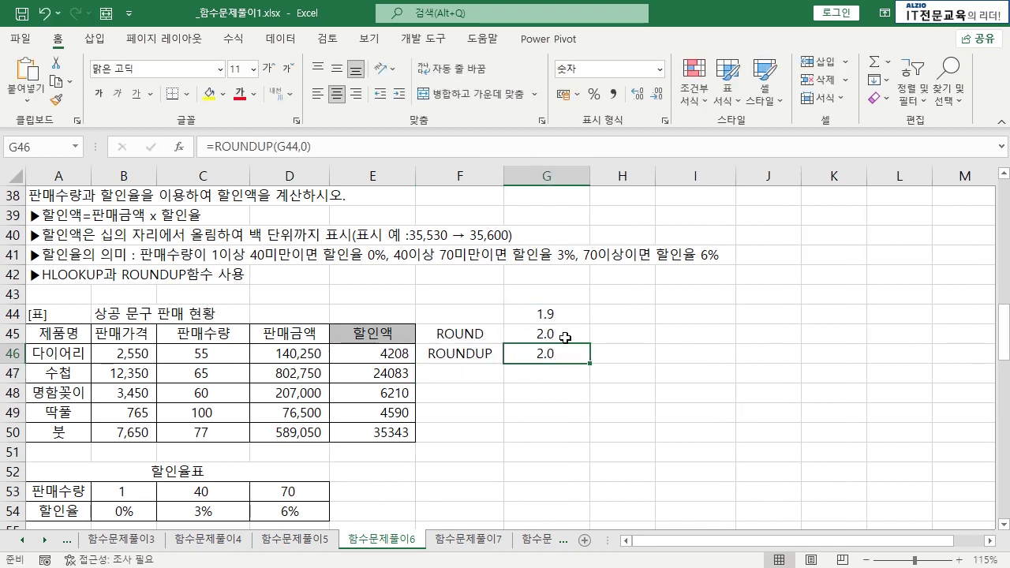
{"action": "double_click", "coordinate": [565, 338]}
{"action": "key", "text": "Escape"}
{"action": "left_click", "coordinate": [566, 316]}
{"action": "type", "text": "1."}
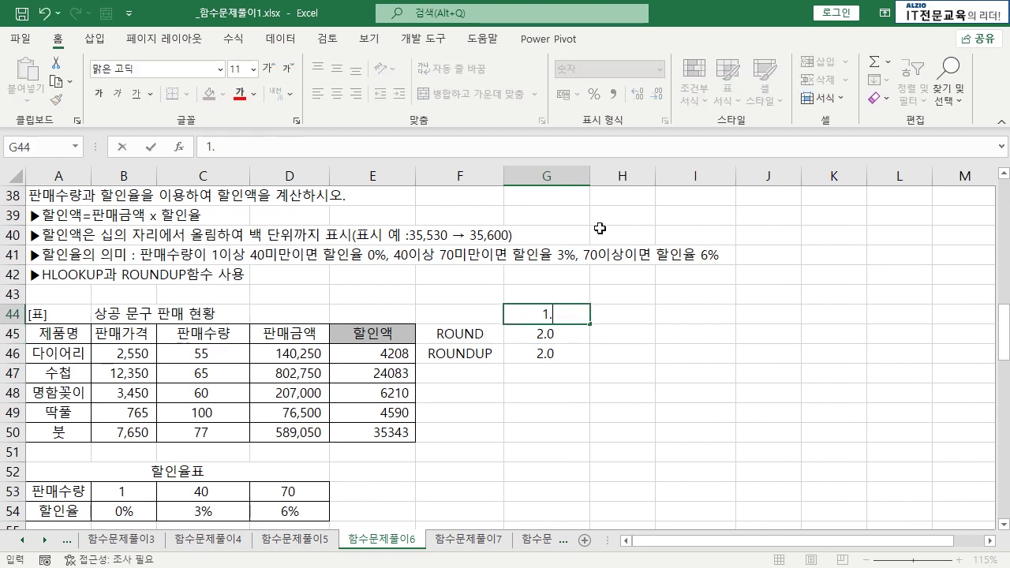
{"action": "type", "text": "4"}
{"action": "key", "text": "Return"}
- Enter the label ROUNDDOWN in F47
{"action": "key", "text": "Down"}
{"action": "key", "text": "Down"}
{"action": "key", "text": "Left"}
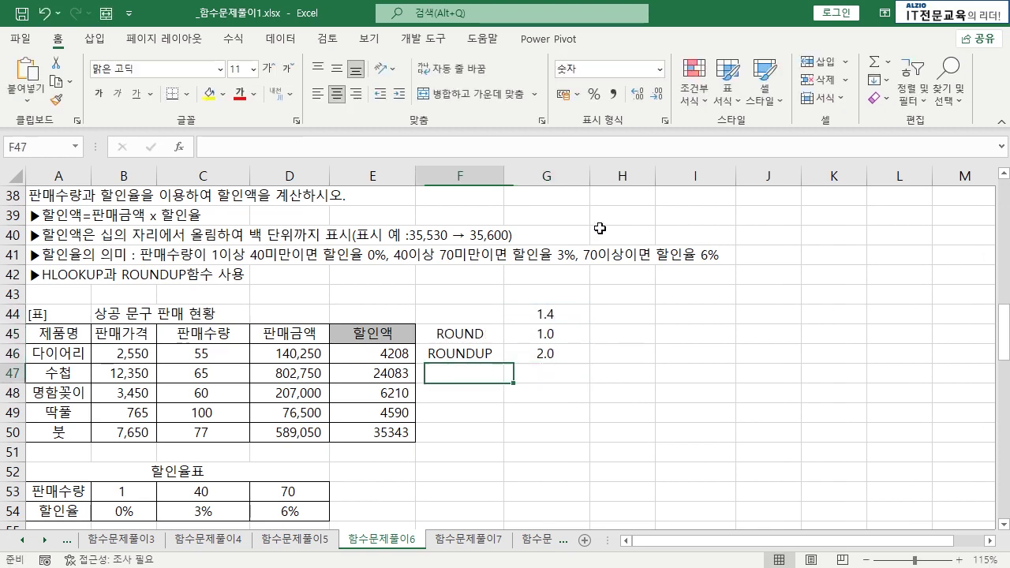
{"action": "type", "text": "ROUN"}
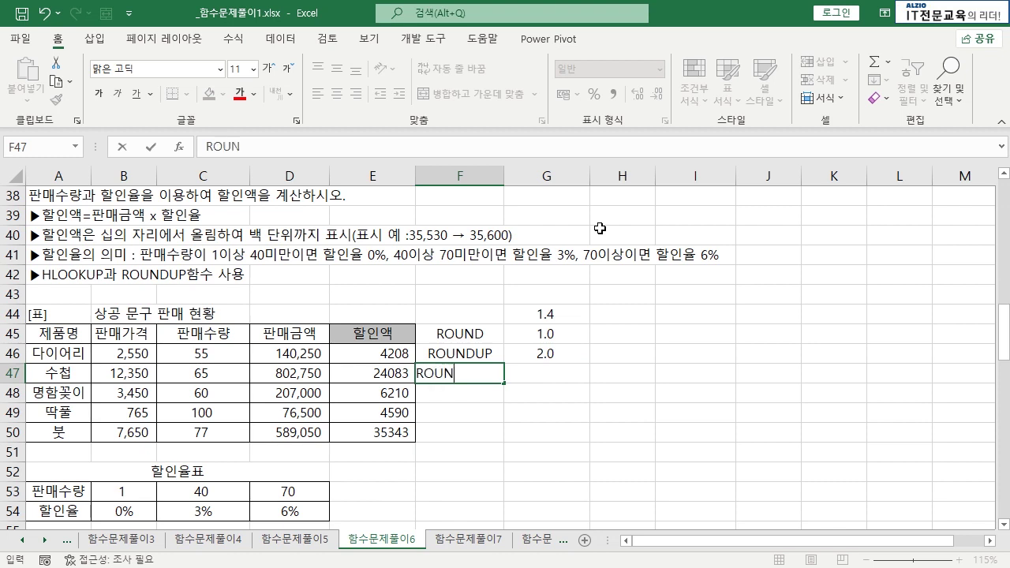
{"action": "type", "text": "DDOWN"}
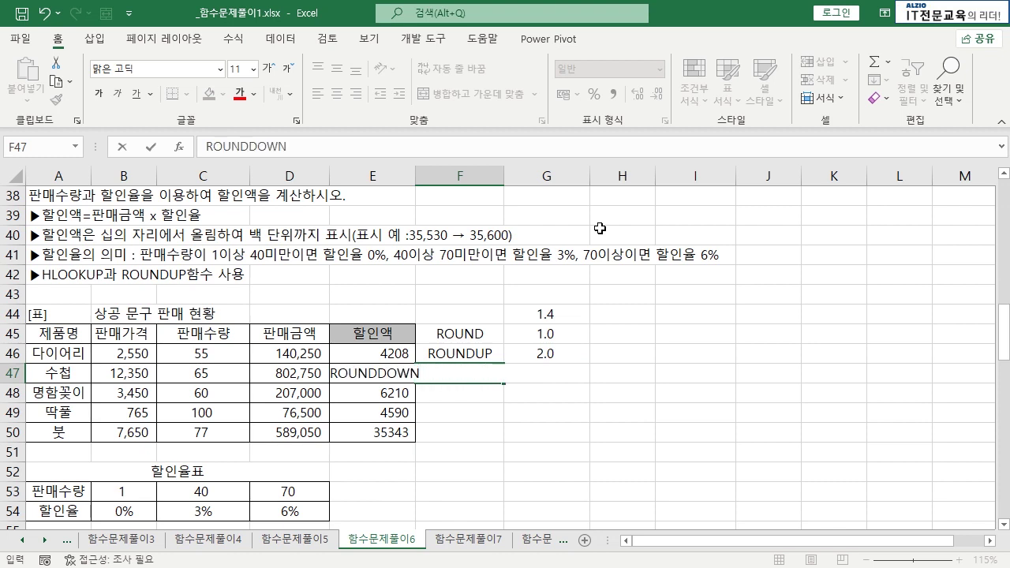
{"action": "key", "text": "Return"}
- Enter =ROUNDDOWN(G44,0) in G47
{"action": "key", "text": "Up"}
{"action": "key", "text": "Right"}
{"action": "key", "text": "F2"}
{"action": "type", "text": "=ROUN"}
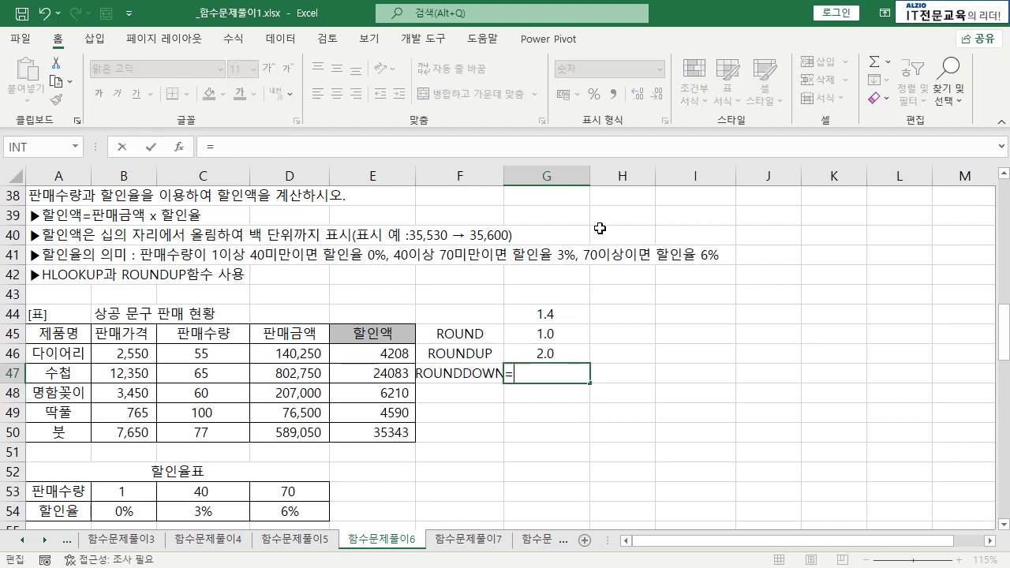
{"action": "key", "text": "Down"}
{"action": "key", "text": "Tab"}
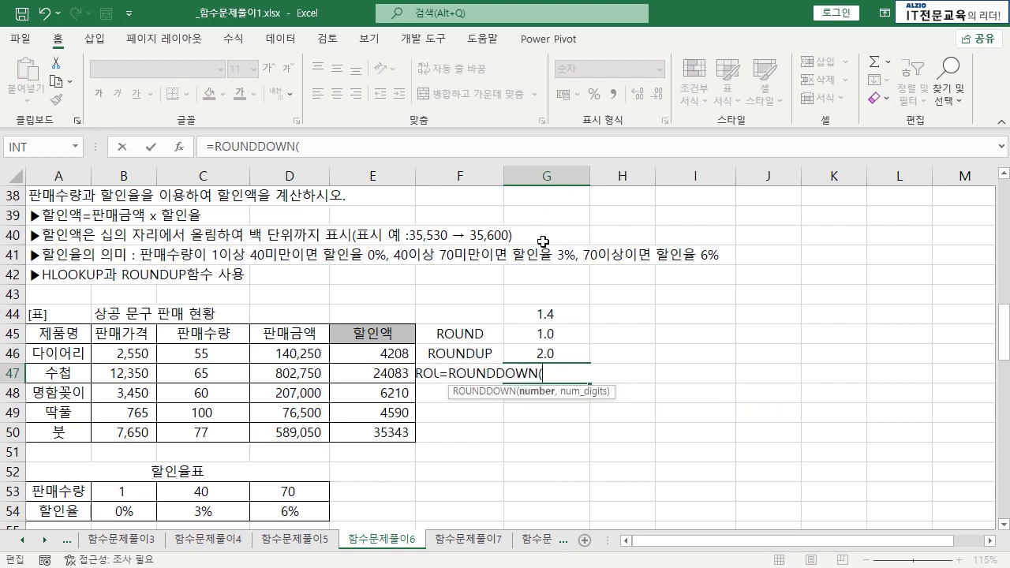
{"action": "left_click", "coordinate": [546, 312]}
{"action": "key", "text": "Return"}
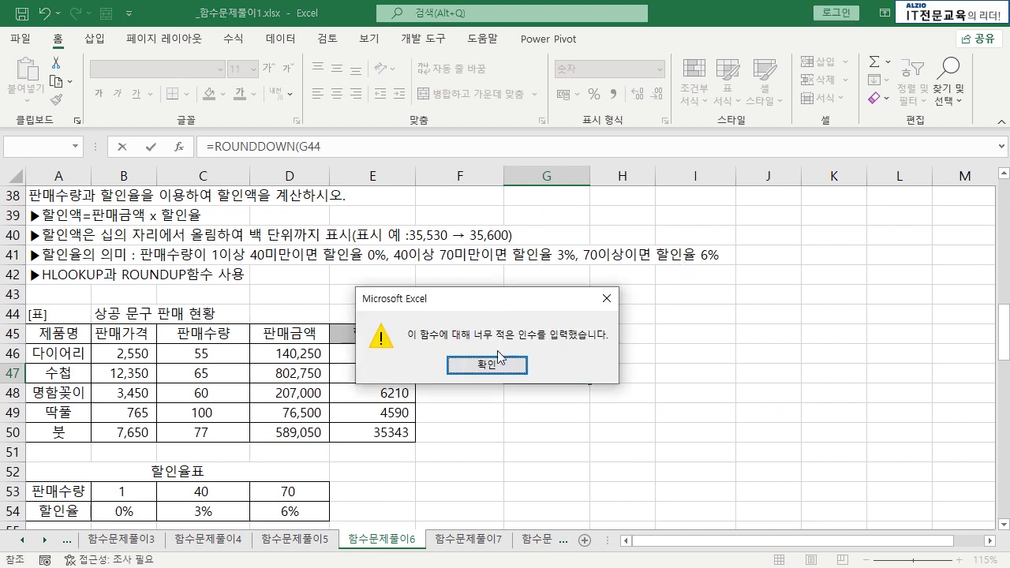
{"action": "left_click", "coordinate": [501, 361]}
{"action": "type", "text": ",0"}
{"action": "key", "text": "Return"}
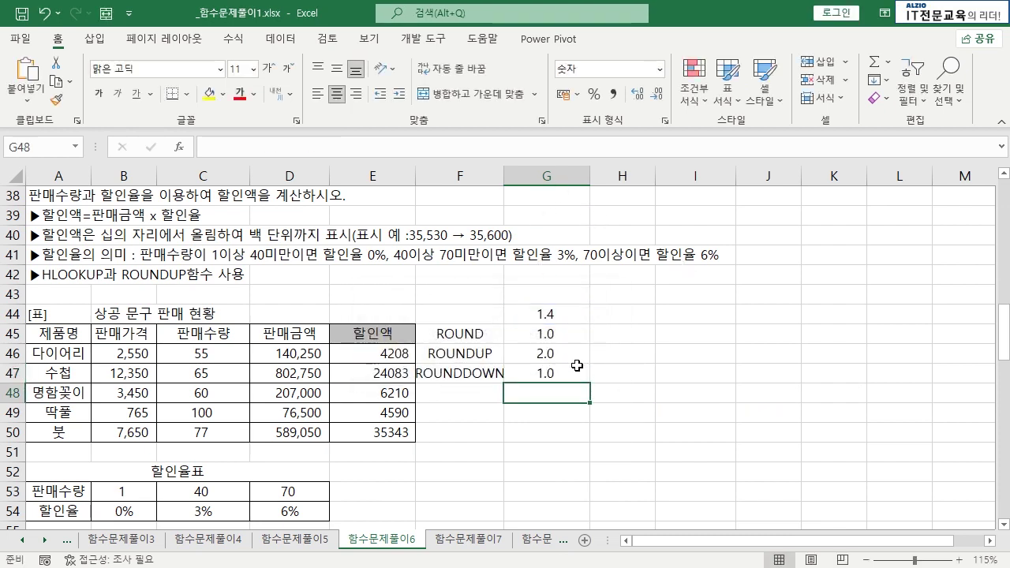
- Compare G47 with the sample value, then set G44 to 1.8 and compare the three rounding results
{"action": "left_click", "coordinate": [552, 373]}
{"action": "left_click", "coordinate": [552, 314]}
{"action": "left_click", "coordinate": [562, 374]}
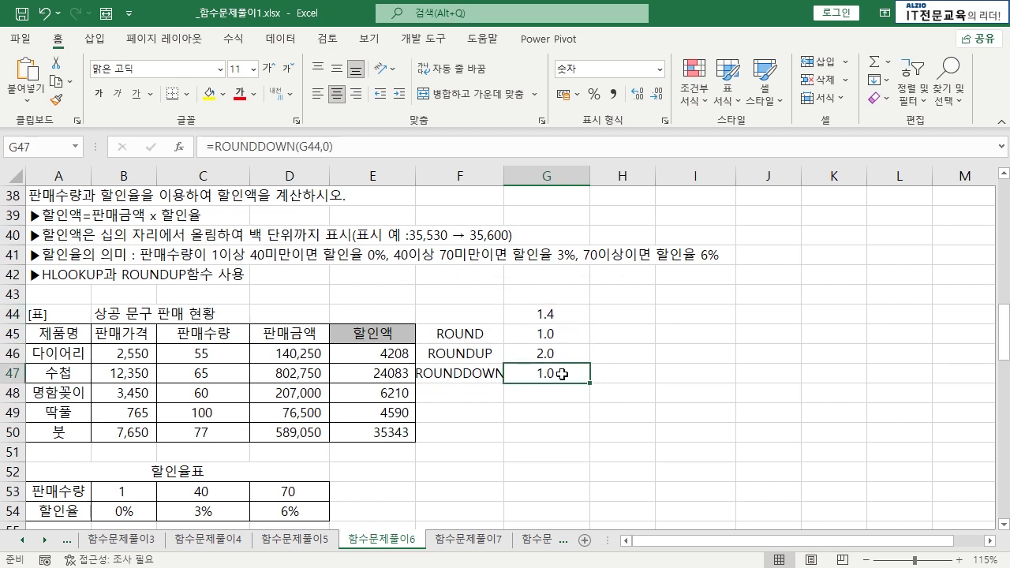
{"action": "left_click", "coordinate": [569, 315]}
{"action": "key", "text": "F2"}
{"action": "key", "text": "BackSpace"}
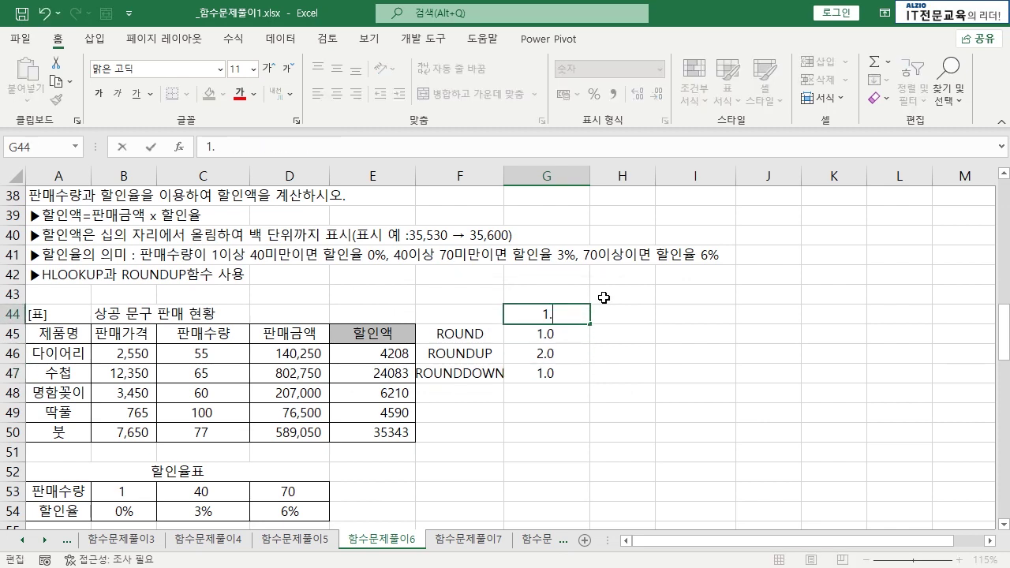
{"action": "type", "text": "8"}
{"action": "key", "text": "Return"}
{"action": "key", "text": "Down"}
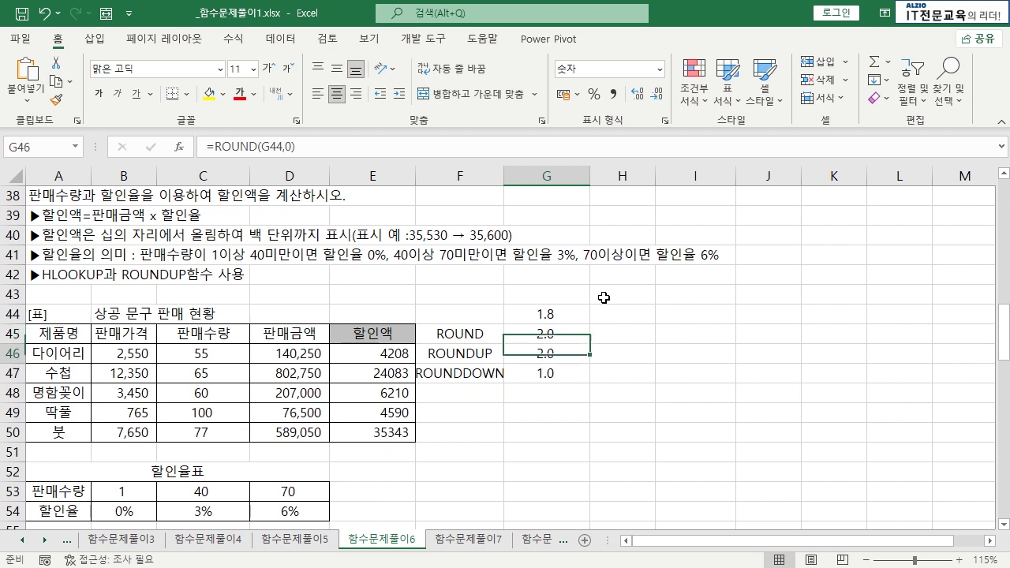
{"action": "key", "text": "Down"}
{"action": "left_click", "coordinate": [560, 349]}
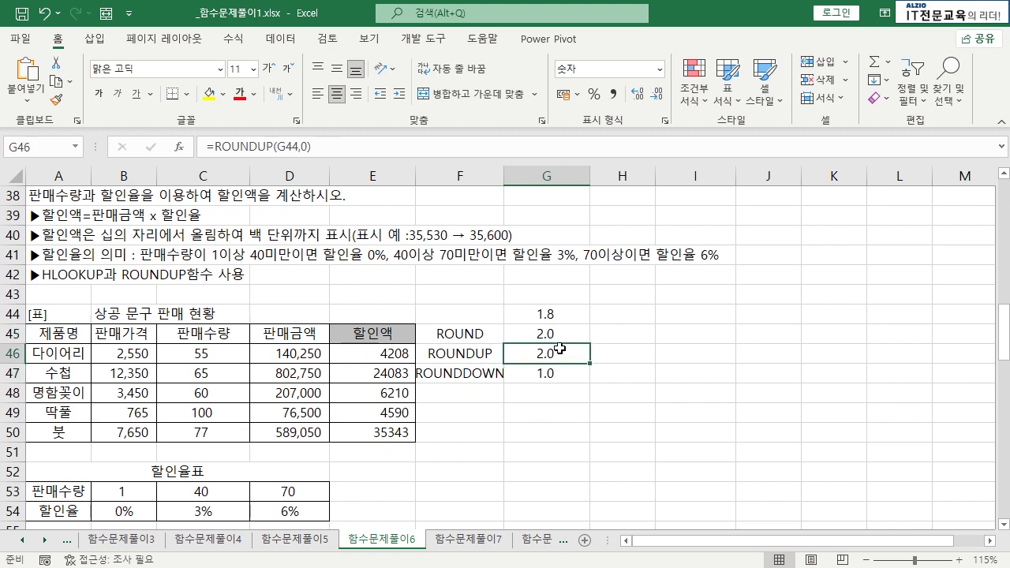
- Clear the rounding samples in F44:G47 and view the discount formula in E46
{"action": "left_click_drag", "start_coordinate": [491, 317], "coordinate": [584, 377]}
{"action": "key", "text": "Delete"}
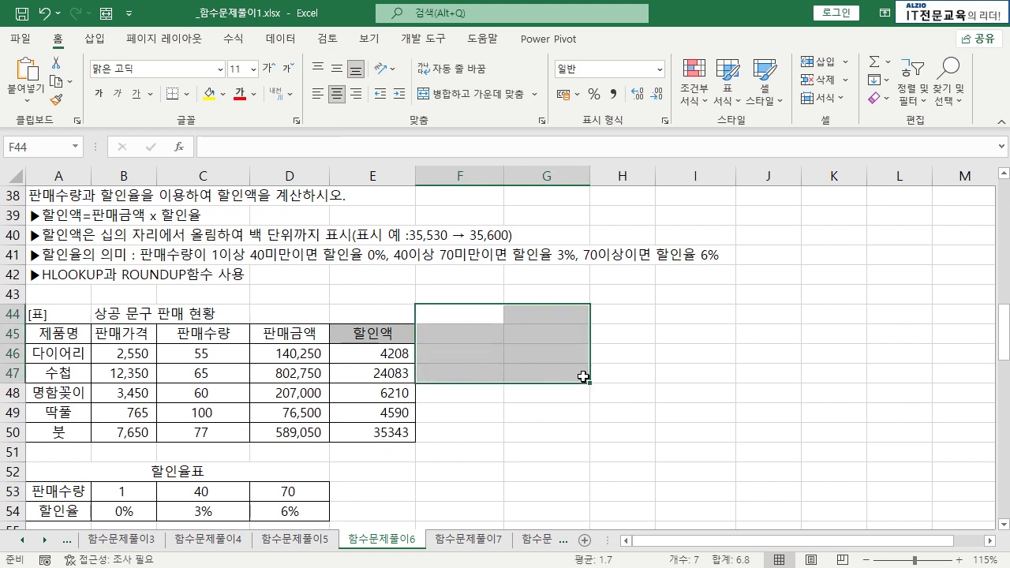
{"action": "left_click", "coordinate": [584, 376]}
{"action": "left_click", "coordinate": [399, 357]}
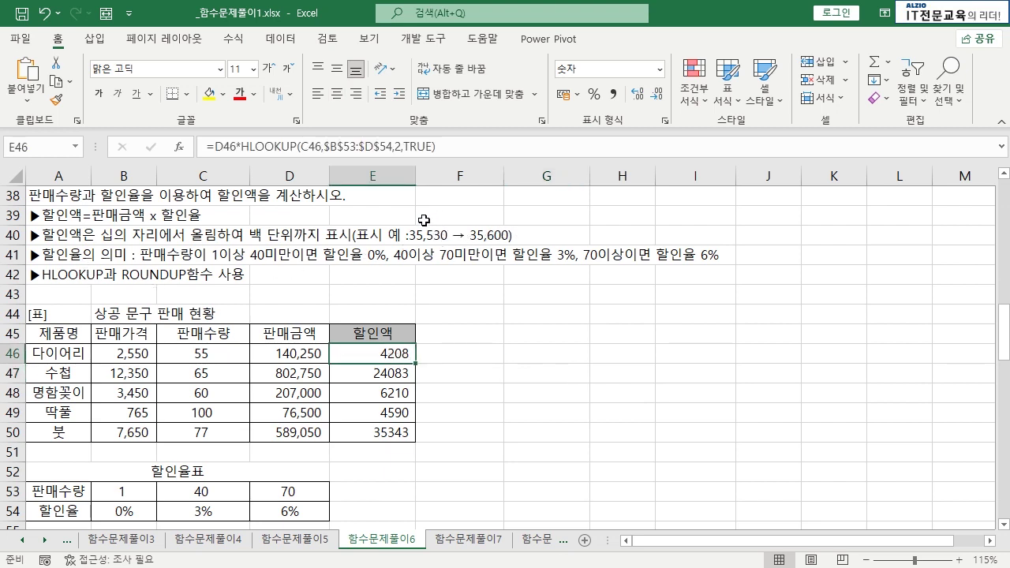
- Undo the clearing of the rounding samples in F44:G47
{"action": "left_click", "coordinate": [531, 337]}
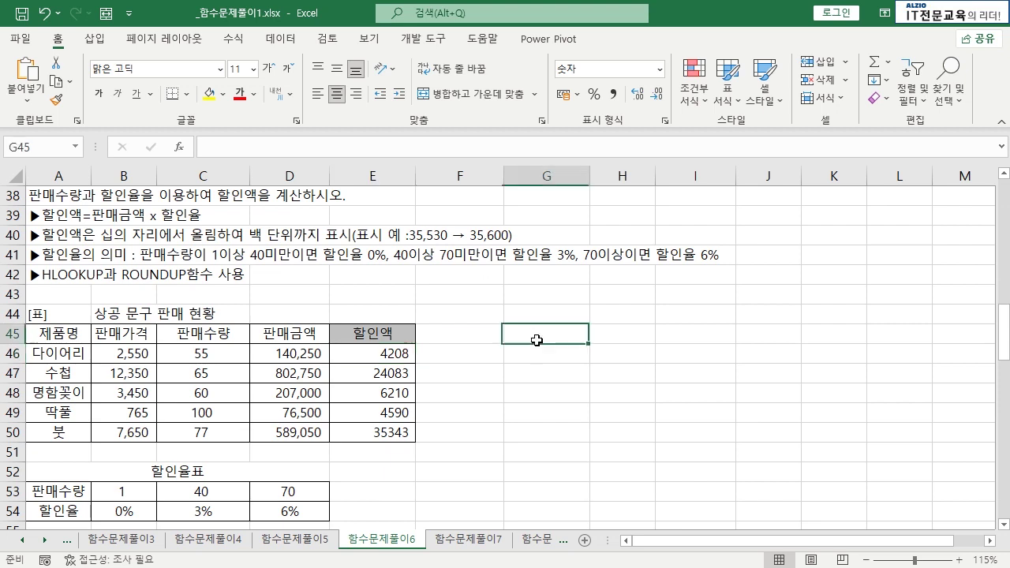
{"action": "key", "text": "ctrl+z"}
{"action": "key", "text": "ctrl+z"}
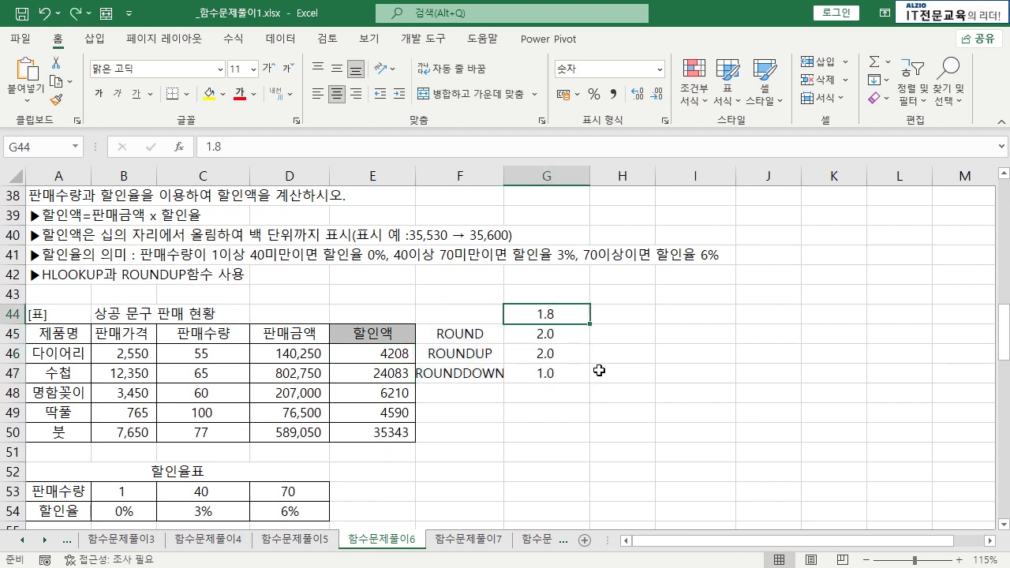
{"action": "key", "text": "ctrl+z"}
- Review the ROUND, ROUNDUP and ROUNDDOWN formulas in G45:G47 against the value in G44
{"action": "left_click", "coordinate": [558, 353]}
{"action": "left_click", "coordinate": [548, 331]}
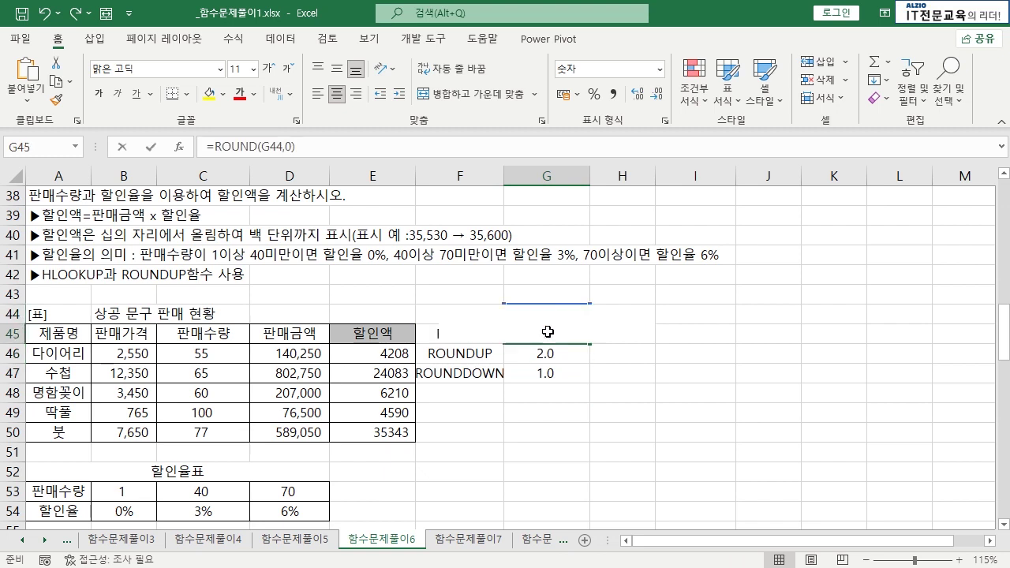
{"action": "double_click", "coordinate": [530, 334]}
{"action": "key", "text": "Escape"}
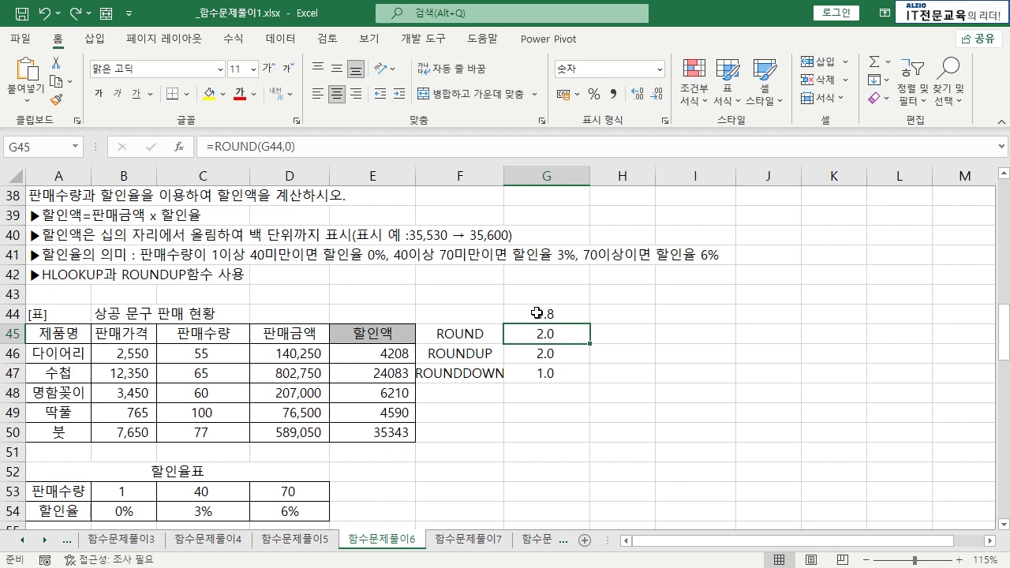
{"action": "left_click", "coordinate": [556, 354]}
{"action": "left_click", "coordinate": [556, 372]}
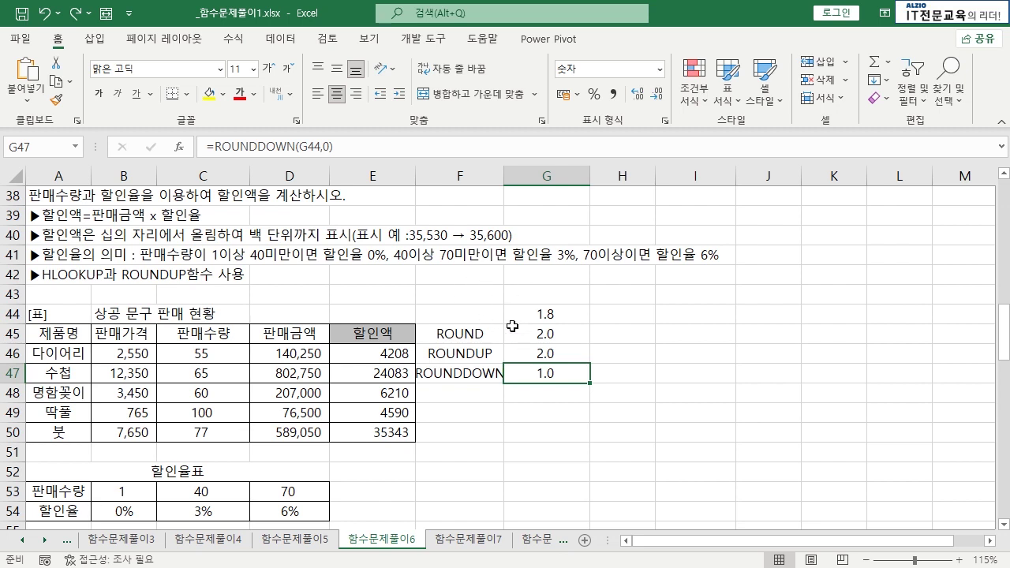
- Delete the rounding samples and their labels from F44:G48
{"action": "left_click_drag", "start_coordinate": [467, 314], "coordinate": [587, 382]}
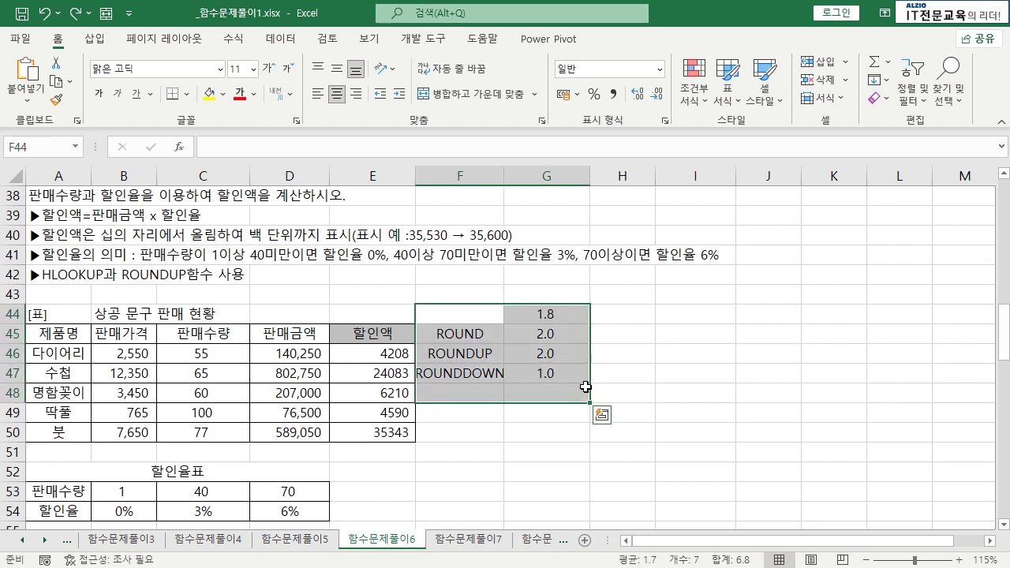
{"action": "key", "text": "Delete"}
{"action": "left_click", "coordinate": [585, 392]}
- Wrap the discount formula in E46 in ROUNDUP to the hundreds: =ROUNDUP(D46*HLOOKUP(C46,$B$53:$D$54,2,TRUE),-2)
{"action": "double_click", "coordinate": [390, 355]}
{"action": "left_click", "coordinate": [341, 353]}
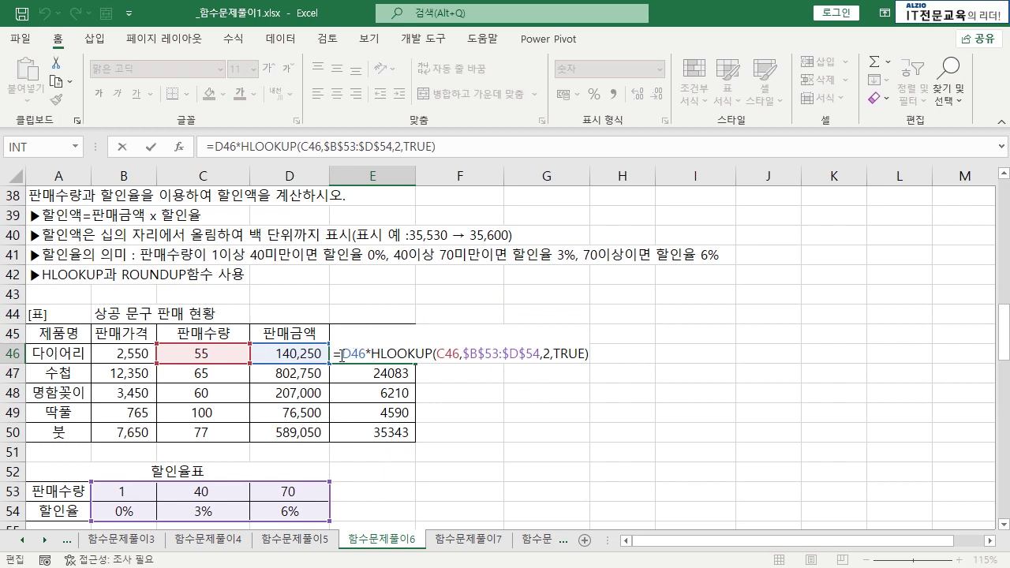
{"action": "type", "text": "ROUNDUP"}
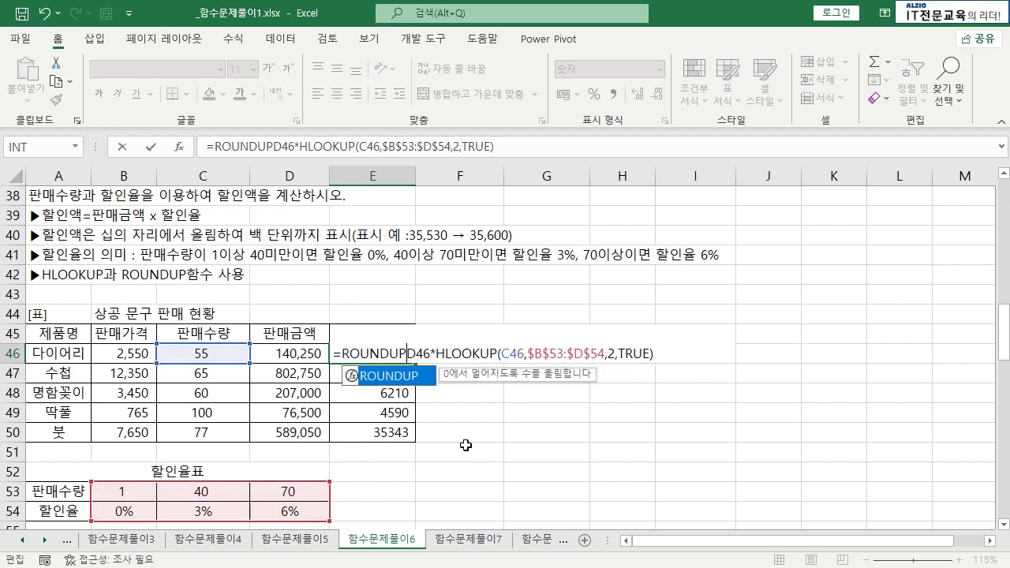
{"action": "type", "text": "("}
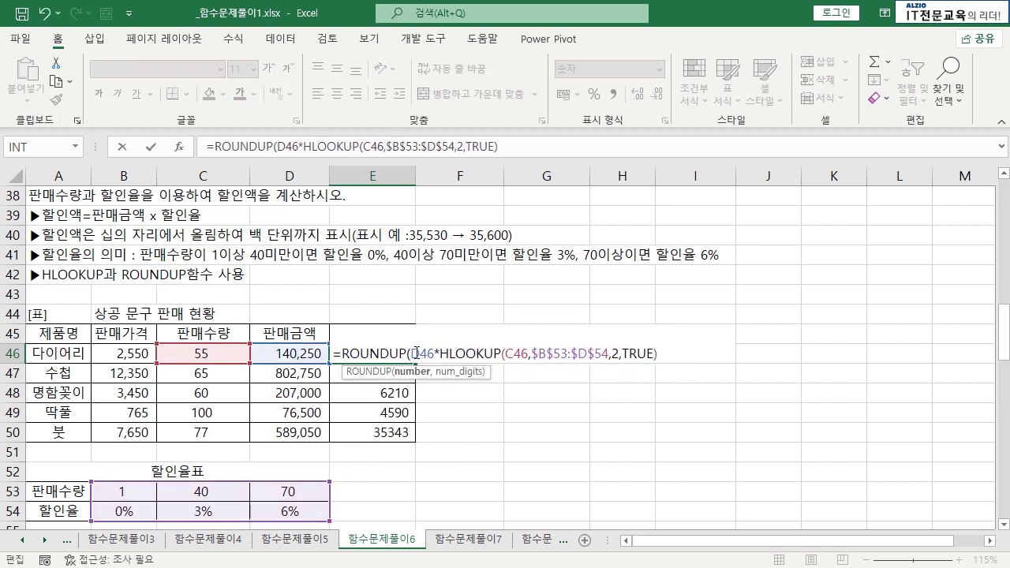
{"action": "left_click_drag", "start_coordinate": [416, 353], "coordinate": [666, 354]}
{"action": "left_click", "coordinate": [666, 354]}
{"action": "type", "text": ",-2"}
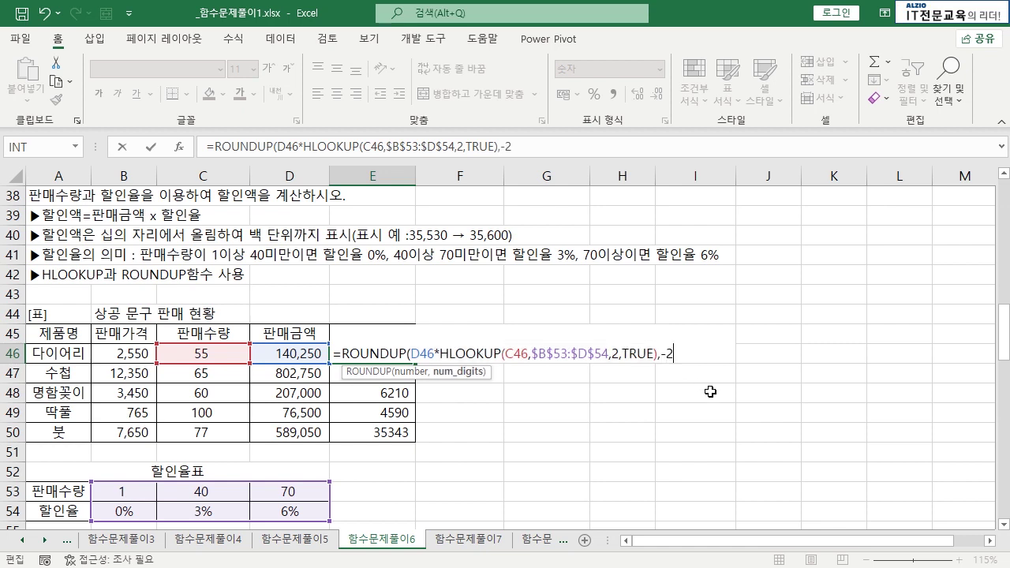
{"action": "key", "text": "Return"}
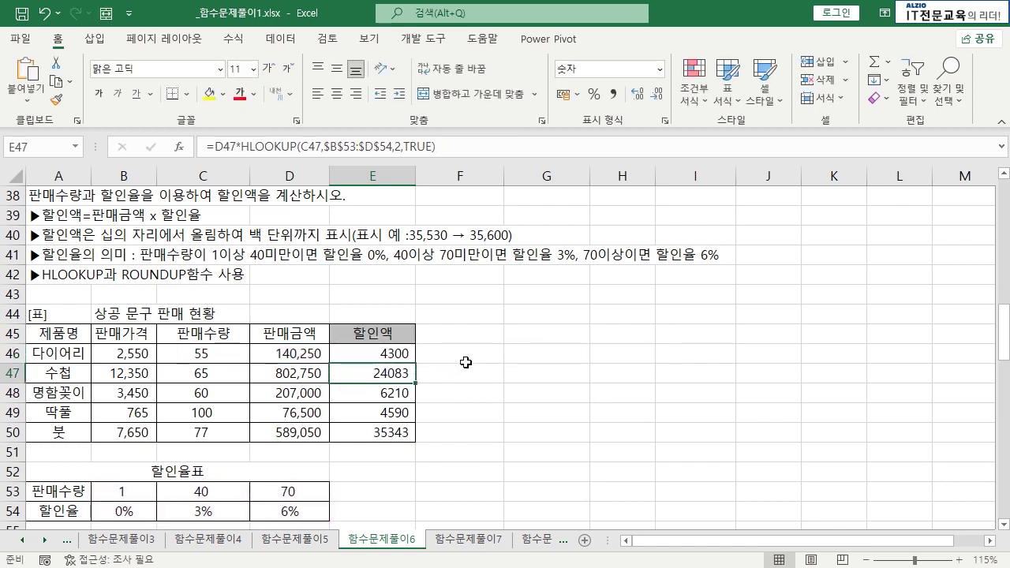
- Undo and redo the ROUNDUP edit in E46 for comparison, and fill the formula down through E50
{"action": "left_click", "coordinate": [406, 355]}
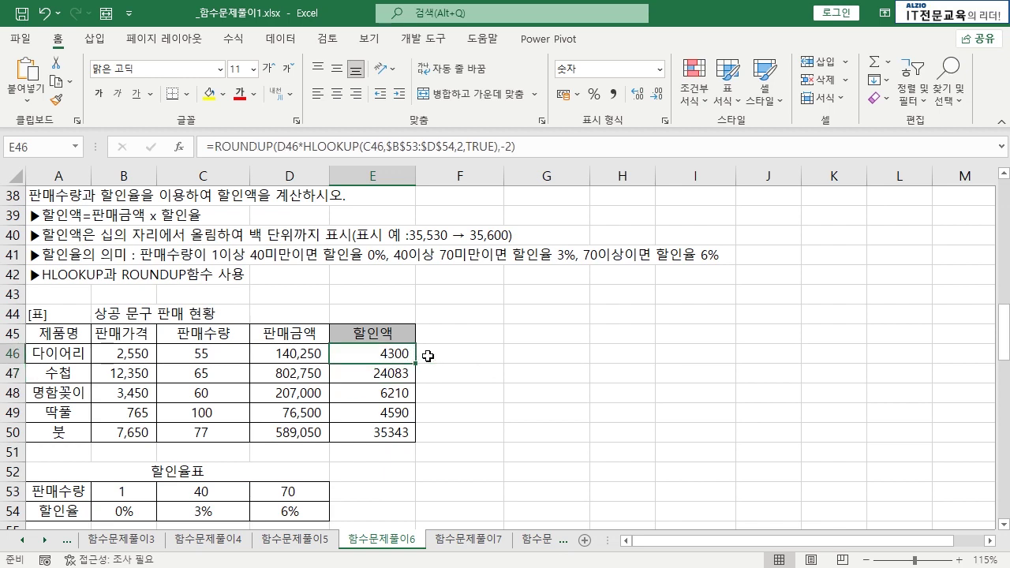
{"action": "key", "text": "ctrl+z"}
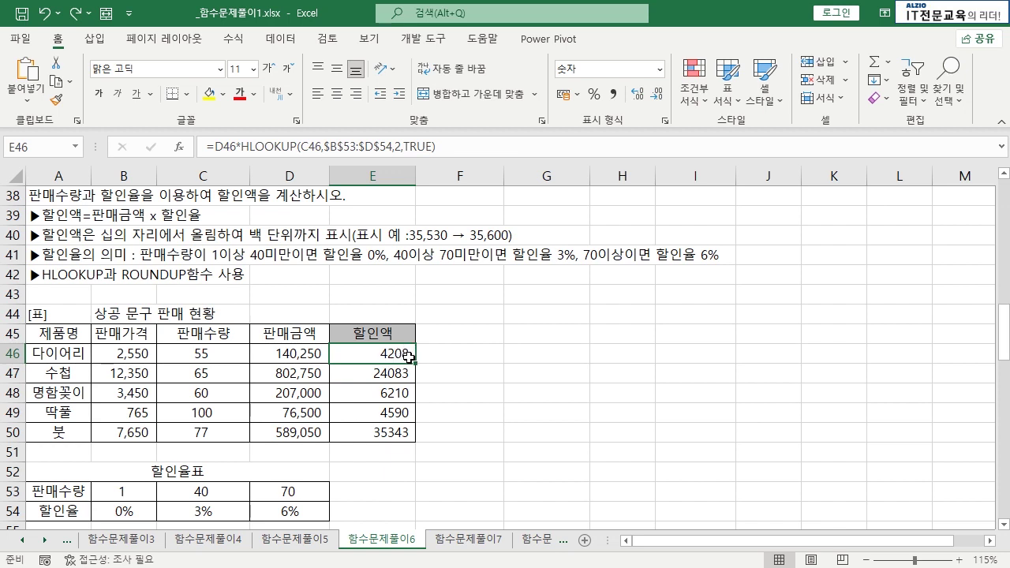
{"action": "key", "text": "ctrl+y"}
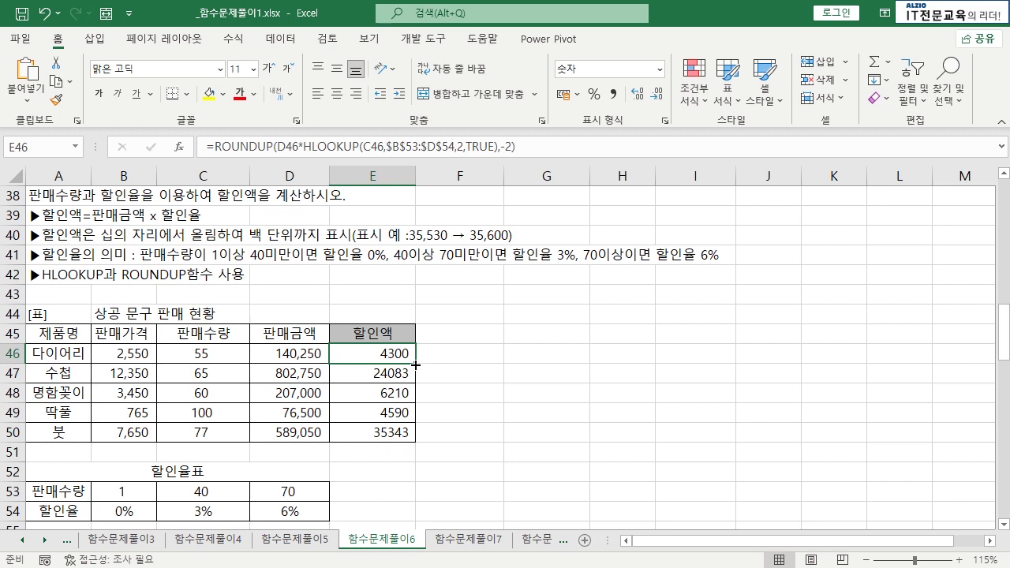
{"action": "double_click", "coordinate": [416, 364]}
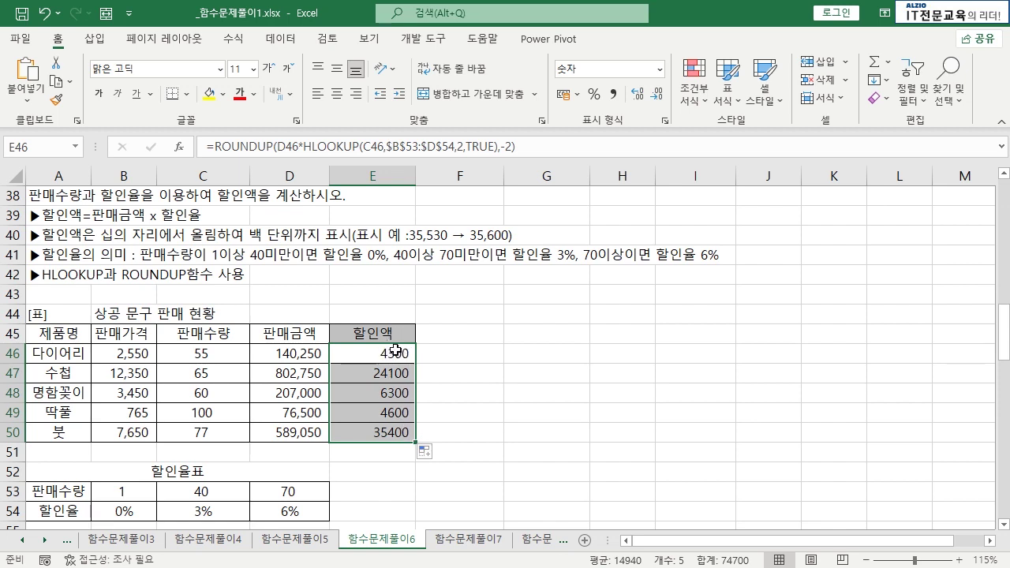
- Undo and redo the formula fill repeatedly to compare the 할인액 values in E47:E50 with and without rounding
{"action": "key", "text": "ctrl+z"}
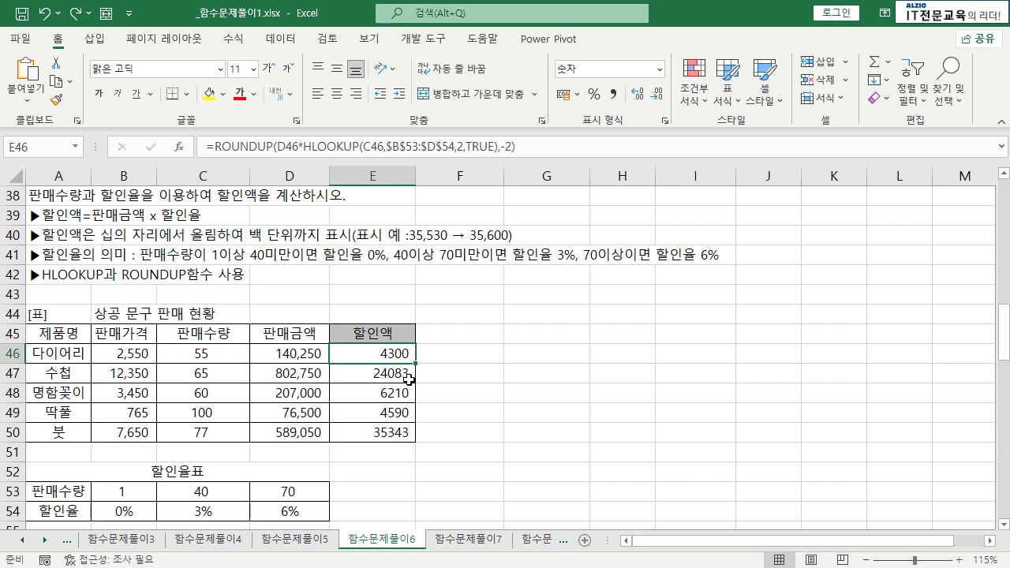
{"action": "key", "text": "ctrl+y"}
{"action": "key", "text": "ctrl+z"}
{"action": "key", "text": "ctrl+y"}
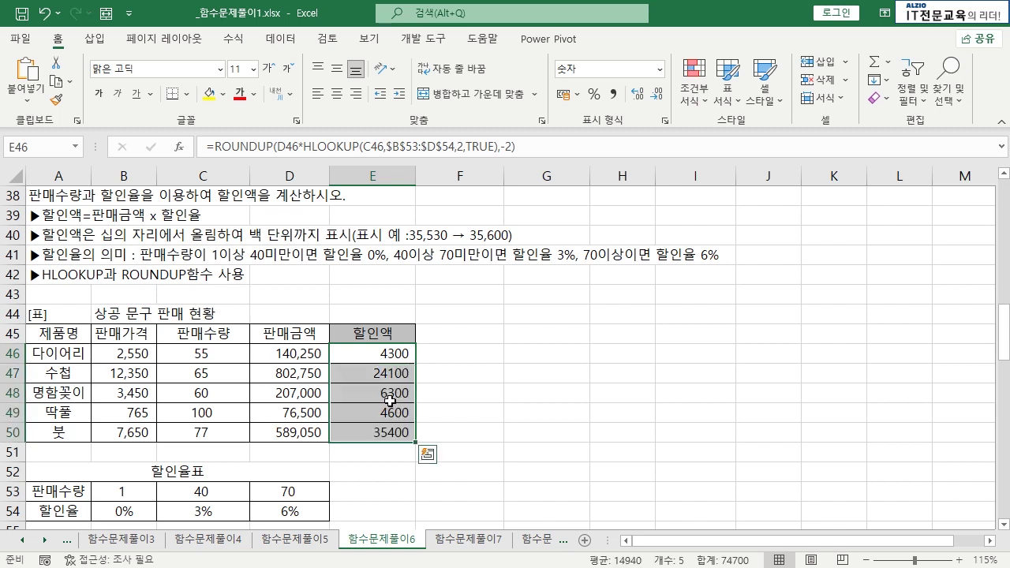
{"action": "key", "text": "ctrl+z"}
{"action": "key", "text": "ctrl+y"}
{"action": "key", "text": "ctrl+z"}
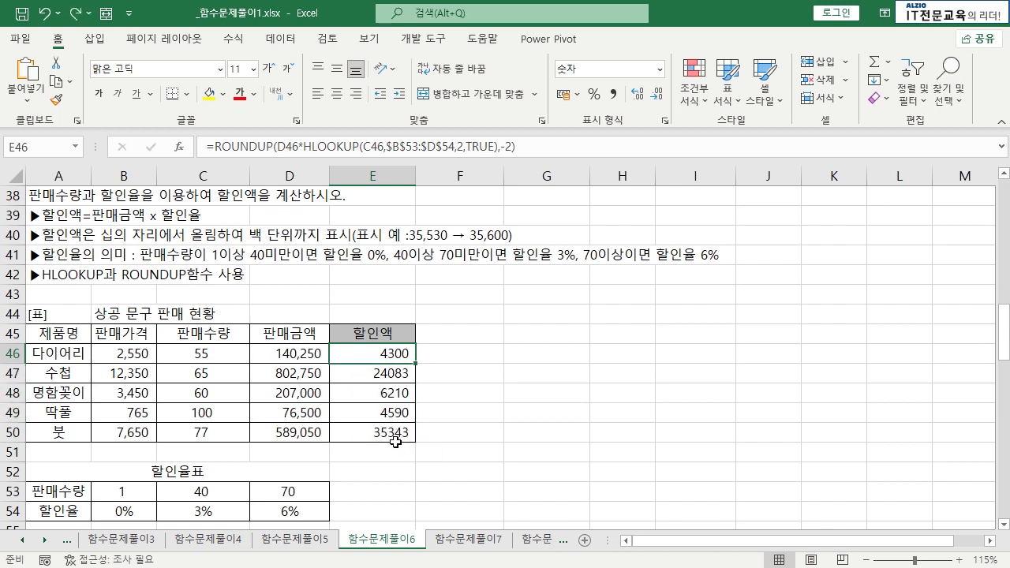
{"action": "key", "text": "ctrl+y"}
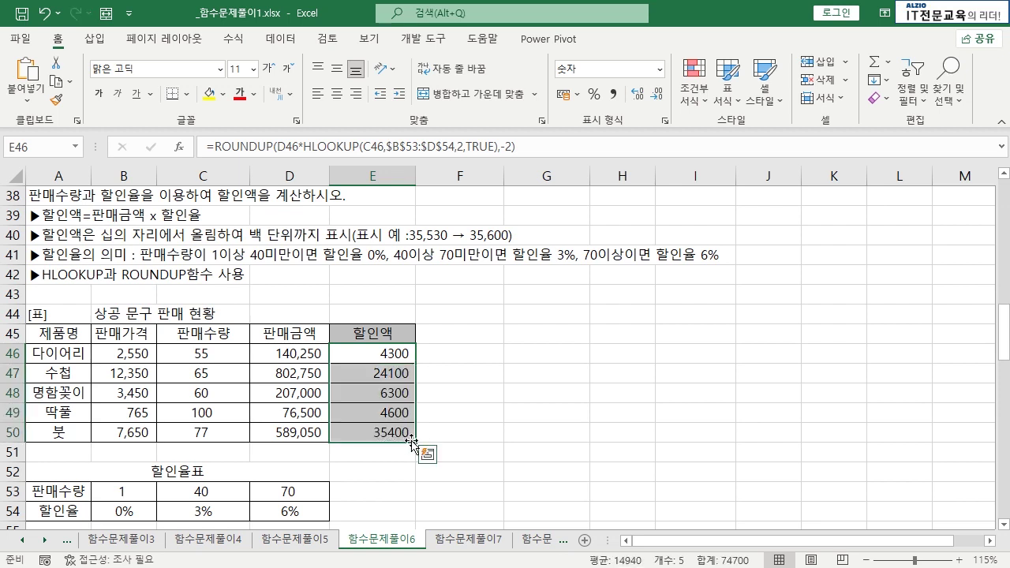
{"action": "left_click", "coordinate": [450, 406]}
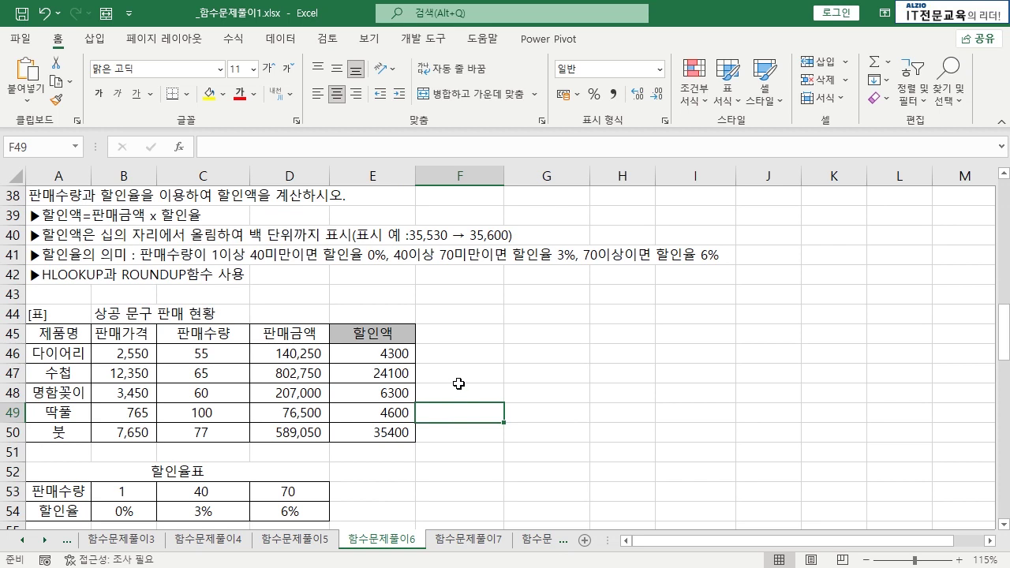
- Review the E46 formula's HLOOKUP part, the D46 multiplication, the ROUNDUP function and its -2 digits argument
{"action": "double_click", "coordinate": [382, 354]}
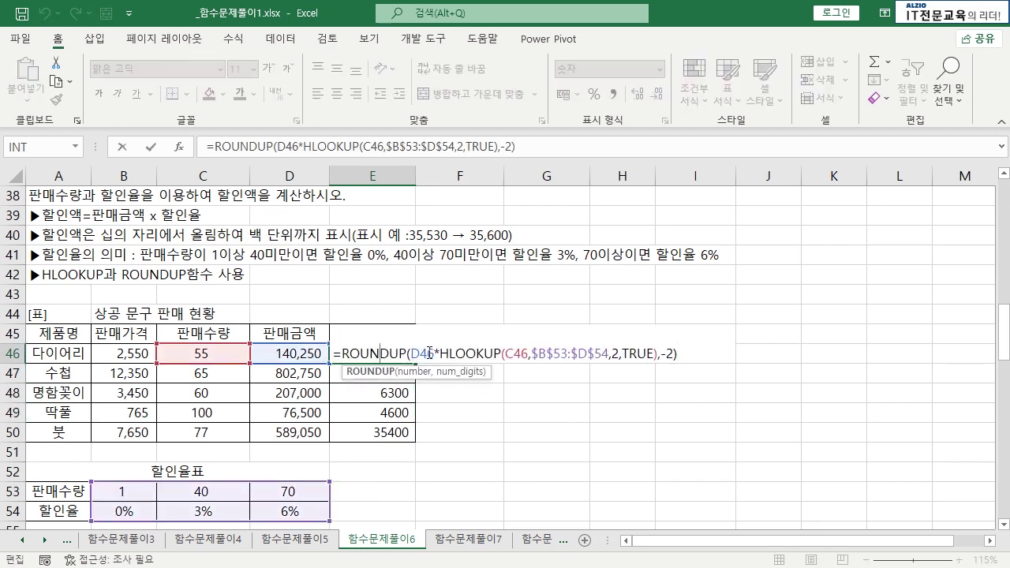
{"action": "left_click_drag", "start_coordinate": [445, 353], "coordinate": [654, 354]}
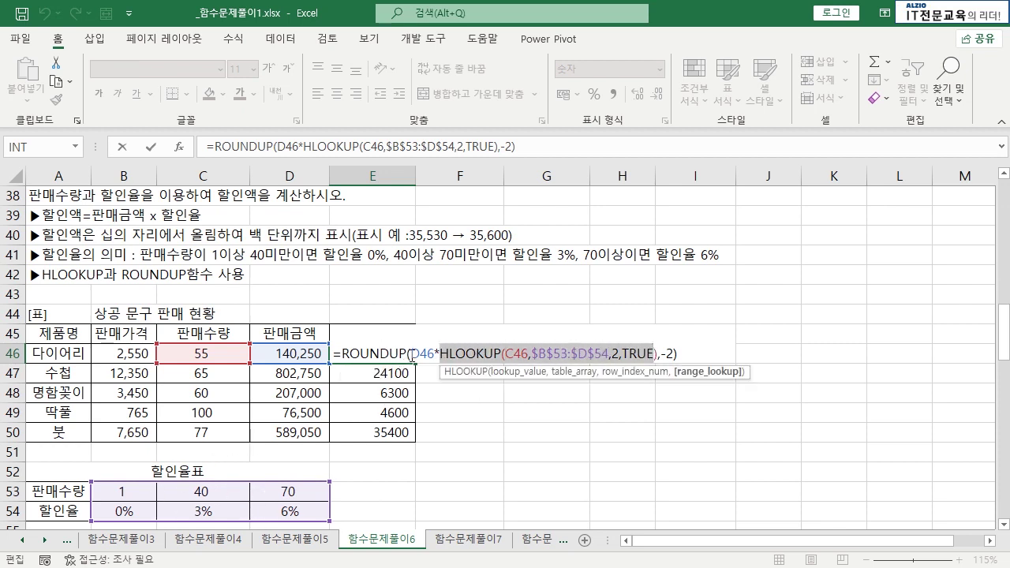
{"action": "left_click_drag", "start_coordinate": [412, 353], "coordinate": [654, 353]}
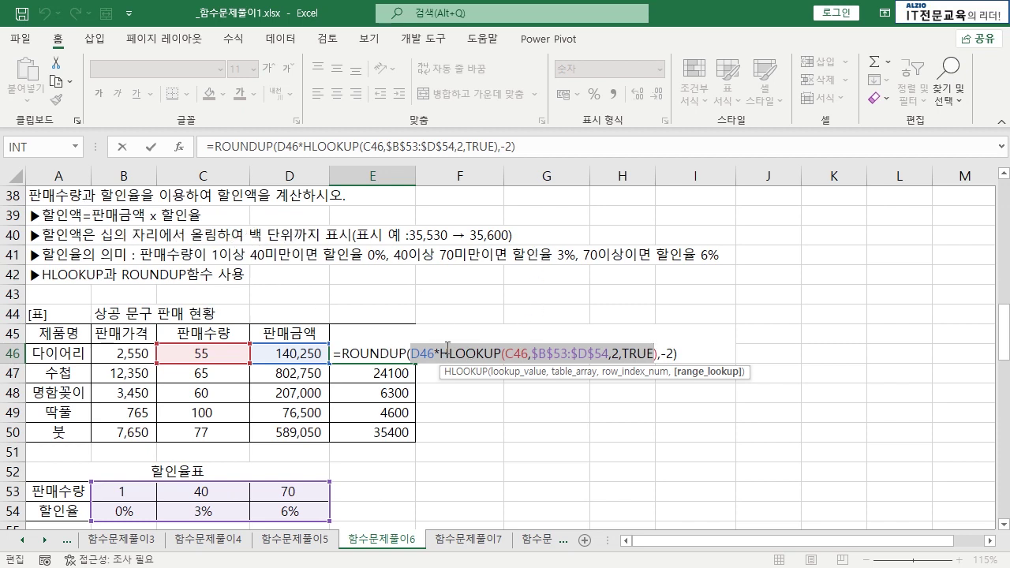
{"action": "double_click", "coordinate": [347, 357]}
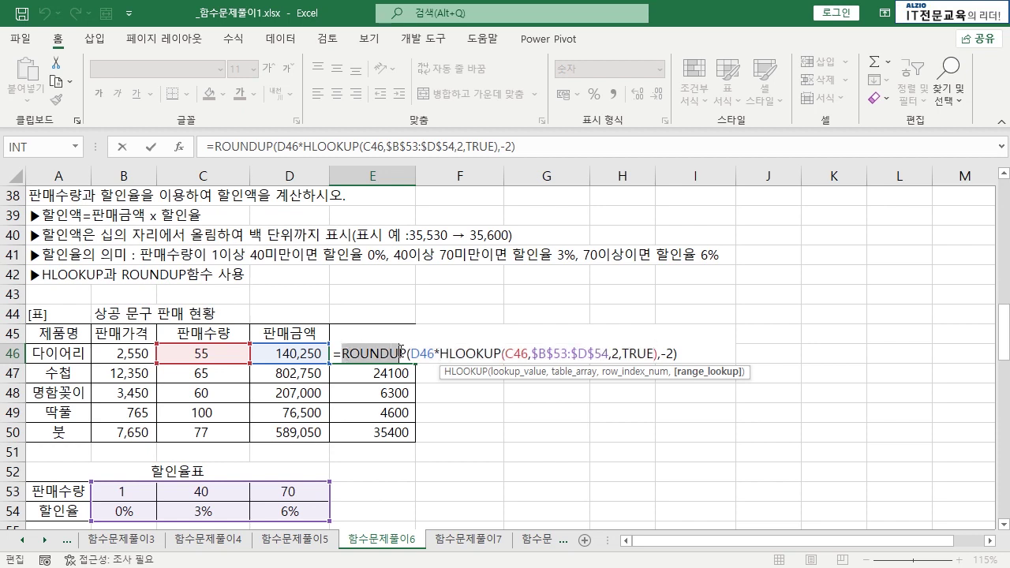
{"action": "left_click", "coordinate": [660, 355]}
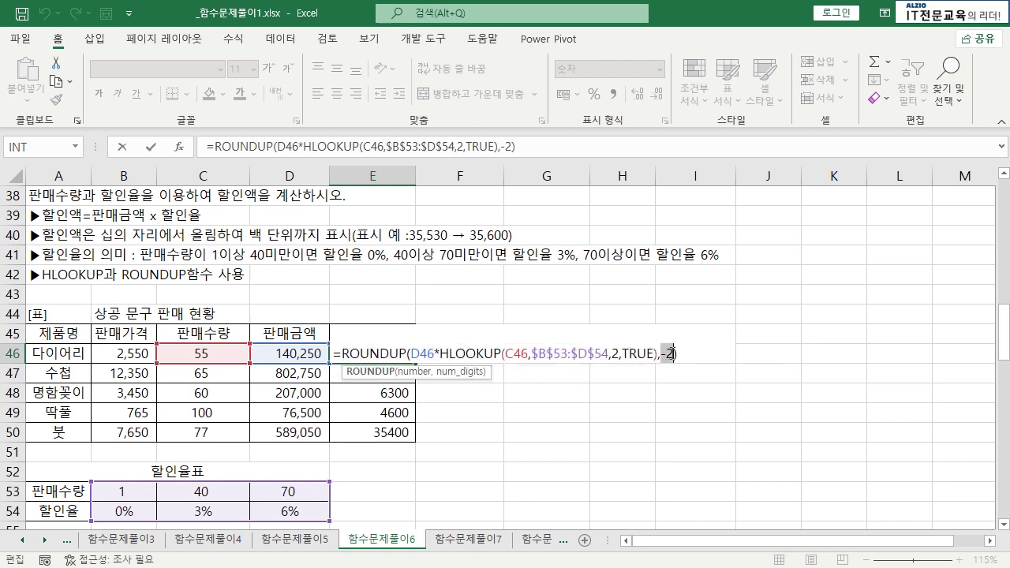
{"action": "left_click", "coordinate": [671, 354]}
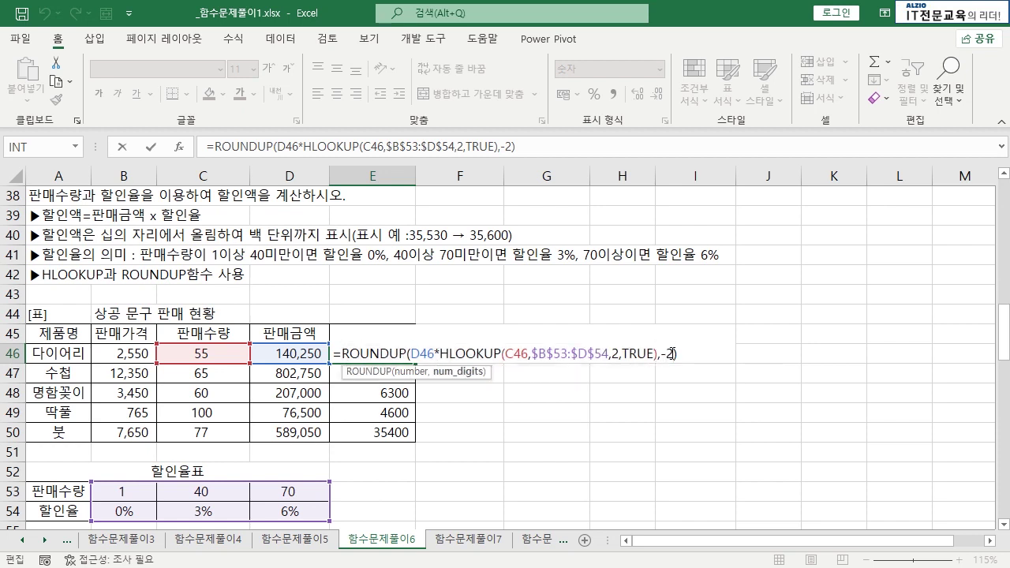
{"action": "key", "text": "ctrl+Return"}
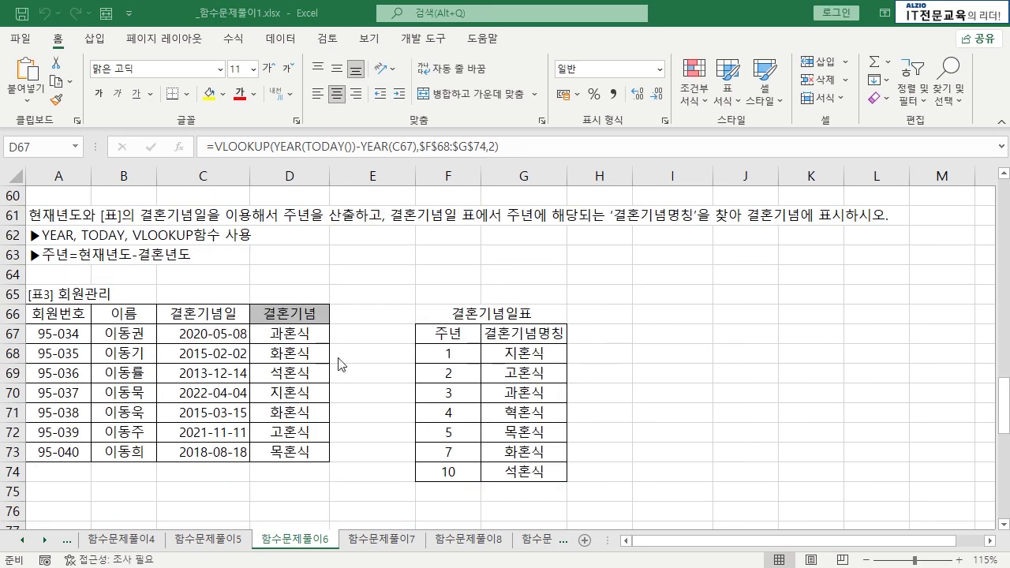
- Examine the 회원번호, 이름, 결혼기념일 and 결혼기념 columns of the 회원관리 table in A66:D73
{"action": "left_click_drag", "start_coordinate": [64, 315], "coordinate": [59, 451]}
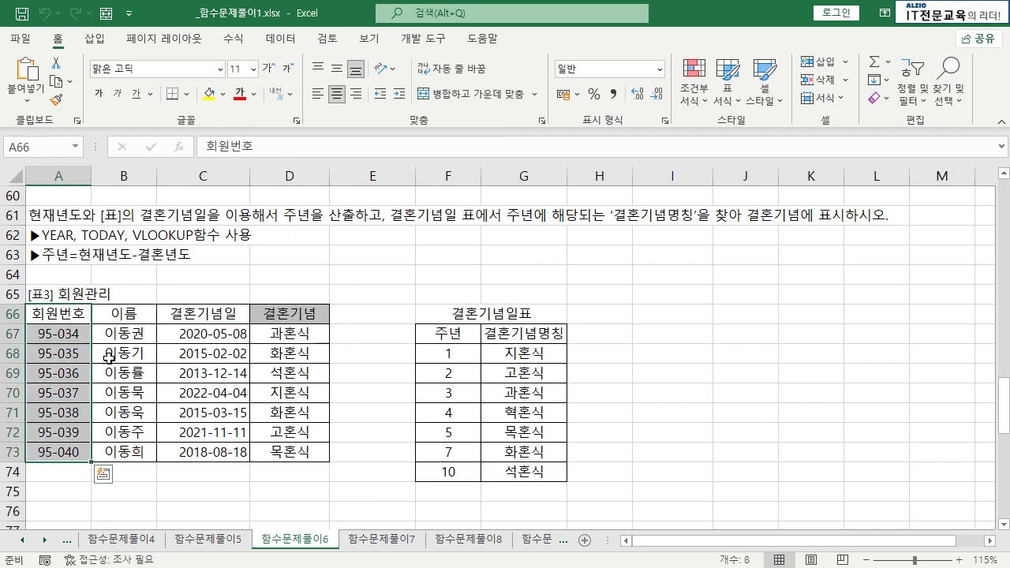
{"action": "left_click_drag", "start_coordinate": [122, 314], "coordinate": [130, 452]}
{"action": "left_click", "coordinate": [204, 412]}
{"action": "left_click_drag", "start_coordinate": [206, 314], "coordinate": [210, 448]}
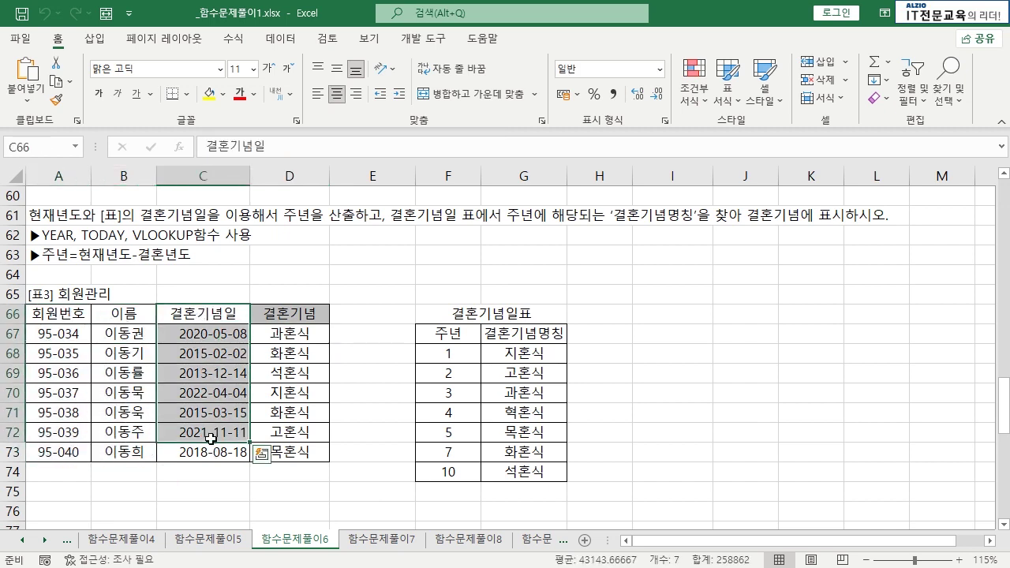
{"action": "left_click", "coordinate": [307, 372]}
{"action": "left_click_drag", "start_coordinate": [311, 314], "coordinate": [318, 452]}
{"action": "left_click", "coordinate": [370, 383]}
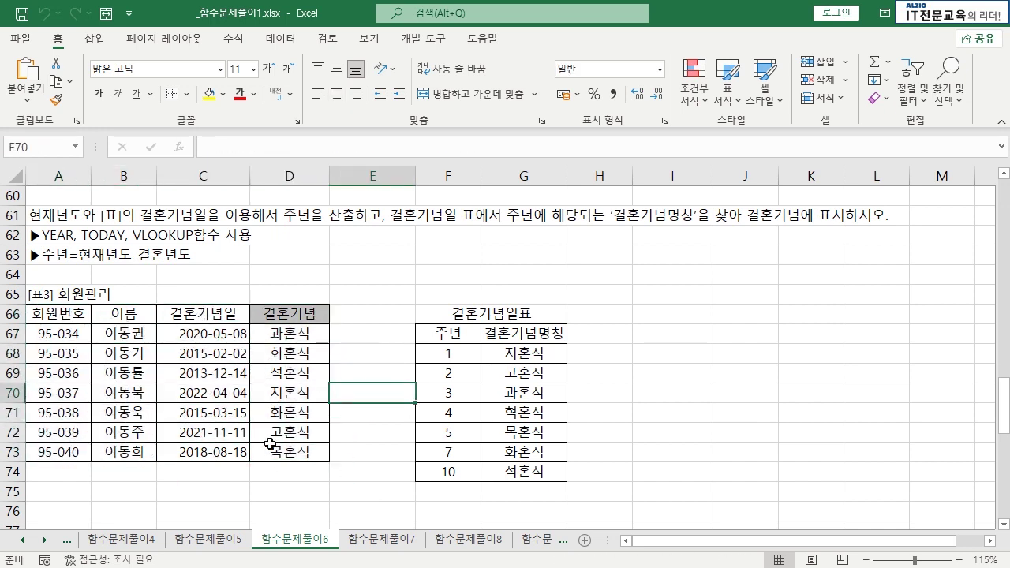
{"action": "left_click", "coordinate": [389, 334]}
- Examine the 결혼기념일표 lookup table in F66:G74, matching each 주년 with its 결혼기념명칭
{"action": "left_click_drag", "start_coordinate": [457, 313], "coordinate": [507, 471]}
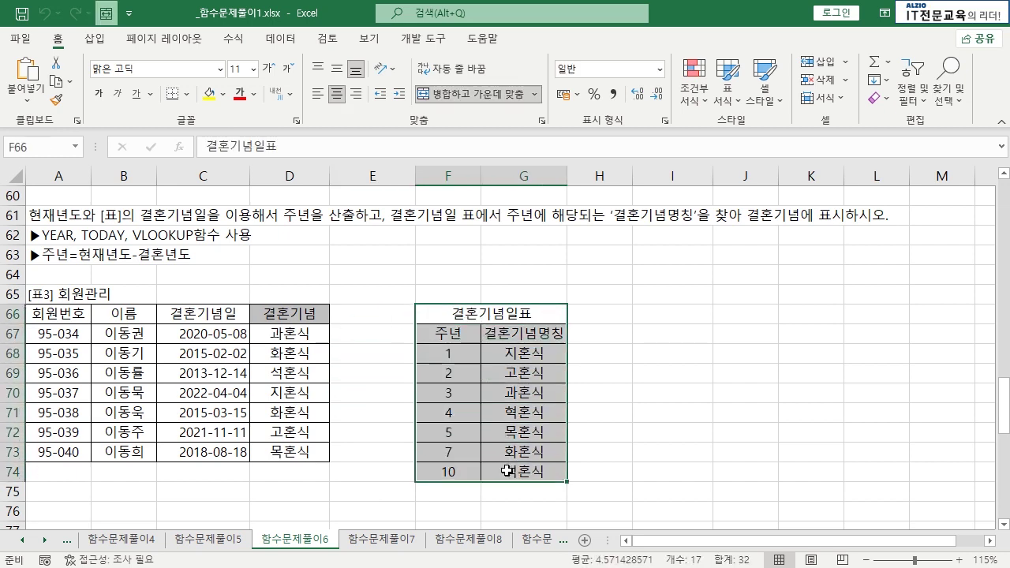
{"action": "left_click", "coordinate": [507, 471]}
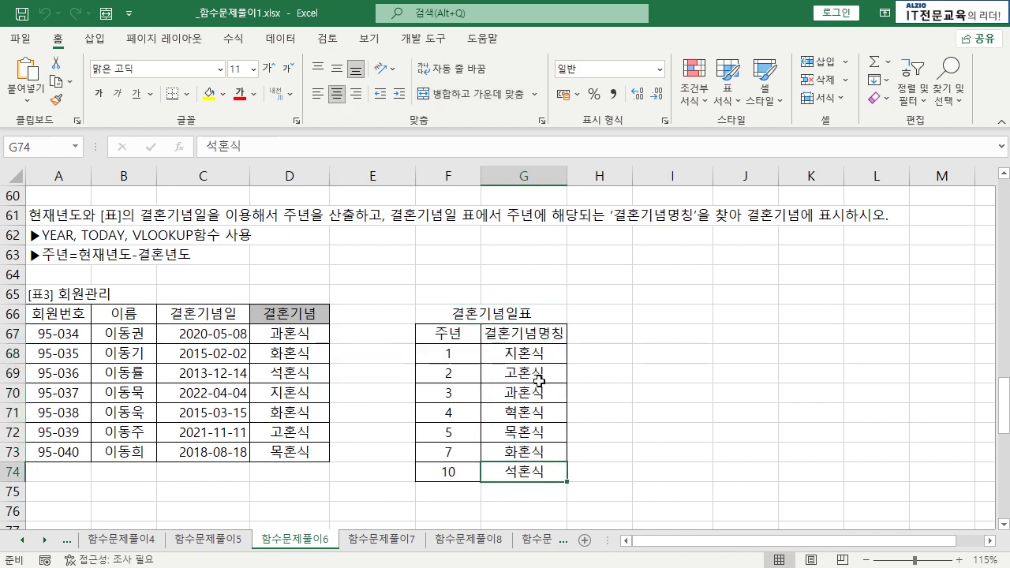
{"action": "left_click", "coordinate": [608, 372]}
{"action": "left_click_drag", "start_coordinate": [460, 353], "coordinate": [521, 353]}
{"action": "left_click", "coordinate": [451, 371]}
{"action": "left_click_drag", "start_coordinate": [451, 370], "coordinate": [548, 435]}
{"action": "left_click", "coordinate": [513, 471]}
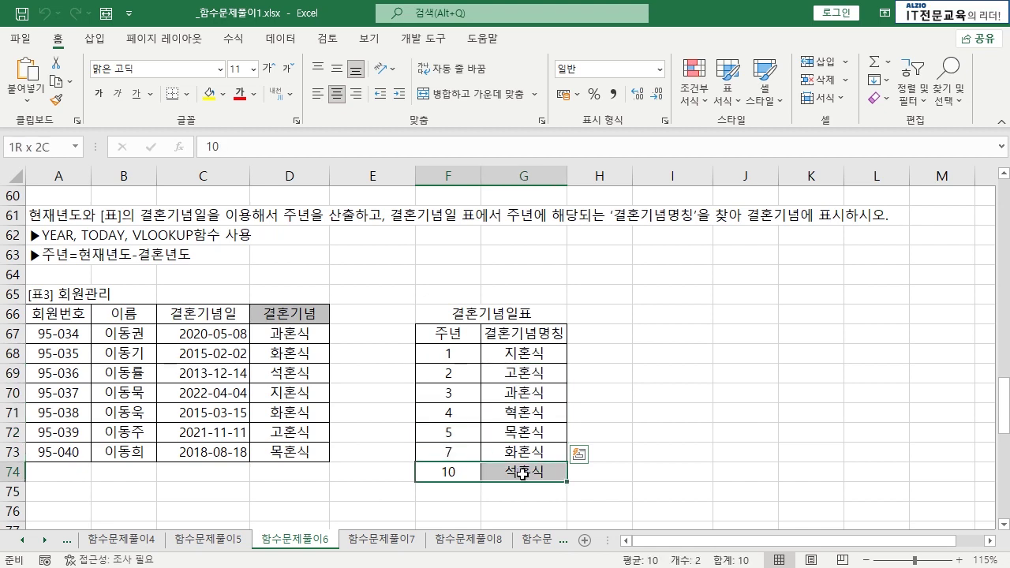
{"action": "left_click", "coordinate": [616, 439]}
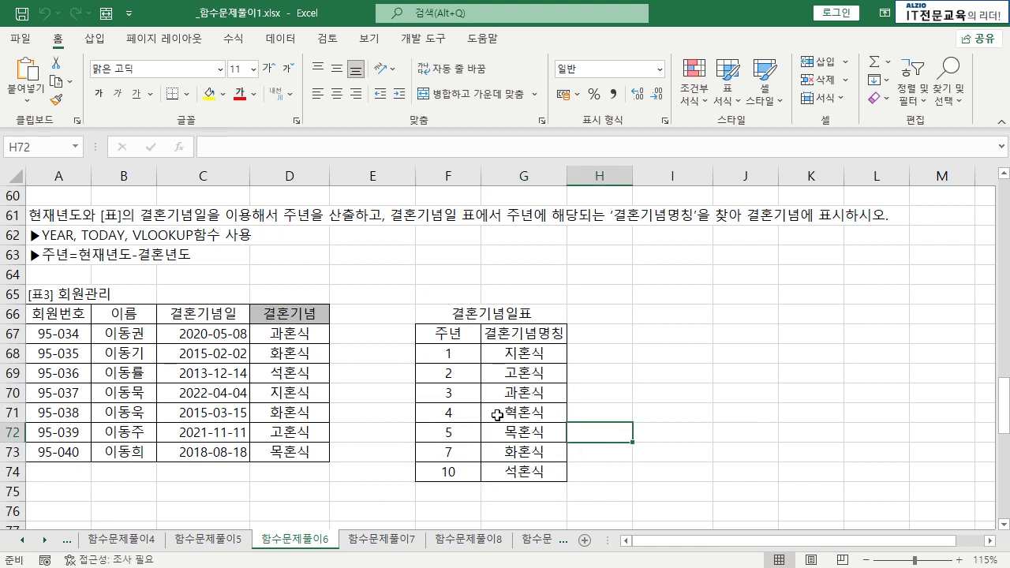
- Review the 주년=현재년도-결혼년도 rule in A63 against the wedding dates in C67:C73 and the anniversary lookup table
{"action": "left_click", "coordinate": [197, 333]}
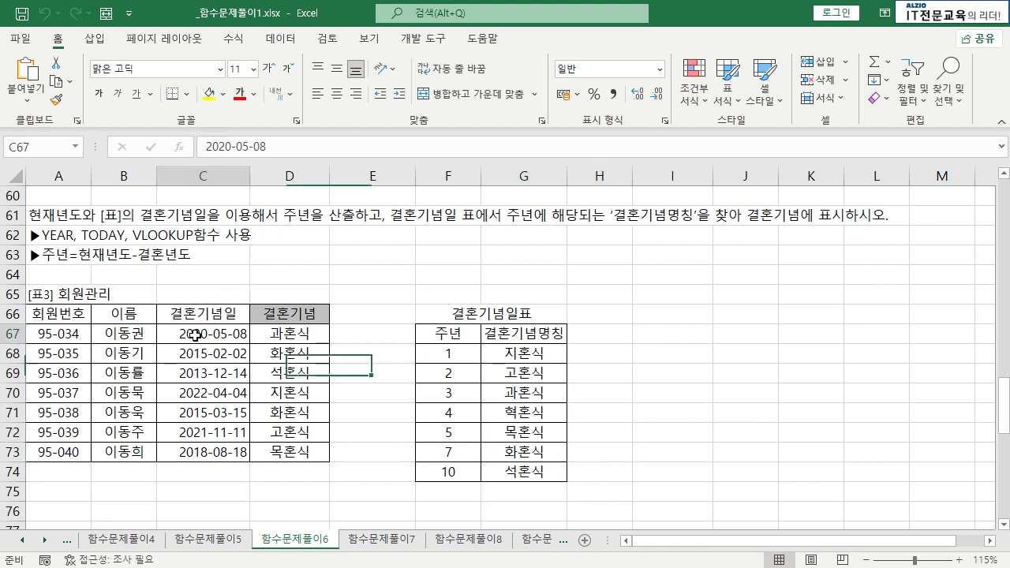
{"action": "left_click", "coordinate": [196, 431]}
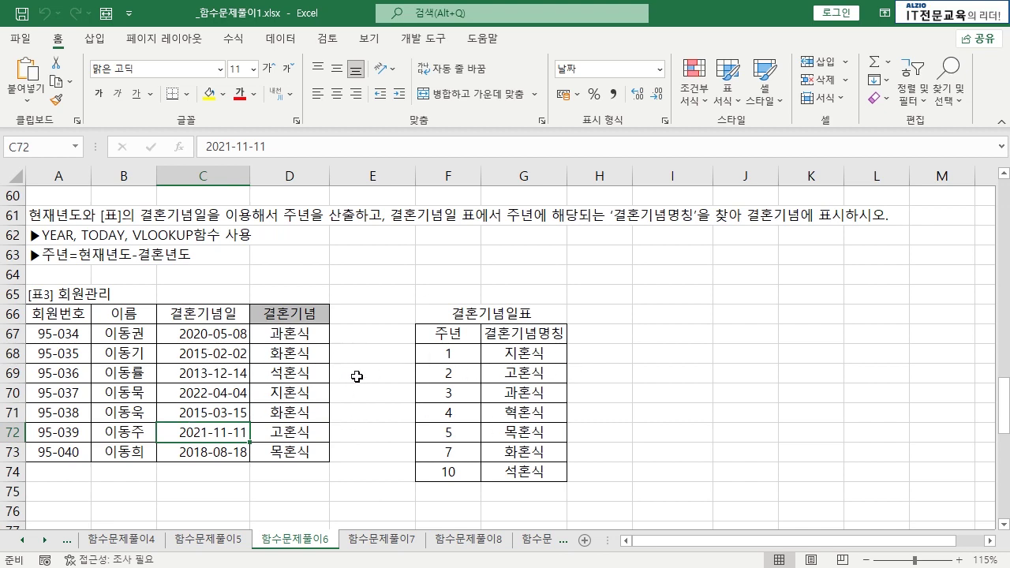
{"action": "left_click", "coordinate": [85, 257]}
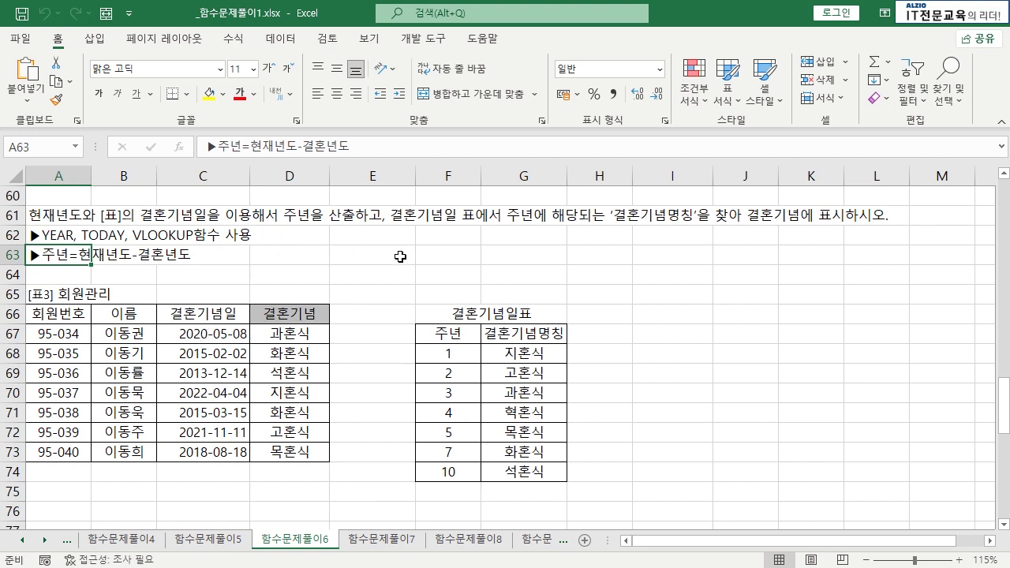
{"action": "left_click", "coordinate": [448, 264]}
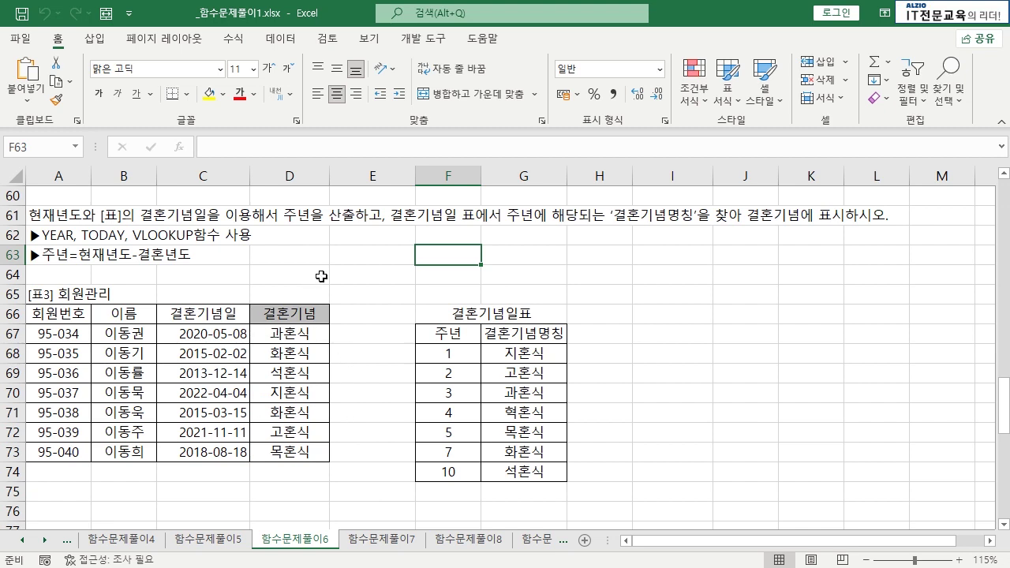
{"action": "left_click", "coordinate": [390, 262]}
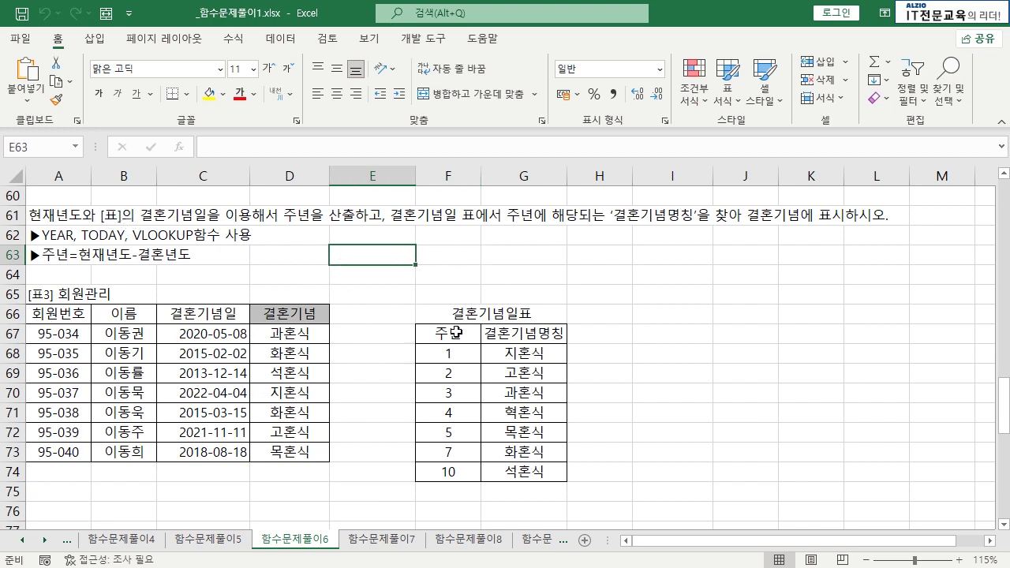
{"action": "left_click_drag", "start_coordinate": [456, 331], "coordinate": [532, 489]}
{"action": "left_click", "coordinate": [509, 456]}
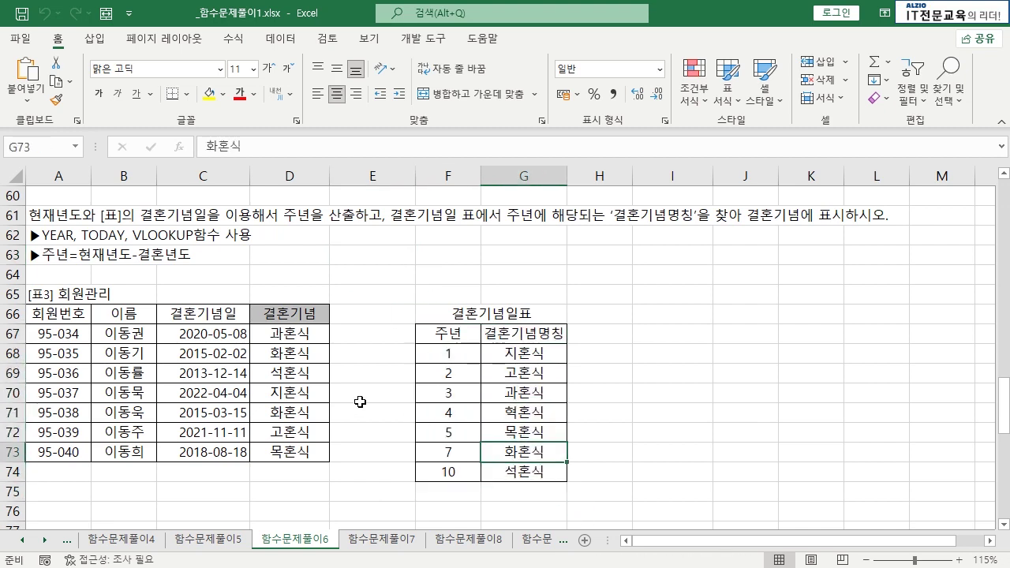
{"action": "left_click_drag", "start_coordinate": [227, 334], "coordinate": [237, 451]}
{"action": "left_click", "coordinate": [237, 451]}
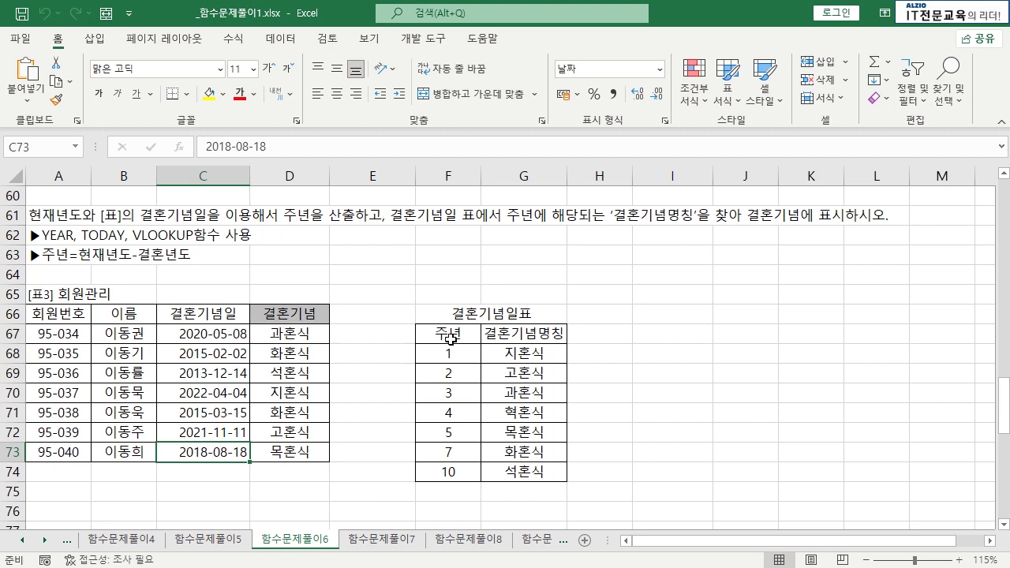
- Compare the 결혼기념명칭 entries in G67:G74 with the 결혼기념 answers in D66:D73
{"action": "left_click_drag", "start_coordinate": [505, 353], "coordinate": [521, 471]}
{"action": "left_click", "coordinate": [520, 392]}
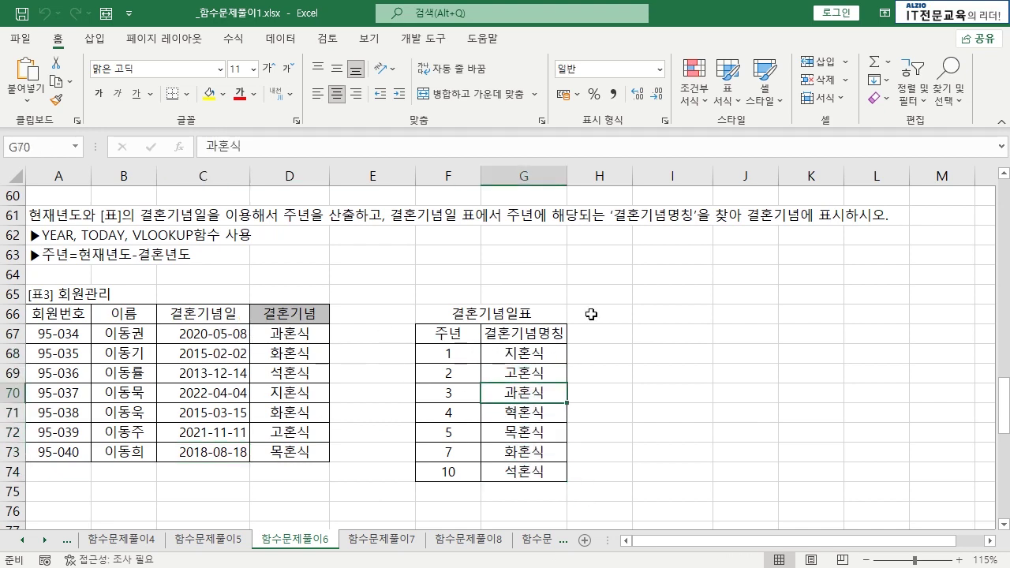
{"action": "left_click_drag", "start_coordinate": [523, 333], "coordinate": [581, 451]}
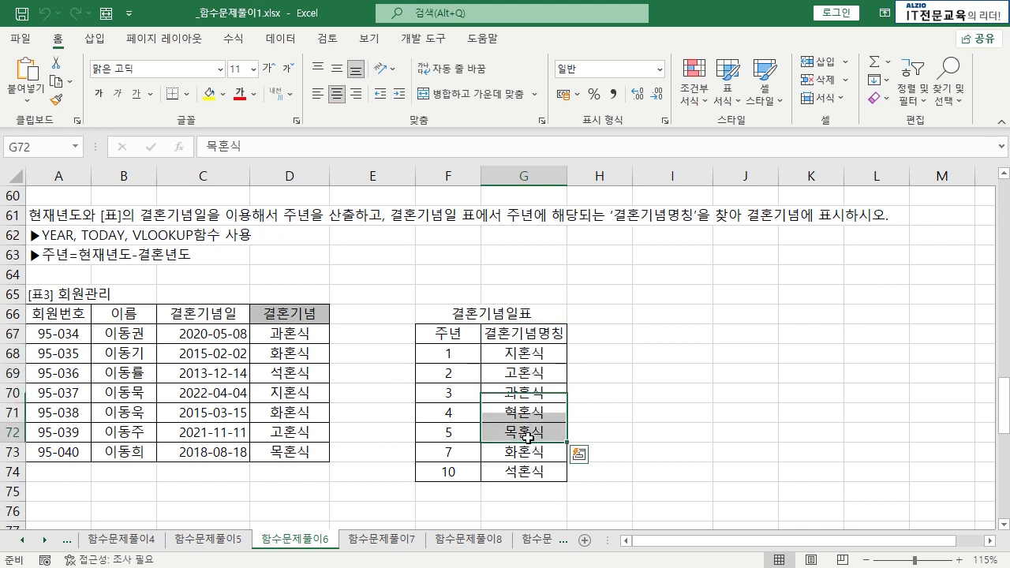
{"action": "left_click_drag", "start_coordinate": [283, 313], "coordinate": [296, 453]}
- Clear the existing answers from the 결혼기념 column, cells D67:D73
{"action": "left_click", "coordinate": [388, 374]}
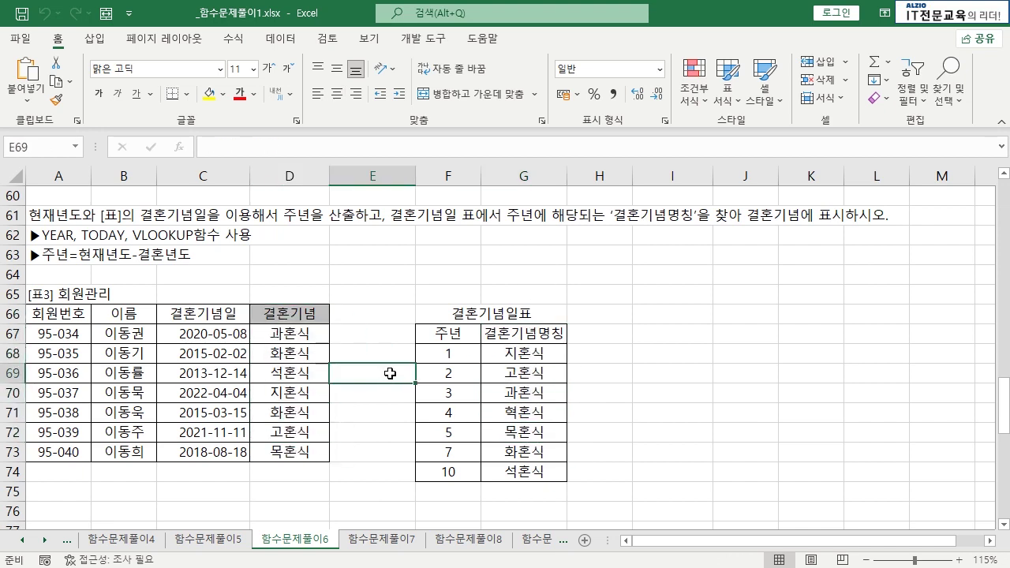
{"action": "key", "text": "Left"}
{"action": "key", "text": "Up"}
{"action": "key", "text": "Up"}
{"action": "key", "text": "shift+Down"}
{"action": "key", "text": "shift+Down"}
{"action": "key", "text": "shift+Down"}
{"action": "key", "text": "shift+Down"}
{"action": "key", "text": "shift+Down"}
{"action": "key", "text": "shift+Down"}
{"action": "key", "text": "Delete"}
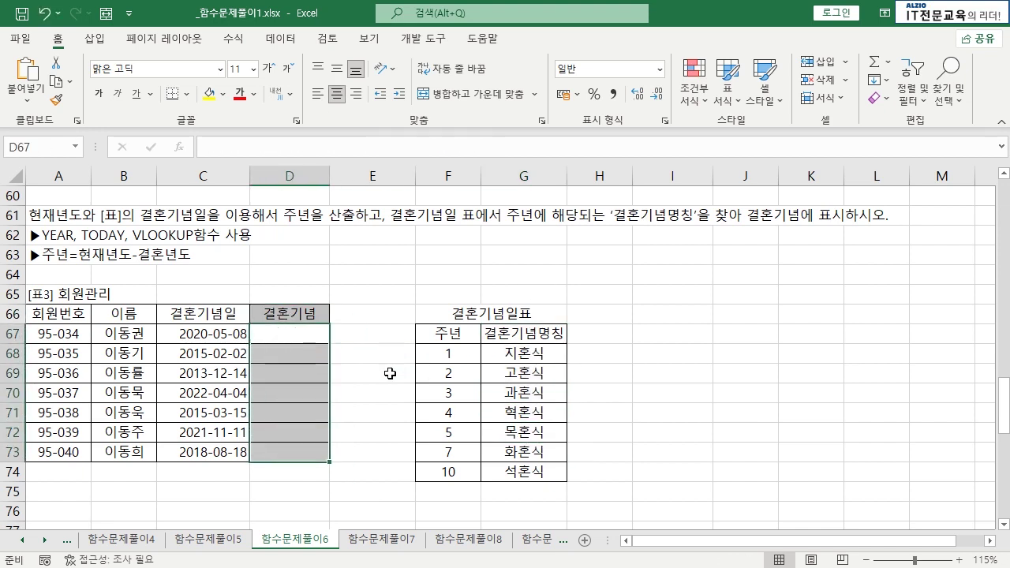
{"action": "key", "text": "Up"}
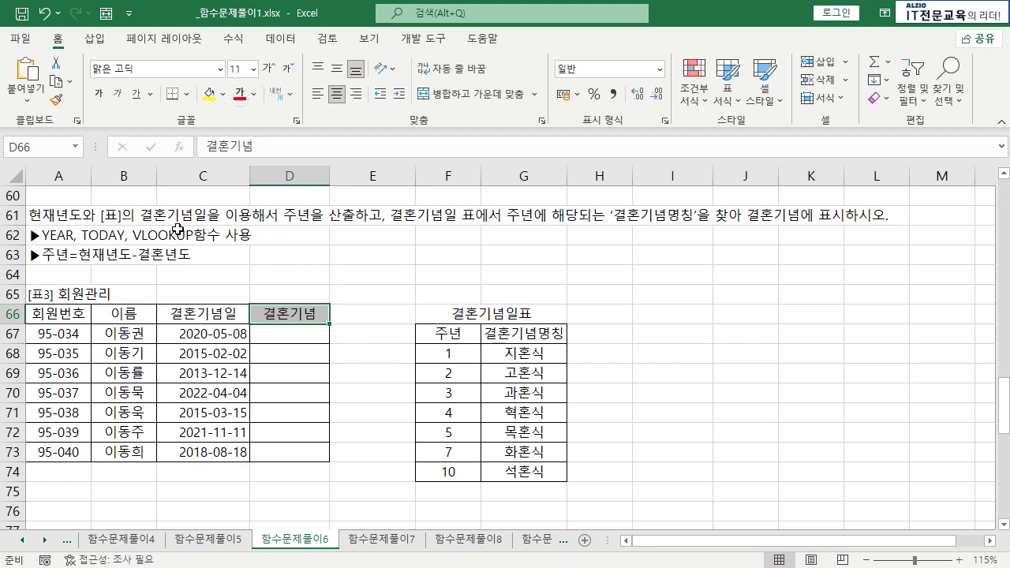
- Examine how the wedding dates in C67:C73 relate to the 주년 and 결혼기념명칭 columns of the lookup table F67:G74
{"action": "left_click_drag", "start_coordinate": [452, 344], "coordinate": [557, 474]}
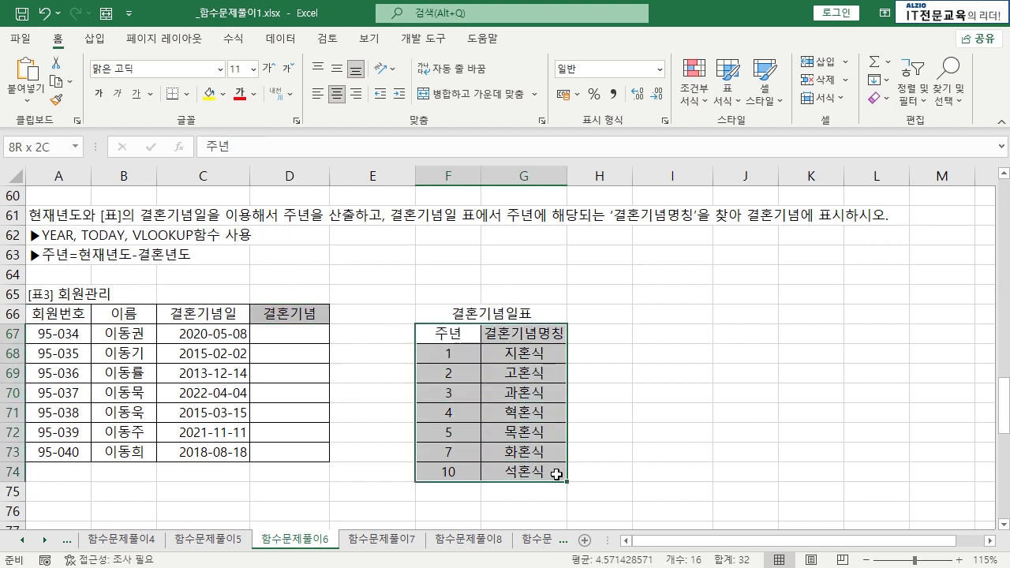
{"action": "left_click_drag", "start_coordinate": [216, 328], "coordinate": [233, 454]}
{"action": "left_click", "coordinate": [227, 454]}
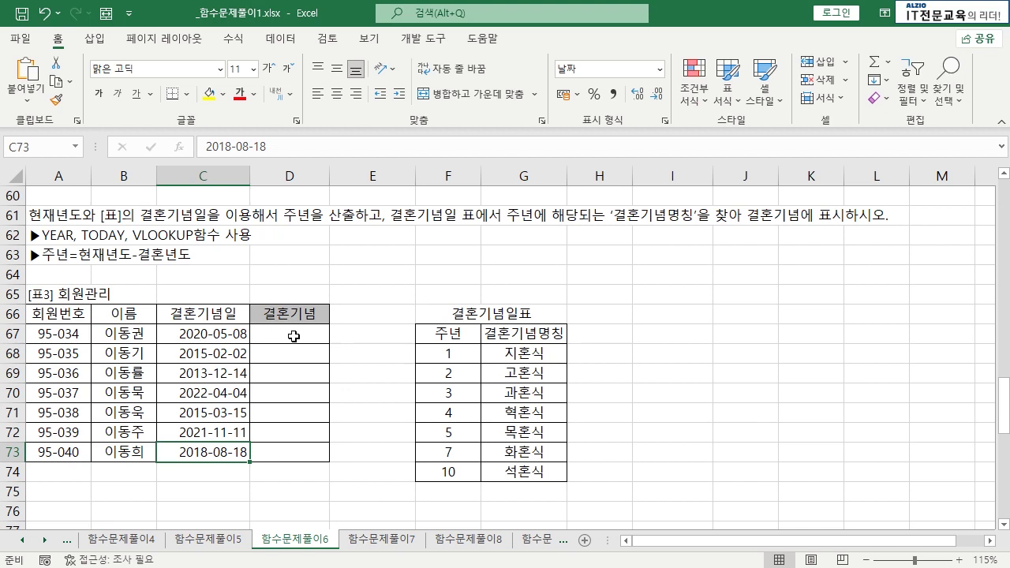
{"action": "left_click_drag", "start_coordinate": [452, 331], "coordinate": [537, 474]}
{"action": "left_click_drag", "start_coordinate": [466, 355], "coordinate": [453, 472]}
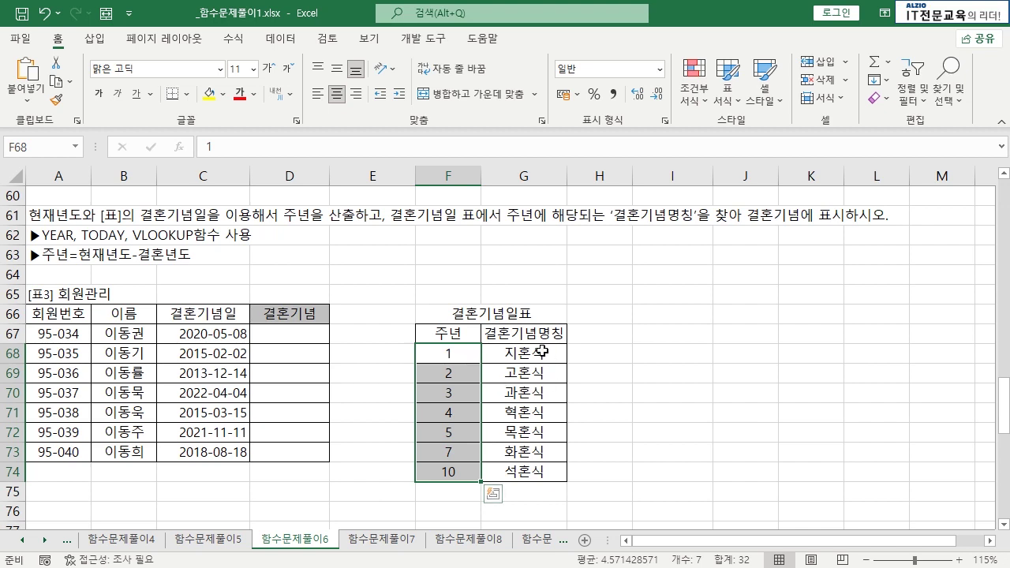
{"action": "left_click_drag", "start_coordinate": [543, 352], "coordinate": [537, 473]}
{"action": "left_click", "coordinate": [537, 474]}
{"action": "left_click_drag", "start_coordinate": [450, 176], "coordinate": [449, 175]}
{"action": "left_click", "coordinate": [523, 176]}
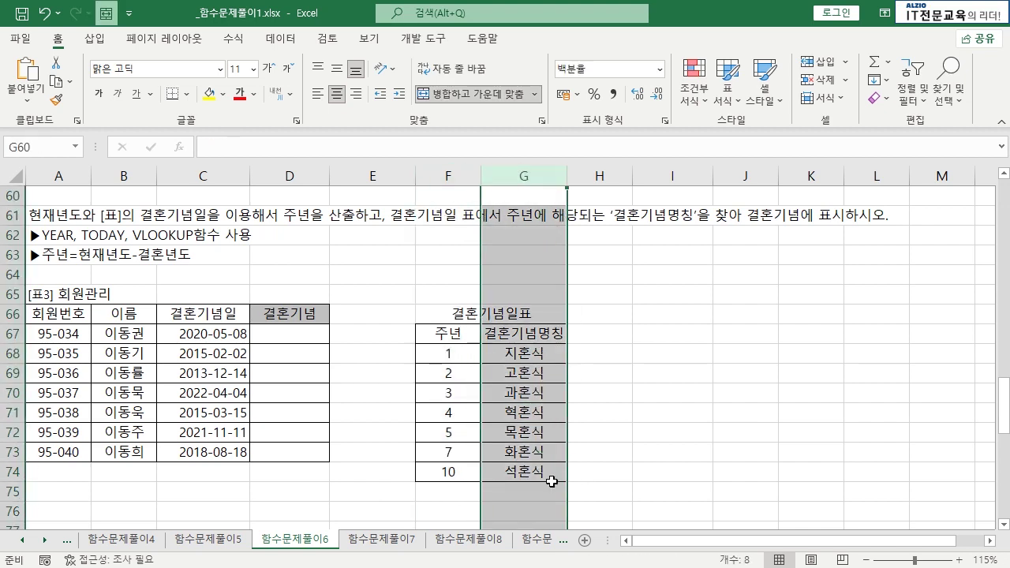
{"action": "left_click", "coordinate": [495, 274]}
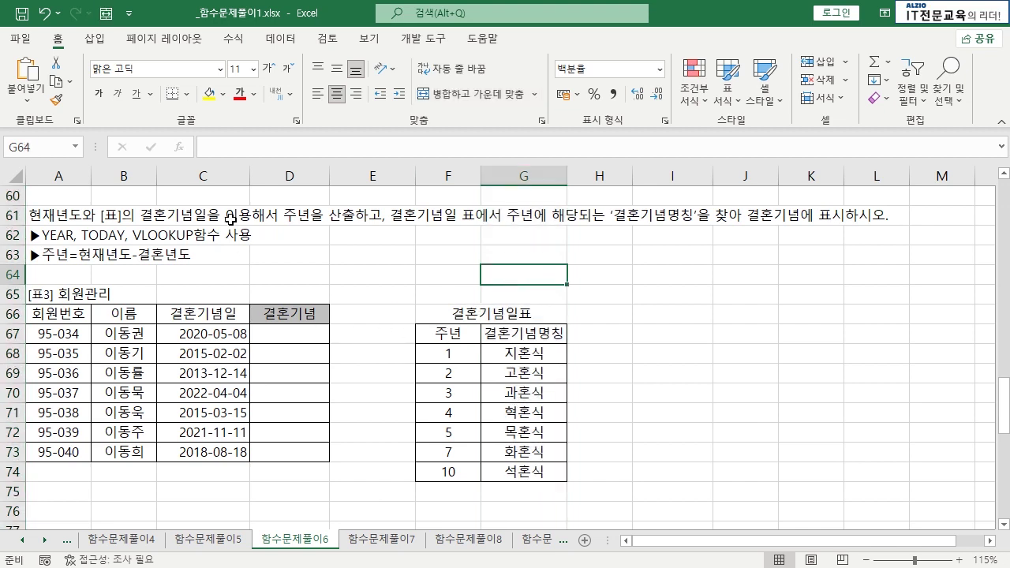
{"action": "left_click", "coordinate": [422, 278]}
{"action": "left_click", "coordinate": [442, 256]}
{"action": "left_click", "coordinate": [493, 254]}
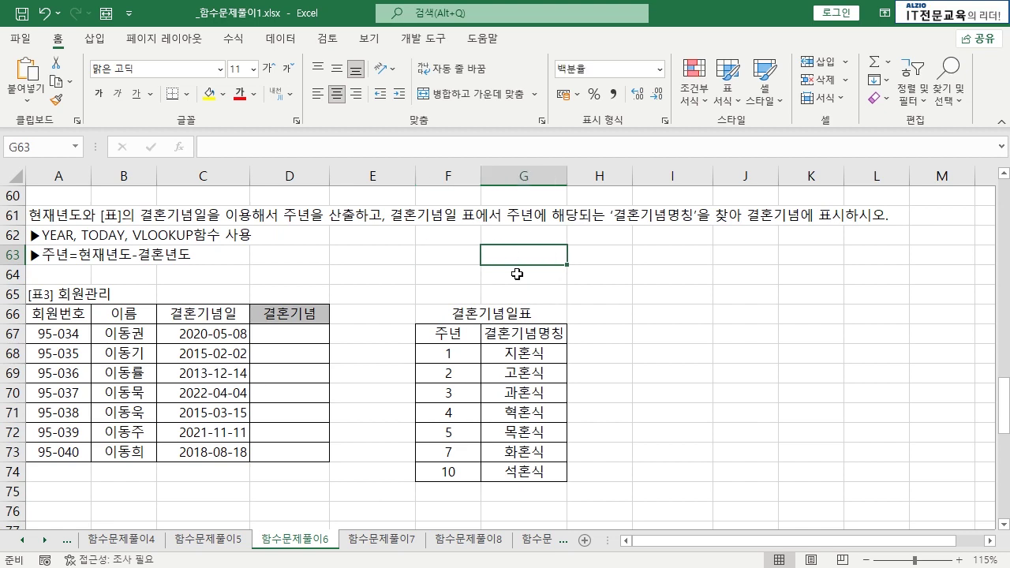
{"action": "left_click", "coordinate": [517, 274]}
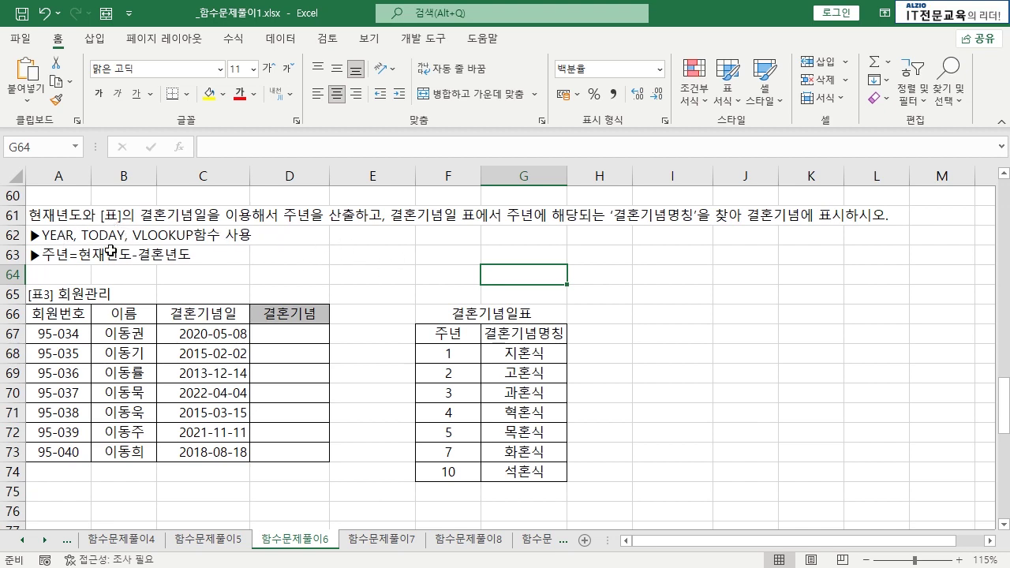
- Enter the formula =TODAY() in cell F63 above the lookup table
{"action": "left_click", "coordinate": [435, 255]}
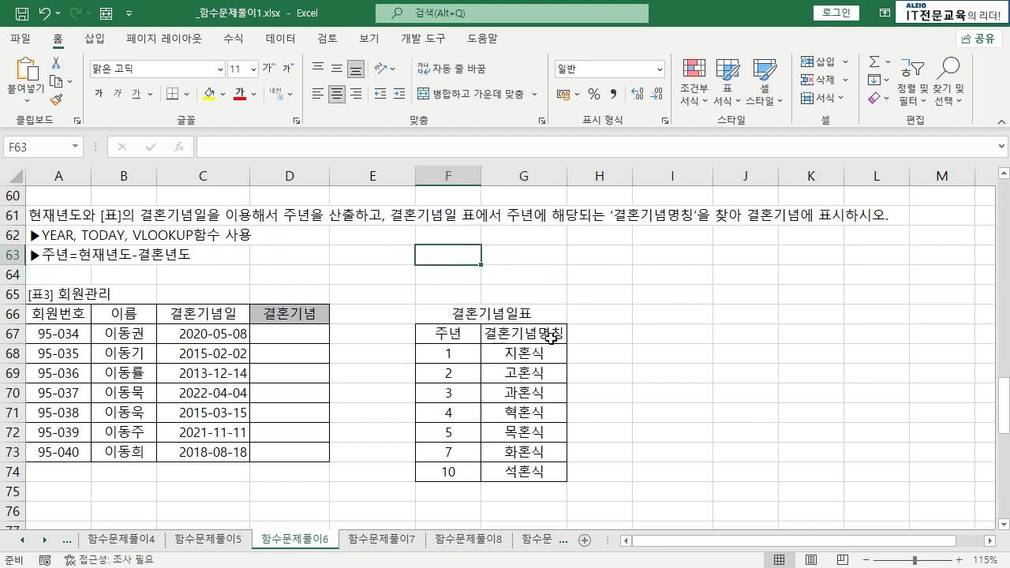
{"action": "type", "text": "="}
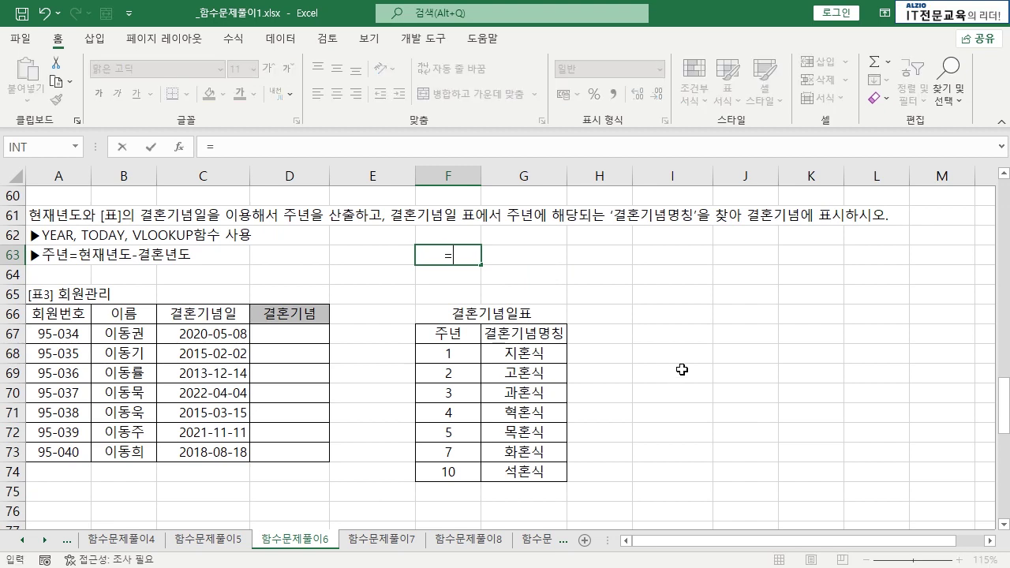
{"action": "type", "text": "=T"}
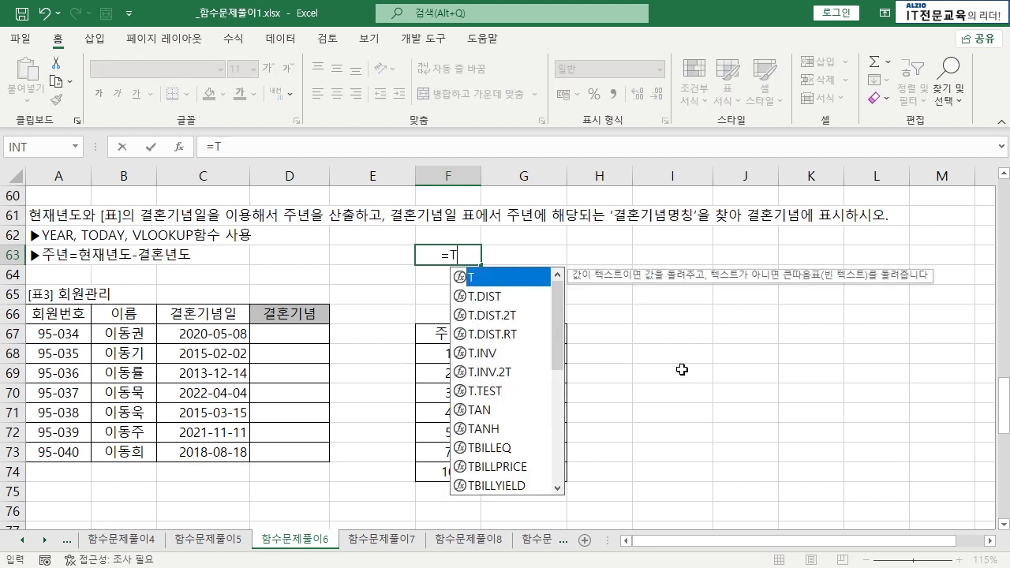
{"action": "type", "text": "ODAY"}
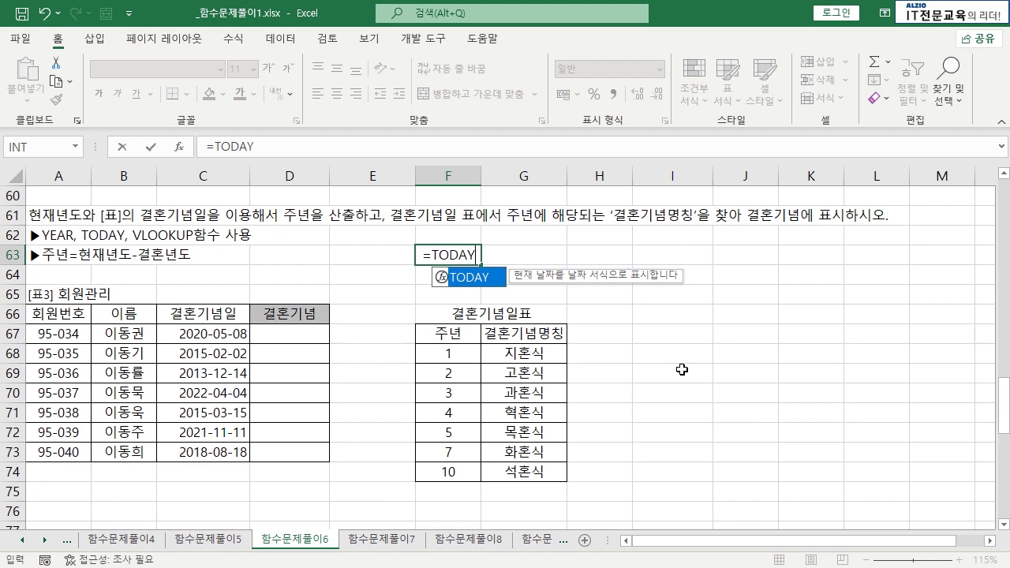
{"action": "type", "text": "()"}
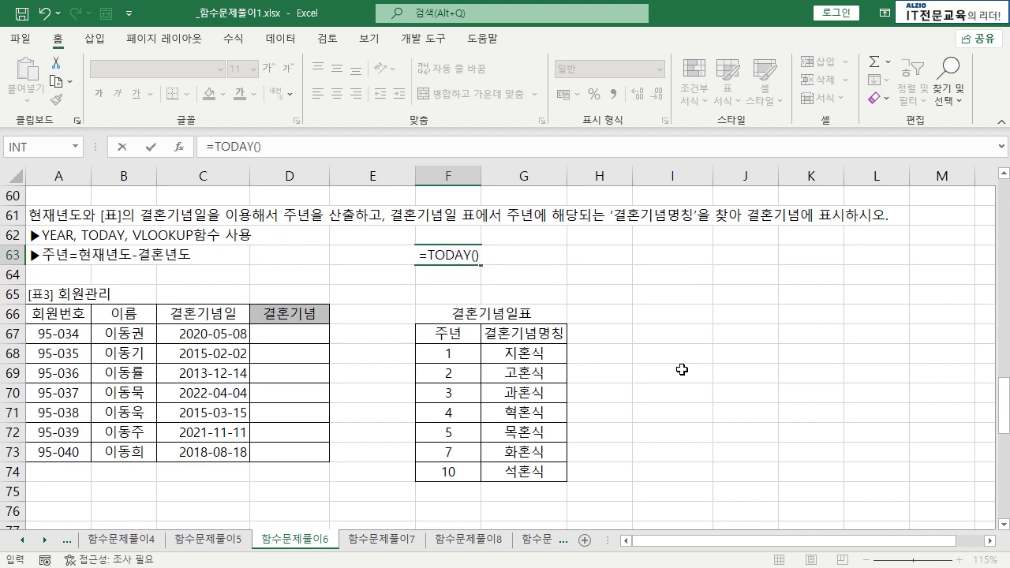
{"action": "key", "text": "ctrl+Return"}
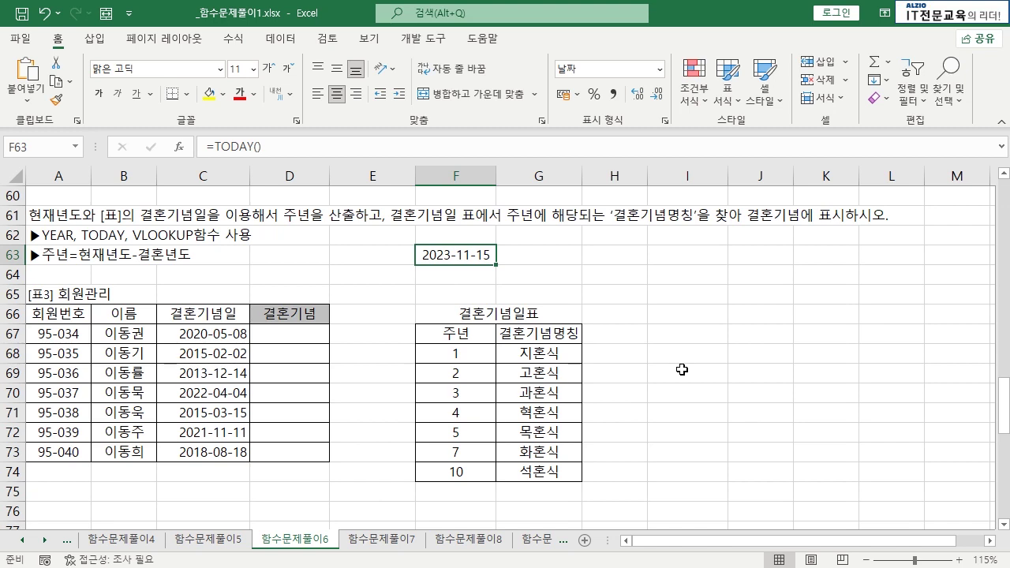
{"action": "key", "text": "F2"}
{"action": "key", "text": "ctrl+Return"}
- Review the required functions in A62 and the 주년=현재년도-결혼년도 rule in A63
{"action": "key", "text": "Left"}
{"action": "key", "text": "Left"}
{"action": "key", "text": "Left"}
{"action": "key", "text": "Left"}
{"action": "key", "text": "Left"}
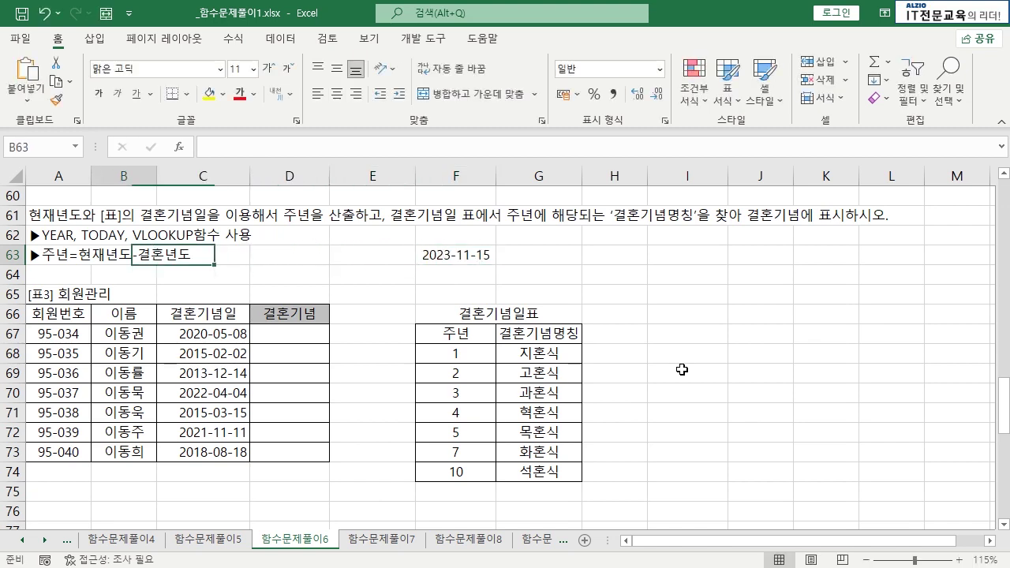
{"action": "key", "text": "Up"}
{"action": "key", "text": "Down"}
- Enter the formula =YEAR(F63) in G63 to extract the year from the current date
{"action": "key", "text": "Right"}
{"action": "key", "text": "Right"}
{"action": "key", "text": "Right"}
{"action": "key", "text": "Right"}
{"action": "key", "text": "Right"}
{"action": "key", "text": "Right"}
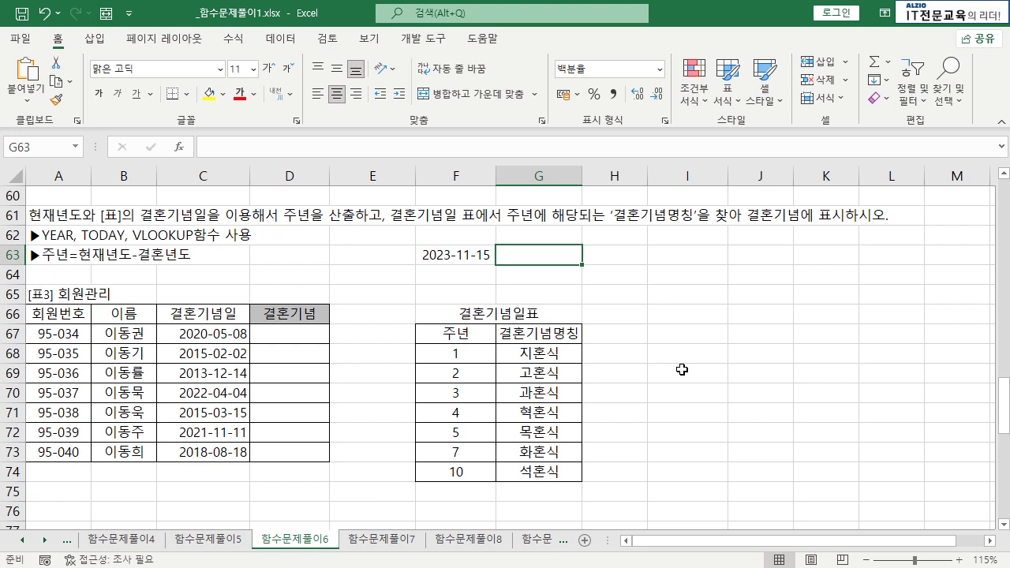
{"action": "type", "text": "=T"}
{"action": "key", "text": "BackSpace"}
{"action": "type", "text": "Y"}
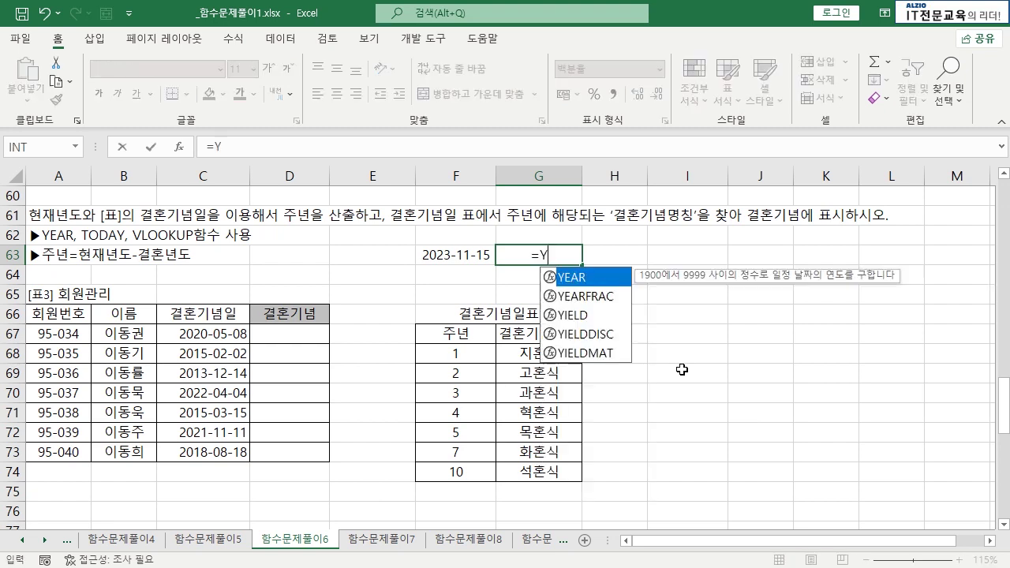
{"action": "type", "text": "EAR("}
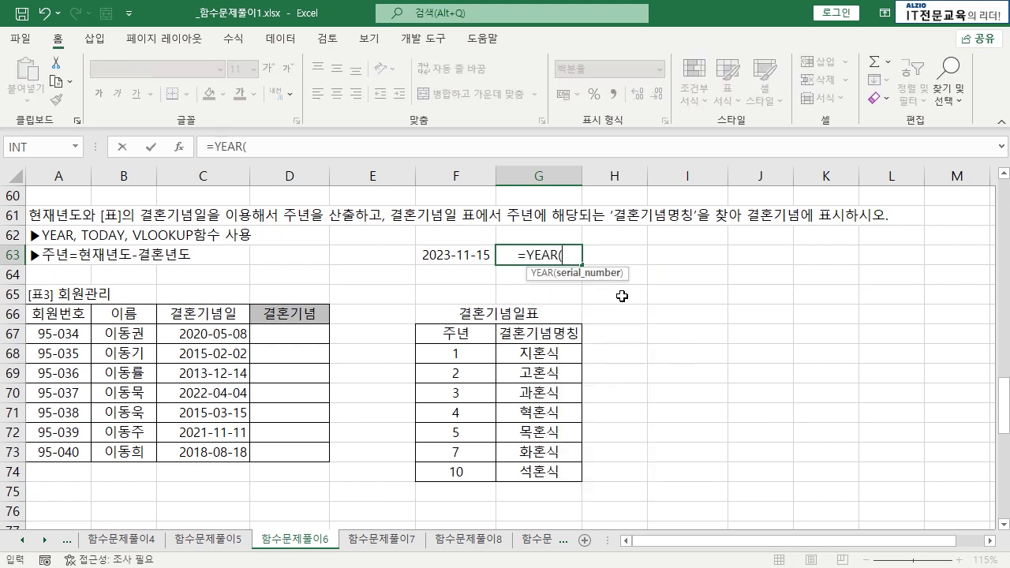
{"action": "left_click", "coordinate": [464, 257]}
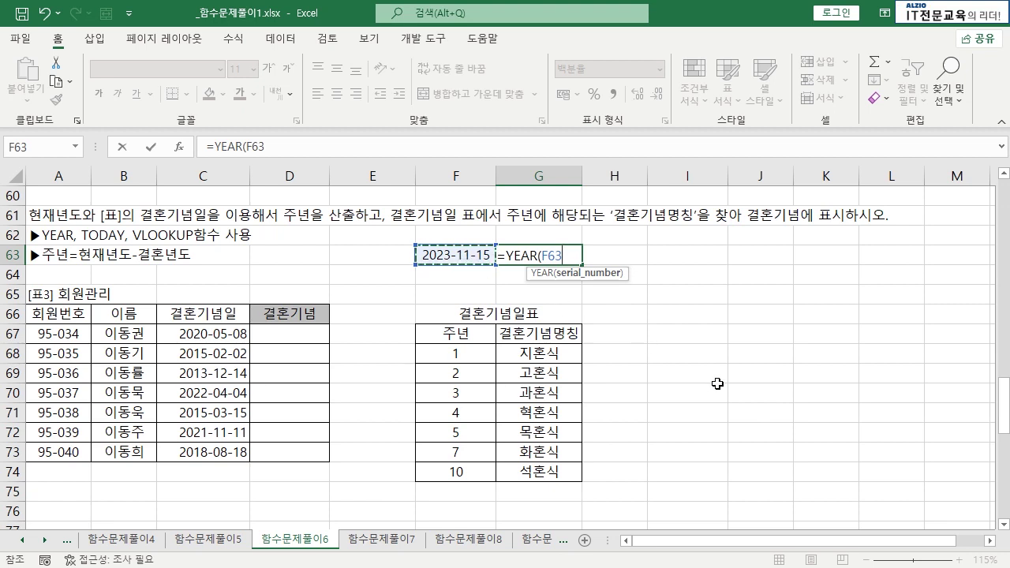
{"action": "type", "text": ")"}
{"action": "key", "text": "Return"}
{"action": "key", "text": "Up"}
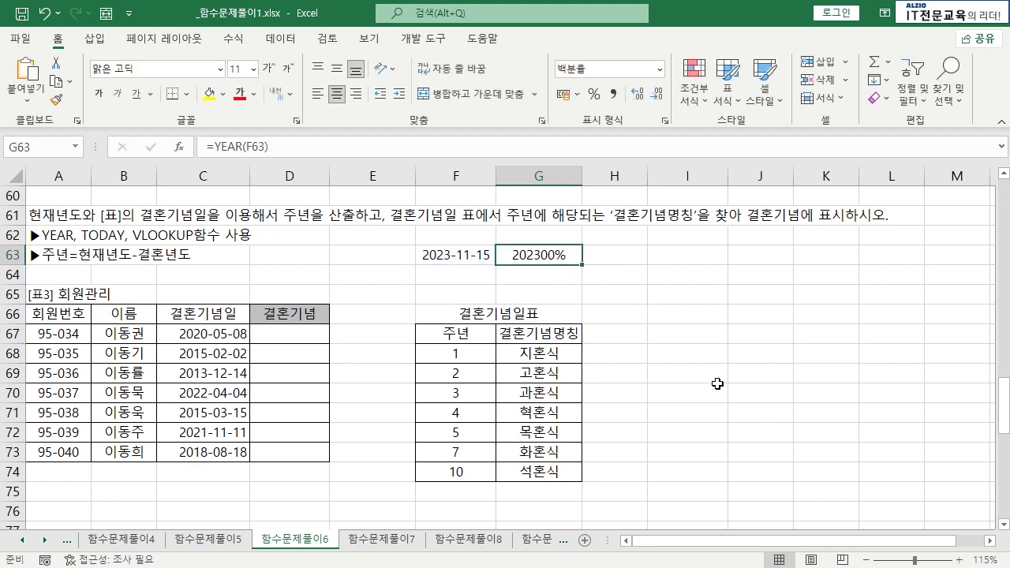
- Set the number format of cells G63:J63 to 일반
{"action": "left_click_drag", "start_coordinate": [564, 254], "coordinate": [757, 257]}
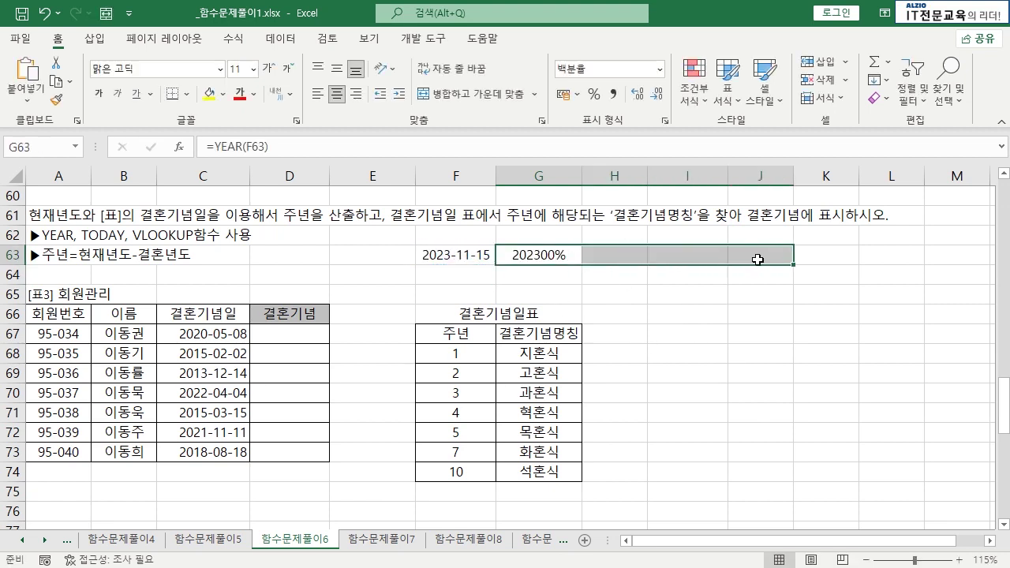
{"action": "left_click", "coordinate": [660, 70]}
{"action": "left_click", "coordinate": [622, 99]}
{"action": "left_click", "coordinate": [546, 256]}
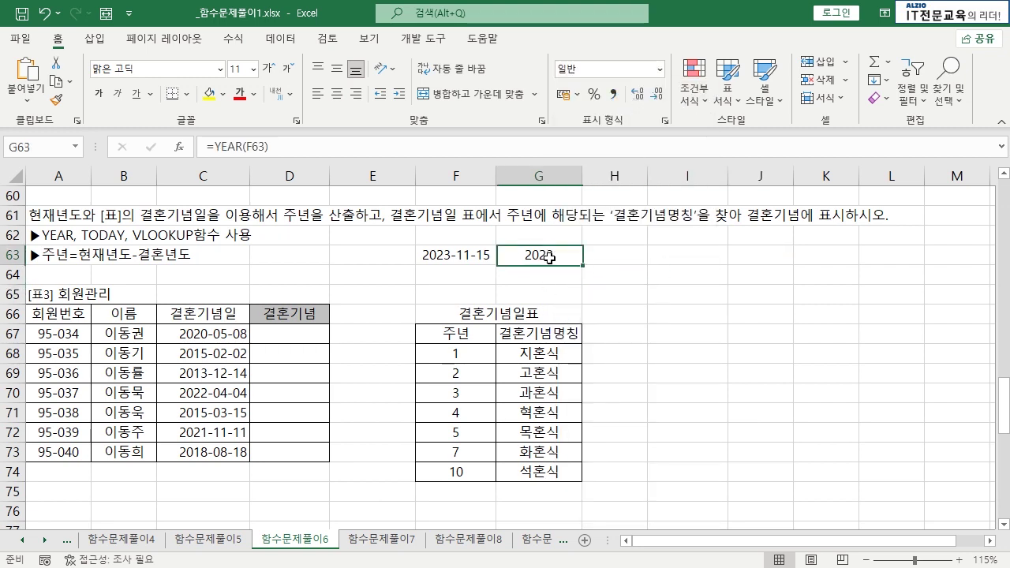
- Label the extracted year by entering the heading YEAR in G62
{"action": "left_click", "coordinate": [539, 235]}
{"action": "type", "text": "y"}
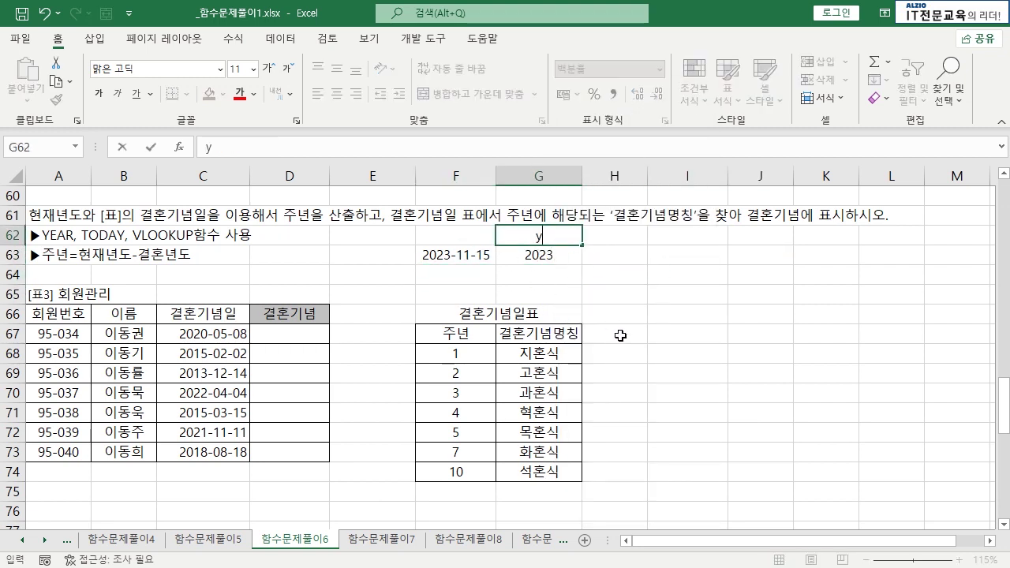
{"action": "type", "text": "e"}
{"action": "key", "text": "BackSpace"}
{"action": "key", "text": "BackSpace"}
{"action": "type", "text": "YEAR"}
{"action": "key", "text": "BackSpace"}
{"action": "key", "text": "BackSpace"}
{"action": "key", "text": "BackSpace"}
{"action": "key", "text": "BackSpace"}
{"action": "type", "text": "YEAR"}
{"action": "key", "text": "Return"}
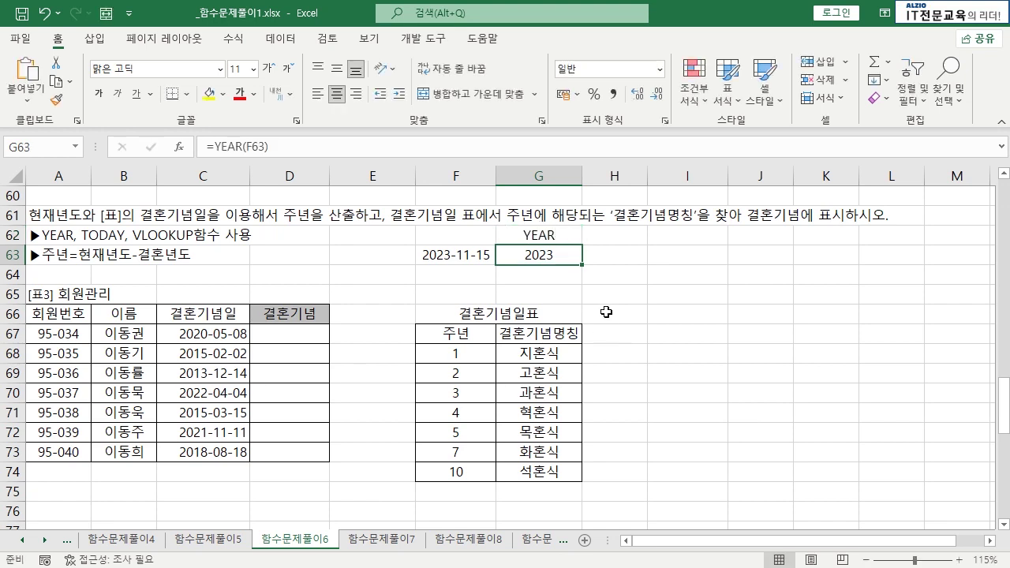
- Review how the YEAR formula in G63 draws on the TODAY date in F63
{"action": "double_click", "coordinate": [543, 256]}
{"action": "left_click", "coordinate": [472, 258]}
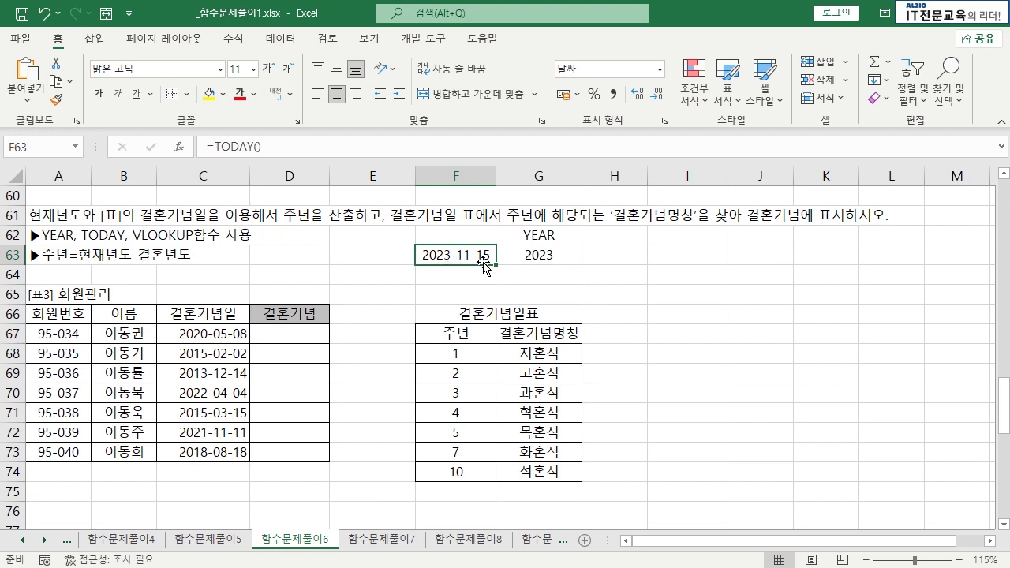
{"action": "left_click", "coordinate": [539, 235]}
{"action": "left_click", "coordinate": [541, 255]}
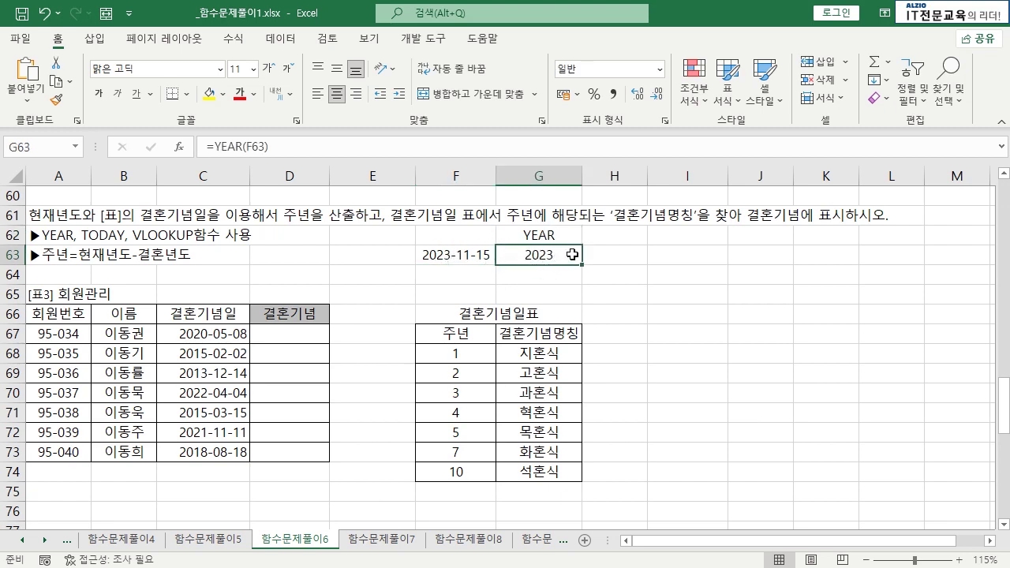
{"action": "left_click", "coordinate": [479, 257]}
- Enter the headings MONTH in H62 and DAY in I62
{"action": "left_click", "coordinate": [606, 237]}
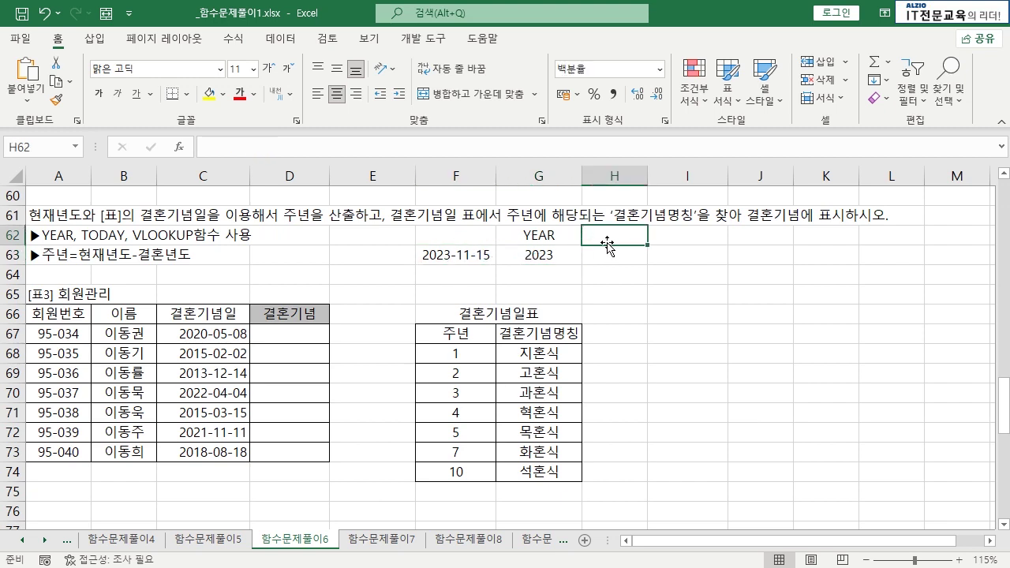
{"action": "type", "text": "MONTH"}
{"action": "key", "text": "Tab"}
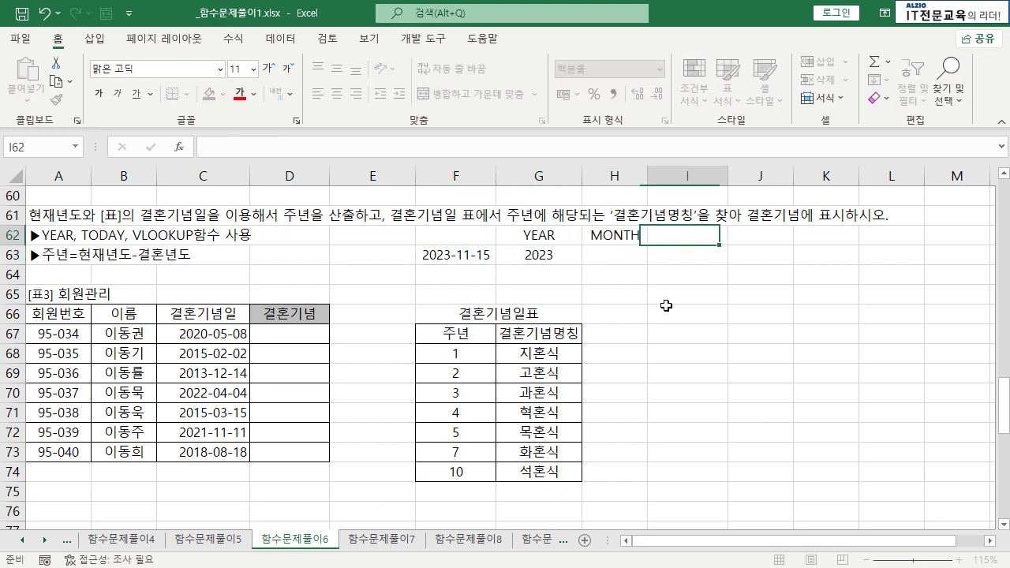
{"action": "type", "text": "DAY"}
{"action": "key", "text": "Return"}
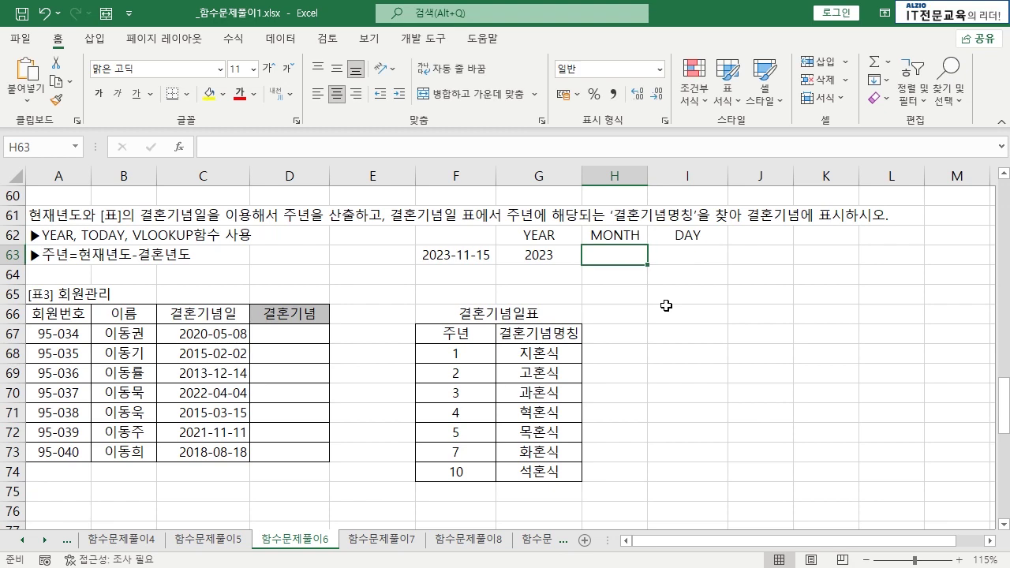
- Extract the month of the F63 date in H63 with the formula =MONTH(F63)
{"action": "type", "text": "=MONTH("}
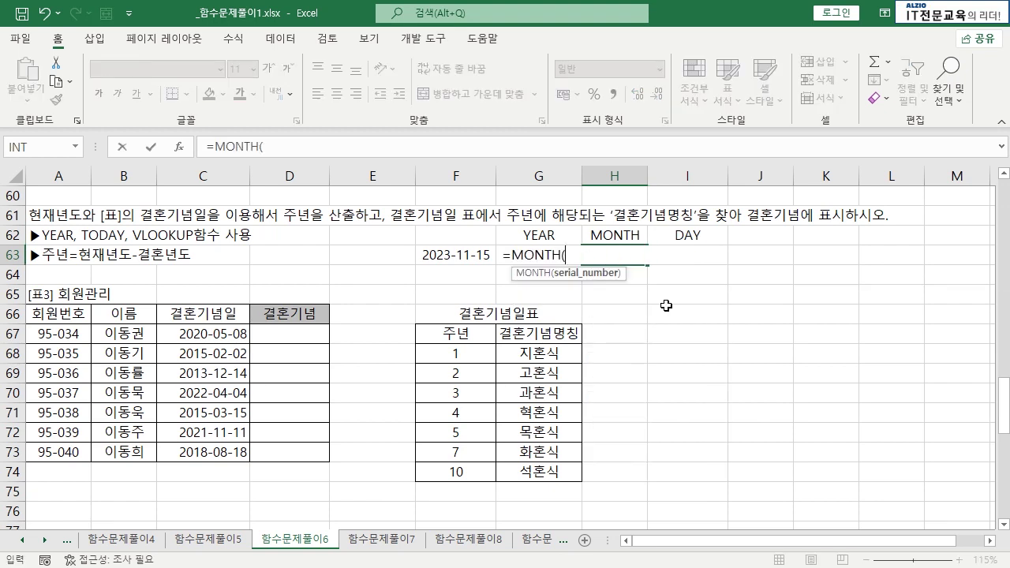
{"action": "left_click", "coordinate": [470, 257]}
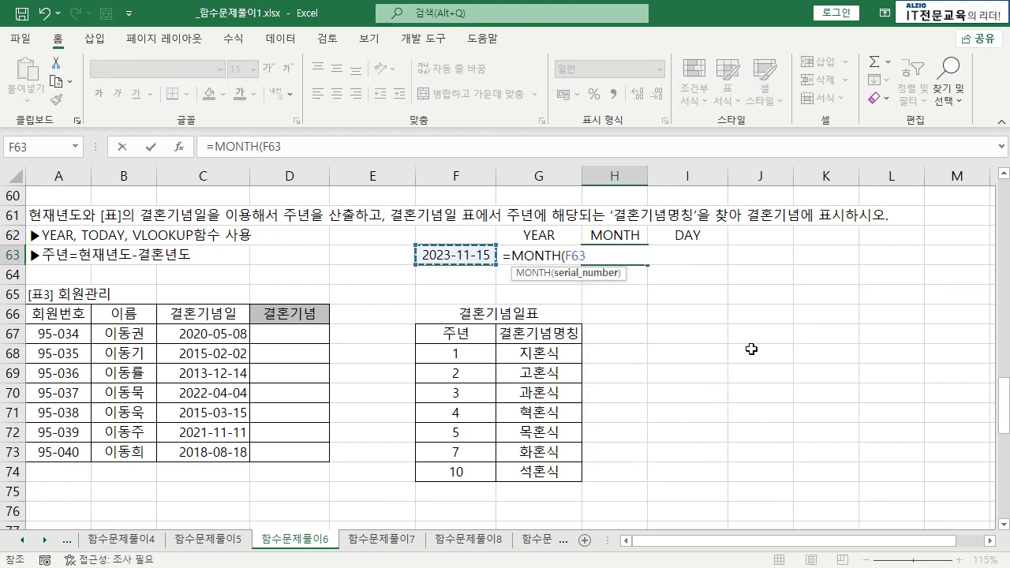
{"action": "key", "text": "Return"}
{"action": "left_click", "coordinate": [635, 259]}
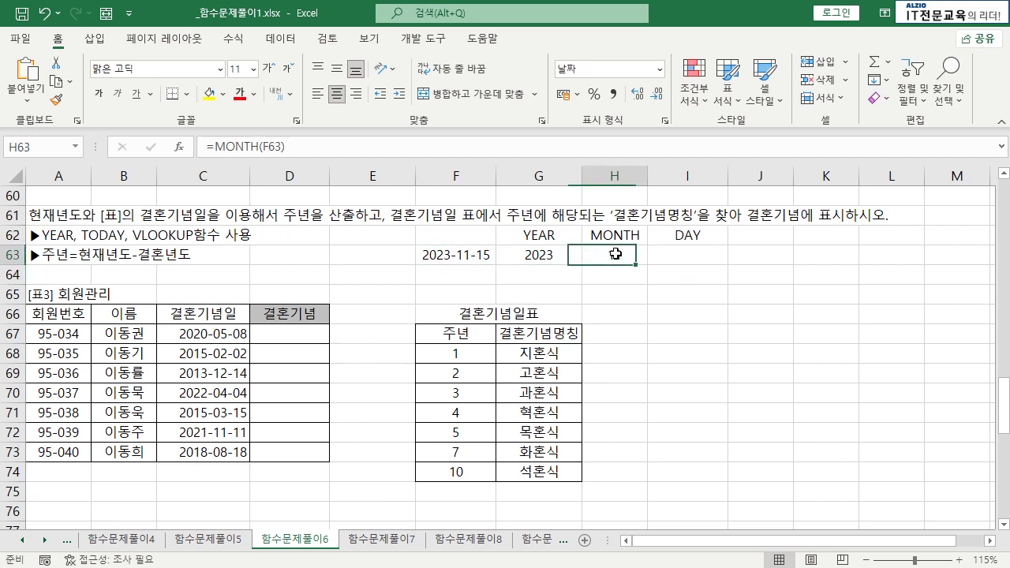
- Extract the day of the F63 date in I63 with the formula =DAY(F63)
{"action": "left_click", "coordinate": [691, 251]}
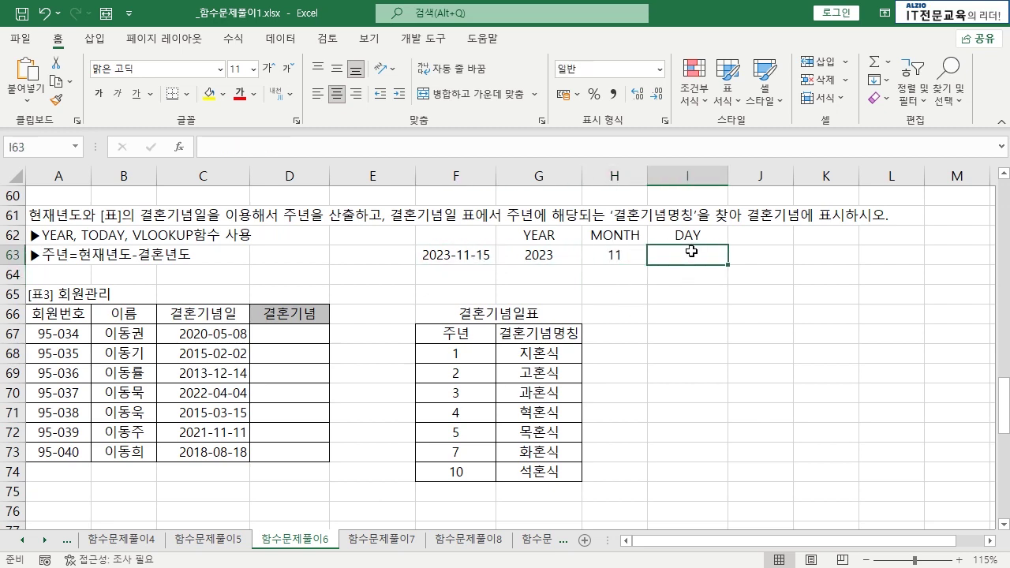
{"action": "type", "text": "=DAY"}
{"action": "key", "text": "Tab"}
{"action": "key", "text": "BackSpace"}
{"action": "key", "text": "Tab"}
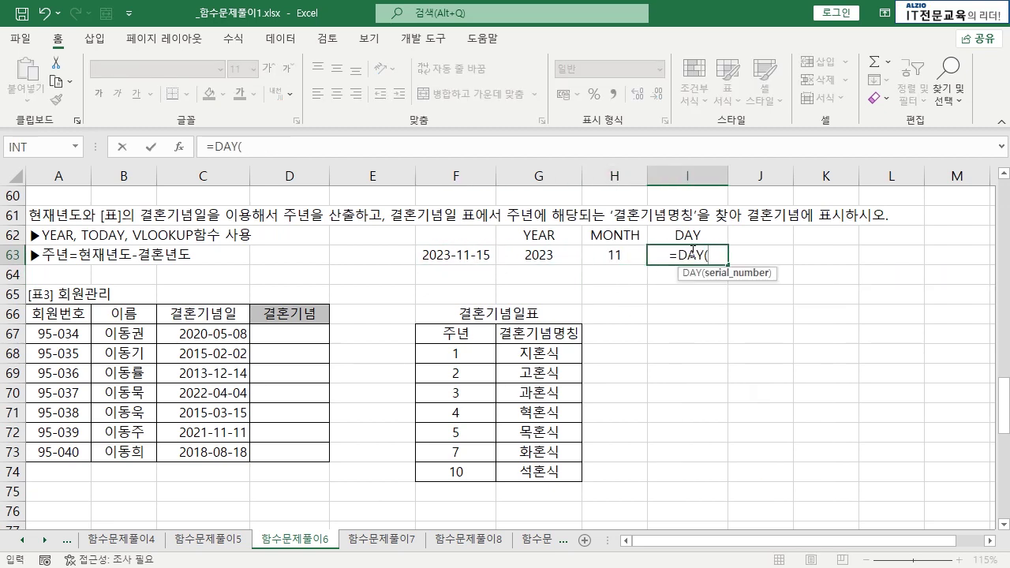
{"action": "left_click", "coordinate": [461, 252]}
{"action": "key", "text": "Return"}
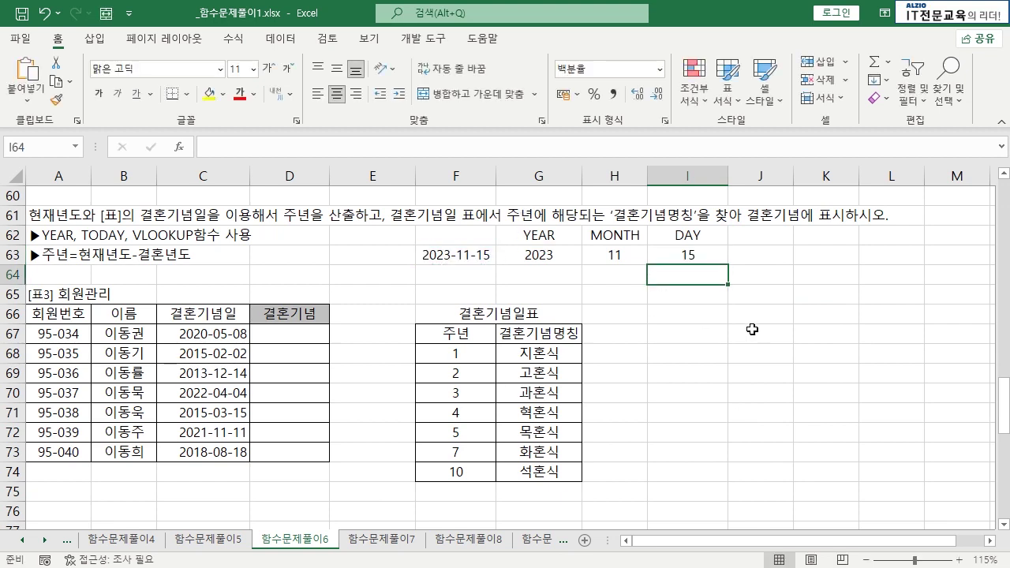
- Review how the YEAR, MONTH and DAY formulas in G63:I63 split the date in F63
{"action": "left_click", "coordinate": [460, 251]}
{"action": "left_click", "coordinate": [713, 255]}
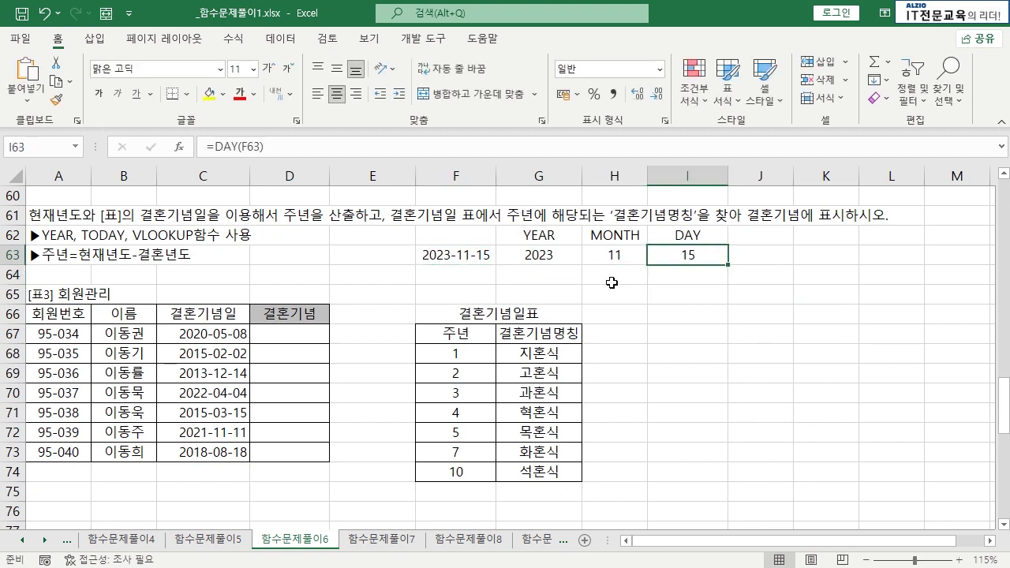
{"action": "left_click_drag", "start_coordinate": [555, 234], "coordinate": [695, 238]}
{"action": "left_click", "coordinate": [550, 255]}
{"action": "left_click", "coordinate": [610, 259]}
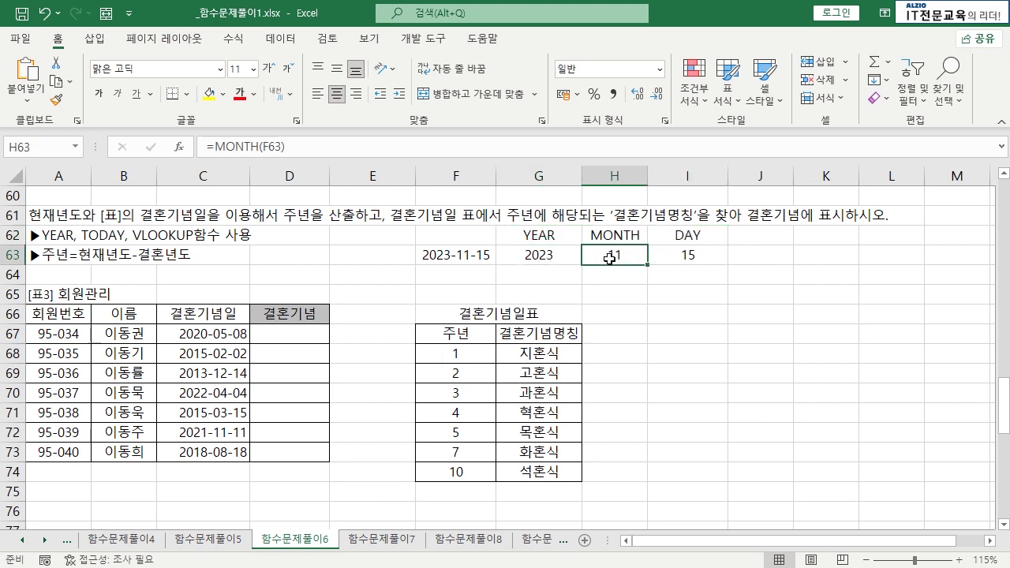
{"action": "left_click", "coordinate": [687, 256]}
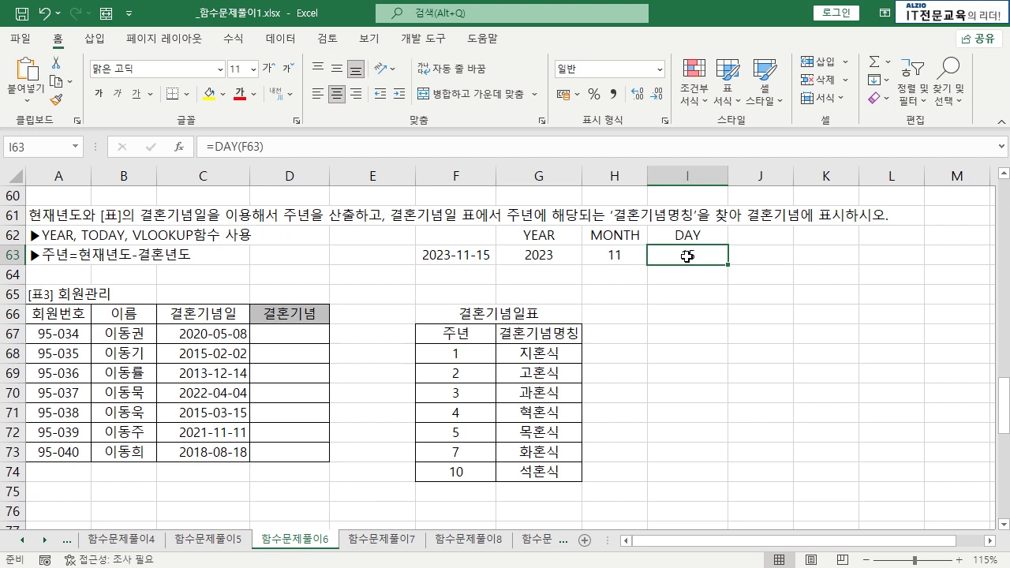
{"action": "left_click", "coordinate": [586, 286]}
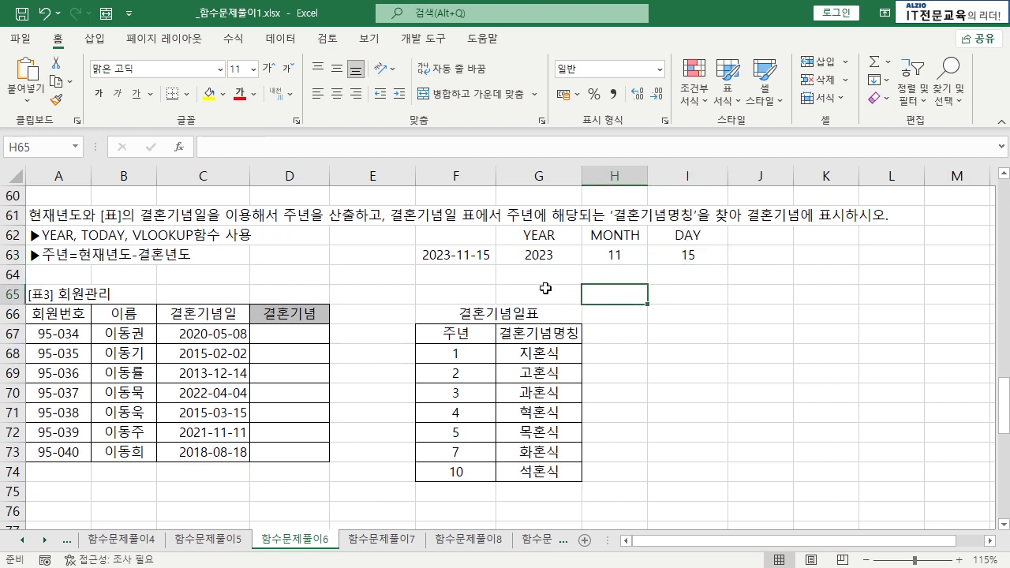
- Compare the first member's wedding date in C67 with the TODAY formula in F63
{"action": "left_click", "coordinate": [301, 334]}
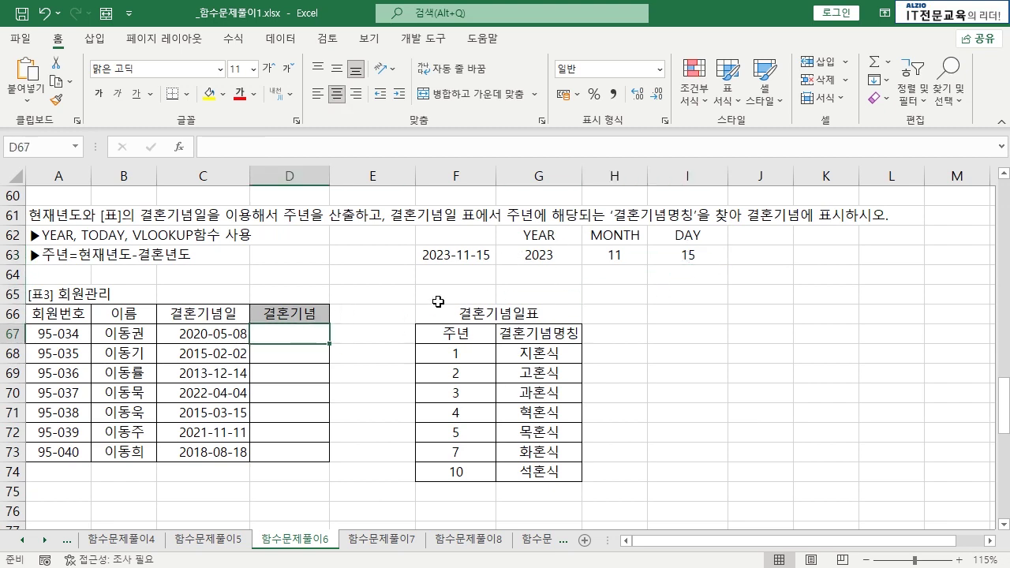
{"action": "left_click", "coordinate": [538, 235]}
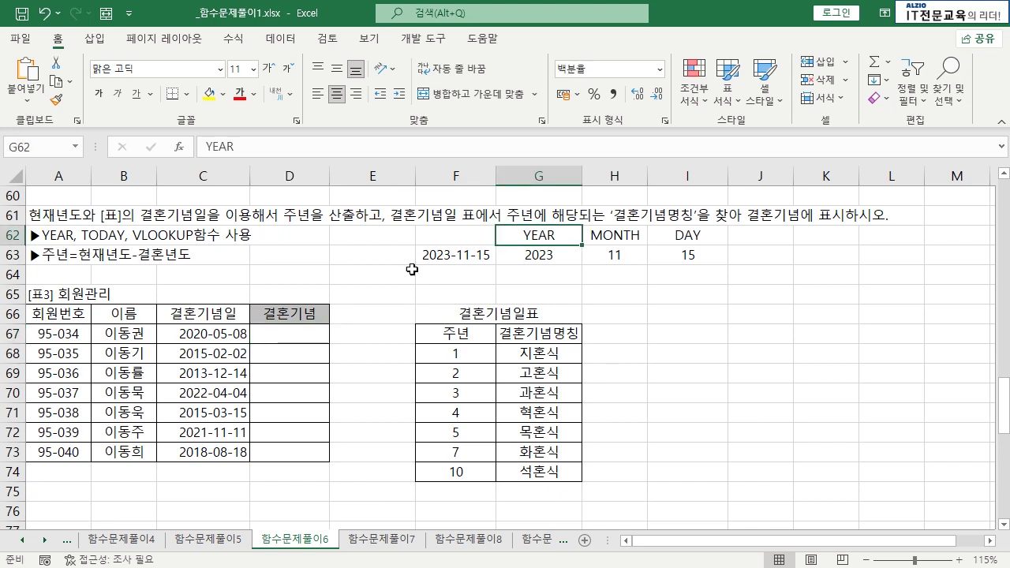
{"action": "left_click", "coordinate": [227, 333]}
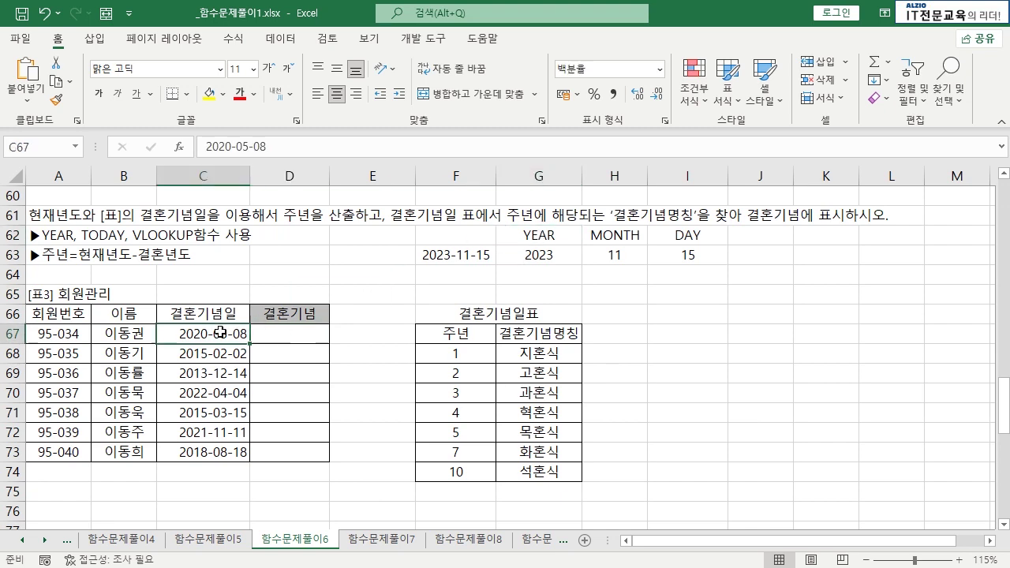
{"action": "double_click", "coordinate": [463, 249]}
{"action": "key", "text": "Escape"}
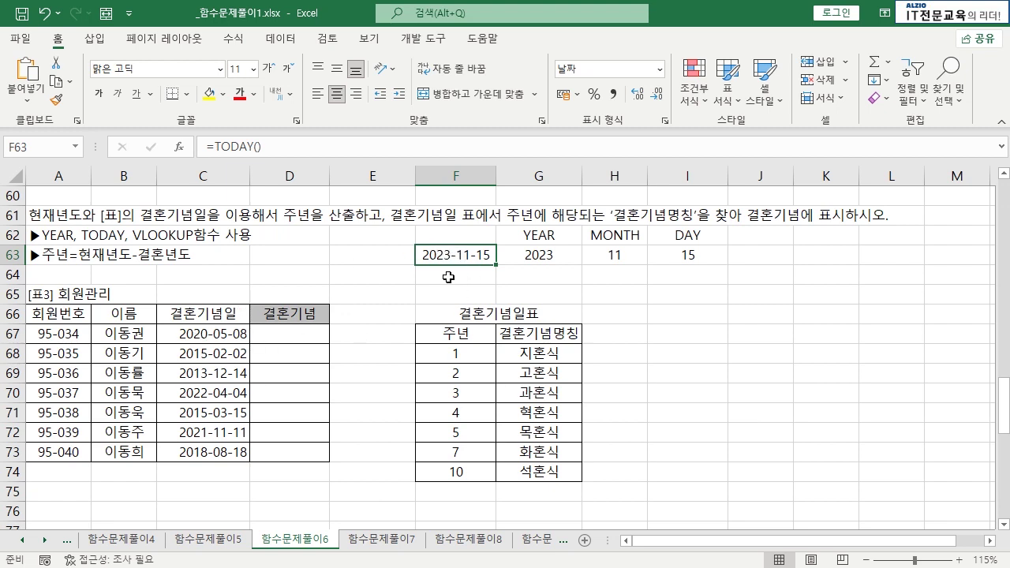
- Examine how the anniversary table F68:G74 matches years to names, and which dates in F63 and C67 determine the anniversary
{"action": "left_click", "coordinate": [270, 341]}
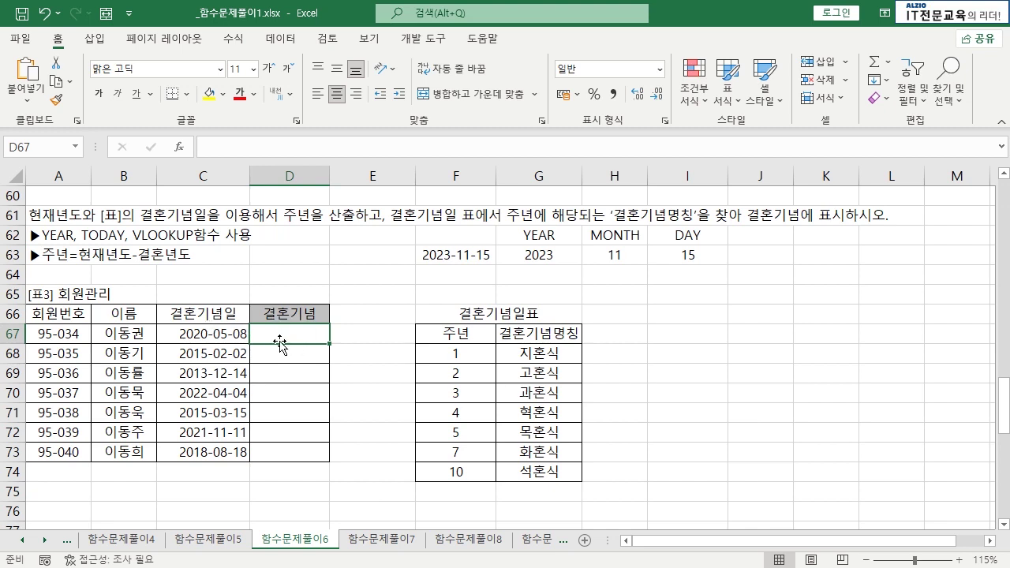
{"action": "left_click_drag", "start_coordinate": [456, 353], "coordinate": [537, 472]}
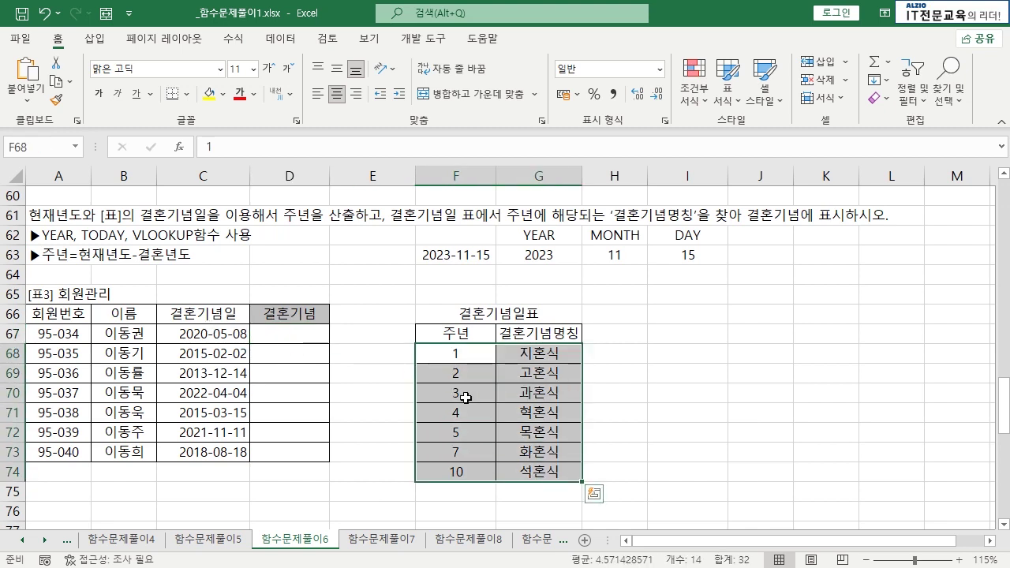
{"action": "left_click", "coordinate": [466, 395]}
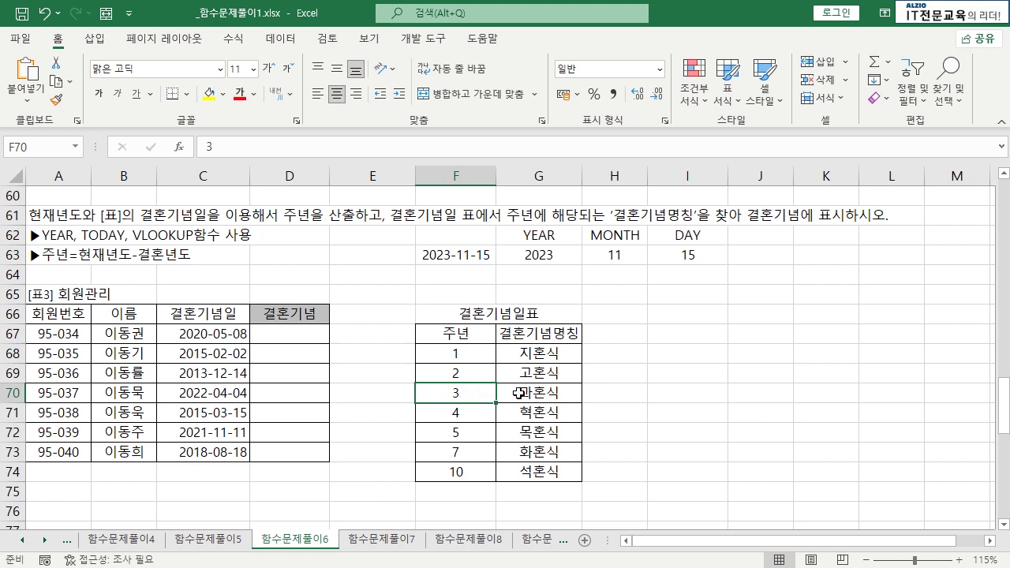
{"action": "left_click", "coordinate": [546, 394]}
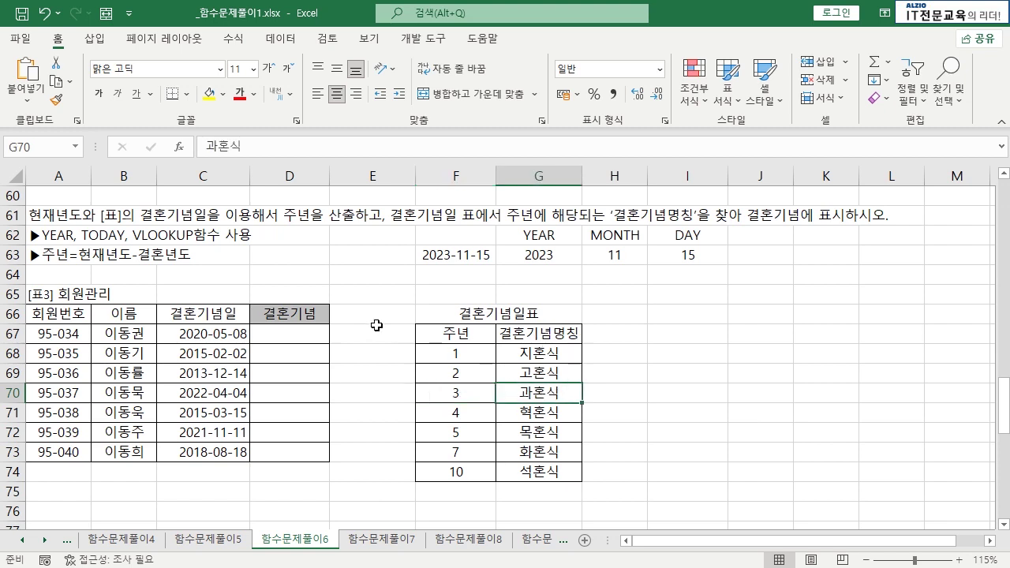
{"action": "left_click", "coordinate": [300, 331]}
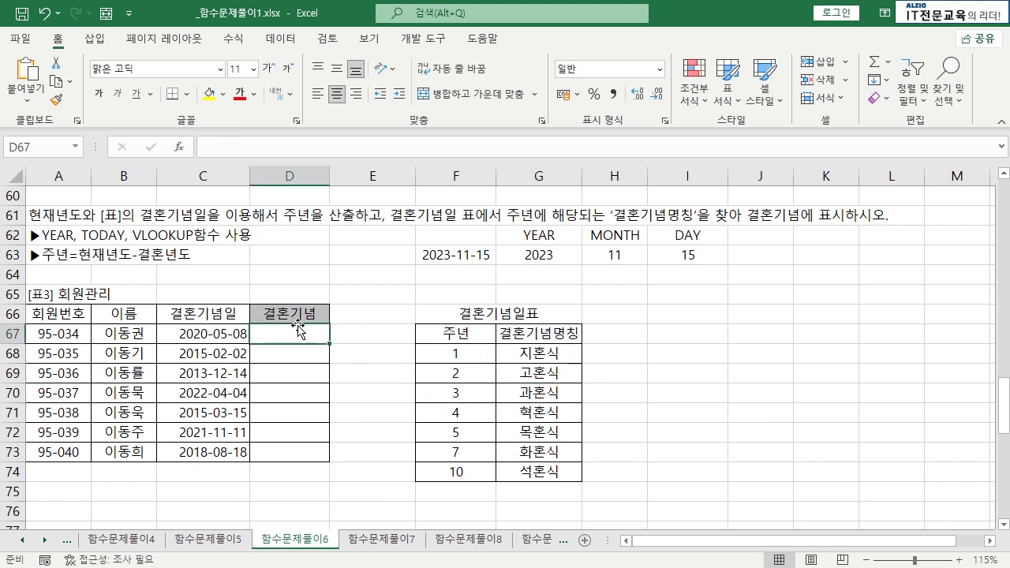
{"action": "left_click", "coordinate": [380, 331]}
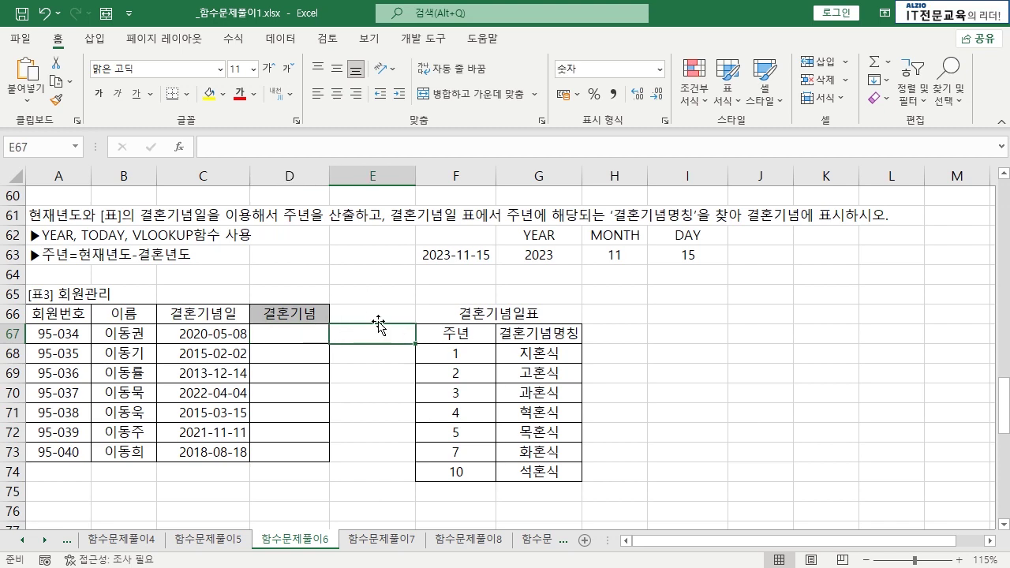
{"action": "left_click", "coordinate": [444, 259]}
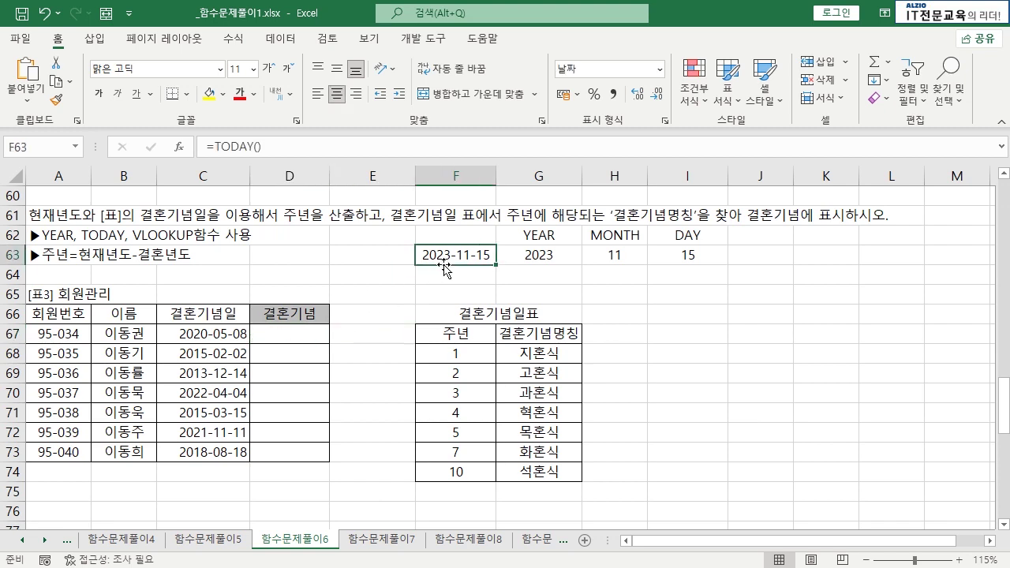
{"action": "left_click", "coordinate": [228, 337]}
- Enter =YEAR(TODAY()) in D67 to get the current year for the first member
{"action": "left_click", "coordinate": [283, 334]}
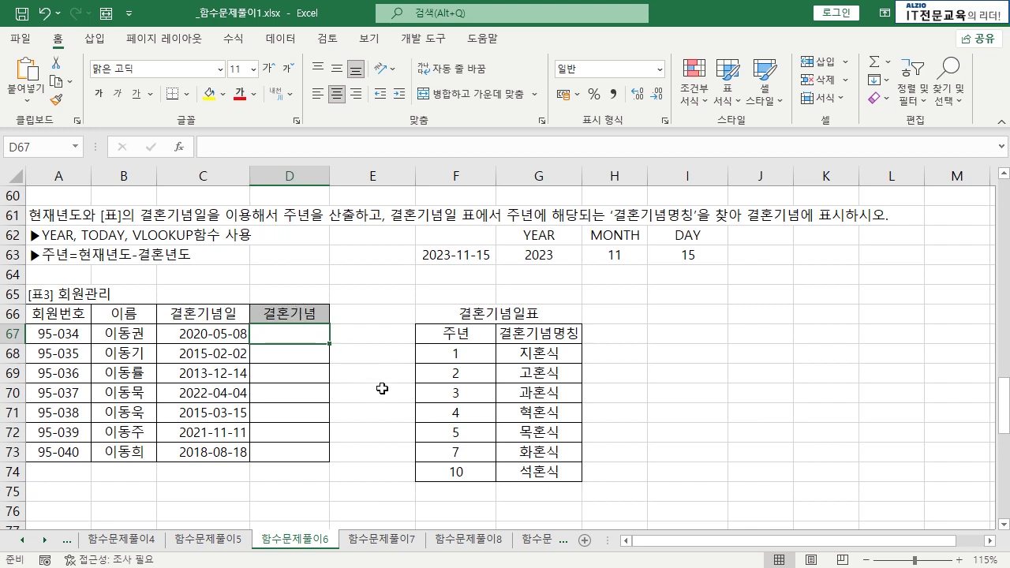
{"action": "type", "text": "="}
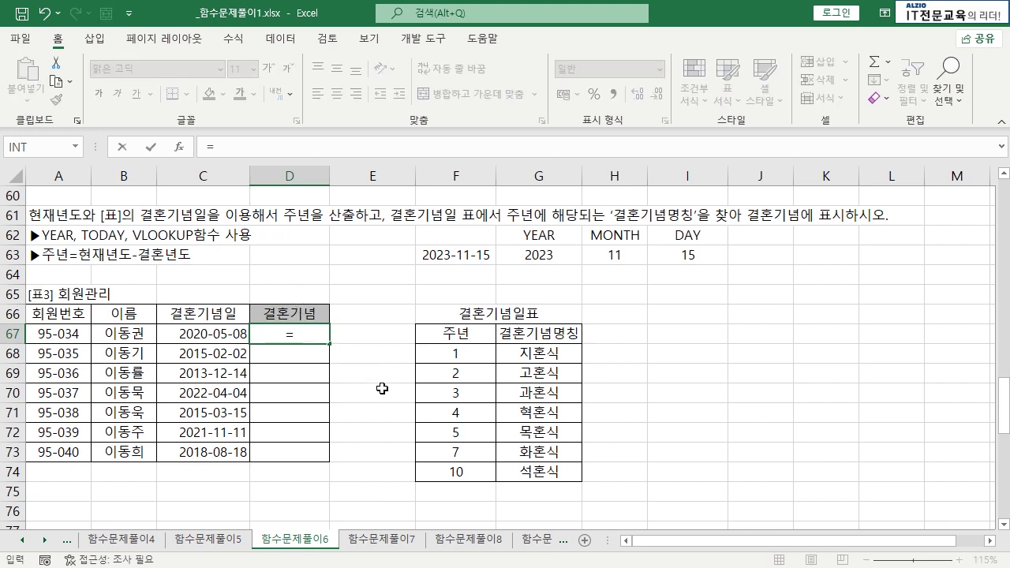
{"action": "type", "text": "YEAR"}
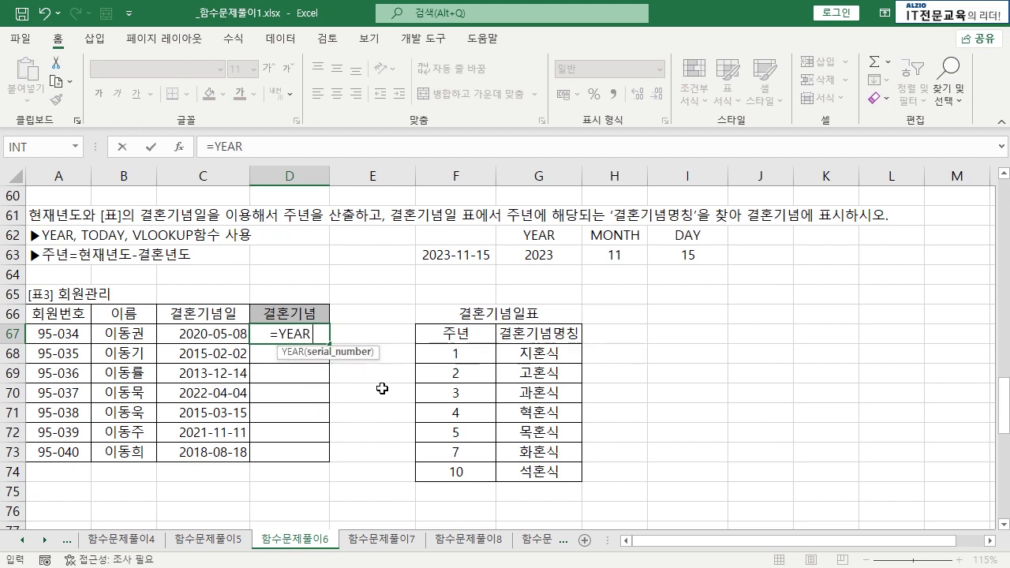
{"action": "type", "text": "(TODAY"}
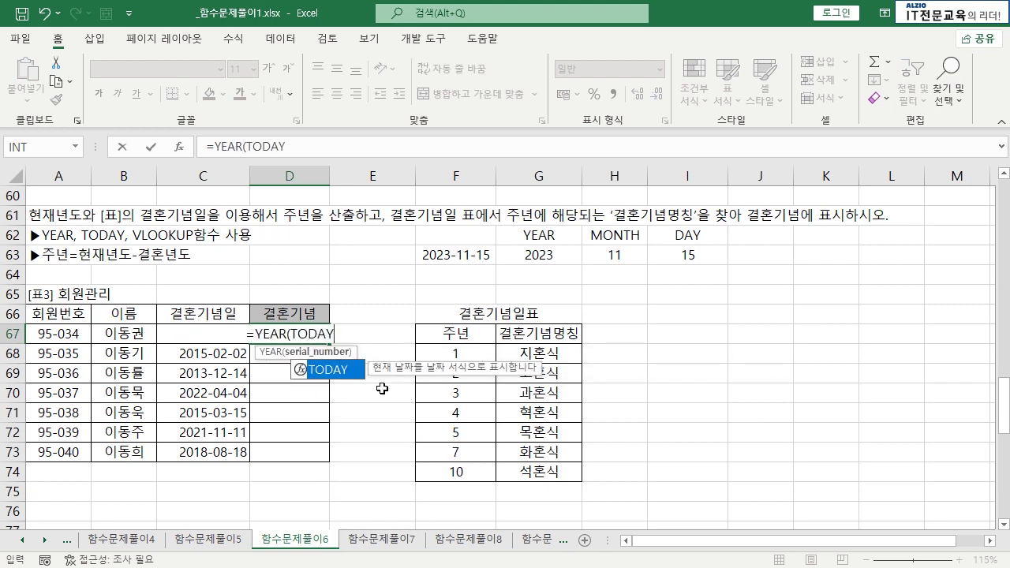
{"action": "type", "text": "())"}
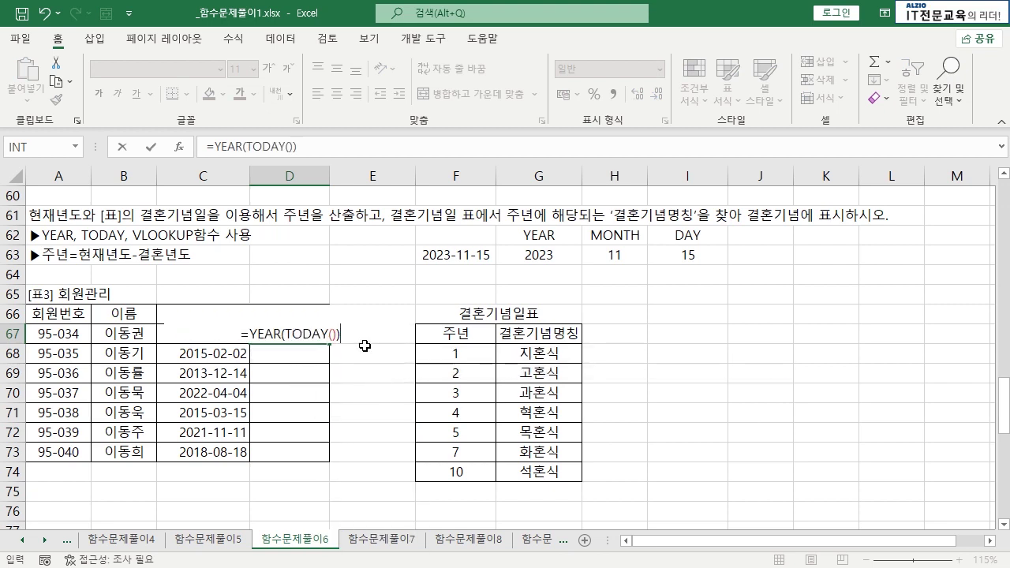
{"action": "key", "text": "Return"}
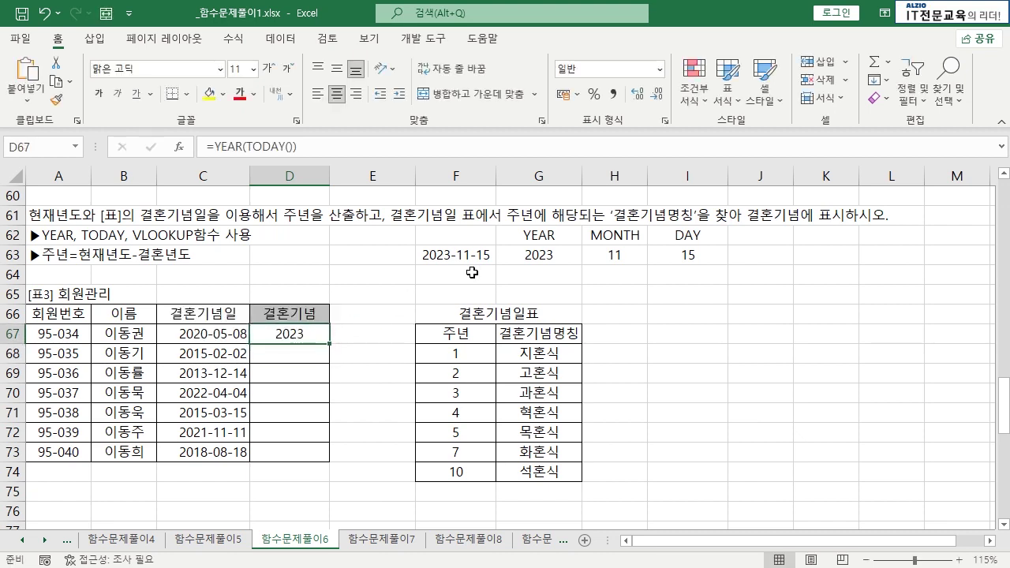
- Review the nested TODAY and YEAR parts of the formula in D67
{"action": "double_click", "coordinate": [311, 332]}
{"action": "left_click_drag", "start_coordinate": [174, 334], "coordinate": [251, 334]}
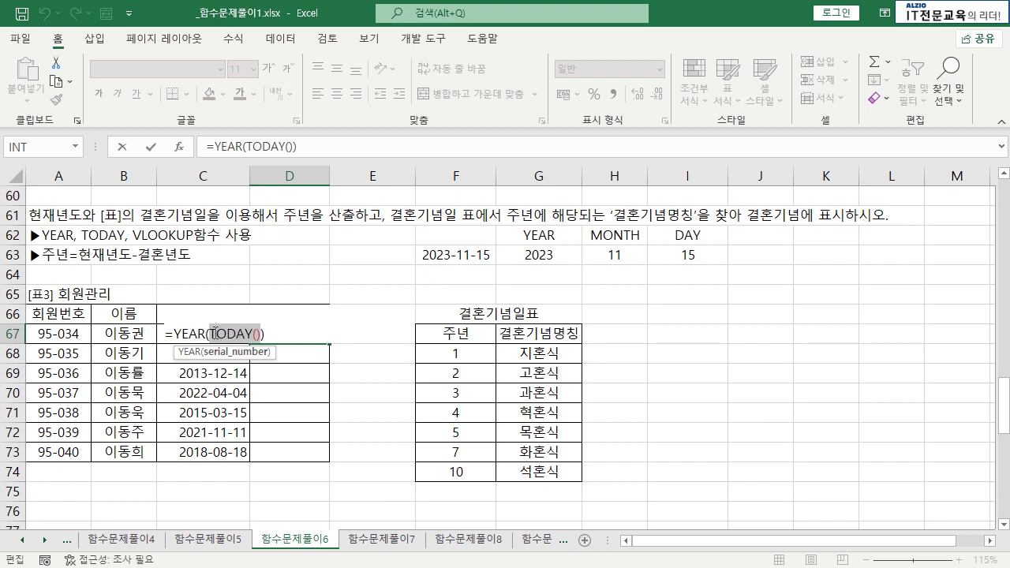
{"action": "left_click_drag", "start_coordinate": [175, 333], "coordinate": [206, 333]}
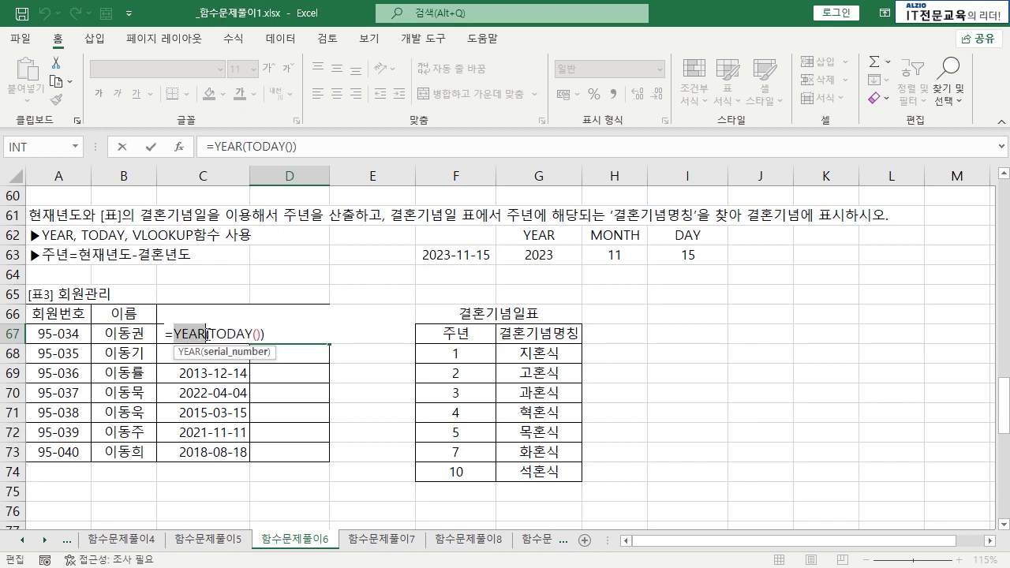
{"action": "key", "text": "ctrl+Return"}
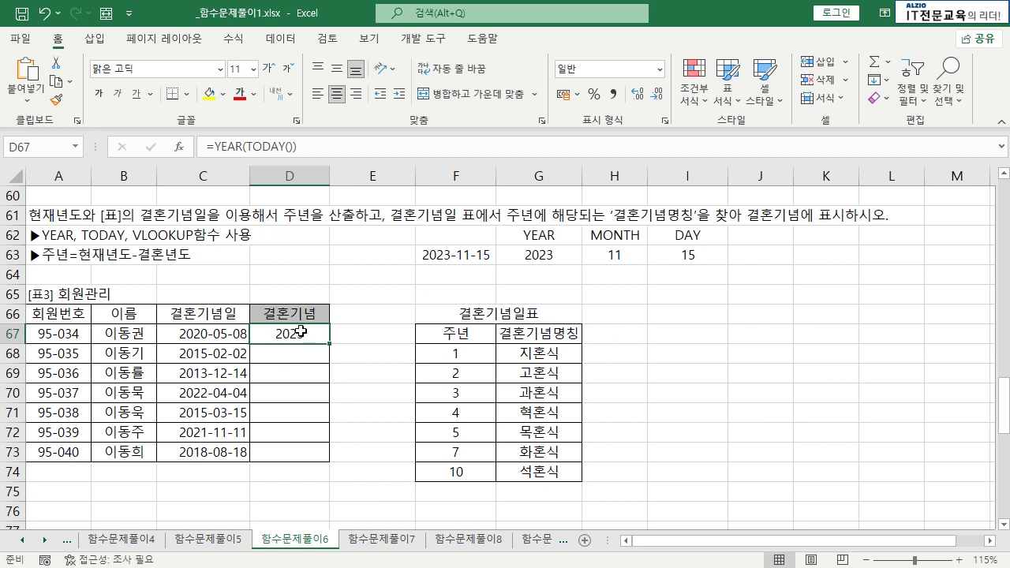
- Extend the D67 formula to =YEAR(TODAY())-YEAR(C67) to calculate the first member's anniversary year
{"action": "left_click", "coordinate": [243, 334]}
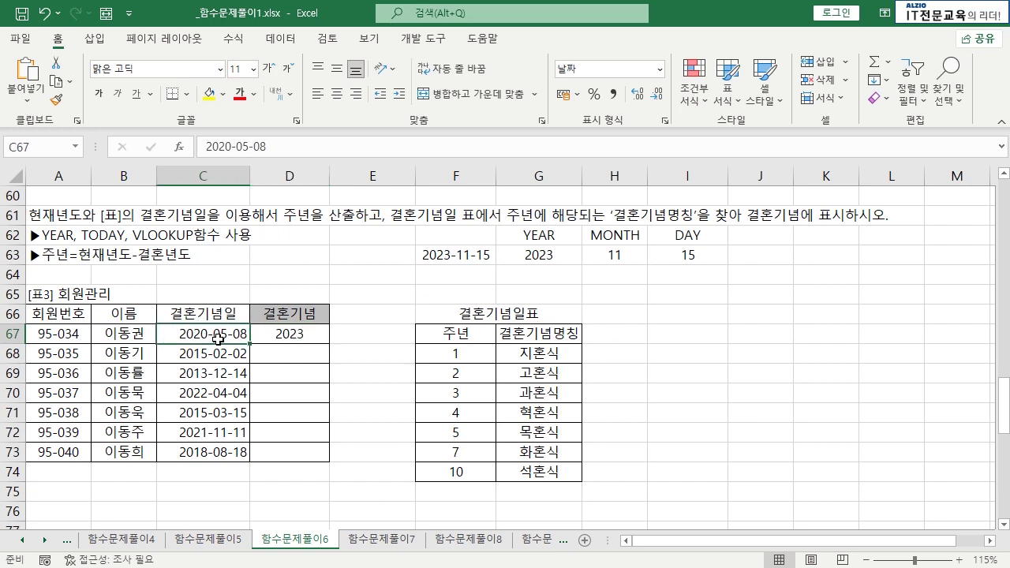
{"action": "double_click", "coordinate": [303, 335]}
{"action": "type", "text": "-"}
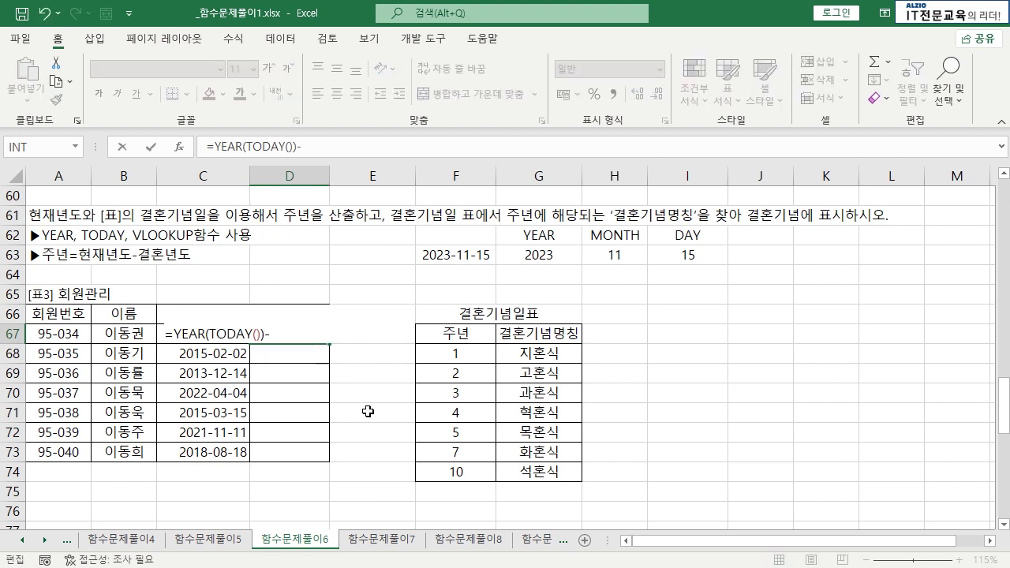
{"action": "type", "text": "YEAR"}
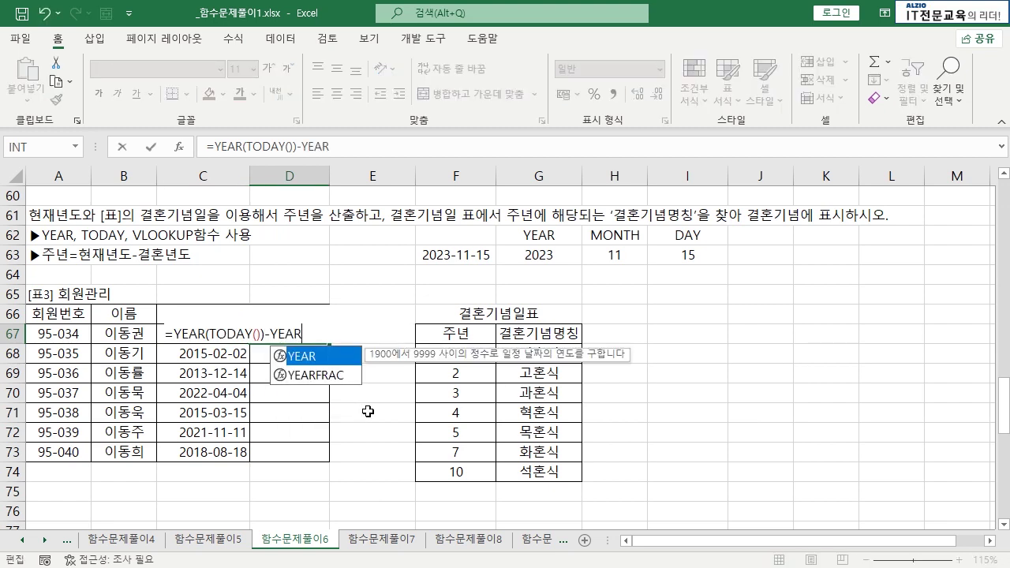
{"action": "type", "text": "("}
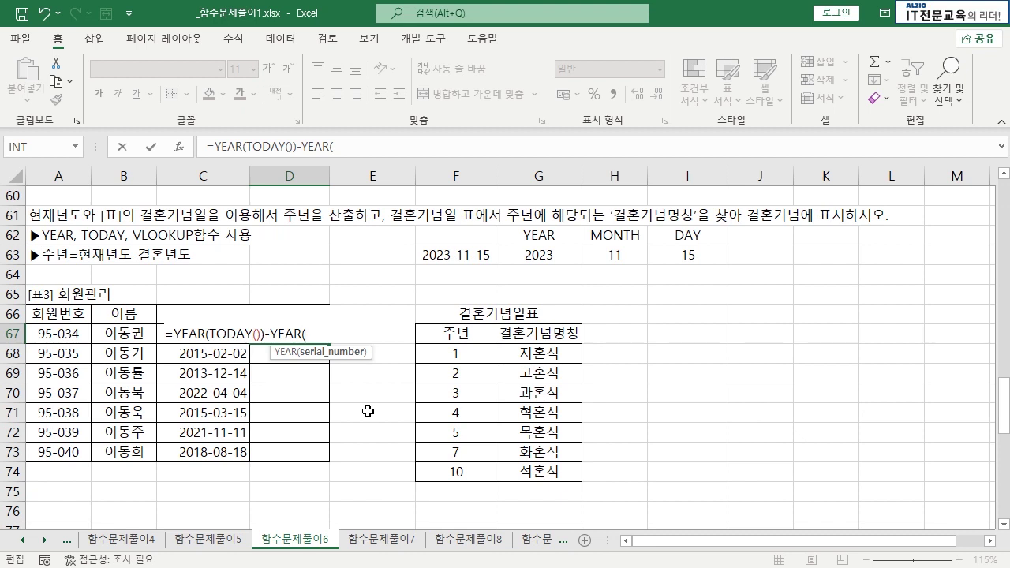
{"action": "type", "text": "C"}
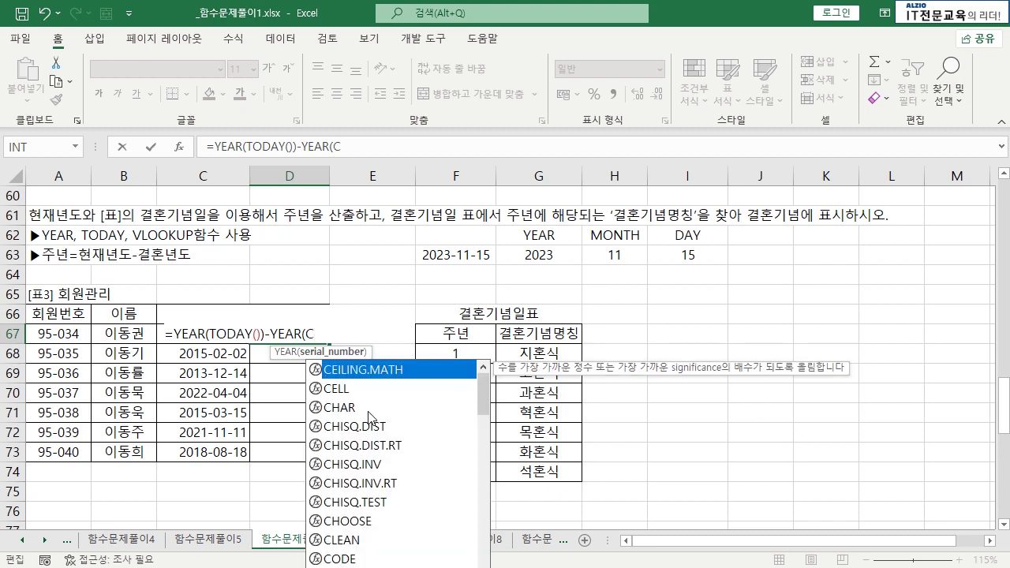
{"action": "type", "text": "67"}
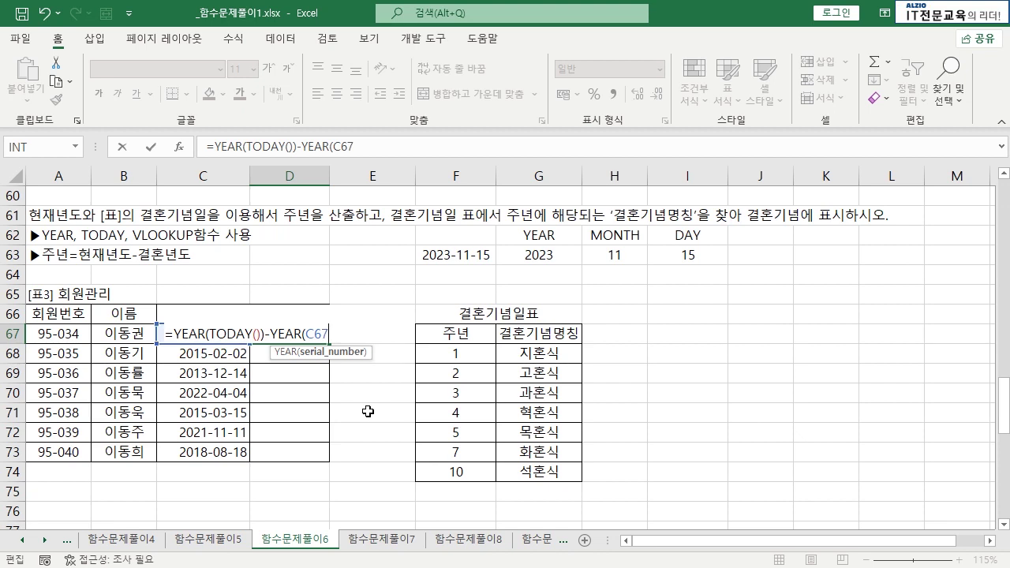
{"action": "type", "text": ")"}
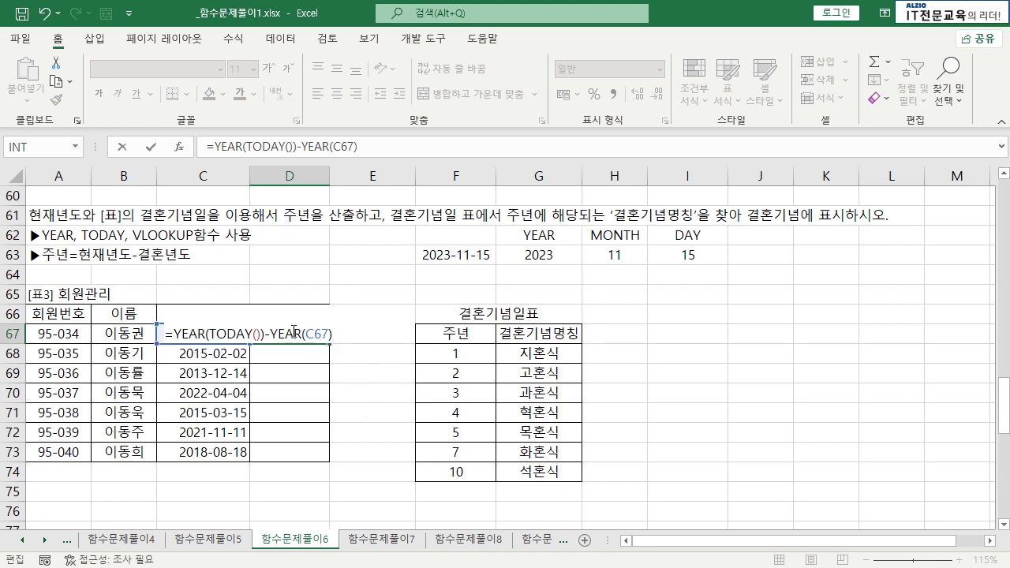
{"action": "key", "text": "Return"}
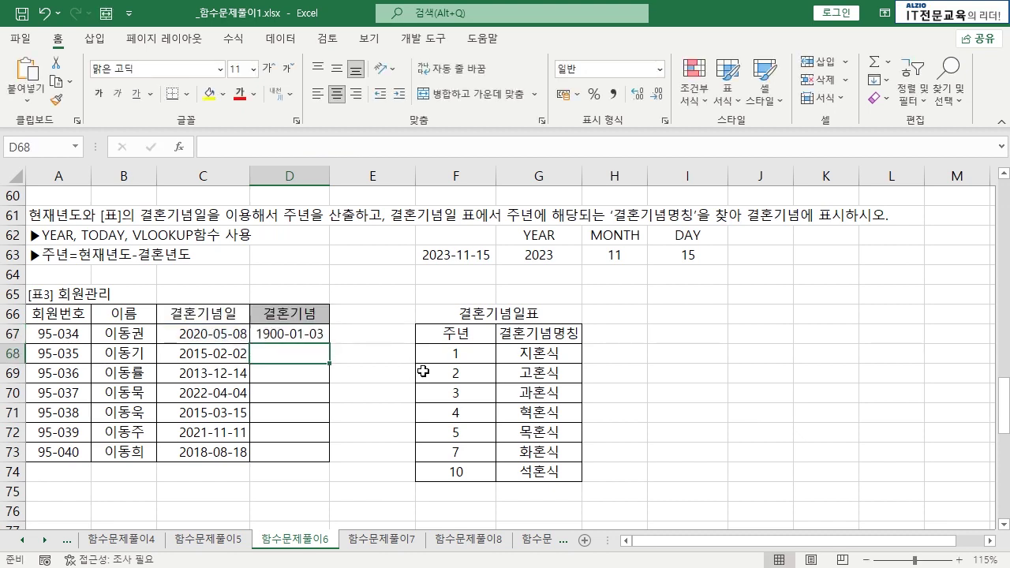
- Set the number format of D67:D73 to General (일반)
{"action": "left_click", "coordinate": [300, 336]}
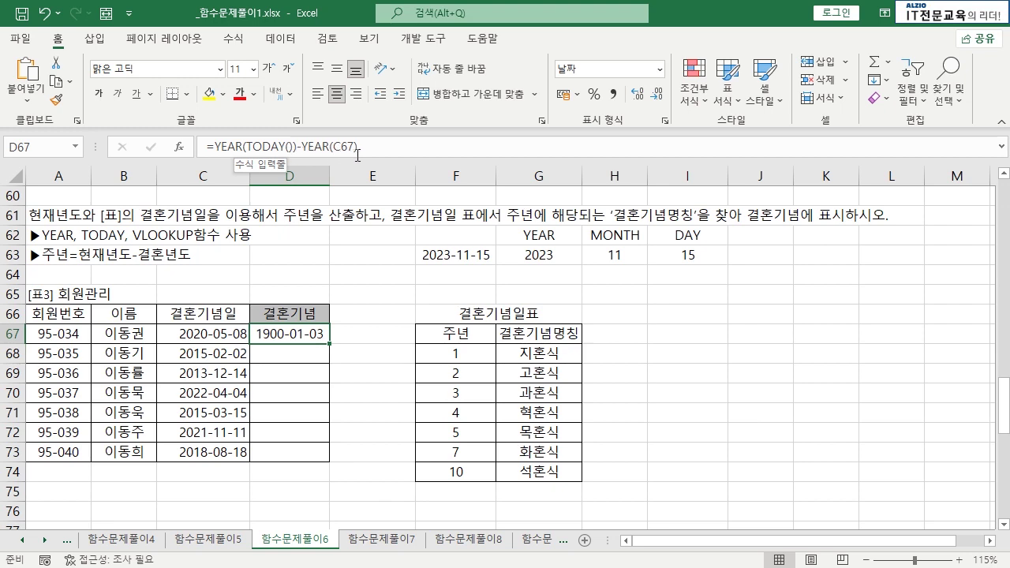
{"action": "left_click_drag", "start_coordinate": [301, 335], "coordinate": [303, 450]}
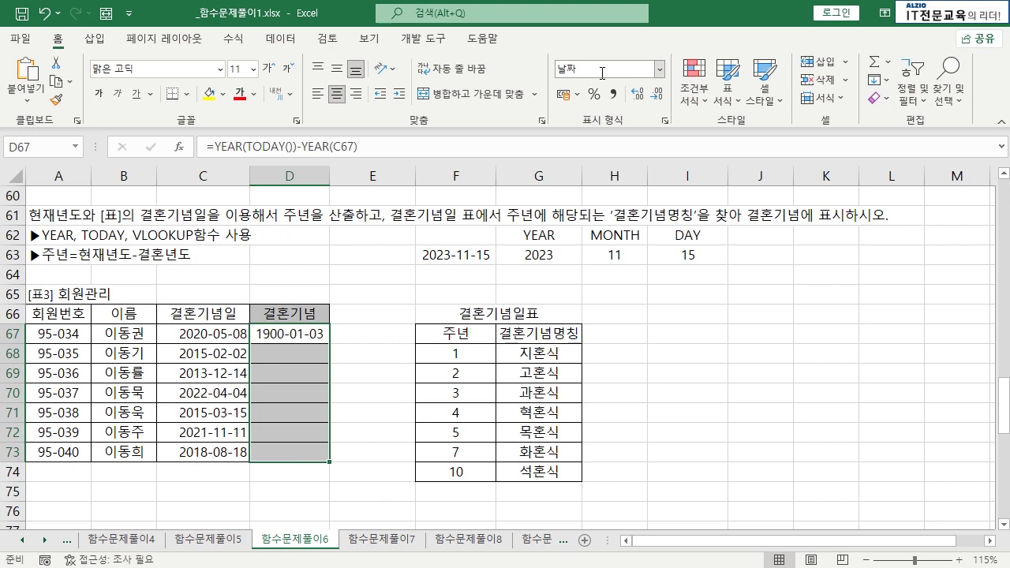
{"action": "left_click", "coordinate": [308, 336]}
{"action": "left_click", "coordinate": [659, 70]}
{"action": "left_click", "coordinate": [641, 91]}
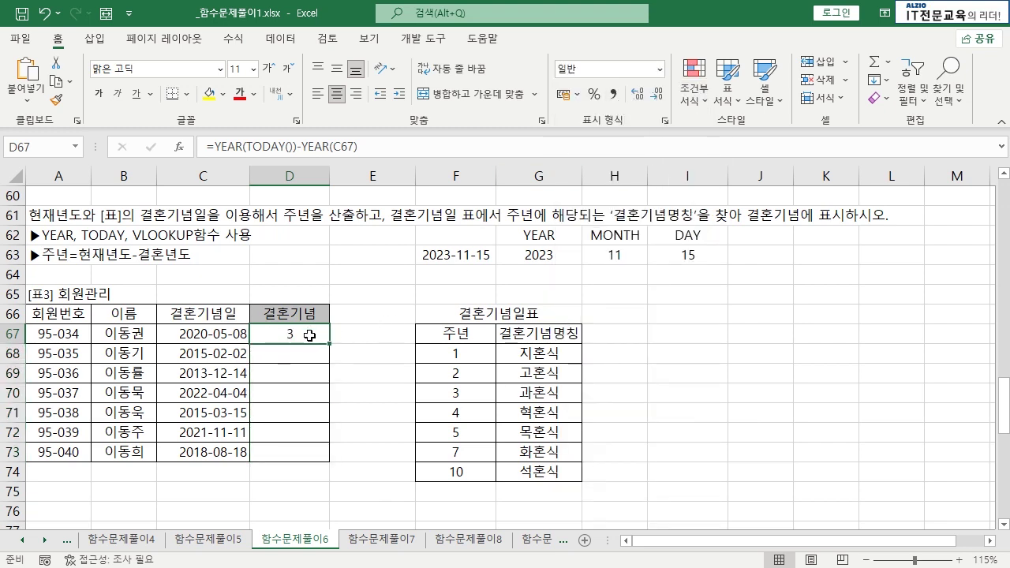
{"action": "left_click_drag", "start_coordinate": [309, 336], "coordinate": [300, 449]}
{"action": "left_click", "coordinate": [660, 69]}
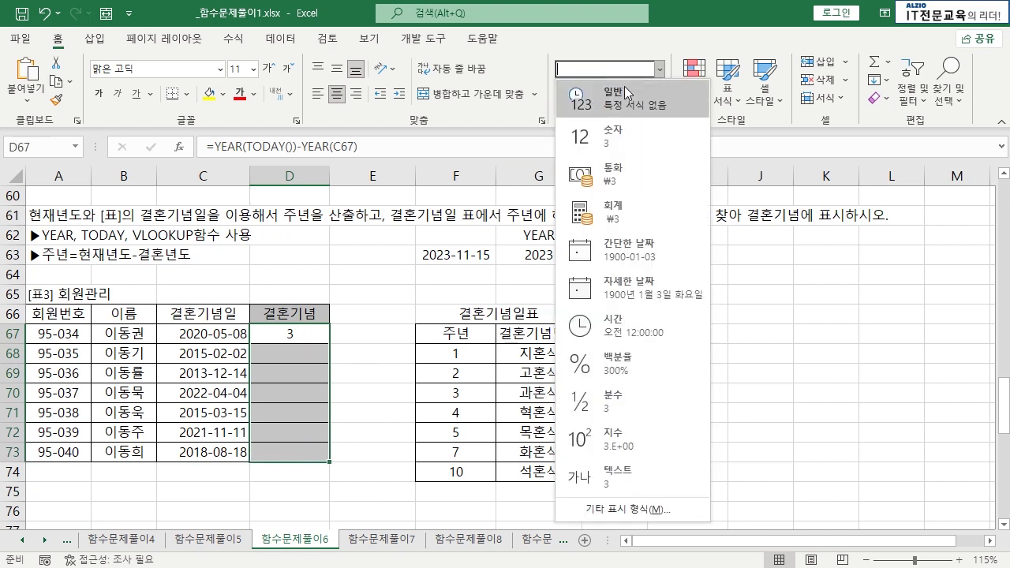
{"action": "left_click", "coordinate": [628, 93]}
- Fill the anniversary-year formula from D67 down to D73
{"action": "left_click", "coordinate": [295, 332]}
{"action": "double_click", "coordinate": [329, 344]}
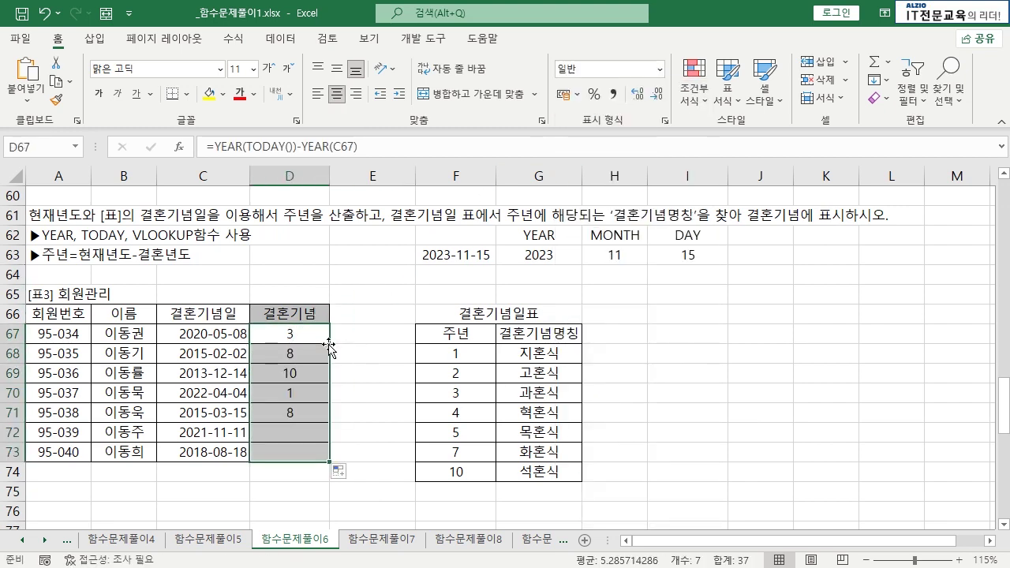
{"action": "left_click", "coordinate": [349, 319]}
- Compare the wedding dates in column C with the calculated anniversary years in column D, row by row
{"action": "left_click", "coordinate": [225, 354]}
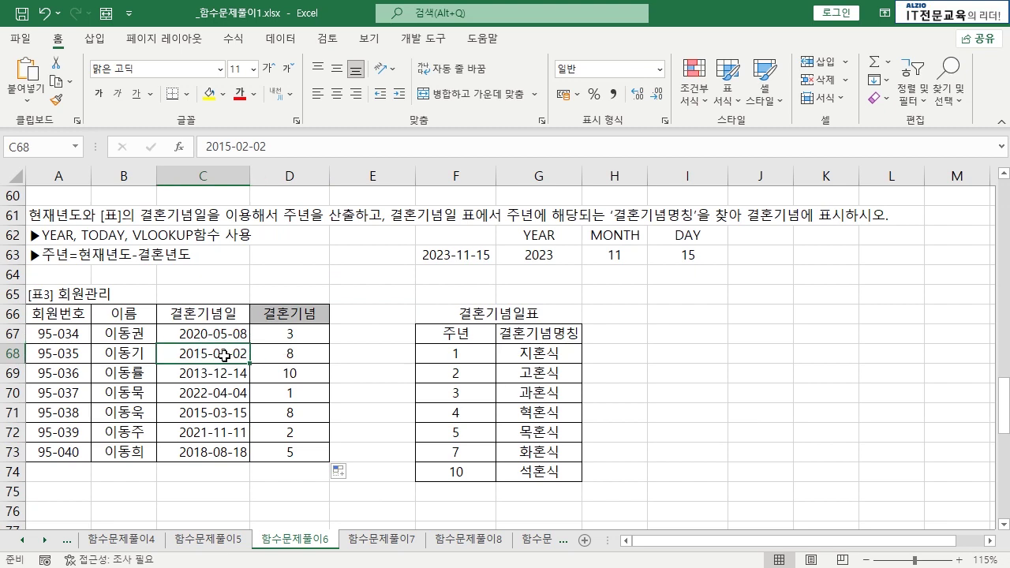
{"action": "left_click_drag", "start_coordinate": [225, 353], "coordinate": [280, 354]}
{"action": "left_click", "coordinate": [280, 353]}
{"action": "left_click_drag", "start_coordinate": [228, 374], "coordinate": [297, 382]}
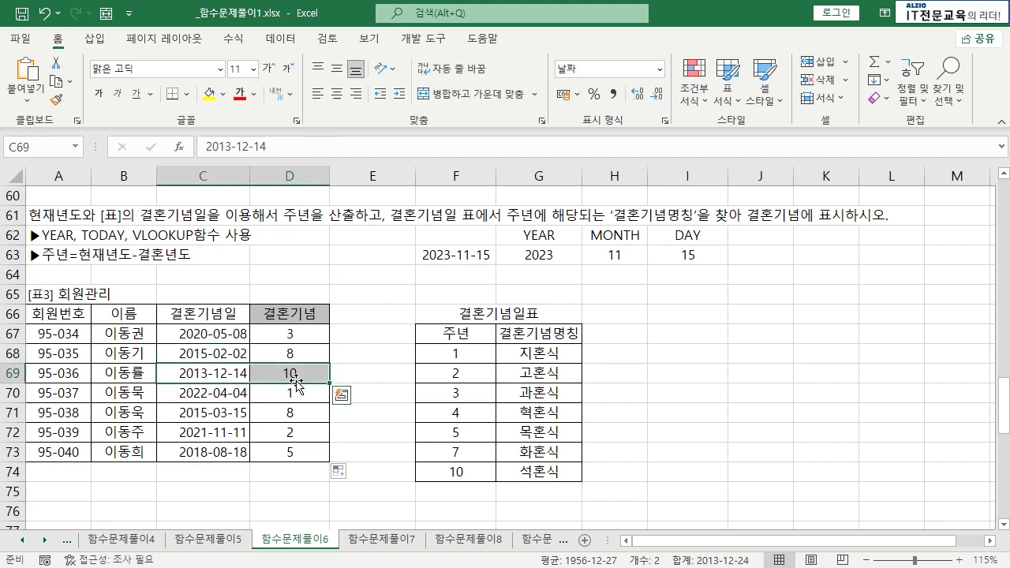
{"action": "left_click_drag", "start_coordinate": [232, 392], "coordinate": [285, 431]}
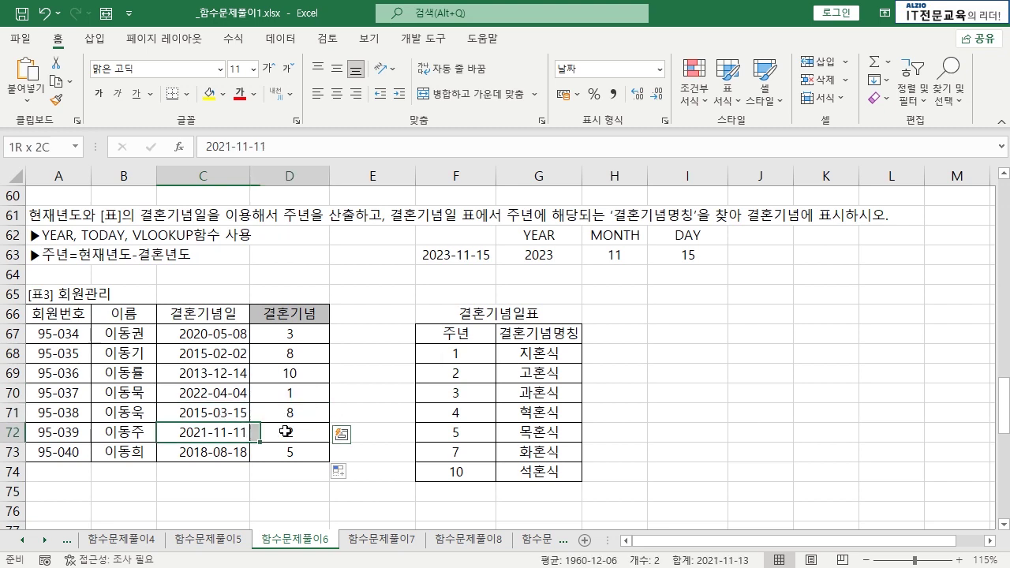
{"action": "left_click", "coordinate": [355, 412]}
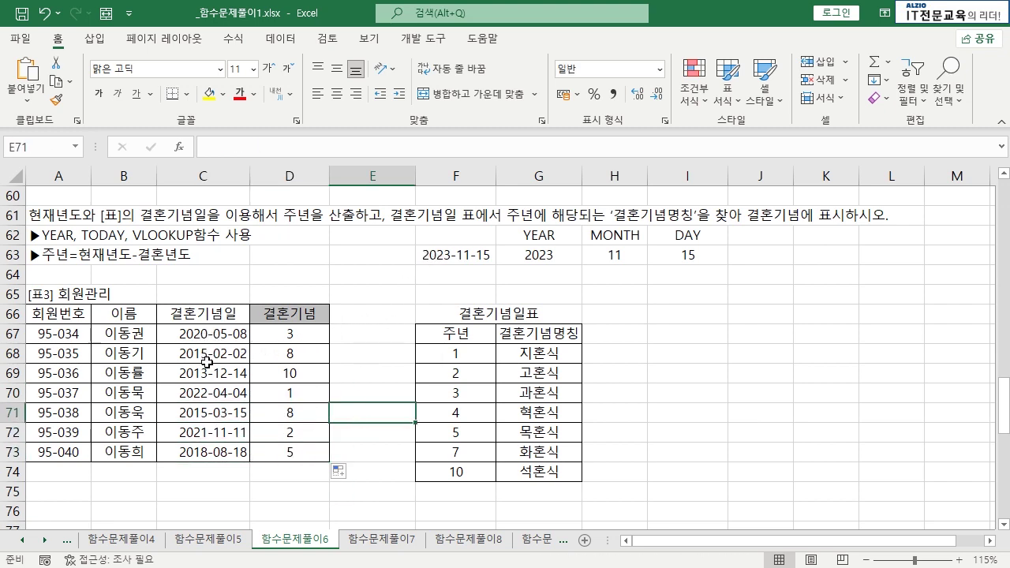
- Examine how the calculated years in D67:D73 correspond to the years in F68:F74 and the anniversary names in G68:G74
{"action": "left_click_drag", "start_coordinate": [301, 338], "coordinate": [293, 452]}
{"action": "left_click", "coordinate": [293, 354]}
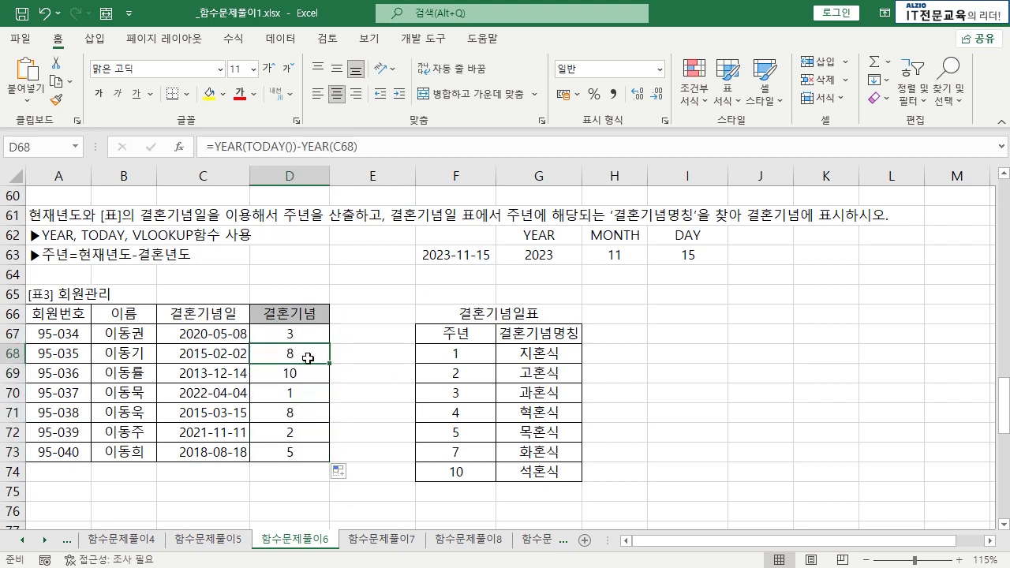
{"action": "left_click", "coordinate": [455, 357]}
{"action": "left_click_drag", "start_coordinate": [458, 355], "coordinate": [456, 472]}
{"action": "left_click", "coordinate": [348, 392]}
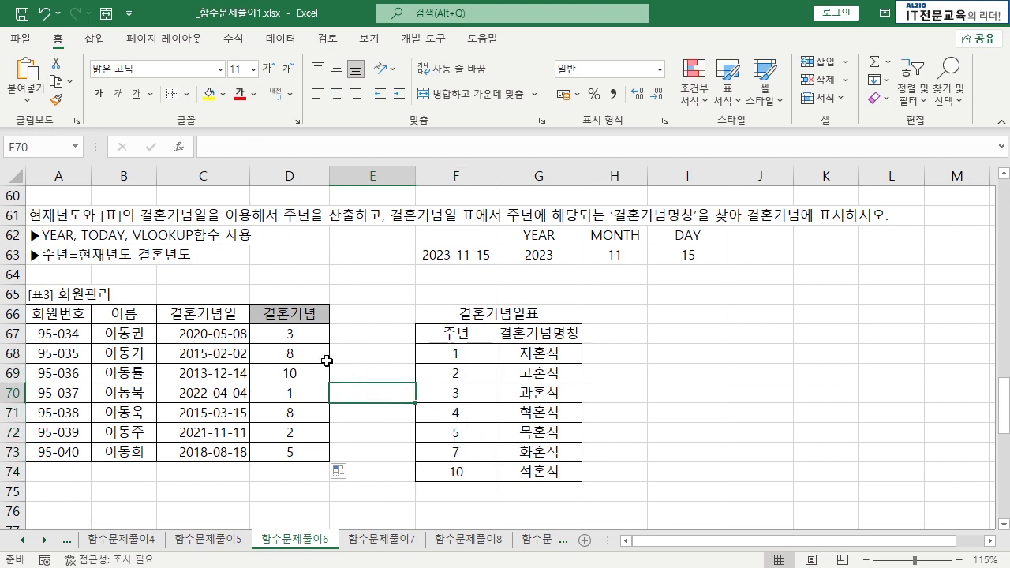
{"action": "left_click", "coordinate": [314, 333]}
{"action": "left_click", "coordinate": [303, 353]}
{"action": "left_click", "coordinate": [302, 372]}
{"action": "left_click", "coordinate": [300, 392]}
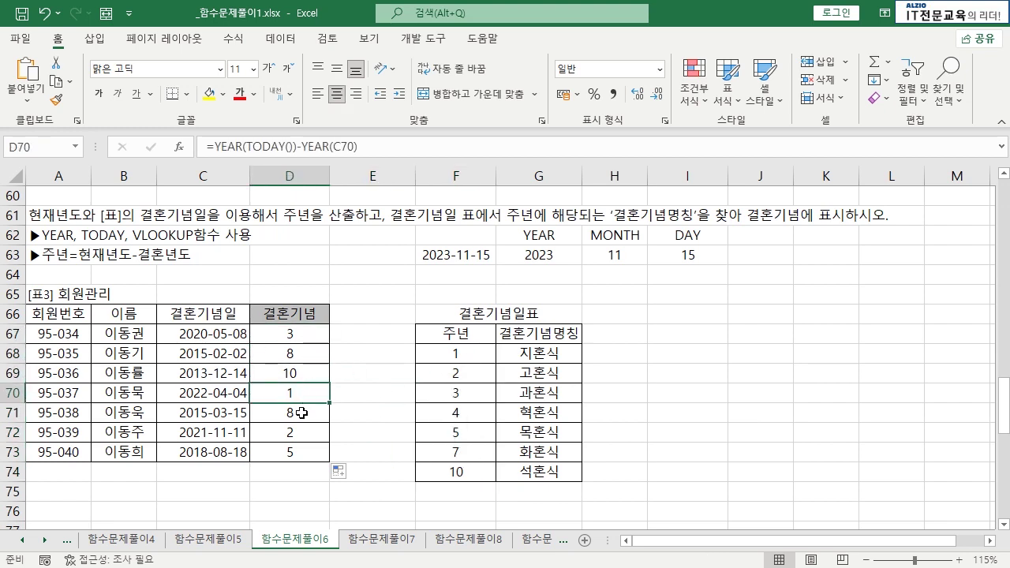
{"action": "left_click", "coordinate": [299, 412]}
{"action": "left_click", "coordinate": [302, 432]}
{"action": "left_click_drag", "start_coordinate": [468, 356], "coordinate": [463, 474]}
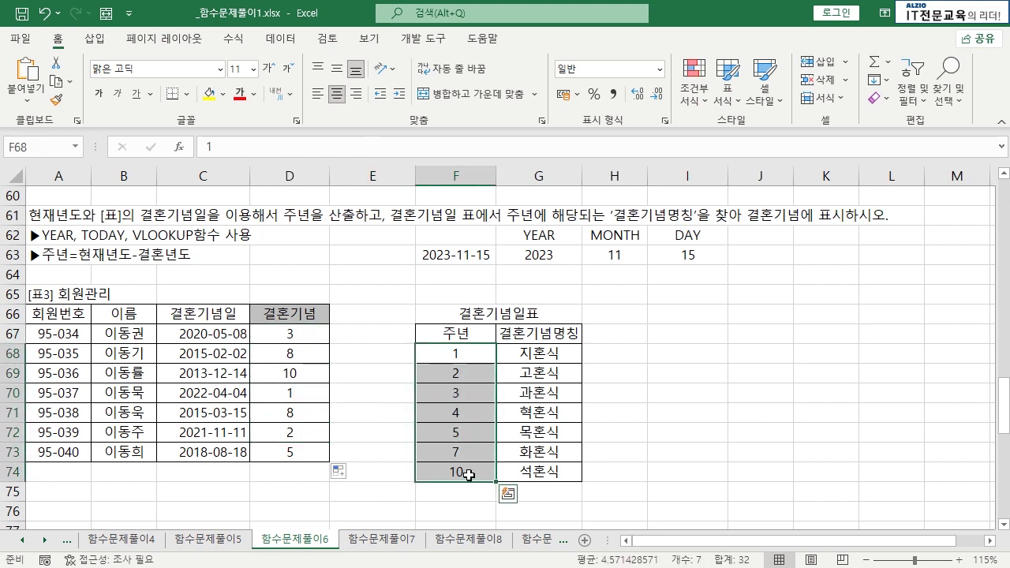
{"action": "left_click", "coordinate": [477, 466]}
{"action": "left_click_drag", "start_coordinate": [540, 352], "coordinate": [542, 473]}
{"action": "left_click", "coordinate": [318, 351]}
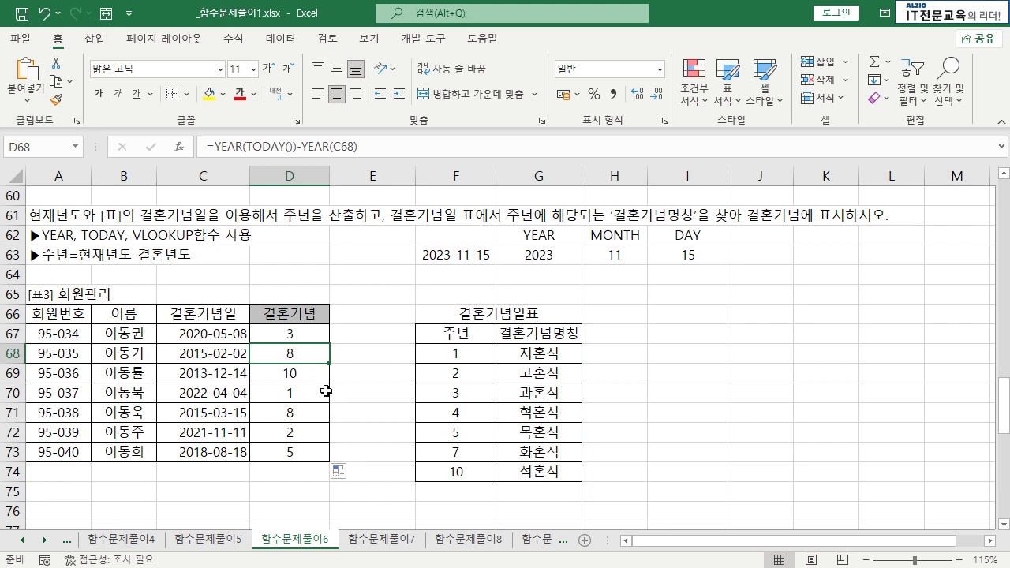
{"action": "left_click", "coordinate": [472, 276]}
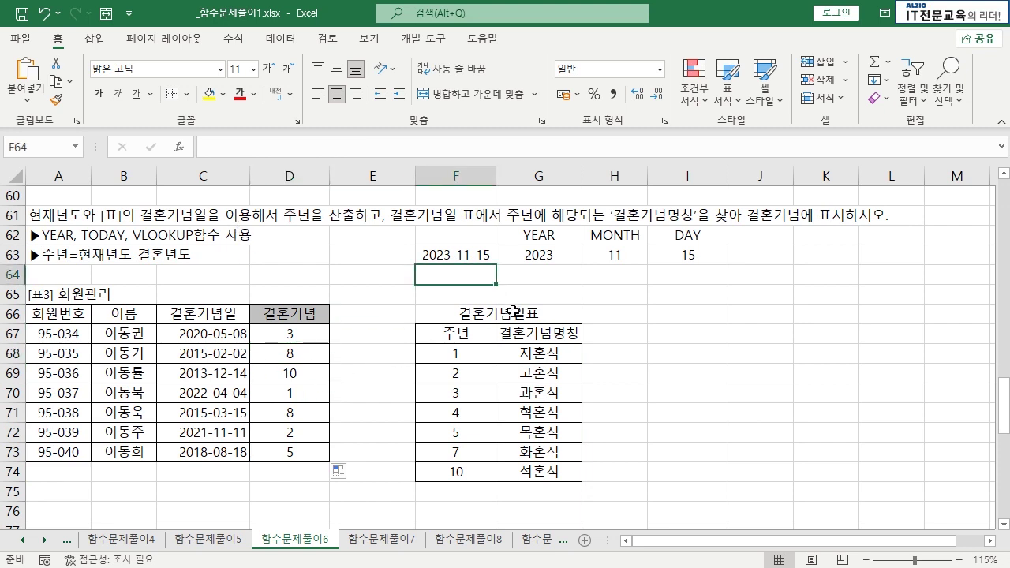
{"action": "type", "text": "=VL"}
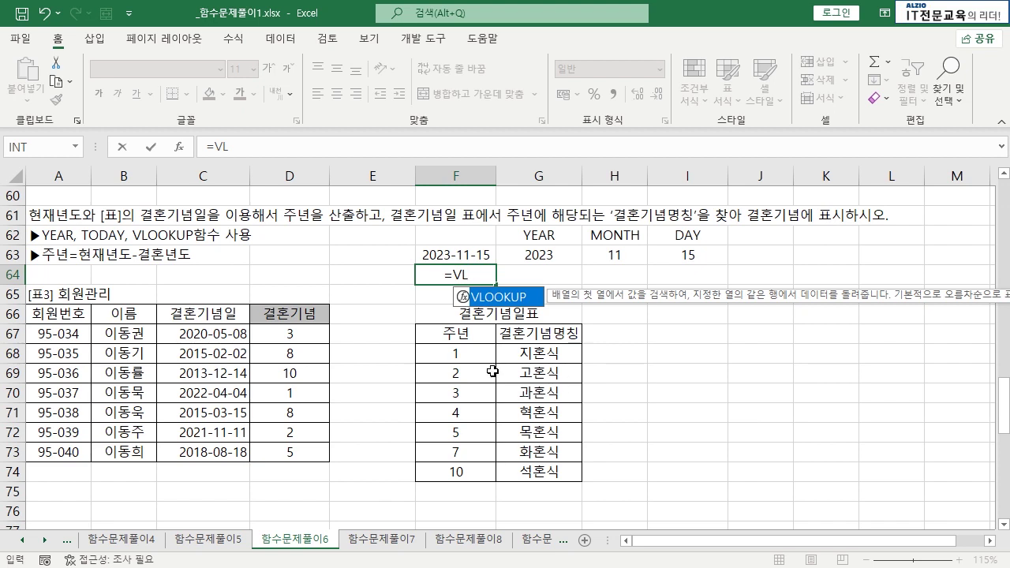
{"action": "double_click", "coordinate": [498, 298]}
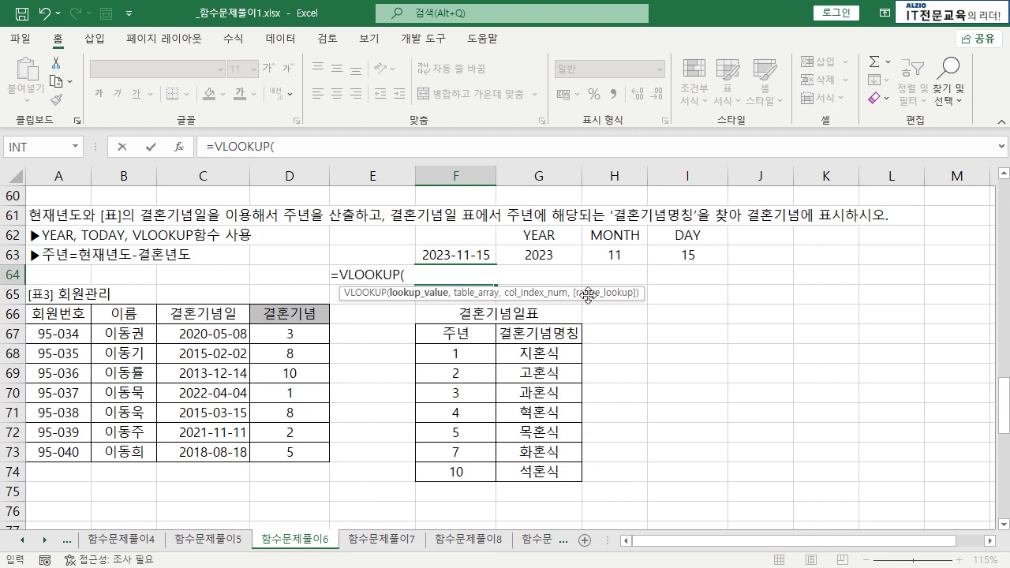
{"action": "key", "text": "Escape"}
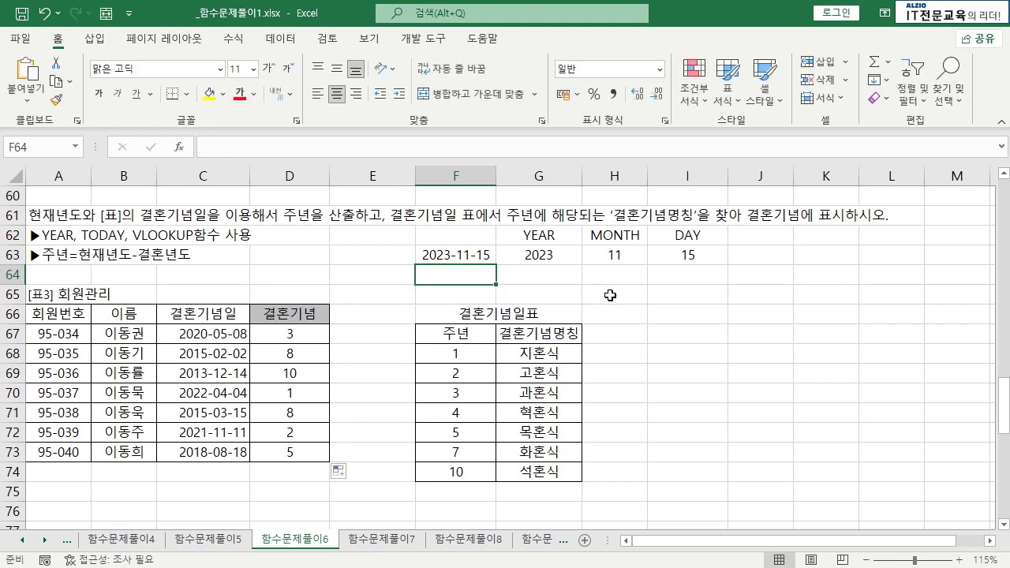
{"action": "left_click", "coordinate": [660, 355]}
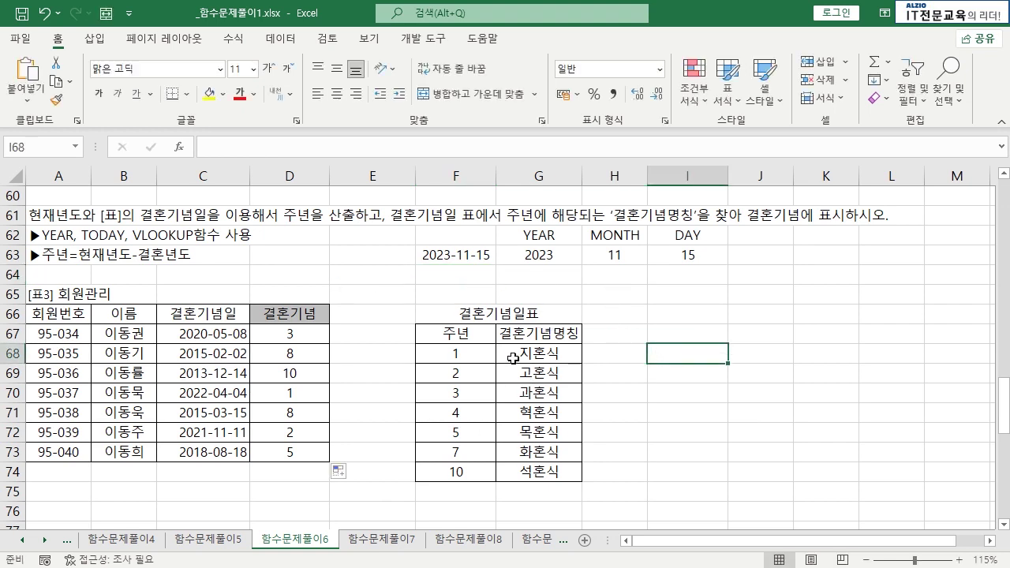
- Insert VLOOKUP( before the year subtraction in the D67 formula, making the calculated anniversary year its lookup value
{"action": "double_click", "coordinate": [294, 332]}
{"action": "left_click_drag", "start_coordinate": [175, 328], "coordinate": [337, 333]}
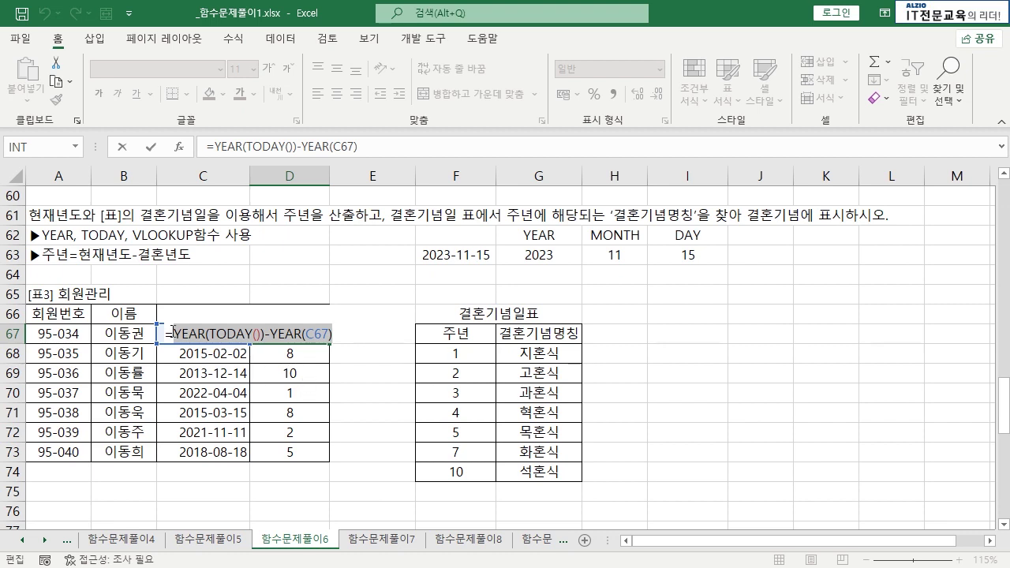
{"action": "left_click", "coordinate": [175, 332]}
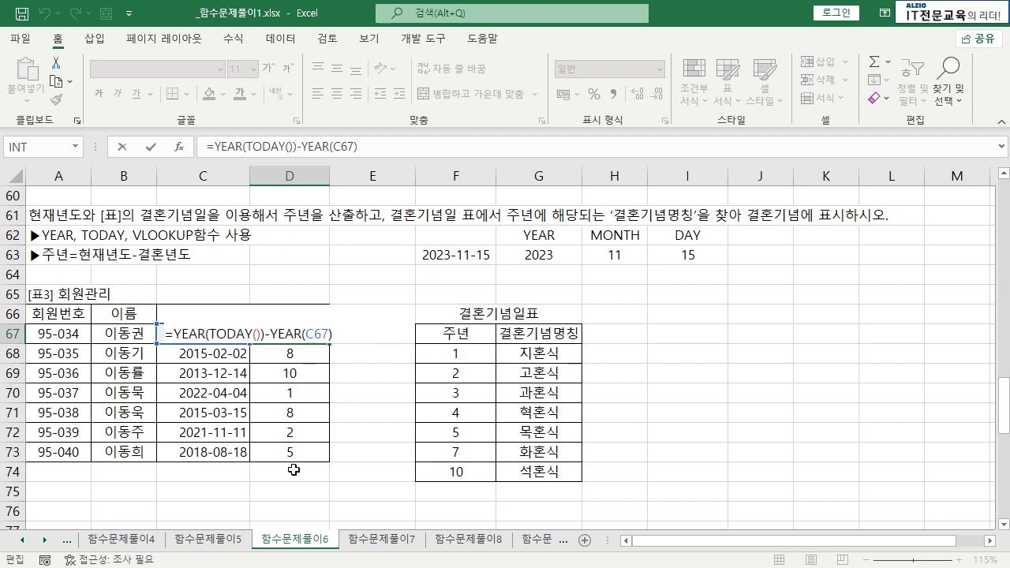
{"action": "type", "text": "VLOOKUP"}
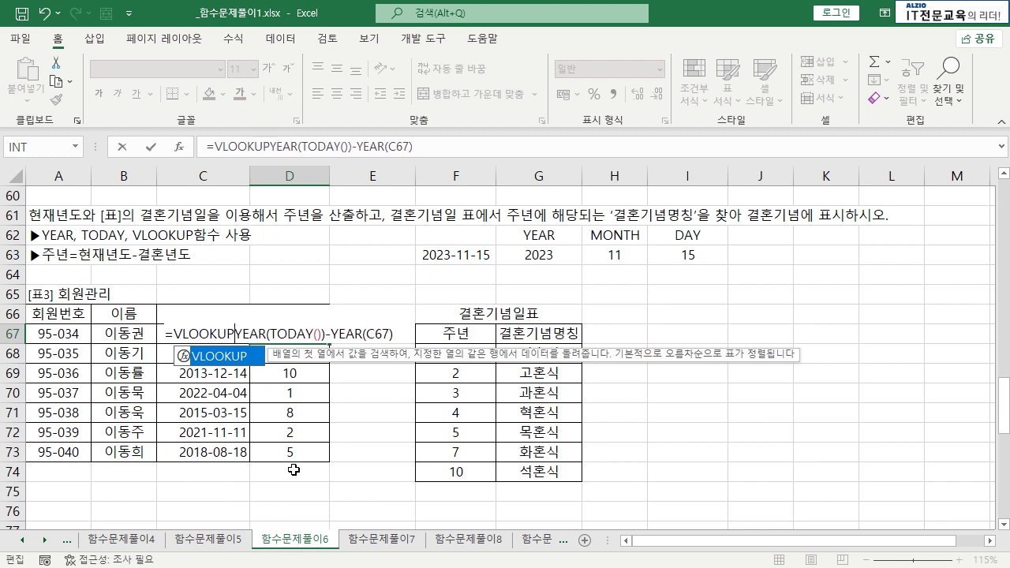
{"action": "type", "text": "("}
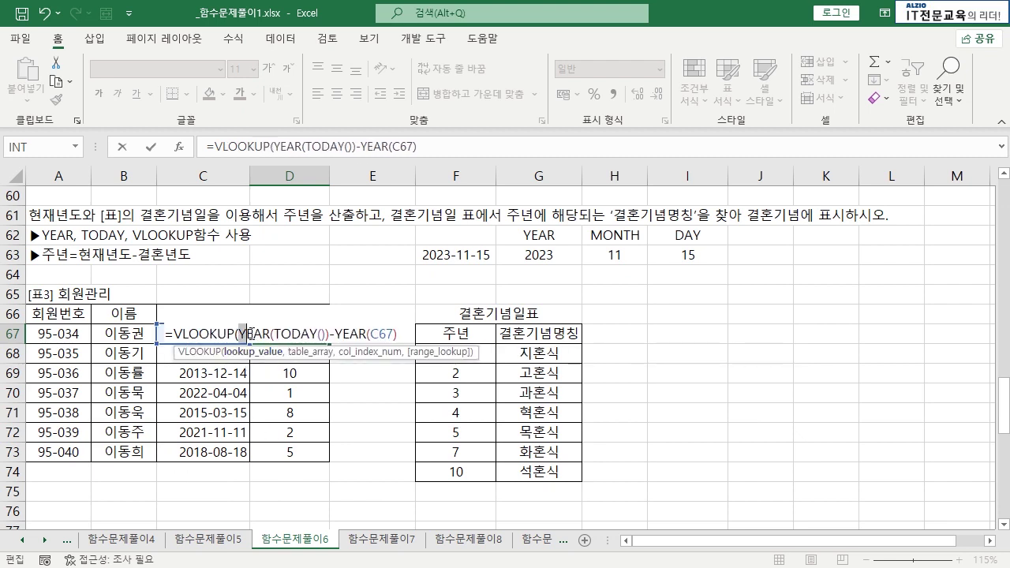
- Add the absolute range $F$68:$G$74 as the table array after the lookup value in the D67 VLOOKUP formula
{"action": "left_click_drag", "start_coordinate": [238, 332], "coordinate": [400, 338]}
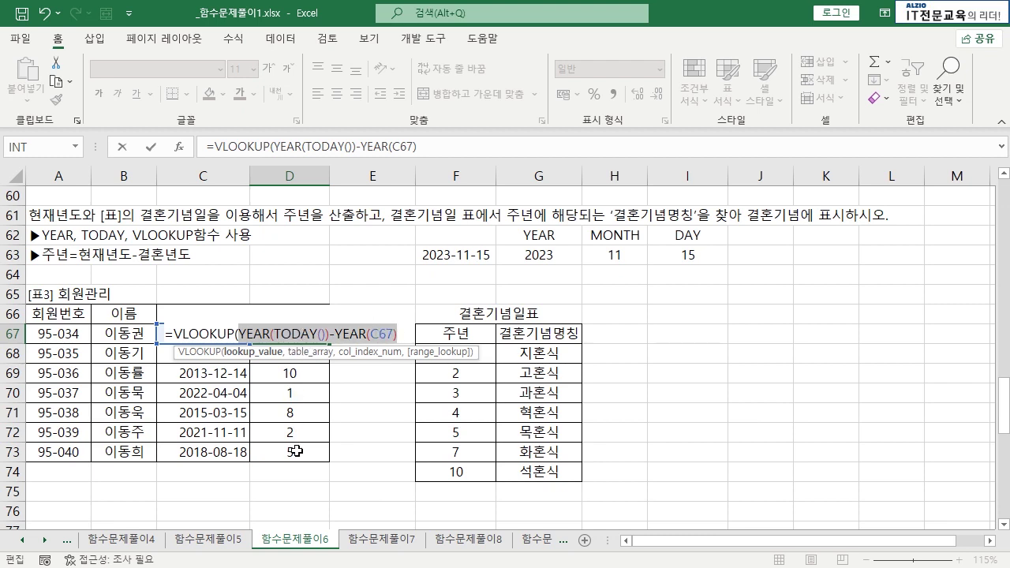
{"action": "left_click_drag", "start_coordinate": [399, 334], "coordinate": [241, 328]}
{"action": "left_click", "coordinate": [402, 337]}
{"action": "type", "text": ","}
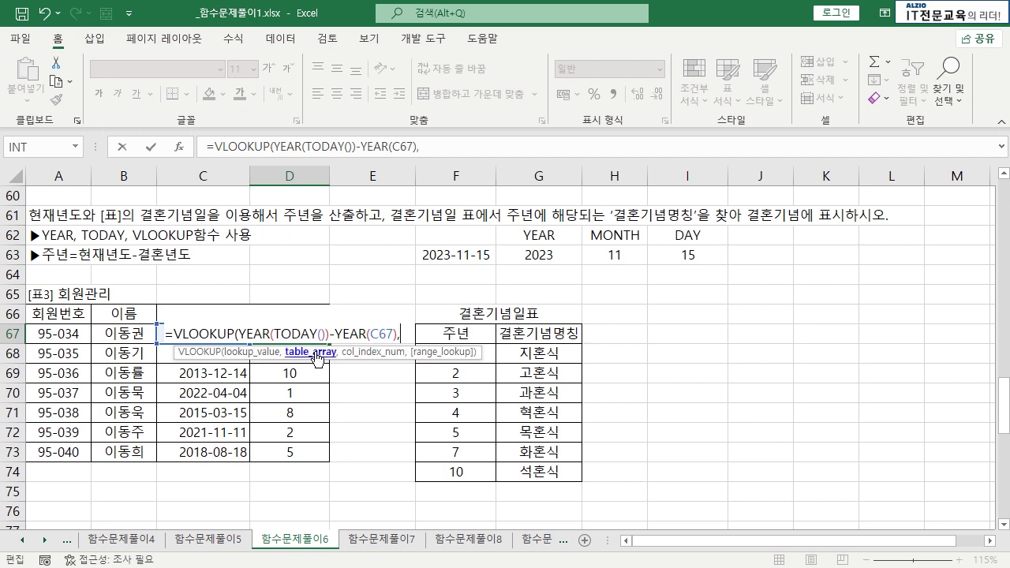
{"action": "left_click", "coordinate": [489, 354]}
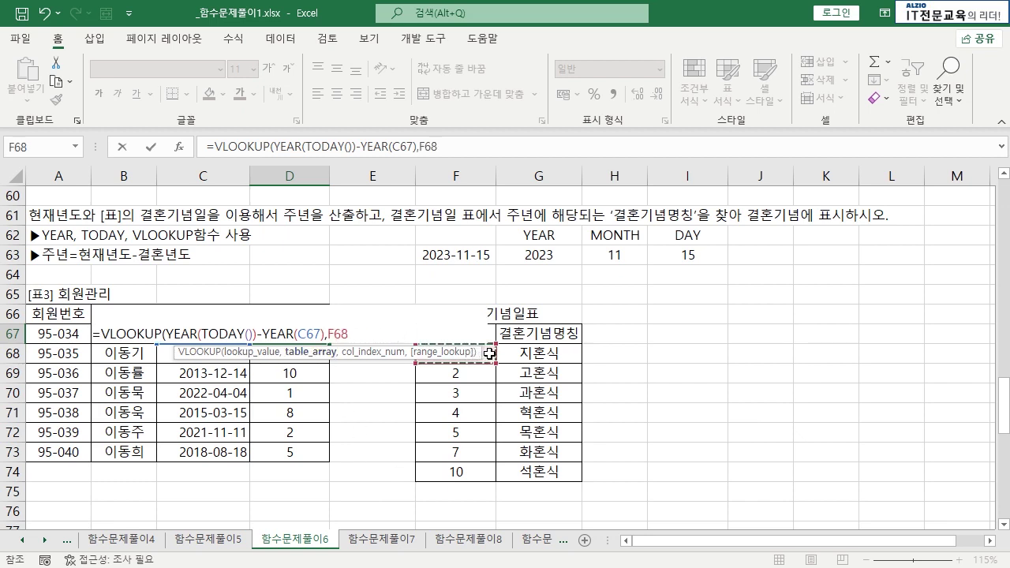
{"action": "left_click_drag", "start_coordinate": [489, 354], "coordinate": [553, 471]}
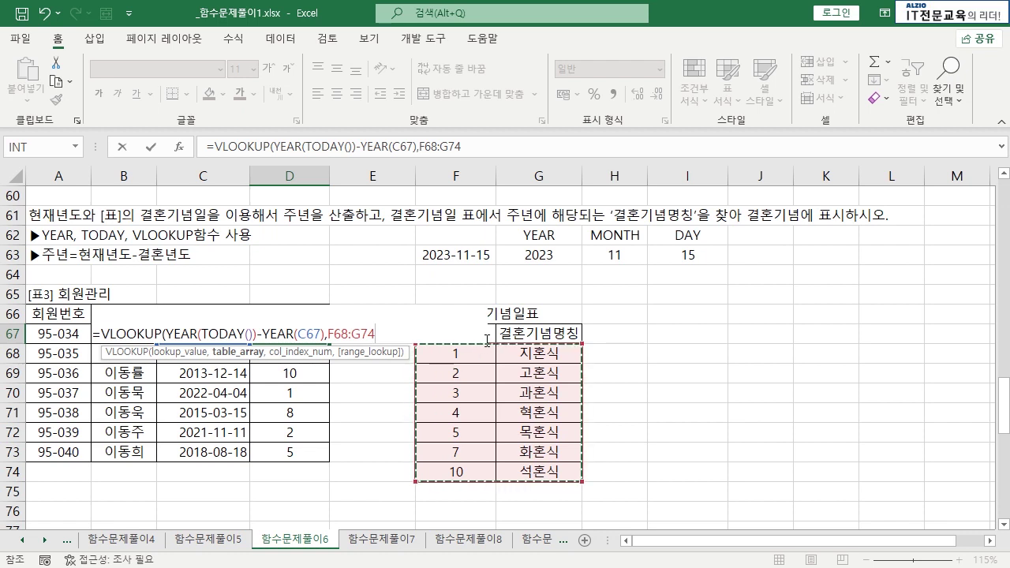
{"action": "key", "text": "F4"}
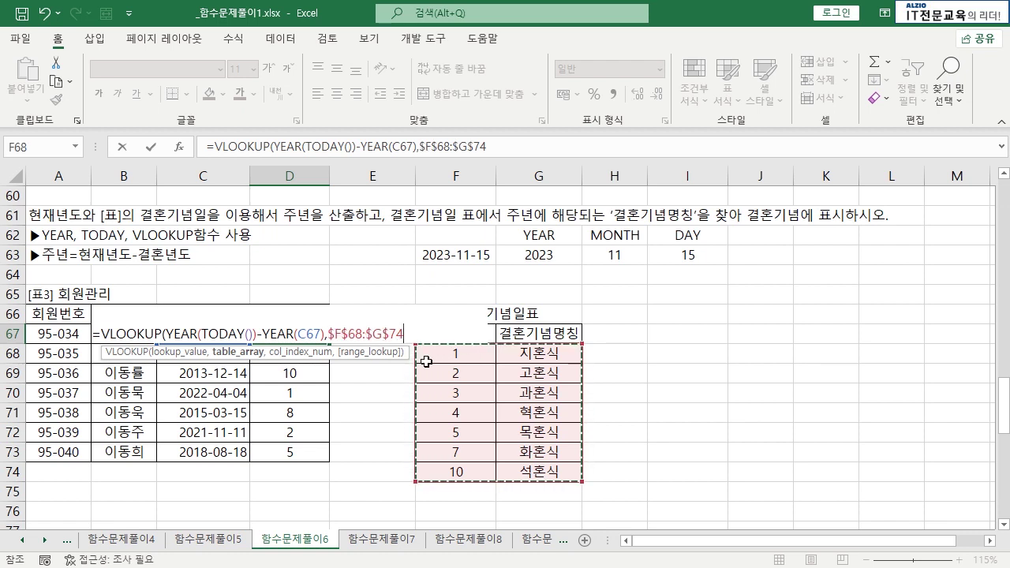
- Complete the D67 VLOOKUP with column index 2 and approximate match TRUE
{"action": "type", "text": ",2"}
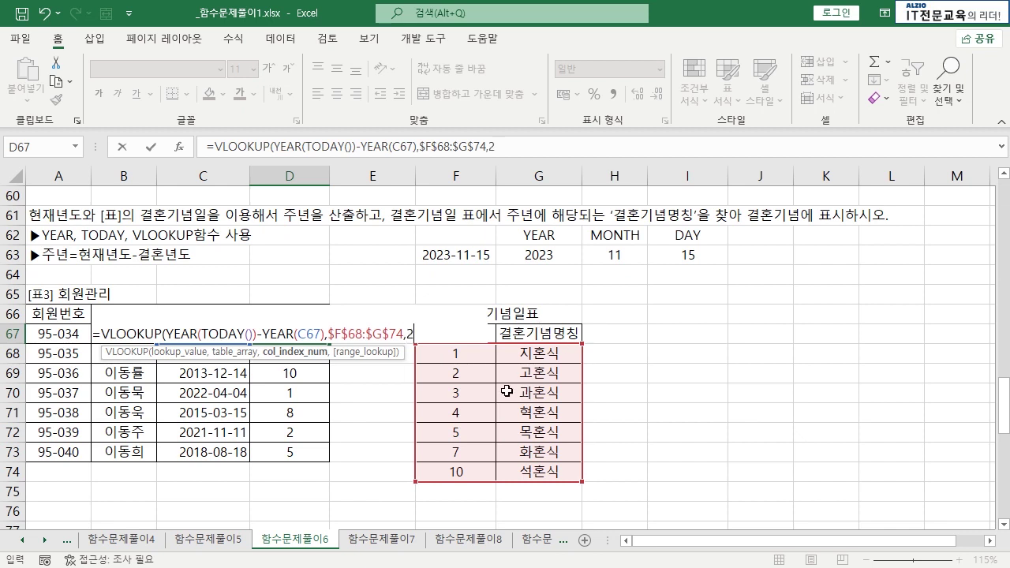
{"action": "type", "text": ","}
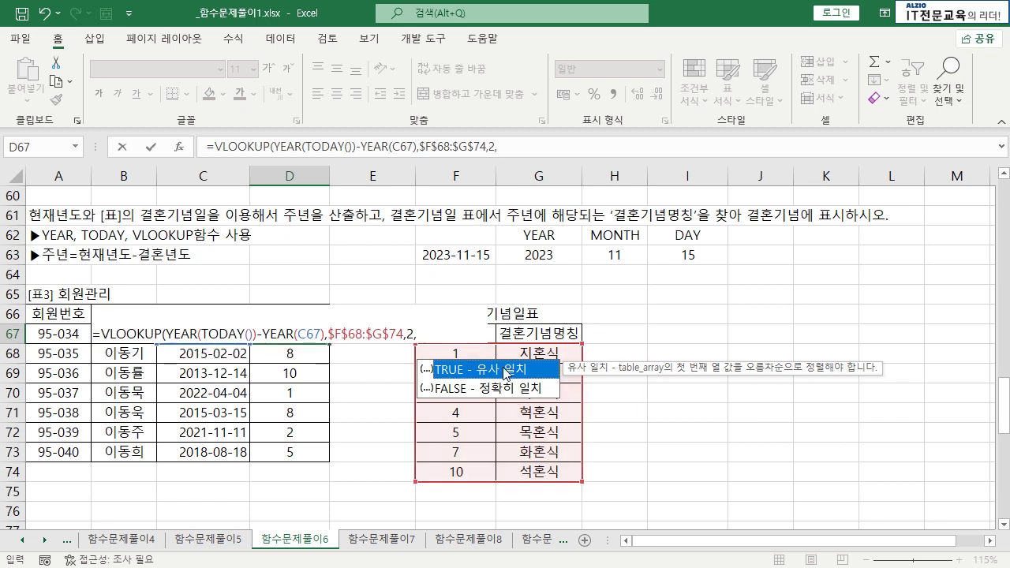
{"action": "key", "text": "Tab"}
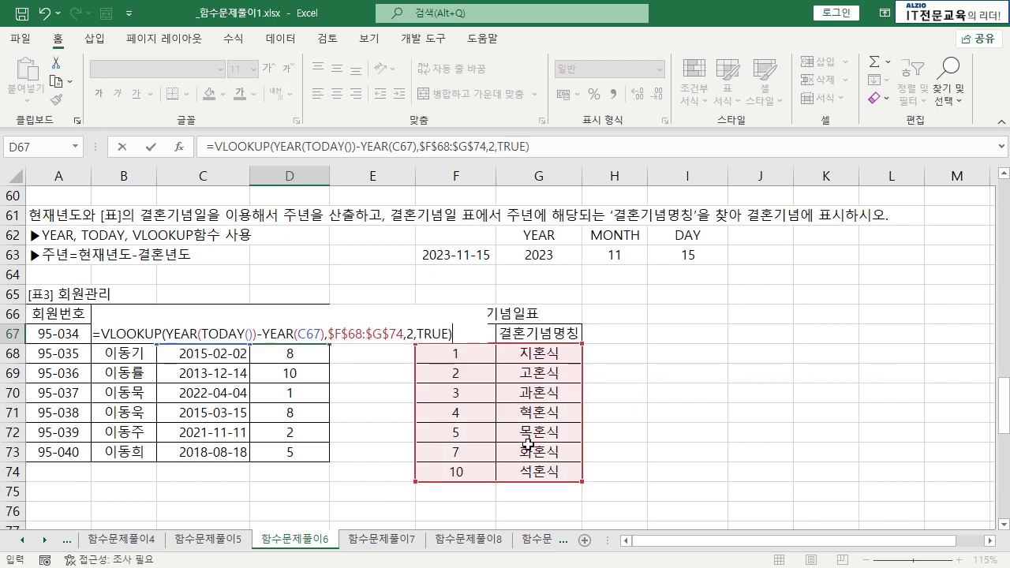
{"action": "key", "text": "Return"}
- Fill the VLOOKUP formula from D67 down to D73
{"action": "left_click", "coordinate": [300, 333]}
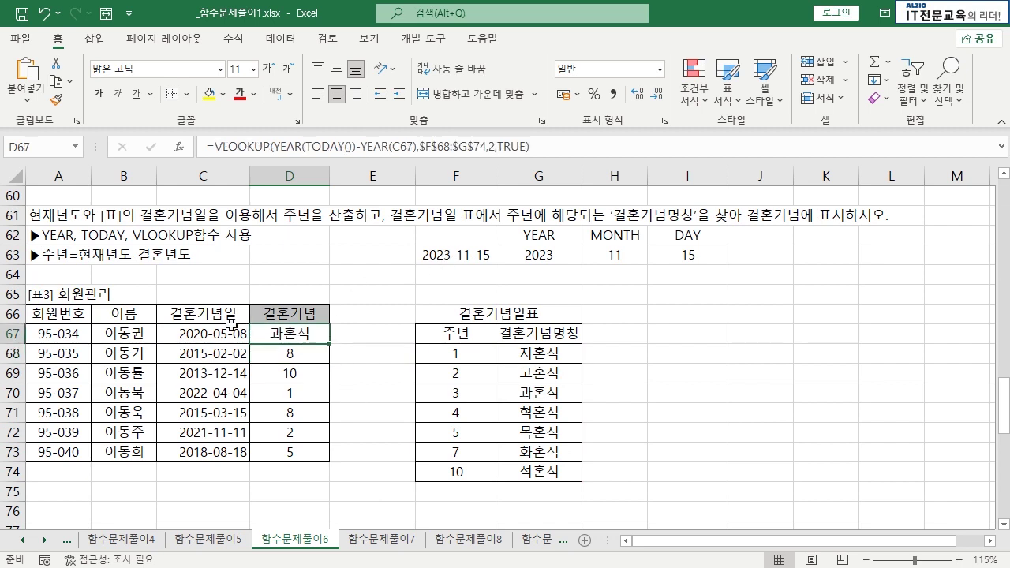
{"action": "left_click_drag", "start_coordinate": [489, 385], "coordinate": [528, 392]}
{"action": "left_click", "coordinate": [319, 334]}
{"action": "double_click", "coordinate": [330, 343]}
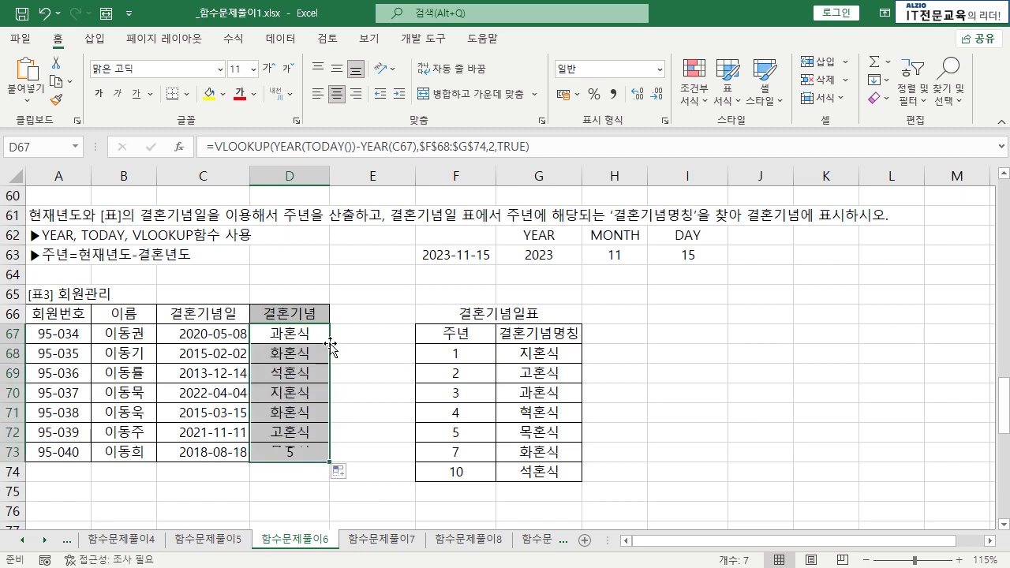
- Check the anniversary names in D68:D73 against the wedding dates in column C and the lookup table F68:G74
{"action": "left_click", "coordinate": [304, 353]}
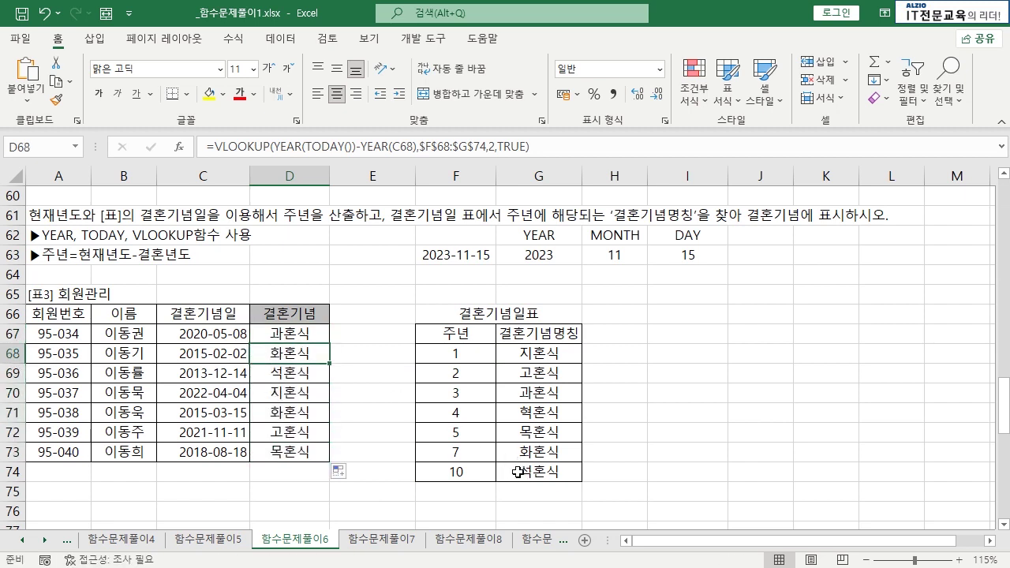
{"action": "left_click_drag", "start_coordinate": [469, 460], "coordinate": [533, 451]}
{"action": "left_click", "coordinate": [293, 354]}
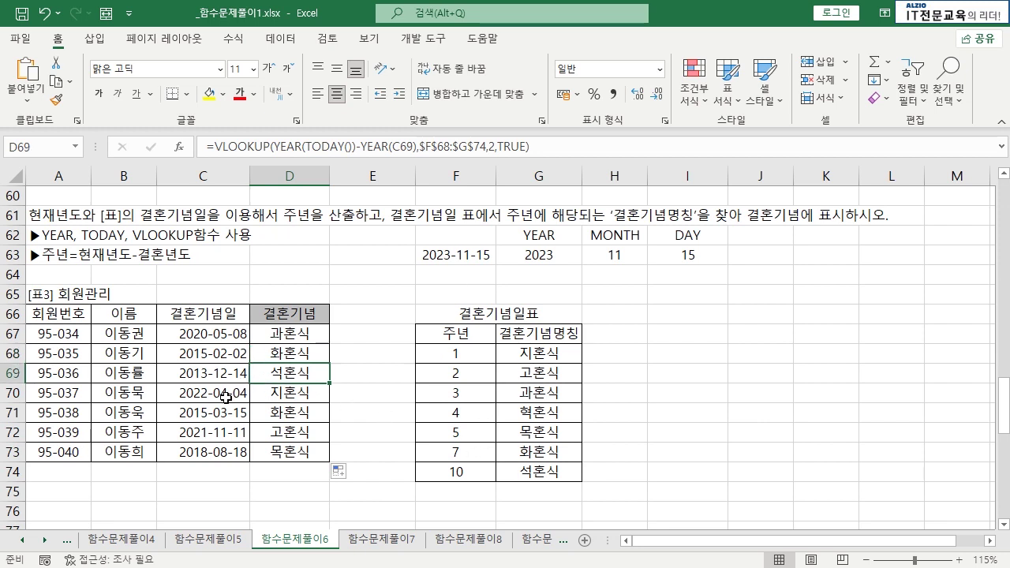
{"action": "left_click_drag", "start_coordinate": [227, 392], "coordinate": [269, 393]}
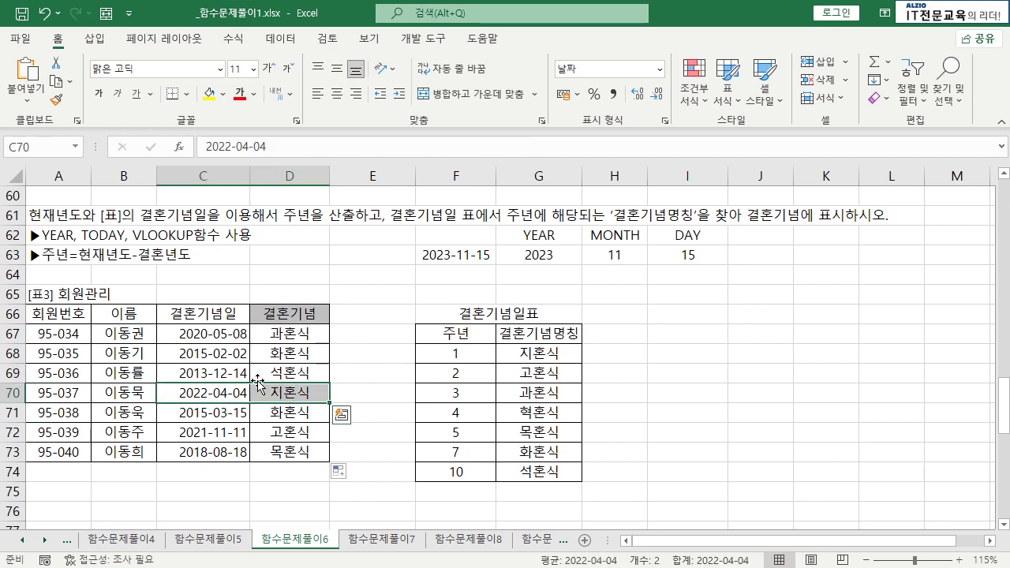
{"action": "left_click_drag", "start_coordinate": [458, 354], "coordinate": [527, 353]}
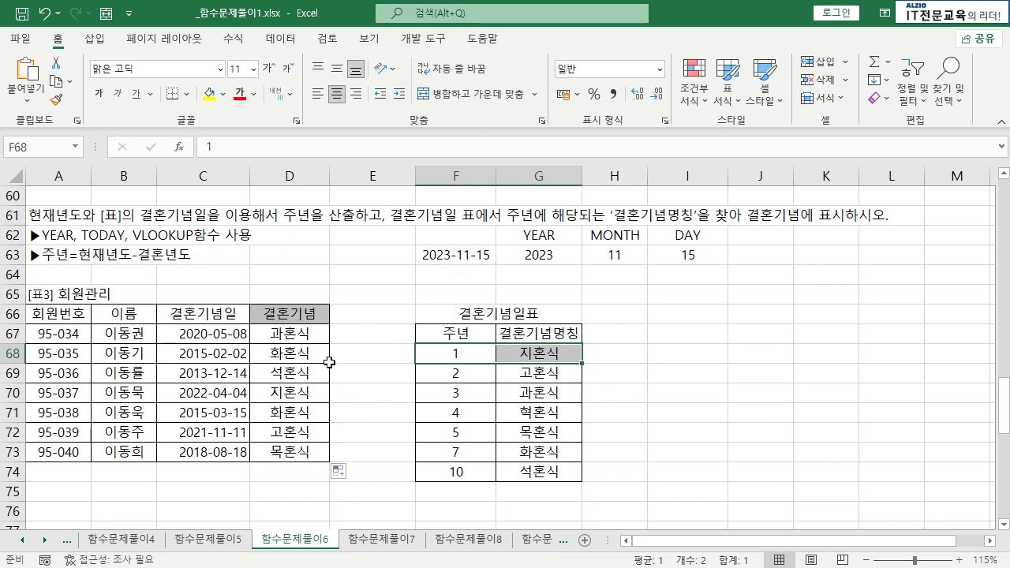
{"action": "left_click_drag", "start_coordinate": [219, 410], "coordinate": [263, 412]}
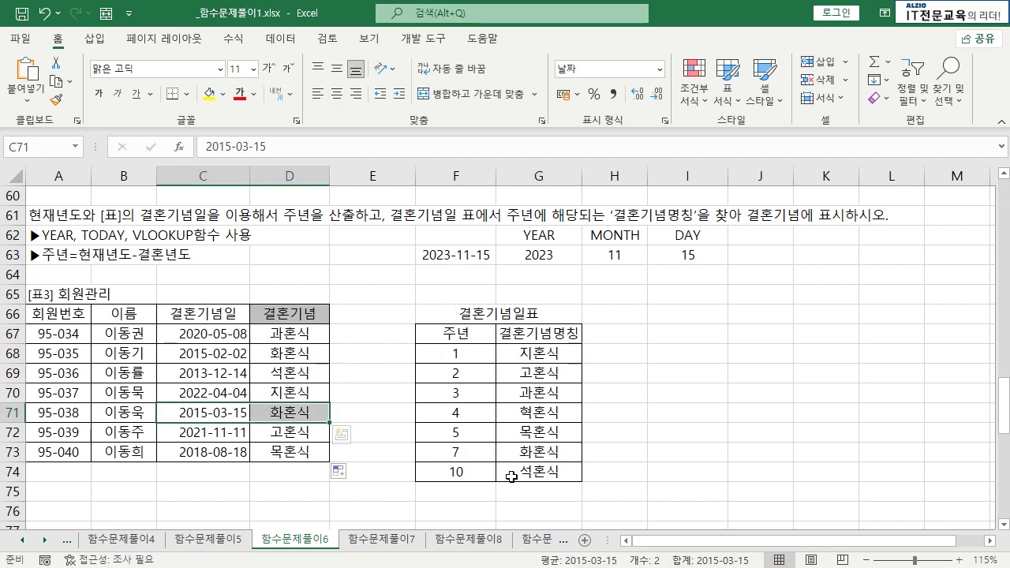
{"action": "left_click", "coordinate": [321, 413]}
{"action": "left_click_drag", "start_coordinate": [461, 451], "coordinate": [512, 451]}
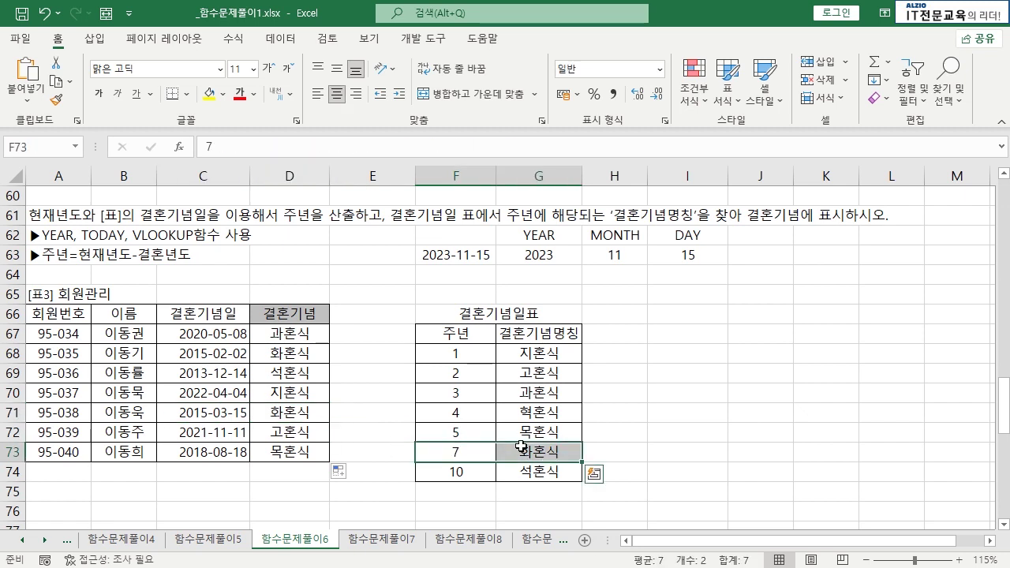
{"action": "left_click", "coordinate": [257, 434]}
{"action": "left_click", "coordinate": [228, 434]}
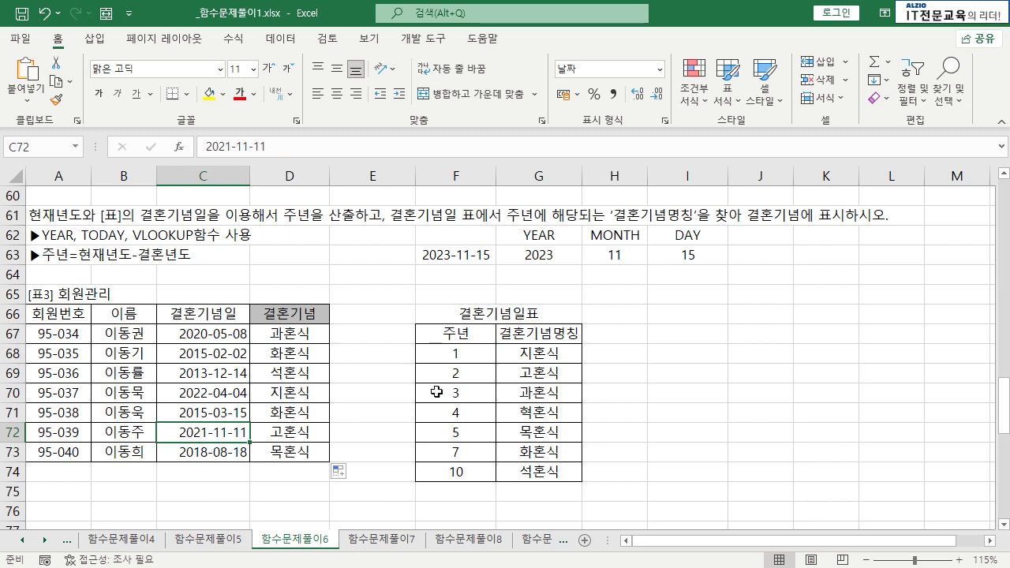
{"action": "left_click", "coordinate": [298, 430]}
{"action": "left_click", "coordinate": [224, 452]}
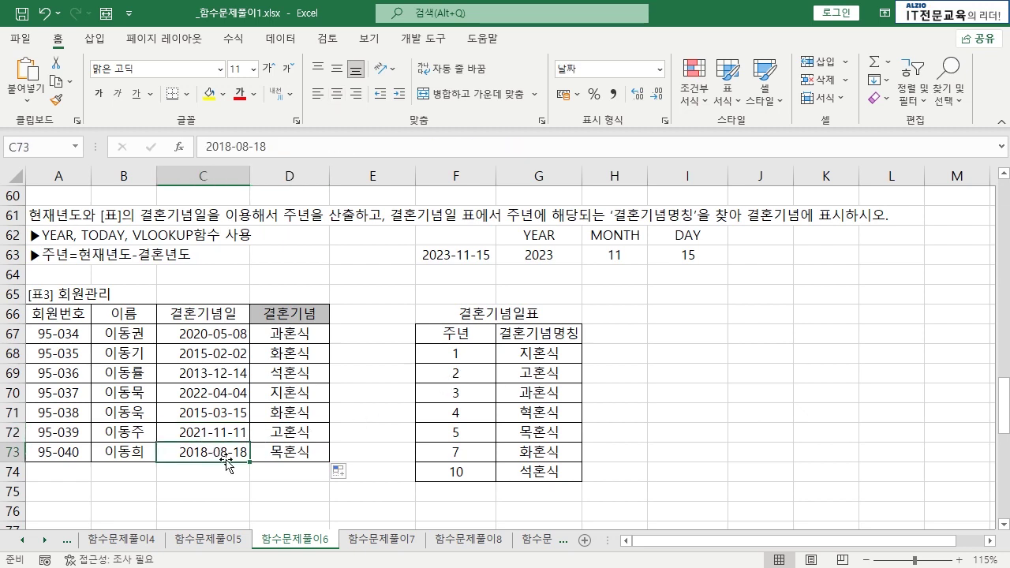
{"action": "left_click", "coordinate": [471, 430]}
{"action": "left_click", "coordinate": [389, 430]}
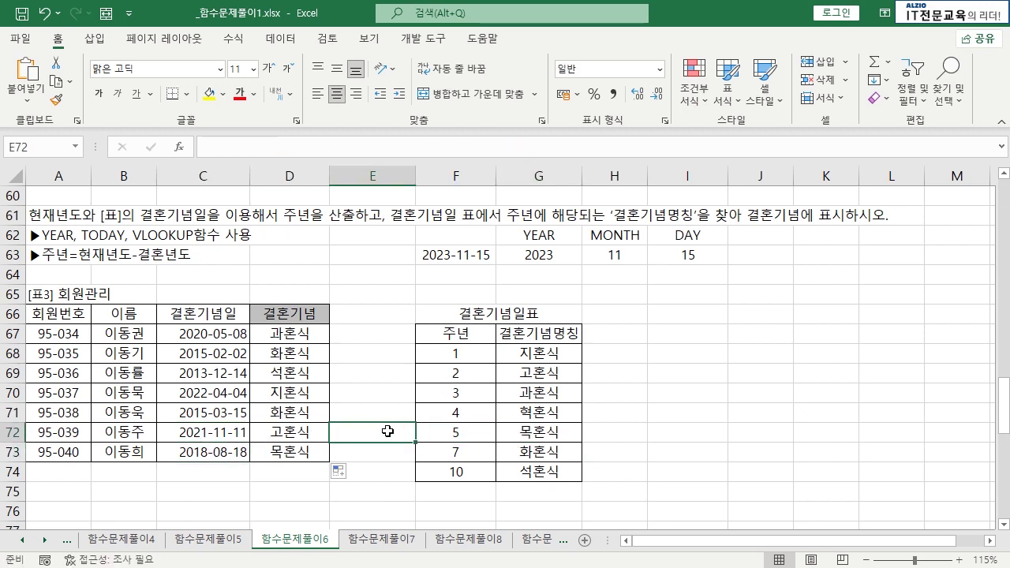
- Change the match type in the D67 VLOOKUP to FALSE and refill the formula down to D73
{"action": "left_click", "coordinate": [312, 339]}
{"action": "double_click", "coordinate": [307, 335]}
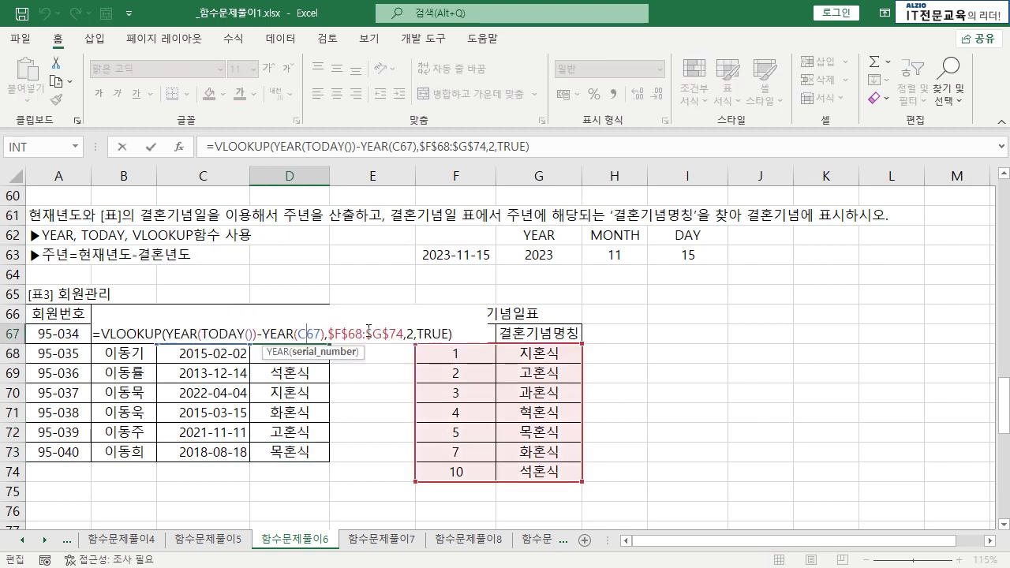
{"action": "left_click_drag", "start_coordinate": [416, 334], "coordinate": [450, 334]}
{"action": "key", "text": "Delete"}
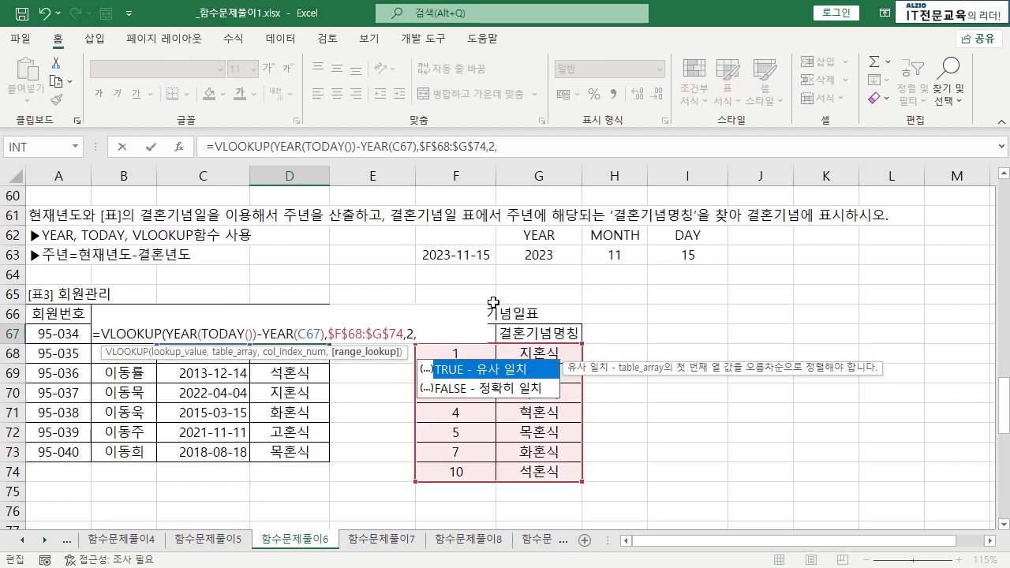
{"action": "double_click", "coordinate": [472, 390]}
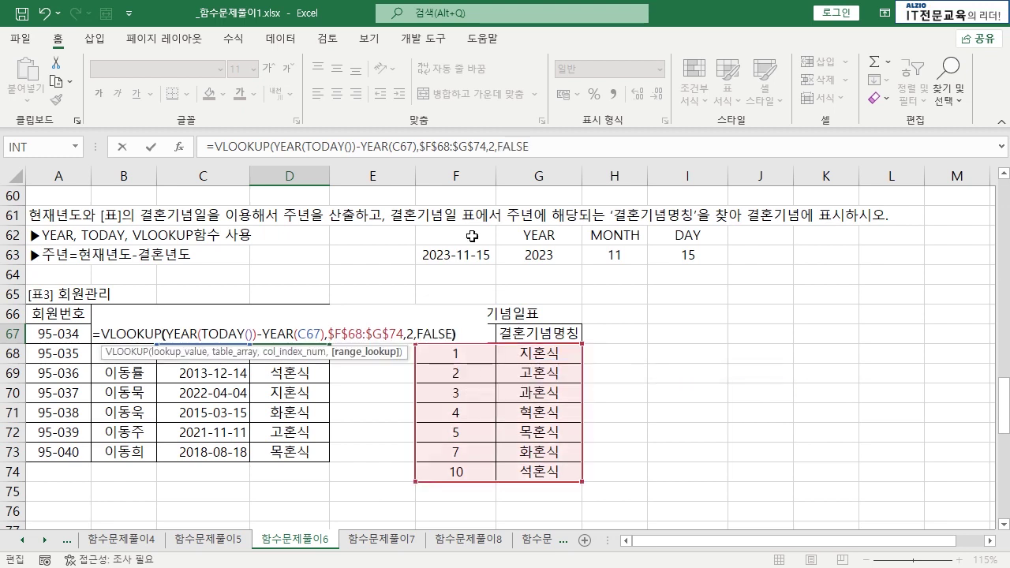
{"action": "key", "text": "Return"}
{"action": "left_click", "coordinate": [316, 330]}
{"action": "double_click", "coordinate": [329, 343]}
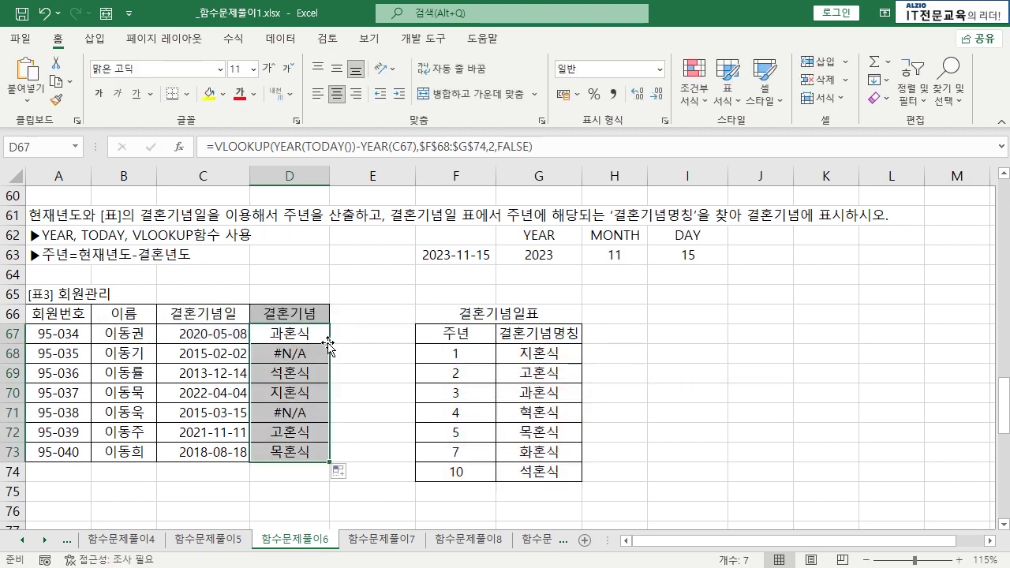
- Examine the exact-match results in D68 and D71 alongside the wedding dates in C68 and C71
{"action": "left_click", "coordinate": [361, 345]}
{"action": "left_click", "coordinate": [304, 359]}
{"action": "left_click", "coordinate": [299, 409]}
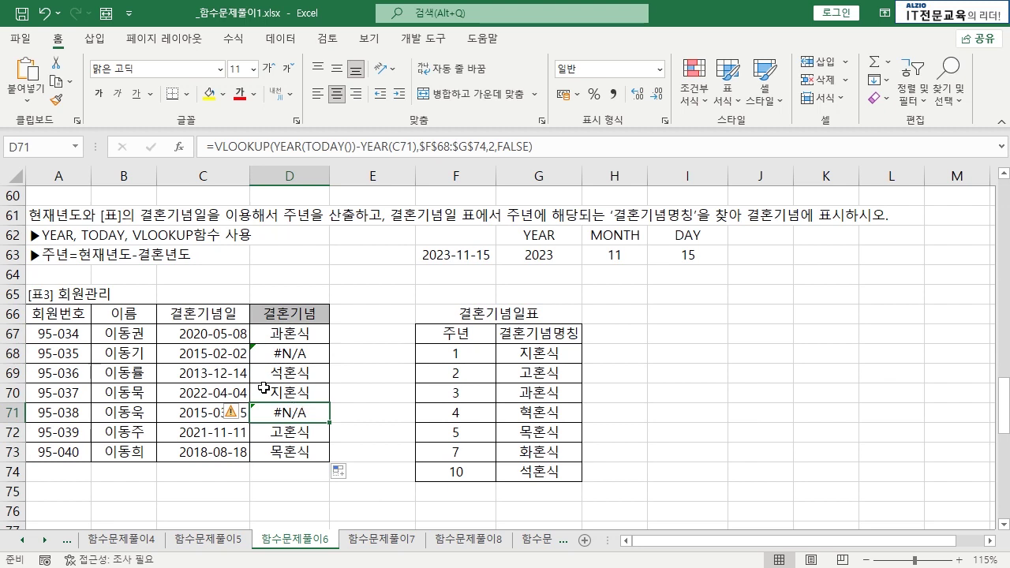
{"action": "left_click", "coordinate": [217, 356]}
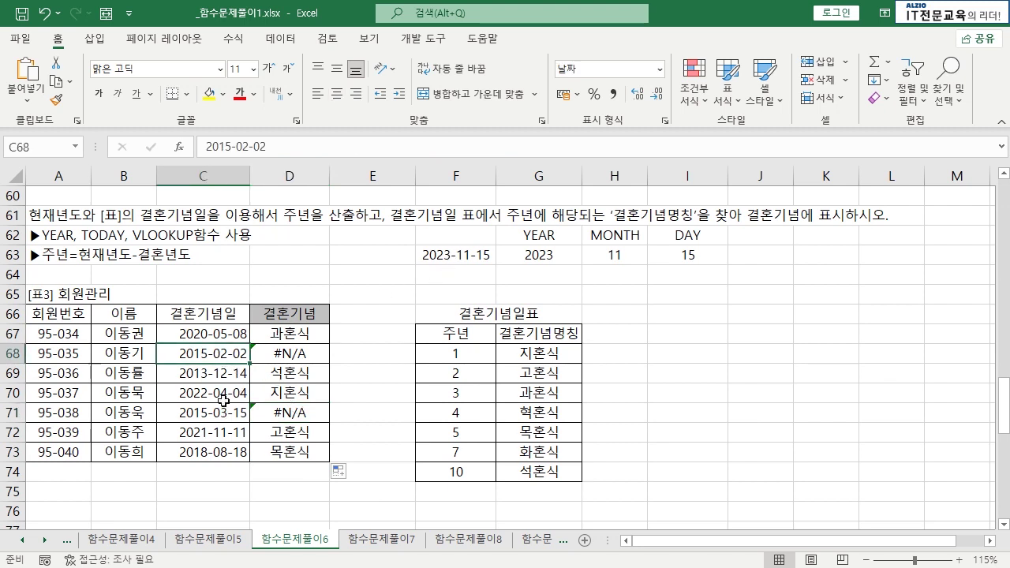
{"action": "left_click_drag", "start_coordinate": [224, 401], "coordinate": [264, 413]}
{"action": "left_click", "coordinate": [232, 356]}
{"action": "left_click_drag", "start_coordinate": [232, 356], "coordinate": [292, 355]}
{"action": "left_click_drag", "start_coordinate": [237, 411], "coordinate": [268, 409]}
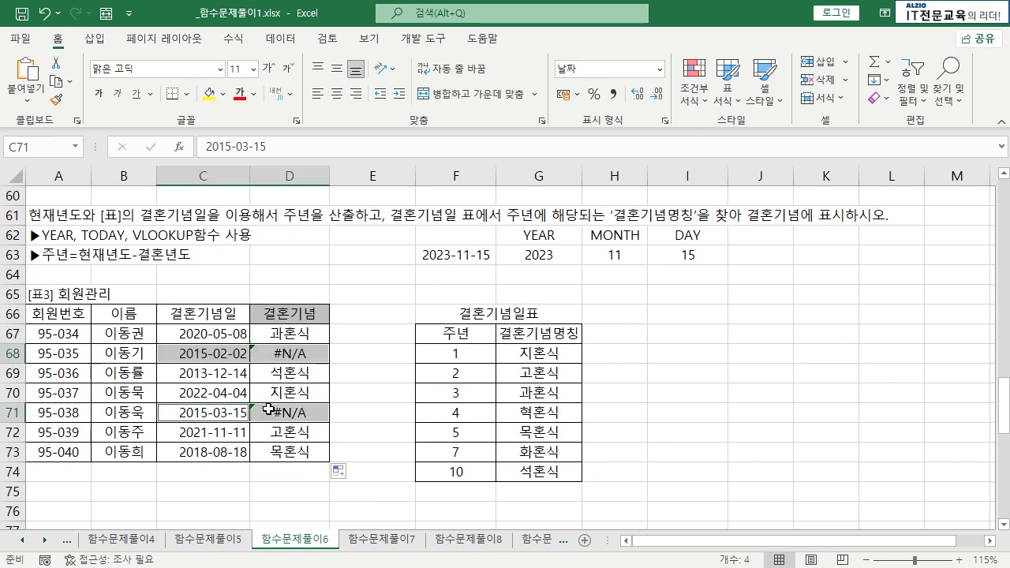
{"action": "left_click", "coordinate": [300, 357]}
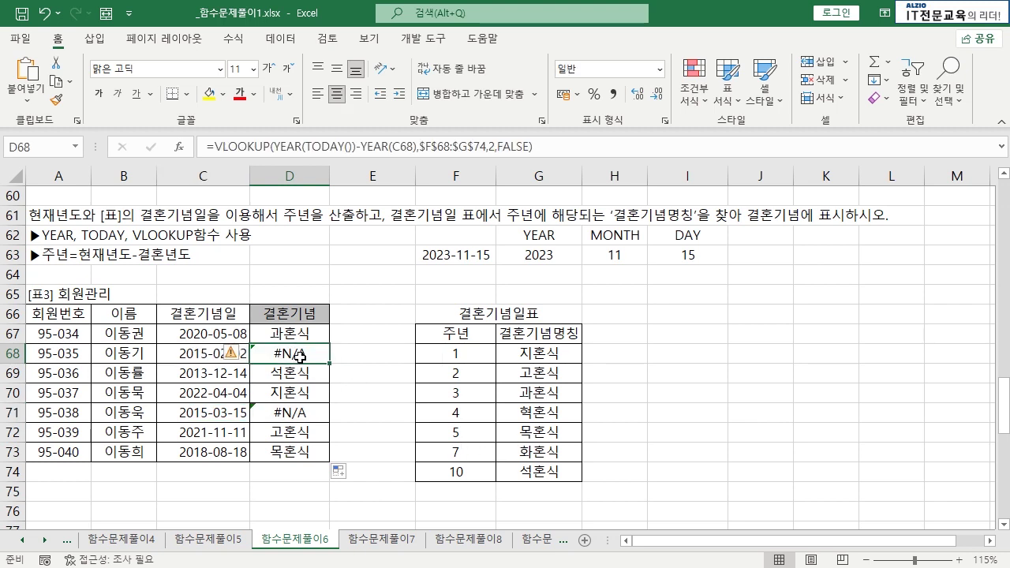
- Set the match type in the D67 VLOOKUP to TRUE and refill the formula down to D73
{"action": "double_click", "coordinate": [305, 334]}
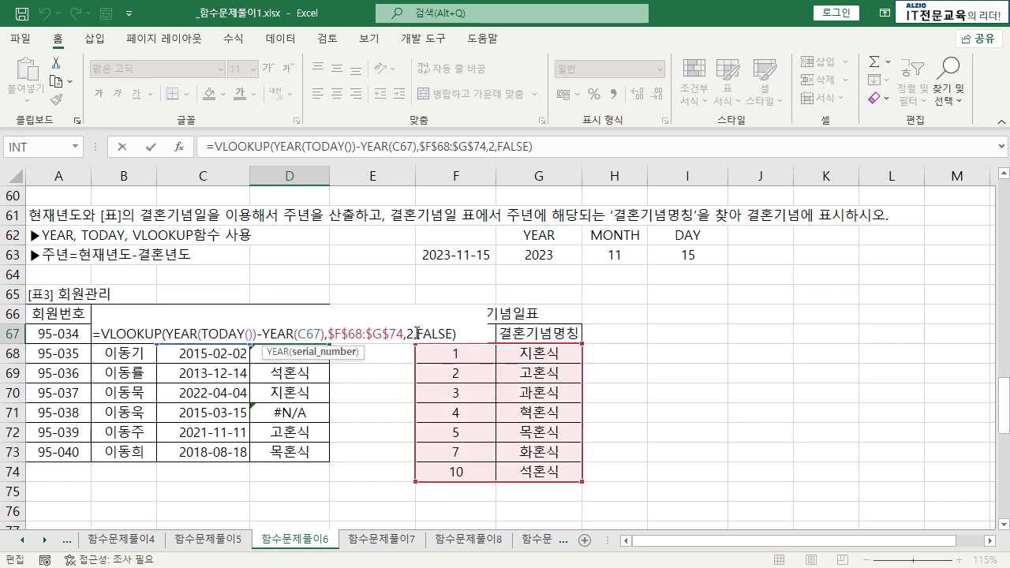
{"action": "left_click_drag", "start_coordinate": [417, 333], "coordinate": [454, 333]}
{"action": "key", "text": "BackSpace"}
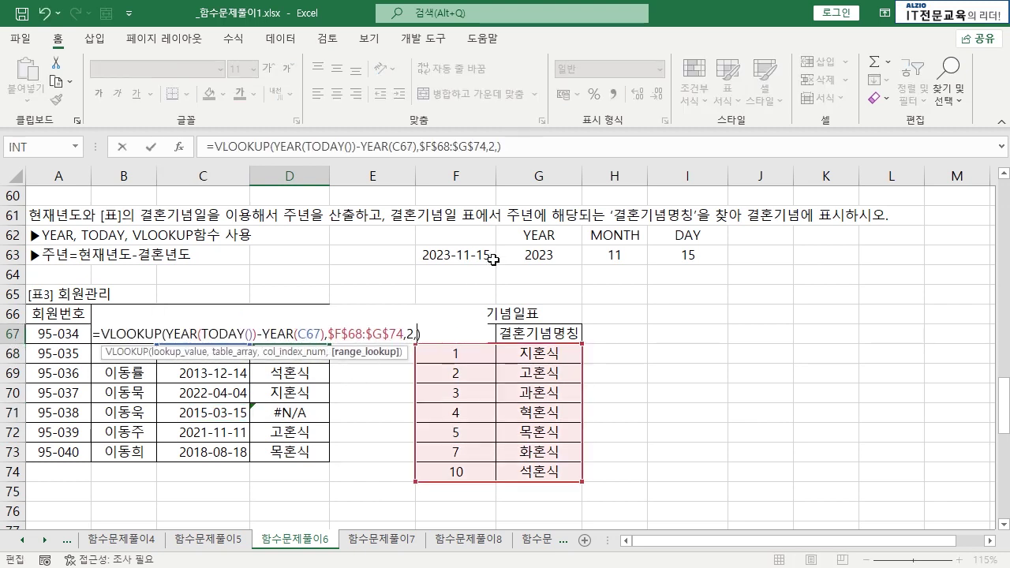
{"action": "type", "text": "TRUE"}
{"action": "key", "text": "Return"}
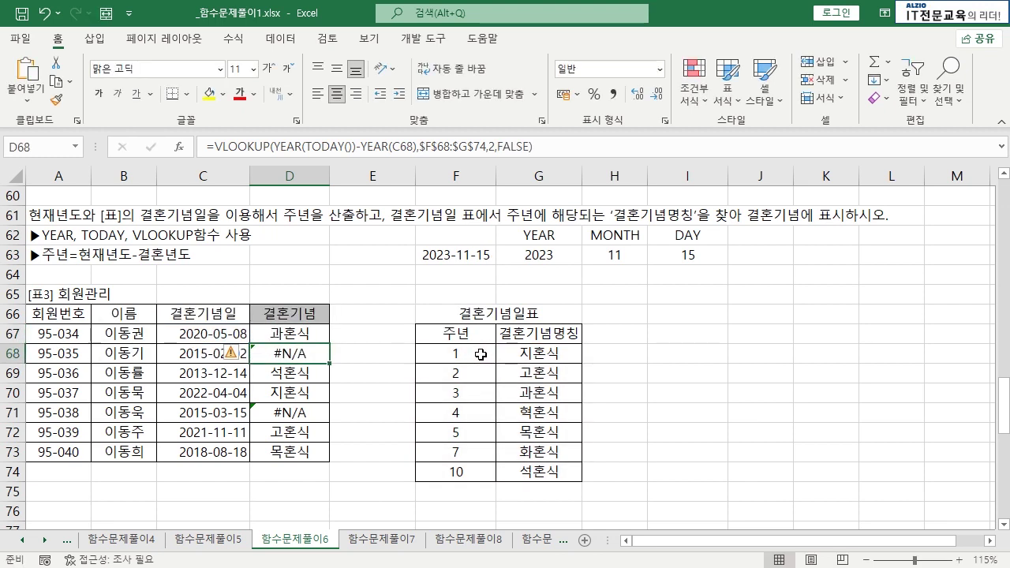
{"action": "left_click", "coordinate": [322, 333]}
{"action": "double_click", "coordinate": [329, 343]}
- Compare the approximate-match anniversary names in column D with the 7-year entry in F73:G73
{"action": "left_click", "coordinate": [304, 366]}
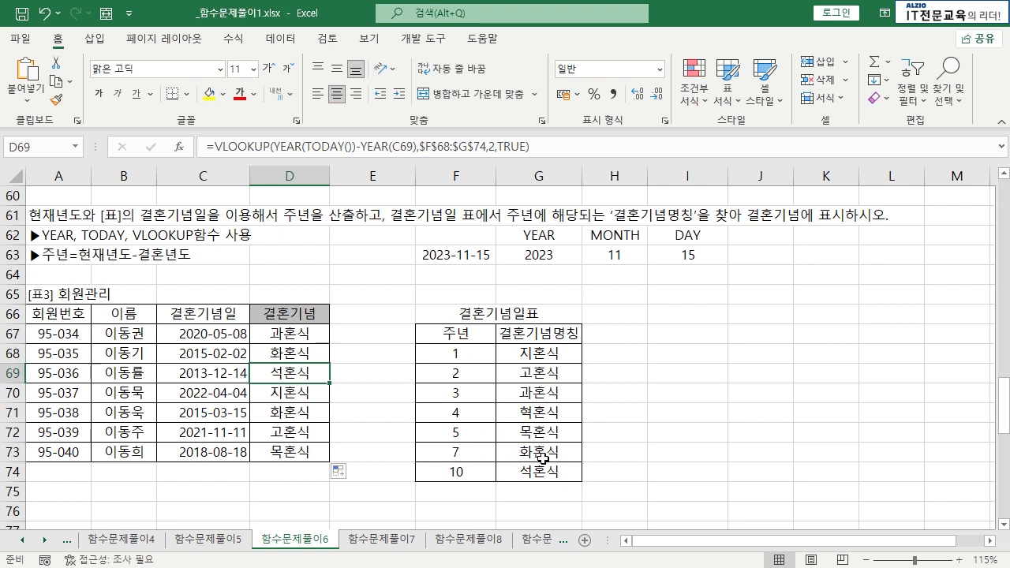
{"action": "left_click", "coordinate": [464, 455]}
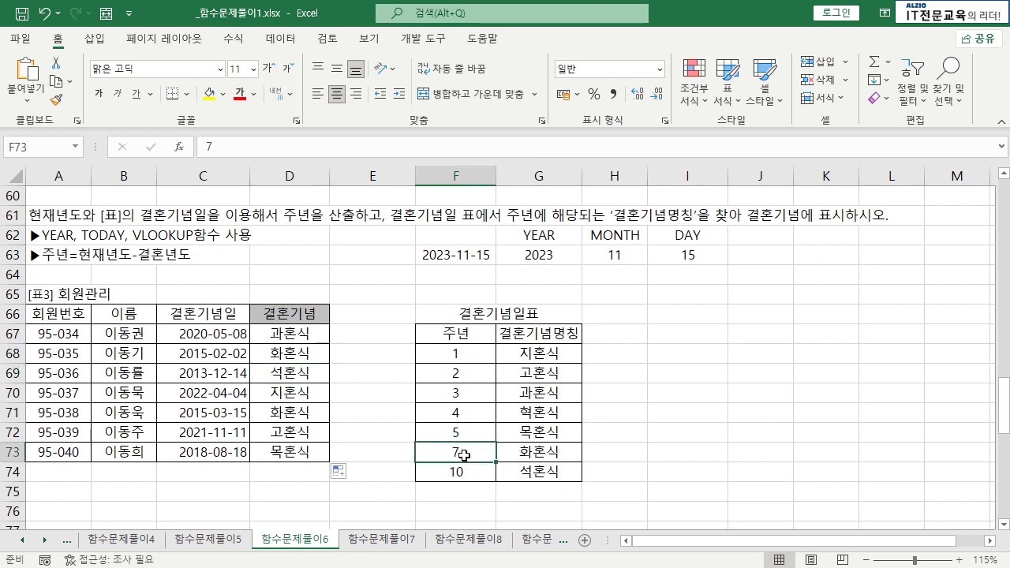
{"action": "left_click", "coordinate": [541, 448]}
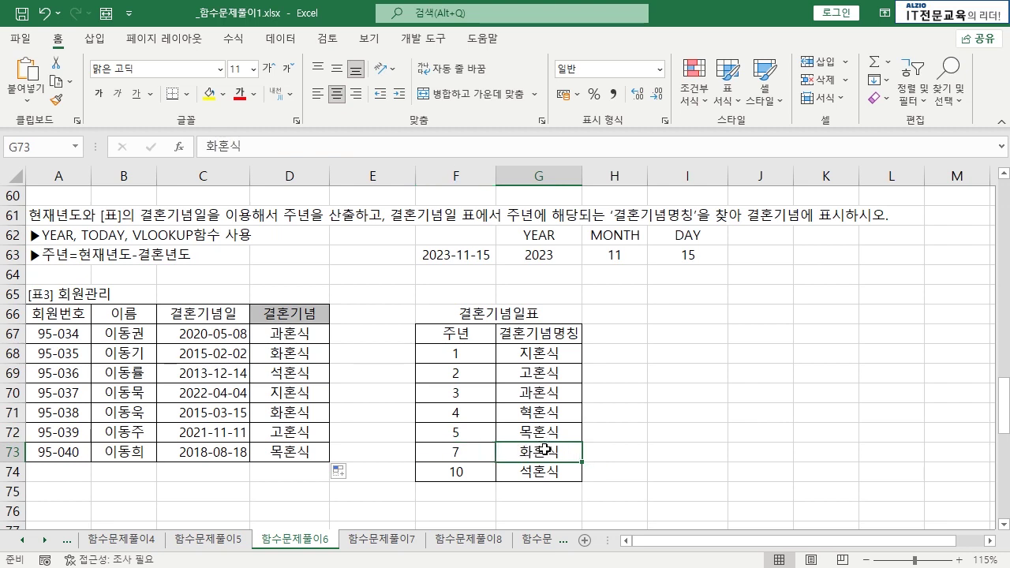
{"action": "left_click", "coordinate": [305, 347]}
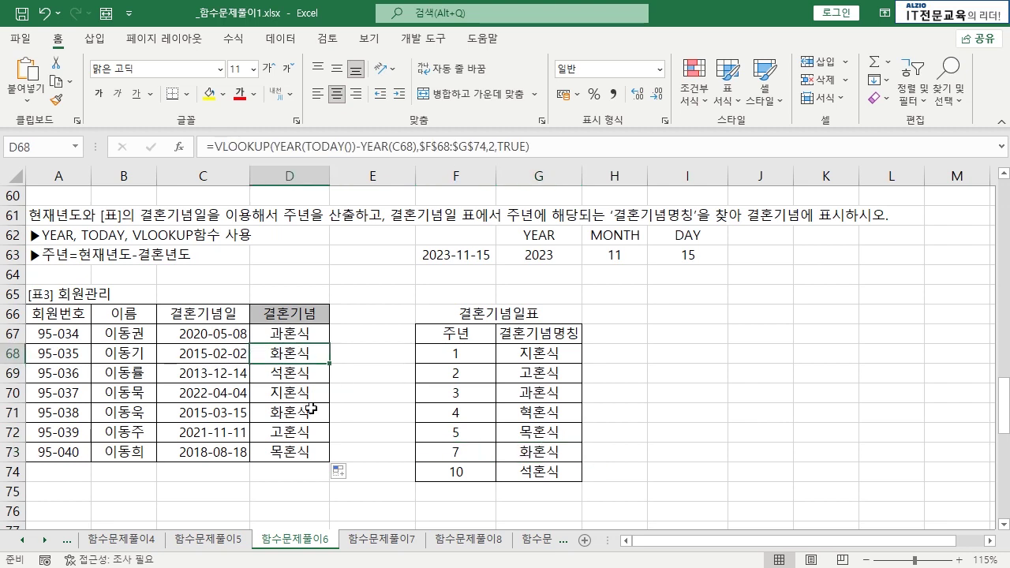
{"action": "left_click", "coordinate": [303, 442]}
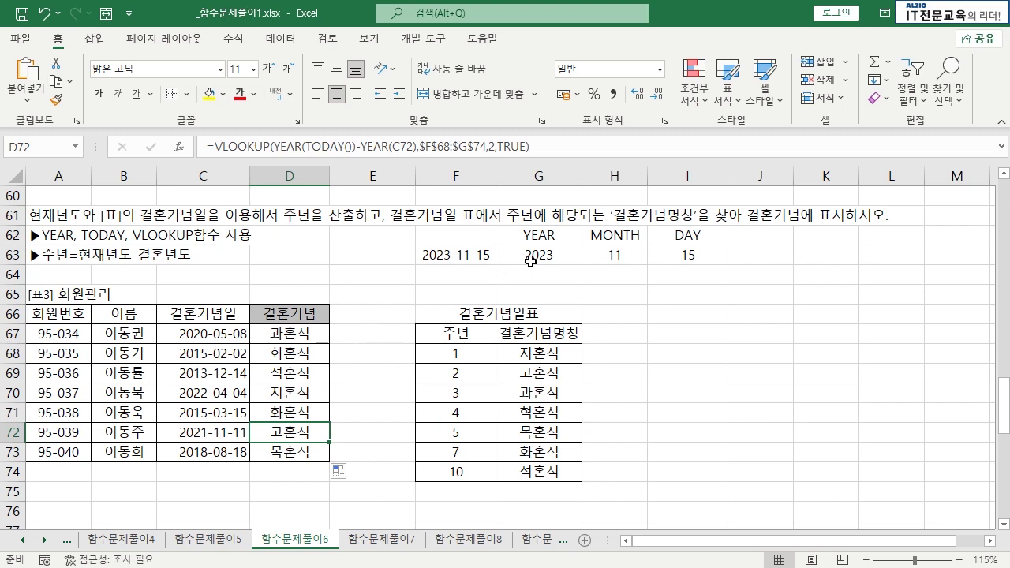
- Review the YEAR, MONTH and DAY examples in G62:I63 and the anniversary lookup table in F68:G74
{"action": "left_click_drag", "start_coordinate": [539, 236], "coordinate": [682, 253]}
{"action": "left_click", "coordinate": [681, 254]}
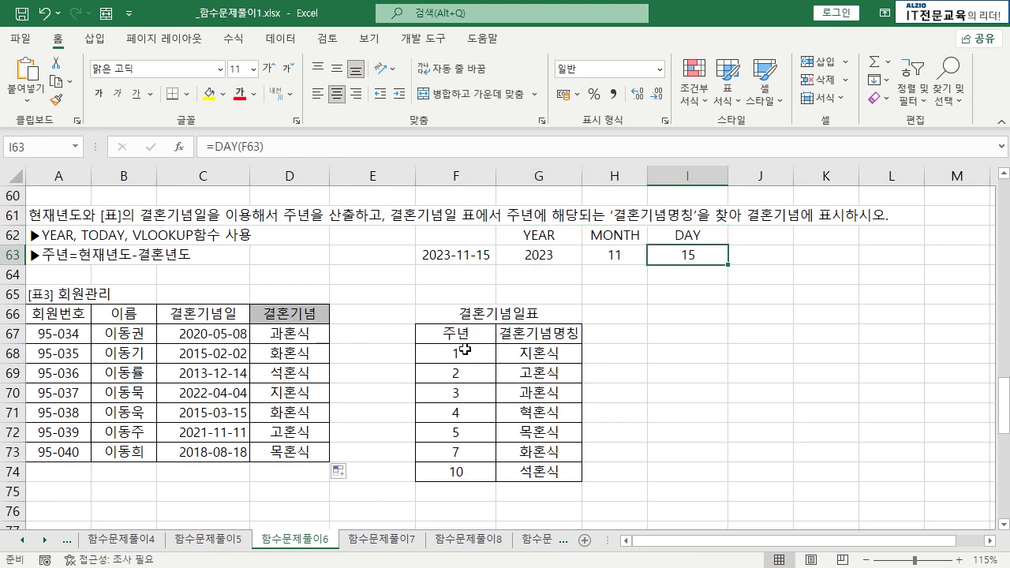
{"action": "left_click_drag", "start_coordinate": [467, 354], "coordinate": [458, 469]}
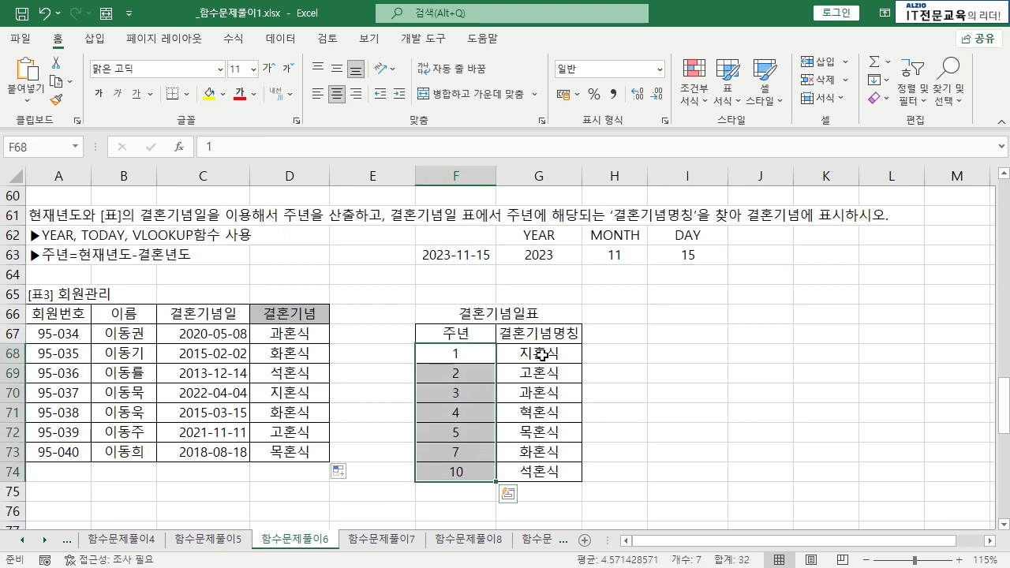
{"action": "left_click_drag", "start_coordinate": [543, 355], "coordinate": [540, 471]}
{"action": "left_click_drag", "start_coordinate": [457, 354], "coordinate": [458, 471]}
{"action": "left_click_drag", "start_coordinate": [539, 354], "coordinate": [530, 471]}
{"action": "left_click", "coordinate": [521, 433]}
{"action": "left_click", "coordinate": [316, 333]}
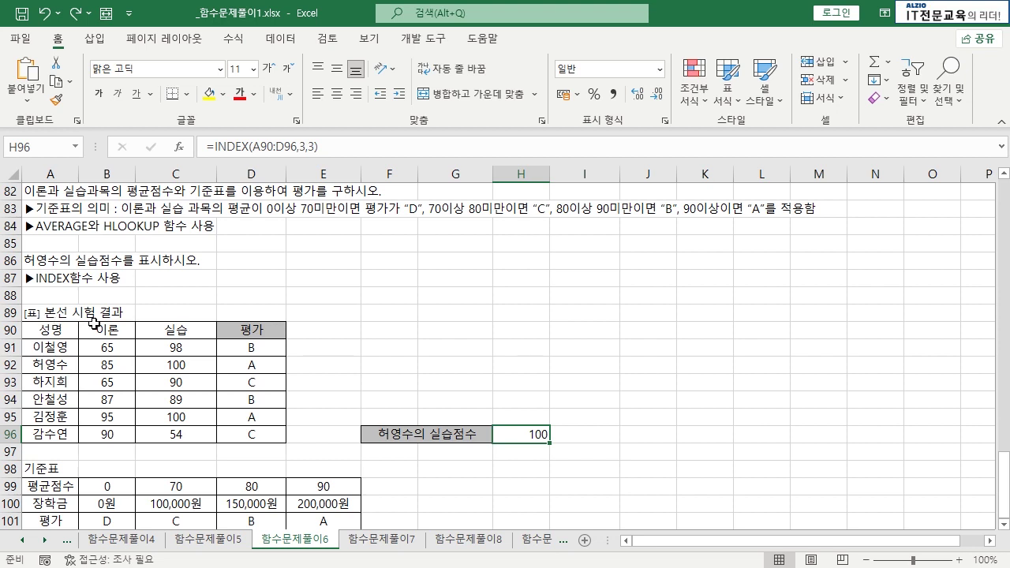
- Examine the theory and practical scores in B91:C96 of the exam results table
{"action": "left_click_drag", "start_coordinate": [55, 329], "coordinate": [265, 426]}
{"action": "left_click", "coordinate": [175, 382]}
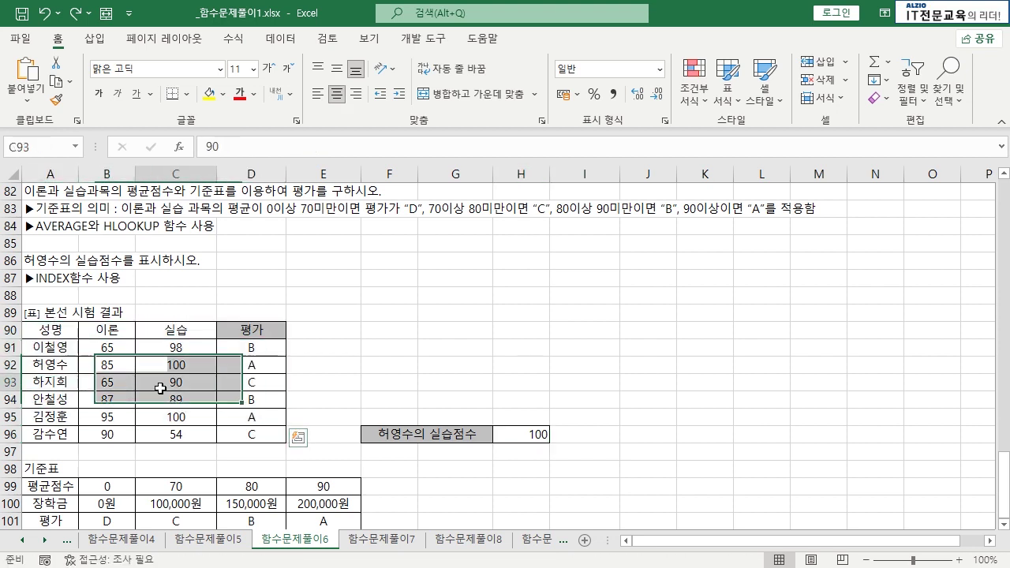
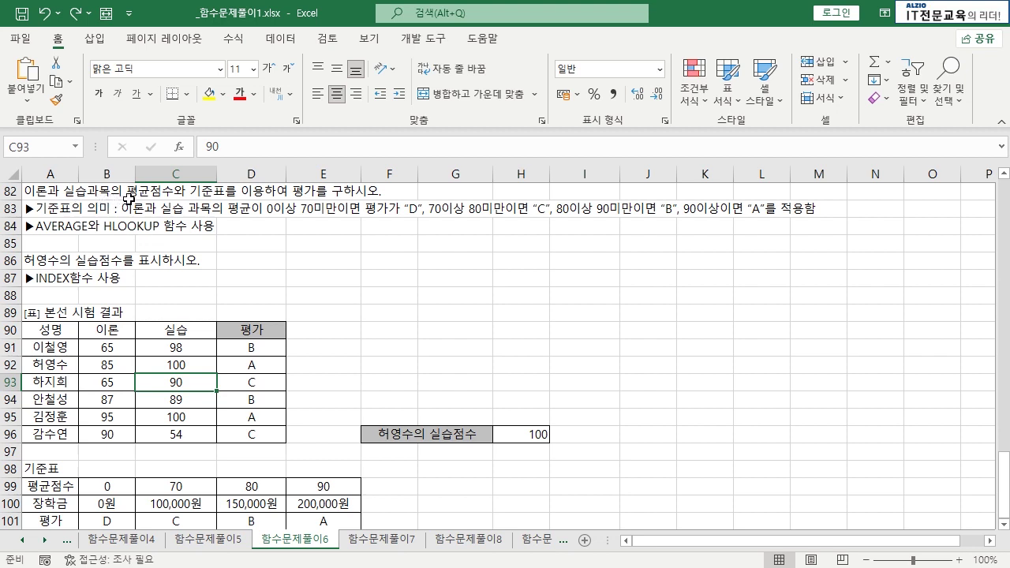
{"action": "left_click_drag", "start_coordinate": [112, 329], "coordinate": [119, 434]}
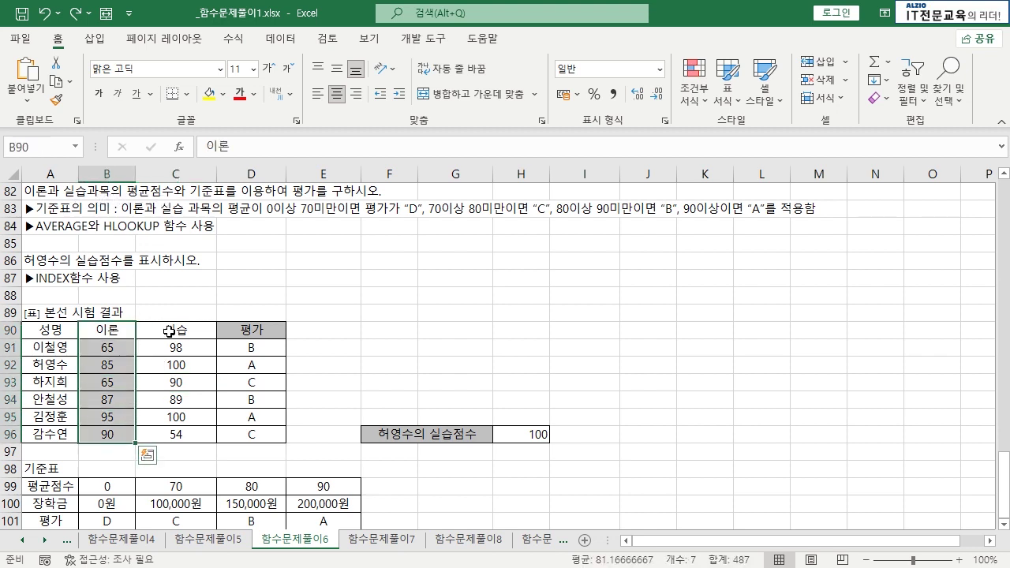
{"action": "left_click_drag", "start_coordinate": [169, 331], "coordinate": [170, 435]}
{"action": "left_click", "coordinate": [154, 404]}
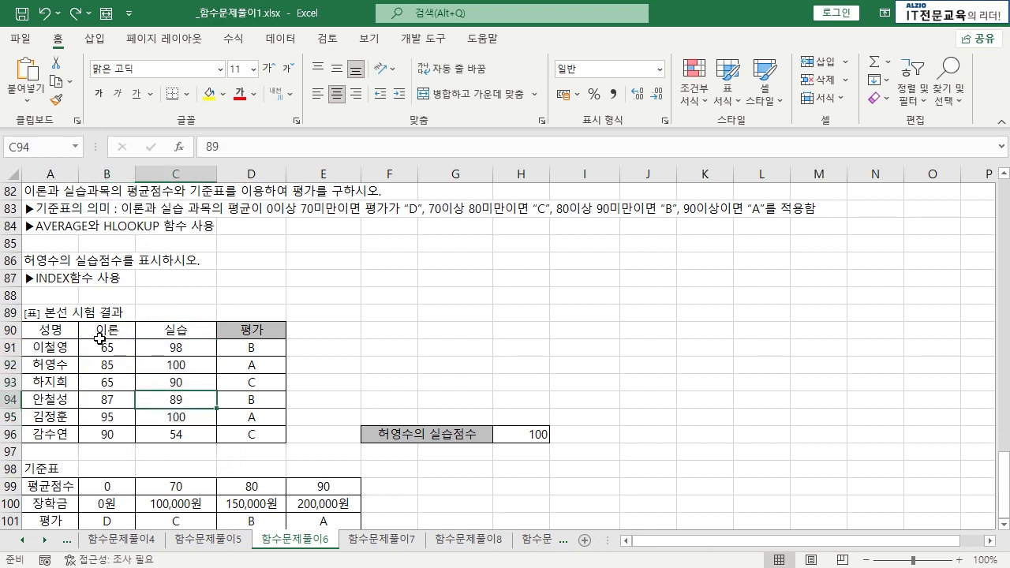
{"action": "left_click_drag", "start_coordinate": [99, 338], "coordinate": [175, 434]}
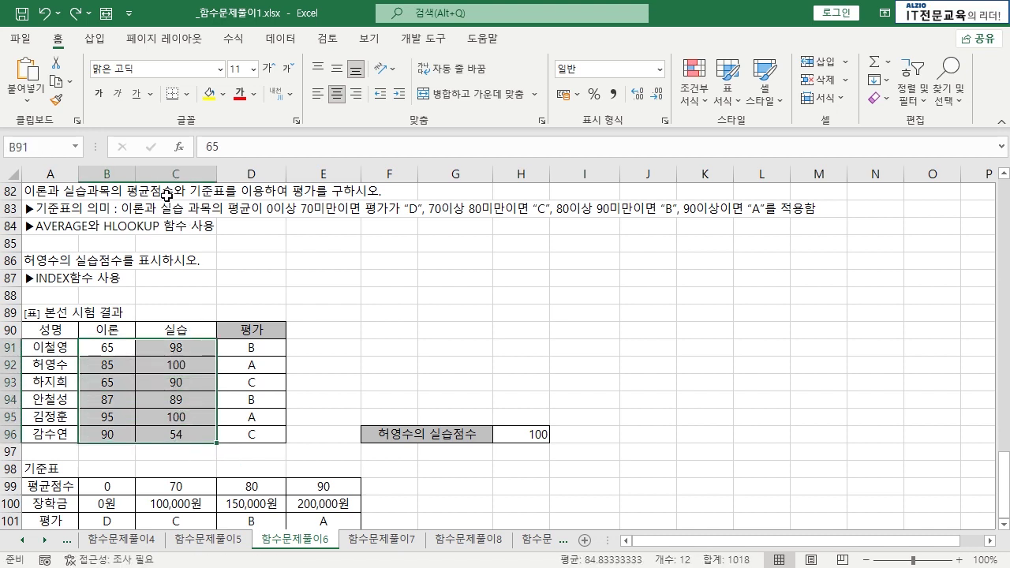
{"action": "left_click", "coordinate": [161, 401]}
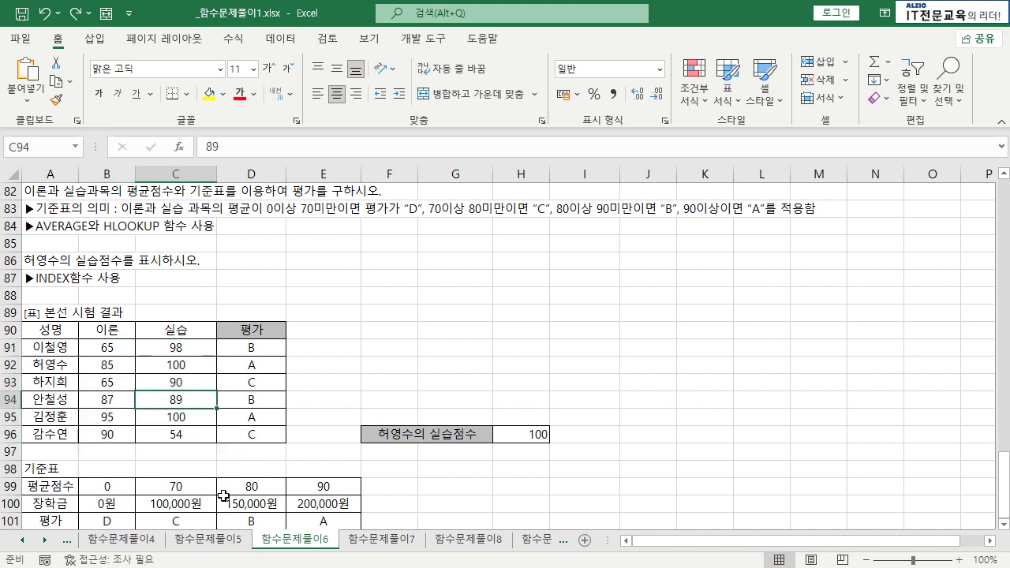
- Clear the existing evaluation grades from D91:D96
{"action": "left_click", "coordinate": [264, 351]}
{"action": "key", "text": "ctrl+shift+Down"}
{"action": "key", "text": "Delete"}
- Clear the existing INDEX formula from the practical score answer cell H96
{"action": "key", "text": "Down"}
{"action": "key", "text": "Right"}
{"action": "key", "text": "Right"}
{"action": "key", "text": "Right"}
{"action": "key", "text": "Down"}
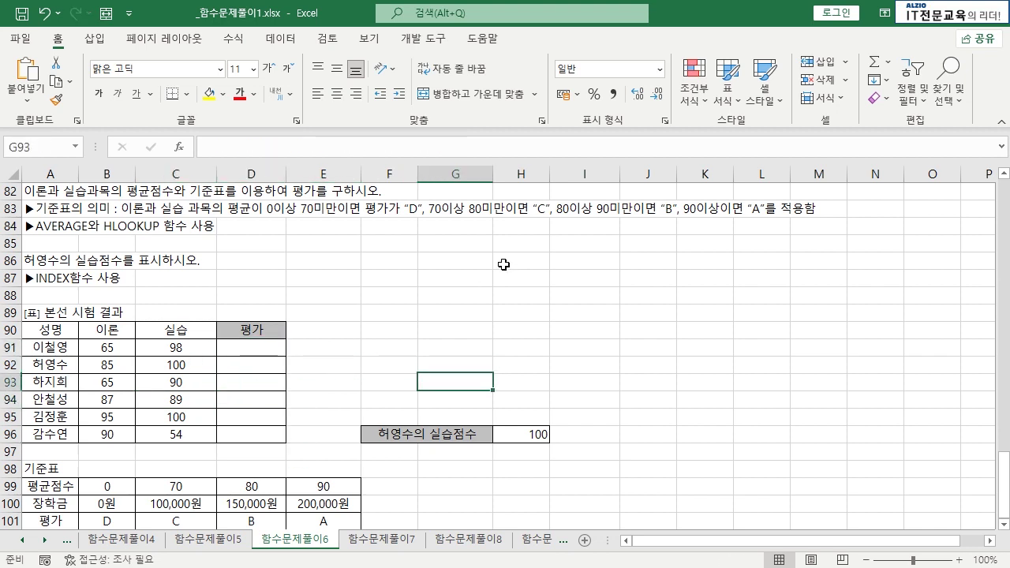
{"action": "key", "text": "Right"}
{"action": "key", "text": "Down"}
{"action": "key", "text": "Down"}
{"action": "key", "text": "Down"}
{"action": "key", "text": "Delete"}
{"action": "key", "text": "Left"}
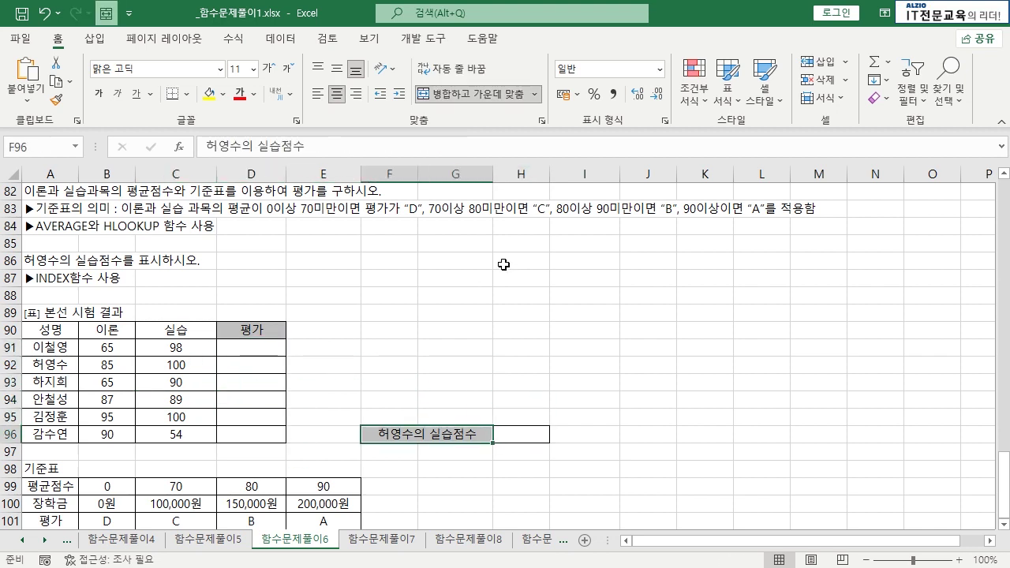
{"action": "left_click", "coordinate": [480, 300]}
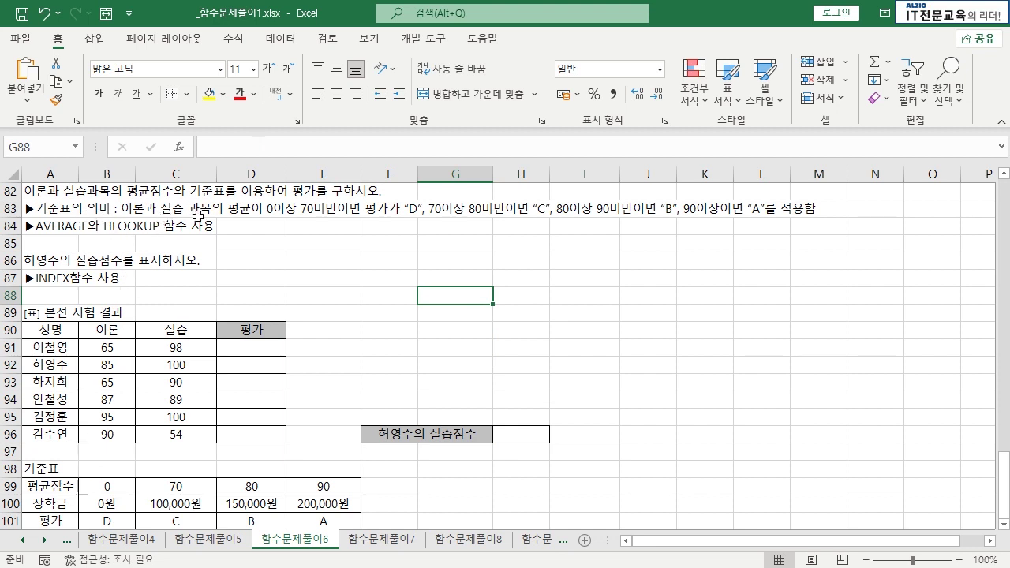
- Enter =AVERAGE(B91:C91) in E91 to average the first student's theory and practical scores
{"action": "left_click_drag", "start_coordinate": [132, 349], "coordinate": [158, 349]}
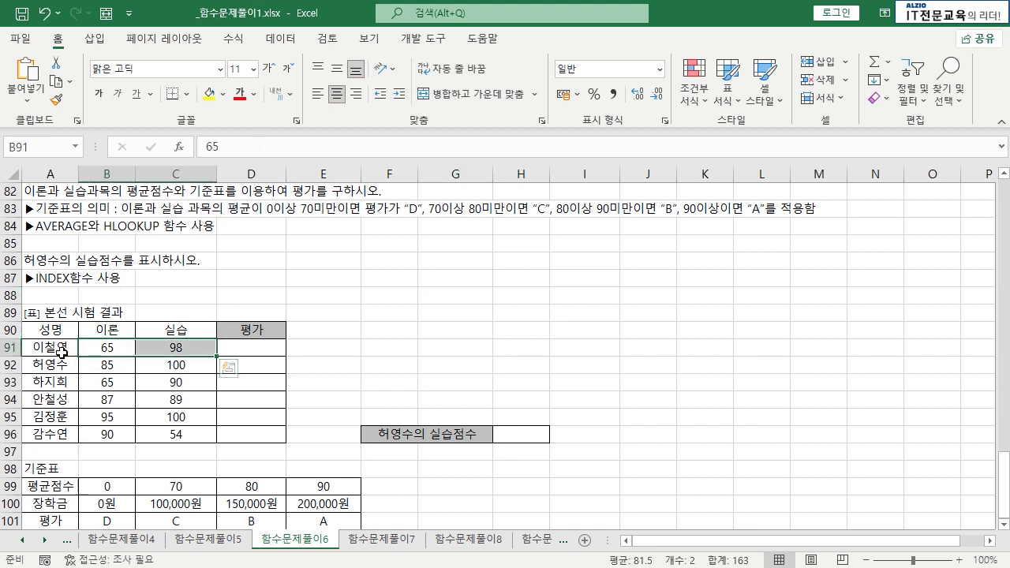
{"action": "left_click", "coordinate": [330, 348]}
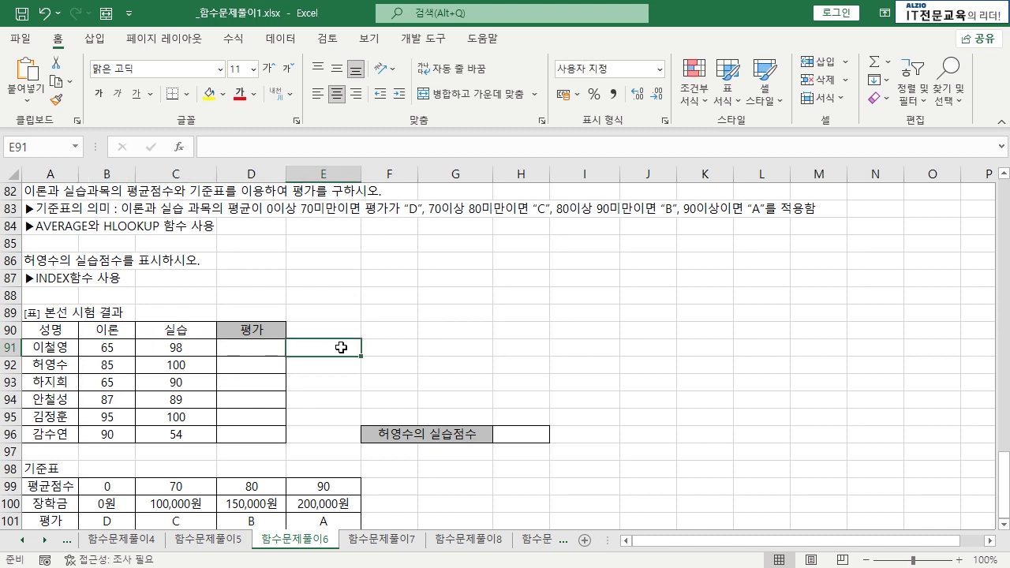
{"action": "type", "text": "=ave"}
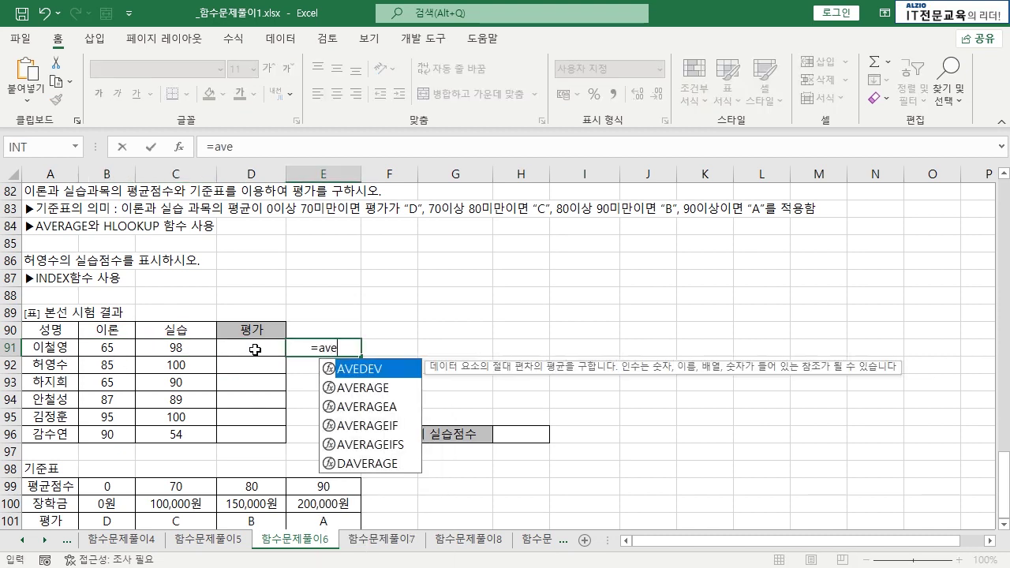
{"action": "key", "text": "Tab"}
{"action": "left_click", "coordinate": [113, 347]}
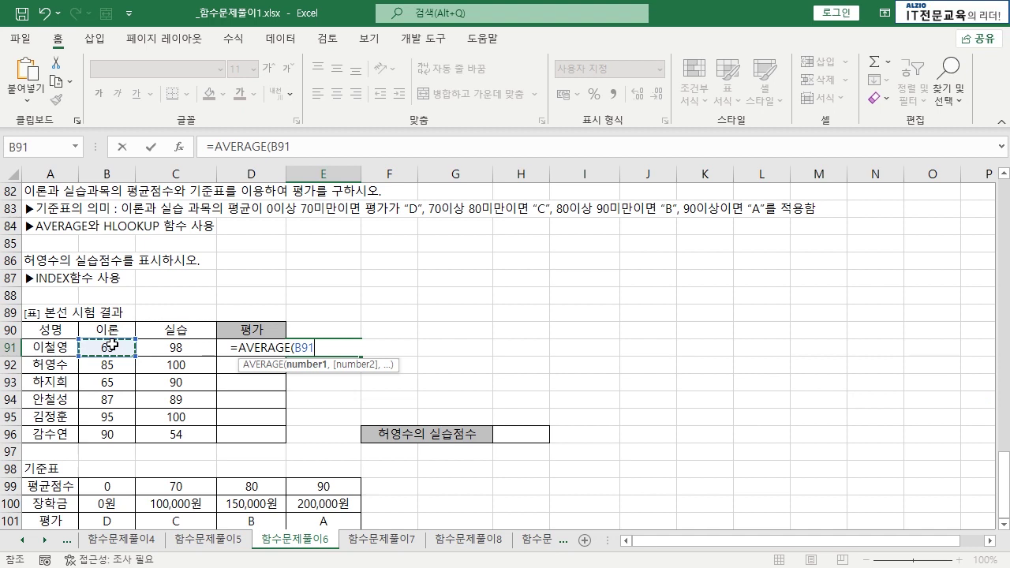
{"action": "left_click_drag", "start_coordinate": [113, 344], "coordinate": [171, 343]}
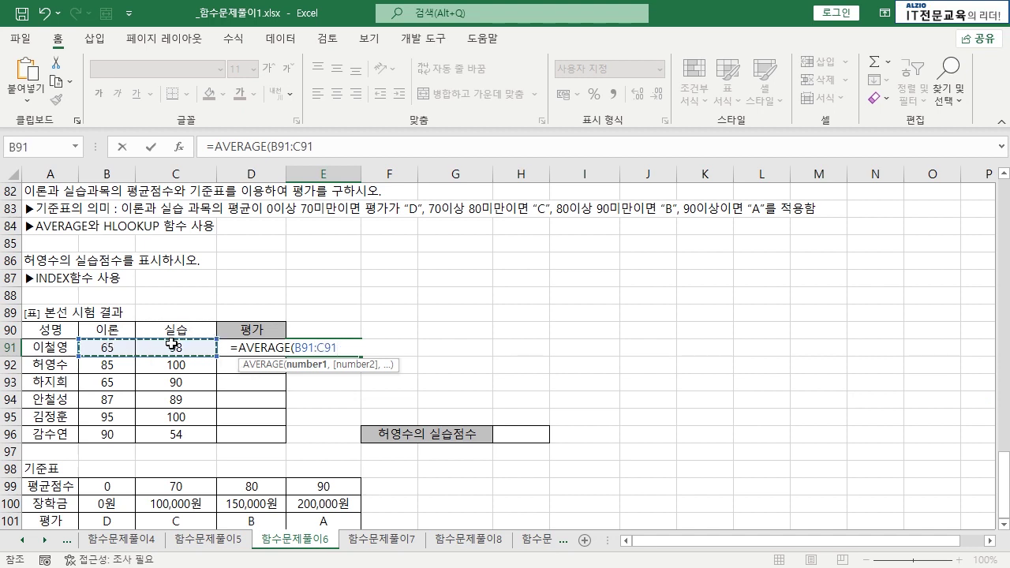
{"action": "key", "text": "Return"}
{"action": "left_click", "coordinate": [321, 349]}
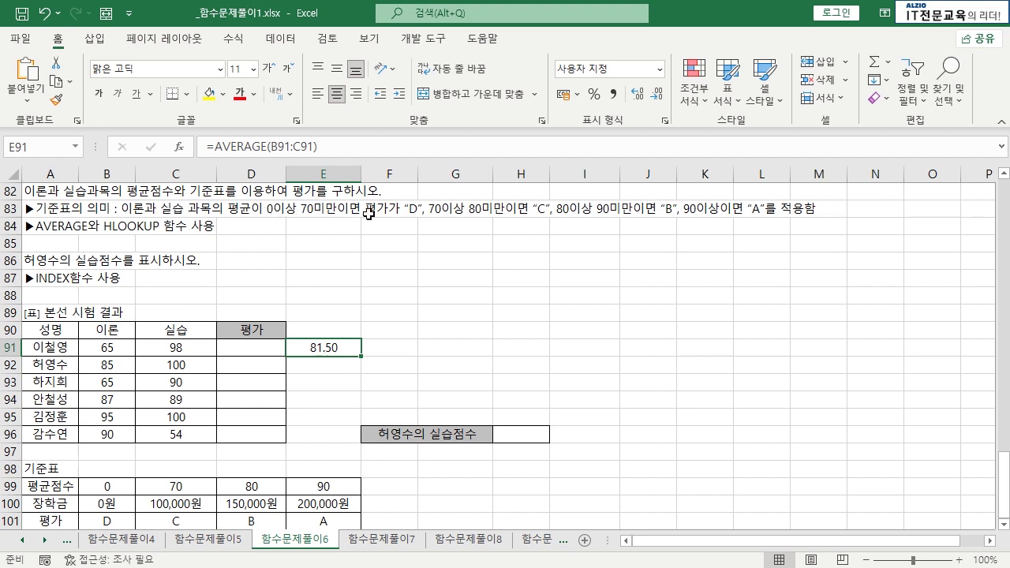
- Examine how the average score thresholds in B99:E99 correspond to the grades in B101:E101
{"action": "left_click", "coordinate": [108, 487]}
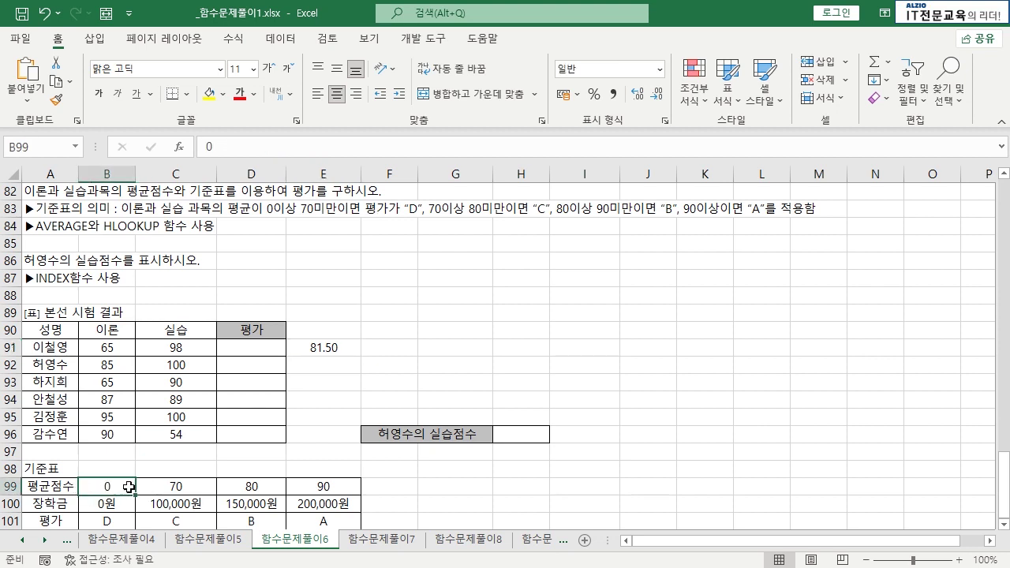
{"action": "left_click", "coordinate": [172, 487]}
{"action": "left_click", "coordinate": [122, 487]}
{"action": "left_click", "coordinate": [113, 522]}
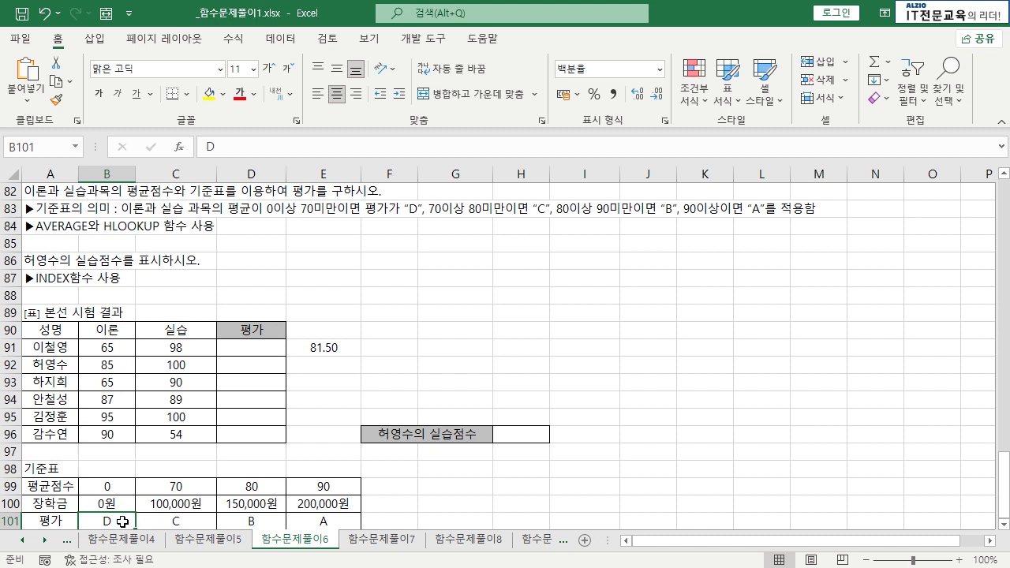
{"action": "left_click", "coordinate": [178, 489]}
{"action": "mouse_move", "coordinate": [178, 489]}
{"action": "left_mouse_down"}
{"action": "mouse_move", "coordinate": [178, 523]}
{"action": "mouse_move", "coordinate": [178, 491]}
{"action": "left_mouse_up"}
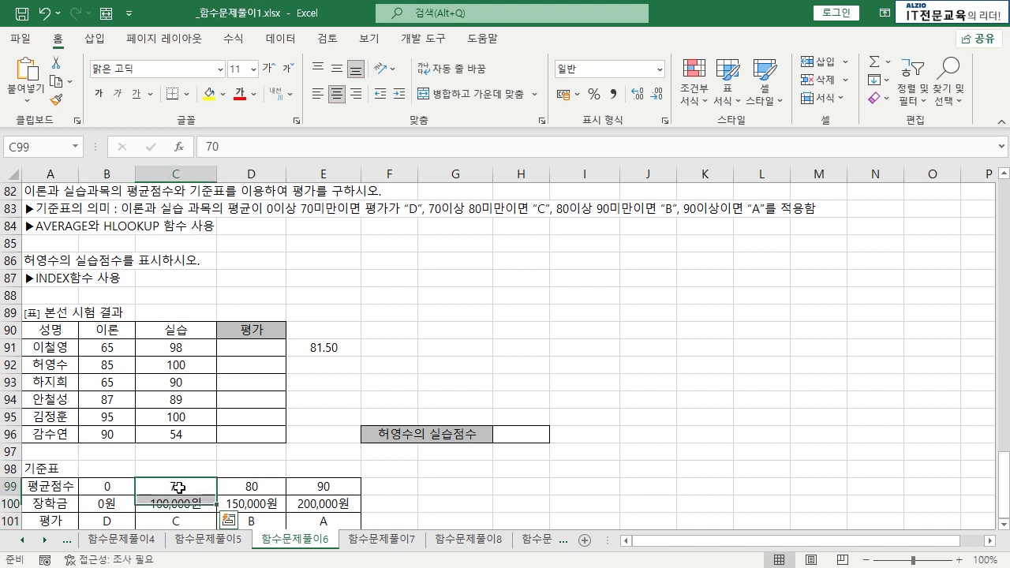
{"action": "left_click", "coordinate": [252, 486]}
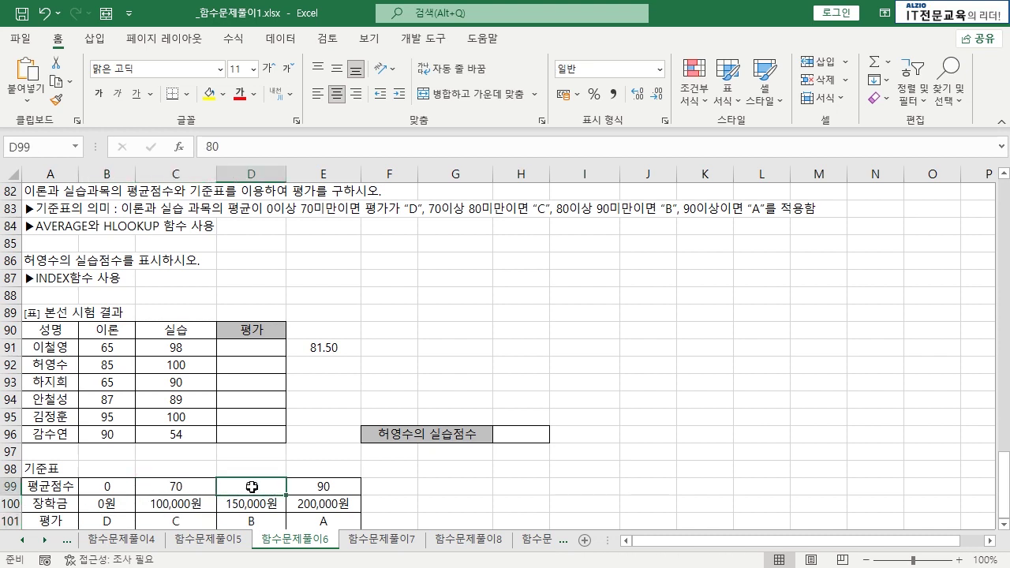
{"action": "left_click", "coordinate": [195, 523]}
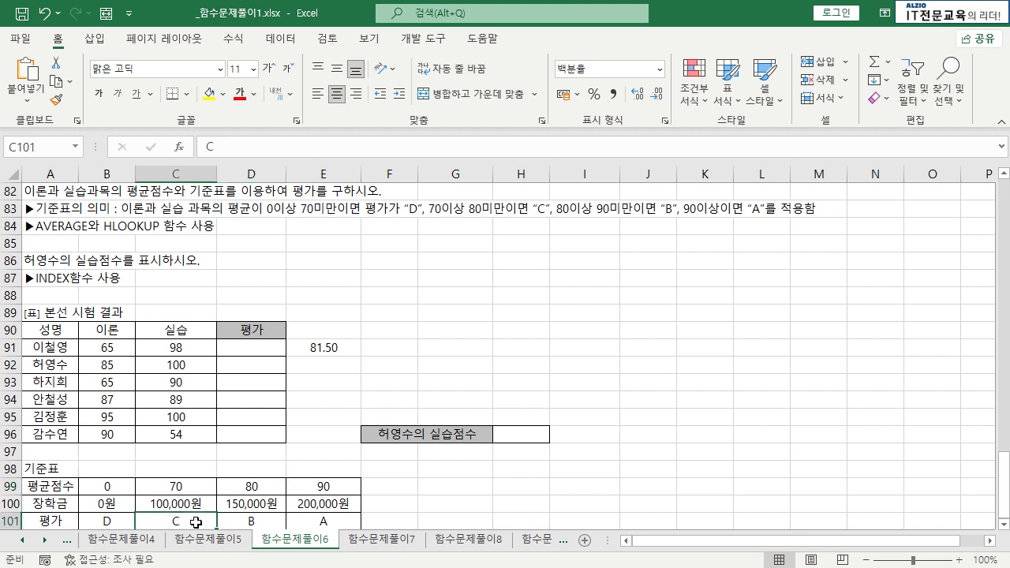
{"action": "left_click", "coordinate": [255, 486]}
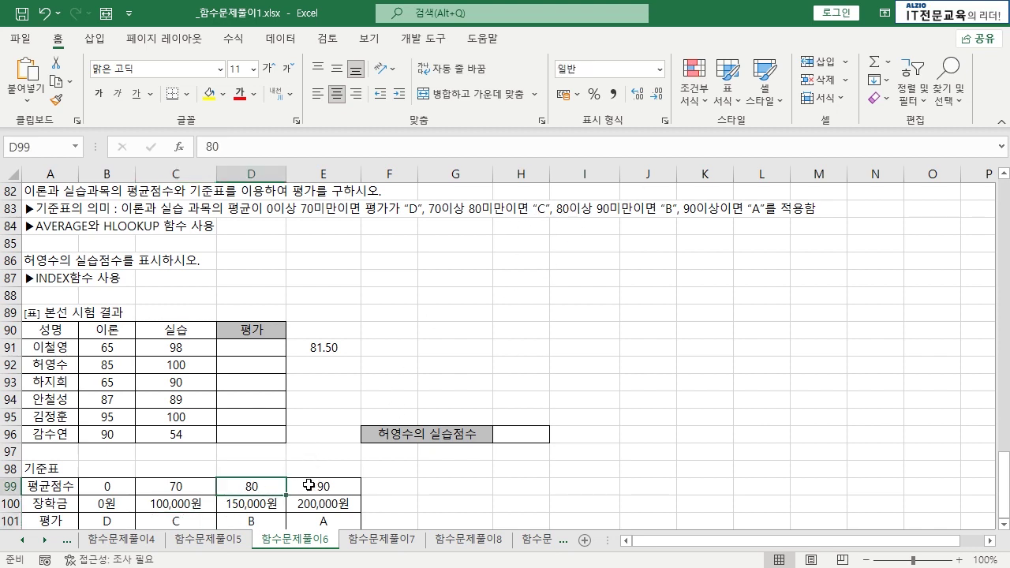
{"action": "left_click", "coordinate": [254, 520]}
{"action": "left_click", "coordinate": [335, 489]}
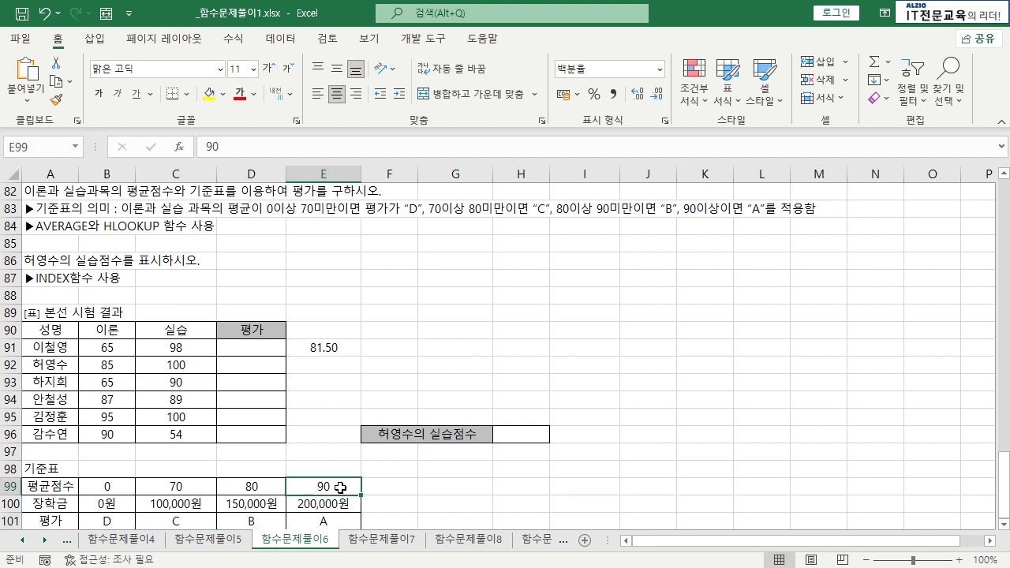
{"action": "left_click_drag", "start_coordinate": [335, 489], "coordinate": [466, 471]}
{"action": "left_click", "coordinate": [341, 523]}
{"action": "left_click", "coordinate": [445, 505]}
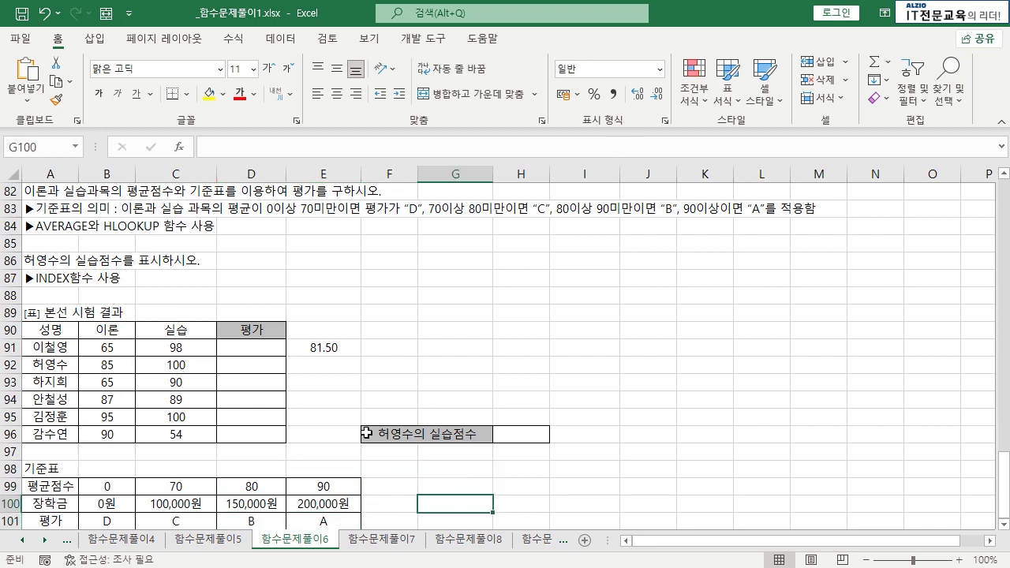
- Compare the blank evaluation cells and the average in E91 with the horizontal layout of the criteria table A99:E101
{"action": "left_click_drag", "start_coordinate": [272, 347], "coordinate": [266, 444]}
{"action": "left_click", "coordinate": [316, 417]}
{"action": "left_click", "coordinate": [324, 347]}
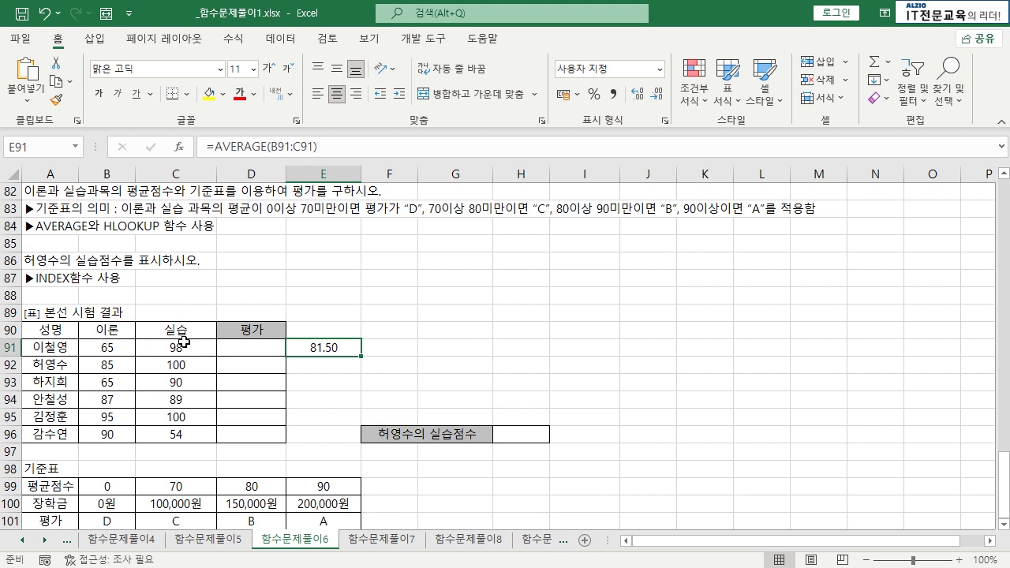
{"action": "left_click_drag", "start_coordinate": [53, 487], "coordinate": [323, 503]}
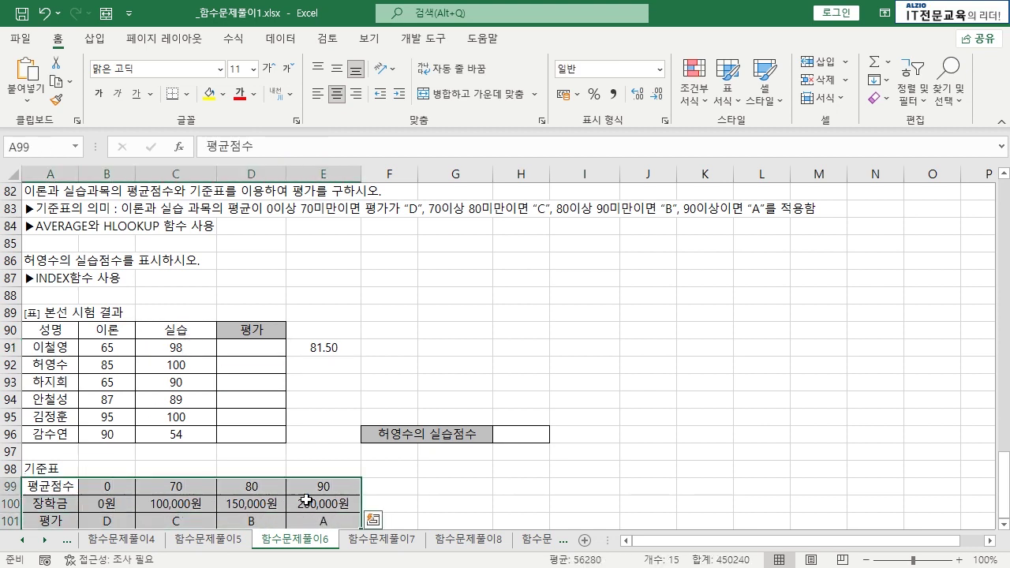
{"action": "left_click", "coordinate": [301, 457]}
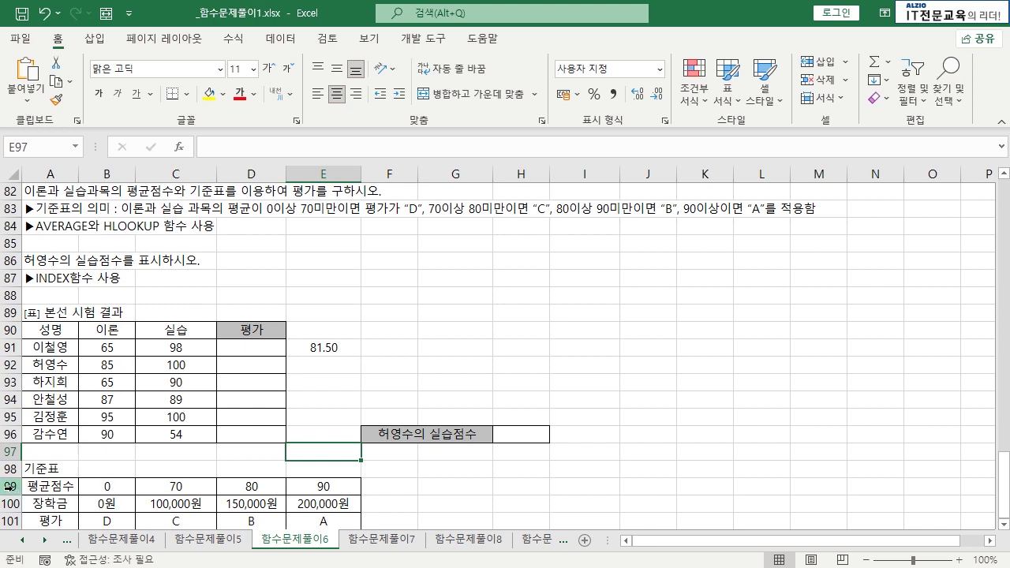
{"action": "left_click", "coordinate": [98, 490]}
{"action": "left_click_drag", "start_coordinate": [98, 489], "coordinate": [315, 488]}
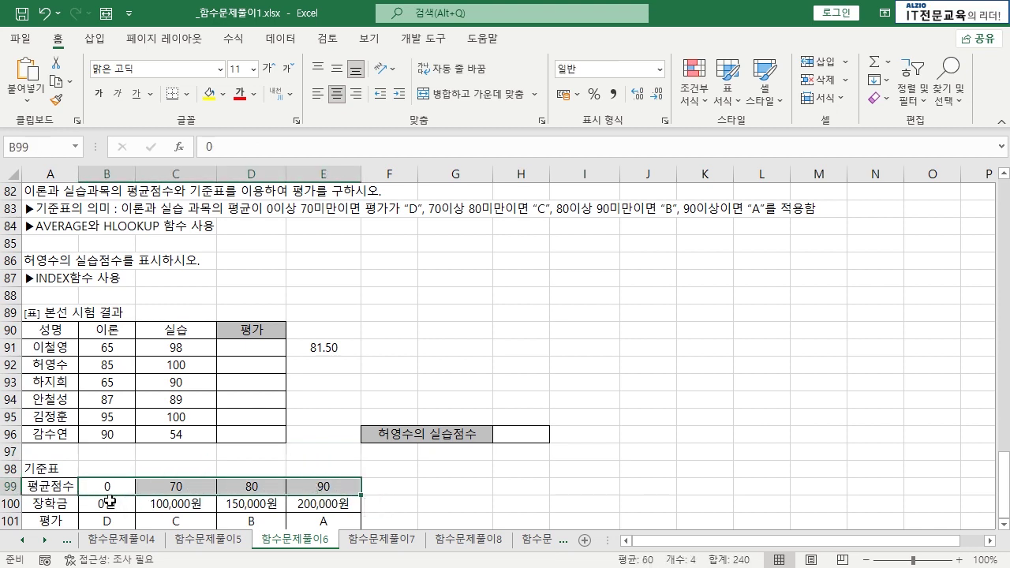
{"action": "left_click_drag", "start_coordinate": [105, 503], "coordinate": [363, 504]}
{"action": "left_click_drag", "start_coordinate": [101, 523], "coordinate": [363, 522]}
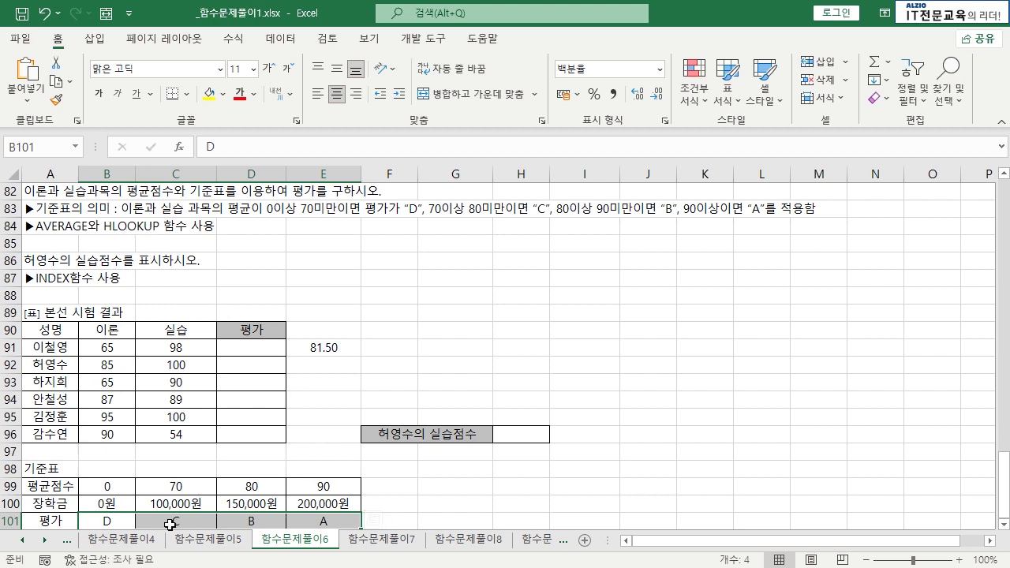
{"action": "left_click_drag", "start_coordinate": [112, 522], "coordinate": [308, 518]}
{"action": "left_click", "coordinate": [260, 349]}
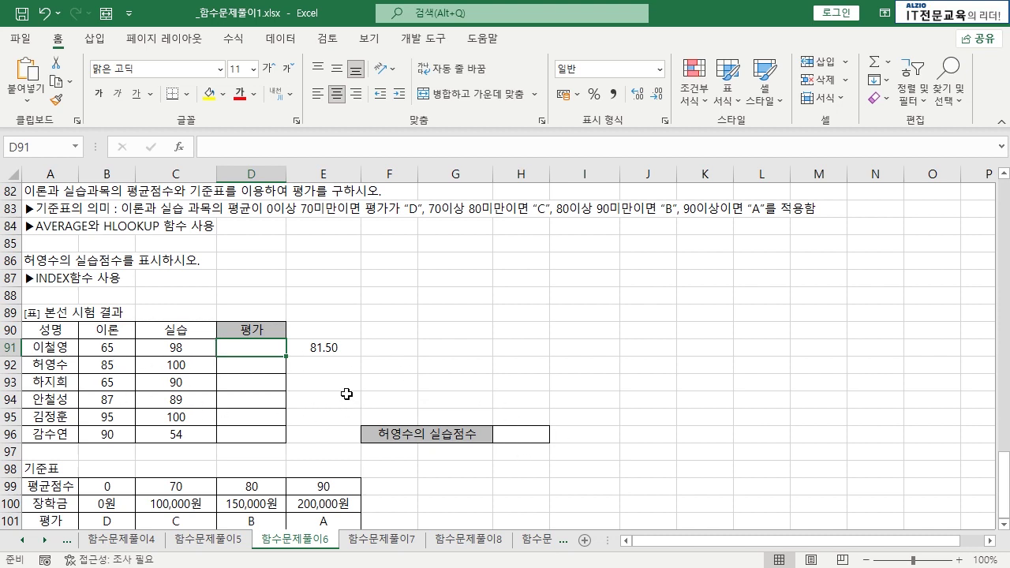
- Fill the AVERAGE formula from E91 down to E96
{"action": "left_click", "coordinate": [335, 348]}
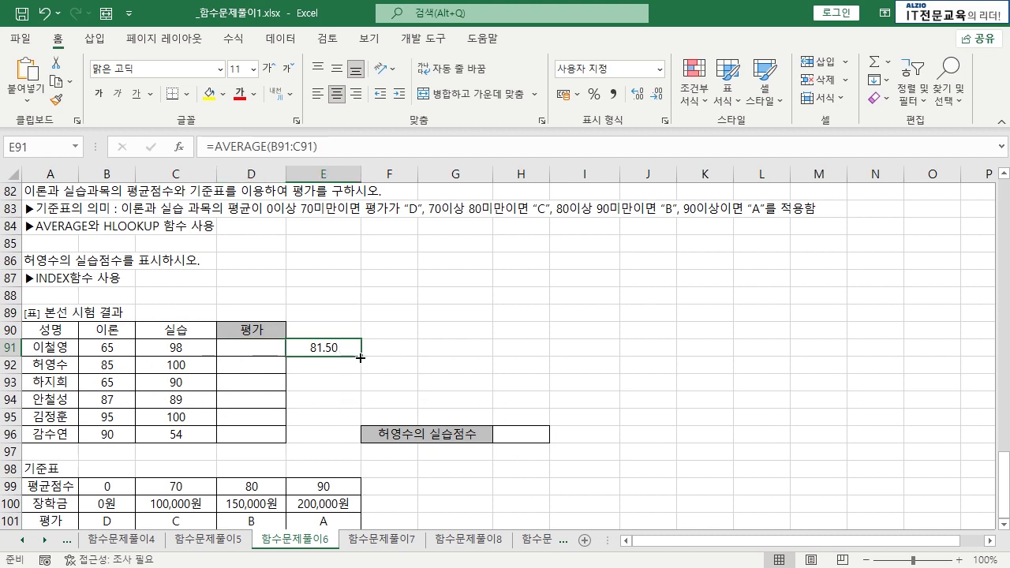
{"action": "left_click_drag", "start_coordinate": [360, 357], "coordinate": [352, 433]}
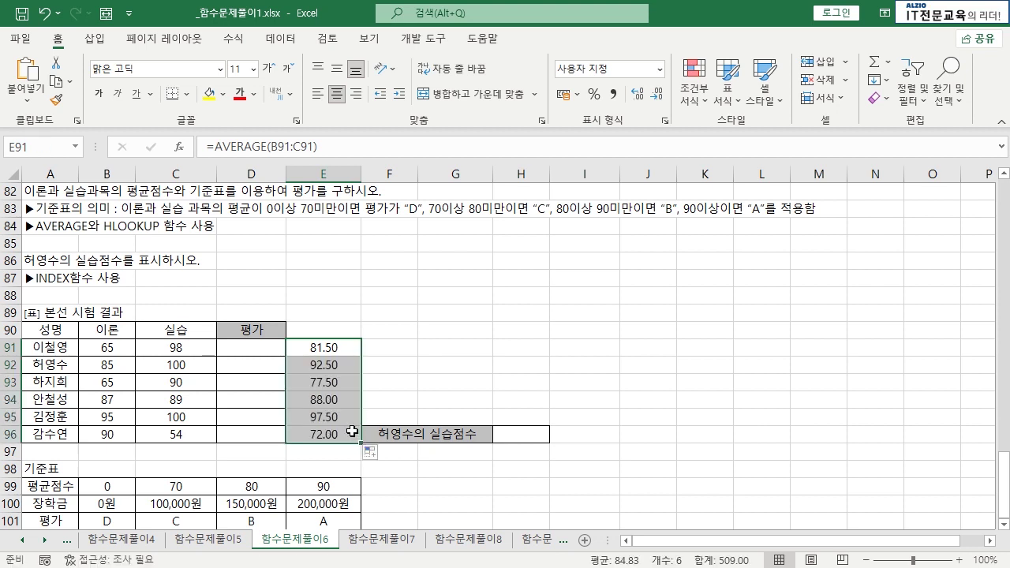
{"action": "left_click", "coordinate": [401, 365]}
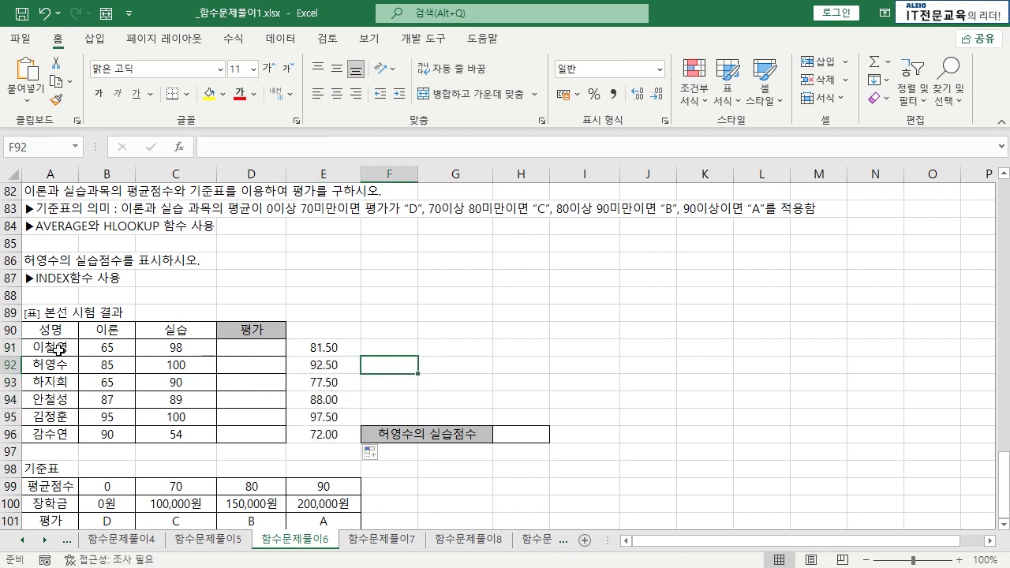
- Review the students' scores in A91:C96 and the AVERAGE formulas in E91 and E94
{"action": "left_click_drag", "start_coordinate": [57, 349], "coordinate": [183, 438]}
{"action": "double_click", "coordinate": [329, 348]}
{"action": "key", "text": "Escape"}
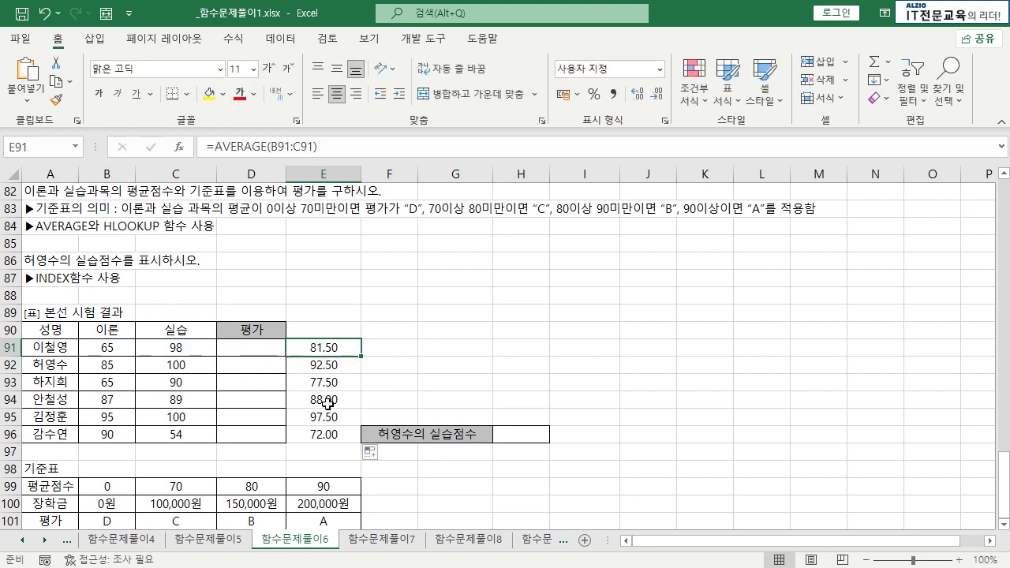
{"action": "double_click", "coordinate": [328, 399]}
{"action": "key", "text": "Escape"}
- Enter =AVERAGE(B91:C91) in D91 and fill it down to D96
{"action": "left_click", "coordinate": [251, 348]}
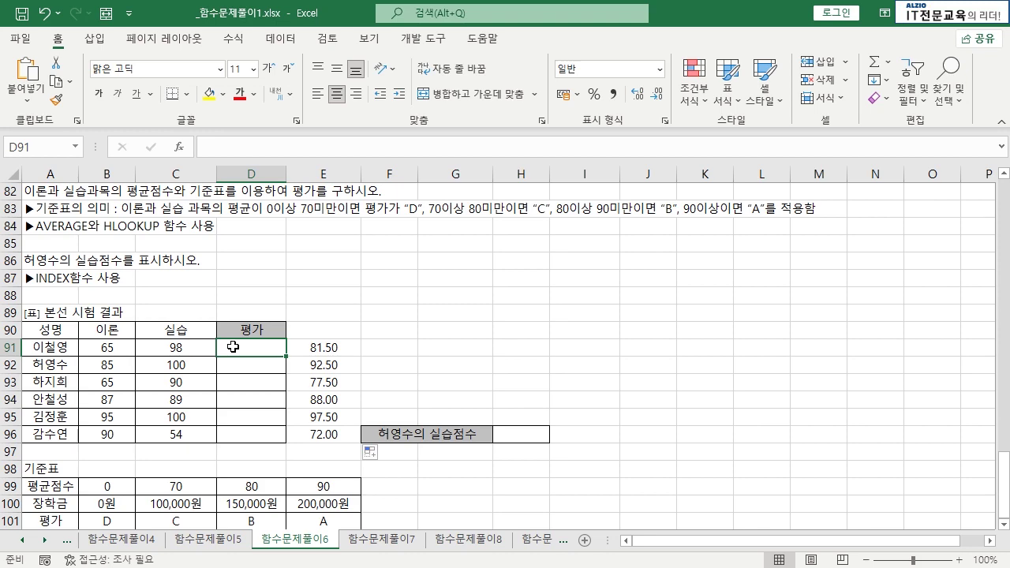
{"action": "type", "text": "=AV"}
{"action": "key", "text": "BackSpace"}
{"action": "type", "text": "V"}
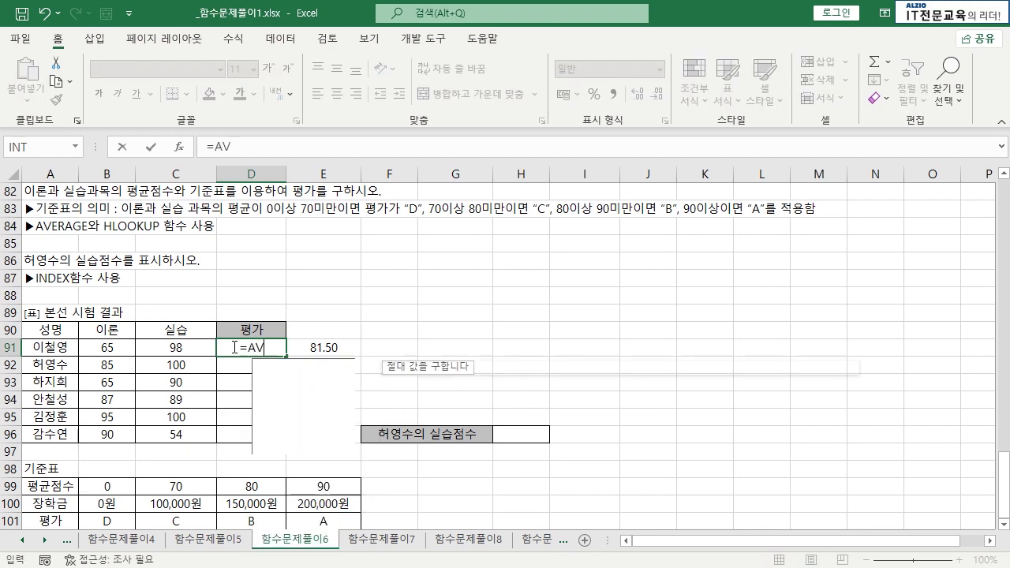
{"action": "type", "text": "ER"}
{"action": "key", "text": "Tab"}
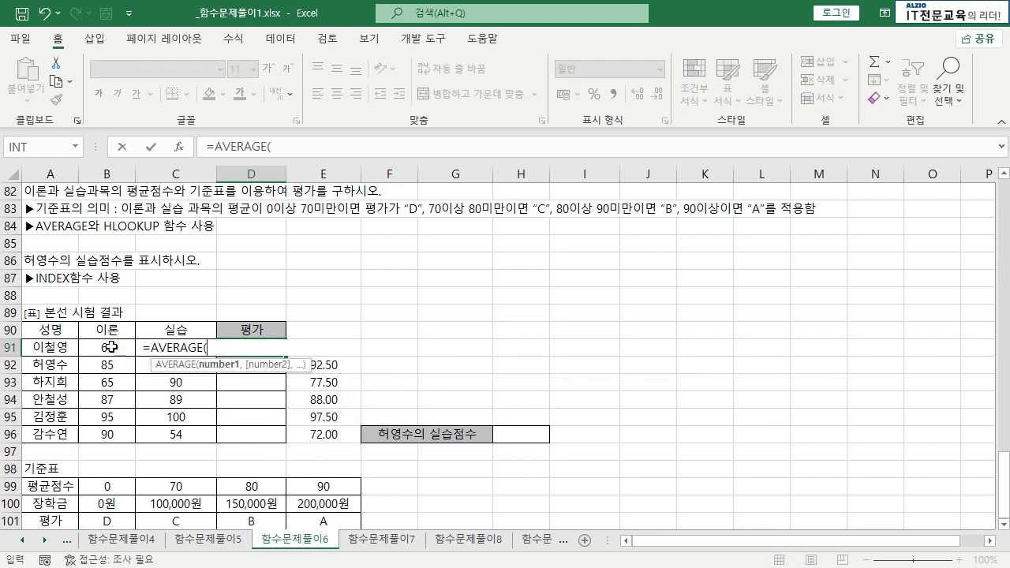
{"action": "left_click", "coordinate": [106, 347]}
{"action": "key", "text": "shift+Right"}
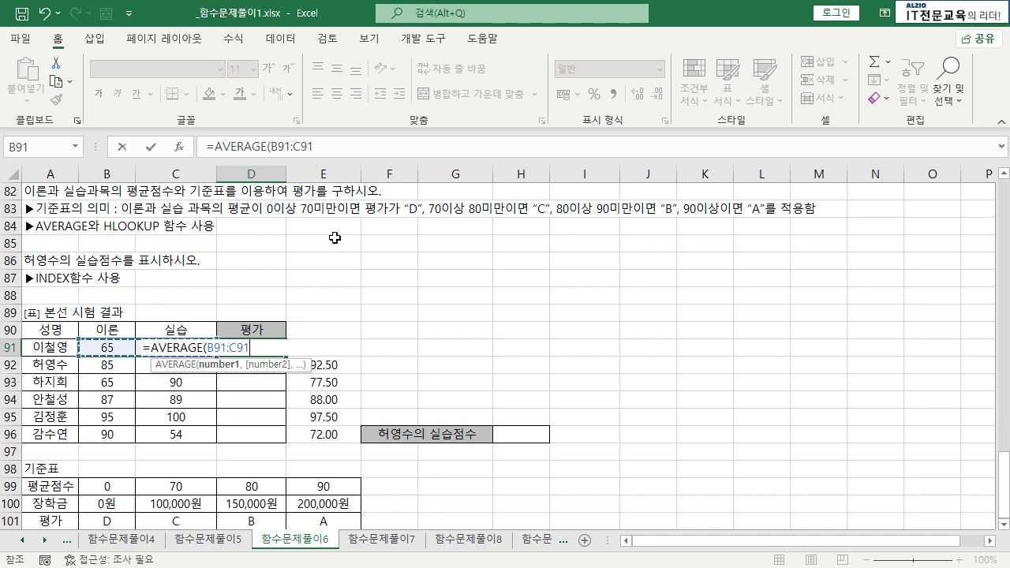
{"action": "key", "text": "Return"}
{"action": "left_click", "coordinate": [275, 343]}
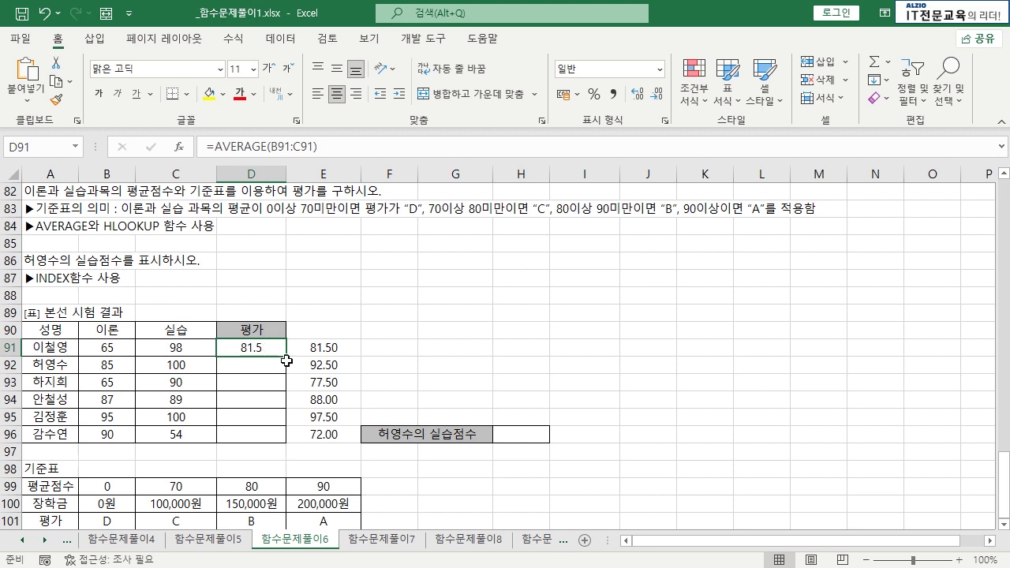
{"action": "double_click", "coordinate": [288, 358]}
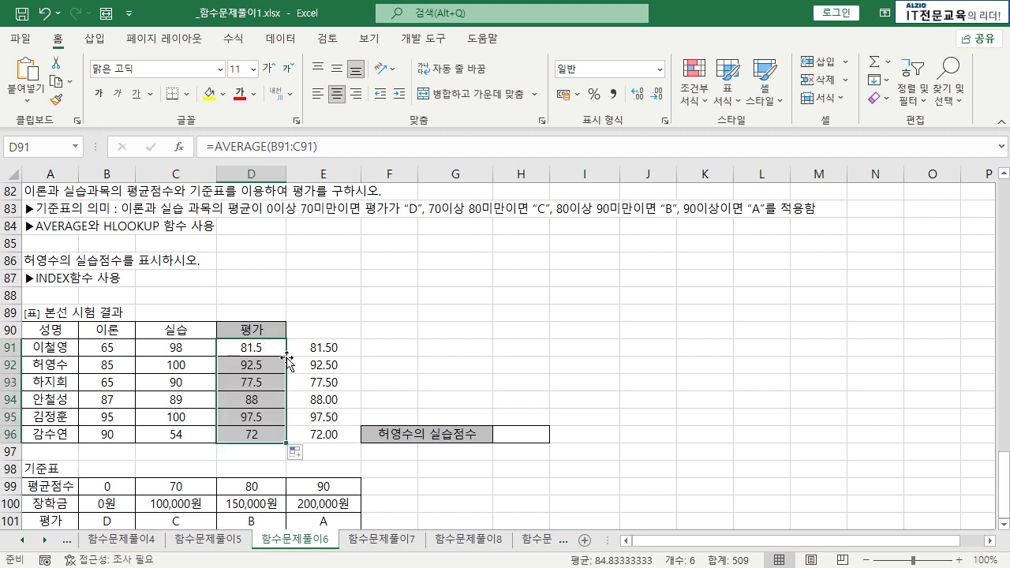
- Reduce the averages in E91:E96 to one decimal place
{"action": "left_click", "coordinate": [340, 374]}
{"action": "left_click_drag", "start_coordinate": [331, 348], "coordinate": [343, 434]}
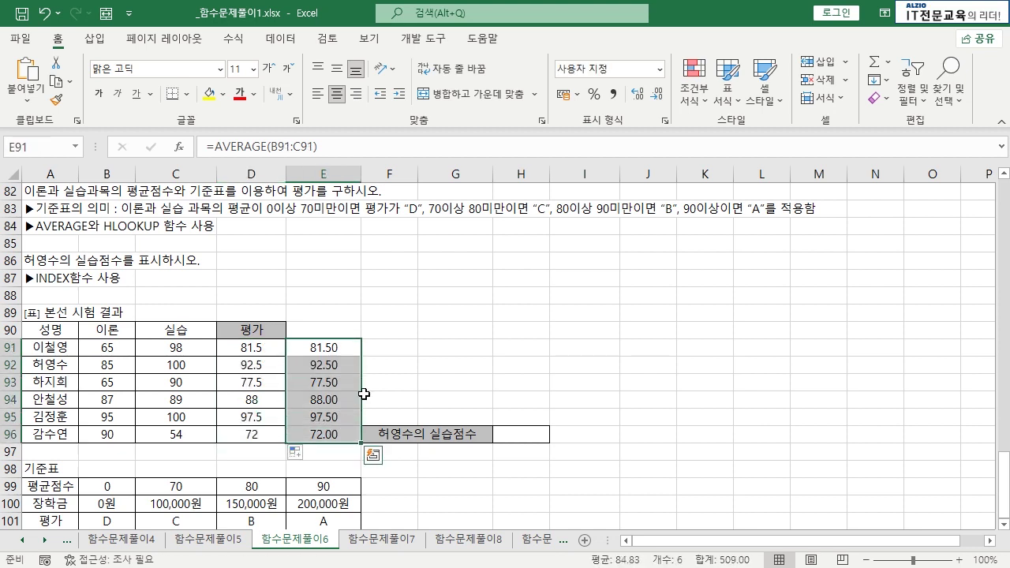
{"action": "left_click", "coordinate": [656, 96]}
{"action": "left_click", "coordinate": [521, 348]}
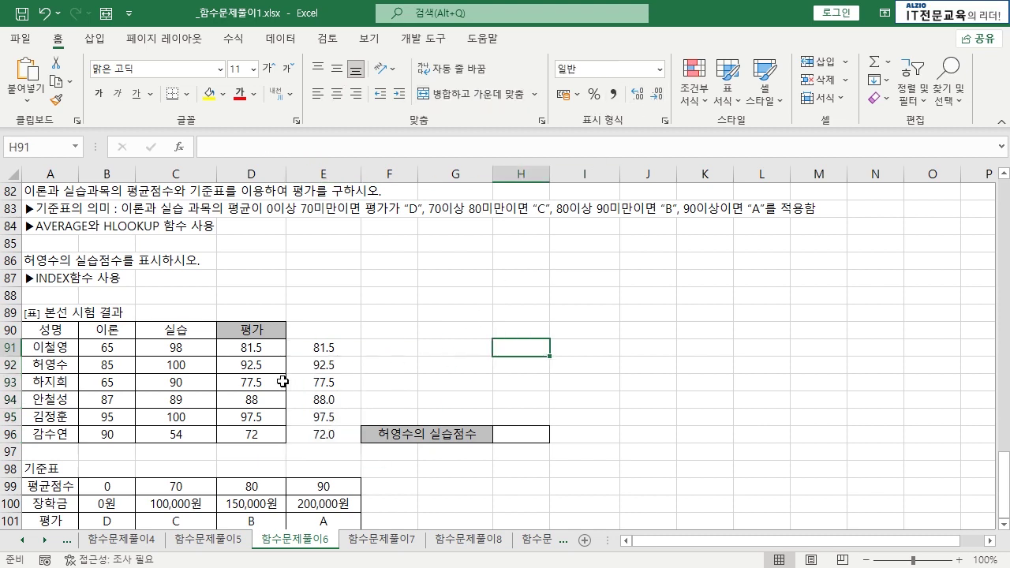
- Compare the averages in D91:D96 with the criteria table, distinguishing its labels in A99:A101 from its data in B99:E101
{"action": "left_click_drag", "start_coordinate": [248, 348], "coordinate": [251, 432]}
{"action": "left_click", "coordinate": [253, 432]}
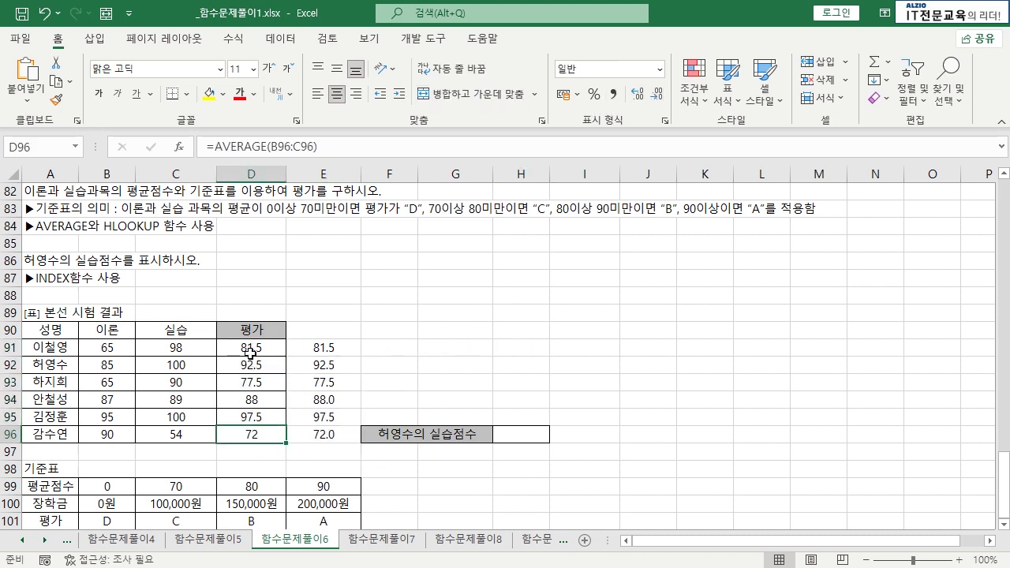
{"action": "left_click_drag", "start_coordinate": [249, 352], "coordinate": [251, 434]}
{"action": "left_click_drag", "start_coordinate": [49, 490], "coordinate": [201, 507]}
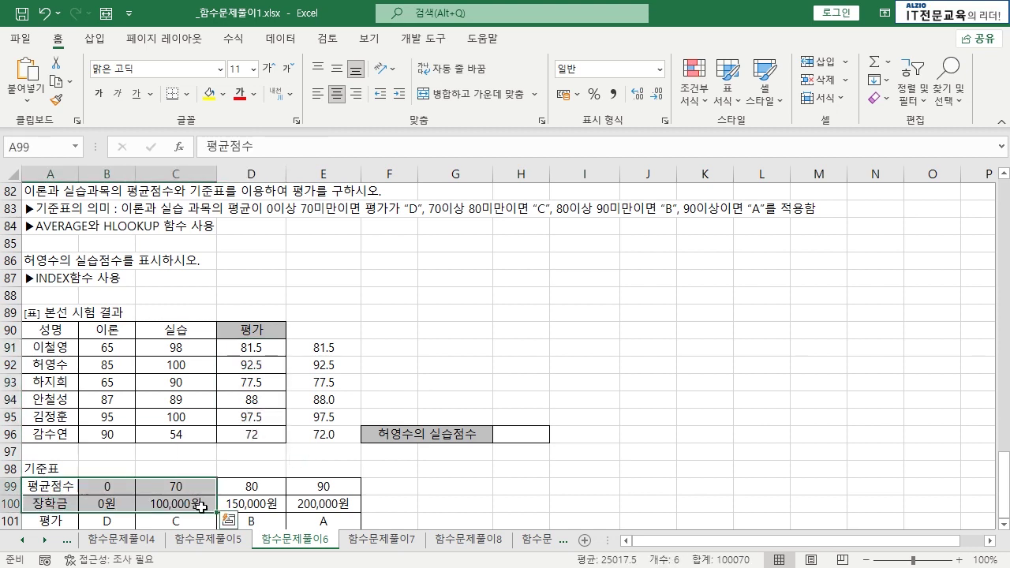
{"action": "left_click", "coordinate": [201, 507]}
{"action": "left_click_drag", "start_coordinate": [49, 487], "coordinate": [83, 523]}
{"action": "left_click_drag", "start_coordinate": [109, 486], "coordinate": [336, 523]}
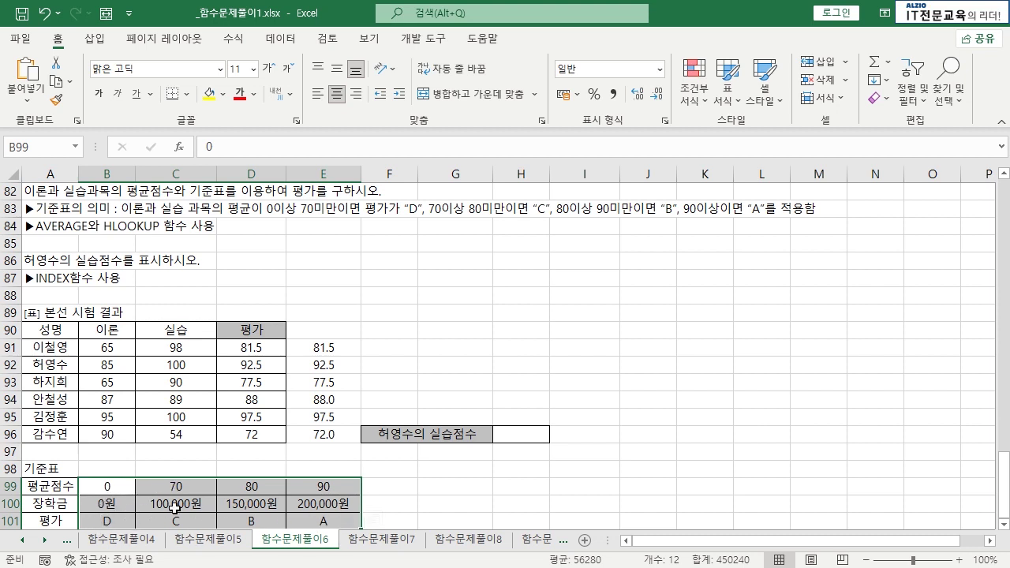
- Wrap the formula in D91 in HLOOKUP, using AVERAGE(B91:C91) as the lookup value
{"action": "left_click", "coordinate": [266, 347]}
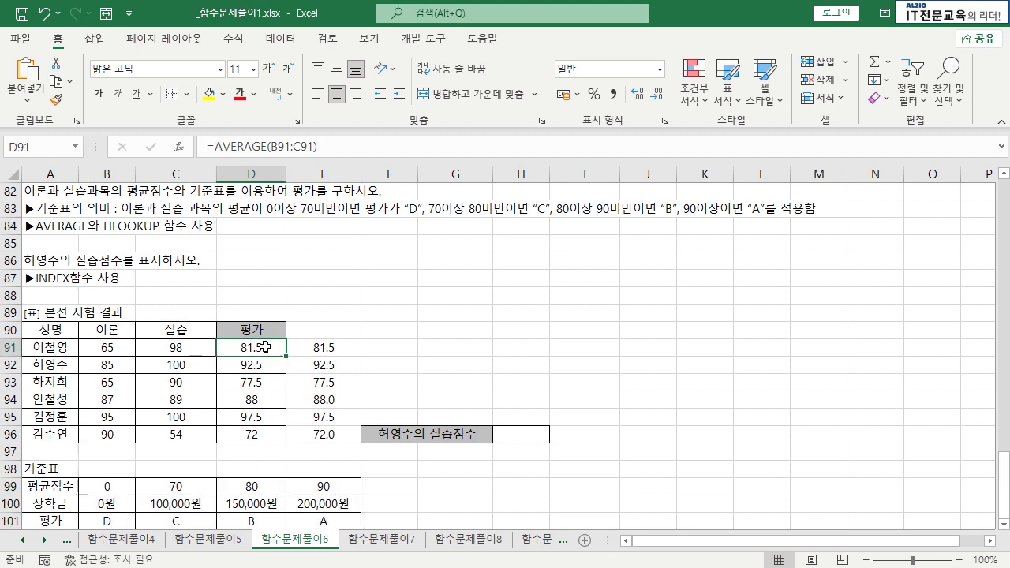
{"action": "double_click", "coordinate": [266, 347]}
{"action": "left_click_drag", "start_coordinate": [152, 348], "coordinate": [253, 348]}
{"action": "left_click", "coordinate": [259, 348]}
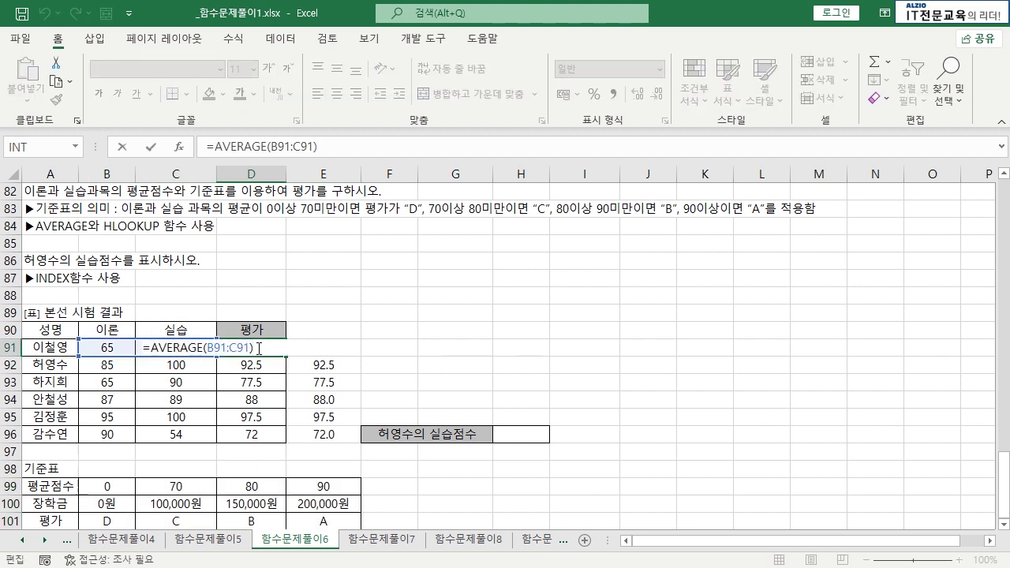
{"action": "type", "text": "HLOOKUP"}
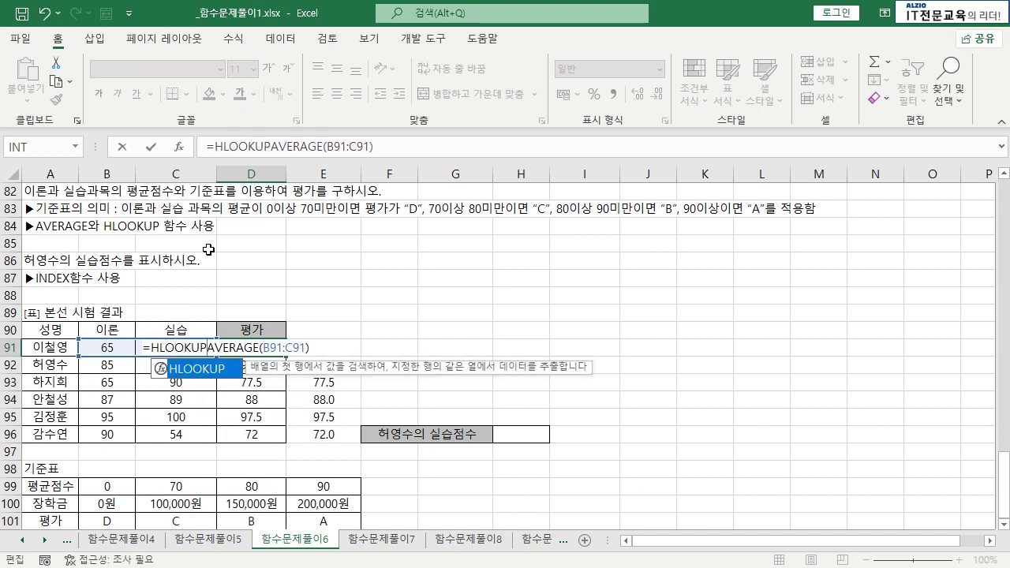
{"action": "type", "text": "("}
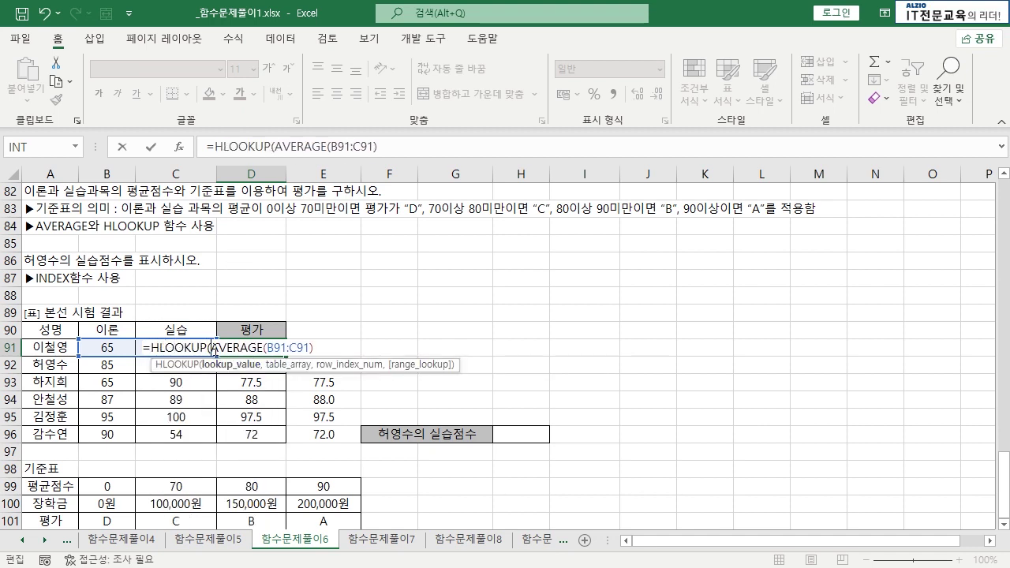
{"action": "left_click_drag", "start_coordinate": [219, 348], "coordinate": [317, 347]}
{"action": "left_click", "coordinate": [322, 346]}
{"action": "type", "text": ","}
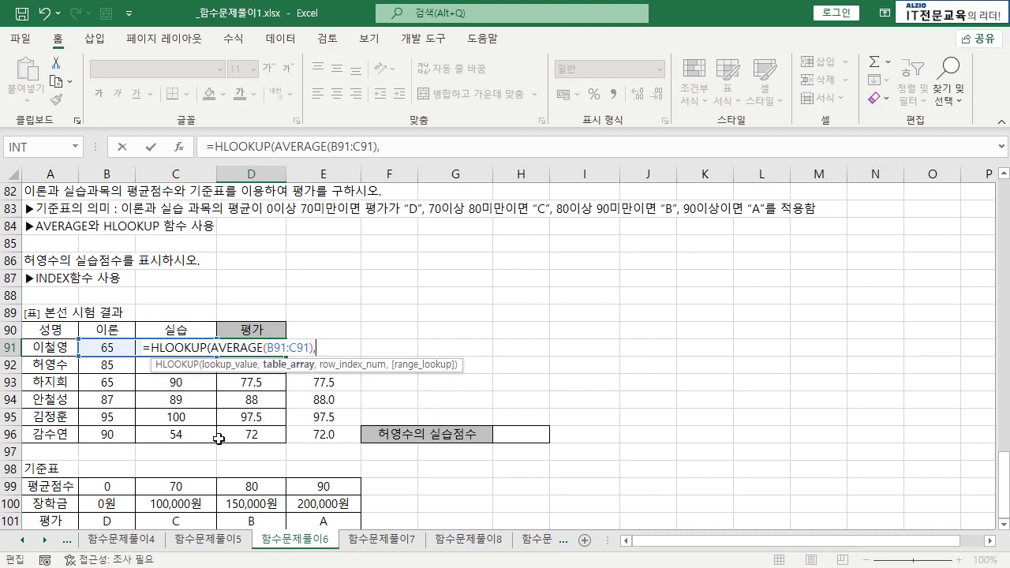
- Complete the HLOOKUP in D91 with the absolute table range $B$99:$E$101, row index 3 and TRUE for approximate match
{"action": "left_click_drag", "start_coordinate": [108, 483], "coordinate": [318, 523]}
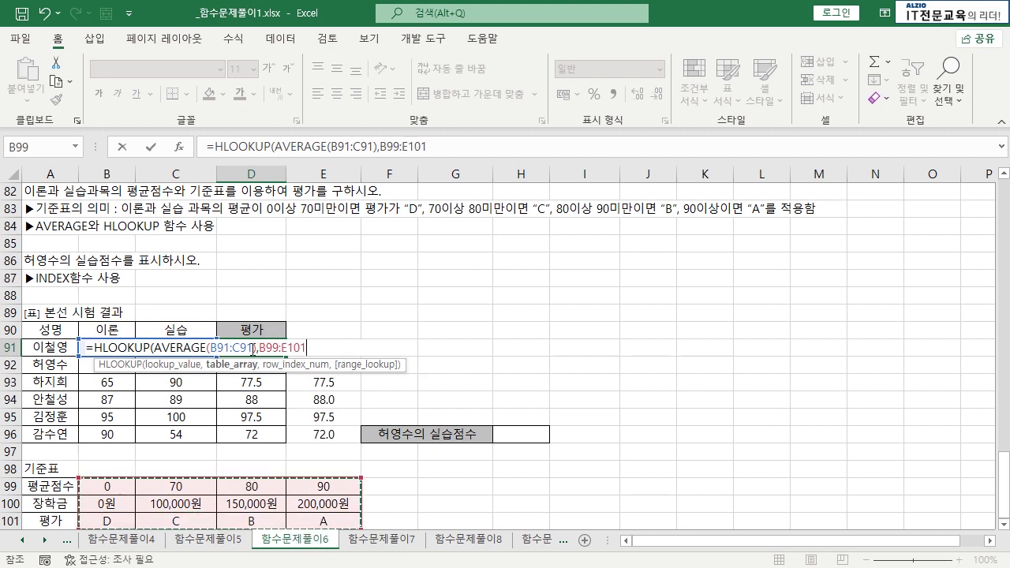
{"action": "key", "text": "F4"}
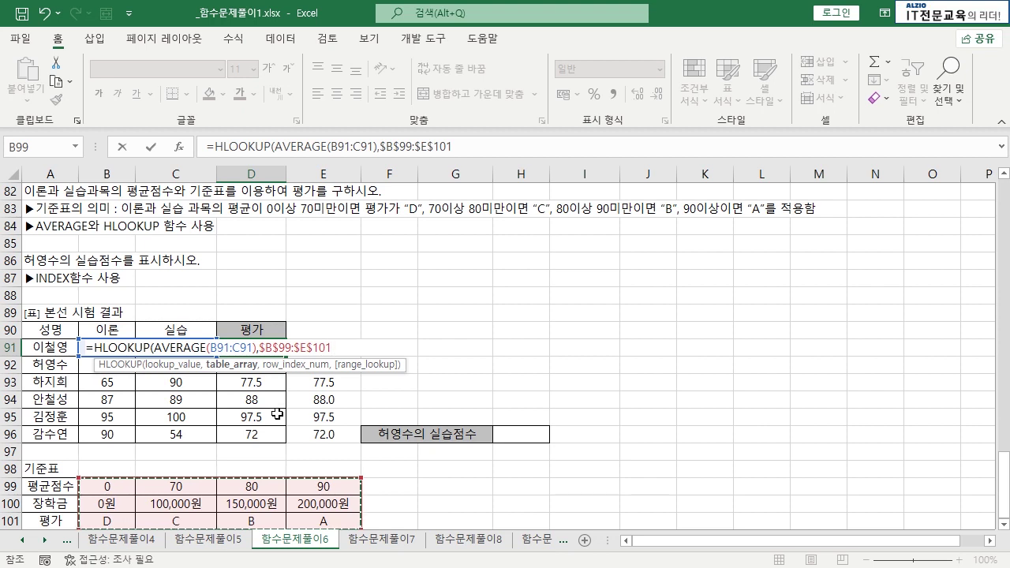
{"action": "type", "text": ","}
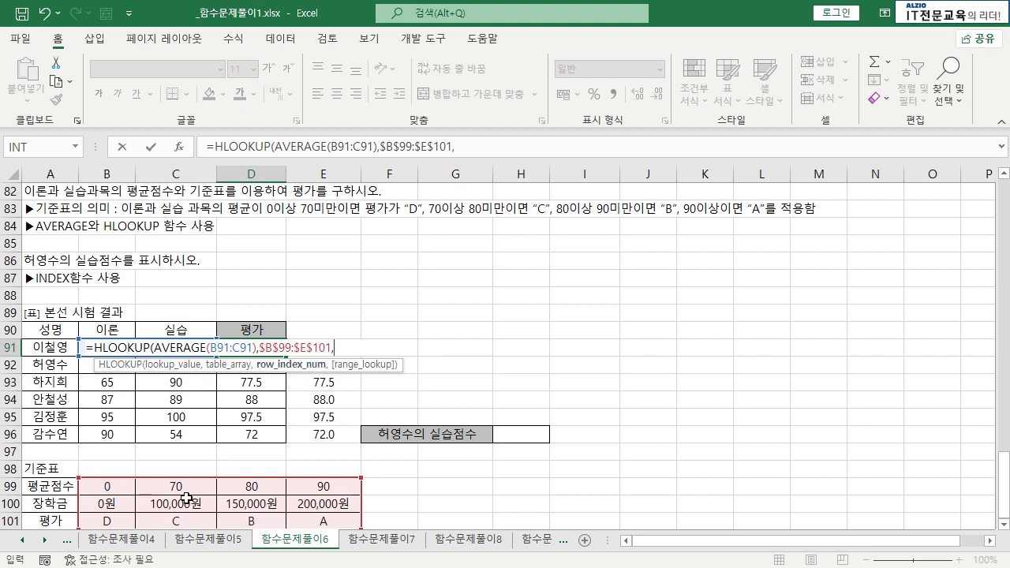
{"action": "type", "text": "3,"}
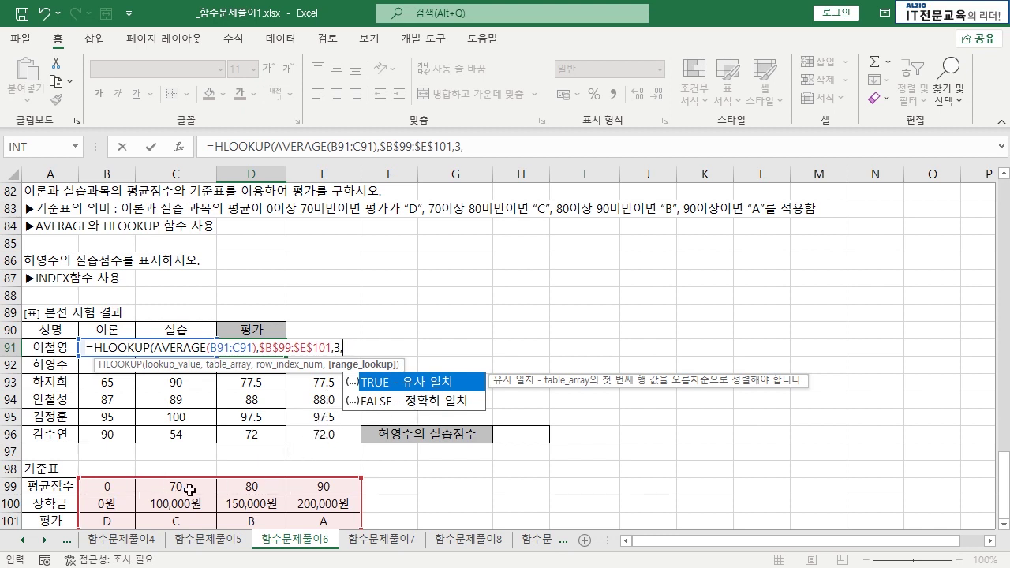
{"action": "double_click", "coordinate": [411, 382]}
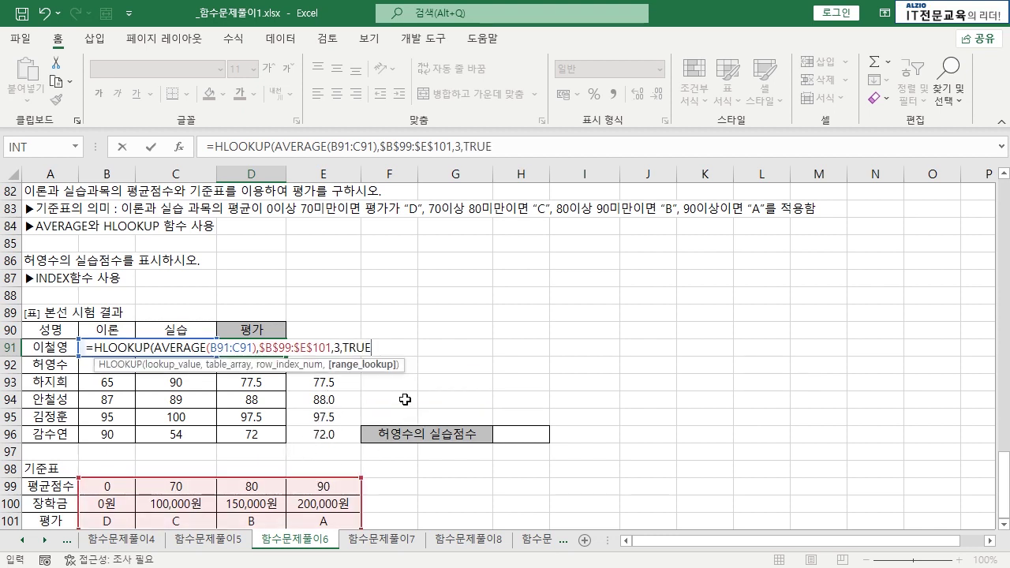
{"action": "left_click", "coordinate": [374, 348]}
{"action": "type", "text": ")"}
{"action": "key", "text": "Return"}
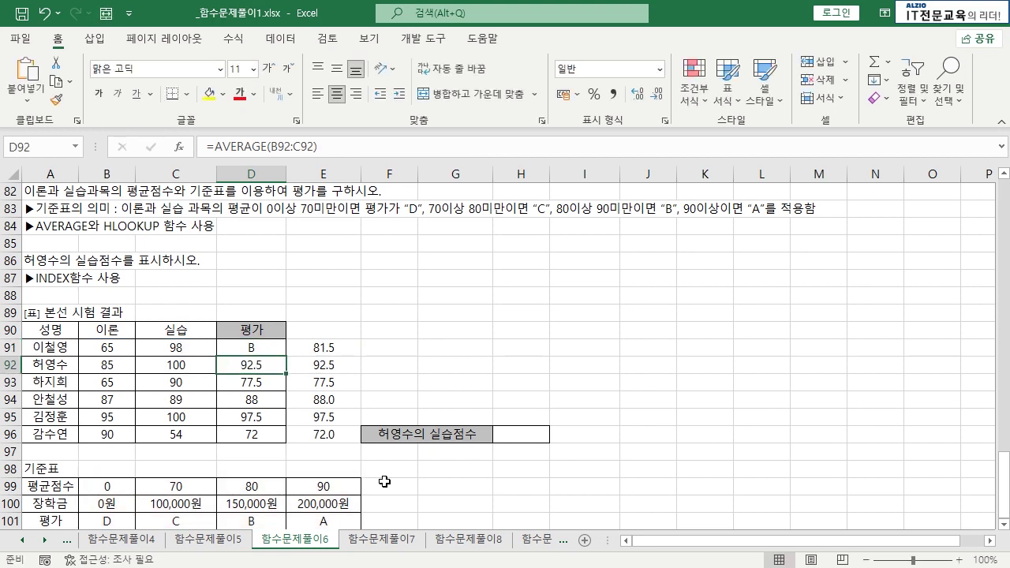
- Check D91's grade against the average in E91 and the criteria table, and fill the HLOOKUP formula down to D96
{"action": "key", "text": "Up"}
{"action": "left_click", "coordinate": [341, 347]}
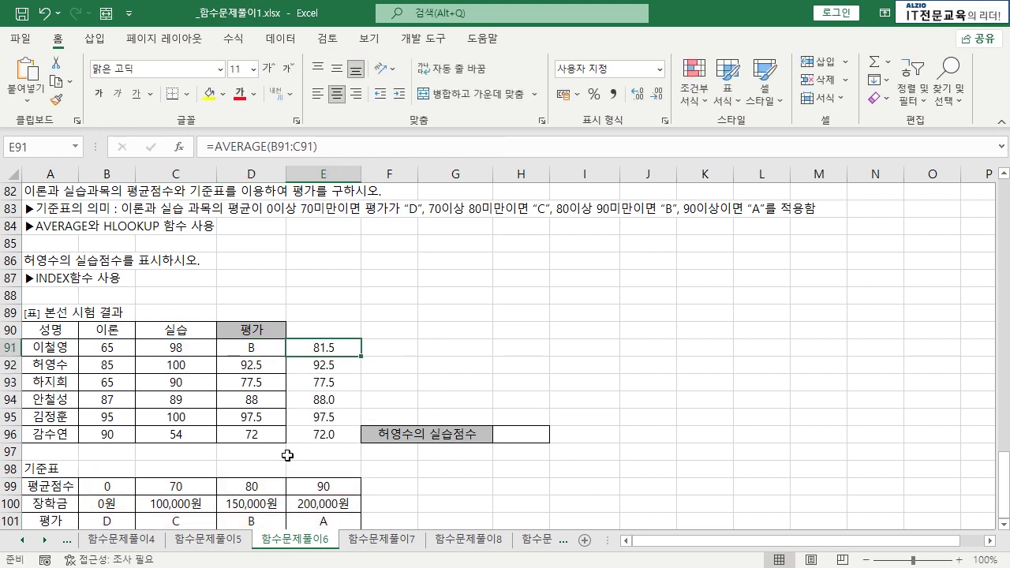
{"action": "left_click", "coordinate": [255, 521]}
{"action": "left_click", "coordinate": [264, 347]}
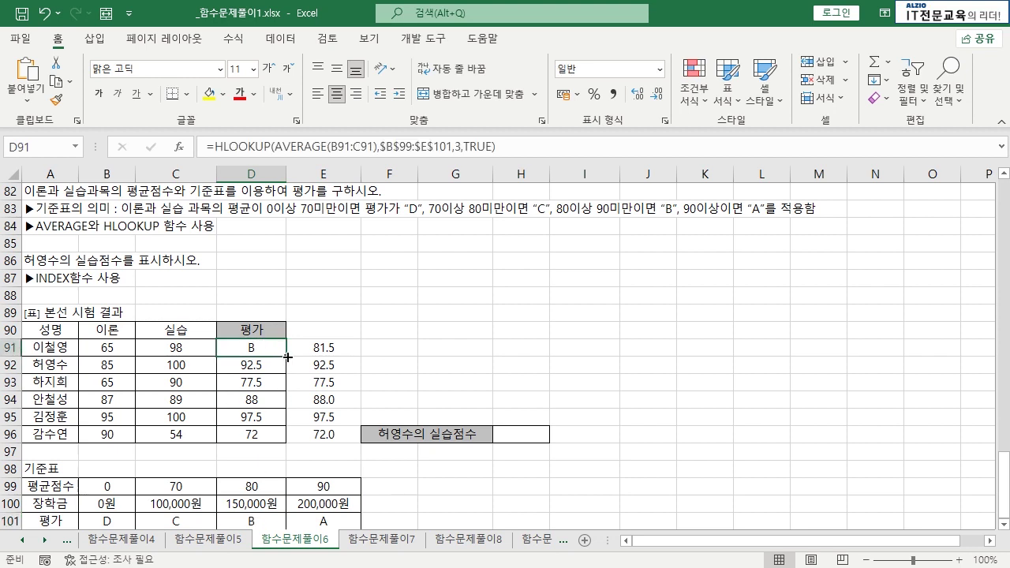
{"action": "double_click", "coordinate": [286, 357]}
- Check the filled grades in D92:D96 against the averages in column E and the criteria table
{"action": "left_click", "coordinate": [383, 352]}
{"action": "left_click_drag", "start_coordinate": [332, 364], "coordinate": [319, 399]}
{"action": "left_click", "coordinate": [194, 516]}
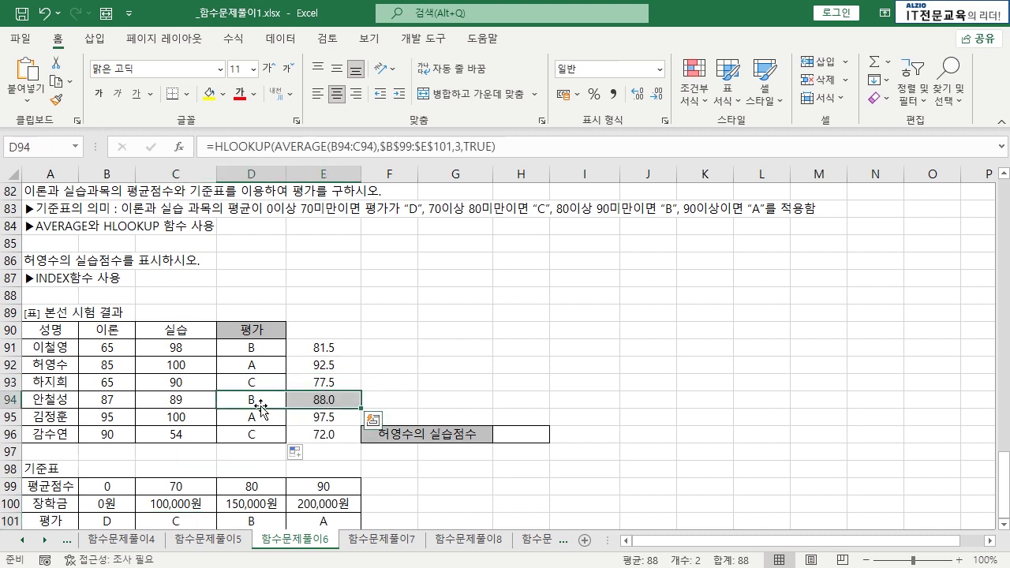
{"action": "left_click_drag", "start_coordinate": [261, 416], "coordinate": [296, 434]}
{"action": "left_click", "coordinate": [266, 434]}
{"action": "left_click", "coordinate": [396, 361]}
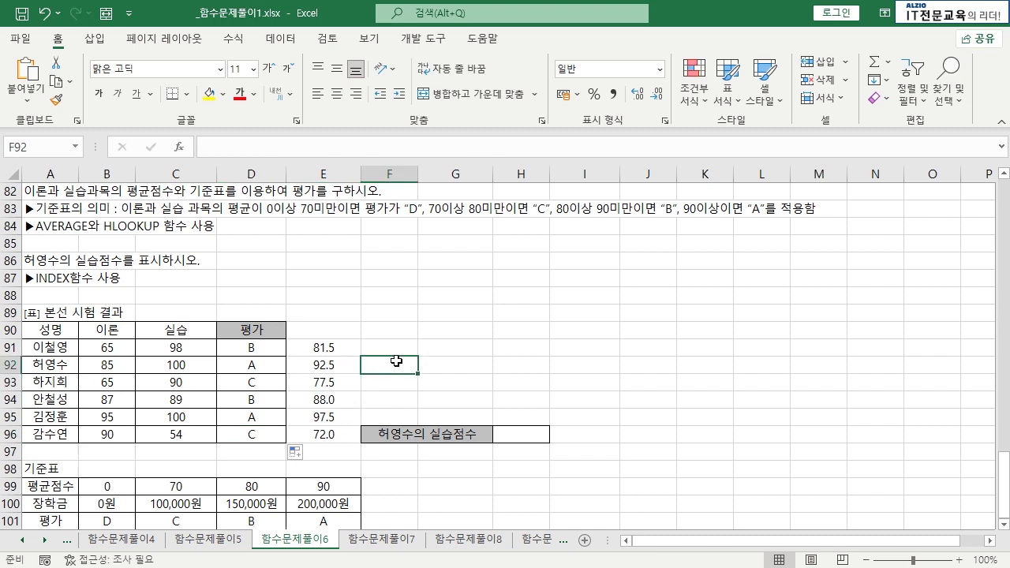
- Test the grade formula by setting the first student's practical score in C91 to 5, and undo the change
{"action": "left_click", "coordinate": [180, 349]}
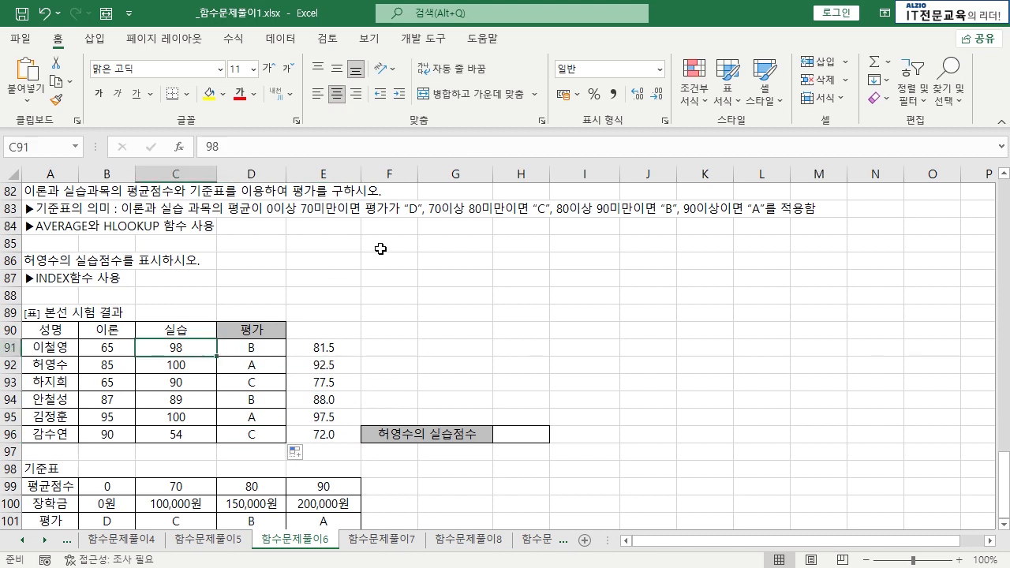
{"action": "type", "text": "5"}
{"action": "key", "text": "Return"}
{"action": "left_click", "coordinate": [327, 346]}
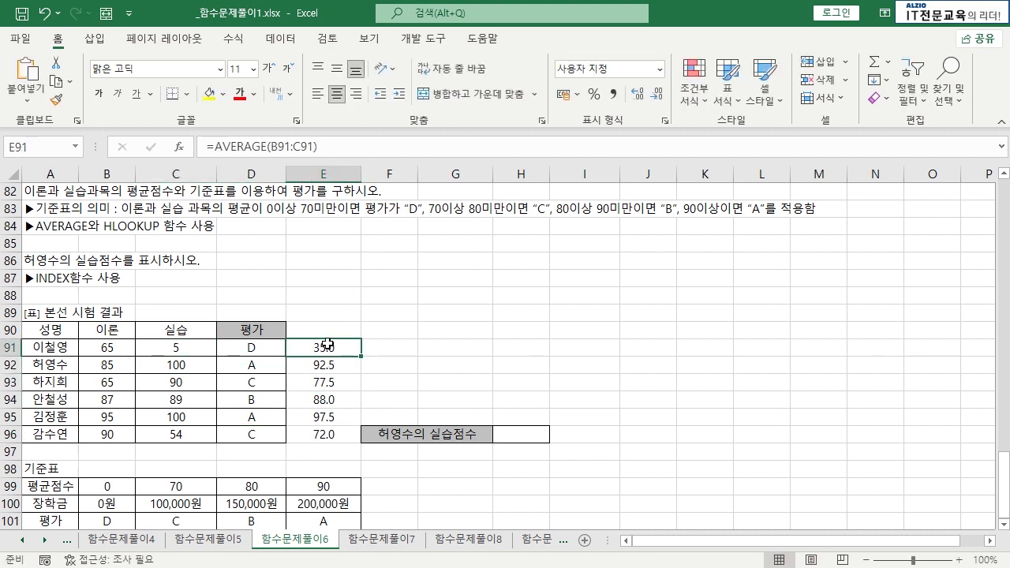
{"action": "left_click", "coordinate": [265, 346]}
{"action": "key", "text": "ctrl+z"}
{"action": "left_click", "coordinate": [410, 331]}
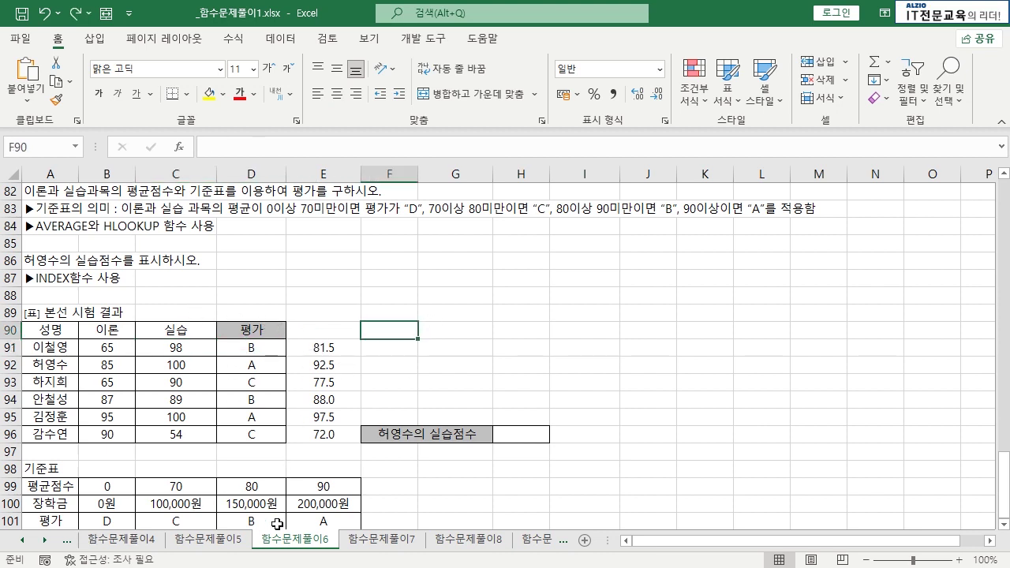
- Enter =INDEX(A90:D96,3,3) in H96 to return the practical score from the results table
{"action": "left_click", "coordinate": [532, 435]}
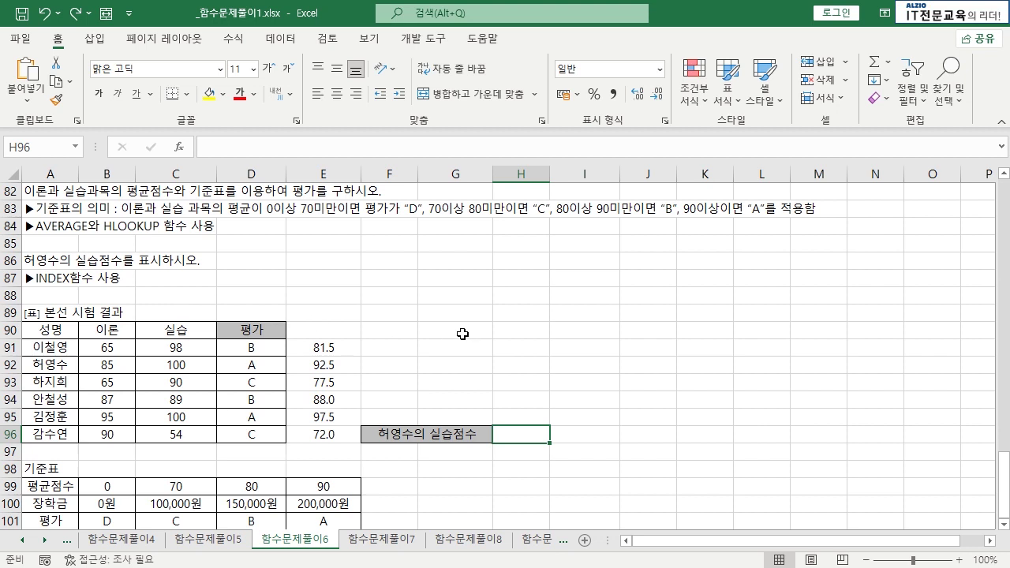
{"action": "key", "text": "BackSpace"}
{"action": "type", "text": "=INDEX)"}
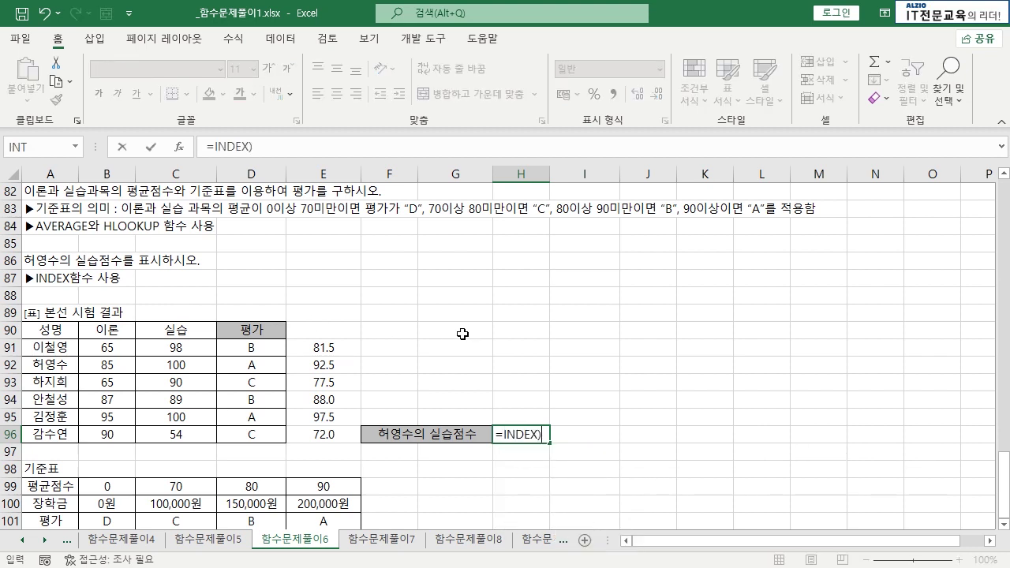
{"action": "key", "text": "BackSpace"}
{"action": "type", "text": "("}
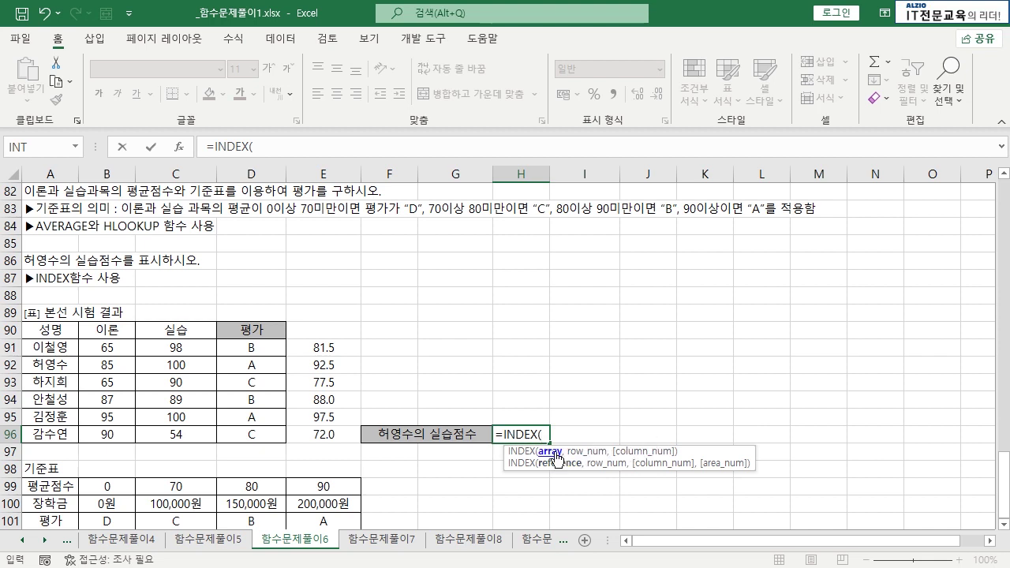
{"action": "left_click", "coordinate": [57, 337]}
{"action": "left_click_drag", "start_coordinate": [57, 338], "coordinate": [253, 439]}
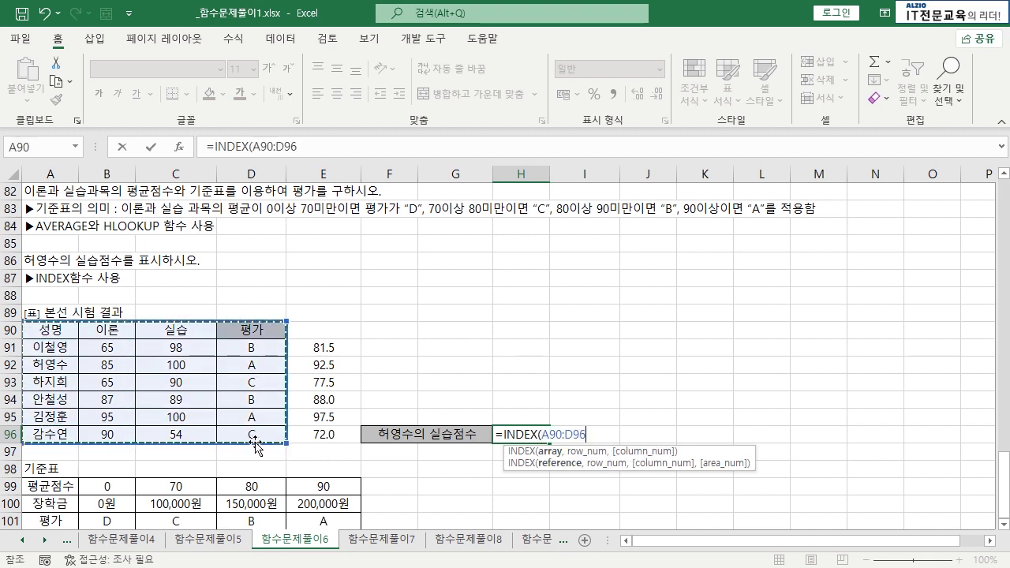
{"action": "type", "text": ","}
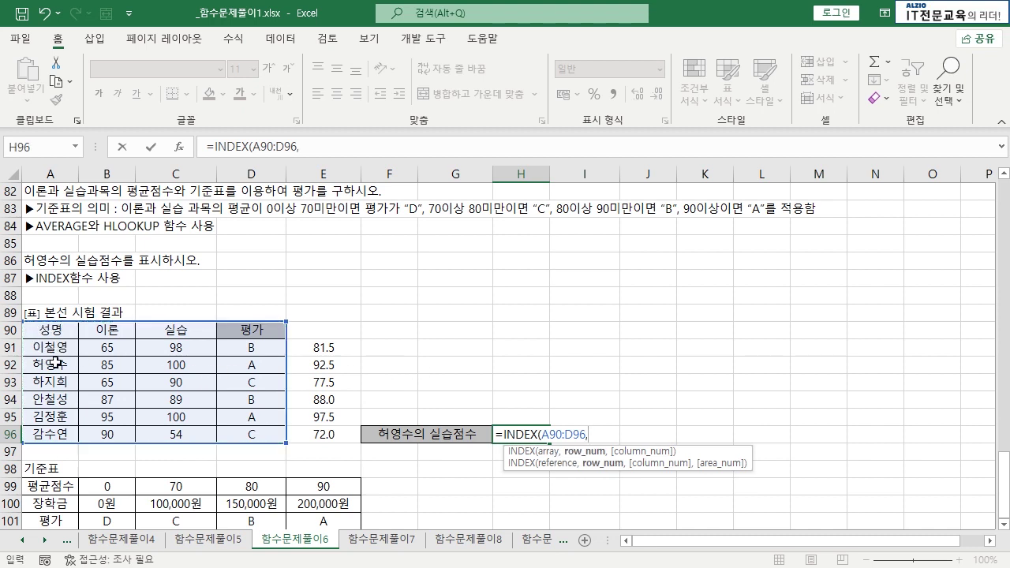
{"action": "type", "text": "3,"}
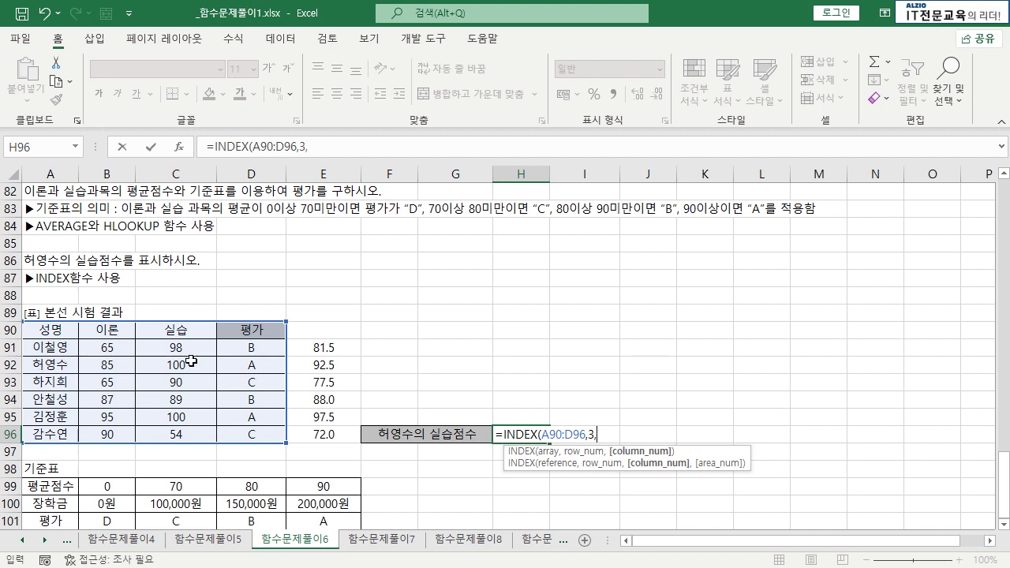
{"action": "type", "text": "3)"}
{"action": "key", "text": "Return"}
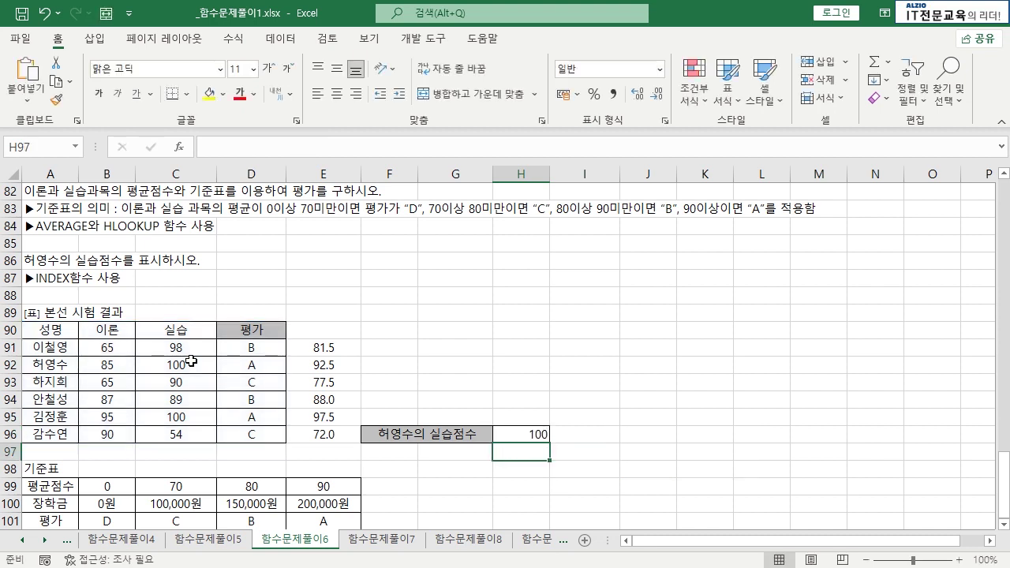
- Compare H96 with row 92 of the results table, and test the INDEX formula with column number 4
{"action": "left_click", "coordinate": [193, 365]}
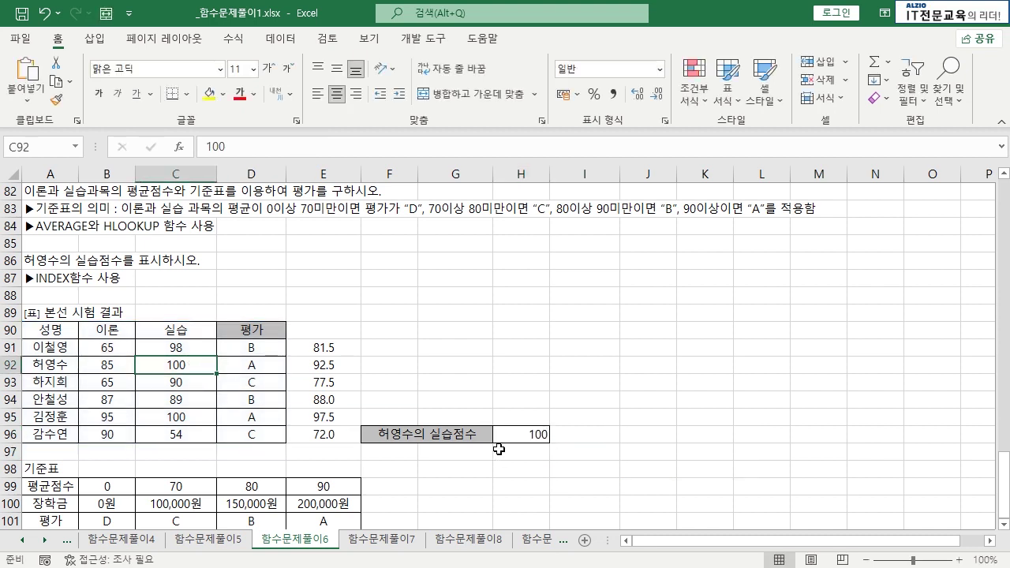
{"action": "left_click", "coordinate": [60, 366]}
{"action": "left_click", "coordinate": [256, 372]}
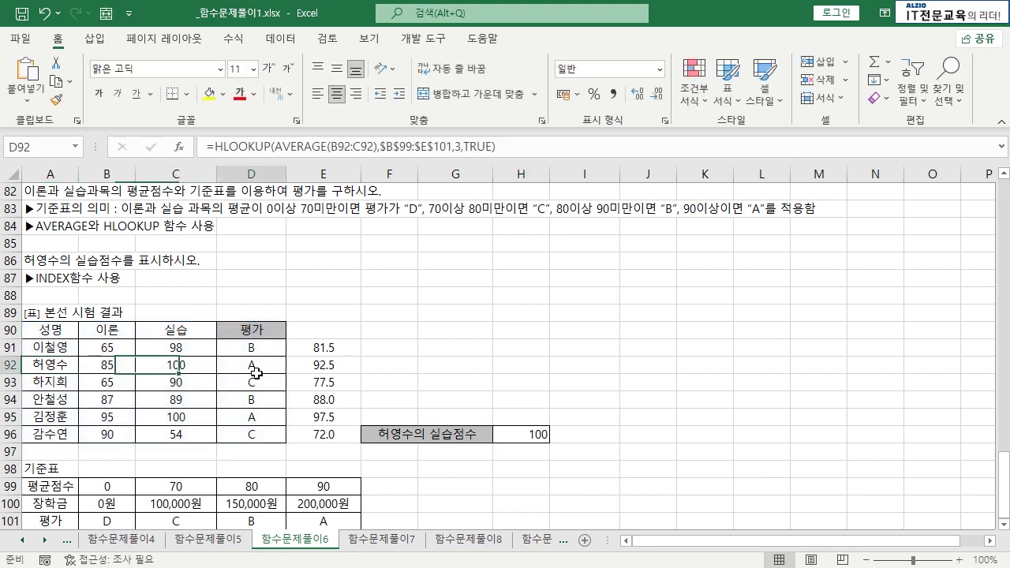
{"action": "double_click", "coordinate": [527, 436]}
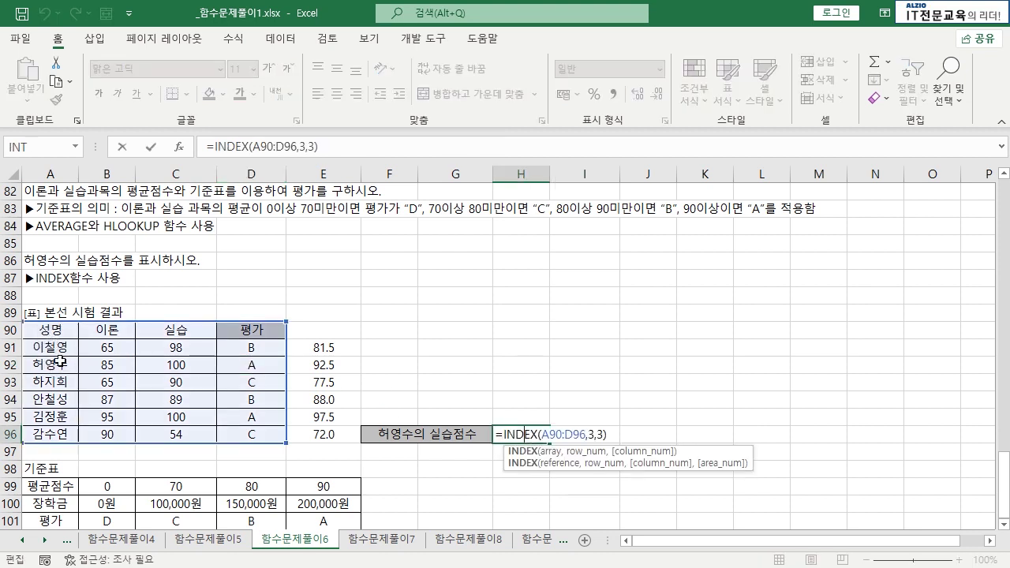
{"action": "left_click", "coordinate": [598, 434]}
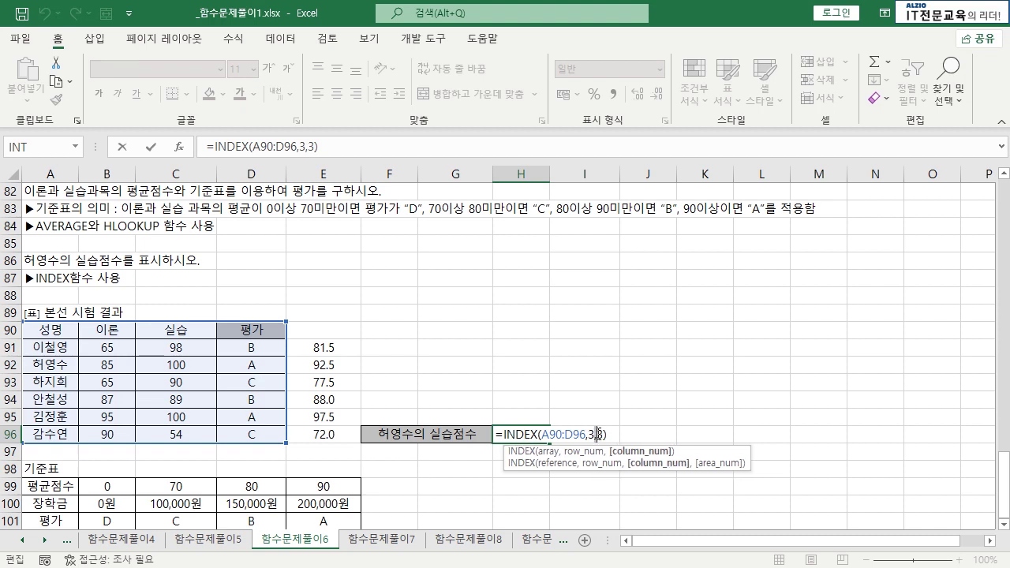
{"action": "type", "text": "4"}
{"action": "key", "text": "Return"}
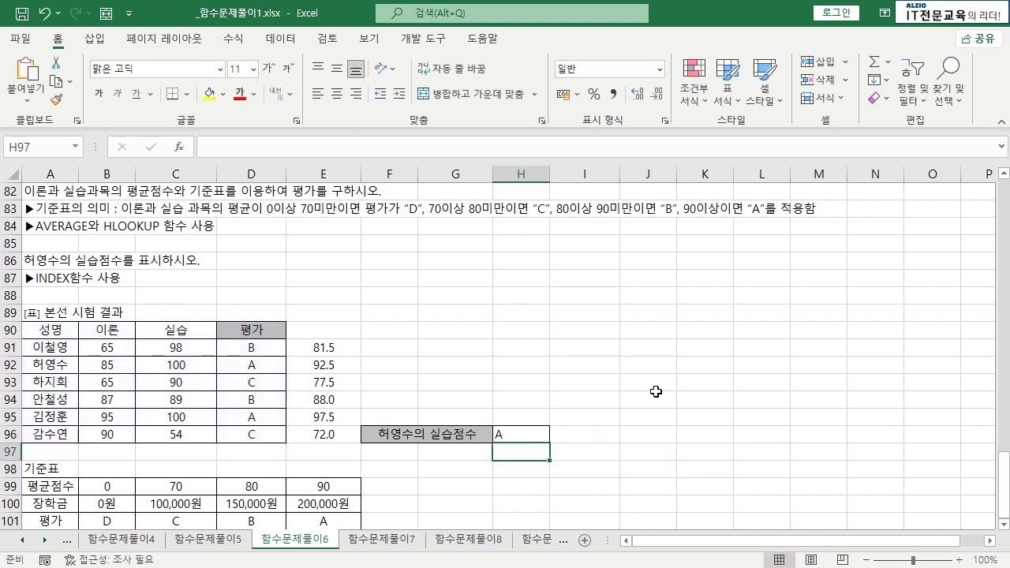
- Test the INDEX formula in H96 on the last student's practical score, using row number 7 and column number 3
{"action": "left_click", "coordinate": [533, 430]}
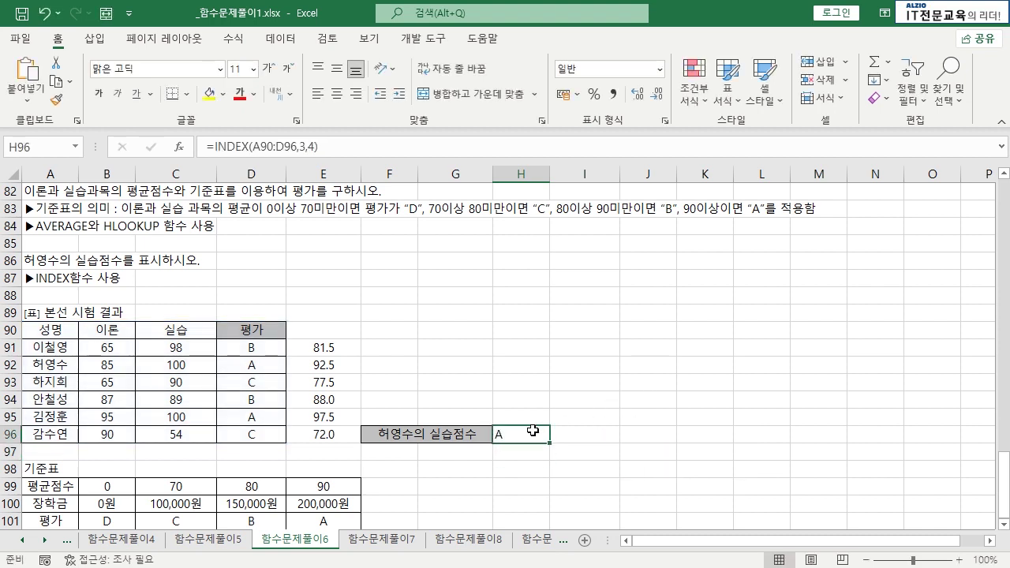
{"action": "left_click", "coordinate": [55, 433]}
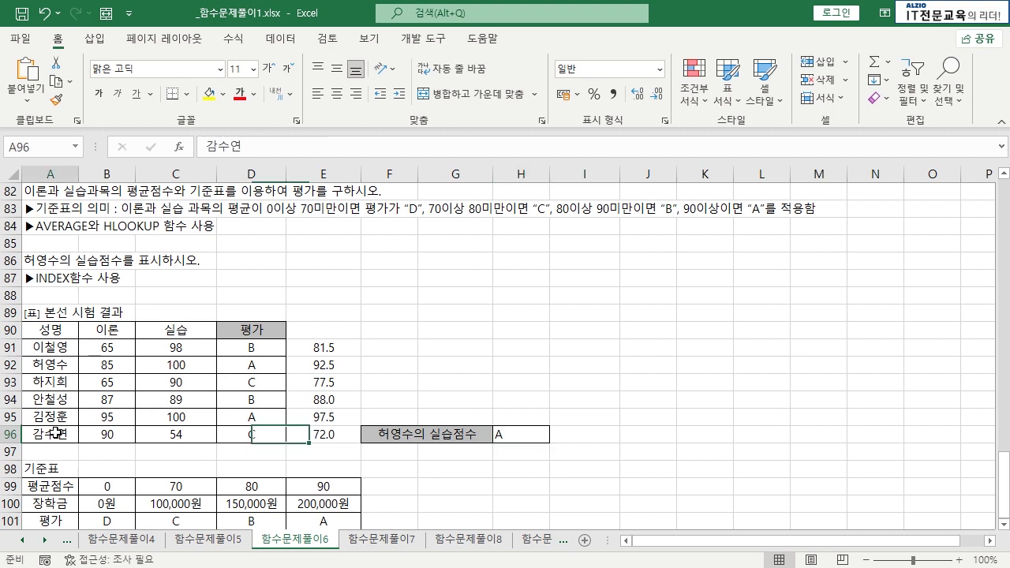
{"action": "left_click", "coordinate": [182, 435]}
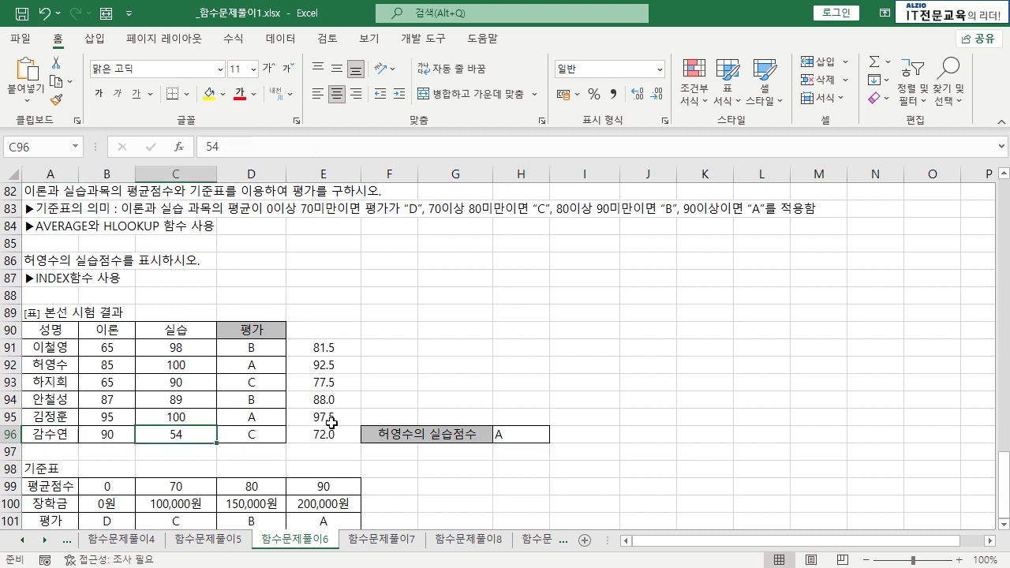
{"action": "double_click", "coordinate": [512, 434]}
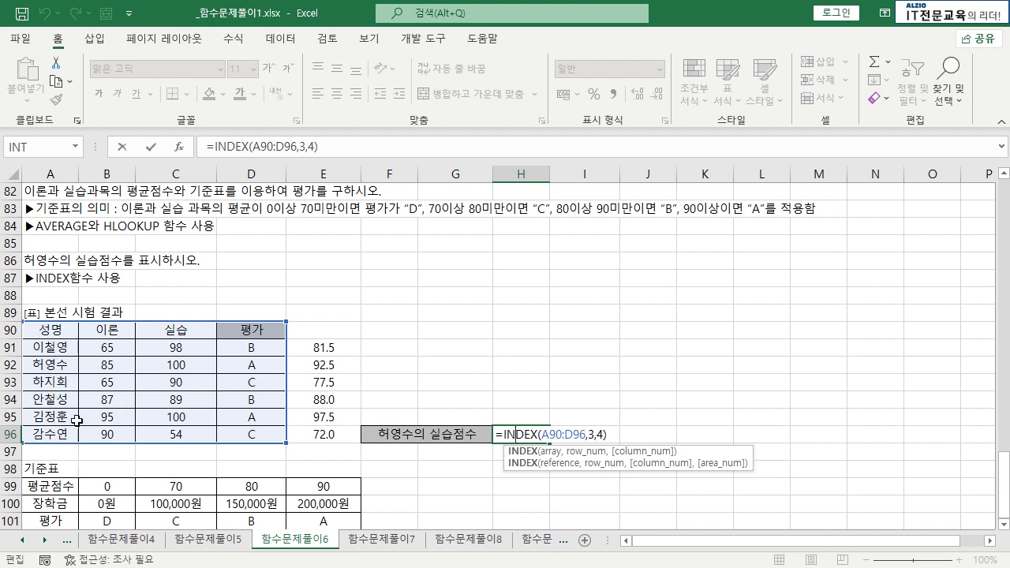
{"action": "double_click", "coordinate": [590, 434]}
{"action": "type", "text": "7"}
{"action": "key", "text": "Right"}
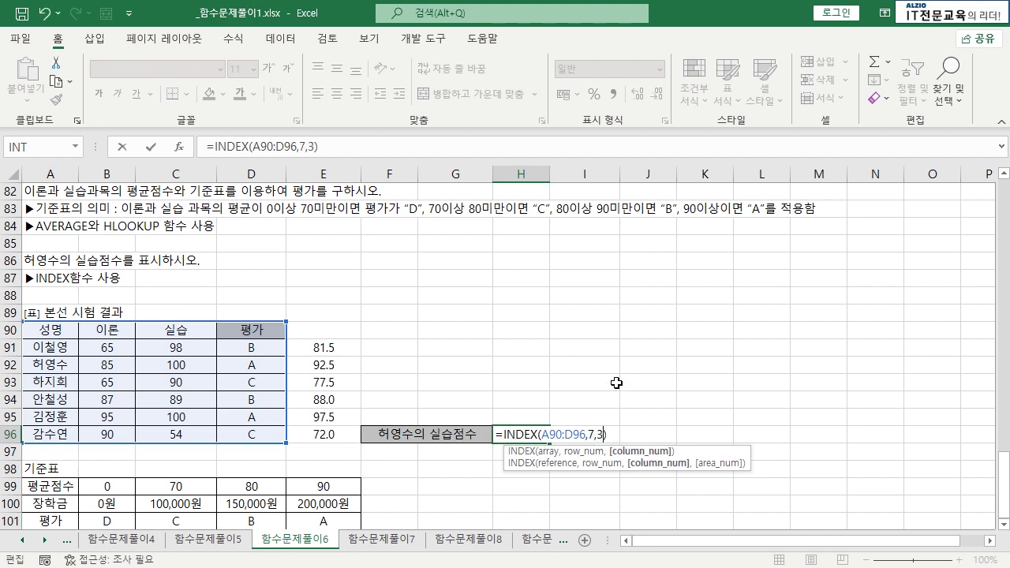
{"action": "key", "text": "Return"}
{"action": "left_click", "coordinate": [543, 439]}
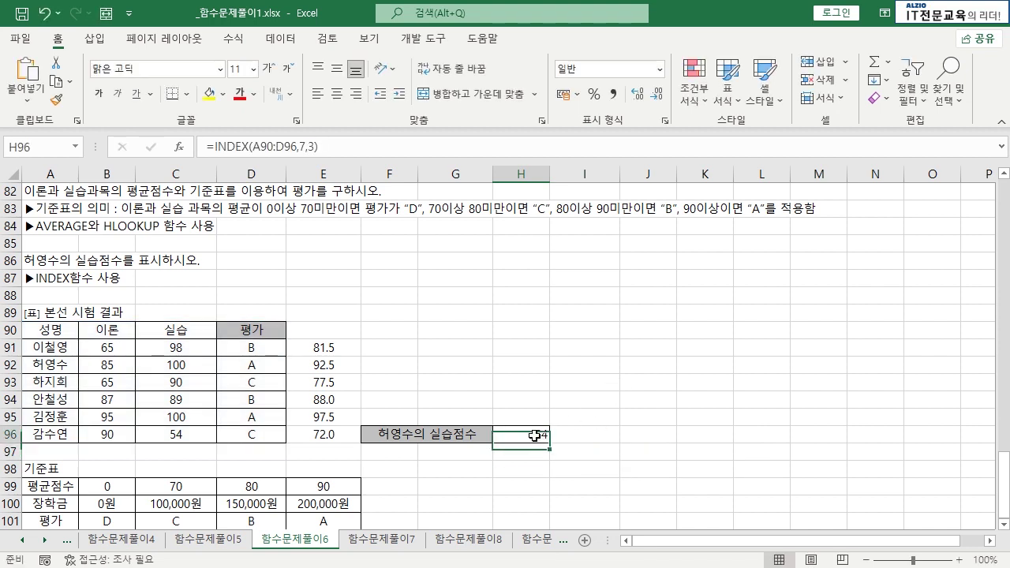
{"action": "double_click", "coordinate": [543, 439]}
{"action": "key", "text": "Escape"}
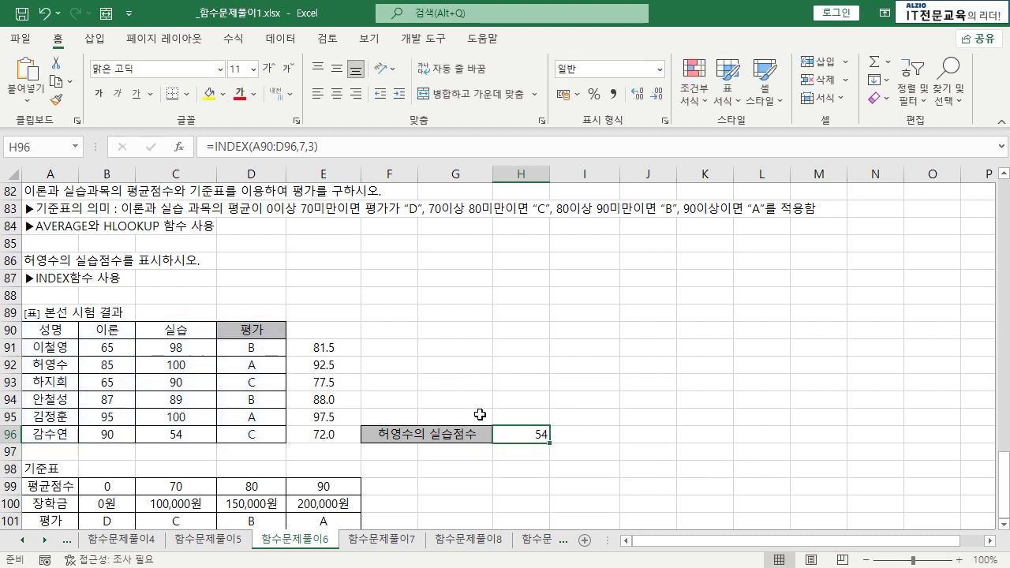
- Undo the last two test changes to the INDEX formula in H96 and check its arguments
{"action": "key", "text": "ctrl+z"}
{"action": "key", "text": "ctrl+z"}
{"action": "double_click", "coordinate": [532, 435]}
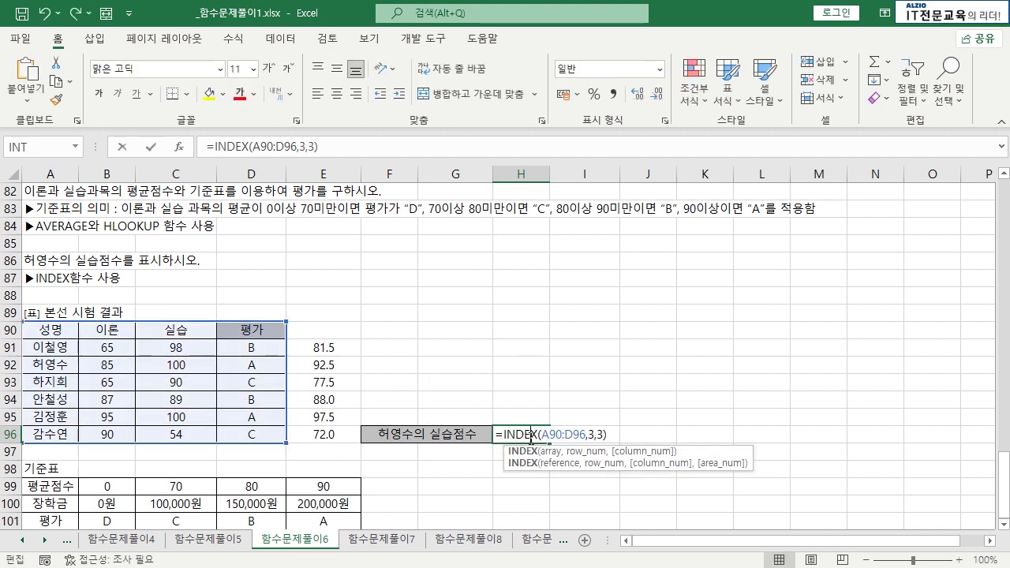
{"action": "key", "text": "Escape"}
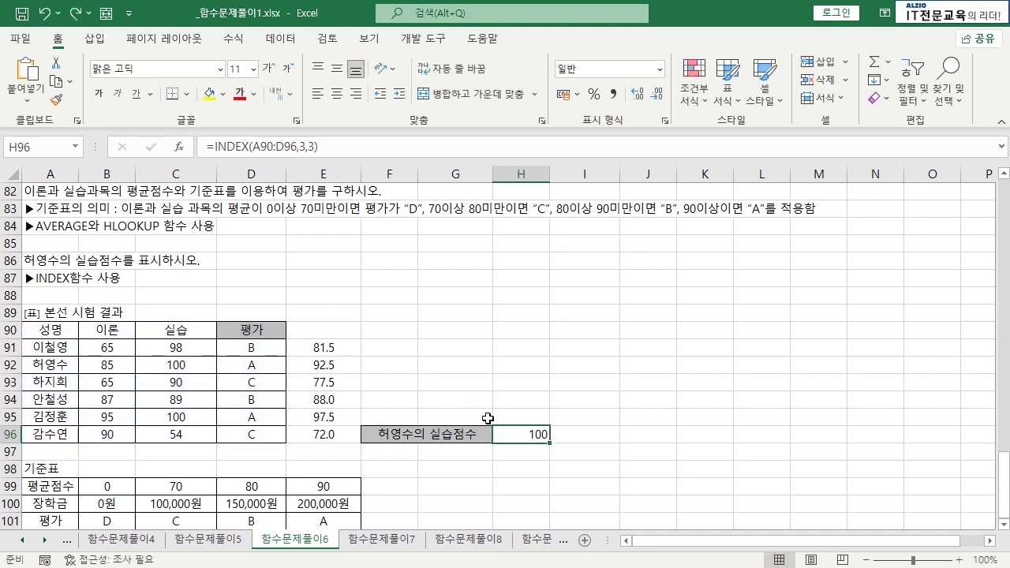
- Open the 함수문제풀이7 sheet, review the task and registration numbers, and clear the 생년월일 column in D7:D14
{"action": "key", "text": "ctrl+Page_Down"}
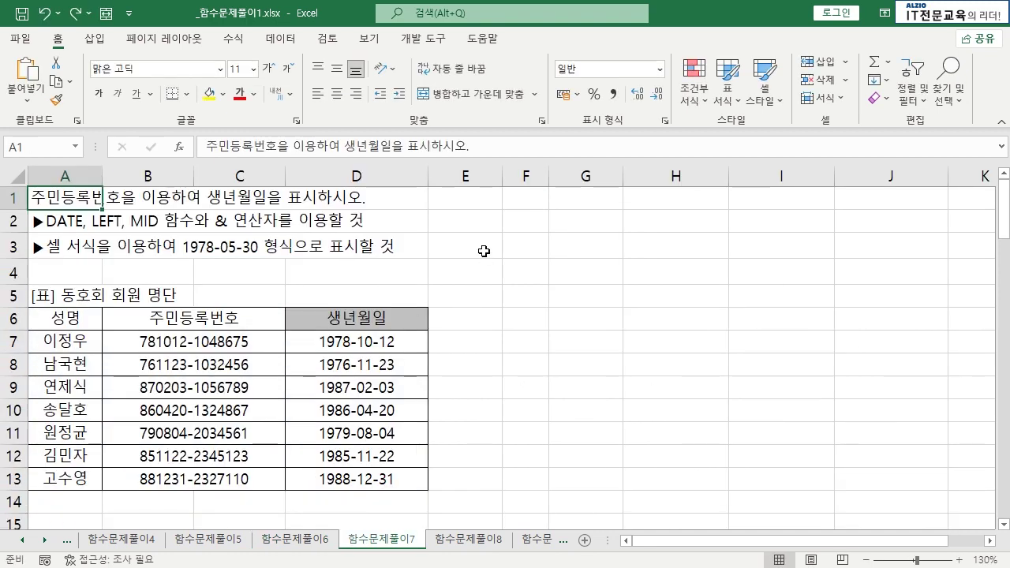
{"action": "left_click", "coordinate": [595, 265]}
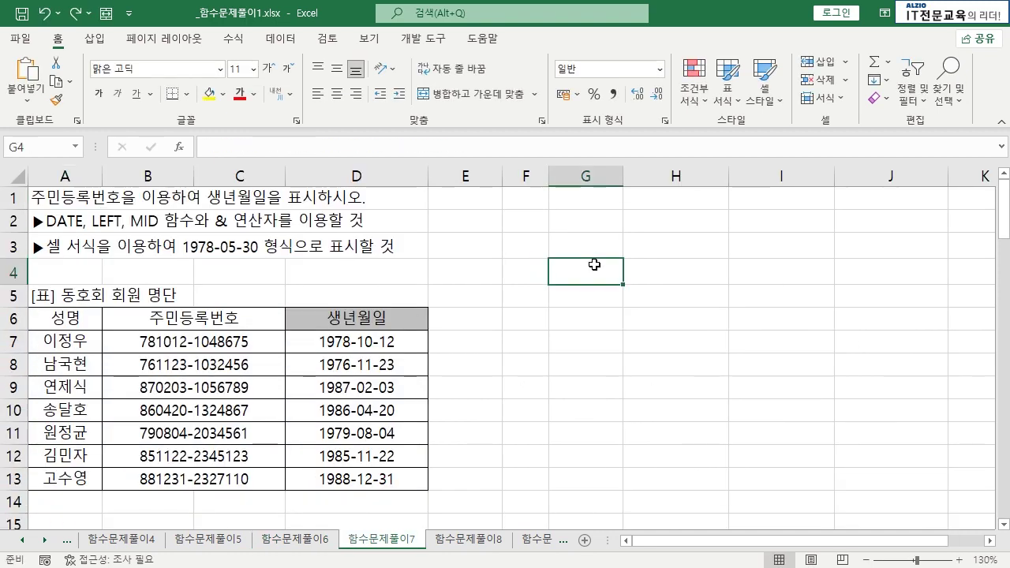
{"action": "left_click", "coordinate": [204, 344]}
{"action": "left_click_drag", "start_coordinate": [205, 344], "coordinate": [216, 479]}
{"action": "left_click", "coordinate": [216, 479]}
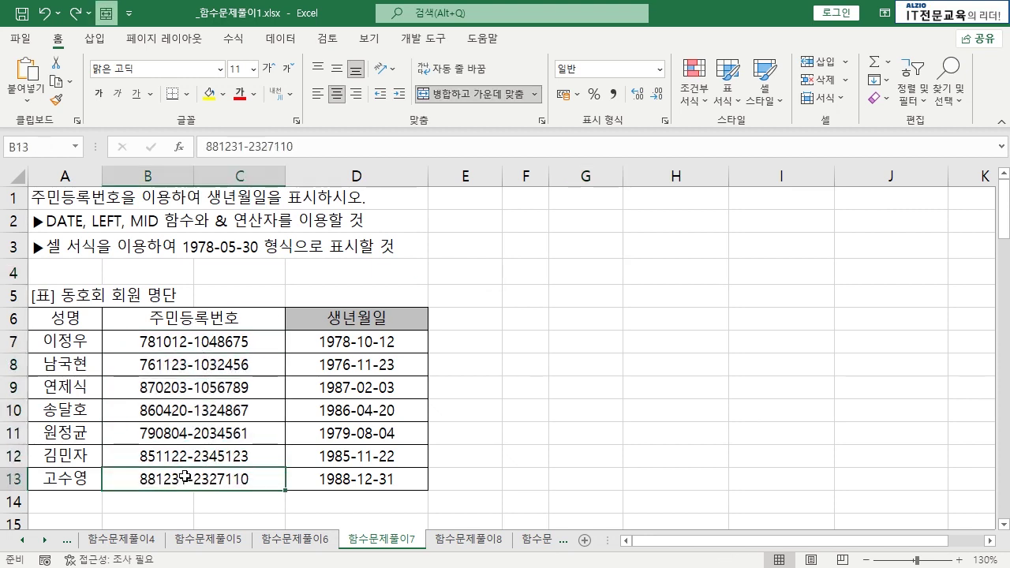
{"action": "left_click_drag", "start_coordinate": [202, 429], "coordinate": [203, 354]}
{"action": "left_click_drag", "start_coordinate": [71, 204], "coordinate": [315, 199]}
{"action": "left_click", "coordinate": [320, 199]}
{"action": "left_click_drag", "start_coordinate": [383, 345], "coordinate": [371, 502]}
{"action": "key", "text": "Delete"}
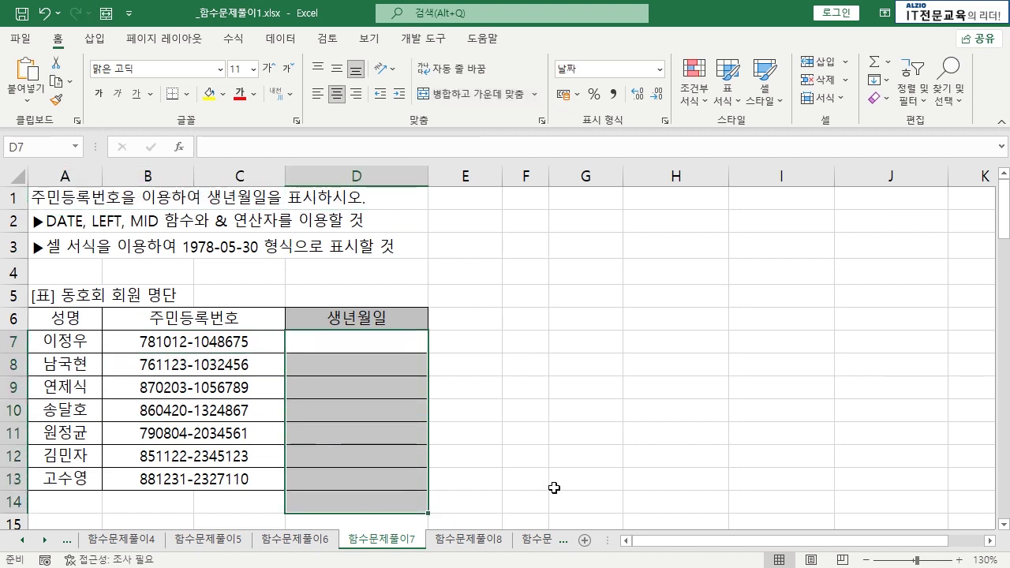
{"action": "left_click", "coordinate": [554, 488]}
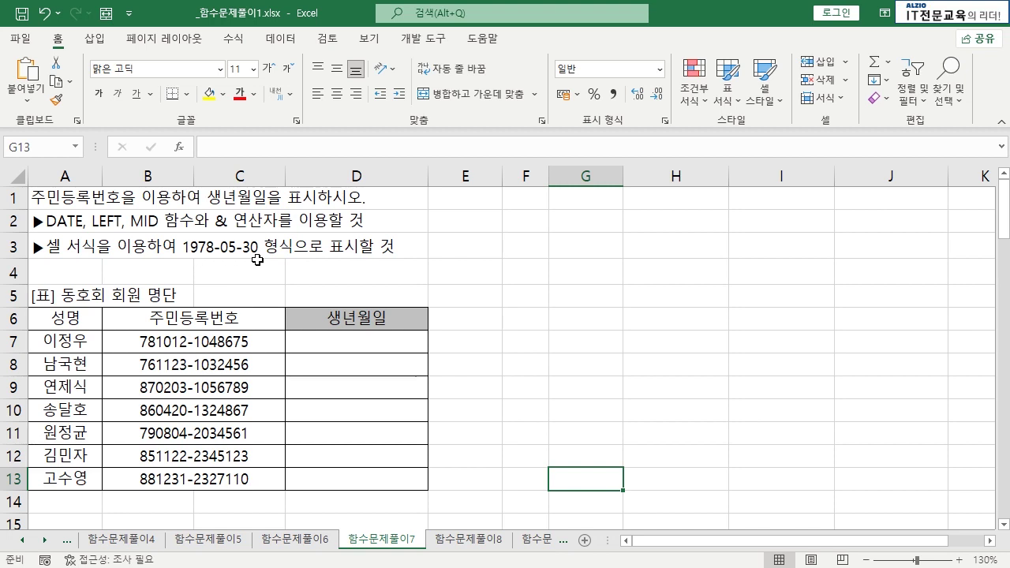
- Examine the first six digits of the registration numbers in B7 and B10 as year, month and day parts
{"action": "left_click", "coordinate": [466, 319]}
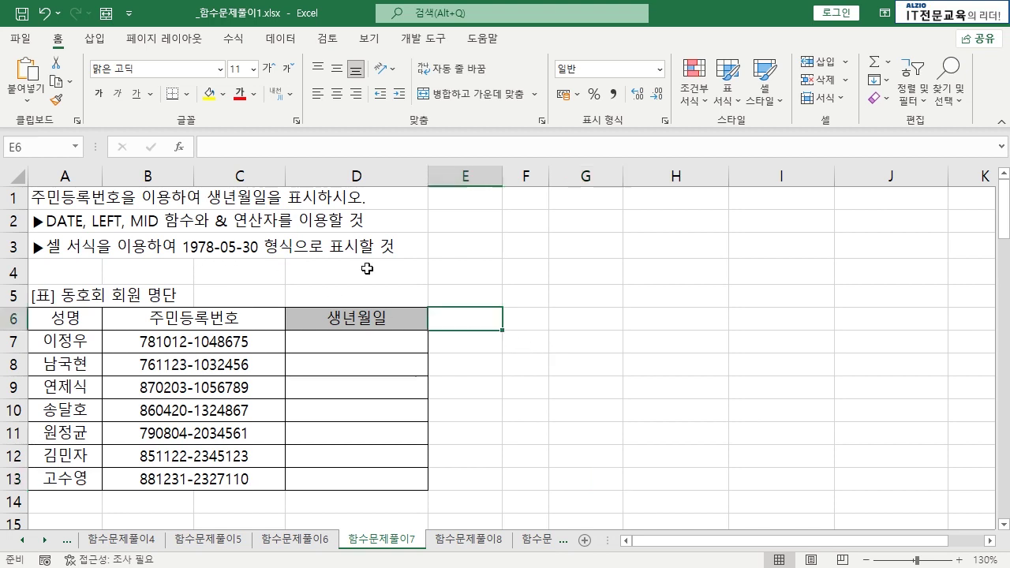
{"action": "left_click", "coordinate": [211, 324]}
{"action": "double_click", "coordinate": [162, 344]}
{"action": "left_click_drag", "start_coordinate": [139, 346], "coordinate": [188, 346]}
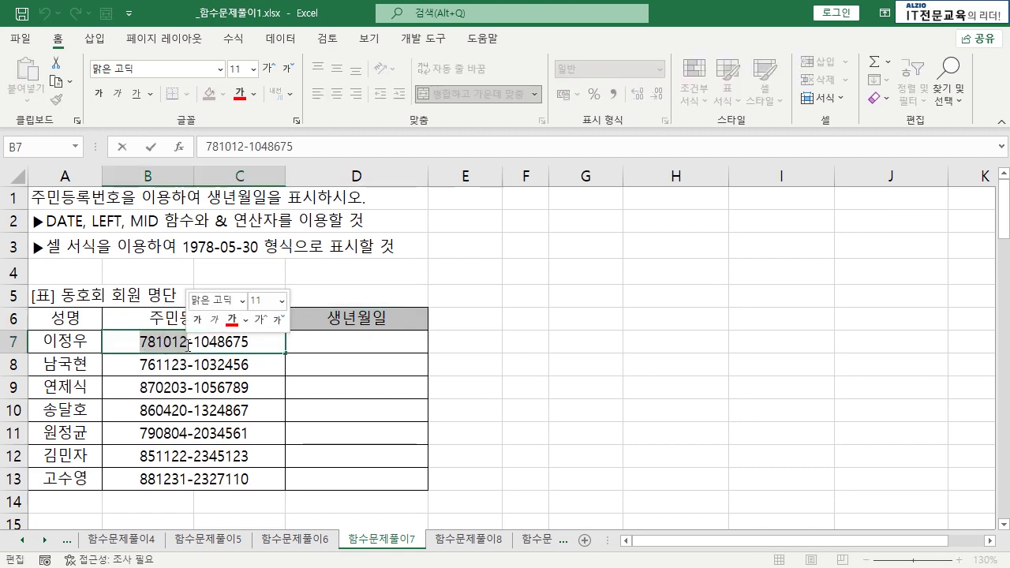
{"action": "left_click", "coordinate": [140, 341]}
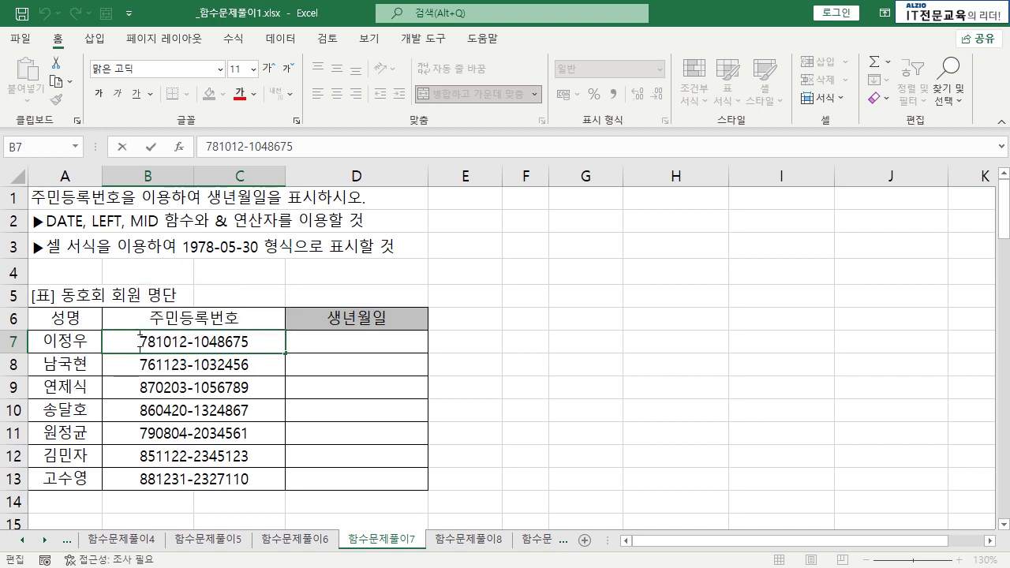
{"action": "left_click_drag", "start_coordinate": [140, 341], "coordinate": [192, 342]}
{"action": "left_click", "coordinate": [174, 342]}
{"action": "double_click", "coordinate": [115, 408]}
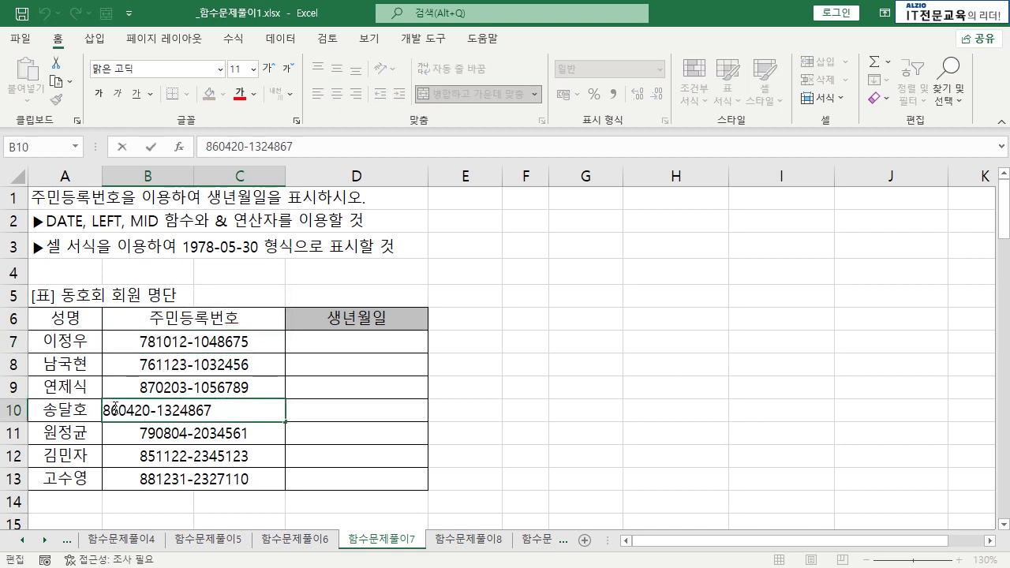
{"action": "left_click_drag", "start_coordinate": [106, 411], "coordinate": [150, 411]}
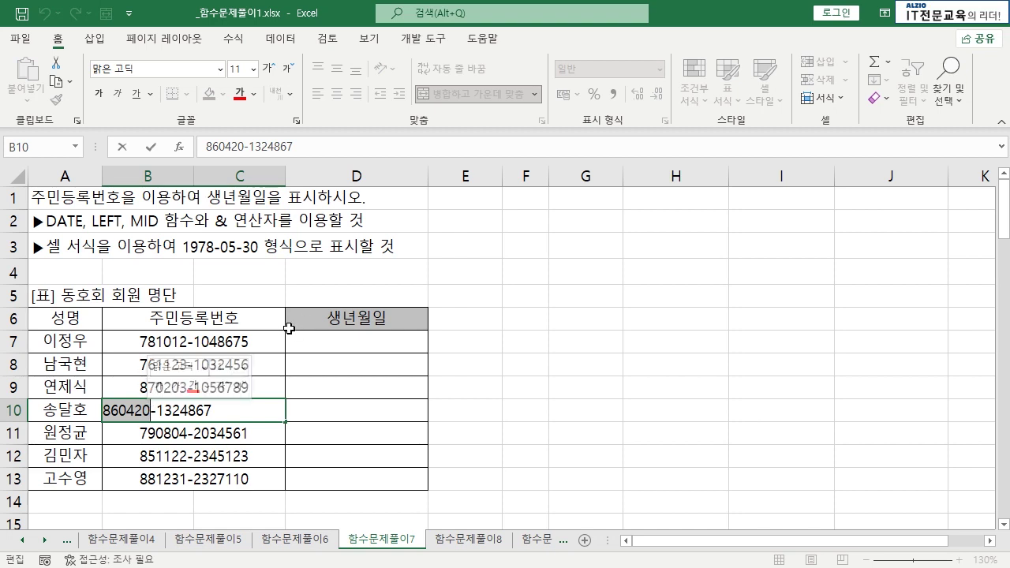
{"action": "key", "text": "Escape"}
- Enter the sample value 123456 in G3 for demonstrating the text functions
{"action": "left_click", "coordinate": [352, 345]}
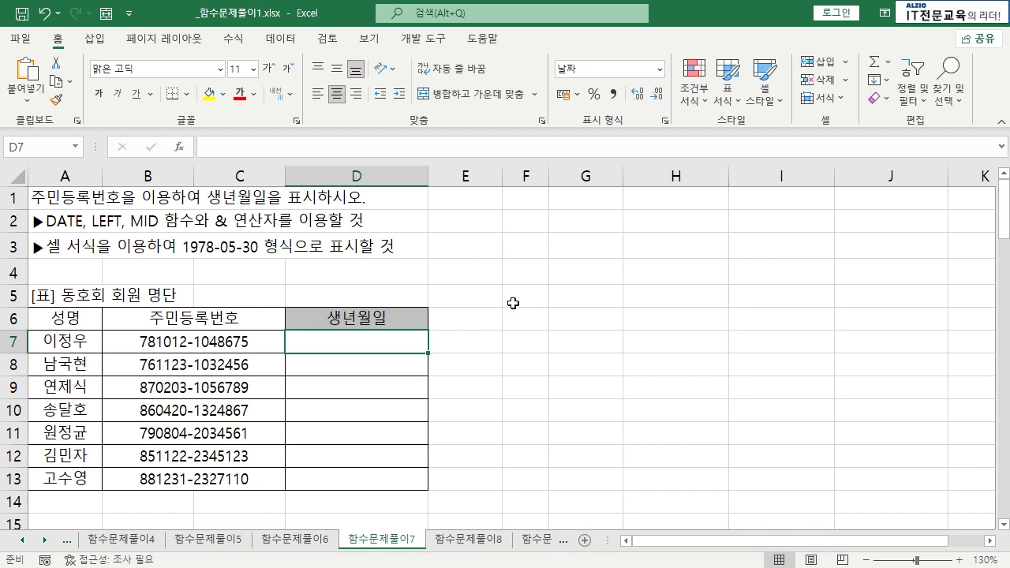
{"action": "left_click", "coordinate": [580, 254]}
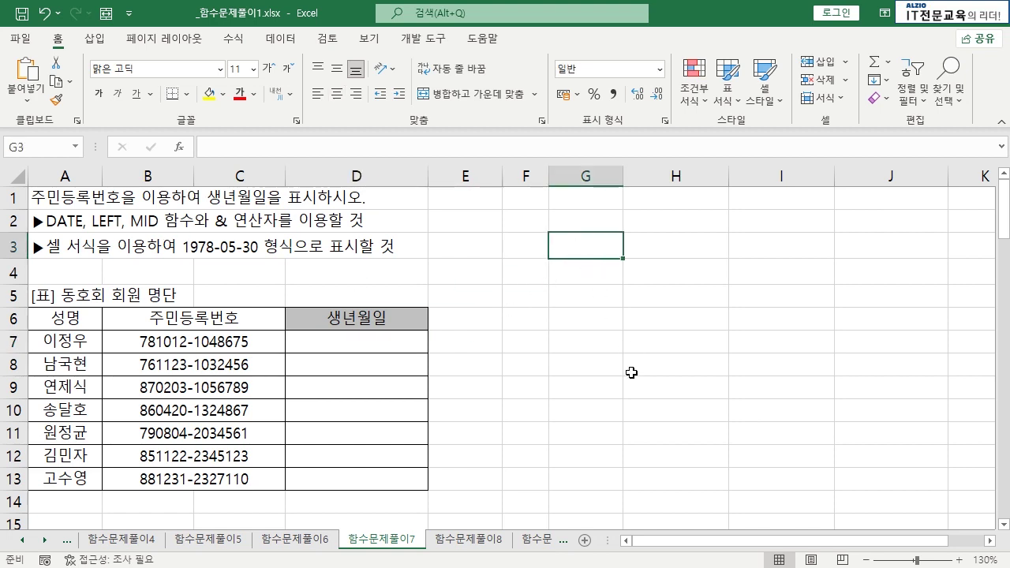
{"action": "type", "text": "123456"}
{"action": "key", "text": "Return"}
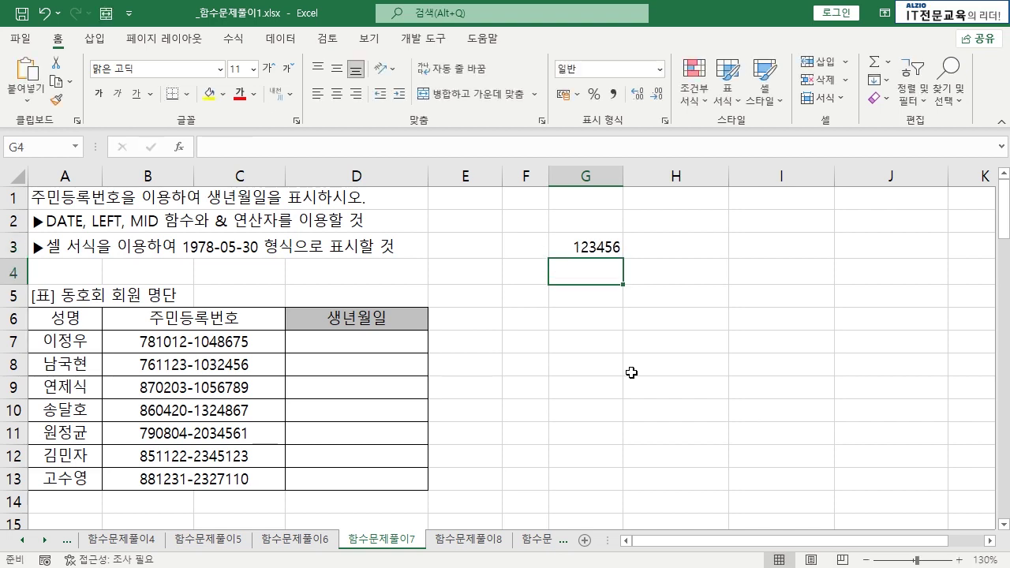
- Enter function-name labels below and beside the sample value: LEFT in F4, MID in F5 and RIGHY in F6
{"action": "key", "text": "Down"}
{"action": "key", "text": "Up"}
{"action": "key", "text": "Left"}
{"action": "type", "text": "LEFT"}
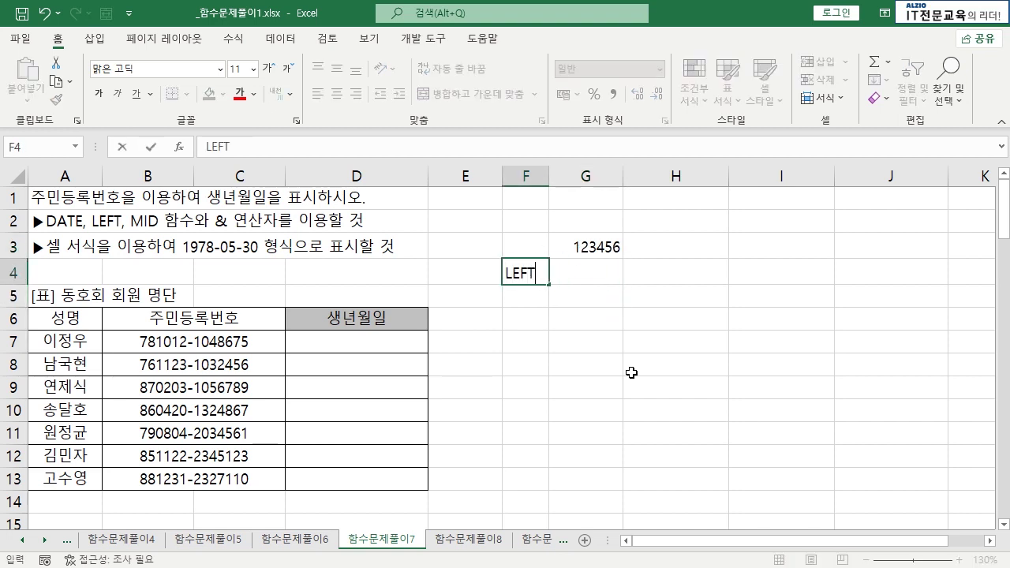
{"action": "key", "text": "Return"}
{"action": "type", "text": "MID"}
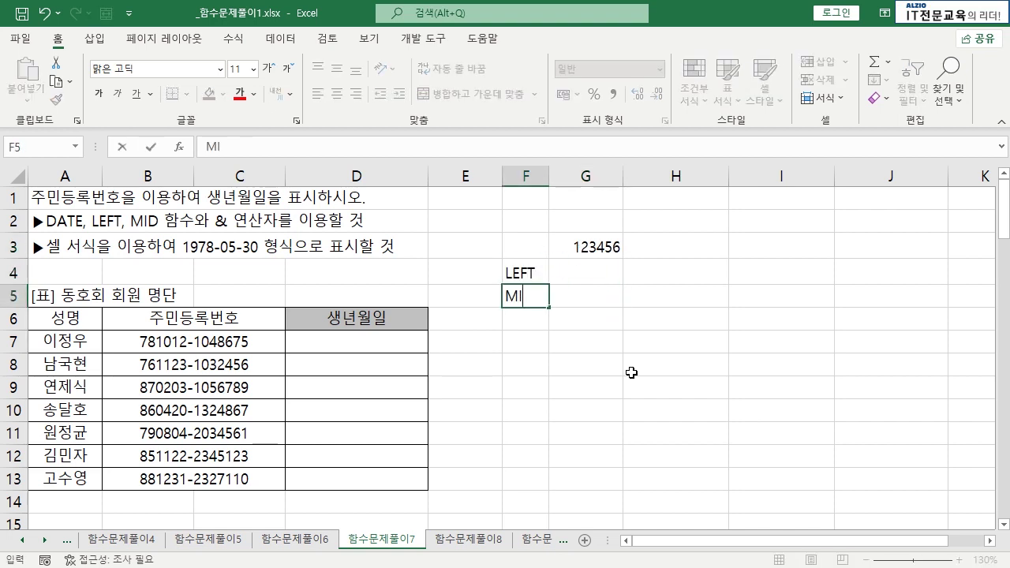
{"action": "key", "text": "Return"}
{"action": "type", "text": "RIGHY"}
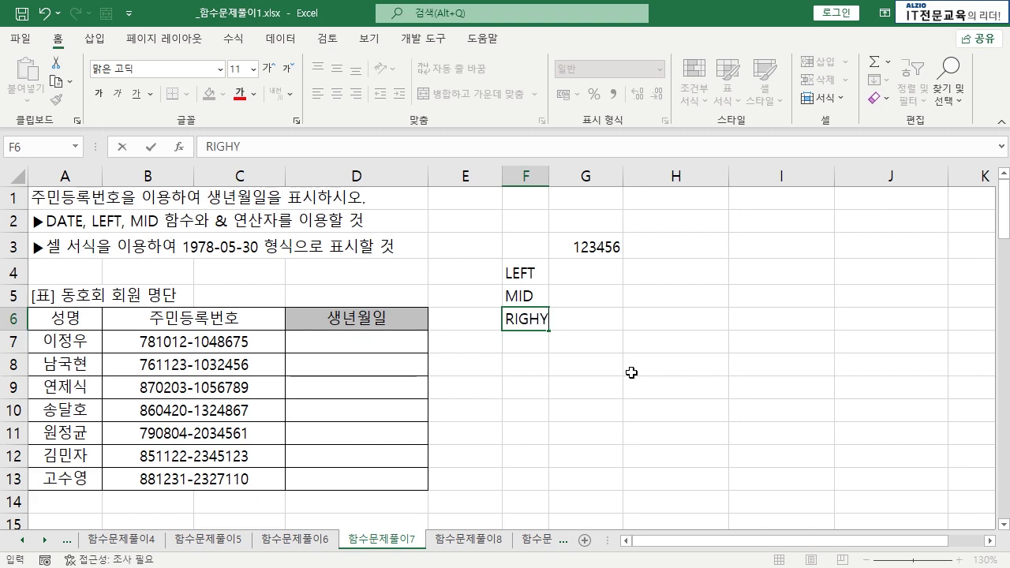
- Correct the F6 label to RIGHT and enter =LEFT(G3,2) in G4 to extract the first two characters of G3
{"action": "key", "text": "Up"}
{"action": "key", "text": "Up"}
{"action": "key", "text": "Right"}
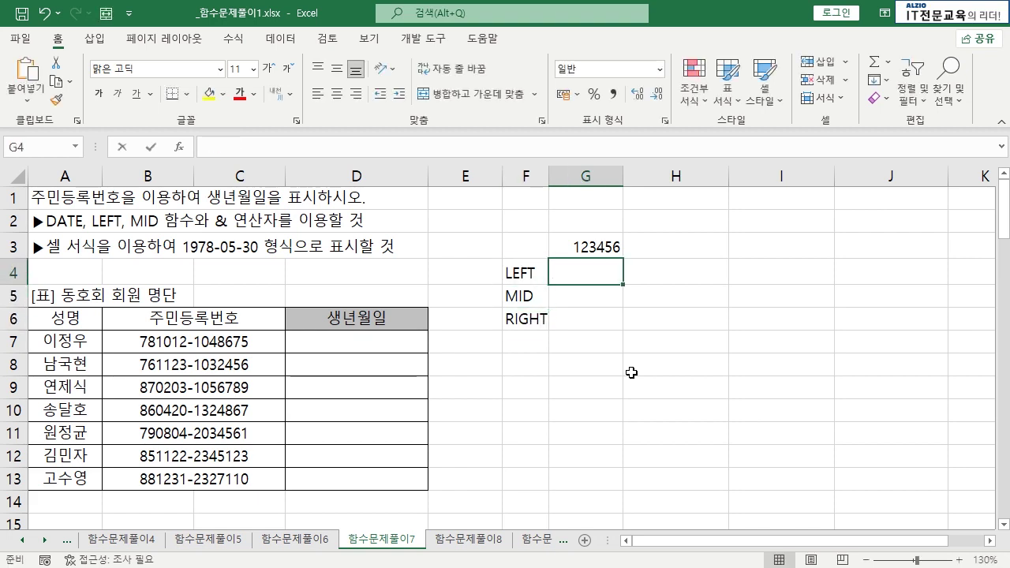
{"action": "type", "text": "=LEFT("}
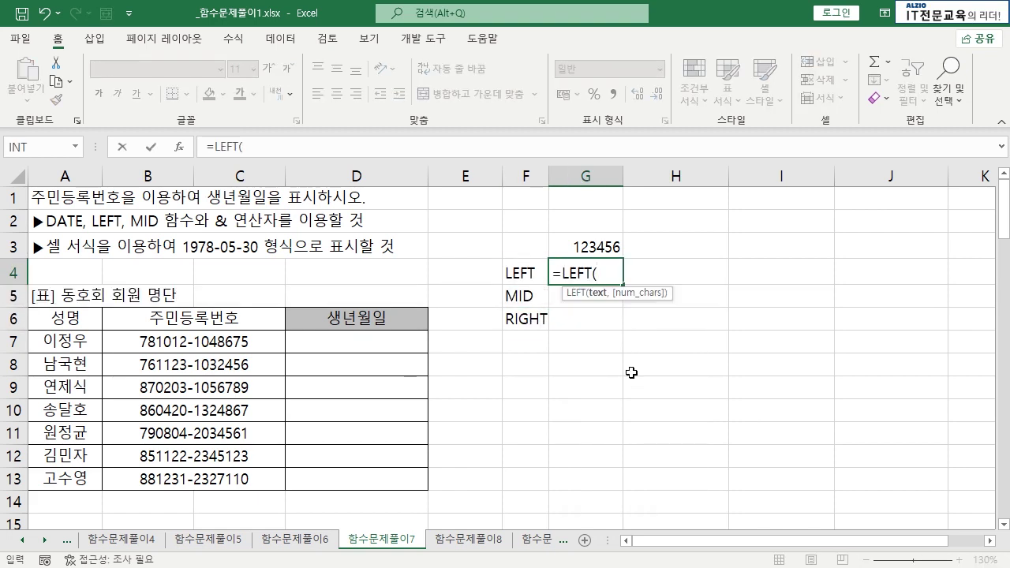
{"action": "key", "text": "Up"}
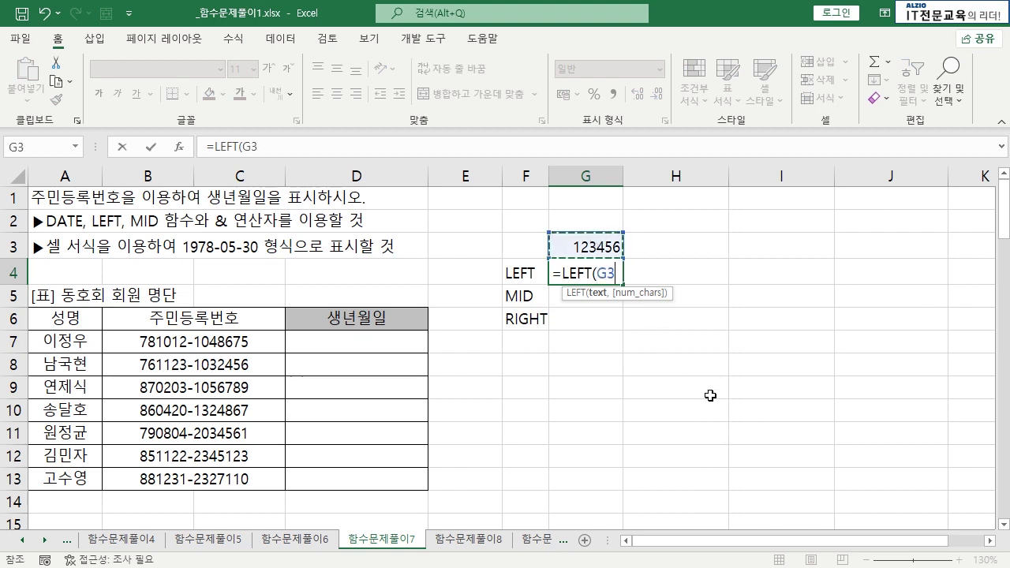
{"action": "type", "text": ",2"}
{"action": "key", "text": "Return"}
{"action": "key", "text": "Up"}
{"action": "key", "text": "Up"}
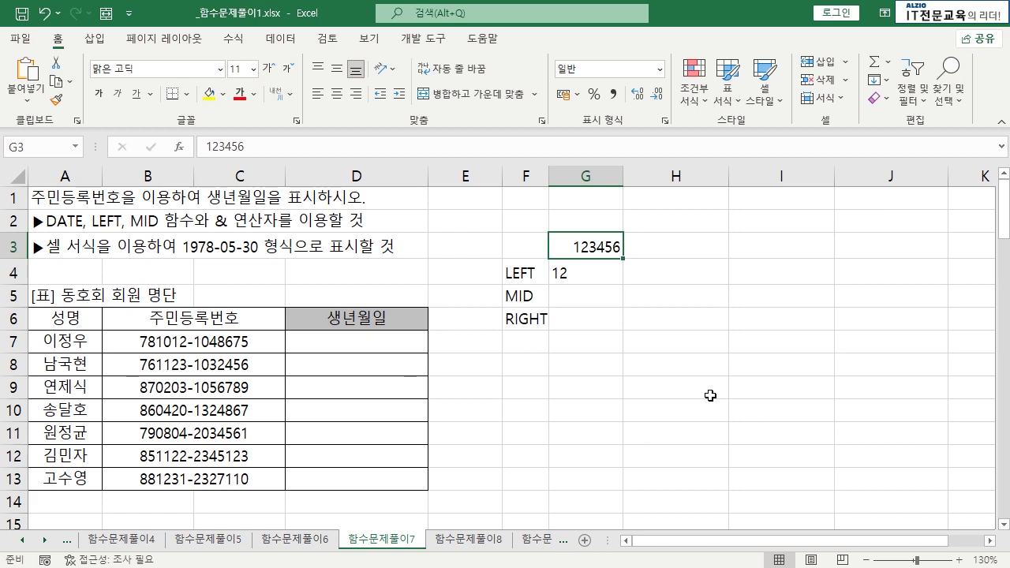
- Enter =MID(G3,3,2) in G5 to extract two characters of G3 starting from the third
{"action": "key", "text": "Down"}
{"action": "key", "text": "Down"}
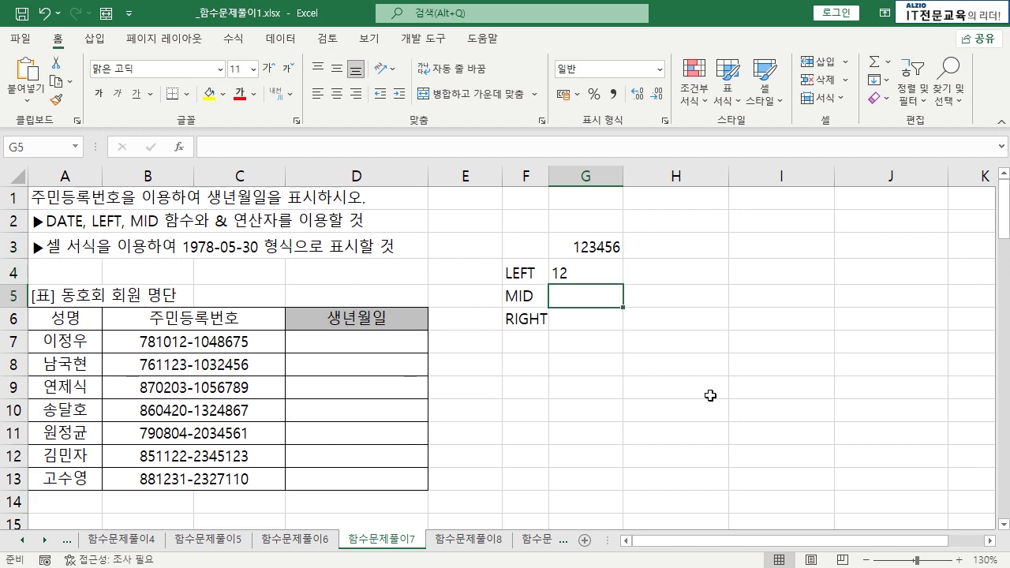
{"action": "type", "text": "=MID("}
{"action": "key", "text": "Up"}
{"action": "key", "text": "Up"}
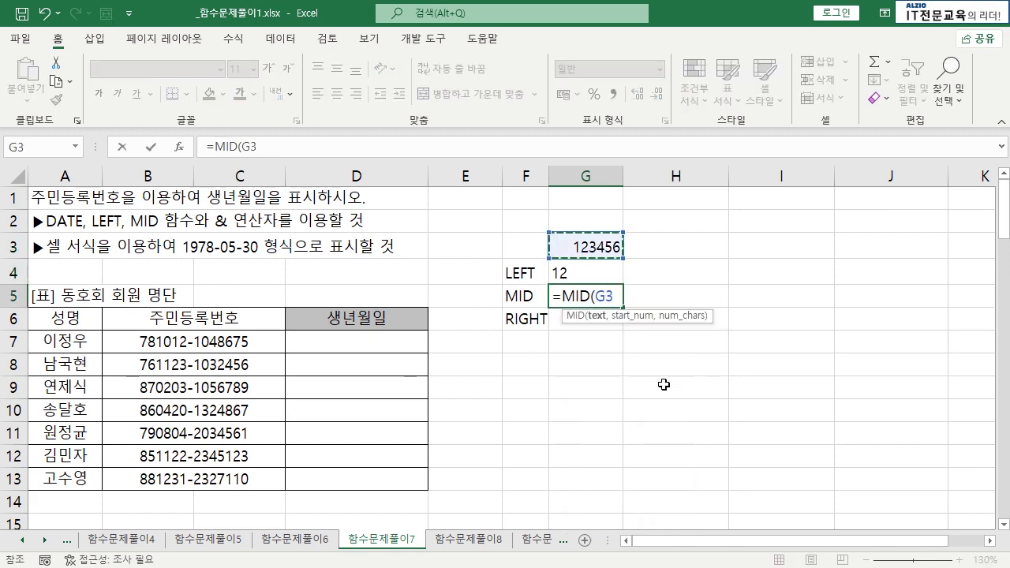
{"action": "type", "text": ","}
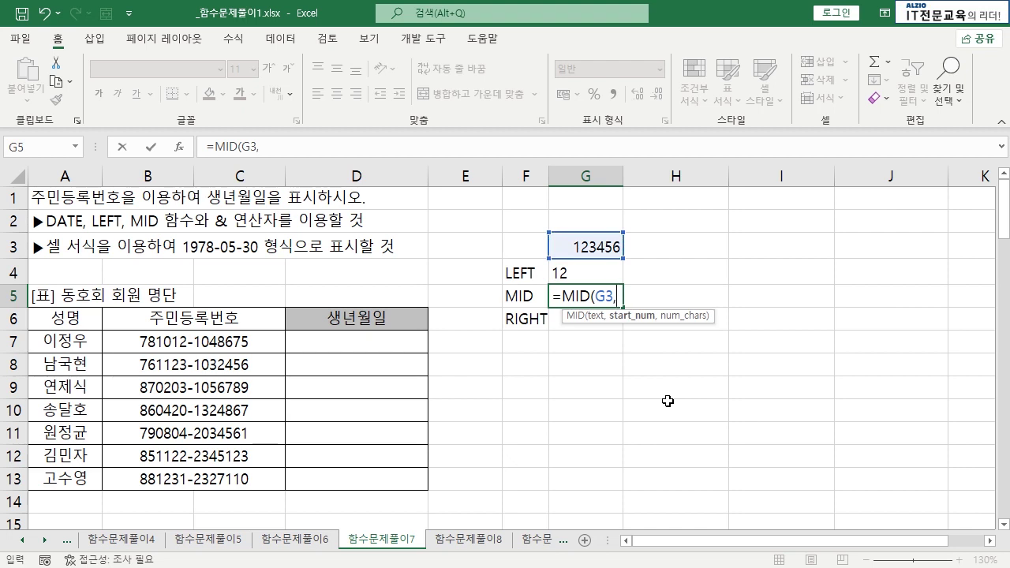
{"action": "type", "text": "3,1"}
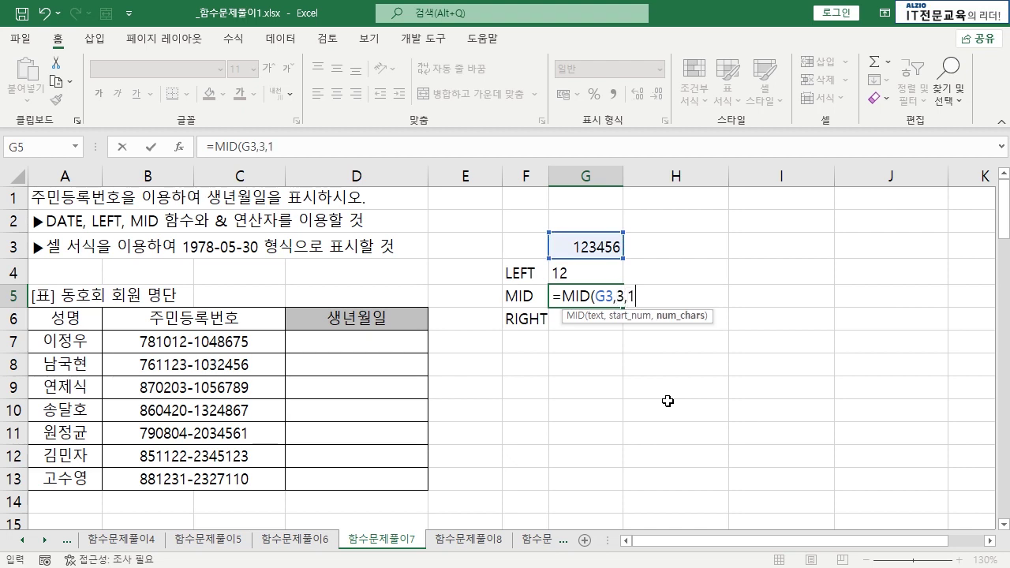
{"action": "key", "text": "BackSpace"}
{"action": "type", "text": "2)"}
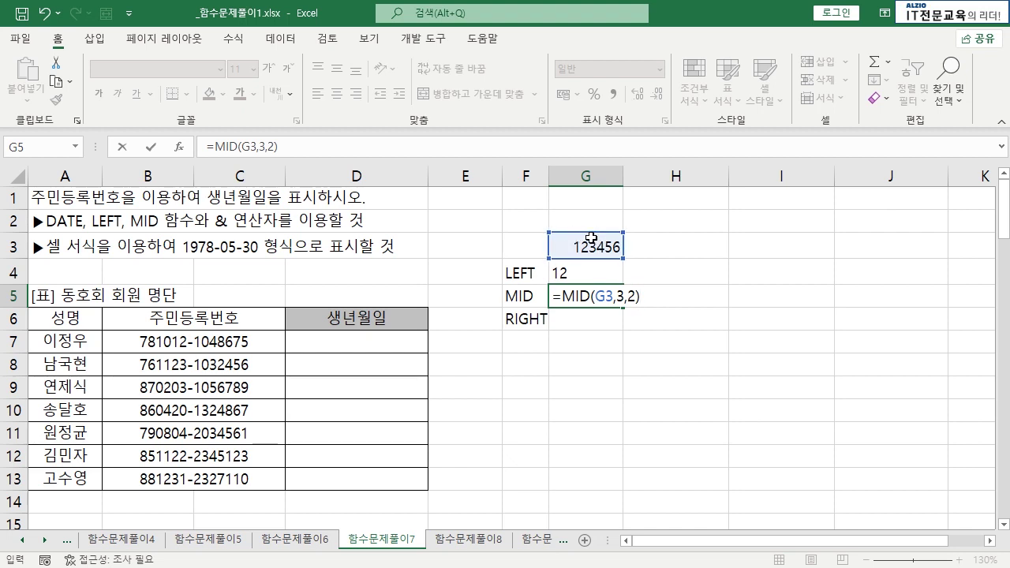
{"action": "key", "text": "Return"}
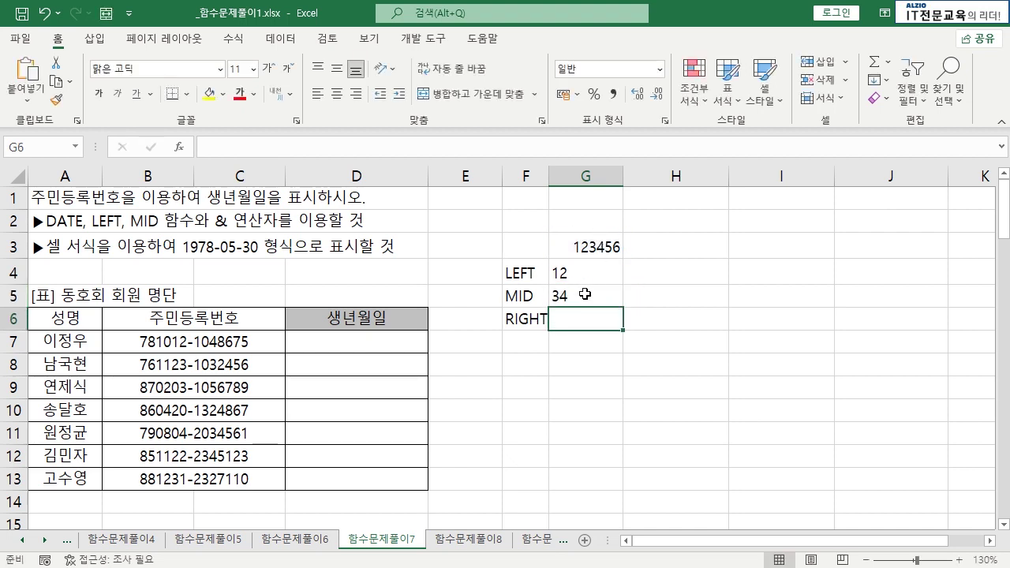
- Enter =RIGHT(G3,2) in G6 to extract the last two characters of G3, and review the three results in G4:G6
{"action": "key", "text": "BackSpace"}
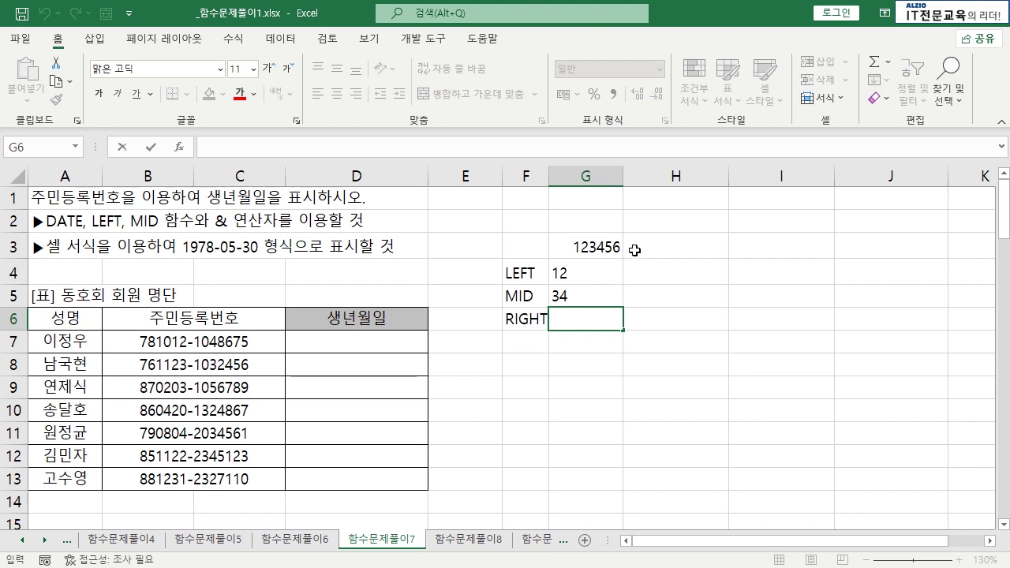
{"action": "type", "text": "=RIGHT("}
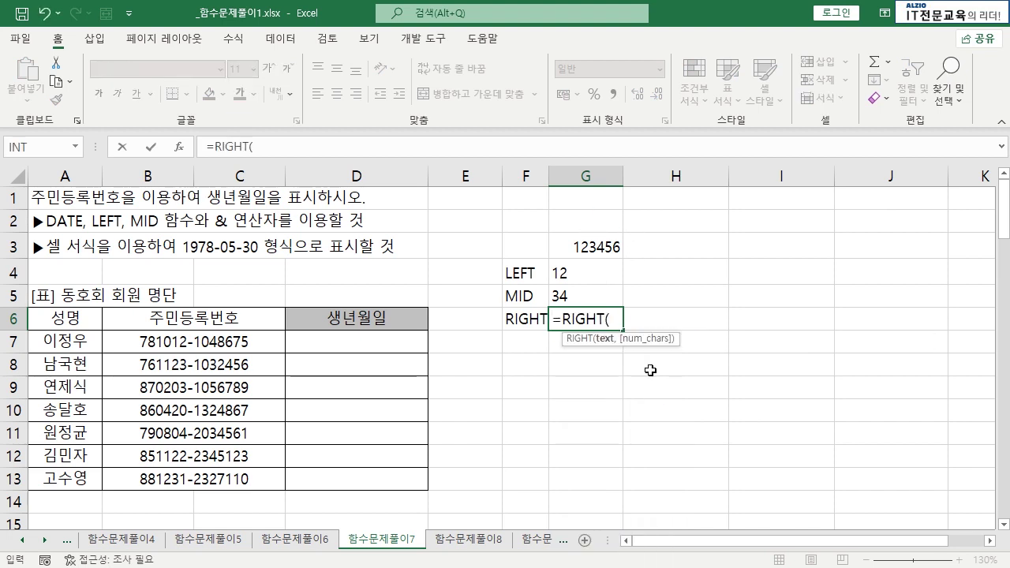
{"action": "left_click", "coordinate": [609, 265]}
{"action": "type", "text": ",2"}
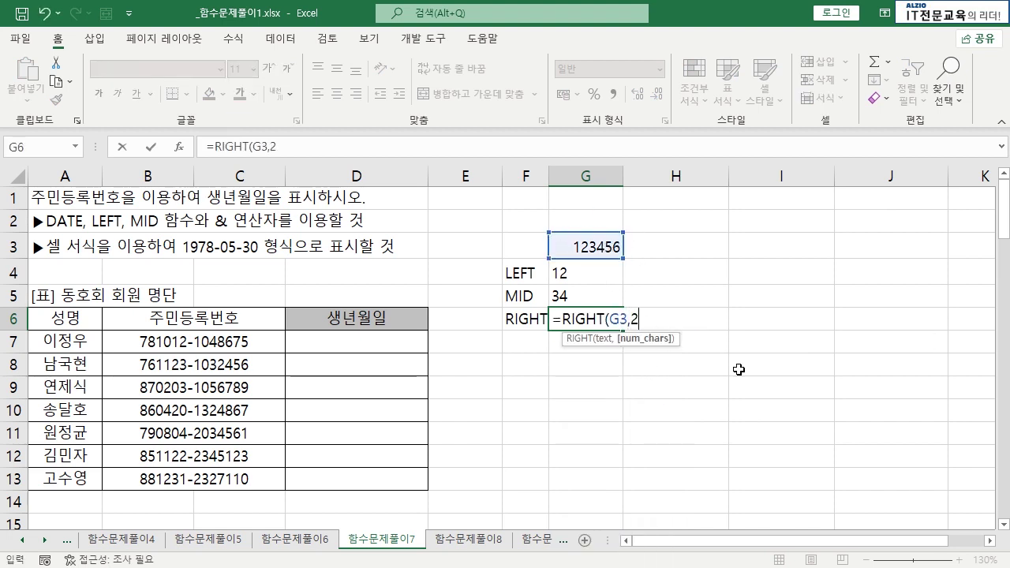
{"action": "key", "text": "Return"}
{"action": "left_click_drag", "start_coordinate": [588, 274], "coordinate": [591, 315]}
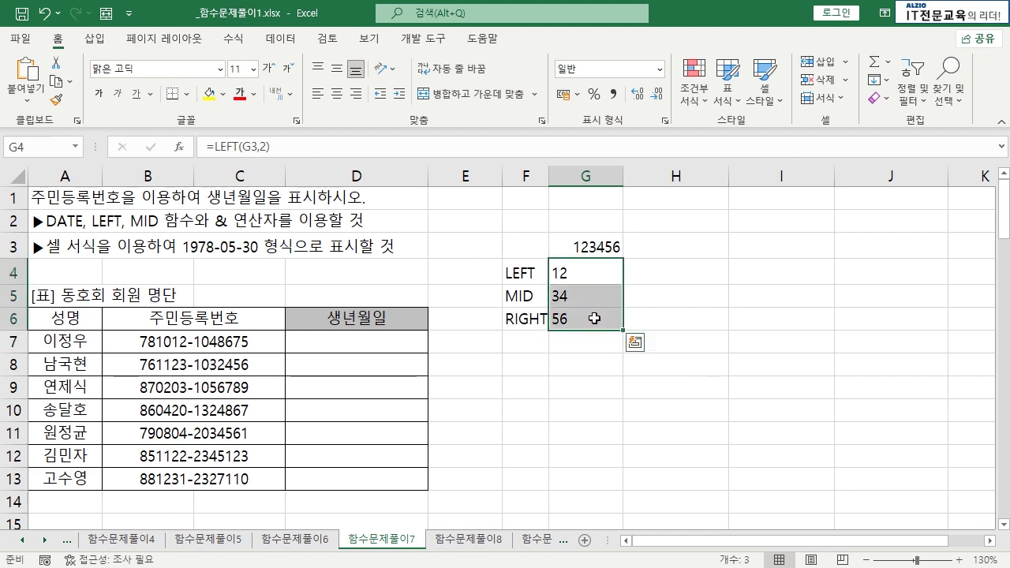
{"action": "left_click", "coordinate": [600, 316]}
{"action": "left_click_drag", "start_coordinate": [584, 273], "coordinate": [592, 319]}
{"action": "left_click", "coordinate": [652, 317]}
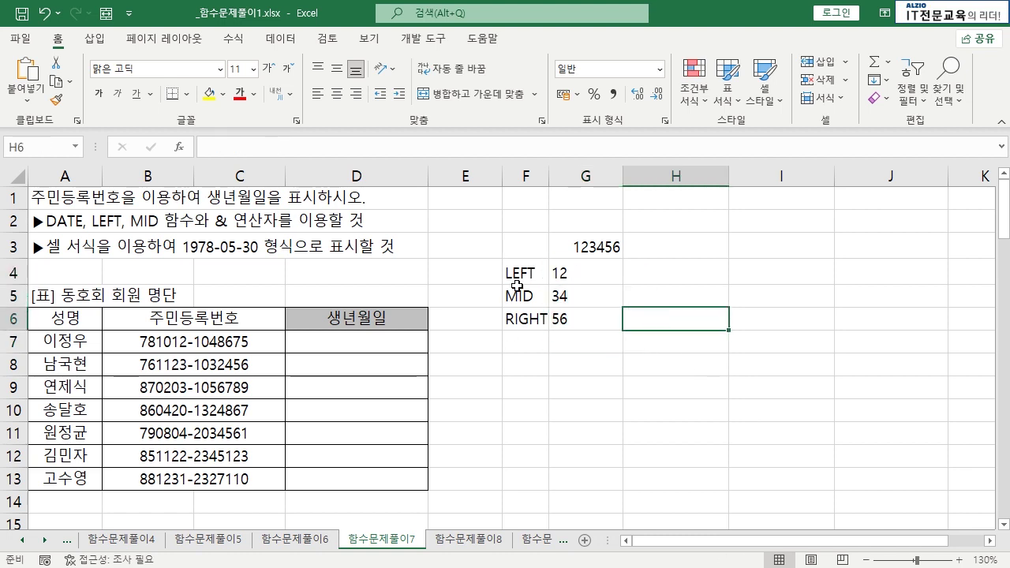
- Clear the practice labels, sample number and formulas from F3:G6
{"action": "left_click_drag", "start_coordinate": [523, 245], "coordinate": [623, 321]}
{"action": "key", "text": "Delete"}
{"action": "key", "text": "Up"}
{"action": "key", "text": "Down"}
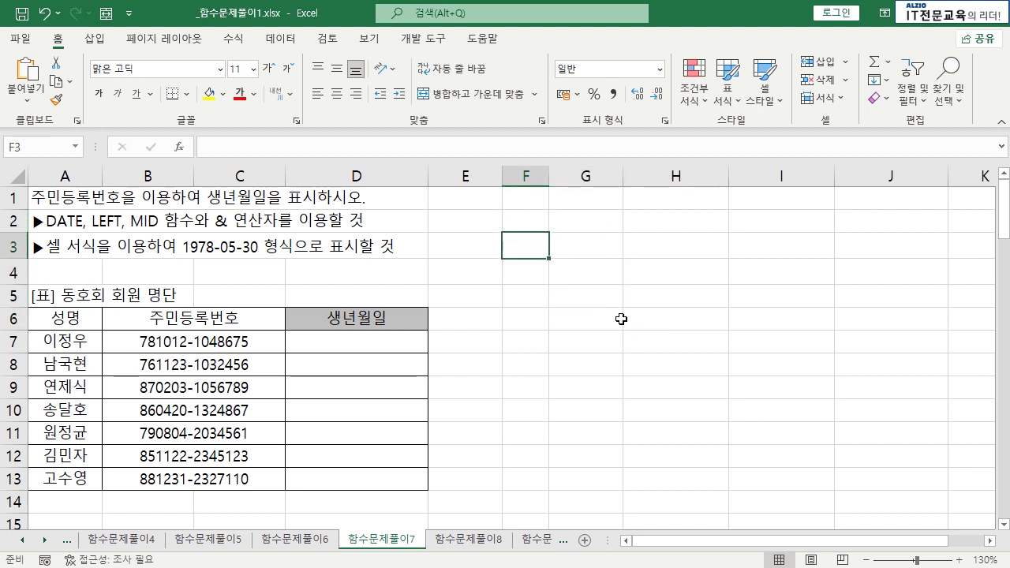
- Enter =DATE(2050,05,20) in F4 and fit column F's width to its content
{"action": "key", "text": "Down"}
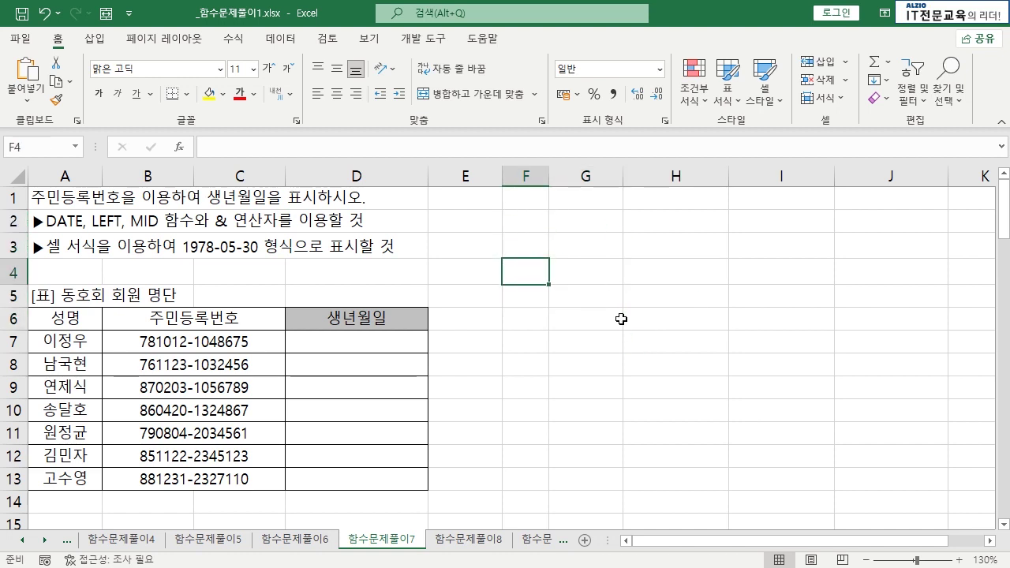
{"action": "type", "text": "=DATE("}
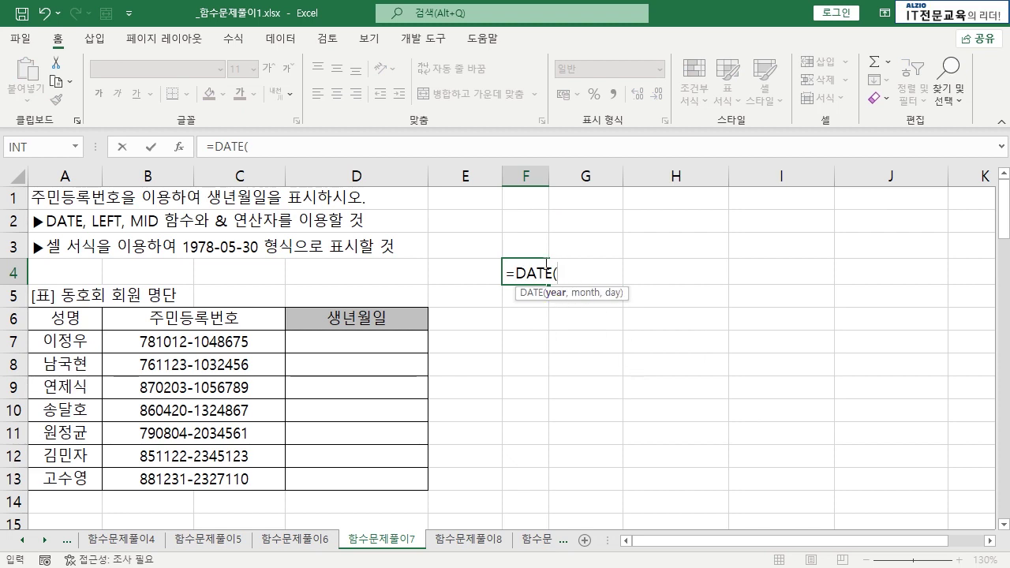
{"action": "type", "text": "2050,"}
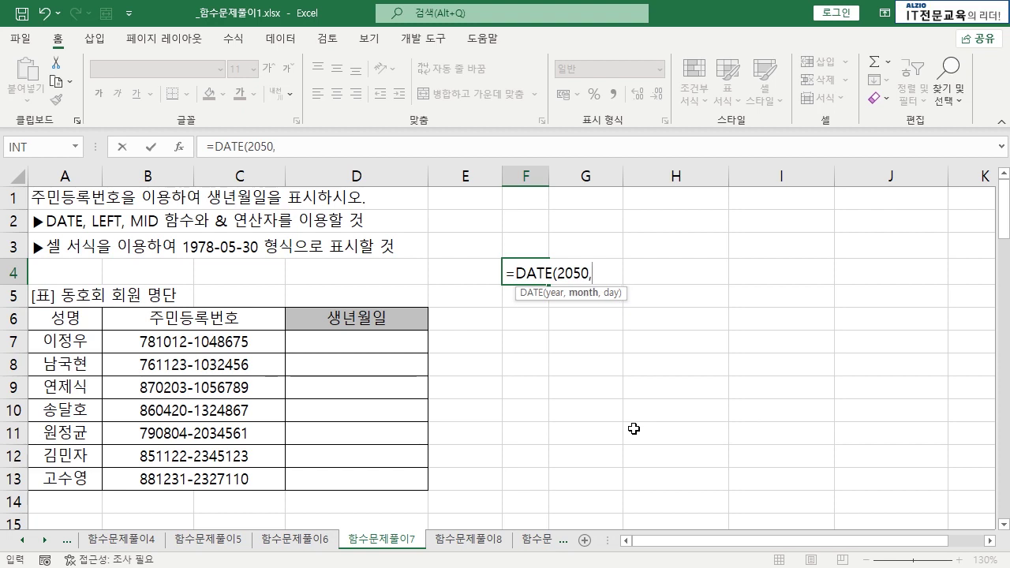
{"action": "type", "text": "05,"}
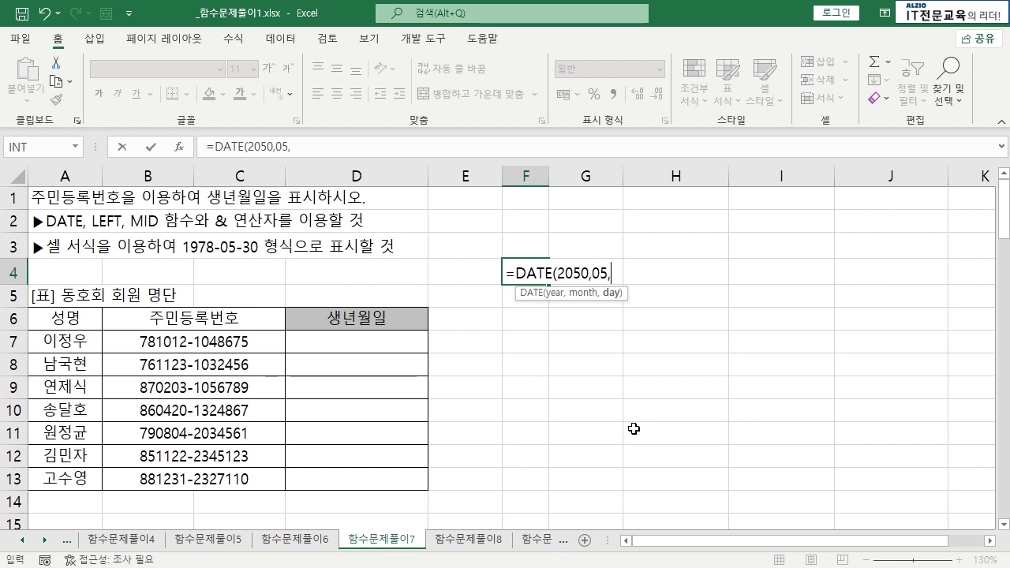
{"action": "type", "text": "20"}
{"action": "key", "text": "Return"}
{"action": "key", "text": "Up"}
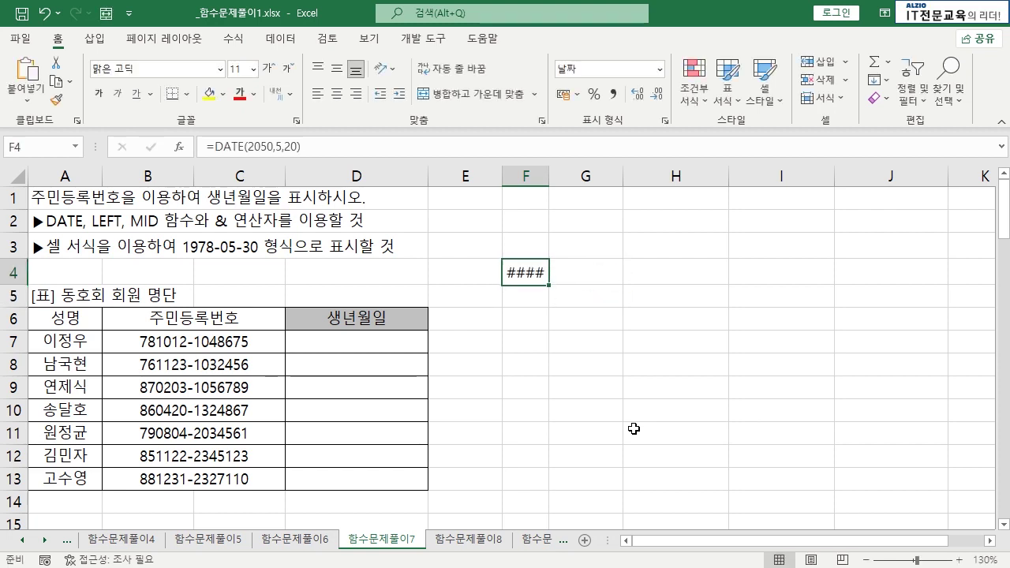
{"action": "double_click", "coordinate": [550, 176]}
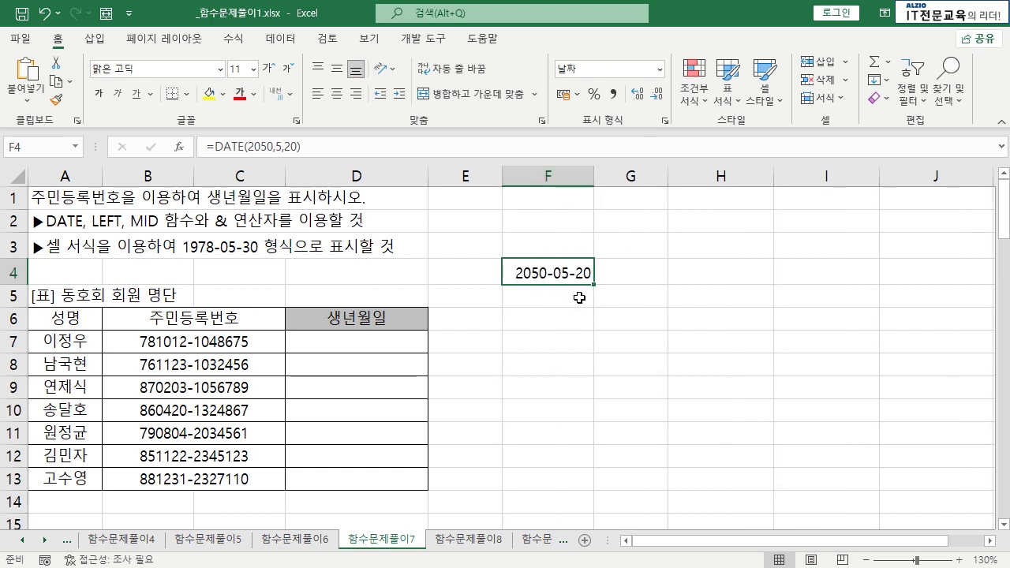
- Undo the column F width change and the DATE example in F4
{"action": "key", "text": "ctrl+z"}
{"action": "key", "text": "ctrl+z"}
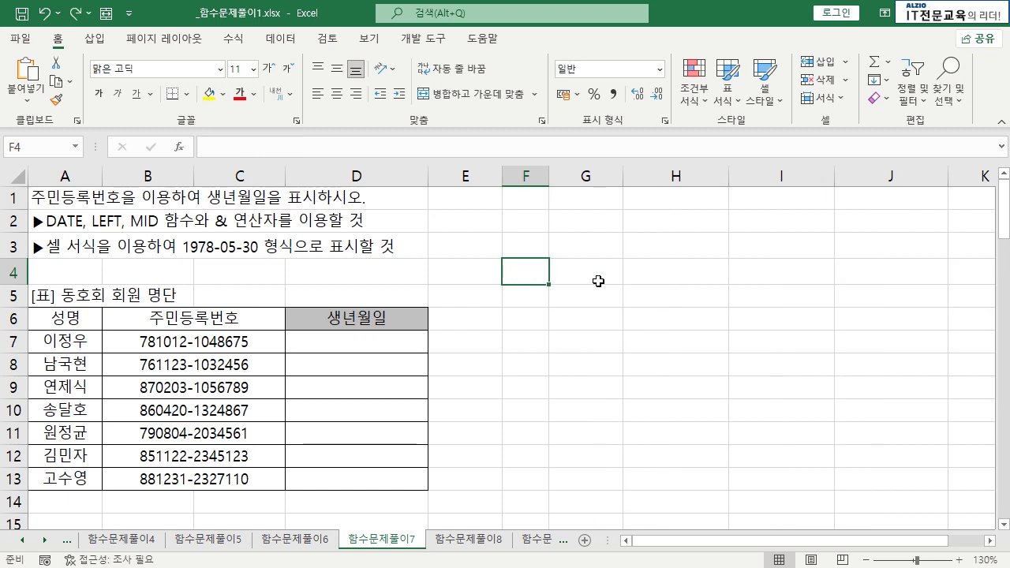
{"action": "left_click", "coordinate": [511, 317]}
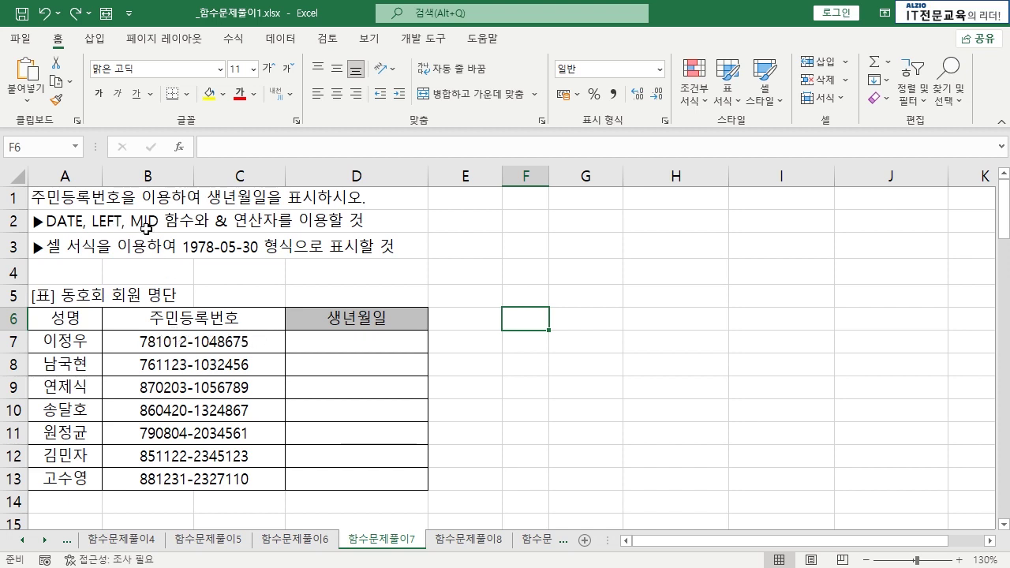
- Enter =LEFT(B7,2) in D7 to extract the two-digit birth year from the registration number in B7
{"action": "double_click", "coordinate": [338, 345]}
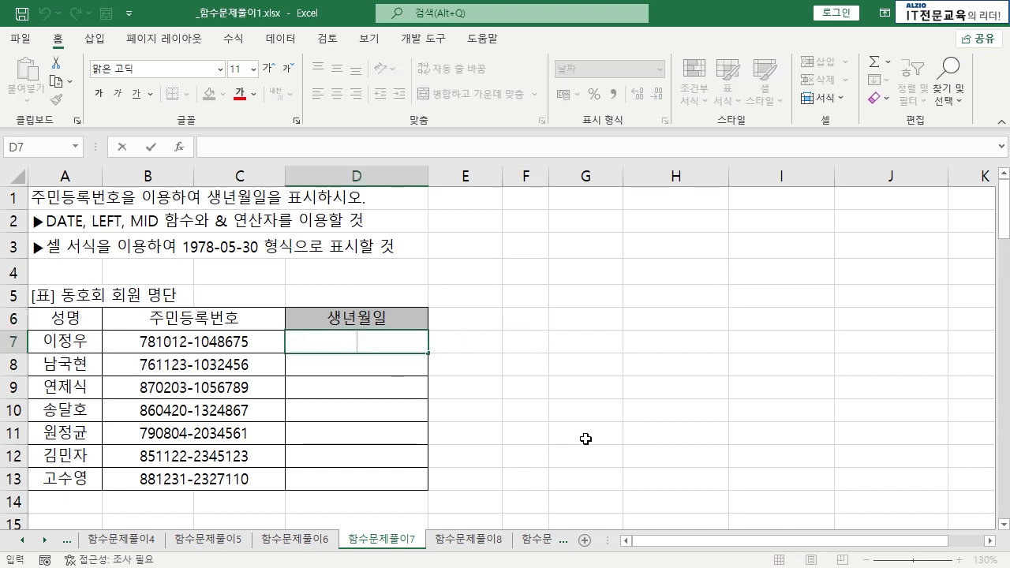
{"action": "type", "text": "="}
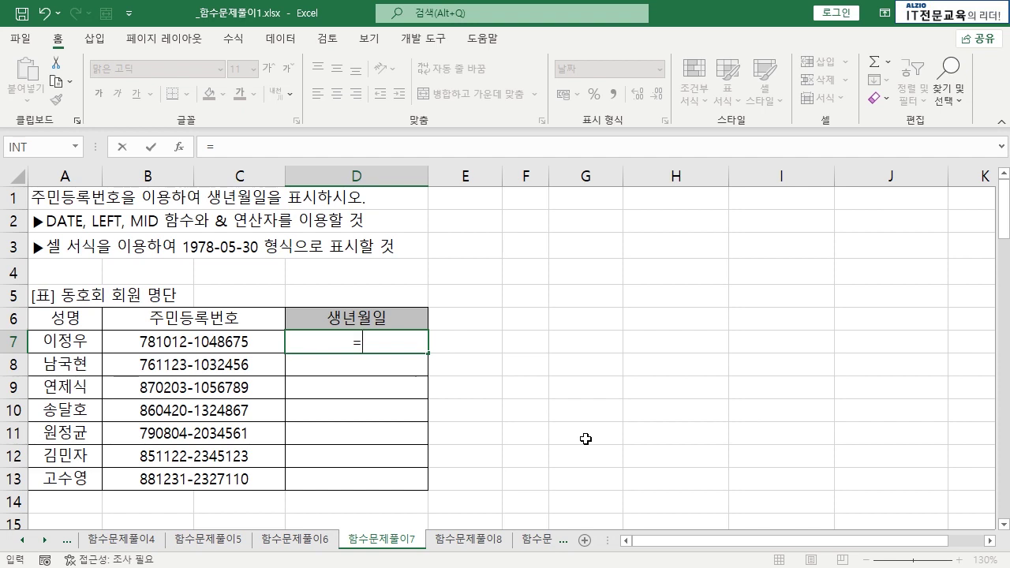
{"action": "type", "text": "LEFT("}
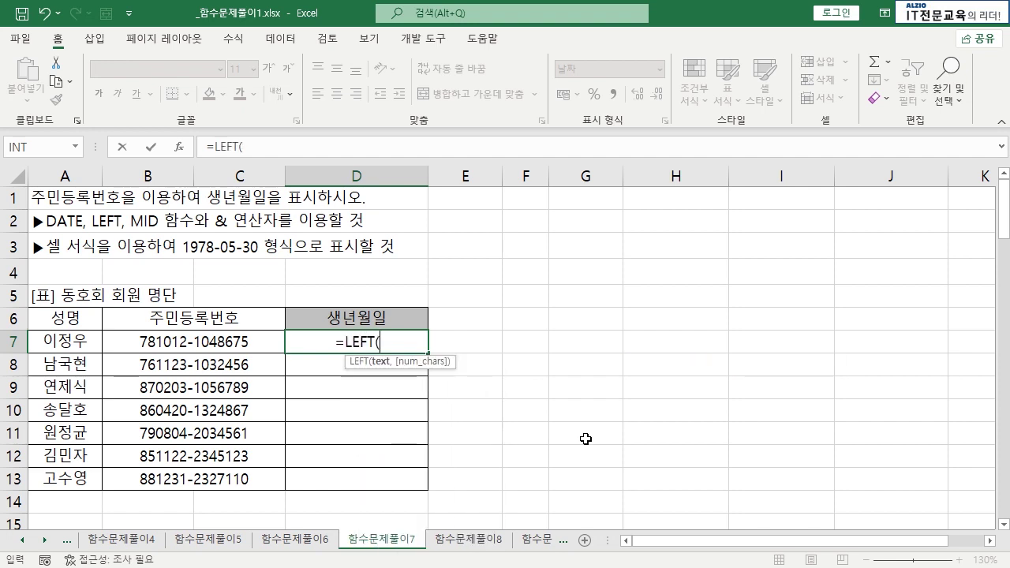
{"action": "left_click", "coordinate": [170, 342]}
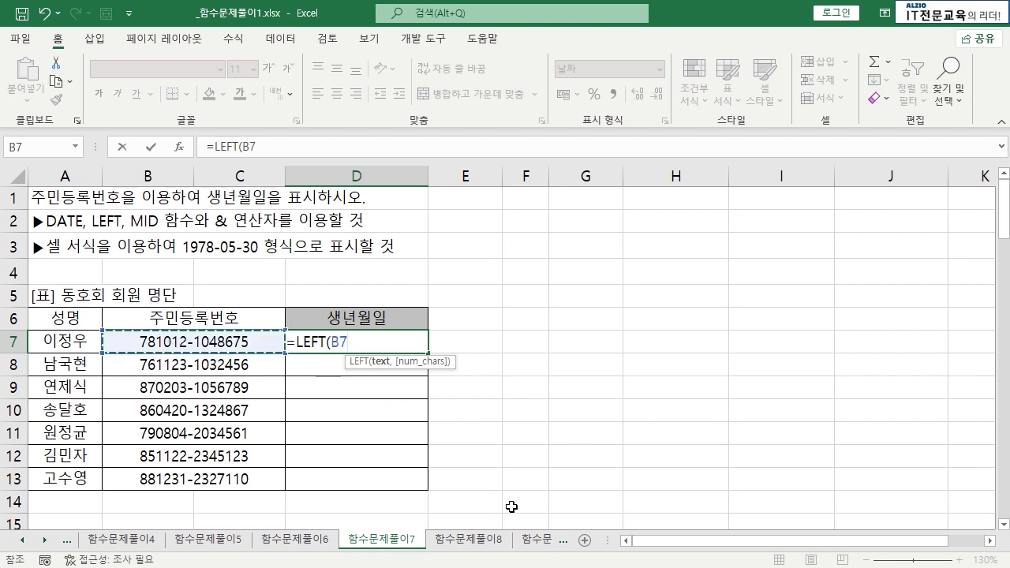
{"action": "type", "text": ","}
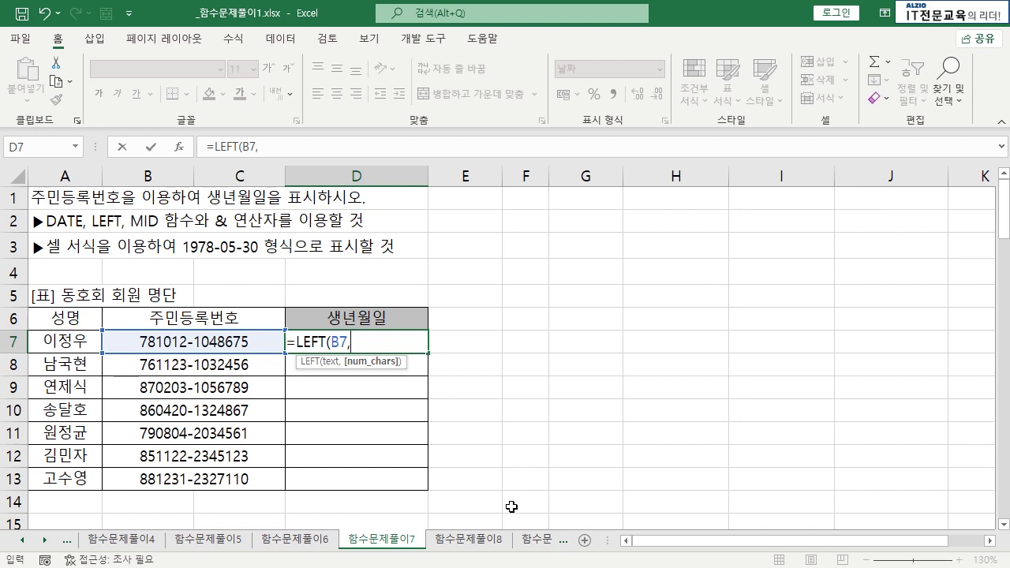
{"action": "type", "text": "2)"}
{"action": "key", "text": "Return"}
{"action": "key", "text": "Up"}
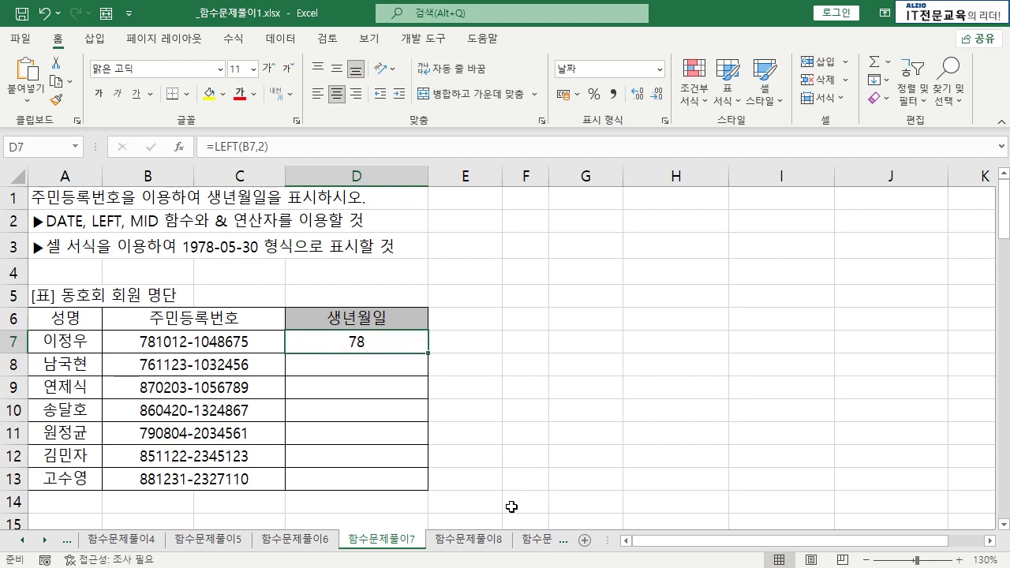
- Prefix the D7 formula with the century, making it ="19"&LEFT(B7,2)
{"action": "key", "text": "F2"}
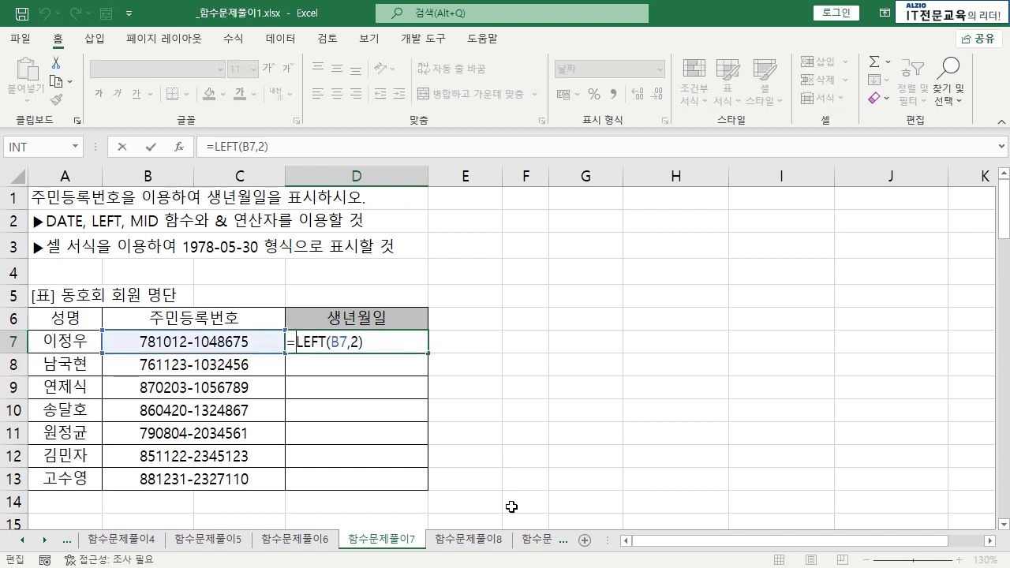
{"action": "type", "text": "1"}
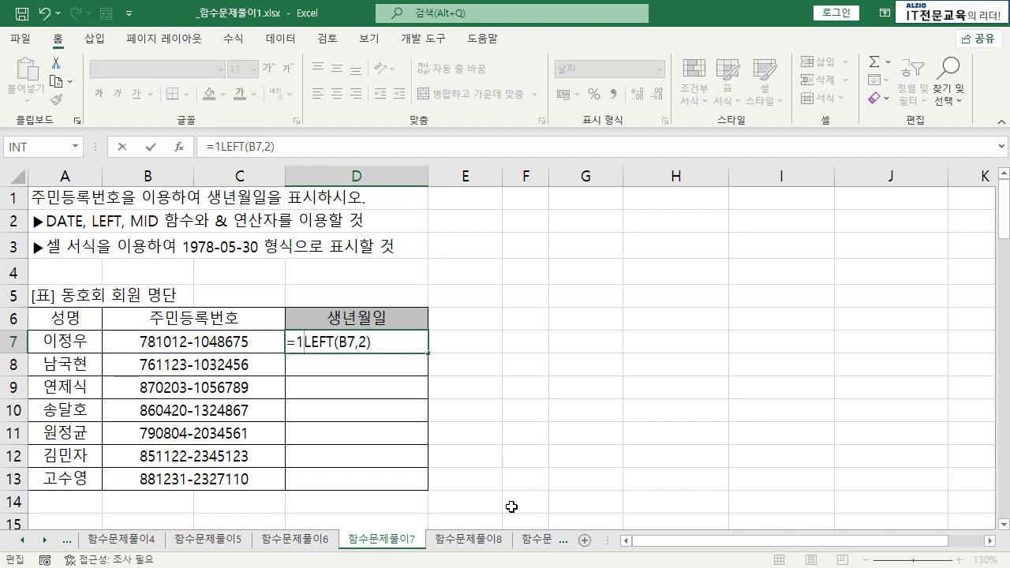
{"action": "key", "text": "BackSpace"}
{"action": "type", "text": "\"19"}
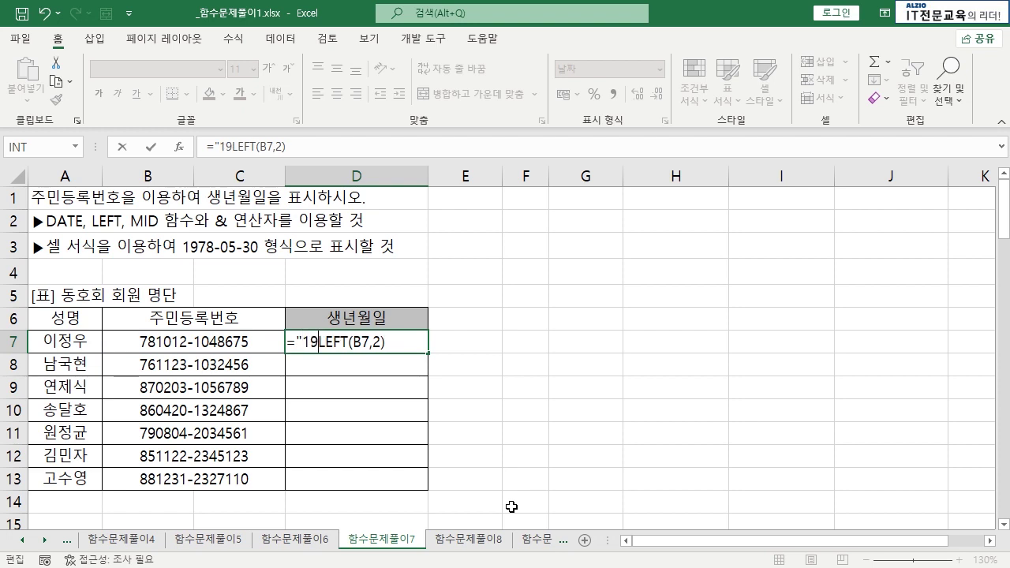
{"action": "type", "text": "\"&"}
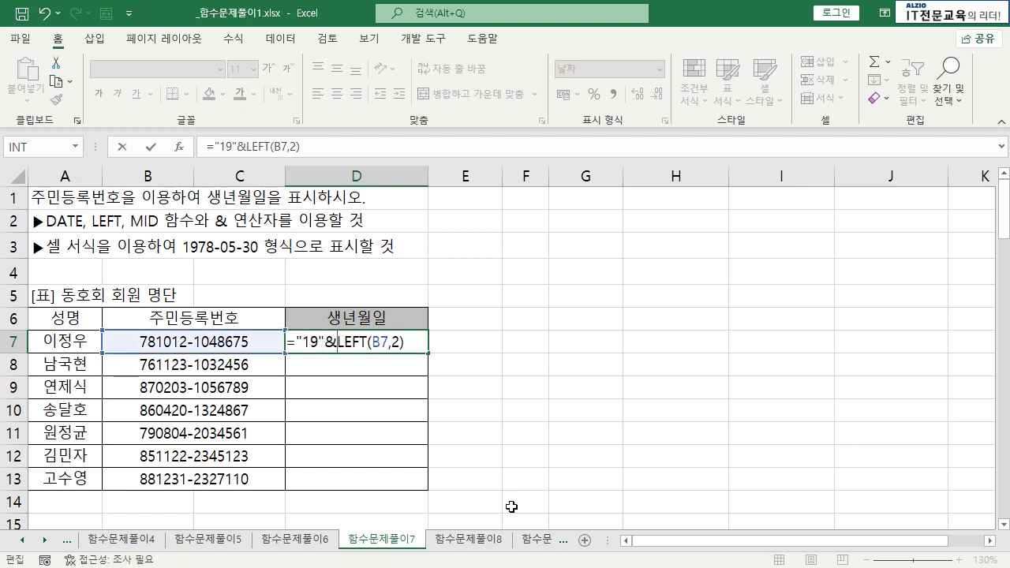
{"action": "key", "text": "Return"}
{"action": "key", "text": "Up"}
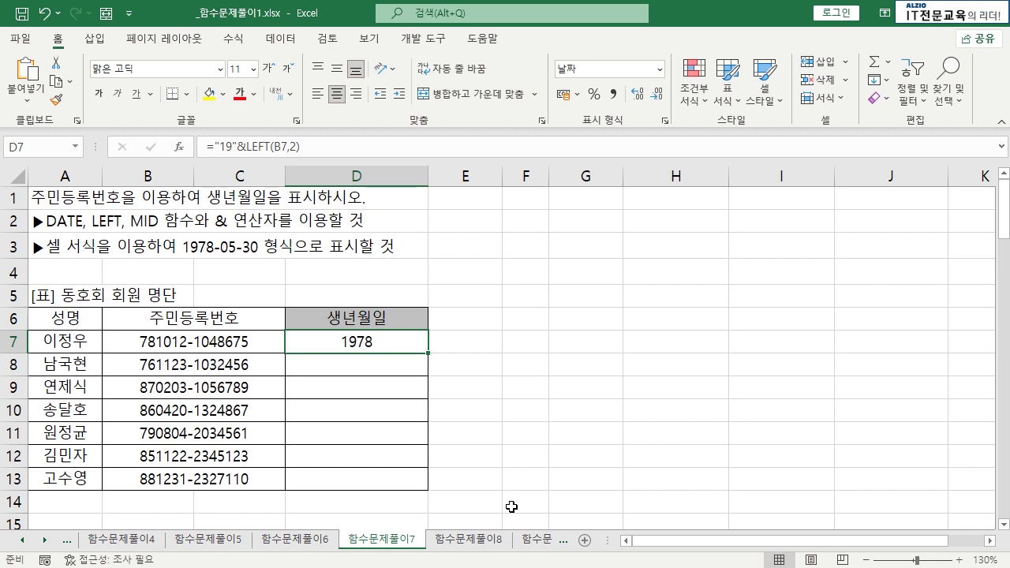
- Review the registration number in B7, the year formula in D7 and the required functions listed in A2
{"action": "key", "text": "Left"}
{"action": "double_click", "coordinate": [160, 342]}
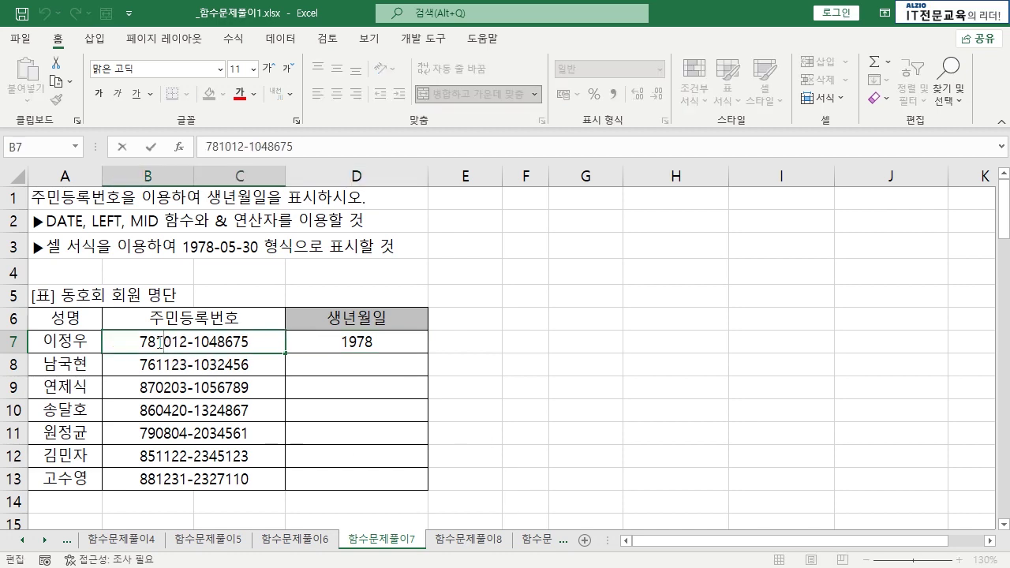
{"action": "key", "text": "Escape"}
{"action": "double_click", "coordinate": [393, 347]}
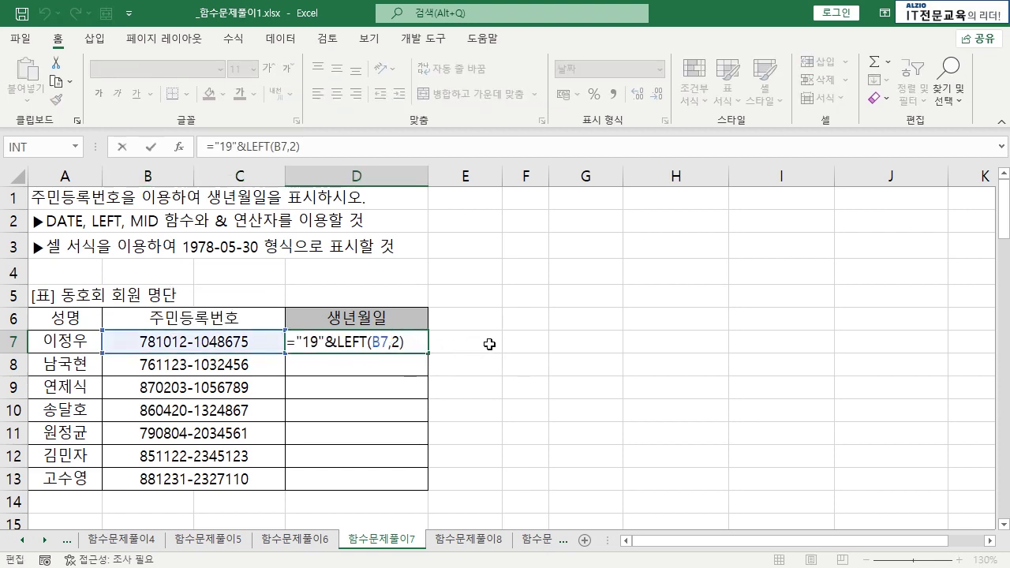
{"action": "key", "text": "ctrl+Return"}
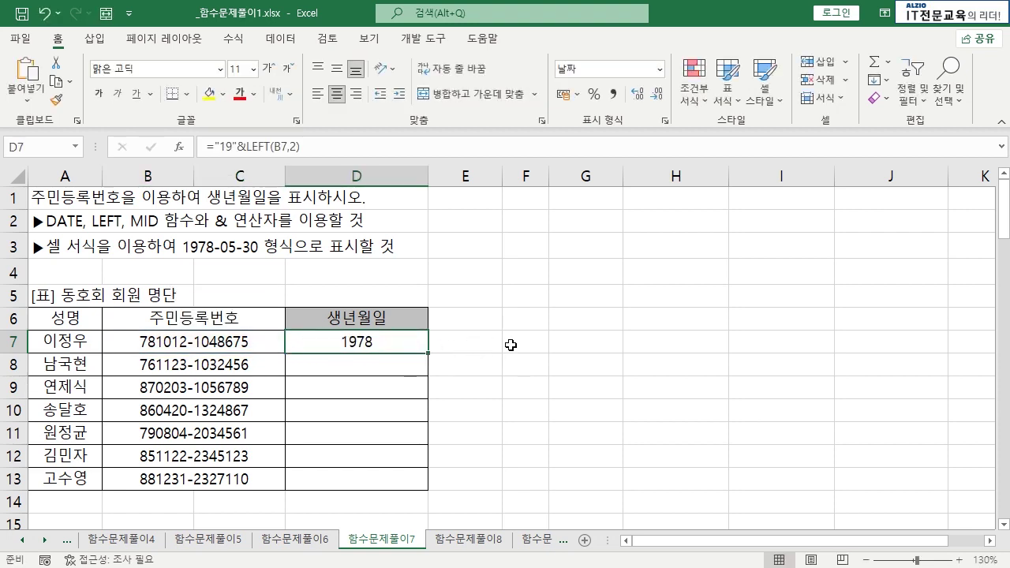
{"action": "left_click", "coordinate": [67, 223]}
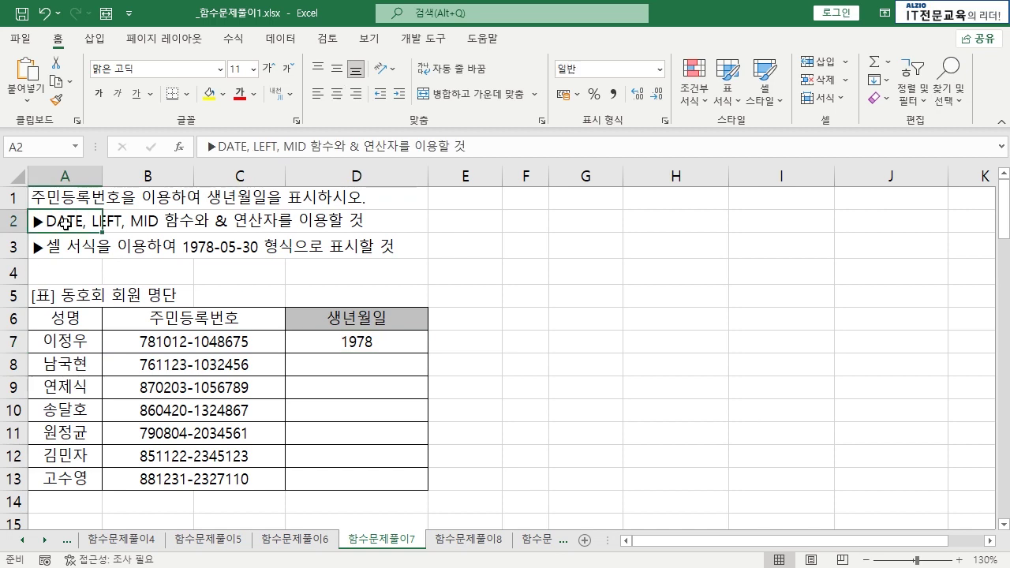
- Wrap the D7 formula in DATE, using "19"&LEFT(B7,2) as the year argument
{"action": "double_click", "coordinate": [336, 345]}
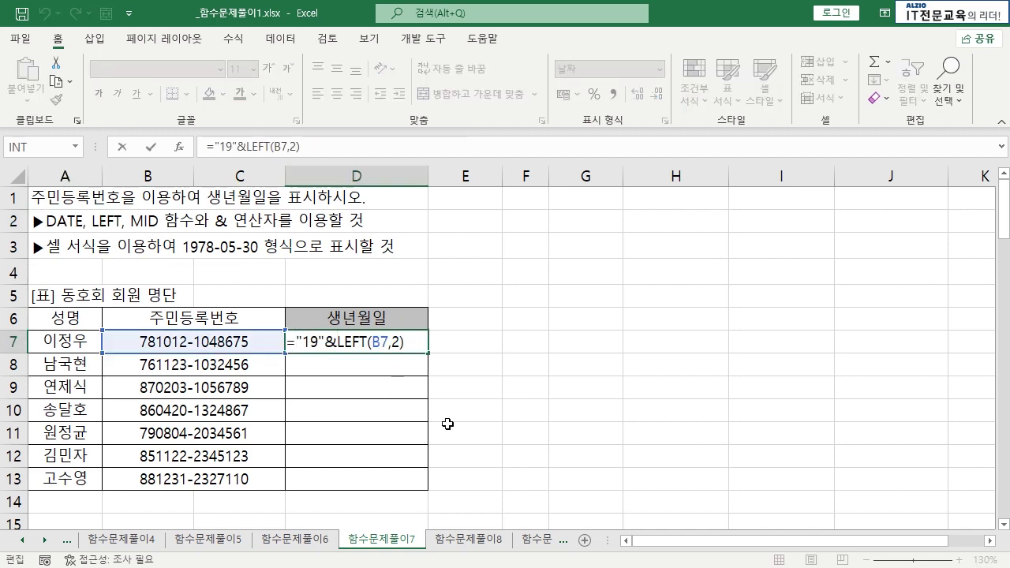
{"action": "type", "text": "DATE"}
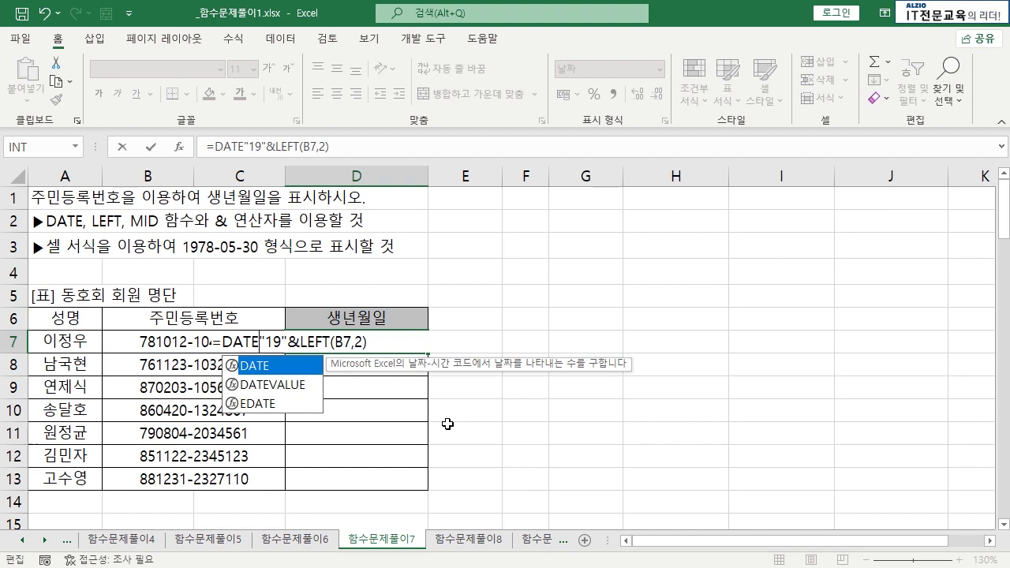
{"action": "type", "text": "("}
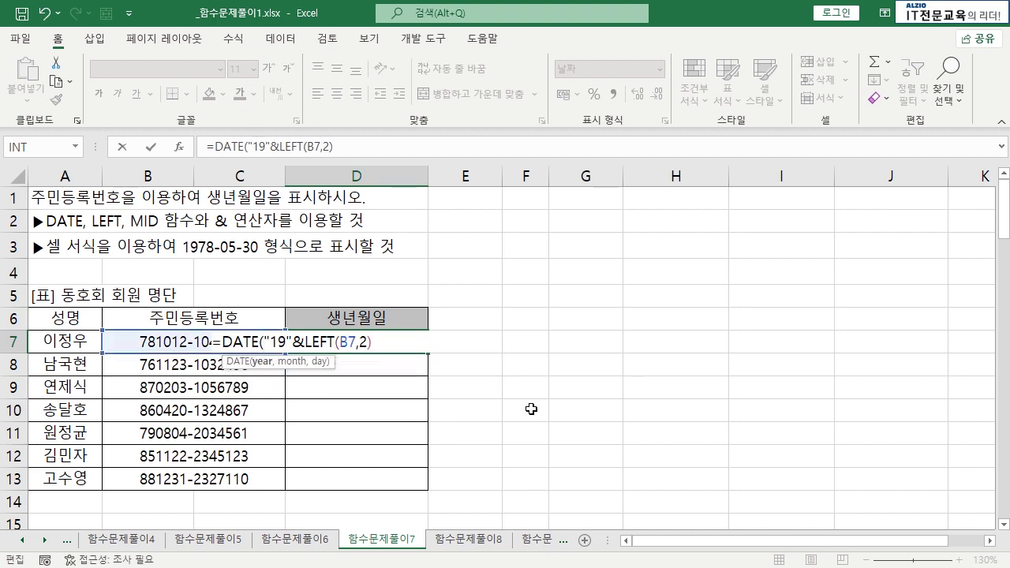
{"action": "type", "text": ","}
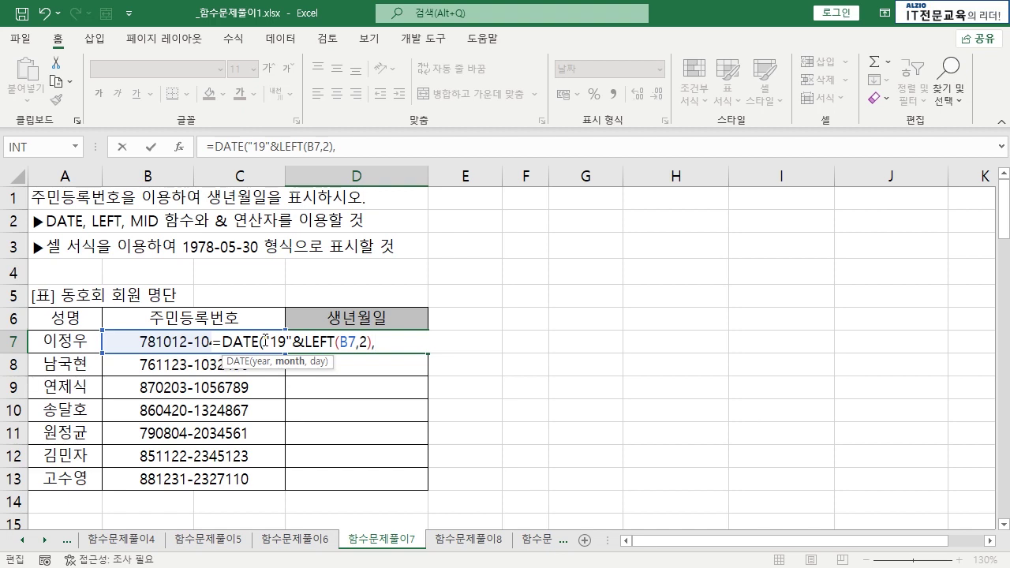
{"action": "left_click_drag", "start_coordinate": [264, 341], "coordinate": [374, 345]}
- Add MID(B7,3,2) as the month argument of the DATE formula in D7
{"action": "type", "text": "MID("}
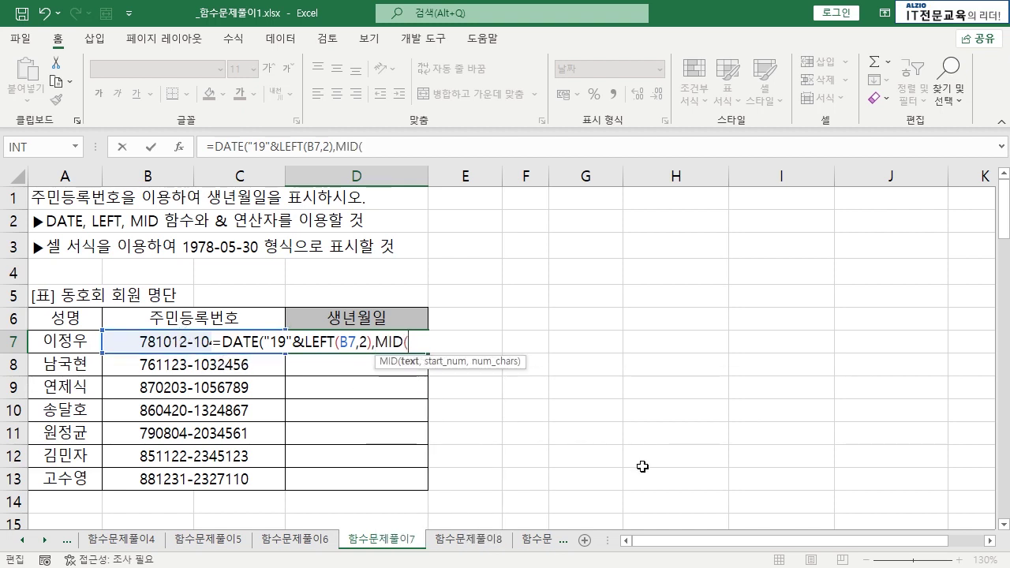
{"action": "left_click", "coordinate": [170, 341]}
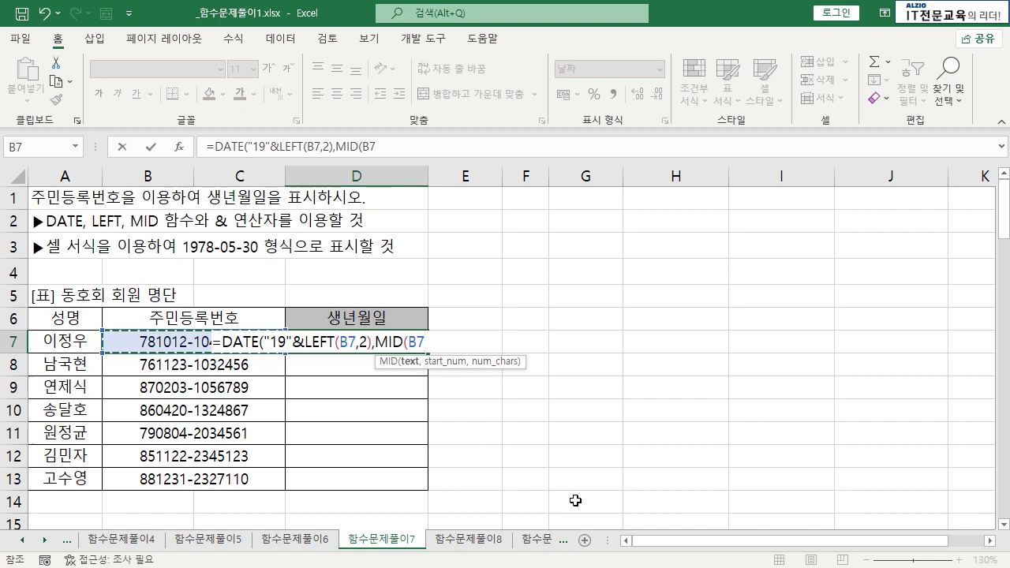
{"action": "type", "text": ","}
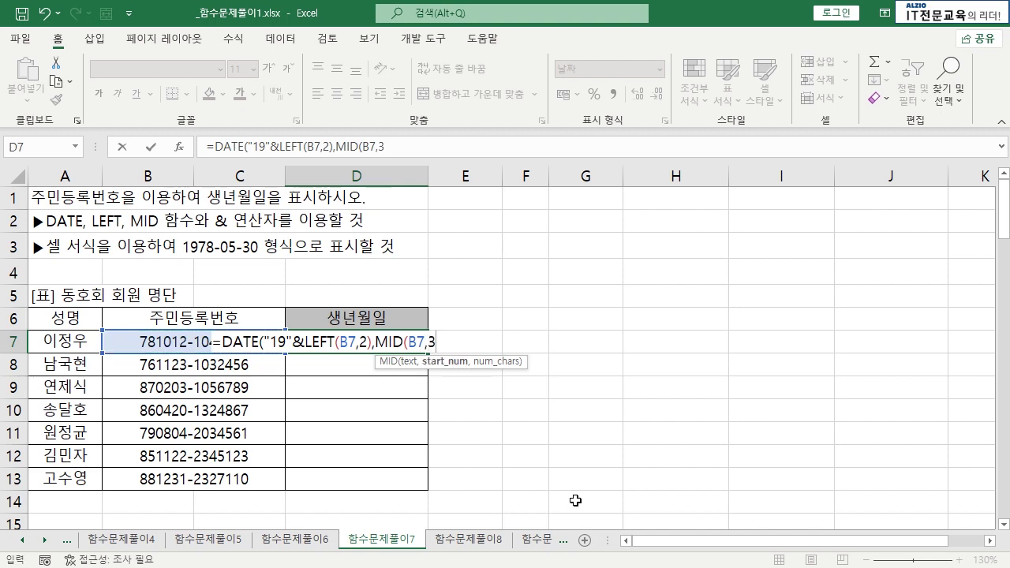
{"action": "type", "text": "3,2),"}
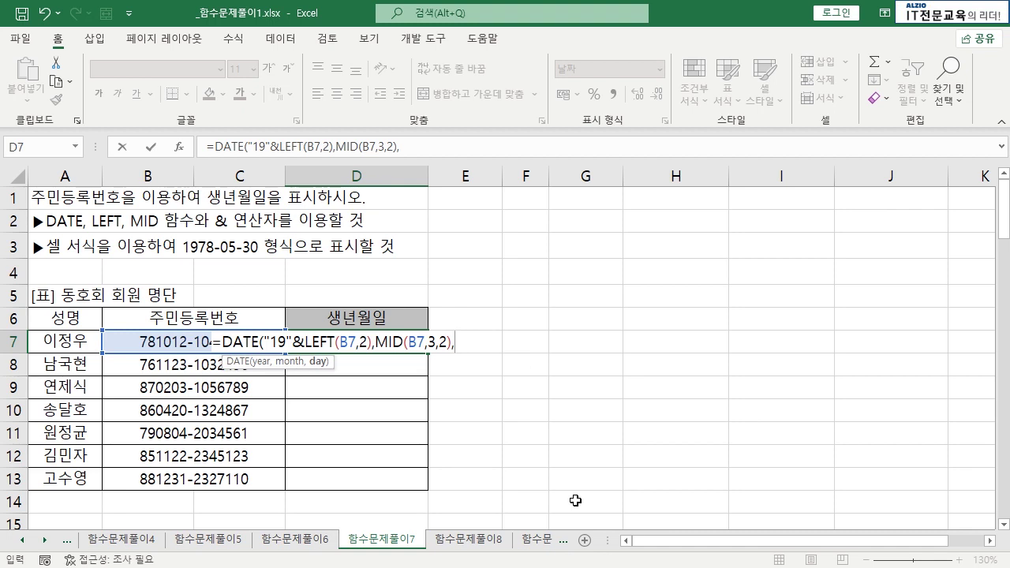
- Add MID(B7,5,2) as the day argument and enter the completed DATE formula in D7
{"action": "type", "text": "MID"}
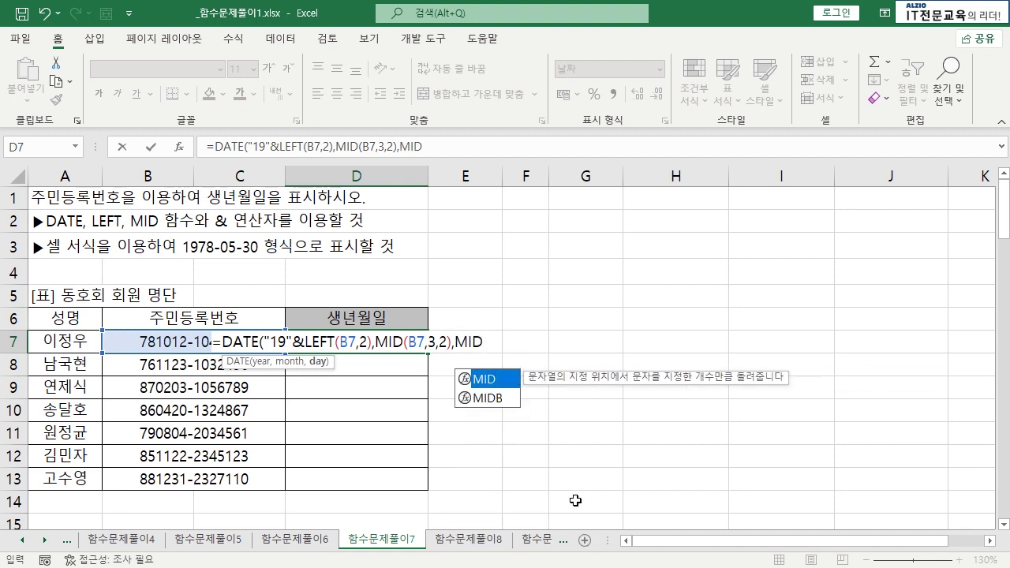
{"action": "type", "text": "("}
{"action": "left_click", "coordinate": [170, 347]}
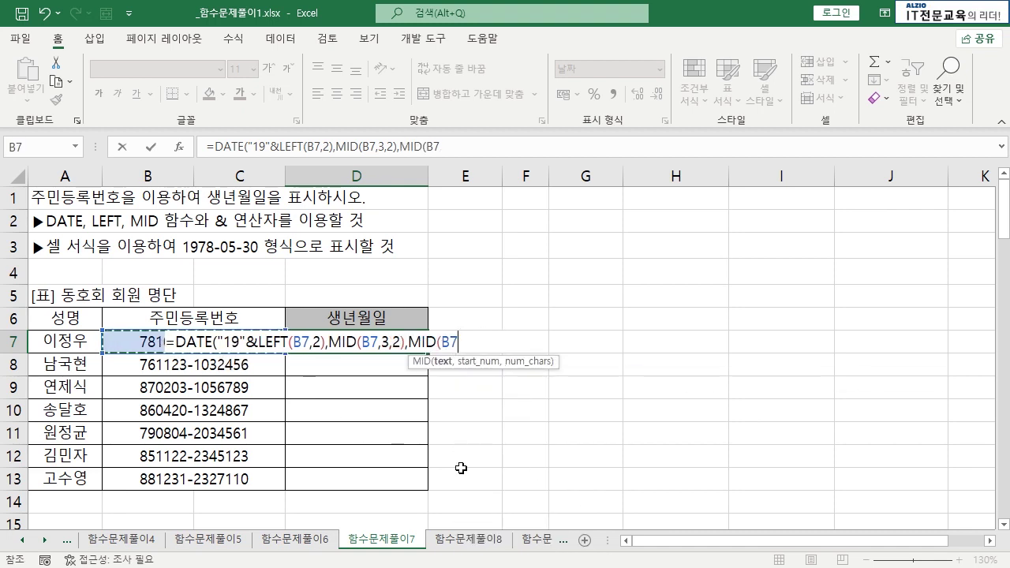
{"action": "type", "text": ","}
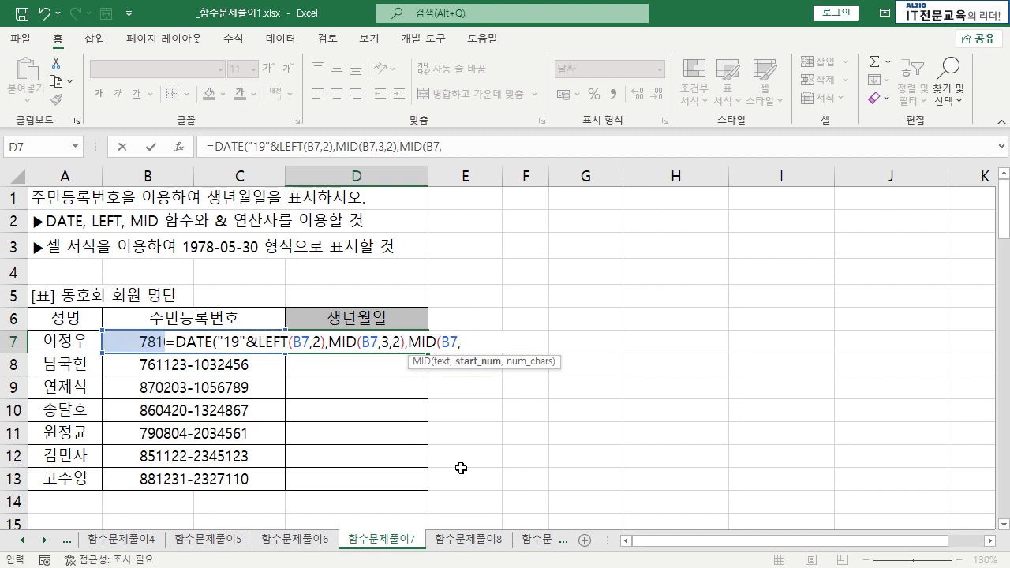
{"action": "type", "text": "5,"}
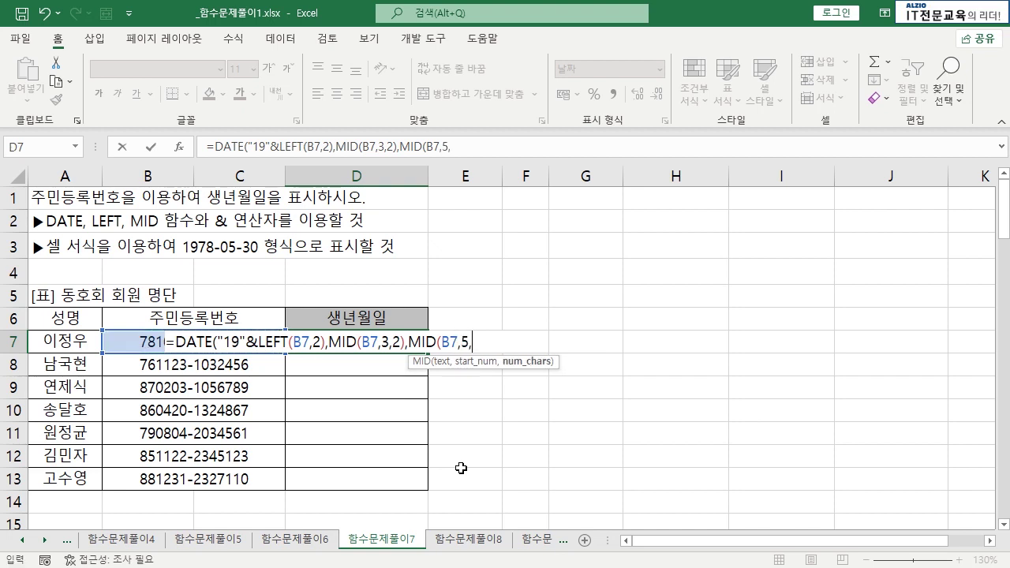
{"action": "type", "text": "2)"}
{"action": "key", "text": "BackSpace"}
{"action": "type", "text": "))"}
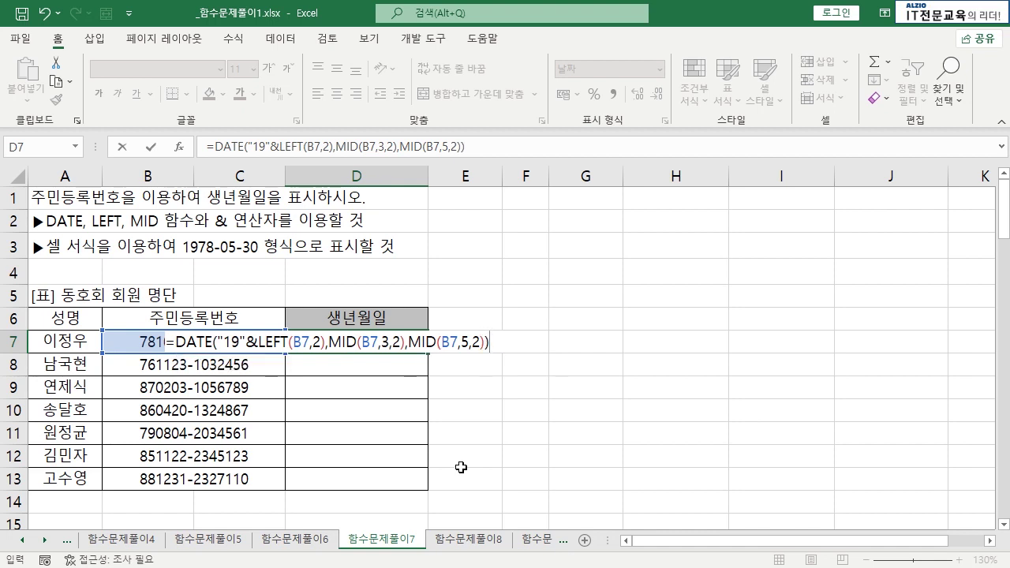
{"action": "key", "text": "Return"}
{"action": "left_click", "coordinate": [351, 347]}
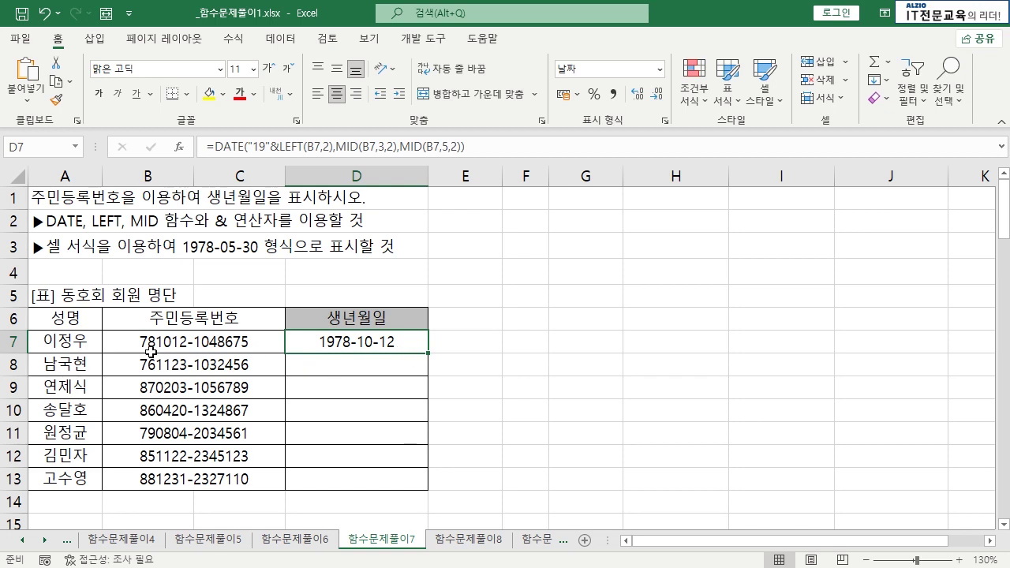
- Review the year, month and day arguments of the DATE formula in D7 against the registration number
{"action": "double_click", "coordinate": [387, 342]}
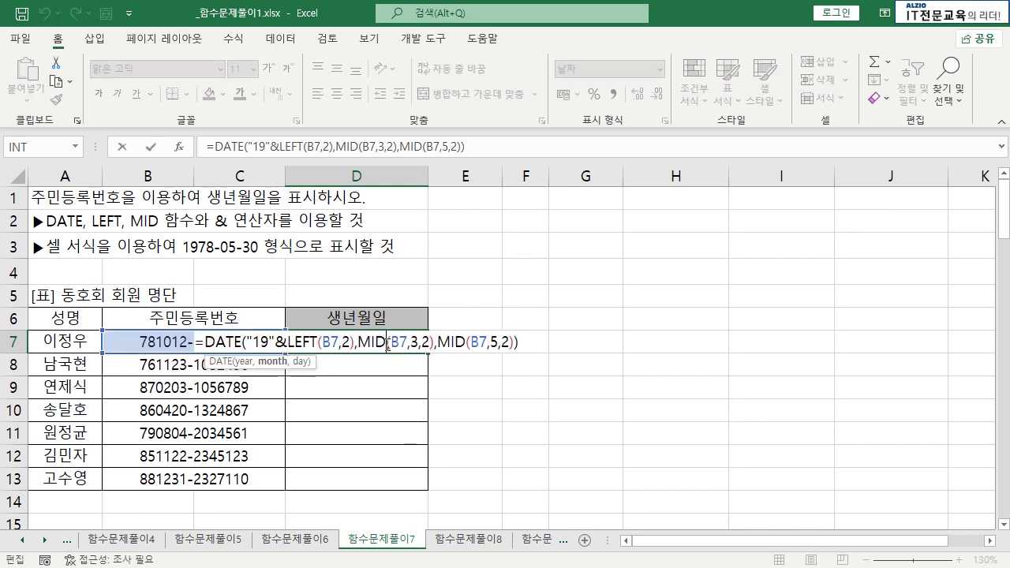
{"action": "double_click", "coordinate": [207, 342]}
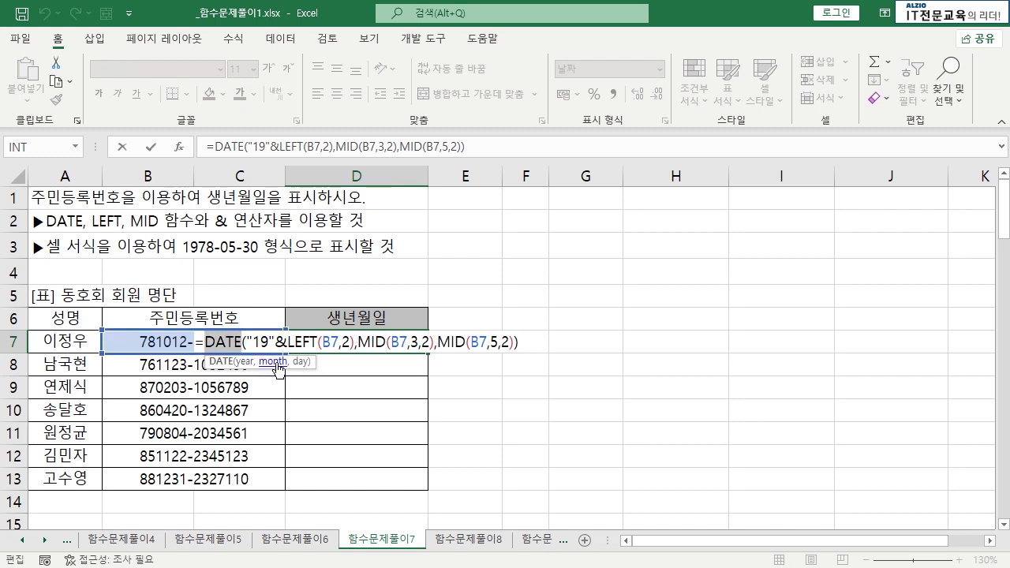
{"action": "left_click_drag", "start_coordinate": [247, 342], "coordinate": [356, 343]}
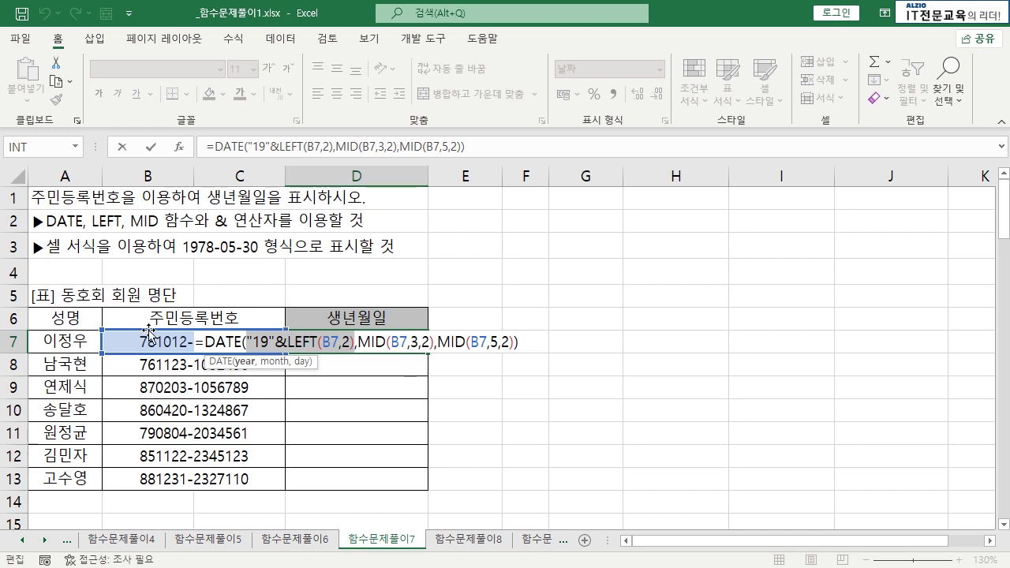
{"action": "left_click", "coordinate": [359, 343]}
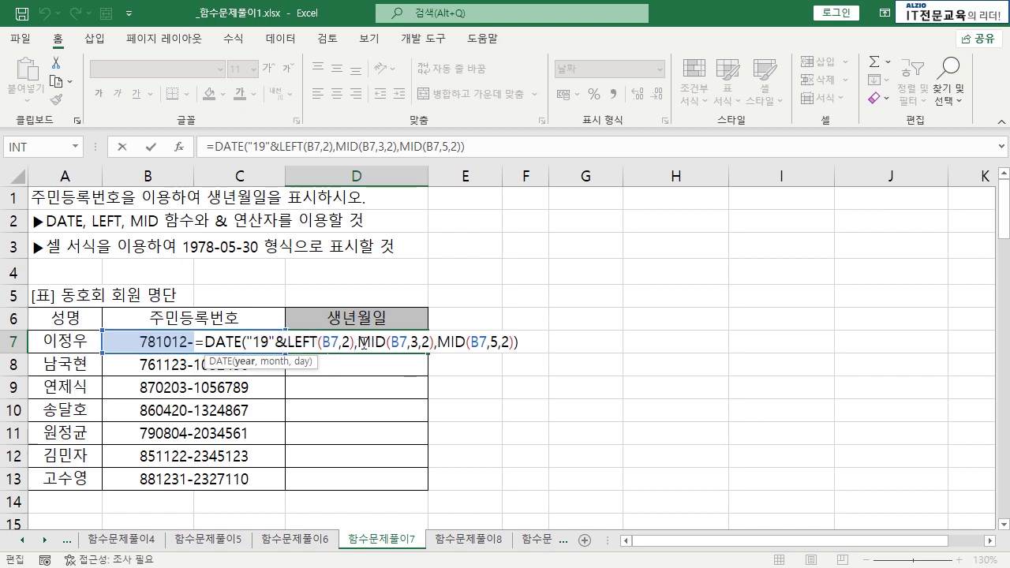
{"action": "left_click_drag", "start_coordinate": [362, 342], "coordinate": [433, 347]}
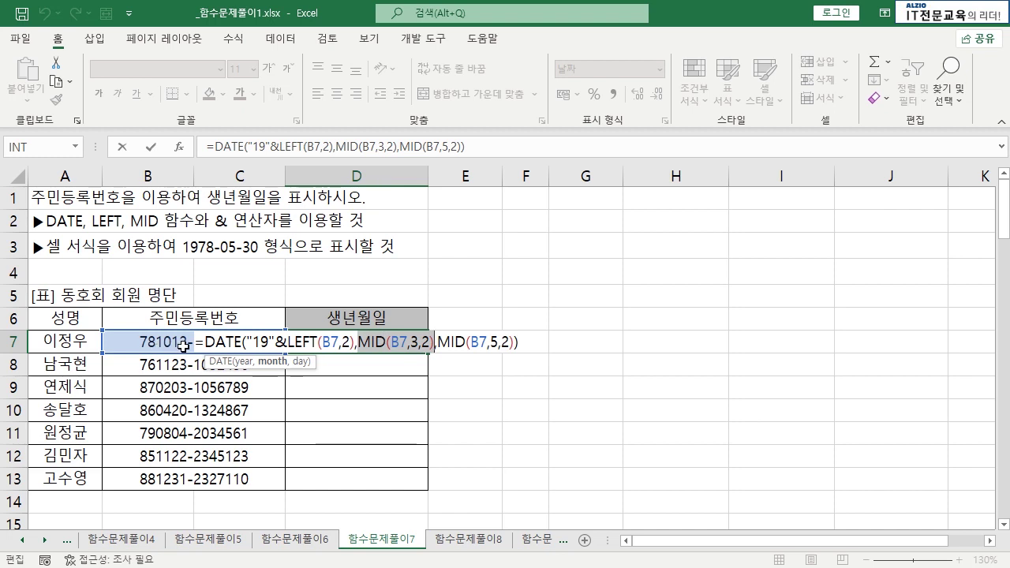
{"action": "left_click_drag", "start_coordinate": [438, 344], "coordinate": [509, 345]}
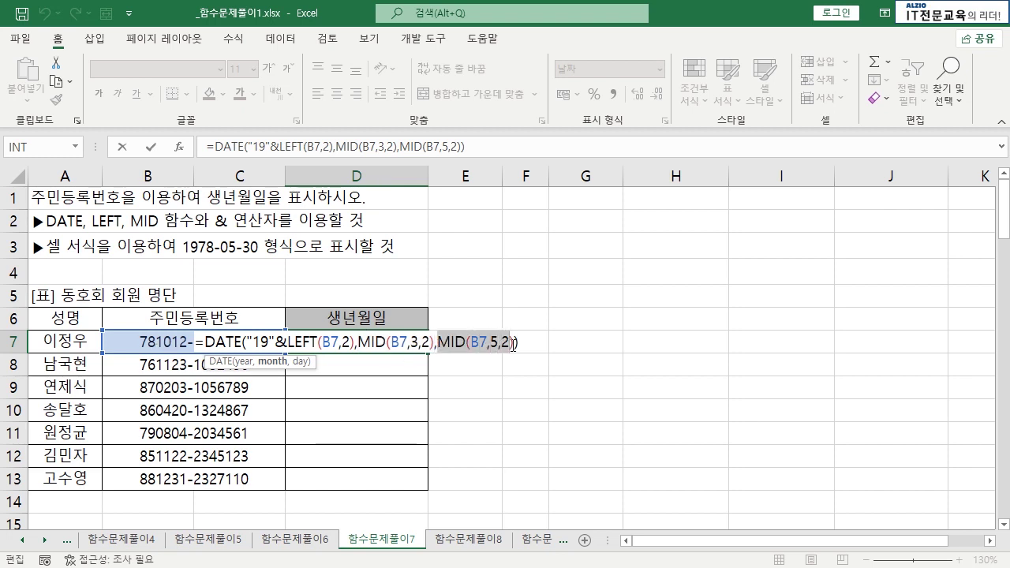
{"action": "key", "text": "Return"}
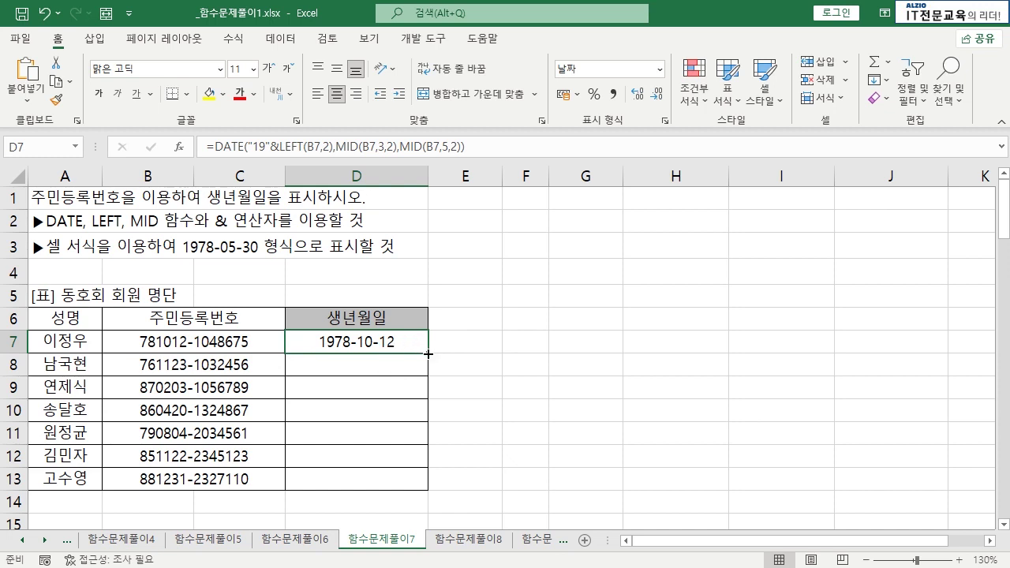
- Fill the DATE formula from D7 down through D13
{"action": "double_click", "coordinate": [428, 354]}
{"action": "left_click", "coordinate": [387, 363]}
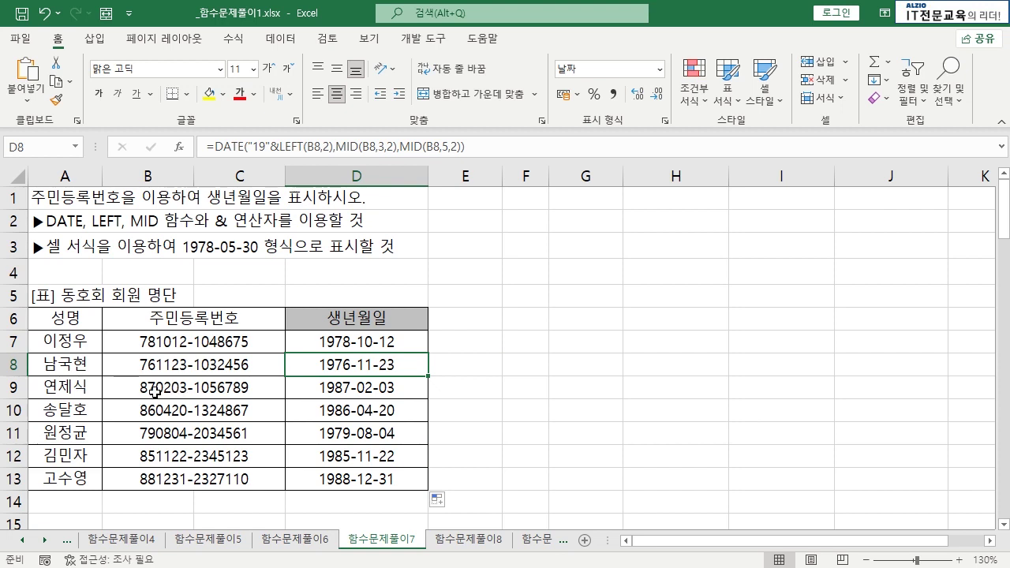
- Check the 생년월일 dates in D7:D13 against the registration numbers in column B
{"action": "left_click", "coordinate": [155, 393]}
{"action": "left_click", "coordinate": [158, 412]}
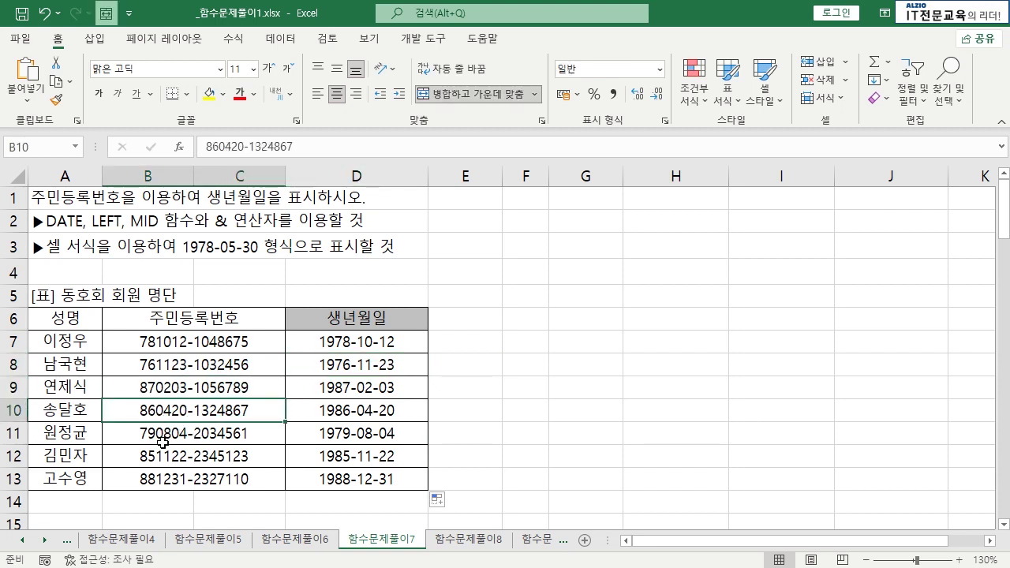
{"action": "left_click", "coordinate": [162, 441]}
{"action": "left_click", "coordinate": [159, 461]}
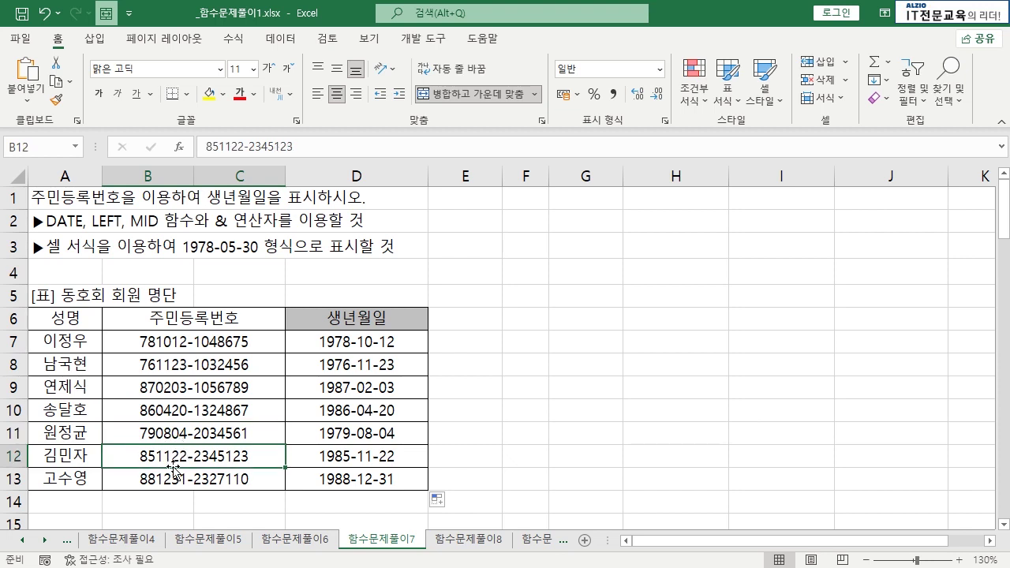
{"action": "left_click", "coordinate": [174, 478]}
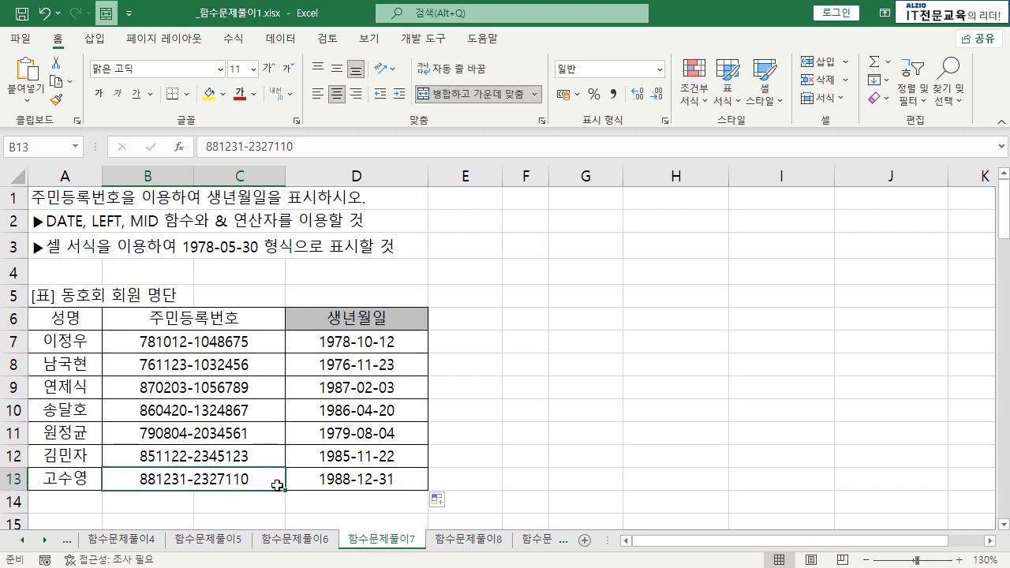
{"action": "left_click_drag", "start_coordinate": [363, 342], "coordinate": [371, 477]}
{"action": "left_click", "coordinate": [371, 454]}
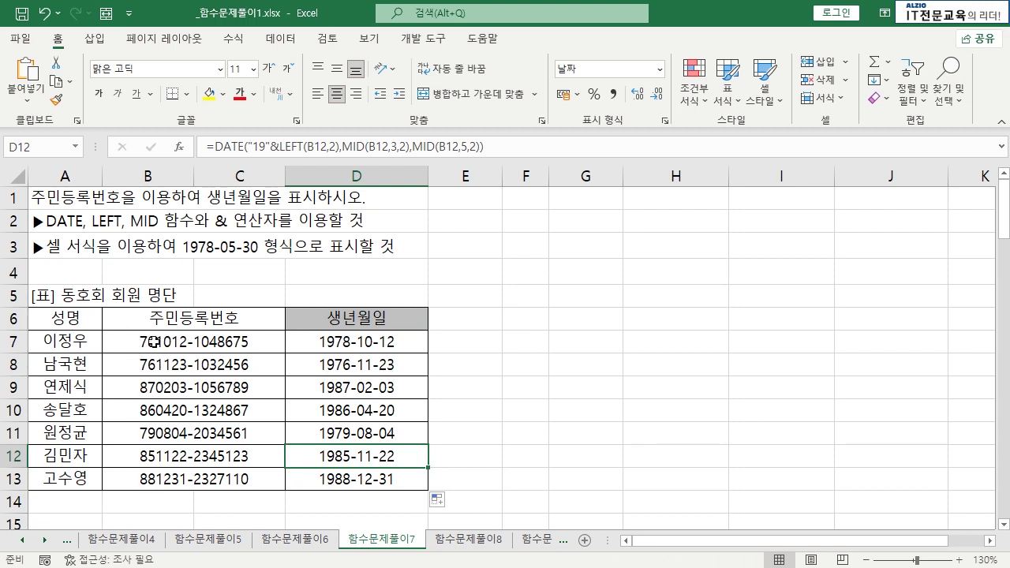
{"action": "left_click", "coordinate": [325, 341]}
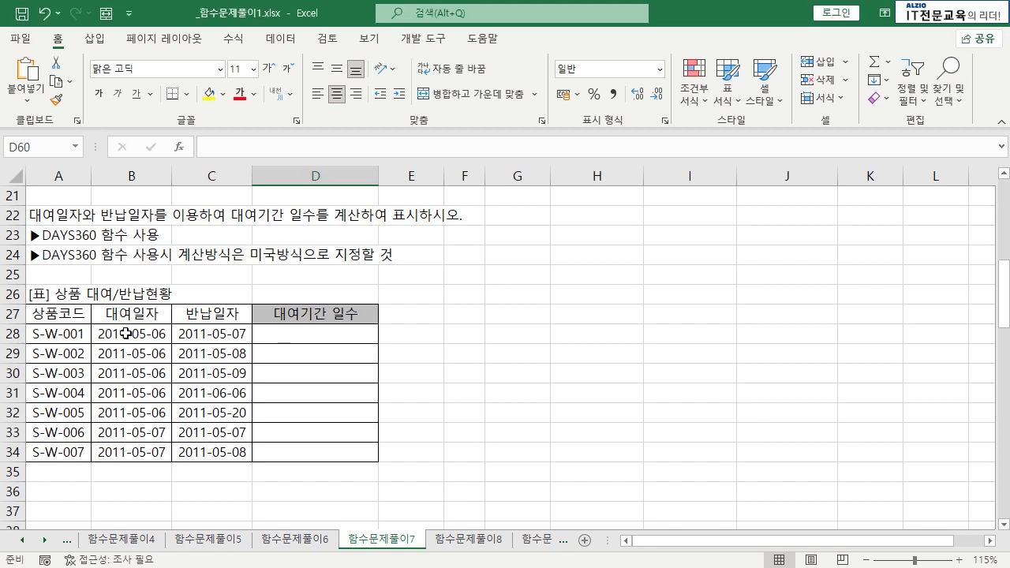
- Examine the 대여일자, 반납일자 and 대여기간 일수 columns of the rental table in rows 27 to 34, ending at D28
{"action": "left_click_drag", "start_coordinate": [142, 313], "coordinate": [148, 446]}
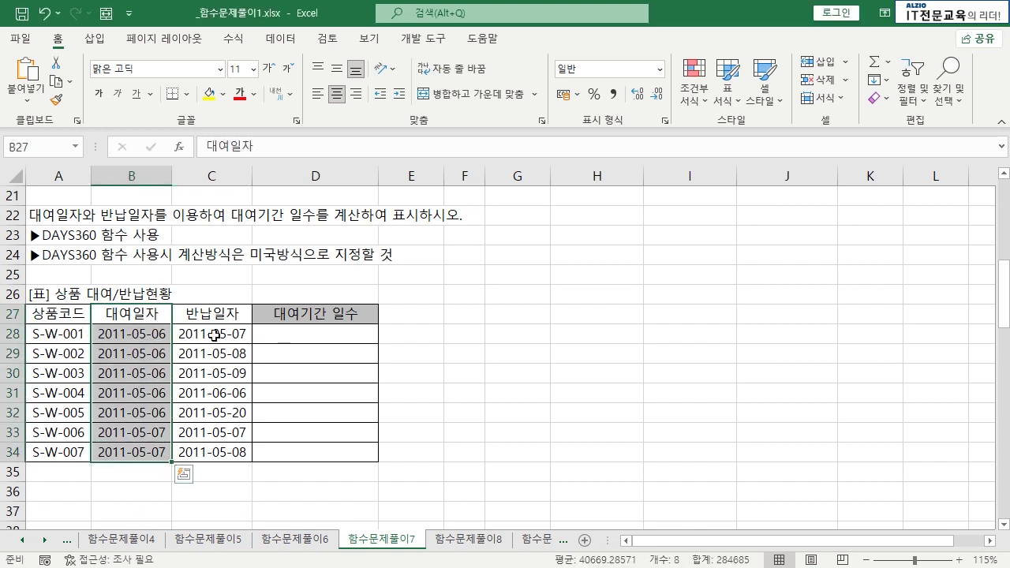
{"action": "left_click_drag", "start_coordinate": [217, 316], "coordinate": [226, 450]}
{"action": "left_click", "coordinate": [227, 450]}
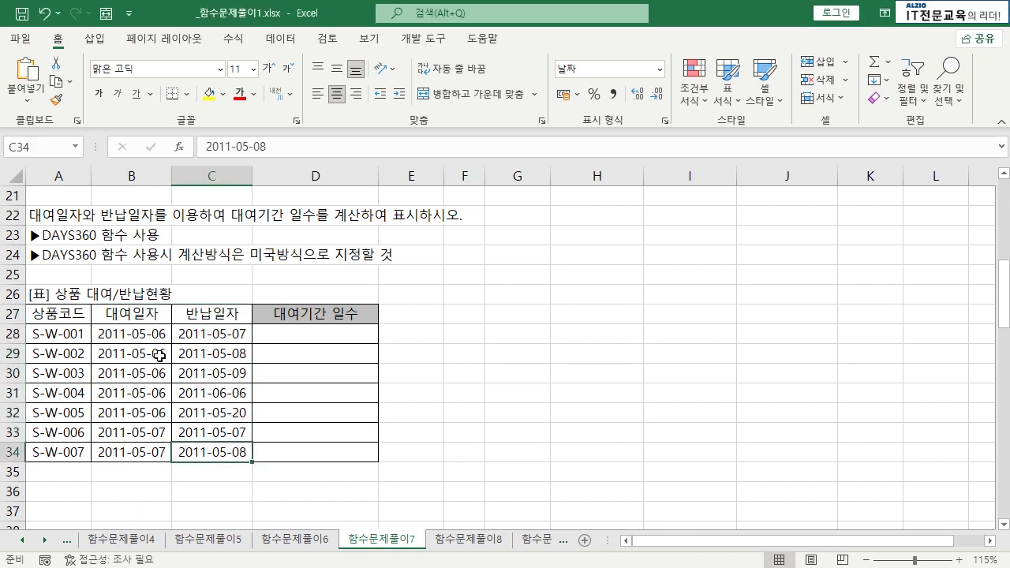
{"action": "left_click_drag", "start_coordinate": [145, 313], "coordinate": [146, 448]}
{"action": "left_click_drag", "start_coordinate": [209, 314], "coordinate": [198, 449]}
{"action": "left_click", "coordinate": [203, 434]}
{"action": "left_click", "coordinate": [299, 315]}
{"action": "left_click_drag", "start_coordinate": [299, 315], "coordinate": [300, 448]}
{"action": "left_click", "coordinate": [300, 448]}
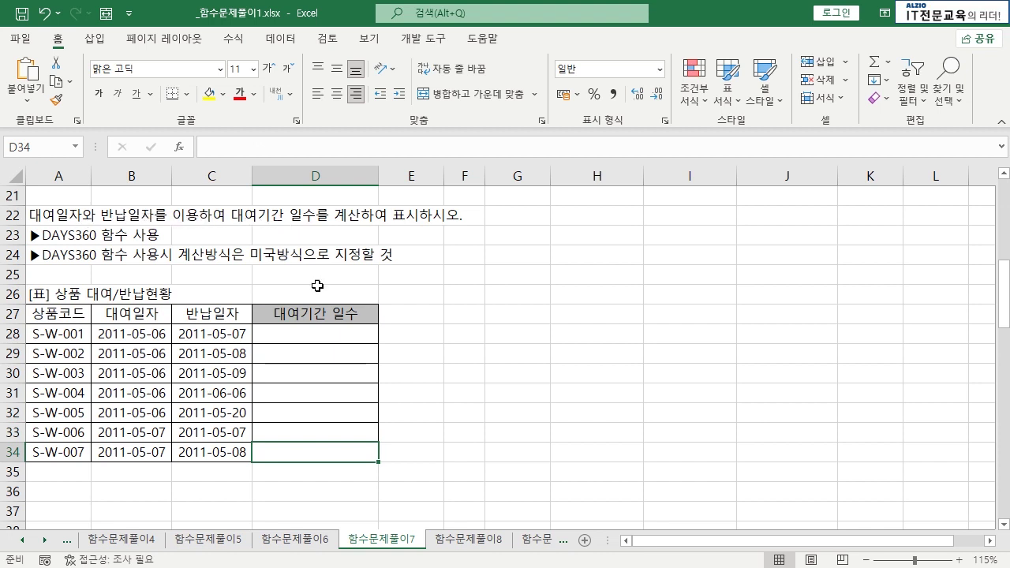
{"action": "left_click", "coordinate": [317, 332]}
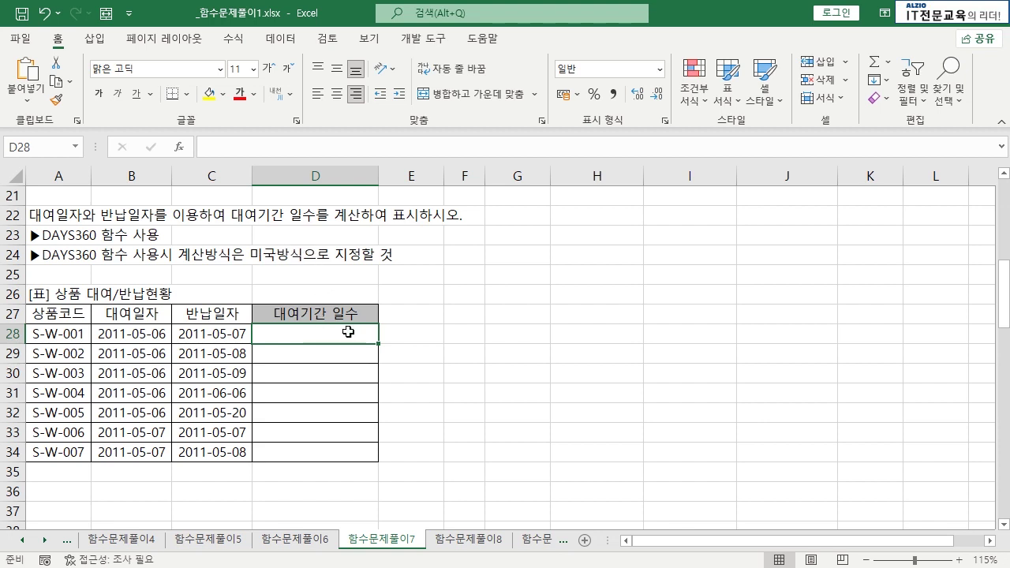
- Begin a trial DAYS360 formula in G27 and open the help article for the function
{"action": "left_click", "coordinate": [525, 314]}
{"action": "type", "text": "=DA"}
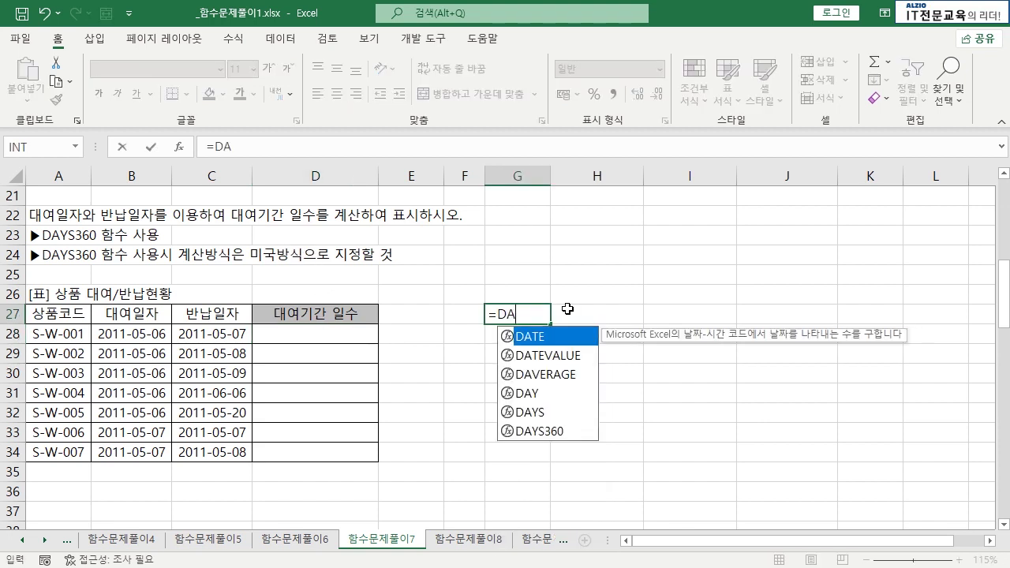
{"action": "type", "text": "YS"}
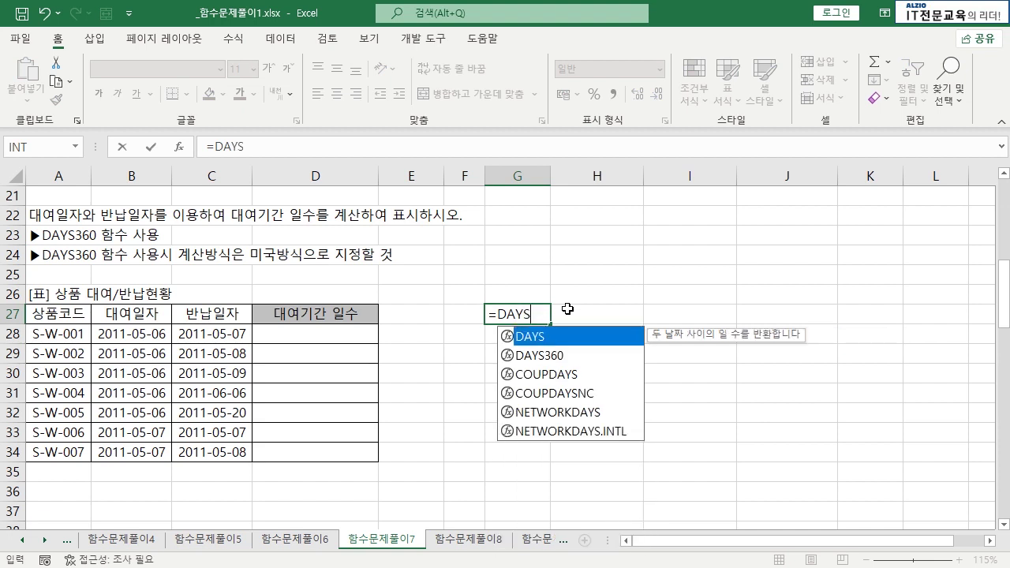
{"action": "key", "text": "Down"}
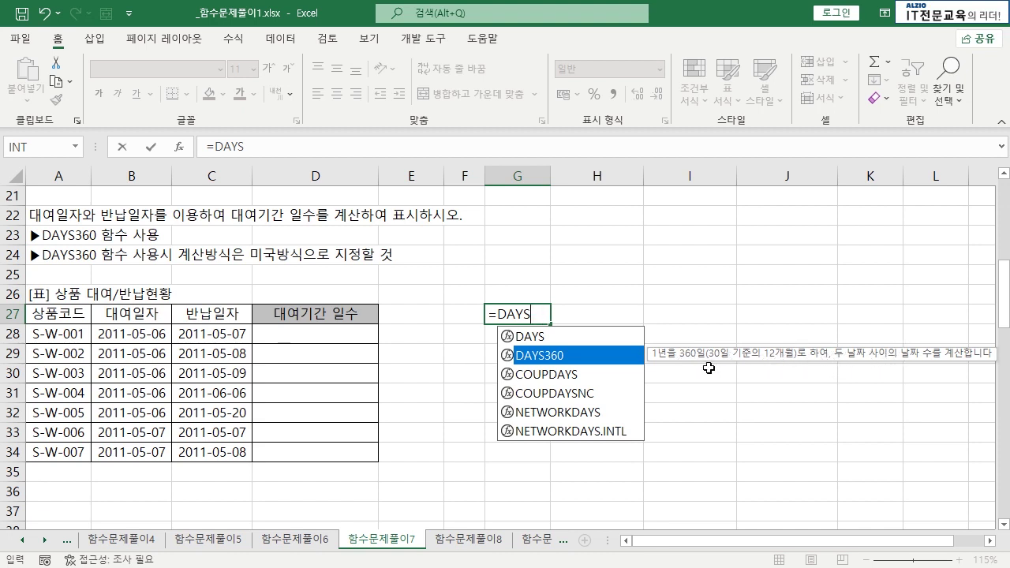
{"action": "double_click", "coordinate": [549, 355]}
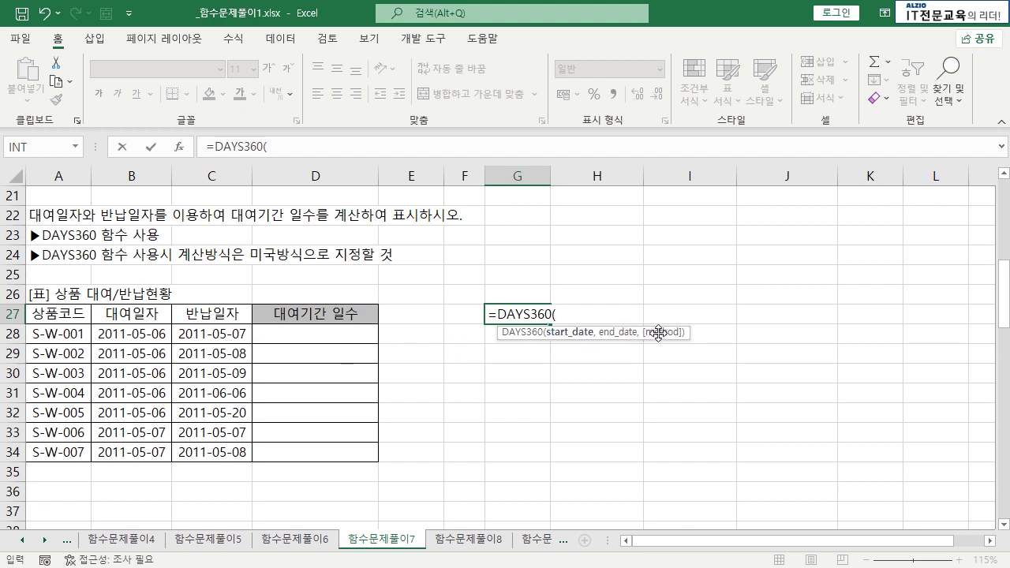
{"action": "left_click", "coordinate": [522, 332]}
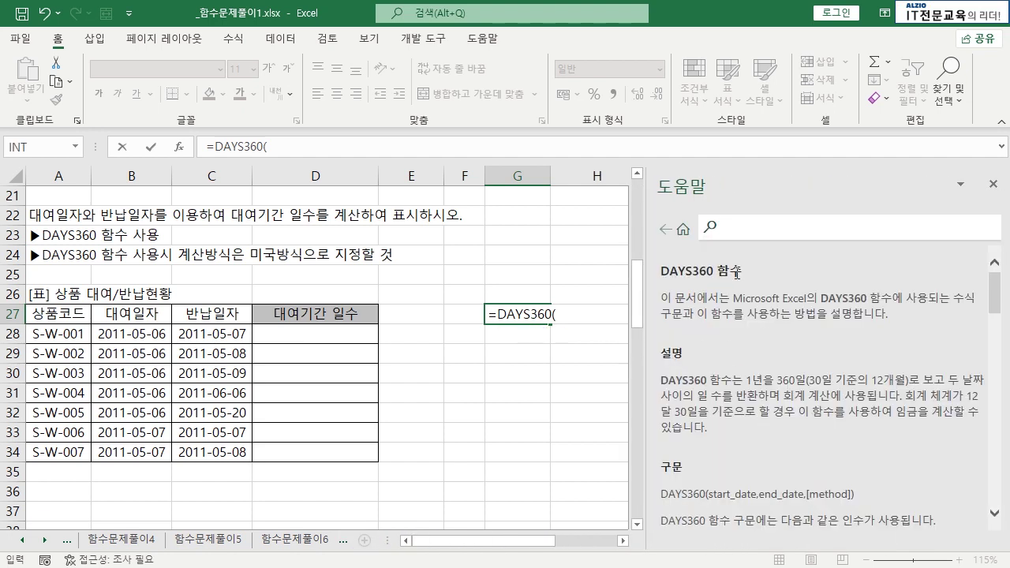
- Read the DAYS360 description and its syntax with start_date, end_date and the optional method argument in the help article
{"action": "scroll", "coordinate": [723, 301], "scroll_direction": "down", "scroll_amount": 2}
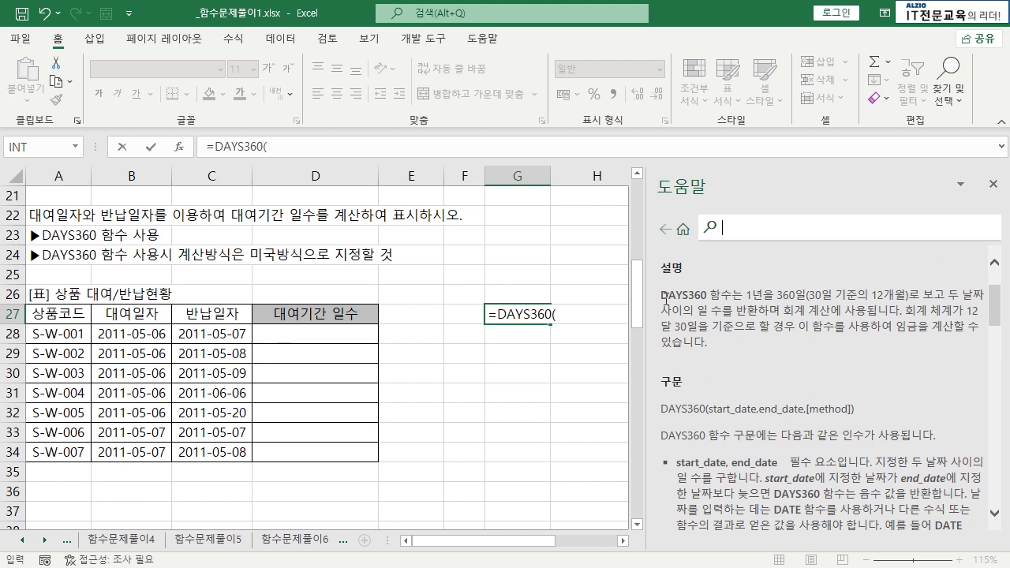
{"action": "left_click_drag", "start_coordinate": [742, 294], "coordinate": [902, 296]}
{"action": "left_click", "coordinate": [909, 301]}
{"action": "scroll", "coordinate": [762, 343], "scroll_direction": "down", "scroll_amount": 3}
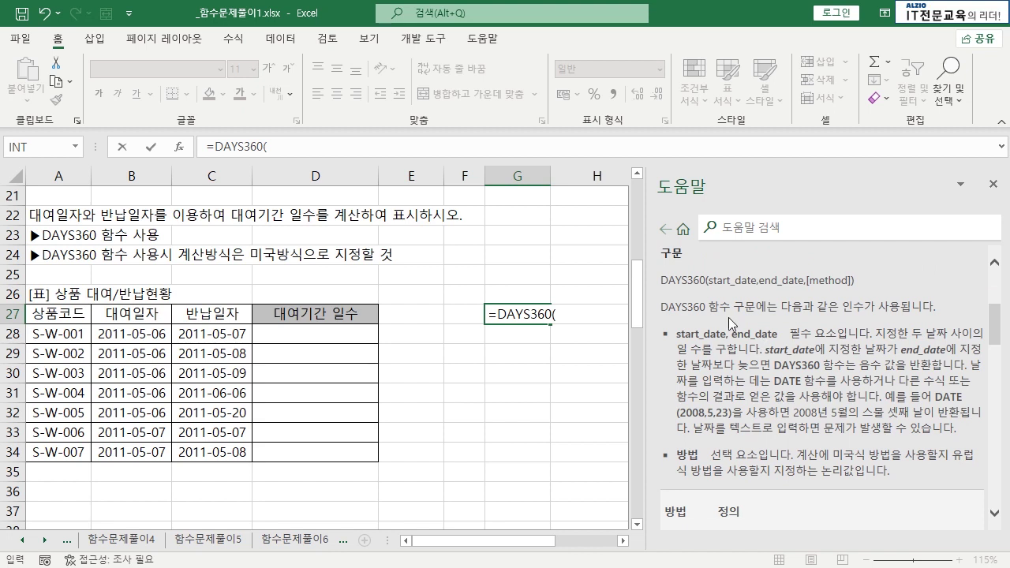
{"action": "left_click_drag", "start_coordinate": [664, 281], "coordinate": [860, 284]}
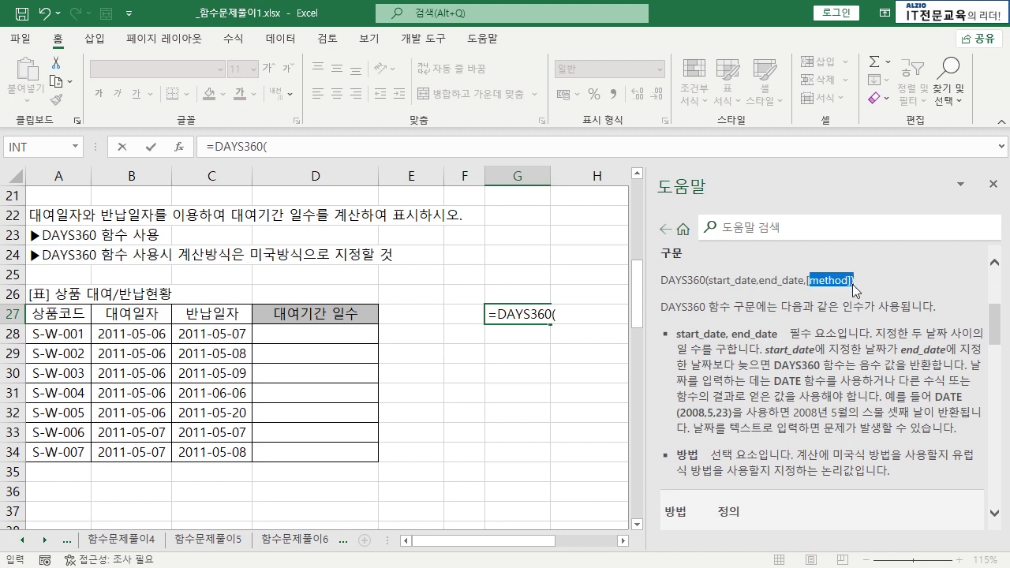
{"action": "left_click", "coordinate": [854, 285]}
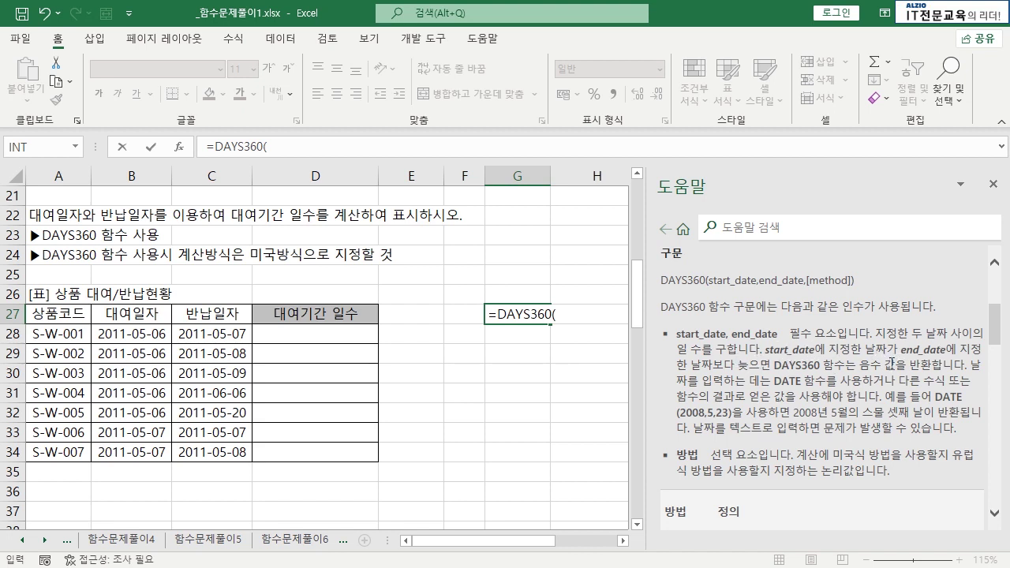
- Study the FALSE and TRUE definitions of the DAYS360 method argument, then close the help and discard the G27 formula
{"action": "scroll", "coordinate": [797, 382], "scroll_direction": "down", "scroll_amount": 1}
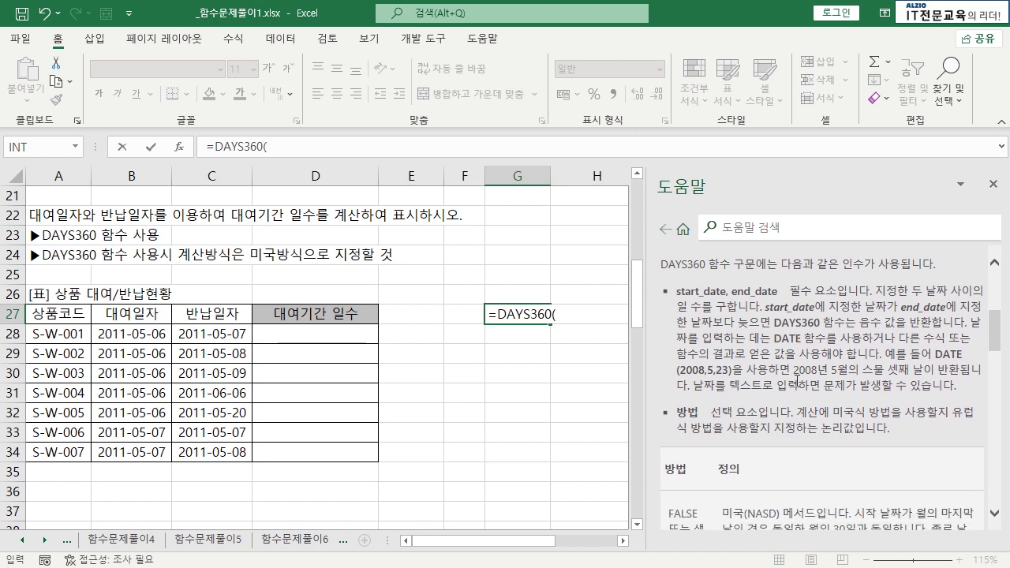
{"action": "scroll", "coordinate": [815, 358], "scroll_direction": "down", "scroll_amount": 3}
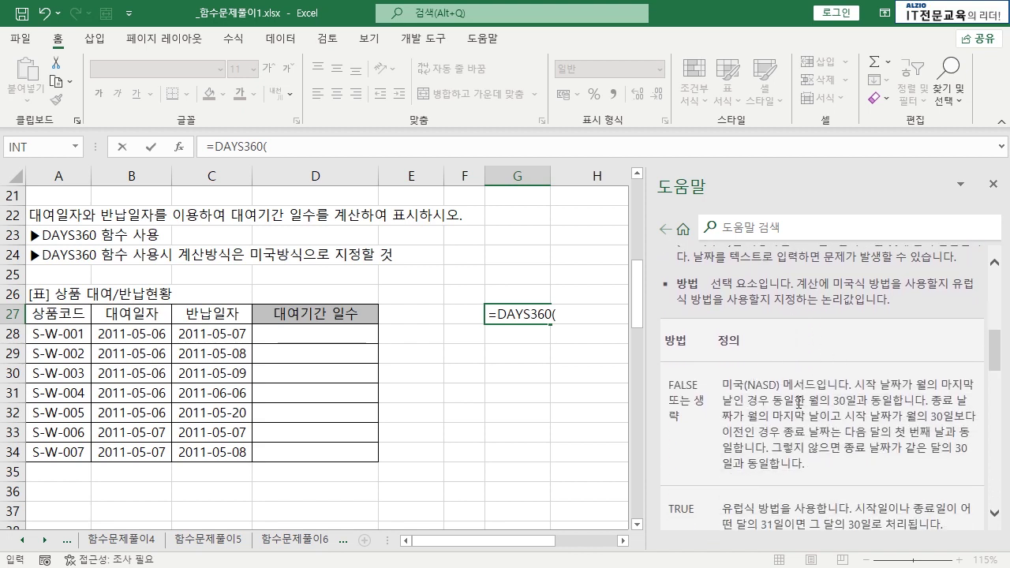
{"action": "left_click_drag", "start_coordinate": [829, 284], "coordinate": [875, 285]}
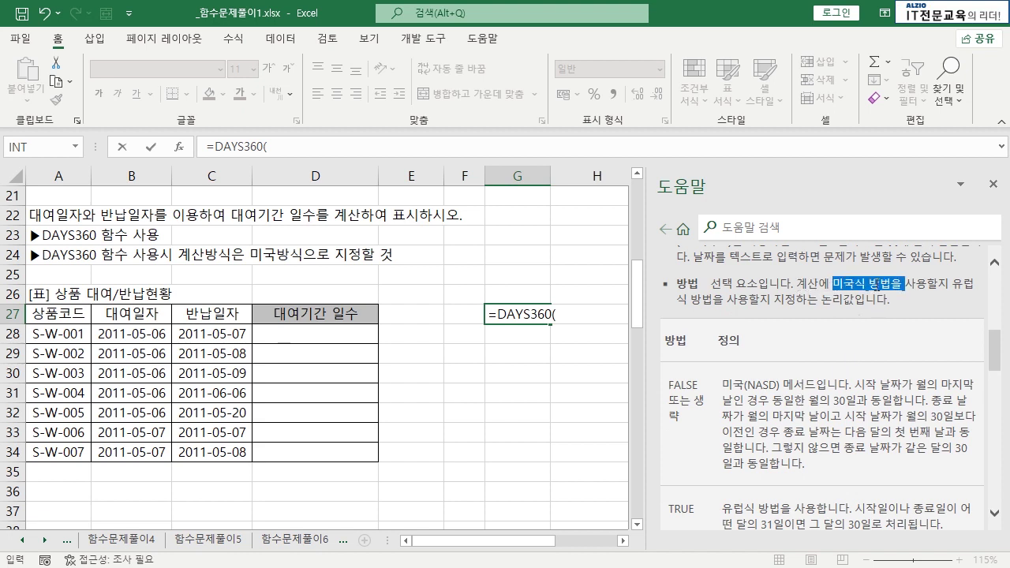
{"action": "left_click", "coordinate": [887, 287]}
{"action": "scroll", "coordinate": [769, 302], "scroll_direction": "down", "scroll_amount": 1}
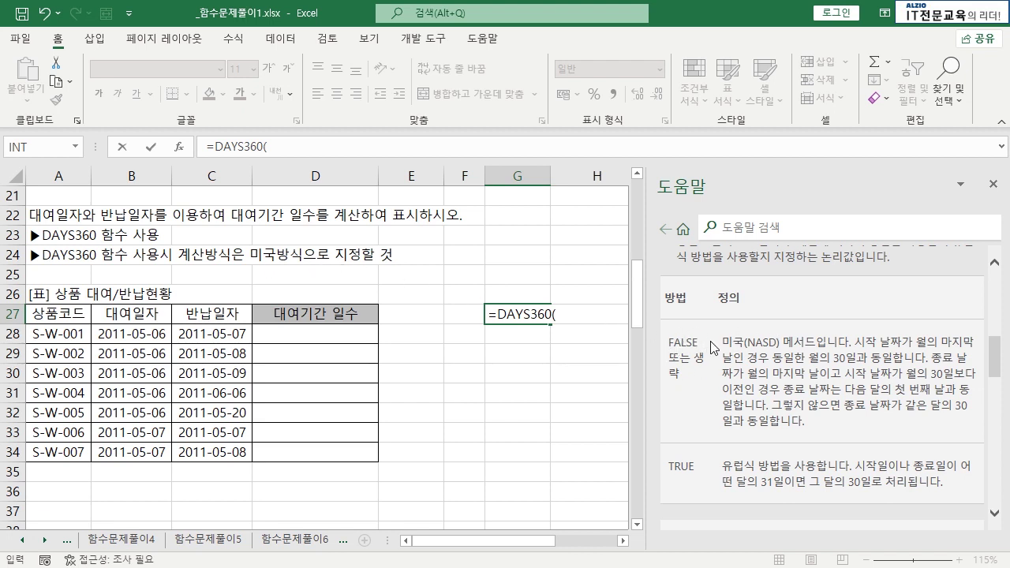
{"action": "scroll", "coordinate": [724, 357], "scroll_direction": "down", "scroll_amount": 5}
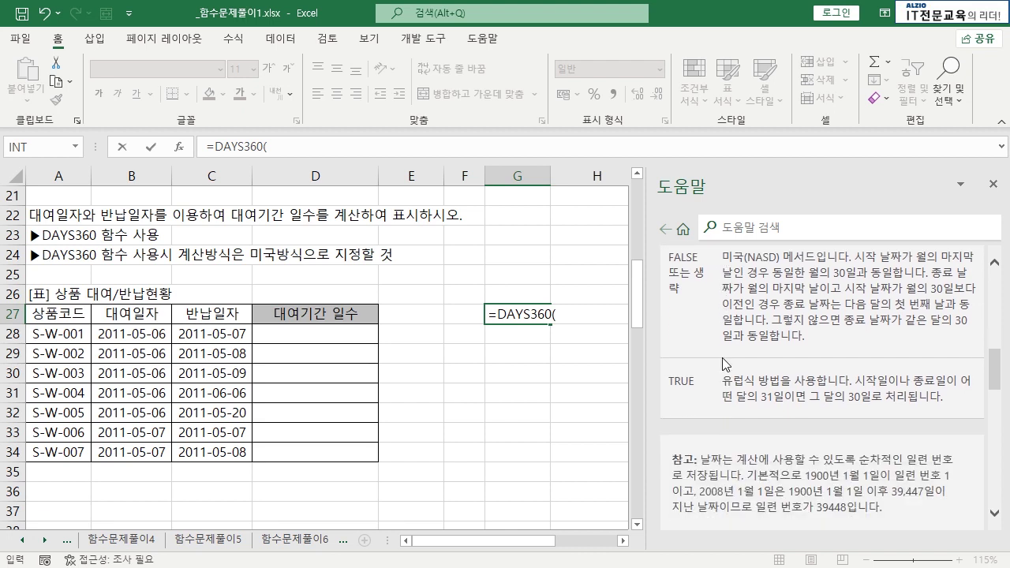
{"action": "scroll", "coordinate": [873, 383], "scroll_direction": "down", "scroll_amount": 4}
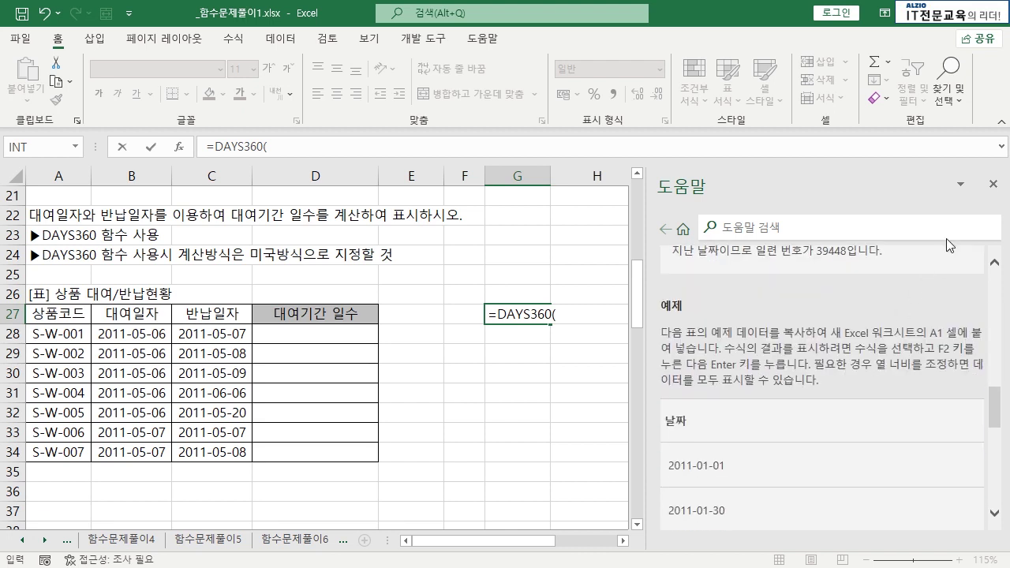
{"action": "left_click", "coordinate": [993, 184]}
{"action": "key", "text": "Escape"}
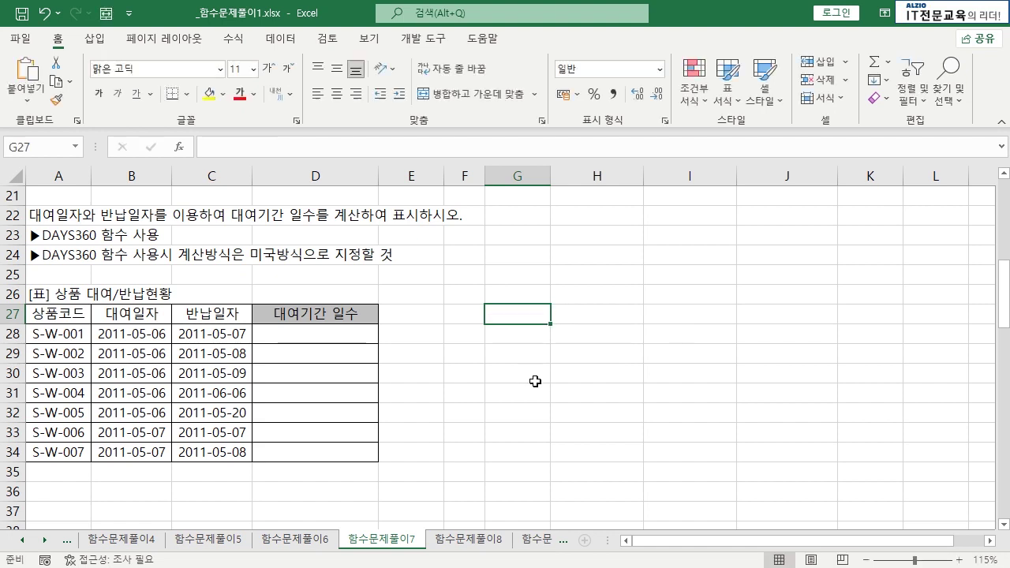
- Enter =DAYS360(B28,C28,FALSE) in D28 to calculate the rental days with the U.S. method
{"action": "left_click", "coordinate": [293, 340]}
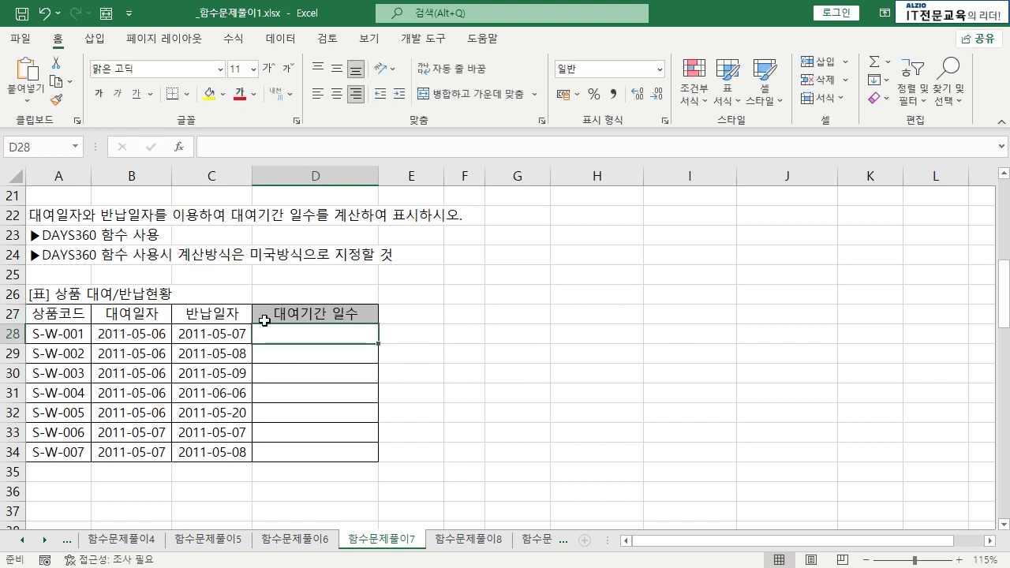
{"action": "type", "text": "=DAY"}
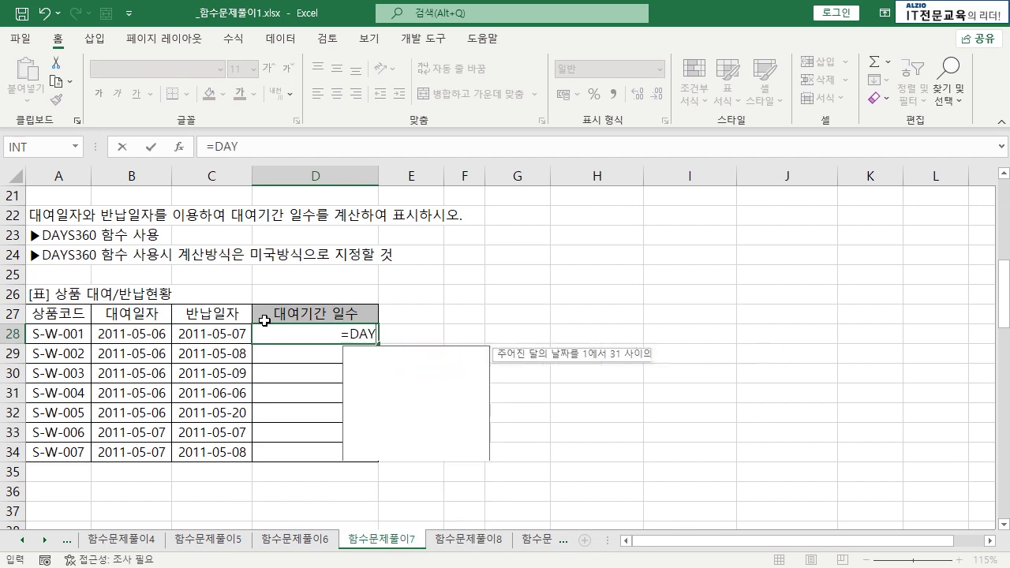
{"action": "type", "text": "S360("}
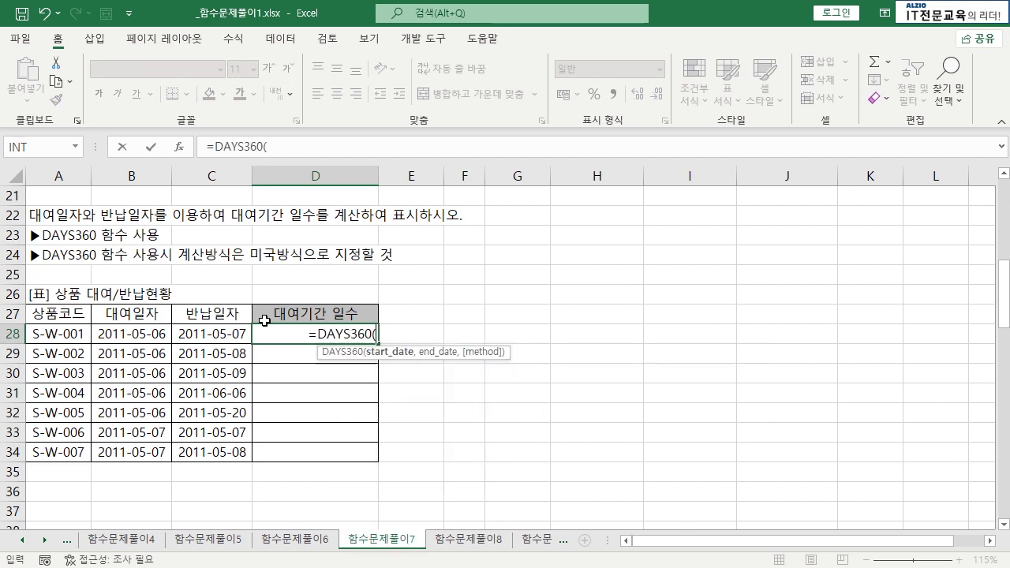
{"action": "left_click", "coordinate": [145, 337]}
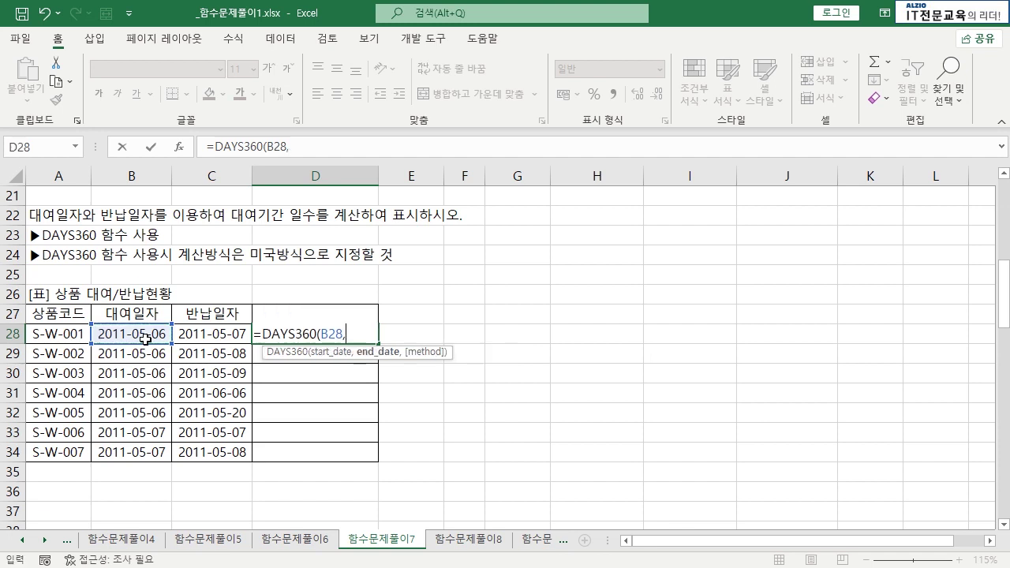
{"action": "type", "text": ","}
{"action": "left_click", "coordinate": [236, 333]}
{"action": "type", "text": ","}
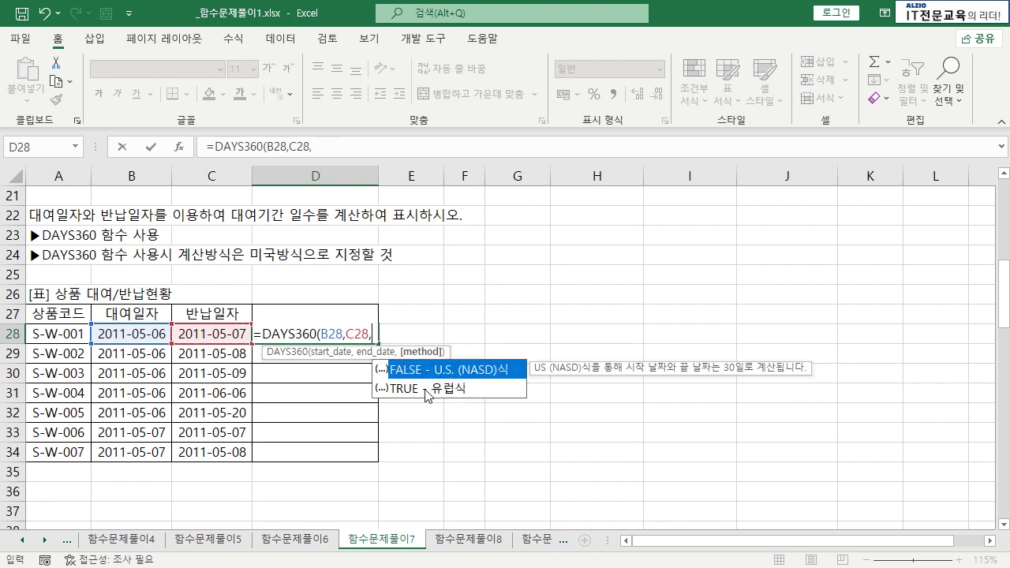
{"action": "double_click", "coordinate": [441, 369]}
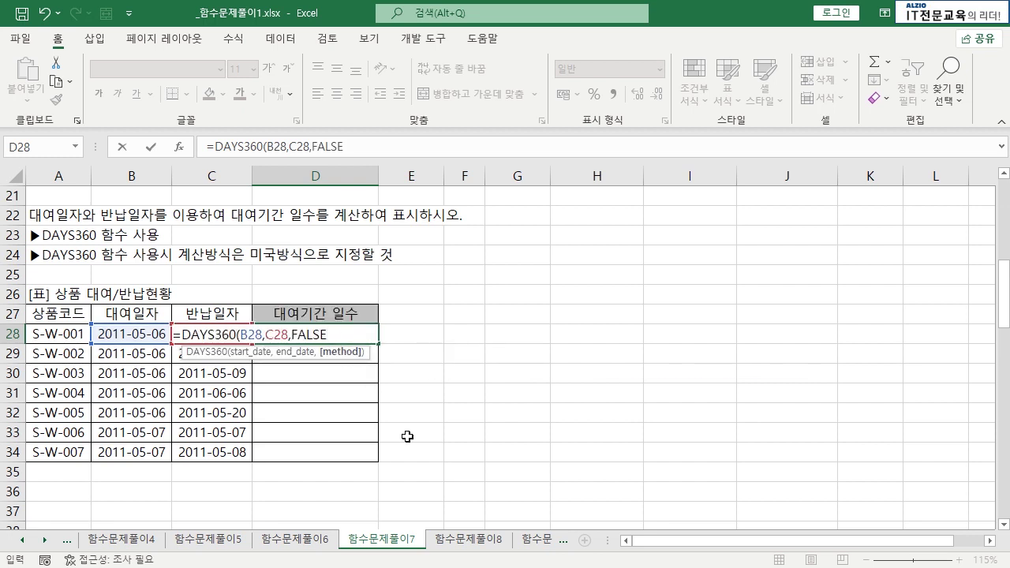
{"action": "type", "text": ")"}
{"action": "key", "text": "Return"}
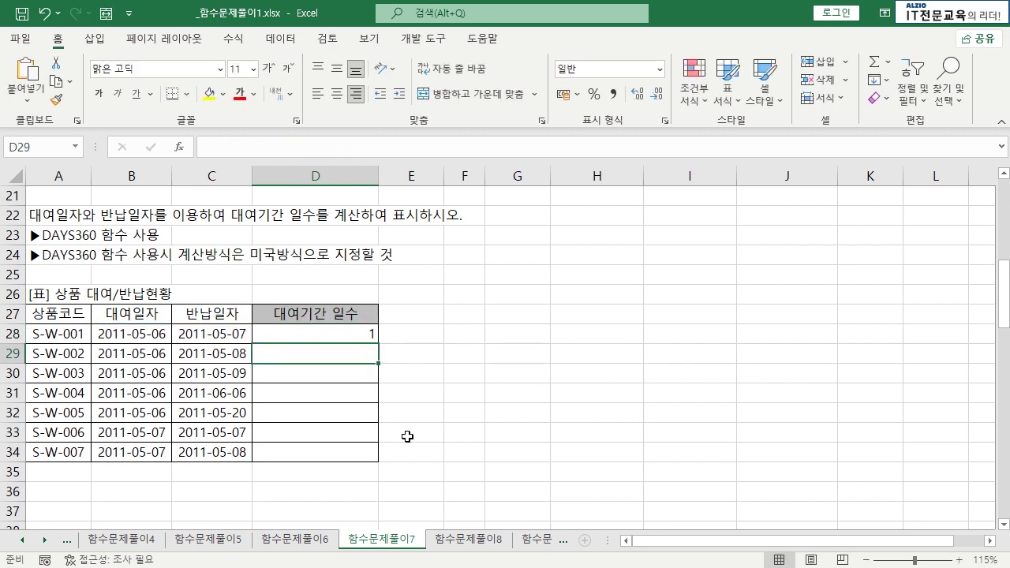
- Check the row 28 dates and fill the DAYS360 formula from D28 down through D34
{"action": "left_click", "coordinate": [150, 334]}
{"action": "left_click", "coordinate": [207, 334]}
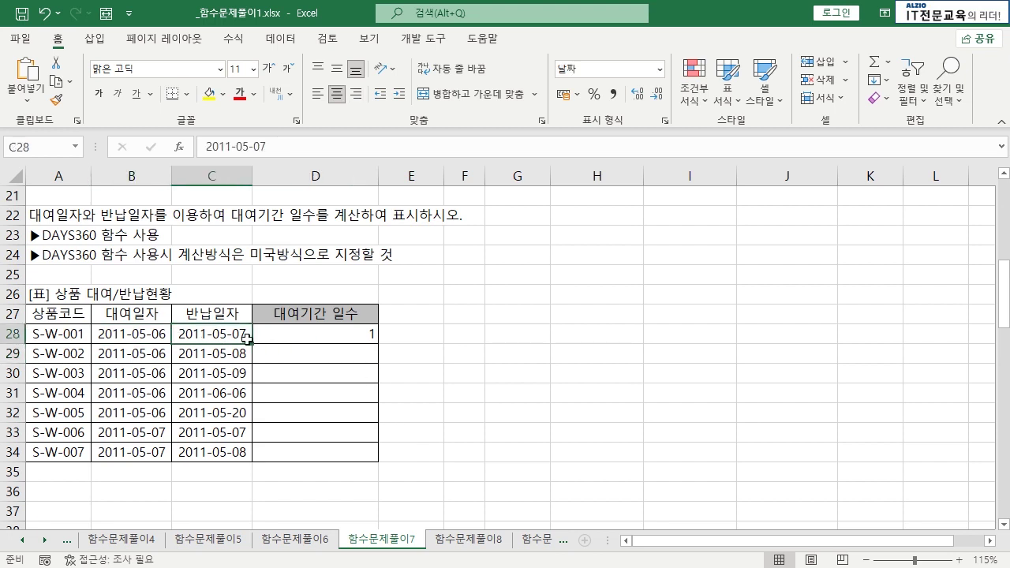
{"action": "left_click", "coordinate": [350, 334]}
{"action": "double_click", "coordinate": [379, 345]}
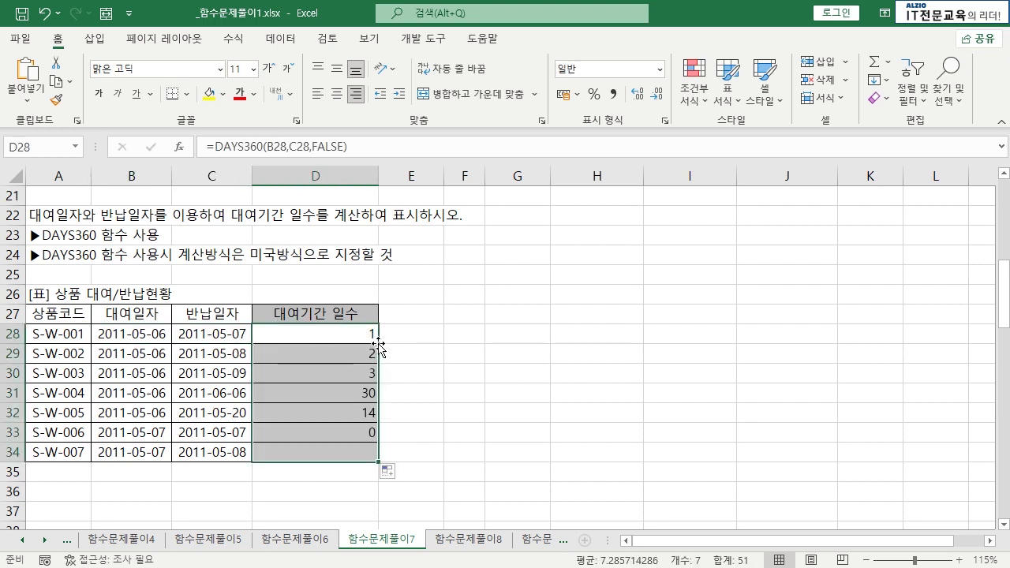
{"action": "left_click", "coordinate": [410, 352]}
- Compare the 대여기간 일수 results in D29 and D31:D34 with the 대여일자 and 반납일자 of their rows
{"action": "left_click", "coordinate": [218, 355]}
{"action": "left_click", "coordinate": [319, 356]}
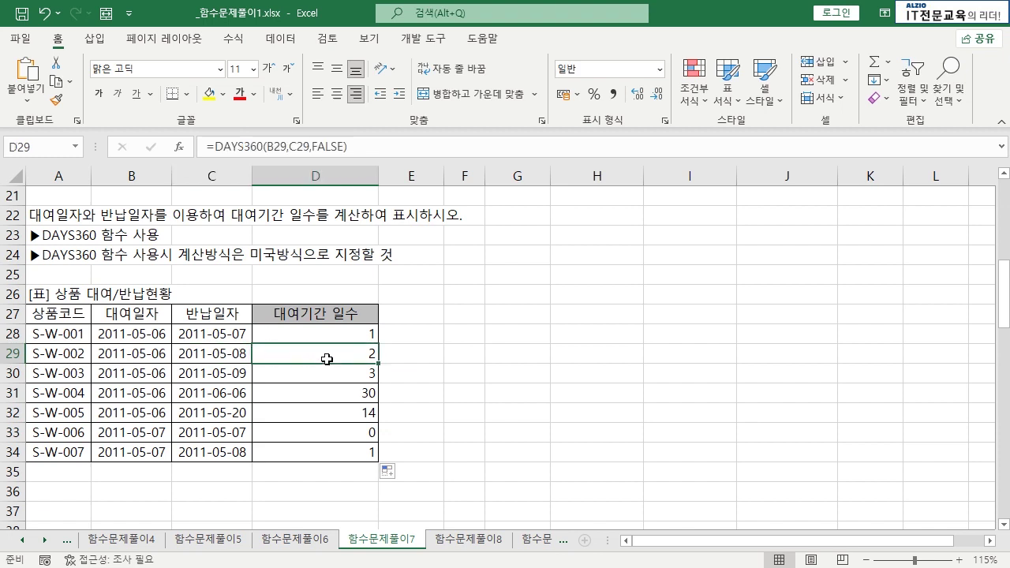
{"action": "left_click", "coordinate": [159, 396]}
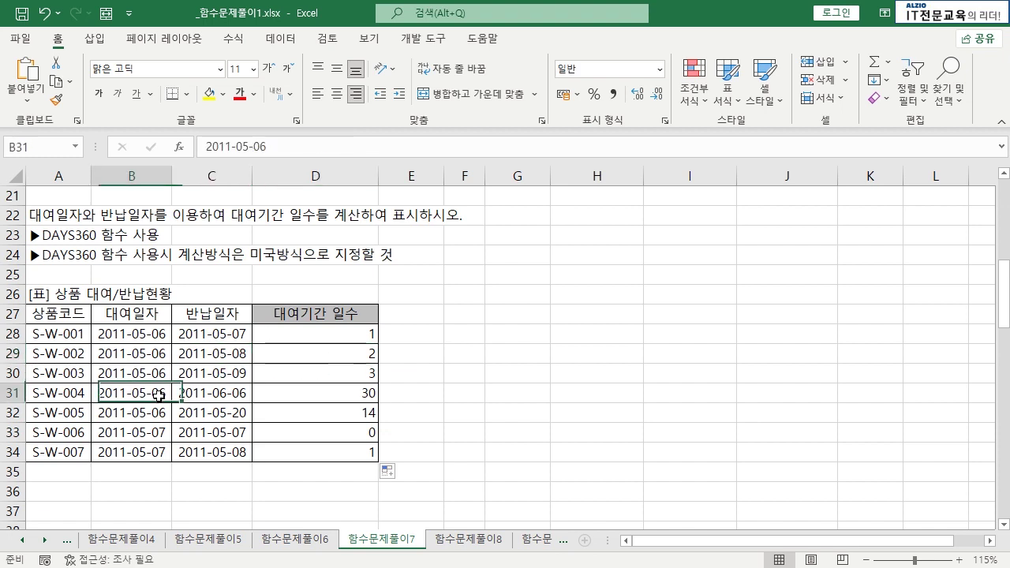
{"action": "left_click", "coordinate": [225, 395]}
{"action": "left_click", "coordinate": [350, 393]}
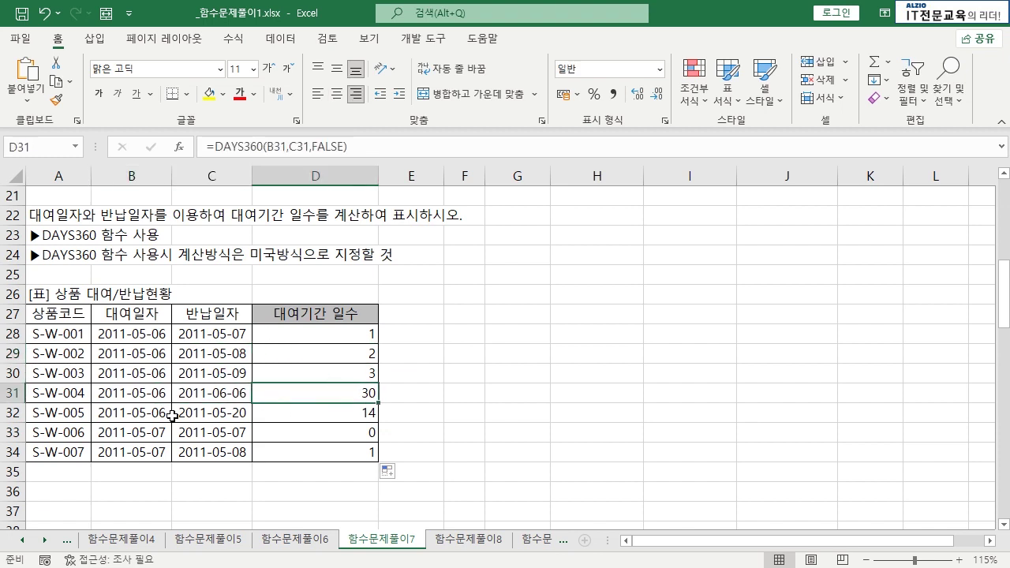
{"action": "left_click", "coordinate": [147, 449]}
{"action": "left_click", "coordinate": [212, 451]}
{"action": "left_click", "coordinate": [316, 451]}
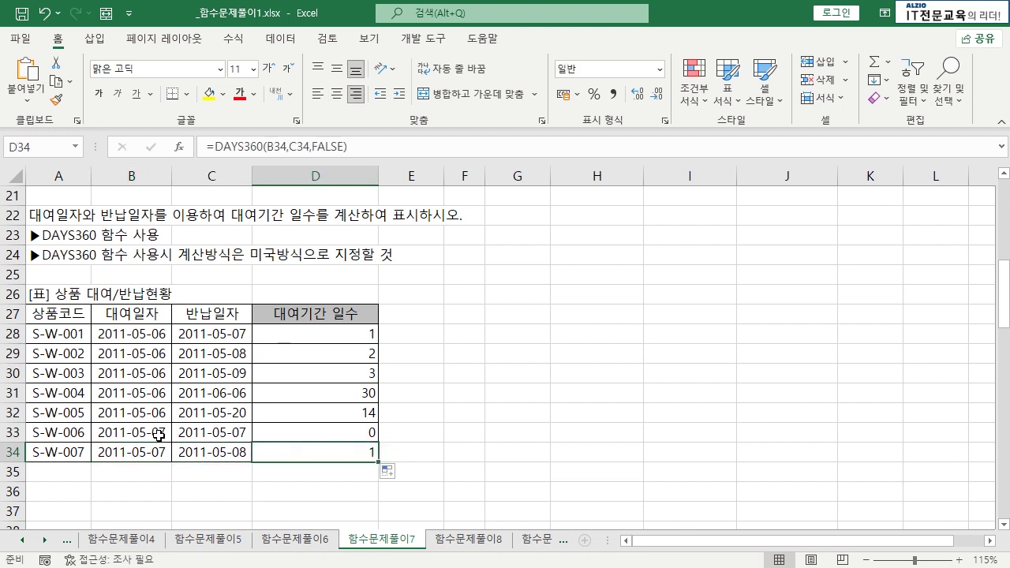
{"action": "left_click", "coordinate": [160, 436]}
{"action": "left_click", "coordinate": [223, 436]}
{"action": "left_click", "coordinate": [324, 433]}
{"action": "left_click", "coordinate": [167, 412]}
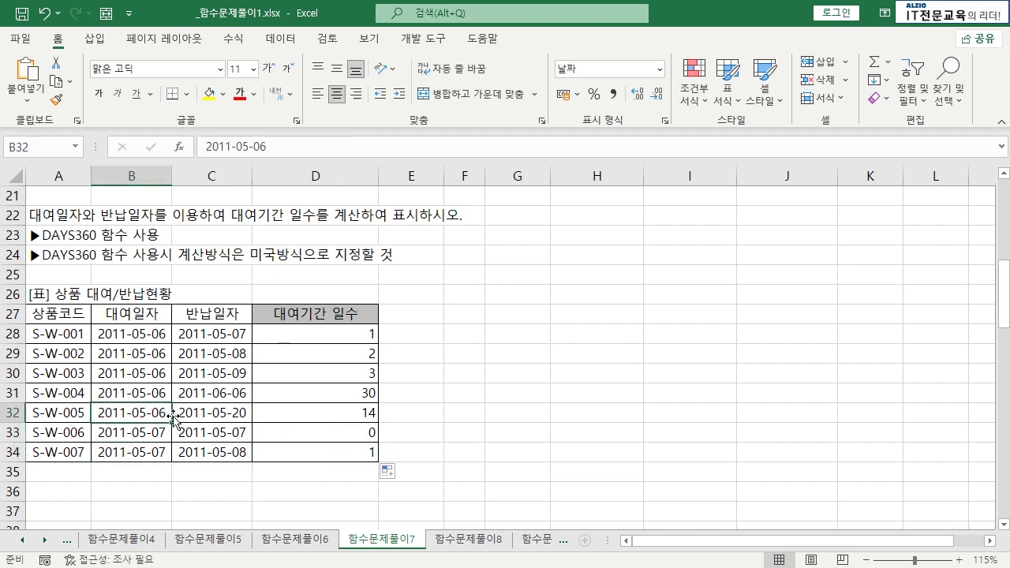
{"action": "left_click", "coordinate": [233, 412]}
{"action": "left_click", "coordinate": [315, 416]}
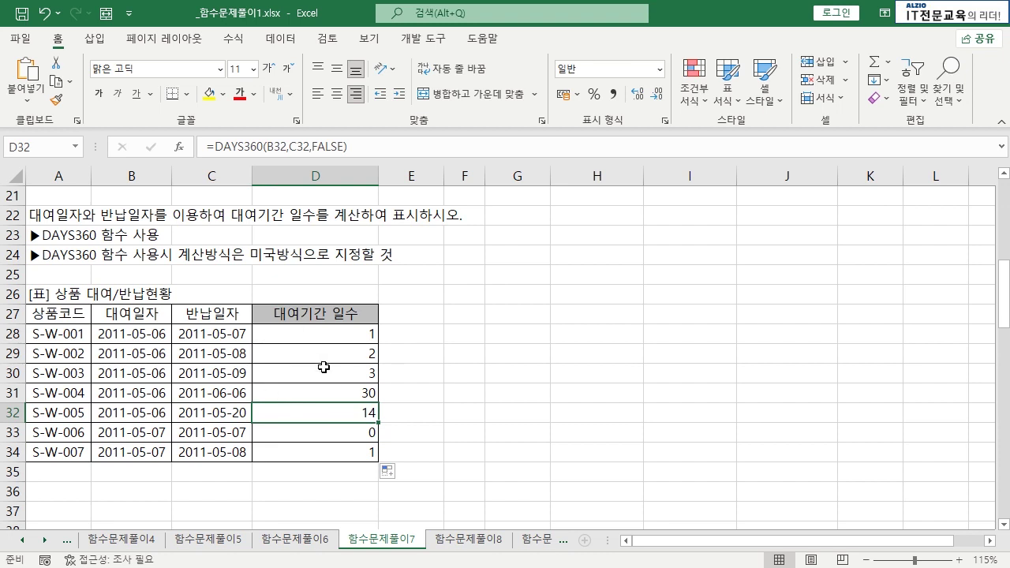
- Change the 대여일자 in B28 to 2011-05-08 and check D28 for a rental date after the return date
{"action": "left_click", "coordinate": [150, 333]}
{"action": "type", "text": "5-8"}
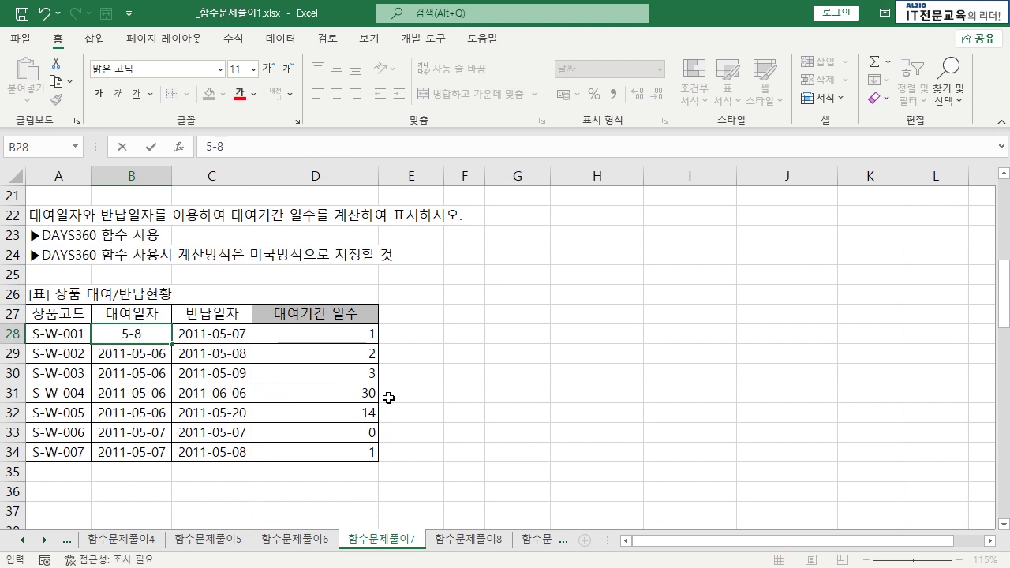
{"action": "key", "text": "BackSpace"}
{"action": "key", "text": "BackSpace"}
{"action": "key", "text": "BackSpace"}
{"action": "type", "text": "2011-05-08"}
{"action": "key", "text": "Return"}
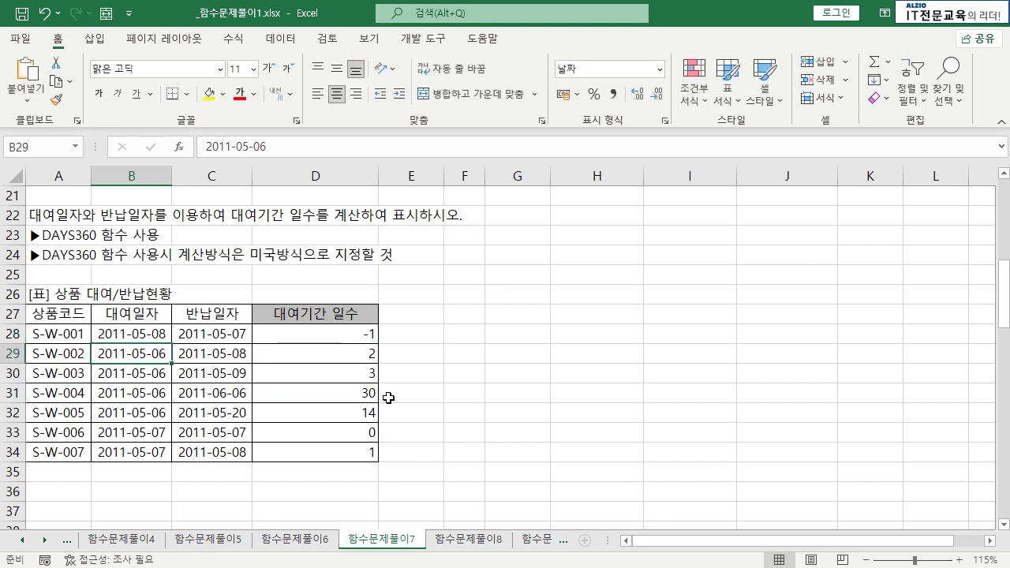
{"action": "left_click", "coordinate": [347, 337]}
{"action": "left_click", "coordinate": [159, 336]}
{"action": "left_click", "coordinate": [214, 337]}
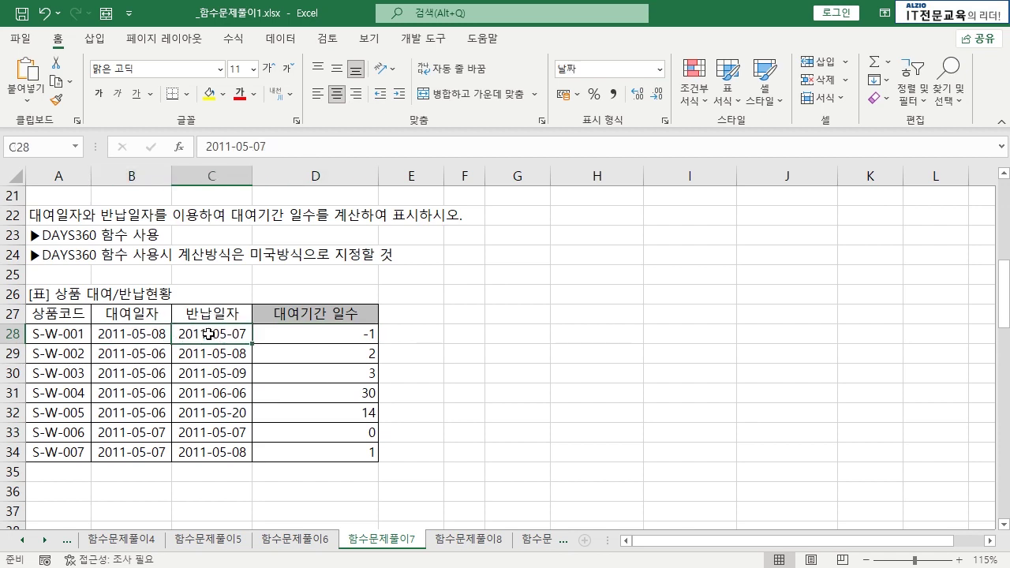
{"action": "left_click", "coordinate": [320, 341]}
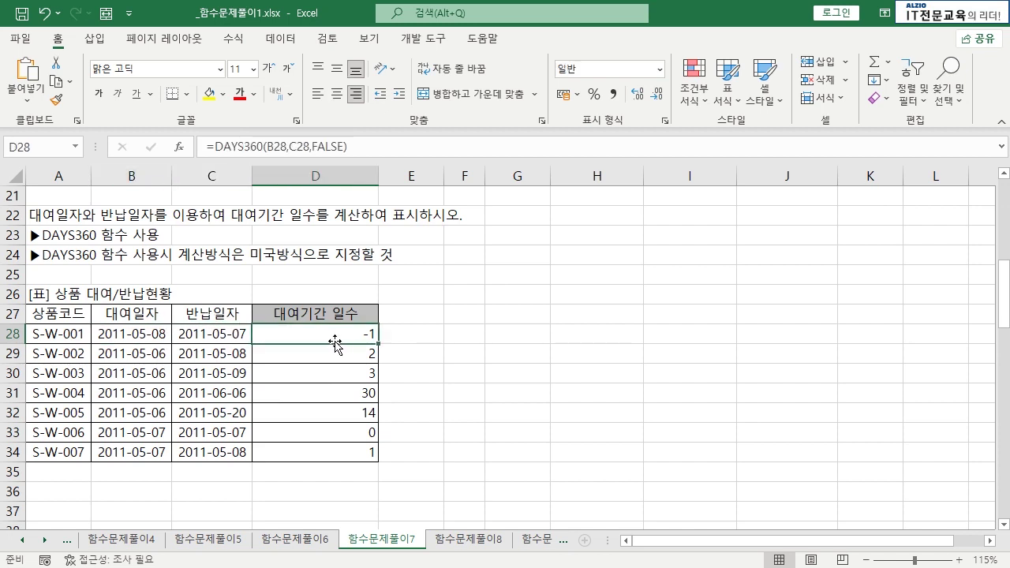
- Undo the last 대여일자 change in B28 and read the 우주고 and 상공고 exercises above the 경시대회 성적 table
{"action": "key", "text": "ctrl+z"}
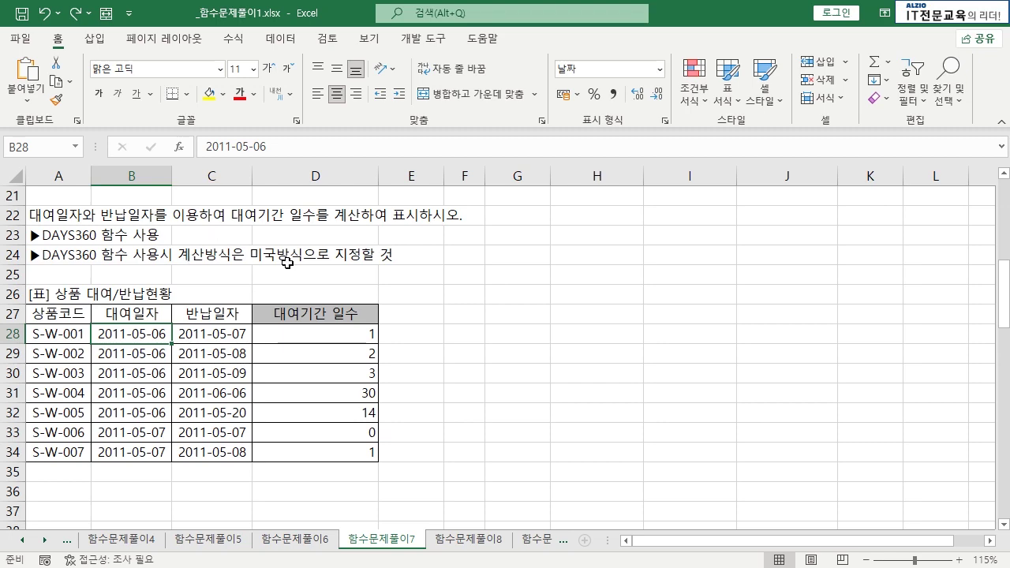
{"action": "scroll", "coordinate": [374, 340], "scroll_direction": "down", "scroll_amount": 6}
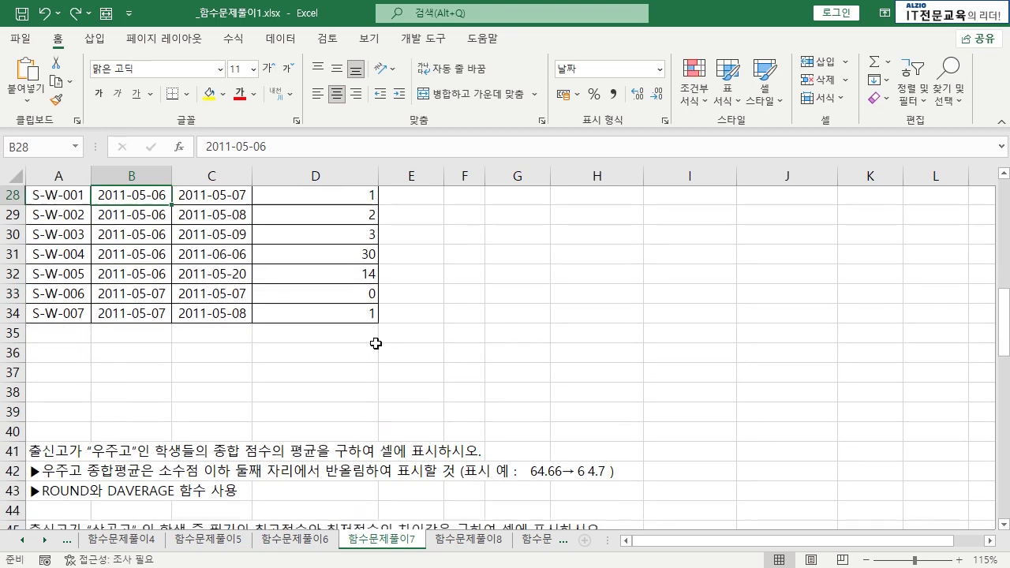
{"action": "scroll", "coordinate": [375, 344], "scroll_direction": "down", "scroll_amount": 1}
{"action": "scroll", "coordinate": [304, 347], "scroll_direction": "up", "scroll_amount": 1}
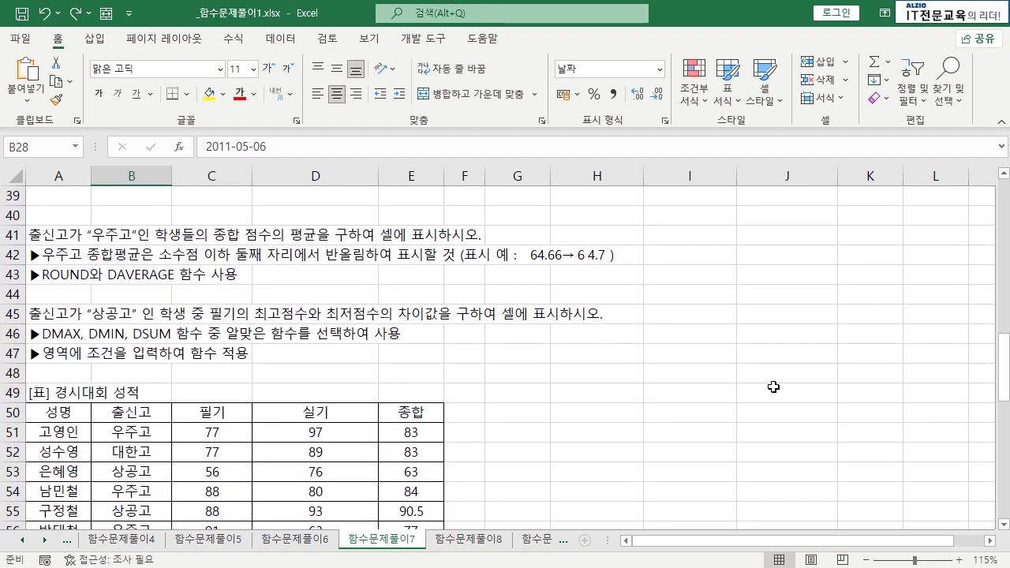
{"action": "scroll", "coordinate": [196, 342], "scroll_direction": "down", "scroll_amount": 2}
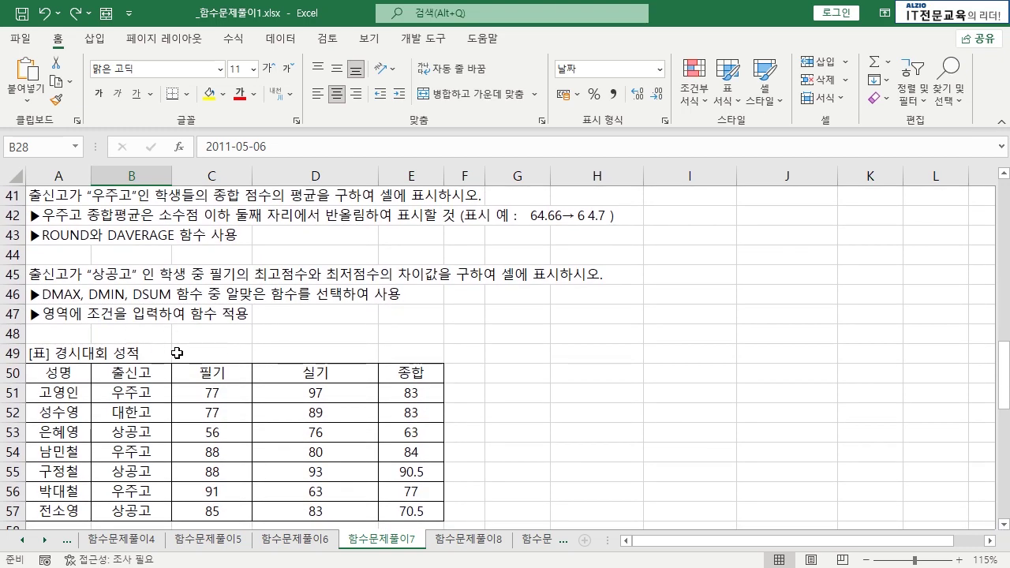
{"action": "scroll", "coordinate": [176, 353], "scroll_direction": "down", "scroll_amount": 1}
{"action": "scroll", "coordinate": [1006, 535], "scroll_direction": "down", "scroll_amount": 1}
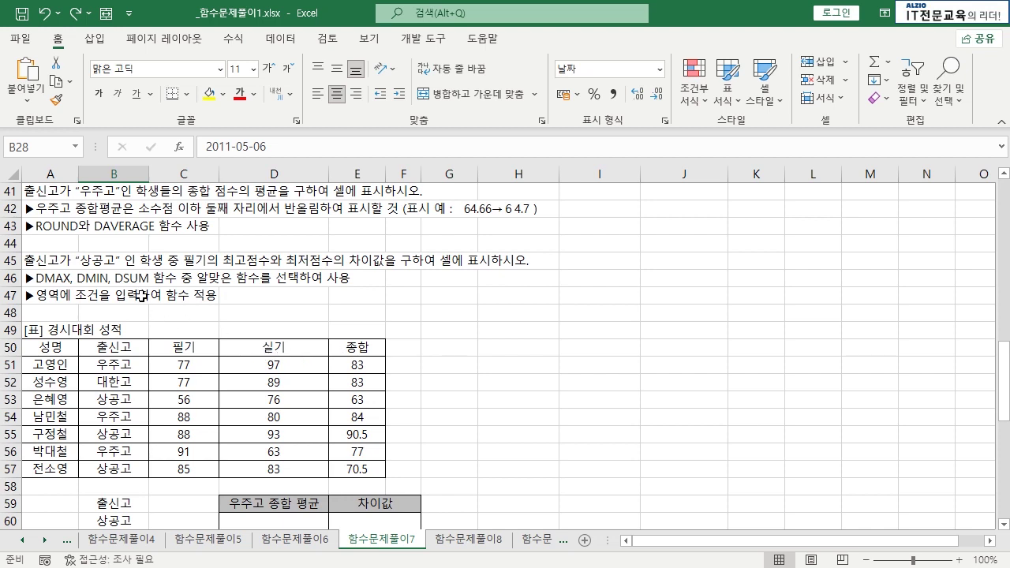
- Examine the 출신고 and 종합 fields, the 우주고 rows 51, 54 and 56, the ROUND and DAVERAGE instruction, and result cell D60
{"action": "left_click", "coordinate": [119, 341]}
{"action": "left_click_drag", "start_coordinate": [119, 341], "coordinate": [128, 360]}
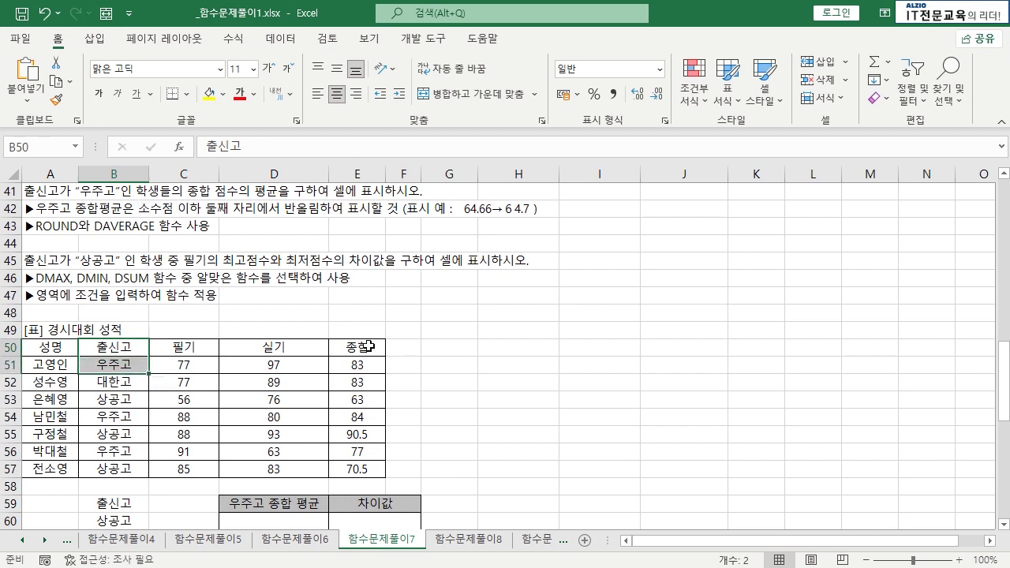
{"action": "left_click_drag", "start_coordinate": [354, 347], "coordinate": [366, 360]}
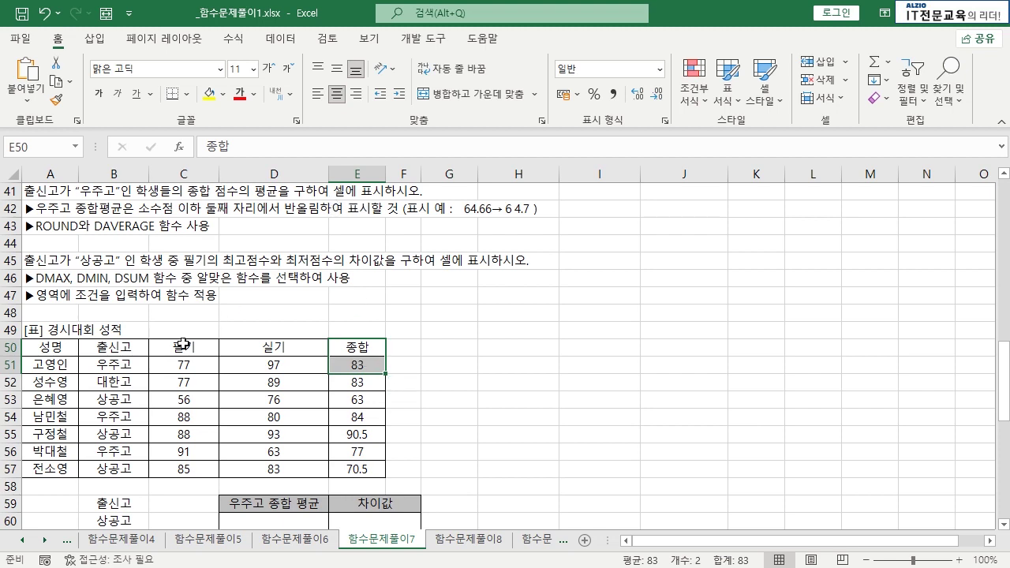
{"action": "left_click", "coordinate": [10, 365]}
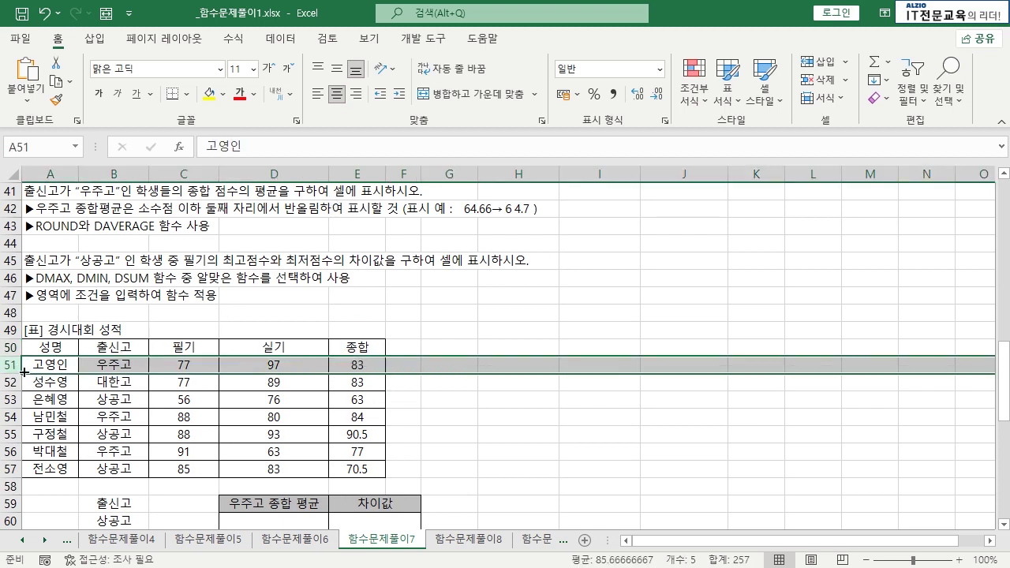
{"action": "left_click", "coordinate": [8, 417], "text": "ctrl"}
{"action": "left_click", "coordinate": [10, 452], "text": "ctrl"}
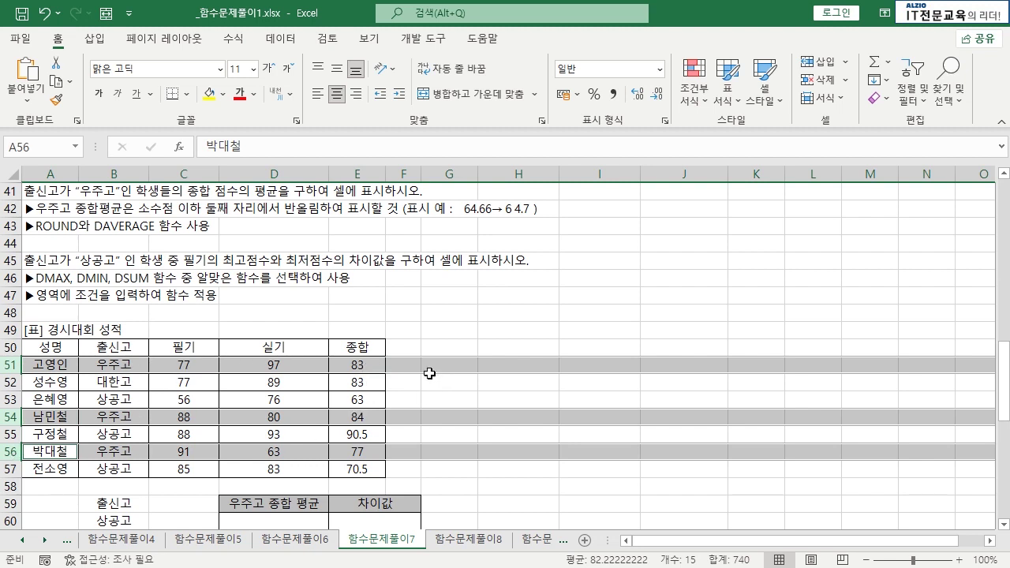
{"action": "left_click", "coordinate": [282, 521]}
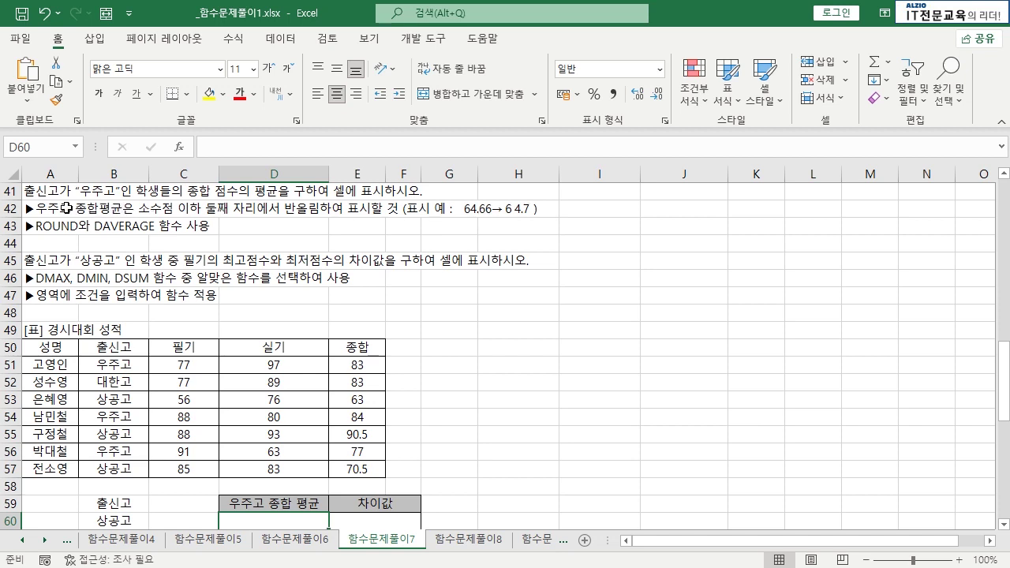
{"action": "left_click", "coordinate": [45, 227]}
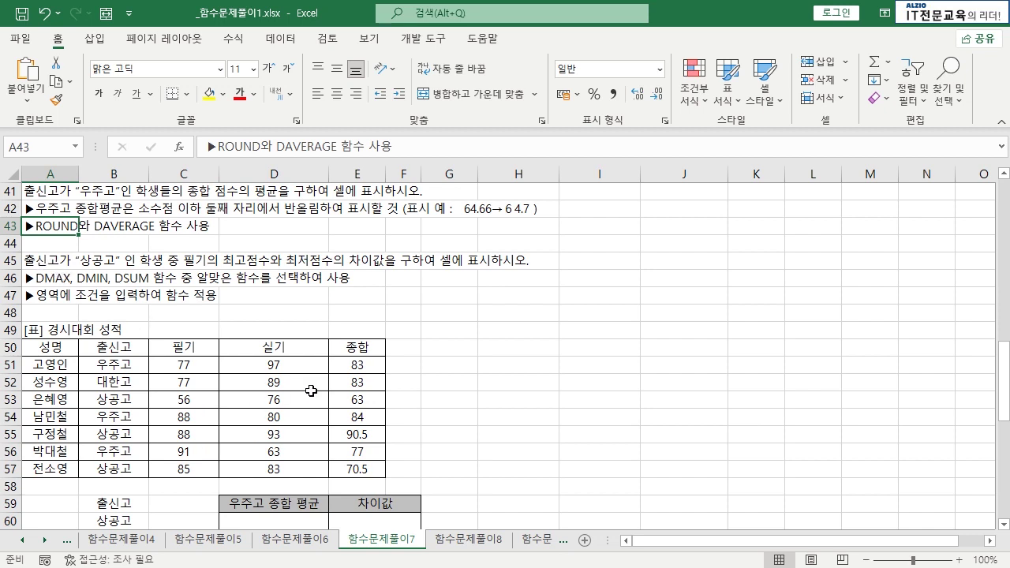
{"action": "scroll", "coordinate": [312, 390], "scroll_direction": "down", "scroll_amount": 1}
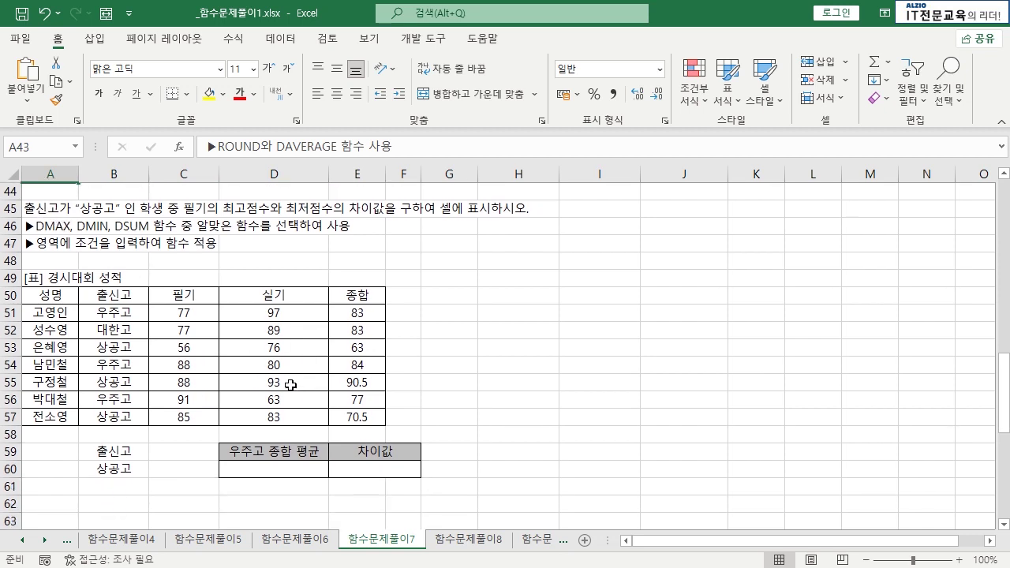
{"action": "left_click", "coordinate": [286, 469]}
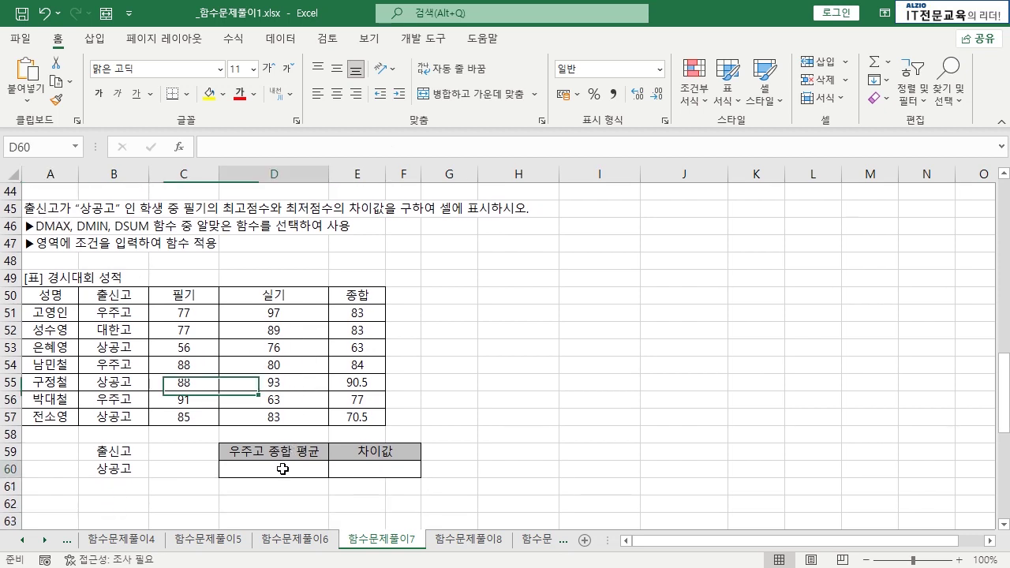
- Enter =AVERAGE(E51,E54,E56) in G51 as a manual check of the 우주고 종합 average
{"action": "left_click", "coordinate": [466, 314]}
{"action": "type", "text": "AV"}
{"action": "key", "text": "BackSpace"}
{"action": "key", "text": "BackSpace"}
{"action": "type", "text": "="}
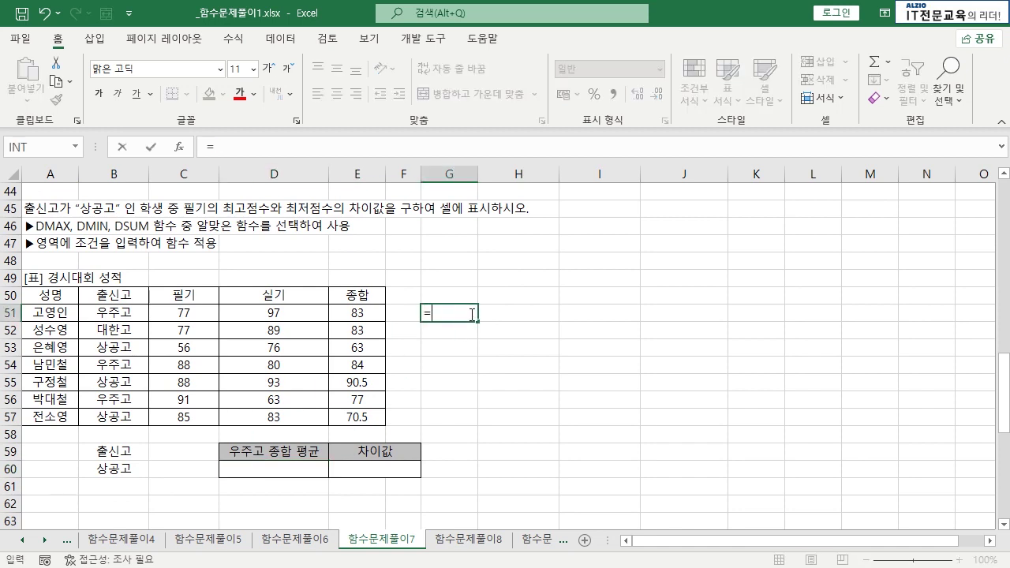
{"action": "type", "text": "AVERAGE("}
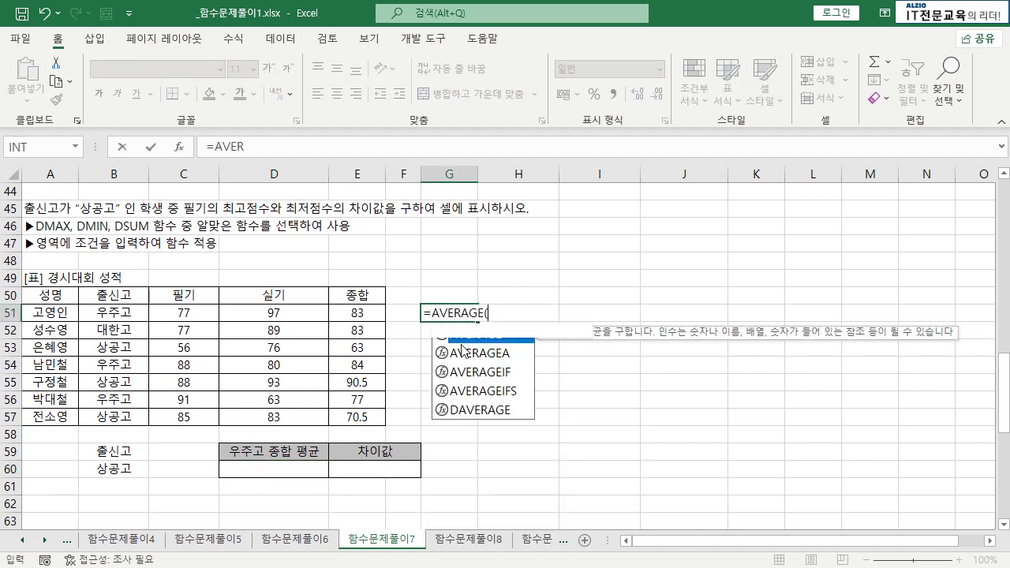
{"action": "left_click", "coordinate": [357, 315]}
{"action": "type", "text": ","}
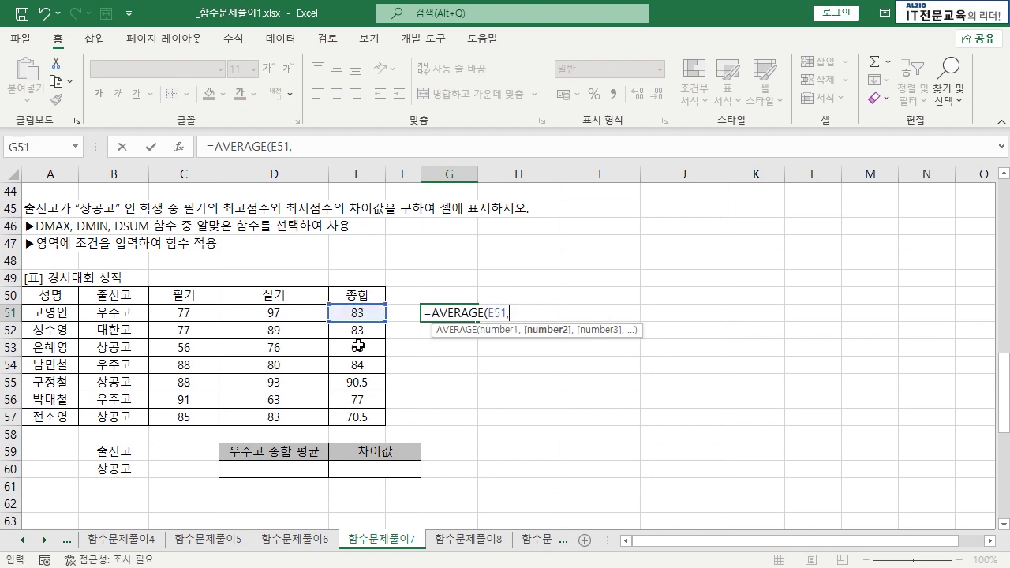
{"action": "left_click", "coordinate": [359, 365]}
{"action": "type", "text": ","}
{"action": "left_click", "coordinate": [359, 399]}
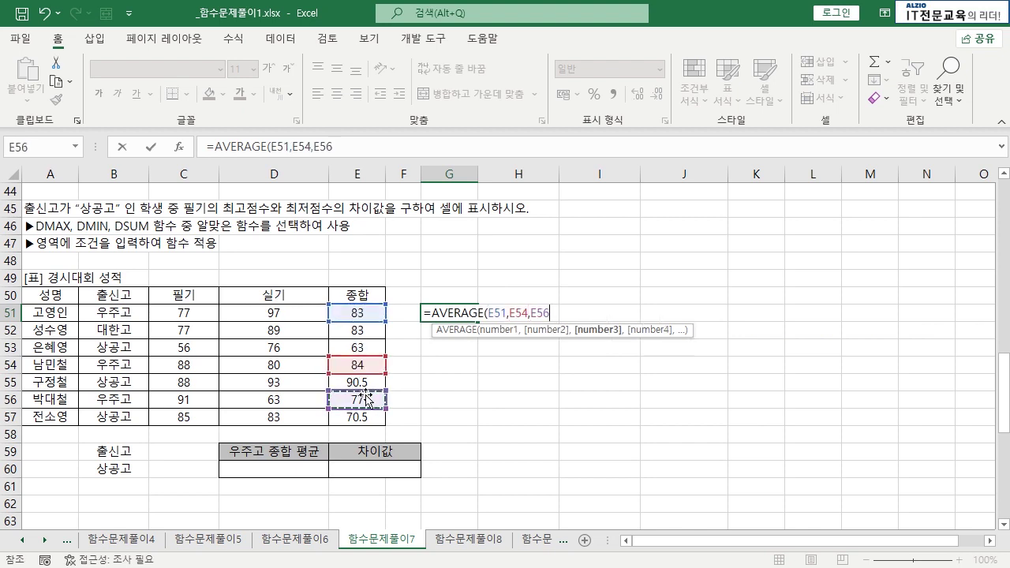
{"action": "key", "text": "Return"}
{"action": "left_click", "coordinate": [457, 316]}
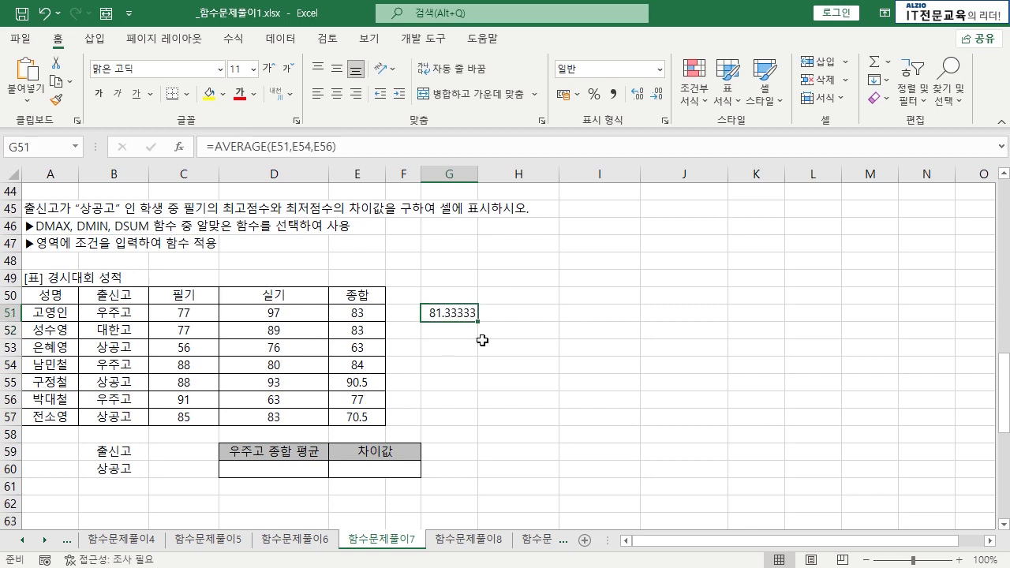
- Enter 81.3 in G52 as the expected average rounded to one decimal place
{"action": "left_click", "coordinate": [455, 334]}
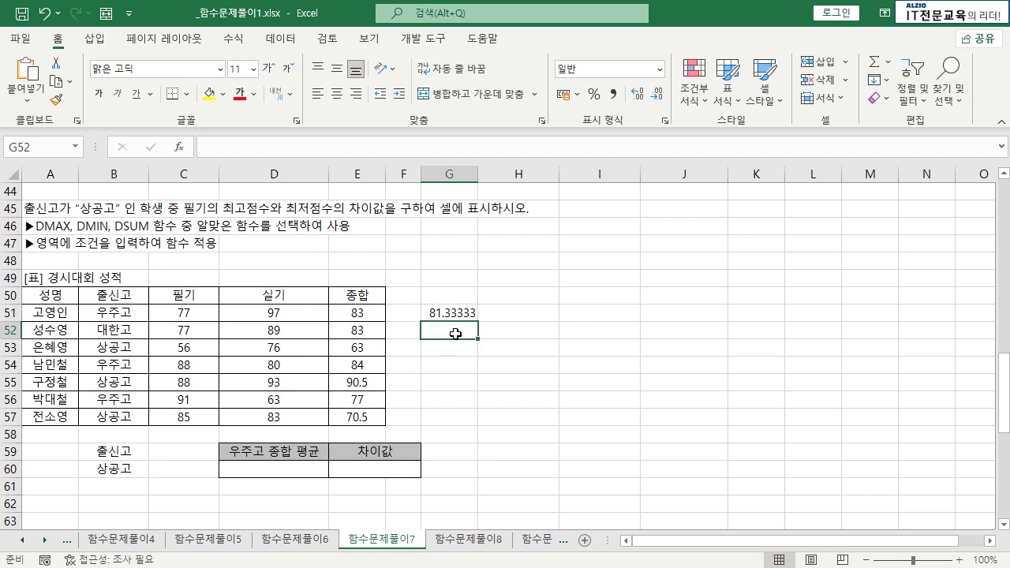
{"action": "type", "text": "81.3"}
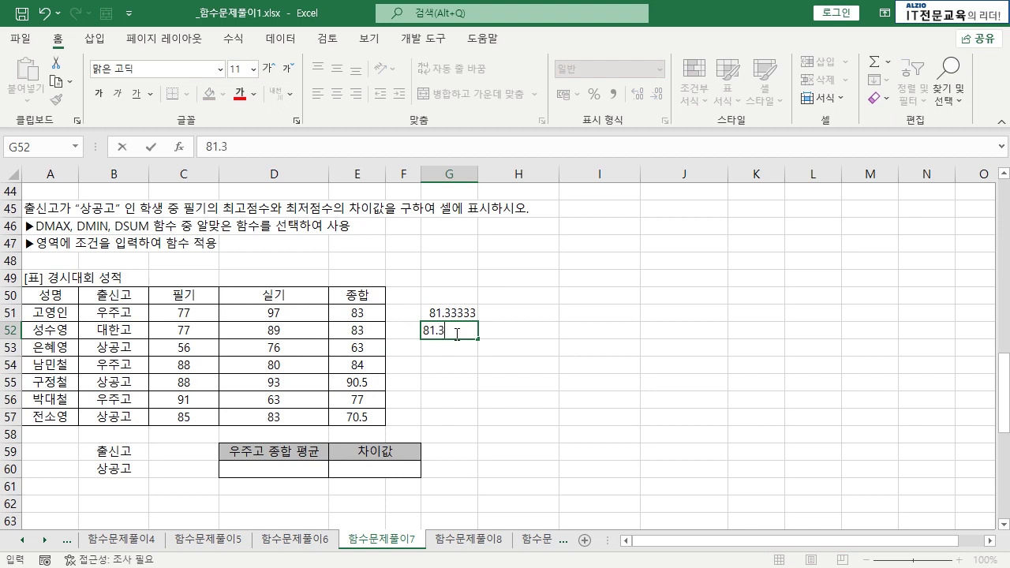
{"action": "key", "text": "Return"}
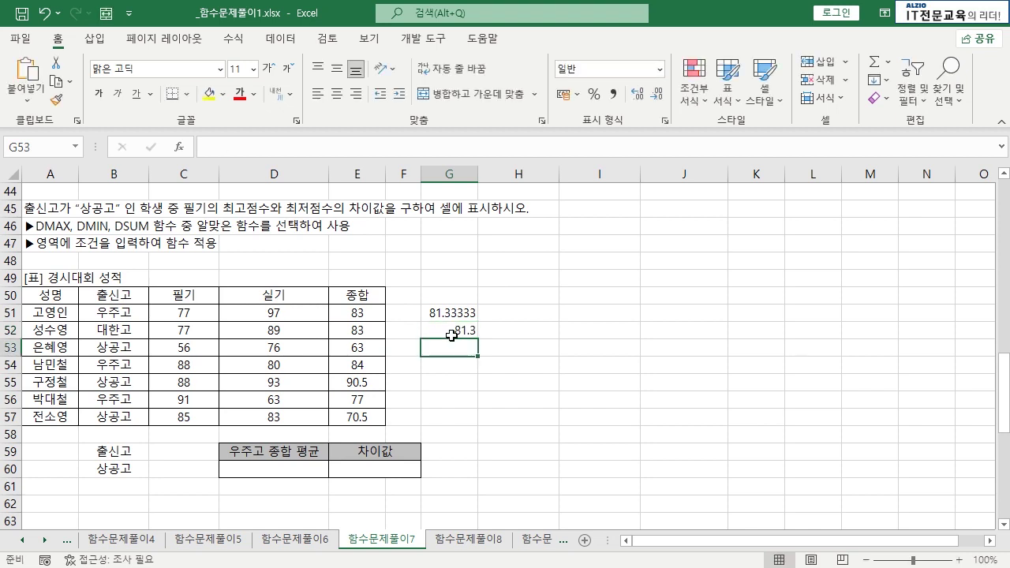
{"action": "left_click", "coordinate": [462, 380]}
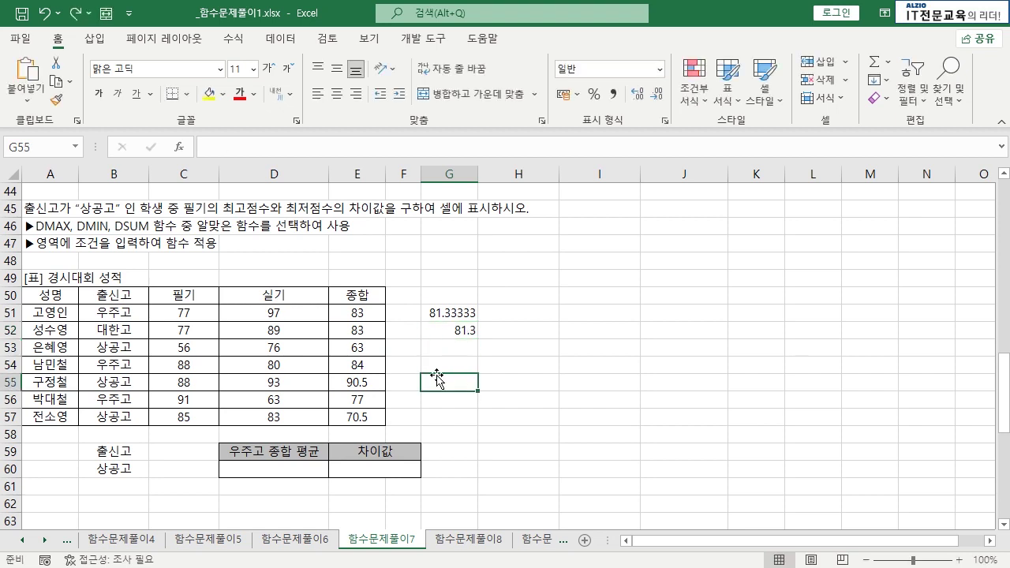
- Enter =DAVERAGE(A50:E57,5,B50:B51) in D60 to calculate the 우주고 종합 평균
{"action": "left_click", "coordinate": [299, 471]}
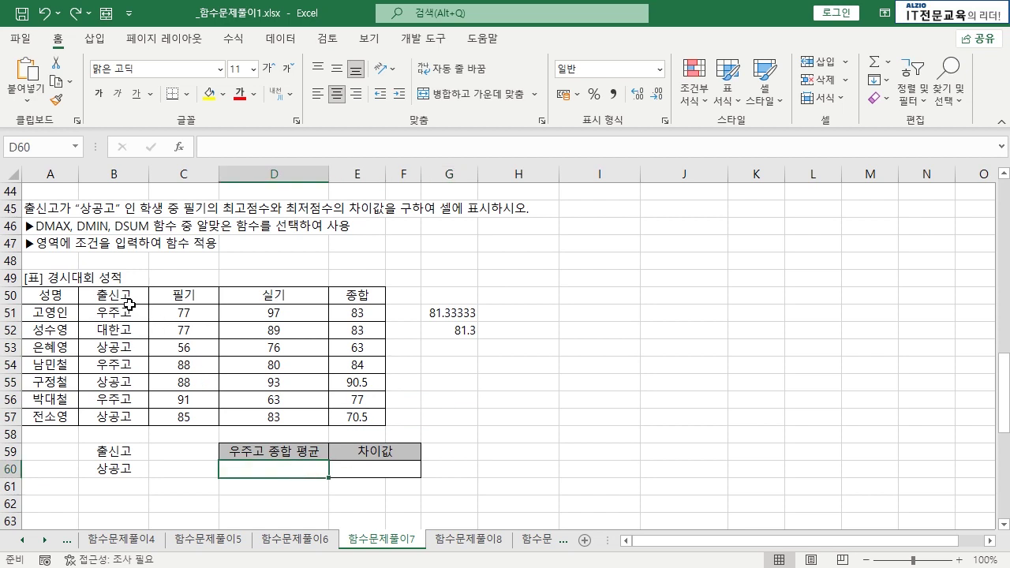
{"action": "left_click_drag", "start_coordinate": [129, 303], "coordinate": [129, 310]}
{"action": "left_click", "coordinate": [359, 315]}
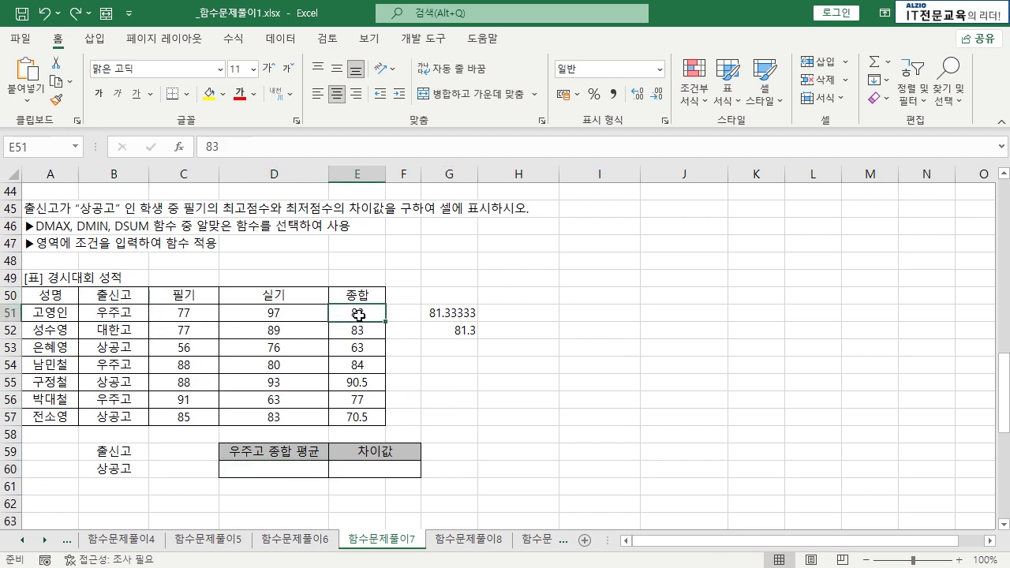
{"action": "left_click", "coordinate": [274, 470]}
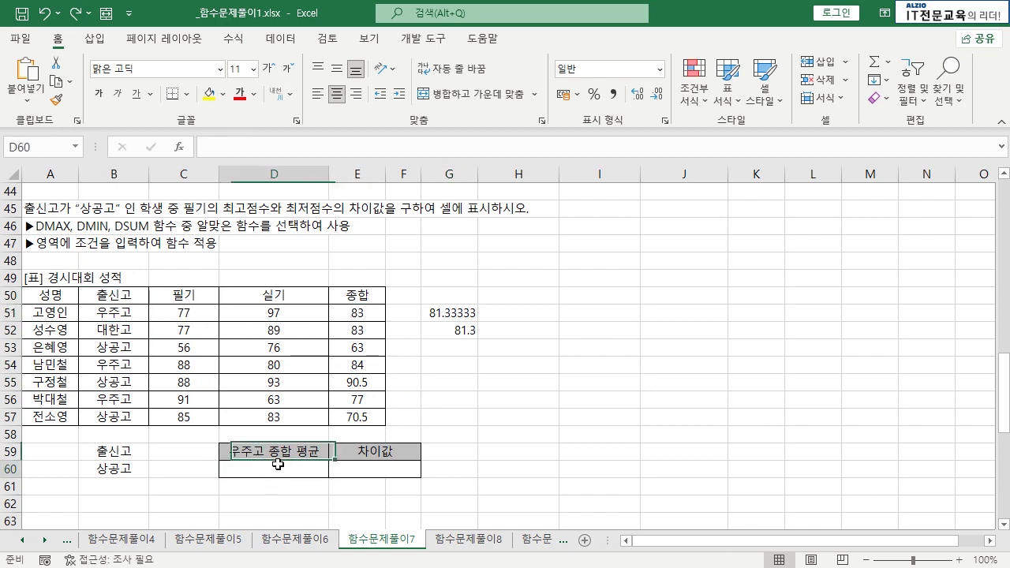
{"action": "type", "text": "=D"}
{"action": "type", "text": "AVER"}
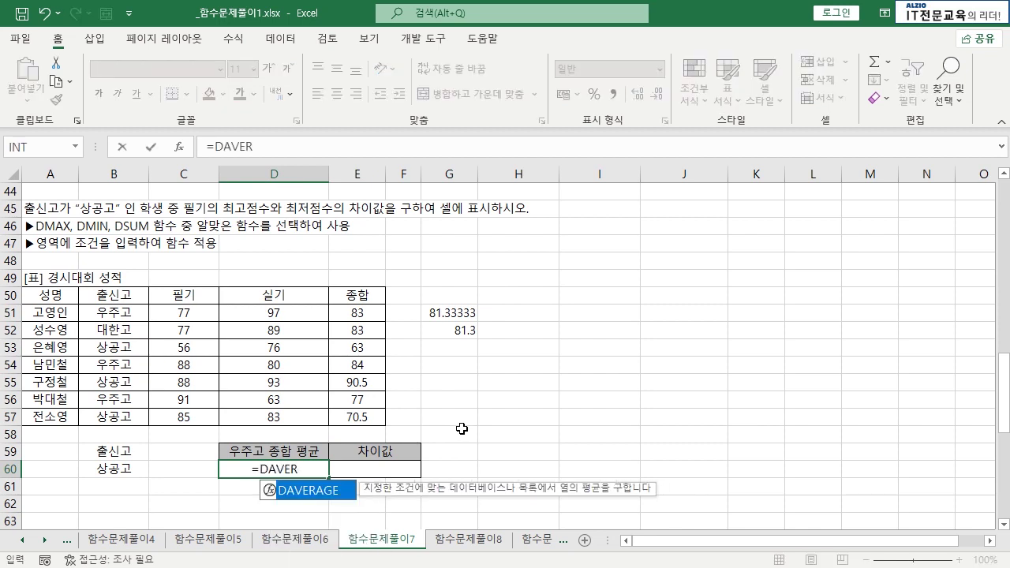
{"action": "key", "text": "Tab"}
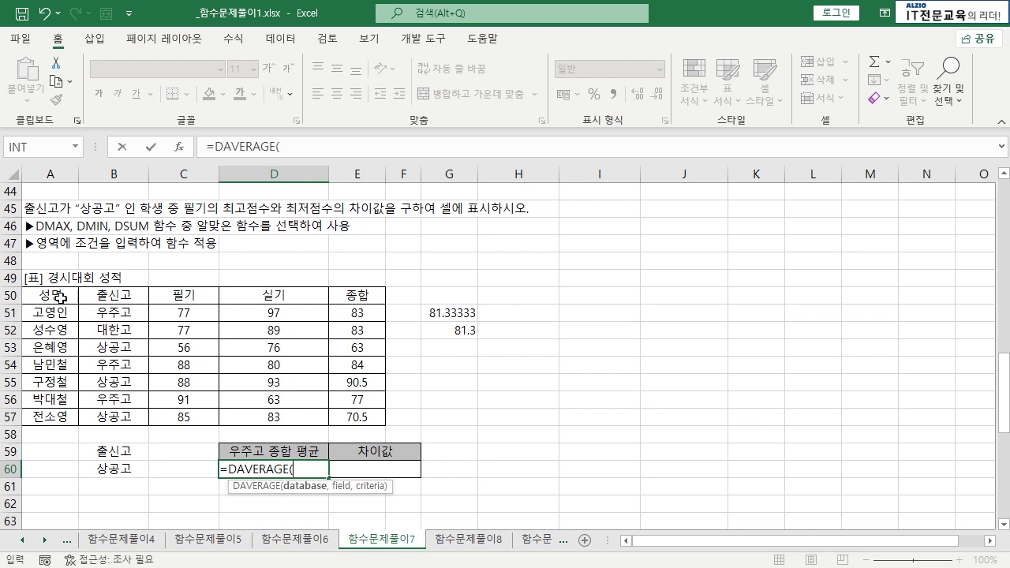
{"action": "left_click_drag", "start_coordinate": [61, 297], "coordinate": [357, 420]}
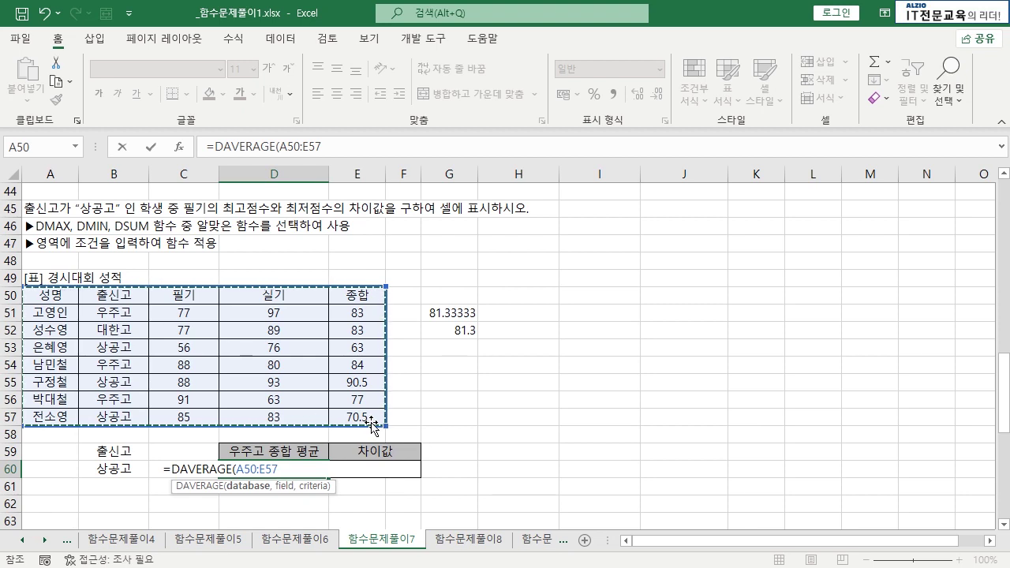
{"action": "type", "text": ","}
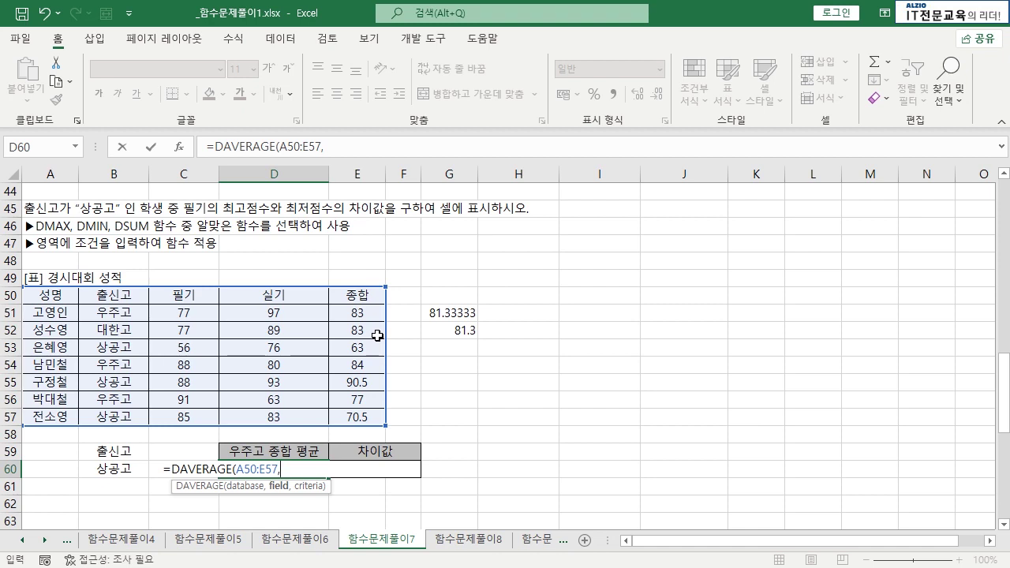
{"action": "type", "text": ","}
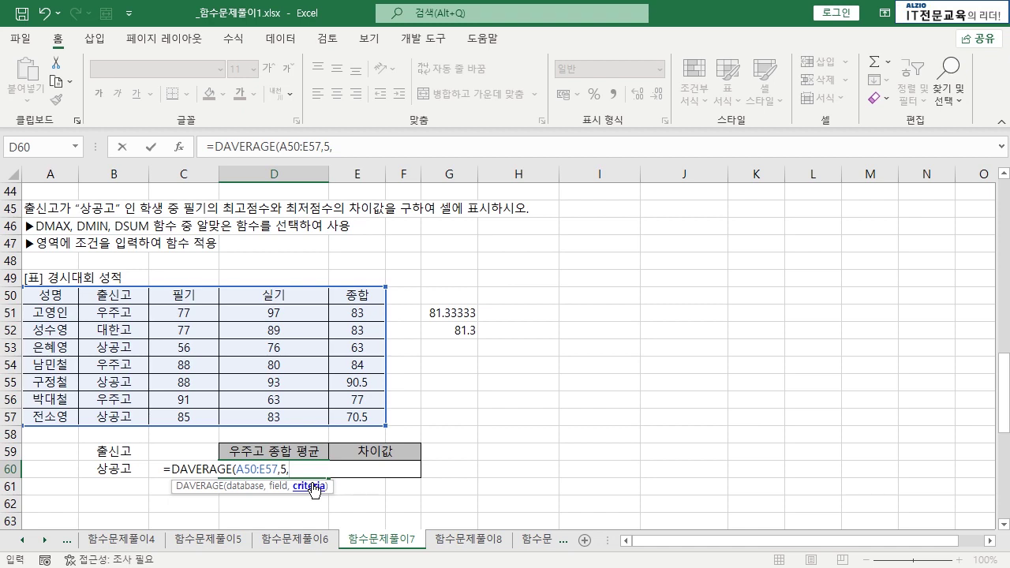
{"action": "left_click_drag", "start_coordinate": [127, 297], "coordinate": [128, 310]}
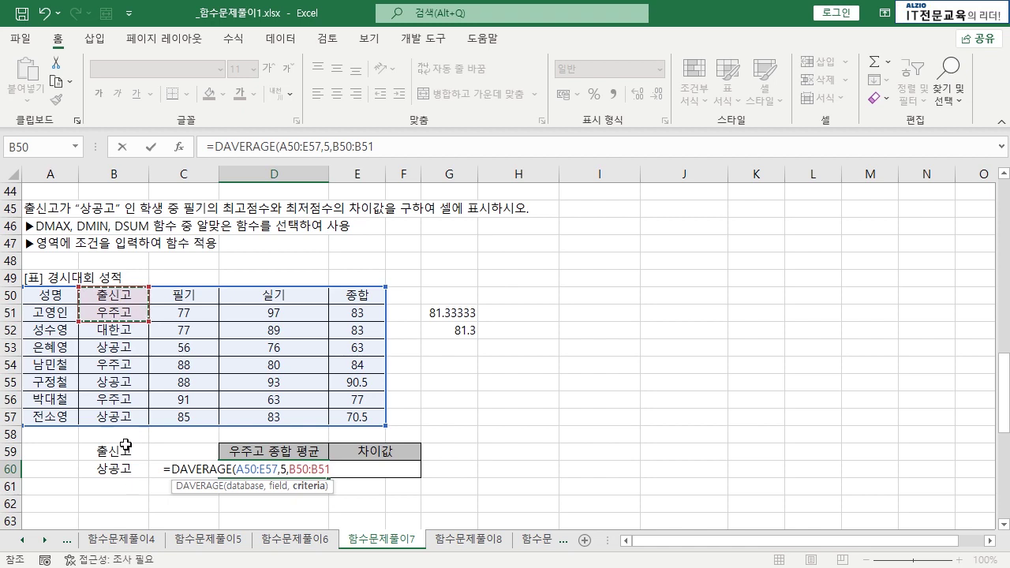
{"action": "left_click", "coordinate": [307, 467]}
{"action": "key", "text": "Return"}
{"action": "key", "text": "Return"}
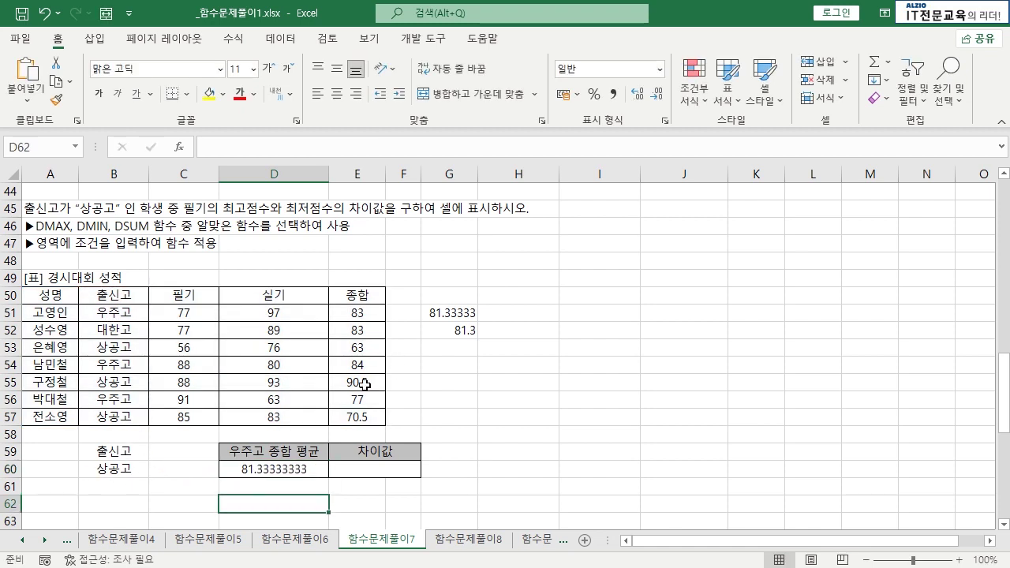
- Compare the DAVERAGE result in D60 with the manual average in G51 and reread the rounding instruction in row 42
{"action": "left_click", "coordinate": [449, 313]}
{"action": "left_click", "coordinate": [272, 469]}
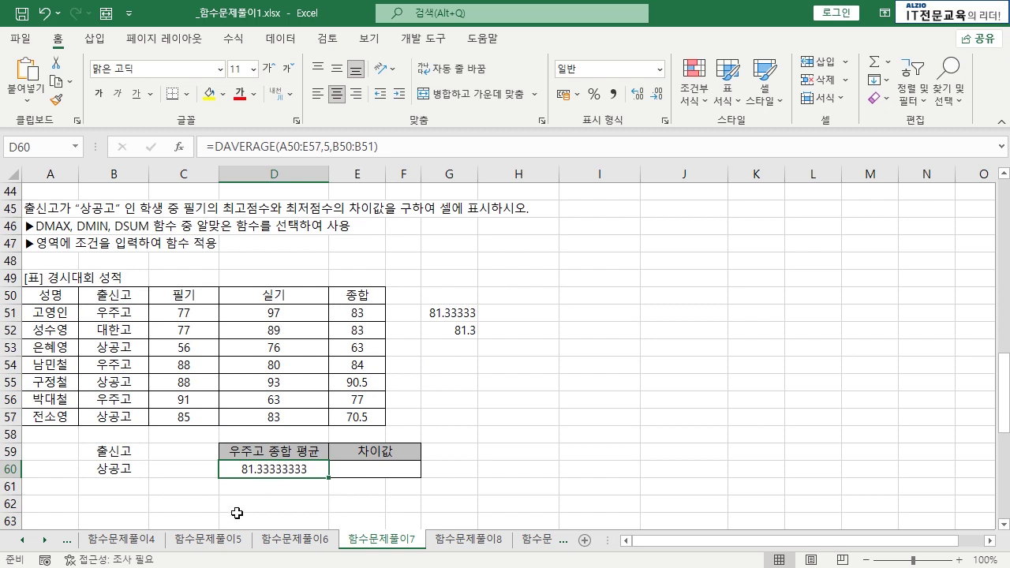
{"action": "scroll", "coordinate": [284, 471], "scroll_direction": "up", "scroll_amount": 1}
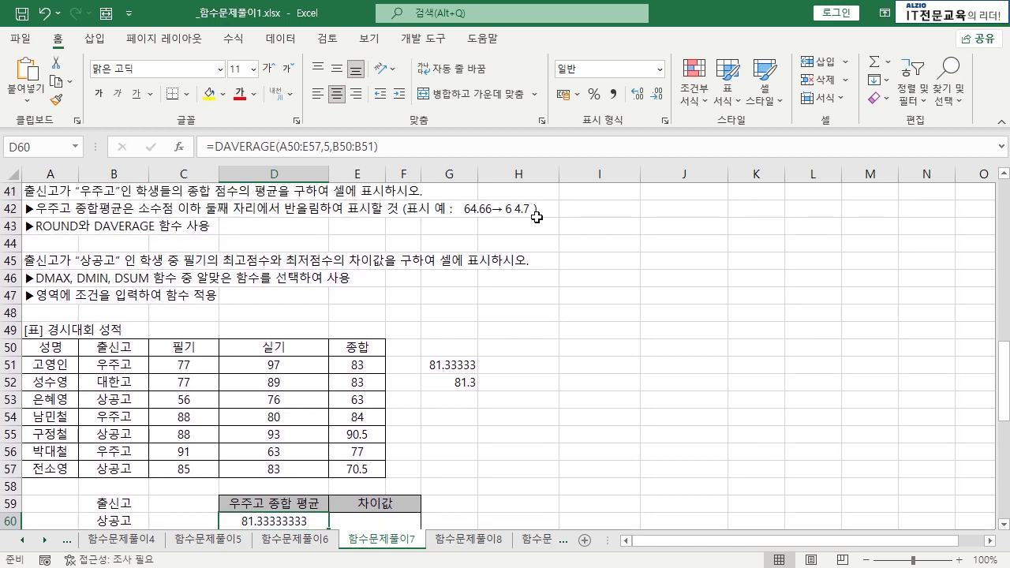
{"action": "scroll", "coordinate": [450, 262], "scroll_direction": "down", "scroll_amount": 1}
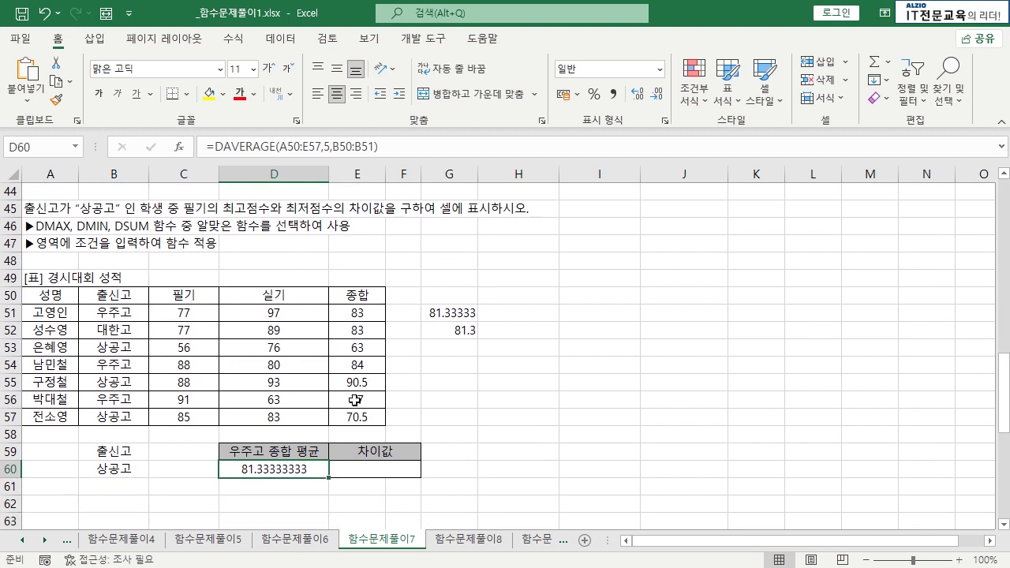
- Start a scratch ROUND formula in H54 and open the help article for the ROUND function
{"action": "double_click", "coordinate": [261, 468]}
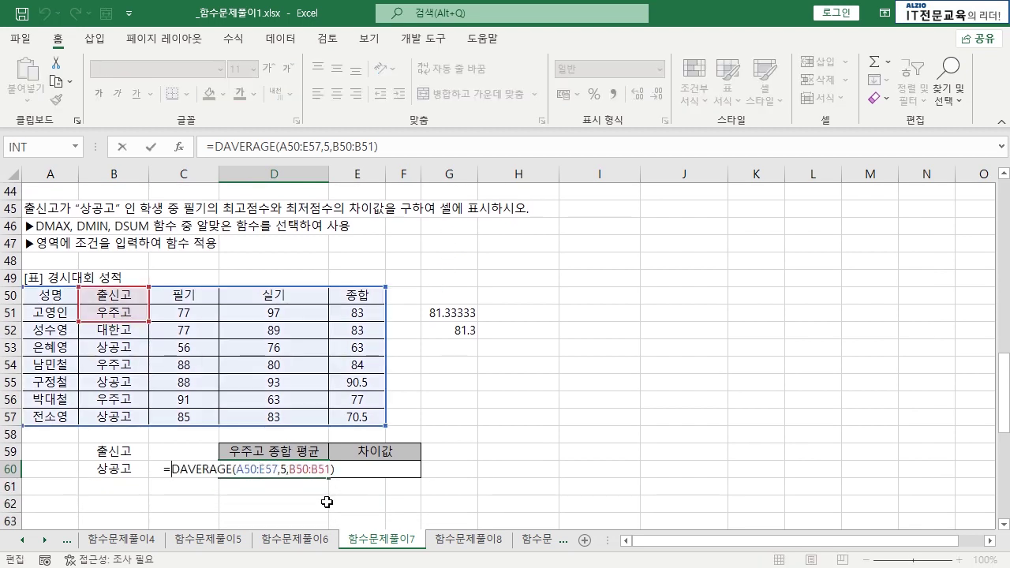
{"action": "key", "text": "Escape"}
{"action": "left_click", "coordinate": [529, 366]}
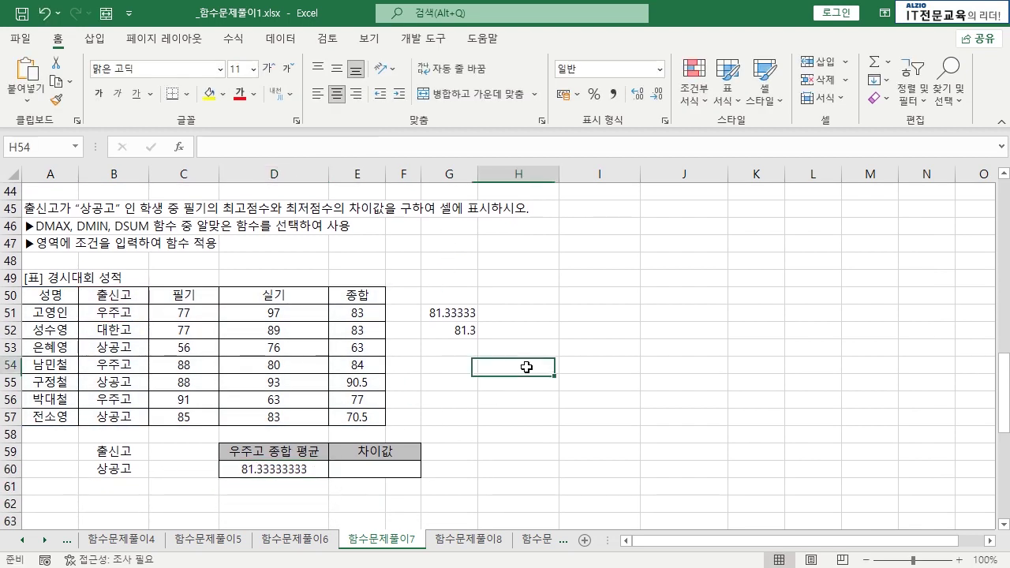
{"action": "type", "text": "=ROUN"}
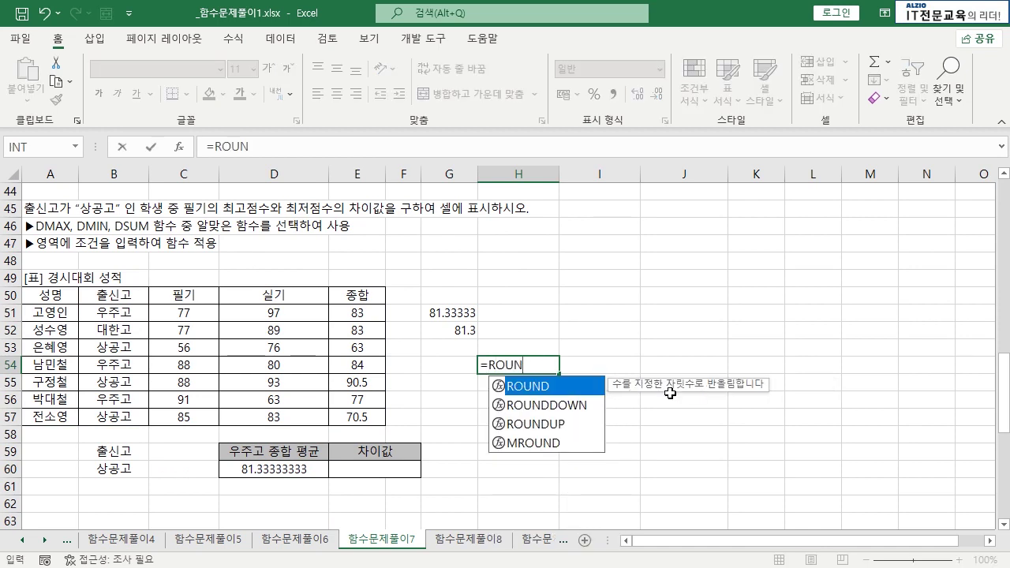
{"action": "double_click", "coordinate": [543, 387]}
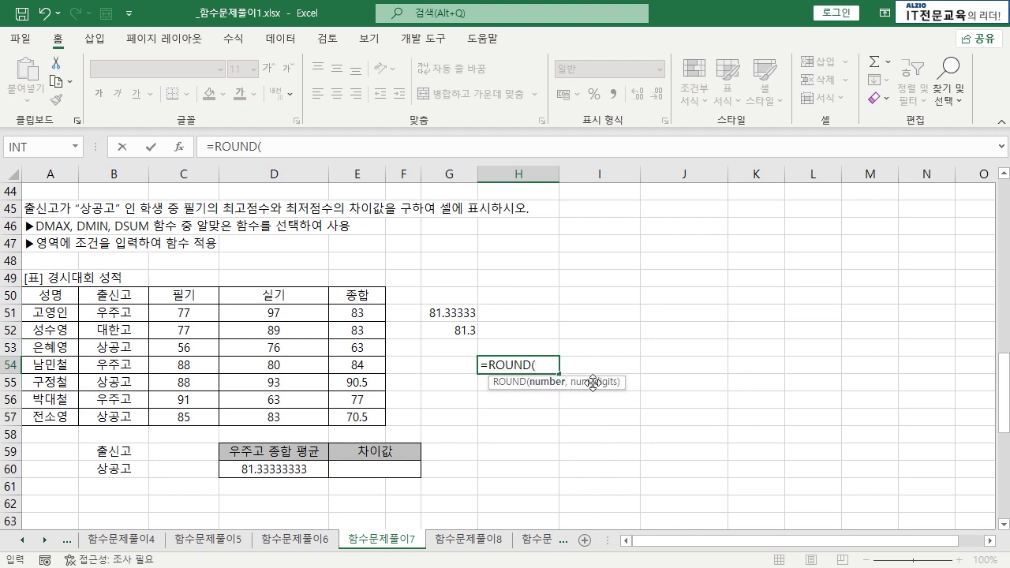
{"action": "left_click", "coordinate": [510, 382]}
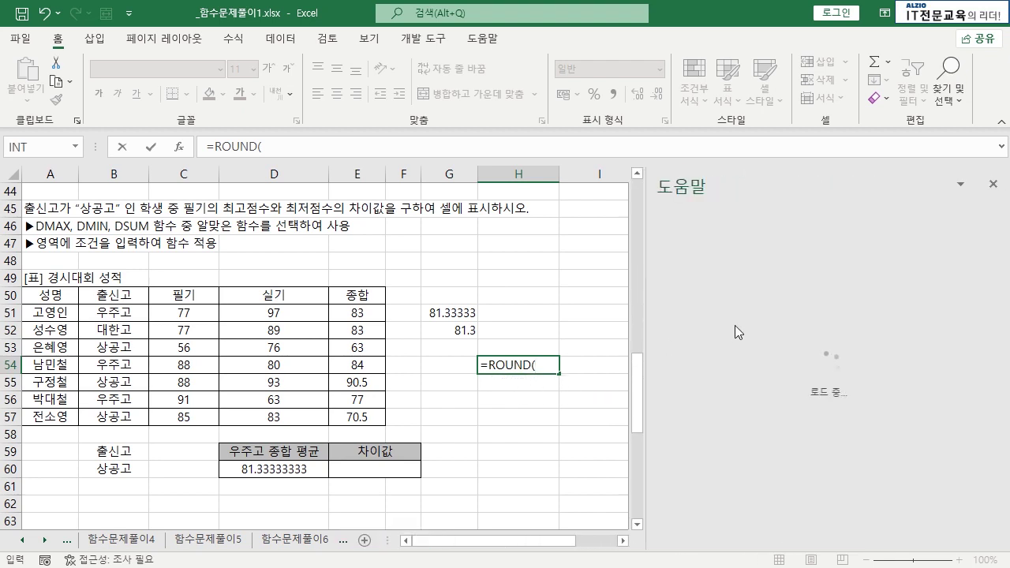
- Read the ROUND help article's example, argument descriptions and num_digits rules, closing it and discarding the scratch formula in H54
{"action": "scroll", "coordinate": [672, 350], "scroll_direction": "down", "scroll_amount": 1}
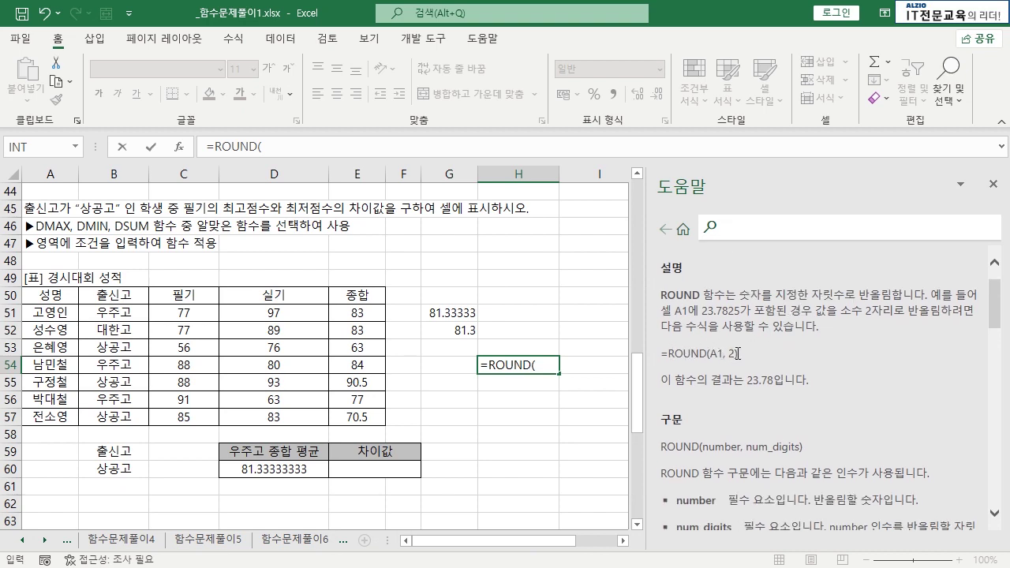
{"action": "left_click_drag", "start_coordinate": [702, 312], "coordinate": [741, 314]}
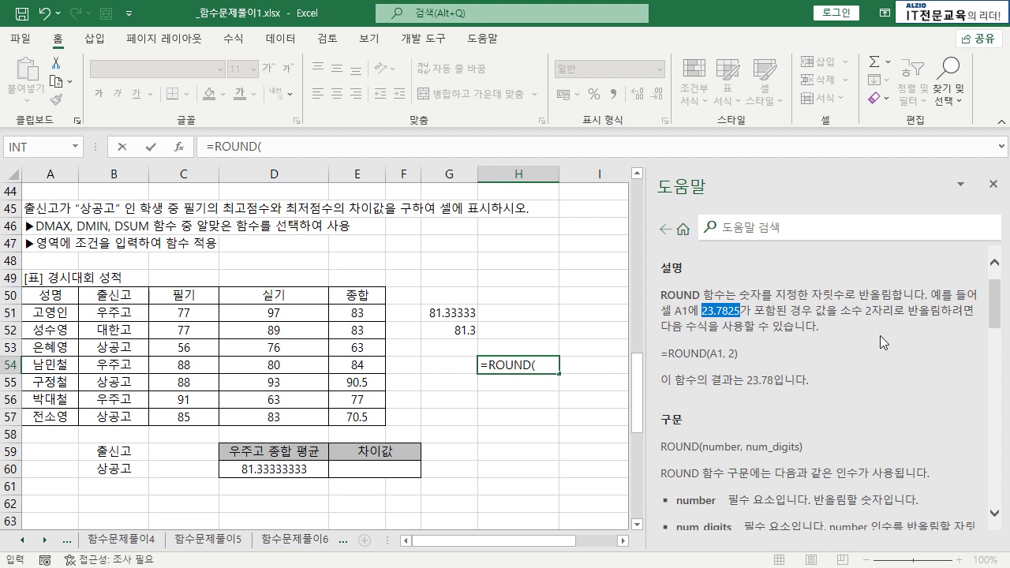
{"action": "left_click", "coordinate": [734, 357]}
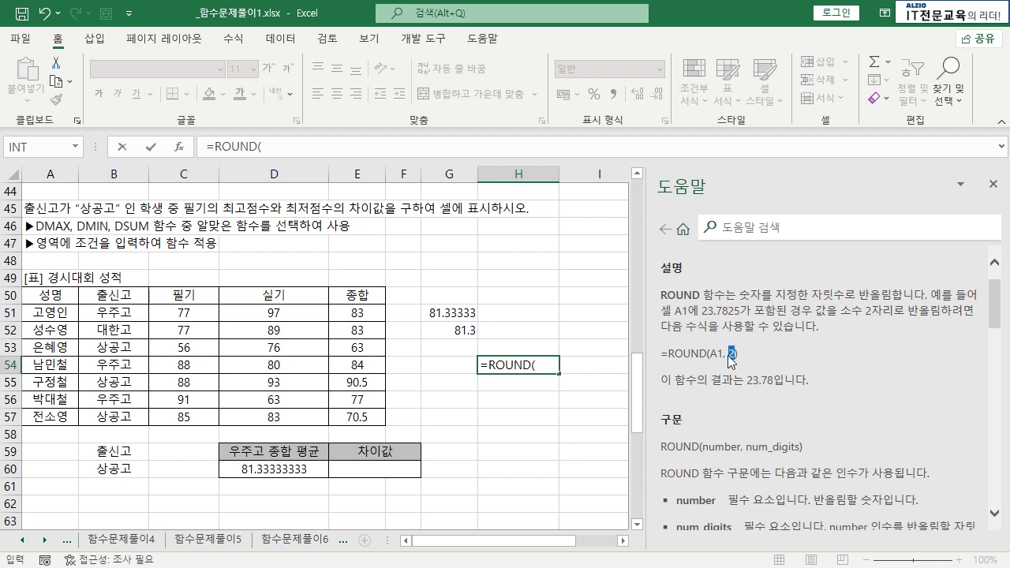
{"action": "left_click", "coordinate": [728, 359]}
{"action": "scroll", "coordinate": [778, 380], "scroll_direction": "down", "scroll_amount": 2}
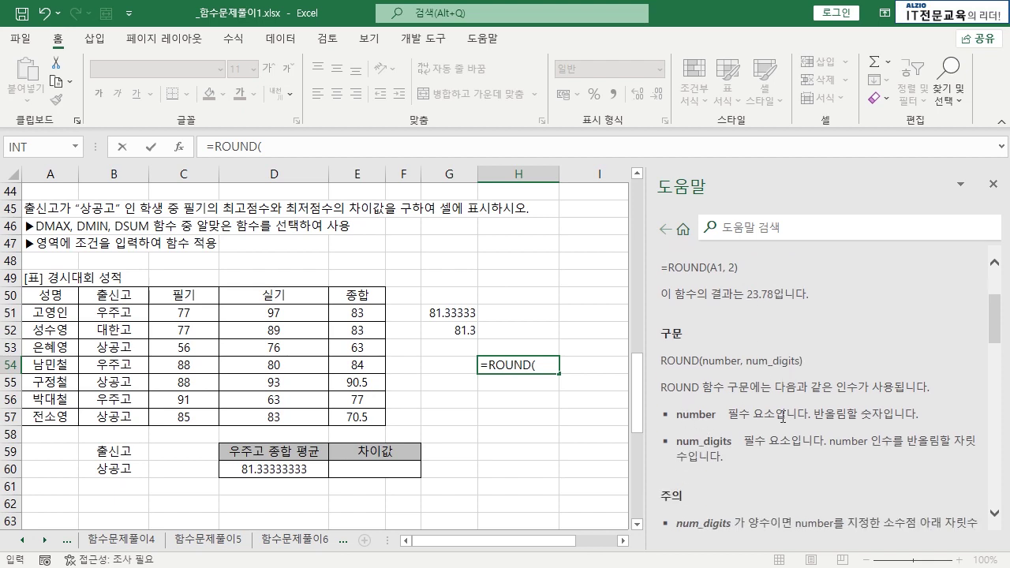
{"action": "left_click_drag", "start_coordinate": [770, 398], "coordinate": [723, 413]}
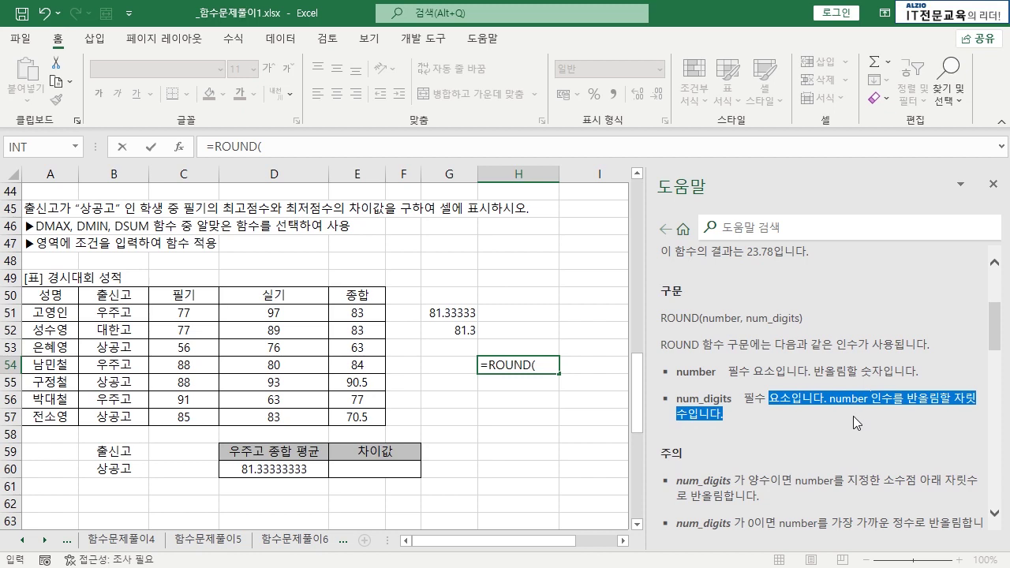
{"action": "left_click", "coordinate": [853, 416]}
{"action": "scroll", "coordinate": [851, 416], "scroll_direction": "down", "scroll_amount": 1}
{"action": "scroll", "coordinate": [851, 416], "scroll_direction": "down", "scroll_amount": 2}
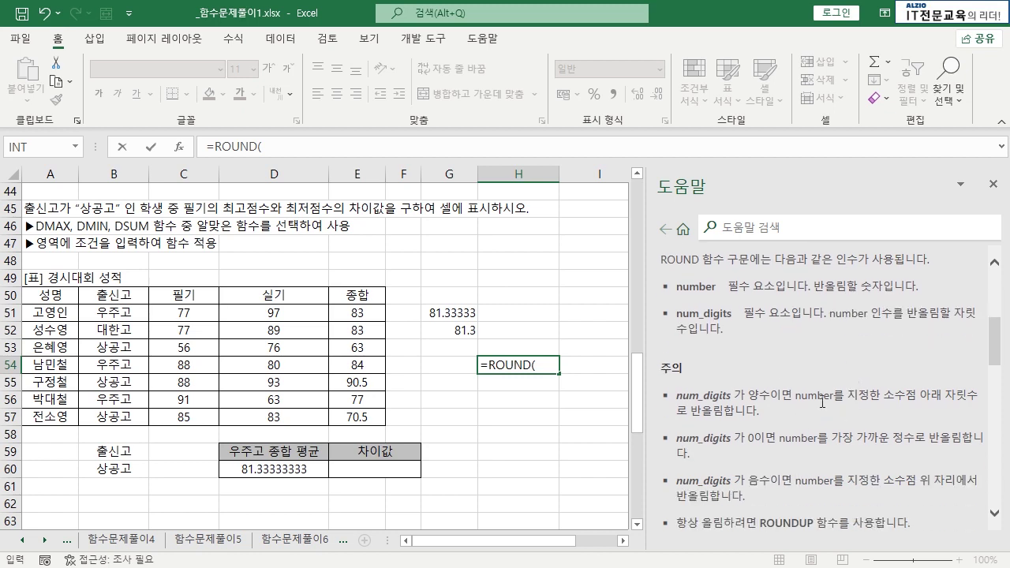
{"action": "left_click_drag", "start_coordinate": [743, 393], "coordinate": [829, 406]}
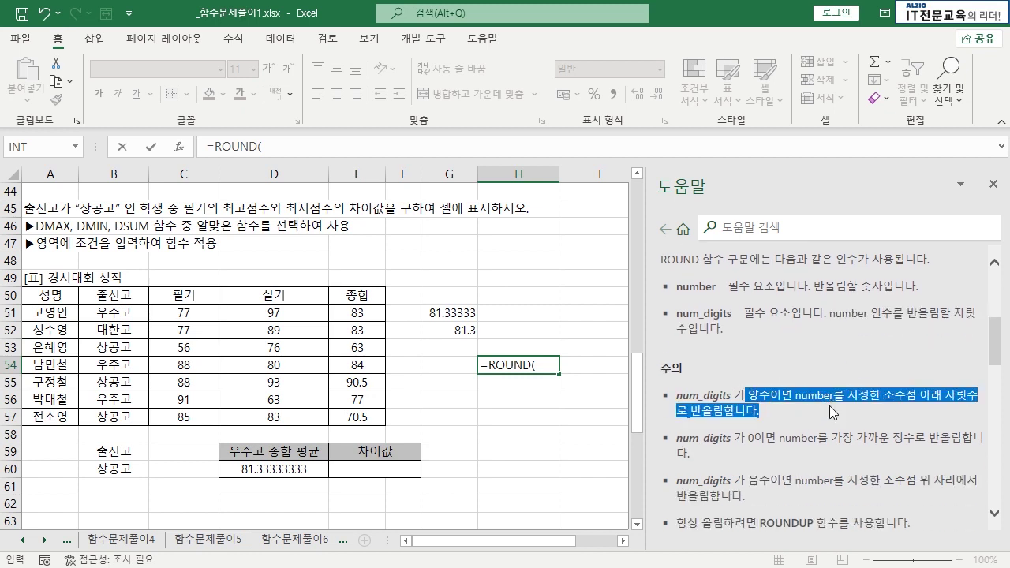
{"action": "left_click", "coordinate": [829, 406]}
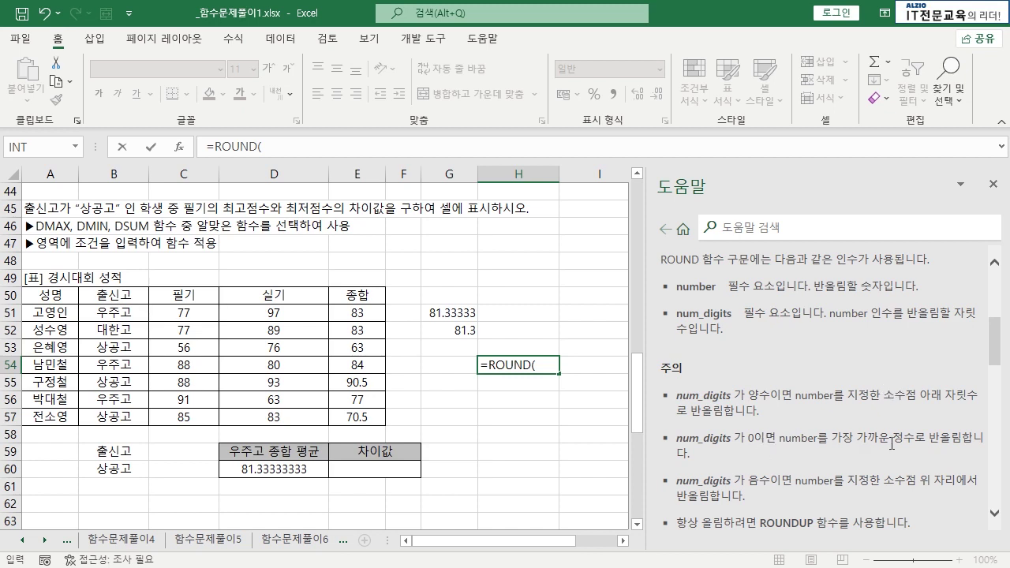
{"action": "scroll", "coordinate": [892, 445], "scroll_direction": "down", "scroll_amount": 1}
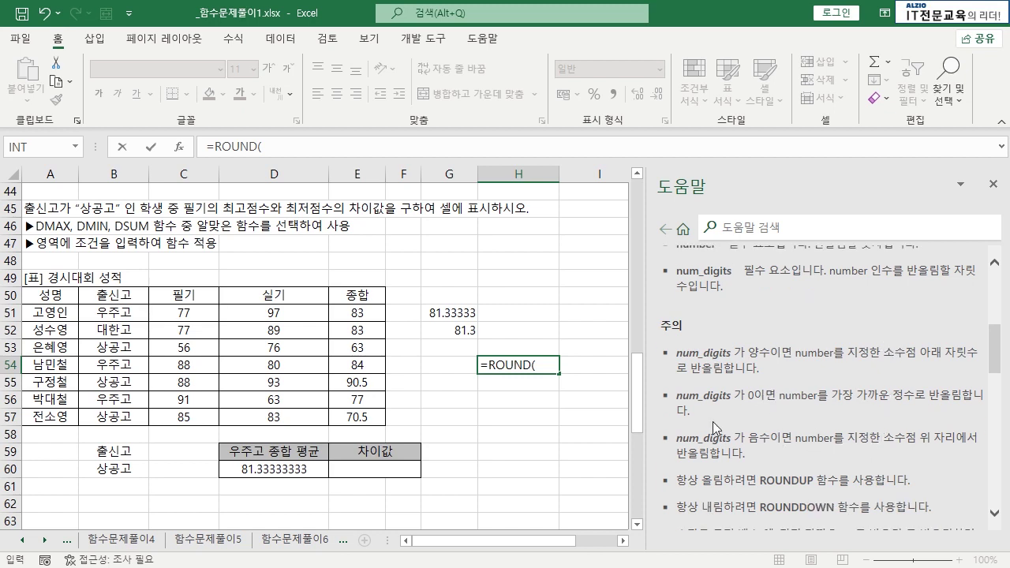
{"action": "left_click", "coordinate": [992, 183]}
{"action": "key", "text": "Escape"}
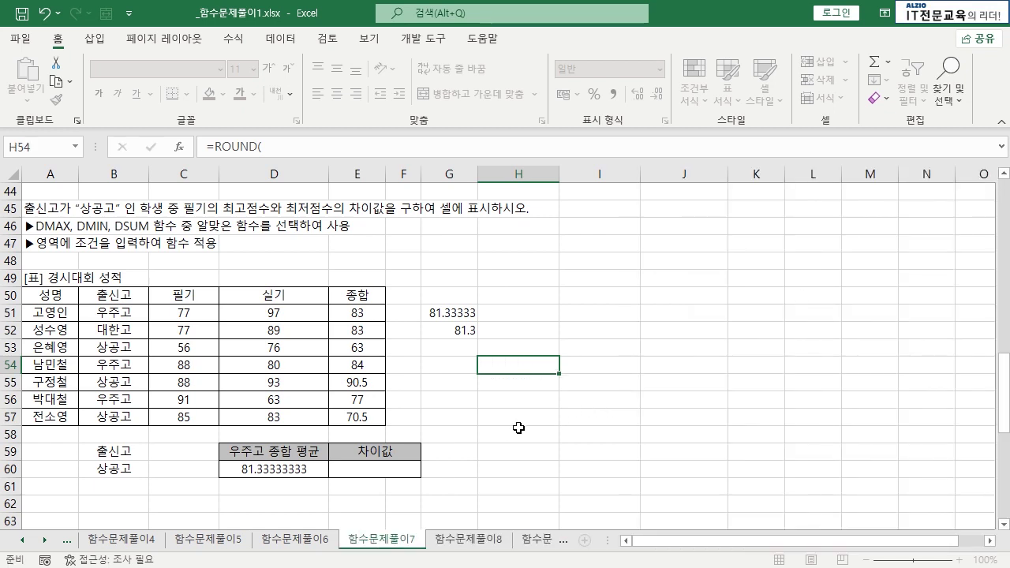
- Wrap the 우주고 종합 평균 formula in D60 in ROUND with one decimal place: =ROUND(DAVERAGE(A50:E57,5,B50:B51),1)
{"action": "double_click", "coordinate": [271, 470]}
{"action": "key", "text": "Home"}
{"action": "key", "text": "Right"}
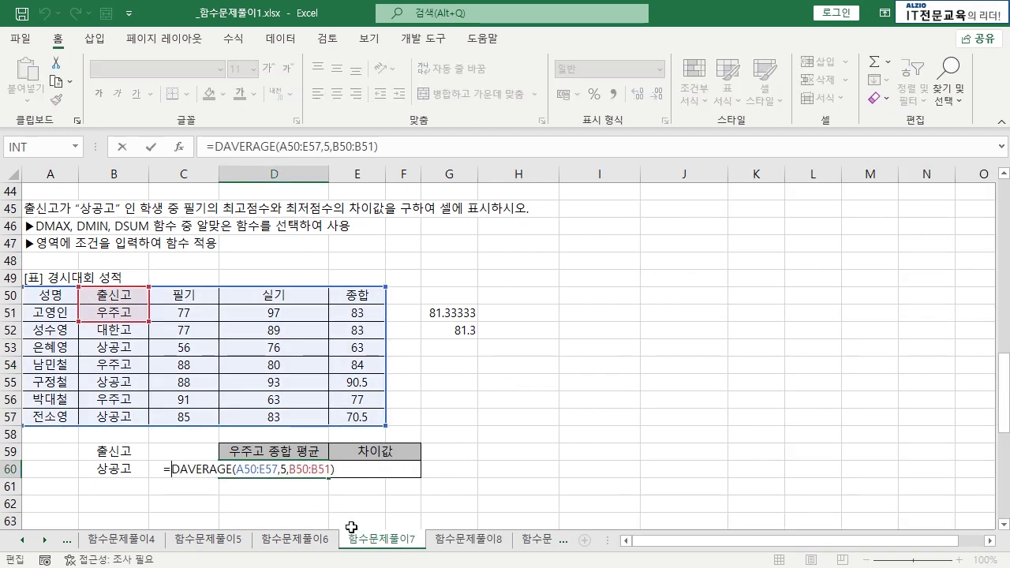
{"action": "type", "text": "ROUND"}
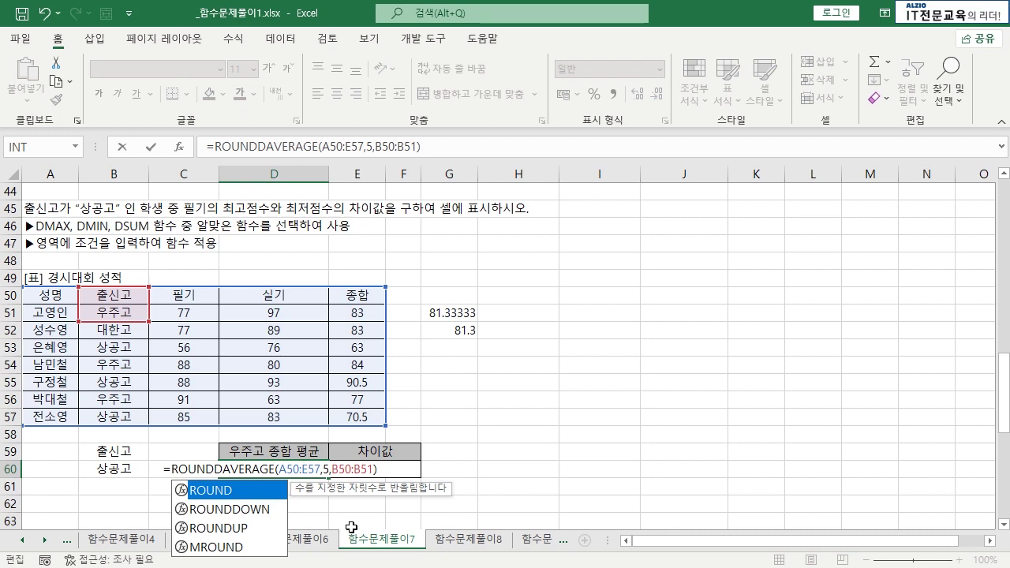
{"action": "type", "text": "("}
{"action": "left_click", "coordinate": [365, 470]}
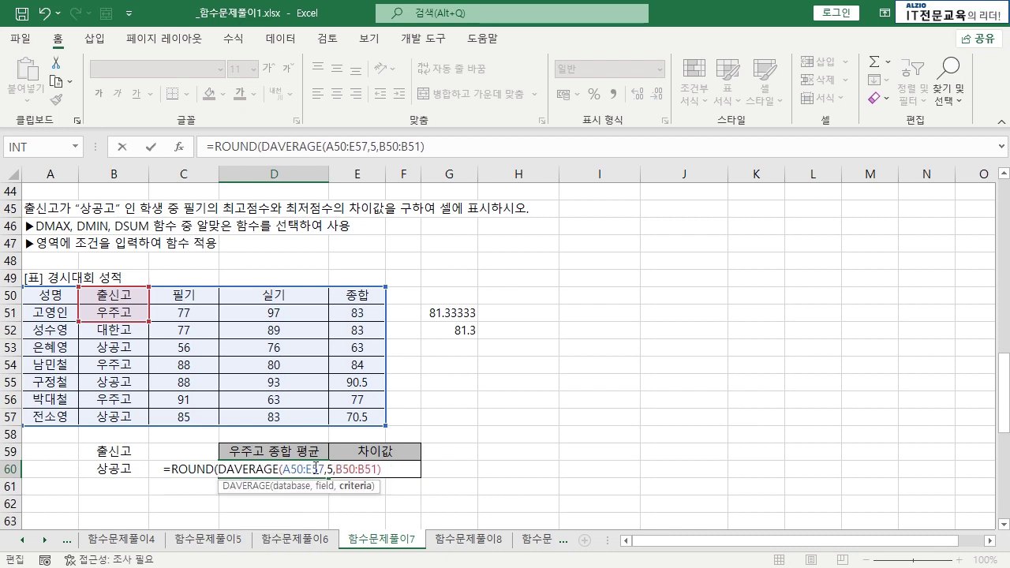
{"action": "key", "text": "Return"}
{"action": "left_click", "coordinate": [462, 405]}
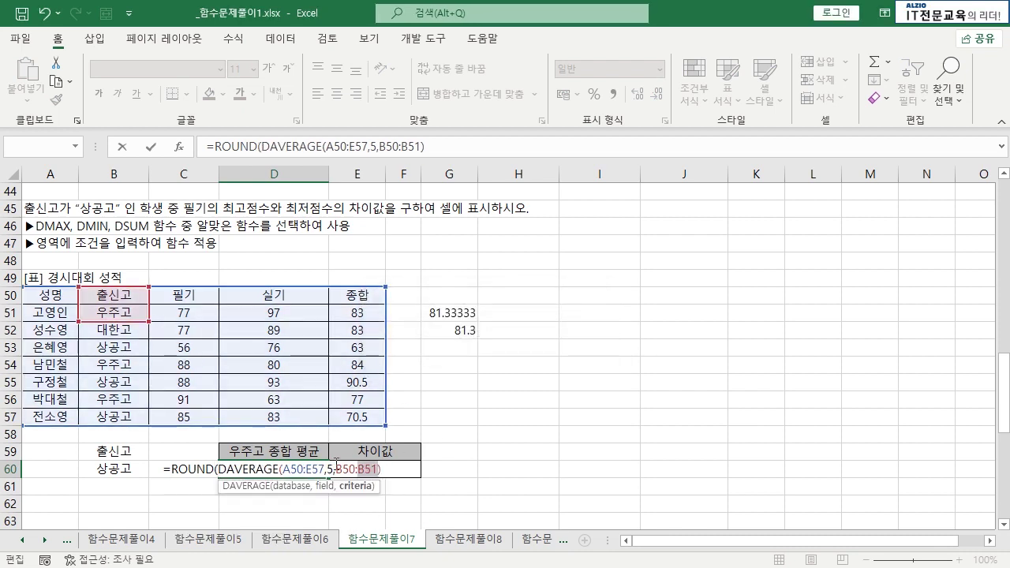
{"action": "key", "text": "End"}
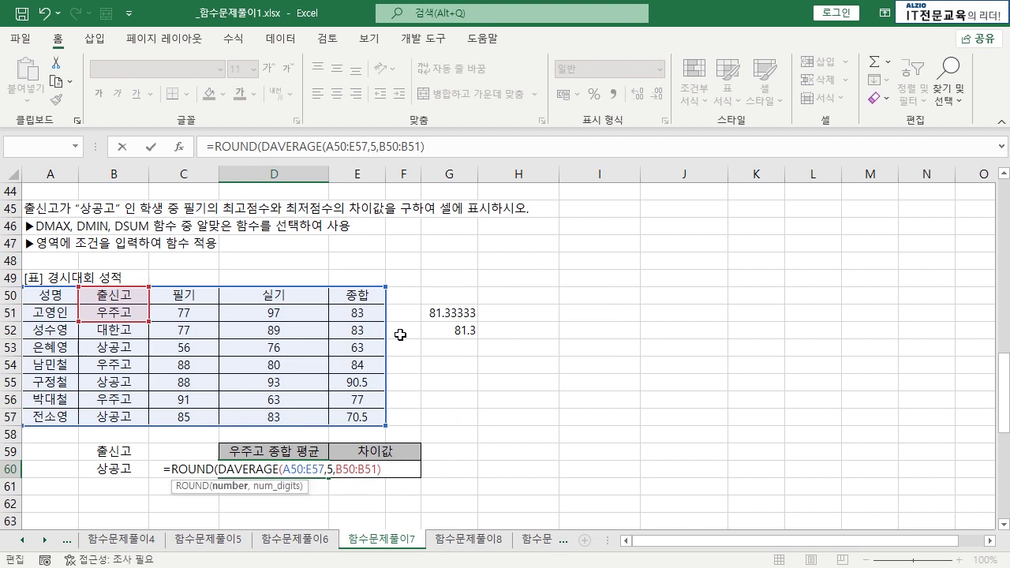
{"action": "type", "text": ",1"}
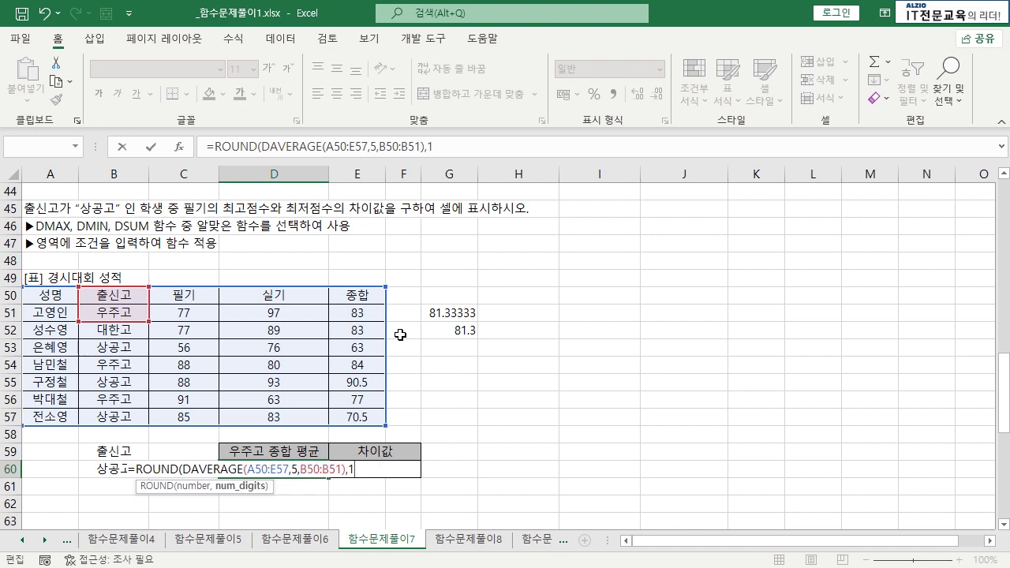
{"action": "type", "text": ")"}
{"action": "key", "text": "Return"}
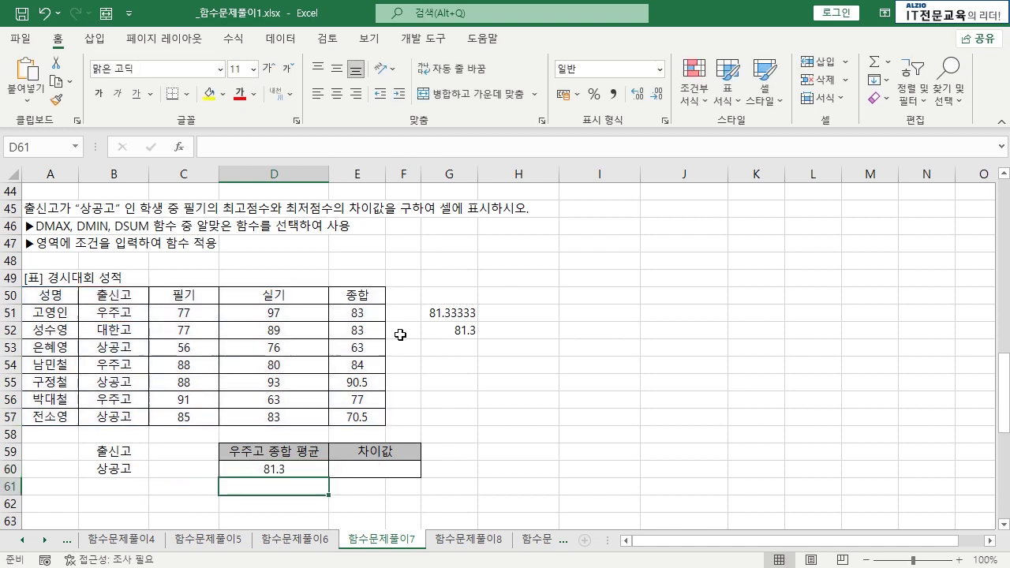
- Try rounding the D60 average to 2 decimal places and undo that change
{"action": "left_click", "coordinate": [299, 474]}
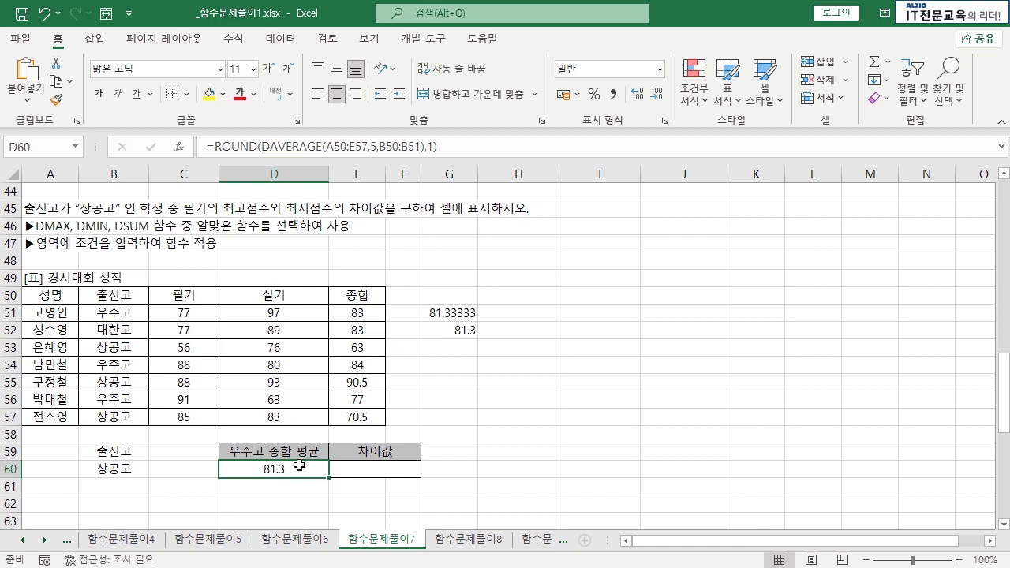
{"action": "double_click", "coordinate": [299, 468]}
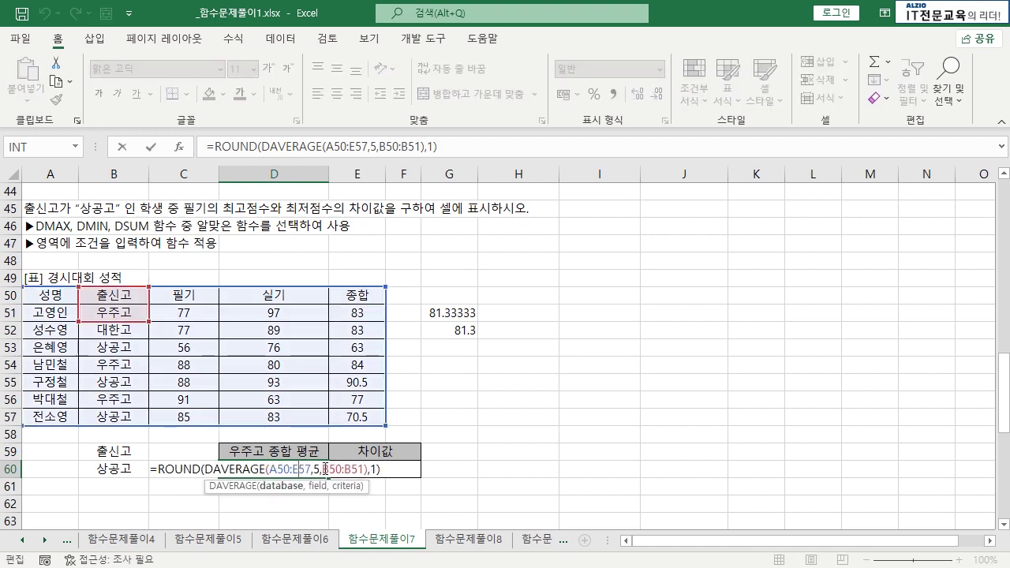
{"action": "left_click", "coordinate": [377, 469]}
{"action": "key", "text": "BackSpace"}
{"action": "type", "text": "2"}
{"action": "key", "text": "Return"}
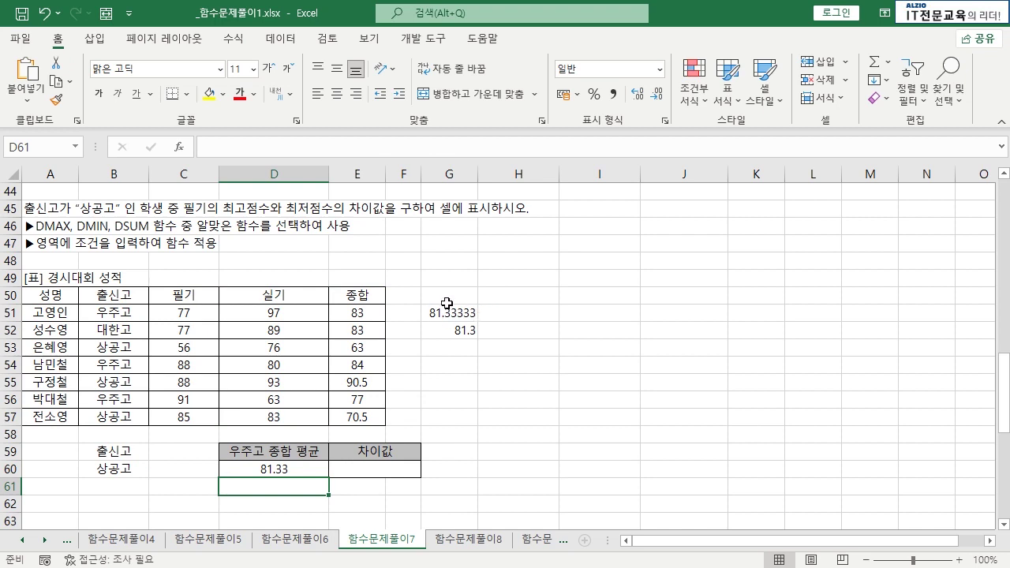
{"action": "key", "text": "ctrl+z"}
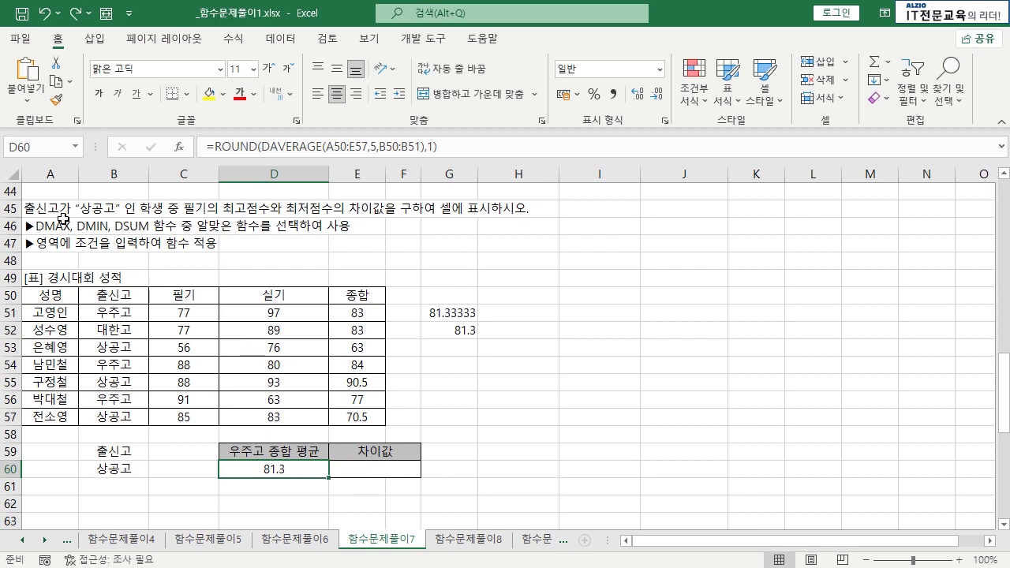
- Examine the 출신고 criteria in B59:B60, the 필기 column and the 상공고 rows 53, 55 and 57
{"action": "left_click_drag", "start_coordinate": [116, 451], "coordinate": [115, 468]}
{"action": "left_click", "coordinate": [368, 467]}
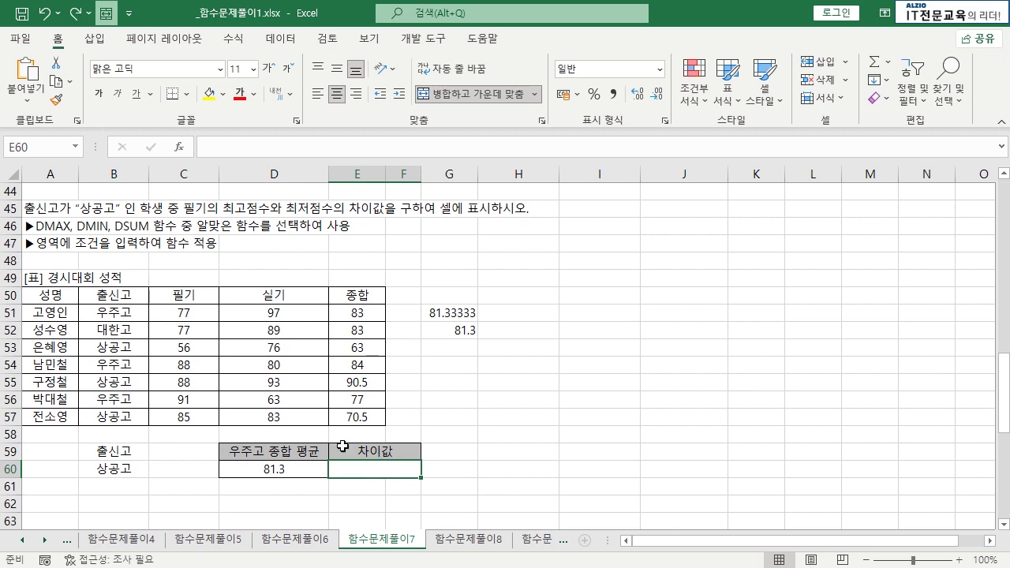
{"action": "left_click_drag", "start_coordinate": [187, 295], "coordinate": [186, 420]}
{"action": "left_click", "coordinate": [10, 348]}
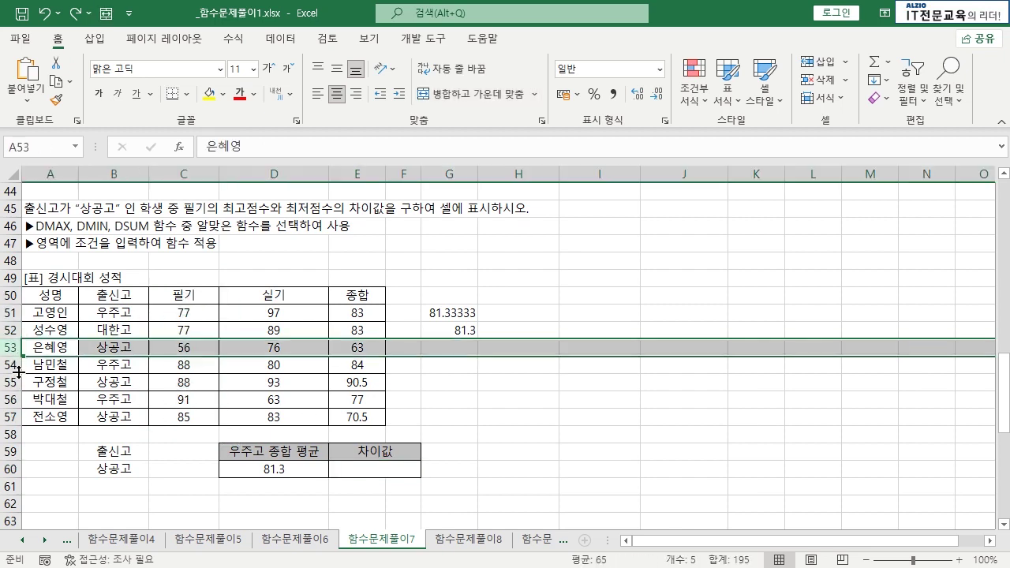
{"action": "left_click", "coordinate": [11, 382], "text": "ctrl"}
{"action": "left_click", "coordinate": [11, 416], "text": "ctrl"}
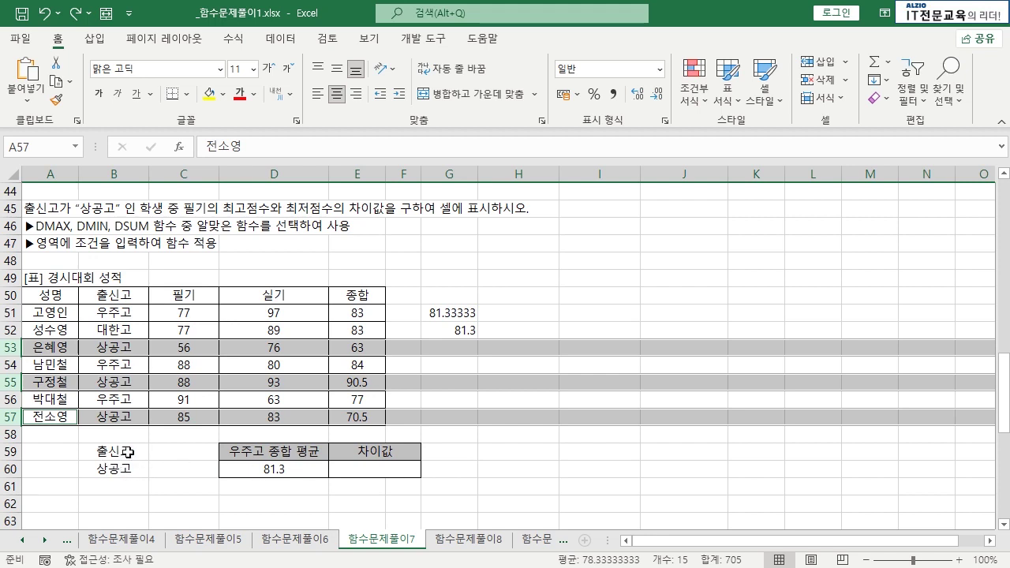
- Enter =C55-C53 in G54 as a manual check of the 상공고 필기 score difference
{"action": "left_click", "coordinate": [463, 352]}
{"action": "left_click", "coordinate": [462, 363]}
{"action": "type", "text": "="}
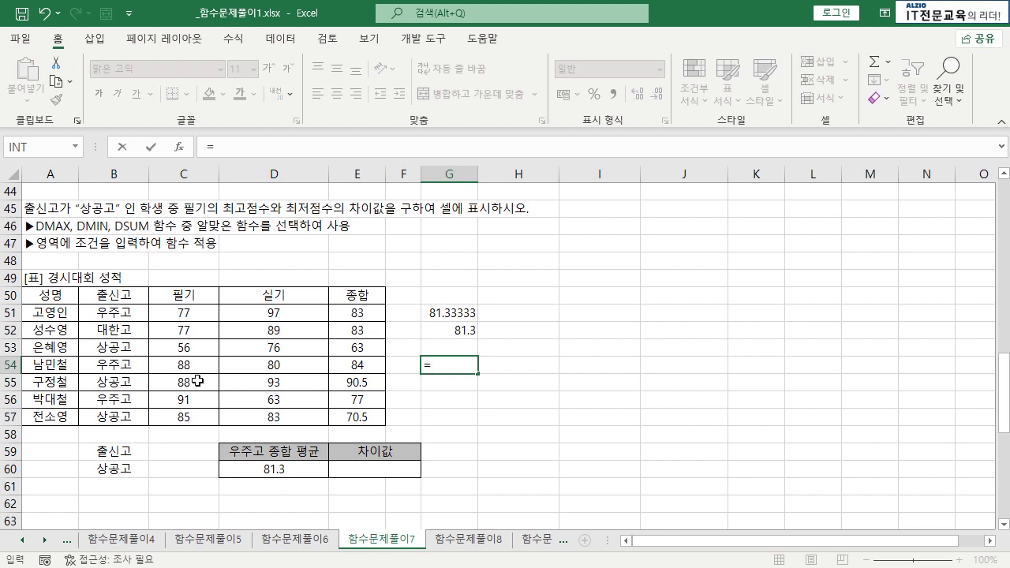
{"action": "left_click", "coordinate": [198, 381]}
{"action": "type", "text": "-"}
{"action": "left_click", "coordinate": [189, 349]}
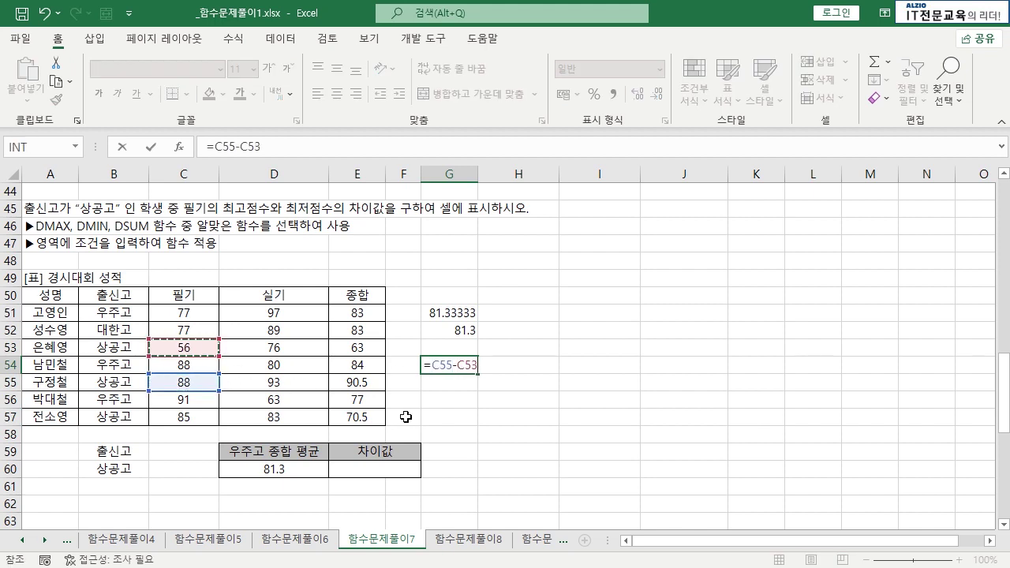
{"action": "key", "text": "Return"}
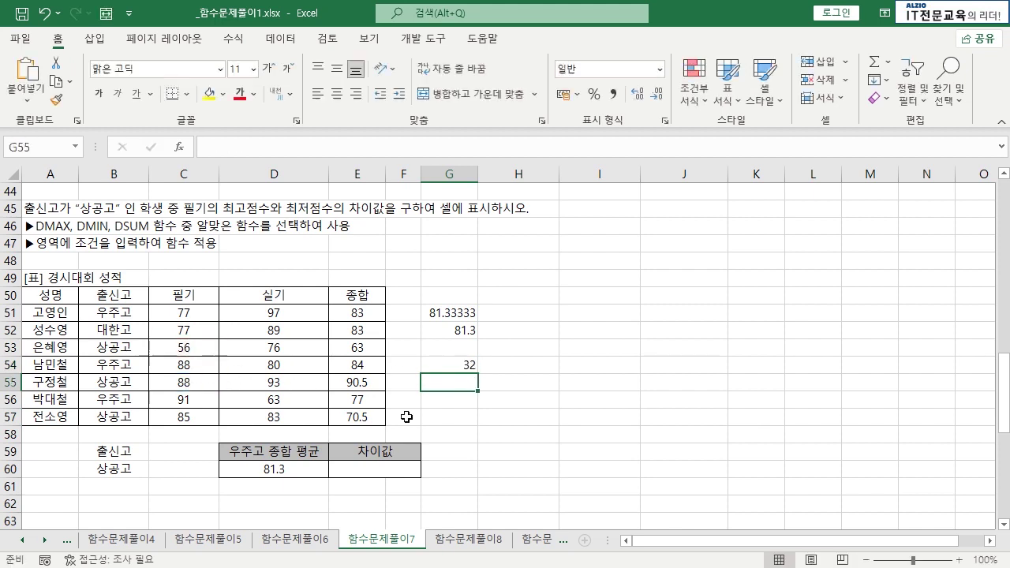
- Calculate the highest 필기 score of 상공고 students in the 차이값 cell E60 with =DMAX(A50:E57,3,B59:B60) and compare it with C55
{"action": "left_click", "coordinate": [400, 469]}
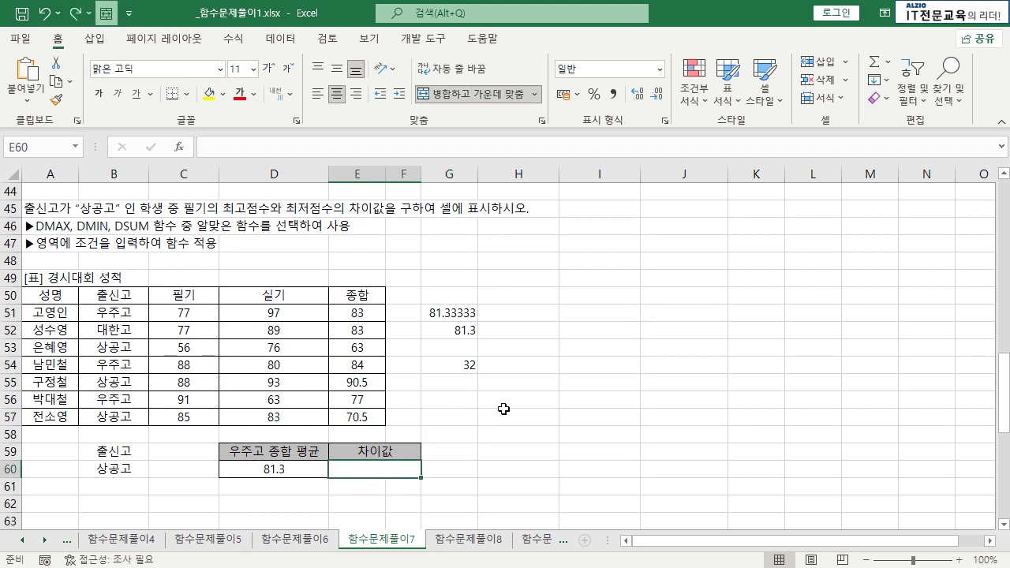
{"action": "type", "text": "=DMA"}
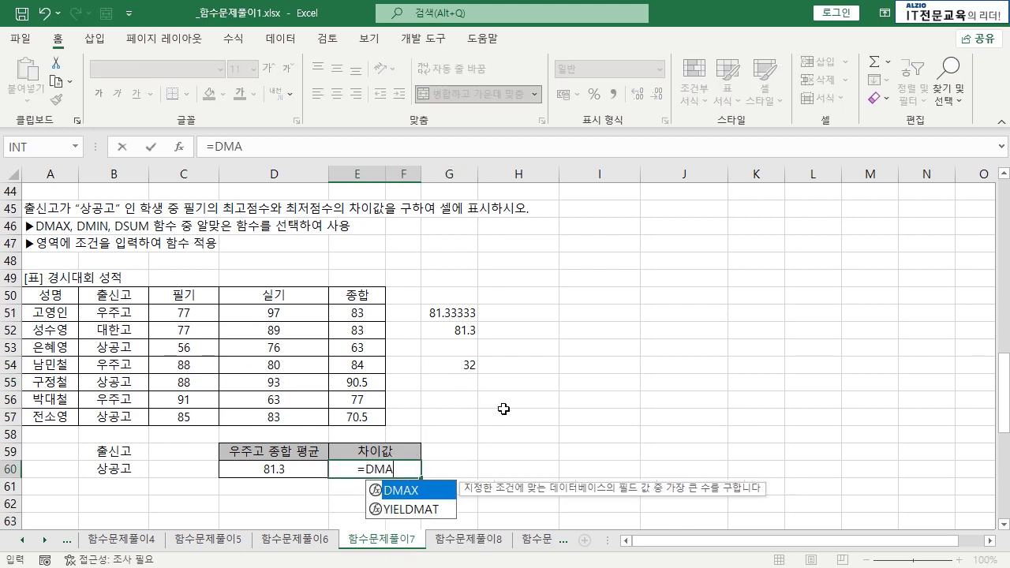
{"action": "type", "text": "X("}
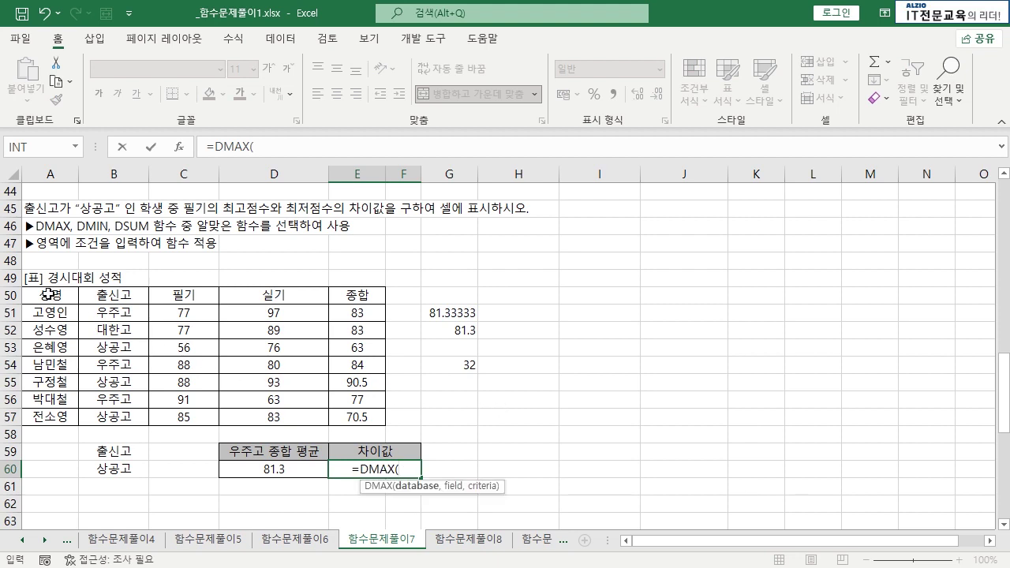
{"action": "left_click_drag", "start_coordinate": [49, 294], "coordinate": [356, 412]}
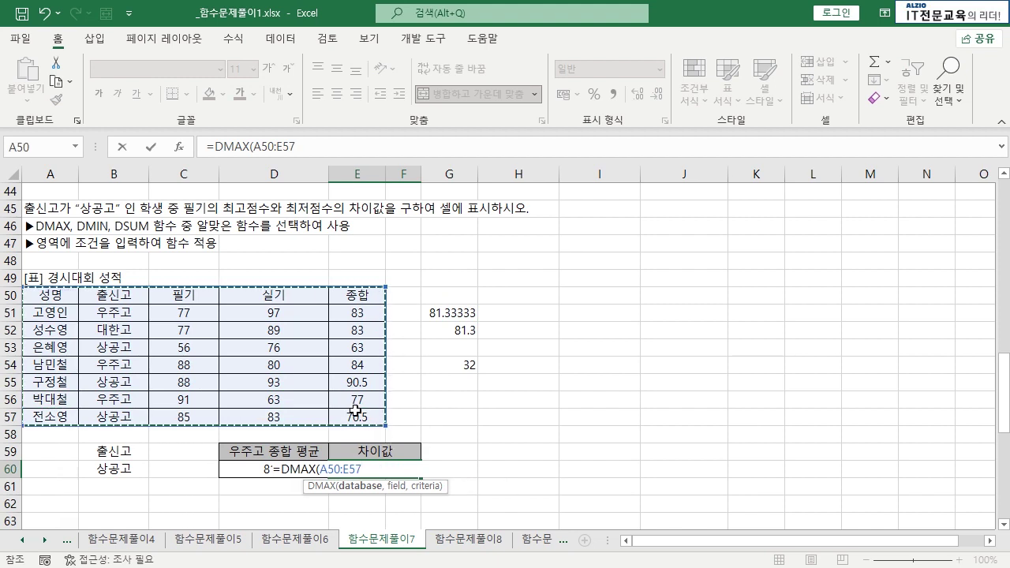
{"action": "type", "text": ",3"}
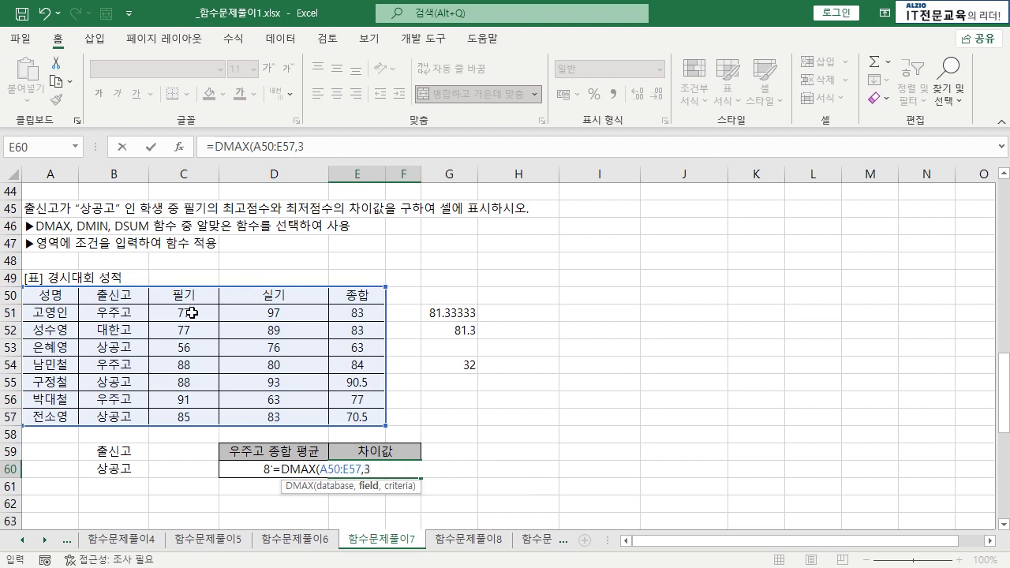
{"action": "type", "text": ","}
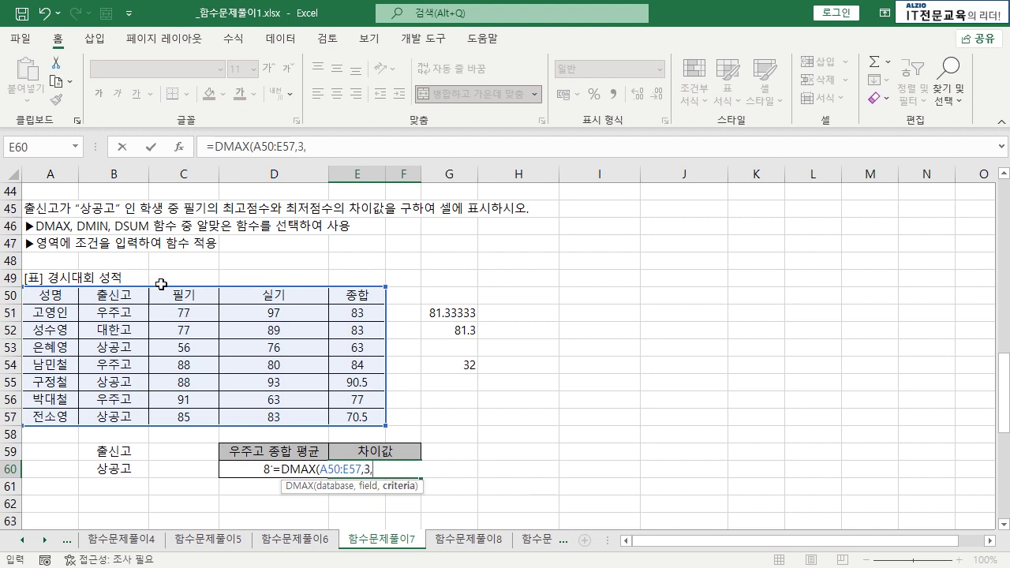
{"action": "left_click", "coordinate": [126, 452]}
{"action": "left_click_drag", "start_coordinate": [126, 452], "coordinate": [126, 469]}
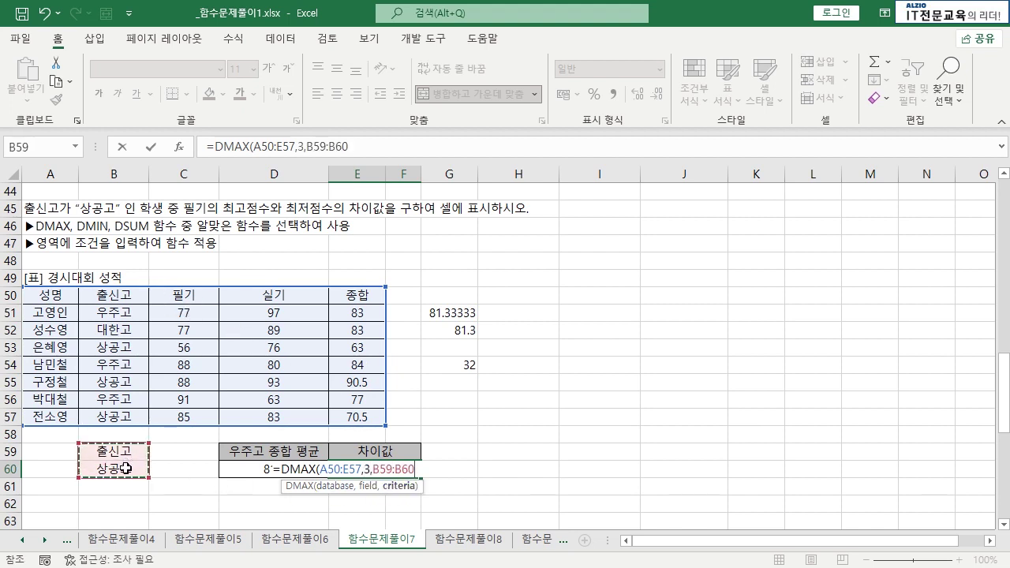
{"action": "type", "text": ")"}
{"action": "key", "text": "Return"}
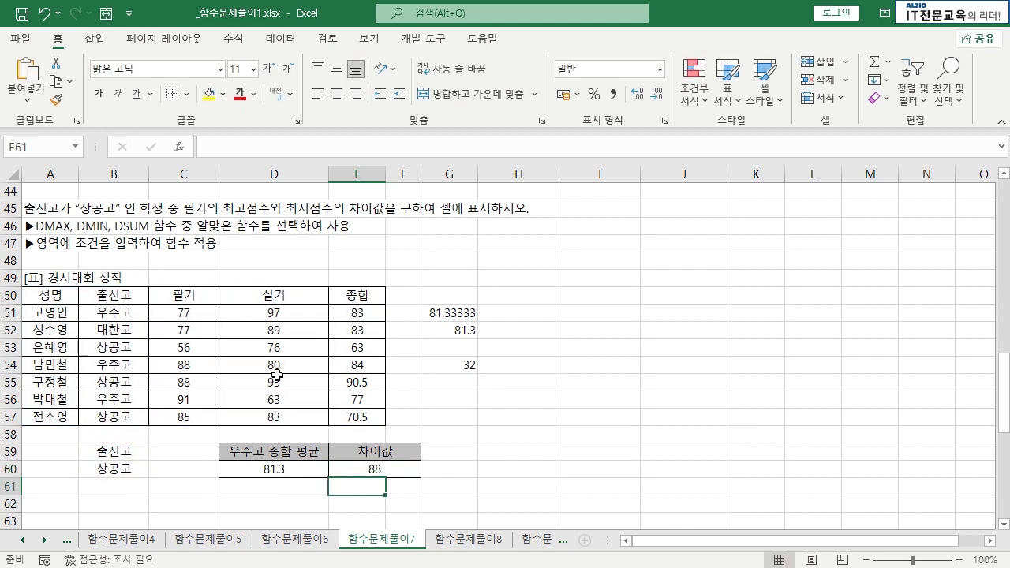
{"action": "left_click", "coordinate": [359, 466]}
{"action": "left_click", "coordinate": [191, 385]}
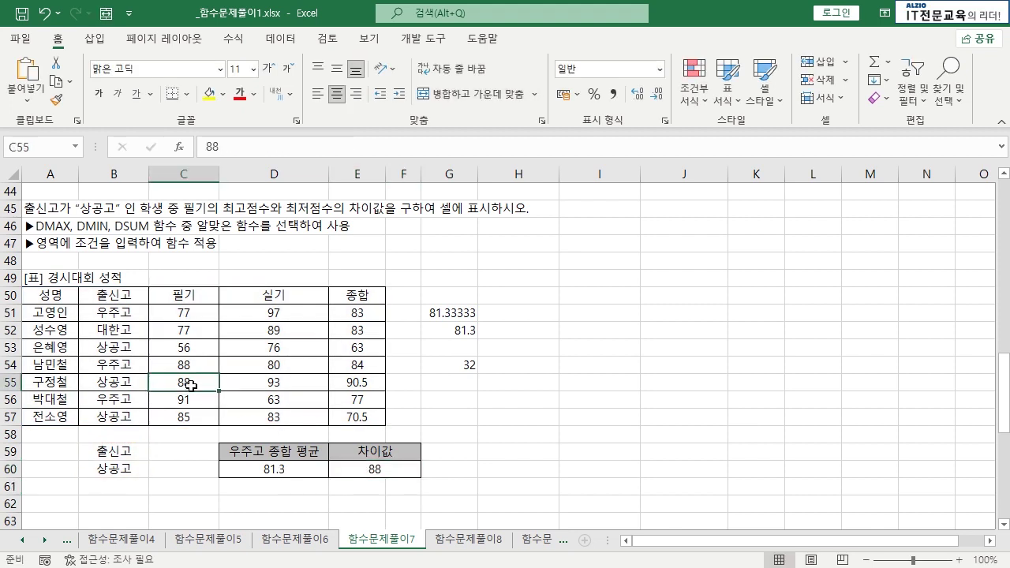
- Extend the 차이값 formula in E60 by subtracting the lowest 필기 score with -DMIN(A50:E57,3,B59:B60)
{"action": "double_click", "coordinate": [390, 466]}
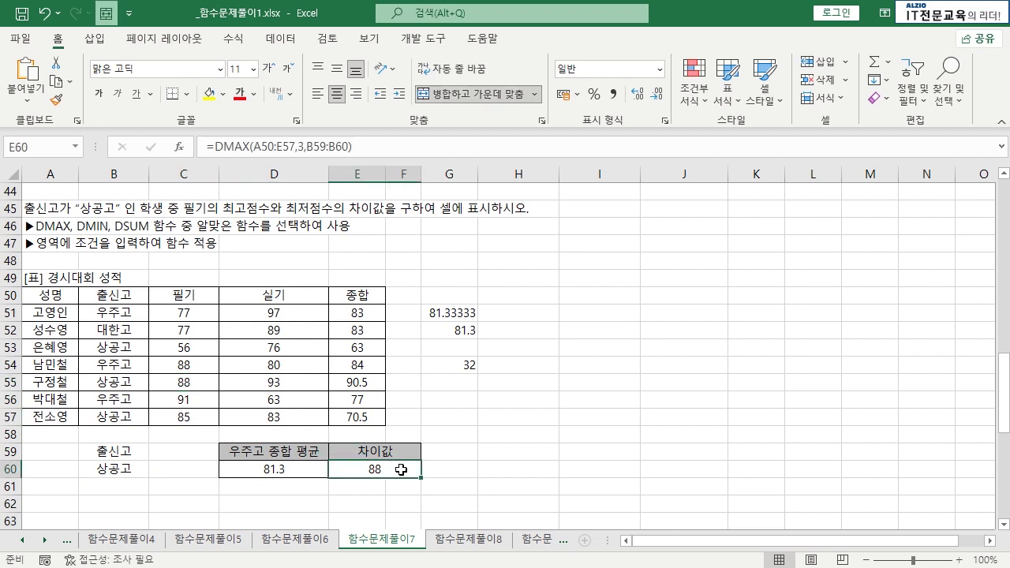
{"action": "type", "text": "-"}
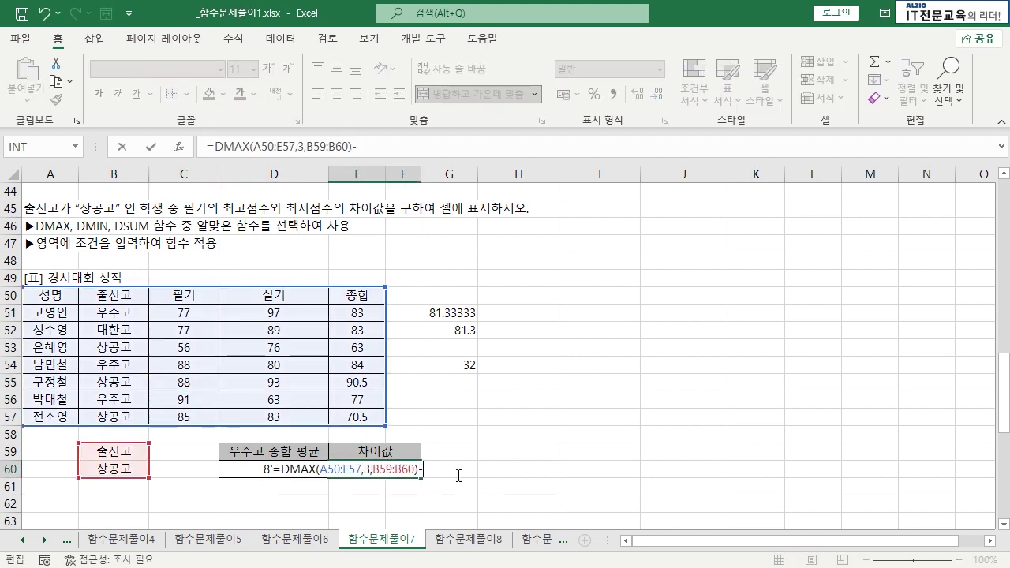
{"action": "type", "text": "DM"}
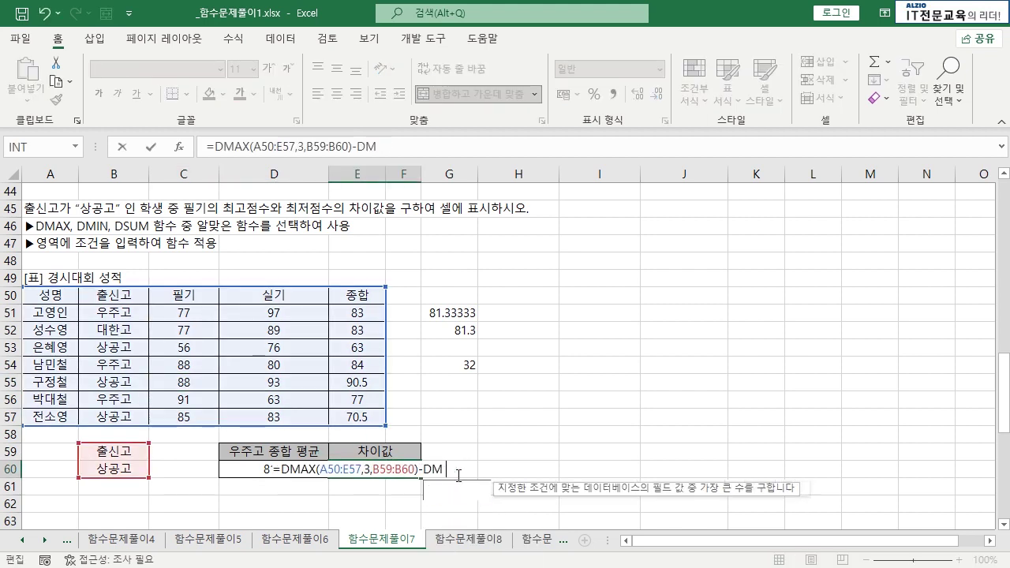
{"action": "type", "text": "IN("}
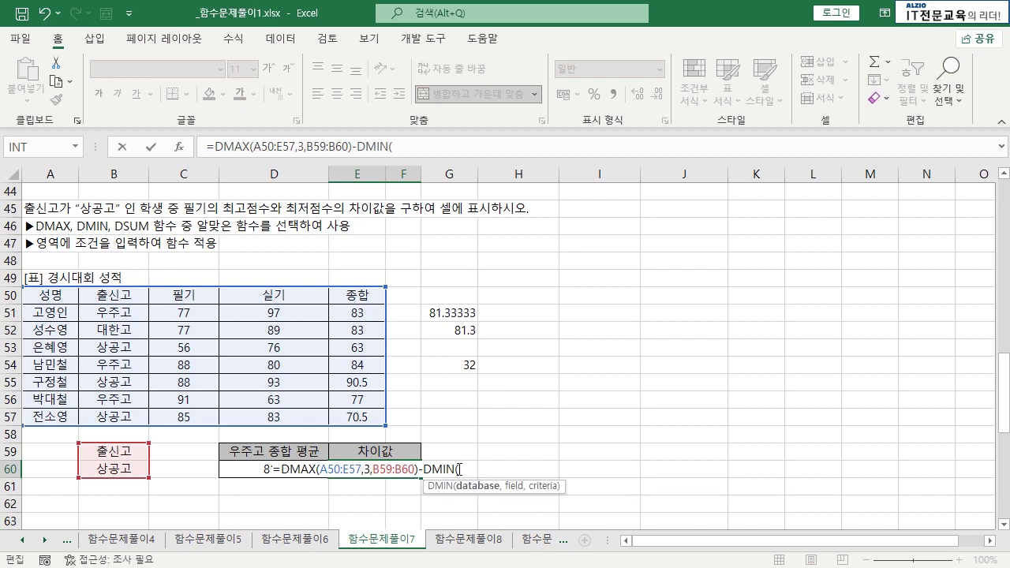
{"action": "left_click_drag", "start_coordinate": [63, 295], "coordinate": [367, 417]}
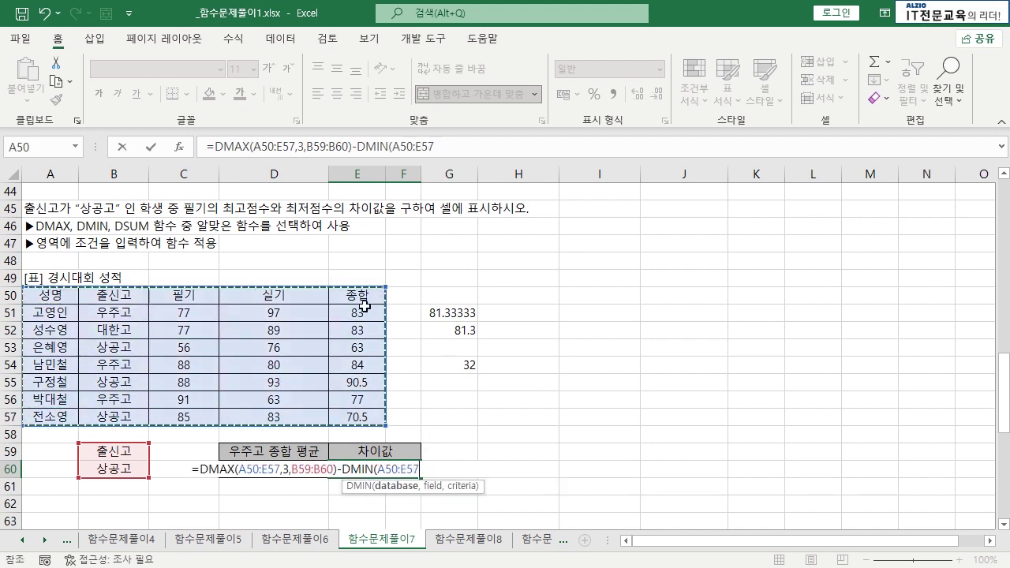
{"action": "type", "text": ",3"}
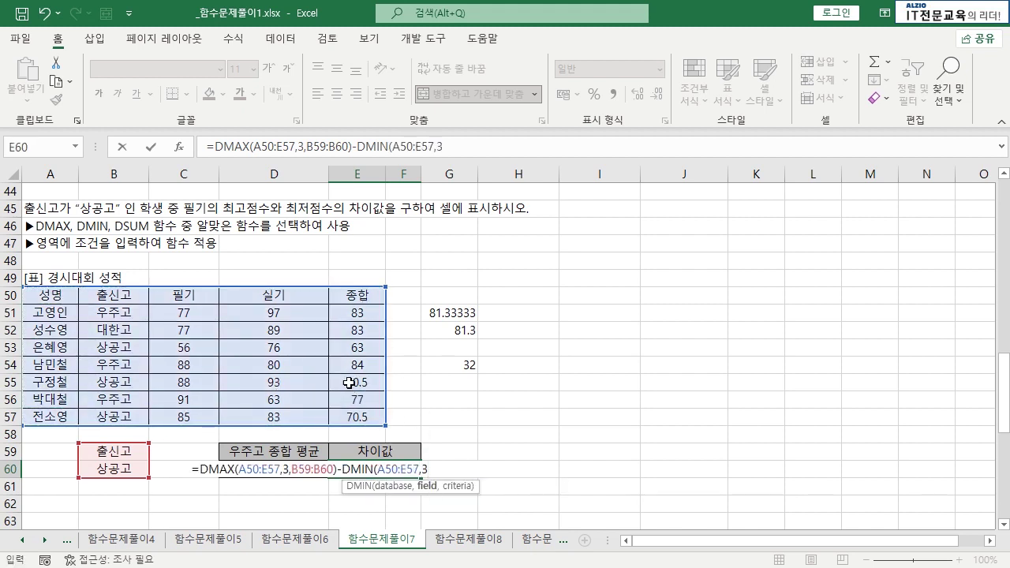
{"action": "type", "text": ","}
{"action": "left_click_drag", "start_coordinate": [114, 451], "coordinate": [114, 469]}
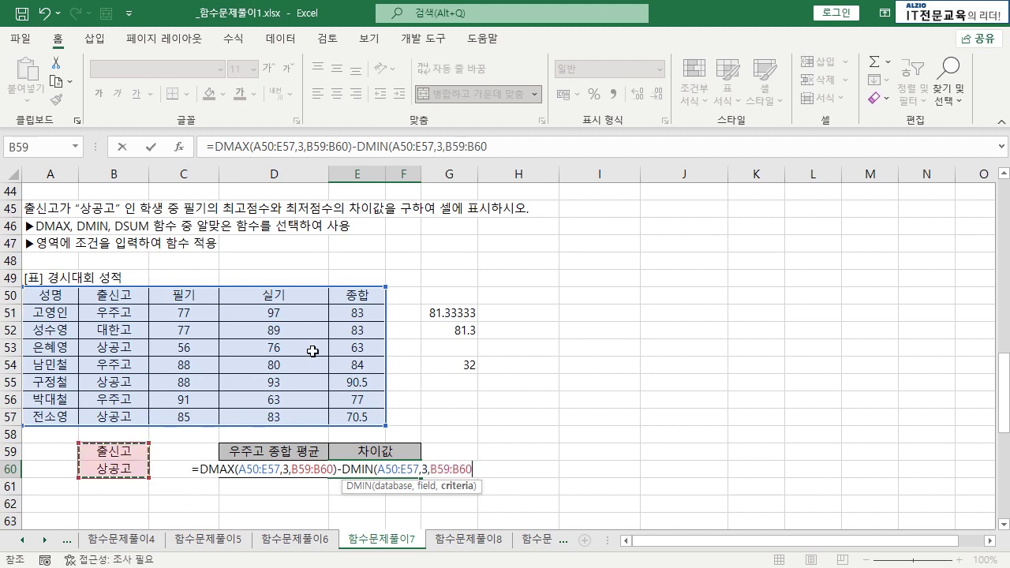
{"action": "type", "text": ")"}
{"action": "key", "text": "Return"}
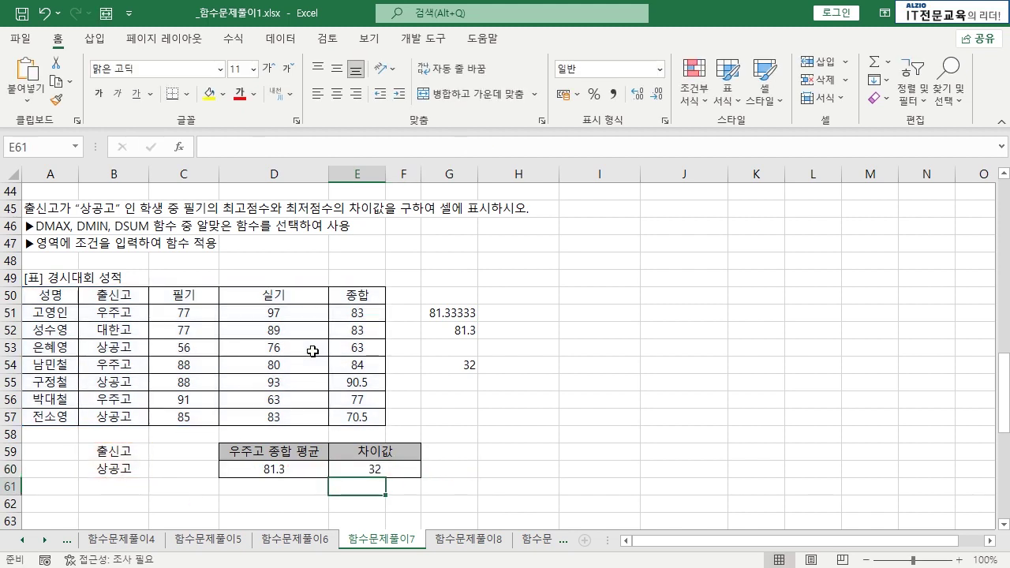
- Review the DMAX and DMIN parts of the E60 formula against the manual check in G54, leaving both formulas unedited
{"action": "left_click", "coordinate": [369, 471]}
{"action": "double_click", "coordinate": [370, 471]}
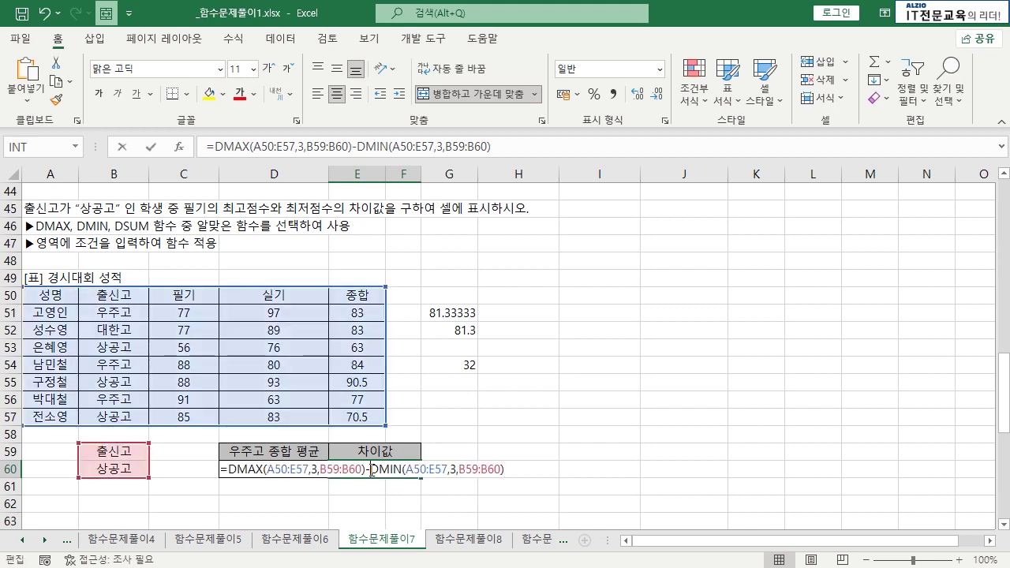
{"action": "left_click_drag", "start_coordinate": [229, 471], "coordinate": [510, 471]}
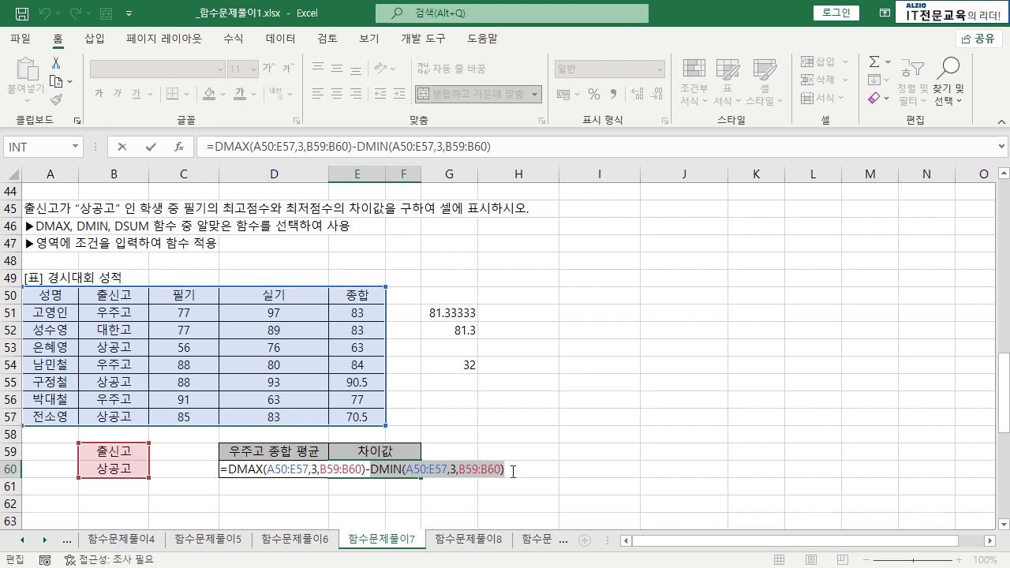
{"action": "left_click", "coordinate": [372, 471]}
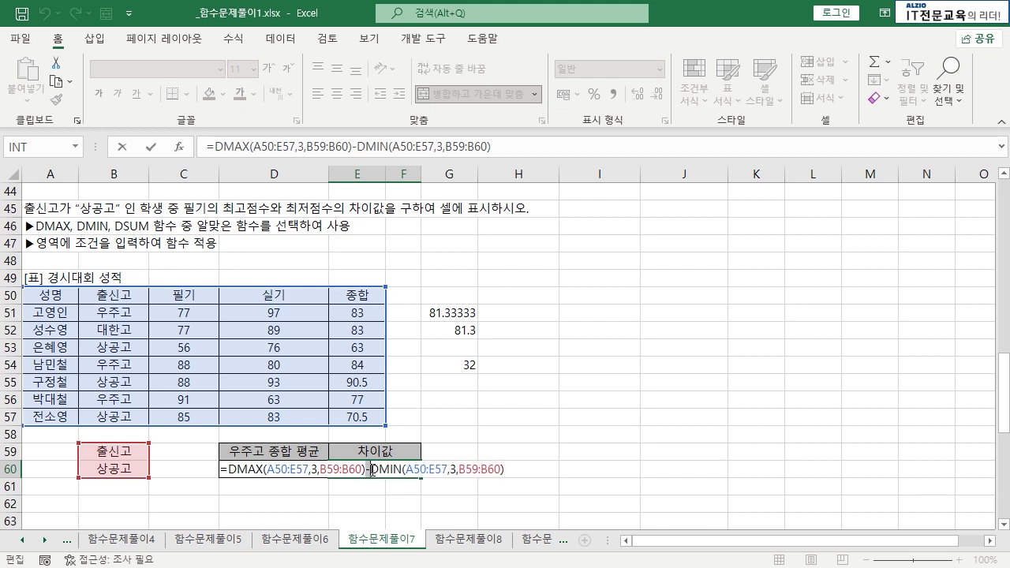
{"action": "key", "text": "Escape"}
{"action": "left_click", "coordinate": [466, 365]}
{"action": "double_click", "coordinate": [466, 365]}
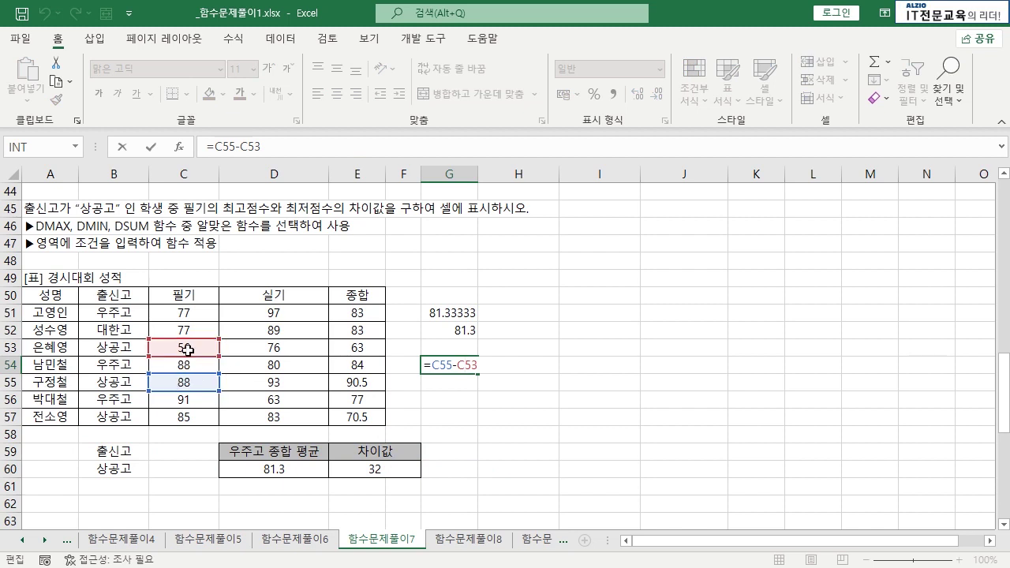
{"action": "key", "text": "Escape"}
{"action": "left_click", "coordinate": [377, 469]}
{"action": "double_click", "coordinate": [377, 469]}
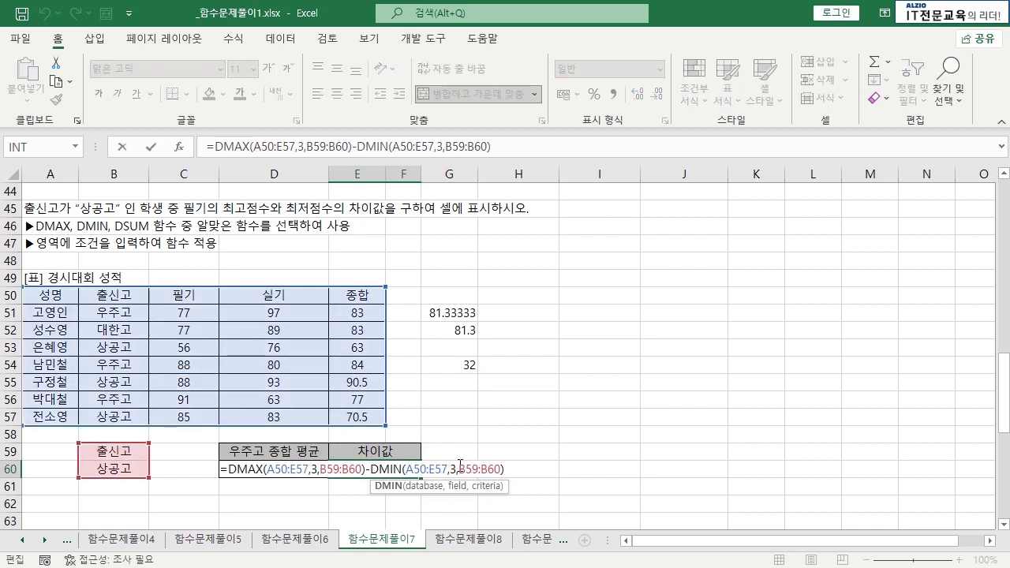
{"action": "key", "text": "Escape"}
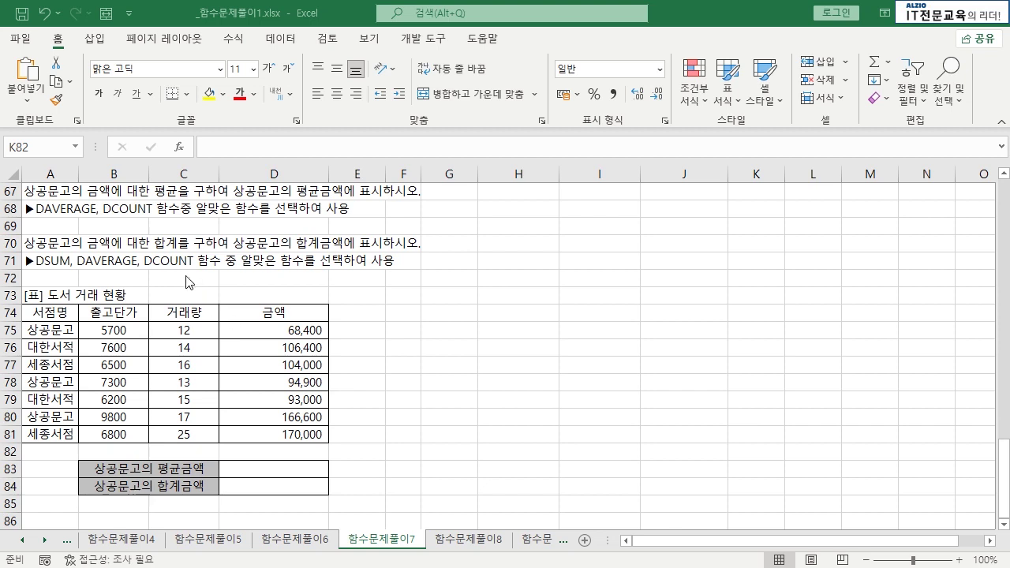
- Examine the 상공문고 average task text and the 서점명 column of the 도서 거래 현황 table
{"action": "left_click_drag", "start_coordinate": [67, 193], "coordinate": [168, 219]}
{"action": "left_click", "coordinate": [155, 276]}
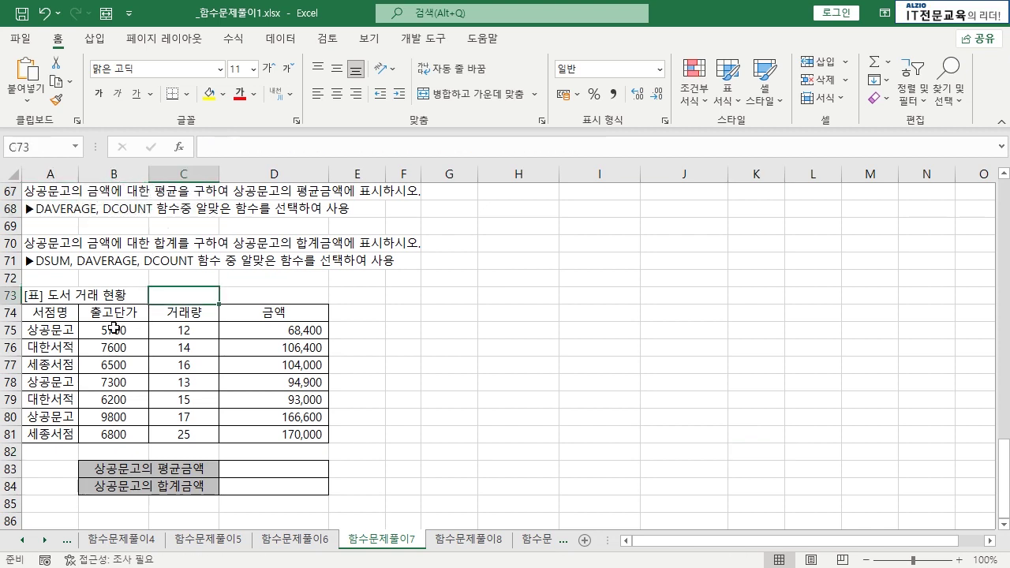
{"action": "left_click", "coordinate": [61, 296]}
{"action": "left_click_drag", "start_coordinate": [60, 296], "coordinate": [126, 297]}
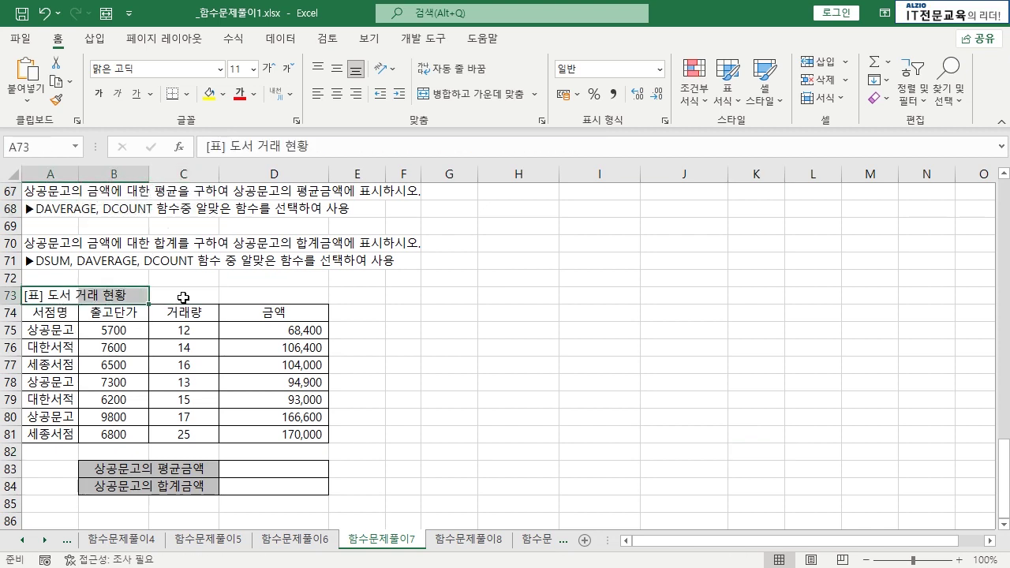
{"action": "left_click", "coordinate": [183, 294]}
{"action": "left_click_drag", "start_coordinate": [63, 311], "coordinate": [62, 434]}
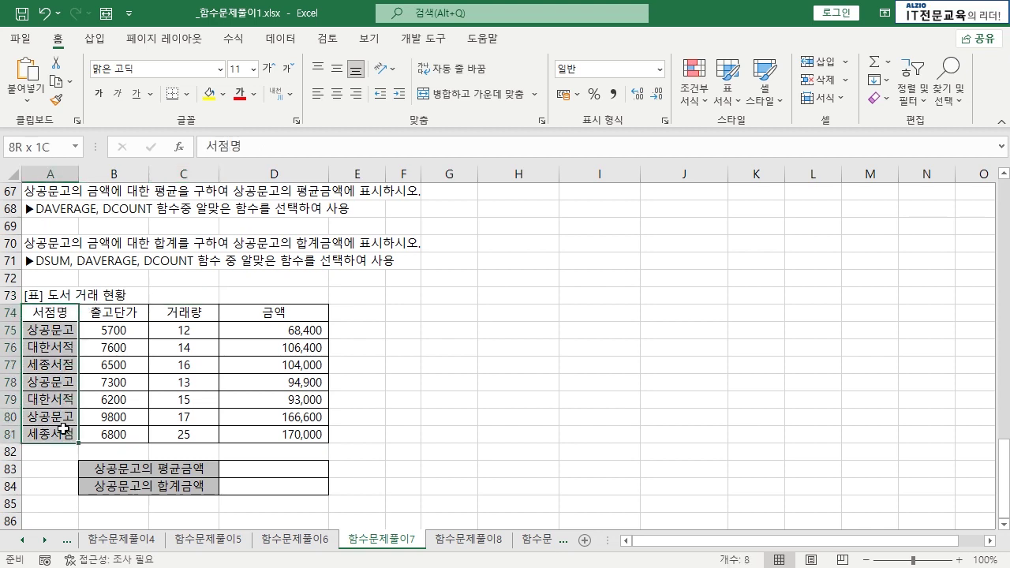
{"action": "left_click", "coordinate": [60, 331]}
{"action": "left_click", "coordinate": [64, 347]}
{"action": "left_click", "coordinate": [66, 364]}
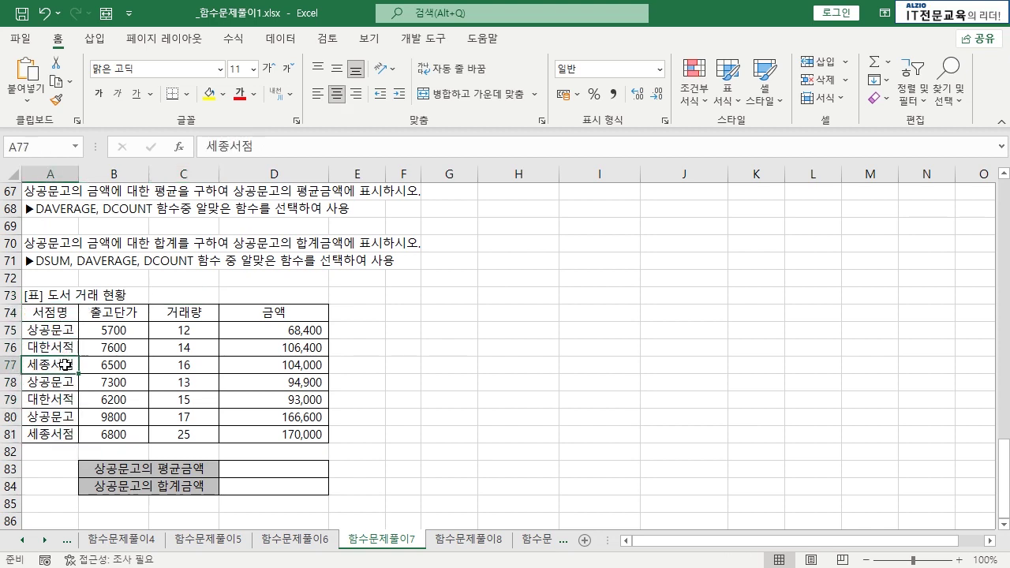
{"action": "left_click", "coordinate": [68, 382]}
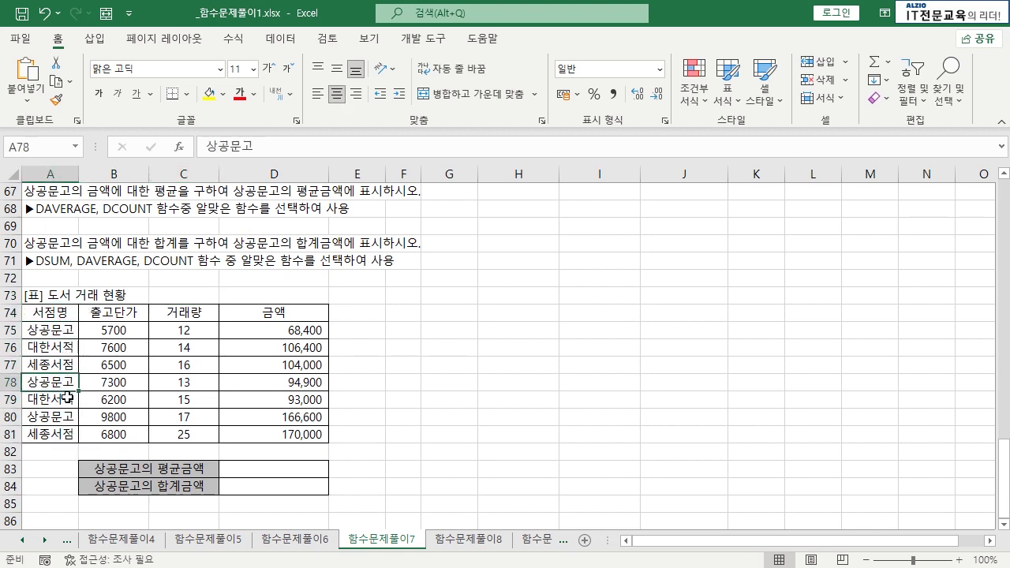
- Locate the 상공문고 entries in the 도서 거래 현황 table and select rows 75, 78 and 80 together
{"action": "left_click", "coordinate": [66, 330]}
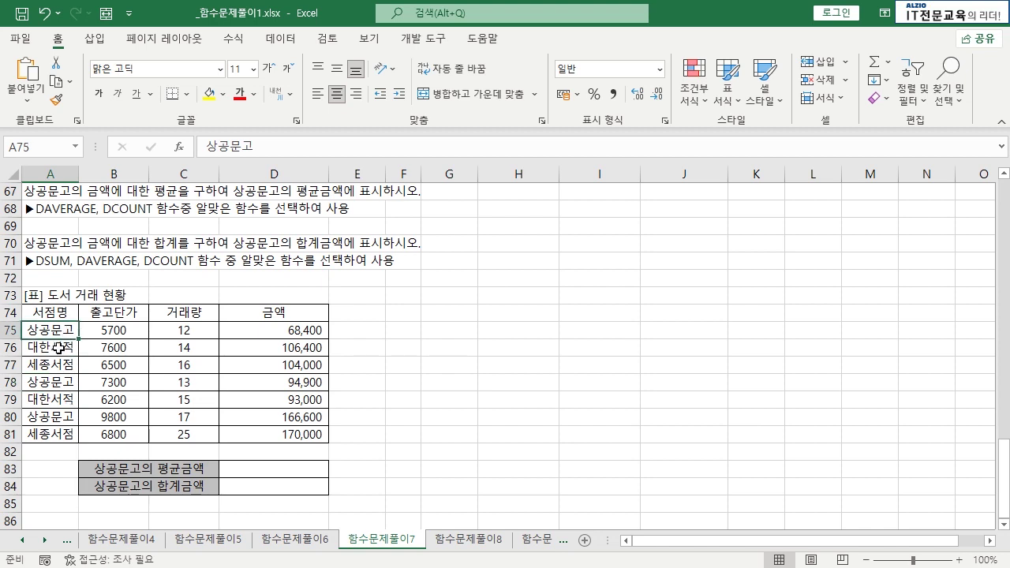
{"action": "left_click", "coordinate": [61, 382]}
{"action": "left_click", "coordinate": [59, 413]}
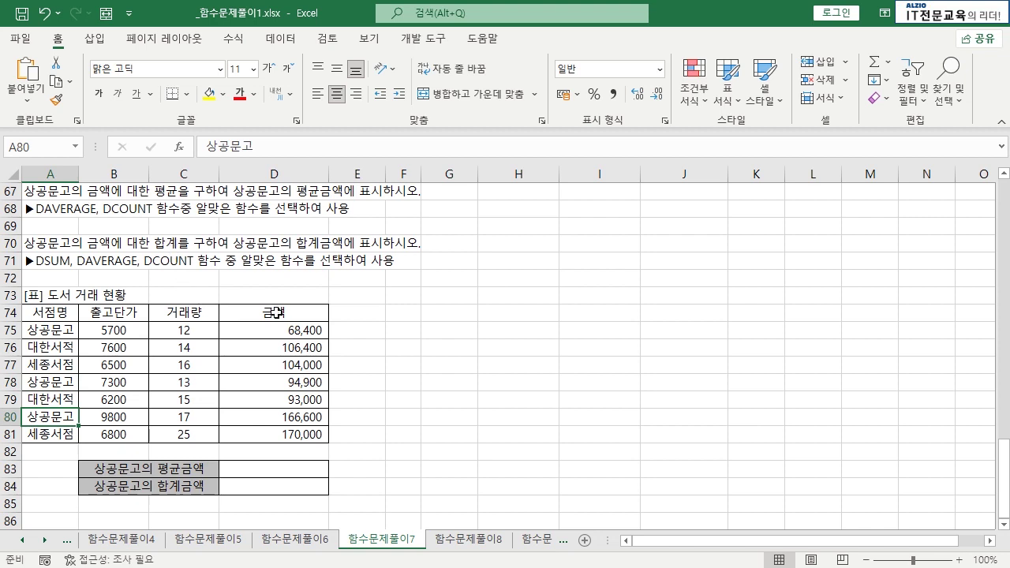
{"action": "left_click", "coordinate": [17, 330]}
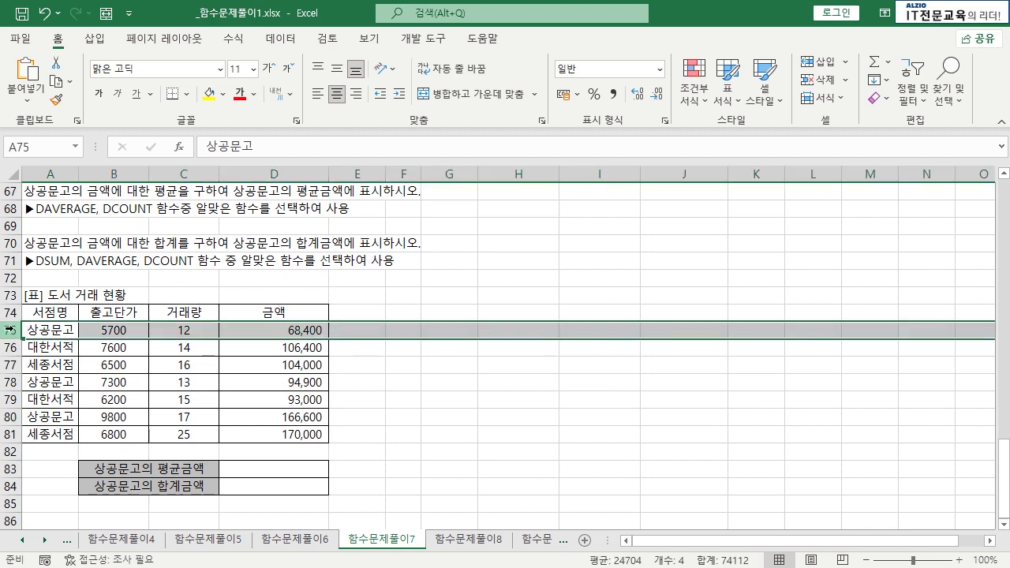
{"action": "left_click", "coordinate": [18, 380], "text": "ctrl"}
{"action": "left_click", "coordinate": [11, 417], "text": "ctrl"}
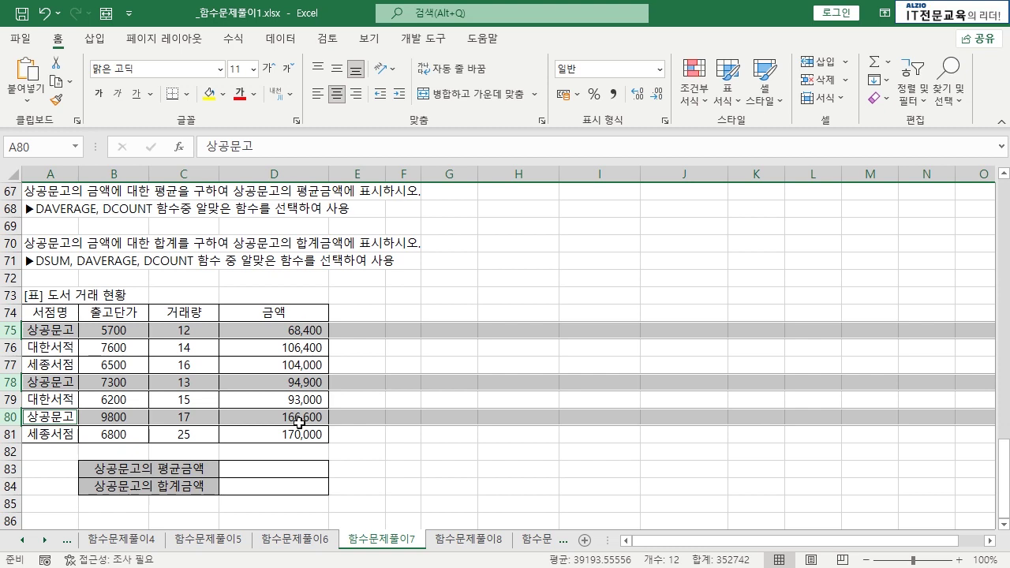
- Calculate the 상공문고 average 금액 in D83 with =DAVERAGE(A74:D81,4,A74:A75)
{"action": "left_click", "coordinate": [280, 469]}
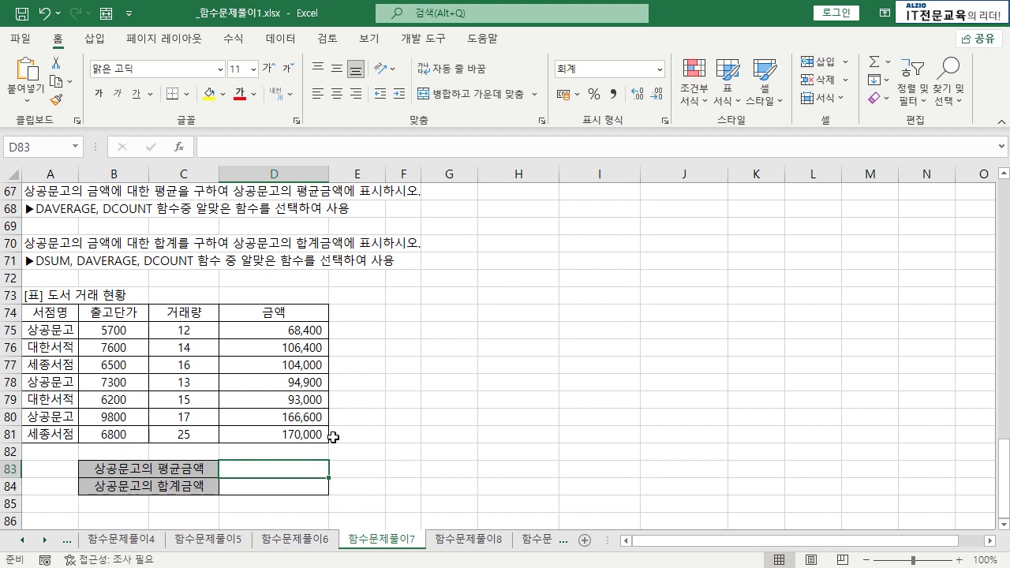
{"action": "type", "text": "=DAV"}
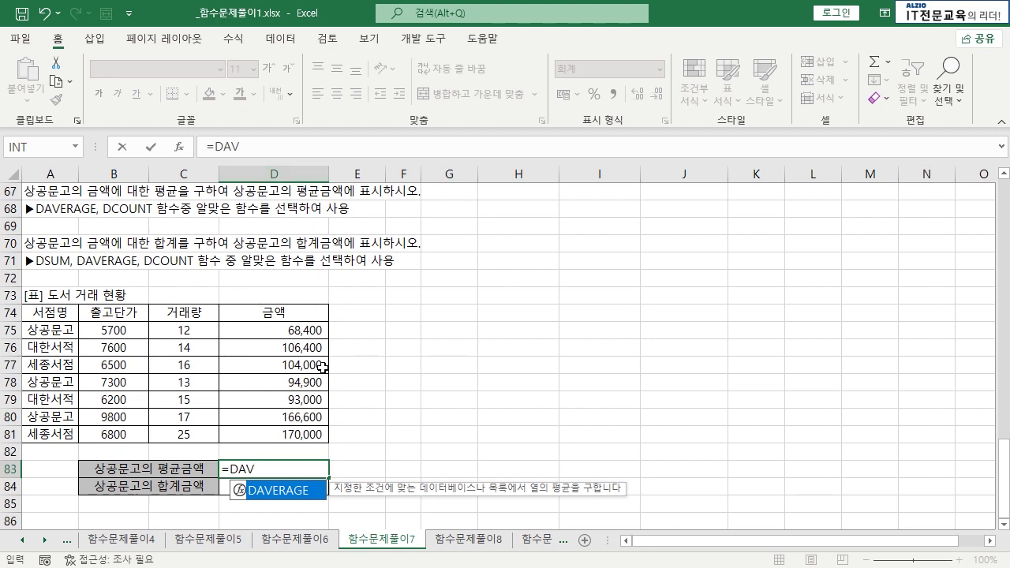
{"action": "key", "text": "Tab"}
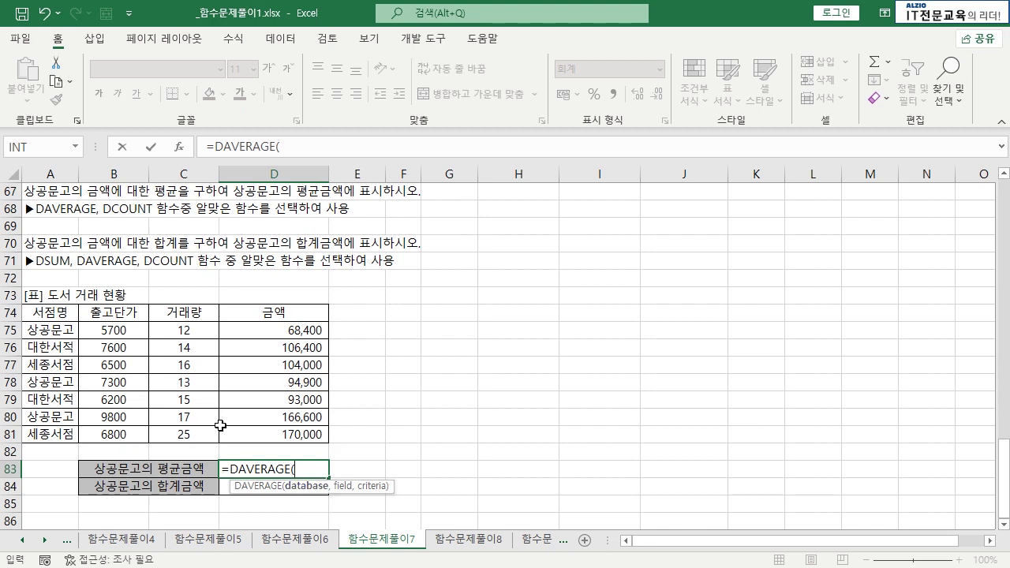
{"action": "left_click_drag", "start_coordinate": [49, 313], "coordinate": [260, 434]}
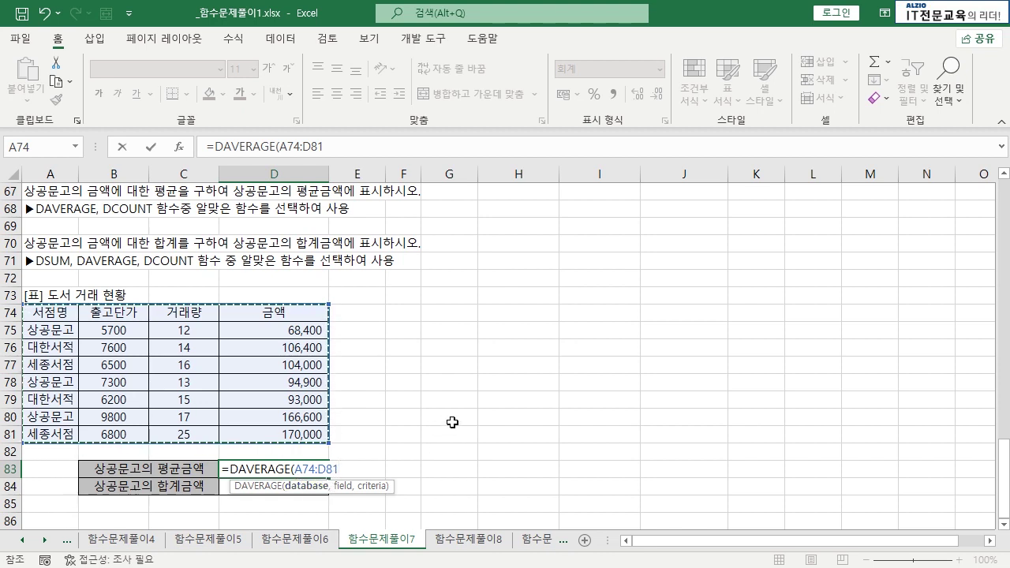
{"action": "type", "text": ",4"}
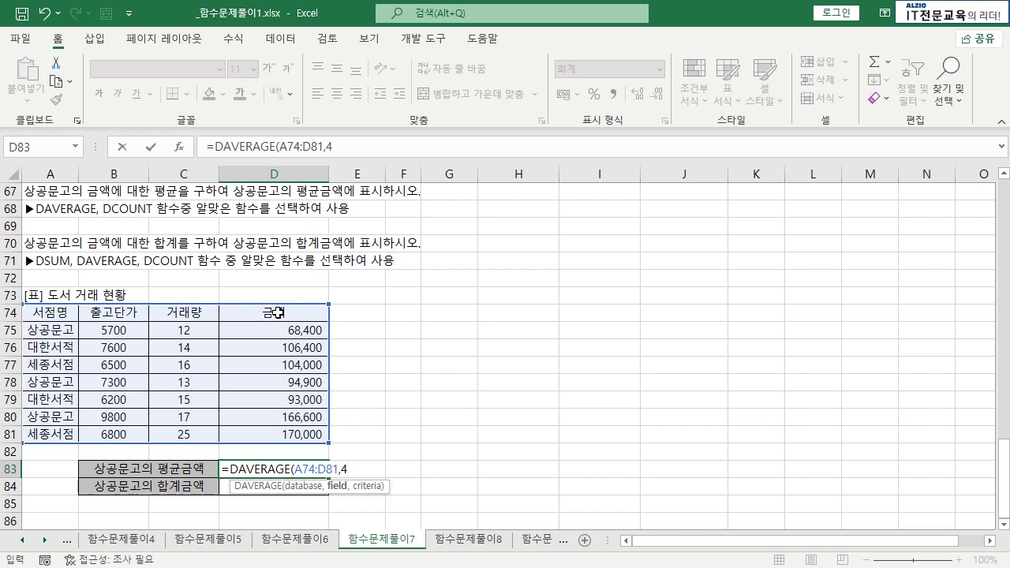
{"action": "type", "text": ","}
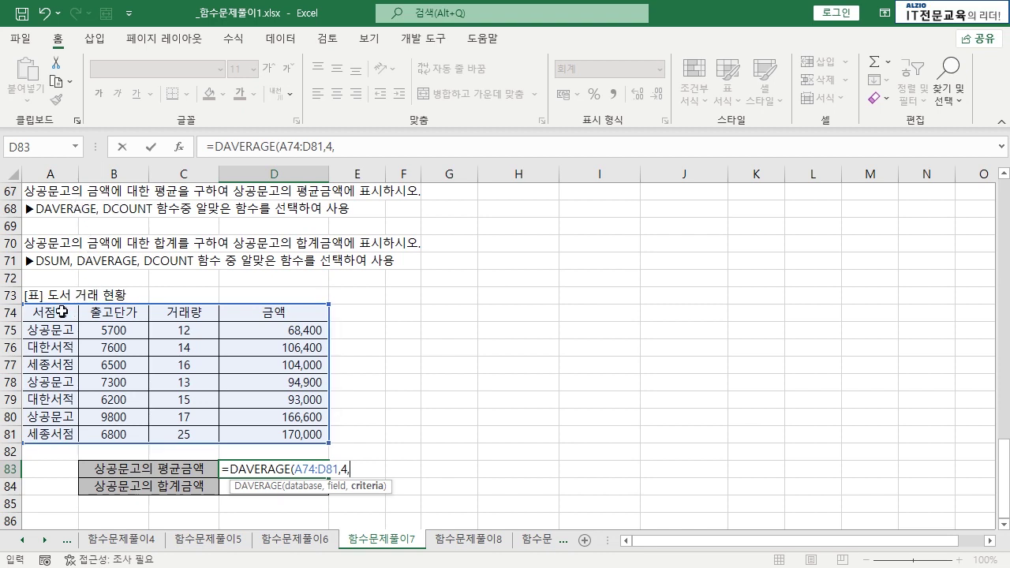
{"action": "left_click_drag", "start_coordinate": [62, 312], "coordinate": [61, 331]}
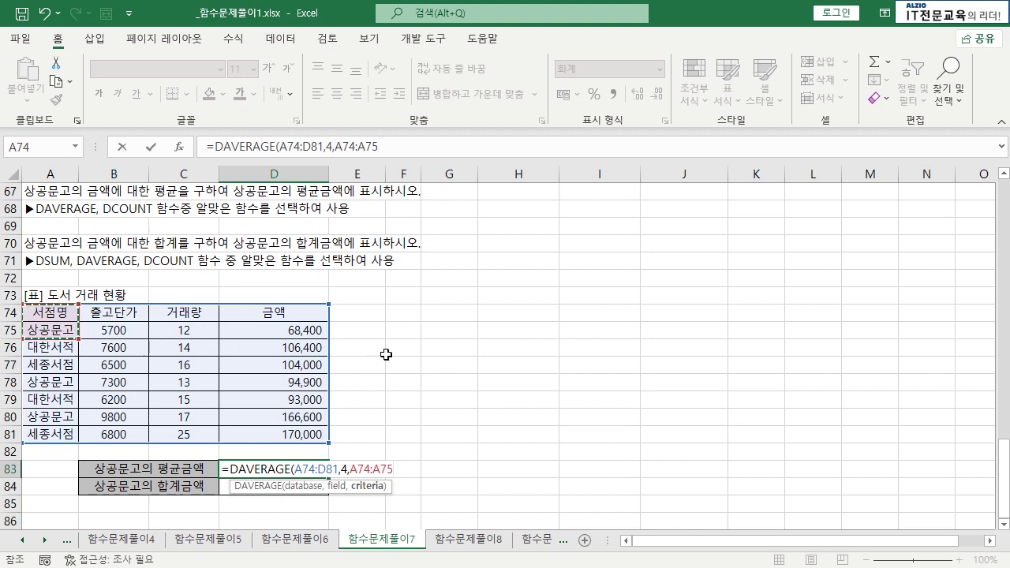
{"action": "type", "text": ")"}
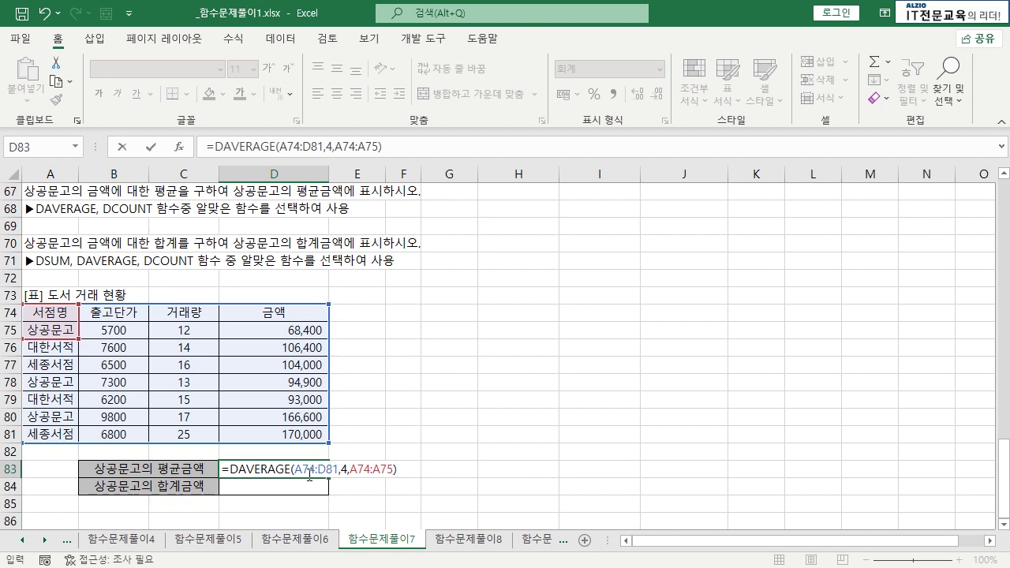
{"action": "key", "text": "Return"}
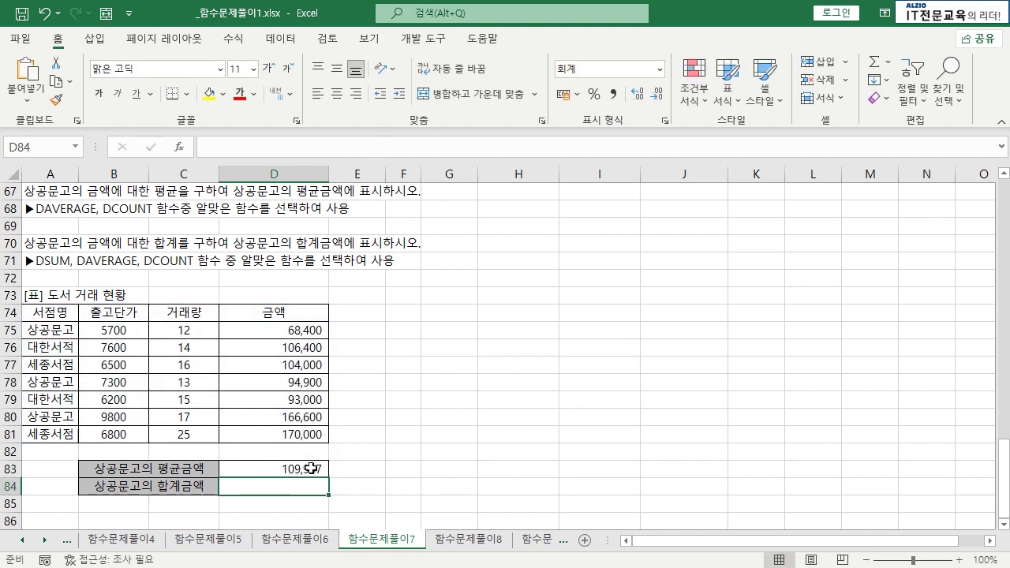
{"action": "left_click", "coordinate": [316, 468]}
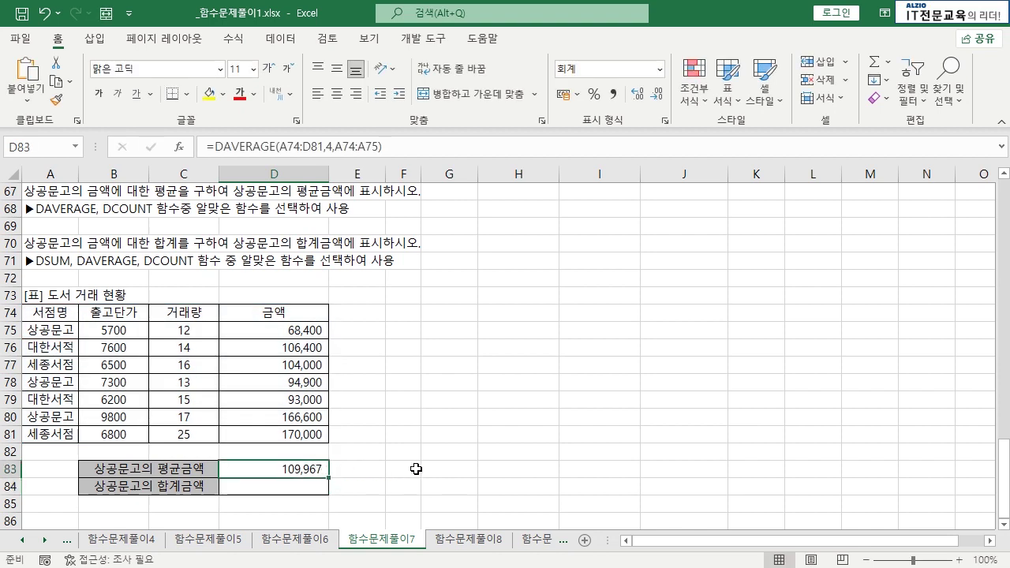
- Cross-check the average in G75 with =AVERAGE(D75,D78,D80), using the three 상공문고 금액 cells
{"action": "left_click", "coordinate": [439, 334]}
{"action": "type", "text": "="}
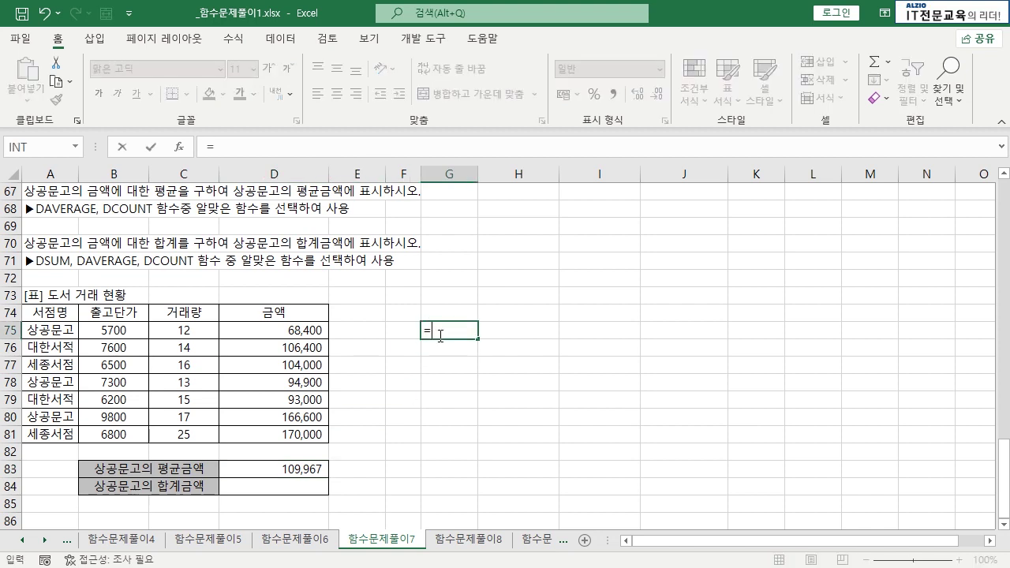
{"action": "type", "text": "A"}
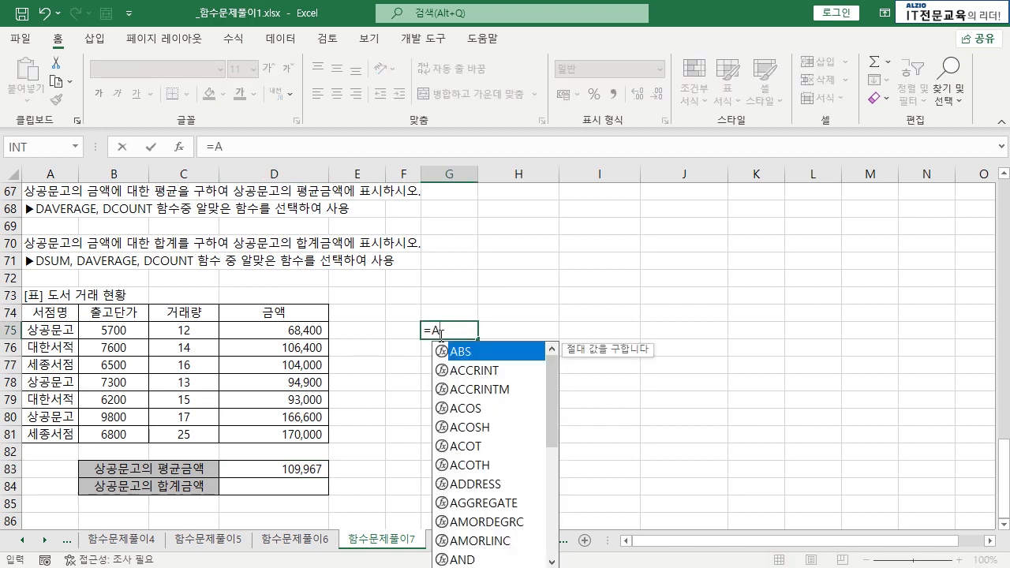
{"action": "type", "text": "VE"}
{"action": "key", "text": "Tab"}
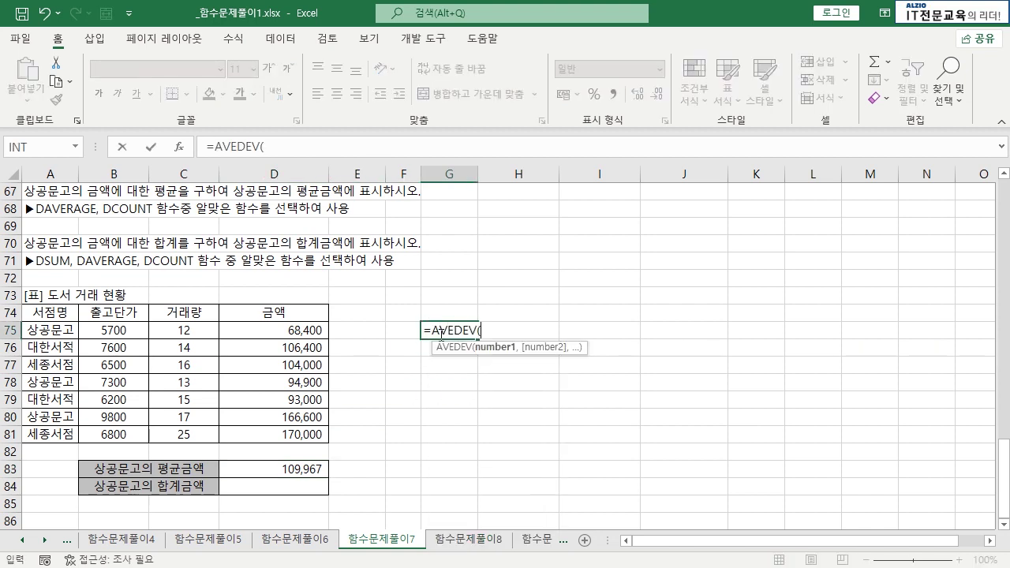
{"action": "key", "text": "BackSpace"}
{"action": "key", "text": "BackSpace"}
{"action": "key", "text": "BackSpace"}
{"action": "key", "text": "BackSpace"}
{"action": "key", "text": "BackSpace"}
{"action": "type", "text": "ERA"}
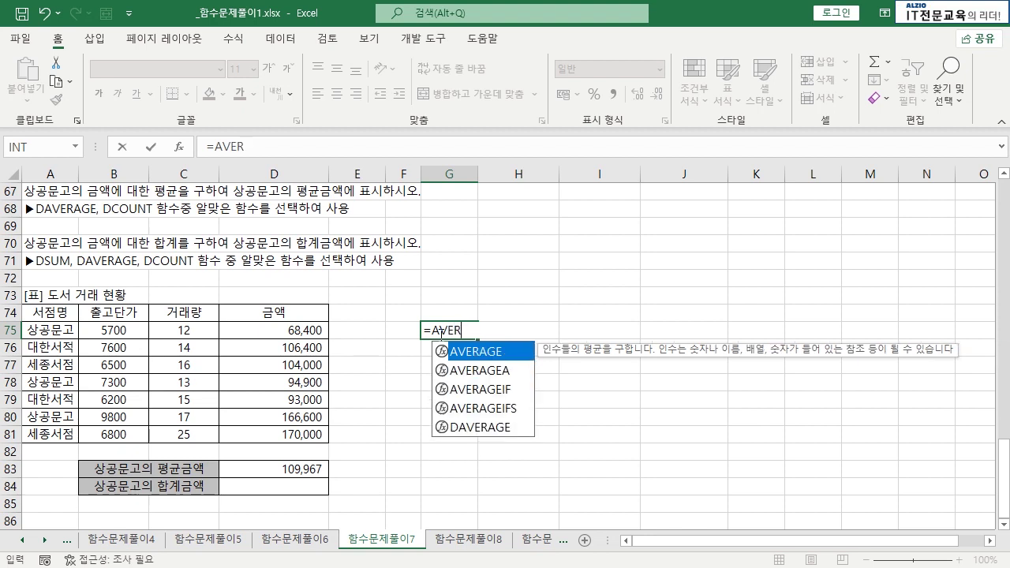
{"action": "key", "text": "Tab"}
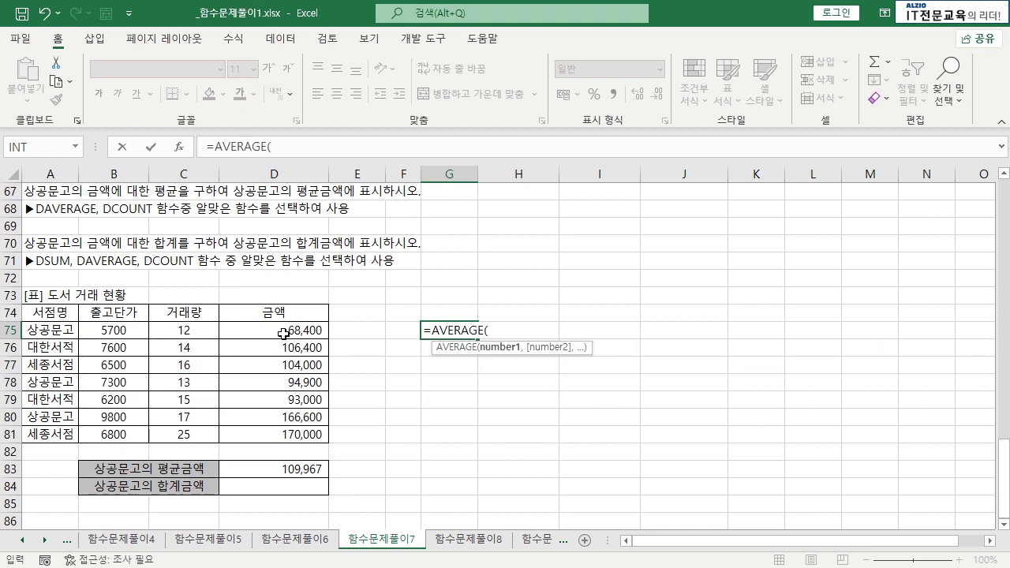
{"action": "left_click", "coordinate": [286, 329]}
{"action": "type", "text": ","}
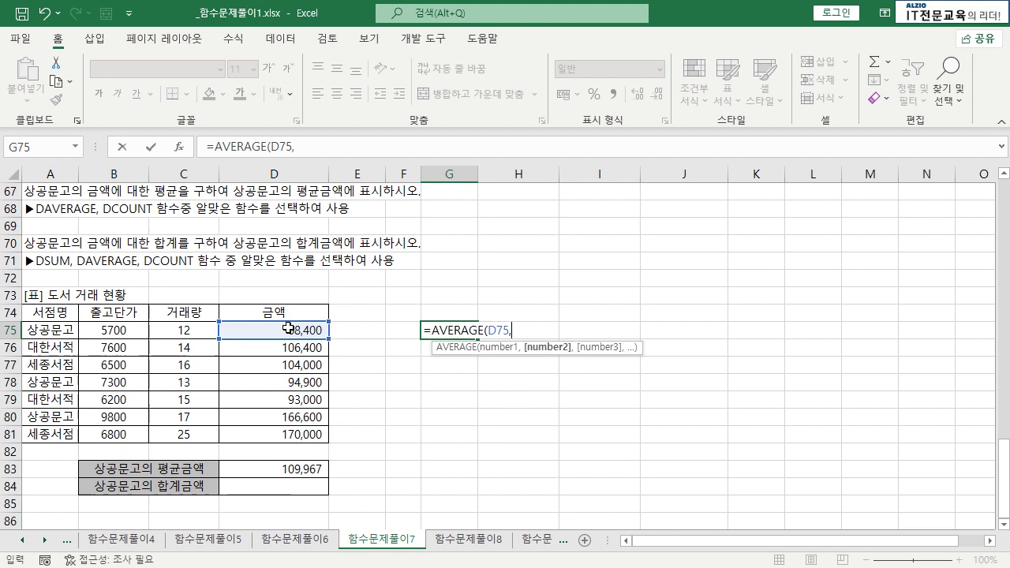
{"action": "left_click", "coordinate": [292, 382]}
{"action": "type", "text": ","}
{"action": "left_click", "coordinate": [295, 416]}
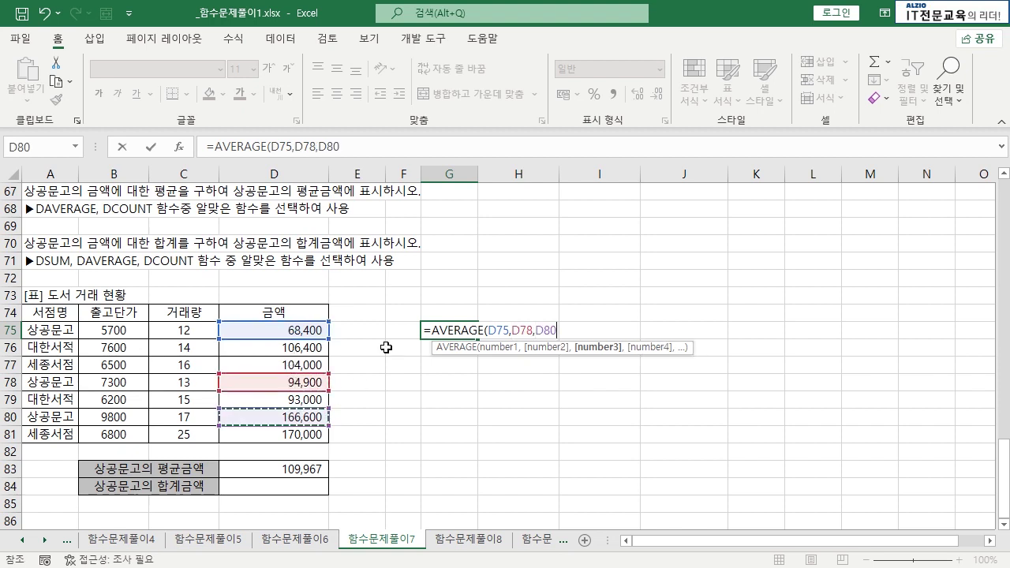
{"action": "key", "text": "Return"}
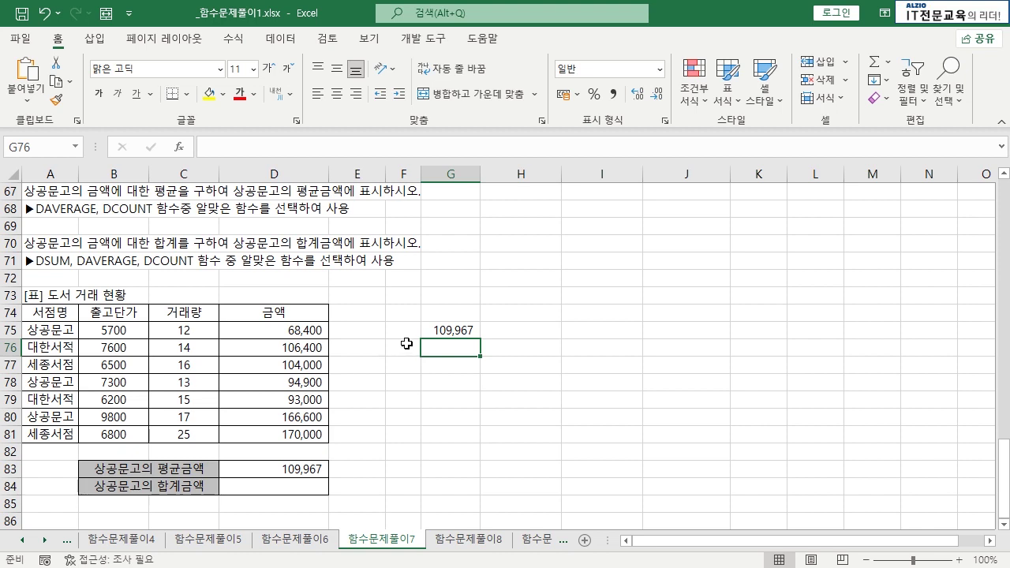
{"action": "left_click", "coordinate": [439, 332]}
- Calculate the 상공문고 total 금액 in D84 with =DSUM(A74:D81,4,A74:A75)
{"action": "left_click", "coordinate": [289, 483]}
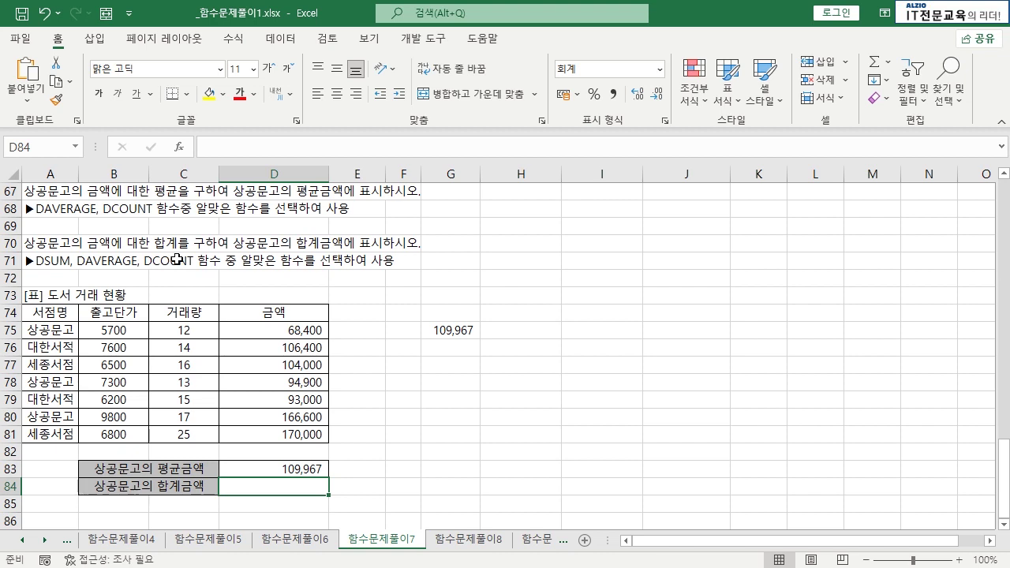
{"action": "type", "text": "=DSUM"}
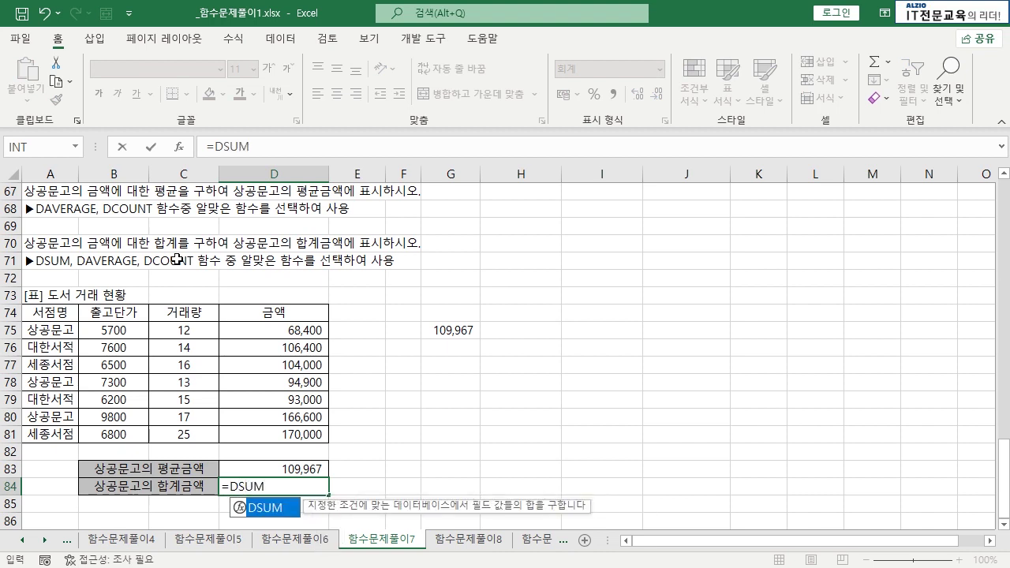
{"action": "type", "text": "("}
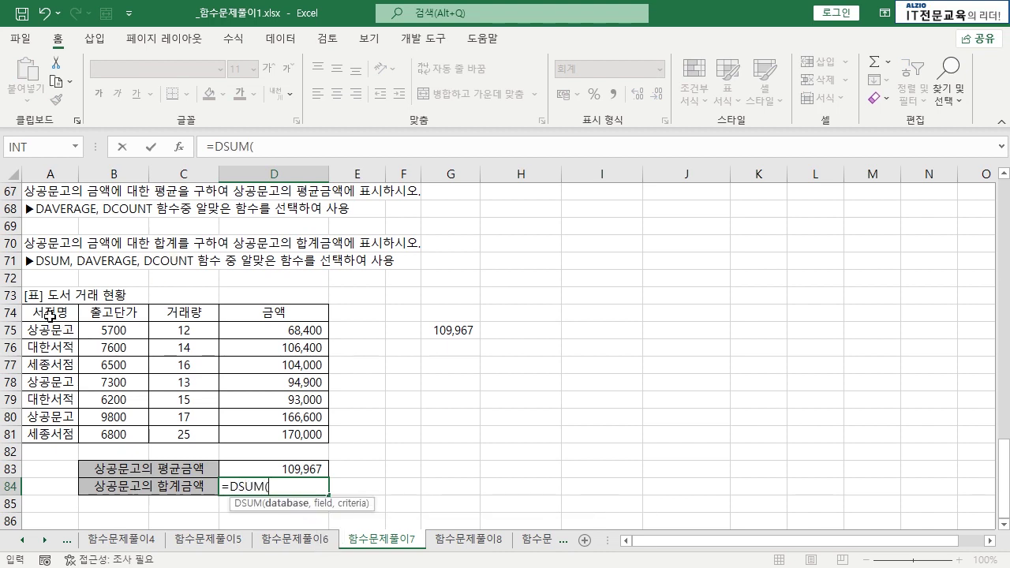
{"action": "left_click_drag", "start_coordinate": [51, 312], "coordinate": [284, 439]}
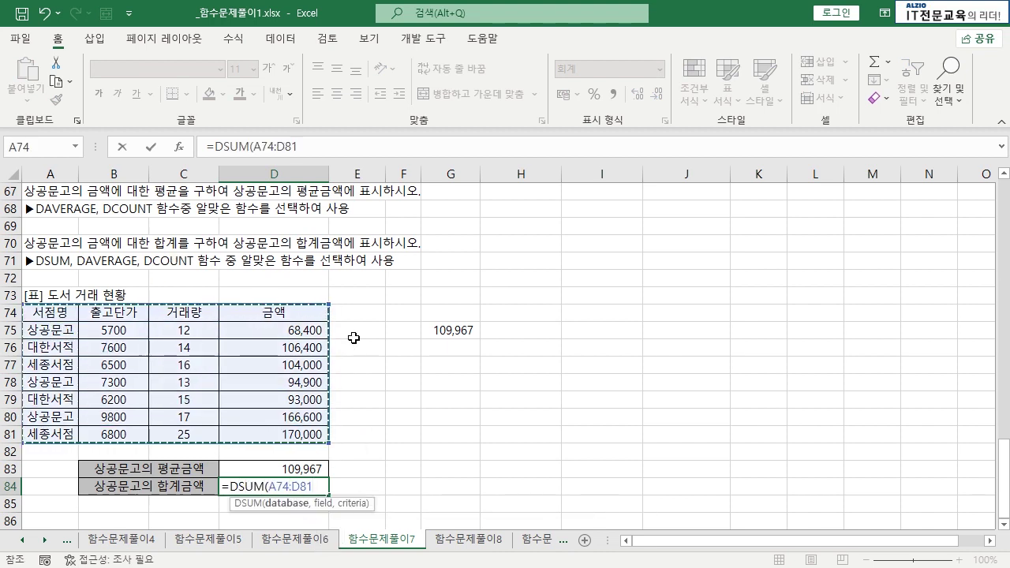
{"action": "type", "text": ","}
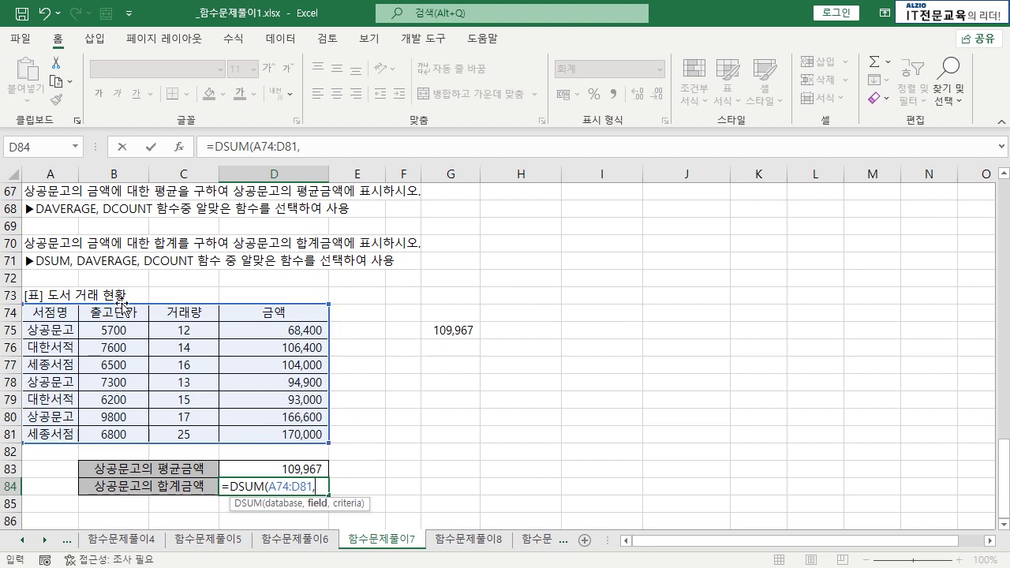
{"action": "type", "text": "4,"}
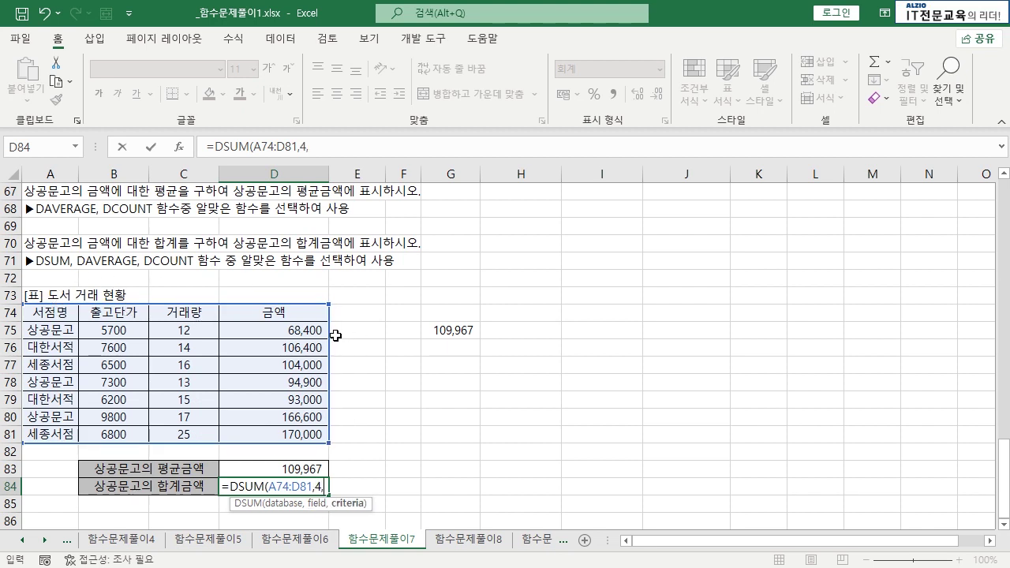
{"action": "left_click_drag", "start_coordinate": [70, 317], "coordinate": [71, 327]}
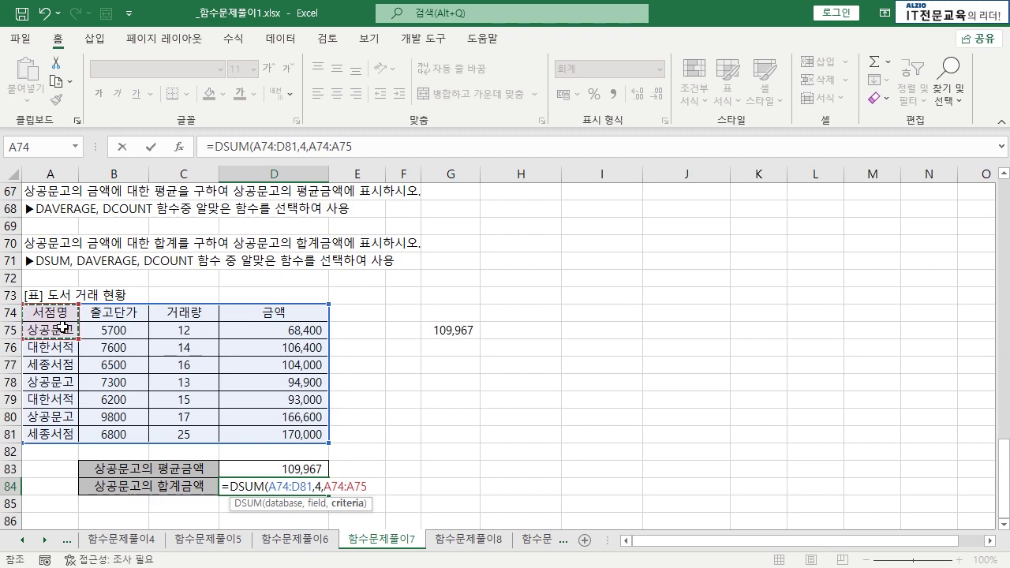
{"action": "key", "text": "Return"}
- Change the check formula in G75 from AVERAGE to SUM, keeping D75, D78 and D80 as its arguments
{"action": "double_click", "coordinate": [456, 331]}
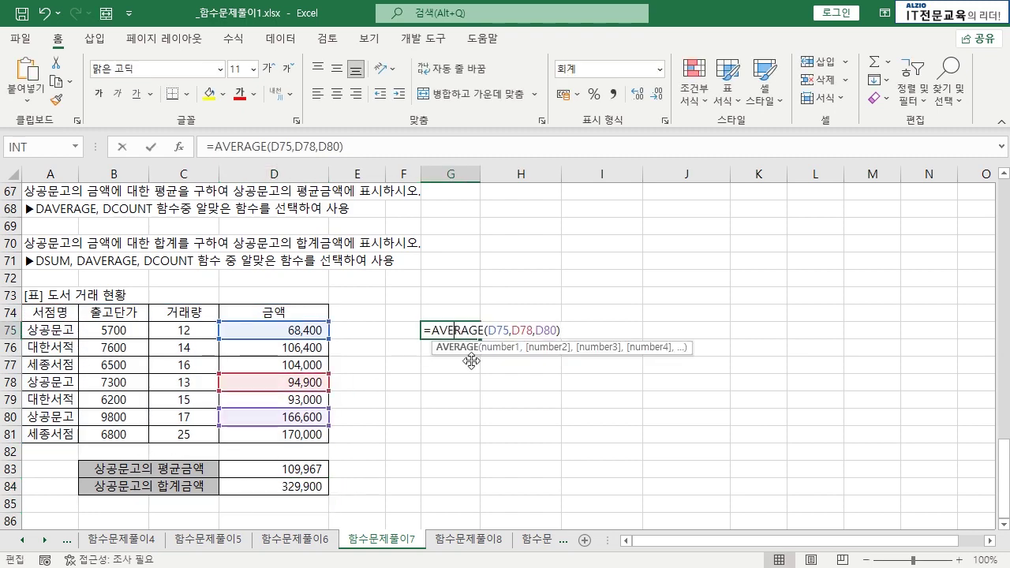
{"action": "double_click", "coordinate": [433, 325]}
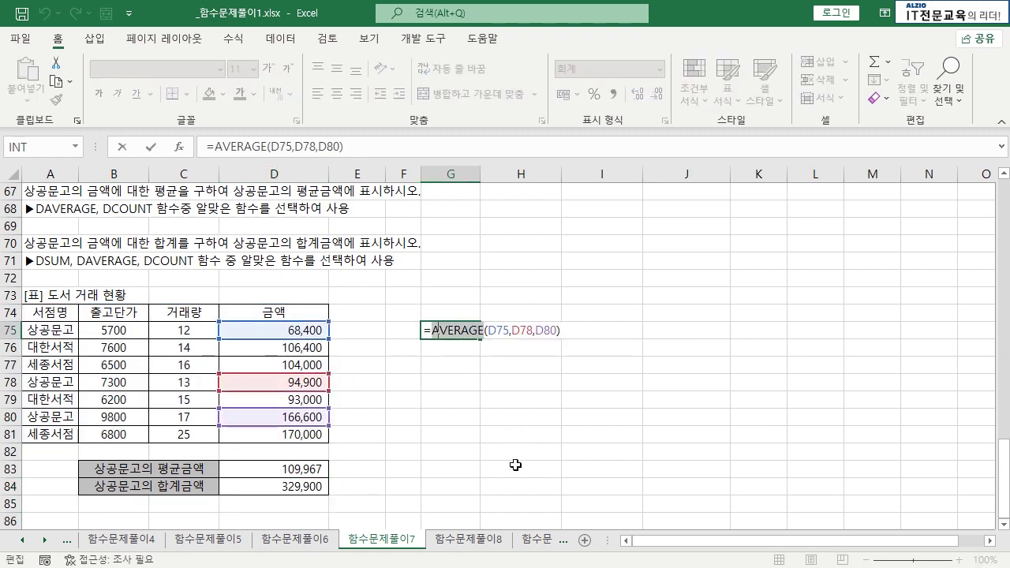
{"action": "type", "text": "SUM"}
{"action": "key", "text": "Return"}
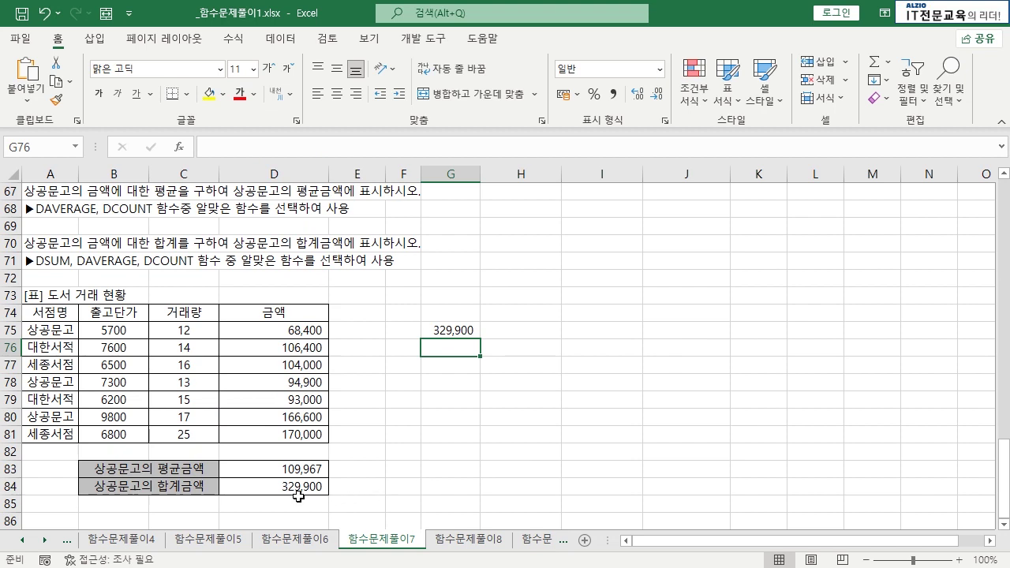
{"action": "left_click", "coordinate": [471, 335]}
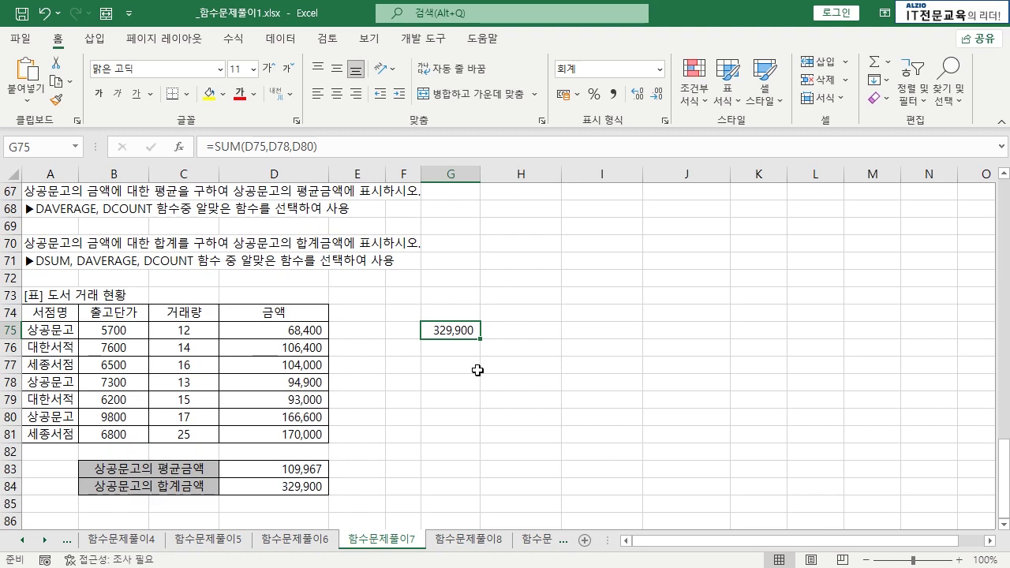
- Go to the 함수문제풀이8 sheet and look over the empty 생년월일 cells E6:E11
{"action": "key", "text": "ctrl+Page_Down"}
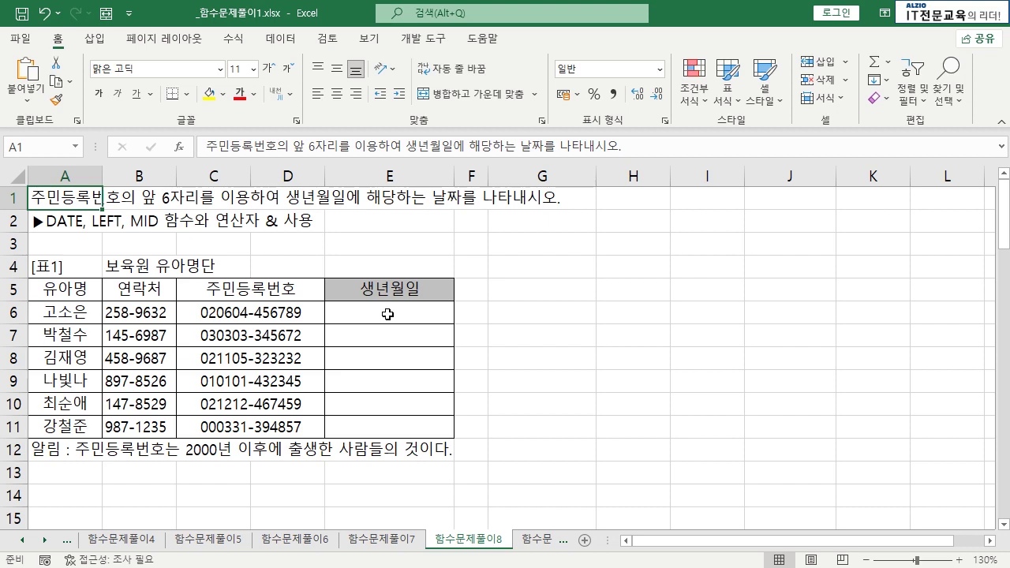
{"action": "left_click_drag", "start_coordinate": [387, 314], "coordinate": [395, 419]}
{"action": "left_click", "coordinate": [499, 393]}
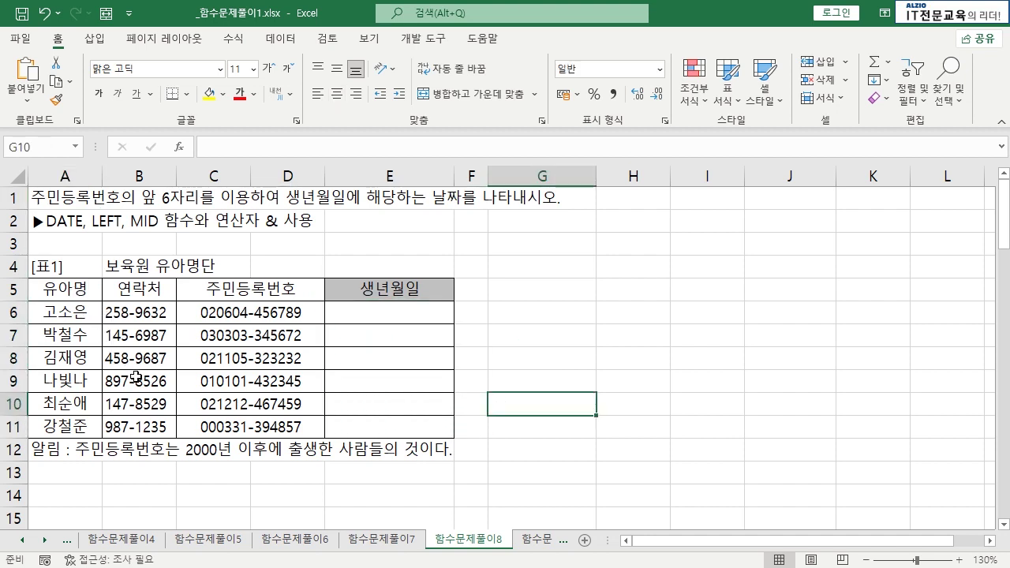
- Examine the 유아명, 연락처 and 주민등록번호 columns of the 보육원 유아명단 table, including how the 주민등록번호 entries are formatted
{"action": "left_click", "coordinate": [79, 312]}
{"action": "key", "text": "Up"}
{"action": "left_click_drag", "start_coordinate": [79, 311], "coordinate": [79, 424]}
{"action": "left_click", "coordinate": [79, 425]}
{"action": "left_click_drag", "start_coordinate": [82, 289], "coordinate": [79, 427]}
{"action": "left_click_drag", "start_coordinate": [139, 288], "coordinate": [144, 379]}
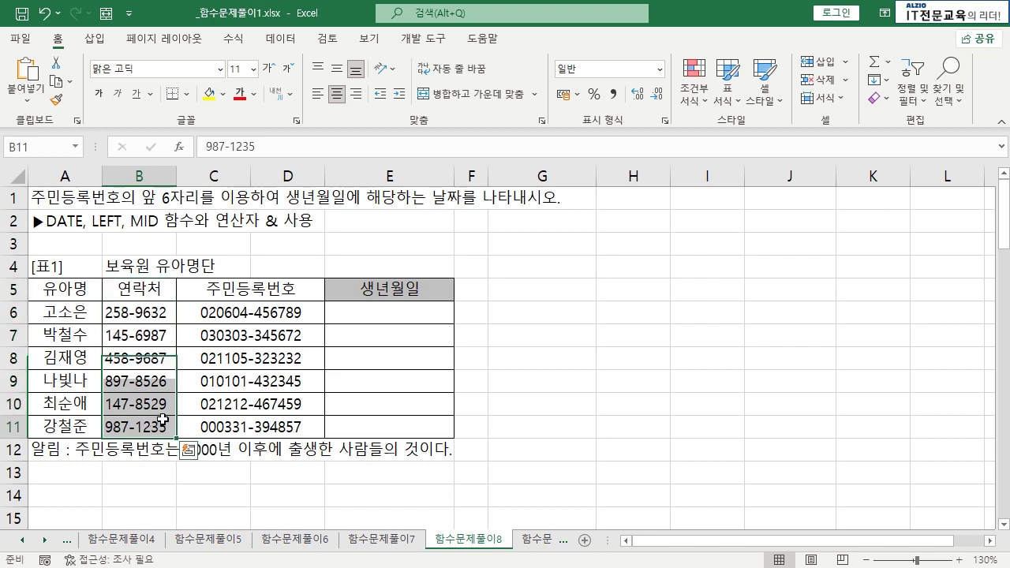
{"action": "left_click_drag", "start_coordinate": [210, 289], "coordinate": [251, 426]}
{"action": "left_click", "coordinate": [254, 417]}
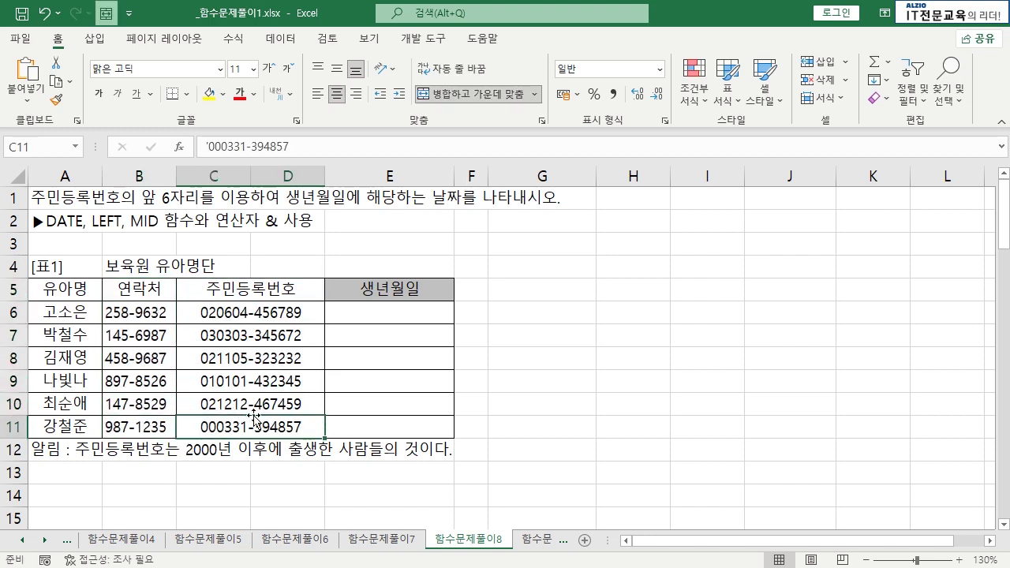
{"action": "left_click", "coordinate": [251, 314]}
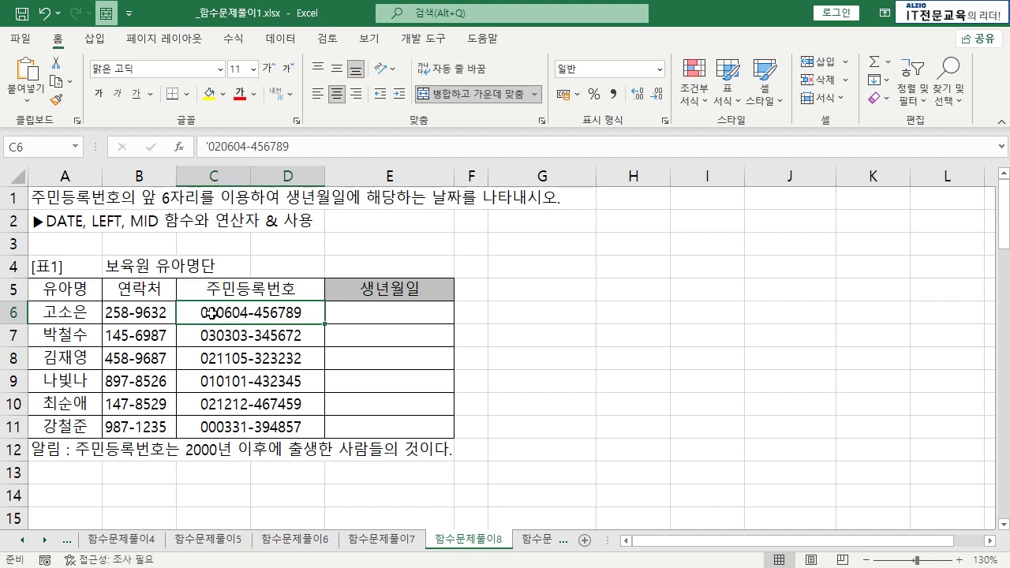
{"action": "left_click", "coordinate": [225, 334]}
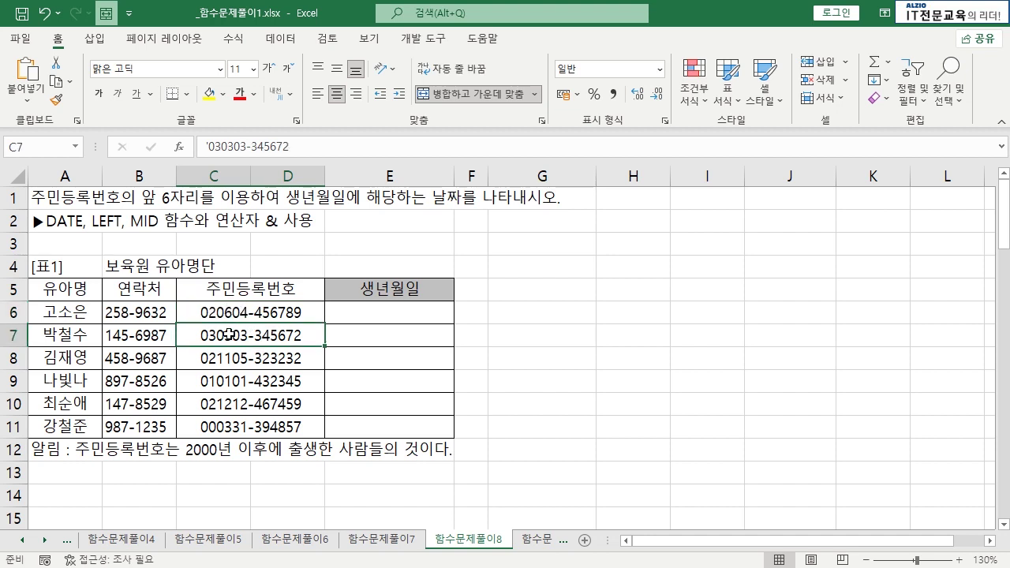
- Check the remaining 주민등록번호 entries in C8:C11 and compare the first entry in C6 with the 생년월일 cell E6
{"action": "left_click", "coordinate": [220, 358]}
{"action": "left_click", "coordinate": [224, 382]}
{"action": "left_click", "coordinate": [222, 405]}
{"action": "left_click", "coordinate": [221, 426]}
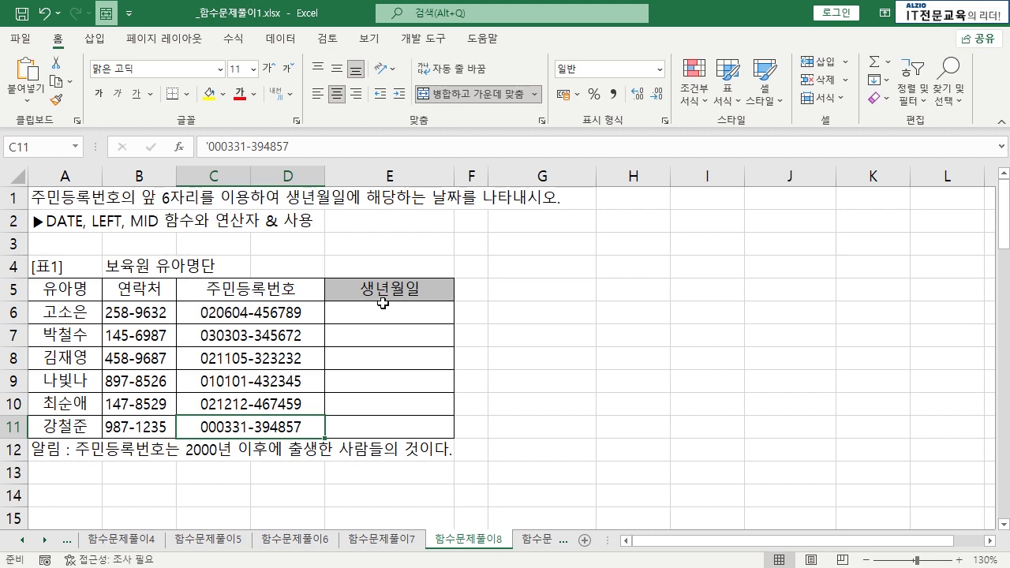
{"action": "left_click", "coordinate": [386, 311]}
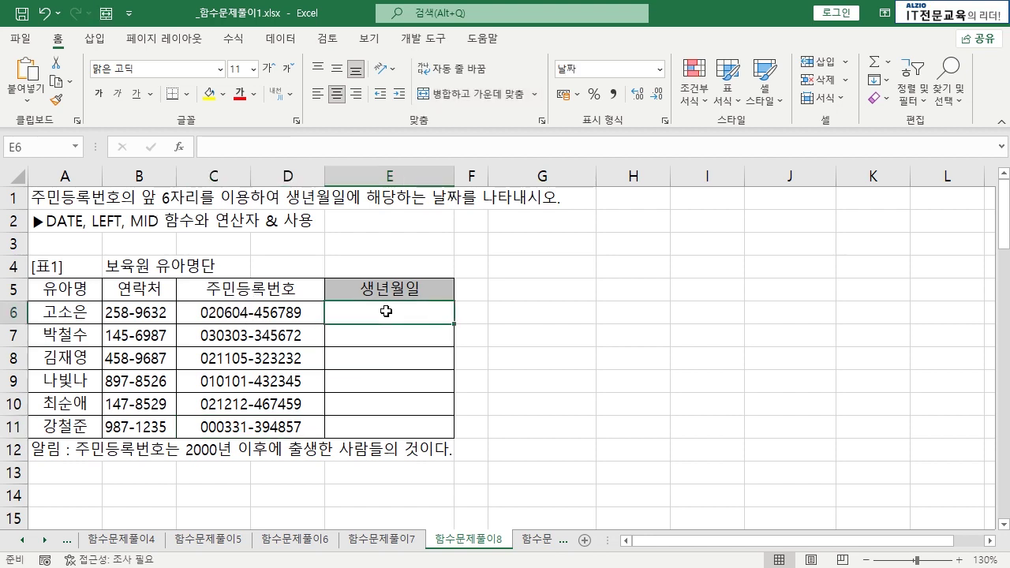
{"action": "left_click", "coordinate": [206, 319]}
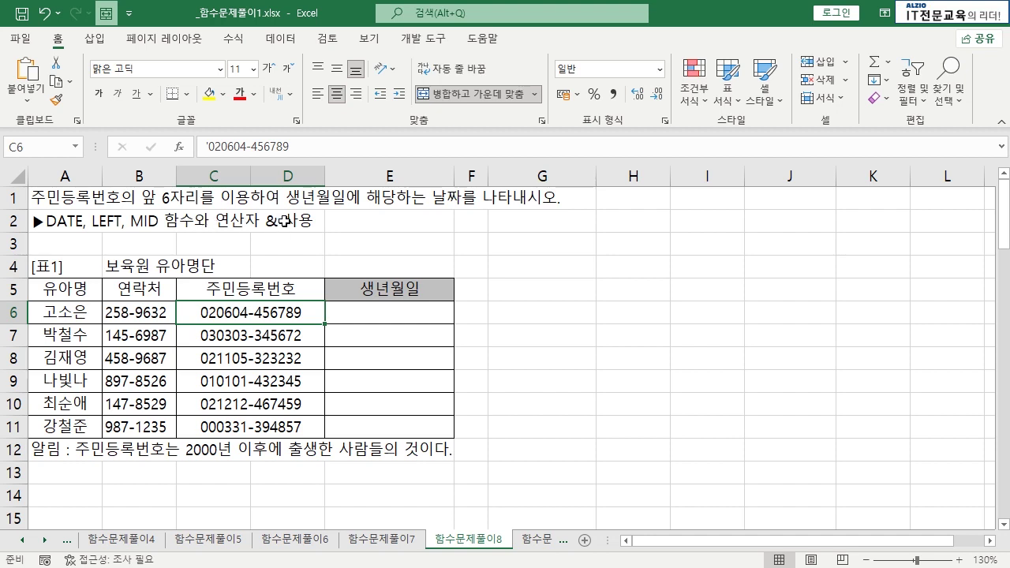
- Enter the sample formula =DATE(2002,12,25) in G4 and review its year, month and day arguments
{"action": "left_click", "coordinate": [560, 268]}
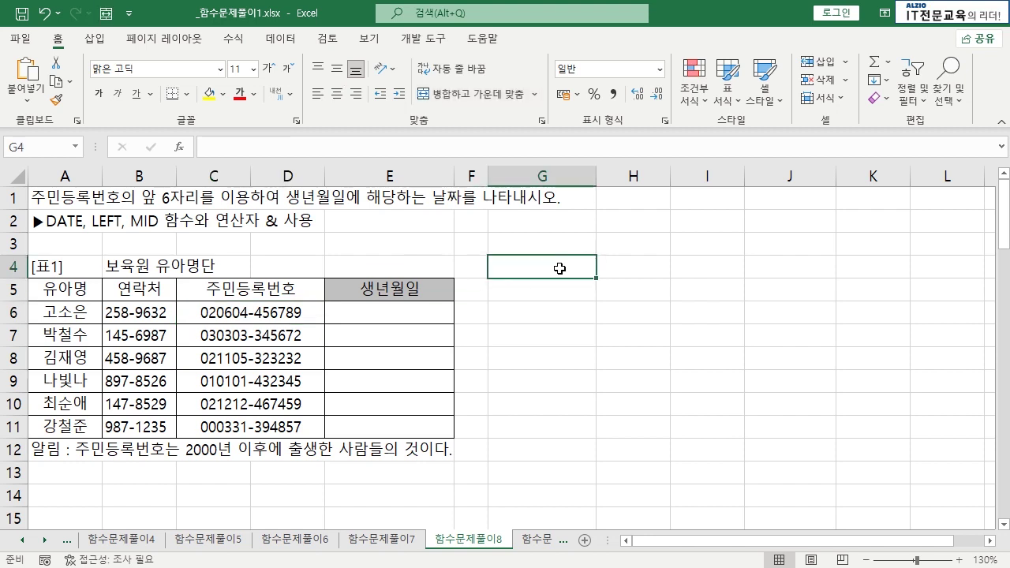
{"action": "type", "text": "=DATE"}
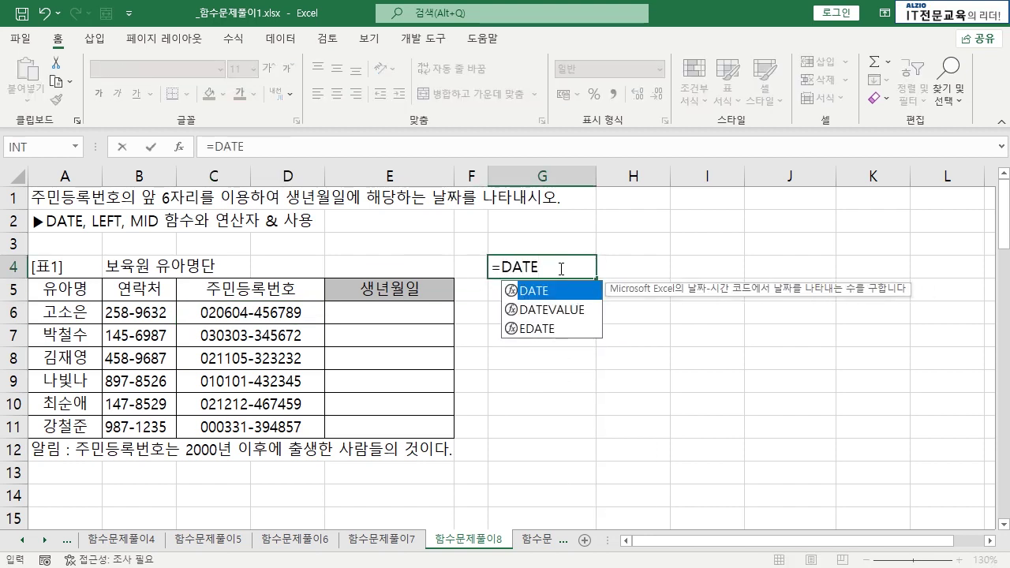
{"action": "type", "text": "("}
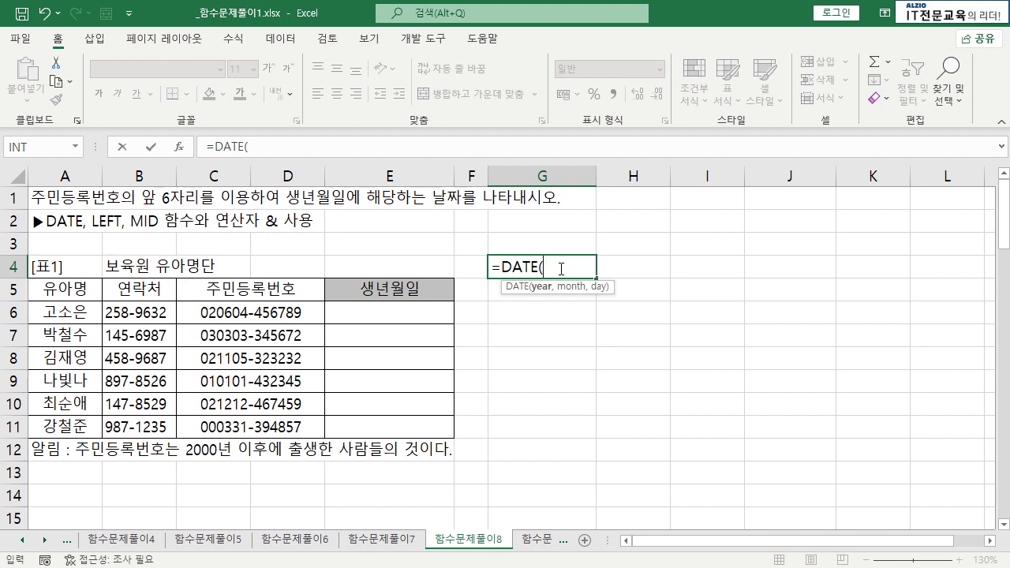
{"action": "type", "text": "2002,"}
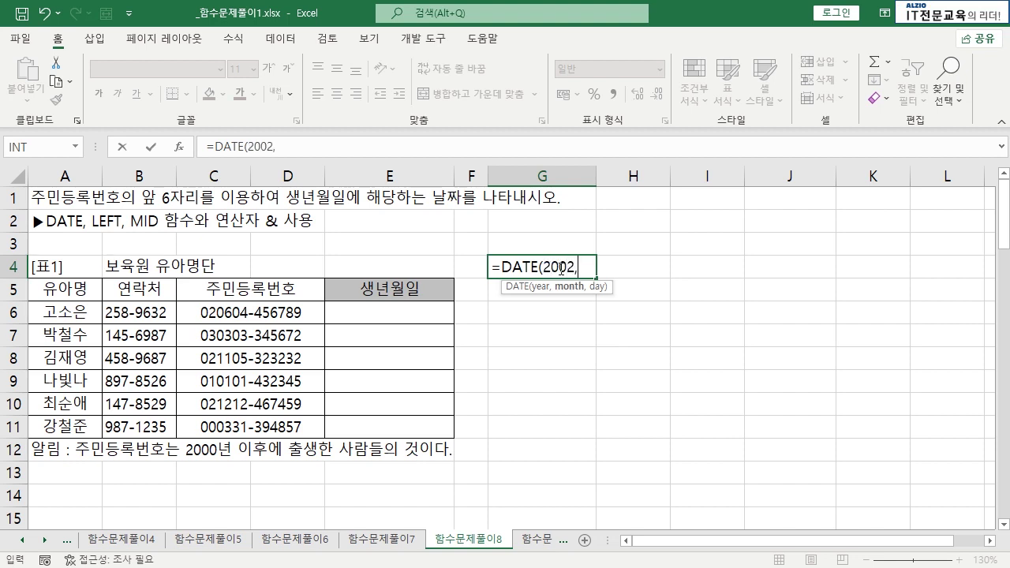
{"action": "type", "text": "12,25"}
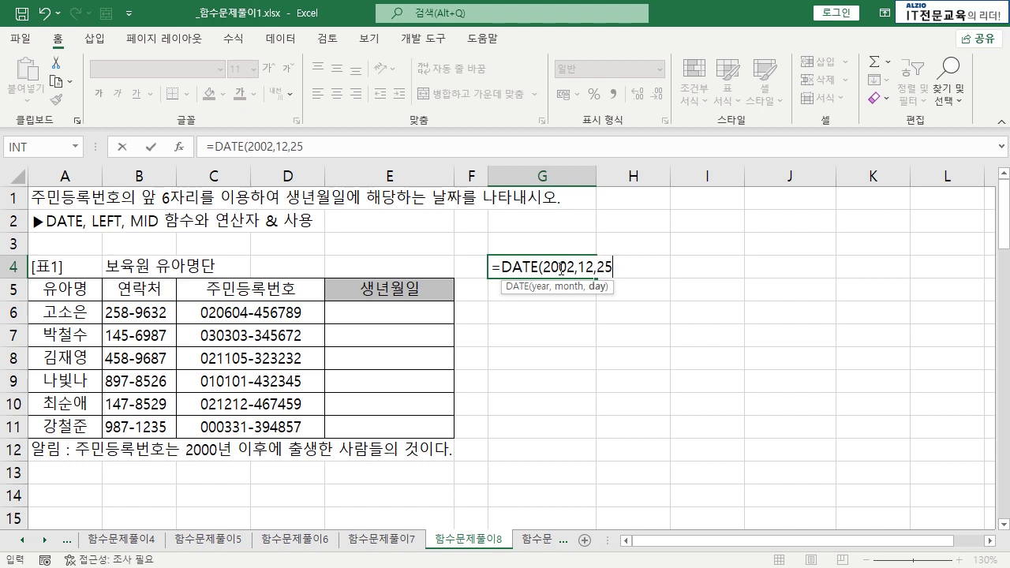
{"action": "key", "text": "Return"}
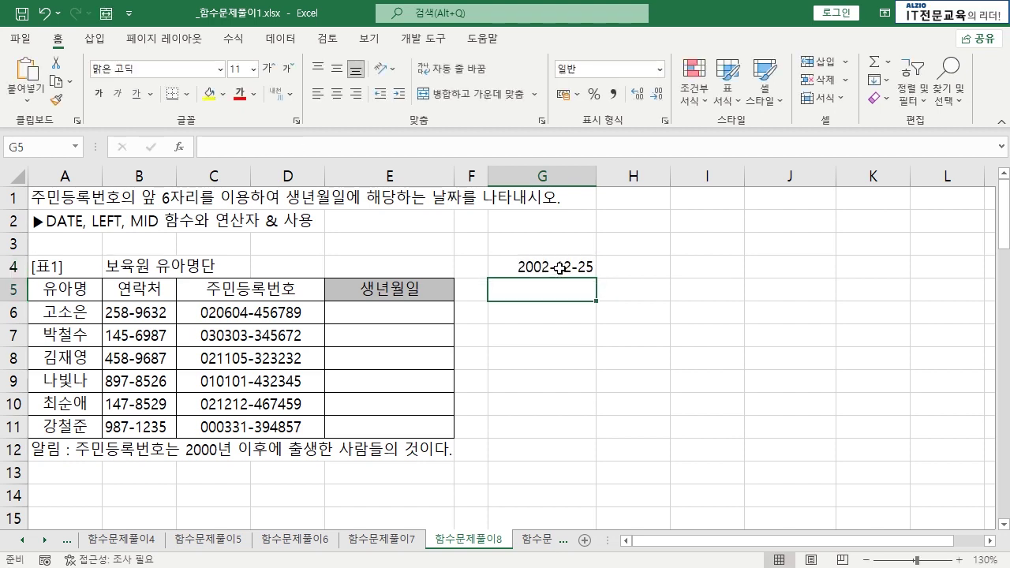
{"action": "left_click", "coordinate": [559, 269]}
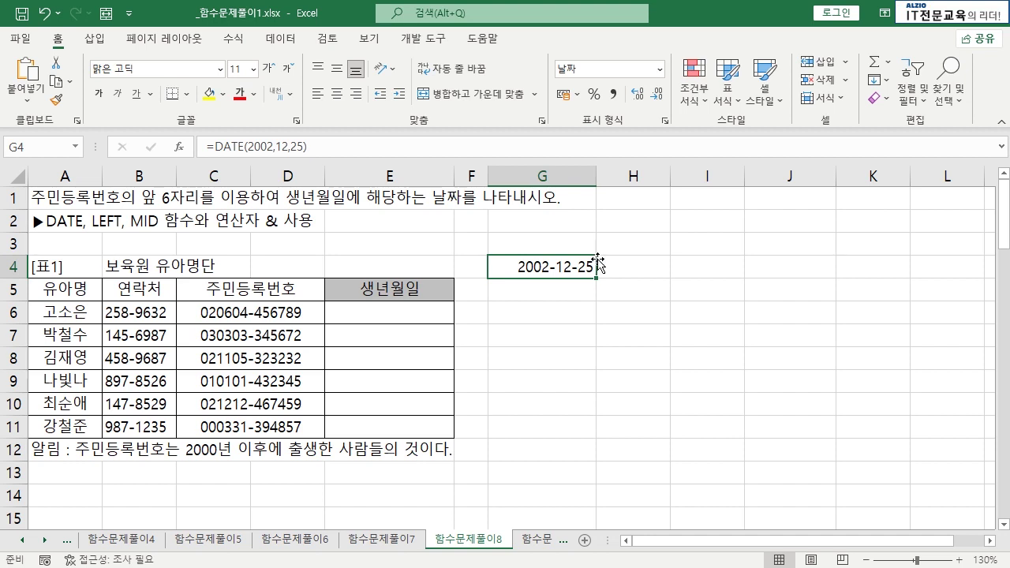
{"action": "double_click", "coordinate": [582, 267]}
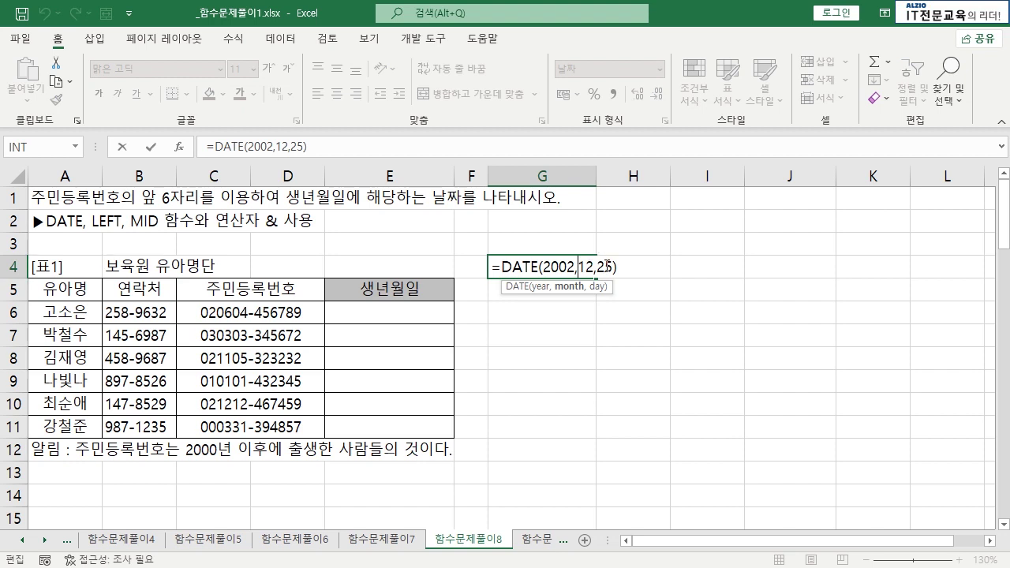
{"action": "key", "text": "ctrl+Return"}
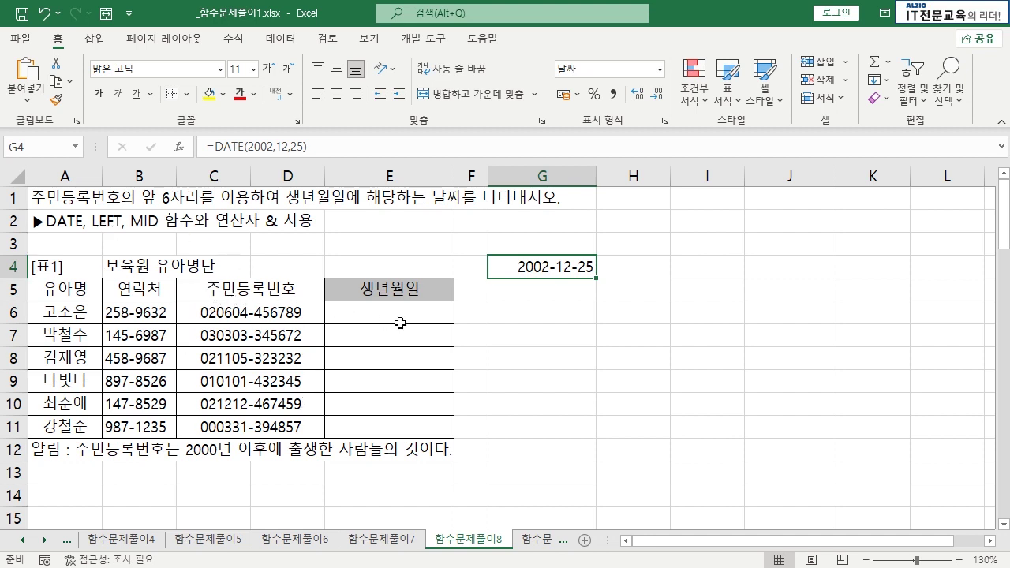
- Enter a trial LEFT formula in G6 with 1 as its only argument
{"action": "left_click", "coordinate": [539, 311]}
{"action": "type", "text": "=LEF"}
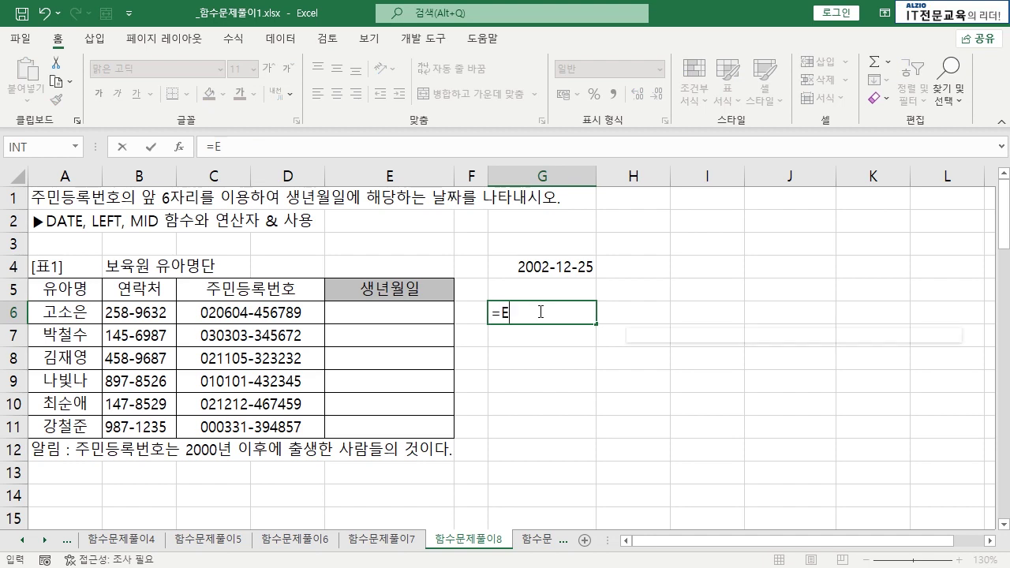
{"action": "type", "text": "T("}
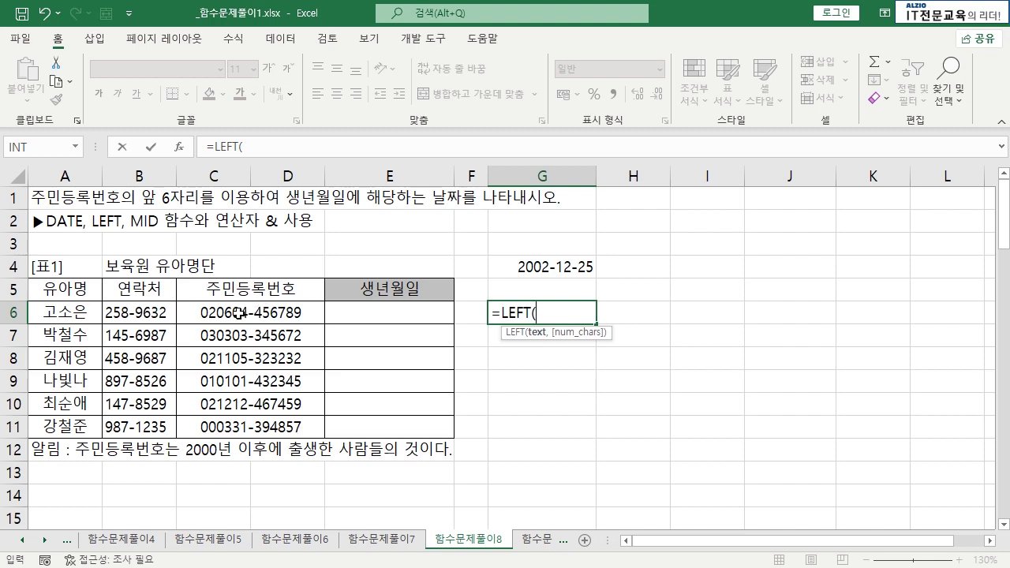
{"action": "type", "text": "1"}
{"action": "left_click", "coordinate": [577, 292]}
{"action": "left_click", "coordinate": [553, 244]}
{"action": "left_click", "coordinate": [557, 269]}
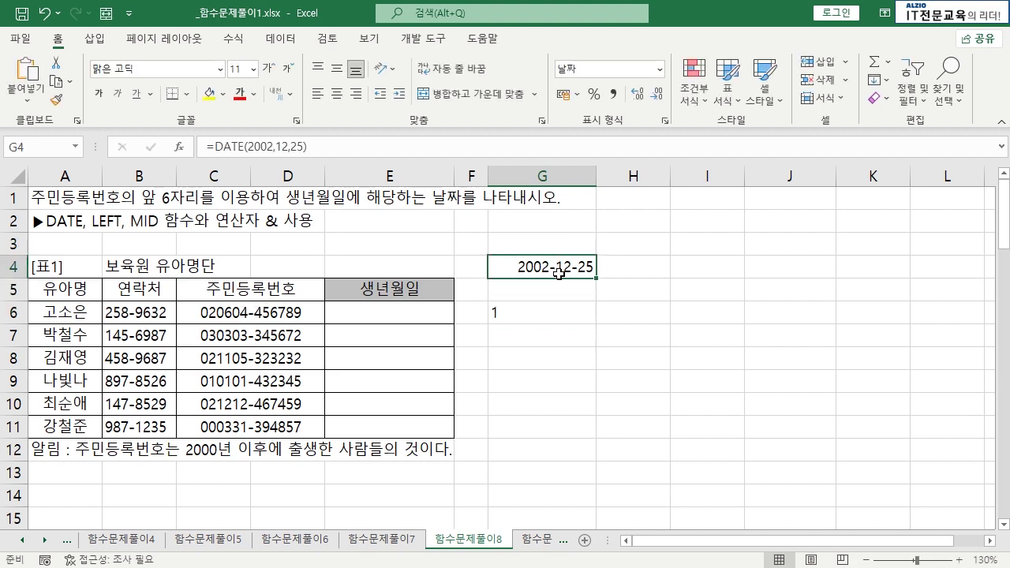
- Enter the sample number 123456 in G5
{"action": "left_click", "coordinate": [527, 291]}
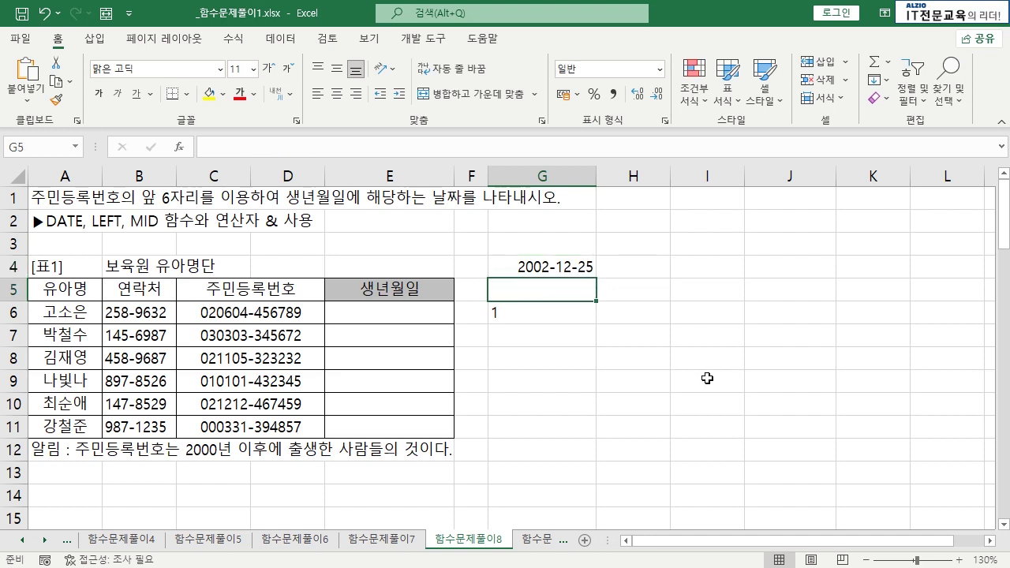
{"action": "type", "text": "123456"}
{"action": "key", "text": "Return"}
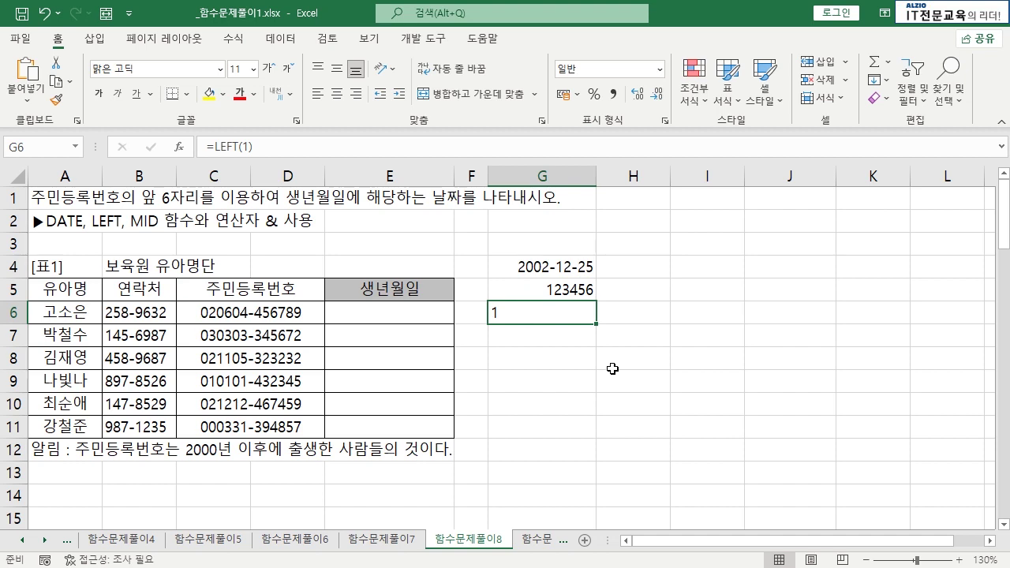
- Change the G6 formula to =LEFT(G5,2) to extract the first two characters of the sample number
{"action": "double_click", "coordinate": [529, 312]}
{"action": "key", "text": "BackSpace"}
{"action": "key", "text": "BackSpace"}
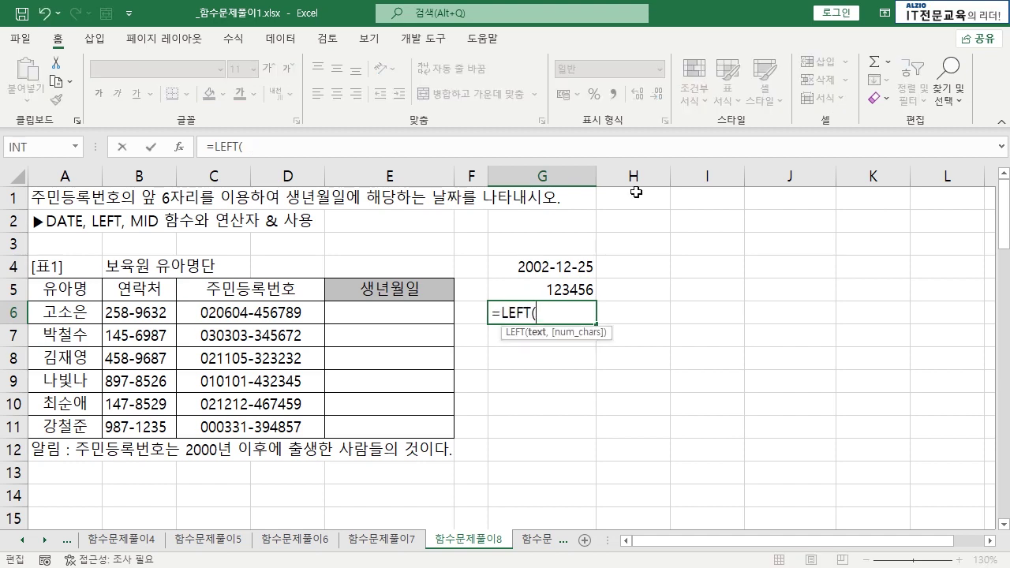
{"action": "left_click", "coordinate": [576, 284]}
{"action": "type", "text": ","}
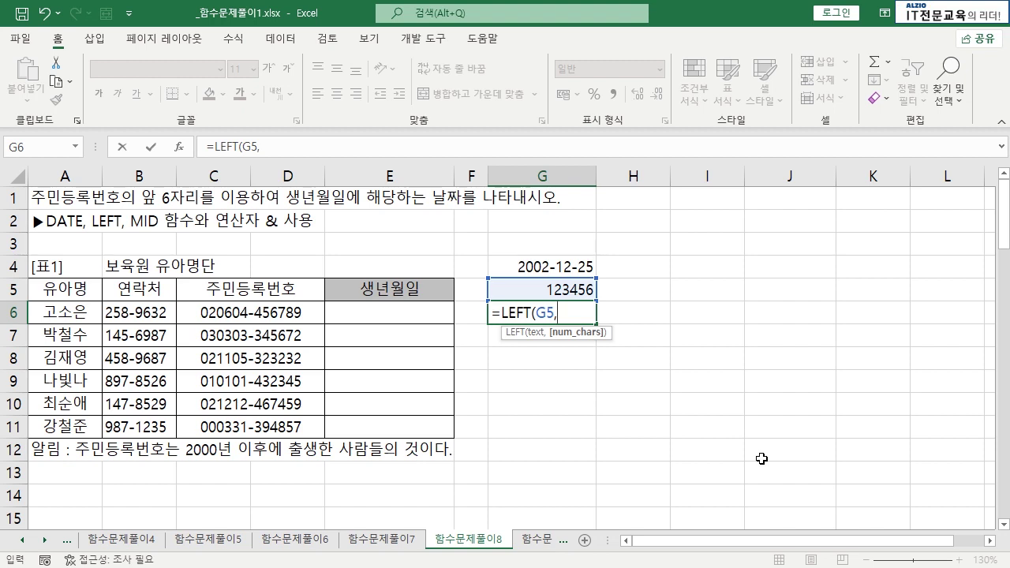
{"action": "type", "text": "2)"}
{"action": "key", "text": "Return"}
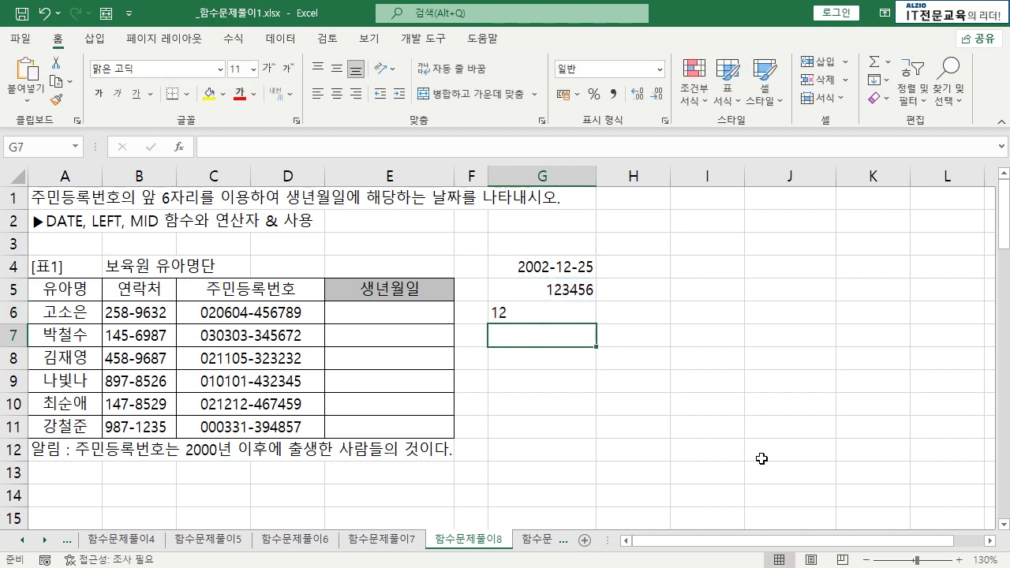
{"action": "key", "text": "Up"}
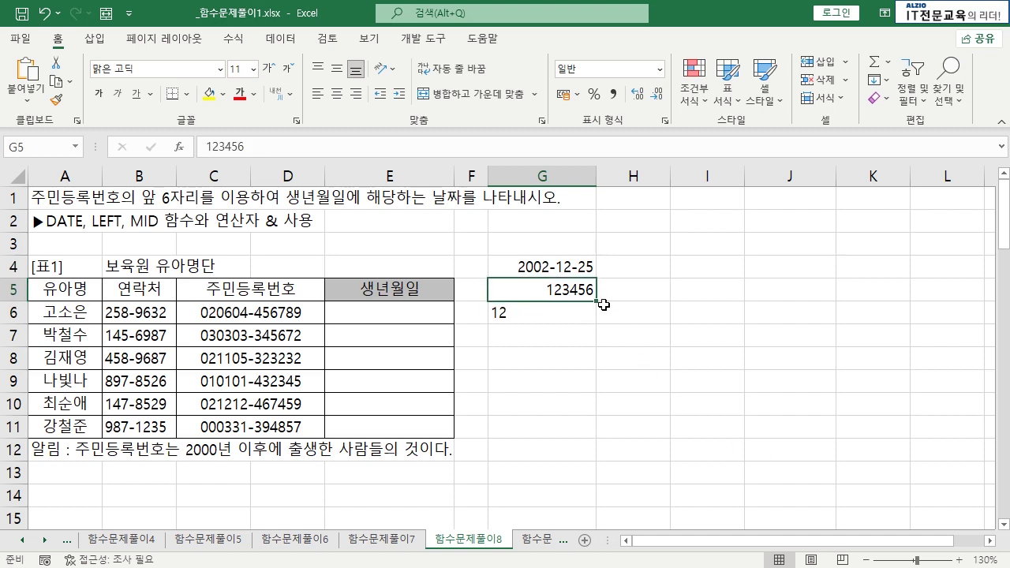
- Extract two characters of the sample number, starting from the third, in G7 with =MID(G5,3,2)
{"action": "left_click", "coordinate": [555, 330]}
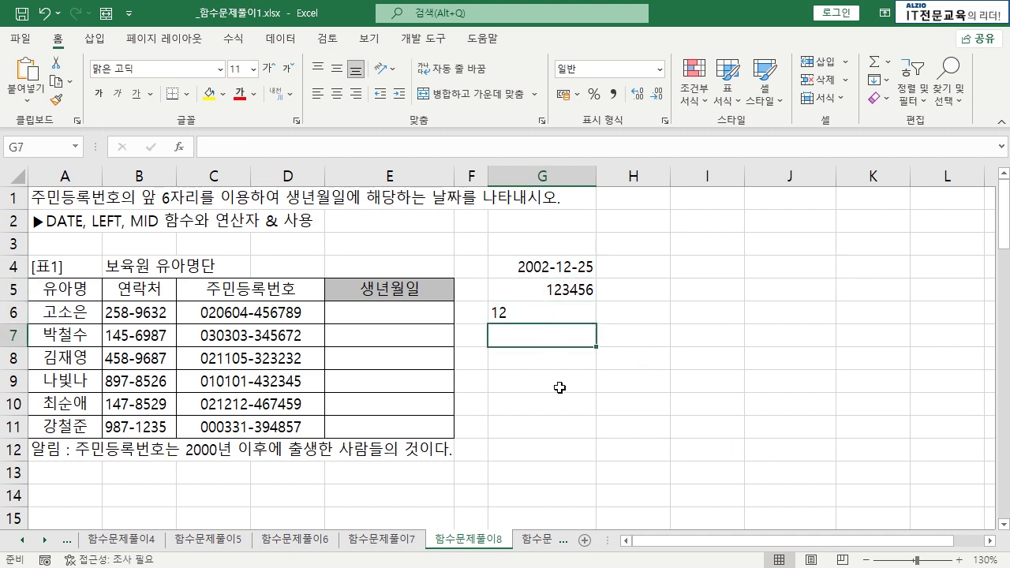
{"action": "type", "text": "=MID("}
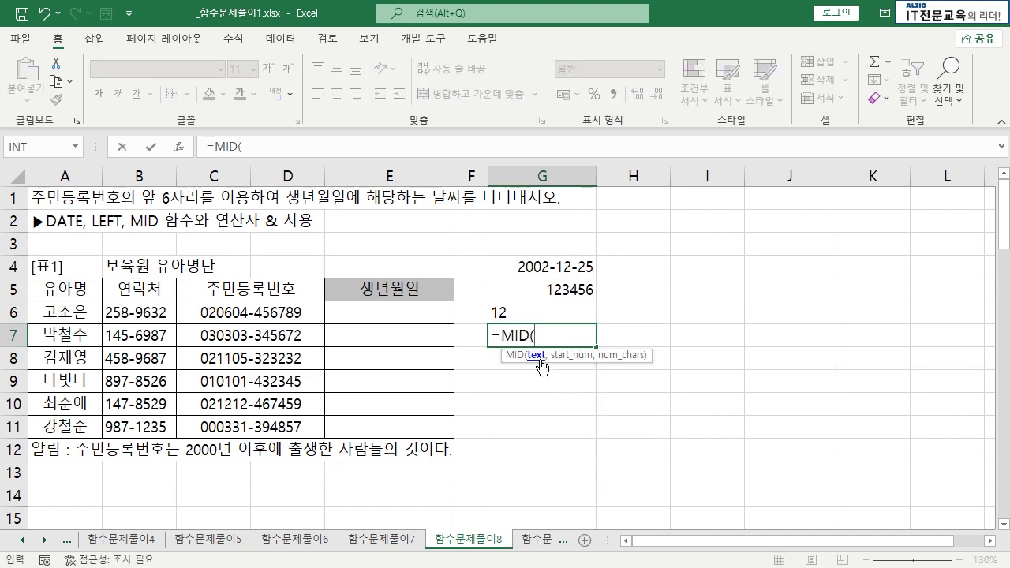
{"action": "left_click", "coordinate": [562, 286]}
{"action": "type", "text": ","}
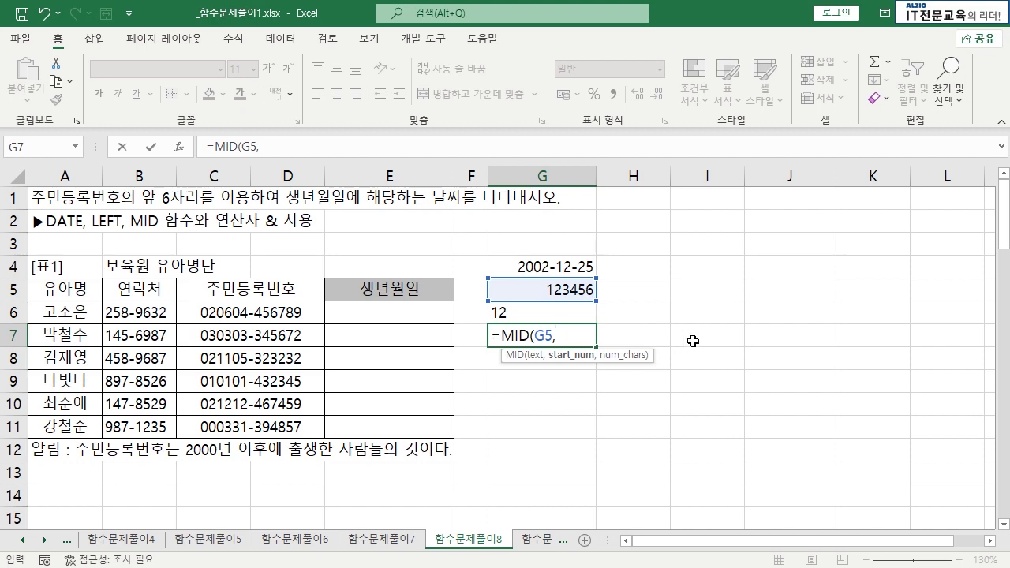
{"action": "type", "text": ",2"}
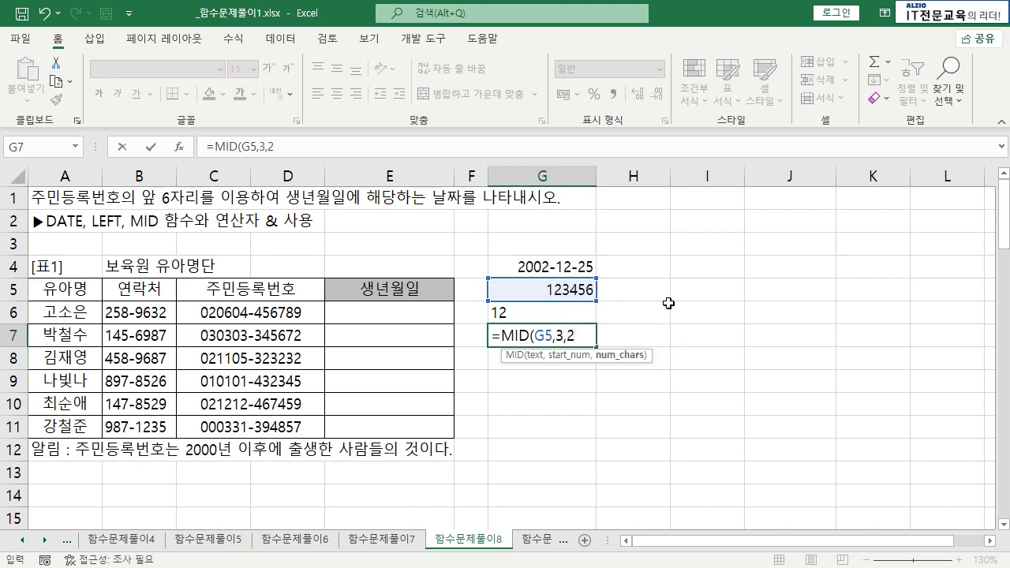
{"action": "key", "text": "Return"}
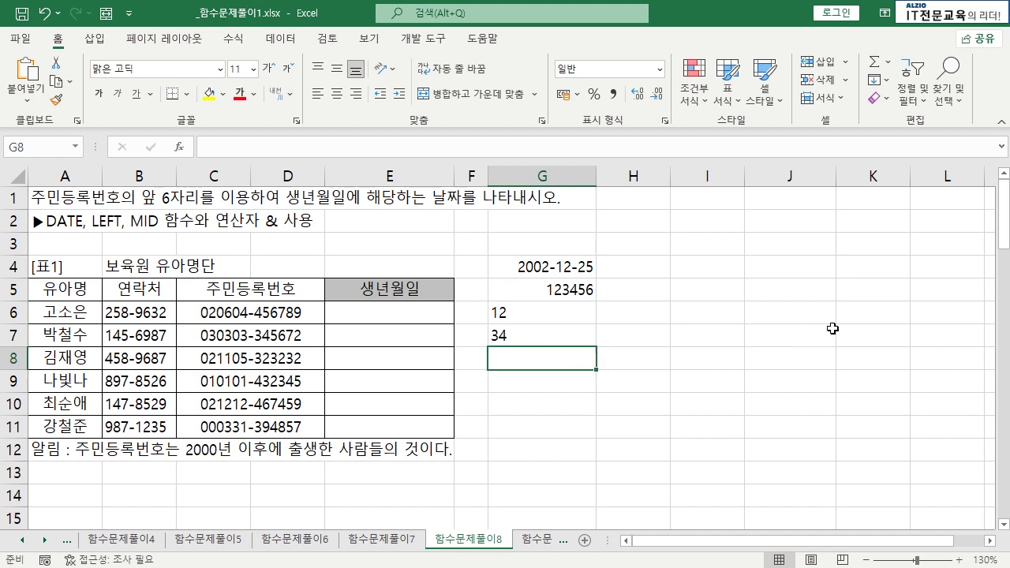
- Extract the last two characters of the sample number in G8 with =RIGHT(G5,2)
{"action": "type", "text": "=RI"}
{"action": "key", "text": "Tab"}
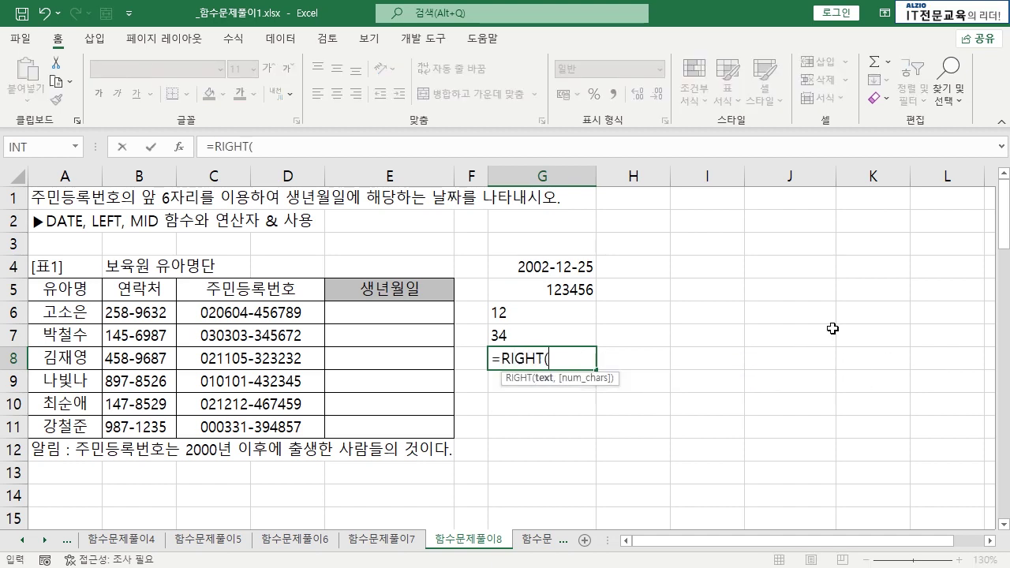
{"action": "left_click", "coordinate": [579, 289]}
{"action": "type", "text": ",2"}
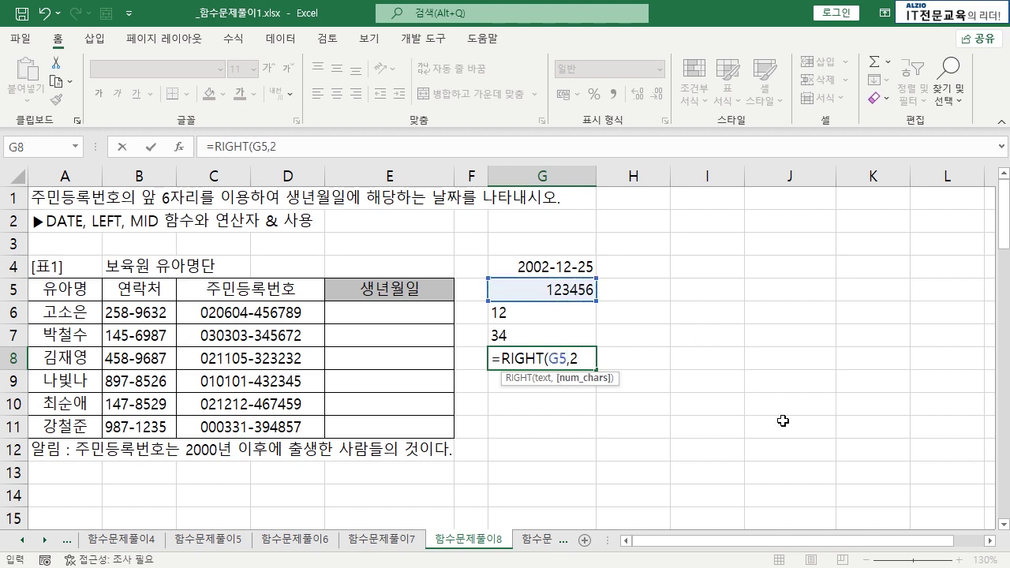
{"action": "key", "text": "Return"}
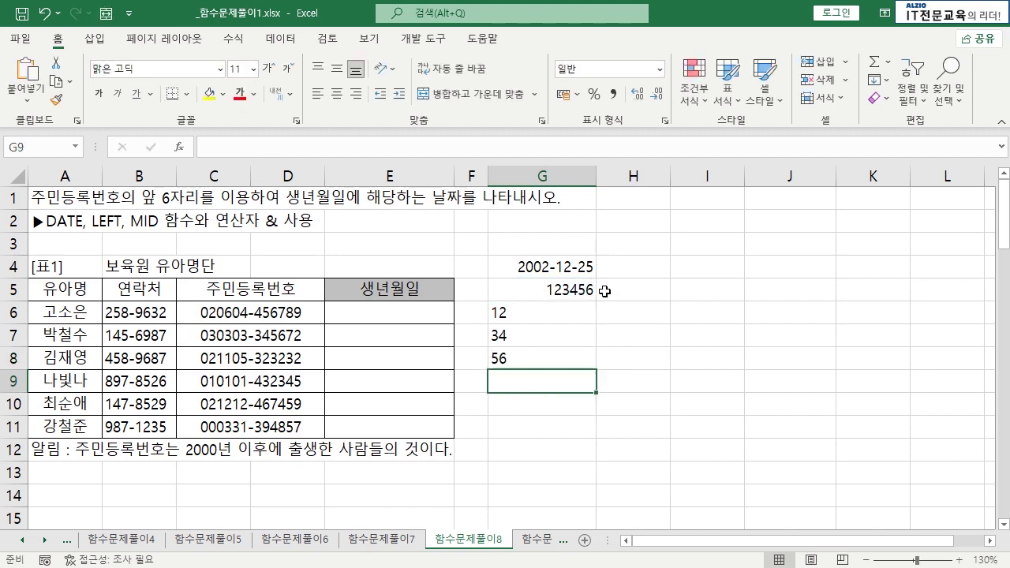
- Review the LEFT formula in G6 and the MID formula in G7 against the sample number in G5
{"action": "left_click", "coordinate": [544, 311]}
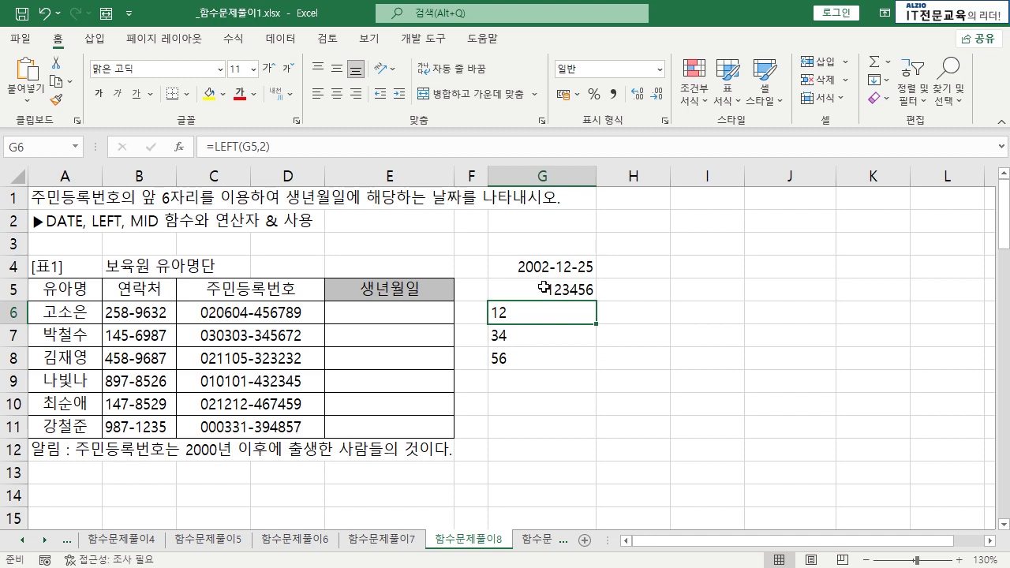
{"action": "left_click", "coordinate": [532, 355]}
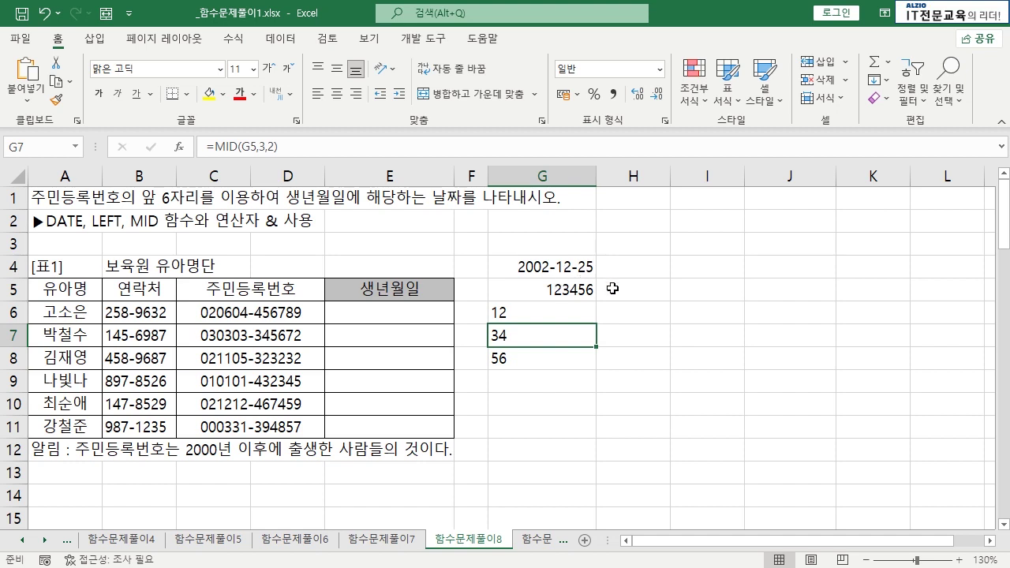
{"action": "left_click", "coordinate": [692, 361]}
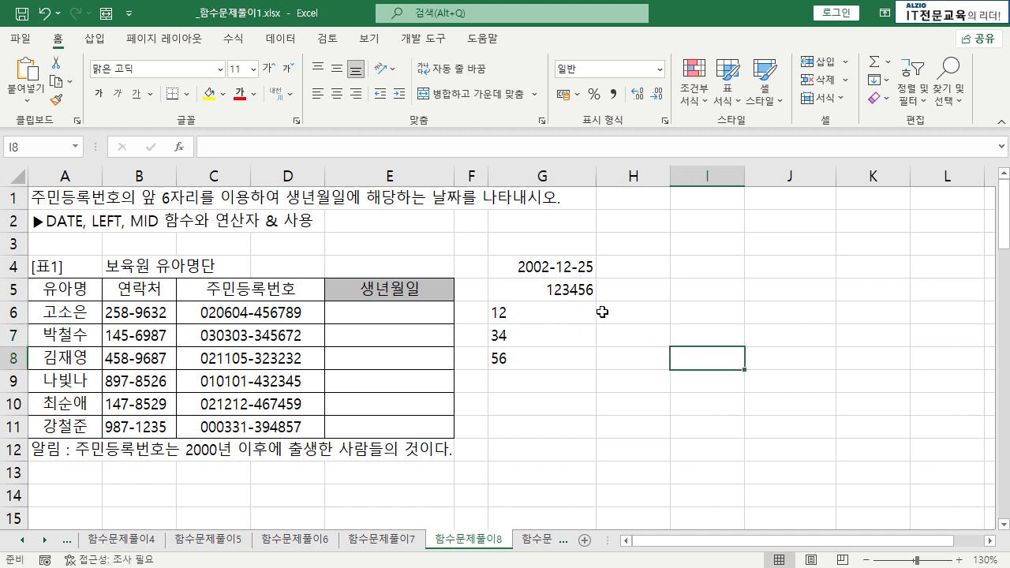
- Inspect the first two digits of the 주민등록번호 in C6 as the year part, without changing the entry
{"action": "left_click", "coordinate": [246, 315]}
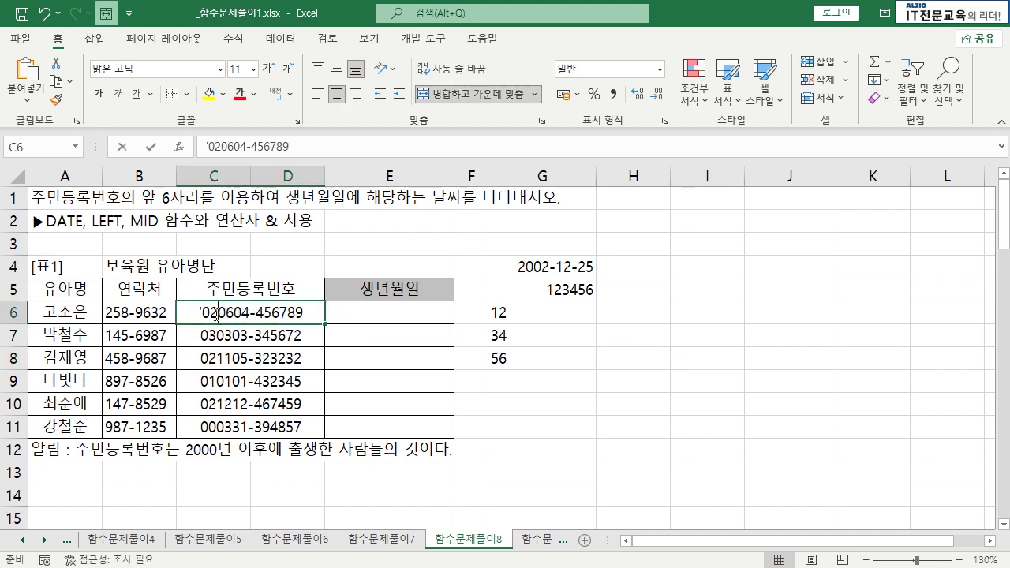
{"action": "double_click", "coordinate": [204, 314]}
{"action": "left_click_drag", "start_coordinate": [202, 314], "coordinate": [211, 313]}
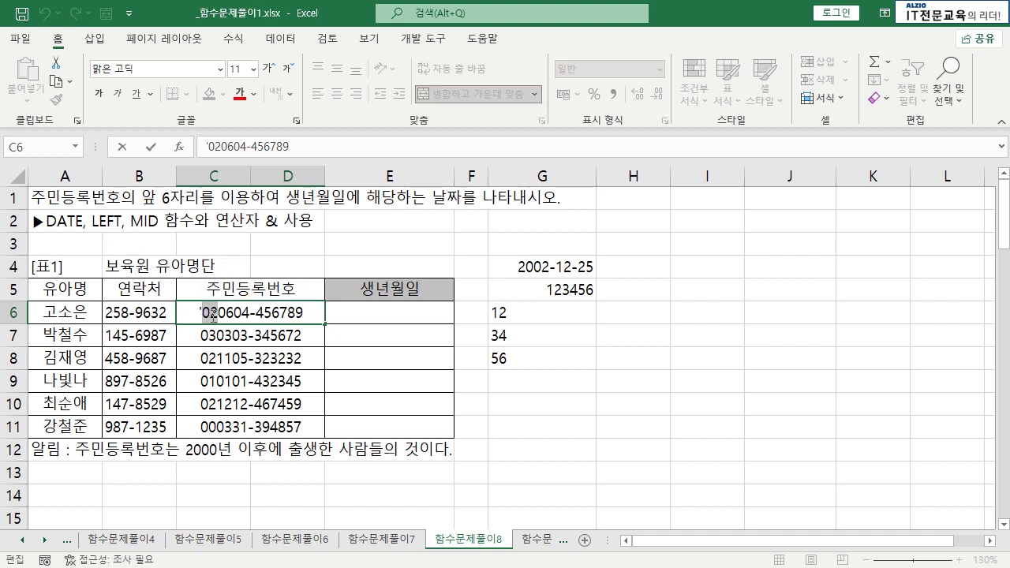
{"action": "key", "text": "Escape"}
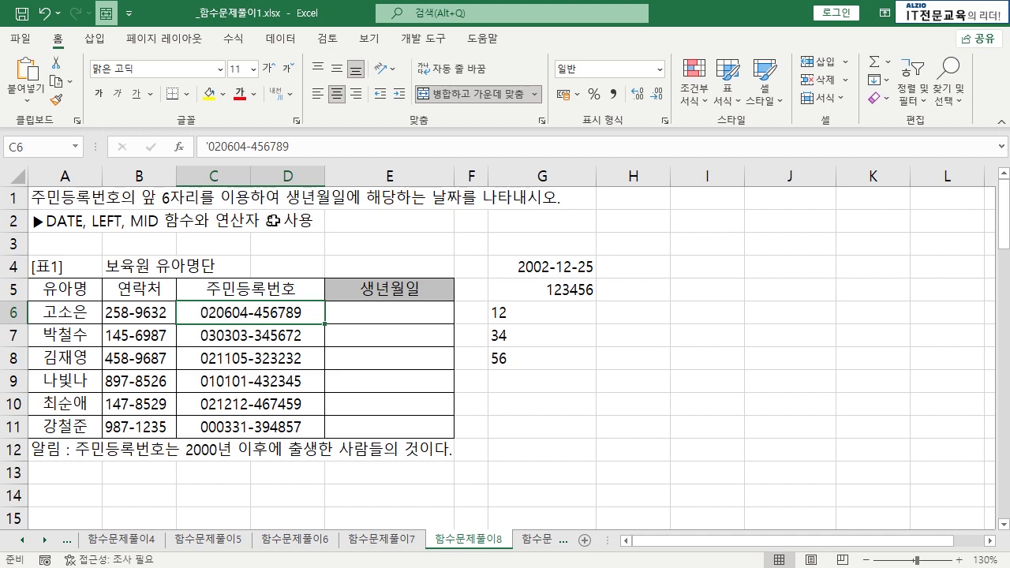
- Extract the first two characters of the 주민등록번호 in E6 with =LEFT(C6,2)
{"action": "left_click", "coordinate": [408, 308]}
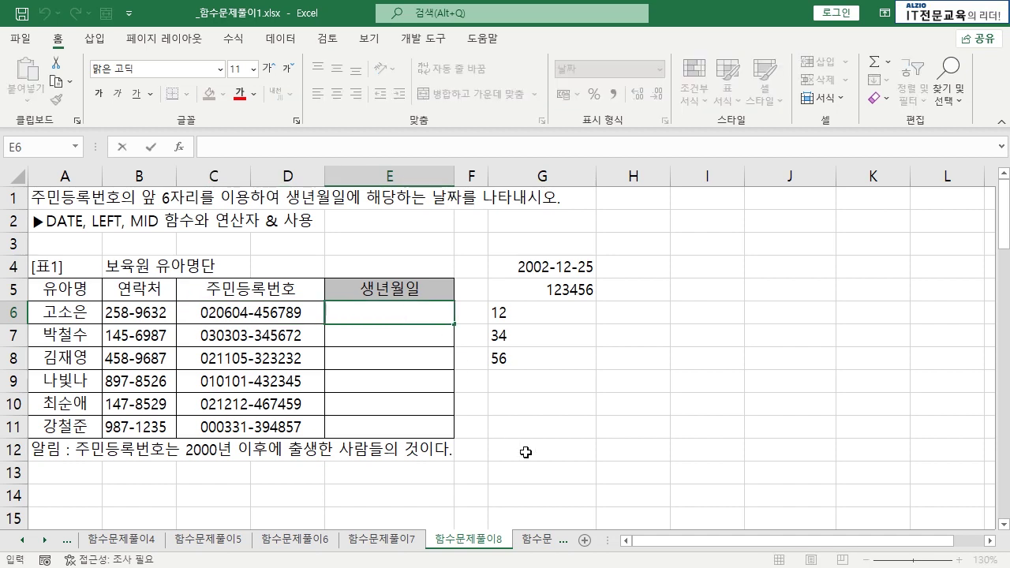
{"action": "type", "text": "=LEFT"}
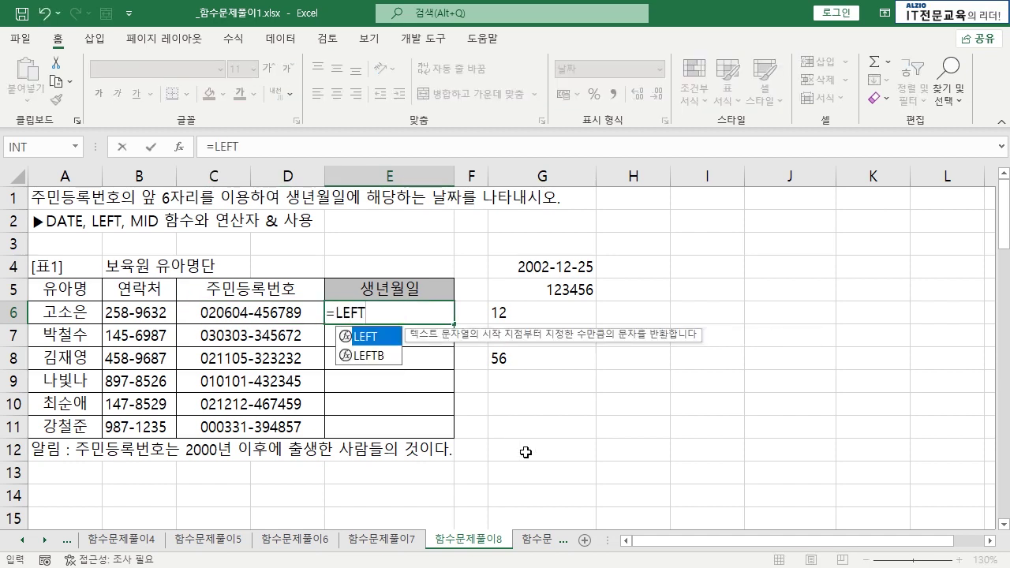
{"action": "type", "text": "("}
{"action": "left_click", "coordinate": [304, 315]}
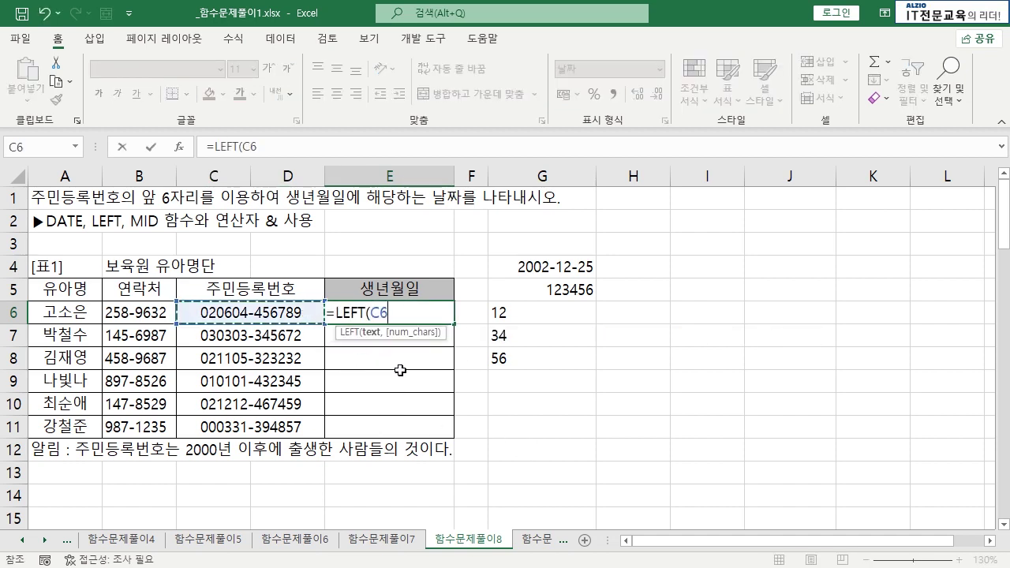
{"action": "type", "text": ",2"}
{"action": "key", "text": "Return"}
{"action": "left_click", "coordinate": [404, 313]}
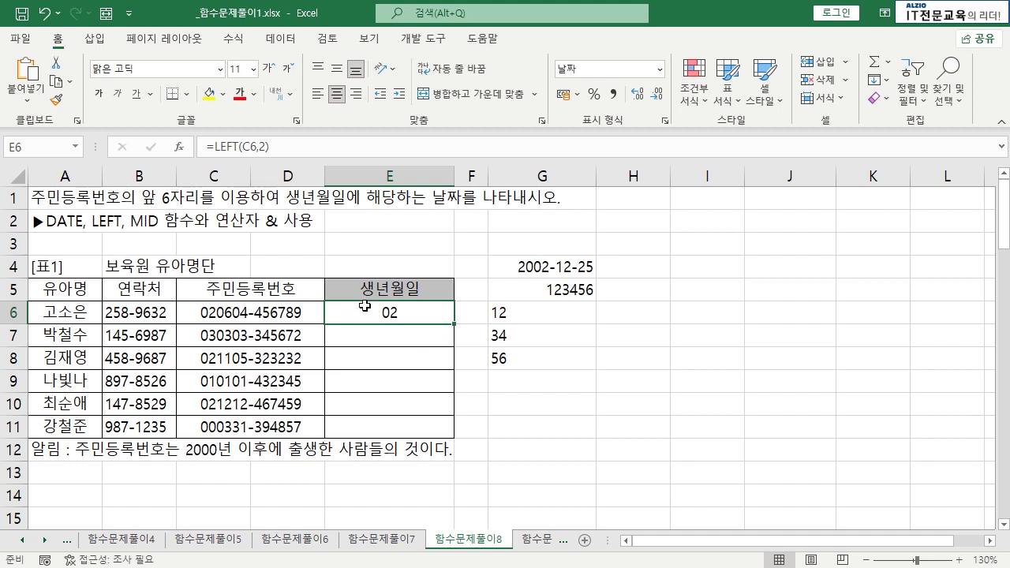
- Join "20" in front of the two-digit year in E6 so the formula reads ="20"&LEFT(C6,2)
{"action": "double_click", "coordinate": [390, 313]}
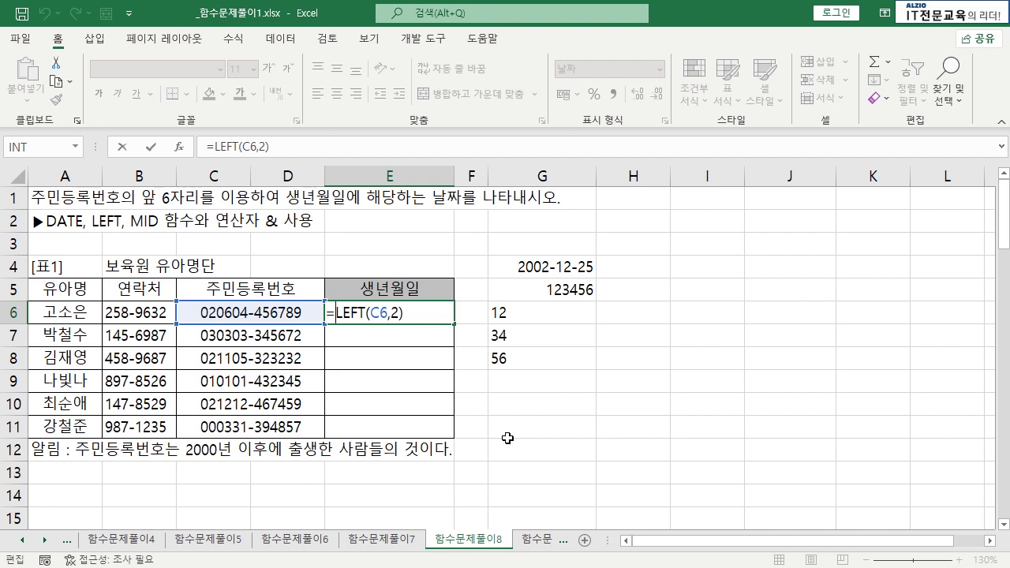
{"action": "type", "text": "\"20\""}
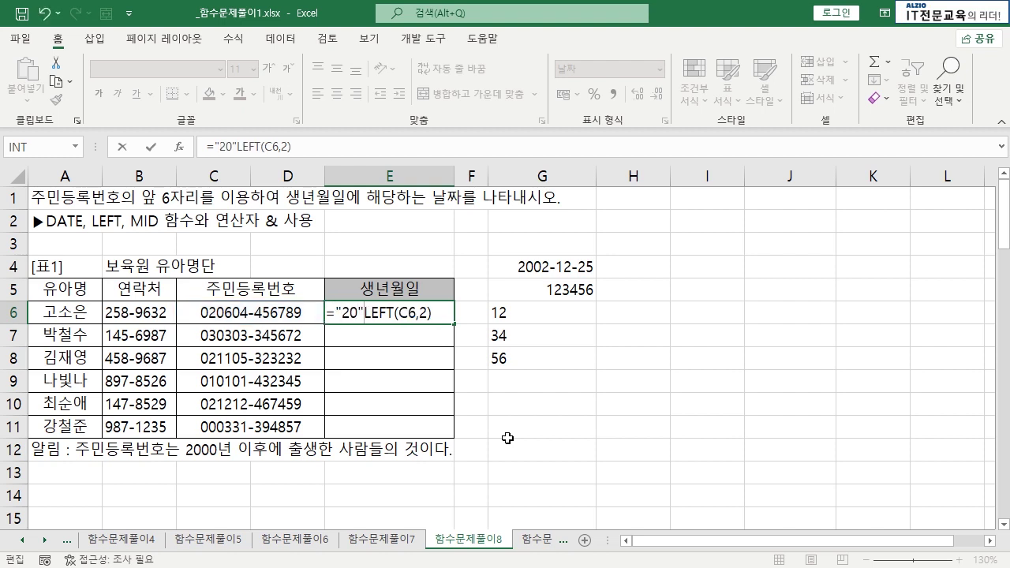
{"action": "type", "text": "&"}
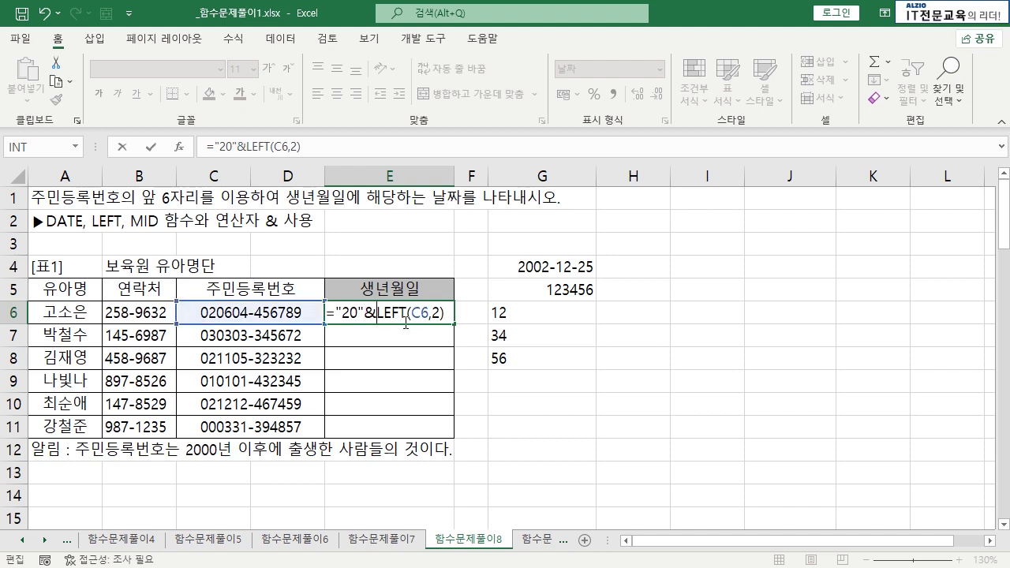
{"action": "left_click", "coordinate": [439, 312]}
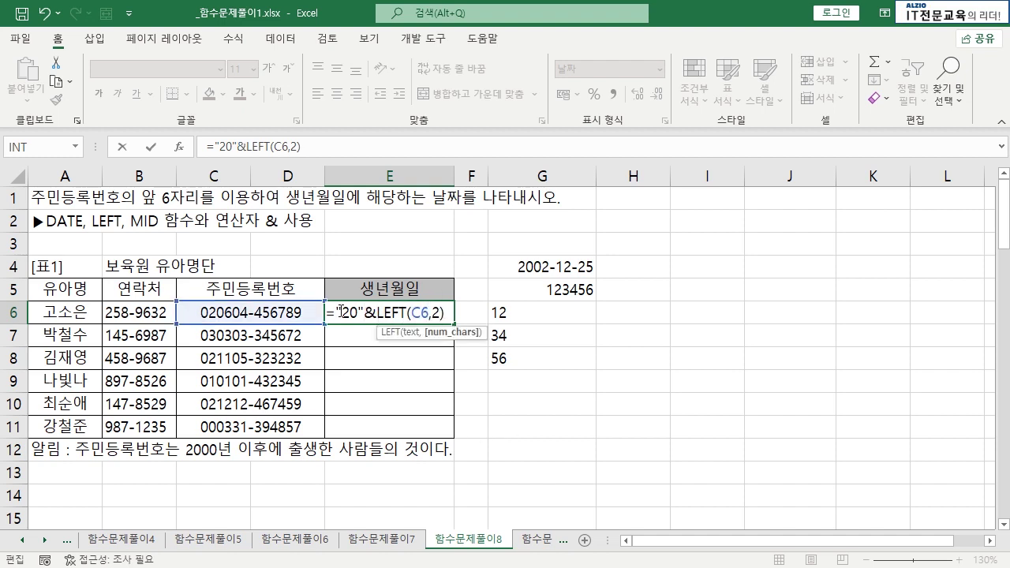
{"action": "left_click_drag", "start_coordinate": [340, 310], "coordinate": [350, 309]}
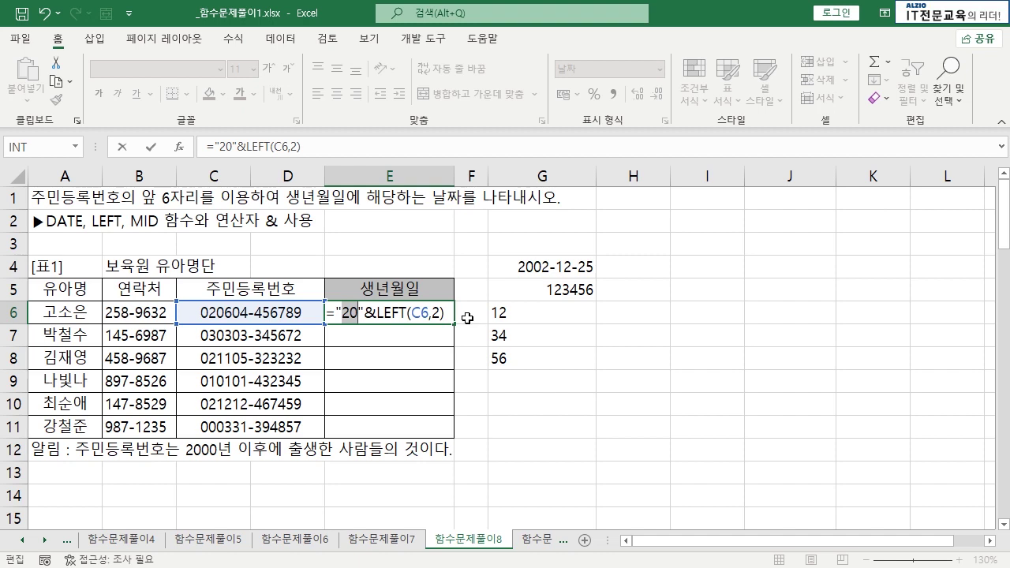
{"action": "key", "text": "Return"}
{"action": "left_click", "coordinate": [417, 312]}
{"action": "double_click", "coordinate": [418, 313]}
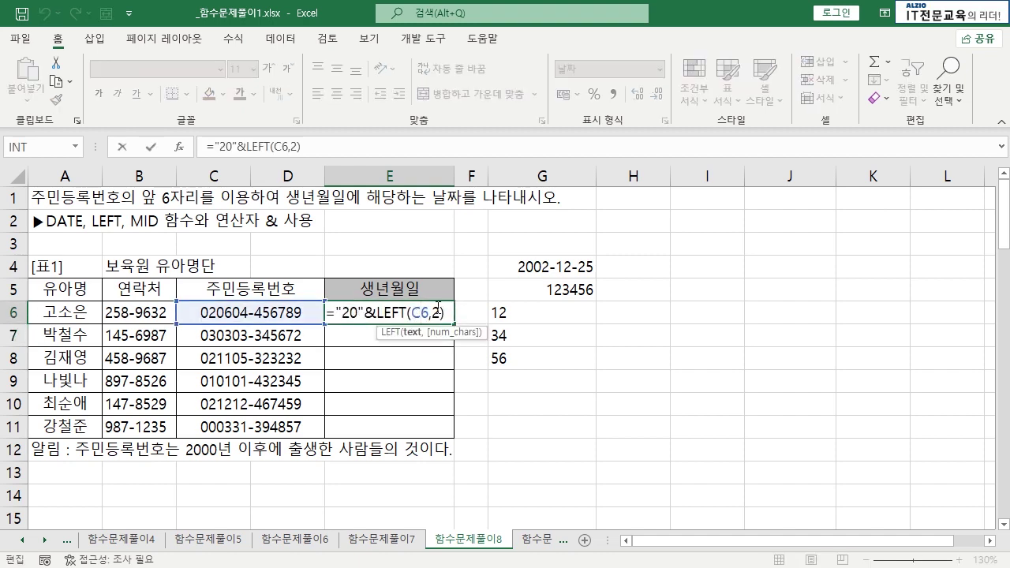
{"action": "key", "text": "ctrl+Return"}
{"action": "left_click_drag", "start_coordinate": [454, 324], "coordinate": [446, 459]}
{"action": "left_click", "coordinate": [542, 359]}
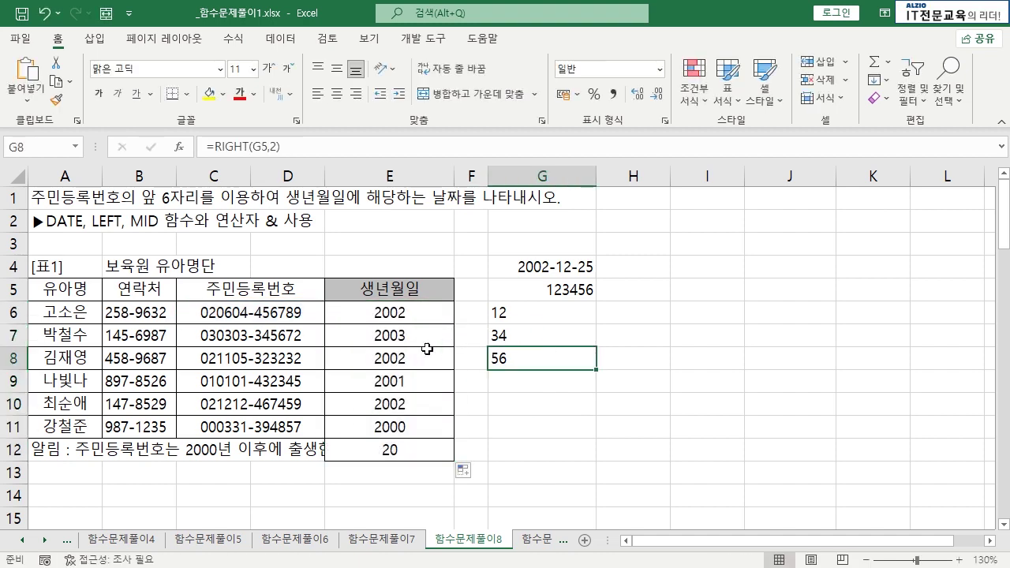
{"action": "key", "text": "ctrl+z"}
- Fill the year formula from E6 down to E11, compare the years with the 주민등록번호 column, and undo the fill
{"action": "left_click_drag", "start_coordinate": [454, 323], "coordinate": [456, 443]}
{"action": "left_click", "coordinate": [543, 448]}
{"action": "left_click", "coordinate": [401, 320]}
{"action": "left_click", "coordinate": [292, 314]}
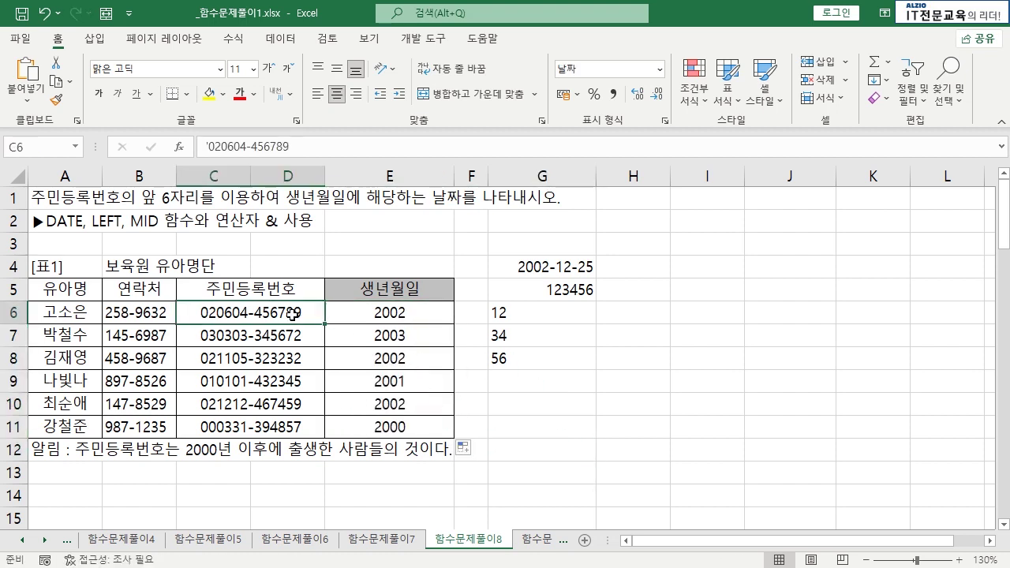
{"action": "left_click_drag", "start_coordinate": [299, 357], "coordinate": [361, 379]}
{"action": "left_click_drag", "start_coordinate": [312, 405], "coordinate": [342, 428]}
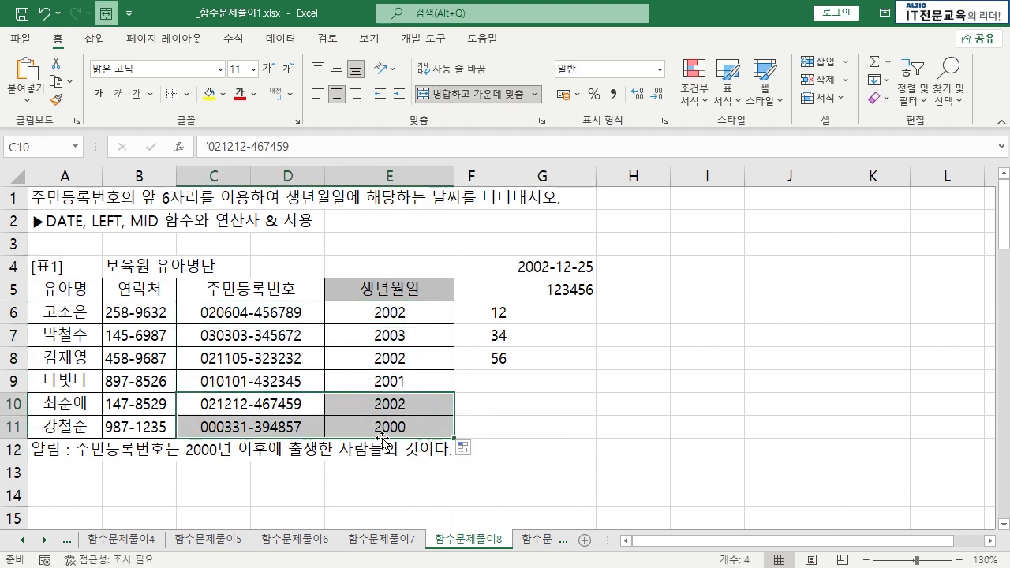
{"action": "left_click", "coordinate": [384, 432]}
{"action": "key", "text": "ctrl+z"}
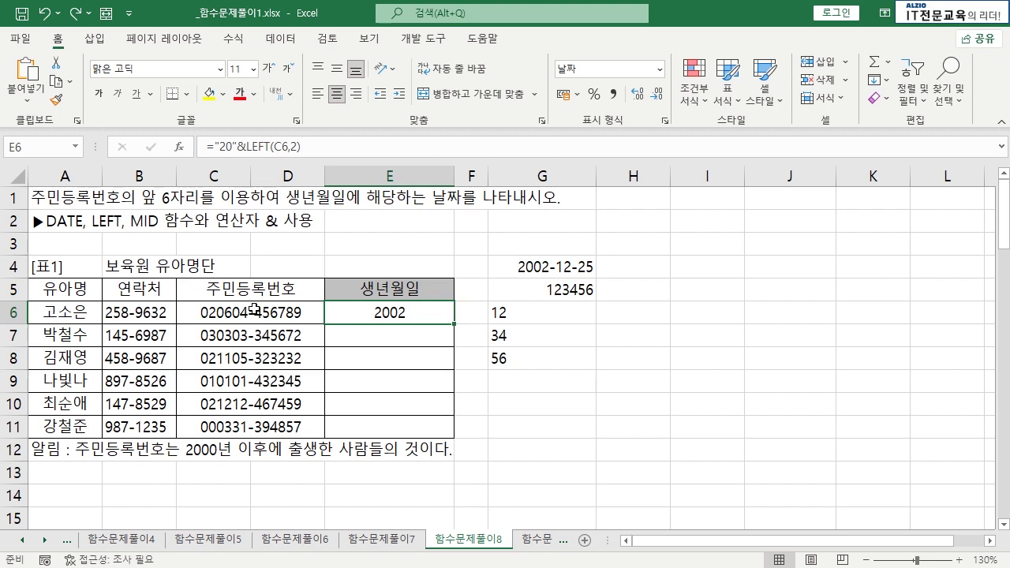
- Wrap the year expression in E6 in a DATE function, making "20"&LEFT(C6,2) its year argument
{"action": "double_click", "coordinate": [410, 313]}
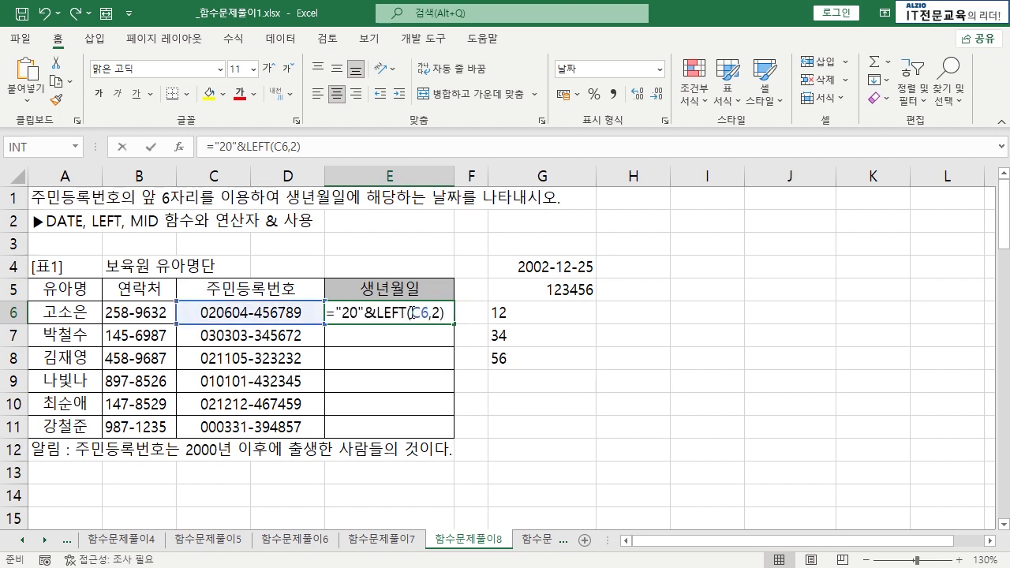
{"action": "left_click", "coordinate": [338, 314]}
{"action": "type", "text": "DATE("}
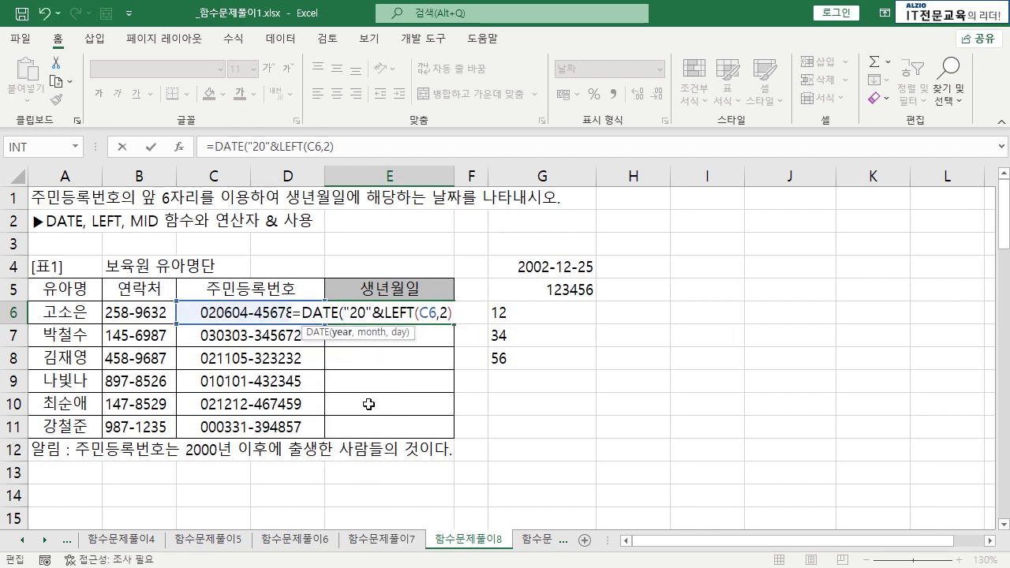
{"action": "left_click_drag", "start_coordinate": [352, 313], "coordinate": [458, 311]}
{"action": "left_click", "coordinate": [457, 311]}
{"action": "type", "text": ","}
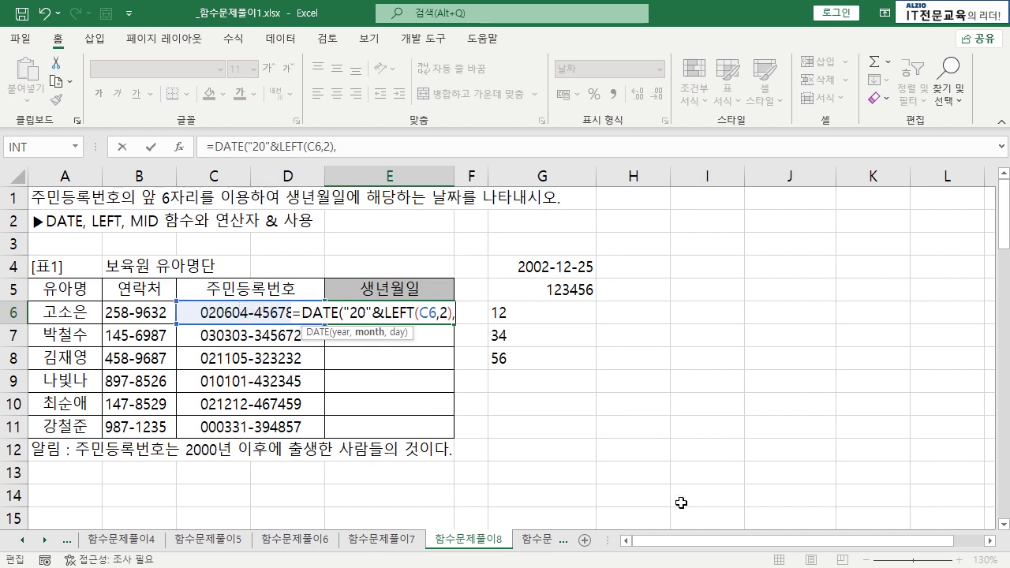
- Add MID(C6,3,2) as the month argument of the DATE formula in E6
{"action": "type", "text": "MID"}
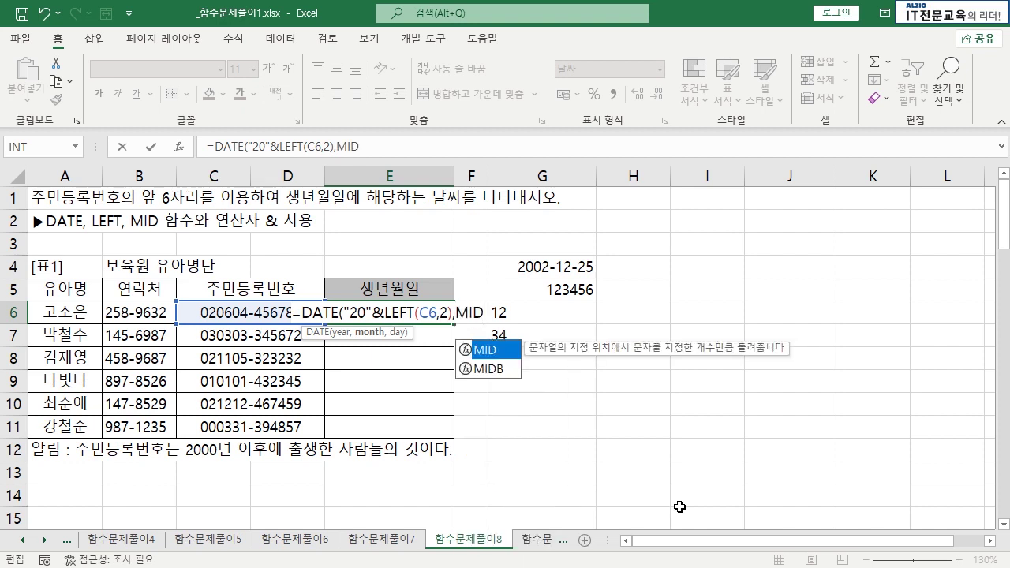
{"action": "type", "text": "("}
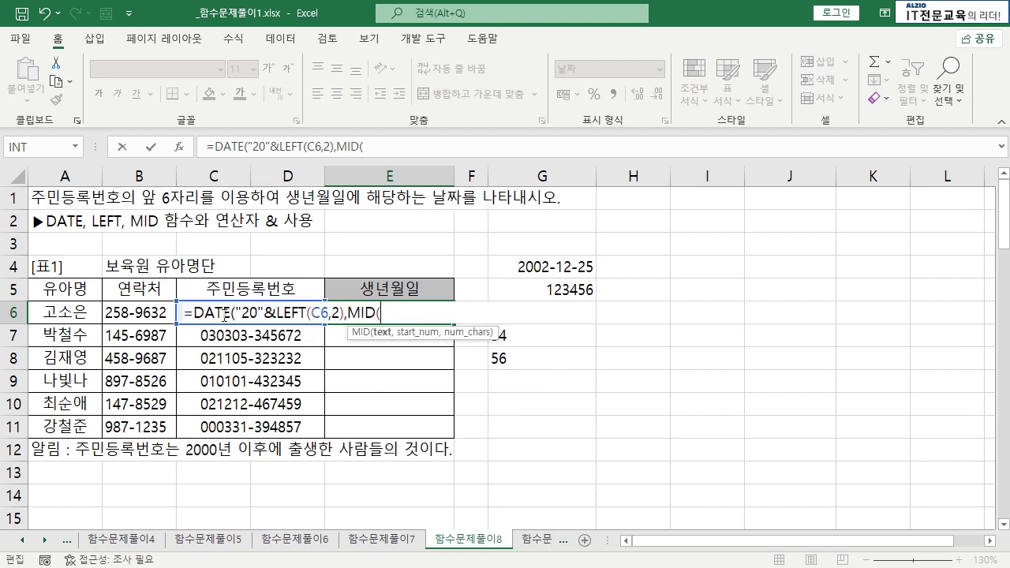
{"action": "type", "text": "C6"}
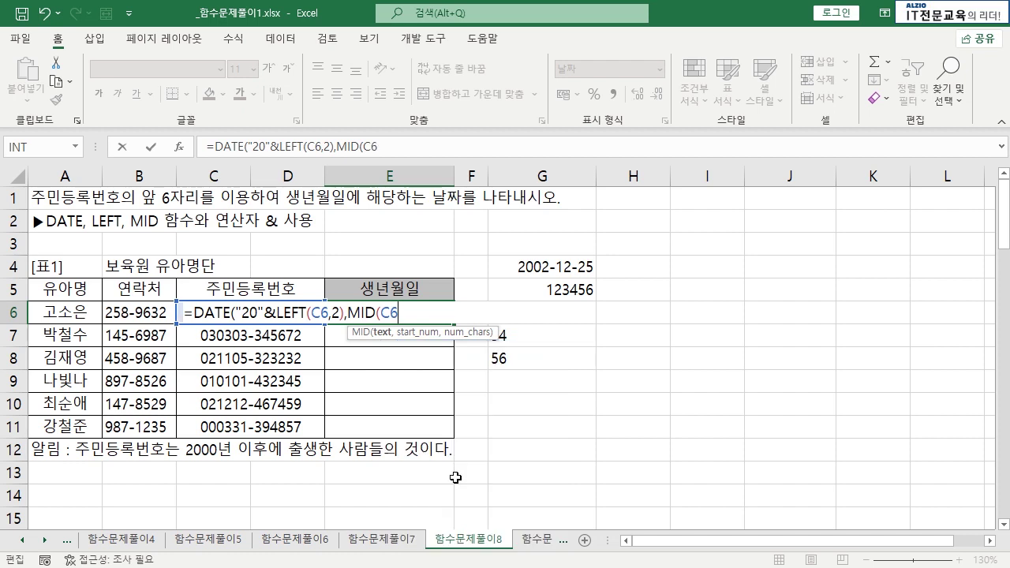
{"action": "type", "text": ",3"}
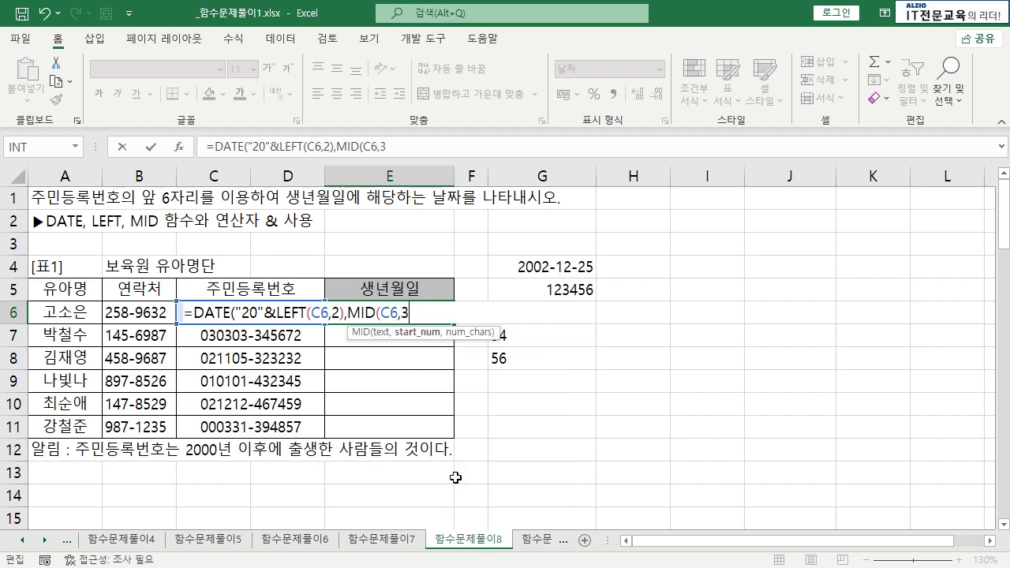
{"action": "type", "text": ",2"}
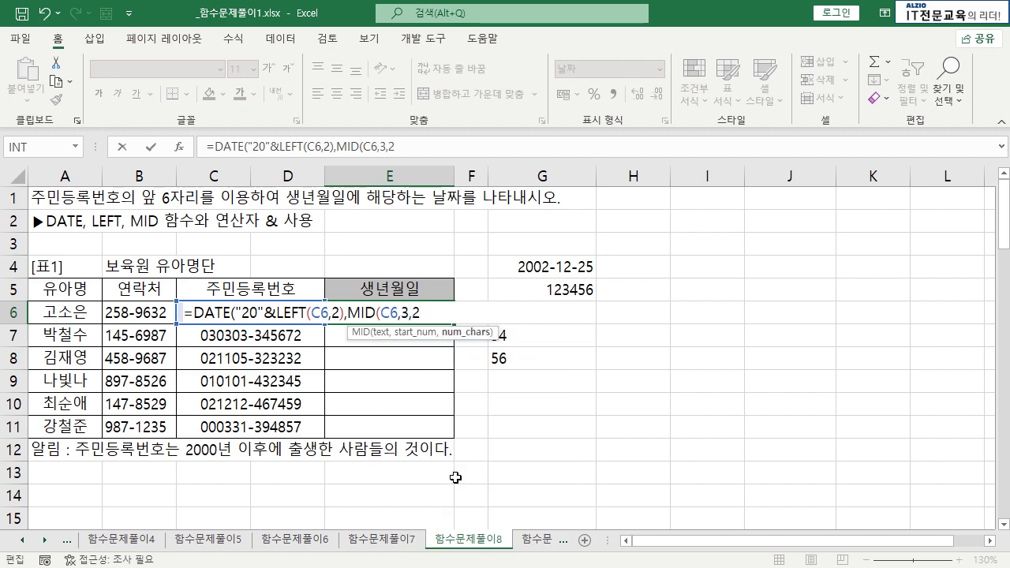
{"action": "type", "text": "),"}
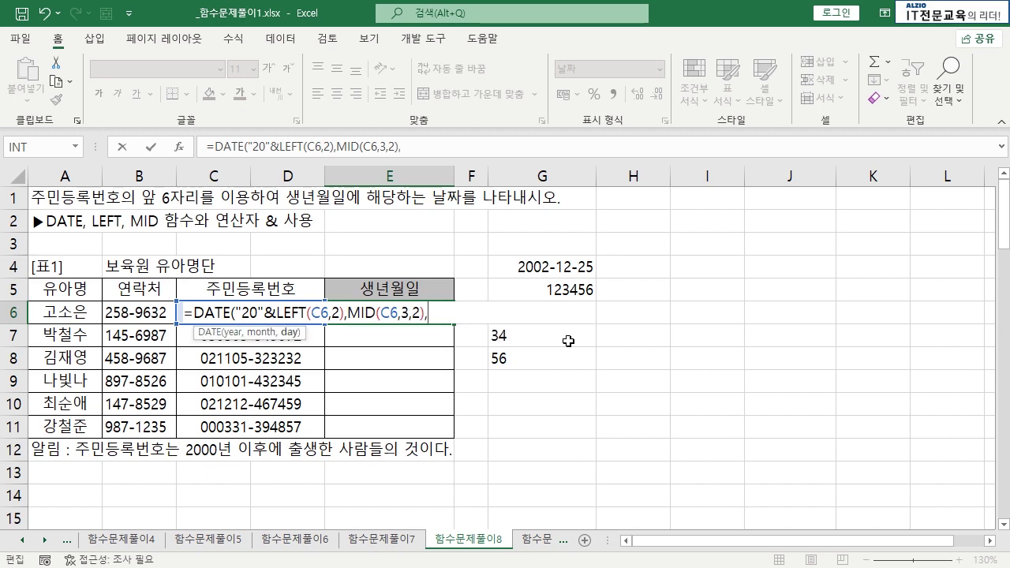
- Add MID(C6,5,2) as the day argument and complete the DATE formula in E6
{"action": "type", "text": "MID"}
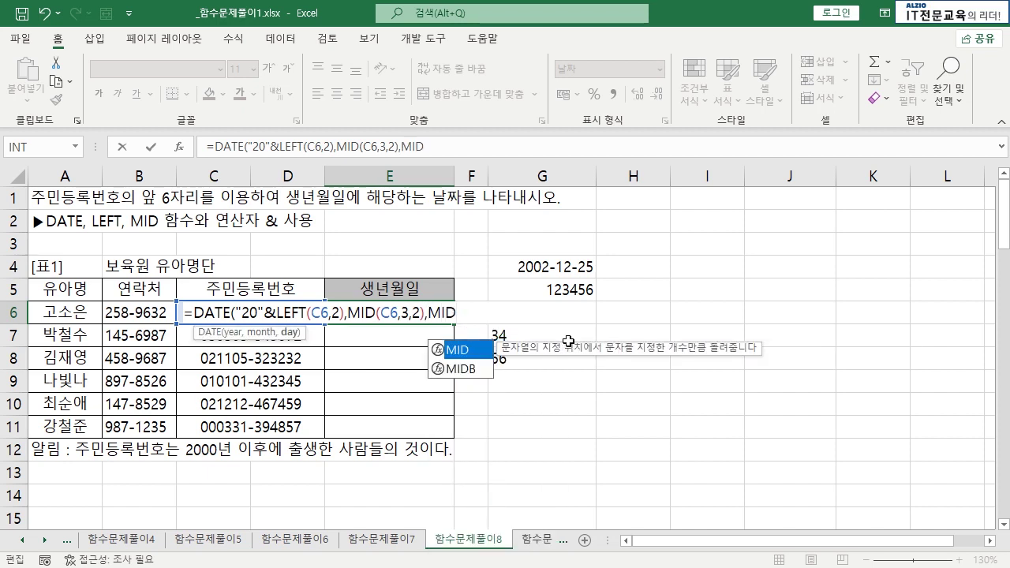
{"action": "type", "text": "(C6,"}
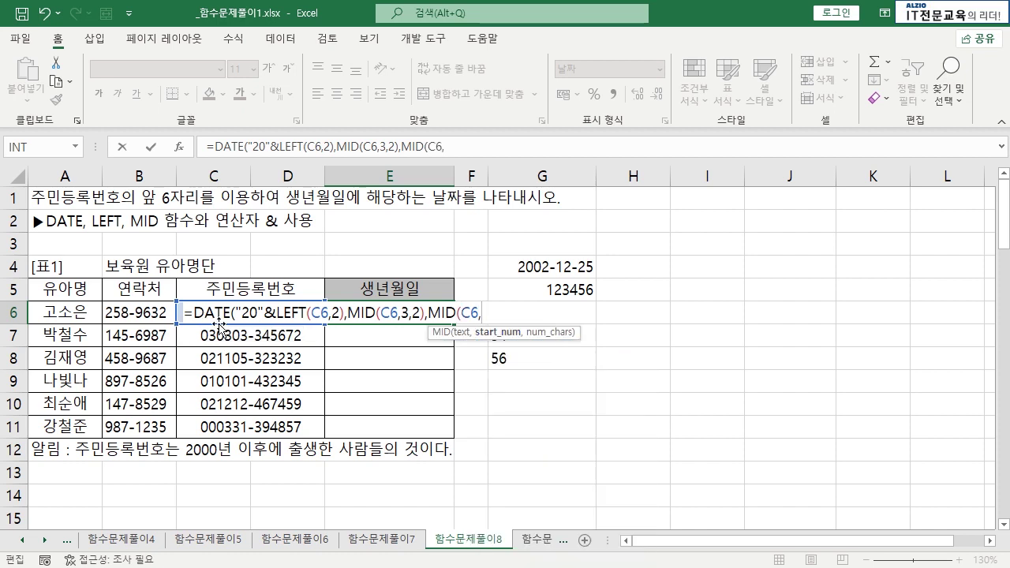
{"action": "type", "text": "5,"}
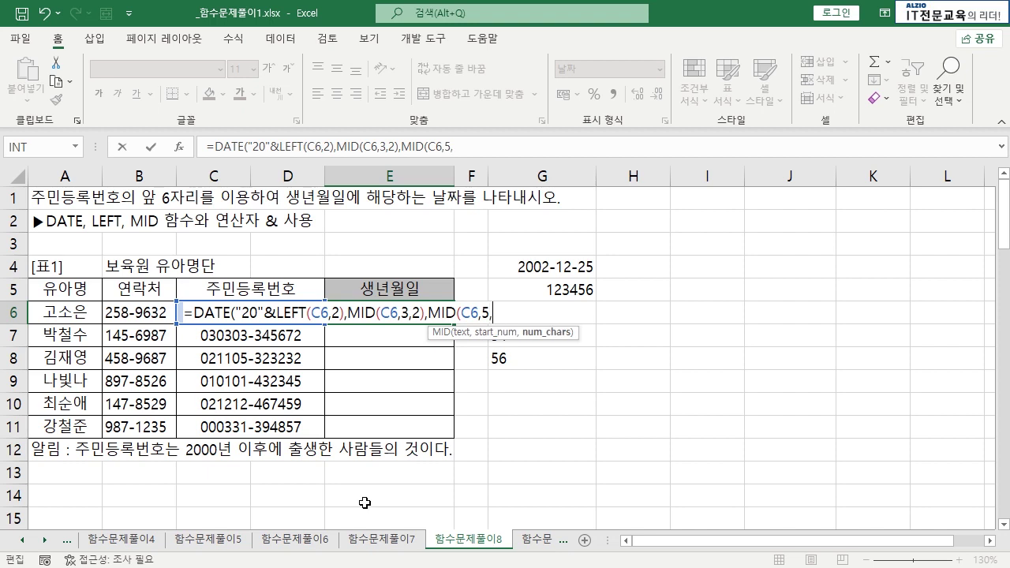
{"action": "type", "text": "2))"}
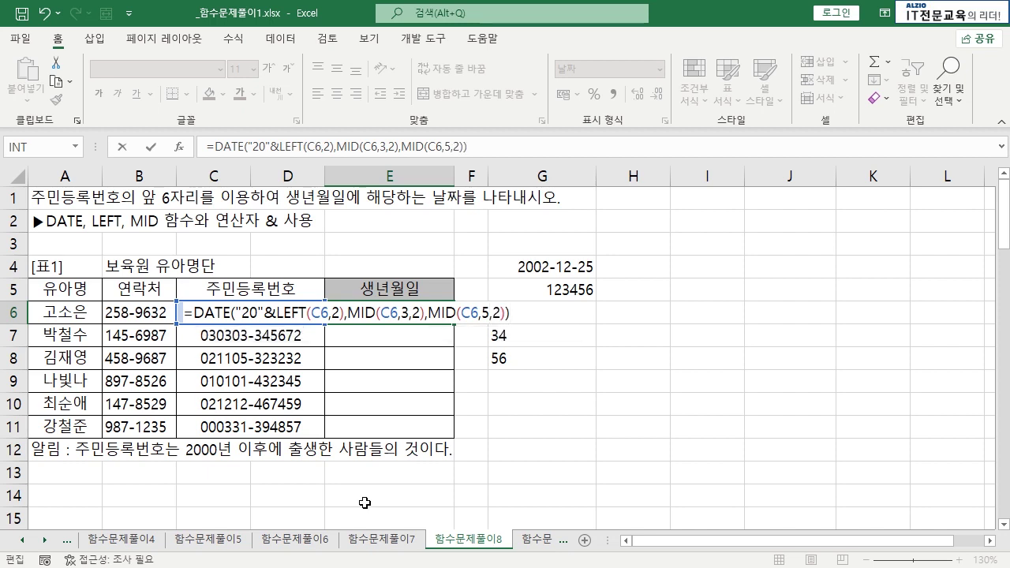
{"action": "key", "text": "Return"}
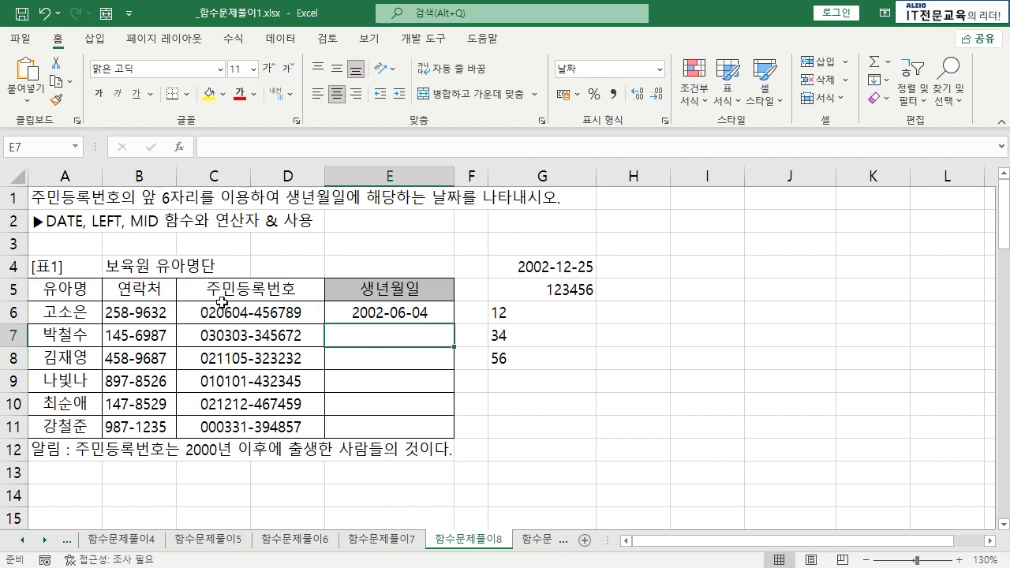
- Review the year, month and day arguments of the DATE formula in E6 one by one, leaving the formula as it is
{"action": "left_click", "coordinate": [417, 309]}
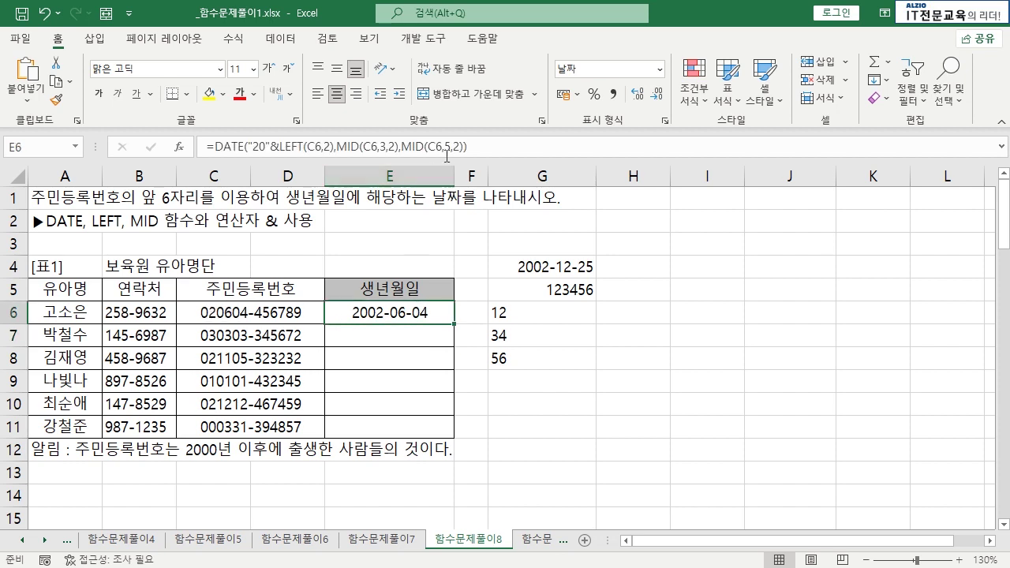
{"action": "left_click", "coordinate": [477, 146]}
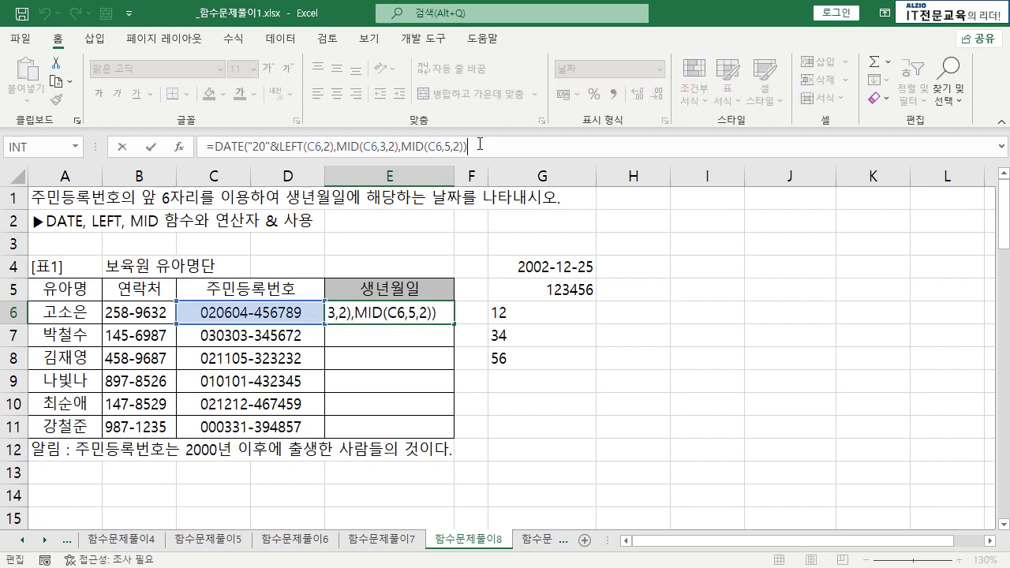
{"action": "left_click", "coordinate": [218, 147]}
{"action": "left_click", "coordinate": [247, 147]}
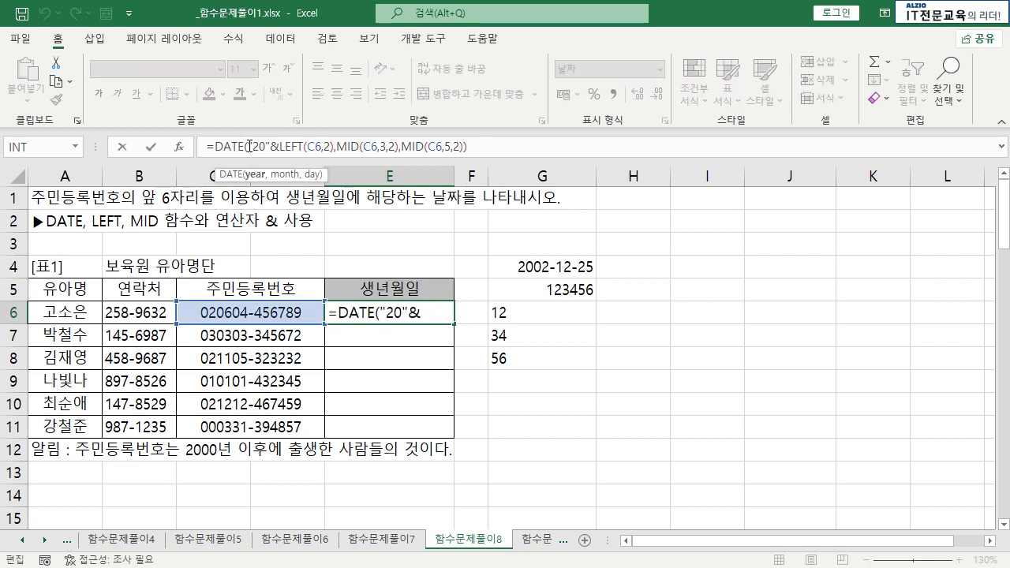
{"action": "left_click_drag", "start_coordinate": [248, 147], "coordinate": [333, 146]}
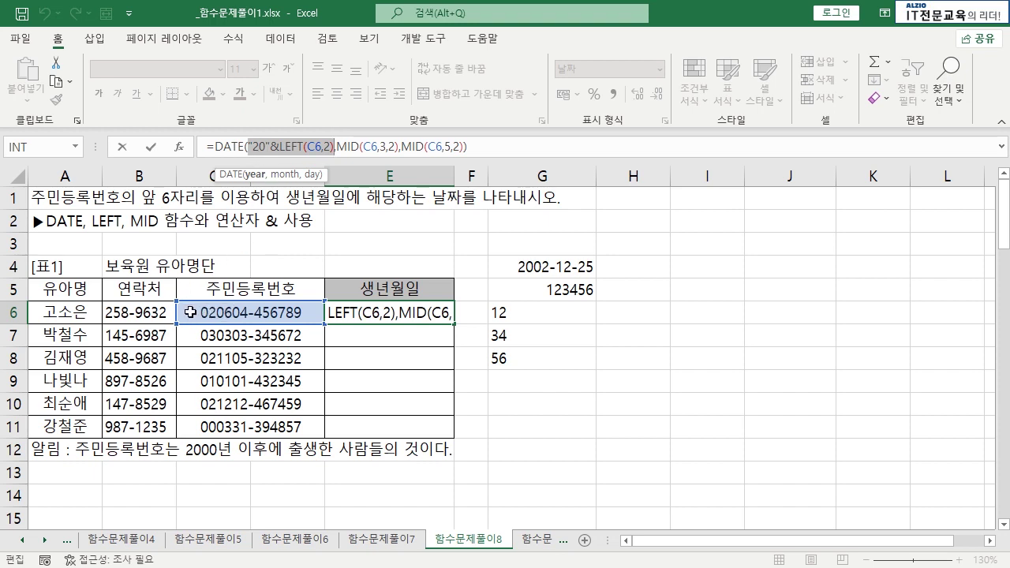
{"action": "left_click_drag", "start_coordinate": [336, 148], "coordinate": [399, 148]}
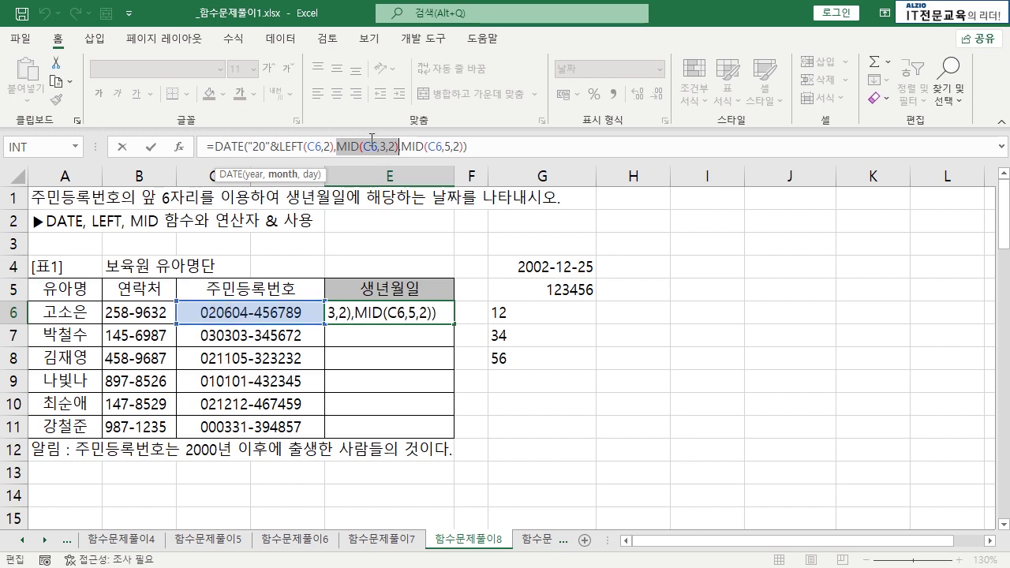
{"action": "left_click_drag", "start_coordinate": [402, 147], "coordinate": [464, 146]}
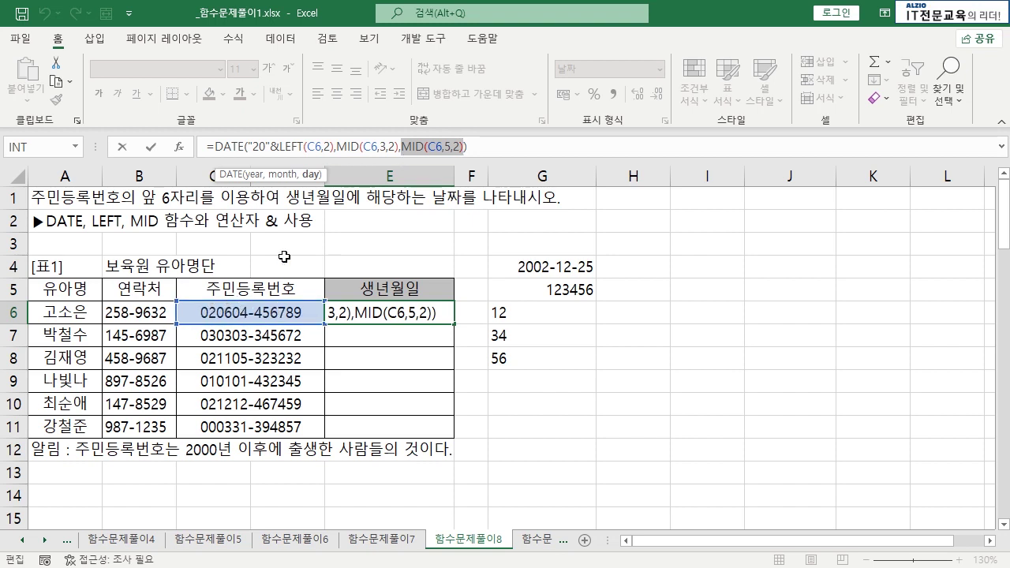
{"action": "key", "text": "ctrl+Return"}
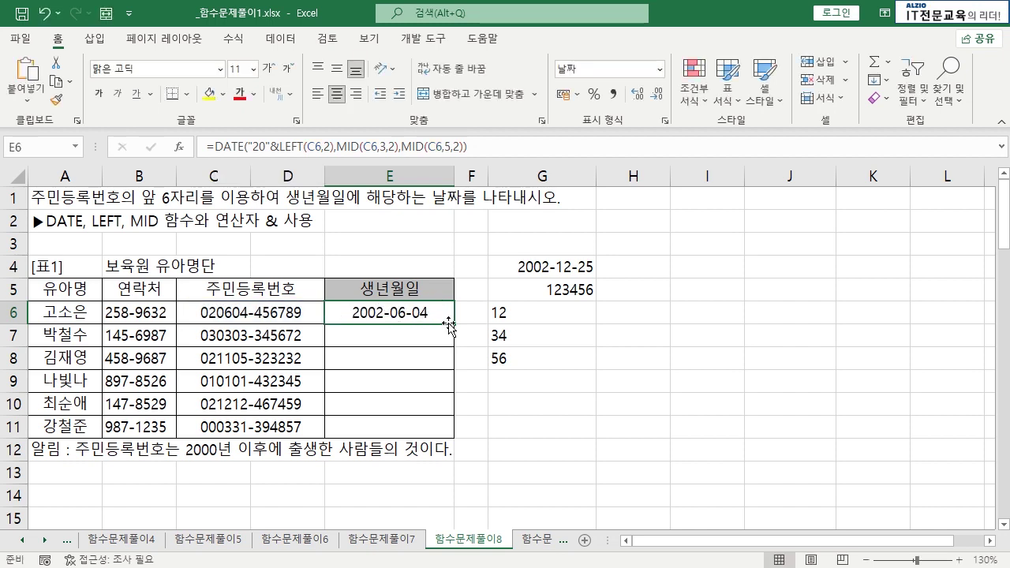
- Fill the DATE formula from E6 down through E11 to complete the 생년월일 column
{"action": "left_click_drag", "start_coordinate": [451, 324], "coordinate": [452, 437]}
{"action": "left_click", "coordinate": [523, 433]}
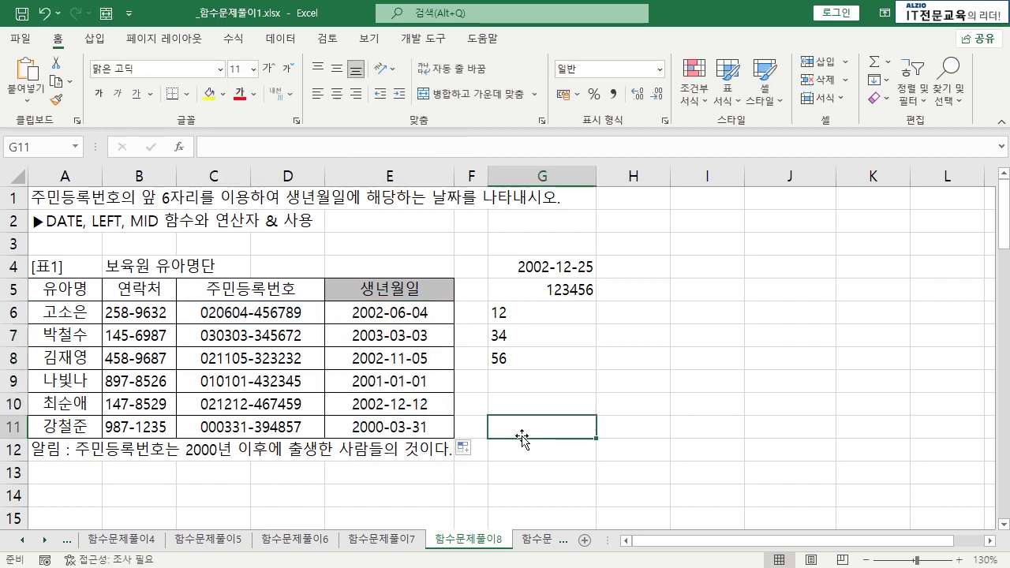
- Check the filled 생년월일 dates in E6:E11 against the 주민등록번호 values in each row
{"action": "left_click", "coordinate": [229, 342]}
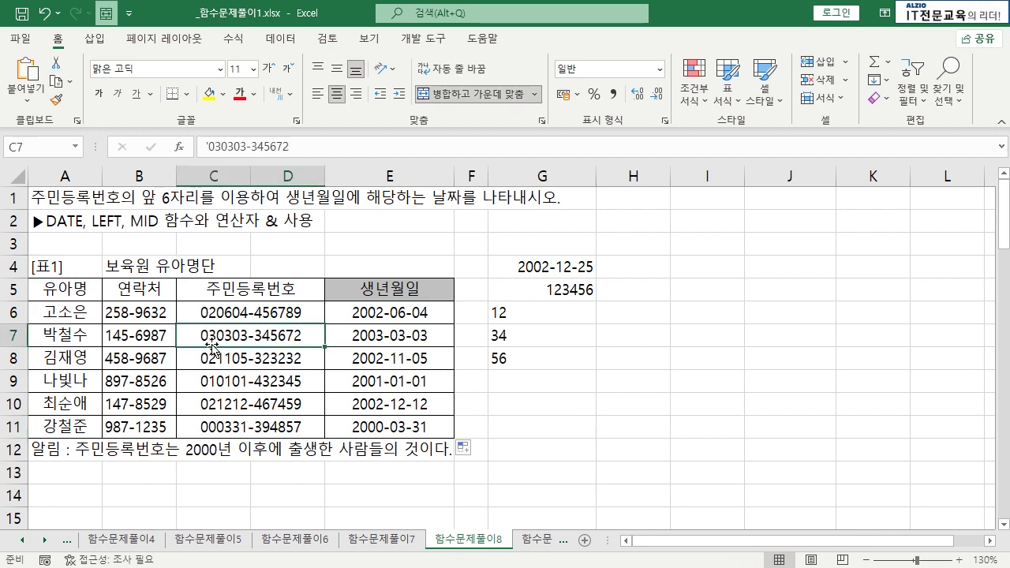
{"action": "left_click", "coordinate": [231, 379]}
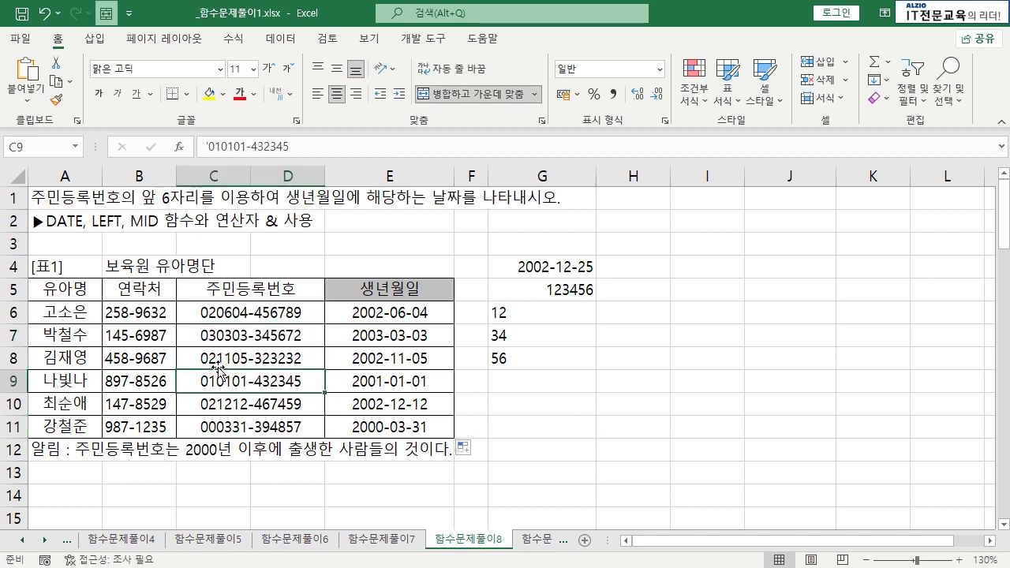
{"action": "left_click", "coordinate": [226, 364]}
{"action": "left_click", "coordinate": [225, 376]}
{"action": "left_click", "coordinate": [239, 403]}
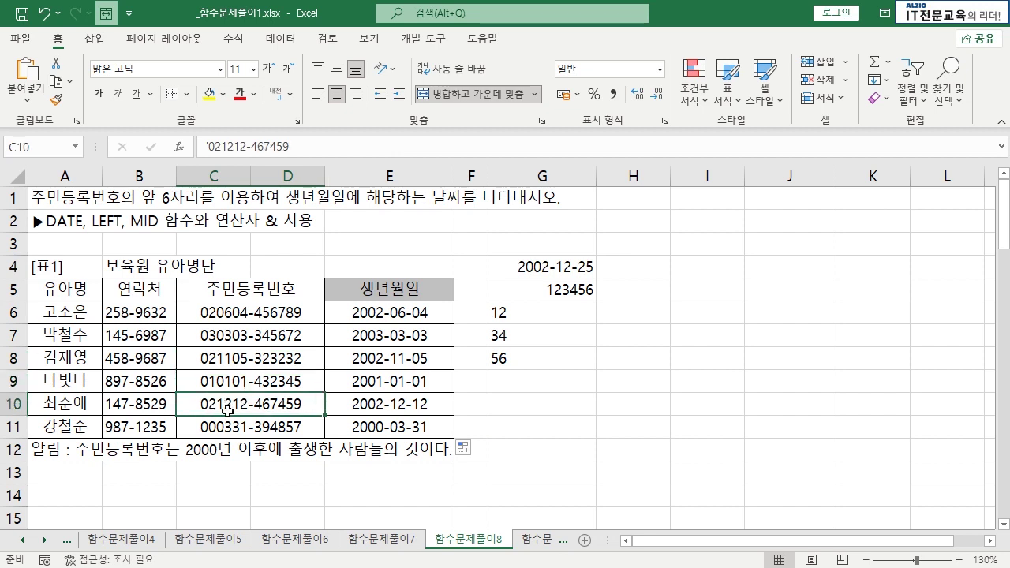
{"action": "left_click", "coordinate": [221, 428]}
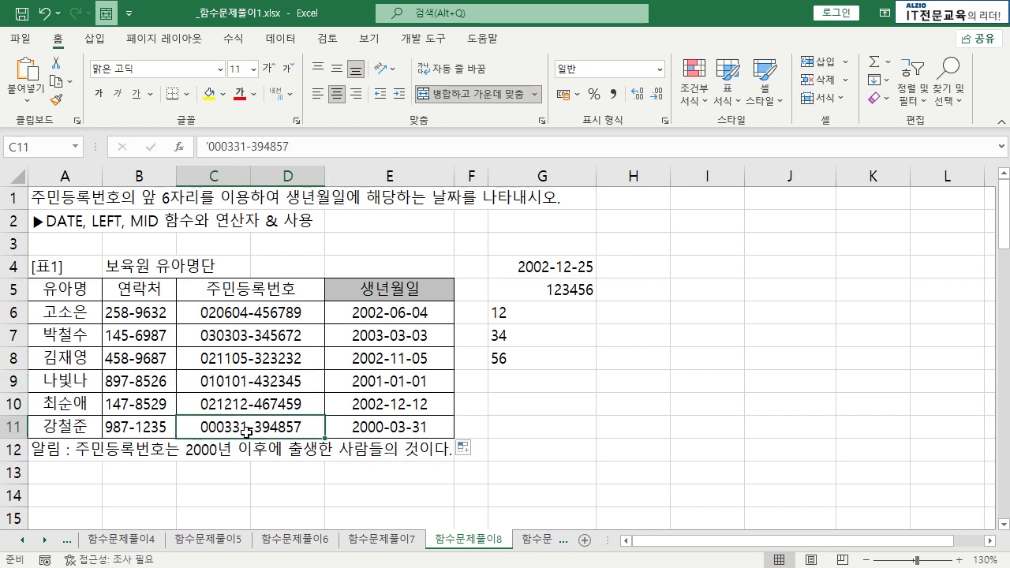
{"action": "left_click", "coordinate": [519, 423]}
{"action": "left_click_drag", "start_coordinate": [417, 315], "coordinate": [418, 428]}
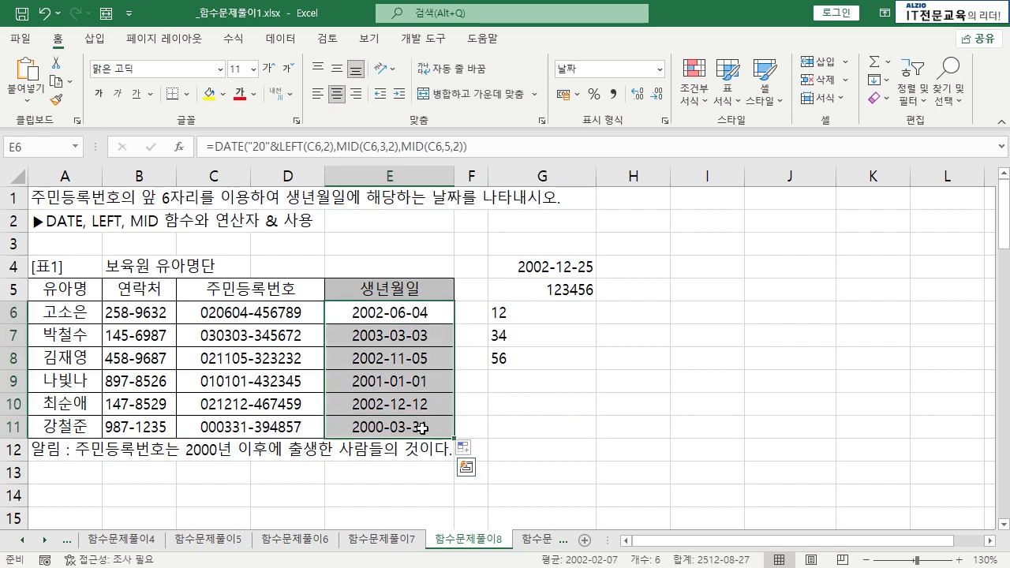
{"action": "left_click", "coordinate": [557, 379]}
{"action": "left_click", "coordinate": [440, 338]}
{"action": "left_click", "coordinate": [415, 313]}
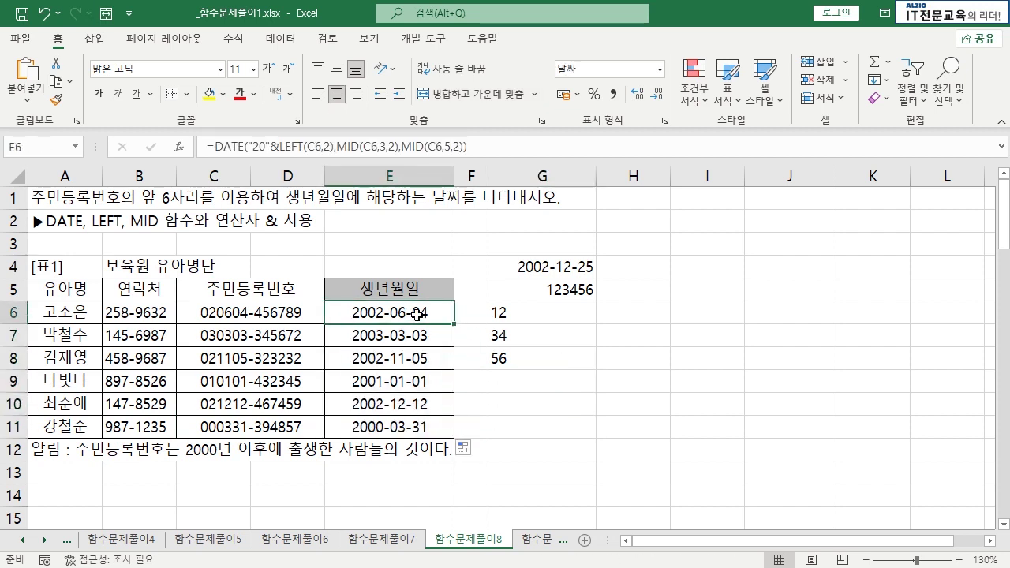
{"action": "left_click", "coordinate": [406, 337]}
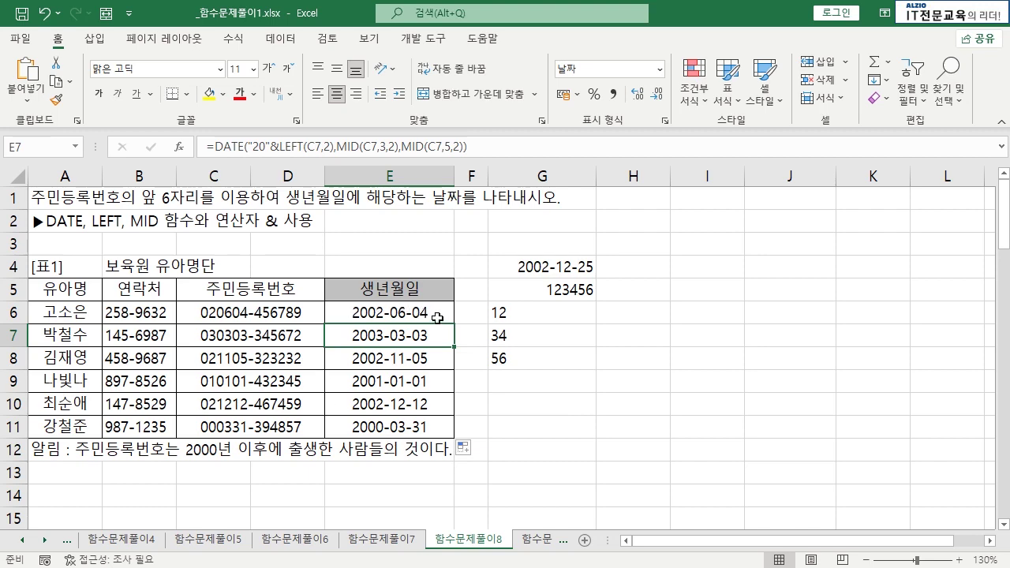
- Switch to the 함수문제풀이9 sheet and look over the columns of the 중간고사 성적표 table
{"action": "key", "text": "ctrl+Page_Down"}
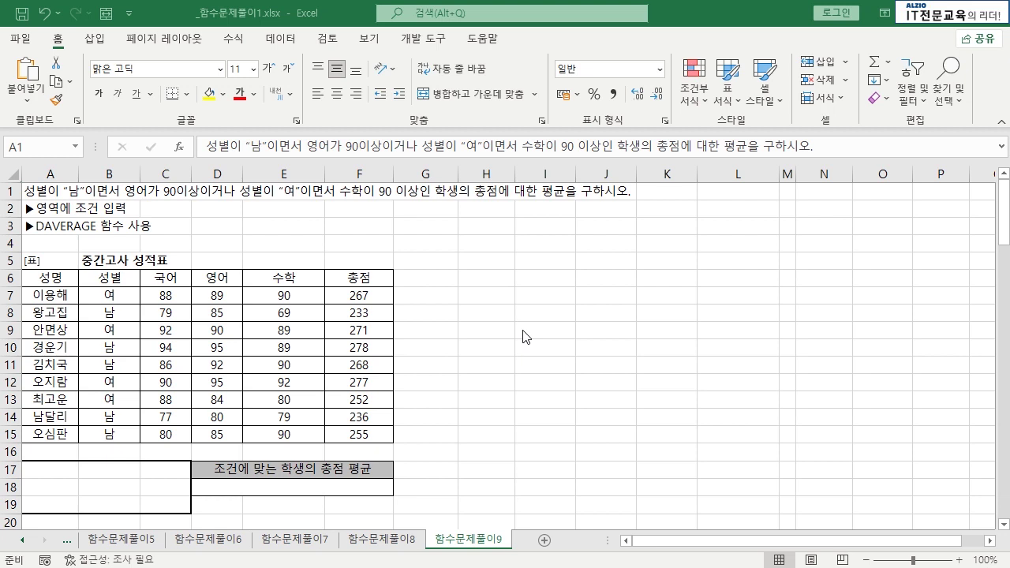
{"action": "left_click", "coordinate": [517, 334]}
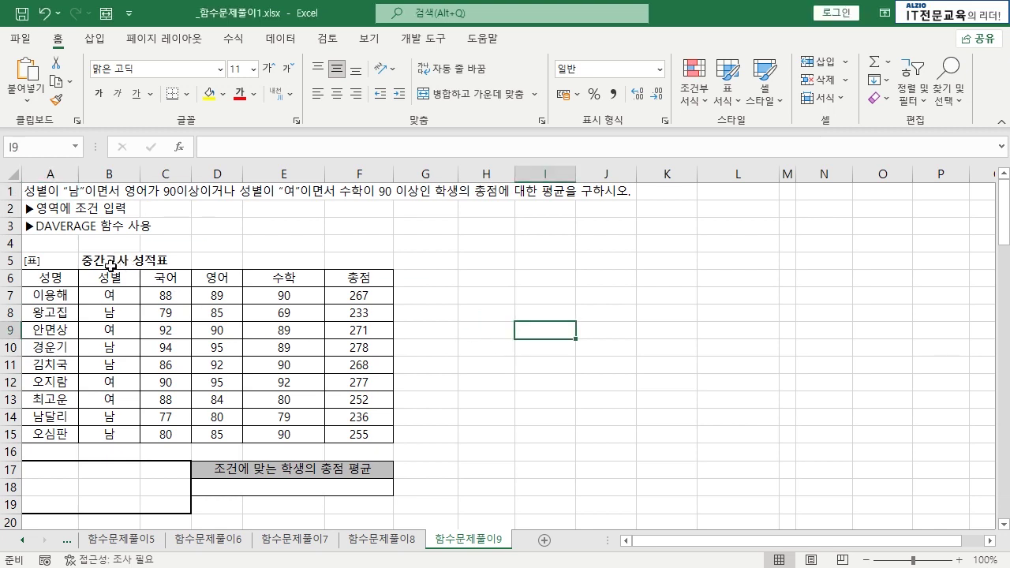
{"action": "left_click_drag", "start_coordinate": [51, 278], "coordinate": [52, 366]}
{"action": "left_click_drag", "start_coordinate": [85, 276], "coordinate": [116, 331]}
{"action": "left_click", "coordinate": [164, 278]}
{"action": "left_click_drag", "start_coordinate": [219, 278], "coordinate": [222, 316]}
{"action": "left_click_drag", "start_coordinate": [377, 281], "coordinate": [379, 331]}
{"action": "left_click", "coordinate": [463, 346]}
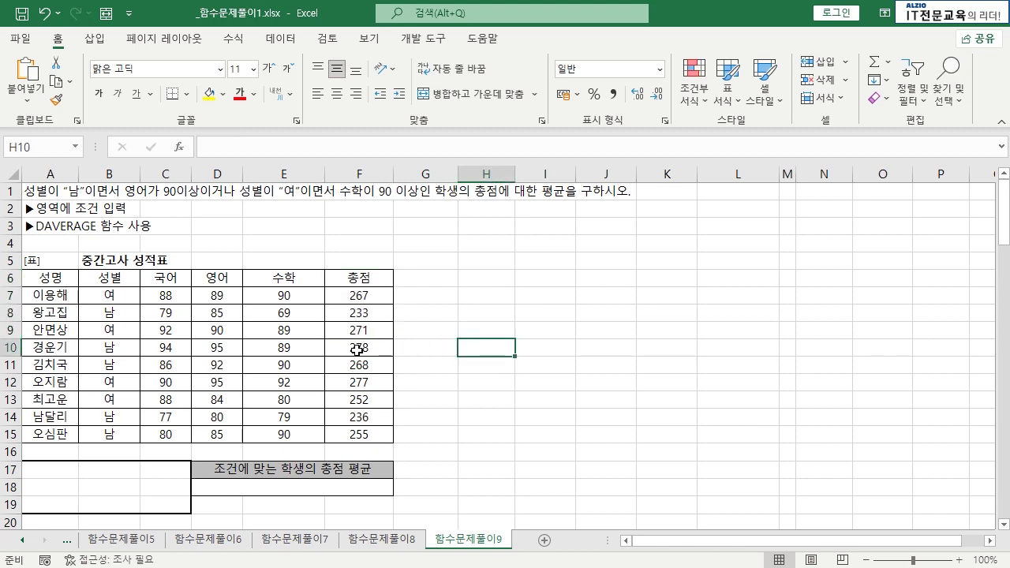
- Examine the 성별 column and highlight the rows of all "남" students: 8, 10, 11, 14 and 15
{"action": "left_click_drag", "start_coordinate": [120, 278], "coordinate": [127, 434]}
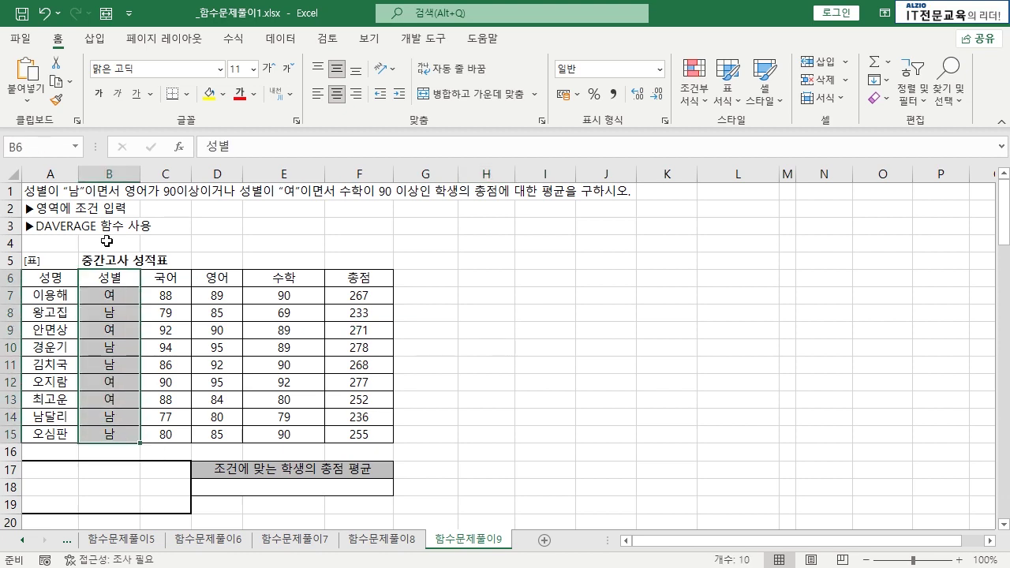
{"action": "left_click_drag", "start_coordinate": [52, 312], "coordinate": [298, 313]}
{"action": "left_click", "coordinate": [11, 312]}
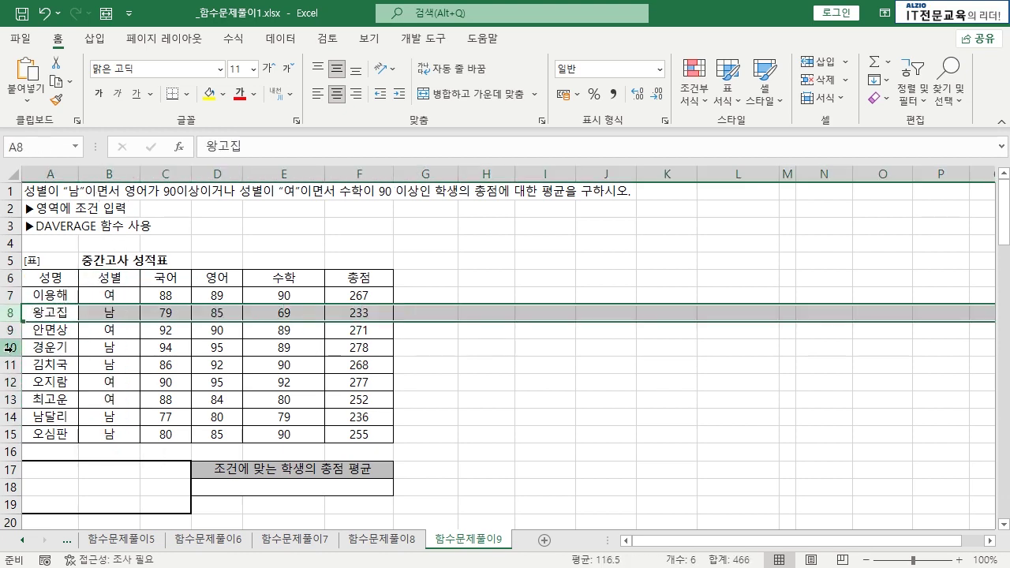
{"action": "left_click", "coordinate": [11, 347], "text": "ctrl"}
{"action": "left_click", "coordinate": [9, 364], "text": "ctrl"}
{"action": "left_click", "coordinate": [10, 417], "text": "ctrl"}
{"action": "left_click", "coordinate": [9, 434], "text": "ctrl"}
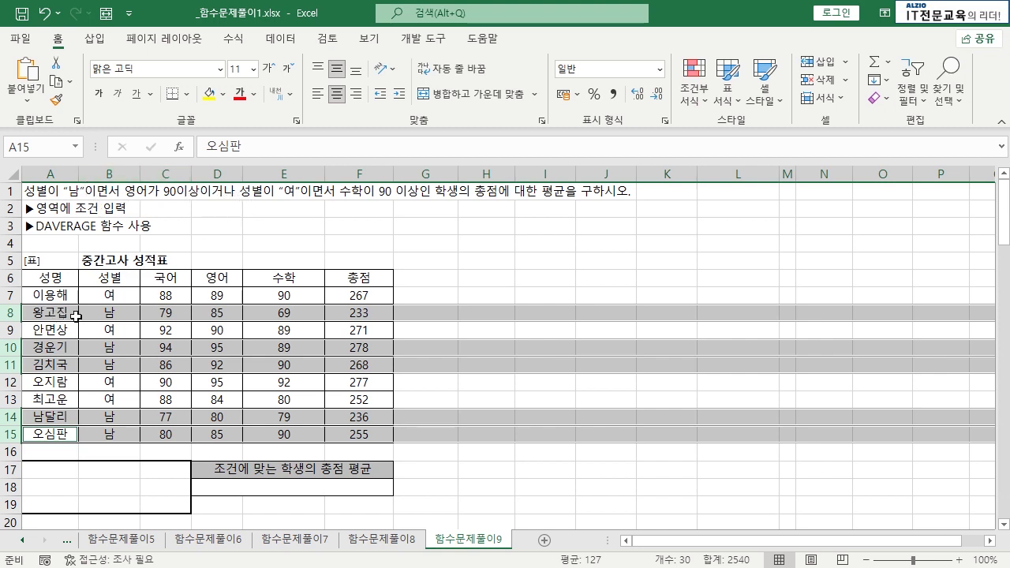
- Highlight the rows that meet the exercise's gender and score conditions: rows 7, 10, 11 and 12
{"action": "left_click_drag", "start_coordinate": [9, 348], "coordinate": [10, 364]}
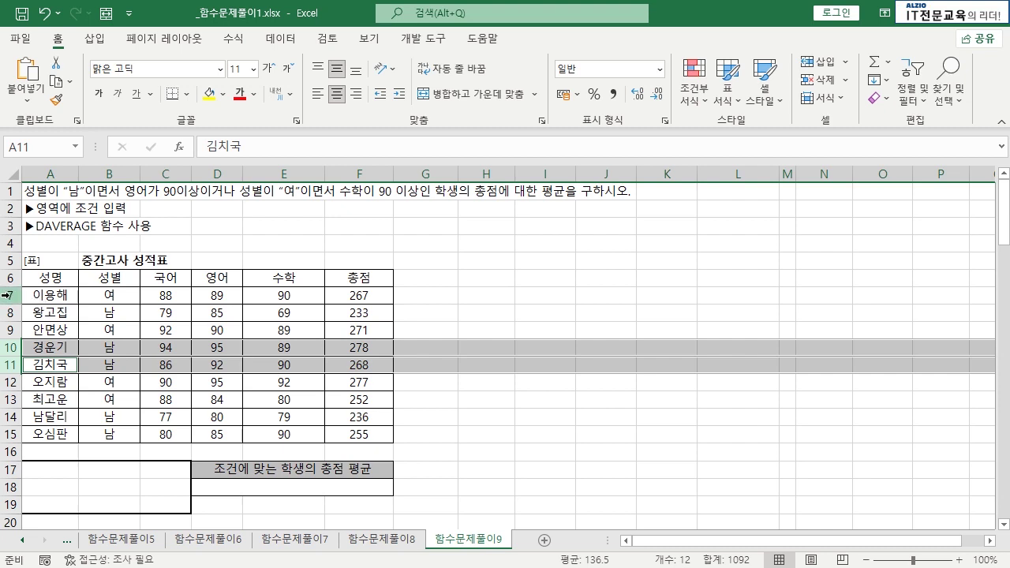
{"action": "left_click", "coordinate": [11, 295], "text": "ctrl"}
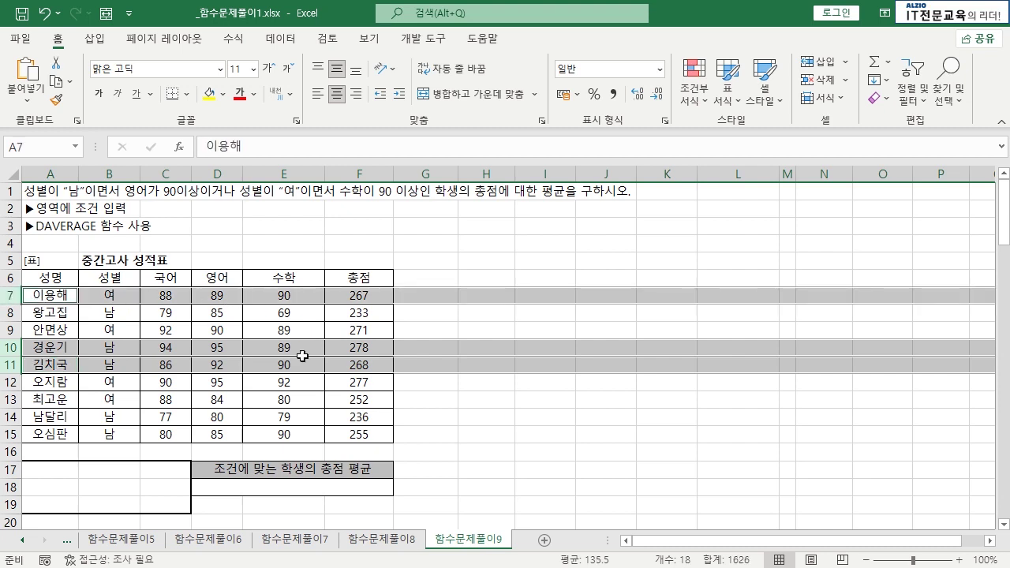
{"action": "left_click", "coordinate": [11, 382], "text": "ctrl"}
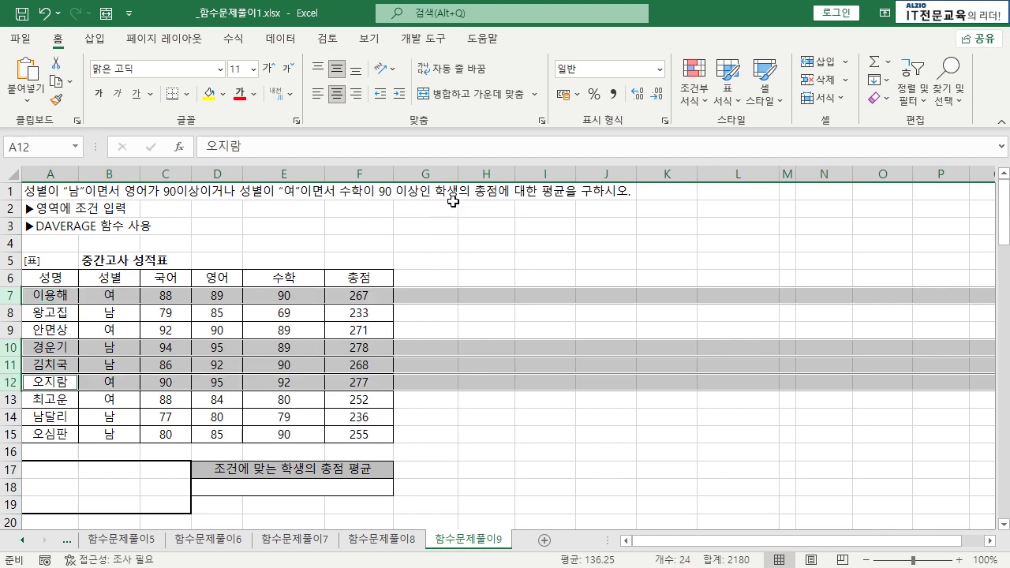
- Select the matching 총점 cells F7 and F10:F12 to get their average, and note 272.5 in H6
{"action": "left_click", "coordinate": [379, 294]}
{"action": "left_click_drag", "start_coordinate": [359, 347], "coordinate": [367, 382]}
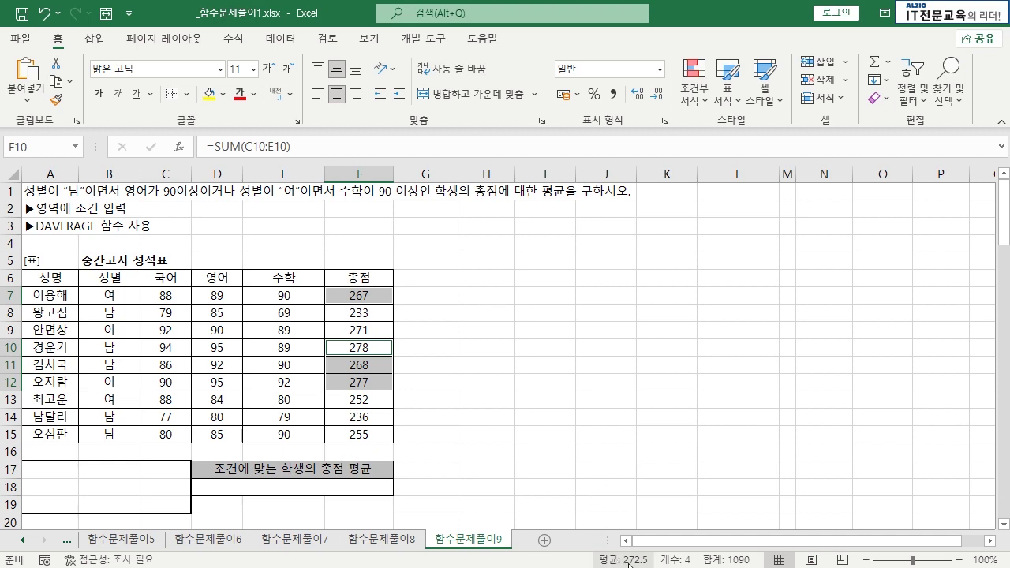
{"action": "left_click", "coordinate": [501, 281]}
{"action": "type", "text": "17"}
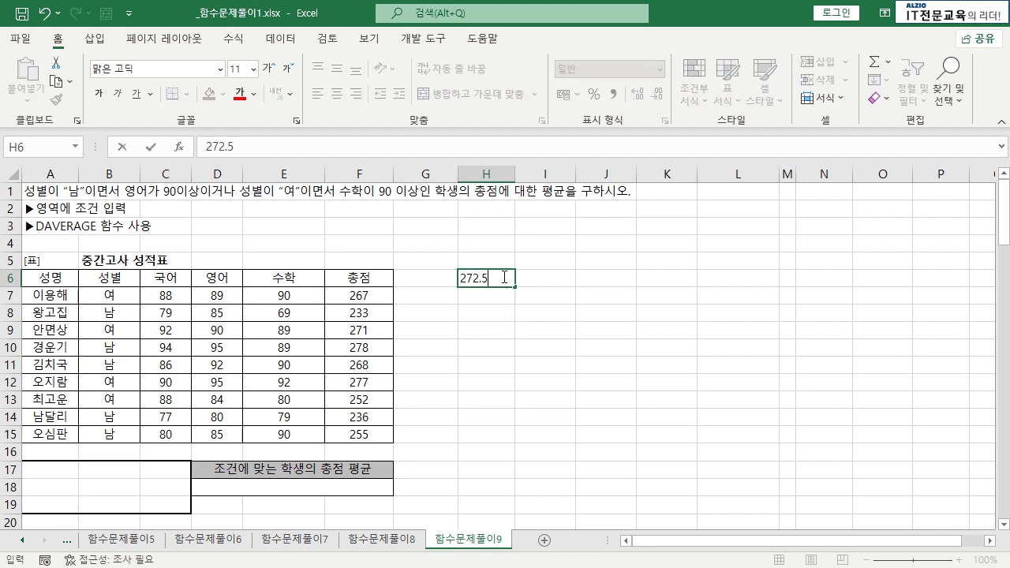
{"action": "key", "text": "Return"}
{"action": "left_click", "coordinate": [509, 277]}
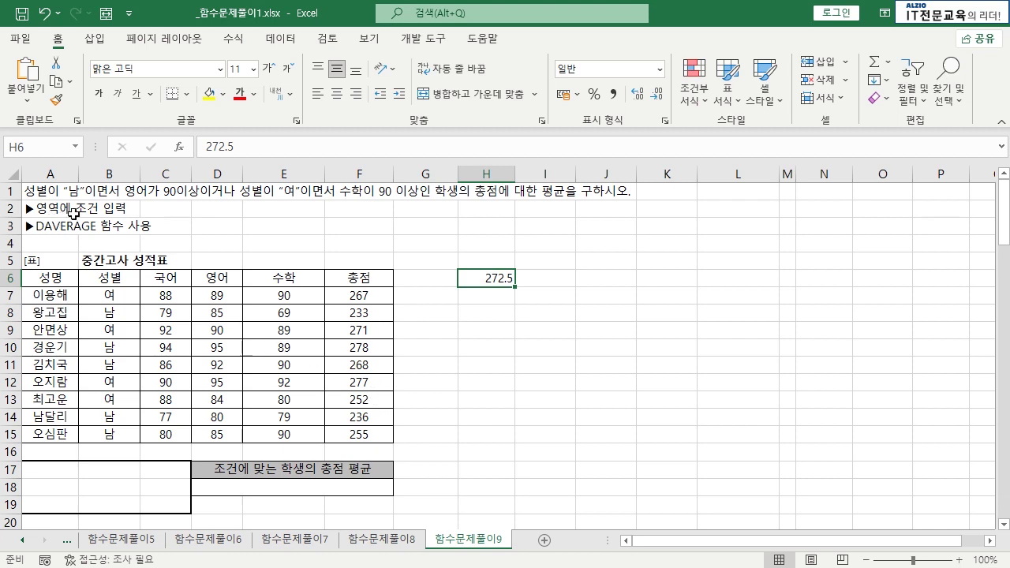
- Review the blank condition area A17:C19, the noted average in H6 and the 총점 column F6:F15
{"action": "left_click_drag", "start_coordinate": [53, 479], "coordinate": [174, 511]}
{"action": "left_click", "coordinate": [505, 419]}
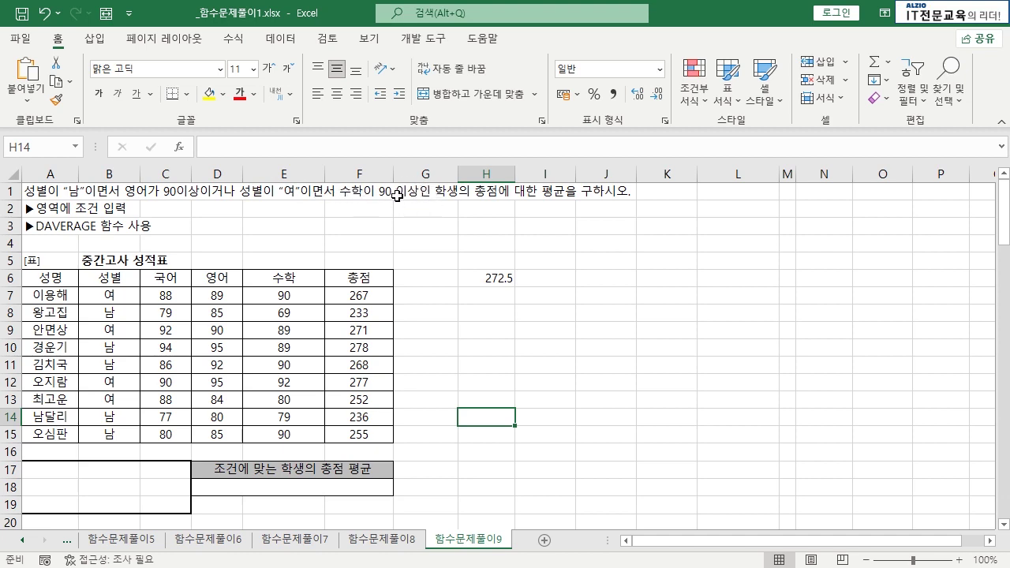
{"action": "left_click", "coordinate": [481, 278]}
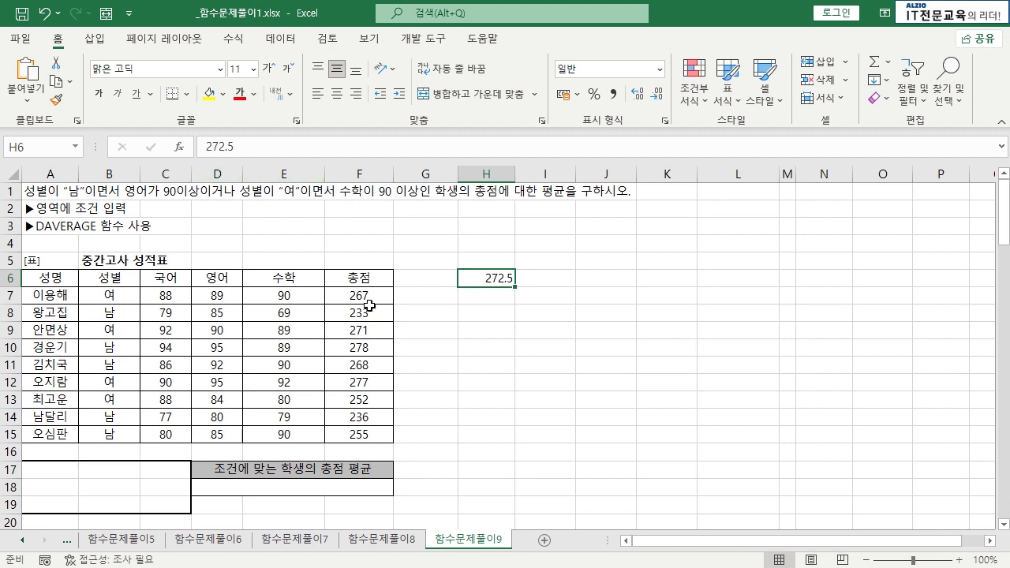
{"action": "left_click_drag", "start_coordinate": [359, 278], "coordinate": [359, 434]}
{"action": "left_click", "coordinate": [487, 278]}
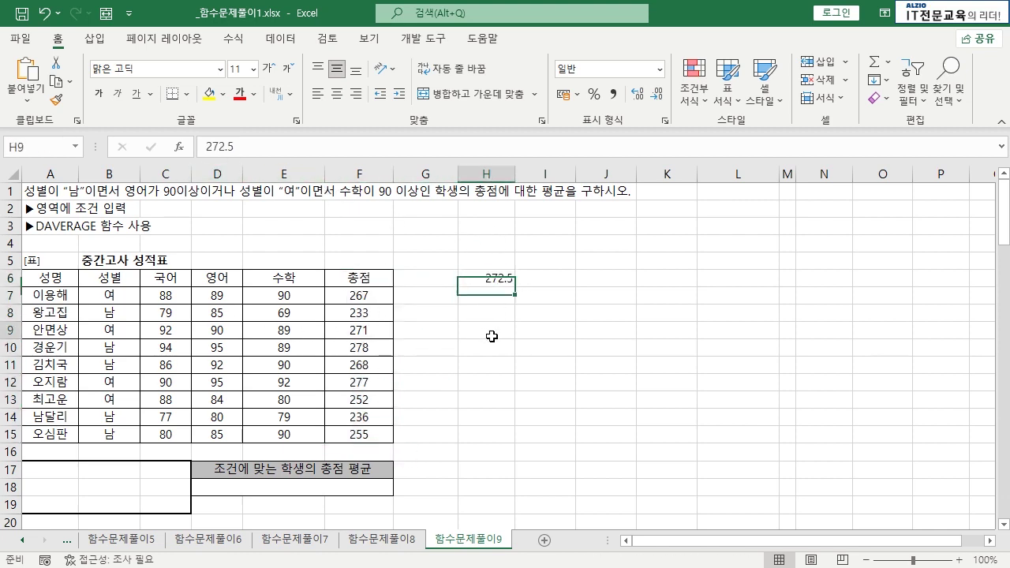
{"action": "left_click", "coordinate": [60, 479]}
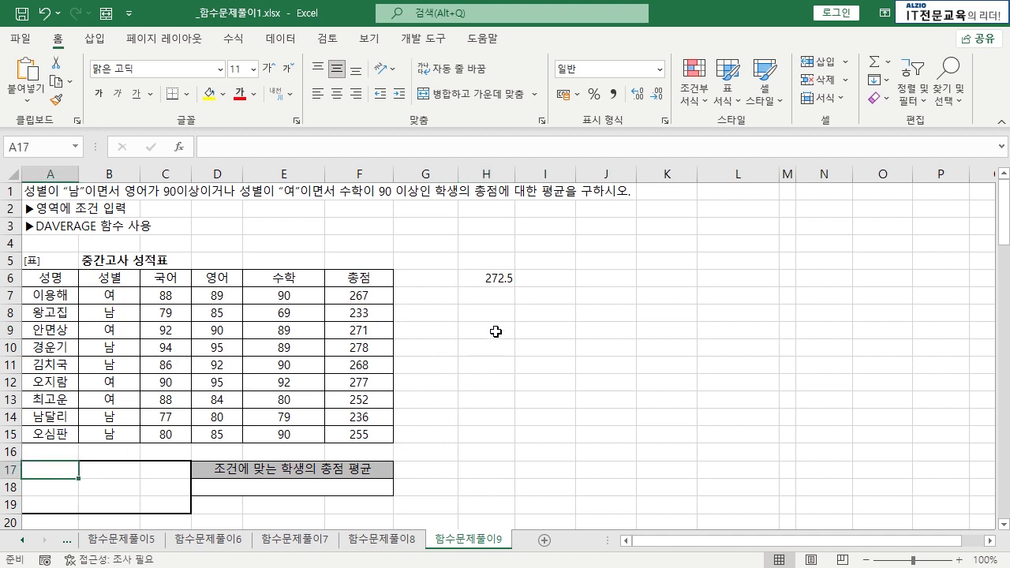
{"action": "left_click", "coordinate": [496, 331]}
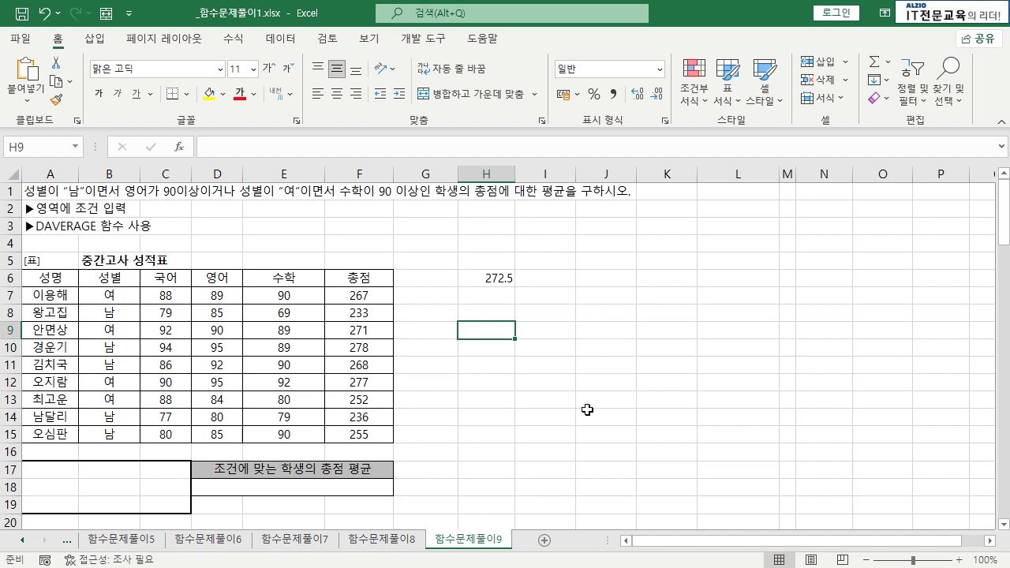
- Compare single-row ranges H9:J9 and H10:J10 with the two-row range H9:J10 as possible condition layouts
{"action": "left_click_drag", "start_coordinate": [505, 334], "coordinate": [615, 334]}
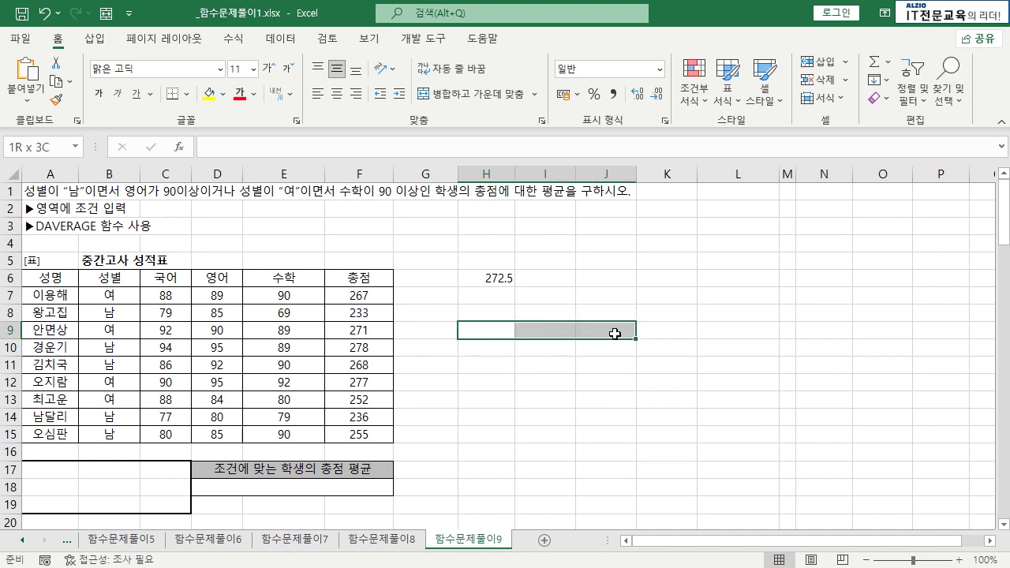
{"action": "left_click_drag", "start_coordinate": [498, 347], "coordinate": [584, 356]}
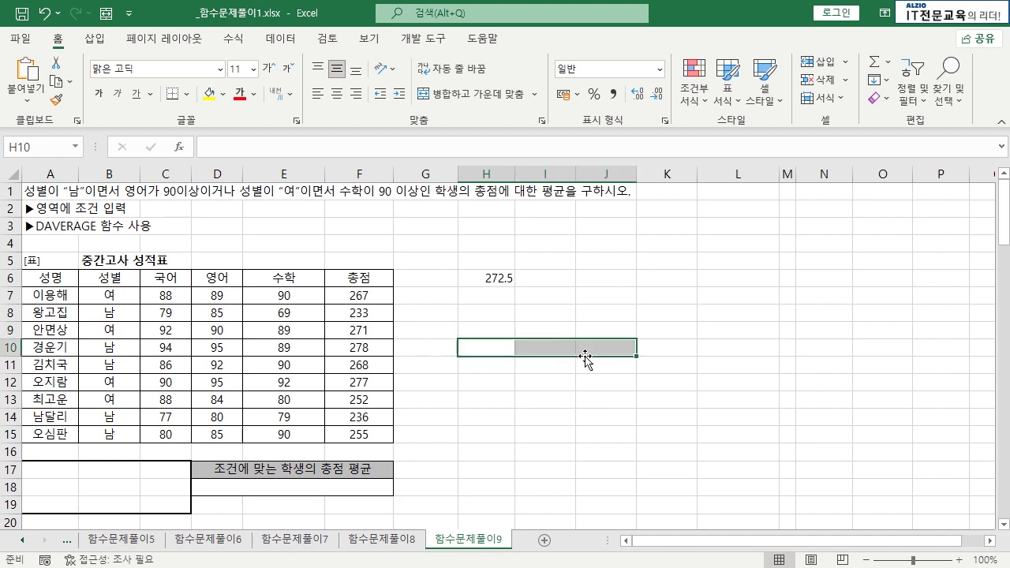
{"action": "left_click", "coordinate": [594, 379]}
{"action": "left_click_drag", "start_coordinate": [505, 330], "coordinate": [607, 347]}
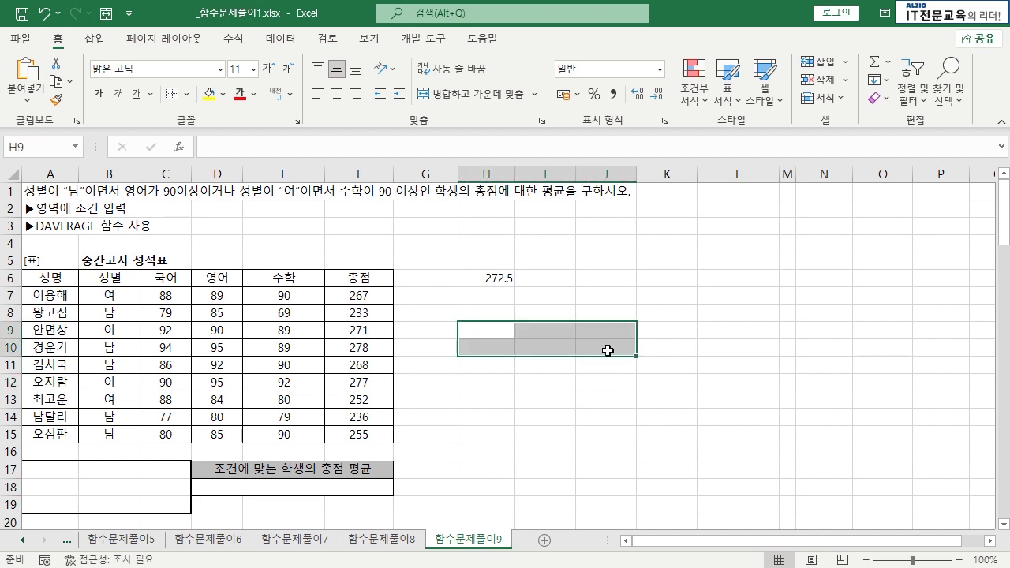
{"action": "left_click", "coordinate": [608, 351]}
- Enter sample conditions A in H9, B in I9 and C in I10
{"action": "left_click", "coordinate": [498, 331]}
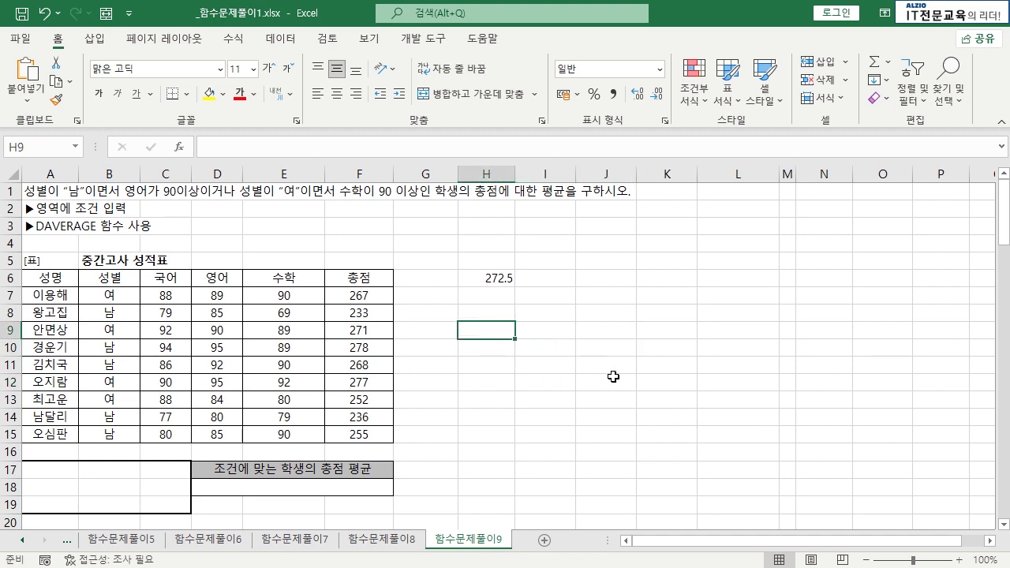
{"action": "type", "text": "A"}
{"action": "key", "text": "Tab"}
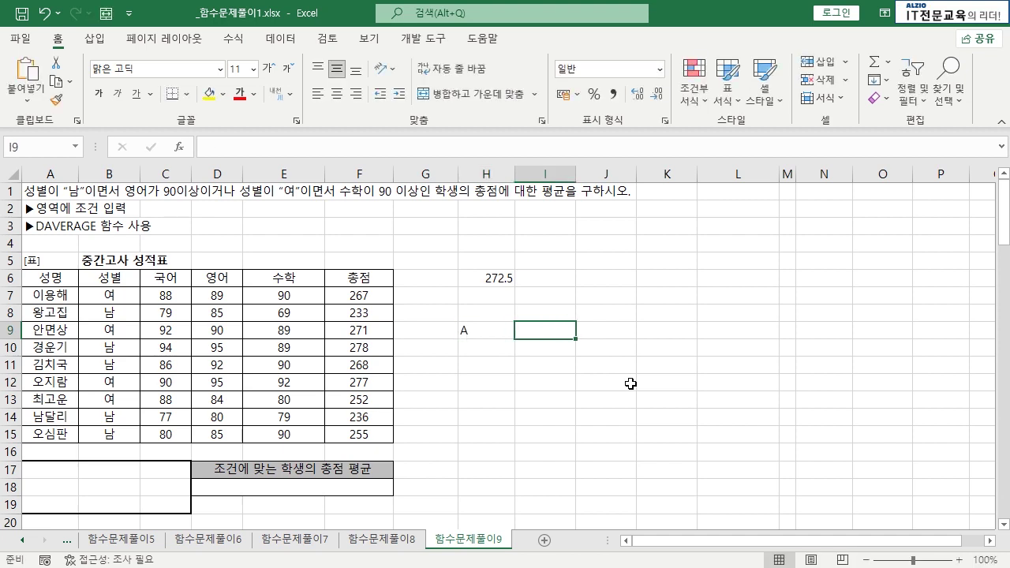
{"action": "type", "text": "B"}
{"action": "key", "text": "Return"}
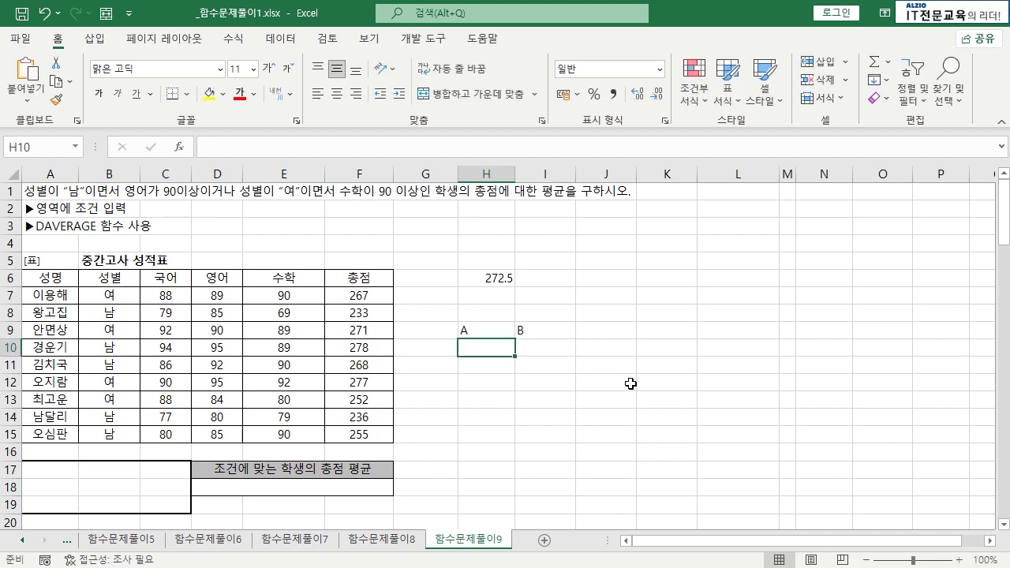
{"action": "key", "text": "Tab"}
{"action": "type", "text": "C"}
{"action": "key", "text": "Return"}
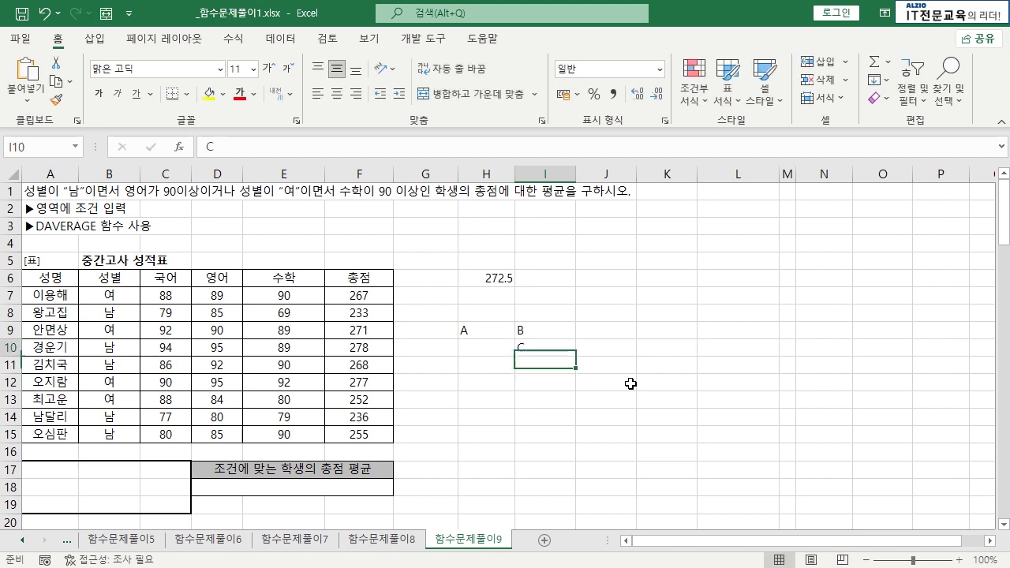
- Examine the same-row conditions in H9:I9, clear B from I9, and select H9:I10 to compare the different-row layout
{"action": "left_click_drag", "start_coordinate": [502, 332], "coordinate": [549, 331]}
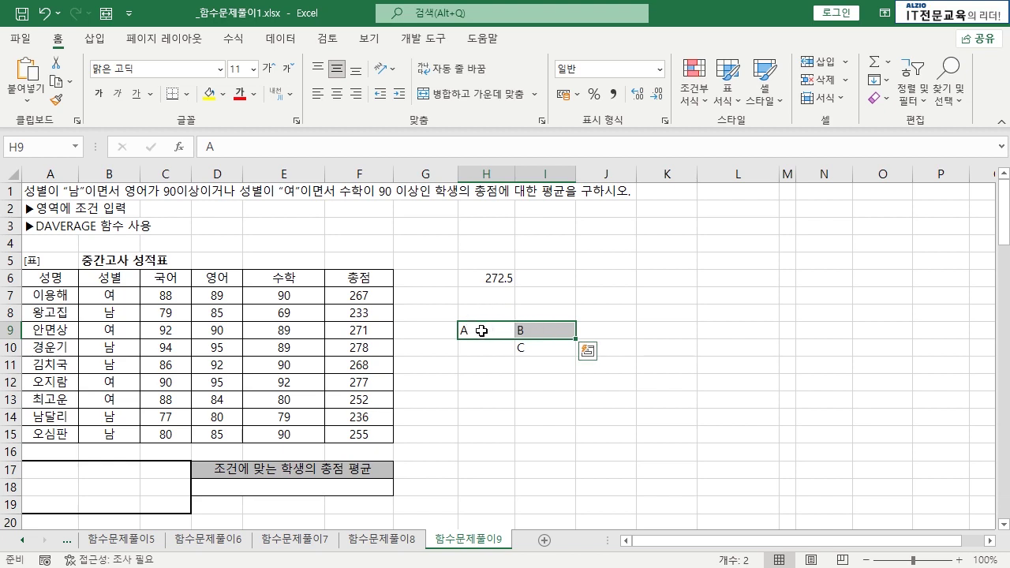
{"action": "left_click_drag", "start_coordinate": [481, 330], "coordinate": [535, 333]}
{"action": "left_click", "coordinate": [534, 333]}
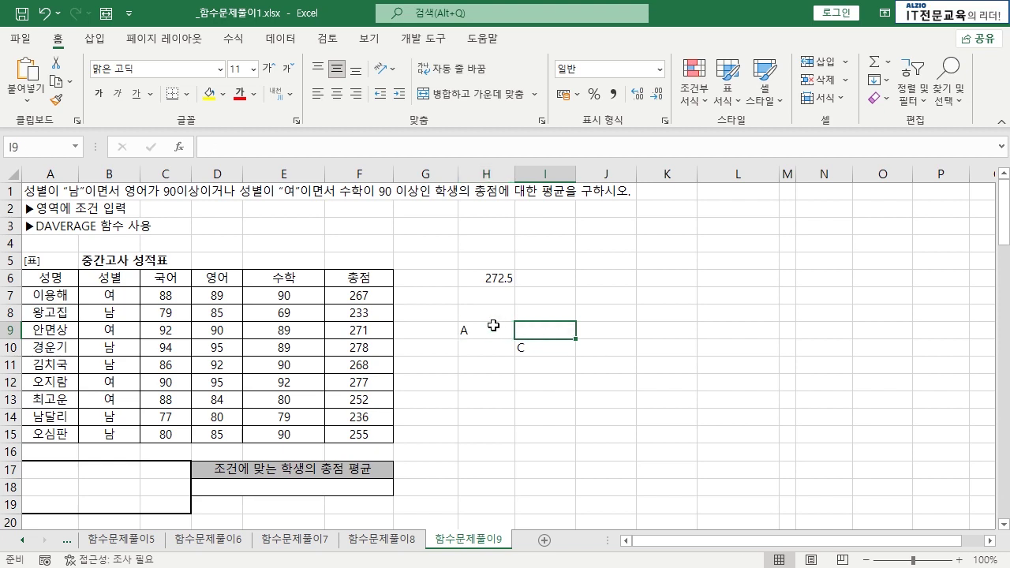
{"action": "left_click_drag", "start_coordinate": [493, 325], "coordinate": [533, 346]}
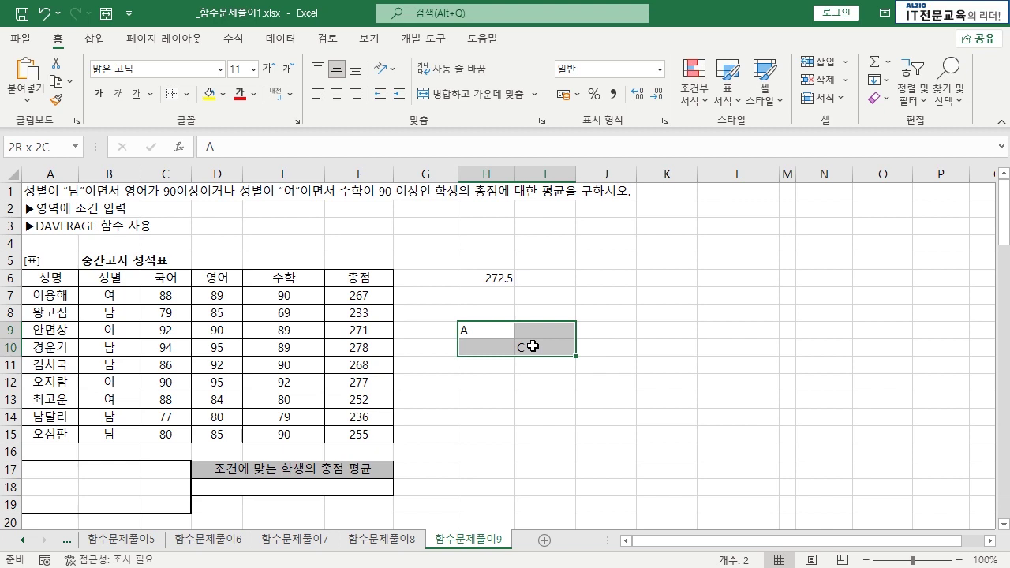
- Enter B in I9 again and compare the same-row condition with the diagonal pair in H9 and I10
{"action": "key", "text": "ctrl+v"}
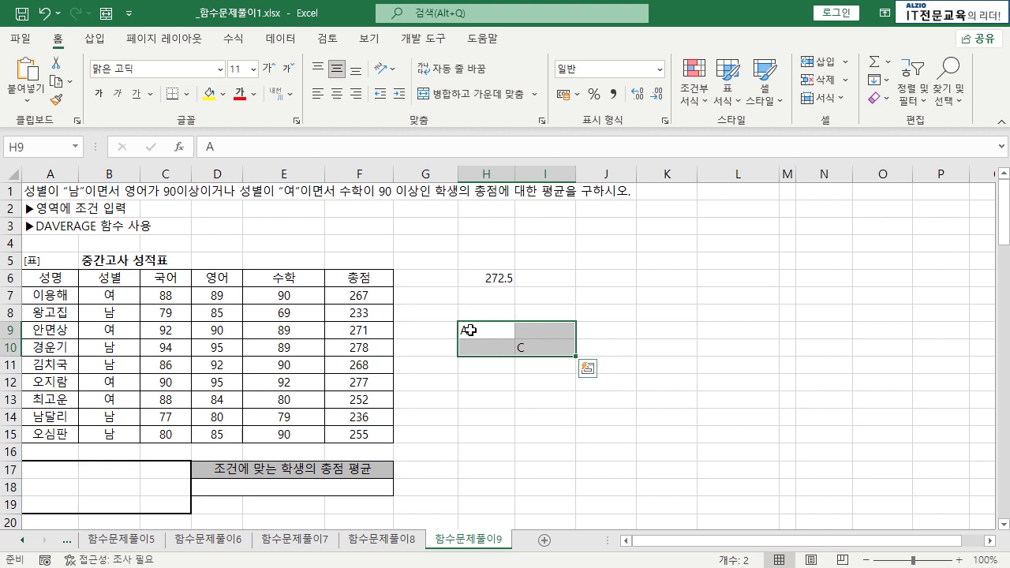
{"action": "left_click", "coordinate": [527, 352]}
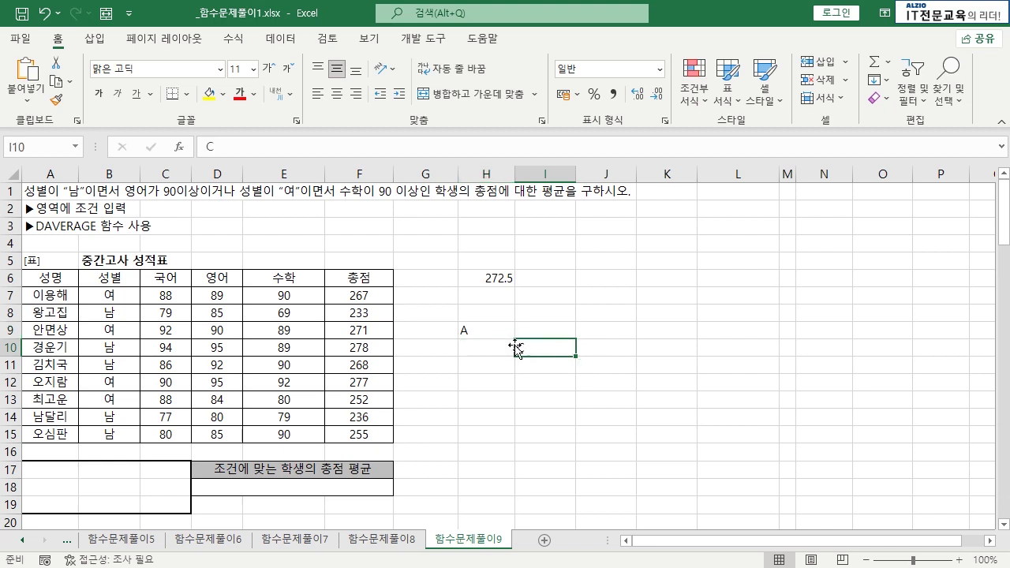
{"action": "left_click", "coordinate": [527, 333]}
{"action": "type", "text": "B"}
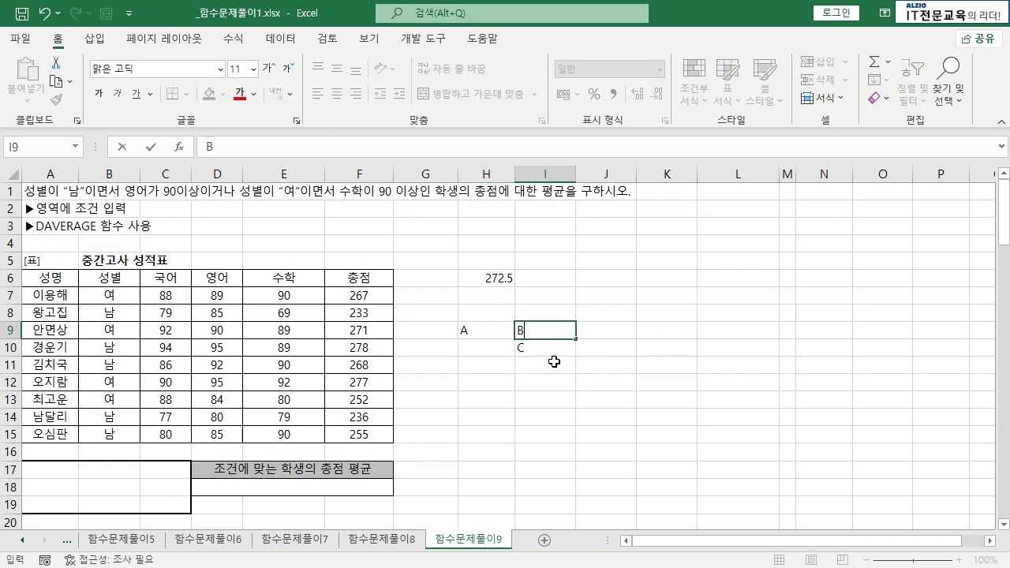
{"action": "left_click", "coordinate": [546, 364]}
{"action": "mouse_move", "coordinate": [478, 330]}
{"action": "left_mouse_down"}
{"action": "mouse_move", "coordinate": [538, 331]}
{"action": "mouse_move", "coordinate": [476, 332]}
{"action": "left_mouse_up"}
{"action": "left_click", "coordinate": [540, 350], "text": "ctrl"}
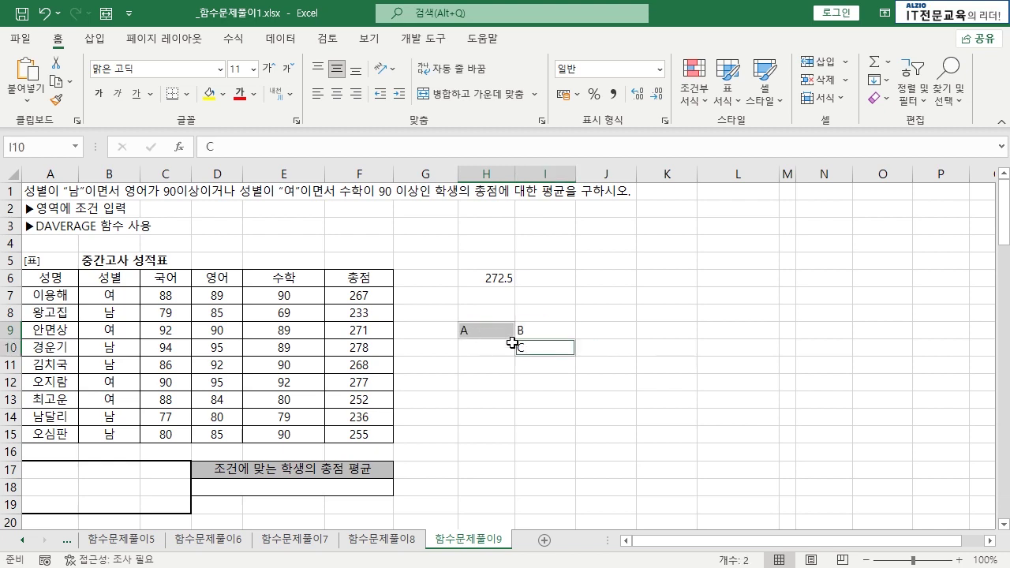
- Undo the sample condition entries in H9:I10
{"action": "key", "text": "ctrl+z"}
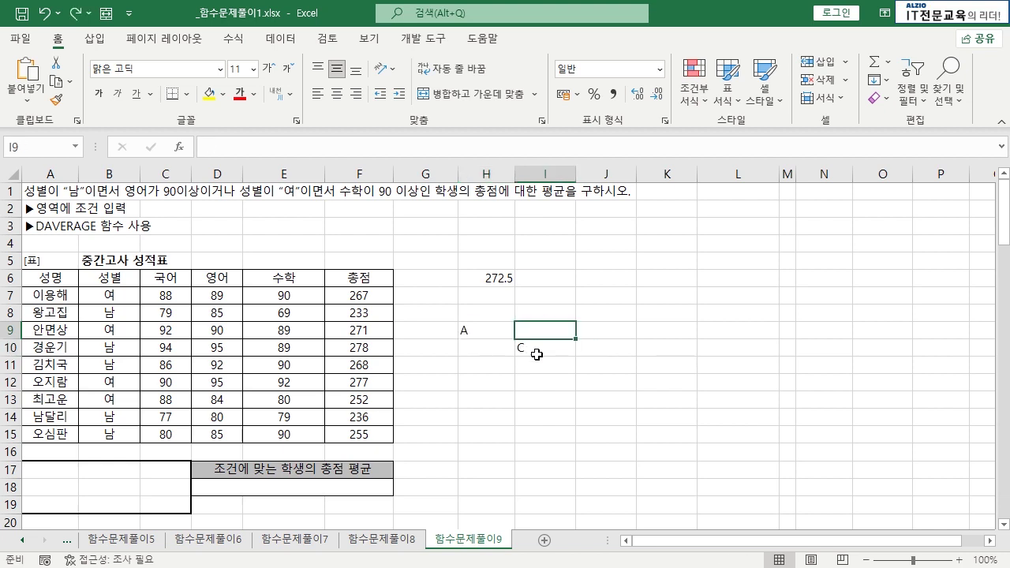
{"action": "key", "text": "ctrl+z"}
{"action": "key", "text": "ctrl+z"}
{"action": "key", "text": "ctrl+z"}
{"action": "left_click", "coordinate": [517, 354]}
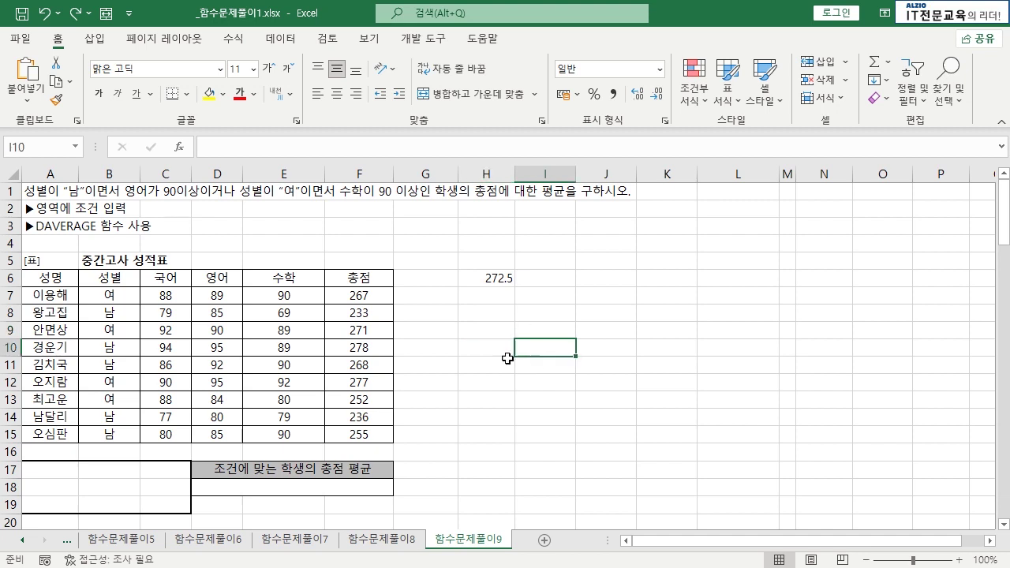
- Enter the criteria header 성별 in A17 with the condition 남 in A18
{"action": "left_click", "coordinate": [57, 476]}
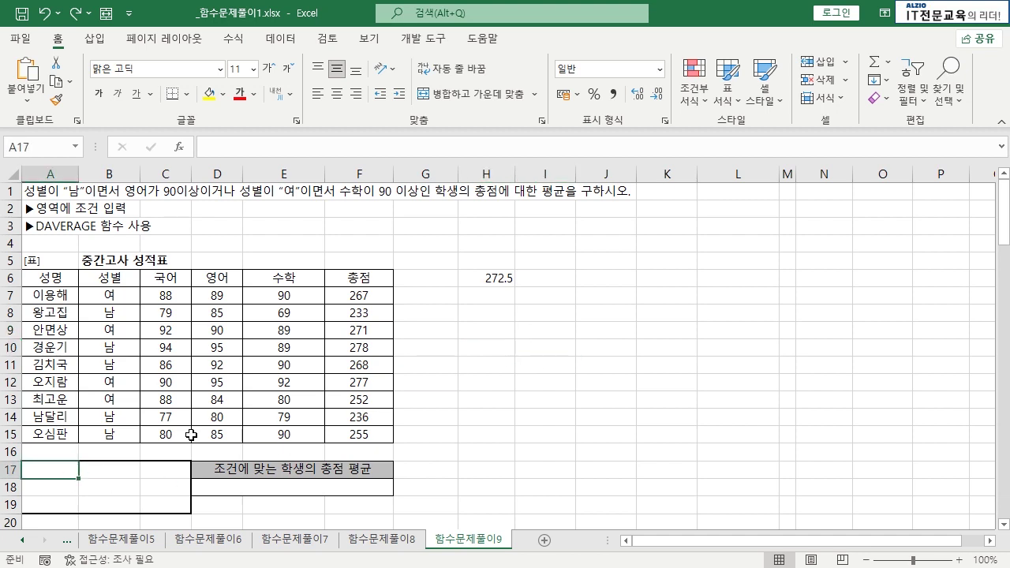
{"action": "left_click", "coordinate": [53, 282]}
{"action": "left_click", "coordinate": [43, 466]}
{"action": "left_click", "coordinate": [54, 280]}
{"action": "left_click", "coordinate": [52, 469]}
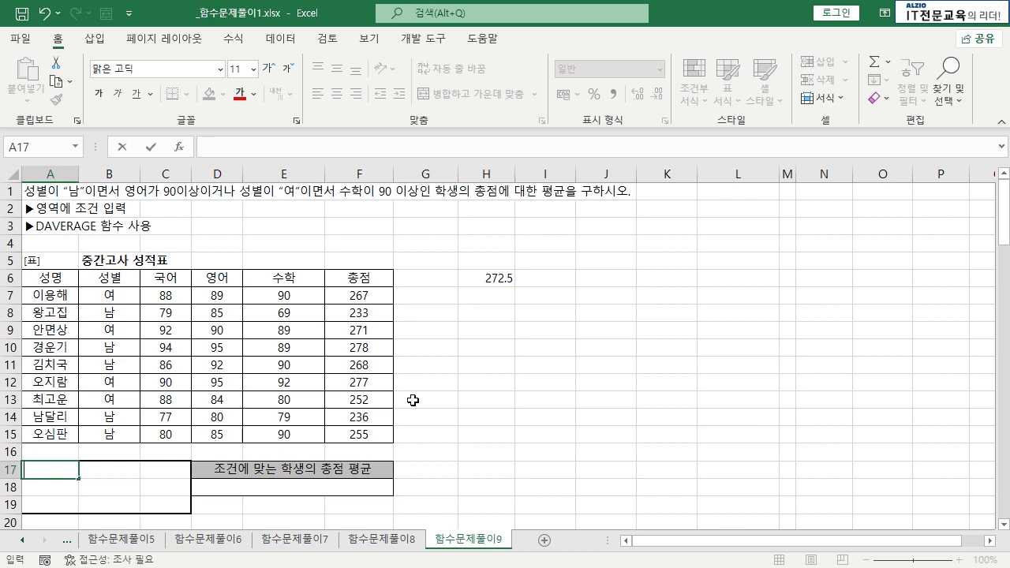
{"action": "type", "text": "성별"}
{"action": "key", "text": "Return"}
{"action": "type", "text": "남"}
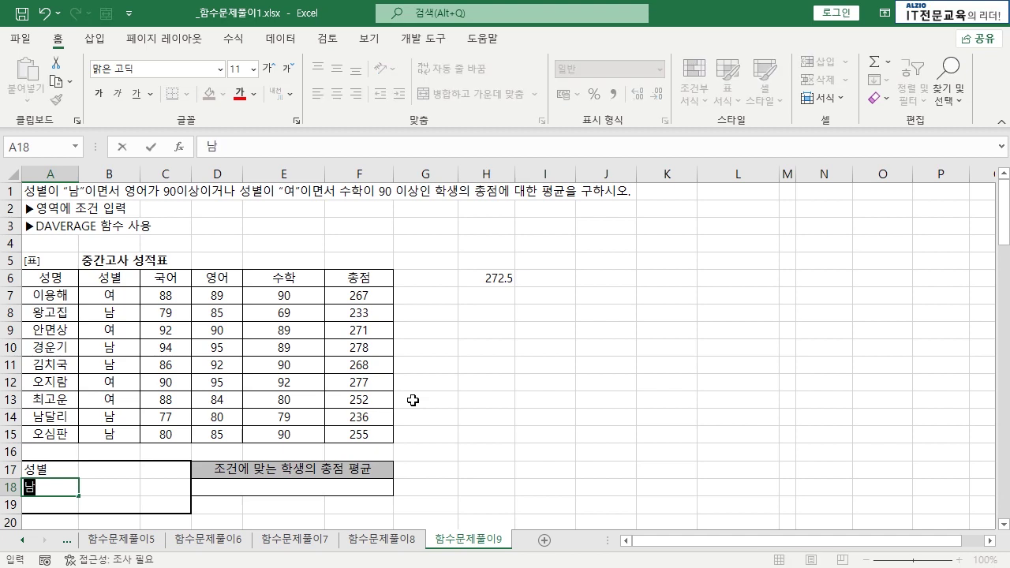
- Enter the criteria header 영어 in B17 with the condition >=90 in B18
{"action": "key", "text": "Right"}
{"action": "key", "text": "Up"}
{"action": "type", "text": "영어"}
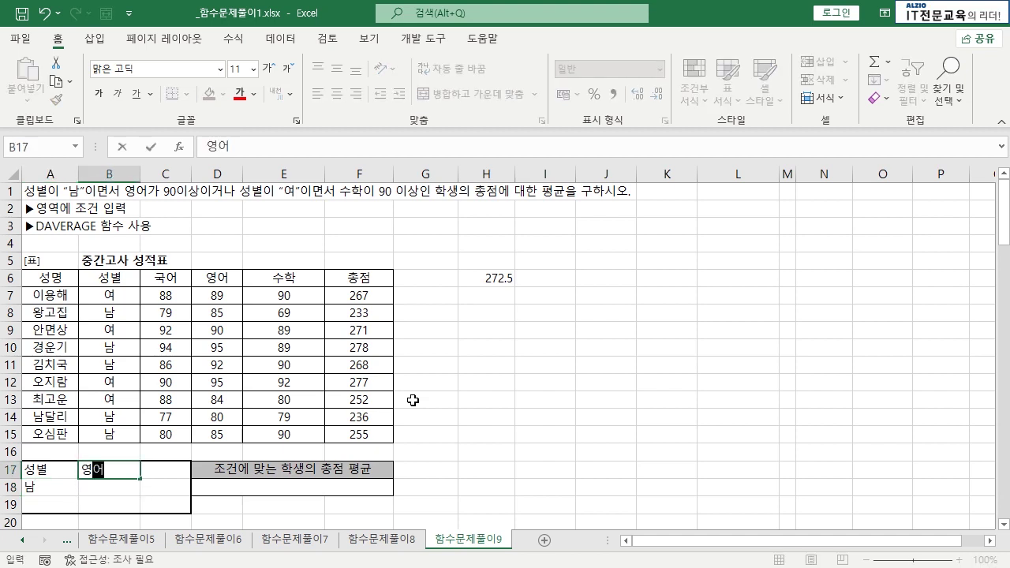
{"action": "key", "text": "Return"}
{"action": "type", "text": ">"}
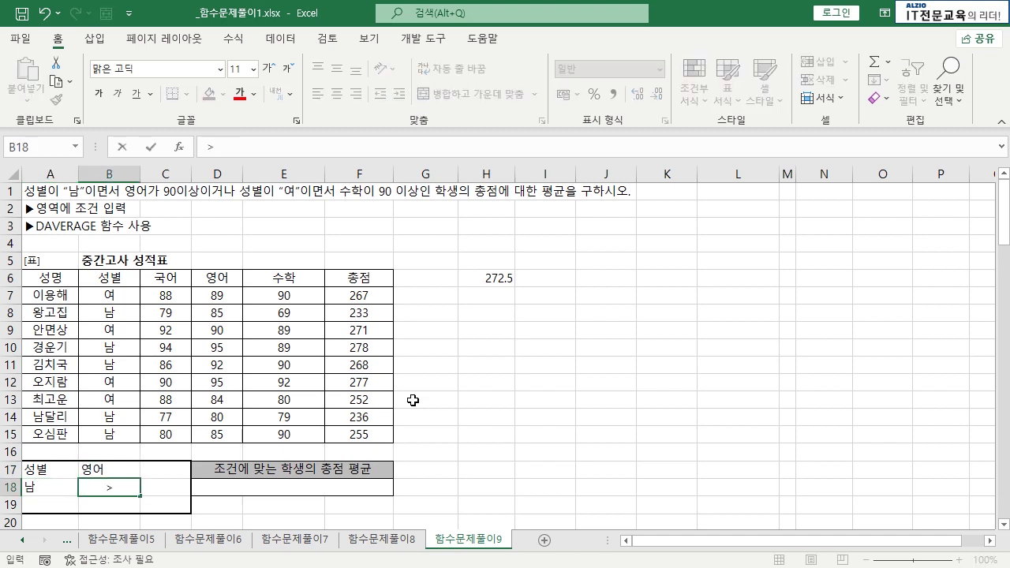
{"action": "type", "text": "=90"}
{"action": "key", "text": "Return"}
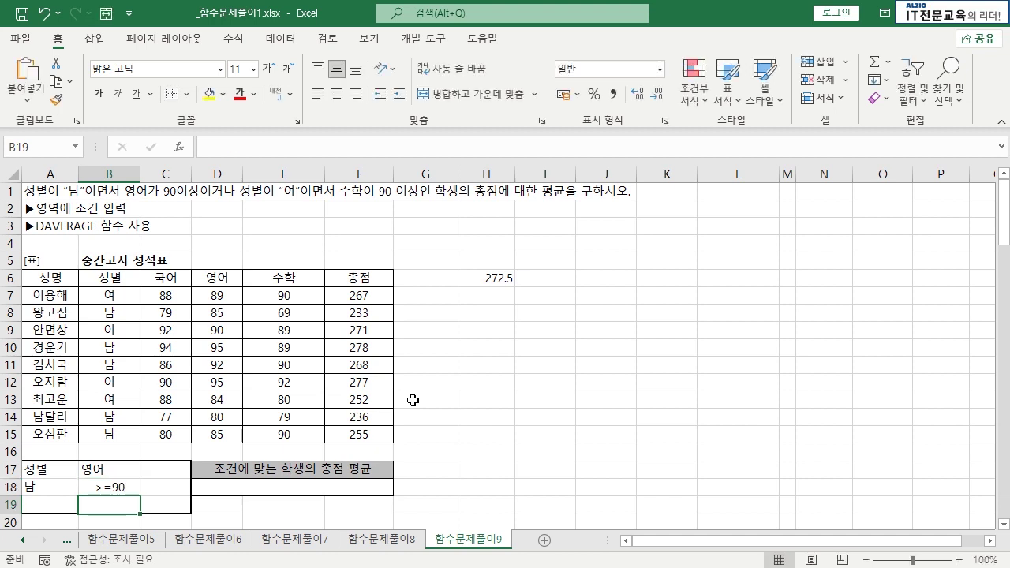
- Review the criteria block A17:B18 and its same-row conditions in A18:B18
{"action": "left_click_drag", "start_coordinate": [55, 473], "coordinate": [111, 489]}
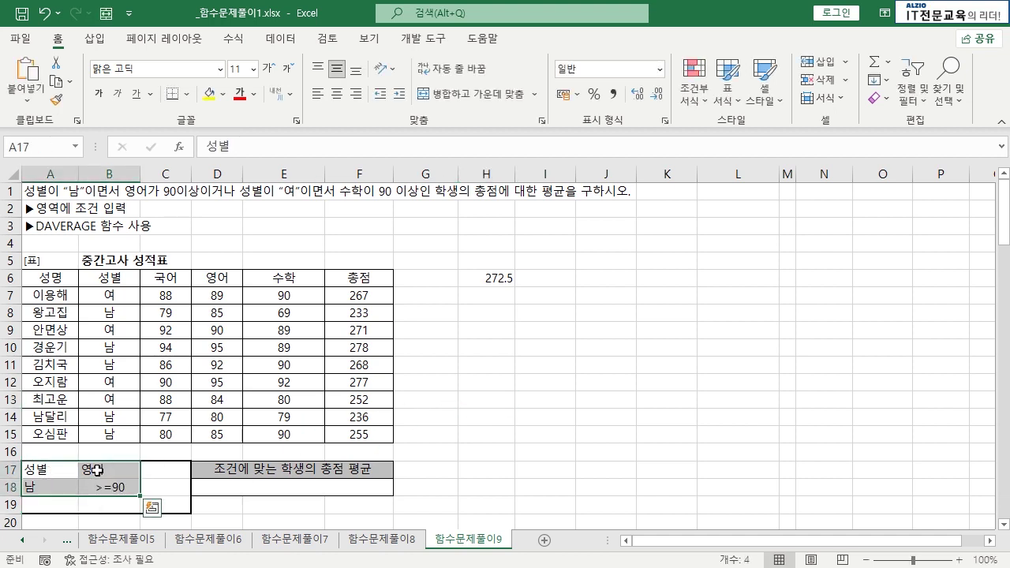
{"action": "left_click_drag", "start_coordinate": [78, 487], "coordinate": [100, 487]}
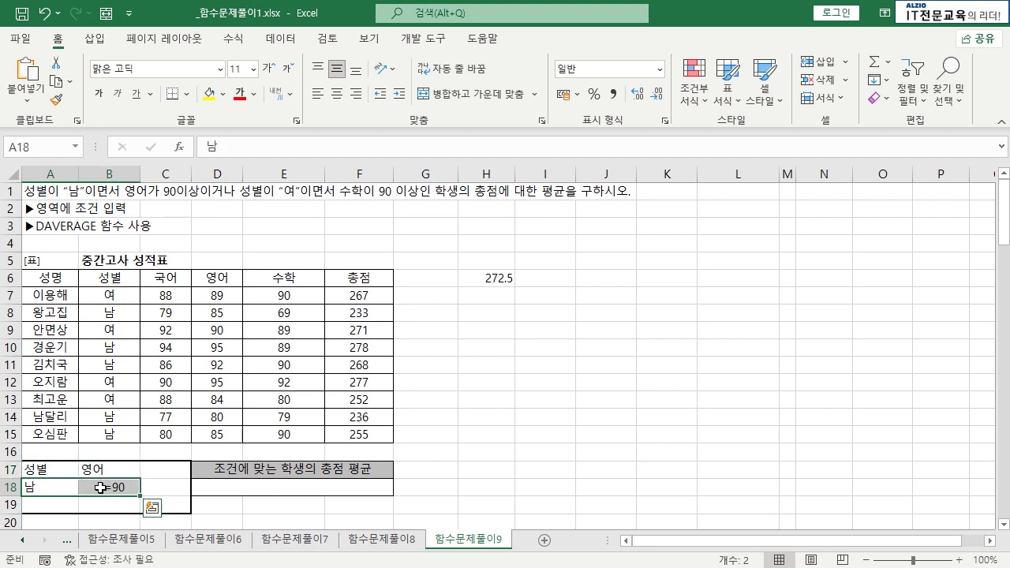
{"action": "left_click", "coordinate": [495, 423]}
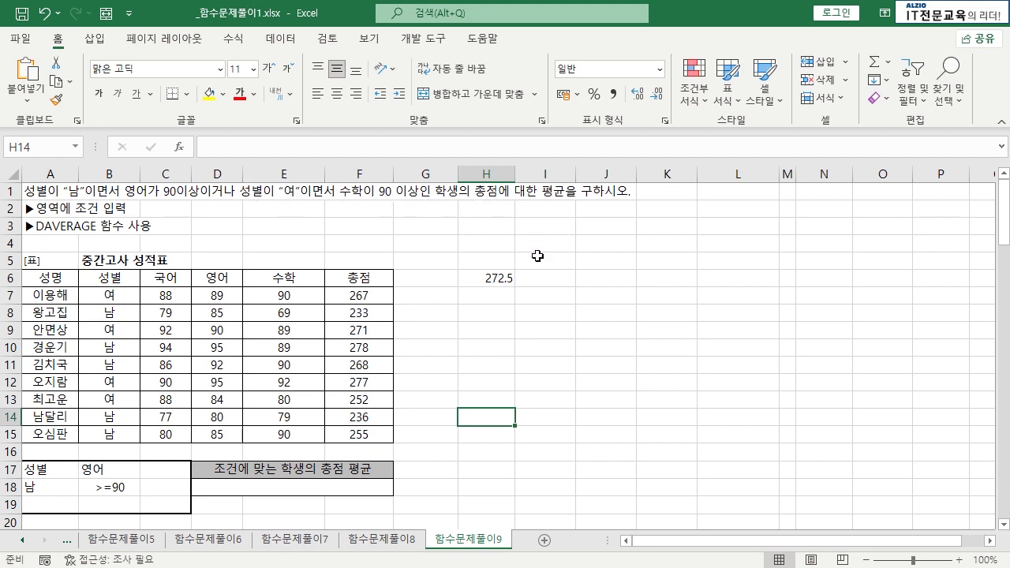
- Enter the condition 여 in A19 and the criteria header 수학 in C17
{"action": "left_click", "coordinate": [41, 504]}
{"action": "type", "text": "여"}
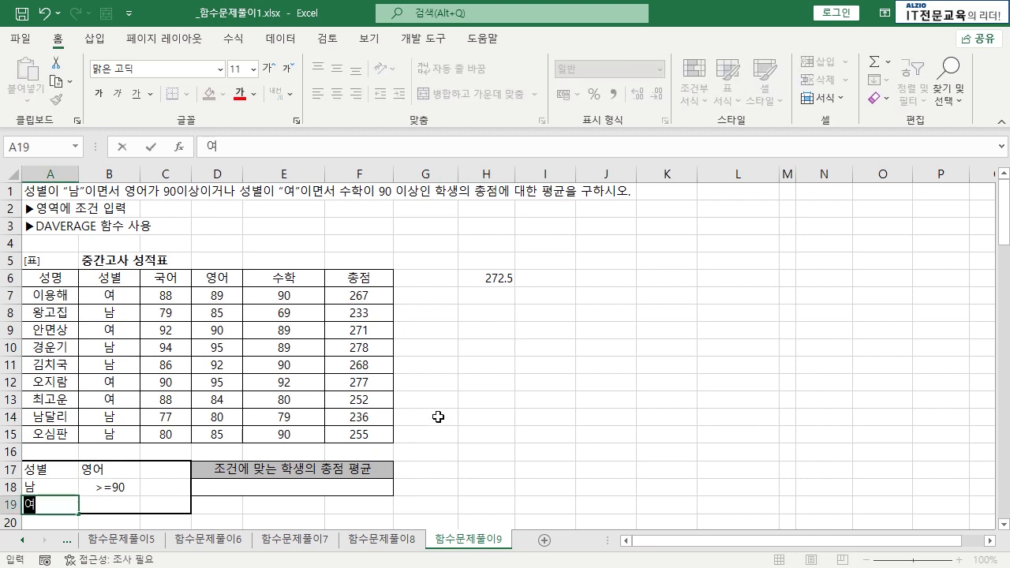
{"action": "key", "text": "Tab"}
{"action": "key", "text": "Up"}
{"action": "key", "text": "Up"}
{"action": "key", "text": "Right"}
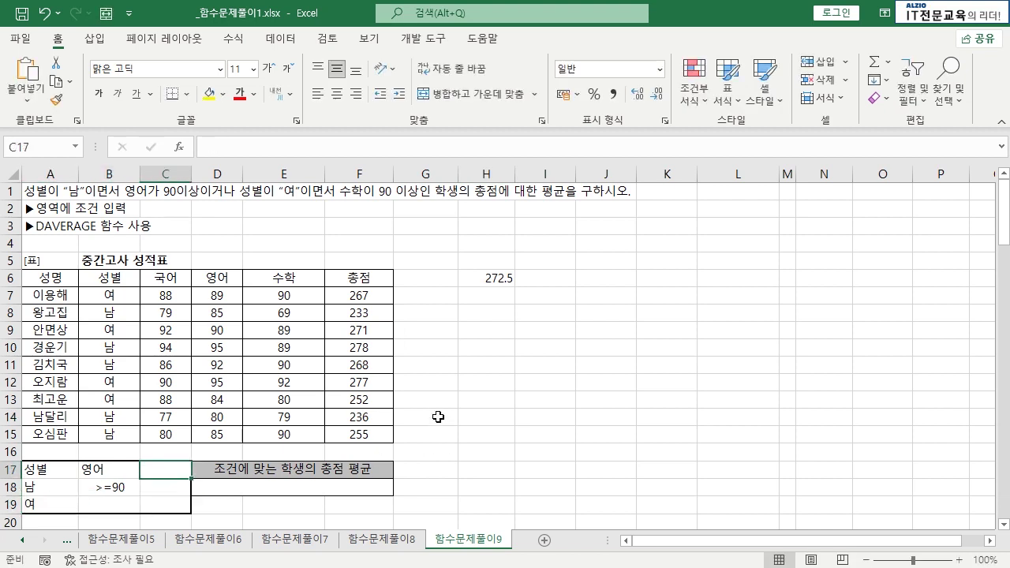
{"action": "type", "text": "수학"}
{"action": "key", "text": "Return"}
- Enter the 수학 condition >=90 in C19, on the same row as 여
{"action": "key", "text": "Down"}
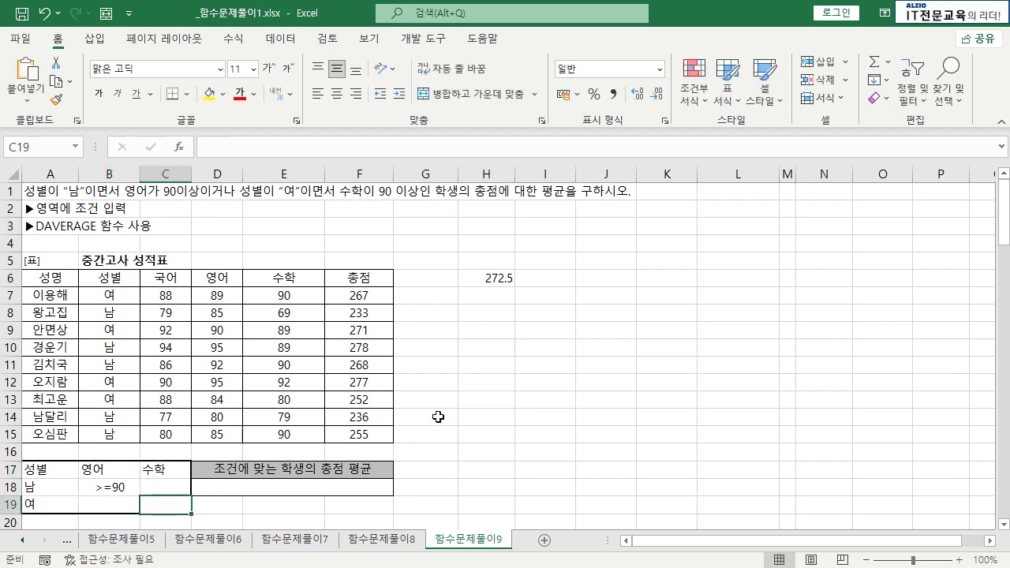
{"action": "type", "text": ">"}
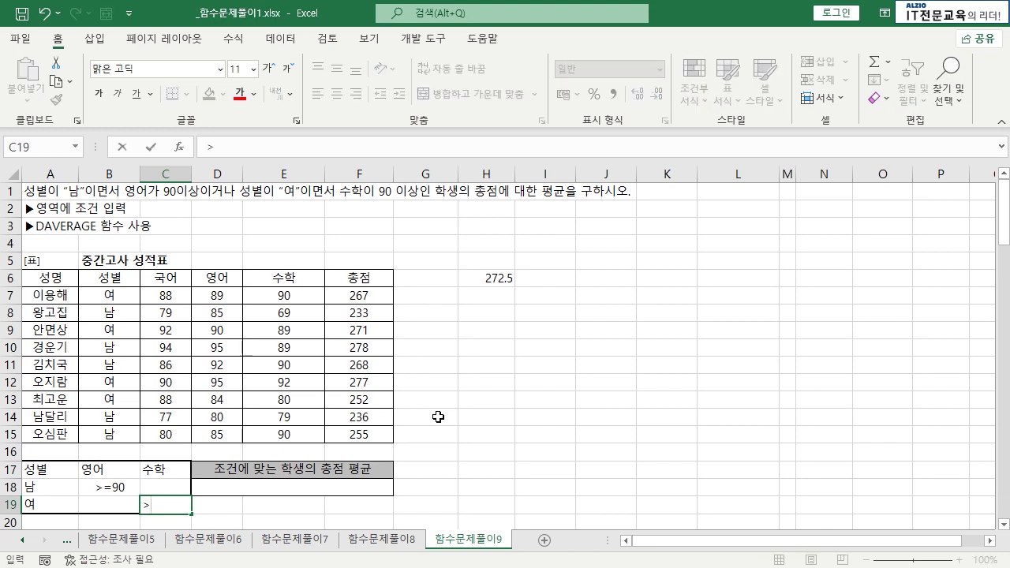
{"action": "type", "text": "=90"}
{"action": "key", "text": "Return"}
{"action": "left_click", "coordinate": [438, 416]}
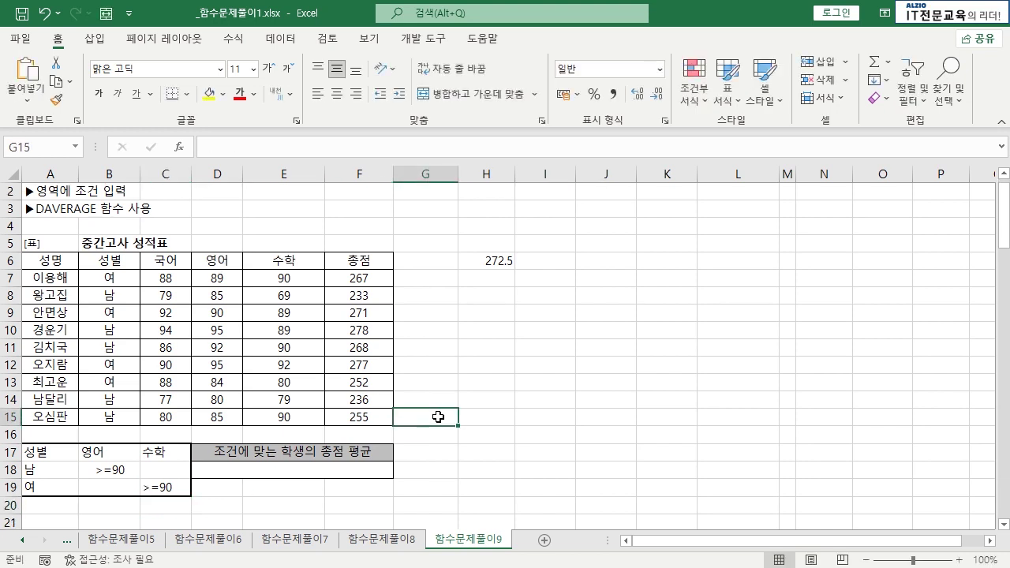
- Compare the partial criteria block A17:B18 with the full criteria range A17:C19
{"action": "scroll", "coordinate": [438, 416], "scroll_direction": "up", "scroll_amount": 1}
{"action": "left_click_drag", "start_coordinate": [38, 469], "coordinate": [101, 486]}
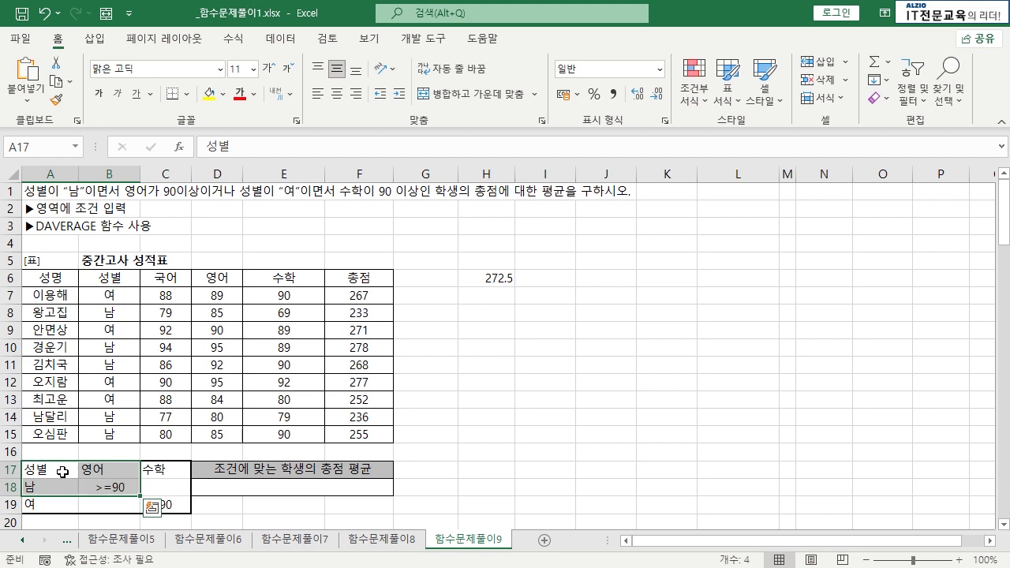
{"action": "left_click_drag", "start_coordinate": [63, 472], "coordinate": [156, 506]}
{"action": "left_click", "coordinate": [161, 506]}
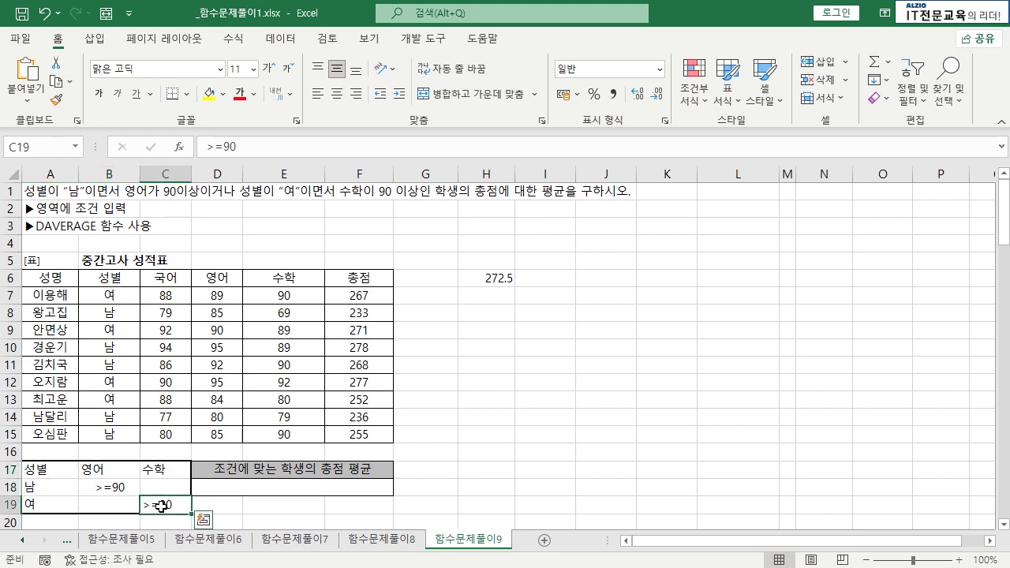
- Review the criteria rows for 남 and 여 in A18:C19 against the problem statement
{"action": "left_click", "coordinate": [61, 491]}
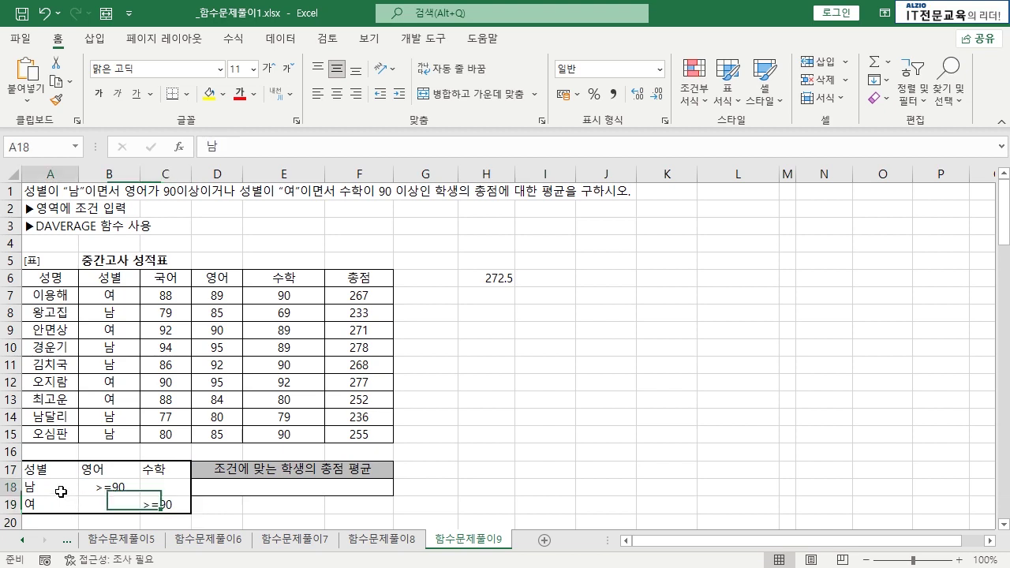
{"action": "left_click", "coordinate": [56, 506]}
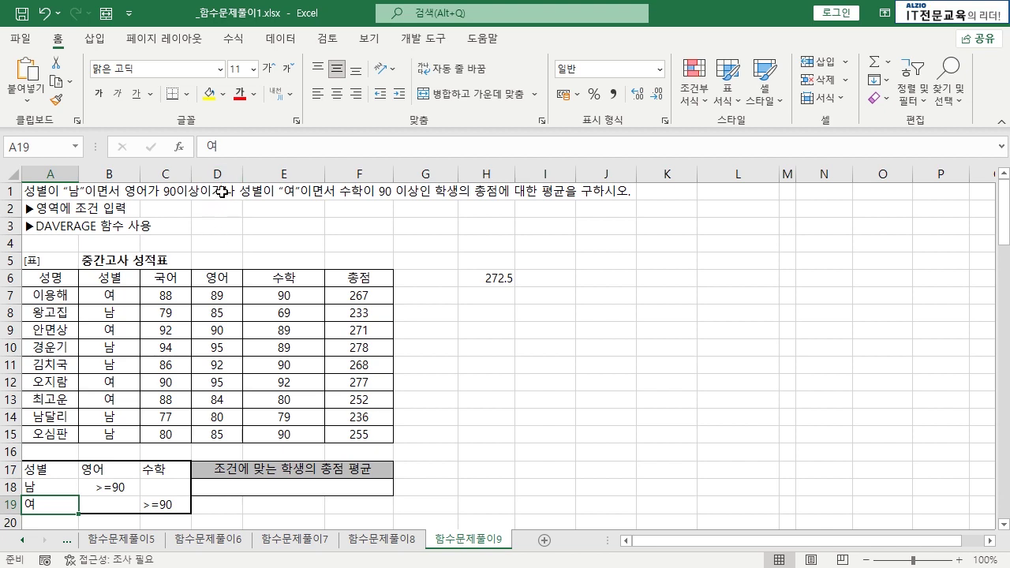
{"action": "left_click", "coordinate": [146, 483]}
{"action": "key", "text": "Right"}
{"action": "key", "text": "Right"}
{"action": "key", "text": "Right"}
{"action": "key", "text": "Right"}
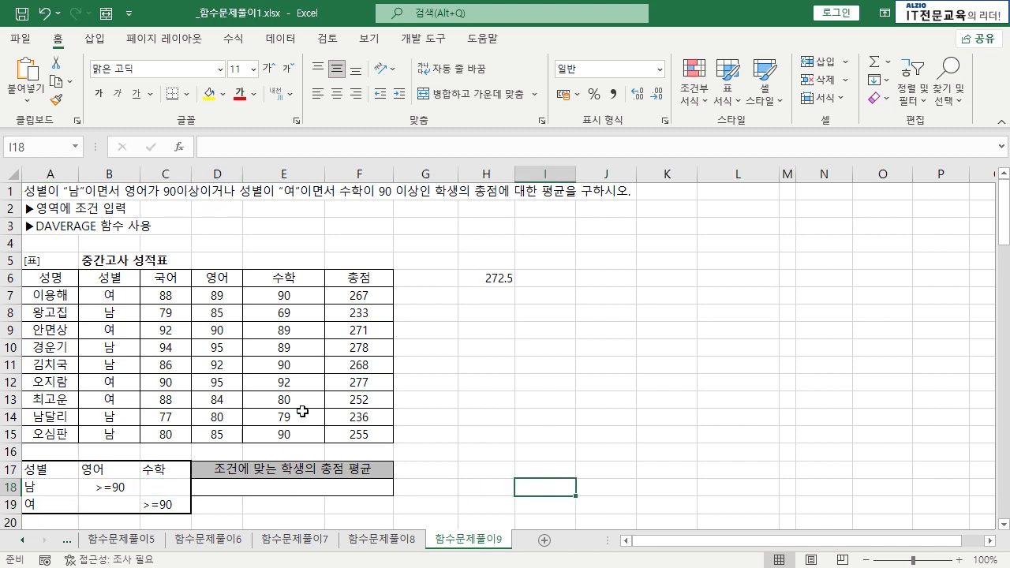
- Enter the formula =DAVERAGE(A6:F15,6,A17:C19) in D18 to average the matching students' total scores
{"action": "left_click", "coordinate": [290, 491]}
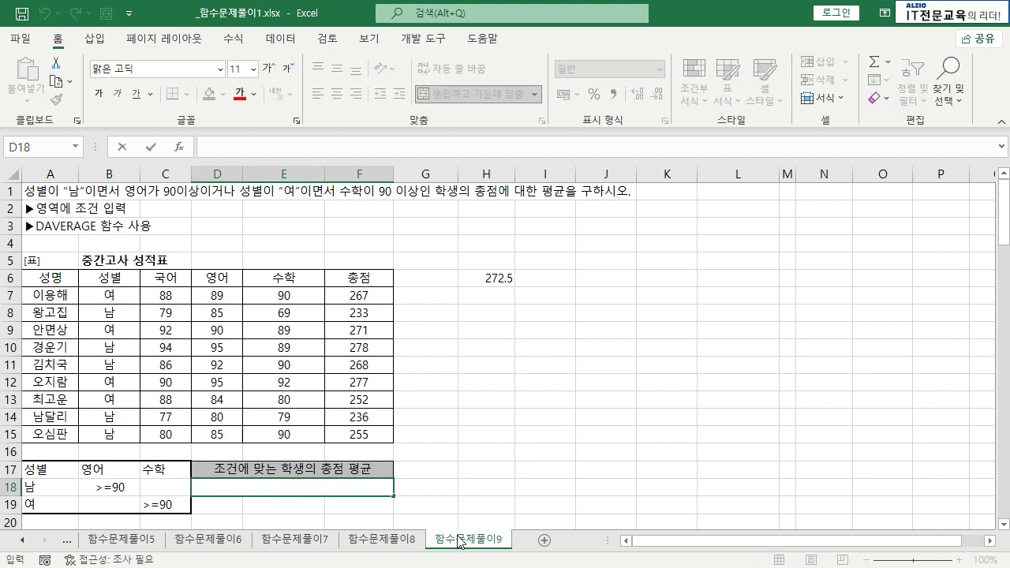
{"action": "type", "text": "=ㅇ"}
{"action": "key", "text": "BackSpace"}
{"action": "key", "text": "Hangul"}
{"action": "type", "text": "DAVER"}
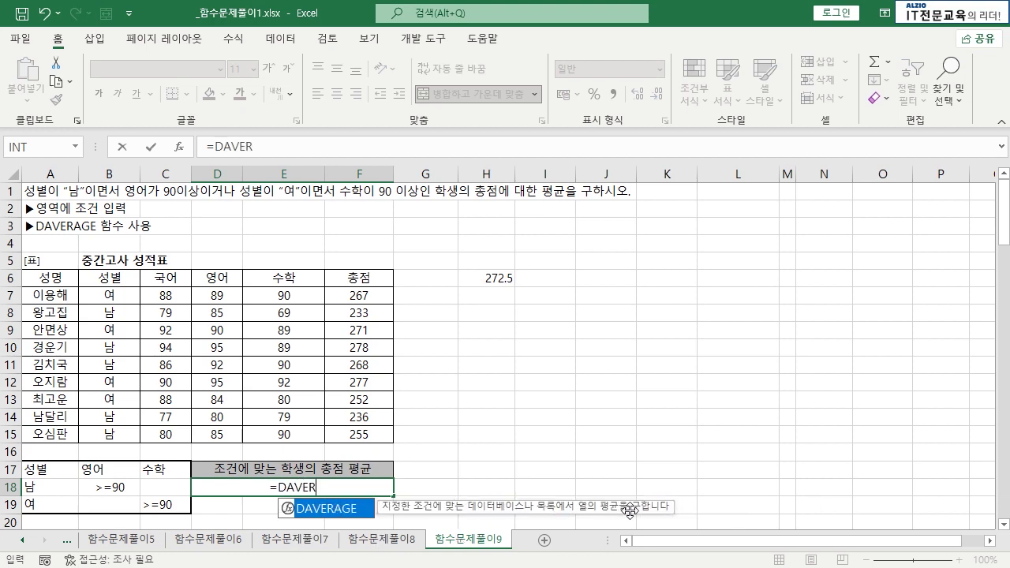
{"action": "key", "text": "Tab"}
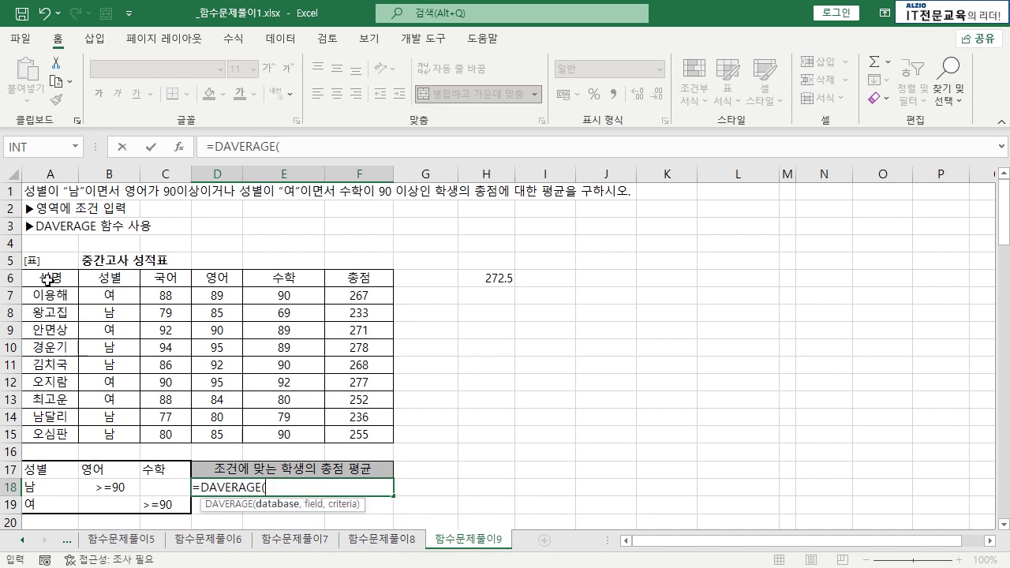
{"action": "left_click_drag", "start_coordinate": [48, 278], "coordinate": [359, 433]}
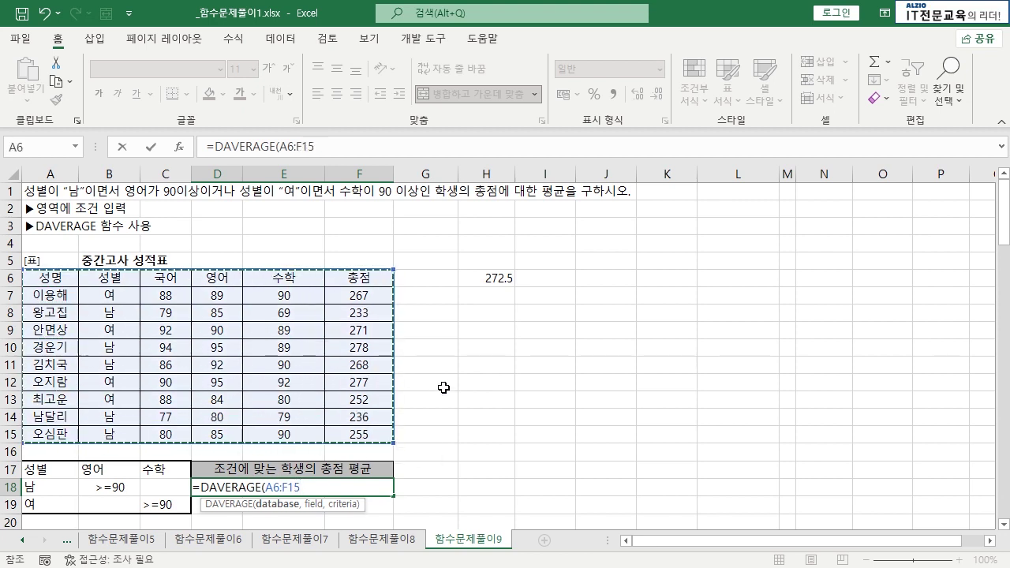
{"action": "type", "text": ","}
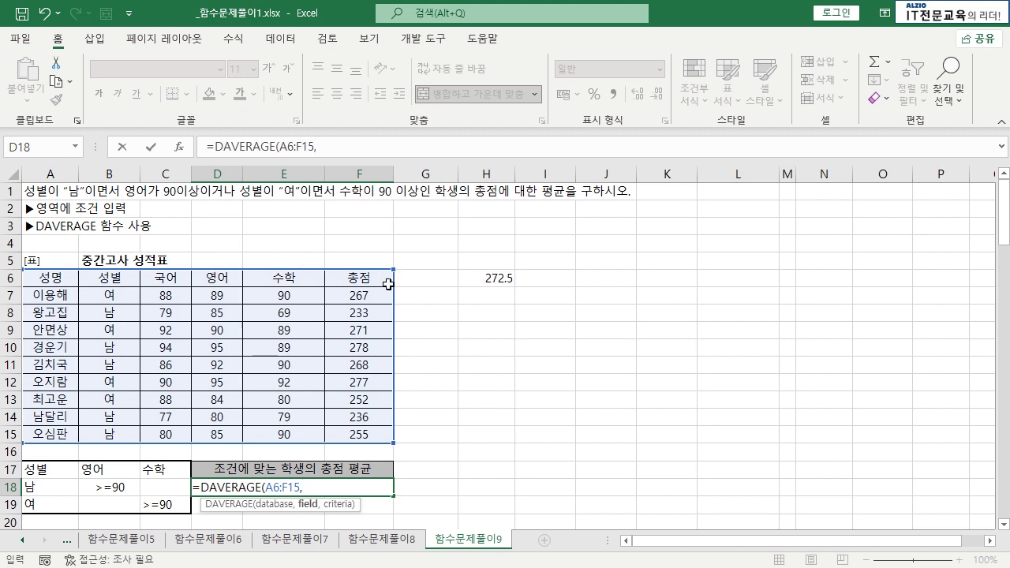
{"action": "type", "text": ","}
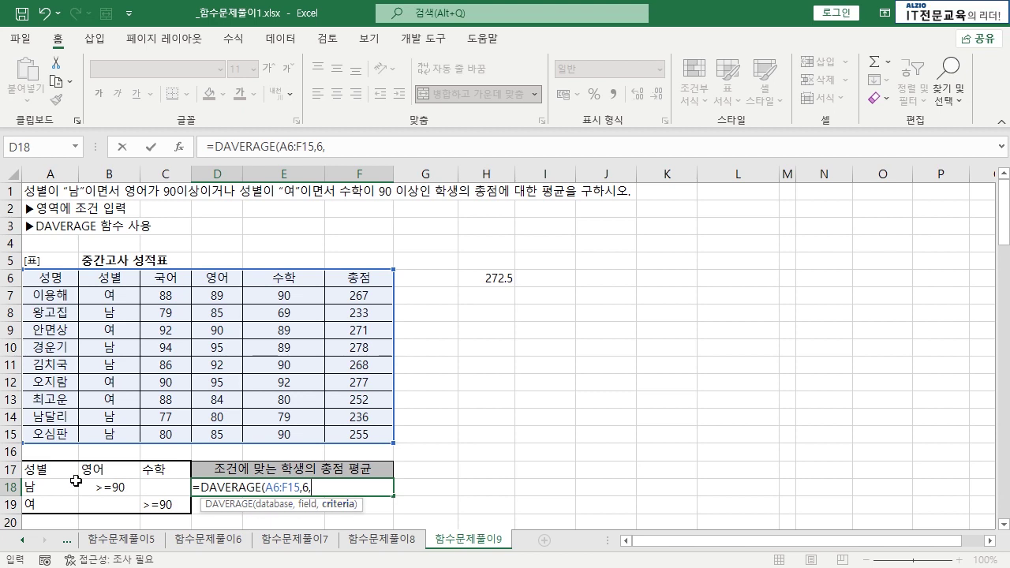
{"action": "left_click_drag", "start_coordinate": [41, 471], "coordinate": [152, 507]}
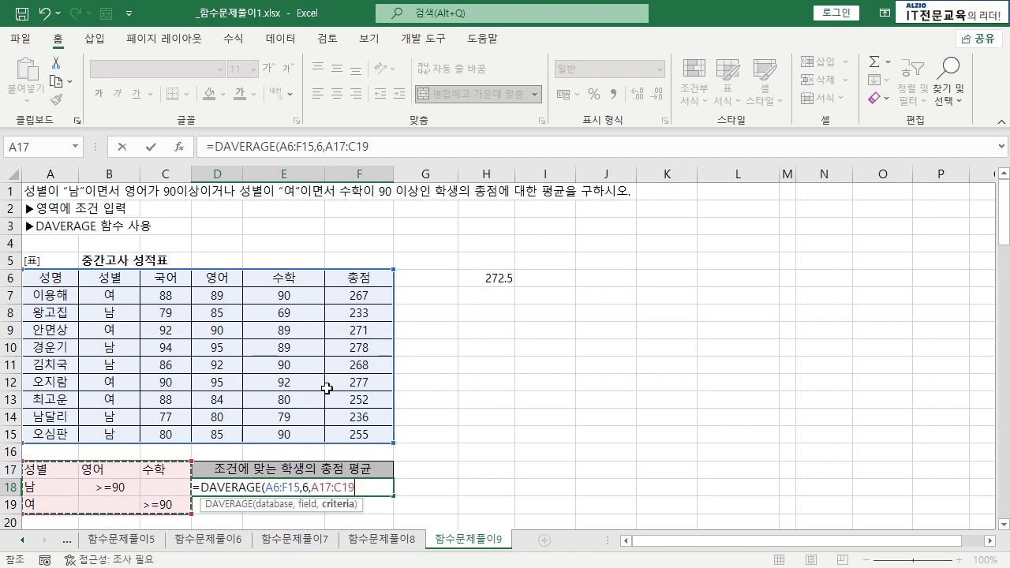
{"action": "key", "text": "Return"}
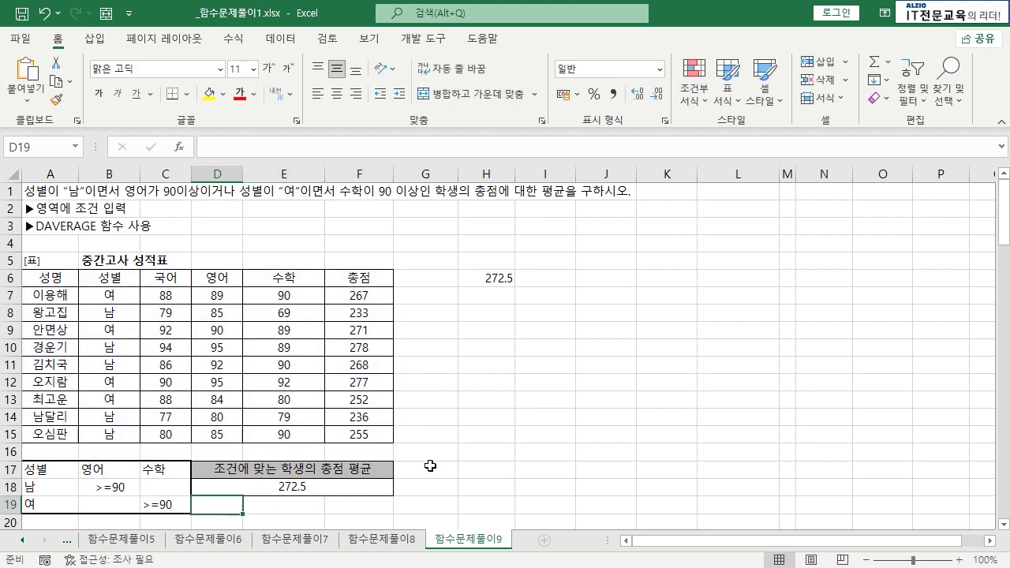
- Compare the DAVERAGE result in D18 with the check value in H6
{"action": "left_click", "coordinate": [347, 487]}
{"action": "left_click", "coordinate": [497, 280]}
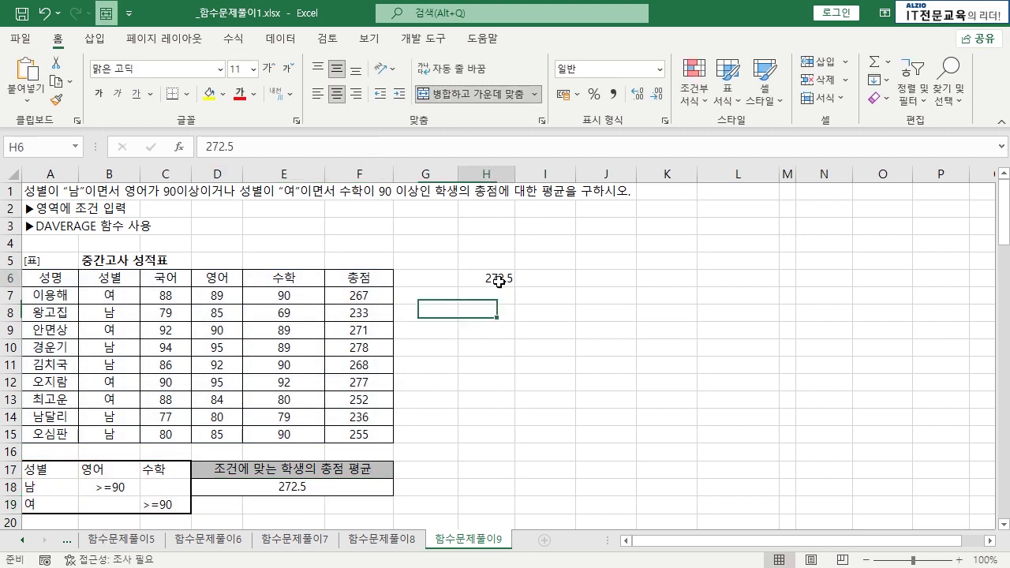
{"action": "left_click", "coordinate": [335, 482]}
{"action": "left_click", "coordinate": [495, 280]}
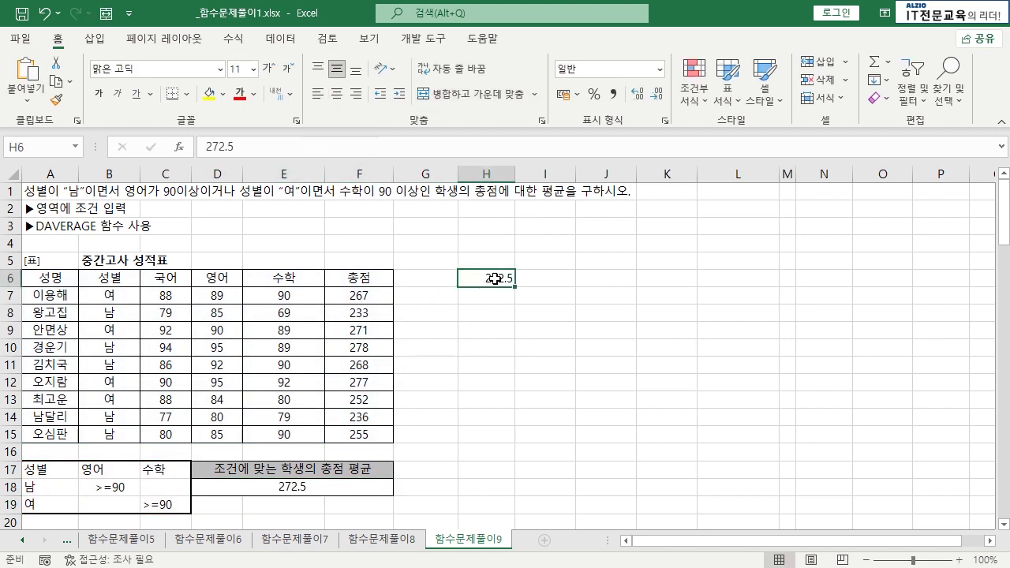
{"action": "left_click", "coordinate": [330, 483]}
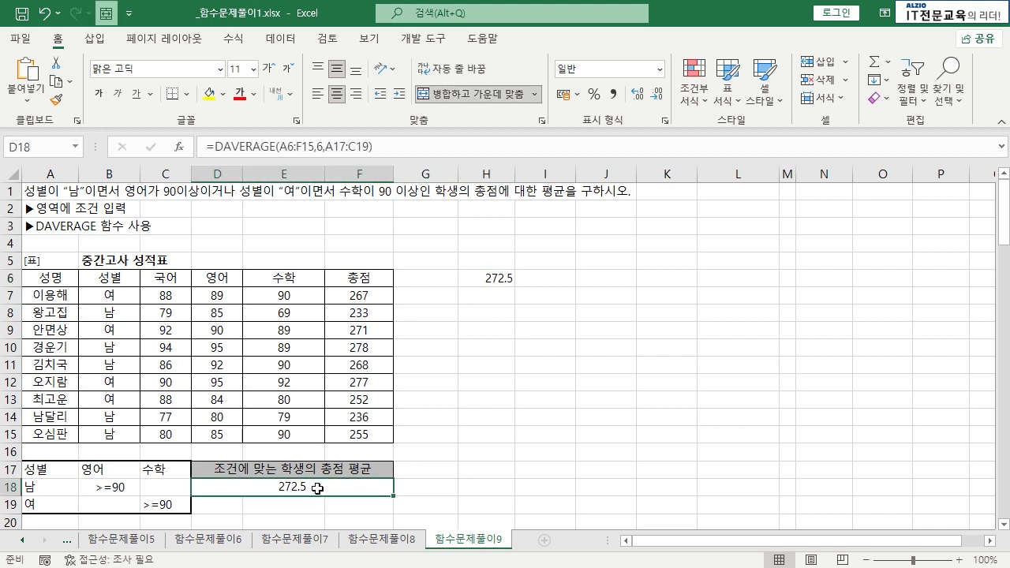
{"action": "left_click", "coordinate": [495, 414]}
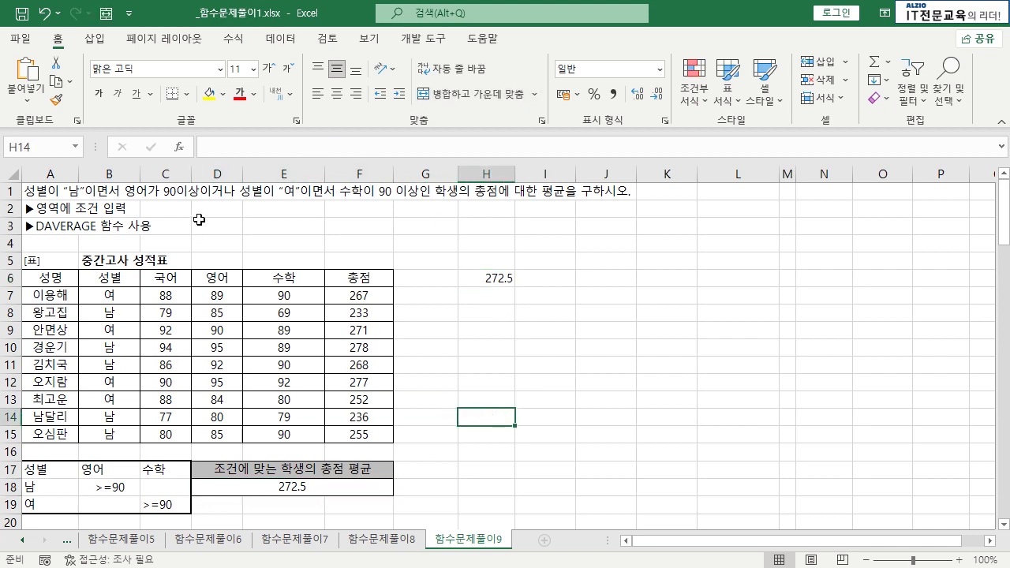
{"action": "left_click", "coordinate": [286, 487]}
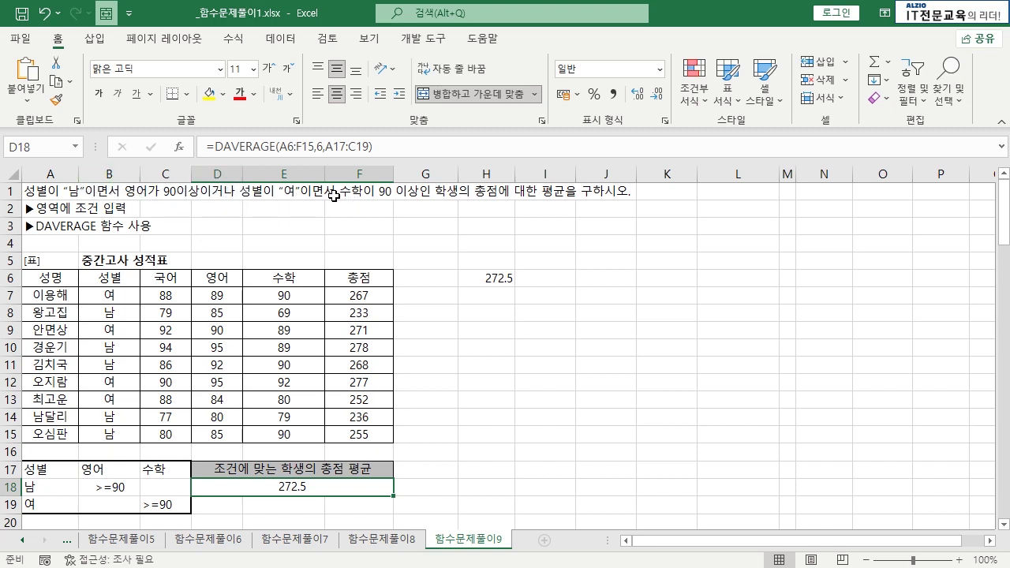
{"action": "left_click", "coordinate": [486, 329]}
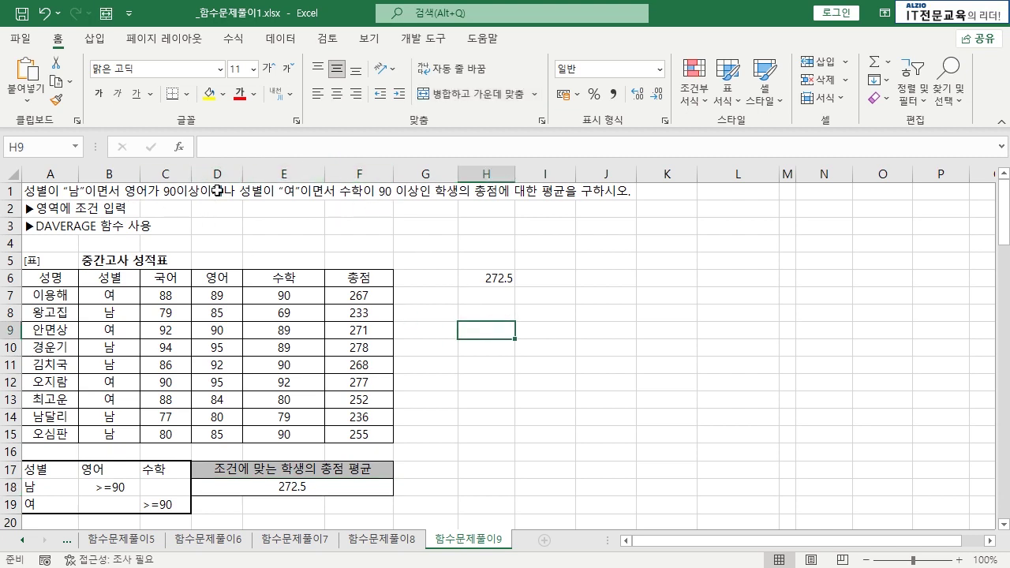
{"action": "left_click", "coordinate": [530, 405]}
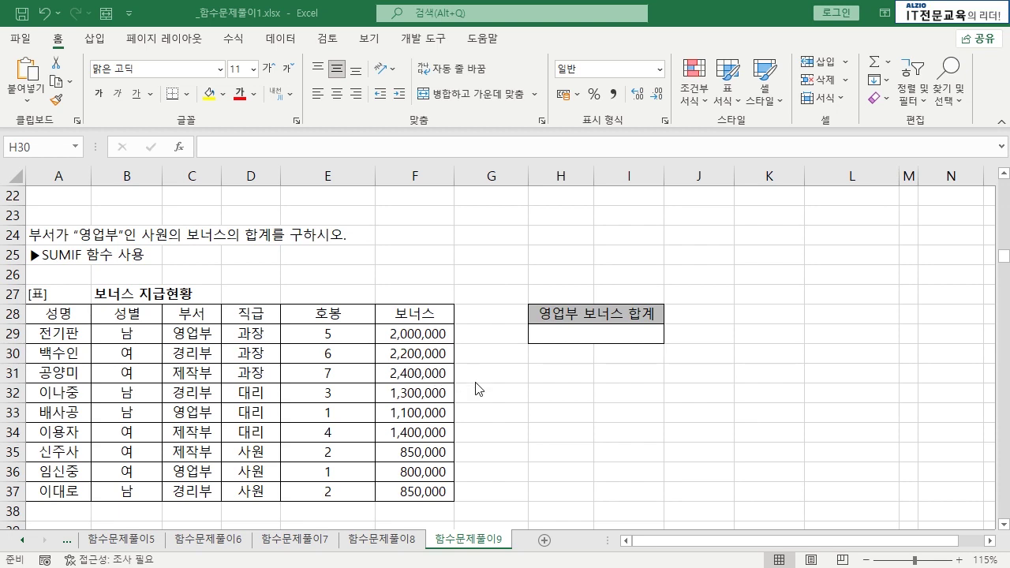
- Go through each column of the 보너스 지급현황 table for the SUMIF problem
{"action": "left_click", "coordinate": [1004, 524]}
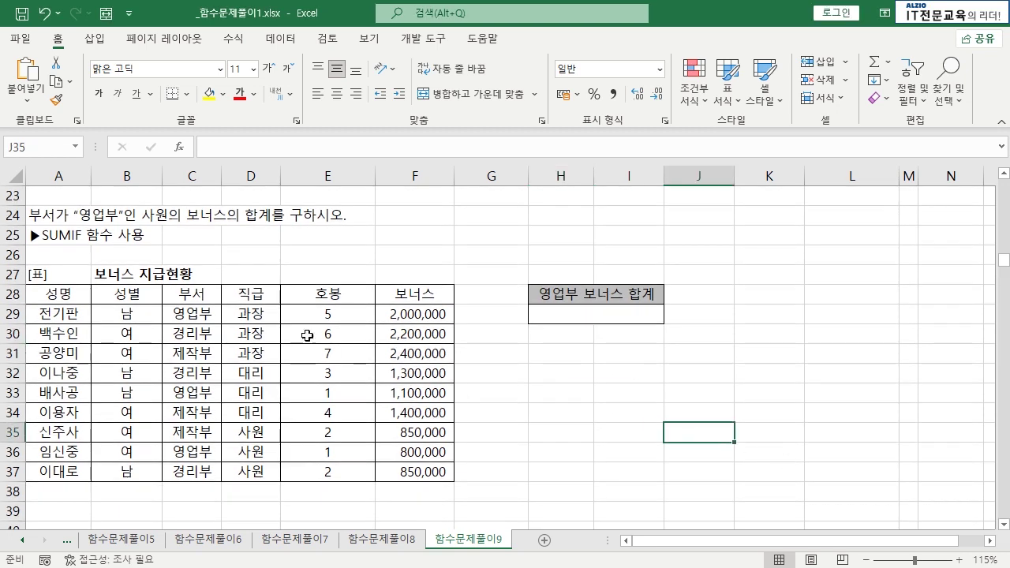
{"action": "left_click_drag", "start_coordinate": [191, 293], "coordinate": [192, 353]}
{"action": "left_click_drag", "start_coordinate": [126, 314], "coordinate": [127, 374]}
{"action": "left_click_drag", "start_coordinate": [58, 313], "coordinate": [75, 374]}
{"action": "left_click_drag", "start_coordinate": [251, 313], "coordinate": [251, 392]}
{"action": "left_click_drag", "start_coordinate": [328, 314], "coordinate": [327, 392]}
{"action": "left_click_drag", "start_coordinate": [421, 314], "coordinate": [418, 472]}
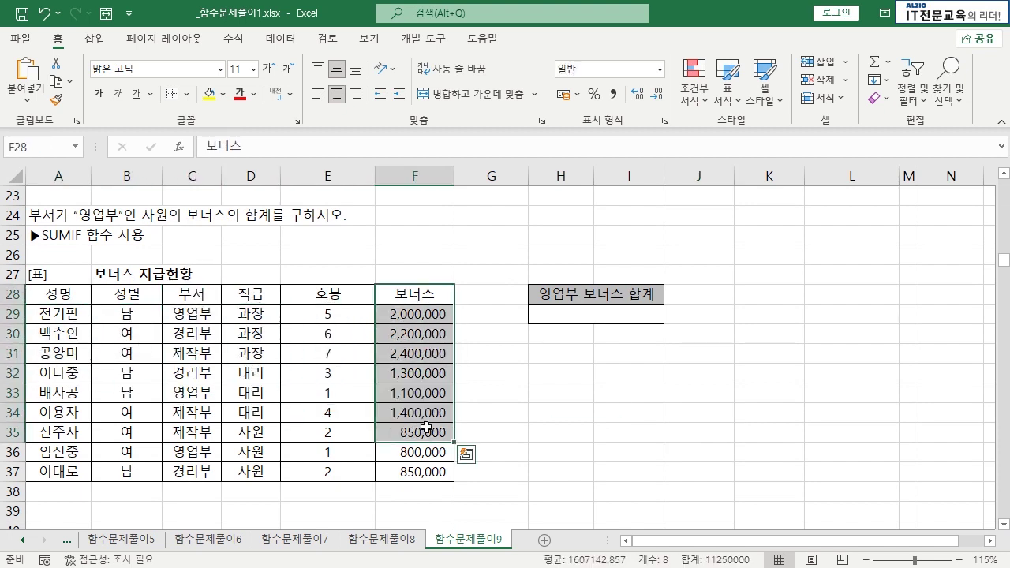
{"action": "left_click", "coordinate": [550, 378]}
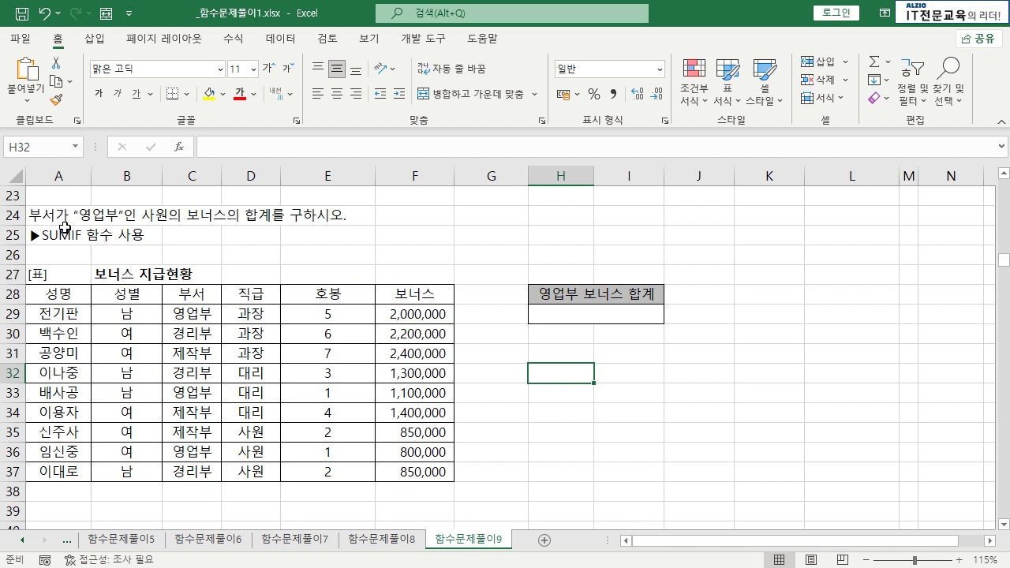
- Examine the 부서, 직급 and 보너스 columns against the wording of the SUMIF problem
{"action": "left_click_drag", "start_coordinate": [389, 296], "coordinate": [401, 452]}
{"action": "left_click", "coordinate": [400, 433]}
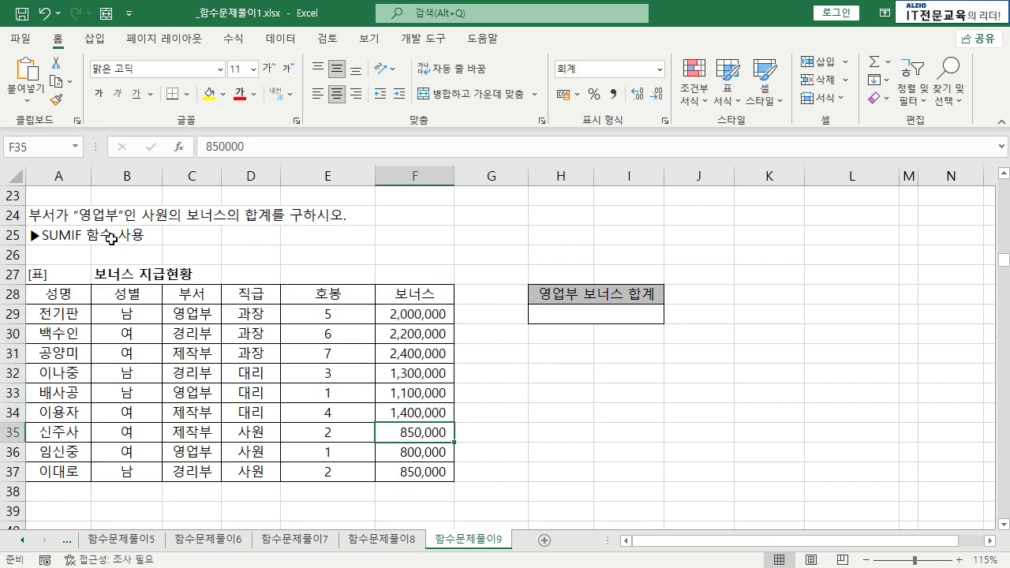
{"action": "left_click_drag", "start_coordinate": [191, 294], "coordinate": [192, 309]}
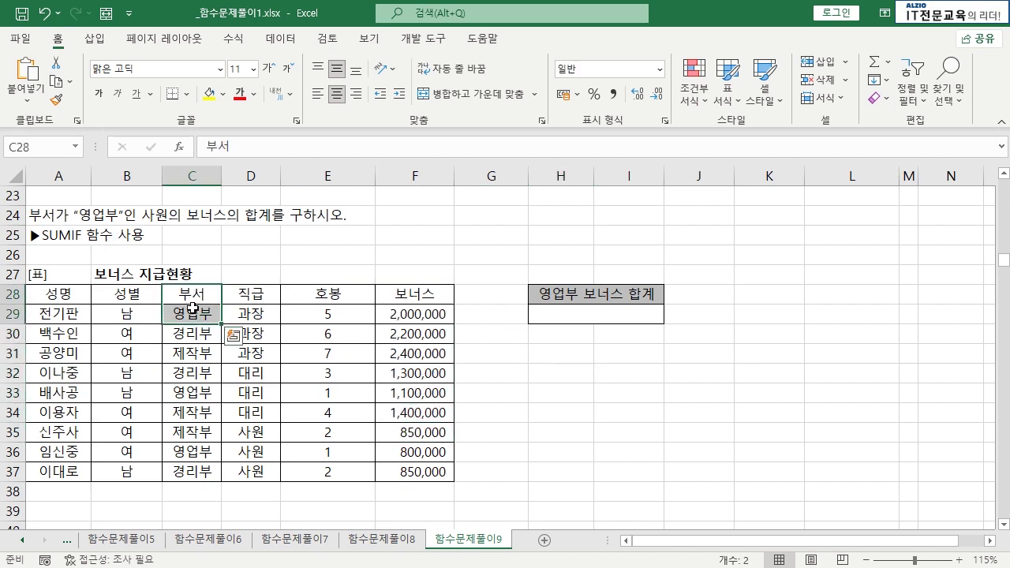
{"action": "left_click", "coordinate": [195, 256]}
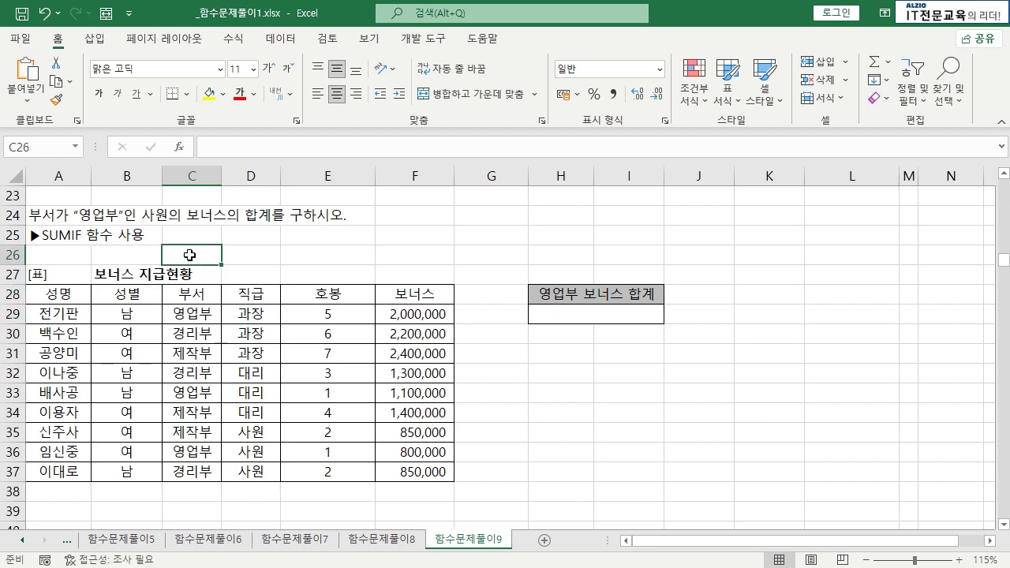
{"action": "left_click_drag", "start_coordinate": [203, 312], "coordinate": [201, 355]}
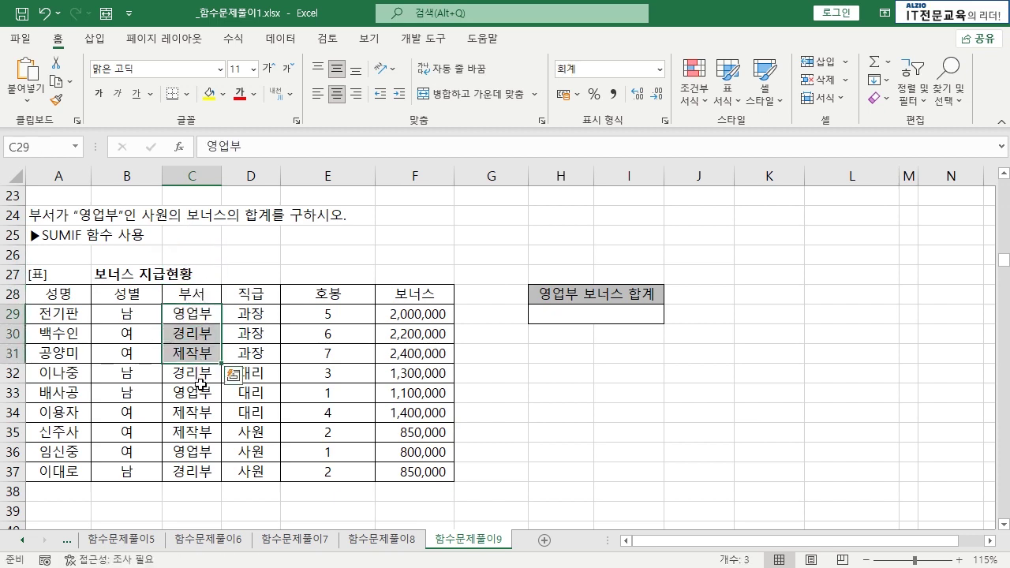
{"action": "left_click", "coordinate": [201, 389]}
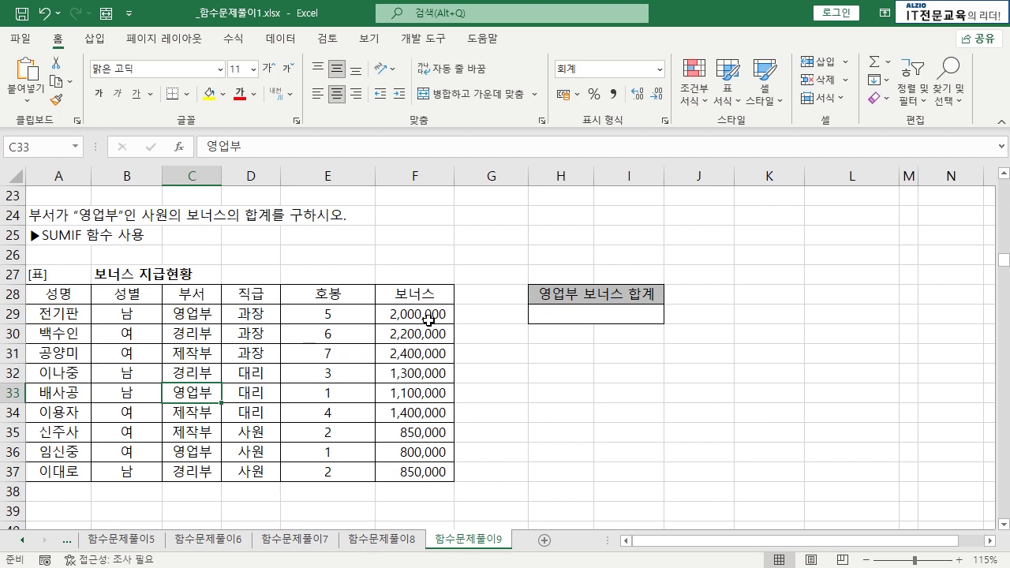
{"action": "key", "text": "Up"}
{"action": "key", "text": "Up"}
{"action": "key", "text": "Right"}
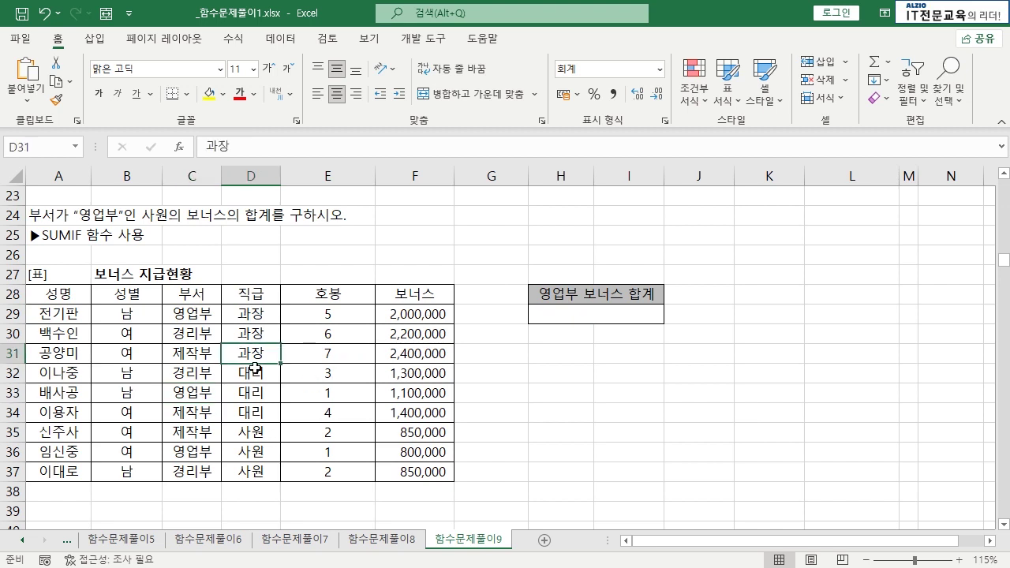
{"action": "left_click", "coordinate": [251, 393]}
{"action": "left_click_drag", "start_coordinate": [251, 432], "coordinate": [254, 467]}
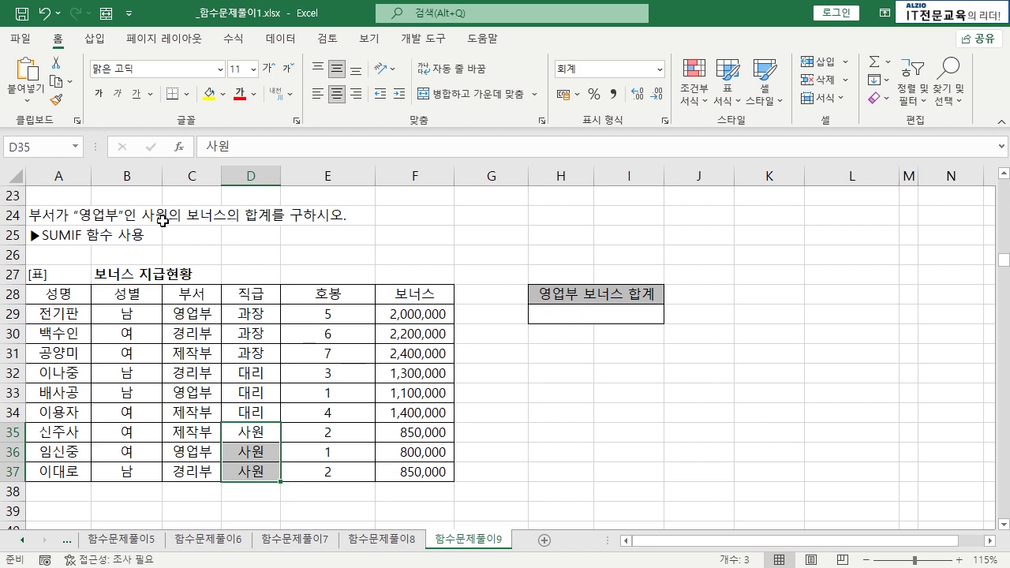
- Change the word 사원 to 직원 in the problem statement in A24
{"action": "left_click", "coordinate": [164, 220]}
{"action": "double_click", "coordinate": [56, 213]}
{"action": "left_click_drag", "start_coordinate": [149, 215], "coordinate": [157, 215]}
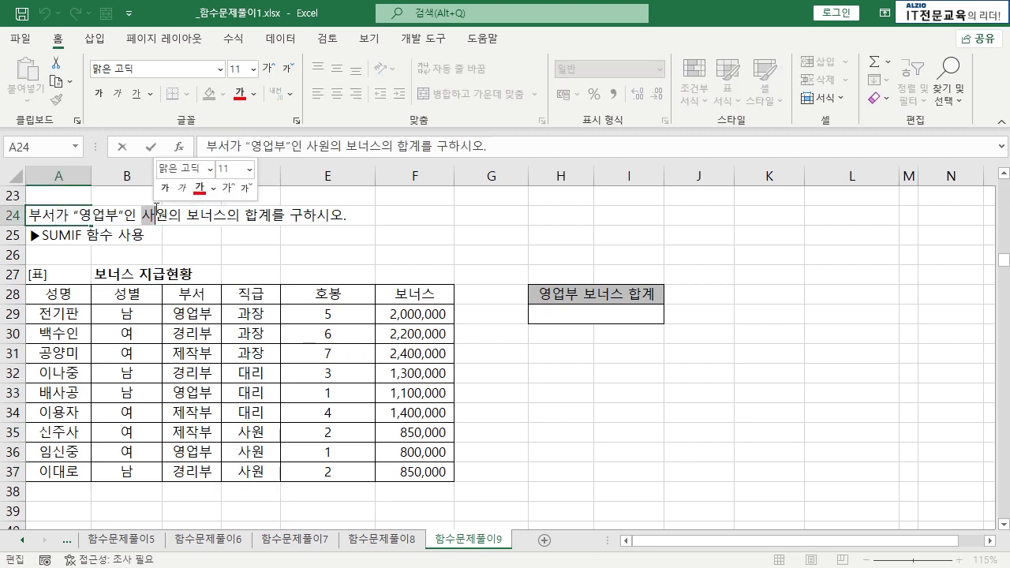
{"action": "type", "text": "직"}
{"action": "key", "text": "Return"}
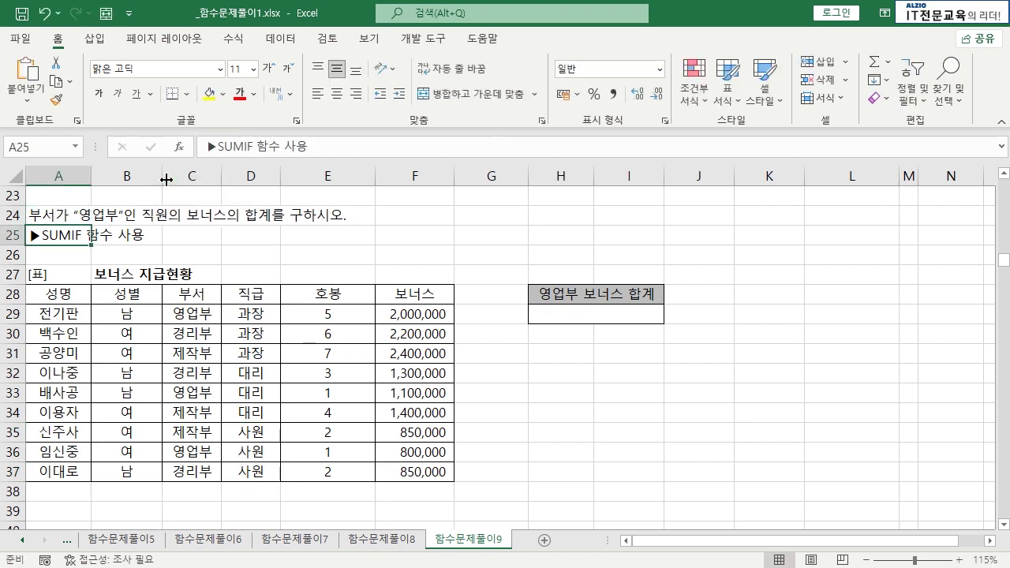
{"action": "left_click", "coordinate": [208, 244]}
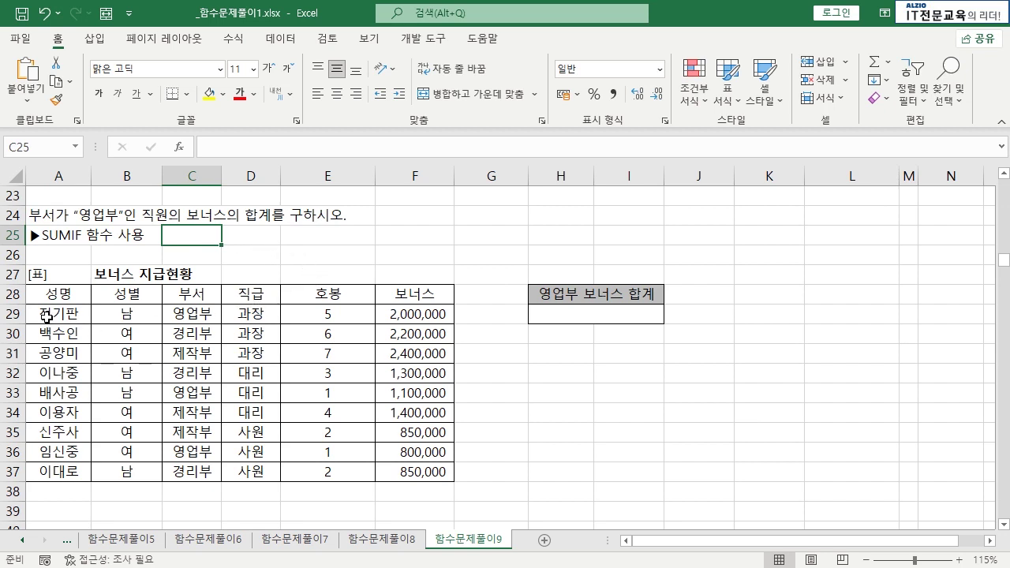
- Highlight the 영업부 employees' rows 29, 33 and 36 together to check which bonuses belong in the sum
{"action": "left_click_drag", "start_coordinate": [47, 315], "coordinate": [403, 319]}
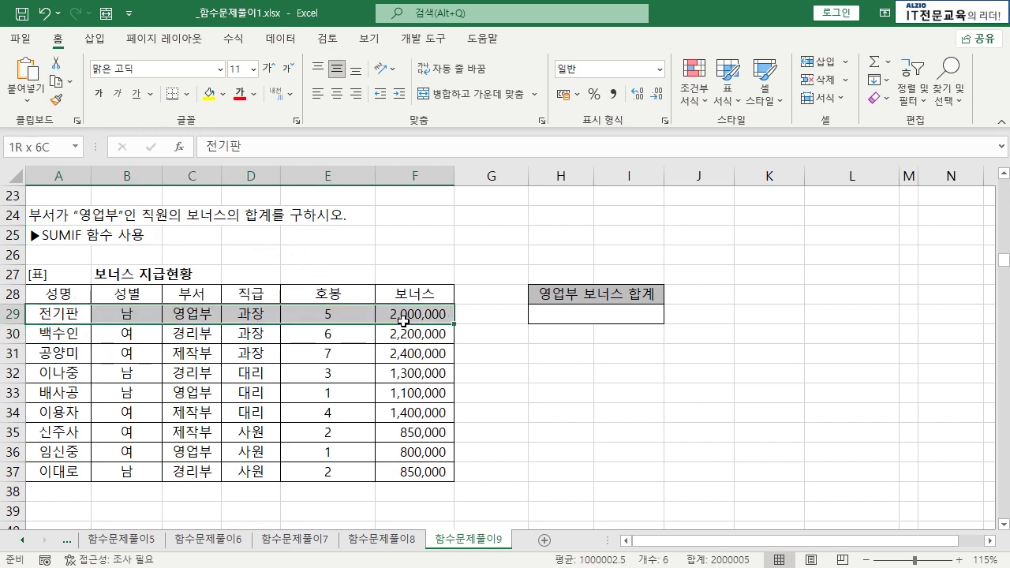
{"action": "left_click", "coordinate": [14, 314]}
{"action": "left_click", "coordinate": [15, 393], "text": "ctrl"}
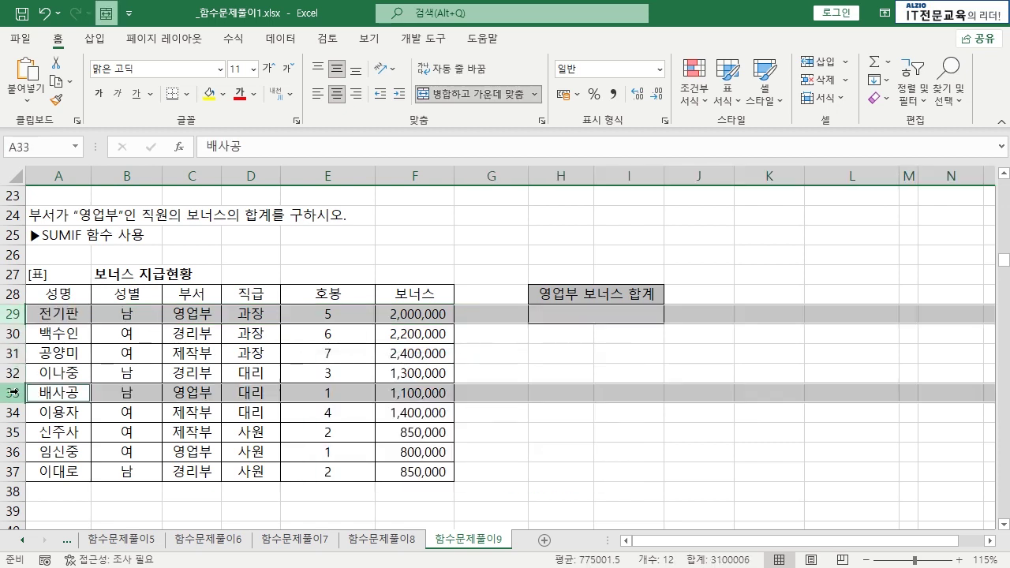
{"action": "left_click", "coordinate": [14, 453], "text": "ctrl"}
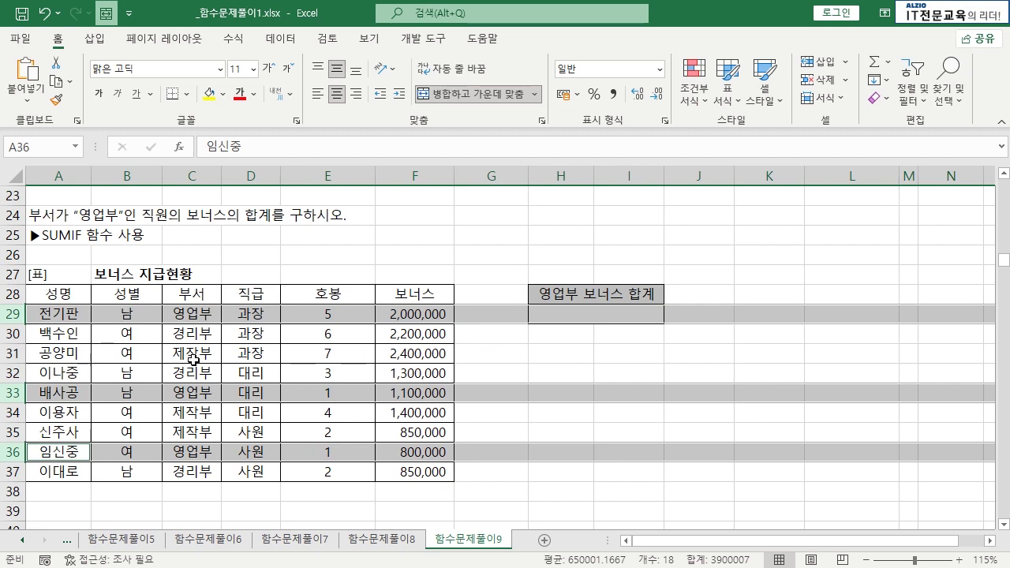
- Add the three 영업부 bonuses by hand in H31 with =F29+F33+F36 and review the formula's cell references
{"action": "left_click", "coordinate": [550, 356]}
{"action": "type", "text": "="}
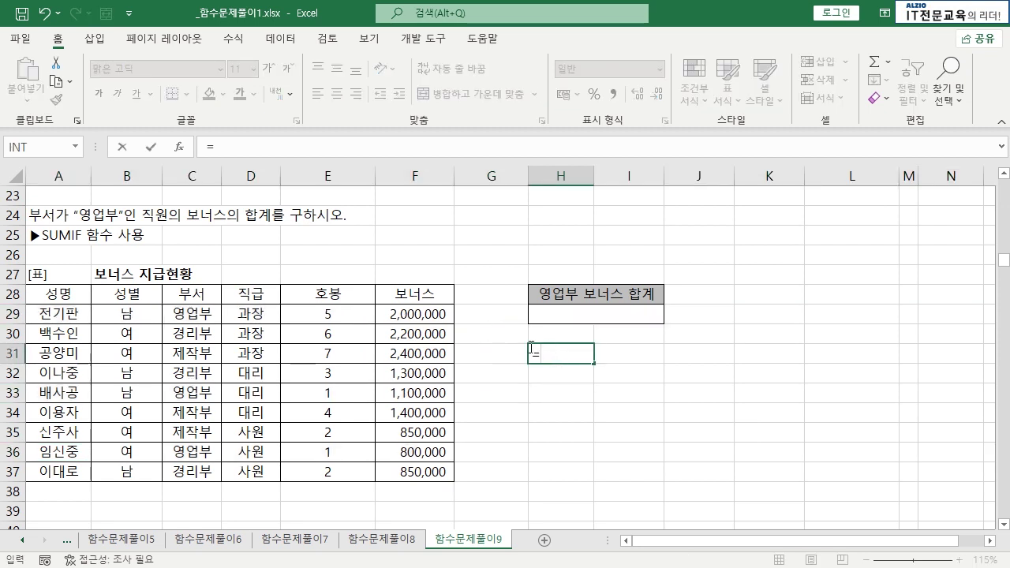
{"action": "left_click", "coordinate": [435, 318]}
{"action": "type", "text": "+"}
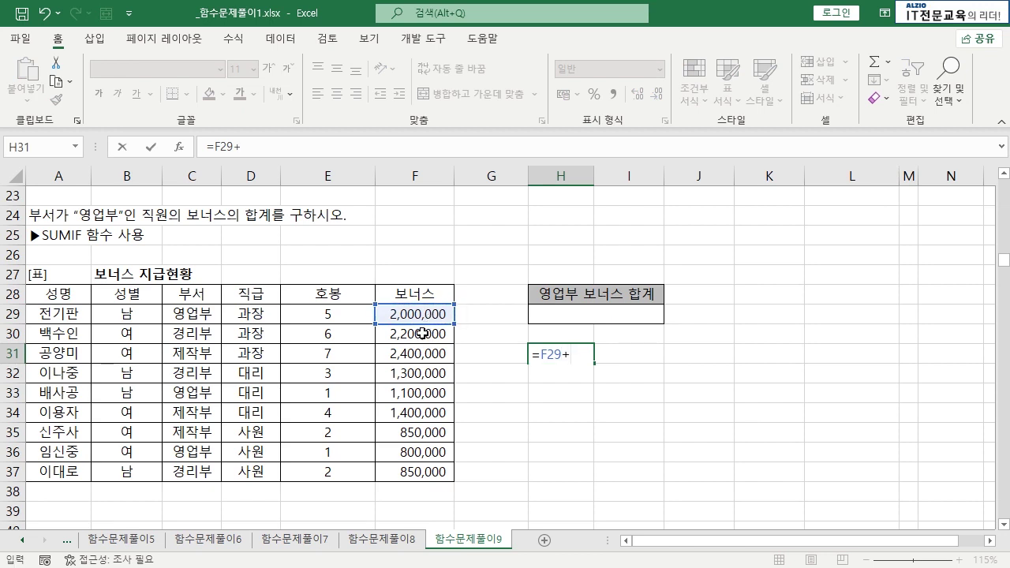
{"action": "left_click", "coordinate": [419, 391]}
{"action": "type", "text": "+"}
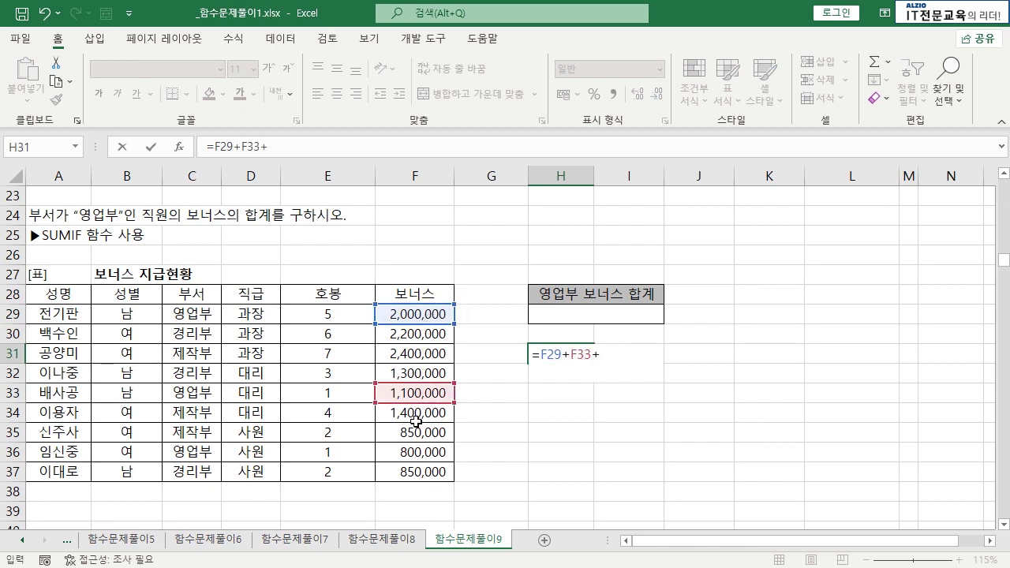
{"action": "left_click", "coordinate": [408, 447]}
{"action": "key", "text": "Return"}
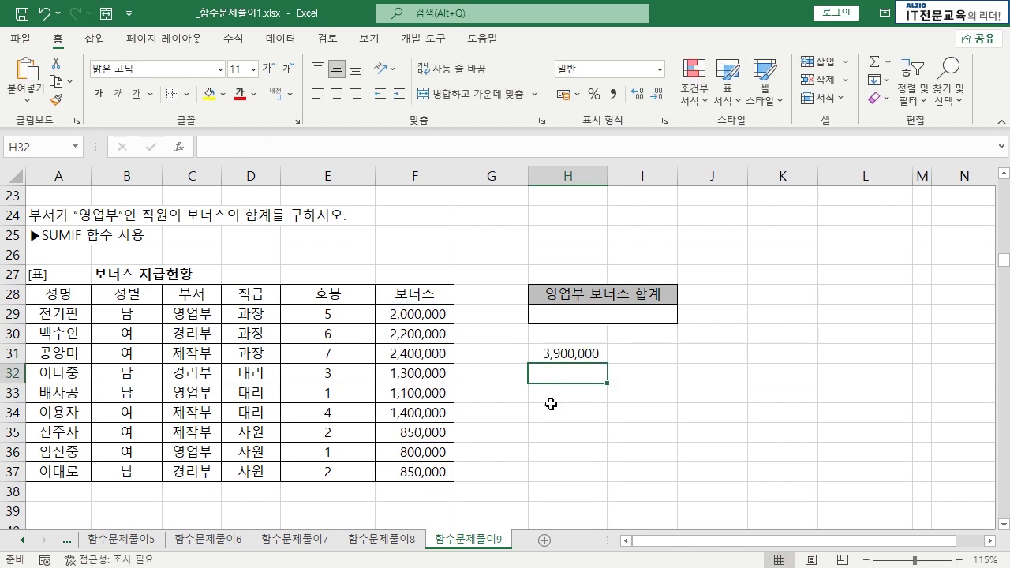
{"action": "left_click", "coordinate": [560, 353]}
{"action": "double_click", "coordinate": [560, 351]}
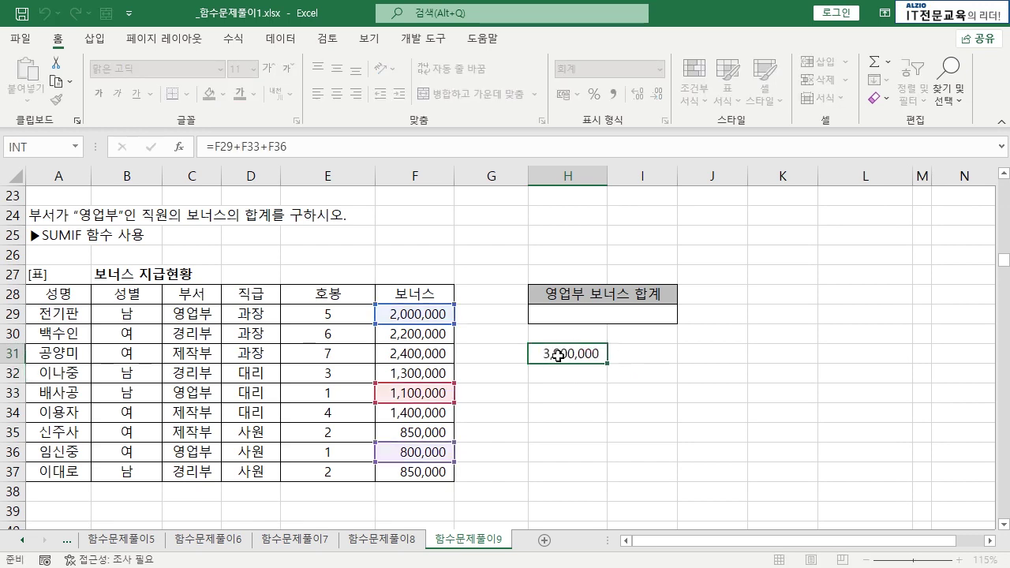
{"action": "key", "text": "Escape"}
- Check the 부서 entries in C29:C37 as the range to which the SUMIF condition applies
{"action": "left_click", "coordinate": [567, 317]}
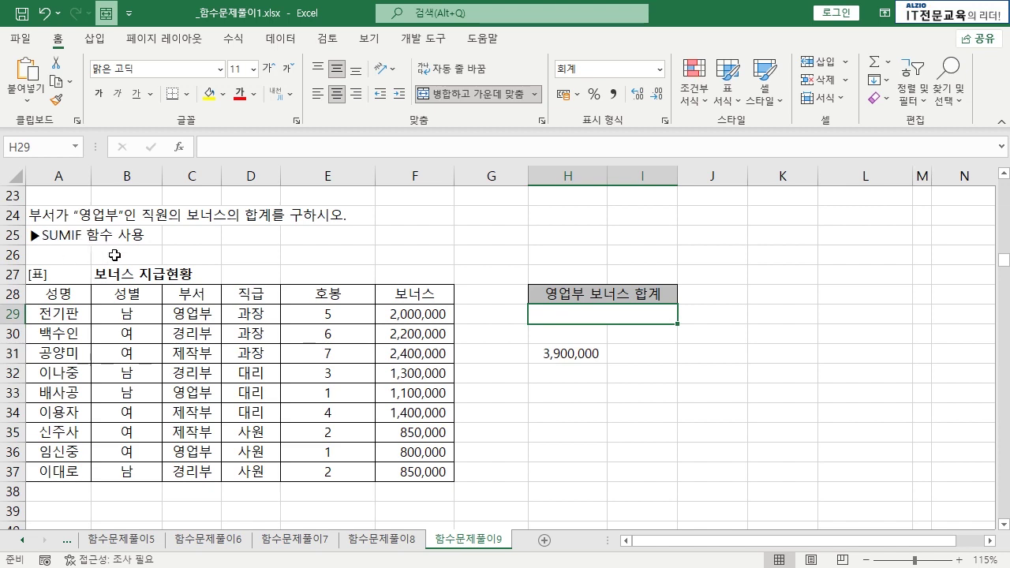
{"action": "left_click", "coordinate": [189, 294]}
{"action": "left_click", "coordinate": [195, 308]}
{"action": "left_click_drag", "start_coordinate": [196, 307], "coordinate": [208, 470]}
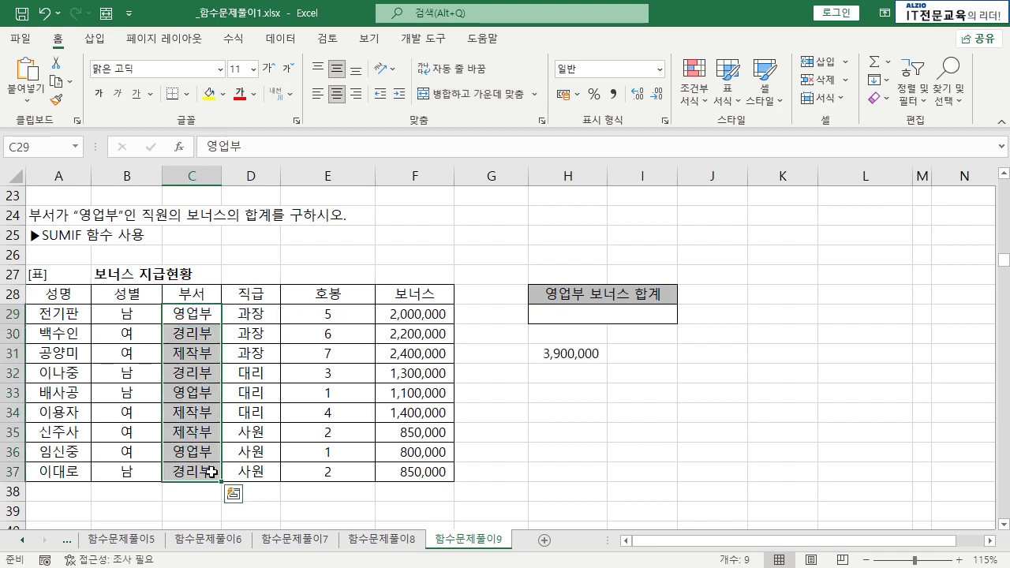
{"action": "left_click", "coordinate": [207, 435]}
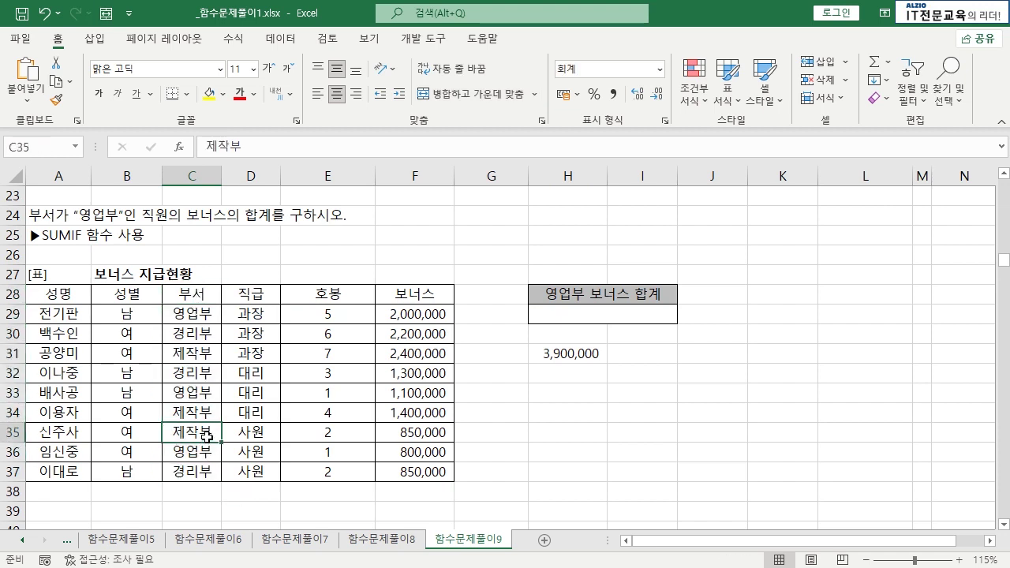
- Calculate the 영업부 bonus total in H29 with =SUMIF(C29:C37,"영업부",F29:F37)
{"action": "left_click", "coordinate": [570, 316]}
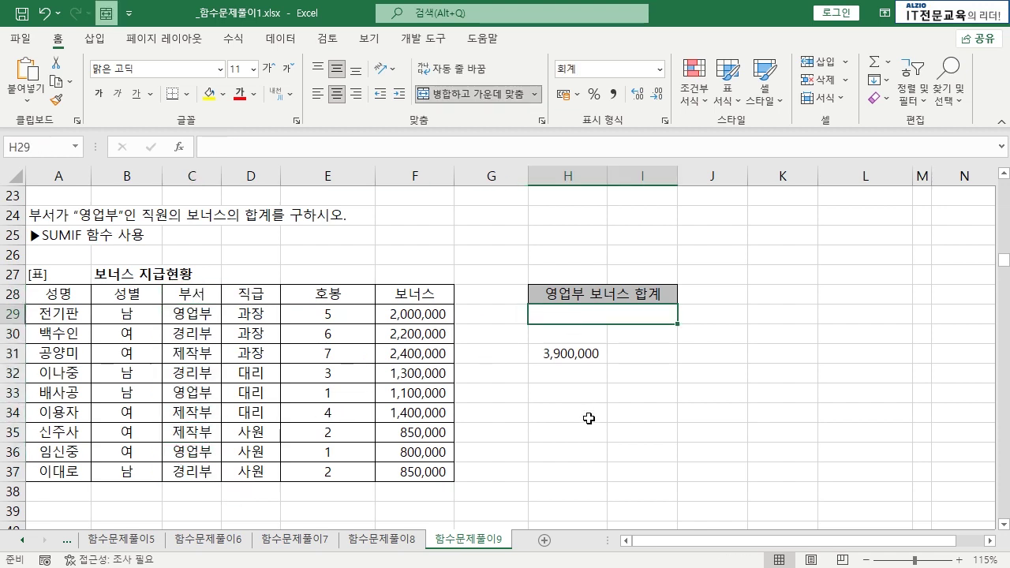
{"action": "type", "text": "=SUN"}
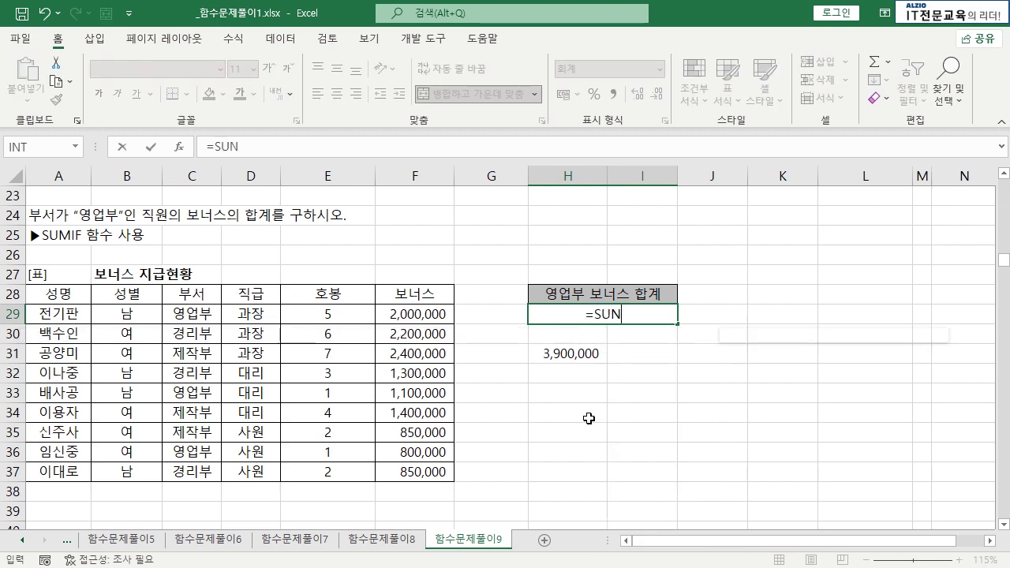
{"action": "key", "text": "BackSpace"}
{"action": "type", "text": "MIF"}
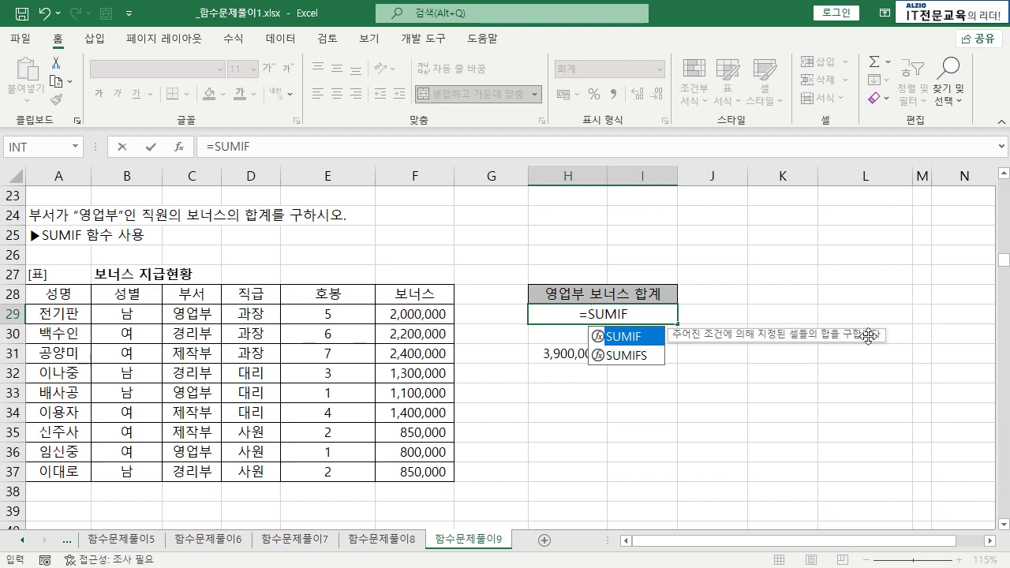
{"action": "type", "text": "("}
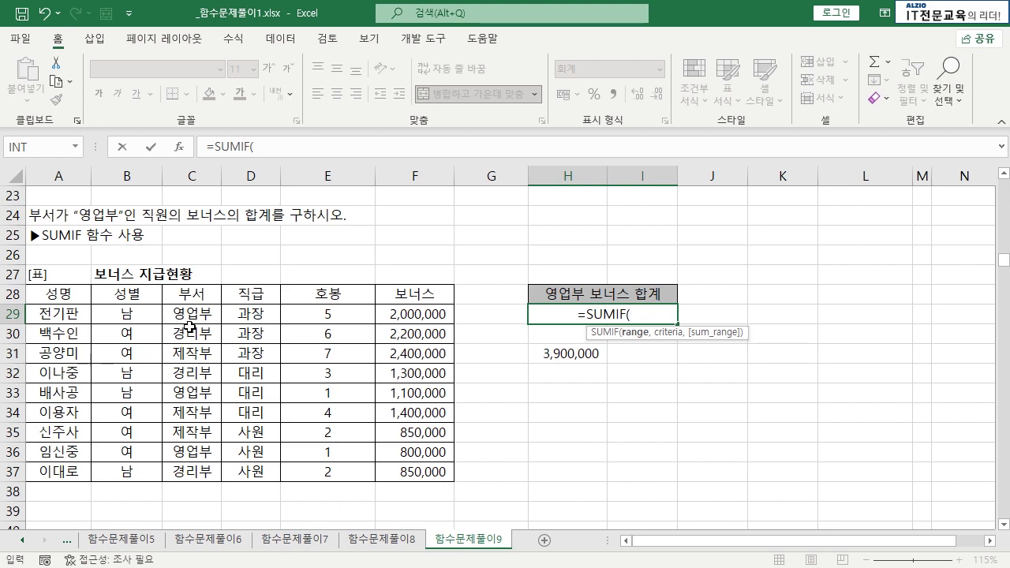
{"action": "left_click_drag", "start_coordinate": [189, 314], "coordinate": [191, 472]}
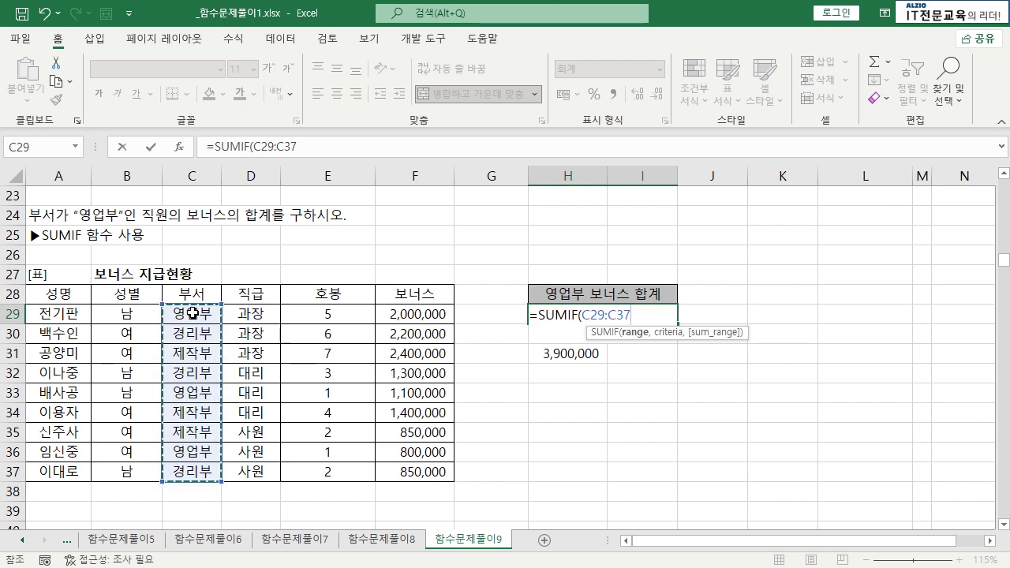
{"action": "type", "text": ",\"D"}
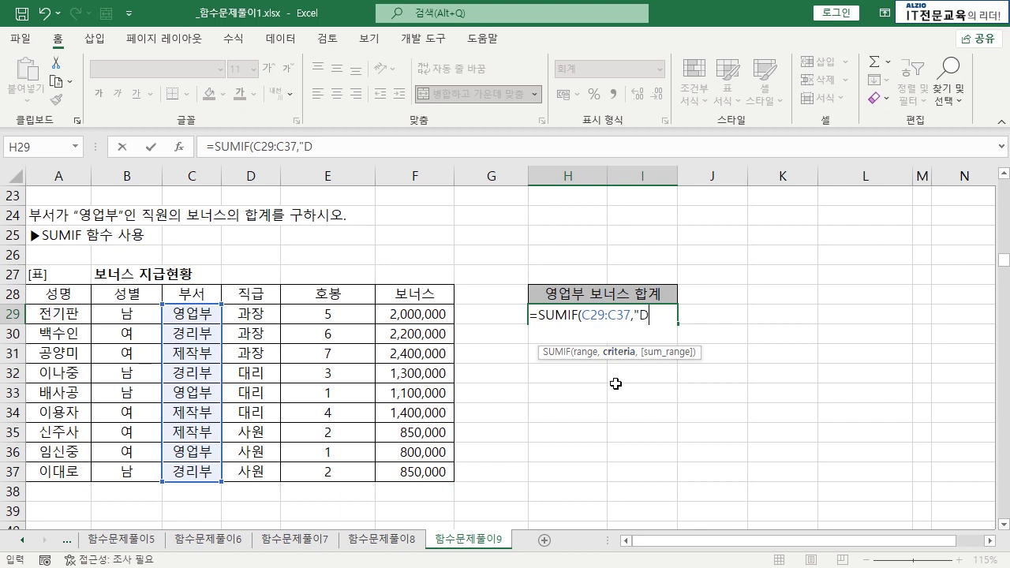
{"action": "key", "text": "BackSpace"}
{"action": "type", "text": "영업부"}
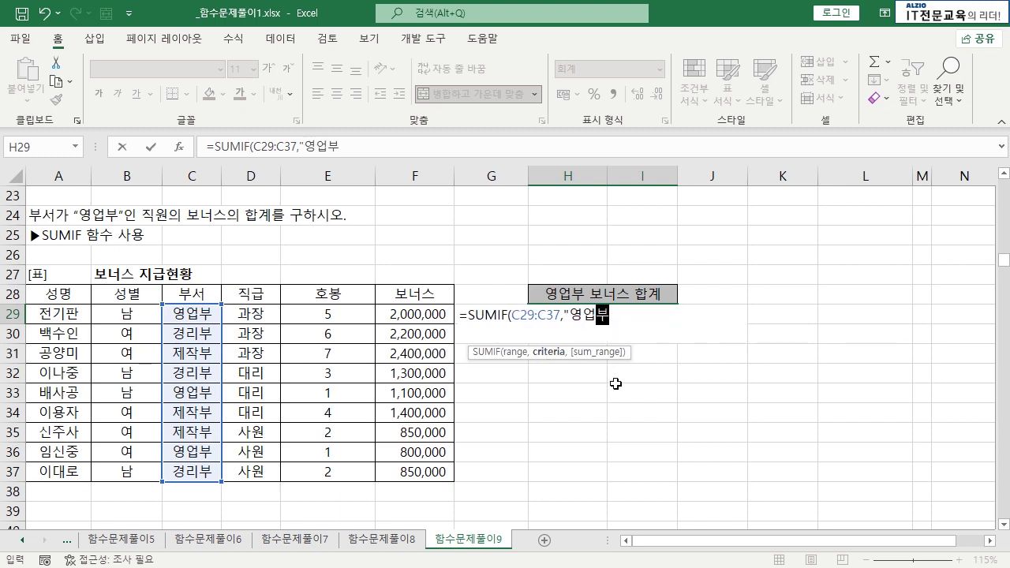
{"action": "type", "text": "\","}
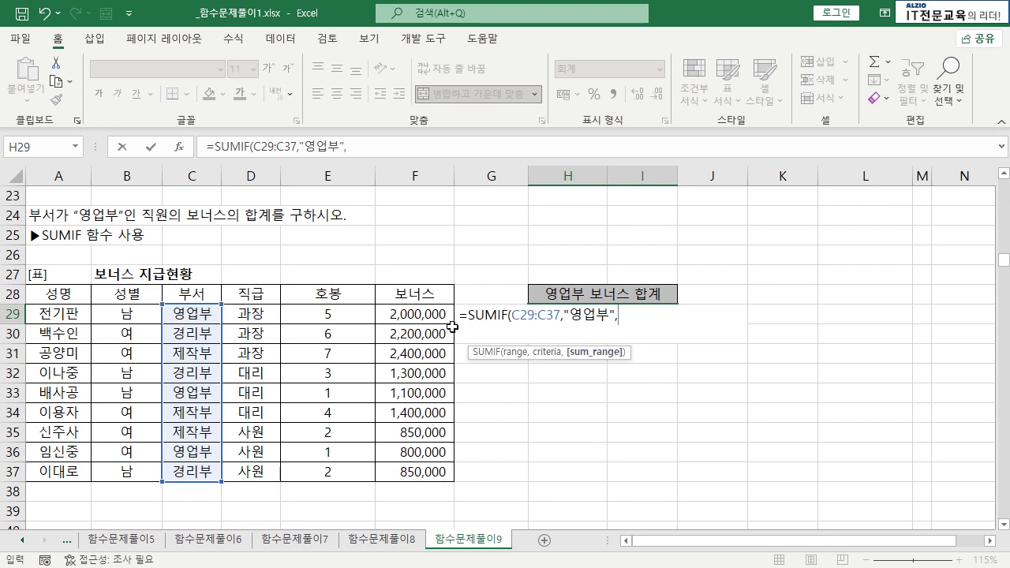
{"action": "left_click_drag", "start_coordinate": [434, 314], "coordinate": [432, 471]}
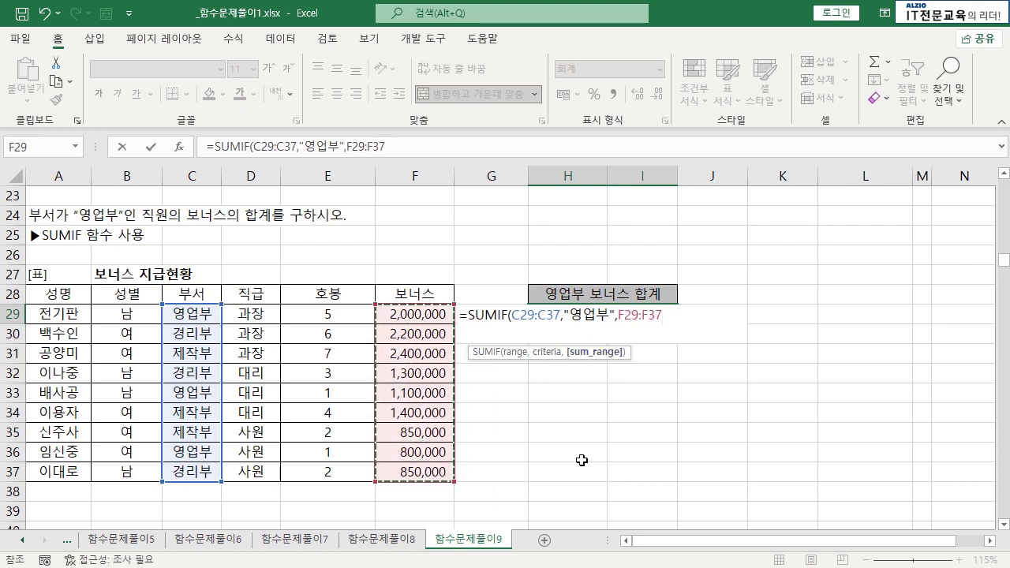
{"action": "key", "text": "Return"}
- Replace the "영업부" text criterion in the H29 SUMIF formula with a reference to cell C29, and review the edited formula
{"action": "left_click", "coordinate": [619, 314]}
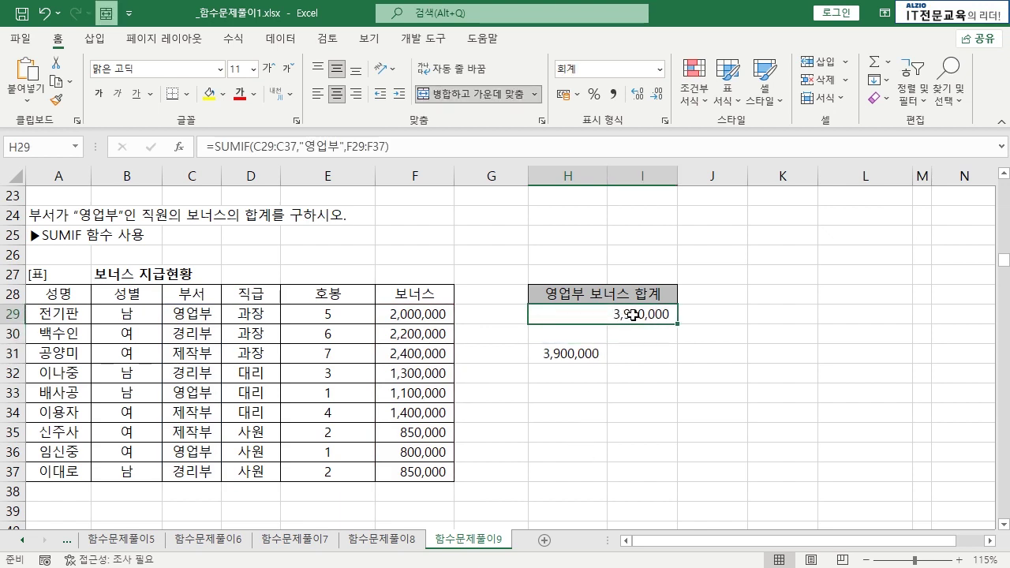
{"action": "double_click", "coordinate": [634, 314]}
{"action": "left_click_drag", "start_coordinate": [564, 315], "coordinate": [616, 315]}
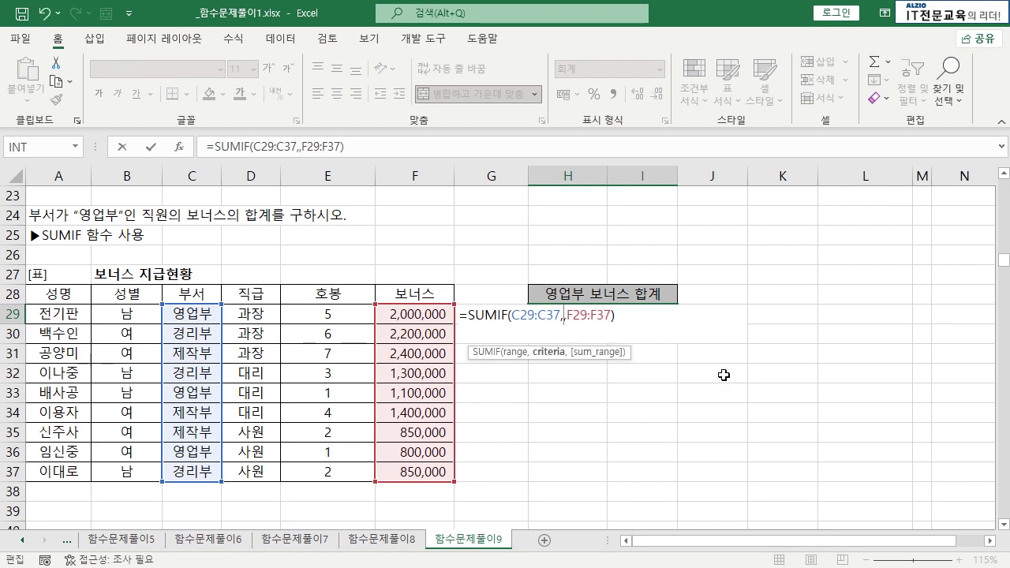
{"action": "left_click", "coordinate": [197, 314]}
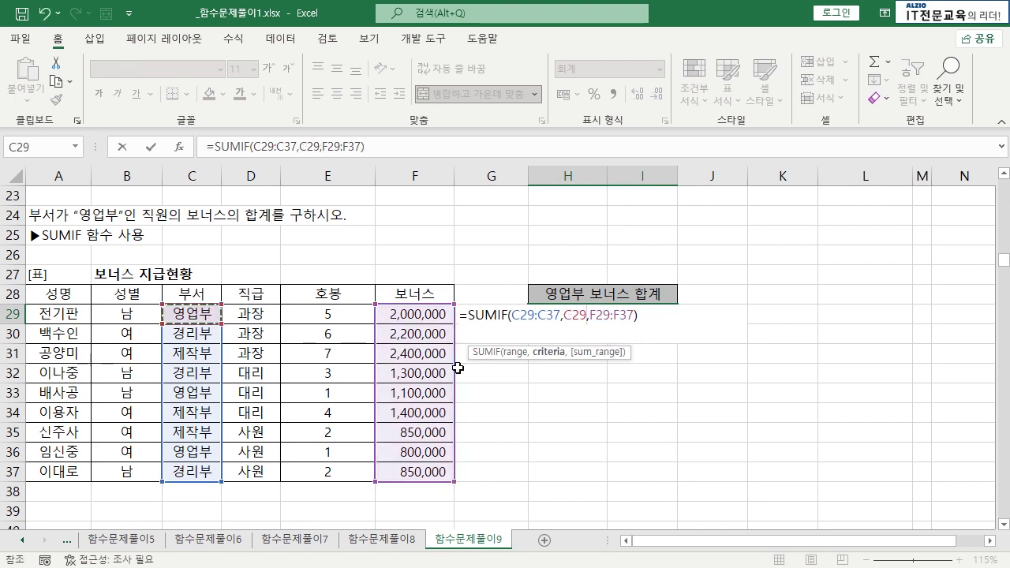
{"action": "key", "text": "Return"}
{"action": "left_click", "coordinate": [616, 317]}
{"action": "double_click", "coordinate": [650, 318]}
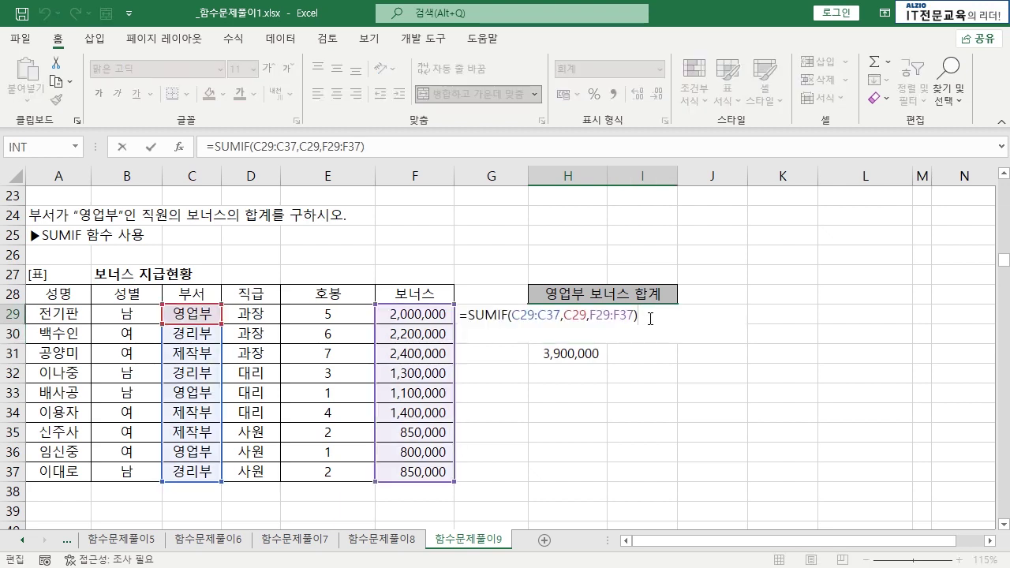
{"action": "key", "text": "Escape"}
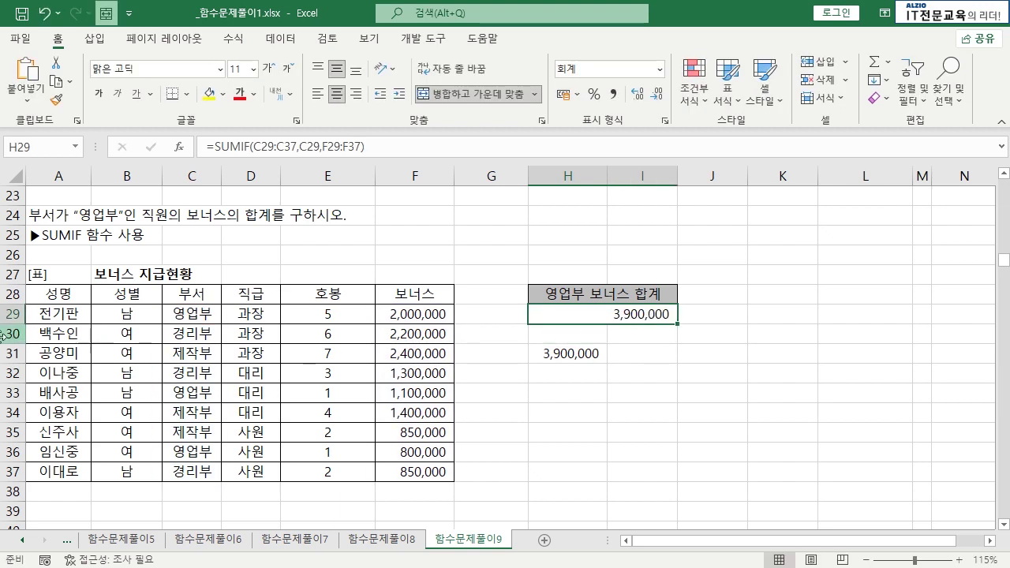
- Add the three 경리부 bonuses by hand in H32 with =F30+F32+F37
{"action": "left_click_drag", "start_coordinate": [47, 334], "coordinate": [430, 335]}
{"action": "left_click", "coordinate": [531, 370]}
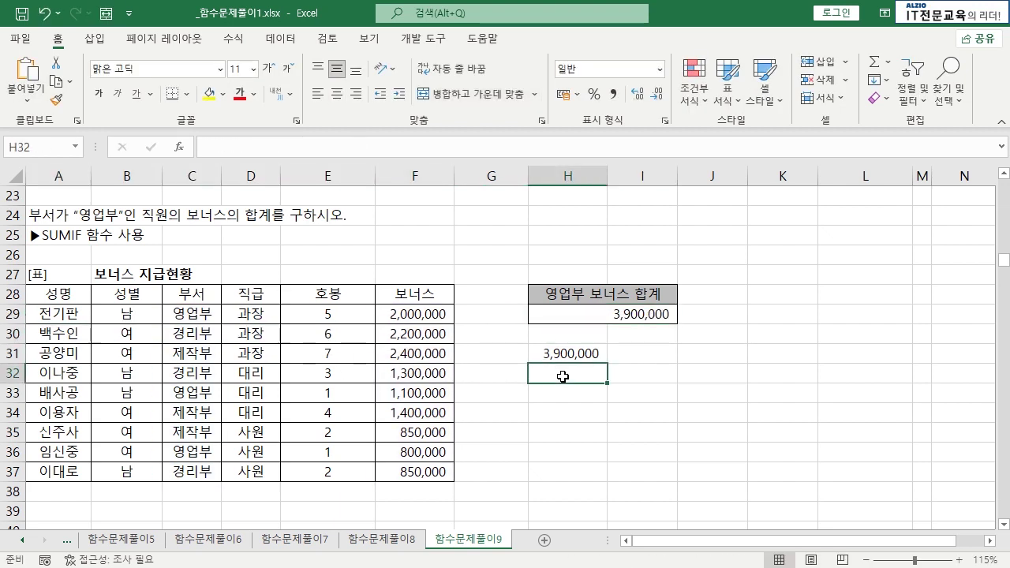
{"action": "type", "text": "="}
{"action": "left_click", "coordinate": [409, 334]}
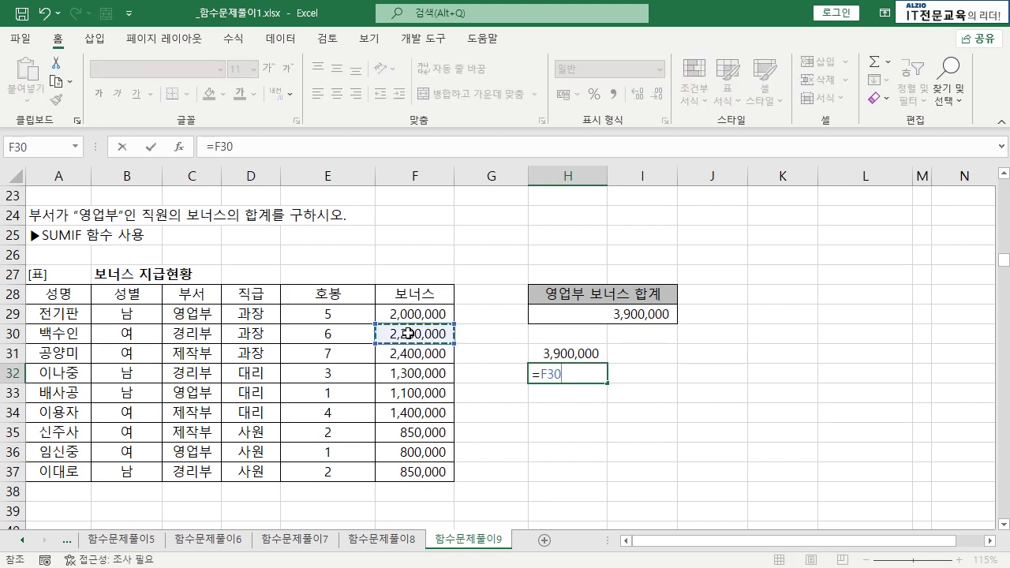
{"action": "type", "text": "+"}
{"action": "left_click", "coordinate": [416, 371]}
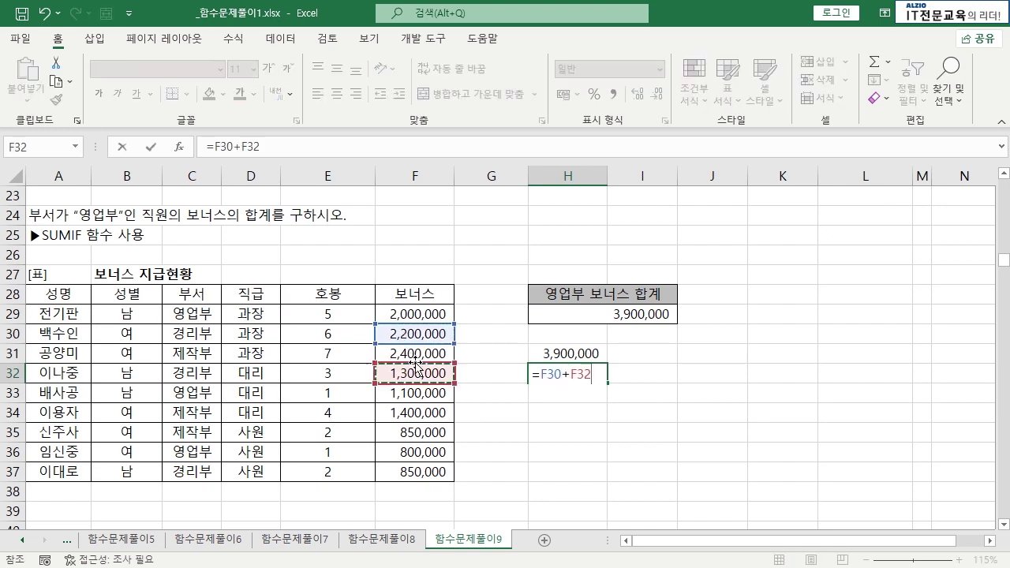
{"action": "type", "text": "+"}
{"action": "left_click", "coordinate": [427, 472]}
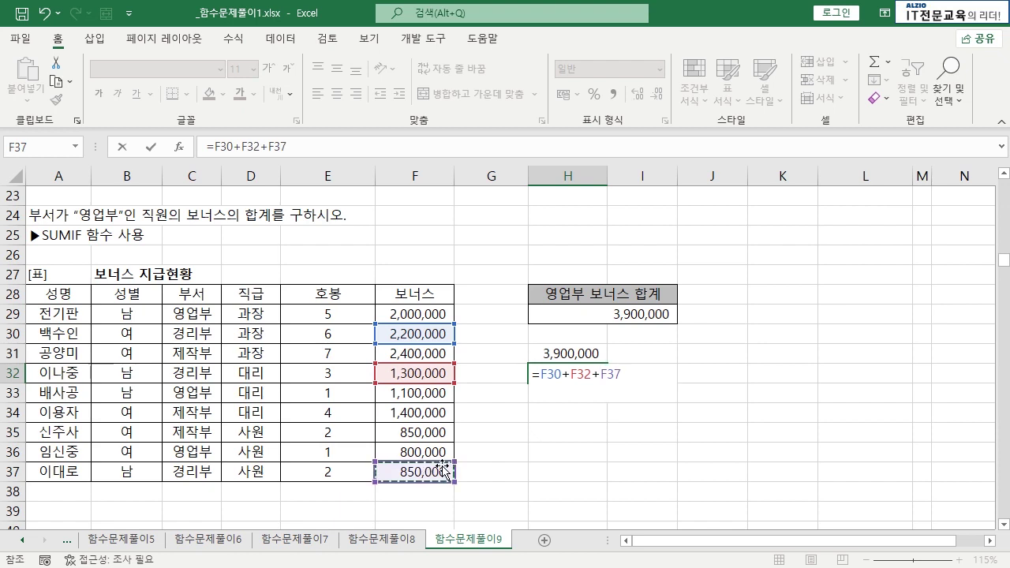
{"action": "key", "text": "Return"}
- Change the SUMIF criterion in H29 to C30 and compare the result with the manual 경리부 total in H32
{"action": "double_click", "coordinate": [612, 317]}
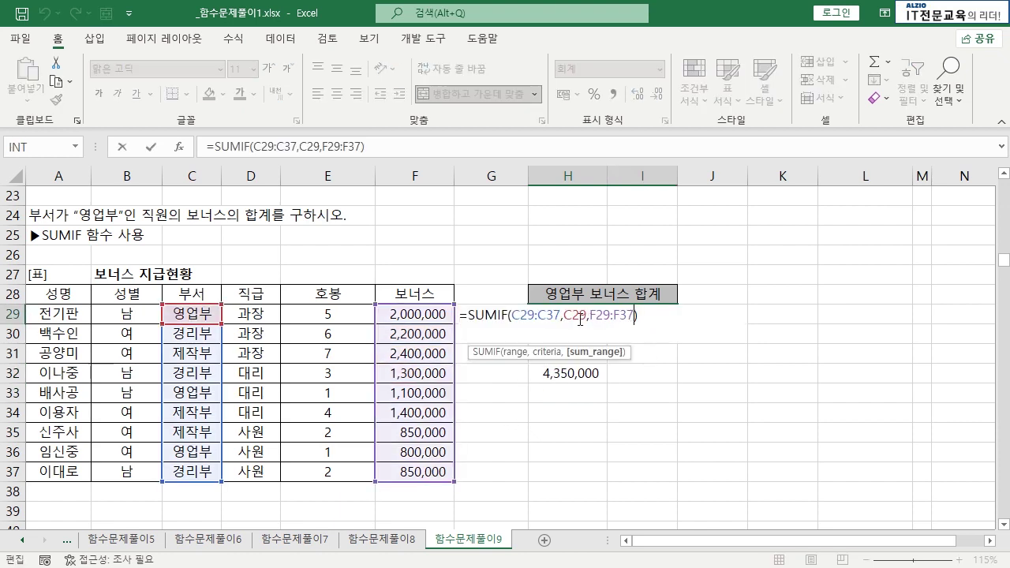
{"action": "left_click_drag", "start_coordinate": [563, 319], "coordinate": [589, 316]}
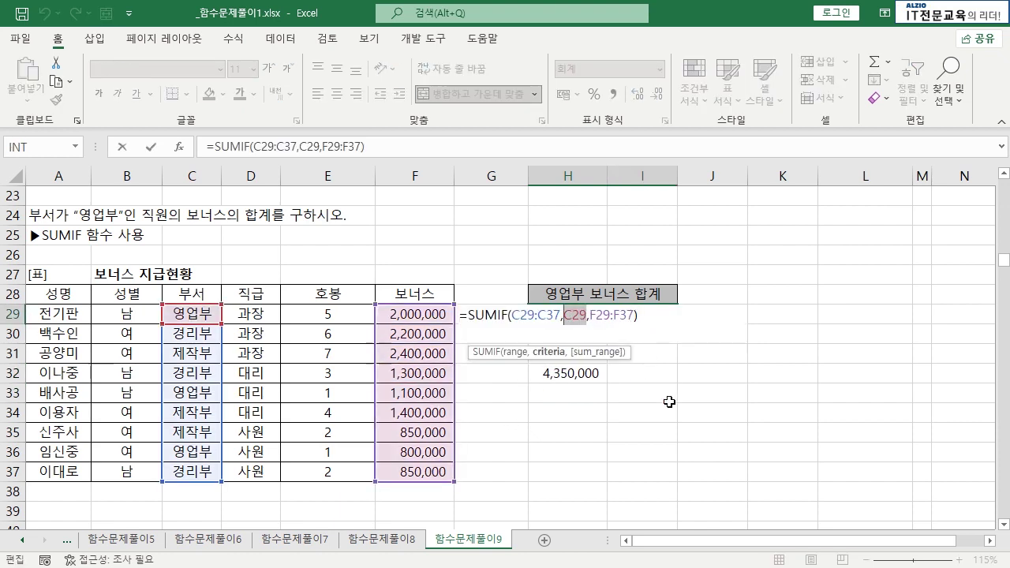
{"action": "key", "text": "Delete"}
{"action": "left_click", "coordinate": [192, 333]}
{"action": "key", "text": "Return"}
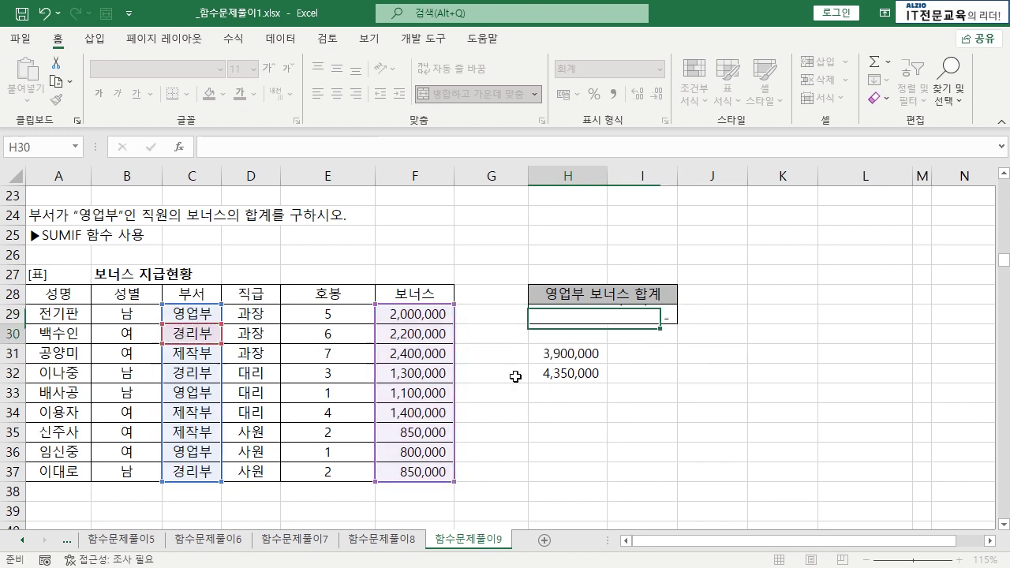
{"action": "left_click", "coordinate": [666, 314]}
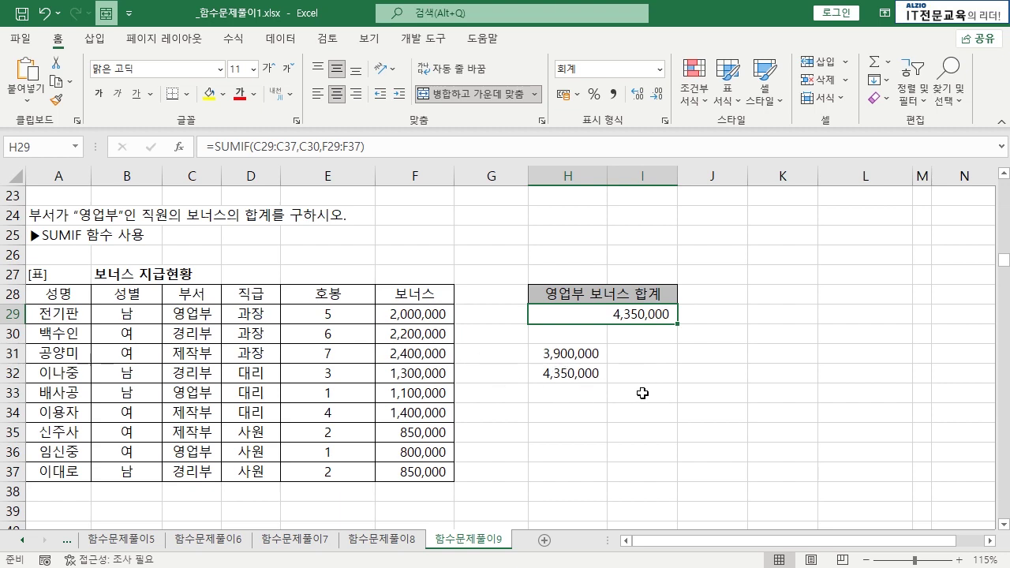
{"action": "key", "text": "Down"}
{"action": "key", "text": "Down"}
{"action": "key", "text": "Down"}
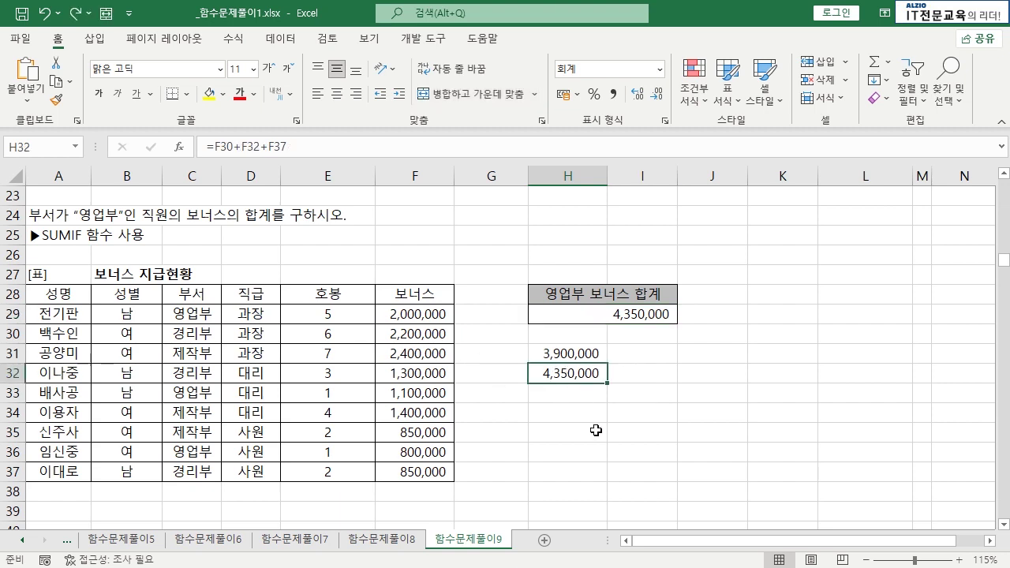
{"action": "left_click", "coordinate": [590, 432]}
- Change the word 직원 to 사원 in the problem statement in A24
{"action": "left_click", "coordinate": [119, 215]}
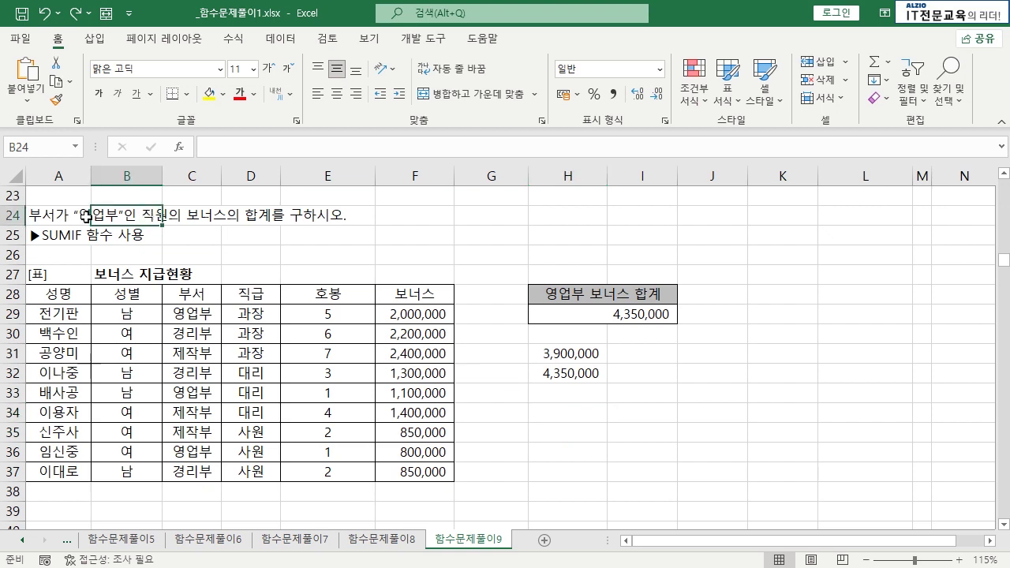
{"action": "double_click", "coordinate": [68, 215]}
{"action": "left_click", "coordinate": [140, 215]}
{"action": "left_click_drag", "start_coordinate": [140, 215], "coordinate": [168, 215]}
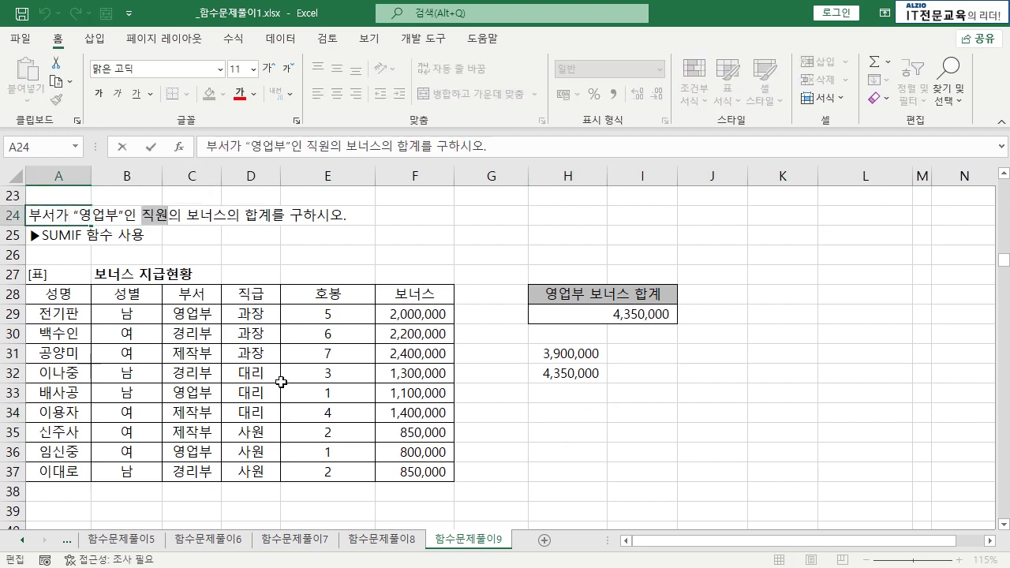
{"action": "type", "text": "ㅅ사원"}
{"action": "key", "text": "Return"}
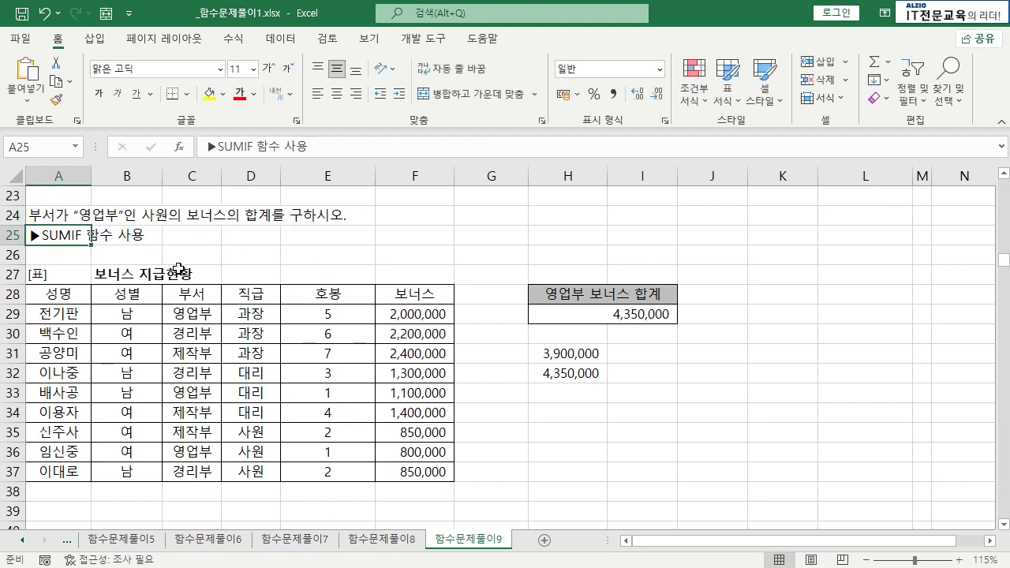
- Examine the 영업부 rows 29, 33 and 36 of the bonus table, focusing on the 사원 bonus in F36
{"action": "left_click_drag", "start_coordinate": [68, 316], "coordinate": [400, 353]}
{"action": "left_click", "coordinate": [186, 314]}
{"action": "left_click", "coordinate": [13, 314]}
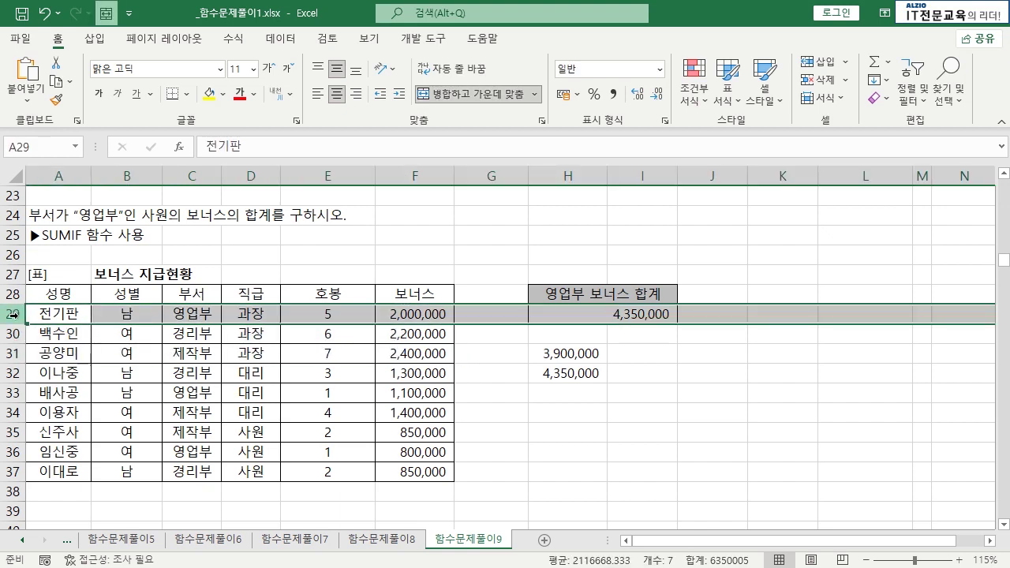
{"action": "left_click", "coordinate": [13, 393], "text": "ctrl"}
{"action": "left_click", "coordinate": [13, 452], "text": "ctrl"}
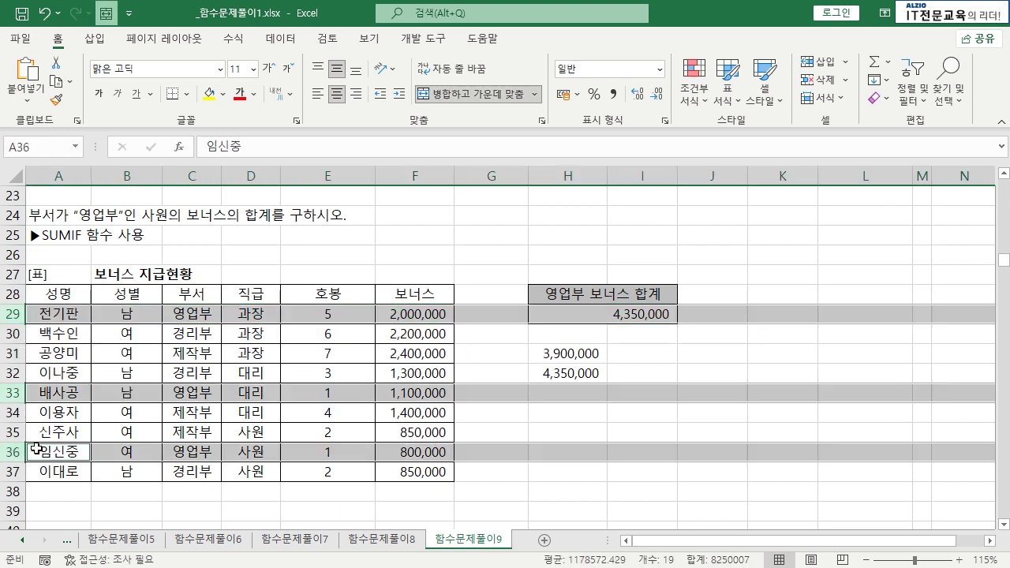
{"action": "left_click", "coordinate": [12, 455]}
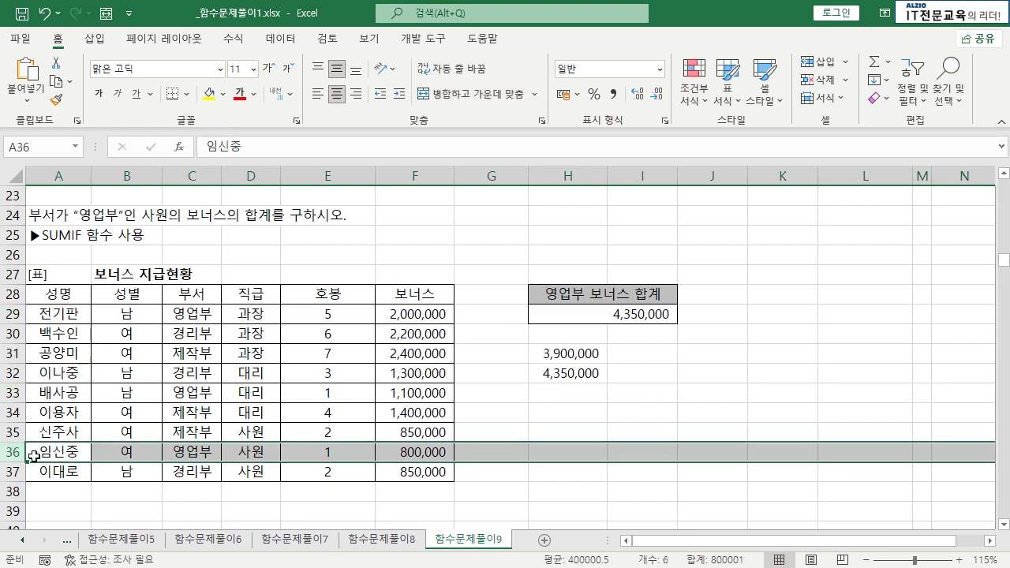
{"action": "left_click", "coordinate": [419, 453]}
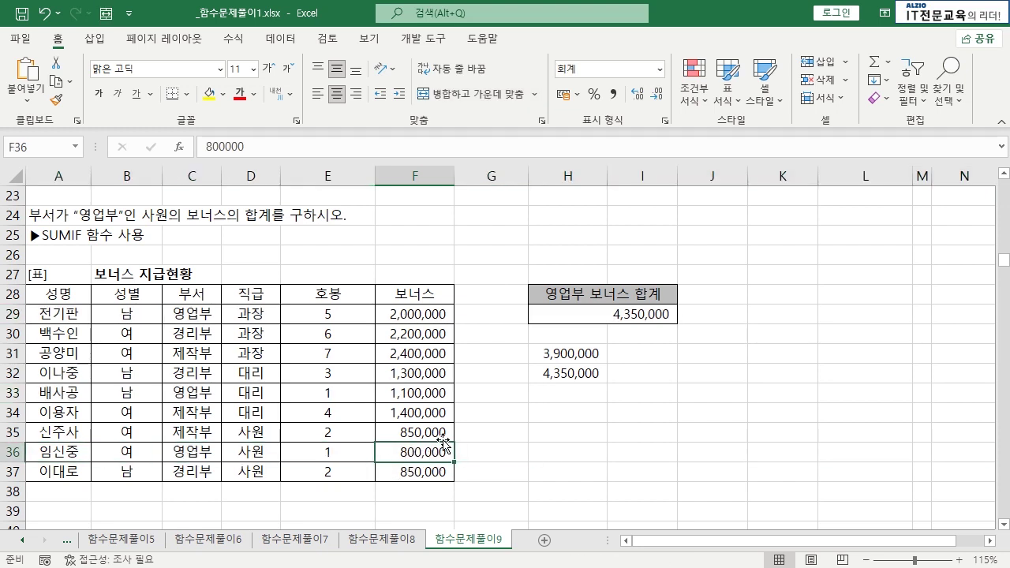
{"action": "left_click", "coordinate": [513, 396]}
- Review the 부서 and 직급 columns in C29:D37 and the SUMIF formula in H29
{"action": "left_click_drag", "start_coordinate": [185, 319], "coordinate": [203, 478]}
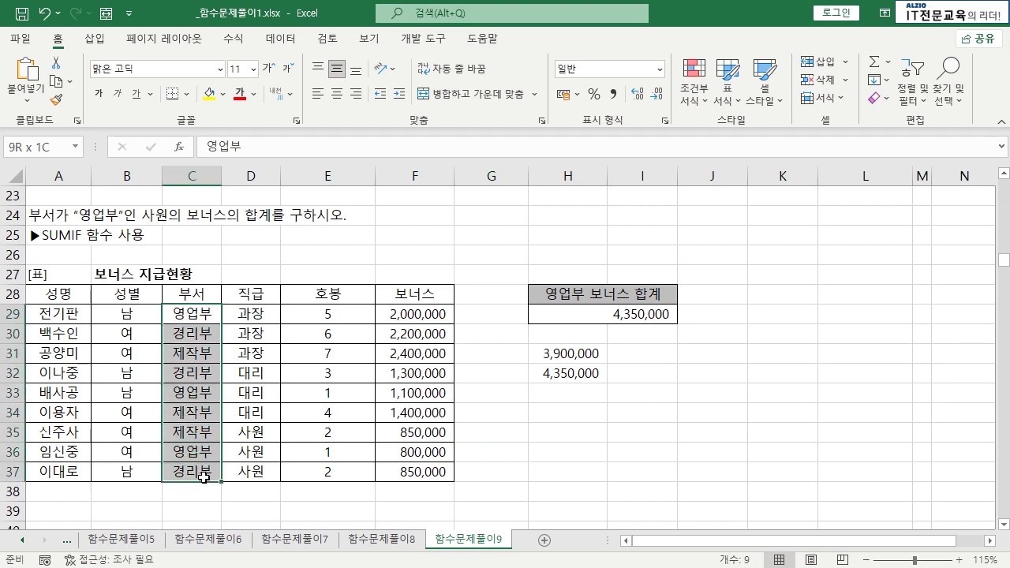
{"action": "left_click_drag", "start_coordinate": [261, 315], "coordinate": [257, 472]}
{"action": "left_click", "coordinate": [616, 333]}
{"action": "left_click", "coordinate": [617, 318]}
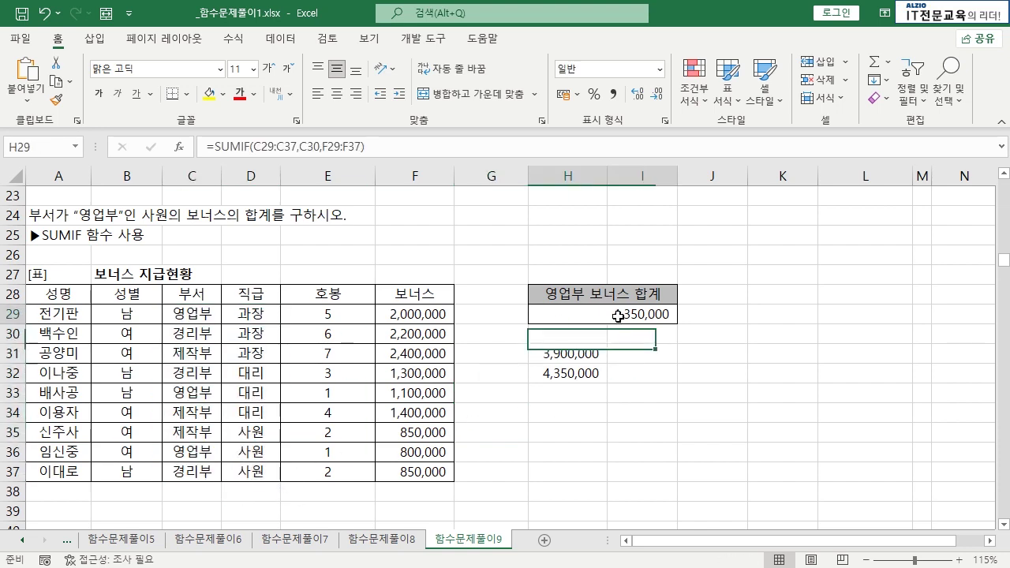
{"action": "double_click", "coordinate": [621, 316]}
{"action": "key", "text": "ctrl+Return"}
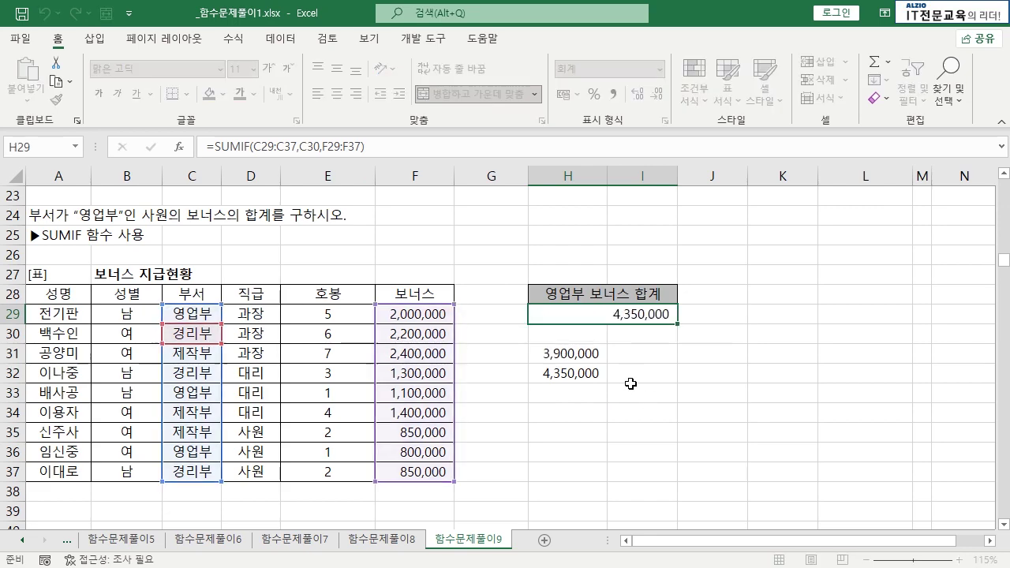
- Replace the formula in H29 with a SUMIFS function that uses the bonuses in F29:F37 as its sum range
{"action": "key", "text": "Delete"}
{"action": "type", "text": "=ㄹ"}
{"action": "key", "text": "BackSpace"}
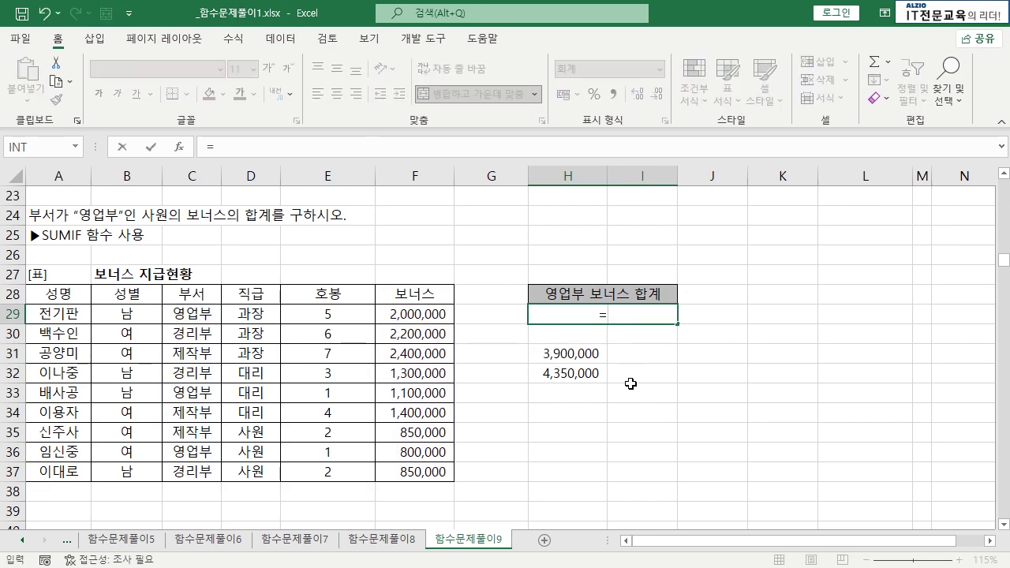
{"action": "type", "text": "SUMI"}
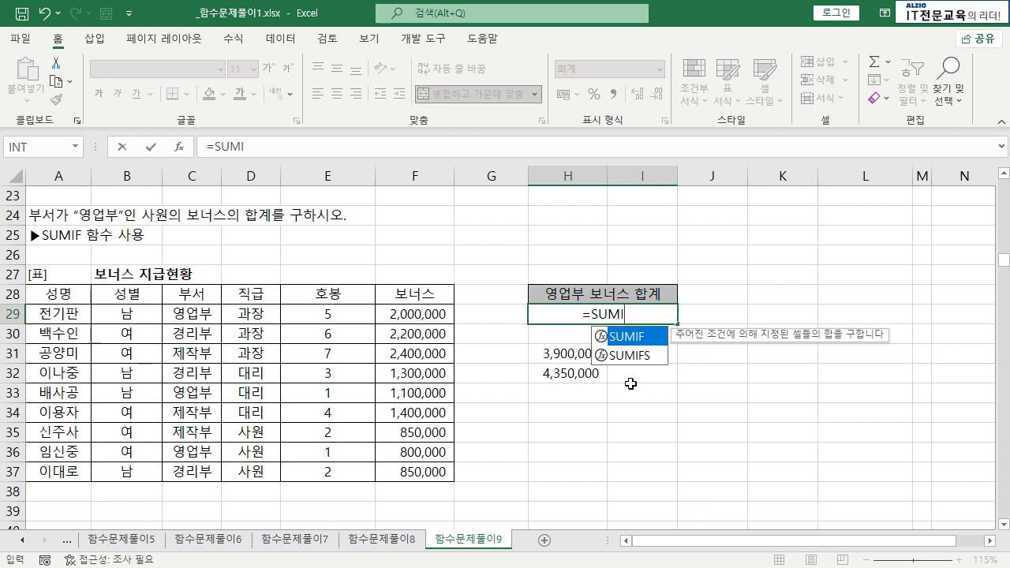
{"action": "type", "text": "F"}
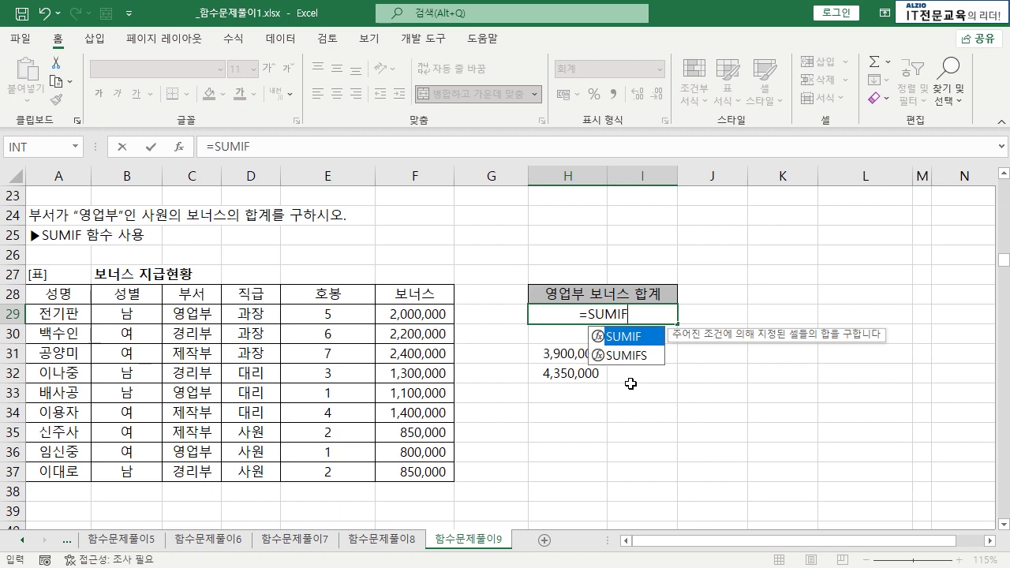
{"action": "type", "text": "S"}
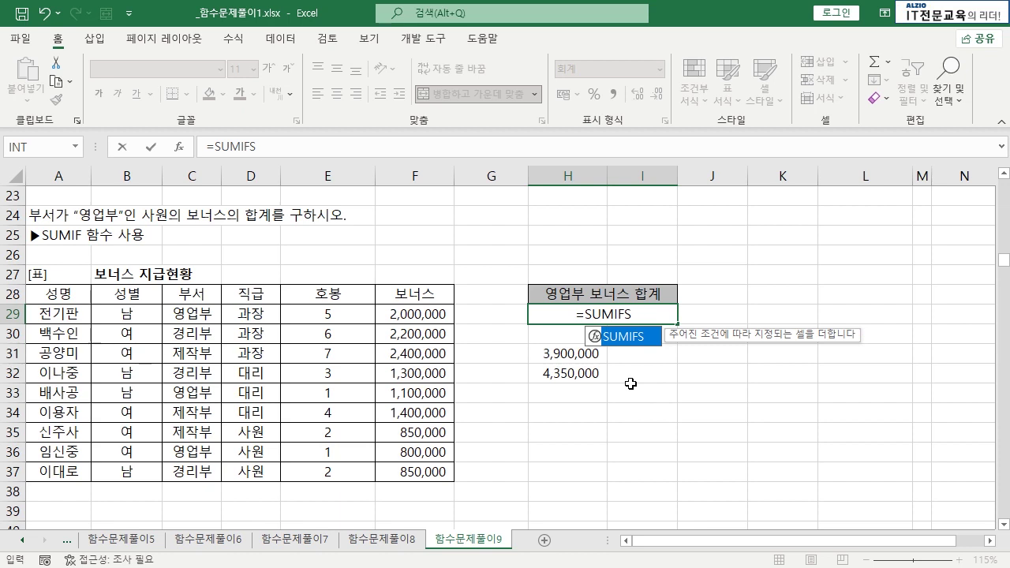
{"action": "type", "text": "("}
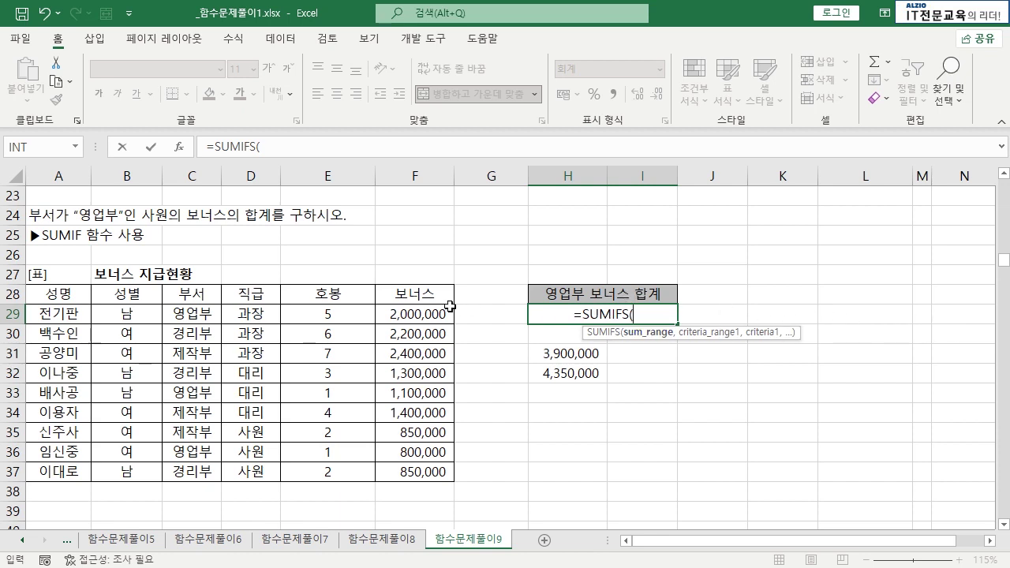
{"action": "left_click_drag", "start_coordinate": [440, 314], "coordinate": [436, 478]}
{"action": "type", "text": ","}
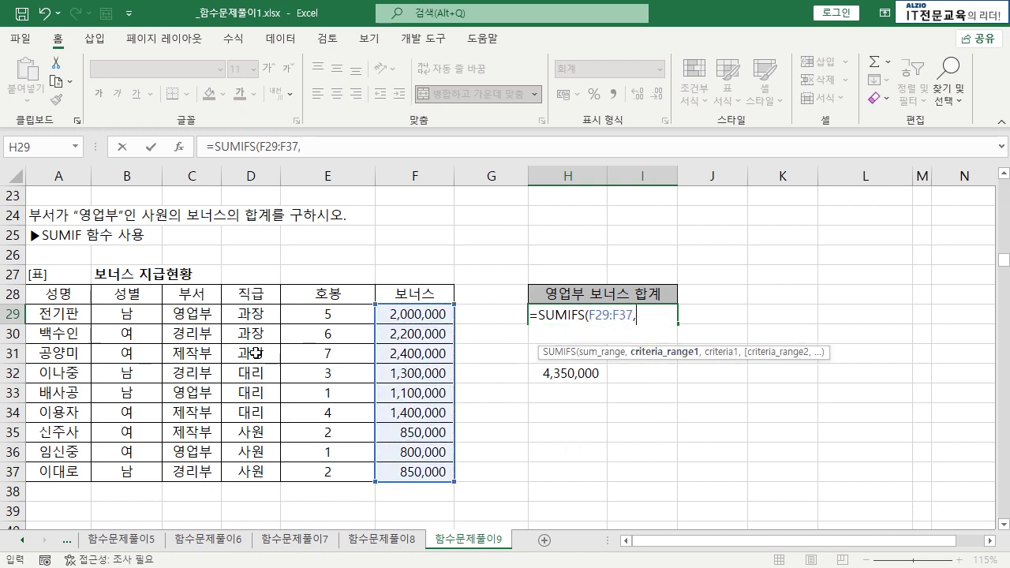
- Add the first SUMIFS condition, with criteria range C29:C37 and criterion C29
{"action": "left_click_drag", "start_coordinate": [197, 314], "coordinate": [197, 473]}
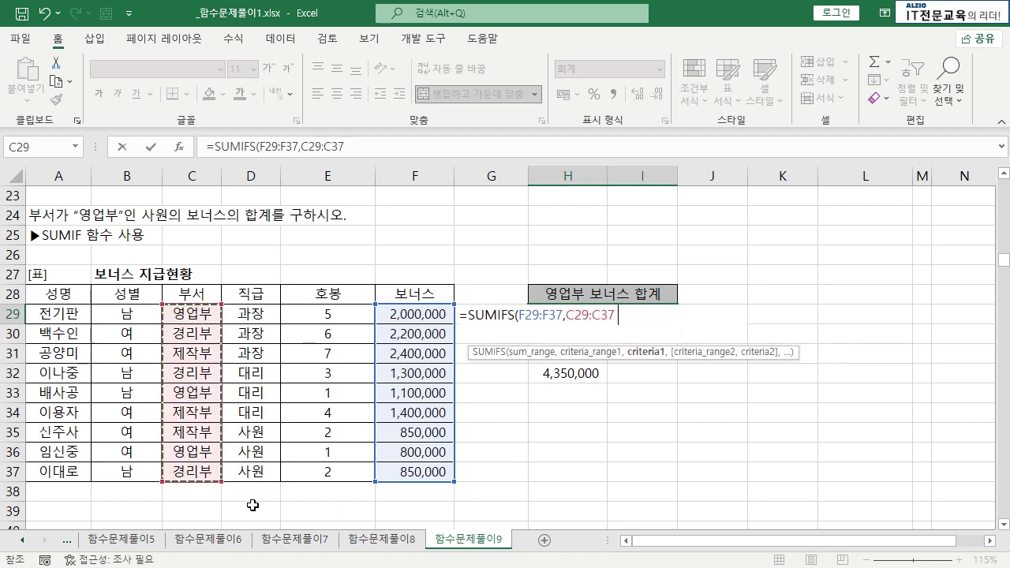
{"action": "type", "text": ","}
{"action": "left_click", "coordinate": [209, 315]}
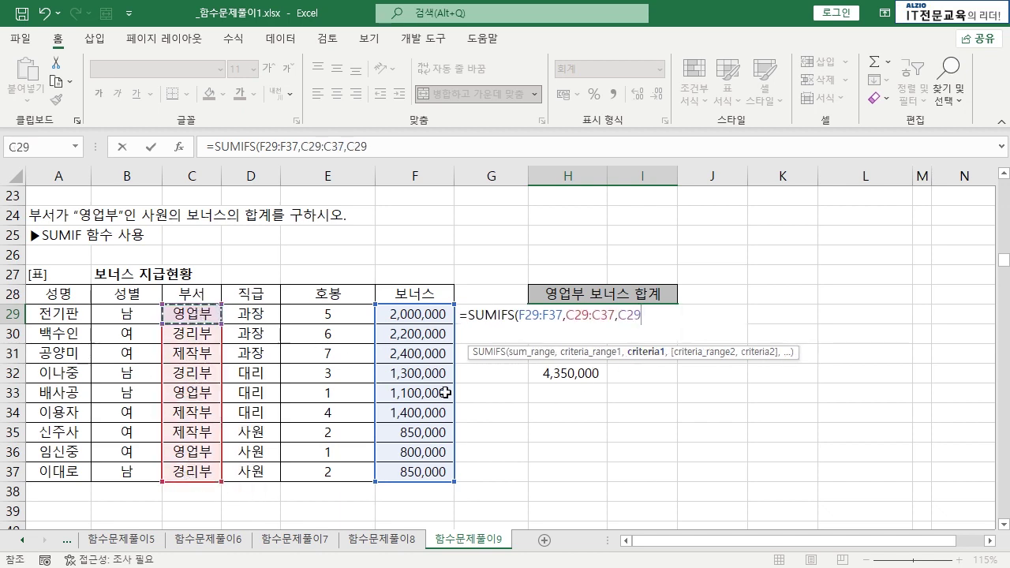
{"action": "type", "text": ","}
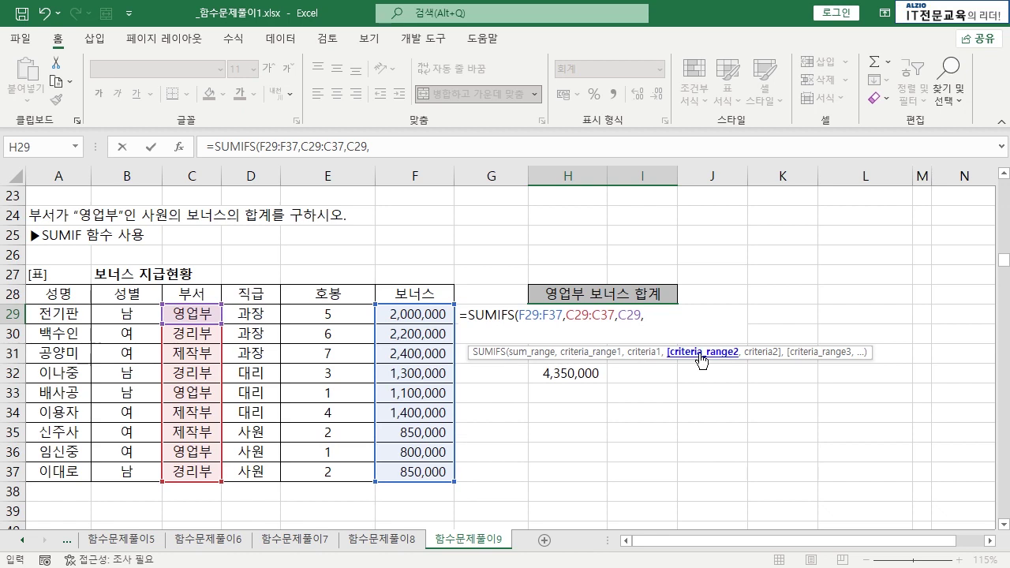
- Complete the SUMIFS formula with criteria range D29:D37 and criterion D35, and check the result against the bonus in F36
{"action": "left_click_drag", "start_coordinate": [251, 314], "coordinate": [259, 472]}
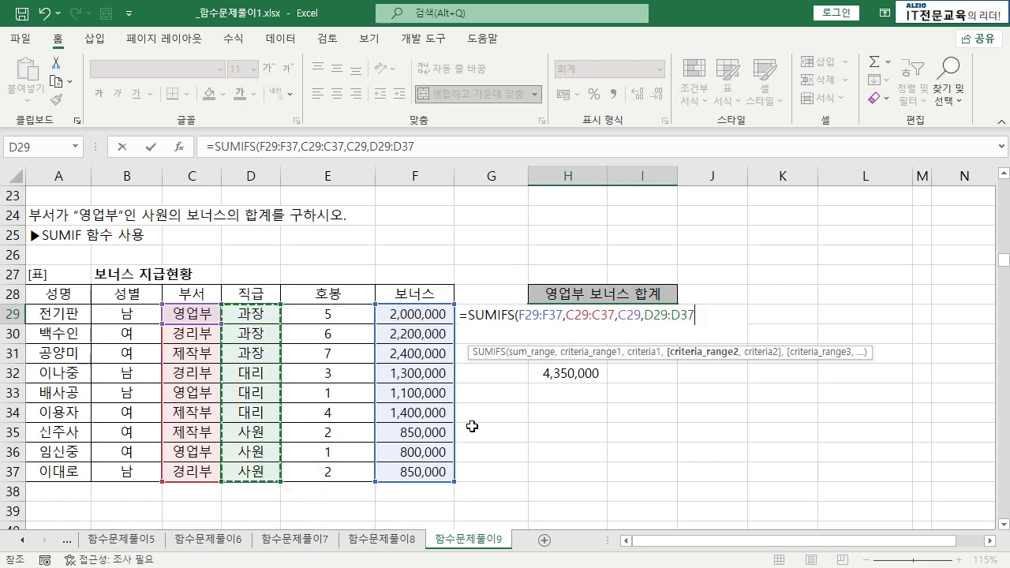
{"action": "type", "text": ","}
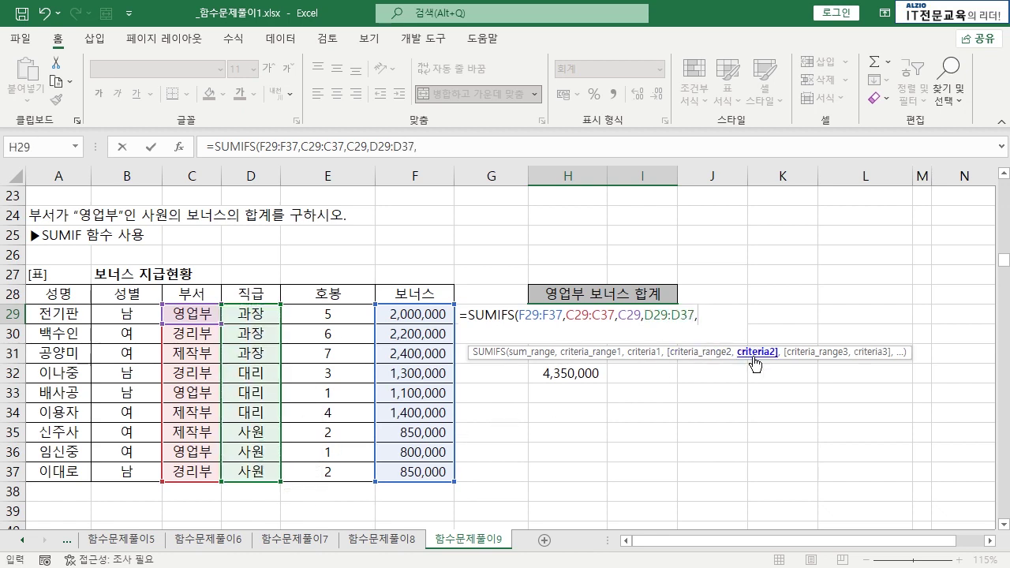
{"action": "left_click", "coordinate": [255, 432]}
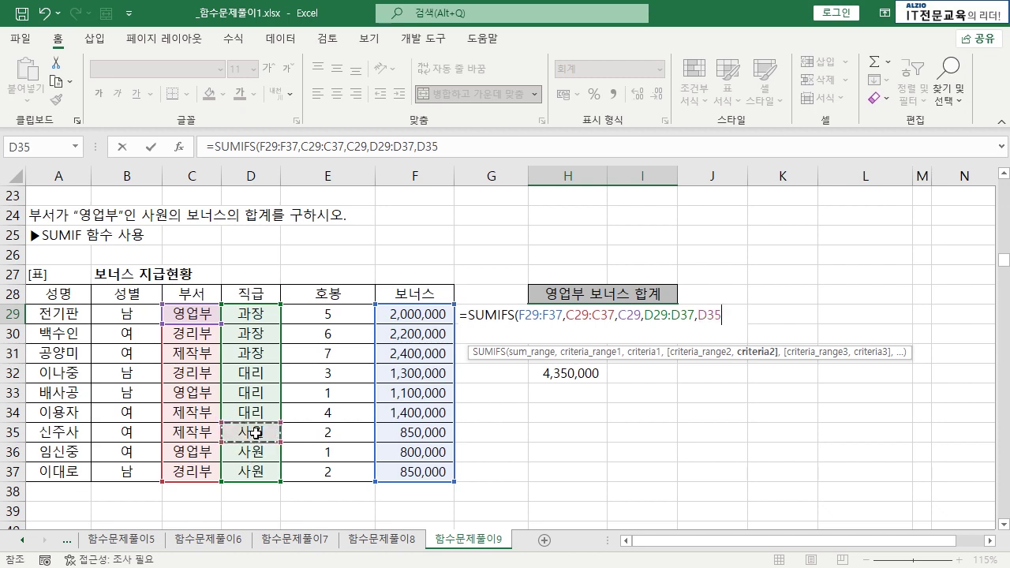
{"action": "type", "text": ")"}
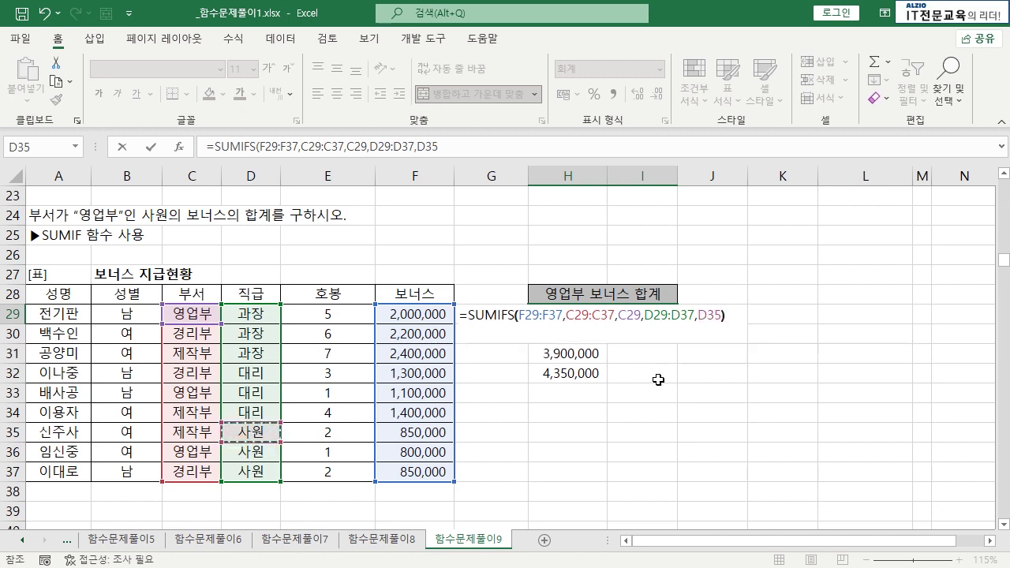
{"action": "left_click_drag", "start_coordinate": [518, 314], "coordinate": [722, 315]}
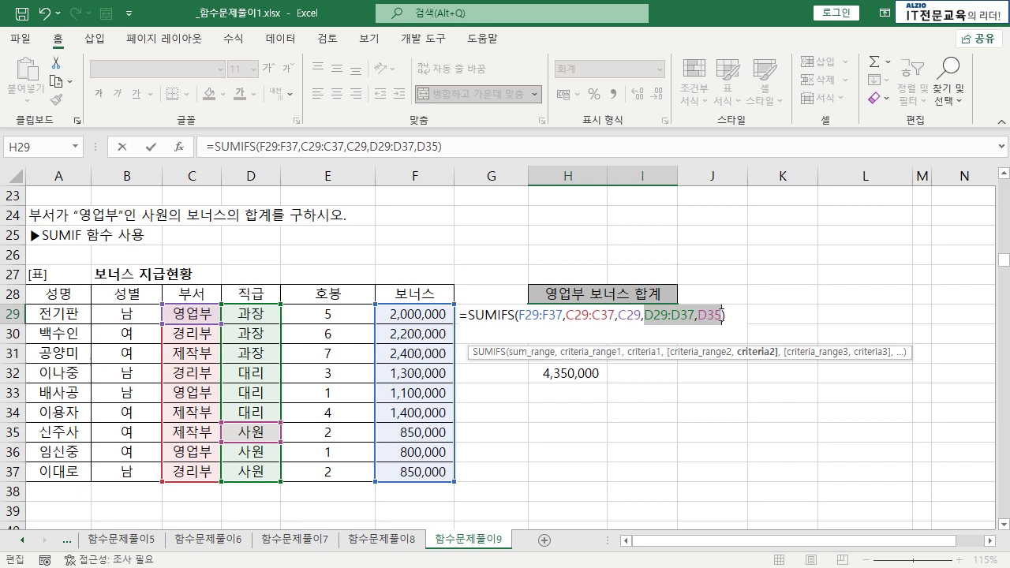
{"action": "key", "text": "Return"}
{"action": "key", "text": "Up"}
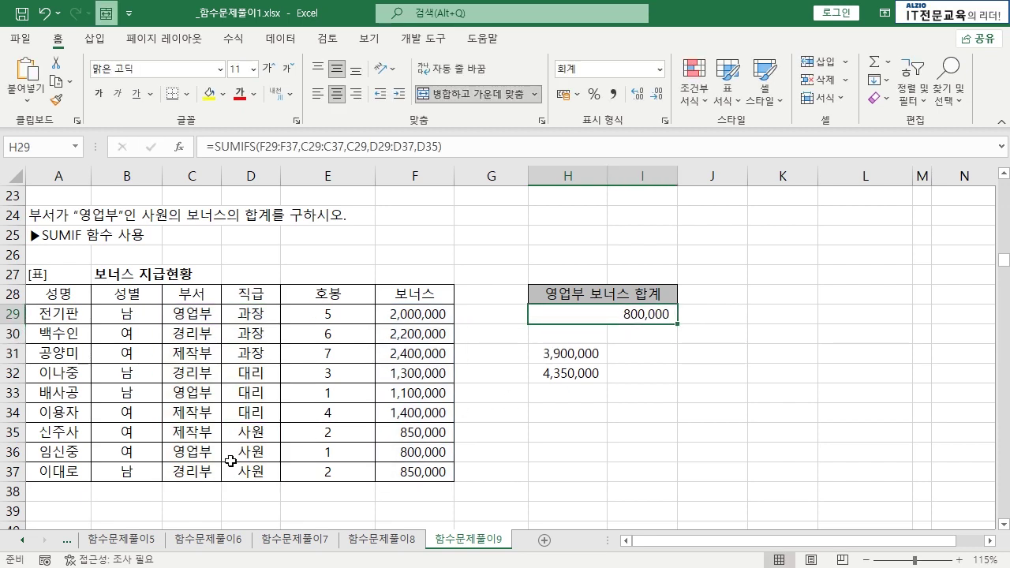
{"action": "left_click_drag", "start_coordinate": [202, 448], "coordinate": [413, 451]}
{"action": "left_click", "coordinate": [414, 452]}
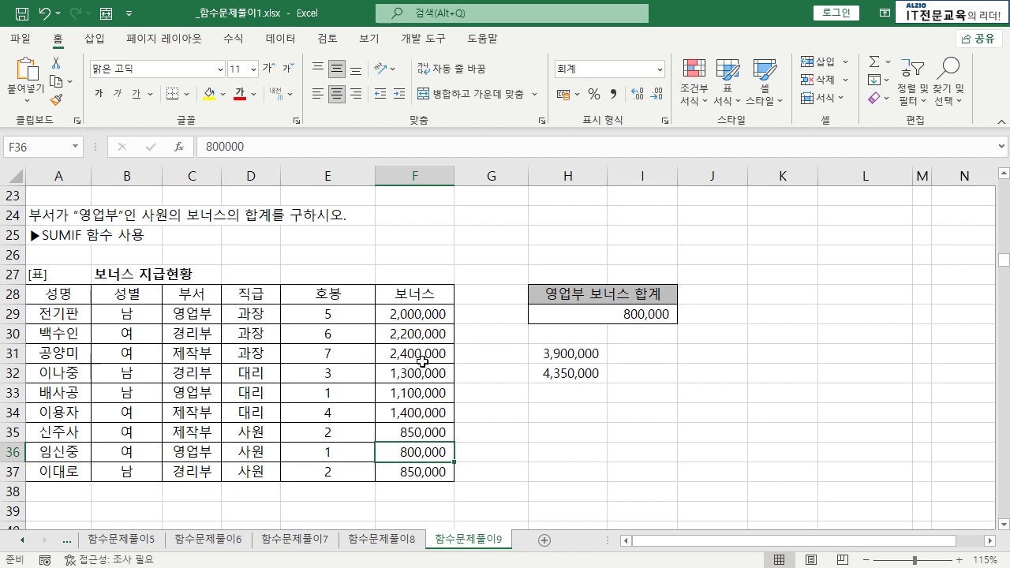
- Change the department criterion in the H29 SUMIFS formula to C30
{"action": "double_click", "coordinate": [620, 319]}
{"action": "double_click", "coordinate": [625, 316]}
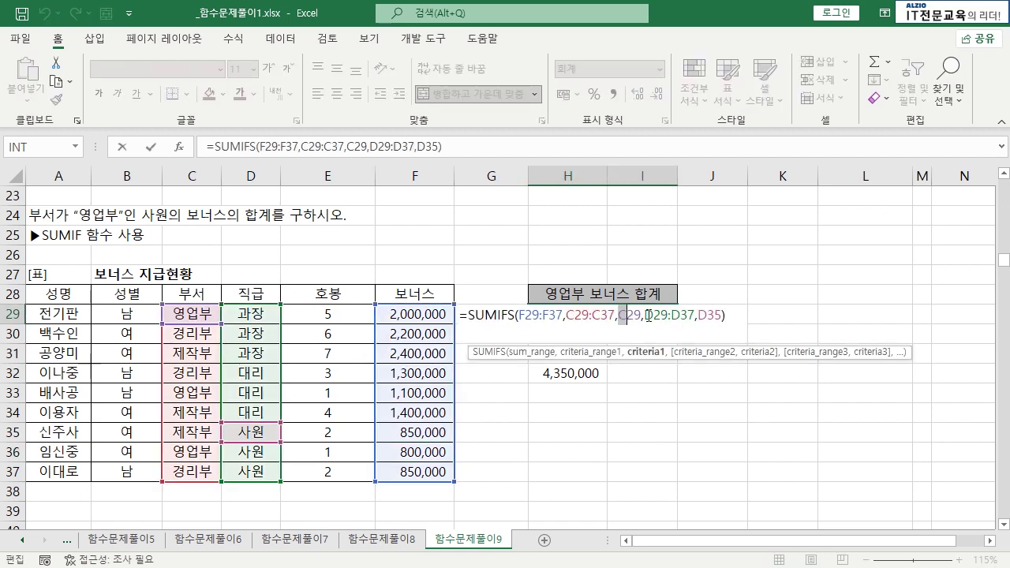
{"action": "left_click", "coordinate": [621, 317]}
{"action": "left_click_drag", "start_coordinate": [567, 316], "coordinate": [641, 316]}
{"action": "left_click", "coordinate": [205, 338]}
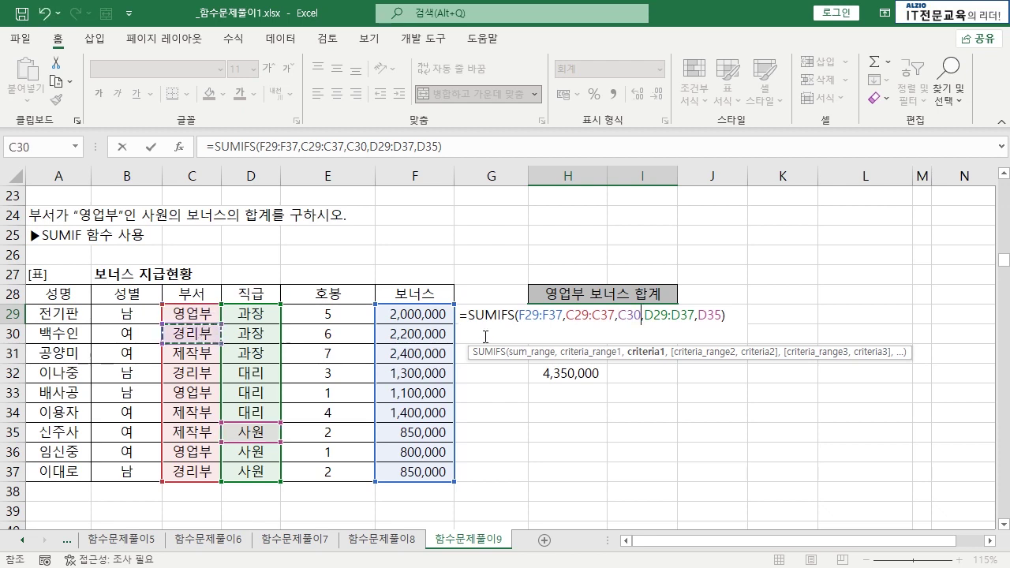
- Change the 직급 criterion in the H29 formula to D32 and compare the result with the bonus in row 32
{"action": "left_click_drag", "start_coordinate": [697, 315], "coordinate": [723, 315]}
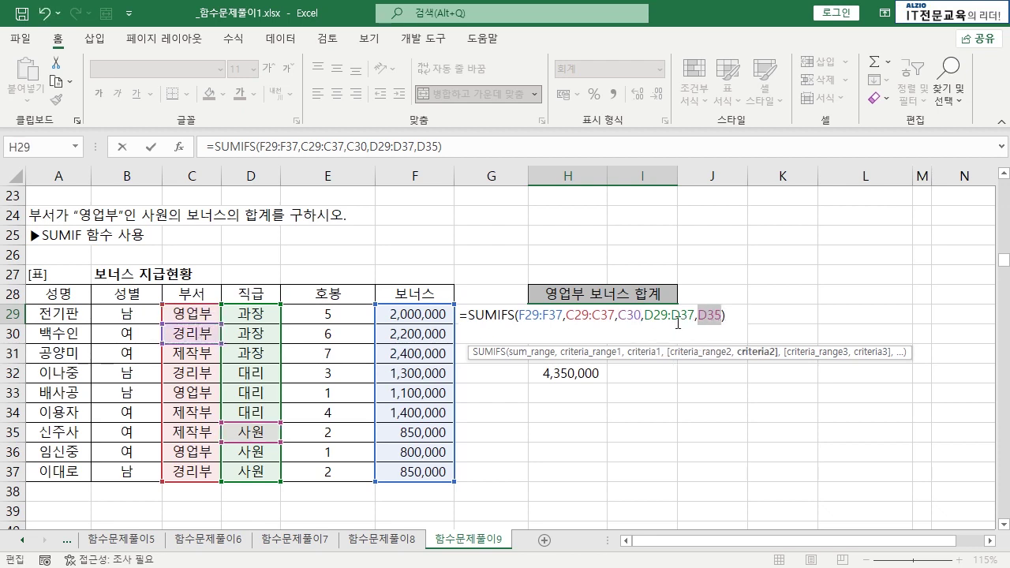
{"action": "left_click", "coordinate": [257, 373]}
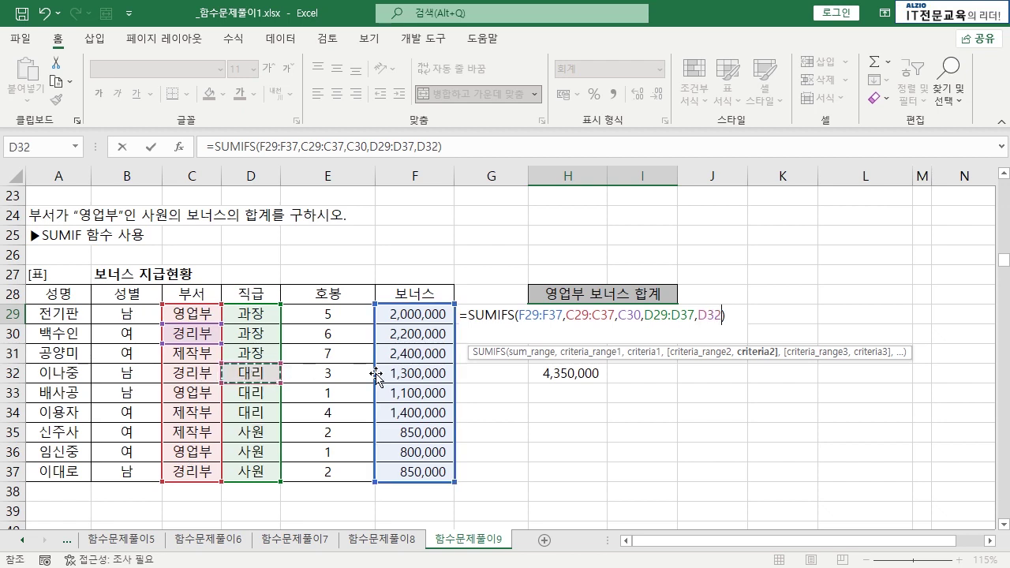
{"action": "key", "text": "Return"}
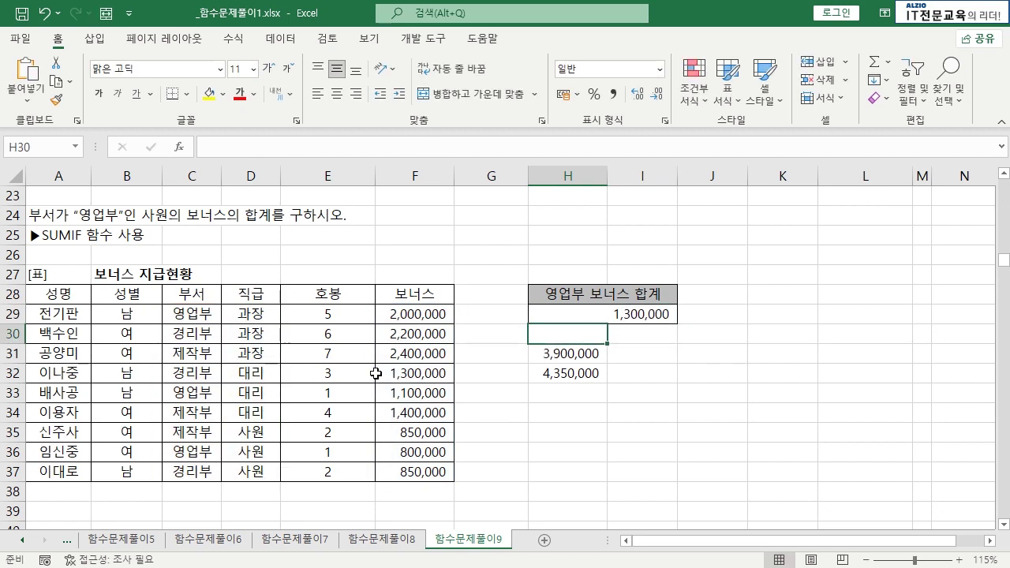
{"action": "left_click", "coordinate": [11, 374]}
{"action": "left_click", "coordinate": [408, 374]}
{"action": "left_click", "coordinate": [635, 315]}
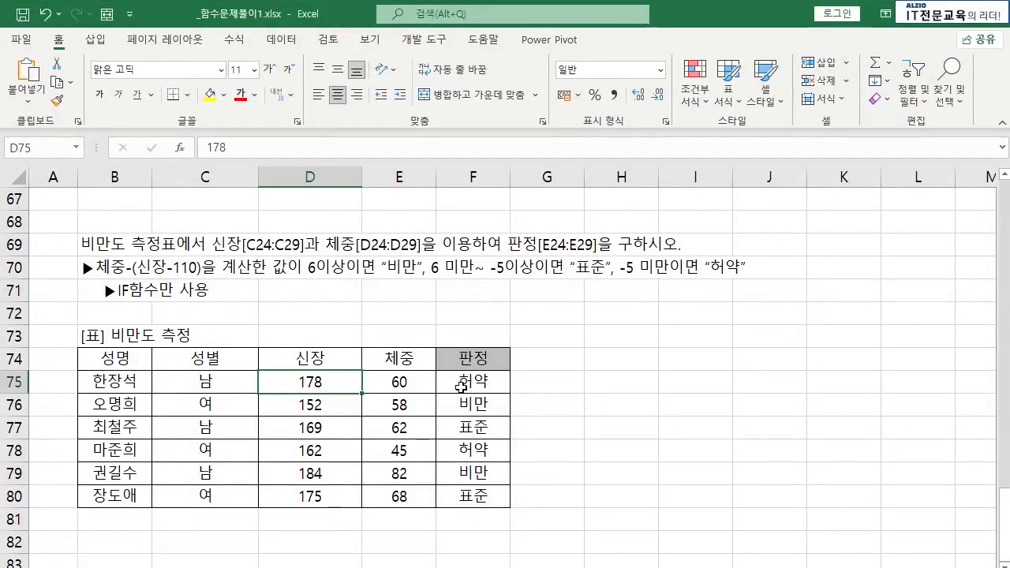
- Clear the 판정 results in F75:F80 of the 비만도 측정 table
{"action": "left_click_drag", "start_coordinate": [464, 383], "coordinate": [496, 498]}
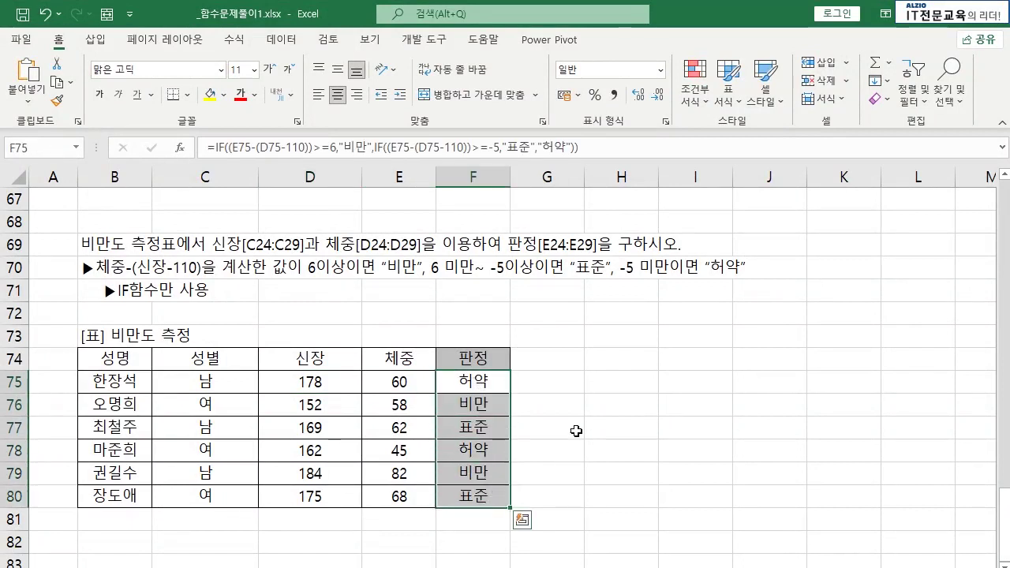
{"action": "key", "text": "Delete"}
{"action": "left_click", "coordinate": [412, 286]}
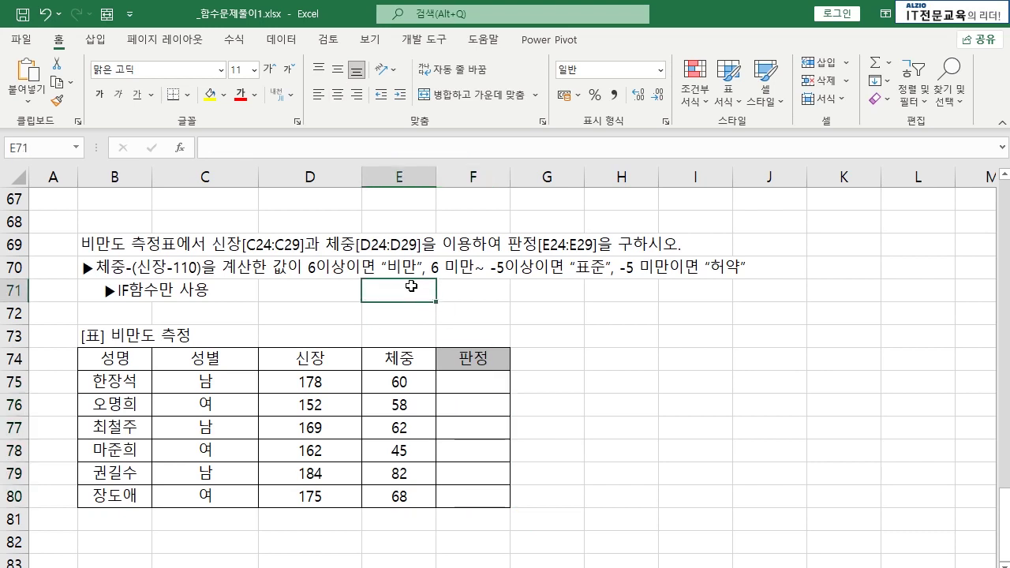
- Examine the 판정, 신장 and 체중 columns of the 비만도 측정 table against the problem statement
{"action": "left_click_drag", "start_coordinate": [484, 360], "coordinate": [471, 495]}
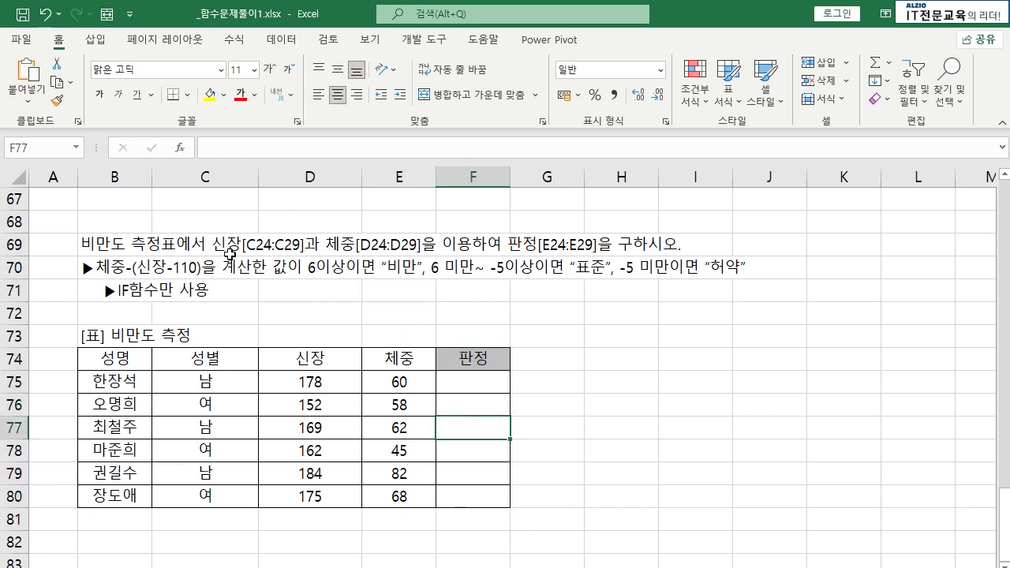
{"action": "left_click_drag", "start_coordinate": [312, 359], "coordinate": [343, 496]}
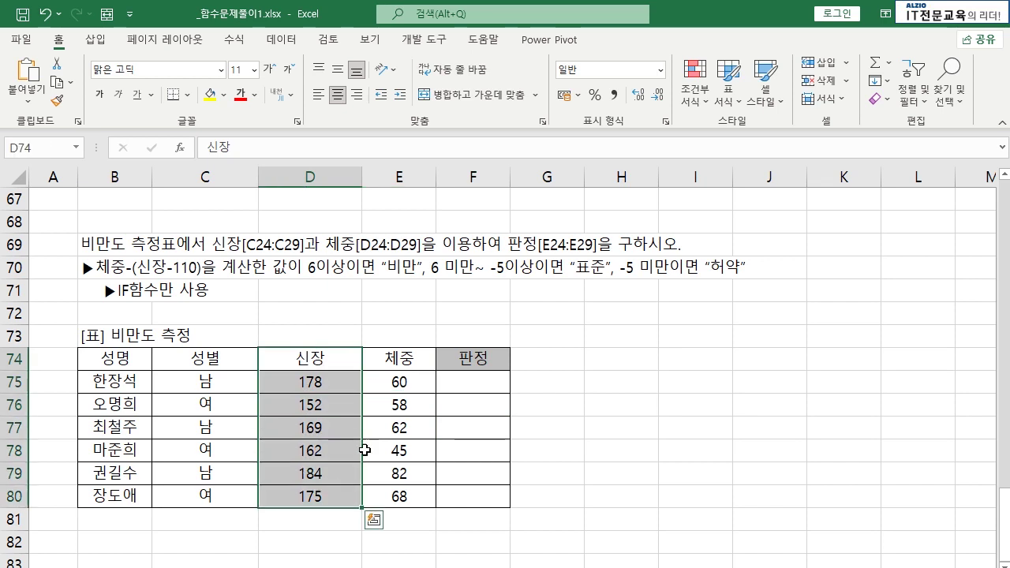
{"action": "left_click_drag", "start_coordinate": [401, 357], "coordinate": [394, 494]}
{"action": "left_click", "coordinate": [408, 343]}
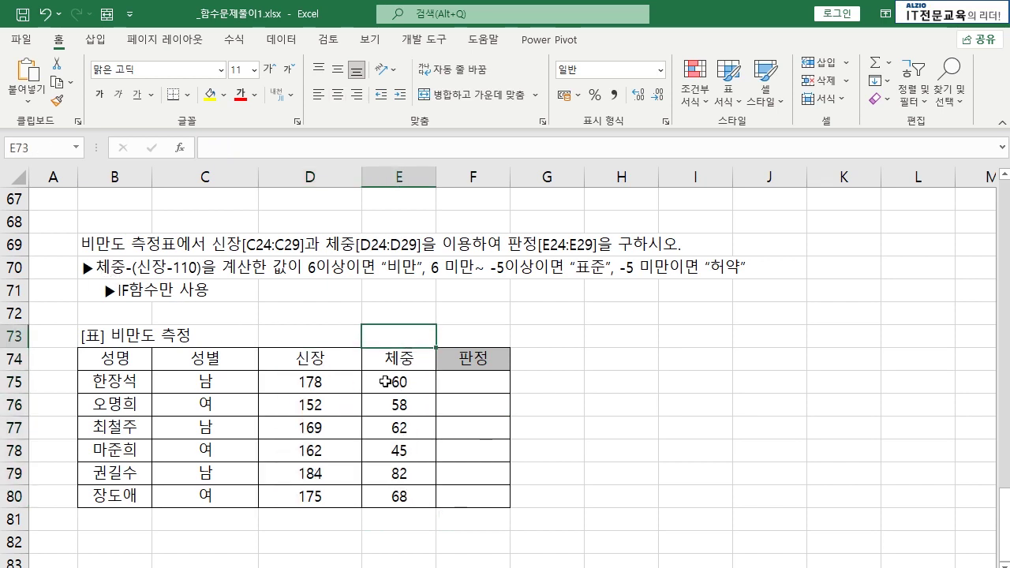
{"action": "left_click_drag", "start_coordinate": [387, 381], "coordinate": [406, 493]}
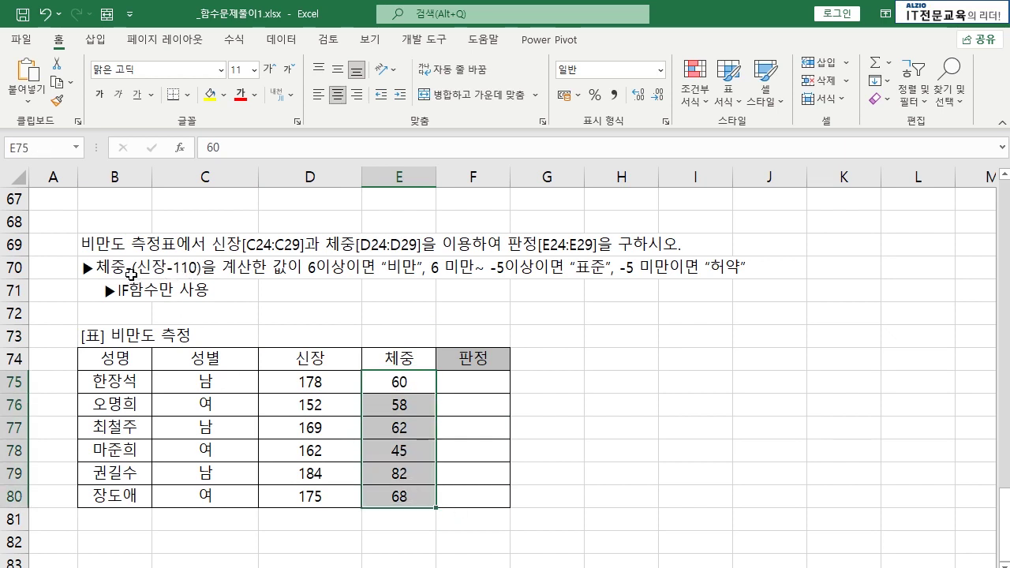
- Enter the formula =E75-(D75-110) in F75, using the 체중 and 신장 values of the 비만도 측정 table
{"action": "left_click_drag", "start_coordinate": [307, 382], "coordinate": [338, 495]}
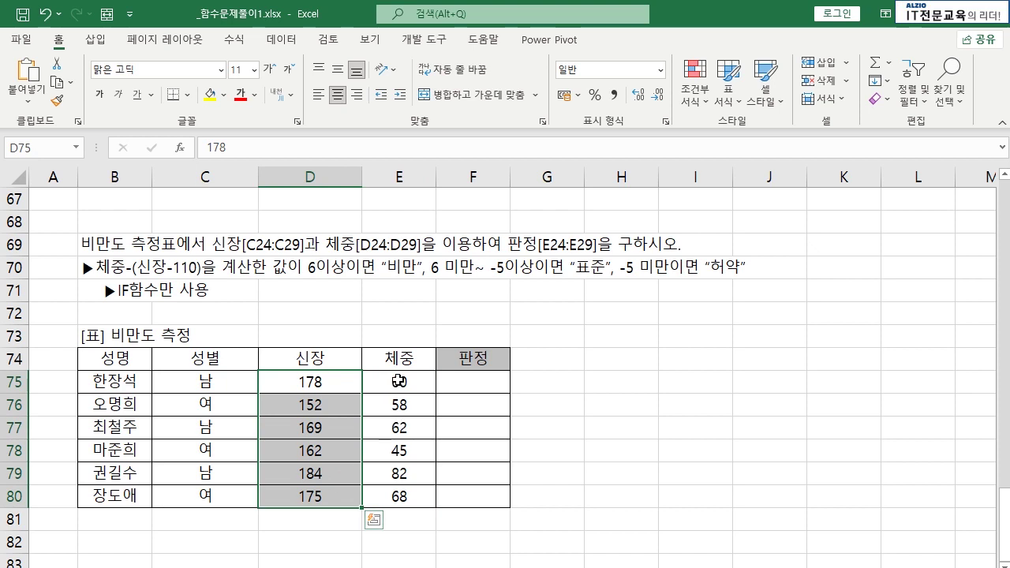
{"action": "left_click_drag", "start_coordinate": [399, 381], "coordinate": [394, 498]}
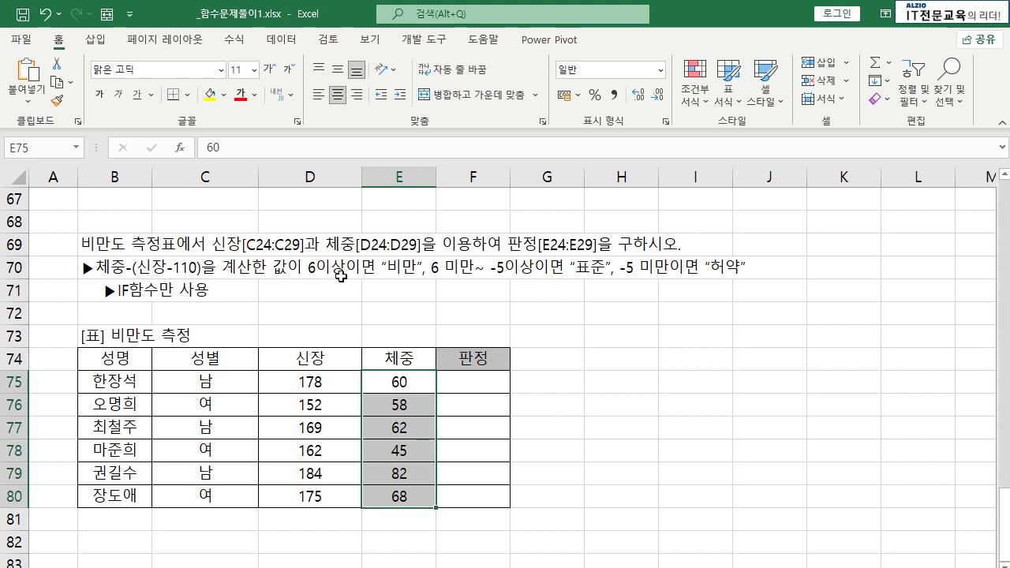
{"action": "left_click", "coordinate": [465, 382]}
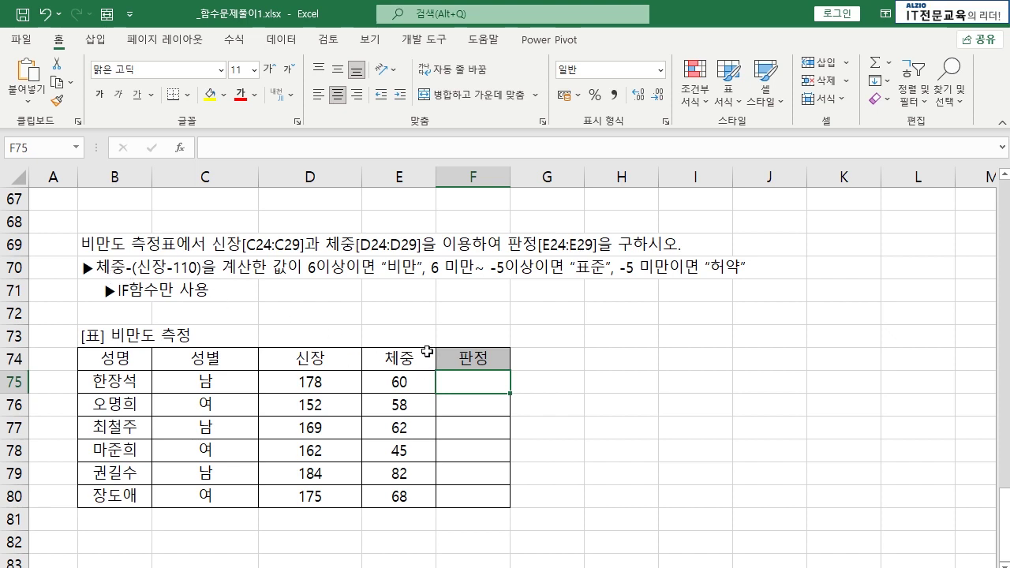
{"action": "type", "text": "="}
{"action": "left_click", "coordinate": [399, 381]}
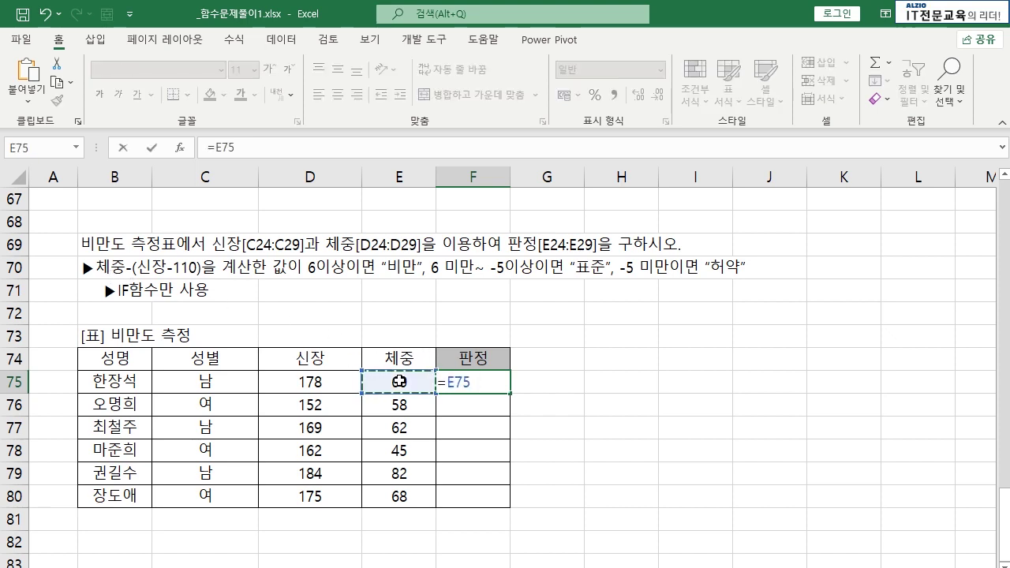
{"action": "type", "text": "-("}
{"action": "left_click", "coordinate": [304, 385]}
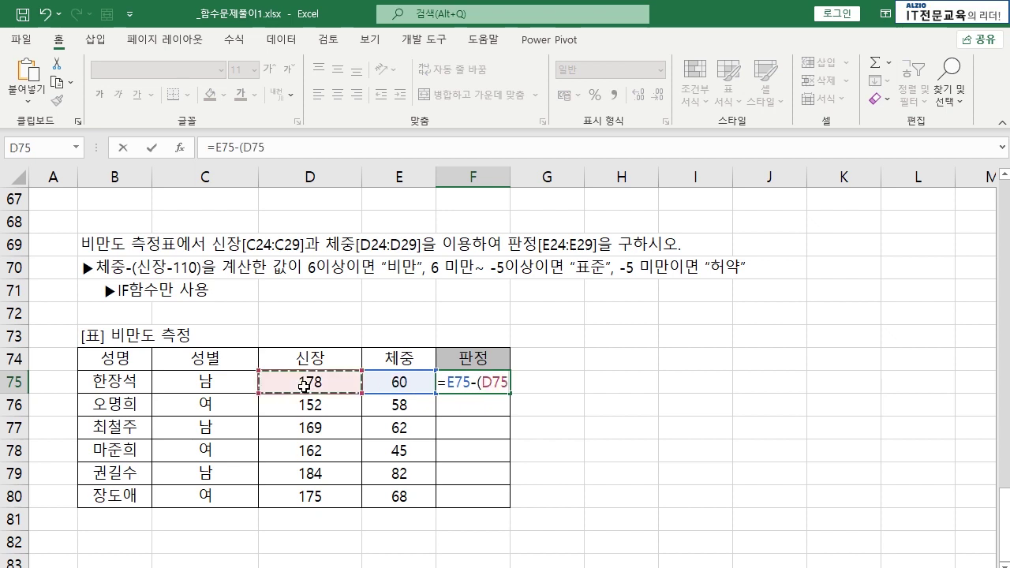
{"action": "type", "text": "-110)"}
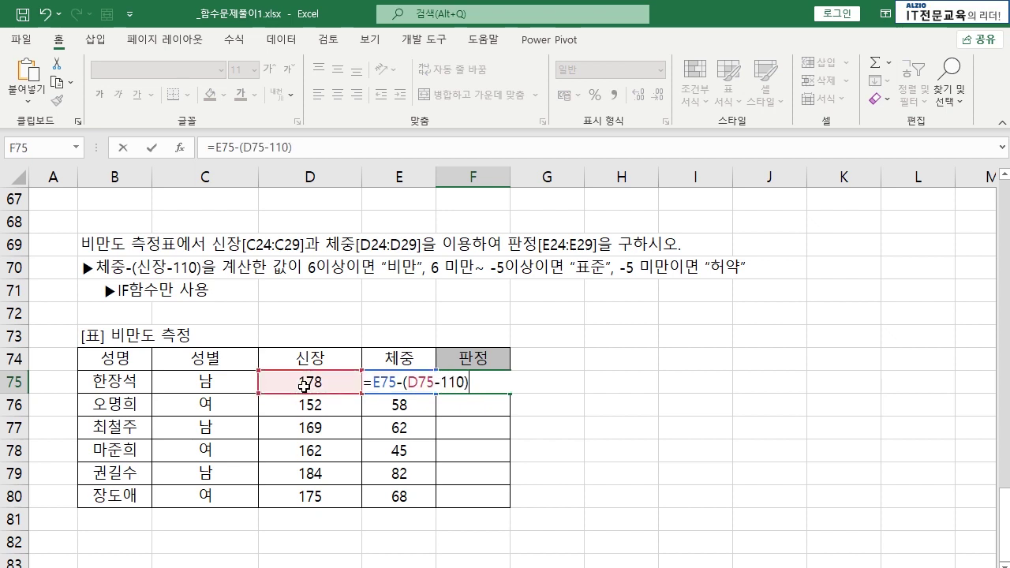
{"action": "key", "text": "Return"}
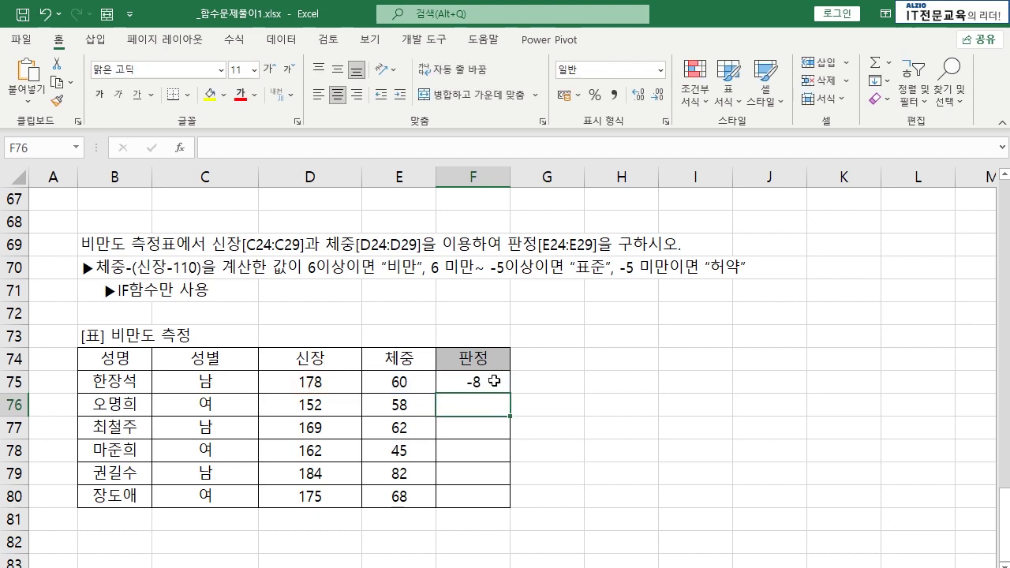
- Fill the F75 calculation down through F80
{"action": "left_click", "coordinate": [491, 382]}
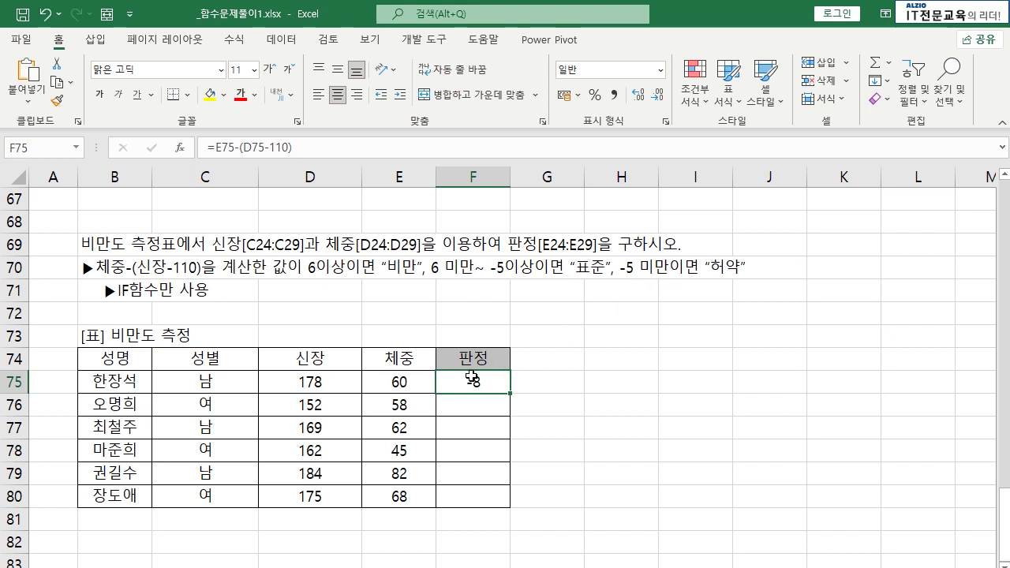
{"action": "double_click", "coordinate": [509, 393]}
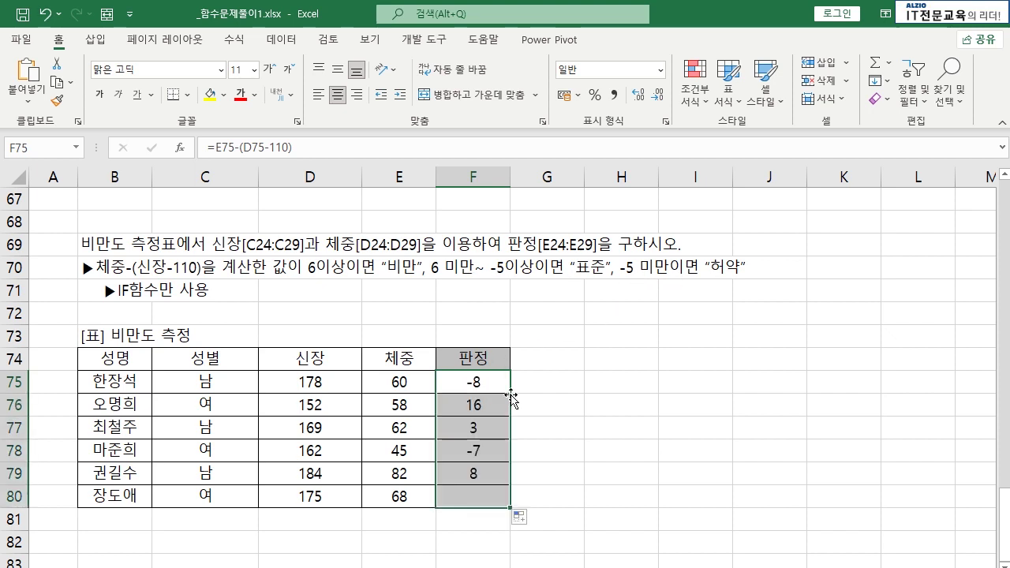
{"action": "left_click", "coordinate": [542, 393]}
- Check the calculated values in F76:F80 against the 비만, 표준 and 허약 criteria, and undo the fill
{"action": "left_click", "coordinate": [489, 401]}
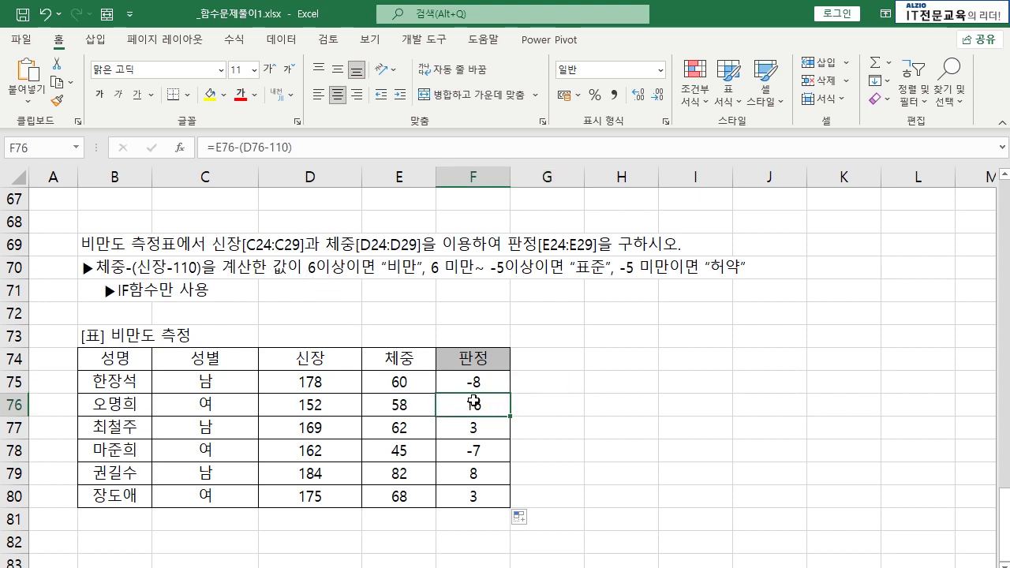
{"action": "left_click", "coordinate": [485, 434]}
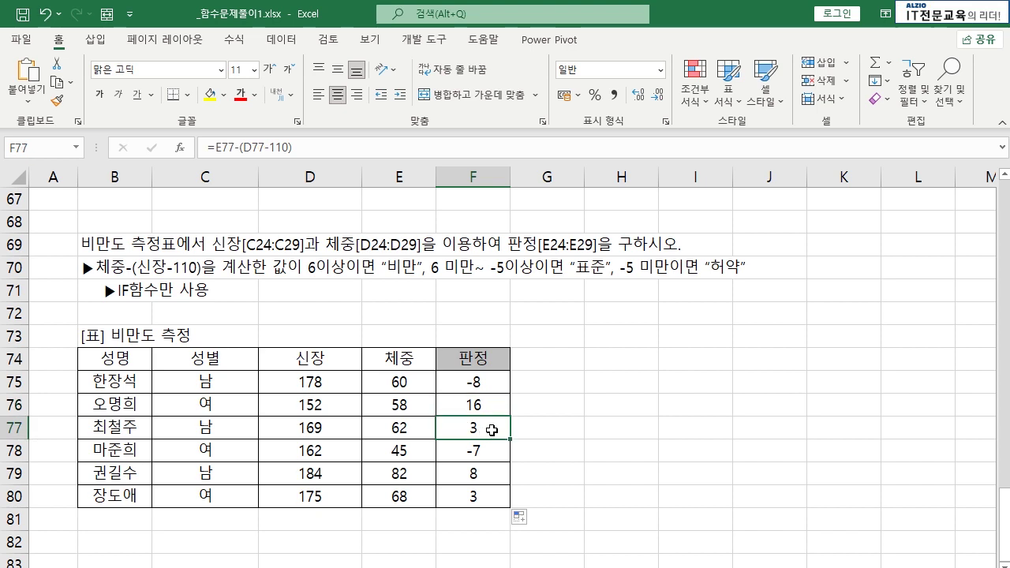
{"action": "left_click", "coordinate": [490, 449]}
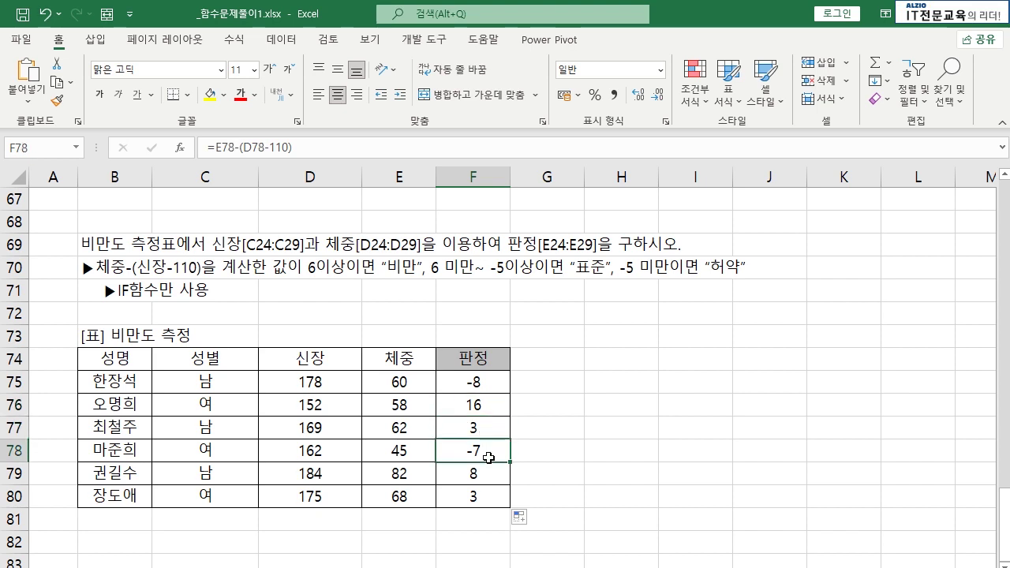
{"action": "left_click", "coordinate": [481, 474]}
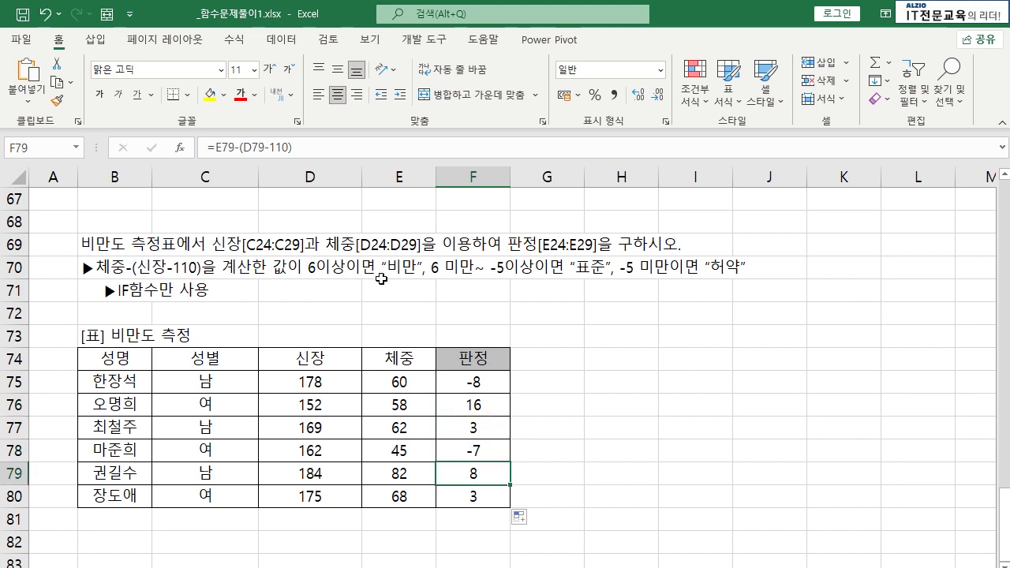
{"action": "left_click", "coordinate": [475, 494]}
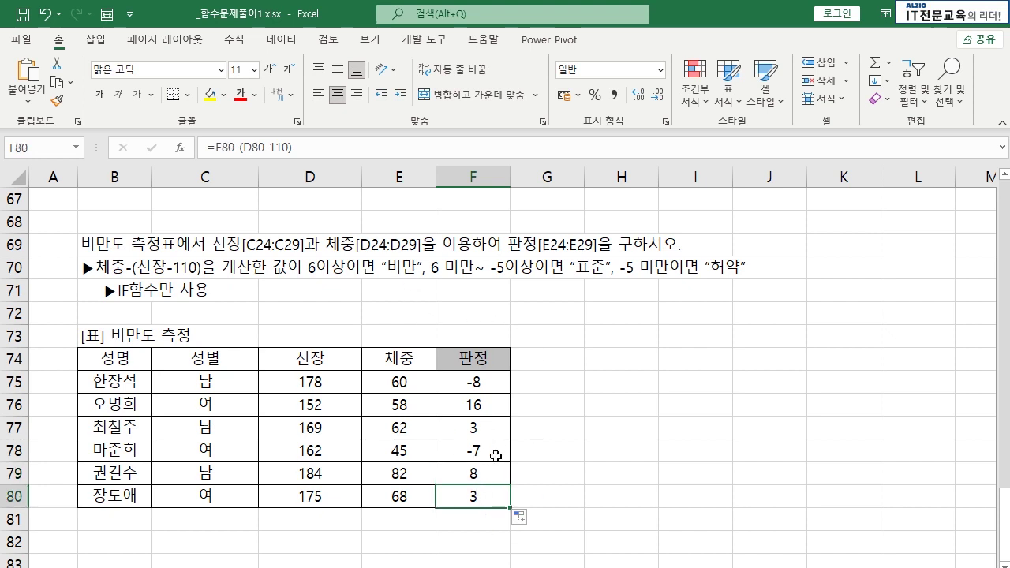
{"action": "key", "text": "ctrl+z"}
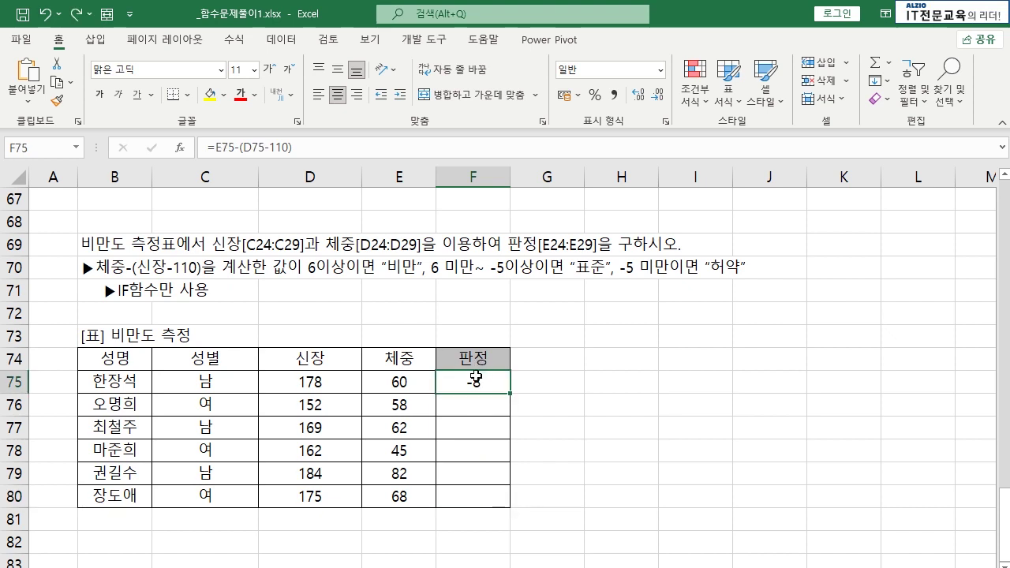
- Wrap the F75 calculation in an IF function that tests whether it is >=6, closing the parenthesis after the calculation
{"action": "double_click", "coordinate": [472, 381]}
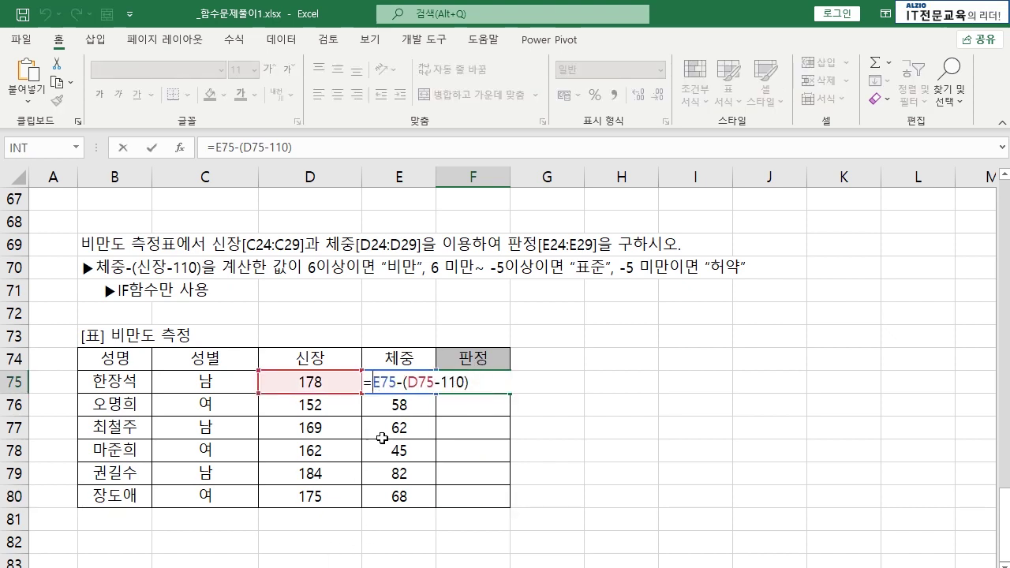
{"action": "key", "text": "Home"}
{"action": "key", "text": "Right"}
{"action": "type", "text": "I"}
{"action": "key", "text": "BackSpace"}
{"action": "type", "text": "IF("}
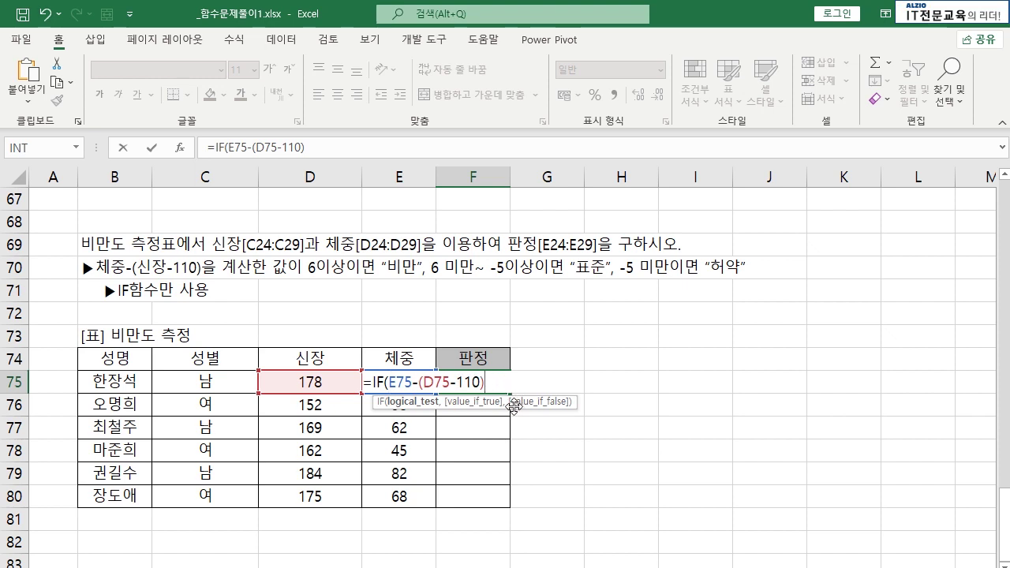
{"action": "left_click_drag", "start_coordinate": [386, 382], "coordinate": [491, 382]}
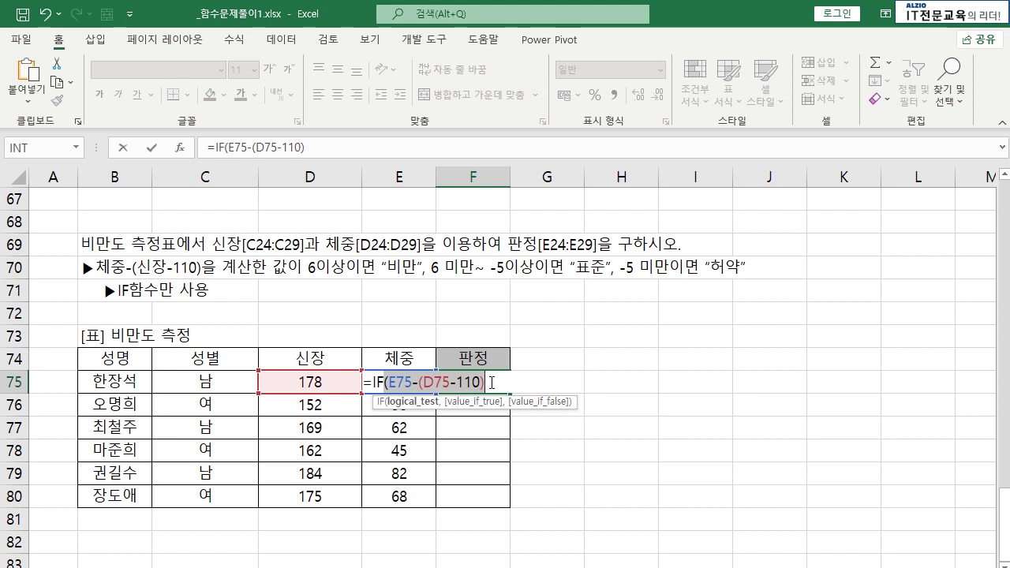
{"action": "left_click", "coordinate": [492, 383]}
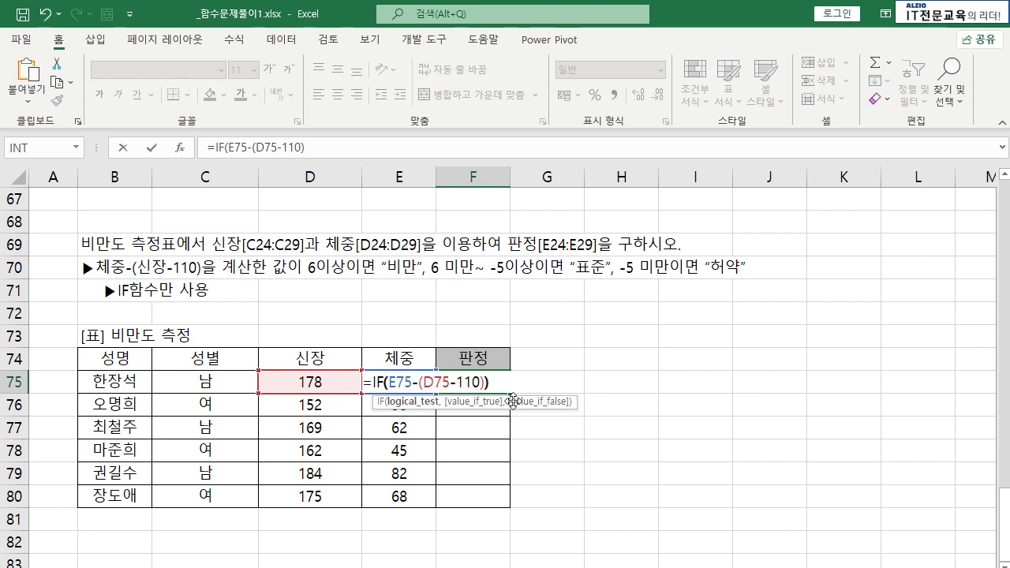
{"action": "type", "text": ")>="}
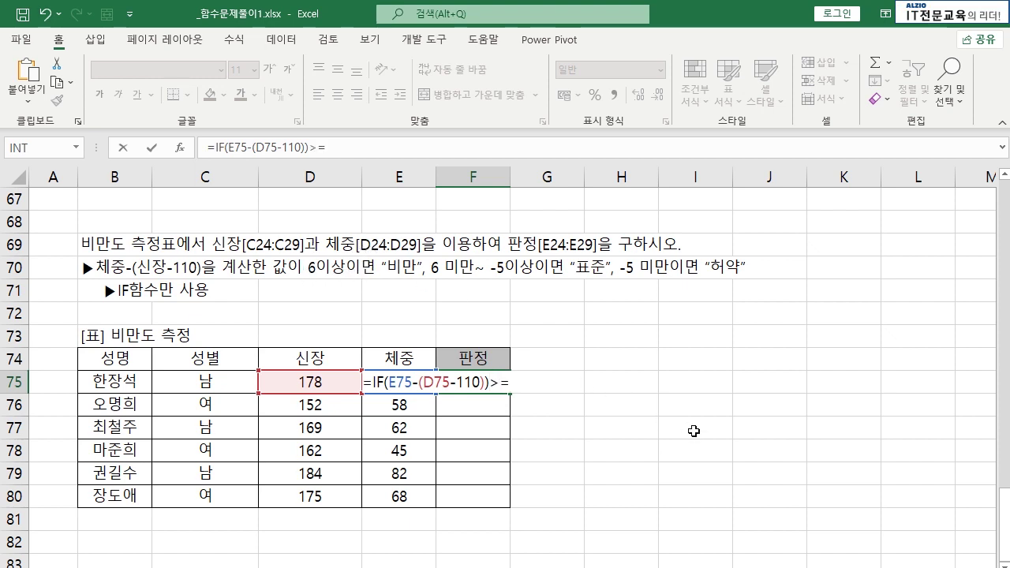
{"action": "type", "text": "6"}
{"action": "type", "text": ",\""}
{"action": "key", "text": "BackSpace"}
- Add the missing opening parenthesis before E75 so the logical test in F75 reads (E75-(D75-110))>=6
{"action": "key", "text": "F2"}
{"action": "key", "text": "Left"}
{"action": "key", "text": "Left"}
{"action": "key", "text": "Left"}
{"action": "key", "text": "Left"}
{"action": "key", "text": "Left"}
{"action": "key", "text": "Left"}
{"action": "key", "text": "Left"}
{"action": "key", "text": "Left"}
{"action": "key", "text": "Left"}
{"action": "key", "text": "Left"}
{"action": "key", "text": "Left"}
{"action": "key", "text": "Left"}
{"action": "key", "text": "Left"}
{"action": "key", "text": "Left"}
{"action": "key", "text": "Left"}
{"action": "key", "text": "Left"}
{"action": "key", "text": "Left"}
{"action": "key", "text": "Left"}
{"action": "key", "text": "Left"}
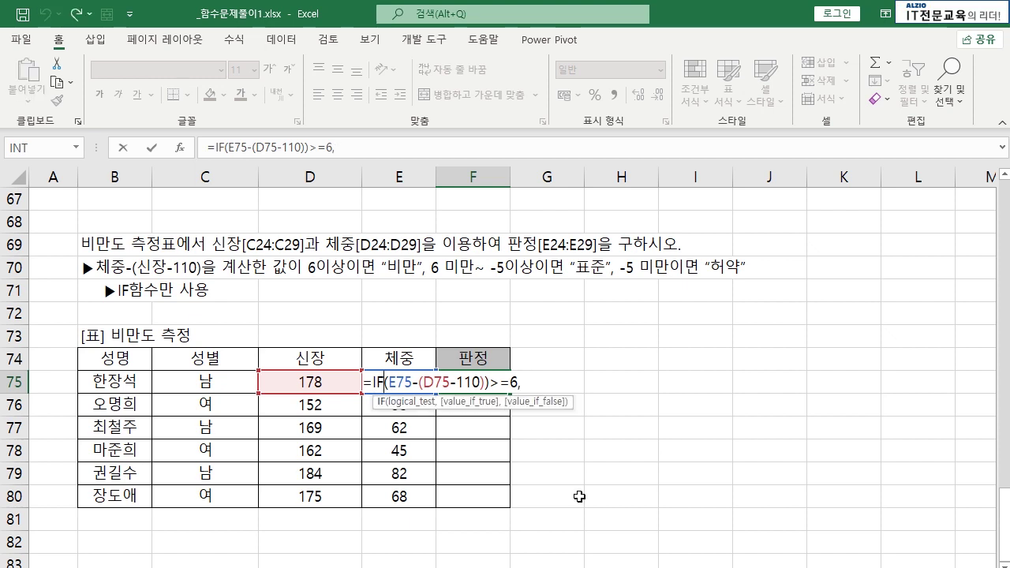
{"action": "type", "text": "("}
{"action": "key", "text": "Right"}
{"action": "key", "text": "Right"}
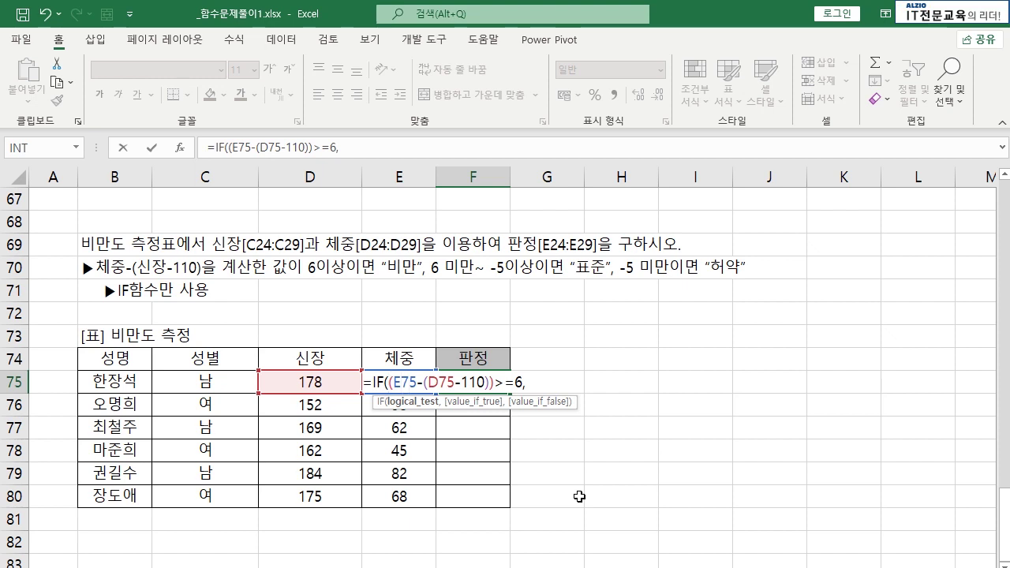
- Set the value-if-true argument of the F75 IF formula to "비만"
{"action": "left_click_drag", "start_coordinate": [391, 382], "coordinate": [527, 382]}
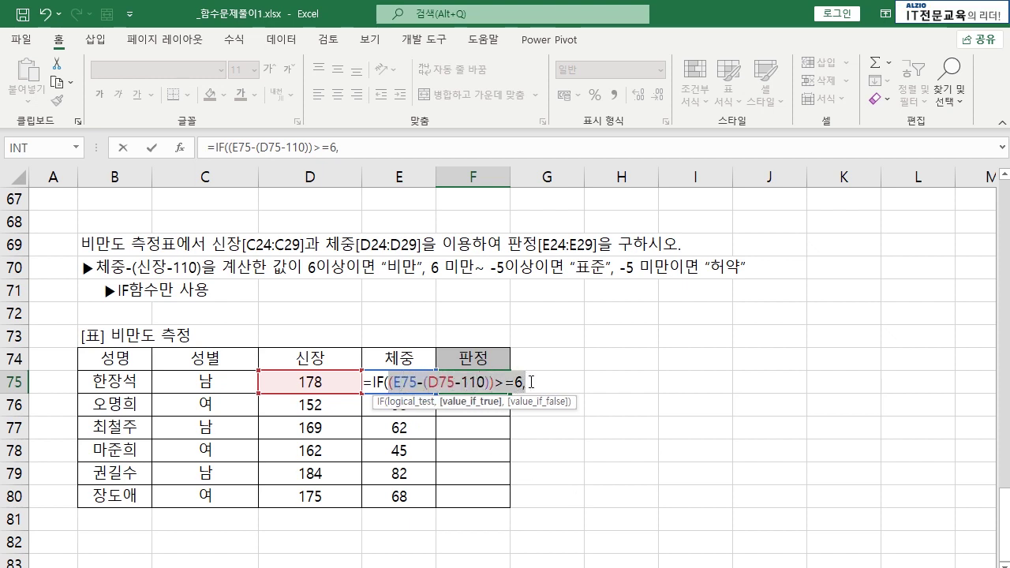
{"action": "key", "text": "Right"}
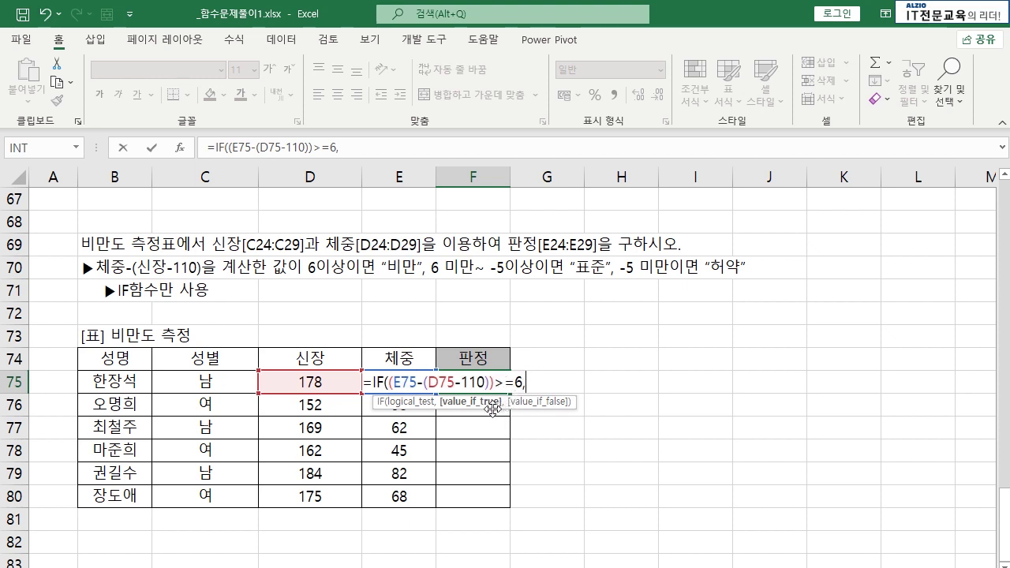
{"action": "type", "text": "\"비마ㄴ\""}
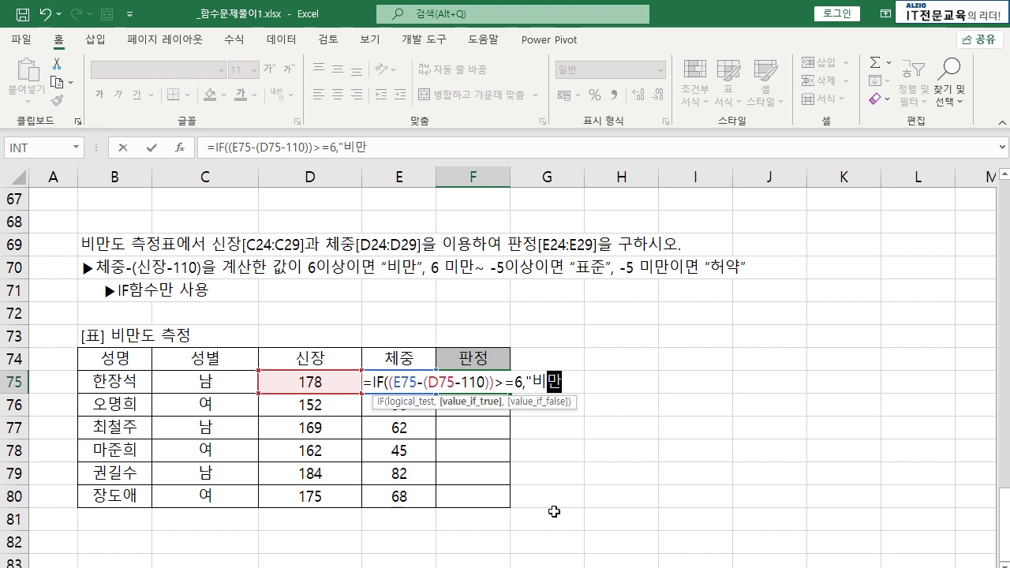
{"action": "type", "text": ","}
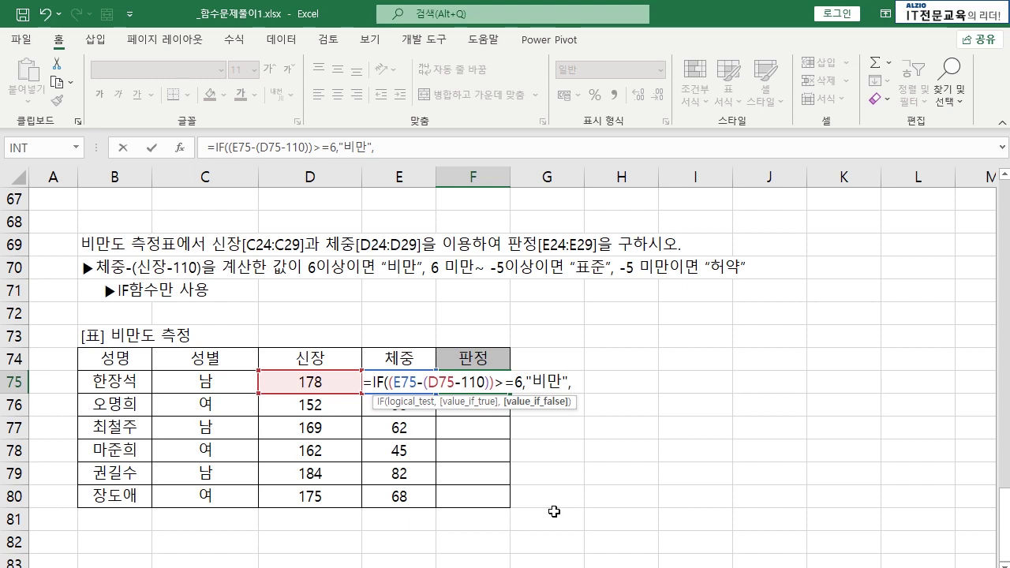
- Nest a second IF as the value-if-false argument, reusing the calculation (E75-(D75-110)) with the condition >=-5
{"action": "key", "text": "Hangul"}
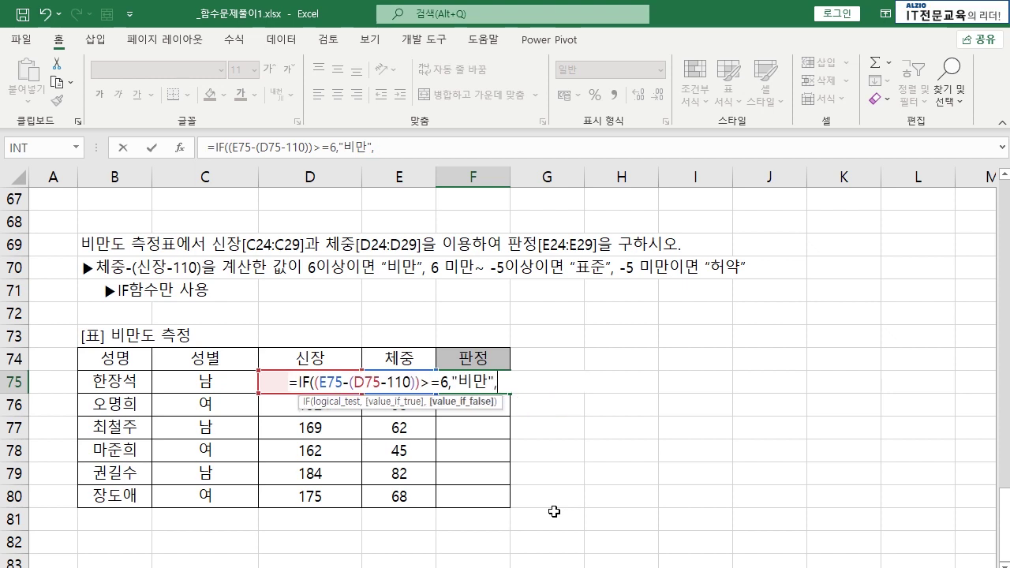
{"action": "type", "text": "IF"}
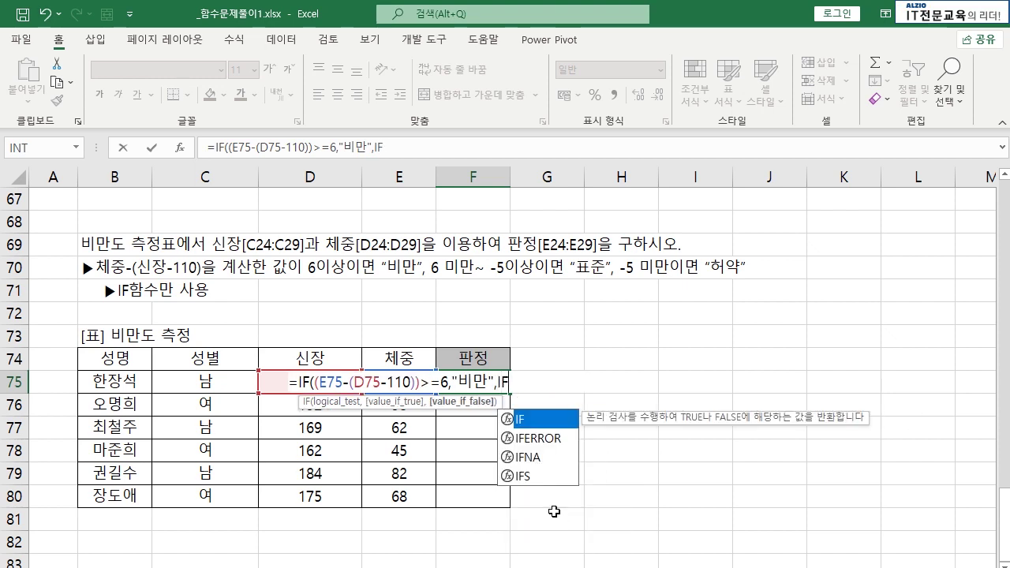
{"action": "left_click", "coordinate": [314, 384]}
{"action": "left_click_drag", "start_coordinate": [314, 384], "coordinate": [423, 384]}
{"action": "key", "text": "ctrl+c"}
{"action": "left_click", "coordinate": [514, 385]}
{"action": "type", "text": "("}
{"action": "key", "text": "ctrl+v"}
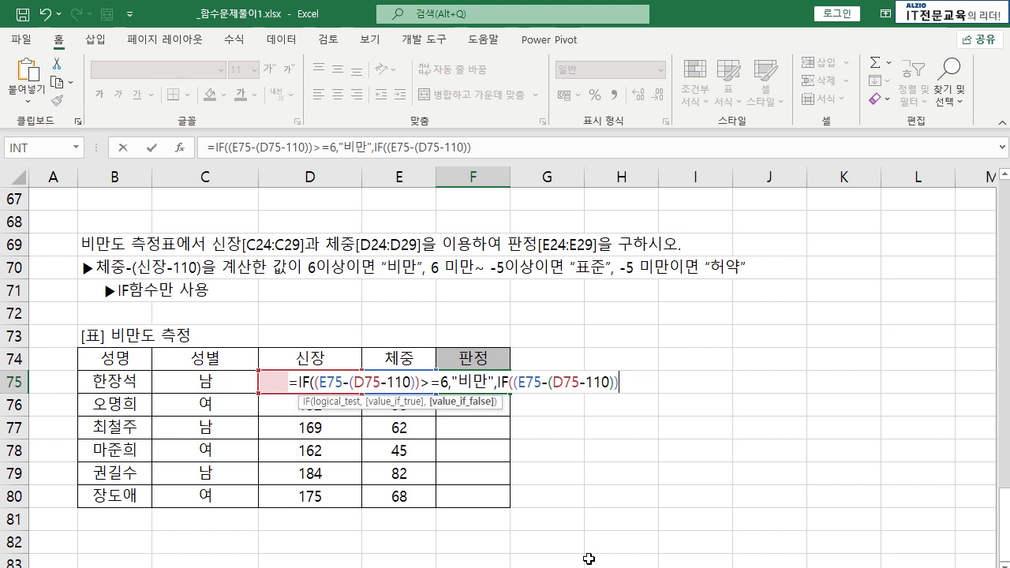
{"action": "type", "text": ">="}
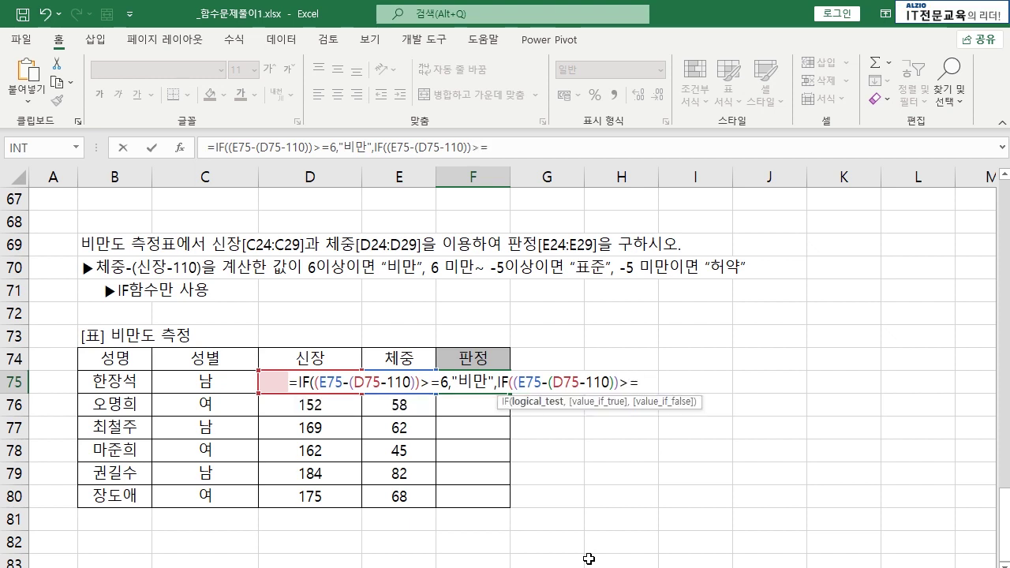
{"action": "type", "text": "-5,"}
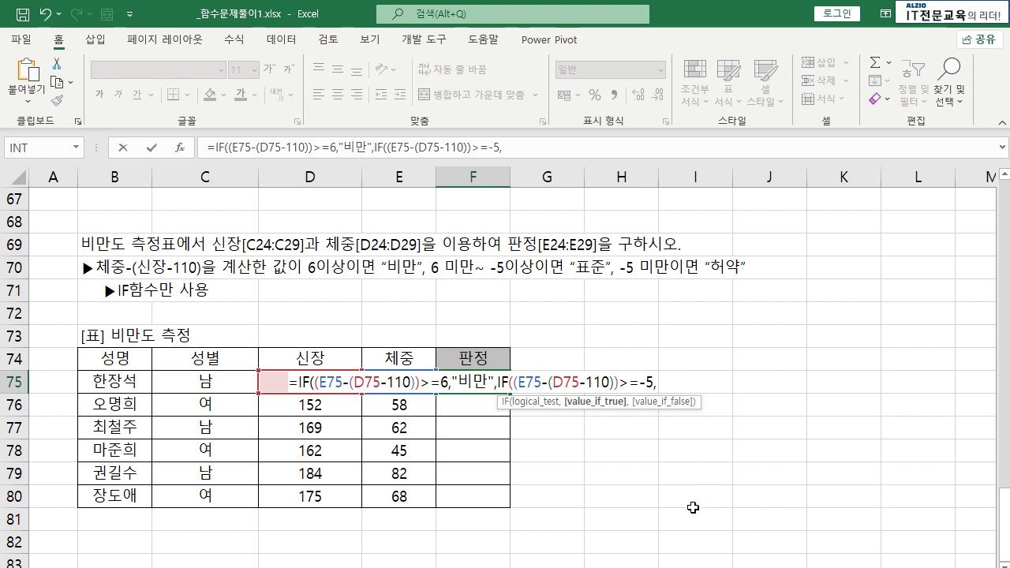
- Complete the nested IF in F75 with "표준" as the true result and "허약" as the false result, and enter the formula
{"action": "type", "text": "\"VY"}
{"action": "key", "text": "BackSpace"}
{"action": "key", "text": "BackSpace"}
{"action": "key", "text": "Hangul"}
{"action": "type", "text": "표주"}
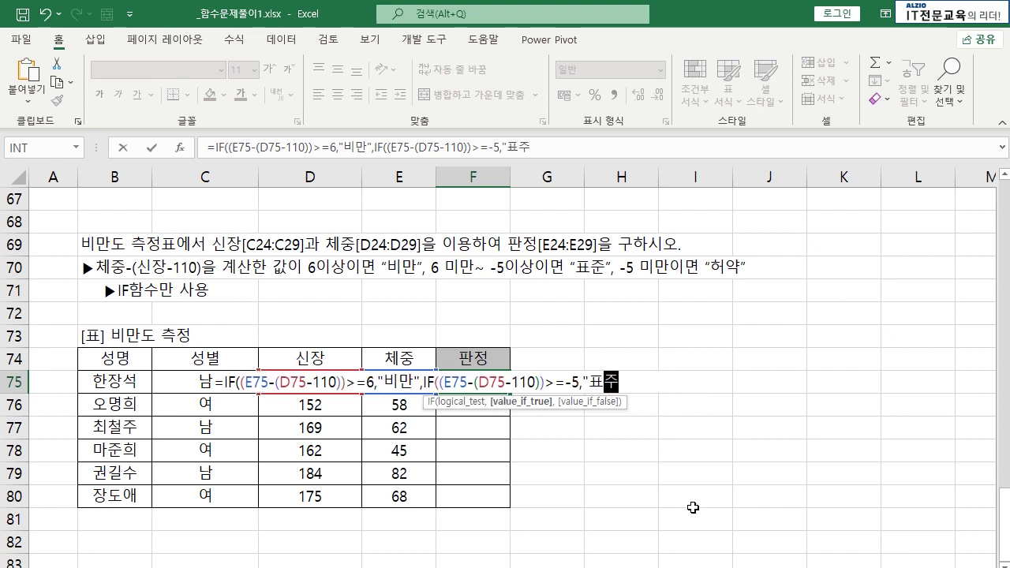
{"action": "type", "text": "ㄴ\""}
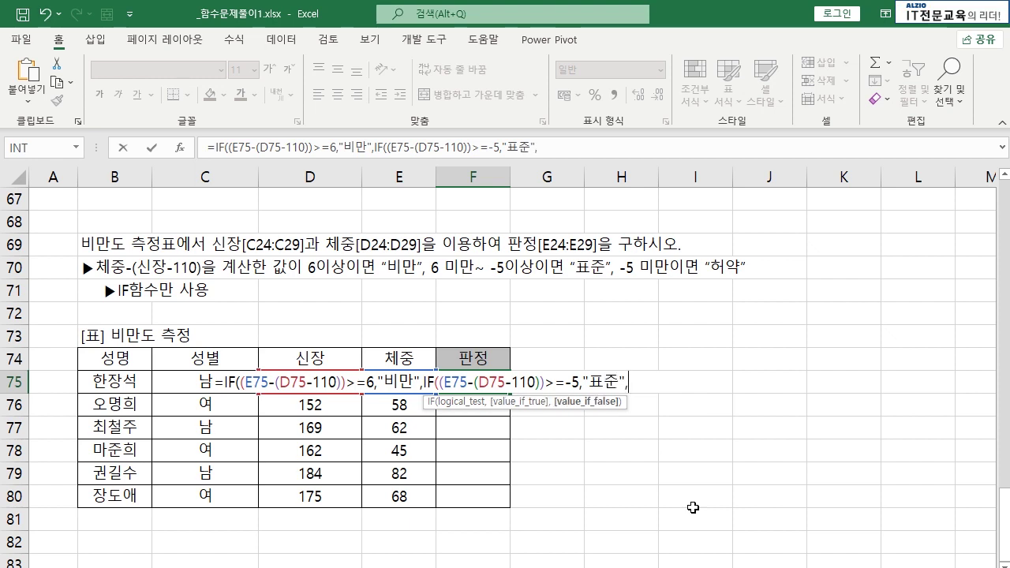
{"action": "type", "text": ",\""}
{"action": "type", "text": "허약\"))"}
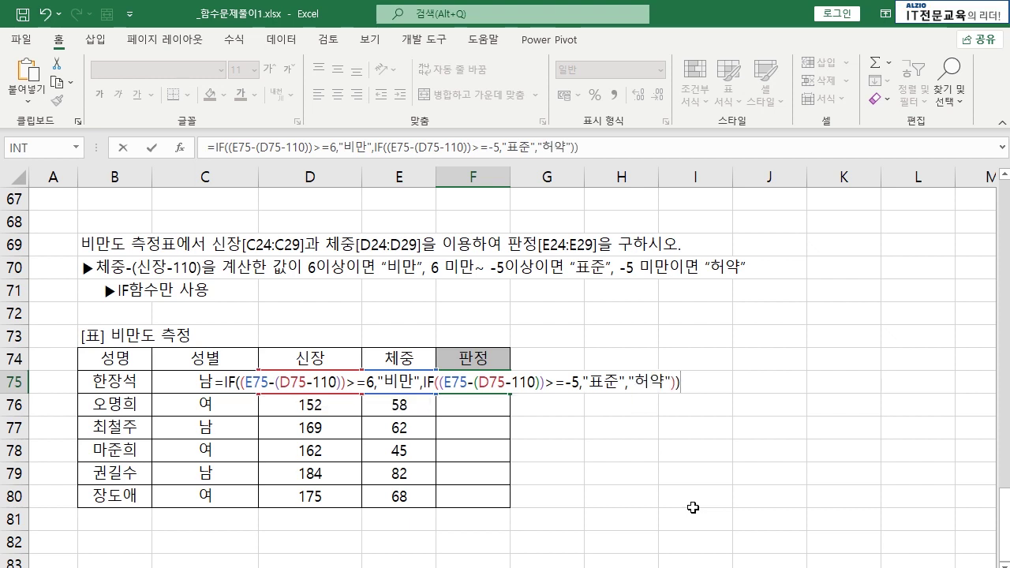
{"action": "key", "text": "Return"}
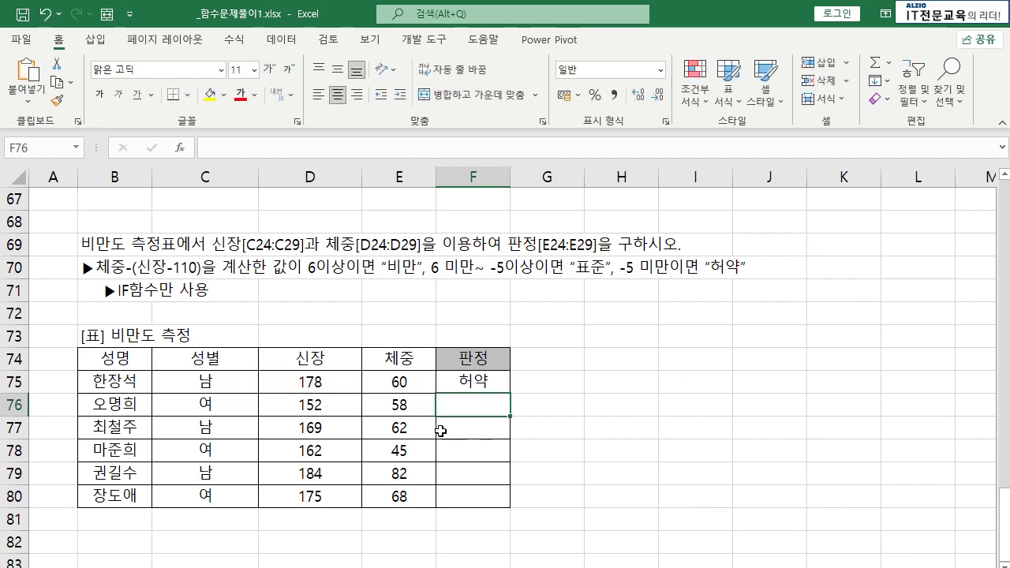
- Fill the nested IF formula in F75 down through F80 to complete the 판정 column
{"action": "left_click", "coordinate": [460, 383]}
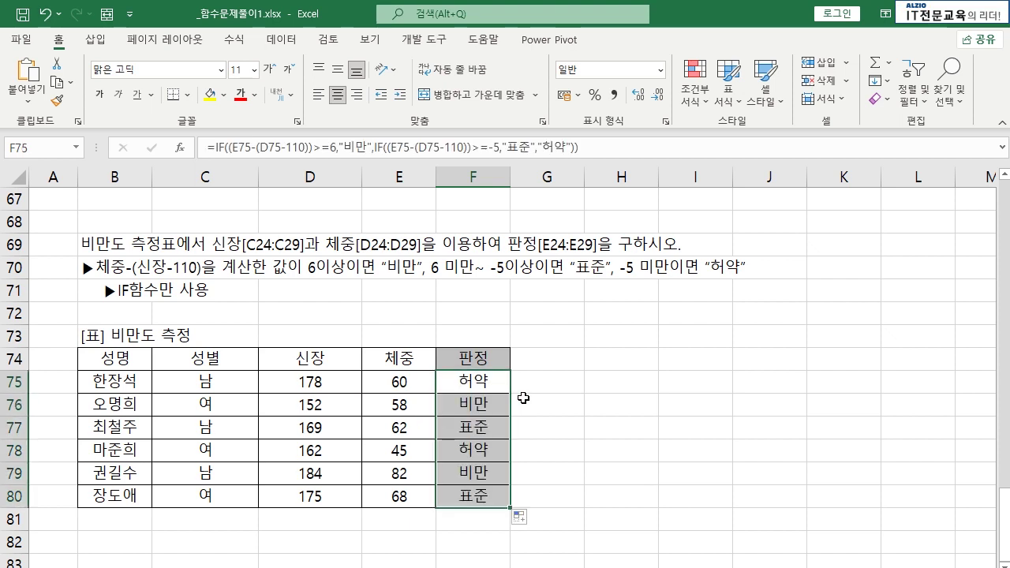
{"action": "left_click", "coordinate": [547, 408]}
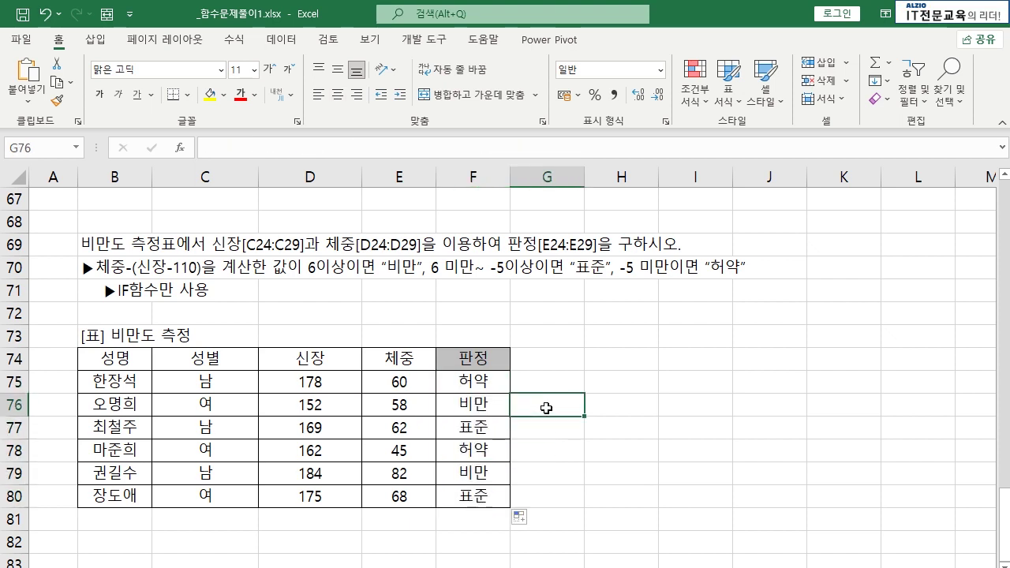
{"action": "left_click", "coordinate": [464, 386]}
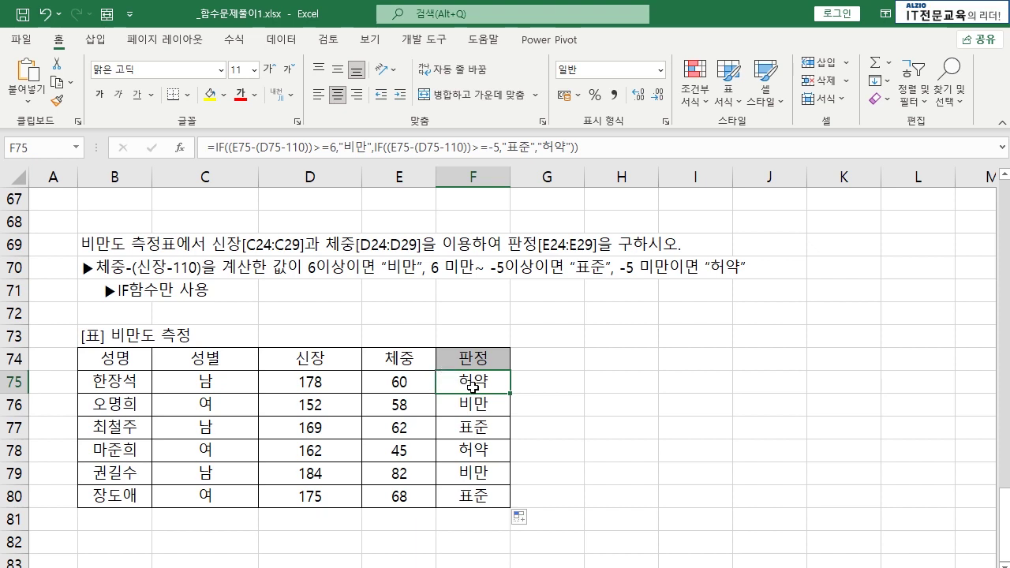
- Examine the 지역별 세대수 현황 exercise: the 세대수 values, the empty 짝홀수 cells and the functions it requires
{"action": "scroll", "coordinate": [472, 386], "scroll_direction": "down", "scroll_amount": 6}
{"action": "left_click", "coordinate": [328, 342]}
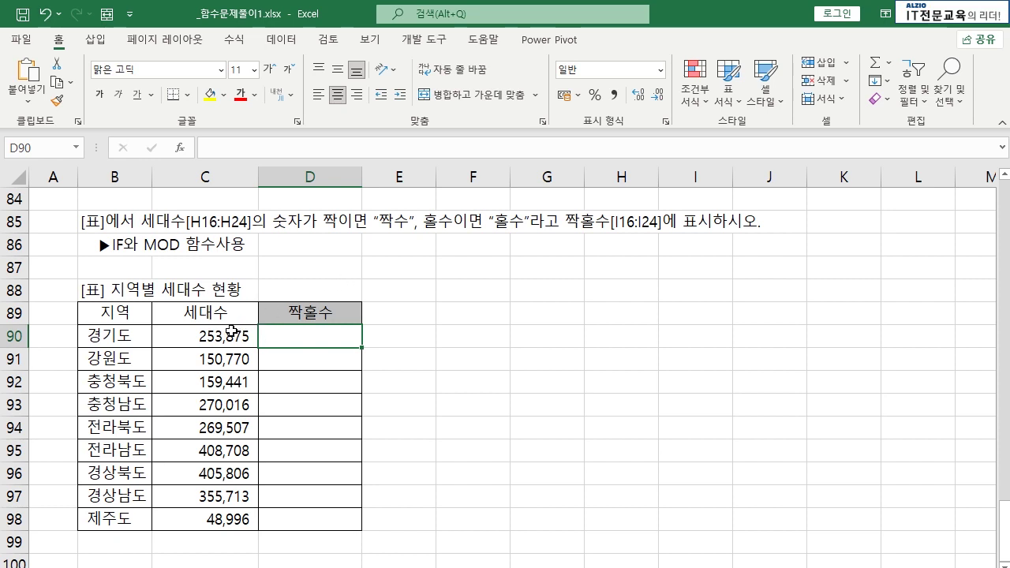
{"action": "left_click_drag", "start_coordinate": [211, 315], "coordinate": [210, 516]}
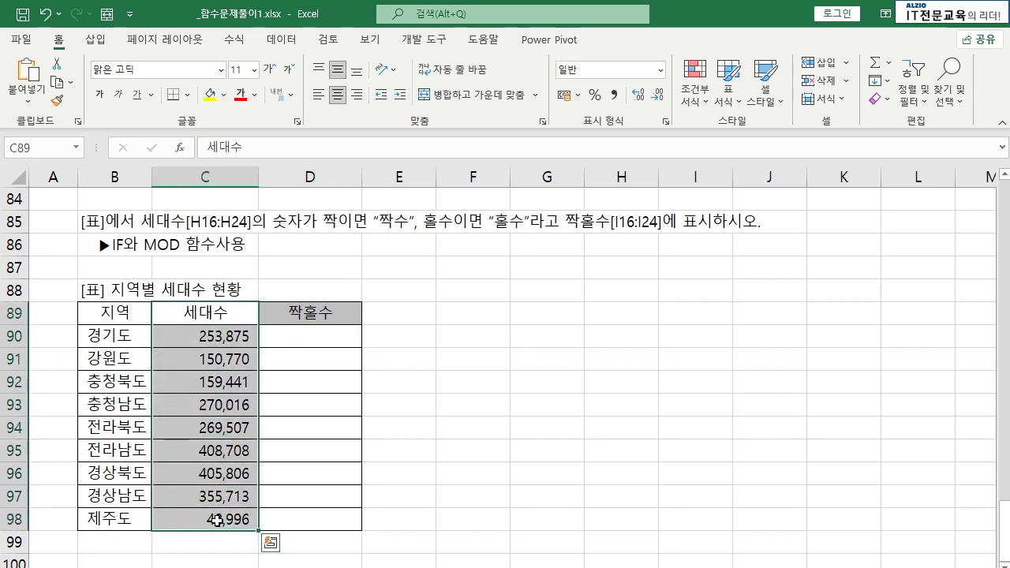
{"action": "left_click", "coordinate": [210, 517]}
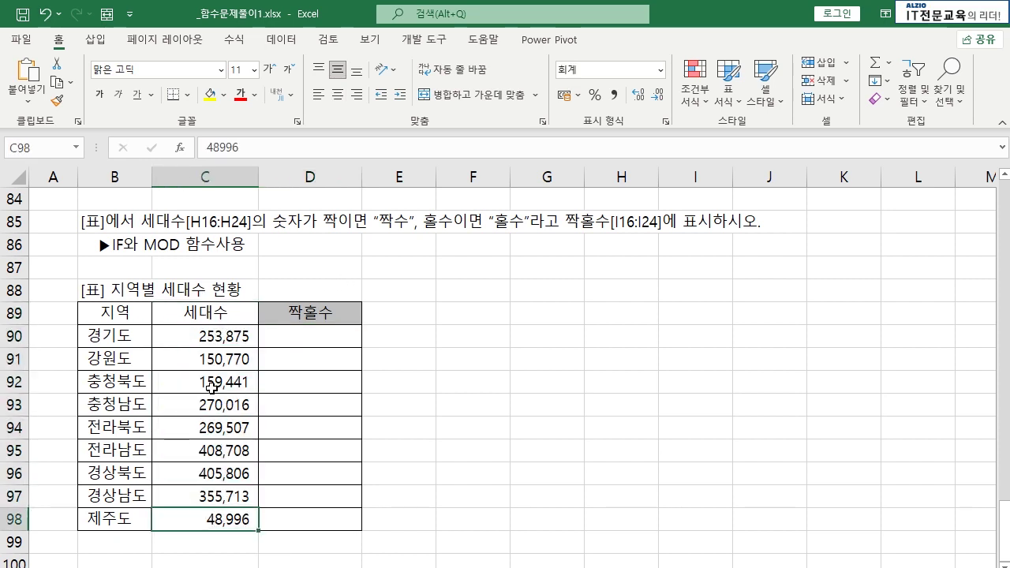
{"action": "left_click", "coordinate": [306, 339]}
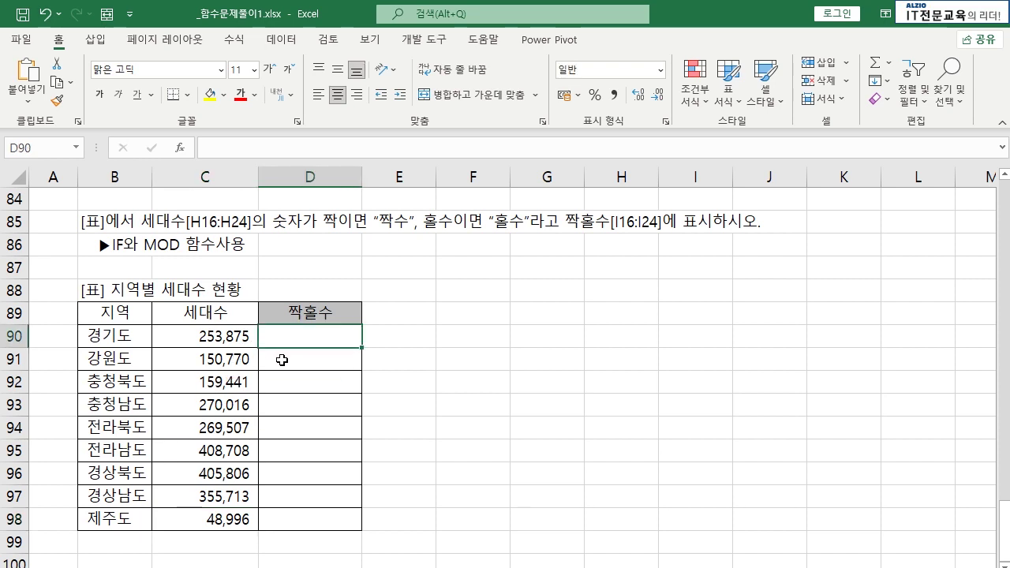
{"action": "left_click", "coordinate": [281, 360]}
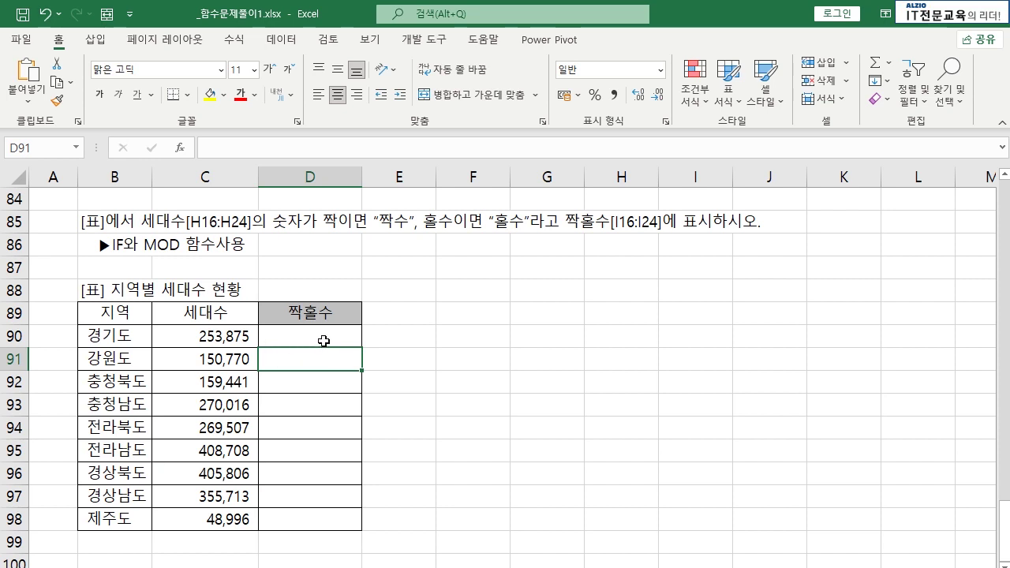
{"action": "left_click_drag", "start_coordinate": [323, 341], "coordinate": [339, 514]}
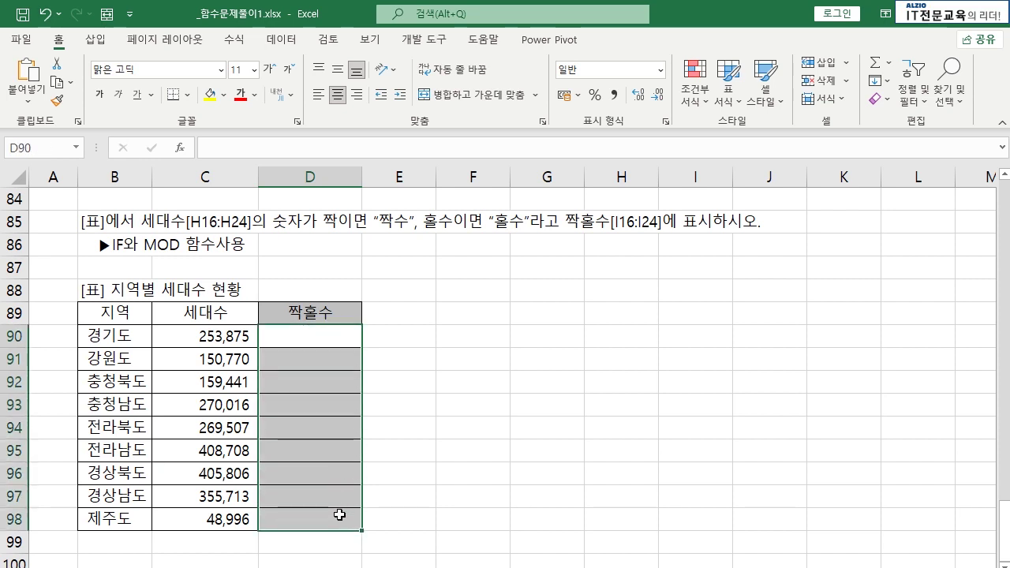
{"action": "left_click", "coordinate": [327, 462]}
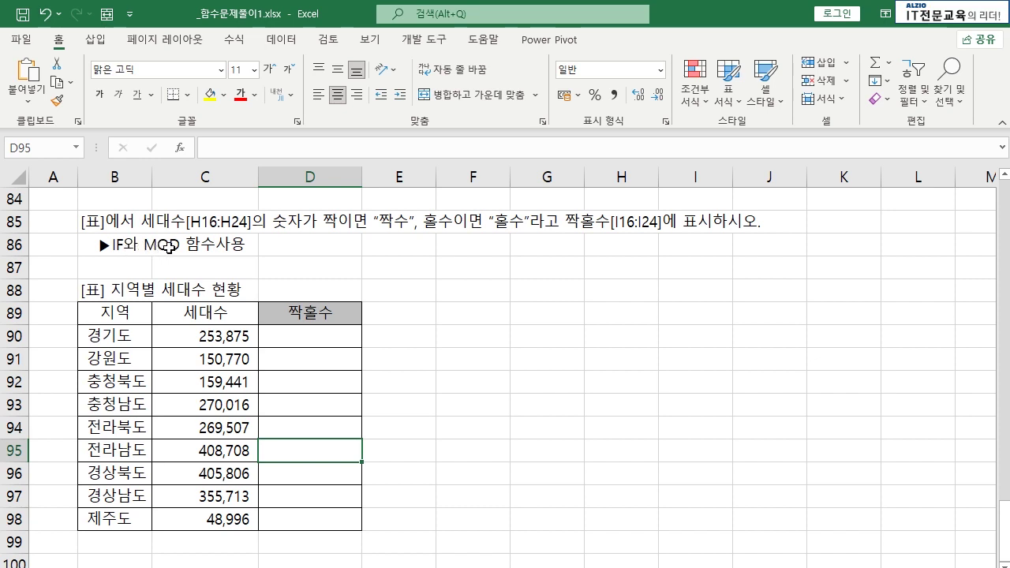
- Enter the test formula =MOD(10,2) in the empty cell F89 beside the 지역별 세대수 현황 table
{"action": "left_click", "coordinate": [478, 317]}
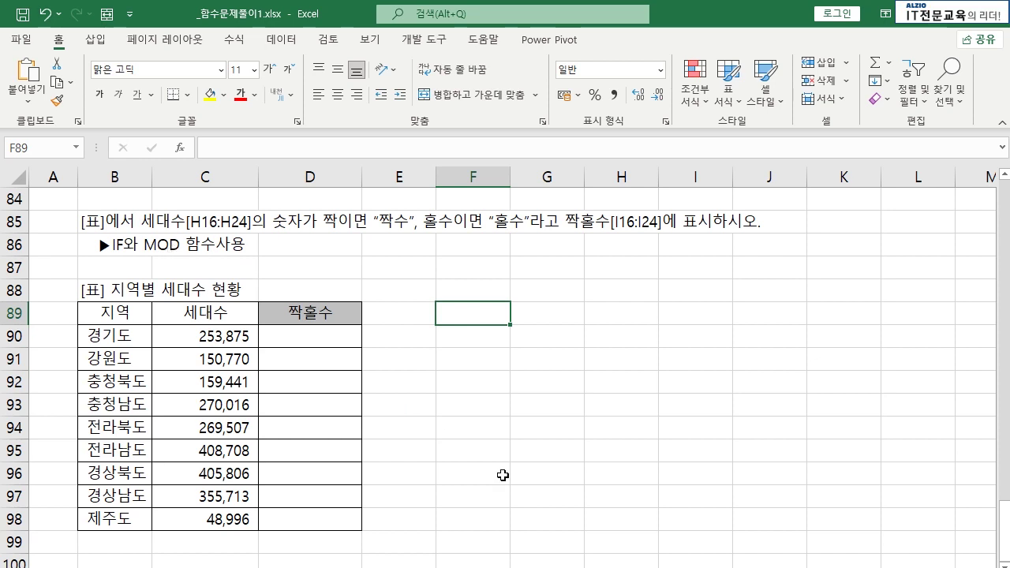
{"action": "type", "text": "=MOD"}
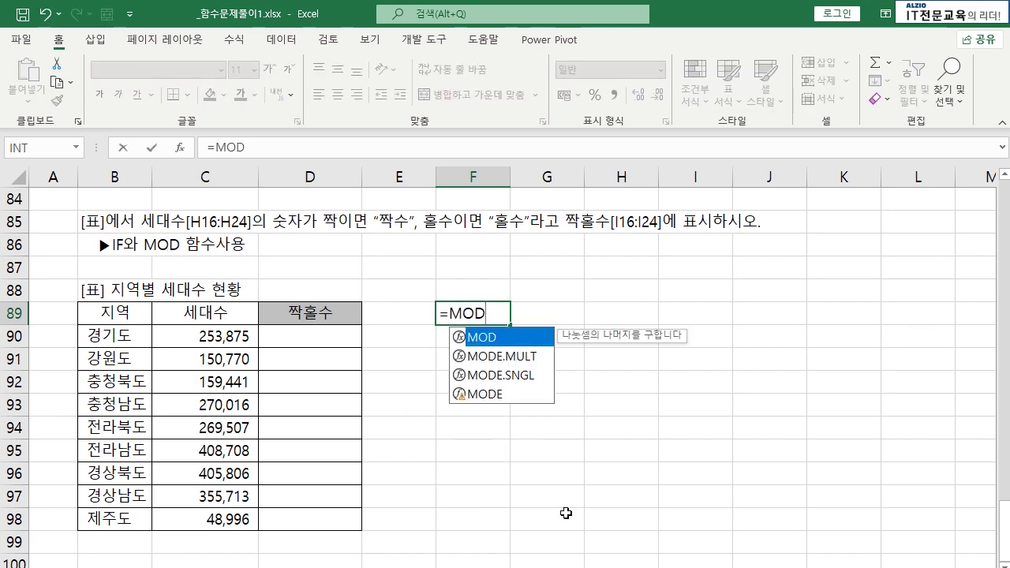
{"action": "type", "text": "("}
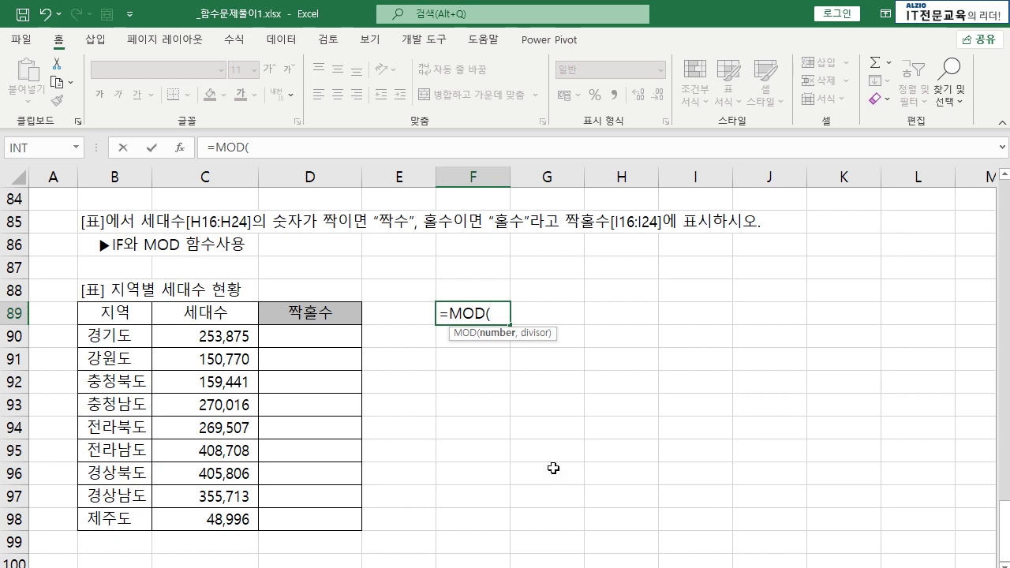
{"action": "type", "text": "10,"}
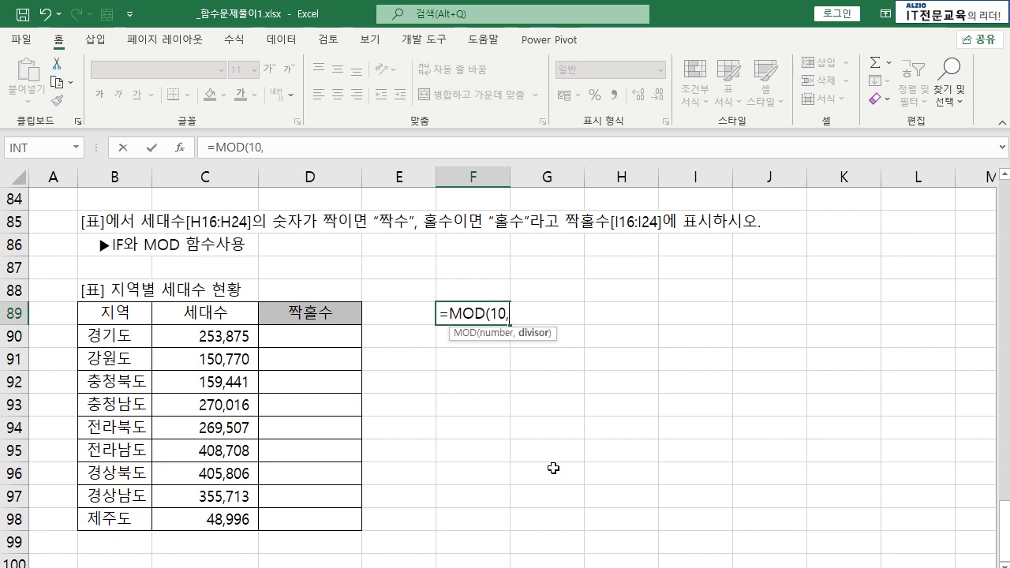
{"action": "type", "text": "2)"}
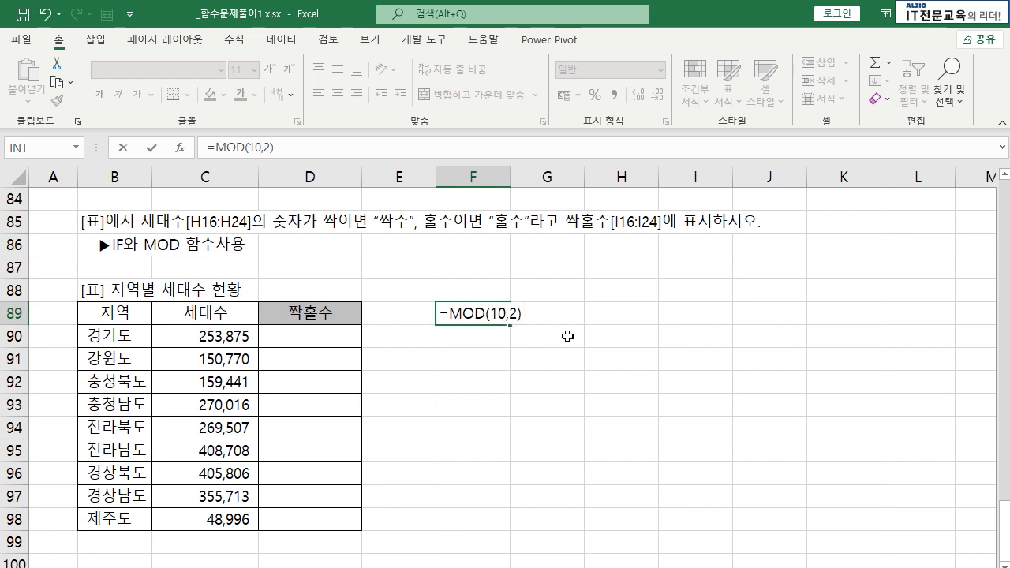
{"action": "key", "text": "Return"}
{"action": "key", "text": "Up"}
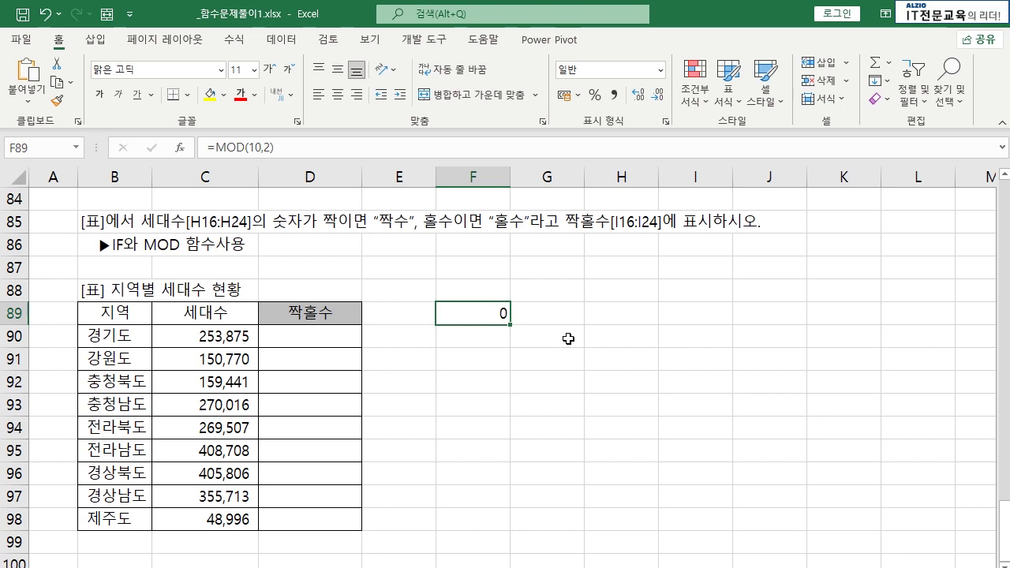
- Change the divisor of the MOD test formula in F89 to 3
{"action": "key", "text": "F2"}
{"action": "key", "text": "Left"}
{"action": "key", "text": "BackSpace"}
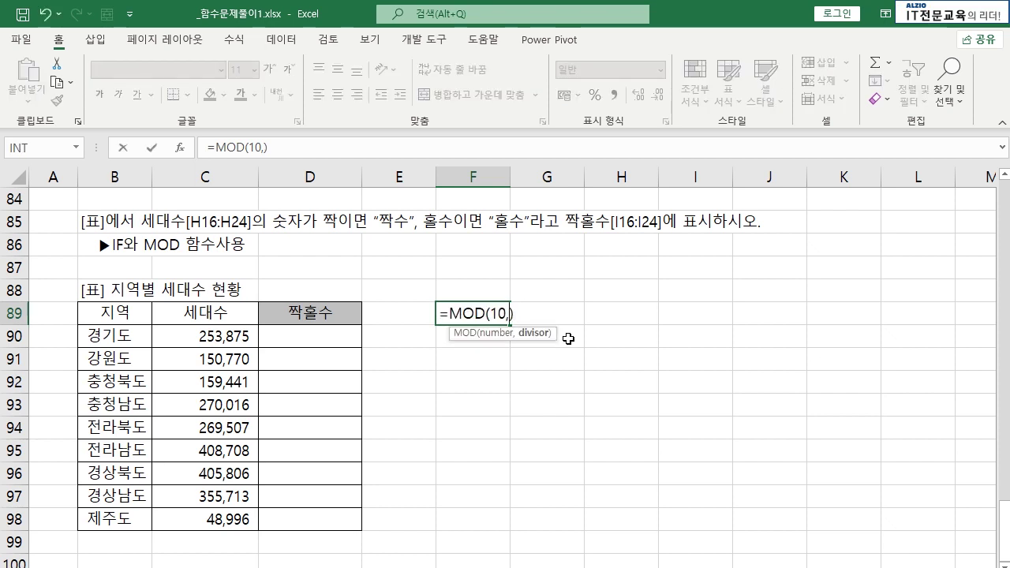
{"action": "type", "text": "3"}
{"action": "key", "text": "Return"}
{"action": "key", "text": "Up"}
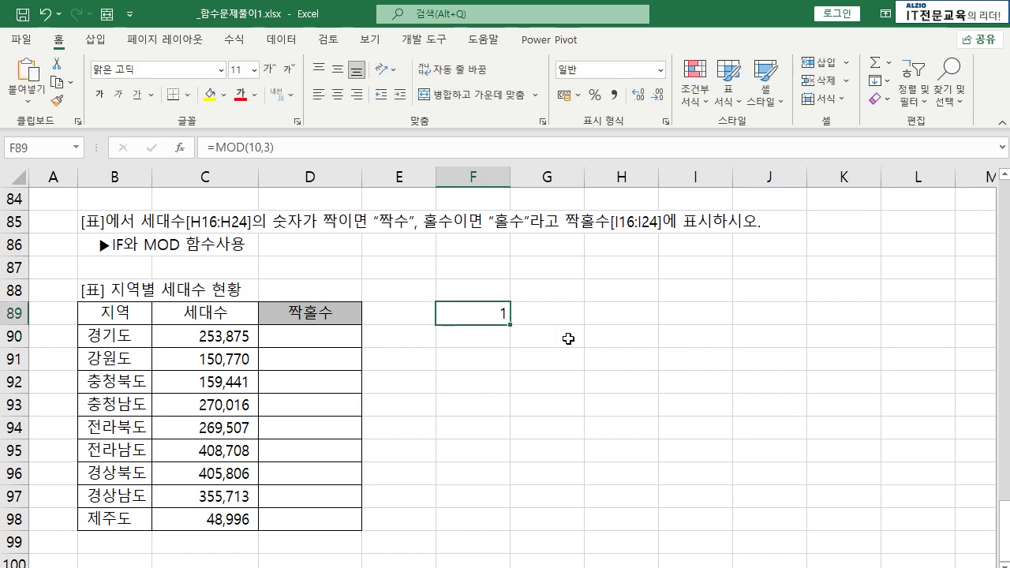
- Try a divisor of 9 in the F89 MOD formula, then undo that change
{"action": "key", "text": "F2"}
{"action": "key", "text": "Left"}
{"action": "key", "text": "BackSpace"}
{"action": "type", "text": "9"}
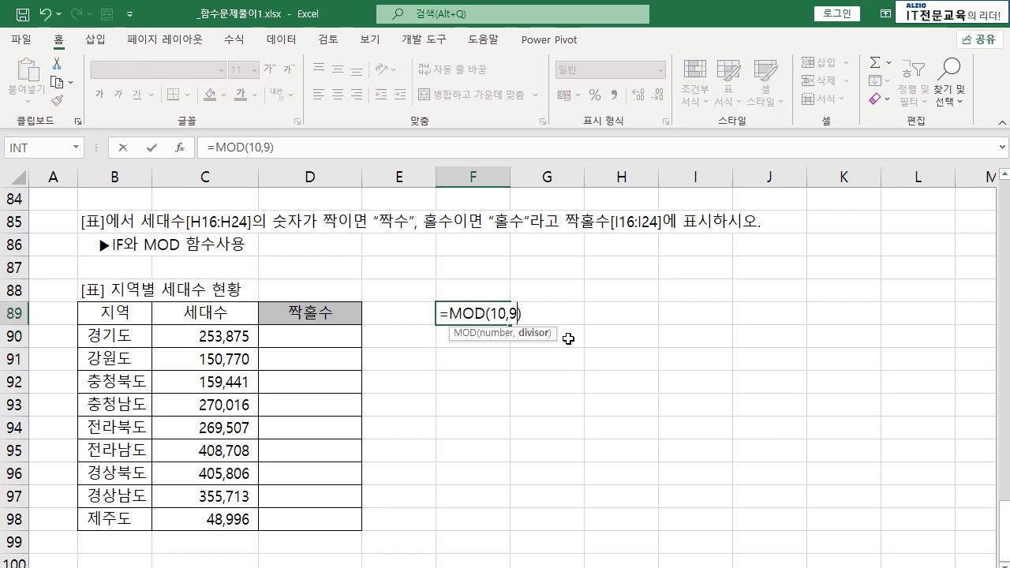
{"action": "key", "text": "Return"}
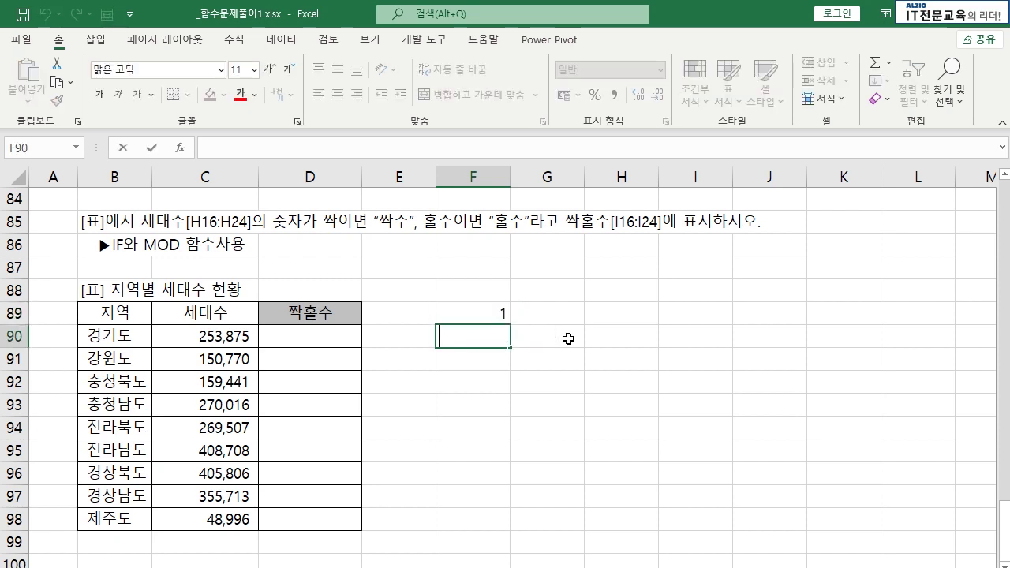
{"action": "key", "text": "Up"}
{"action": "key", "text": "F2"}
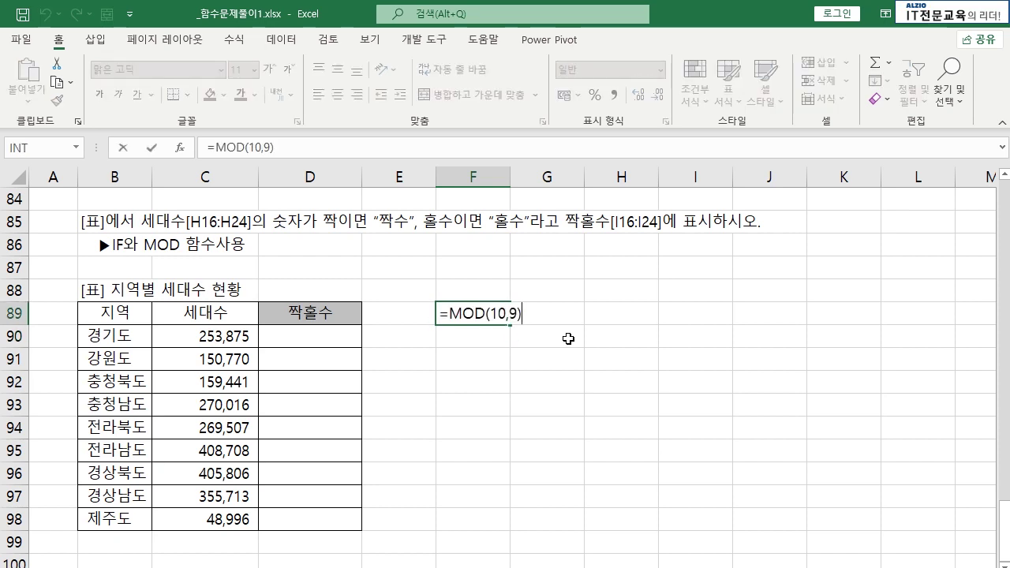
{"action": "key", "text": "Escape"}
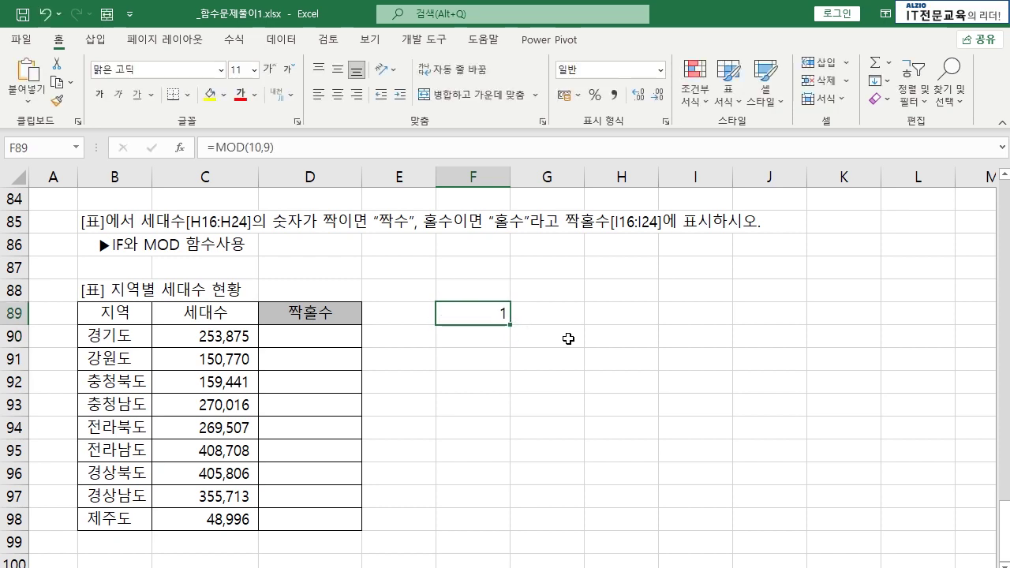
{"action": "key", "text": "ctrl+z"}
- Set the divisor of the F89 test formula to 2 so it reads =MOD(10,2)
{"action": "key", "text": "F2"}
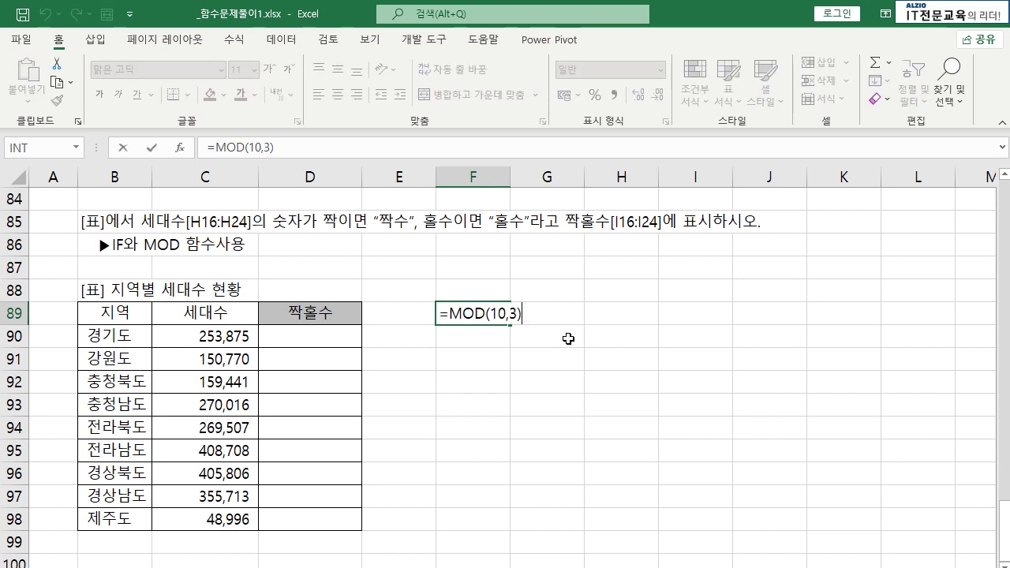
{"action": "key", "text": "Left"}
{"action": "key", "text": "Left"}
{"action": "key", "text": "Left"}
{"action": "key", "text": "Left"}
{"action": "key", "text": "Right"}
{"action": "key", "text": "Right"}
{"action": "key", "text": "Delete"}
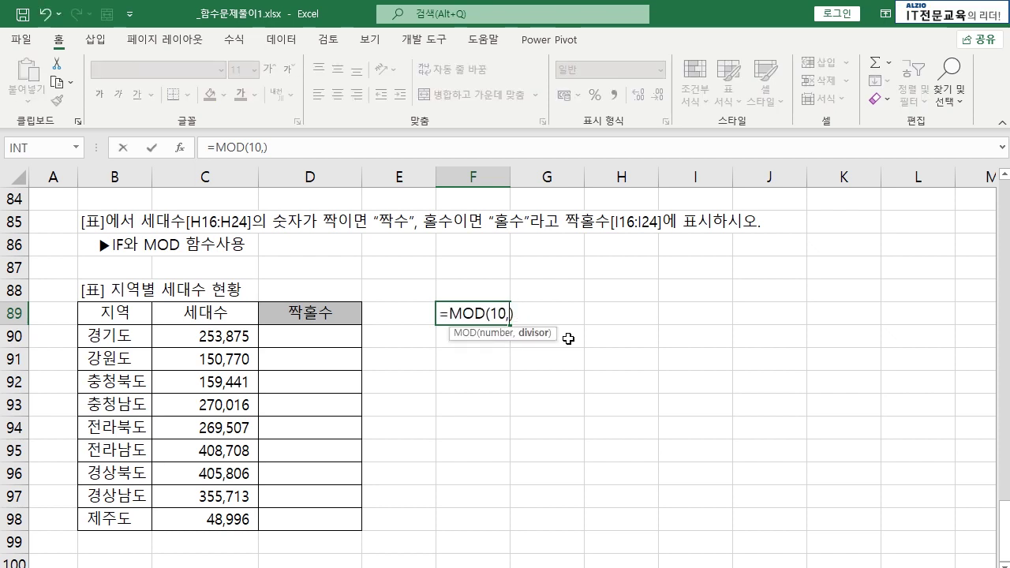
{"action": "type", "text": "2"}
{"action": "key", "text": "Left"}
{"action": "key", "text": "Left"}
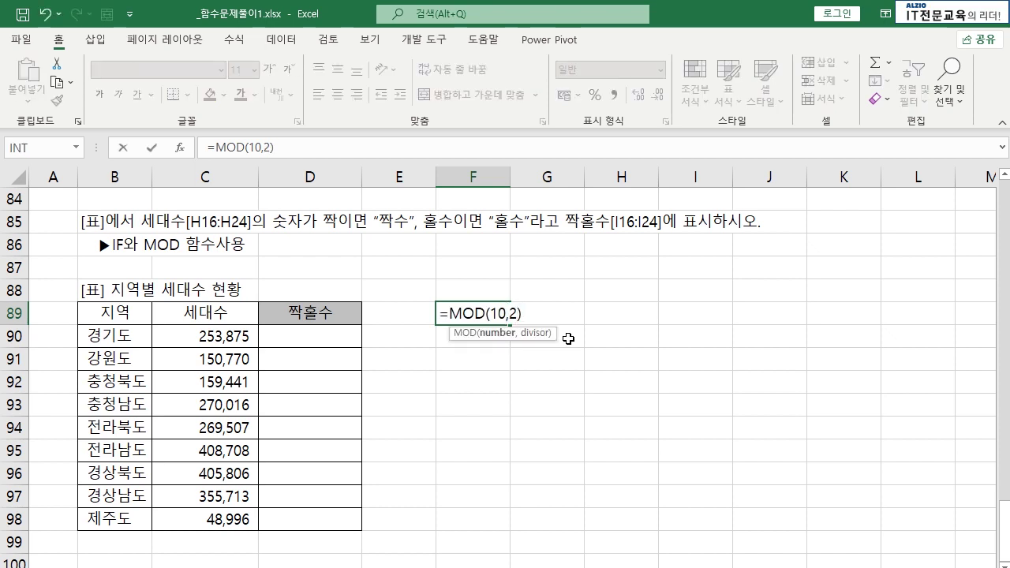
{"action": "key", "text": "Left"}
{"action": "key", "text": "Left"}
{"action": "key", "text": "End"}
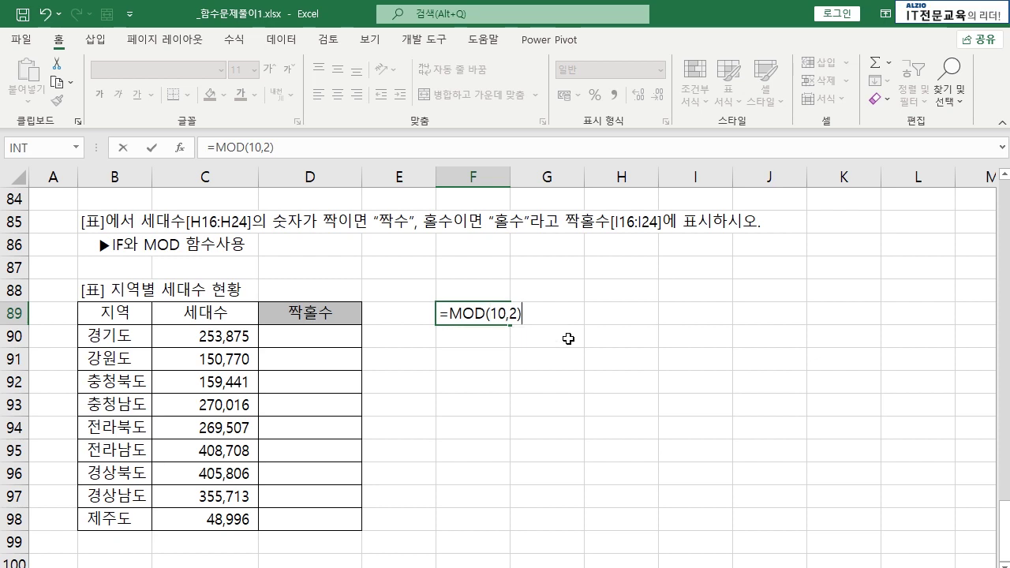
{"action": "key", "text": "Return"}
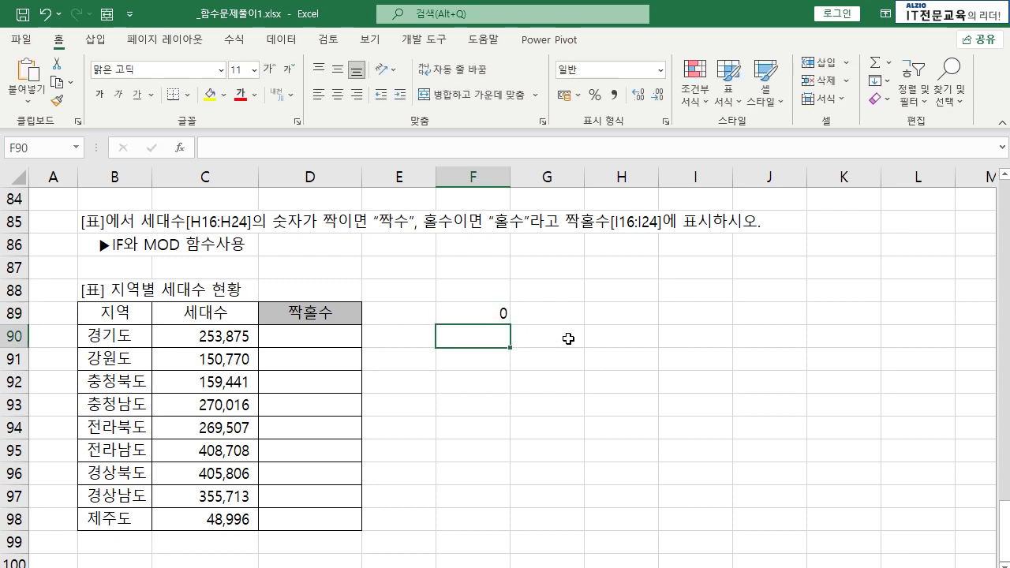
- Test an odd number by changing the F89 formula to =MOD(11,2)
{"action": "key", "text": "Up"}
{"action": "key", "text": "F2"}
{"action": "key", "text": "Left"}
{"action": "key", "text": "Left"}
{"action": "key", "text": "Left"}
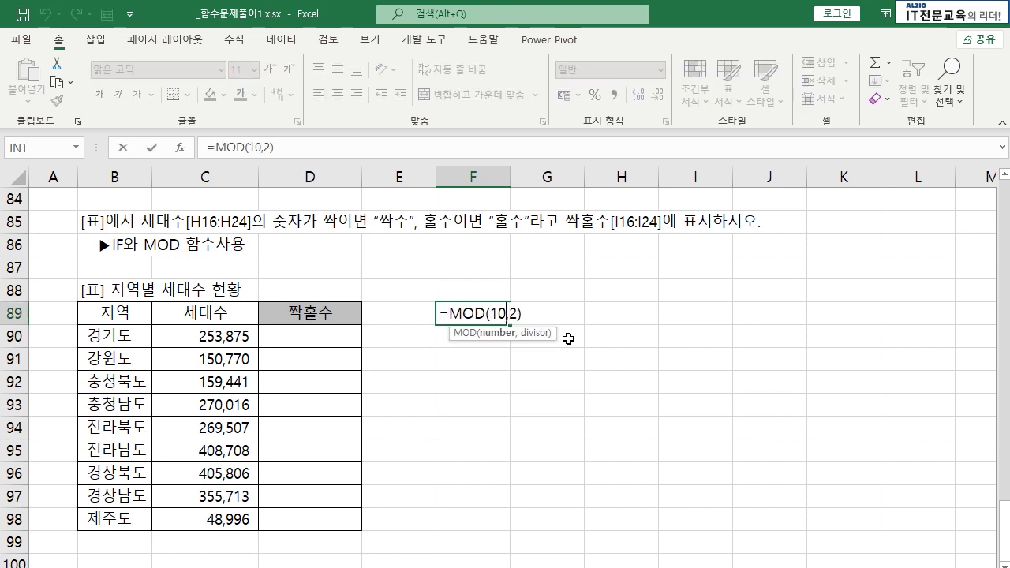
{"action": "key", "text": "BackSpace"}
{"action": "type", "text": "1"}
{"action": "key", "text": "End"}
{"action": "key", "text": "Return"}
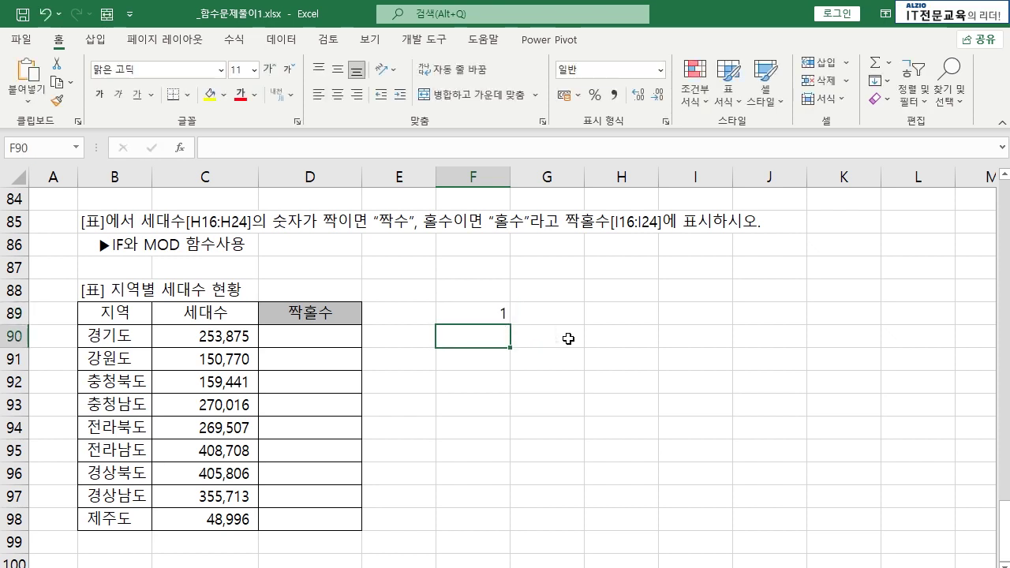
- Test an even number by changing the F89 formula to =MOD(12,2)
{"action": "key", "text": "Up"}
{"action": "key", "text": "F2"}
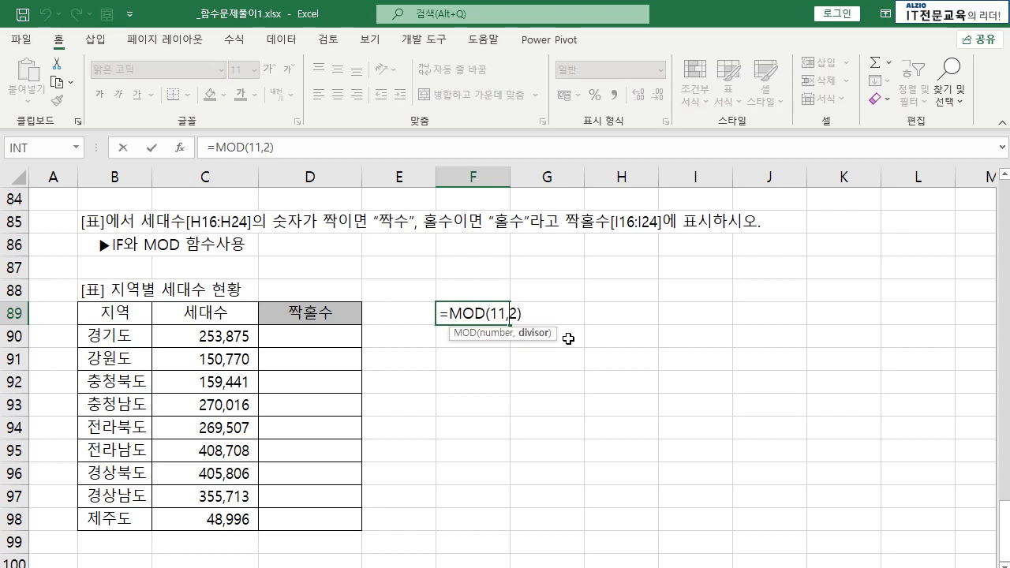
{"action": "key", "text": "Left"}
{"action": "key", "text": "Left"}
{"action": "key", "text": "Left"}
{"action": "key", "text": "Left"}
{"action": "key", "text": "Delete"}
{"action": "type", "text": "2"}
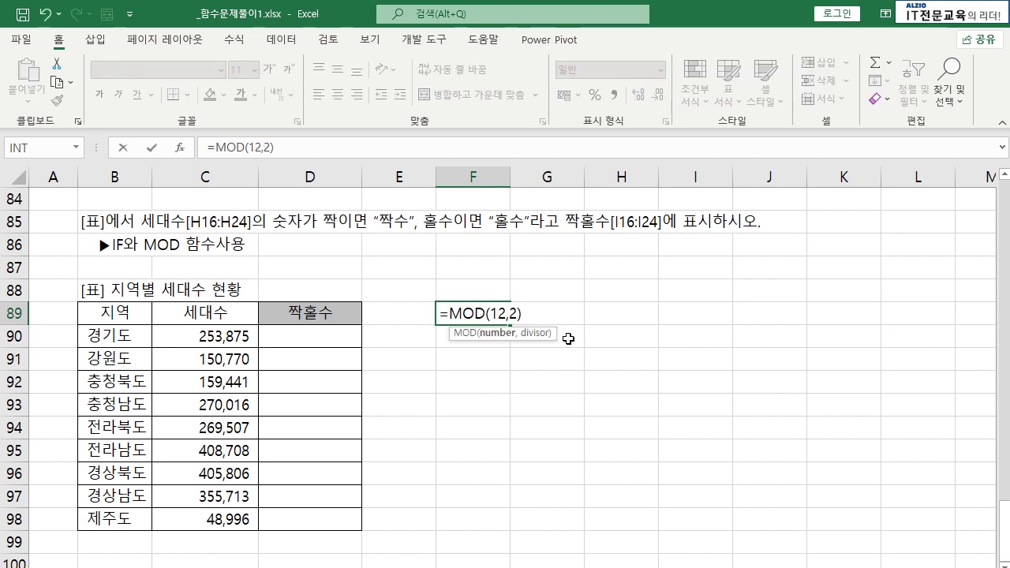
{"action": "key", "text": "End"}
{"action": "key", "text": "Return"}
- Set the number argument of the F89 test formula to 13, giving =MOD(13,2)
{"action": "key", "text": "Up"}
{"action": "key", "text": "F2"}
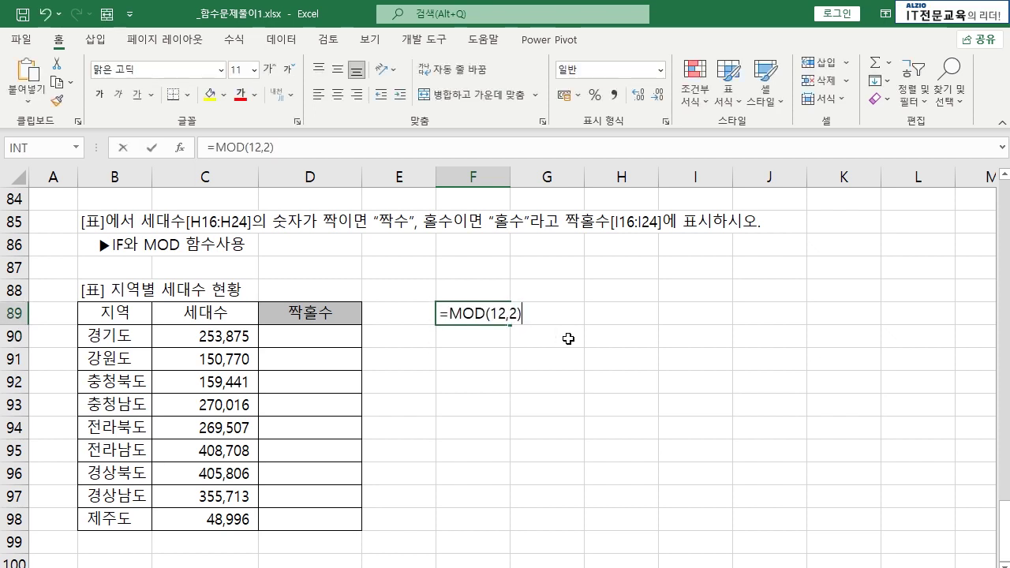
{"action": "key", "text": "Left"}
{"action": "key", "text": "Left"}
{"action": "key", "text": "Left"}
{"action": "key", "text": "Left"}
{"action": "key", "text": "Delete"}
{"action": "type", "text": "3"}
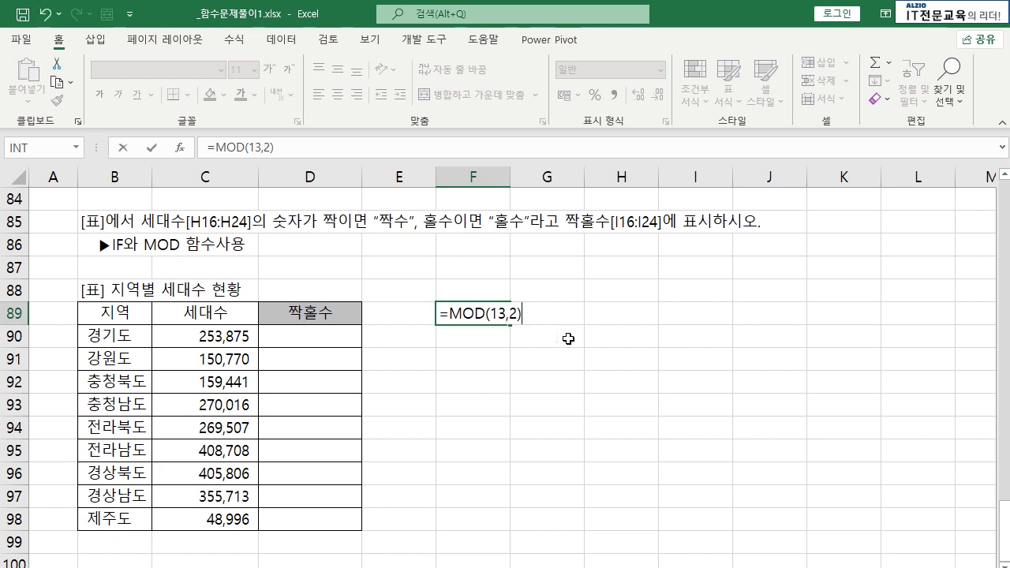
{"action": "key", "text": "Return"}
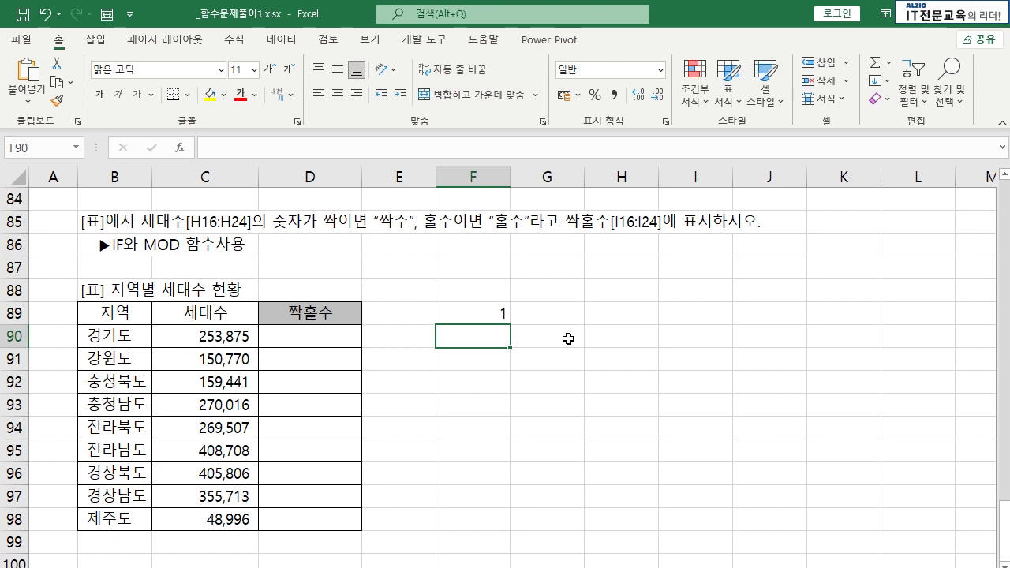
{"action": "key", "text": "Up"}
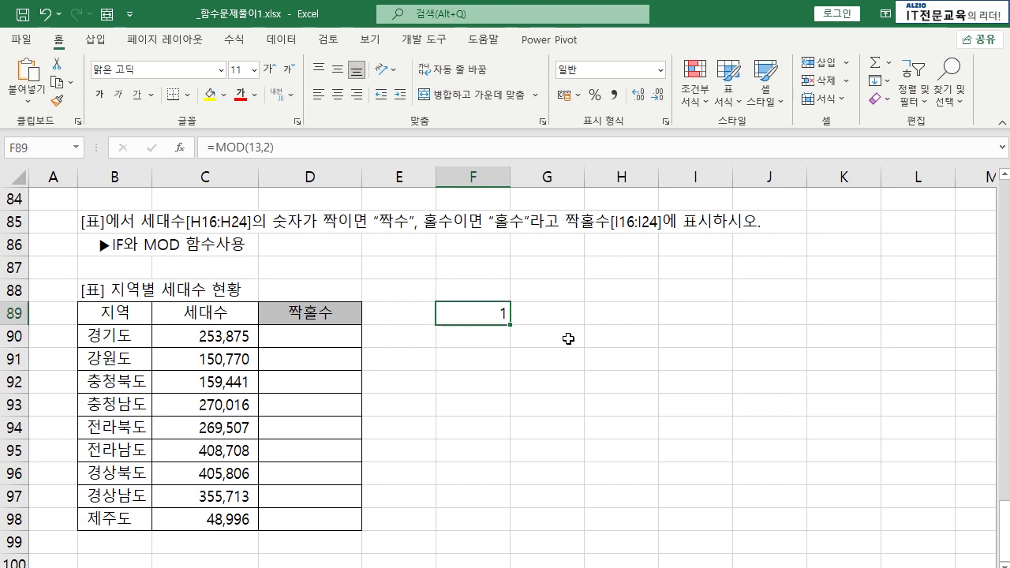
- Clear the MOD test formula from F89 and return to the 세대수 value for 경기도
{"action": "key", "text": "Delete"}
{"action": "key", "text": "Down"}
{"action": "key", "text": "Left"}
{"action": "key", "text": "Left"}
{"action": "key", "text": "Left"}
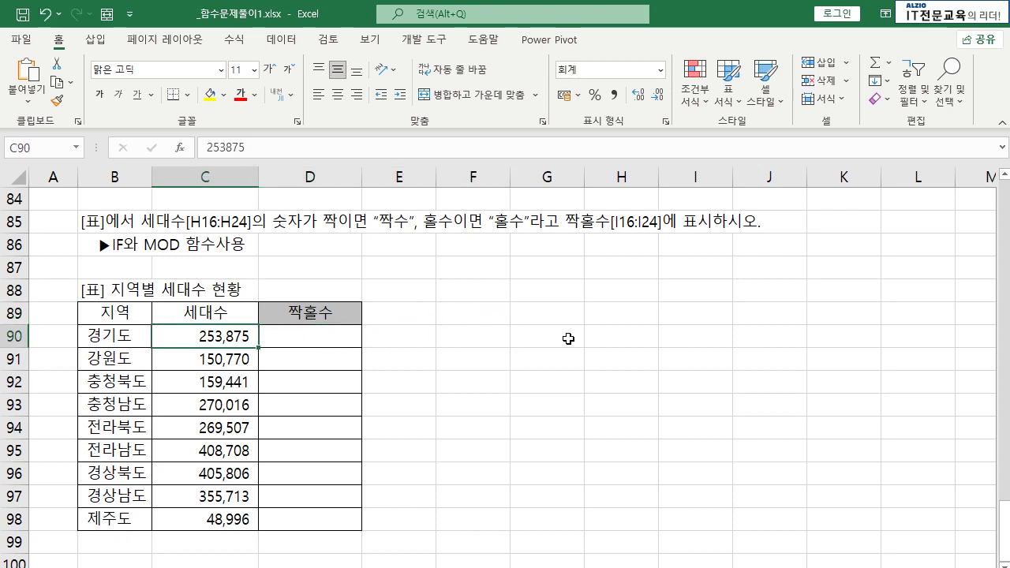
- Enter =MOD(C90,2) in the 짝홀수 cell D90 for 경기도
{"action": "key", "text": "Right"}
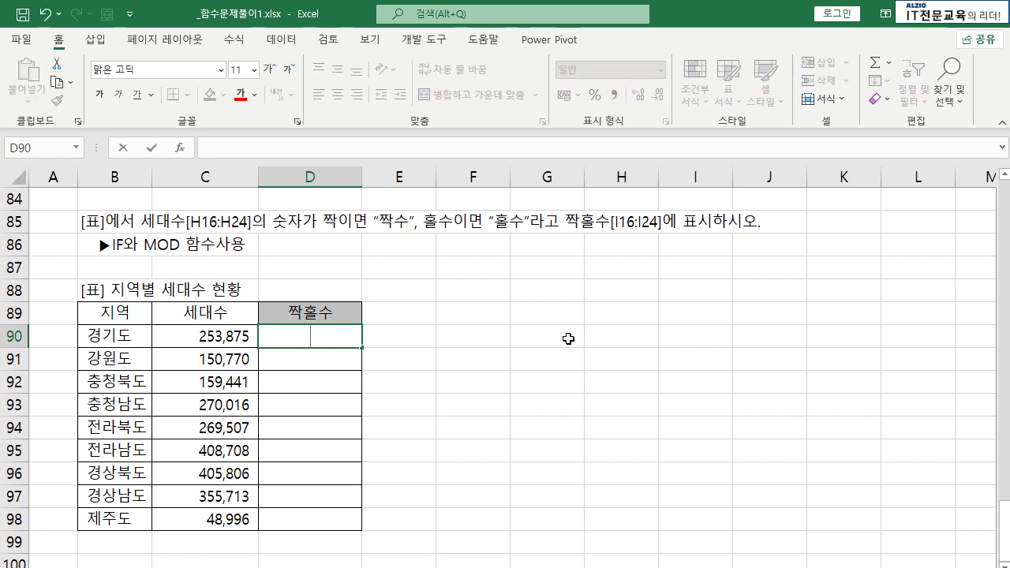
{"action": "type", "text": "=MOD("}
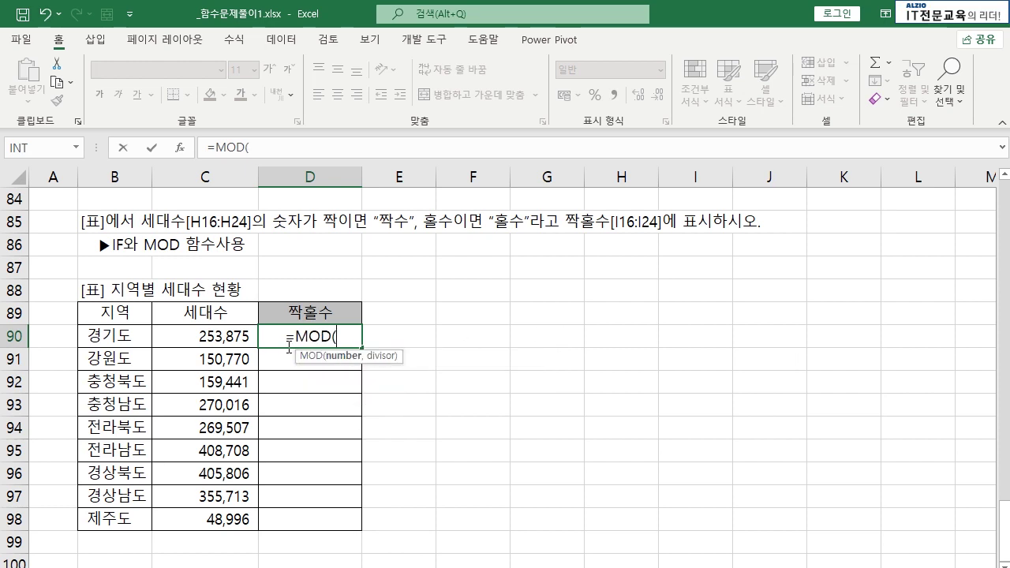
{"action": "left_click", "coordinate": [229, 334]}
{"action": "type", "text": ",2)"}
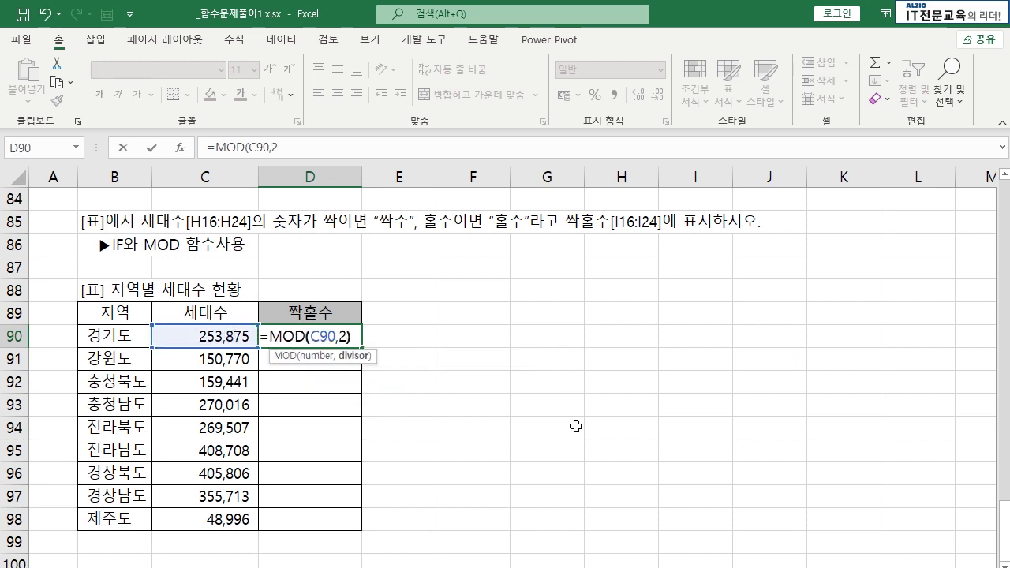
{"action": "key", "text": "Return"}
{"action": "key", "text": "Up"}
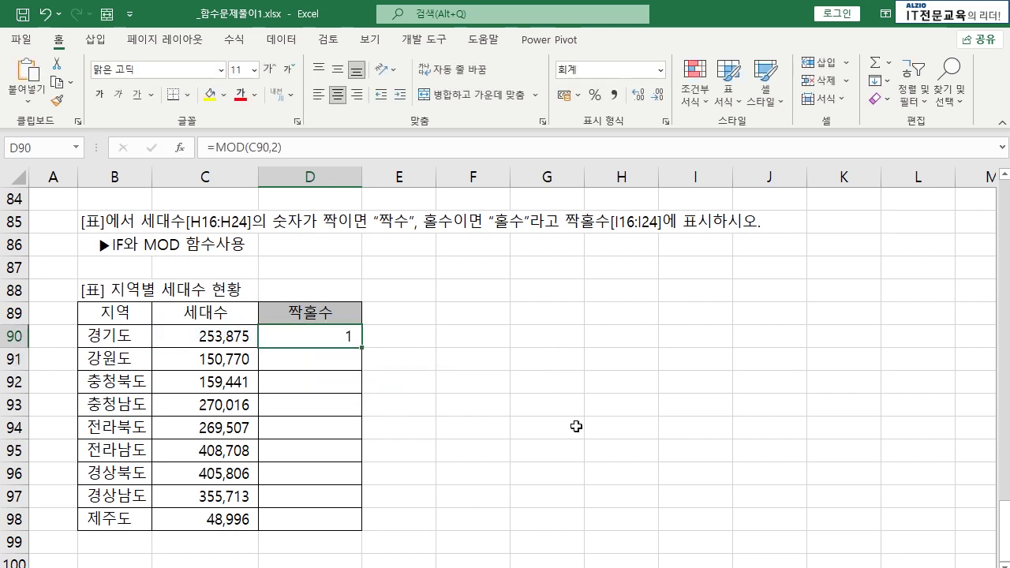
- Wrap the D90 formula in an IF function and set its logical test to MOD(C90,2)=0
{"action": "key", "text": "Left"}
{"action": "key", "text": "Right"}
{"action": "key", "text": "F2"}
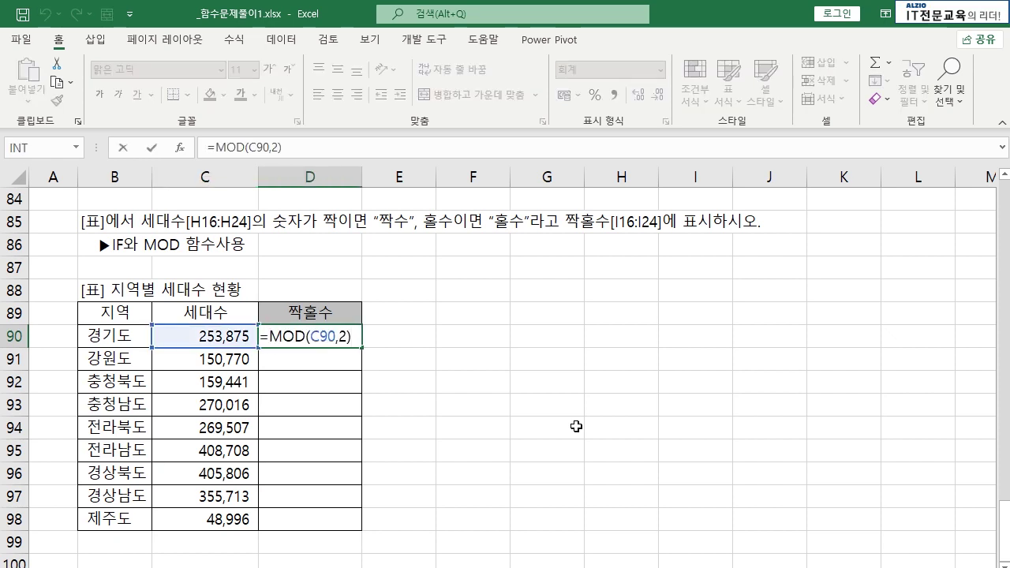
{"action": "key", "text": "Left"}
{"action": "key", "text": "Left"}
{"action": "key", "text": "Left"}
{"action": "key", "text": "Left"}
{"action": "key", "text": "Left"}
{"action": "key", "text": "Left"}
{"action": "key", "text": "Left"}
{"action": "key", "text": "Left"}
{"action": "key", "text": "Left"}
{"action": "key", "text": "Left"}
{"action": "type", "text": "IF"}
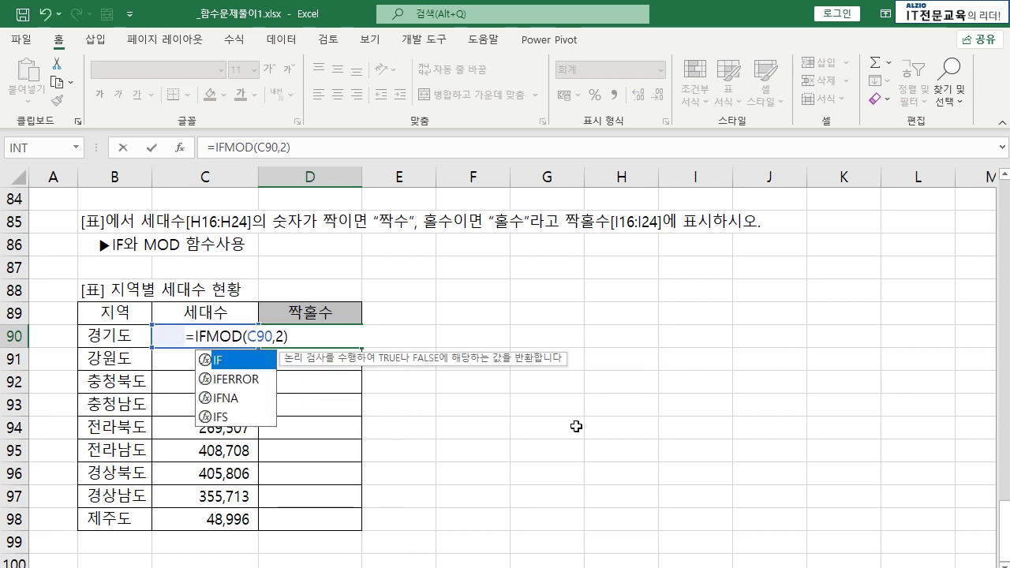
{"action": "type", "text": "("}
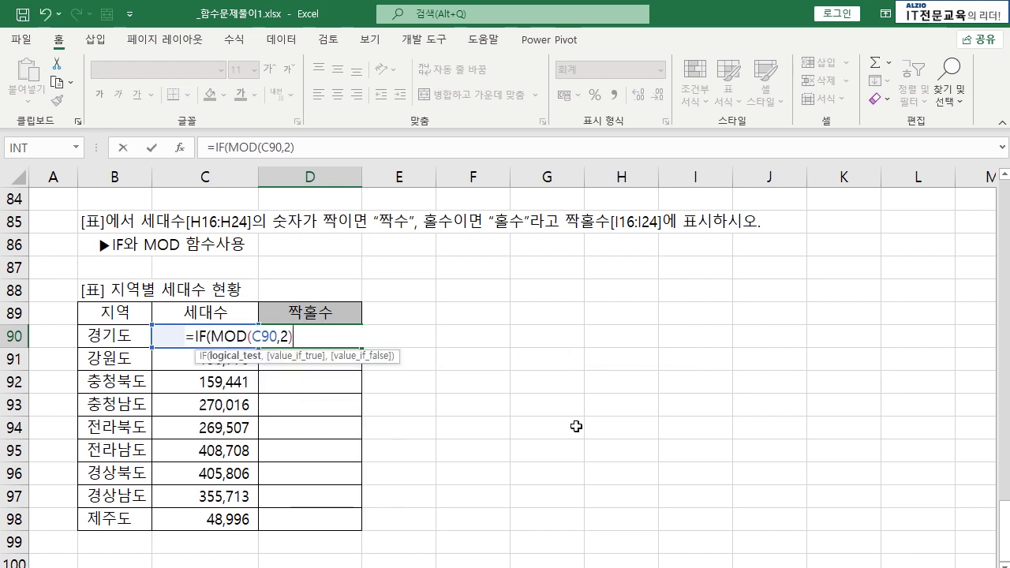
{"action": "type", "text": ","}
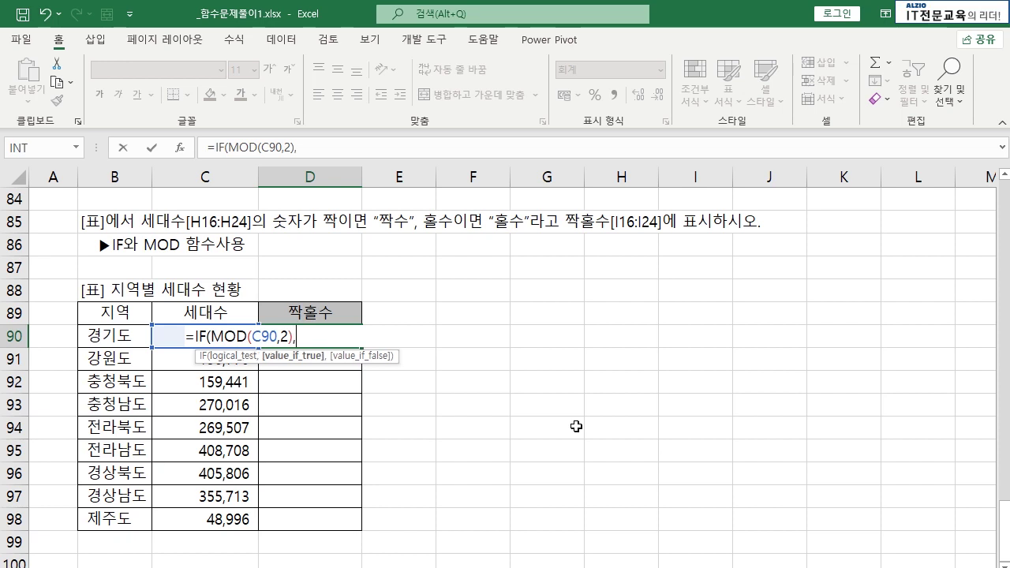
{"action": "key", "text": "BackSpace"}
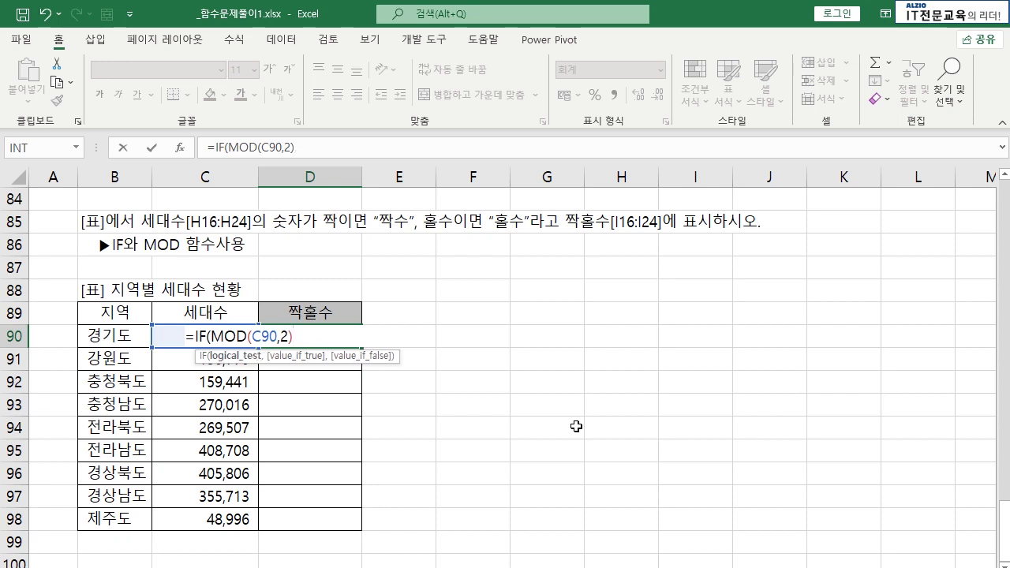
{"action": "type", "text": "="}
{"action": "type", "text": "0"}
- Complete the D90 IF formula with "짝수" as the true result and "홀수" as the false result
{"action": "type", "text": ",\"C"}
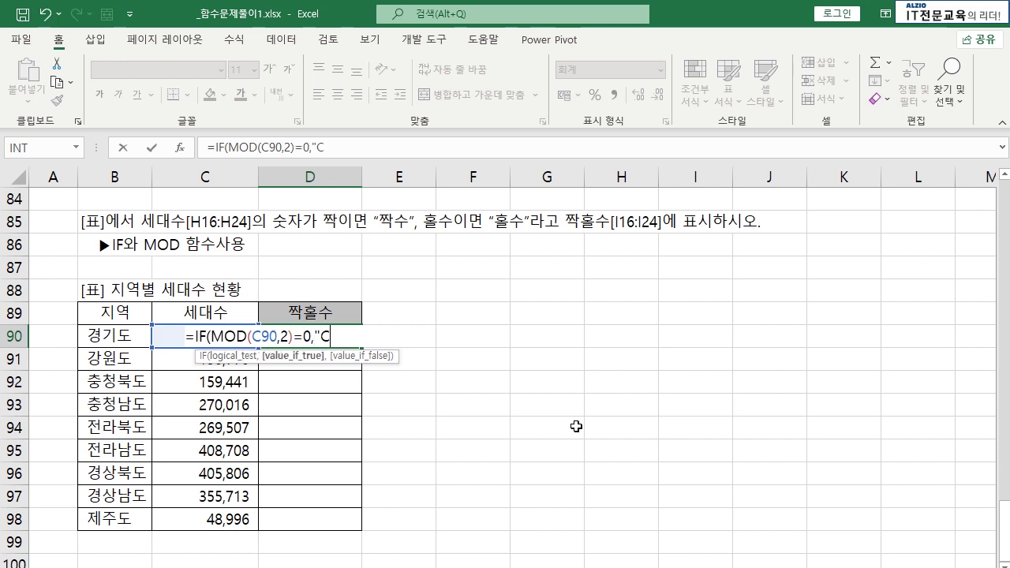
{"action": "key", "text": "BackSpace"}
{"action": "type", "text": "짜"}
{"action": "type", "text": "ㄱ수\""}
{"action": "type", "text": ","}
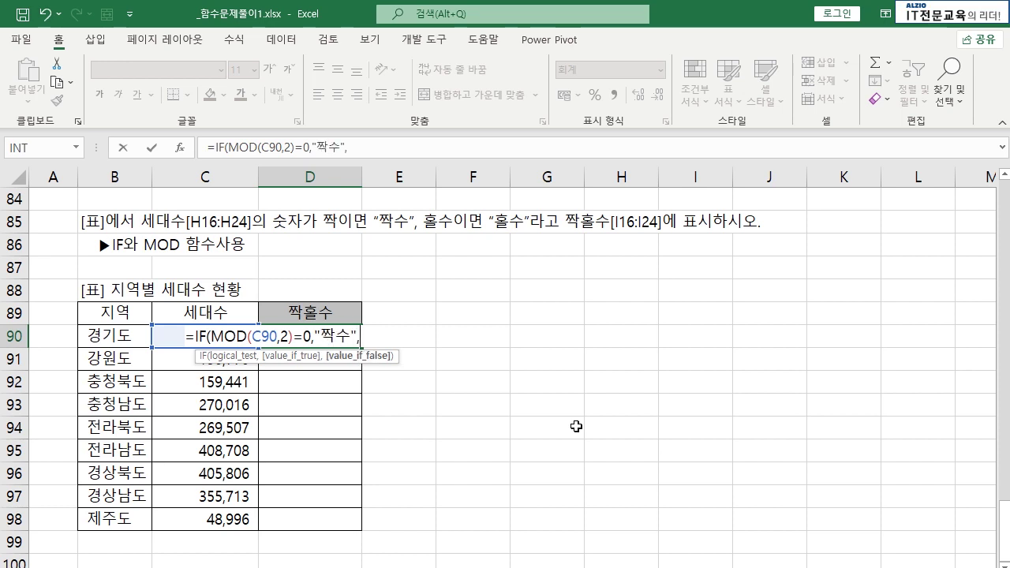
{"action": "type", "text": "\"홀수"}
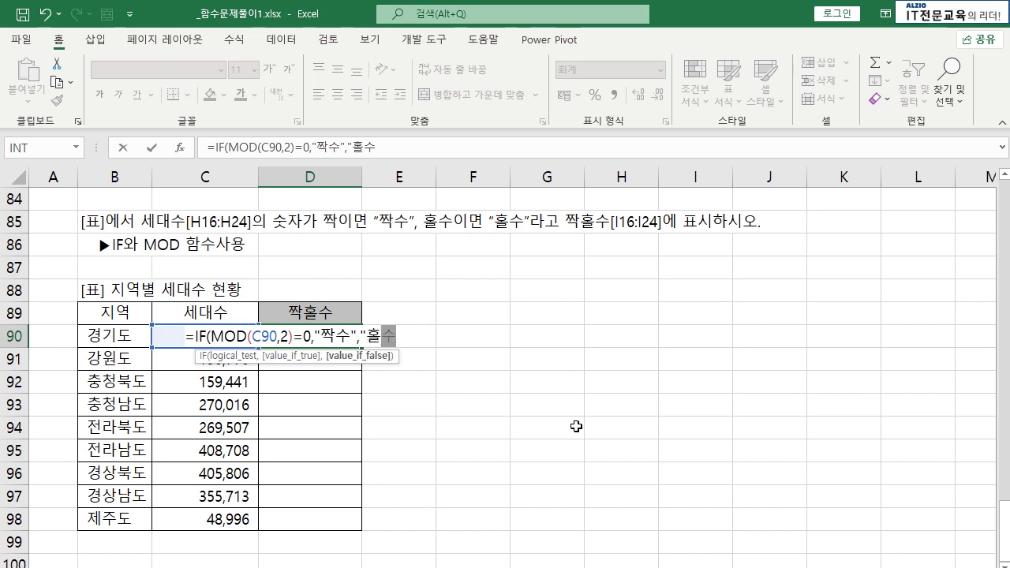
{"action": "type", "text": "\""}
{"action": "key", "text": "Return"}
{"action": "key", "text": "Up"}
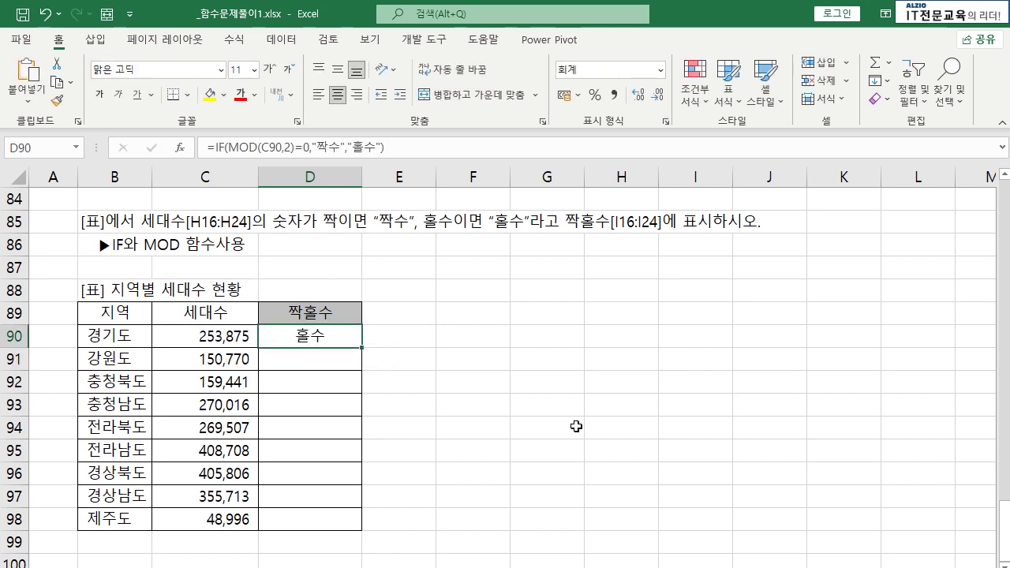
- Fill the D90 formula down through D98 and compare each 세대수 value with its 짝홀수 result
{"action": "double_click", "coordinate": [363, 348]}
{"action": "left_click", "coordinate": [395, 346]}
{"action": "left_click", "coordinate": [254, 338]}
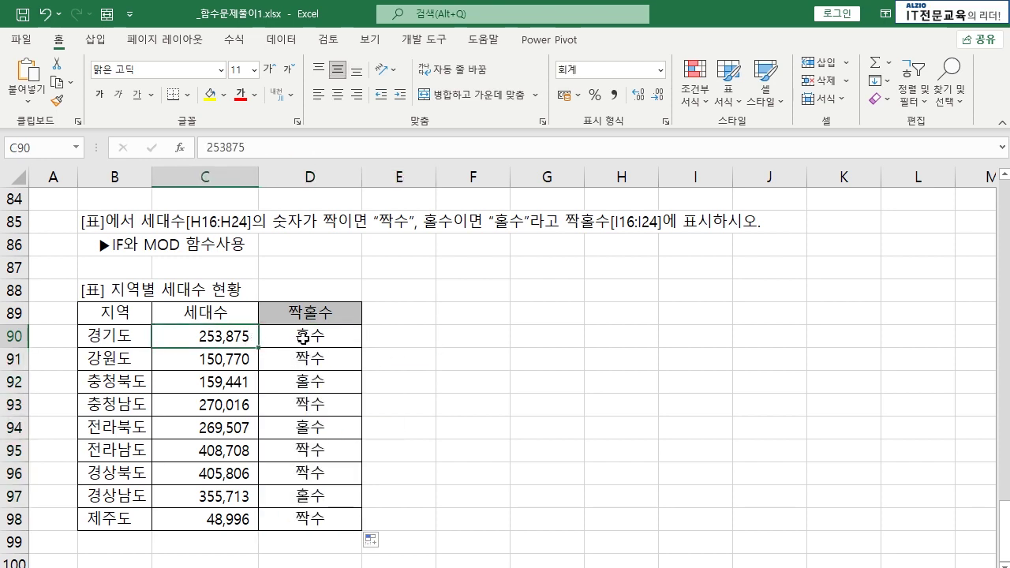
{"action": "left_click", "coordinate": [303, 338]}
{"action": "left_click_drag", "start_coordinate": [206, 359], "coordinate": [303, 359]}
{"action": "left_click_drag", "start_coordinate": [205, 382], "coordinate": [303, 382]}
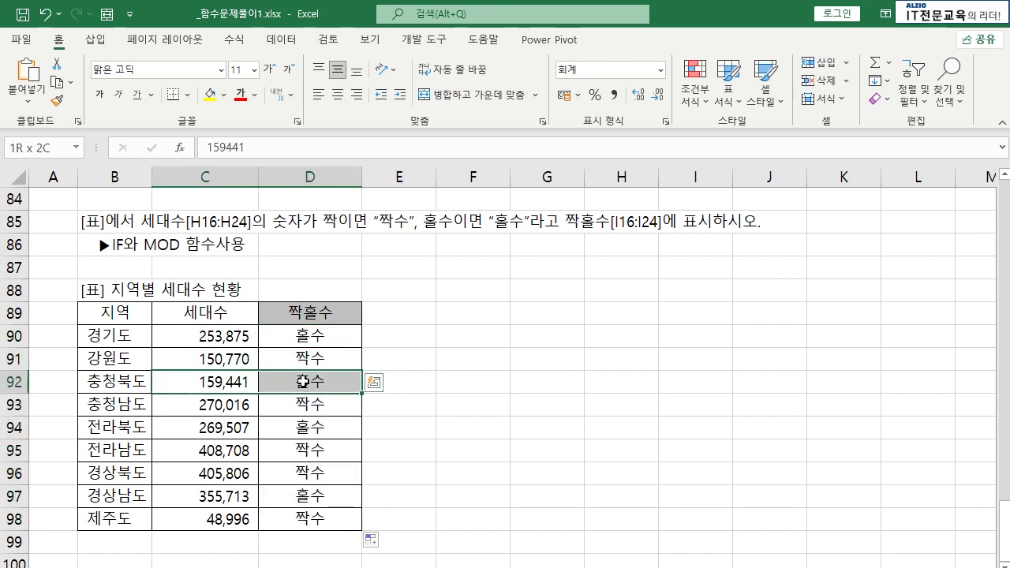
{"action": "left_click_drag", "start_coordinate": [205, 405], "coordinate": [303, 405]}
{"action": "left_click_drag", "start_coordinate": [205, 427], "coordinate": [287, 428]}
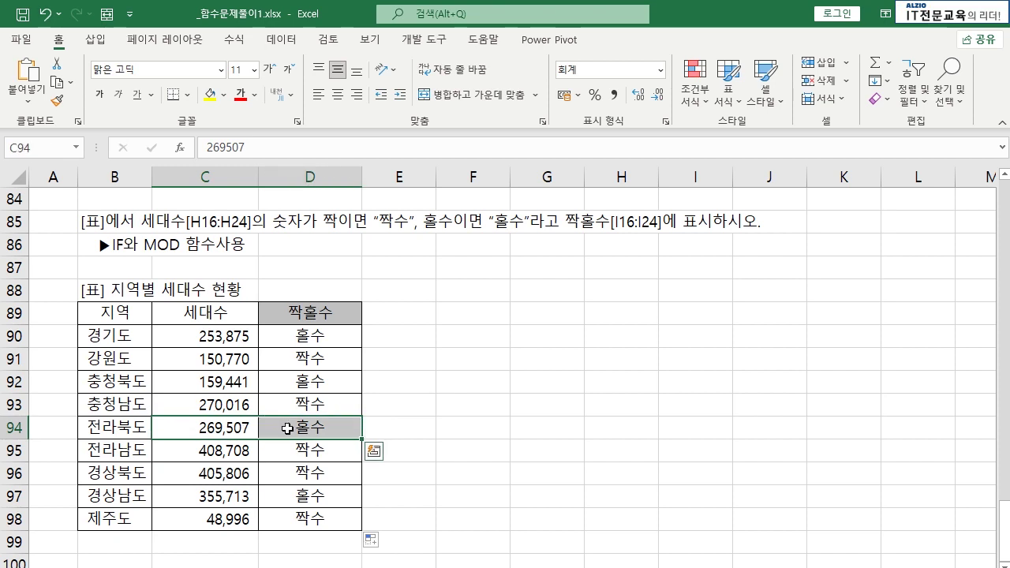
{"action": "left_click_drag", "start_coordinate": [237, 450], "coordinate": [300, 521]}
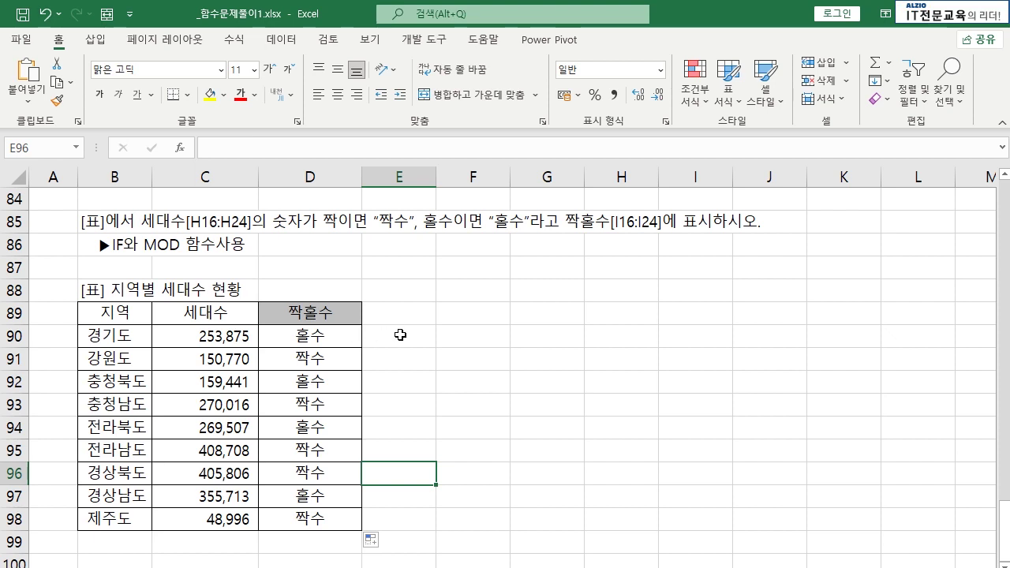
- Change the logical test of the D90 formula to MOD(C90,2)=1
{"action": "left_click", "coordinate": [327, 338]}
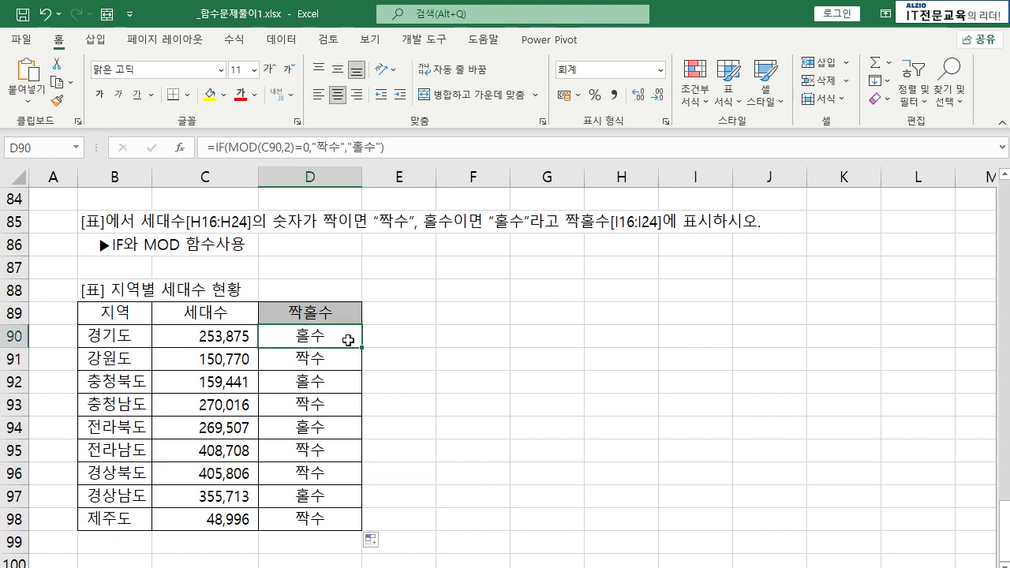
{"action": "double_click", "coordinate": [348, 340]}
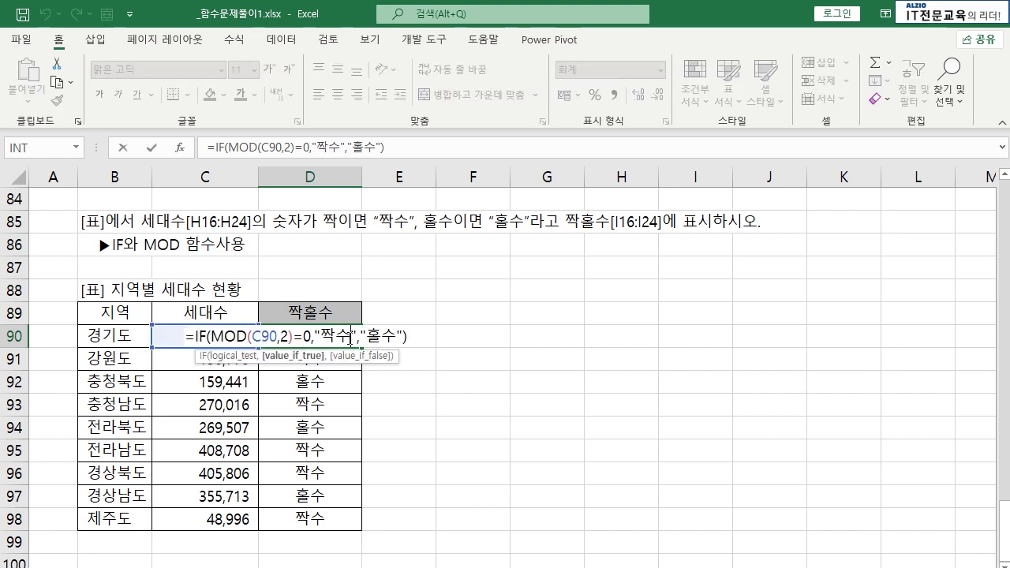
{"action": "left_click", "coordinate": [304, 336]}
{"action": "key", "text": "Delete"}
{"action": "type", "text": "1"}
- Swap the IF results in D90 so the formula ends with "홀수" for true and "짝수" for false
{"action": "double_click", "coordinate": [329, 336]}
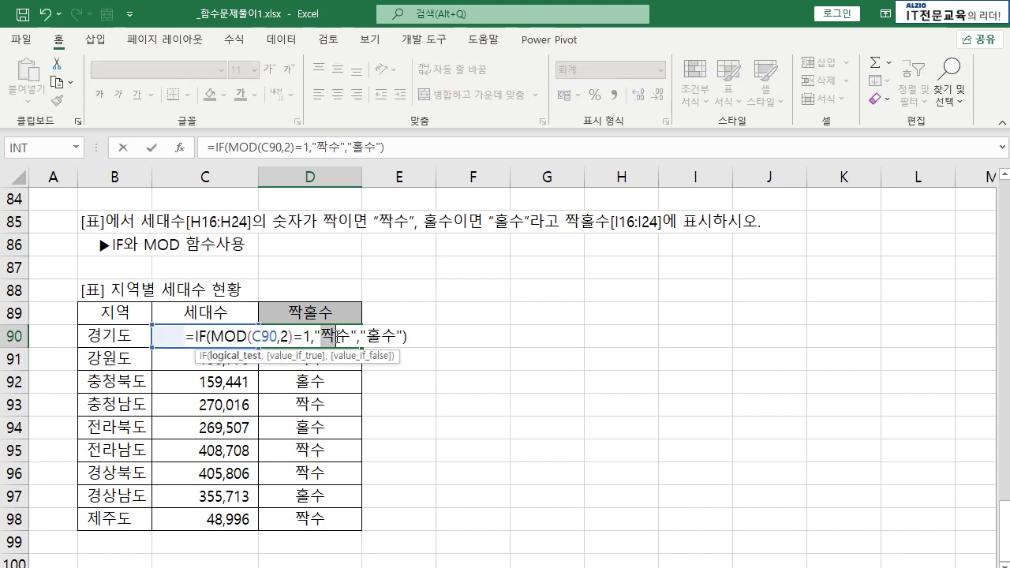
{"action": "type", "text": "홀"}
{"action": "key", "text": "Right"}
{"action": "key", "text": "Right"}
{"action": "key", "text": "Right"}
{"action": "key", "text": "Right"}
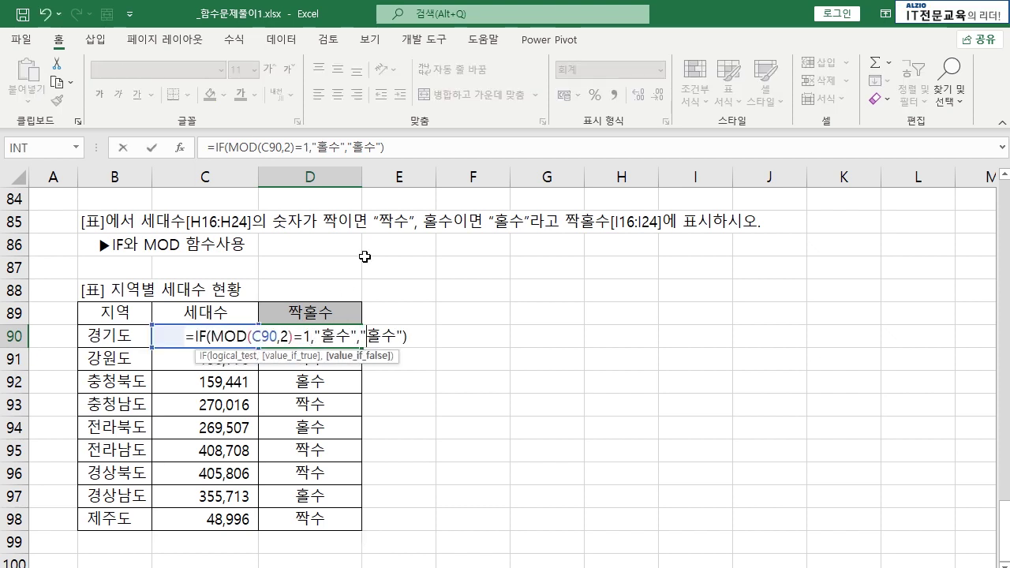
{"action": "key", "text": "Delete"}
{"action": "type", "text": "짝"}
{"action": "key", "text": "Return"}
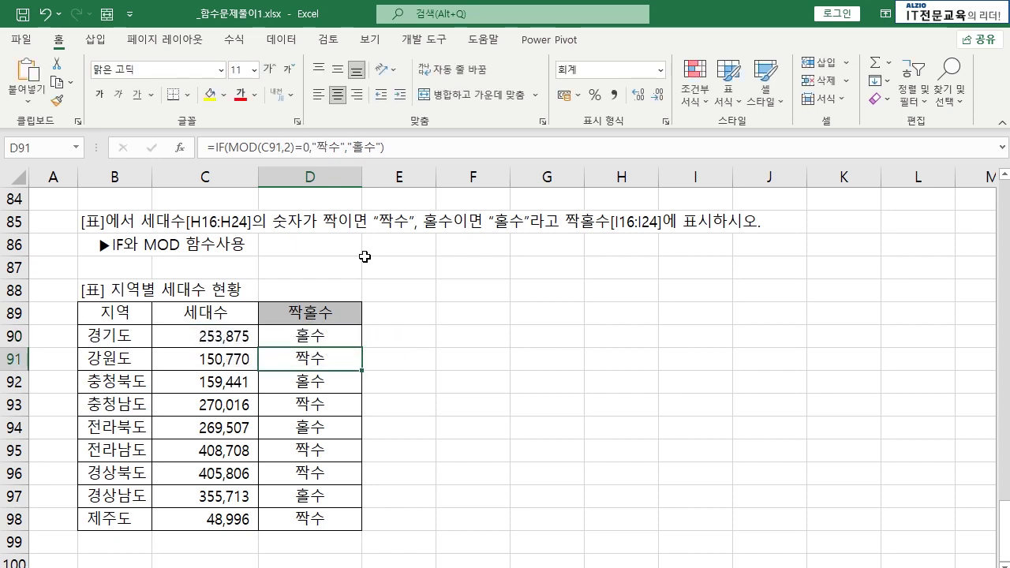
- Fill the revised D90 formula down through D98 and check the results against the 세대수 values
{"action": "left_click", "coordinate": [345, 329]}
{"action": "double_click", "coordinate": [360, 345]}
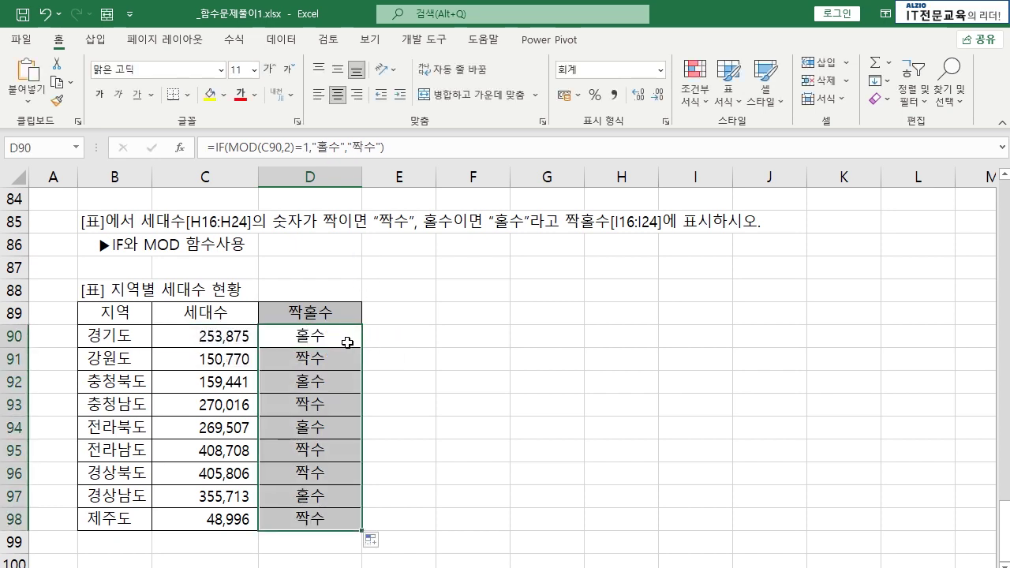
{"action": "left_click", "coordinate": [360, 345]}
{"action": "left_click_drag", "start_coordinate": [360, 344], "coordinate": [357, 526]}
{"action": "left_click", "coordinate": [397, 475]}
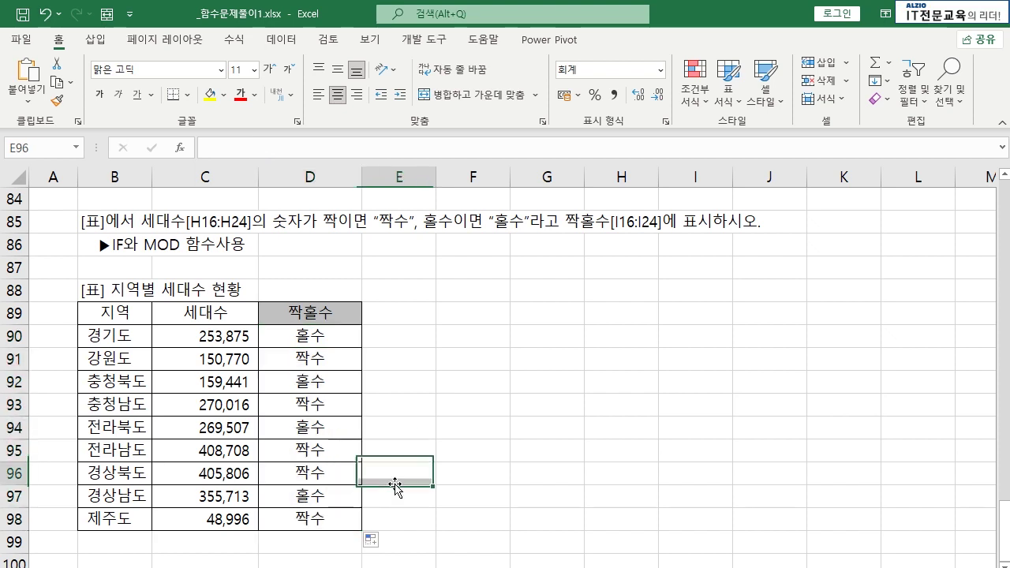
{"action": "left_click_drag", "start_coordinate": [241, 518], "coordinate": [309, 334]}
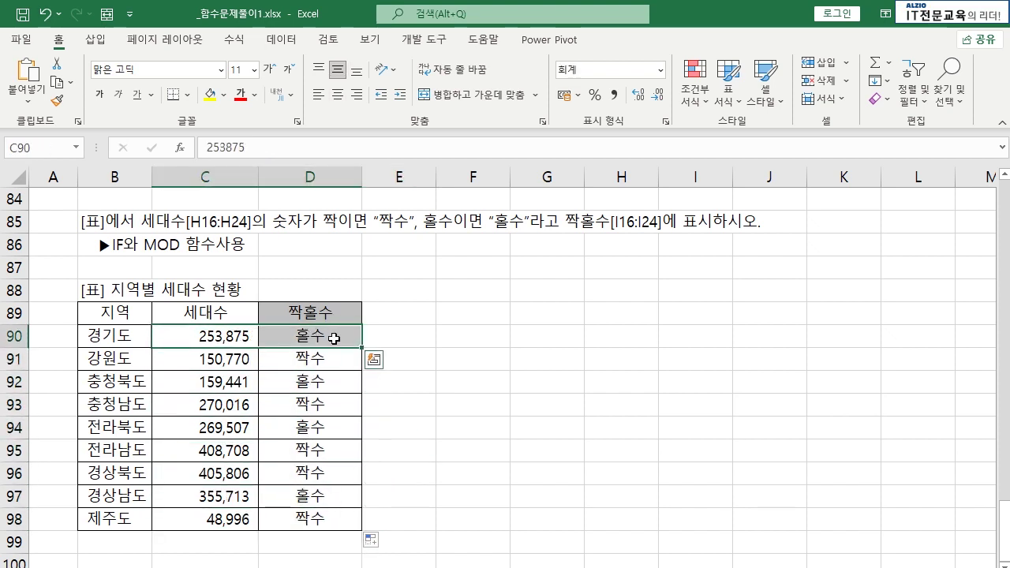
{"action": "left_click", "coordinate": [335, 338]}
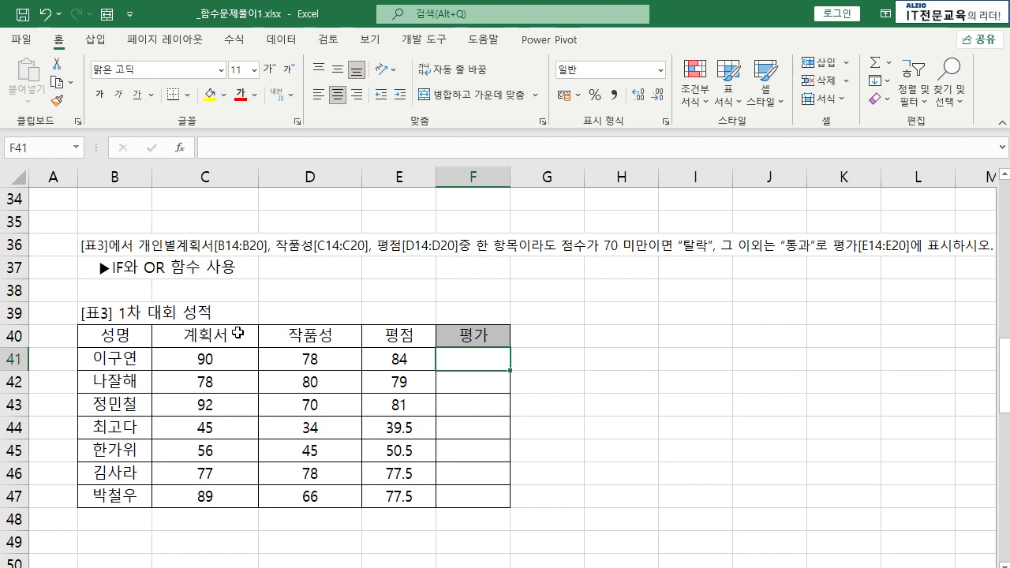
- Examine the 계획서, 작품성 and 평점 columns of the 1차 대회 성적 table
{"action": "left_click_drag", "start_coordinate": [237, 333], "coordinate": [239, 498]}
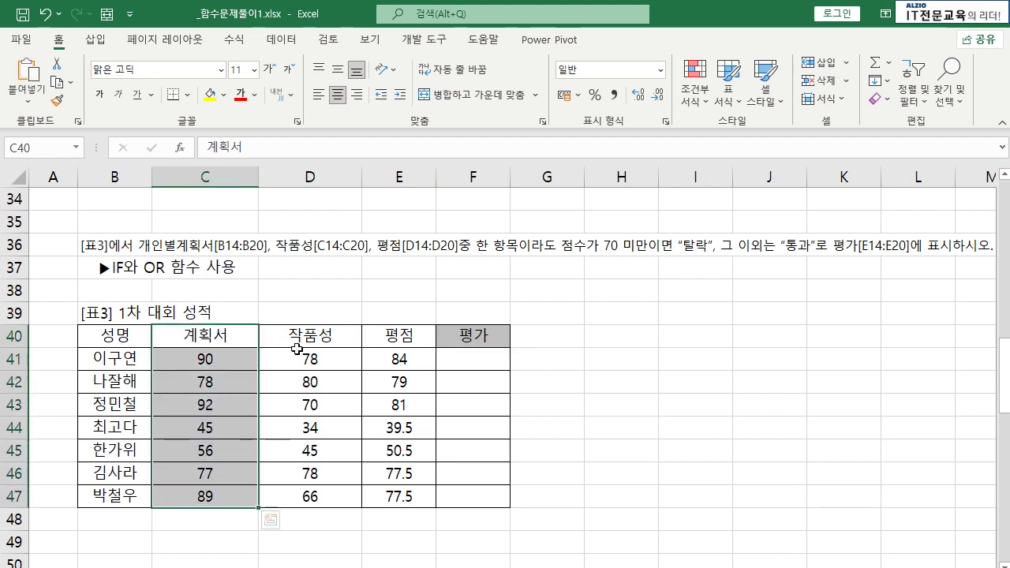
{"action": "left_click_drag", "start_coordinate": [309, 336], "coordinate": [315, 495]}
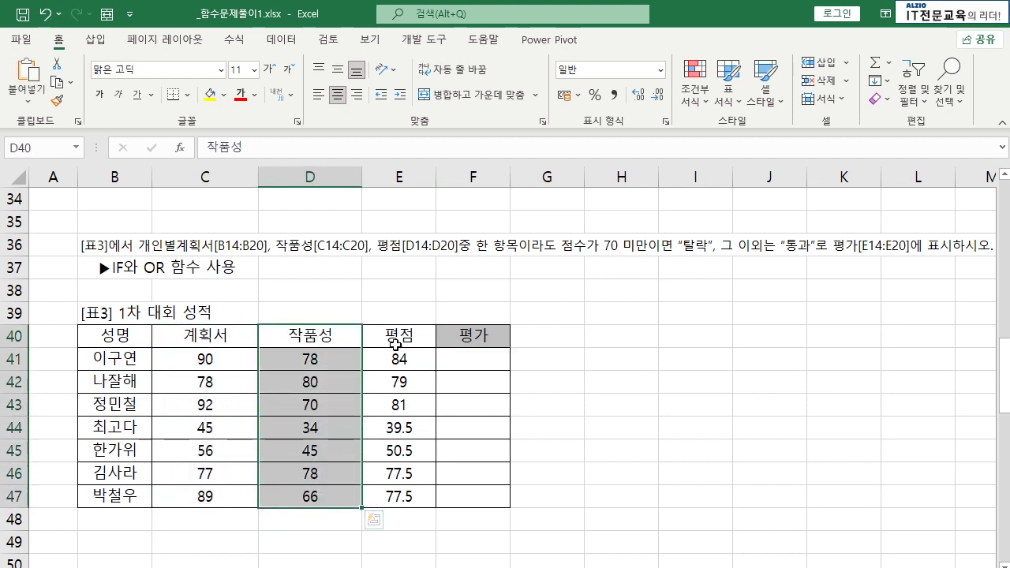
{"action": "left_click_drag", "start_coordinate": [400, 338], "coordinate": [412, 499]}
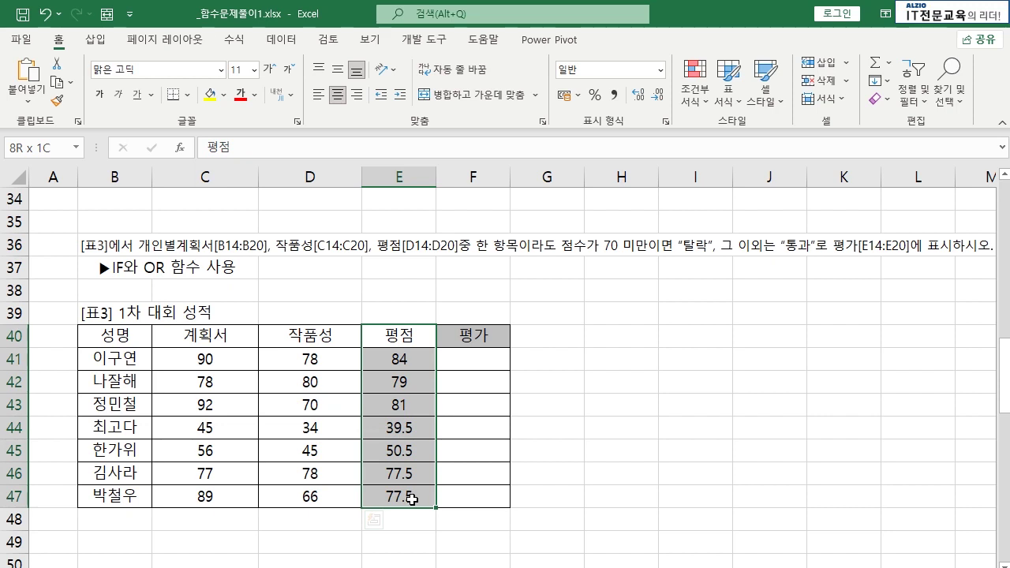
{"action": "left_click", "coordinate": [401, 426]}
- Examine the 계획서, 작품성 and 평점 scores of the first contestant in row 41 against the exercise's conditions
{"action": "left_click", "coordinate": [206, 359]}
{"action": "left_click", "coordinate": [119, 365]}
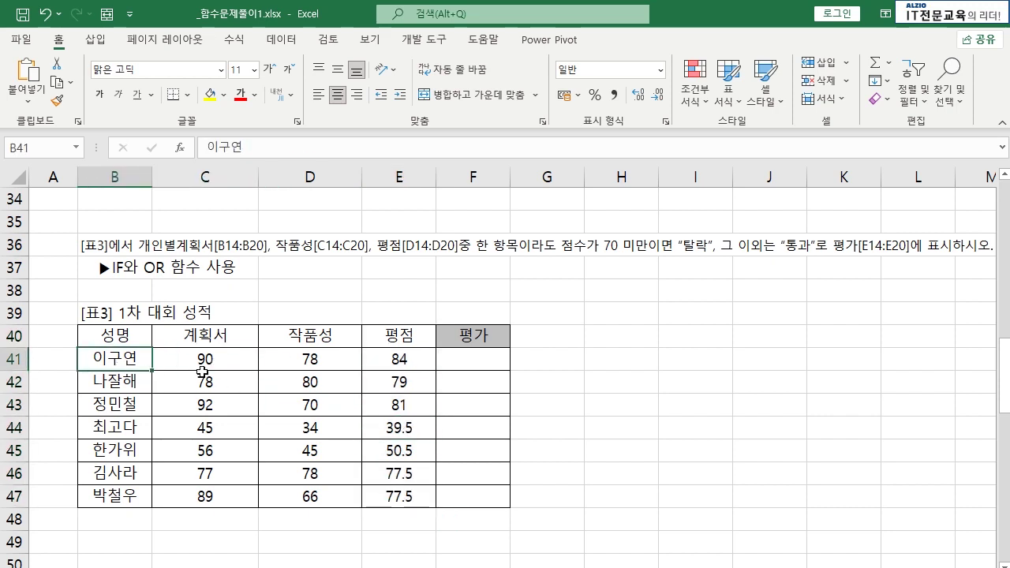
{"action": "left_click", "coordinate": [207, 359]}
{"action": "left_click_drag", "start_coordinate": [206, 338], "coordinate": [207, 359]}
{"action": "left_click_drag", "start_coordinate": [329, 338], "coordinate": [316, 359]}
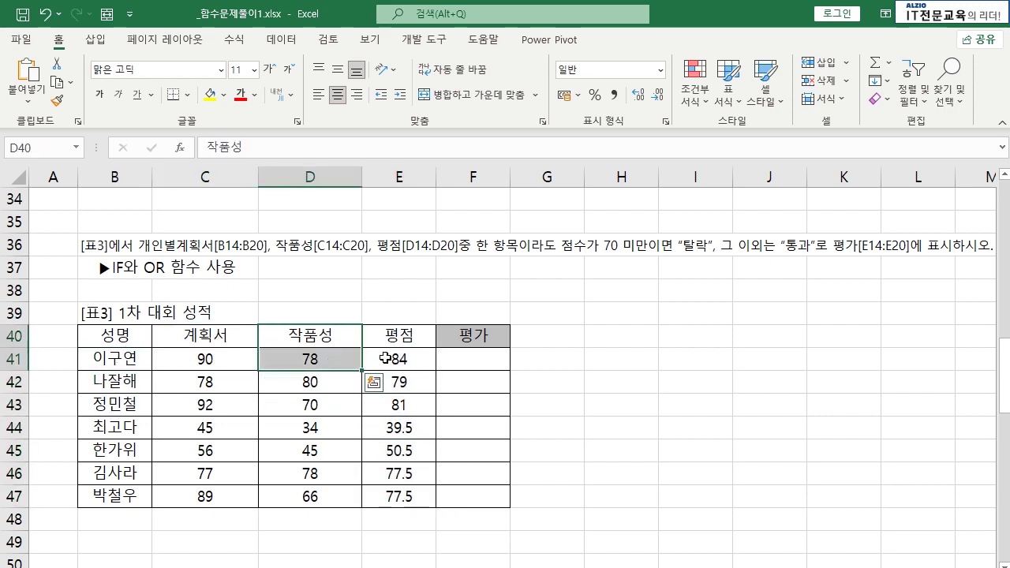
{"action": "left_click_drag", "start_coordinate": [408, 339], "coordinate": [398, 360]}
{"action": "left_click", "coordinate": [404, 361]}
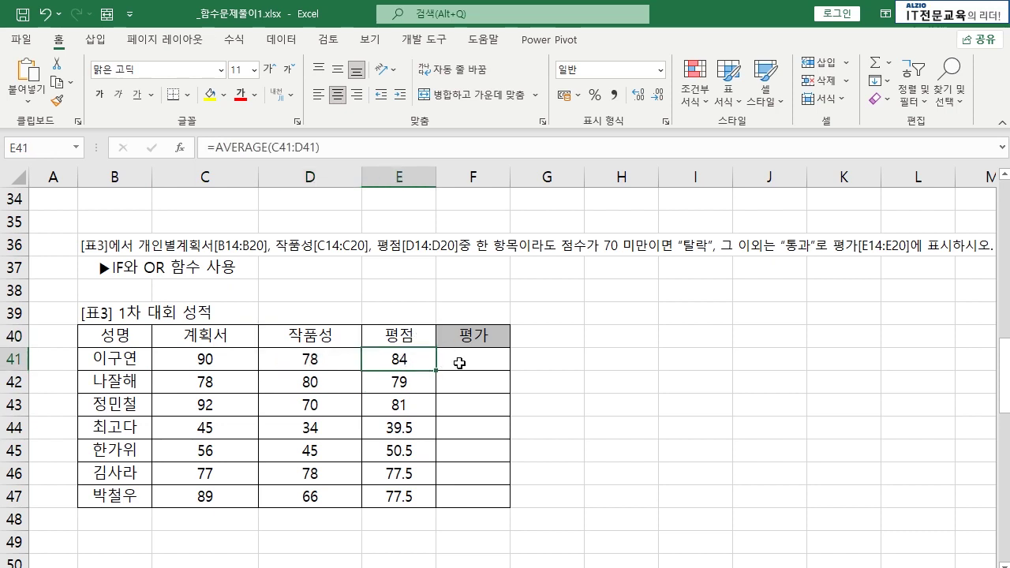
{"action": "left_click_drag", "start_coordinate": [210, 339], "coordinate": [214, 364]}
{"action": "left_click_drag", "start_coordinate": [311, 338], "coordinate": [314, 360]}
{"action": "left_click_drag", "start_coordinate": [406, 338], "coordinate": [414, 358]}
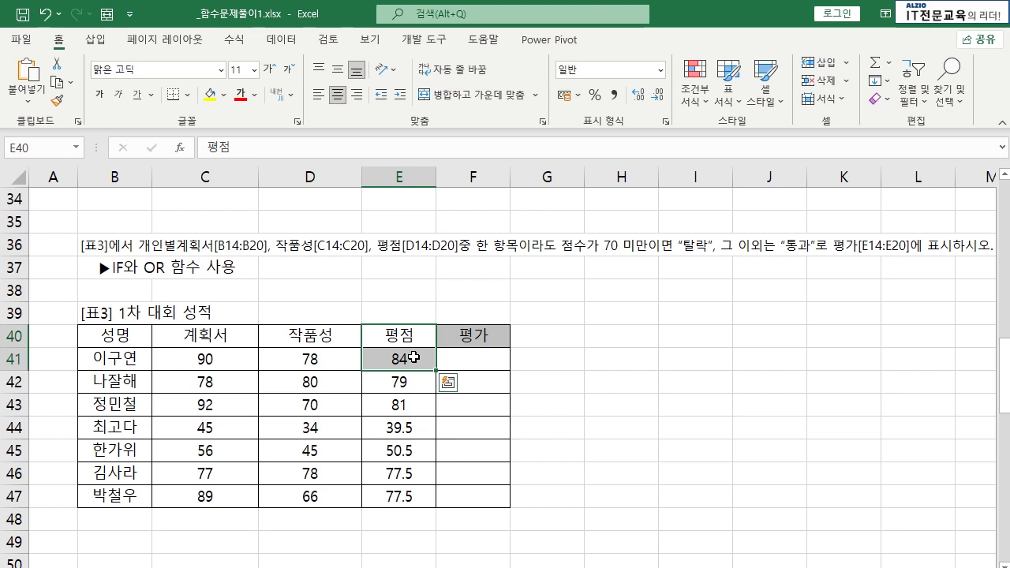
{"action": "left_click_drag", "start_coordinate": [206, 338], "coordinate": [242, 360]}
{"action": "left_click_drag", "start_coordinate": [311, 338], "coordinate": [315, 359]}
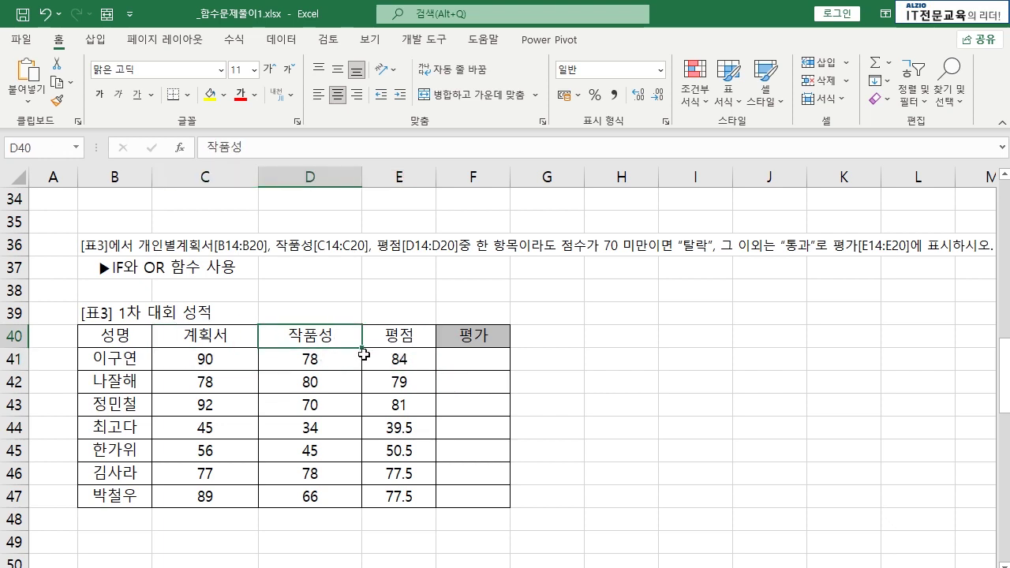
- Examine the 계획서, 작품성 and 평점 scores in rows 41 to 47 for any value below 70
{"action": "left_click_drag", "start_coordinate": [404, 337], "coordinate": [422, 361]}
{"action": "left_click", "coordinate": [480, 358]}
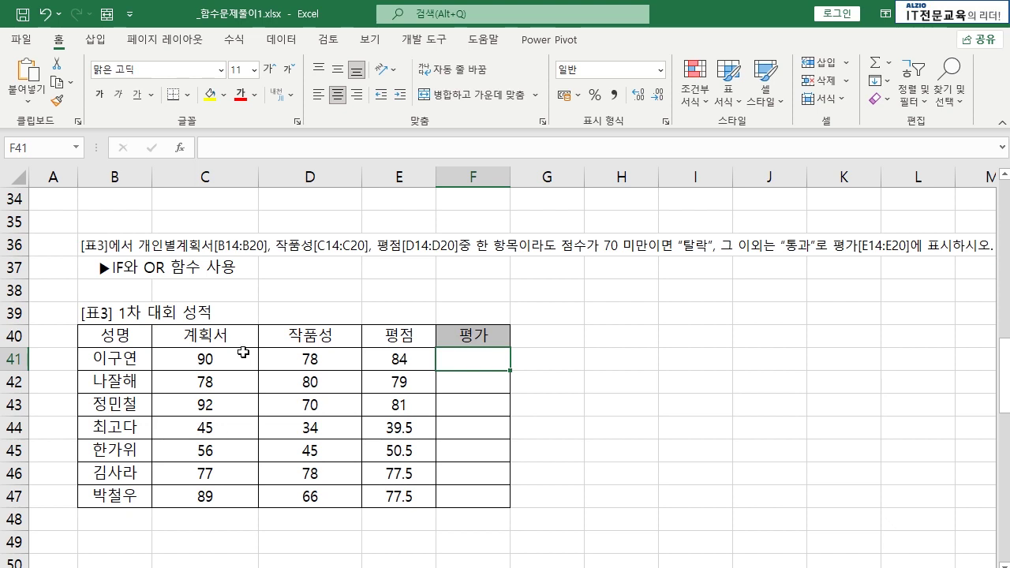
{"action": "left_click_drag", "start_coordinate": [210, 360], "coordinate": [401, 406]}
{"action": "left_click", "coordinate": [12, 429]}
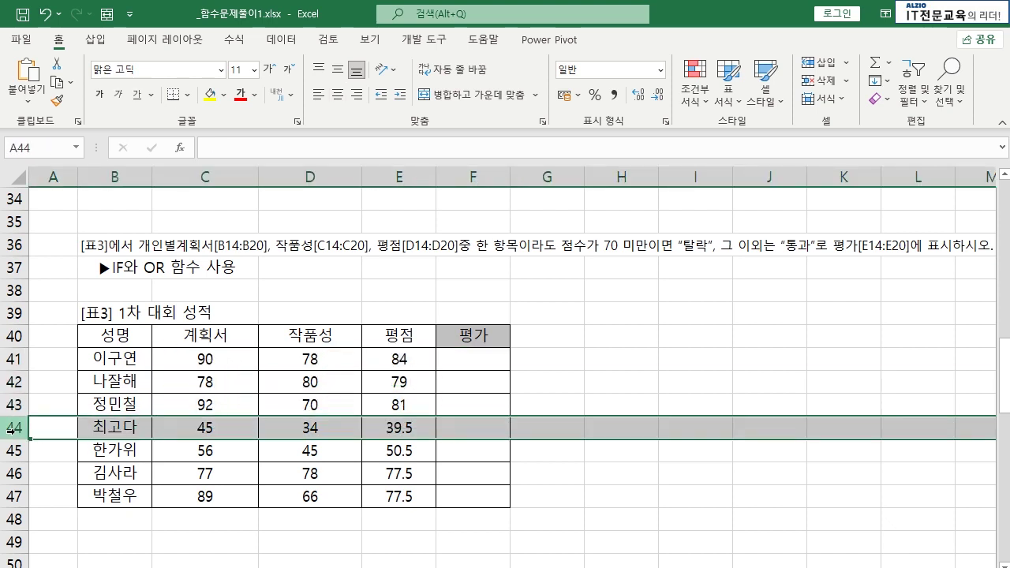
{"action": "left_click", "coordinate": [10, 451]}
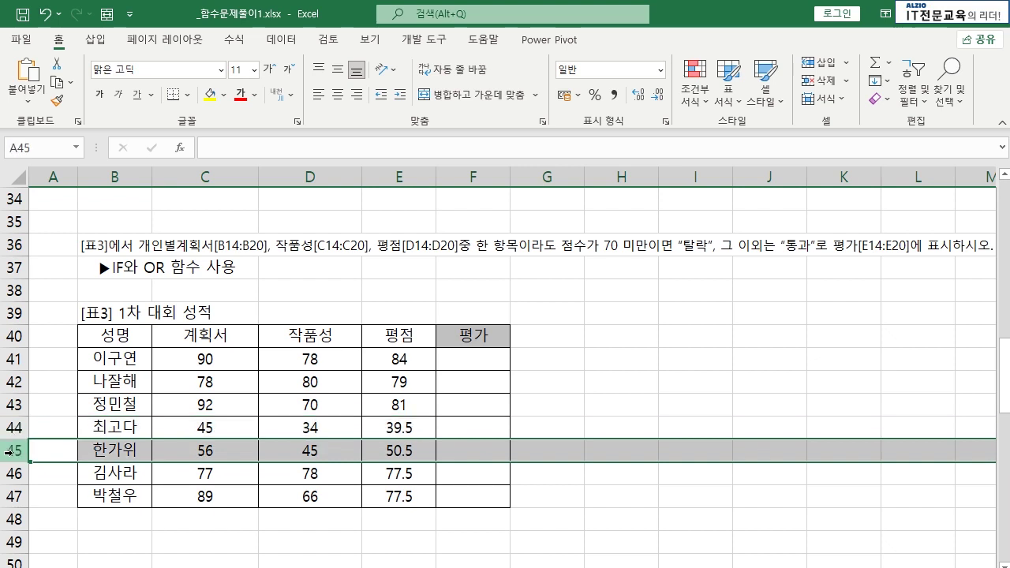
{"action": "left_click", "coordinate": [11, 497]}
{"action": "left_click", "coordinate": [311, 497]}
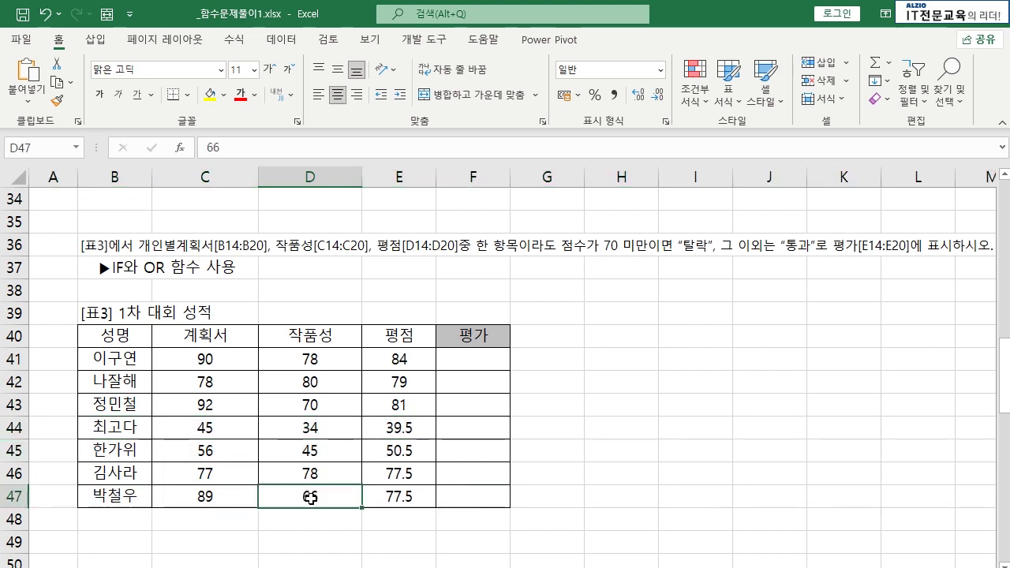
{"action": "left_click", "coordinate": [474, 357]}
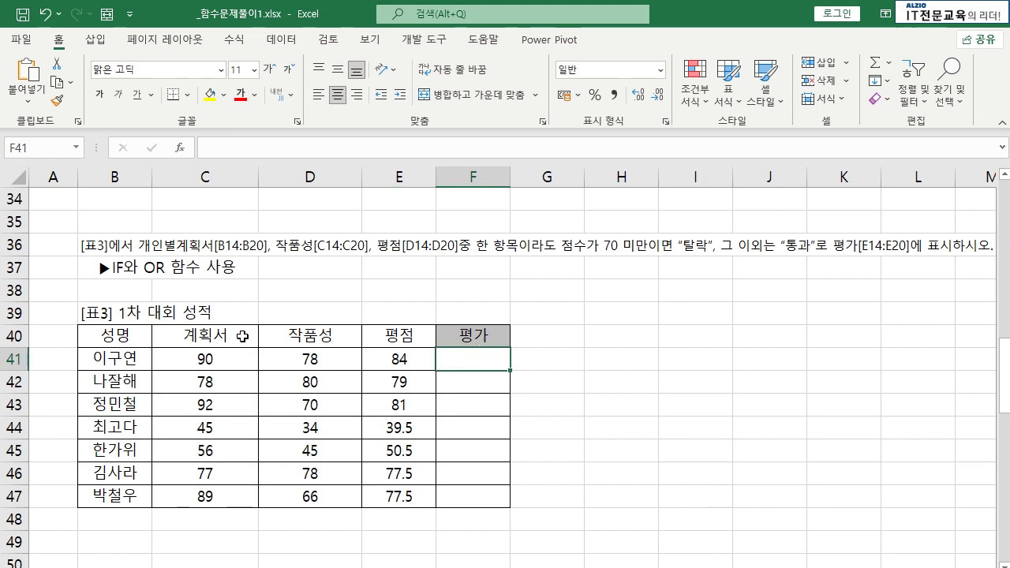
{"action": "left_click", "coordinate": [604, 339]}
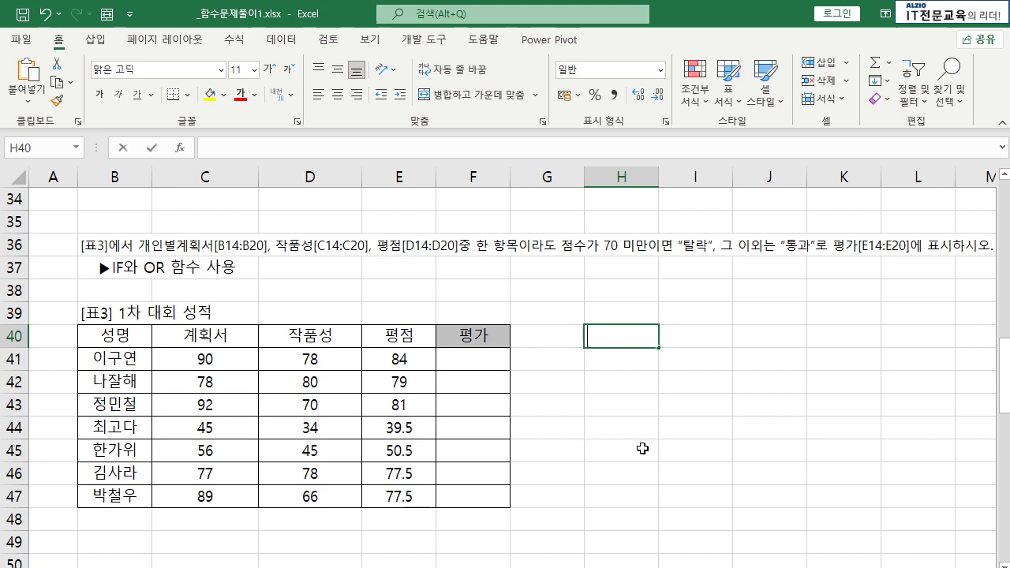
{"action": "type", "text": "=OR"}
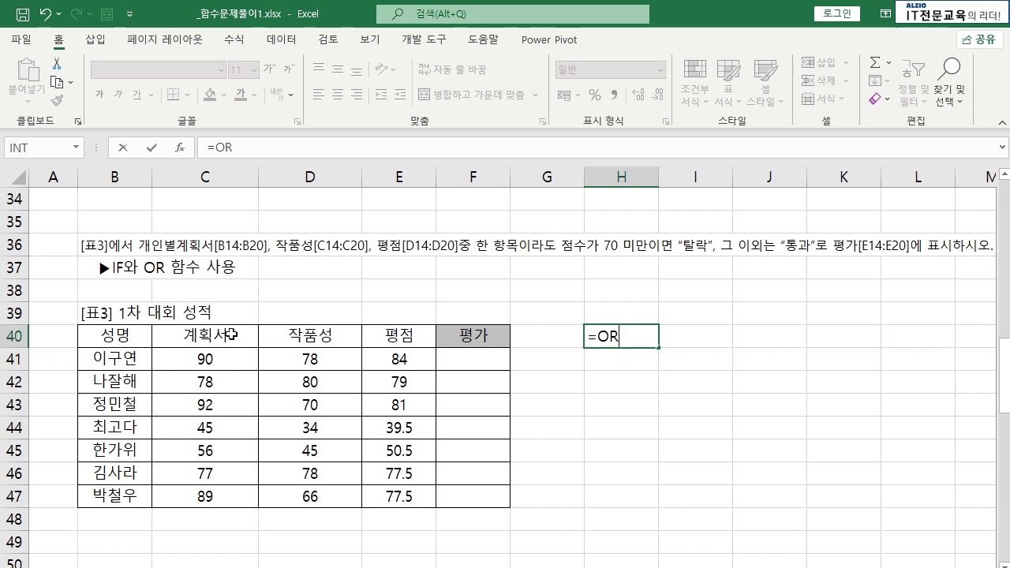
{"action": "left_click_drag", "start_coordinate": [232, 335], "coordinate": [230, 355]}
{"action": "left_click", "coordinate": [224, 357]}
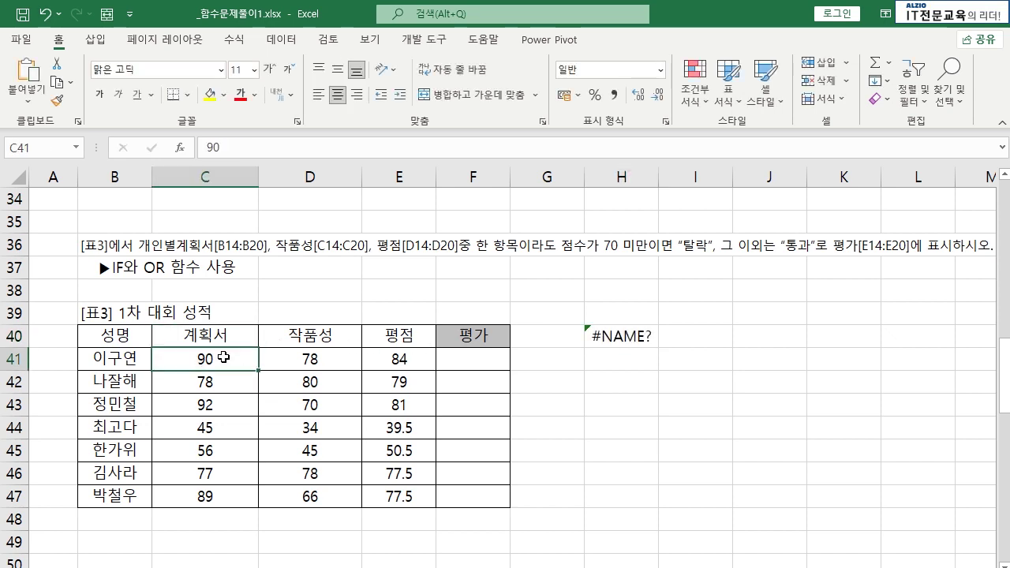
{"action": "left_click", "coordinate": [315, 358]}
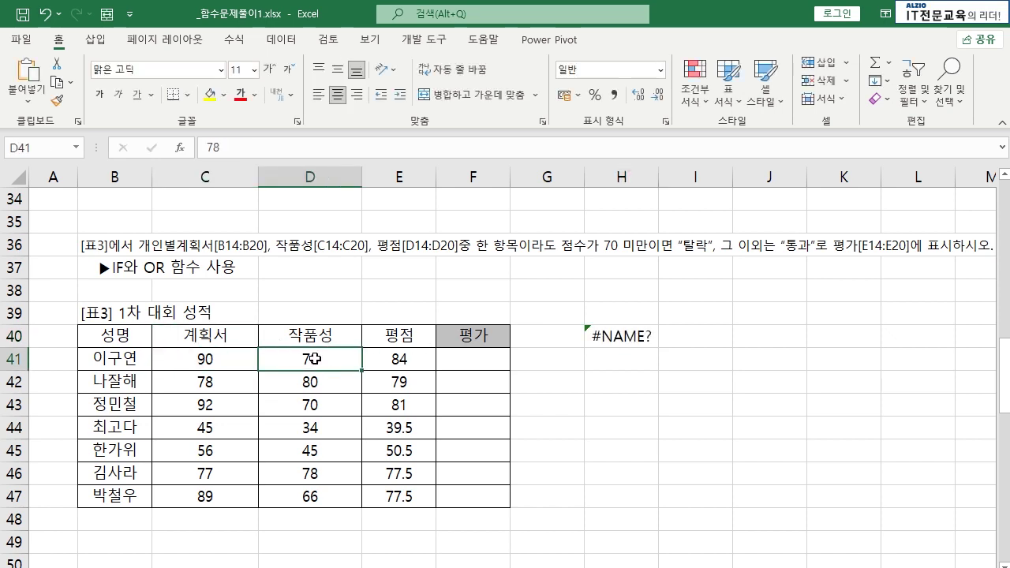
{"action": "left_click", "coordinate": [393, 360]}
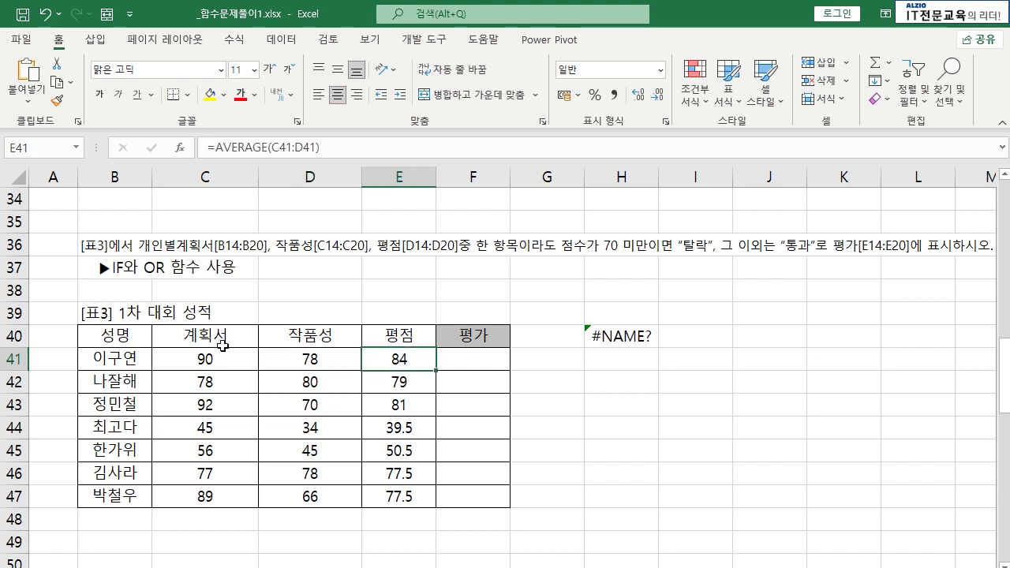
{"action": "left_click", "coordinate": [610, 339]}
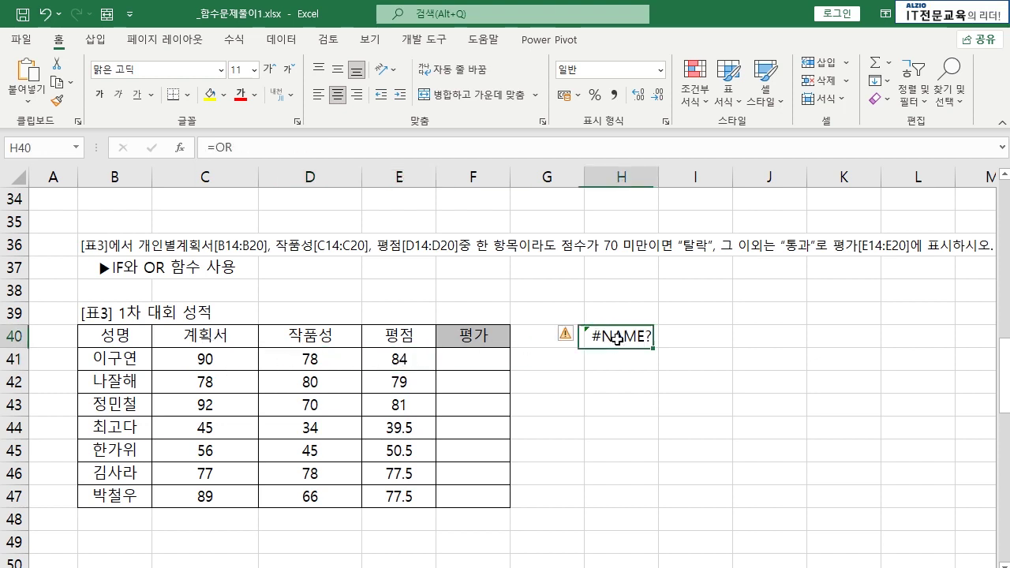
{"action": "key", "text": "Delete"}
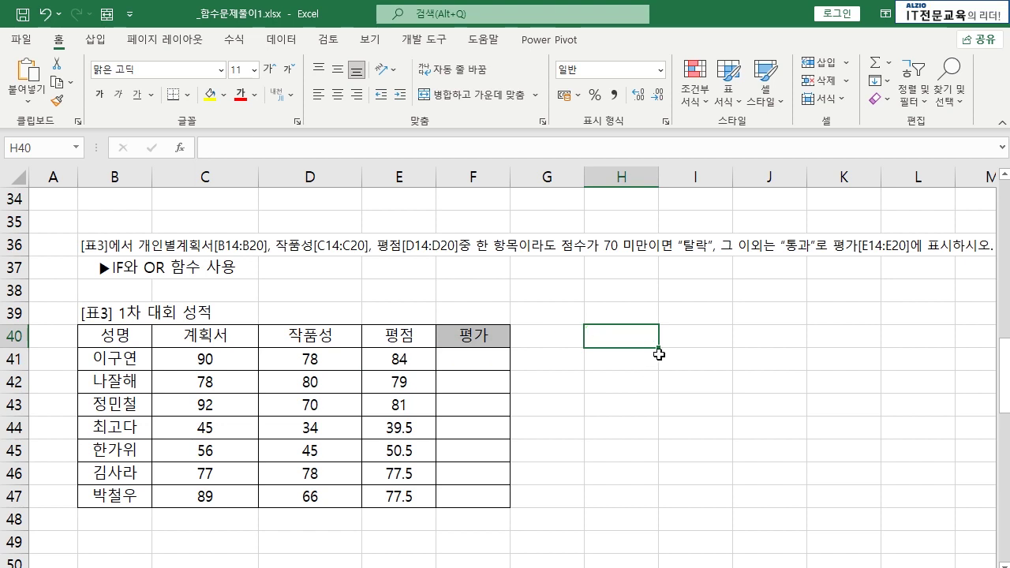
{"action": "left_click", "coordinate": [688, 353]}
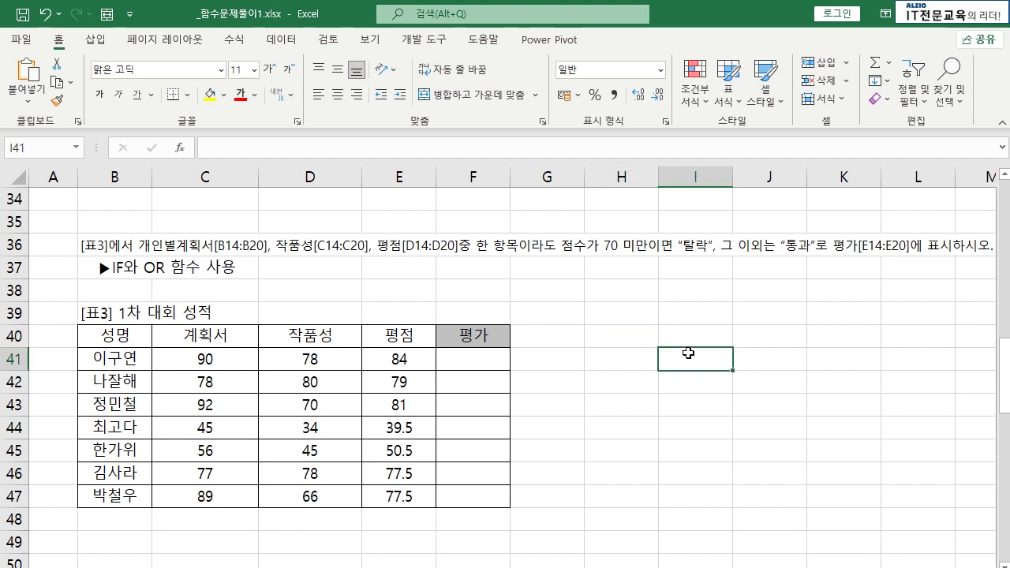
{"action": "left_click", "coordinate": [757, 356]}
{"action": "left_click", "coordinate": [205, 336]}
{"action": "left_click", "coordinate": [310, 336]}
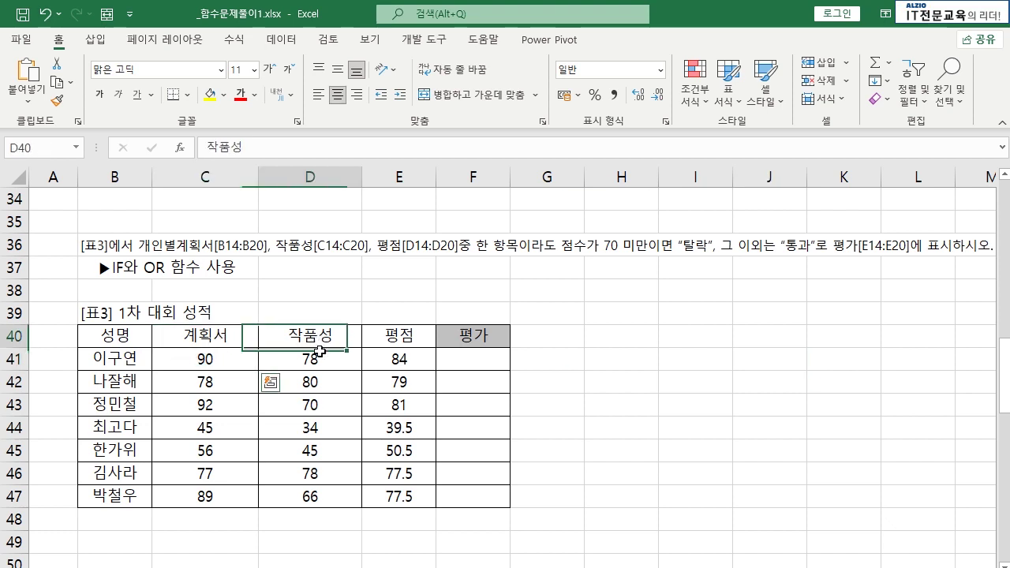
{"action": "left_click_drag", "start_coordinate": [399, 335], "coordinate": [402, 360]}
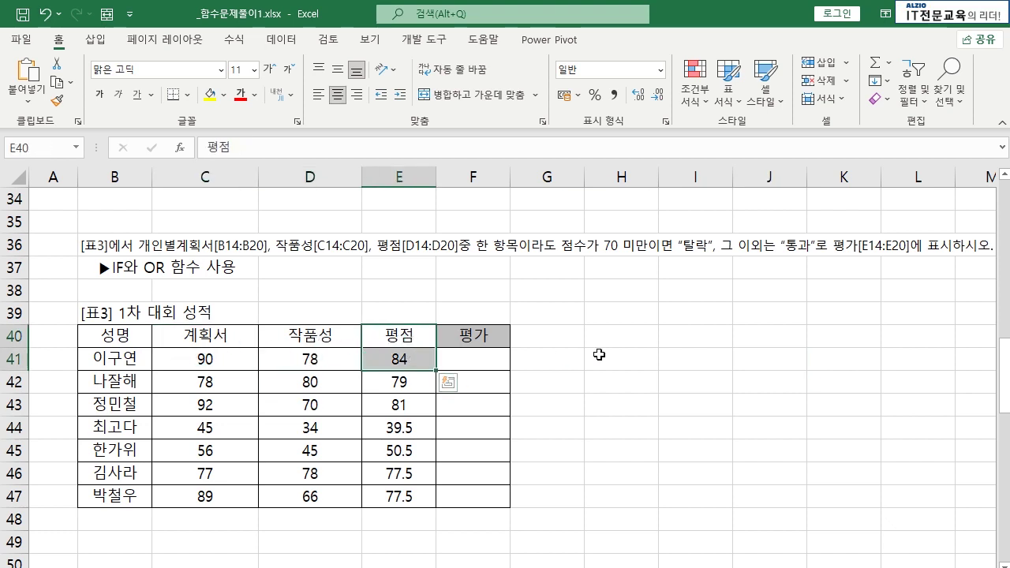
- Start an IF formula in F41 with OR(C41<70,D41<70,E41<70) as its logical test
{"action": "left_click", "coordinate": [482, 359]}
{"action": "type", "text": "=I"}
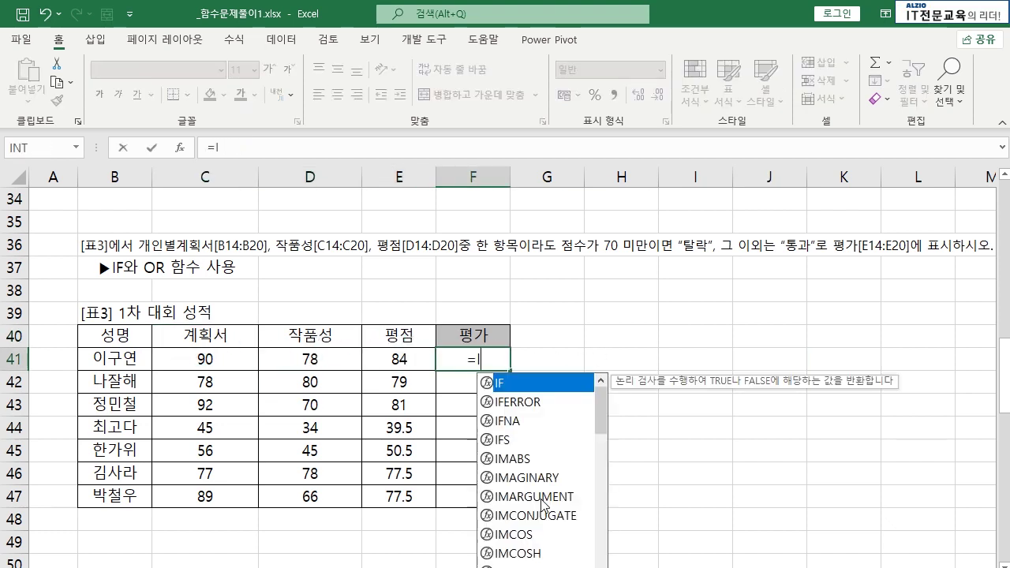
{"action": "type", "text": "F("}
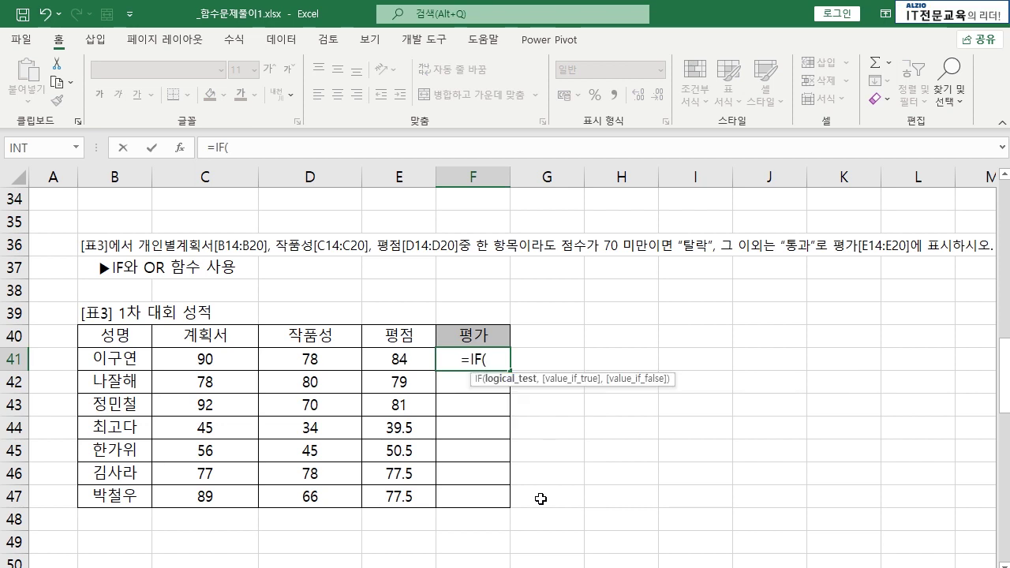
{"action": "type", "text": "OR"}
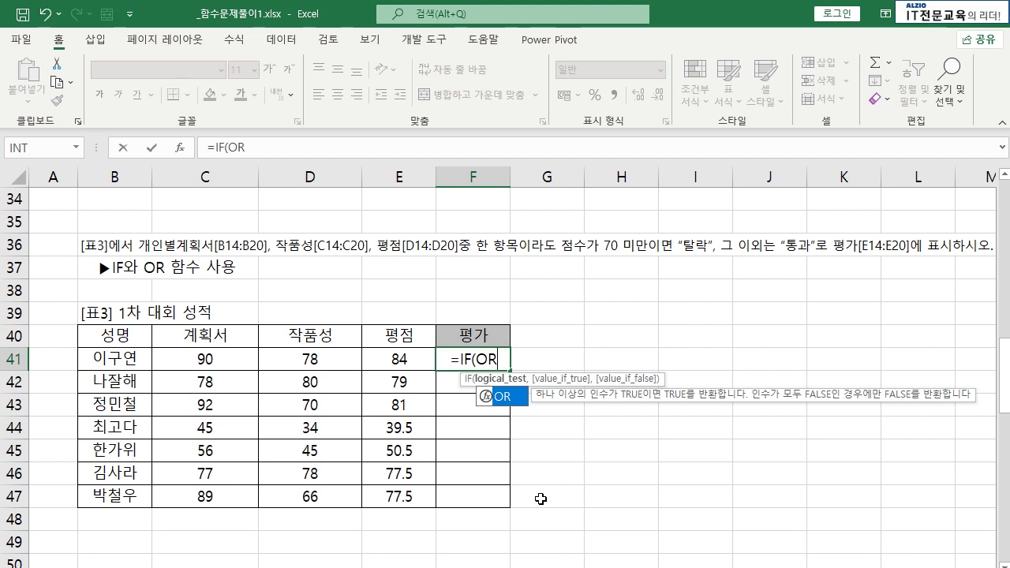
{"action": "type", "text": "("}
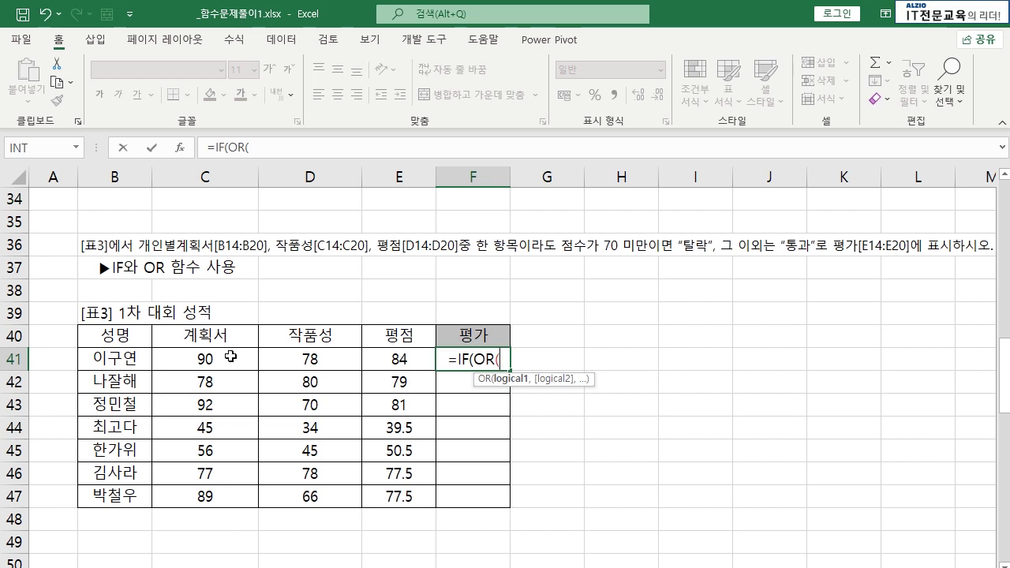
{"action": "left_click", "coordinate": [200, 354]}
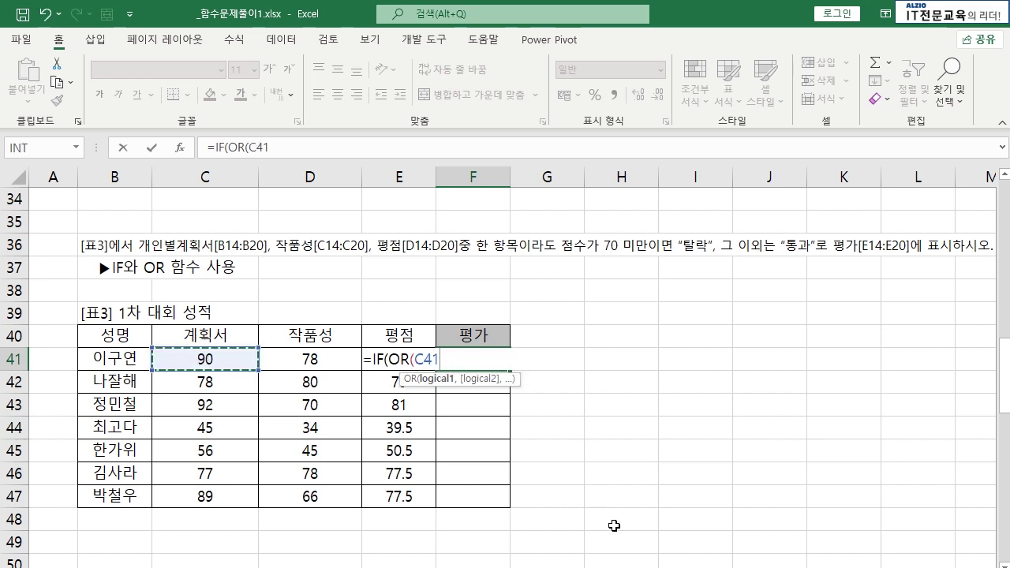
{"action": "type", "text": "<70"}
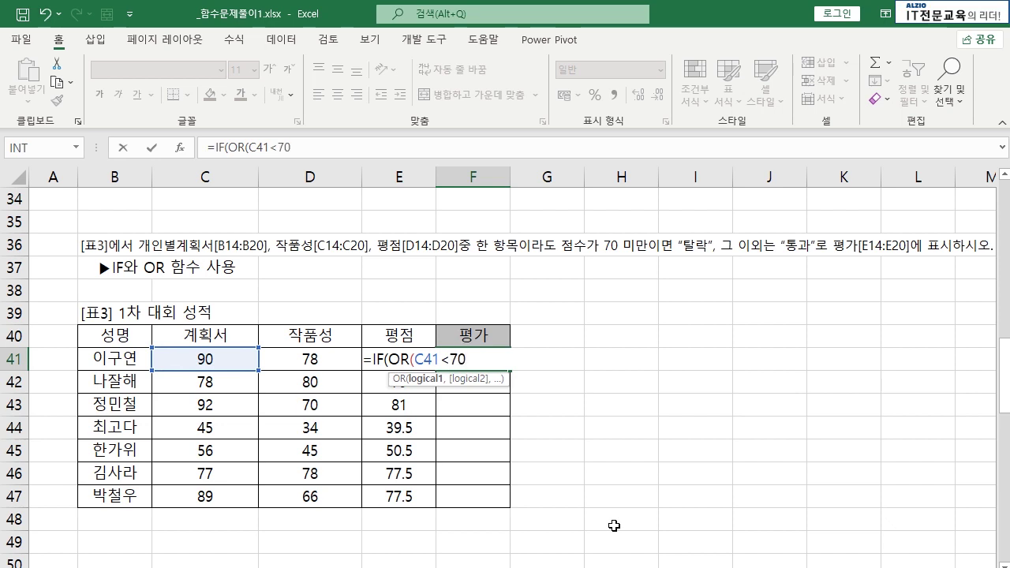
{"action": "type", "text": ","}
{"action": "left_click", "coordinate": [317, 359]}
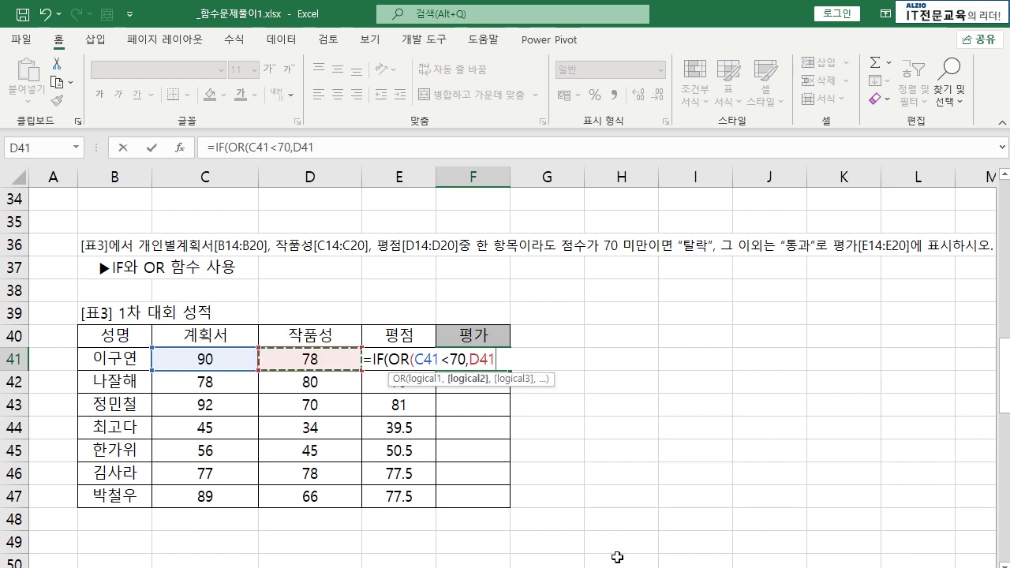
{"action": "type", "text": "<70,"}
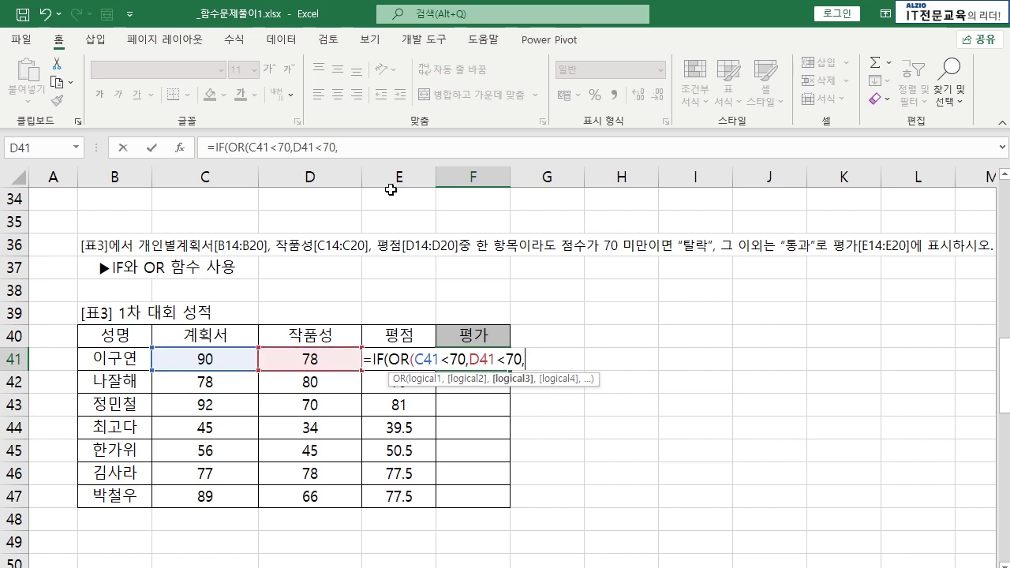
{"action": "type", "text": "E41<70"}
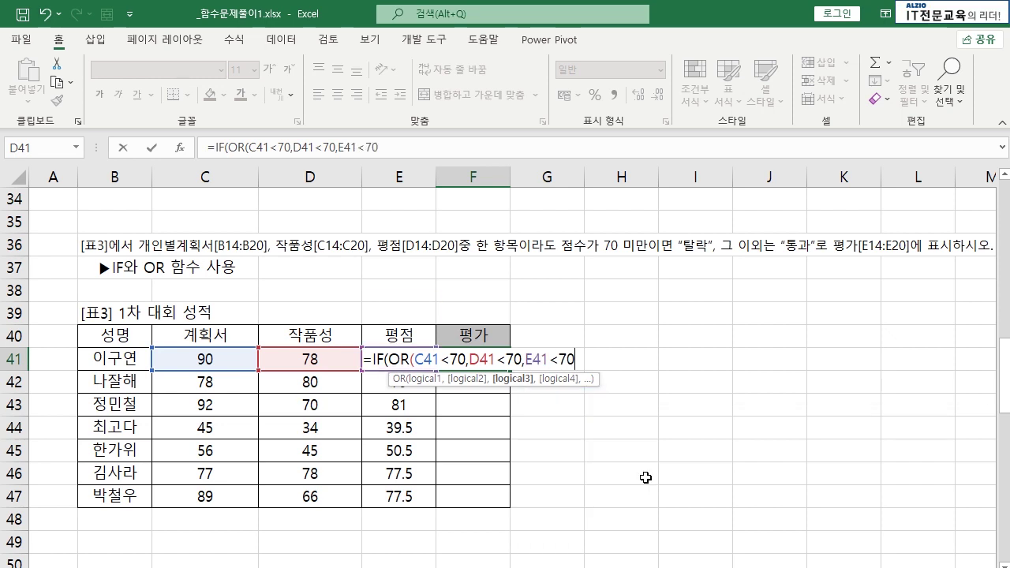
{"action": "type", "text": ")"}
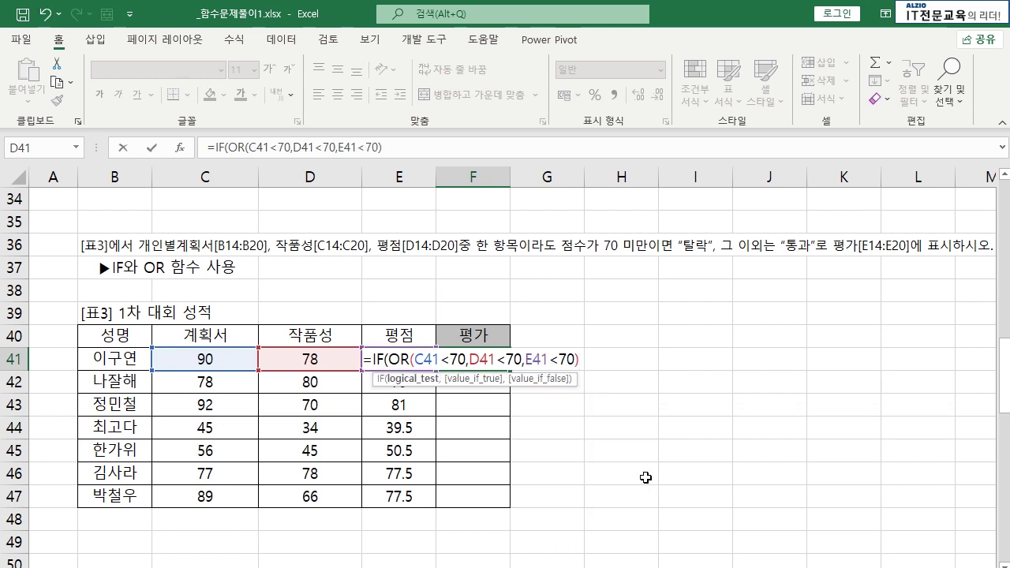
- Review the OR function and its three conditions within the unfinished F41 formula
{"action": "left_click_drag", "start_coordinate": [388, 360], "coordinate": [584, 360]}
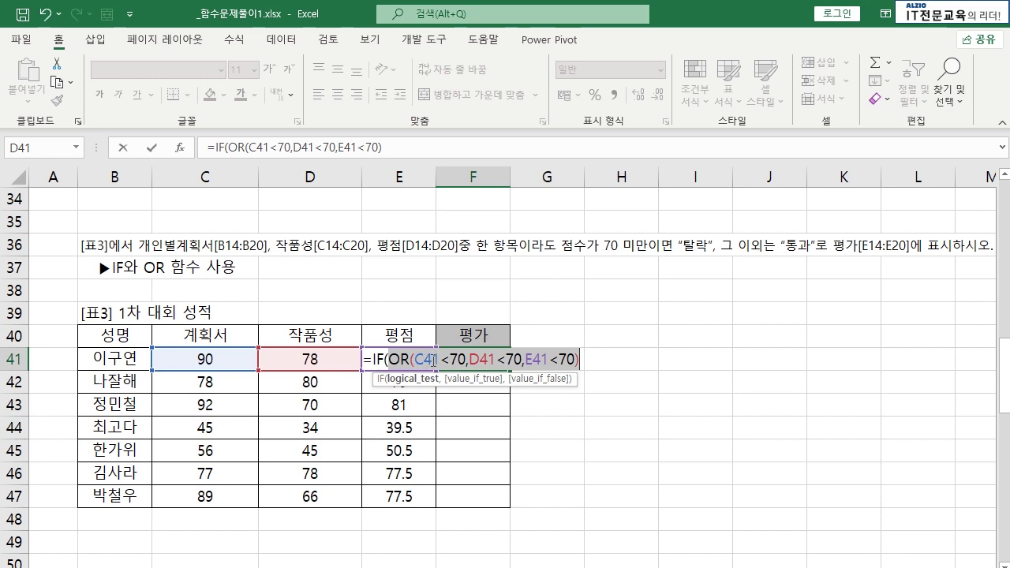
{"action": "left_click", "coordinate": [401, 360]}
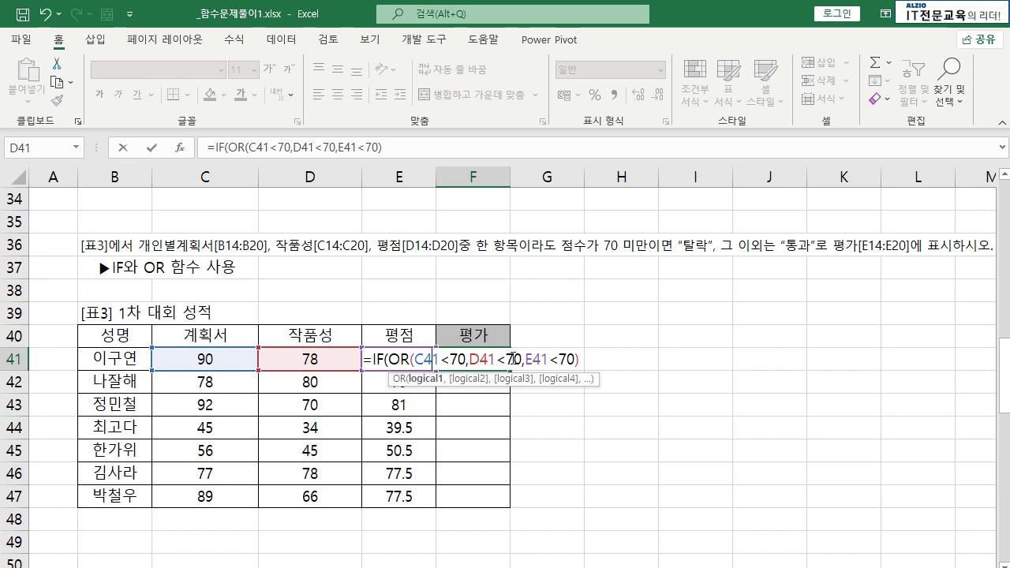
{"action": "left_click_drag", "start_coordinate": [416, 359], "coordinate": [575, 360]}
{"action": "left_click_drag", "start_coordinate": [416, 361], "coordinate": [561, 361]}
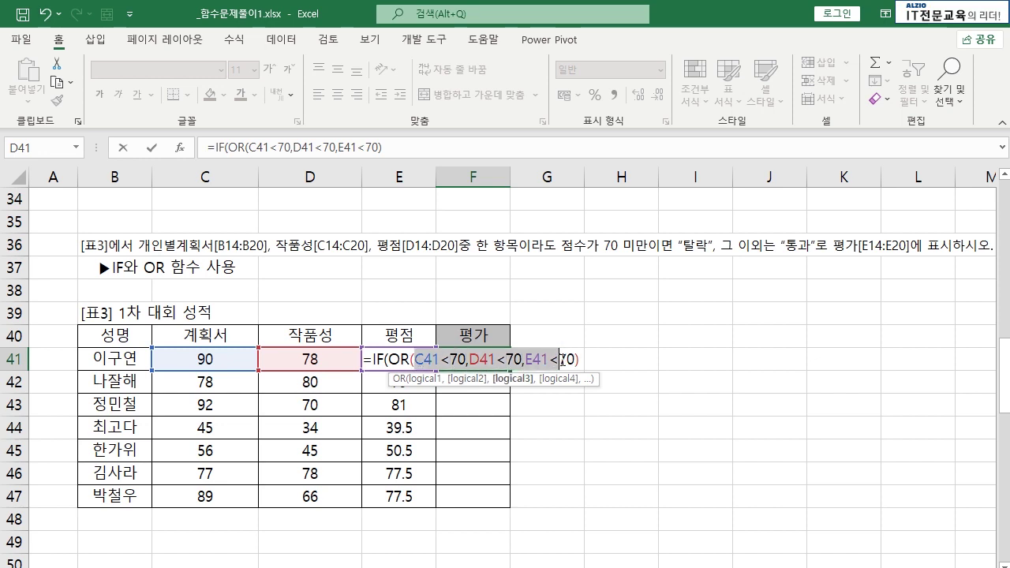
{"action": "double_click", "coordinate": [391, 361]}
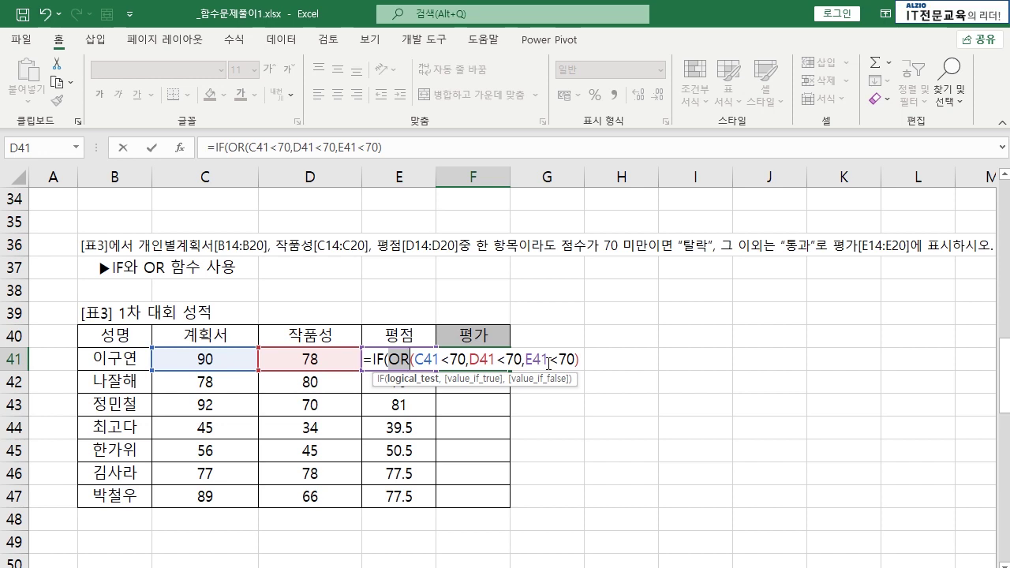
- Complete the F41 formula with "탈락" for true and "통과" for false, and fill it down through F47
{"action": "left_click", "coordinate": [584, 359]}
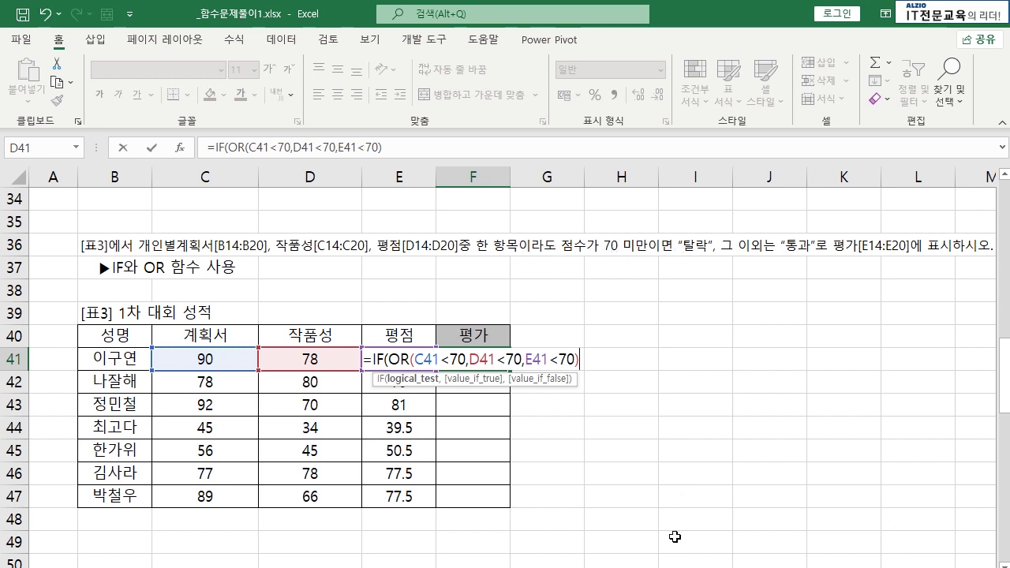
{"action": "type", "text": ","}
{"action": "type", "text": "\"X"}
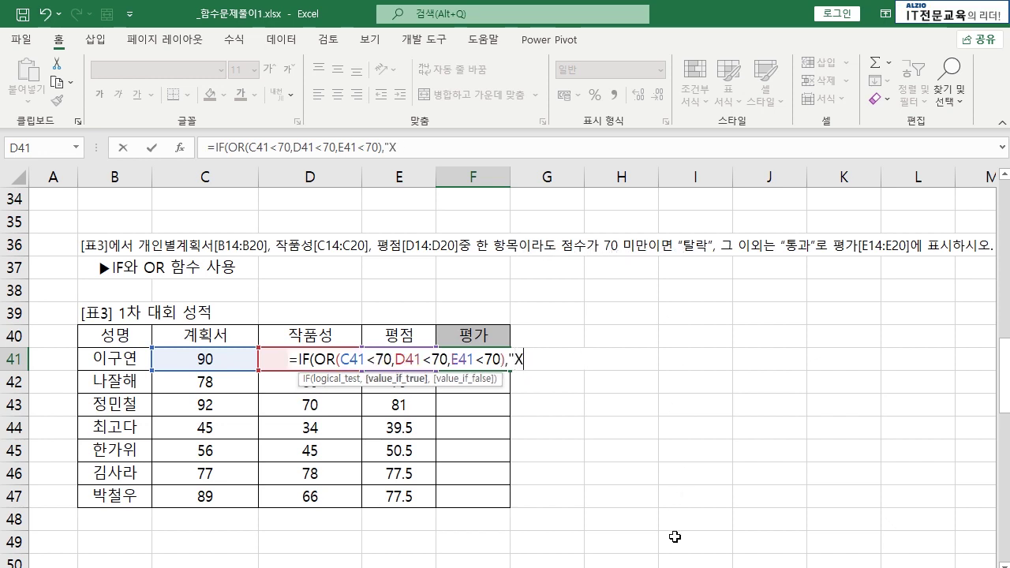
{"action": "type", "text": "K탈락\","}
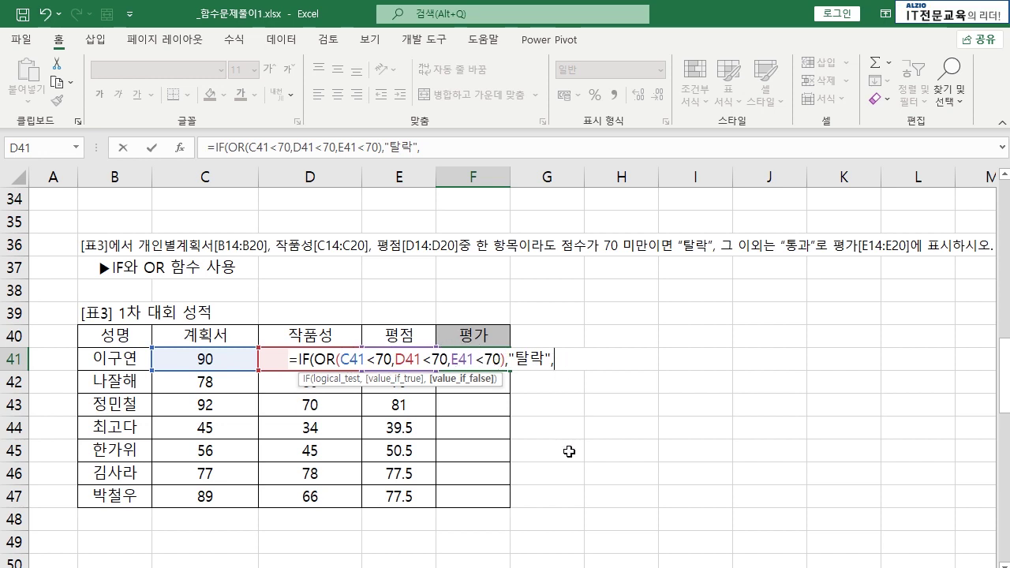
{"action": "type", "text": "\"토ㅇ과\")"}
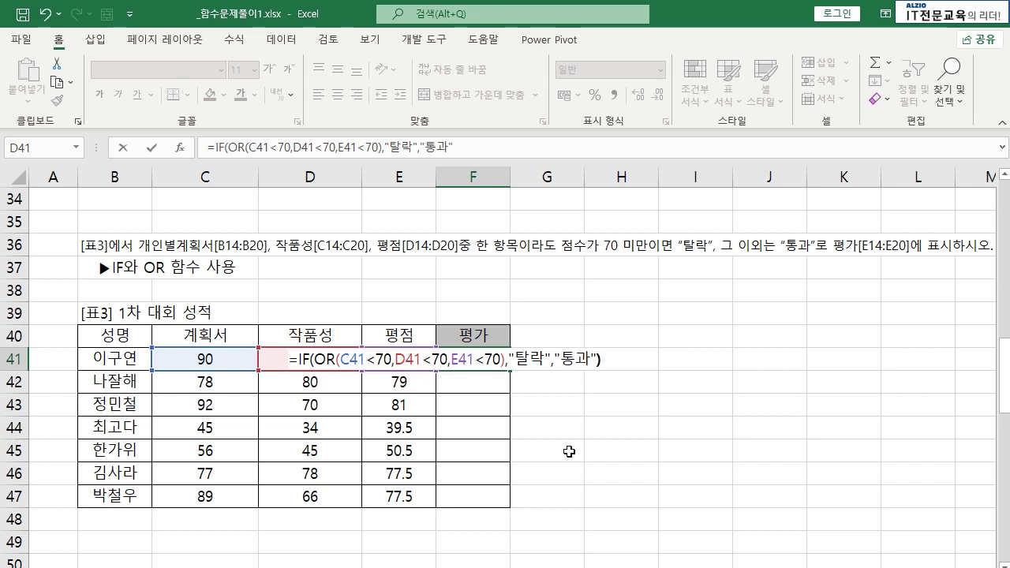
{"action": "key", "text": "Return"}
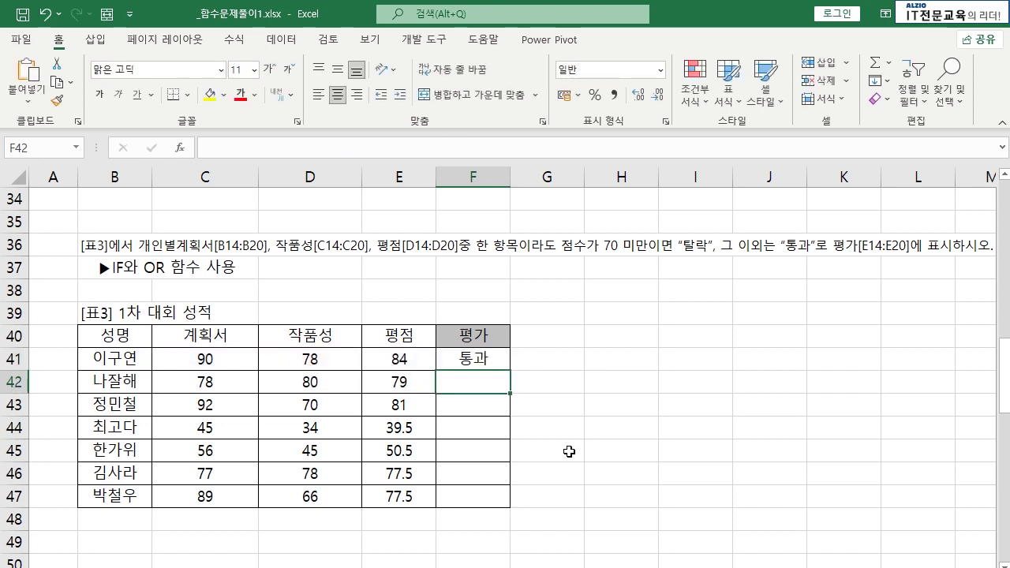
{"action": "left_click", "coordinate": [496, 363]}
{"action": "double_click", "coordinate": [509, 370]}
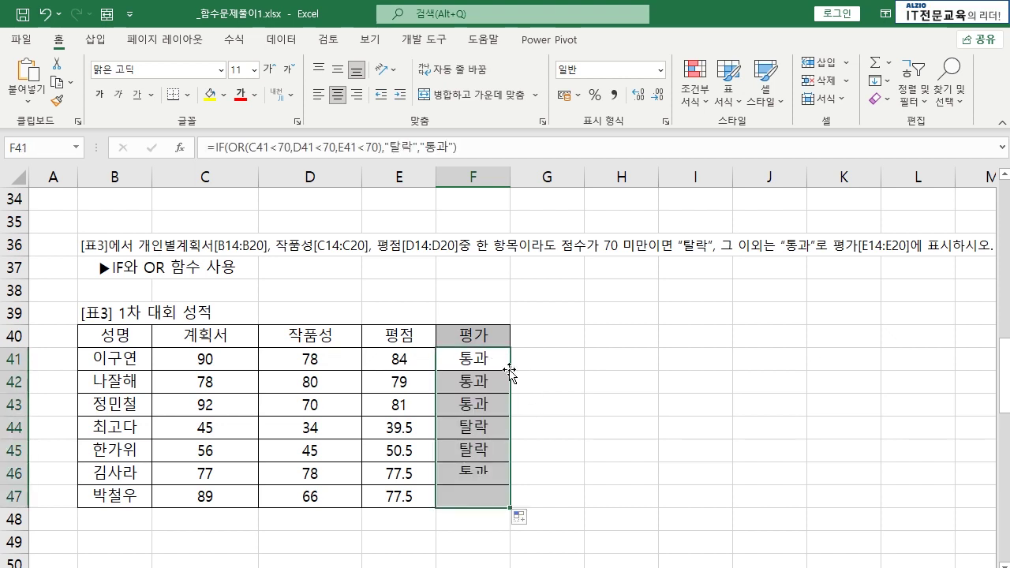
- Check the 평가 results in rows 42 to 47 against each row's 계획서, 작품성 and 평점 scores
{"action": "left_click", "coordinate": [546, 379]}
{"action": "left_click_drag", "start_coordinate": [218, 381], "coordinate": [475, 382]}
{"action": "left_click_drag", "start_coordinate": [207, 404], "coordinate": [465, 404]}
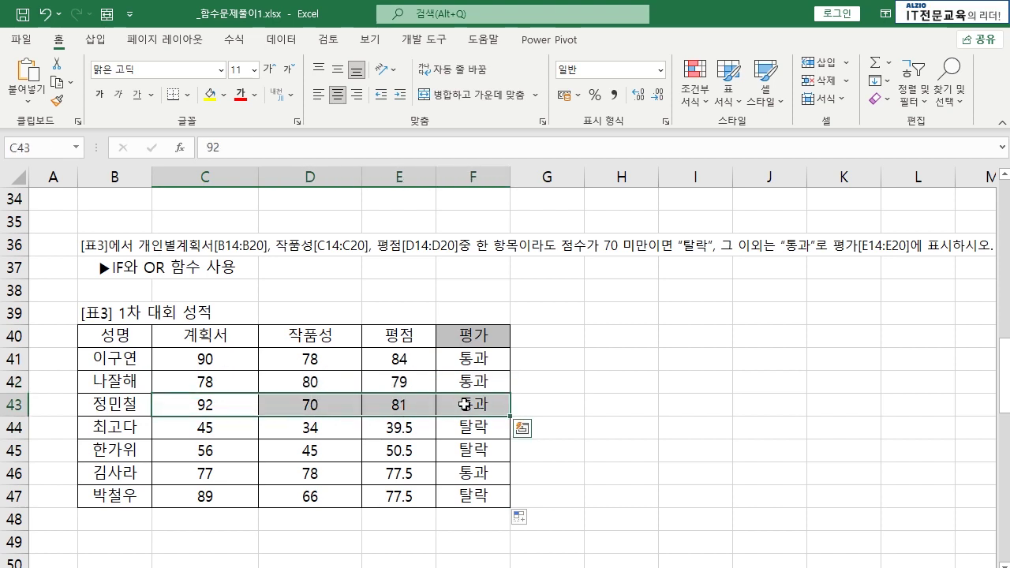
{"action": "left_click", "coordinate": [333, 404]}
{"action": "left_click_drag", "start_coordinate": [210, 428], "coordinate": [452, 427]}
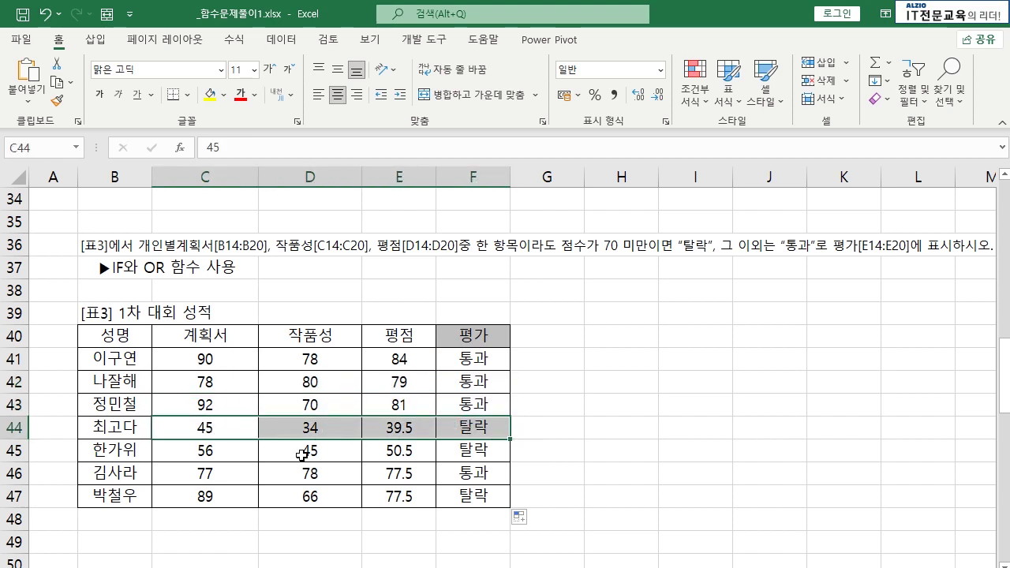
{"action": "left_click", "coordinate": [216, 452]}
{"action": "left_click_drag", "start_coordinate": [216, 453], "coordinate": [465, 450]}
{"action": "left_click_drag", "start_coordinate": [212, 474], "coordinate": [467, 472]}
{"action": "left_click_drag", "start_coordinate": [227, 499], "coordinate": [456, 496]}
{"action": "left_click", "coordinate": [456, 496]}
{"action": "left_click", "coordinate": [479, 361]}
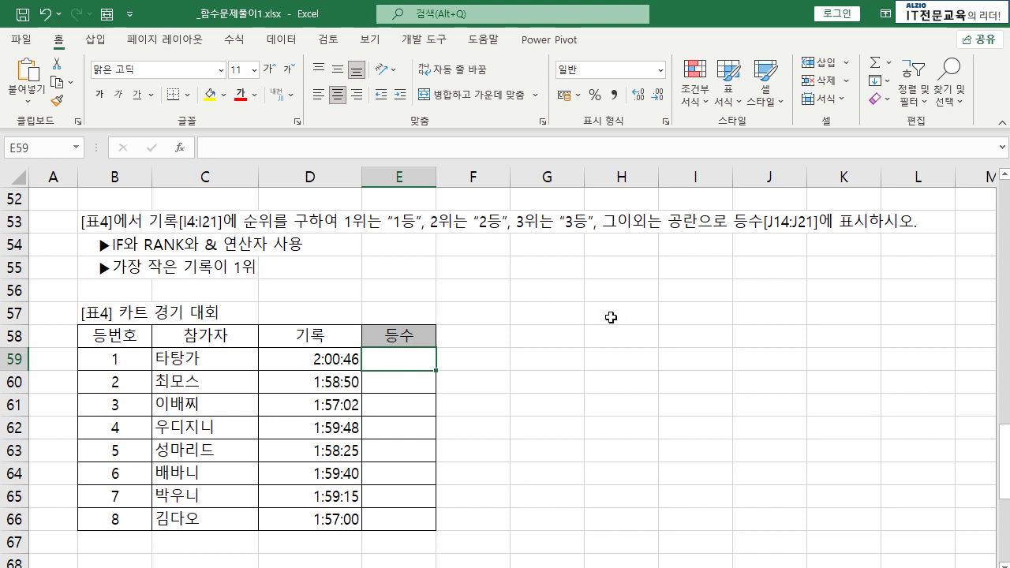
- Examine the 기록 times in D59:D66 and the 등수 cells E59:E66 against the 표4 ranking instructions
{"action": "left_click", "coordinate": [545, 357]}
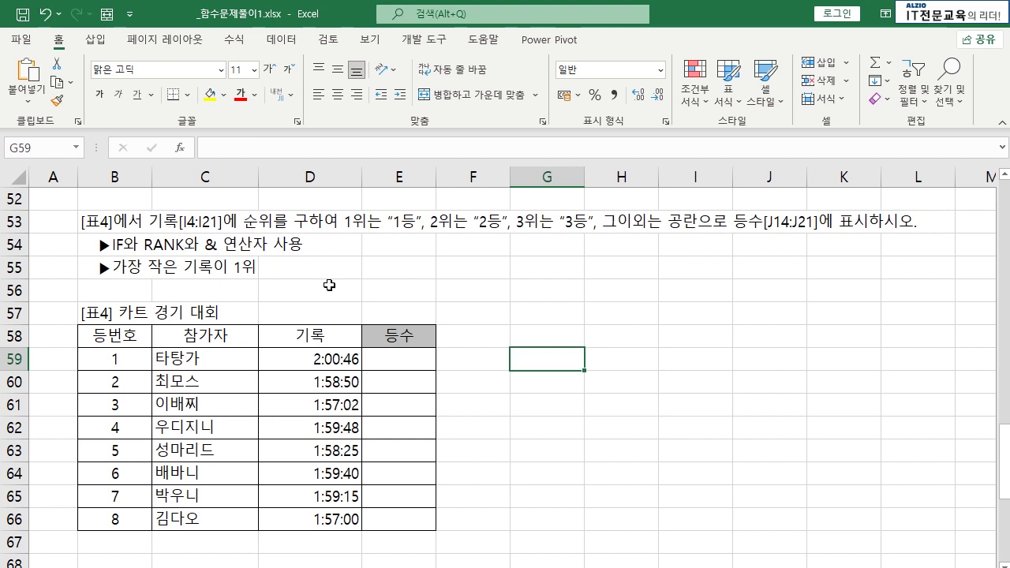
{"action": "left_click_drag", "start_coordinate": [345, 358], "coordinate": [339, 517]}
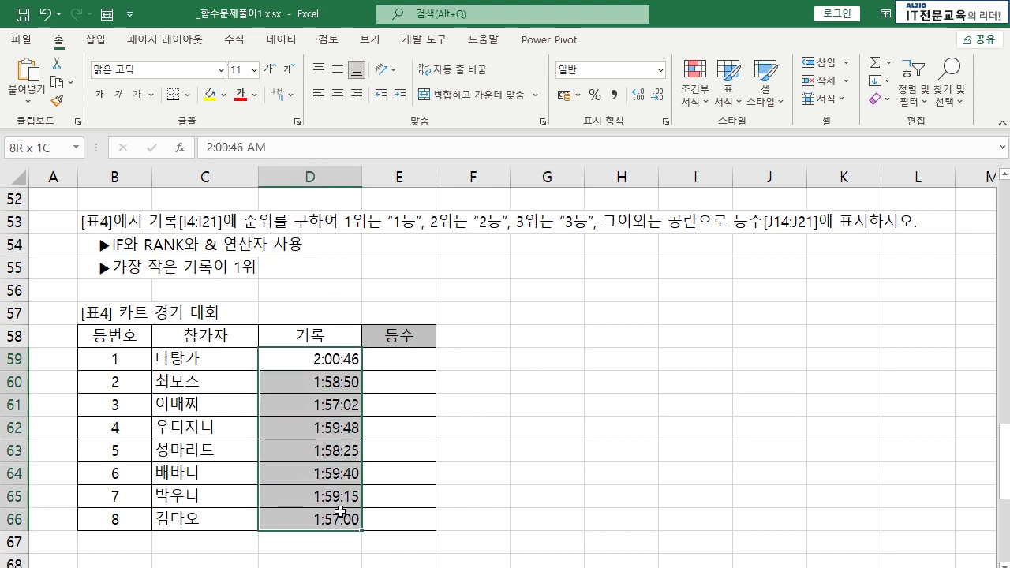
{"action": "left_click", "coordinate": [339, 517]}
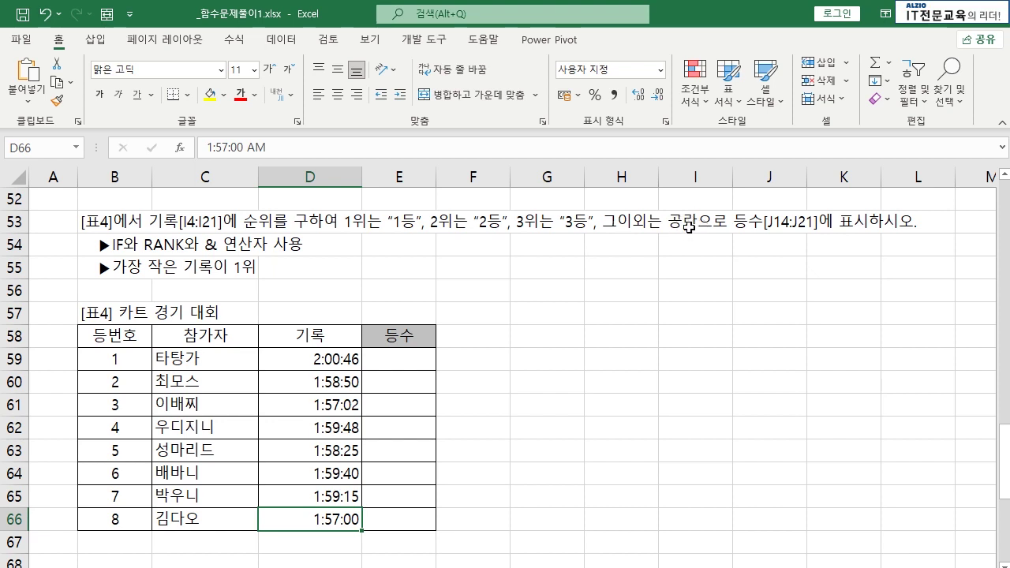
{"action": "left_click_drag", "start_coordinate": [427, 354], "coordinate": [417, 532]}
{"action": "left_click", "coordinate": [504, 445]}
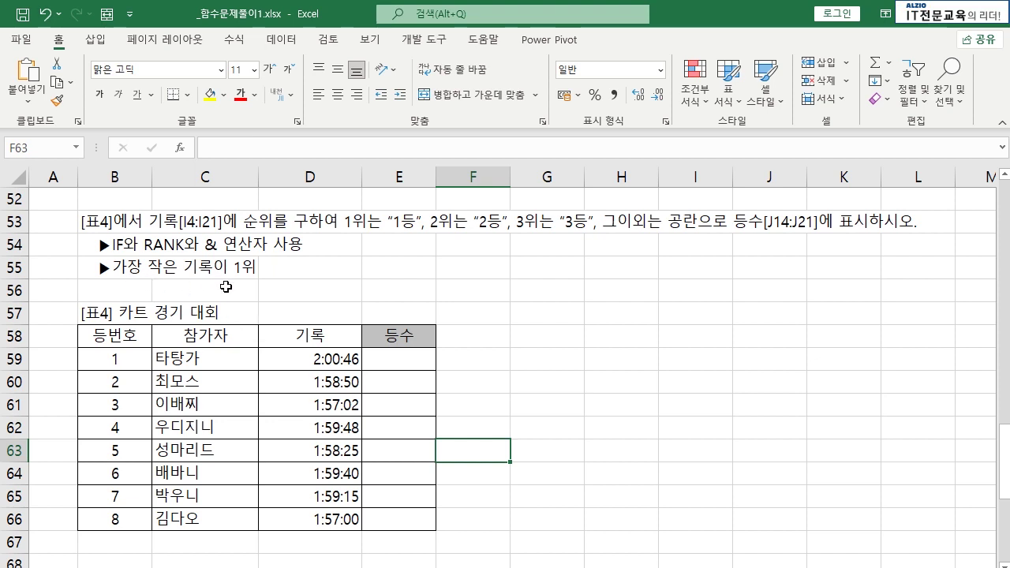
{"action": "left_click", "coordinate": [341, 361]}
{"action": "left_click_drag", "start_coordinate": [342, 361], "coordinate": [341, 519]}
{"action": "left_click", "coordinate": [482, 380]}
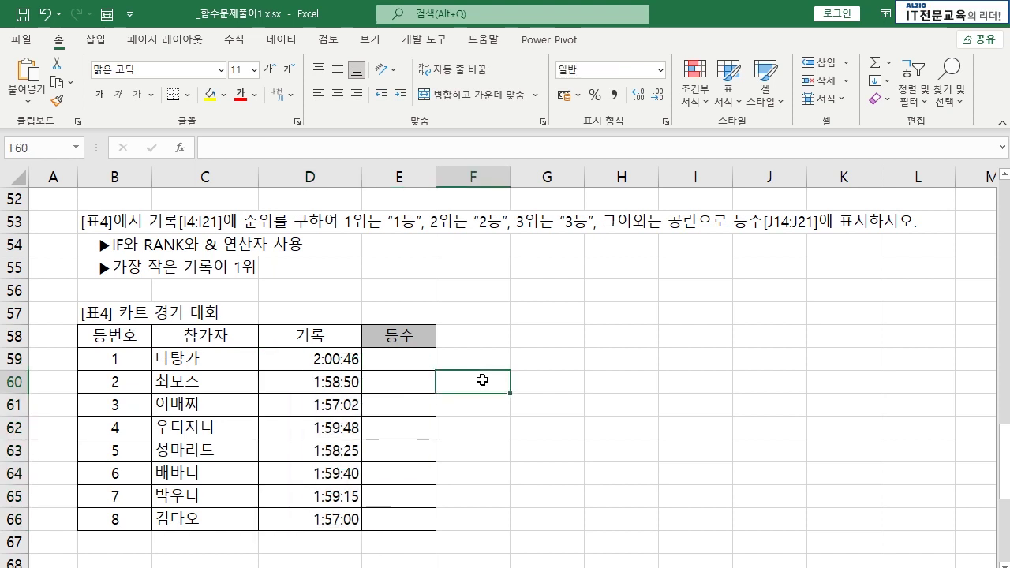
{"action": "left_click_drag", "start_coordinate": [339, 361], "coordinate": [321, 512]}
{"action": "left_click", "coordinate": [327, 491]}
{"action": "left_click", "coordinate": [414, 363]}
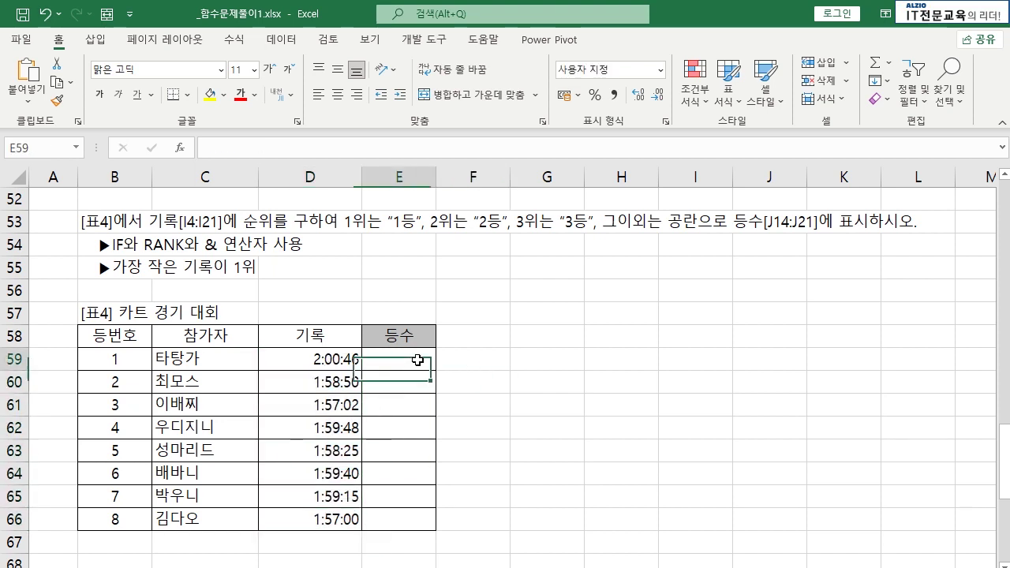
{"action": "left_click", "coordinate": [411, 406]}
{"action": "left_click", "coordinate": [410, 429]}
{"action": "left_click_drag", "start_coordinate": [410, 429], "coordinate": [420, 522]}
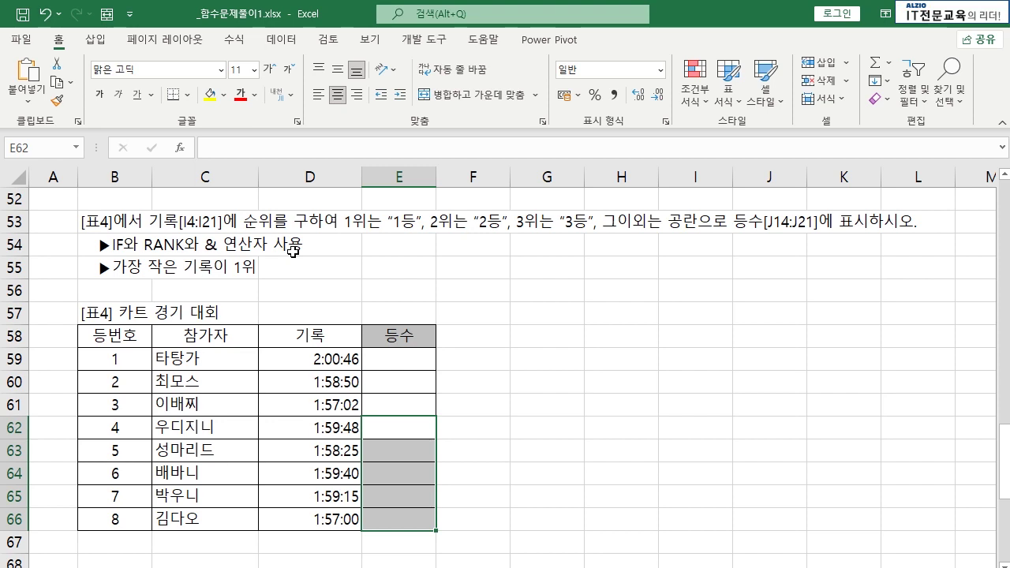
{"action": "left_click", "coordinate": [480, 385]}
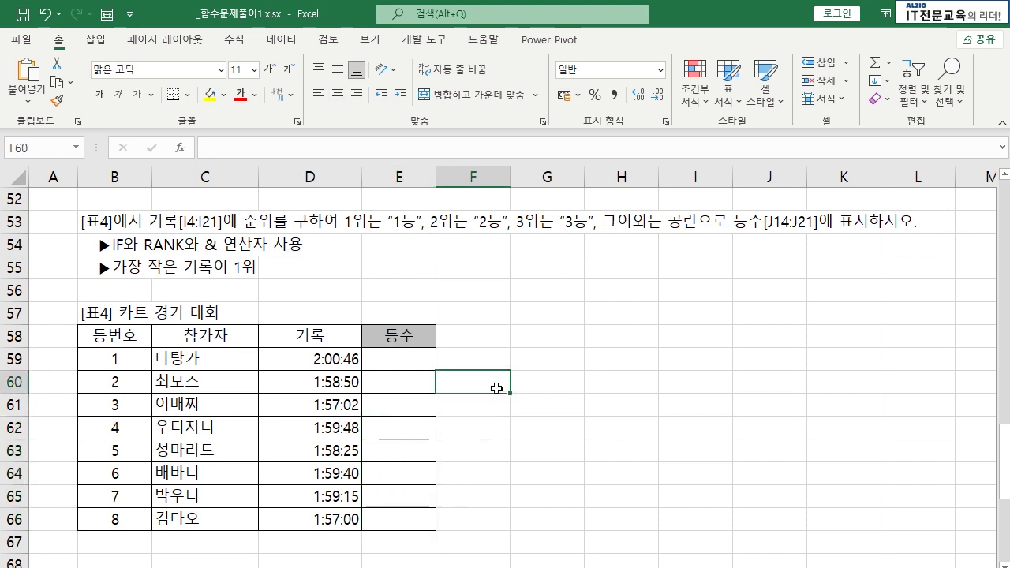
- Enter a trial formula =RANK(B59,B59:B66,0) in G58 to rank the first 등번호 in descending order
{"action": "left_click", "coordinate": [549, 337]}
{"action": "type", "text": "=R"}
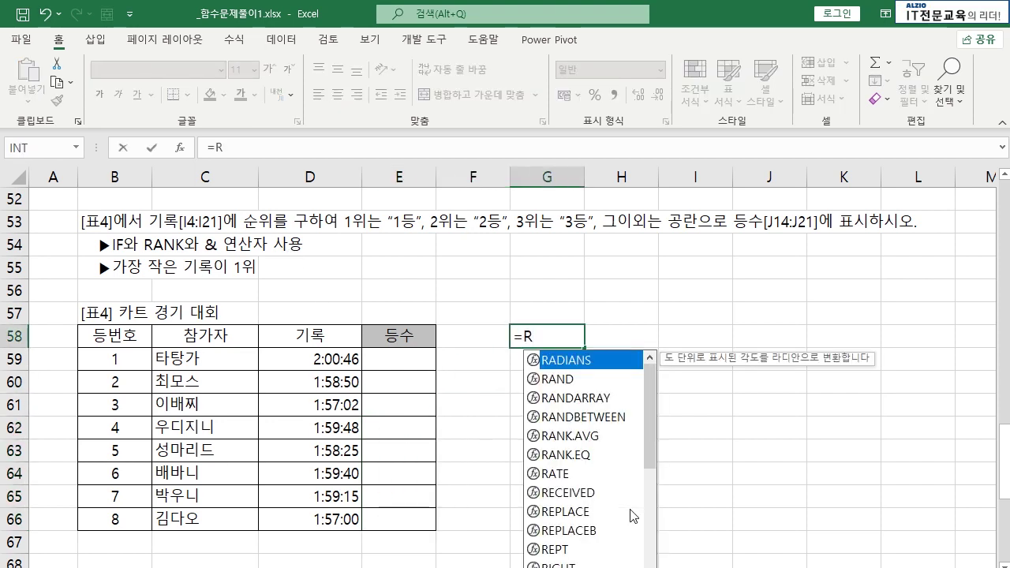
{"action": "type", "text": "ANK("}
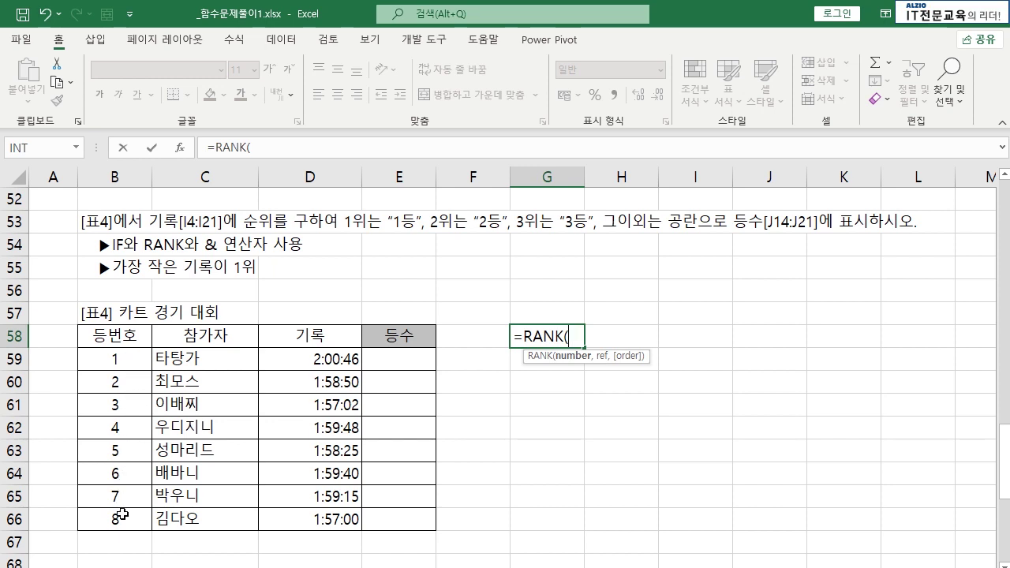
{"action": "left_click", "coordinate": [132, 365]}
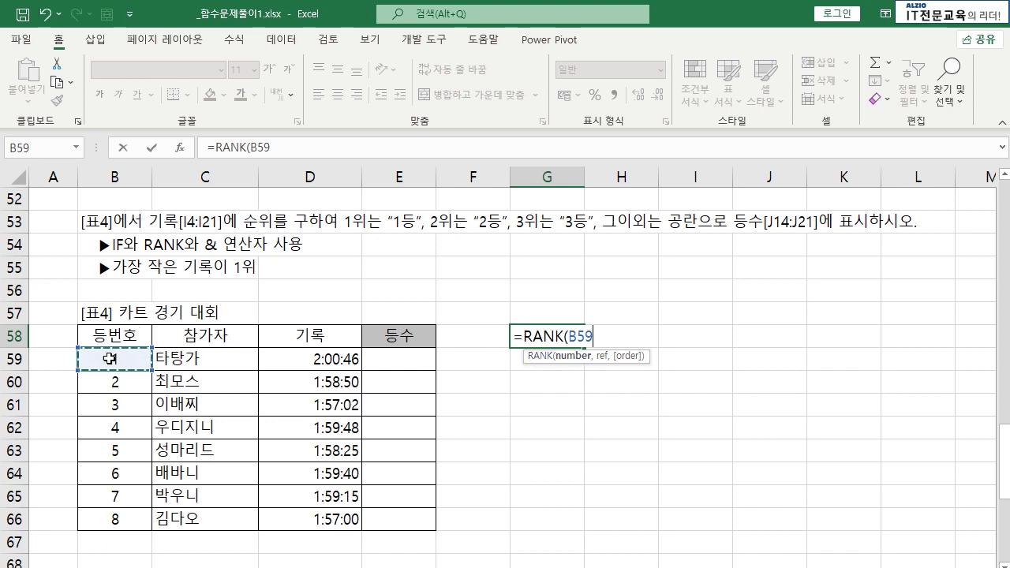
{"action": "type", "text": ","}
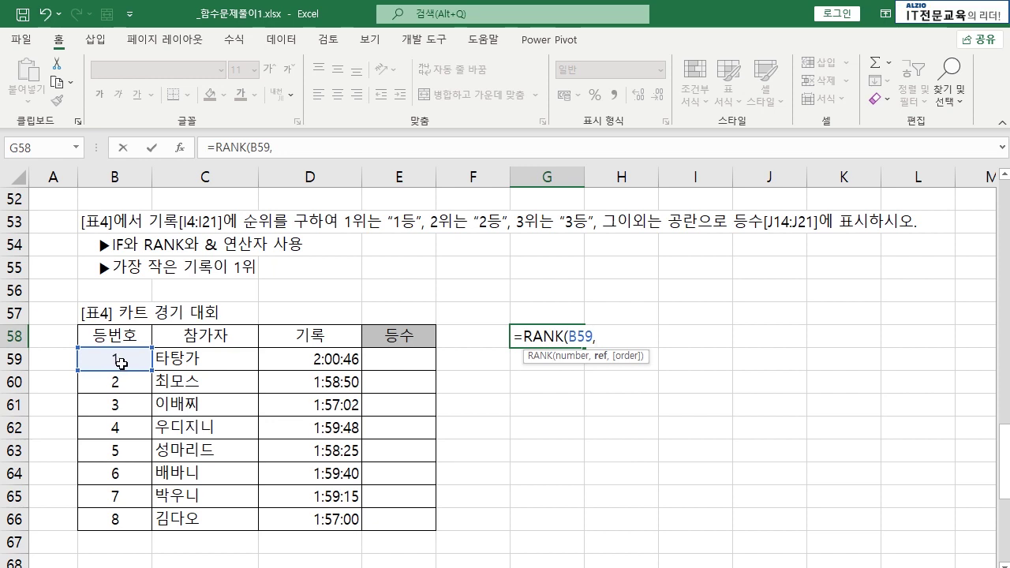
{"action": "left_click_drag", "start_coordinate": [118, 363], "coordinate": [120, 520]}
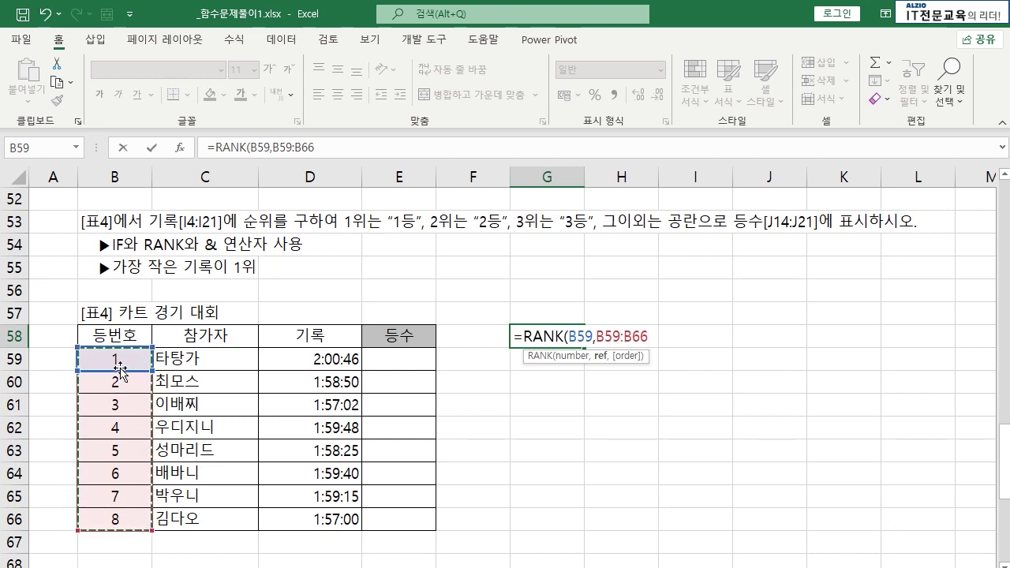
{"action": "type", "text": ","}
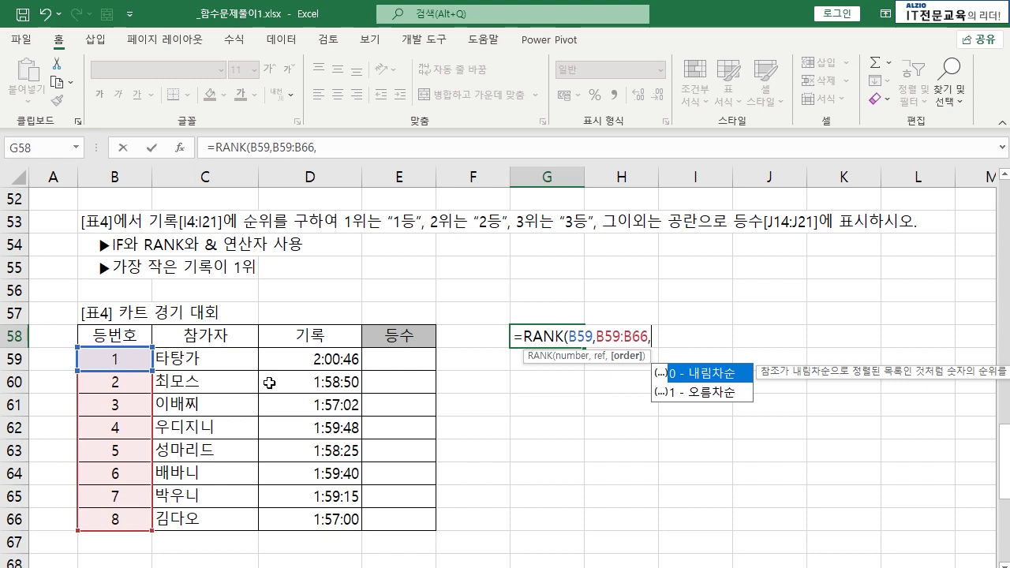
{"action": "double_click", "coordinate": [701, 374]}
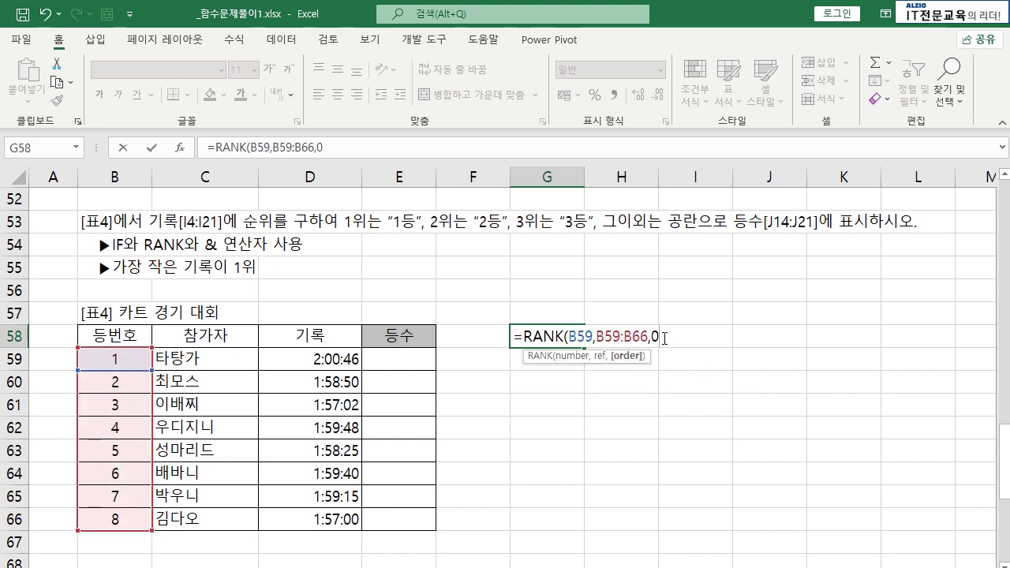
{"action": "key", "text": "Return"}
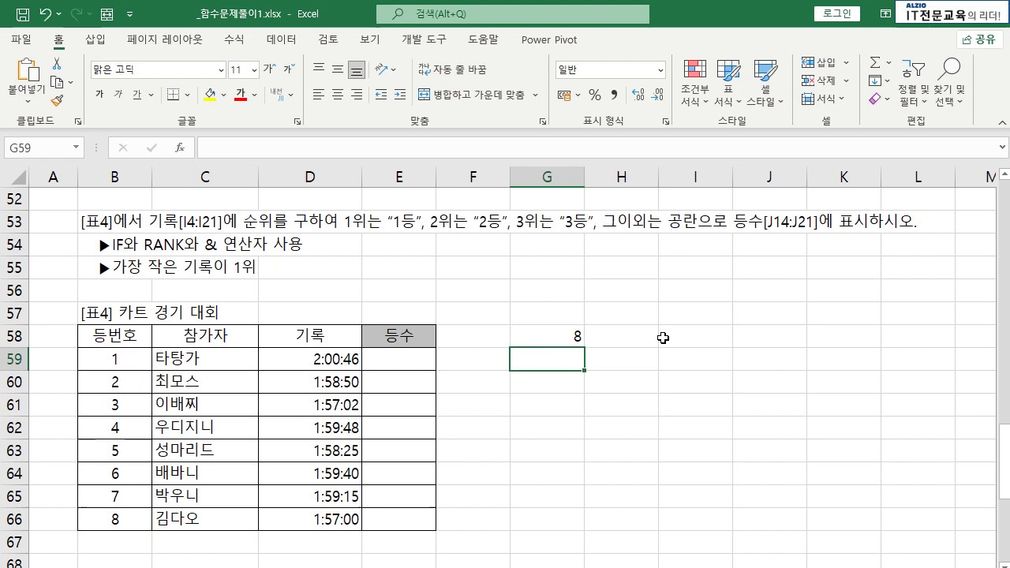
- Compare the trial rank with the 등번호 values and change the G58 formula's order argument to 1 for ascending
{"action": "left_click", "coordinate": [113, 350]}
{"action": "left_click", "coordinate": [557, 332]}
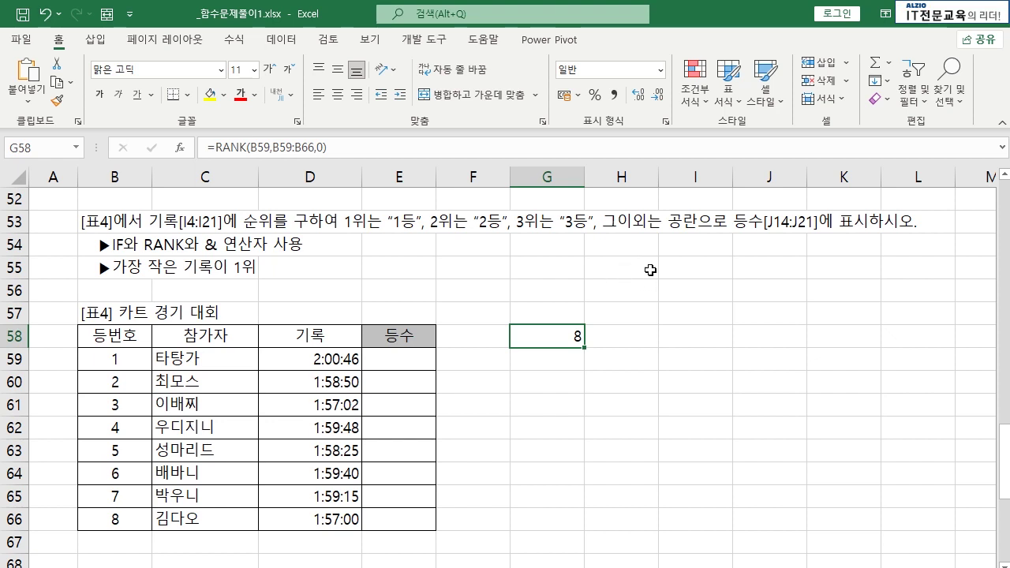
{"action": "left_click_drag", "start_coordinate": [125, 519], "coordinate": [123, 355]}
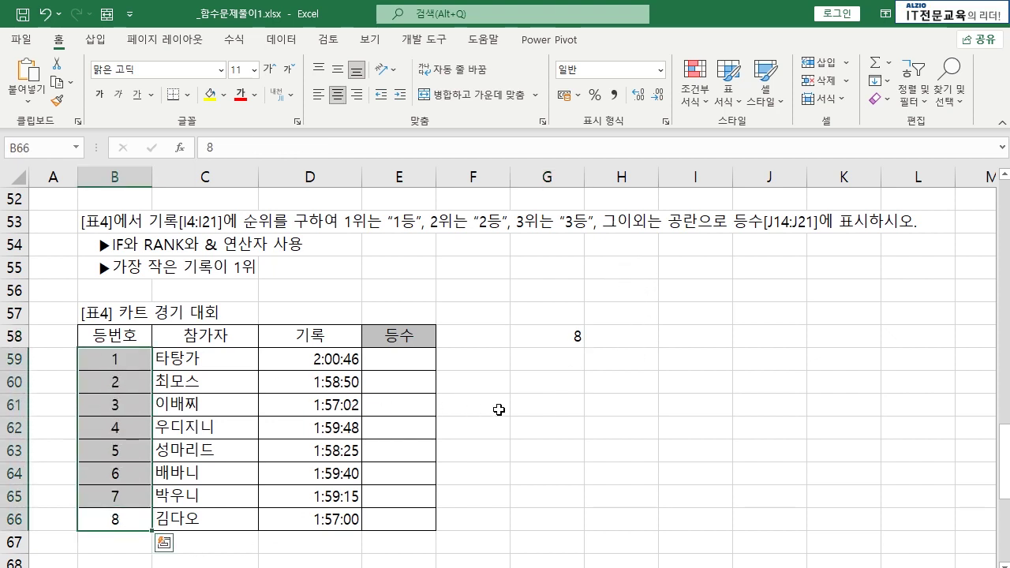
{"action": "left_click", "coordinate": [124, 360]}
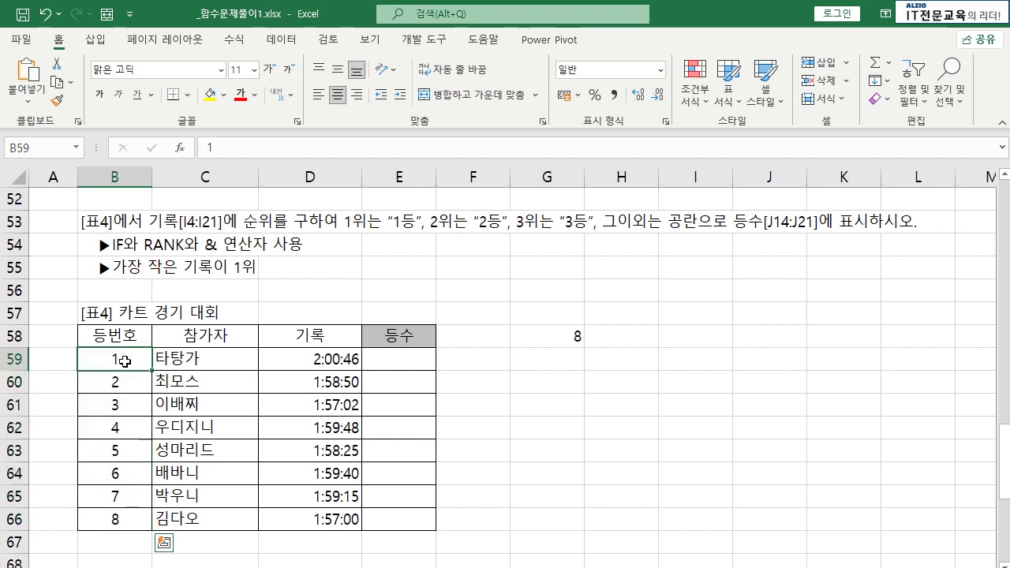
{"action": "left_click", "coordinate": [579, 336]}
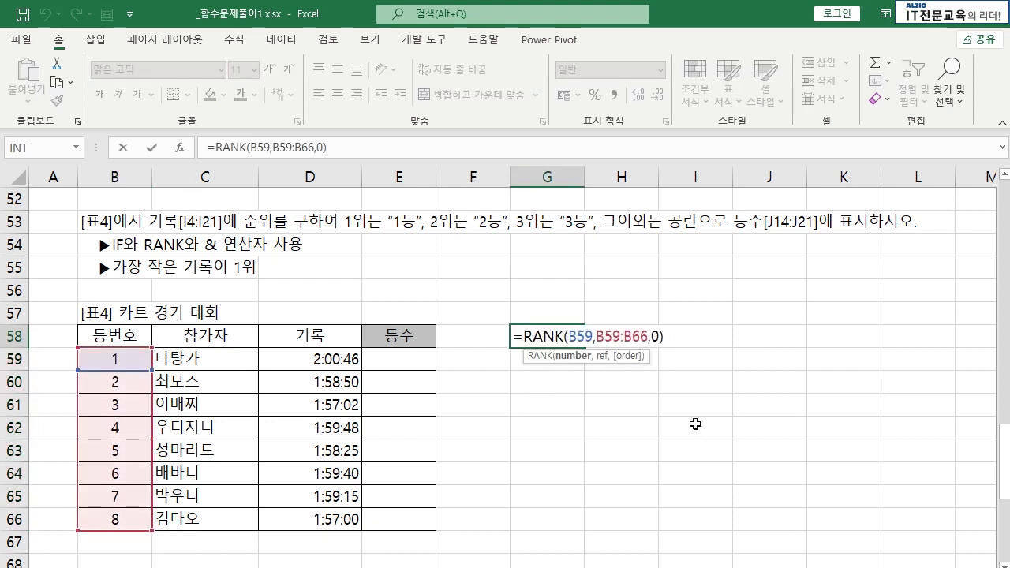
{"action": "key", "text": "BackSpace"}
{"action": "key", "text": "BackSpace"}
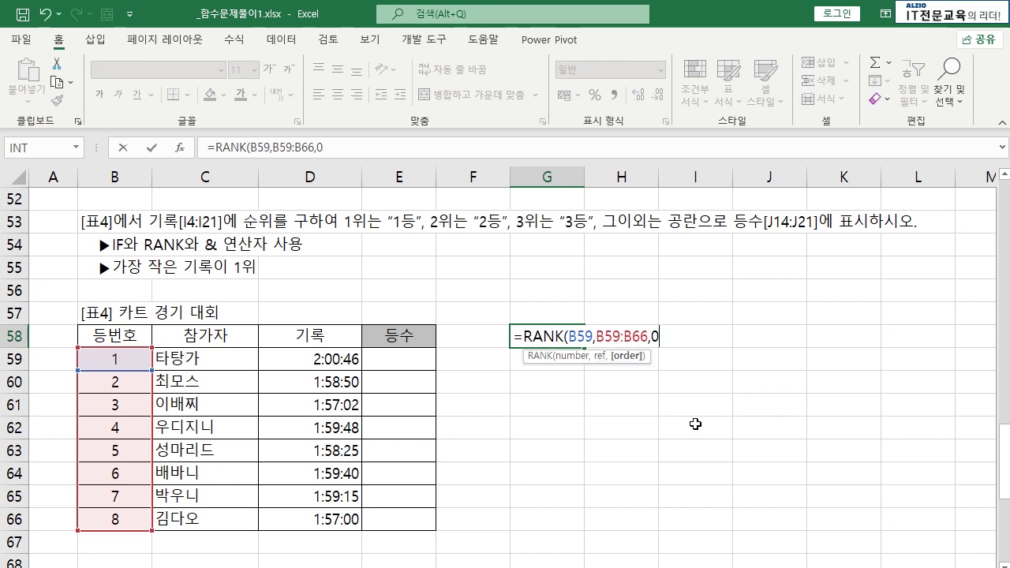
{"action": "double_click", "coordinate": [706, 398]}
{"action": "key", "text": "Return"}
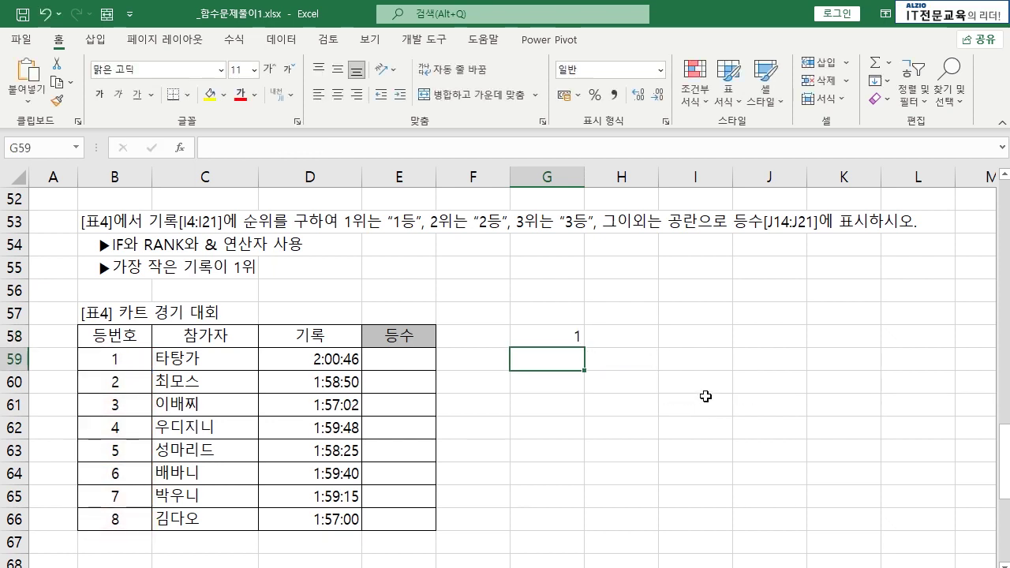
- Review the order options in the trial RANK formula and clear it from G58
{"action": "left_click", "coordinate": [123, 365]}
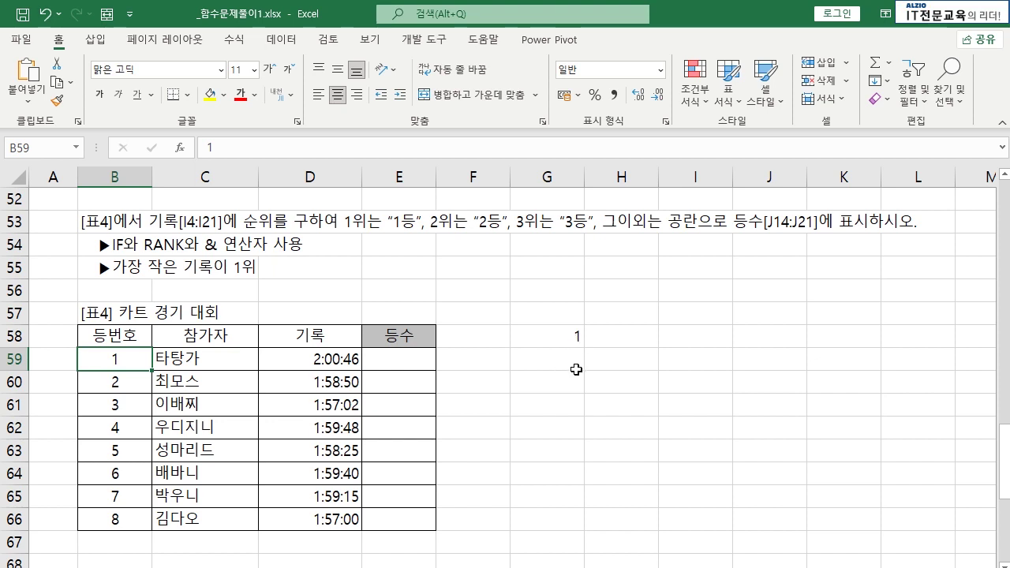
{"action": "double_click", "coordinate": [570, 338]}
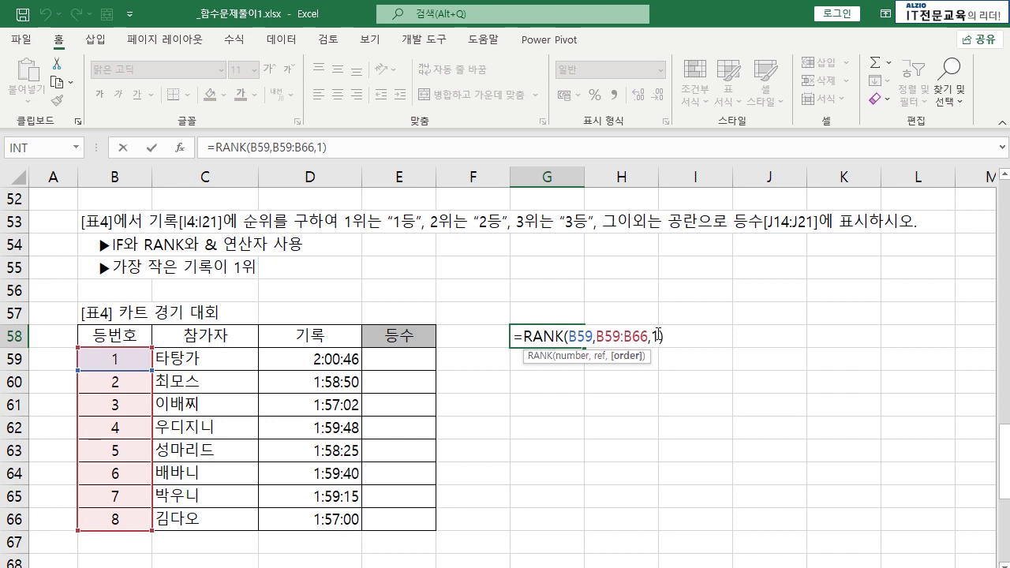
{"action": "key", "text": "BackSpace"}
{"action": "key", "text": "BackSpace"}
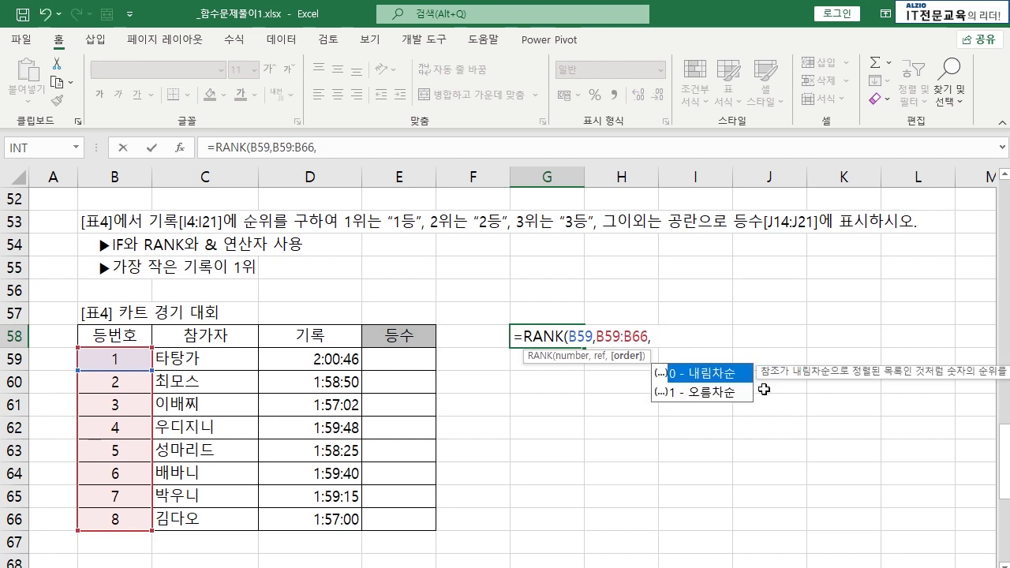
{"action": "double_click", "coordinate": [707, 392]}
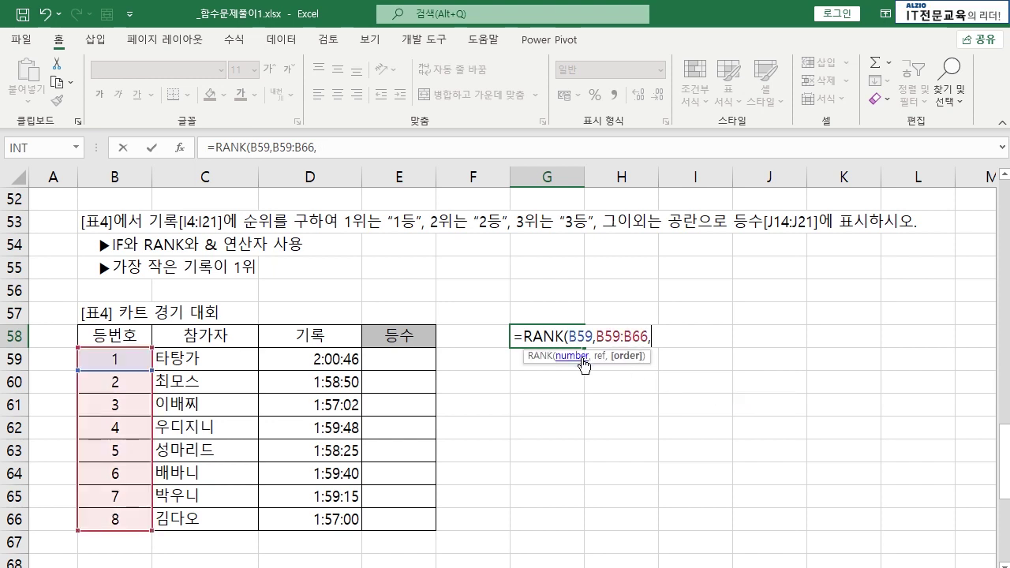
{"action": "key", "text": "ctrl+Return"}
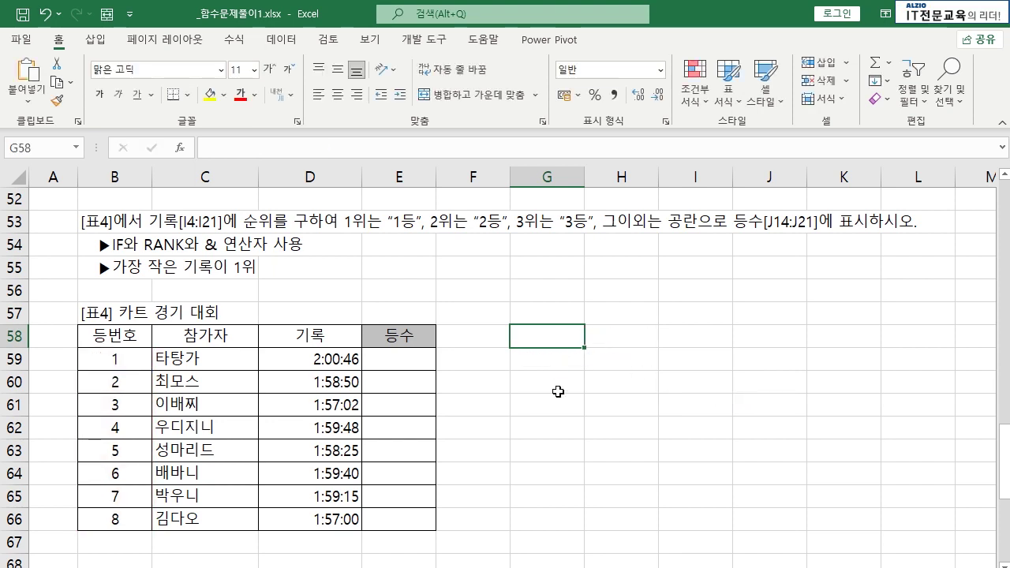
- Enter =RANK(D59,$D$59:$D$66,1) in E59 to rank the first 기록 in ascending order with an absolute range
{"action": "left_click_drag", "start_coordinate": [317, 360], "coordinate": [327, 517]}
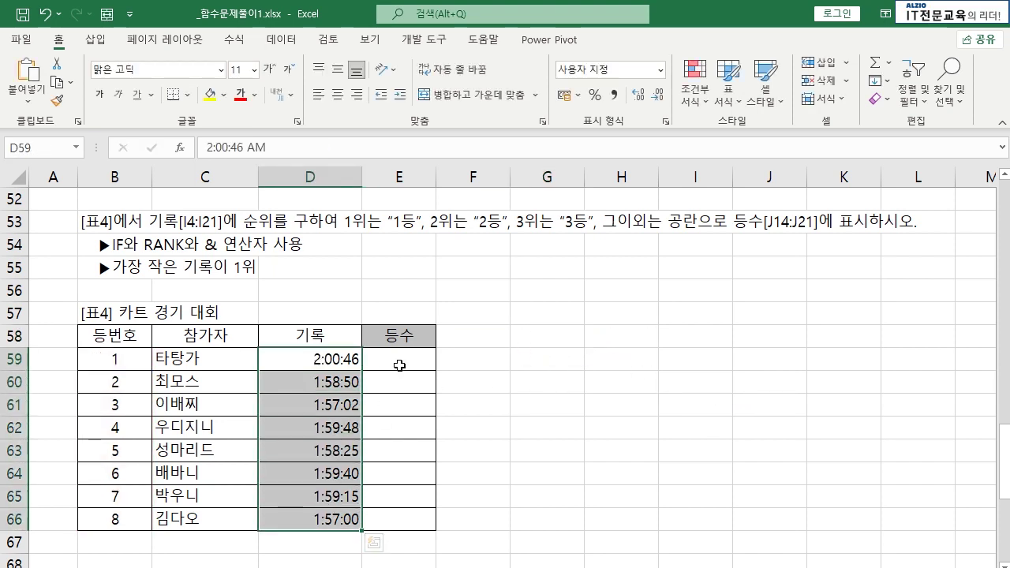
{"action": "left_click", "coordinate": [400, 363]}
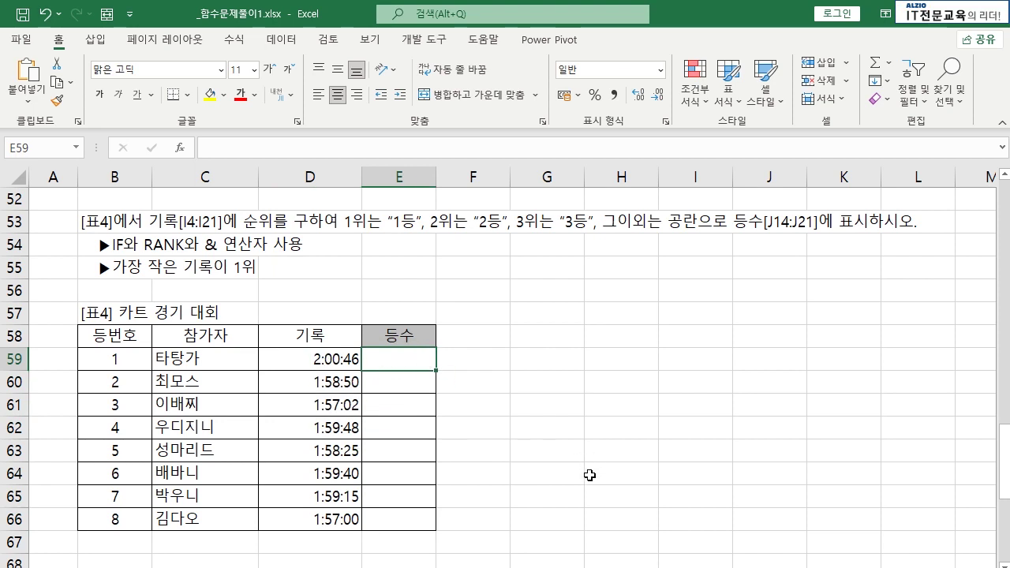
{"action": "type", "text": "=RANK"}
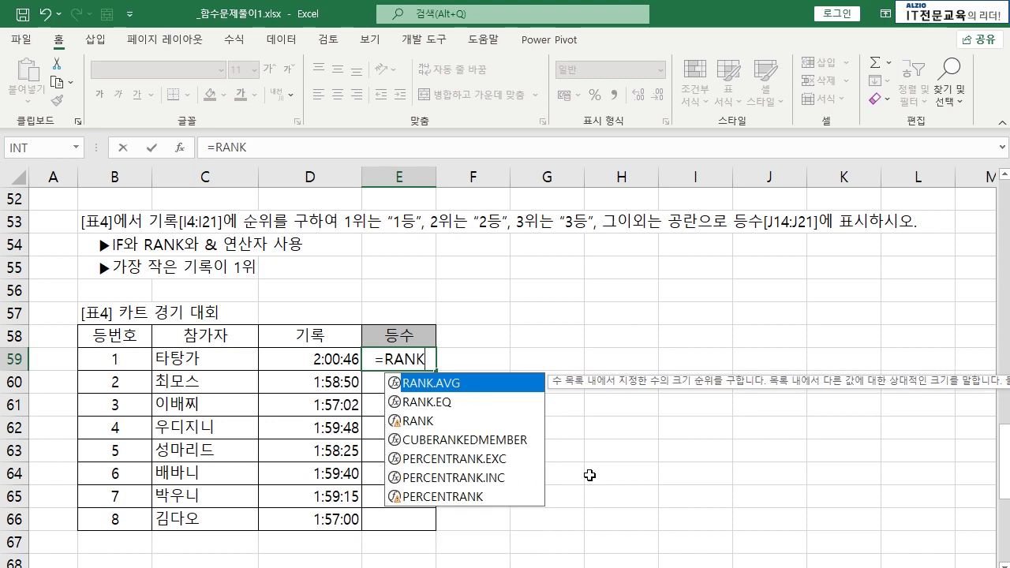
{"action": "type", "text": "("}
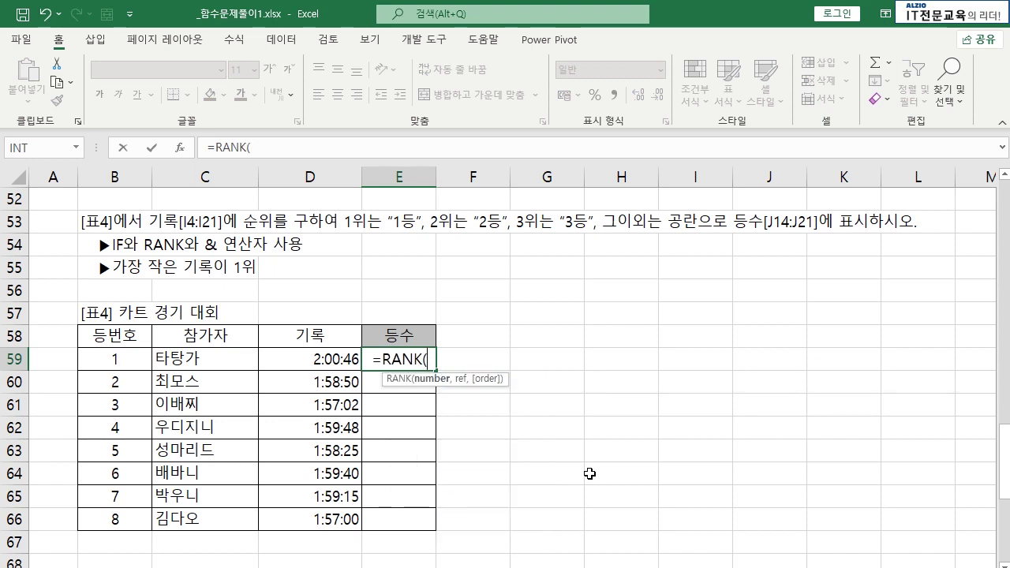
{"action": "left_click", "coordinate": [337, 360]}
{"action": "type", "text": ","}
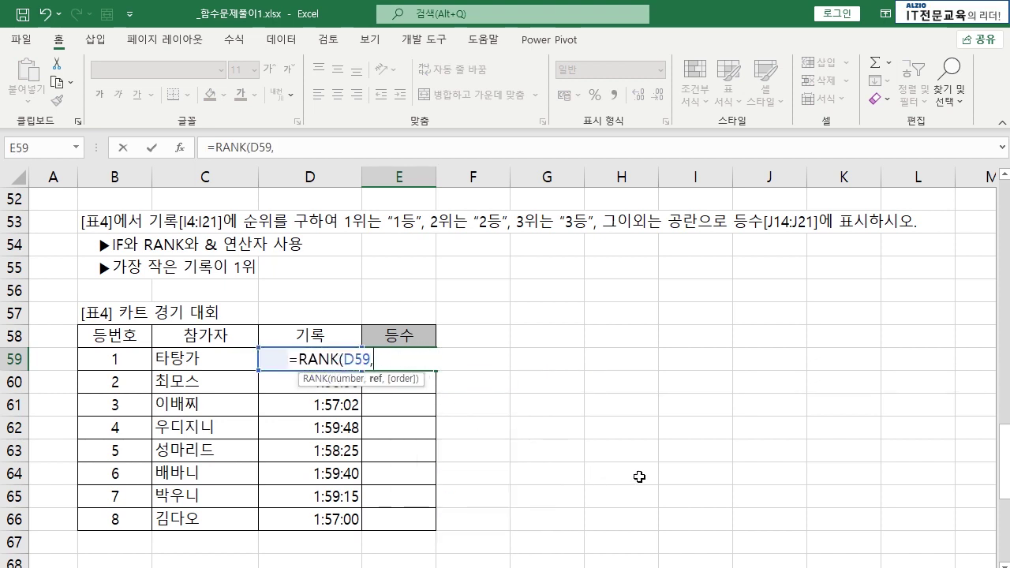
{"action": "left_click", "coordinate": [271, 365]}
{"action": "left_click_drag", "start_coordinate": [273, 371], "coordinate": [276, 525]}
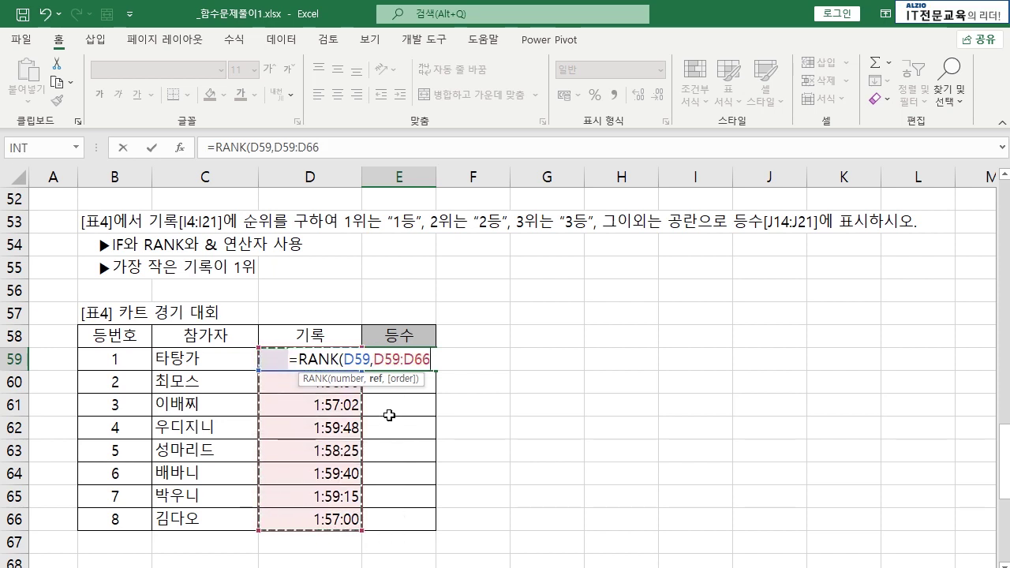
{"action": "key", "text": "F4"}
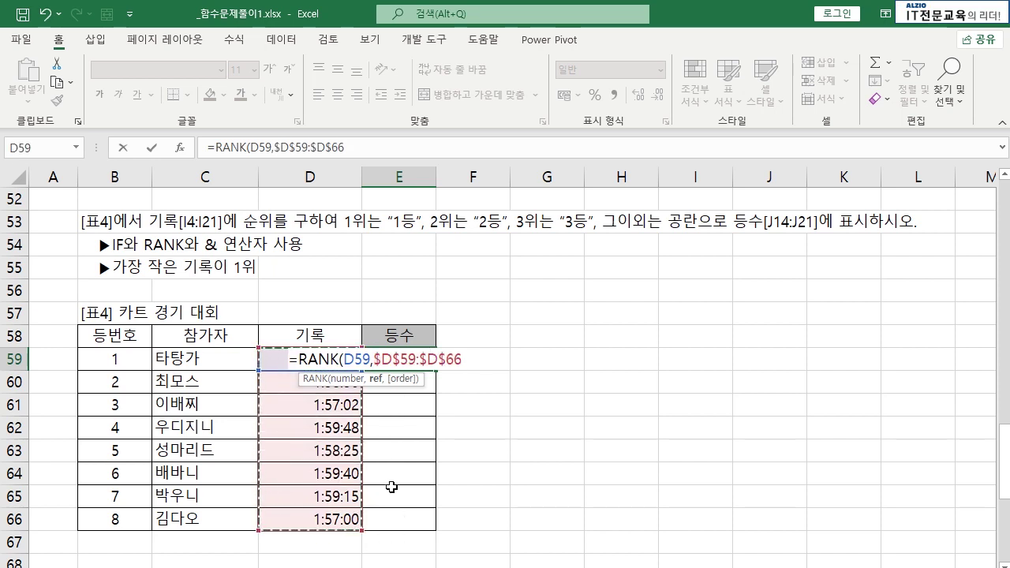
{"action": "type", "text": ","}
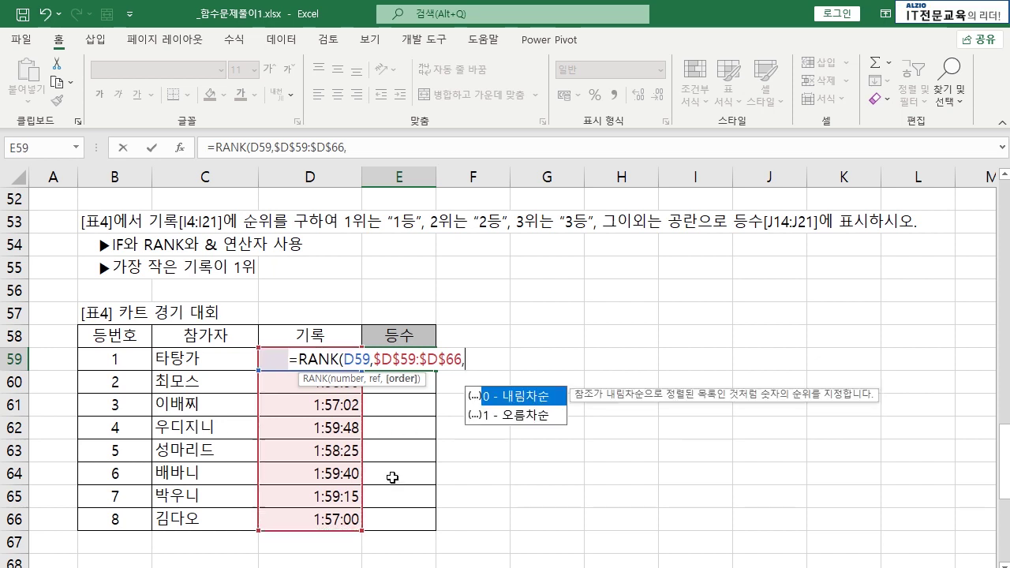
{"action": "left_click", "coordinate": [527, 416]}
{"action": "double_click", "coordinate": [527, 416]}
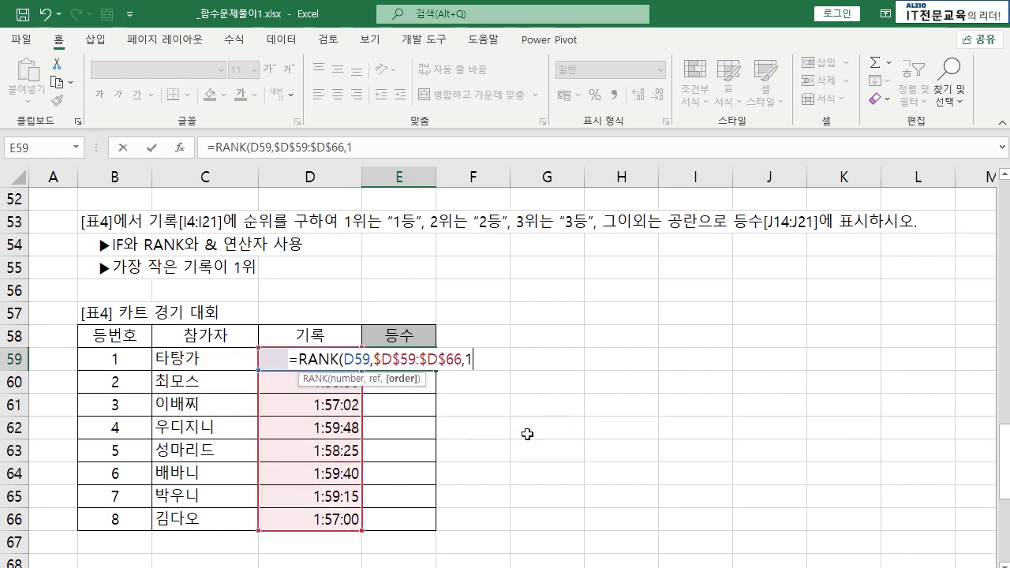
{"action": "key", "text": "Return"}
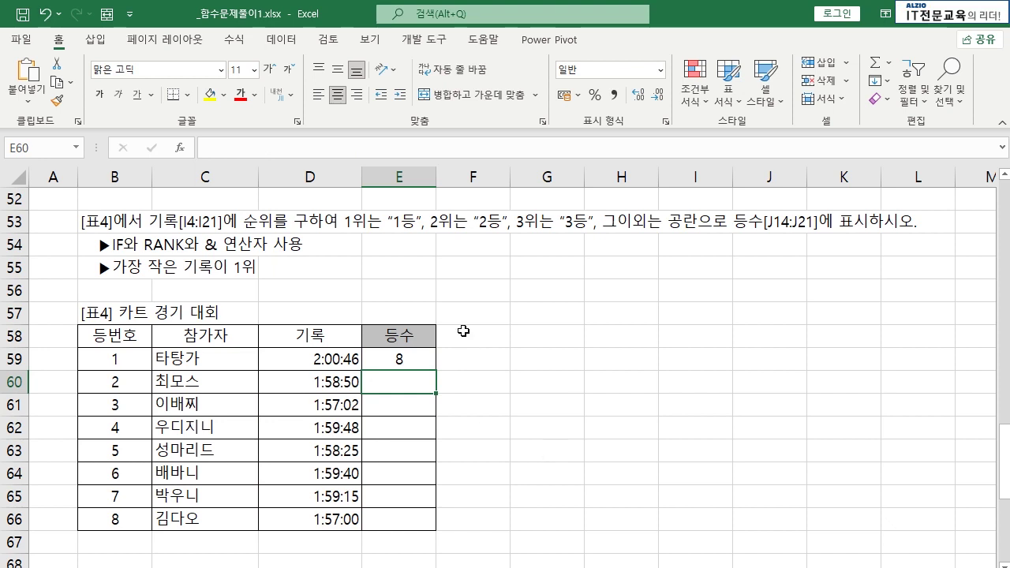
- Fill the RANK formula from E59 down to E66
{"action": "left_click", "coordinate": [415, 357]}
{"action": "double_click", "coordinate": [436, 370]}
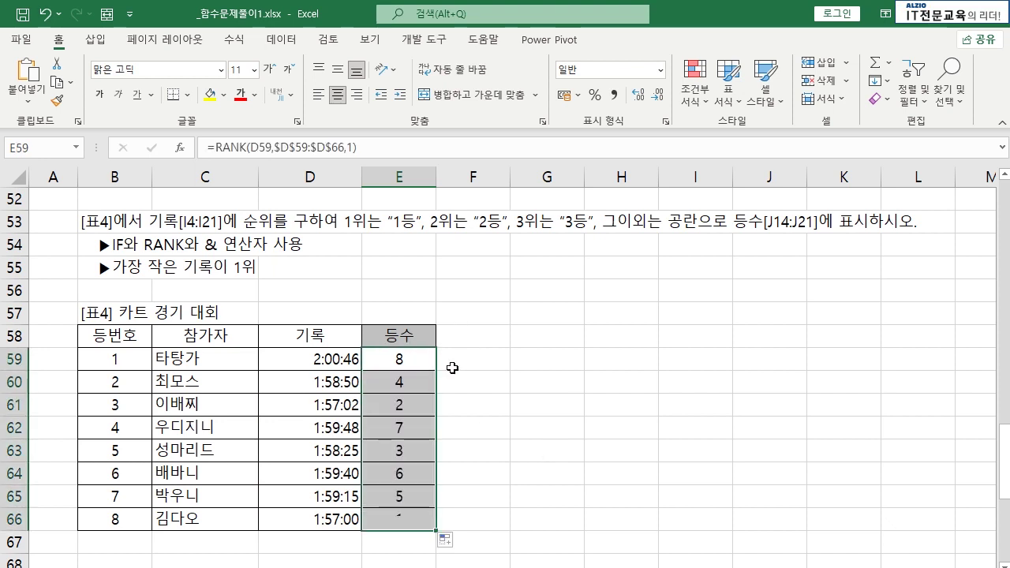
{"action": "left_click", "coordinate": [494, 384]}
- Compare the 기록 times in D59:D66 with their ranks in the 등수 column and the required first three places
{"action": "left_click", "coordinate": [345, 363]}
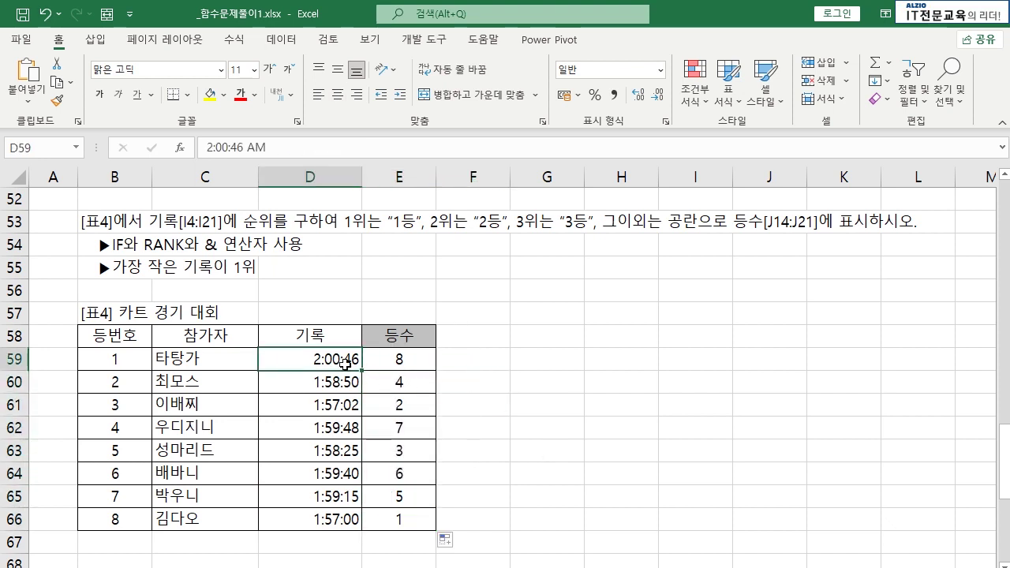
{"action": "left_click", "coordinate": [344, 518]}
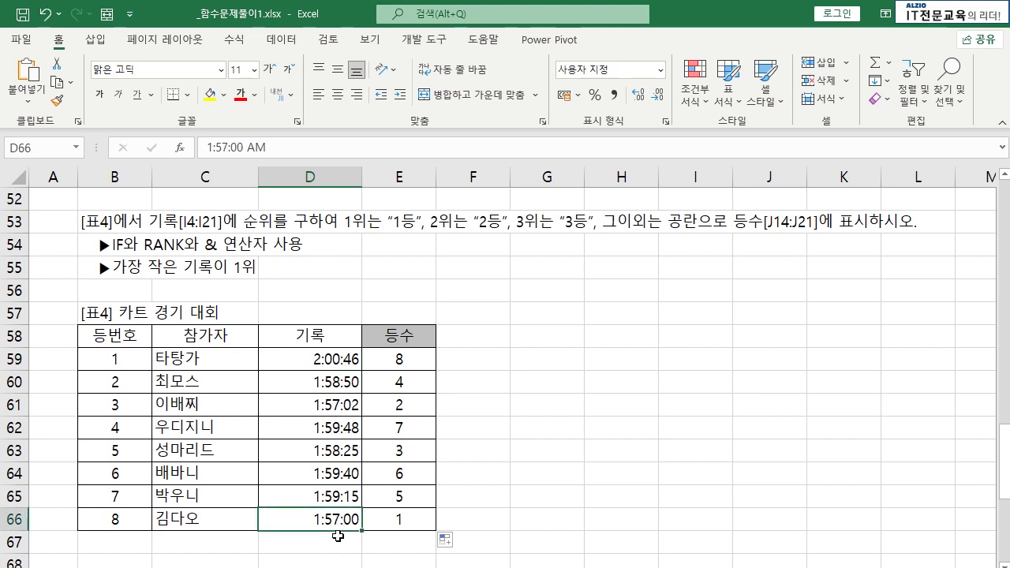
{"action": "left_click", "coordinate": [350, 498]}
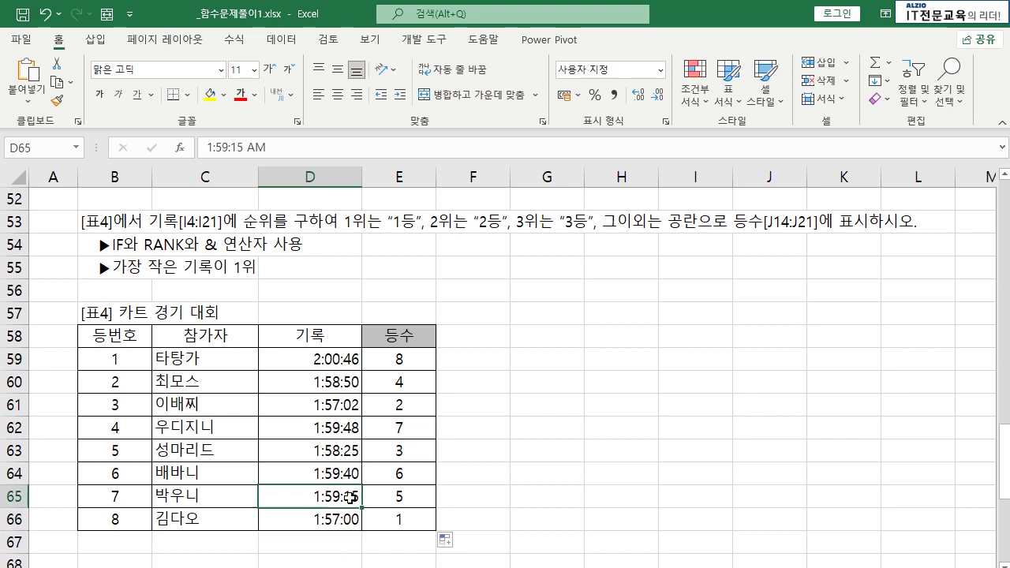
{"action": "left_click", "coordinate": [349, 478]}
{"action": "left_click", "coordinate": [350, 406]}
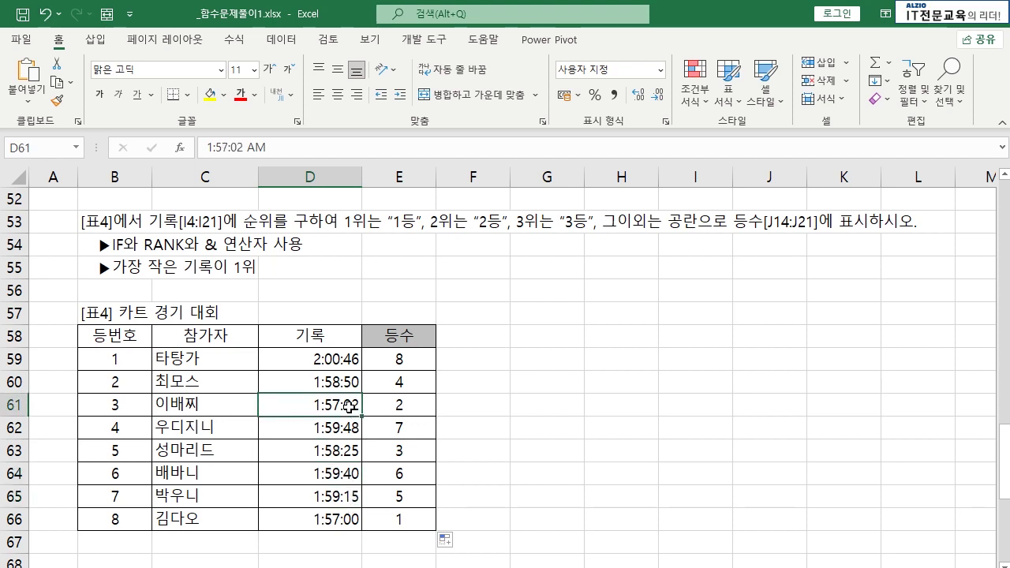
{"action": "left_click", "coordinate": [352, 515]}
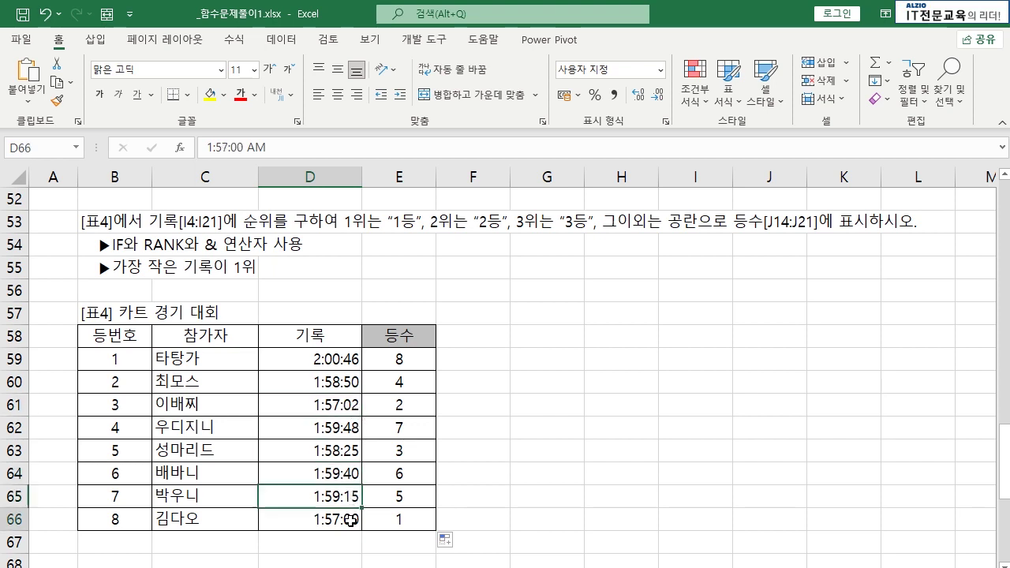
{"action": "left_click", "coordinate": [352, 407]}
{"action": "left_click", "coordinate": [352, 455]}
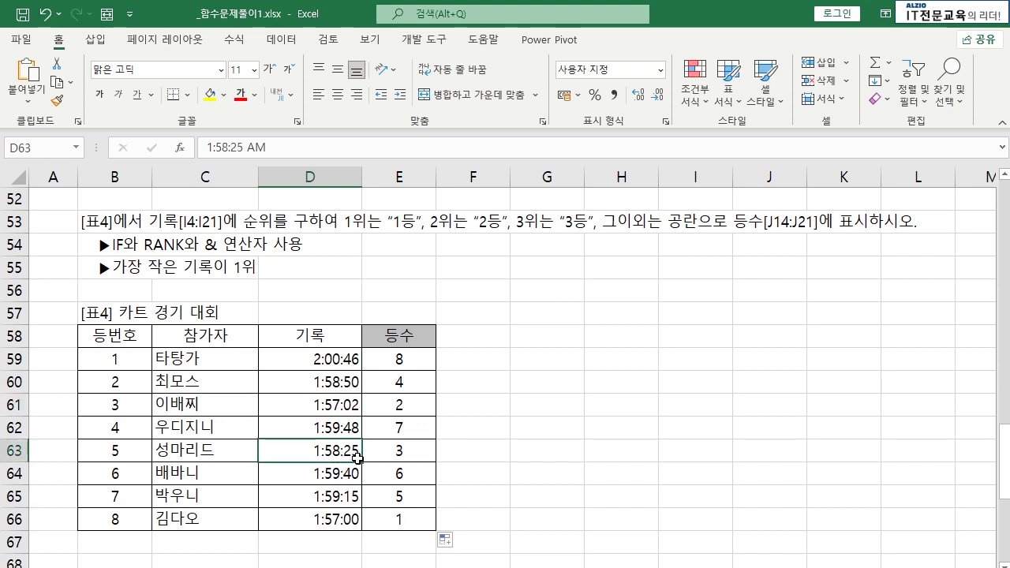
{"action": "left_click", "coordinate": [402, 458]}
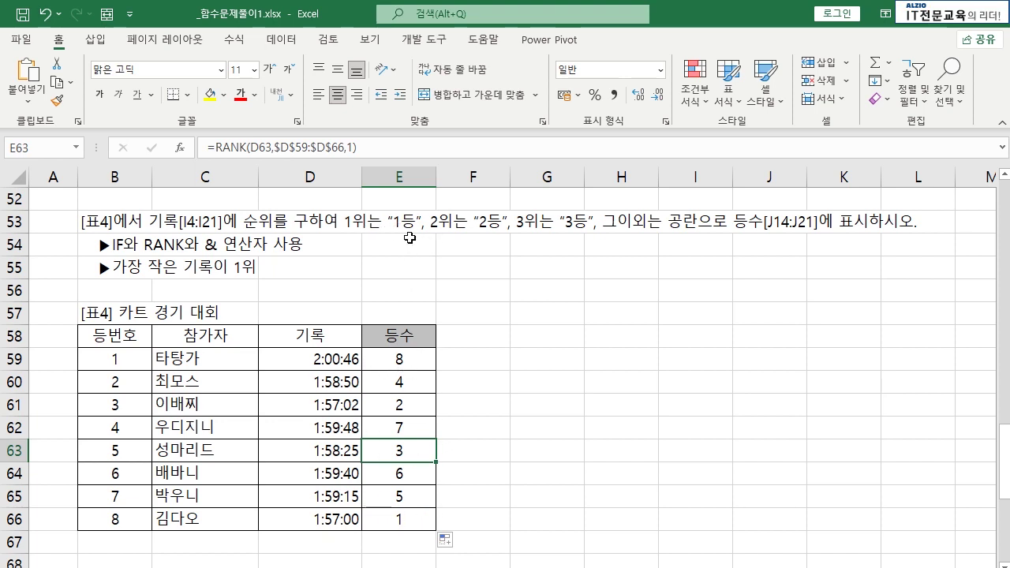
{"action": "left_click", "coordinate": [404, 517]}
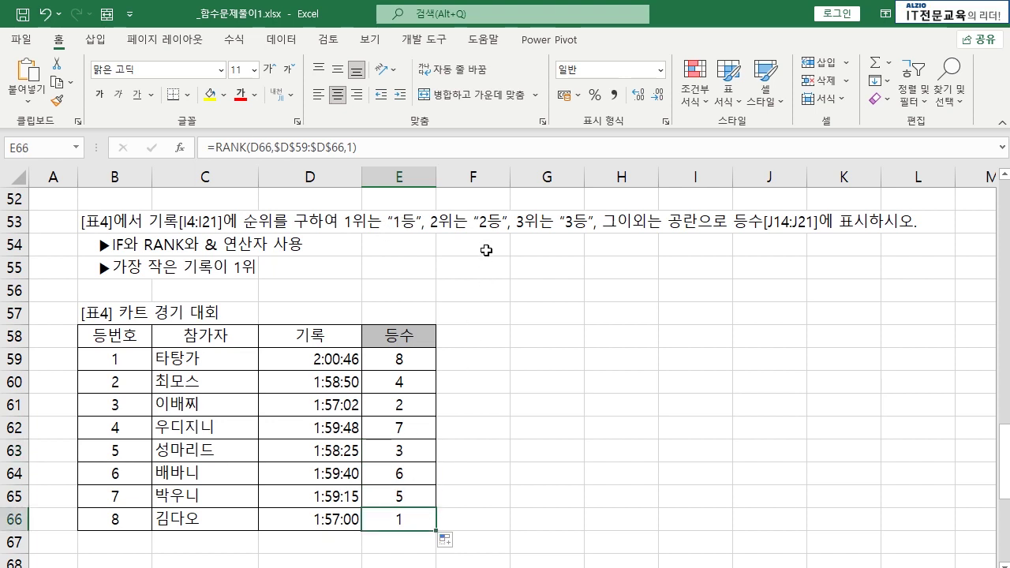
{"action": "left_click", "coordinate": [410, 406]}
{"action": "left_click", "coordinate": [404, 449]}
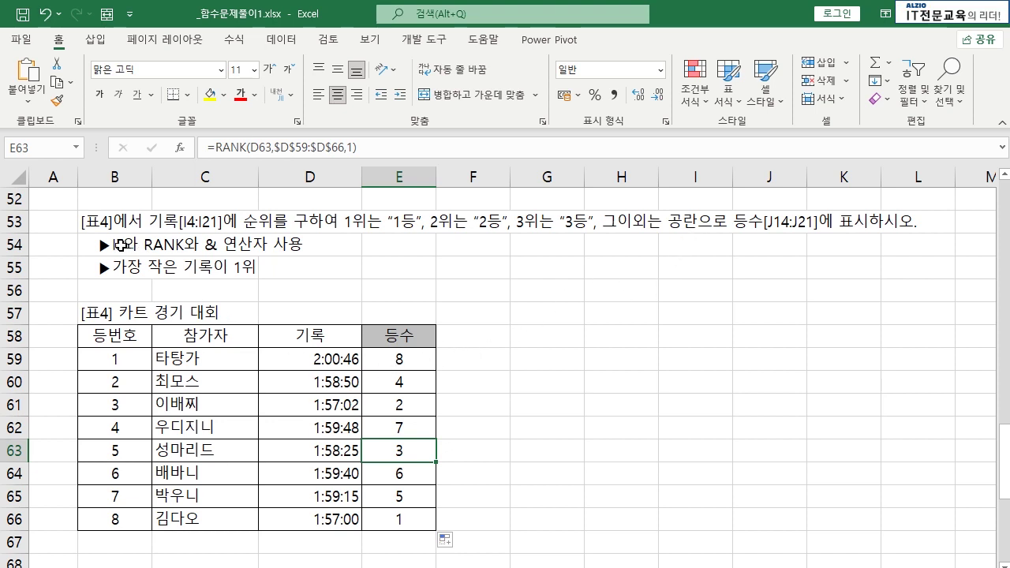
- Wrap the E59 RANK formula in an IF function with the condition that the rank is <=3
{"action": "double_click", "coordinate": [419, 359]}
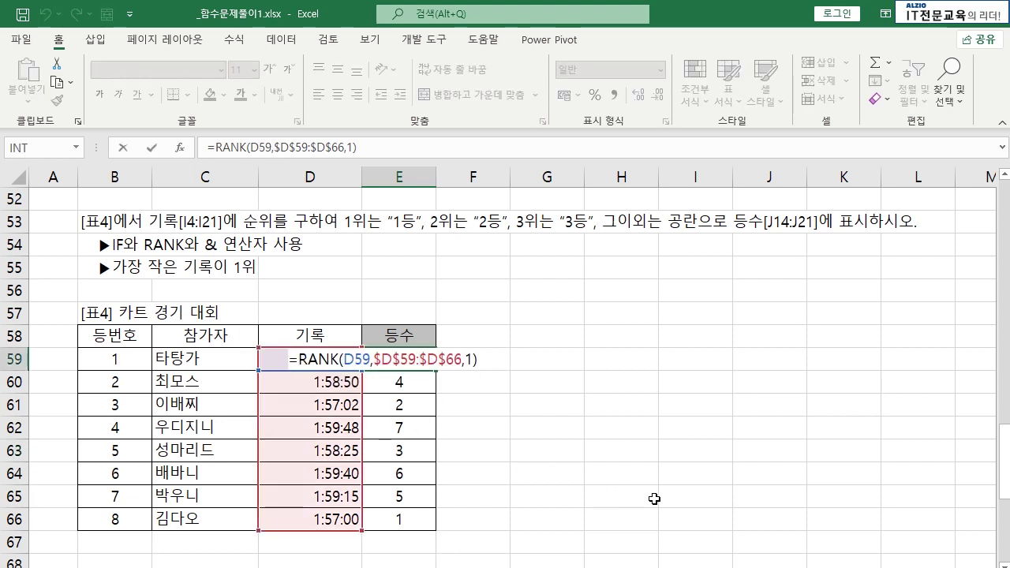
{"action": "type", "text": "IF"}
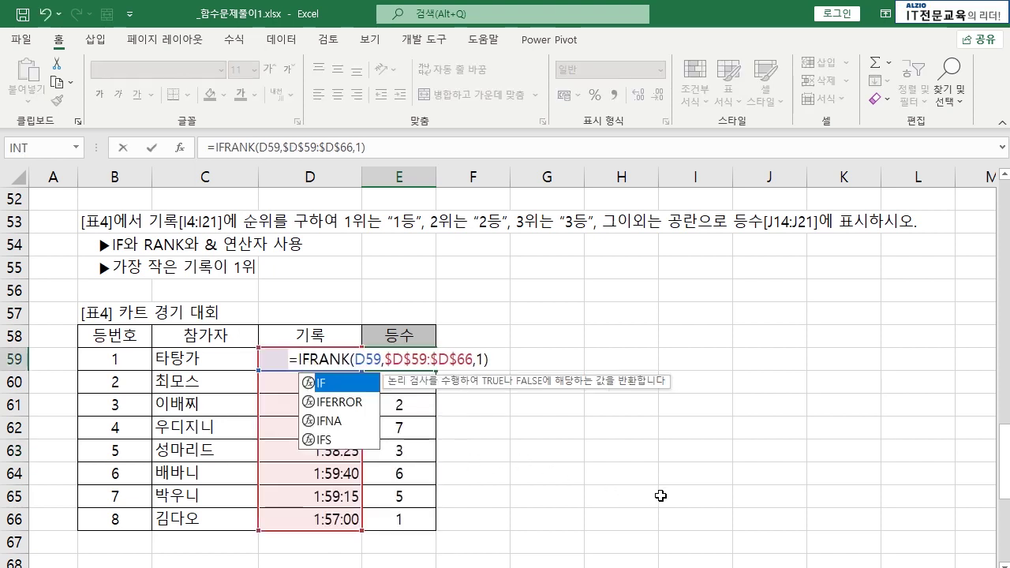
{"action": "type", "text": "("}
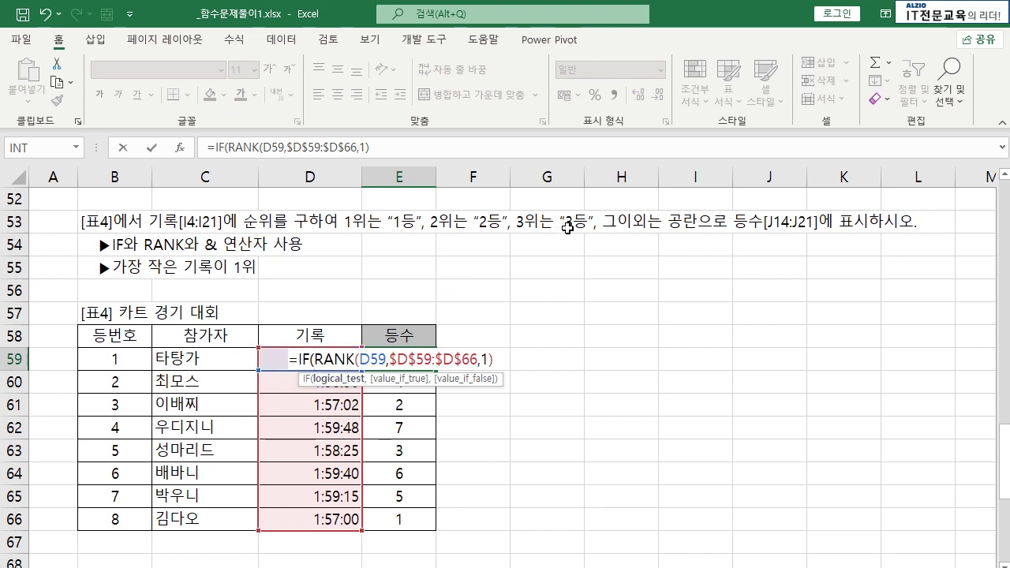
{"action": "left_click_drag", "start_coordinate": [315, 360], "coordinate": [499, 359]}
{"action": "left_click", "coordinate": [498, 360]}
{"action": "type", "text": "<="}
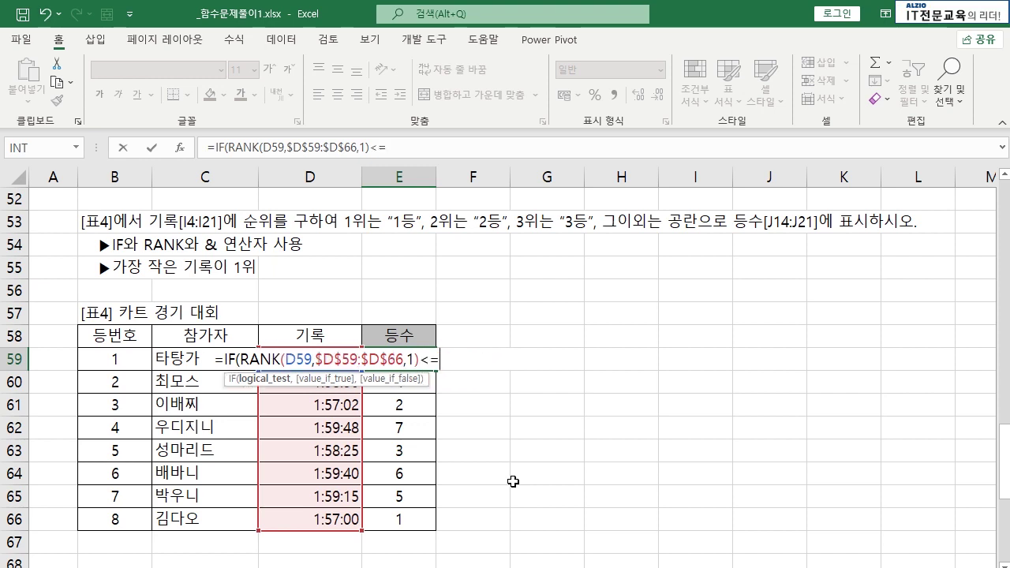
{"action": "type", "text": "3,"}
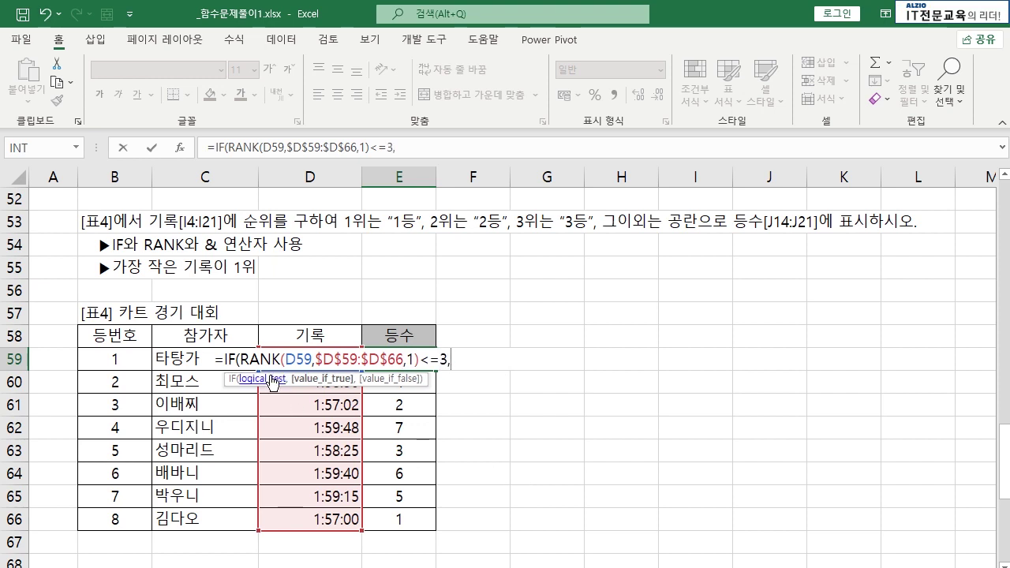
- Copy the expression RANK(D59,$D$59:$D$66,1) into the IF formula as its value_if_true argument
{"action": "left_click_drag", "start_coordinate": [241, 359], "coordinate": [446, 359]}
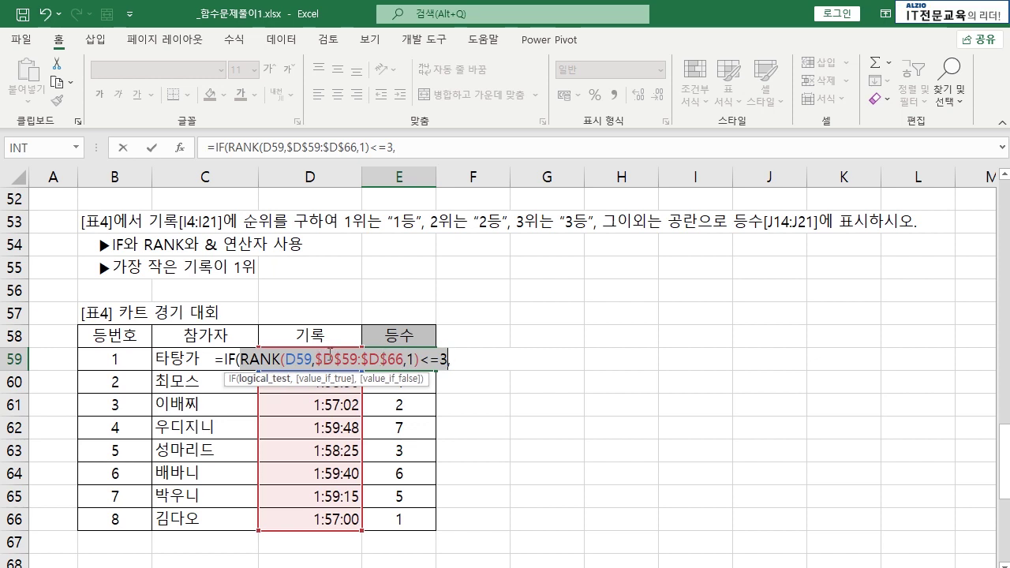
{"action": "left_click_drag", "start_coordinate": [454, 359], "coordinate": [243, 362]}
{"action": "key", "text": "ctrl+c"}
{"action": "left_click", "coordinate": [467, 361]}
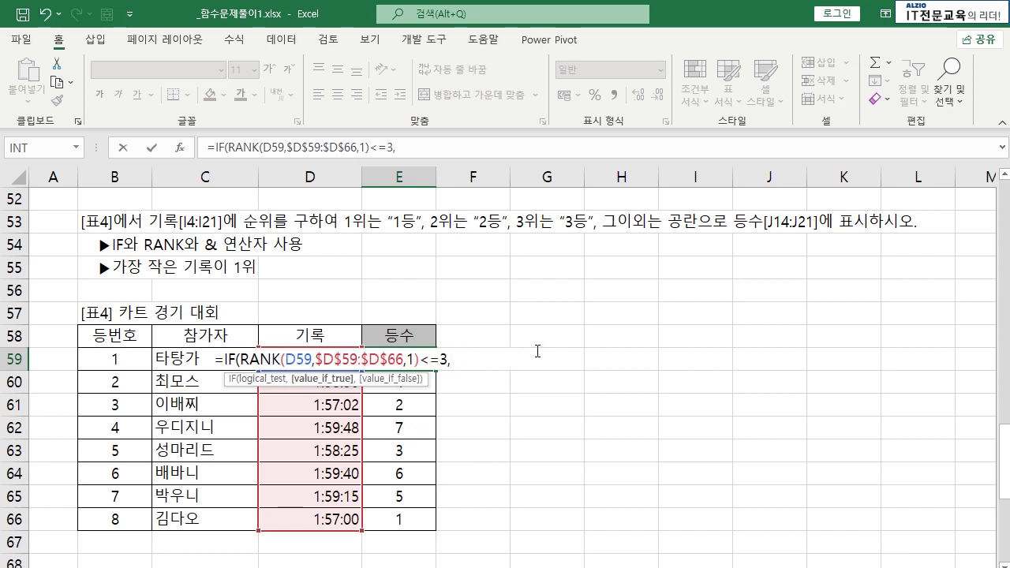
{"action": "left_click_drag", "start_coordinate": [243, 359], "coordinate": [562, 362]}
{"action": "left_click", "coordinate": [461, 360]}
{"action": "key", "text": "ctrl+v"}
{"action": "left_click", "coordinate": [564, 366]}
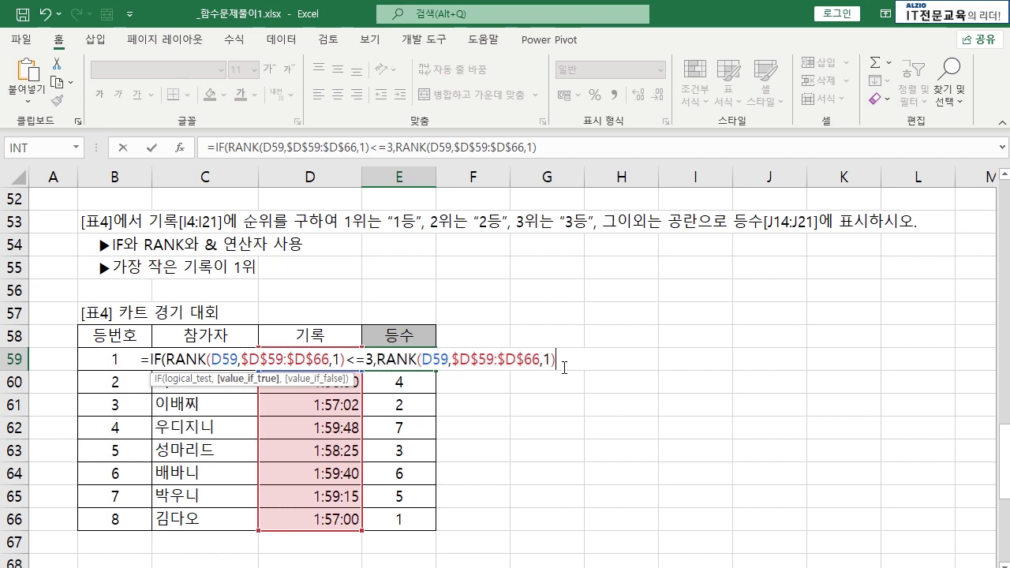
- Complete the IF formula by appending &"등" to the rank and "" for other cases, and fill it down to E66
{"action": "type", "text": "&\"등\","}
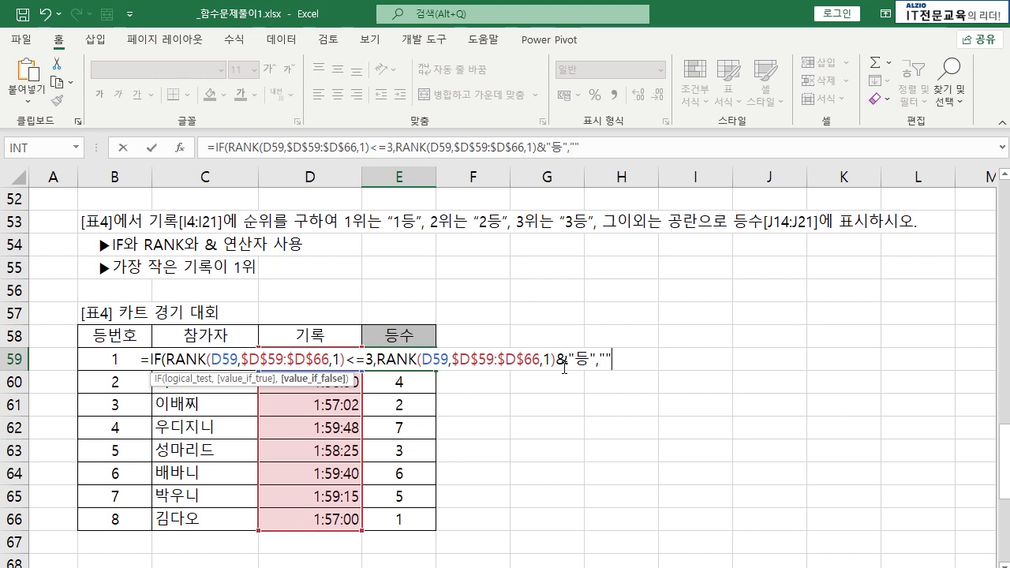
{"action": "type", "text": "\"\")"}
{"action": "key", "text": "Return"}
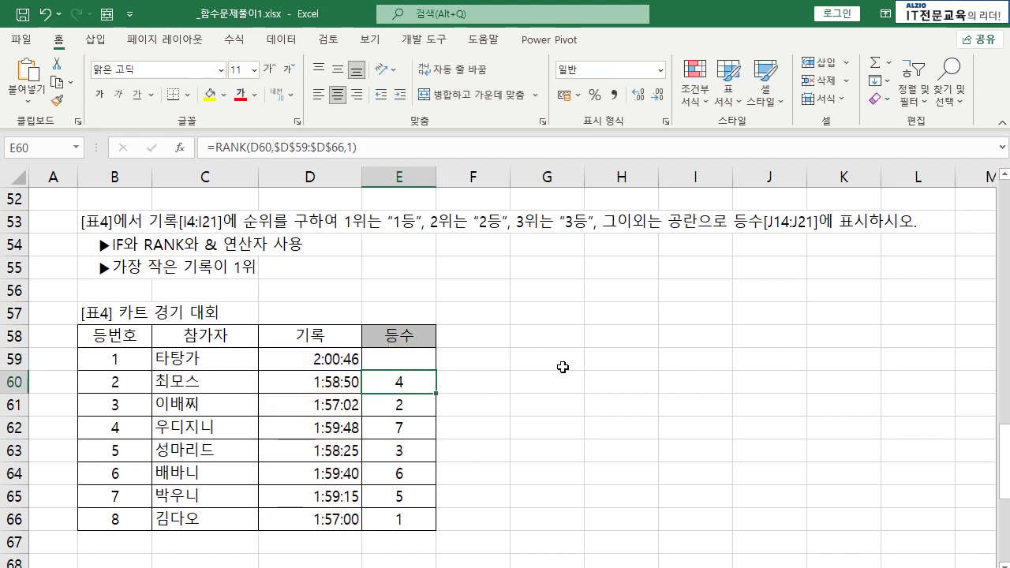
{"action": "left_click", "coordinate": [409, 359]}
{"action": "double_click", "coordinate": [436, 370]}
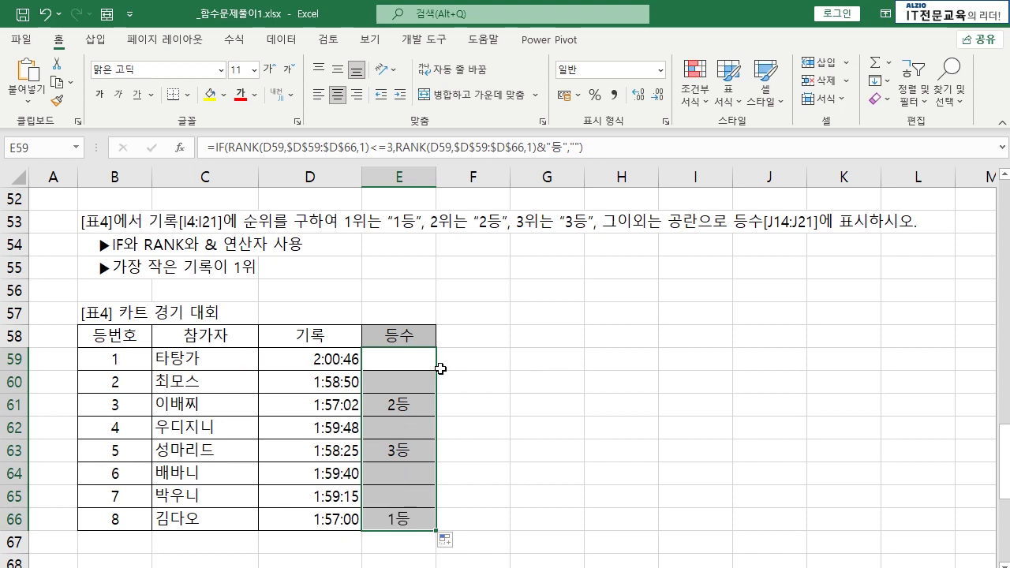
- Check the 등수 results for the top three and the remaining rows, and open the E59 formula for review
{"action": "left_click", "coordinate": [399, 521]}
{"action": "left_click", "coordinate": [393, 404]}
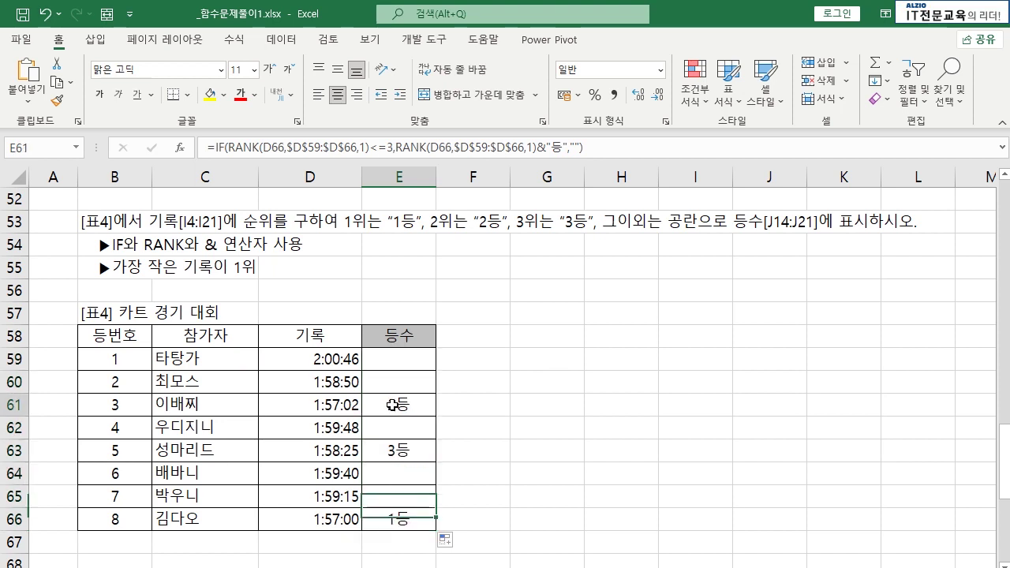
{"action": "left_click", "coordinate": [388, 448]}
{"action": "left_click_drag", "start_coordinate": [398, 361], "coordinate": [395, 379]}
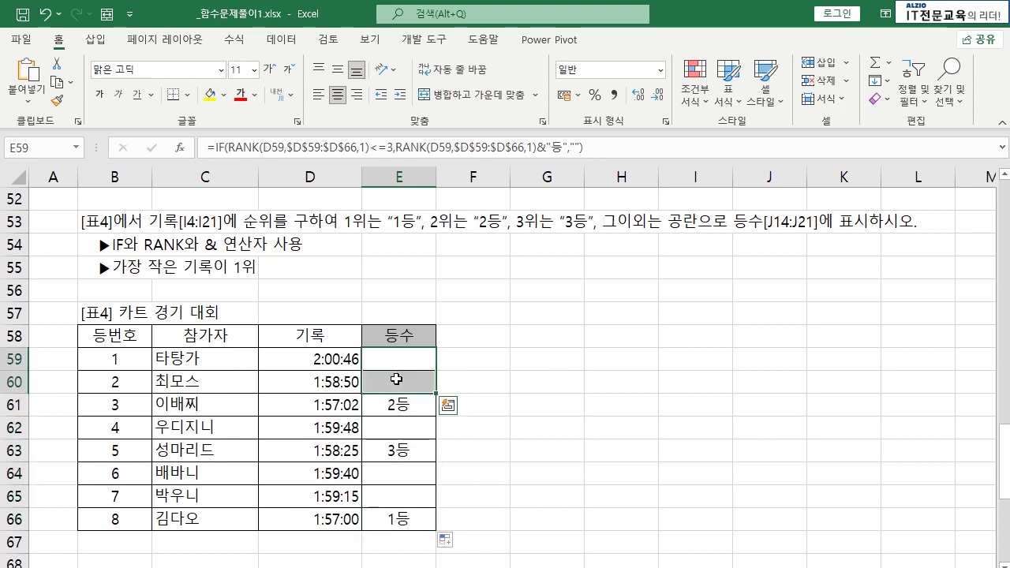
{"action": "left_click", "coordinate": [395, 421]}
{"action": "left_click_drag", "start_coordinate": [397, 471], "coordinate": [406, 490]}
{"action": "left_click", "coordinate": [401, 473]}
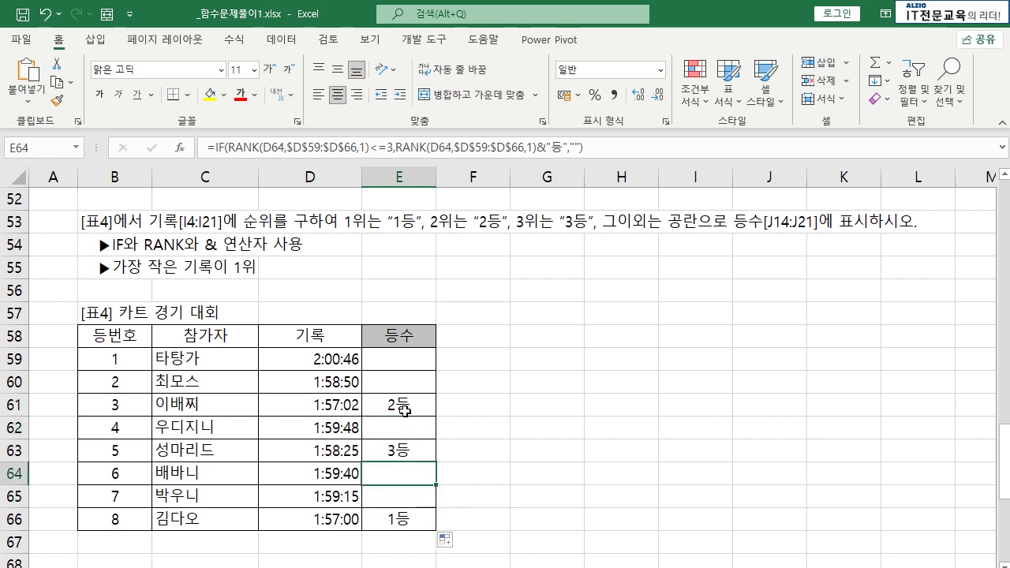
{"action": "left_click", "coordinate": [405, 518]}
{"action": "double_click", "coordinate": [411, 362]}
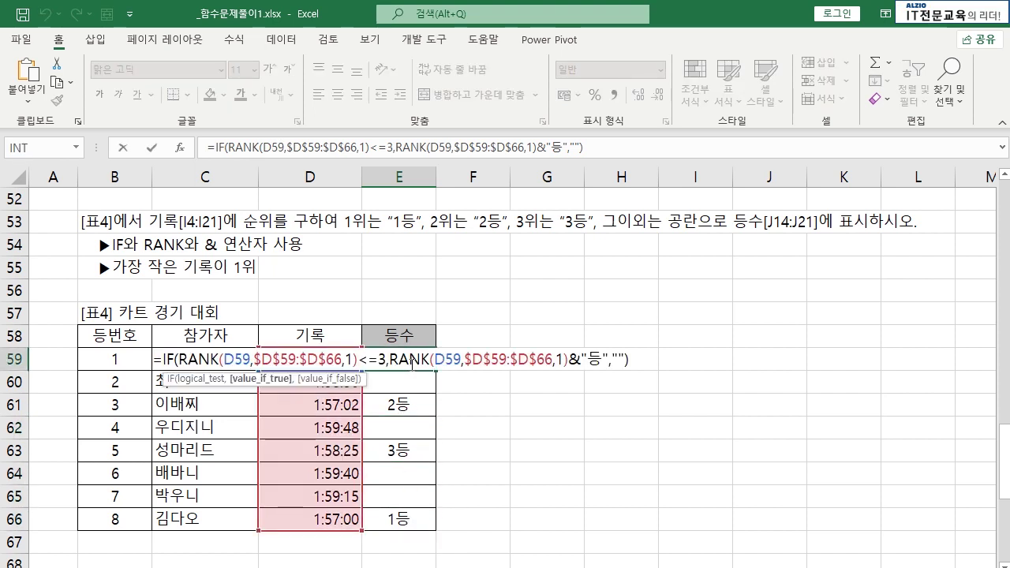
- Review the IF formula in E59 argument by argument: the RANK<=3 condition, the true value and the empty false value
{"action": "key", "text": "shift+Right"}
{"action": "key", "text": "shift+Right"}
{"action": "key", "text": "shift+Right"}
{"action": "key", "text": "shift+Right"}
{"action": "key", "text": "shift+Right"}
{"action": "key", "text": "shift+Right"}
{"action": "key", "text": "shift+Right"}
{"action": "key", "text": "shift+Right"}
{"action": "key", "text": "shift+Right"}
{"action": "key", "text": "shift+Right"}
{"action": "key", "text": "shift+Right"}
{"action": "key", "text": "shift+Right"}
{"action": "key", "text": "shift+Right"}
{"action": "key", "text": "shift+Right"}
{"action": "key", "text": "shift+Right"}
{"action": "key", "text": "shift+Right"}
{"action": "key", "text": "shift+Right"}
{"action": "key", "text": "shift+Right"}
{"action": "key", "text": "shift+Right"}
{"action": "key", "text": "shift+Right"}
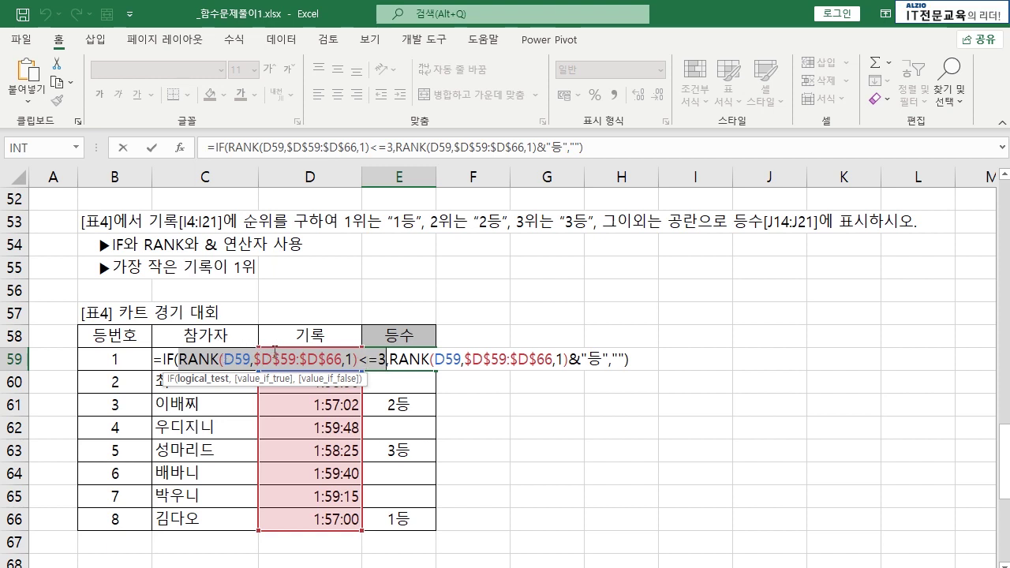
{"action": "left_click_drag", "start_coordinate": [389, 360], "coordinate": [588, 359]}
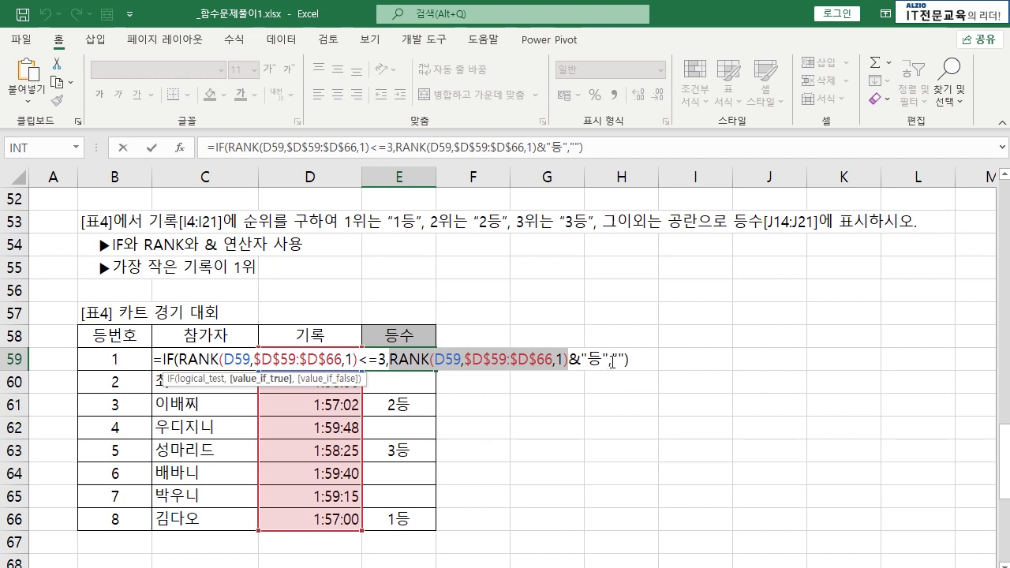
{"action": "left_click_drag", "start_coordinate": [613, 360], "coordinate": [626, 360]}
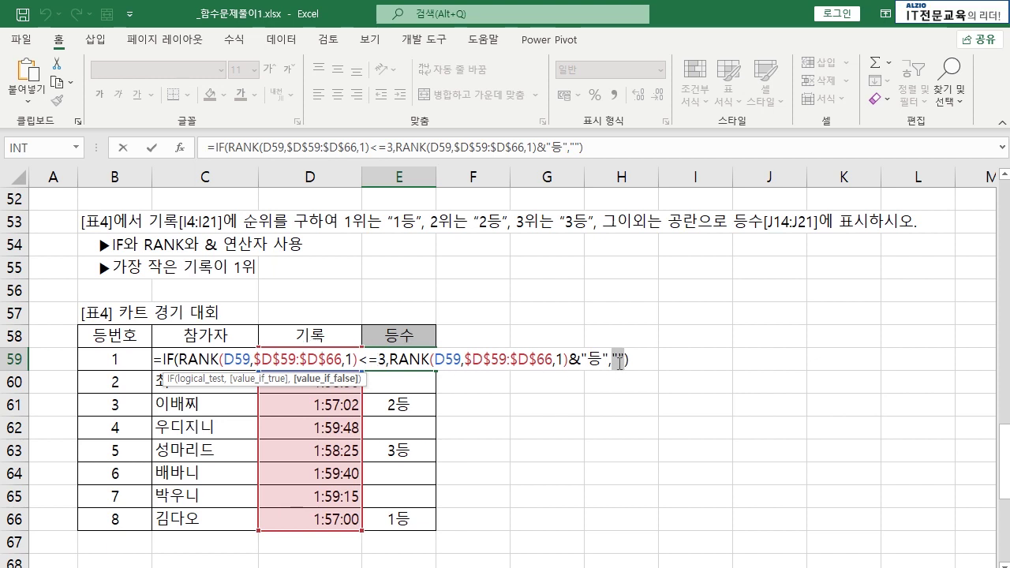
{"action": "key", "text": "Return"}
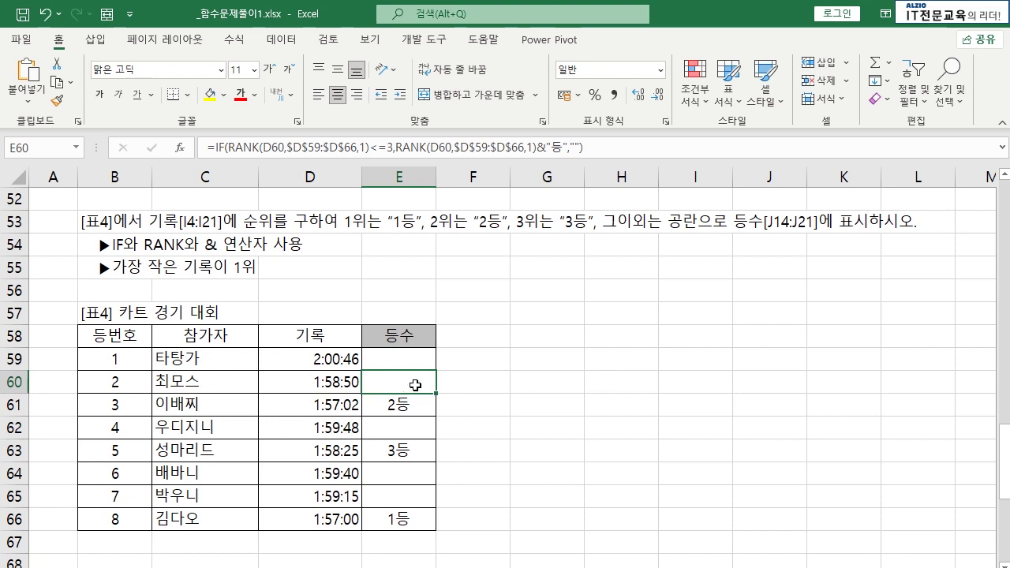
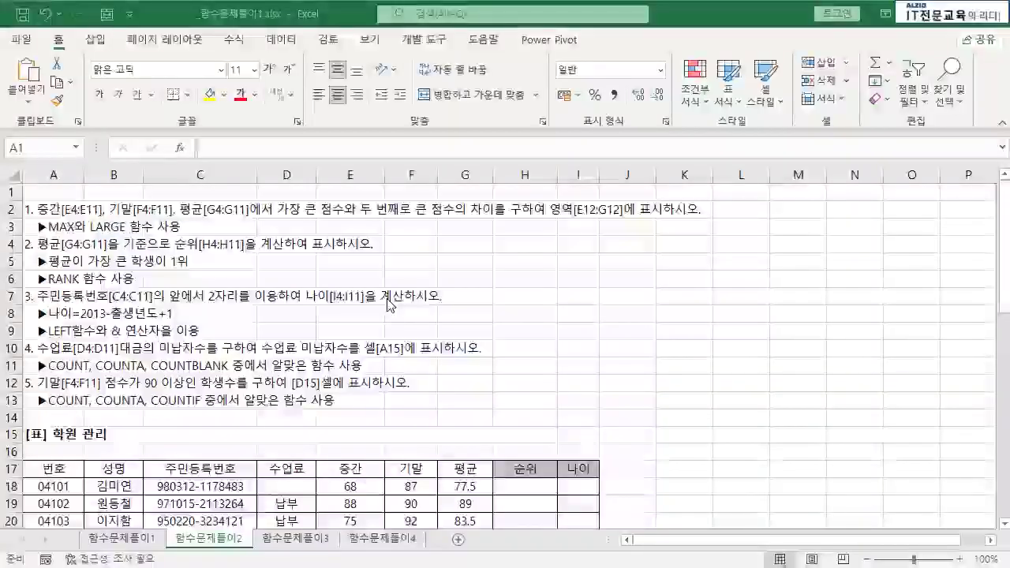
- Read the exercises on the 함수문제풀이2 sheet and examine the 중간, 기말 and 평균 columns used in question 1
{"action": "scroll", "coordinate": [150, 351], "scroll_direction": "down", "scroll_amount": 3}
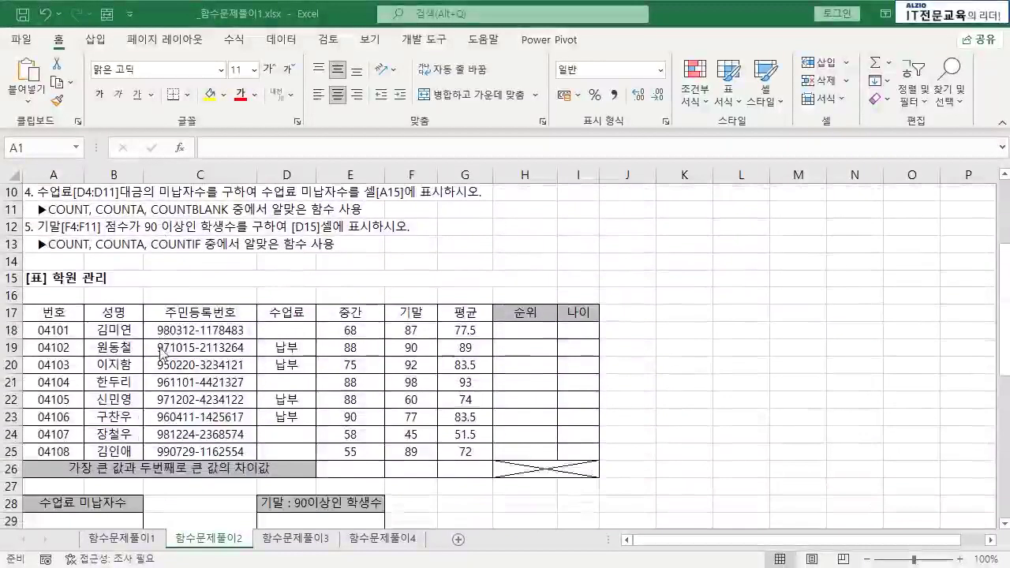
{"action": "scroll", "coordinate": [182, 308], "scroll_direction": "down", "scroll_amount": 1}
{"action": "scroll", "coordinate": [368, 324], "scroll_direction": "up", "scroll_amount": 4}
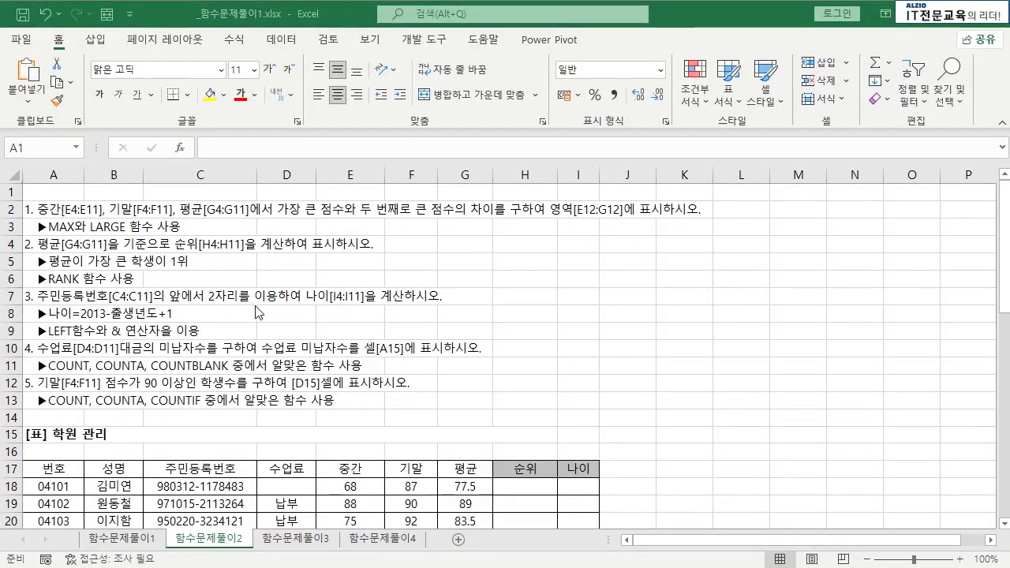
{"action": "scroll", "coordinate": [257, 310], "scroll_direction": "down", "scroll_amount": 3}
{"action": "left_click_drag", "start_coordinate": [351, 311], "coordinate": [360, 451]}
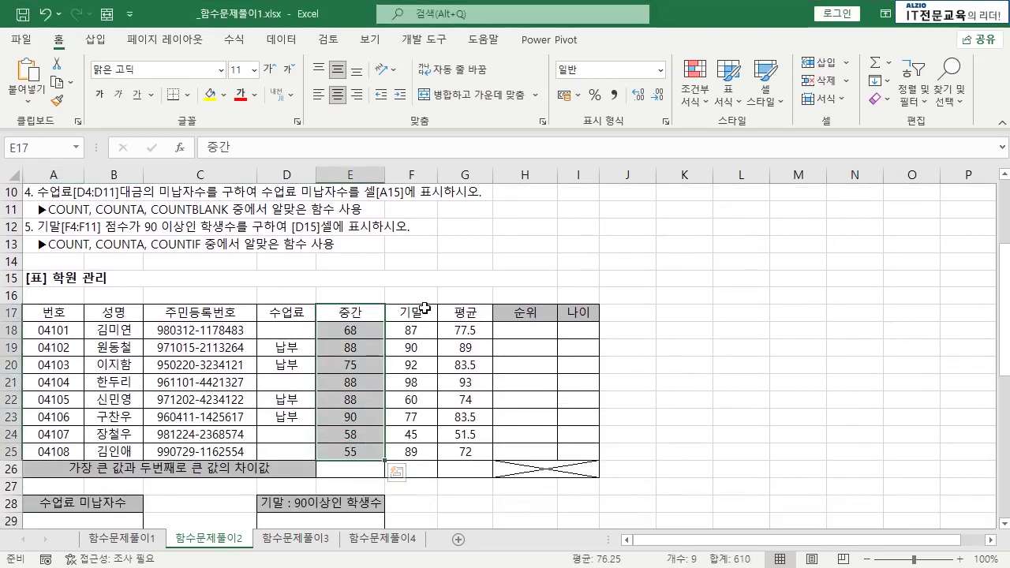
{"action": "left_click_drag", "start_coordinate": [395, 312], "coordinate": [418, 454]}
{"action": "left_click_drag", "start_coordinate": [454, 312], "coordinate": [465, 451]}
{"action": "left_click", "coordinate": [427, 410]}
{"action": "scroll", "coordinate": [315, 371], "scroll_direction": "up", "scroll_amount": 3}
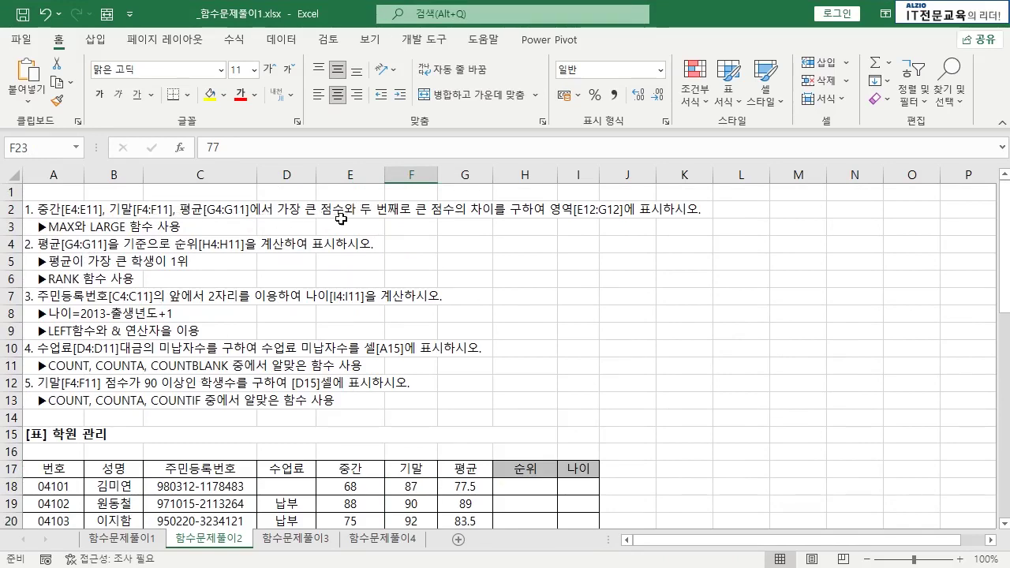
- Examine the result cells E26:G26 and the MAX and LARGE requirement for the score difference in question 1
{"action": "scroll", "coordinate": [497, 211], "scroll_direction": "down", "scroll_amount": 3}
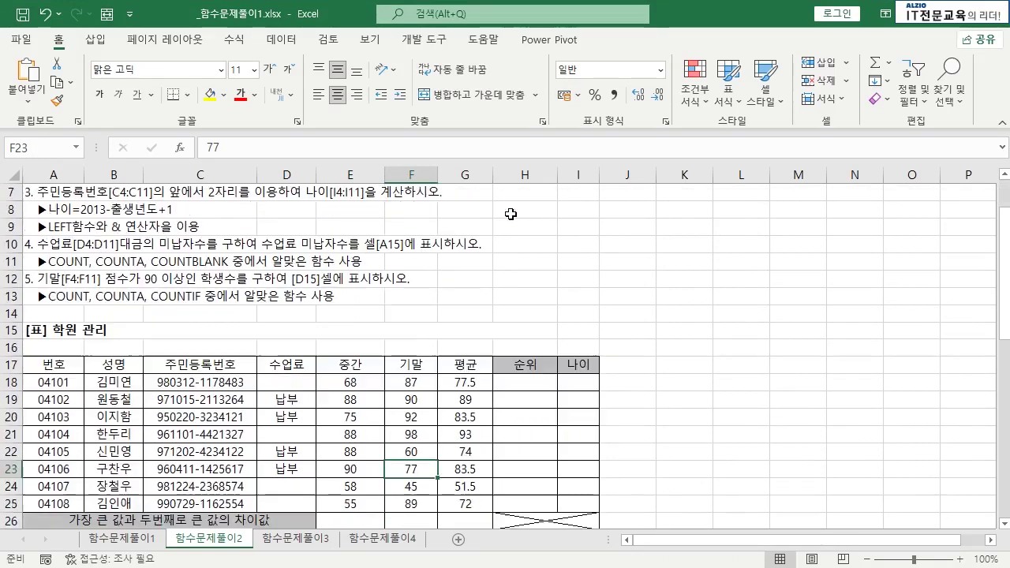
{"action": "left_click_drag", "start_coordinate": [348, 469], "coordinate": [465, 469]}
{"action": "left_click_drag", "start_coordinate": [352, 314], "coordinate": [371, 471]}
{"action": "left_click", "coordinate": [412, 468]}
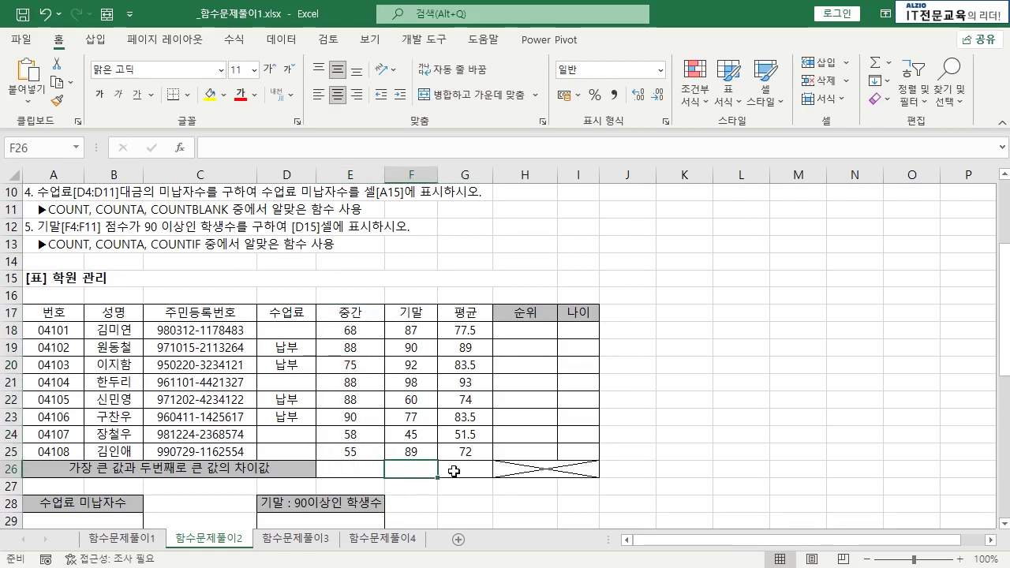
{"action": "left_click", "coordinate": [455, 471]}
{"action": "scroll", "coordinate": [331, 418], "scroll_direction": "up", "scroll_amount": 2}
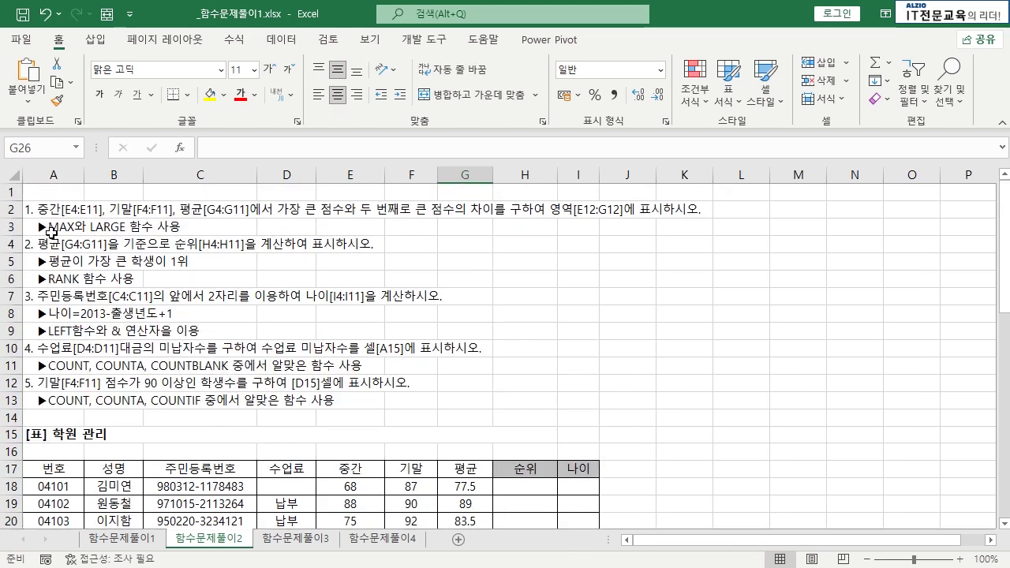
{"action": "scroll", "coordinate": [297, 353], "scroll_direction": "down", "scroll_amount": 4}
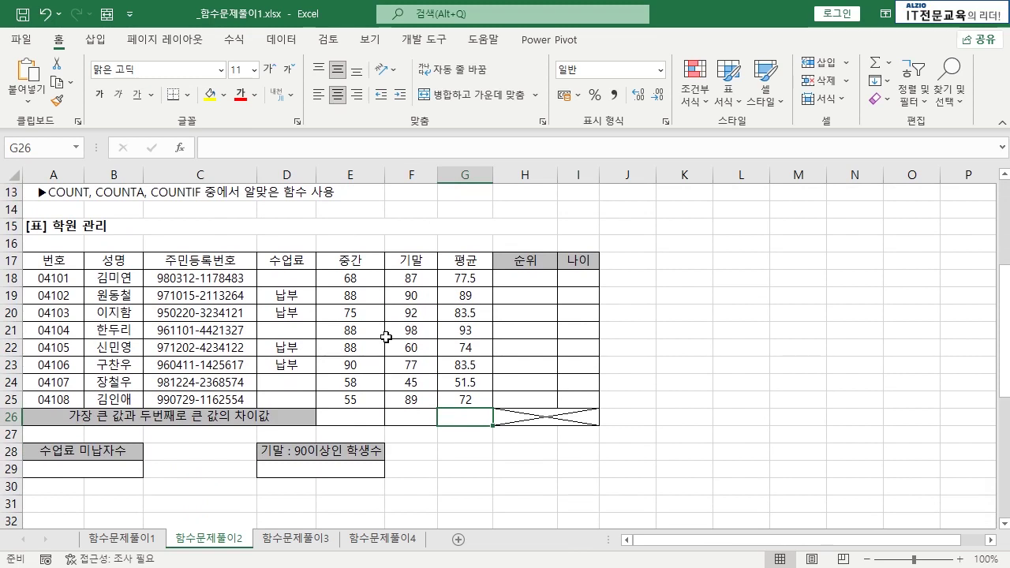
- Calculate the highest 중간 score in E26 with =MAX(E18:E25)
{"action": "left_click", "coordinate": [371, 382]}
{"action": "left_click", "coordinate": [365, 418]}
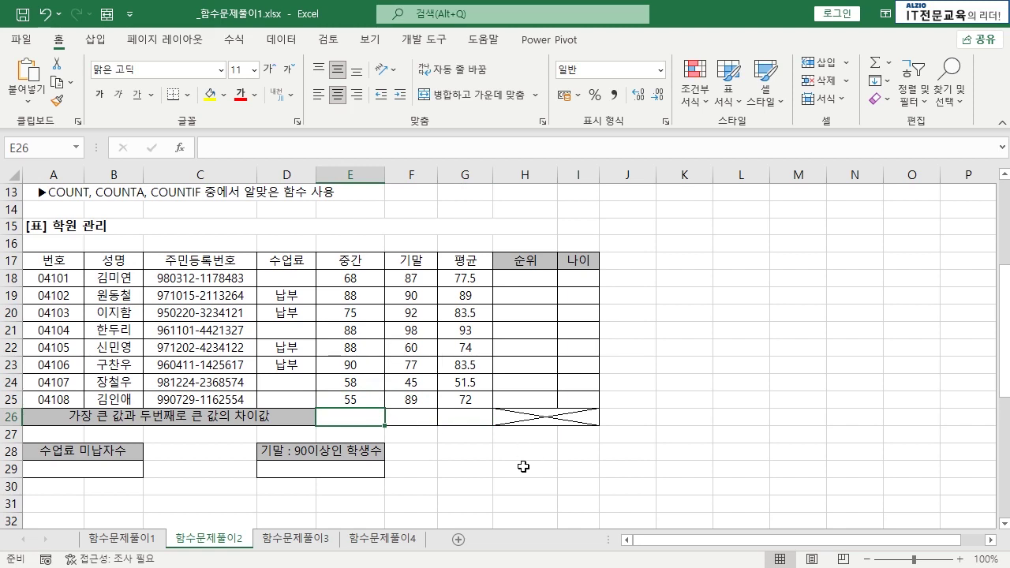
{"action": "type", "text": "=m"}
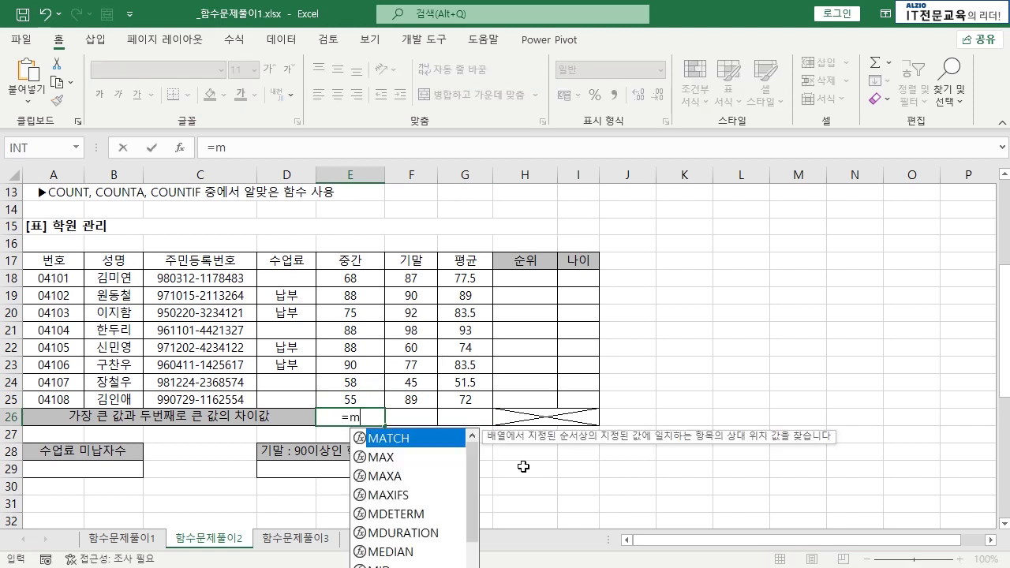
{"action": "key", "text": "BackSpace"}
{"action": "type", "text": "MAX("}
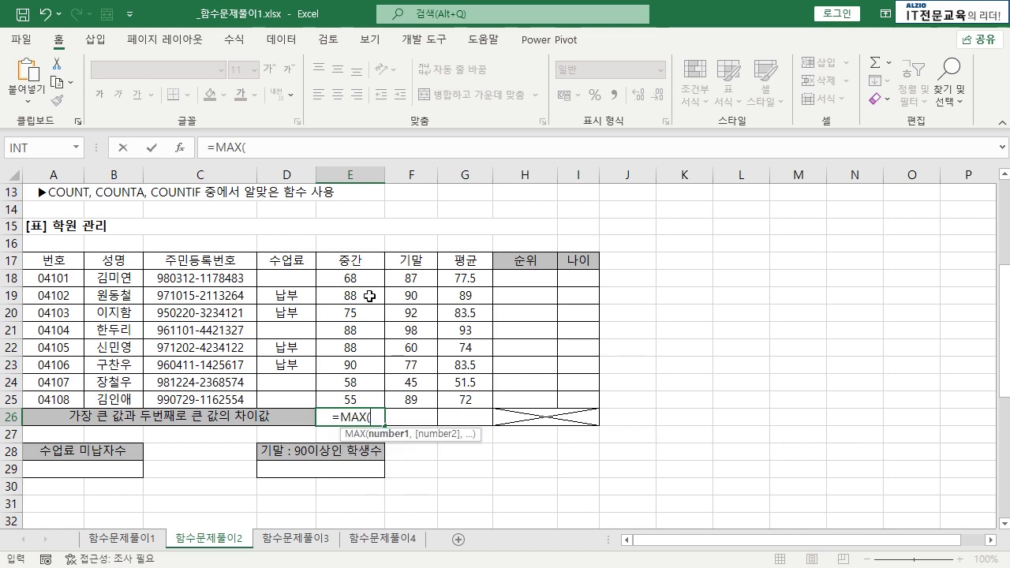
{"action": "left_click_drag", "start_coordinate": [362, 280], "coordinate": [364, 397]}
{"action": "key", "text": "Return"}
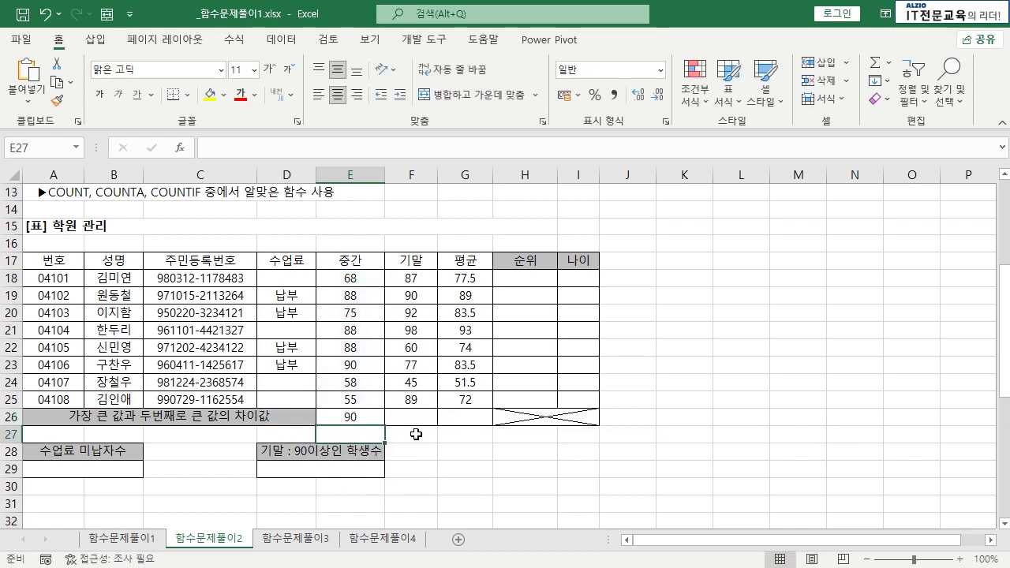
- Check the MAX result in E26 against the 중간 scores and inspect the formula's range
{"action": "left_click", "coordinate": [369, 417]}
{"action": "left_click", "coordinate": [367, 278]}
{"action": "left_click", "coordinate": [359, 365]}
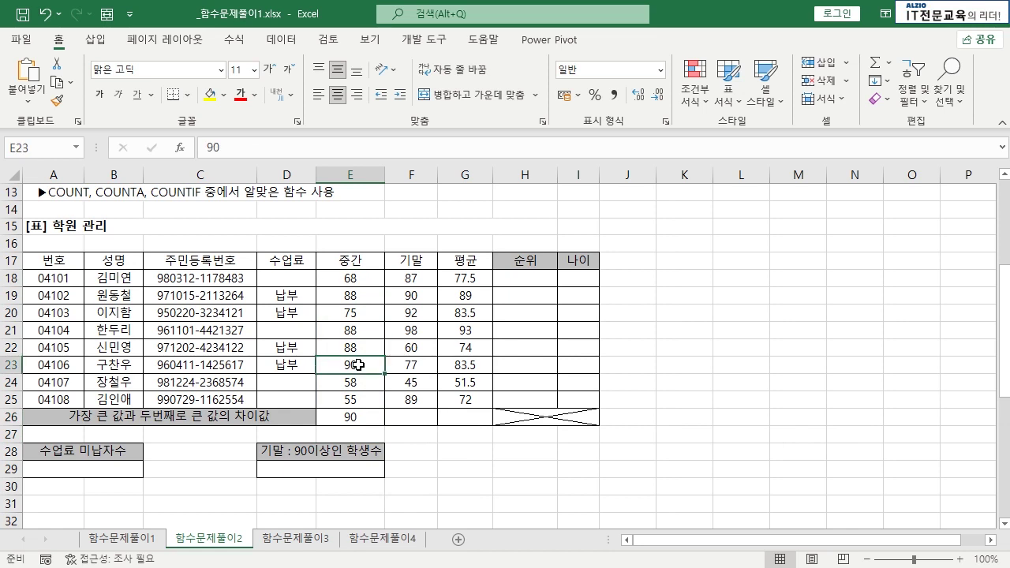
{"action": "left_click", "coordinate": [361, 416]}
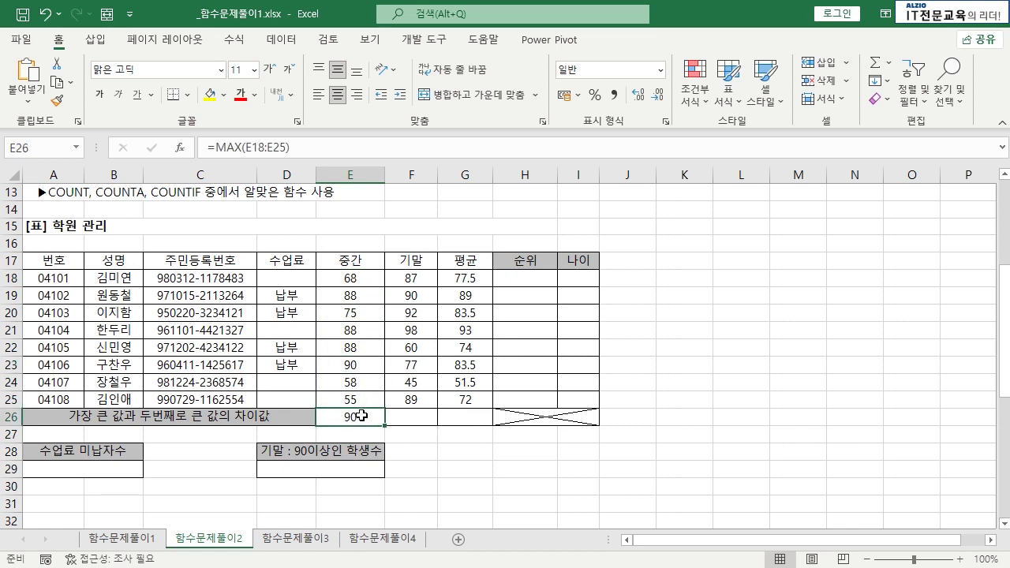
{"action": "double_click", "coordinate": [365, 417]}
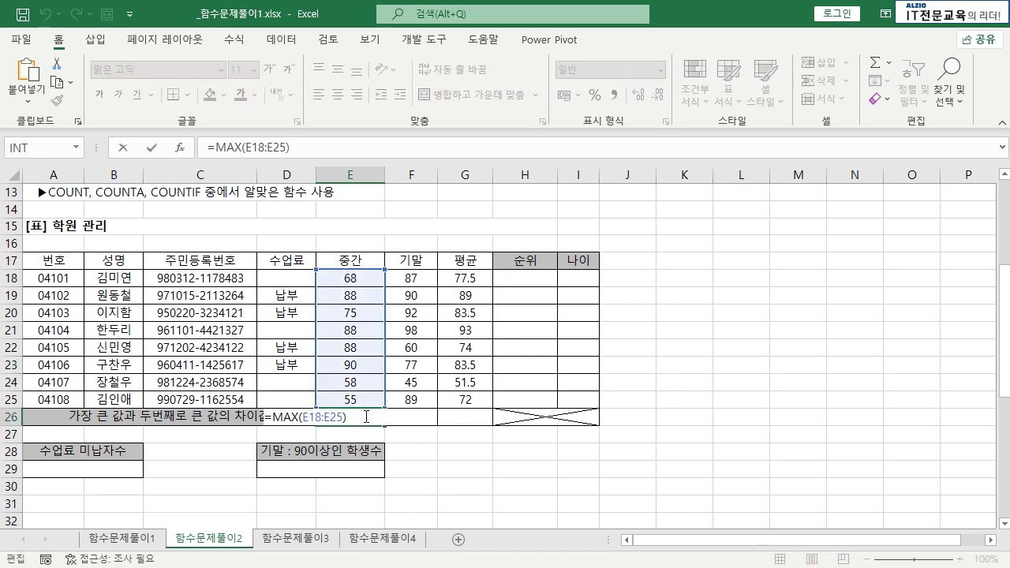
{"action": "key", "text": "Escape"}
- Find the second-largest 기말 score in F26 with =LARGE(F18:F25,2) and check it against the column's top scores
{"action": "left_click", "coordinate": [404, 416]}
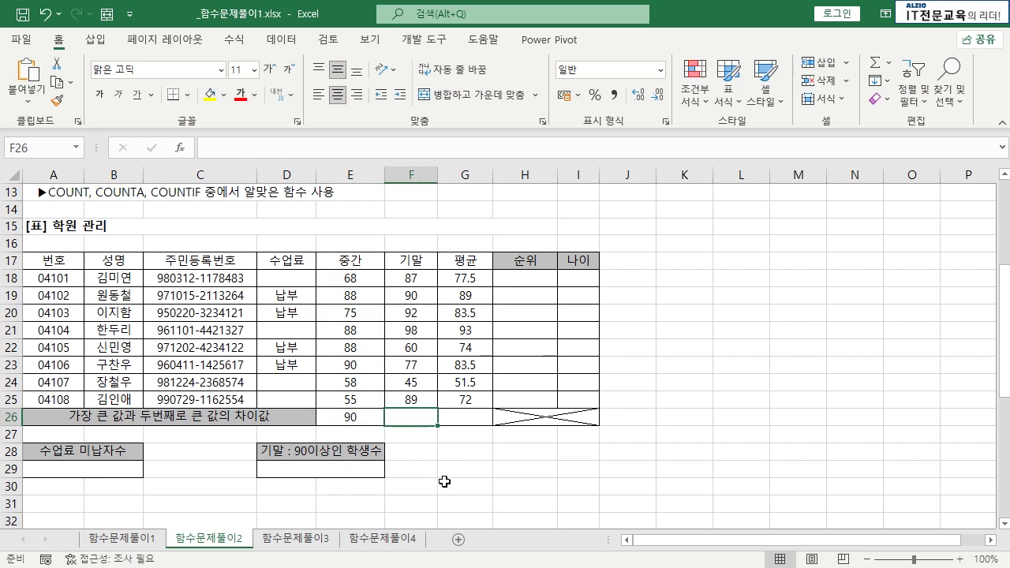
{"action": "type", "text": "=LARG"}
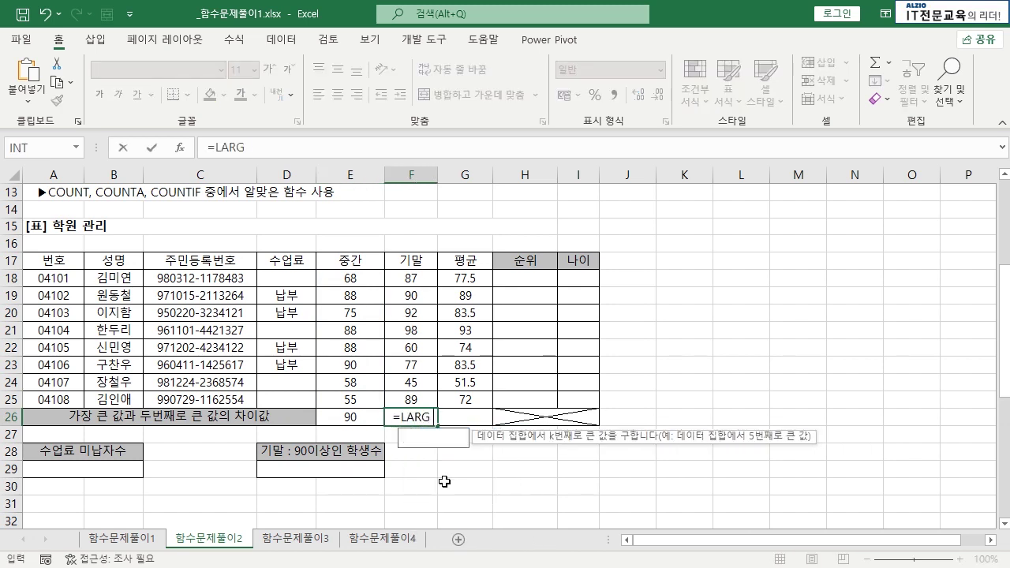
{"action": "type", "text": "E("}
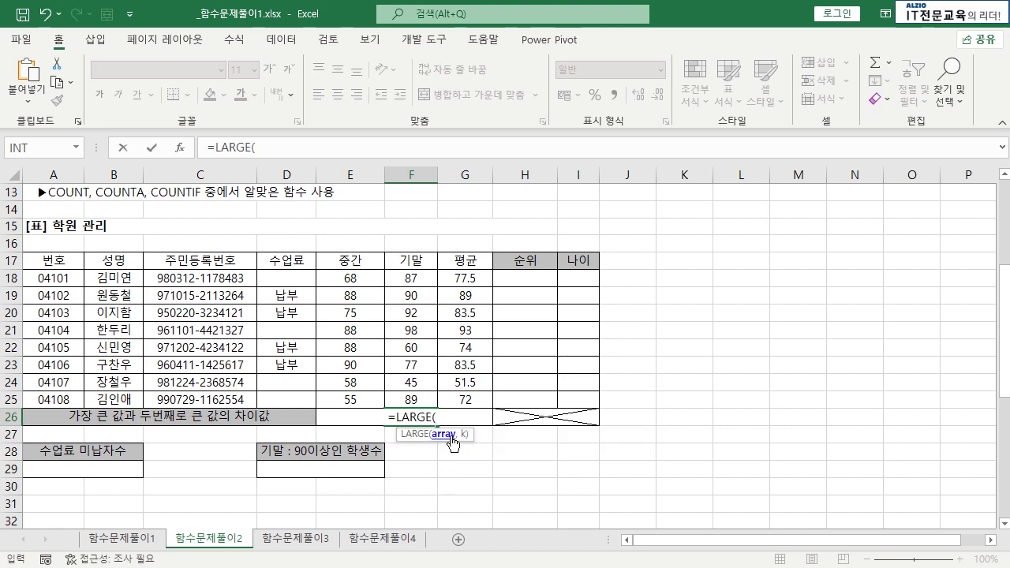
{"action": "key", "text": "BackSpace"}
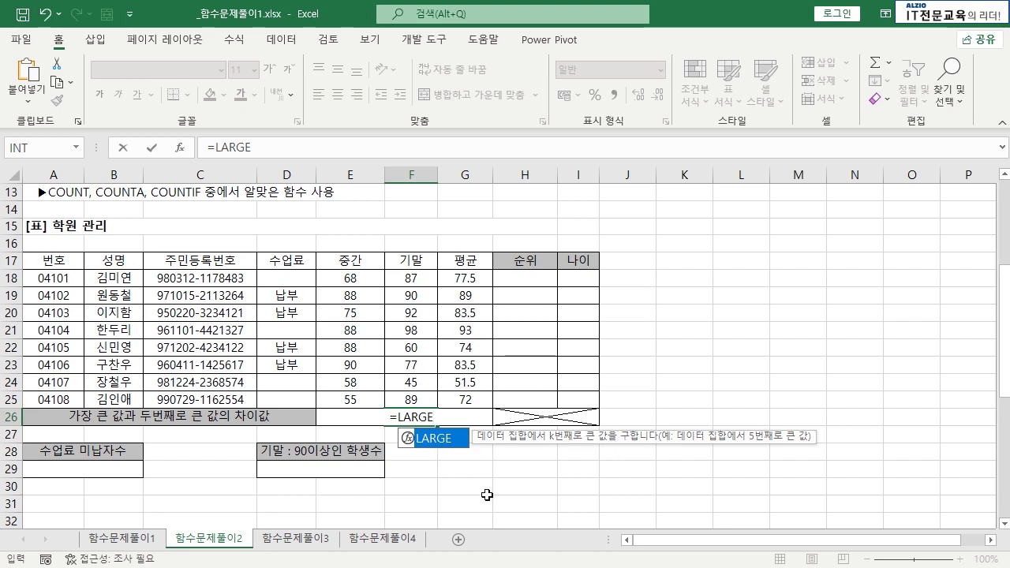
{"action": "type", "text": "("}
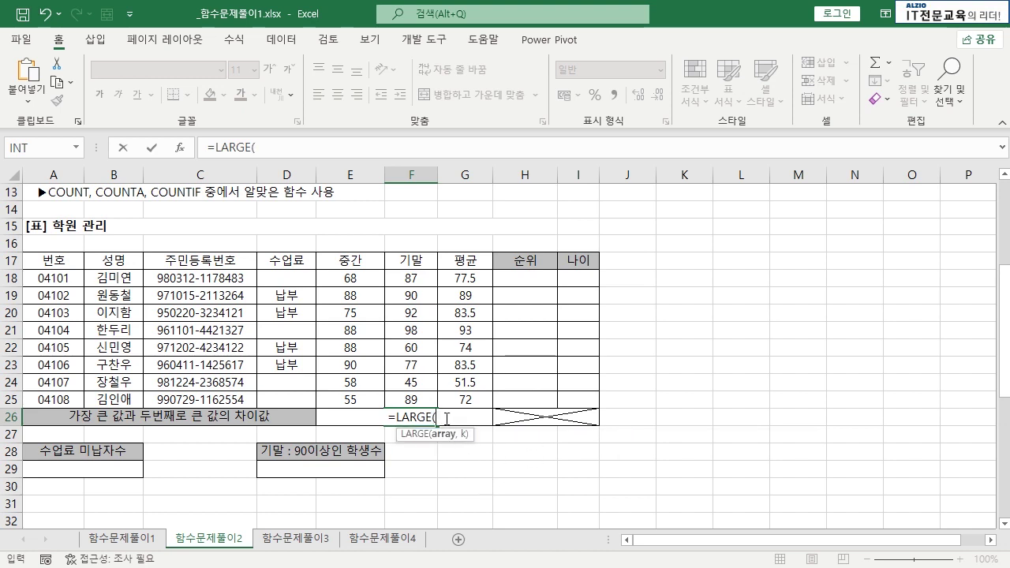
{"action": "left_click_drag", "start_coordinate": [413, 278], "coordinate": [413, 399]}
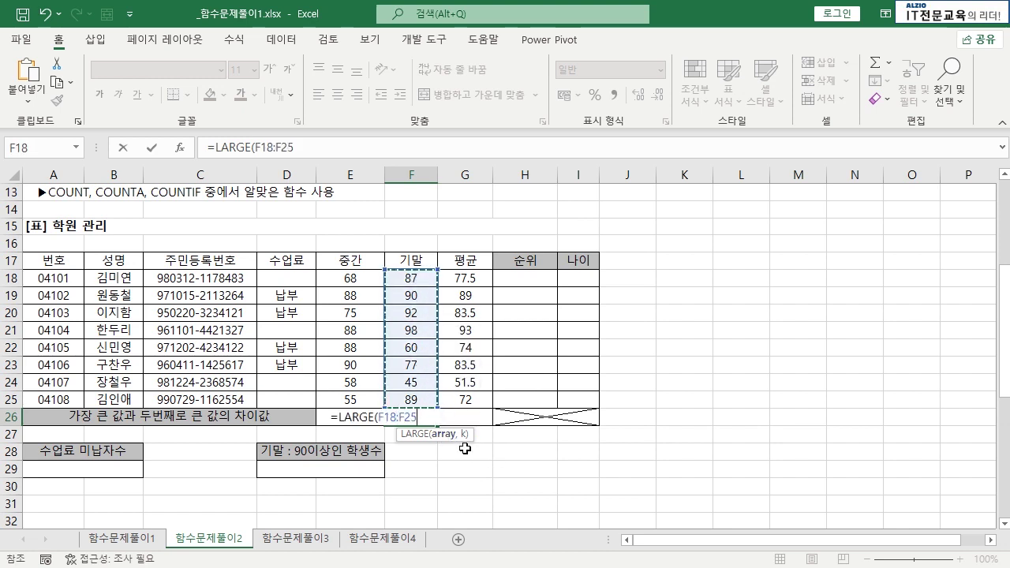
{"action": "type", "text": ",2"}
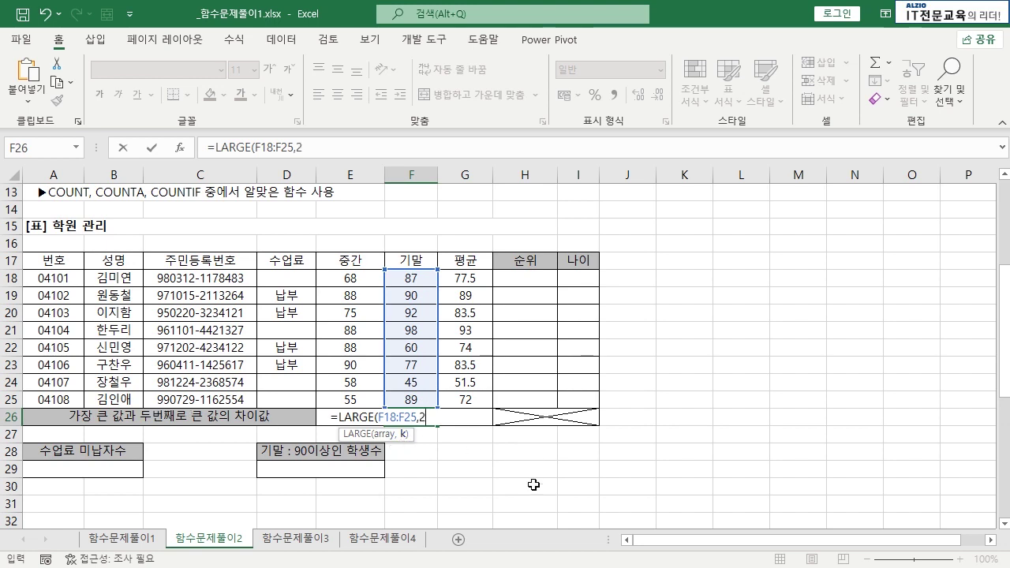
{"action": "key", "text": "Return"}
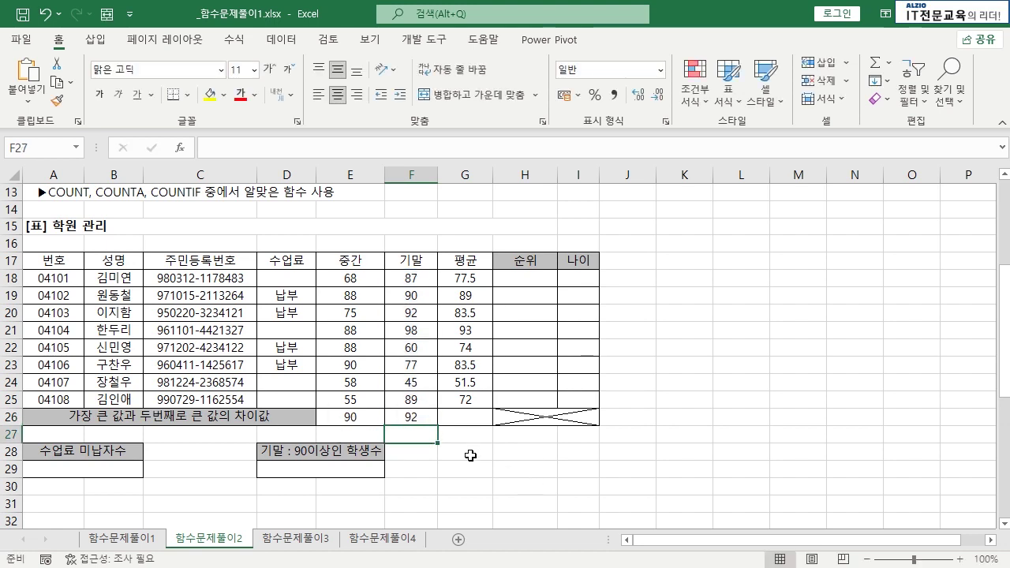
{"action": "left_click", "coordinate": [426, 417]}
{"action": "left_click_drag", "start_coordinate": [426, 286], "coordinate": [424, 333]}
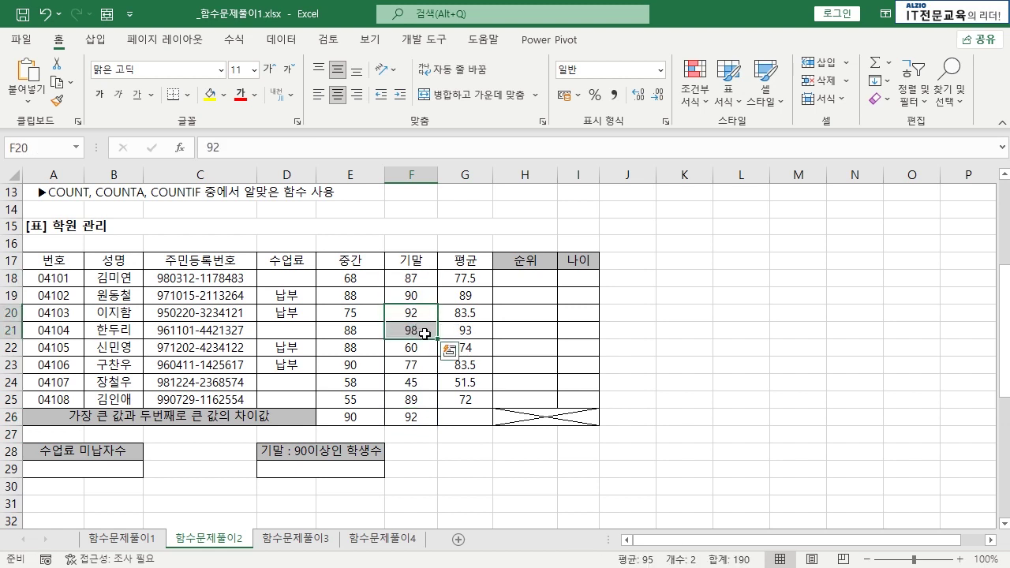
{"action": "left_click", "coordinate": [425, 316]}
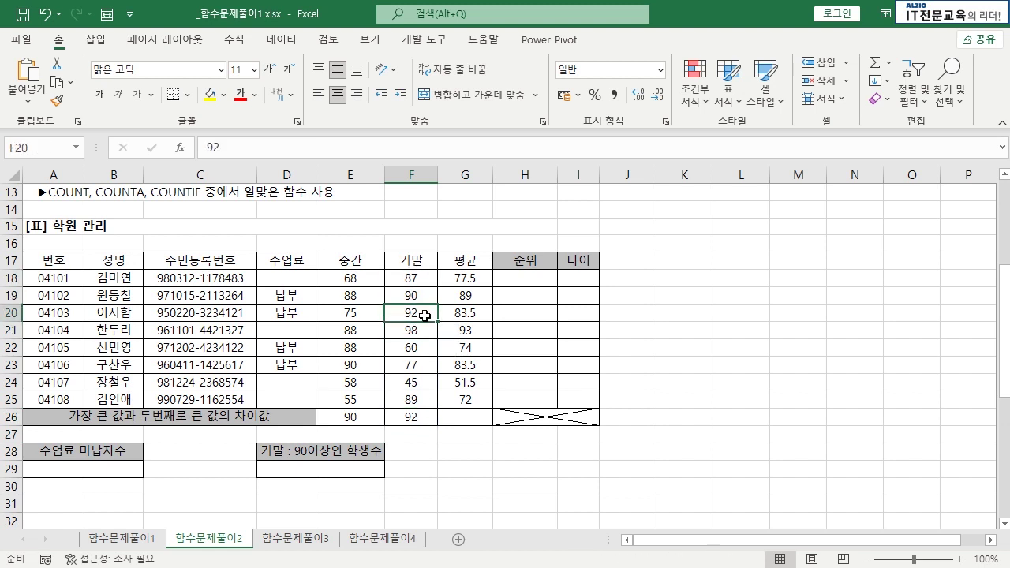
{"action": "left_click", "coordinate": [414, 418]}
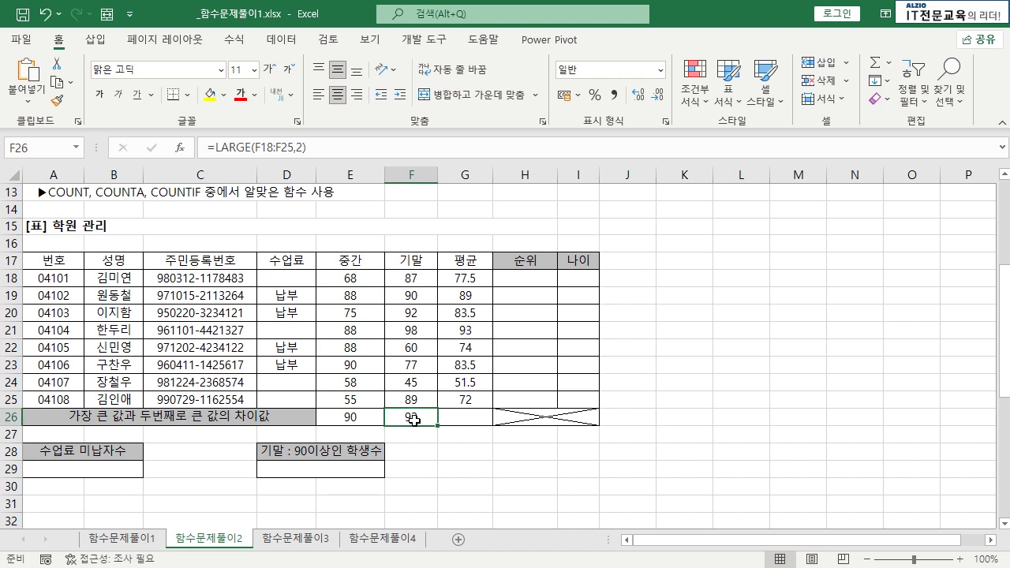
- Clear the trial formula in F26 and extend the formula in E26 to =MAX(E18:E25)-LARGE(E18:E25,2)
{"action": "key", "text": "Left"}
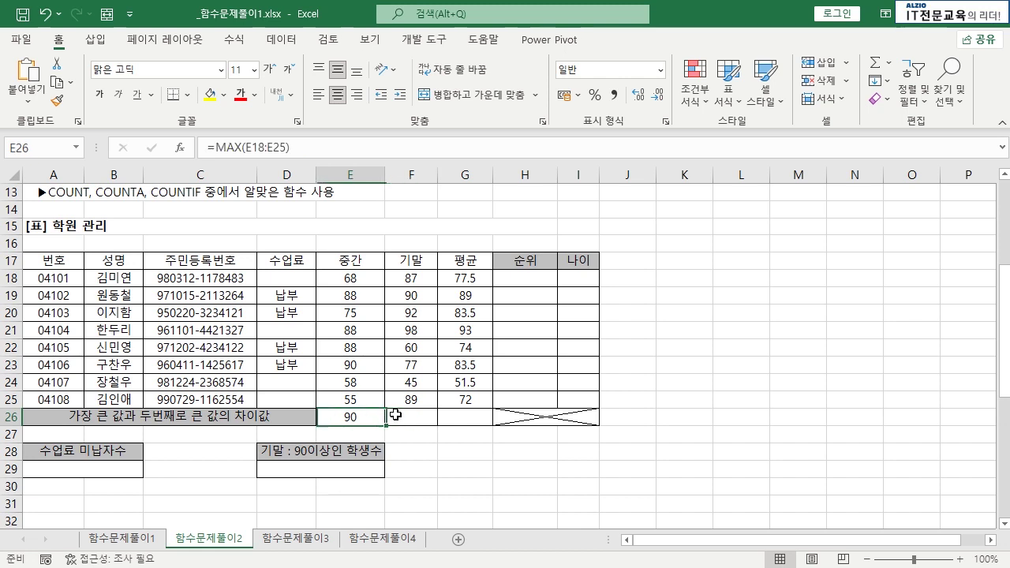
{"action": "key", "text": "F2"}
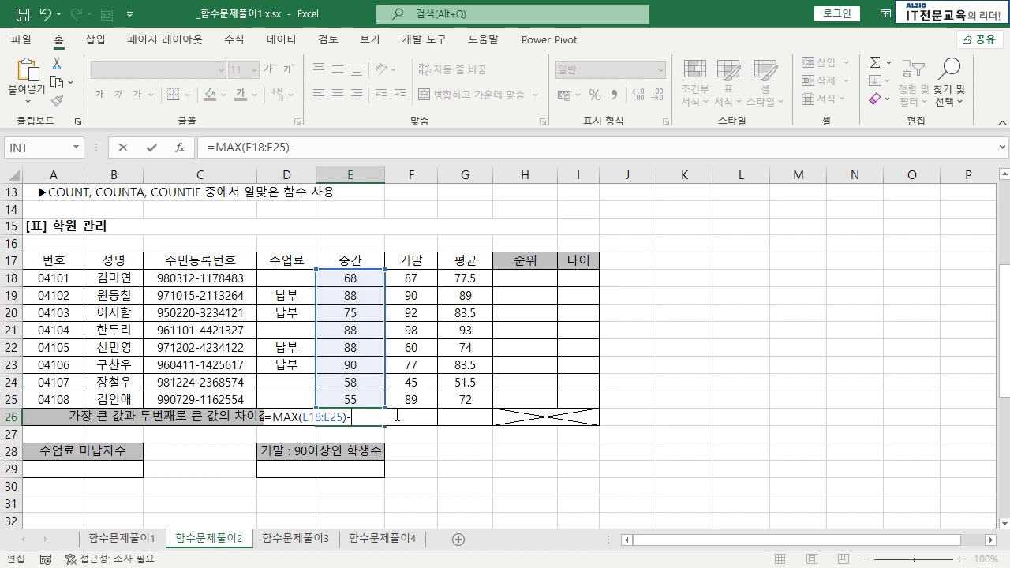
{"action": "type", "text": "-LARGE("}
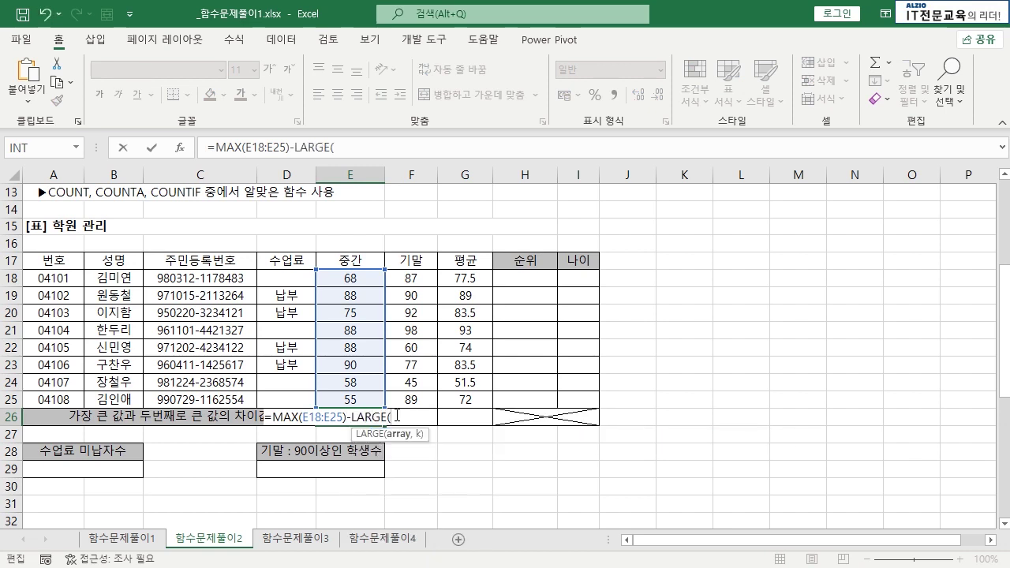
{"action": "left_click_drag", "start_coordinate": [371, 280], "coordinate": [372, 399]}
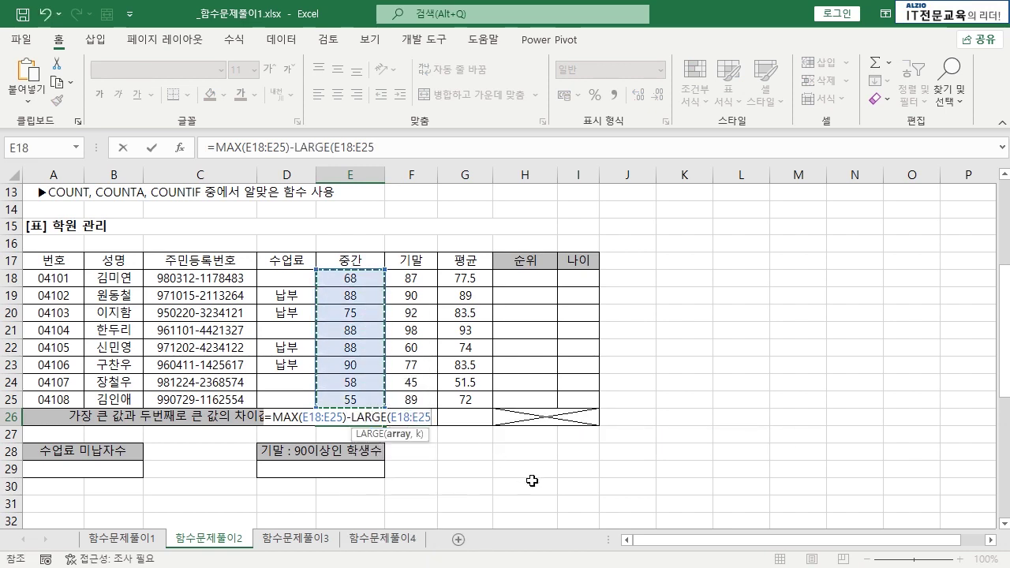
{"action": "type", "text": ",2)"}
{"action": "key", "text": "Return"}
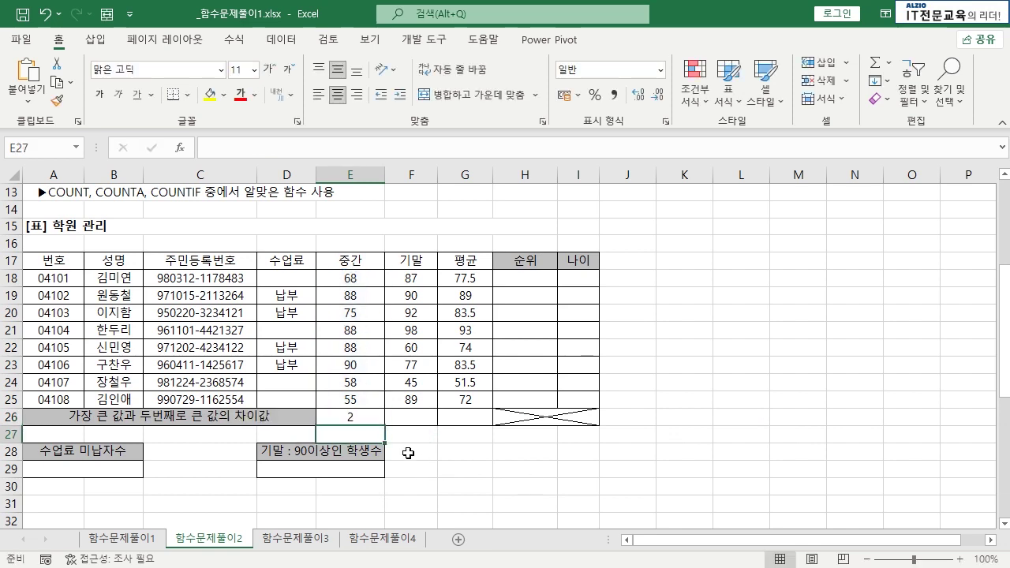
- Check the difference in E26 against the largest and second-largest 중간 scores in the column
{"action": "left_click", "coordinate": [374, 416]}
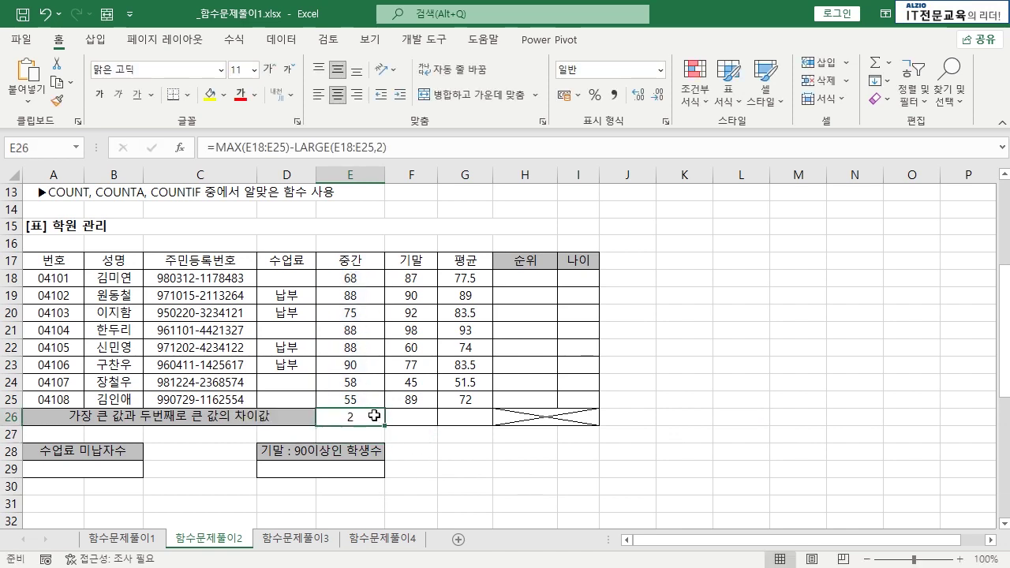
{"action": "left_click_drag", "start_coordinate": [367, 365], "coordinate": [371, 350]}
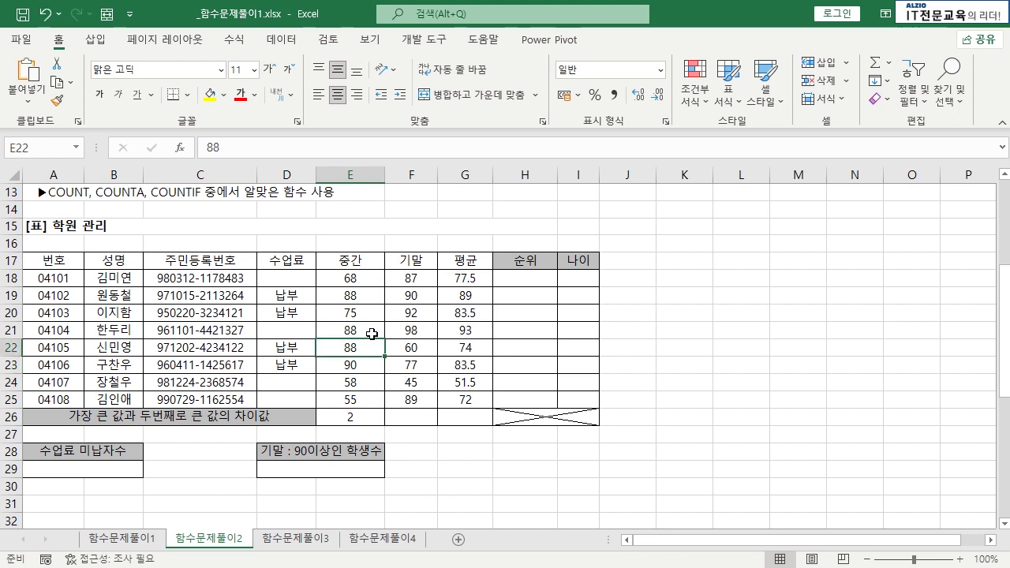
{"action": "left_click", "coordinate": [372, 291]}
{"action": "left_click", "coordinate": [363, 352]}
- Fill the difference formula from E26 across to F26:G26 and inspect the ranges referenced in F26
{"action": "left_click", "coordinate": [360, 418]}
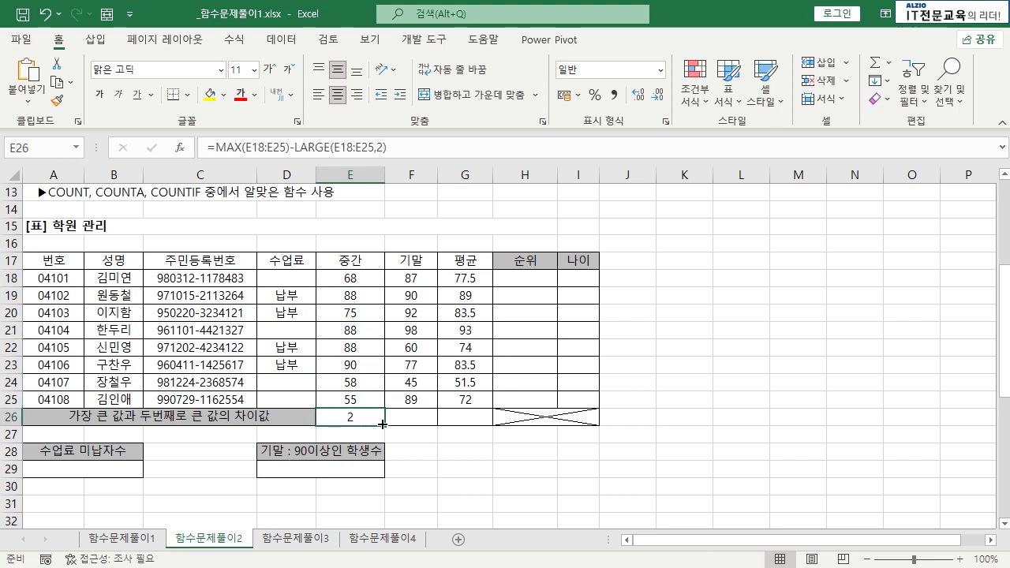
{"action": "left_click_drag", "start_coordinate": [382, 424], "coordinate": [482, 424]}
{"action": "double_click", "coordinate": [426, 420]}
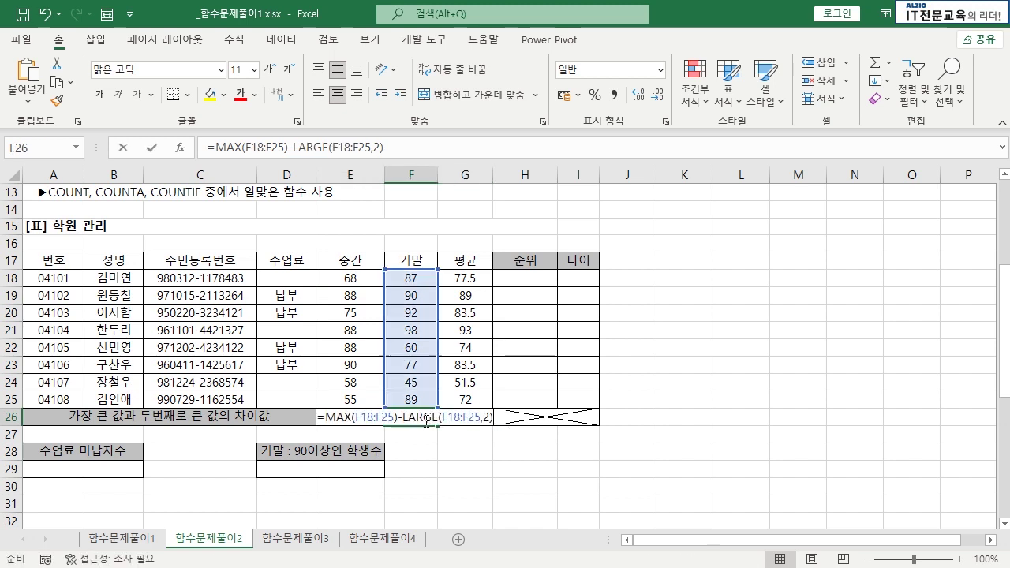
{"action": "key", "text": "Escape"}
- Check the differences in F26 and G26 against the two highest scores of the 기말 and 평균 columns
{"action": "left_click", "coordinate": [431, 335]}
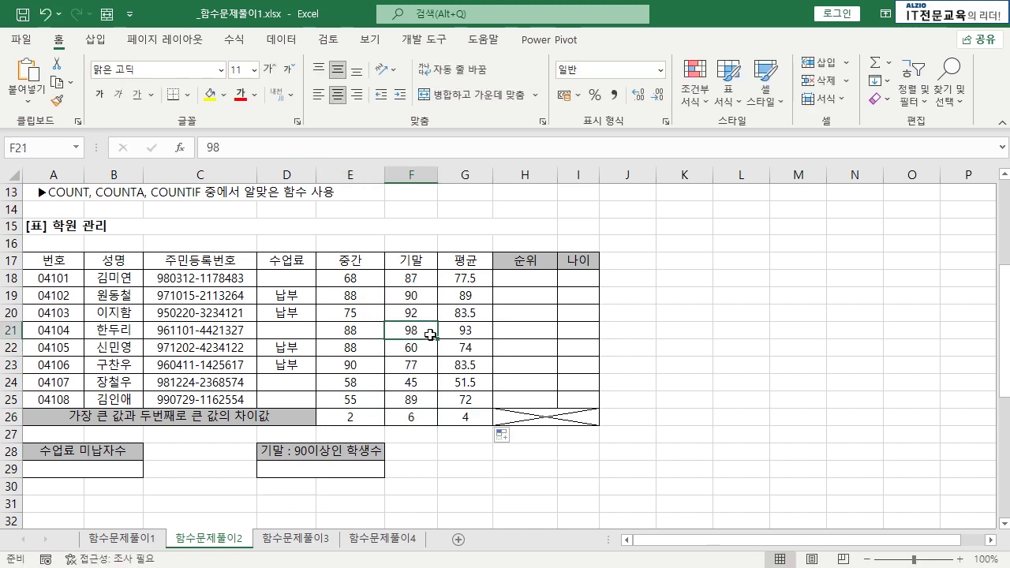
{"action": "left_click", "coordinate": [413, 415]}
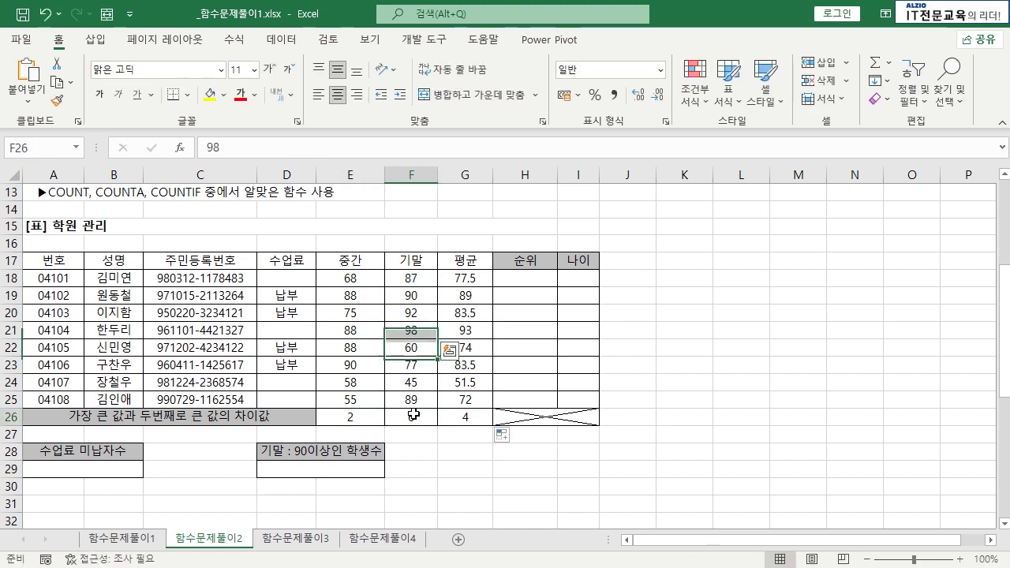
{"action": "left_click", "coordinate": [467, 415]}
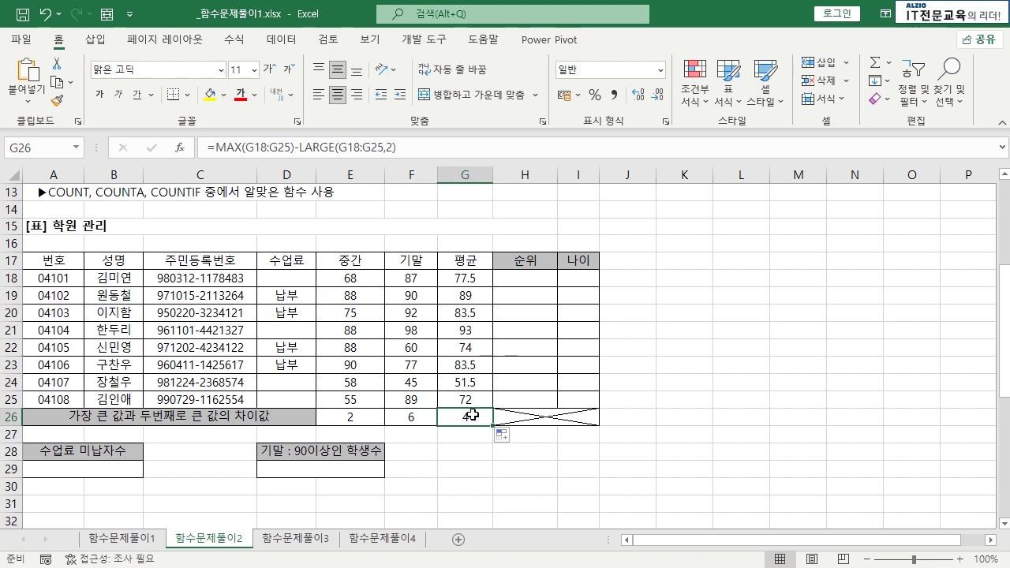
{"action": "left_click", "coordinate": [479, 296]}
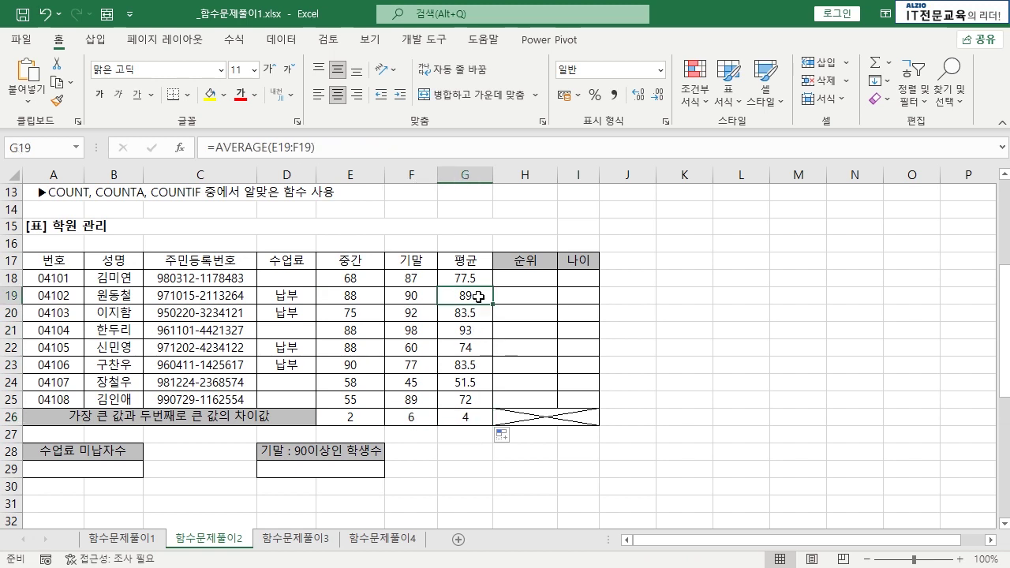
{"action": "left_click", "coordinate": [481, 330]}
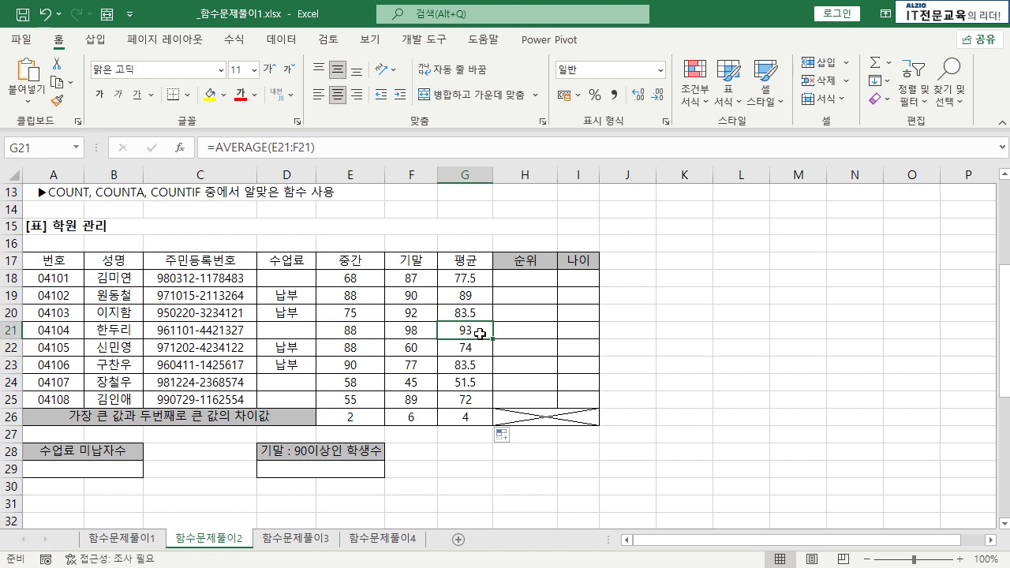
{"action": "left_click", "coordinate": [479, 299], "text": "ctrl"}
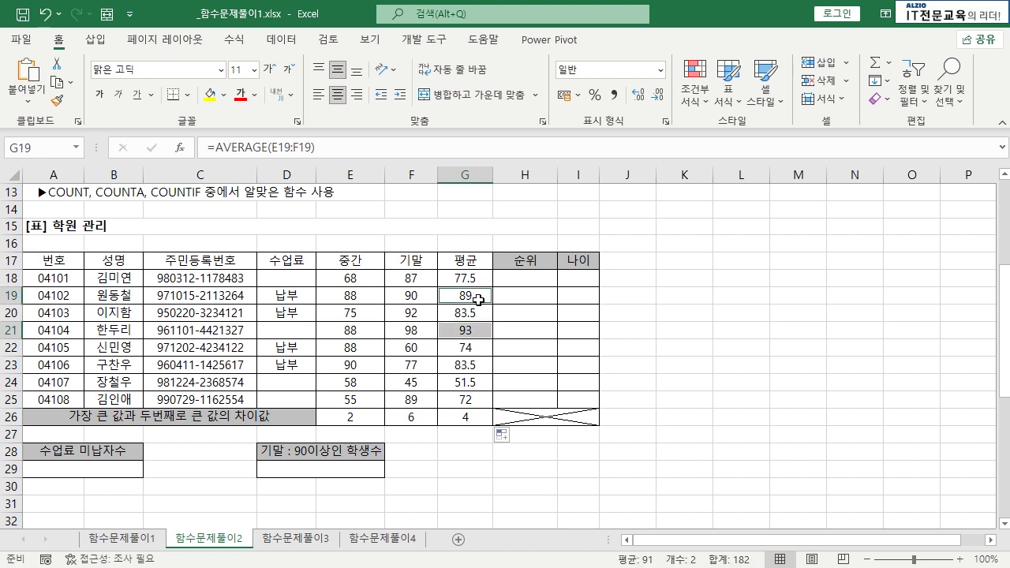
{"action": "left_click", "coordinate": [482, 416]}
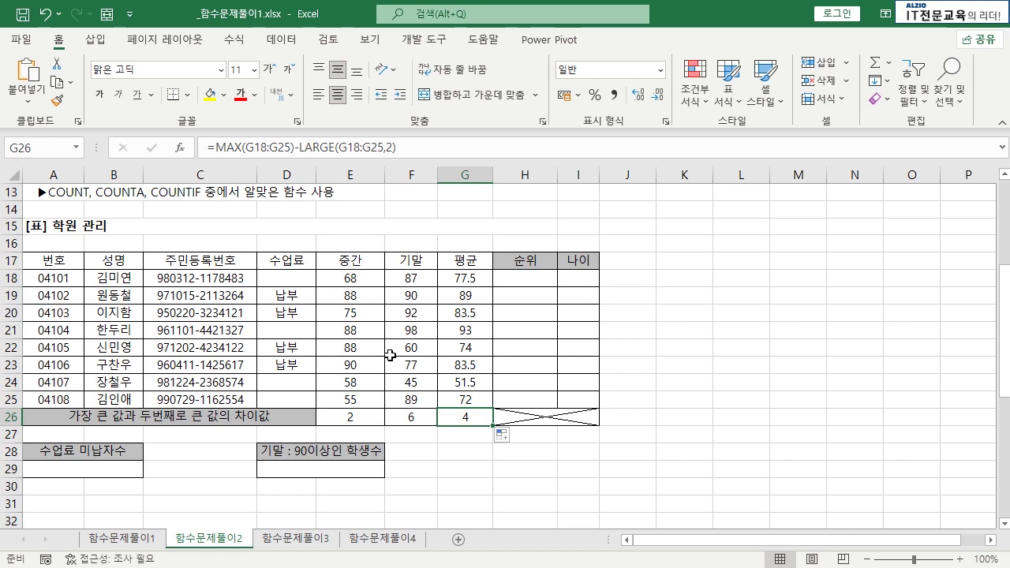
- Review question 2's ranking requirement alongside the 평균 scores and the empty 순위 cells H18:H25
{"action": "scroll", "coordinate": [405, 352], "scroll_direction": "up", "scroll_amount": 4}
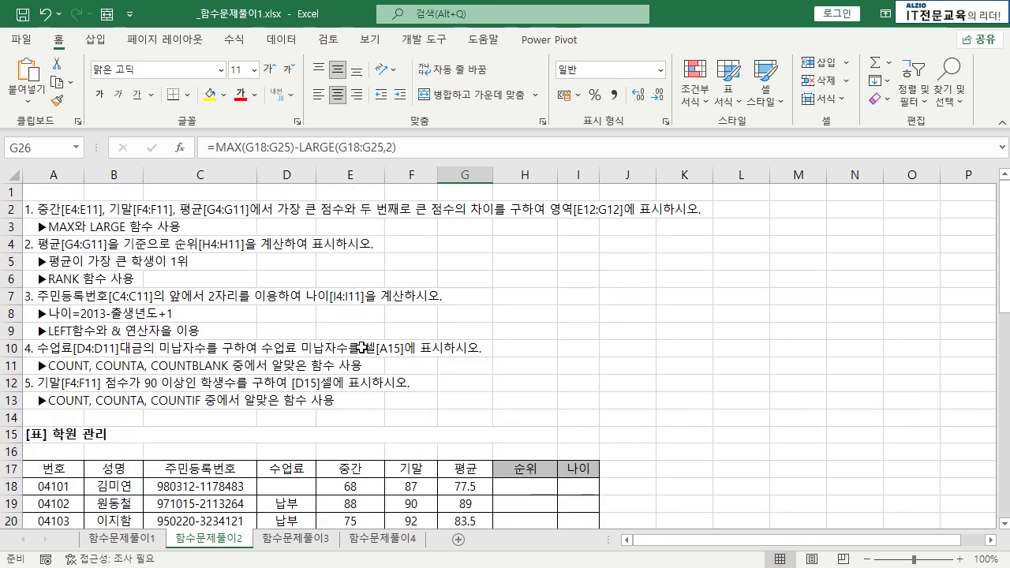
{"action": "scroll", "coordinate": [160, 248], "scroll_direction": "down", "scroll_amount": 4}
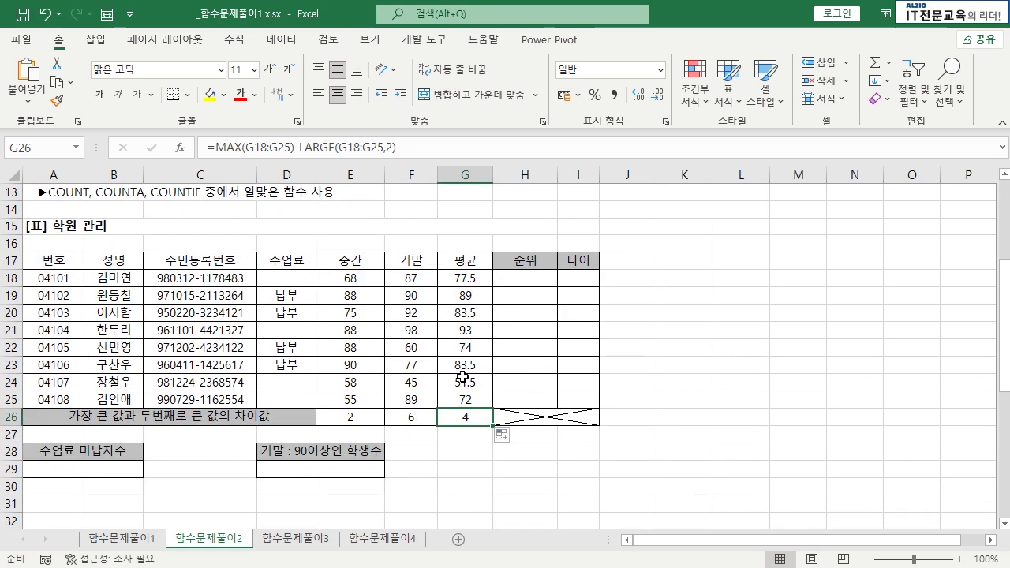
{"action": "left_click_drag", "start_coordinate": [469, 278], "coordinate": [475, 387]}
{"action": "left_click_drag", "start_coordinate": [524, 278], "coordinate": [526, 400]}
{"action": "scroll", "coordinate": [527, 399], "scroll_direction": "up", "scroll_amount": 4}
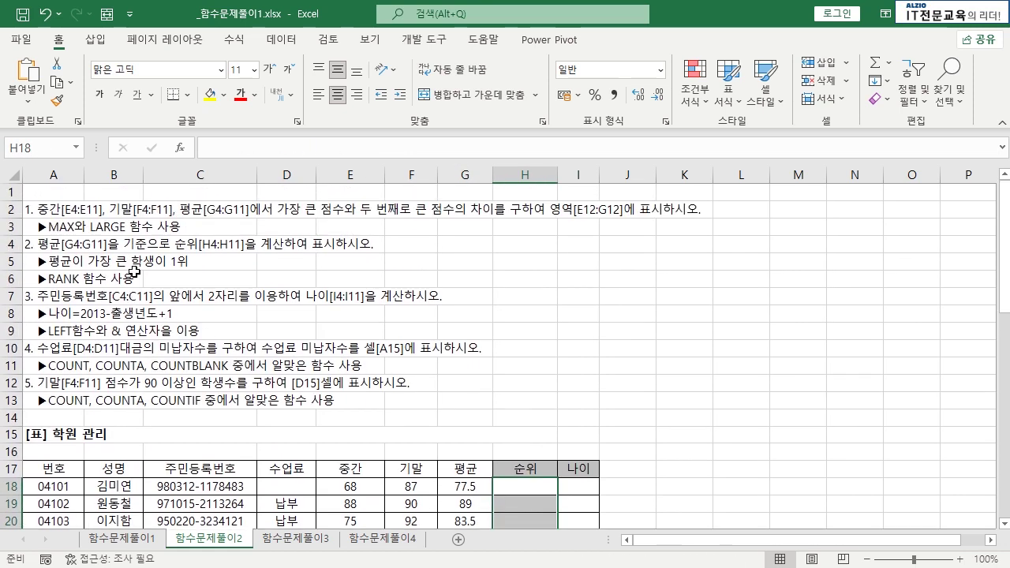
{"action": "scroll", "coordinate": [576, 349], "scroll_direction": "down", "scroll_amount": 4}
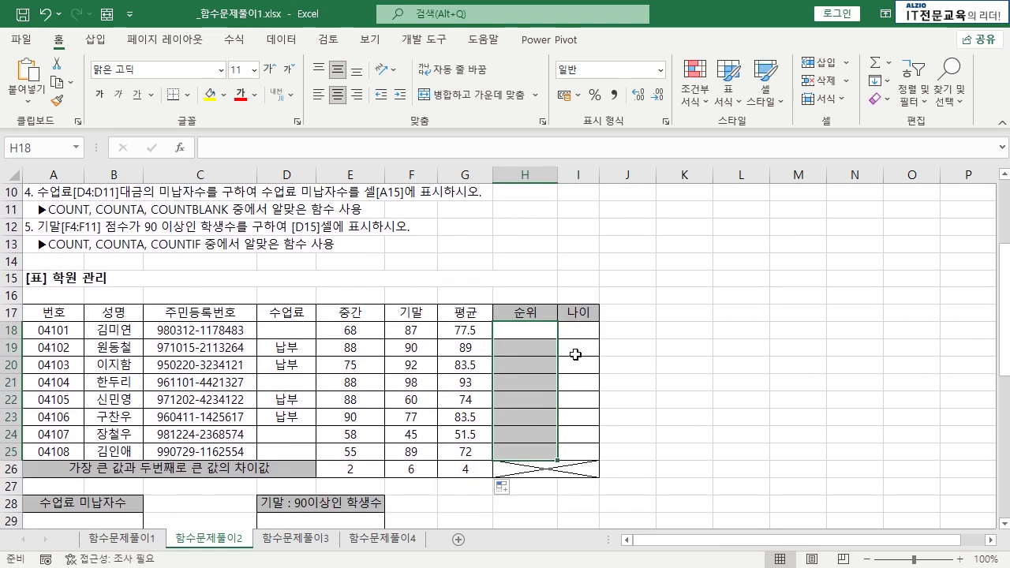
- Examine the averages in G18:G25 to find which student ranks first, and reread question 2's RANK conditions
{"action": "left_click", "coordinate": [542, 331]}
{"action": "left_click", "coordinate": [533, 282]}
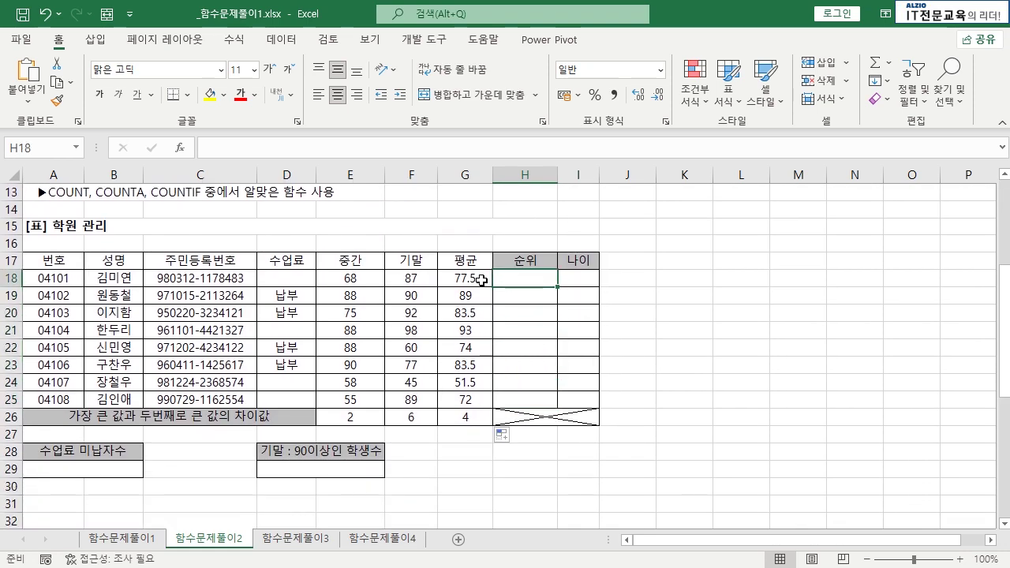
{"action": "left_click_drag", "start_coordinate": [474, 278], "coordinate": [477, 399]}
{"action": "left_click", "coordinate": [469, 400]}
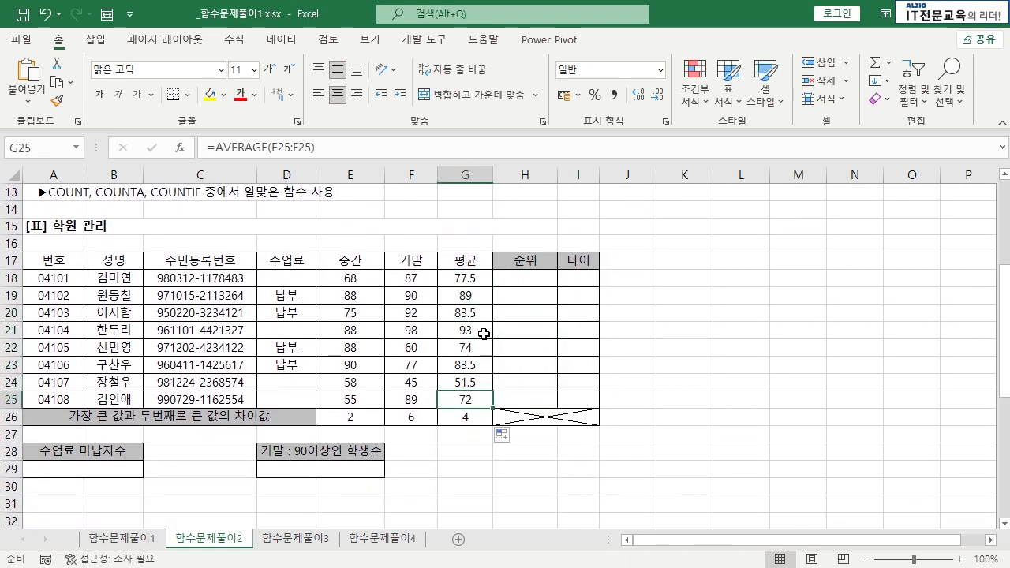
{"action": "left_click", "coordinate": [483, 333]}
{"action": "left_click", "coordinate": [514, 333]}
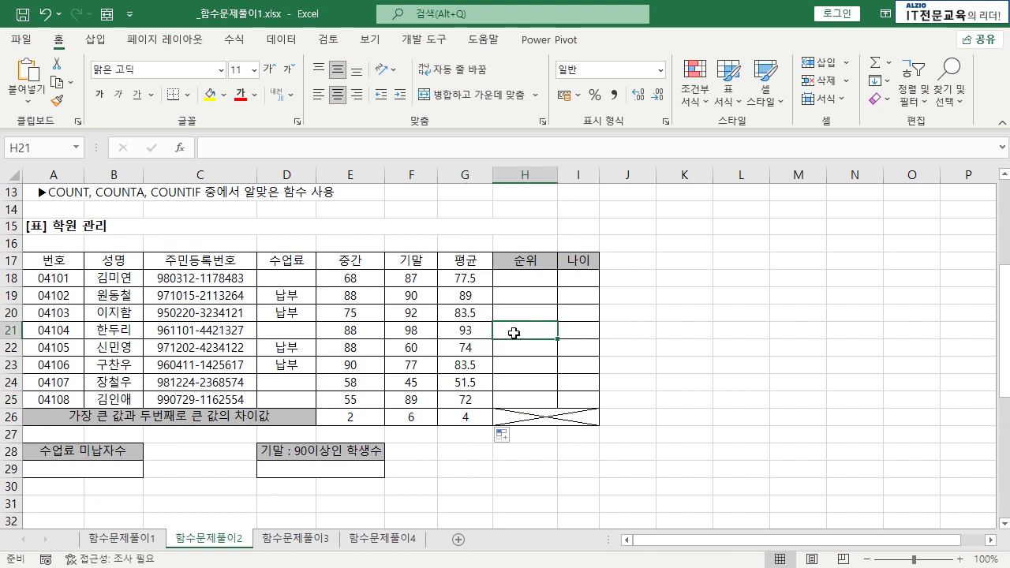
{"action": "scroll", "coordinate": [513, 333], "scroll_direction": "up", "scroll_amount": 3}
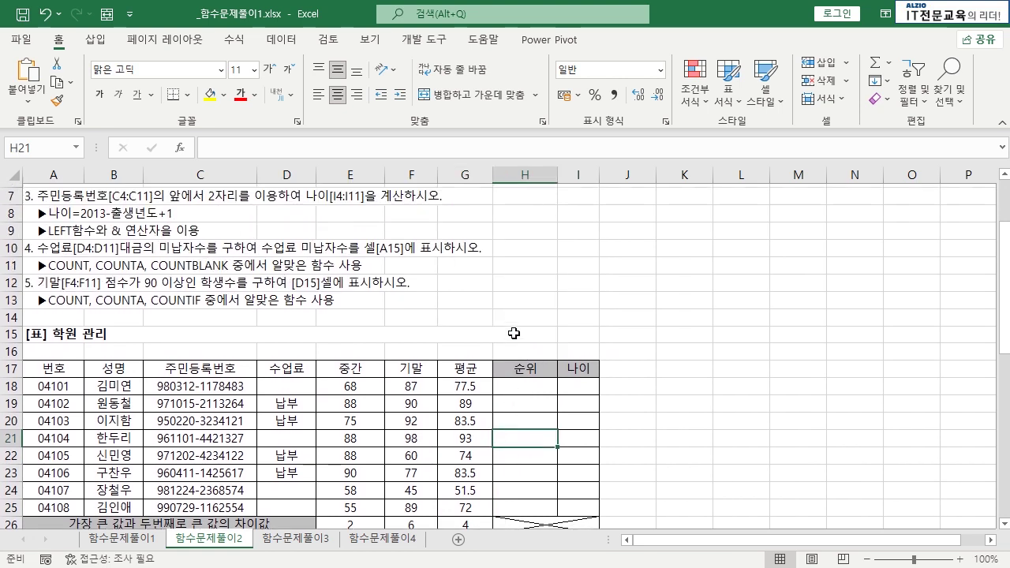
{"action": "scroll", "coordinate": [159, 243], "scroll_direction": "up", "scroll_amount": 1}
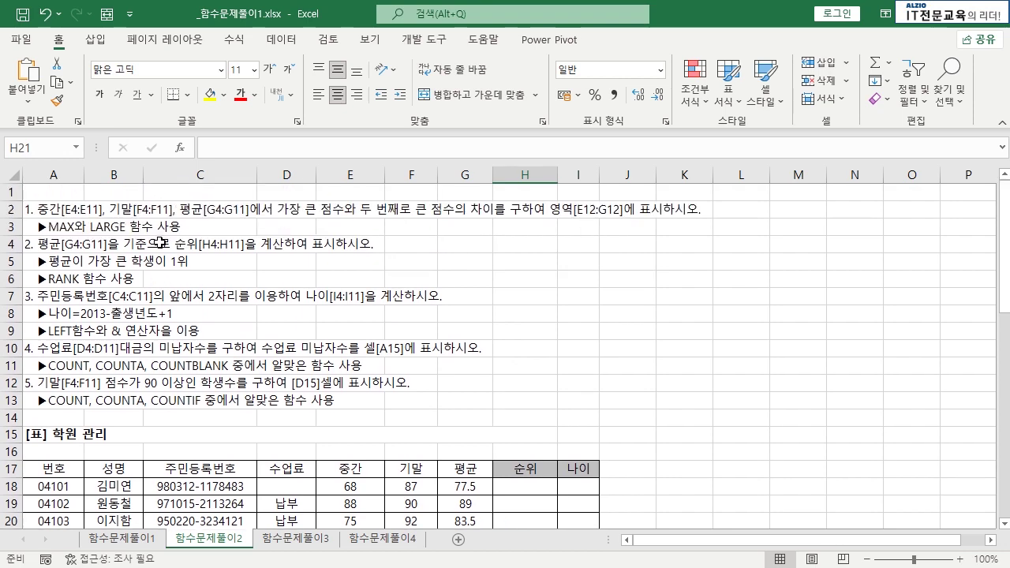
- Start a =RANK formula in H18 for the first student's 순위
{"action": "scroll", "coordinate": [513, 349], "scroll_direction": "down", "scroll_amount": 4}
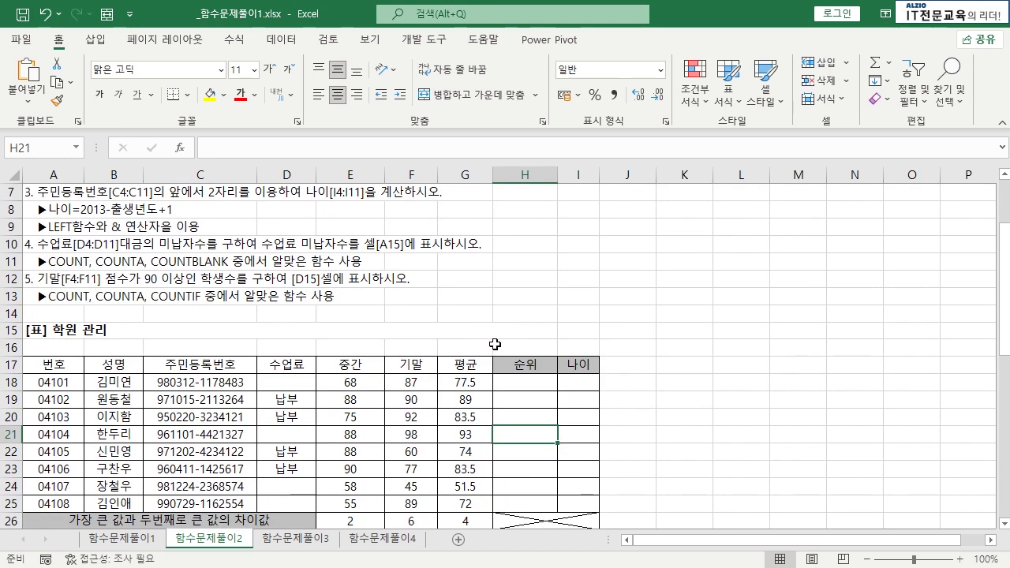
{"action": "left_click", "coordinate": [518, 281]}
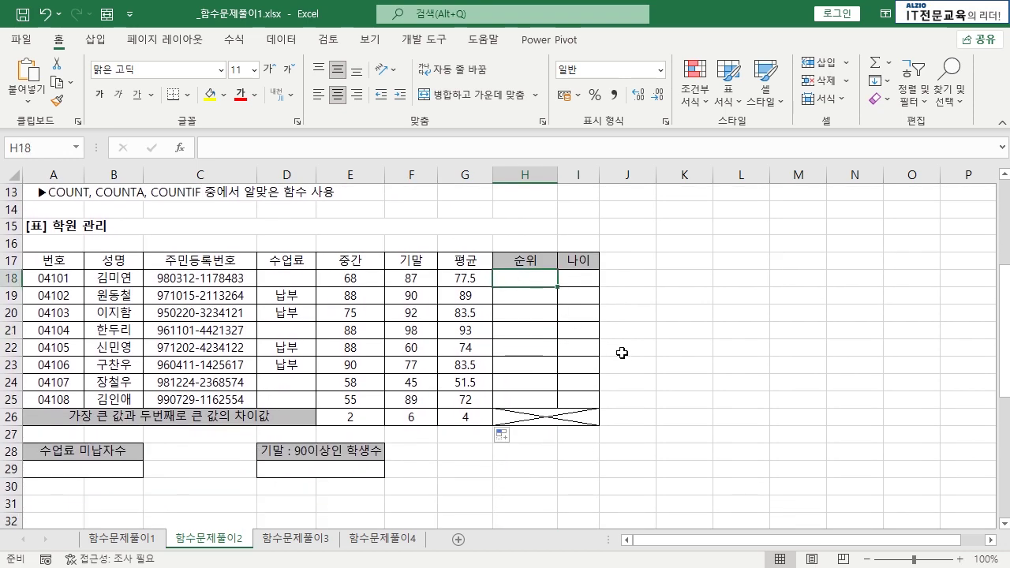
{"action": "type", "text": "=RANK"}
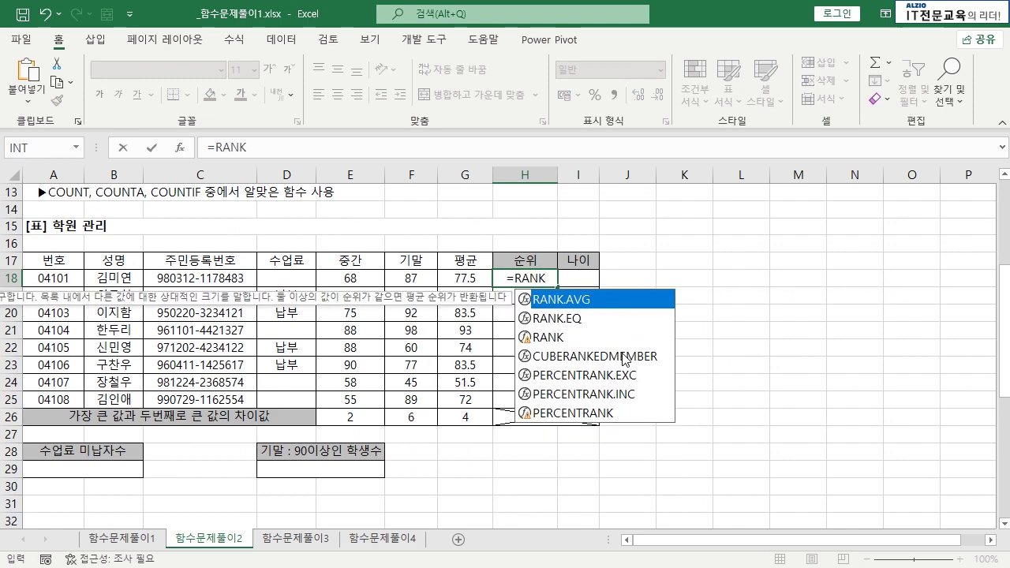
- Complete the formula =RANK(G18,G18:G25,0) in H18 and fill it down the 순위 column to H25
{"action": "type", "text": "("}
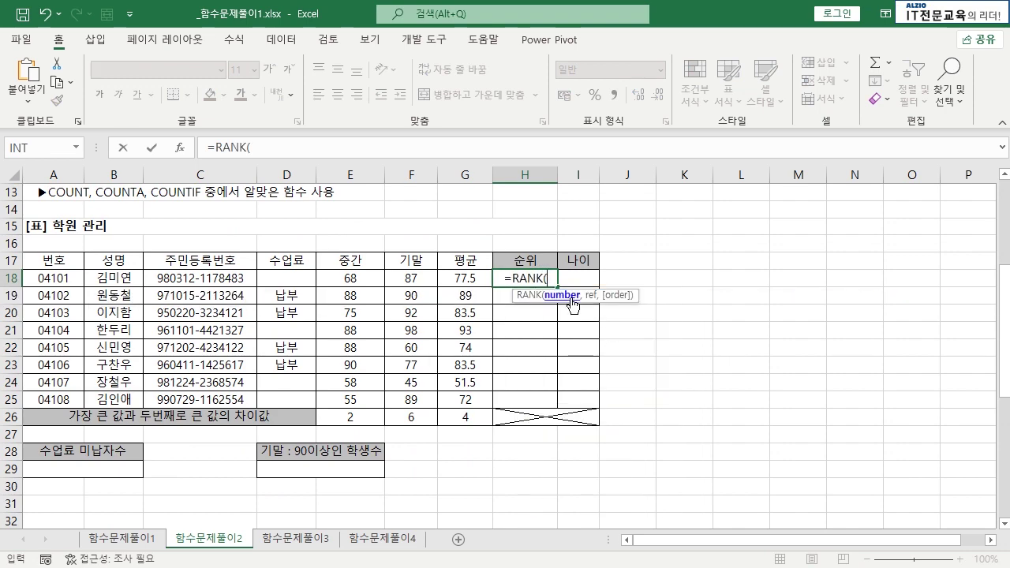
{"action": "left_click", "coordinate": [476, 280]}
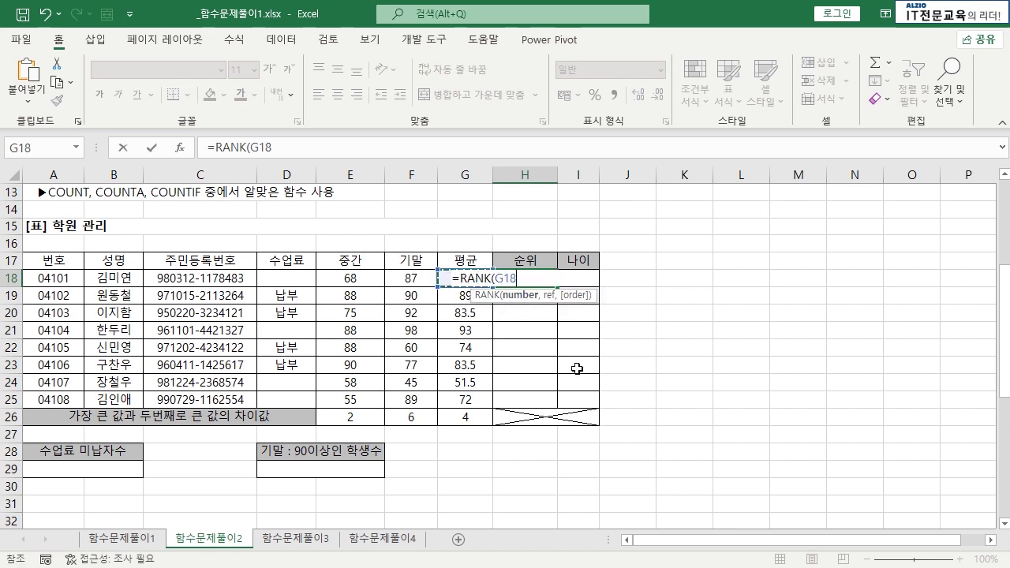
{"action": "type", "text": ","}
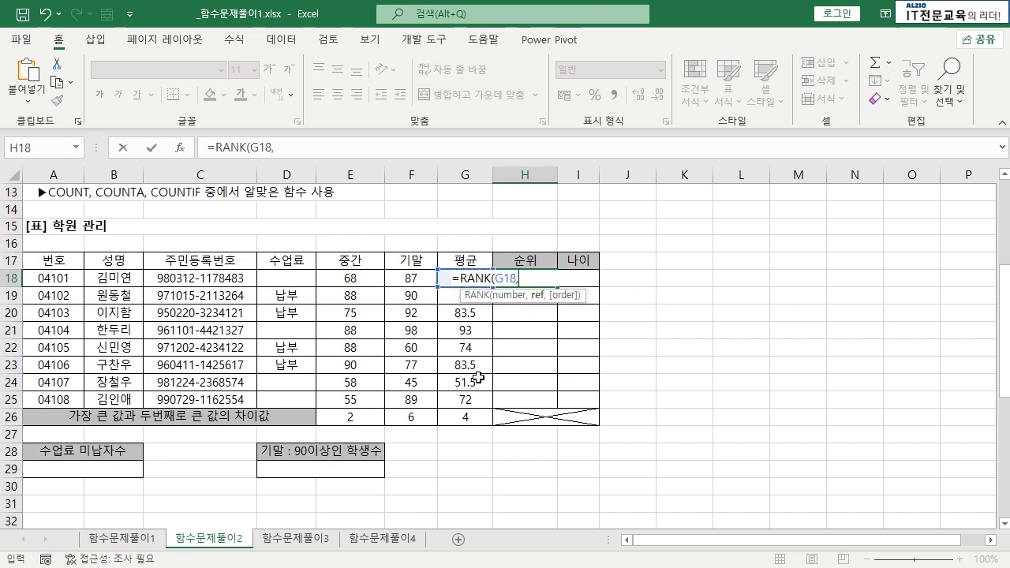
{"action": "left_click_drag", "start_coordinate": [468, 399], "coordinate": [472, 280]}
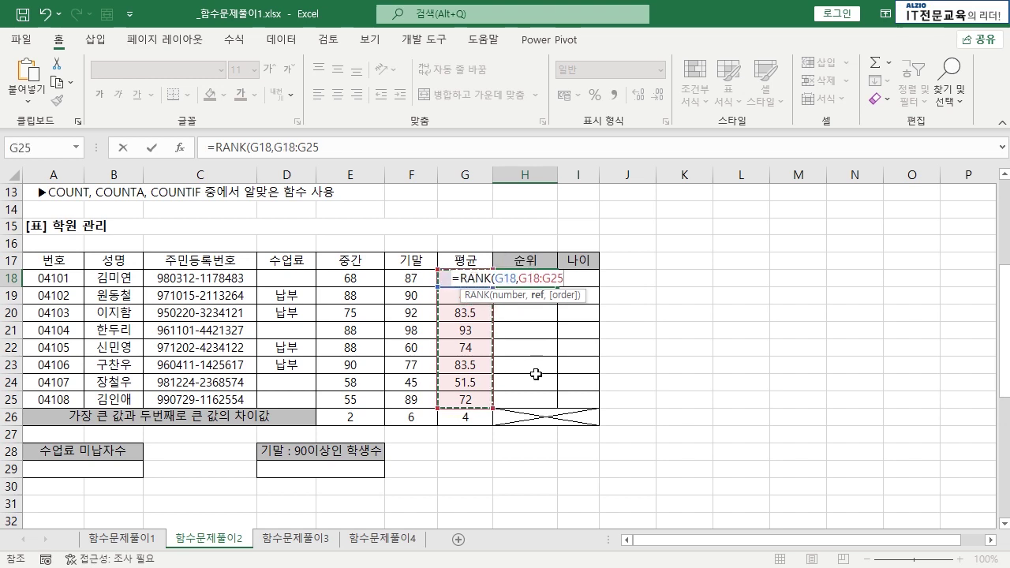
{"action": "type", "text": ","}
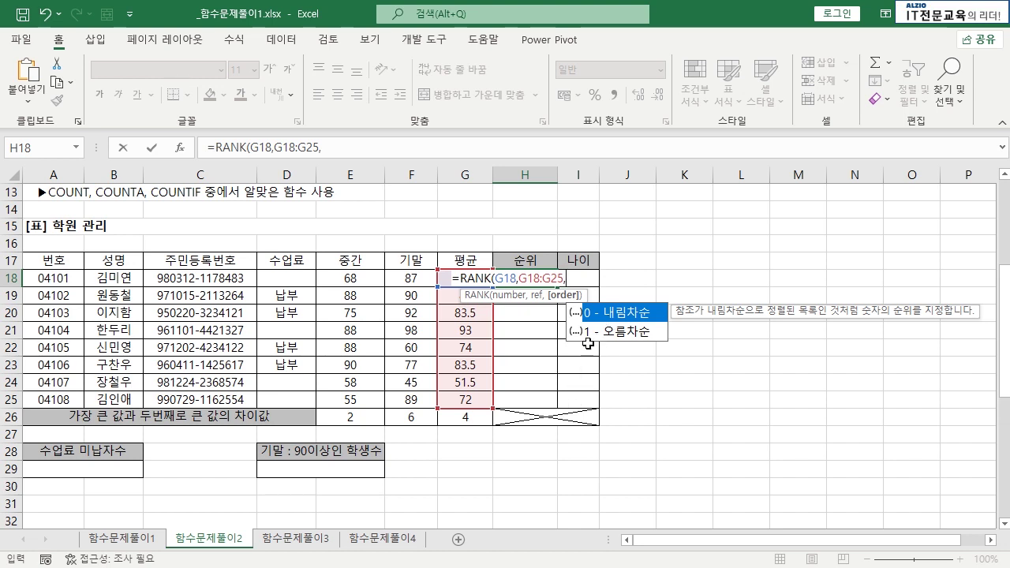
{"action": "double_click", "coordinate": [608, 313]}
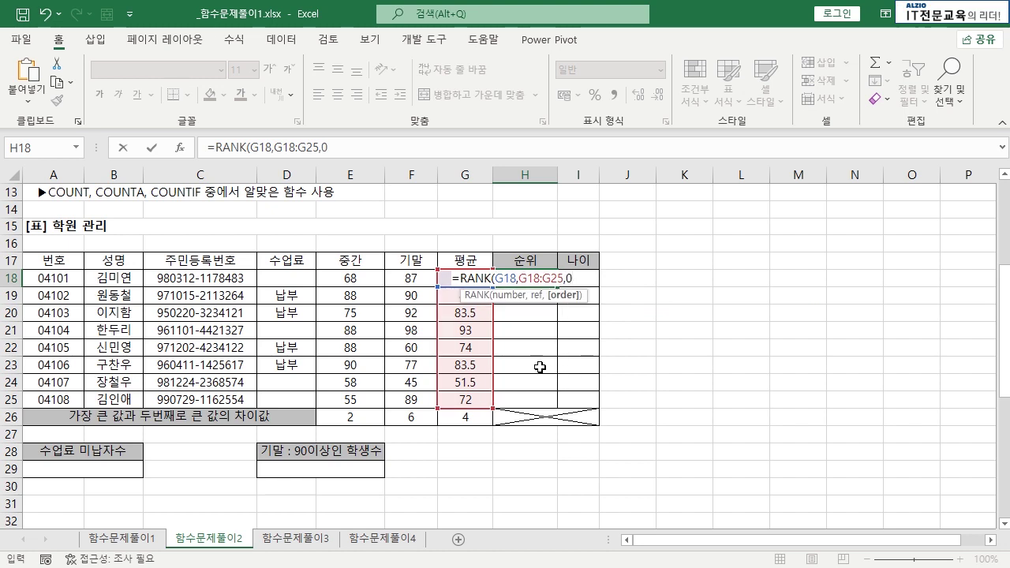
{"action": "type", "text": ")"}
{"action": "key", "text": "Return"}
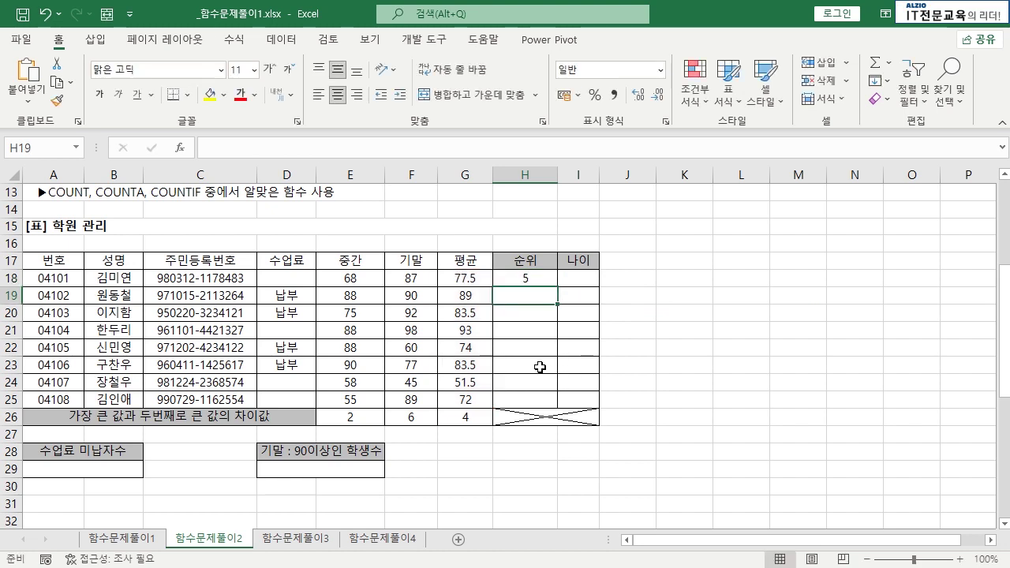
{"action": "left_click", "coordinate": [549, 282]}
{"action": "left_click_drag", "start_coordinate": [558, 288], "coordinate": [558, 402]}
- Inspect the cell references in the copied rank formulas in H19 and H25
{"action": "double_click", "coordinate": [538, 299]}
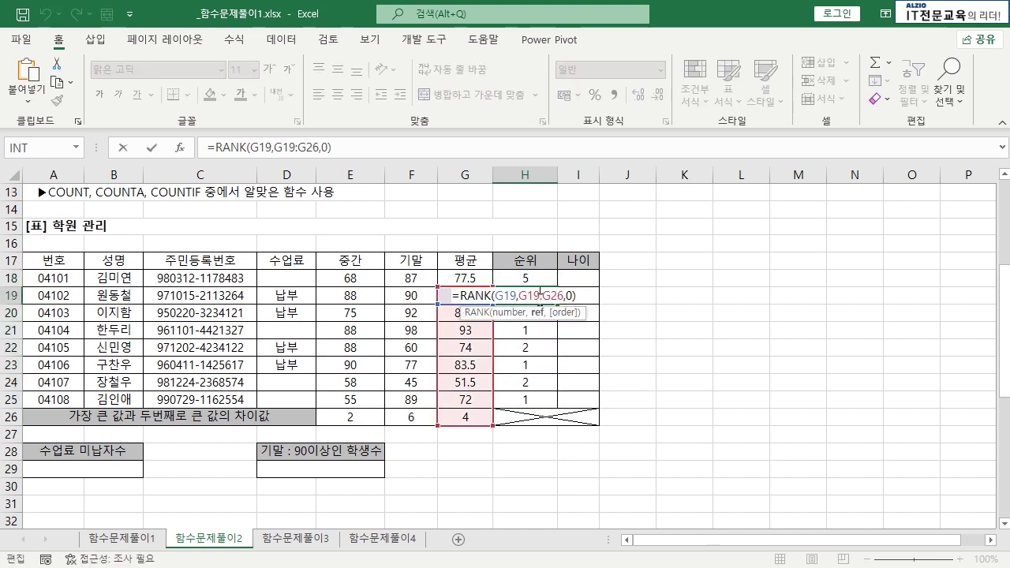
{"action": "left_click_drag", "start_coordinate": [495, 295], "coordinate": [516, 295]}
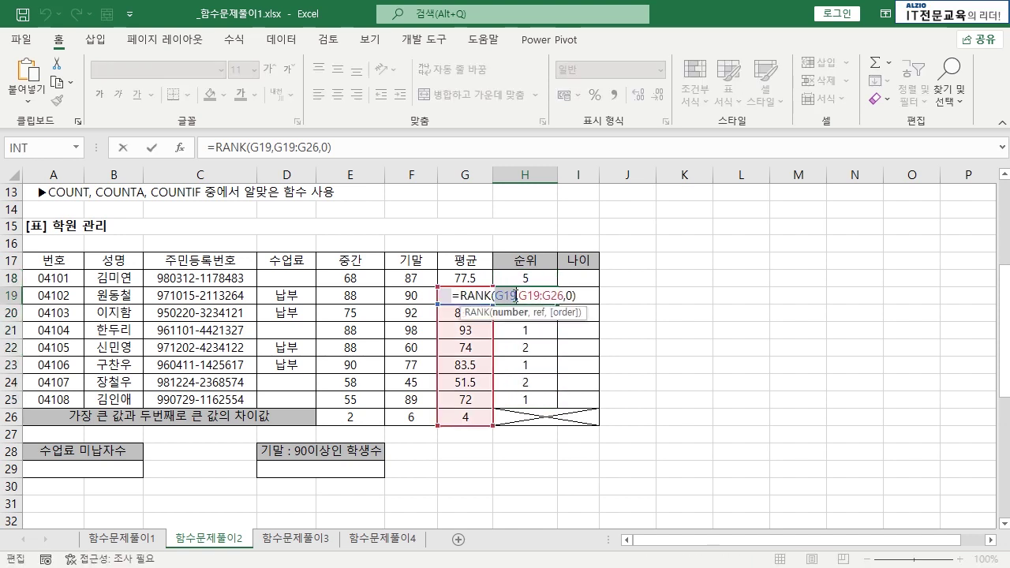
{"action": "key", "text": "Escape"}
{"action": "left_click", "coordinate": [538, 396]}
{"action": "double_click", "coordinate": [538, 395]}
{"action": "key", "text": "Escape"}
- Make the range in H18's rank formula absolute as $G$18:$G$25 and fill the formula down to H25
{"action": "double_click", "coordinate": [537, 281]}
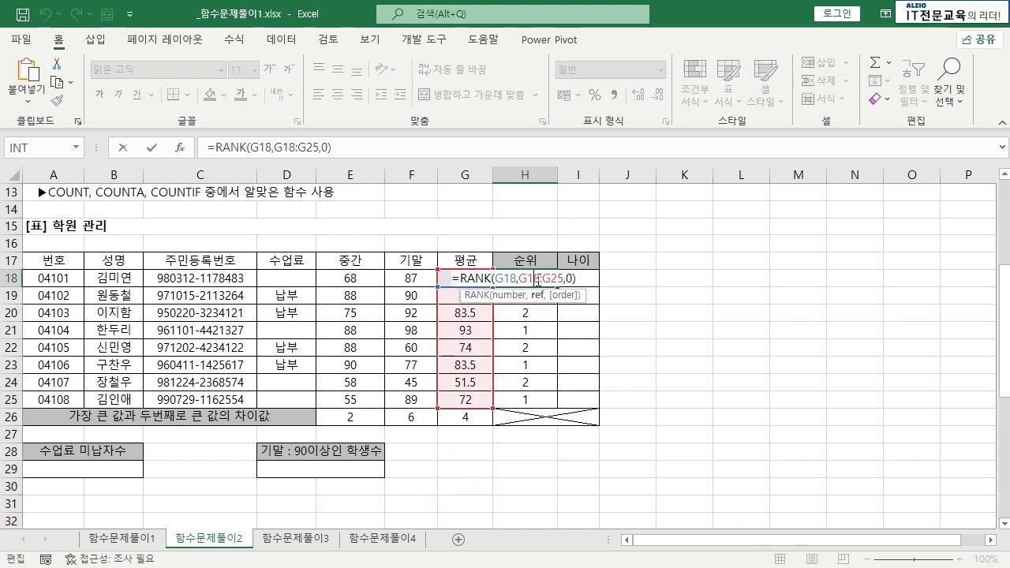
{"action": "left_click_drag", "start_coordinate": [519, 278], "coordinate": [559, 281]}
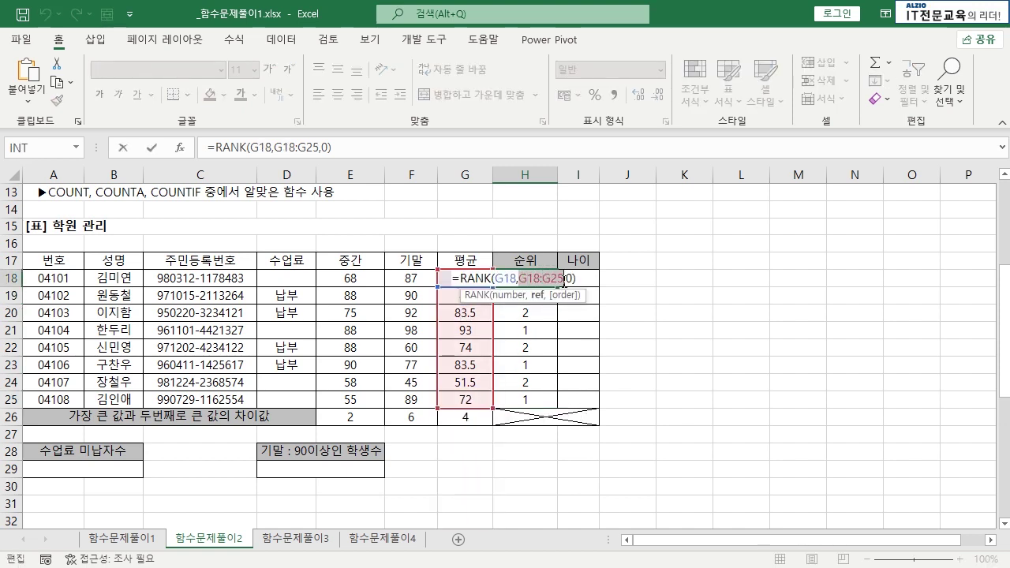
{"action": "key", "text": "F4"}
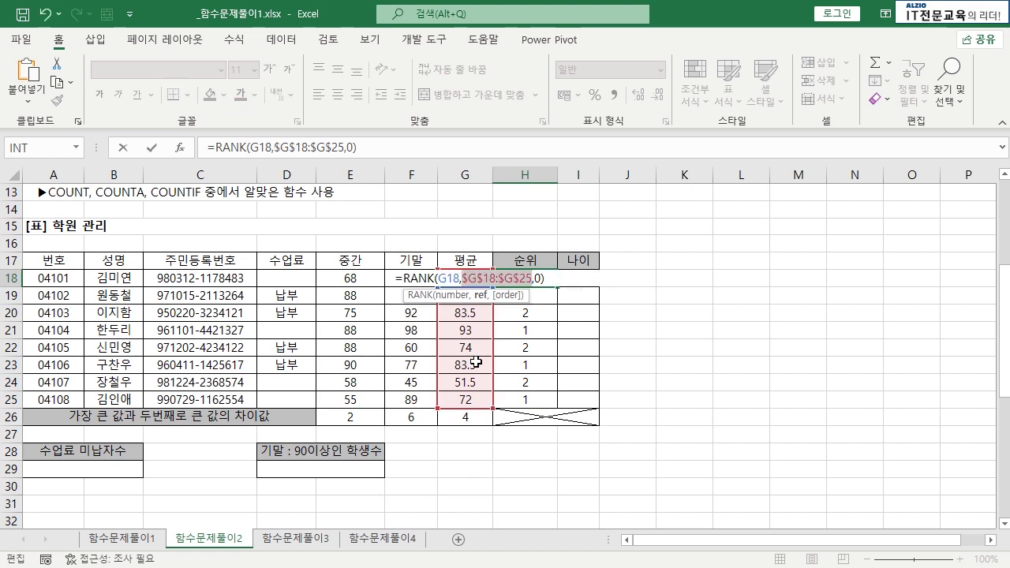
{"action": "key", "text": "Return"}
{"action": "key", "text": "Up"}
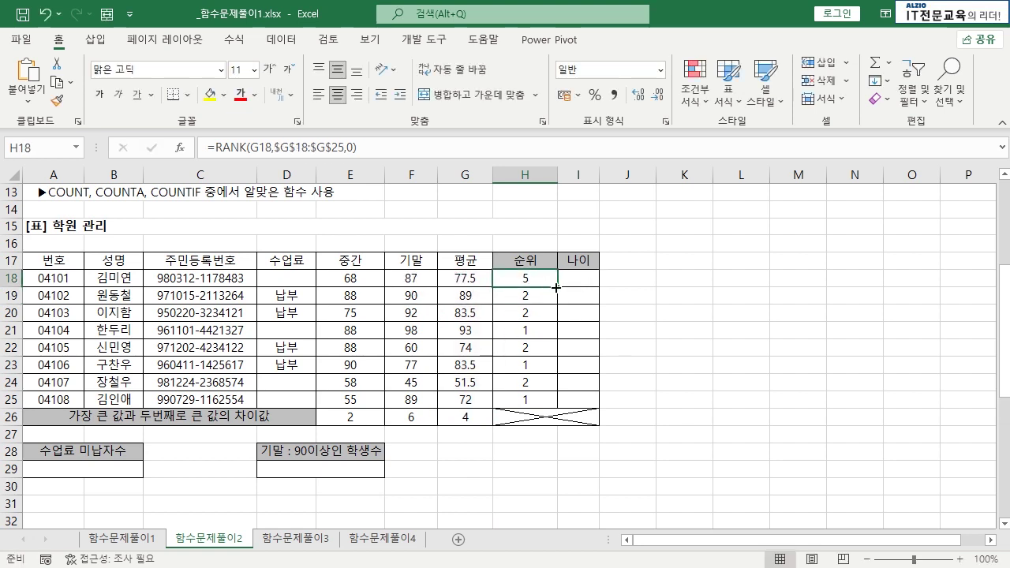
{"action": "double_click", "coordinate": [556, 288]}
- Compare each student's 평균 with the calculated 순위 in rows 18 to 25, including the tied averages
{"action": "left_click", "coordinate": [530, 330]}
{"action": "left_click_drag", "start_coordinate": [466, 329], "coordinate": [530, 327]}
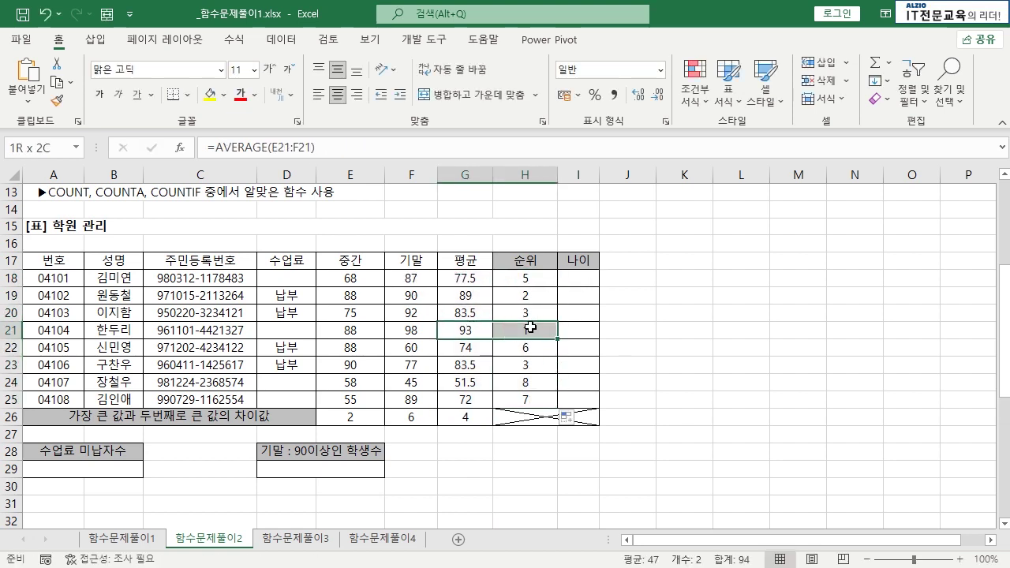
{"action": "left_click_drag", "start_coordinate": [471, 295], "coordinate": [525, 296]}
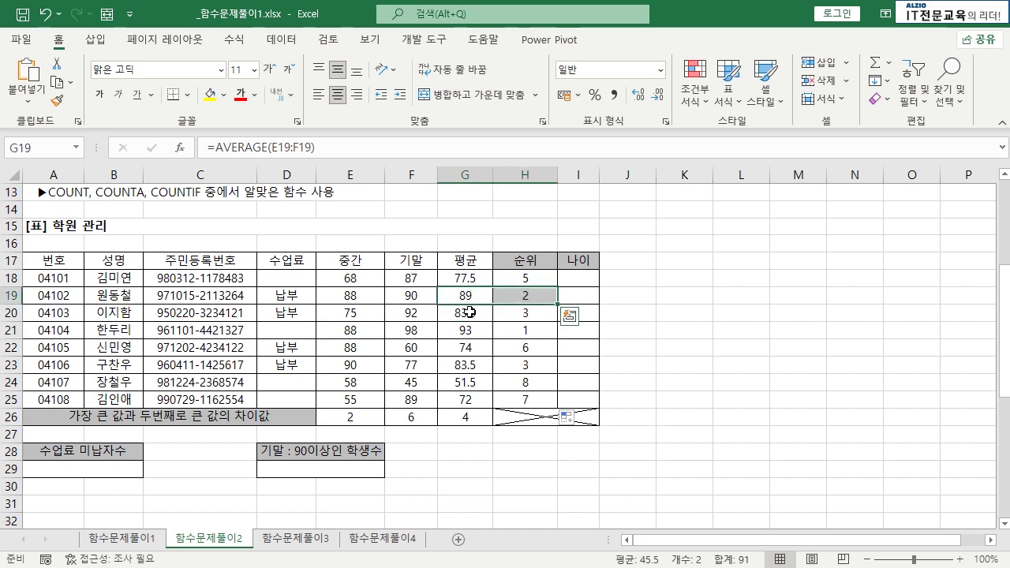
{"action": "left_click_drag", "start_coordinate": [470, 313], "coordinate": [524, 314]}
{"action": "left_click_drag", "start_coordinate": [470, 363], "coordinate": [523, 363], "text": "ctrl"}
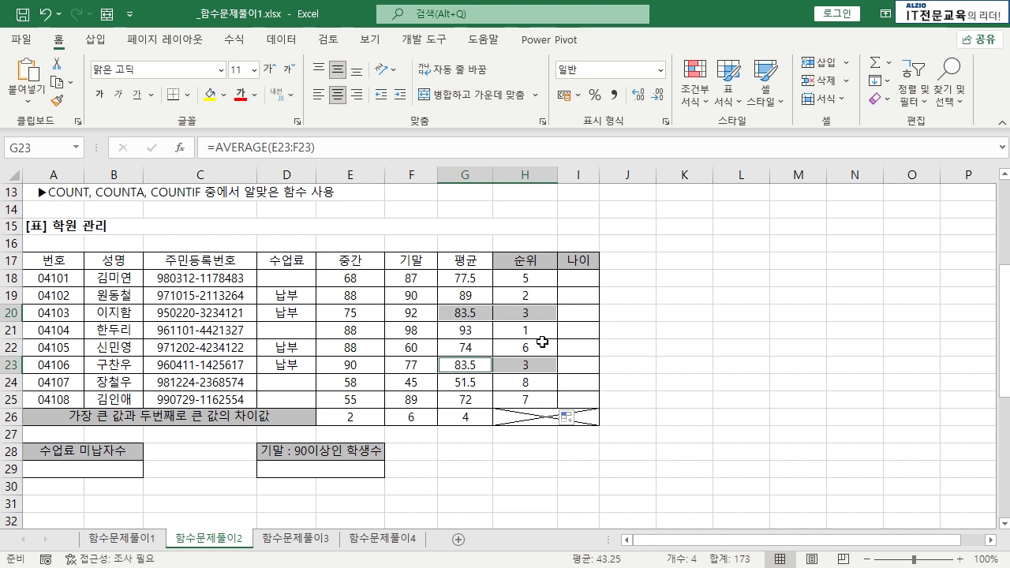
{"action": "left_click_drag", "start_coordinate": [474, 278], "coordinate": [512, 281]}
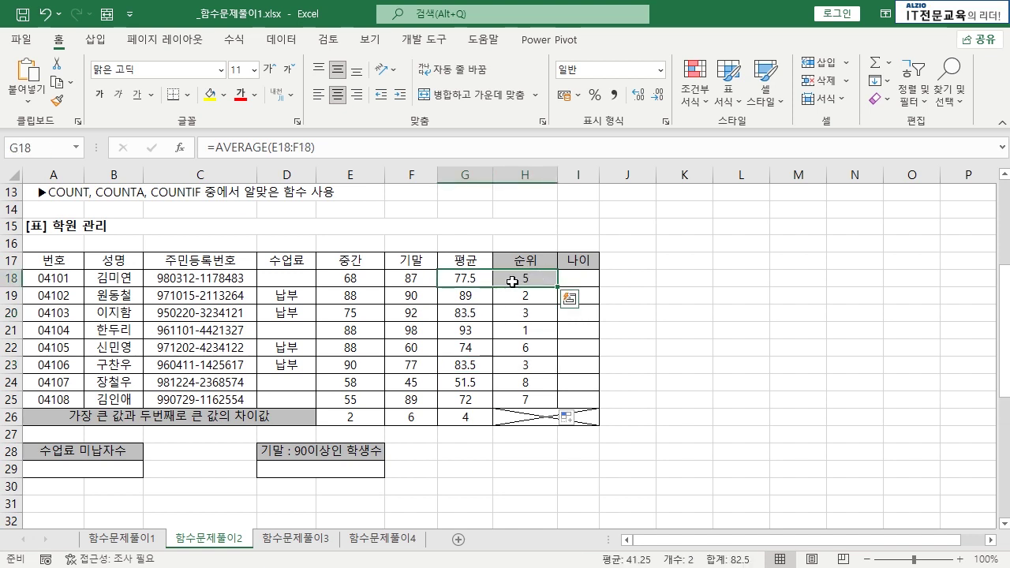
{"action": "left_click_drag", "start_coordinate": [471, 347], "coordinate": [526, 347]}
{"action": "left_click_drag", "start_coordinate": [484, 398], "coordinate": [529, 385]}
{"action": "left_click", "coordinate": [528, 385]}
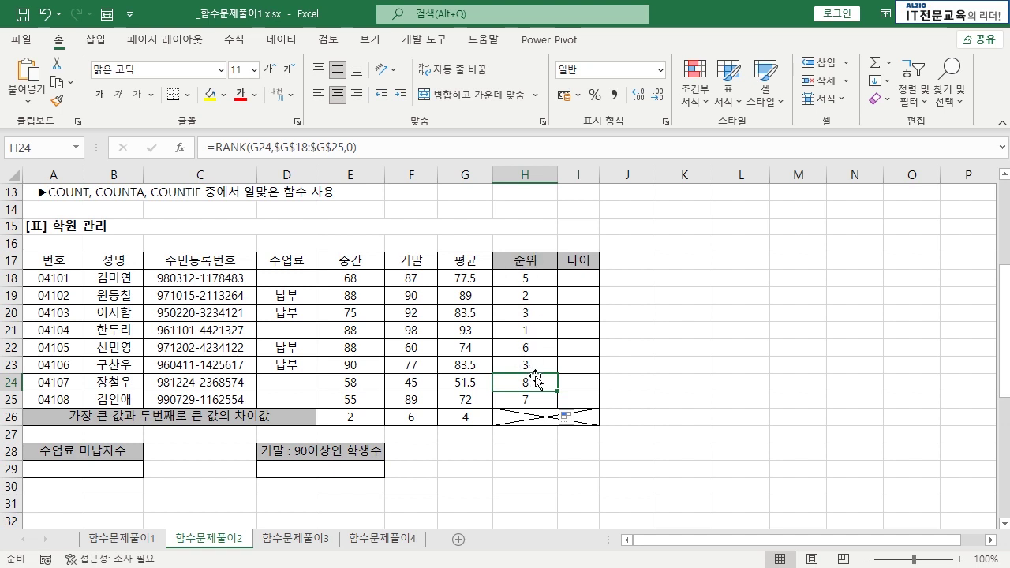
{"action": "left_click", "coordinate": [538, 313]}
{"action": "left_click_drag", "start_coordinate": [524, 280], "coordinate": [525, 399]}
{"action": "left_click", "coordinate": [525, 399]}
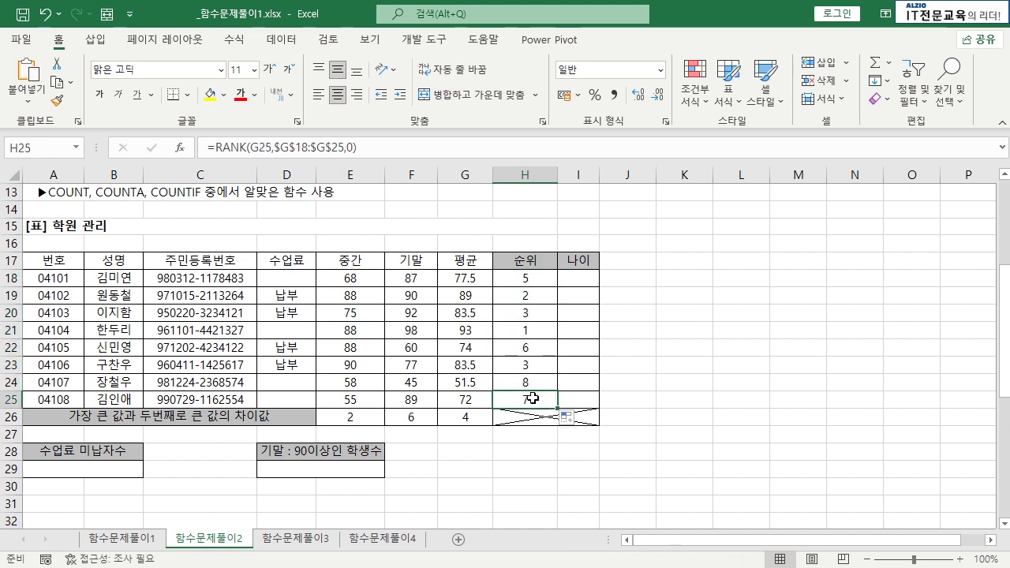
- Remove the order argument so H18 reads =RANK(G18,$G$18:$G$25), and fill it down to H25
{"action": "double_click", "coordinate": [532, 282]}
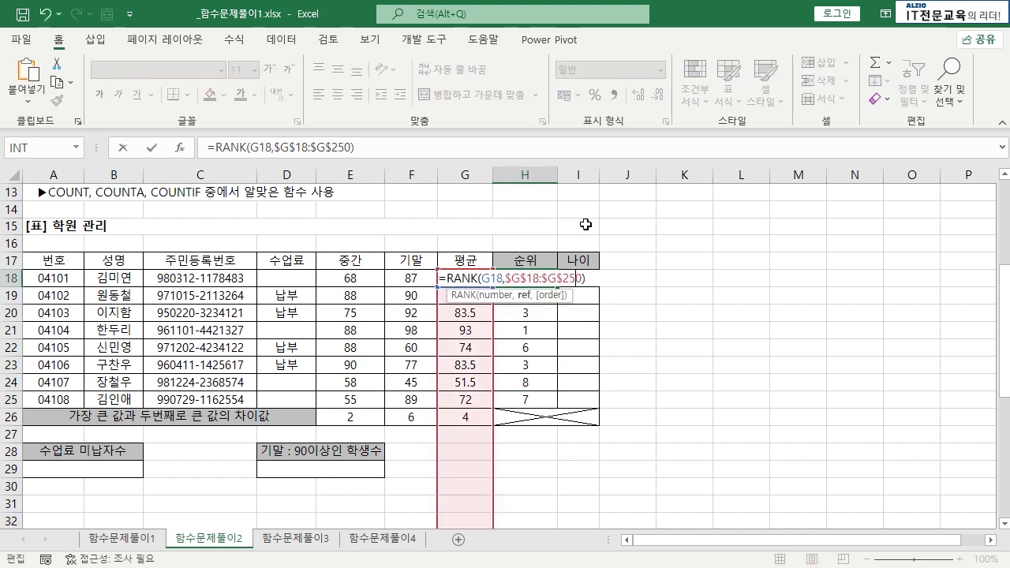
{"action": "key", "text": "Return"}
{"action": "key", "text": "ctrl+shift+Down"}
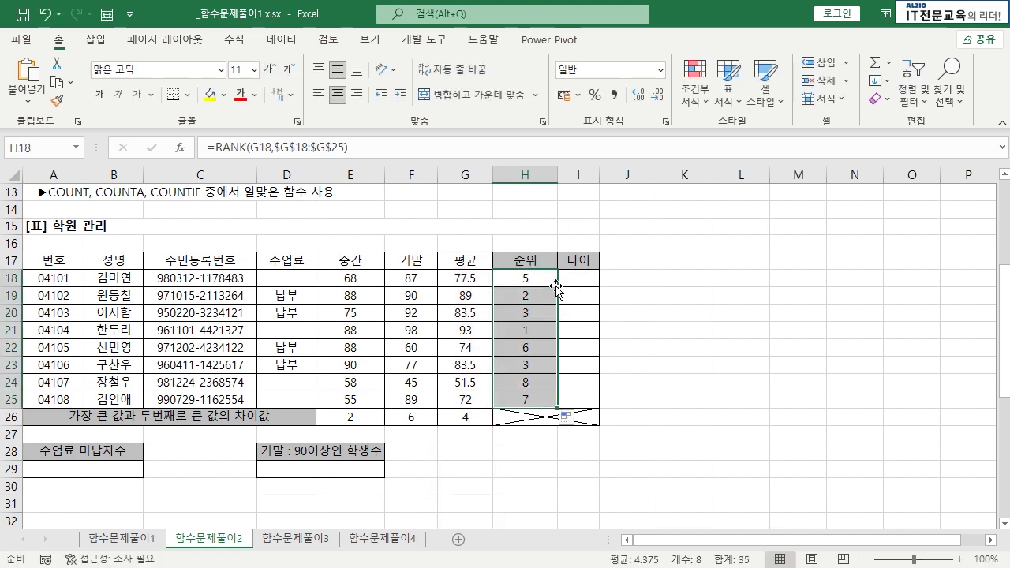
{"action": "left_click", "coordinate": [538, 329]}
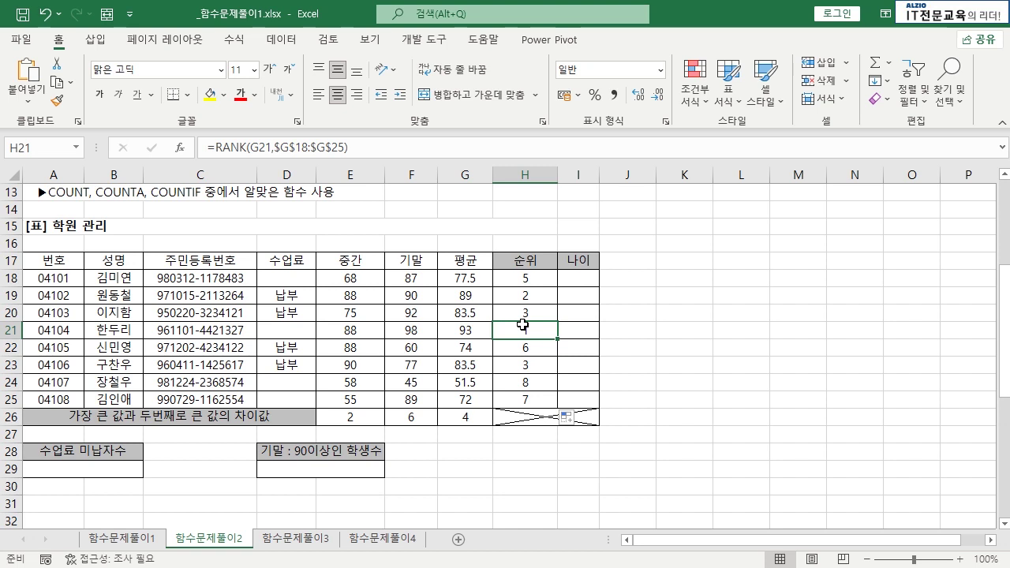
- Review task 3's instructions for calculating 나이 from the 주민등록번호 column, including its age formula and required functions
{"action": "left_click", "coordinate": [588, 276]}
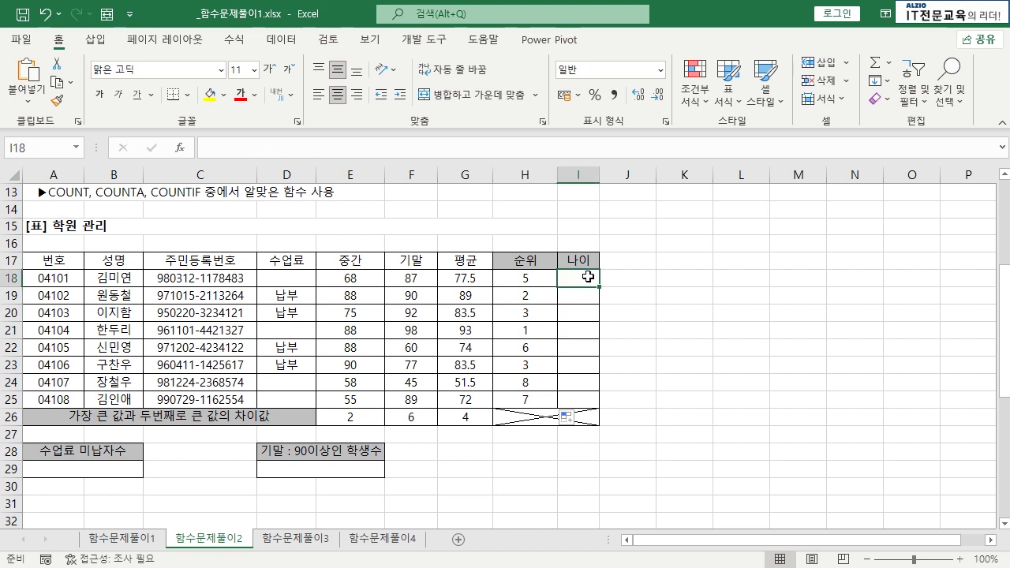
{"action": "left_click_drag", "start_coordinate": [195, 278], "coordinate": [192, 398]}
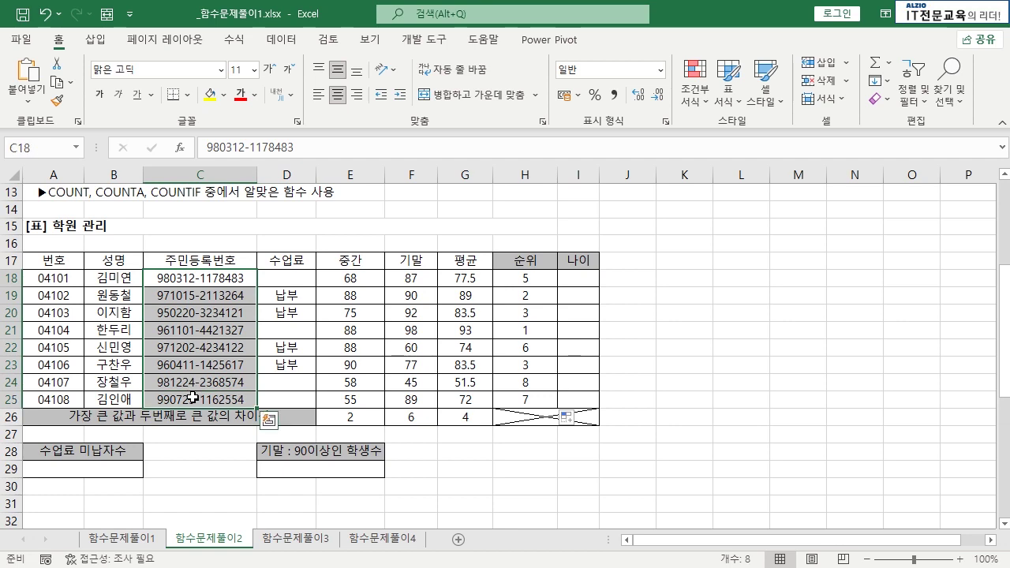
{"action": "scroll", "coordinate": [308, 394], "scroll_direction": "up", "scroll_amount": 4}
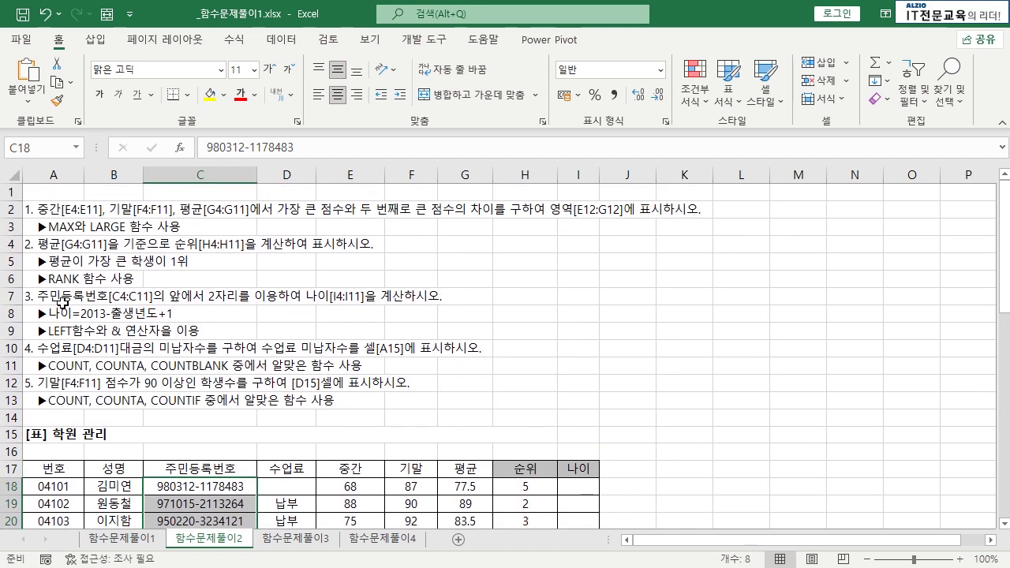
{"action": "left_click", "coordinate": [61, 302]}
{"action": "scroll", "coordinate": [210, 303], "scroll_direction": "down", "scroll_amount": 2}
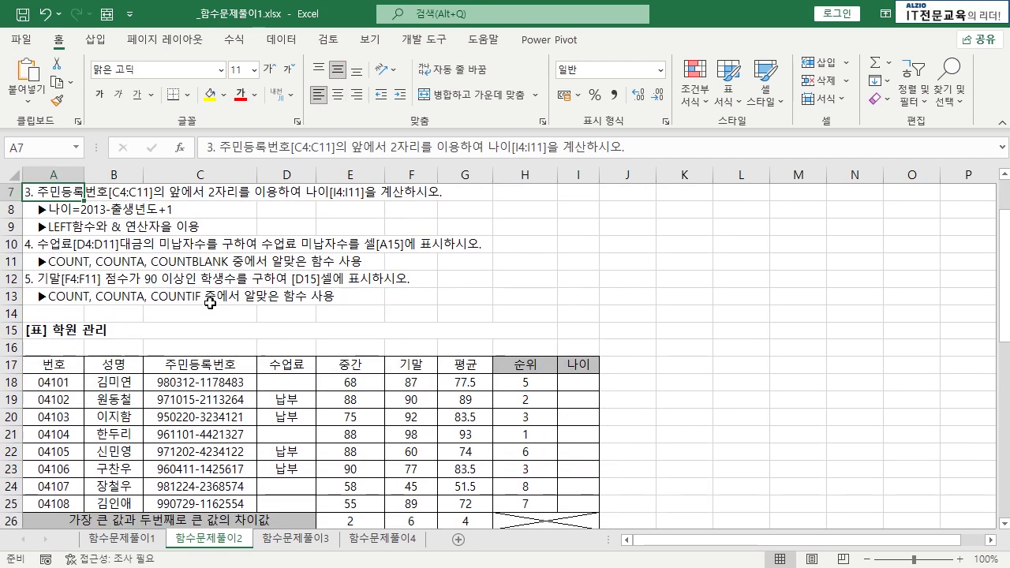
{"action": "scroll", "coordinate": [210, 303], "scroll_direction": "down", "scroll_amount": 1}
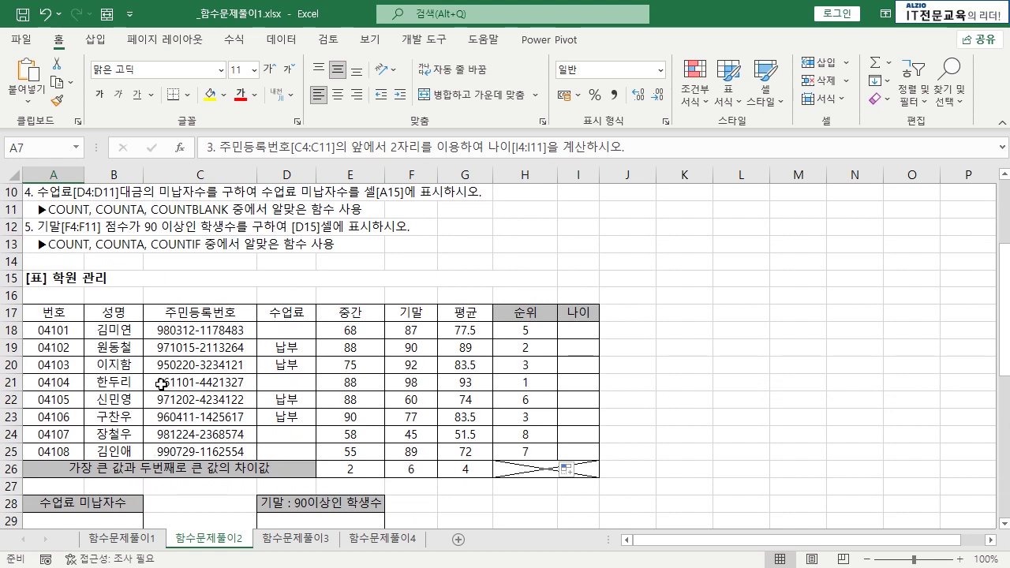
{"action": "scroll", "coordinate": [161, 334], "scroll_direction": "up", "scroll_amount": 3}
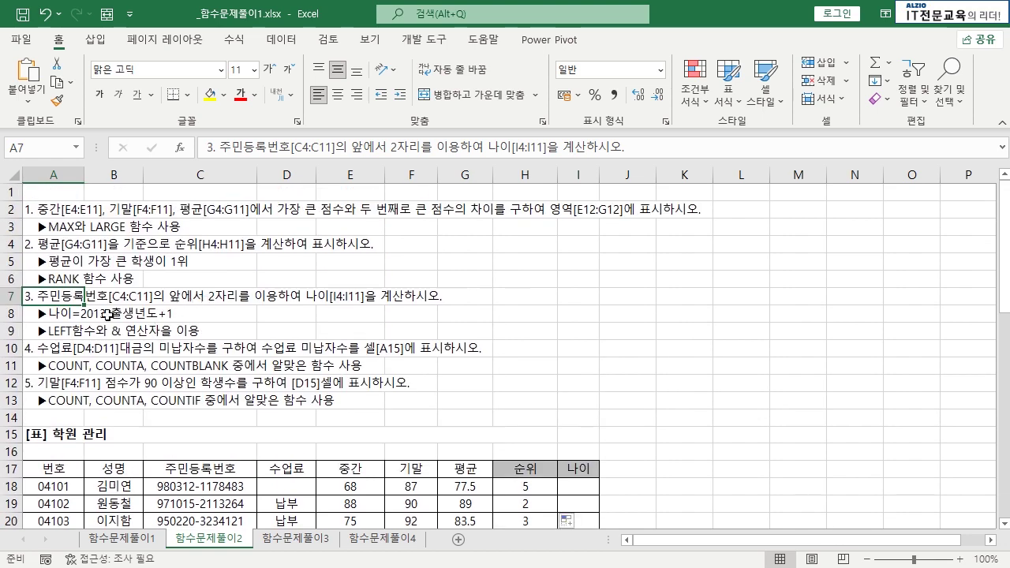
{"action": "key", "text": "Down"}
{"action": "key", "text": "Right"}
{"action": "key", "text": "Right"}
{"action": "key", "text": "Right"}
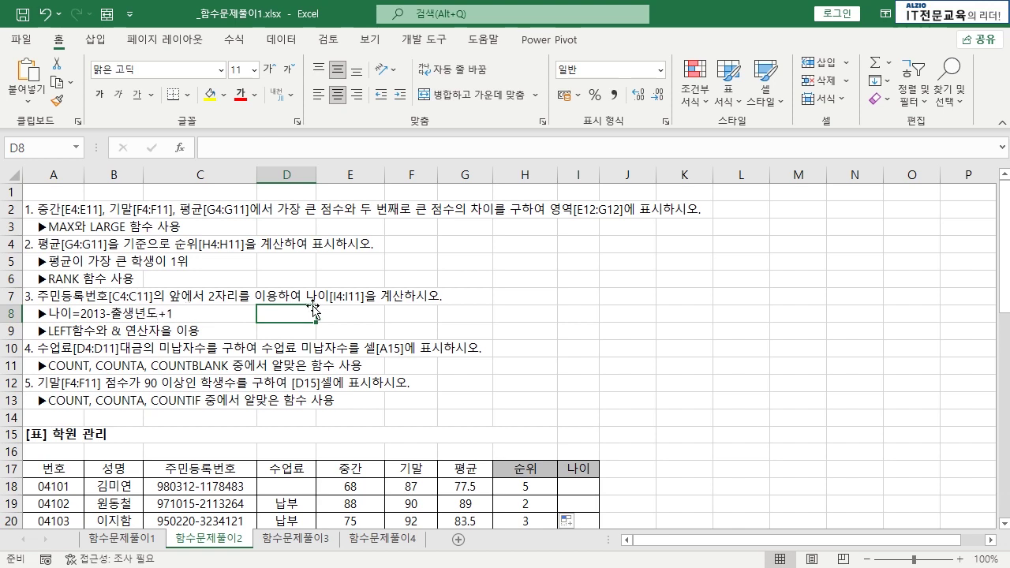
{"action": "scroll", "coordinate": [313, 309], "scroll_direction": "down", "scroll_amount": 1}
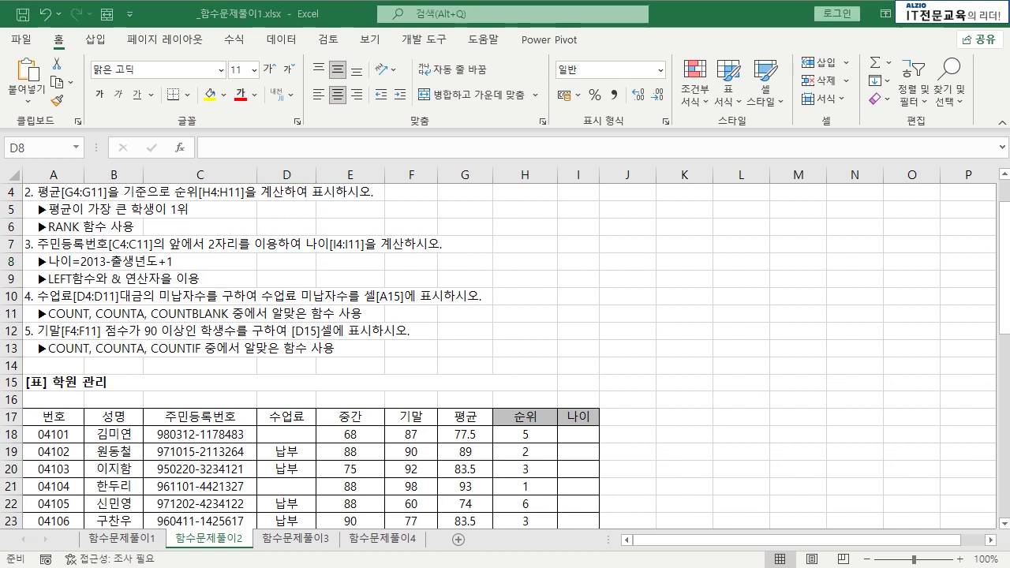
{"action": "scroll", "coordinate": [543, 339], "scroll_direction": "down", "scroll_amount": 2}
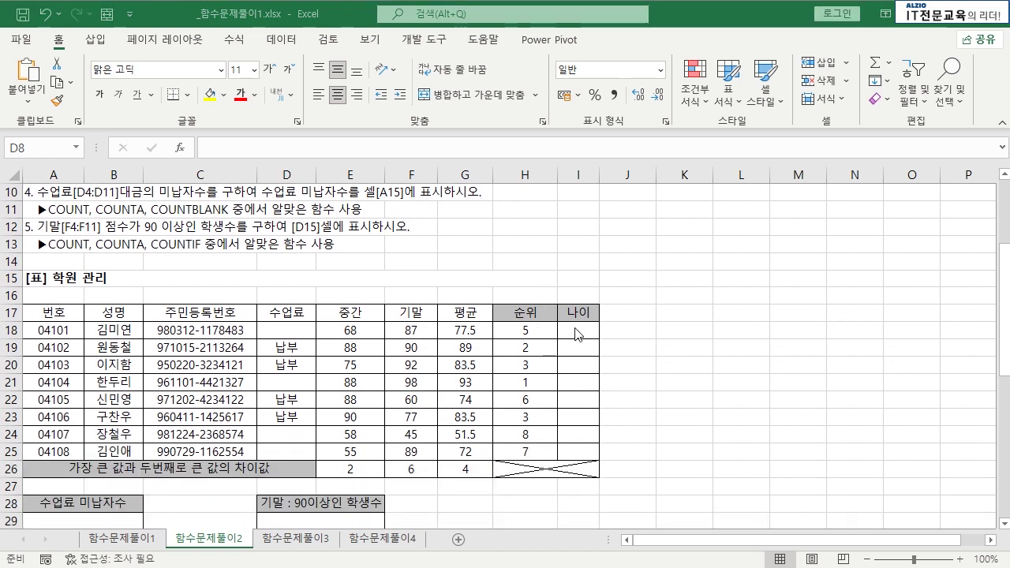
- Enter =LEFT(C18,2) in I18 to extract the first two digits of the 주민등록번호
{"action": "left_click", "coordinate": [578, 329]}
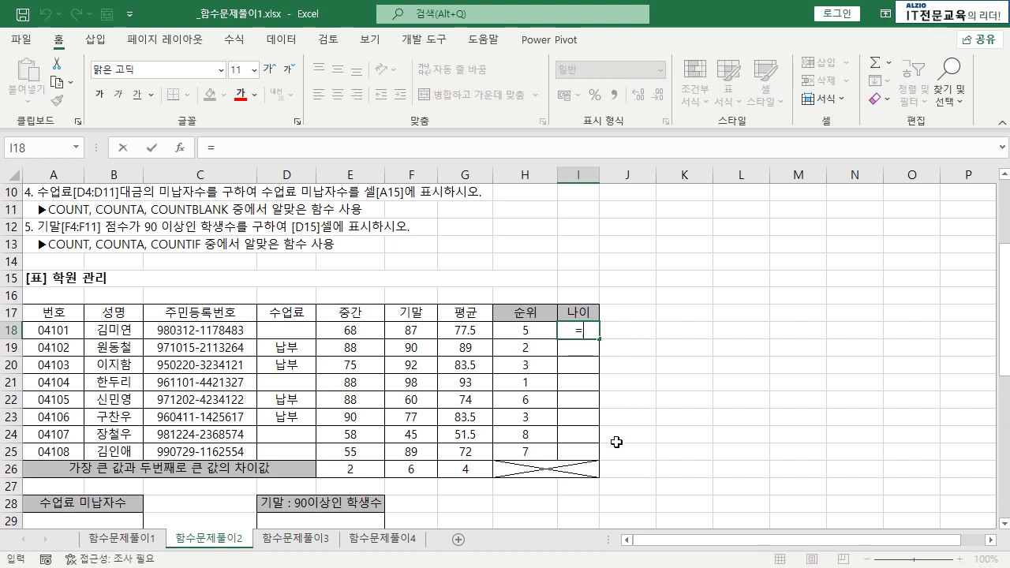
{"action": "type", "text": "LEFT"}
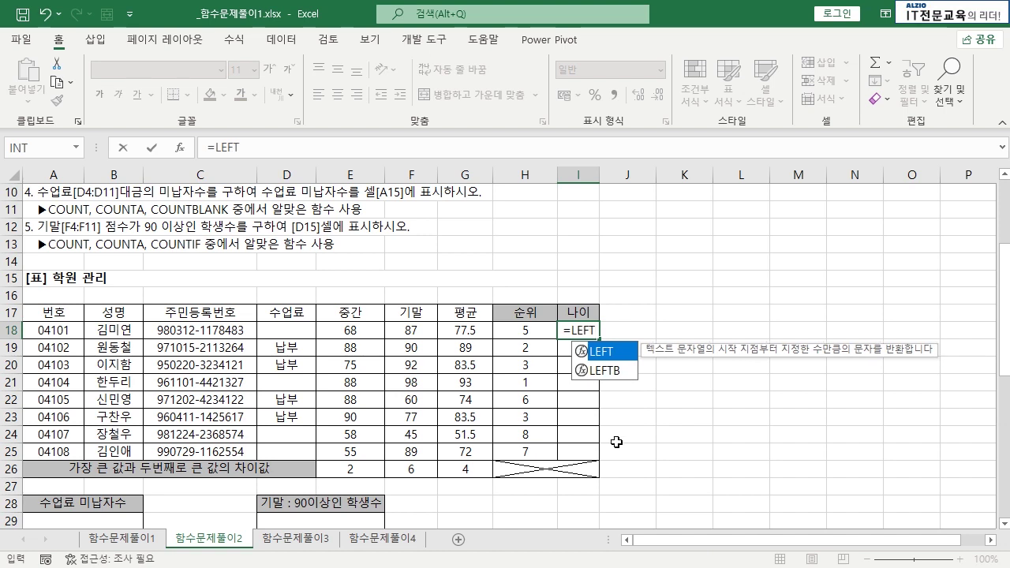
{"action": "type", "text": "("}
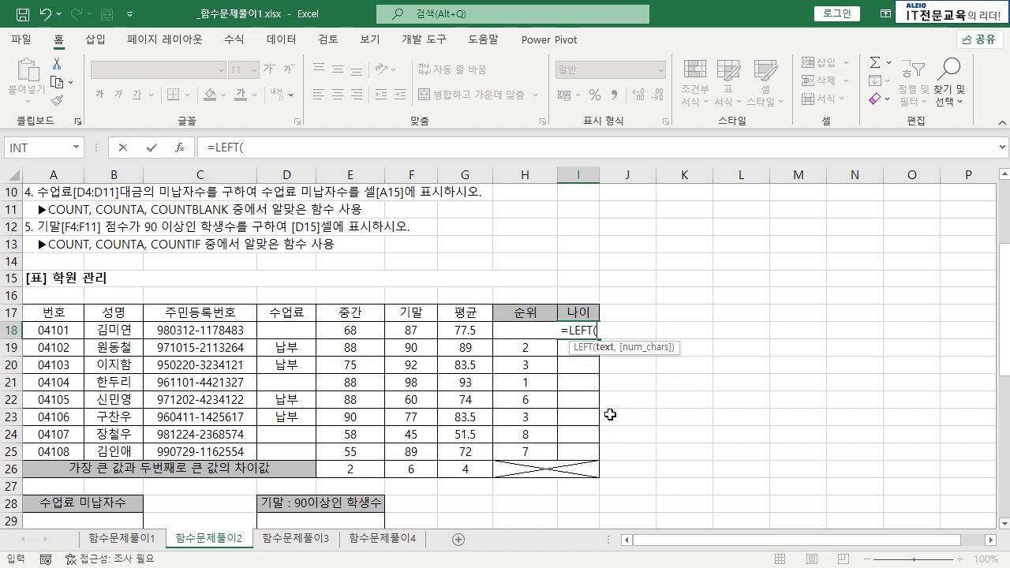
{"action": "left_click", "coordinate": [190, 332]}
{"action": "type", "text": ","}
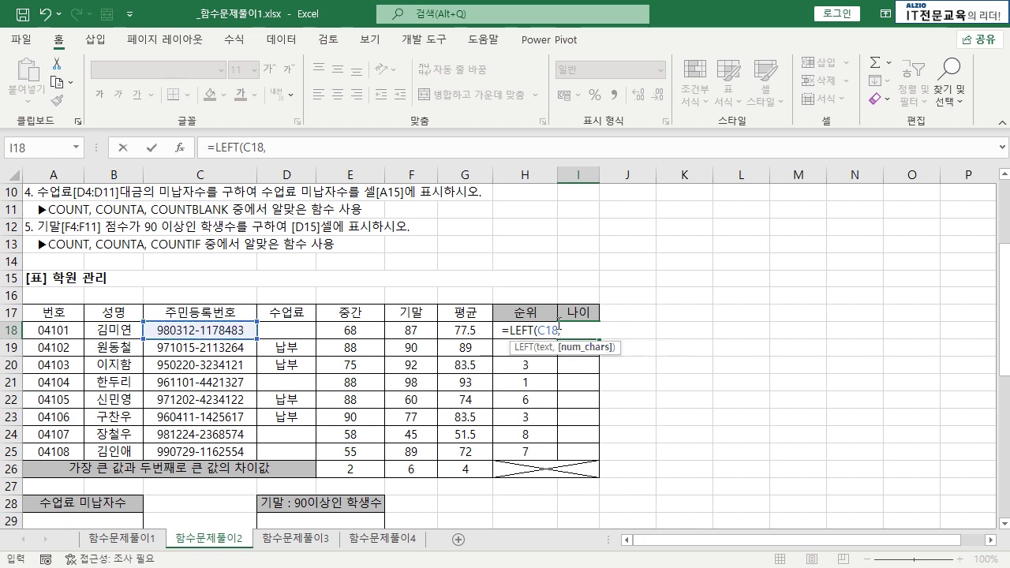
{"action": "type", "text": "2)"}
{"action": "key", "text": "Return"}
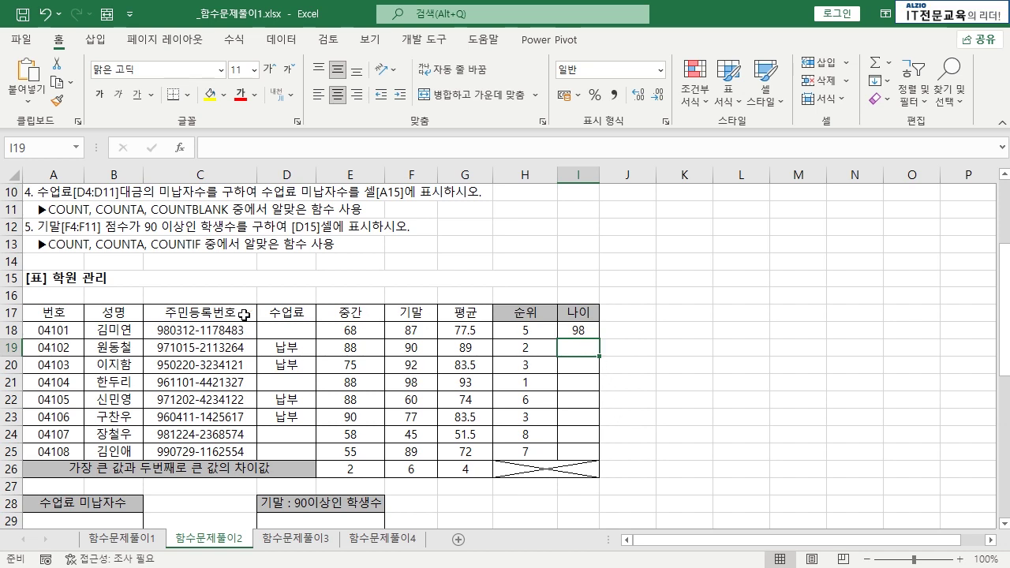
- Fill the LEFT formula from I18 down to I25
{"action": "left_click", "coordinate": [172, 330]}
{"action": "left_click", "coordinate": [576, 329]}
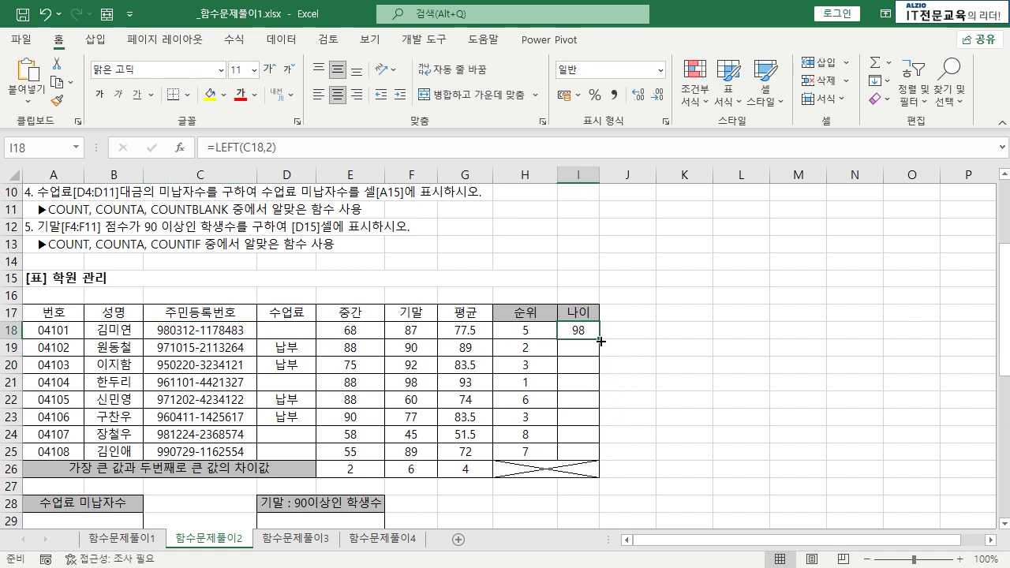
{"action": "double_click", "coordinate": [601, 341]}
{"action": "left_click", "coordinate": [608, 365]}
{"action": "double_click", "coordinate": [599, 340]}
{"action": "left_click", "coordinate": [483, 364]}
{"action": "left_click_drag", "start_coordinate": [600, 340], "coordinate": [598, 457]}
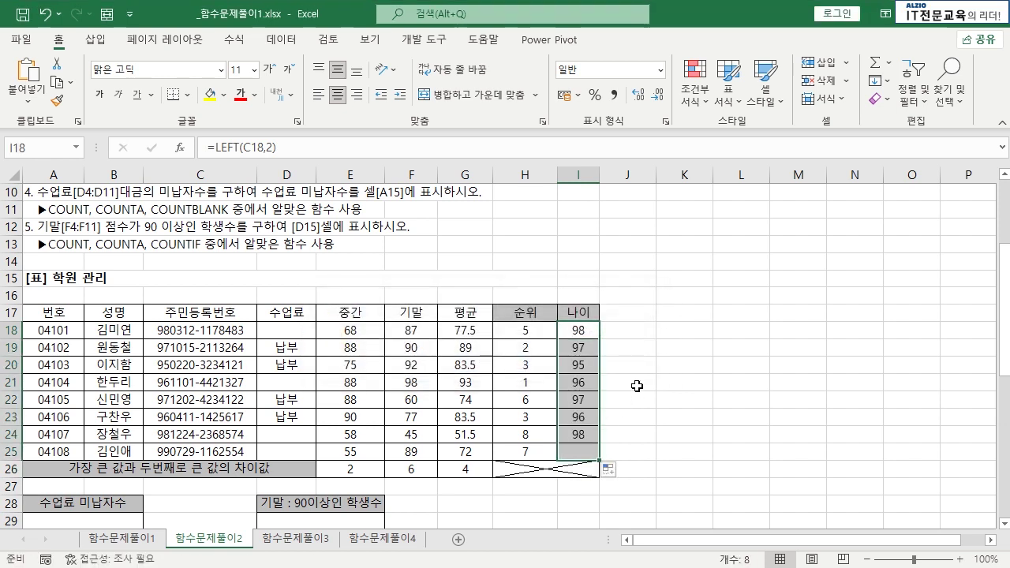
- Compare the extracted digits with the 주민등록번호 column and undo the fill in the 나이 column
{"action": "left_click", "coordinate": [582, 348]}
{"action": "left_click_drag", "start_coordinate": [224, 364], "coordinate": [548, 379]}
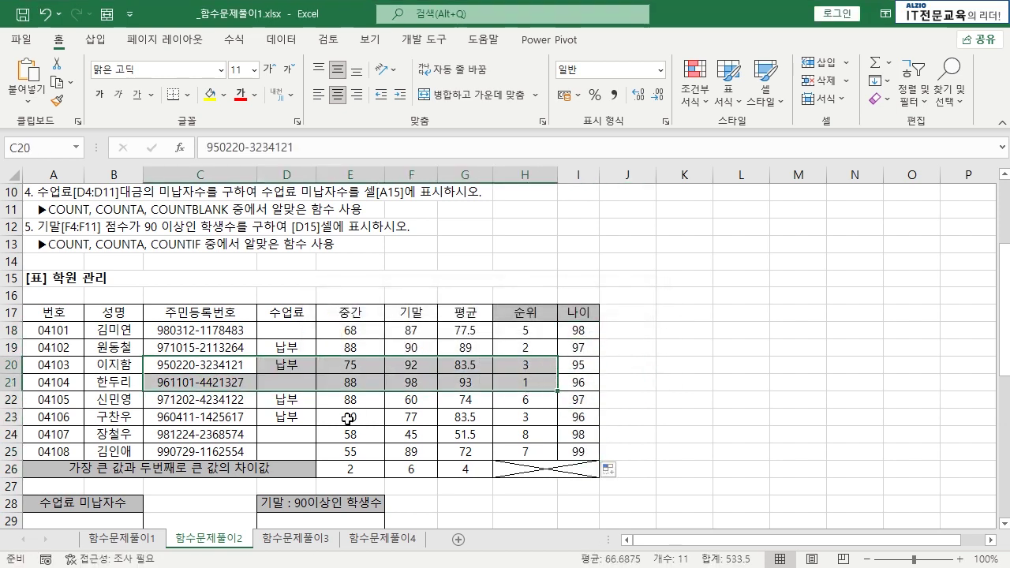
{"action": "left_click", "coordinate": [577, 450]}
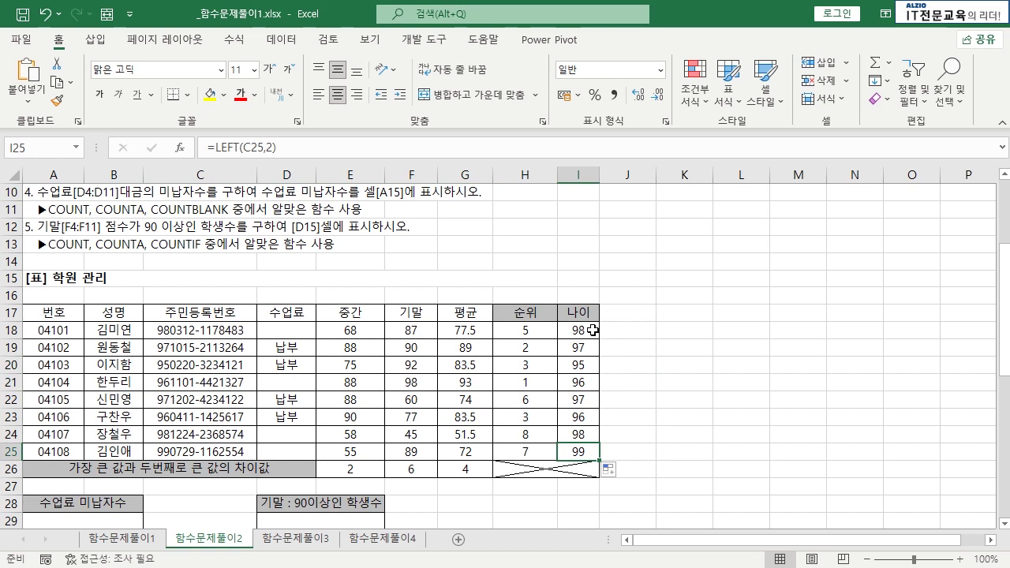
{"action": "key", "text": "ctrl+z"}
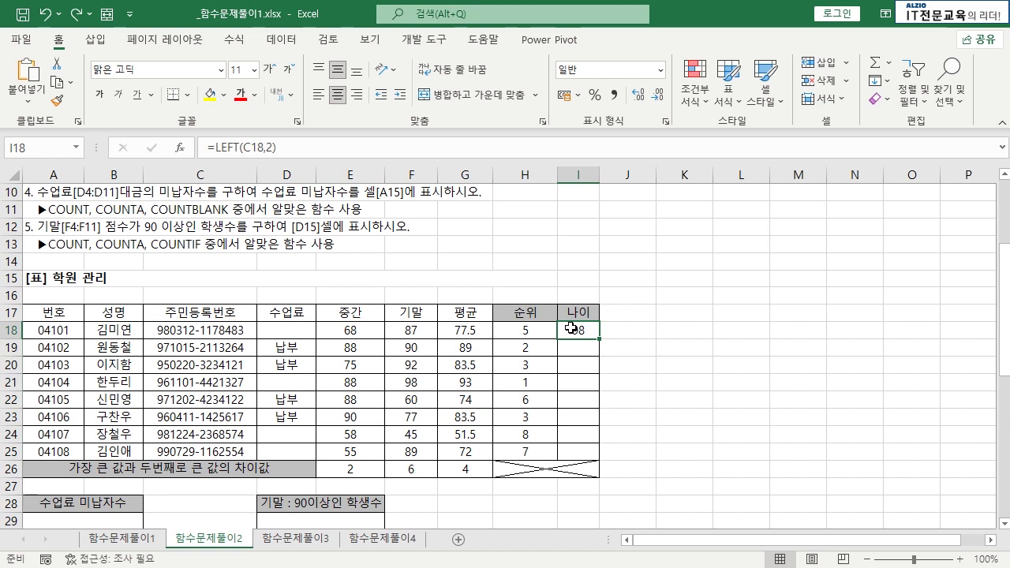
- Extend the LEFT formula in I18 to the age calculation =2013-("19"&LEFT(C18,2))+1
{"action": "double_click", "coordinate": [571, 328]}
{"action": "left_click_drag", "start_coordinate": [510, 330], "coordinate": [584, 331]}
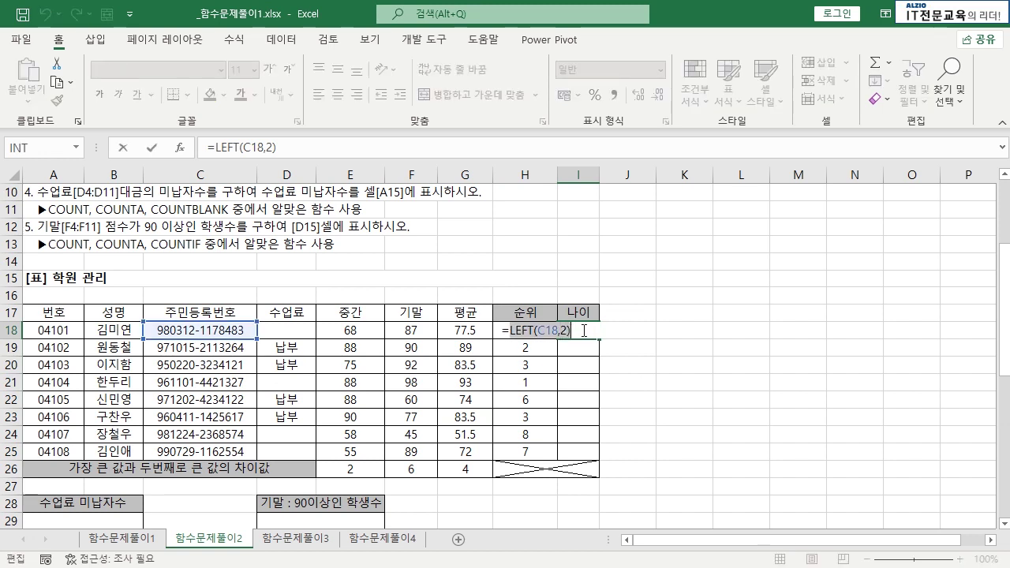
{"action": "left_click", "coordinate": [510, 330]}
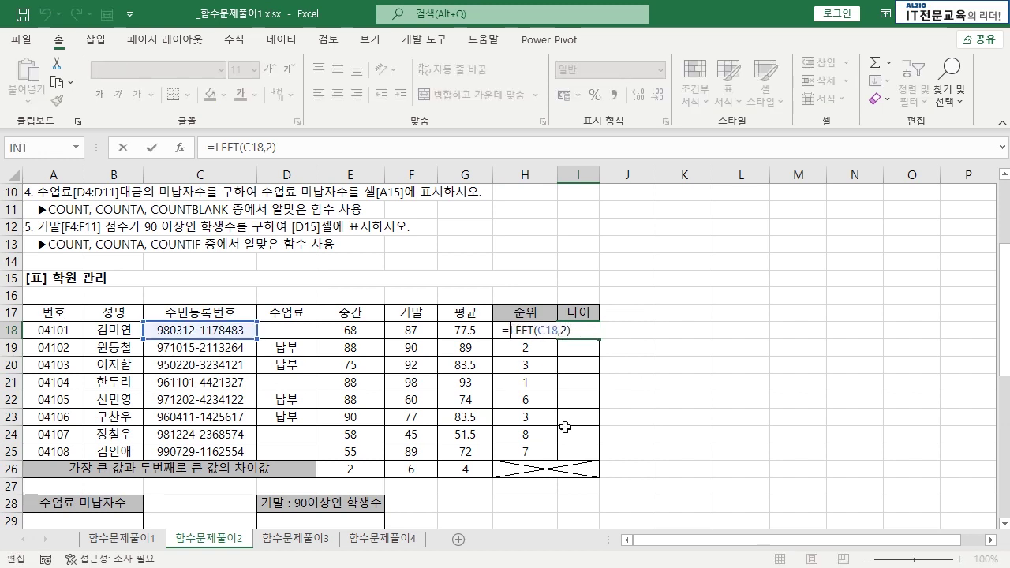
{"action": "type", "text": "2013-"}
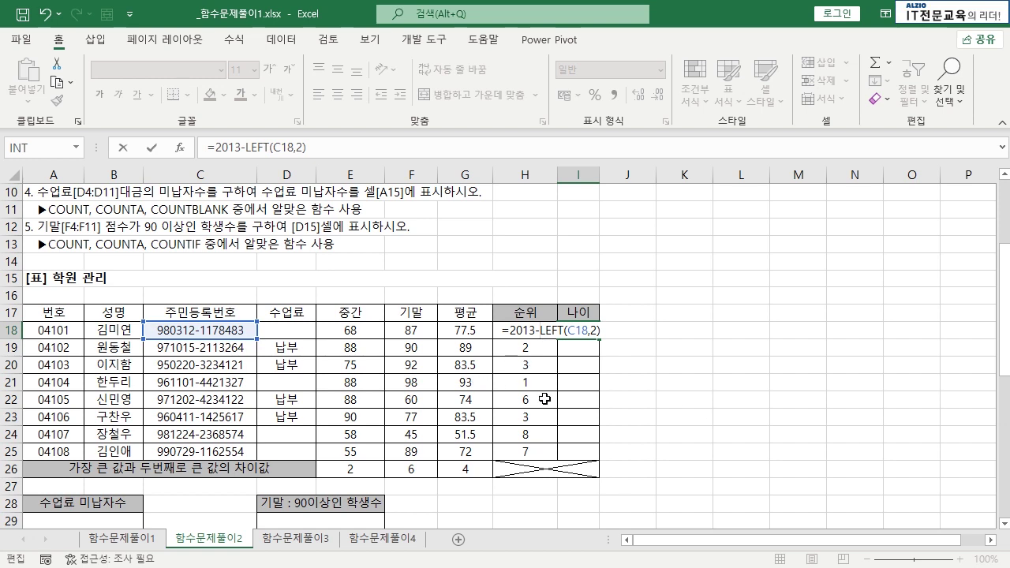
{"action": "type", "text": "("}
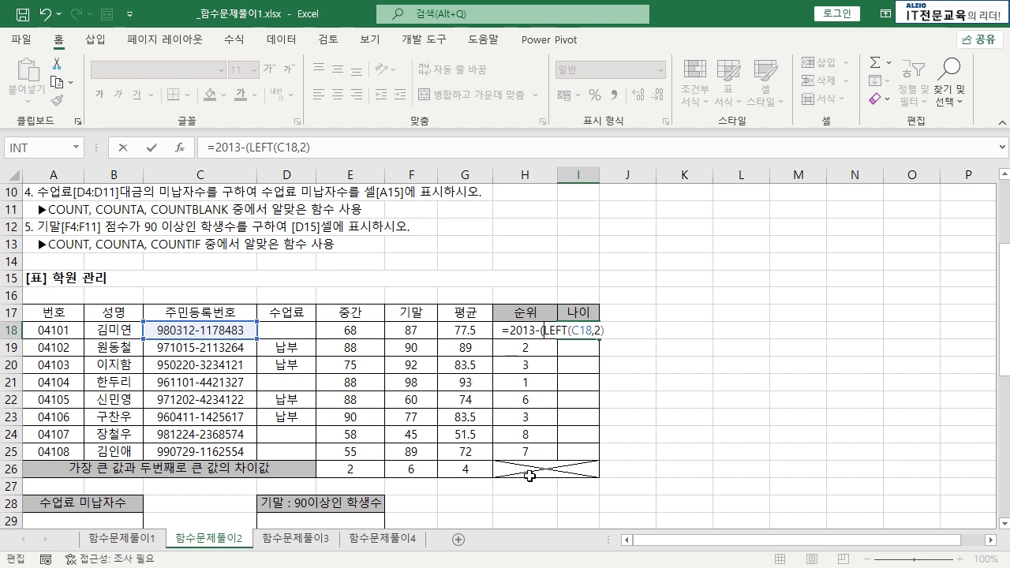
{"action": "type", "text": "\"19"}
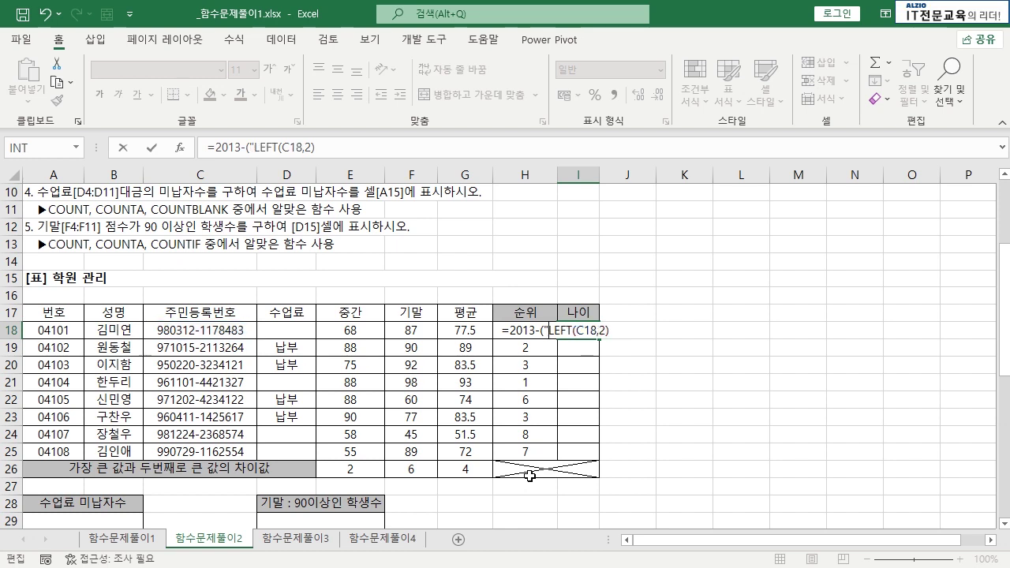
{"action": "type", "text": "\""}
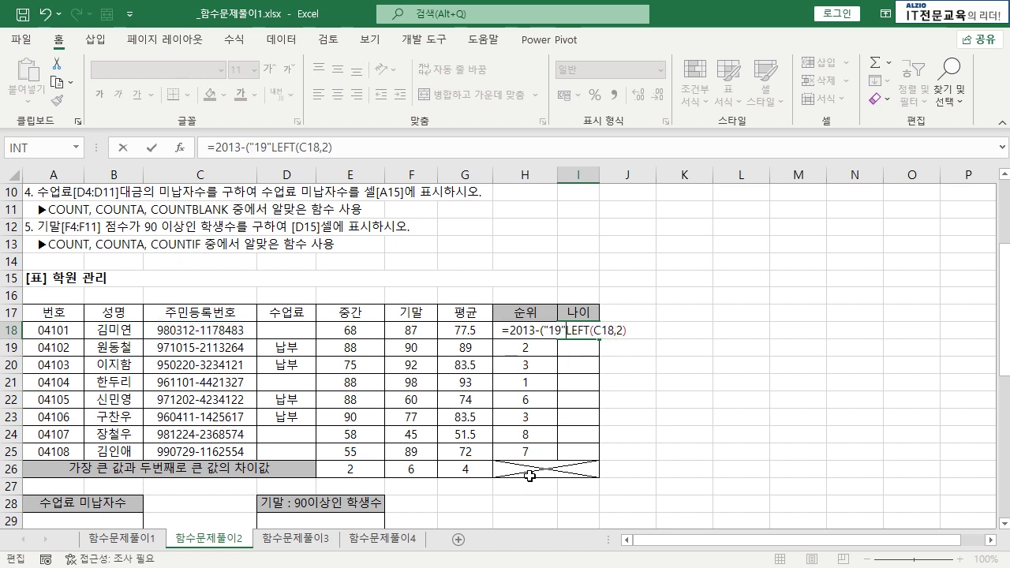
{"action": "type", "text": "&"}
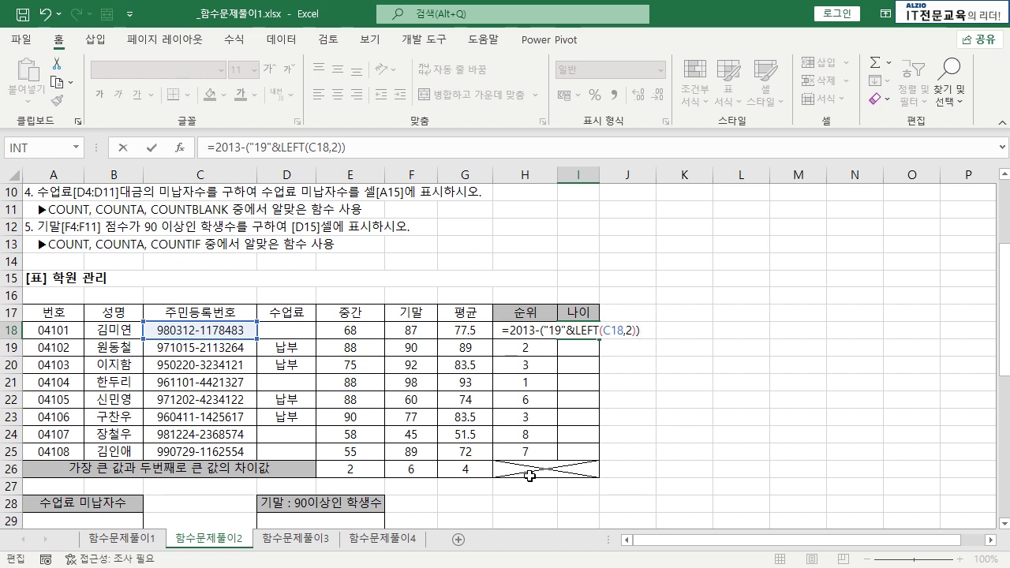
{"action": "key", "text": "Return"}
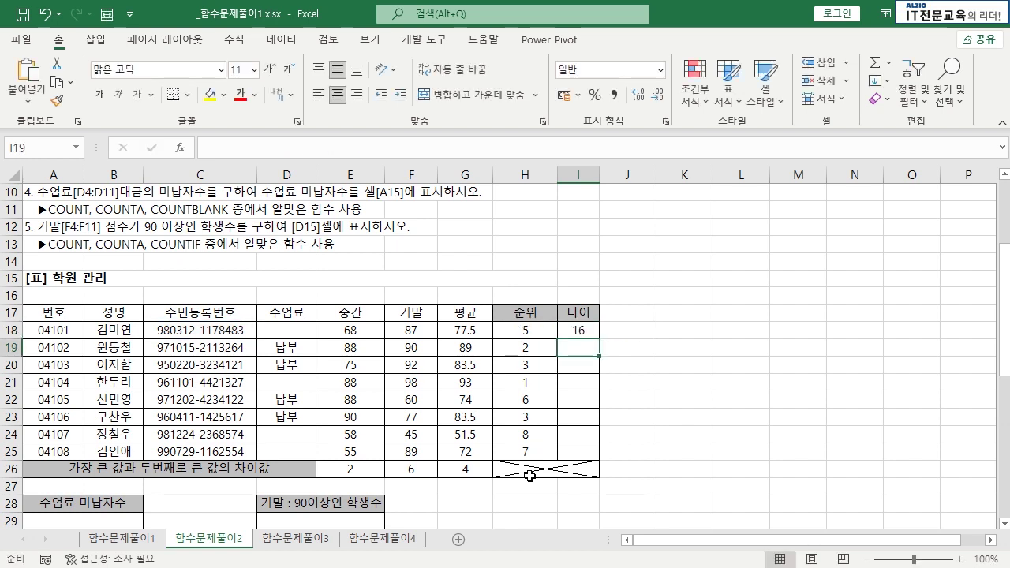
- Fill the age formula from I18 down to I25
{"action": "left_click", "coordinate": [574, 331]}
{"action": "left_click_drag", "start_coordinate": [598, 339], "coordinate": [598, 474]}
{"action": "key", "text": "Return"}
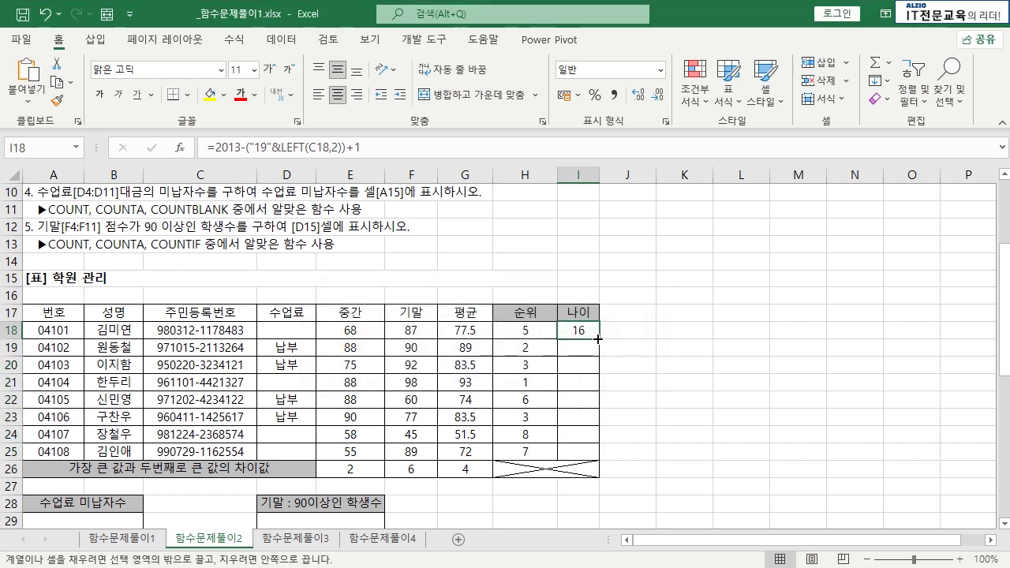
{"action": "left_click_drag", "start_coordinate": [598, 339], "coordinate": [598, 459]}
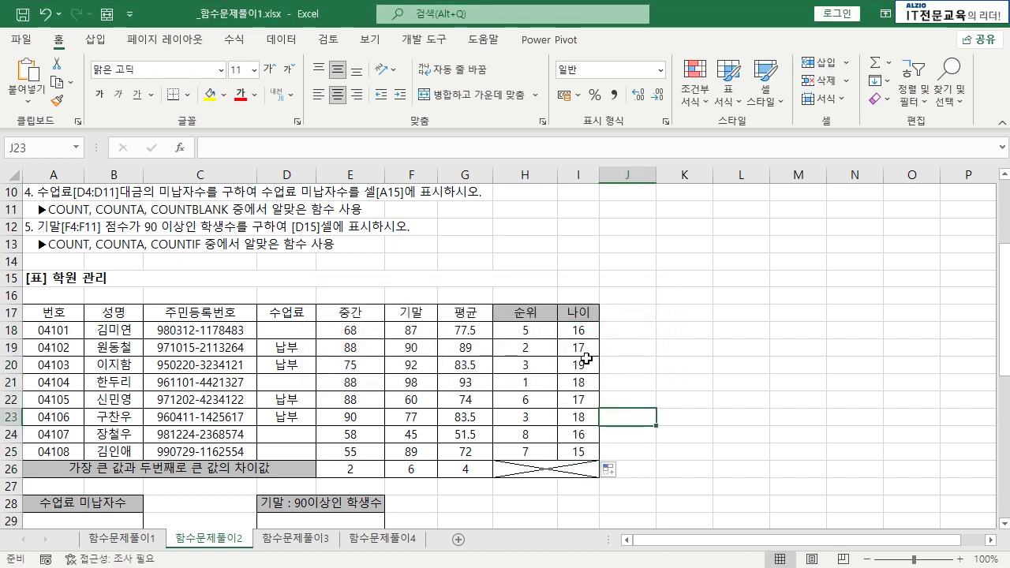
- Review the parts of I18's age formula against task 3's instructions and check the 나이 results in I18:I25
{"action": "double_click", "coordinate": [587, 333]}
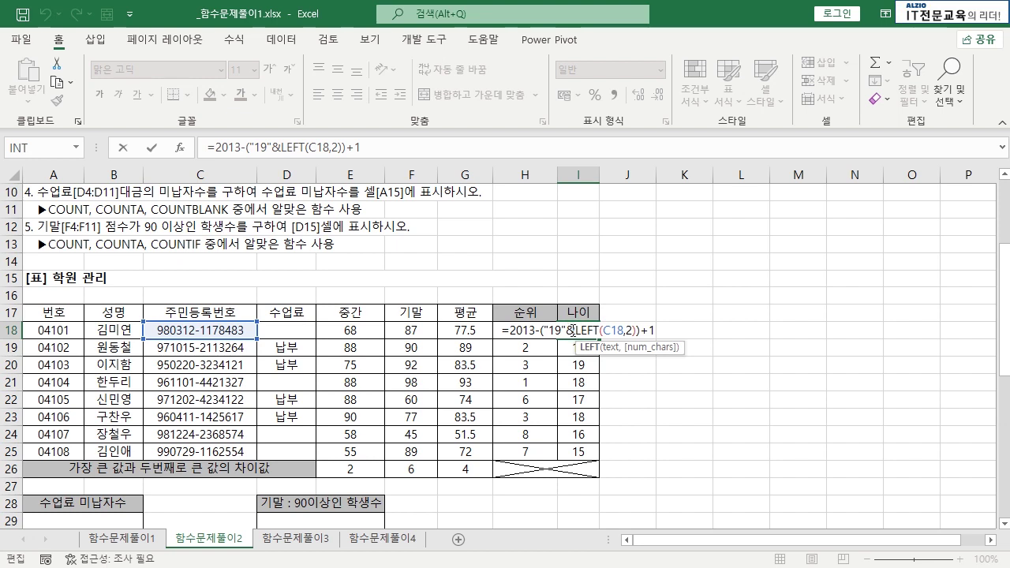
{"action": "left_click_drag", "start_coordinate": [575, 331], "coordinate": [633, 331]}
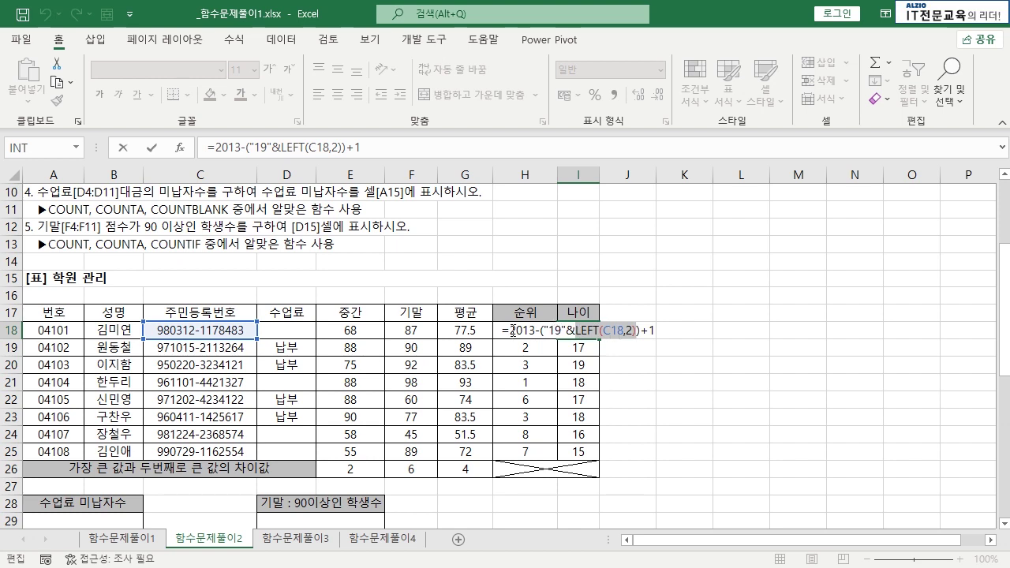
{"action": "left_click_drag", "start_coordinate": [514, 330], "coordinate": [655, 331]}
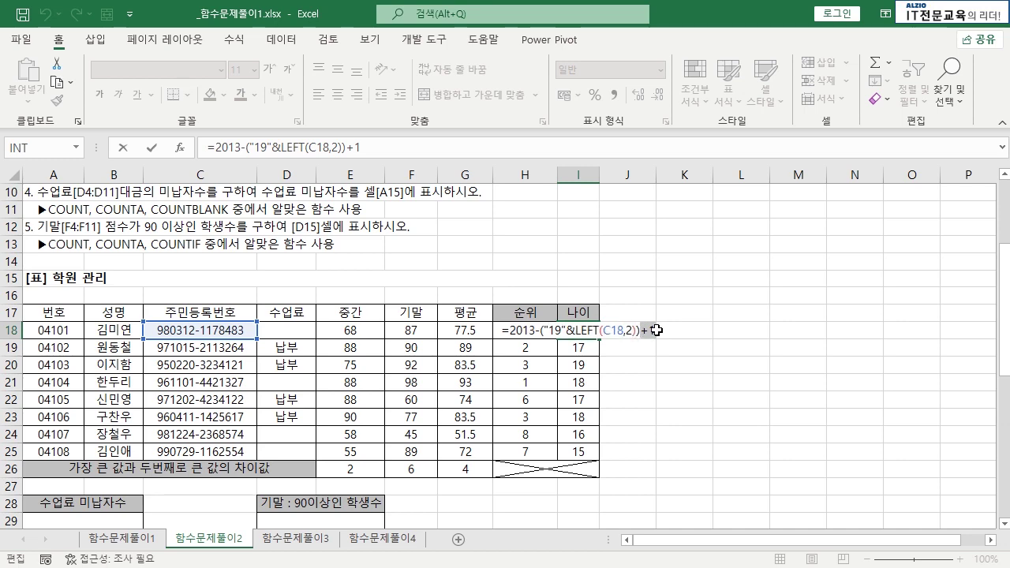
{"action": "key", "text": "ctrl+Return"}
{"action": "scroll", "coordinate": [592, 330], "scroll_direction": "up", "scroll_amount": 2}
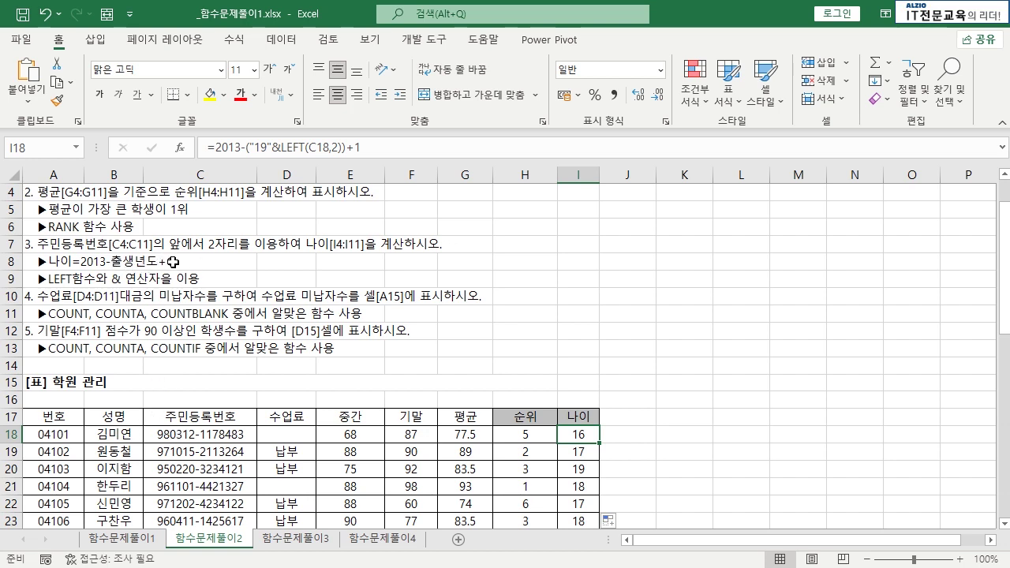
{"action": "scroll", "coordinate": [446, 304], "scroll_direction": "down", "scroll_amount": 3}
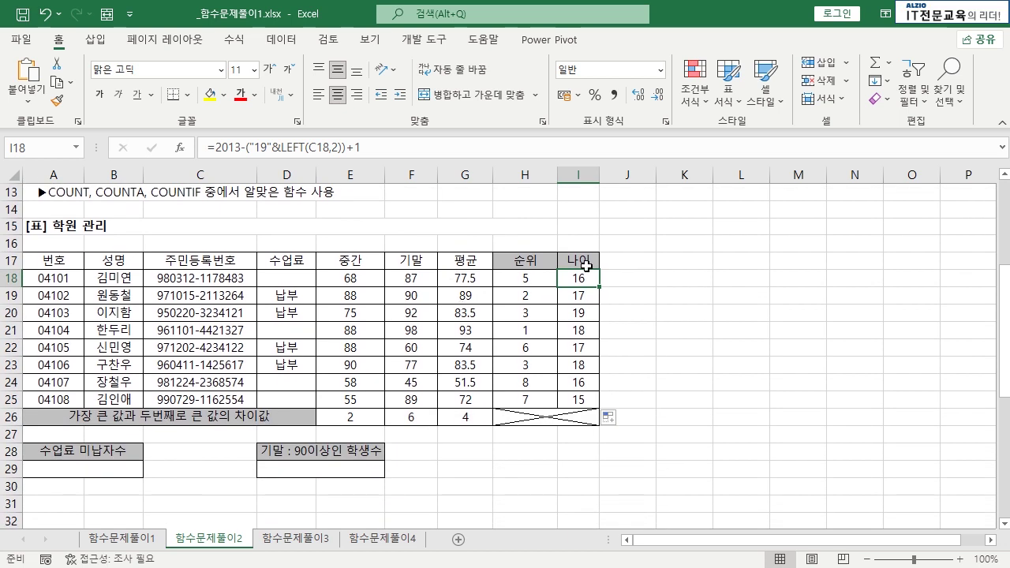
{"action": "double_click", "coordinate": [586, 276]}
{"action": "key", "text": "Escape"}
{"action": "left_click_drag", "start_coordinate": [588, 276], "coordinate": [595, 400]}
{"action": "left_click", "coordinate": [640, 347]}
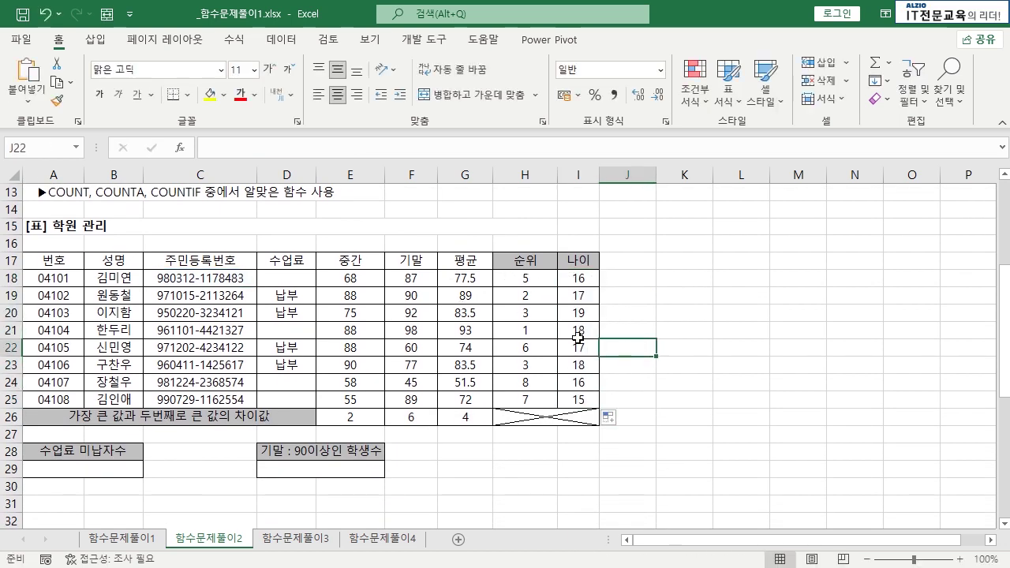
- Read task 4's instructions and examine the 수업료 column for blank cells that mark unpaid tuition
{"action": "scroll", "coordinate": [105, 456], "scroll_direction": "up", "scroll_amount": 3}
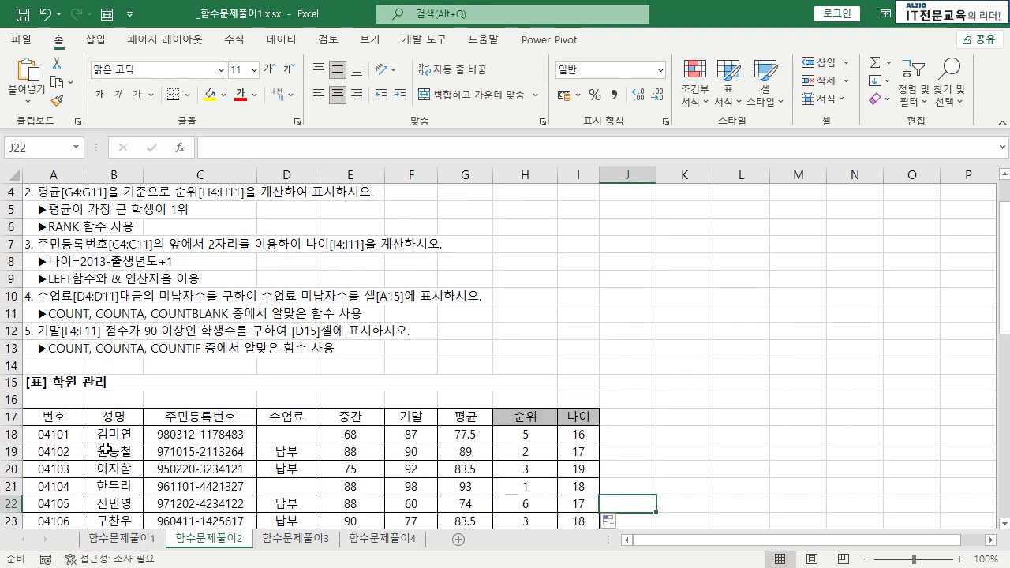
{"action": "scroll", "coordinate": [144, 317], "scroll_direction": "down", "scroll_amount": 1}
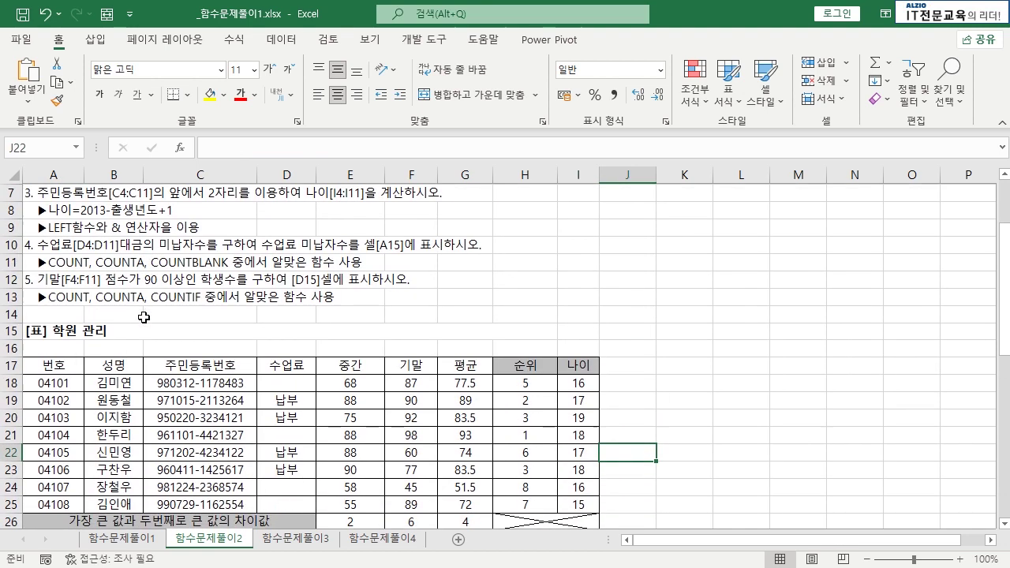
{"action": "scroll", "coordinate": [144, 317], "scroll_direction": "down", "scroll_amount": 1}
{"action": "left_click_drag", "start_coordinate": [286, 329], "coordinate": [310, 447]}
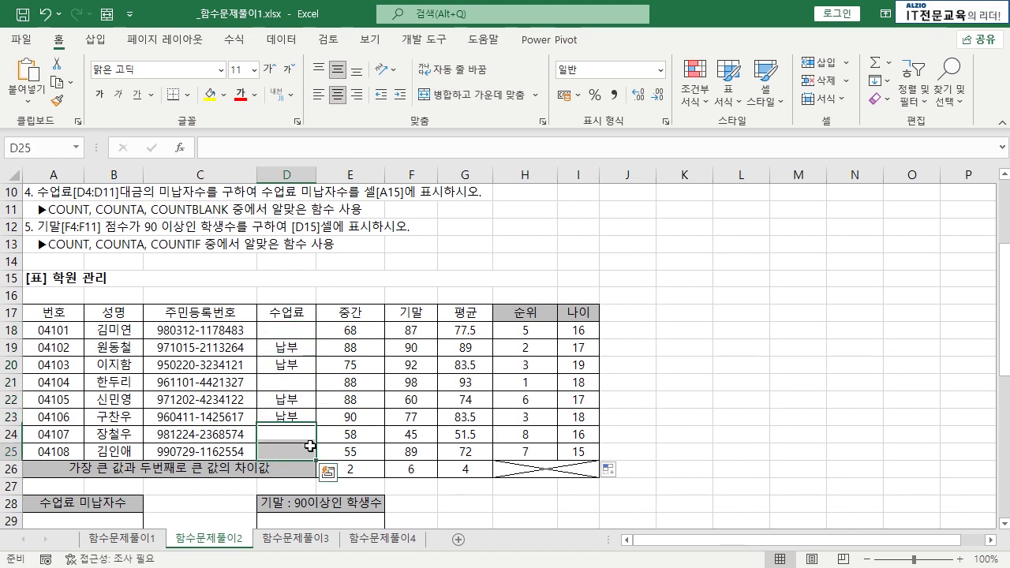
{"action": "left_click", "coordinate": [287, 347]}
{"action": "left_click", "coordinate": [291, 382]}
{"action": "left_click", "coordinate": [290, 335]}
{"action": "left_click", "coordinate": [287, 432]}
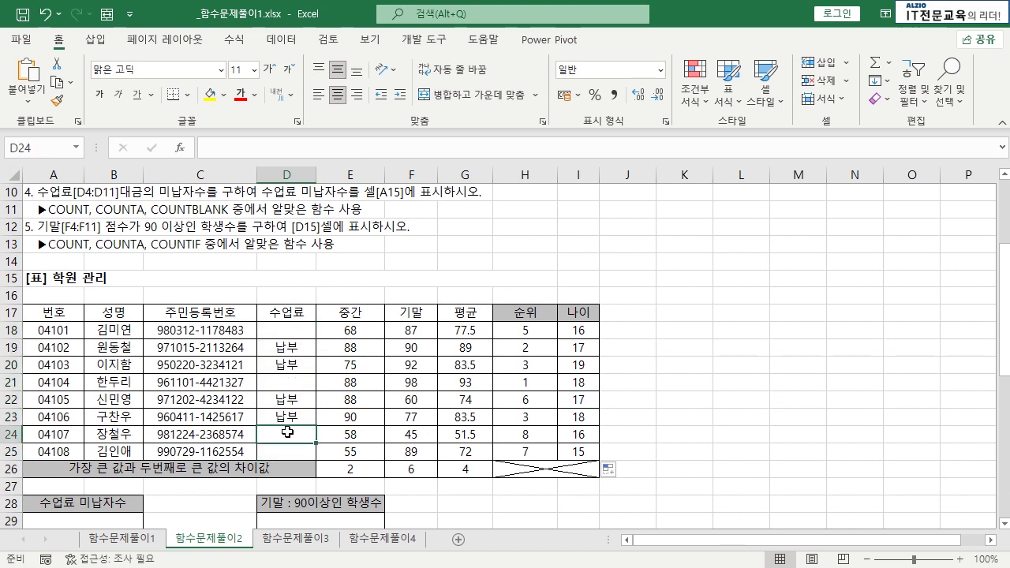
{"action": "left_click", "coordinate": [287, 448]}
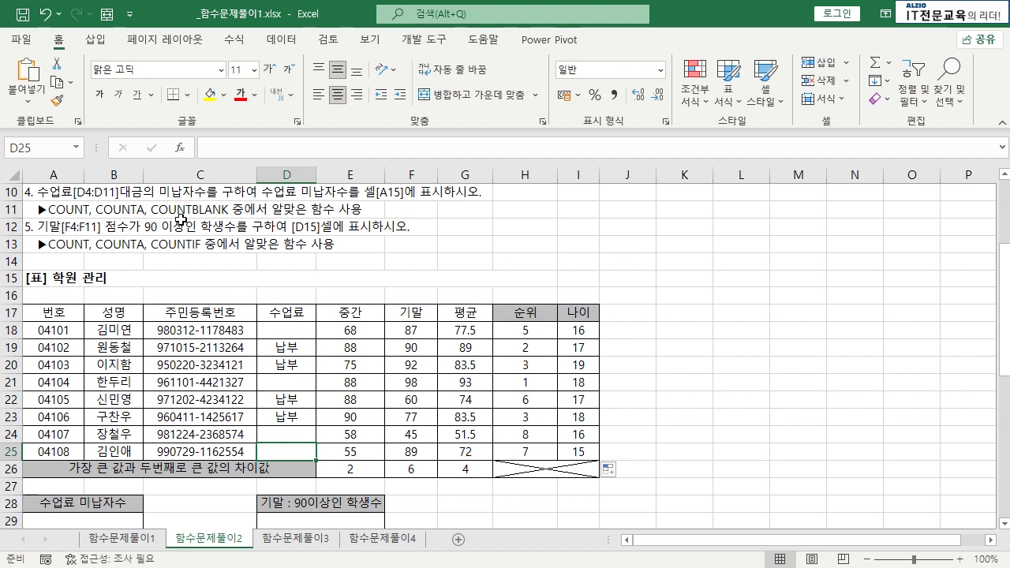
- Count the unpaid students in A29 under 수업료 미납자수 with COUNTBLANK over D18:D25
{"action": "scroll", "coordinate": [188, 434], "scroll_direction": "down", "scroll_amount": 1}
{"action": "left_click", "coordinate": [137, 467]}
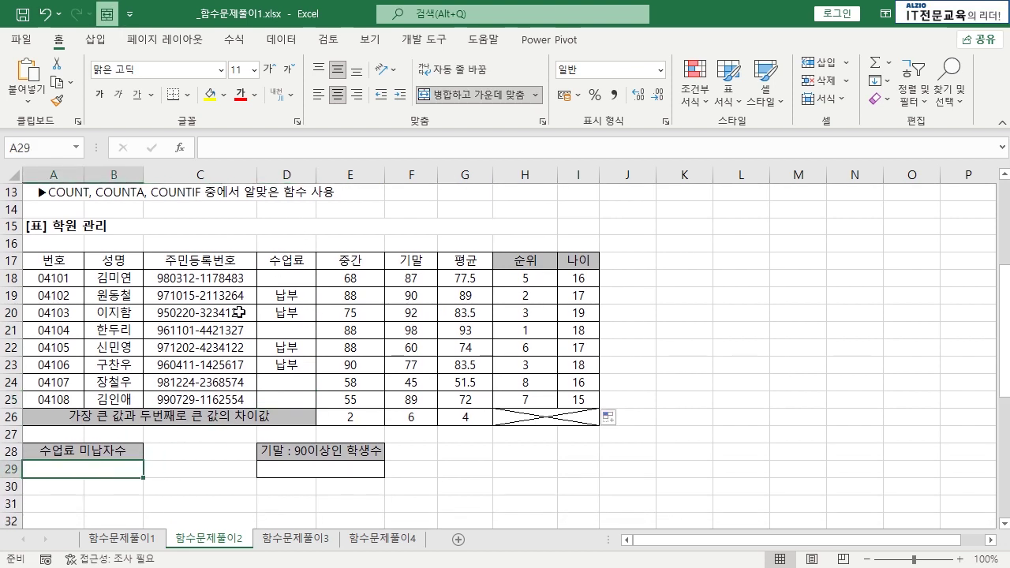
{"action": "type", "text": "=COUN"}
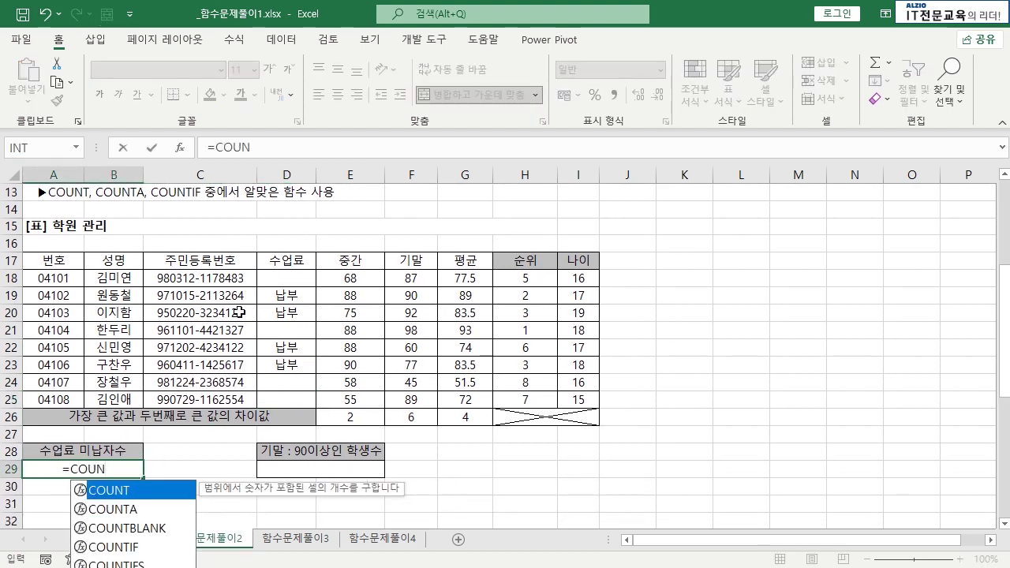
{"action": "key", "text": "Down"}
{"action": "key", "text": "Down"}
{"action": "key", "text": "Tab"}
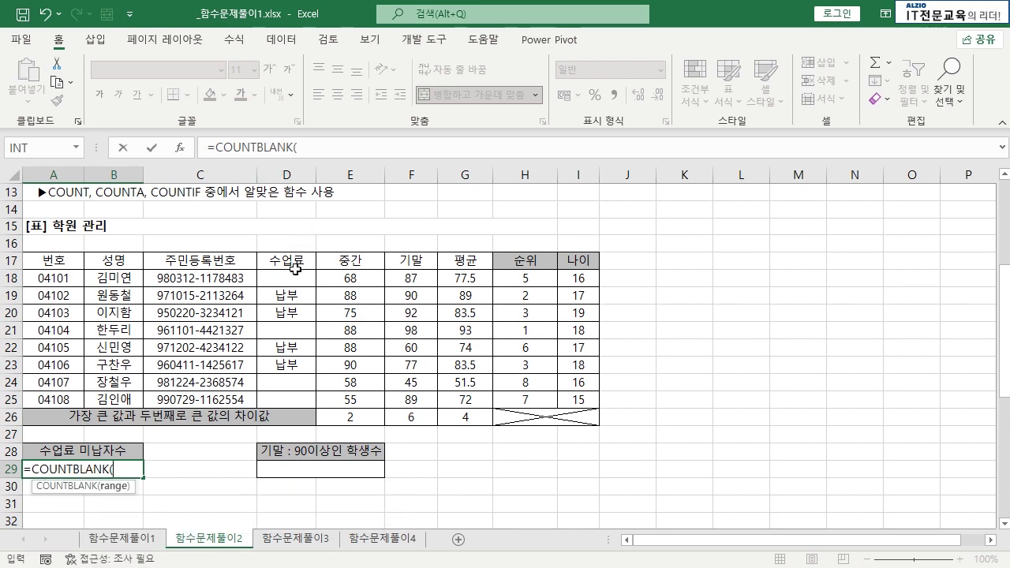
{"action": "left_click_drag", "start_coordinate": [297, 273], "coordinate": [303, 393]}
{"action": "key", "text": "Return"}
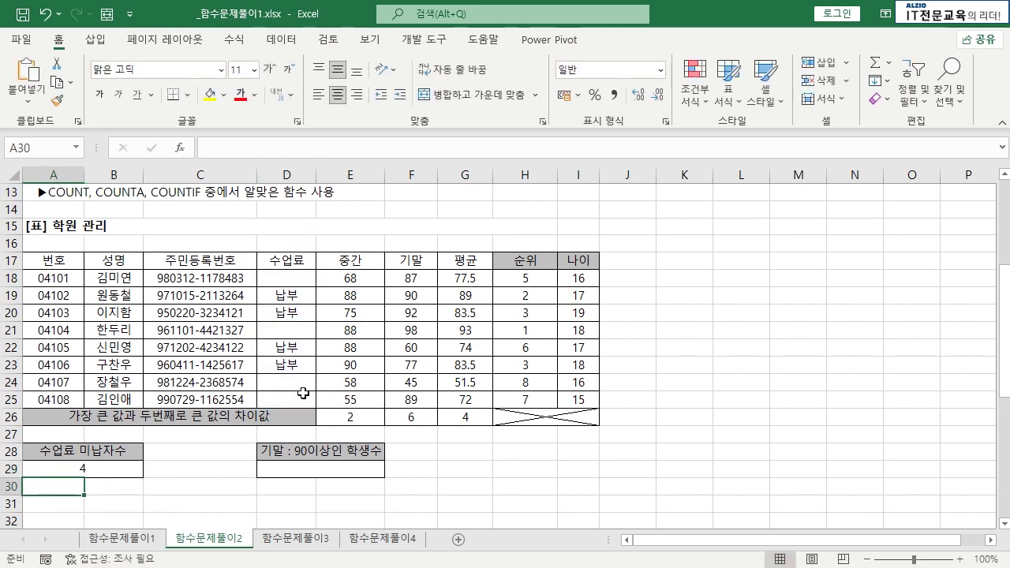
- Check A29's unpaid count against the blank 수업료 cells, and read task 5's instructions for the 기말 scores in F18:F25
{"action": "left_click", "coordinate": [106, 466]}
{"action": "left_click", "coordinate": [288, 286]}
{"action": "left_click", "coordinate": [292, 330]}
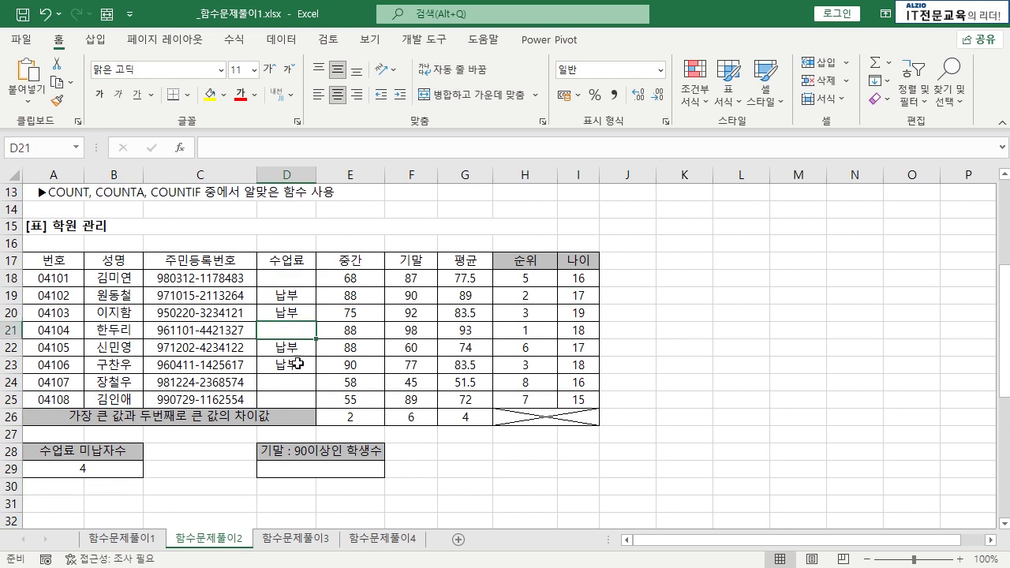
{"action": "left_click", "coordinate": [298, 382]}
{"action": "left_click", "coordinate": [297, 398]}
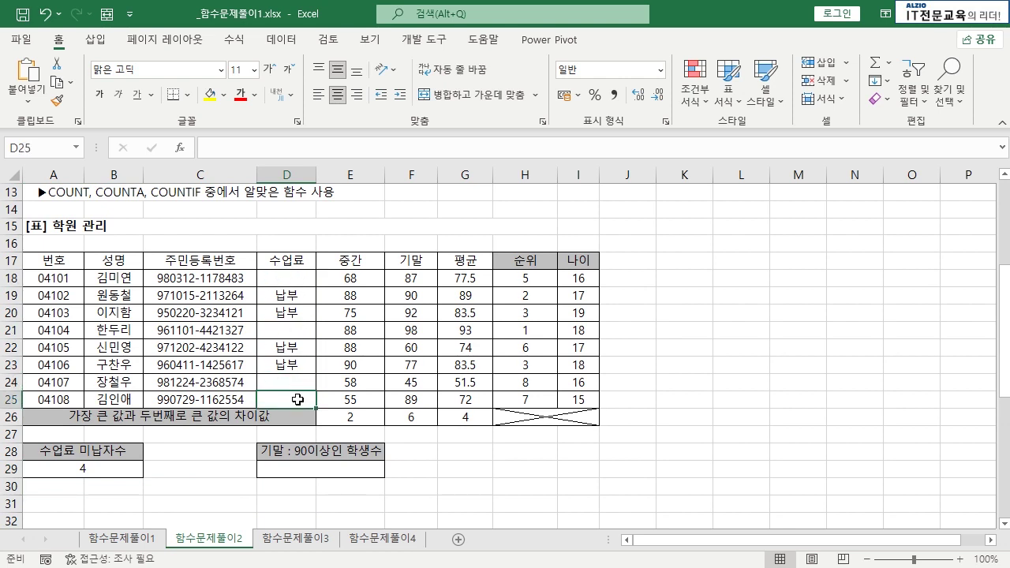
{"action": "left_click", "coordinate": [81, 467]}
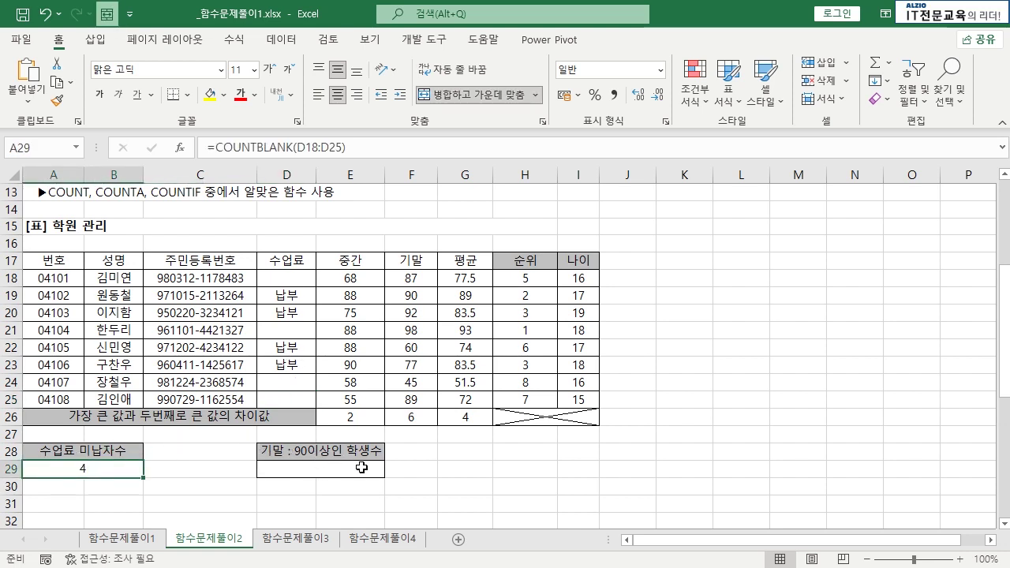
{"action": "left_click_drag", "start_coordinate": [411, 278], "coordinate": [428, 404]}
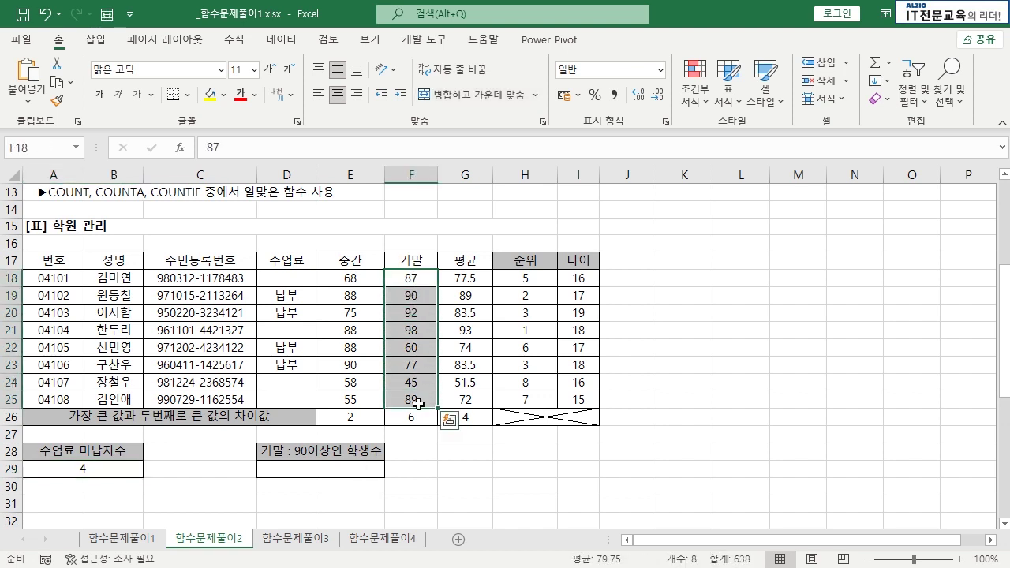
{"action": "scroll", "coordinate": [76, 243], "scroll_direction": "up", "scroll_amount": 1}
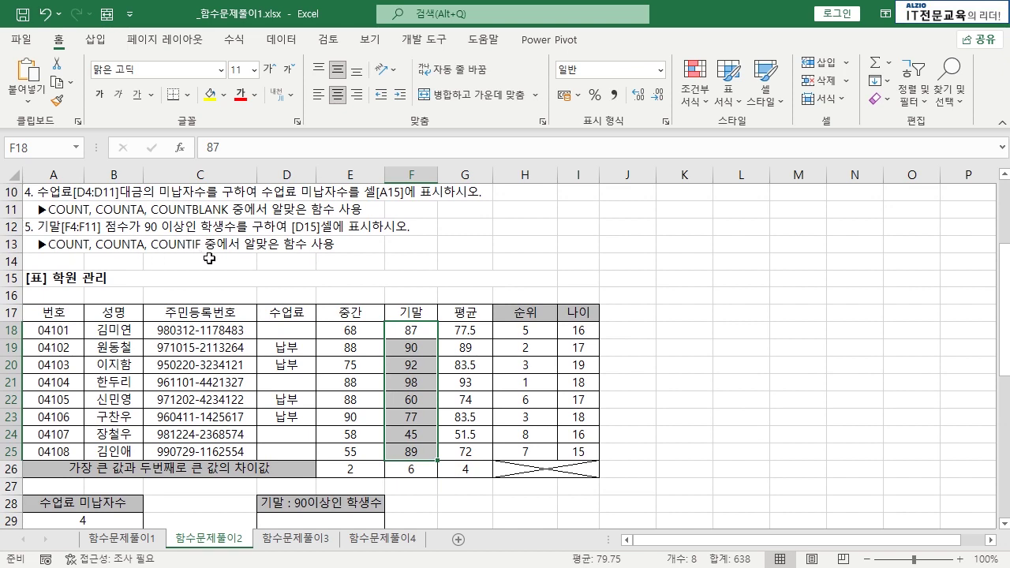
{"action": "scroll", "coordinate": [209, 258], "scroll_direction": "down", "scroll_amount": 2}
{"action": "scroll", "coordinate": [209, 258], "scroll_direction": "up", "scroll_amount": 1}
- Count the students with a 기말 score of 90 or more in D29 with =COUNTIF(F18:F25,">=90")
{"action": "left_click", "coordinate": [320, 472]}
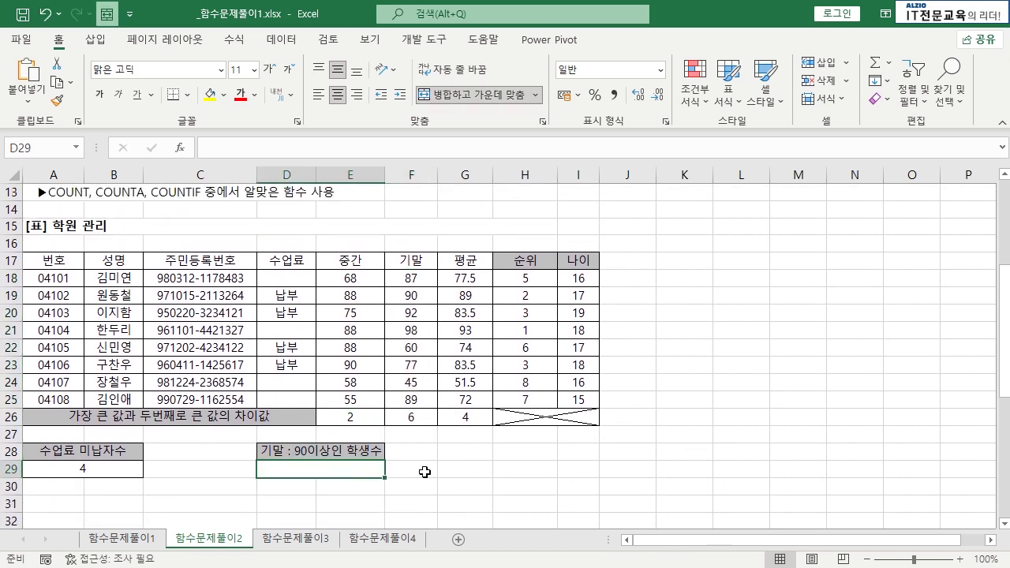
{"action": "type", "text": "=FO"}
{"action": "key", "text": "BackSpace"}
{"action": "key", "text": "BackSpace"}
{"action": "type", "text": "C"}
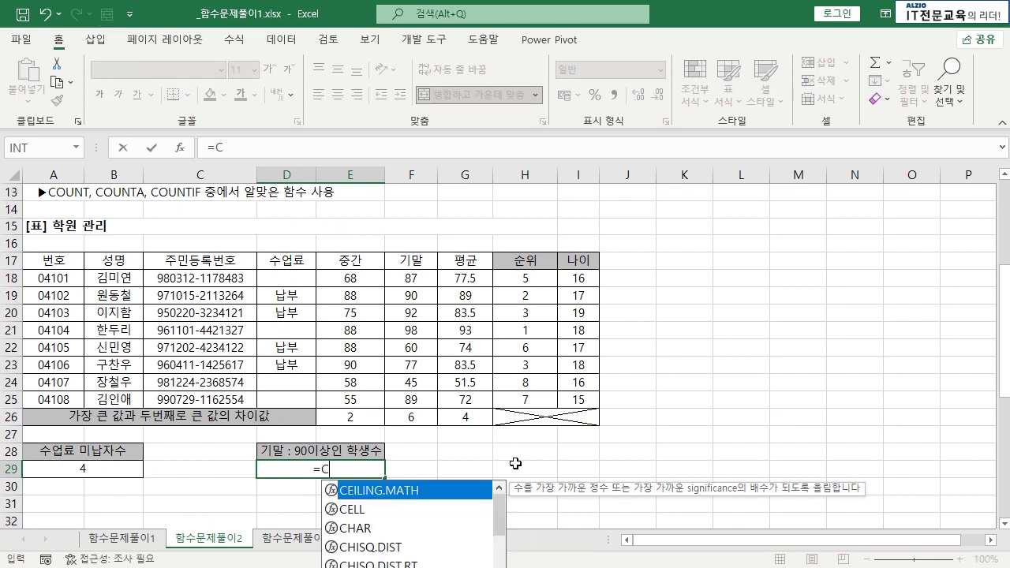
{"action": "type", "text": "OUNTIF("}
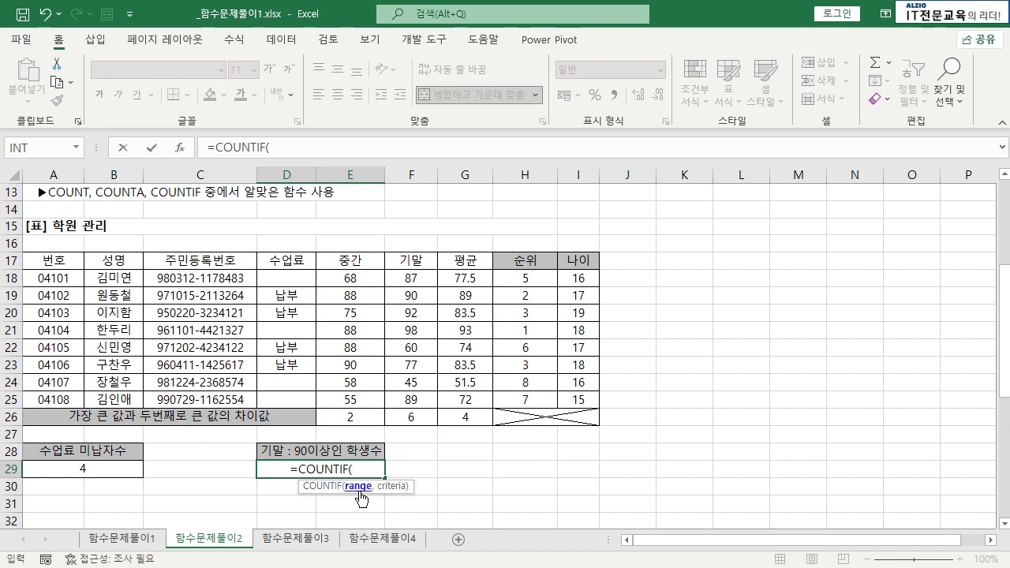
{"action": "left_click_drag", "start_coordinate": [411, 278], "coordinate": [419, 404]}
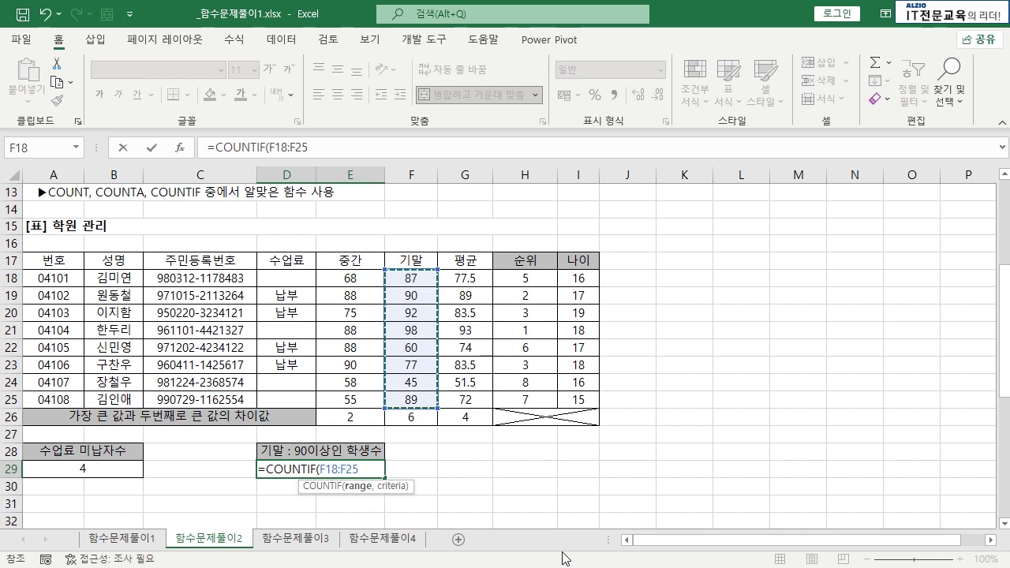
{"action": "type", "text": ","}
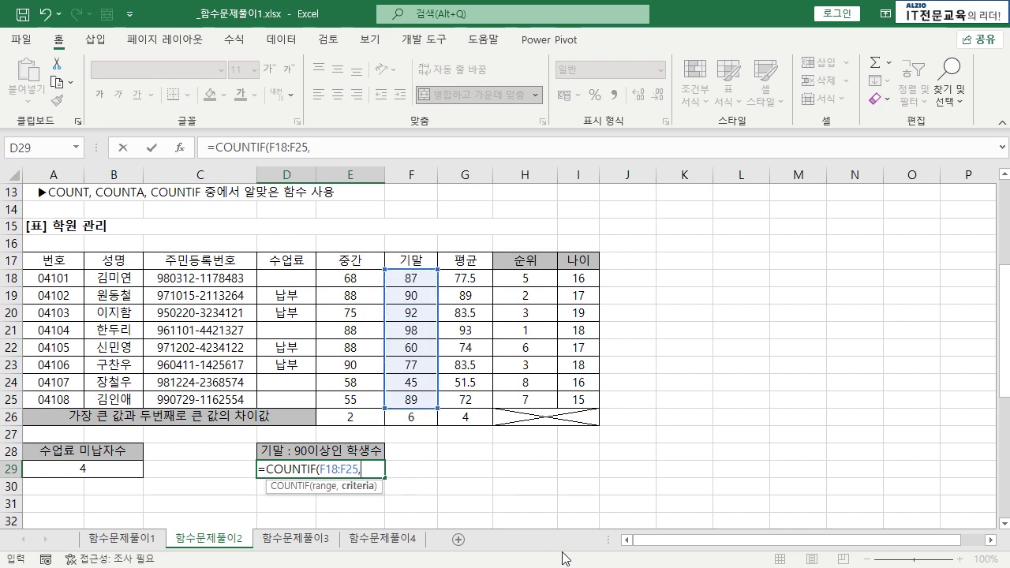
{"action": "type", "text": "\">=90\")"}
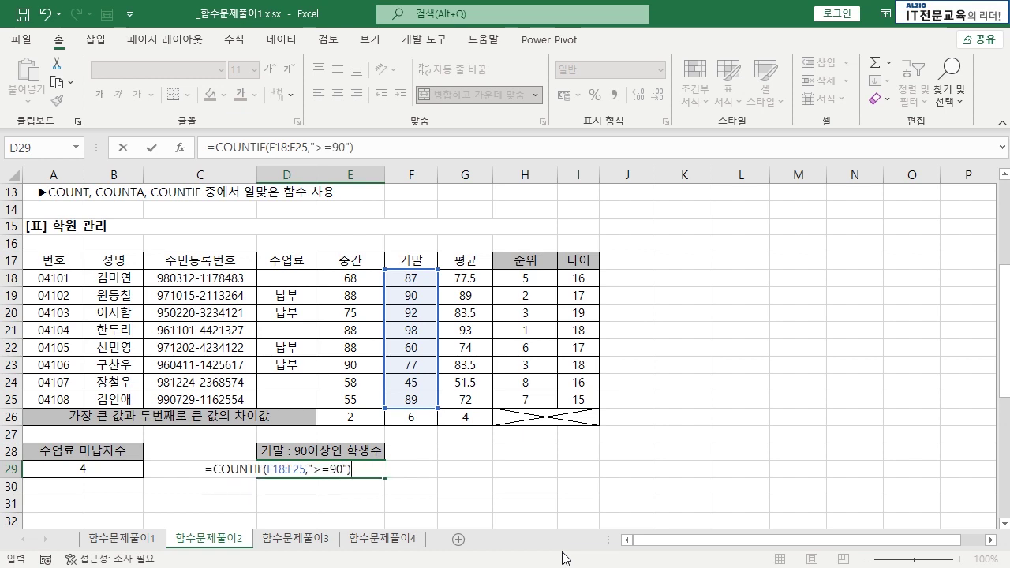
{"action": "key", "text": "Return"}
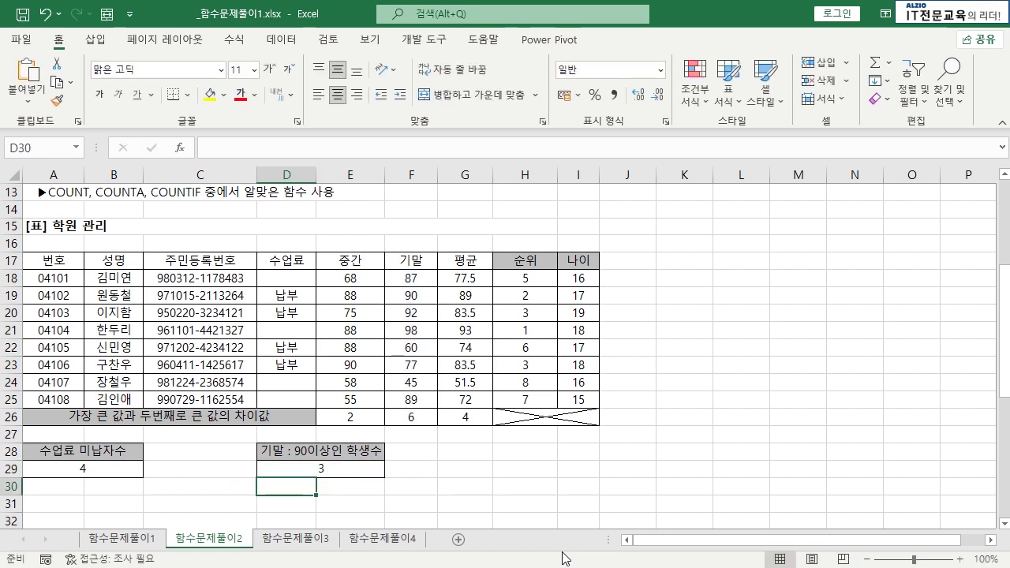
- Check D29's COUNTIF result against the 기말 scores in F19, F20 and F21
{"action": "left_click", "coordinate": [361, 471]}
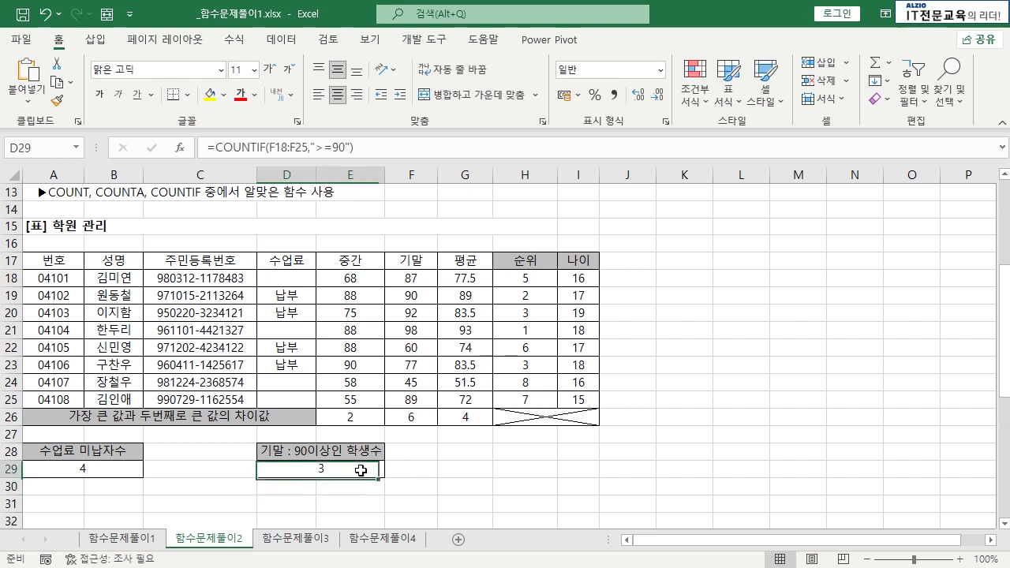
{"action": "left_click", "coordinate": [418, 295]}
{"action": "left_click", "coordinate": [416, 312], "text": "ctrl"}
{"action": "left_click", "coordinate": [414, 330], "text": "ctrl"}
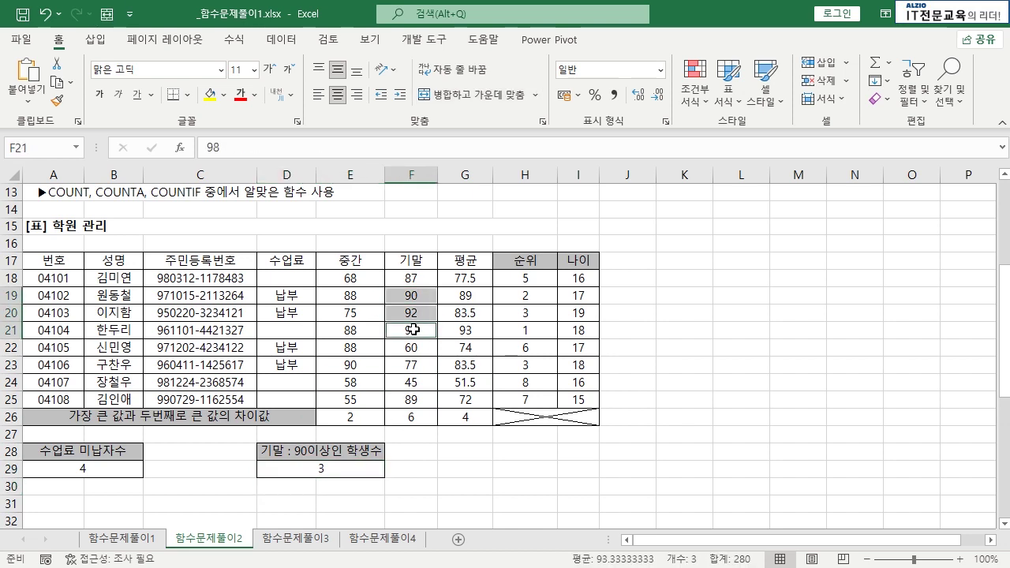
{"action": "left_click", "coordinate": [343, 469]}
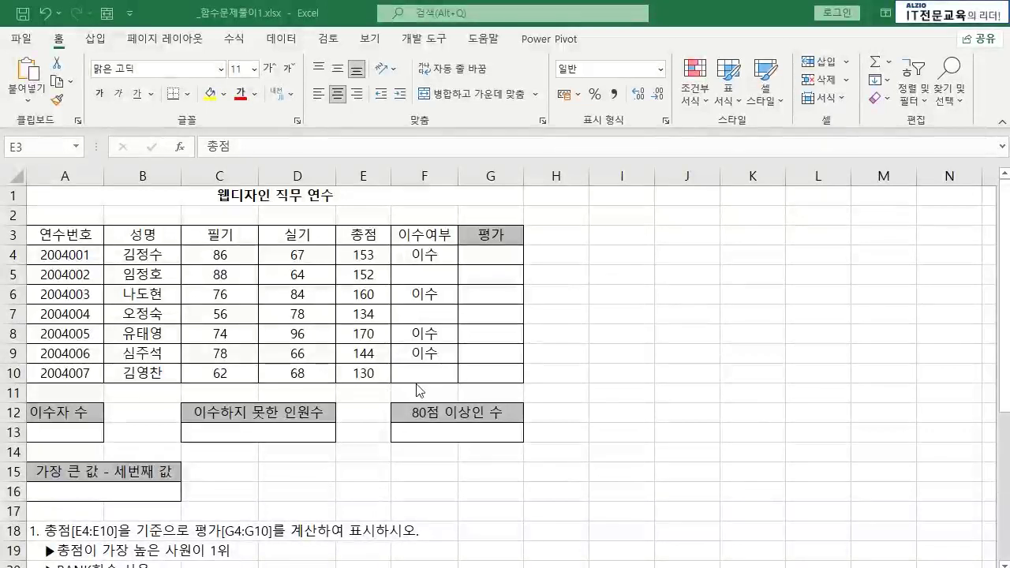
- Survey the 웹디자인 직무 연수 exercise's answer cells: 평가 in G4:G10, 이수자 수 in A13, and C13, F13 and A16
{"action": "left_click_drag", "start_coordinate": [388, 373], "coordinate": [389, 254]}
{"action": "left_click", "coordinate": [509, 257]}
{"action": "left_click_drag", "start_coordinate": [508, 257], "coordinate": [491, 372]}
{"action": "left_click", "coordinate": [65, 432]}
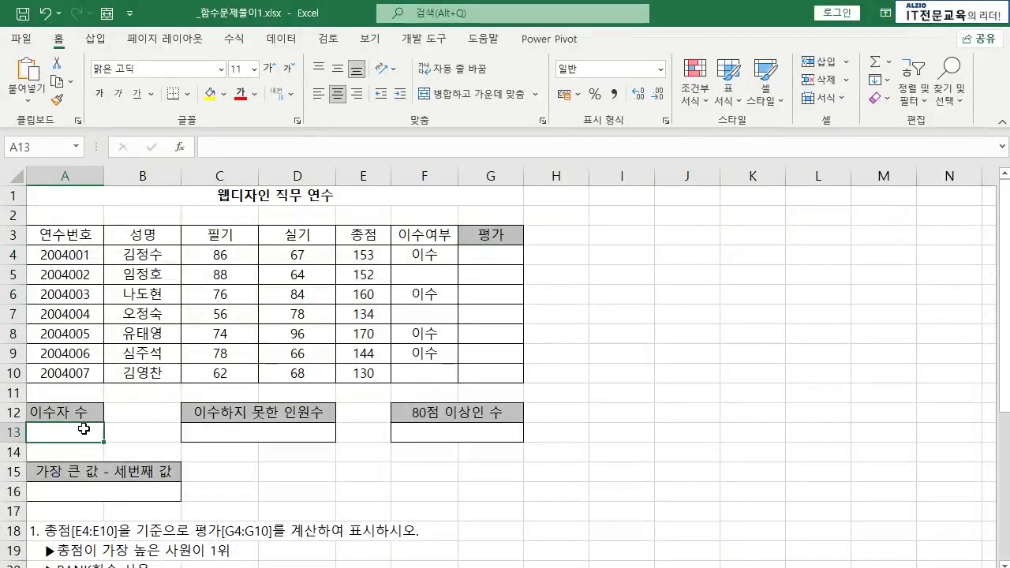
{"action": "left_click", "coordinate": [237, 432]}
{"action": "left_click", "coordinate": [434, 432]}
{"action": "left_click", "coordinate": [158, 490]}
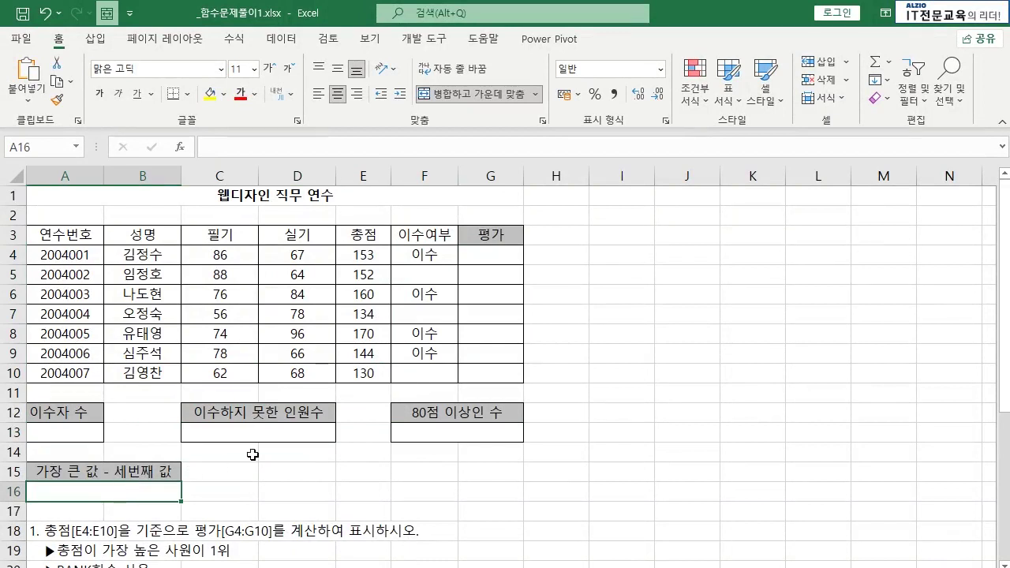
- Examine how the 총점 scores in E4:E10 relate to the 필기 and 실기 scores and to the 평가 range G4:G10
{"action": "left_click", "coordinate": [331, 291]}
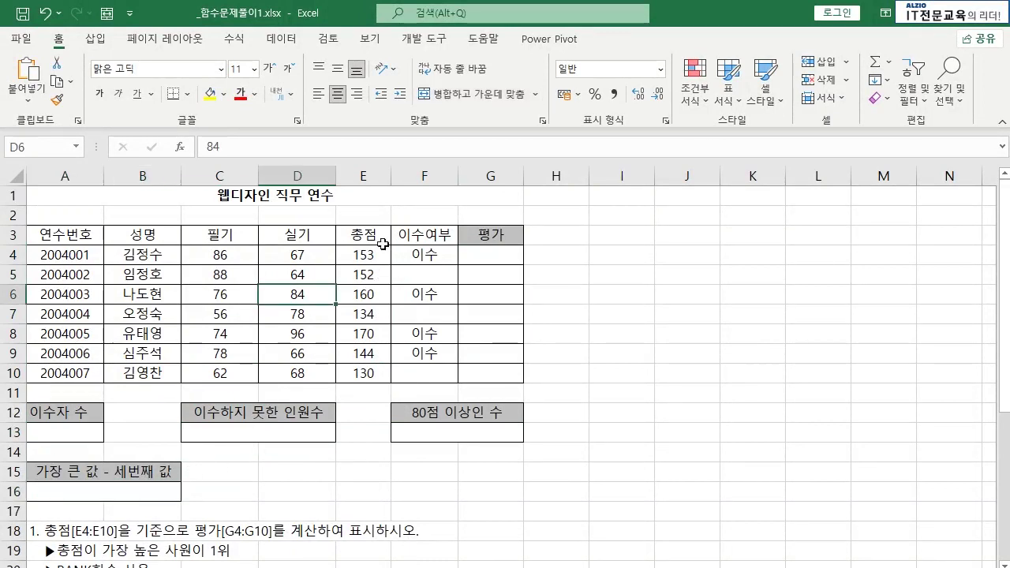
{"action": "left_click_drag", "start_coordinate": [377, 236], "coordinate": [367, 374]}
{"action": "left_click", "coordinate": [365, 373]}
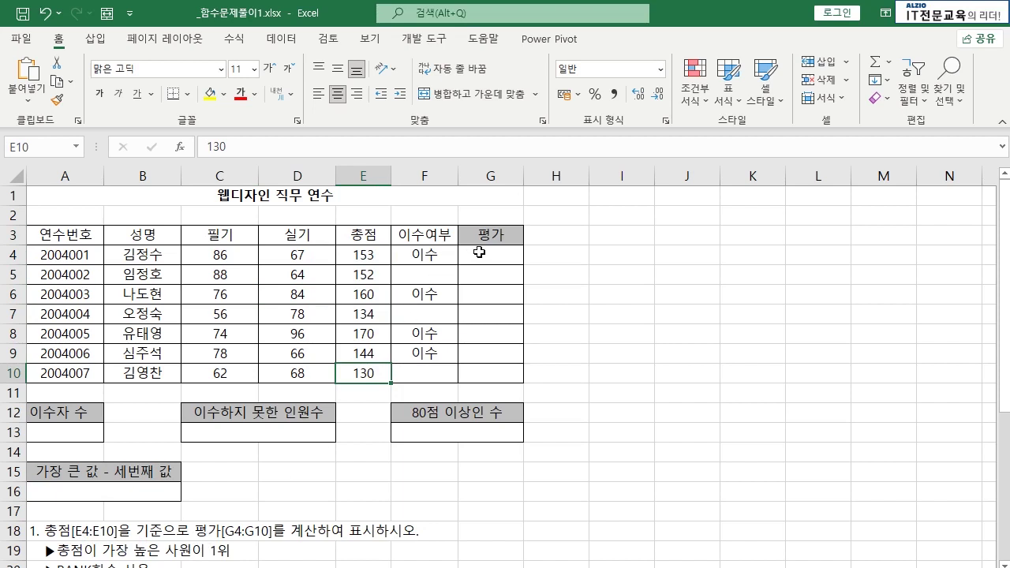
{"action": "left_click_drag", "start_coordinate": [481, 254], "coordinate": [490, 370]}
{"action": "left_click", "coordinate": [490, 371]}
{"action": "left_click", "coordinate": [385, 257]}
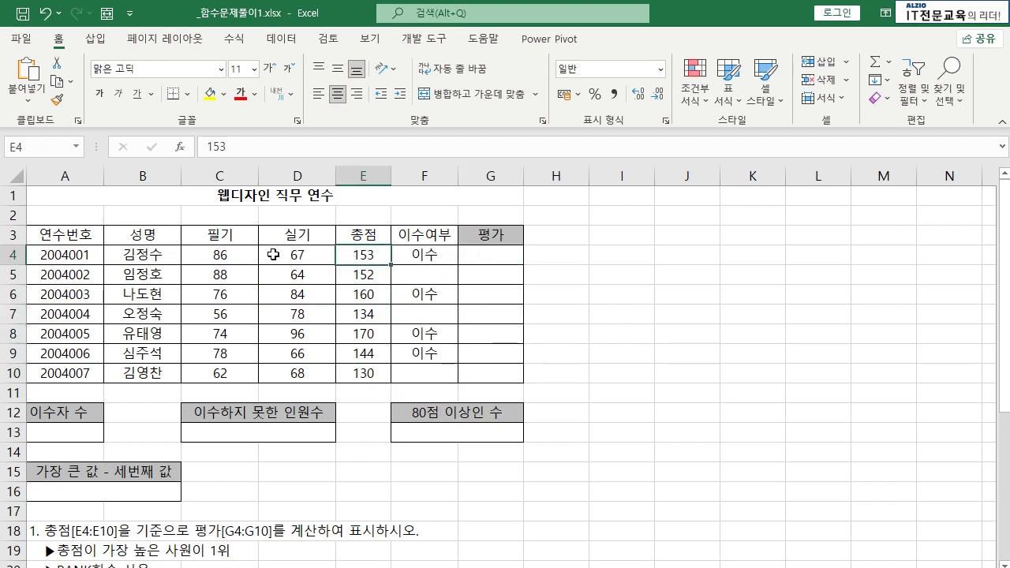
{"action": "left_click", "coordinate": [228, 273]}
{"action": "left_click", "coordinate": [351, 275]}
{"action": "left_click_drag", "start_coordinate": [355, 256], "coordinate": [370, 371]}
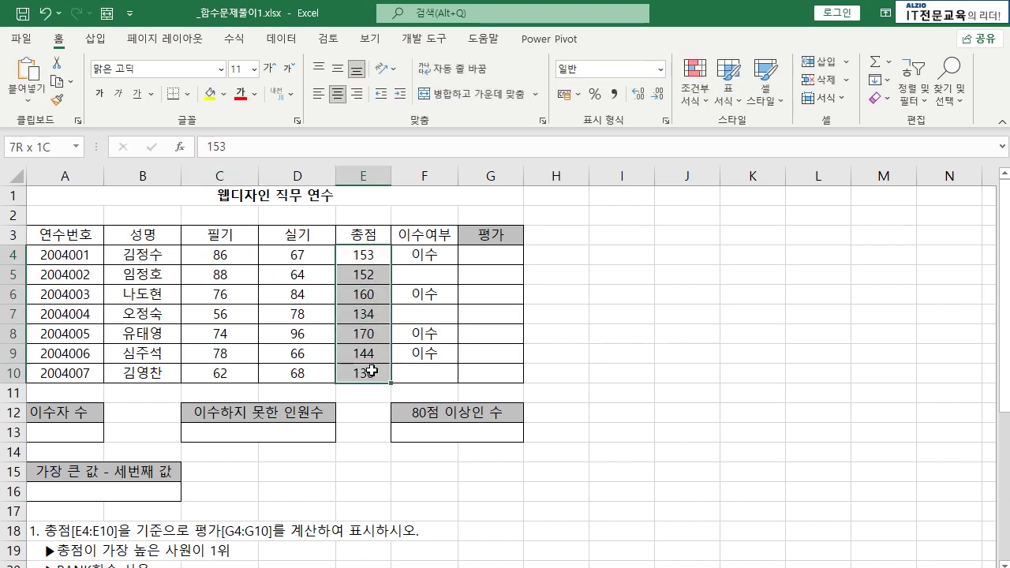
{"action": "left_click", "coordinate": [370, 372]}
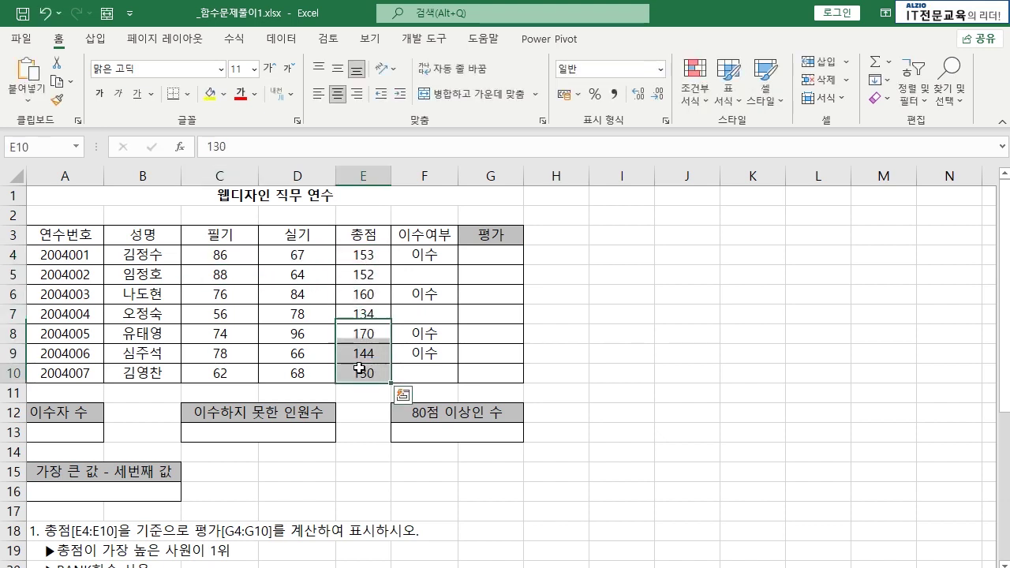
- Read task 1's ranking instructions and compare the 총점 scores in rows 6, 8 and 9
{"action": "left_click", "coordinate": [489, 254]}
{"action": "scroll", "coordinate": [425, 295], "scroll_direction": "down", "scroll_amount": 1}
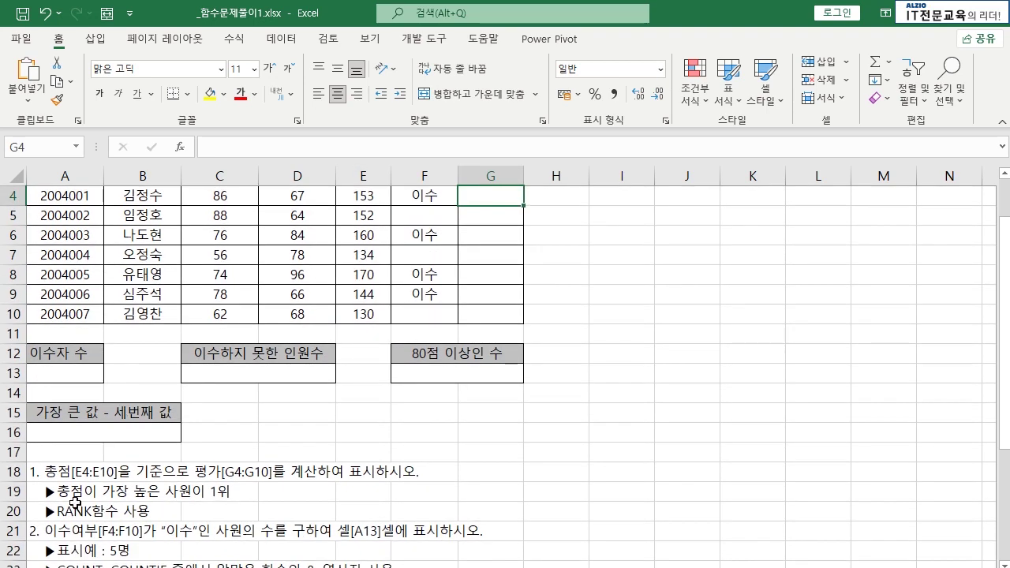
{"action": "scroll", "coordinate": [394, 418], "scroll_direction": "up", "scroll_amount": 1}
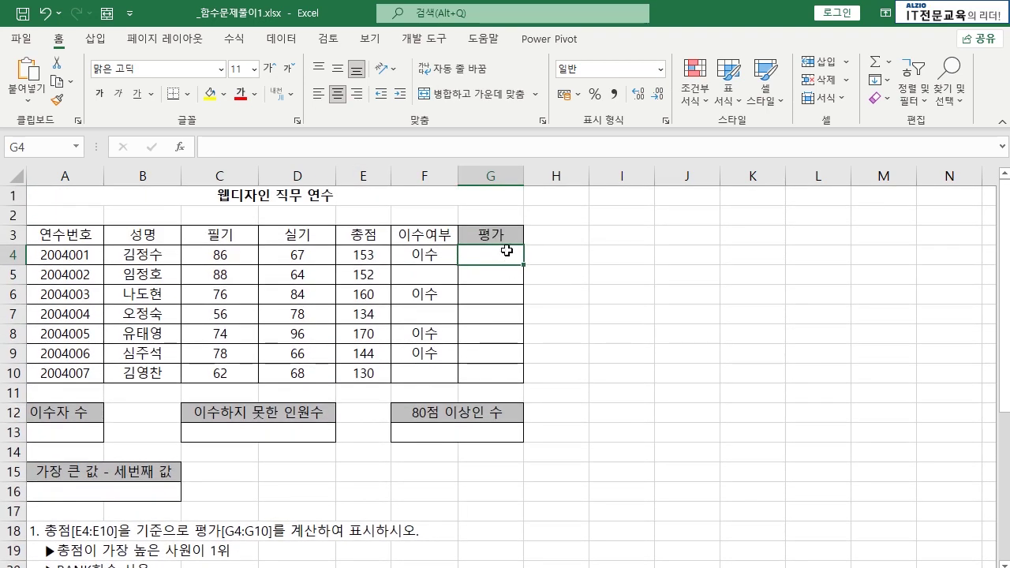
{"action": "scroll", "coordinate": [500, 262], "scroll_direction": "down", "scroll_amount": 1}
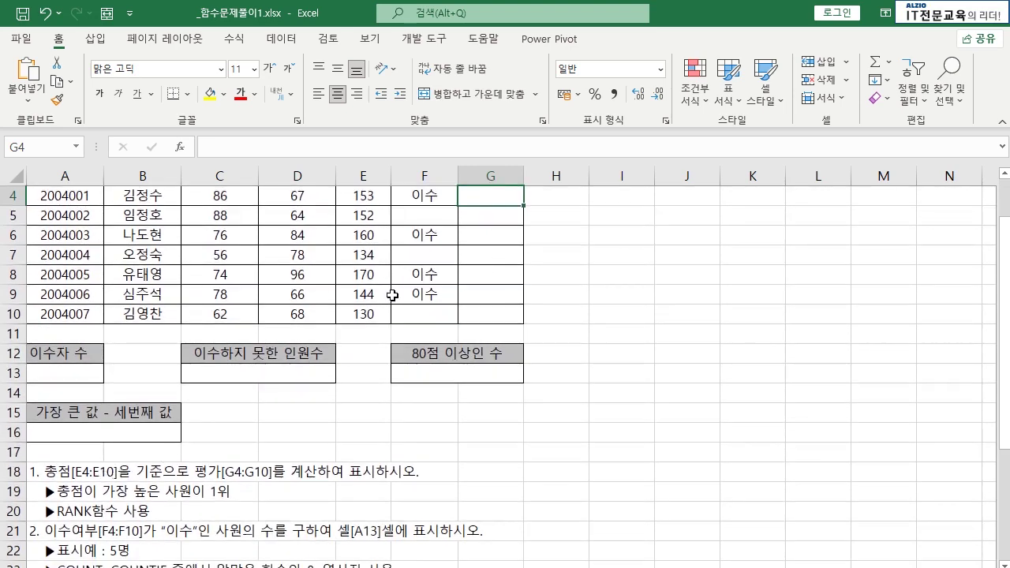
{"action": "scroll", "coordinate": [392, 294], "scroll_direction": "up", "scroll_amount": 1}
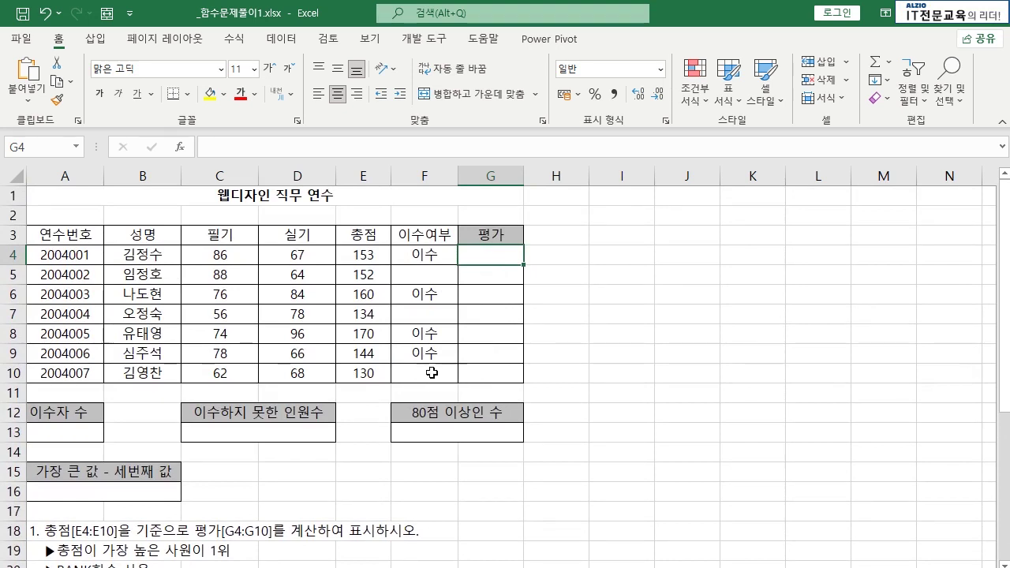
{"action": "left_click", "coordinate": [11, 333]}
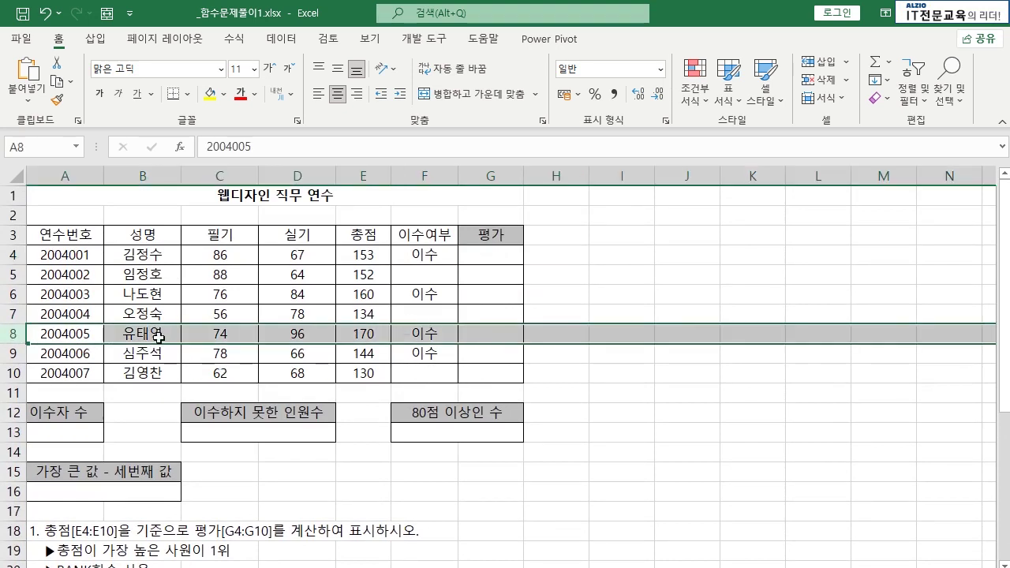
{"action": "left_click", "coordinate": [377, 296]}
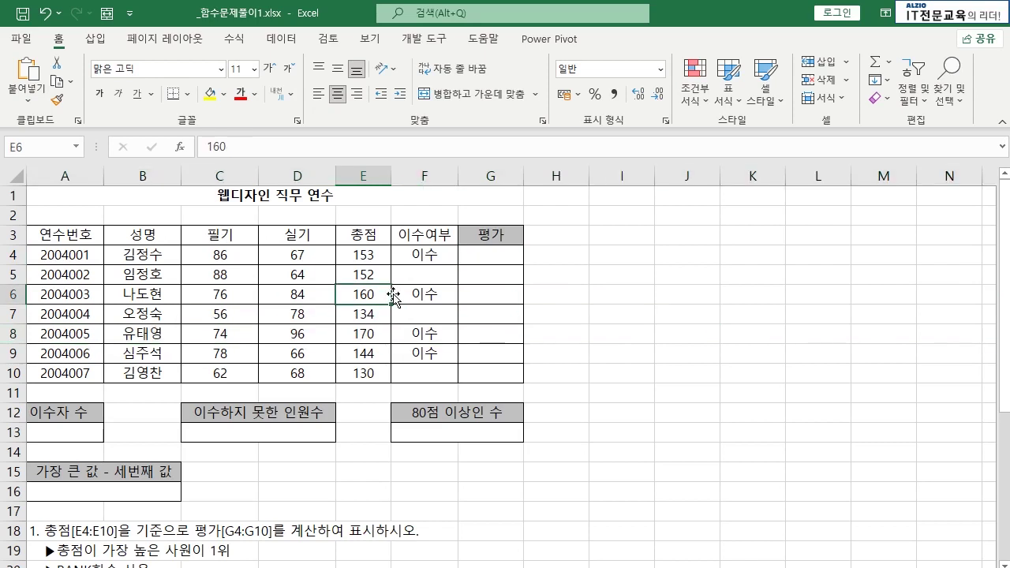
{"action": "left_click", "coordinate": [380, 352]}
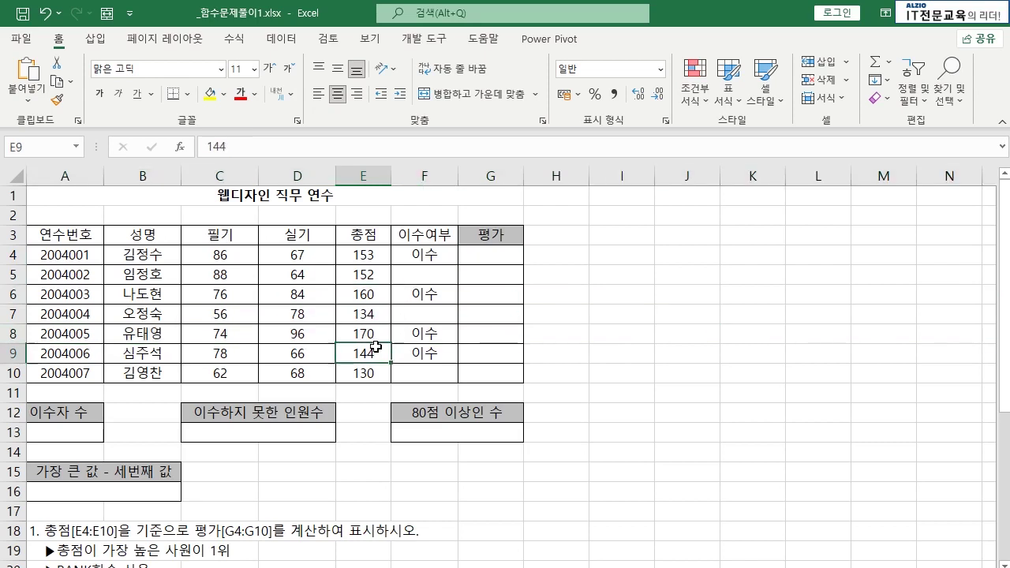
- Enter =RANK(E4,E4:E10,0) in G4 to rank the first trainee's 총점 in descending order
{"action": "left_click", "coordinate": [496, 254]}
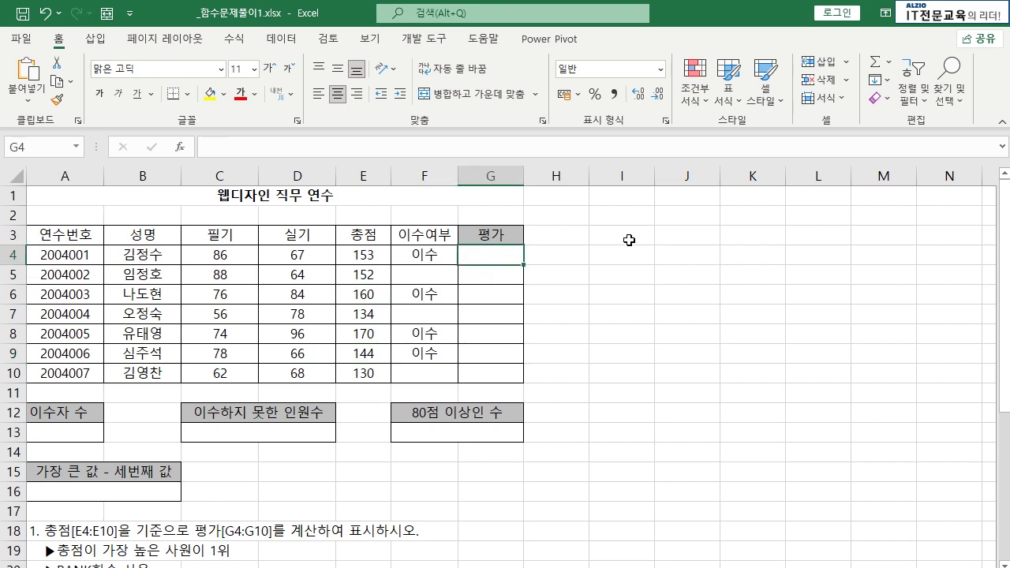
{"action": "type", "text": "=rank"}
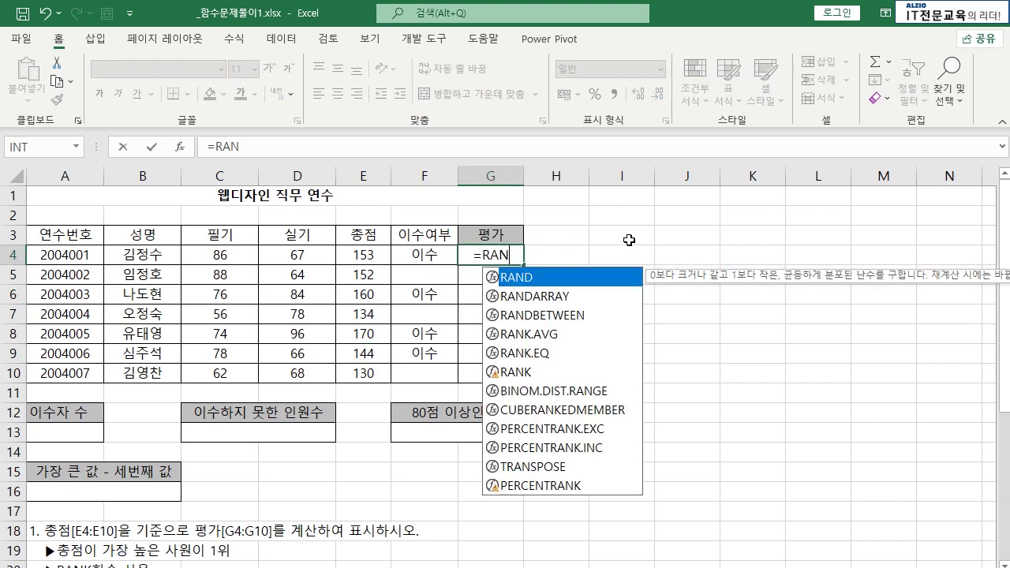
{"action": "type", "text": "("}
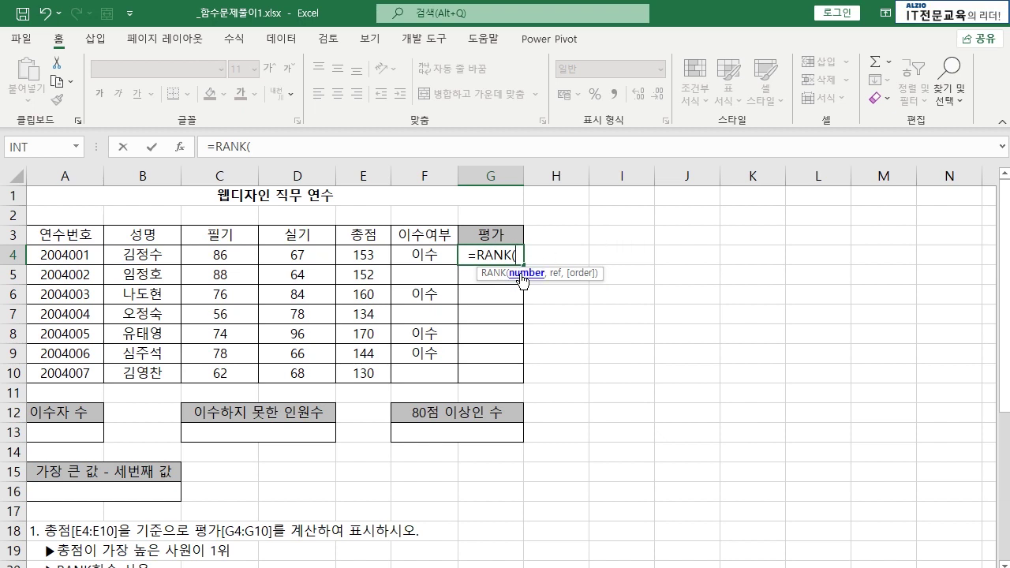
{"action": "left_click", "coordinate": [370, 257]}
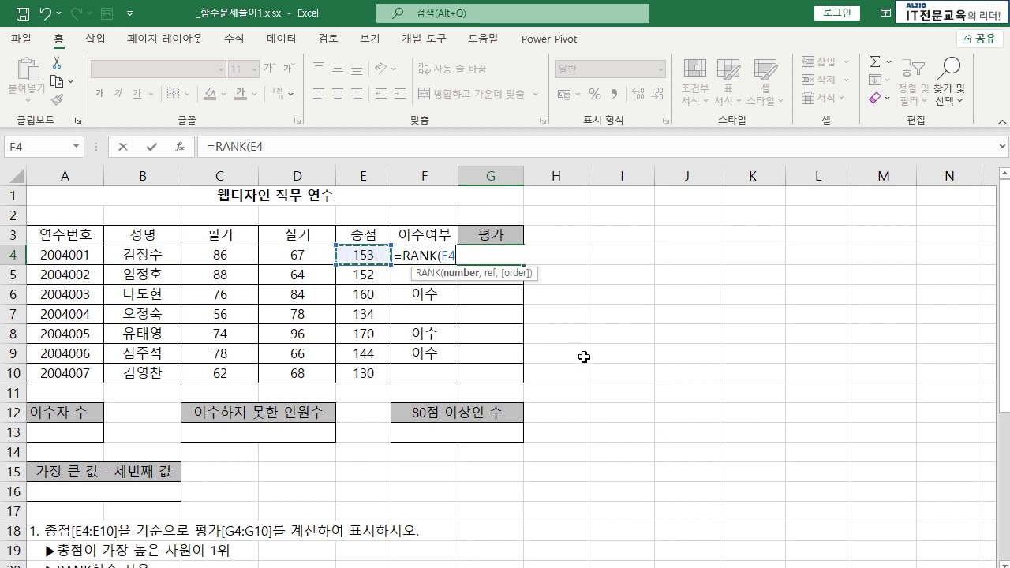
{"action": "type", "text": ","}
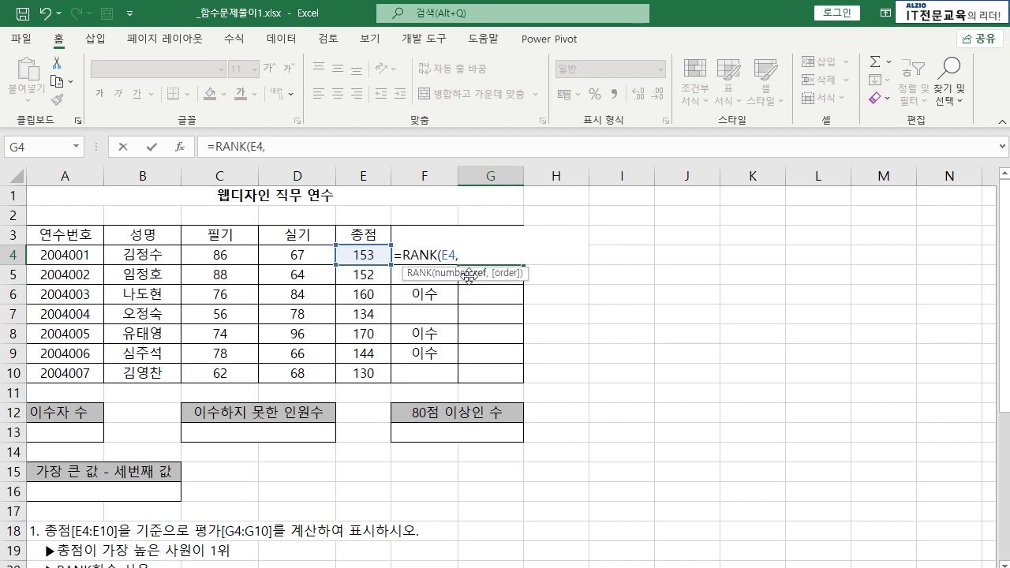
{"action": "left_click_drag", "start_coordinate": [372, 257], "coordinate": [368, 378]}
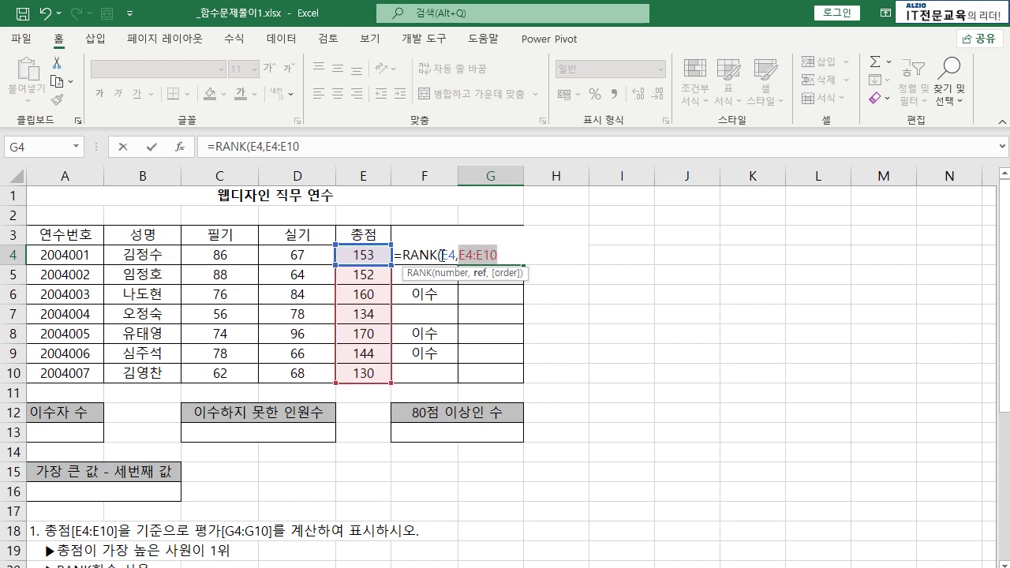
{"action": "double_click", "coordinate": [455, 254]}
{"action": "left_click", "coordinate": [502, 254]}
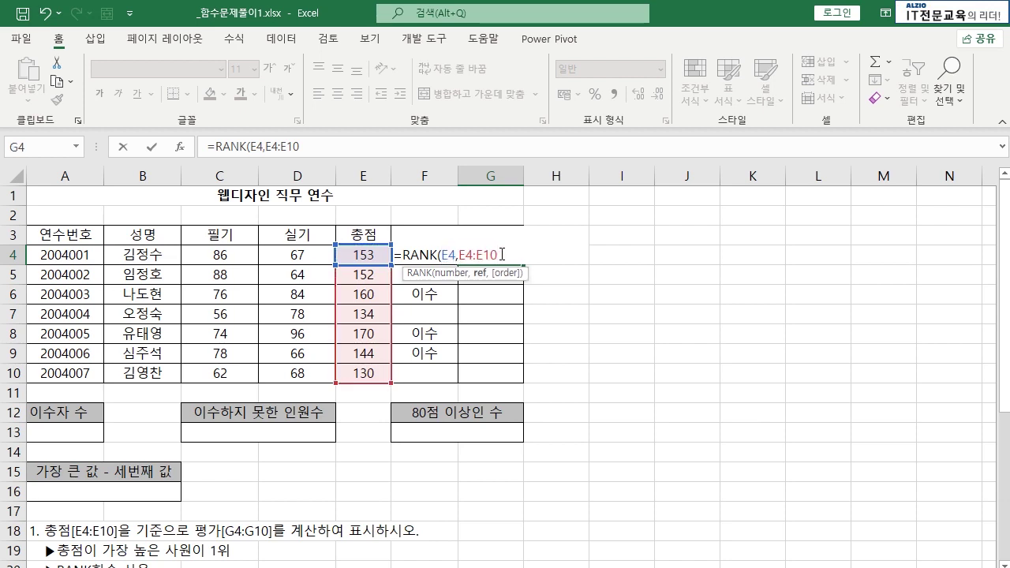
{"action": "type", "text": ","}
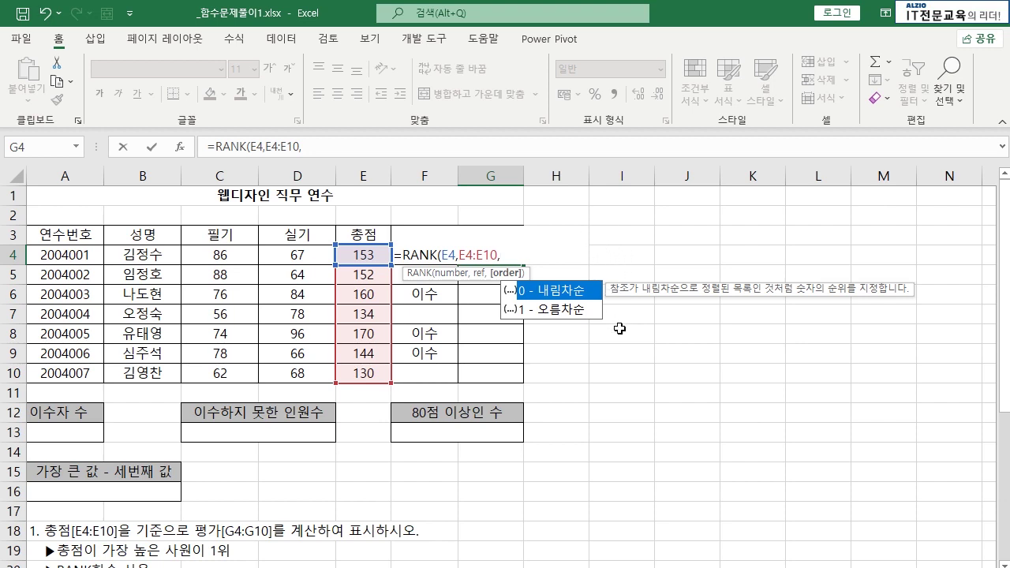
{"action": "double_click", "coordinate": [577, 292]}
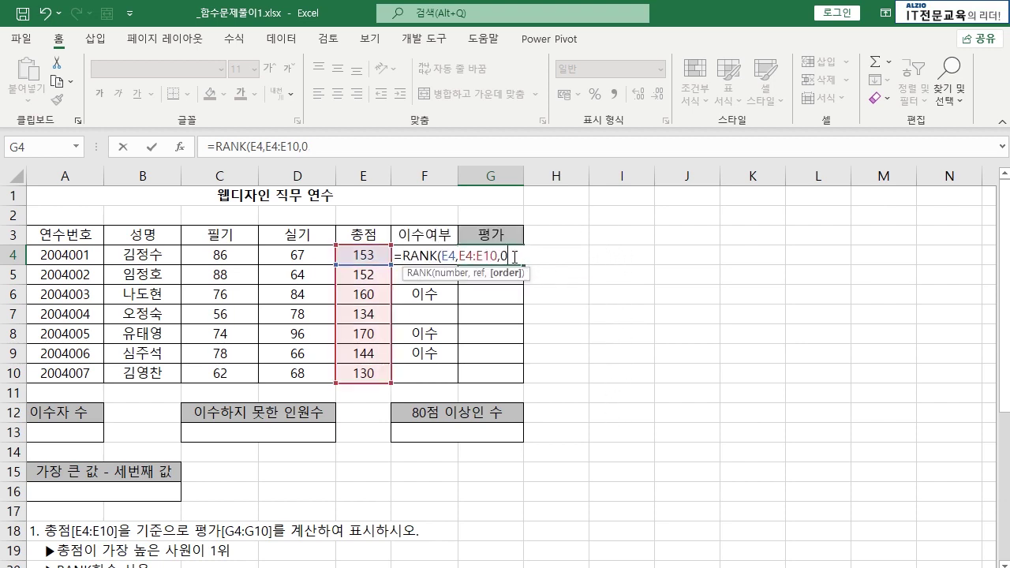
{"action": "type", "text": ")"}
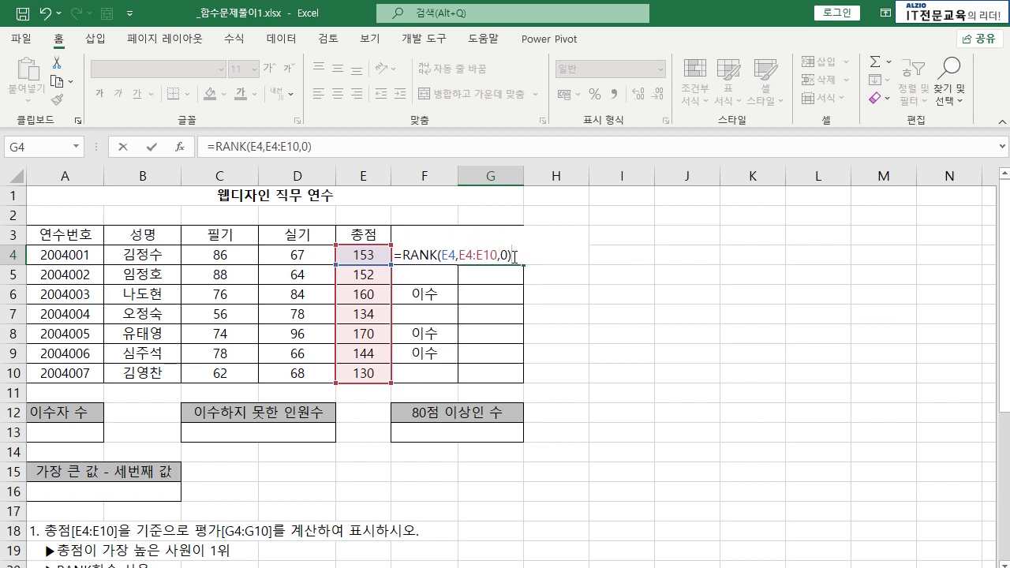
{"action": "key", "text": "Return"}
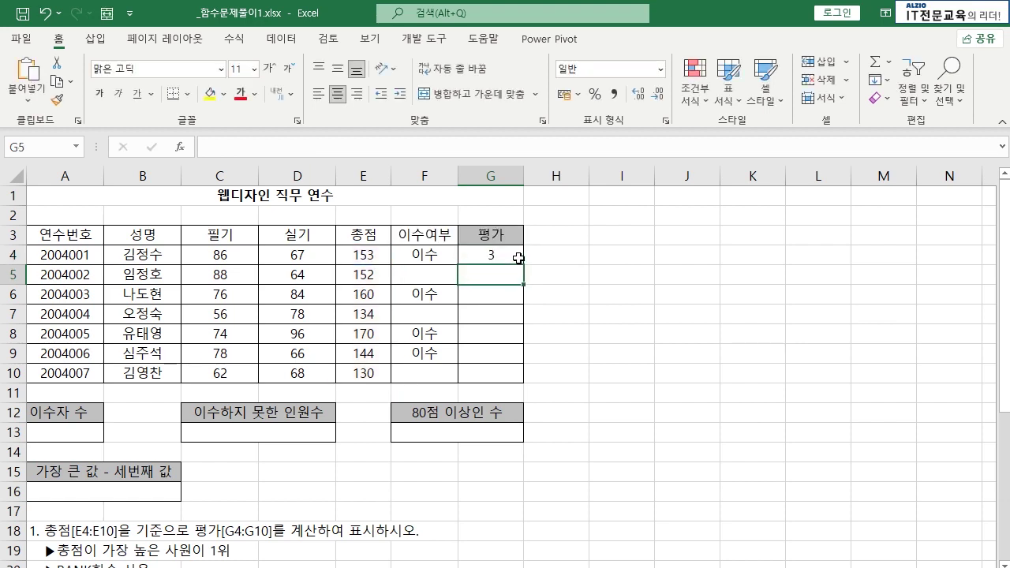
- Fill G4's RANK formula down to G10 and inspect the reference range copied into G5
{"action": "key", "text": "Up"}
{"action": "double_click", "coordinate": [521, 268]}
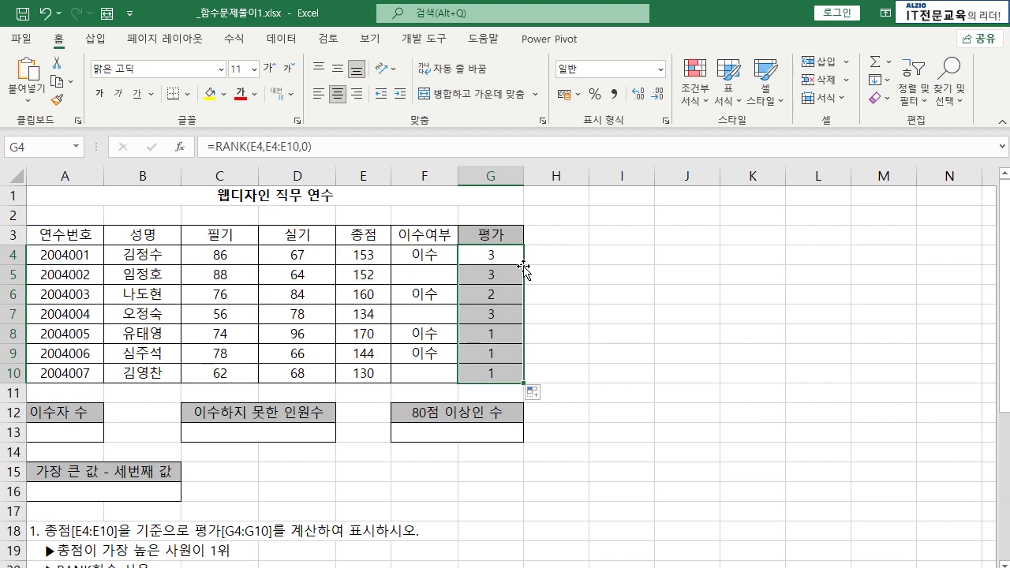
{"action": "left_click", "coordinate": [497, 273]}
{"action": "double_click", "coordinate": [497, 273]}
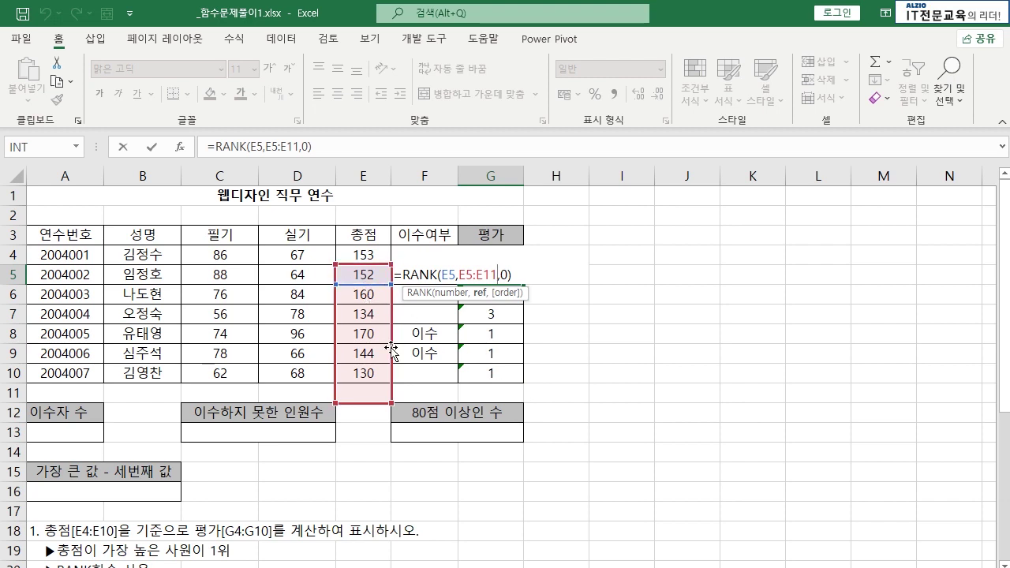
{"action": "key", "text": "Escape"}
{"action": "key", "text": "ctrl+z"}
- Make the range in G4's RANK formula absolute as $E$4:$E$10 and refill the formula down to G10
{"action": "double_click", "coordinate": [489, 254]}
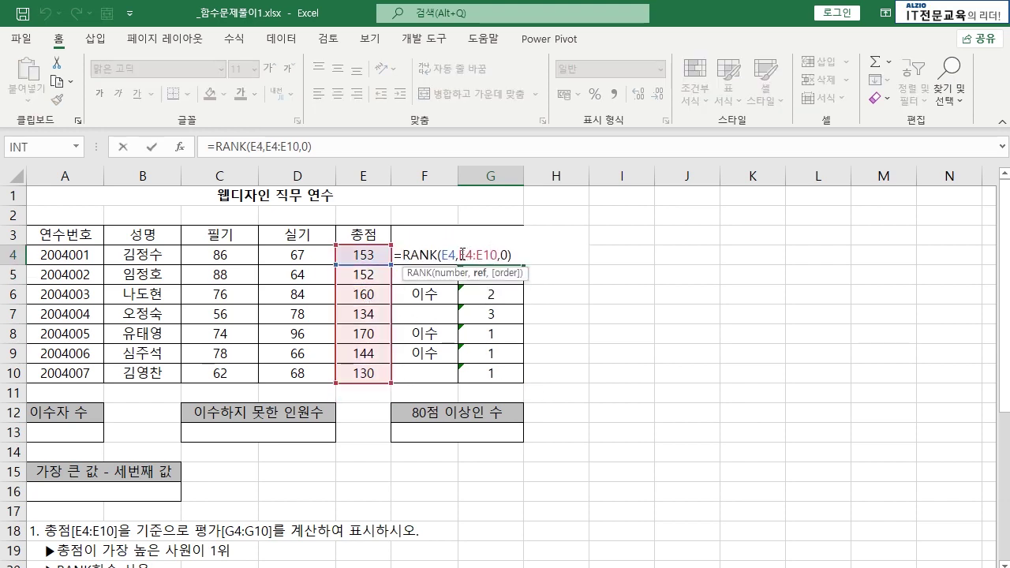
{"action": "left_click_drag", "start_coordinate": [461, 255], "coordinate": [498, 255]}
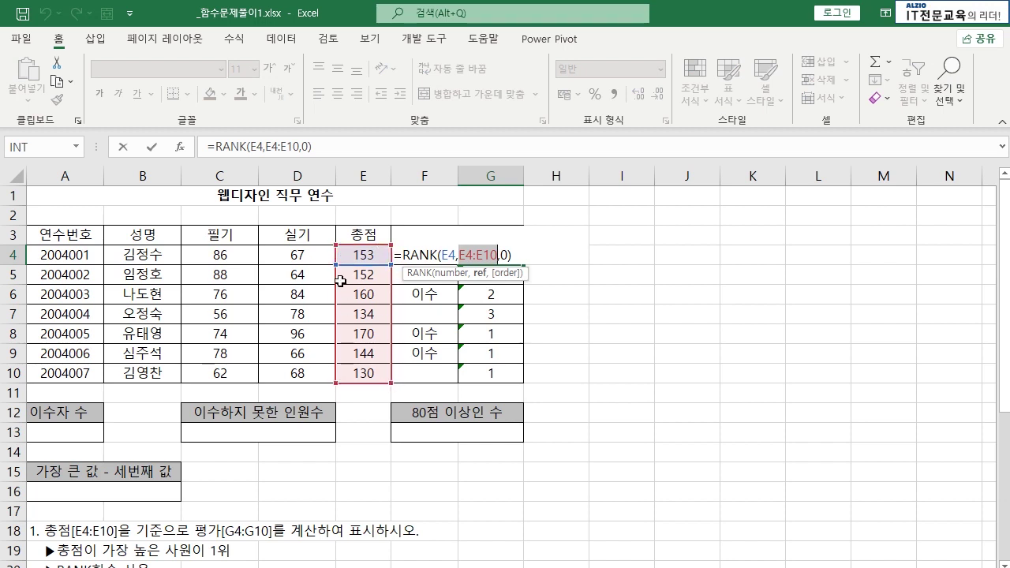
{"action": "key", "text": "F4"}
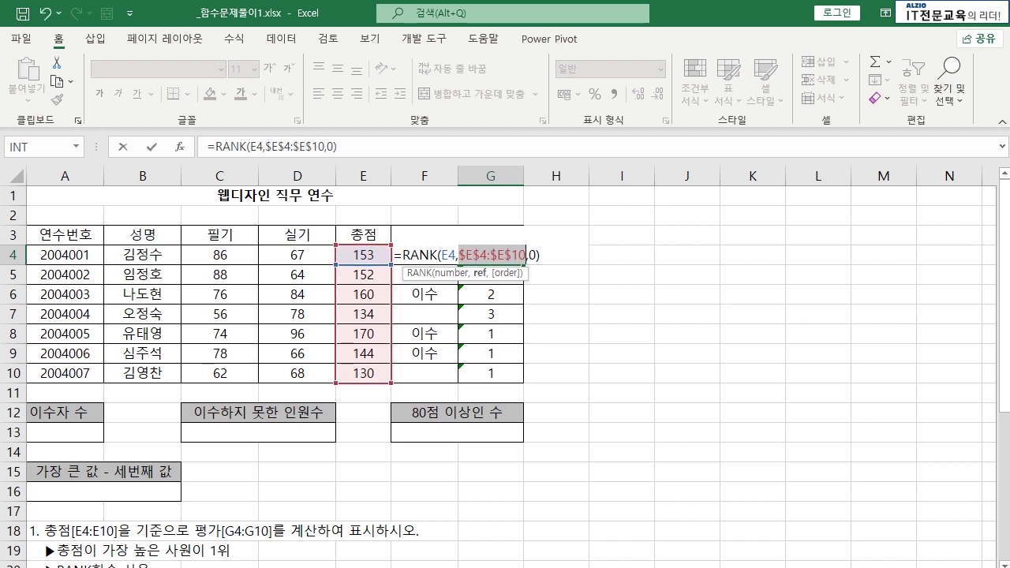
{"action": "key", "text": "Return"}
{"action": "left_click", "coordinate": [505, 253]}
{"action": "double_click", "coordinate": [523, 265]}
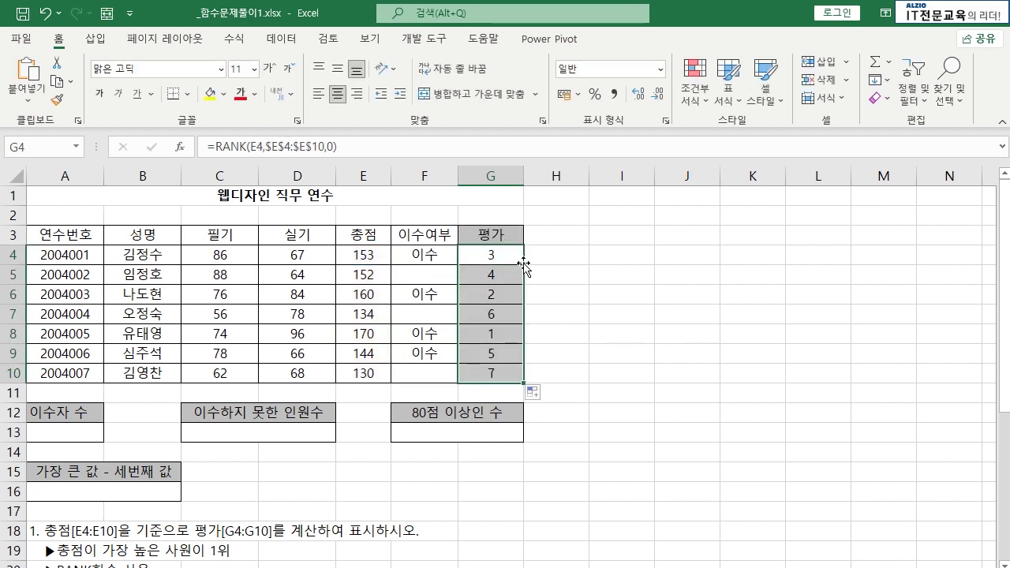
- Check the trainee rows in order of rank, comparing 총점 with 평가 in rows 8 and 10
{"action": "left_click", "coordinate": [528, 273]}
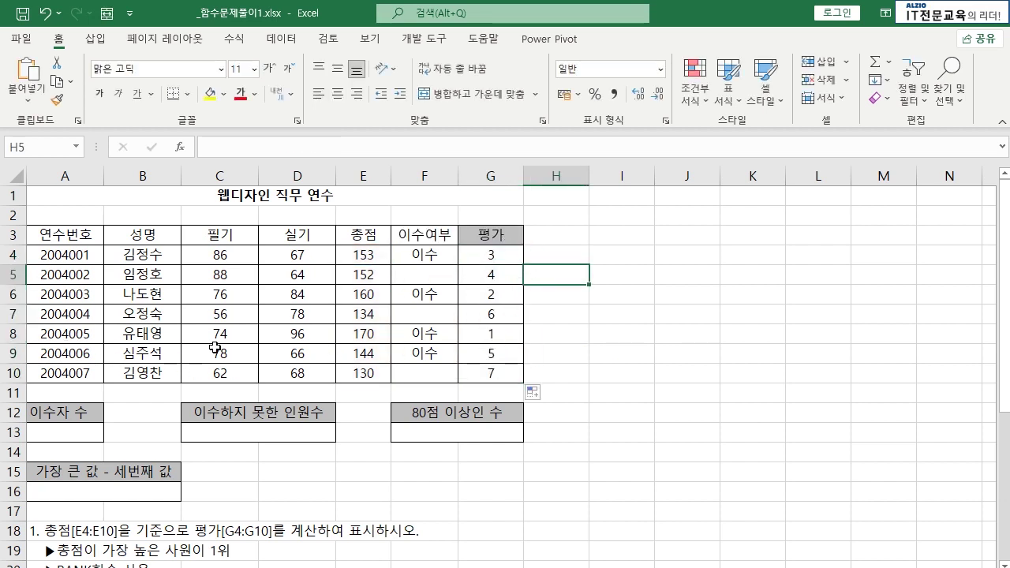
{"action": "left_click", "coordinate": [15, 334]}
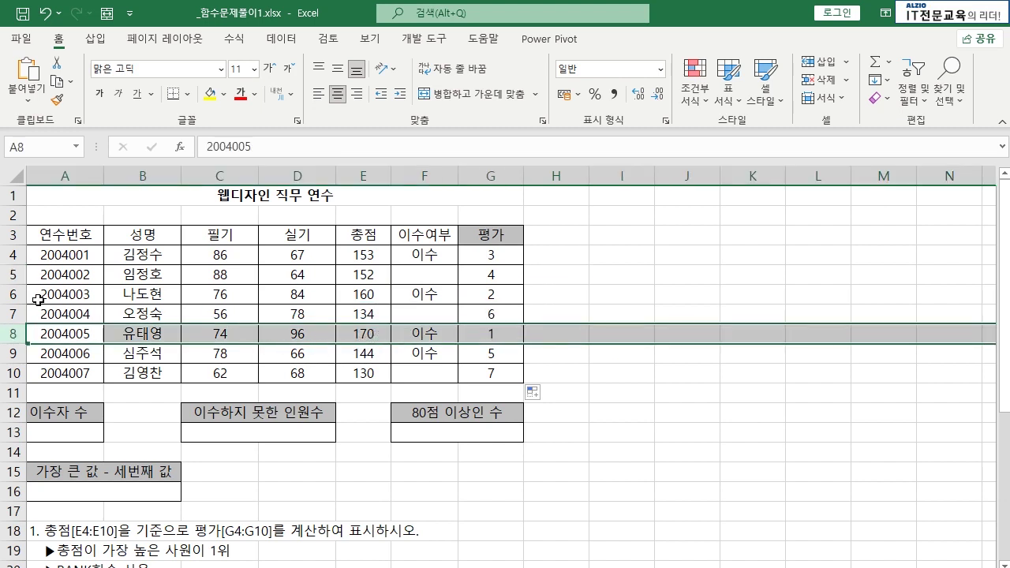
{"action": "left_click", "coordinate": [13, 295], "text": "ctrl"}
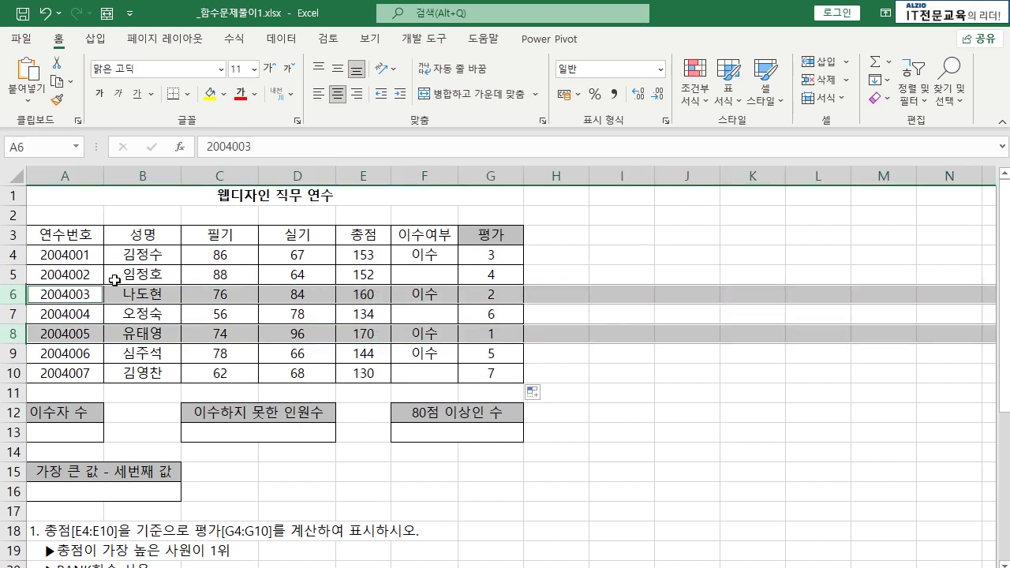
{"action": "left_click", "coordinate": [14, 255], "text": "ctrl"}
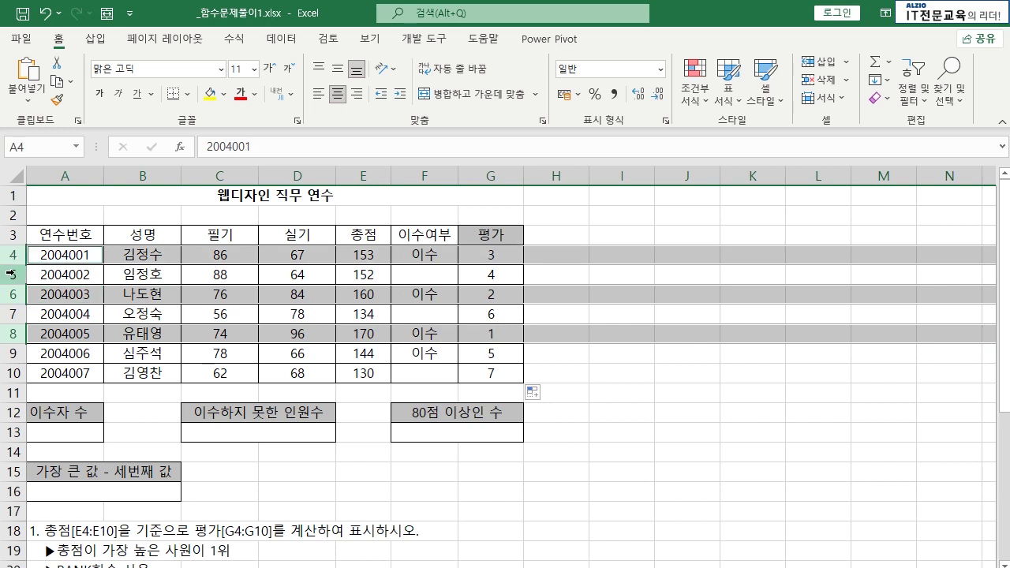
{"action": "left_click", "coordinate": [12, 274], "text": "ctrl"}
{"action": "left_click", "coordinate": [15, 353], "text": "ctrl"}
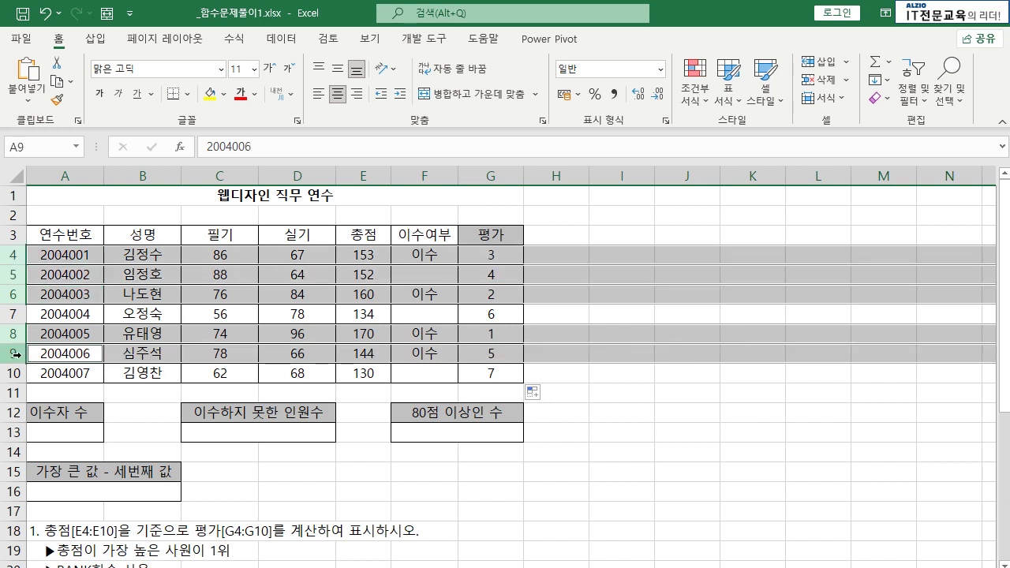
{"action": "left_click", "coordinate": [13, 313], "text": "ctrl"}
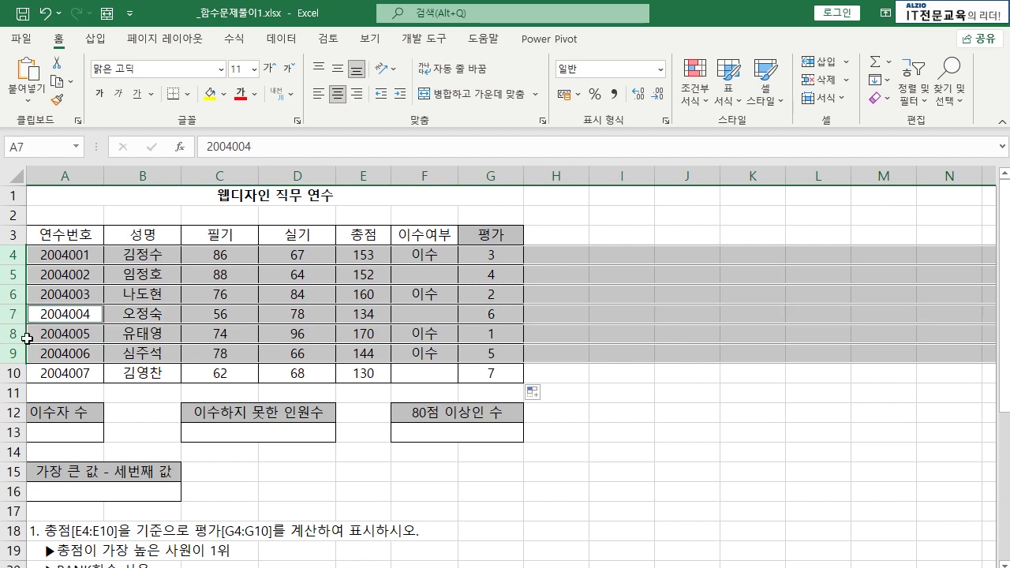
{"action": "left_click", "coordinate": [14, 372], "text": "ctrl"}
{"action": "left_click", "coordinate": [340, 354]}
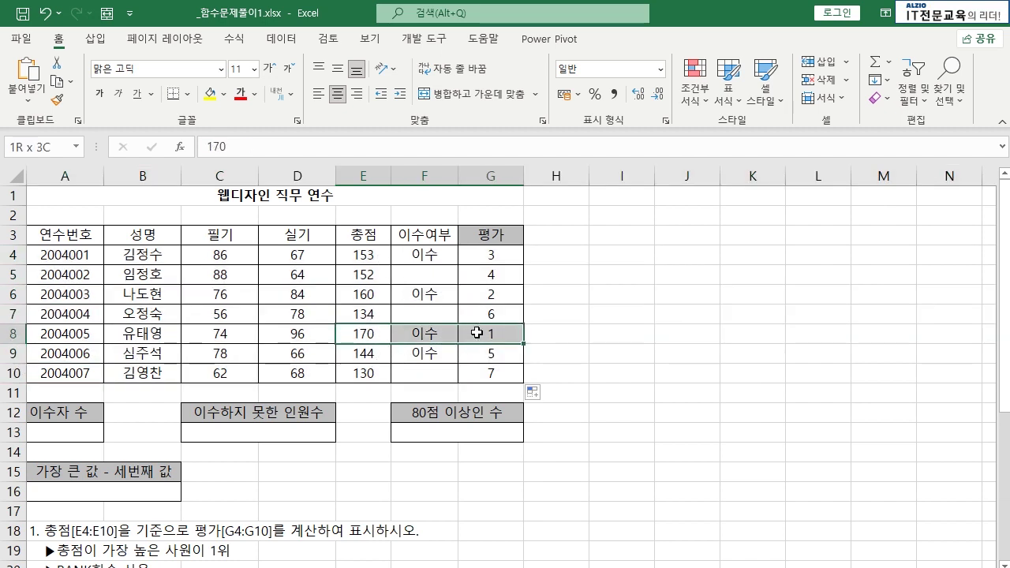
{"action": "left_click_drag", "start_coordinate": [363, 373], "coordinate": [489, 374]}
{"action": "left_click", "coordinate": [489, 373]}
{"action": "key", "text": "ctrl+d"}
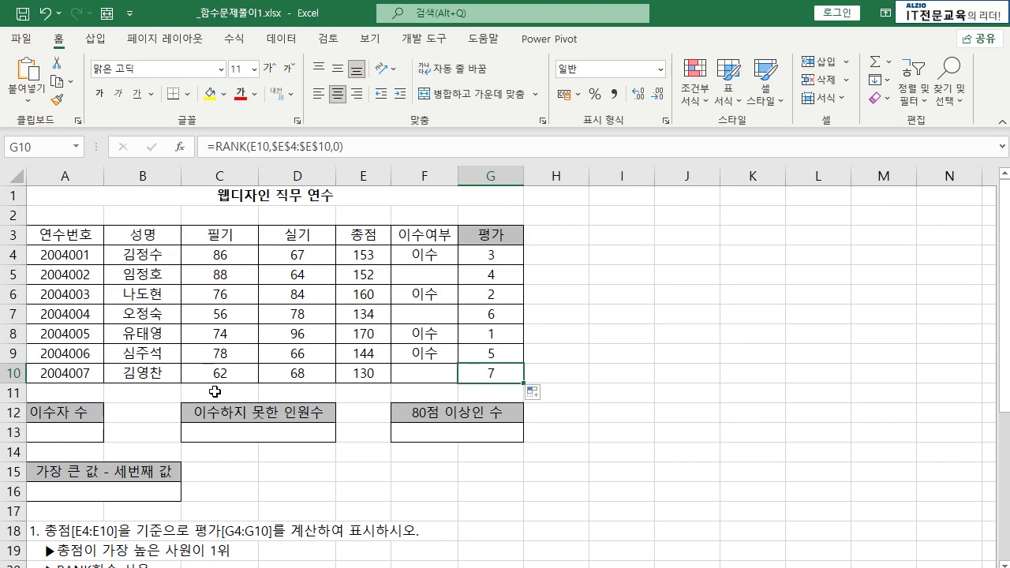
- Read task 2's instructions for cell A13 and examine the 이수여부 entries in F4:F10
{"action": "left_click", "coordinate": [73, 430]}
{"action": "scroll", "coordinate": [86, 426], "scroll_direction": "down", "scroll_amount": 1}
{"action": "scroll", "coordinate": [85, 426], "scroll_direction": "down", "scroll_amount": 3}
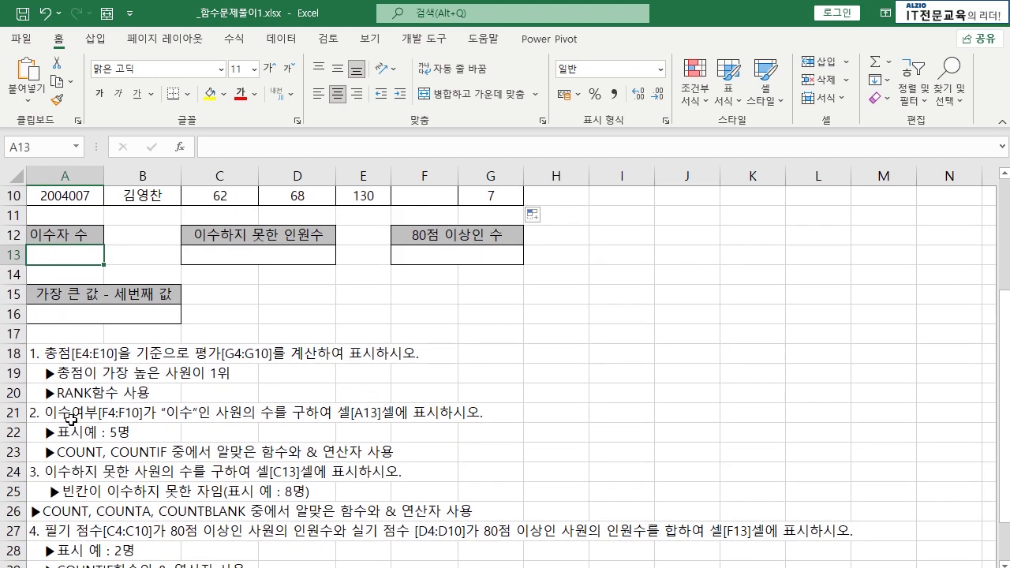
{"action": "scroll", "coordinate": [130, 422], "scroll_direction": "up", "scroll_amount": 3}
{"action": "left_click_drag", "start_coordinate": [426, 234], "coordinate": [429, 369]}
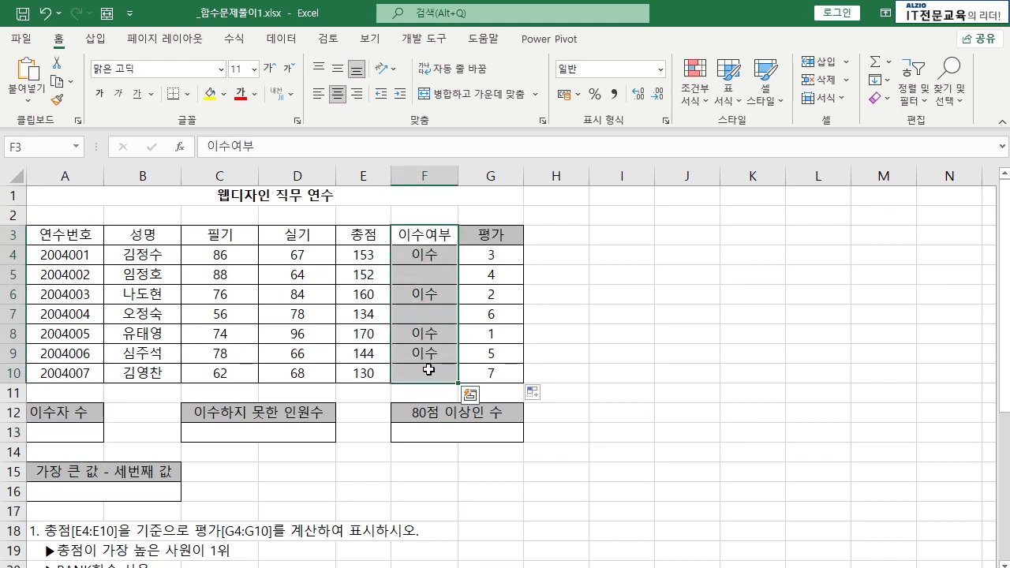
{"action": "left_click", "coordinate": [428, 369]}
{"action": "scroll", "coordinate": [175, 362], "scroll_direction": "down", "scroll_amount": 4}
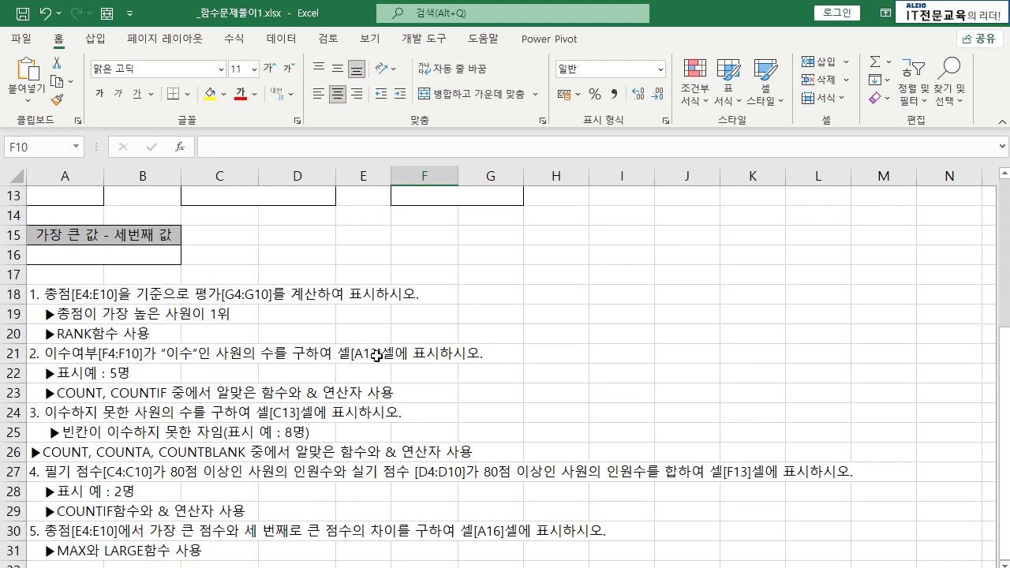
{"action": "scroll", "coordinate": [154, 289], "scroll_direction": "up", "scroll_amount": 1}
{"action": "left_click", "coordinate": [80, 253]}
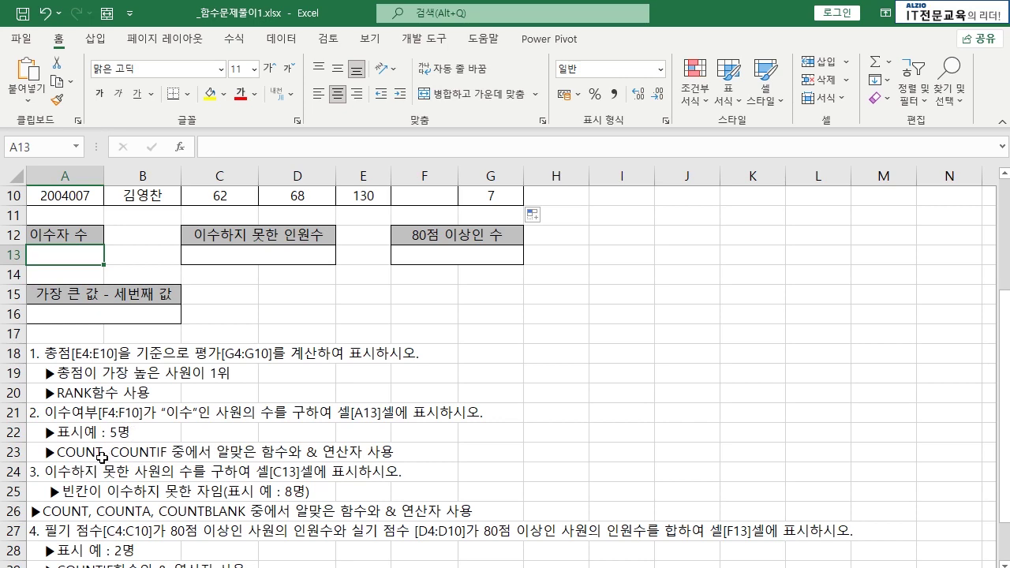
{"action": "scroll", "coordinate": [159, 453], "scroll_direction": "up", "scroll_amount": 3}
{"action": "left_click_drag", "start_coordinate": [442, 234], "coordinate": [442, 350]}
{"action": "left_click", "coordinate": [438, 352]}
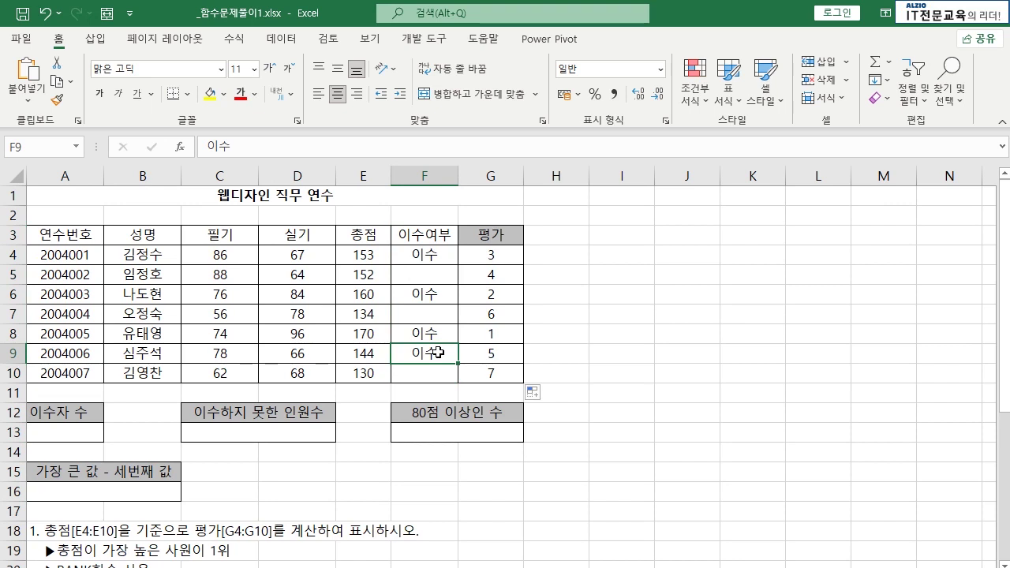
- Count the completed trainees in A13 with the formula =COUNTIF(F4:F10,"이수")
{"action": "left_click", "coordinate": [78, 434]}
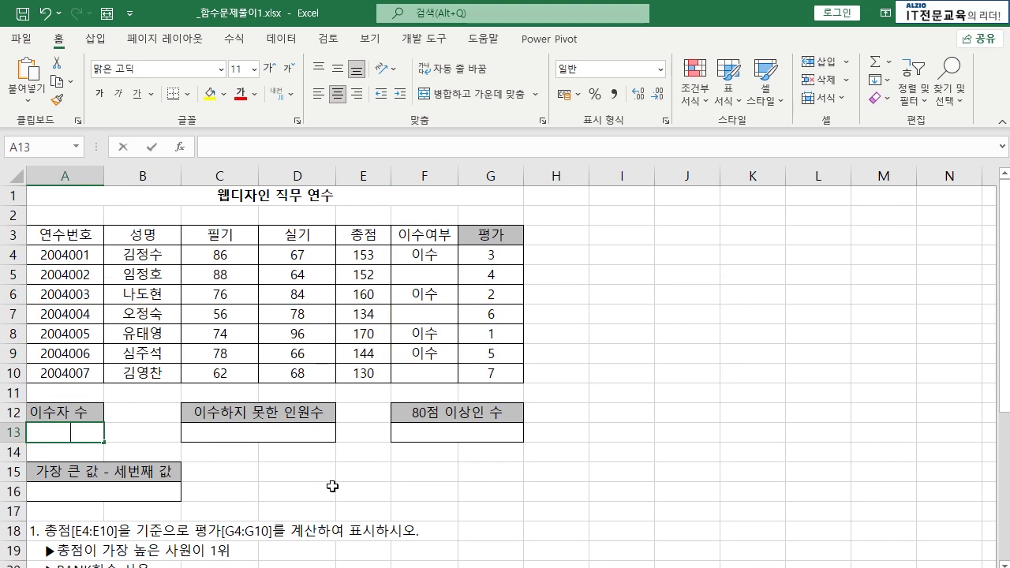
{"action": "type", "text": "₩"}
{"action": "type", "text": "=COUNTIF"}
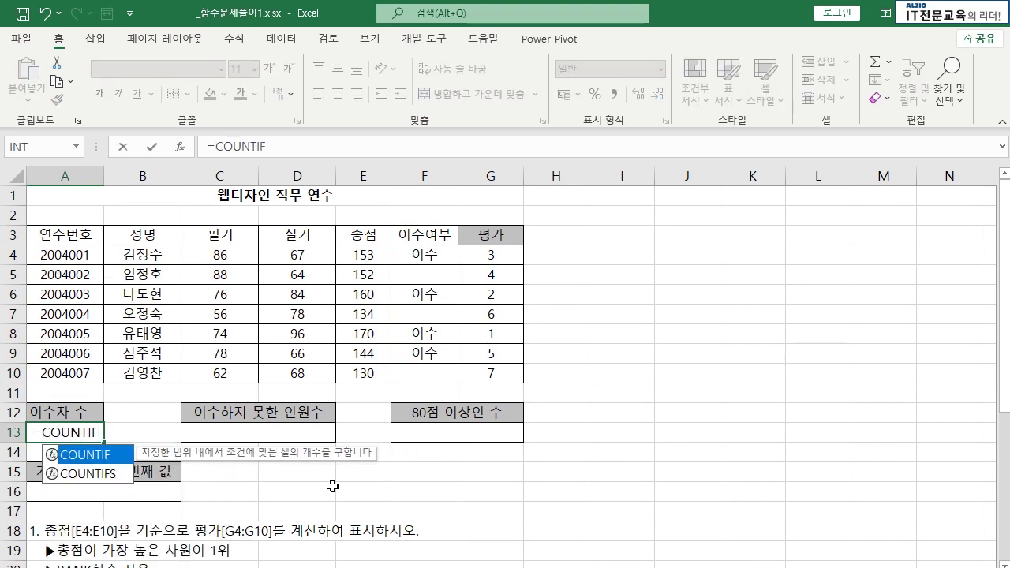
{"action": "type", "text": "("}
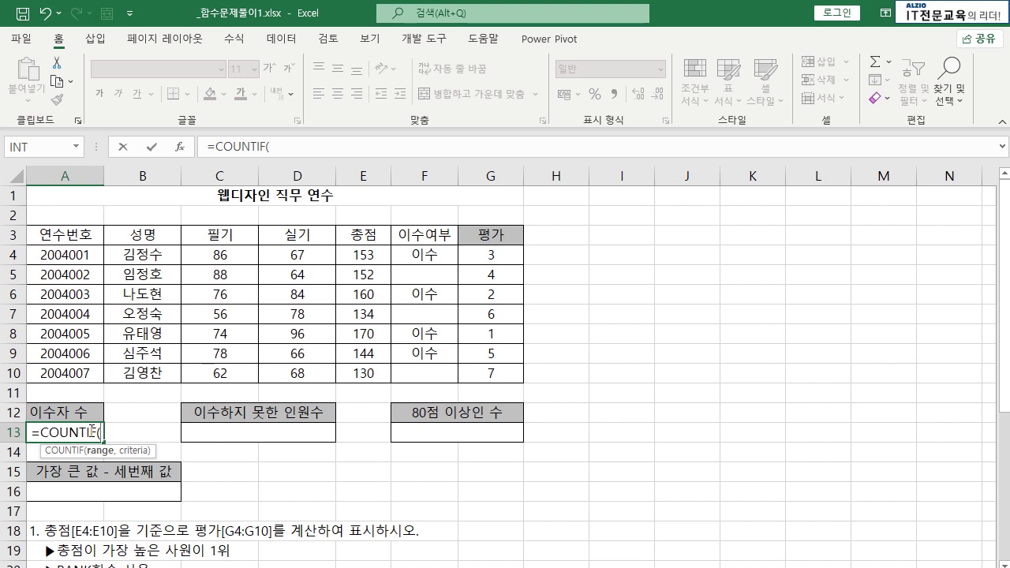
{"action": "left_click_drag", "start_coordinate": [437, 256], "coordinate": [434, 370]}
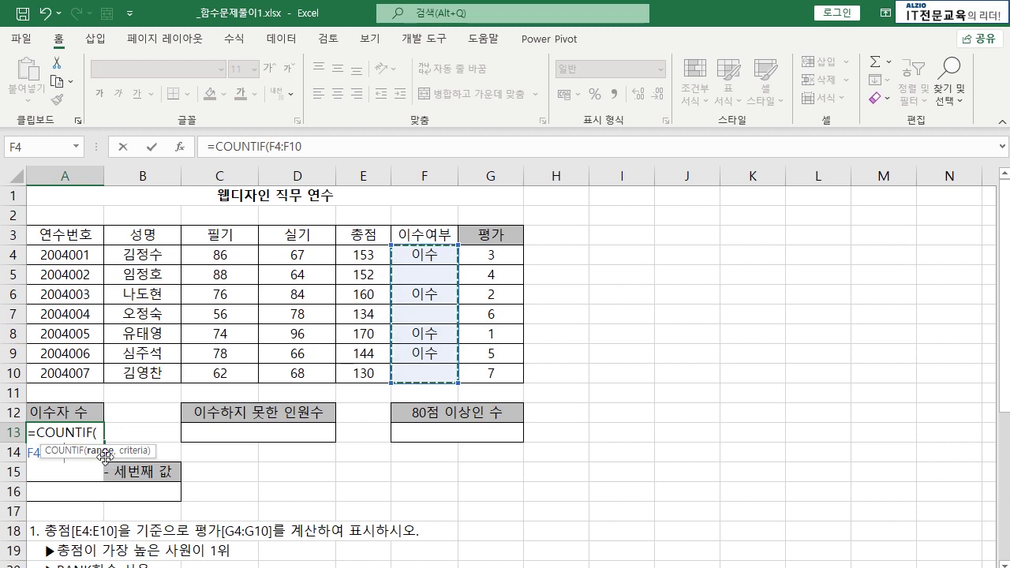
{"action": "type", "text": ","}
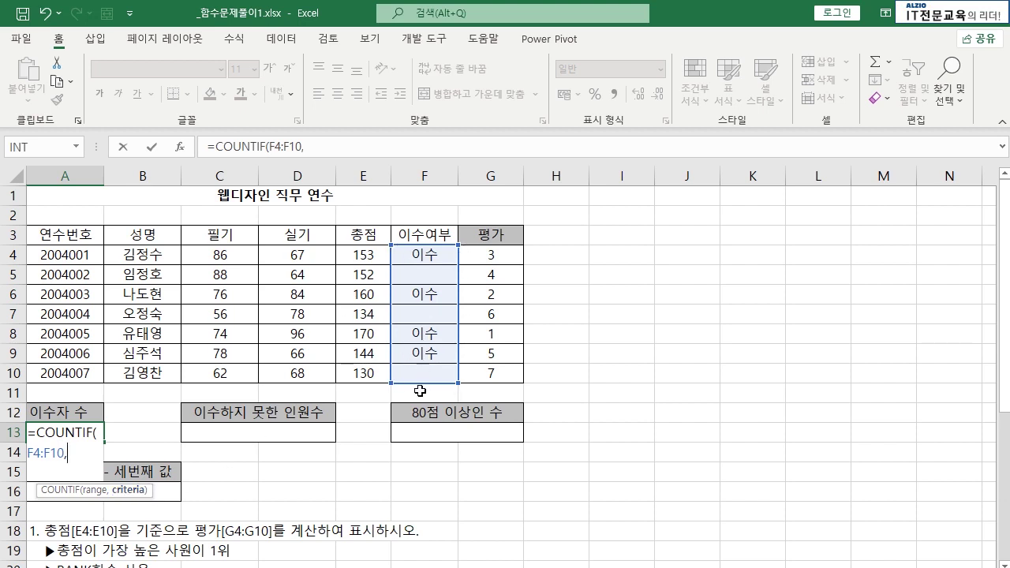
{"action": "type", "text": "이수\""}
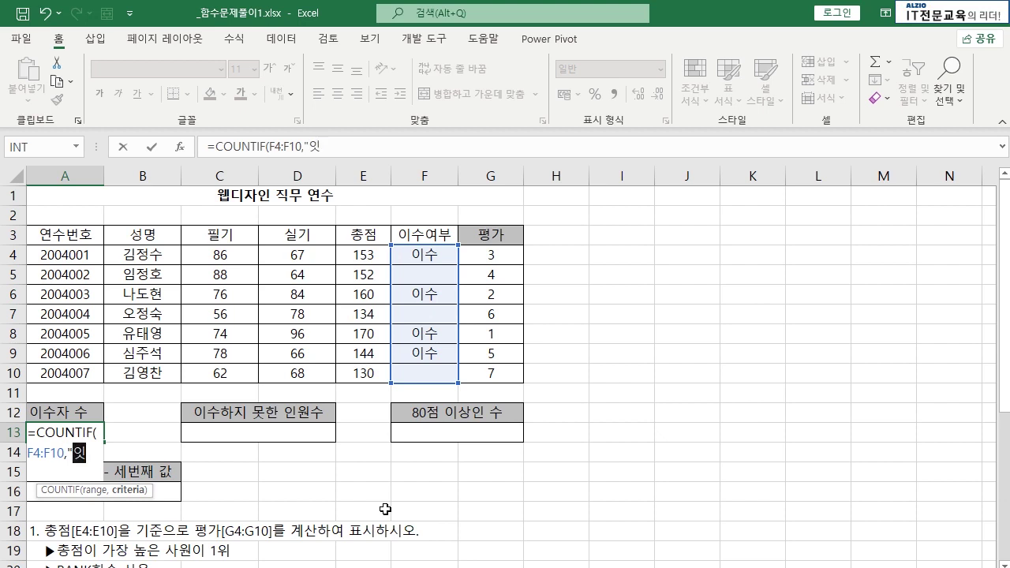
{"action": "type", "text": ")"}
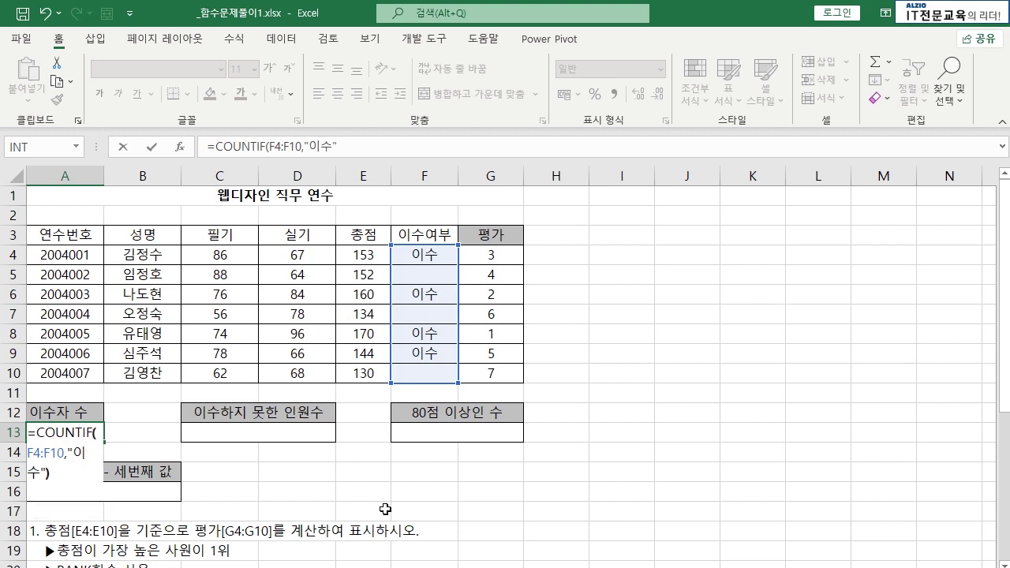
{"action": "key", "text": "Return"}
- Check A13's count against the cells marked 이수 in the 이수여부 column
{"action": "left_click", "coordinate": [434, 256]}
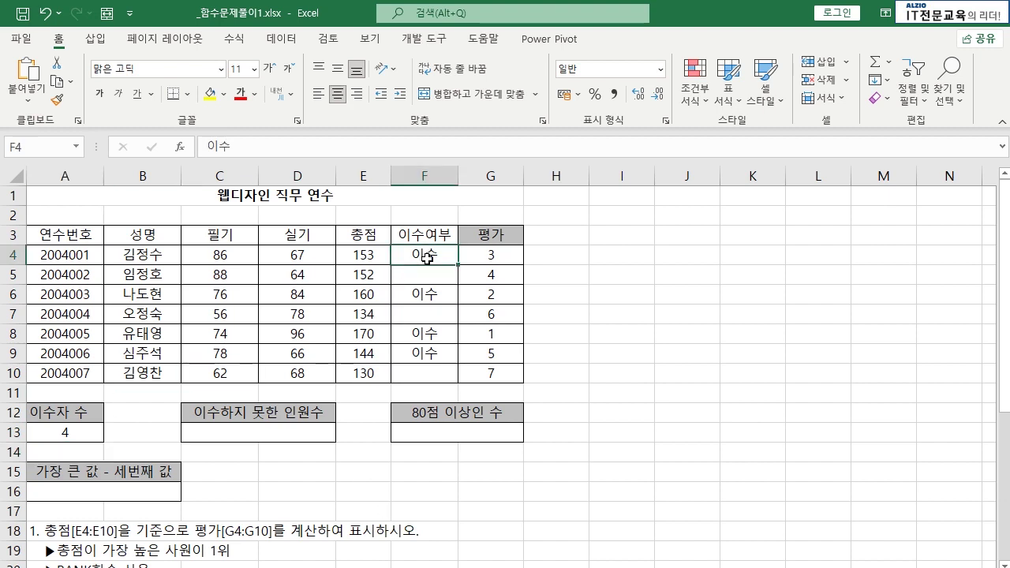
{"action": "left_click", "coordinate": [432, 295]}
{"action": "left_click", "coordinate": [434, 330]}
{"action": "left_click", "coordinate": [434, 354]}
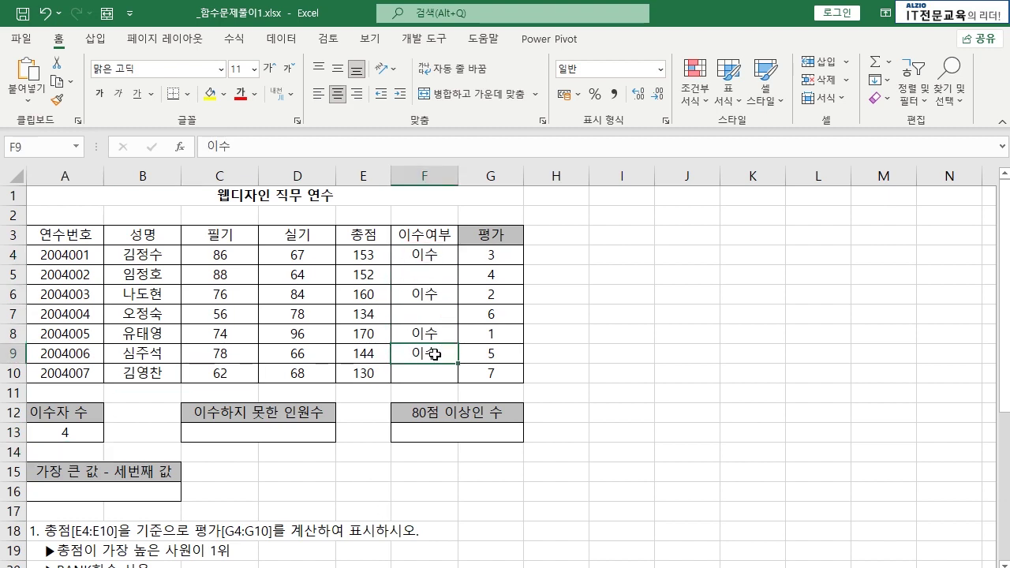
- Append the unit 명 to A13's COUNTIF result with &"명", following task 2's display example
{"action": "left_click", "coordinate": [88, 432]}
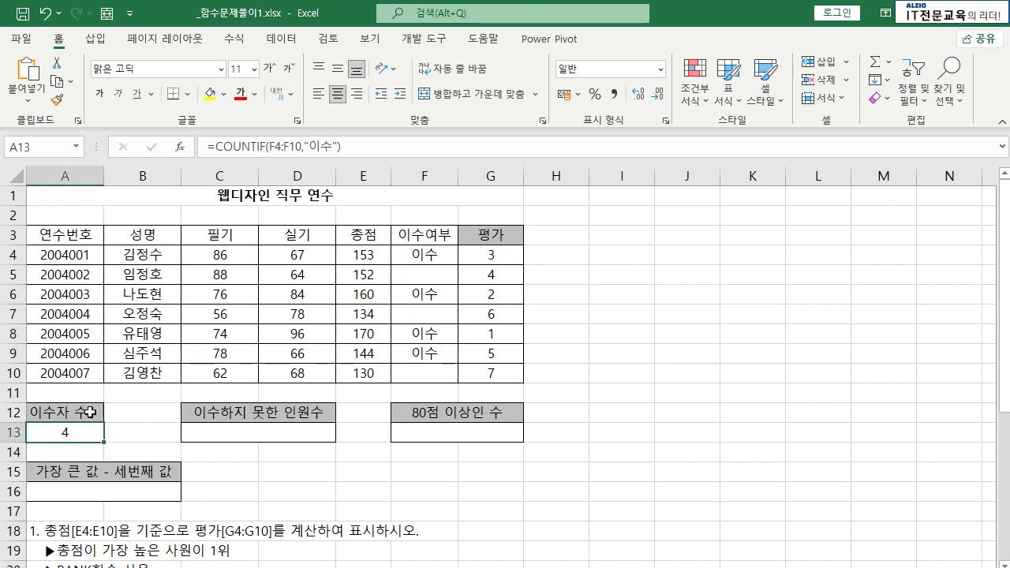
{"action": "scroll", "coordinate": [137, 380], "scroll_direction": "down", "scroll_amount": 2}
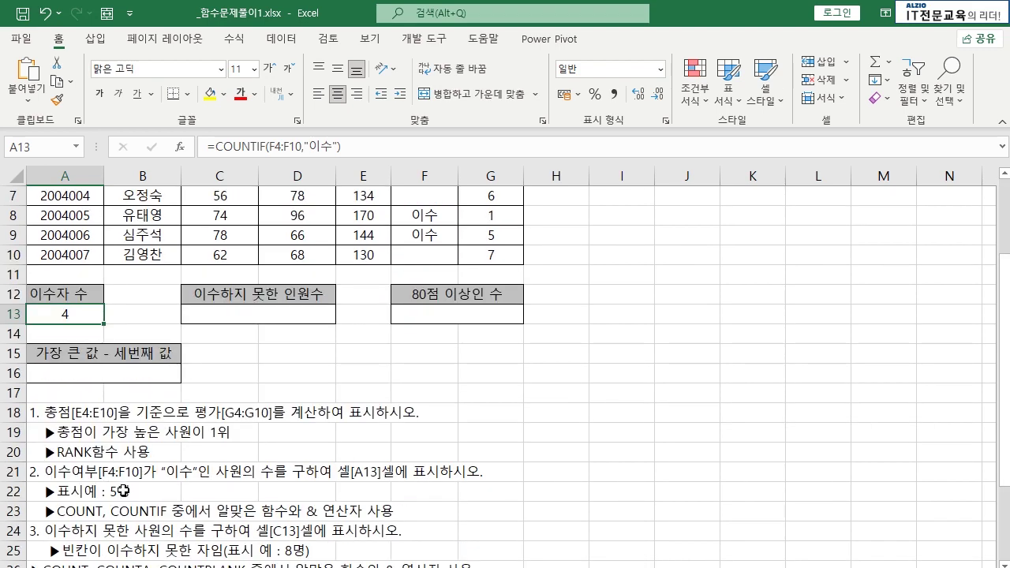
{"action": "scroll", "coordinate": [158, 456], "scroll_direction": "up", "scroll_amount": 2}
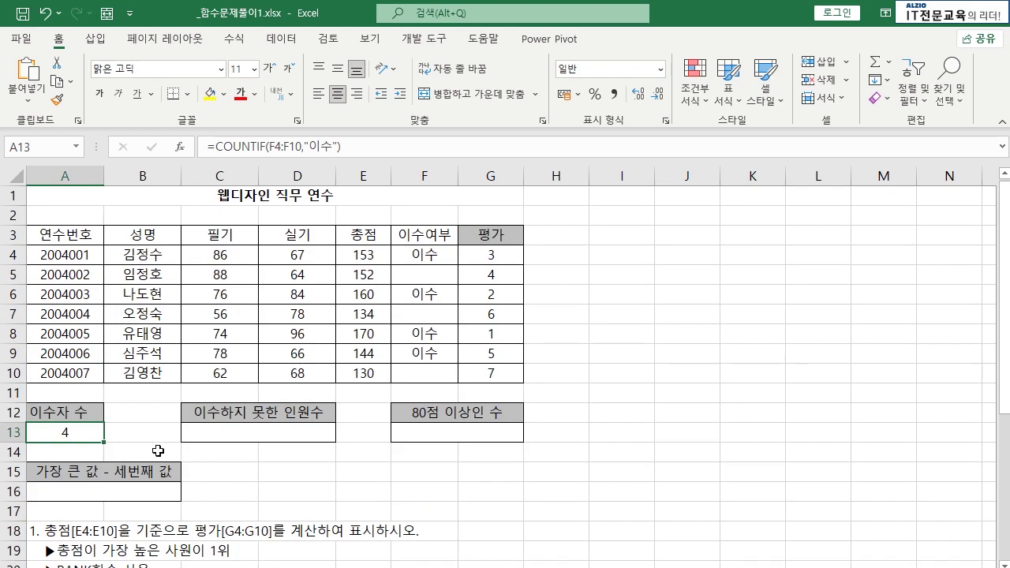
{"action": "double_click", "coordinate": [89, 432]}
{"action": "key", "text": "End"}
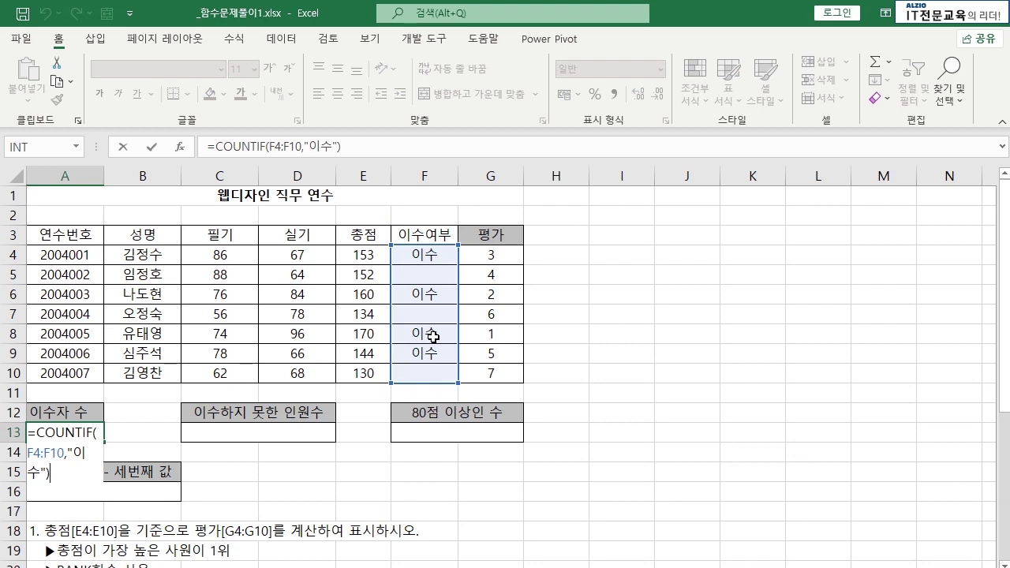
{"action": "type", "text": "&"}
{"action": "type", "text": "\"명\""}
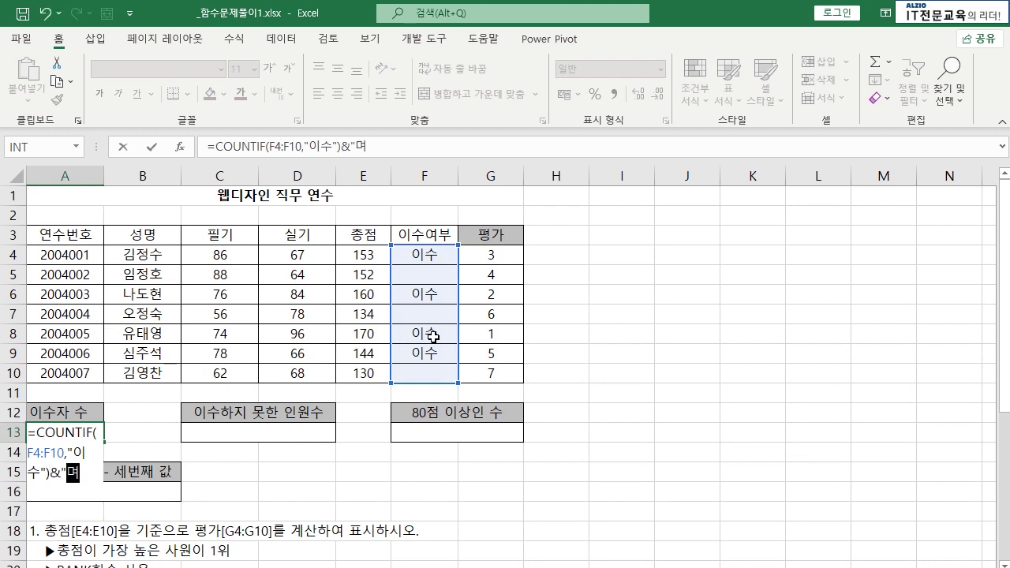
{"action": "key", "text": "Return"}
{"action": "key", "text": "Up"}
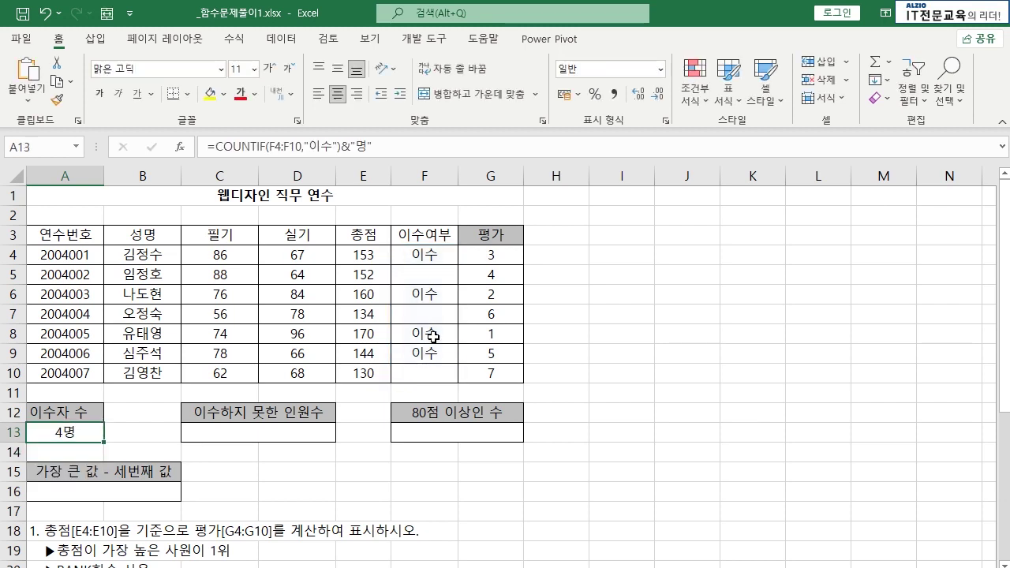
- Review A13's completed formula, comparing its F4:F10 range with the 이수 cells and examining the &"명" part
{"action": "key", "text": "F2"}
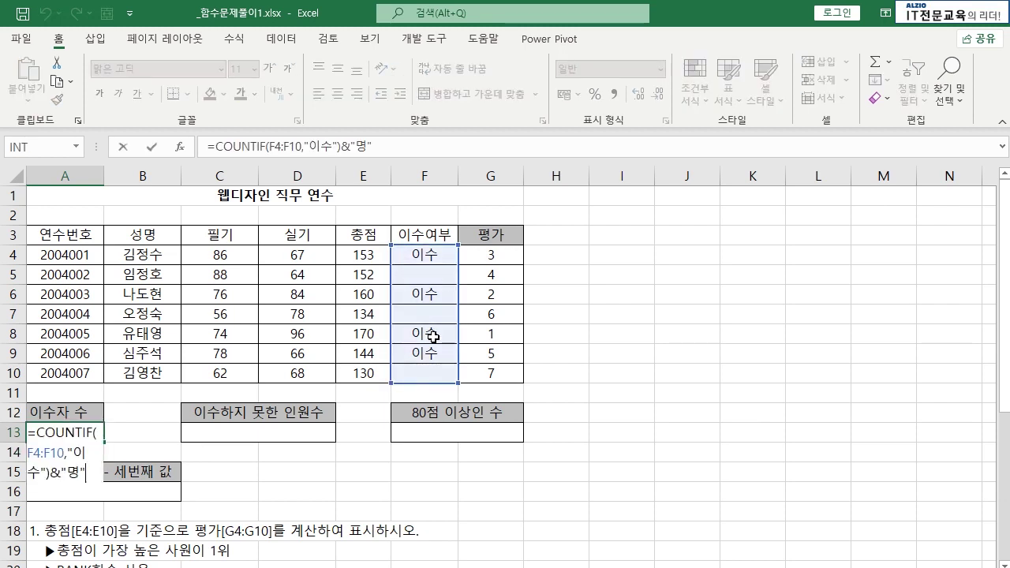
{"action": "key", "text": "Escape"}
{"action": "left_click_drag", "start_coordinate": [417, 253], "coordinate": [425, 369]}
{"action": "left_click", "coordinate": [425, 254]}
{"action": "left_click", "coordinate": [430, 289]}
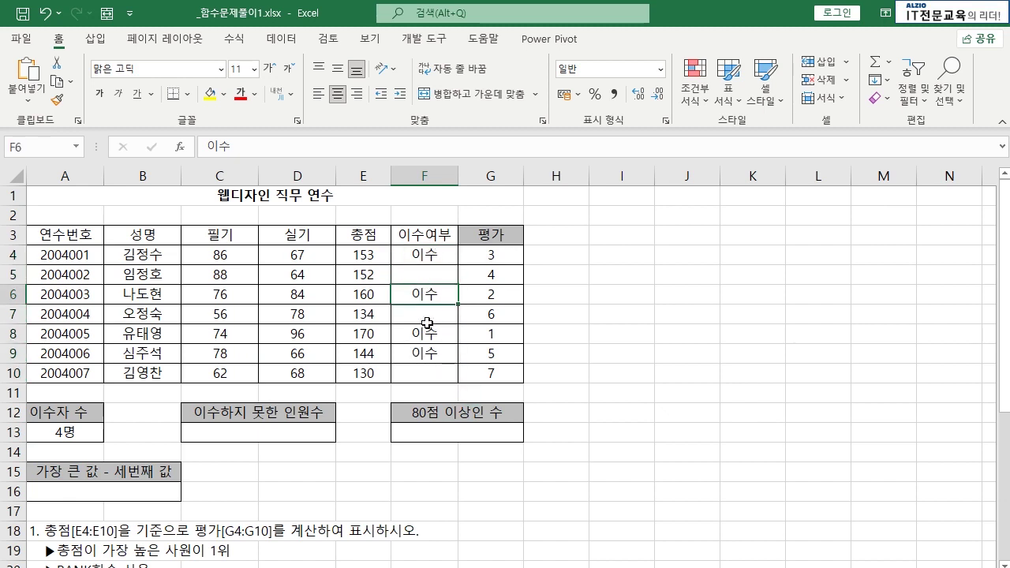
{"action": "left_click", "coordinate": [426, 332]}
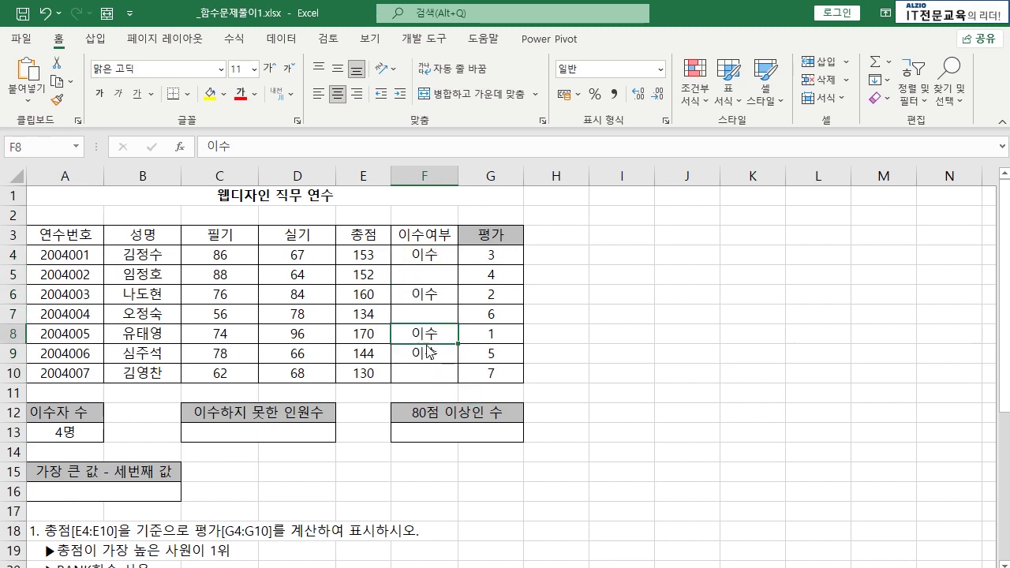
{"action": "double_click", "coordinate": [78, 436]}
{"action": "left_click_drag", "start_coordinate": [51, 470], "coordinate": [81, 471]}
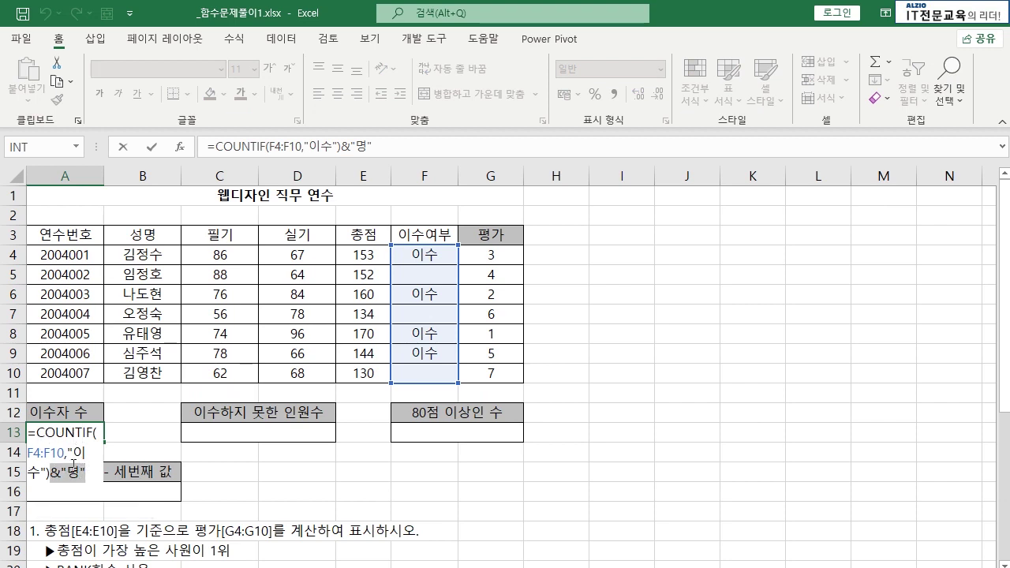
{"action": "key", "text": "Escape"}
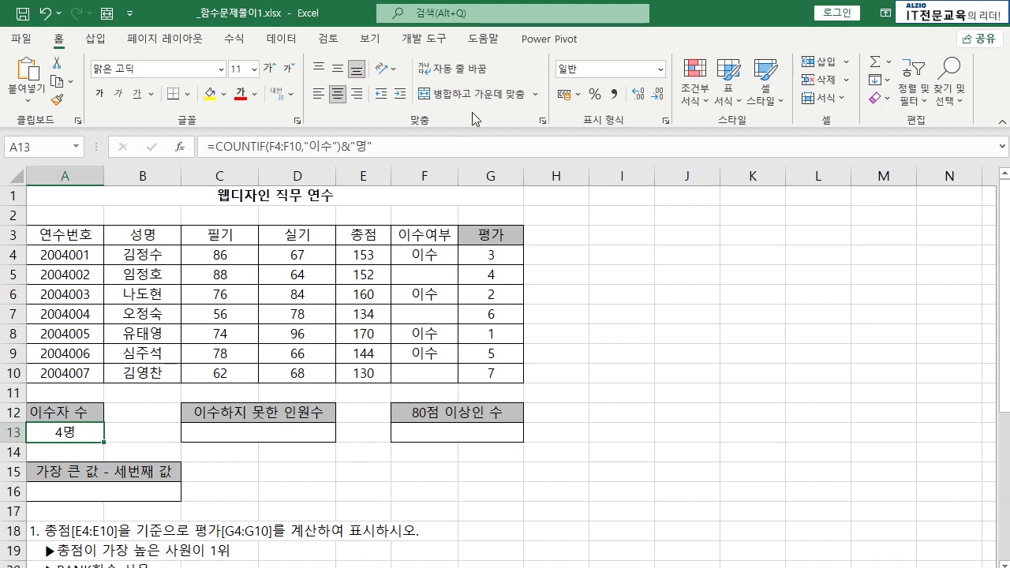
- Read task 3's instructions for cell C13 and examine the blank 이수여부 cells F5, F7 and F10
{"action": "left_click", "coordinate": [245, 426]}
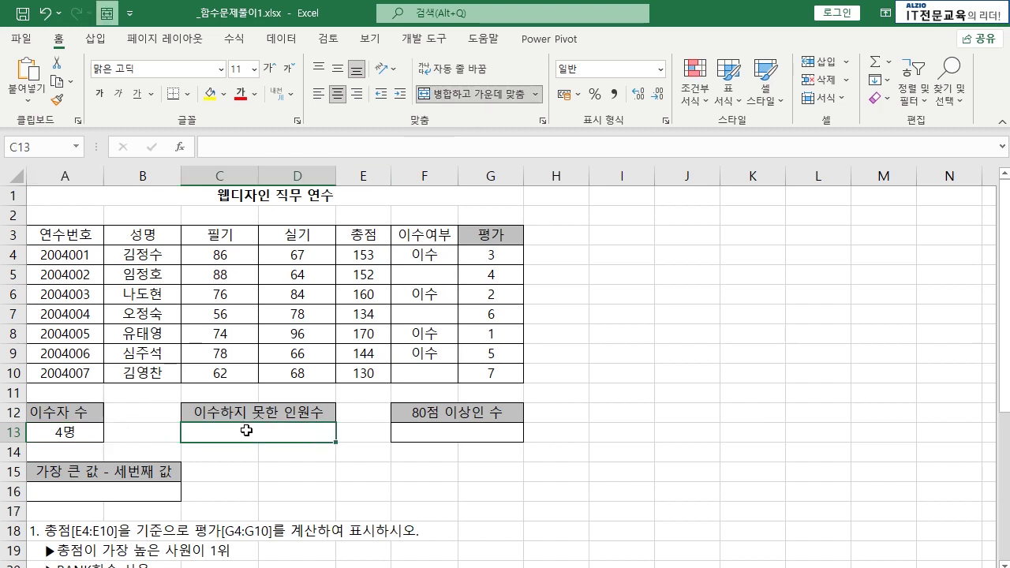
{"action": "left_click", "coordinate": [437, 260]}
{"action": "left_click", "coordinate": [429, 295]}
{"action": "scroll", "coordinate": [237, 395], "scroll_direction": "down", "scroll_amount": 3}
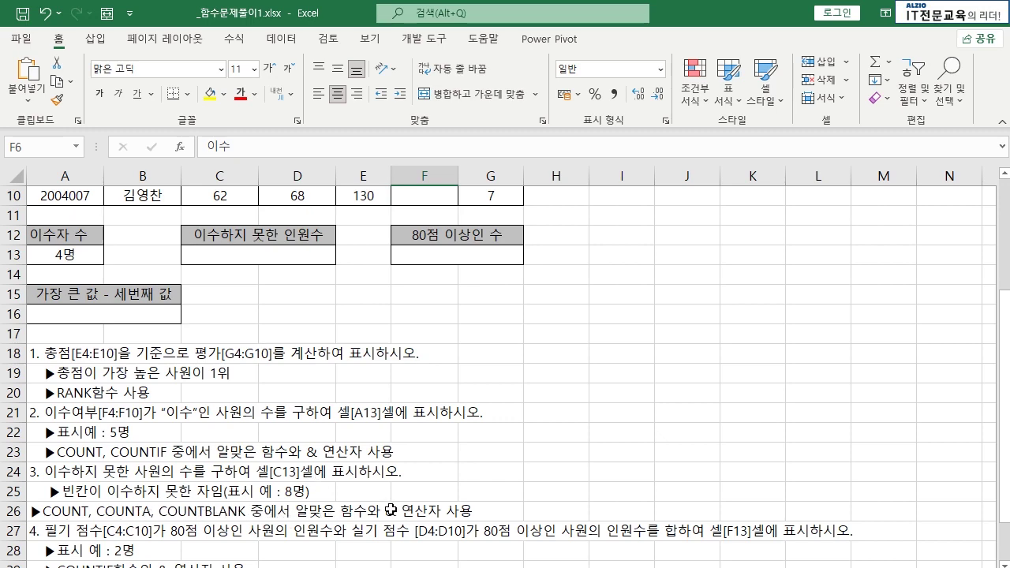
{"action": "scroll", "coordinate": [391, 509], "scroll_direction": "up", "scroll_amount": 3}
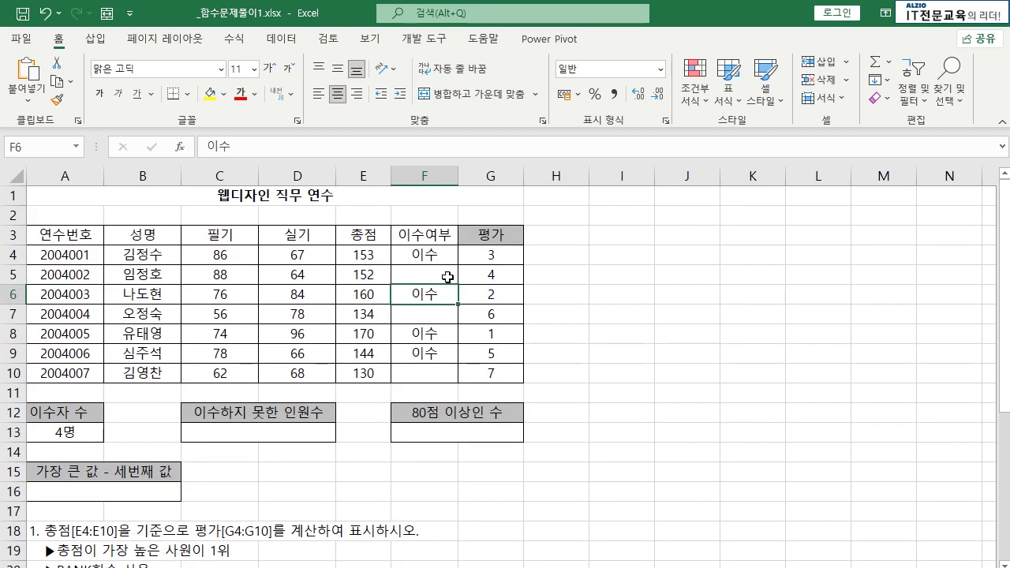
{"action": "left_click", "coordinate": [447, 277]}
{"action": "left_click", "coordinate": [445, 314]}
{"action": "left_click", "coordinate": [442, 369]}
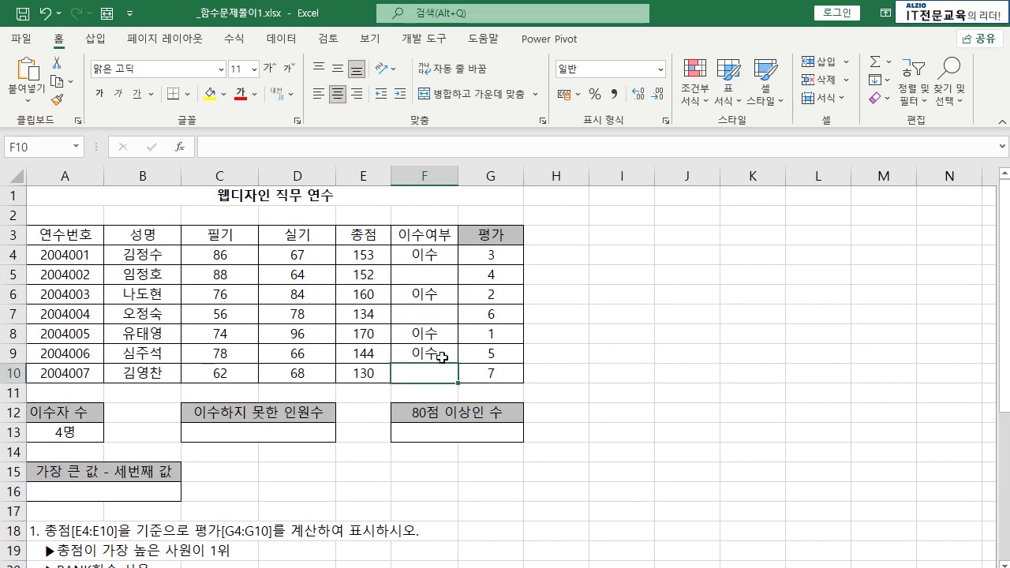
{"action": "left_click", "coordinate": [446, 276]}
{"action": "left_click", "coordinate": [435, 313]}
{"action": "left_click", "coordinate": [430, 372]}
- Count the trainees who did not complete the course in C13 with the formula =COUNTBLANK(F4:F10)
{"action": "left_click", "coordinate": [299, 435]}
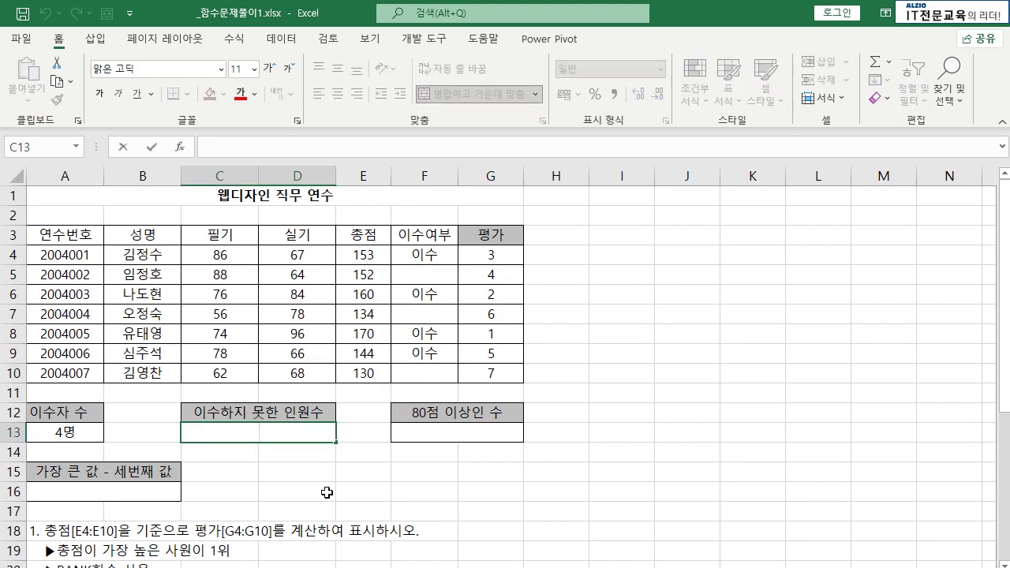
{"action": "type", "text": "="}
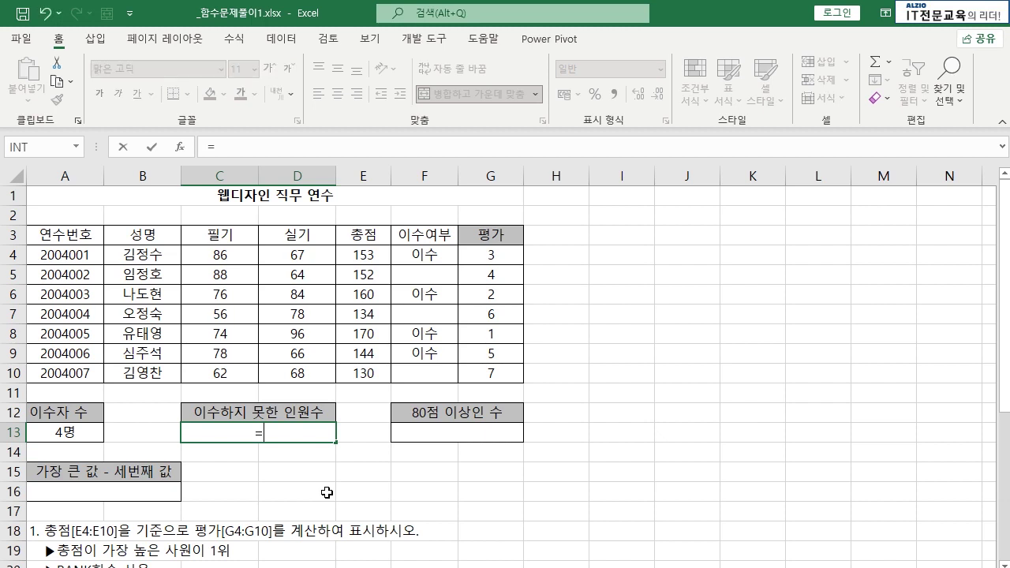
{"action": "type", "text": "COUNT"}
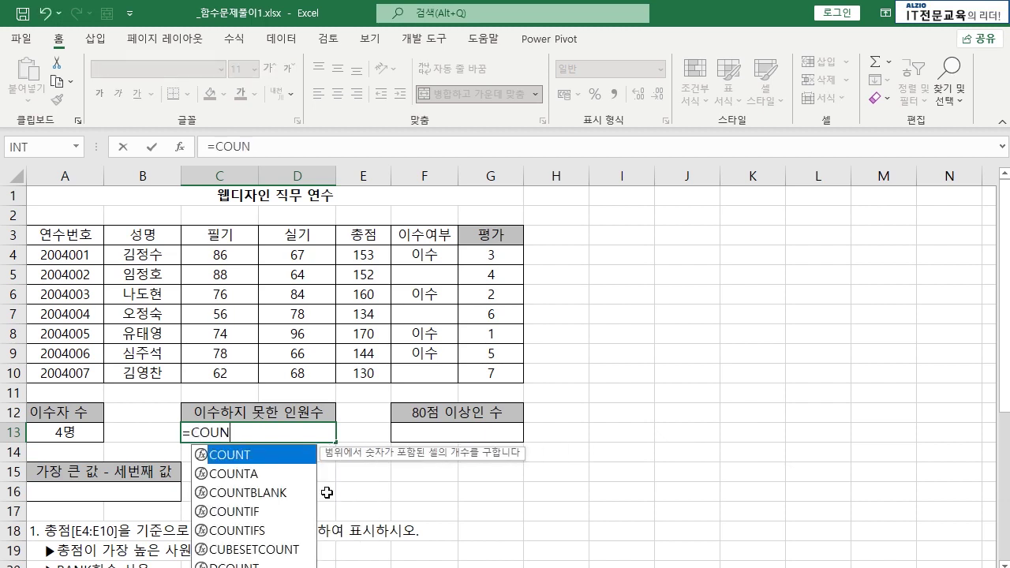
{"action": "left_click", "coordinate": [326, 493]}
{"action": "double_click", "coordinate": [326, 492]}
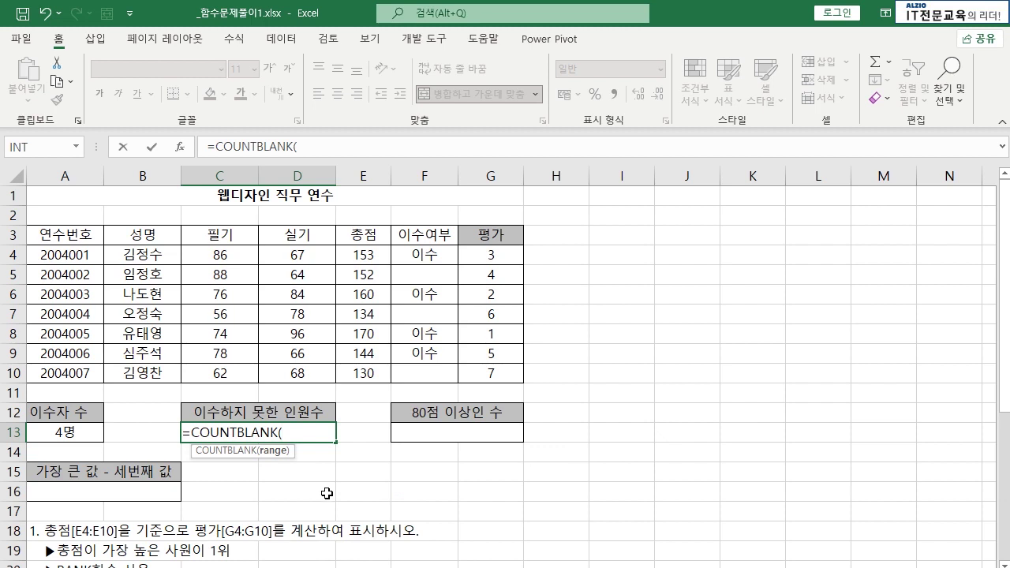
{"action": "left_click_drag", "start_coordinate": [423, 257], "coordinate": [426, 372]}
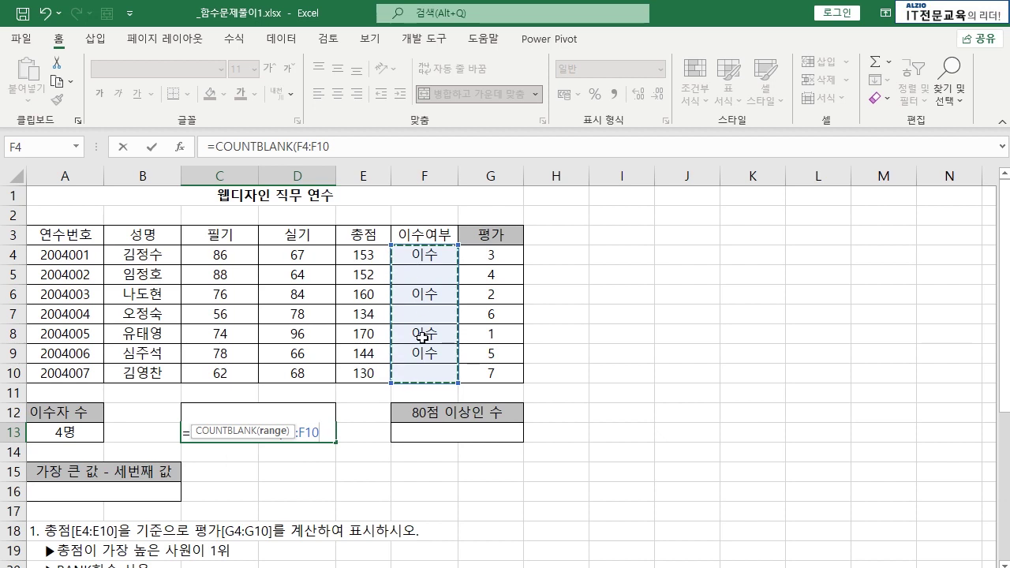
{"action": "key", "text": "Return"}
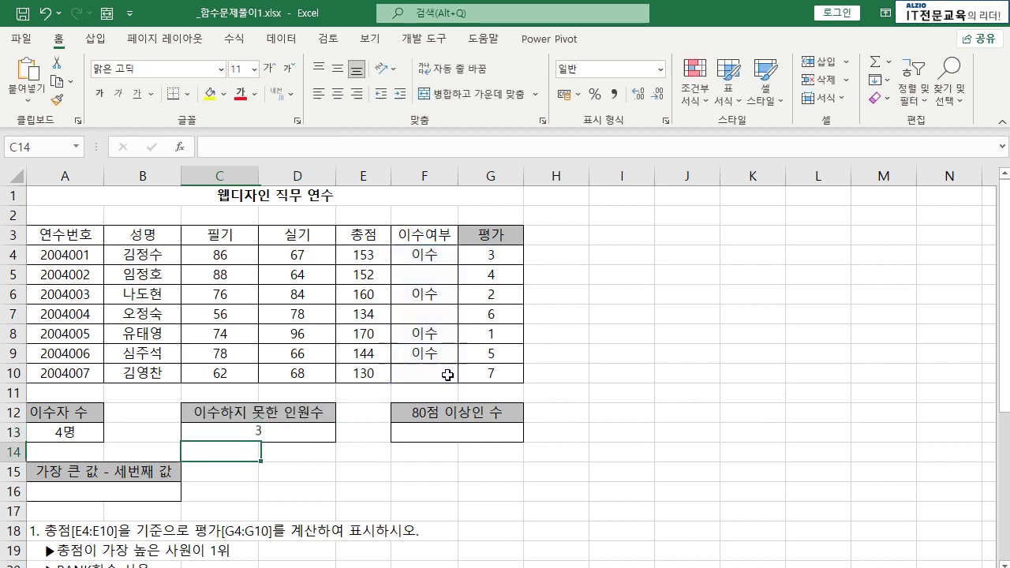
- Append the unit 명 to C13's COUNTBLANK result with &"명", following task 3's display example
{"action": "left_click", "coordinate": [288, 431]}
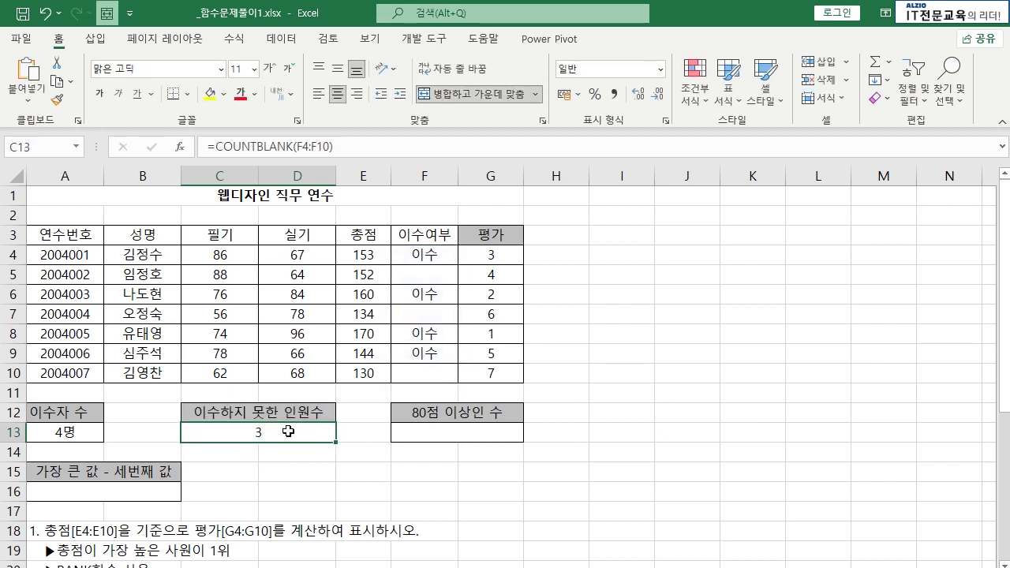
{"action": "scroll", "coordinate": [288, 439], "scroll_direction": "down", "scroll_amount": 2}
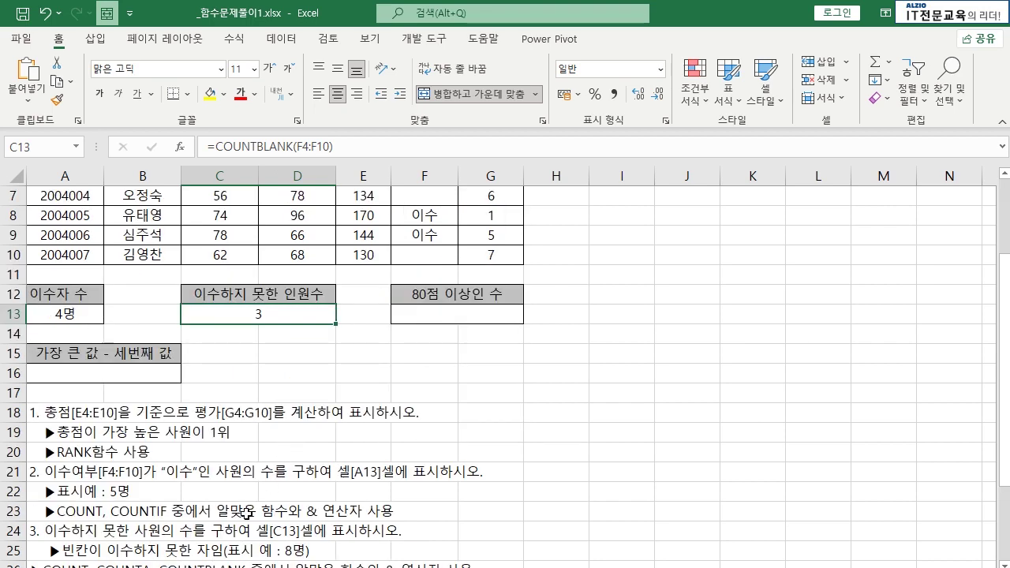
{"action": "scroll", "coordinate": [230, 542], "scroll_direction": "down", "scroll_amount": 2}
{"action": "scroll", "coordinate": [288, 438], "scroll_direction": "up", "scroll_amount": 4}
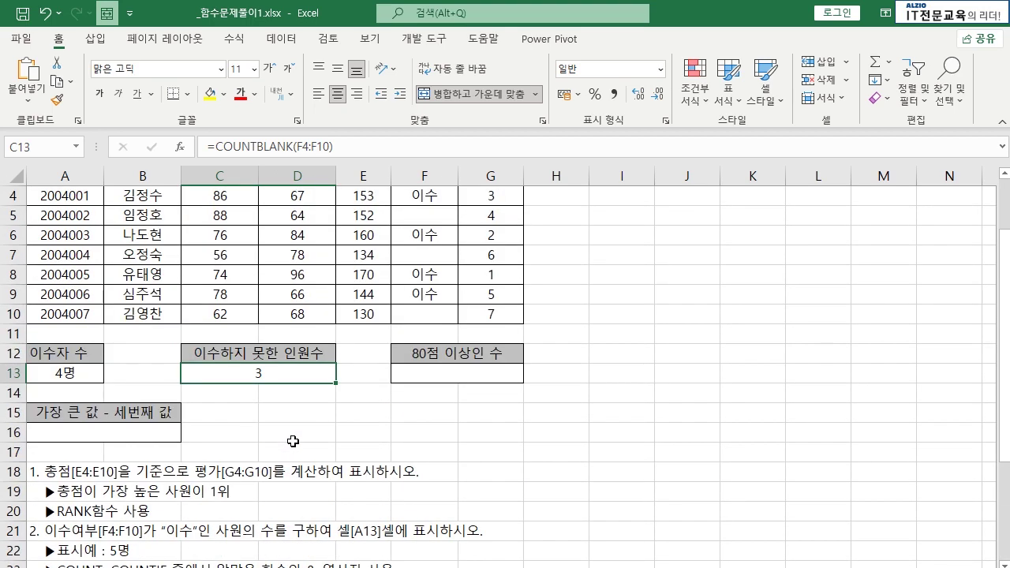
{"action": "double_click", "coordinate": [288, 437]}
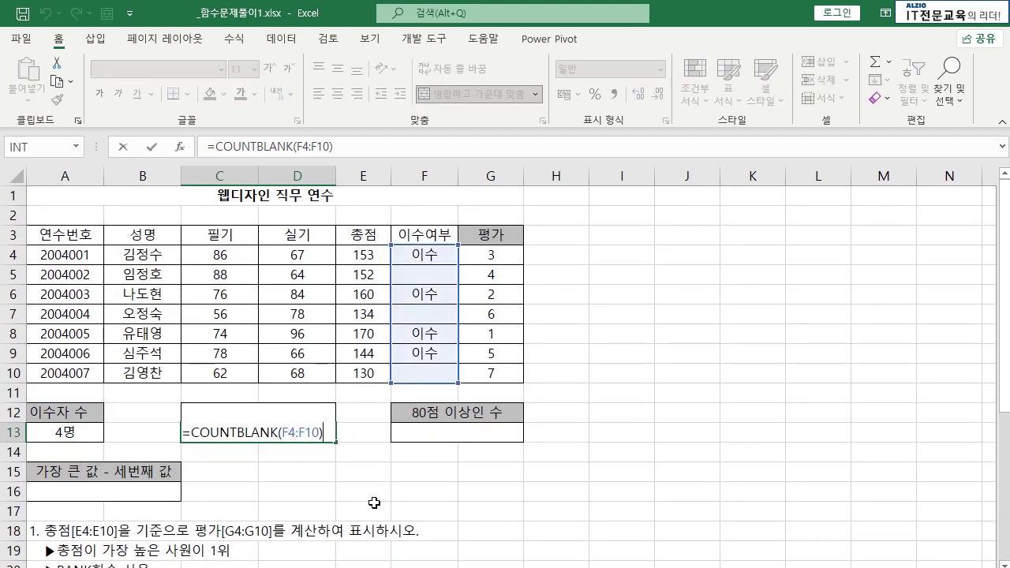
{"action": "type", "text": "&\"au"}
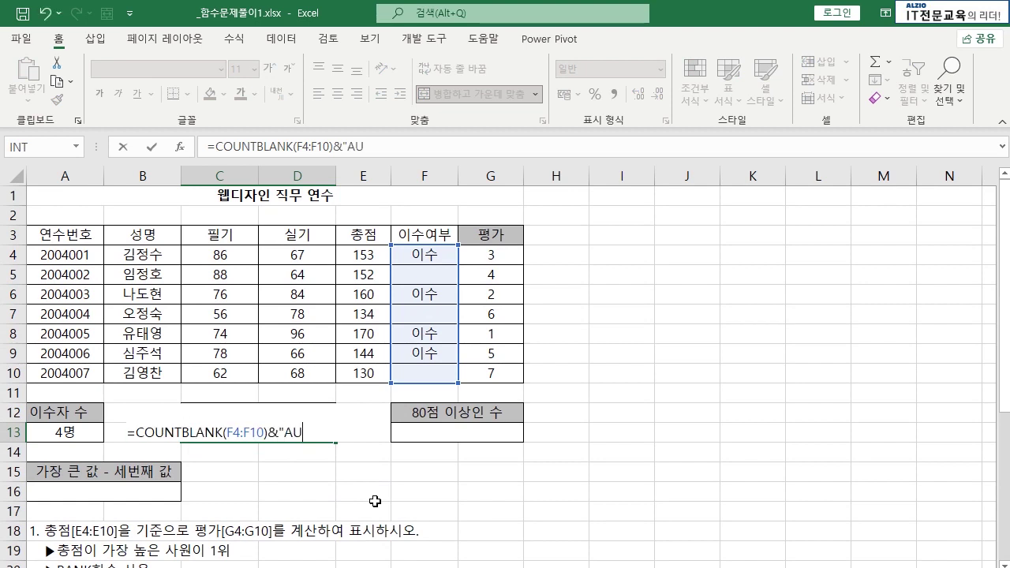
{"action": "key", "text": "BackSpace"}
{"action": "key", "text": "BackSpace"}
{"action": "type", "text": "명"}
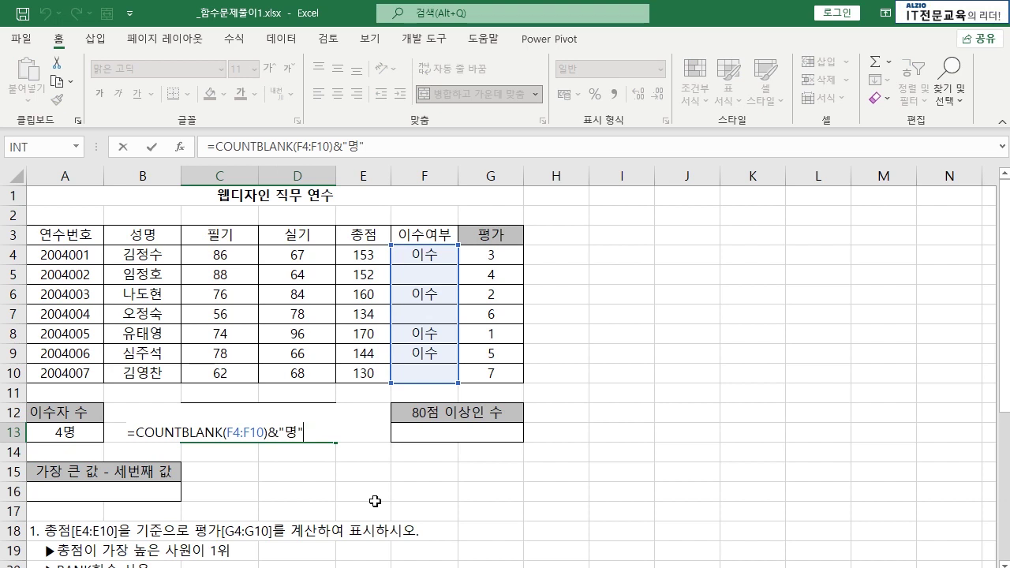
{"action": "key", "text": "ctrl+Return"}
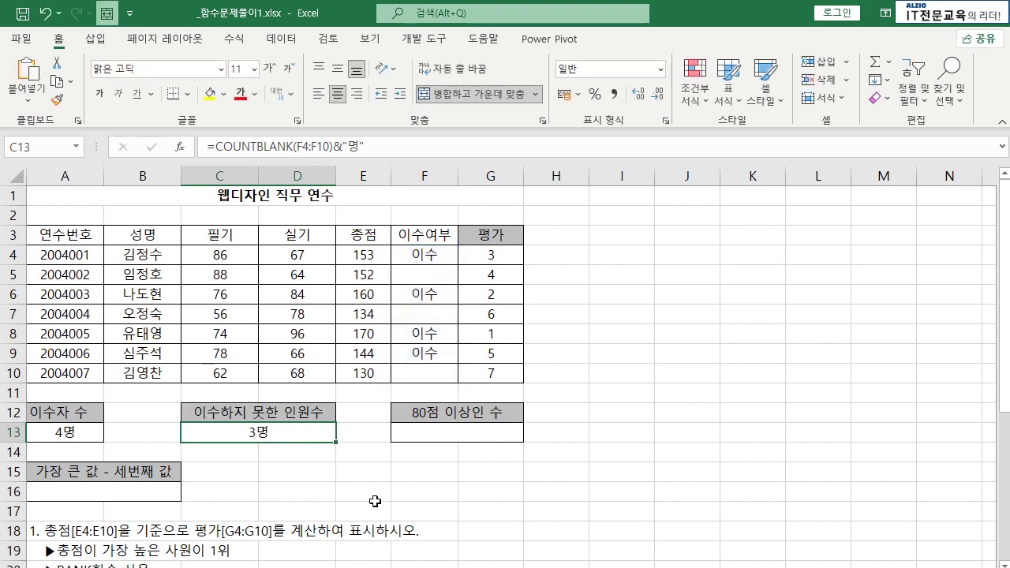
- Read task 4's instructions for cell F13 and examine the 필기 scores in C4:C10 and 실기 scores in D4:D10
{"action": "key", "text": "Right"}
{"action": "key", "text": "Right"}
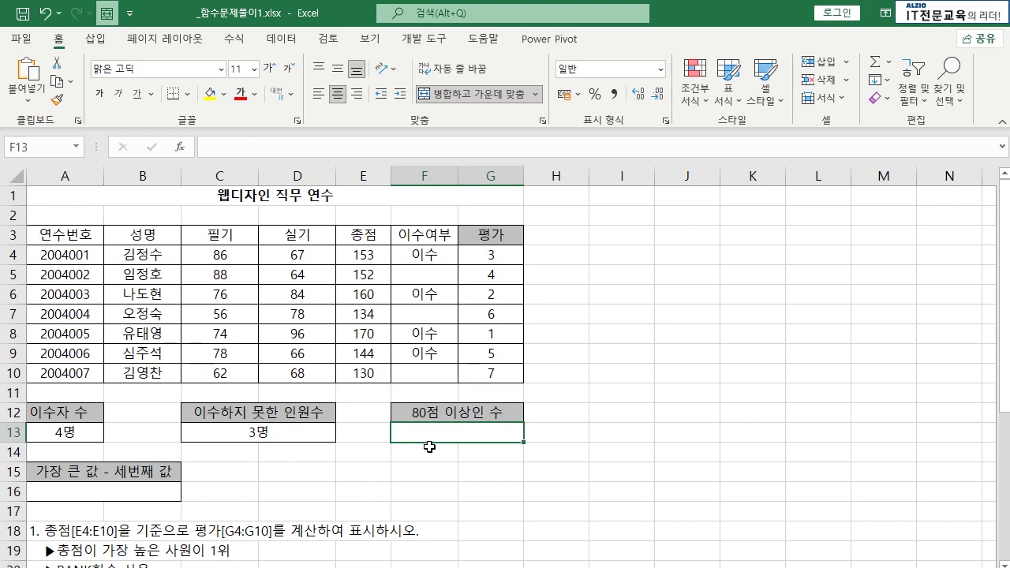
{"action": "scroll", "coordinate": [430, 446], "scroll_direction": "down", "scroll_amount": 3}
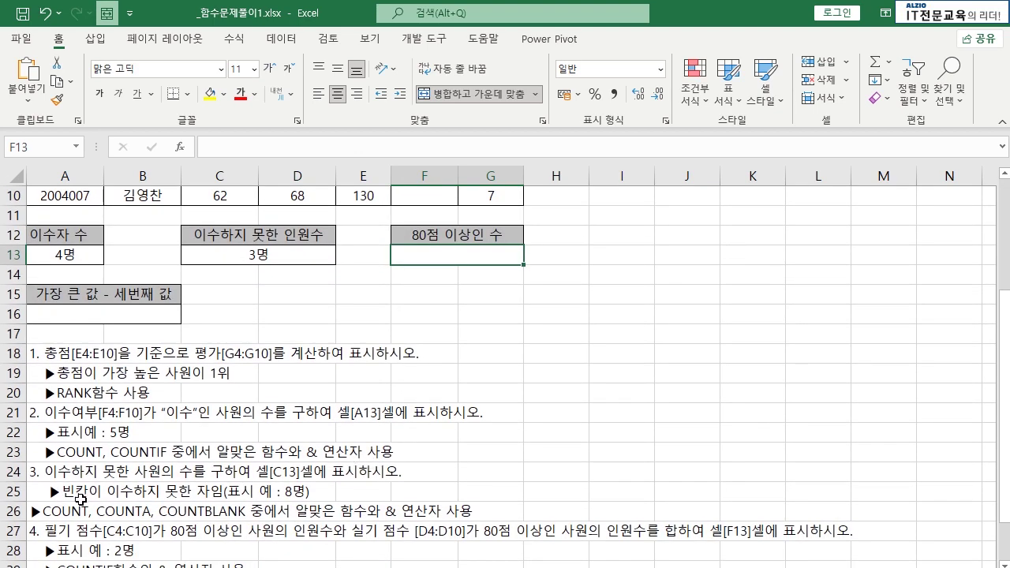
{"action": "scroll", "coordinate": [80, 498], "scroll_direction": "down", "scroll_amount": 2}
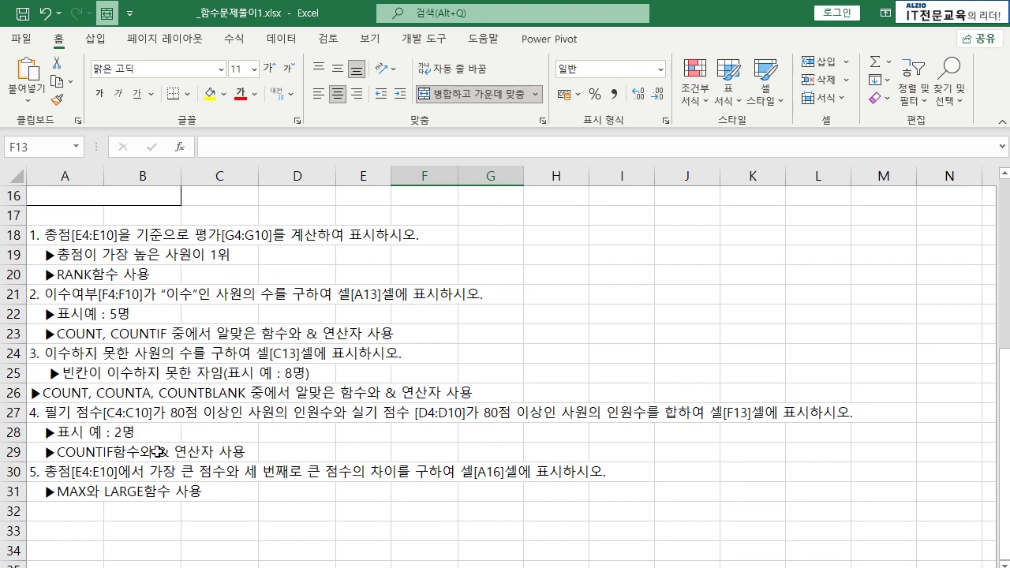
{"action": "scroll", "coordinate": [283, 452], "scroll_direction": "up", "scroll_amount": 2}
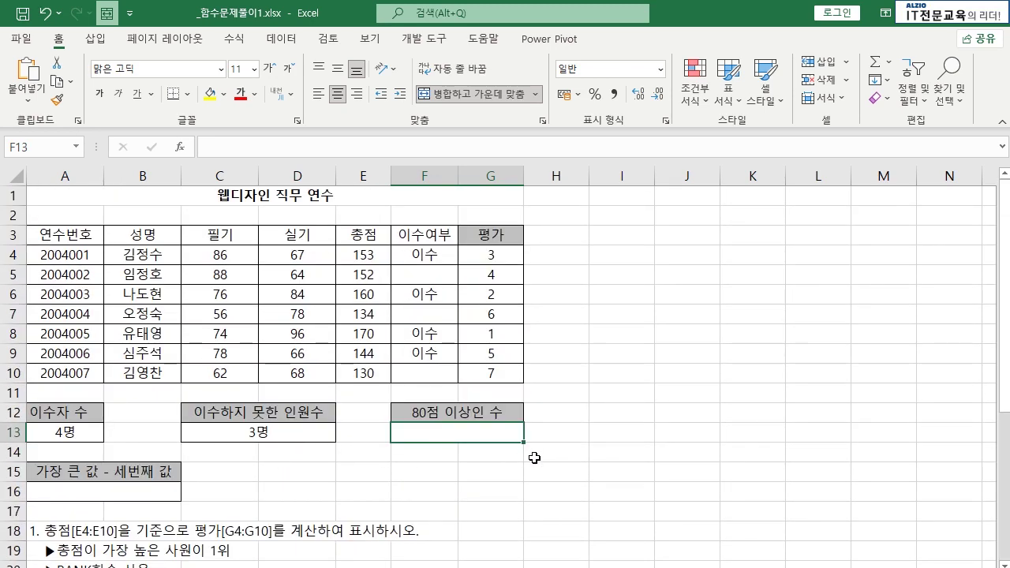
{"action": "left_click_drag", "start_coordinate": [236, 254], "coordinate": [229, 377]}
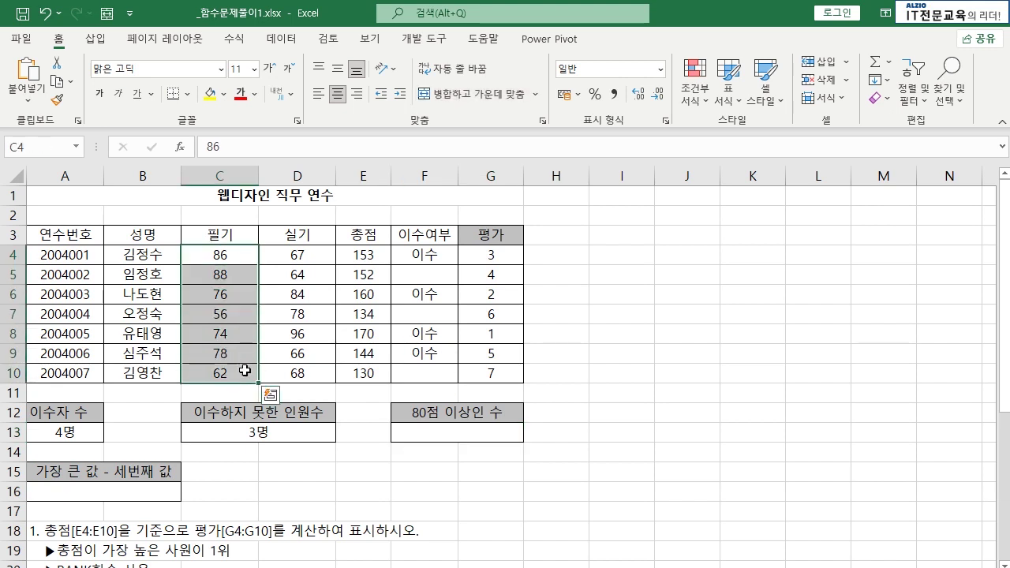
{"action": "left_click_drag", "start_coordinate": [302, 254], "coordinate": [305, 374]}
{"action": "left_click_drag", "start_coordinate": [226, 255], "coordinate": [230, 375]}
{"action": "left_click", "coordinate": [297, 353]}
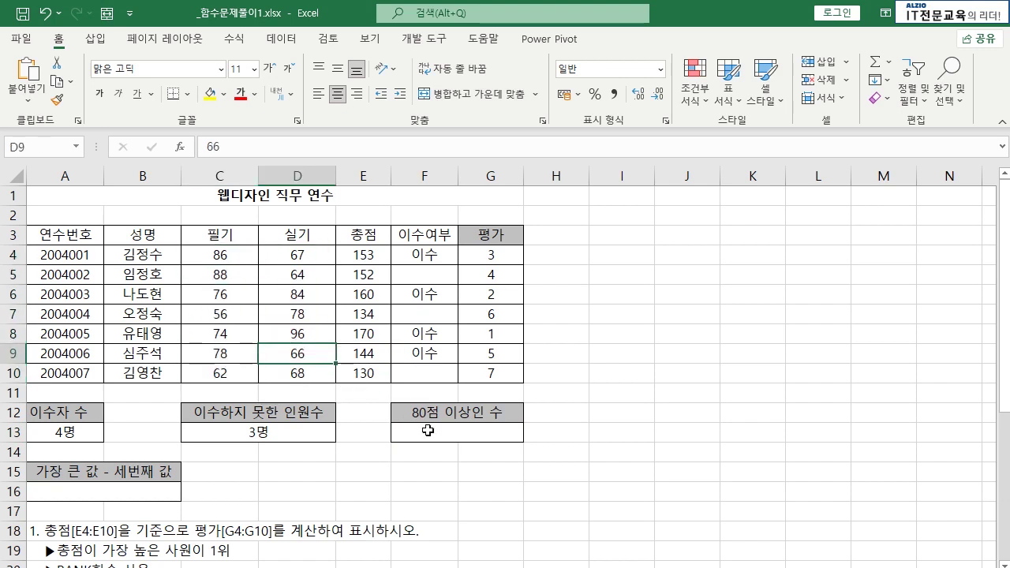
- Enter a COUNTIF formula in F13 over the 필기 scores C4:C10 with the criterion >=80
{"action": "double_click", "coordinate": [427, 430]}
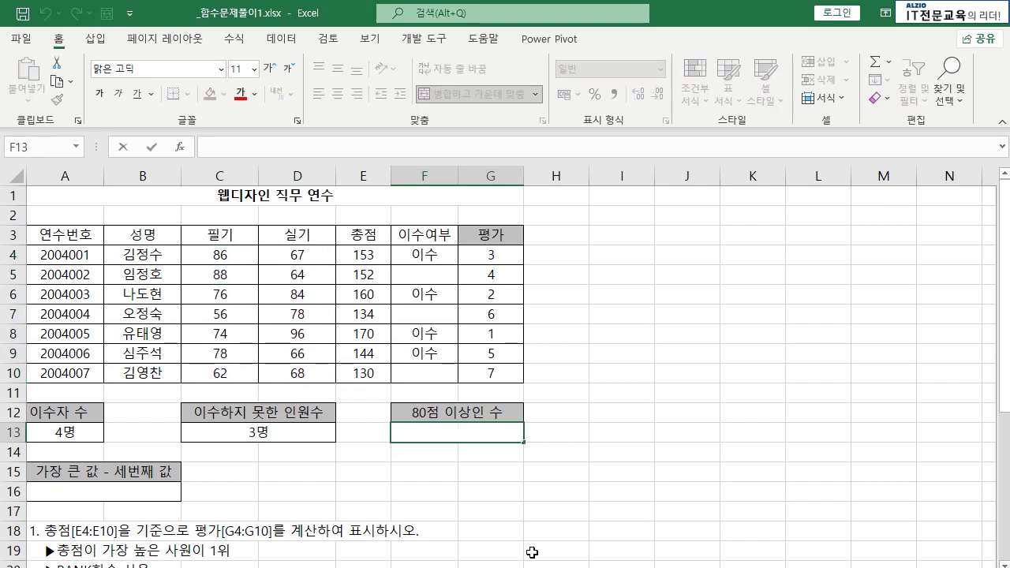
{"action": "type", "text": "="}
{"action": "type", "text": "COUN"}
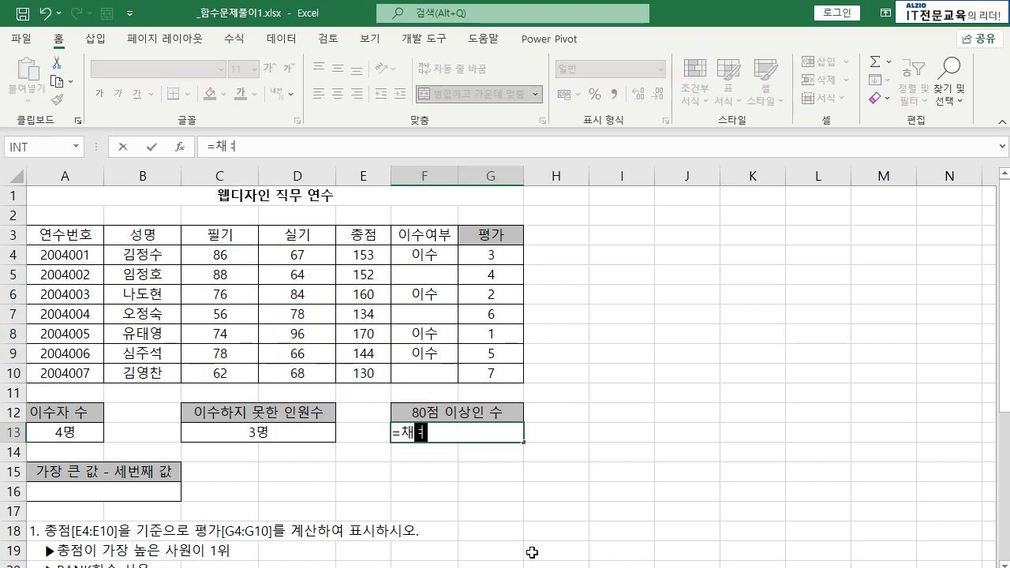
{"action": "type", "text": "TIF"}
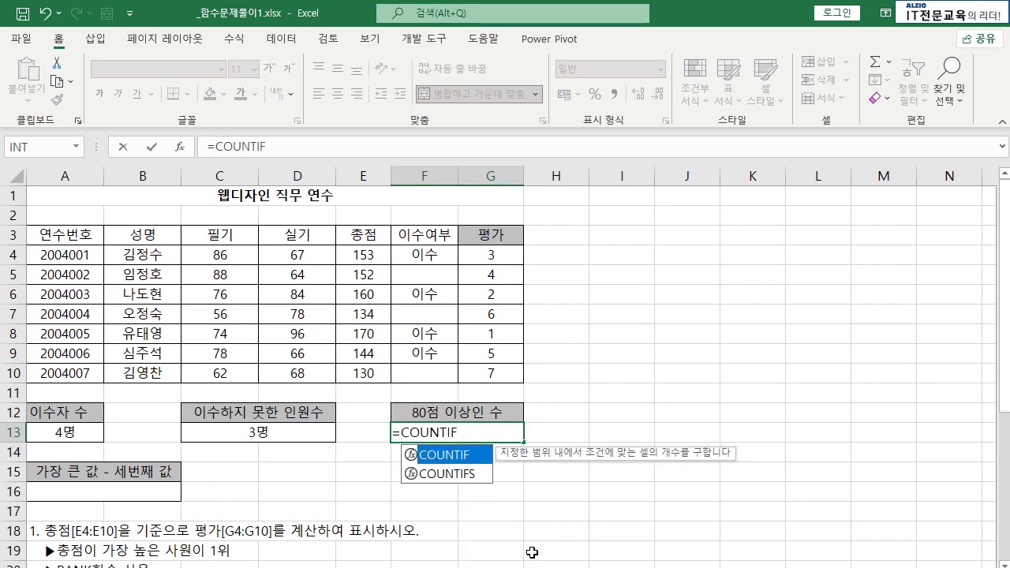
{"action": "type", "text": "("}
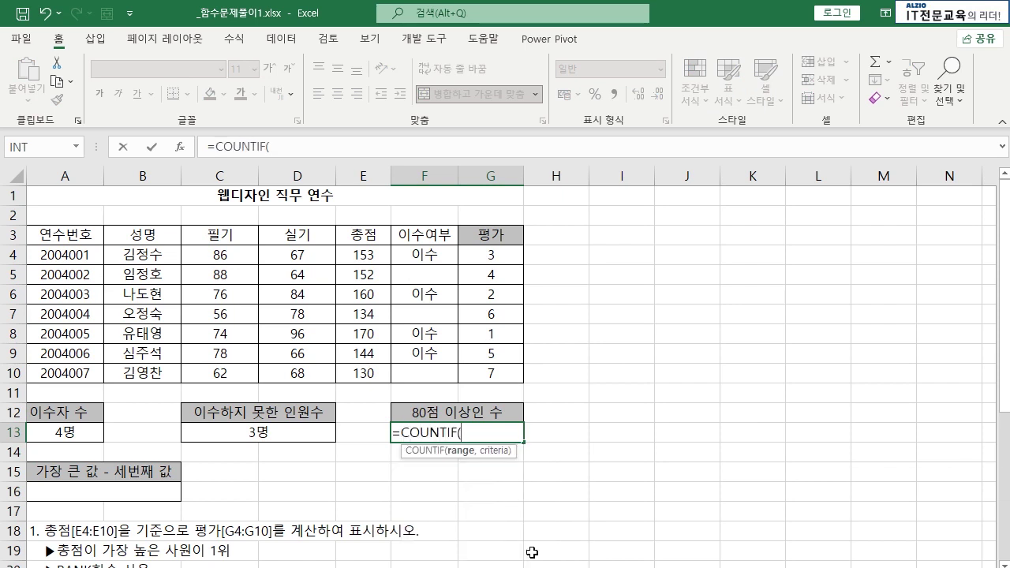
{"action": "left_click_drag", "start_coordinate": [217, 255], "coordinate": [221, 374]}
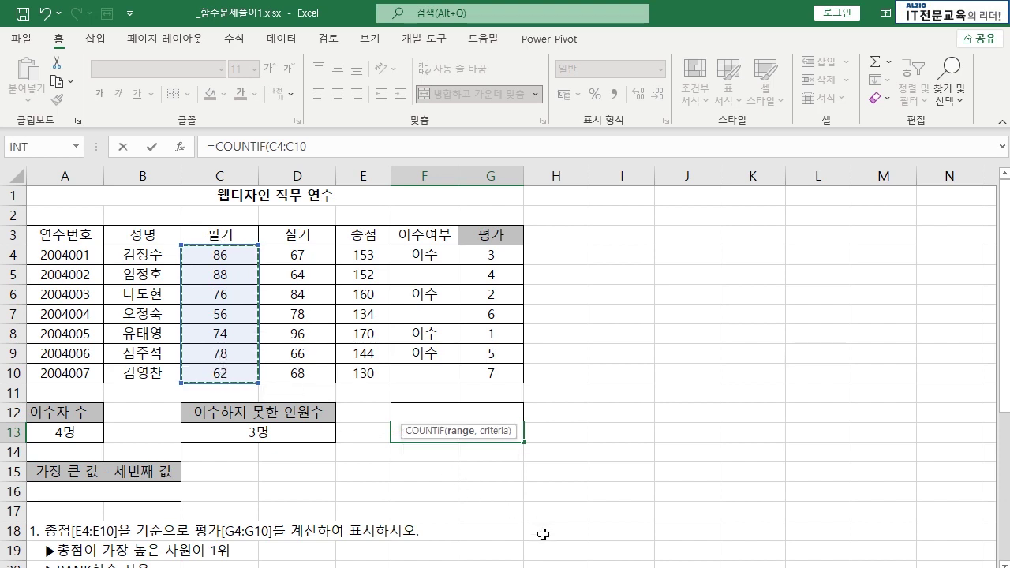
{"action": "type", "text": ","}
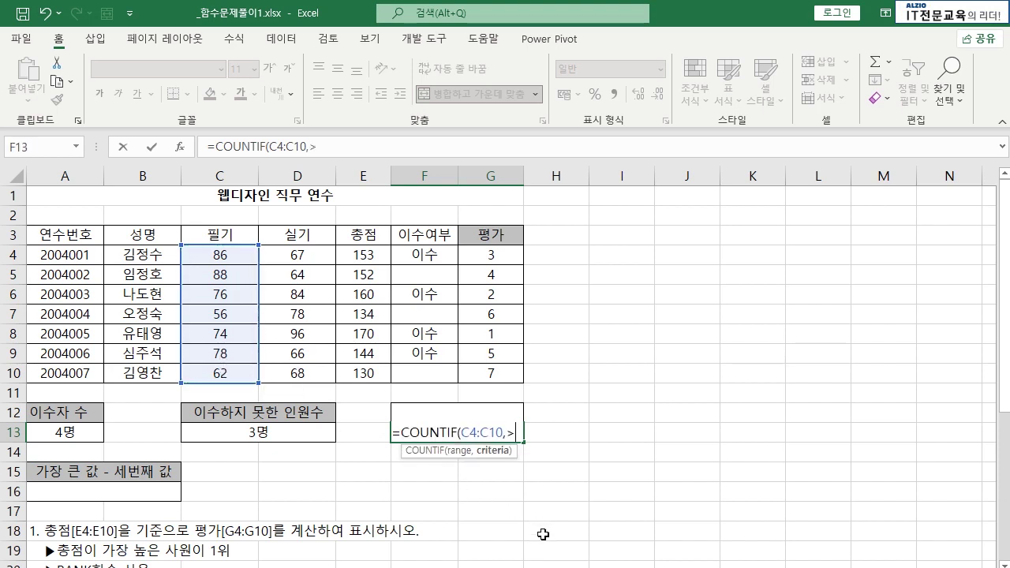
{"action": "type", "text": ">="}
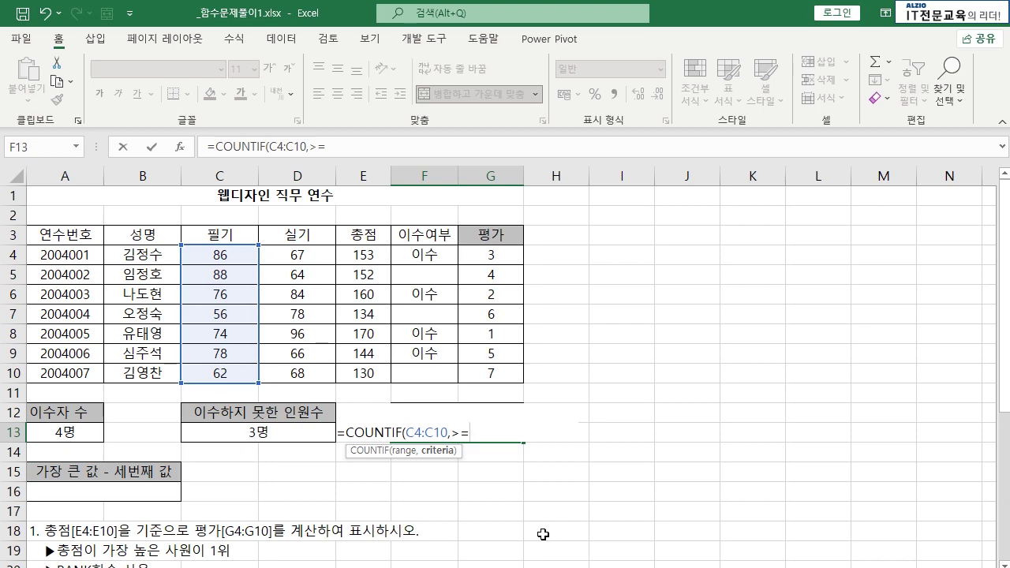
{"action": "type", "text": "80\""}
{"action": "key", "text": "Return"}
{"action": "key", "text": "Return"}
- Correct F13's formula to =COUNTIF(C4:C10,">=80") and compare its result with the 필기 scores in C4:C5
{"action": "left_click", "coordinate": [456, 432]}
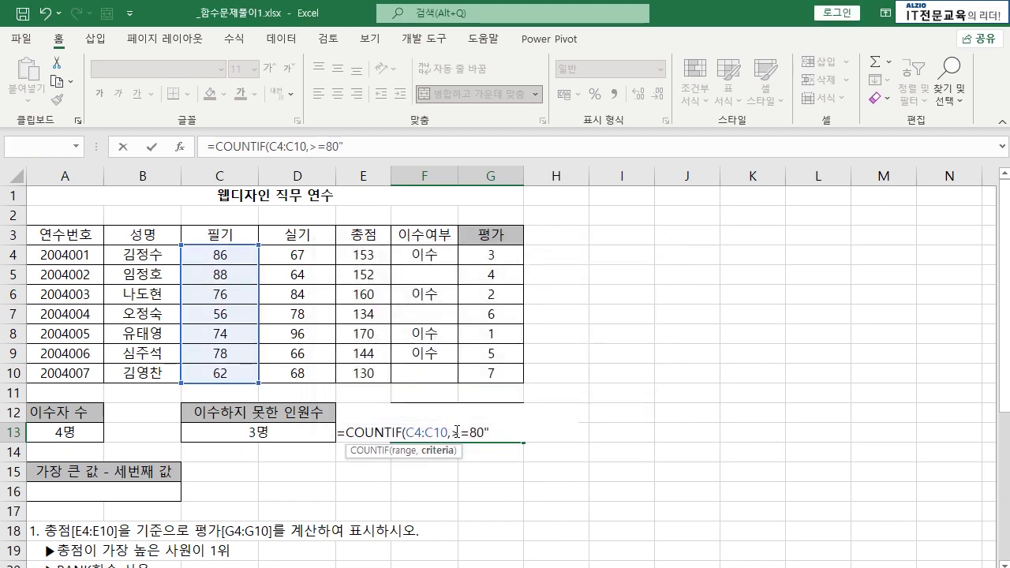
{"action": "type", "text": "\""}
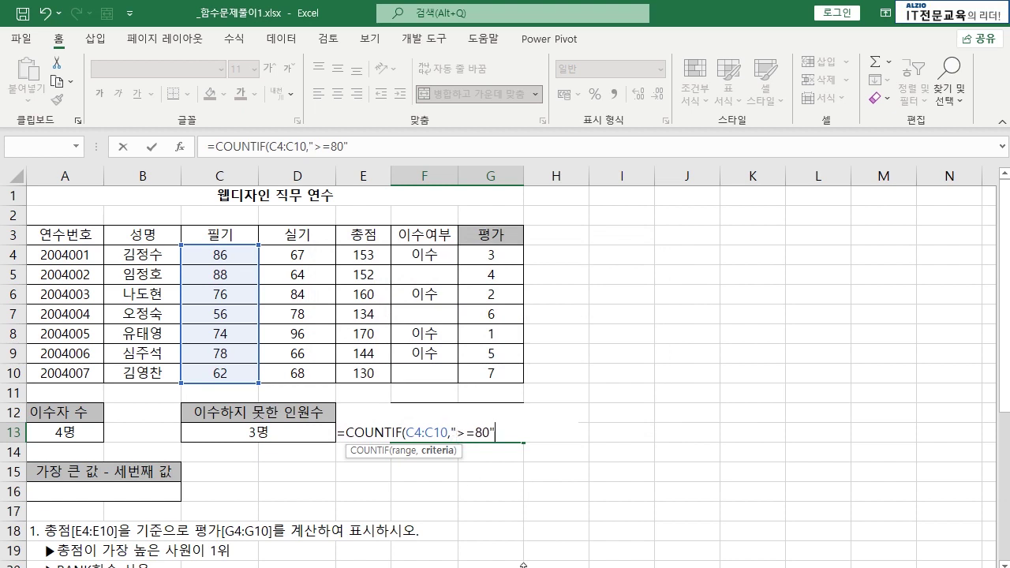
{"action": "type", "text": ")"}
{"action": "key", "text": "Return"}
{"action": "left_click", "coordinate": [449, 433]}
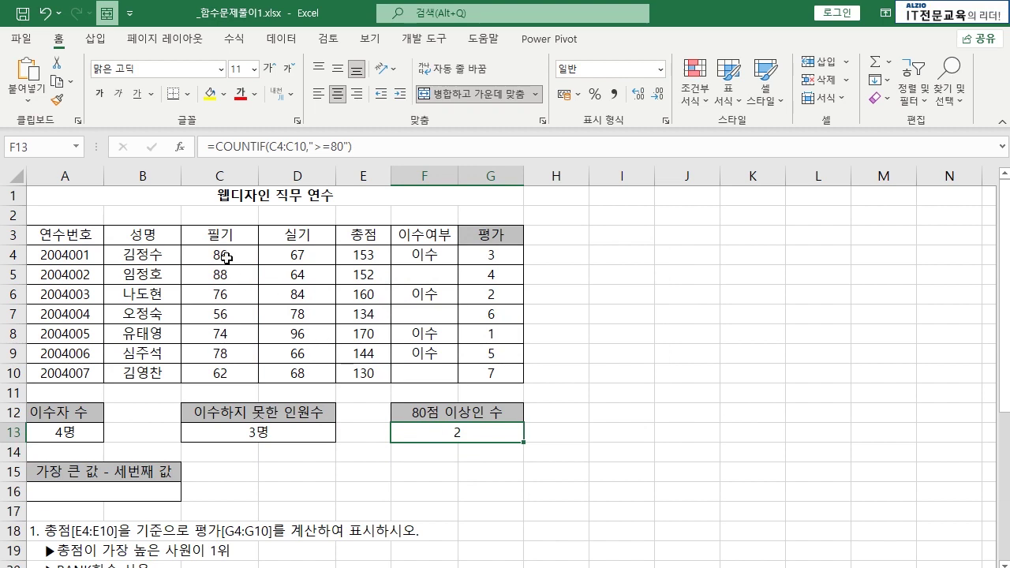
{"action": "left_click_drag", "start_coordinate": [223, 256], "coordinate": [232, 273]}
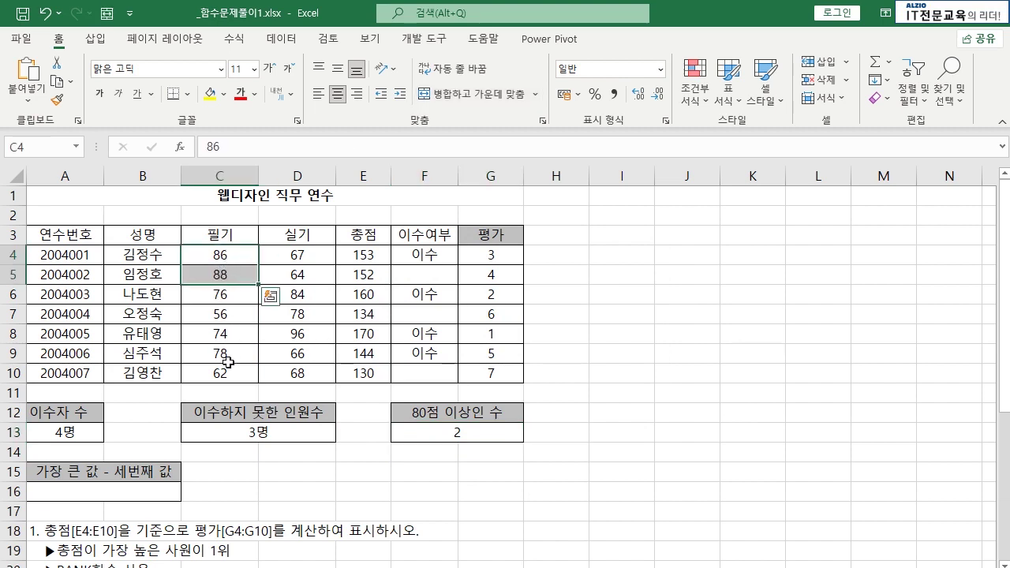
- Add the 실기 count to F13's formula by appending +COUNTIF(D4:D10,">=80")
{"action": "double_click", "coordinate": [485, 432]}
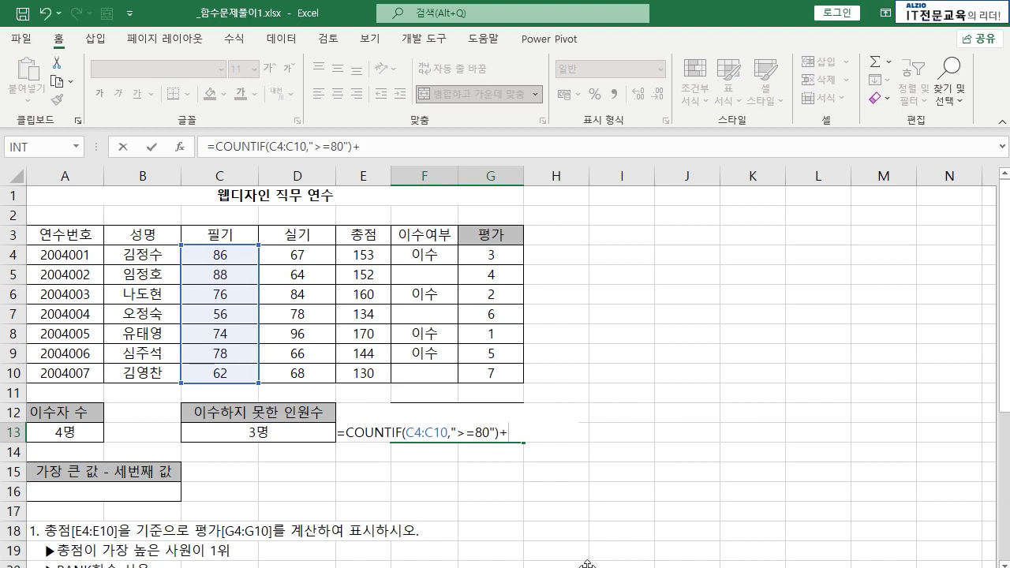
{"action": "type", "text": "+COUNTUI"}
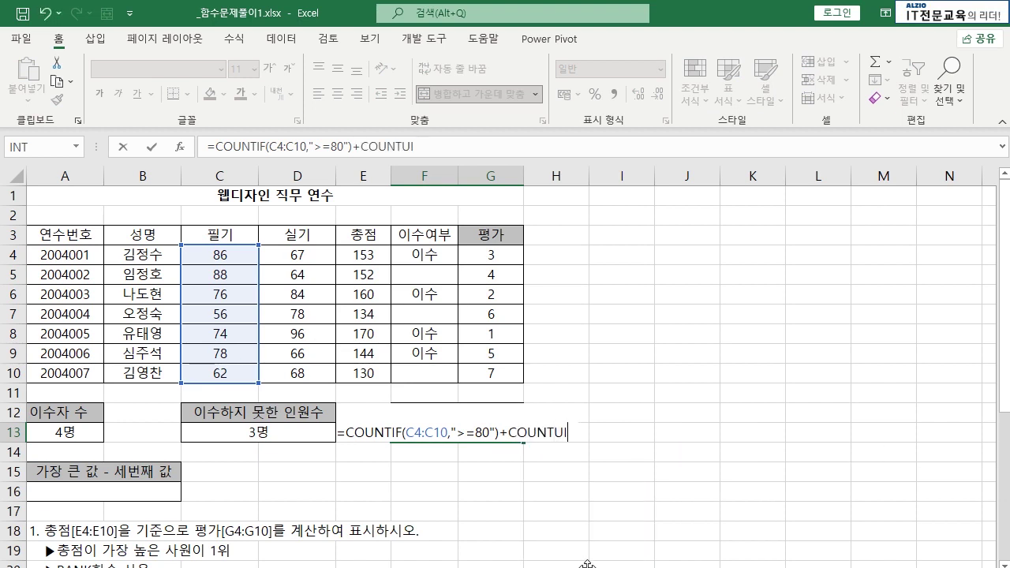
{"action": "key", "text": "BackSpace"}
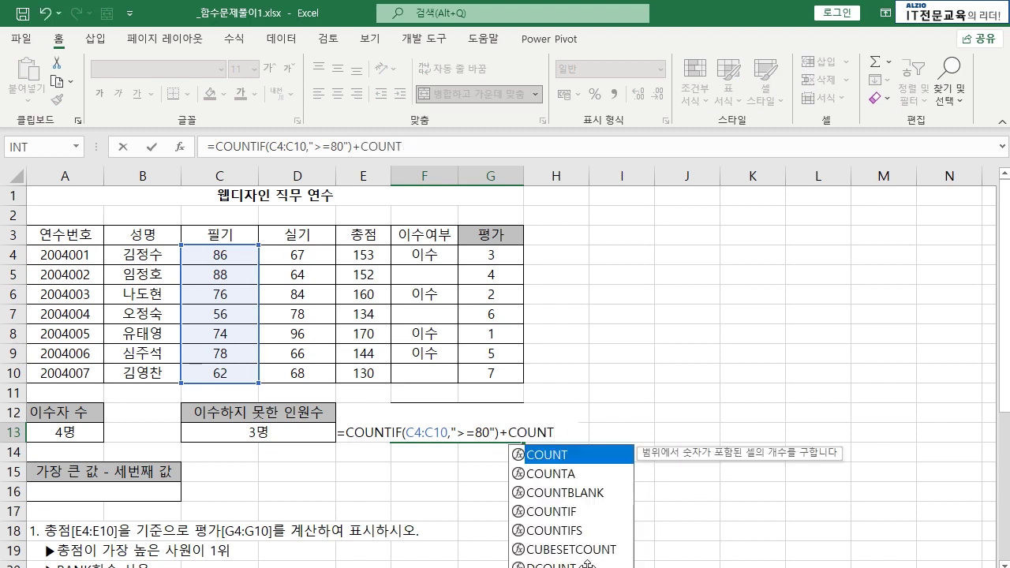
{"action": "type", "text": "IF("}
{"action": "key", "text": "BackSpace"}
{"action": "type", "text": "("}
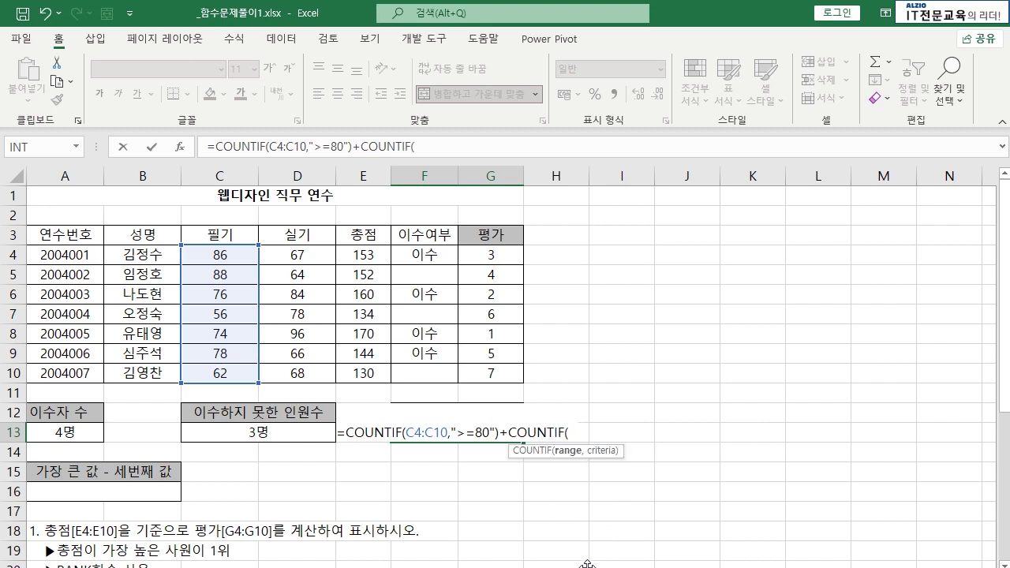
{"action": "left_click_drag", "start_coordinate": [312, 259], "coordinate": [312, 376]}
{"action": "type", "text": ",\">=8"}
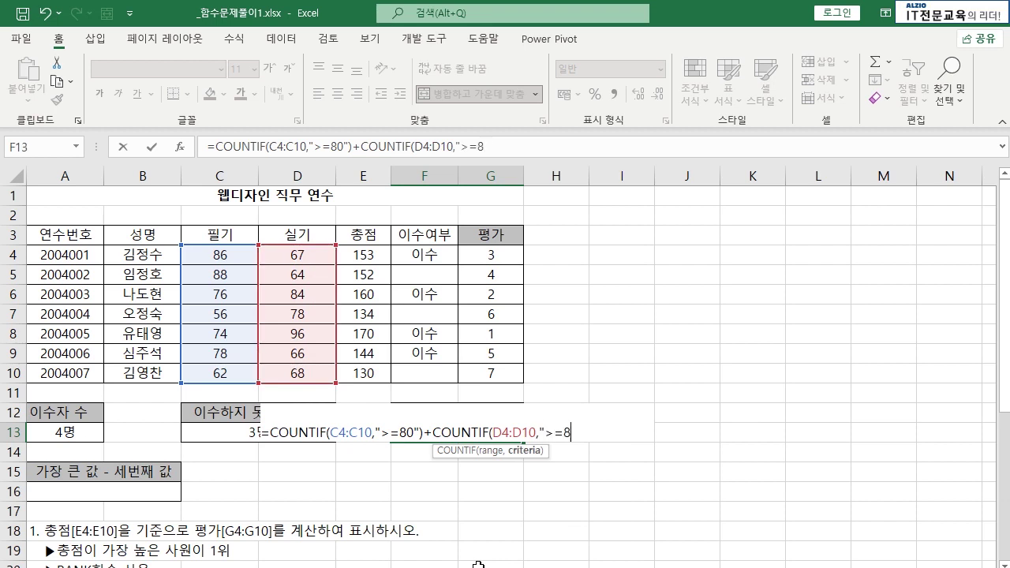
{"action": "type", "text": "0\")"}
{"action": "key", "text": "Return"}
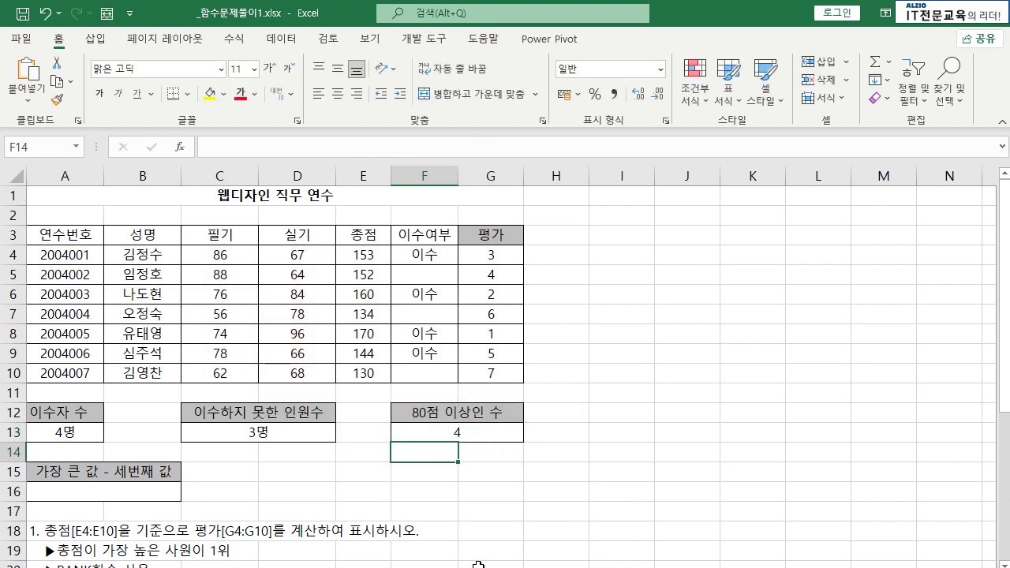
- Check F13's combined count against the scores of 80 or more in C4:C5, D6 and D8
{"action": "key", "text": "Up"}
{"action": "left_click_drag", "start_coordinate": [222, 250], "coordinate": [222, 272]}
{"action": "left_click", "coordinate": [300, 293], "text": "ctrl"}
{"action": "left_click", "coordinate": [309, 331], "text": "ctrl"}
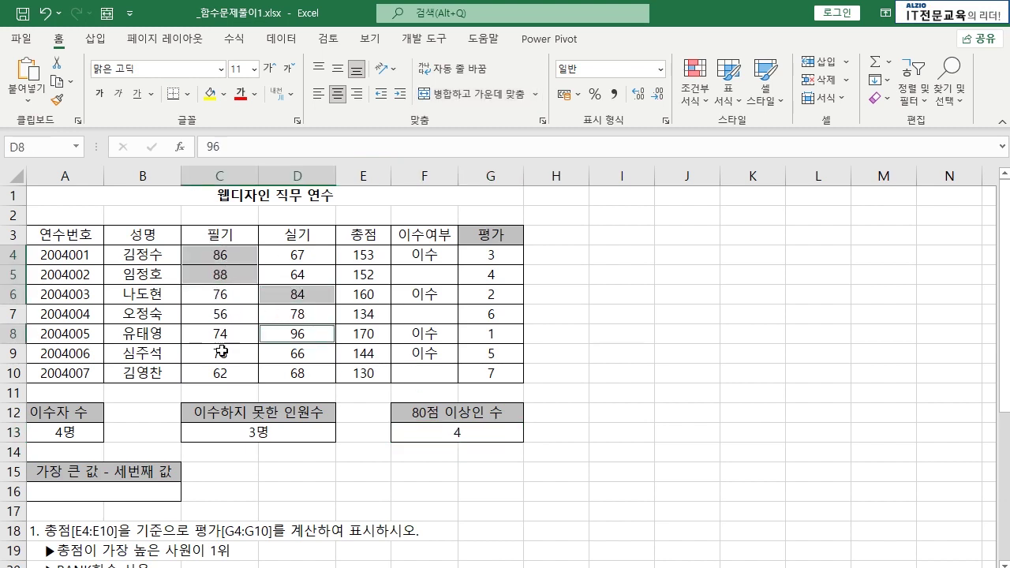
- Inspect the combined COUNTIF formula and its referenced ranges in F13
{"action": "left_click", "coordinate": [458, 433]}
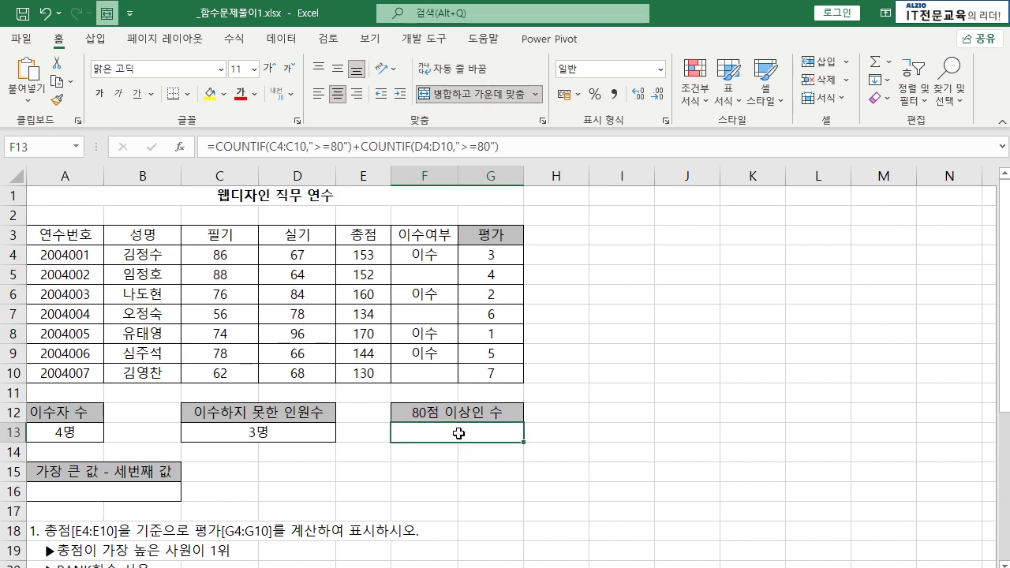
{"action": "double_click", "coordinate": [458, 433]}
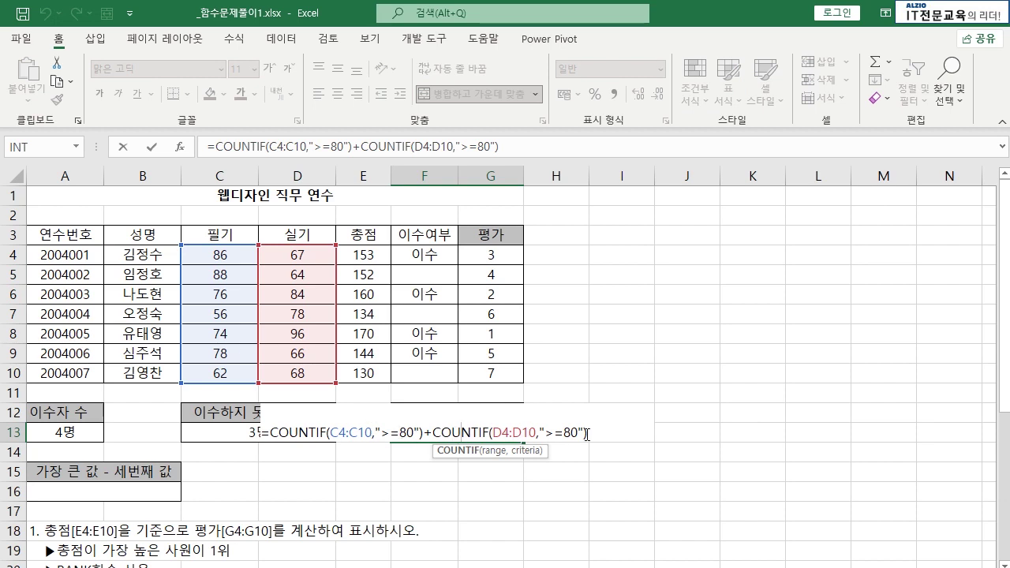
{"action": "key", "text": "Escape"}
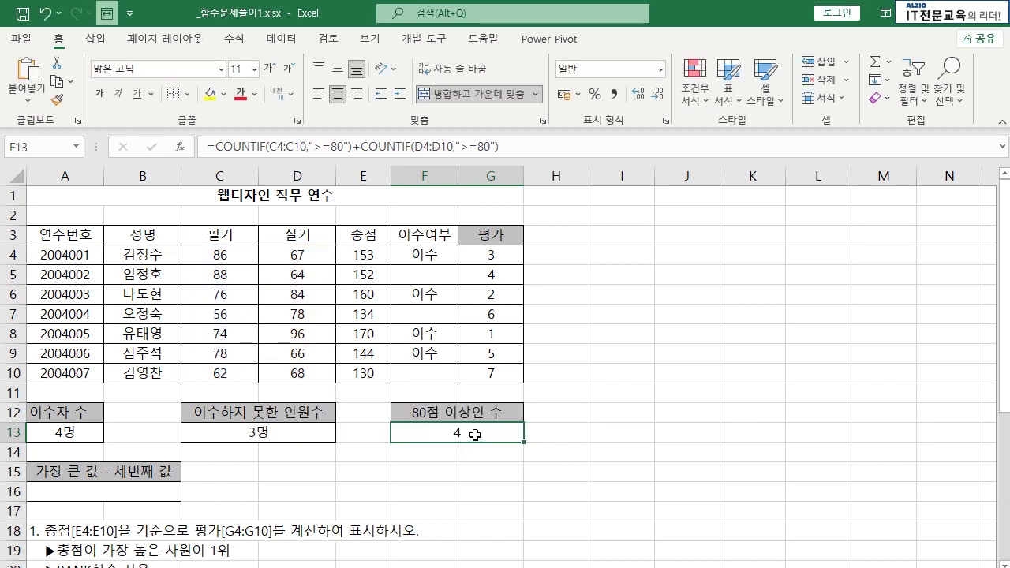
- Append &"명" to the combined COUNTIF formula in F13
{"action": "double_click", "coordinate": [477, 433]}
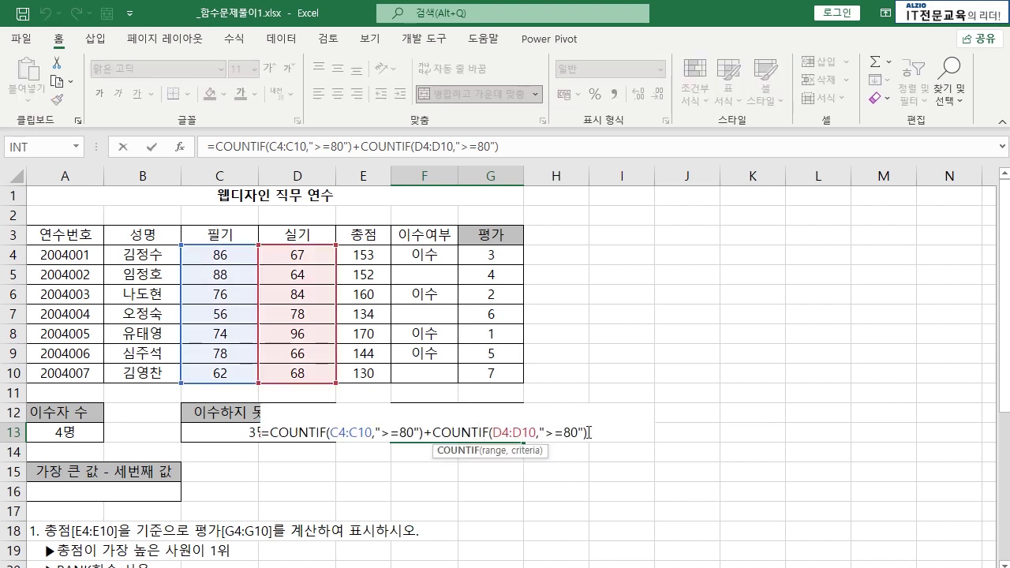
{"action": "type", "text": "&"}
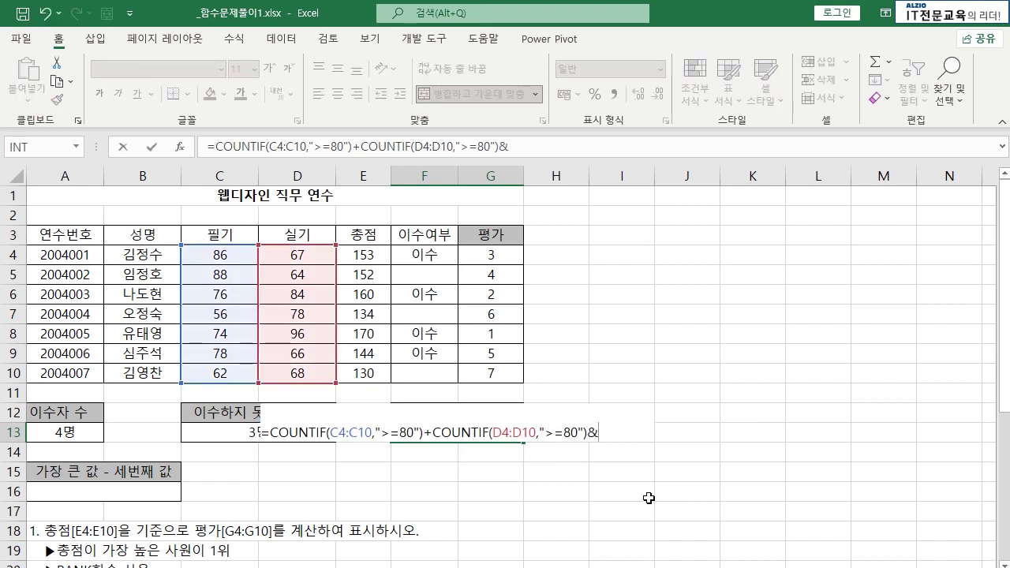
{"action": "type", "text": "\"AU"}
{"action": "key", "text": "BackSpace"}
{"action": "key", "text": "BackSpace"}
{"action": "key", "text": "Hangul"}
{"action": "type", "text": "ㅁ"}
{"action": "type", "text": "\""}
{"action": "key", "text": "Return"}
{"action": "key", "text": "Up"}
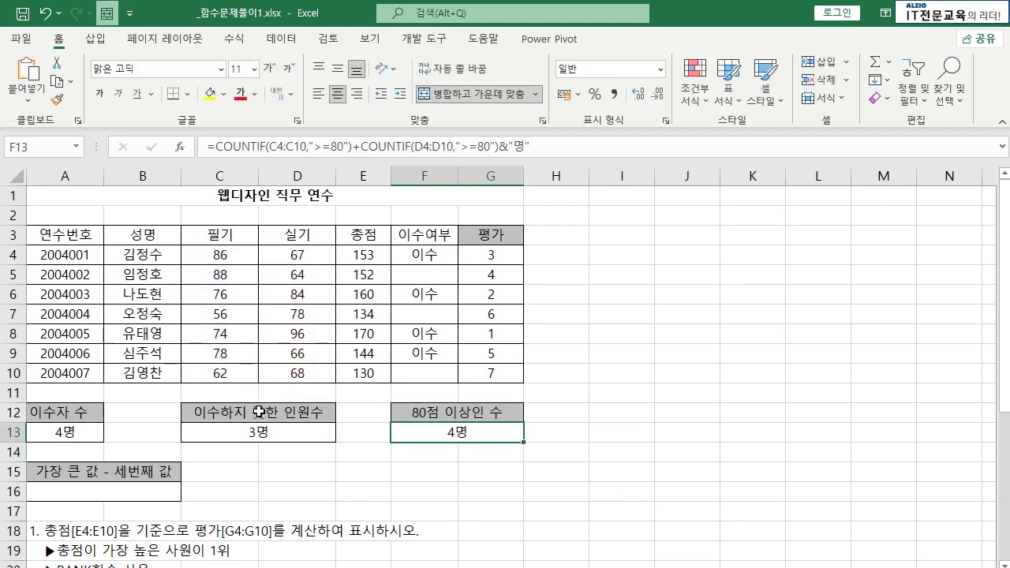
- Following exercise 5, enter =MAX(E4:E10) in A16 and compare the result with the 총점 in row 8
{"action": "scroll", "coordinate": [49, 499], "scroll_direction": "down", "scroll_amount": 6}
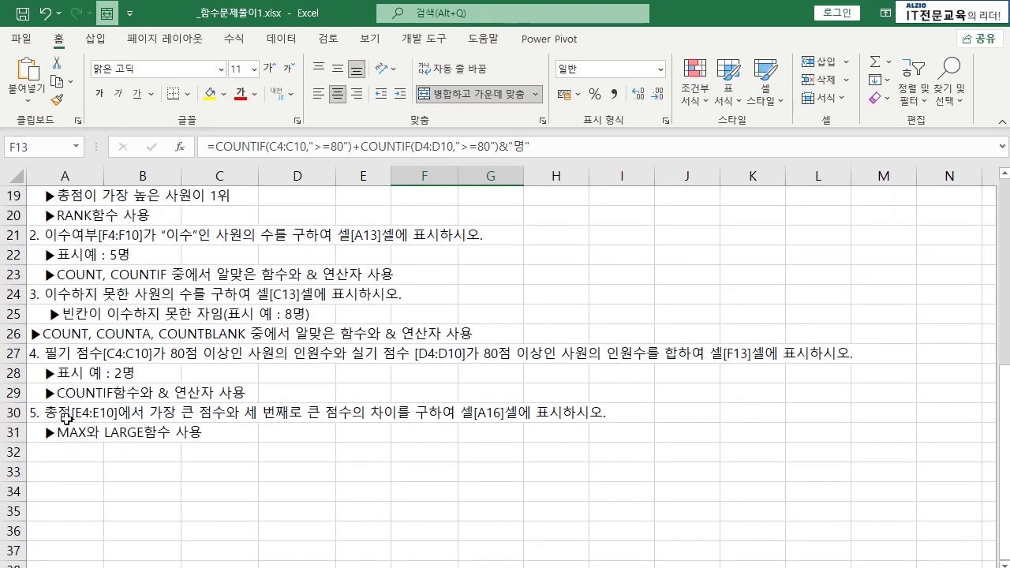
{"action": "scroll", "coordinate": [67, 419], "scroll_direction": "up", "scroll_amount": 6}
{"action": "left_click_drag", "start_coordinate": [363, 238], "coordinate": [364, 363]}
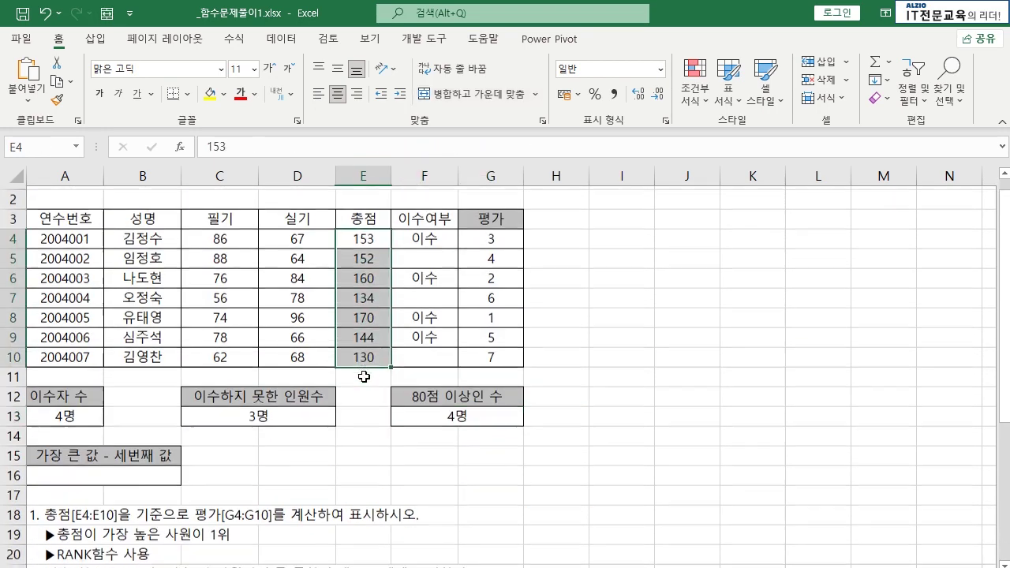
{"action": "scroll", "coordinate": [364, 378], "scroll_direction": "down", "scroll_amount": 6}
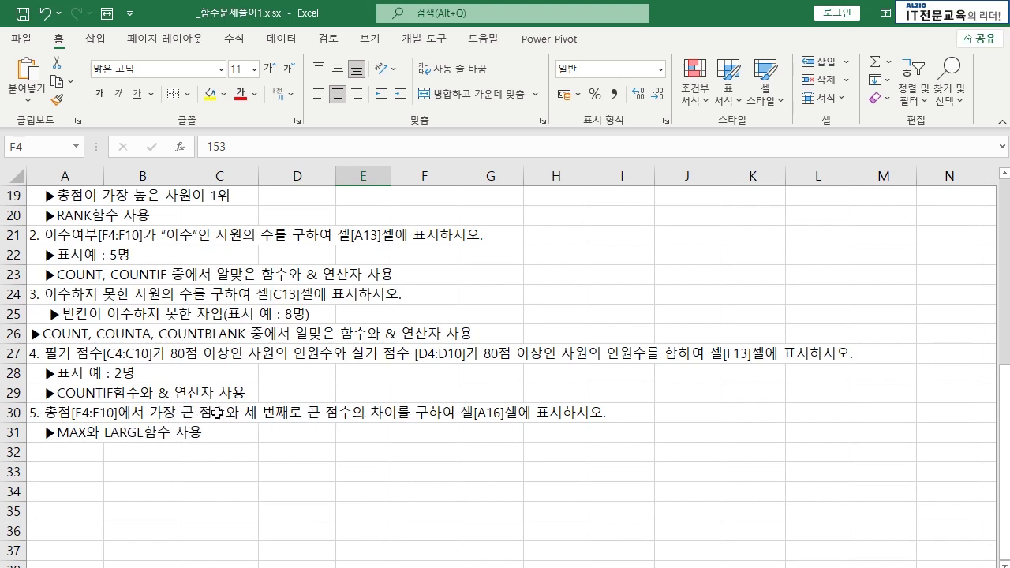
{"action": "scroll", "coordinate": [397, 411], "scroll_direction": "up", "scroll_amount": 6}
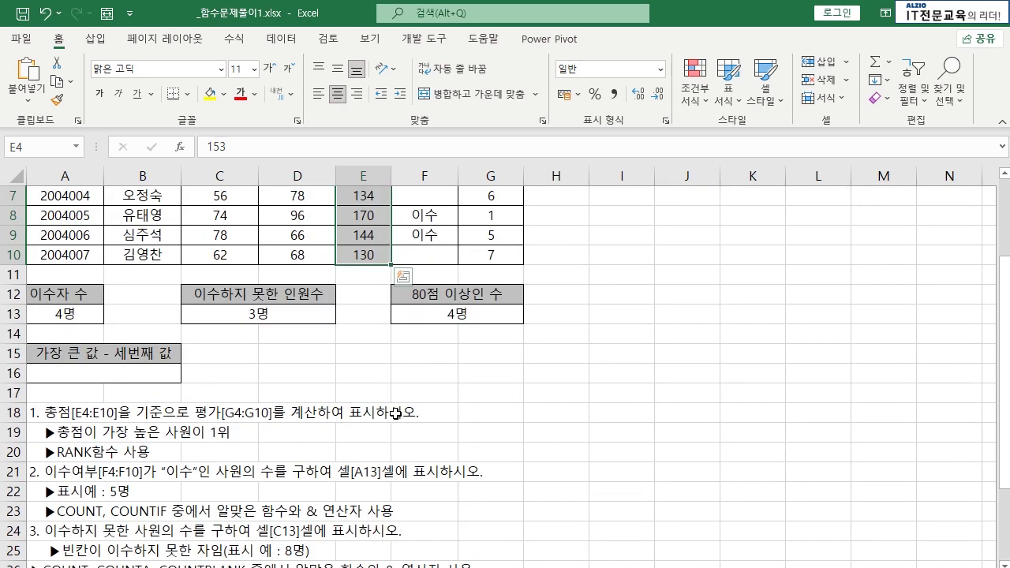
{"action": "left_click", "coordinate": [162, 493]}
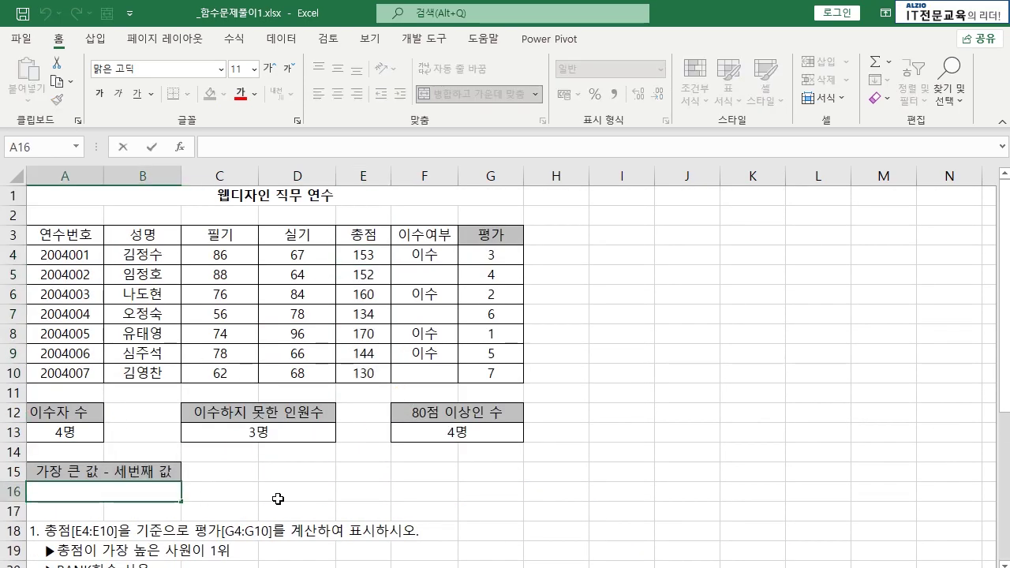
{"action": "type", "text": "=MAX("}
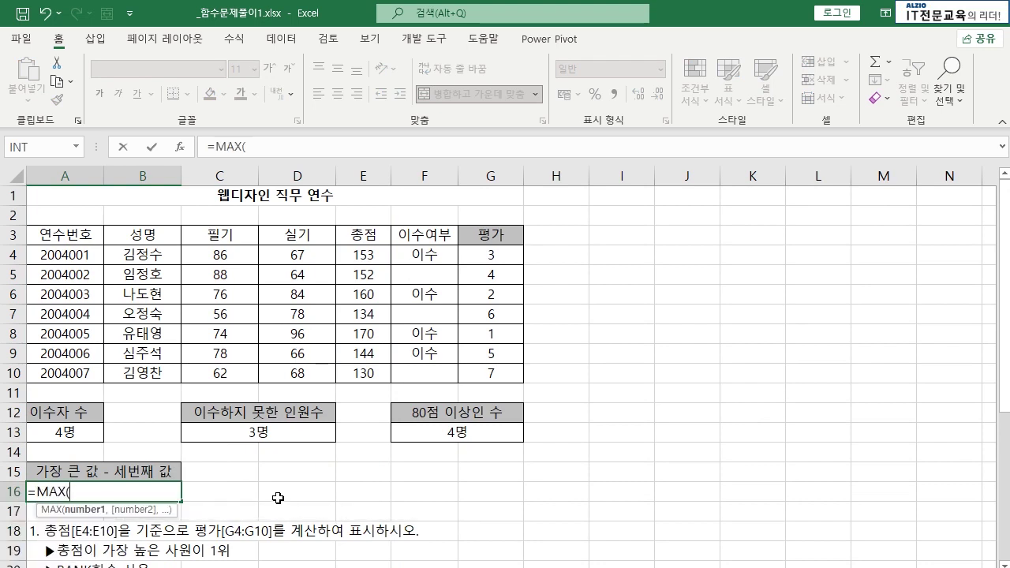
{"action": "left_click_drag", "start_coordinate": [357, 254], "coordinate": [363, 372]}
{"action": "key", "text": "Return"}
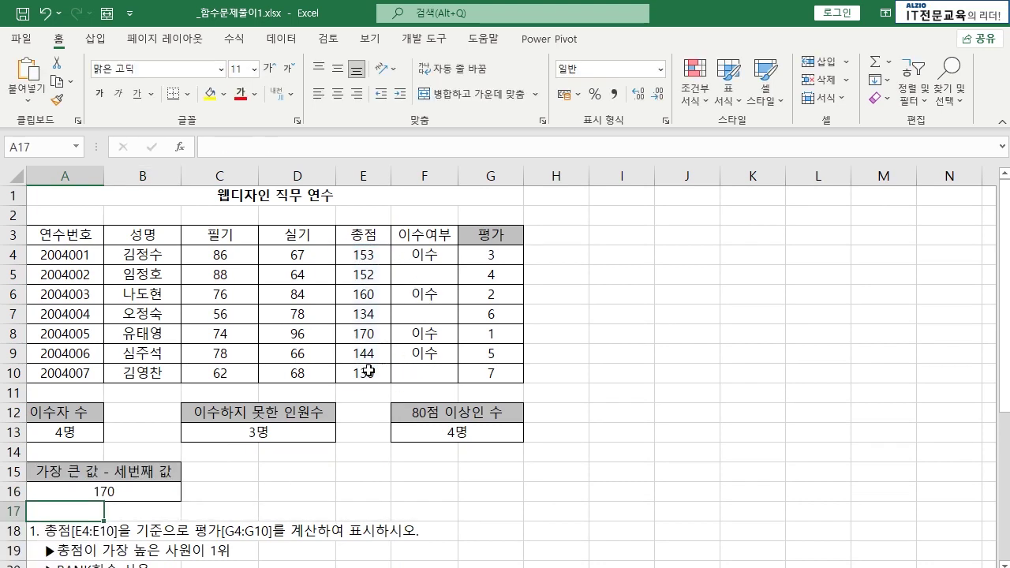
{"action": "left_click", "coordinate": [136, 494]}
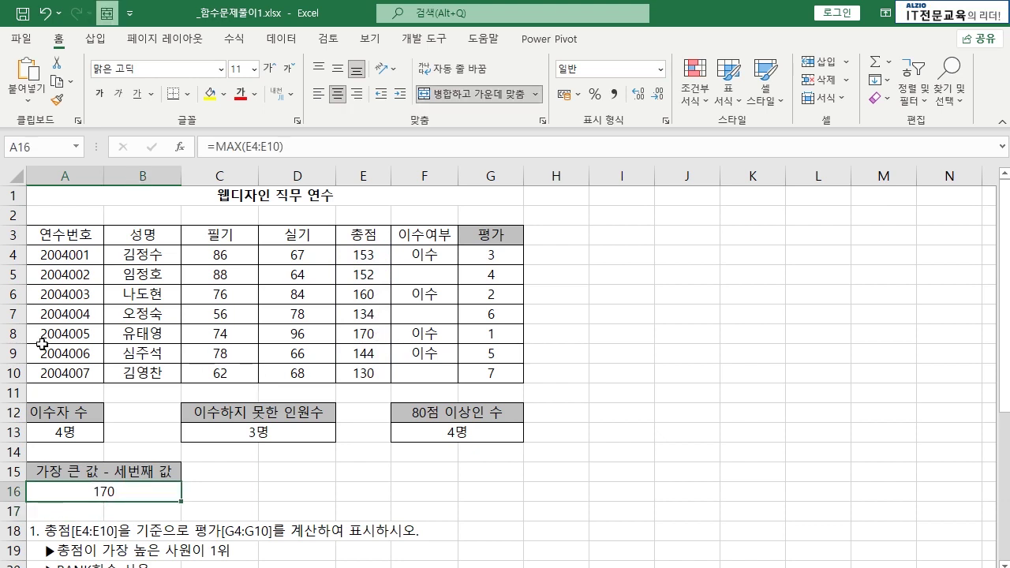
{"action": "left_click", "coordinate": [16, 334]}
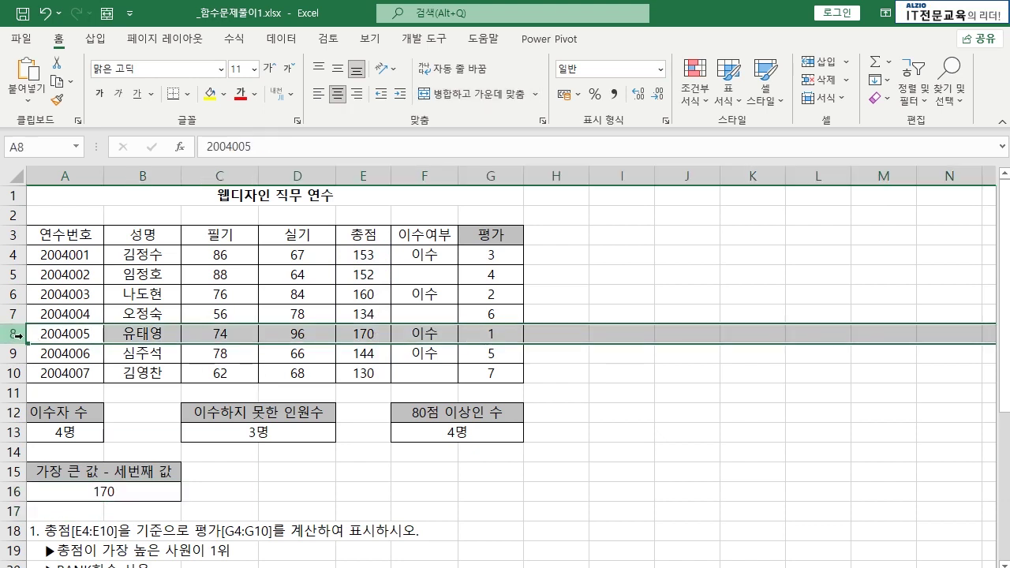
- Try subtracting MIN(E4:E10) in A16's formula and compare the result with the totals in E8 and E10
{"action": "double_click", "coordinate": [157, 492]}
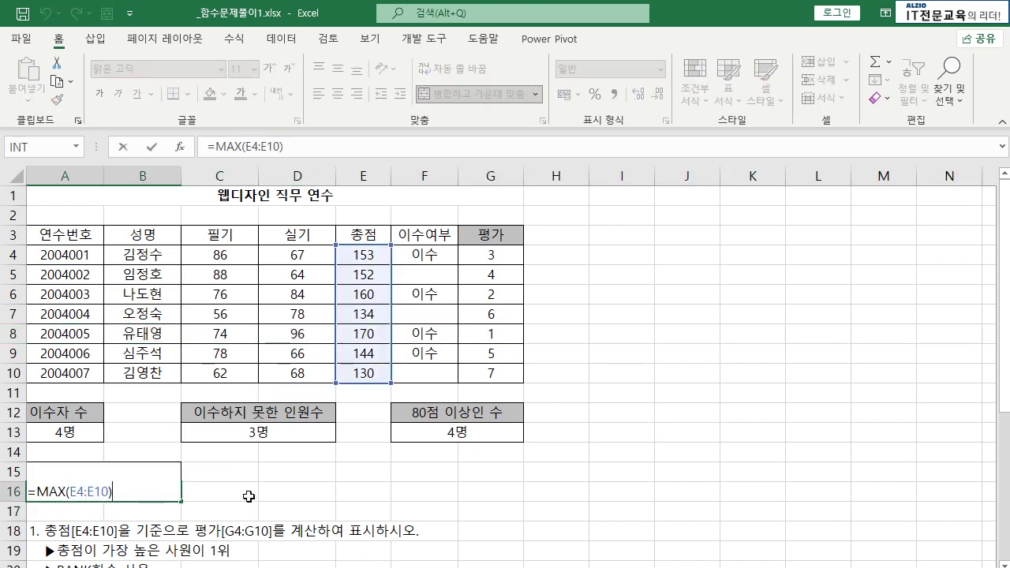
{"action": "type", "text": "-MIN("}
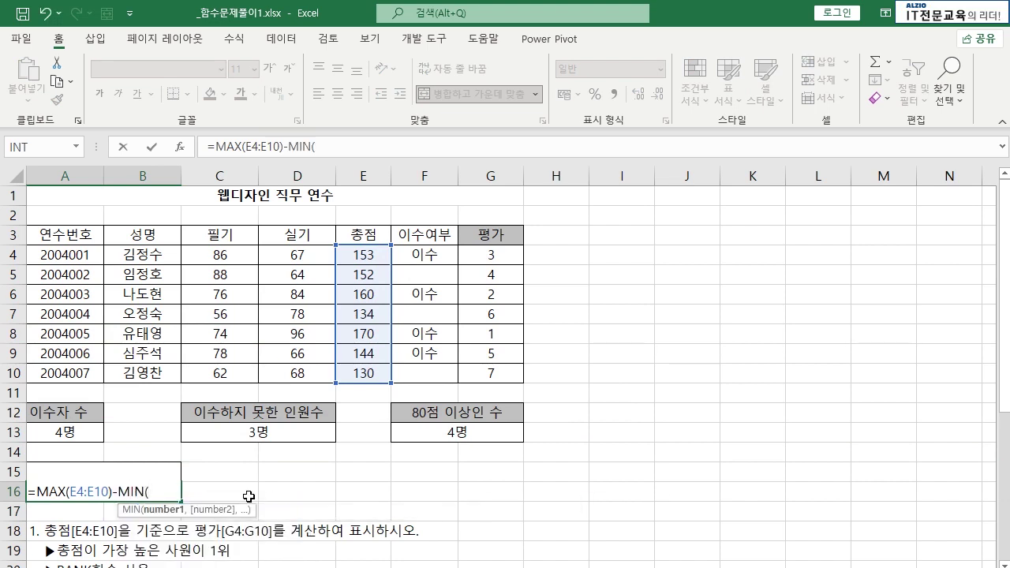
{"action": "left_click_drag", "start_coordinate": [374, 254], "coordinate": [362, 373]}
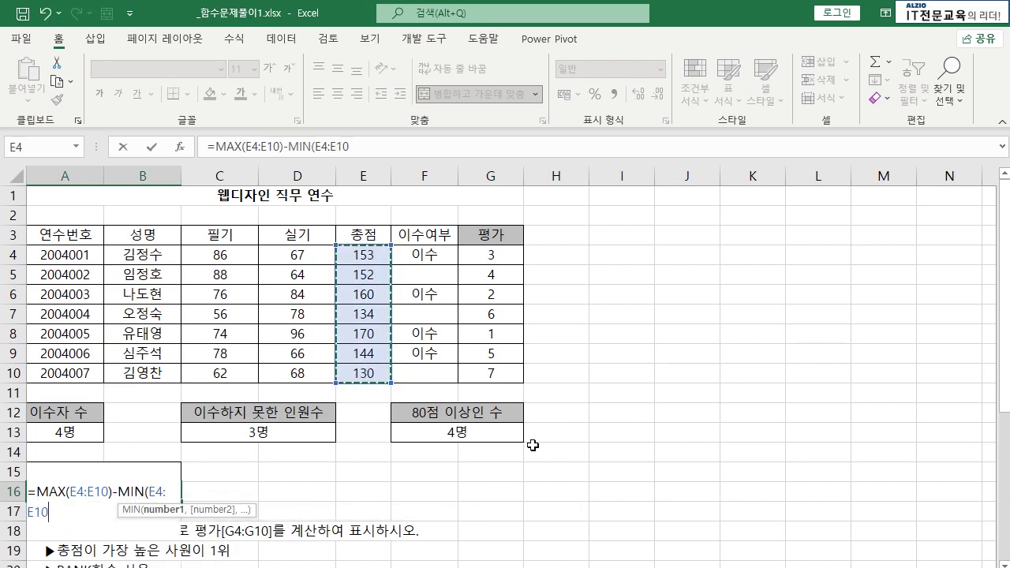
{"action": "key", "text": "Return"}
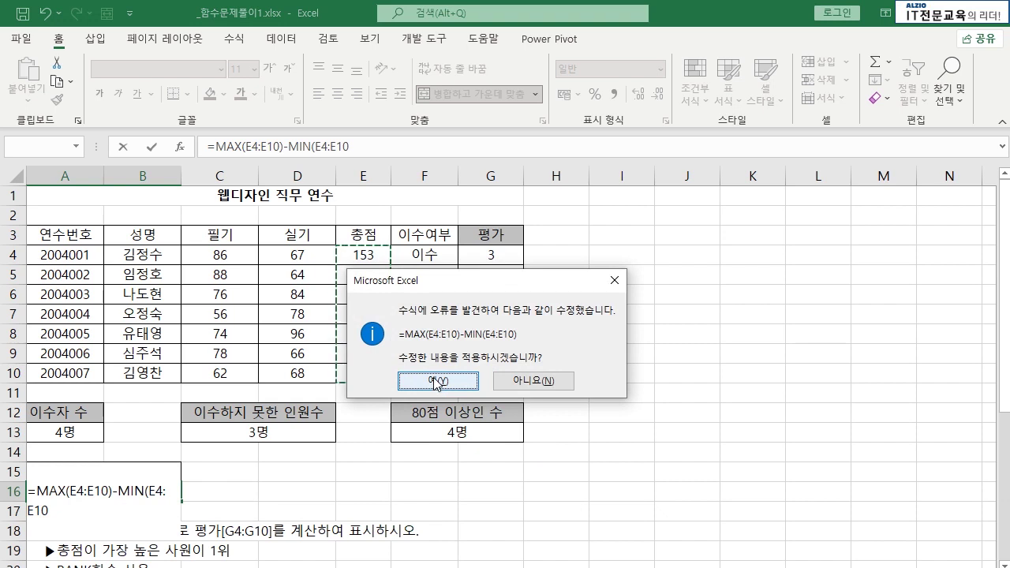
{"action": "left_click", "coordinate": [435, 381]}
{"action": "left_click", "coordinate": [136, 497]}
{"action": "left_click", "coordinate": [374, 337]}
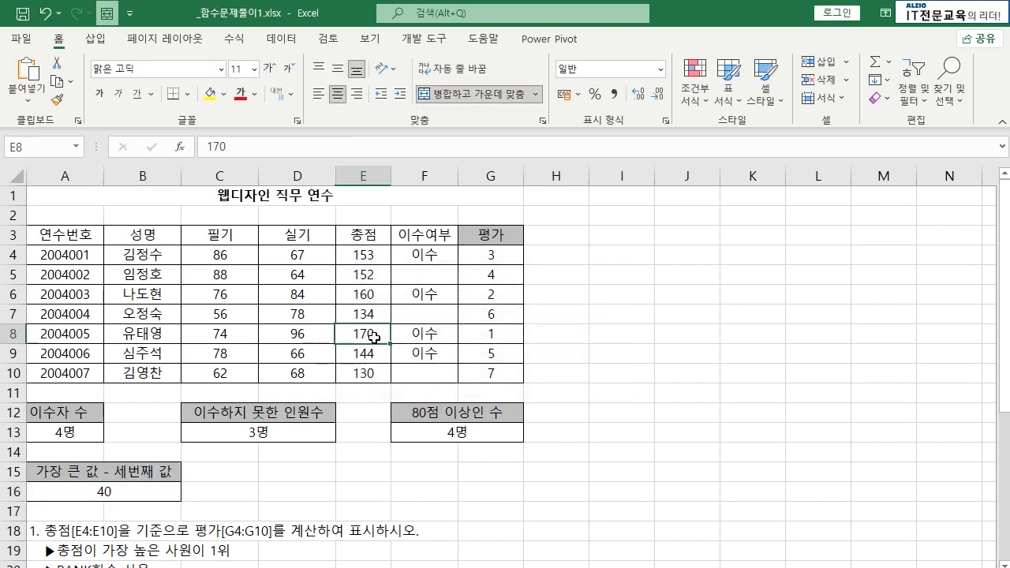
{"action": "left_click", "coordinate": [353, 375]}
- Replace the MIN part of A16's formula so it reads =MAX(E4:E10)-LARGE(E4:E10,3)
{"action": "double_click", "coordinate": [134, 496]}
{"action": "left_click_drag", "start_coordinate": [118, 492], "coordinate": [154, 516]}
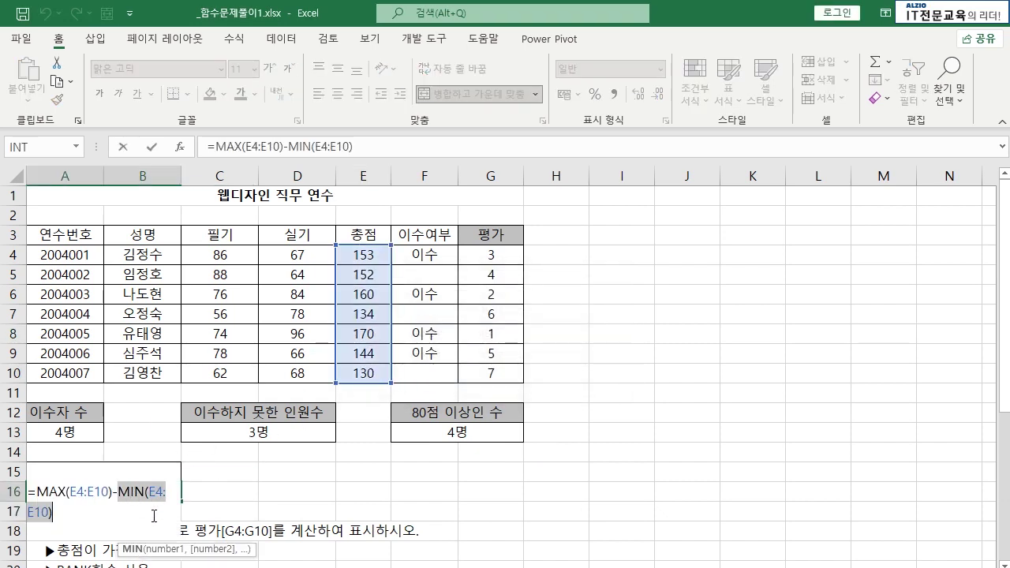
{"action": "key", "text": "BackSpace"}
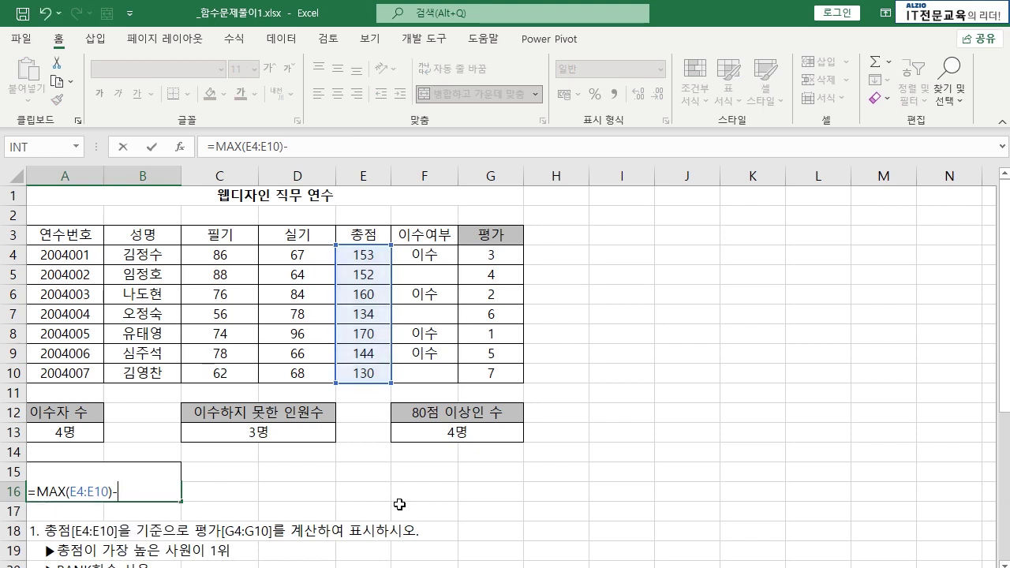
{"action": "type", "text": "LA"}
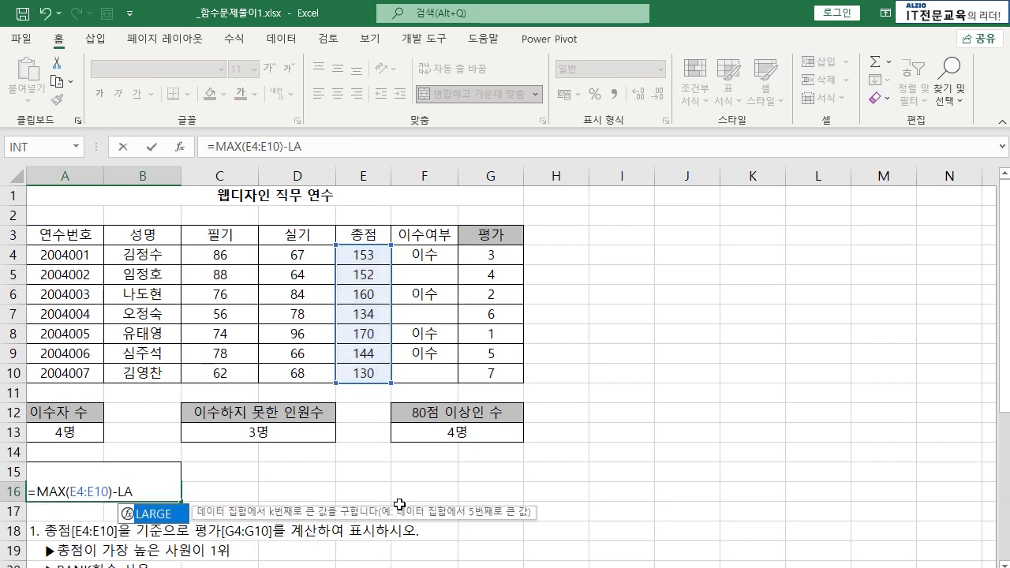
{"action": "type", "text": "RGE("}
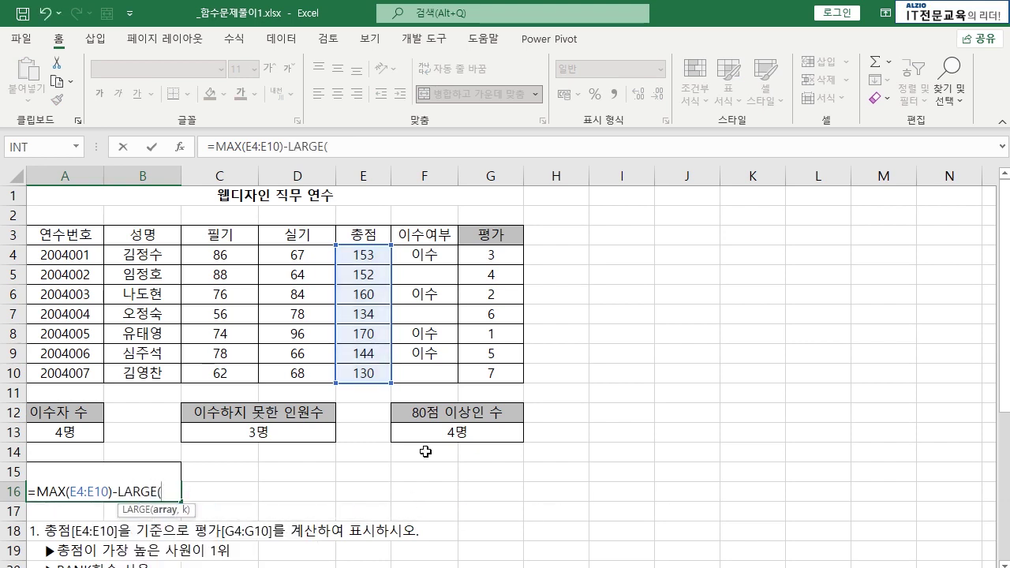
{"action": "left_click_drag", "start_coordinate": [371, 251], "coordinate": [371, 377]}
{"action": "type", "text": ","}
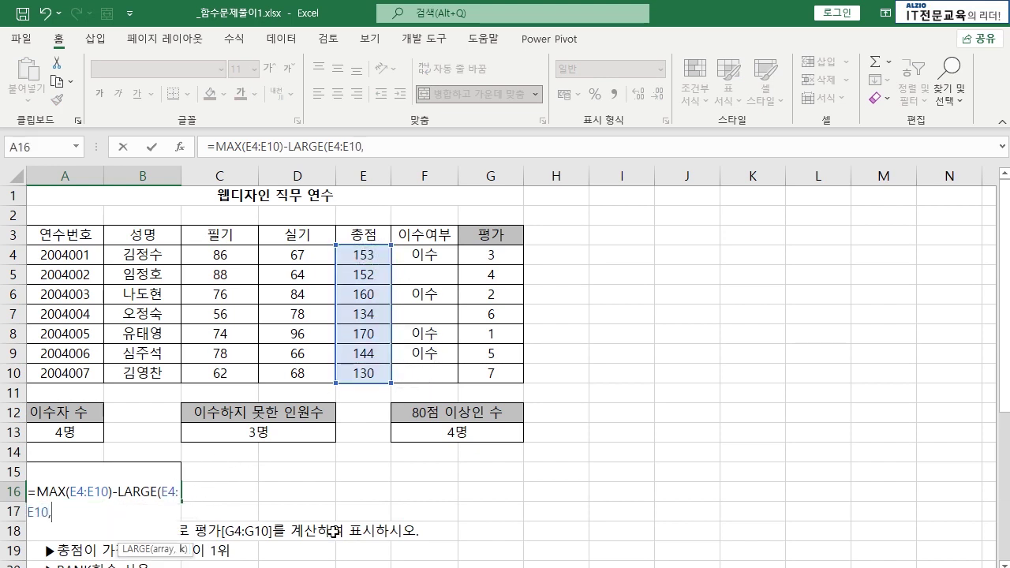
{"action": "type", "text": "3)"}
{"action": "key", "text": "Return"}
{"action": "left_click", "coordinate": [155, 493]}
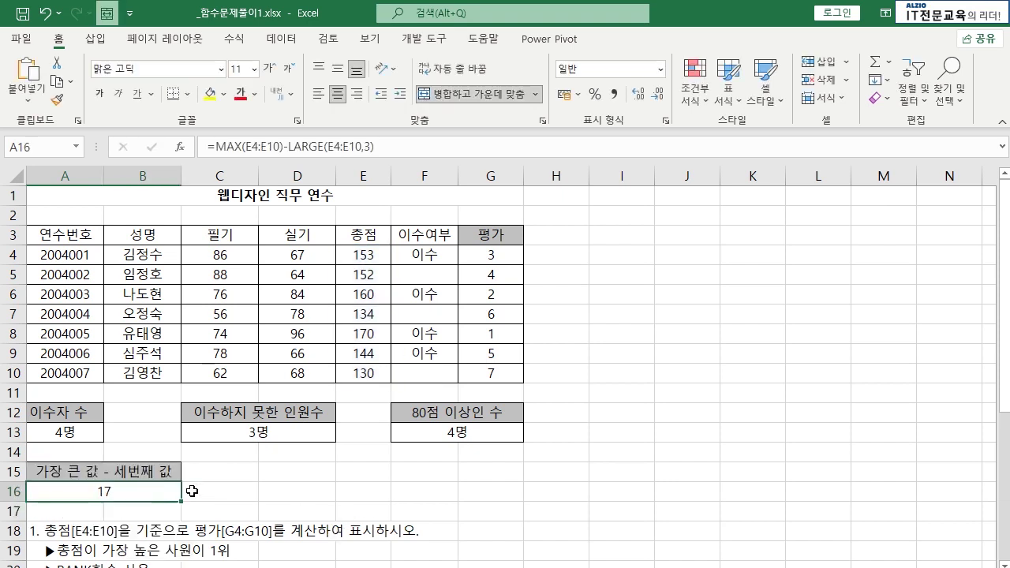
- Check A16's difference against the totals in rows 8 and 4, and inspect its MAX and LARGE formula
{"action": "left_click", "coordinate": [14, 334]}
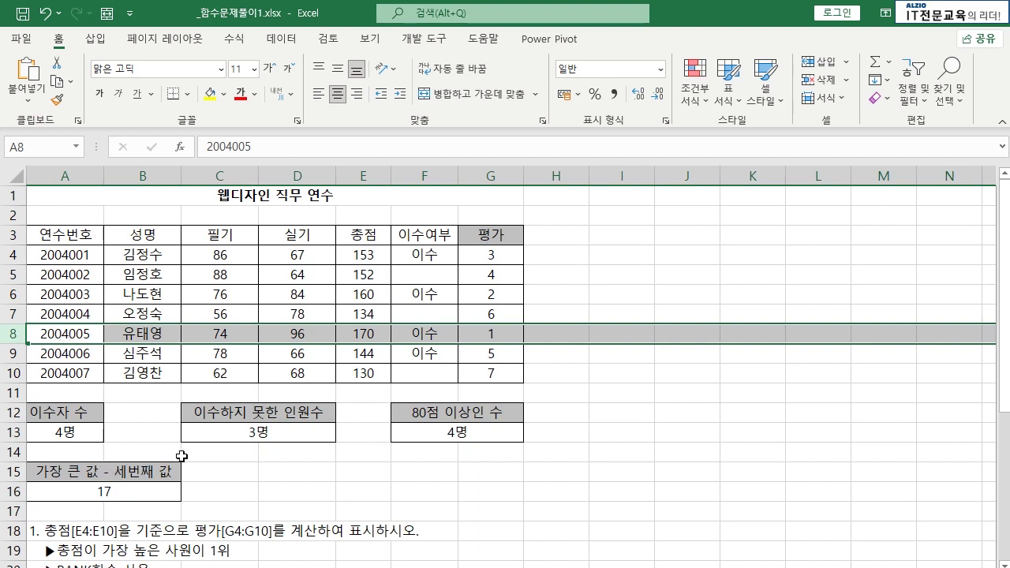
{"action": "left_click", "coordinate": [24, 245], "text": "ctrl"}
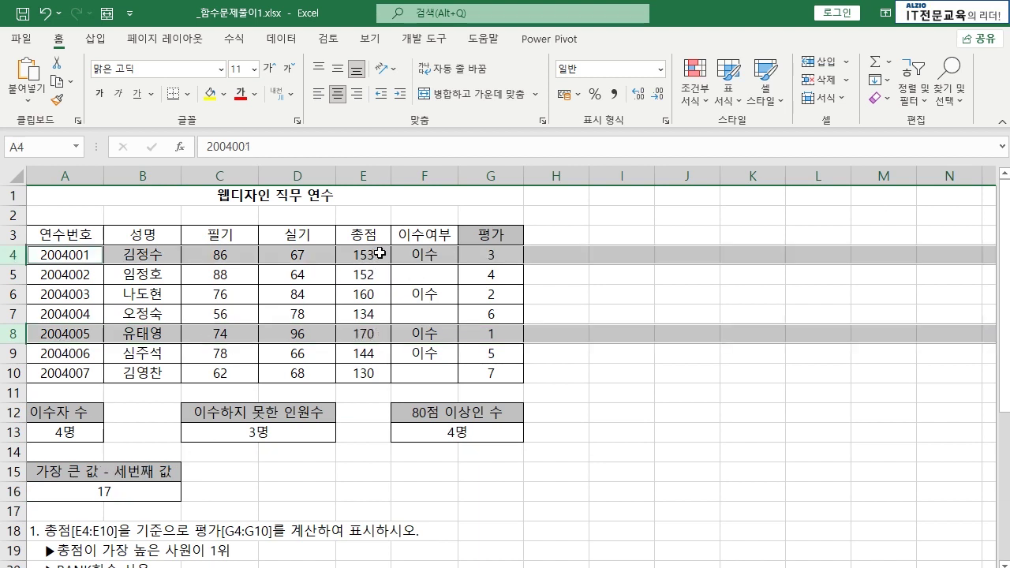
{"action": "left_click", "coordinate": [132, 494]}
{"action": "double_click", "coordinate": [132, 493]}
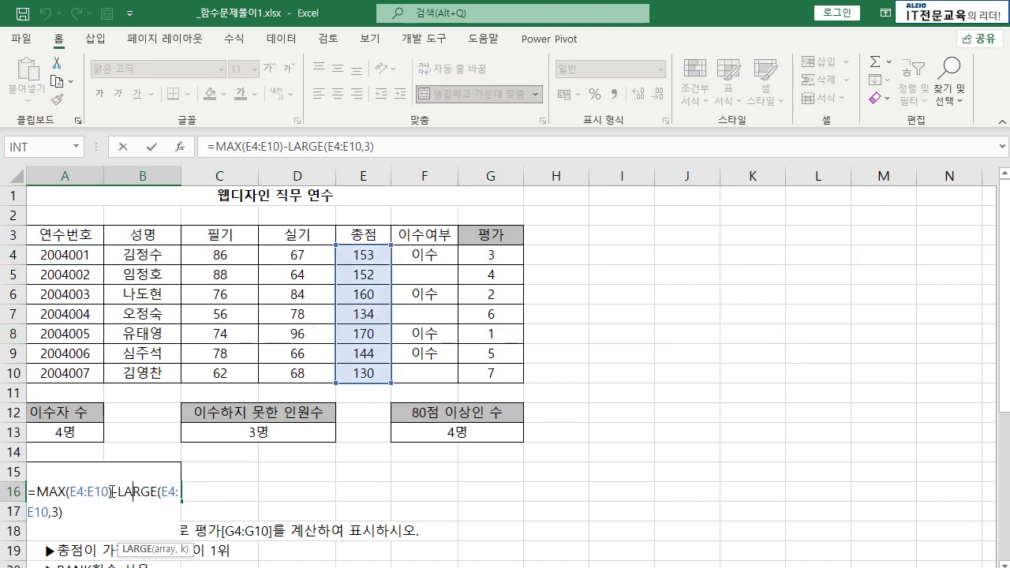
{"action": "key", "text": "Escape"}
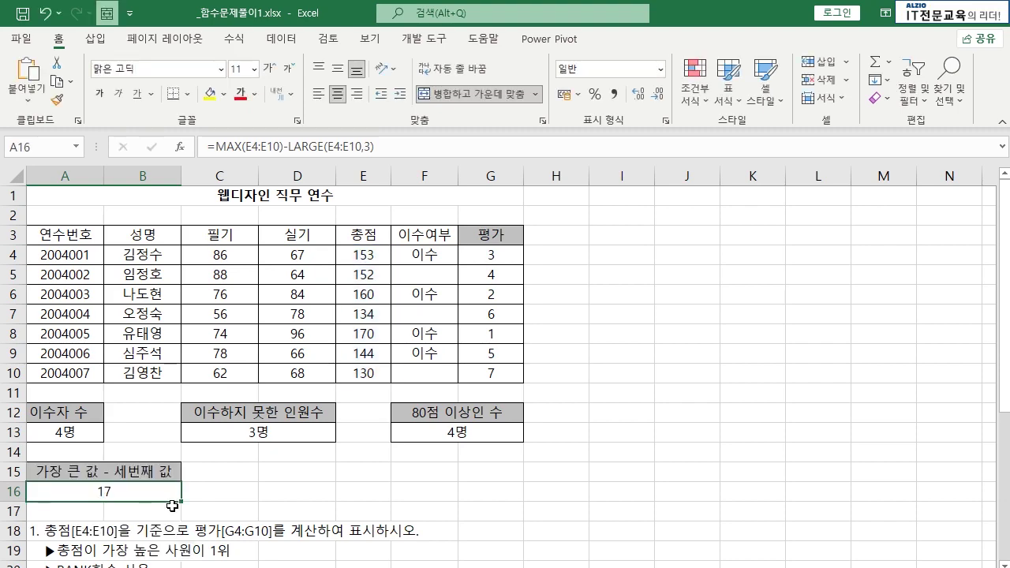
- Review the exercise instructions and the finished formulas in G4, A13, C13 and F13
{"action": "scroll", "coordinate": [236, 449], "scroll_direction": "down", "scroll_amount": 1}
{"action": "scroll", "coordinate": [236, 449], "scroll_direction": "down", "scroll_amount": 4}
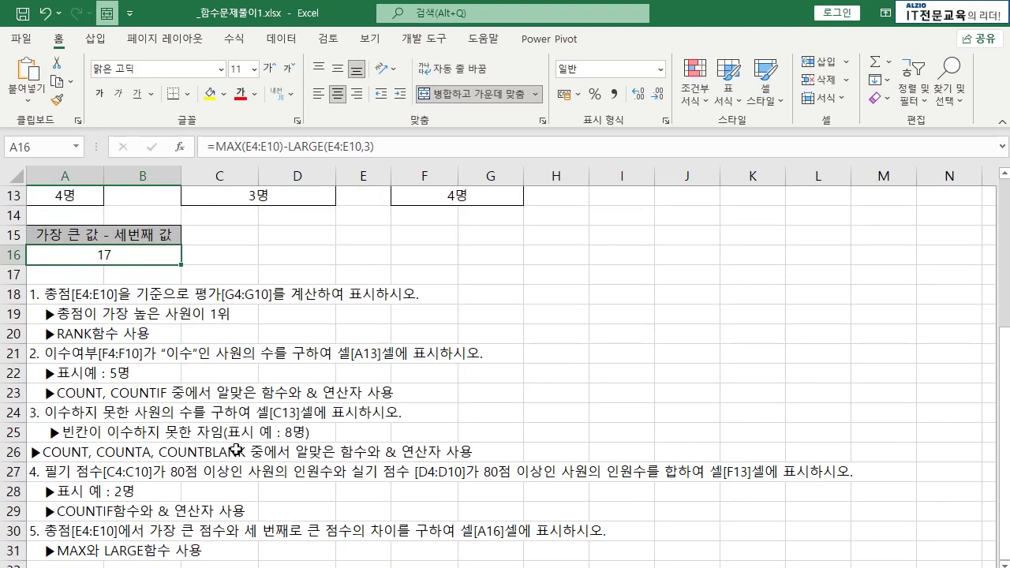
{"action": "scroll", "coordinate": [236, 449], "scroll_direction": "up", "scroll_amount": 4}
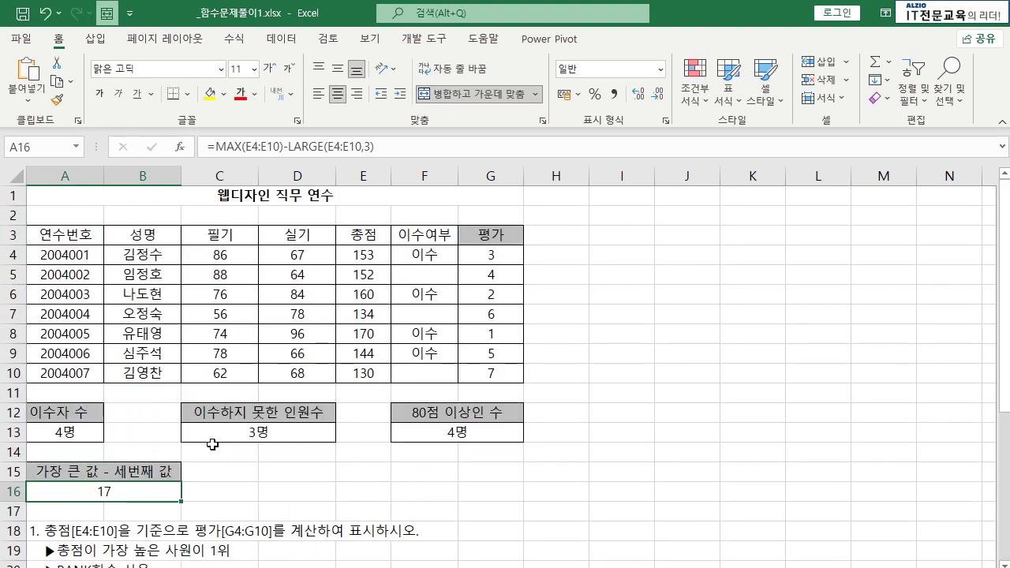
{"action": "left_click", "coordinate": [499, 258]}
{"action": "left_click", "coordinate": [90, 430]}
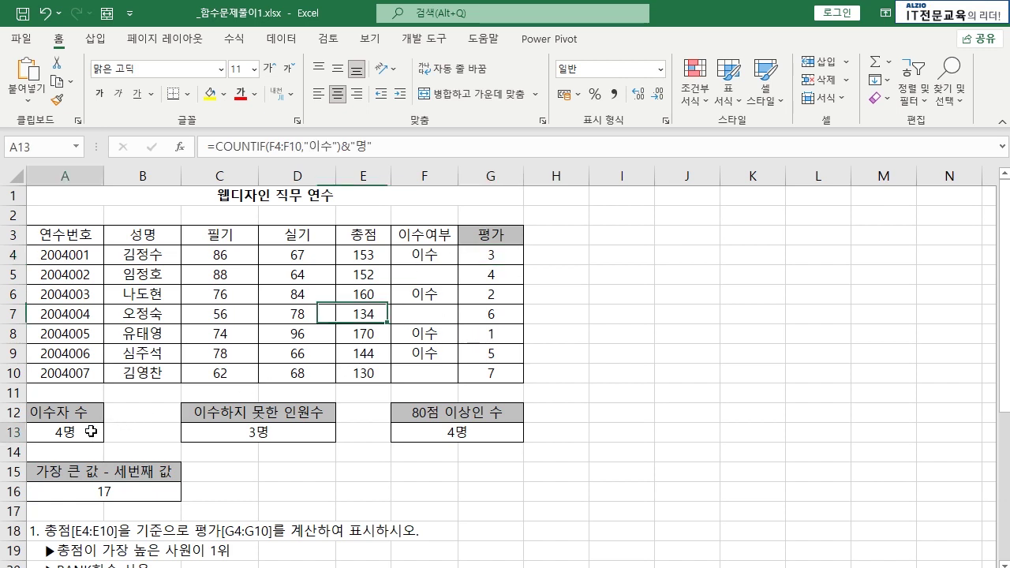
{"action": "left_click", "coordinate": [257, 424]}
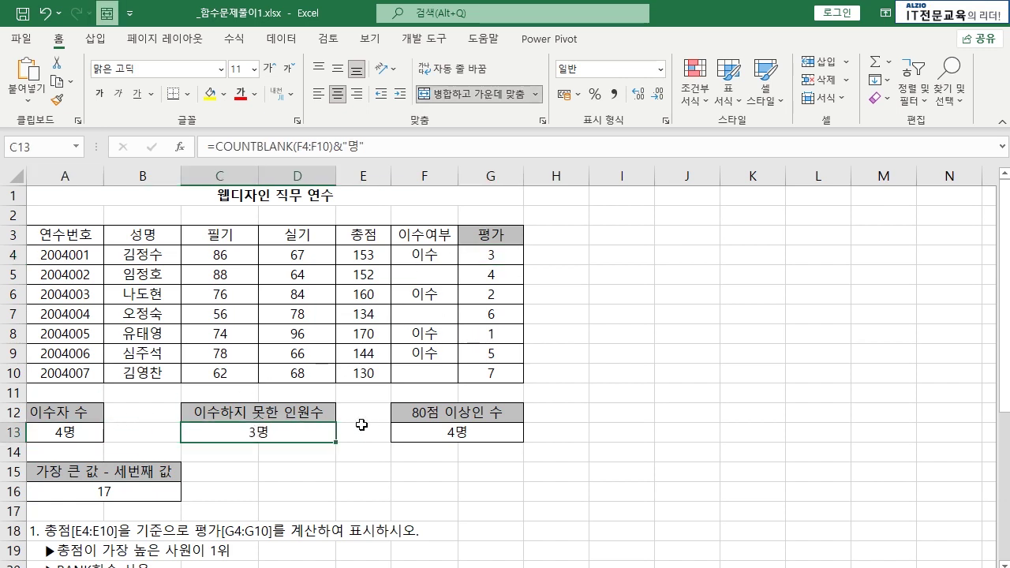
{"action": "left_click", "coordinate": [418, 430]}
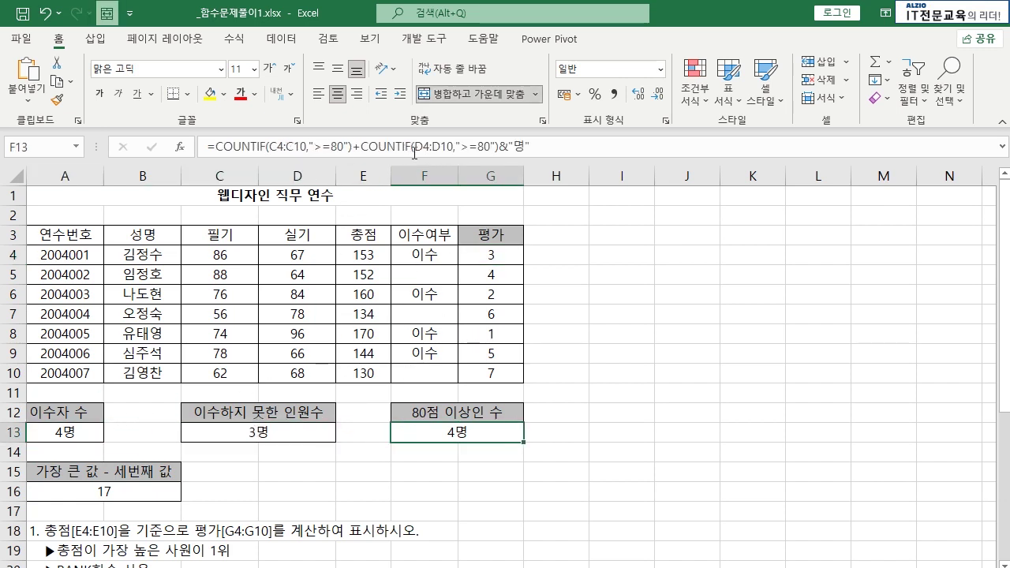
- Inspect A16's MAX minus LARGE formula once more alongside the 총점 values
{"action": "left_click", "coordinate": [112, 493]}
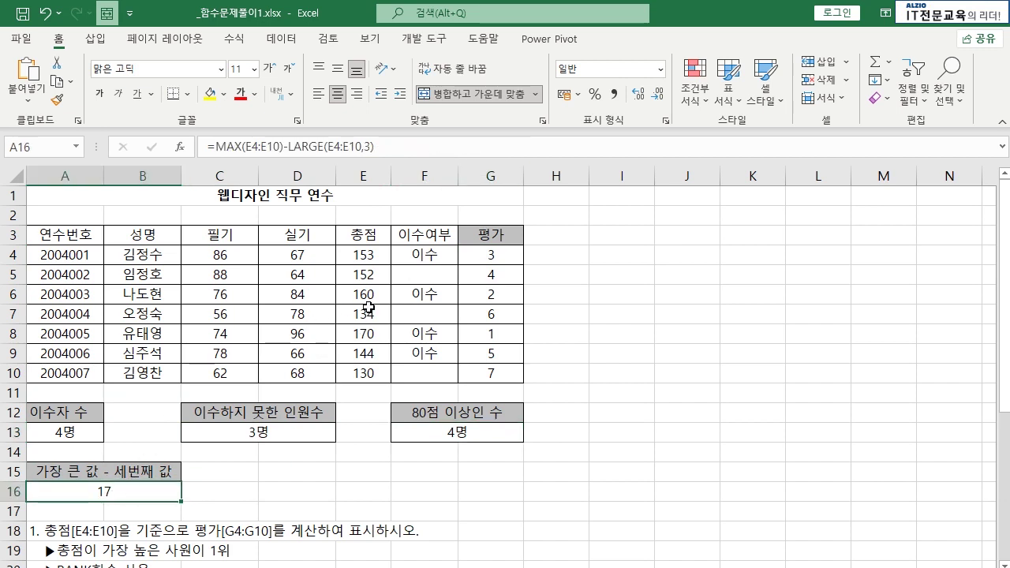
{"action": "left_click", "coordinate": [279, 198]}
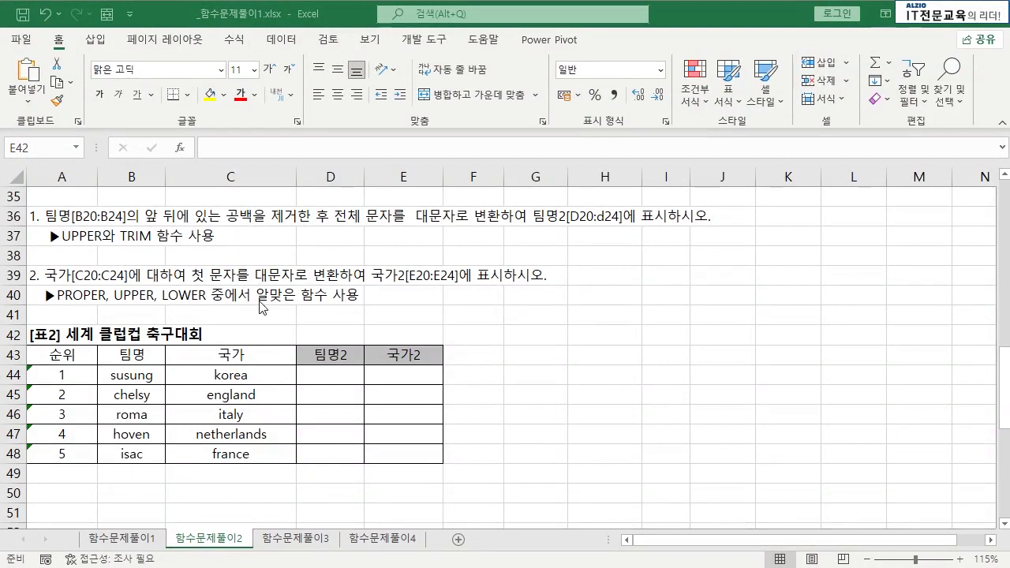
- On the 함수문제풀이2 sheet, examine the 팀명 and 국가 source columns of [표2], B44:B48 and C44:C48
{"action": "left_click", "coordinate": [195, 374]}
{"action": "left_click", "coordinate": [228, 412]}
{"action": "left_click", "coordinate": [144, 382]}
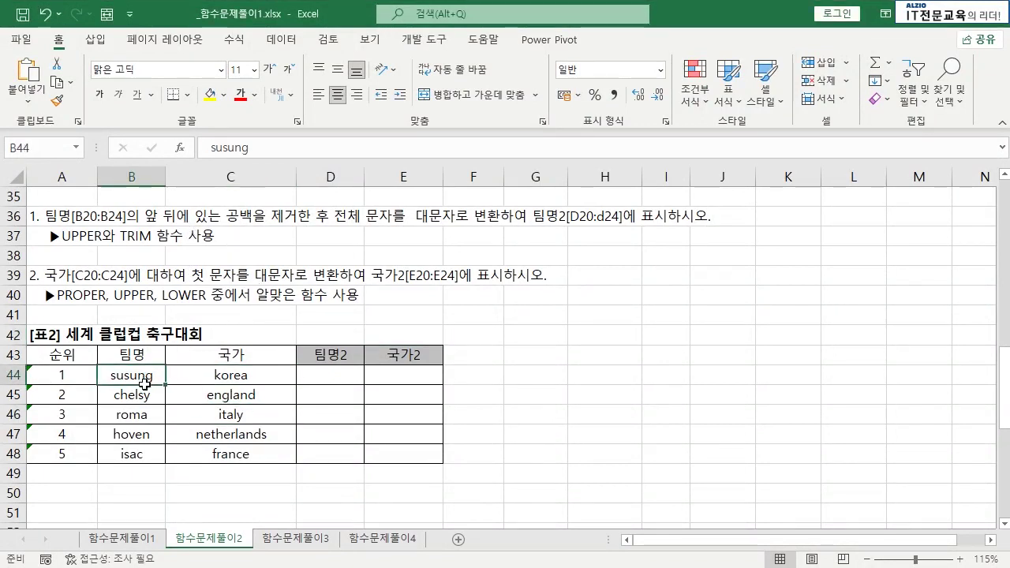
{"action": "left_click_drag", "start_coordinate": [144, 384], "coordinate": [130, 454]}
{"action": "left_click_drag", "start_coordinate": [254, 374], "coordinate": [250, 455]}
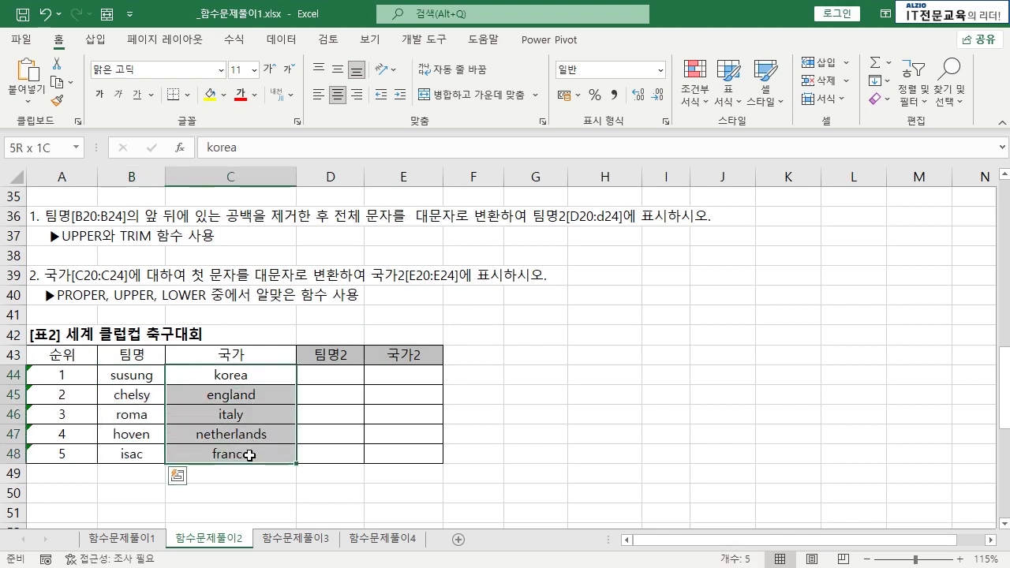
{"action": "left_click", "coordinate": [250, 456]}
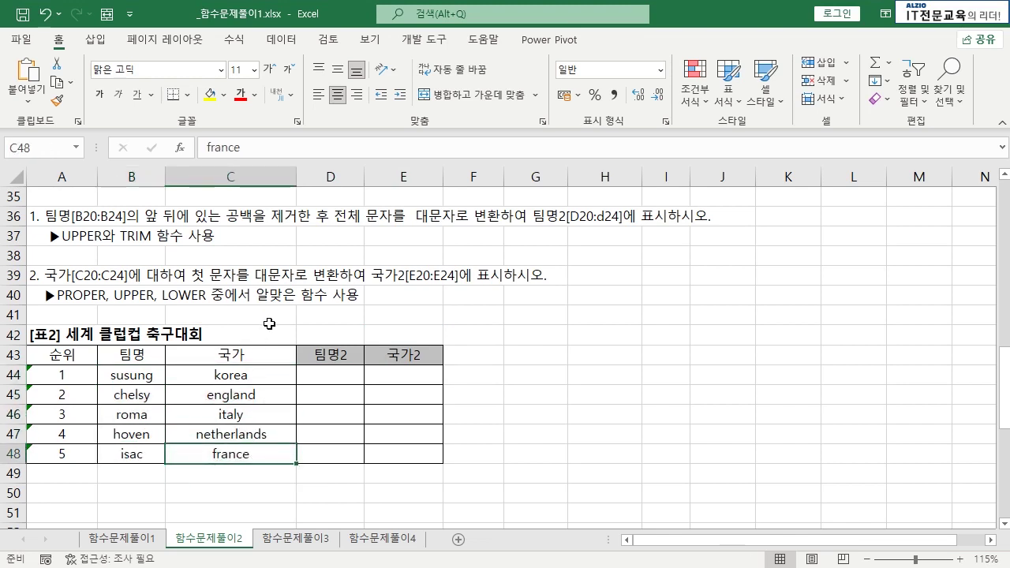
{"action": "left_click_drag", "start_coordinate": [134, 376], "coordinate": [145, 449]}
{"action": "left_click_drag", "start_coordinate": [147, 380], "coordinate": [138, 450]}
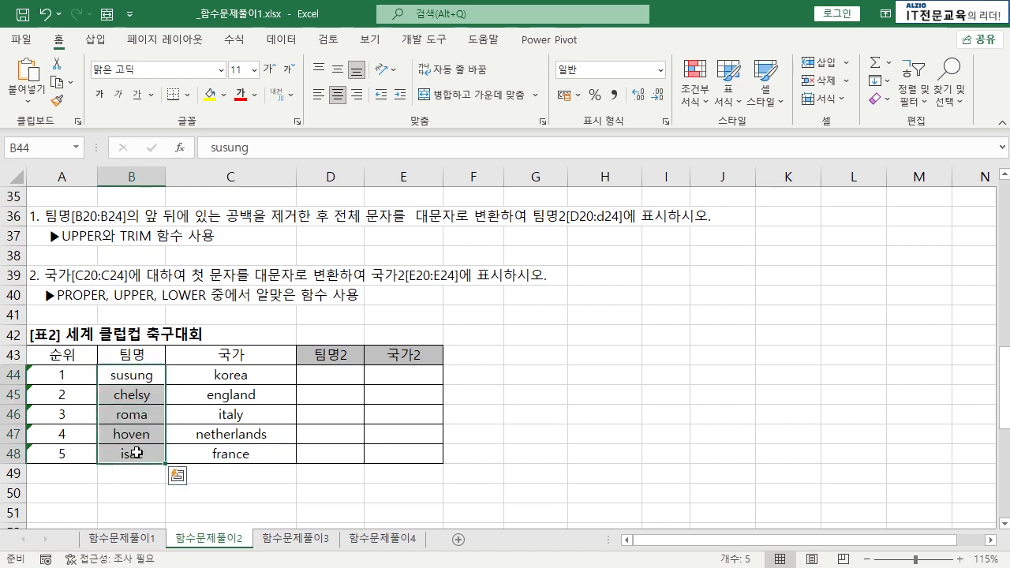
{"action": "left_click", "coordinate": [137, 453]}
- Check the team names in B44 and B45 for spaces before and after the text
{"action": "double_click", "coordinate": [140, 377]}
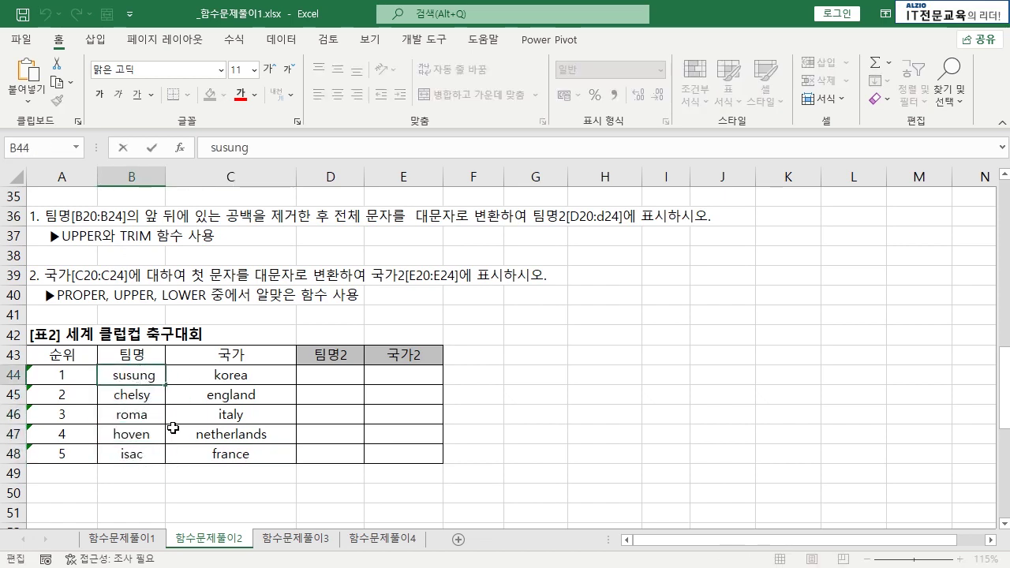
{"action": "key", "text": "Home"}
{"action": "key", "text": "shift+Right"}
{"action": "key", "text": "Return"}
{"action": "key", "text": "F2"}
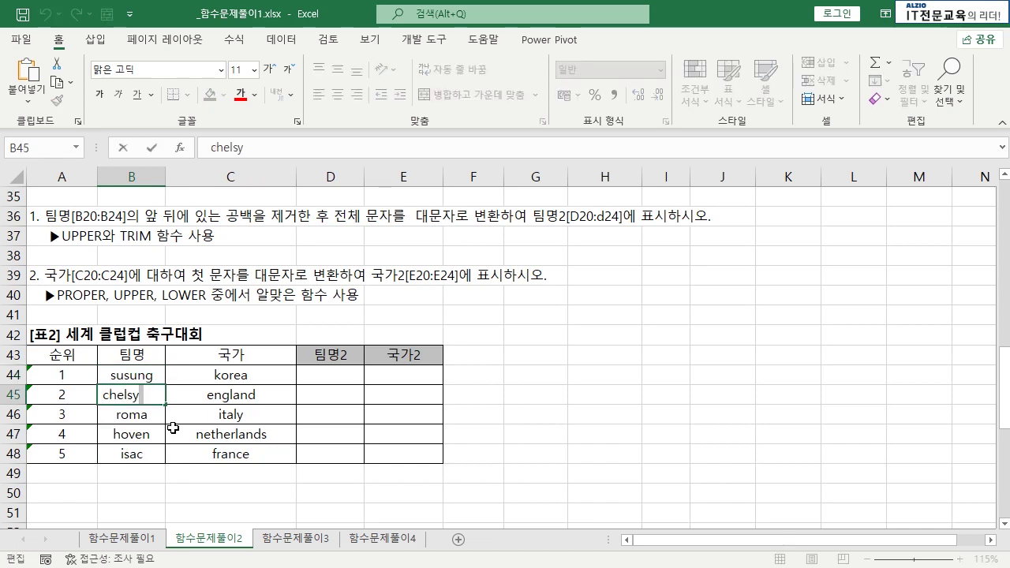
{"action": "key", "text": "Delete"}
{"action": "key", "text": "Return"}
{"action": "key", "text": "Return"}
{"action": "key", "text": "F2"}
{"action": "key", "text": "Home"}
{"action": "key", "text": "shift+Right"}
{"action": "key", "text": "Escape"}
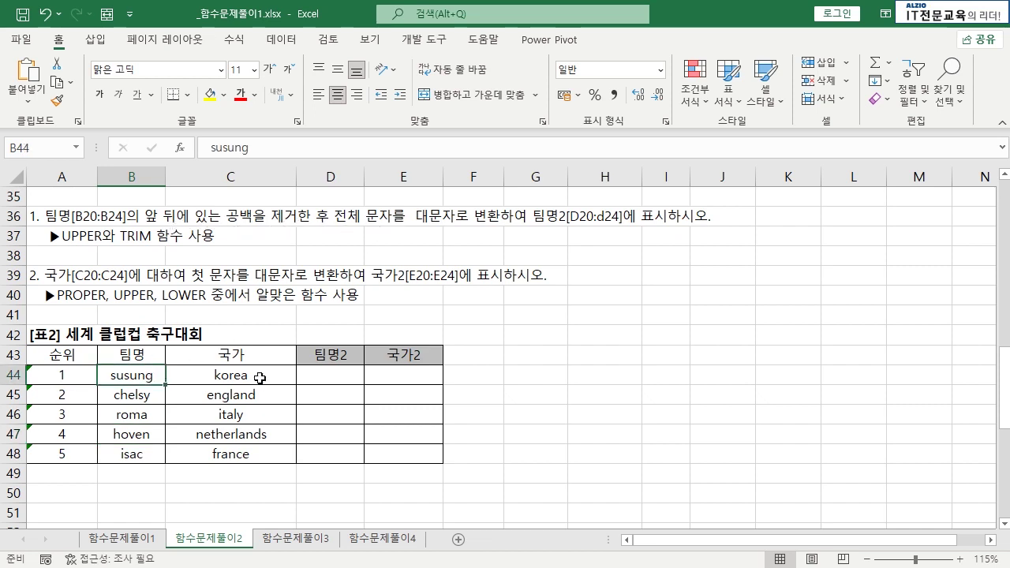
- Review the 팀명2 answer range D44:D48 against the first exercise instruction
{"action": "left_click", "coordinate": [315, 376]}
{"action": "left_click_drag", "start_coordinate": [318, 374], "coordinate": [334, 452]}
{"action": "left_click", "coordinate": [333, 452]}
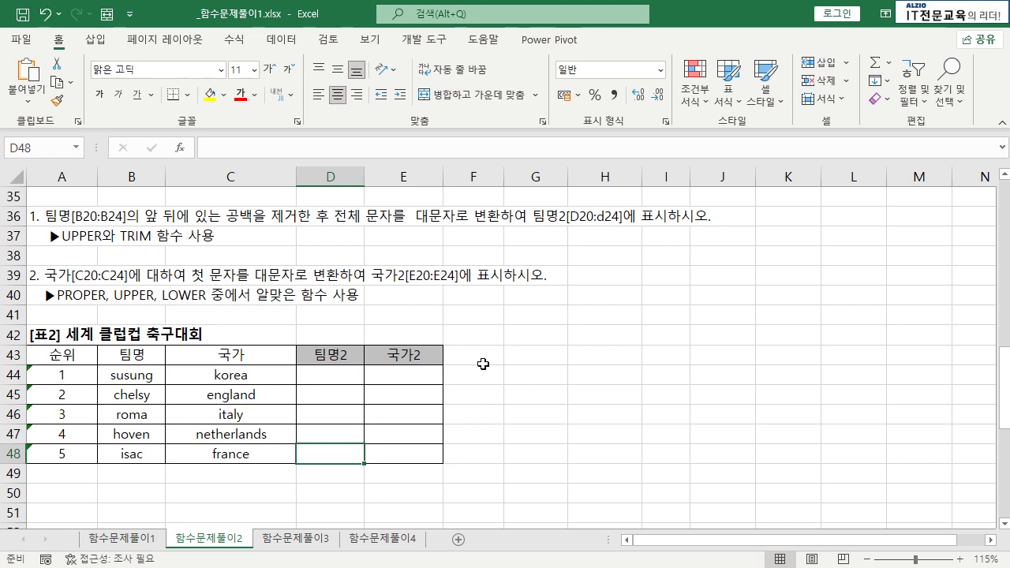
- Enter the sample text alzio in cell H41
{"action": "left_click", "coordinate": [601, 319]}
{"action": "type", "text": "ad"}
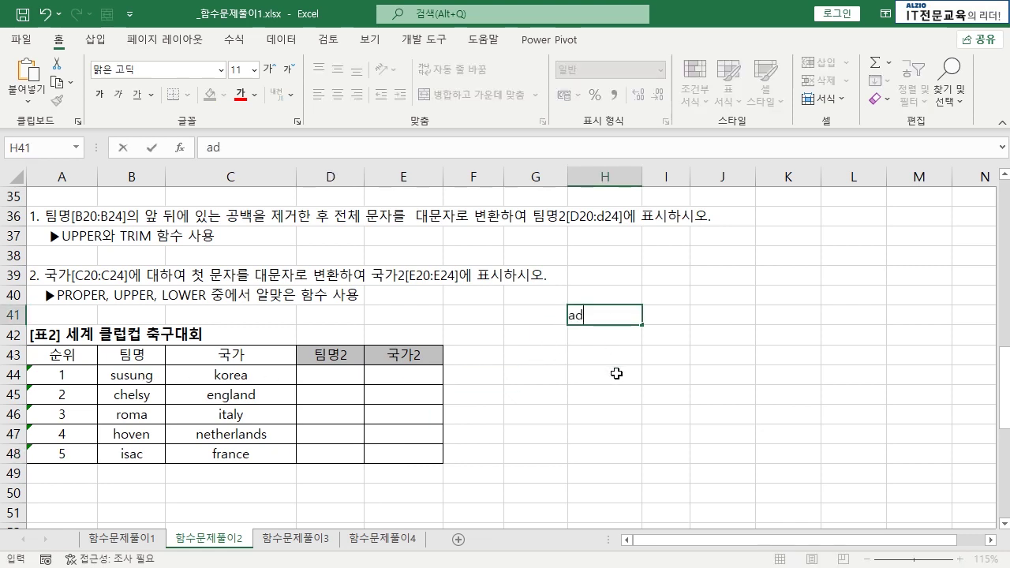
{"action": "key", "text": "BackSpace"}
{"action": "type", "text": "lzio"}
{"action": "key", "text": "Return"}
- Convert the sample text to capitals with =UPPER(H41) in H42 and inspect the formula
{"action": "type", "text": "=upper"}
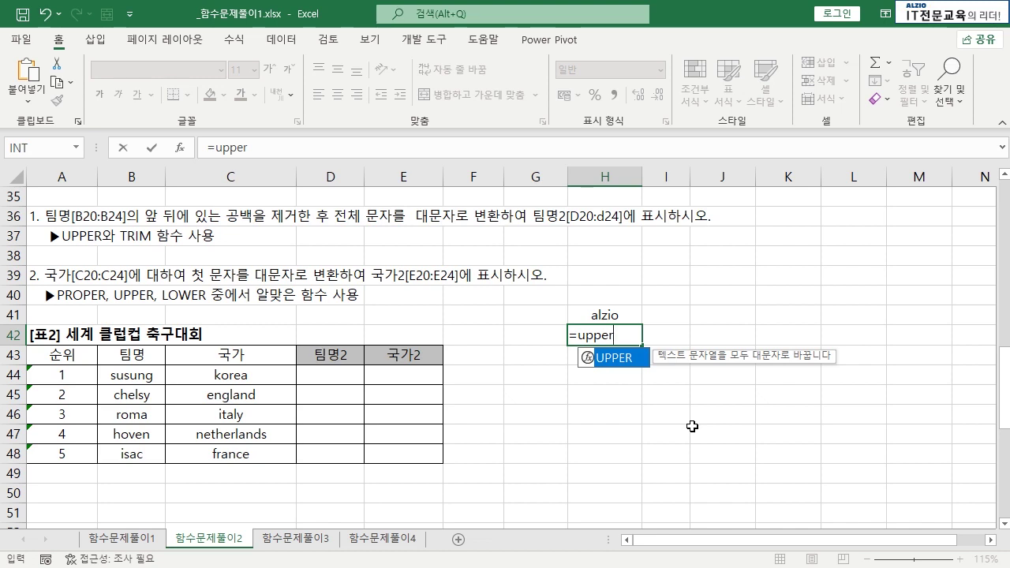
{"action": "type", "text": "("}
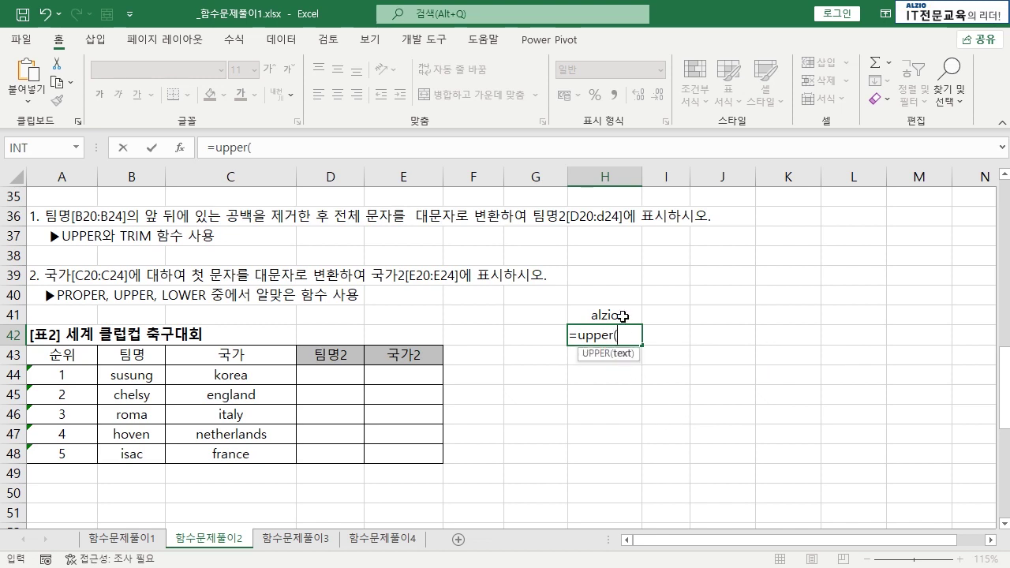
{"action": "left_click", "coordinate": [623, 313]}
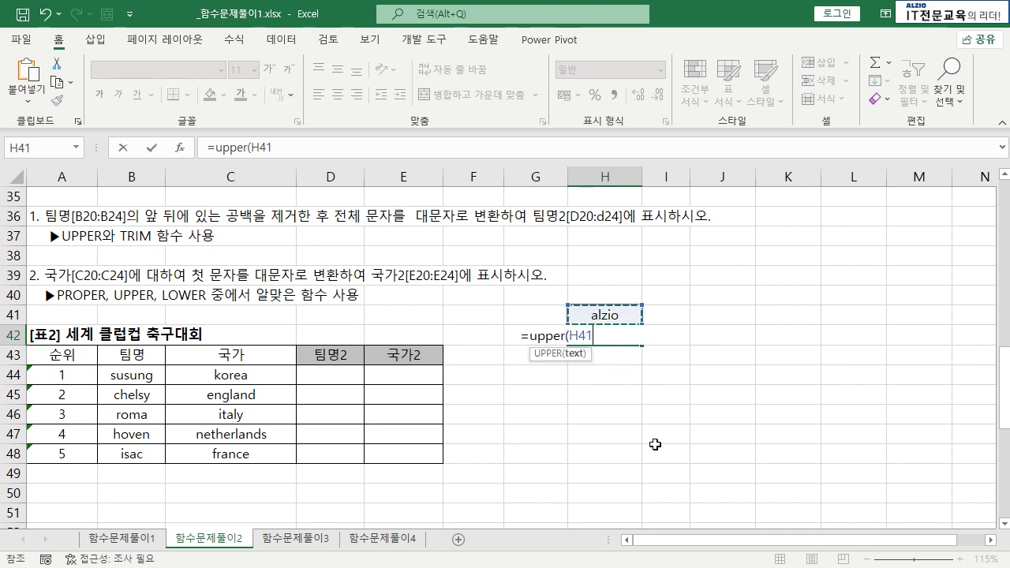
{"action": "key", "text": "Return"}
{"action": "left_click", "coordinate": [616, 336]}
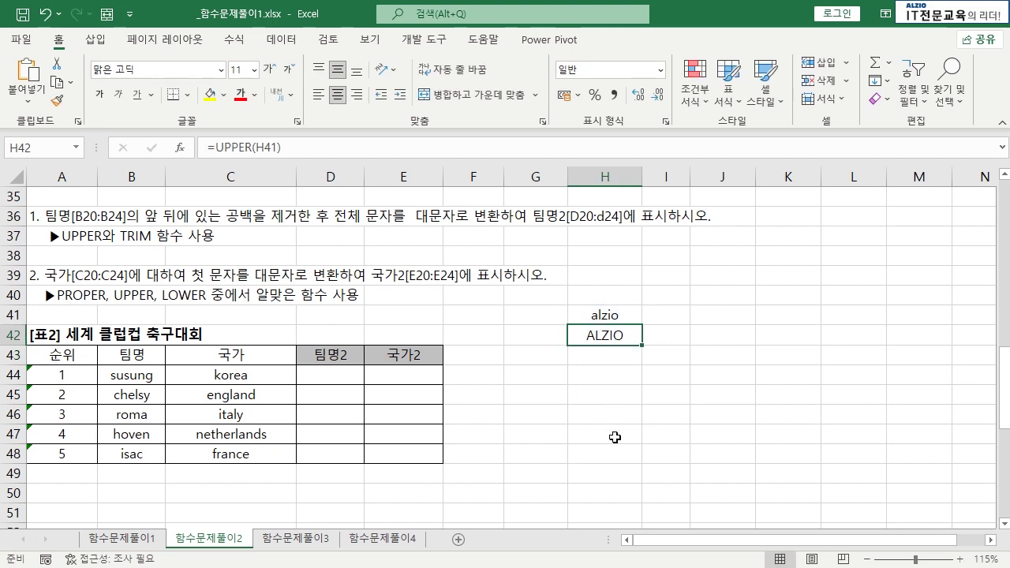
- Try the mixed-case text alZIO in H41 to test the UPPER formula, and undo the change
{"action": "left_click", "coordinate": [597, 314]}
{"action": "double_click", "coordinate": [619, 315]}
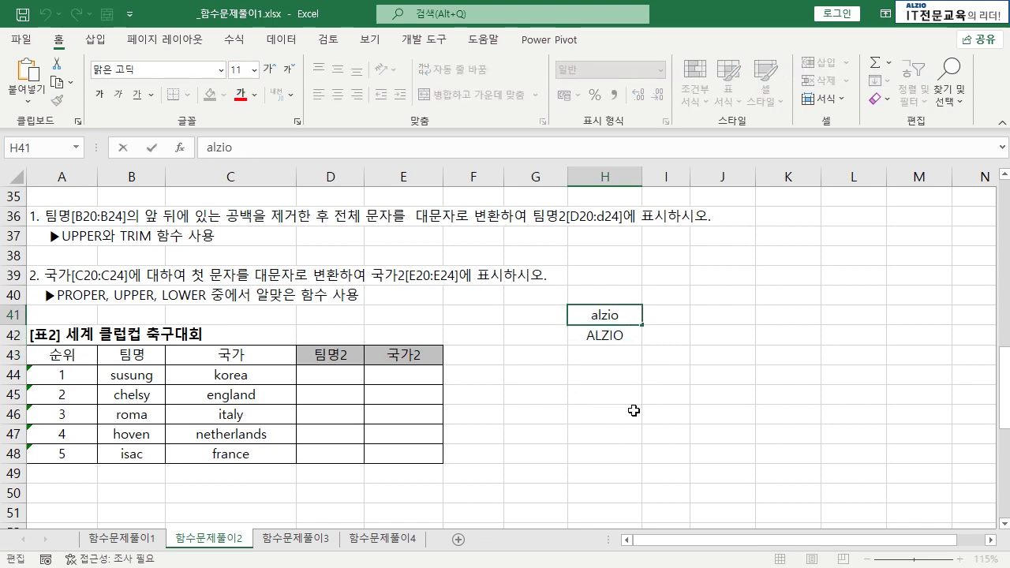
{"action": "key", "text": "BackSpace"}
{"action": "key", "text": "BackSpace"}
{"action": "key", "text": "BackSpace"}
{"action": "type", "text": "ZIO"}
{"action": "key", "text": "Return"}
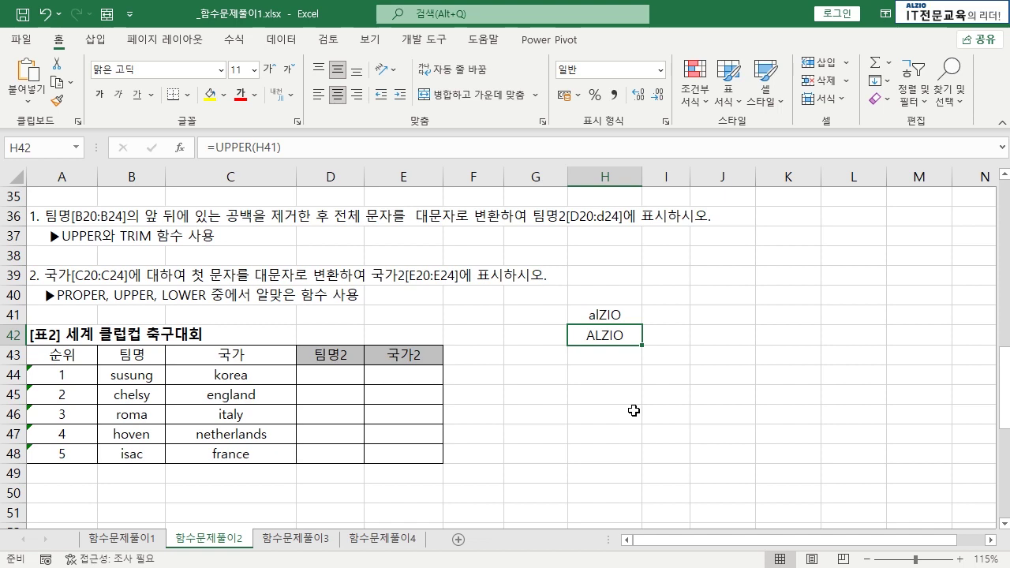
{"action": "key", "text": "ctrl+z"}
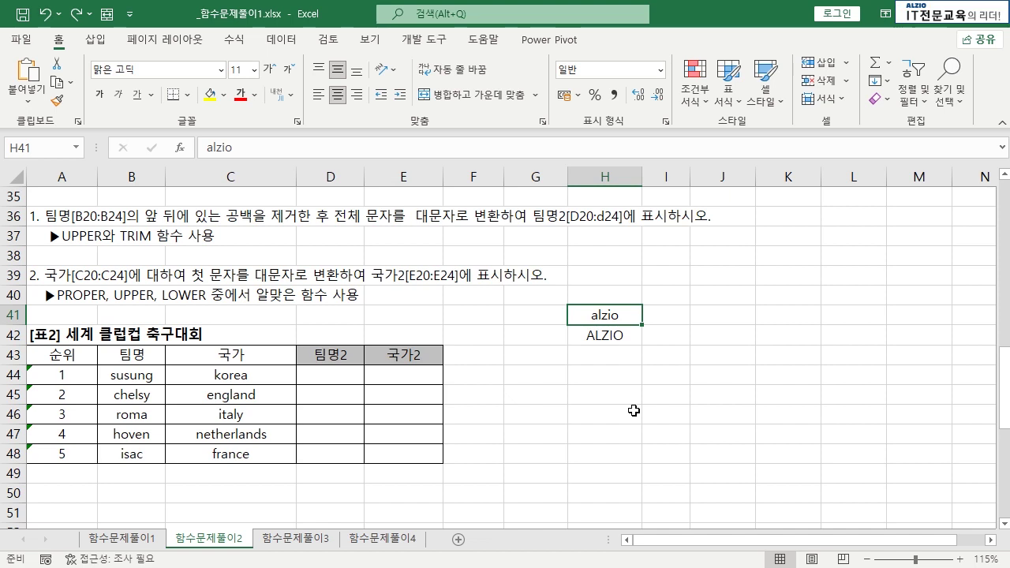
- Try the Korean text 알지오 in H41 to test the UPPER formula, and undo the entry
{"action": "type", "text": "알지오"}
{"action": "key", "text": "Return"}
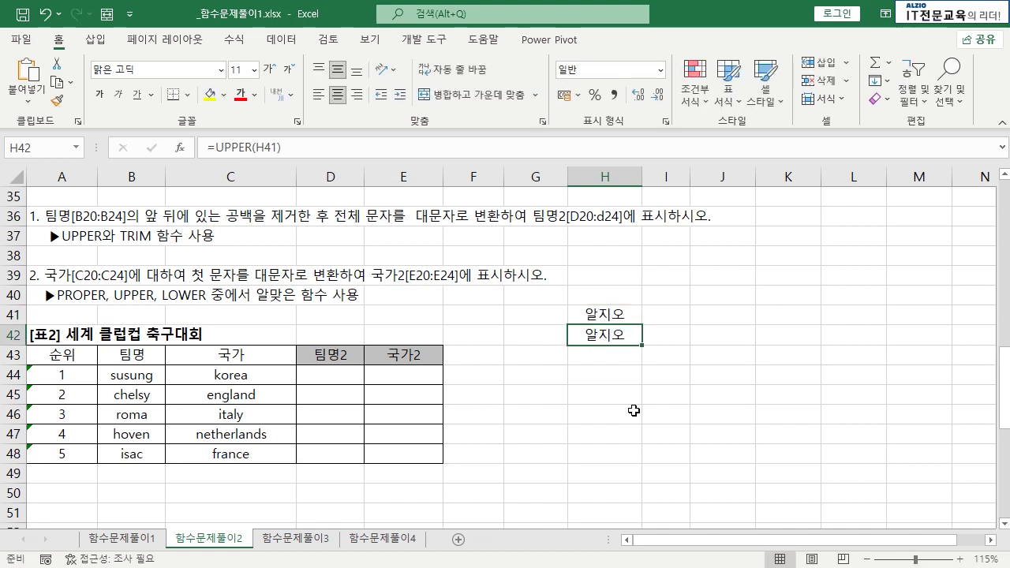
{"action": "key", "text": "Up"}
{"action": "key", "text": "Down"}
{"action": "key", "text": "Up"}
{"action": "key", "text": "ctrl+z"}
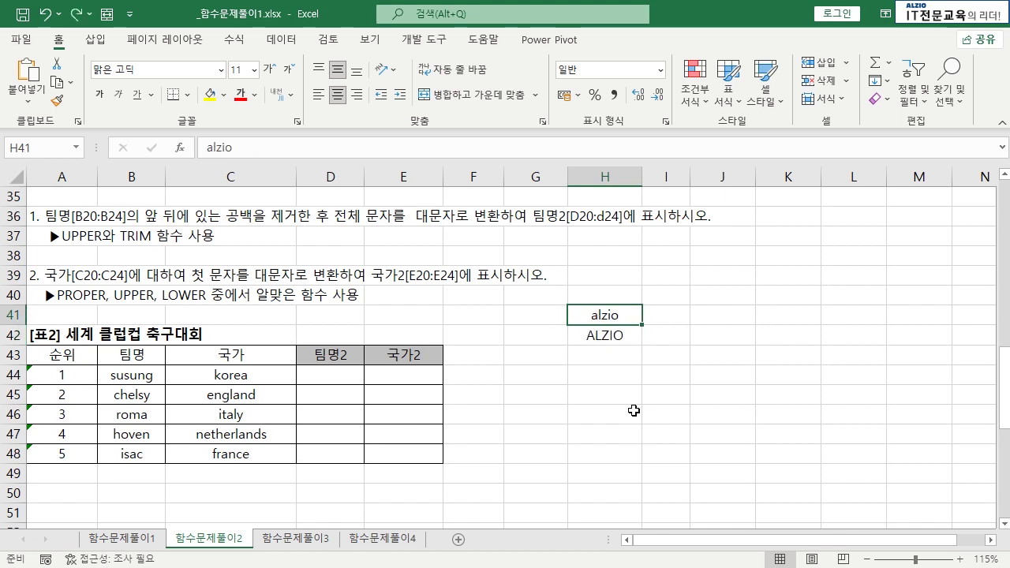
- Clear the UPPER formula from H42 and add spaces before and after alzio in H41
{"action": "key", "text": "Down"}
{"action": "key", "text": "Delete"}
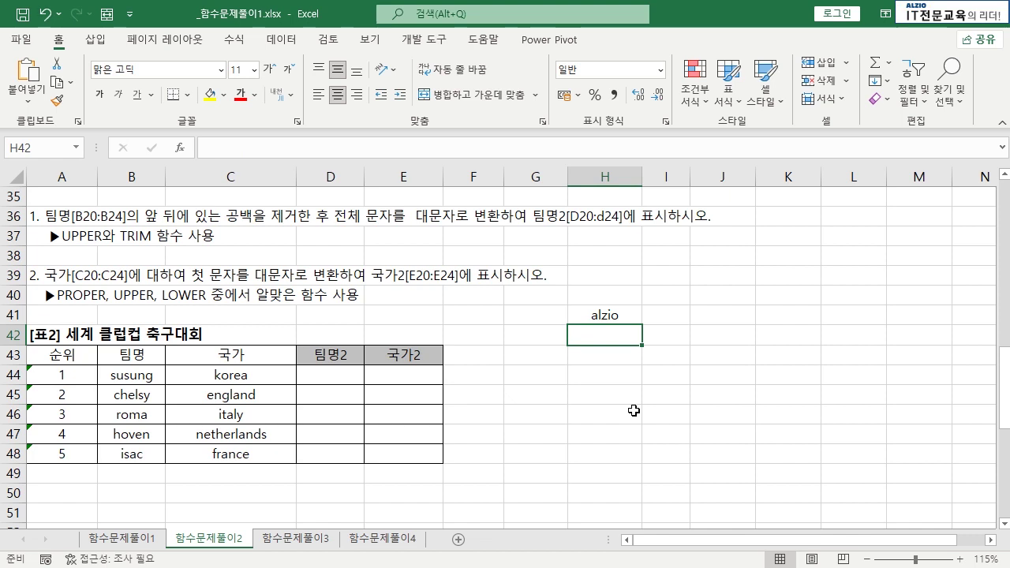
{"action": "key", "text": "Up"}
{"action": "key", "text": "F2"}
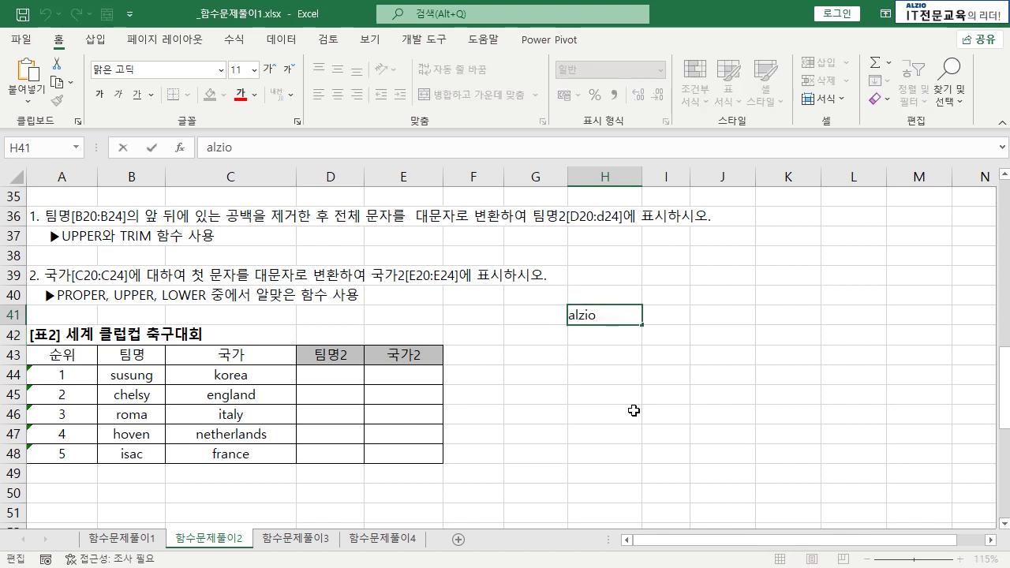
{"action": "key", "text": "Home"}
{"action": "key", "text": "Return"}
{"action": "key", "text": "Up"}
{"action": "key", "text": "F2"}
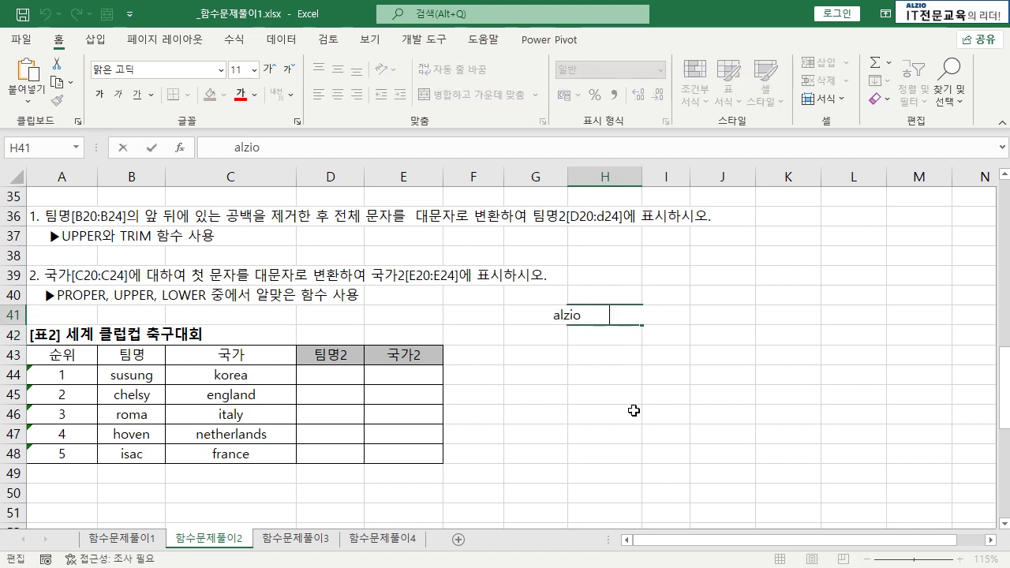
- Check the leading and trailing spaces around the sample text in H41
{"action": "key", "text": "shift+End"}
{"action": "key", "text": "Home"}
{"action": "key", "text": "ctrl+shift+Right"}
{"action": "key", "text": "Delete"}
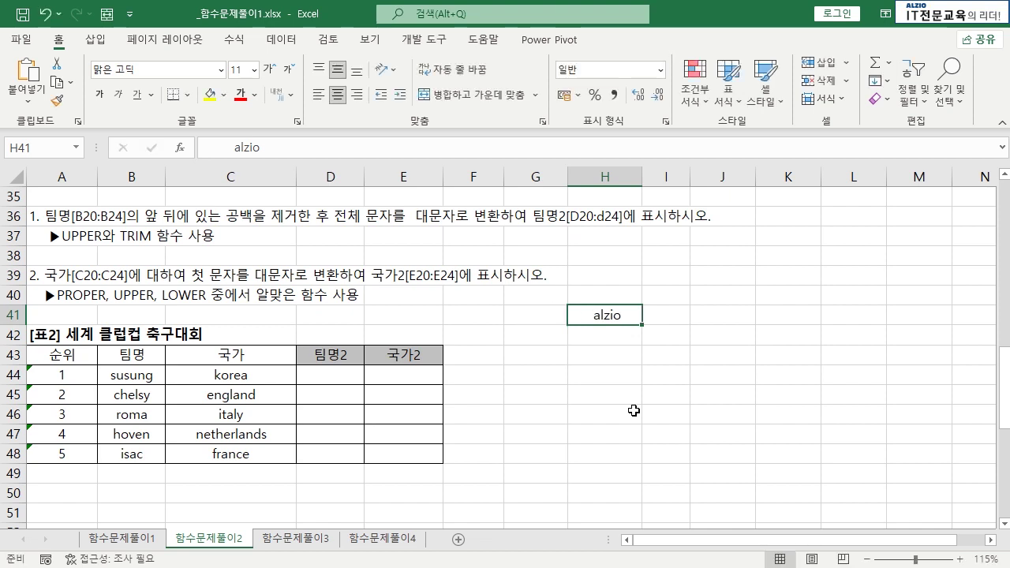
{"action": "key", "text": "Return"}
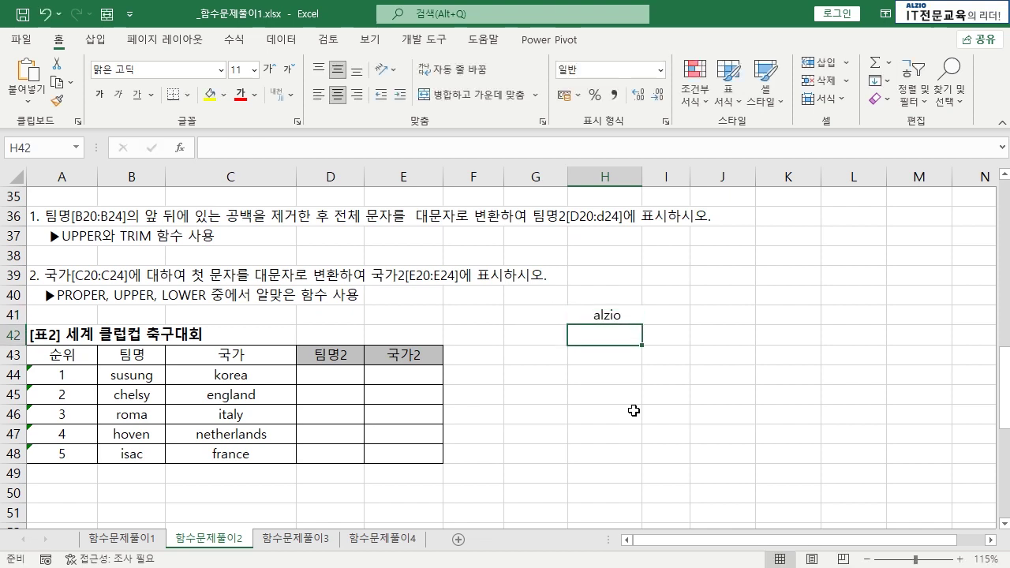
- Remove the spaces around the sample text by entering =TRIM(H41) in H42
{"action": "type", "text": "=ㅅ"}
{"action": "key", "text": "BackSpace"}
{"action": "key", "text": "Hangul"}
{"action": "type", "text": "t"}
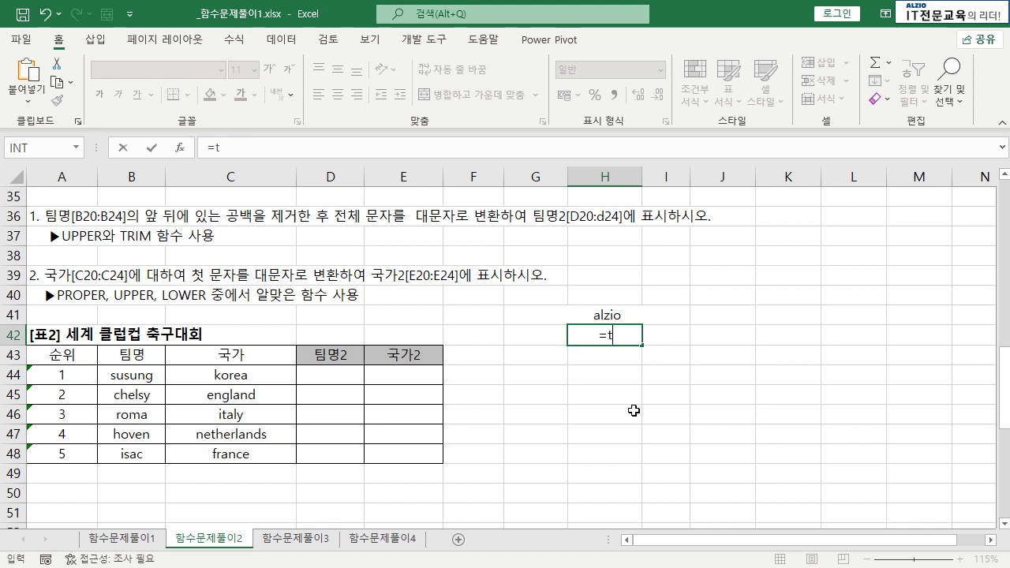
{"action": "type", "text": "rim"}
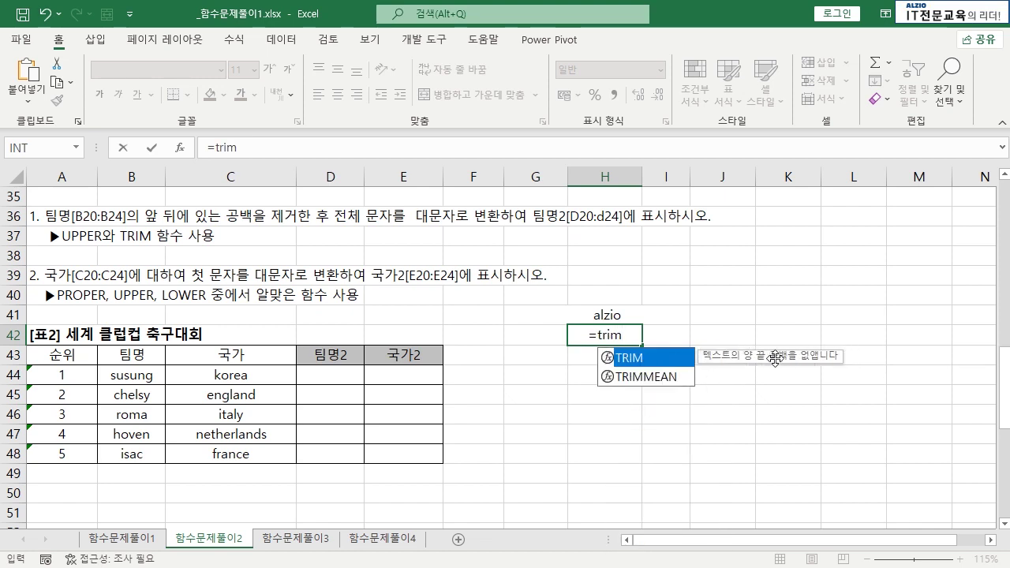
{"action": "type", "text": "("}
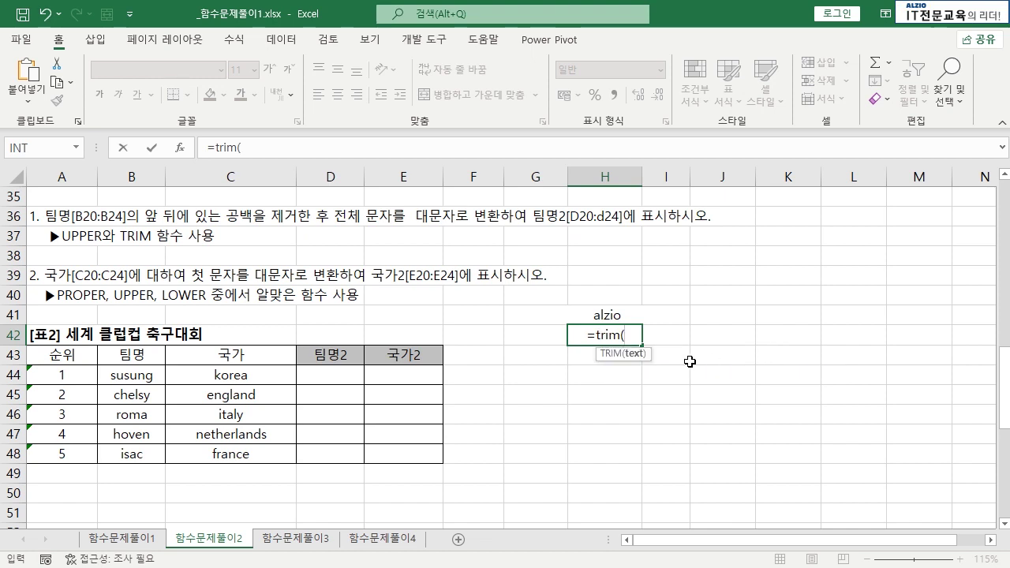
{"action": "left_click", "coordinate": [620, 321]}
{"action": "key", "text": "Return"}
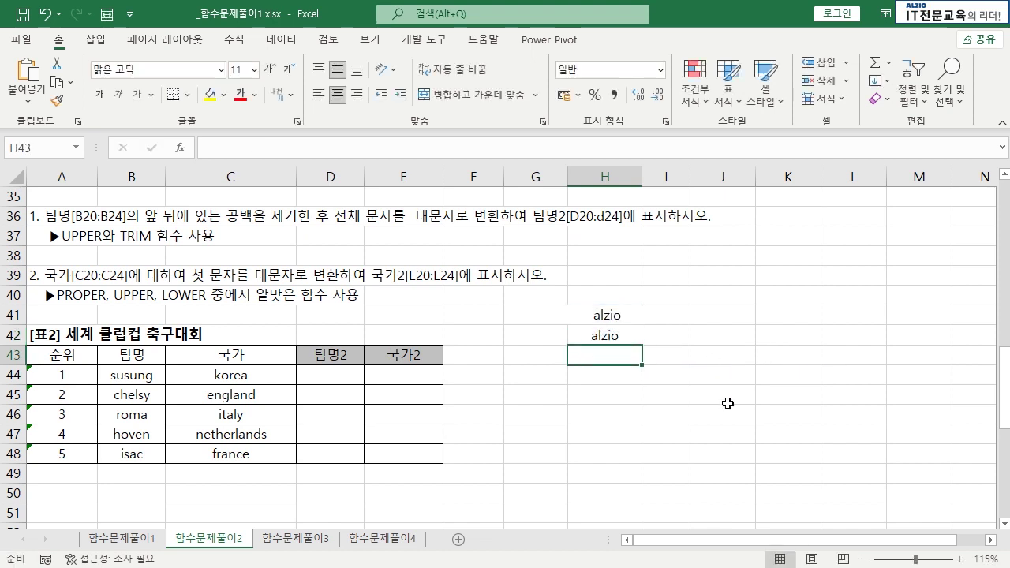
- Compare the spaces around the sample text in H41 with the TRIM formula's output in H42
{"action": "key", "text": "Up"}
{"action": "key", "text": "Up"}
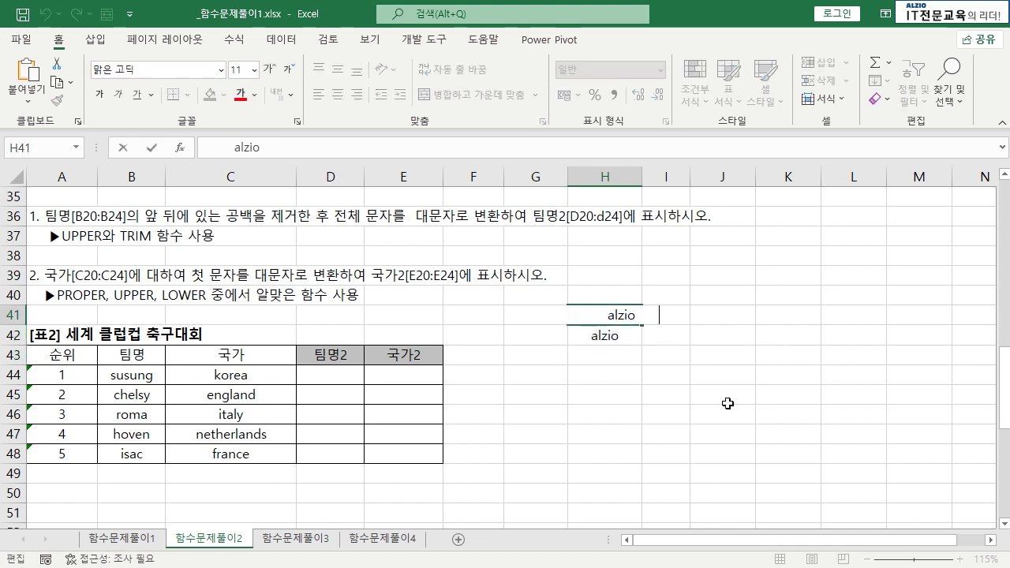
{"action": "key", "text": "Delete"}
{"action": "key", "text": "Delete"}
{"action": "key", "text": "Delete"}
{"action": "key", "text": "Delete"}
{"action": "key", "text": "Return"}
{"action": "key", "text": "shift+Up"}
{"action": "key", "text": "alt+h"}
{"action": "key", "text": "a"}
{"action": "key", "text": "c"}
{"action": "key", "text": "shift+Down"}
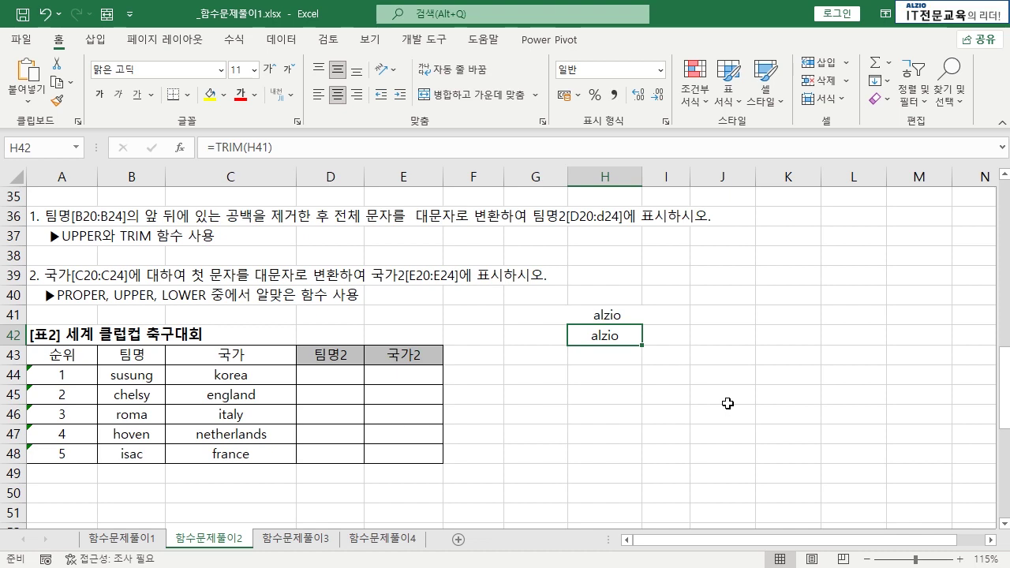
- Try =UPPER(H41) in H42 again, and clear the sample cells H41:H42
{"action": "type", "text": "=upper("}
{"action": "key", "text": "Up"}
{"action": "key", "text": "ctrl+Return"}
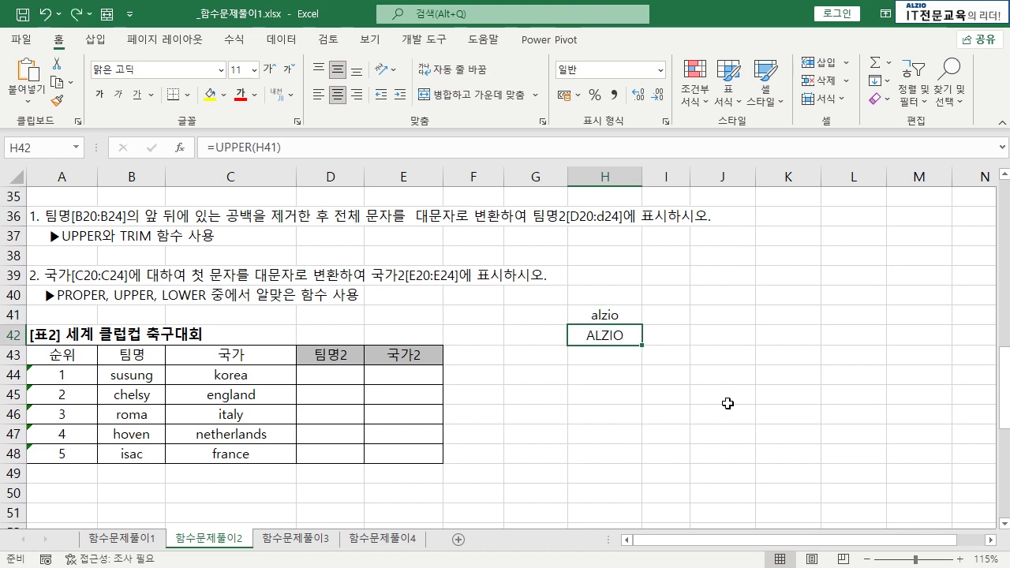
{"action": "key", "text": "shift+Up"}
{"action": "key", "text": "Delete"}
- Enter =TRIM(B44) in D44, the first 팀명2 cell, to strip the spaces from the team name
{"action": "key", "text": "Left"}
{"action": "key", "text": "Left"}
{"action": "key", "text": "Left"}
{"action": "key", "text": "Left"}
{"action": "key", "text": "Down"}
{"action": "key", "text": "Down"}
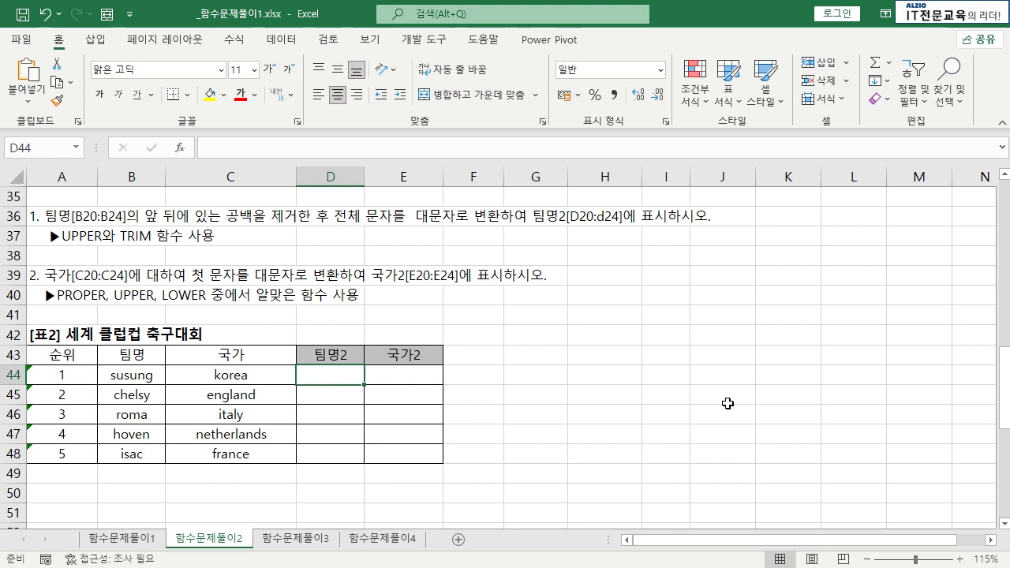
{"action": "type", "text": "=tri"}
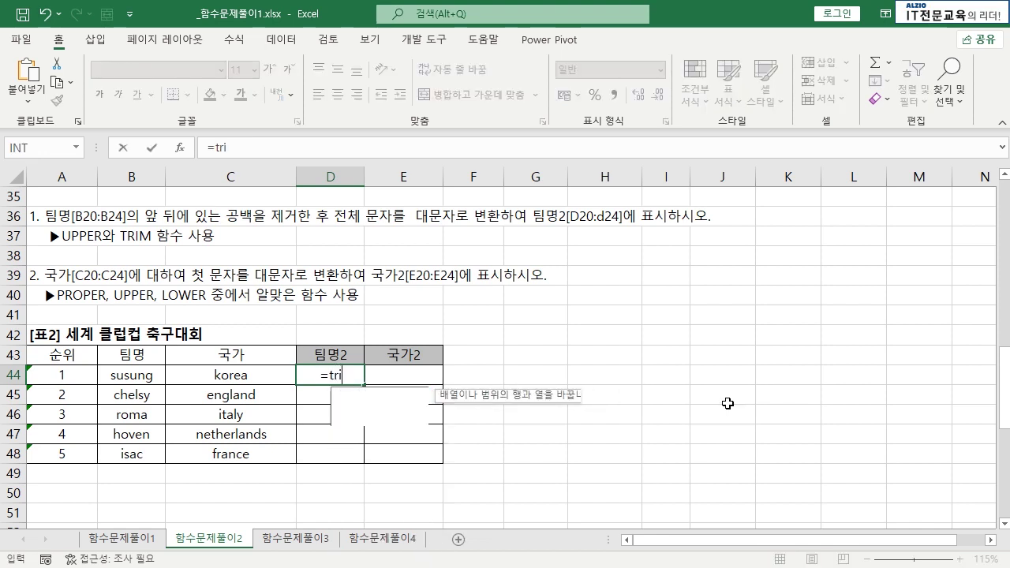
{"action": "type", "text": "m"}
{"action": "key", "text": "Escape"}
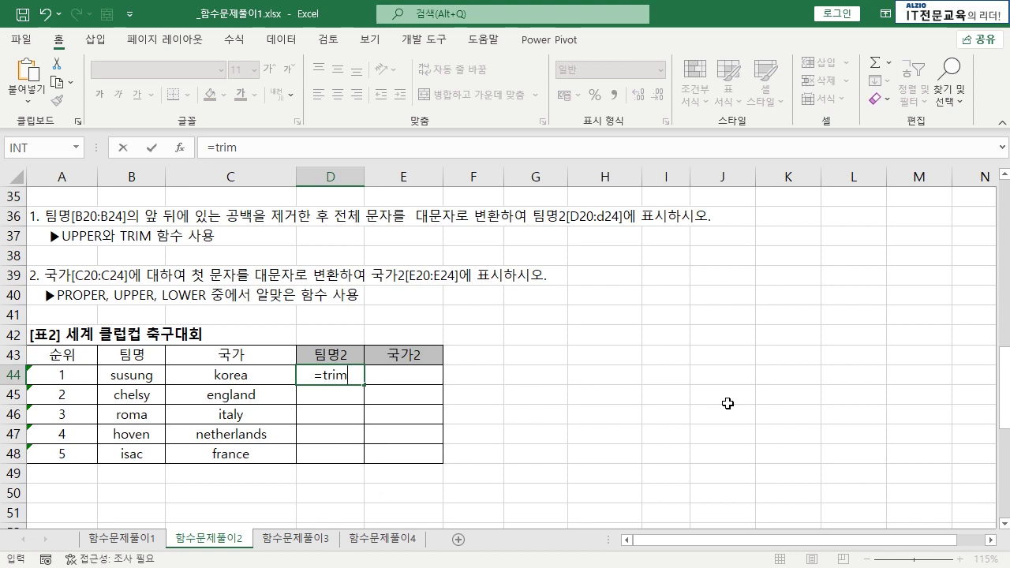
{"action": "type", "text": "("}
{"action": "left_click", "coordinate": [119, 376]}
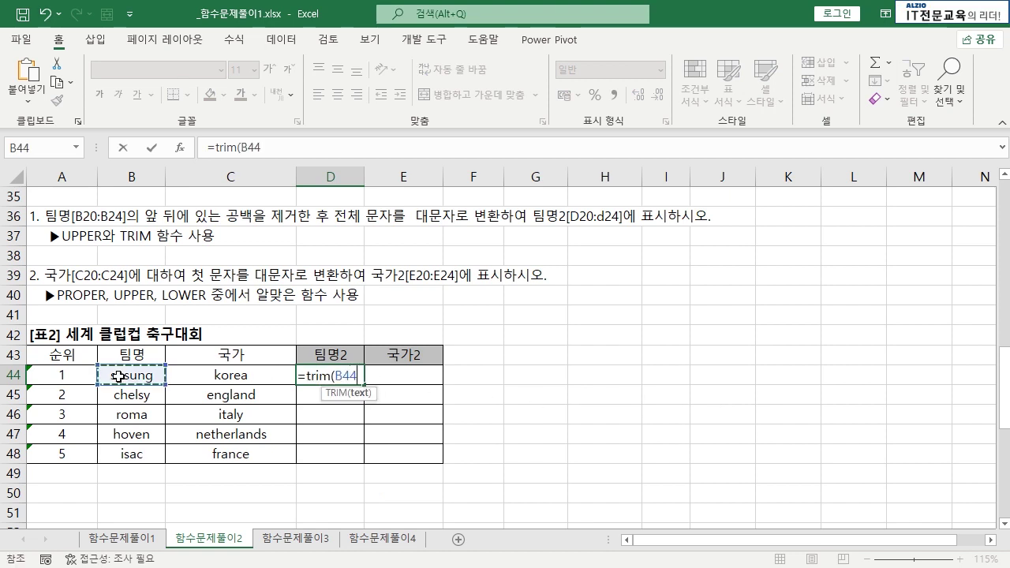
{"action": "key", "text": "Return"}
- Wrap D44's formula in UPPER to make =UPPER(TRIM(B44)), and fill it down the 팀명2 column to D48
{"action": "left_click", "coordinate": [355, 380]}
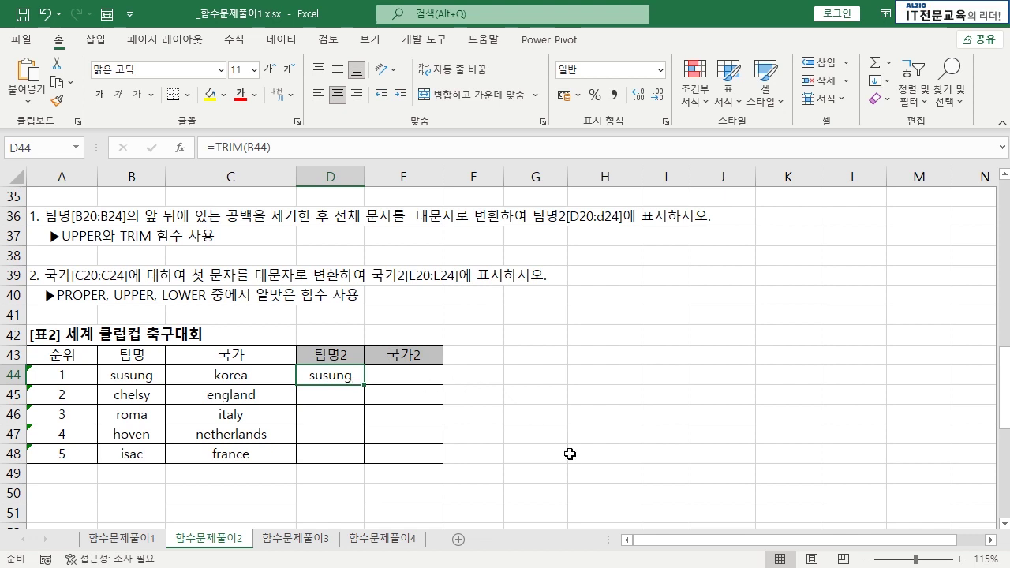
{"action": "key", "text": "F2"}
{"action": "key", "text": "Right"}
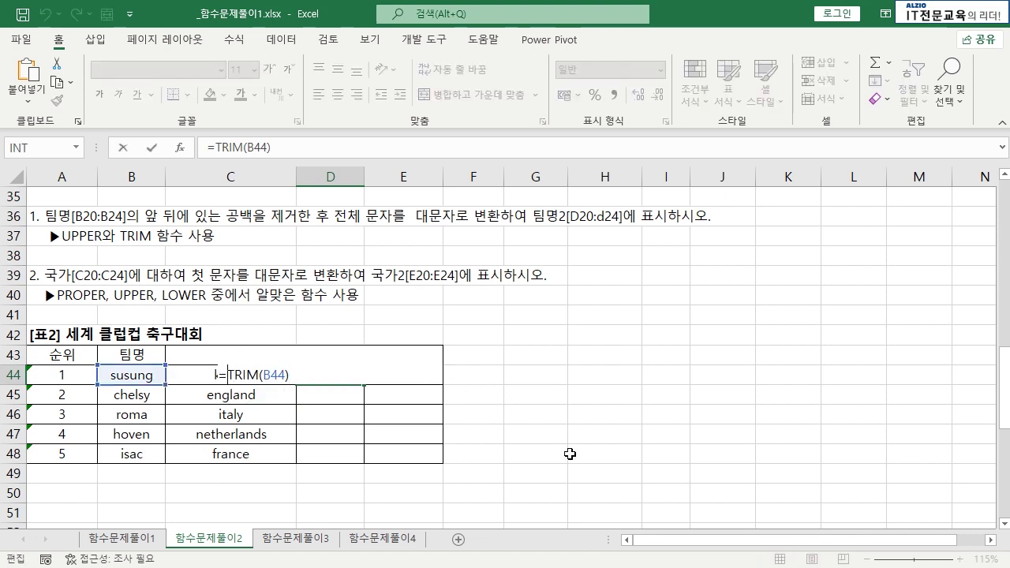
{"action": "type", "text": "UPPER"}
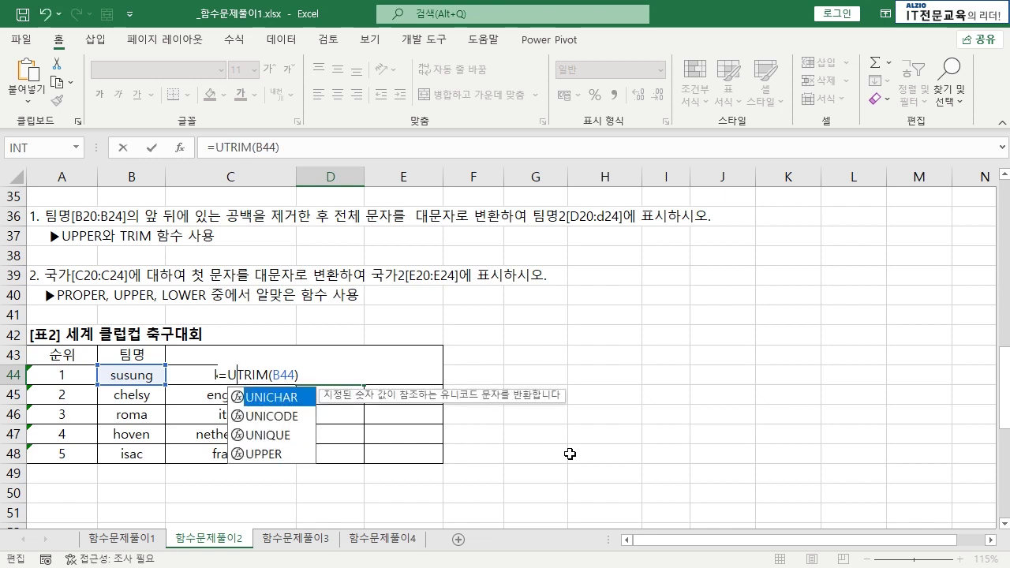
{"action": "type", "text": "("}
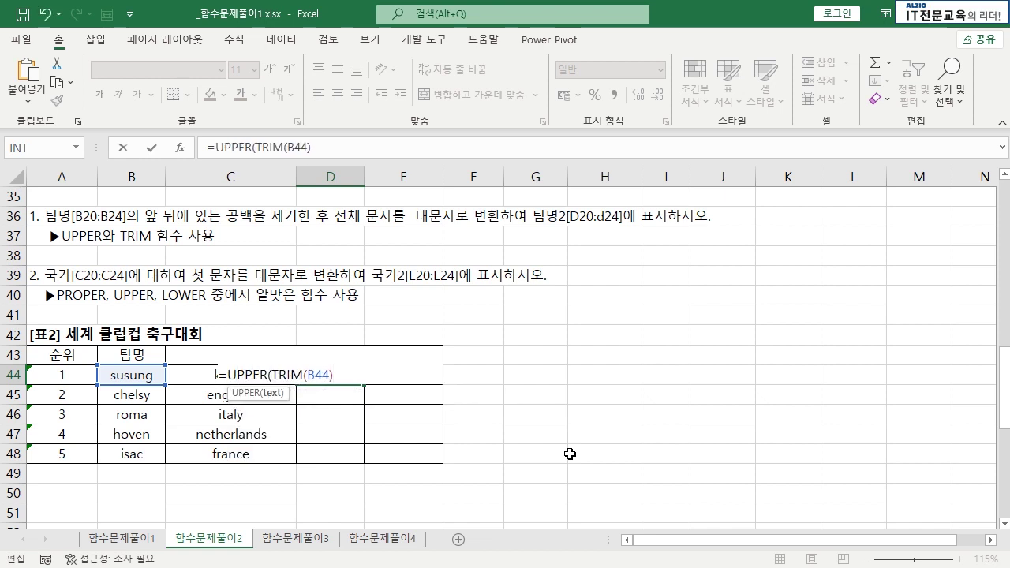
{"action": "type", "text": ")"}
{"action": "key", "text": "Return"}
{"action": "key", "text": "Up"}
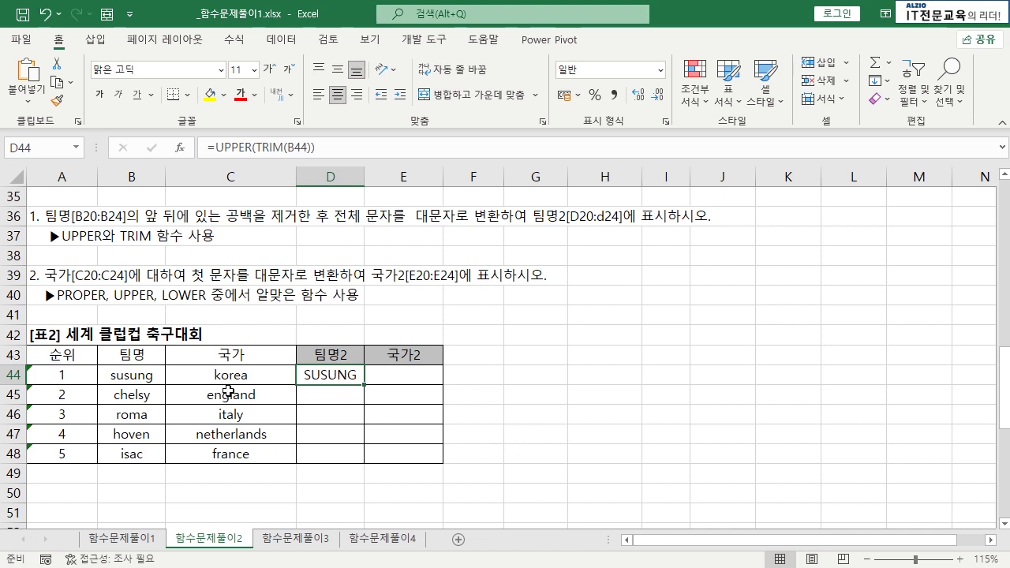
{"action": "double_click", "coordinate": [363, 385]}
- Examine the filled UPPER and TRIM formulas and their output in the 팀명2 cells D44:D48
{"action": "left_click", "coordinate": [344, 393]}
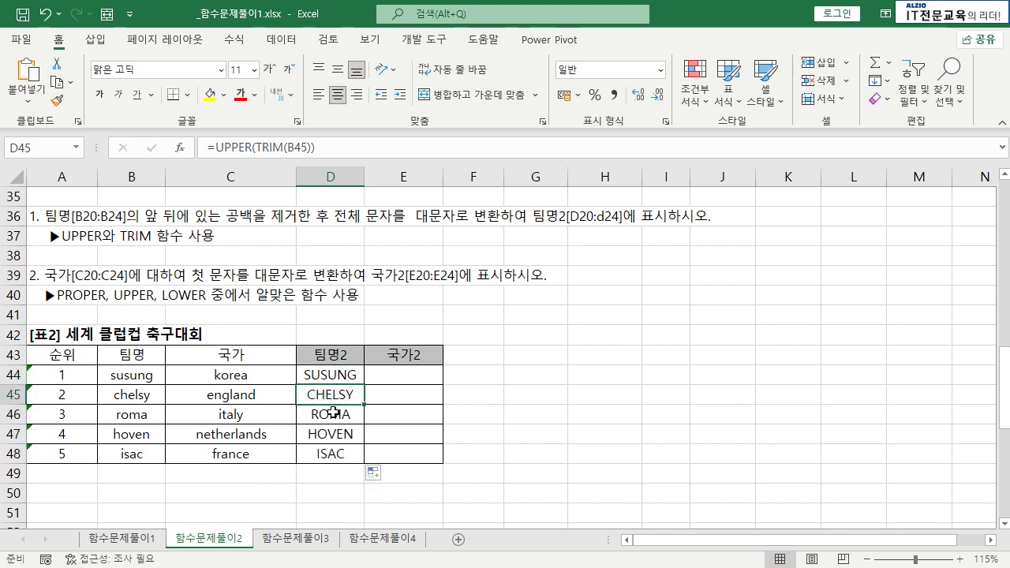
{"action": "left_click", "coordinate": [333, 413]}
{"action": "left_click", "coordinate": [334, 427]}
{"action": "left_click", "coordinate": [329, 454]}
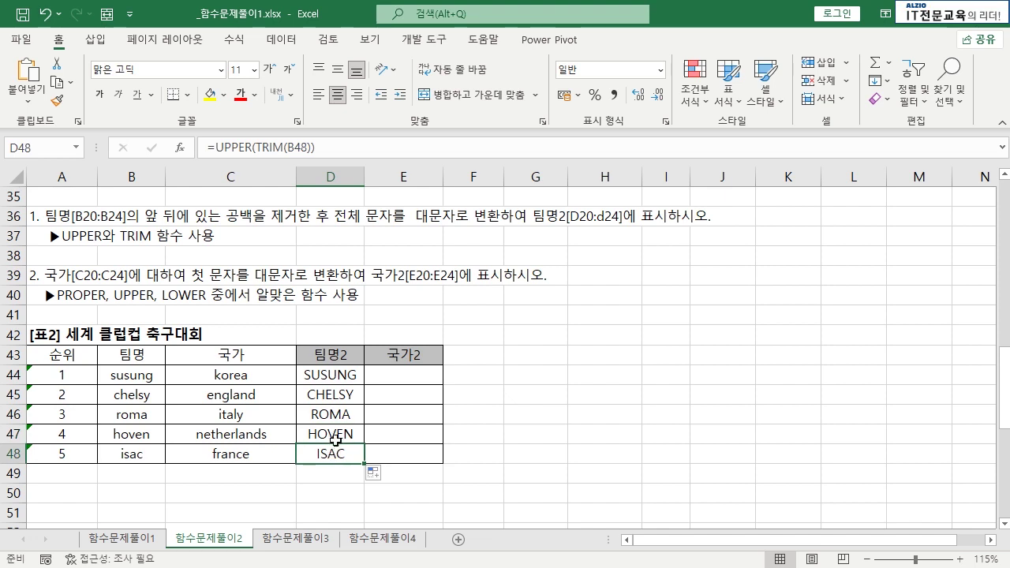
{"action": "left_click", "coordinate": [336, 427]}
{"action": "left_click", "coordinate": [337, 412]}
{"action": "left_click", "coordinate": [337, 393]}
{"action": "left_click", "coordinate": [339, 375]}
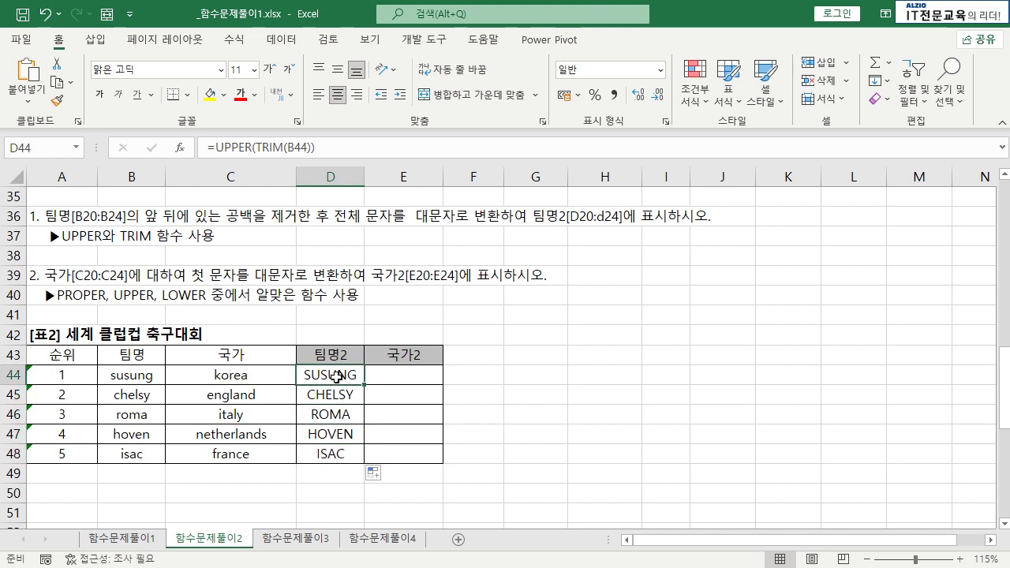
{"action": "left_click_drag", "start_coordinate": [335, 356], "coordinate": [336, 458]}
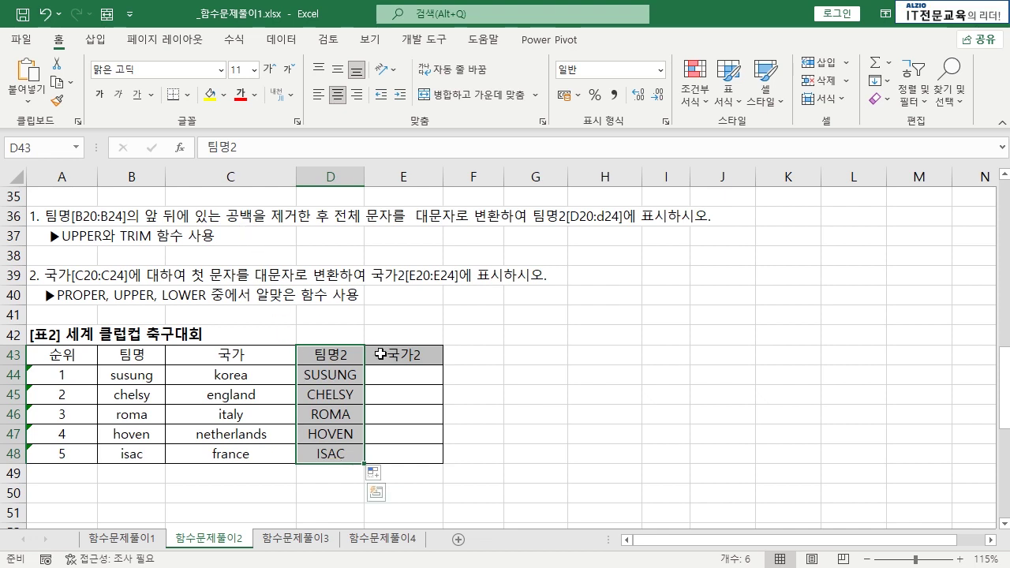
- Enter the sample texts ALZIO in G42 and alzio in H42 for testing the case functions
{"action": "left_click", "coordinate": [403, 379]}
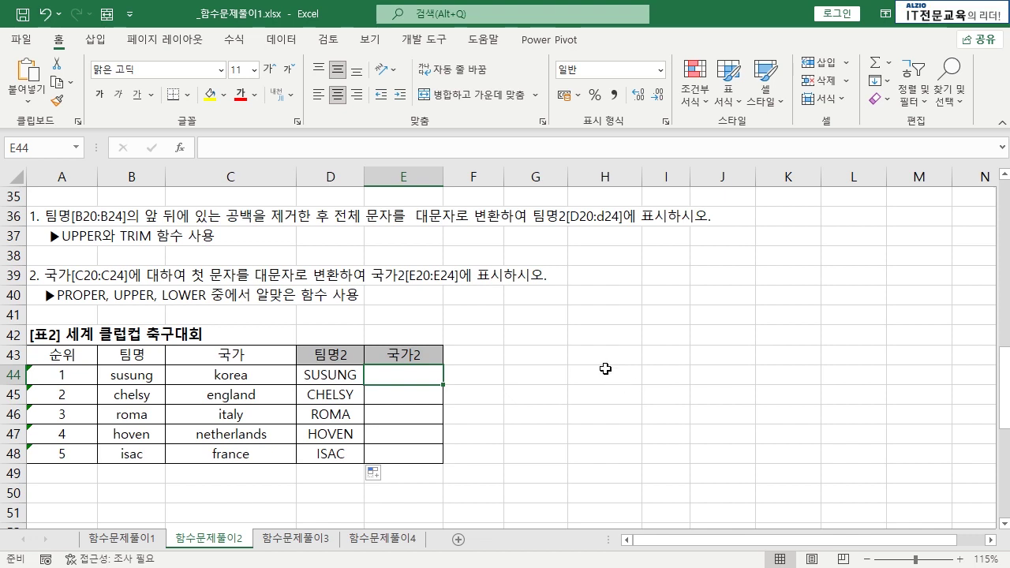
{"action": "left_click", "coordinate": [584, 338]}
{"action": "left_click", "coordinate": [563, 335]}
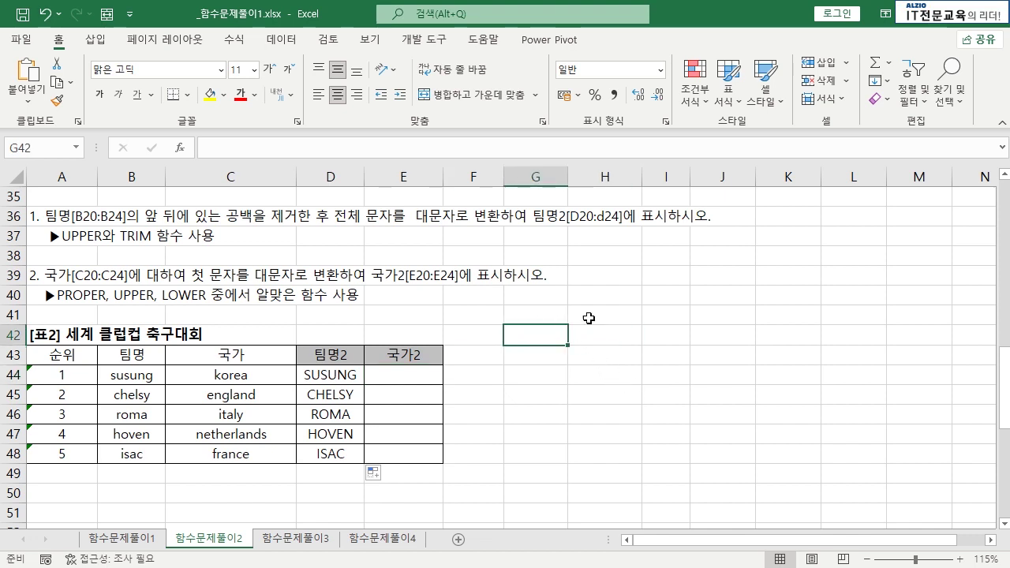
{"action": "type", "text": "ALZIO"}
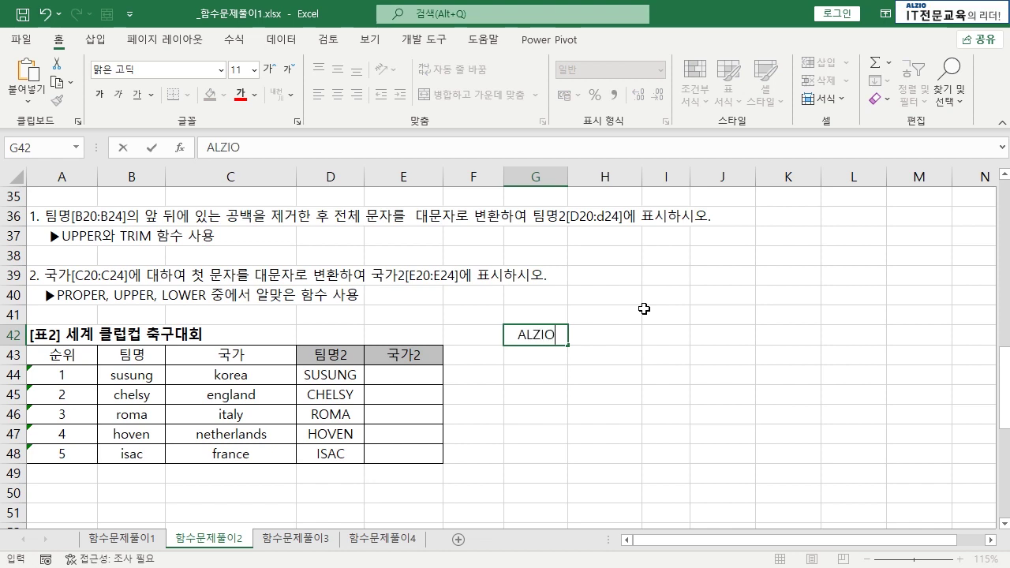
{"action": "key", "text": "Tab"}
{"action": "type", "text": "ㅁ"}
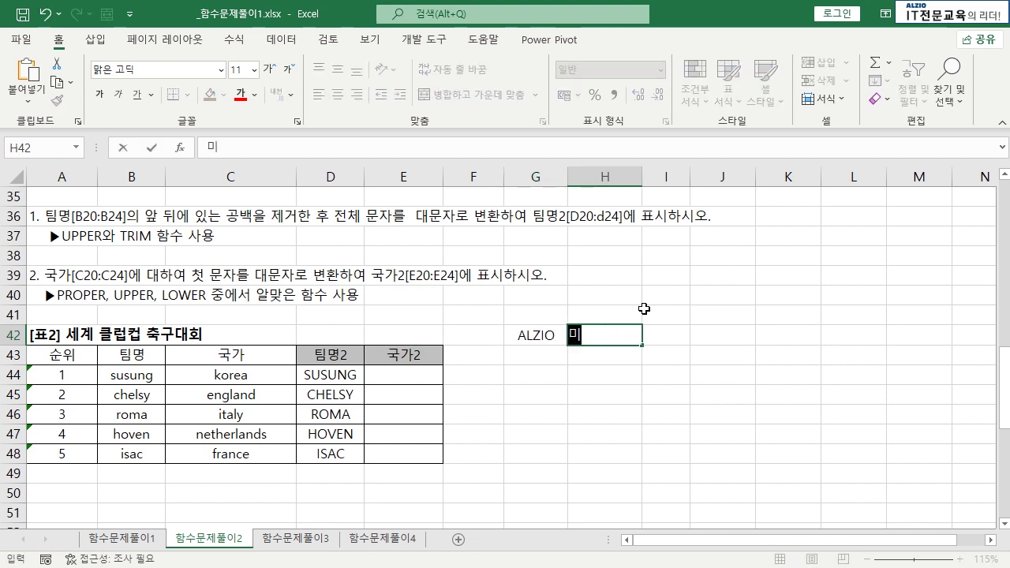
{"action": "key", "text": "BackSpace"}
{"action": "type", "text": "A"}
{"action": "key", "text": "BackSpace"}
{"action": "type", "text": "alzio"}
{"action": "key", "text": "Tab"}
{"action": "type", "text": "alzio"}
{"action": "key", "text": "Return"}
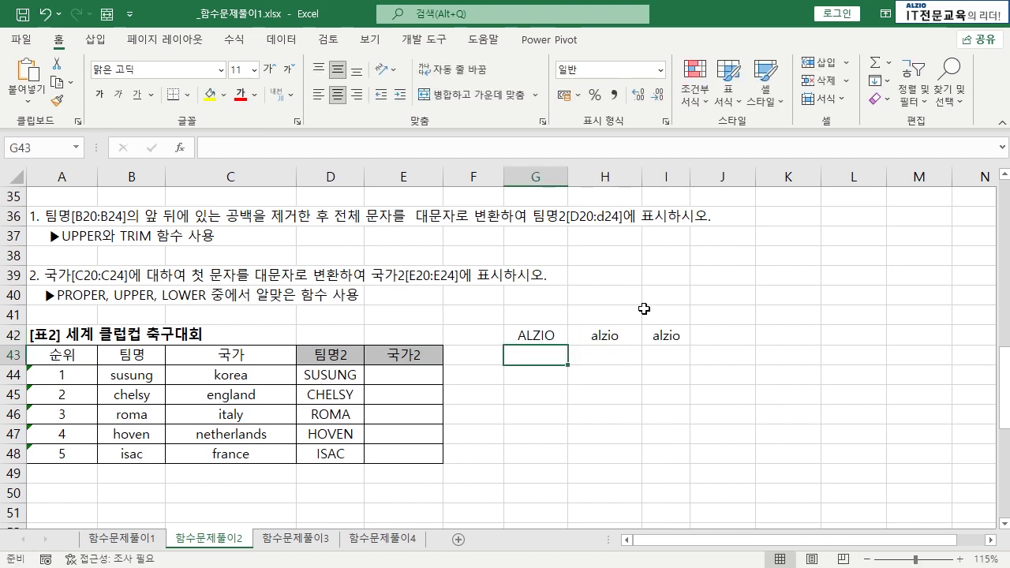
{"action": "key", "text": "ctrl+z"}
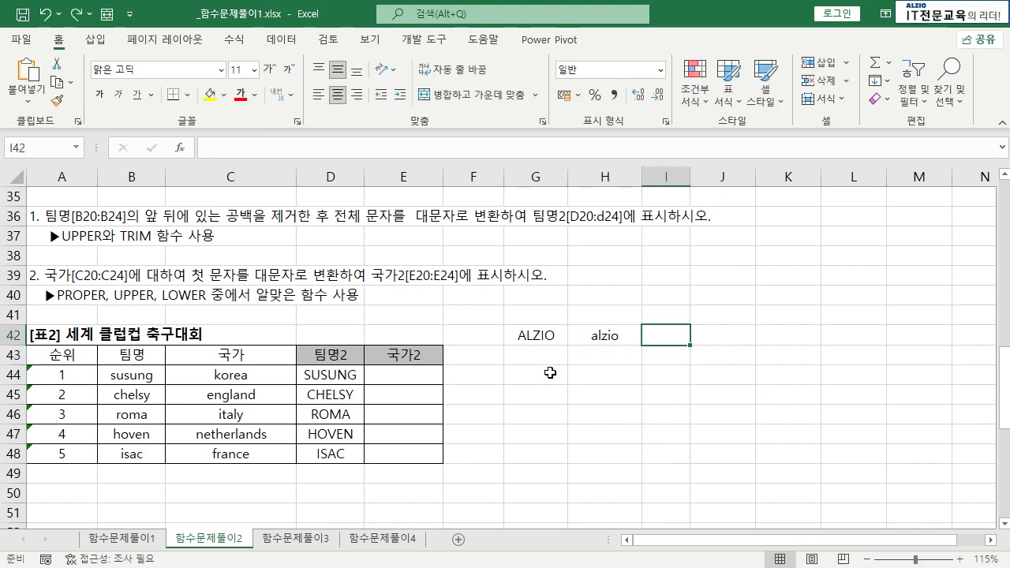
- Convert the lowercase sample text to capitals by entering =UPPER(H42) in G43
{"action": "left_click", "coordinate": [547, 356]}
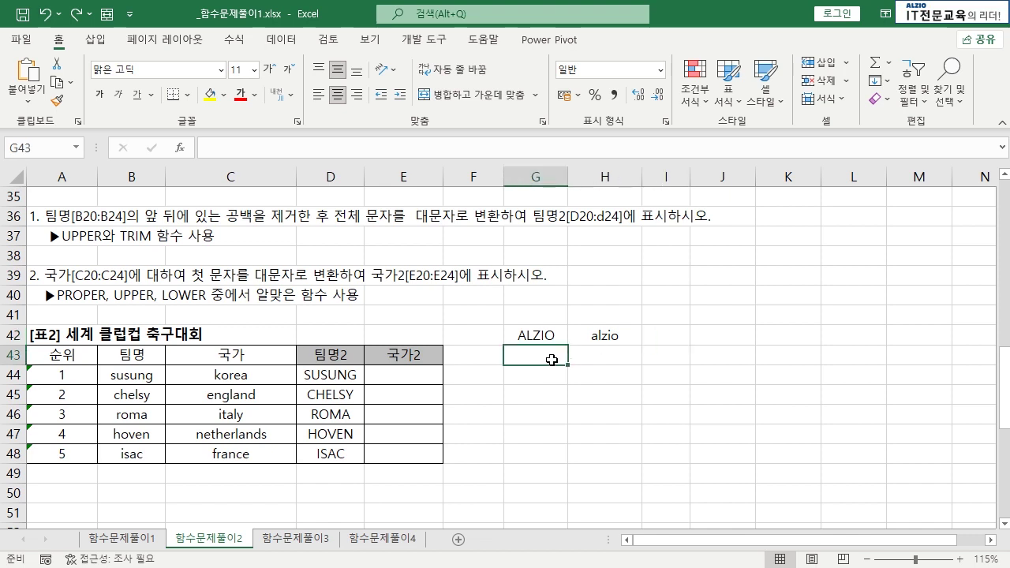
{"action": "type", "text": "="}
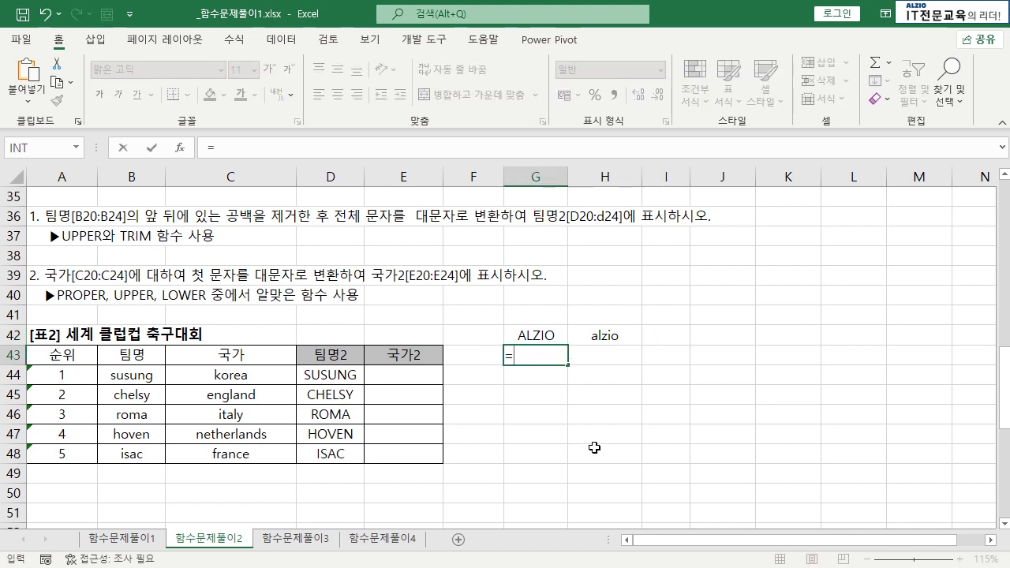
{"action": "type", "text": "ㅕ"}
{"action": "key", "text": "BackSpace"}
{"action": "type", "text": "UPPD"}
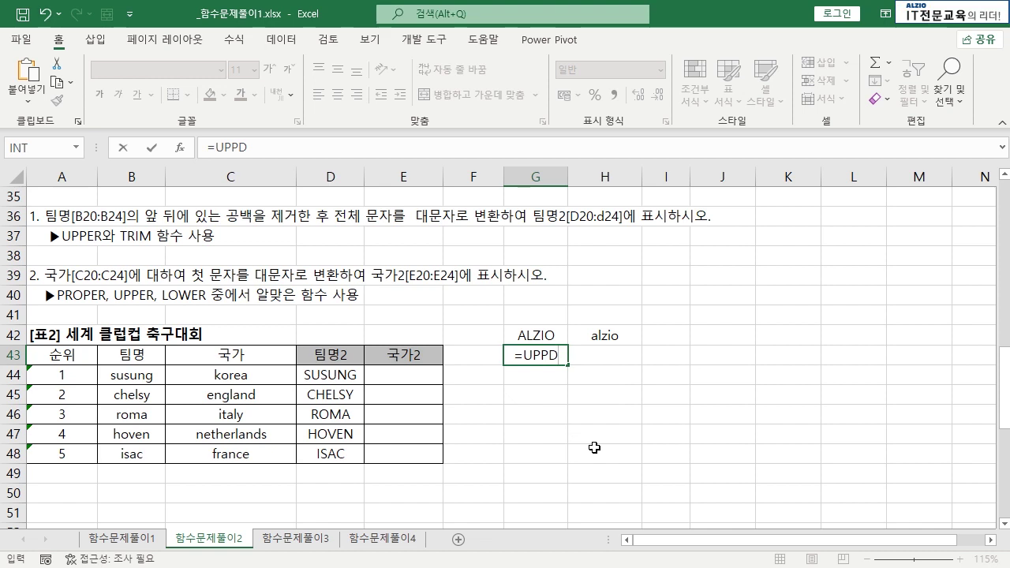
{"action": "key", "text": "BackSpace"}
{"action": "type", "text": "ER("}
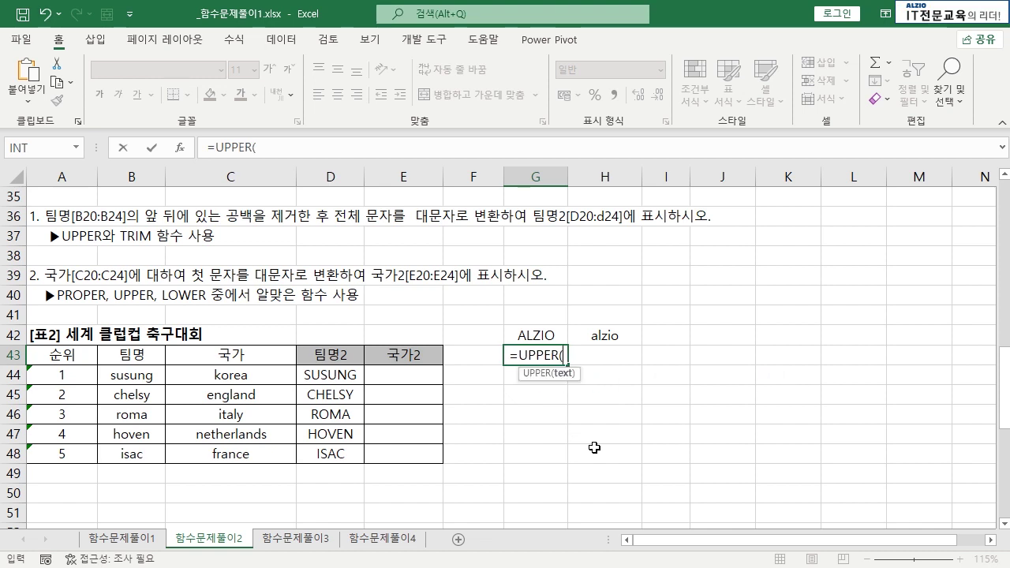
{"action": "left_click", "coordinate": [612, 335]}
{"action": "key", "text": "Return"}
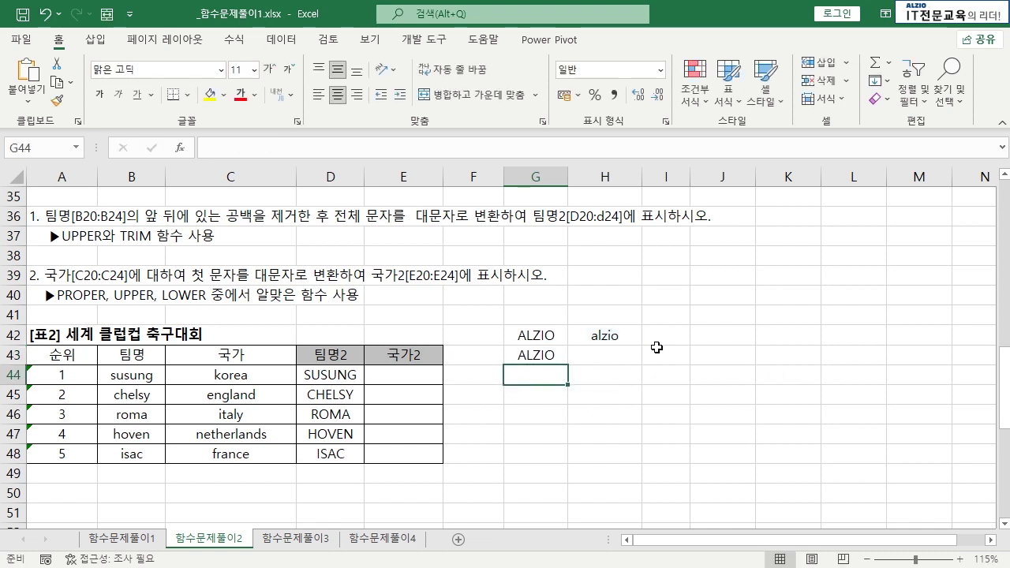
- Move the UPPER formula from G43 to H43, directly below the lowercase sample text
{"action": "left_click", "coordinate": [567, 359]}
{"action": "key", "text": "ctrl+c"}
{"action": "left_click", "coordinate": [607, 356]}
{"action": "key", "text": "ctrl+v"}
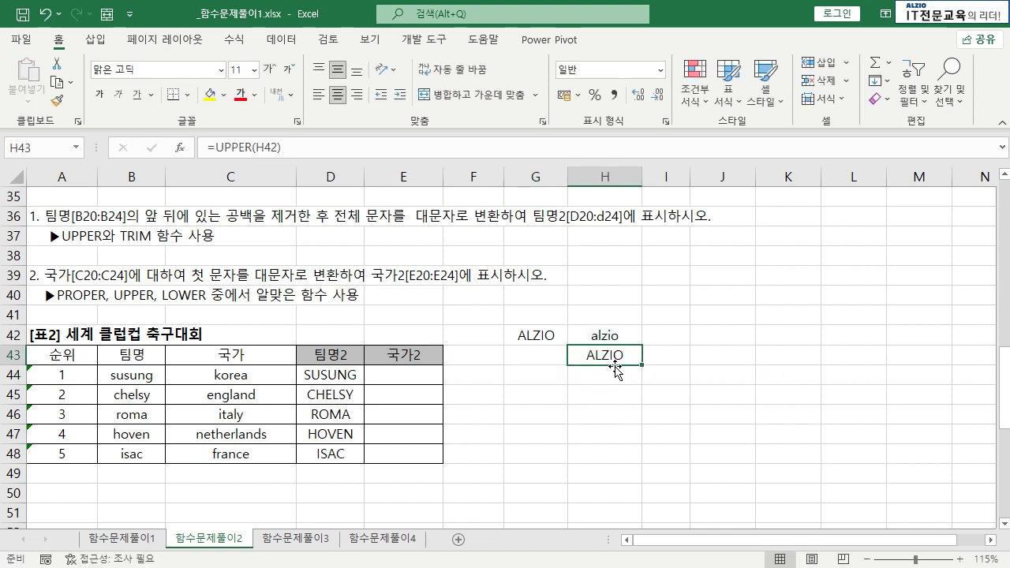
{"action": "double_click", "coordinate": [610, 365]}
{"action": "key", "text": "Escape"}
- Capitalize only the first letter of the lowercase sample text by entering =PROPER(H42) in H44
{"action": "left_click", "coordinate": [596, 376]}
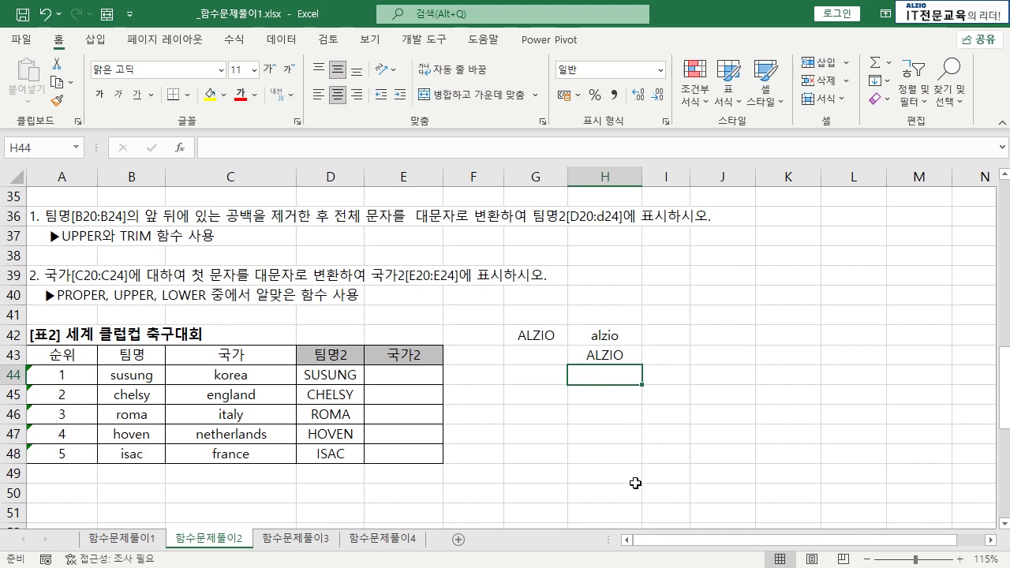
{"action": "type", "text": "=PRE"}
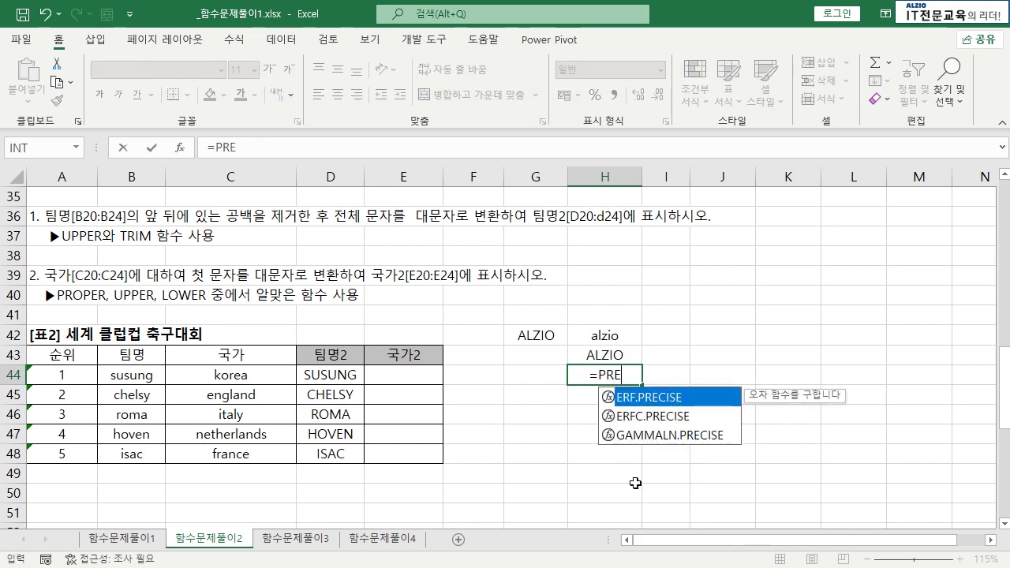
{"action": "key", "text": "BackSpace"}
{"action": "type", "text": "OP"}
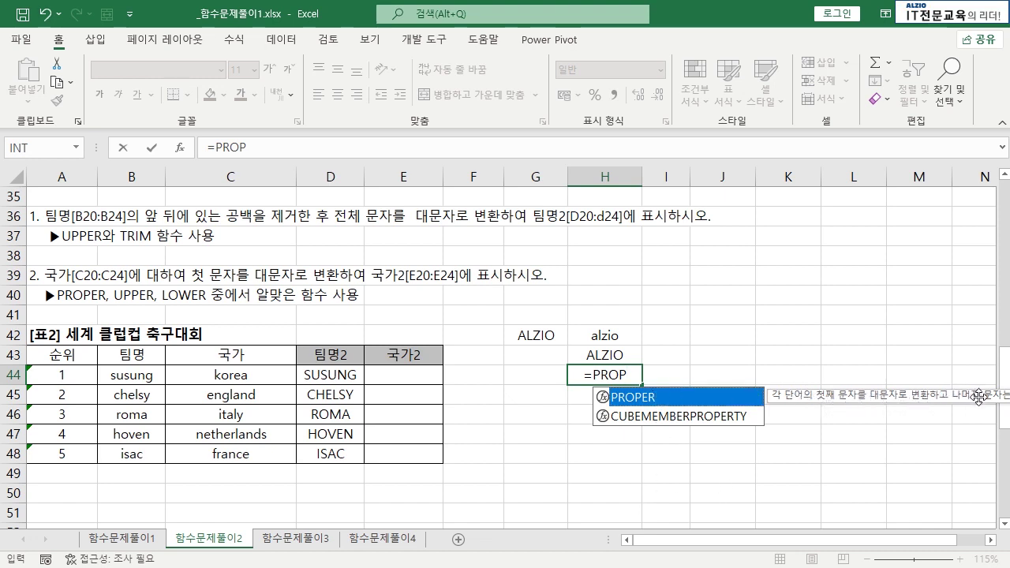
{"action": "double_click", "coordinate": [655, 397]}
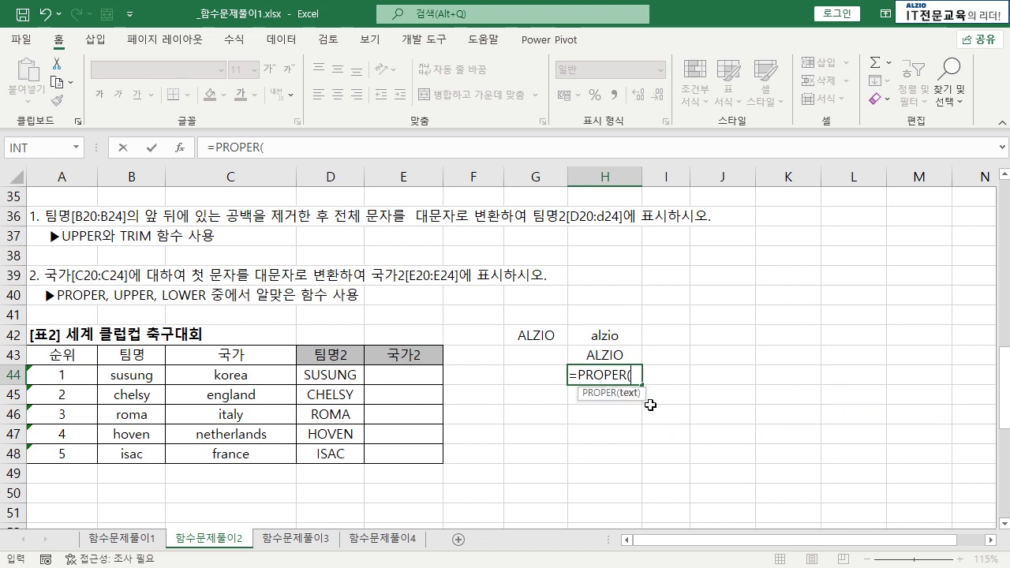
{"action": "left_click", "coordinate": [615, 337]}
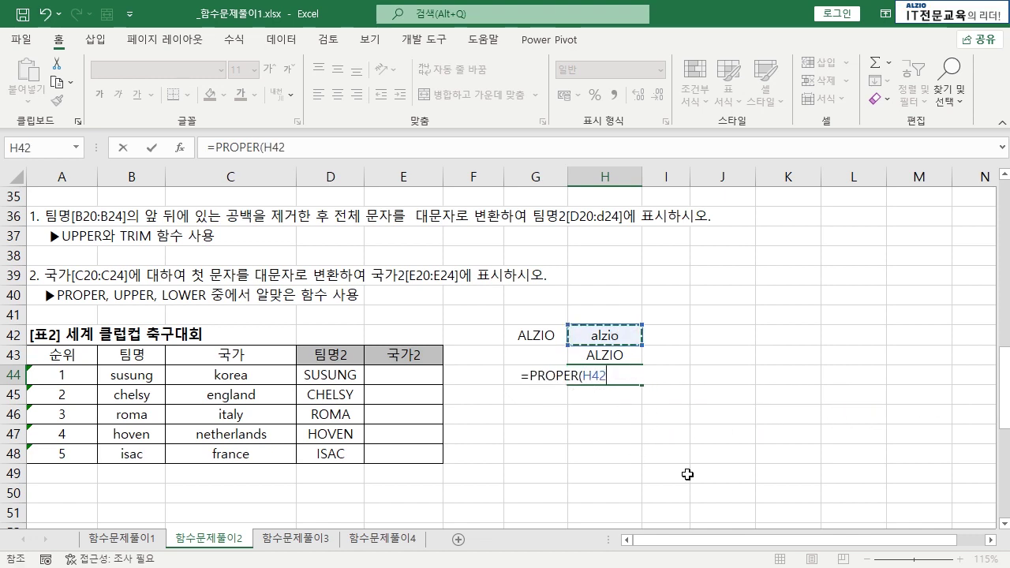
{"action": "key", "text": "Return"}
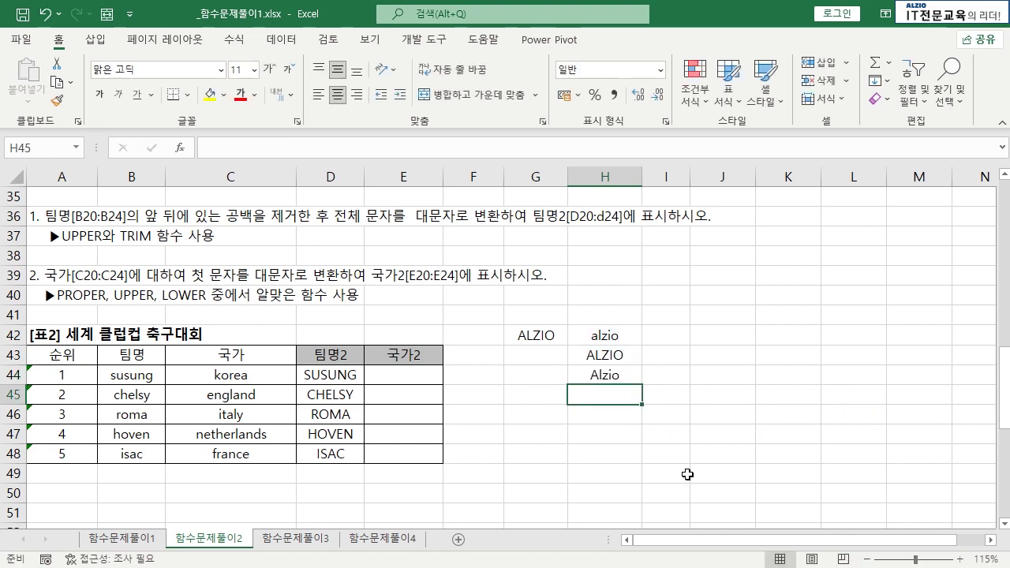
- Copy the PROPER formula from H44 to G44, and compare its output with the sample texts in G42 and H42
{"action": "left_click", "coordinate": [621, 376]}
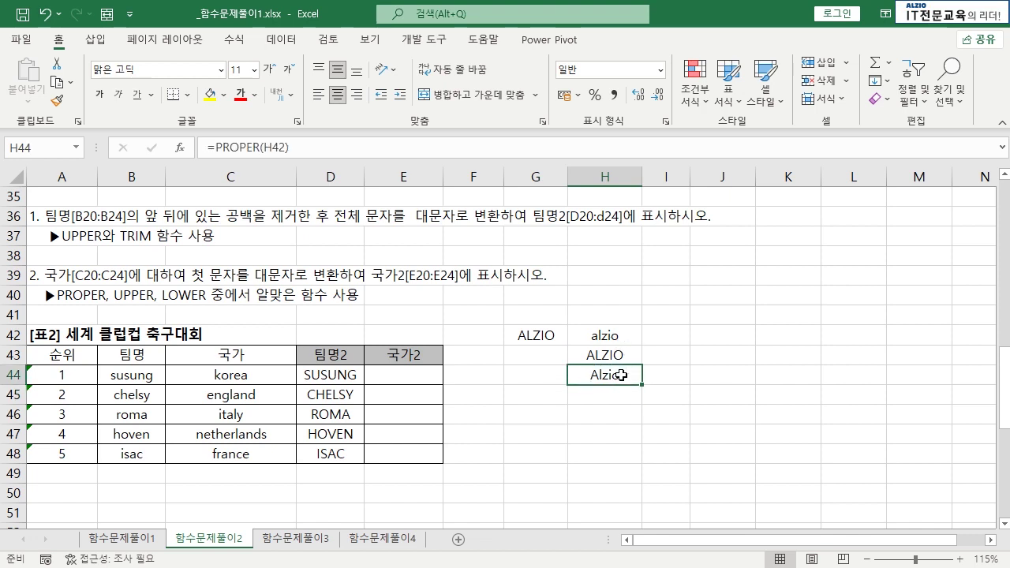
{"action": "key", "text": "ctrl+c"}
{"action": "left_click", "coordinate": [545, 382]}
{"action": "key", "text": "Return"}
{"action": "double_click", "coordinate": [546, 383]}
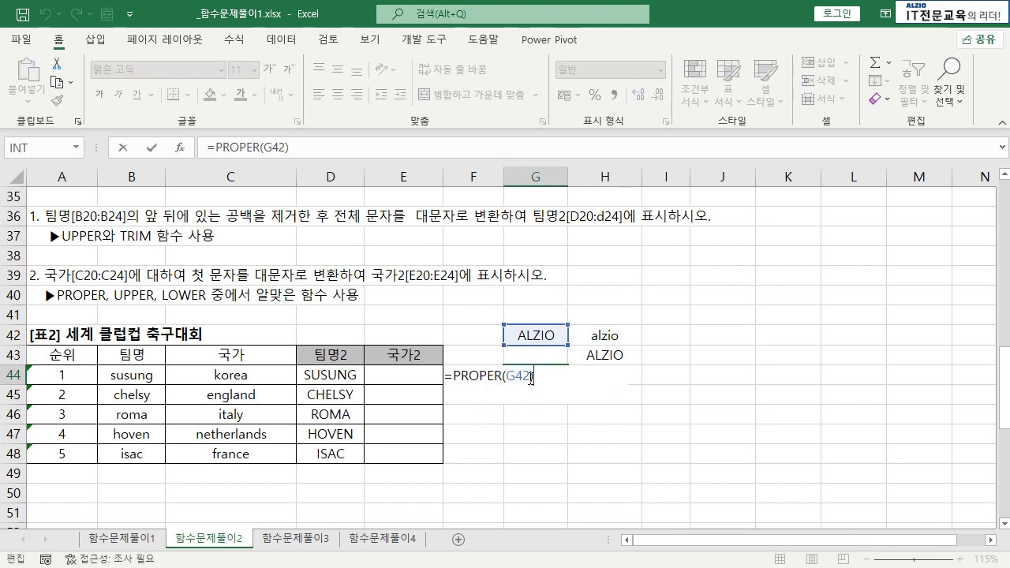
{"action": "key", "text": "Escape"}
{"action": "left_click", "coordinate": [545, 335]}
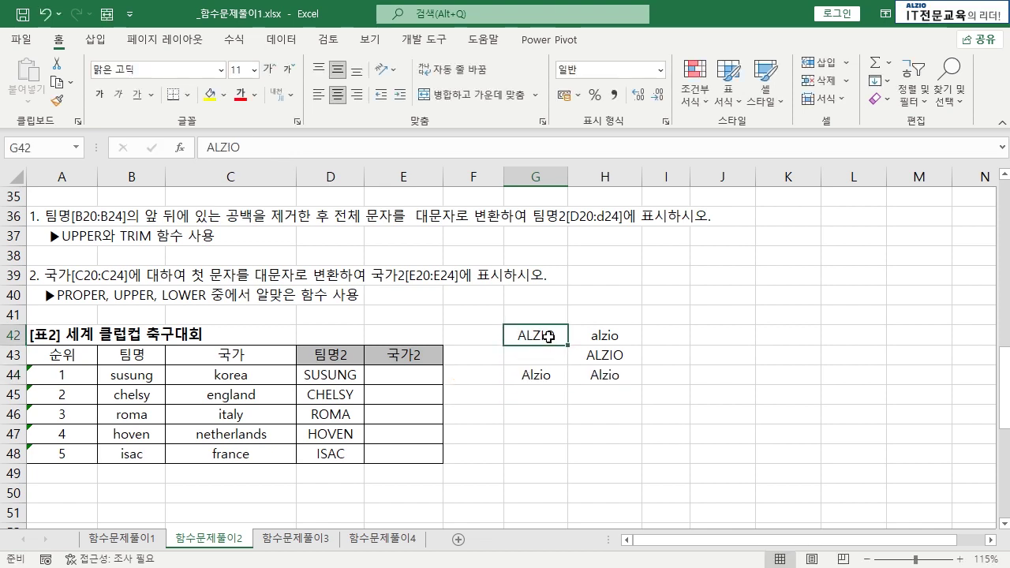
{"action": "left_click", "coordinate": [601, 337]}
{"action": "left_click", "coordinate": [523, 373]}
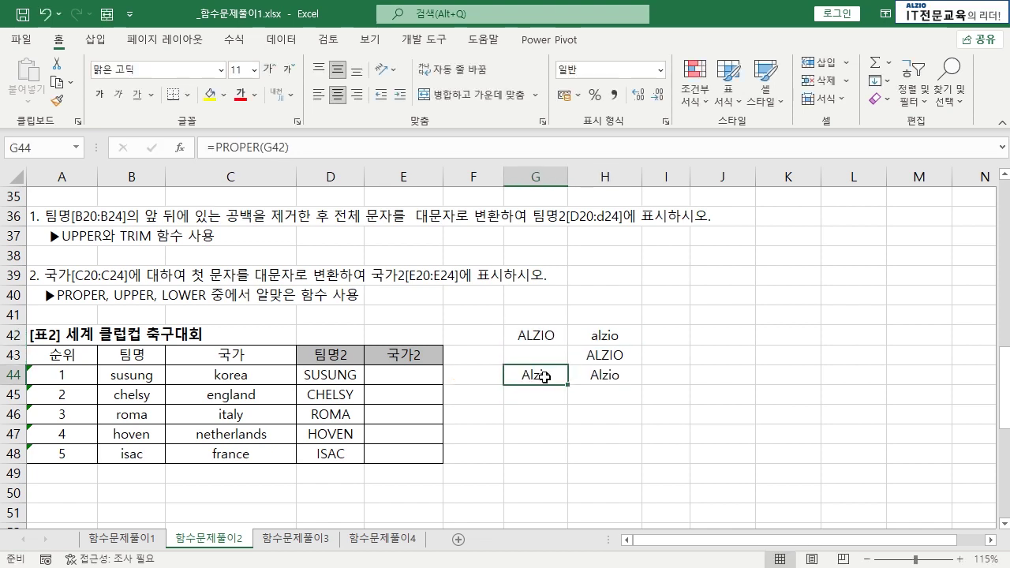
- Compare the two PROPER sample results in G44:H44 and inspect which cell the G44 formula refers to
{"action": "left_click", "coordinate": [605, 377]}
{"action": "left_click_drag", "start_coordinate": [545, 381], "coordinate": [592, 377]}
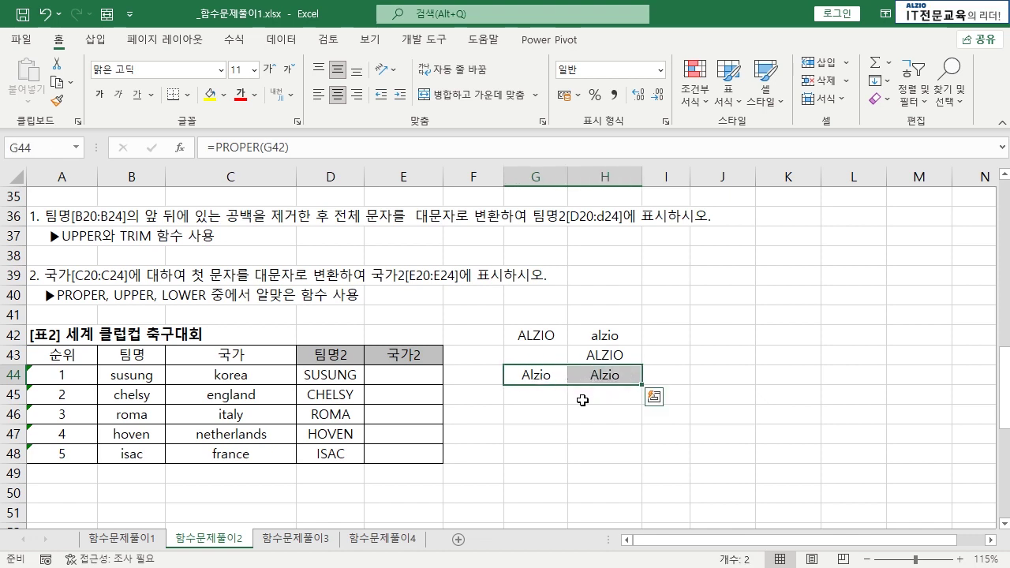
{"action": "left_click", "coordinate": [582, 400]}
{"action": "double_click", "coordinate": [559, 383]}
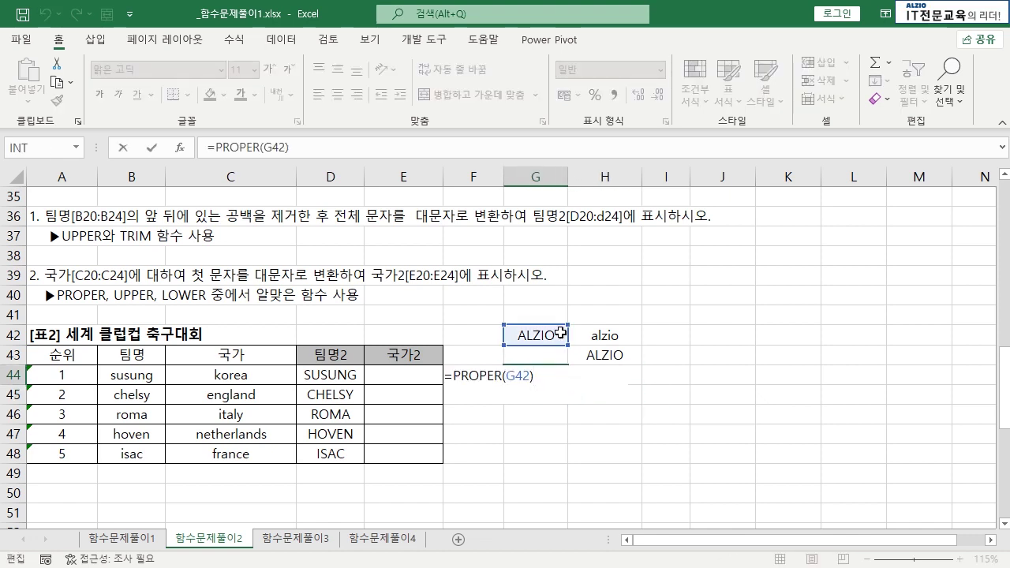
{"action": "key", "text": "Escape"}
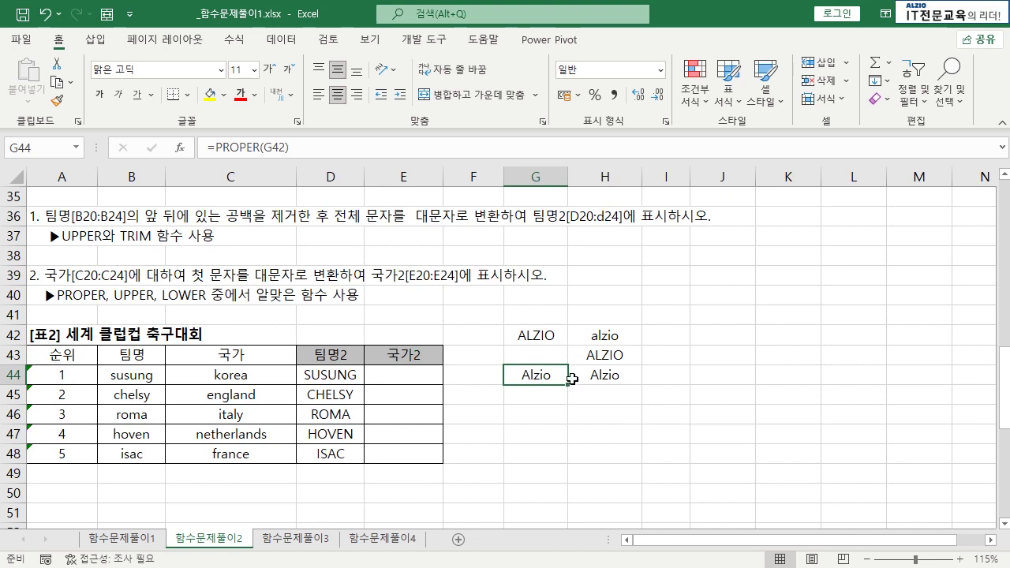
- Convert the uppercase sample text to lowercase by entering =LOWER(G42) in G43
{"action": "left_click", "coordinate": [550, 357]}
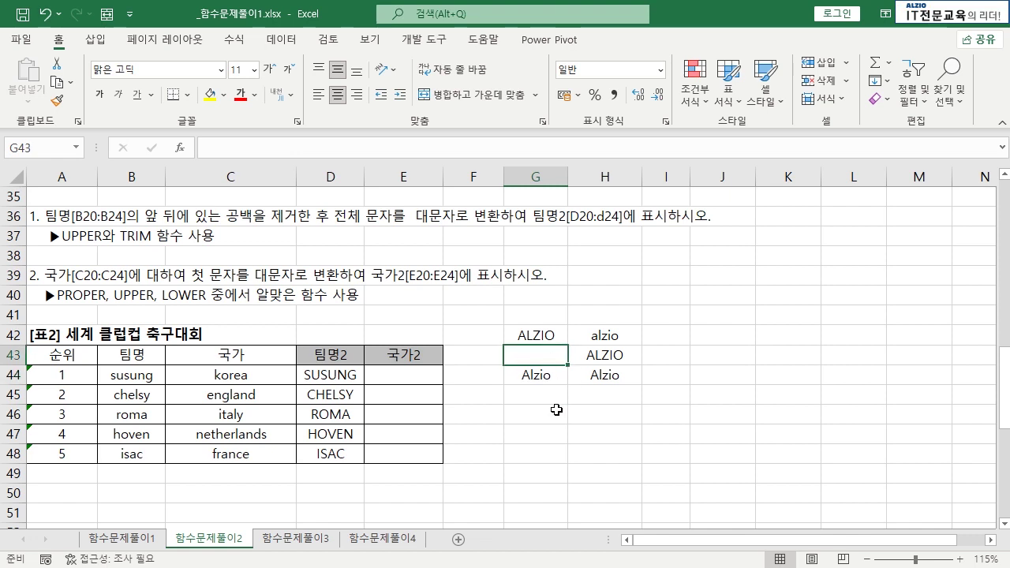
{"action": "type", "text": "₩="}
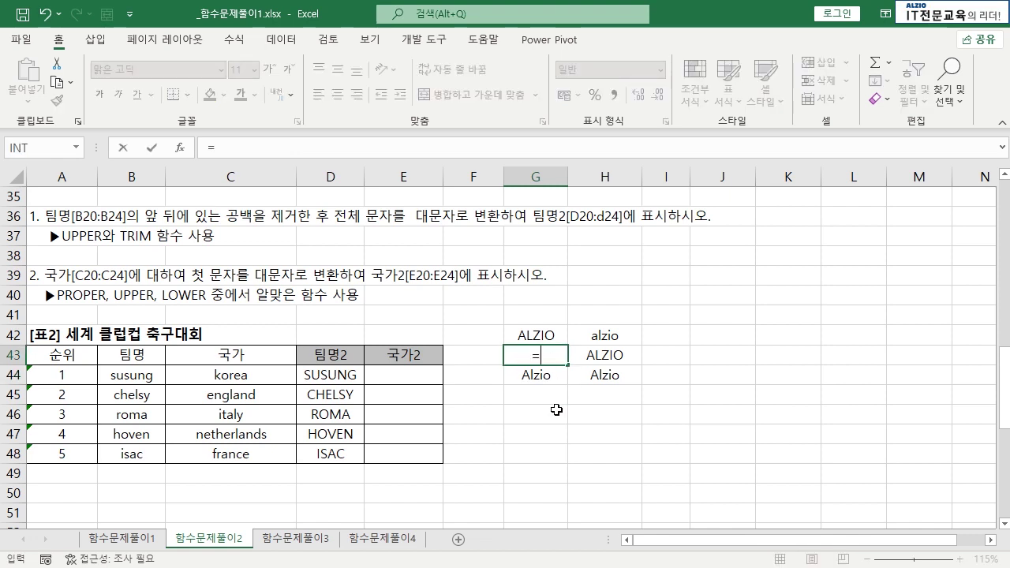
{"action": "type", "text": "LOWER("}
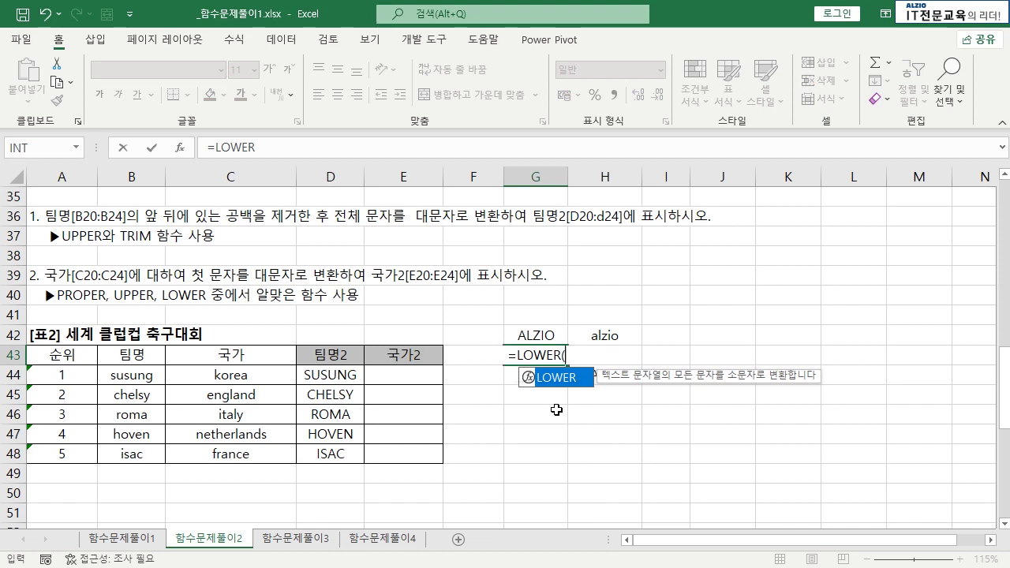
{"action": "left_click", "coordinate": [549, 339]}
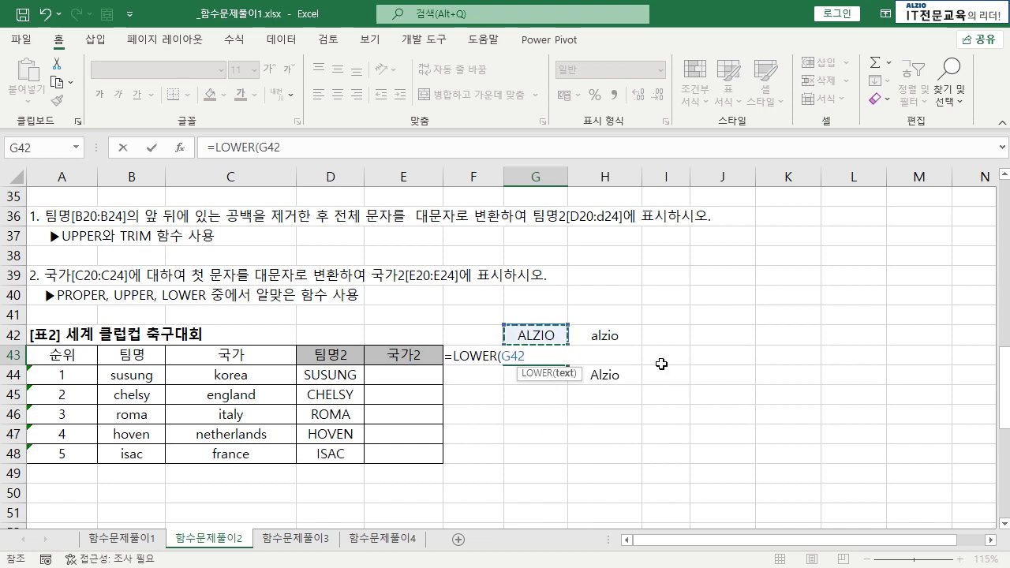
{"action": "key", "text": "Return"}
{"action": "left_click", "coordinate": [552, 357]}
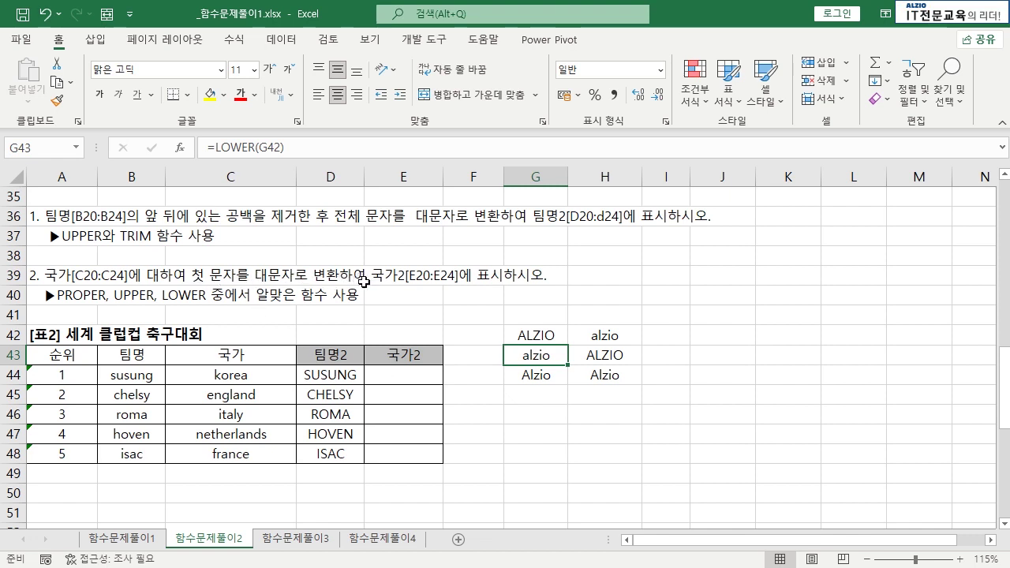
- Fill the 국가2 column with first-letter-capitalized country names by entering =PROPER(C44) in E44 and copying it down to E48
{"action": "left_click", "coordinate": [423, 375]}
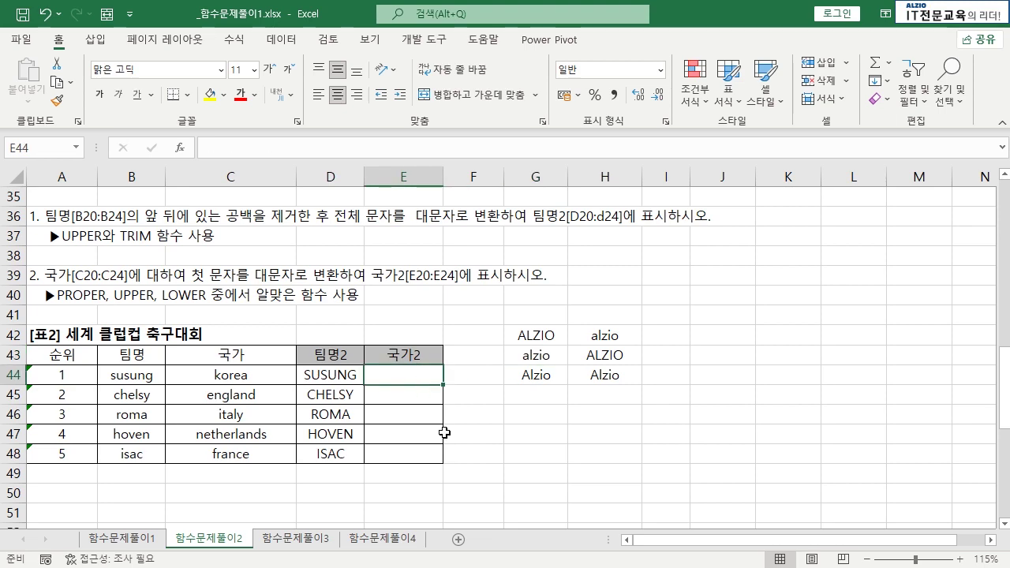
{"action": "type", "text": "=PE"}
{"action": "key", "text": "BackSpace"}
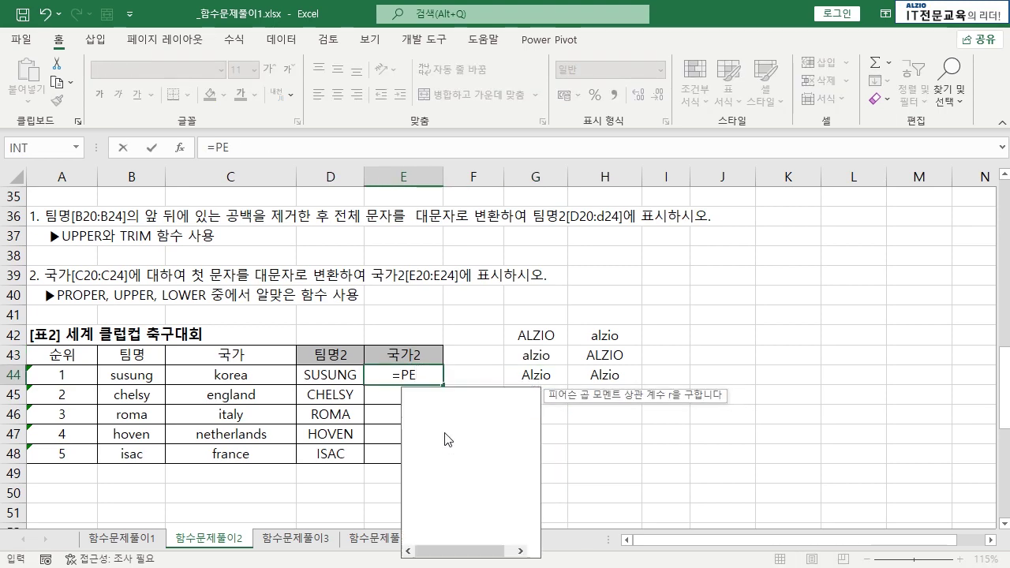
{"action": "type", "text": "ROP"}
{"action": "key", "text": "Tab"}
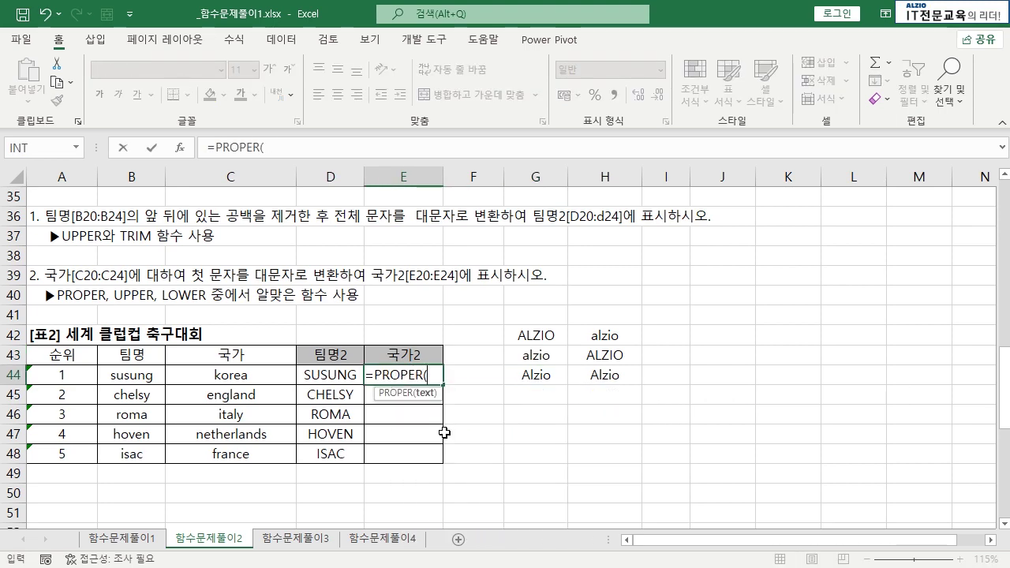
{"action": "left_click", "coordinate": [258, 376]}
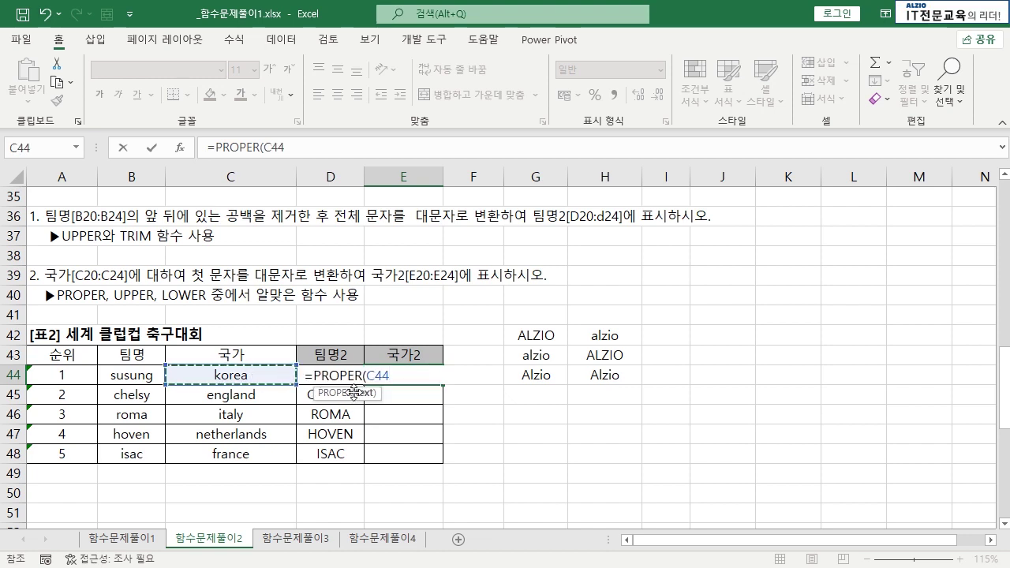
{"action": "key", "text": "Return"}
{"action": "left_click", "coordinate": [412, 375]}
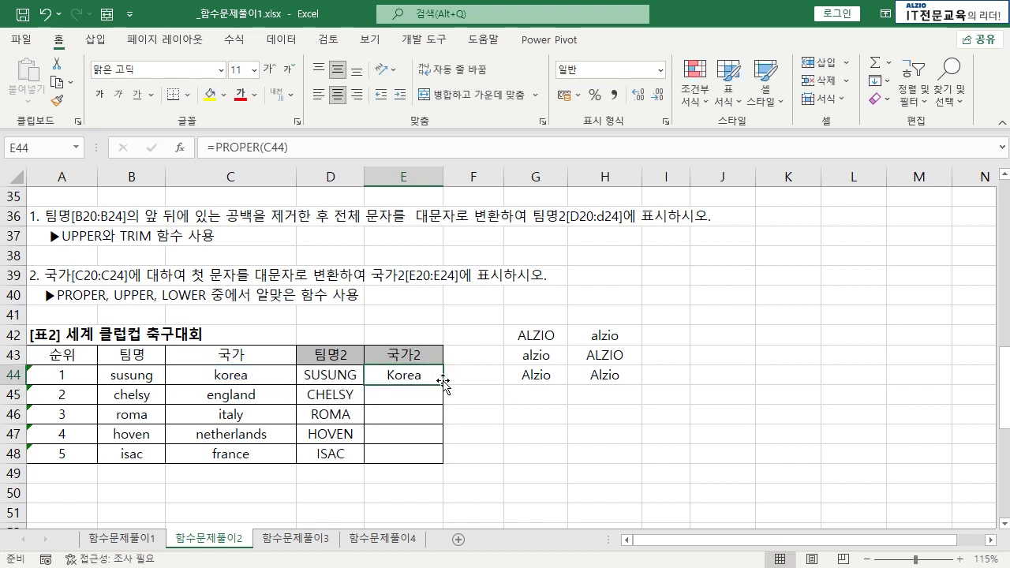
{"action": "double_click", "coordinate": [446, 386]}
{"action": "left_click", "coordinate": [462, 401]}
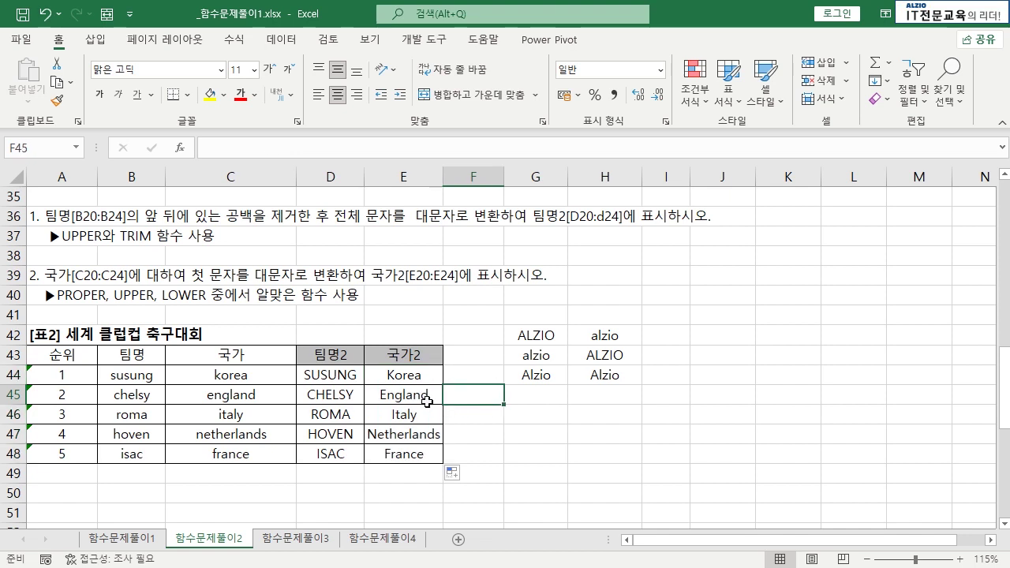
- Check the filled 국가2 cells E44:E48 against the original country names in the 국가 column
{"action": "left_click", "coordinate": [426, 402]}
{"action": "left_click", "coordinate": [415, 417]}
{"action": "left_click", "coordinate": [414, 433]}
{"action": "left_click", "coordinate": [410, 455]}
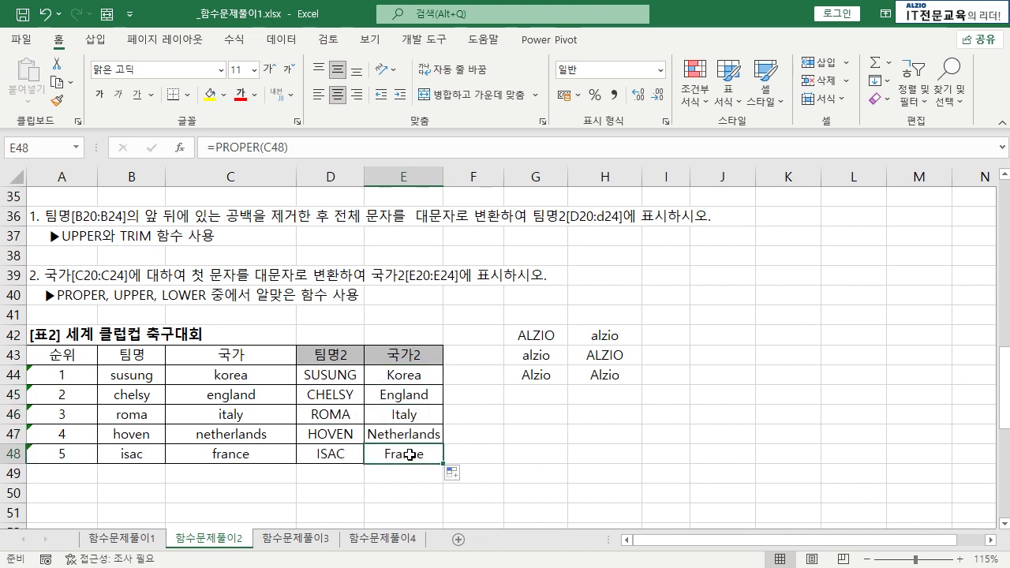
{"action": "left_click", "coordinate": [473, 451]}
{"action": "left_click_drag", "start_coordinate": [252, 378], "coordinate": [255, 456]}
{"action": "left_click", "coordinate": [399, 381]}
{"action": "left_click_drag", "start_coordinate": [404, 382], "coordinate": [404, 453]}
{"action": "left_click", "coordinate": [462, 430]}
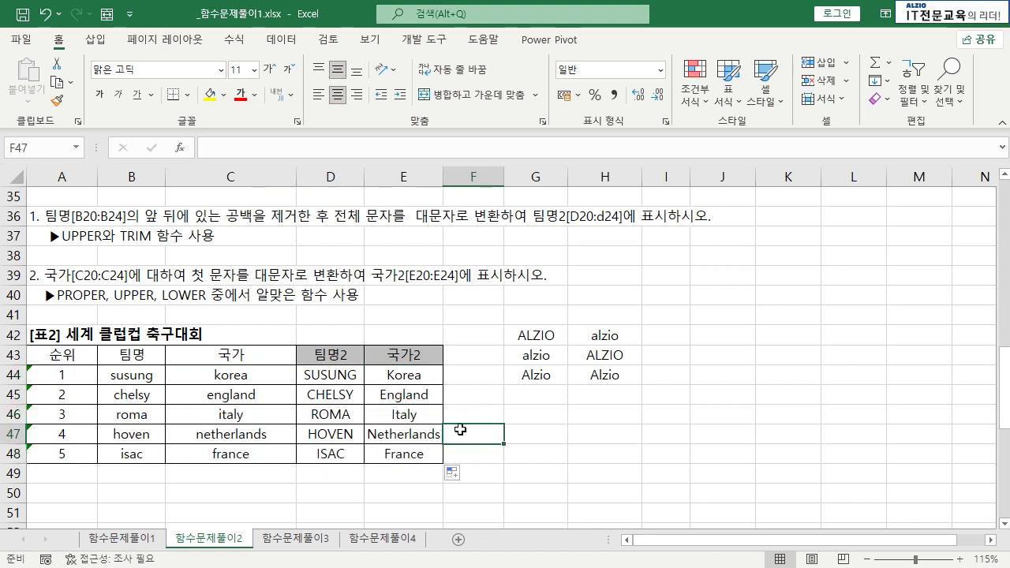
{"action": "left_click", "coordinate": [563, 408]}
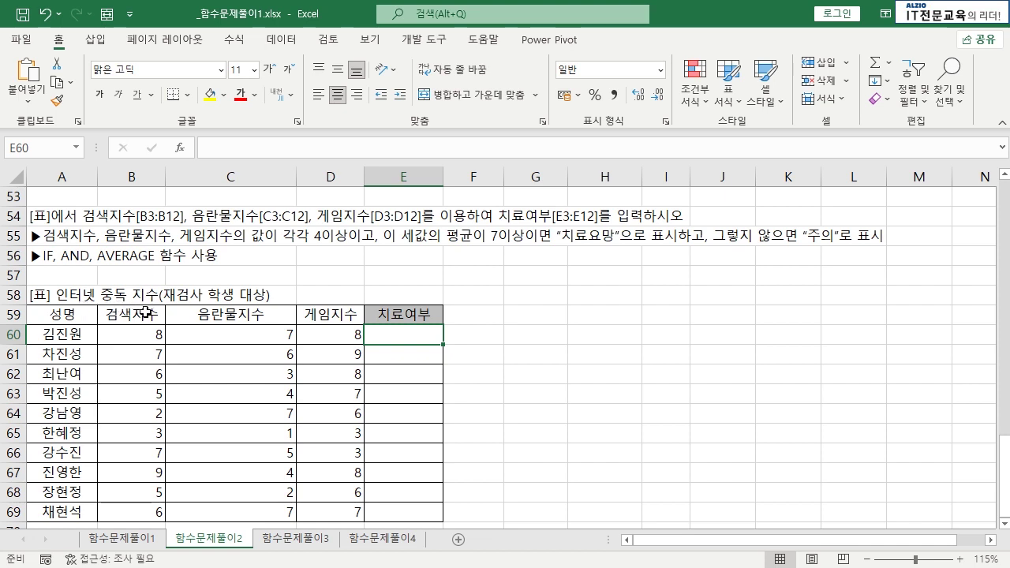
- Examine the 검색지수, 음란물지수 and 게임지수 columns of the internet addiction table used to determine 치료여부
{"action": "left_click_drag", "start_coordinate": [140, 314], "coordinate": [150, 509]}
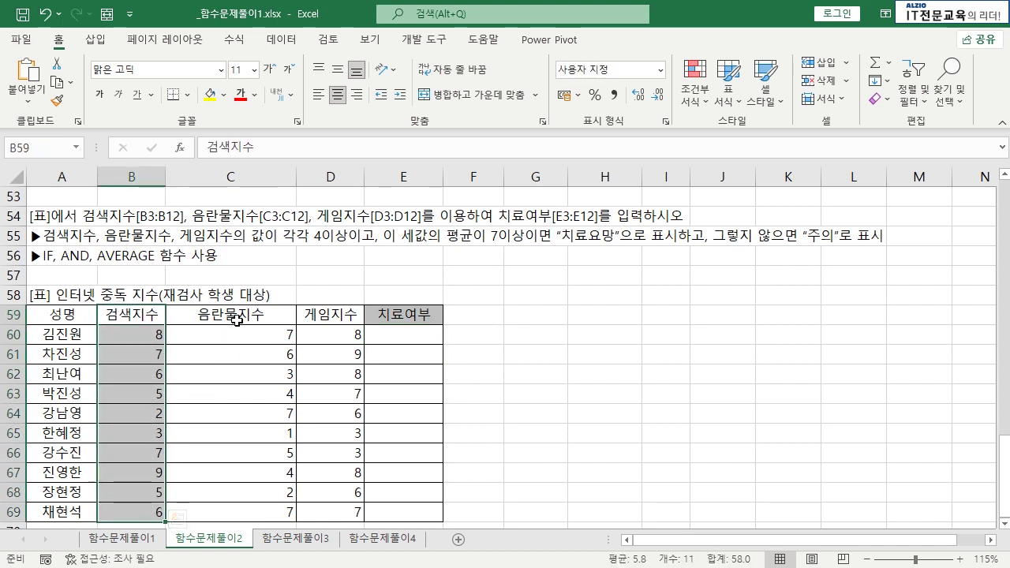
{"action": "left_click_drag", "start_coordinate": [237, 319], "coordinate": [236, 493]}
{"action": "left_click_drag", "start_coordinate": [325, 314], "coordinate": [339, 512]}
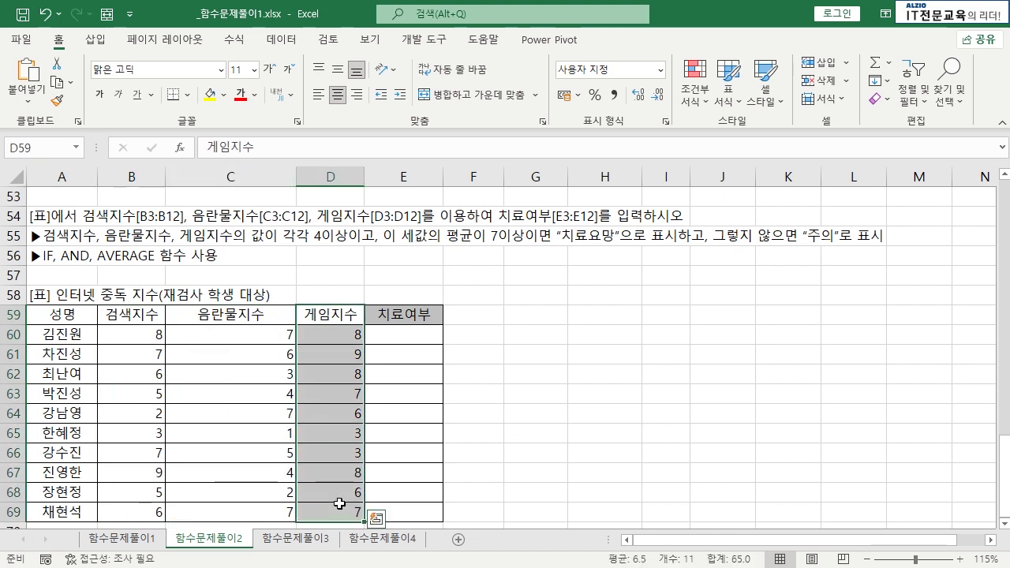
{"action": "left_click", "coordinate": [340, 451]}
{"action": "left_click_drag", "start_coordinate": [152, 335], "coordinate": [150, 491]}
{"action": "left_click_drag", "start_coordinate": [229, 354], "coordinate": [237, 493]}
{"action": "left_click_drag", "start_coordinate": [334, 354], "coordinate": [339, 472]}
{"action": "left_click", "coordinate": [244, 478]}
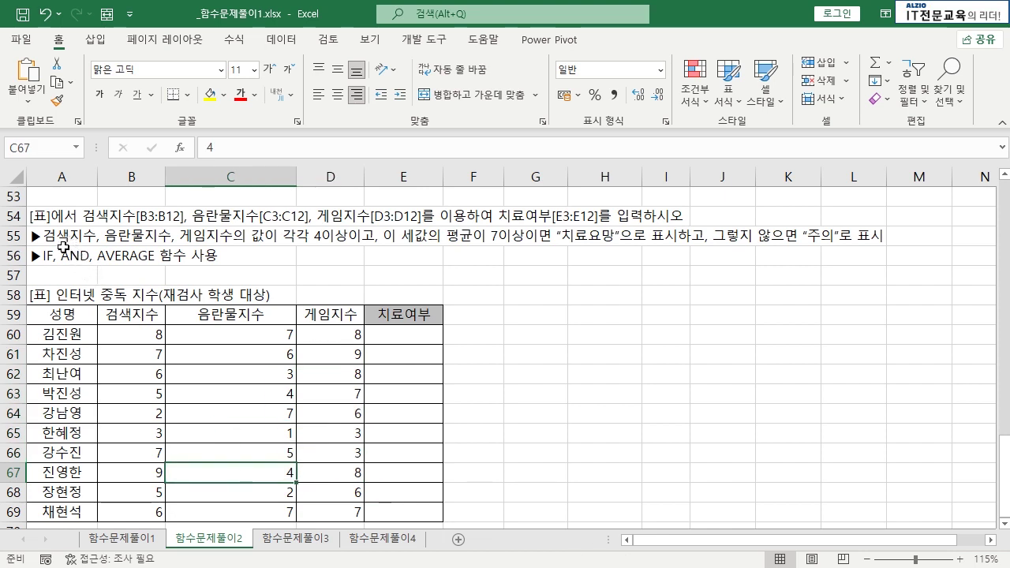
{"action": "left_click_drag", "start_coordinate": [122, 314], "coordinate": [135, 509]}
{"action": "left_click_drag", "start_coordinate": [230, 314], "coordinate": [237, 493]}
{"action": "left_click_drag", "start_coordinate": [331, 315], "coordinate": [348, 498]}
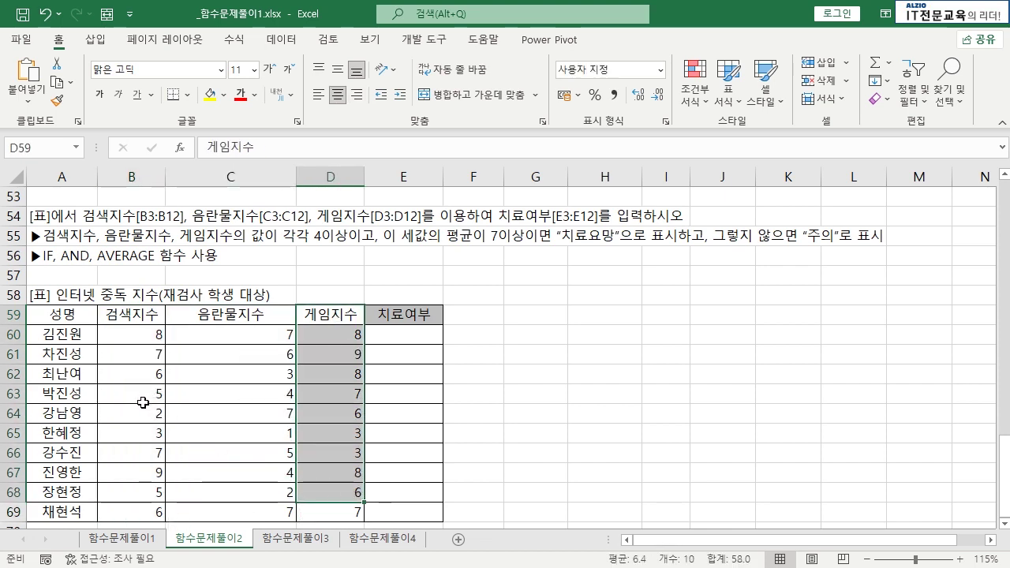
- Compare the three index values across the students' rows with the conditions of each at least 4 and an average of at least 7
{"action": "left_click_drag", "start_coordinate": [150, 335], "coordinate": [332, 362]}
{"action": "left_click", "coordinate": [250, 376]}
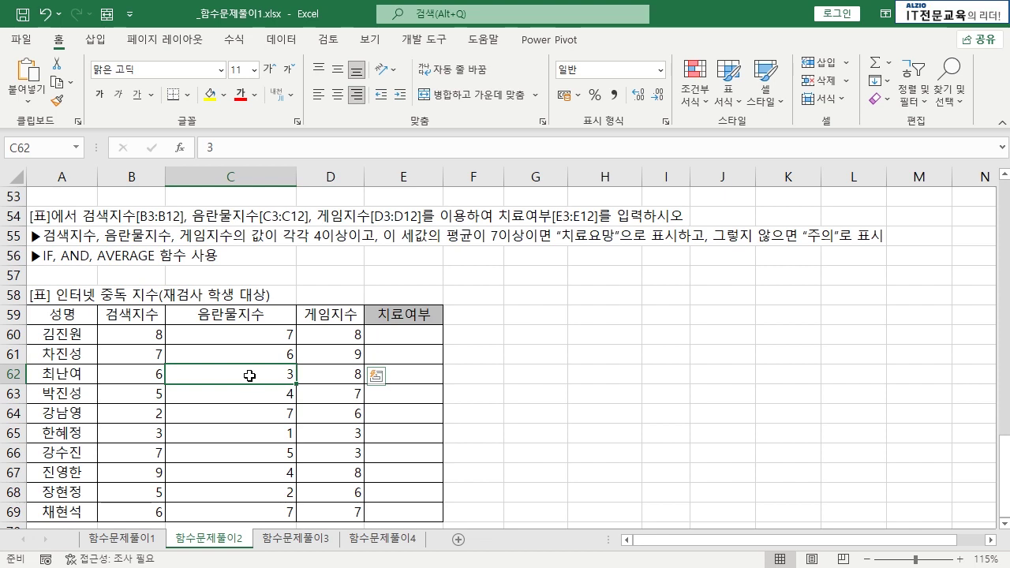
{"action": "left_click", "coordinate": [125, 395]}
{"action": "left_click_drag", "start_coordinate": [125, 395], "coordinate": [316, 394]}
{"action": "left_click_drag", "start_coordinate": [150, 418], "coordinate": [315, 432]}
{"action": "left_click_drag", "start_coordinate": [130, 314], "coordinate": [130, 494]}
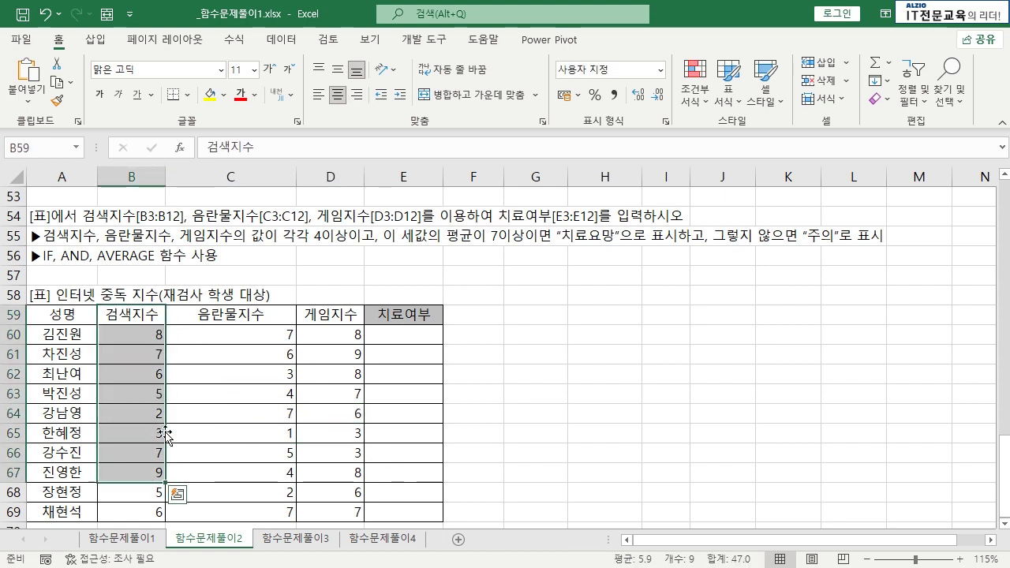
{"action": "left_click_drag", "start_coordinate": [237, 314], "coordinate": [237, 454]}
{"action": "left_click", "coordinate": [347, 310]}
{"action": "left_click_drag", "start_coordinate": [347, 310], "coordinate": [338, 454]}
{"action": "left_click", "coordinate": [336, 414]}
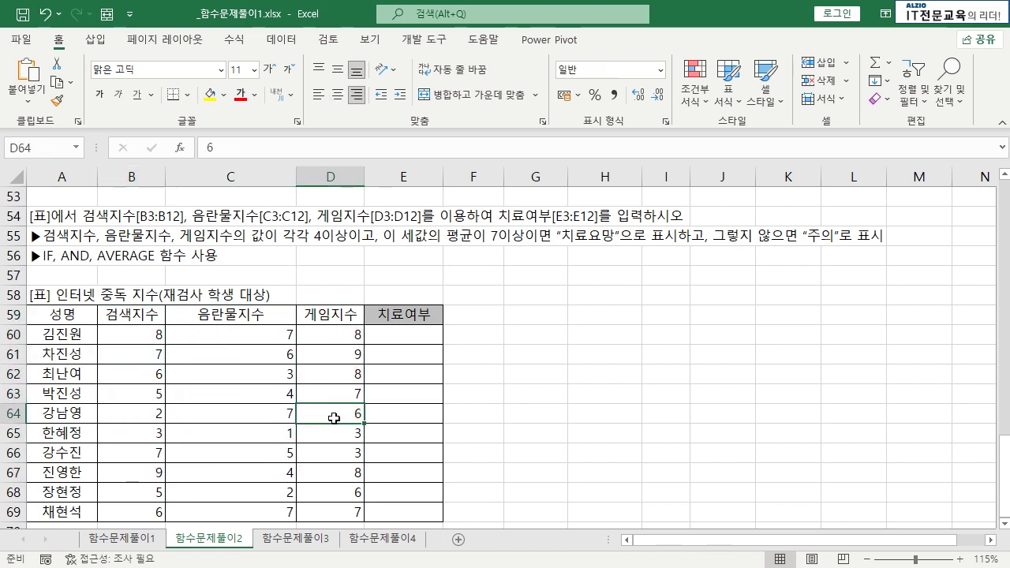
{"action": "left_click", "coordinate": [236, 352]}
{"action": "left_click", "coordinate": [158, 378]}
{"action": "left_click", "coordinate": [233, 392]}
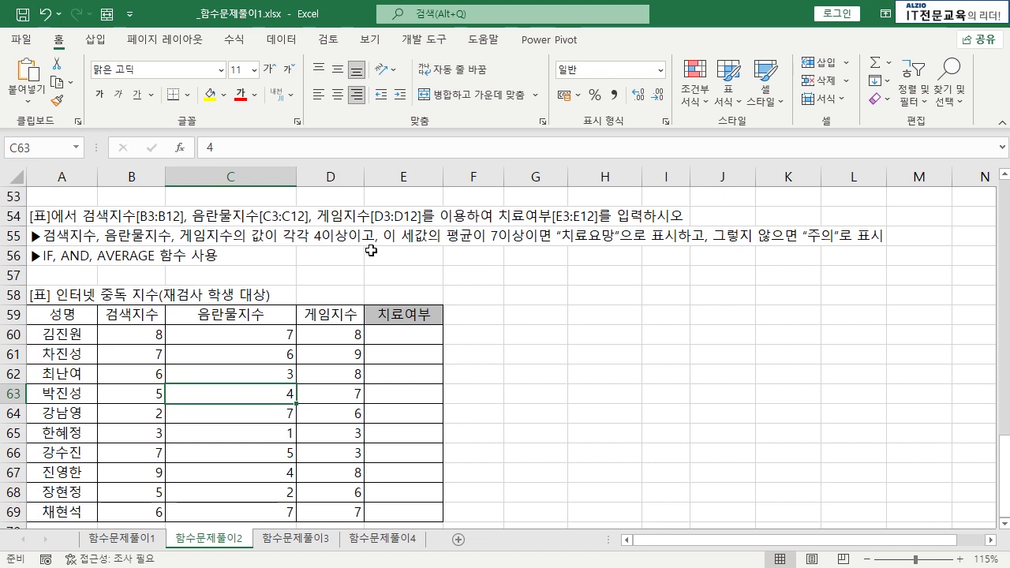
{"action": "left_click_drag", "start_coordinate": [144, 334], "coordinate": [328, 395]}
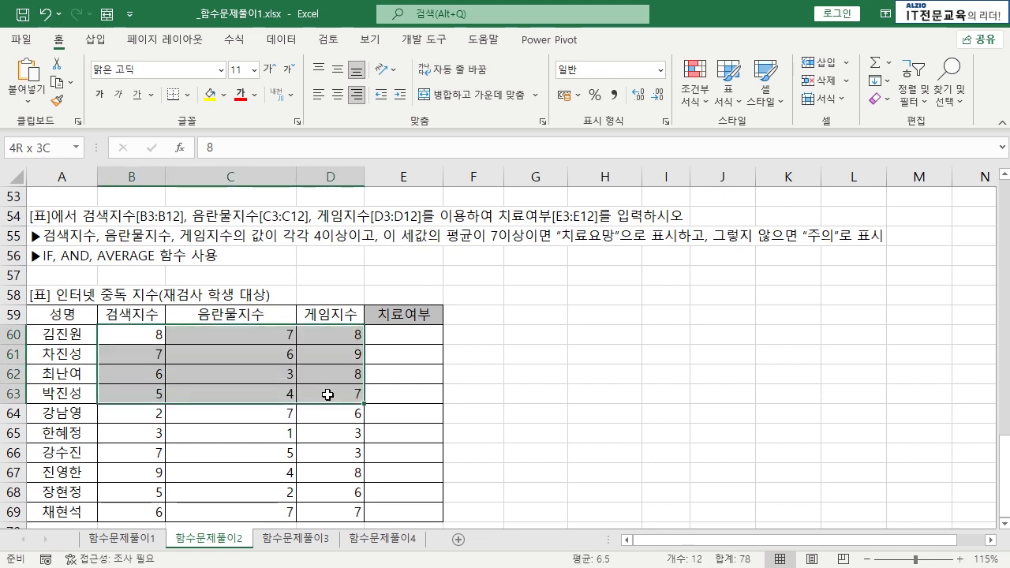
{"action": "left_click", "coordinate": [328, 395]}
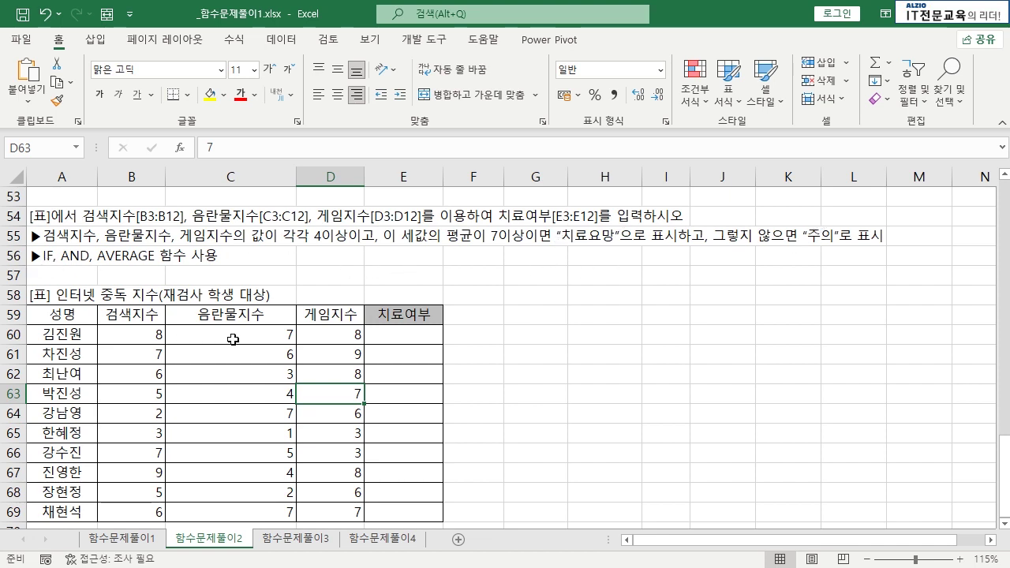
- Start the 치료여부 formula in E60 with IF and AND, requiring B60>=4, C60>=4 and D60>=4
{"action": "left_click", "coordinate": [415, 335]}
{"action": "type", "text": "="}
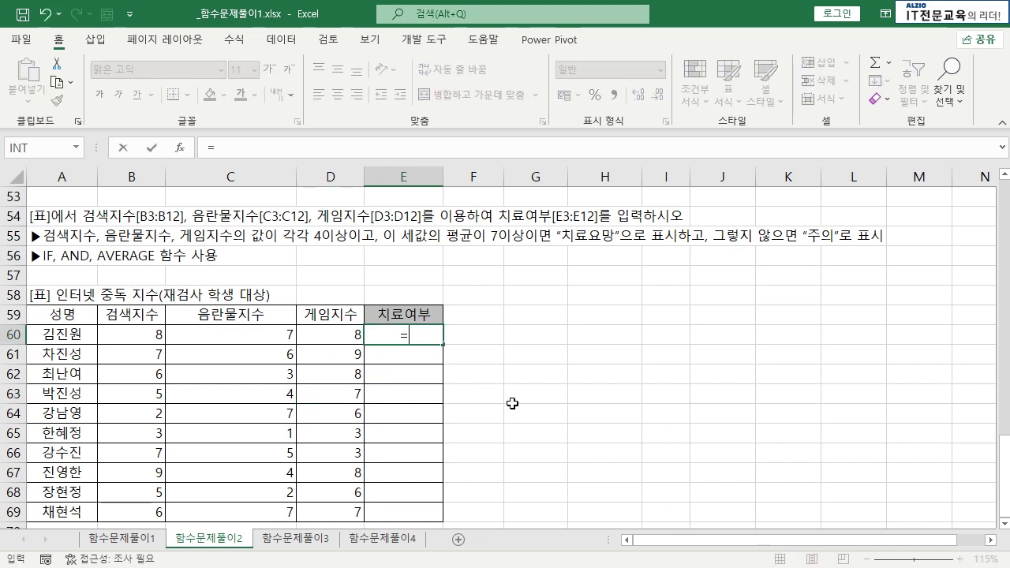
{"action": "type", "text": "IF"}
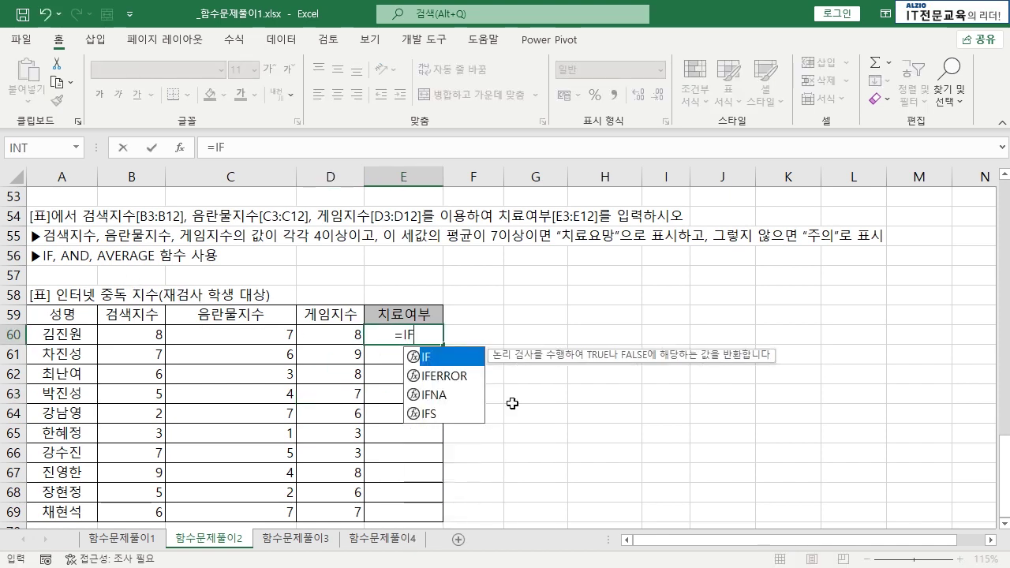
{"action": "type", "text": "(AND"}
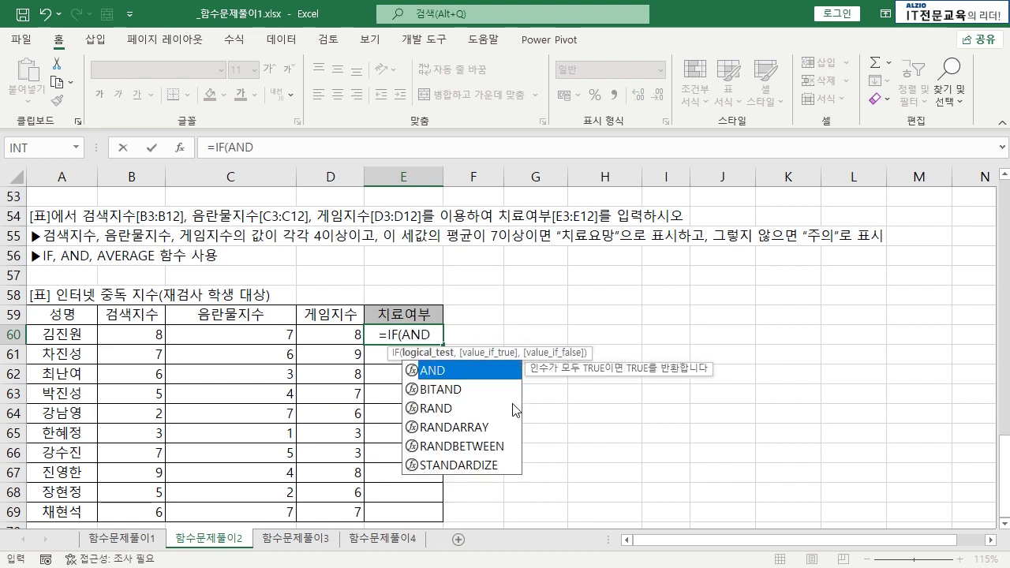
{"action": "type", "text": "("}
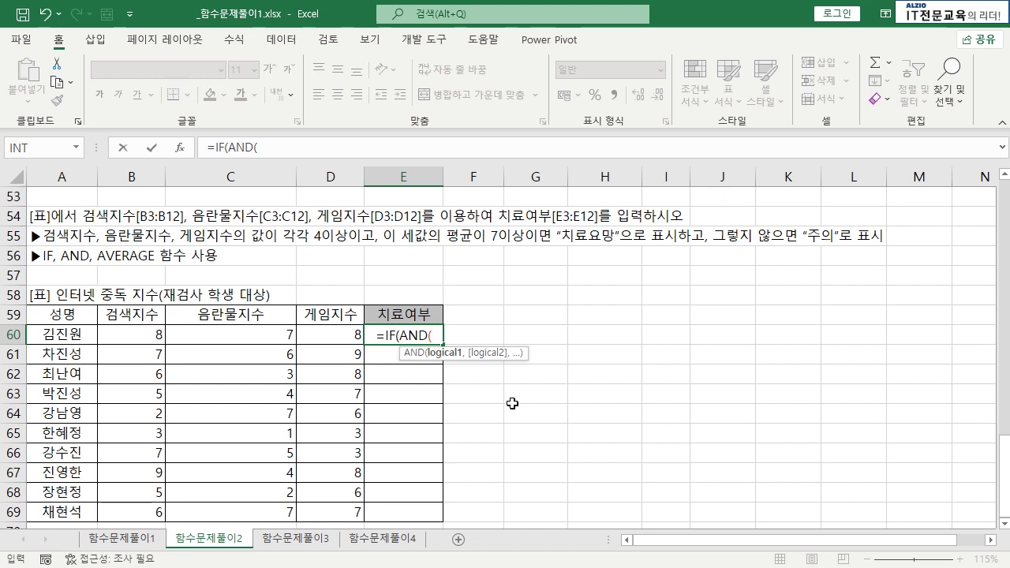
{"action": "left_click", "coordinate": [152, 336]}
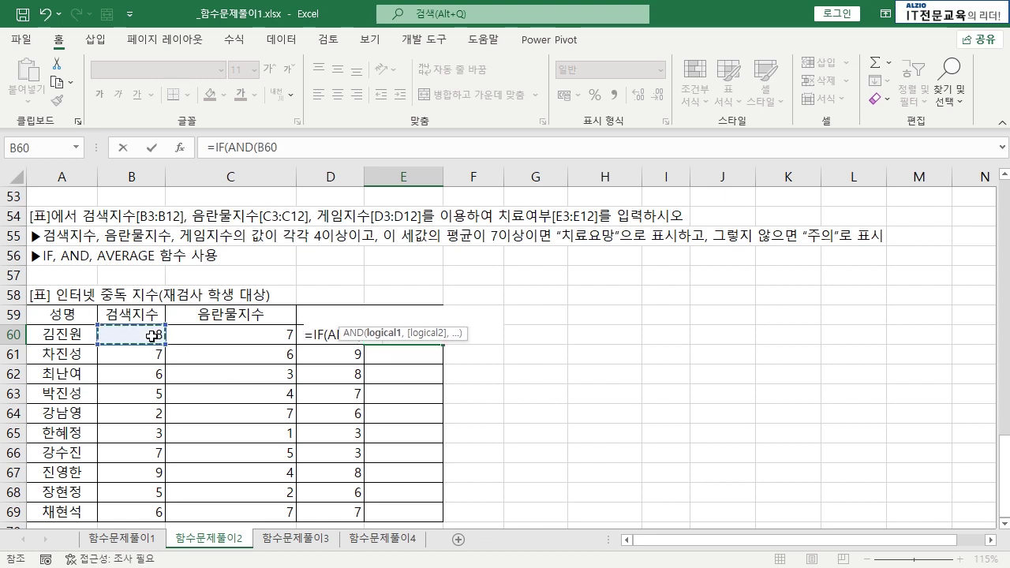
{"action": "type", "text": ">=4"}
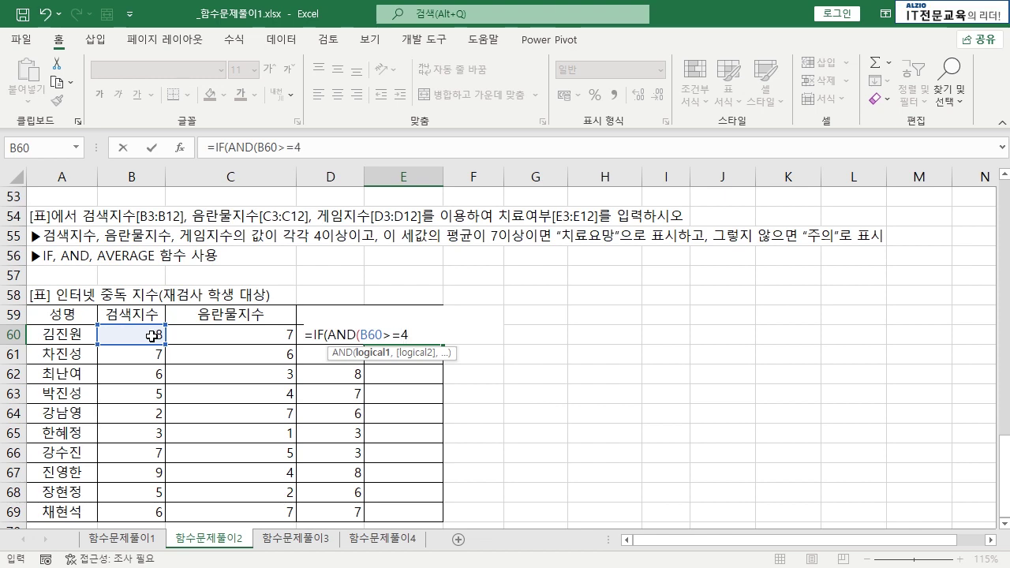
{"action": "type", "text": ","}
{"action": "left_click", "coordinate": [192, 336]}
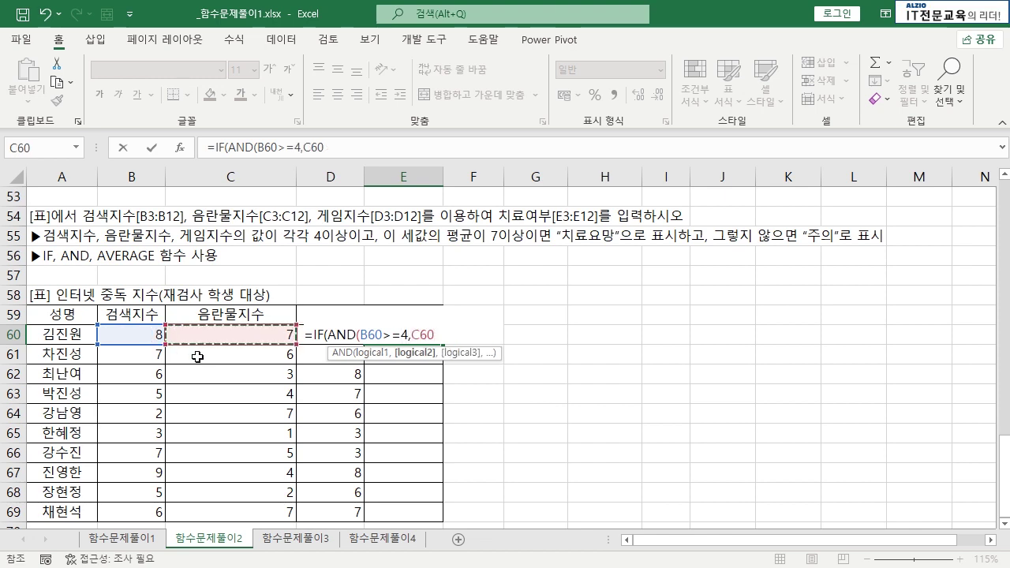
{"action": "type", "text": ">=4"}
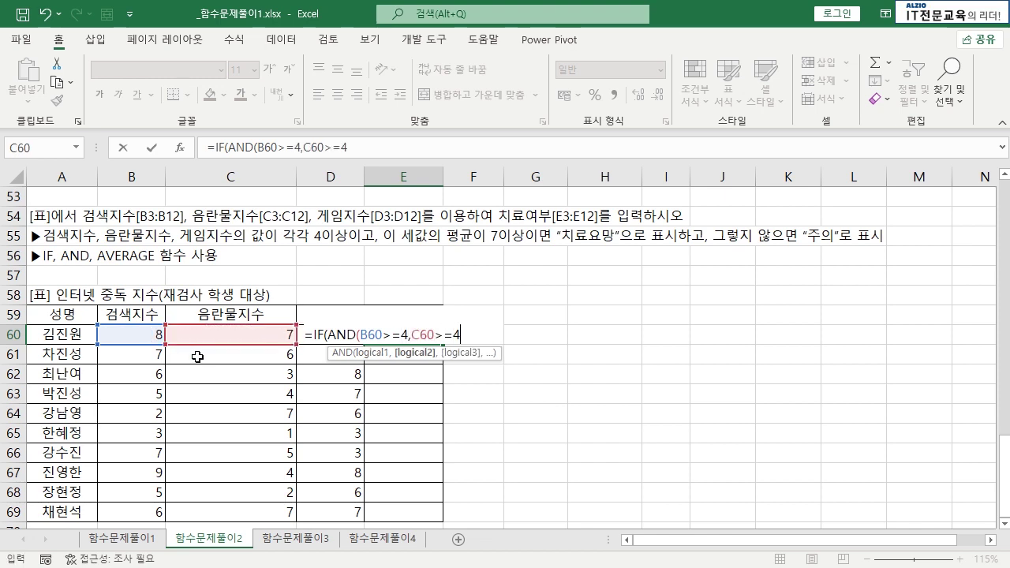
{"action": "type", "text": ",D60"}
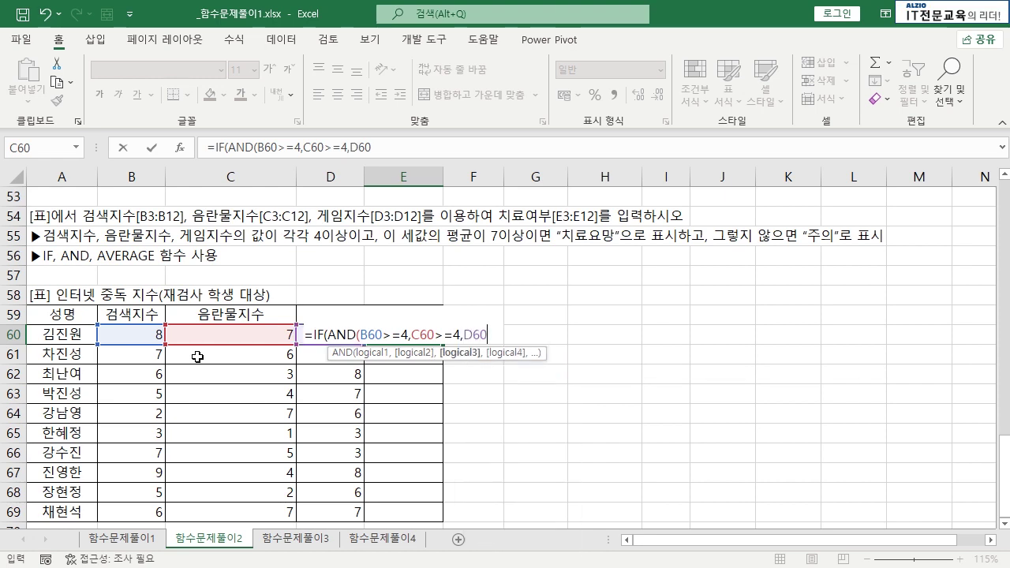
{"action": "type", "text": ">=4"}
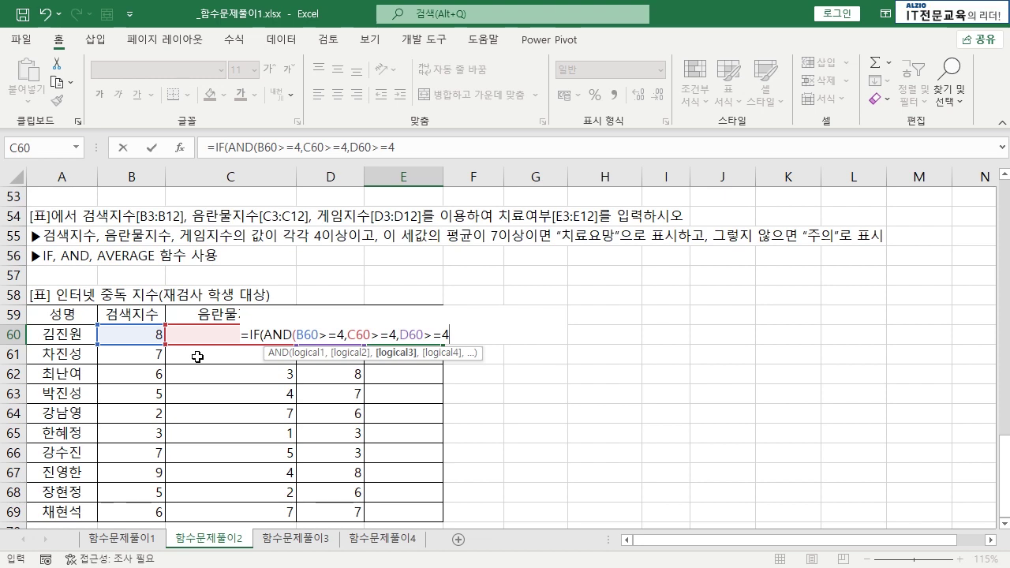
- Add the condition AVERAGE(B60:D60)>=7 to the AND function in E60 and close the AND part
{"action": "type", "text": "AVER"}
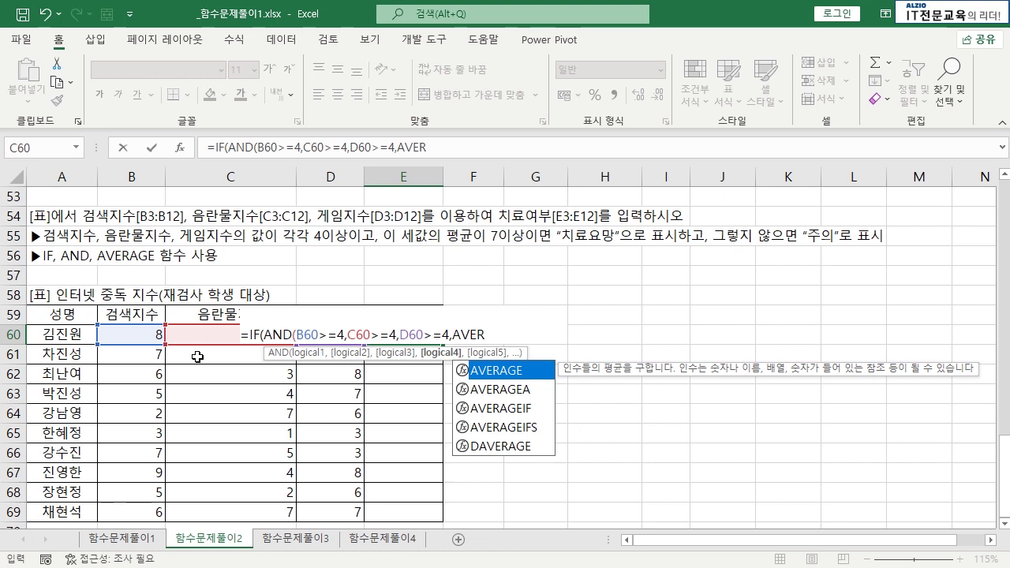
{"action": "key", "text": "Tab"}
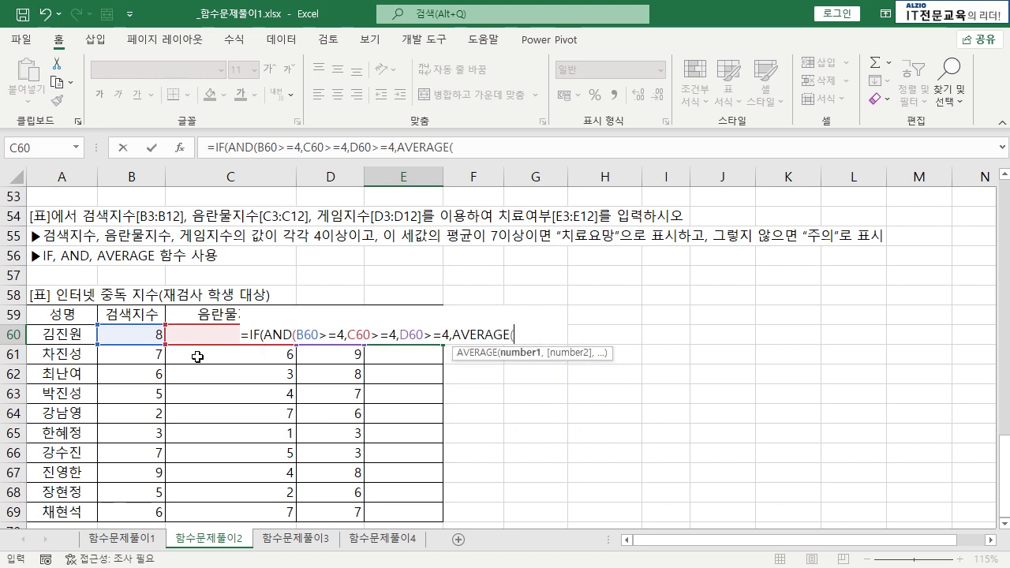
{"action": "left_click_drag", "start_coordinate": [135, 334], "coordinate": [306, 332]}
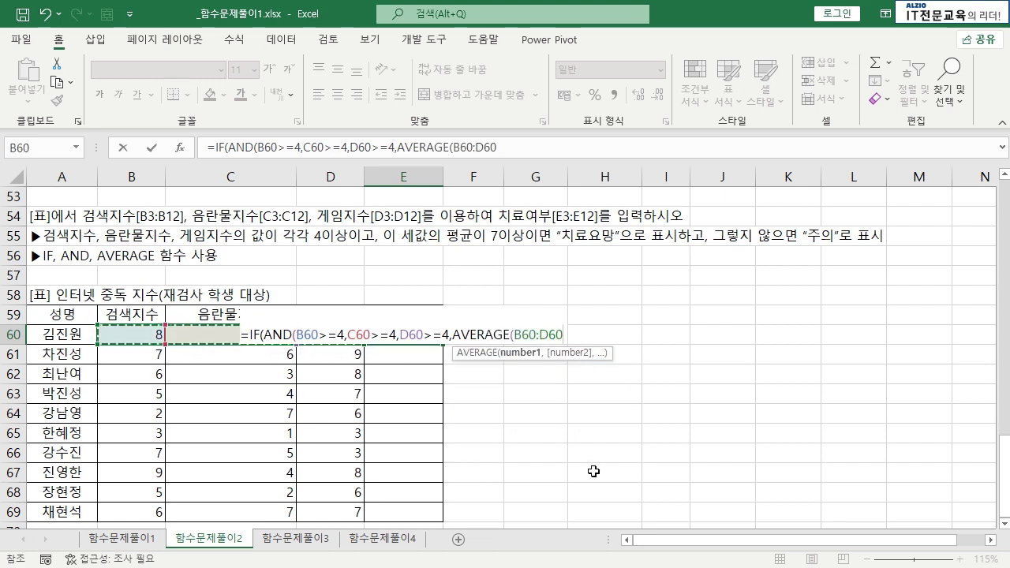
{"action": "type", "text": ")>"}
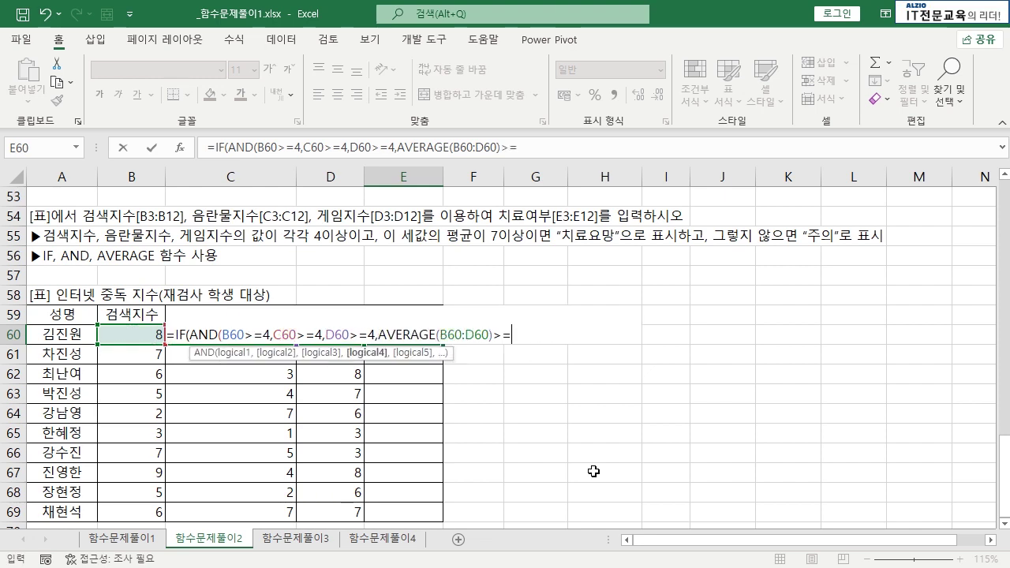
{"action": "type", "text": "=7)"}
{"action": "left_click_drag", "start_coordinate": [190, 334], "coordinate": [524, 335]}
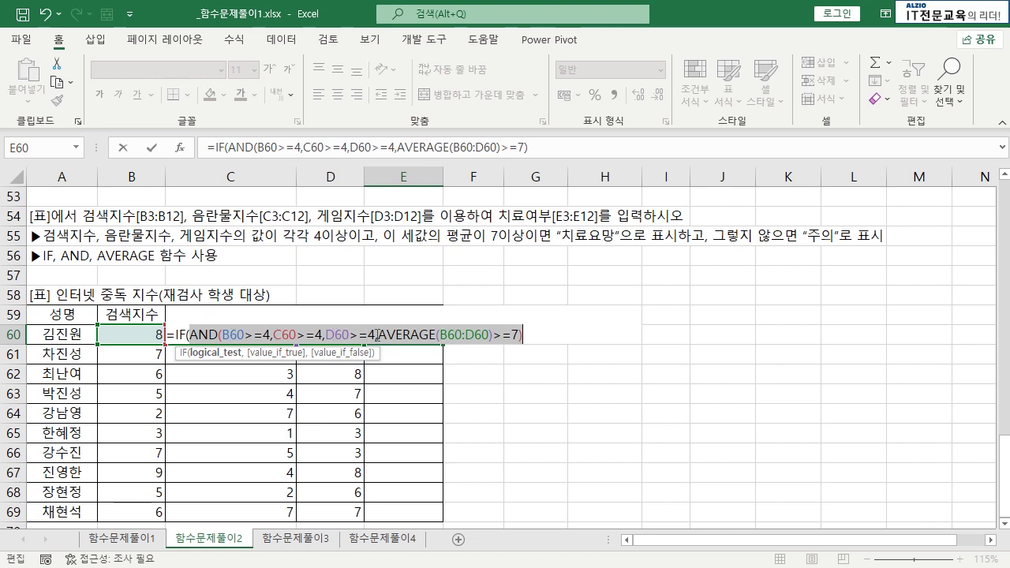
{"action": "left_click", "coordinate": [530, 333]}
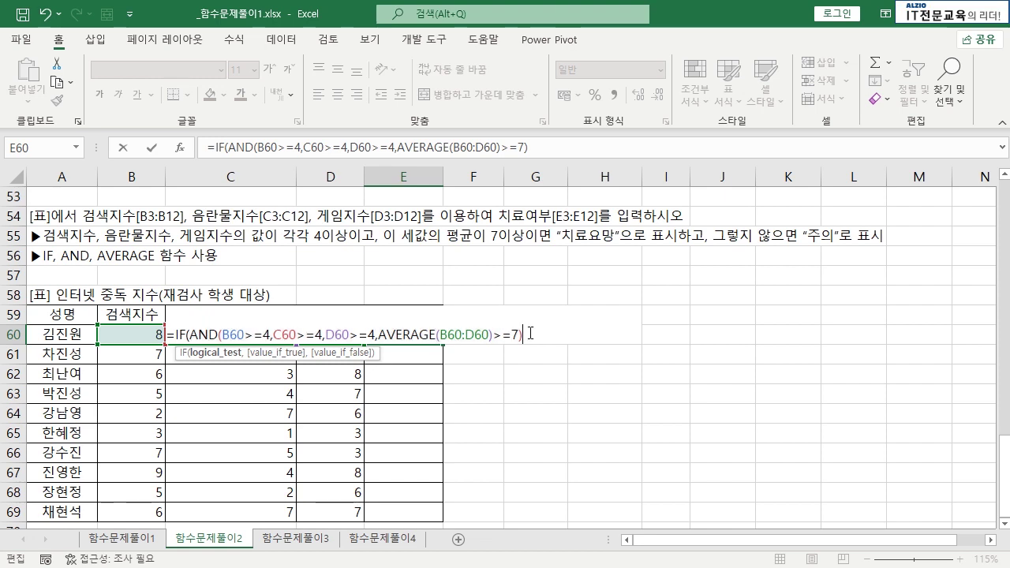
- Complete E60's IF formula with "치료요망" when true and "주의" otherwise, and copy it down to E69
{"action": "type", "text": ","}
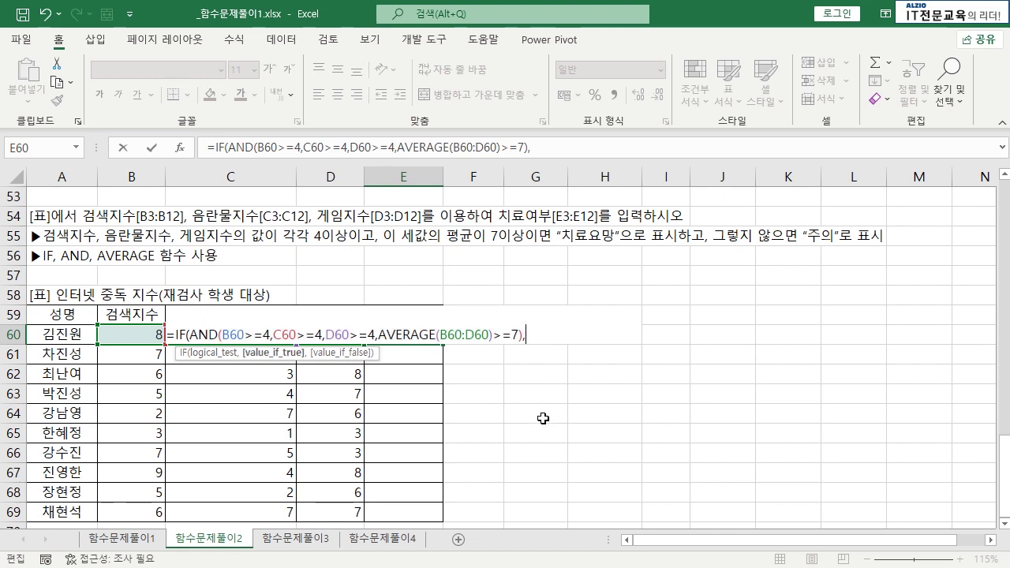
{"action": "type", "text": "\"치료요망\","}
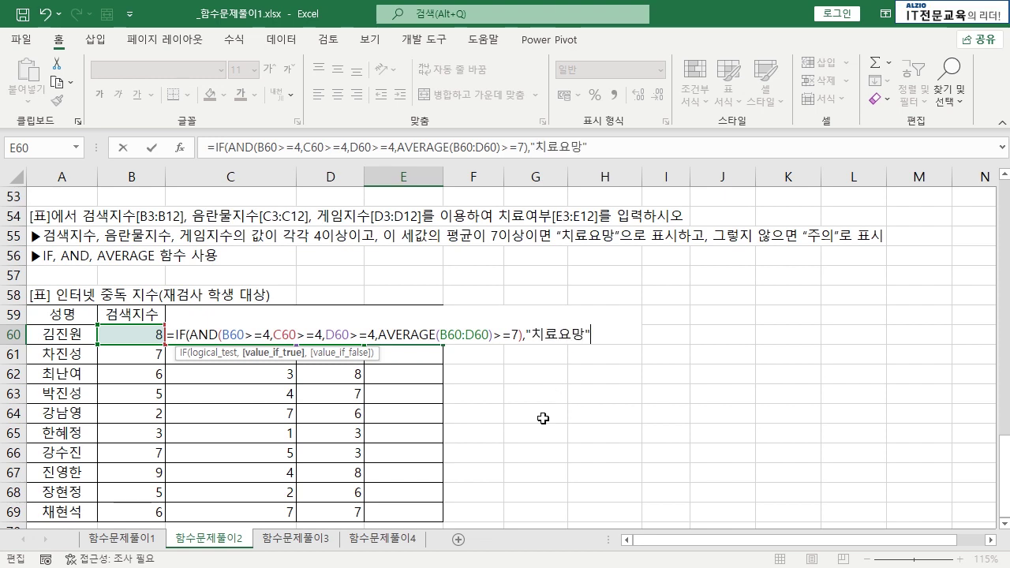
{"action": "type", "text": "\"주의\")"}
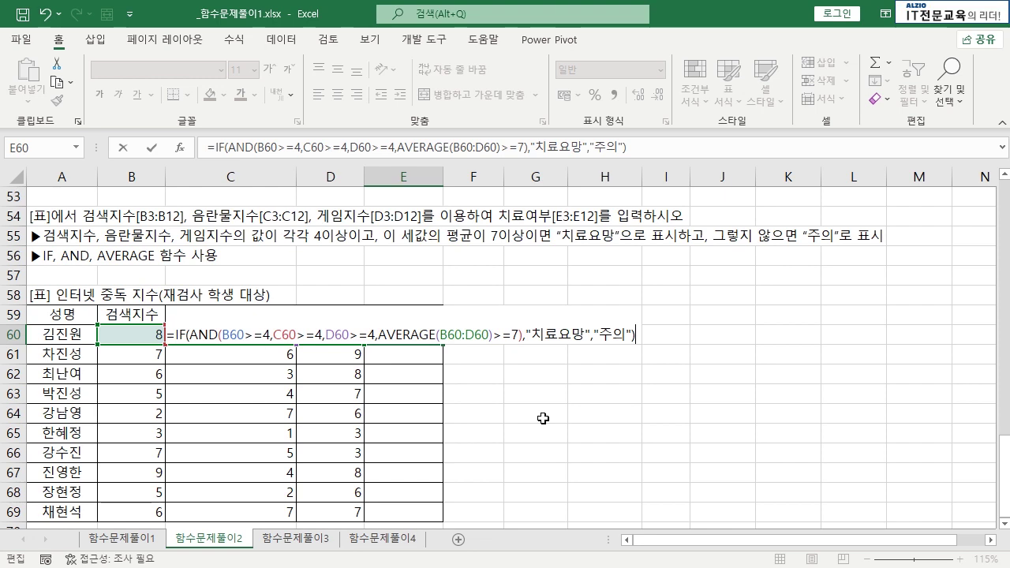
{"action": "key", "text": "Return"}
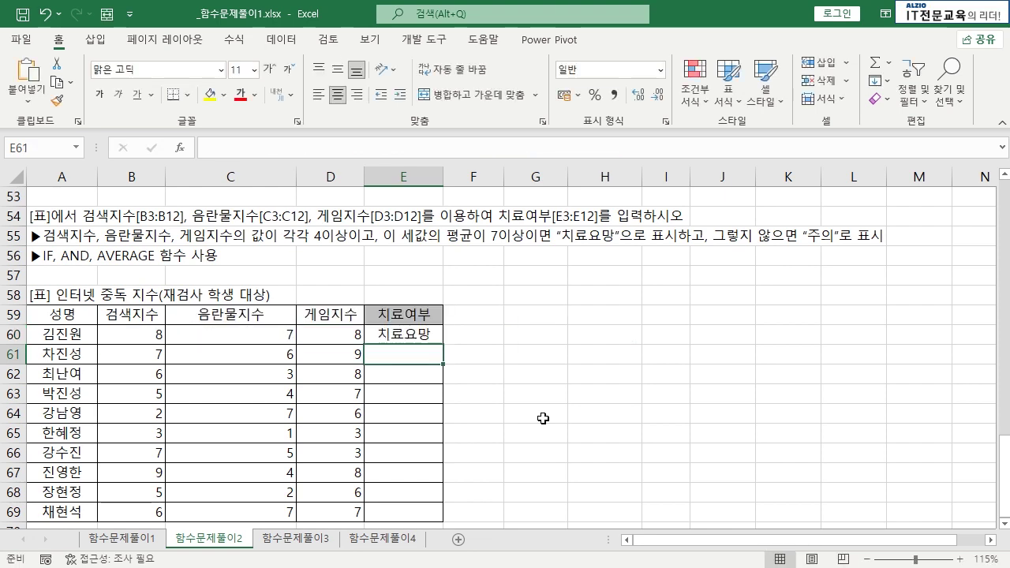
{"action": "left_click", "coordinate": [408, 336]}
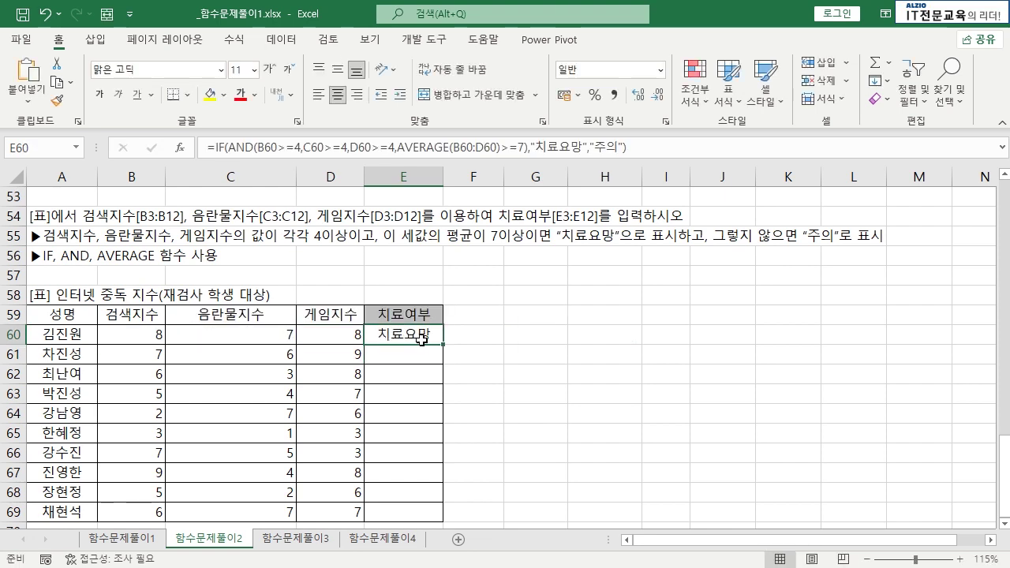
{"action": "double_click", "coordinate": [442, 344]}
{"action": "left_click", "coordinate": [483, 349]}
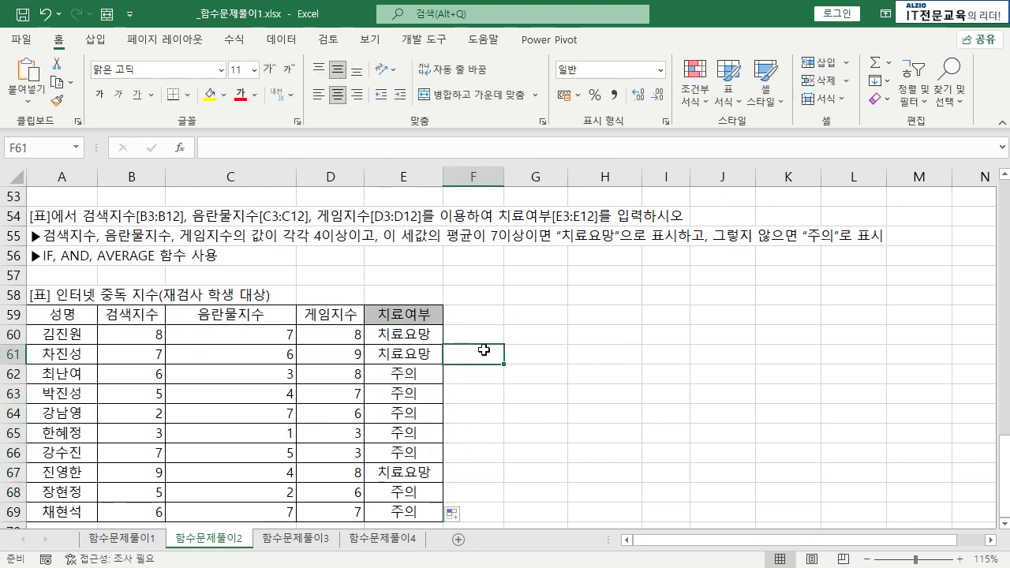
- Add a check column beside 치료여부 by entering =AVERAGE(B60:D60) in F60 and copying it down to F69
{"action": "left_click_drag", "start_coordinate": [150, 340], "coordinate": [313, 353]}
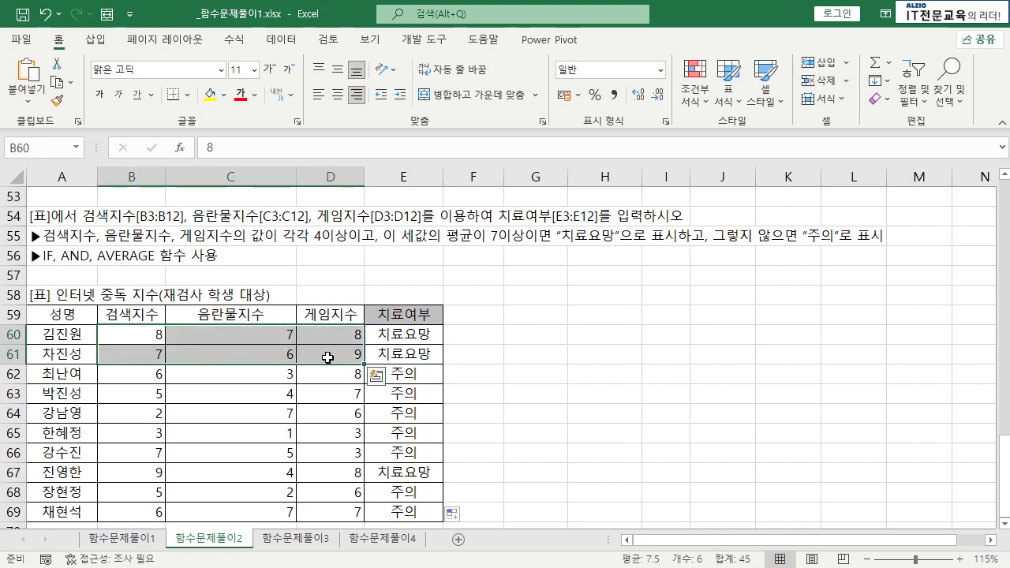
{"action": "left_click", "coordinate": [490, 334]}
{"action": "type", "text": "="}
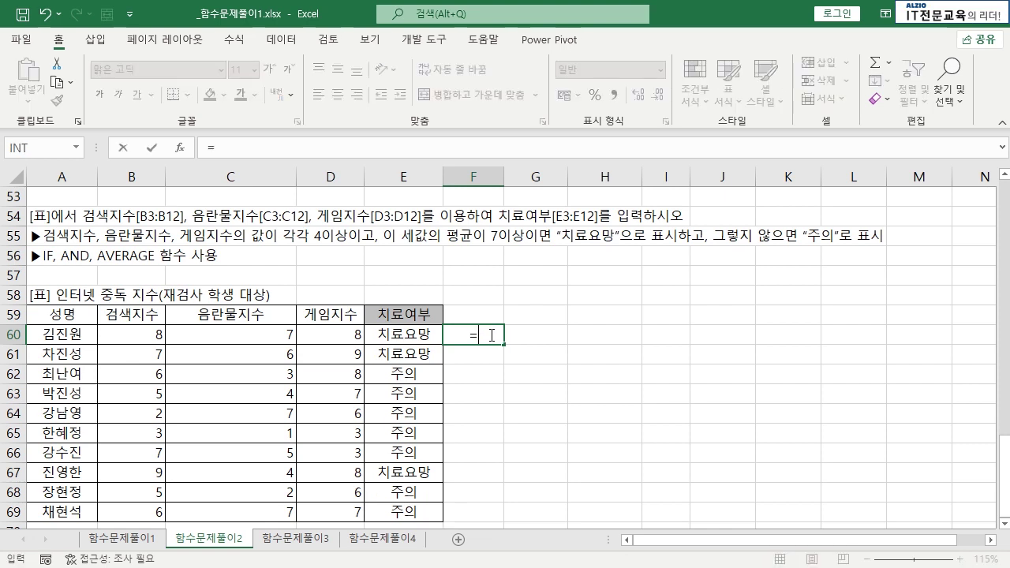
{"action": "type", "text": "AV"}
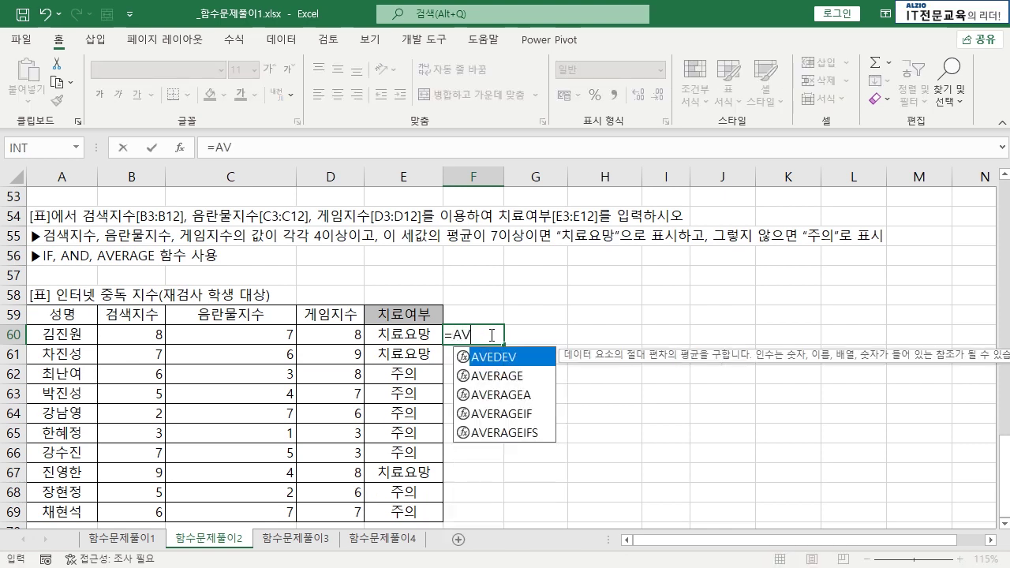
{"action": "type", "text": "ER"}
{"action": "key", "text": "Tab"}
{"action": "left_click_drag", "start_coordinate": [158, 334], "coordinate": [314, 333]}
{"action": "key", "text": "Return"}
{"action": "left_click", "coordinate": [473, 338]}
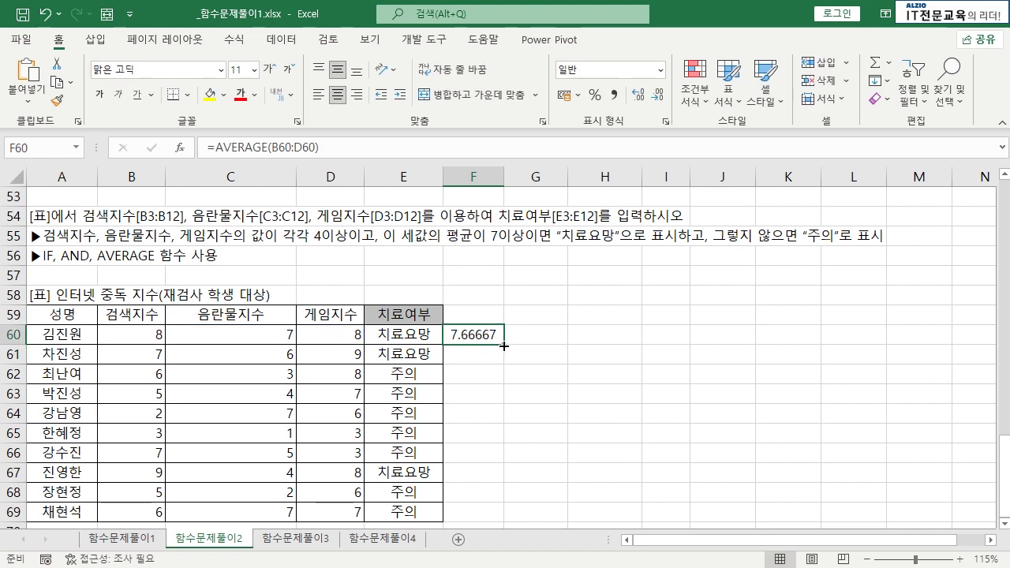
{"action": "left_click_drag", "start_coordinate": [503, 344], "coordinate": [506, 511]}
{"action": "left_click", "coordinate": [523, 417]}
- Compare each student's three index values and average in column F with the 치료여부 result in rows 60 to 69
{"action": "left_click", "coordinate": [449, 355]}
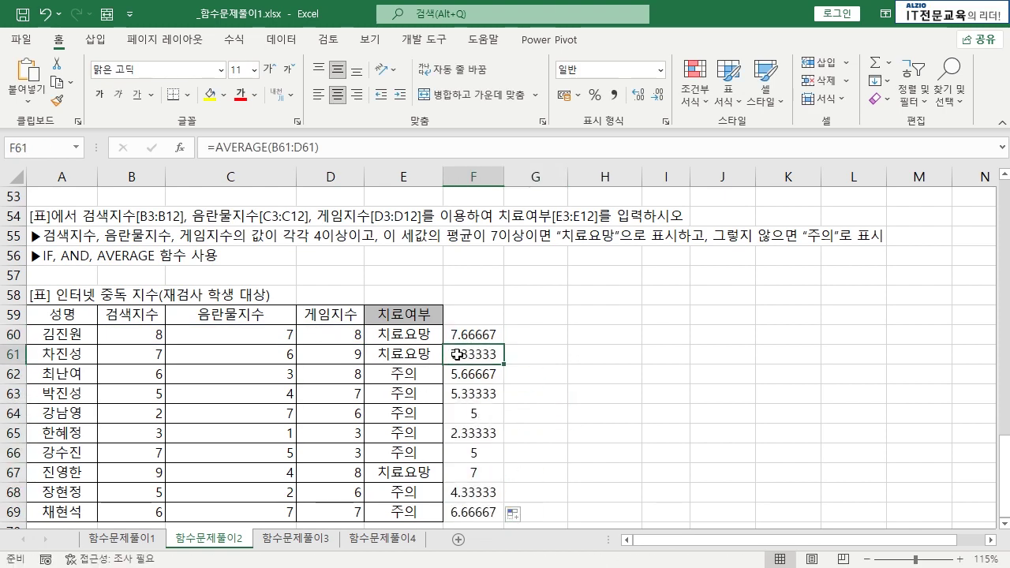
{"action": "left_click", "coordinate": [140, 335]}
{"action": "left_click_drag", "start_coordinate": [139, 334], "coordinate": [479, 354]}
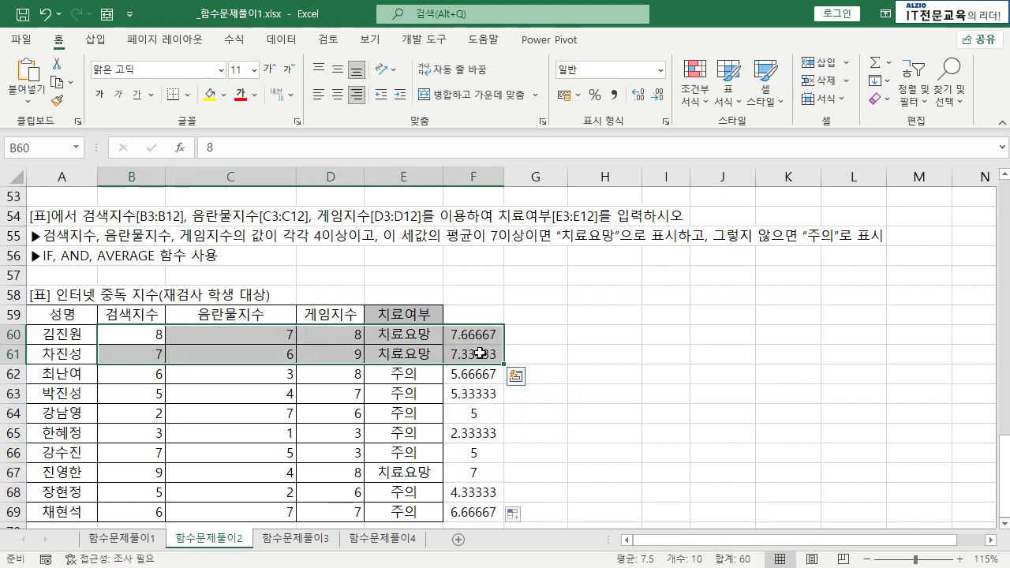
{"action": "left_click_drag", "start_coordinate": [145, 378], "coordinate": [146, 449]}
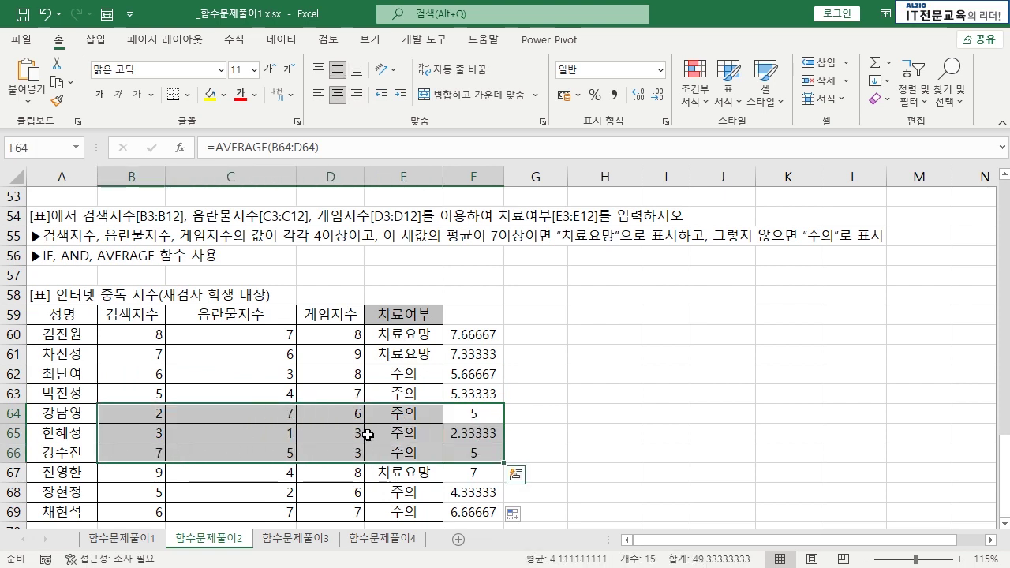
{"action": "left_click", "coordinate": [146, 474]}
{"action": "left_click", "coordinate": [338, 475]}
{"action": "left_click", "coordinate": [474, 472]}
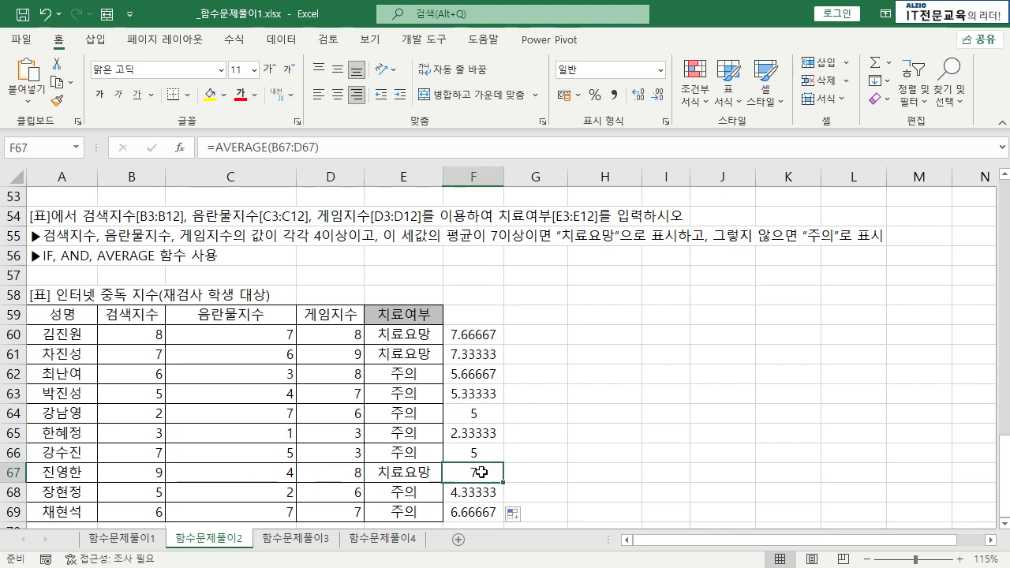
{"action": "left_click", "coordinate": [406, 479]}
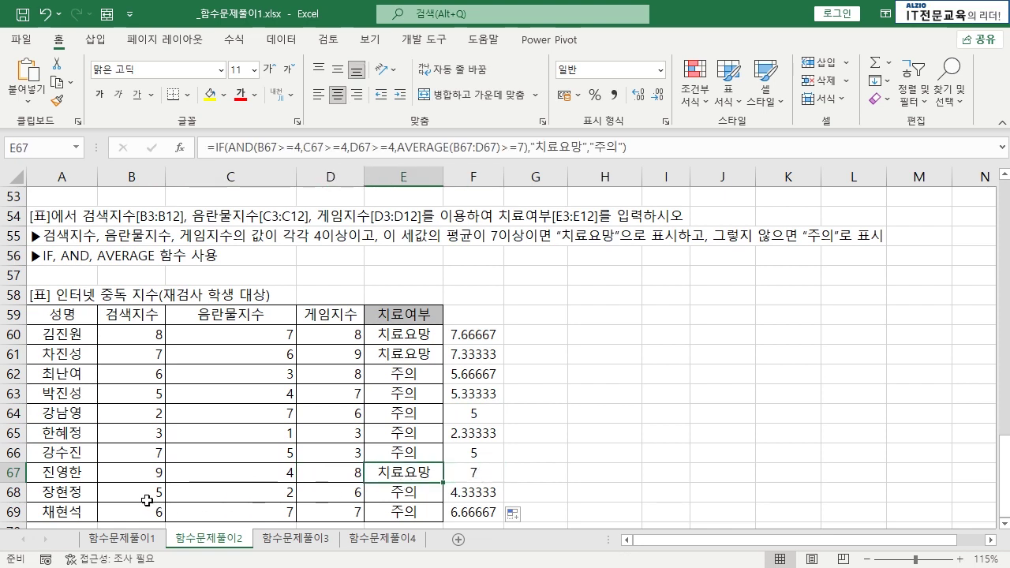
{"action": "left_click_drag", "start_coordinate": [147, 500], "coordinate": [474, 513]}
{"action": "left_click", "coordinate": [473, 513]}
{"action": "left_click", "coordinate": [270, 518]}
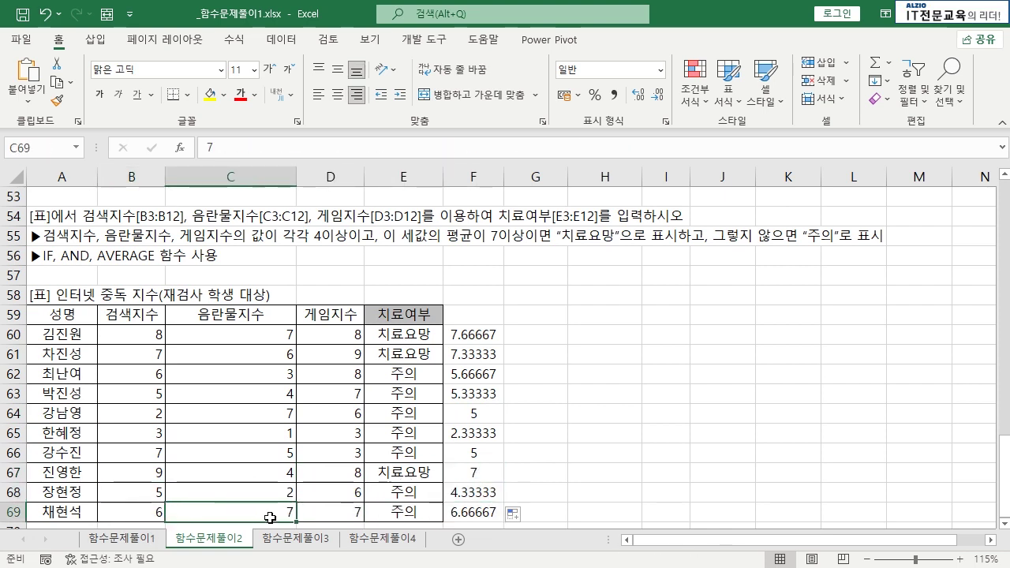
{"action": "left_click", "coordinate": [348, 512]}
{"action": "left_click", "coordinate": [471, 511]}
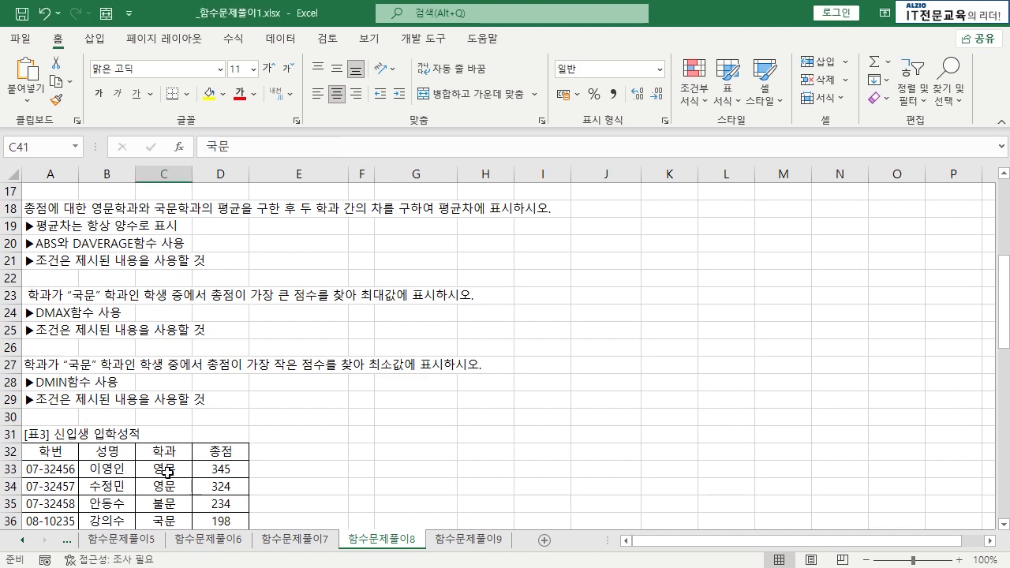
- Examine the 학과 and 총점 columns of the 신입생 입학성적 table for the 영문 and 국문 students
{"action": "scroll", "coordinate": [128, 483], "scroll_direction": "down", "scroll_amount": 2}
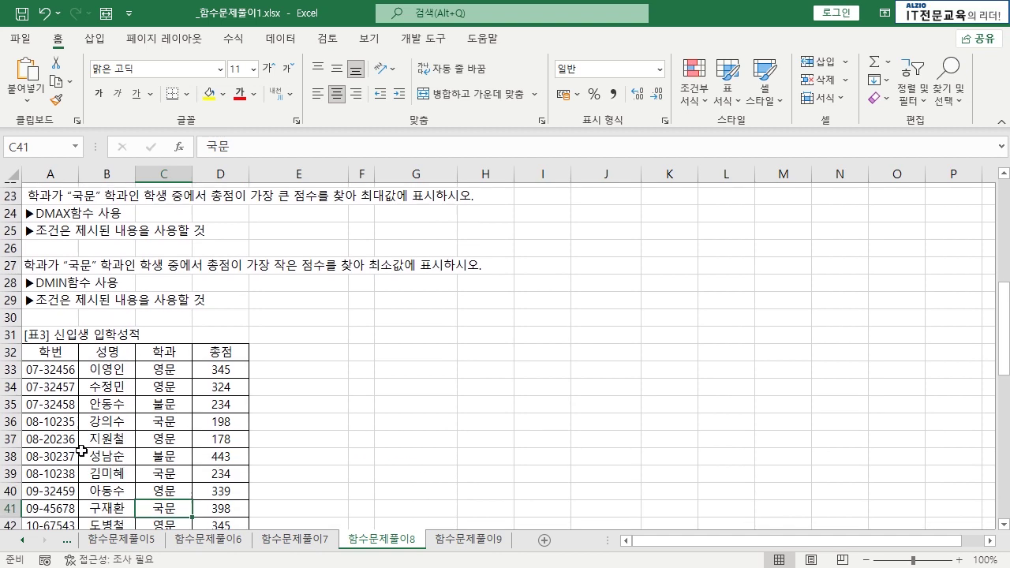
{"action": "left_click", "coordinate": [50, 347]}
{"action": "left_click_drag", "start_coordinate": [107, 348], "coordinate": [106, 434]}
{"action": "left_click", "coordinate": [164, 353]}
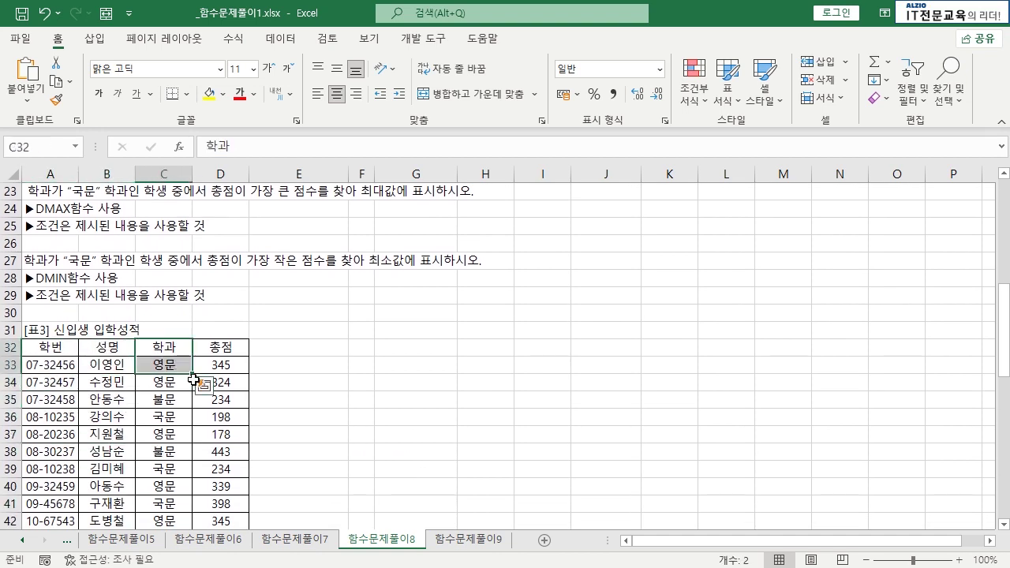
{"action": "scroll", "coordinate": [193, 382], "scroll_direction": "down", "scroll_amount": 2}
{"action": "left_click", "coordinate": [160, 293]}
{"action": "left_click", "coordinate": [163, 316]}
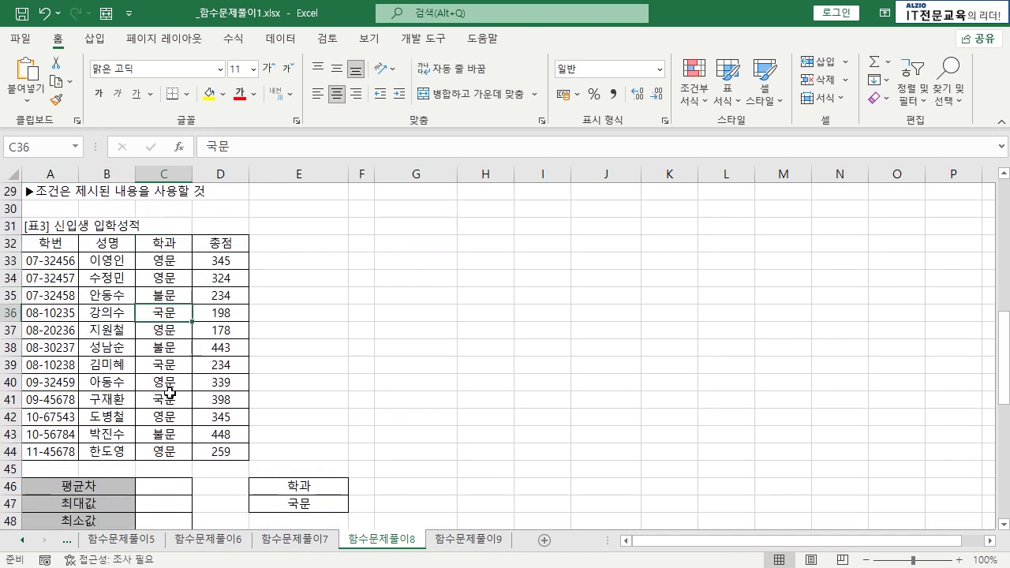
{"action": "left_click_drag", "start_coordinate": [217, 242], "coordinate": [222, 384]}
{"action": "left_click", "coordinate": [228, 402]}
- Review the 평균차, 최대값 and 최소값 instructions in rows 18 to 29 against the 총점 data and the result cells
{"action": "scroll", "coordinate": [229, 402], "scroll_direction": "up", "scroll_amount": 8}
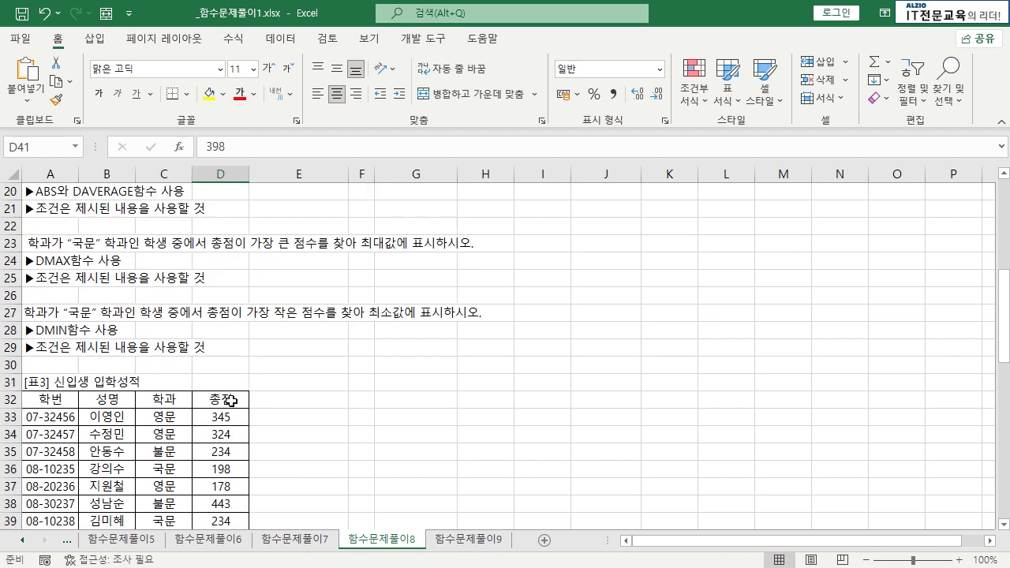
{"action": "scroll", "coordinate": [232, 396], "scroll_direction": "down", "scroll_amount": 3}
{"action": "scroll", "coordinate": [232, 395], "scroll_direction": "down", "scroll_amount": 1}
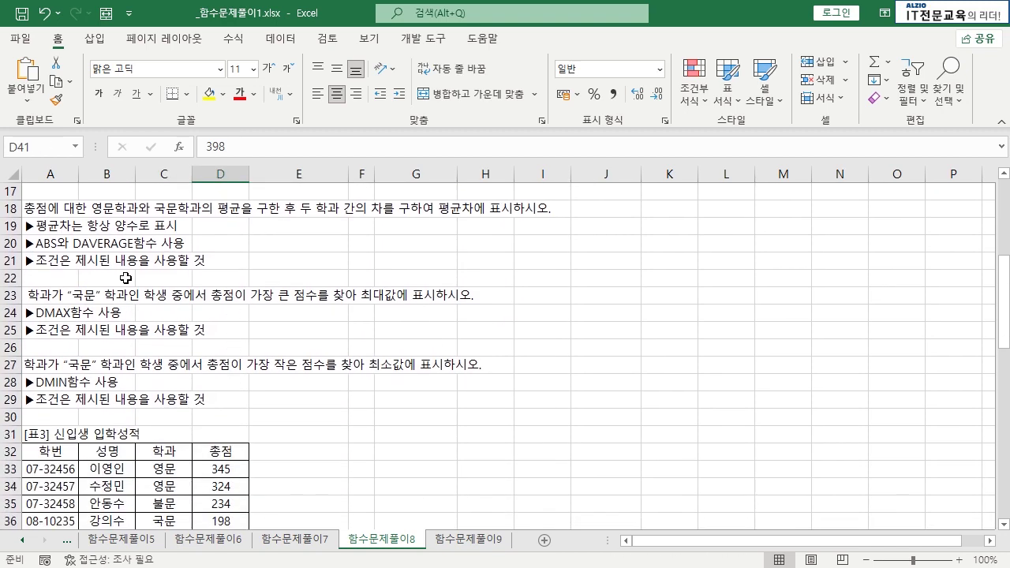
{"action": "left_click_drag", "start_coordinate": [221, 449], "coordinate": [222, 503]}
{"action": "left_click", "coordinate": [222, 503]}
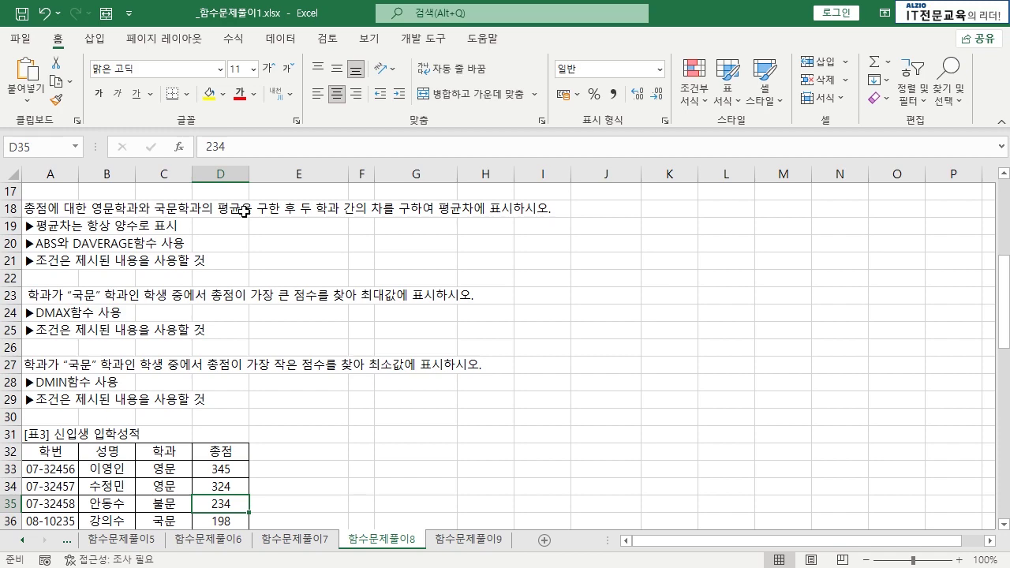
{"action": "scroll", "coordinate": [236, 299], "scroll_direction": "down", "scroll_amount": 5}
{"action": "left_click", "coordinate": [169, 433]}
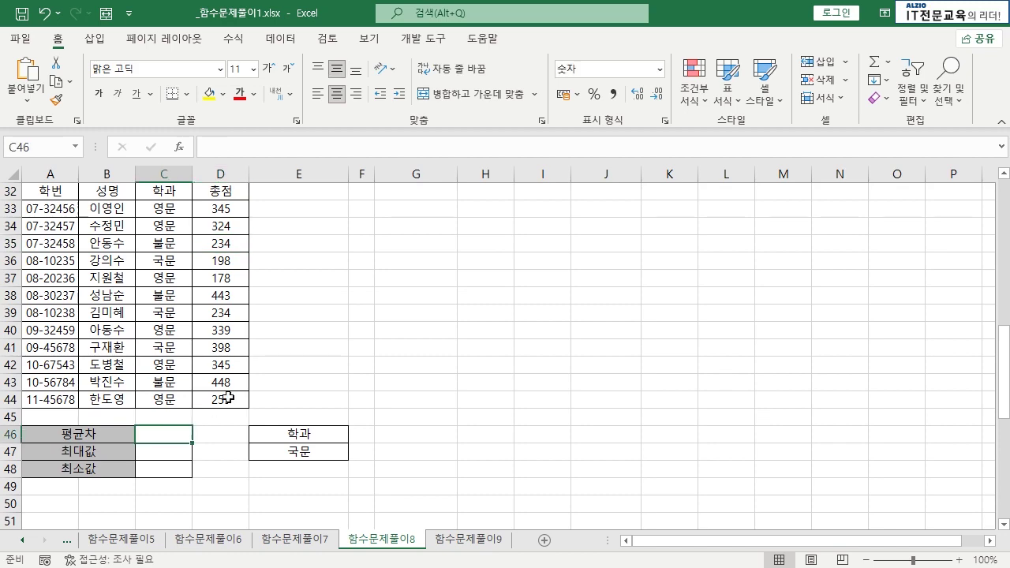
{"action": "scroll", "coordinate": [229, 395], "scroll_direction": "up", "scroll_amount": 5}
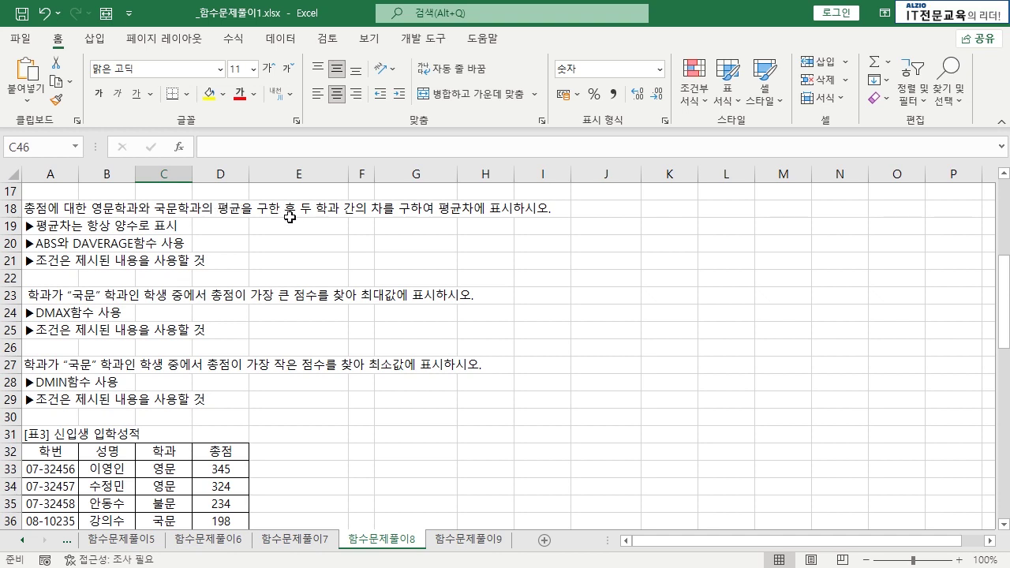
{"action": "scroll", "coordinate": [288, 216], "scroll_direction": "down", "scroll_amount": 1}
{"action": "scroll", "coordinate": [290, 216], "scroll_direction": "up", "scroll_amount": 1}
{"action": "scroll", "coordinate": [163, 247], "scroll_direction": "down", "scroll_amount": 3}
{"action": "scroll", "coordinate": [165, 247], "scroll_direction": "down", "scroll_amount": 1}
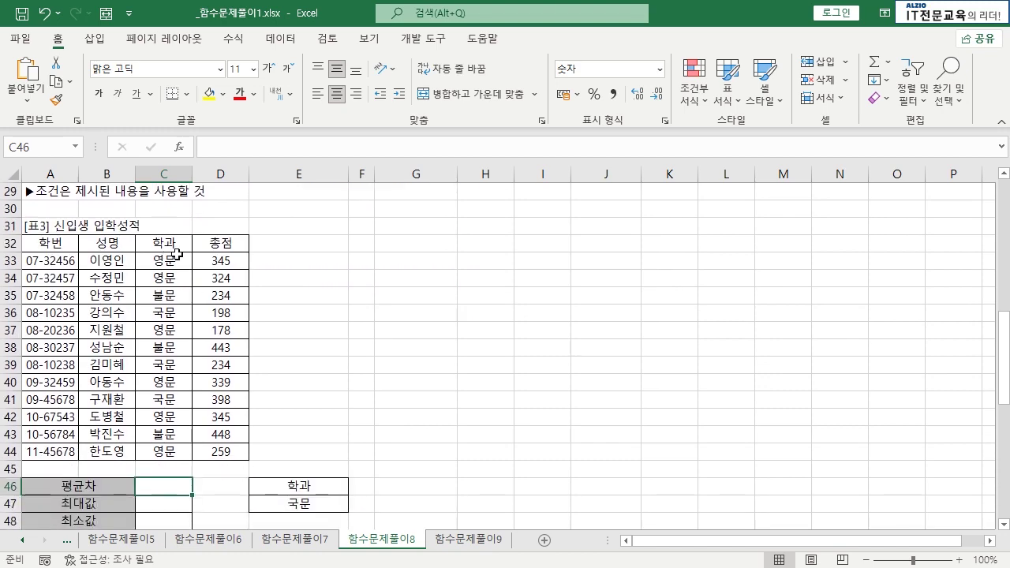
{"action": "left_click", "coordinate": [401, 242]}
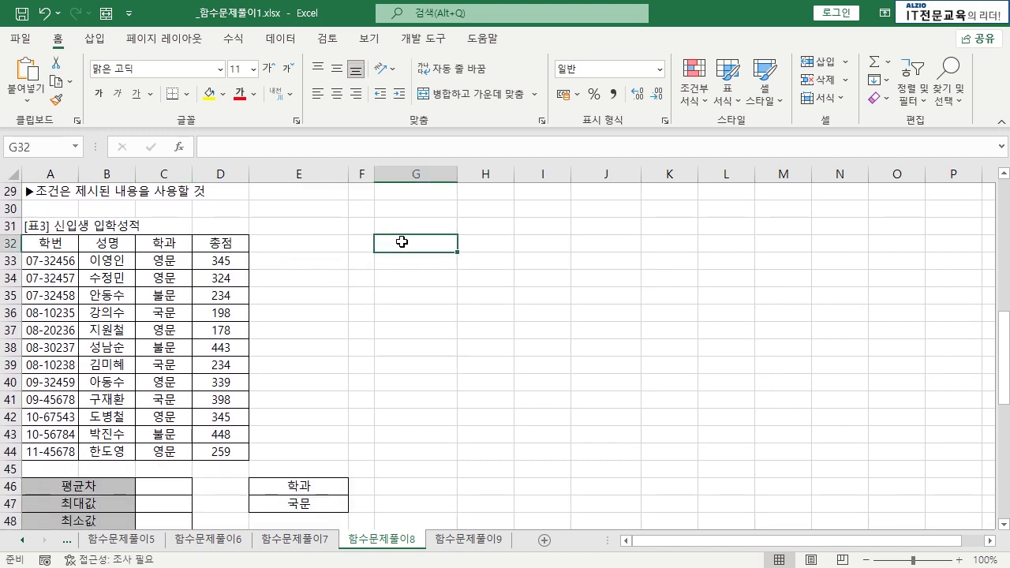
{"action": "type", "text": "=DAVE"}
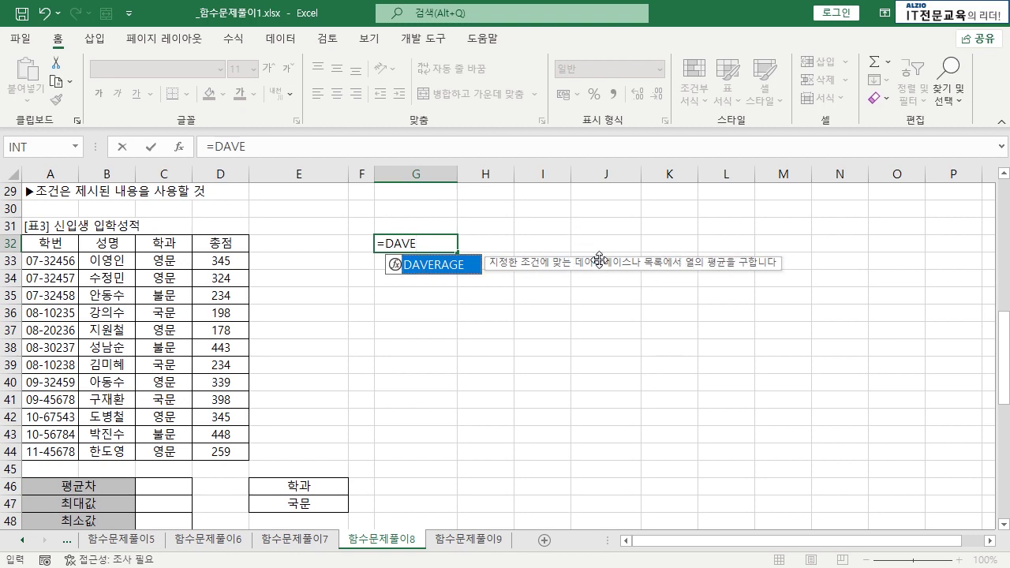
{"action": "double_click", "coordinate": [433, 272]}
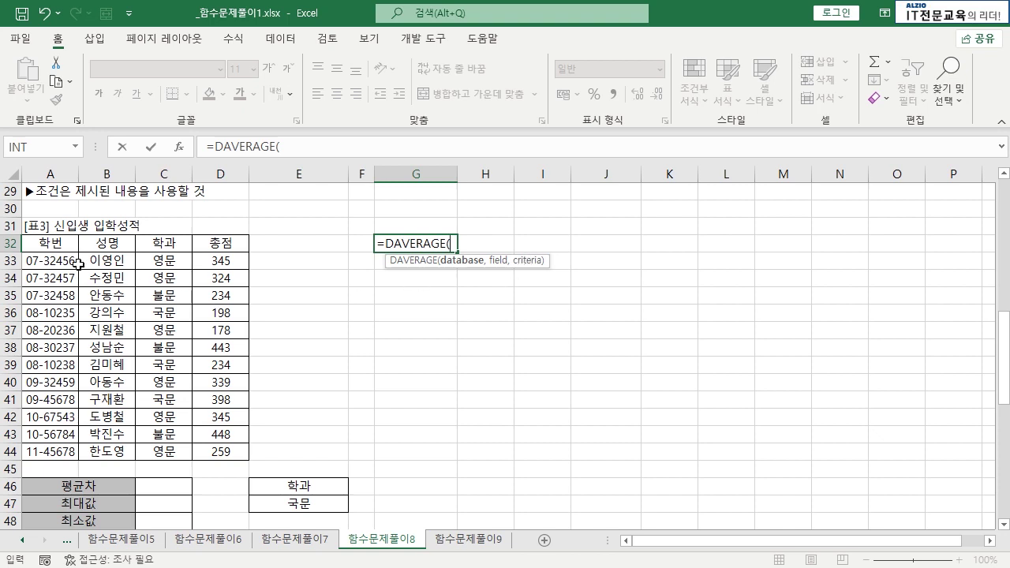
{"action": "key", "text": "Escape"}
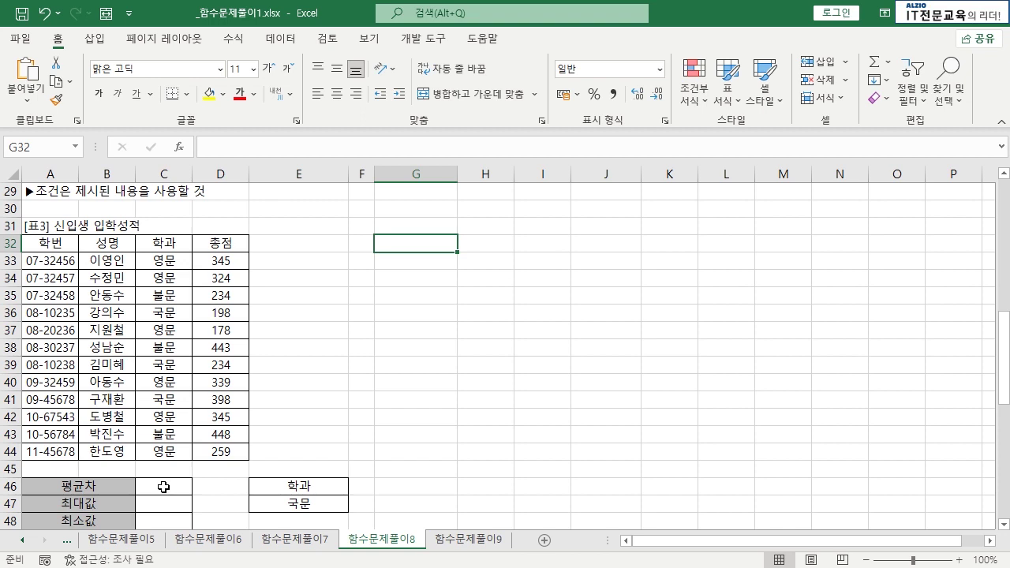
- Highlight the 영문 students' rows 33, 34, 37, 40 and 42 together in the 신입생 입학성적 table
{"action": "left_click", "coordinate": [11, 261]}
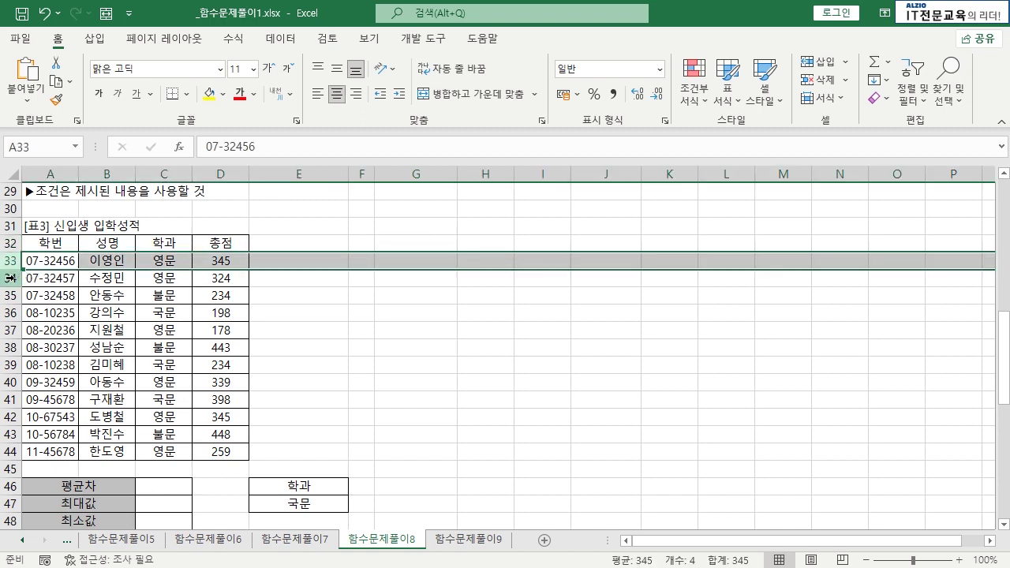
{"action": "left_click", "coordinate": [11, 279], "text": "ctrl"}
{"action": "left_click", "coordinate": [11, 330], "text": "ctrl"}
{"action": "left_click", "coordinate": [11, 382], "text": "ctrl"}
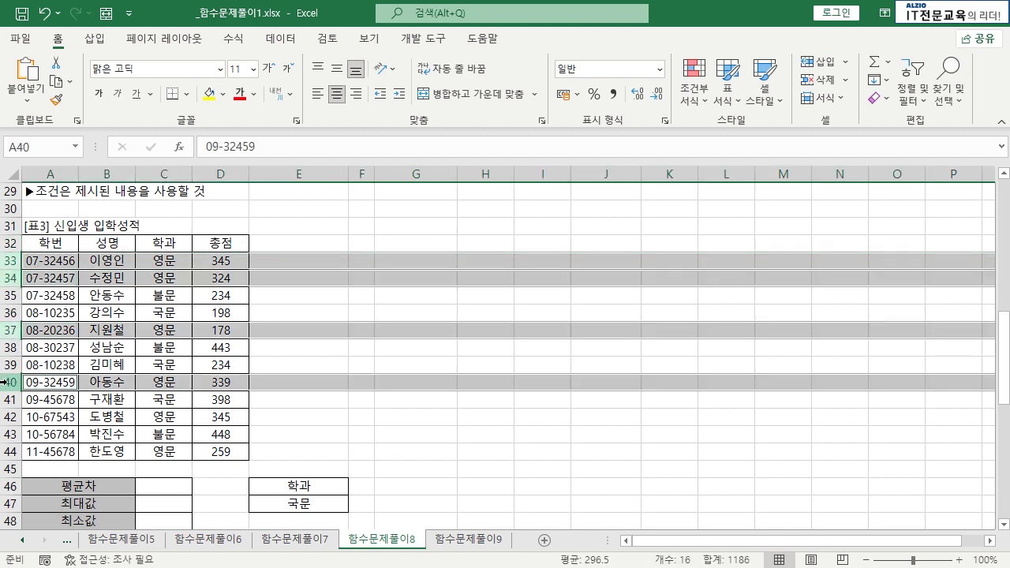
{"action": "left_click", "coordinate": [11, 416], "text": "ctrl"}
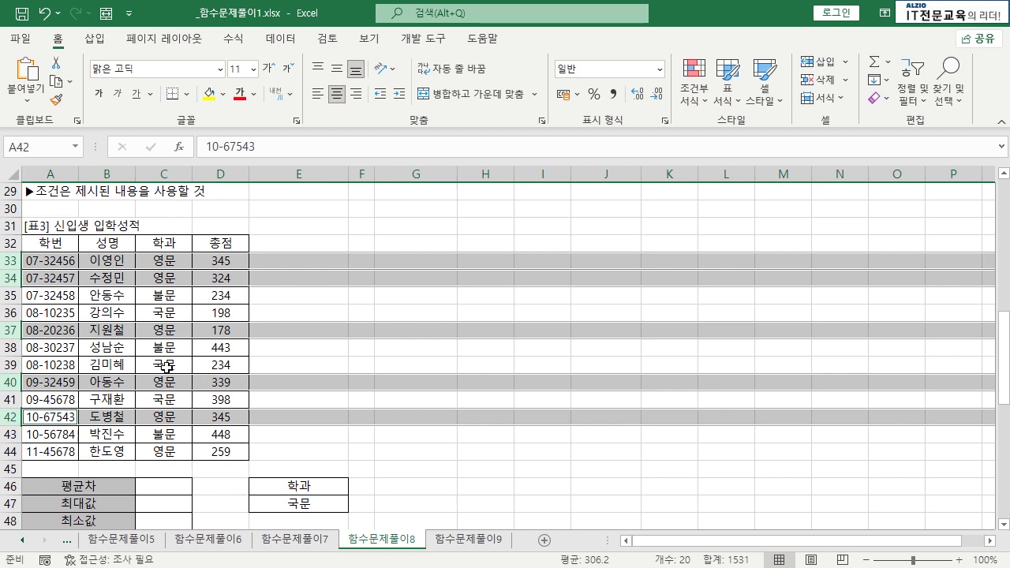
- Start an AVERAGE formula in G32 with the first 영문 student's 총점 in D33 as its first argument
{"action": "left_click", "coordinate": [398, 243]}
{"action": "type", "text": "=AVER"}
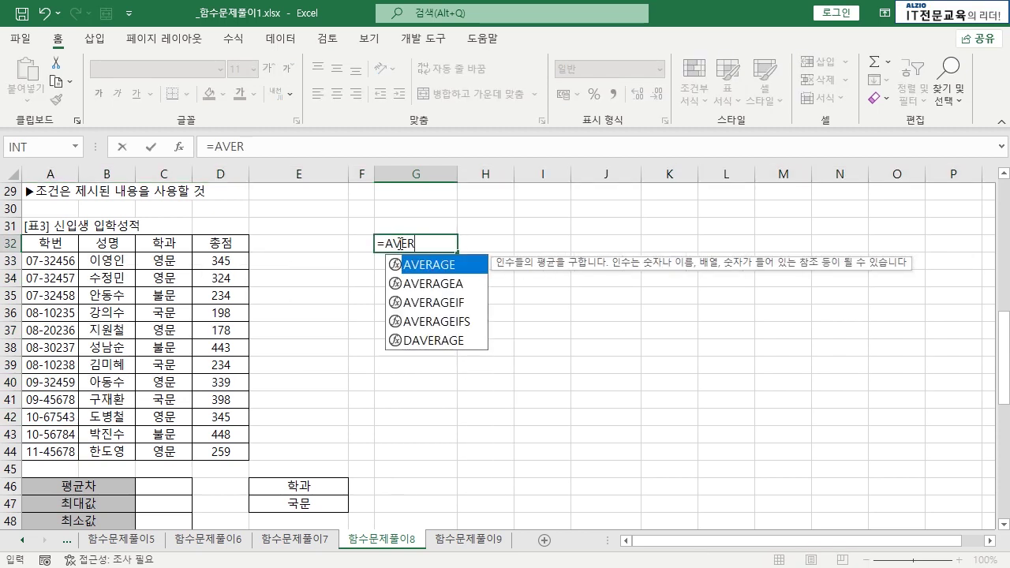
{"action": "type", "text": "A"}
{"action": "key", "text": "Tab"}
{"action": "left_click", "coordinate": [231, 263]}
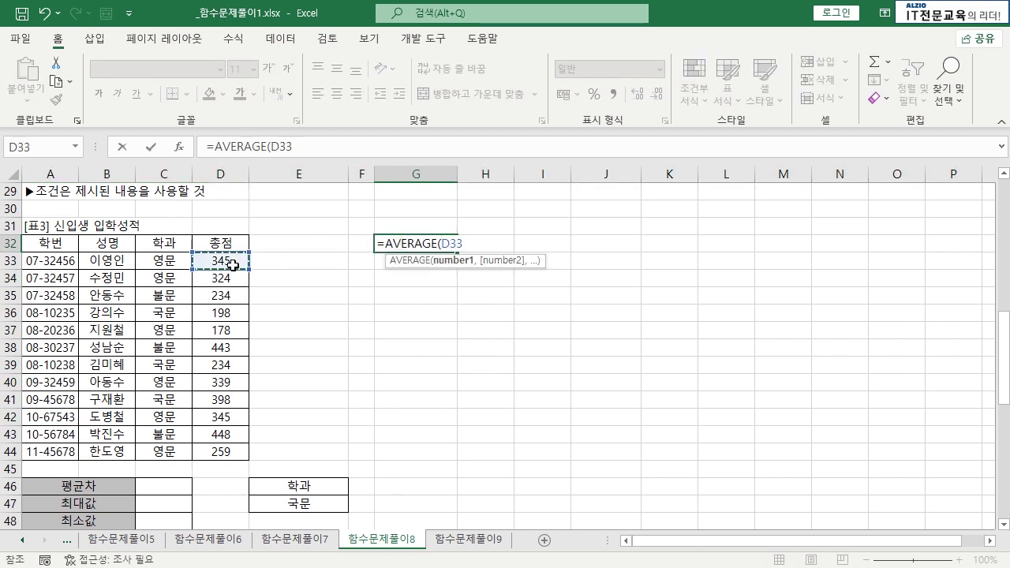
- Complete the formula in G32 as =AVERAGE(D33,D34,D37,D40,D42,D44) to average the 영문 students' total scores
{"action": "type", "text": ","}
{"action": "type", "text": ","}
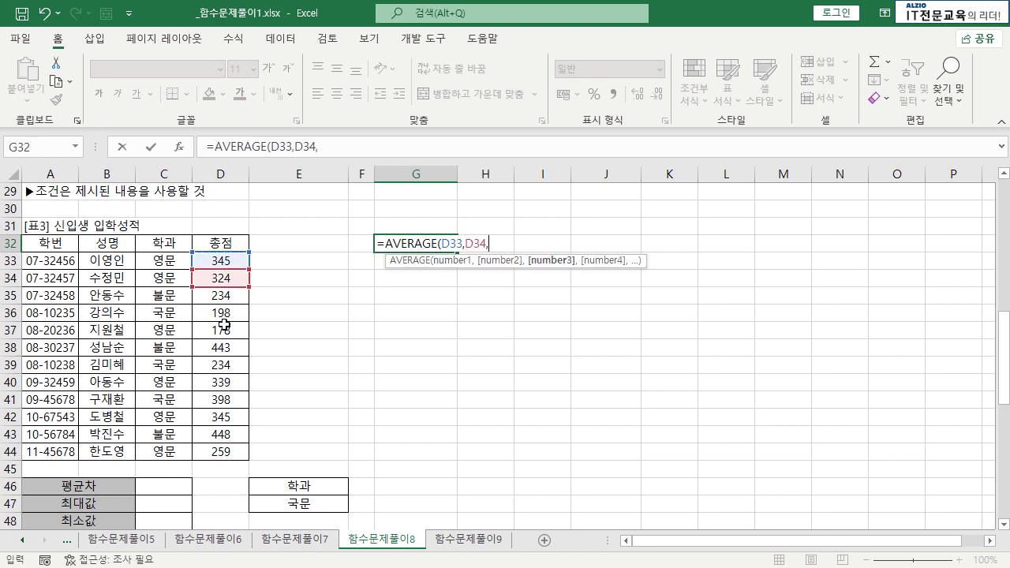
{"action": "left_click", "coordinate": [221, 330]}
{"action": "type", "text": ","}
{"action": "left_click", "coordinate": [221, 382]}
{"action": "type", "text": ","}
{"action": "left_click", "coordinate": [222, 414]}
{"action": "type", "text": ","}
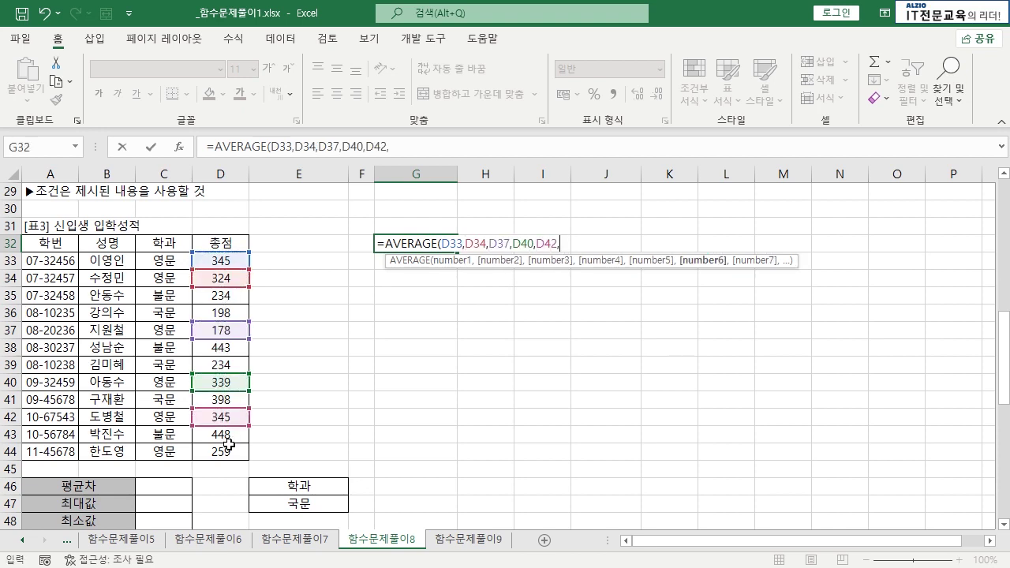
{"action": "left_click", "coordinate": [223, 451]}
{"action": "key", "text": "Return"}
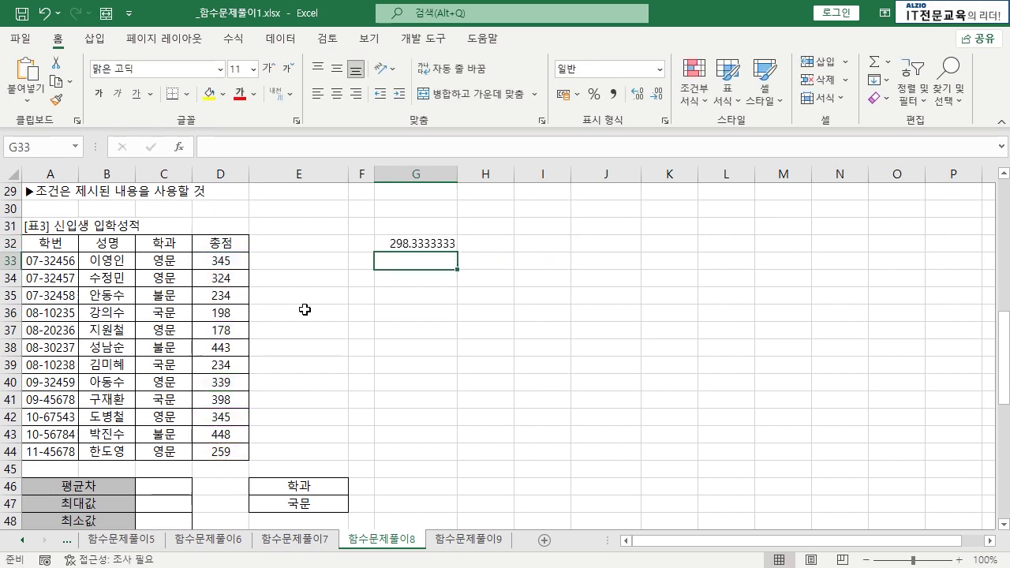
{"action": "type", "text": "="}
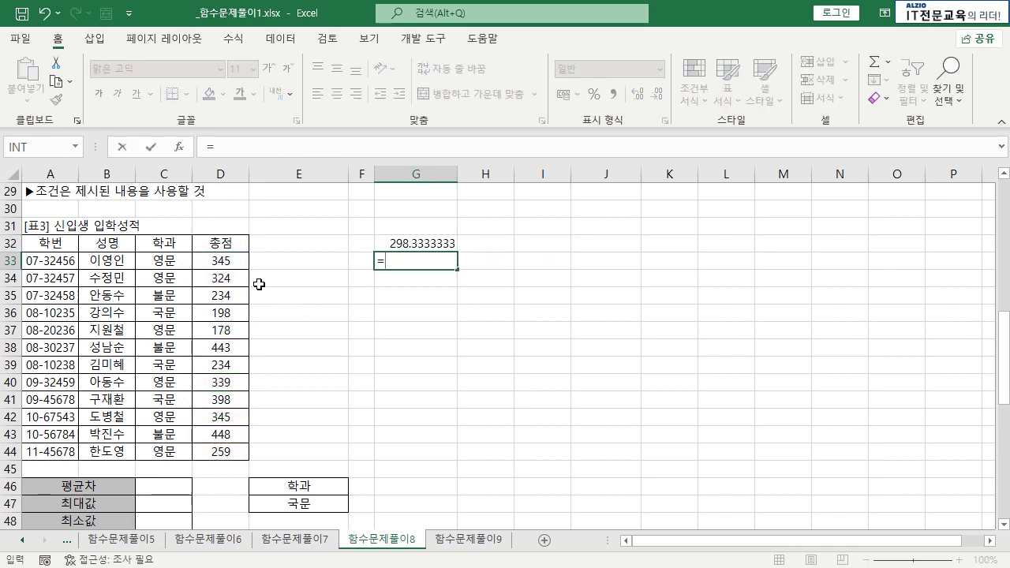
{"action": "type", "text": "SV"}
{"action": "key", "text": "Escape"}
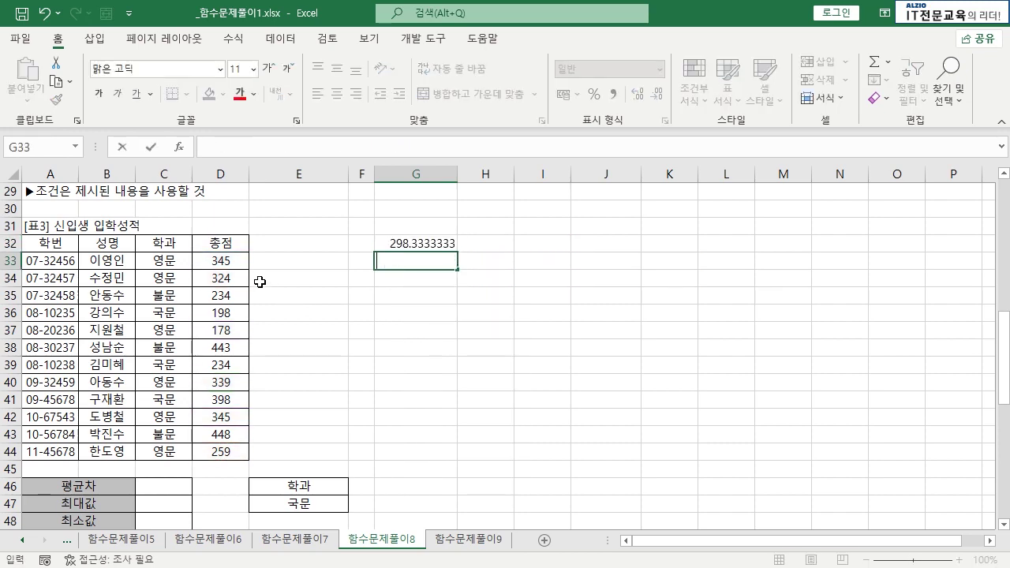
- Enter =AVERAGE(D36,D39,D41) in G33 to average the 국문 students' total scores
{"action": "type", "text": "=AVERAGE("}
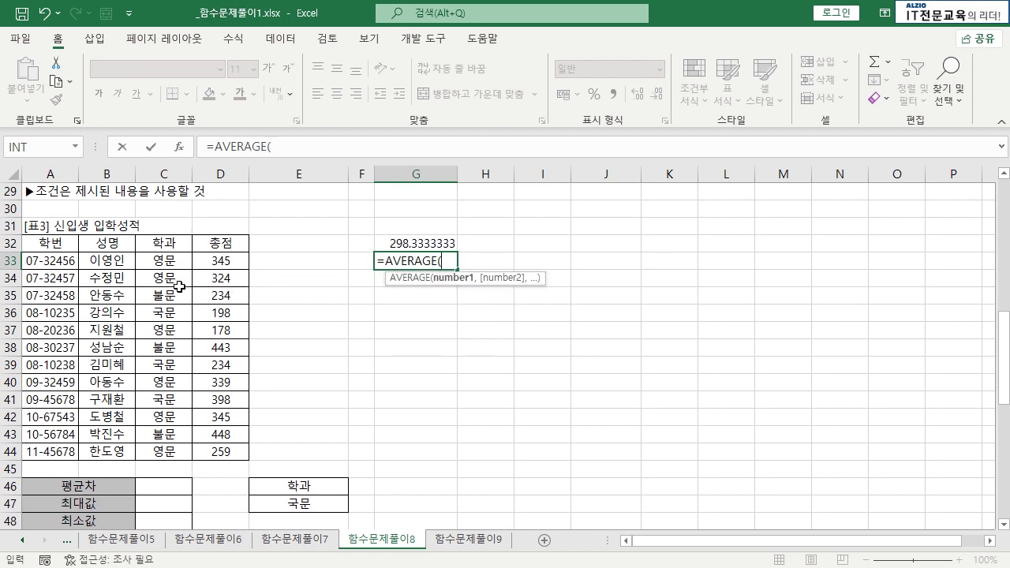
{"action": "left_click", "coordinate": [224, 313]}
{"action": "type", "text": ","}
{"action": "left_click", "coordinate": [220, 363]}
{"action": "type", "text": ","}
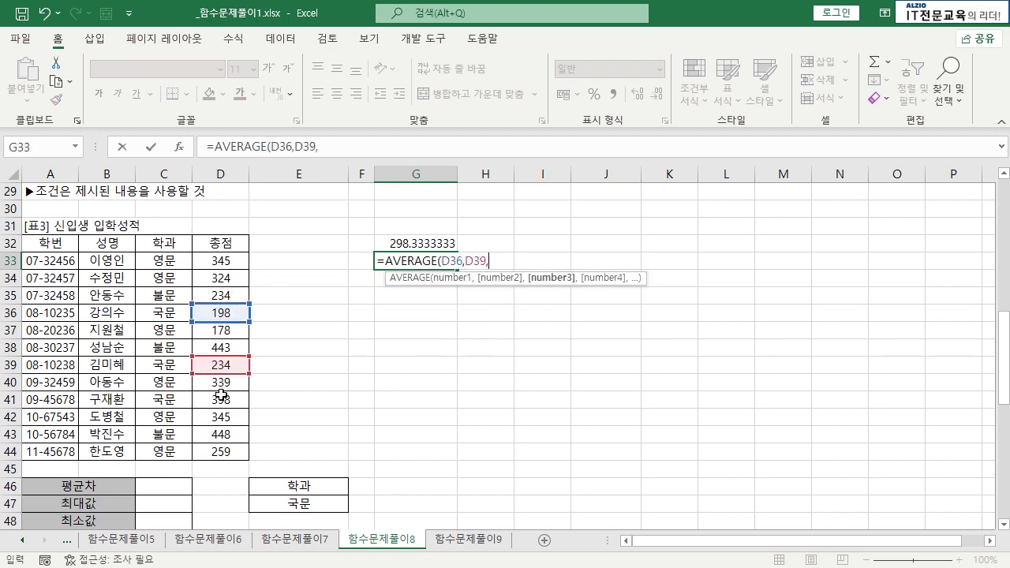
{"action": "left_click", "coordinate": [221, 397]}
{"action": "type", "text": ","}
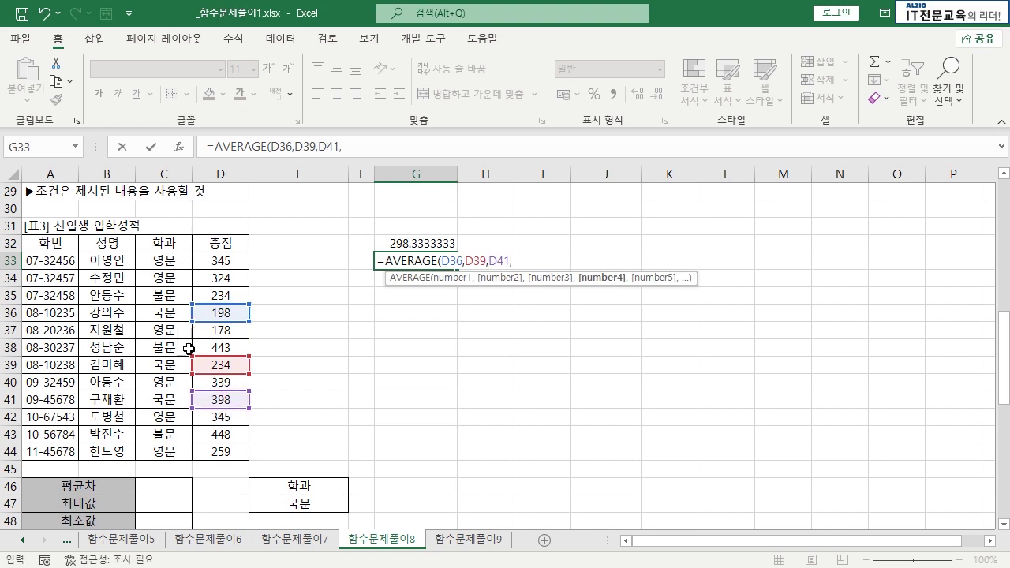
{"action": "key", "text": "BackSpace"}
{"action": "key", "text": "Return"}
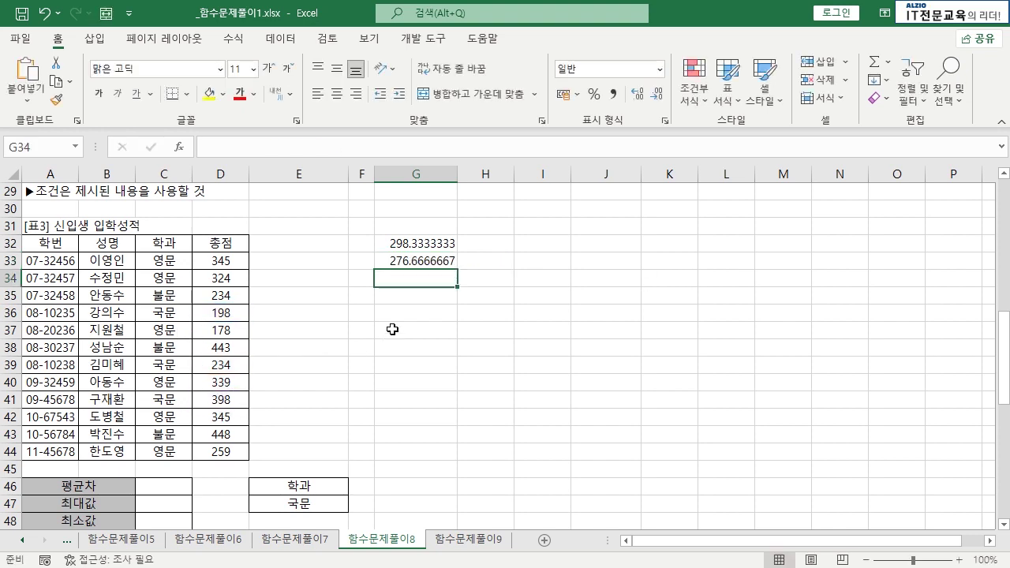
- Enter =G32-G33 in G34 to calculate the difference between the two department averages
{"action": "left_click_drag", "start_coordinate": [427, 247], "coordinate": [426, 255]}
{"action": "left_click", "coordinate": [424, 260]}
{"action": "left_click", "coordinate": [425, 246]}
{"action": "left_click", "coordinate": [418, 280]}
{"action": "type", "text": "="}
{"action": "left_click", "coordinate": [422, 246]}
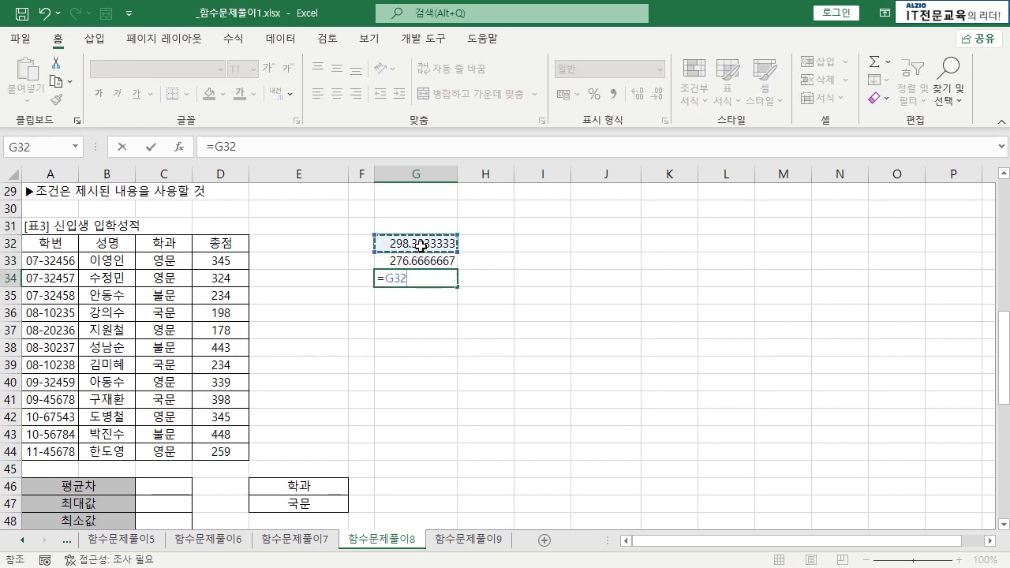
{"action": "type", "text": "-"}
{"action": "left_click", "coordinate": [418, 261]}
{"action": "key", "text": "Return"}
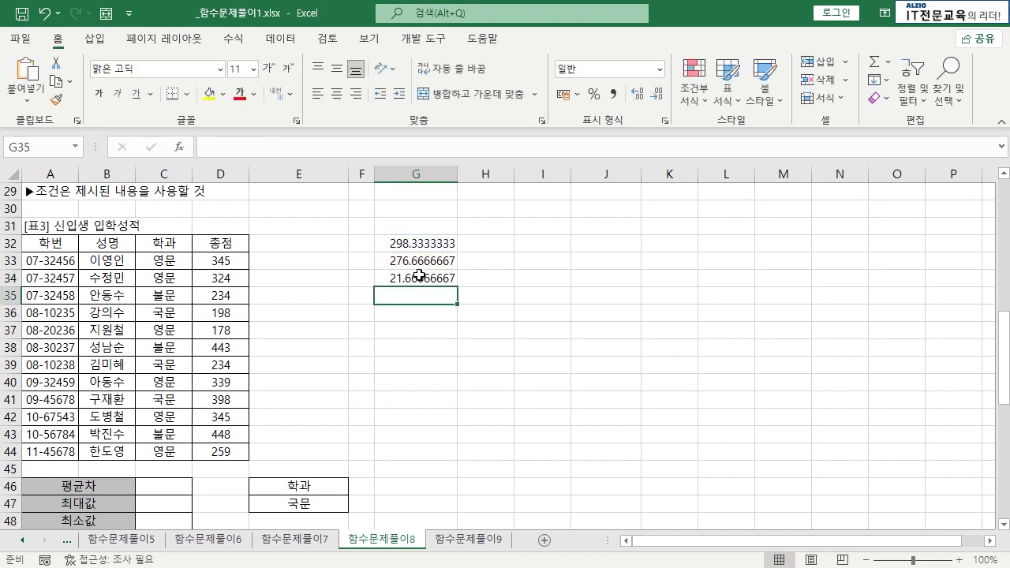
- Enter =DAVERAGE(A32:D44,4,C32:C33) in the 평균차 cell C46 and compare it with the manual average in G32
{"action": "left_click", "coordinate": [412, 319]}
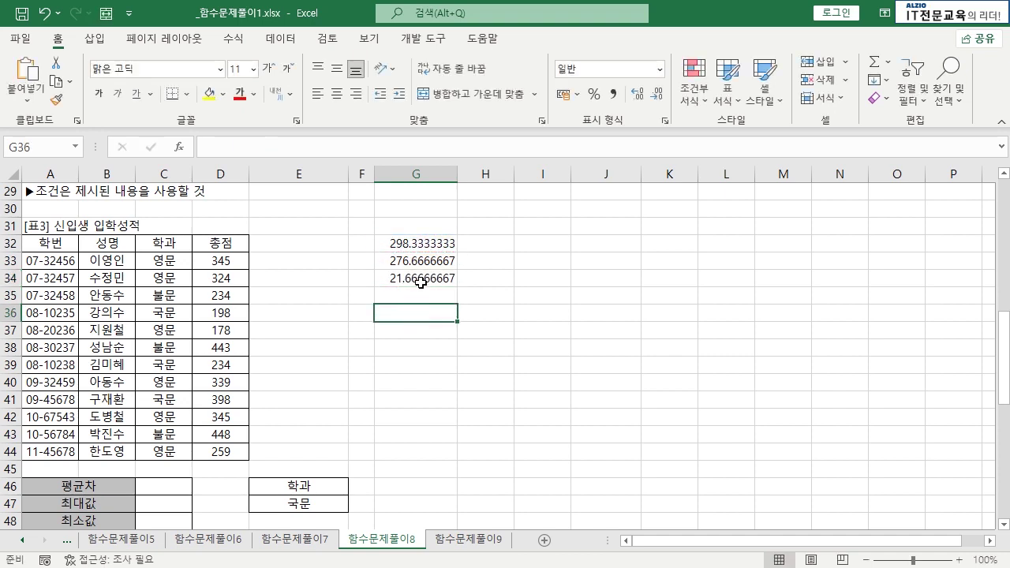
{"action": "left_click", "coordinate": [186, 484]}
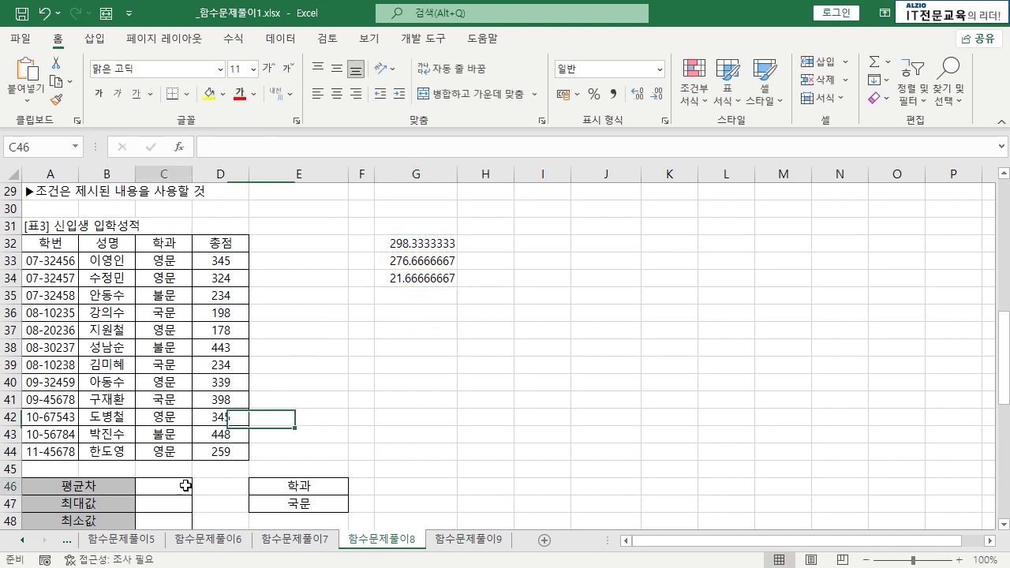
{"action": "key", "text": "BackSpace"}
{"action": "type", "text": "=DAVE"}
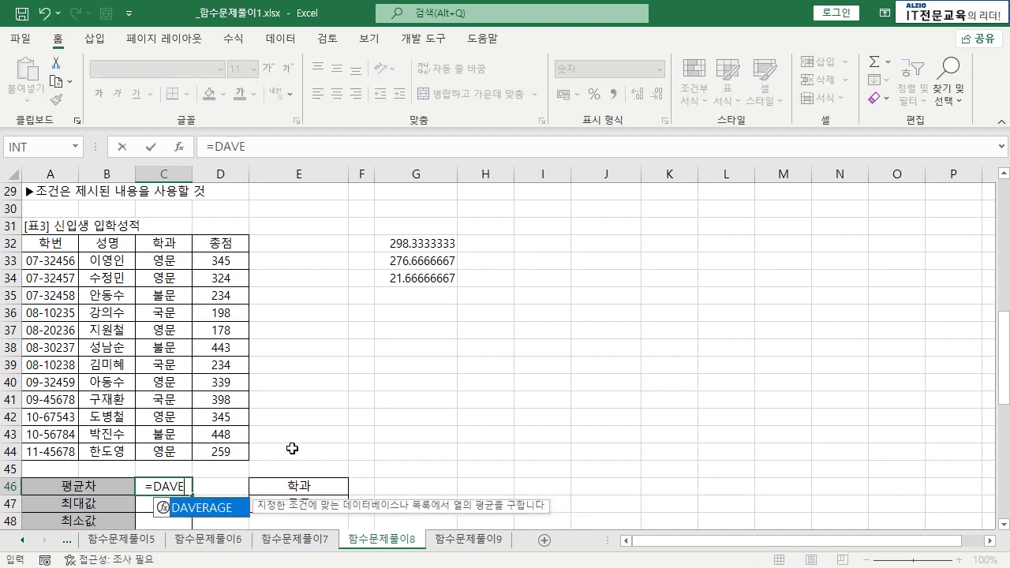
{"action": "key", "text": "Tab"}
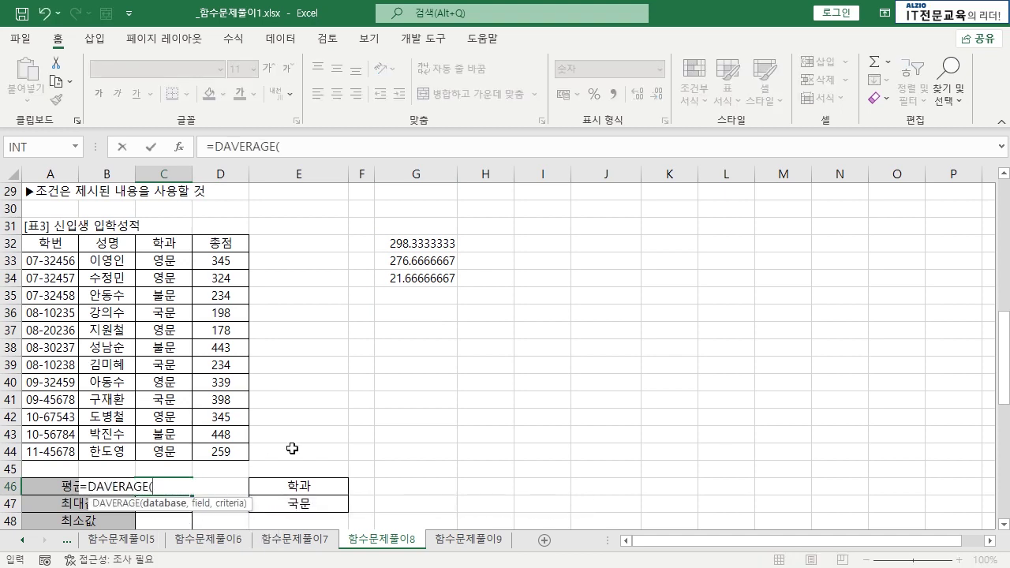
{"action": "scroll", "coordinate": [292, 448], "scroll_direction": "down", "scroll_amount": 1}
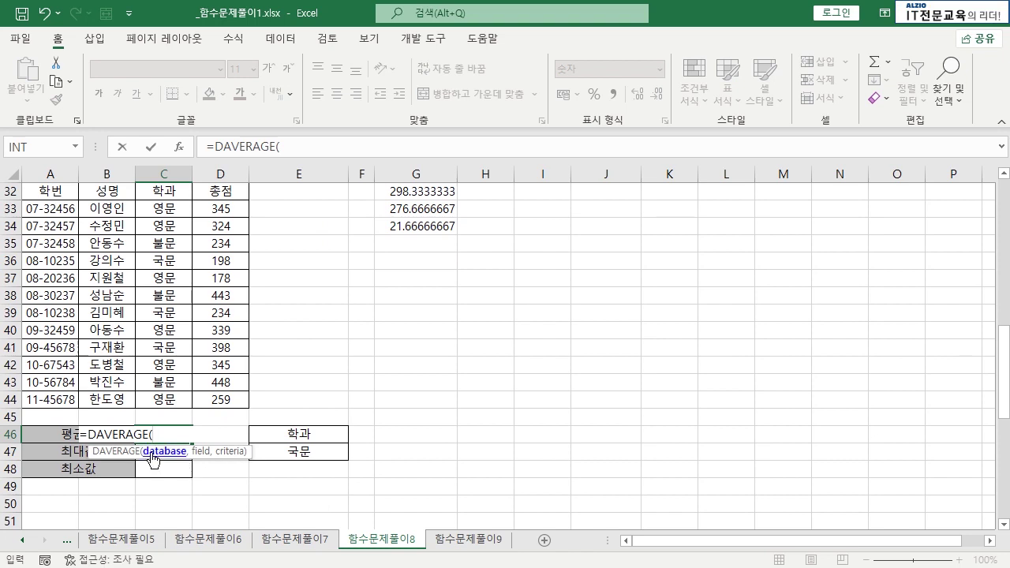
{"action": "left_click_drag", "start_coordinate": [50, 192], "coordinate": [215, 398]}
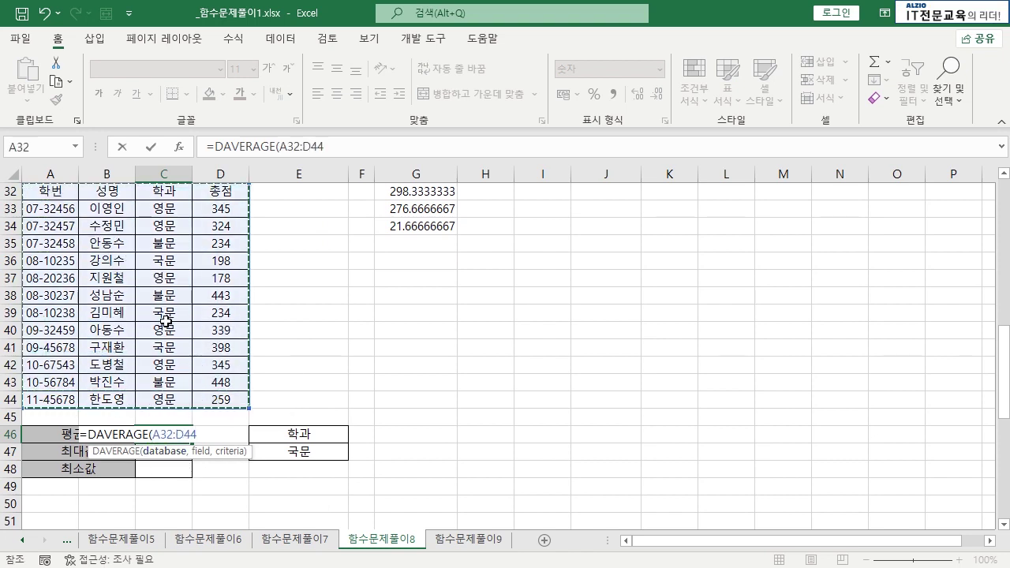
{"action": "type", "text": ","}
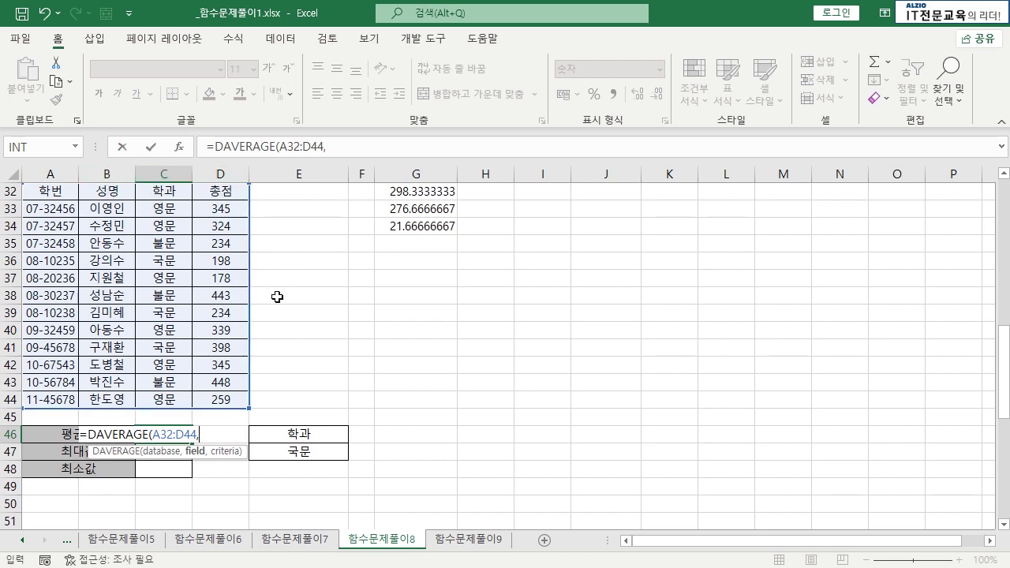
{"action": "type", "text": "4,"}
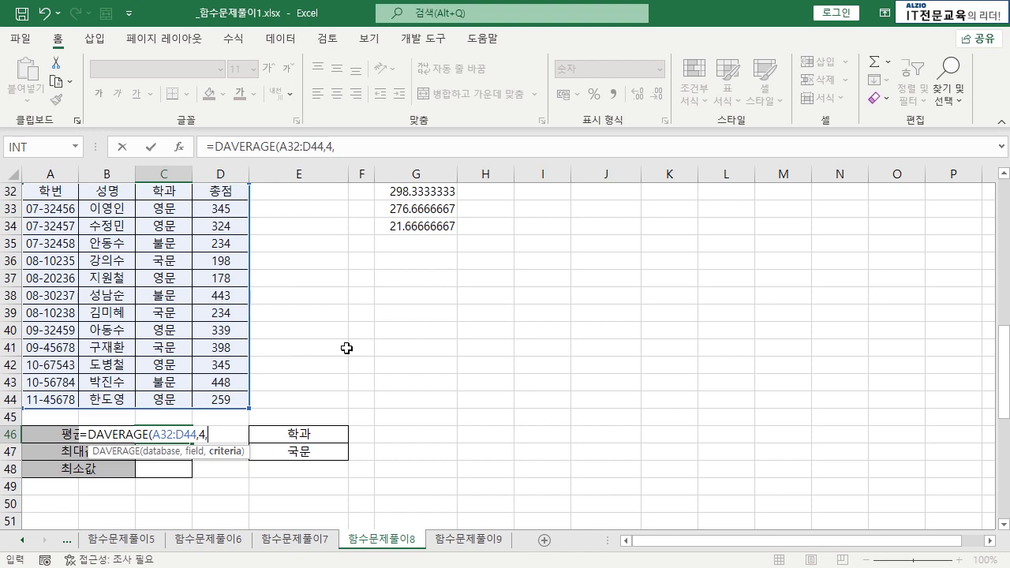
{"action": "left_click_drag", "start_coordinate": [167, 195], "coordinate": [171, 208]}
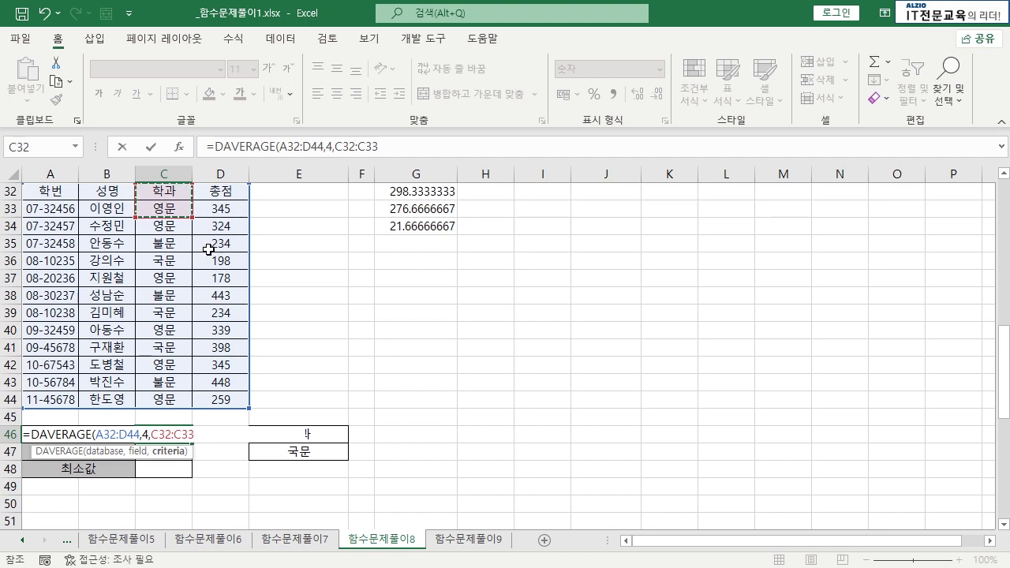
{"action": "key", "text": "Return"}
{"action": "left_click", "coordinate": [420, 194]}
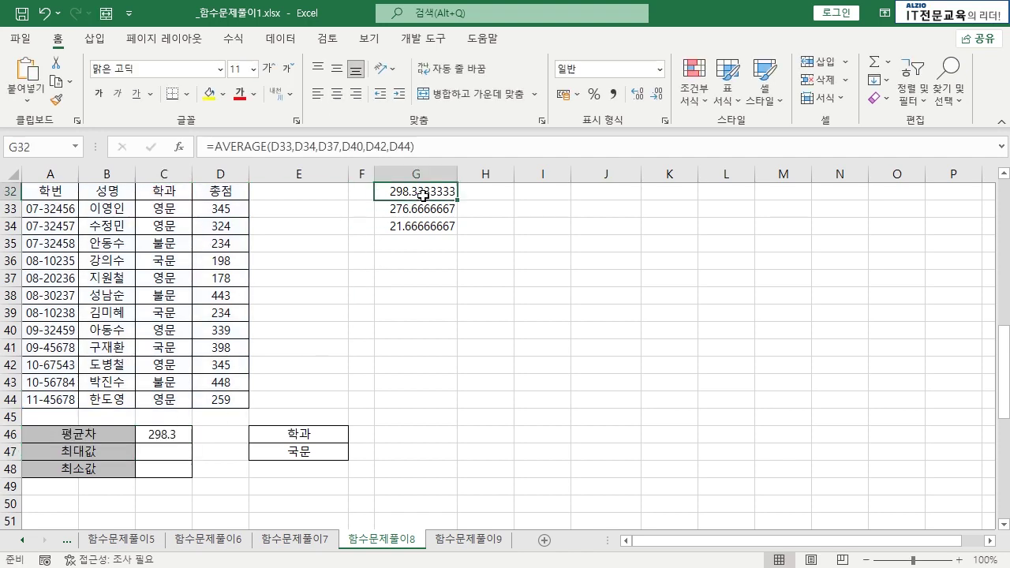
- Extend the C46 formula with -DAVERAGE(A32:D44,4,E46:E47) to subtract the 국문 average, accepting the suggested closing parenthesis
{"action": "double_click", "coordinate": [190, 432]}
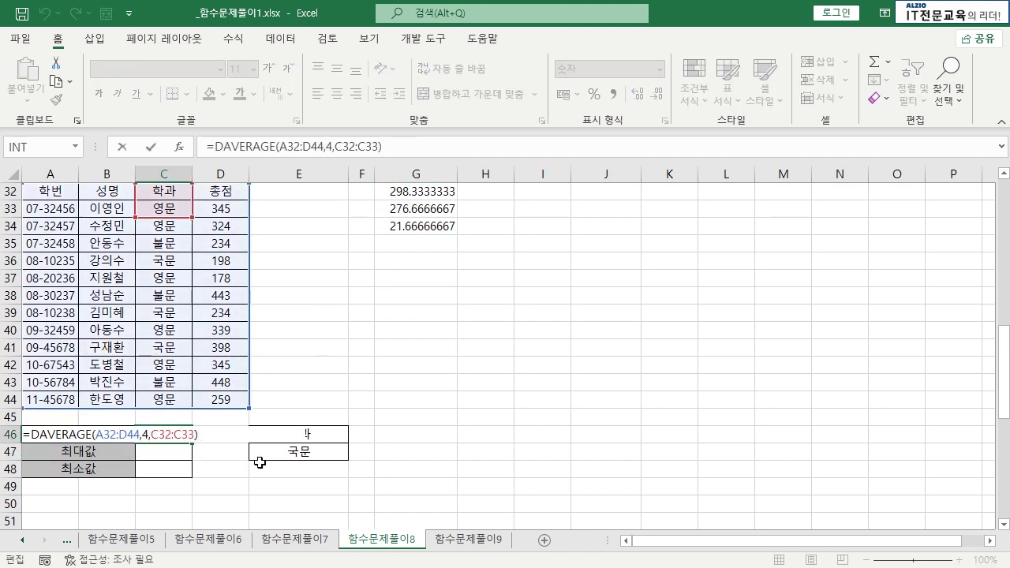
{"action": "type", "text": "-DAVERAGE("}
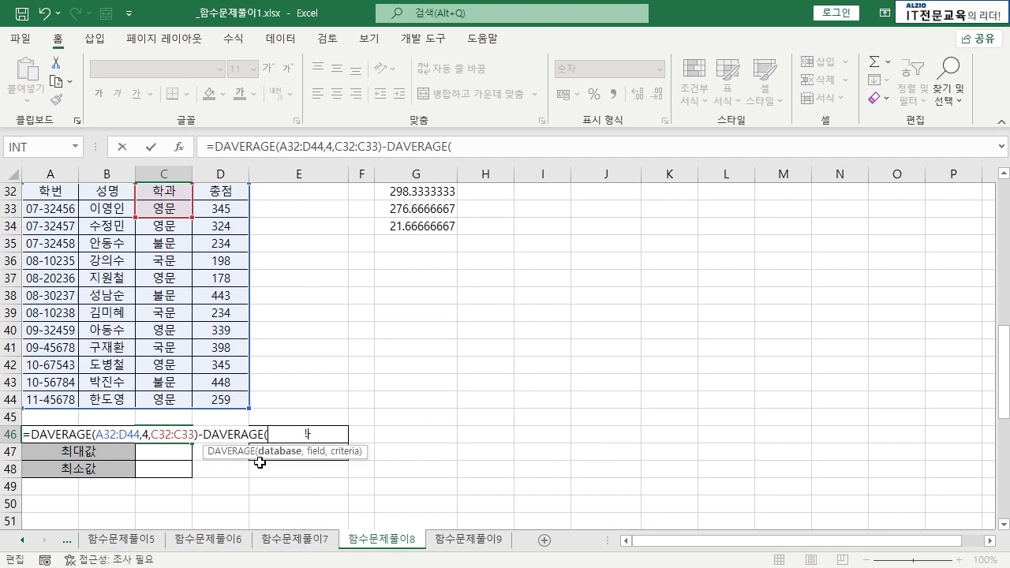
{"action": "left_click_drag", "start_coordinate": [51, 192], "coordinate": [250, 399]}
{"action": "type", "text": ","}
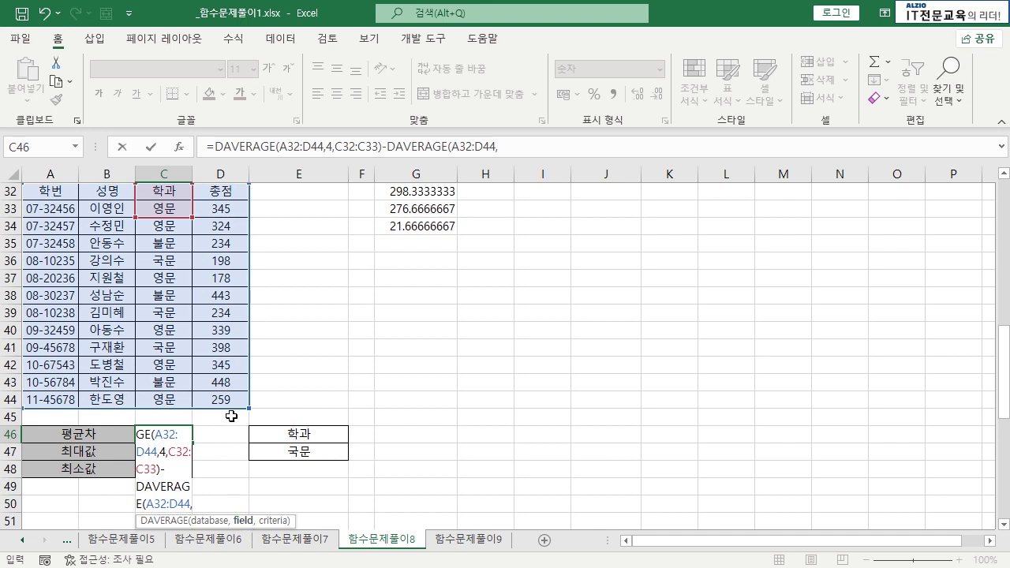
{"action": "type", "text": "4,"}
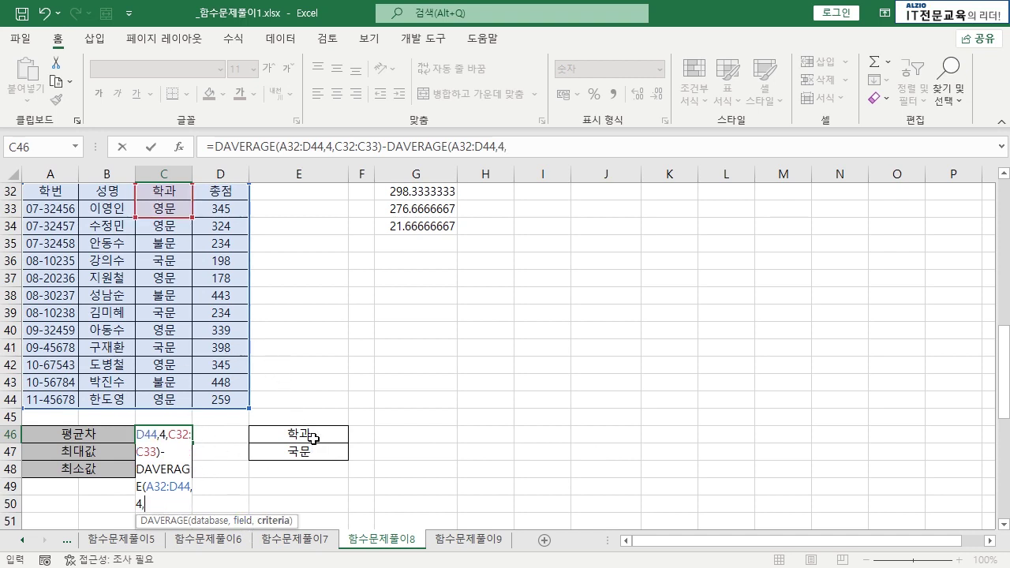
{"action": "left_click_drag", "start_coordinate": [309, 435], "coordinate": [314, 451]}
{"action": "key", "text": "Return"}
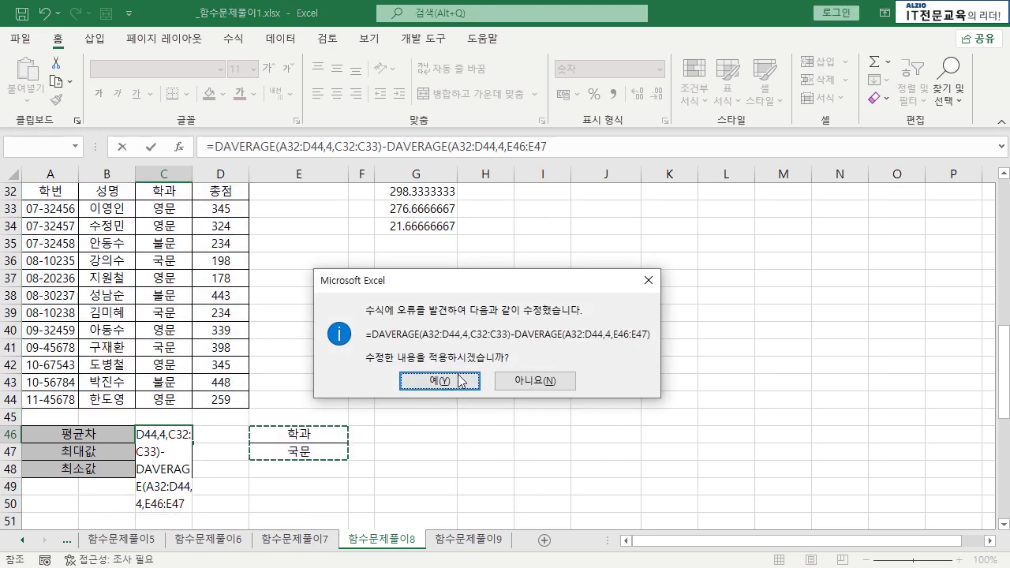
{"action": "left_click", "coordinate": [446, 380]}
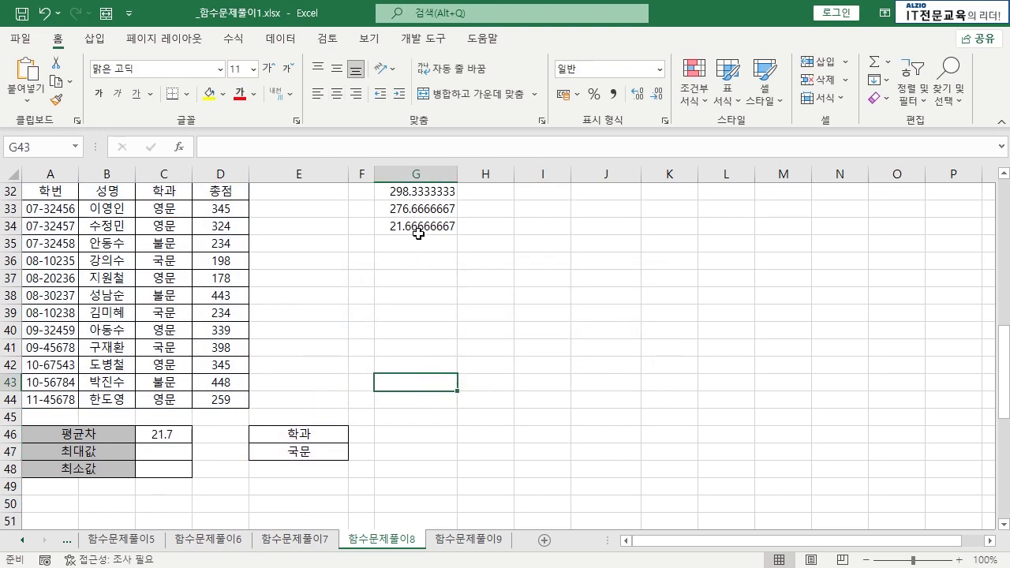
- Compare the average difference in C46 with the manual check in G34 and review the task conditions above the table
{"action": "left_click", "coordinate": [418, 230]}
{"action": "left_click", "coordinate": [175, 436]}
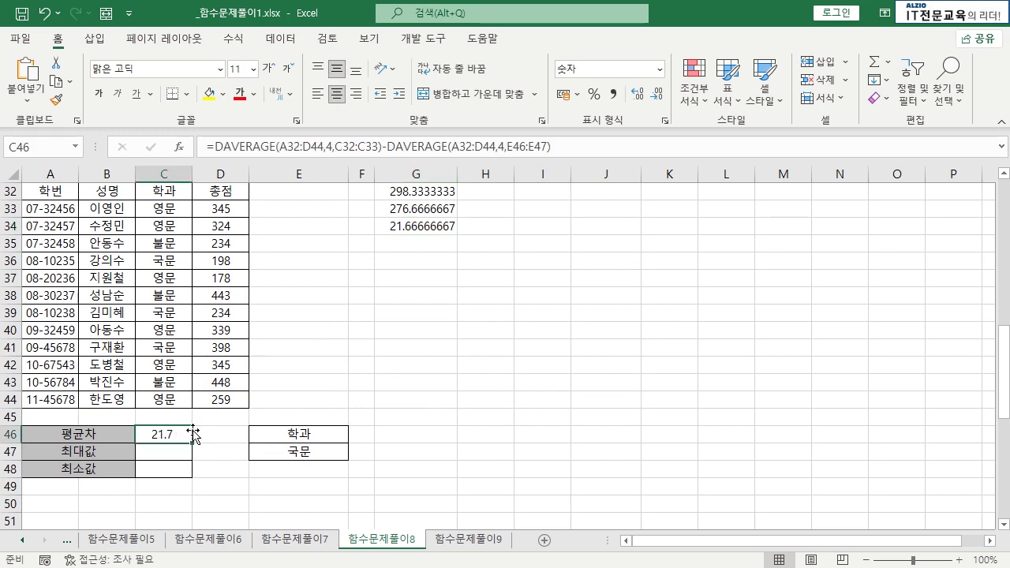
{"action": "scroll", "coordinate": [196, 377], "scroll_direction": "up", "scroll_amount": 4}
{"action": "scroll", "coordinate": [69, 295], "scroll_direction": "up", "scroll_amount": 1}
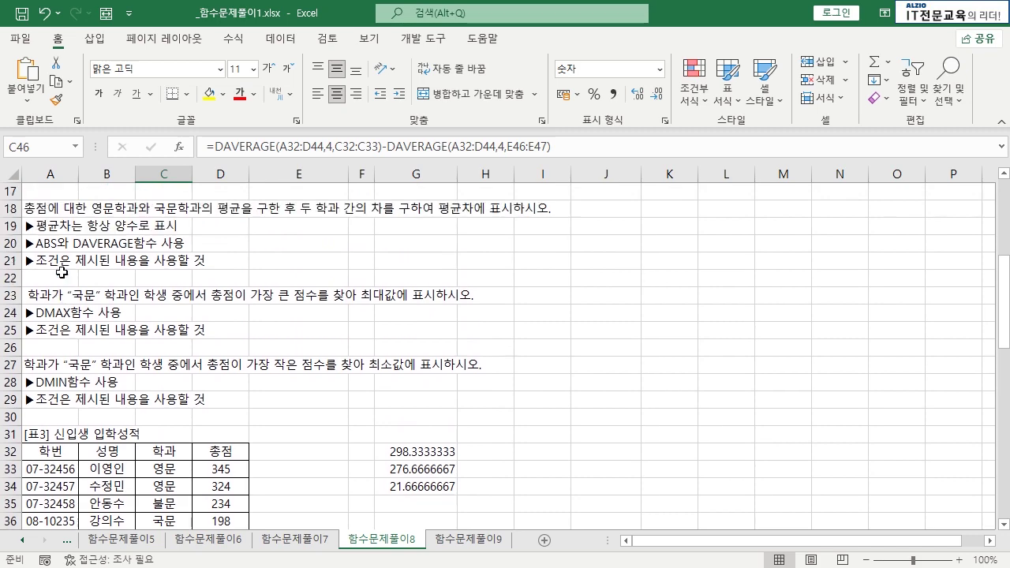
{"action": "scroll", "coordinate": [147, 302], "scroll_direction": "down", "scroll_amount": 5}
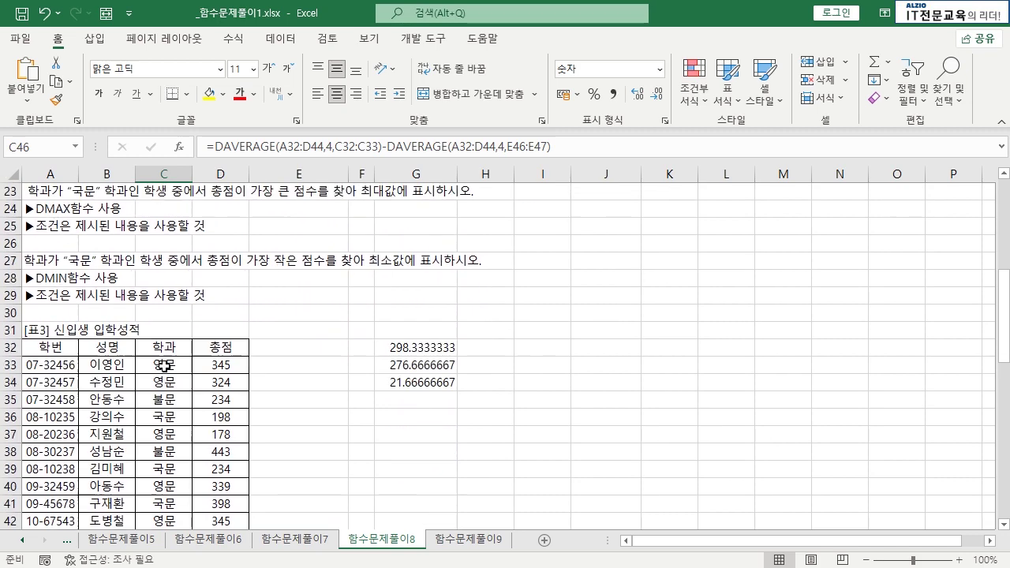
{"action": "scroll", "coordinate": [171, 438], "scroll_direction": "up", "scroll_amount": 4}
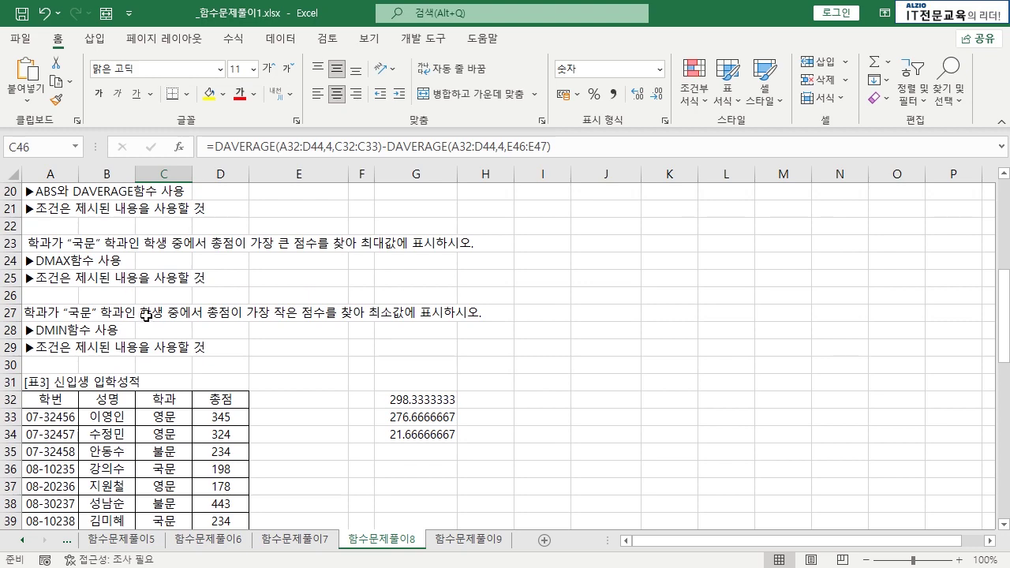
{"action": "scroll", "coordinate": [106, 296], "scroll_direction": "down", "scroll_amount": 4}
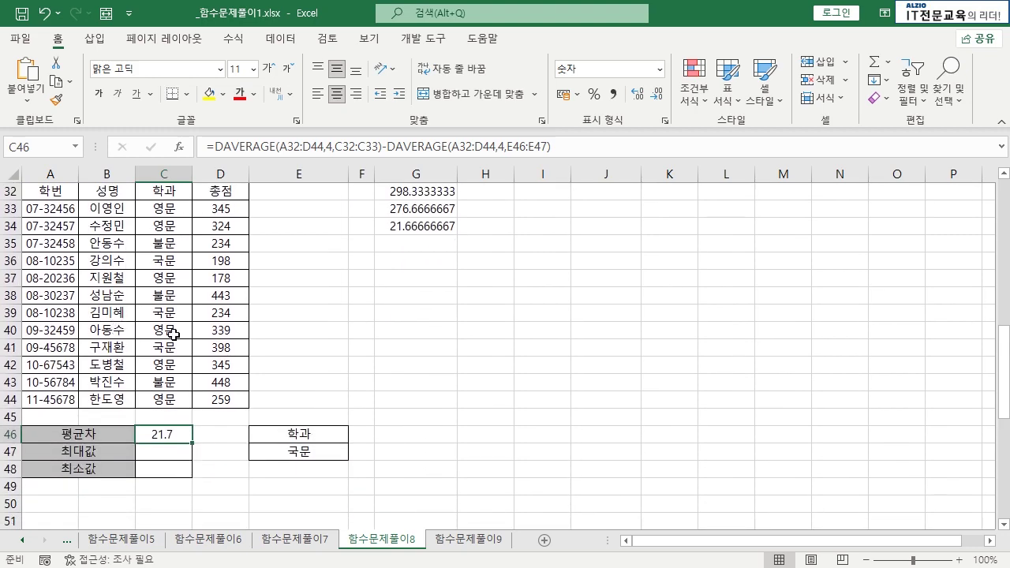
{"action": "scroll", "coordinate": [224, 353], "scroll_direction": "up", "scroll_amount": 1}
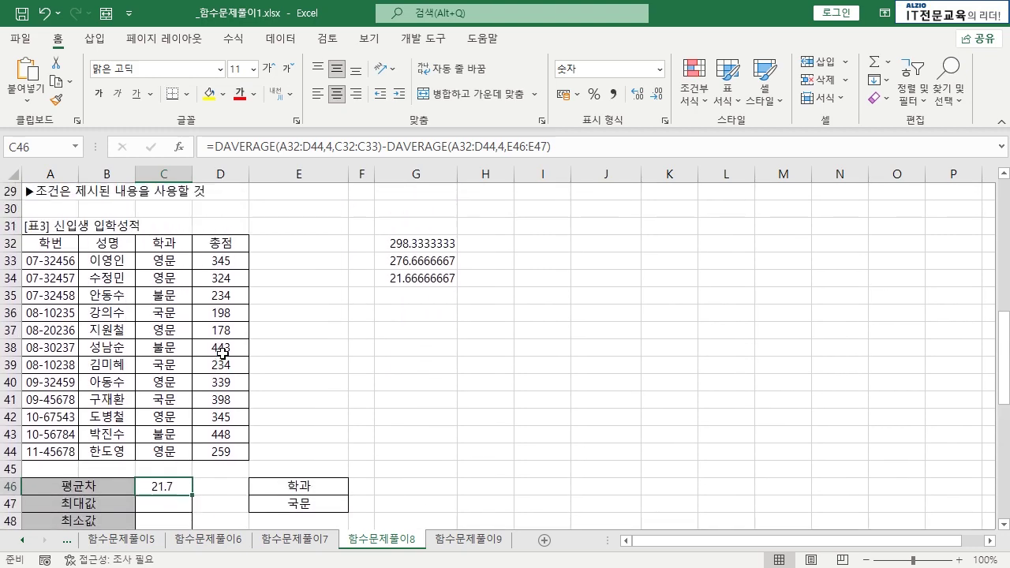
- Swap the two averages in the C46 formula so it reads =DAVERAGE(A32:D44,4,E46:E47)-DAVERAGE(A32:D44,4,C32:C33)
{"action": "double_click", "coordinate": [172, 485]}
{"action": "left_click_drag", "start_coordinate": [207, 486], "coordinate": [257, 508]}
{"action": "key", "text": "ctrl+c"}
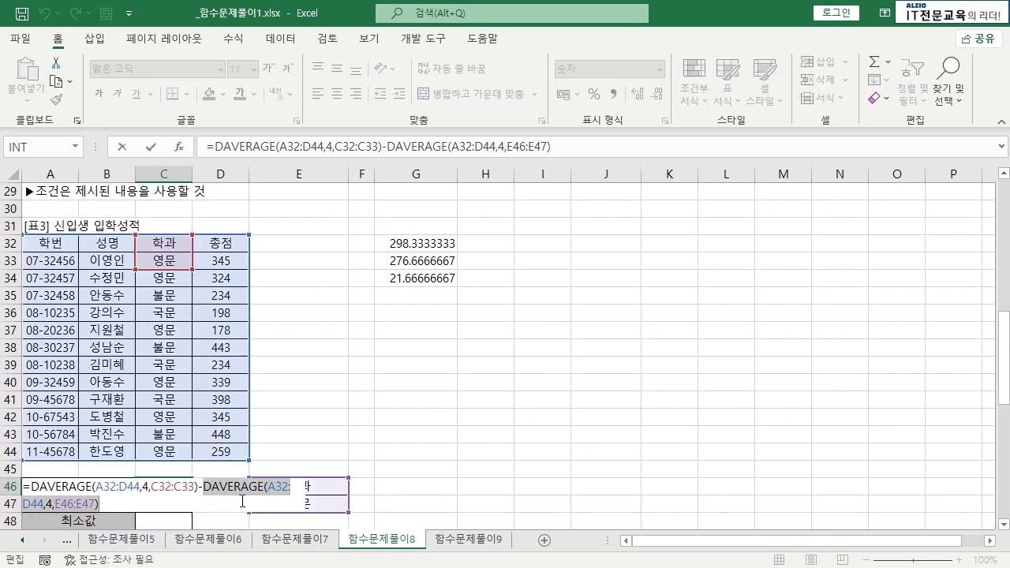
{"action": "key", "text": "BackSpace"}
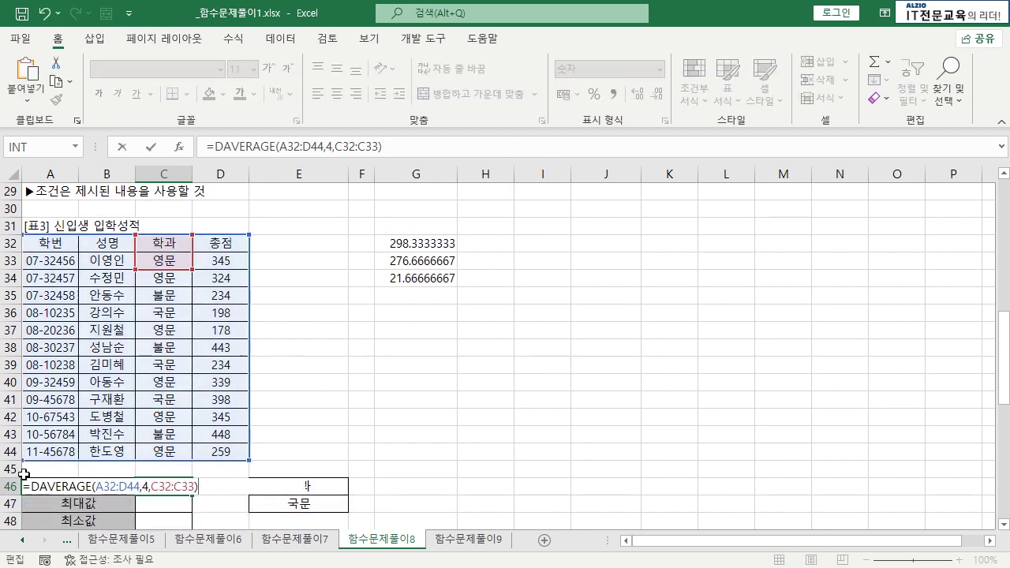
{"action": "left_click", "coordinate": [32, 487]}
{"action": "key", "text": "ctrl+v"}
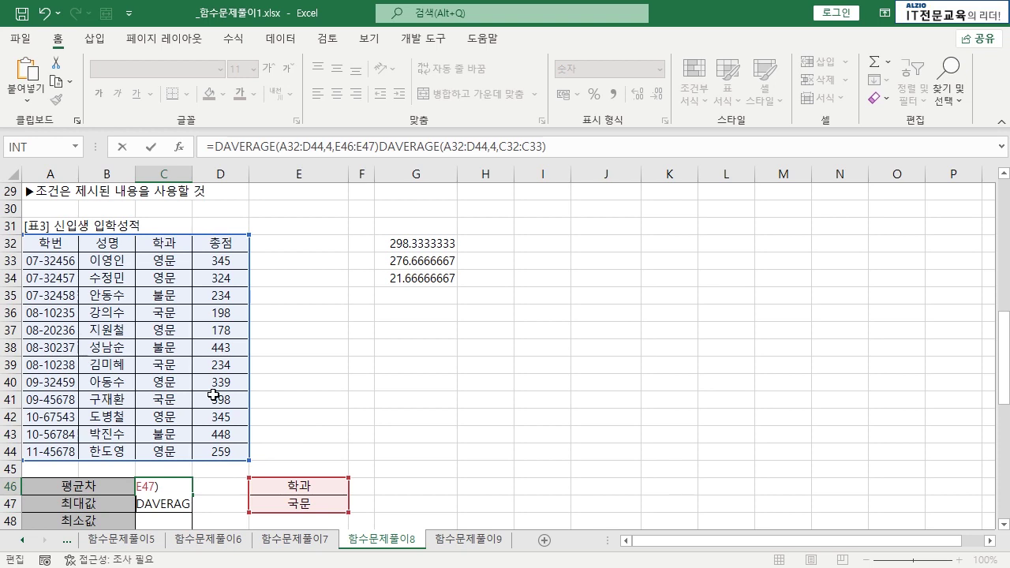
{"action": "type", "text": "-"}
{"action": "scroll", "coordinate": [174, 464], "scroll_direction": "down", "scroll_amount": 2}
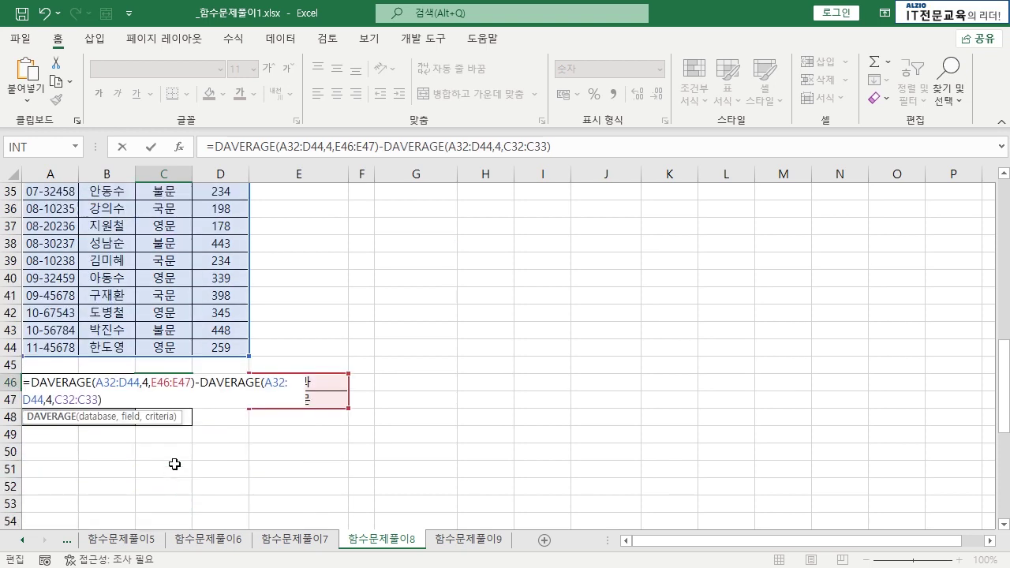
{"action": "left_click_drag", "start_coordinate": [33, 382], "coordinate": [217, 395]}
{"action": "left_click", "coordinate": [216, 385]}
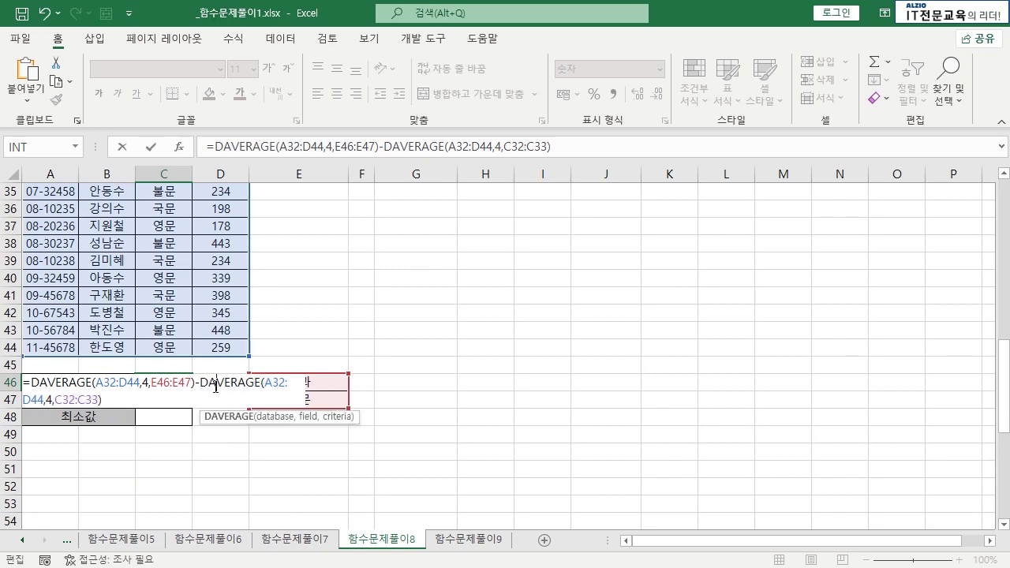
{"action": "key", "text": "Return"}
{"action": "left_click", "coordinate": [164, 382]}
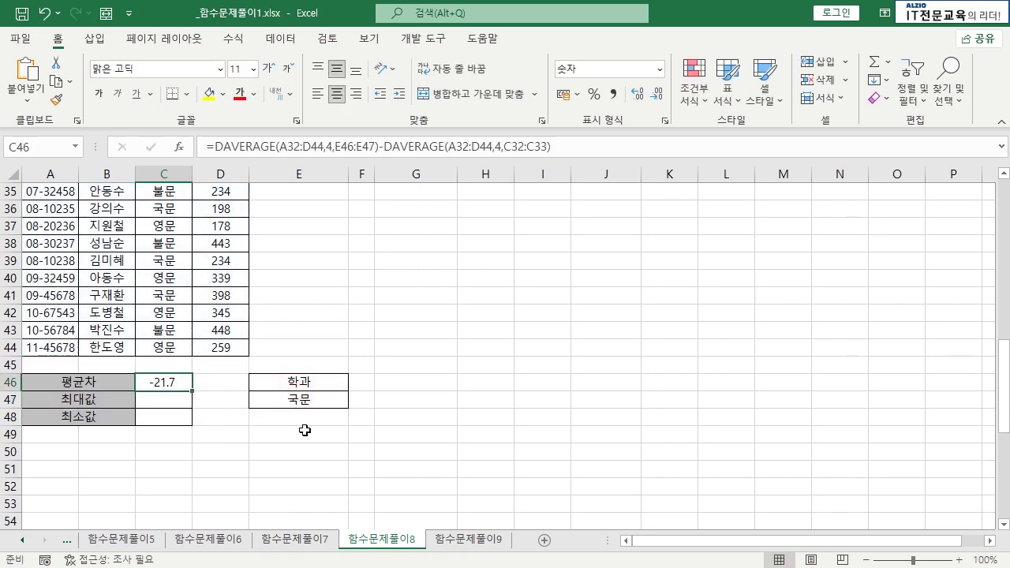
- Enter =G33-G32 in G35 as a manual check of the reversed subtraction and compare it with the 평균차 cell C46
{"action": "scroll", "coordinate": [305, 430], "scroll_direction": "up", "scroll_amount": 3}
{"action": "left_click", "coordinate": [420, 345]}
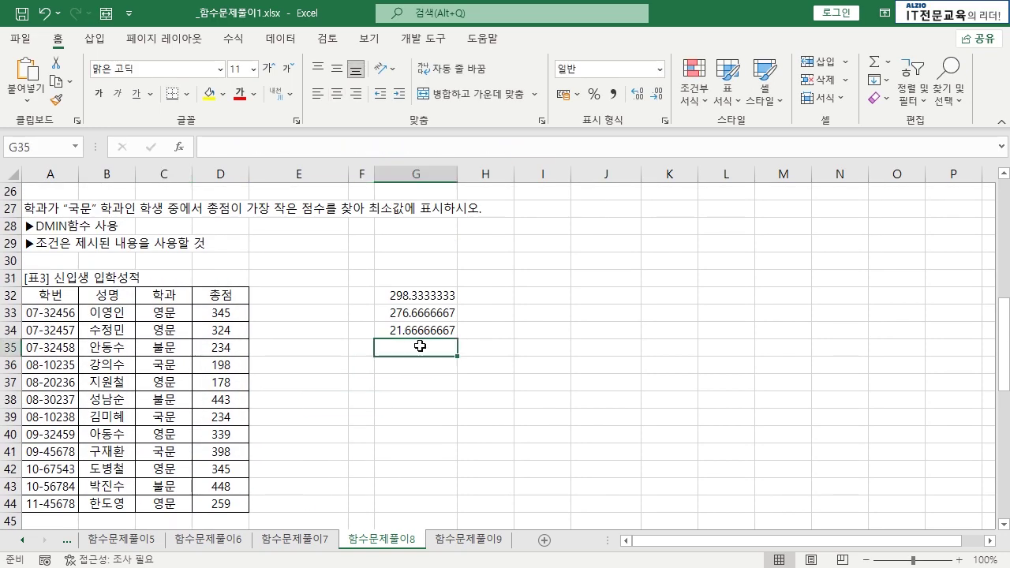
{"action": "type", "text": "="}
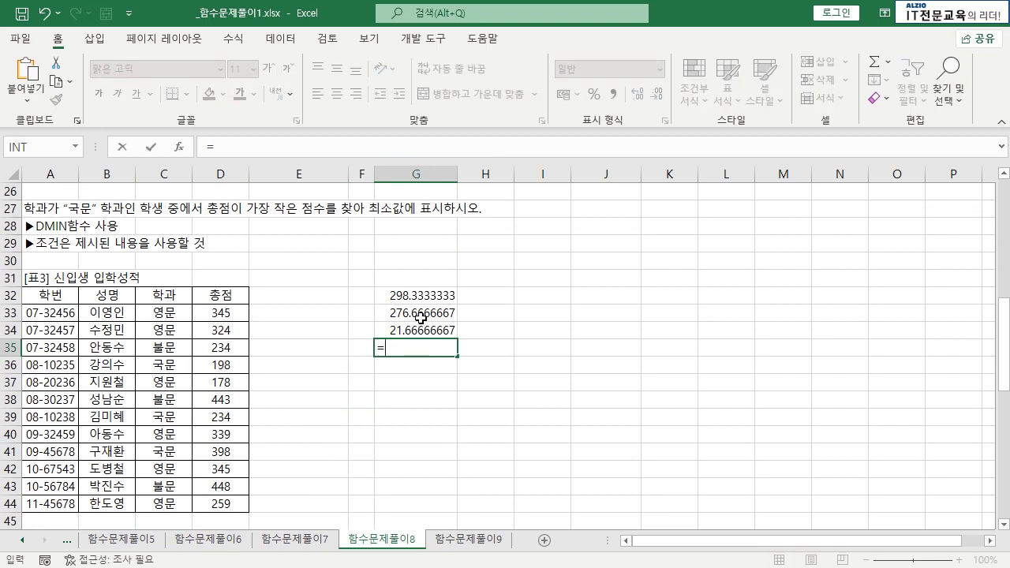
{"action": "left_click", "coordinate": [419, 313]}
{"action": "type", "text": "-"}
{"action": "left_click", "coordinate": [424, 297]}
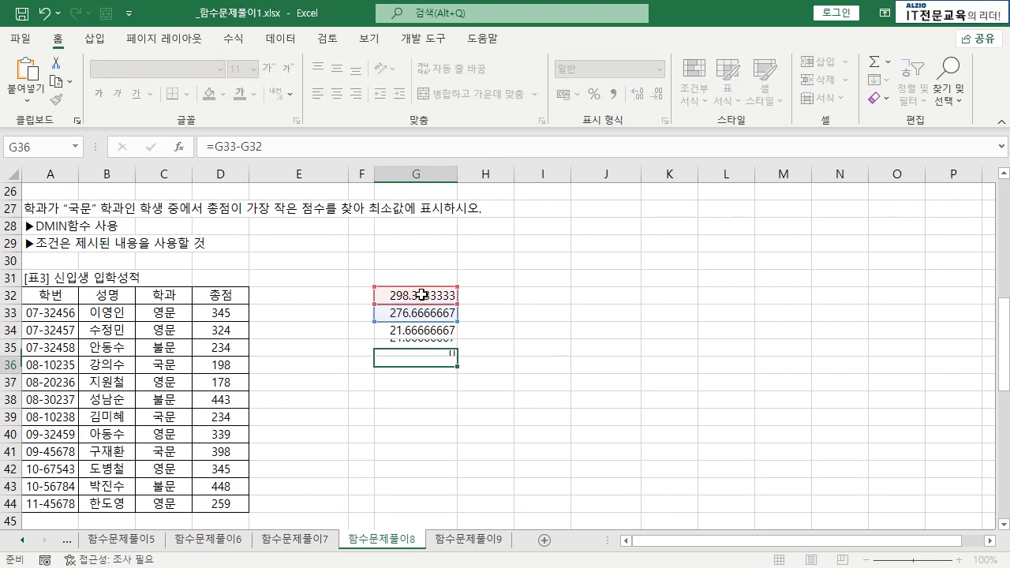
{"action": "key", "text": "Return"}
{"action": "left_click", "coordinate": [423, 348]}
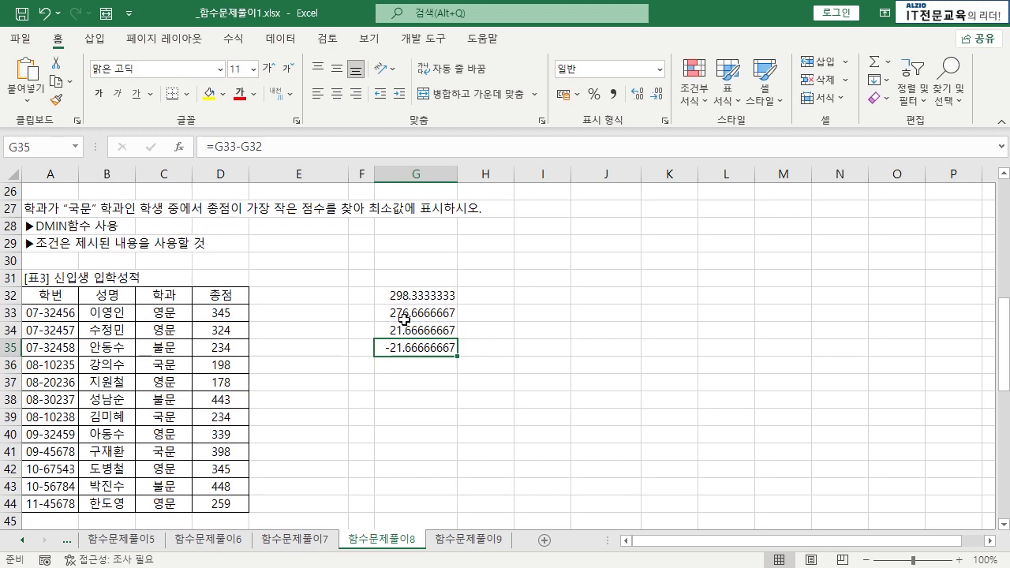
{"action": "scroll", "coordinate": [403, 348], "scroll_direction": "down", "scroll_amount": 3}
{"action": "left_click", "coordinate": [175, 383]}
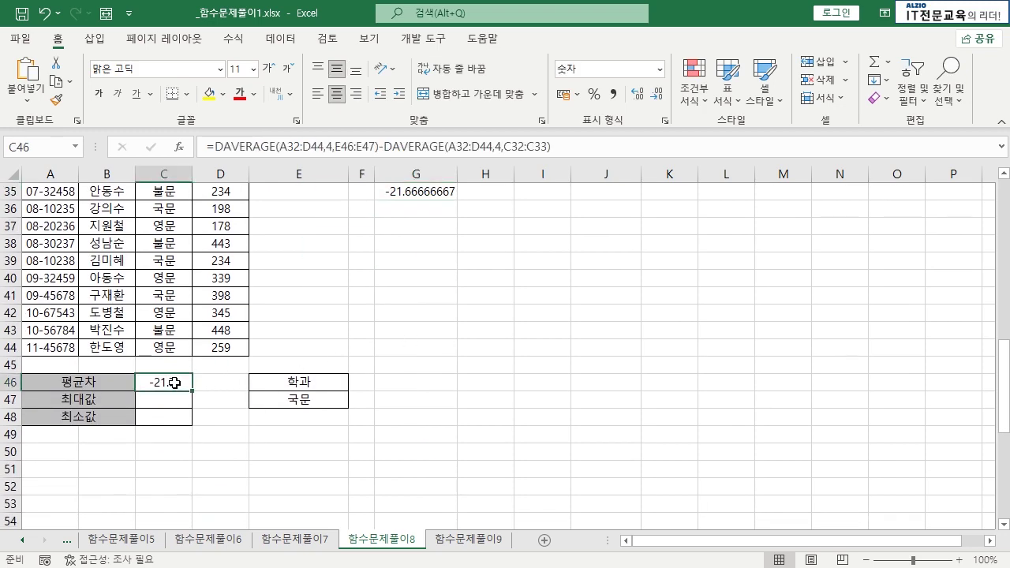
{"action": "scroll", "coordinate": [145, 294], "scroll_direction": "up", "scroll_amount": 3}
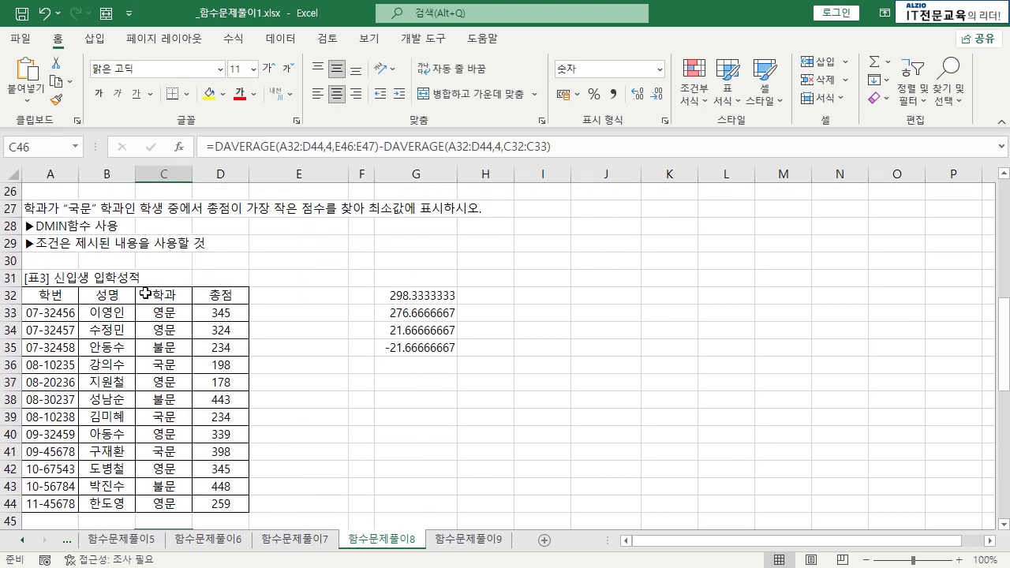
{"action": "scroll", "coordinate": [146, 294], "scroll_direction": "down", "scroll_amount": 2}
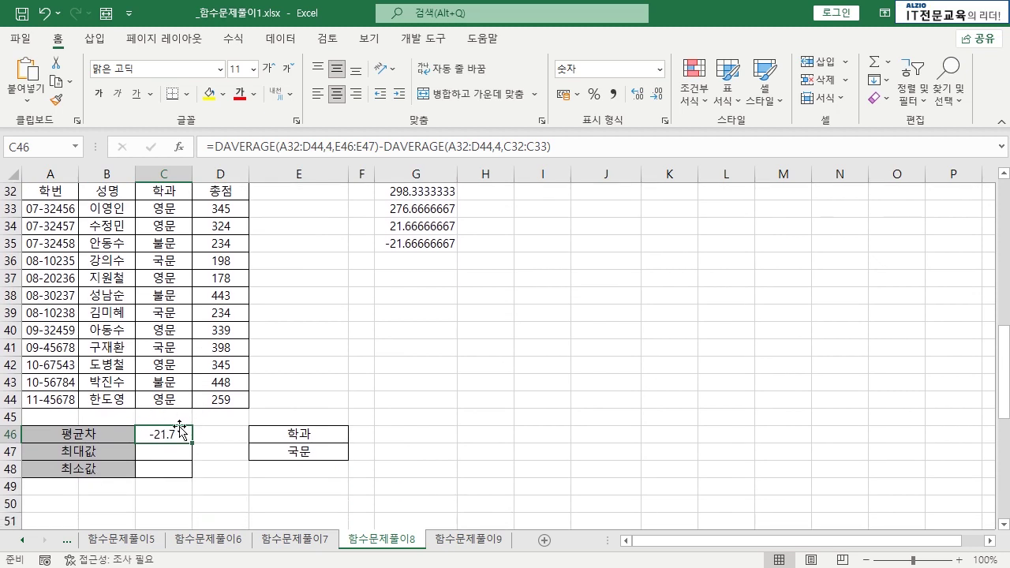
- Enter an ABS formula with the argument 5 in G37 to try out the absolute value function
{"action": "left_click", "coordinate": [377, 285]}
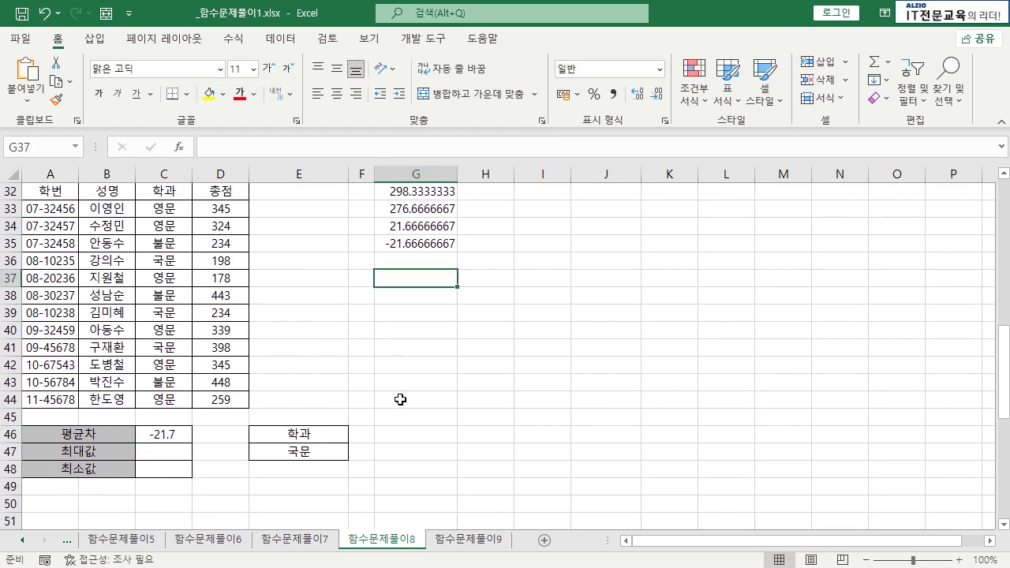
{"action": "type", "text": "=ABS"}
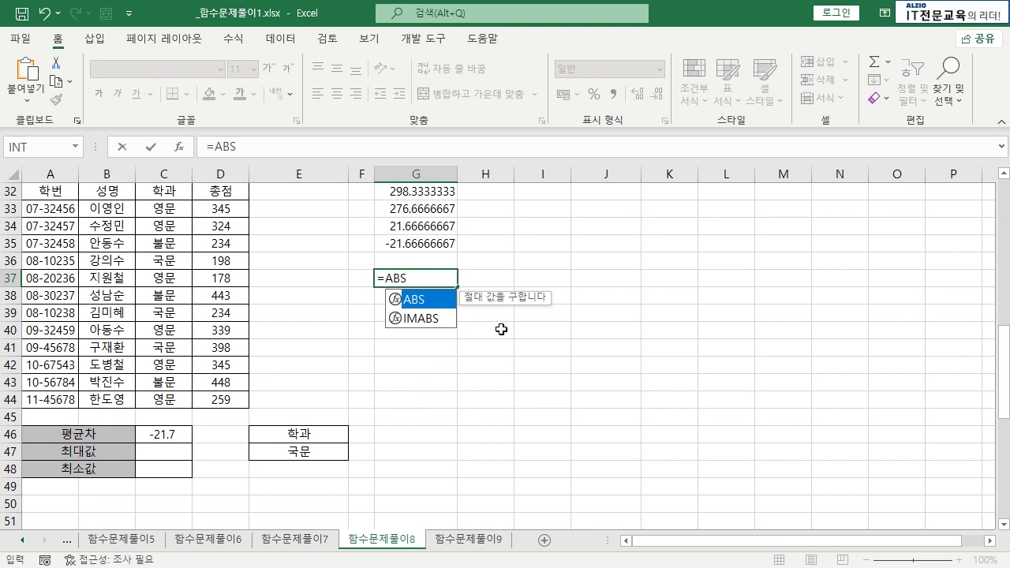
{"action": "type", "text": "("}
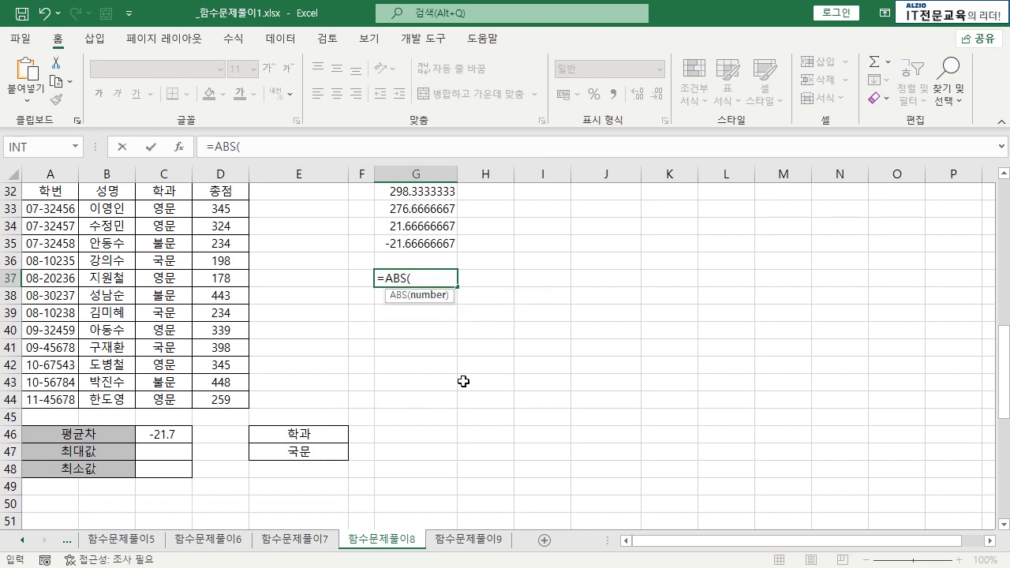
{"action": "type", "text": "5"}
{"action": "key", "text": "Return"}
{"action": "key", "text": "Up"}
{"action": "key", "text": "F2"}
{"action": "key", "text": "Return"}
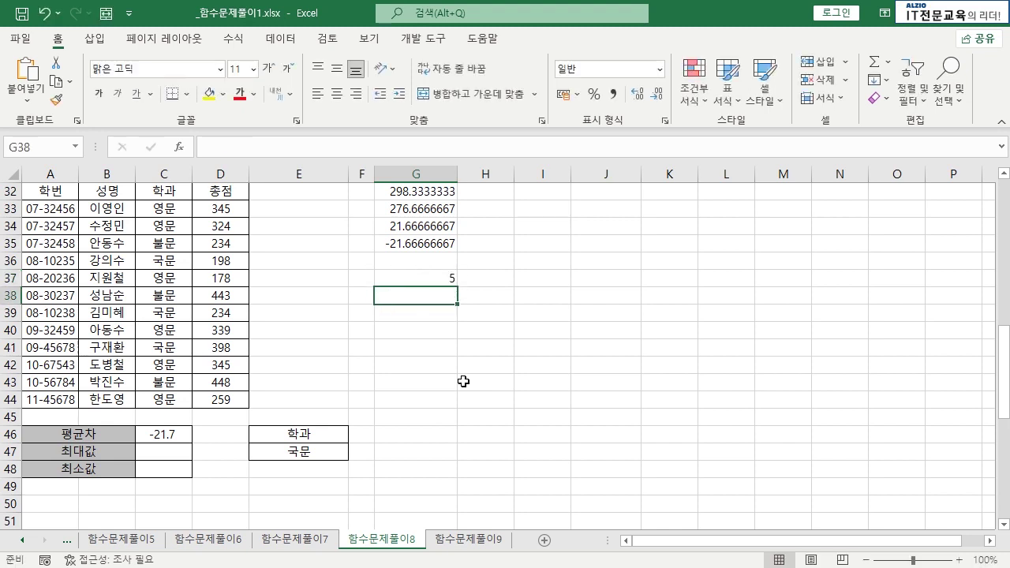
- Wrap the C46 formula in ABS so it reads =ABS(DAVERAGE(A32:D44,4,E46:E47)-DAVERAGE(A32:D44,4,C32:C33))
{"action": "double_click", "coordinate": [172, 436]}
{"action": "left_click_drag", "start_coordinate": [37, 434], "coordinate": [101, 451]}
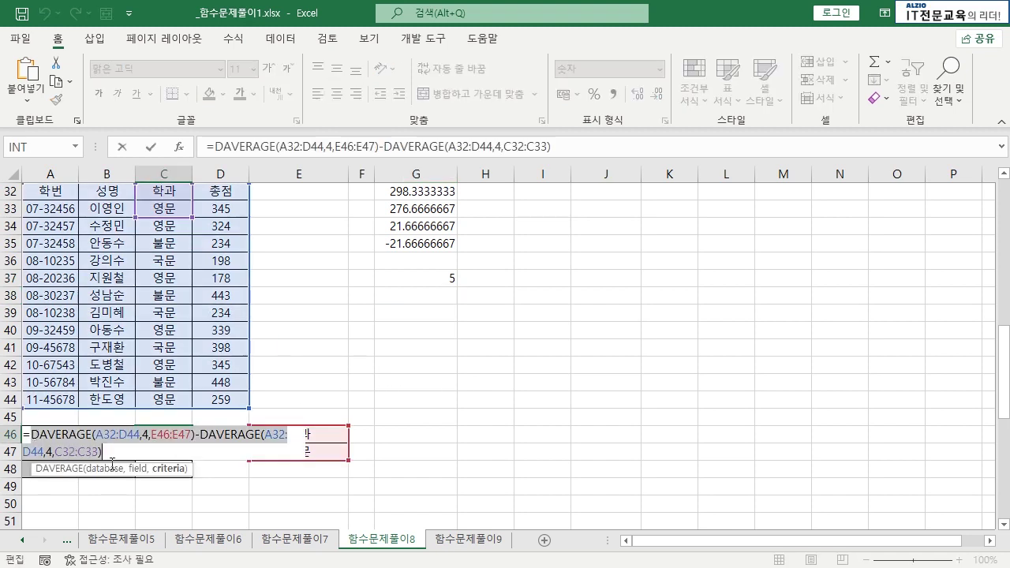
{"action": "left_click", "coordinate": [32, 434]}
{"action": "type", "text": "ABS("}
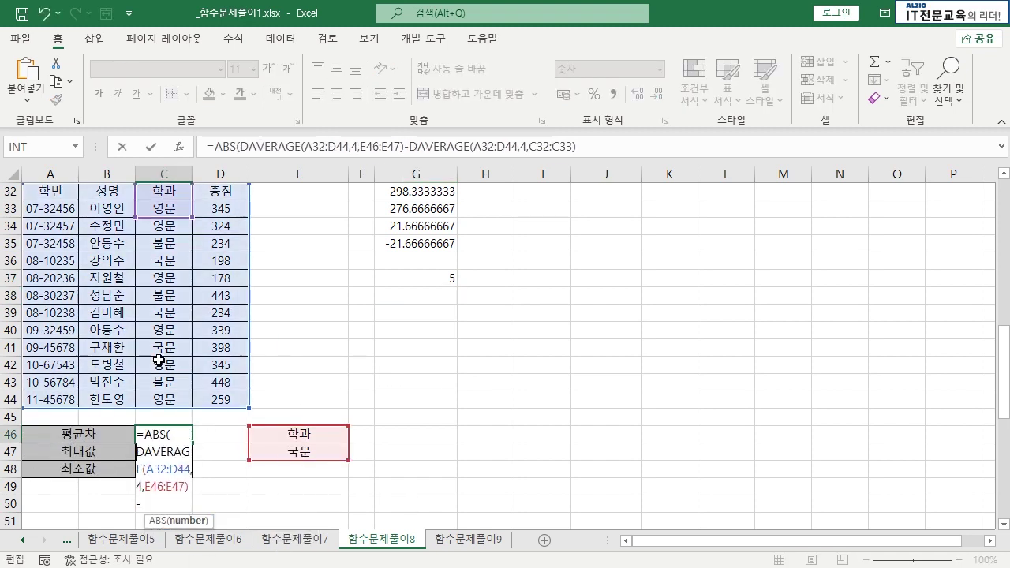
{"action": "key", "text": "End"}
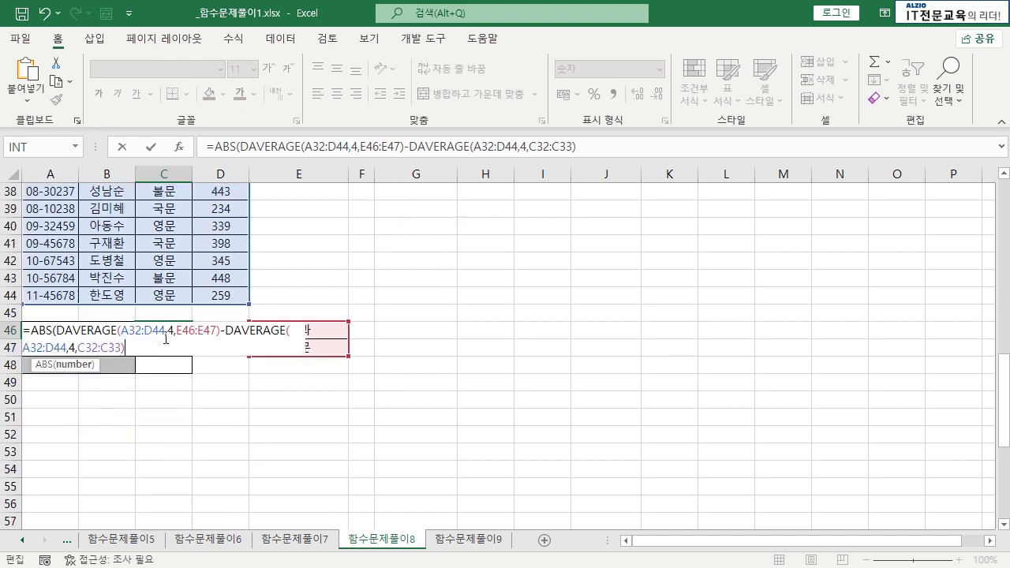
{"action": "type", "text": ")"}
{"action": "key", "text": "Return"}
{"action": "scroll", "coordinate": [333, 389], "scroll_direction": "up", "scroll_amount": 1}
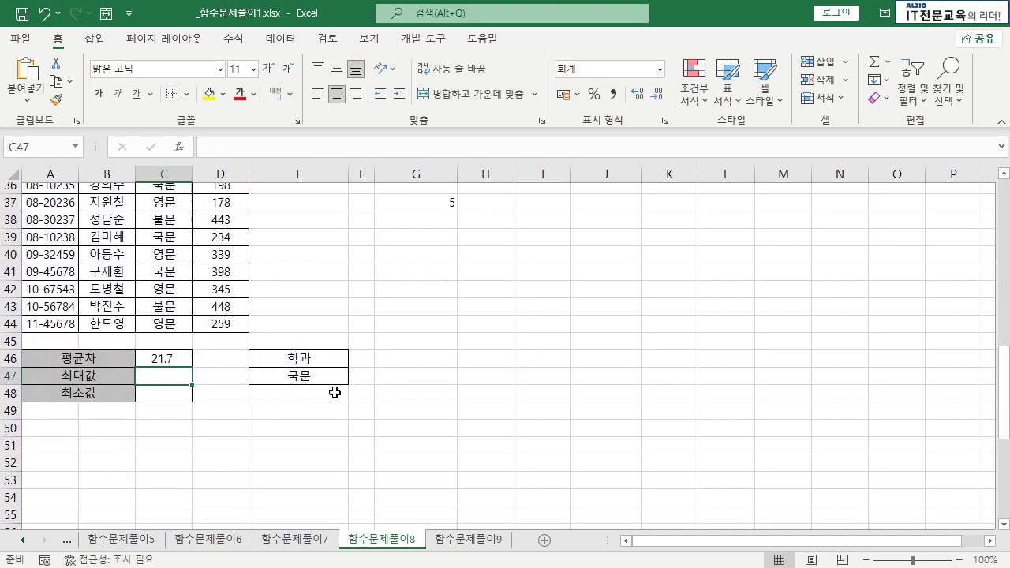
{"action": "left_click", "coordinate": [169, 382]}
- Change the manual check formula in G35 to =ABS(G33-G32) and inspect it
{"action": "scroll", "coordinate": [205, 348], "scroll_direction": "up", "scroll_amount": 2}
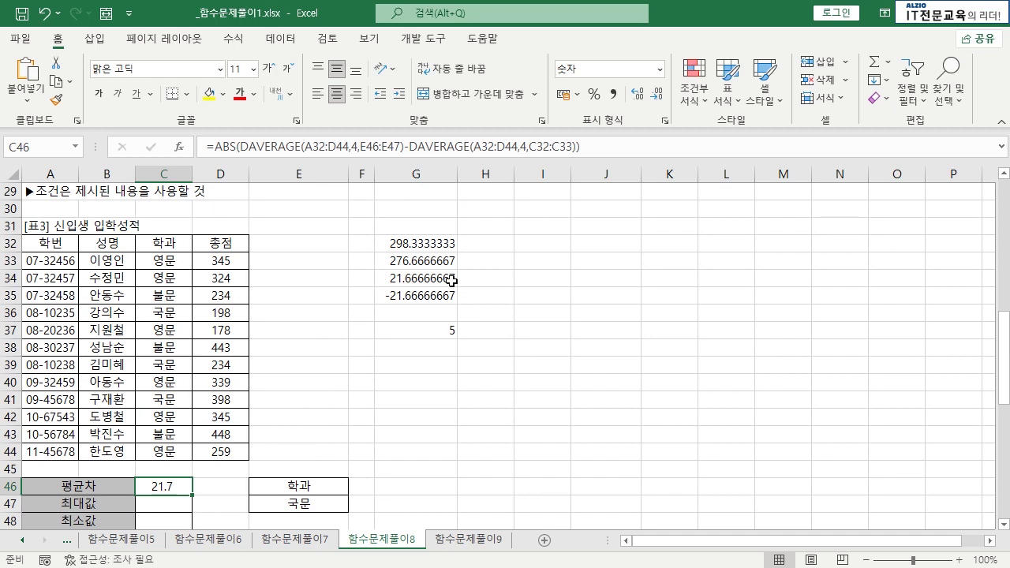
{"action": "left_click", "coordinate": [417, 298]}
{"action": "double_click", "coordinate": [413, 297]}
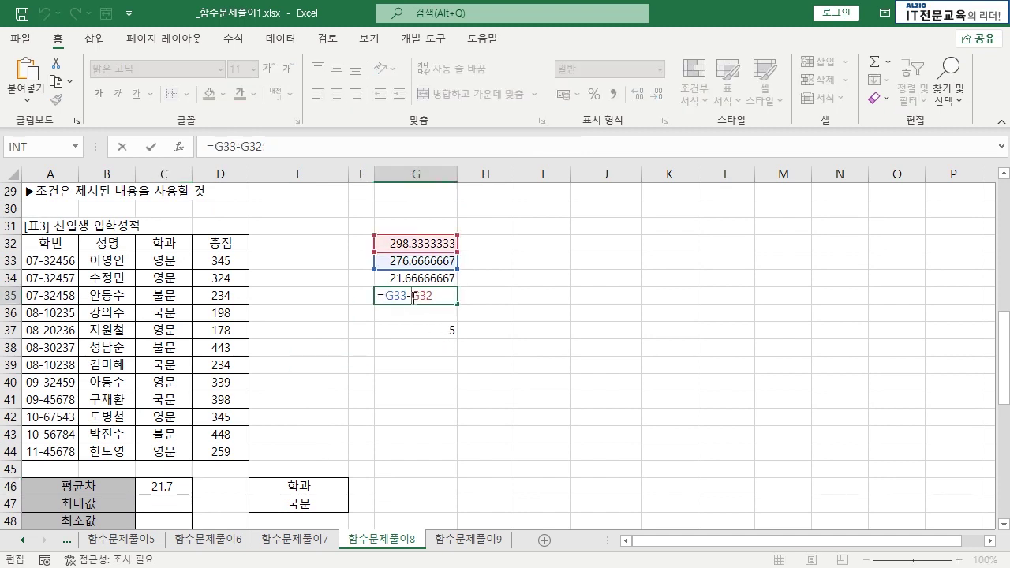
{"action": "type", "text": "ABS("}
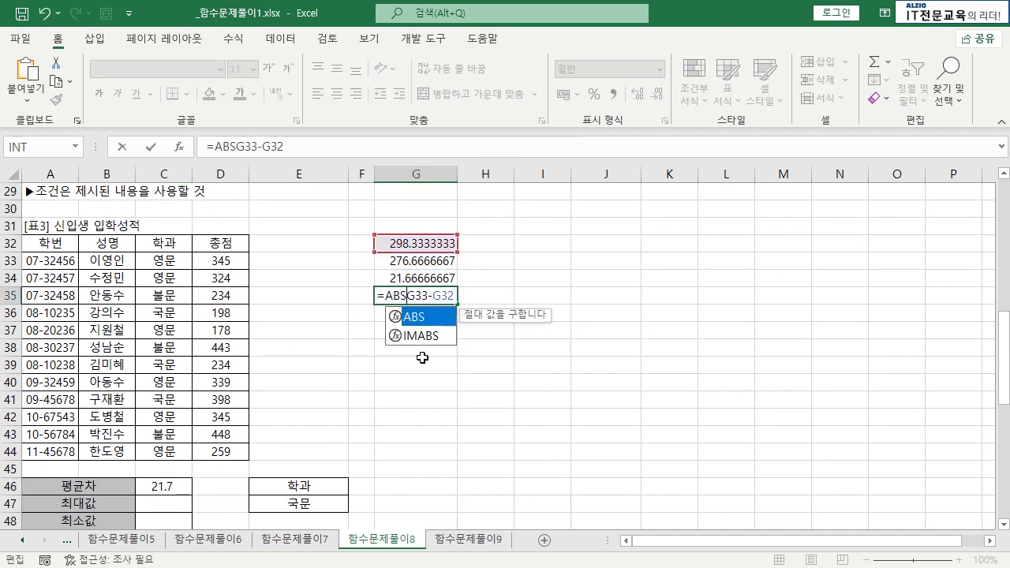
{"action": "key", "text": "End"}
{"action": "type", "text": ")"}
{"action": "key", "text": "Return"}
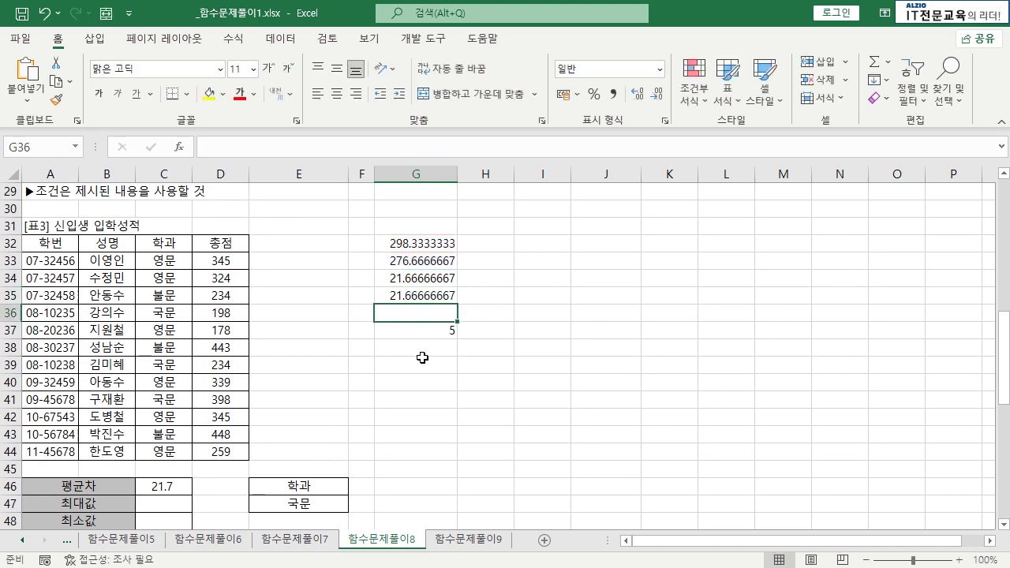
{"action": "double_click", "coordinate": [425, 296]}
{"action": "key", "text": "Escape"}
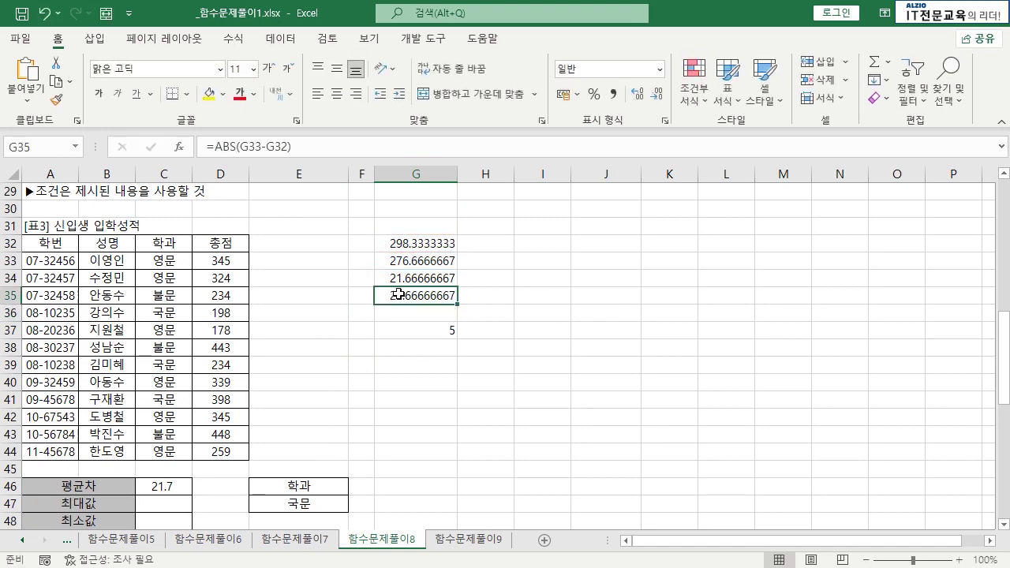
- Review the DMAX and DMIN task conditions, the 국문 criteria range E46:E47 and the empty 최대값 and 최소값 cells
{"action": "scroll", "coordinate": [411, 260], "scroll_direction": "down", "scroll_amount": 2}
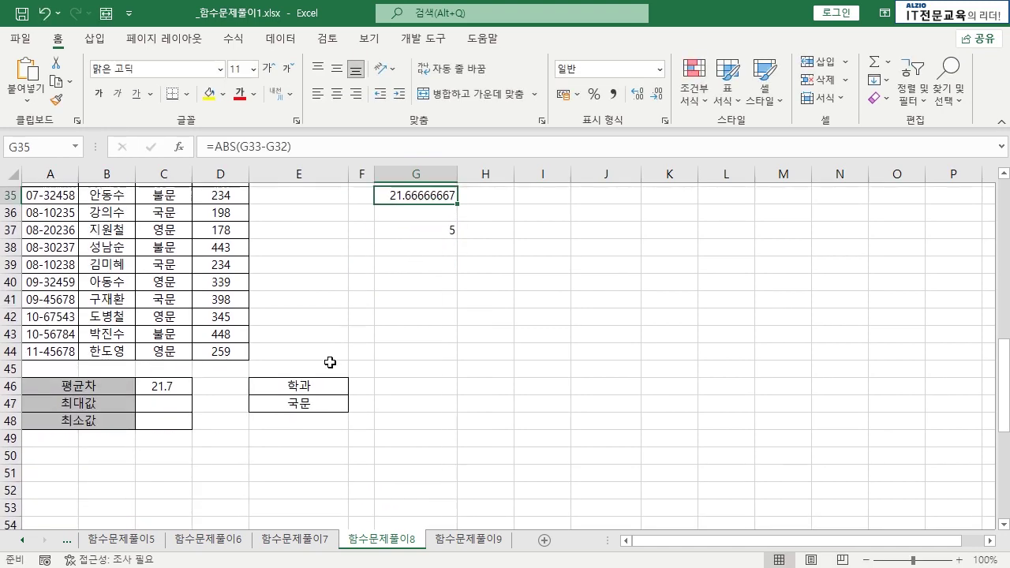
{"action": "scroll", "coordinate": [237, 402], "scroll_direction": "up", "scroll_amount": 1}
{"action": "scroll", "coordinate": [144, 441], "scroll_direction": "up", "scroll_amount": 5}
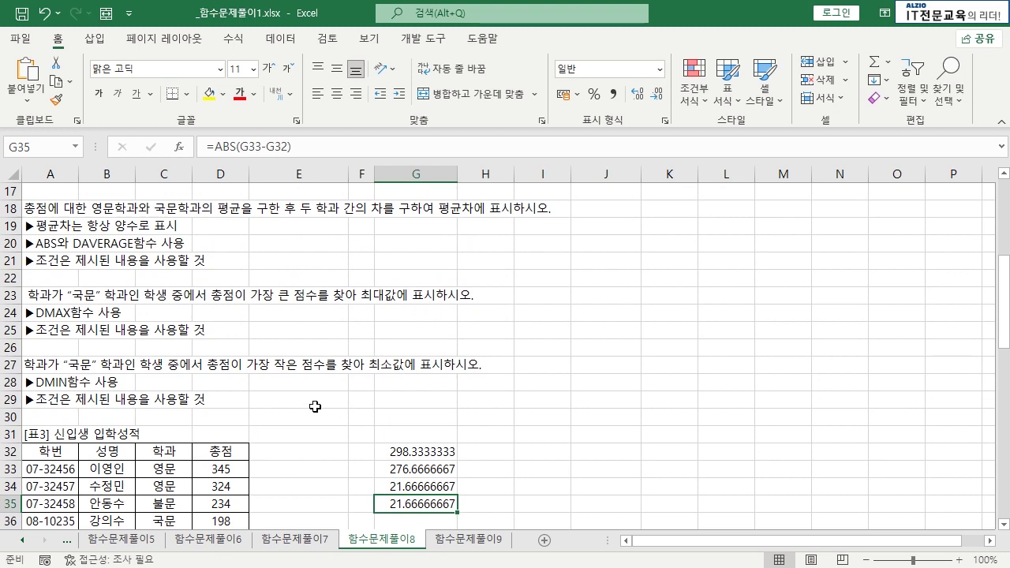
{"action": "scroll", "coordinate": [312, 398], "scroll_direction": "down", "scroll_amount": 1}
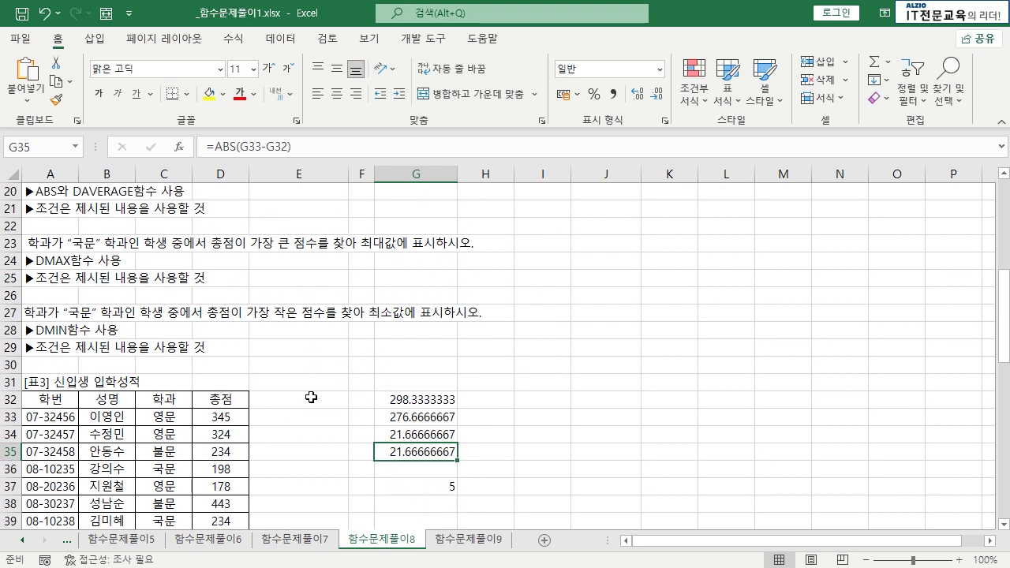
{"action": "scroll", "coordinate": [121, 261], "scroll_direction": "down", "scroll_amount": 1}
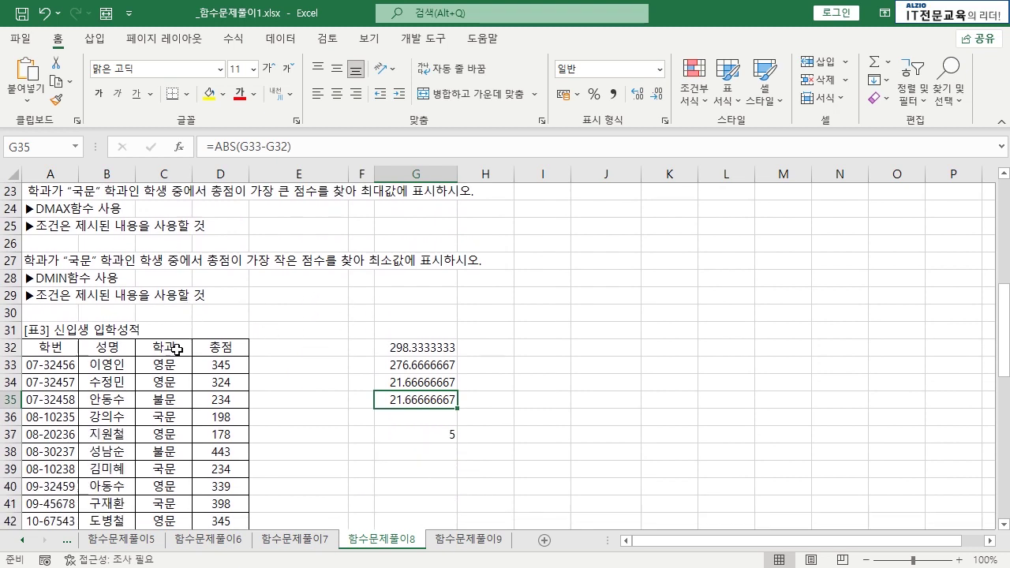
{"action": "scroll", "coordinate": [261, 352], "scroll_direction": "down", "scroll_amount": 3}
{"action": "left_click_drag", "start_coordinate": [308, 439], "coordinate": [339, 453]}
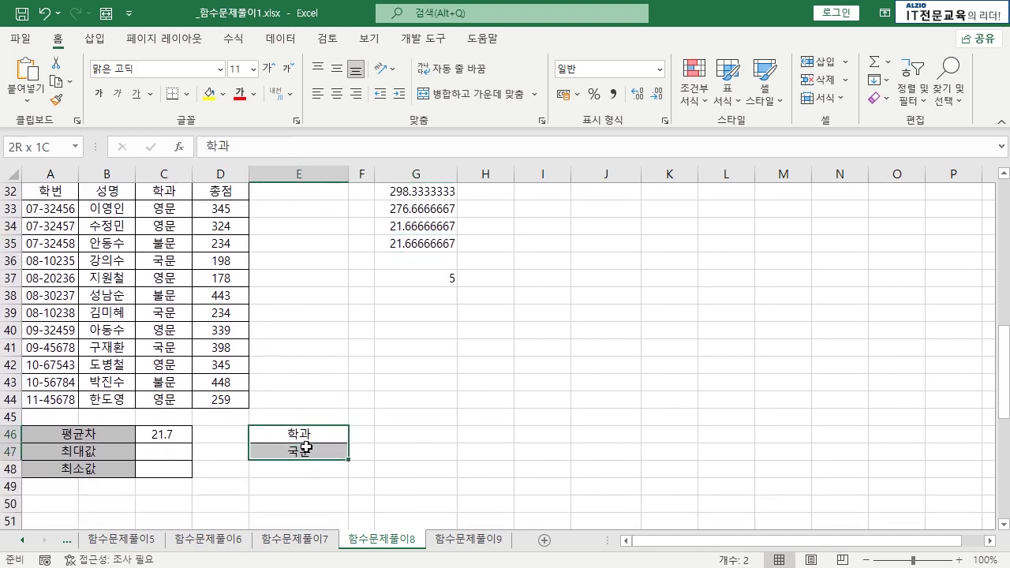
{"action": "scroll", "coordinate": [308, 435], "scroll_direction": "up", "scroll_amount": 4}
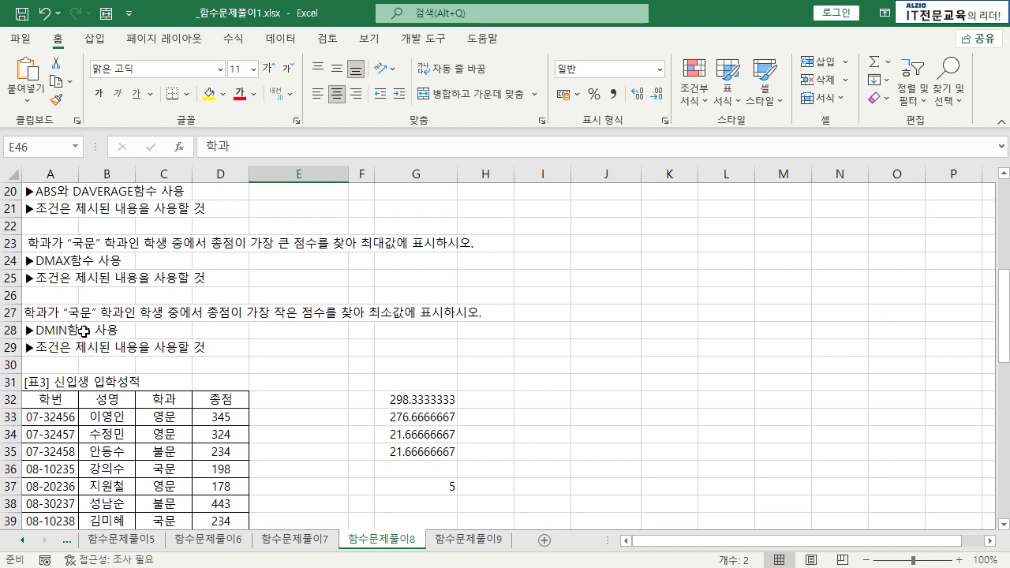
{"action": "scroll", "coordinate": [81, 319], "scroll_direction": "down", "scroll_amount": 4}
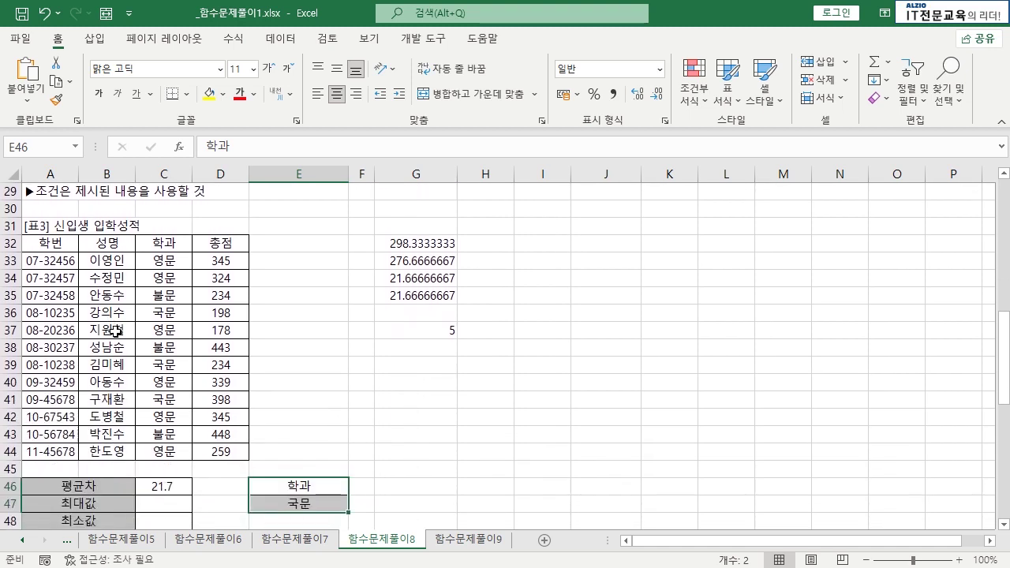
{"action": "left_click", "coordinate": [158, 450]}
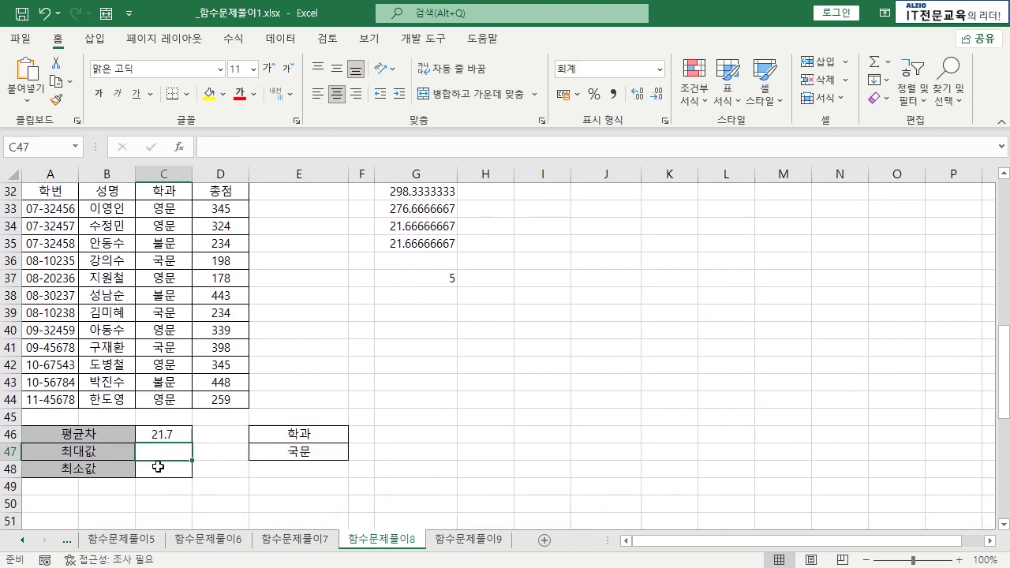
{"action": "left_click", "coordinate": [158, 467]}
{"action": "left_click", "coordinate": [1004, 173]}
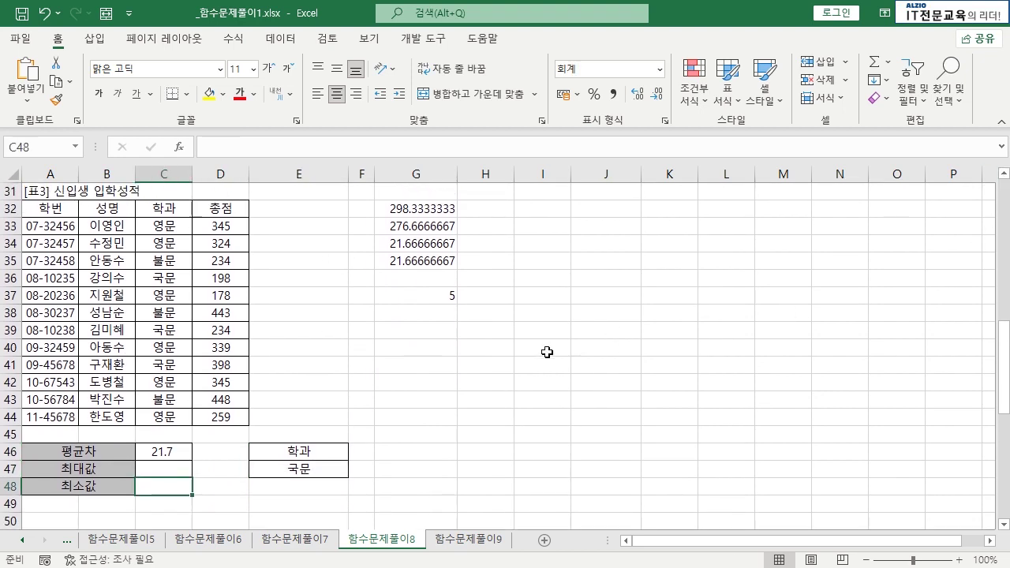
- Try out the DMAX and DMIN function syntax in G40 and discard the entry
{"action": "left_click", "coordinate": [428, 363]}
{"action": "left_click", "coordinate": [430, 345]}
{"action": "type", "text": "=D"}
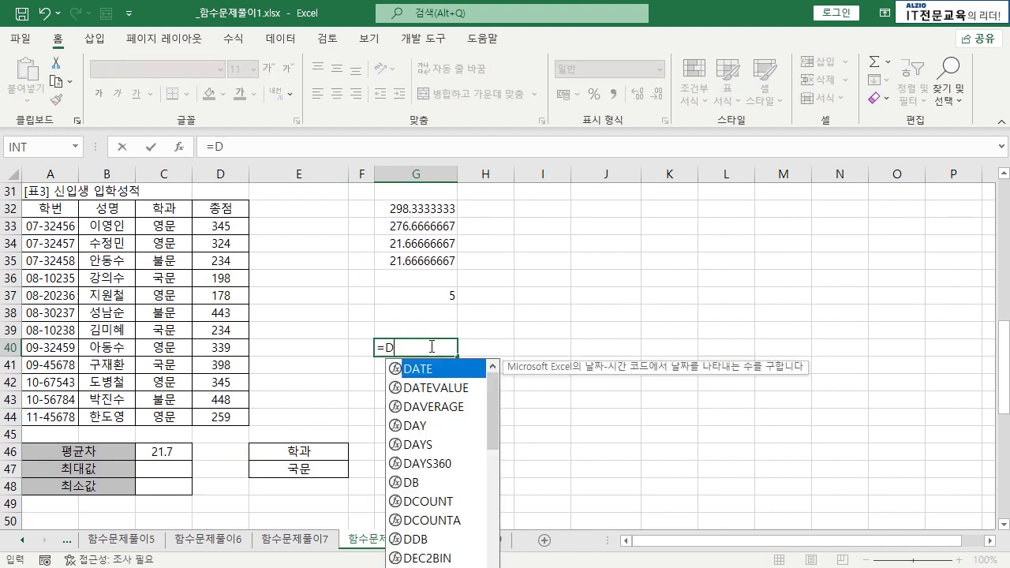
{"action": "type", "text": "A"}
{"action": "key", "text": "BackSpace"}
{"action": "type", "text": "MAX"}
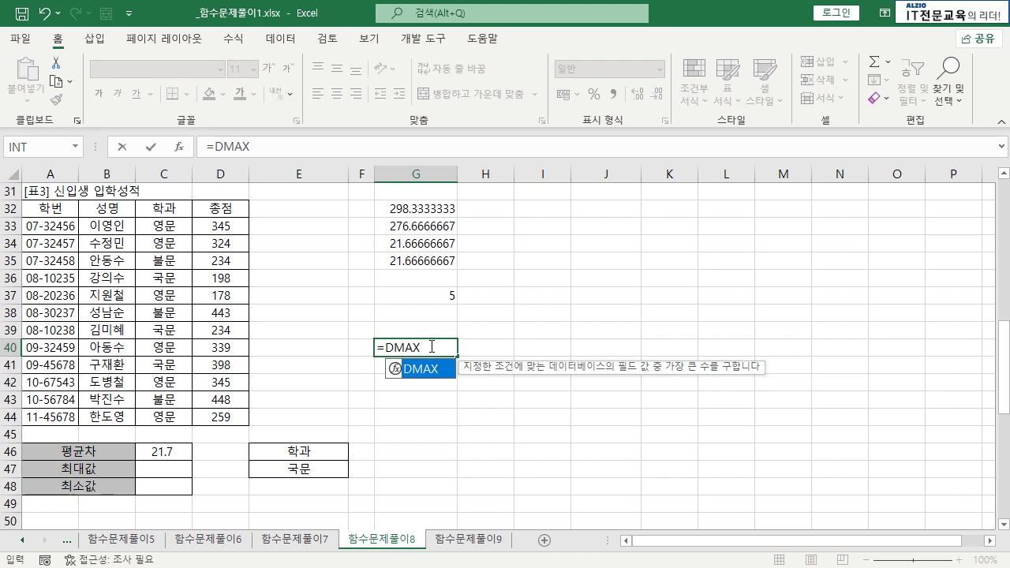
{"action": "type", "text": "("}
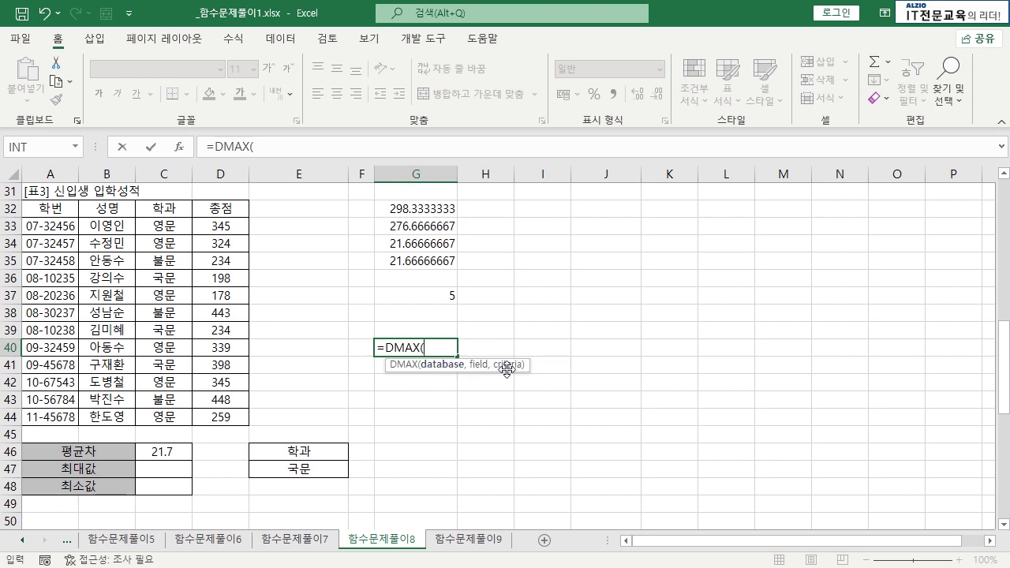
{"action": "left_click", "coordinate": [418, 345]}
{"action": "key", "text": "BackSpace"}
{"action": "key", "text": "BackSpace"}
{"action": "key", "text": "BackSpace"}
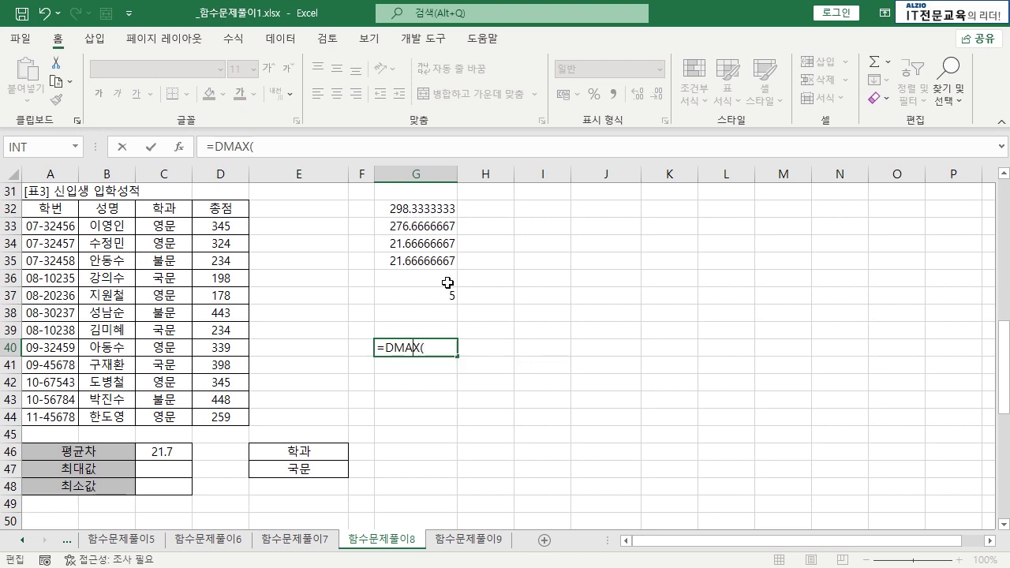
{"action": "type", "text": "MIN"}
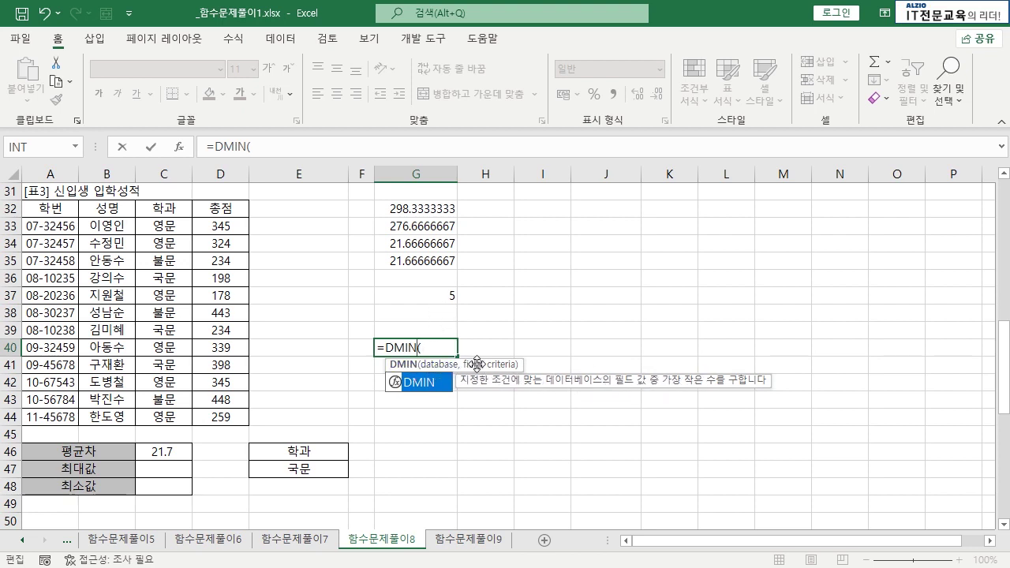
{"action": "key", "text": "Escape"}
{"action": "key", "text": "Escape"}
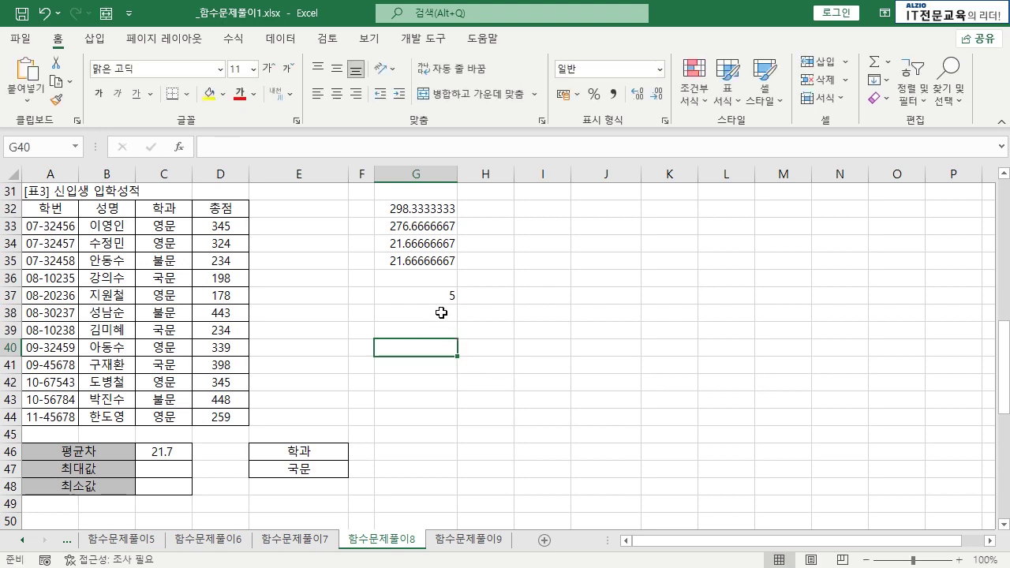
- Enter =DMAX(A32:D44,4,E46:E47) in C47 to find the highest 국문 총점
{"action": "double_click", "coordinate": [164, 469]}
{"action": "type", "text": "\\"}
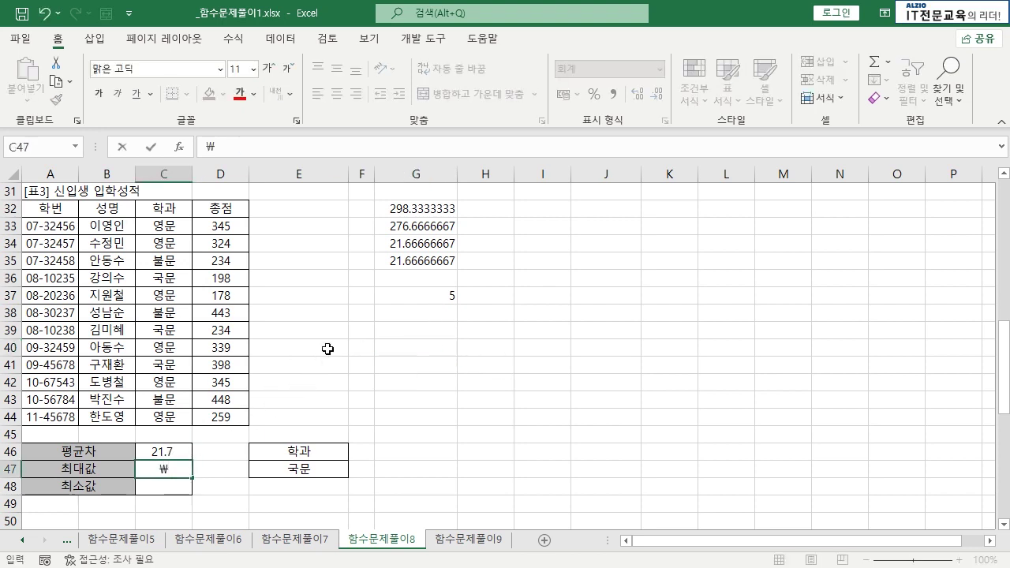
{"action": "type", "text": "D"}
{"action": "key", "text": "BackSpace"}
{"action": "key", "text": "BackSpace"}
{"action": "type", "text": "=DAM"}
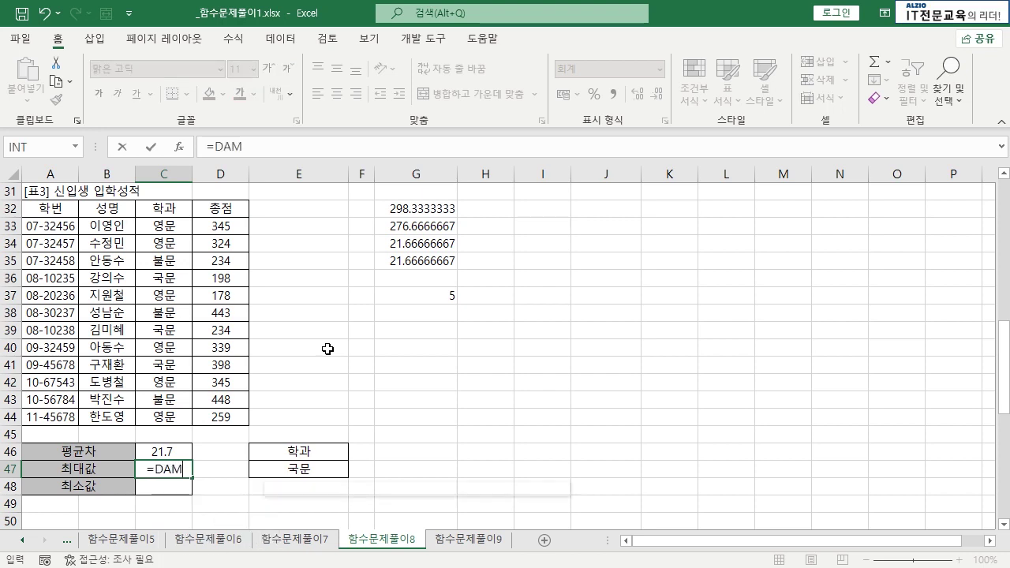
{"action": "key", "text": "BackSpace"}
{"action": "key", "text": "BackSpace"}
{"action": "type", "text": "MAX"}
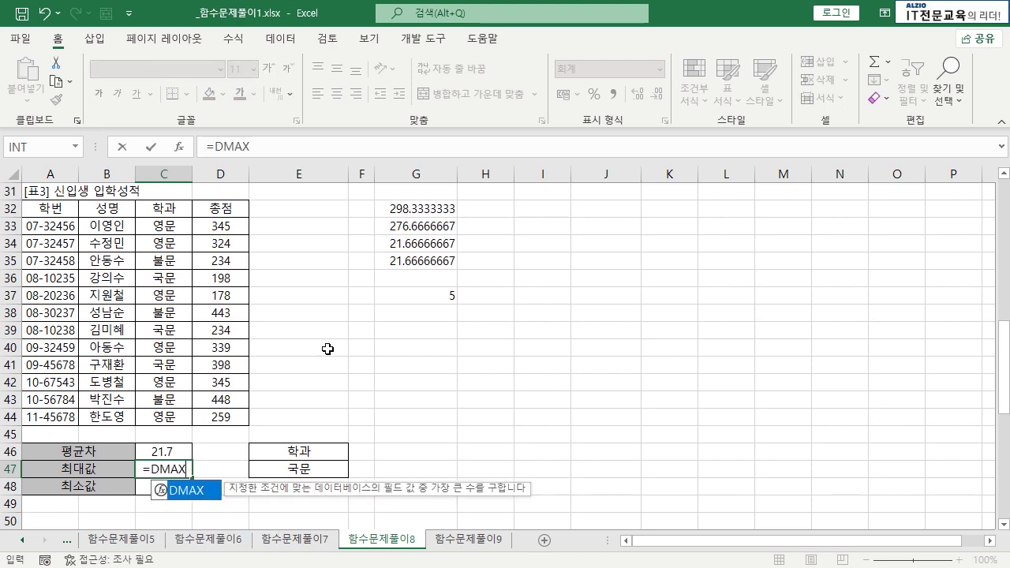
{"action": "type", "text": "("}
{"action": "left_click_drag", "start_coordinate": [47, 207], "coordinate": [231, 415]}
{"action": "type", "text": ","}
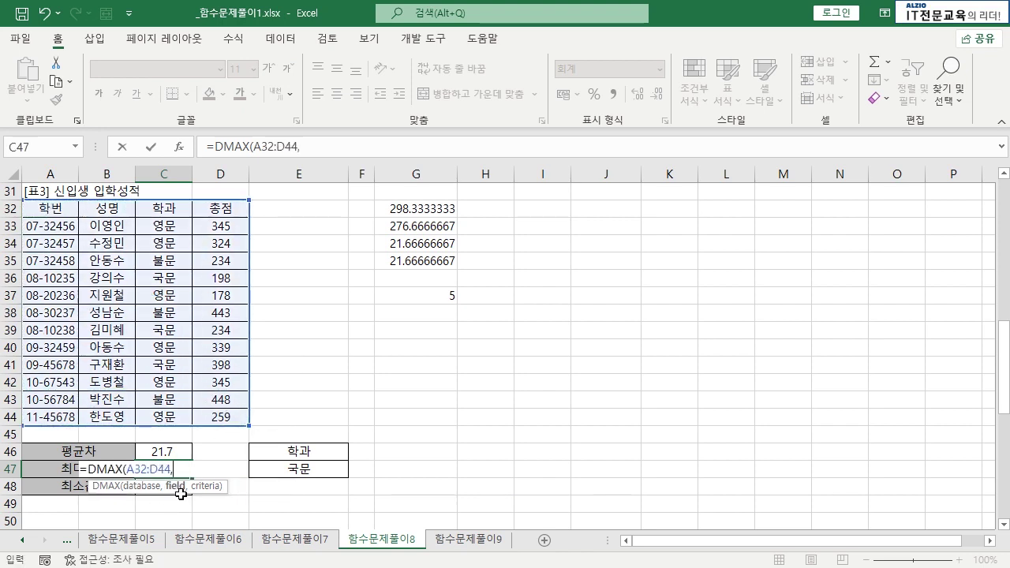
{"action": "type", "text": "4,"}
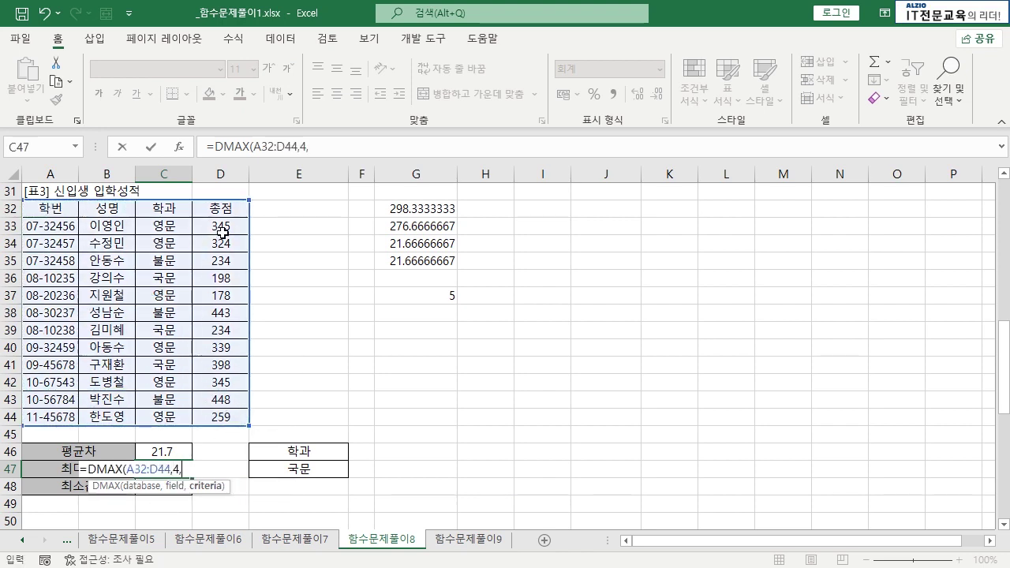
{"action": "left_click_drag", "start_coordinate": [308, 453], "coordinate": [309, 466]}
{"action": "key", "text": "Return"}
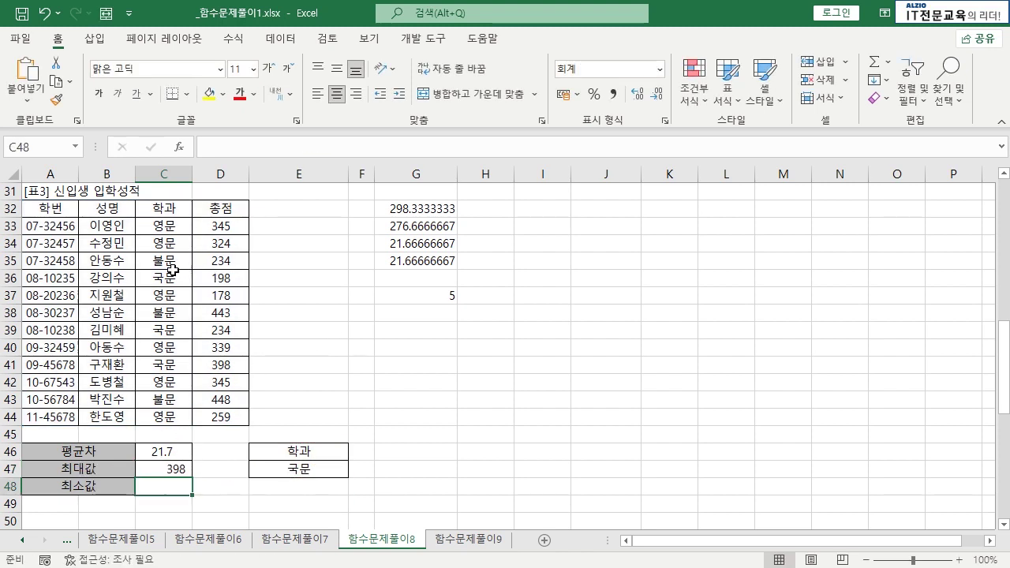
- Fill the three 국문 rows of the [표3] table yellow and compare their highest 총점 with the 최대값 cell
{"action": "left_click_drag", "start_coordinate": [41, 275], "coordinate": [227, 279]}
{"action": "left_click_drag", "start_coordinate": [56, 330], "coordinate": [226, 329]}
{"action": "left_click_drag", "start_coordinate": [51, 364], "coordinate": [229, 366]}
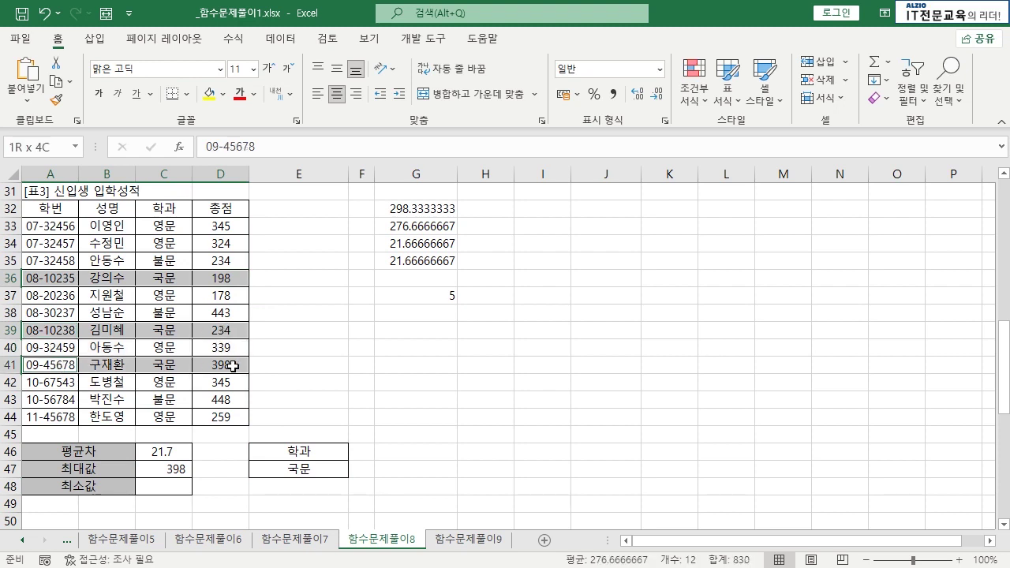
{"action": "left_click", "coordinate": [208, 93]}
{"action": "left_click", "coordinate": [307, 352]}
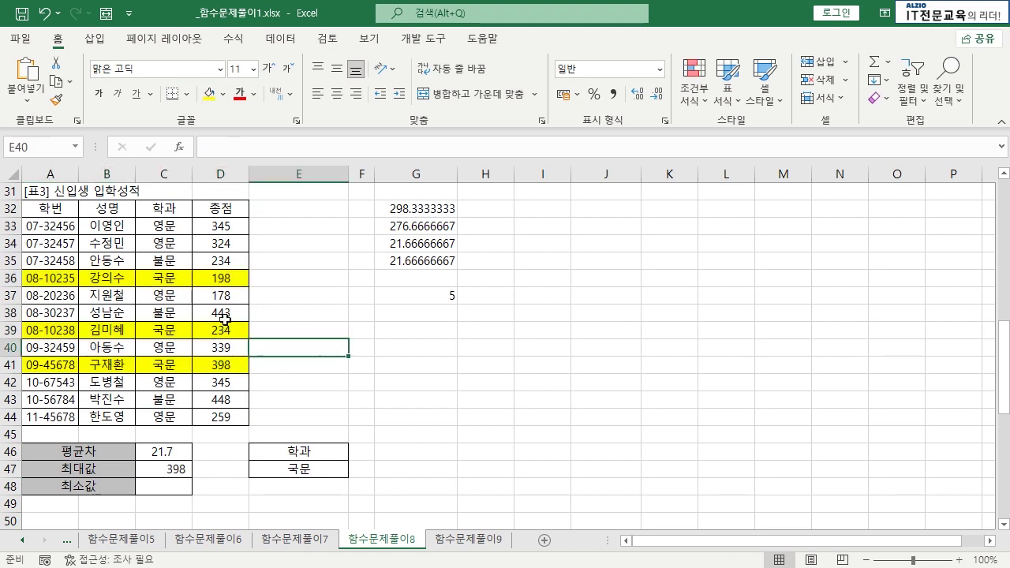
{"action": "left_click", "coordinate": [239, 368]}
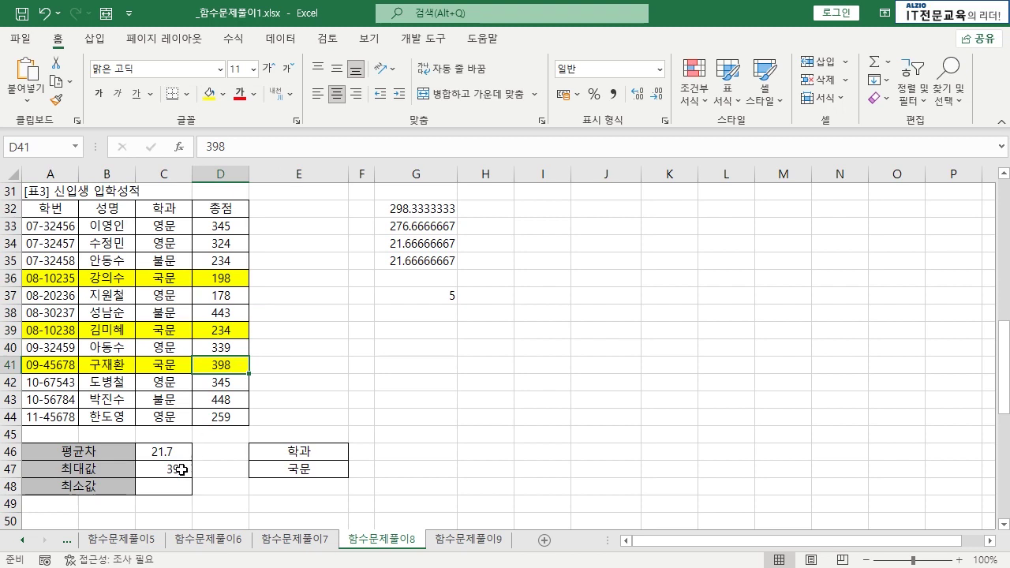
{"action": "left_click", "coordinate": [180, 471]}
- Enter =DMIN(A32:D44,4,E46:E47) in C48 to find the lowest 국문 총점
{"action": "left_click", "coordinate": [170, 490]}
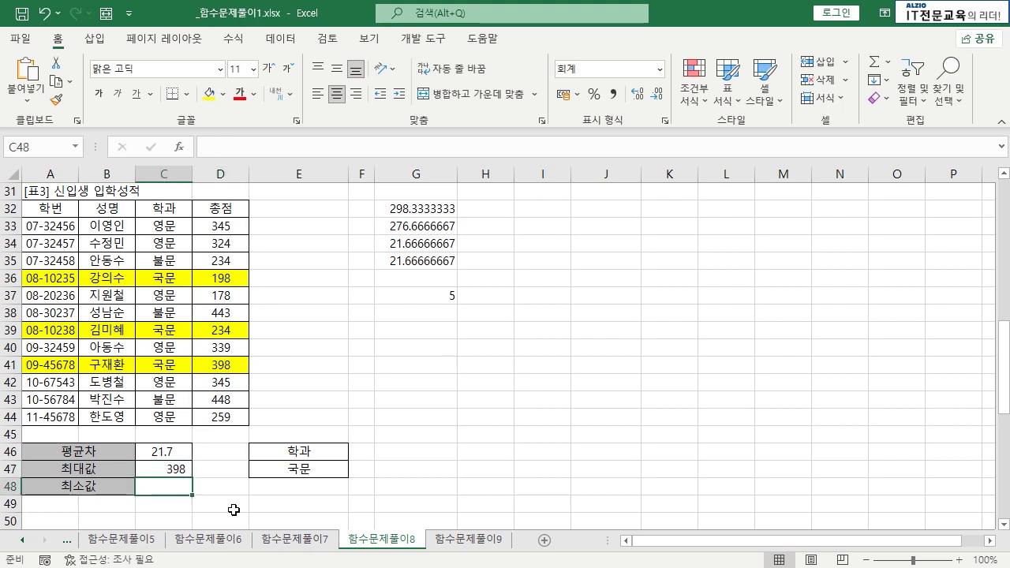
{"action": "type", "text": "=DMIN("}
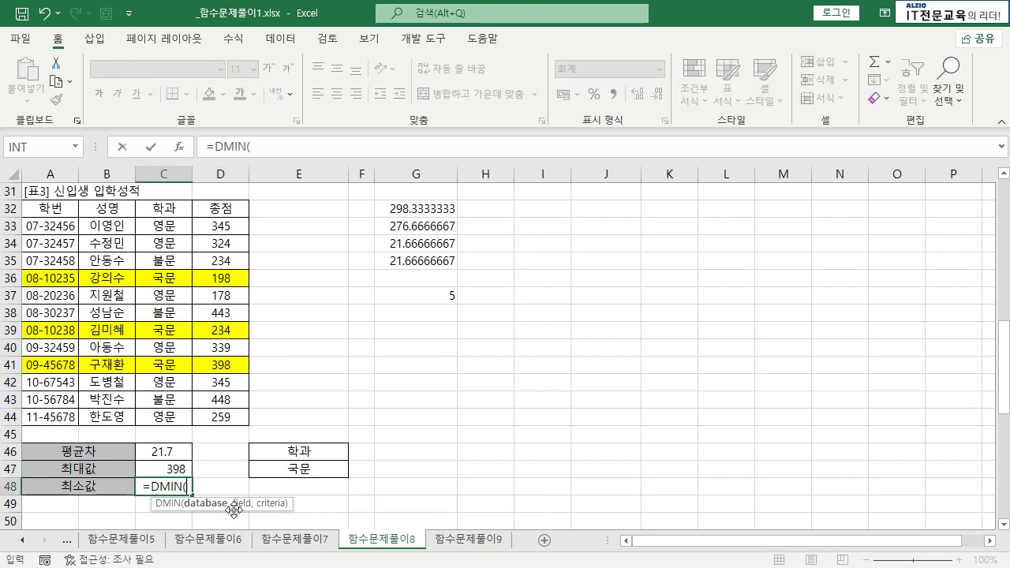
{"action": "left_click_drag", "start_coordinate": [67, 210], "coordinate": [215, 415]}
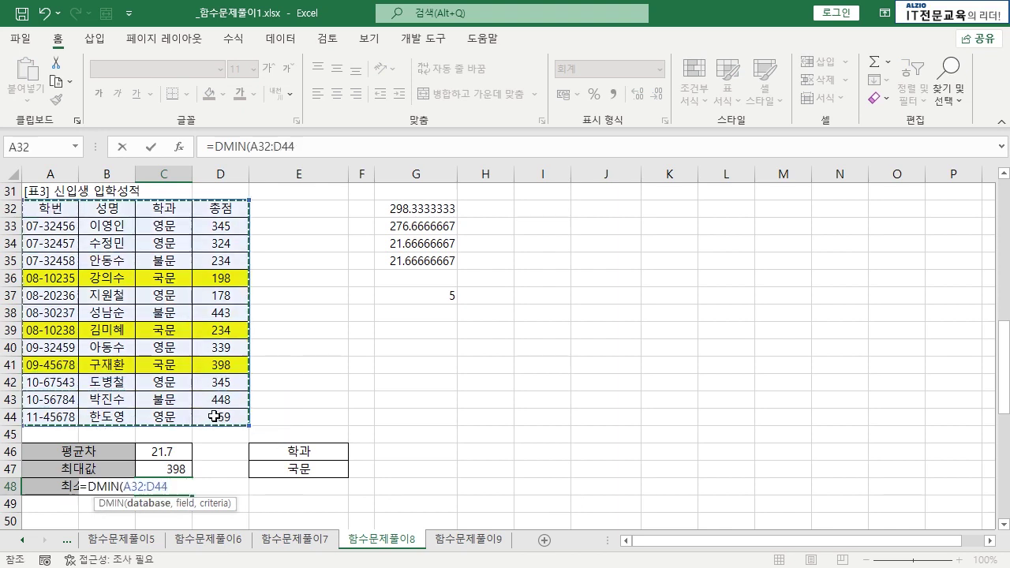
{"action": "type", "text": ",4"}
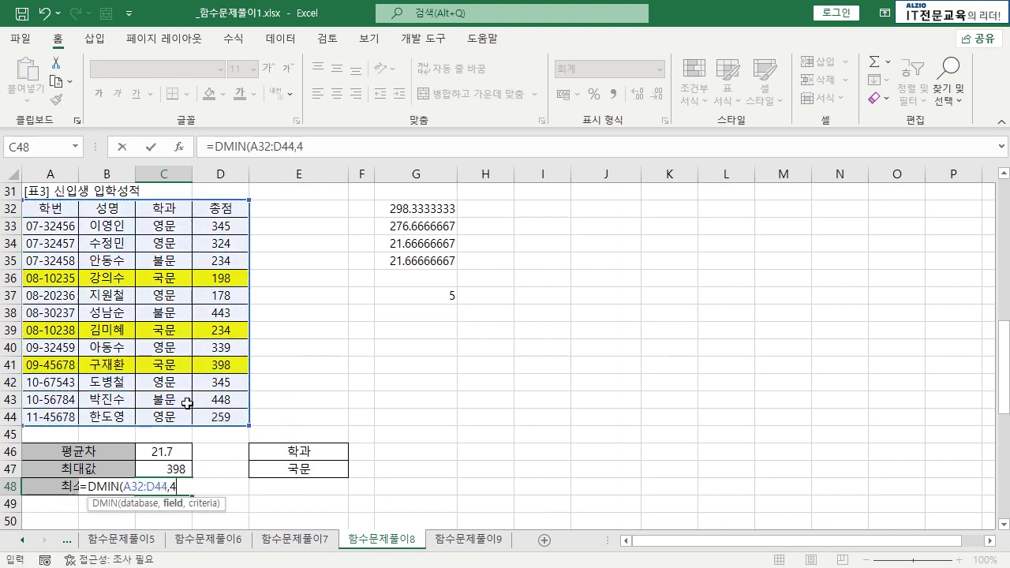
{"action": "type", "text": ","}
{"action": "left_click_drag", "start_coordinate": [320, 455], "coordinate": [325, 468]}
{"action": "key", "text": "Return"}
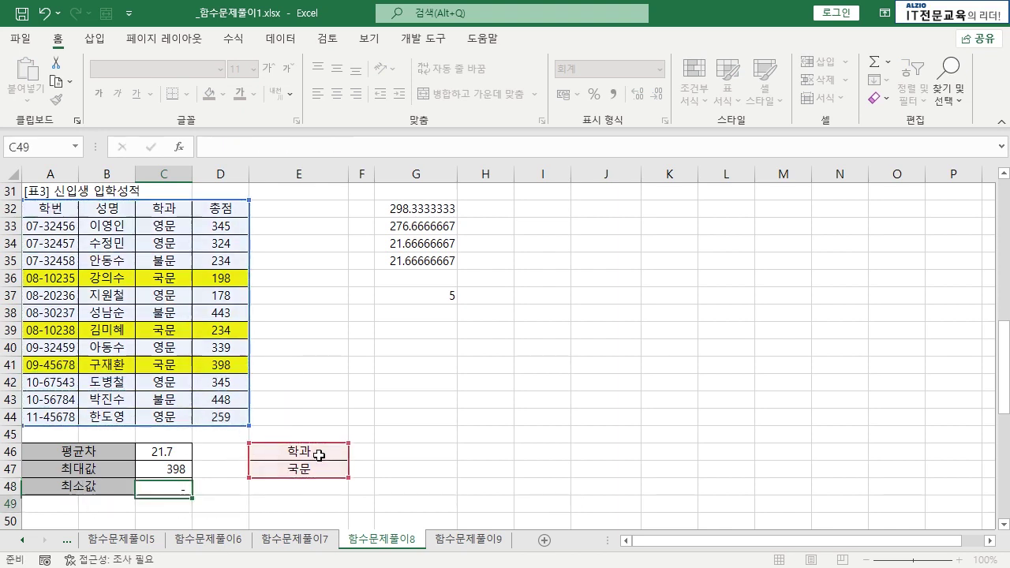
- Compare the lowest highlighted 국문 총점 with the 최소값 cell and review the results in C47:C48
{"action": "left_click", "coordinate": [229, 280]}
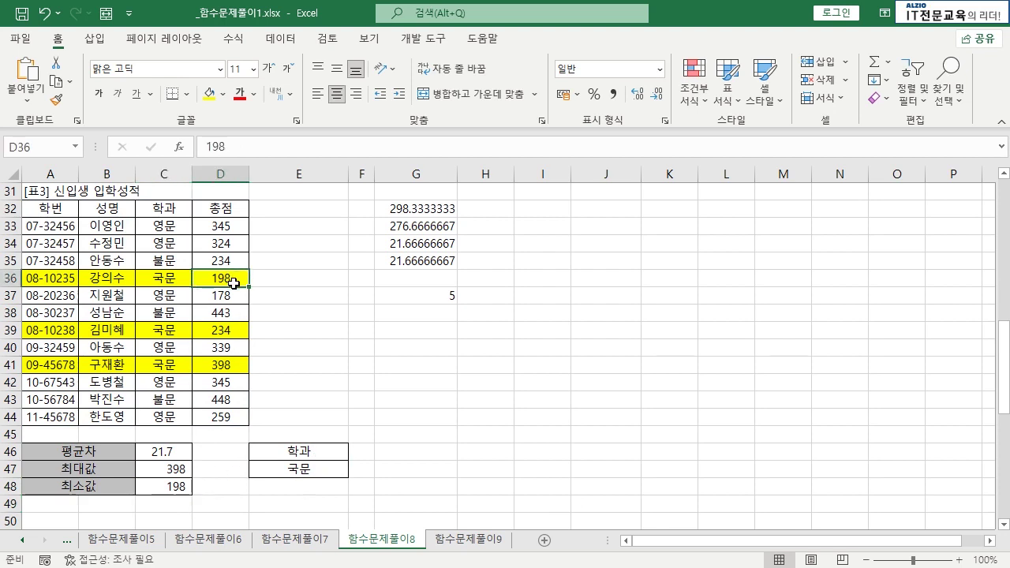
{"action": "left_click", "coordinate": [168, 467]}
{"action": "left_click", "coordinate": [169, 486]}
{"action": "left_click_drag", "start_coordinate": [168, 468], "coordinate": [169, 485]}
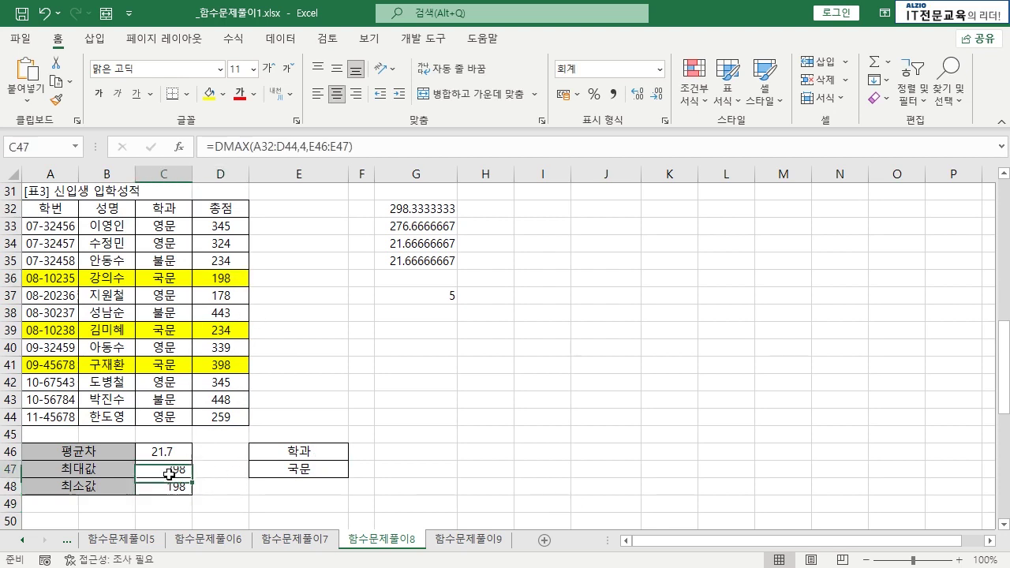
{"action": "left_click", "coordinate": [213, 447]}
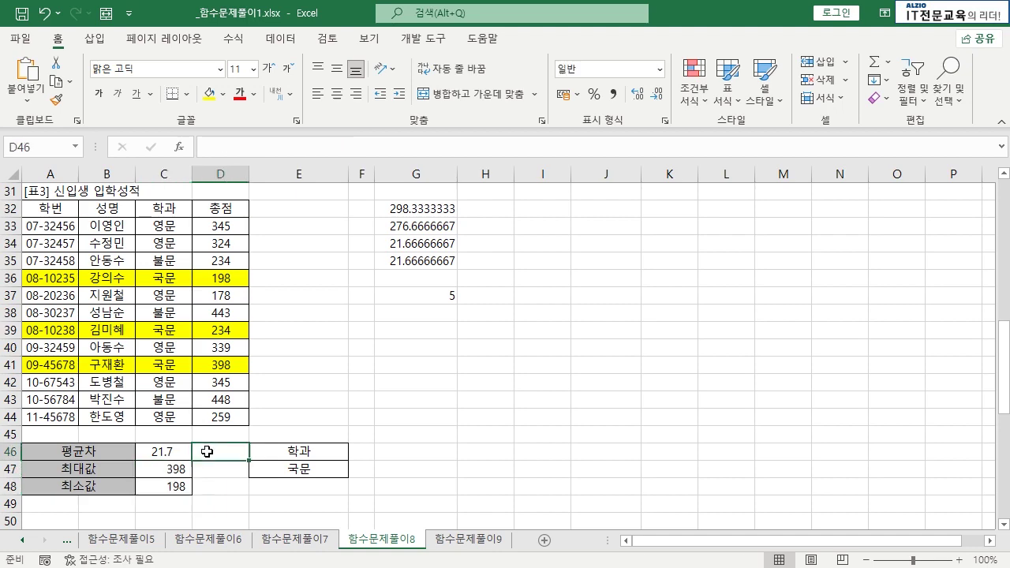
- Go to the 가전제품 판매현황 task, widen column A to fit the 품목 names, and clear the old total in A72
{"action": "scroll", "coordinate": [162, 396], "scroll_direction": "up", "scroll_amount": 4}
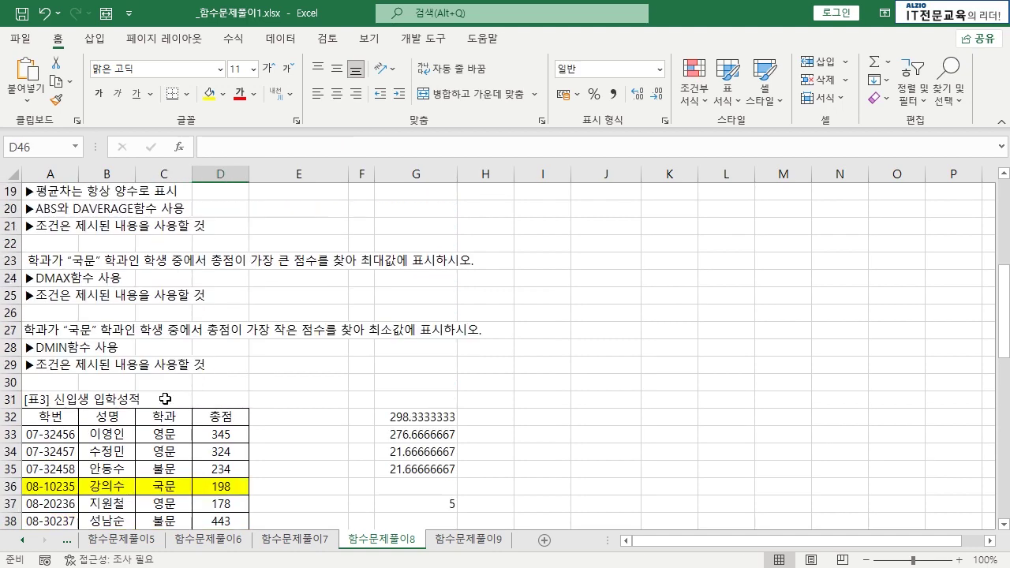
{"action": "scroll", "coordinate": [180, 334], "scroll_direction": "down", "scroll_amount": 3}
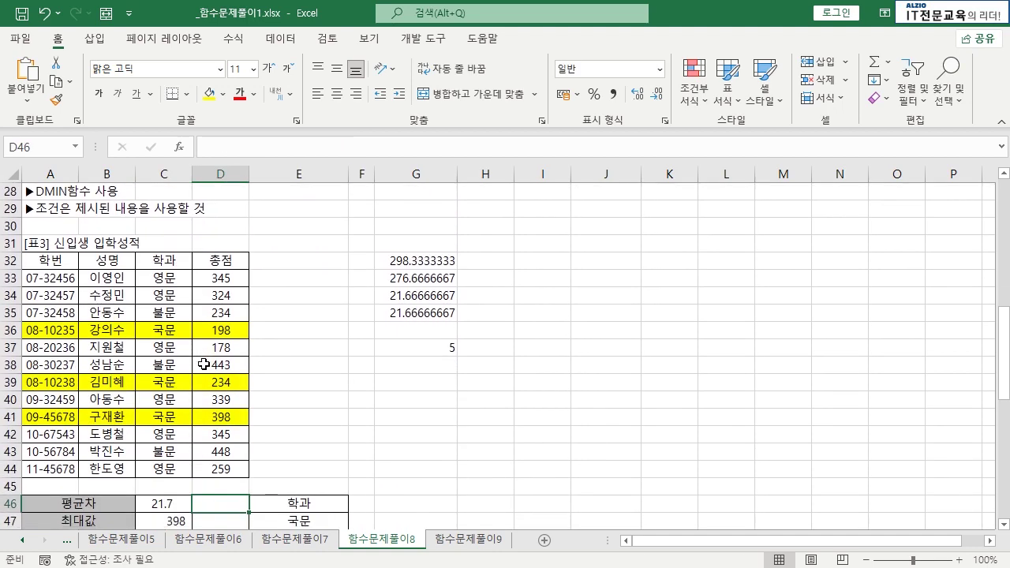
{"action": "scroll", "coordinate": [203, 364], "scroll_direction": "down", "scroll_amount": 8}
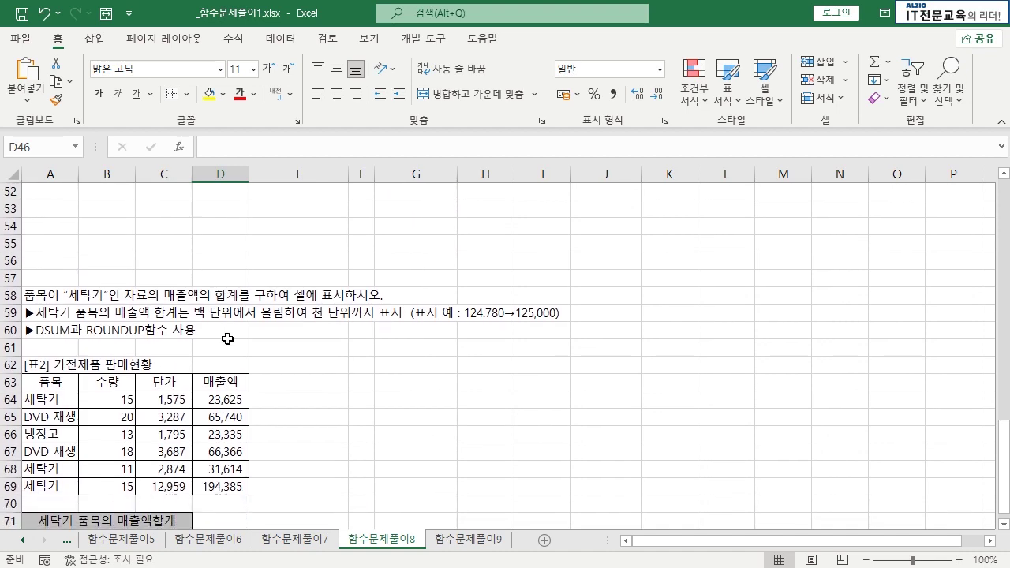
{"action": "scroll", "coordinate": [228, 338], "scroll_direction": "down", "scroll_amount": 1}
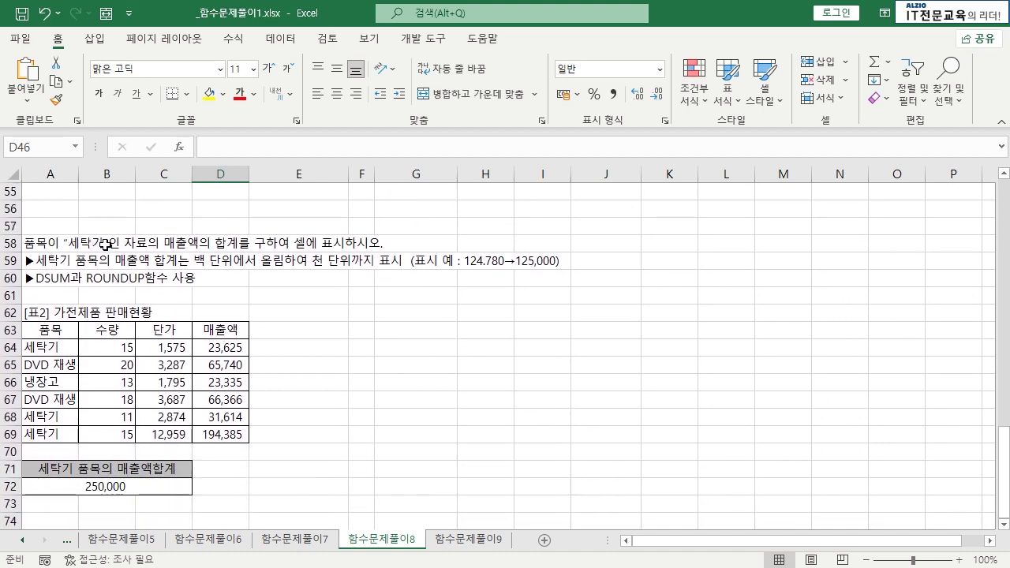
{"action": "scroll", "coordinate": [265, 336], "scroll_direction": "up", "scroll_amount": 1, "text": "ctrl"}
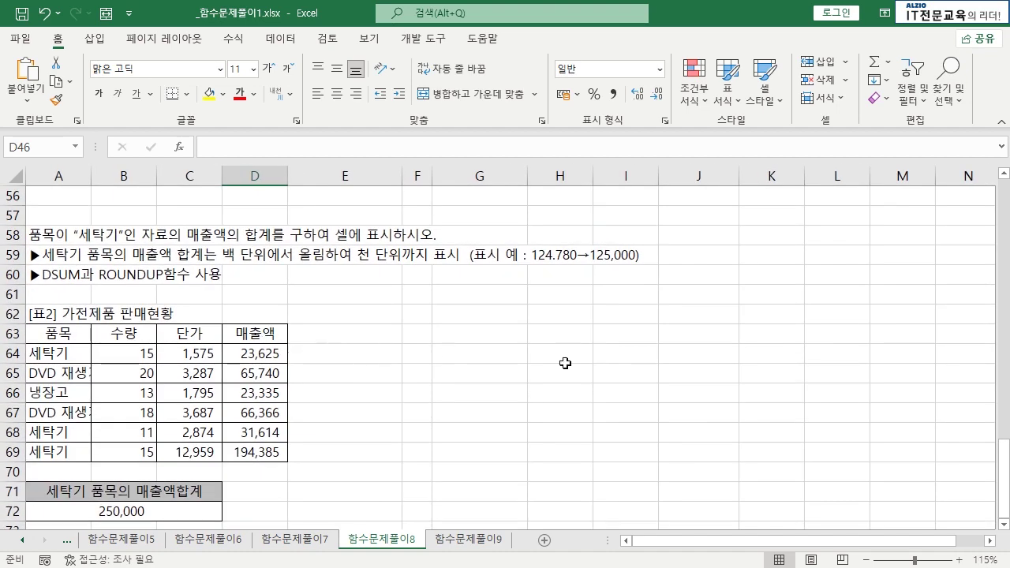
{"action": "left_click", "coordinate": [1005, 524]}
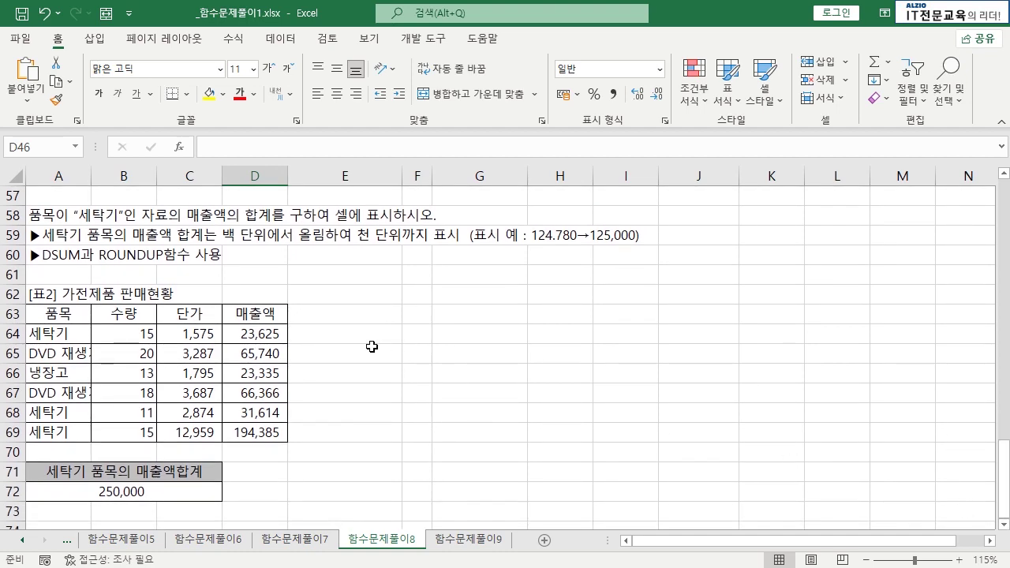
{"action": "left_click_drag", "start_coordinate": [91, 175], "coordinate": [116, 176]}
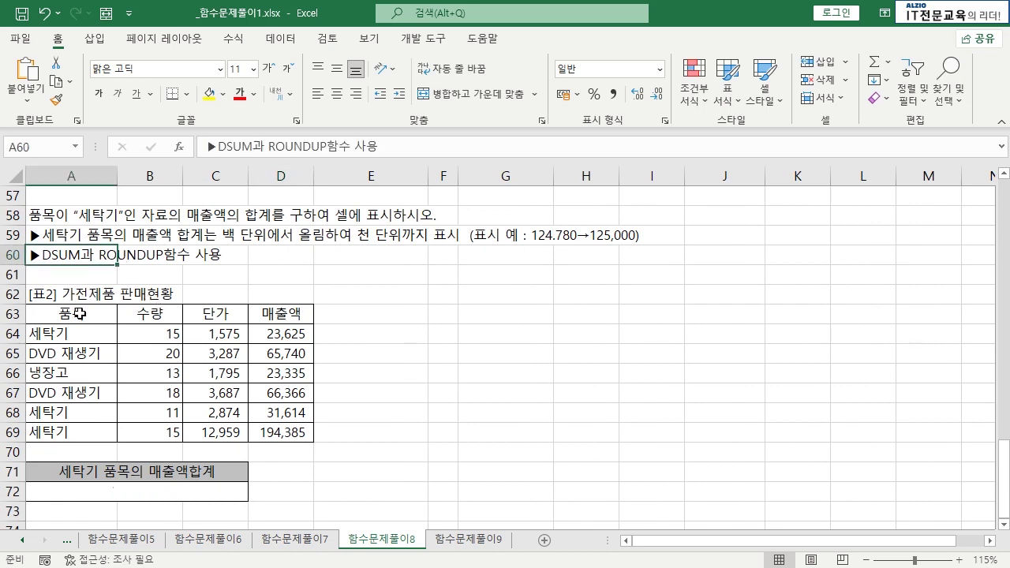
- Examine the 품목, 수량, 단가 and 매출액 columns and the three 세탁기 rows of the 가전제품 판매현황 table
{"action": "left_click_drag", "start_coordinate": [82, 312], "coordinate": [77, 432]}
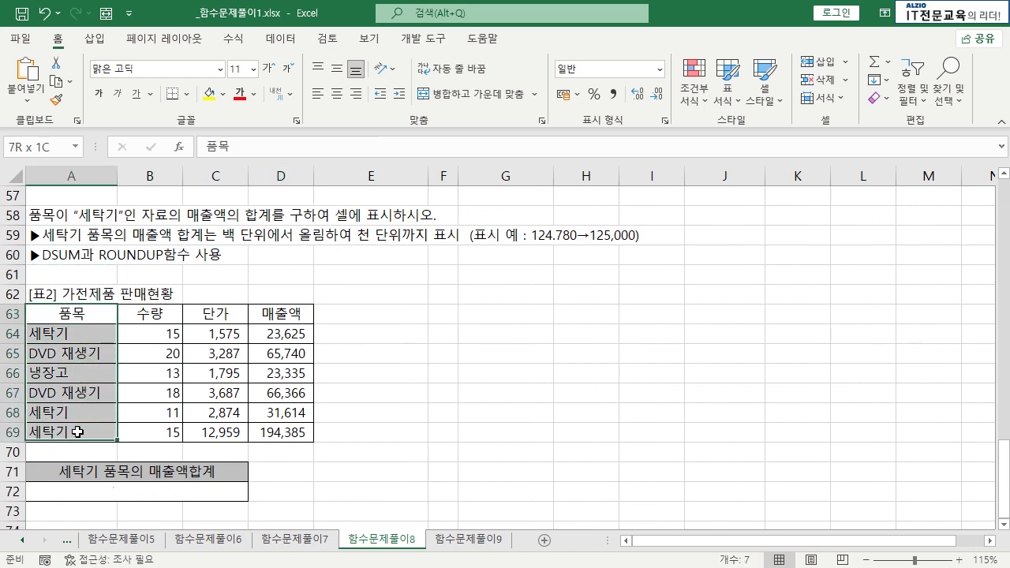
{"action": "left_click_drag", "start_coordinate": [150, 313], "coordinate": [150, 432]}
{"action": "left_click_drag", "start_coordinate": [215, 313], "coordinate": [216, 433]}
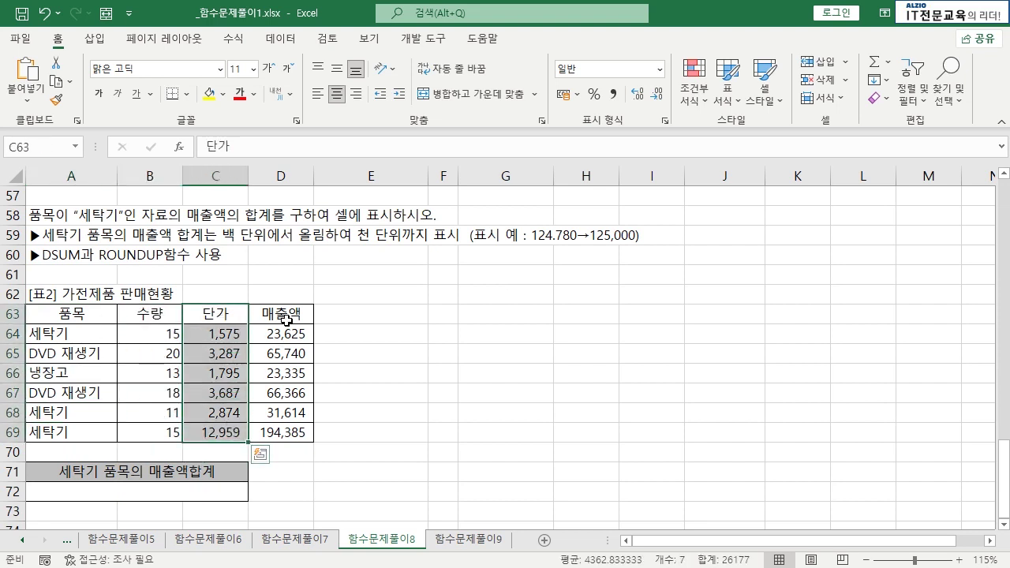
{"action": "left_click_drag", "start_coordinate": [286, 313], "coordinate": [286, 432]}
{"action": "left_click", "coordinate": [347, 275]}
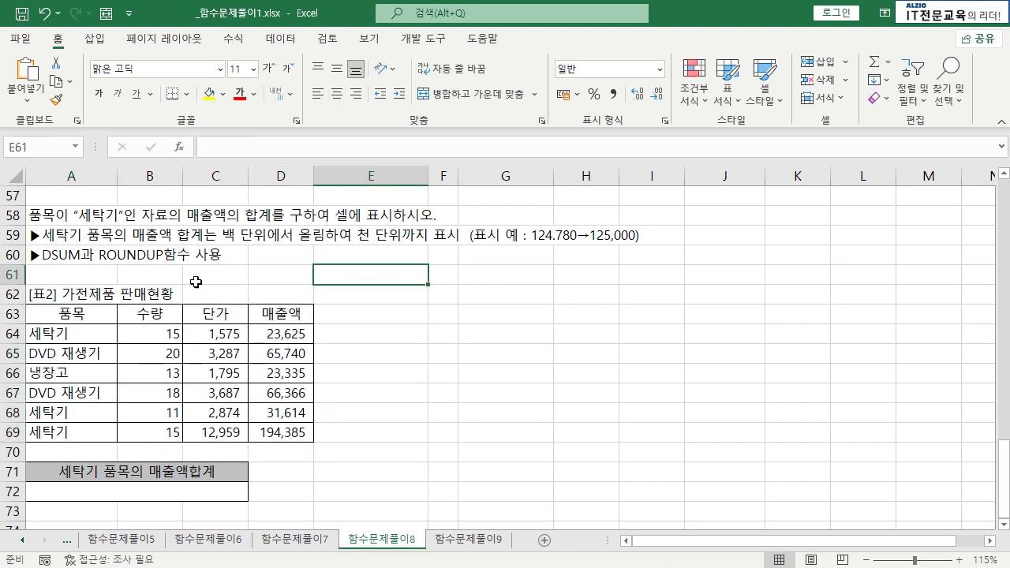
{"action": "left_click", "coordinate": [71, 300]}
{"action": "left_click", "coordinate": [65, 332]}
{"action": "left_click_drag", "start_coordinate": [64, 332], "coordinate": [296, 335]}
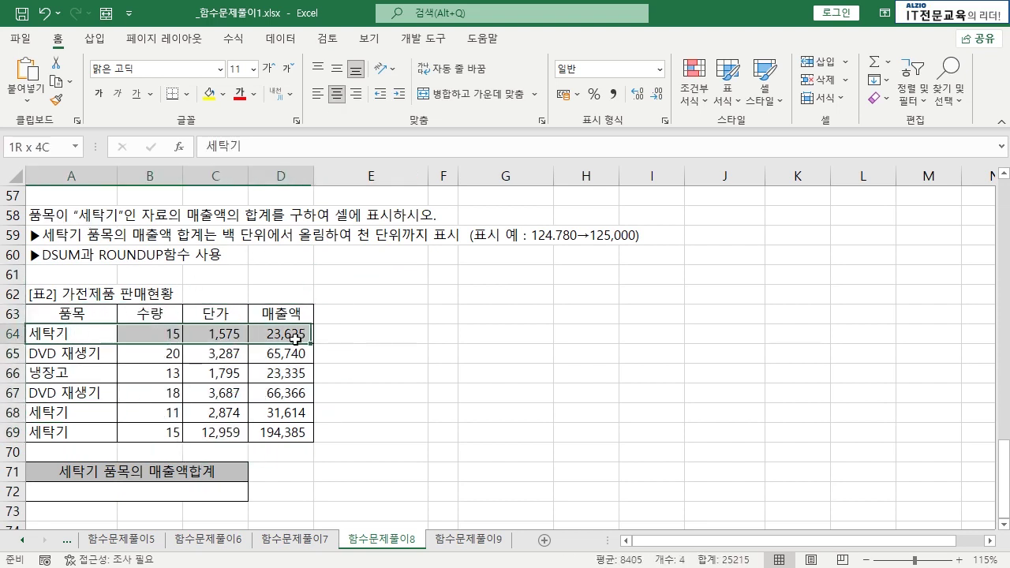
{"action": "left_click_drag", "start_coordinate": [60, 412], "coordinate": [279, 433], "text": "ctrl"}
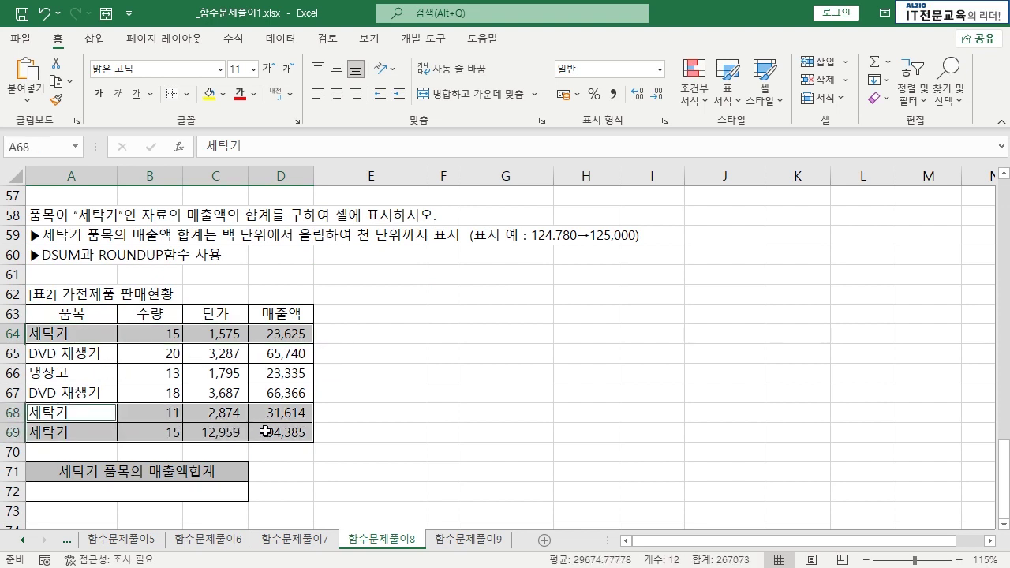
- Fill the three selected 세탁기 rows of the 가전제품 판매현황 table with yellow and check their 매출액 cells
{"action": "left_click", "coordinate": [209, 94]}
{"action": "left_click", "coordinate": [383, 314]}
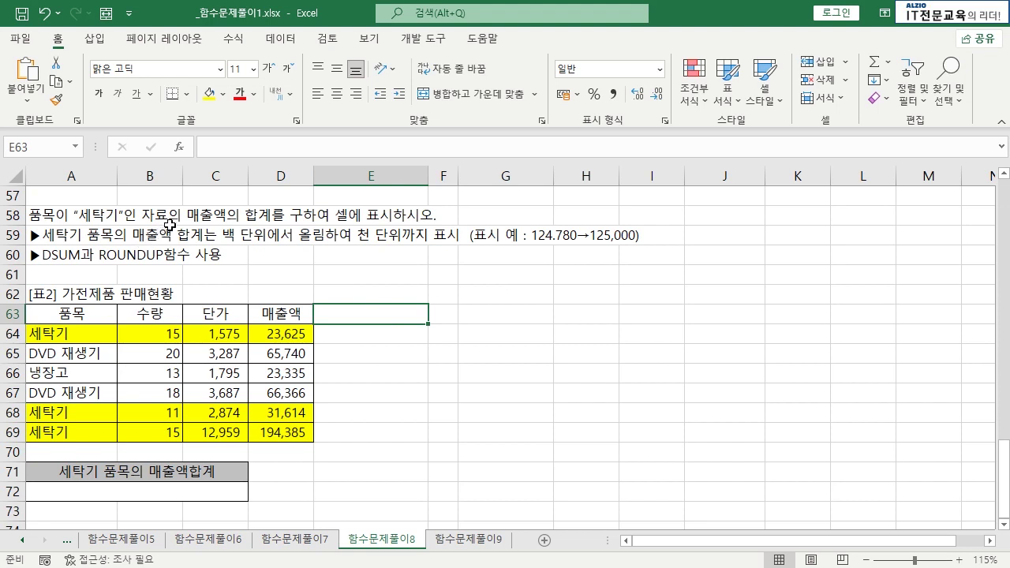
{"action": "left_click", "coordinate": [295, 331]}
{"action": "left_click", "coordinate": [281, 412]}
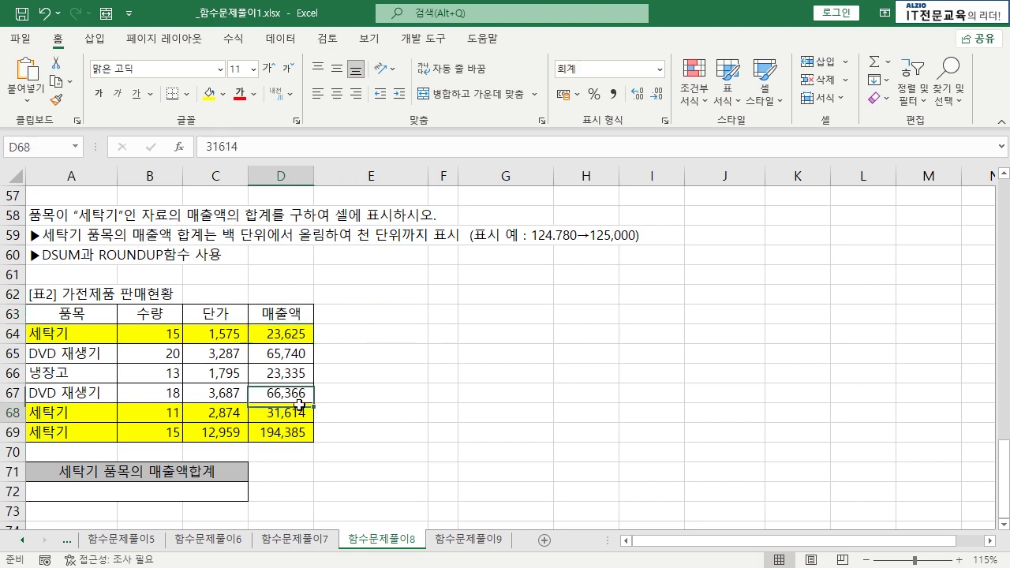
{"action": "left_click", "coordinate": [281, 432]}
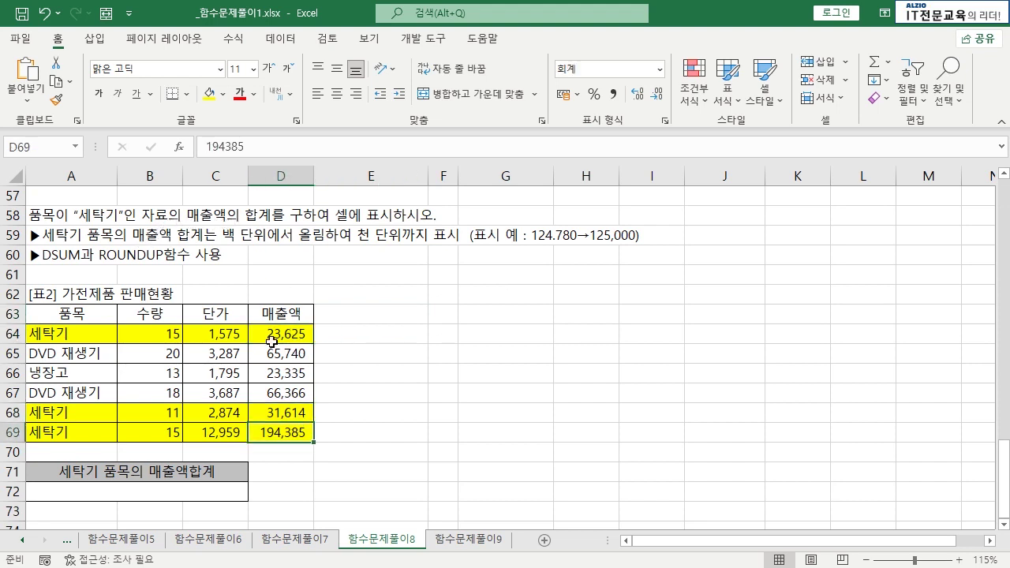
{"action": "left_click", "coordinate": [153, 491]}
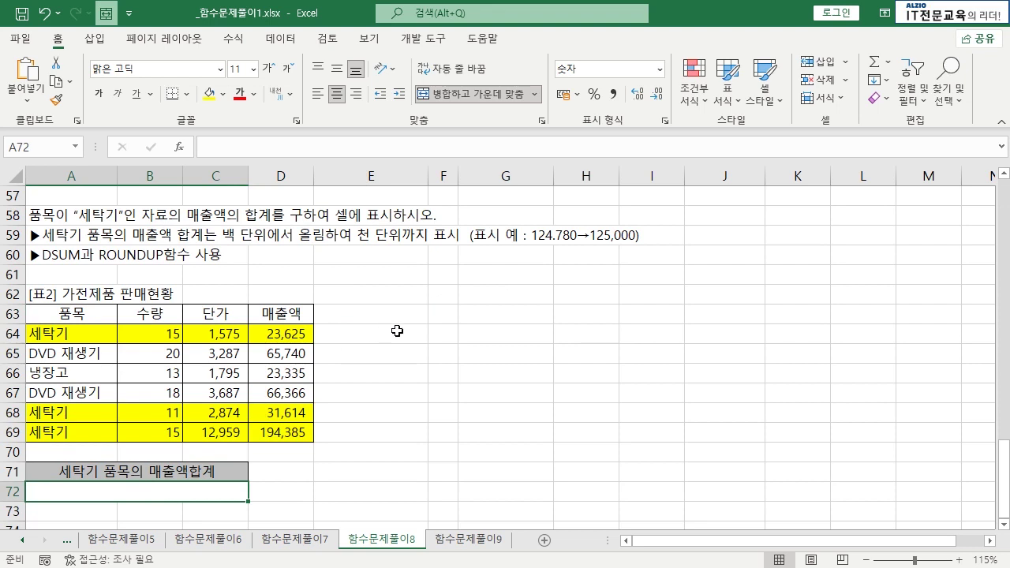
- Enter =SUM(D64,D68,D69) in G64 as a manual check of the 세탁기 매출액 total
{"action": "left_click", "coordinate": [480, 332]}
{"action": "type", "text": "=SUM("}
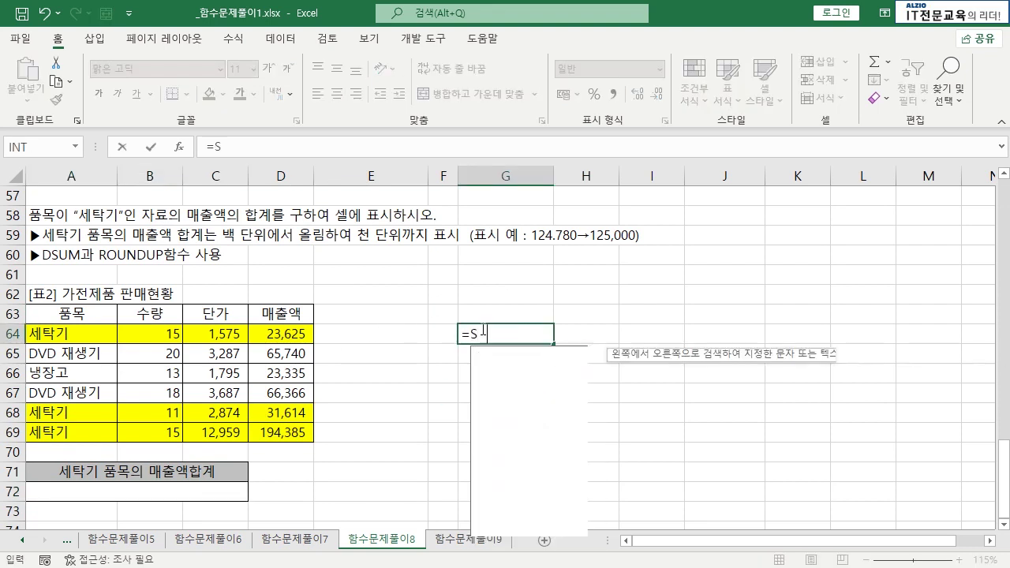
{"action": "left_click", "coordinate": [296, 334]}
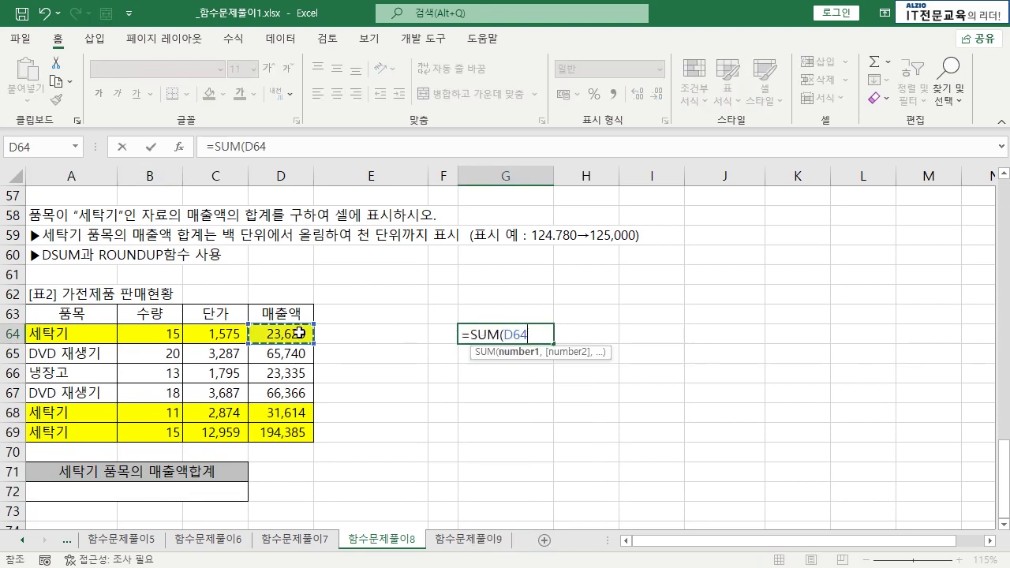
{"action": "type", "text": ","}
{"action": "left_click", "coordinate": [289, 414]}
{"action": "type", "text": ","}
{"action": "left_click", "coordinate": [275, 430]}
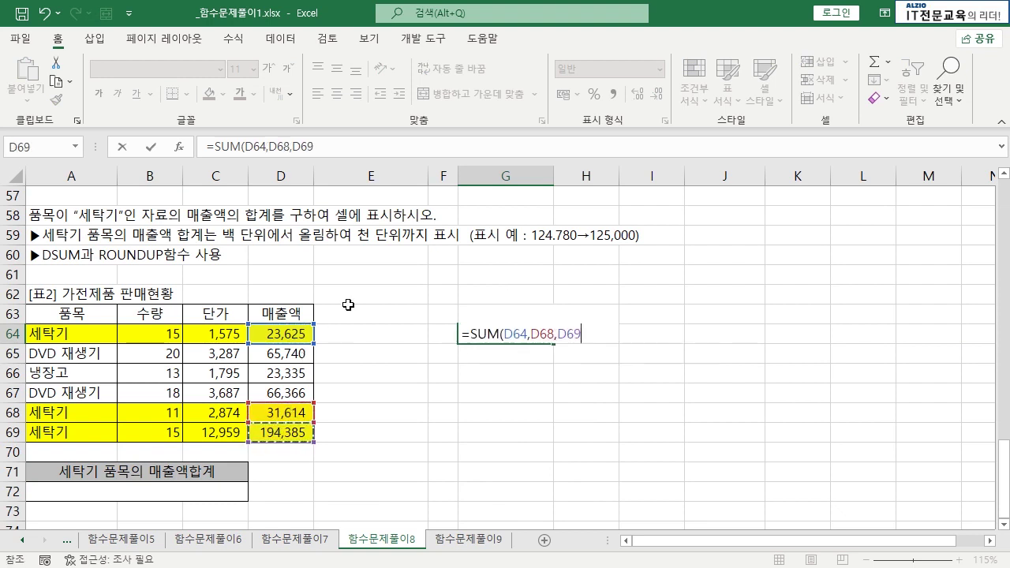
{"action": "key", "text": "Return"}
{"action": "left_click", "coordinate": [473, 329]}
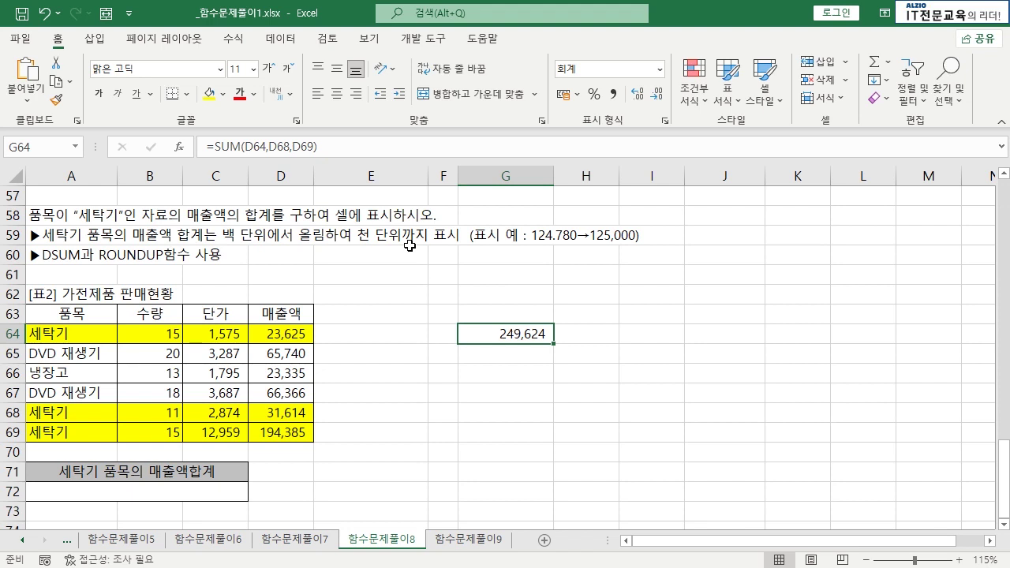
- Enter 250000 in G65 as the expected rounded-up total, apply the comma number format, and compare it with G64
{"action": "left_click", "coordinate": [500, 351]}
{"action": "type", "text": "2"}
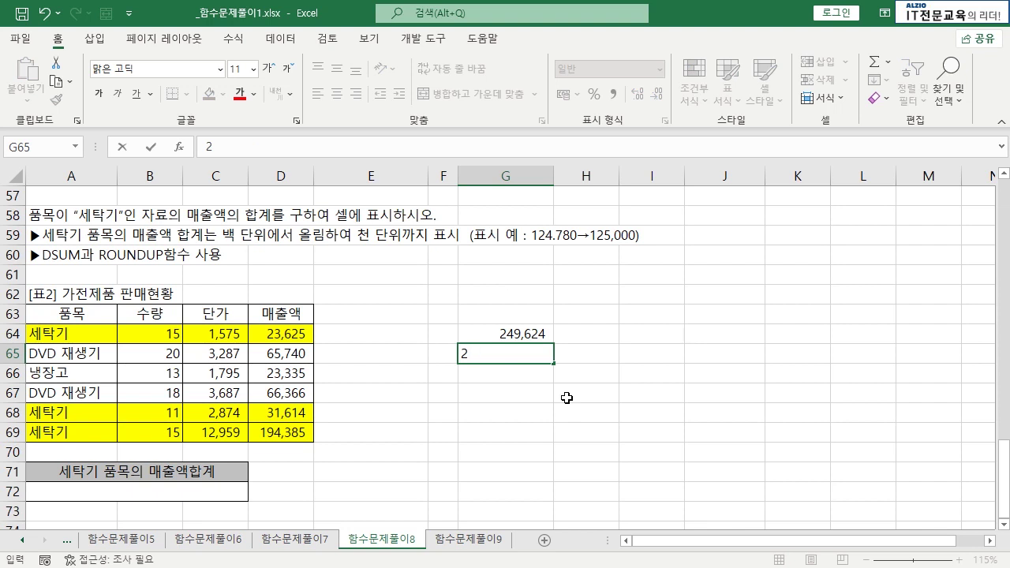
{"action": "type", "text": "50000"}
{"action": "key", "text": "ctrl+Return"}
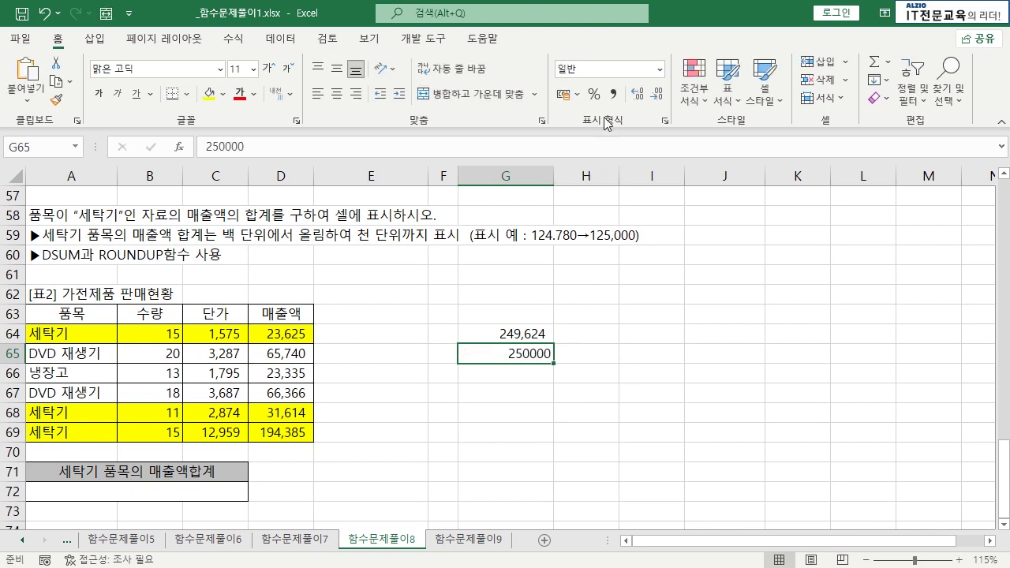
{"action": "left_click", "coordinate": [613, 93]}
{"action": "left_click", "coordinate": [593, 311]}
{"action": "left_click", "coordinate": [543, 350]}
{"action": "left_click", "coordinate": [543, 339]}
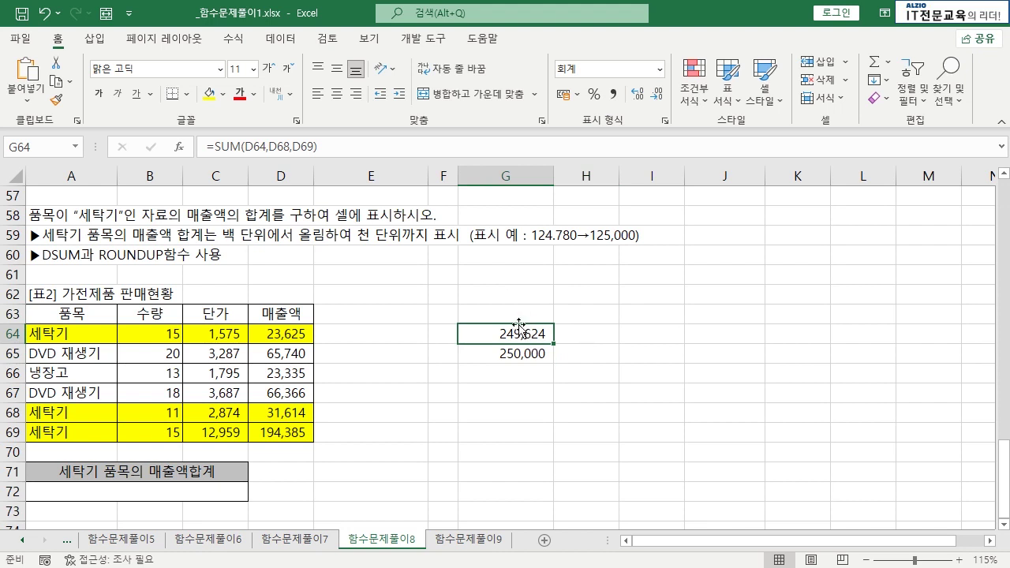
{"action": "left_click", "coordinate": [527, 352]}
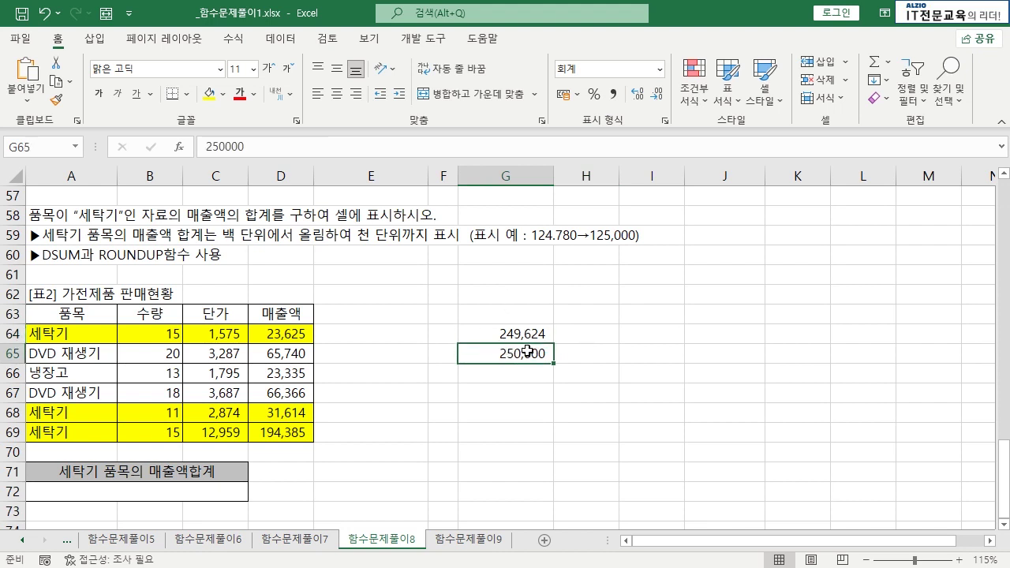
{"action": "left_click", "coordinate": [496, 407]}
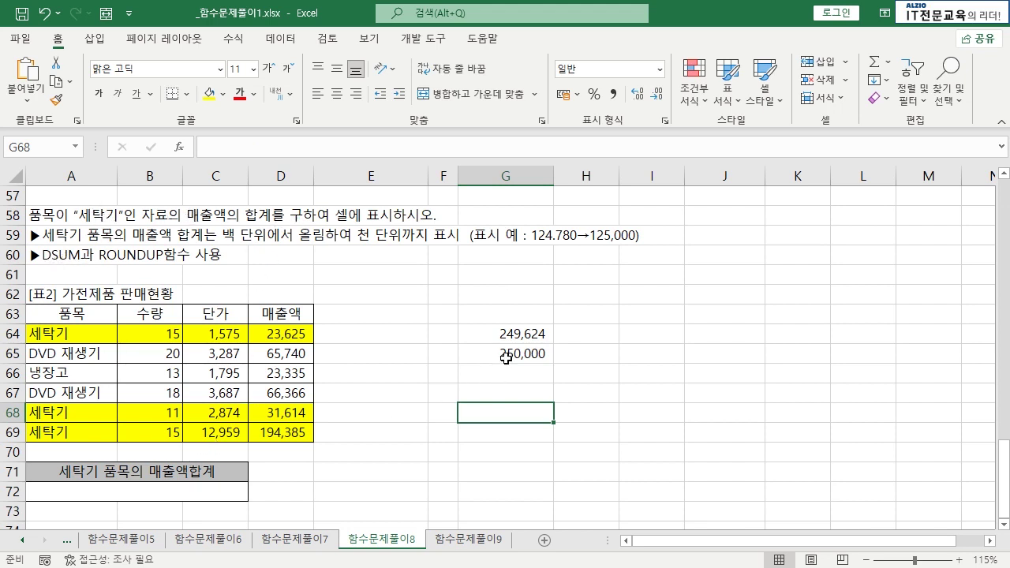
{"action": "left_click", "coordinate": [526, 335]}
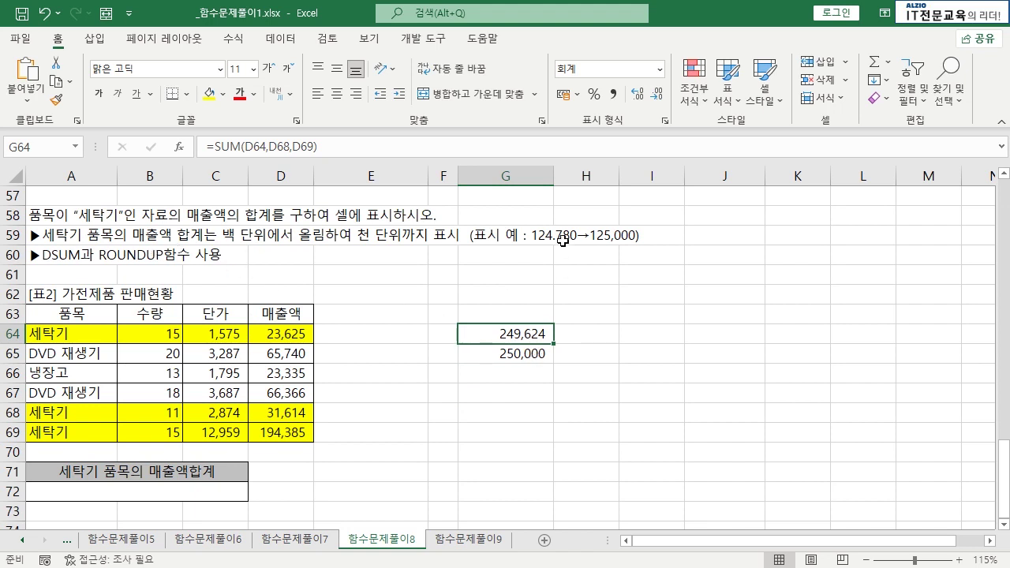
{"action": "left_click", "coordinate": [535, 352]}
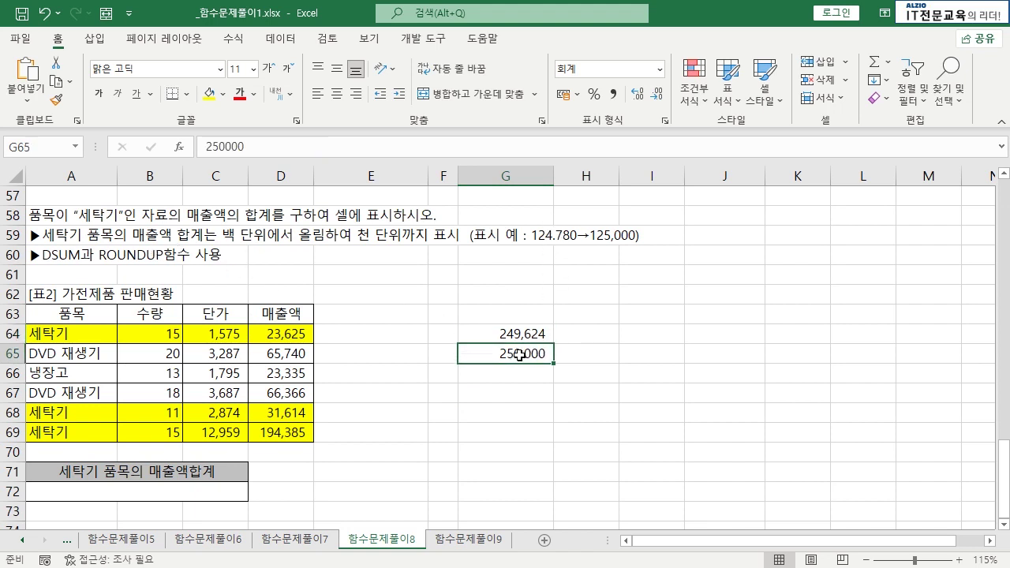
- Enter =DSUM(A63:D69,4,A63:A64) in A72 to total the 세탁기 매출액
{"action": "left_click", "coordinate": [190, 489]}
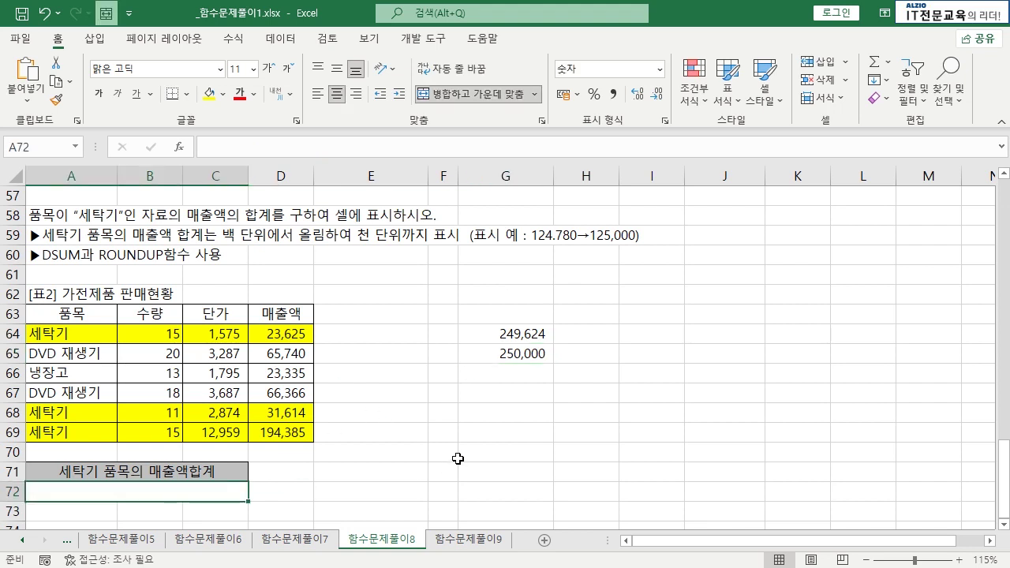
{"action": "type", "text": "=DSUM"}
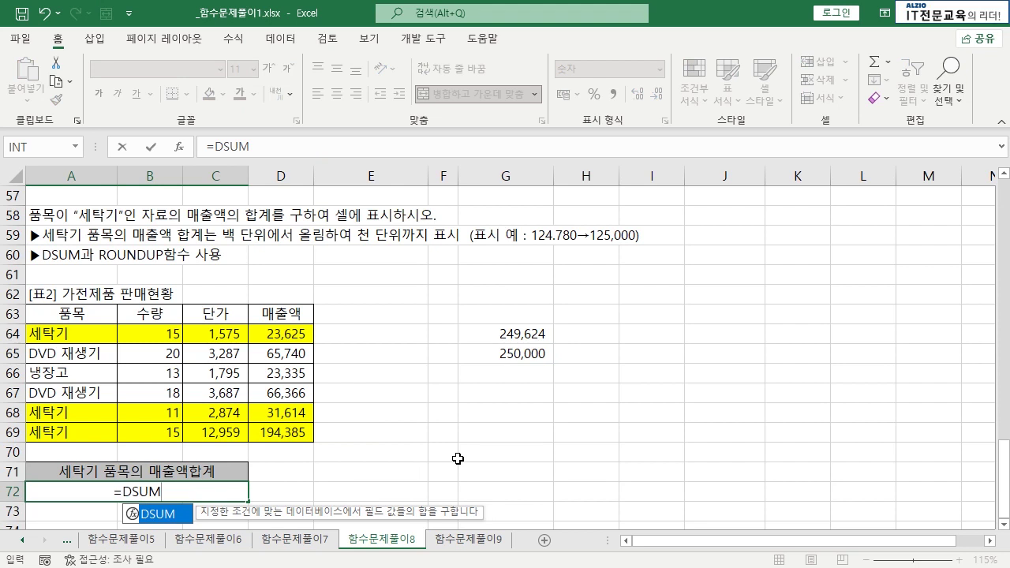
{"action": "type", "text": "("}
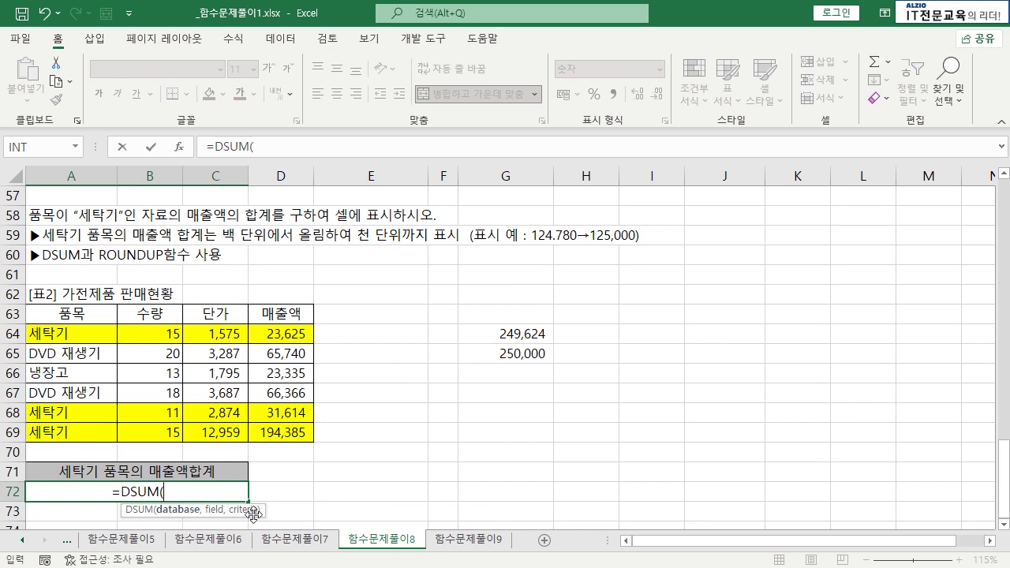
{"action": "left_click_drag", "start_coordinate": [67, 318], "coordinate": [283, 425]}
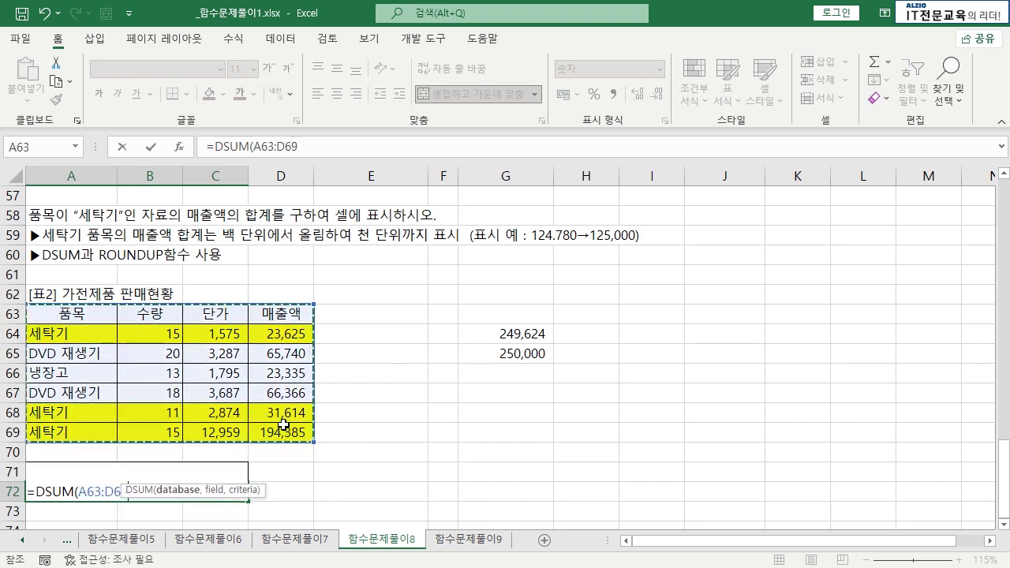
{"action": "type", "text": ","}
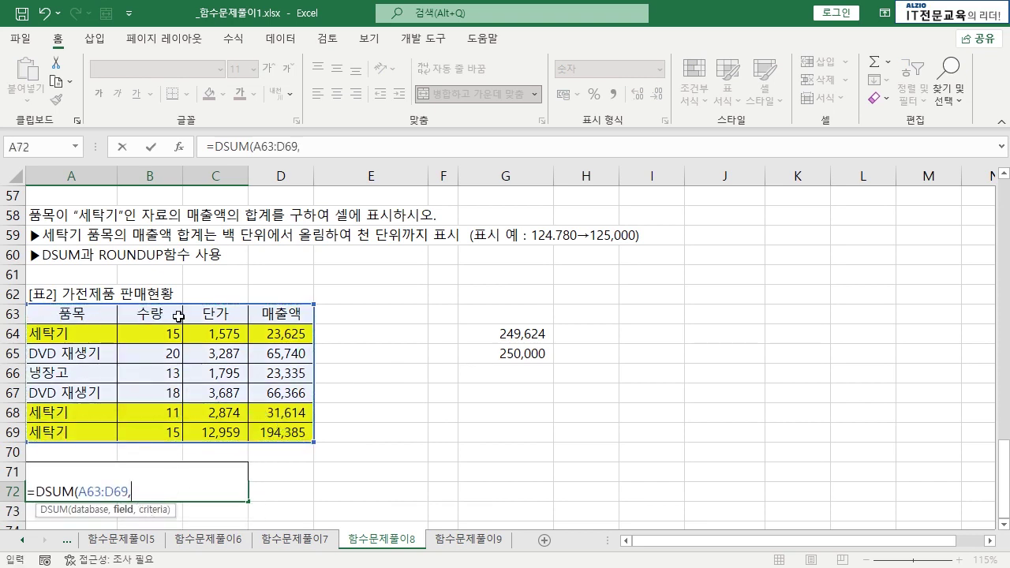
{"action": "type", "text": "4,"}
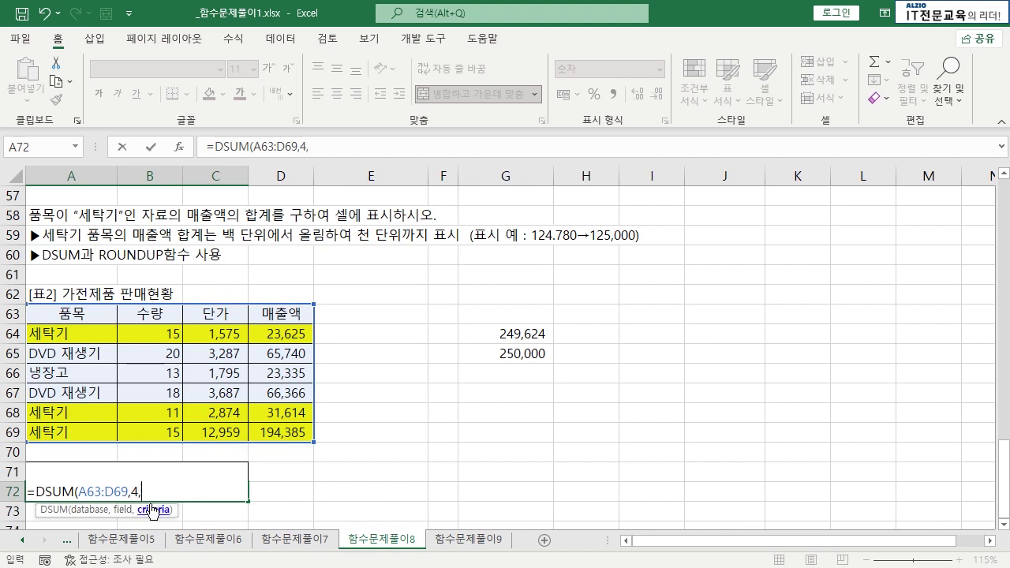
{"action": "left_click_drag", "start_coordinate": [101, 316], "coordinate": [99, 336]}
{"action": "key", "text": "Return"}
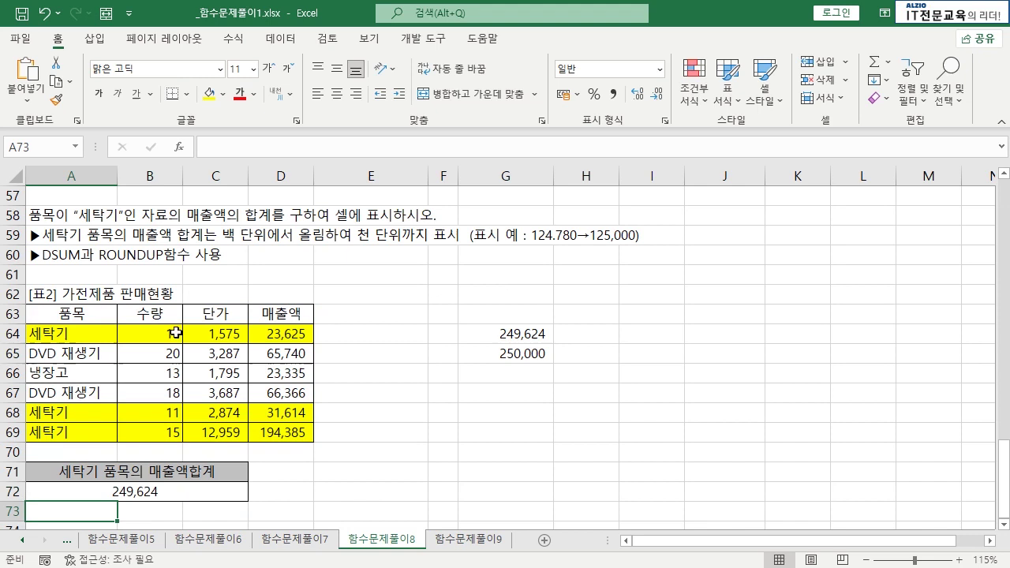
- Compare the DSUM result in A72 with the manual sum in G64 and the rounded target in G65
{"action": "left_click", "coordinate": [146, 492]}
{"action": "left_click", "coordinate": [517, 334]}
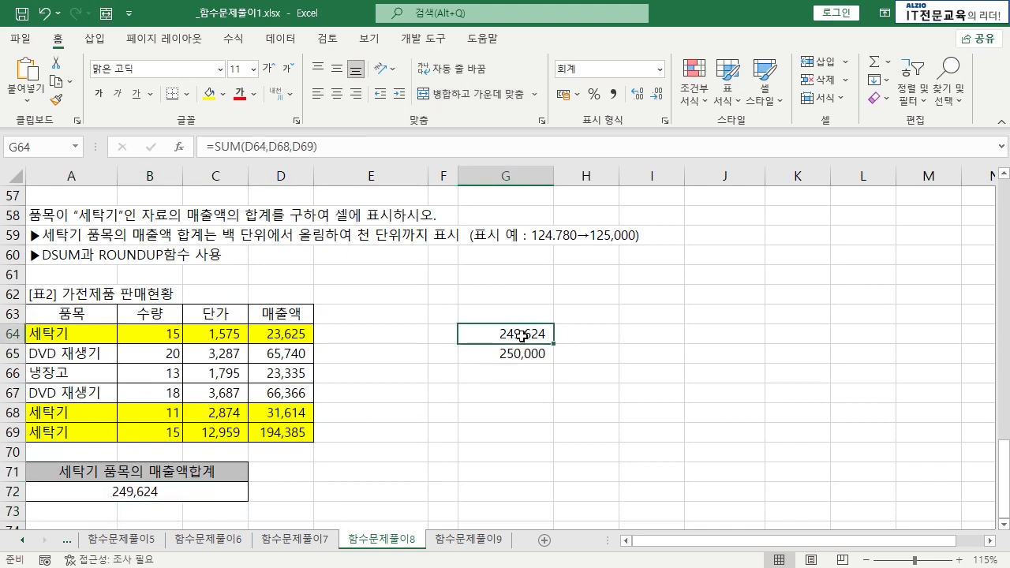
{"action": "left_click", "coordinate": [155, 492]}
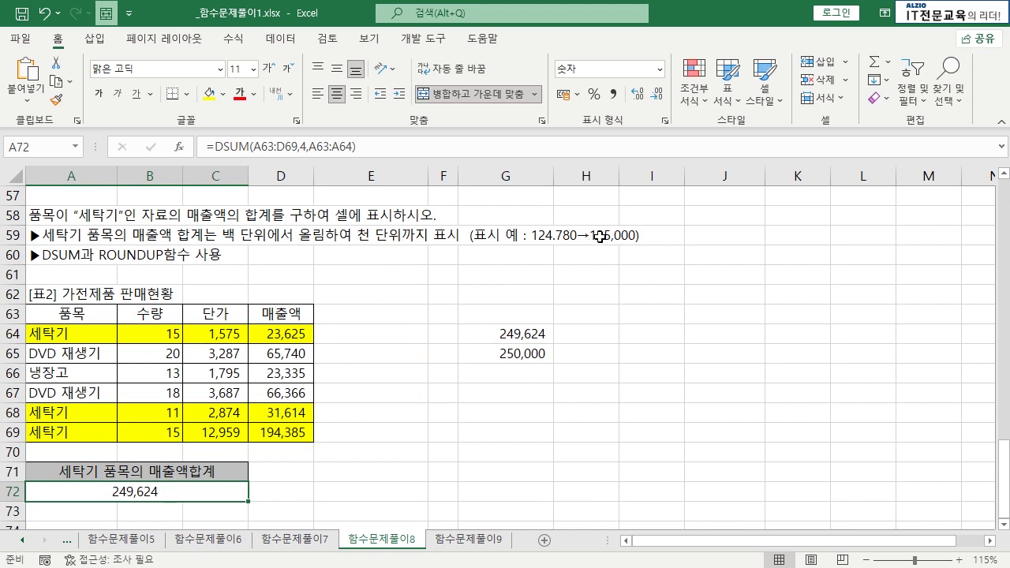
{"action": "left_click", "coordinate": [523, 340]}
{"action": "left_click", "coordinate": [525, 350]}
{"action": "left_click", "coordinate": [526, 333]}
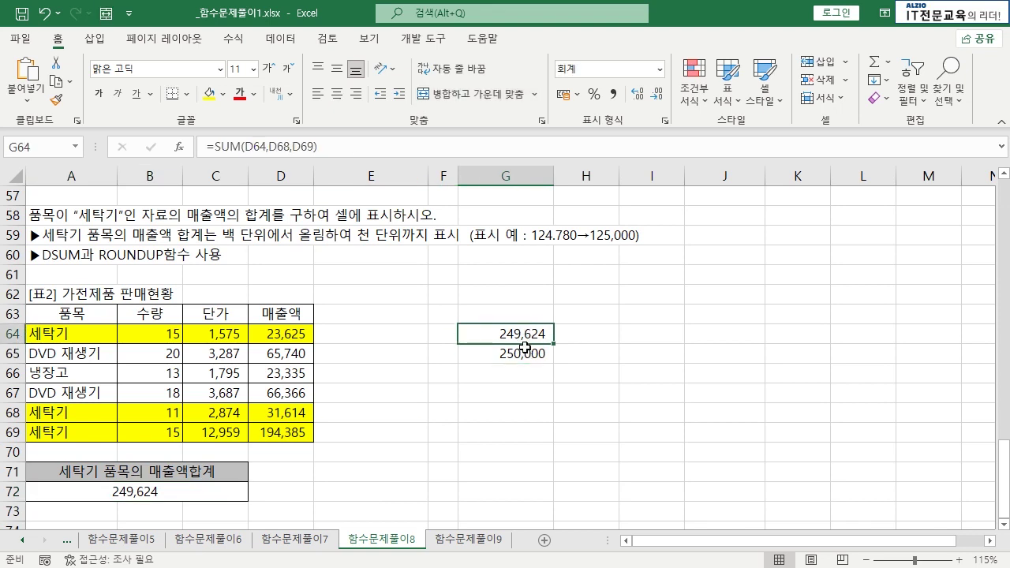
{"action": "left_click", "coordinate": [524, 352]}
- Enter 249624 as a plain number in G67 to illustrate the digit places for rounding
{"action": "left_click", "coordinate": [513, 395]}
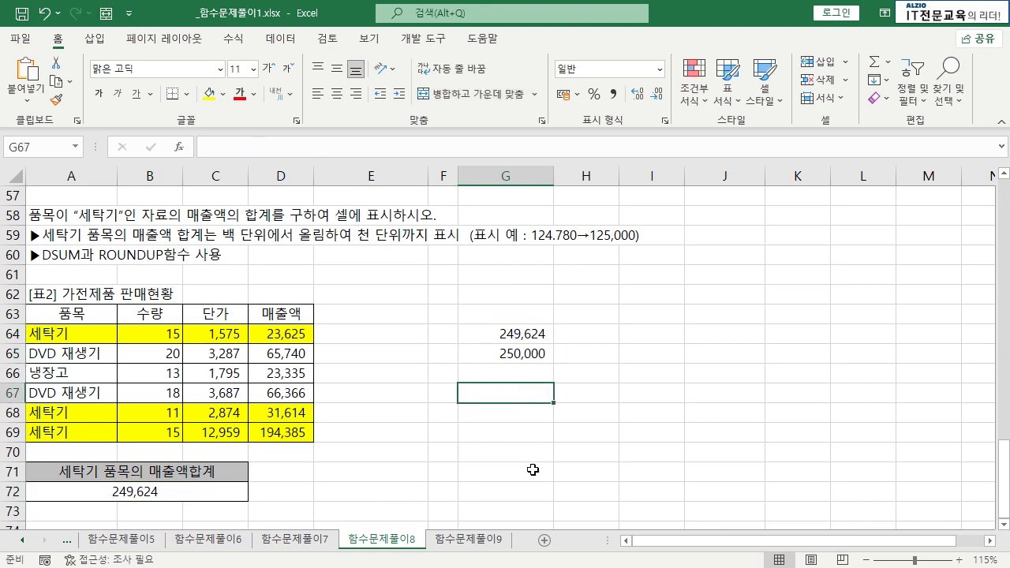
{"action": "type", "text": "249624"}
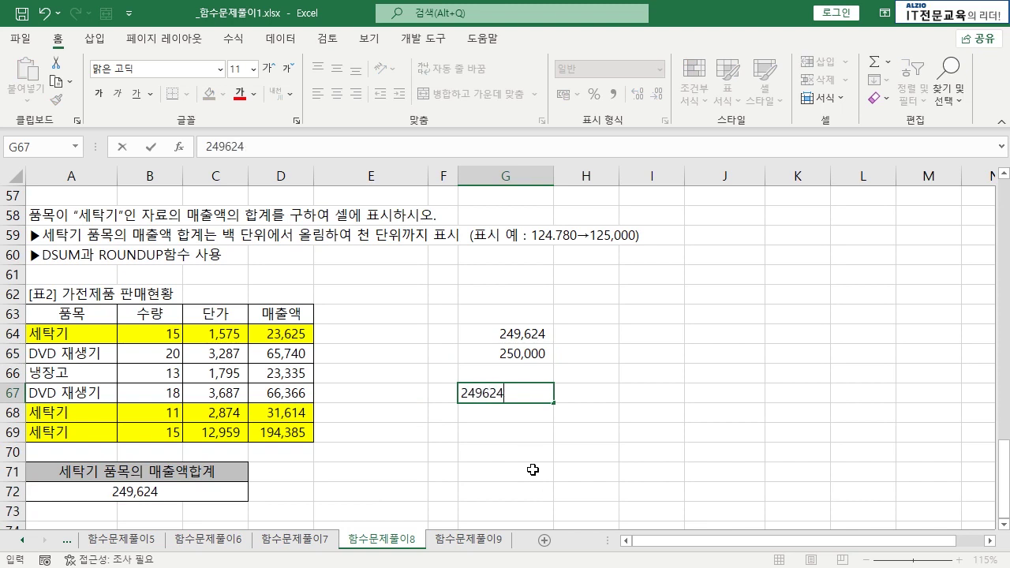
{"action": "key", "text": "Return"}
{"action": "key", "text": "Up"}
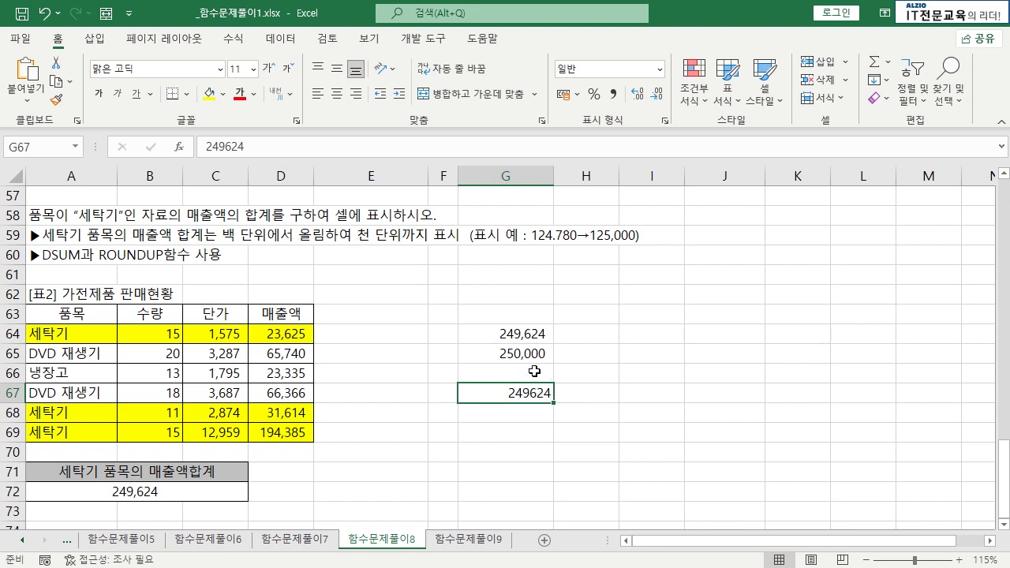
- Wrap the DSUM formula in A72 in ROUNDUP with -3 digits and check the result against G65
{"action": "double_click", "coordinate": [113, 491]}
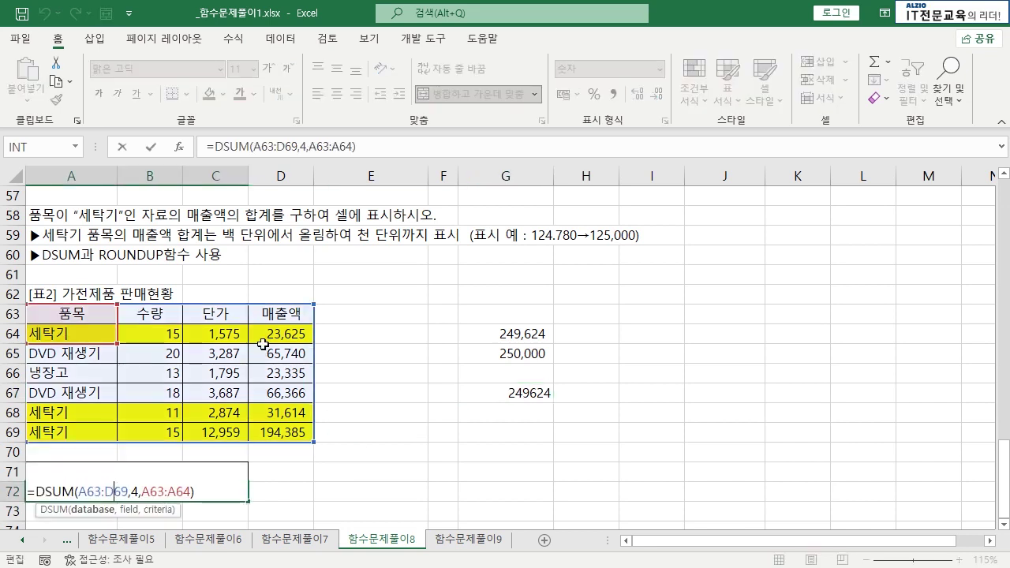
{"action": "key", "text": "Home"}
{"action": "key", "text": "Right"}
{"action": "type", "text": "ROUNDUP"}
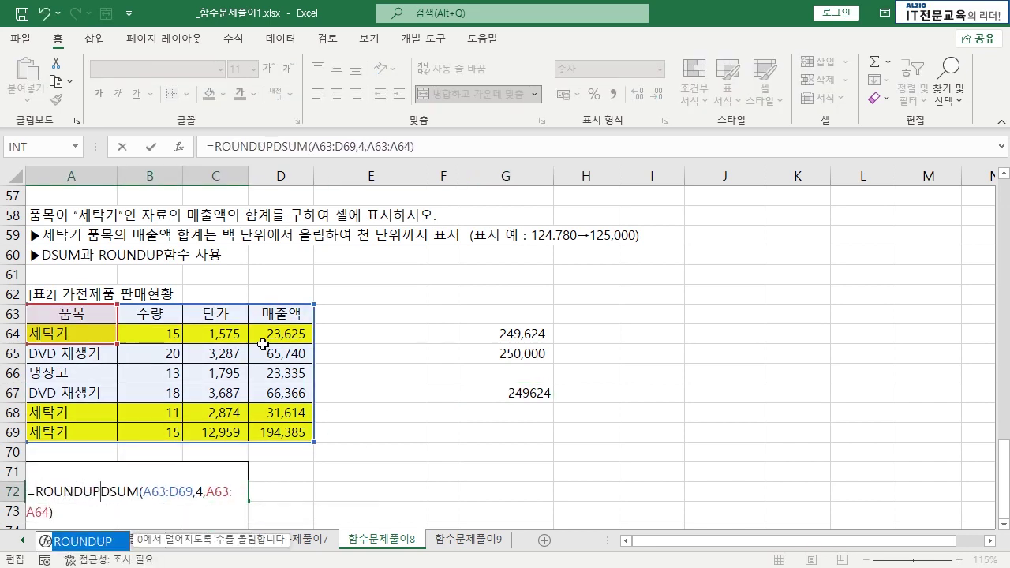
{"action": "type", "text": "("}
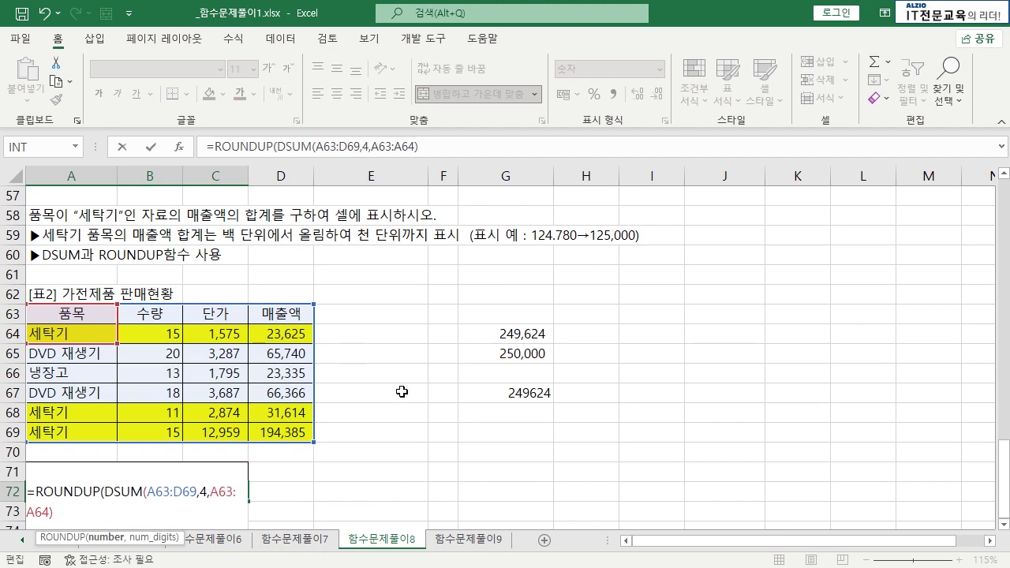
{"action": "type", "text": ",-3"}
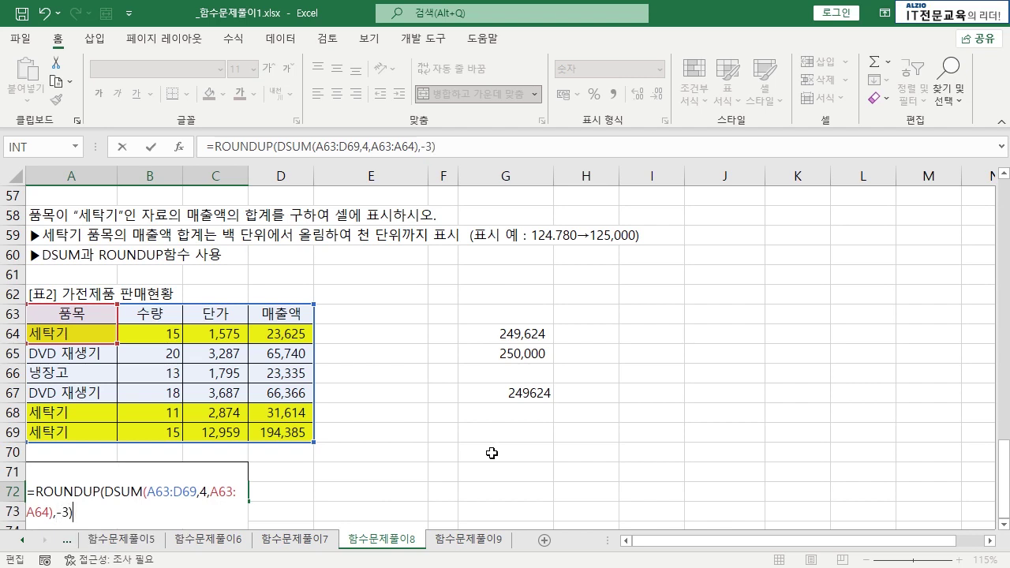
{"action": "key", "text": "Return"}
{"action": "key", "text": "Up"}
{"action": "left_click", "coordinate": [536, 357]}
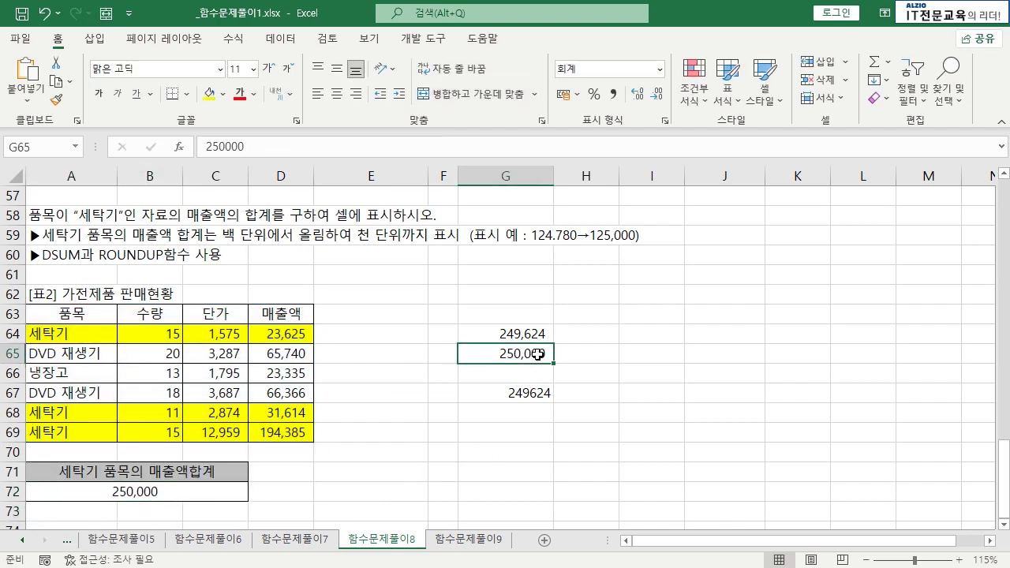
{"action": "left_click", "coordinate": [192, 493]}
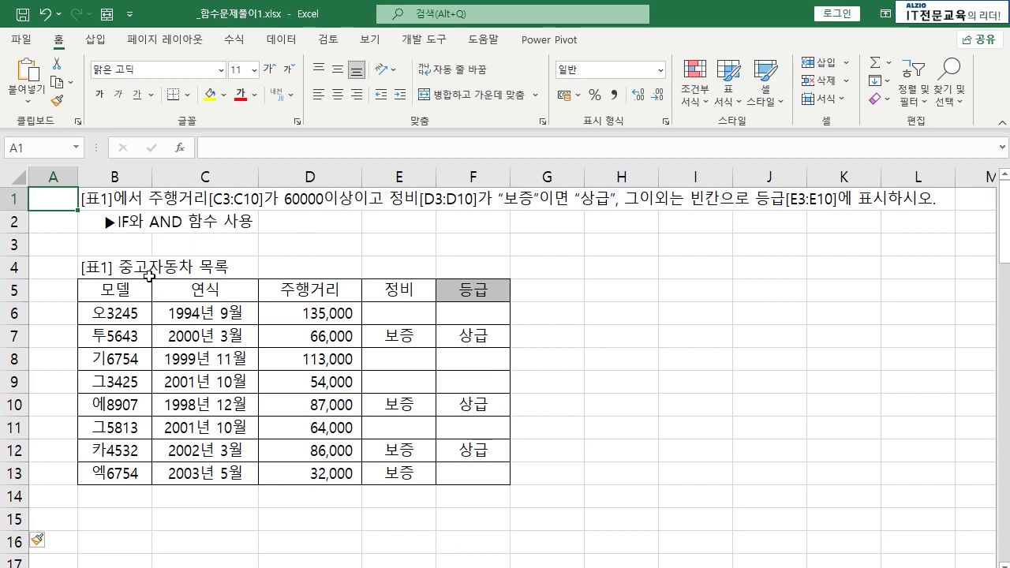
- Examine the 주행거리 and 정비 columns of the used-car table against the conditions in the exercise text
{"action": "left_click_drag", "start_coordinate": [304, 302], "coordinate": [316, 478]}
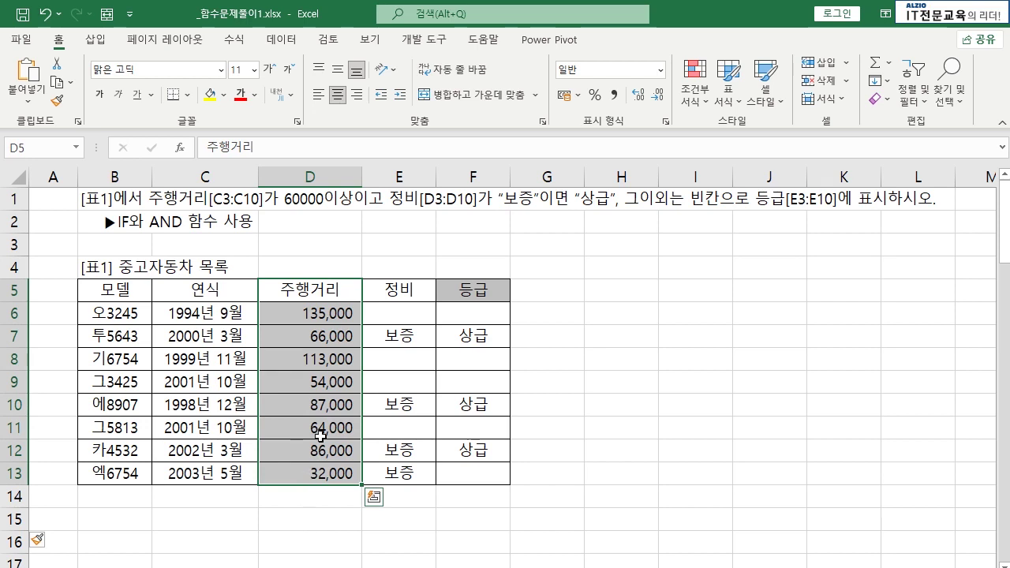
{"action": "left_click_drag", "start_coordinate": [400, 291], "coordinate": [423, 473]}
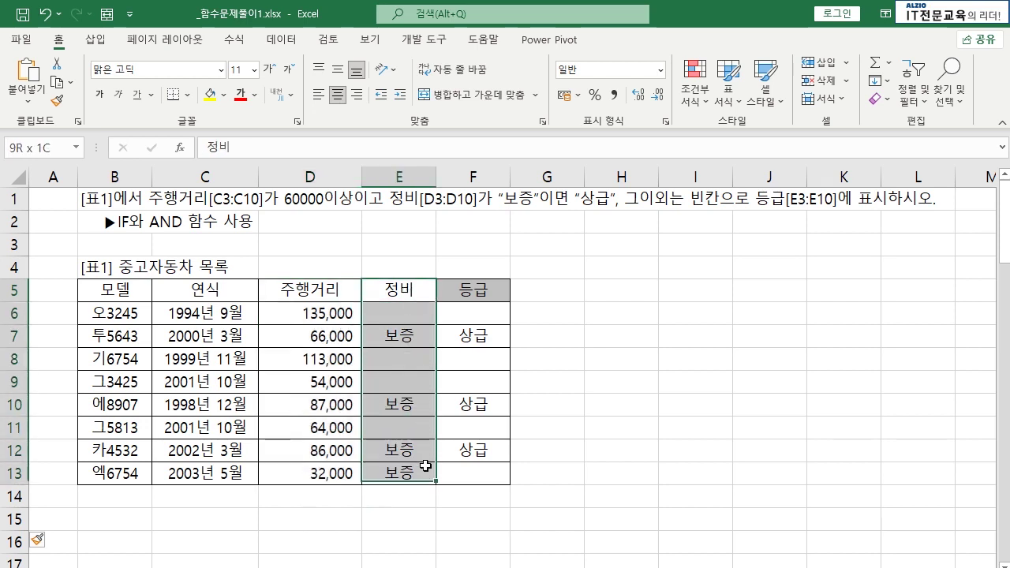
{"action": "left_click", "coordinate": [422, 474]}
{"action": "left_click", "coordinate": [406, 337]}
{"action": "left_click", "coordinate": [409, 406]}
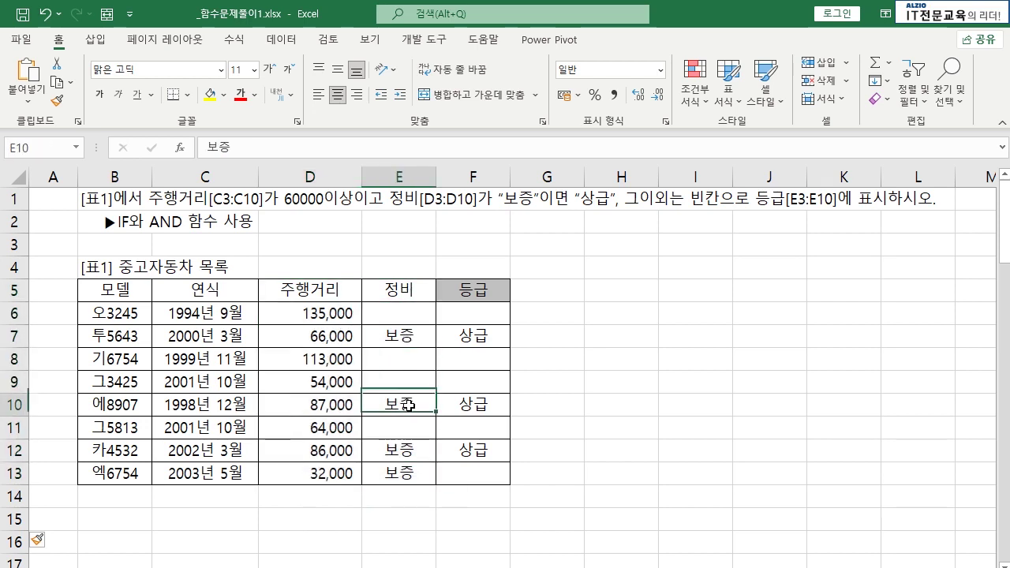
{"action": "left_click", "coordinate": [402, 451]}
{"action": "left_click", "coordinate": [404, 472]}
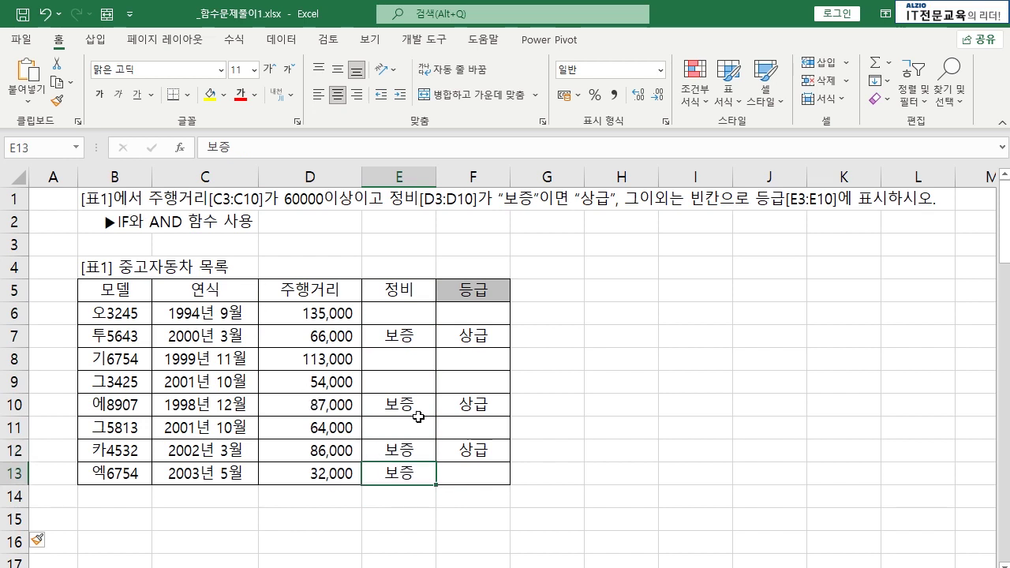
{"action": "left_click_drag", "start_coordinate": [313, 295], "coordinate": [327, 473]}
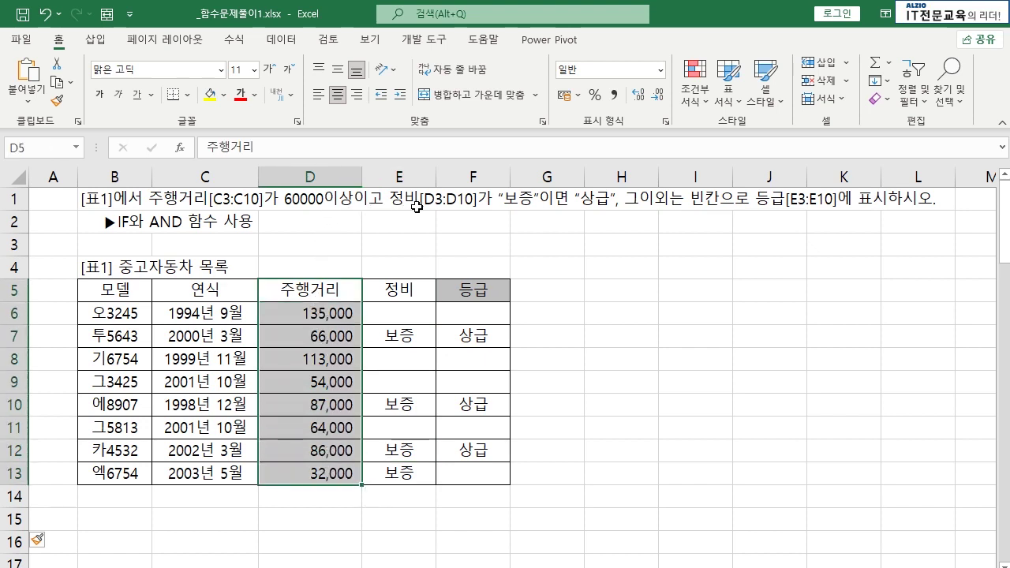
{"action": "left_click_drag", "start_coordinate": [395, 289], "coordinate": [404, 474]}
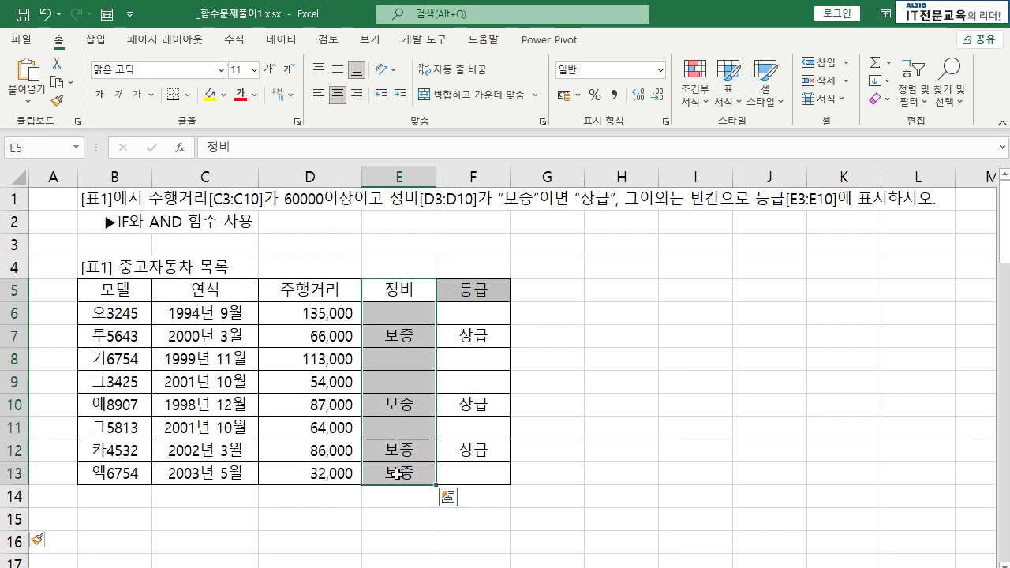
{"action": "left_click", "coordinate": [404, 473]}
{"action": "left_click", "coordinate": [404, 339]}
{"action": "left_click", "coordinate": [409, 403]}
{"action": "left_click", "coordinate": [409, 446]}
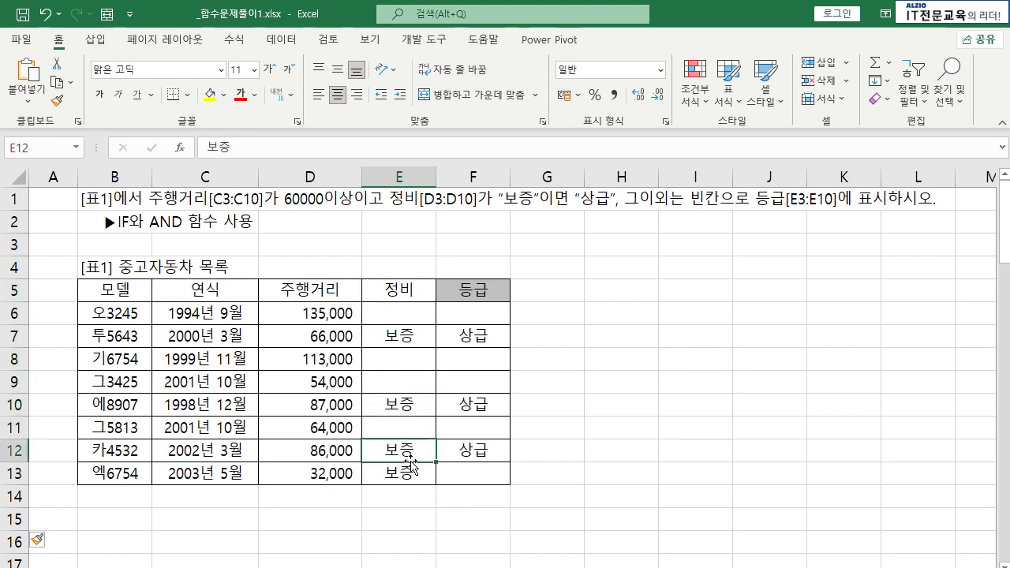
- Review the existing 등급 formula in F7, and clear the 등급 results from F6:F13
{"action": "left_click", "coordinate": [594, 202]}
{"action": "left_click", "coordinate": [489, 336]}
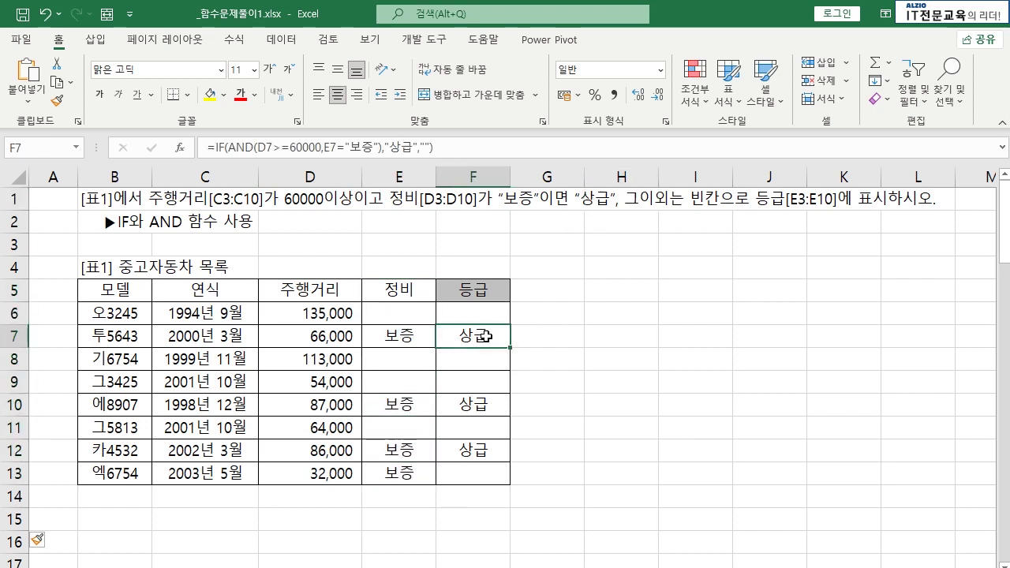
{"action": "left_click", "coordinate": [576, 274]}
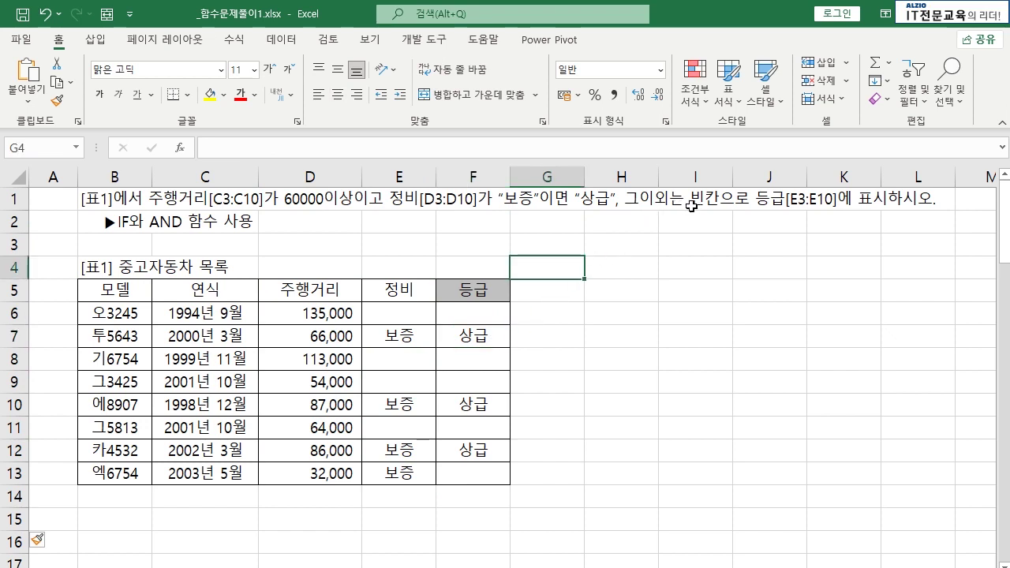
{"action": "left_click_drag", "start_coordinate": [473, 312], "coordinate": [473, 474]}
{"action": "left_click", "coordinate": [565, 384]}
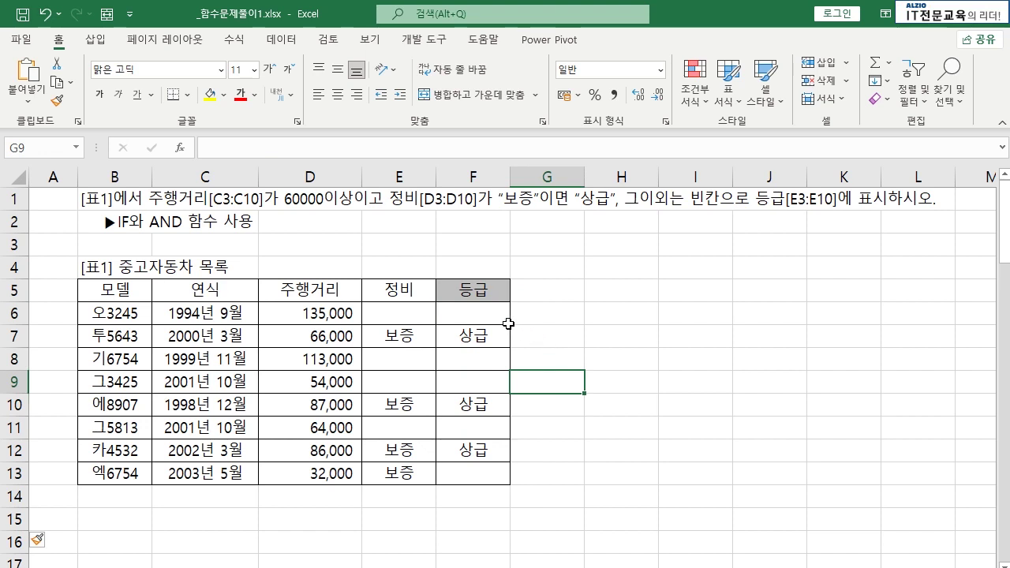
{"action": "left_click_drag", "start_coordinate": [497, 316], "coordinate": [474, 473]}
{"action": "key", "text": "Delete"}
{"action": "left_click", "coordinate": [577, 396]}
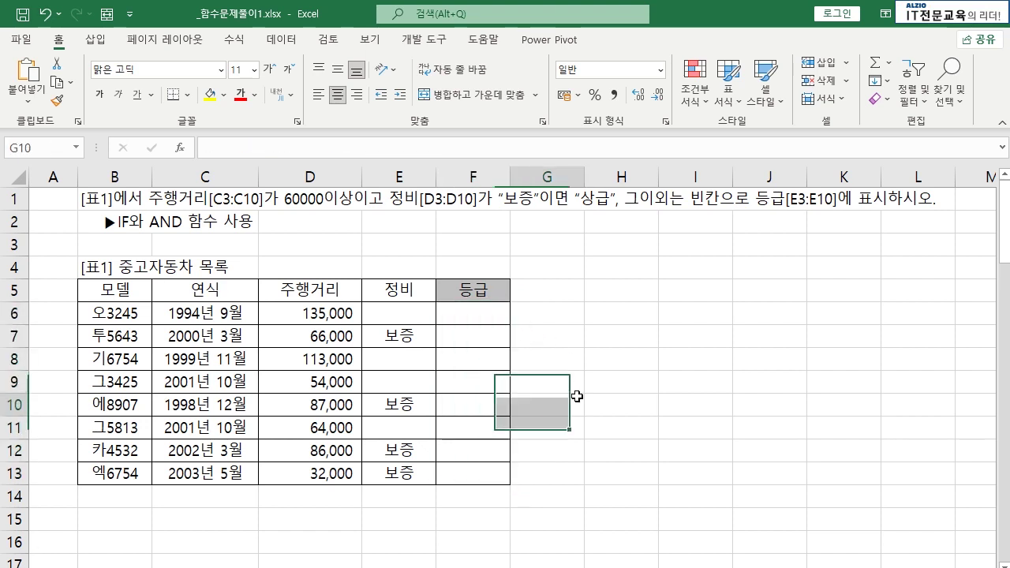
{"action": "left_click_drag", "start_coordinate": [473, 312], "coordinate": [473, 473]}
{"action": "left_click", "coordinate": [637, 377]}
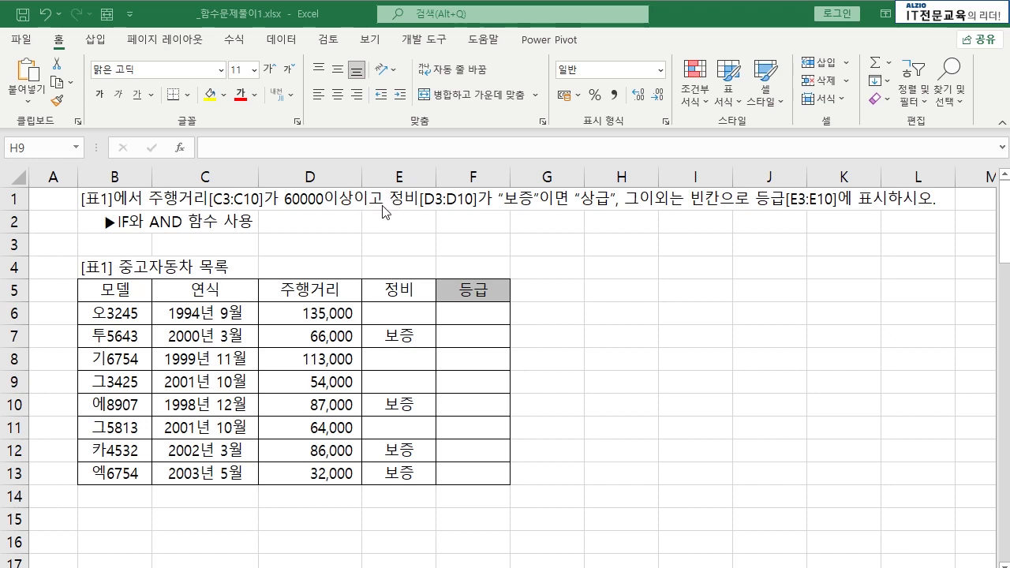
- Begin an IF formula in F6 with a nested AND whose first condition is D6>=60000
{"action": "left_click", "coordinate": [357, 200]}
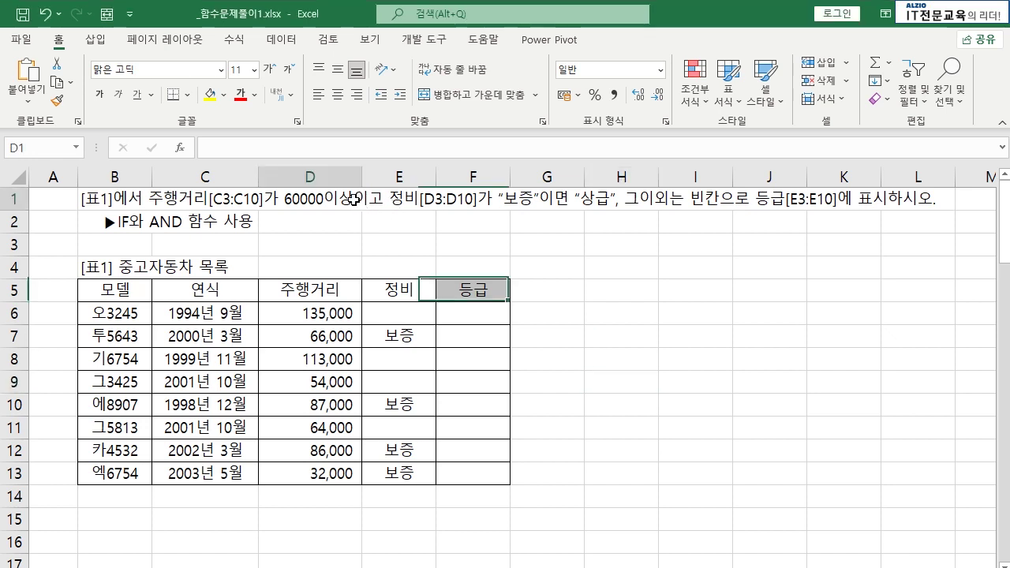
{"action": "left_click", "coordinate": [379, 256]}
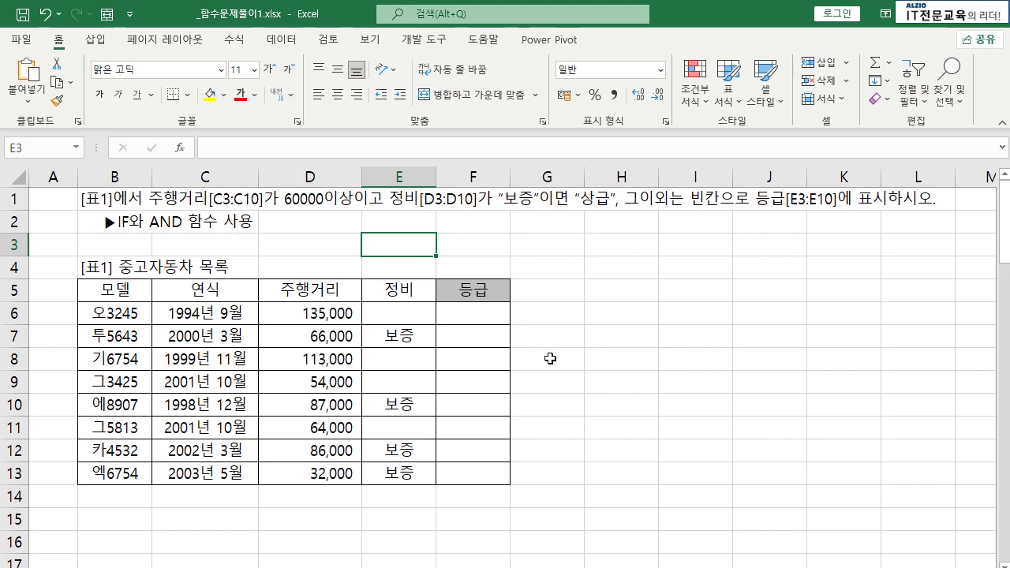
{"action": "left_click", "coordinate": [517, 338]}
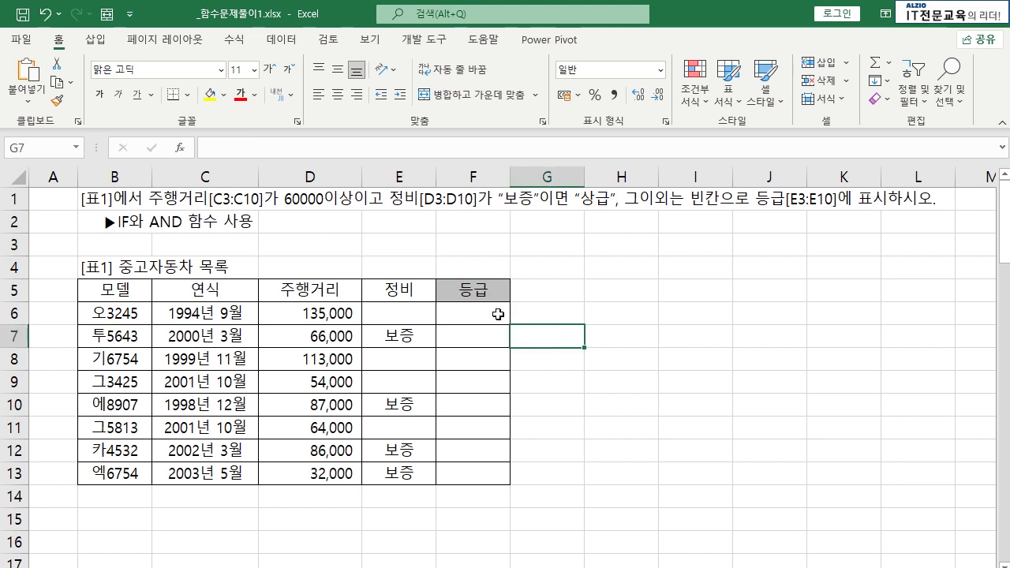
{"action": "left_click", "coordinate": [501, 315]}
{"action": "type", "text": "="}
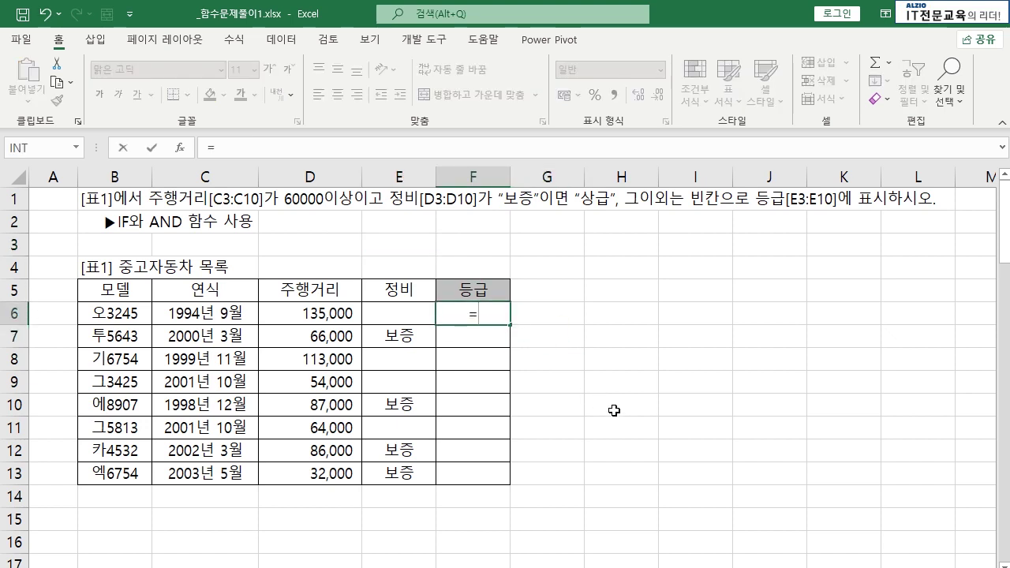
{"action": "type", "text": "IF"}
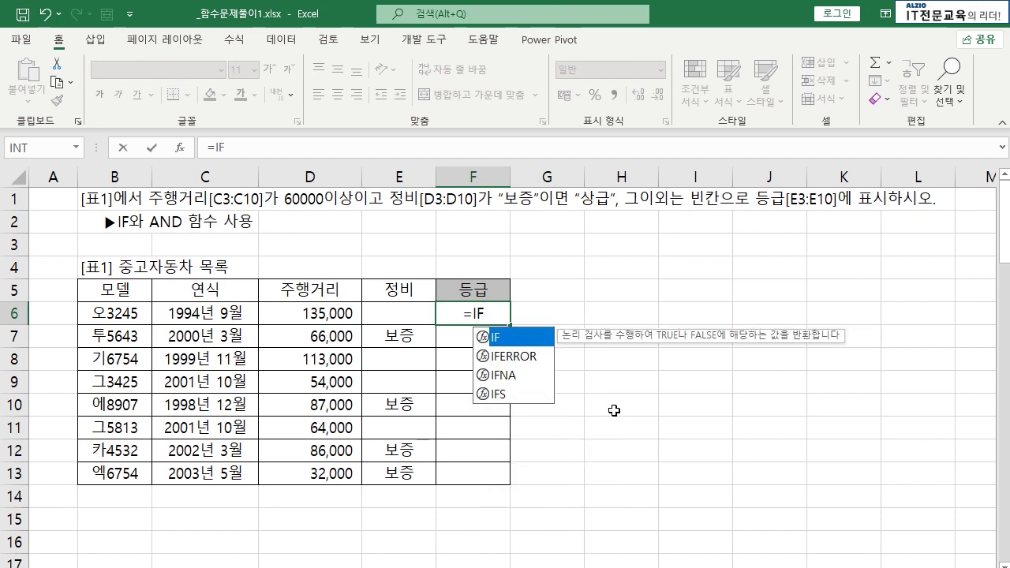
{"action": "type", "text": "("}
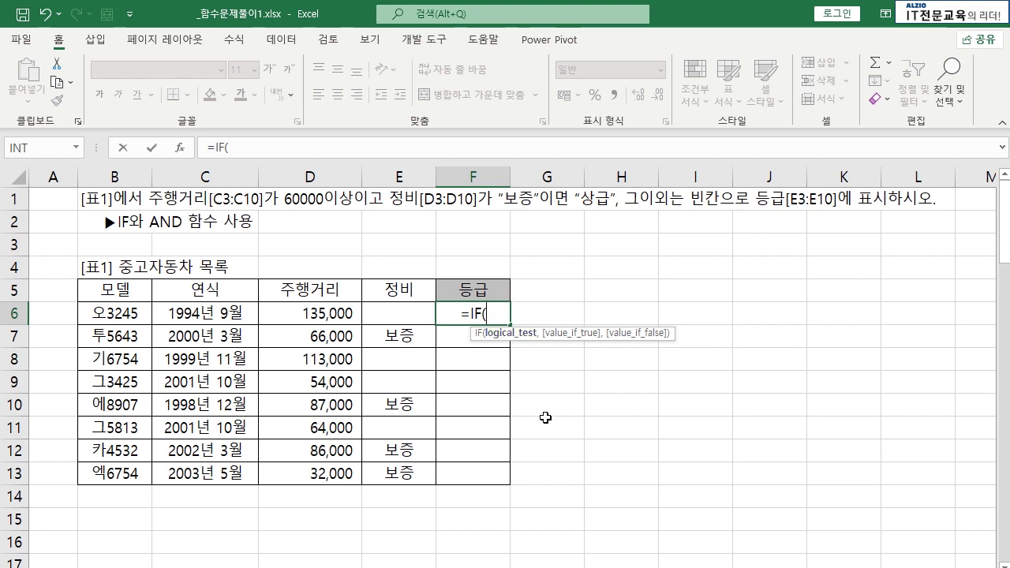
{"action": "type", "text": "AND"}
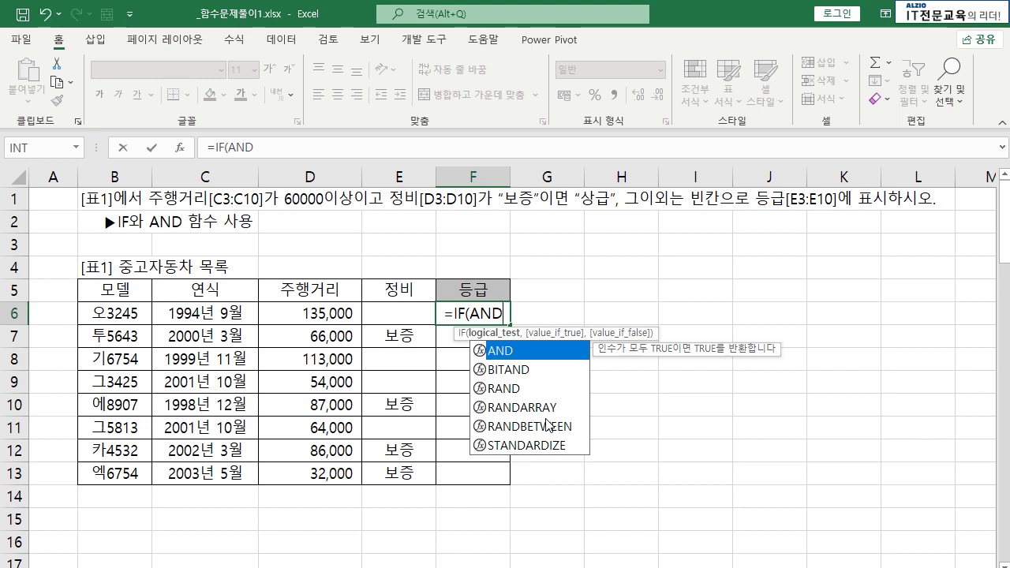
{"action": "type", "text": "("}
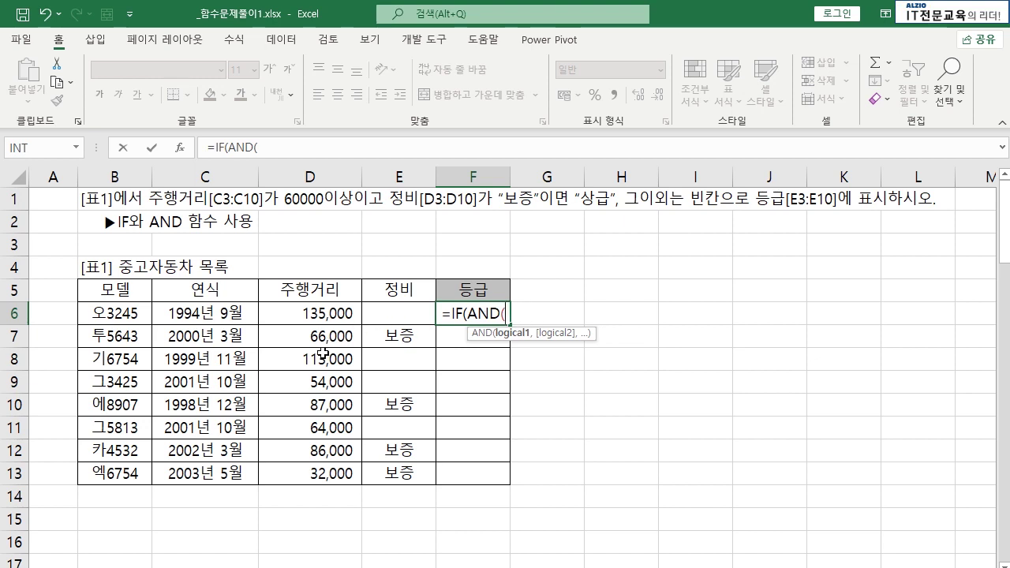
{"action": "left_click", "coordinate": [320, 314]}
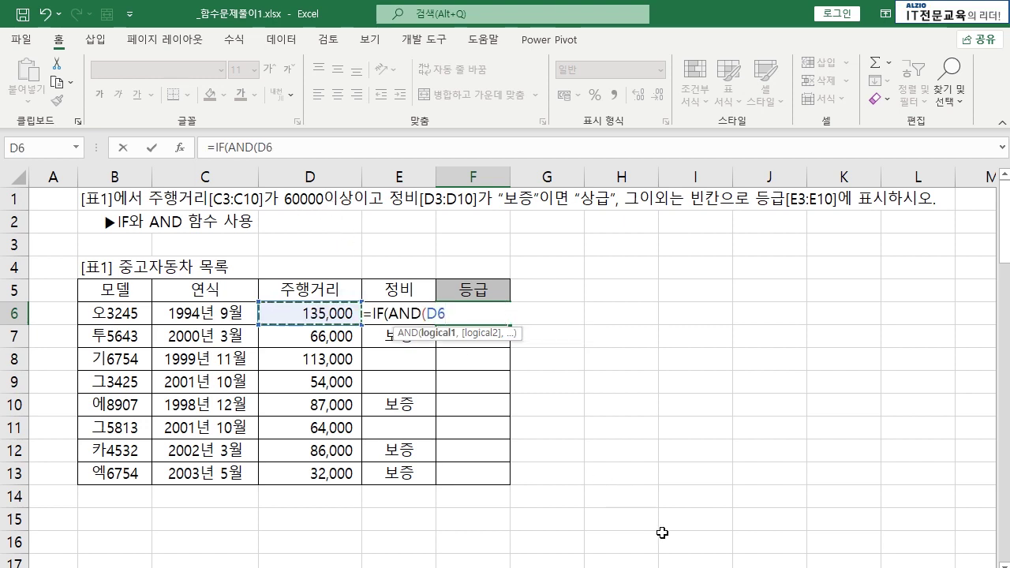
{"action": "type", "text": ">="}
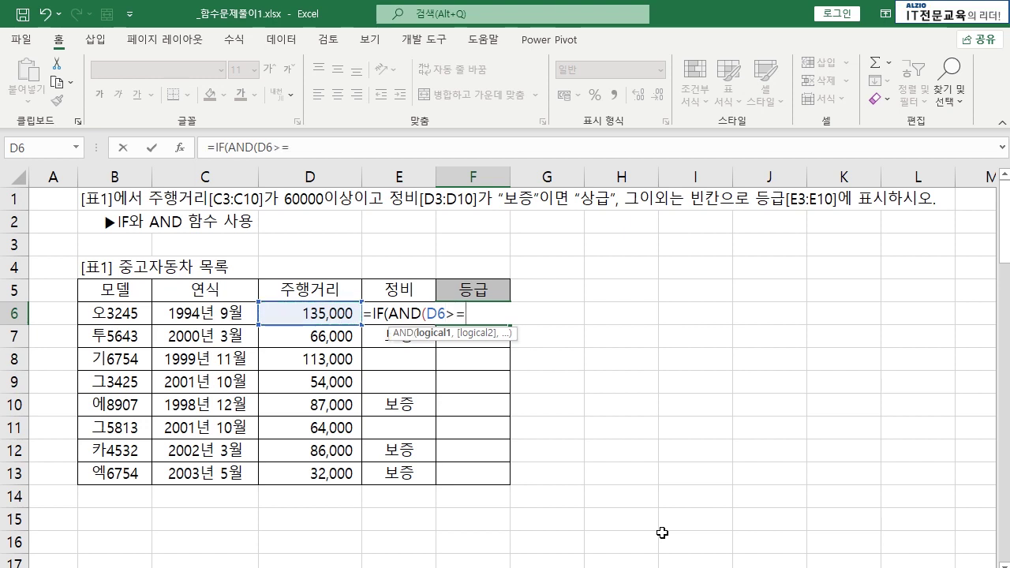
{"action": "type", "text": "60000"}
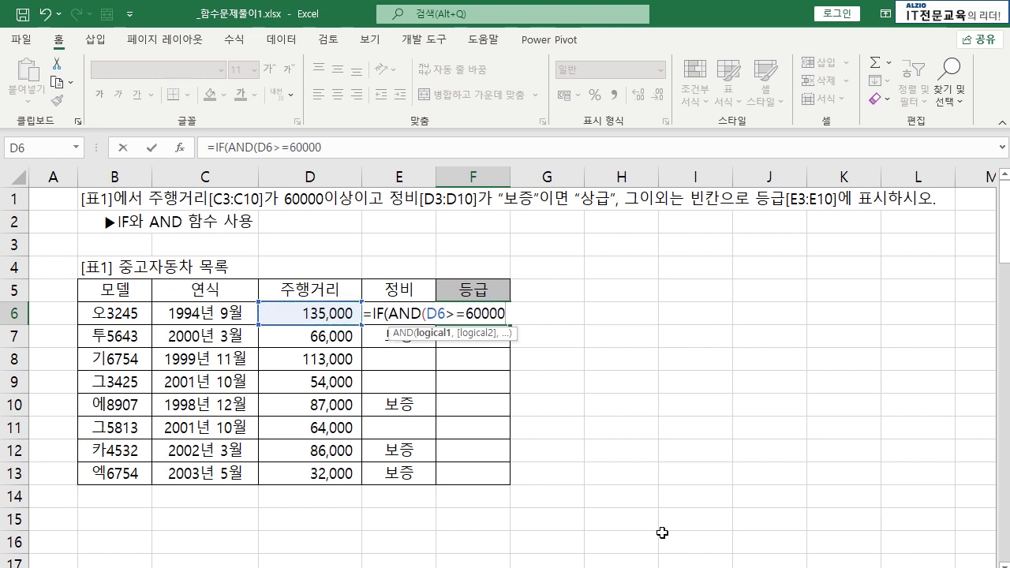
{"action": "type", "text": ","}
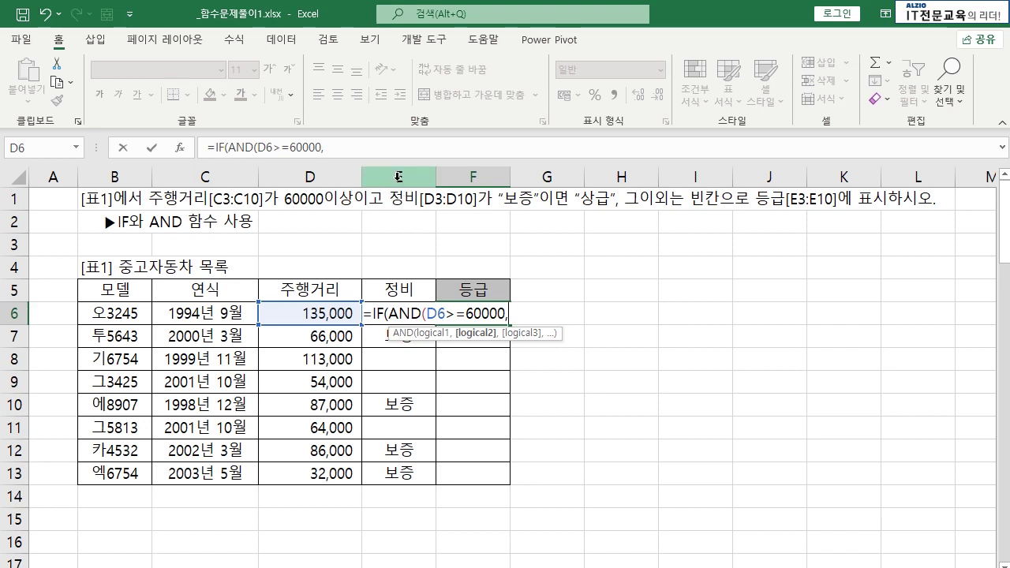
- Complete the F6 formula with E6="보증" as the second AND condition, returning "상급" if true and "" otherwise
{"action": "type", "text": "E6"}
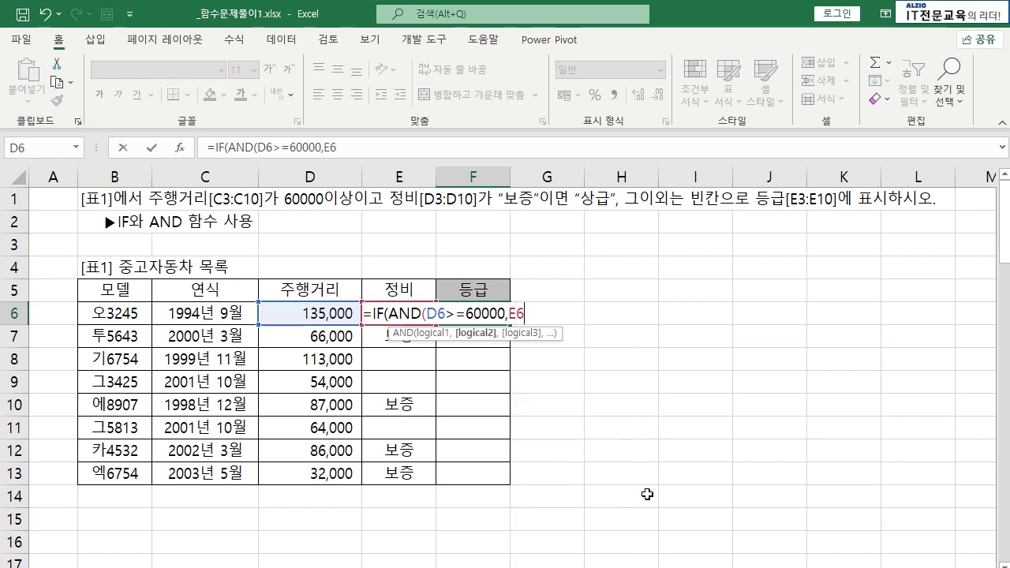
{"action": "type", "text": "=\"보증\")"}
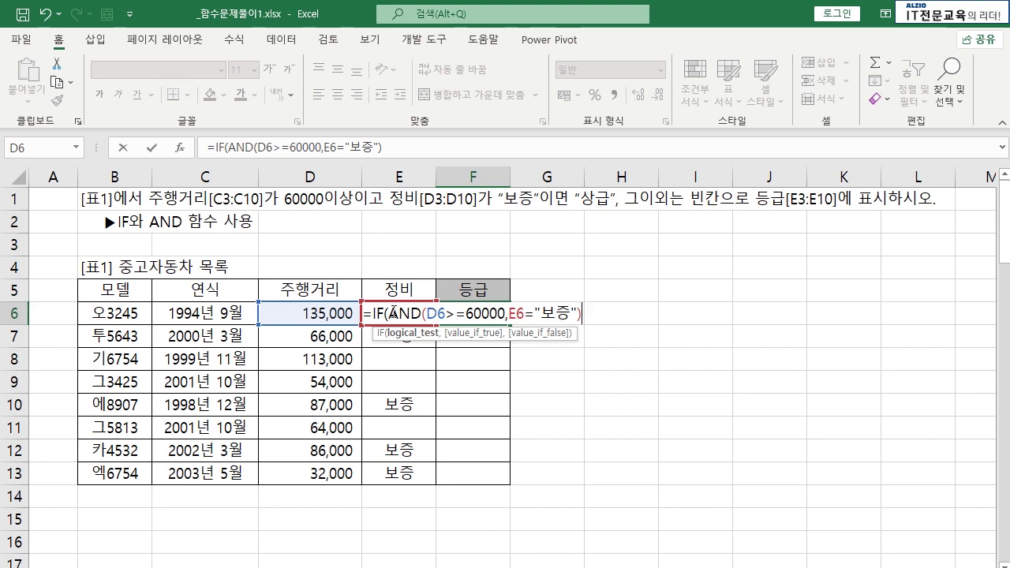
{"action": "type", "text": ","}
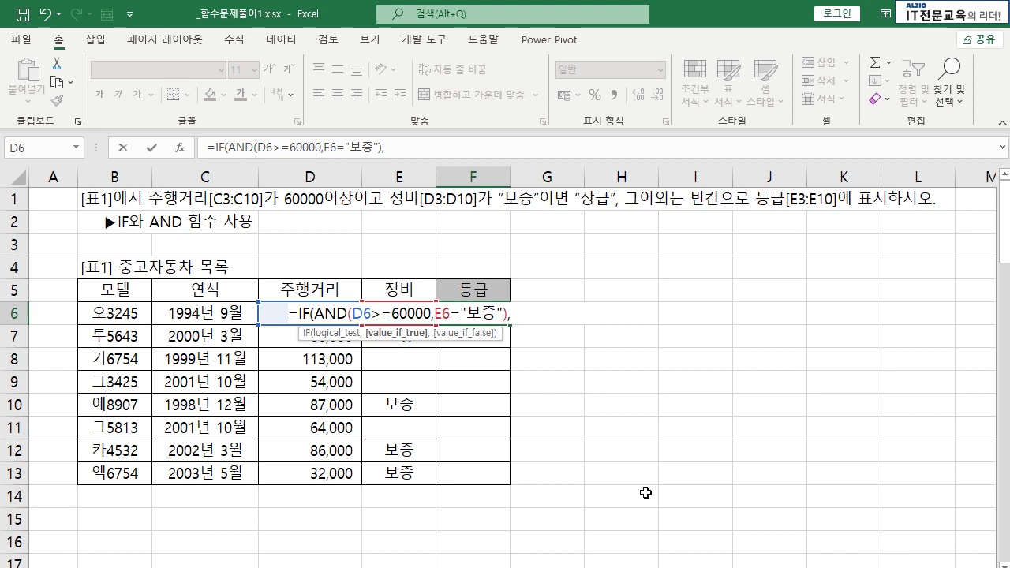
{"action": "type", "text": "\"상급\","}
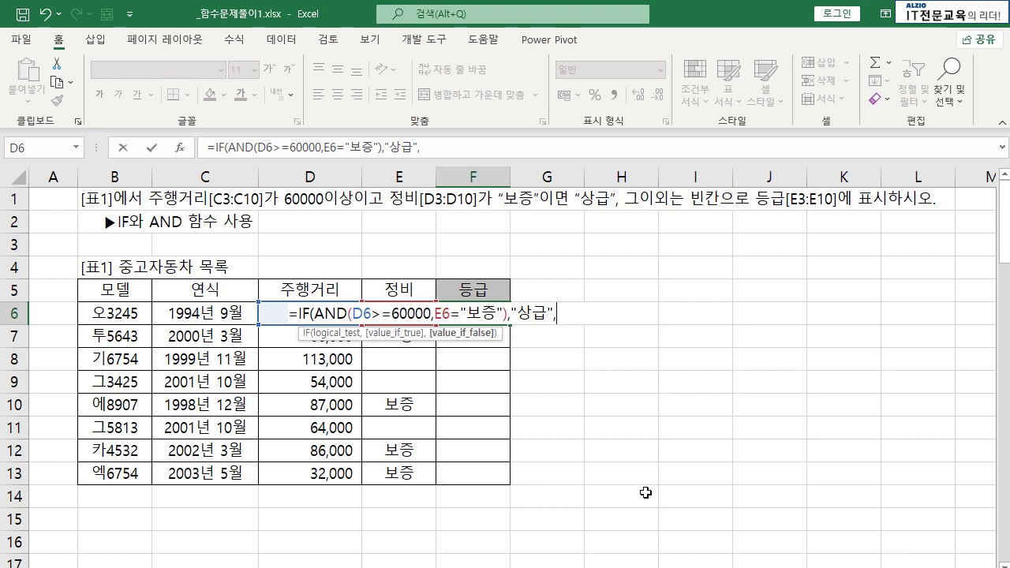
{"action": "type", "text": "\"\")"}
{"action": "key", "text": "Return"}
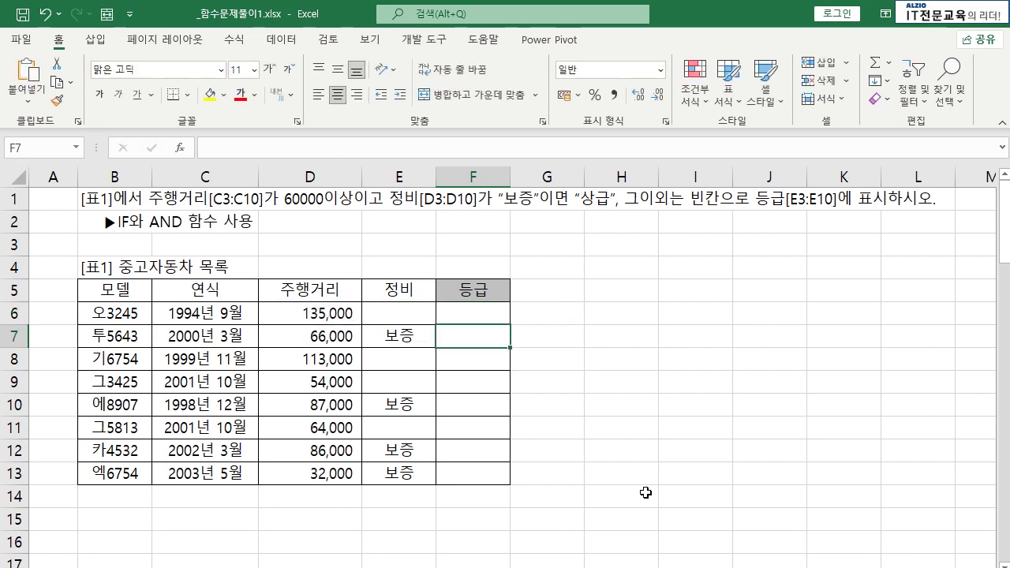
- Fill the 등급 formula from F6 down through F13
{"action": "left_click", "coordinate": [487, 312]}
{"action": "double_click", "coordinate": [510, 324]}
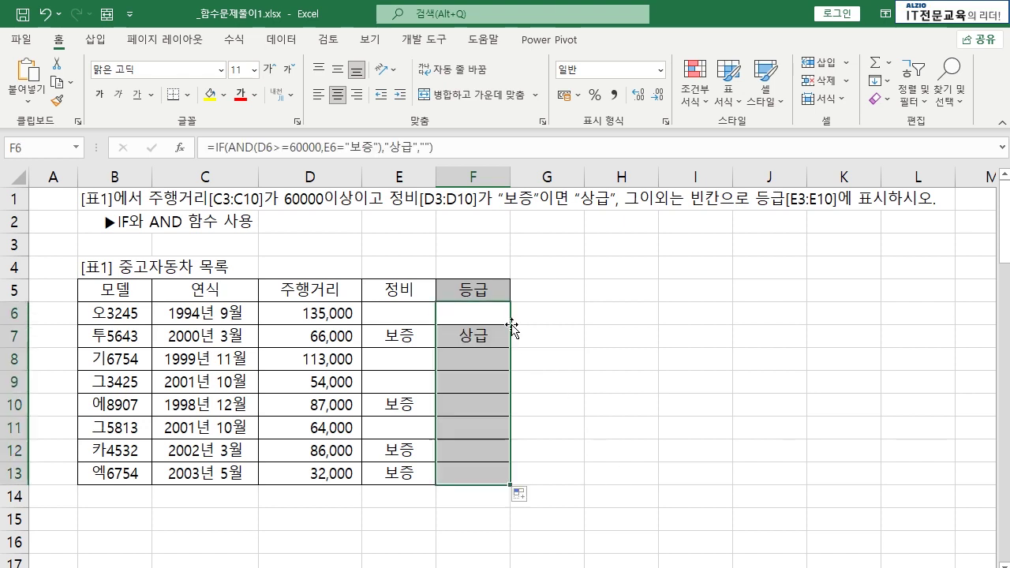
{"action": "left_click", "coordinate": [548, 335]}
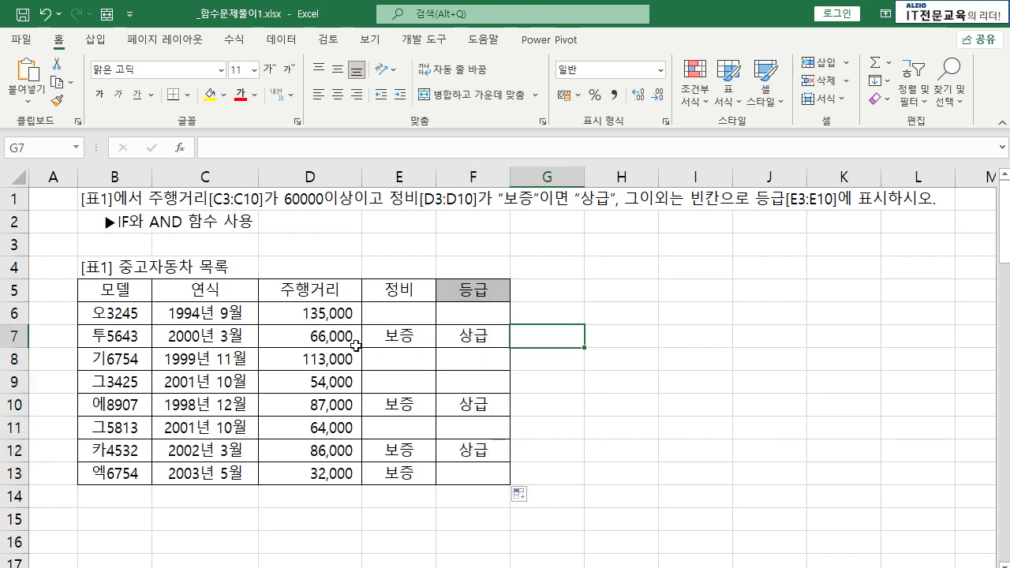
- Check the 등급 results row by row against the 주행거리 and 정비 values, including the formula in F13
{"action": "left_click_drag", "start_coordinate": [352, 341], "coordinate": [465, 338]}
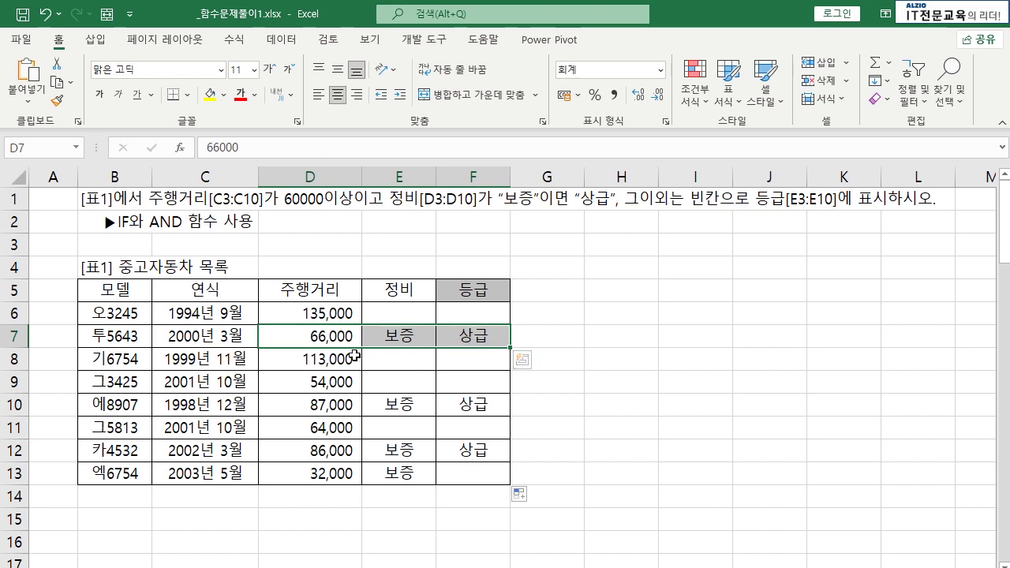
{"action": "left_click_drag", "start_coordinate": [339, 359], "coordinate": [397, 372]}
{"action": "left_click_drag", "start_coordinate": [345, 312], "coordinate": [395, 316], "text": "ctrl"}
{"action": "left_click_drag", "start_coordinate": [345, 429], "coordinate": [467, 404], "text": "ctrl"}
{"action": "left_click_drag", "start_coordinate": [348, 451], "coordinate": [457, 449]}
{"action": "left_click", "coordinate": [341, 472]}
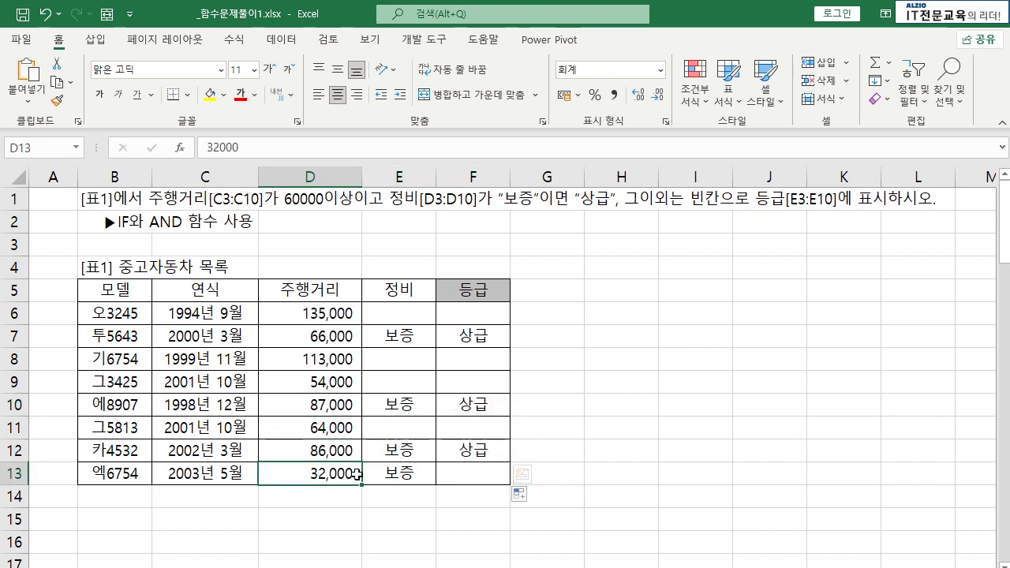
{"action": "left_click_drag", "start_coordinate": [360, 474], "coordinate": [387, 474]}
{"action": "left_click", "coordinate": [465, 473]}
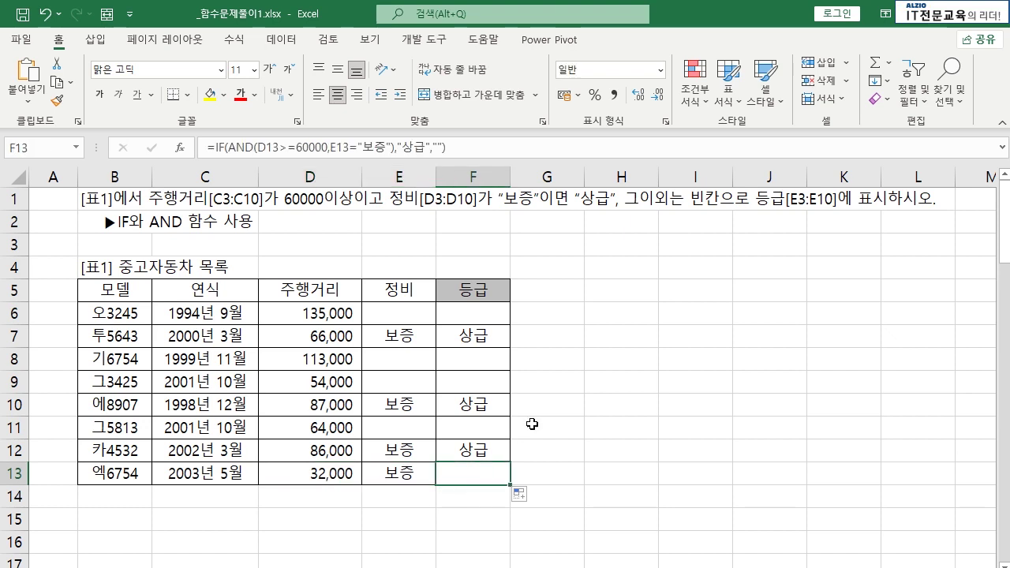
{"action": "left_click", "coordinate": [526, 387]}
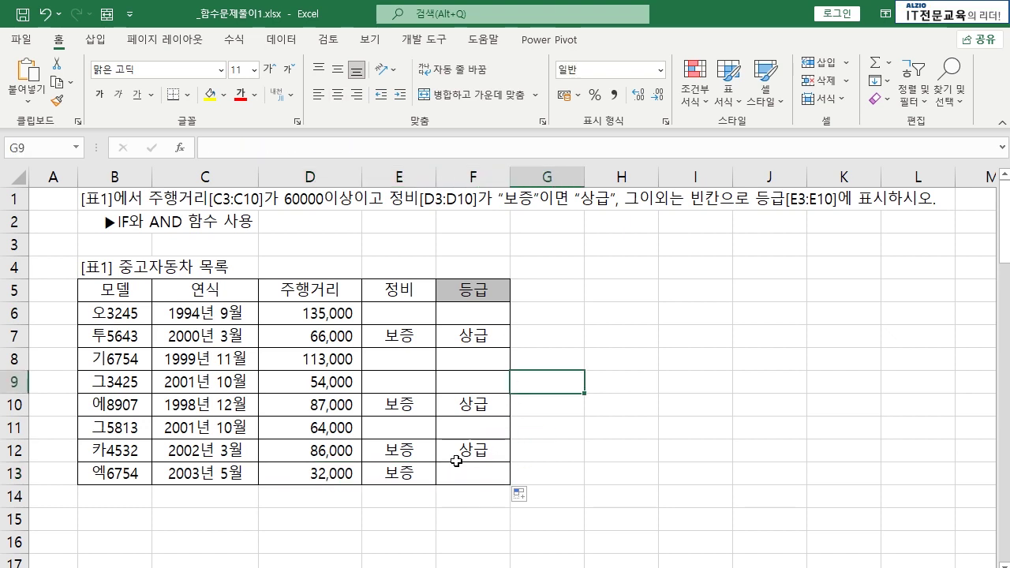
- Check the 상급 results in rows 7, 10 and 12 against their 주행거리 and 정비 values
{"action": "left_click", "coordinate": [473, 337]}
{"action": "left_click", "coordinate": [470, 396]}
{"action": "left_click", "coordinate": [473, 449]}
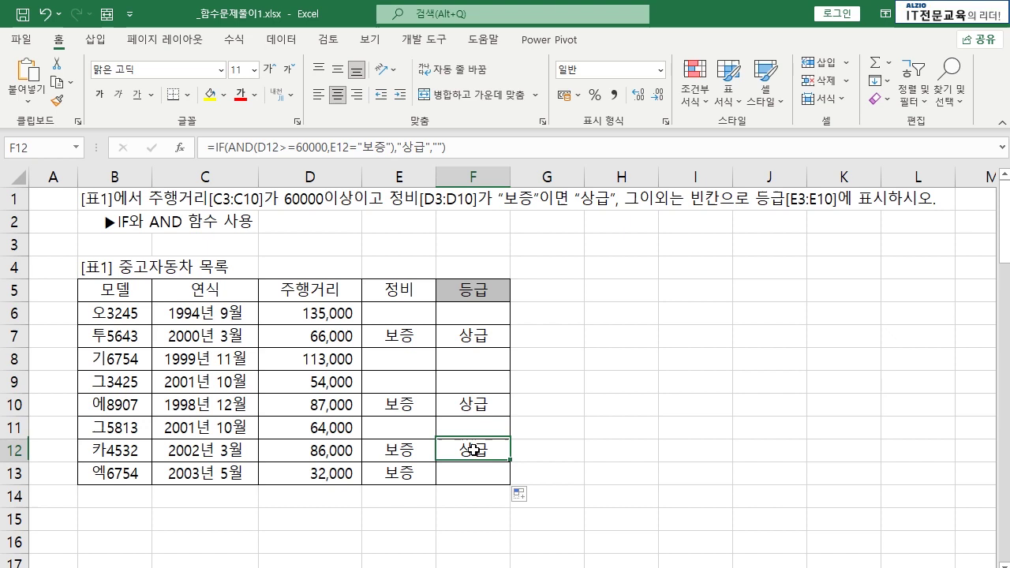
{"action": "left_click", "coordinate": [474, 404]}
{"action": "left_click_drag", "start_coordinate": [333, 337], "coordinate": [401, 337]}
{"action": "left_click_drag", "start_coordinate": [316, 404], "coordinate": [384, 403], "text": "ctrl"}
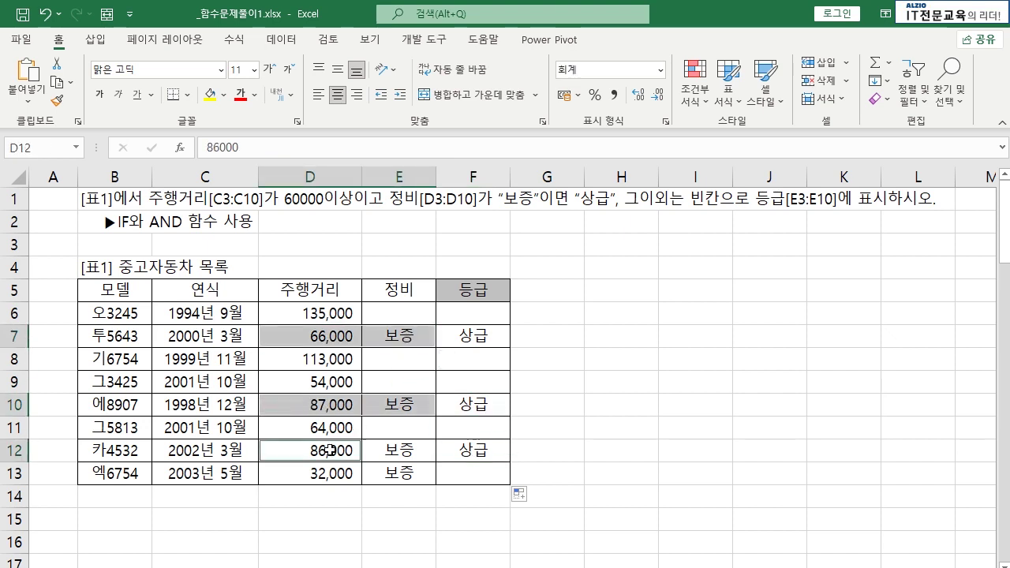
{"action": "left_click_drag", "start_coordinate": [330, 450], "coordinate": [388, 449], "text": "ctrl"}
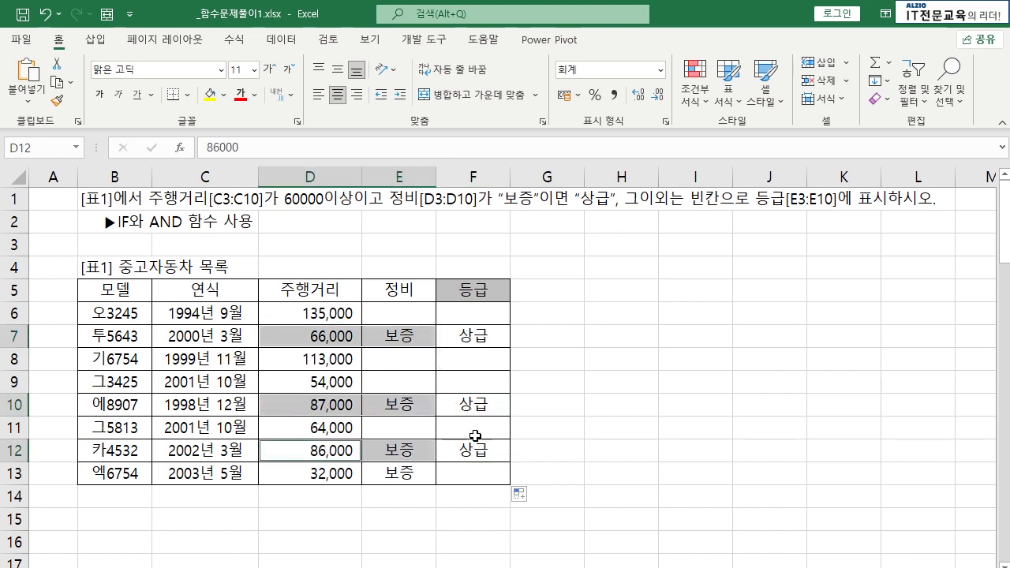
{"action": "left_click", "coordinate": [559, 411]}
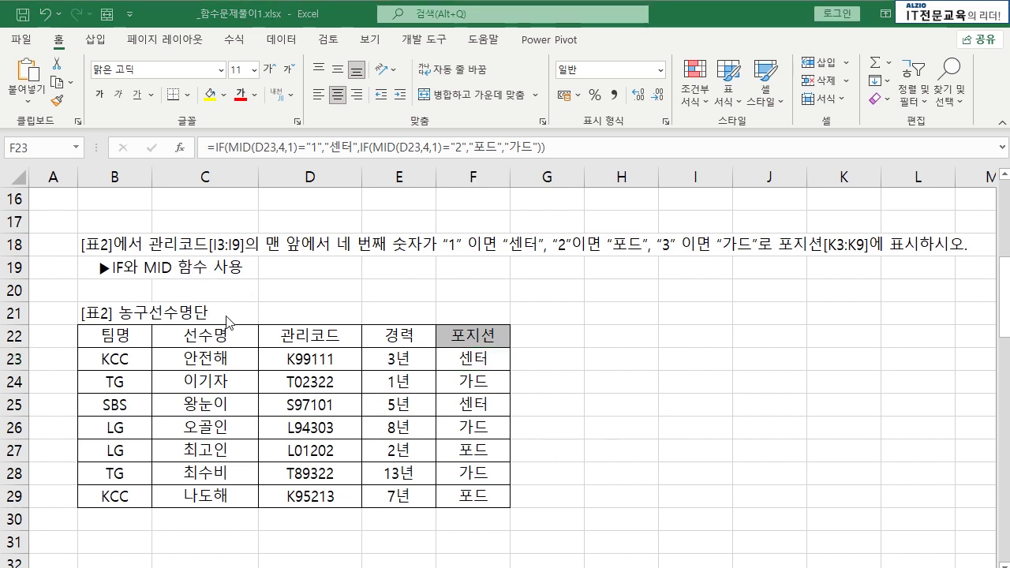
- Examine the 관리코드 column in 표2, counting to the fourth character of the code in D23
{"action": "left_click_drag", "start_coordinate": [312, 357], "coordinate": [322, 499]}
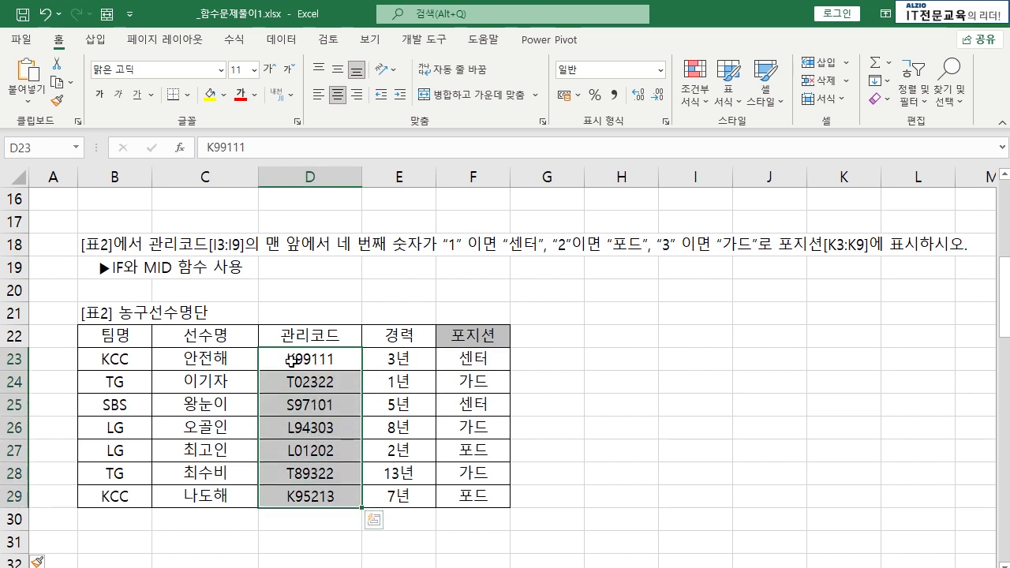
{"action": "left_click", "coordinate": [333, 361]}
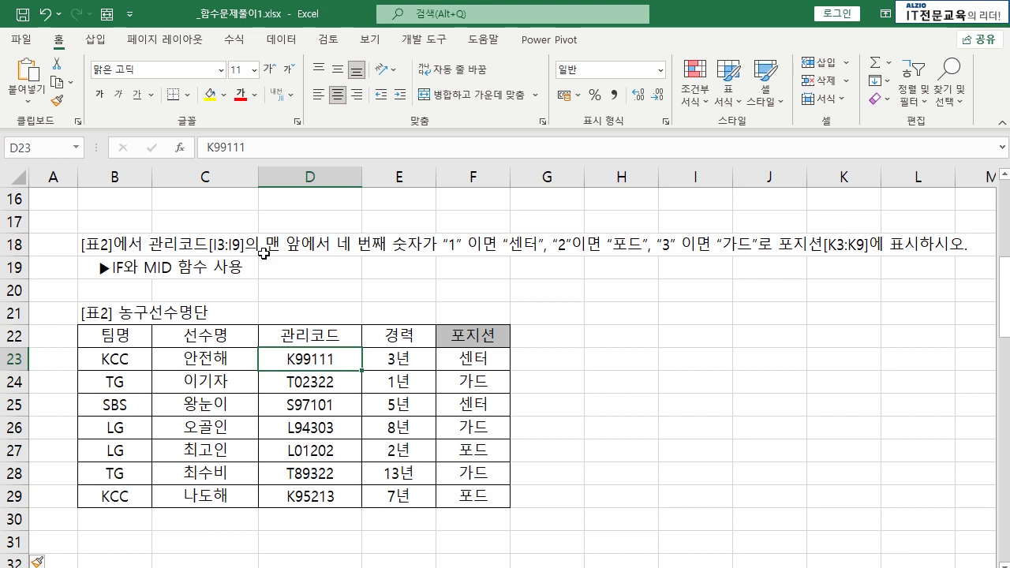
{"action": "double_click", "coordinate": [294, 360]}
{"action": "key", "text": "shift+Right"}
{"action": "key", "text": "shift+Right"}
{"action": "key", "text": "shift+Right"}
{"action": "key", "text": "shift+Right"}
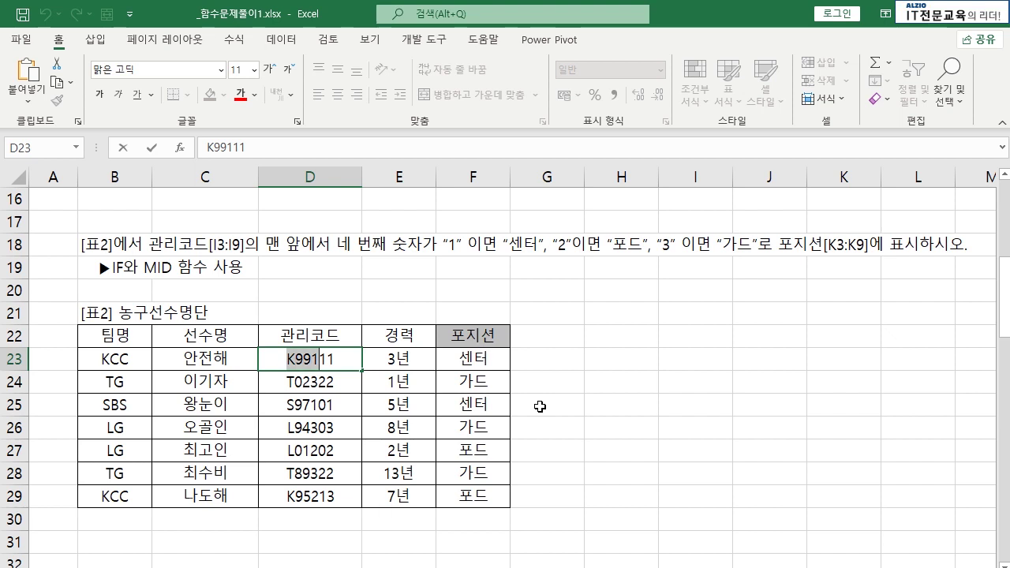
{"action": "key", "text": "shift+Left"}
{"action": "key", "text": "shift+Left"}
{"action": "key", "text": "shift+Left"}
{"action": "key", "text": "shift+Left"}
{"action": "key", "text": "shift+Right"}
{"action": "key", "text": "shift+Right"}
{"action": "key", "text": "shift+Right"}
{"action": "key", "text": "shift+Right"}
{"action": "key", "text": "Right"}
{"action": "key", "text": "shift+Left"}
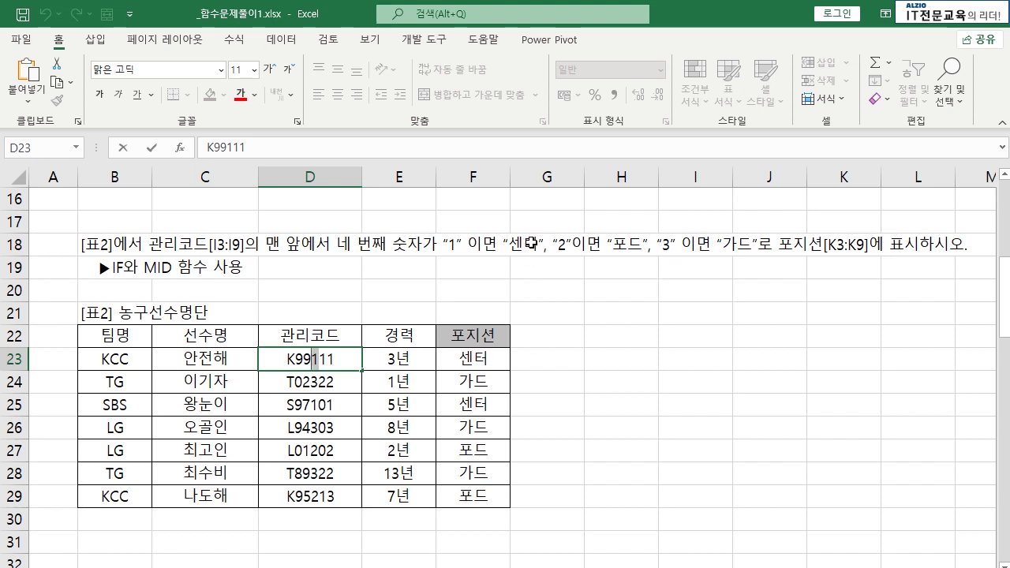
- Examine the fourth character of the 관리코드 values in D24 and D27
{"action": "double_click", "coordinate": [322, 384]}
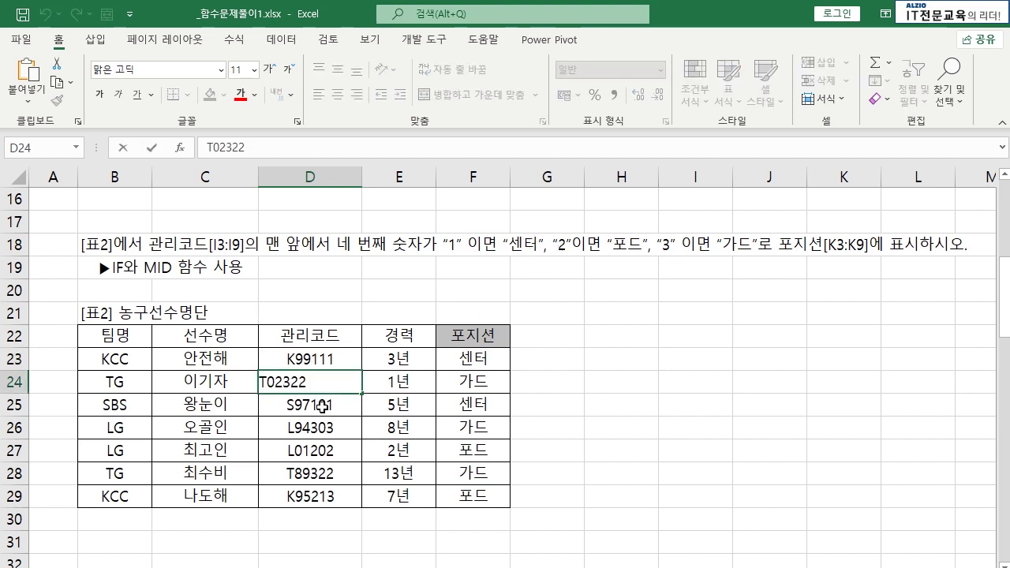
{"action": "key", "text": "Escape"}
{"action": "double_click", "coordinate": [295, 451]}
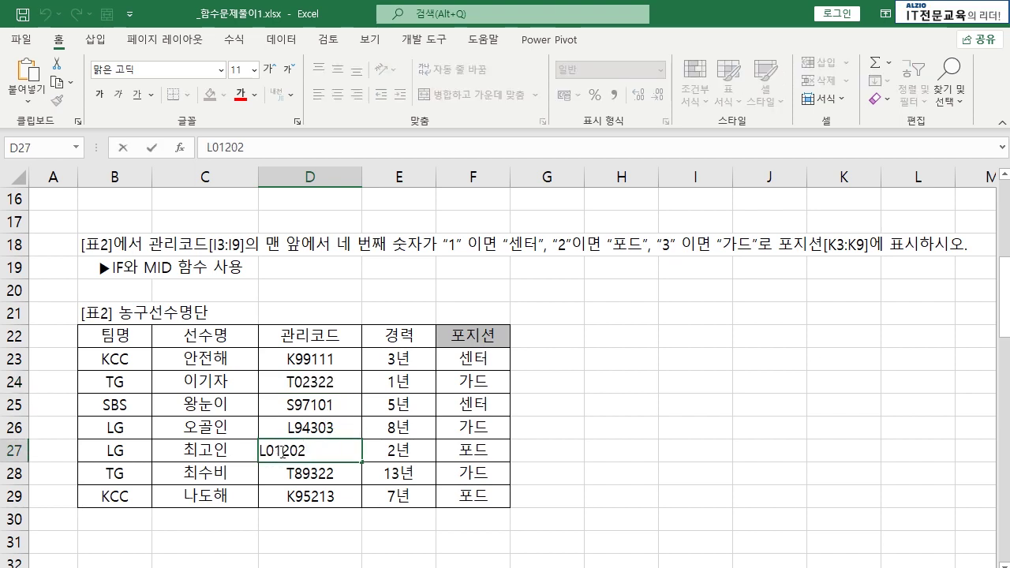
{"action": "left_click_drag", "start_coordinate": [281, 452], "coordinate": [290, 452]}
{"action": "key", "text": "Escape"}
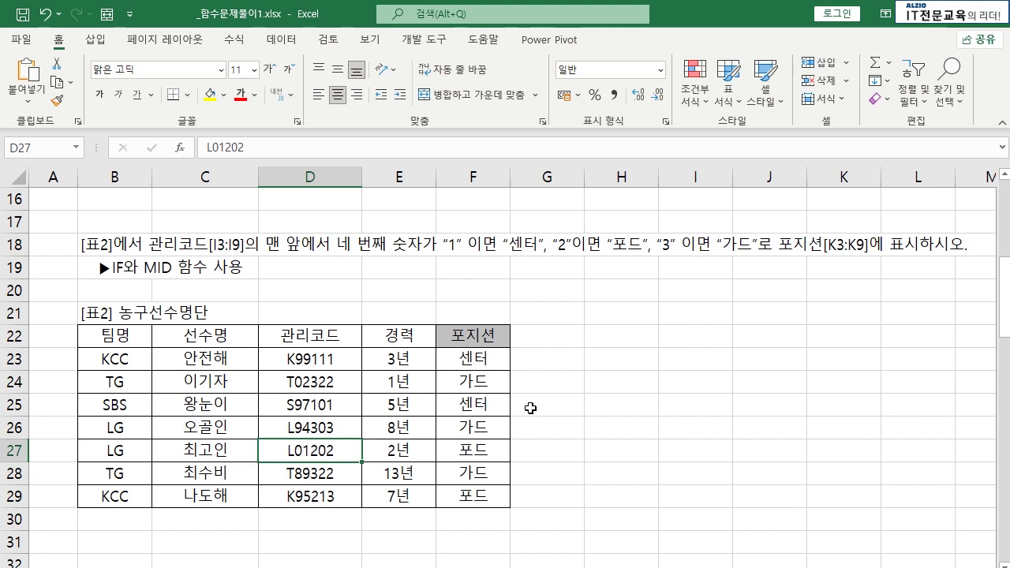
- Clear the existing 포지션 formulas from F23 through F29
{"action": "left_click", "coordinate": [474, 359]}
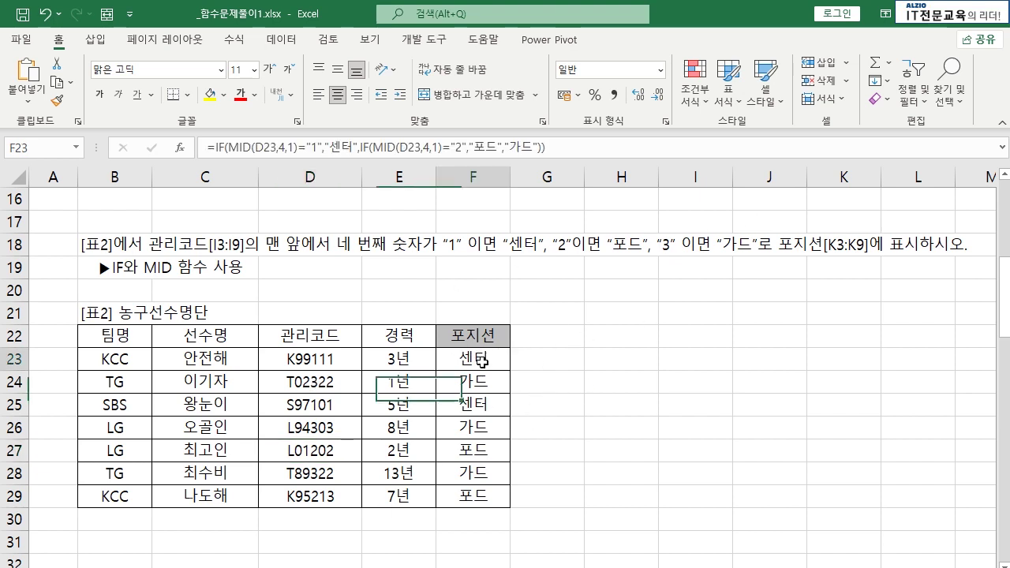
{"action": "key", "text": "ctrl+shift+Down"}
{"action": "key", "text": "Delete"}
{"action": "key", "text": "Up"}
{"action": "key", "text": "Down"}
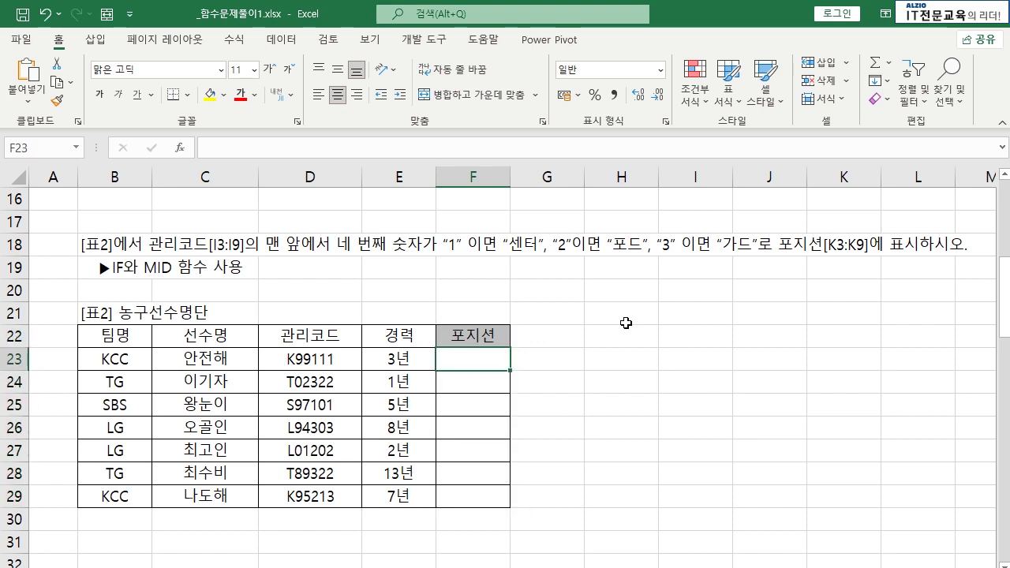
- Enter the test formula =MID(D23,4,1) in H23 to extract the fourth character of the 관리코드
{"action": "key", "text": "Right"}
{"action": "key", "text": "Right"}
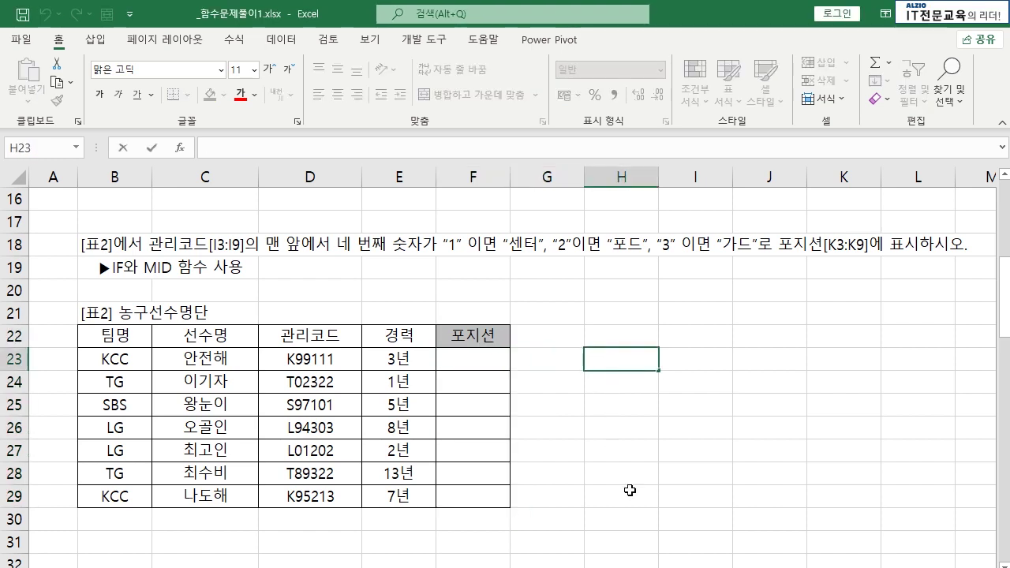
{"action": "type", "text": "=MID"}
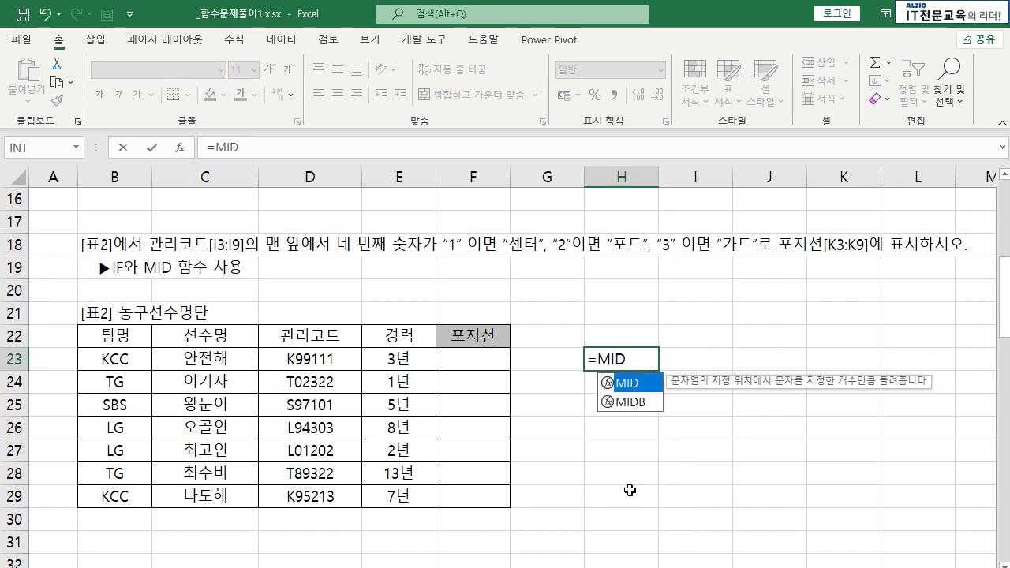
{"action": "type", "text": "("}
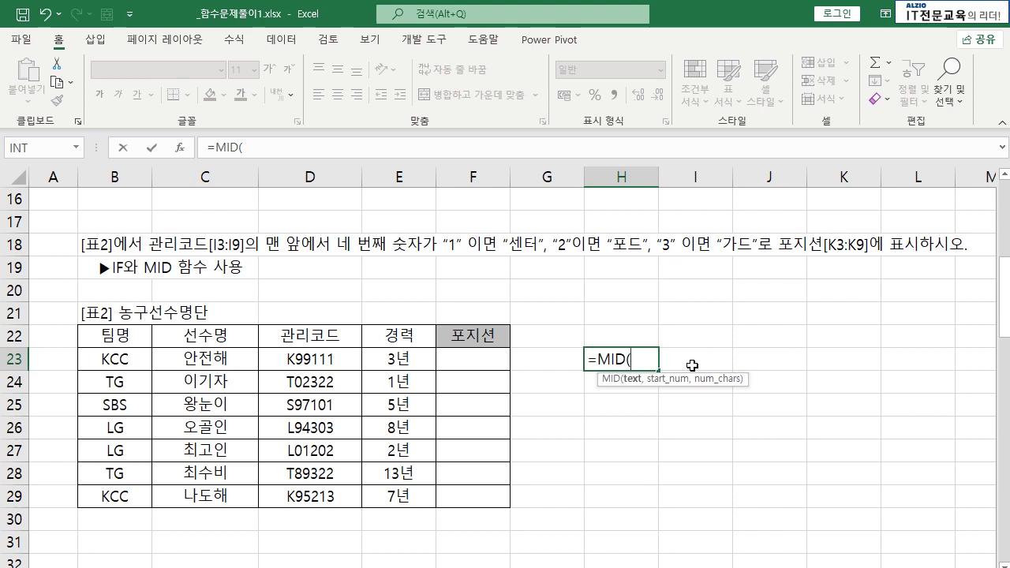
{"action": "key", "text": "BackSpace"}
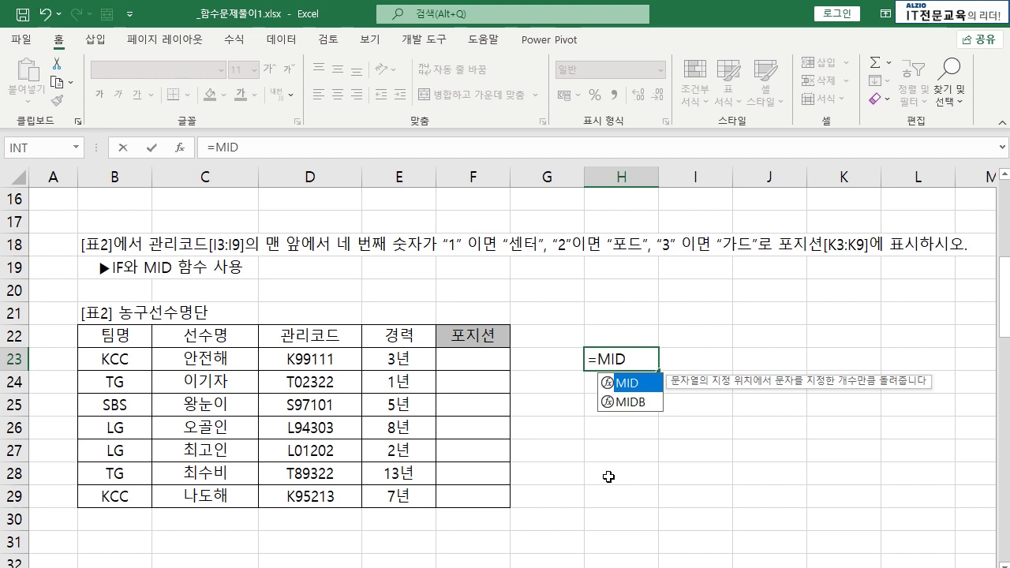
{"action": "type", "text": "("}
{"action": "left_click", "coordinate": [323, 360]}
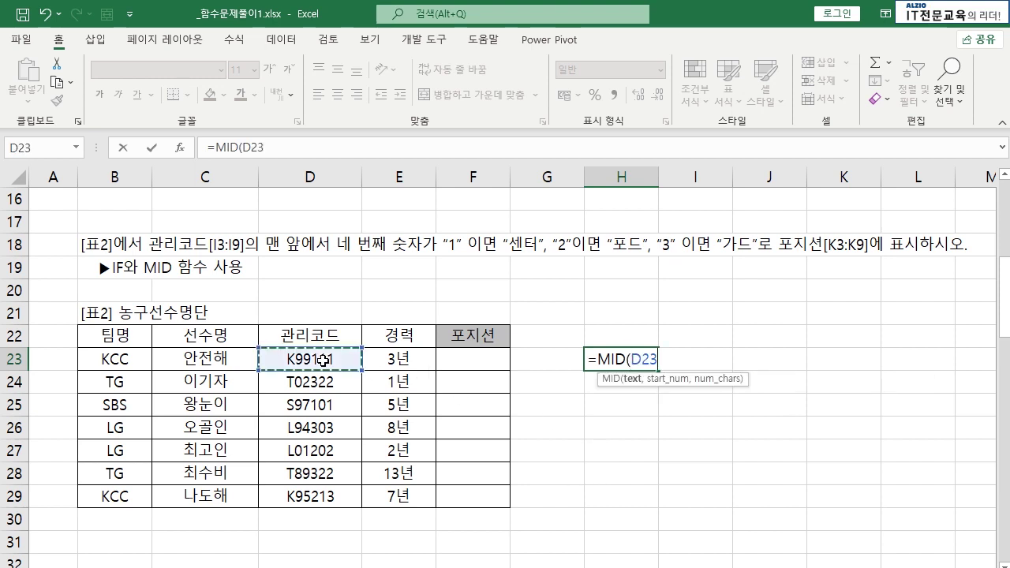
{"action": "type", "text": ","}
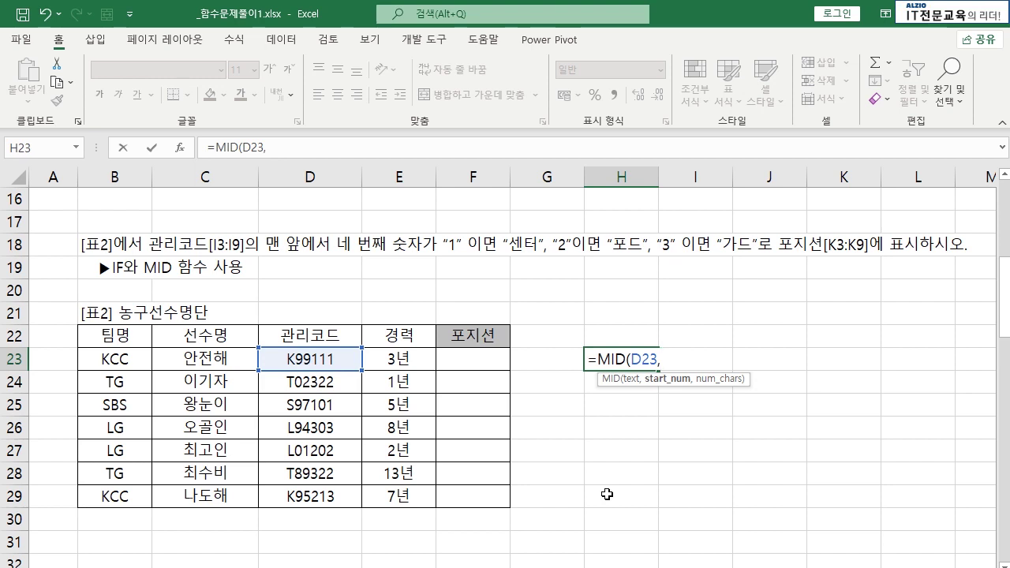
{"action": "type", "text": "4,1"}
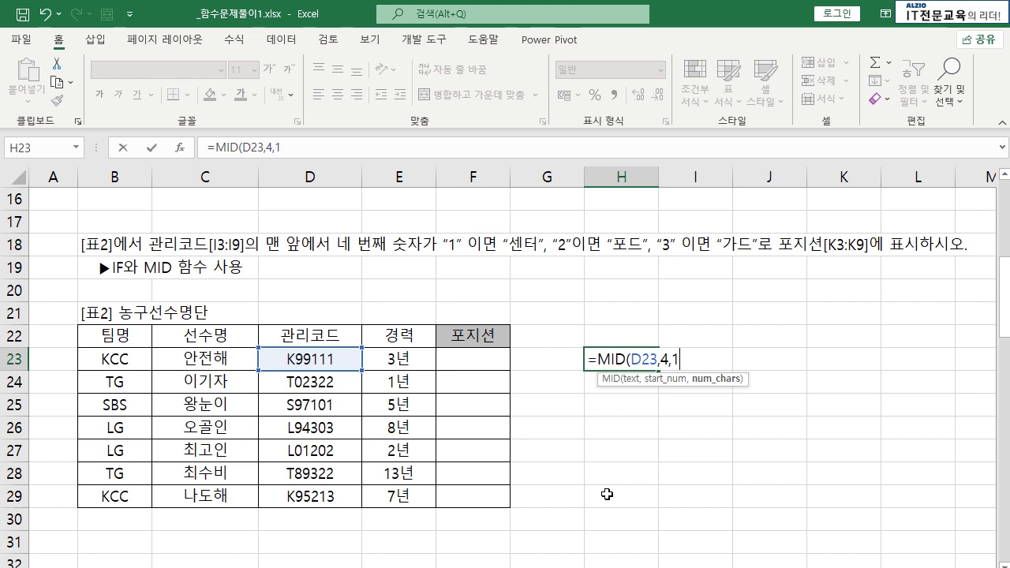
{"action": "type", "text": ")"}
{"action": "key", "text": "Return"}
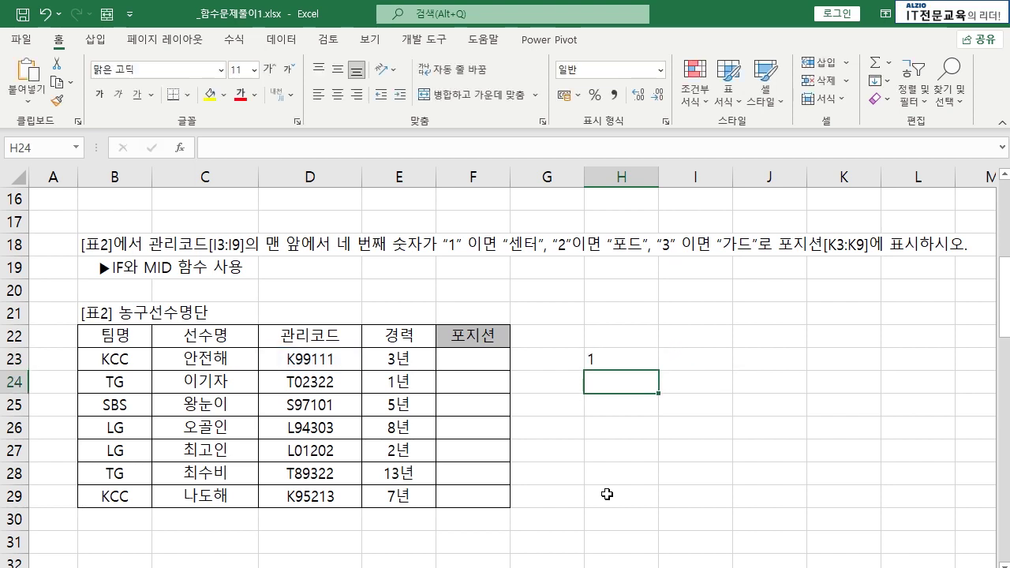
{"action": "key", "text": "Up"}
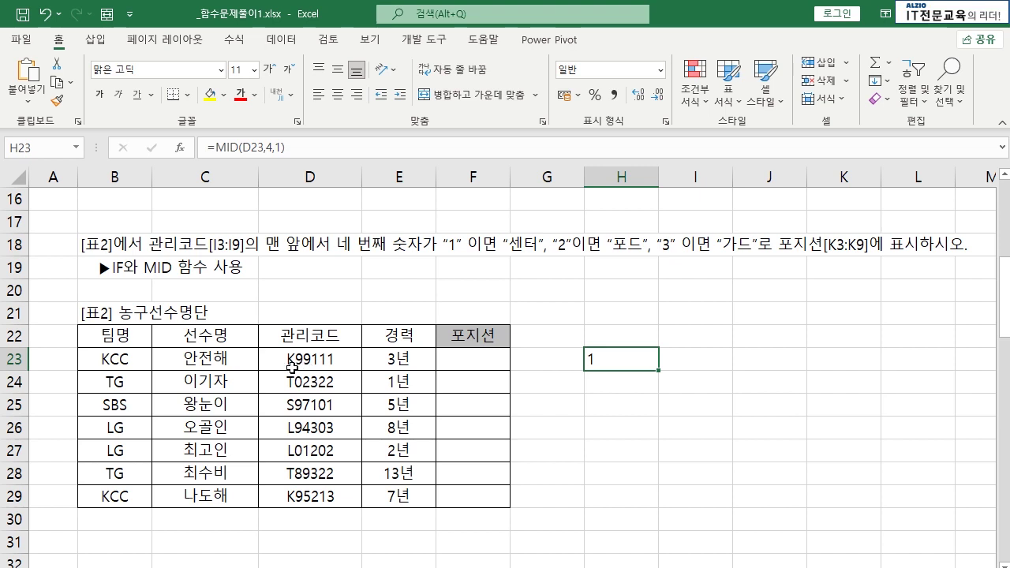
- Change the H23 formula to =MID(D23,2,2) and compare its result with the code in D23
{"action": "key", "text": "F2"}
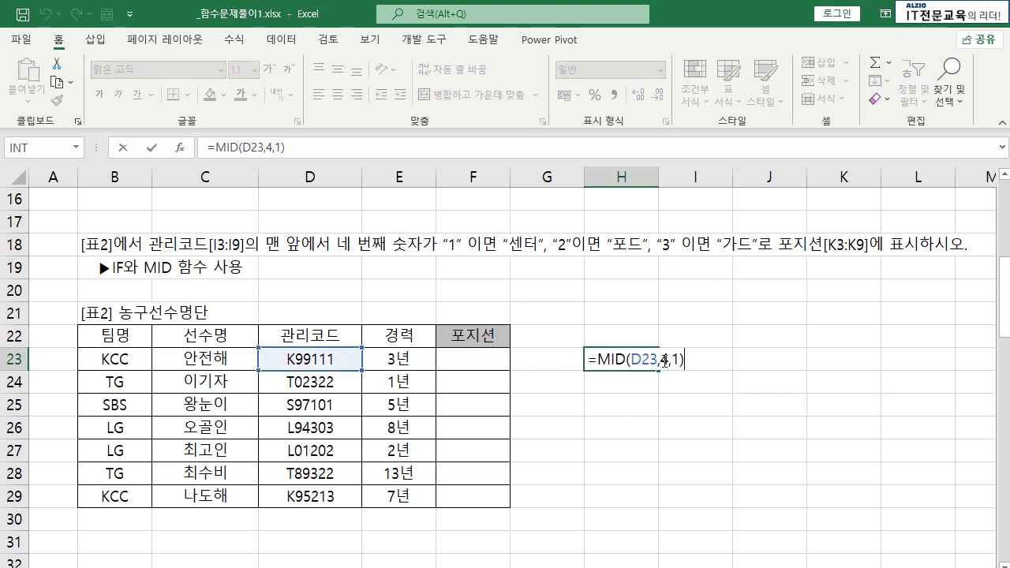
{"action": "left_click", "coordinate": [664, 360]}
{"action": "key", "text": "Delete"}
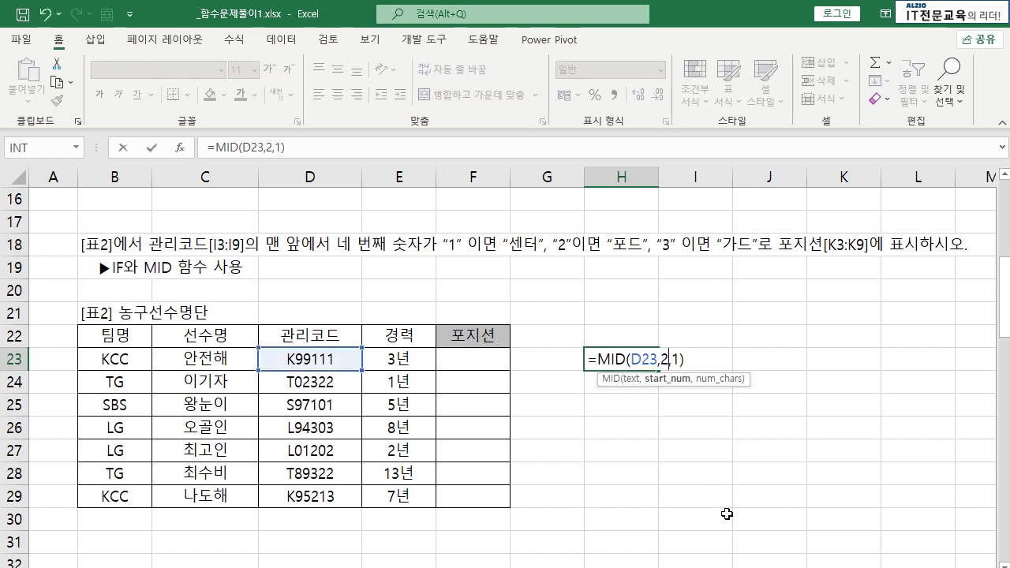
{"action": "key", "text": "Right"}
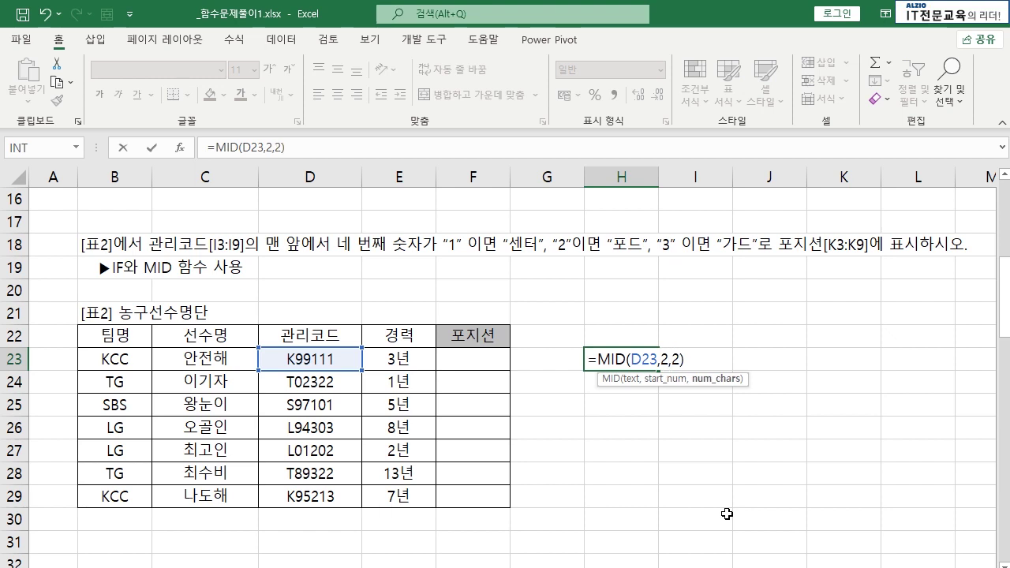
{"action": "key", "text": "Return"}
{"action": "key", "text": "Up"}
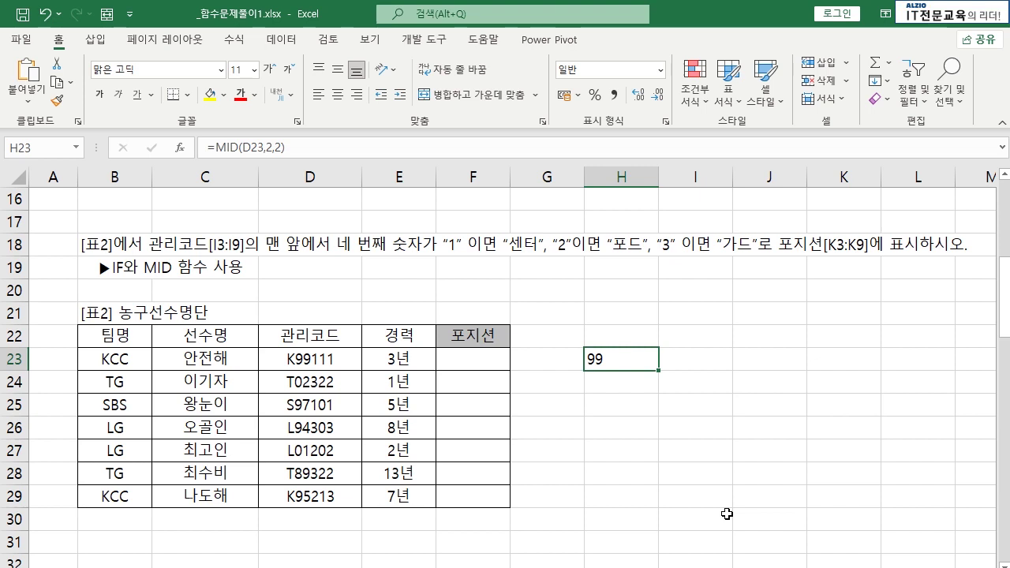
{"action": "key", "text": "Left"}
{"action": "key", "text": "Left"}
{"action": "key", "text": "Left"}
{"action": "key", "text": "Left"}
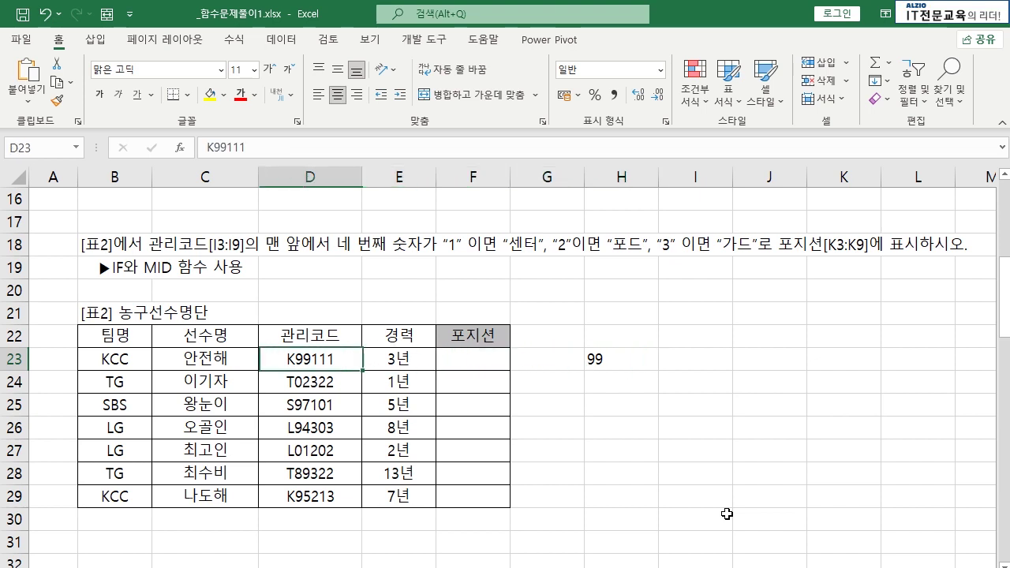
- Change the H23 test formula to =MID(D23,4,3) to extract three characters from the fourth position
{"action": "key", "text": "Right"}
{"action": "key", "text": "Right"}
{"action": "key", "text": "Right"}
{"action": "key", "text": "Right"}
{"action": "key", "text": "F2"}
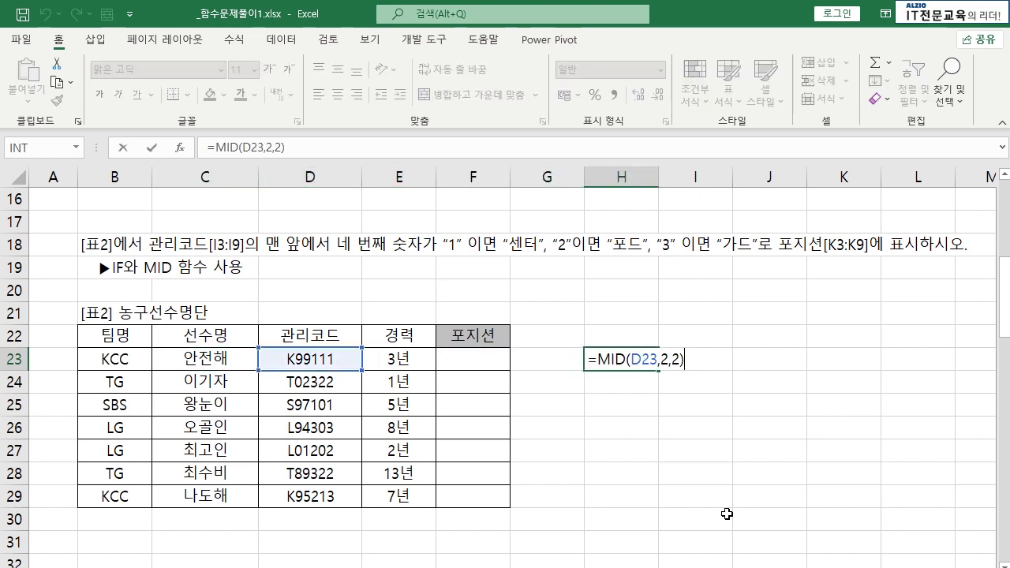
{"action": "key", "text": "Left"}
{"action": "key", "text": "Left"}
{"action": "key", "text": "Left"}
{"action": "key", "text": "Delete"}
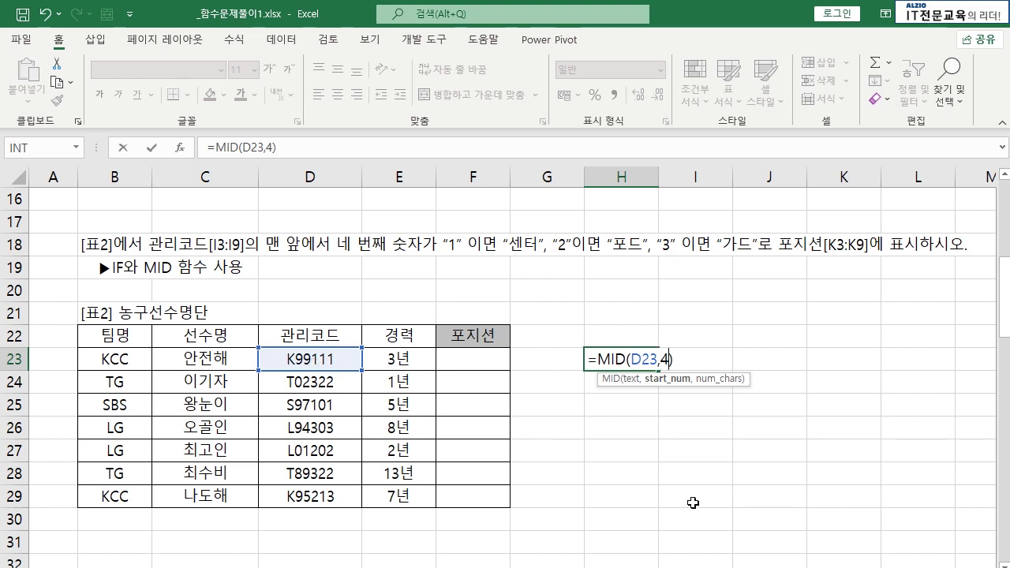
{"action": "type", "text": "4,"}
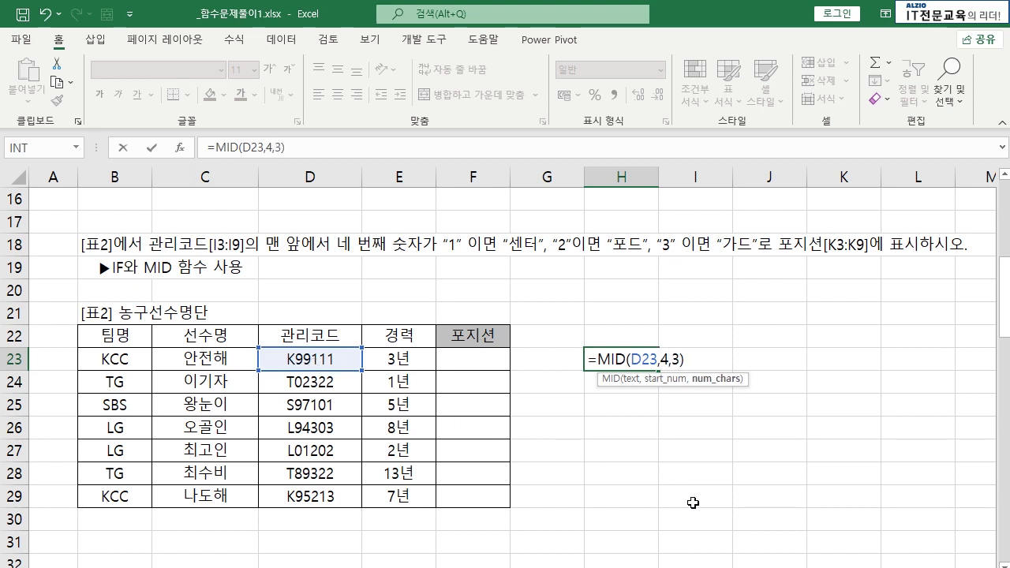
{"action": "type", "text": "3)"}
{"action": "key", "text": "Return"}
{"action": "key", "text": "Return"}
{"action": "key", "text": "Up"}
{"action": "key", "text": "F2"}
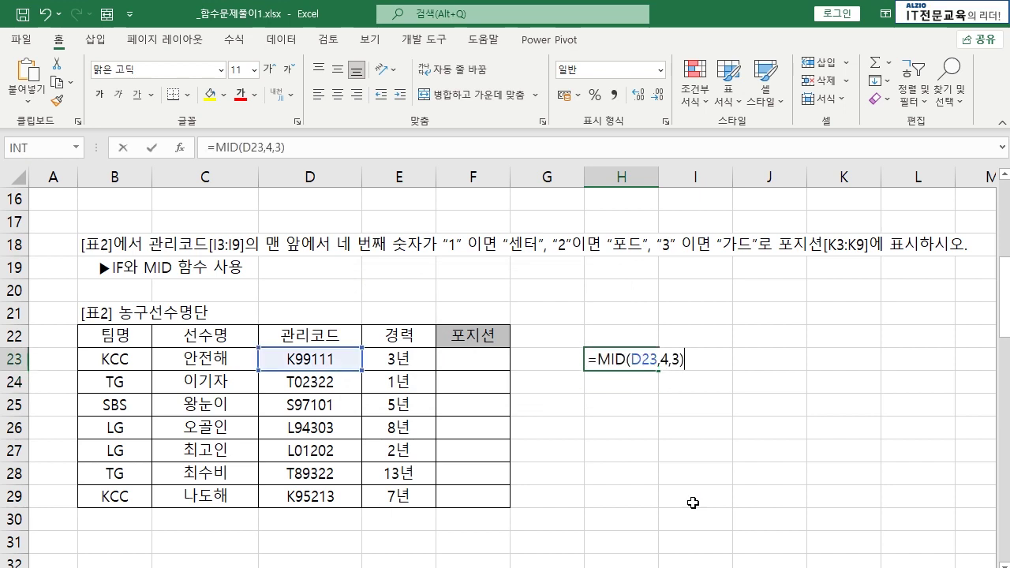
{"action": "key", "text": "Left"}
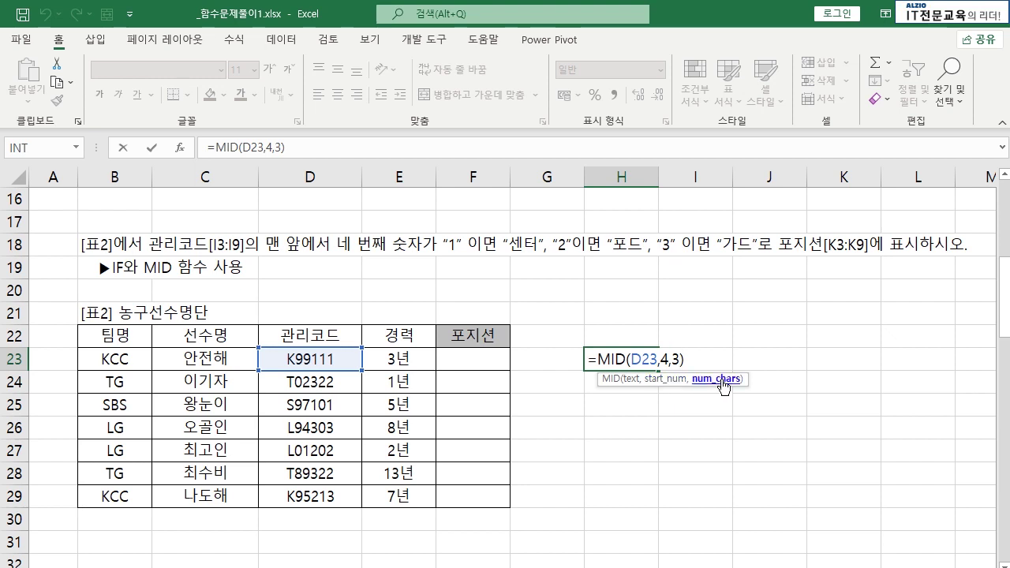
{"action": "key", "text": "ctrl+Return"}
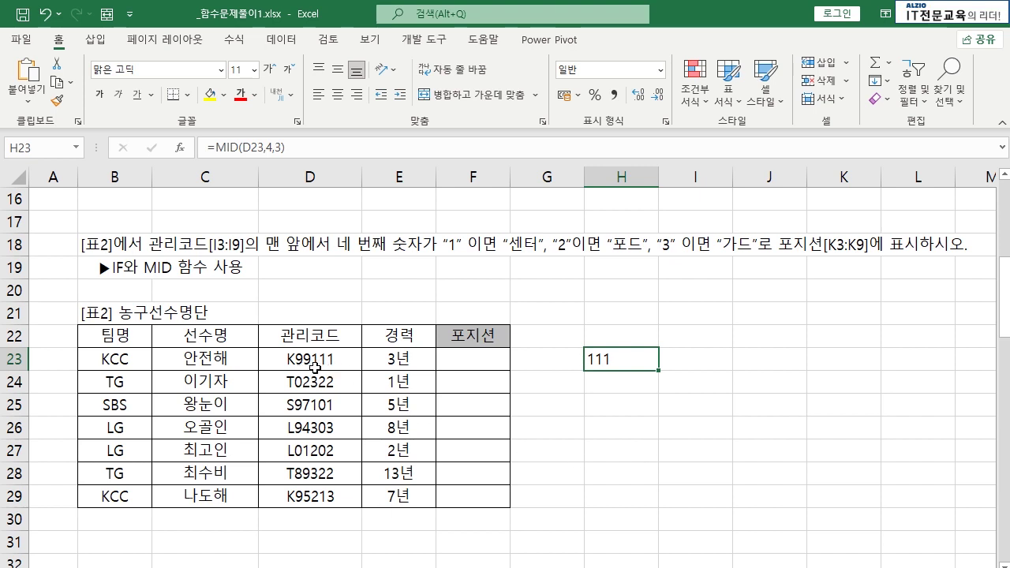
- Change the H23 test formula to =MID(D23,4,1) to extract only the fourth character of the 관리코드
{"action": "double_click", "coordinate": [627, 361]}
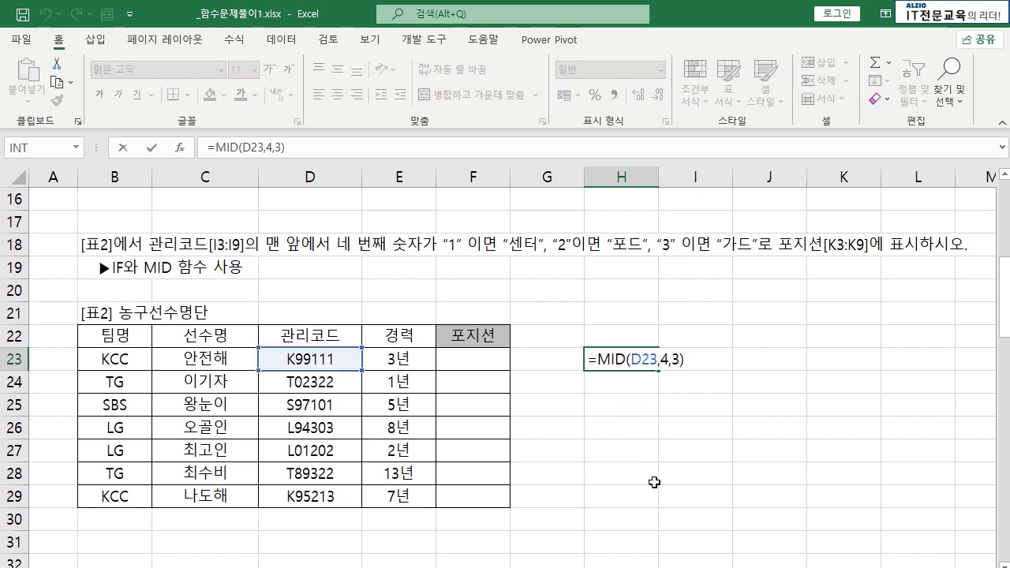
{"action": "key", "text": "Left"}
{"action": "key", "text": "BackSpace"}
{"action": "type", "text": "1"}
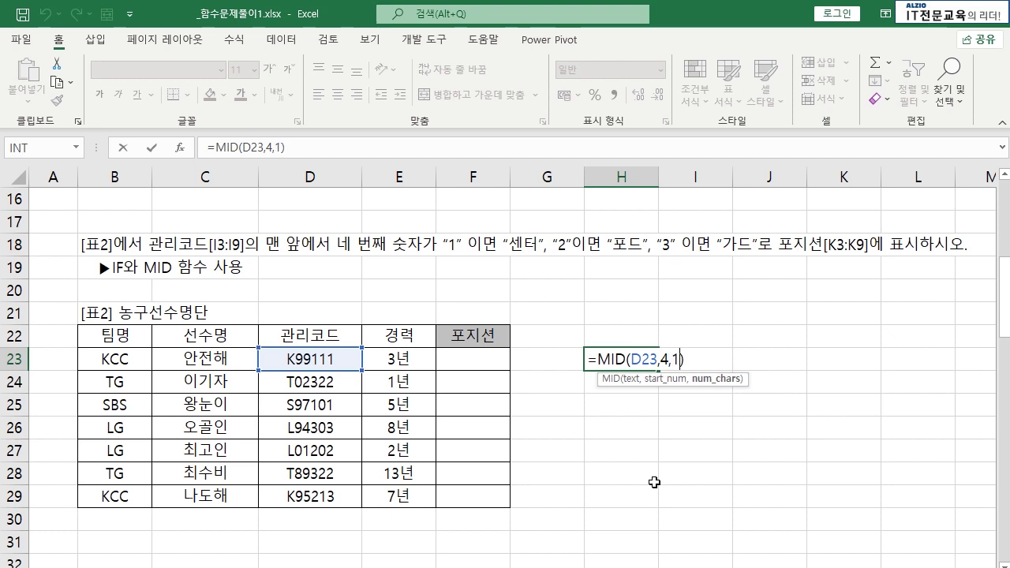
{"action": "key", "text": "Return"}
{"action": "key", "text": "Up"}
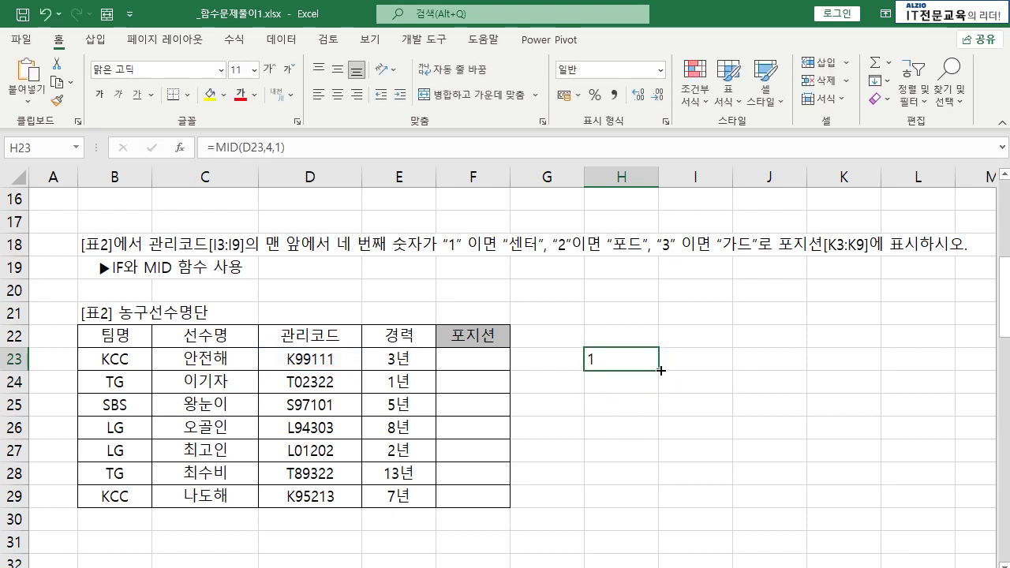
- Fill the H23 test formula down to H29 and check the extracted digits against the 관리코드 column
{"action": "left_click_drag", "start_coordinate": [659, 369], "coordinate": [659, 505]}
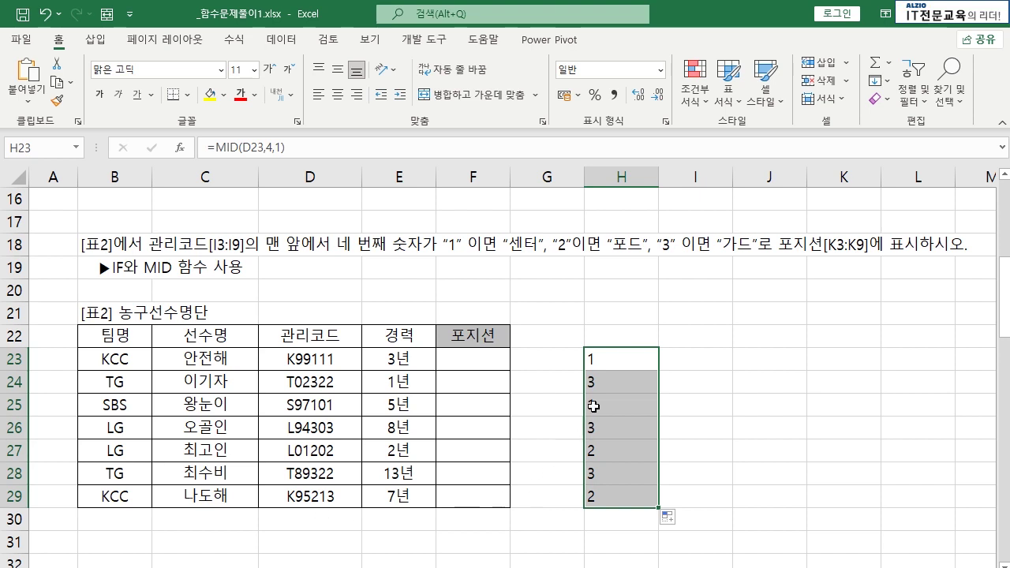
{"action": "left_click_drag", "start_coordinate": [609, 360], "coordinate": [609, 497]}
{"action": "left_click", "coordinate": [603, 362]}
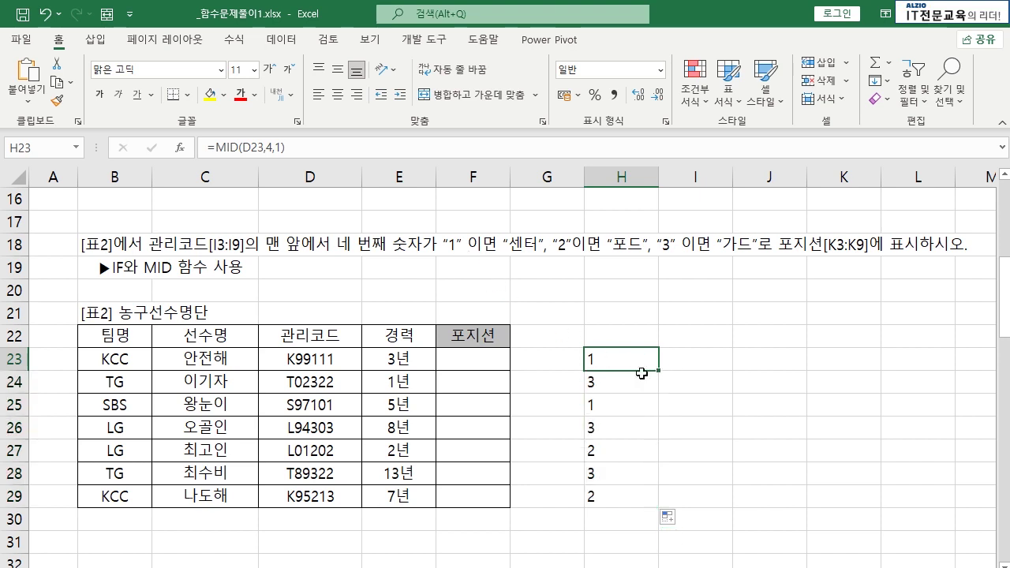
{"action": "left_click", "coordinate": [612, 383]}
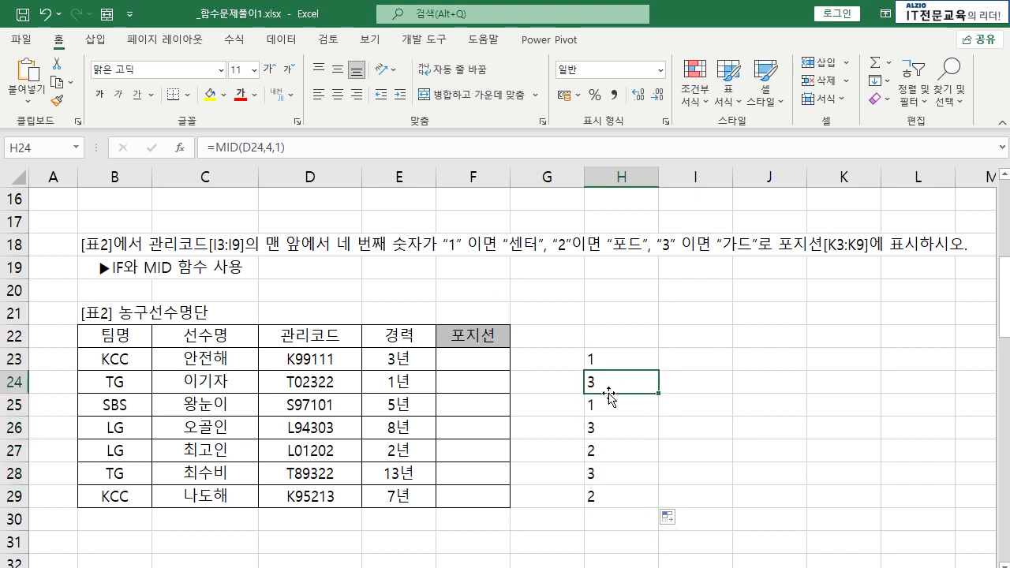
{"action": "left_click", "coordinate": [605, 447]}
{"action": "left_click", "coordinate": [690, 449]}
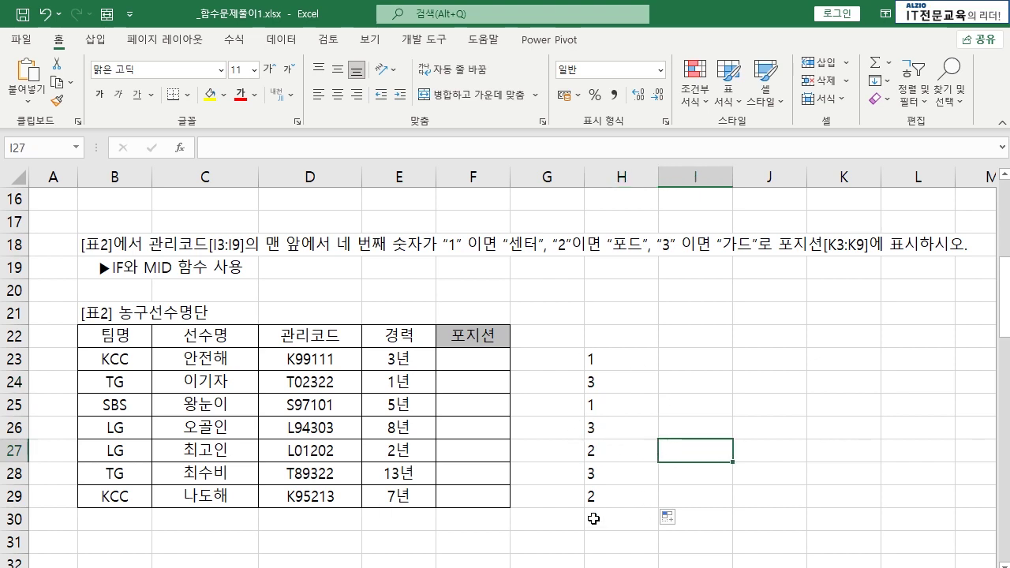
- Clear the MID test formulas from H23 through H29
{"action": "left_click", "coordinate": [613, 350]}
{"action": "key", "text": "ctrl+shift+Down"}
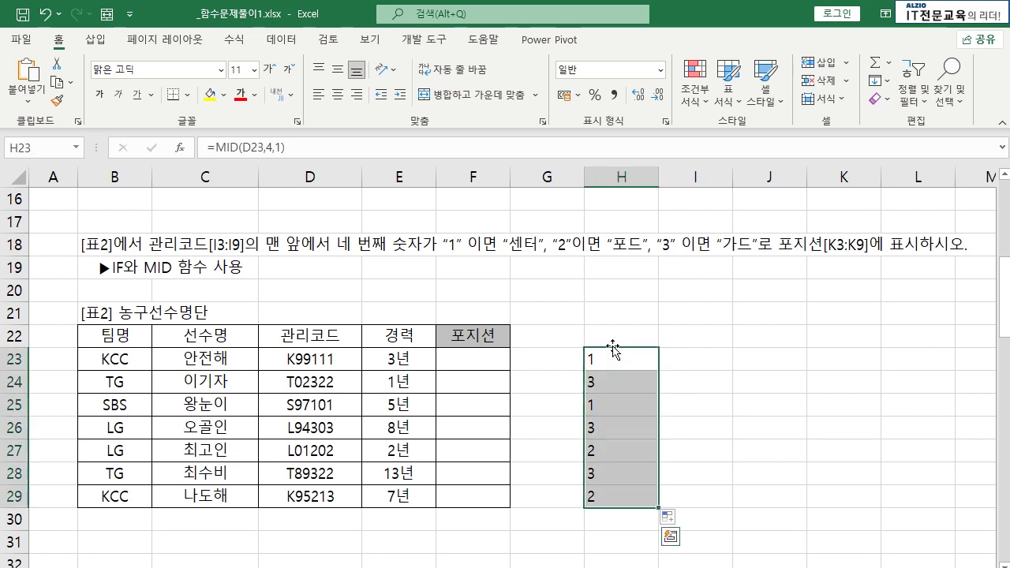
{"action": "key", "text": "Delete"}
- Begin the 포지션 formula in F23 with =IF(MID(D23,4,1)="1","센터", to label code digit 1
{"action": "key", "text": "Left"}
{"action": "key", "text": "Left"}
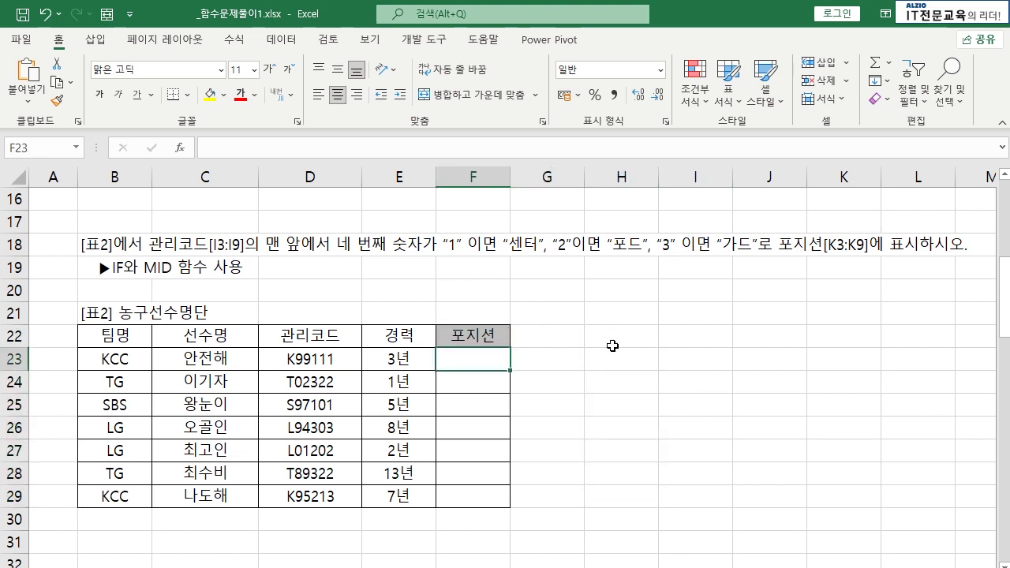
{"action": "type", "text": "=I"}
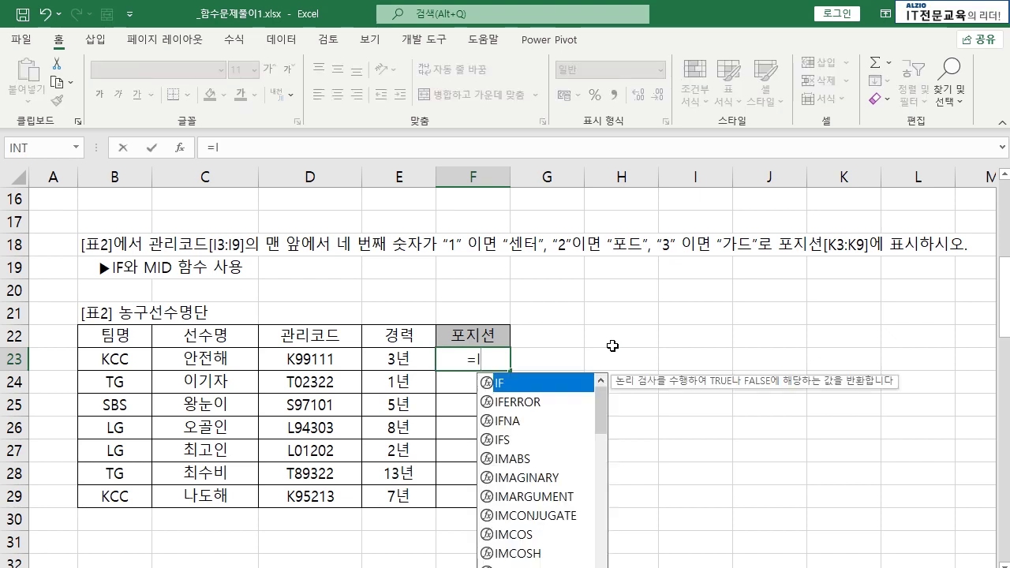
{"action": "type", "text": "F("}
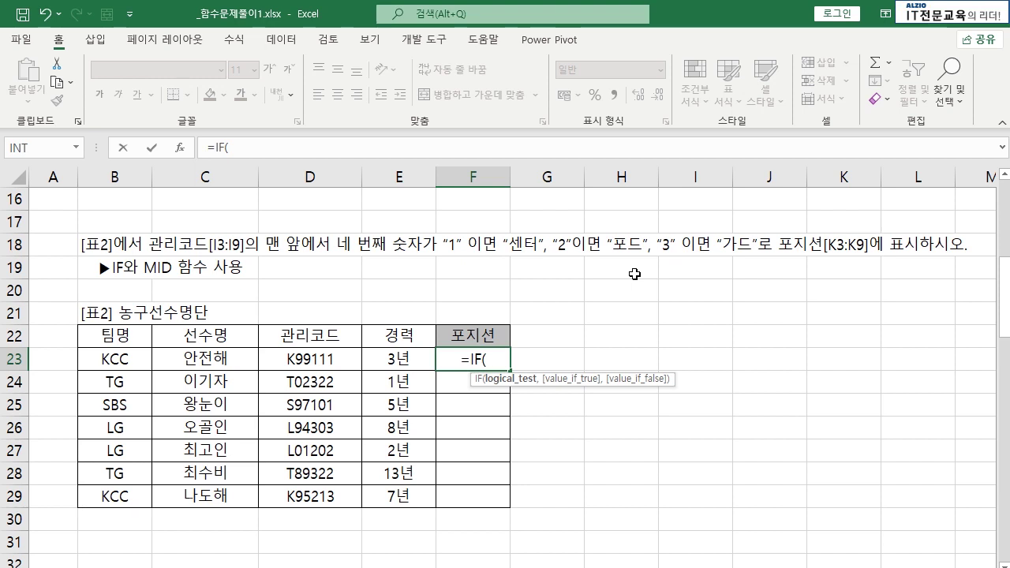
{"action": "type", "text": "MID("}
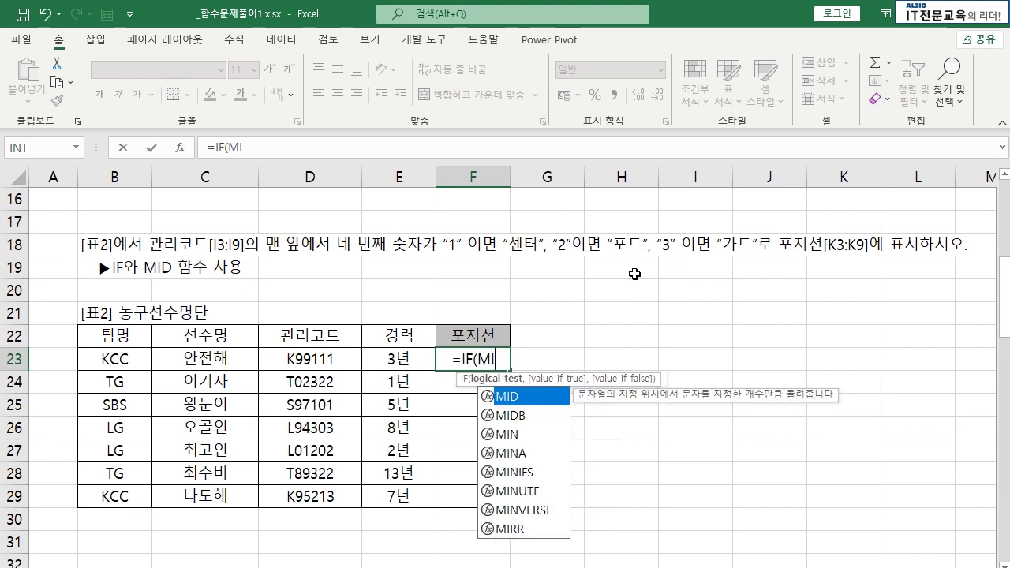
{"action": "left_click", "coordinate": [328, 357]}
{"action": "type", "text": ",4,1"}
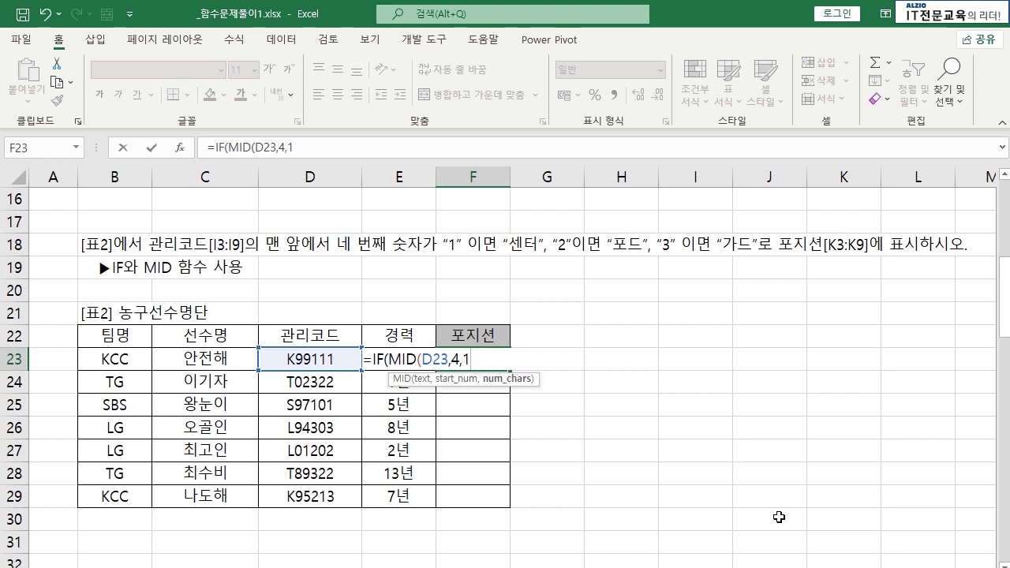
{"action": "type", "text": ")"}
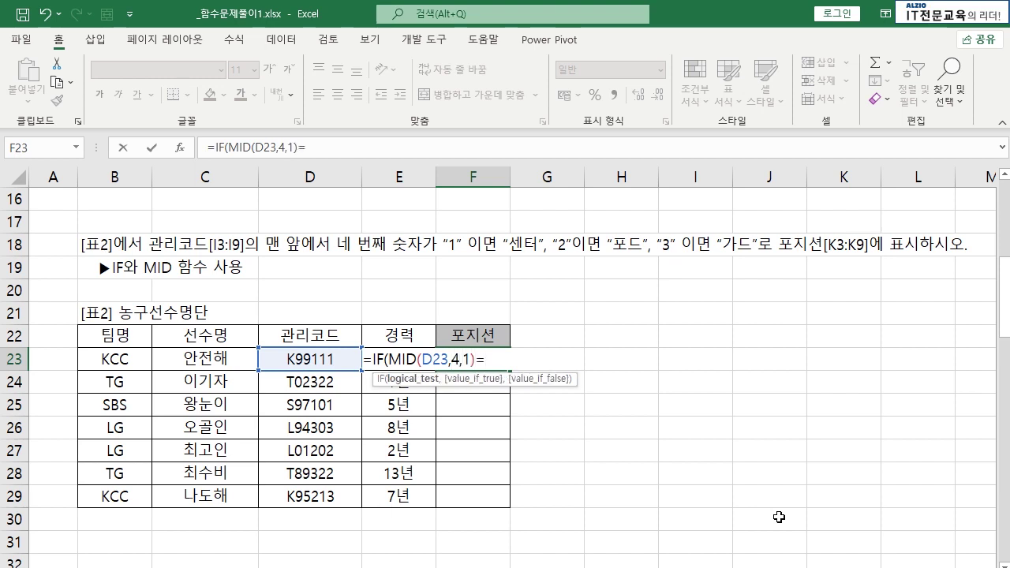
{"action": "type", "text": "=\"1\","}
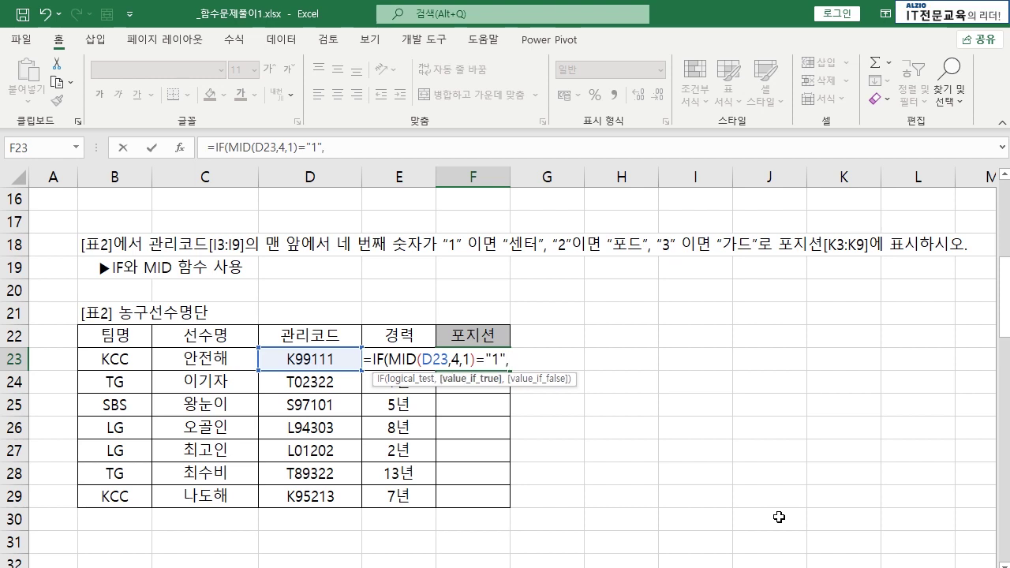
{"action": "type", "text": "\"센터\","}
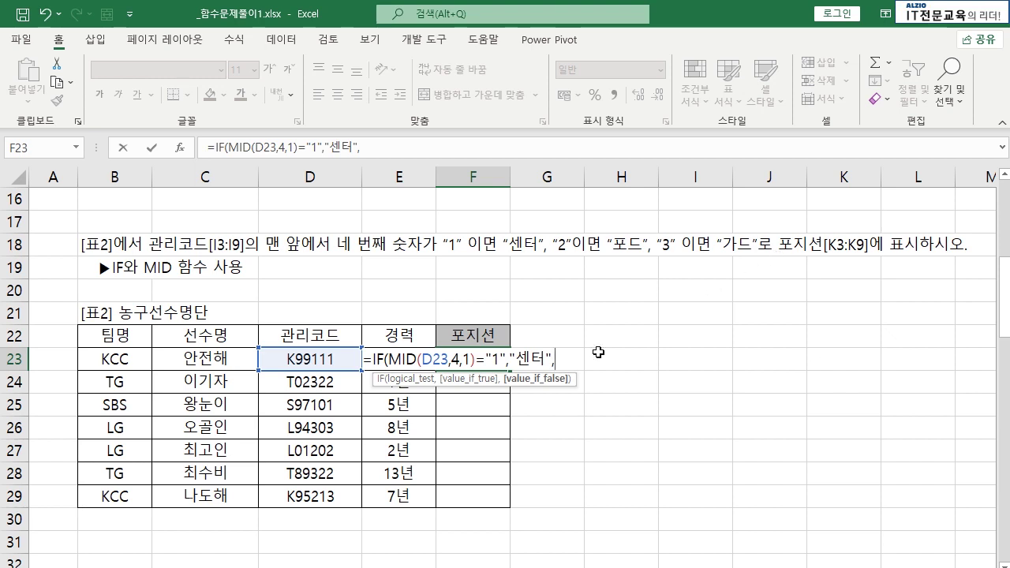
- Complete the F23 formula with the nested condition IF(MID(D23,4,1)="2","포드","가드")) and enter it
{"action": "type", "text": "IF("}
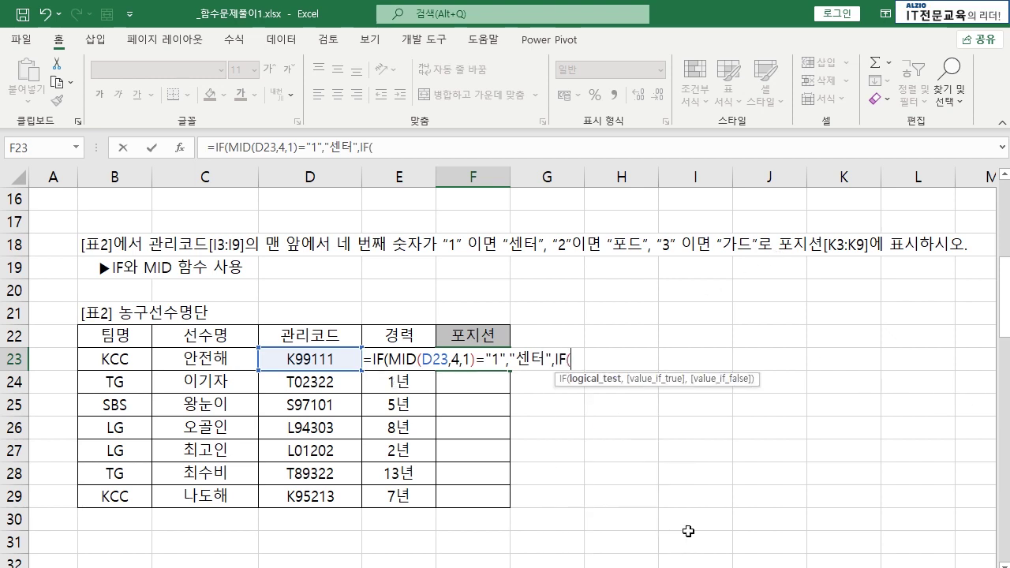
{"action": "type", "text": "MID("}
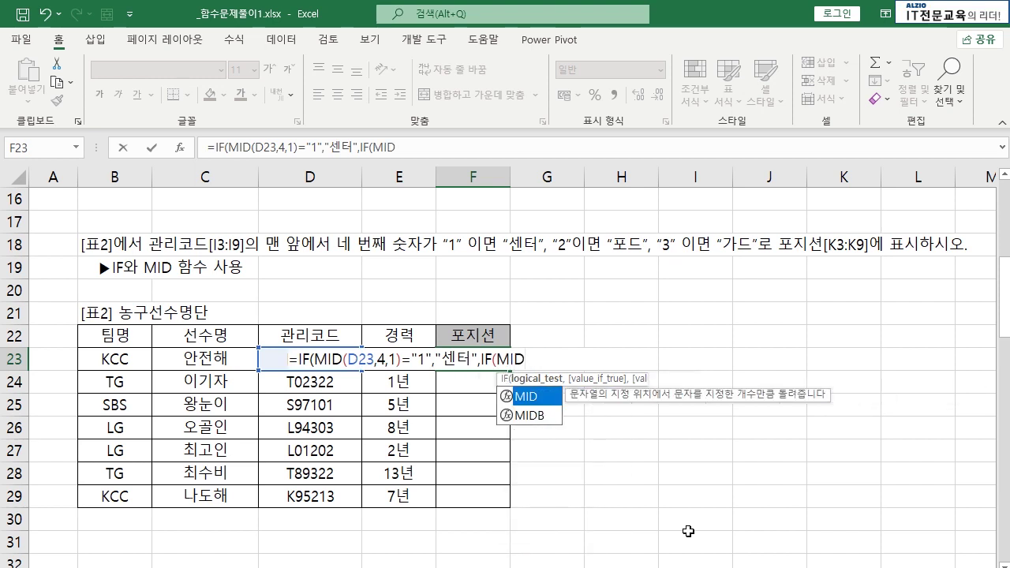
{"action": "left_click", "coordinate": [269, 357]}
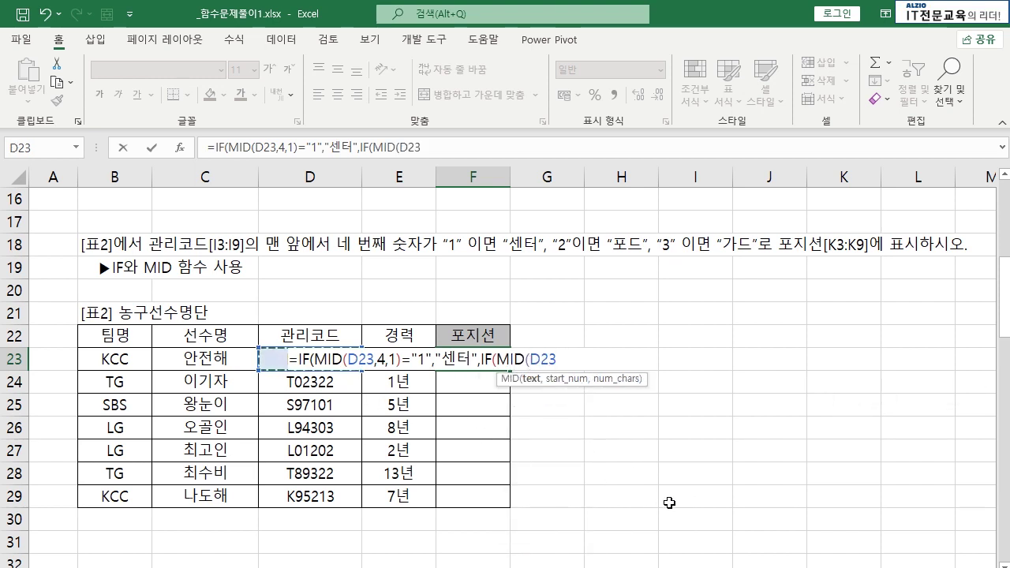
{"action": "type", "text": ",4,1"}
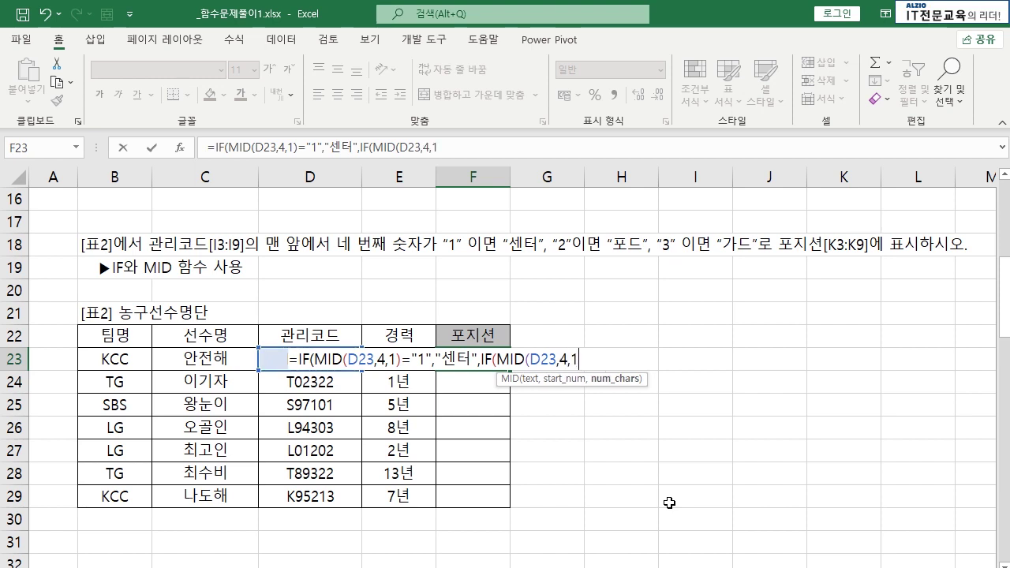
{"action": "type", "text": ")="}
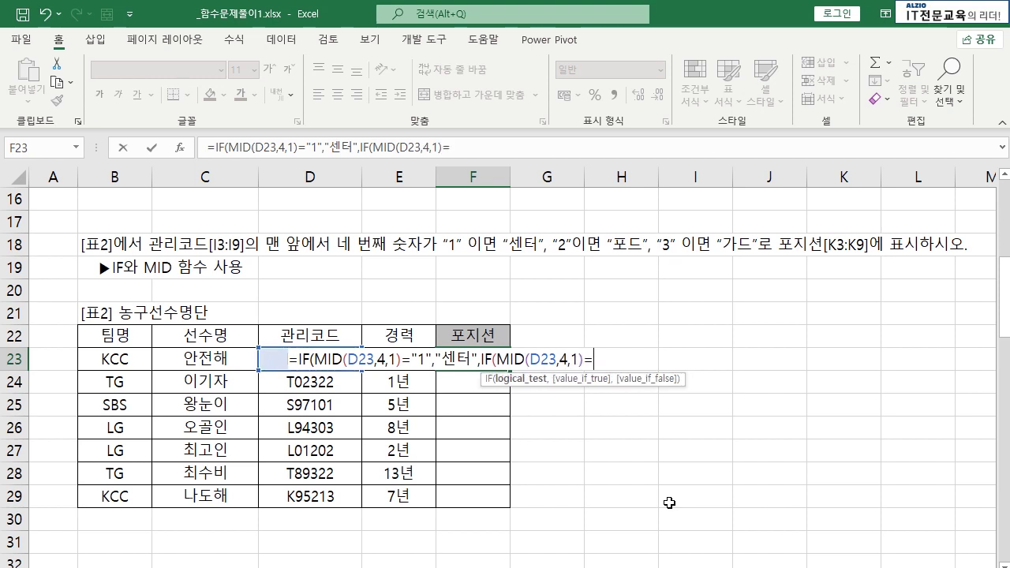
{"action": "type", "text": "\"2\",\"VH"}
{"action": "key", "text": "BackSpace"}
{"action": "key", "text": "BackSpace"}
{"action": "type", "text": "포"}
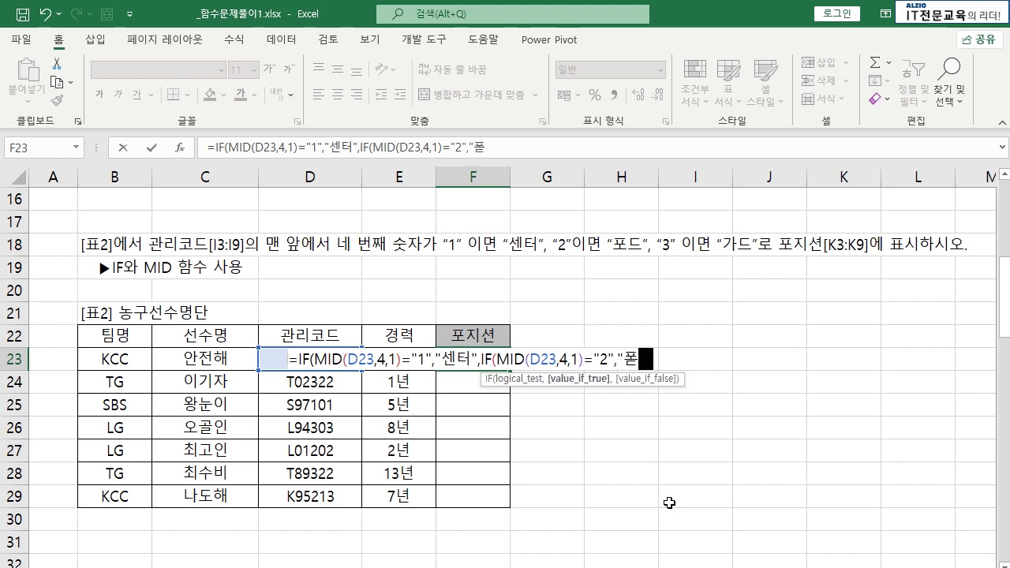
{"action": "type", "text": "드\","}
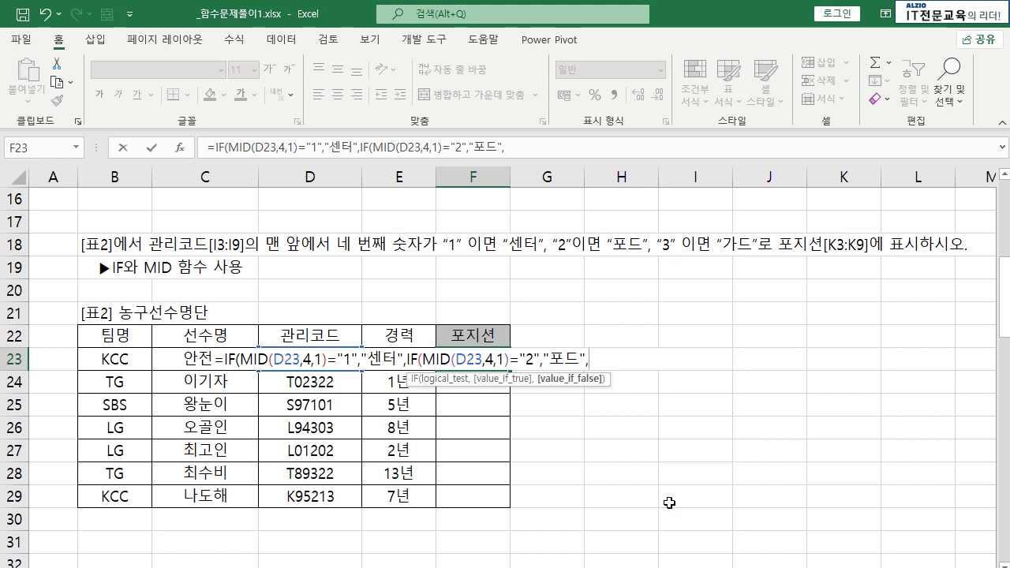
{"action": "type", "text": "\"가드\""}
{"action": "type", "text": "))"}
{"action": "key", "text": "Return"}
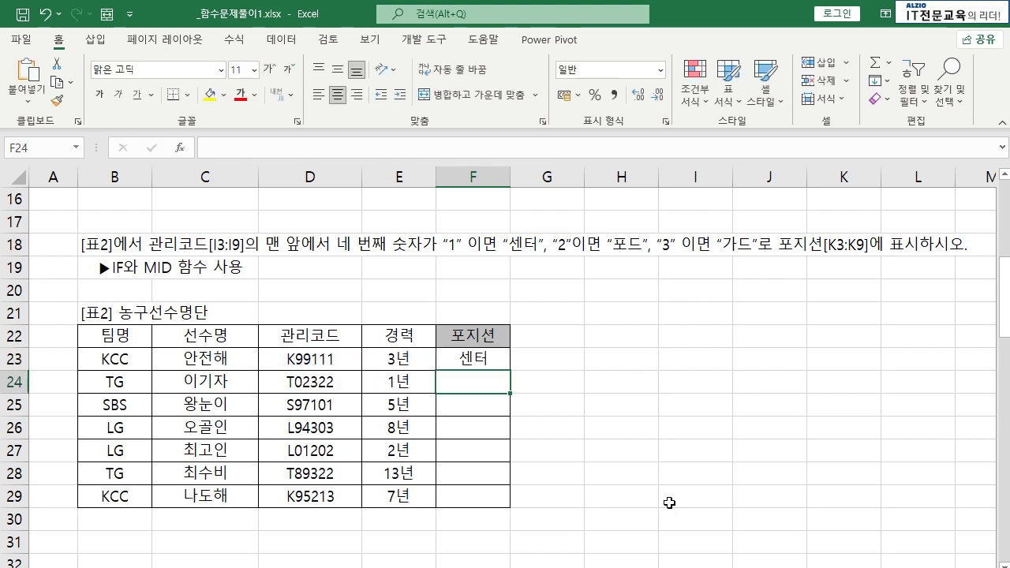
- Fill the 포지션 formula from F23 down through F29
{"action": "left_click", "coordinate": [499, 361]}
{"action": "double_click", "coordinate": [510, 370]}
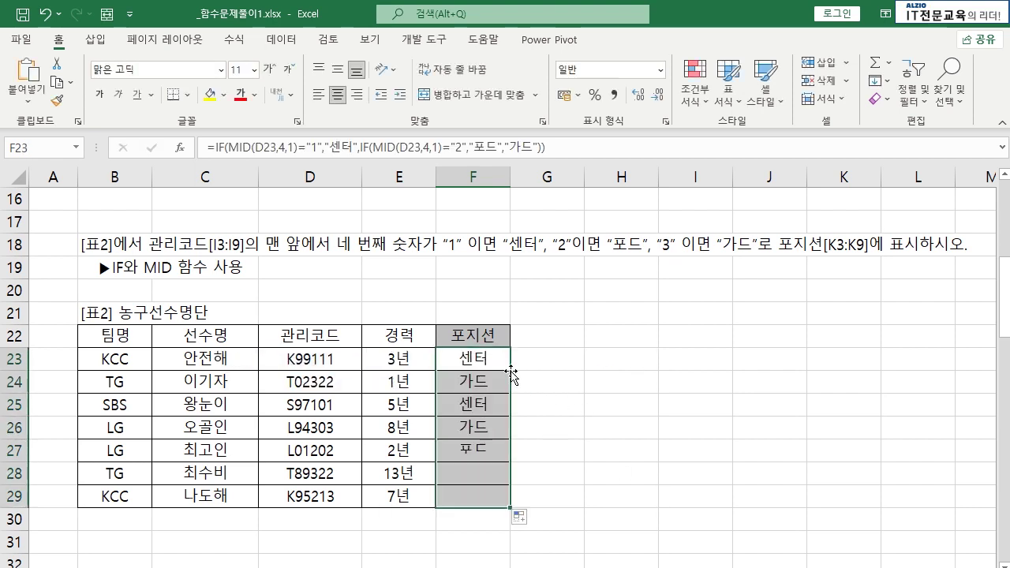
{"action": "left_click", "coordinate": [552, 367]}
- Review the F23 formula and check each 포지션 from F24 to F29 against the fourth character of its 관리코드
{"action": "double_click", "coordinate": [489, 365]}
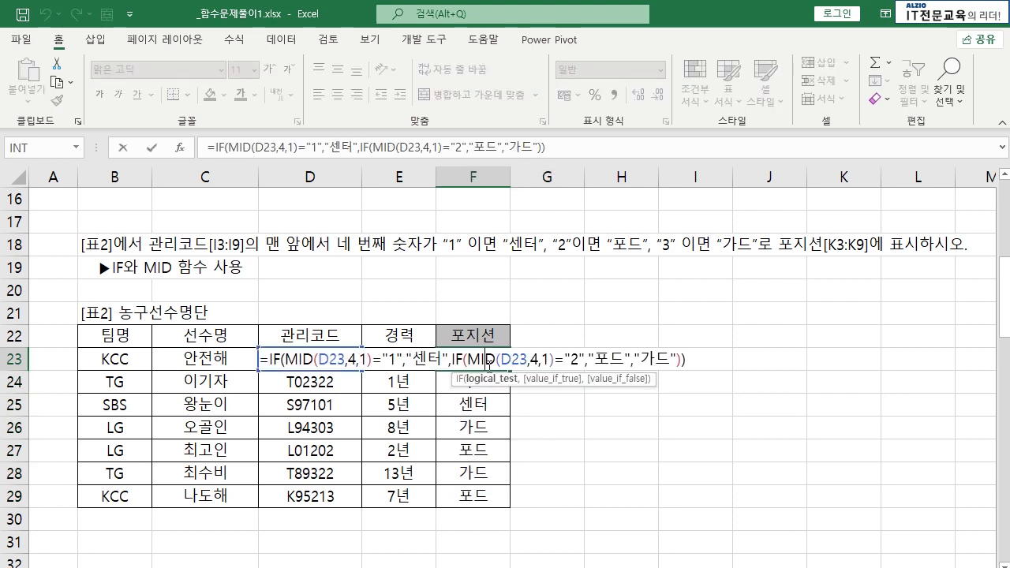
{"action": "key", "text": "Escape"}
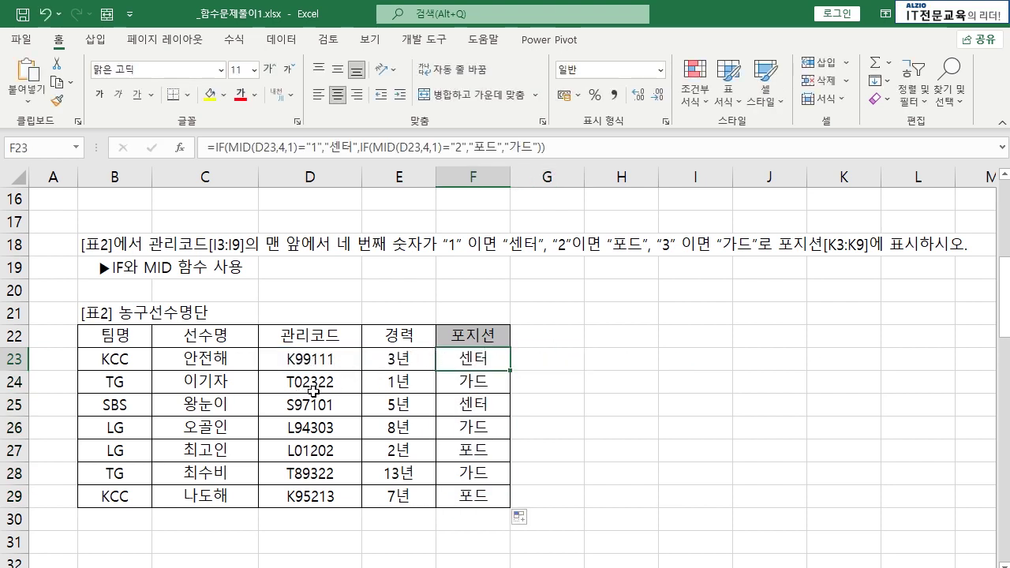
{"action": "left_click", "coordinate": [477, 389]}
{"action": "left_click", "coordinate": [479, 411]}
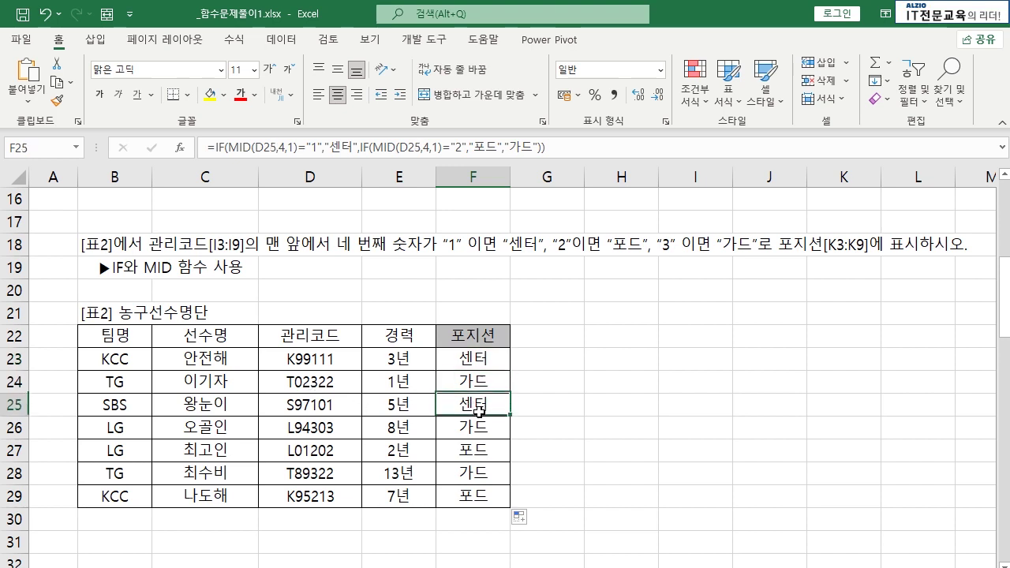
{"action": "left_click", "coordinate": [474, 427]}
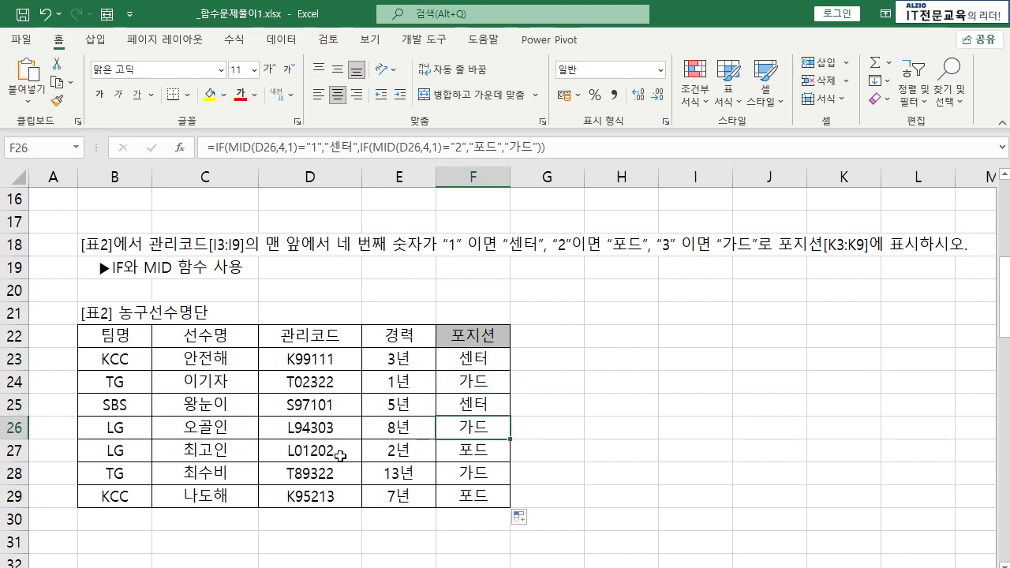
{"action": "left_click", "coordinate": [467, 456]}
{"action": "left_click", "coordinate": [446, 475]}
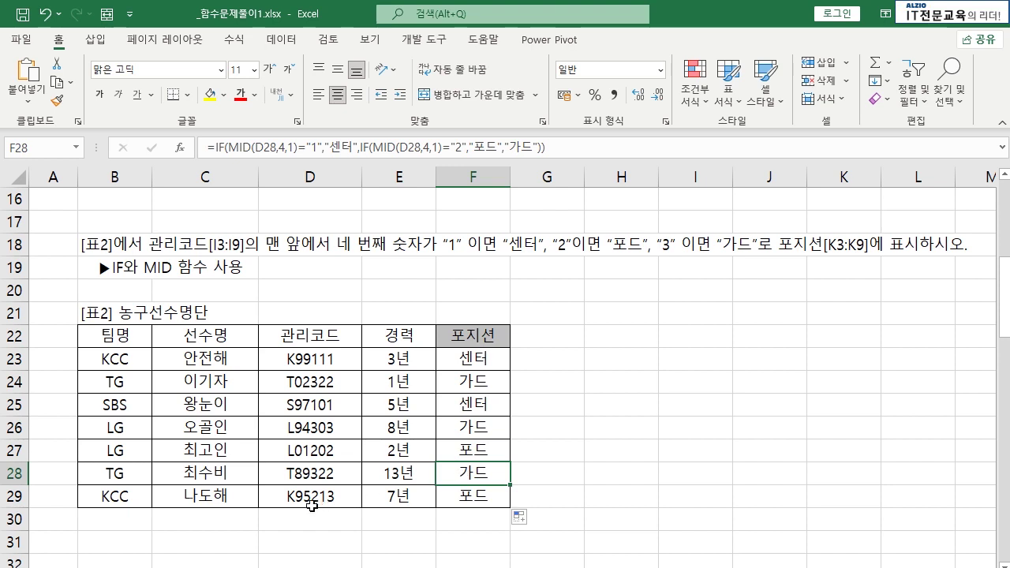
{"action": "left_click", "coordinate": [478, 496]}
{"action": "left_click", "coordinate": [485, 359]}
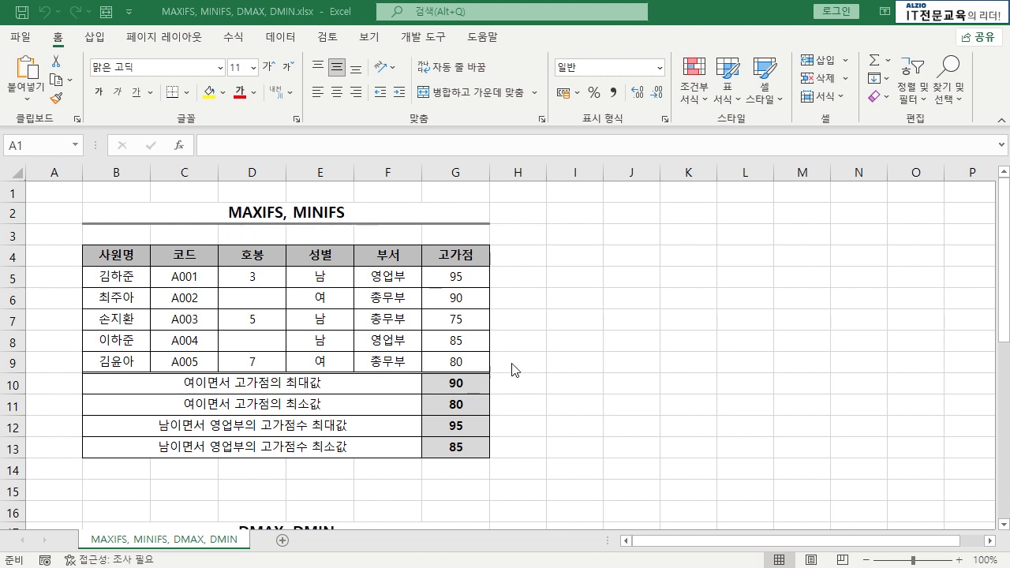
- In the MAXIFS, MINIFS, DMAX, DMIN workbook, clear the existing maximum and minimum formulas from G10 through G13
{"action": "left_click_drag", "start_coordinate": [461, 384], "coordinate": [472, 447]}
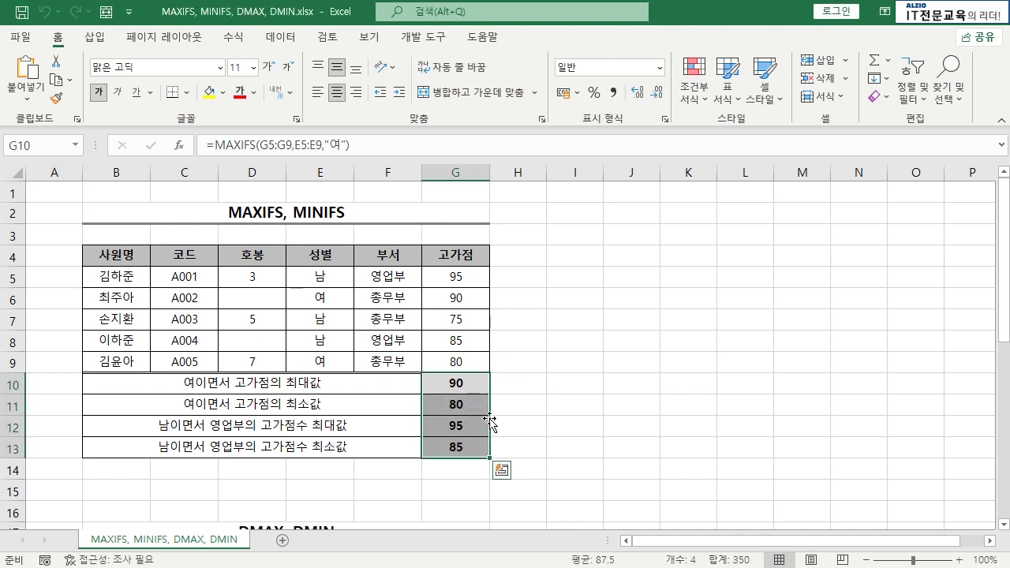
{"action": "key", "text": "Delete"}
{"action": "left_click", "coordinate": [537, 382]}
- Highlight rows 6 and 9 to examine the 고가점 of the employees whose 성별 is 여 for G10
{"action": "left_click", "coordinate": [467, 383]}
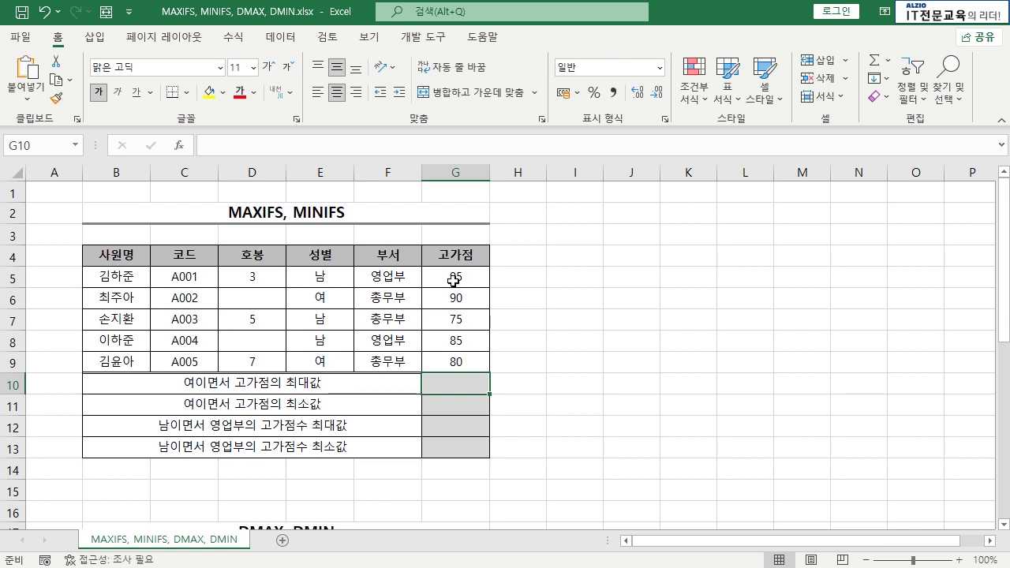
{"action": "left_click", "coordinate": [6, 299]}
{"action": "left_click", "coordinate": [10, 362], "text": "ctrl"}
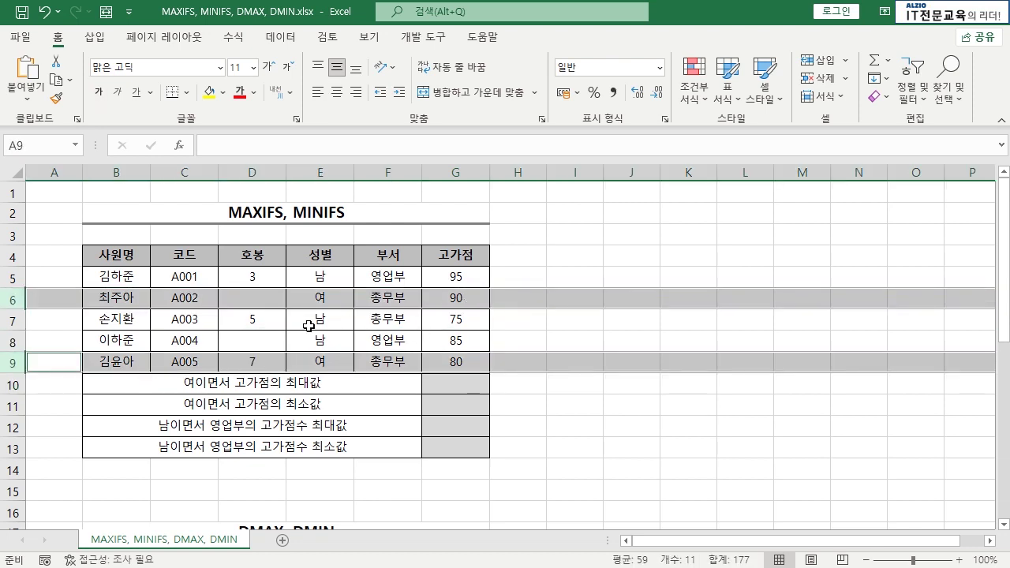
{"action": "left_click", "coordinate": [10, 299]}
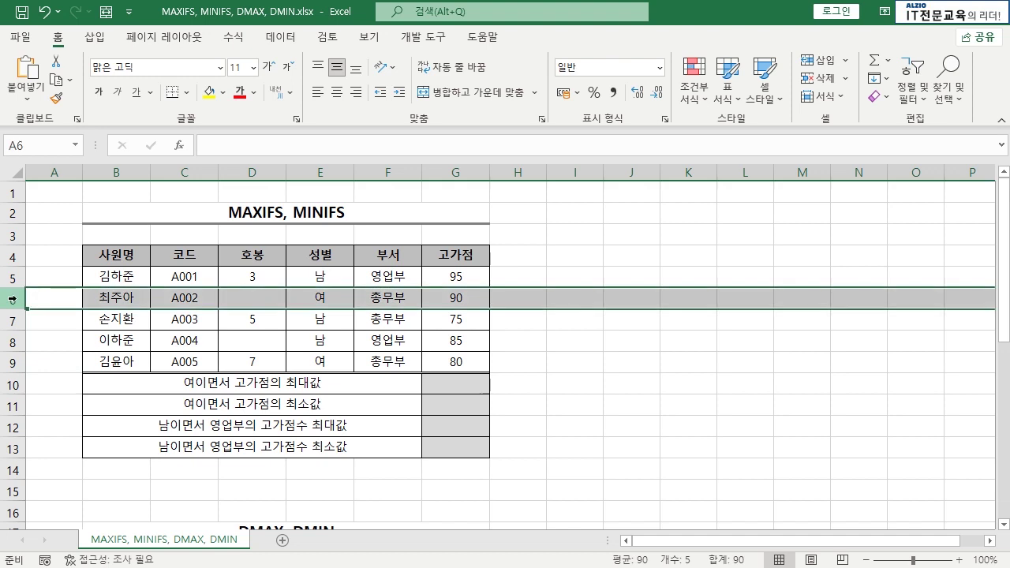
- In G10, enter =MAXIFS(G5:G9,E5:E9,"여") to find the maximum 고가점 where 성별 is 여
{"action": "left_click", "coordinate": [455, 389]}
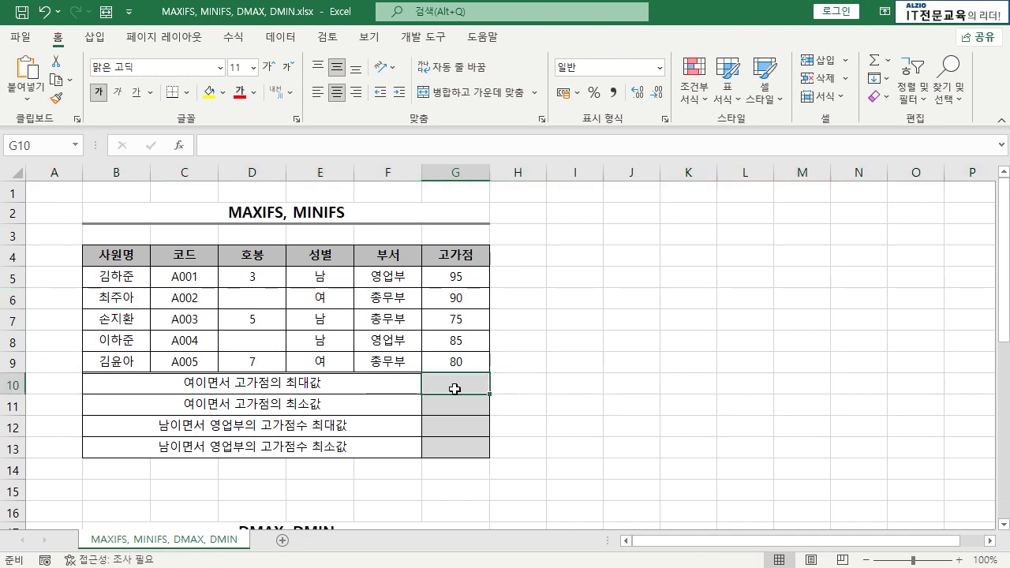
{"action": "type", "text": "="}
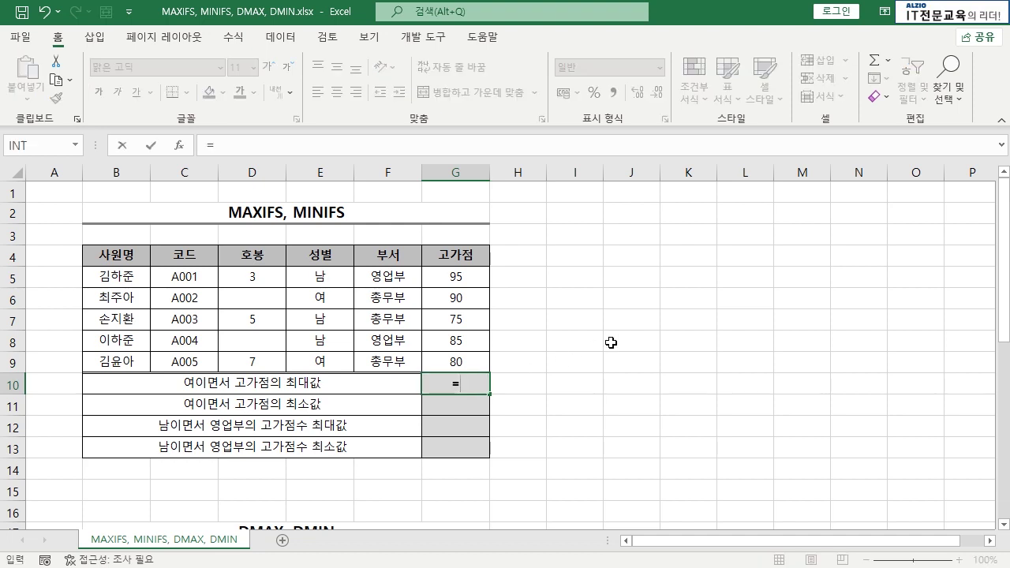
{"action": "type", "text": "maxi"}
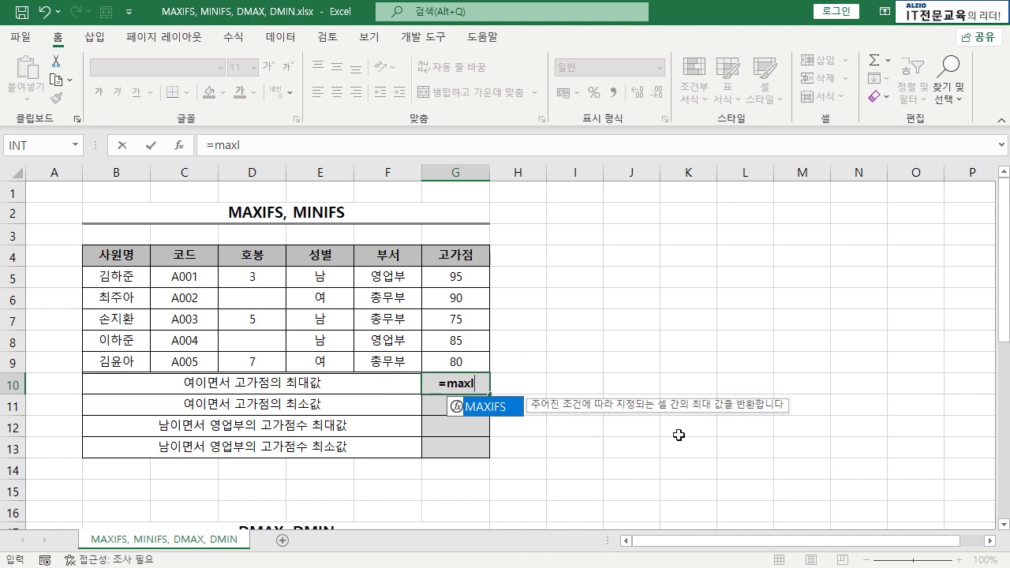
{"action": "key", "text": "Tab"}
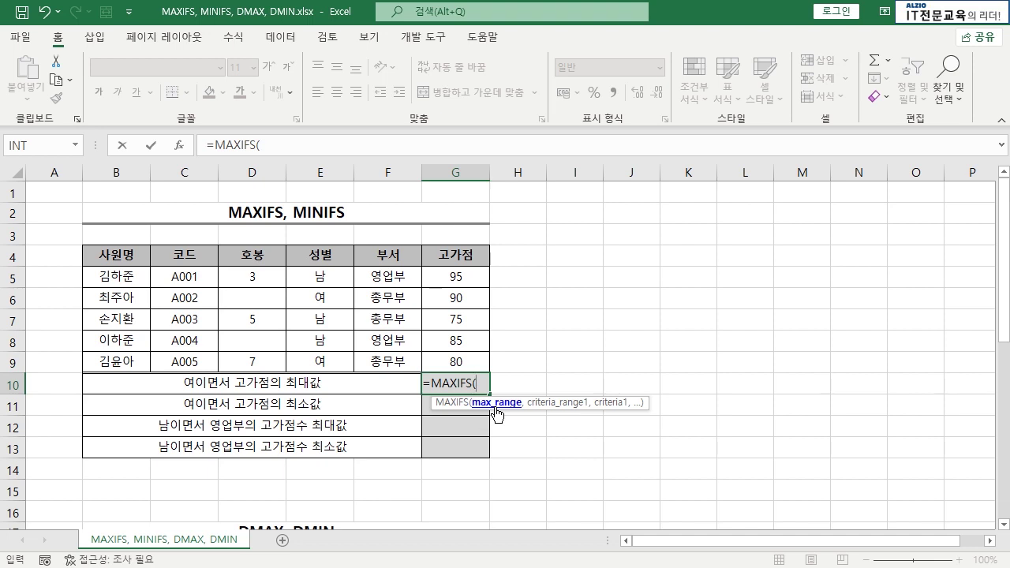
{"action": "left_click_drag", "start_coordinate": [458, 278], "coordinate": [457, 361]}
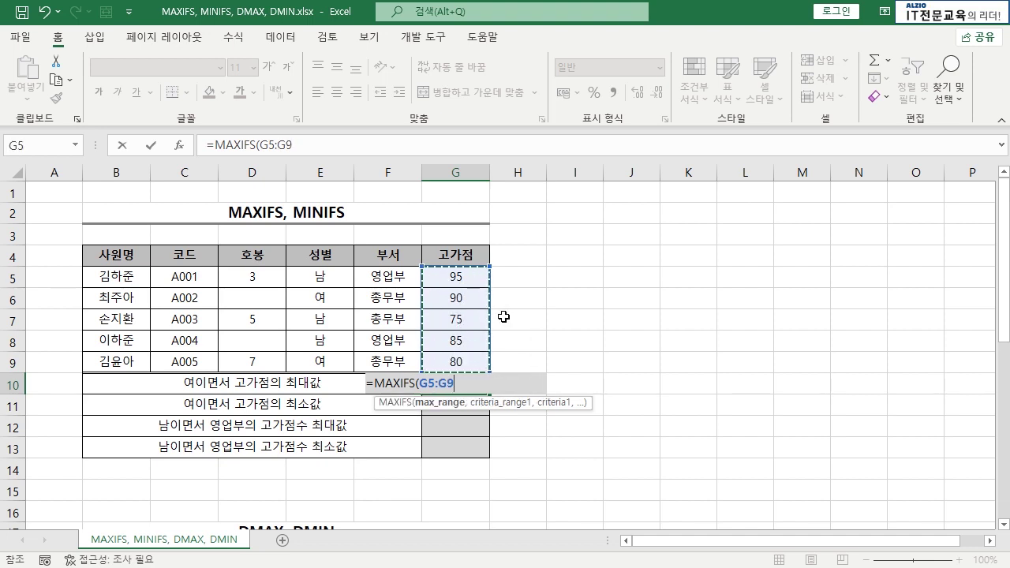
{"action": "type", "text": ","}
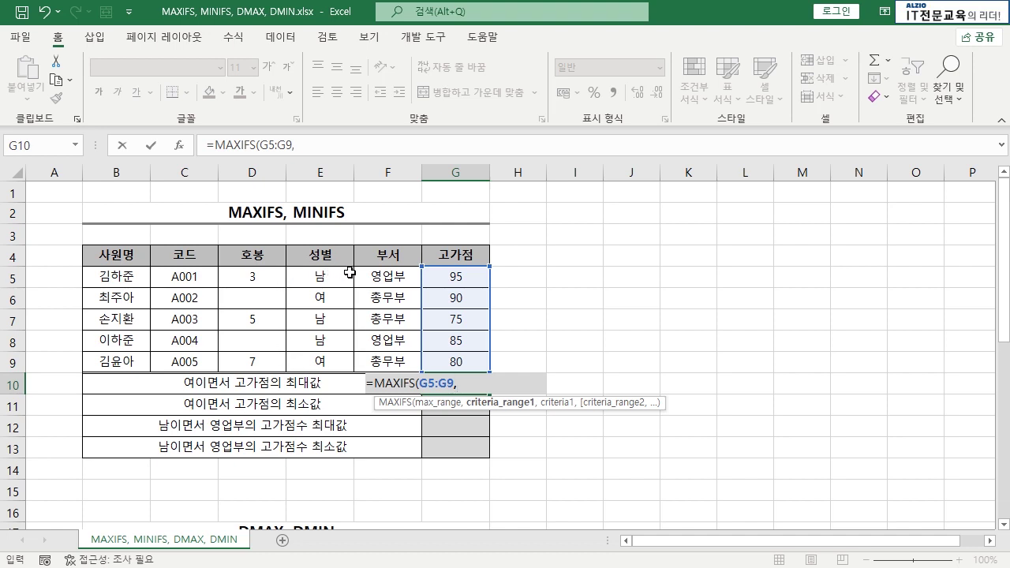
{"action": "left_click_drag", "start_coordinate": [331, 276], "coordinate": [333, 359]}
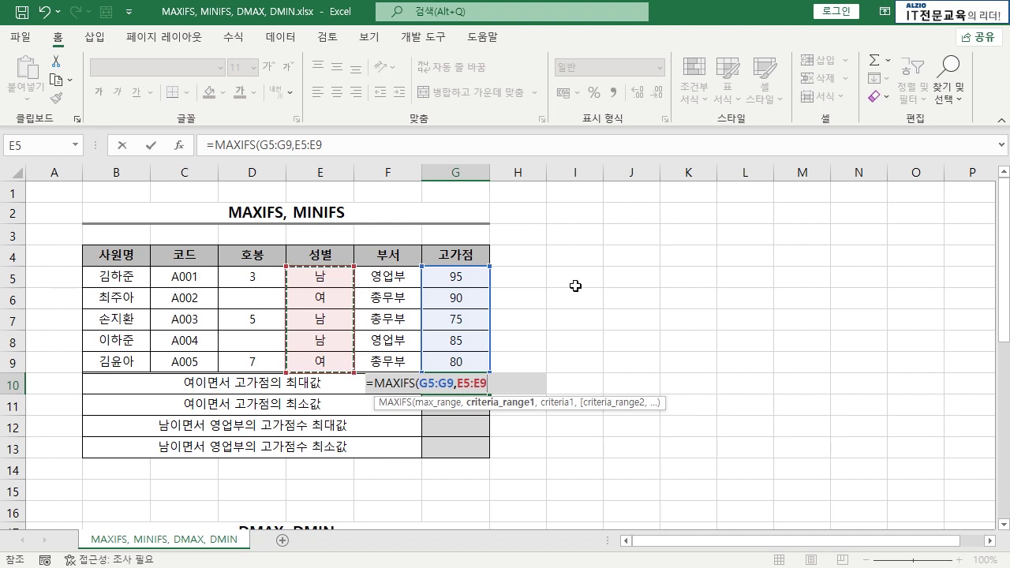
{"action": "type", "text": ",\"D"}
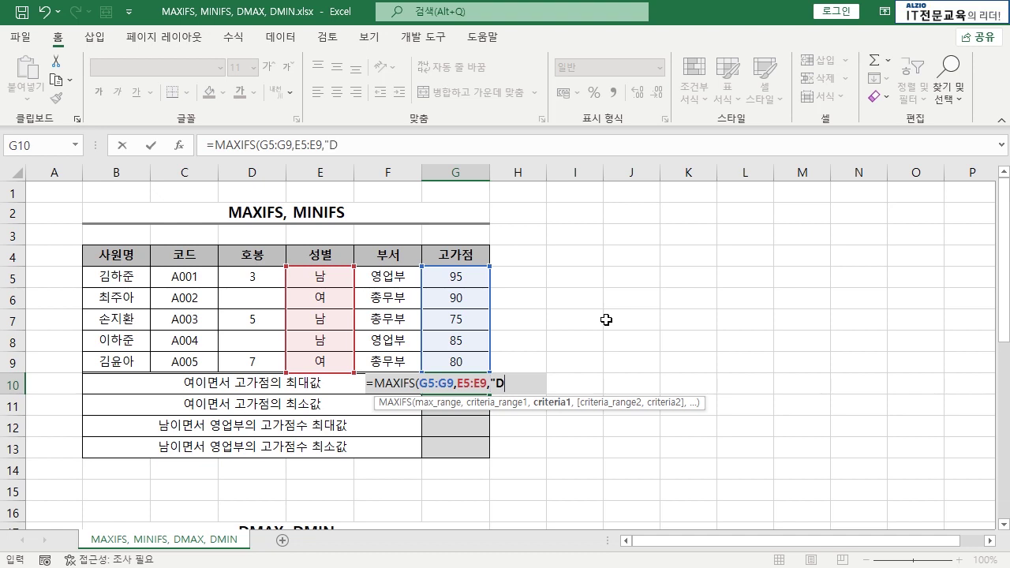
{"action": "key", "text": "BackSpace"}
{"action": "type", "text": "여"}
{"action": "type", "text": ")"}
{"action": "key", "text": "Return"}
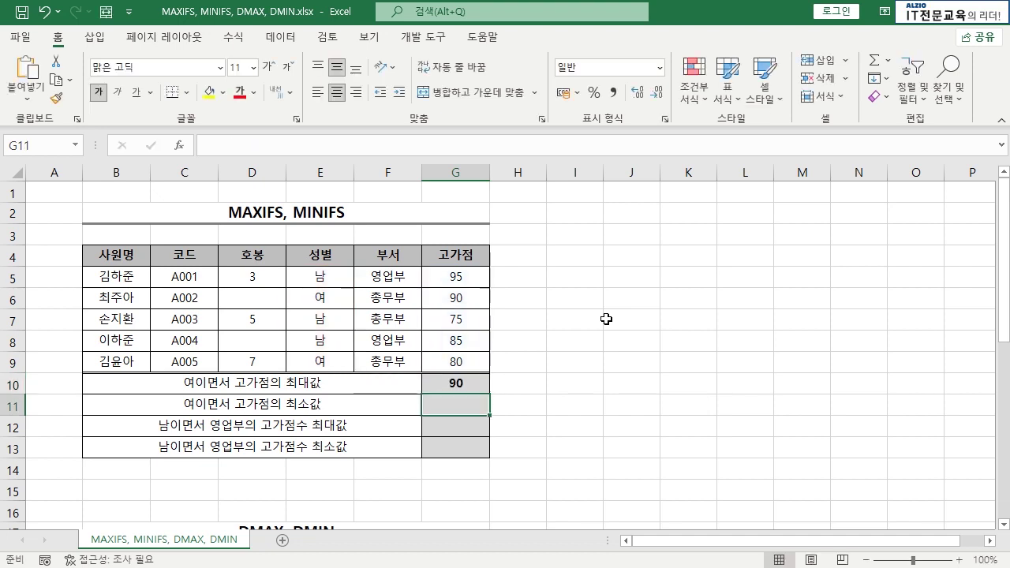
- Compare the G10 result with the 고가점 of the 여 employee in row 6
{"action": "left_click", "coordinate": [473, 377]}
{"action": "left_click", "coordinate": [12, 299]}
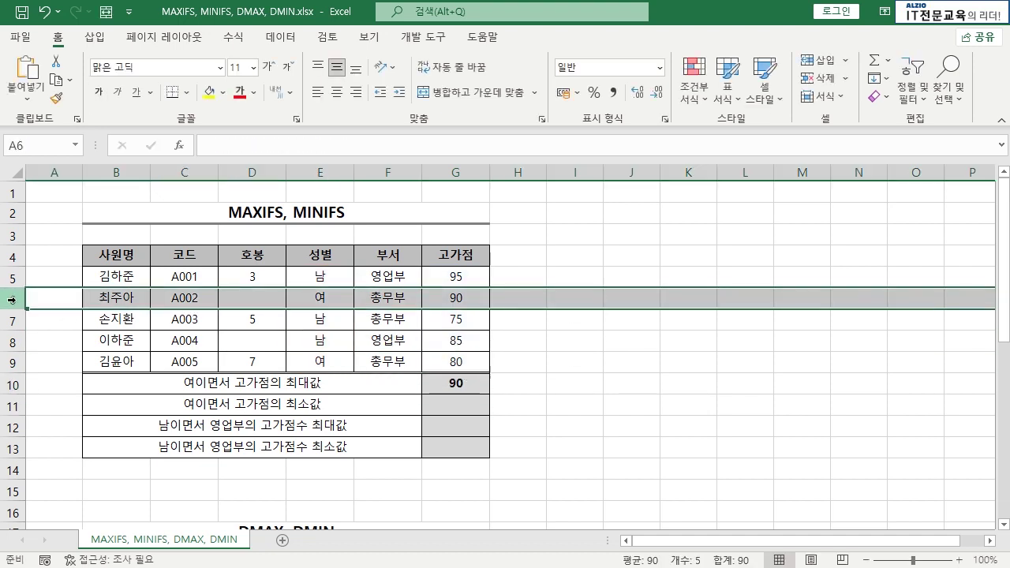
{"action": "left_click", "coordinate": [458, 300]}
{"action": "left_click", "coordinate": [461, 382]}
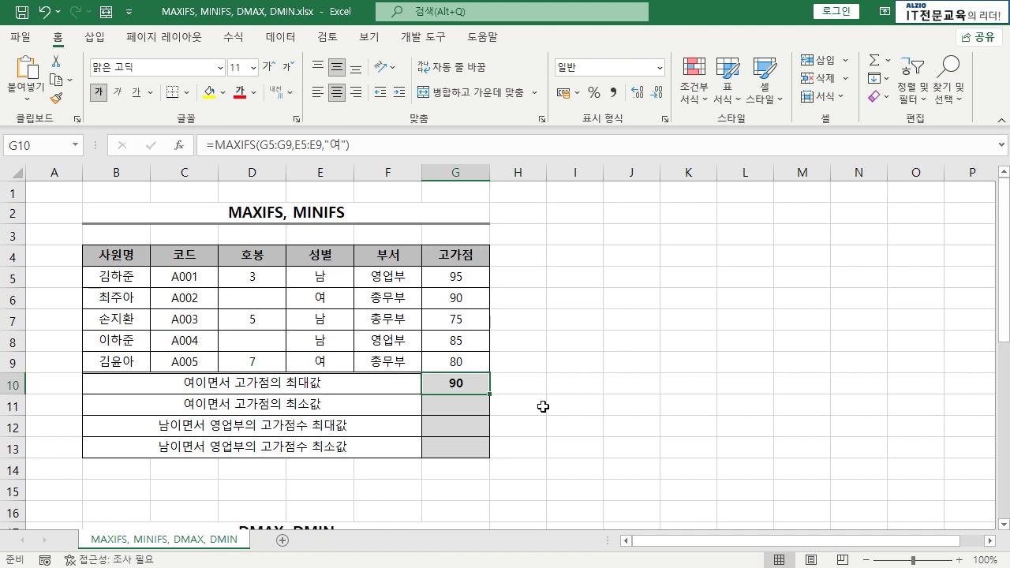
- Replace the "여" criterion in the G10 MAXIFS formula with a reference to cell E9
{"action": "double_click", "coordinate": [474, 385]}
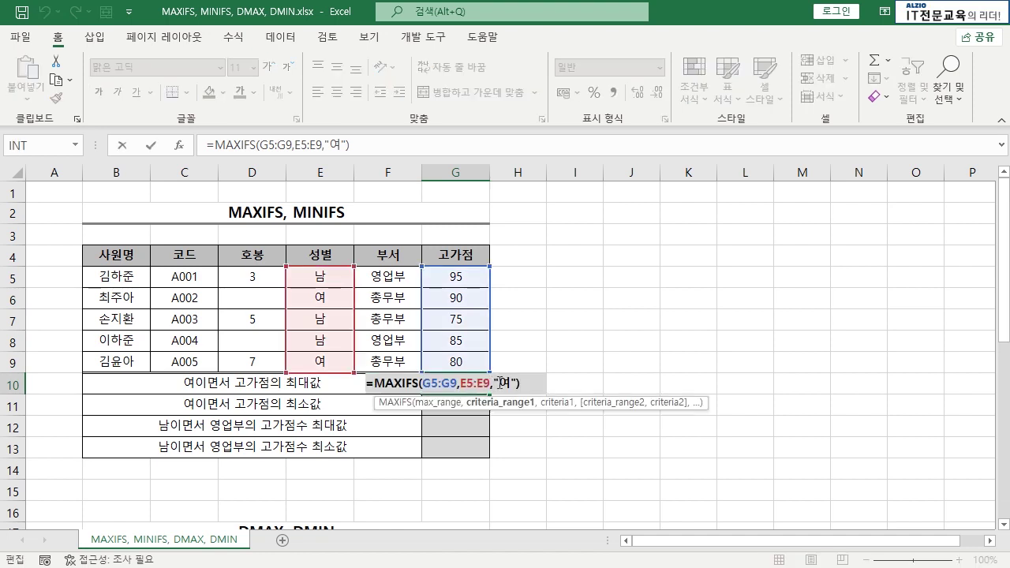
{"action": "left_click_drag", "start_coordinate": [501, 384], "coordinate": [517, 384]}
{"action": "key", "text": "Delete"}
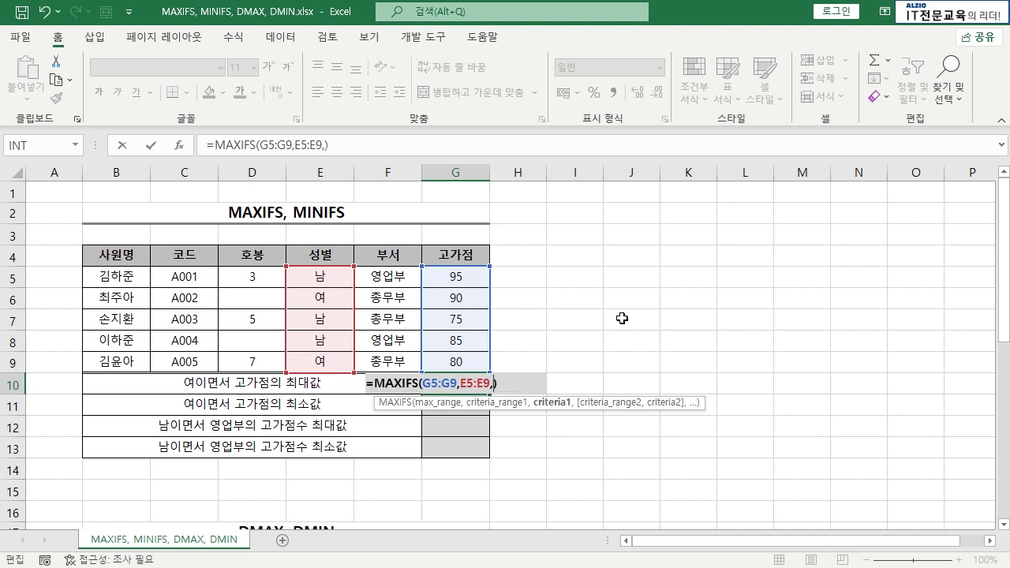
{"action": "left_click", "coordinate": [319, 360]}
{"action": "key", "text": "Return"}
- Make the G10 formula take its criterion from cell E6, giving =MAXIFS(G5:G9,E5:E9,E6)
{"action": "left_click", "coordinate": [458, 379]}
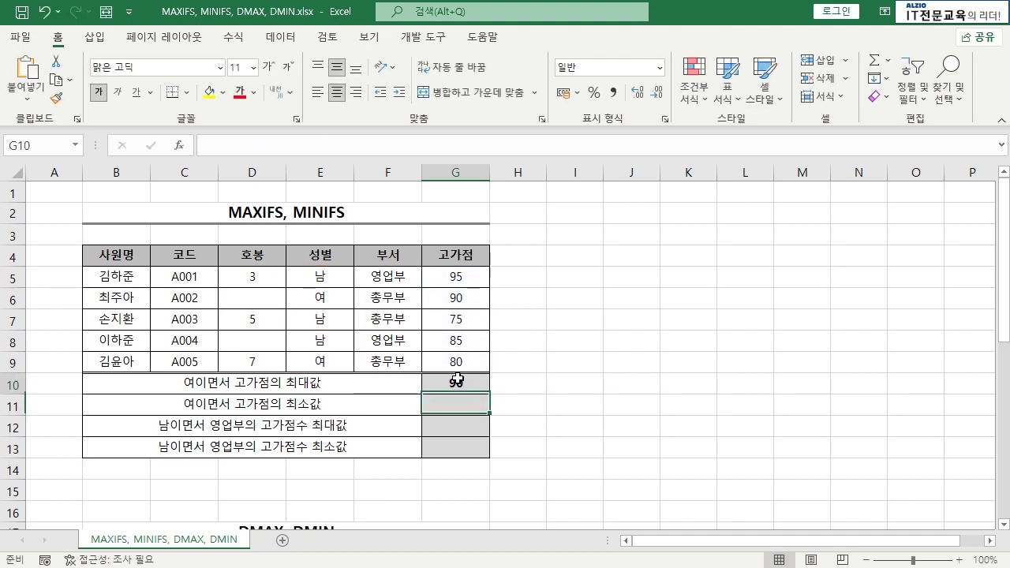
{"action": "double_click", "coordinate": [458, 379]}
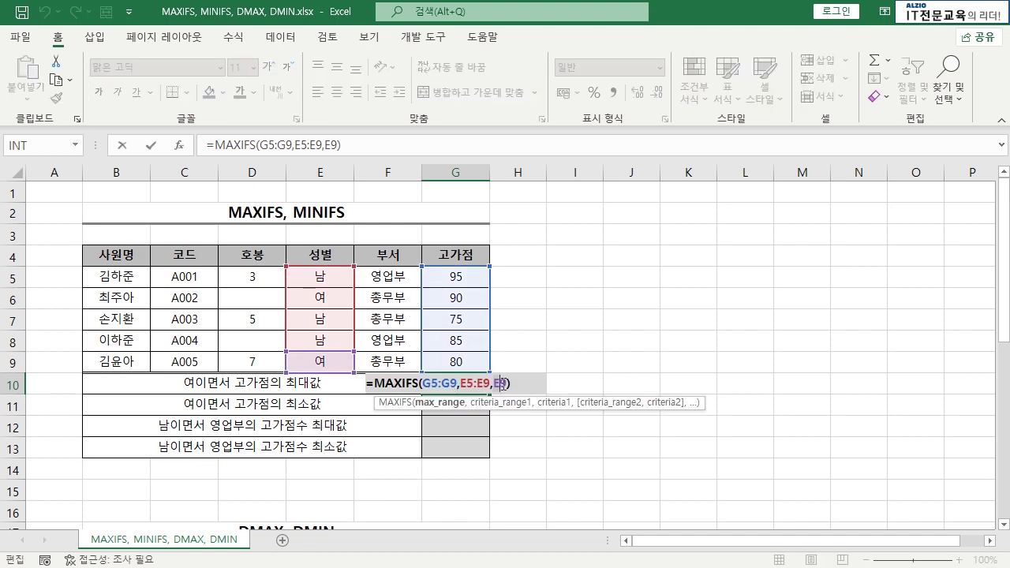
{"action": "key", "text": "BackSpace"}
{"action": "key", "text": "BackSpace"}
{"action": "left_click", "coordinate": [332, 299]}
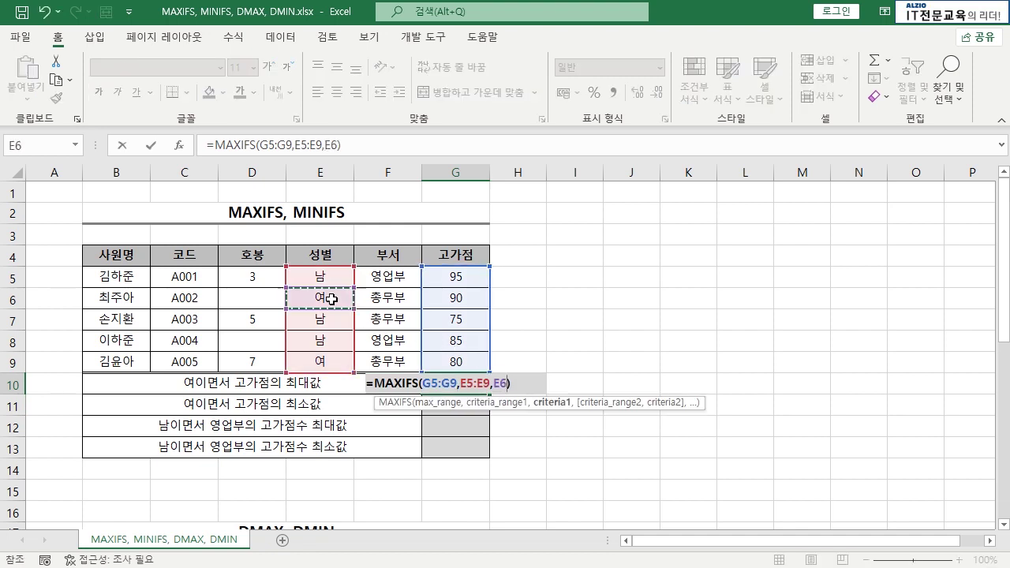
{"action": "key", "text": "Return"}
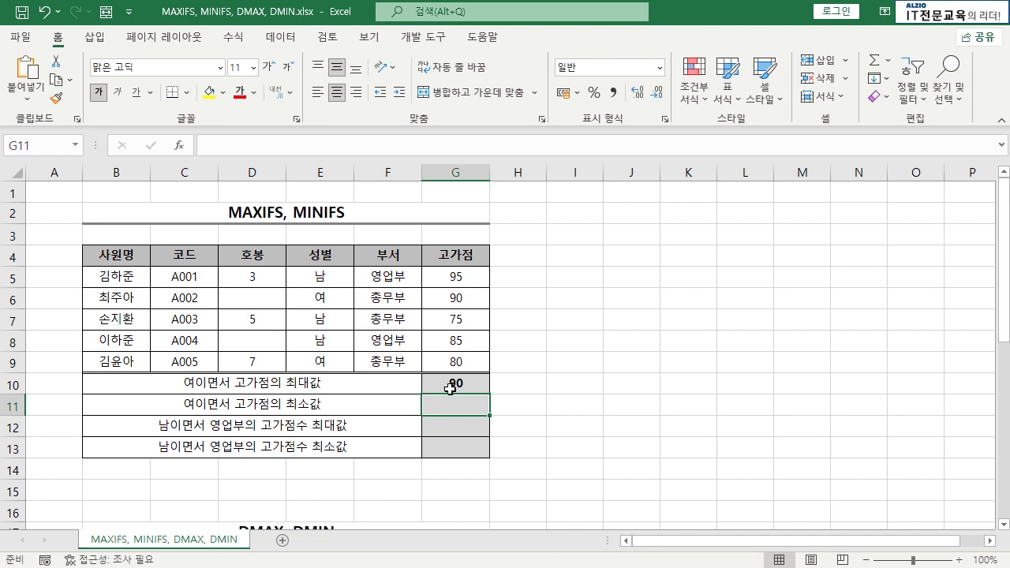
- In G11, enter =MINIFS(G5:G9,E5:E9,E6) to find the minimum 고가점 where 성별 is 여
{"action": "type", "text": "=ㅡㅏ"}
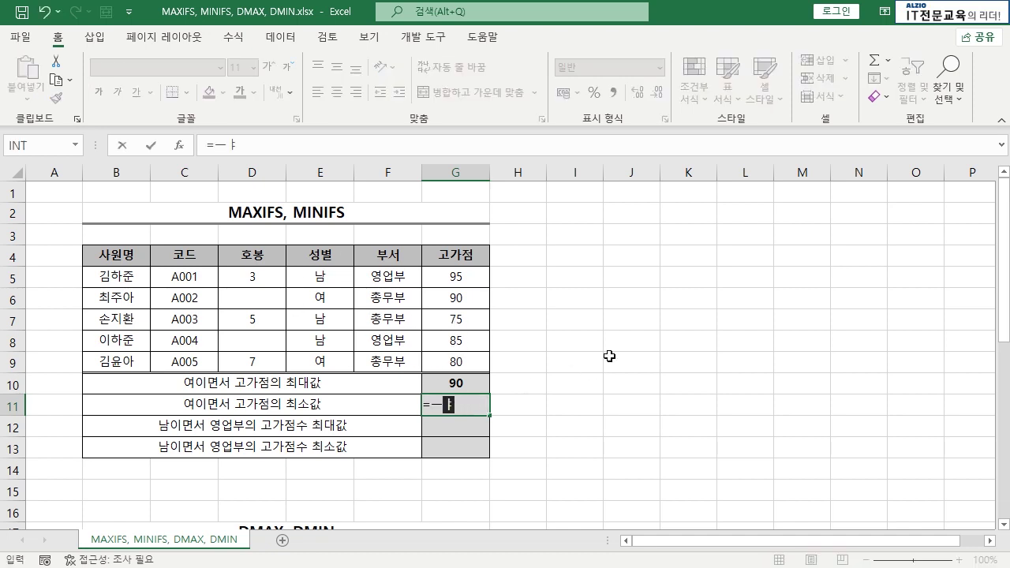
{"action": "key", "text": "BackSpace"}
{"action": "type", "text": "MINI"}
{"action": "type", "text": "F"}
{"action": "key", "text": "BackSpace"}
{"action": "type", "text": "I"}
{"action": "key", "text": "Tab"}
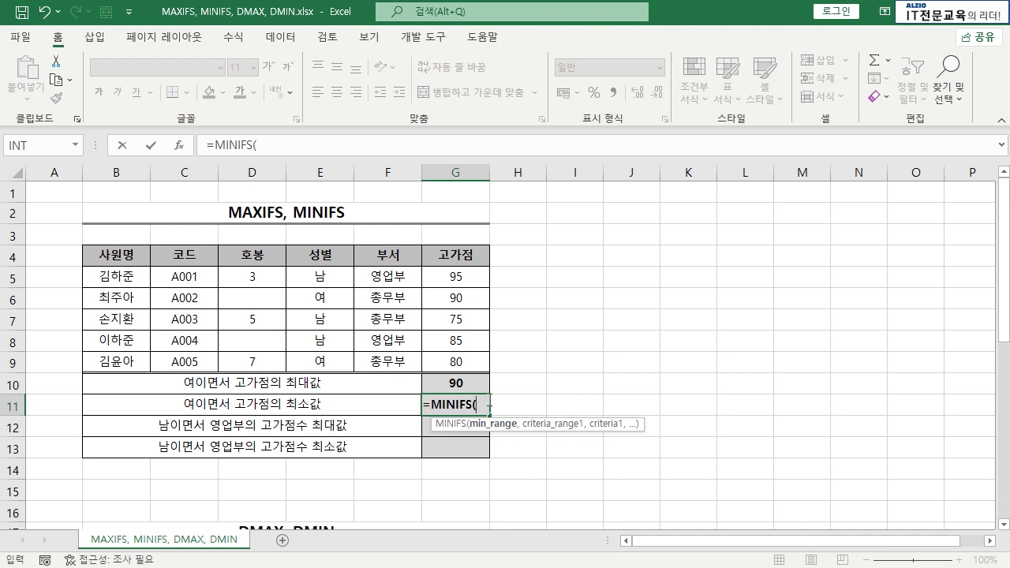
{"action": "left_click_drag", "start_coordinate": [466, 276], "coordinate": [468, 362]}
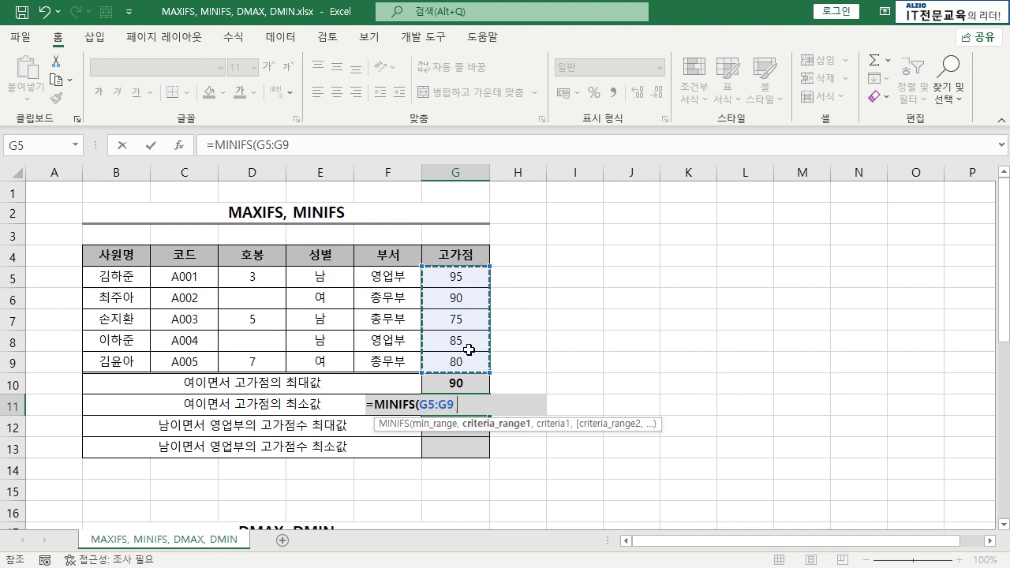
{"action": "type", "text": ","}
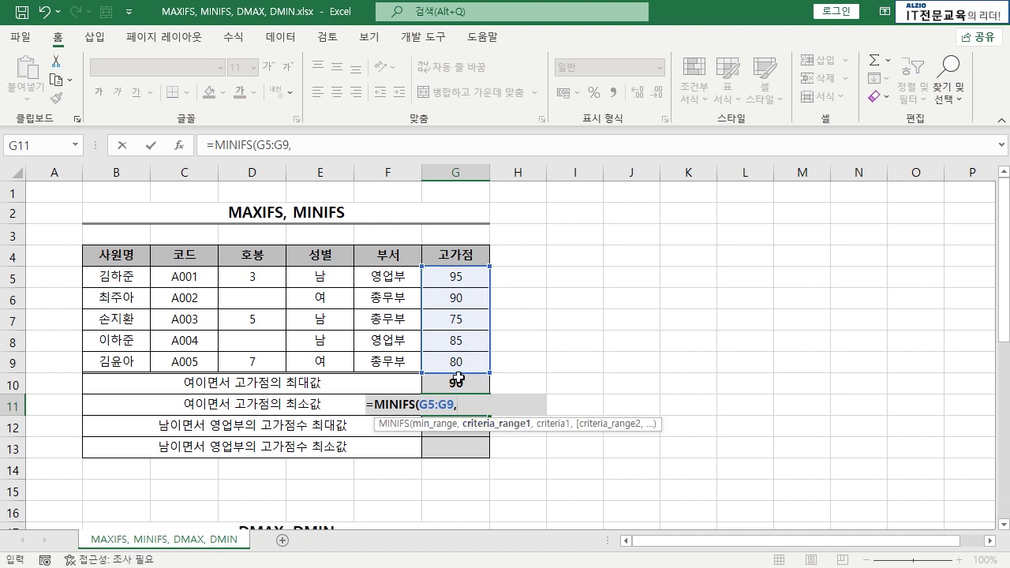
{"action": "left_click_drag", "start_coordinate": [331, 276], "coordinate": [325, 357]}
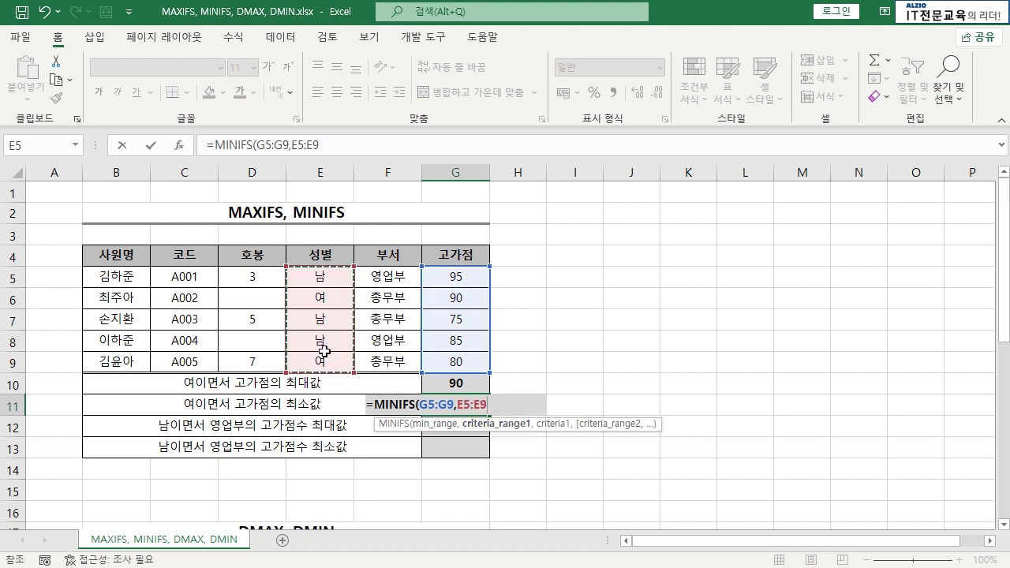
{"action": "type", "text": ","}
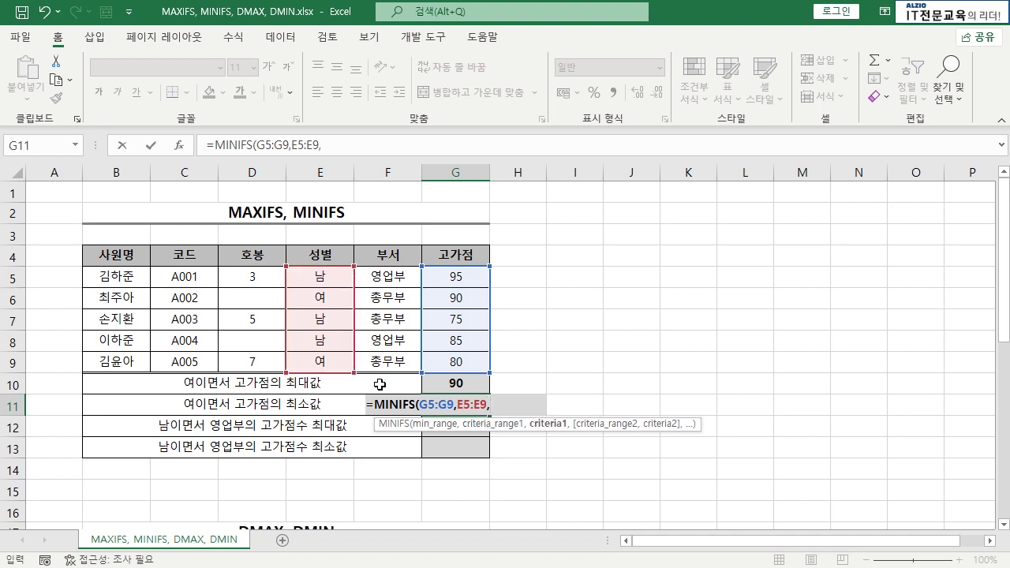
{"action": "left_click", "coordinate": [313, 298]}
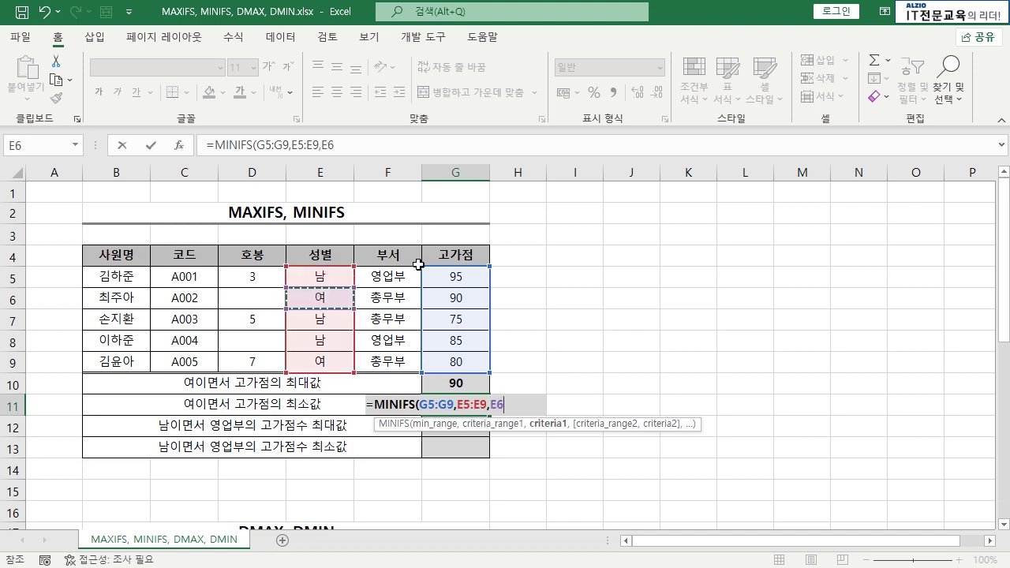
{"action": "key", "text": "Return"}
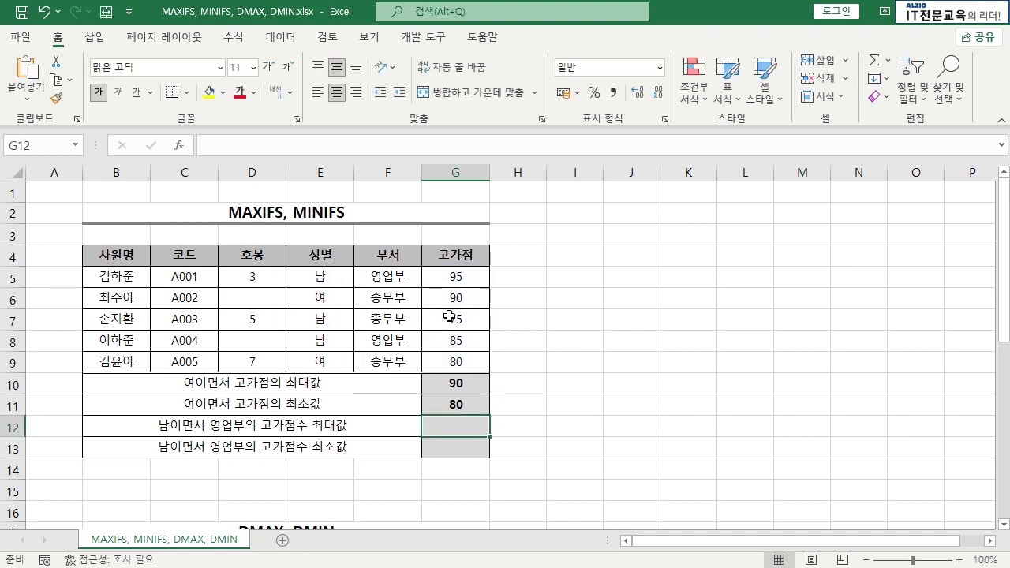
- Compare the G11 result with G6 and G9, and read the 남 and 영업부 conditions in B12 and B13
{"action": "left_click", "coordinate": [447, 299]}
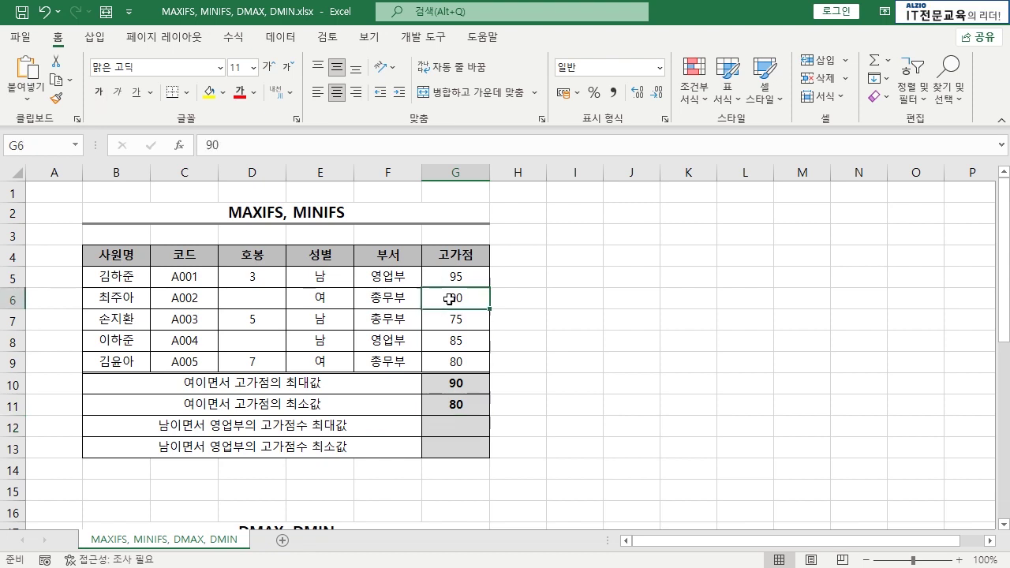
{"action": "left_click", "coordinate": [461, 364]}
{"action": "left_click", "coordinate": [471, 405]}
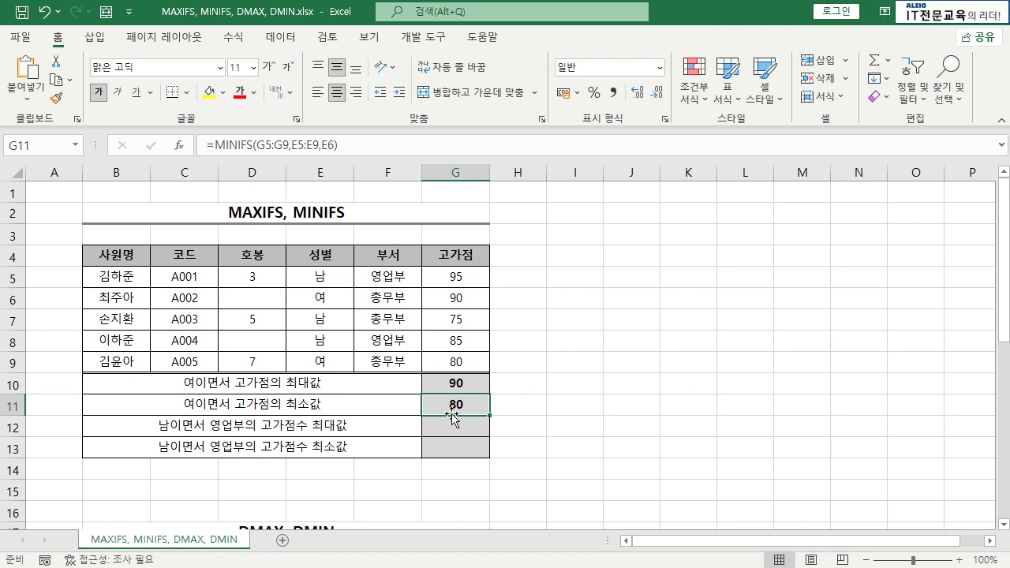
{"action": "left_click", "coordinate": [217, 425]}
{"action": "left_click", "coordinate": [212, 445]}
{"action": "left_click", "coordinate": [241, 429]}
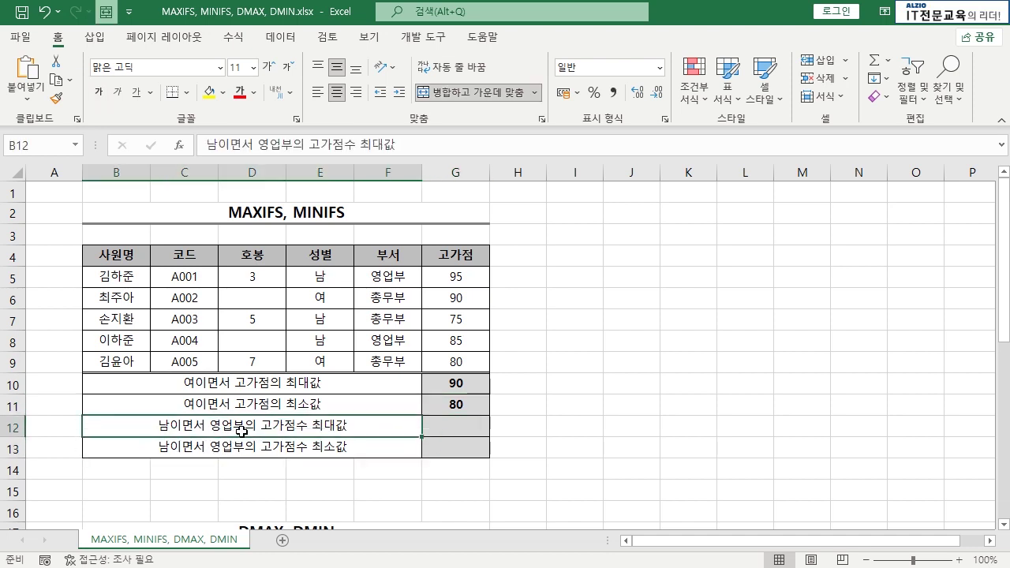
{"action": "left_click", "coordinate": [237, 446]}
{"action": "left_click", "coordinate": [462, 386]}
{"action": "left_click", "coordinate": [462, 402]}
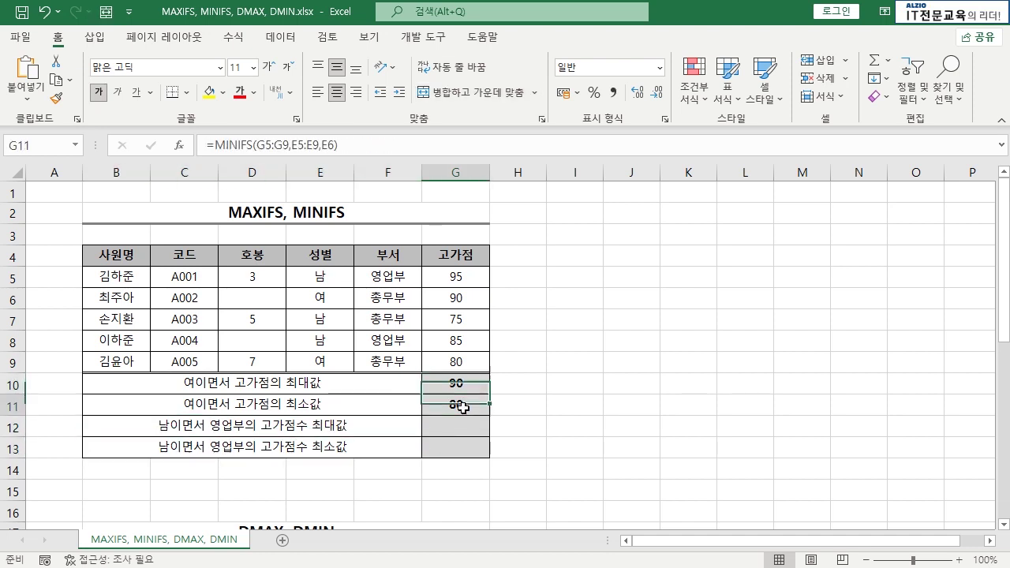
- In G12, begin a MAXIFS formula with the 고가점 scores G5:G9 as the max range
{"action": "left_click", "coordinate": [464, 431]}
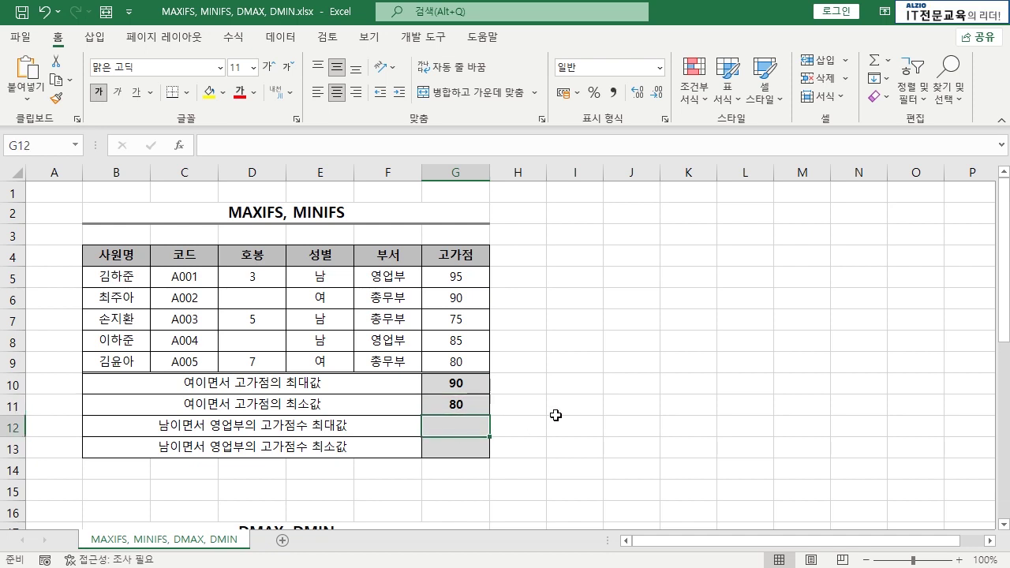
{"action": "type", "text": "=IF"}
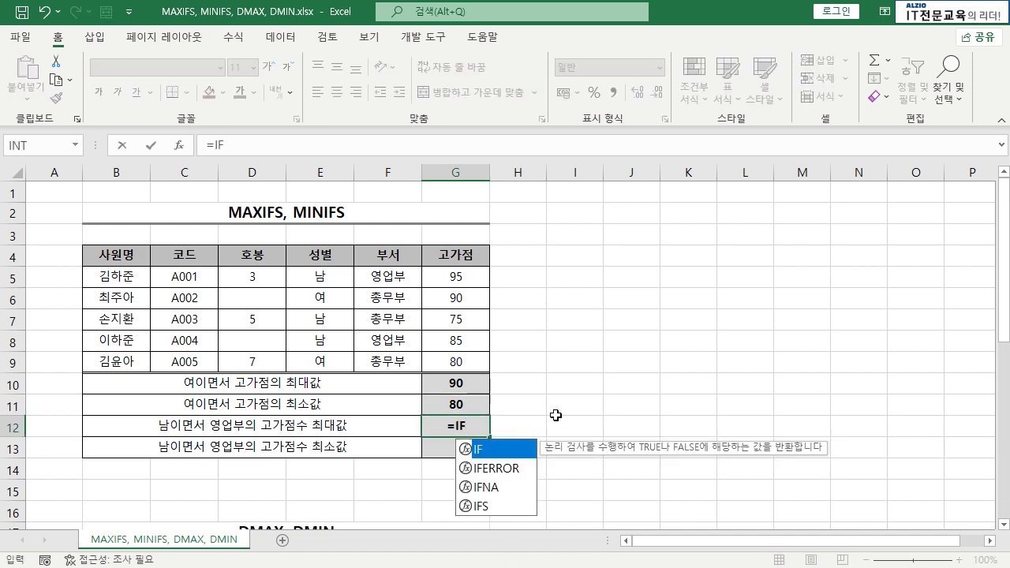
{"action": "key", "text": "BackSpace"}
{"action": "key", "text": "BackSpace"}
{"action": "type", "text": "MAX9"}
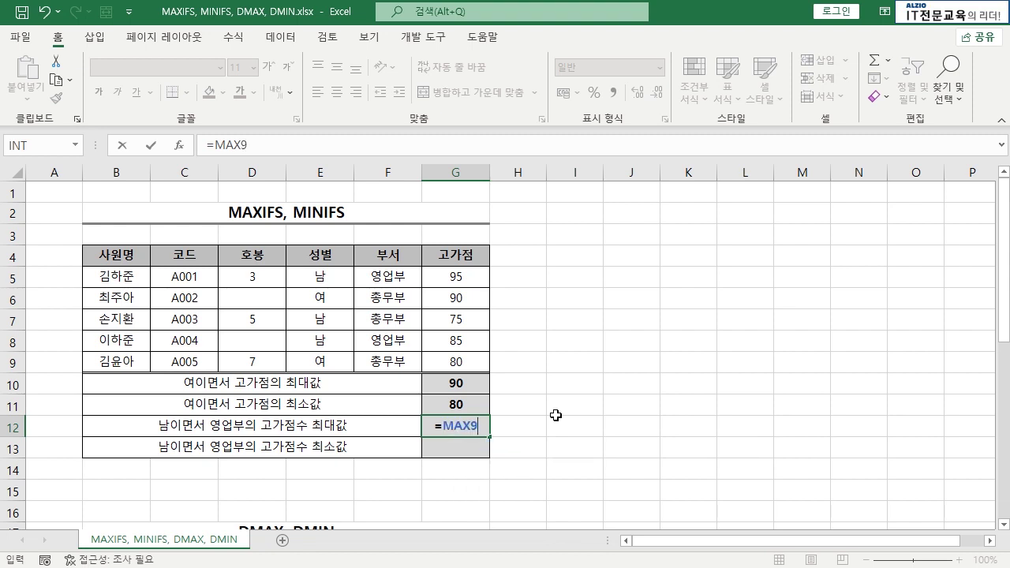
{"action": "key", "text": "BackSpace"}
{"action": "type", "text": "I"}
{"action": "key", "text": "Tab"}
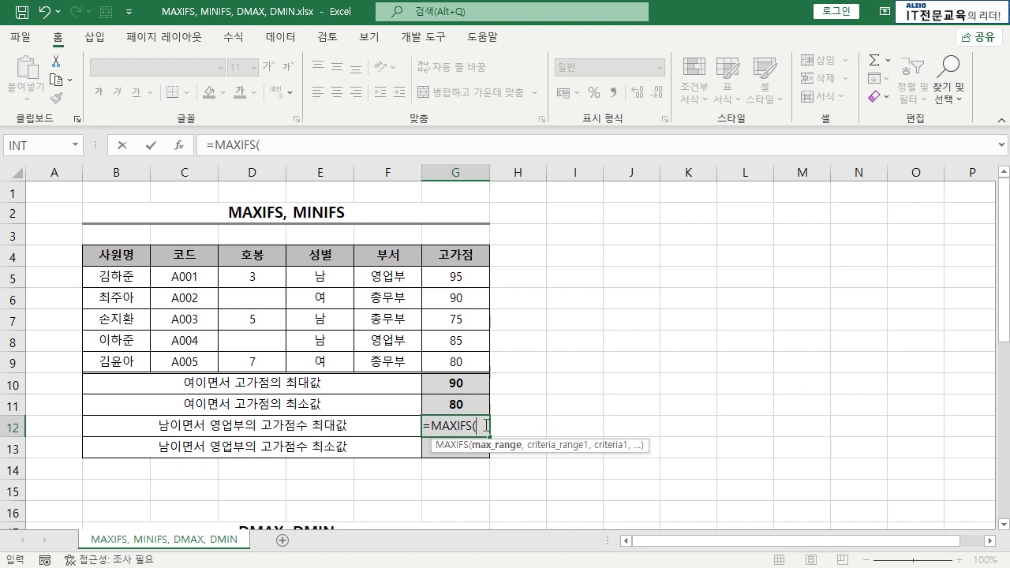
{"action": "left_click_drag", "start_coordinate": [462, 275], "coordinate": [457, 363]}
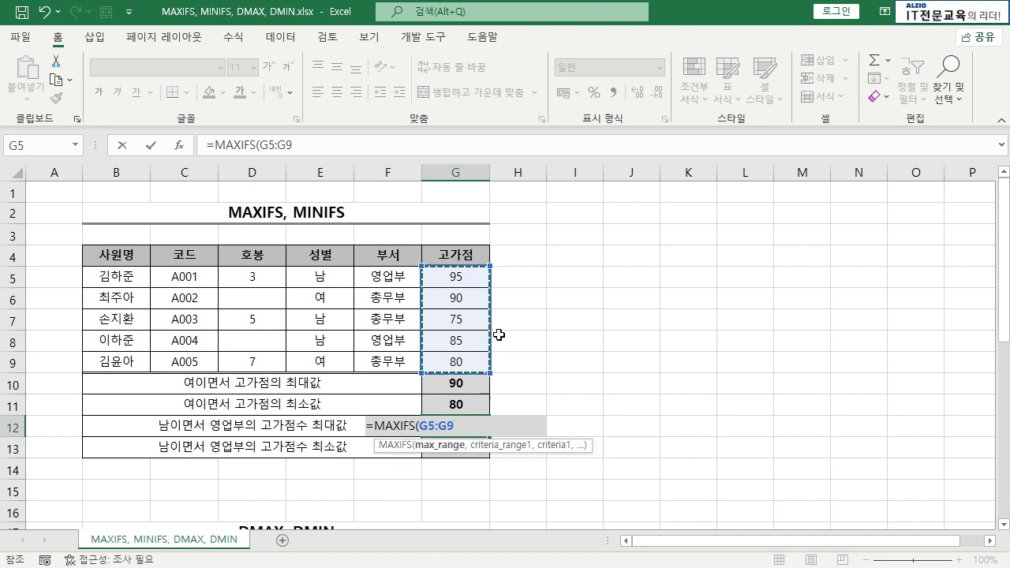
{"action": "type", "text": ","}
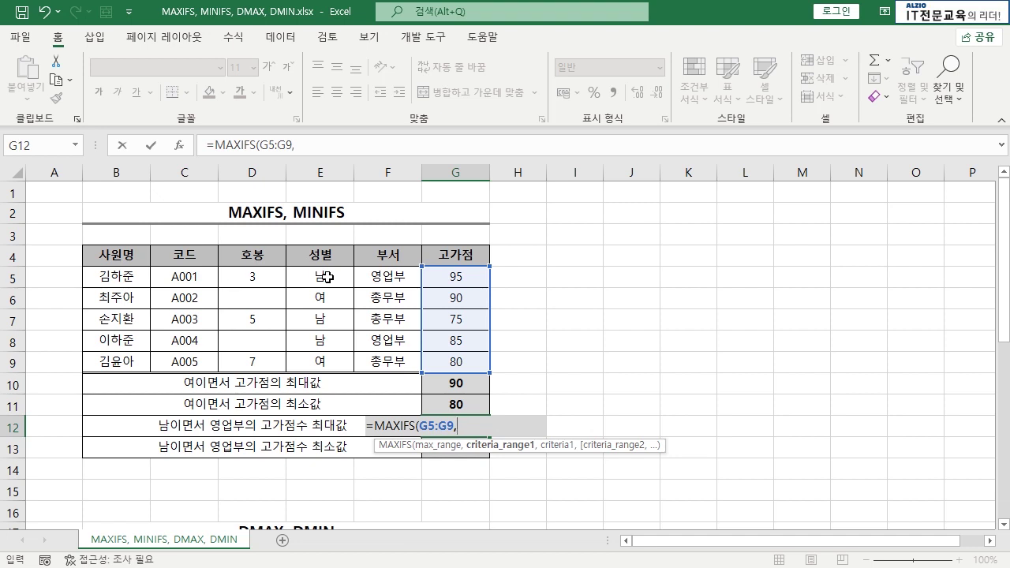
- Complete the G12 formula with criteria E5:E9,E5 for 성별 and F5:F9,F5 for 부서
{"action": "left_click_drag", "start_coordinate": [327, 276], "coordinate": [327, 351]}
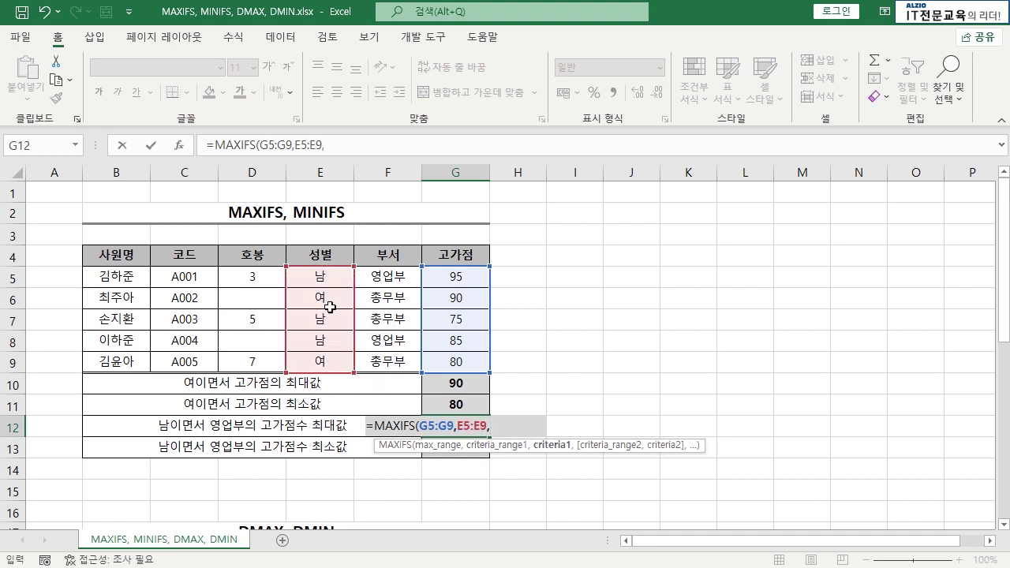
{"action": "left_click", "coordinate": [327, 277]}
{"action": "type", "text": ","}
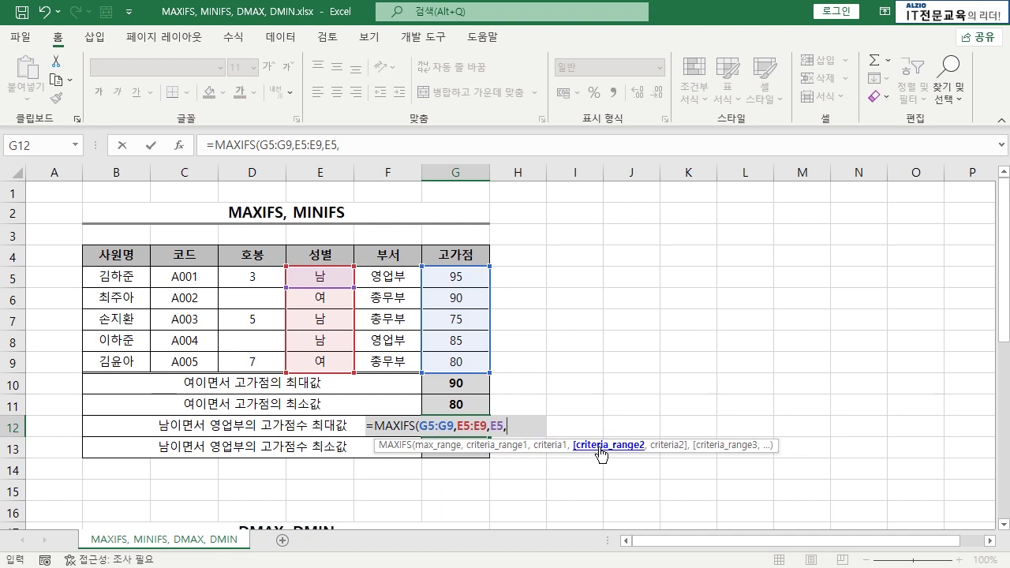
{"action": "left_click_drag", "start_coordinate": [392, 276], "coordinate": [391, 356]}
{"action": "type", "text": ","}
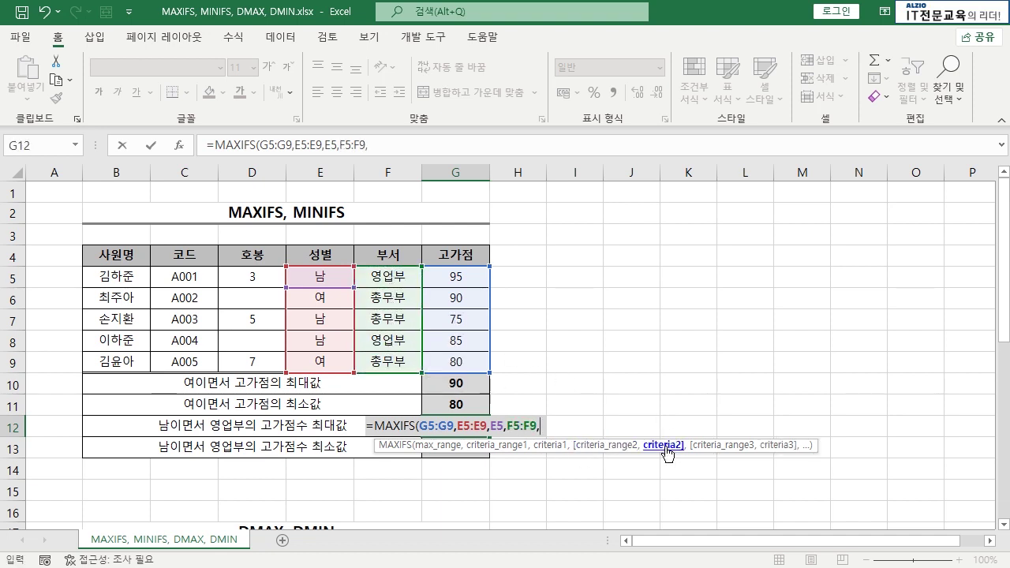
{"action": "left_click", "coordinate": [390, 279]}
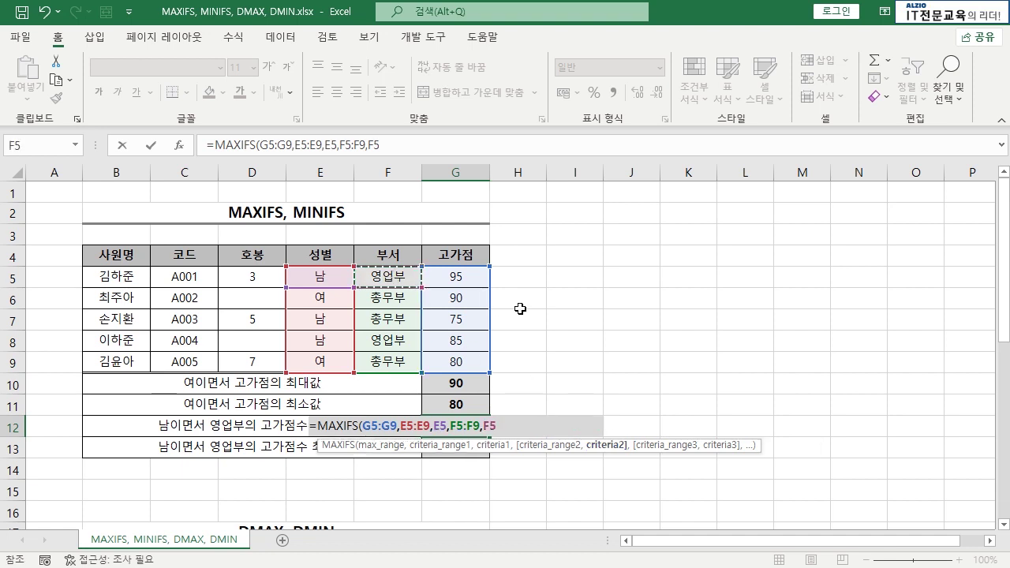
{"action": "key", "text": "Return"}
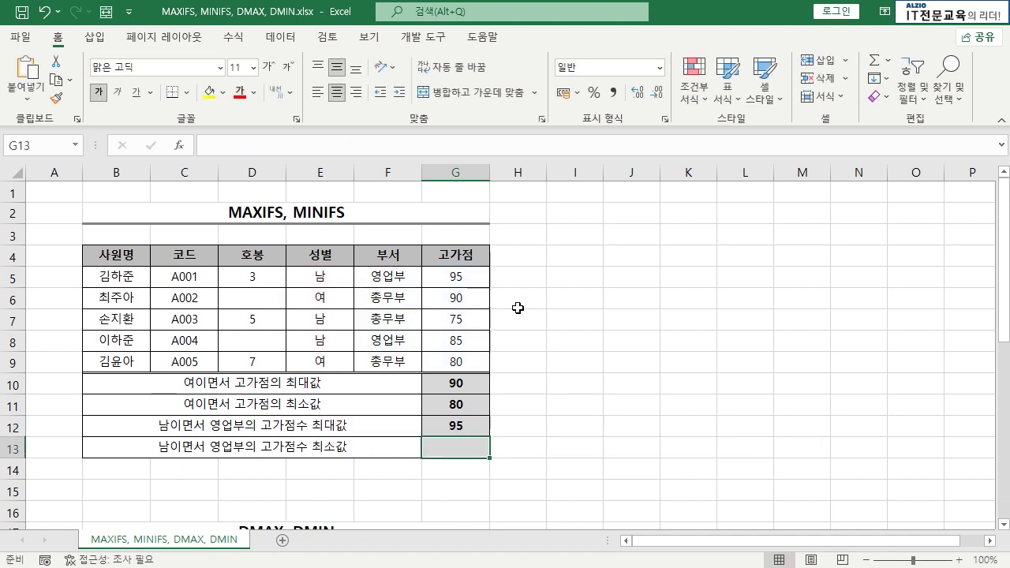
- Check the G12 result against the 남 records in rows 5, 7 and 8
{"action": "left_click", "coordinate": [462, 420]}
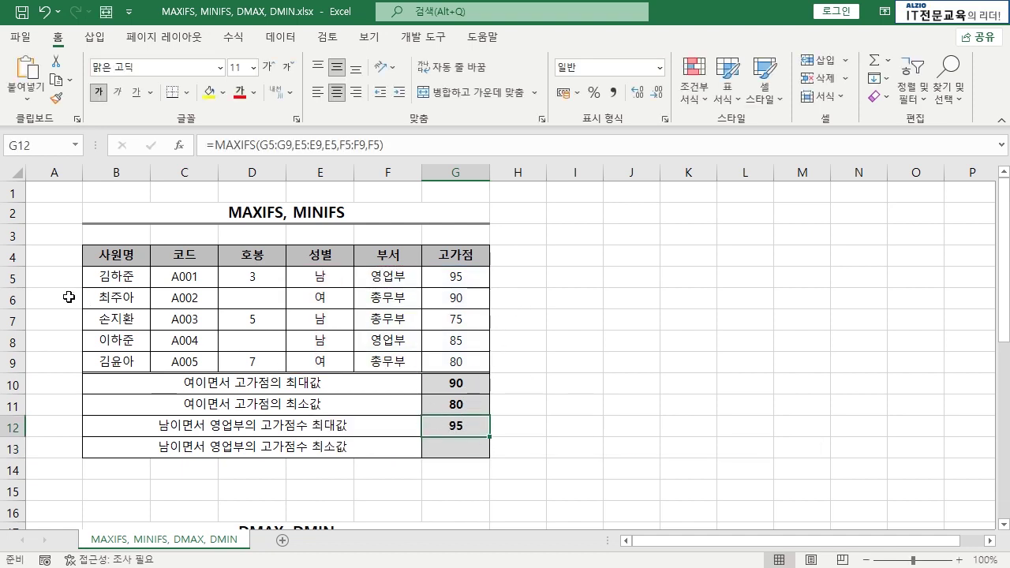
{"action": "left_click", "coordinate": [12, 277]}
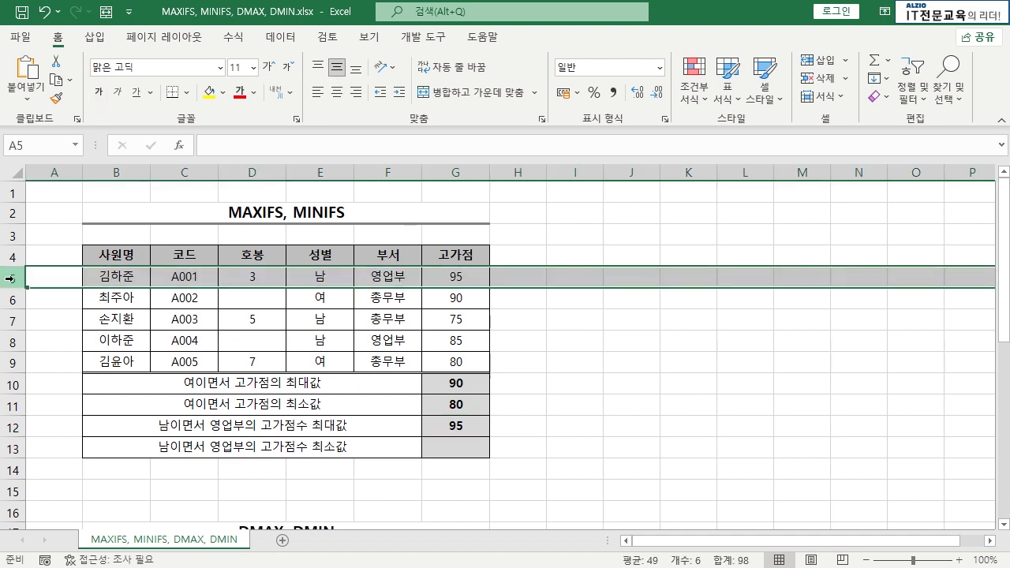
{"action": "left_click", "coordinate": [8, 319], "text": "ctrl"}
{"action": "left_click", "coordinate": [5, 340], "text": "ctrl"}
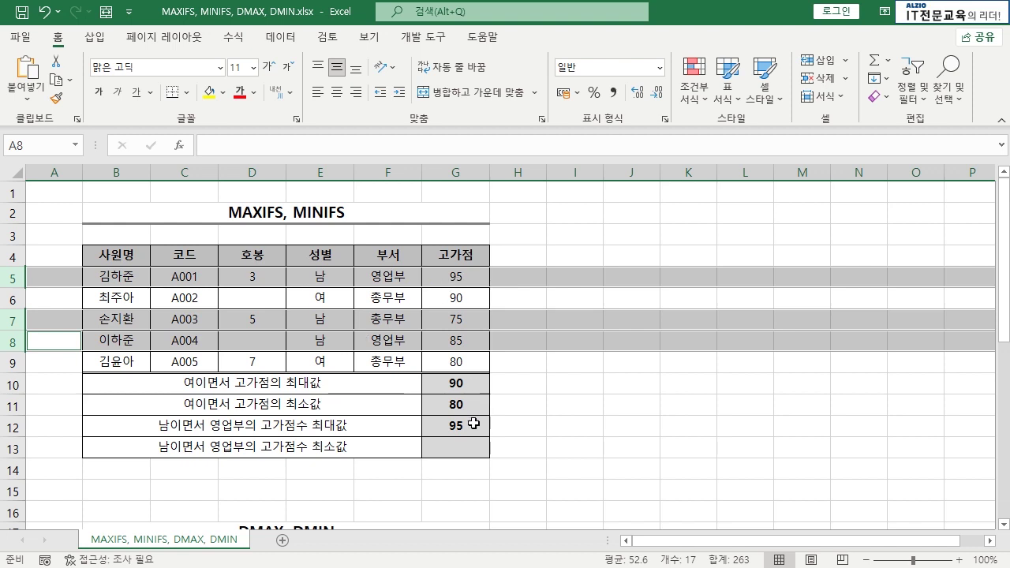
{"action": "left_click", "coordinate": [513, 424]}
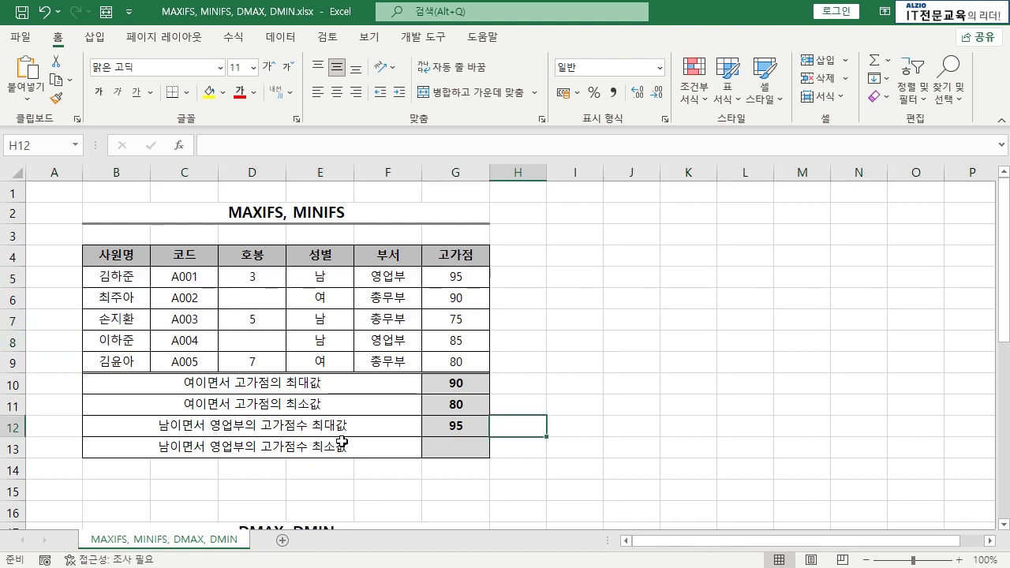
{"action": "left_click", "coordinate": [461, 427]}
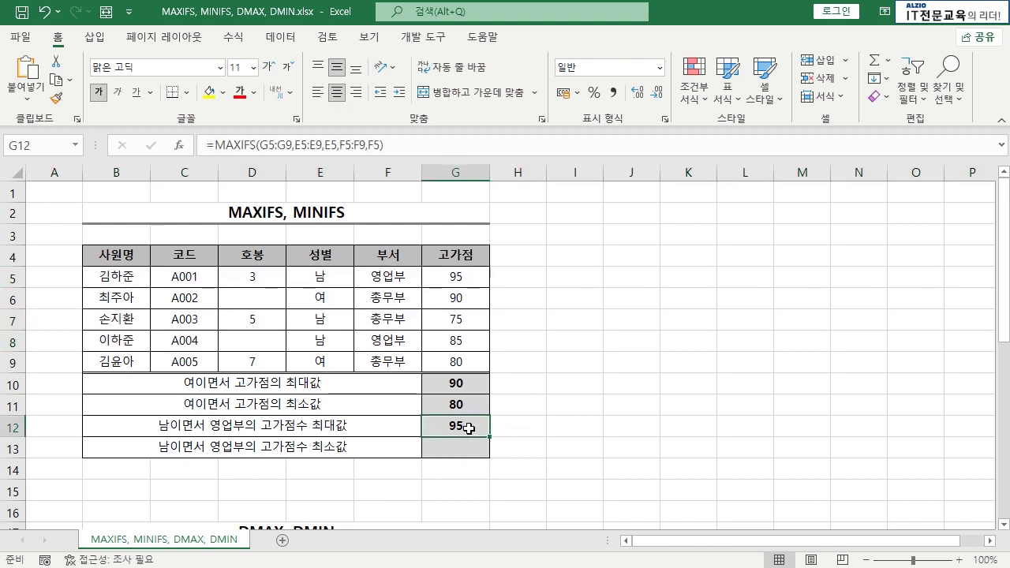
- In G13, begin a MINIFS formula over G5:G9 with the first condition E5:E9,"남"
{"action": "left_click", "coordinate": [459, 448]}
{"action": "type", "text": "=MINIFS("}
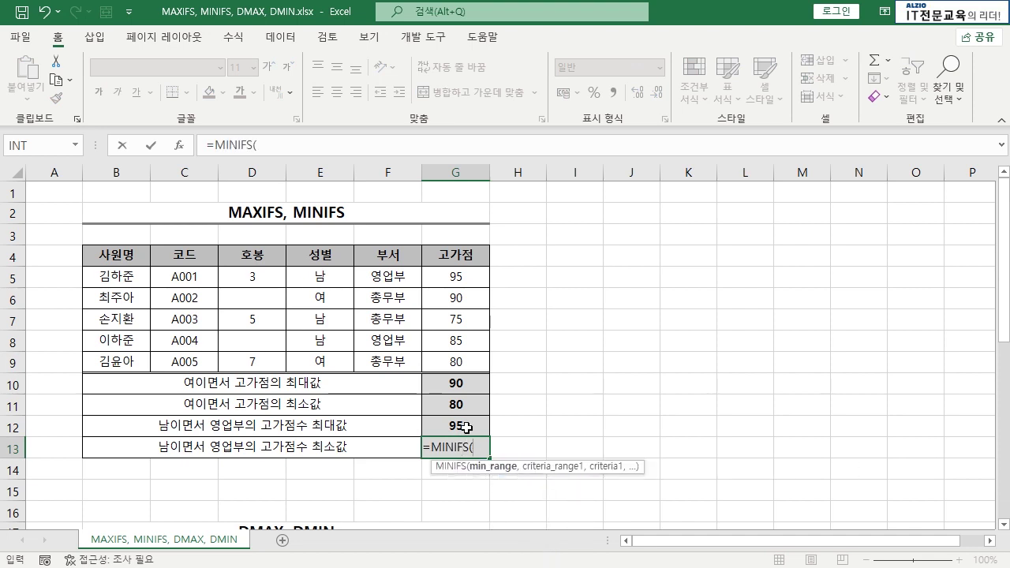
{"action": "left_click_drag", "start_coordinate": [456, 276], "coordinate": [461, 356]}
{"action": "type", "text": ","}
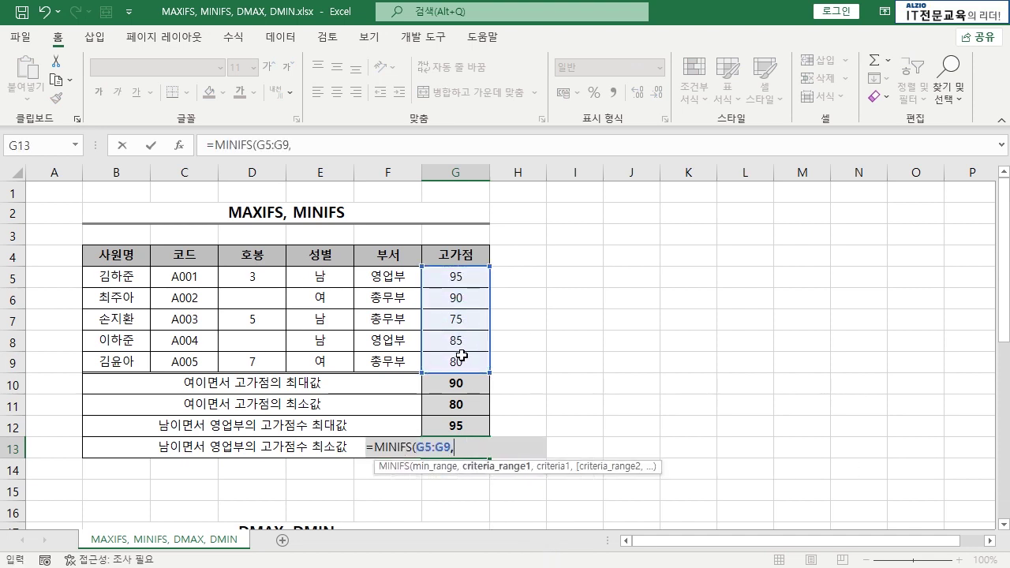
{"action": "left_click_drag", "start_coordinate": [320, 278], "coordinate": [323, 363]}
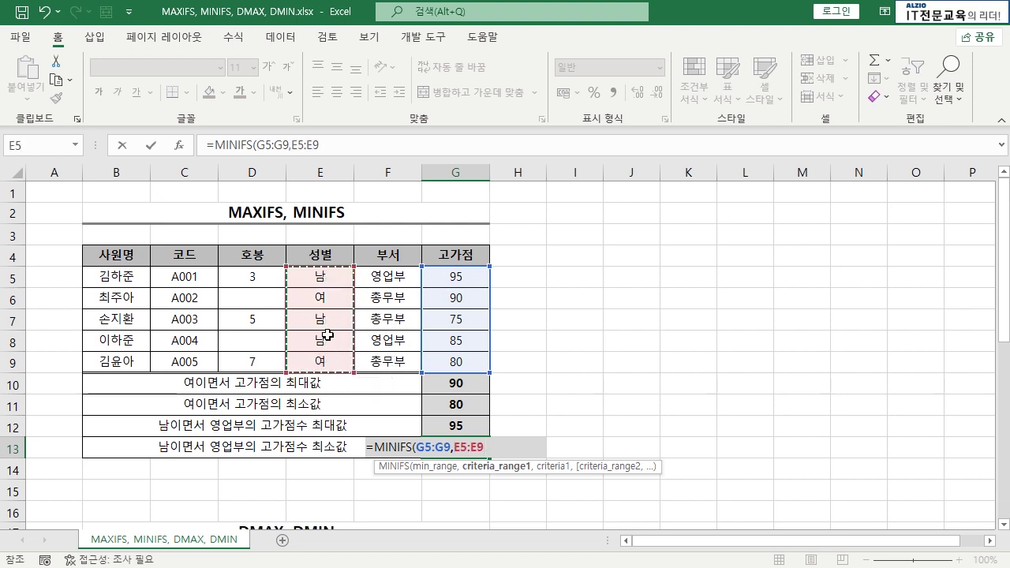
{"action": "type", "text": ","}
{"action": "type", "text": "\"SK"}
{"action": "key", "text": "BackSpace"}
{"action": "key", "text": "BackSpace"}
{"action": "type", "text": "남\""}
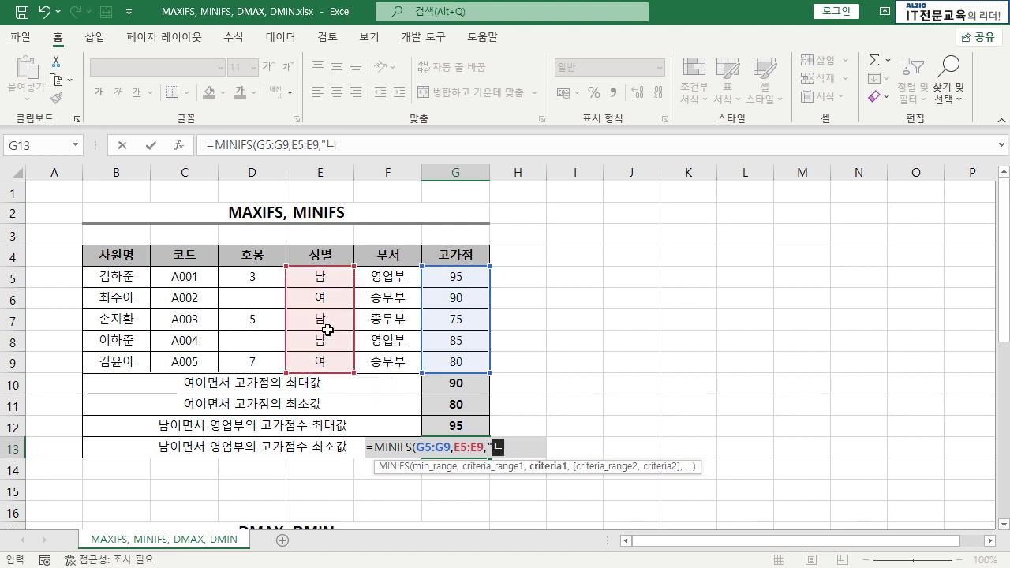
{"action": "type", "text": ","}
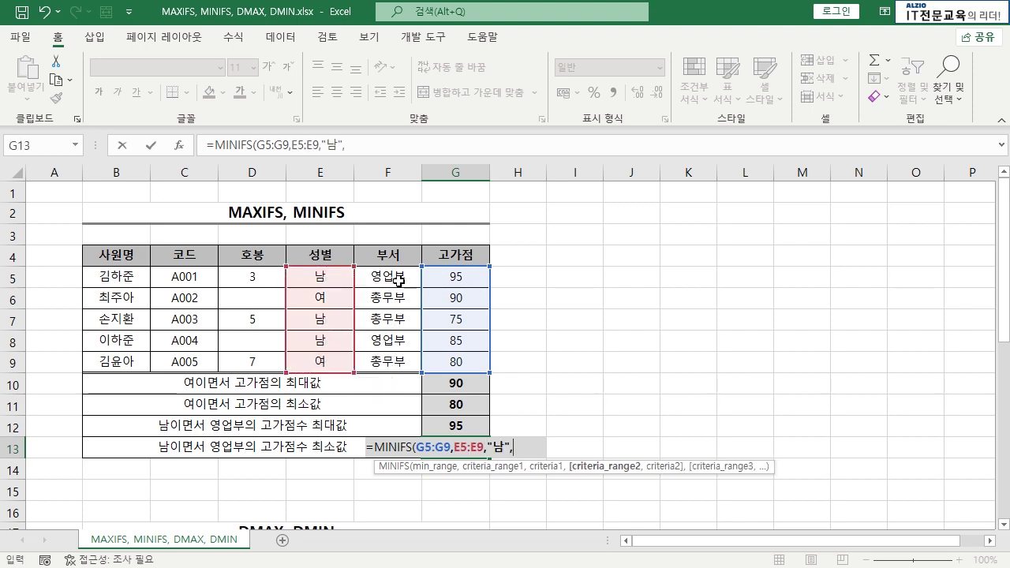
- Finish the G13 MINIFS formula with the second condition F5:F9,"영업부"
{"action": "left_click_drag", "start_coordinate": [399, 278], "coordinate": [398, 363]}
{"action": "type", "text": ",\"영업"}
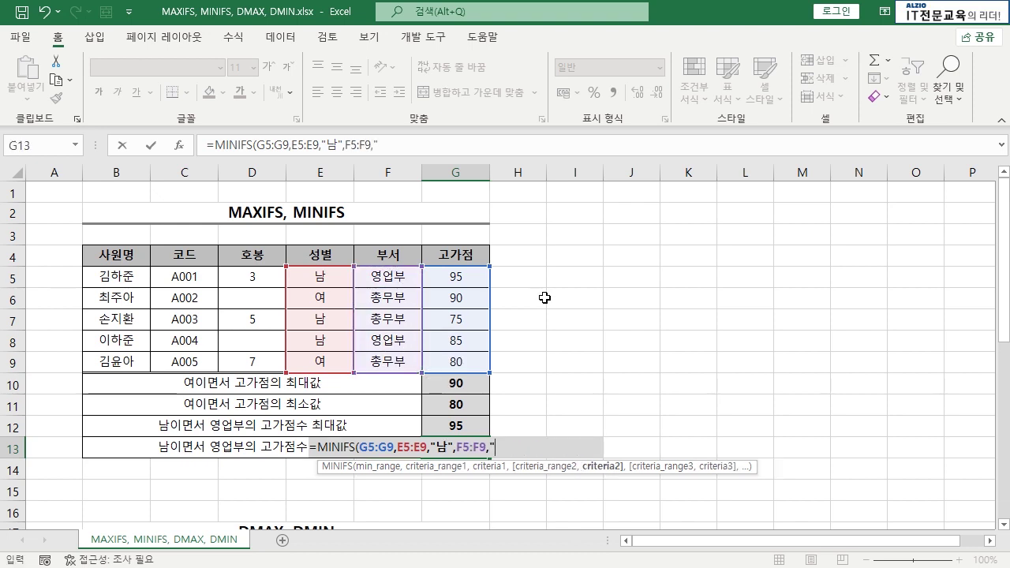
{"action": "type", "text": "부\")"}
{"action": "key", "text": "Return"}
- Check the G13 result against the 남 and 영업부 records in rows 5 and 8
{"action": "left_click", "coordinate": [458, 447]}
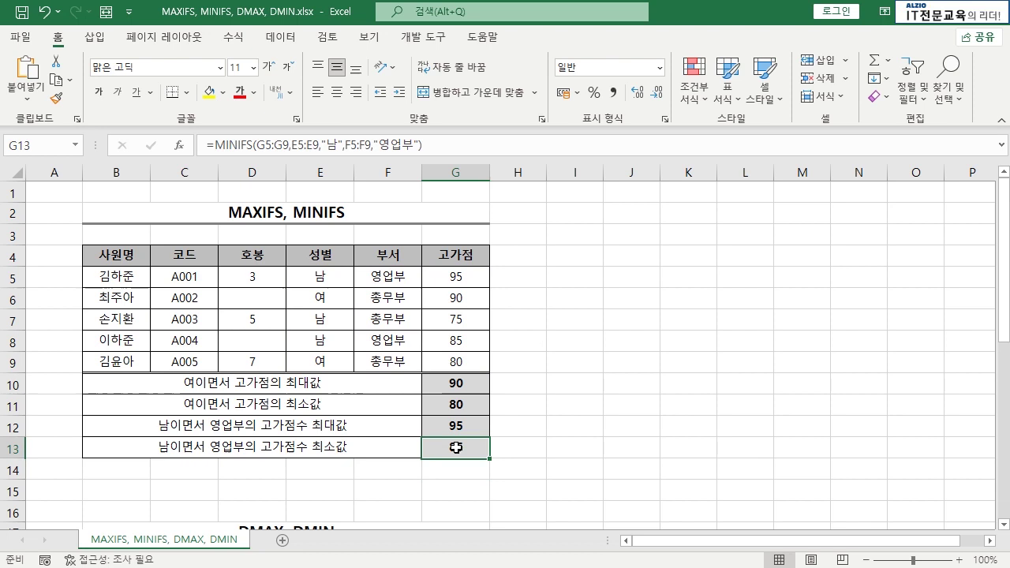
{"action": "left_click", "coordinate": [14, 274]}
{"action": "left_click", "coordinate": [11, 339], "text": "ctrl"}
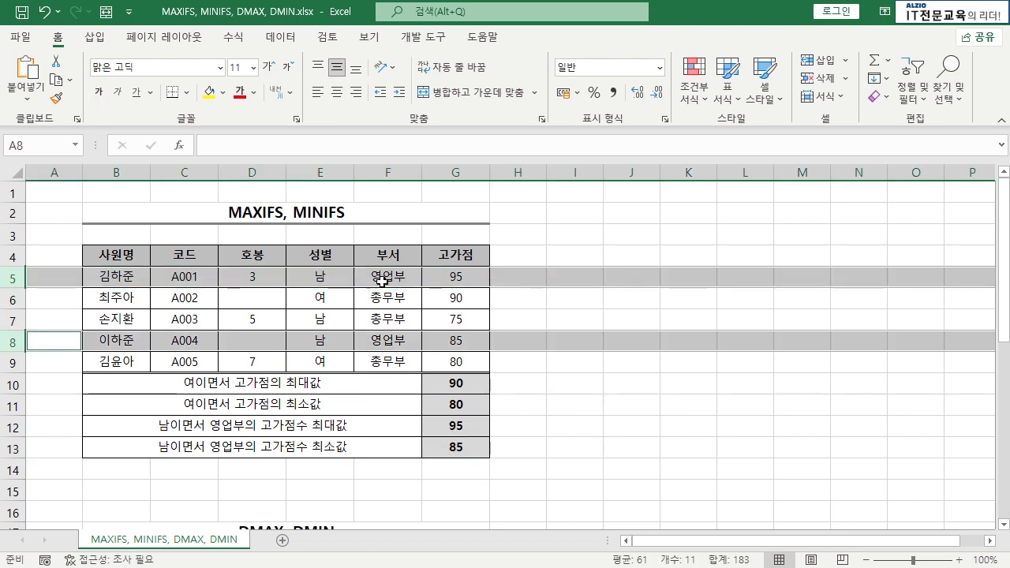
{"action": "left_click", "coordinate": [457, 343]}
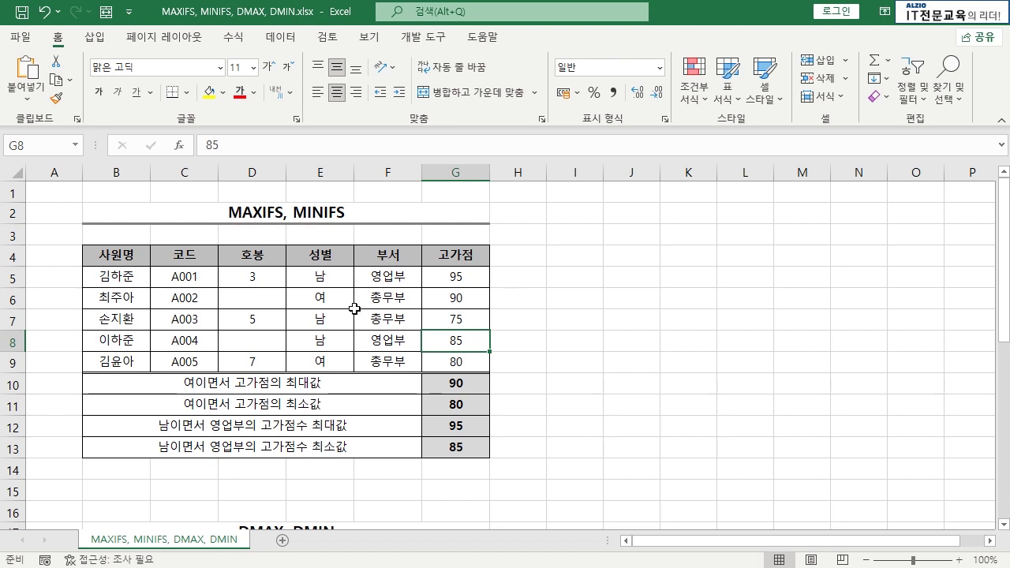
- View the DMAX, DMIN exercise table and review the formulas in G10 to G13, inspecting the ranges used in G10
{"action": "scroll", "coordinate": [551, 313], "scroll_direction": "down", "scroll_amount": 5}
{"action": "left_click", "coordinate": [554, 426]}
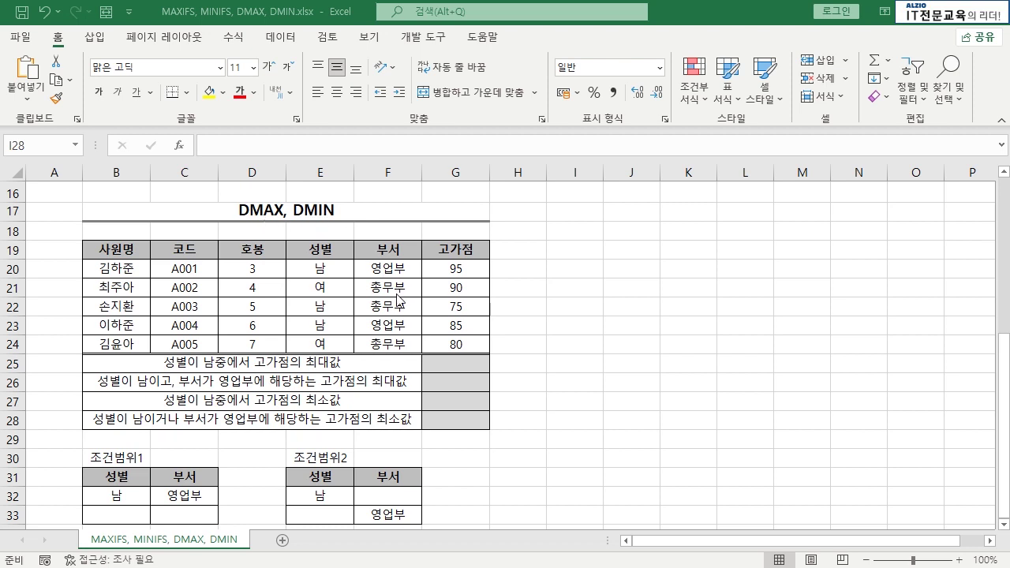
{"action": "left_click", "coordinate": [458, 308]}
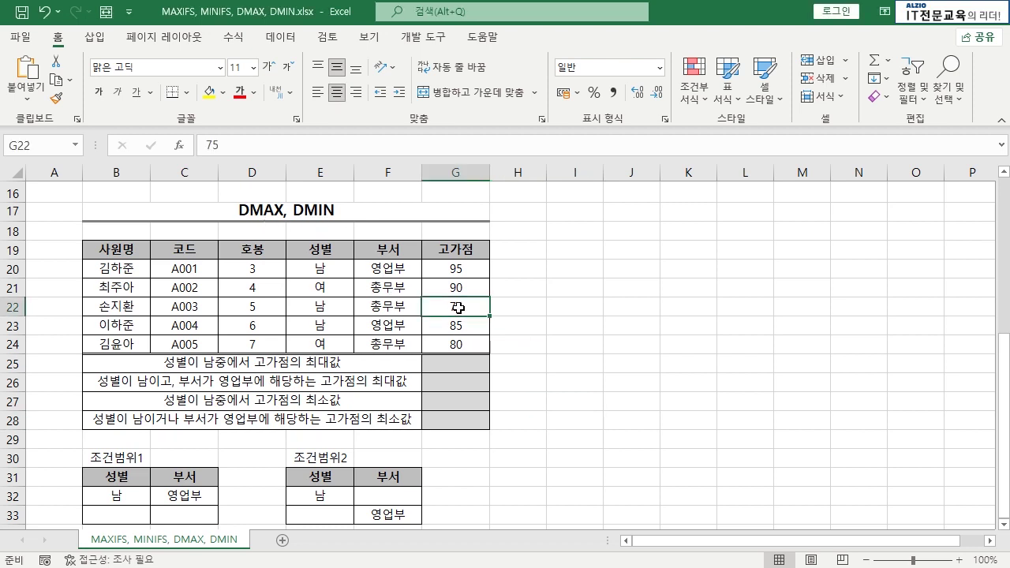
{"action": "scroll", "coordinate": [463, 333], "scroll_direction": "up", "scroll_amount": 5}
{"action": "left_click", "coordinate": [461, 383]}
{"action": "key", "text": "Down"}
{"action": "key", "text": "Down"}
{"action": "key", "text": "Down"}
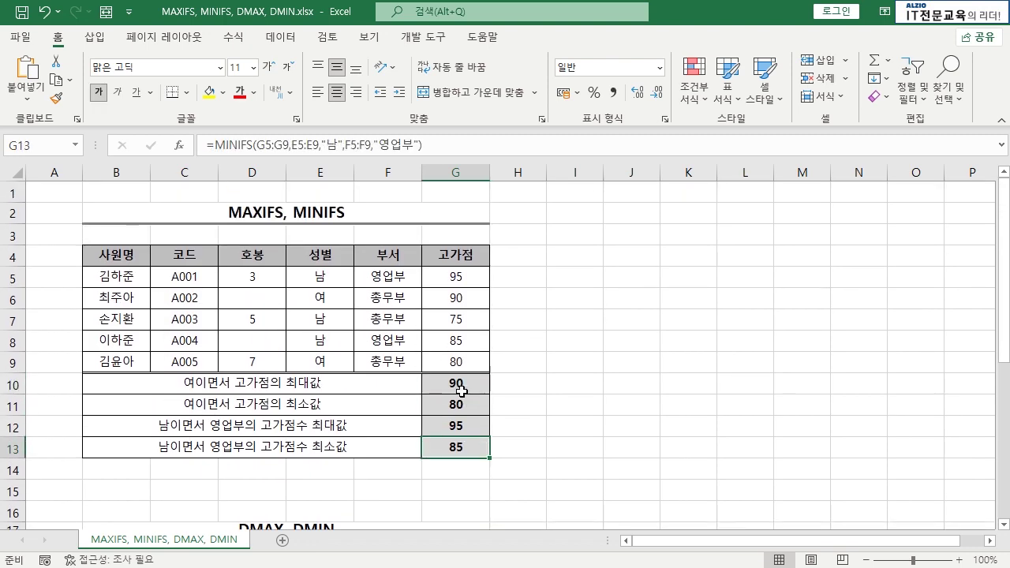
{"action": "left_click", "coordinate": [462, 384]}
{"action": "double_click", "coordinate": [458, 384]}
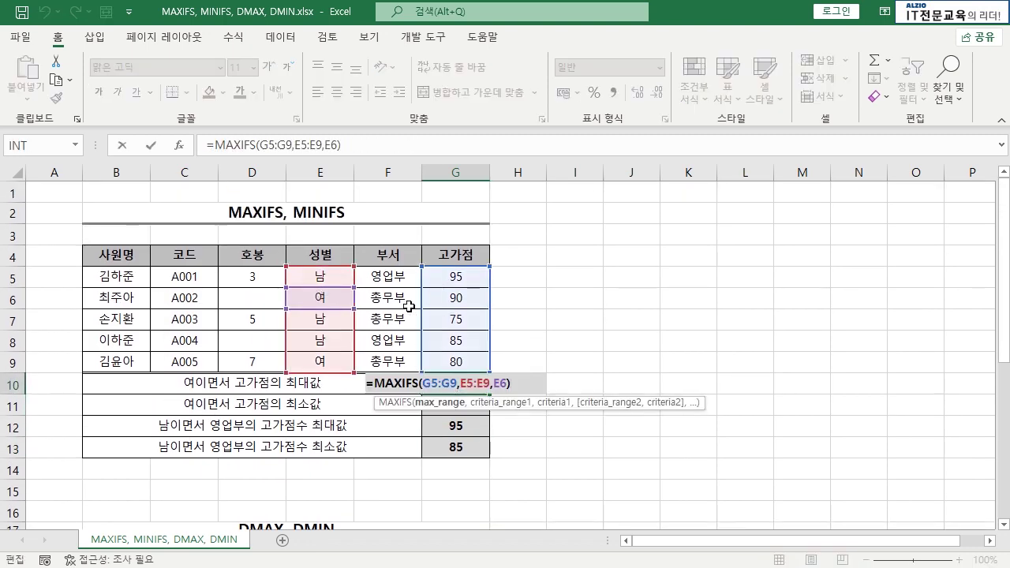
{"action": "key", "text": "Escape"}
- Examine the 성별 and 부서 criteria in 조건범위1 (B31:C33) and 조건범위2 (E31:F33) of the DMAX, DMIN exercise
{"action": "scroll", "coordinate": [409, 306], "scroll_direction": "down", "scroll_amount": 5}
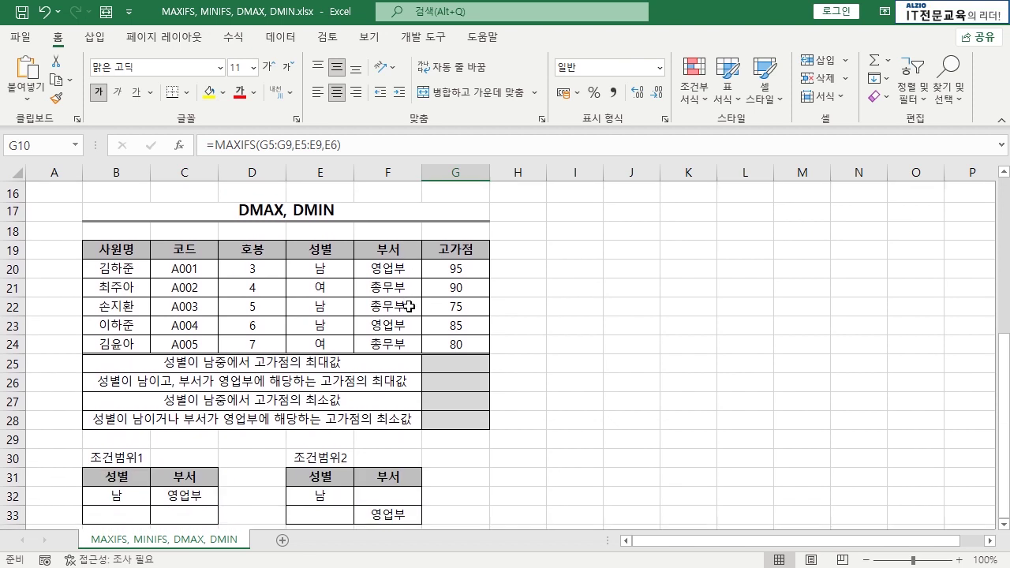
{"action": "left_click_drag", "start_coordinate": [115, 456], "coordinate": [397, 513]}
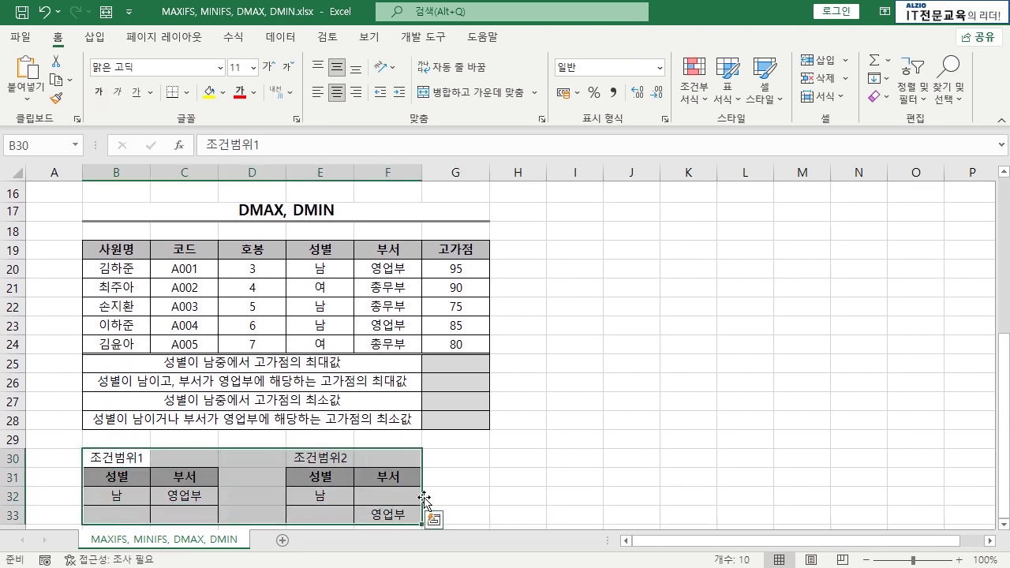
{"action": "left_click", "coordinate": [472, 471]}
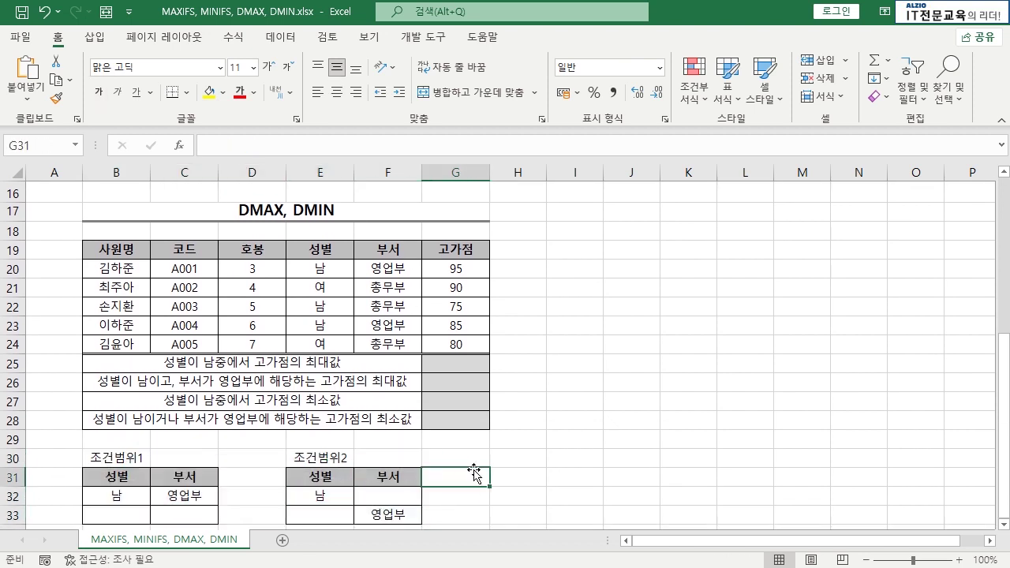
{"action": "left_click", "coordinate": [134, 461]}
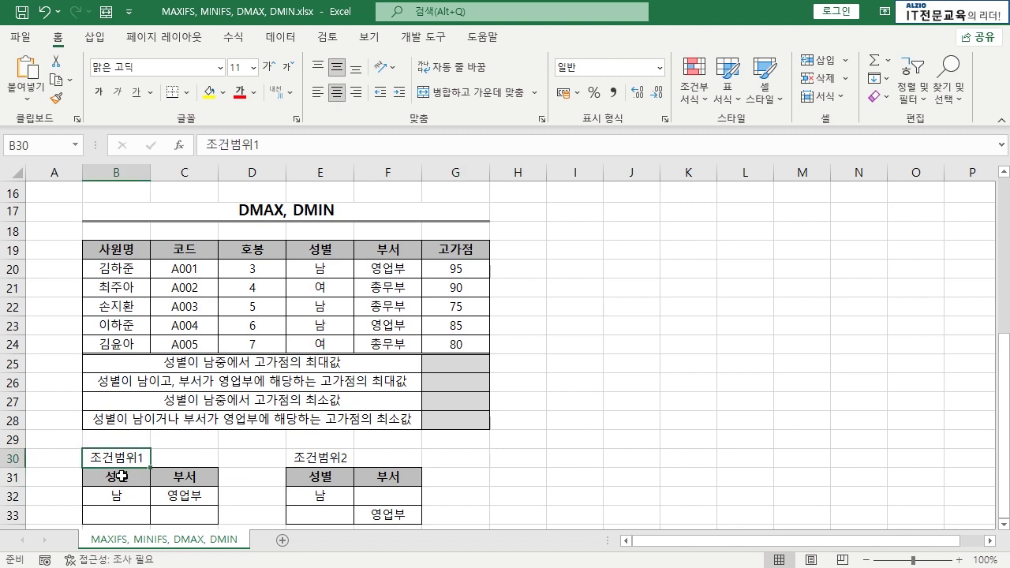
{"action": "left_click_drag", "start_coordinate": [118, 477], "coordinate": [118, 497]}
{"action": "left_click_drag", "start_coordinate": [184, 476], "coordinate": [186, 486]}
{"action": "left_click_drag", "start_coordinate": [319, 471], "coordinate": [325, 491]}
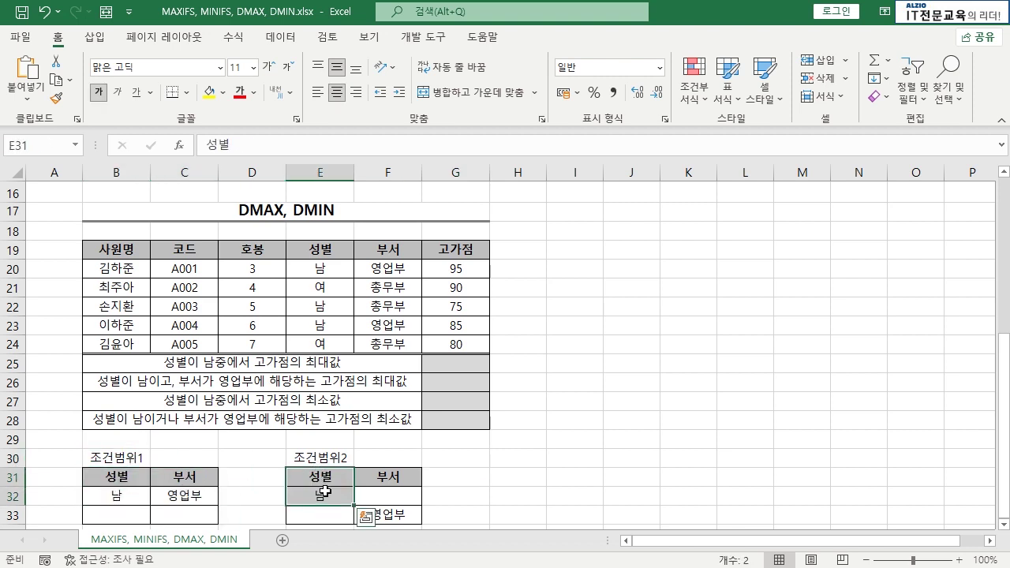
{"action": "left_click", "coordinate": [389, 475]}
{"action": "left_click_drag", "start_coordinate": [389, 475], "coordinate": [389, 495]}
{"action": "left_click", "coordinate": [456, 479]}
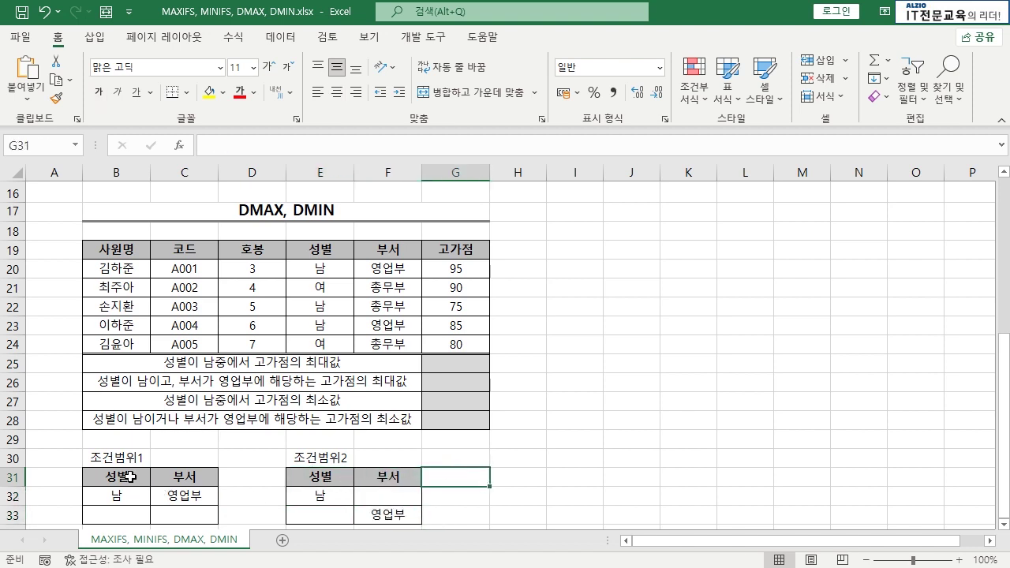
- Compare the same-row conditions in 조건범위1 (B31:C32) with the separate-row conditions in 조건범위2 (E32:F33)
{"action": "left_click_drag", "start_coordinate": [114, 477], "coordinate": [193, 493]}
{"action": "left_click_drag", "start_coordinate": [118, 497], "coordinate": [173, 497]}
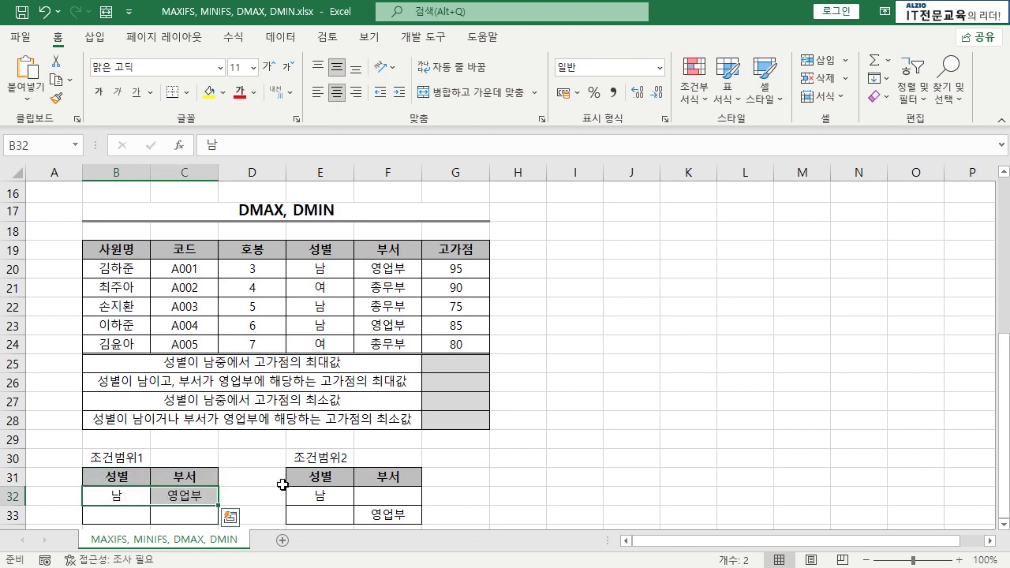
{"action": "left_click_drag", "start_coordinate": [317, 496], "coordinate": [387, 496]}
{"action": "left_click_drag", "start_coordinate": [322, 514], "coordinate": [387, 514]}
{"action": "left_click", "coordinate": [464, 496]}
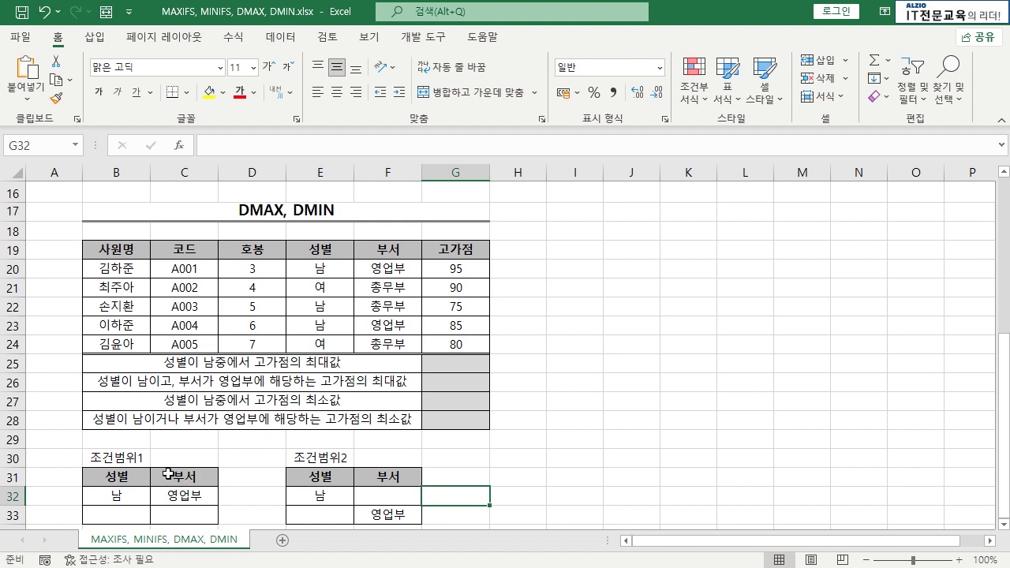
{"action": "left_click_drag", "start_coordinate": [120, 474], "coordinate": [180, 491]}
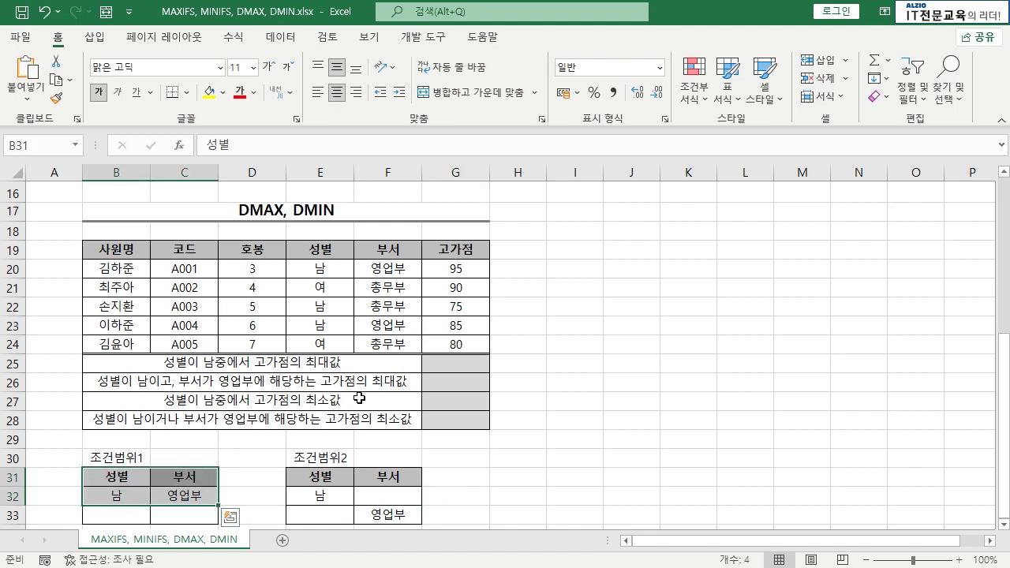
{"action": "left_click", "coordinate": [135, 477]}
{"action": "left_click_drag", "start_coordinate": [135, 476], "coordinate": [186, 495]}
{"action": "left_click_drag", "start_coordinate": [135, 477], "coordinate": [174, 496]}
- Examine how 조건범위2 (E31:F33) places 남 and 영업부 on different rows, and review it against 조건범위1 (B31:C32)
{"action": "left_click", "coordinate": [318, 464]}
{"action": "left_click", "coordinate": [323, 472]}
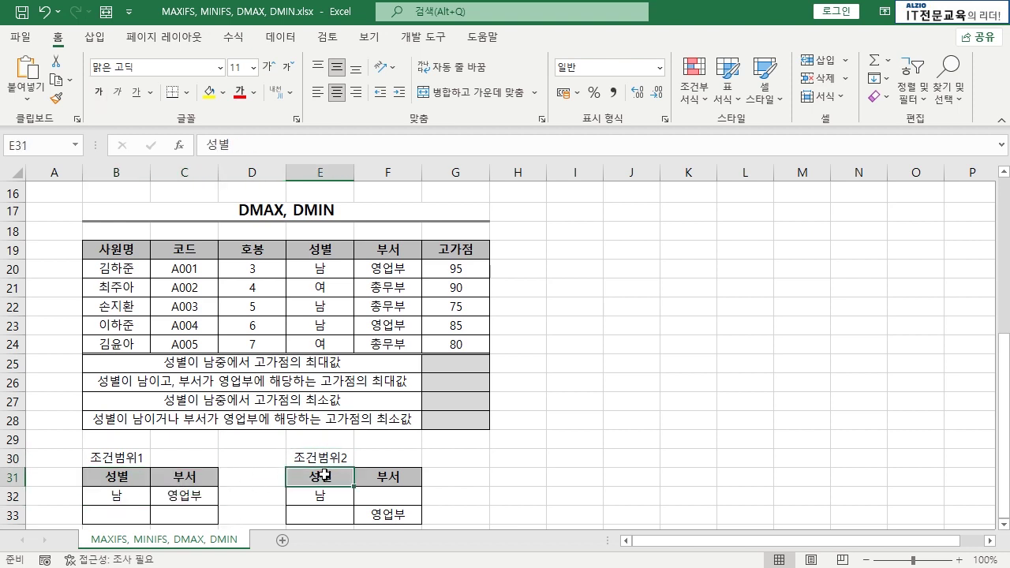
{"action": "left_click", "coordinate": [321, 496]}
{"action": "left_click", "coordinate": [392, 517]}
{"action": "left_click_drag", "start_coordinate": [320, 495], "coordinate": [395, 514]}
{"action": "left_click", "coordinate": [454, 477]}
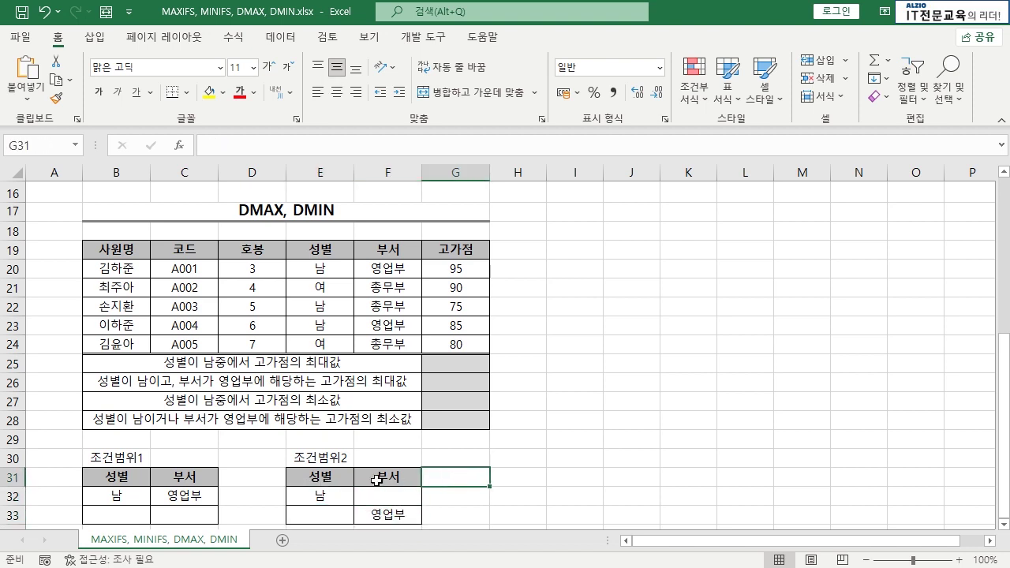
{"action": "left_click_drag", "start_coordinate": [338, 478], "coordinate": [335, 495]}
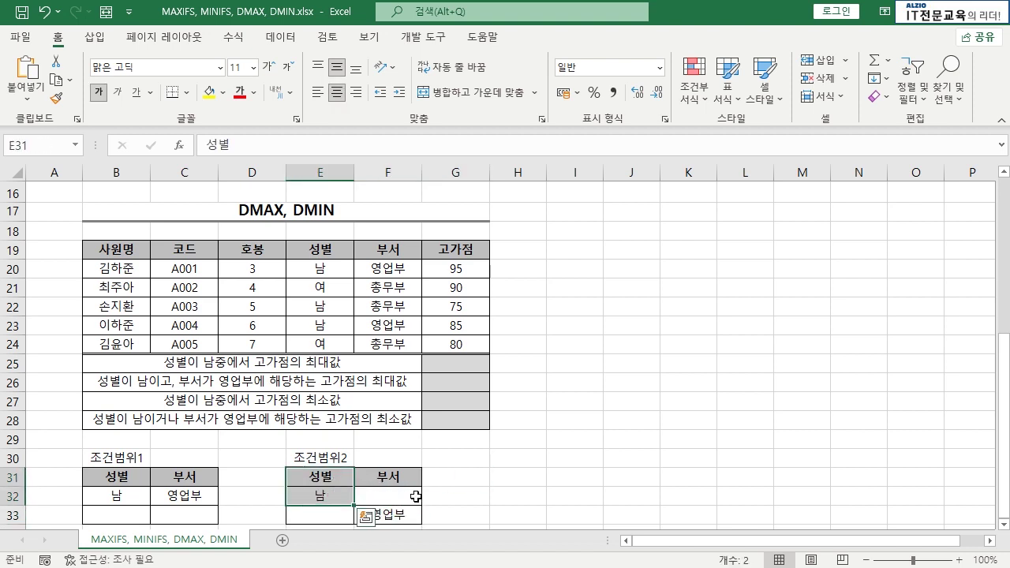
{"action": "left_click_drag", "start_coordinate": [388, 477], "coordinate": [408, 513]}
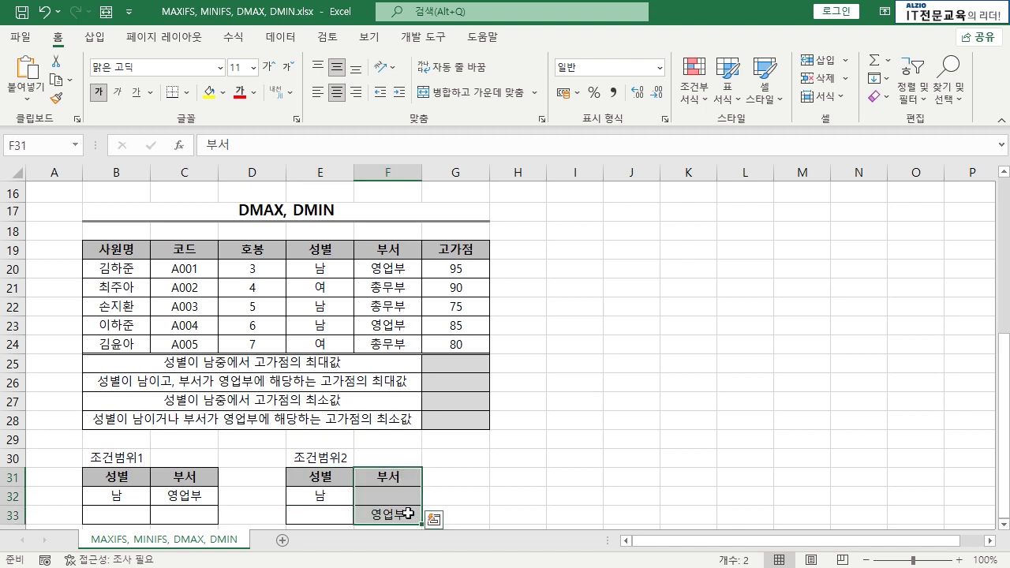
{"action": "left_click", "coordinate": [465, 502]}
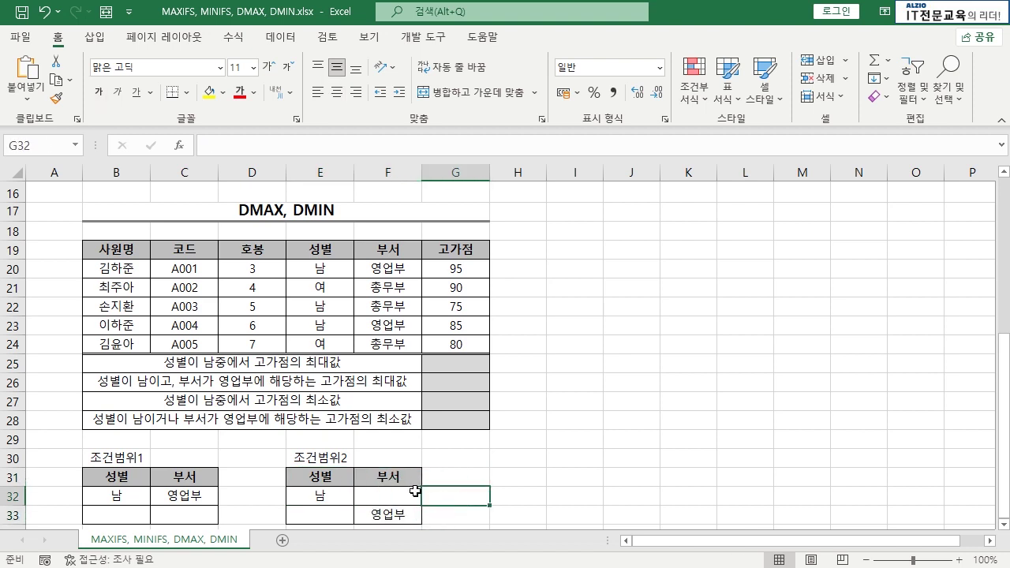
{"action": "left_click", "coordinate": [138, 459]}
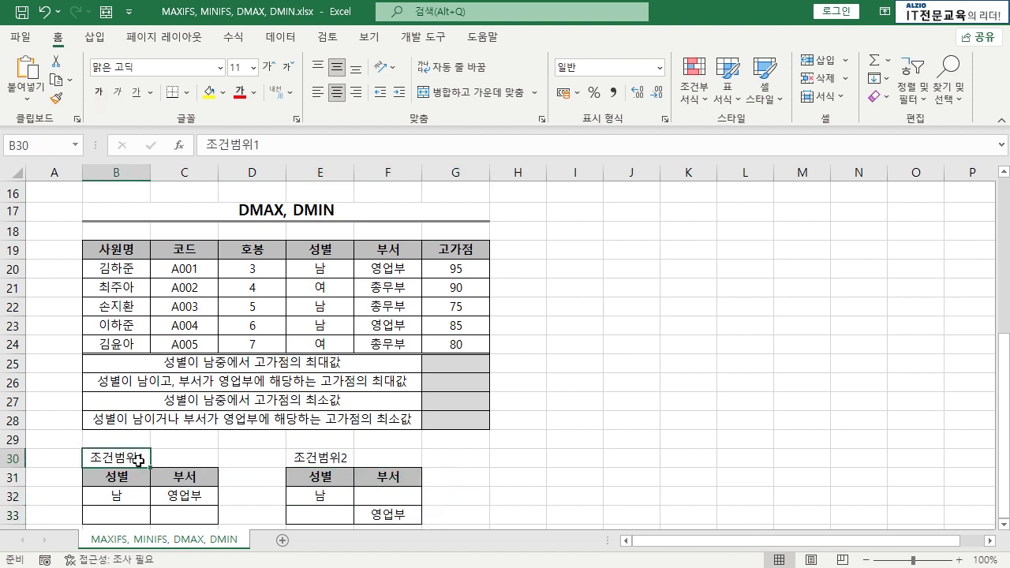
{"action": "left_click", "coordinate": [122, 478]}
{"action": "left_click_drag", "start_coordinate": [123, 477], "coordinate": [183, 497]}
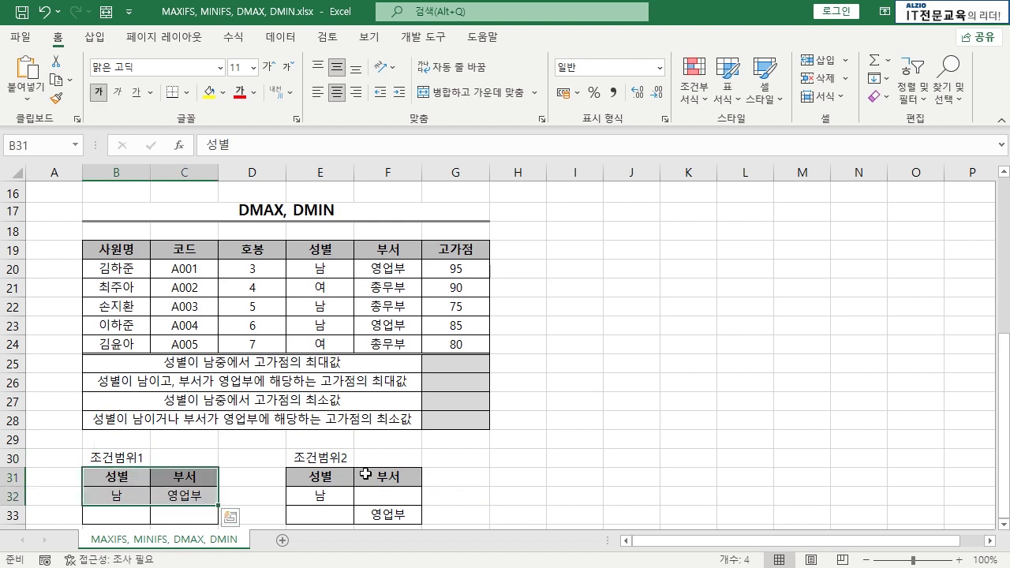
{"action": "left_click_drag", "start_coordinate": [295, 459], "coordinate": [381, 513]}
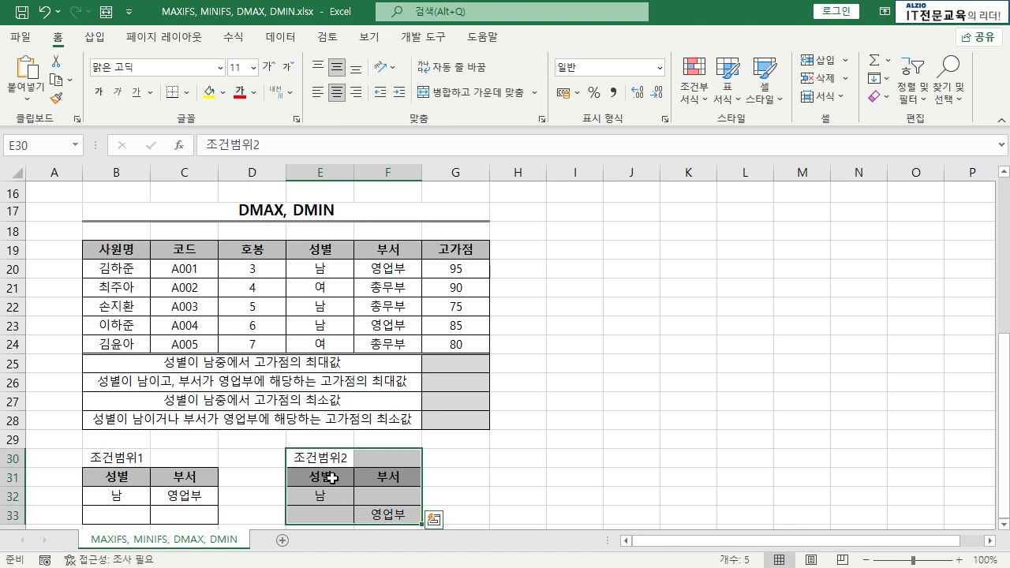
{"action": "left_click", "coordinate": [494, 481]}
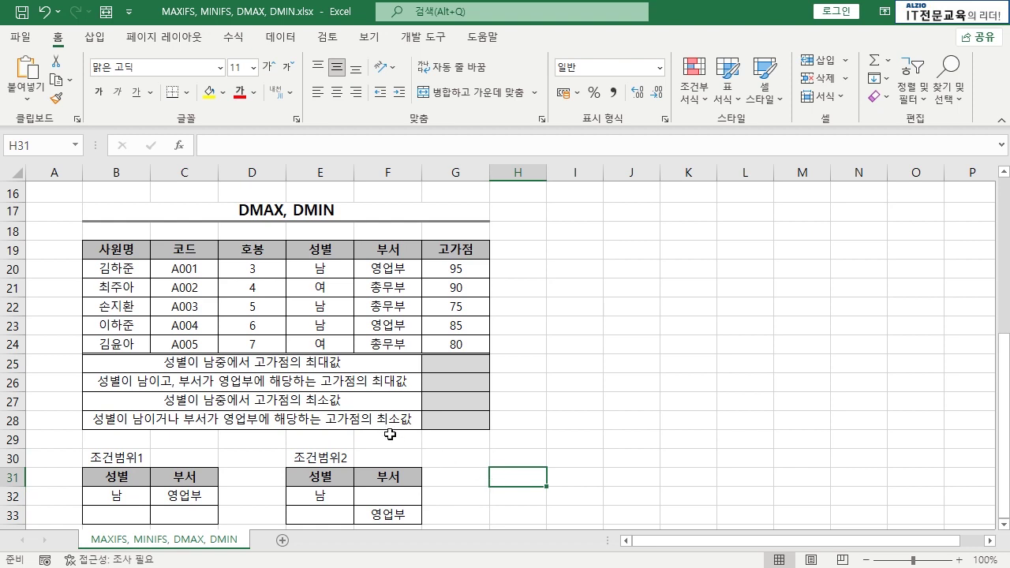
- Enter =DMAX(B19:G24,G19,B31:B32) in G25 for the maximum 고가점 where 성별 is 남
{"action": "left_click", "coordinate": [453, 367]}
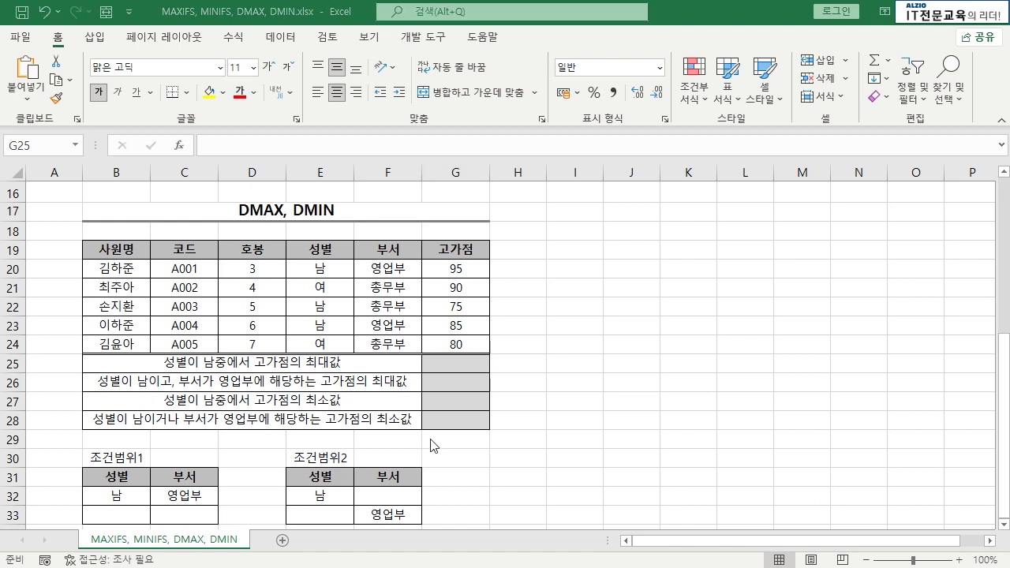
{"action": "left_click", "coordinate": [459, 360]}
{"action": "type", "text": "=ㅇ"}
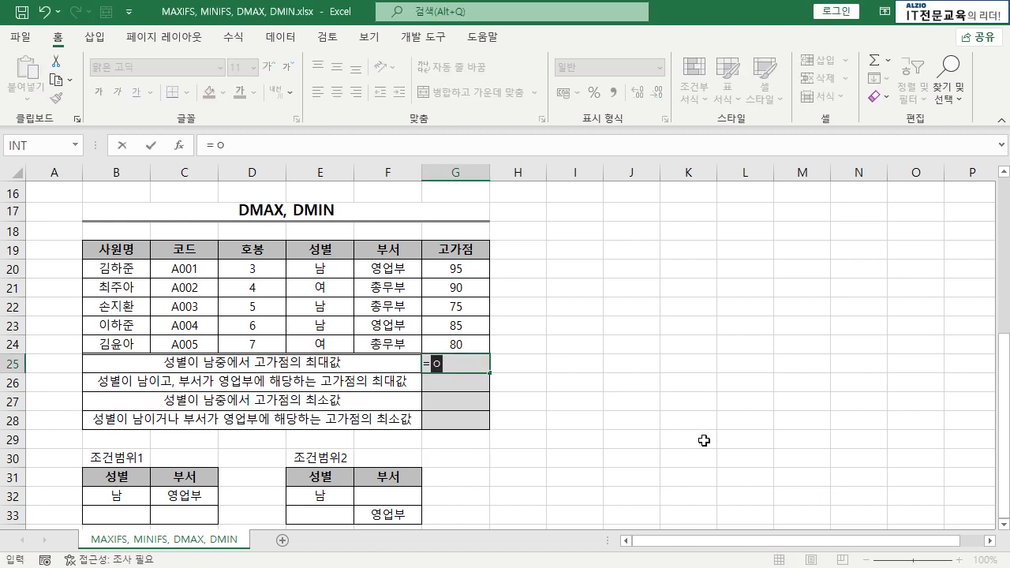
{"action": "key", "text": "BackSpace"}
{"action": "type", "text": "DMAX"}
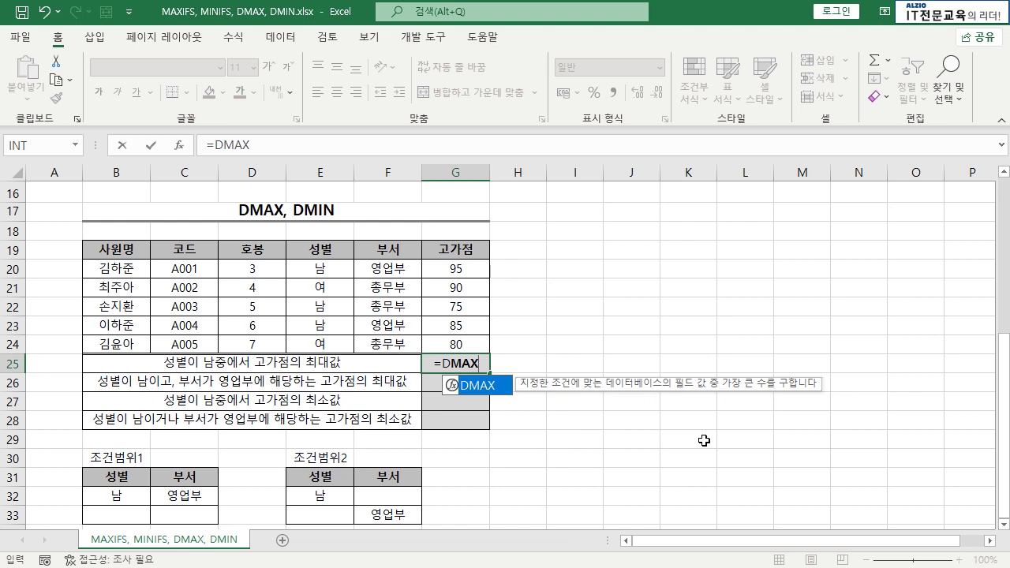
{"action": "type", "text": "("}
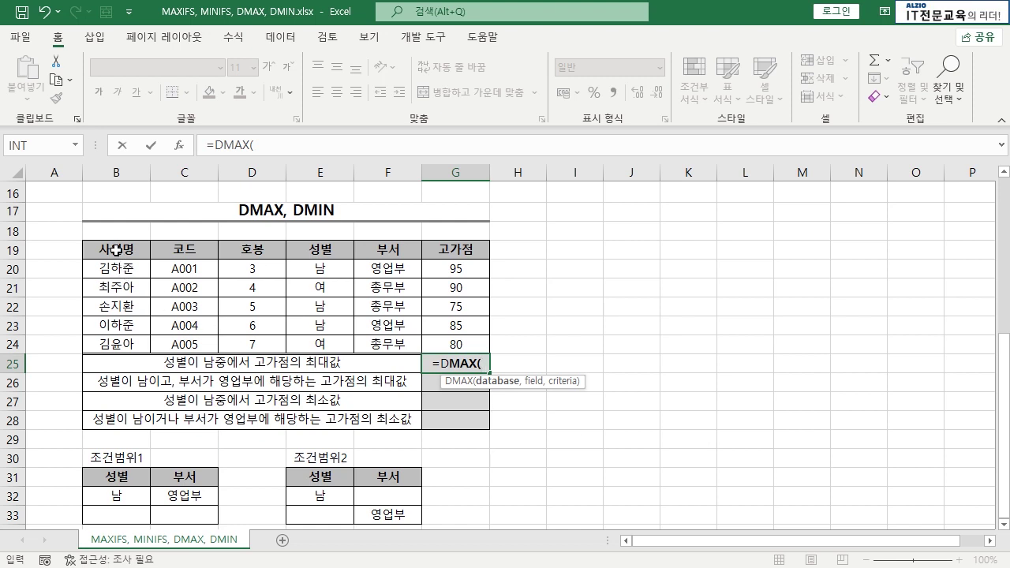
{"action": "left_click_drag", "start_coordinate": [116, 251], "coordinate": [469, 342]}
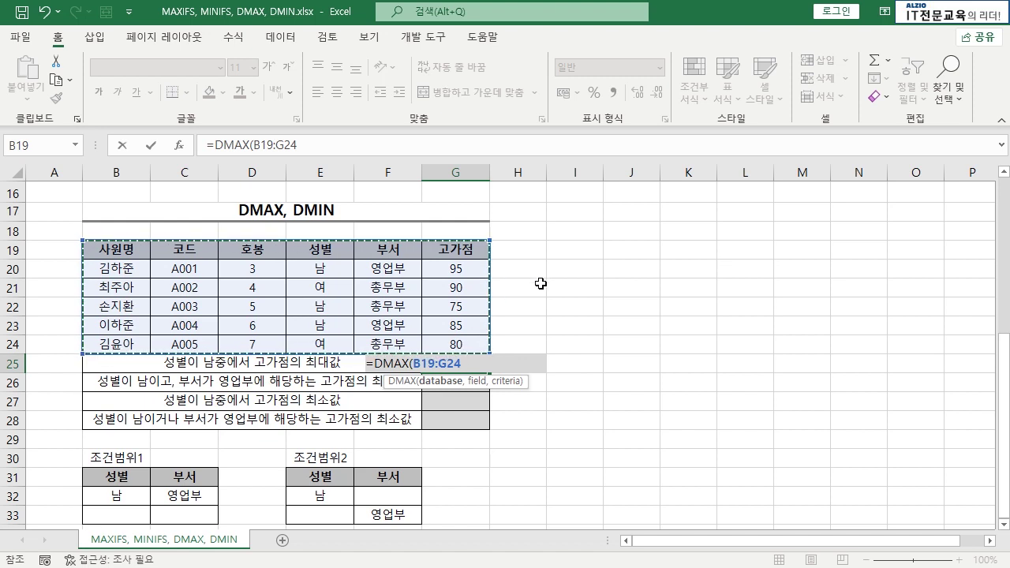
{"action": "type", "text": ","}
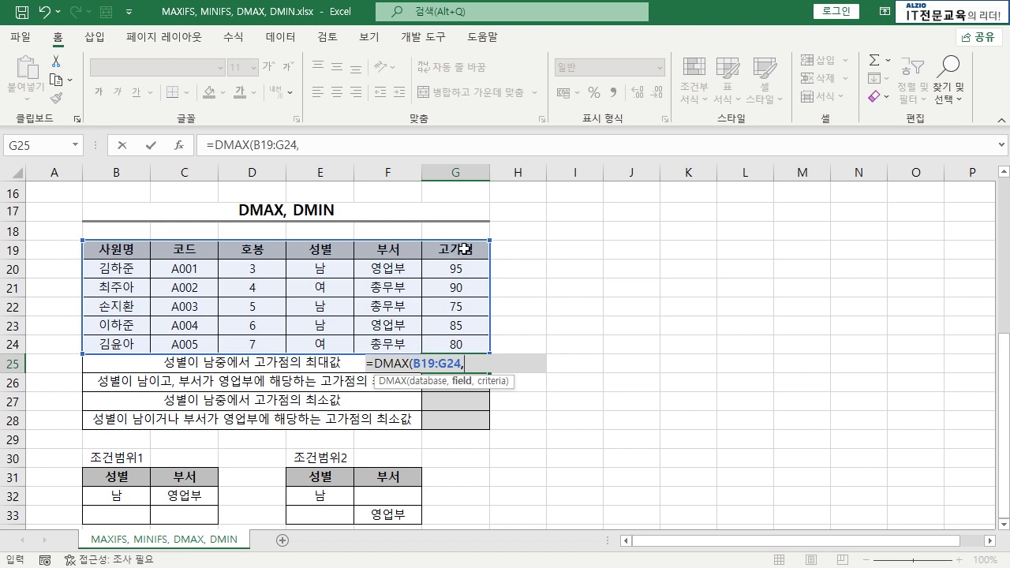
{"action": "left_click", "coordinate": [464, 249]}
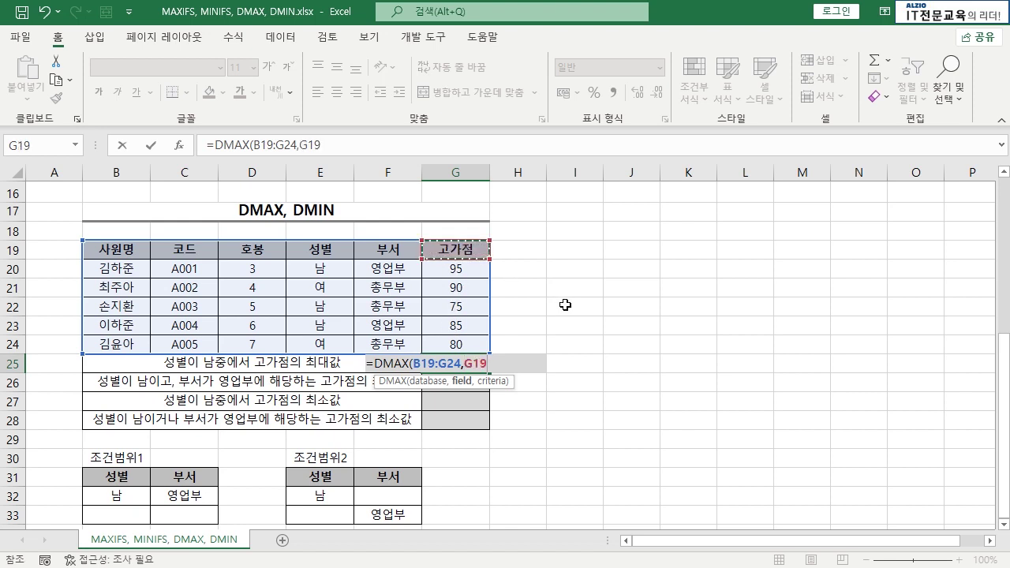
{"action": "type", "text": ","}
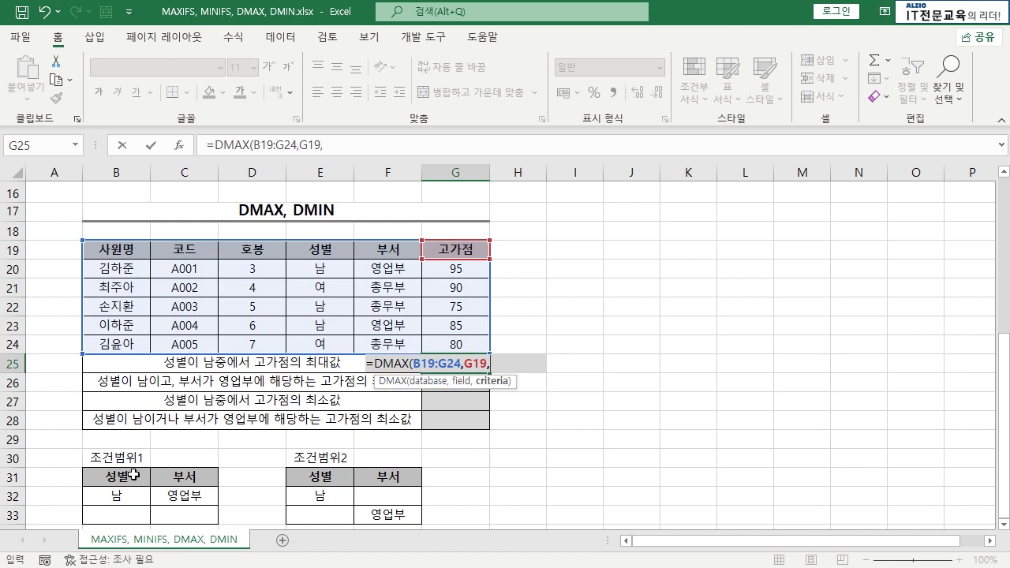
{"action": "left_click_drag", "start_coordinate": [132, 477], "coordinate": [134, 498]}
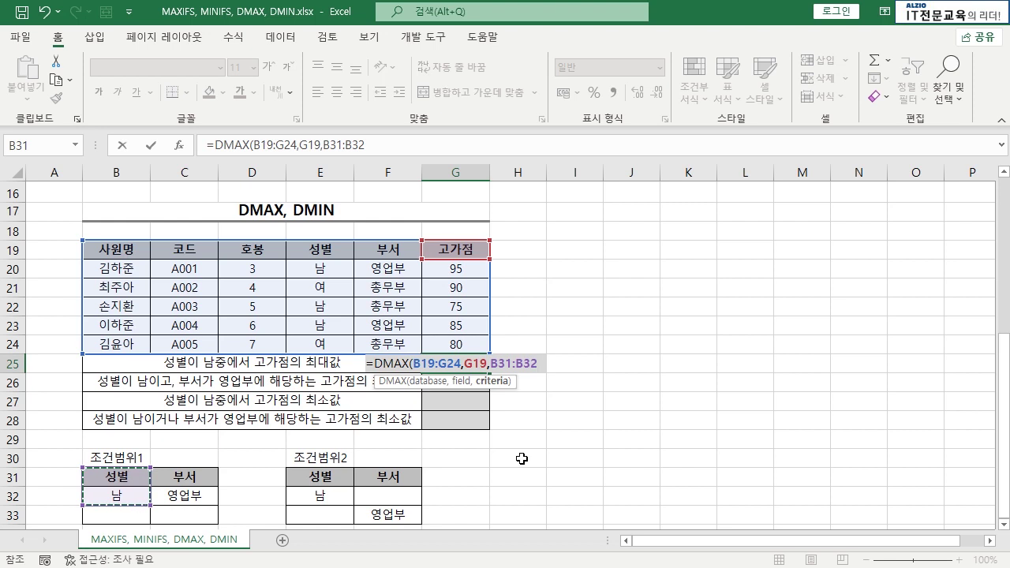
{"action": "key", "text": "Return"}
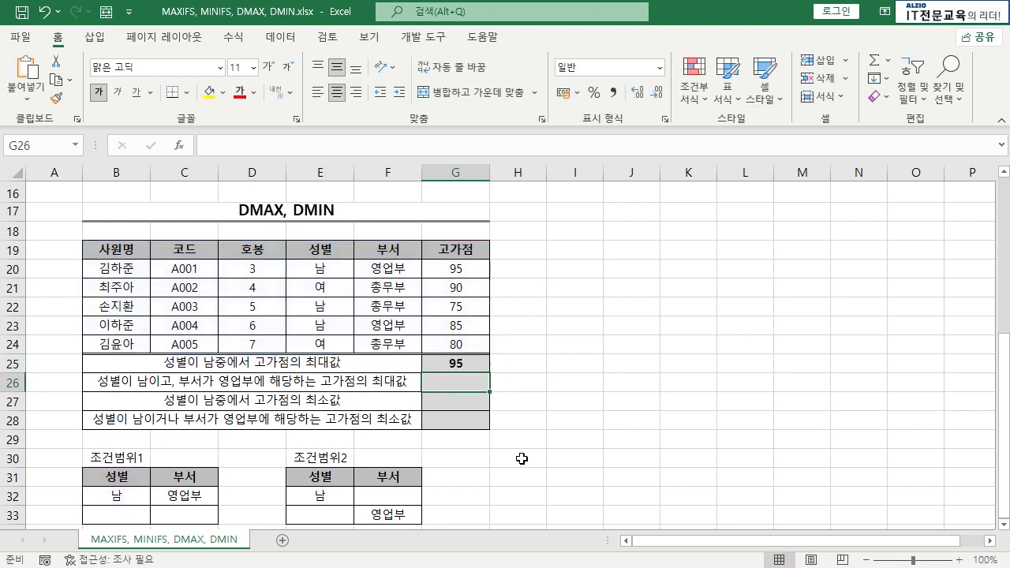
- Check the G25 result against the 남 records in rows 20, 22 and 23
{"action": "left_click", "coordinate": [464, 366]}
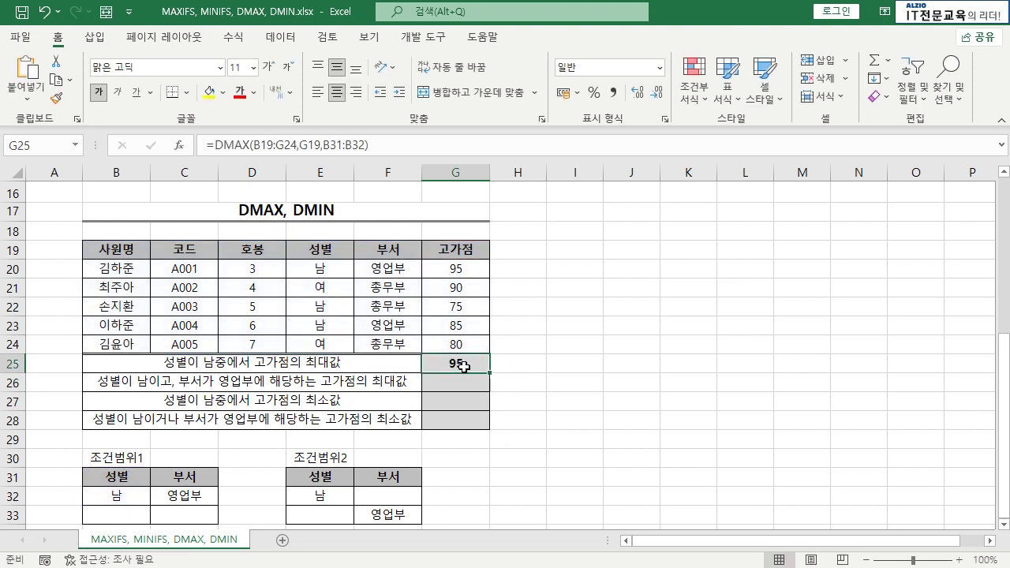
{"action": "left_click", "coordinate": [13, 268]}
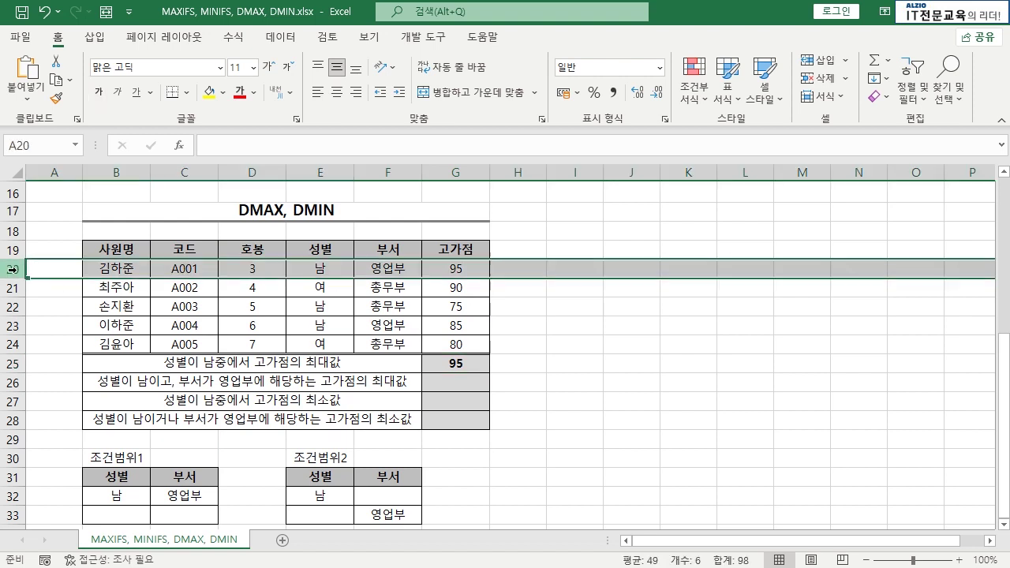
{"action": "left_click", "coordinate": [13, 306], "text": "ctrl"}
{"action": "left_click", "coordinate": [13, 325], "text": "ctrl"}
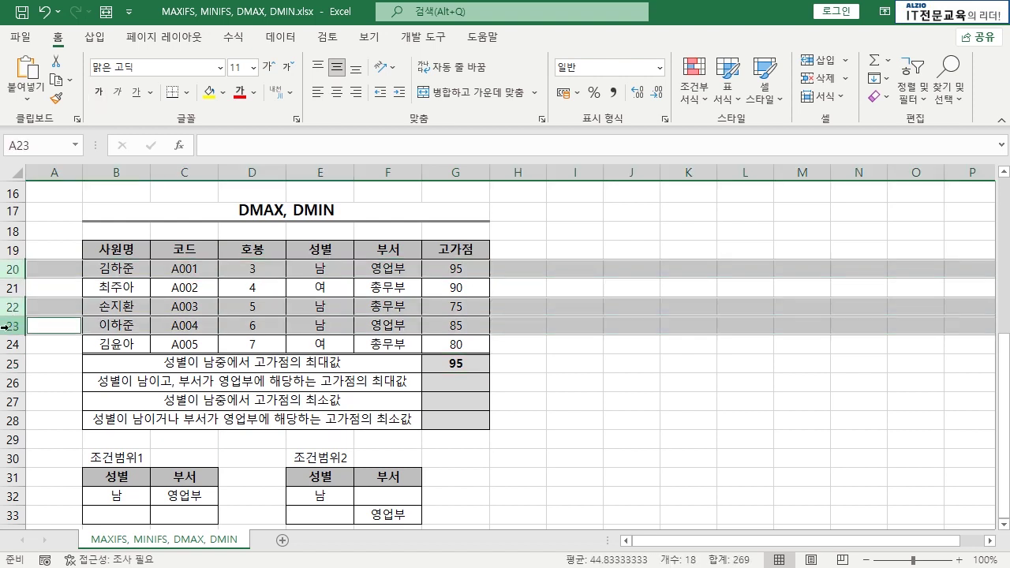
{"action": "left_click", "coordinate": [468, 268]}
- Change the criteria range of the G25 DMAX formula to E19:E20 in the data table
{"action": "double_click", "coordinate": [467, 362]}
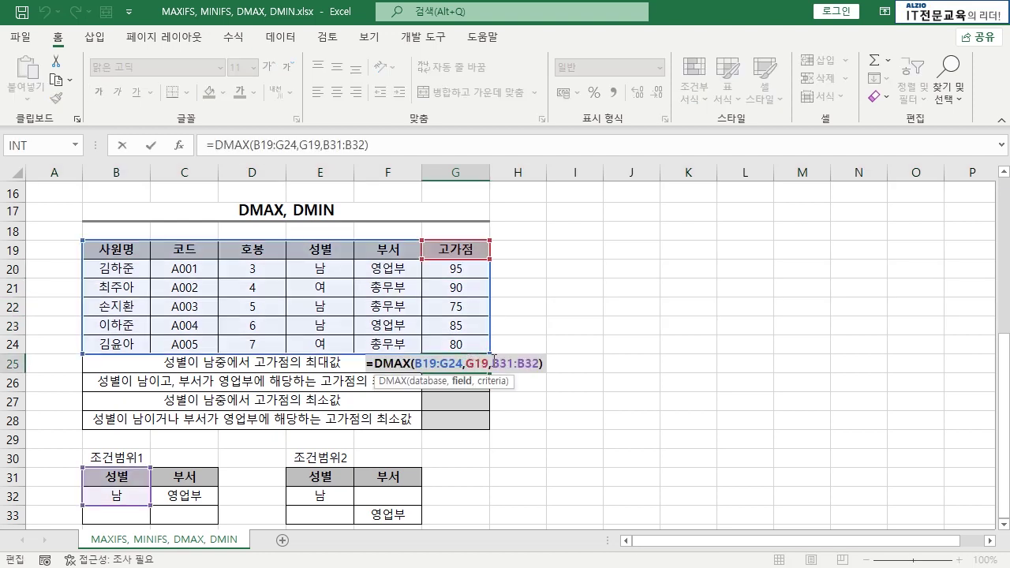
{"action": "left_click", "coordinate": [531, 363]}
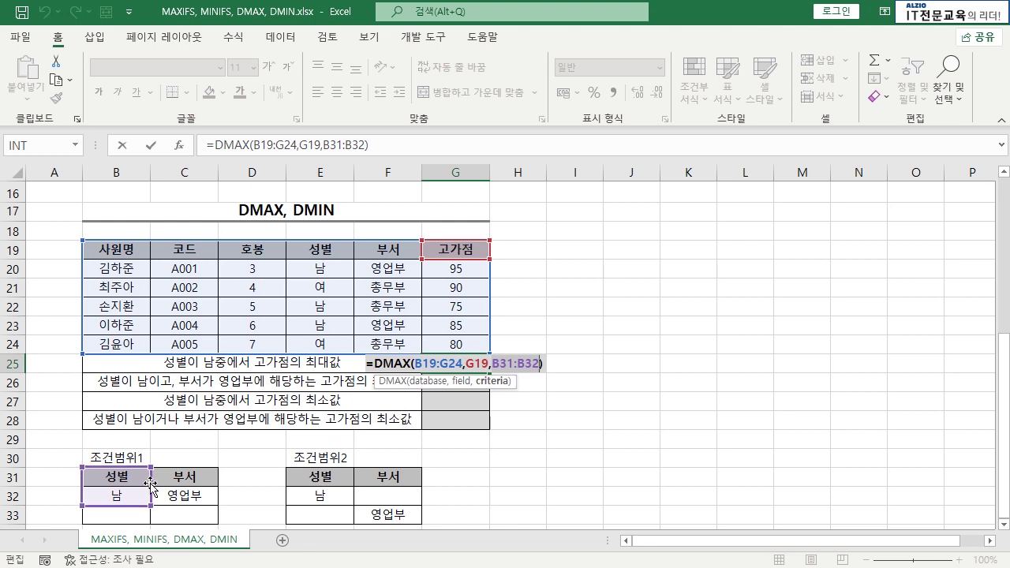
{"action": "left_click_drag", "start_coordinate": [150, 484], "coordinate": [345, 256]}
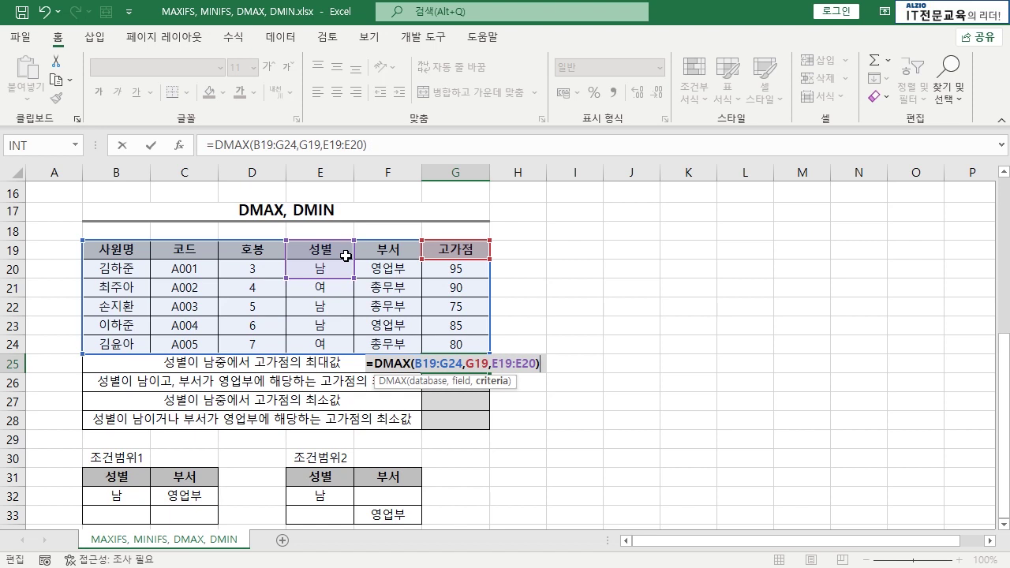
{"action": "key", "text": "Return"}
{"action": "left_click", "coordinate": [476, 365]}
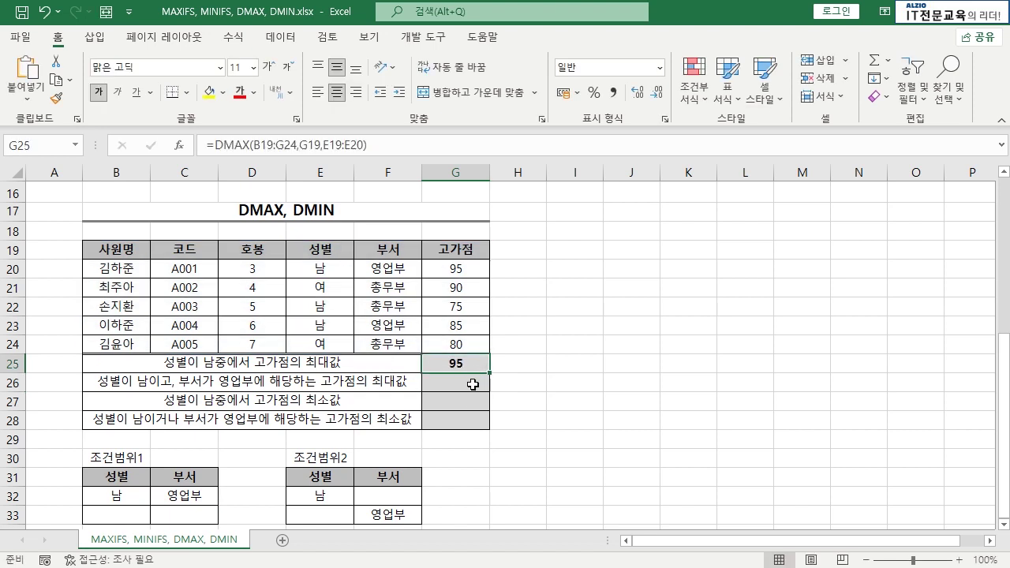
- Enter =DMAX(B19:G24,G19,B31:C32) in G26 for the maximum 고가점 of 남 employees in 영업부
{"action": "left_click", "coordinate": [472, 384]}
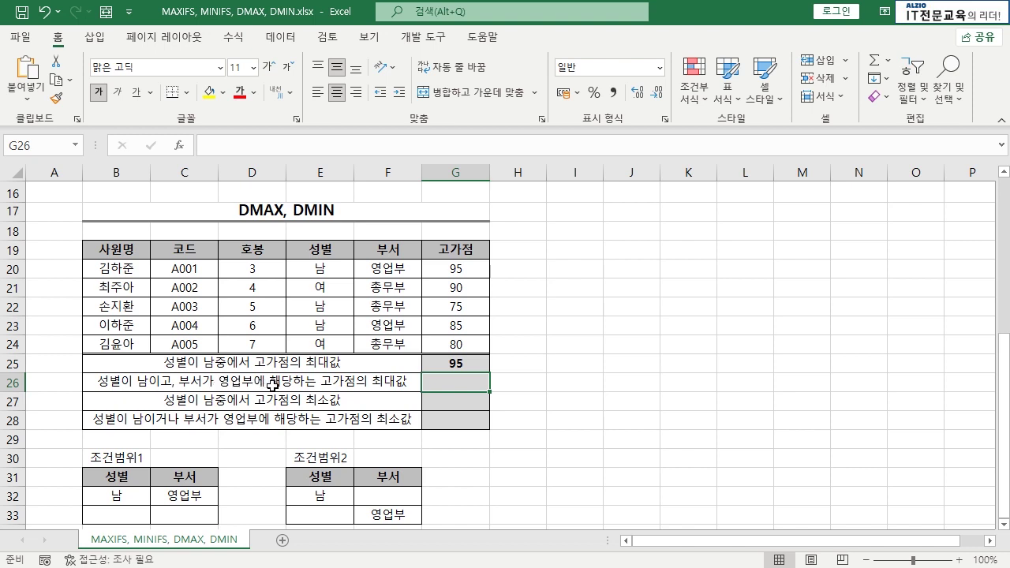
{"action": "double_click", "coordinate": [452, 384]}
{"action": "type", "text": "=DMAX("}
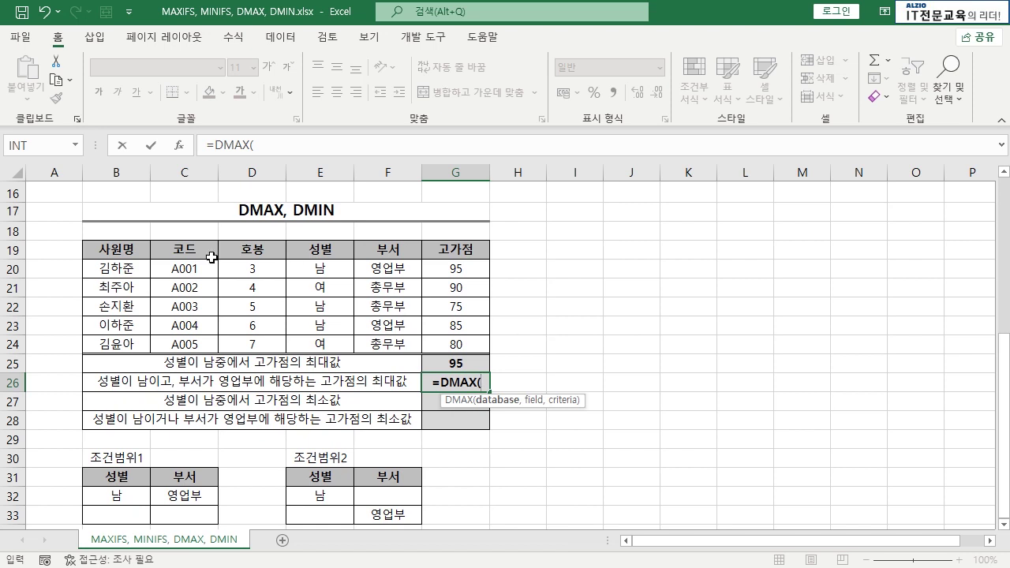
{"action": "left_click_drag", "start_coordinate": [136, 248], "coordinate": [453, 330]}
{"action": "type", "text": ","}
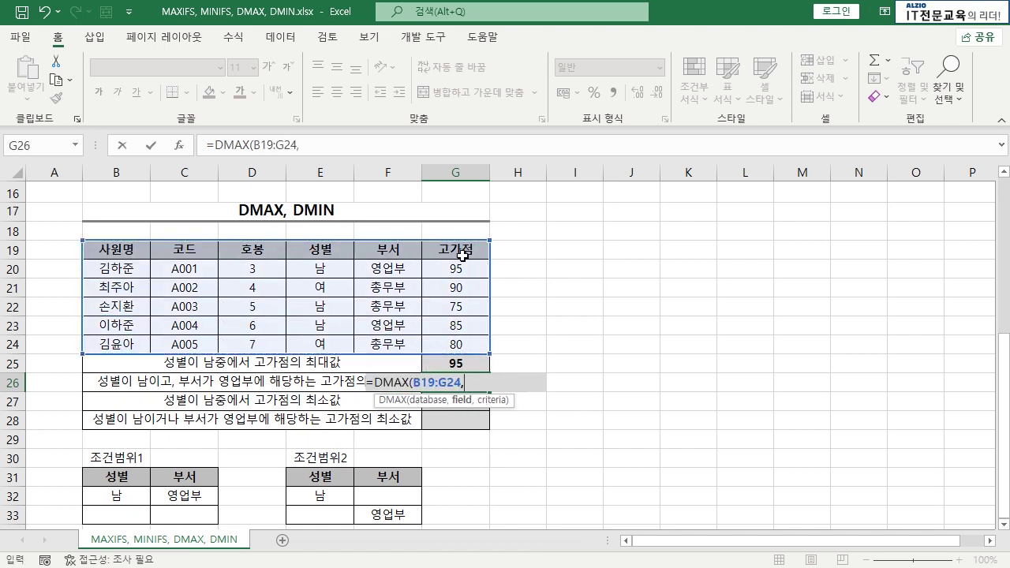
{"action": "left_click", "coordinate": [462, 250]}
{"action": "type", "text": ","}
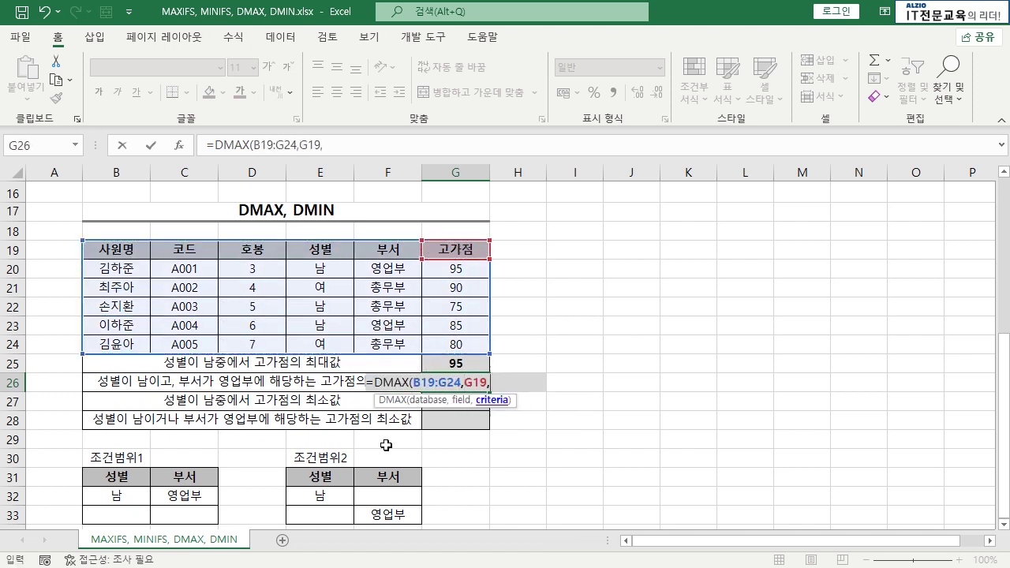
{"action": "left_click_drag", "start_coordinate": [120, 476], "coordinate": [221, 499]}
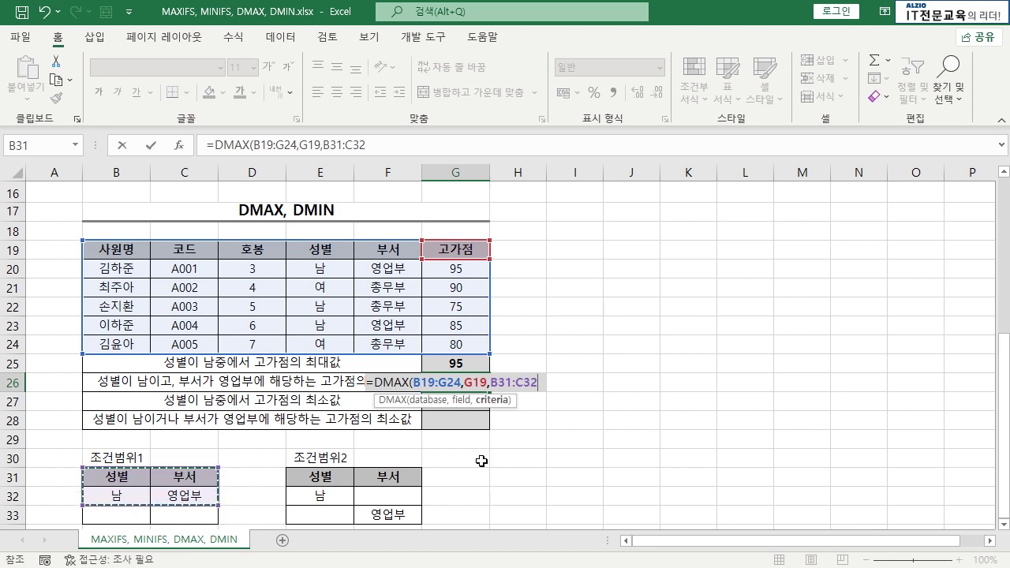
{"action": "key", "text": "Return"}
{"action": "left_click", "coordinate": [467, 381]}
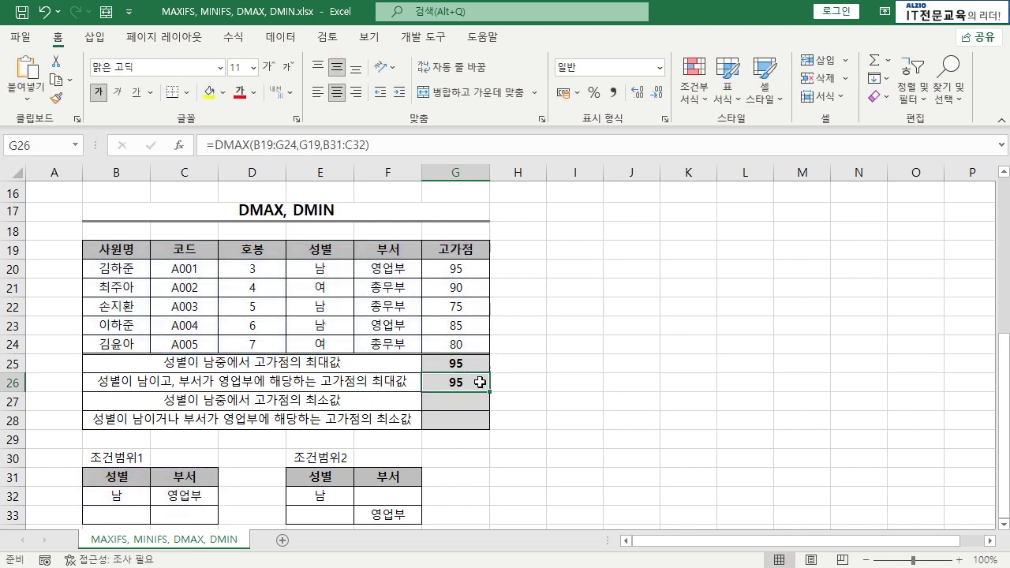
- Check the G26 result against the 남, 영업부 record in row 20
{"action": "left_click", "coordinate": [12, 267]}
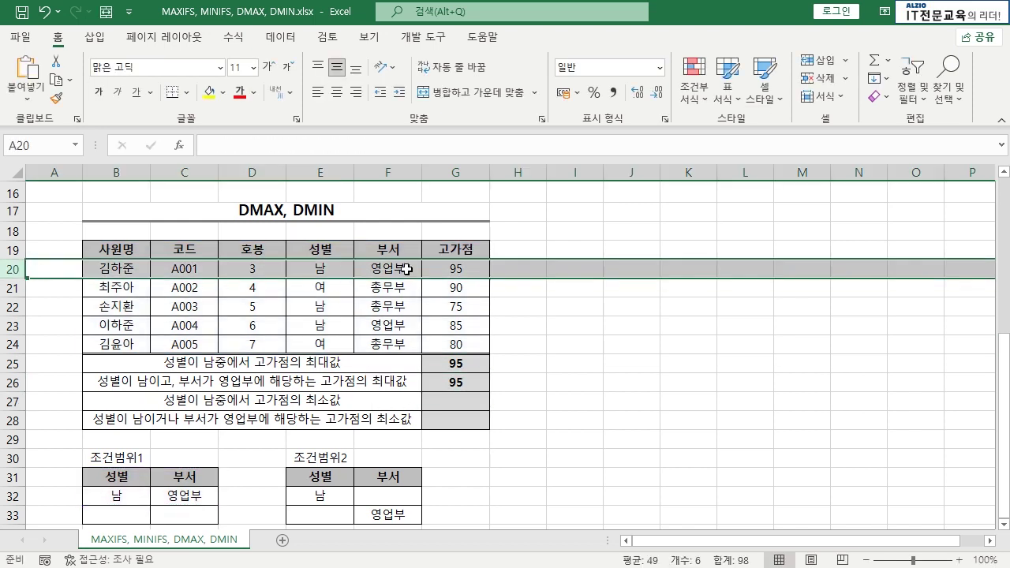
{"action": "left_click", "coordinate": [543, 363]}
- Enter =DMIN(B19:G24,G19,E31:E32) in G27 for the minimum 고가점 where 성별 is 남
{"action": "left_click", "coordinate": [464, 399]}
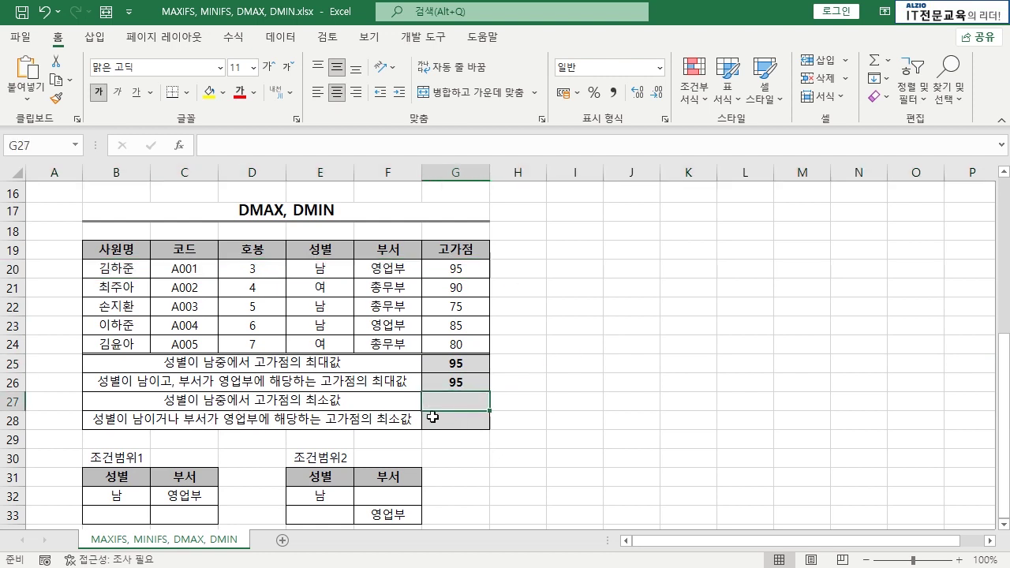
{"action": "type", "text": "=DMIN("}
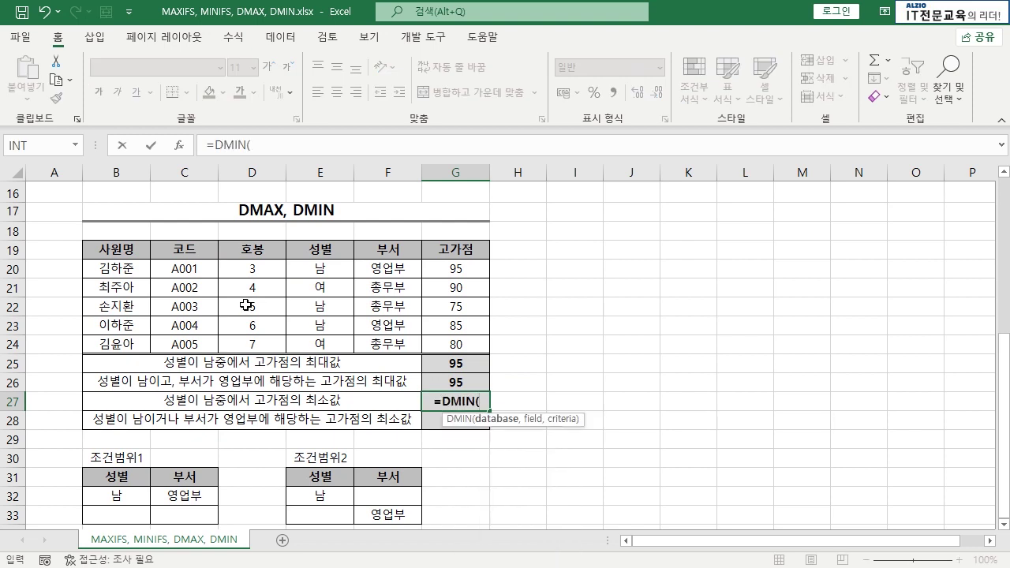
{"action": "left_click_drag", "start_coordinate": [130, 251], "coordinate": [483, 316]}
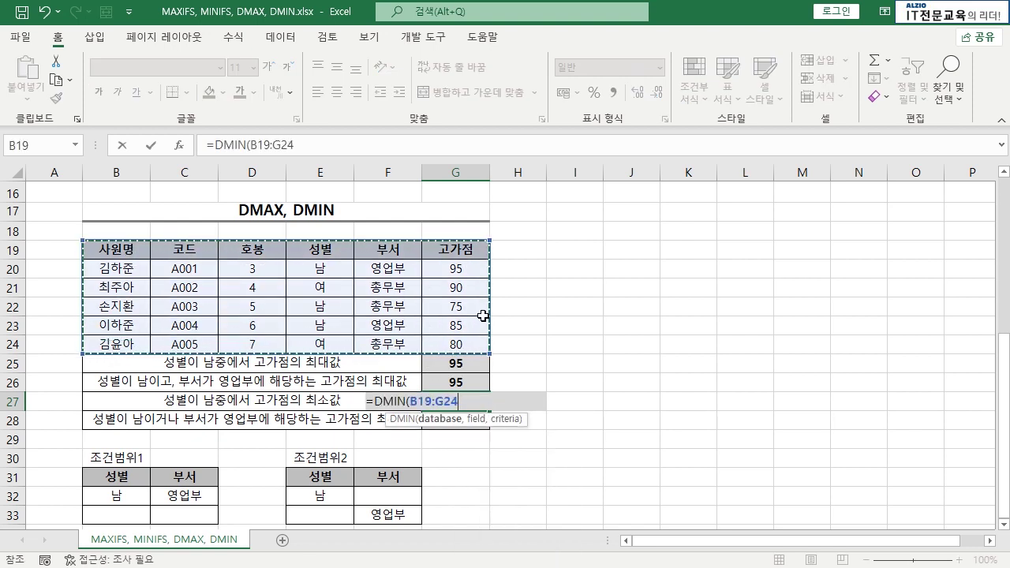
{"action": "type", "text": ","}
{"action": "left_click", "coordinate": [470, 250]}
{"action": "type", "text": ","}
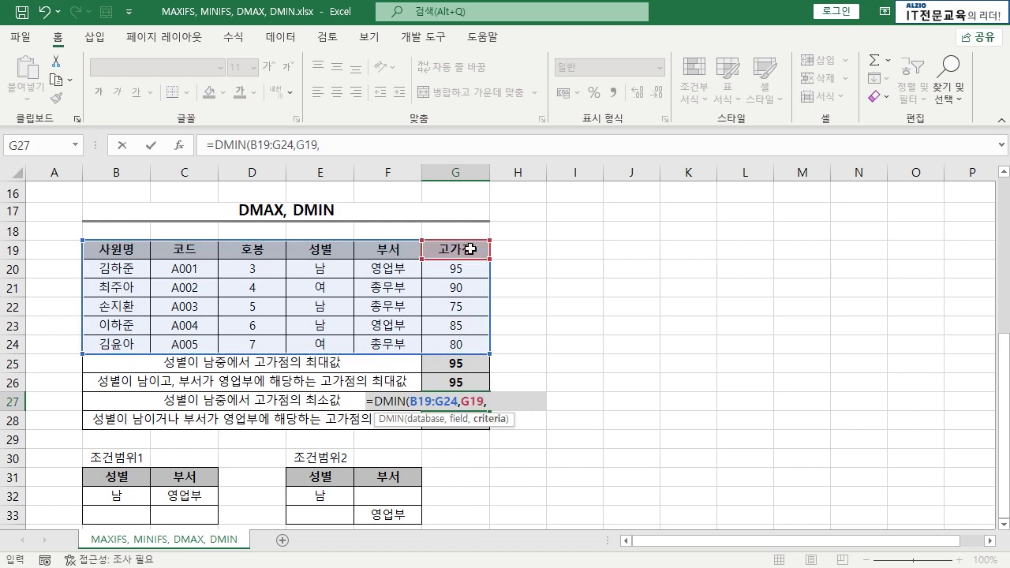
{"action": "left_click_drag", "start_coordinate": [330, 476], "coordinate": [329, 495]}
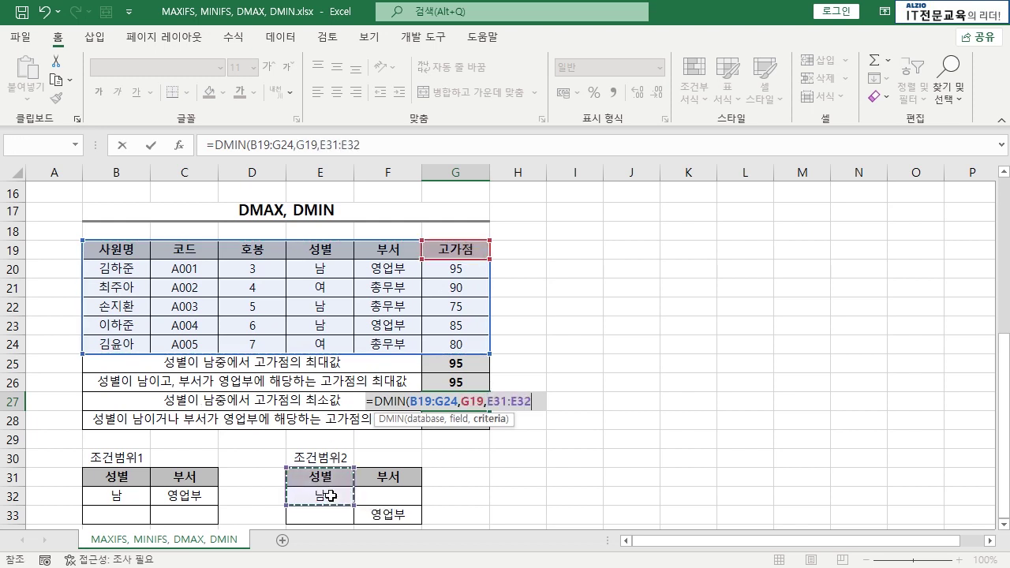
{"action": "key", "text": "Return"}
- Check the G27 formula and its result against the record in row 22
{"action": "left_click", "coordinate": [475, 401]}
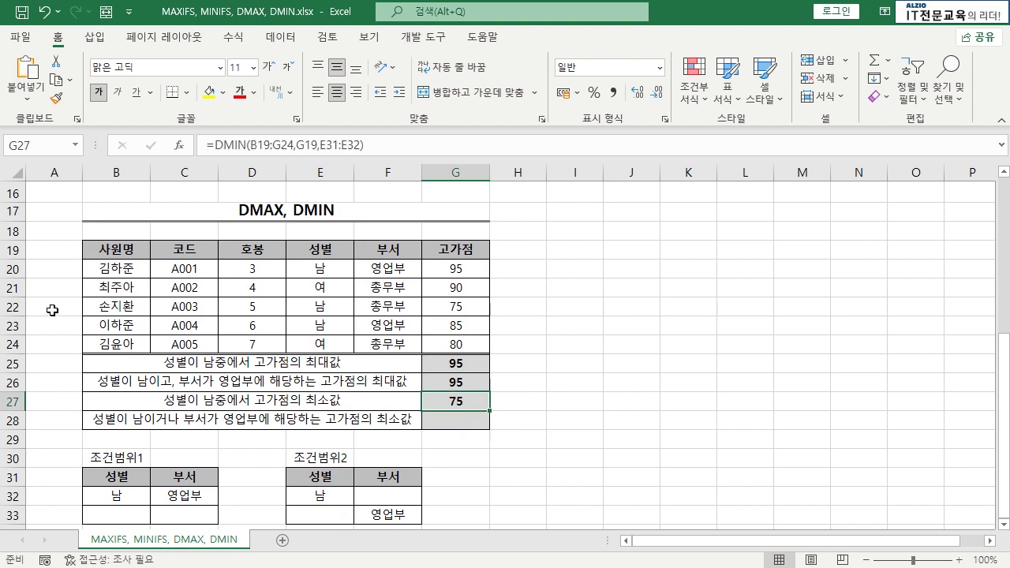
{"action": "left_click", "coordinate": [14, 307]}
{"action": "left_click", "coordinate": [466, 403]}
- Enter =DMIN(B19:G24,G19,E31:F33) in G28 for the minimum 고가점 where 성별 is 남 or 부서 is 영업부
{"action": "left_click", "coordinate": [459, 417]}
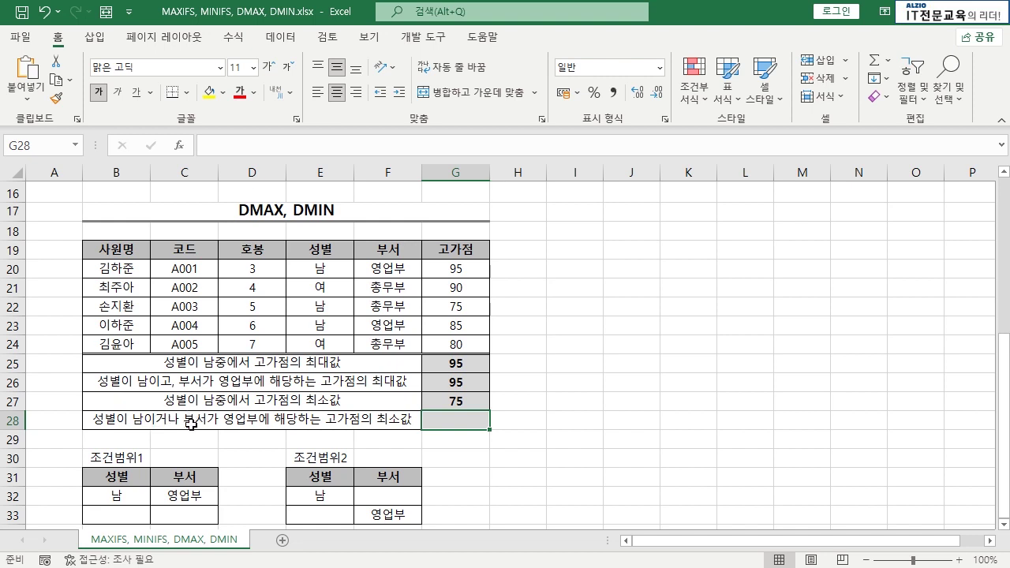
{"action": "left_click_drag", "start_coordinate": [320, 474], "coordinate": [392, 513]}
{"action": "left_click", "coordinate": [473, 423]}
{"action": "type", "text": "=DMIN("}
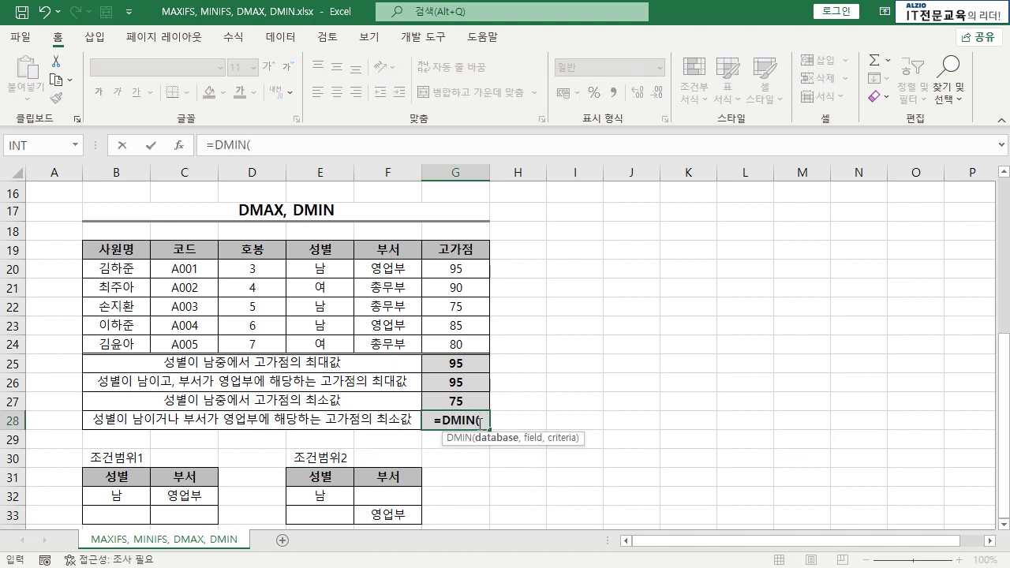
{"action": "left_click_drag", "start_coordinate": [115, 250], "coordinate": [456, 345]}
{"action": "type", "text": ","}
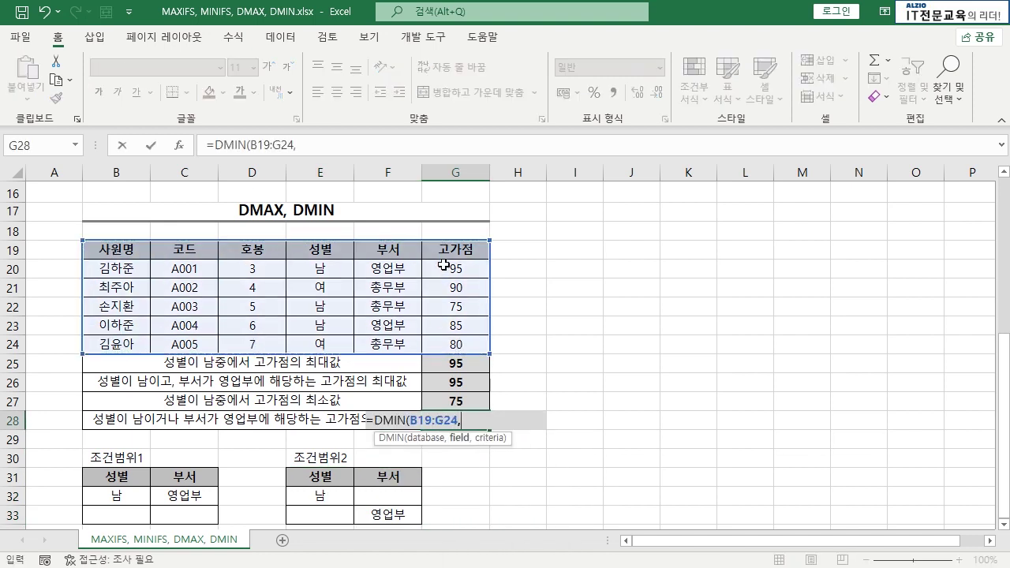
{"action": "left_click", "coordinate": [449, 251]}
{"action": "type", "text": ","}
{"action": "left_click_drag", "start_coordinate": [321, 477], "coordinate": [386, 514]}
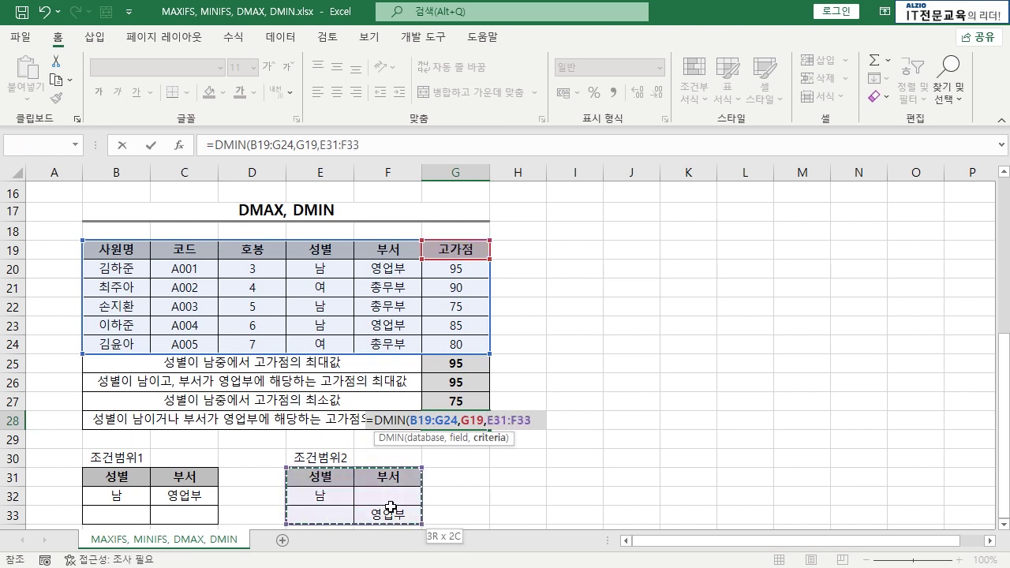
{"action": "key", "text": "Return"}
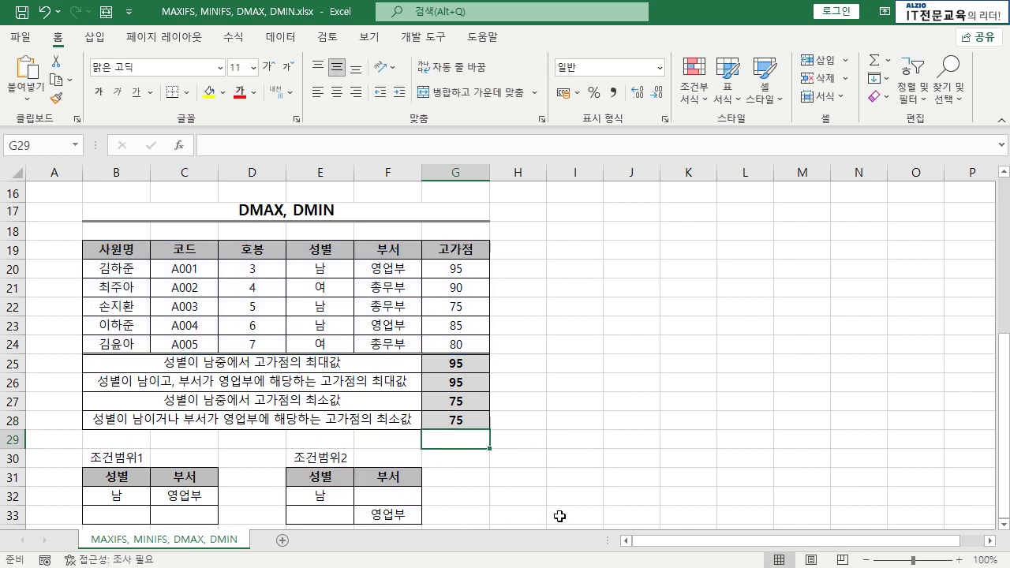
- Check the G28 result against the matching records in rows 20, 22 and 23
{"action": "left_click", "coordinate": [469, 419]}
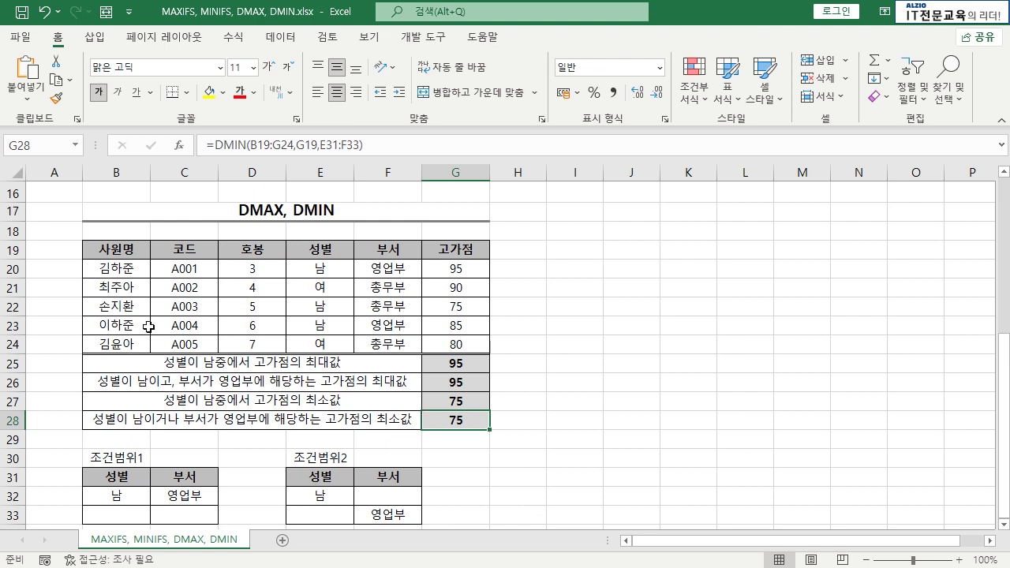
{"action": "left_click", "coordinate": [10, 269]}
{"action": "left_click", "coordinate": [11, 306], "text": "ctrl"}
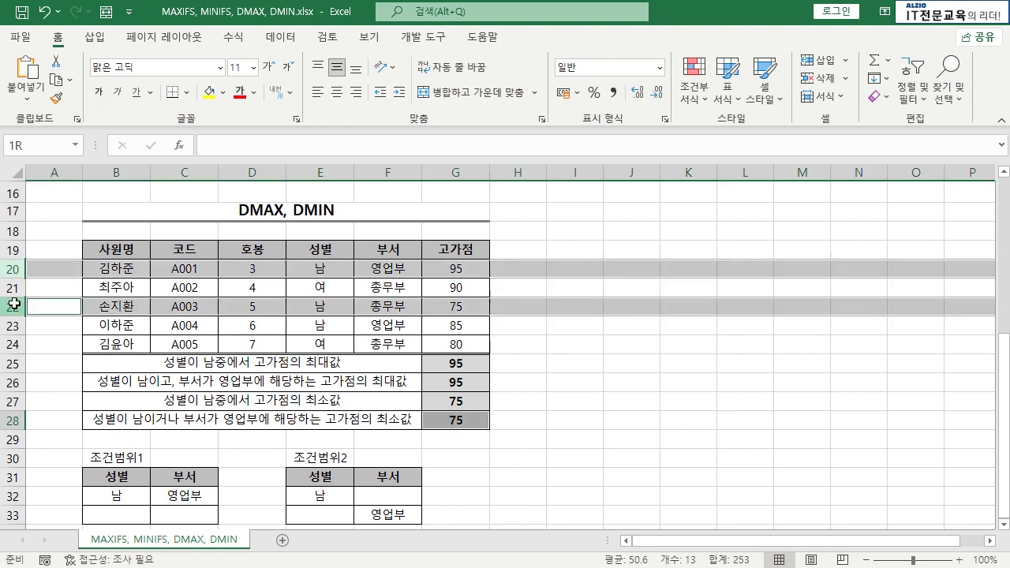
{"action": "left_click", "coordinate": [10, 325], "text": "ctrl"}
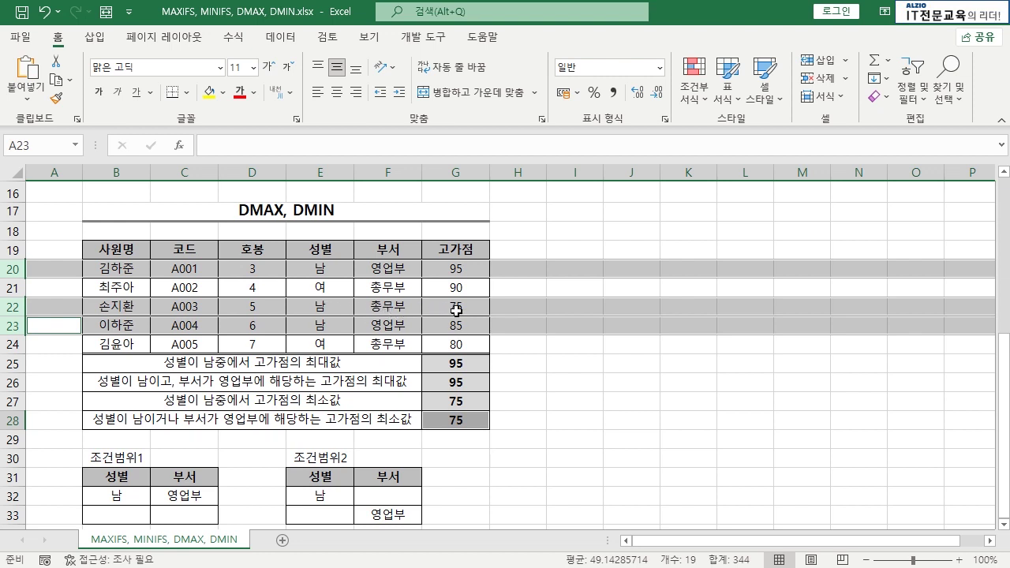
{"action": "left_click", "coordinate": [470, 423]}
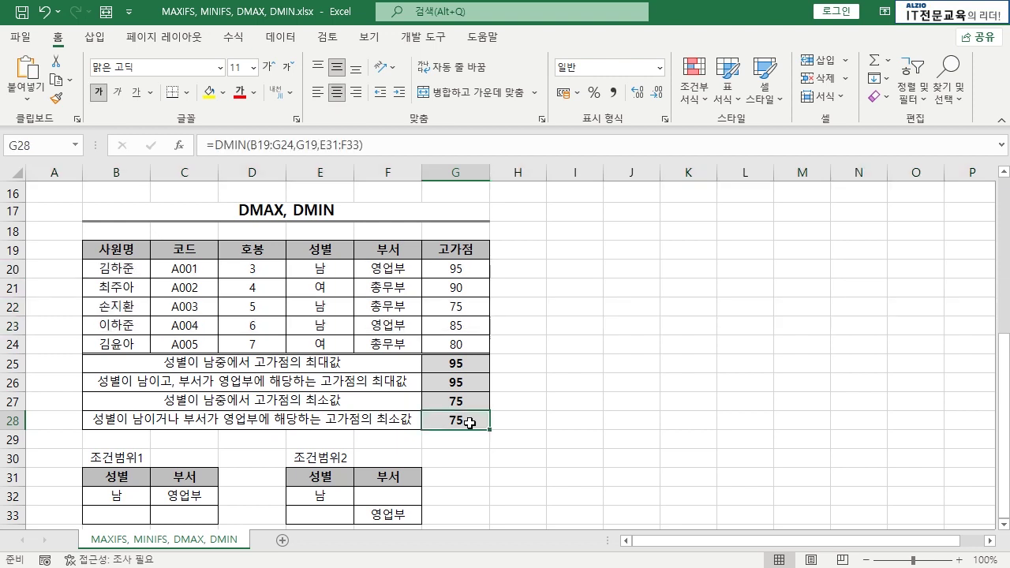
- Change the record in row 24 to 부서 영업부 and 고가점 50 to test the OR condition
{"action": "left_click", "coordinate": [386, 347]}
{"action": "key", "text": "Up"}
{"action": "key", "text": "ctrl+c"}
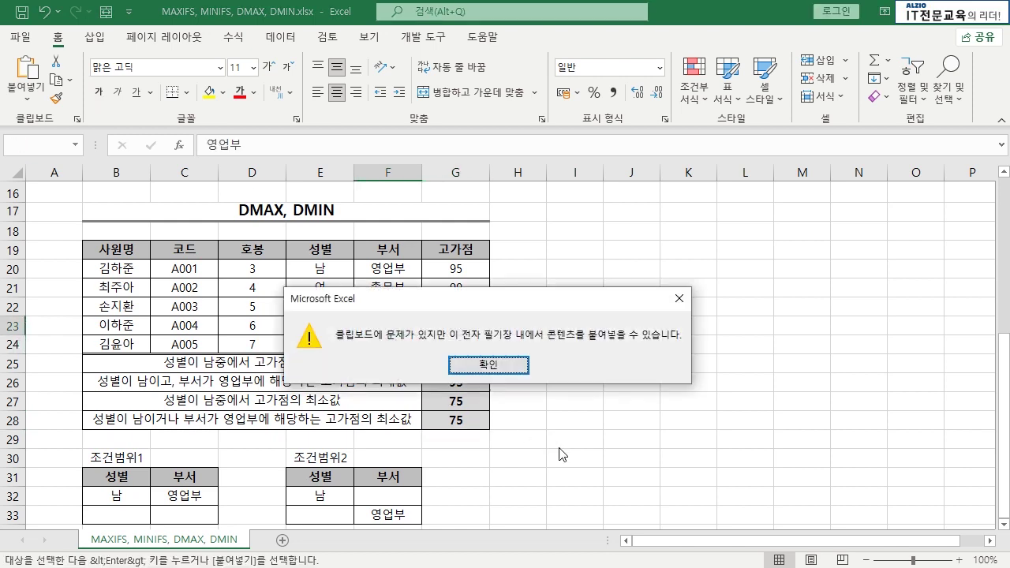
{"action": "key", "text": "Return"}
{"action": "key", "text": "Down"}
{"action": "type", "text": "D"}
{"action": "key", "text": "BackSpace"}
{"action": "type", "text": "영업부"}
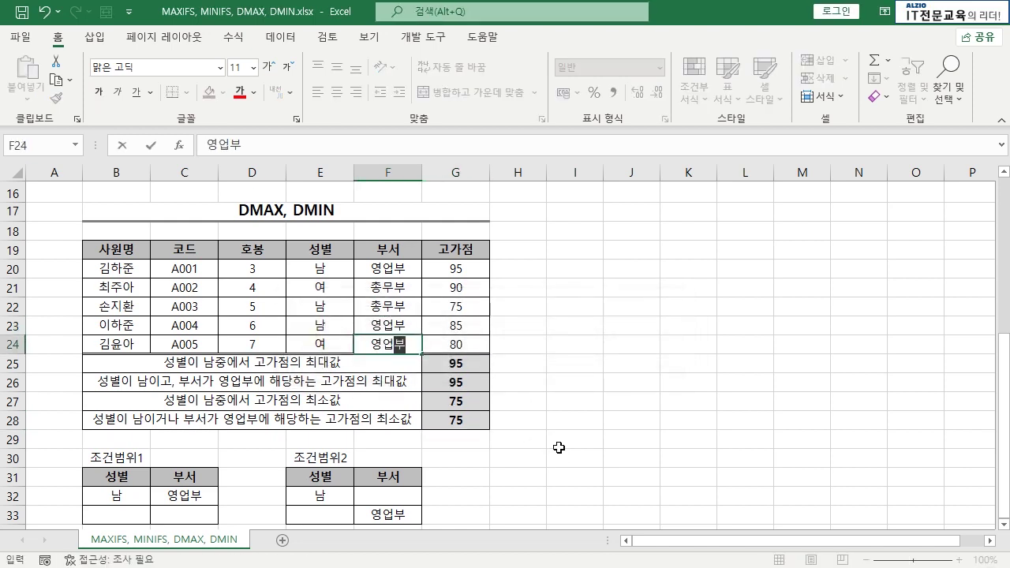
{"action": "key", "text": "Tab"}
{"action": "type", "text": "50"}
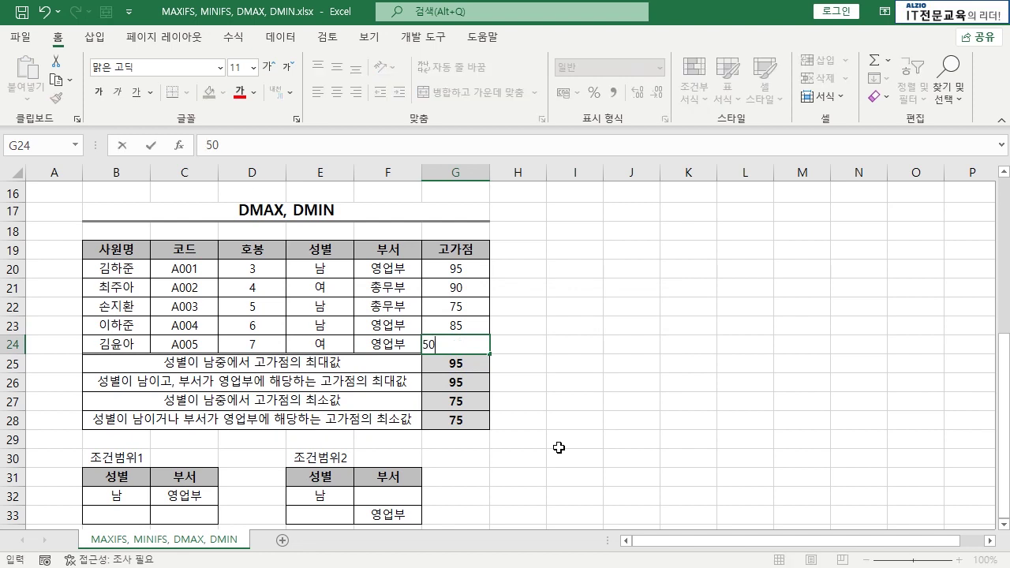
{"action": "key", "text": "Return"}
- Compare the recalculated G28 result with the edited record in row 24
{"action": "left_click", "coordinate": [481, 421]}
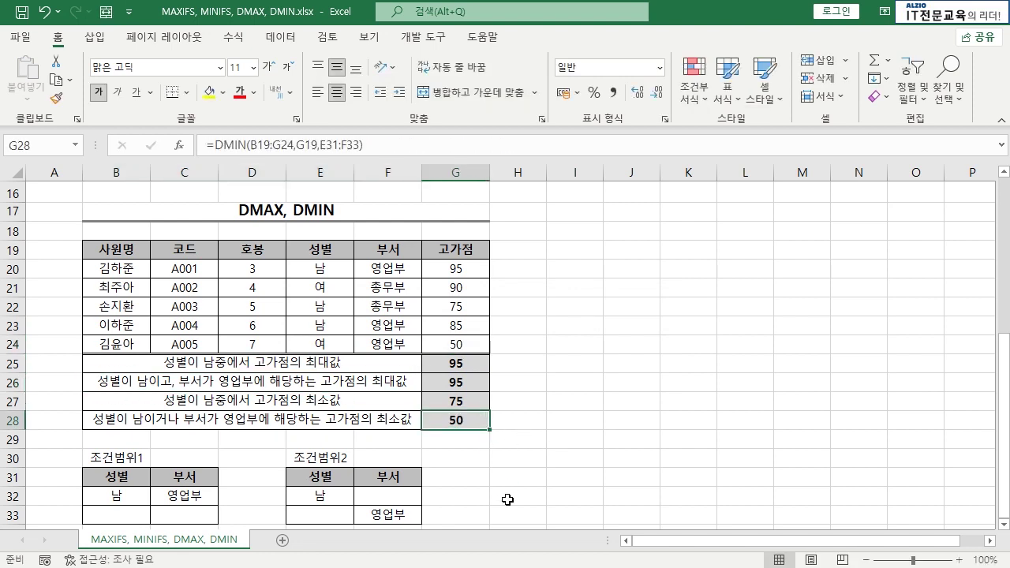
{"action": "left_click", "coordinate": [14, 344]}
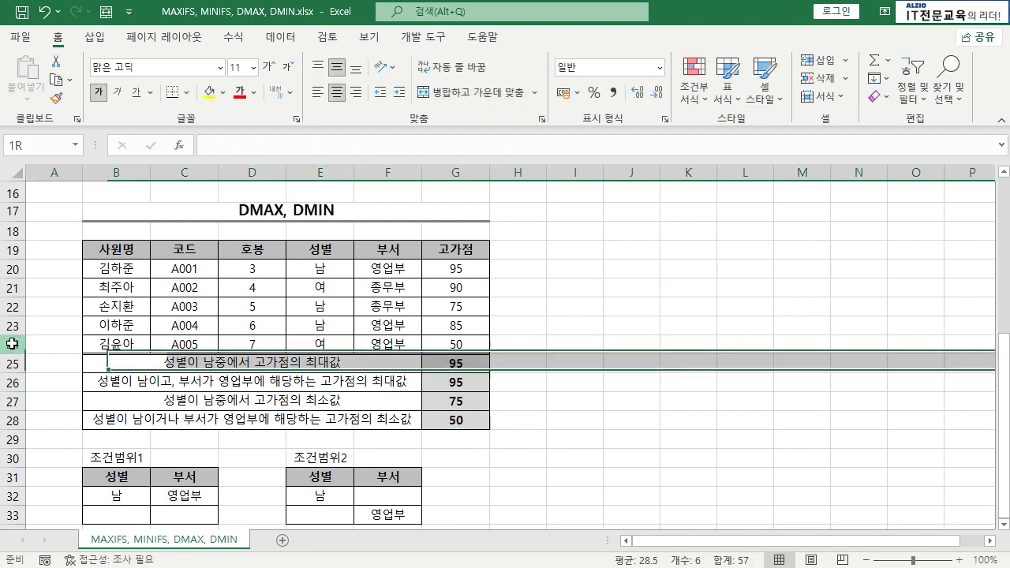
{"action": "left_click", "coordinate": [478, 346]}
{"action": "left_click", "coordinate": [466, 418]}
{"action": "left_click", "coordinate": [565, 427]}
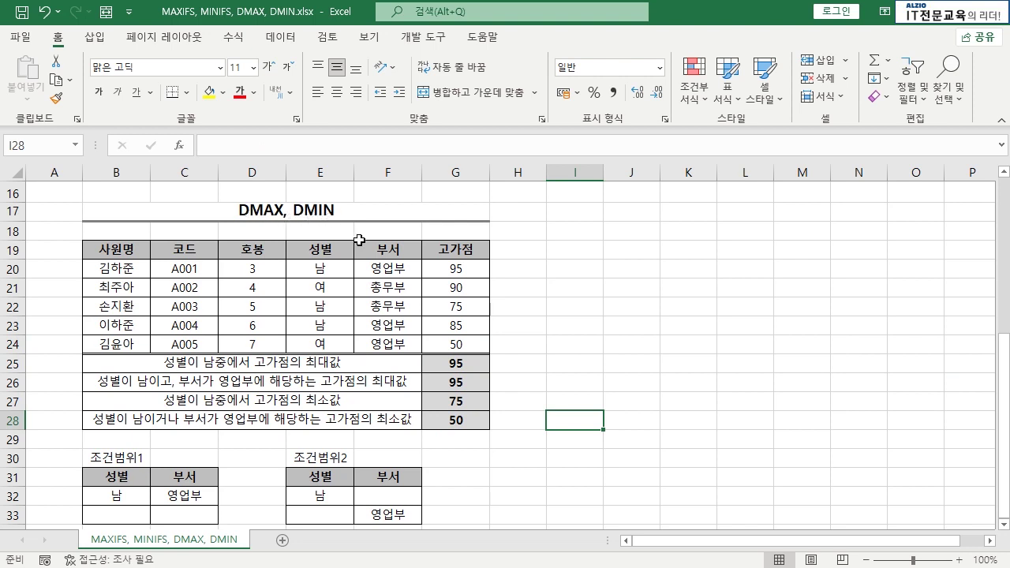
- Review the criteria ranges 조건범위1 in B31:C33 and 조건범위2 in E31:F33
{"action": "left_click_drag", "start_coordinate": [110, 477], "coordinate": [189, 512]}
{"action": "left_click_drag", "start_coordinate": [298, 480], "coordinate": [434, 505]}
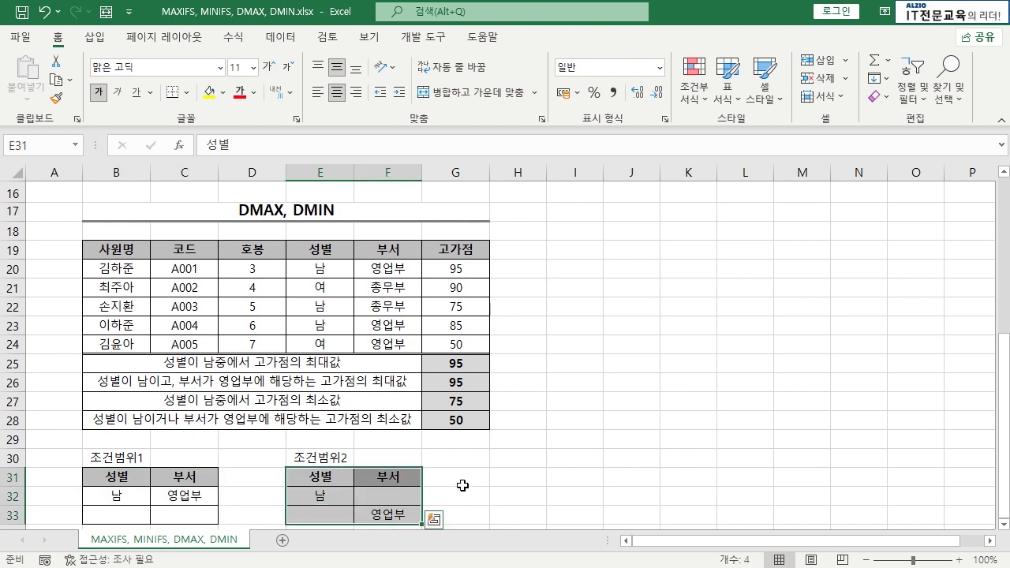
{"action": "left_click", "coordinate": [463, 486]}
{"action": "left_click_drag", "start_coordinate": [114, 473], "coordinate": [185, 513]}
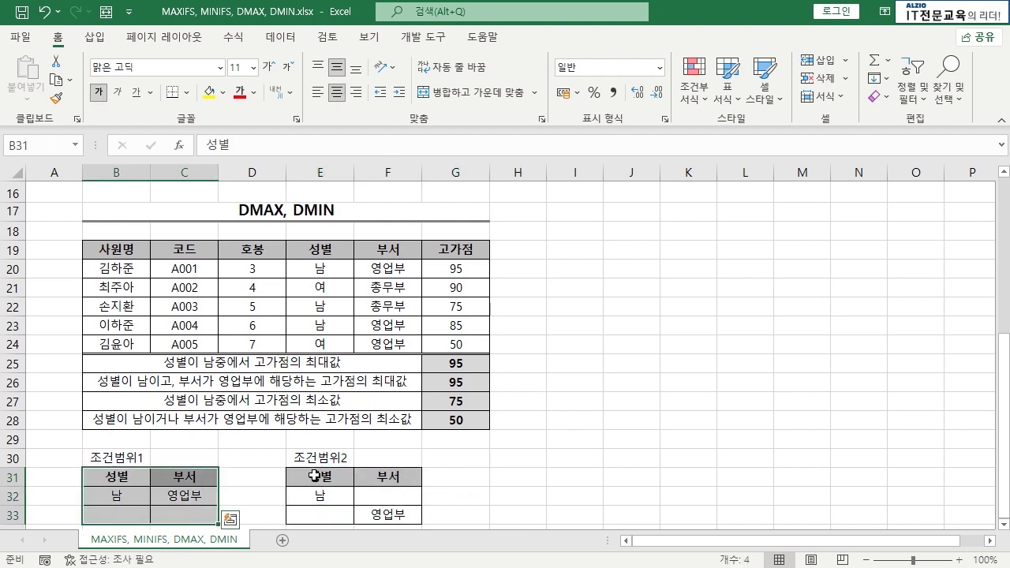
{"action": "left_click_drag", "start_coordinate": [314, 476], "coordinate": [387, 513]}
{"action": "left_click", "coordinate": [517, 496]}
- Examine E19:E20, F19:F20 and E19:F20 in the data table as possible criteria ranges
{"action": "left_click_drag", "start_coordinate": [323, 249], "coordinate": [324, 267]}
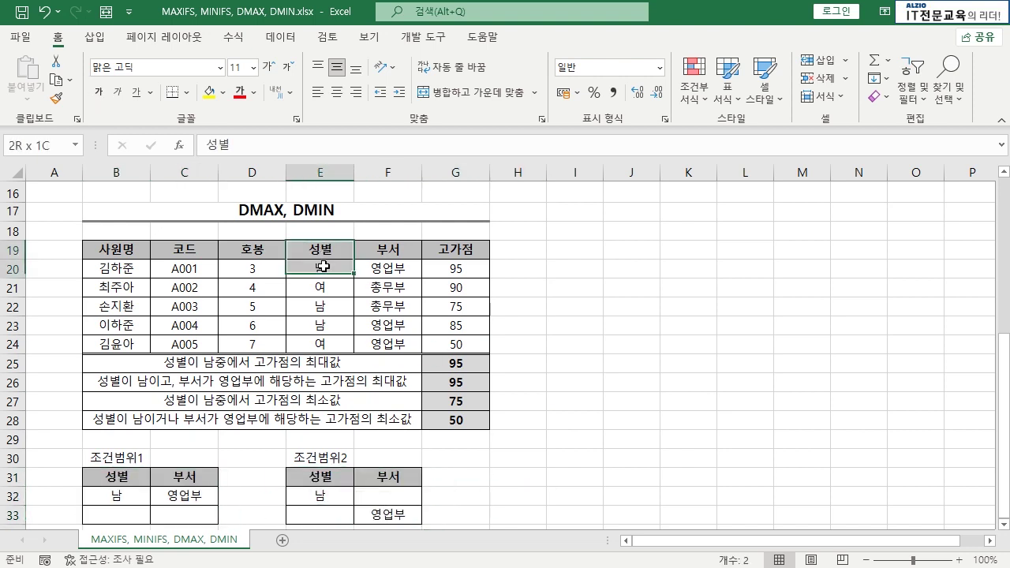
{"action": "left_click_drag", "start_coordinate": [389, 251], "coordinate": [388, 263]}
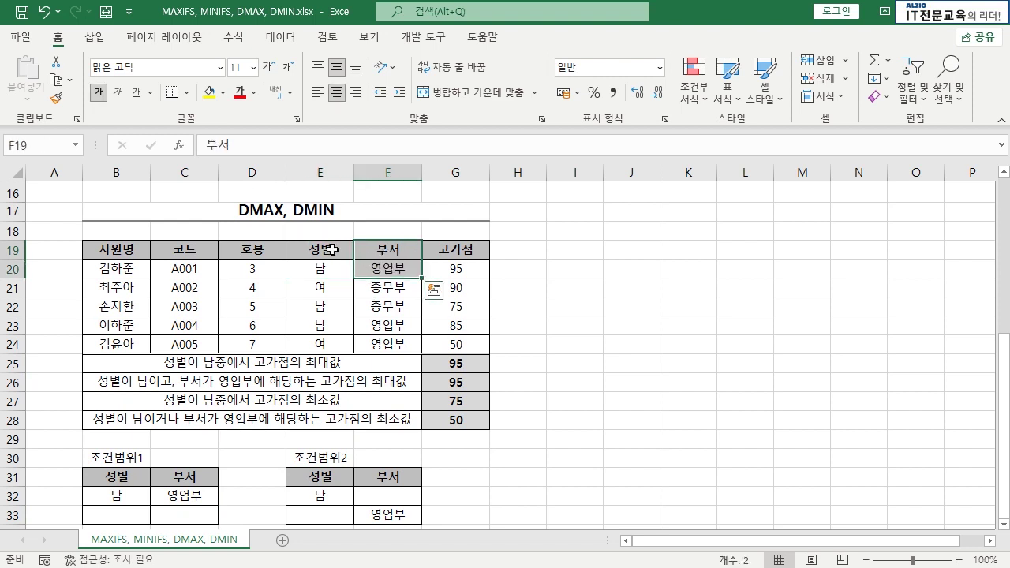
{"action": "left_click_drag", "start_coordinate": [326, 248], "coordinate": [323, 266]}
{"action": "left_click_drag", "start_coordinate": [387, 251], "coordinate": [402, 266]}
{"action": "left_click_drag", "start_coordinate": [341, 250], "coordinate": [385, 267]}
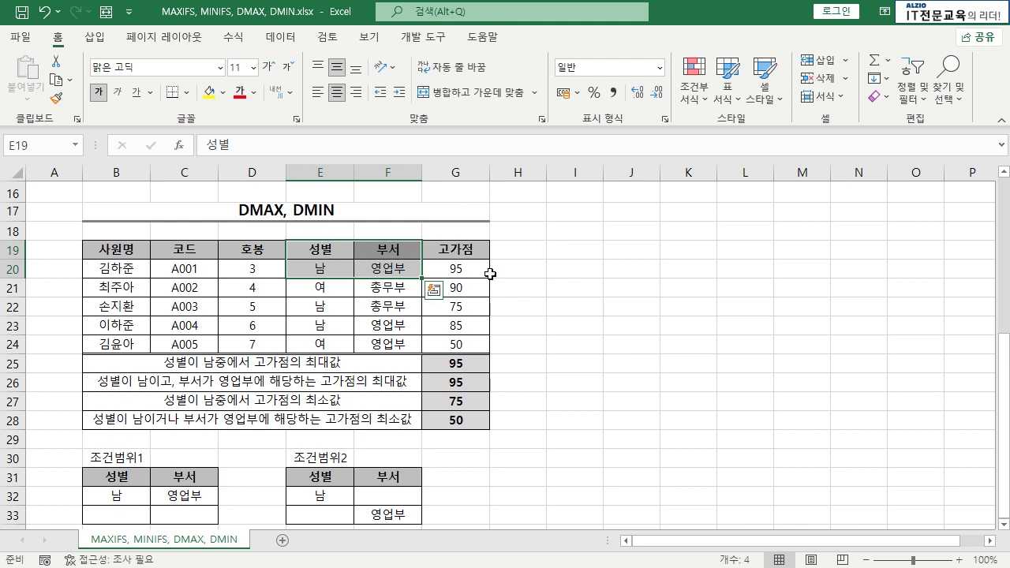
{"action": "left_click", "coordinate": [525, 281]}
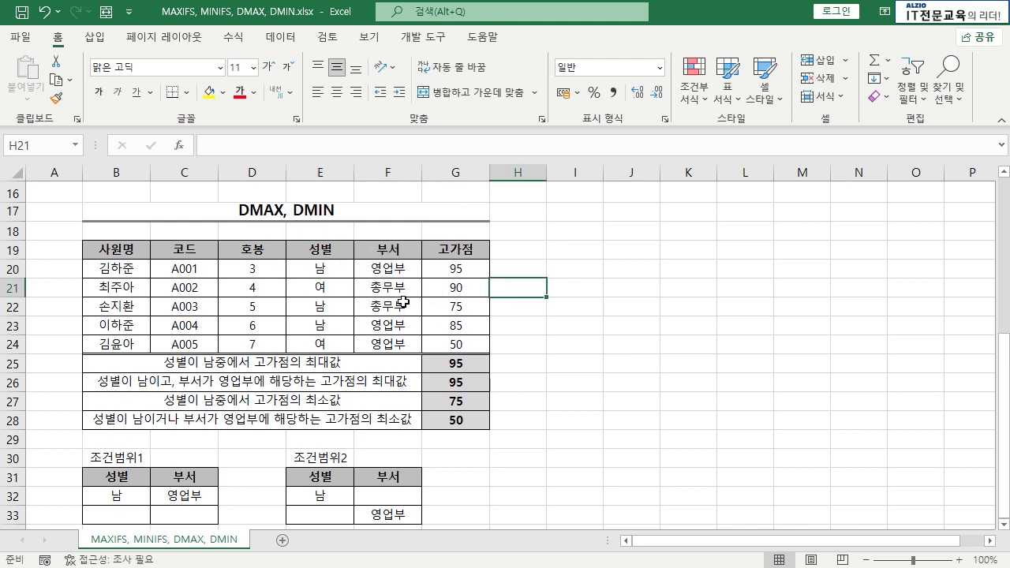